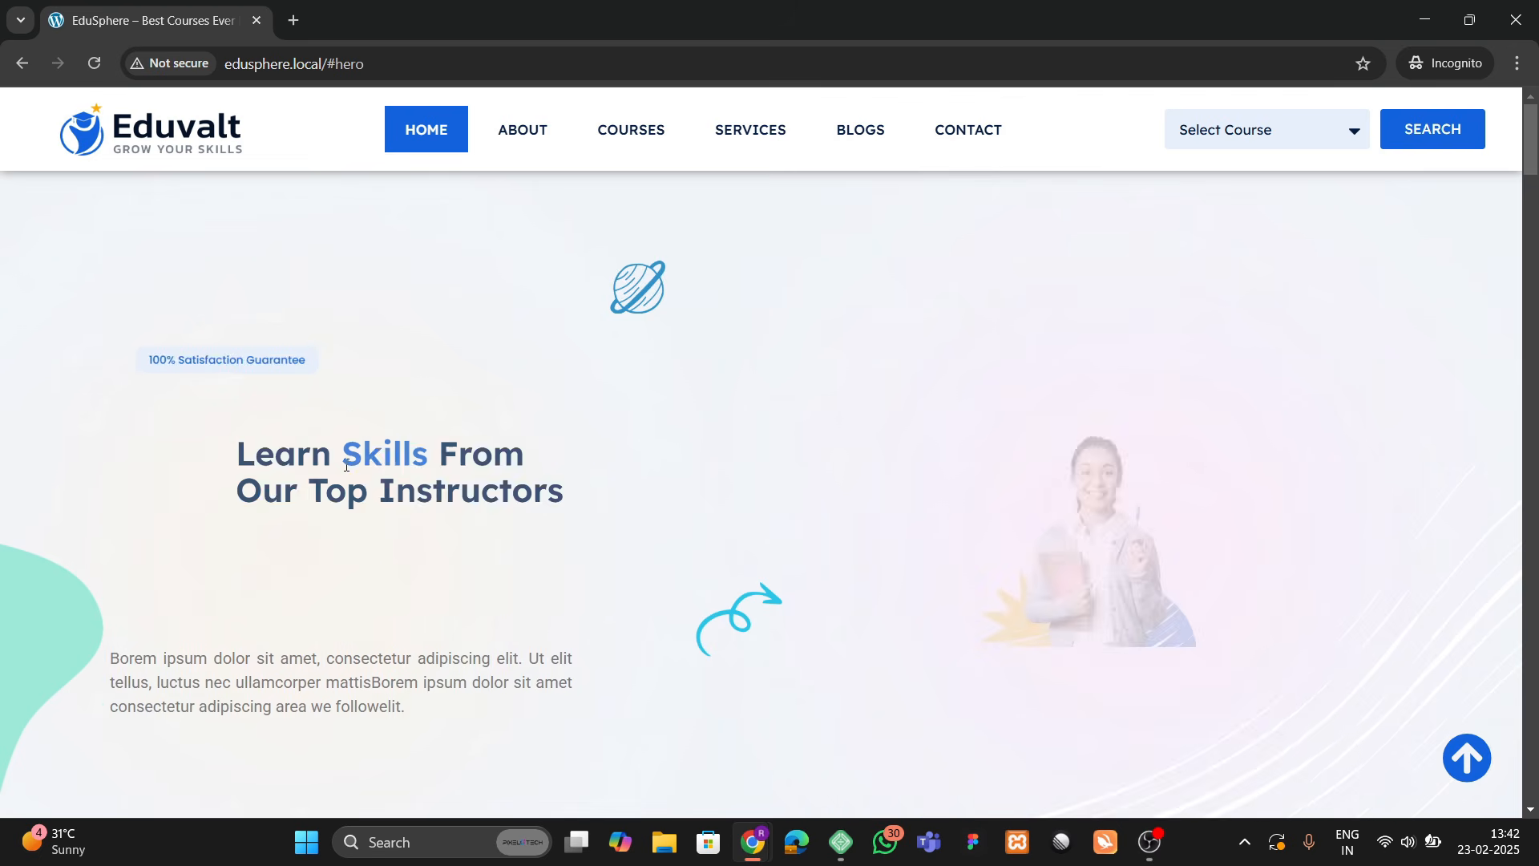
Step: Scroll the Eduvalt home page, then open and dismiss the course list without choosing one
{"action": "scroll", "coordinate": [343, 465], "scroll_direction": "down", "scroll_amount": 2}
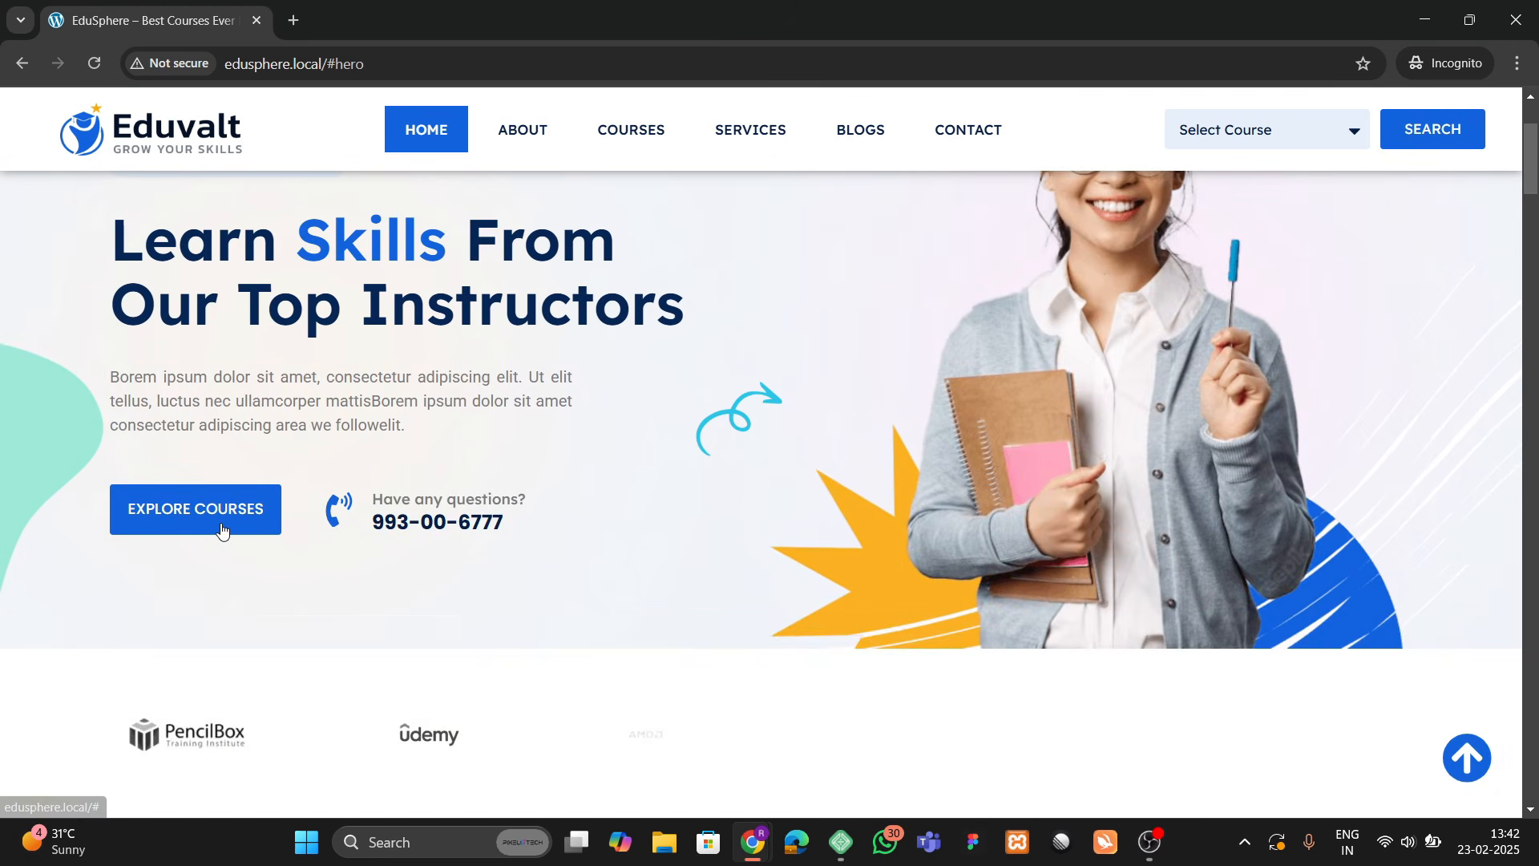
{"action": "scroll", "coordinate": [497, 525], "scroll_direction": "up", "scroll_amount": 2}
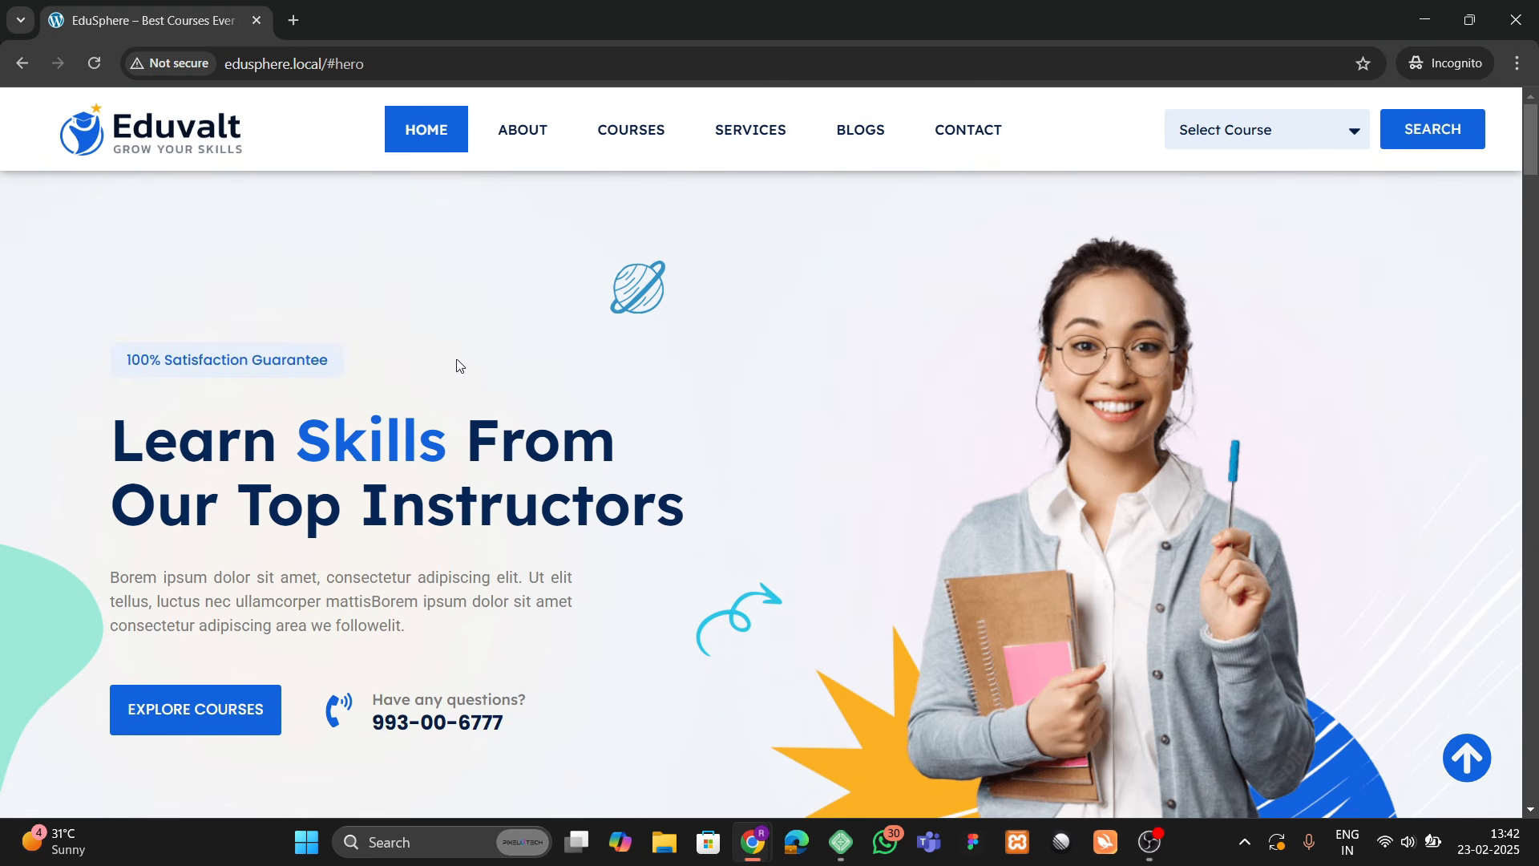
{"action": "scroll", "coordinate": [538, 469], "scroll_direction": "down", "scroll_amount": 1}
{"action": "scroll", "coordinate": [533, 462], "scroll_direction": "up", "scroll_amount": 1}
{"action": "scroll", "coordinate": [787, 469], "scroll_direction": "down", "scroll_amount": 2}
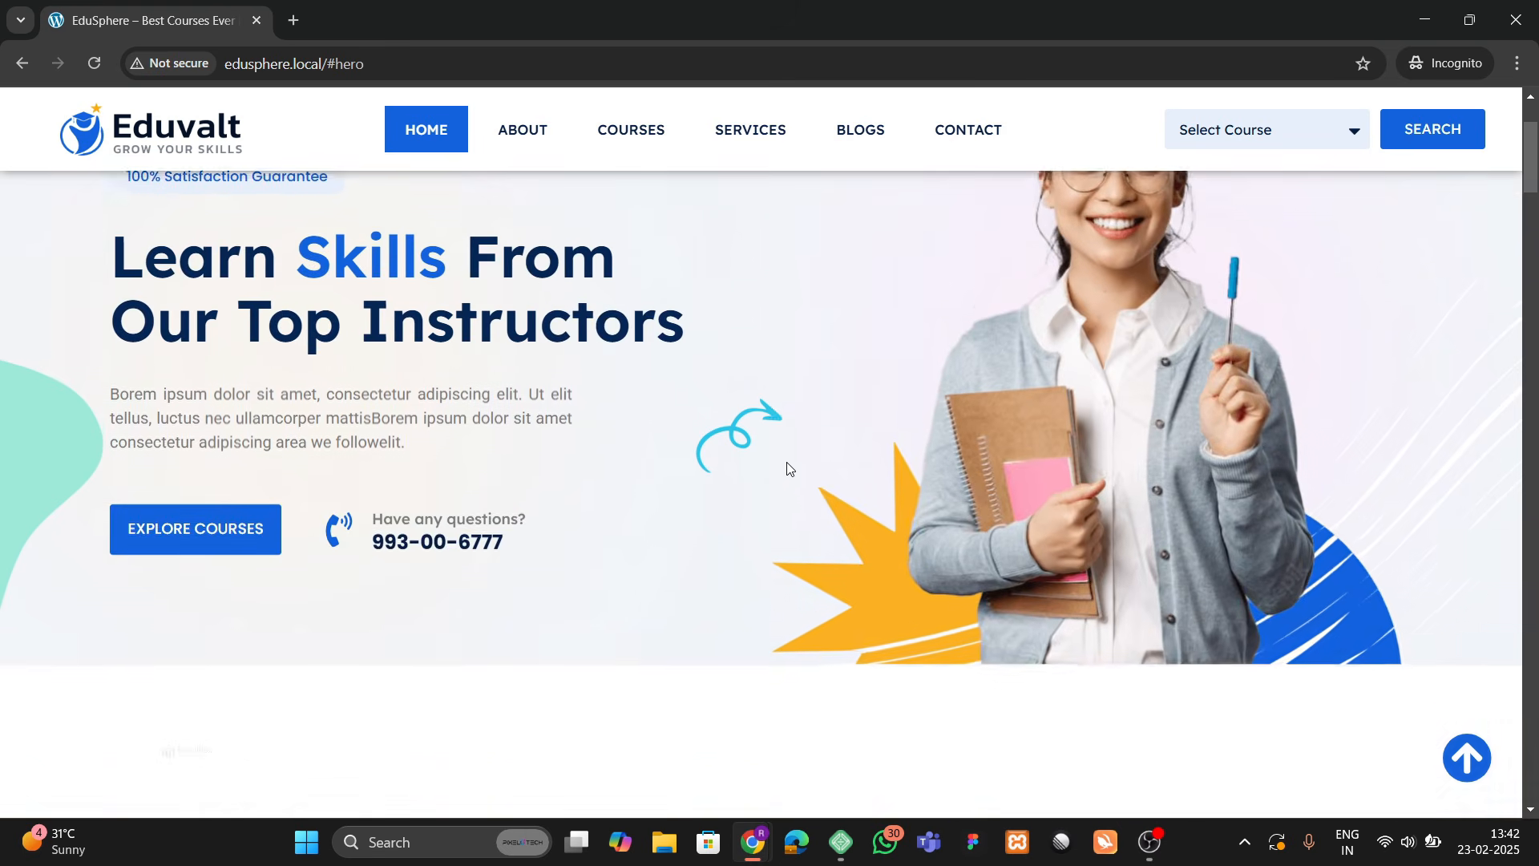
{"action": "scroll", "coordinate": [786, 470], "scroll_direction": "up", "scroll_amount": 2}
{"action": "scroll", "coordinate": [784, 470], "scroll_direction": "down", "scroll_amount": 2}
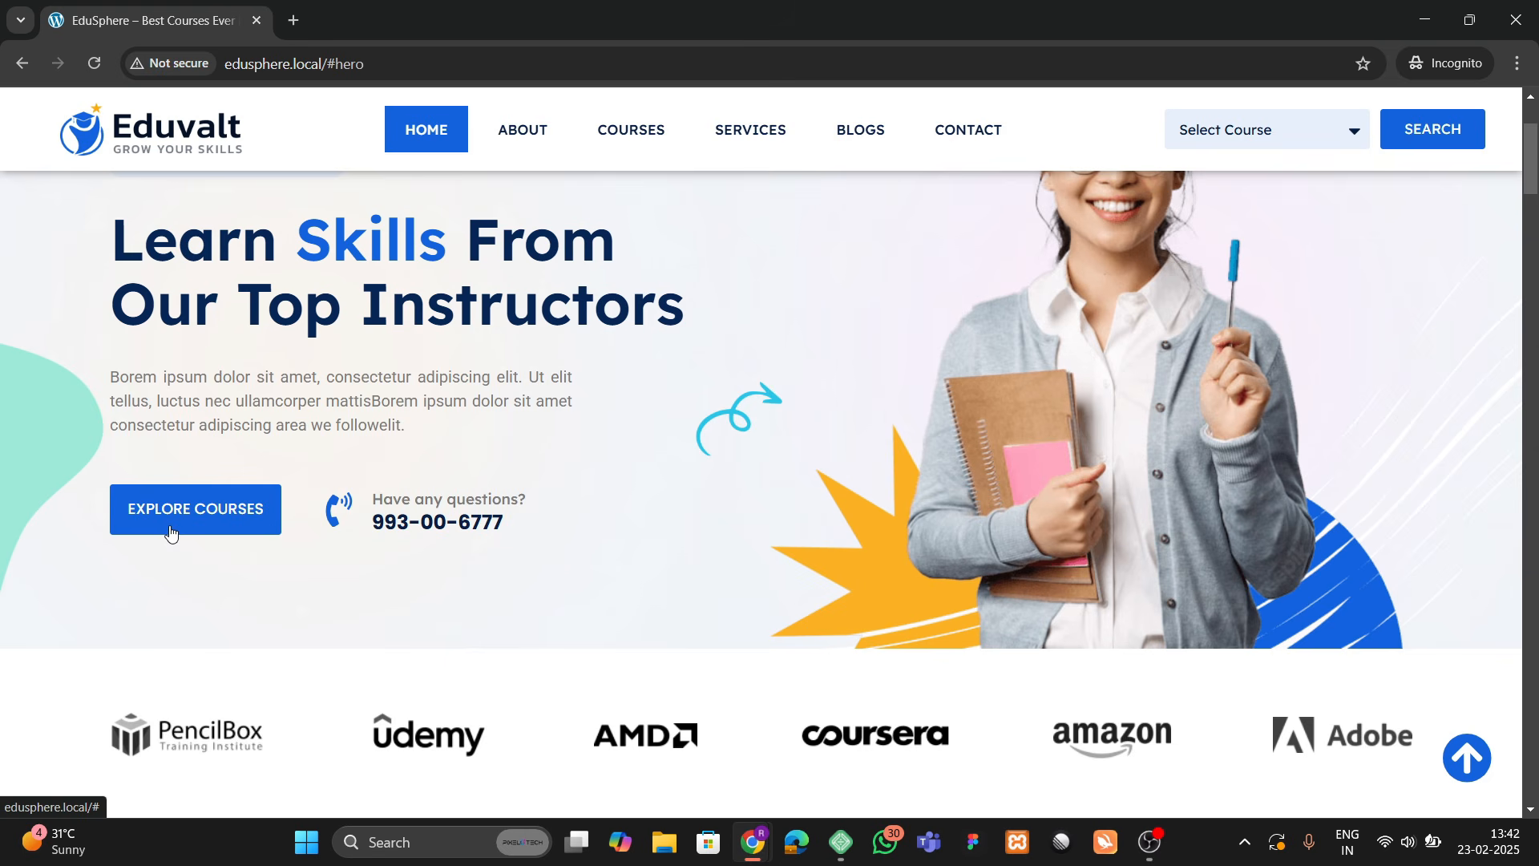
{"action": "scroll", "coordinate": [594, 477], "scroll_direction": "up", "scroll_amount": 2}
{"action": "scroll", "coordinate": [572, 502], "scroll_direction": "down", "scroll_amount": 4}
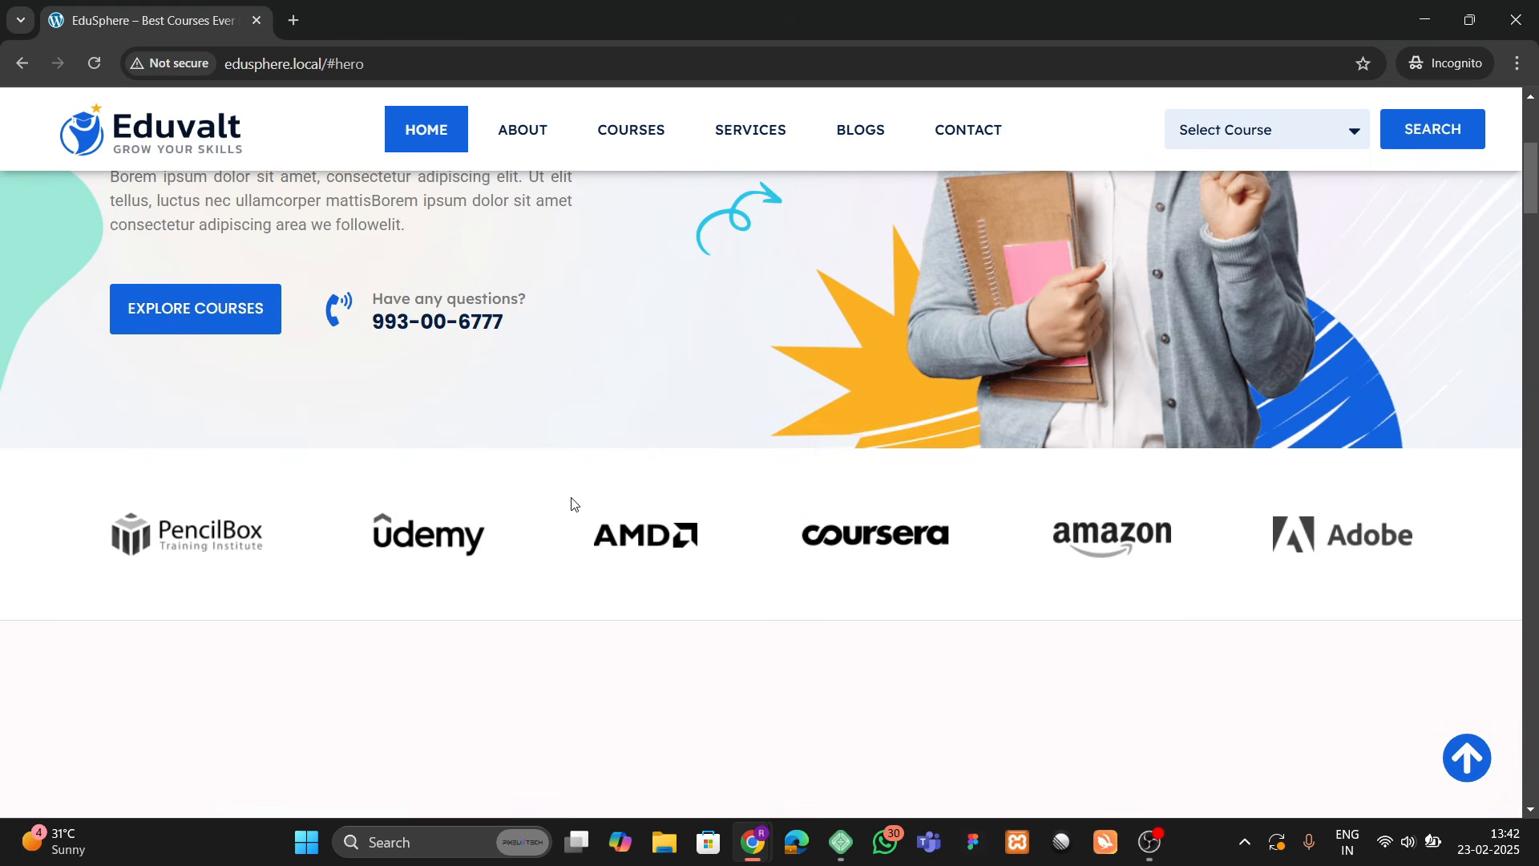
{"action": "scroll", "coordinate": [567, 489], "scroll_direction": "up", "scroll_amount": 4}
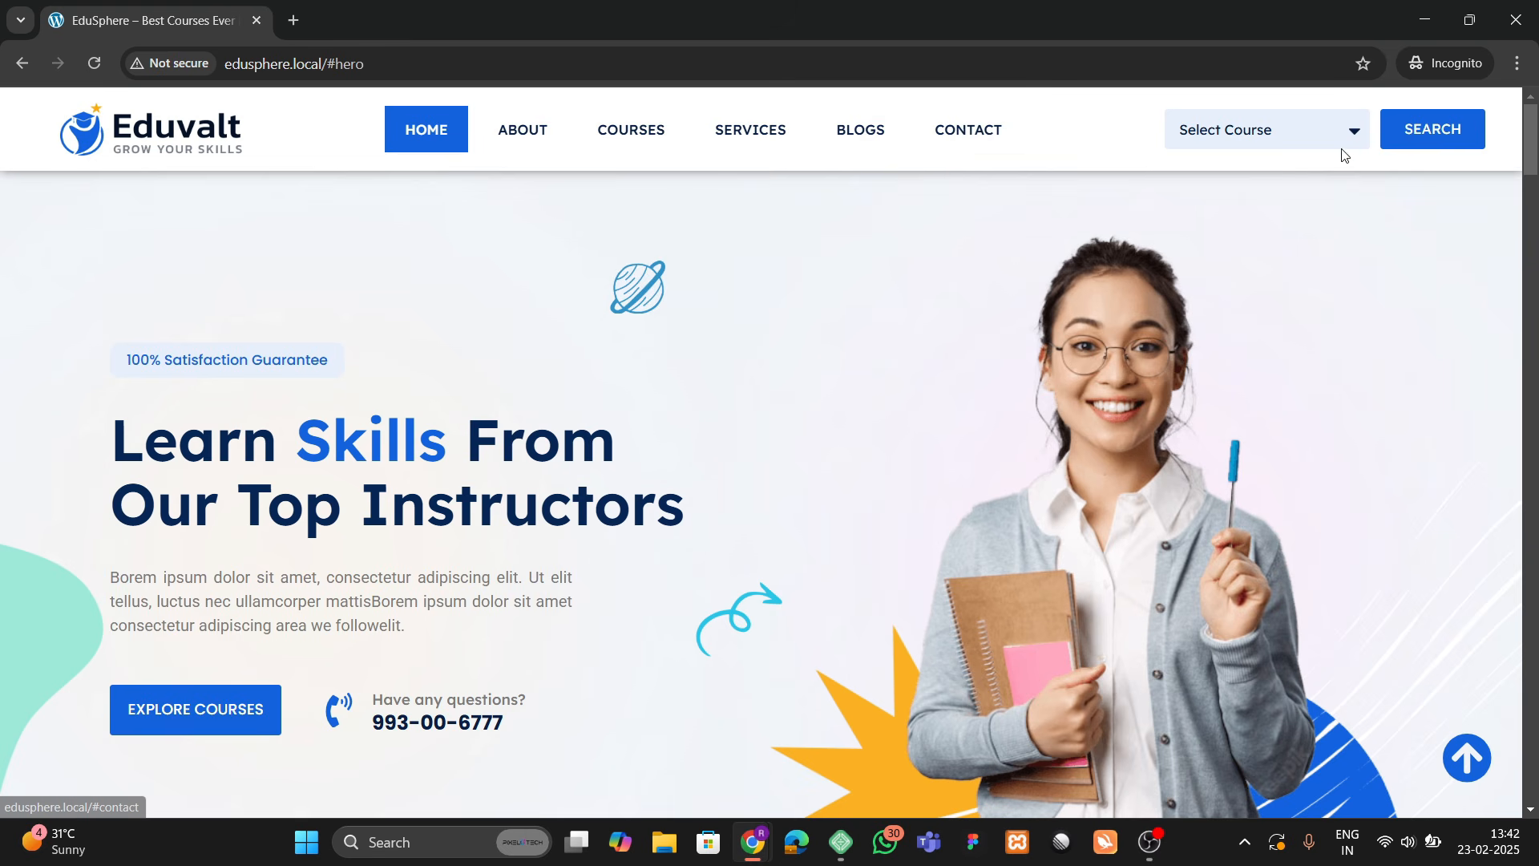
{"action": "left_click", "coordinate": [1306, 133]}
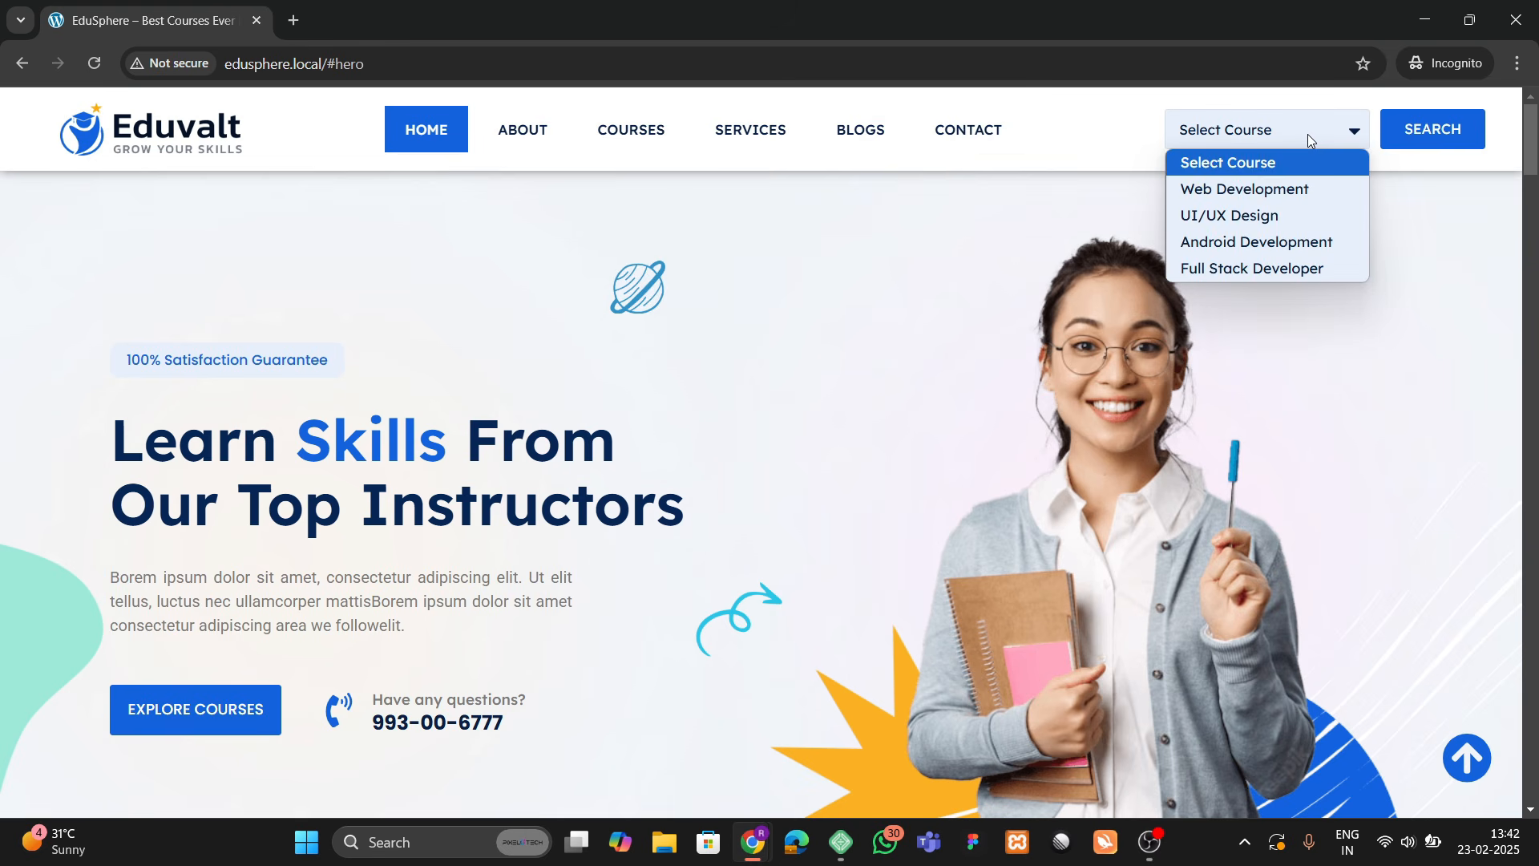
{"action": "left_click", "coordinate": [1443, 146]}
{"action": "scroll", "coordinate": [481, 340], "scroll_direction": "down", "scroll_amount": 8}
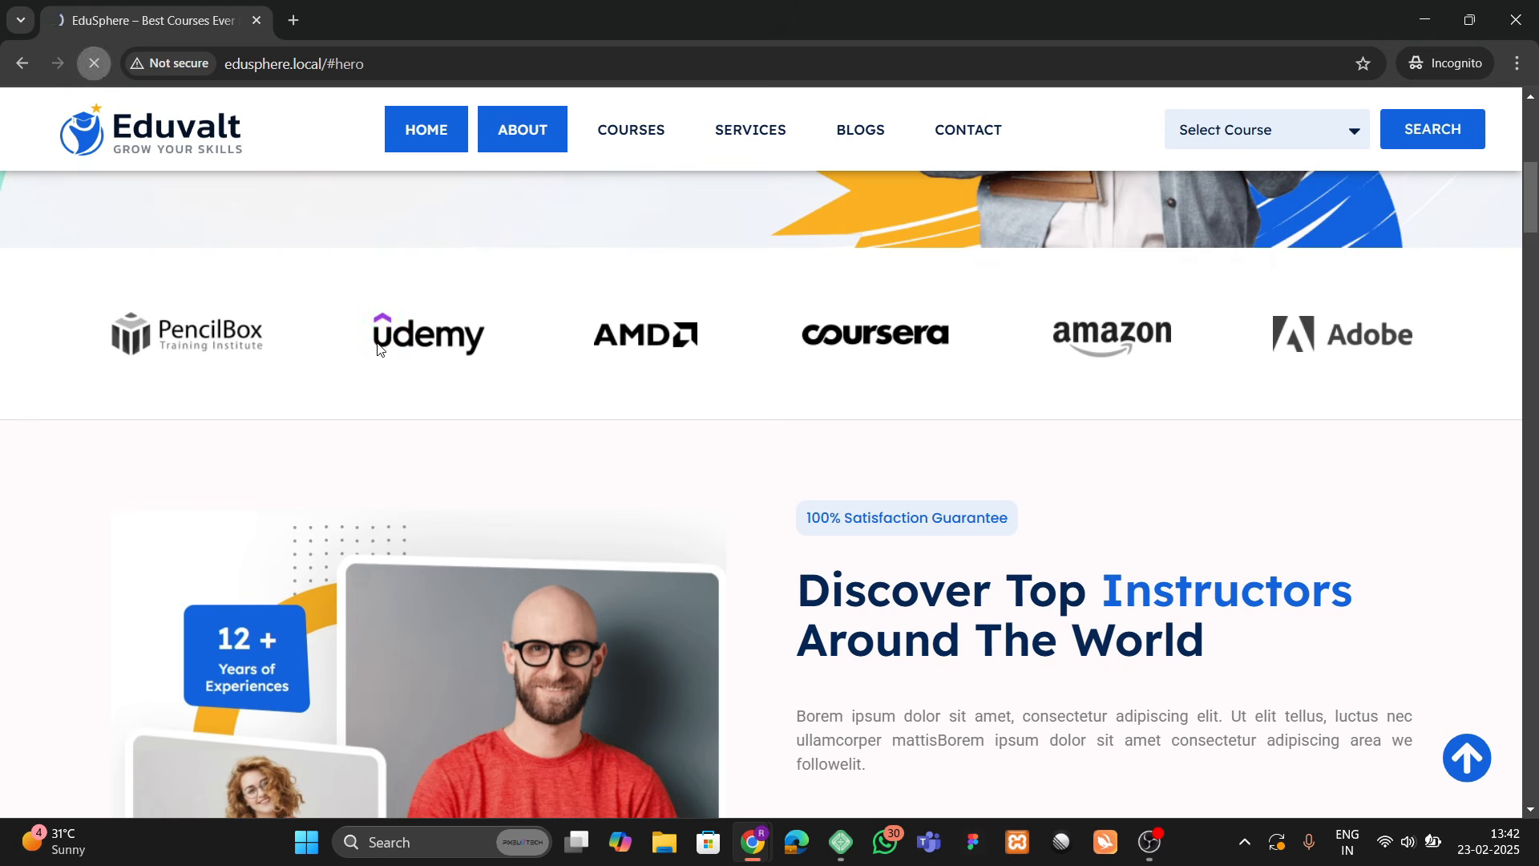
Step: Reload the home page twice and scroll back to Our Featured Courses
{"action": "left_click", "coordinate": [94, 64]}
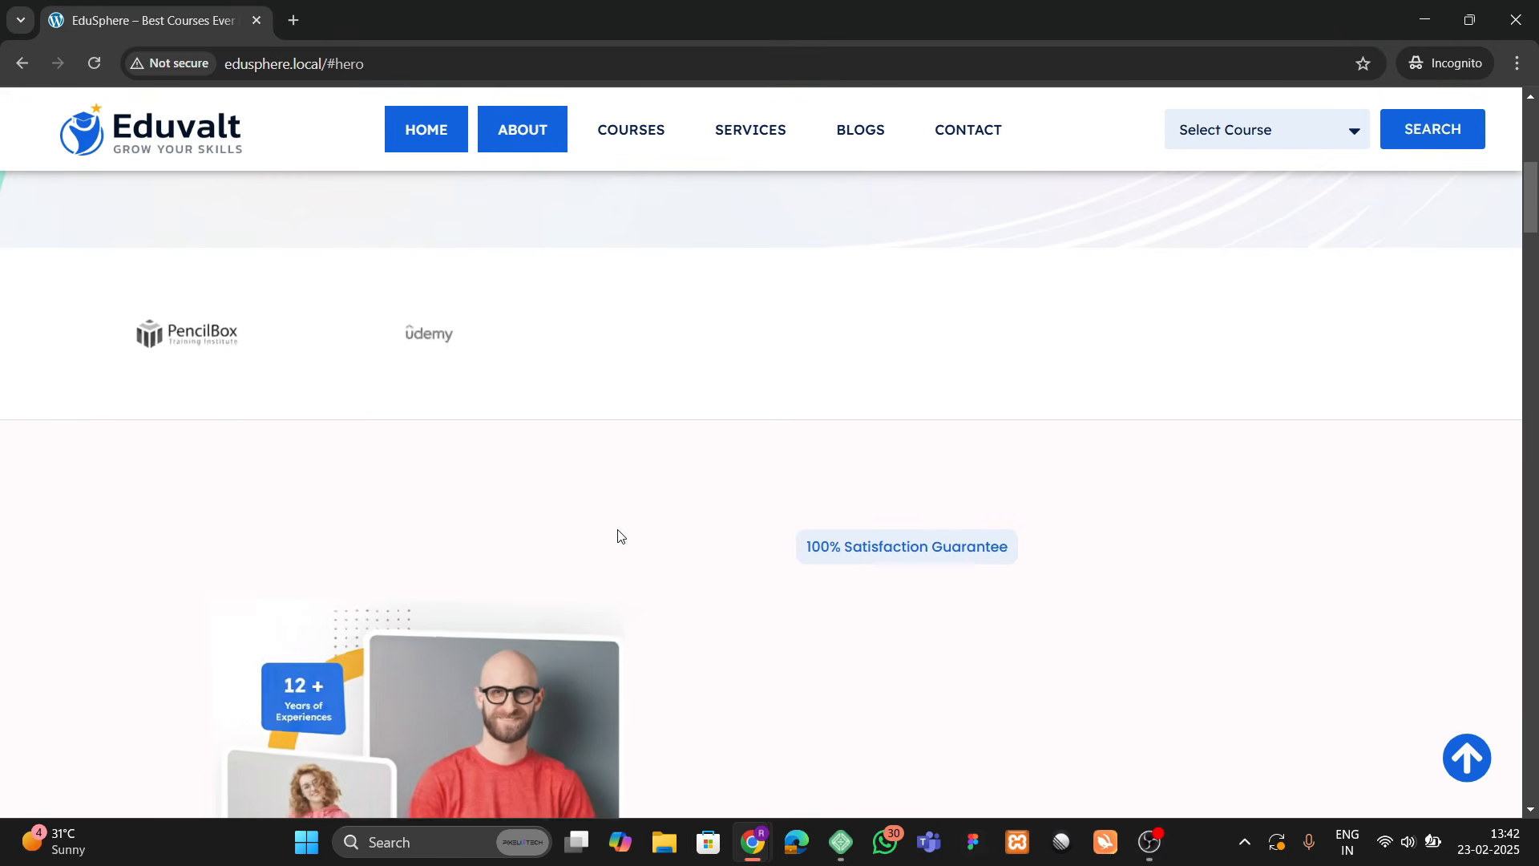
{"action": "scroll", "coordinate": [618, 529], "scroll_direction": "up", "scroll_amount": 2}
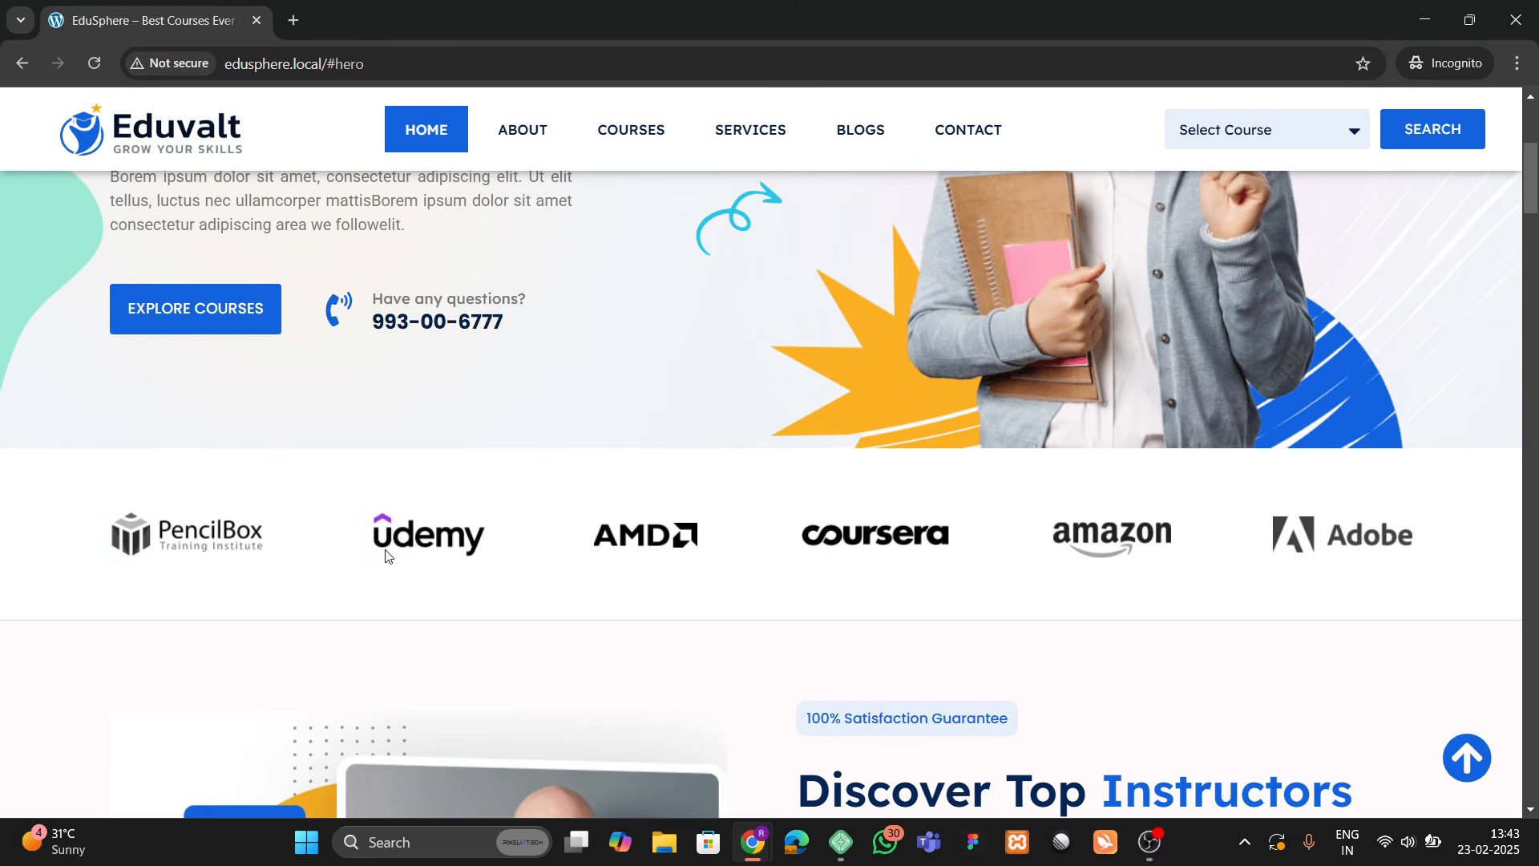
{"action": "scroll", "coordinate": [1317, 552], "scroll_direction": "down", "scroll_amount": 4}
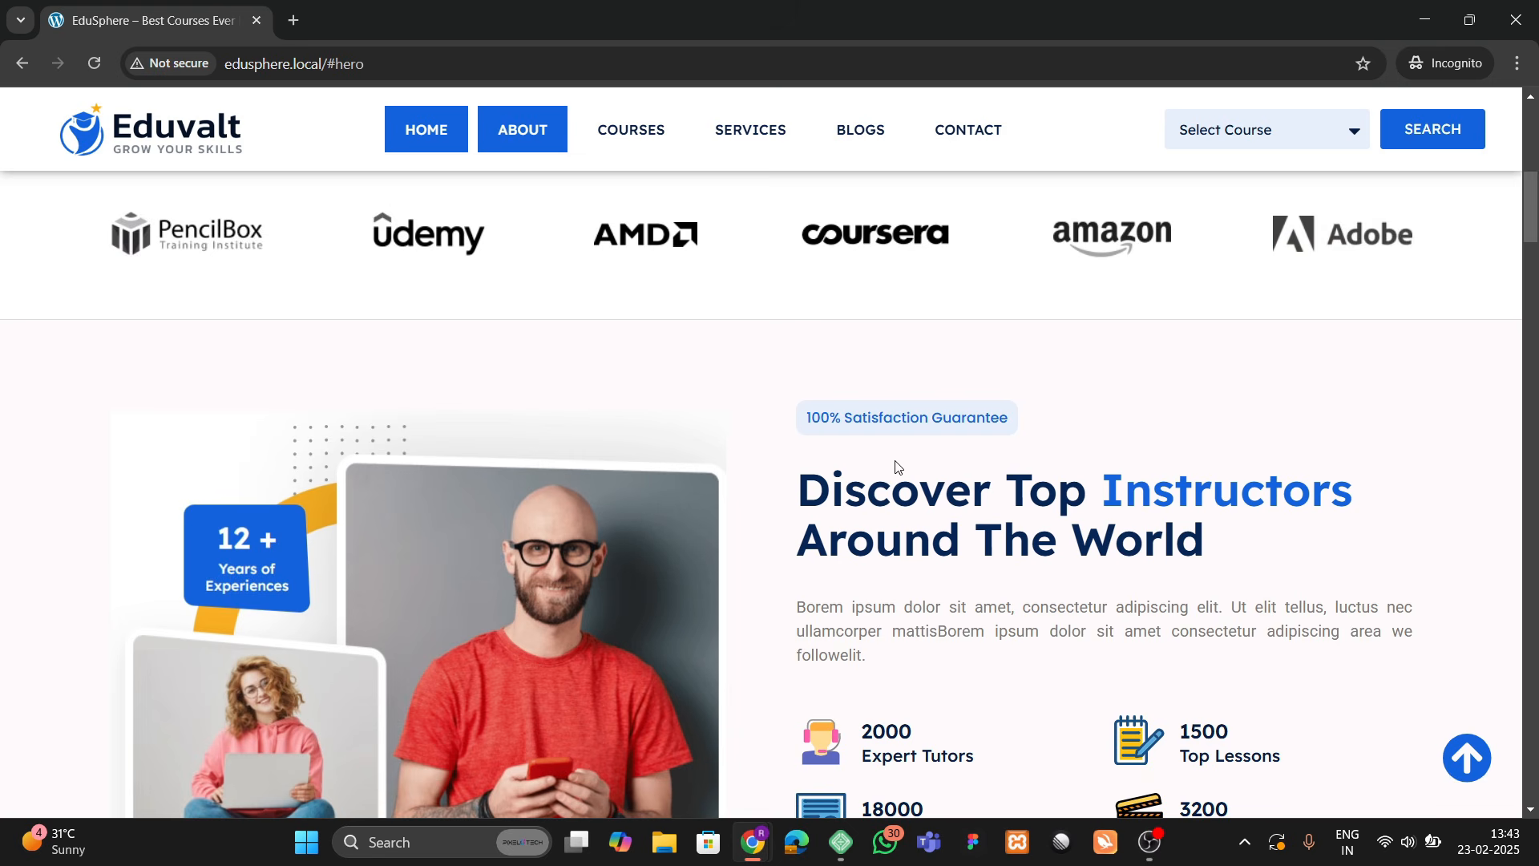
{"action": "scroll", "coordinate": [892, 473], "scroll_direction": "down", "scroll_amount": 2}
{"action": "left_click", "coordinate": [97, 69]}
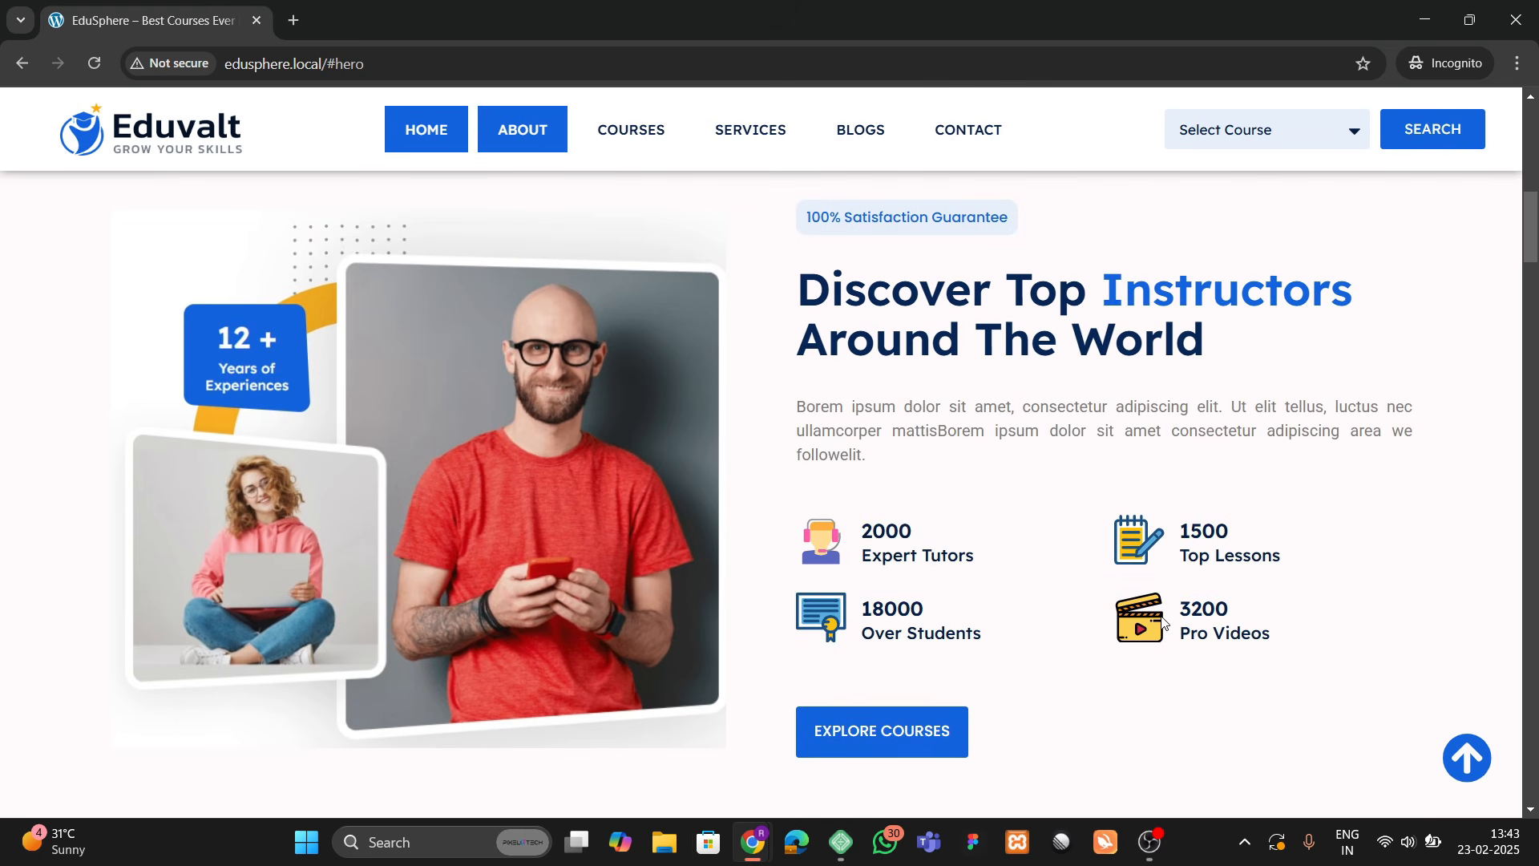
{"action": "scroll", "coordinate": [879, 611], "scroll_direction": "down", "scroll_amount": 4}
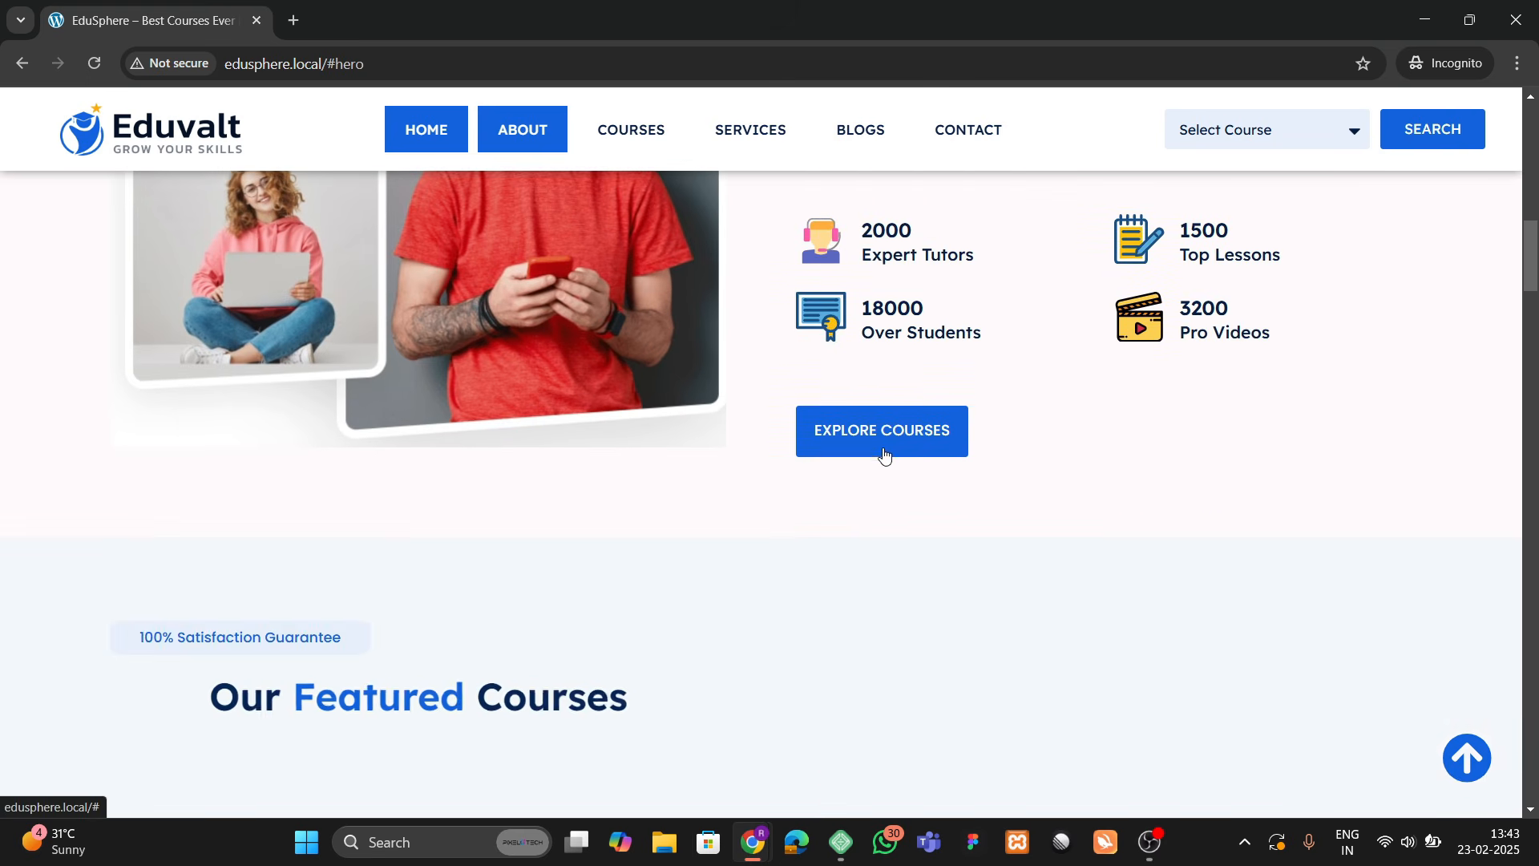
{"action": "scroll", "coordinate": [883, 449], "scroll_direction": "up", "scroll_amount": 4}
{"action": "scroll", "coordinate": [469, 522], "scroll_direction": "down", "scroll_amount": 5}
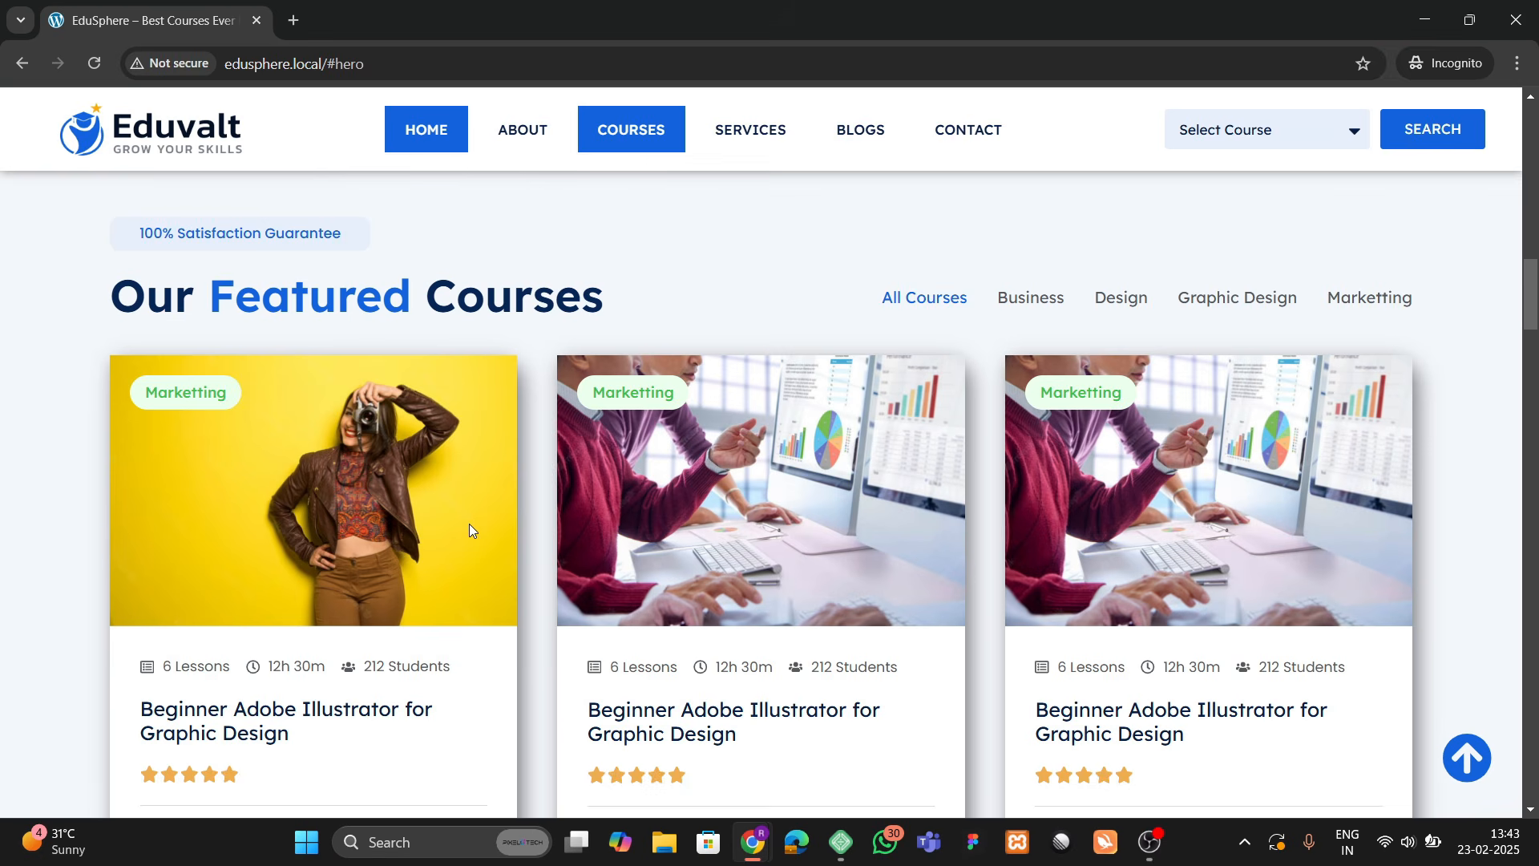
{"action": "scroll", "coordinate": [469, 523], "scroll_direction": "down", "scroll_amount": 1}
{"action": "scroll", "coordinate": [469, 523], "scroll_direction": "up", "scroll_amount": 2}
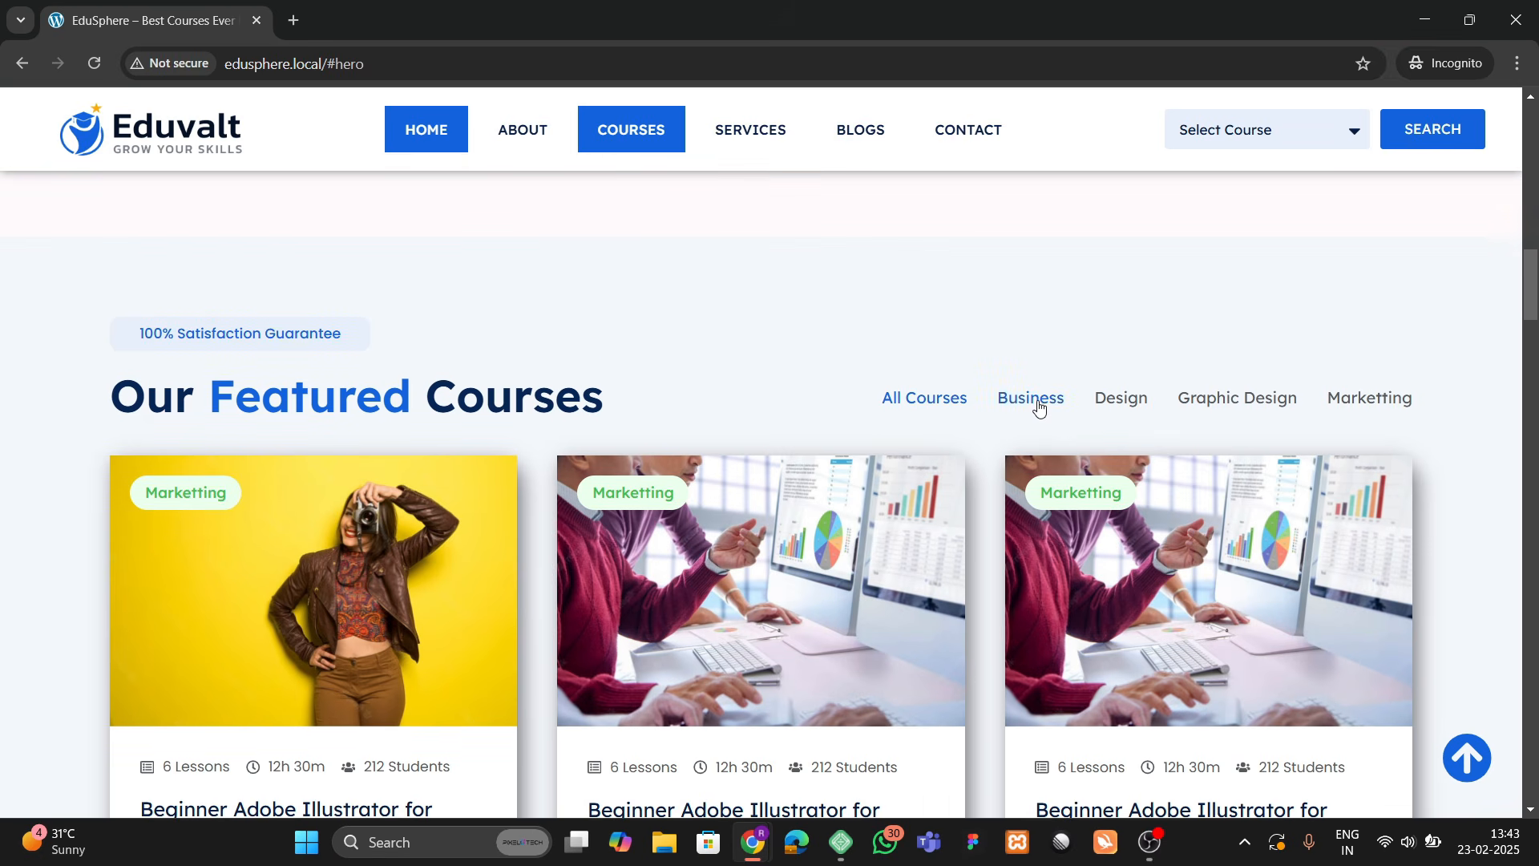
Step: Filter Our Featured Courses by Business, Design, Graphic Design, then Marketting
{"action": "left_click", "coordinate": [1034, 398]}
{"action": "scroll", "coordinate": [757, 541], "scroll_direction": "down", "scroll_amount": 3}
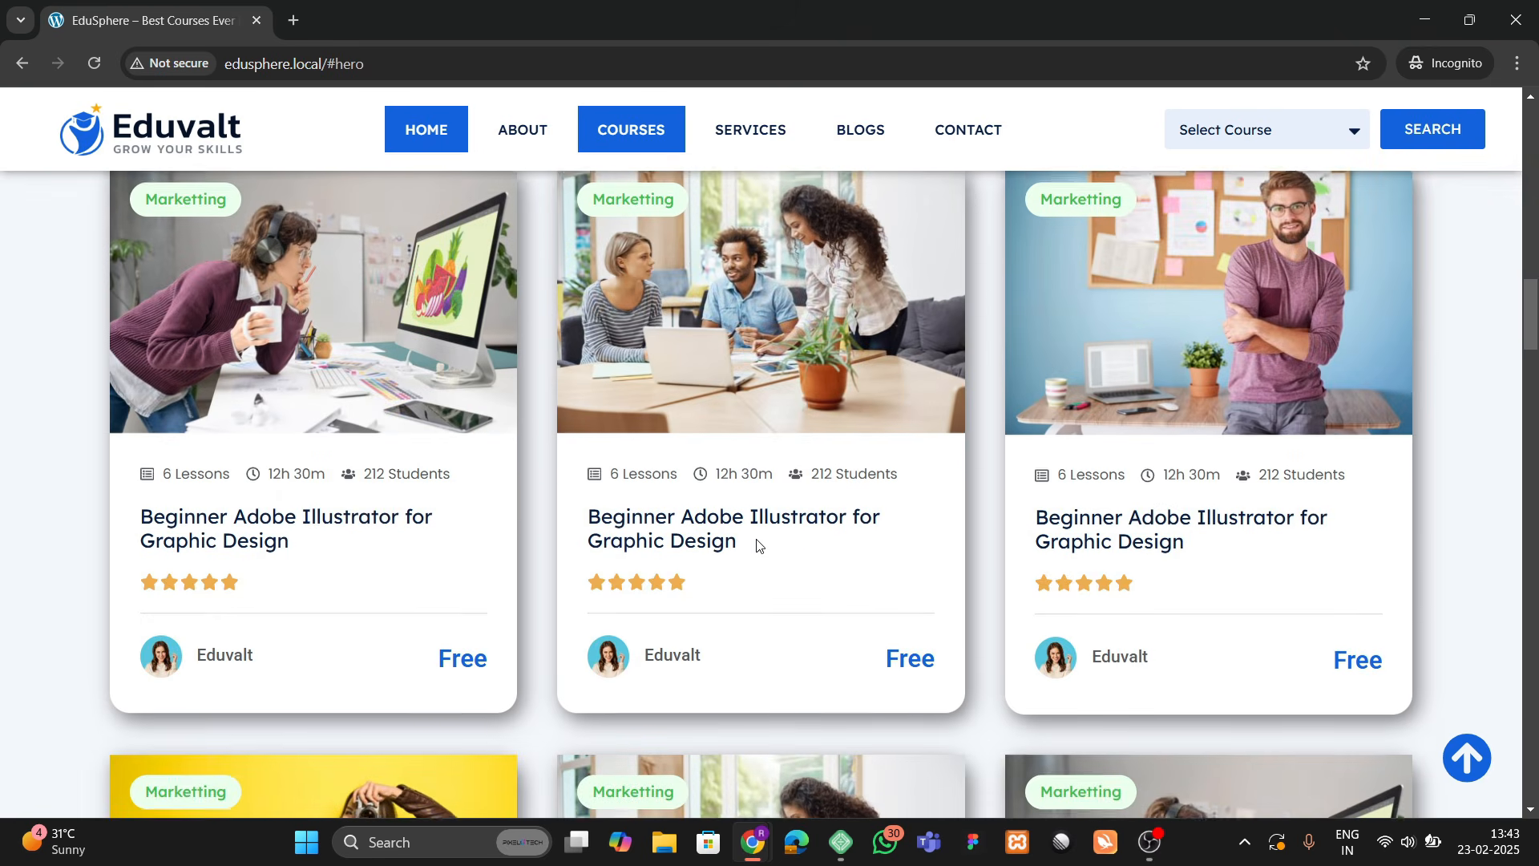
{"action": "scroll", "coordinate": [758, 545], "scroll_direction": "up", "scroll_amount": 2}
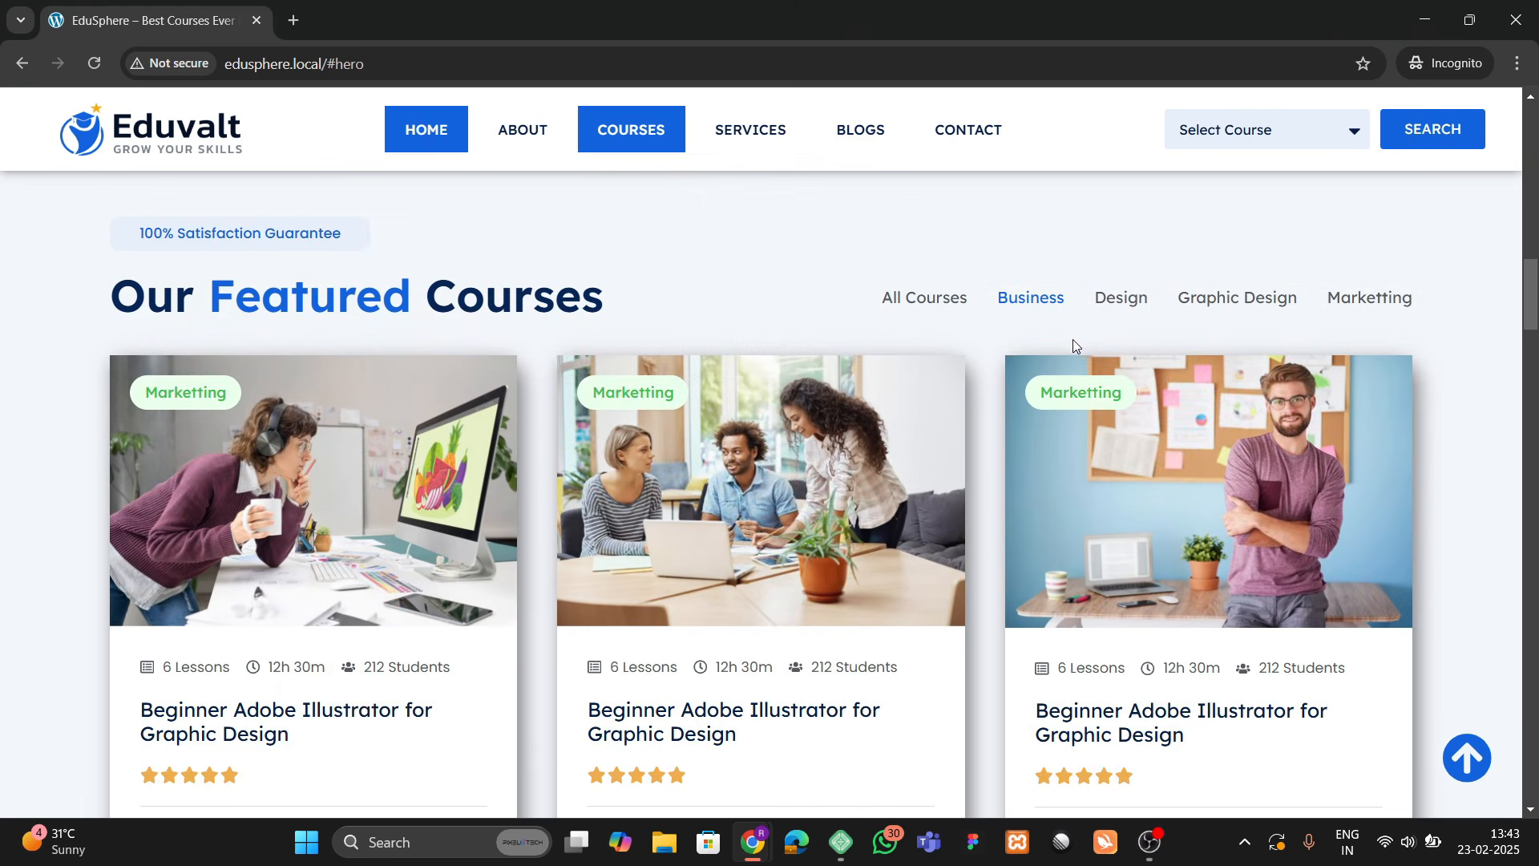
{"action": "left_click", "coordinate": [1113, 300]}
{"action": "scroll", "coordinate": [830, 507], "scroll_direction": "down", "scroll_amount": 2}
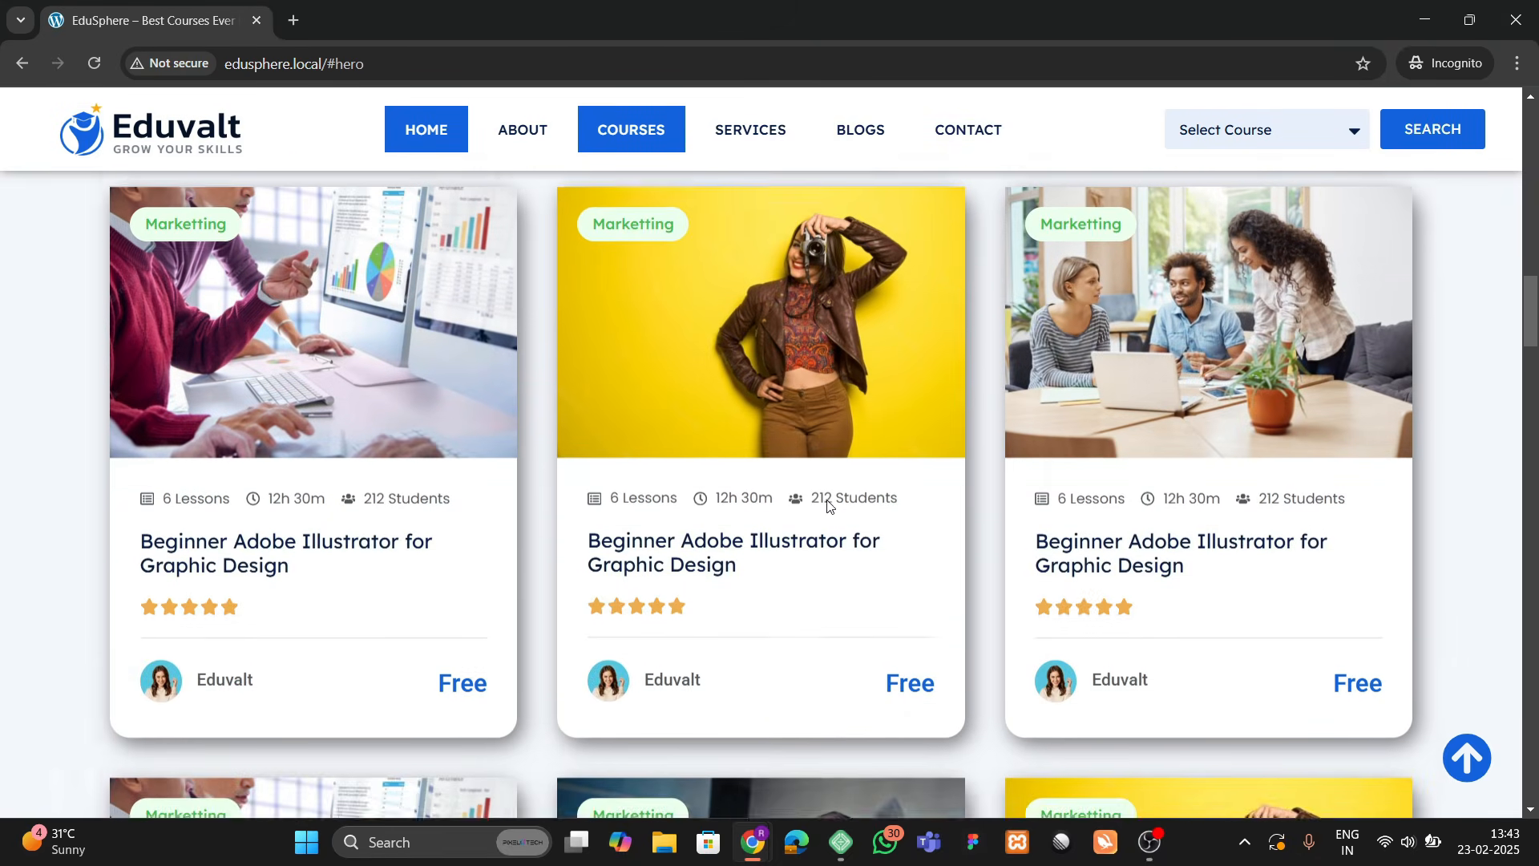
{"action": "scroll", "coordinate": [842, 449], "scroll_direction": "up", "scroll_amount": 1}
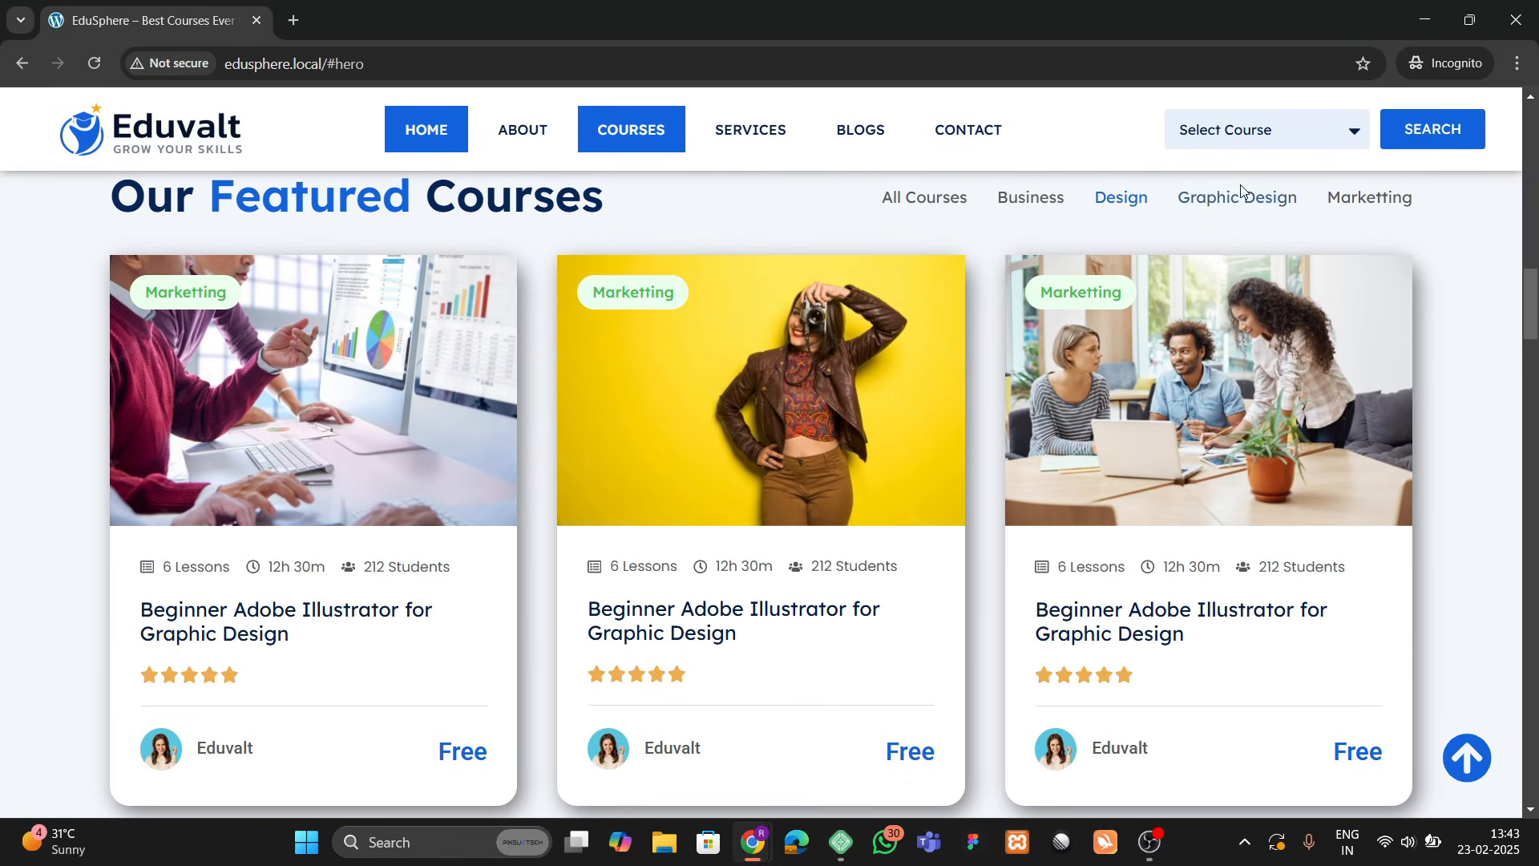
{"action": "left_click", "coordinate": [1245, 214]}
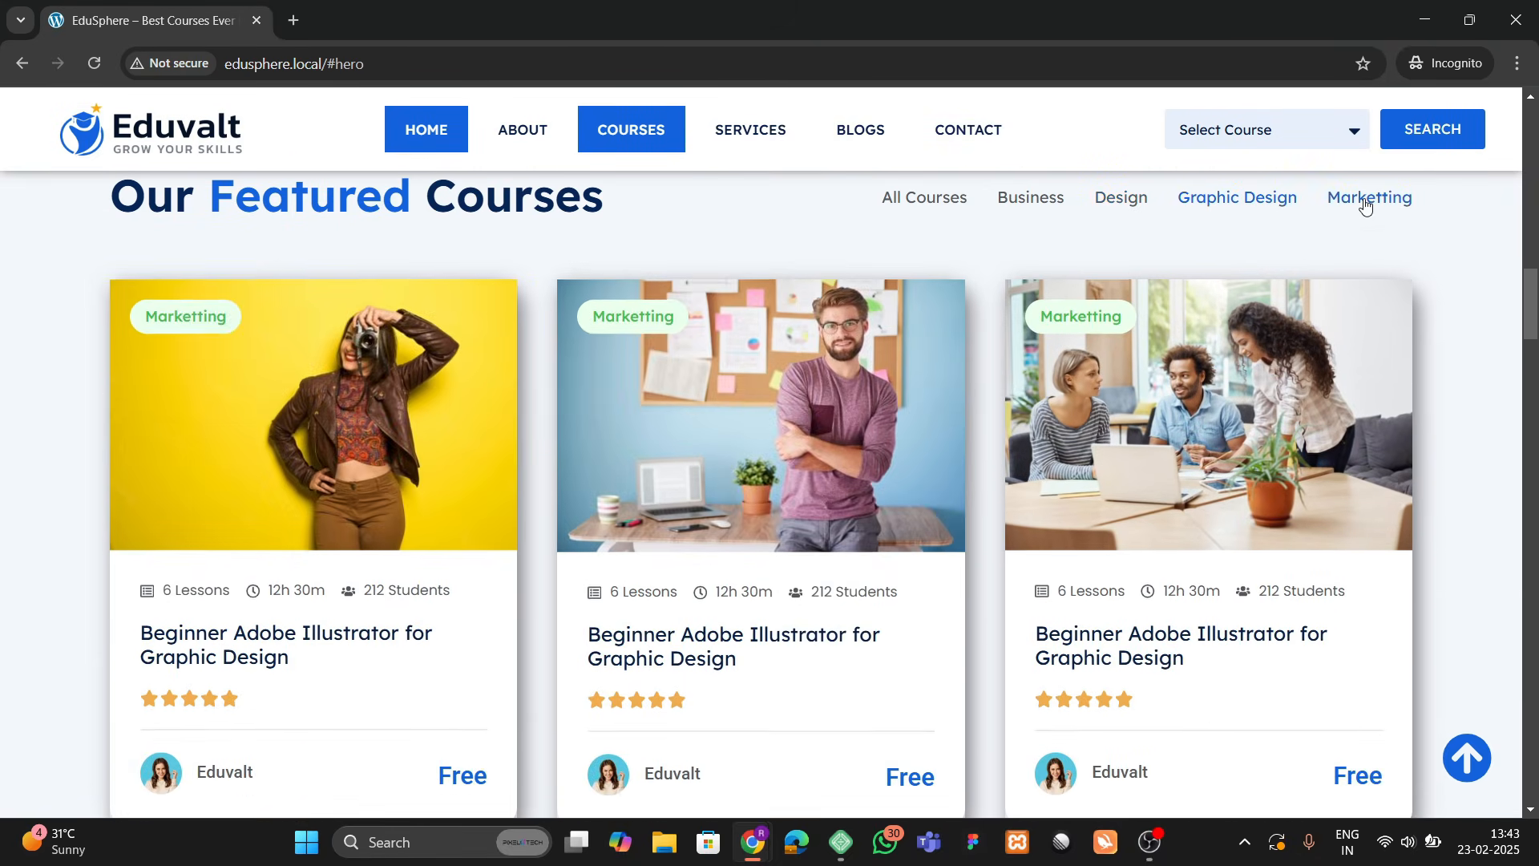
{"action": "left_click", "coordinate": [1364, 197]}
Step: Scroll down to the Browse By Categories section
{"action": "scroll", "coordinate": [390, 421], "scroll_direction": "down", "scroll_amount": 2}
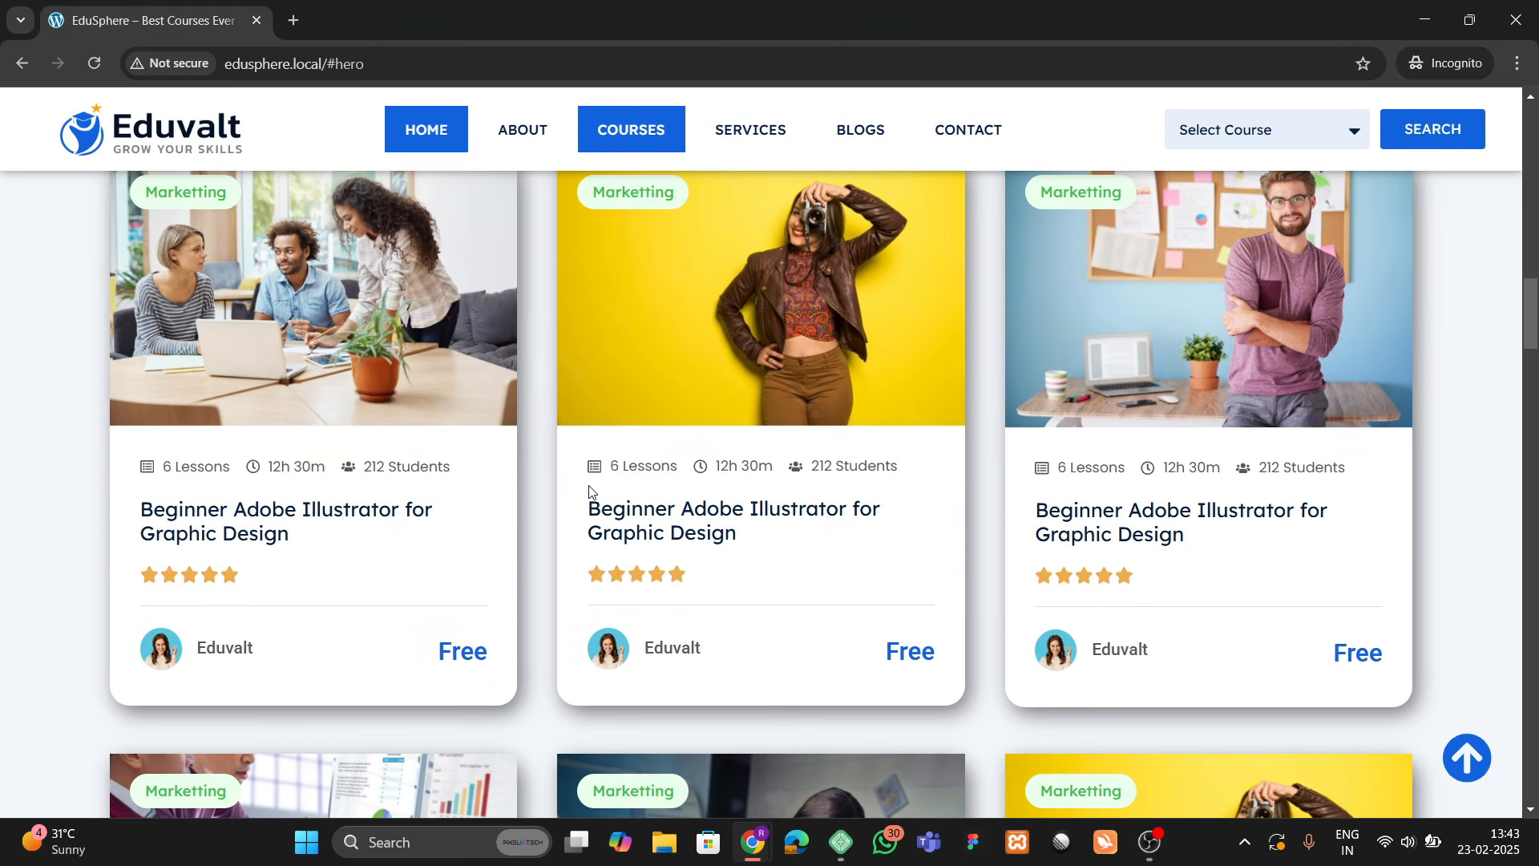
{"action": "scroll", "coordinate": [522, 465], "scroll_direction": "down", "scroll_amount": 12}
{"action": "scroll", "coordinate": [493, 437], "scroll_direction": "down", "scroll_amount": 4}
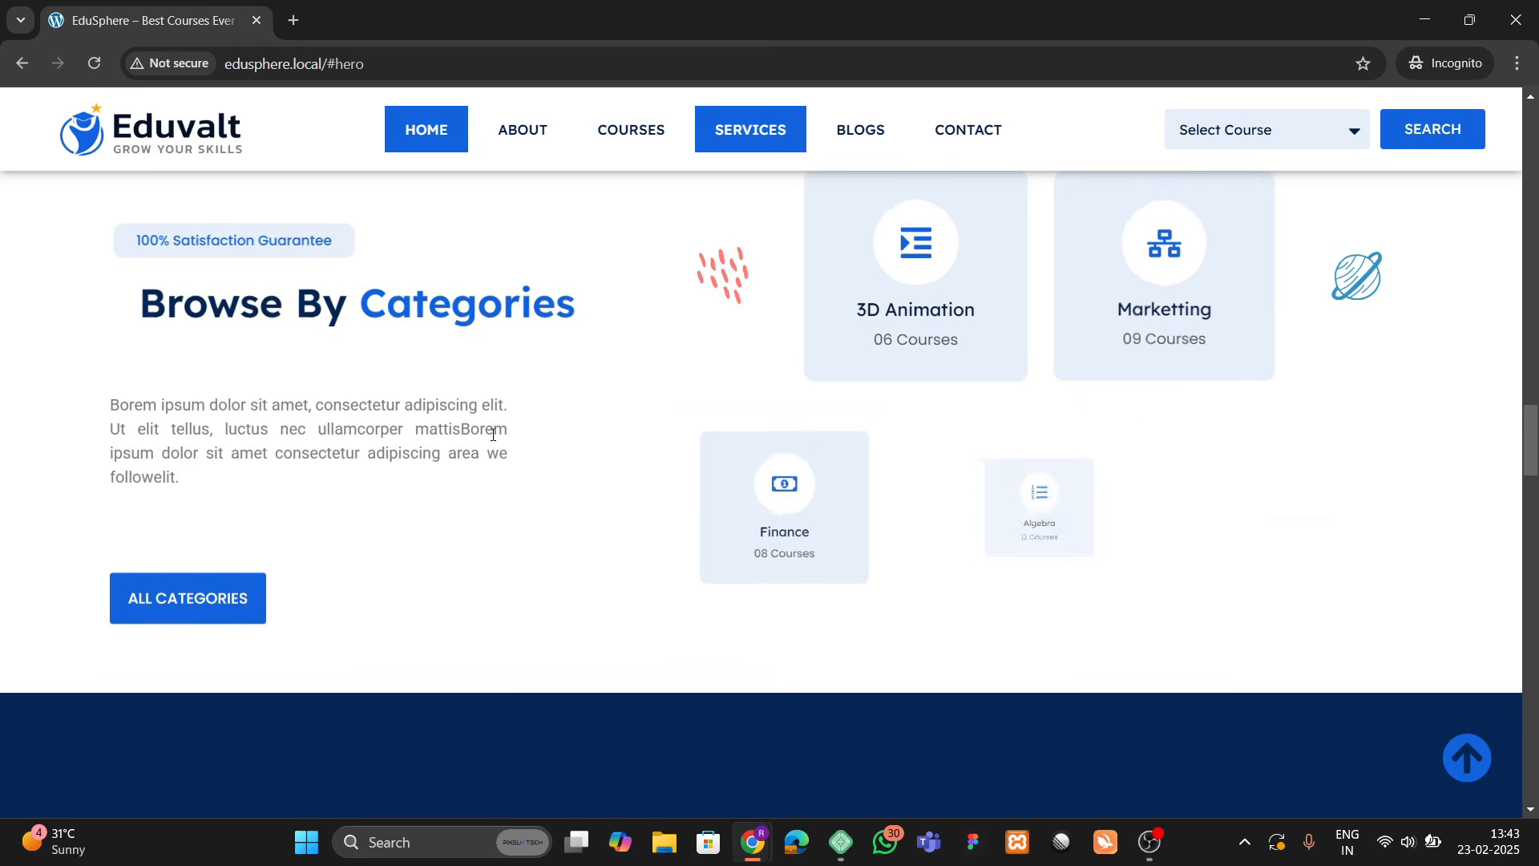
{"action": "scroll", "coordinate": [488, 432], "scroll_direction": "up", "scroll_amount": 3}
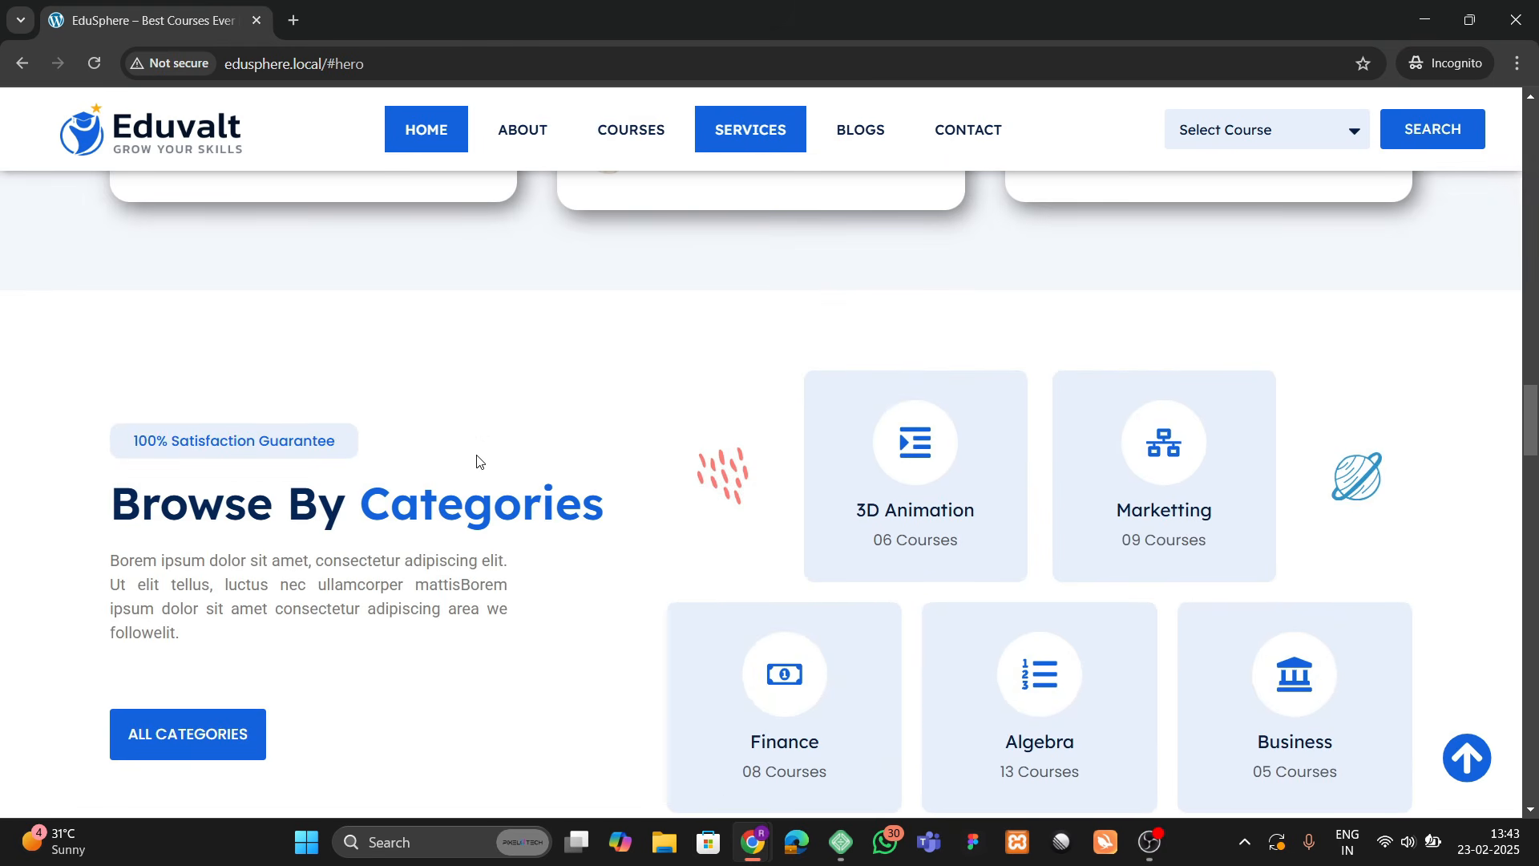
{"action": "scroll", "coordinate": [996, 487], "scroll_direction": "down", "scroll_amount": 3}
{"action": "scroll", "coordinate": [865, 481], "scroll_direction": "up", "scroll_amount": 3}
{"action": "scroll", "coordinate": [994, 529], "scroll_direction": "down", "scroll_amount": 4}
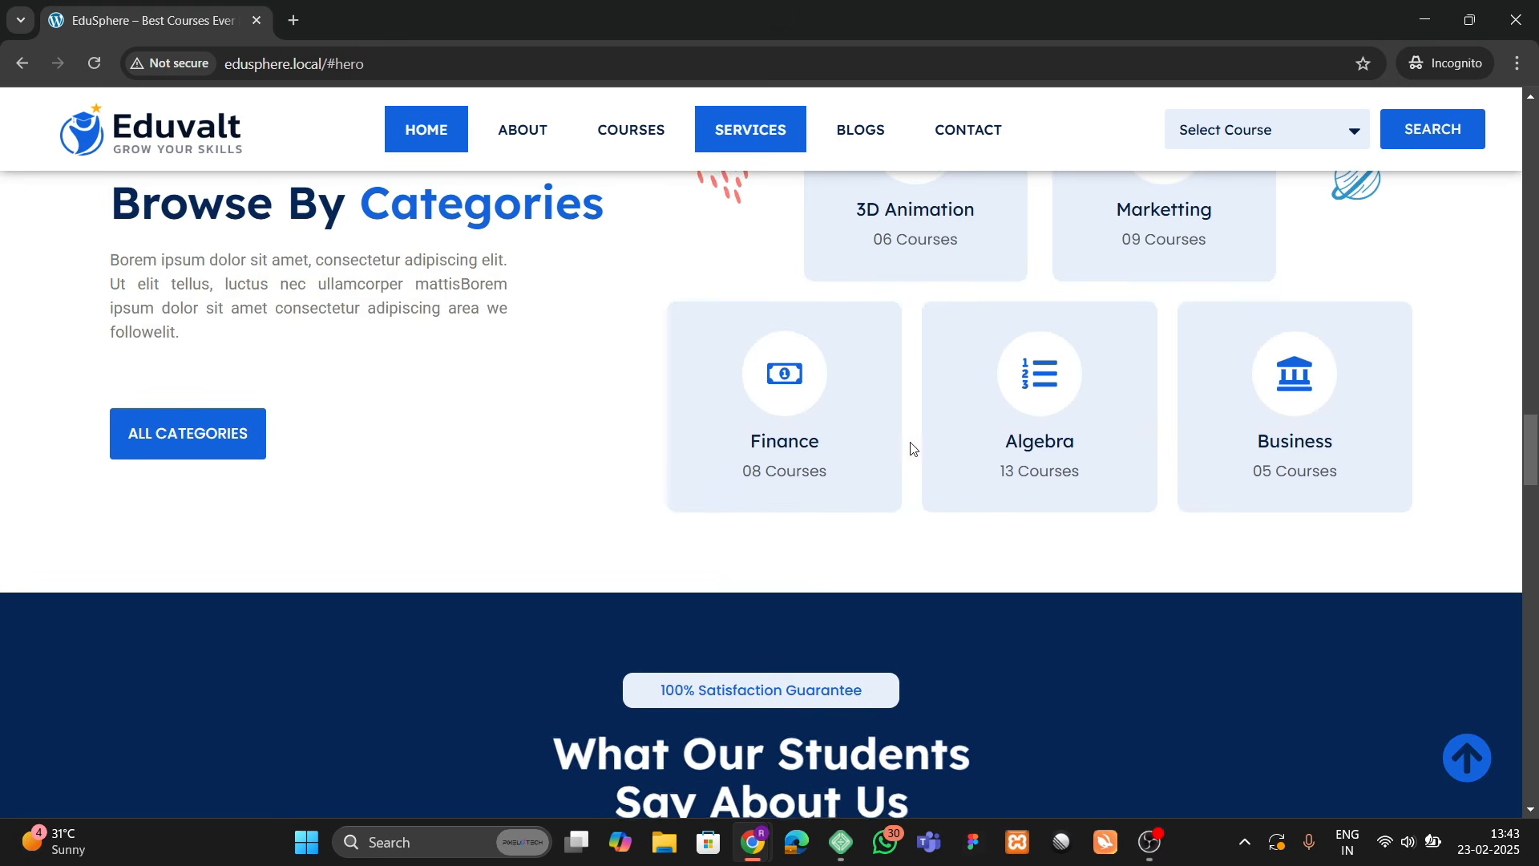
{"action": "scroll", "coordinate": [801, 380], "scroll_direction": "up", "scroll_amount": 3}
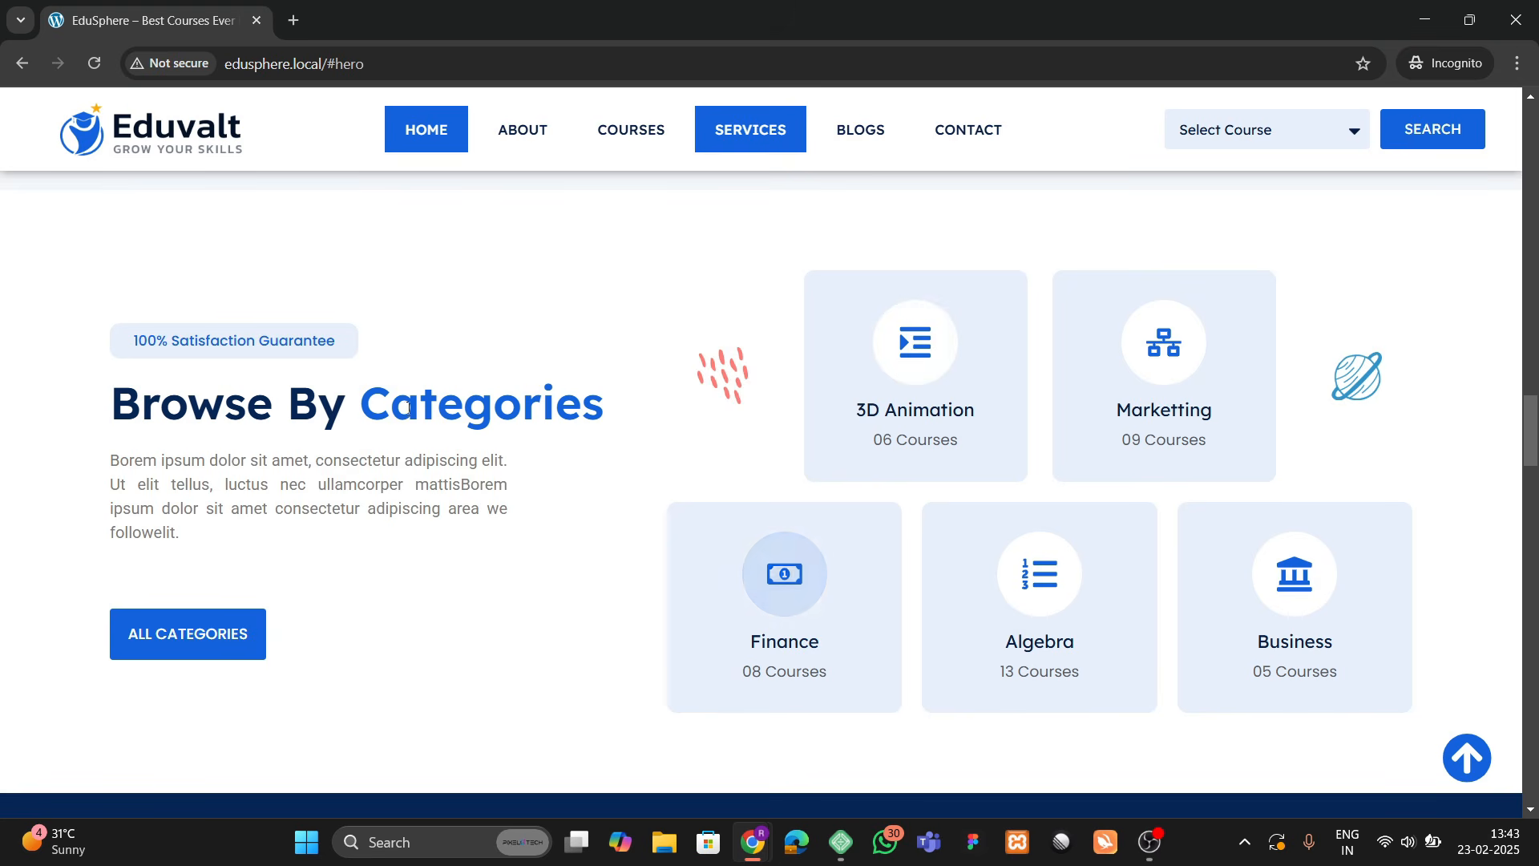
{"action": "scroll", "coordinate": [383, 553], "scroll_direction": "down", "scroll_amount": 8}
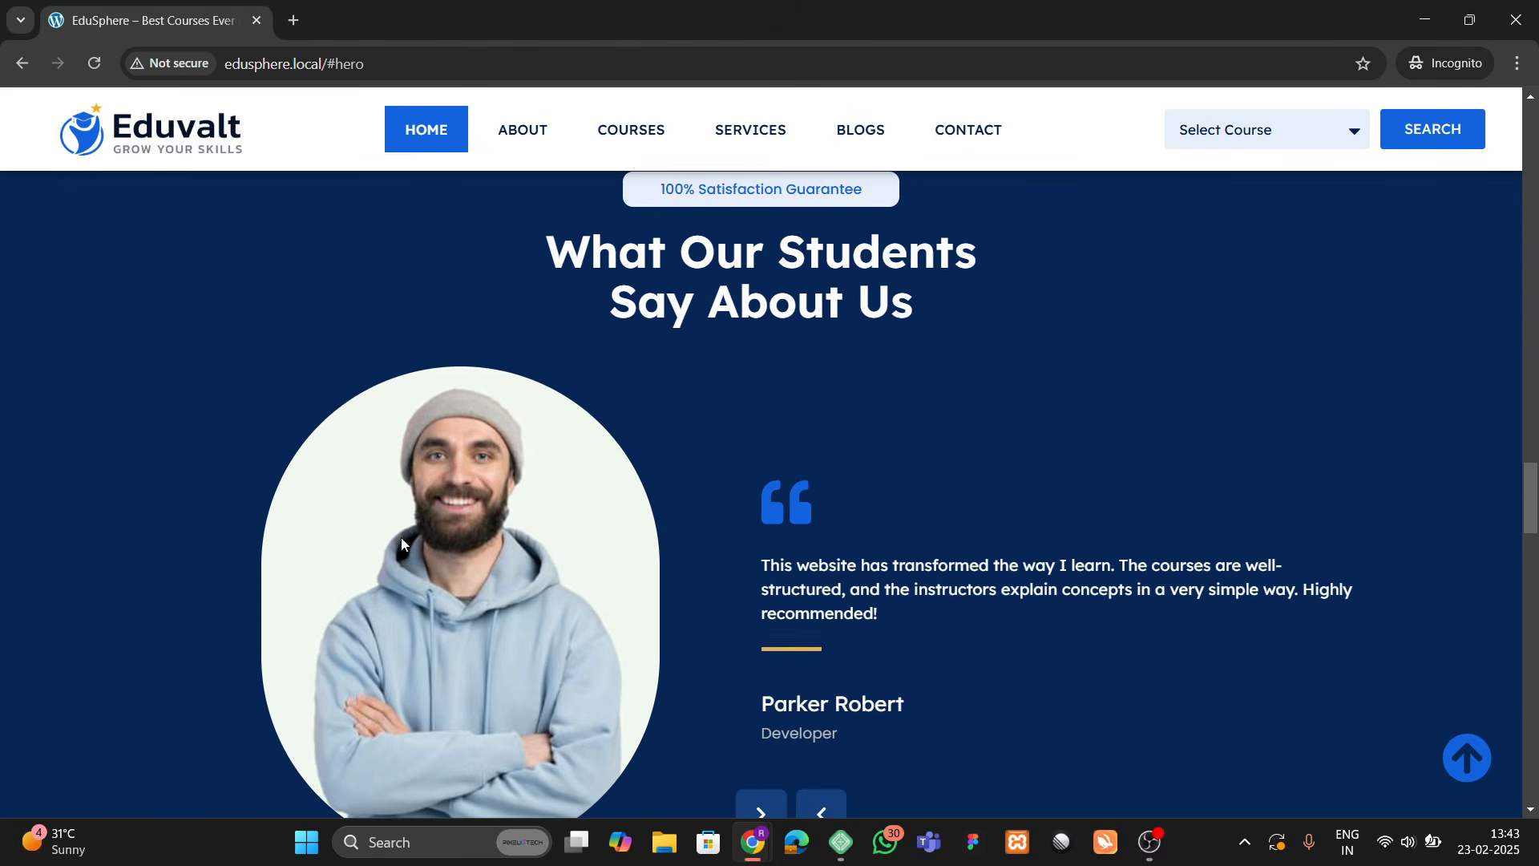
{"action": "scroll", "coordinate": [452, 533], "scroll_direction": "down", "scroll_amount": 1}
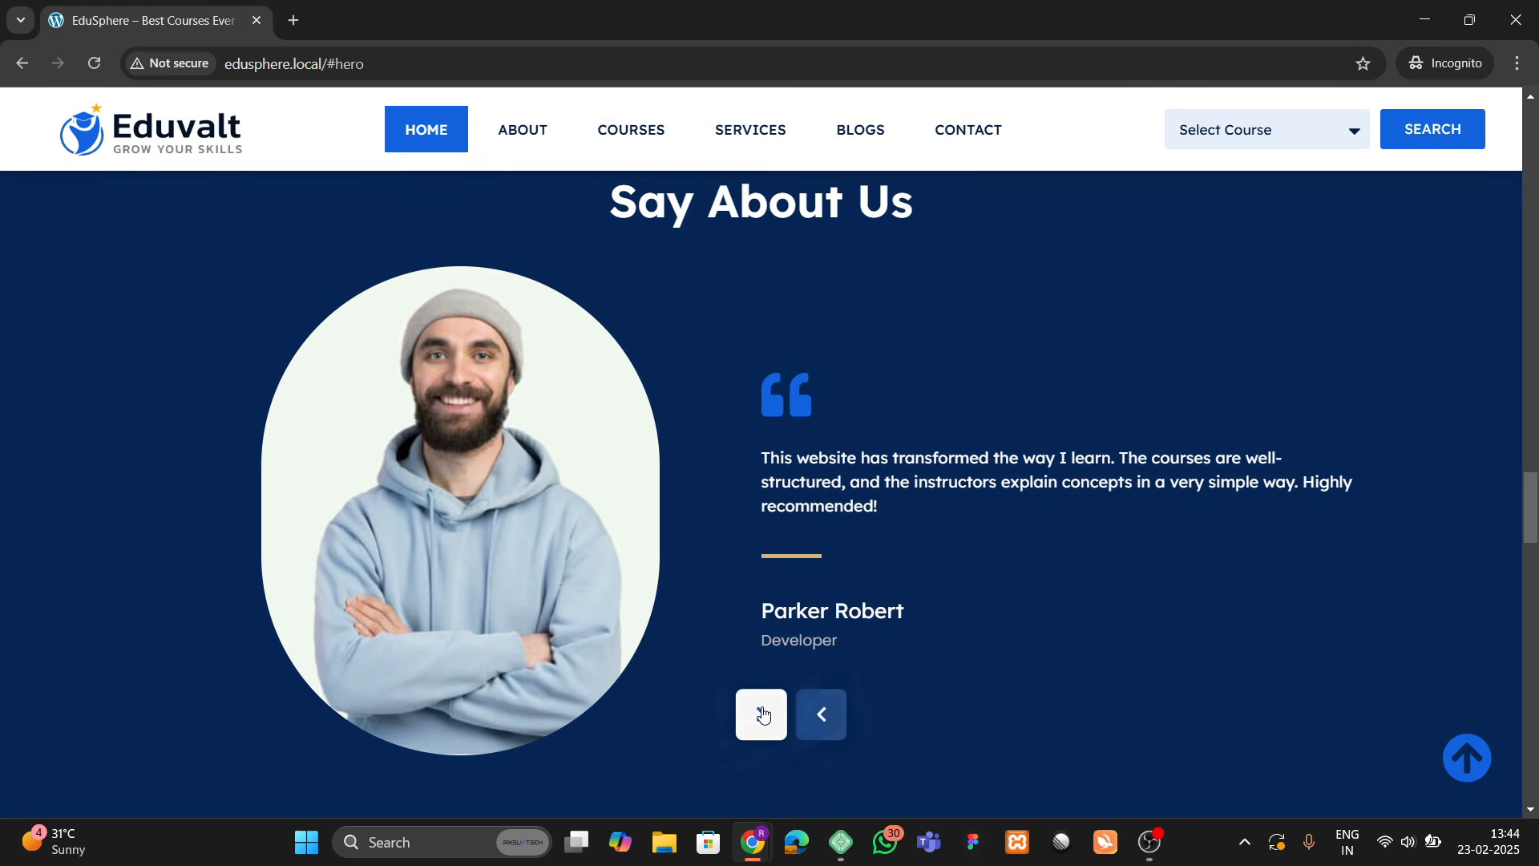
{"action": "left_click", "coordinate": [763, 714]}
{"action": "left_click", "coordinate": [762, 714]}
{"action": "left_click", "coordinate": [762, 714]}
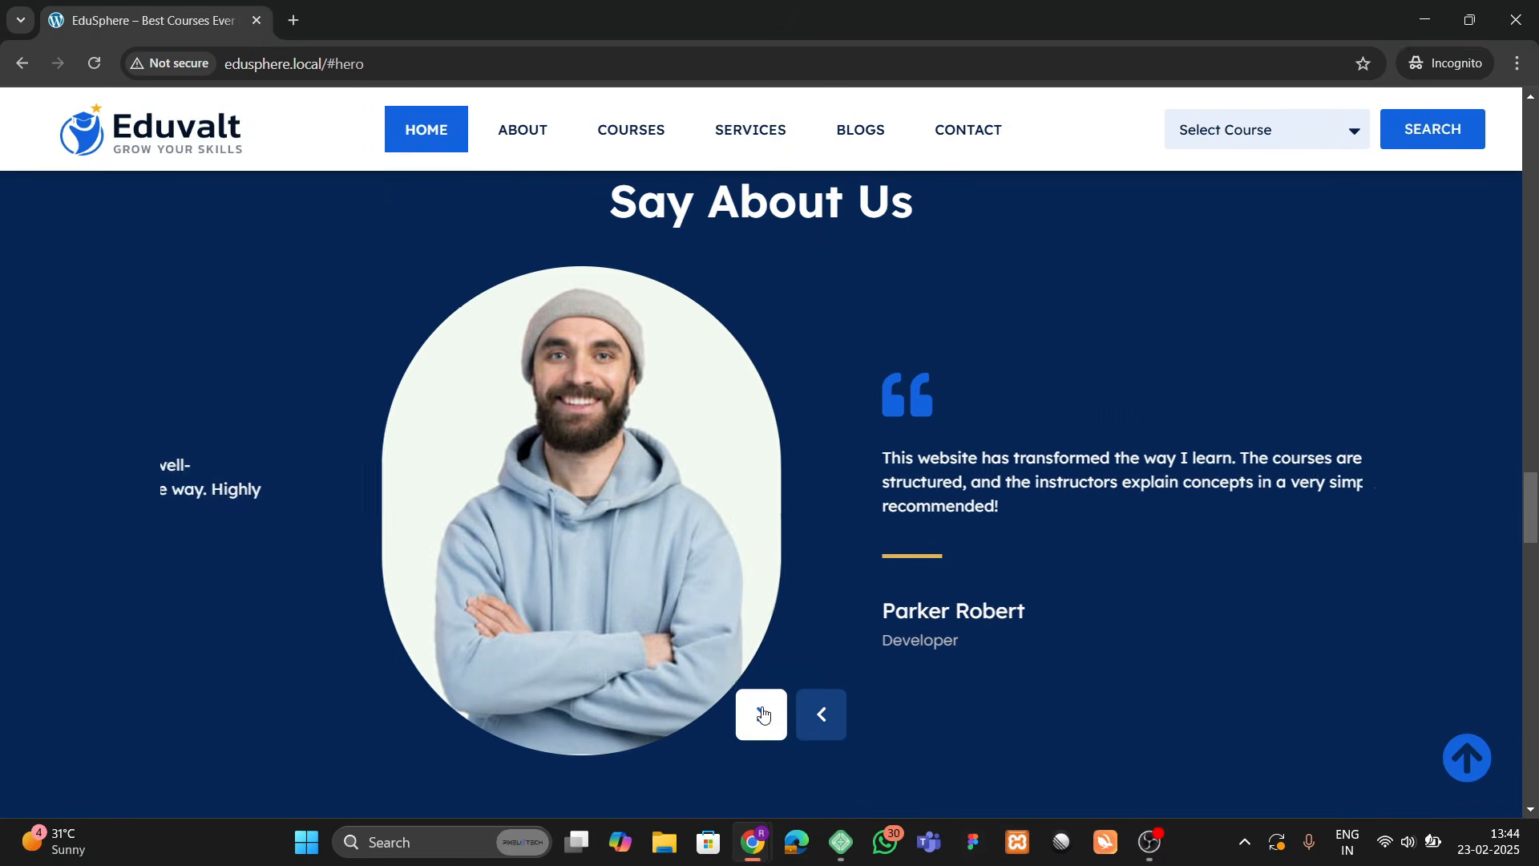
{"action": "left_click", "coordinate": [806, 720]}
{"action": "left_click", "coordinate": [806, 720]}
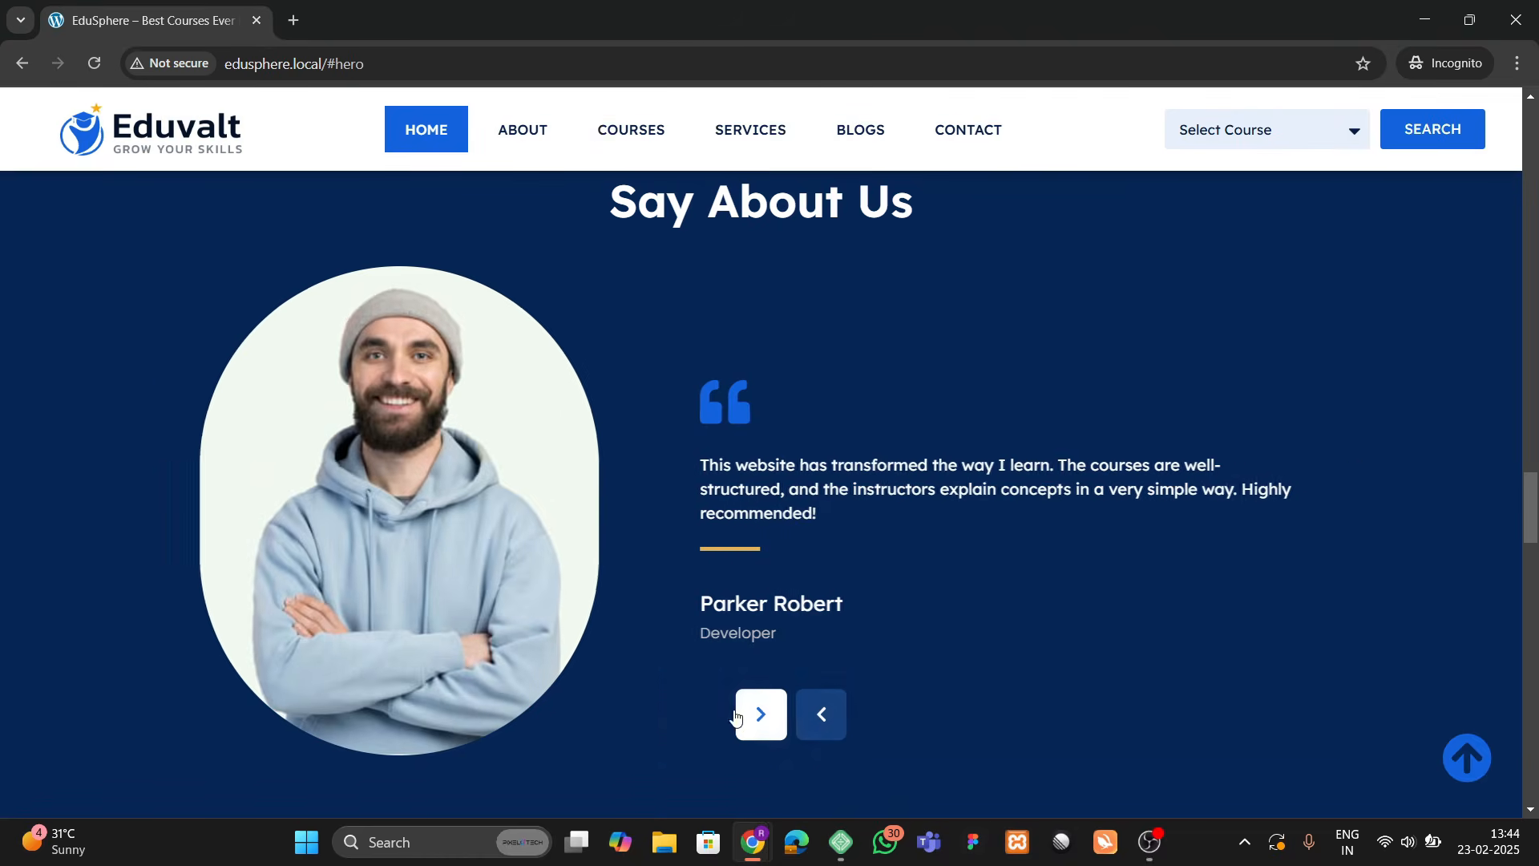
{"action": "left_click", "coordinate": [763, 711]}
{"action": "scroll", "coordinate": [481, 489], "scroll_direction": "down", "scroll_amount": 5}
{"action": "scroll", "coordinate": [470, 473], "scroll_direction": "down", "scroll_amount": 3}
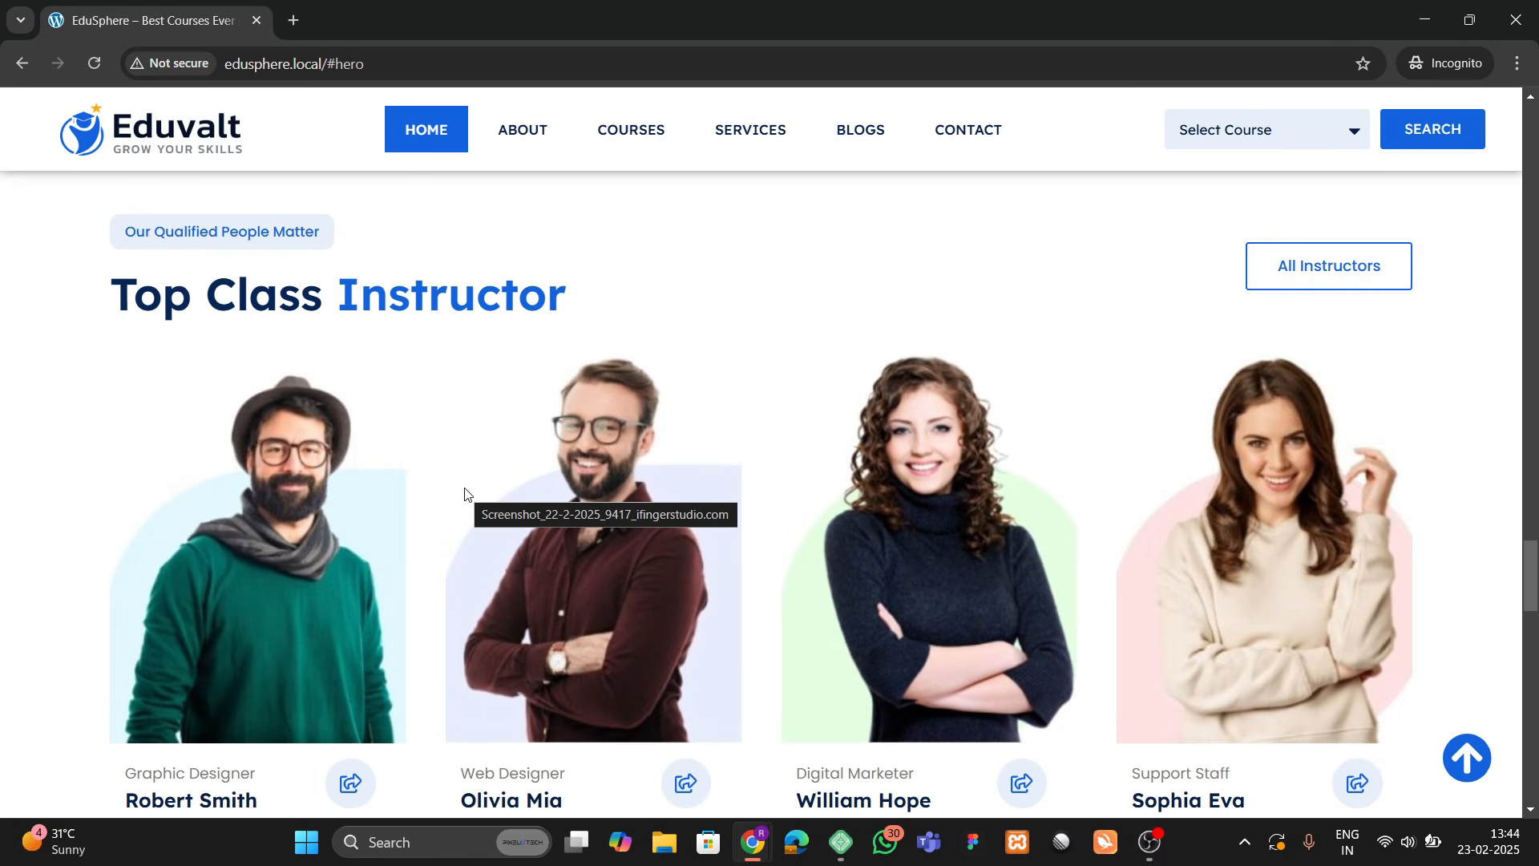
{"action": "scroll", "coordinate": [465, 490], "scroll_direction": "down", "scroll_amount": 2}
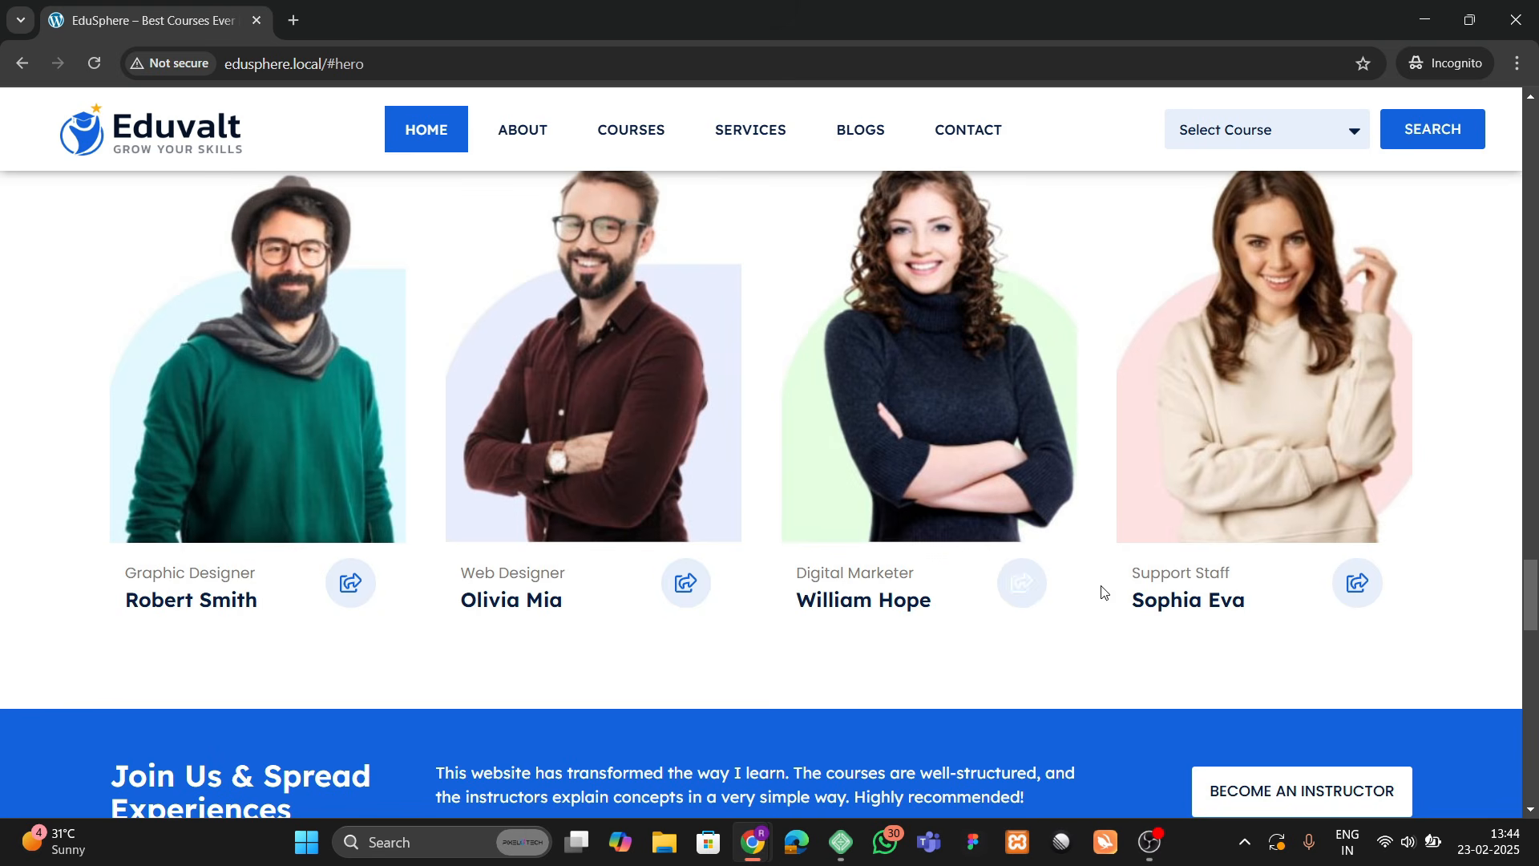
{"action": "scroll", "coordinate": [643, 423], "scroll_direction": "up", "scroll_amount": 4}
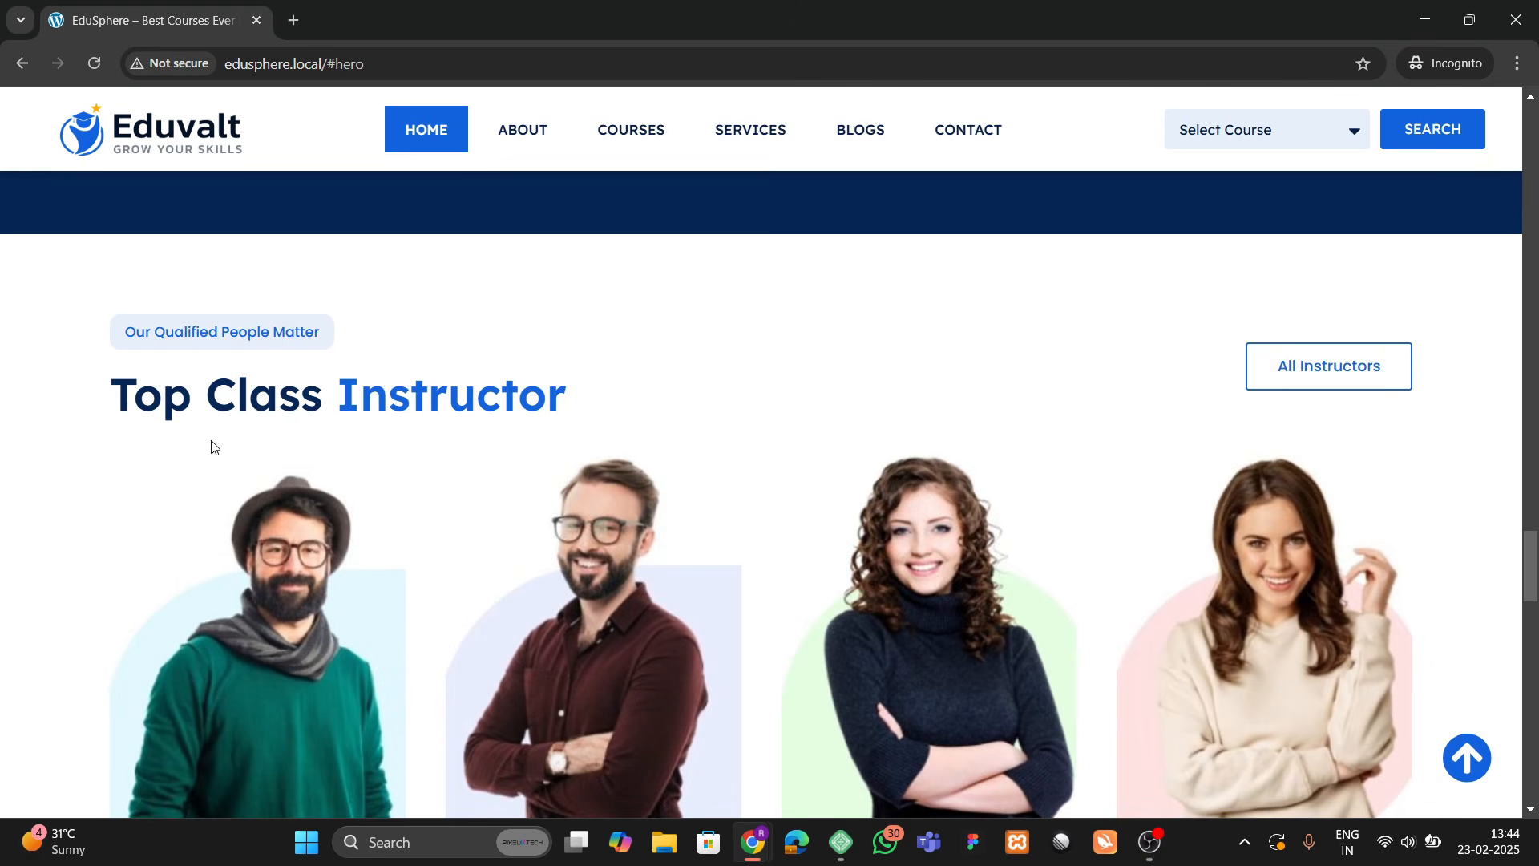
{"action": "scroll", "coordinate": [212, 447], "scroll_direction": "down", "scroll_amount": 5}
{"action": "scroll", "coordinate": [210, 435], "scroll_direction": "up", "scroll_amount": 4}
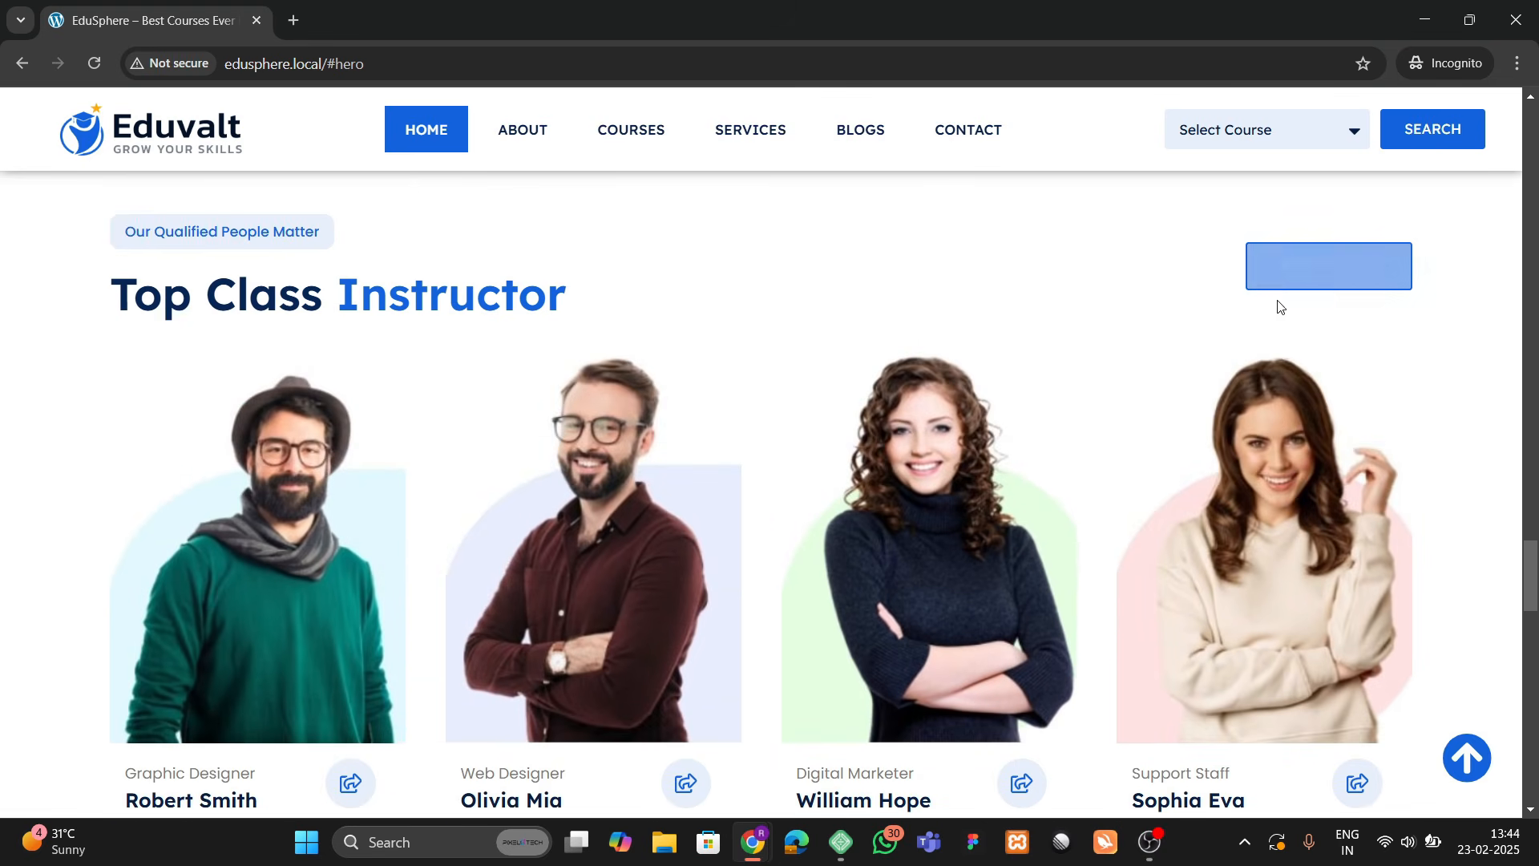
{"action": "scroll", "coordinate": [547, 405], "scroll_direction": "down", "scroll_amount": 4}
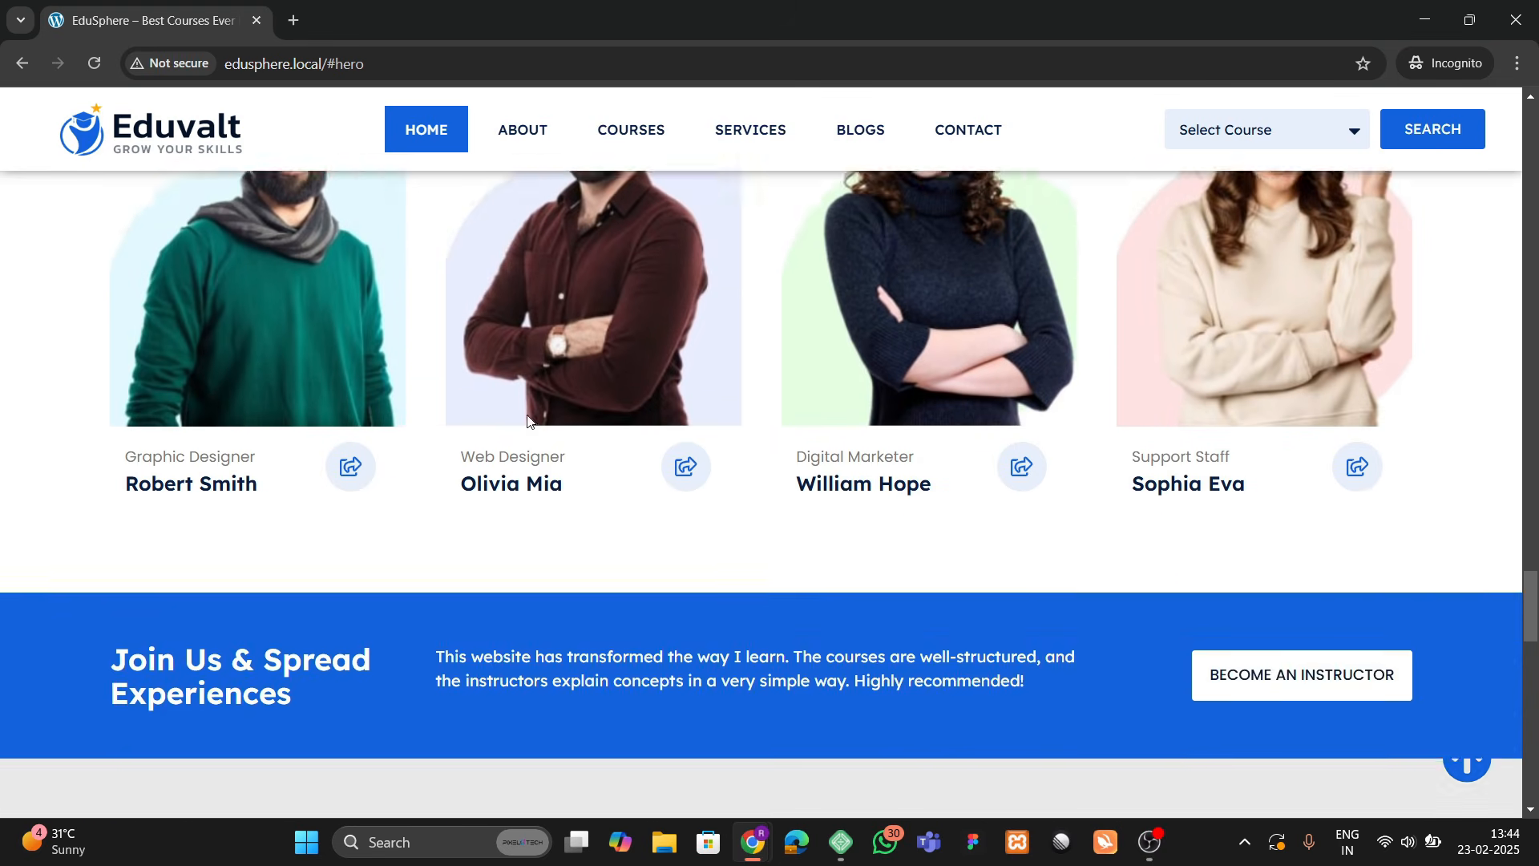
{"action": "scroll", "coordinate": [527, 421], "scroll_direction": "down", "scroll_amount": 4}
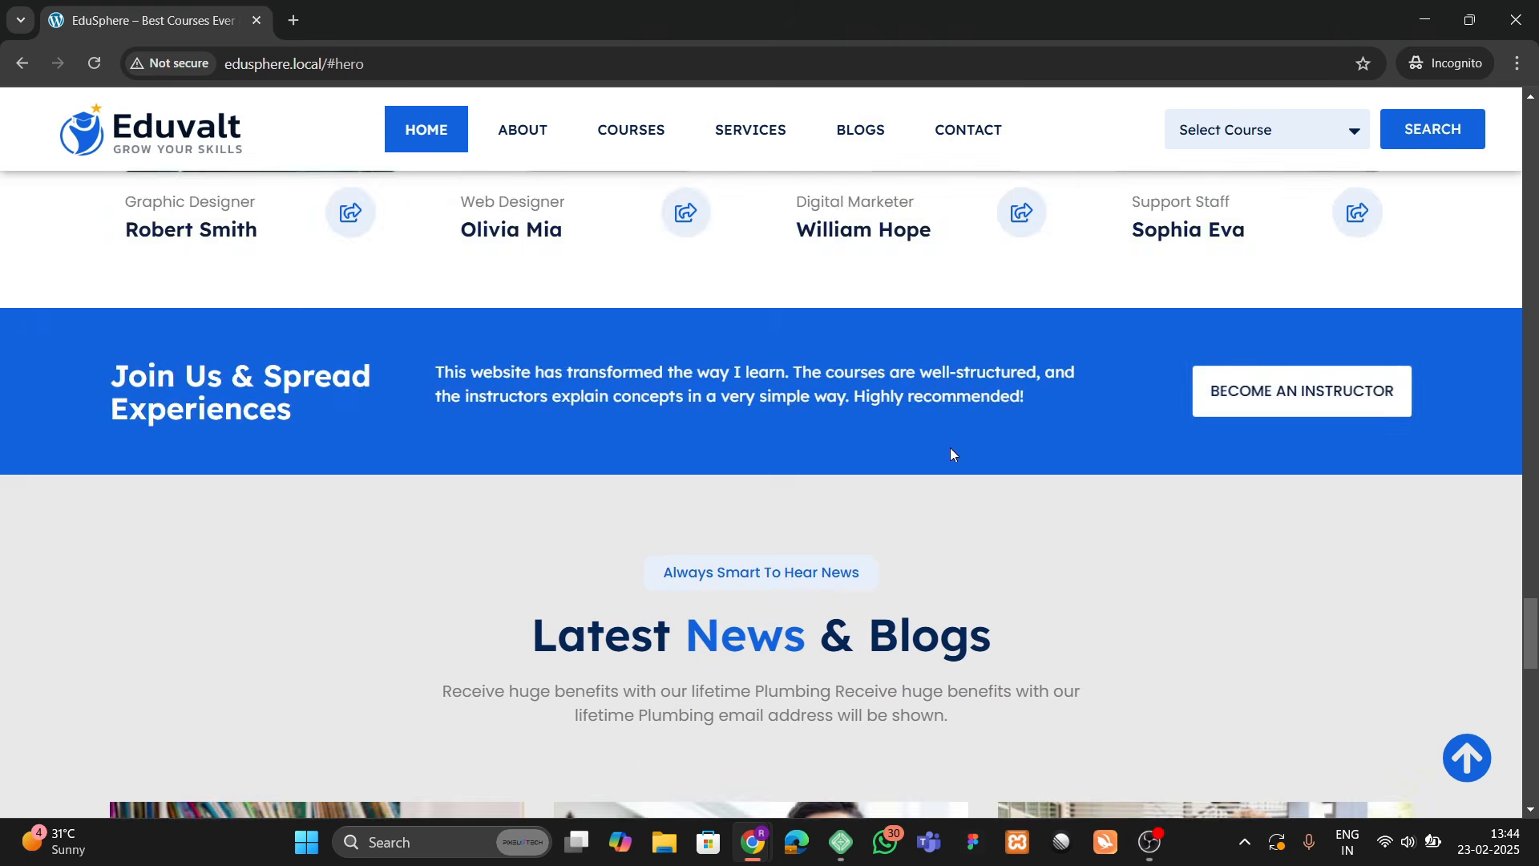
{"action": "scroll", "coordinate": [763, 433], "scroll_direction": "down", "scroll_amount": 6}
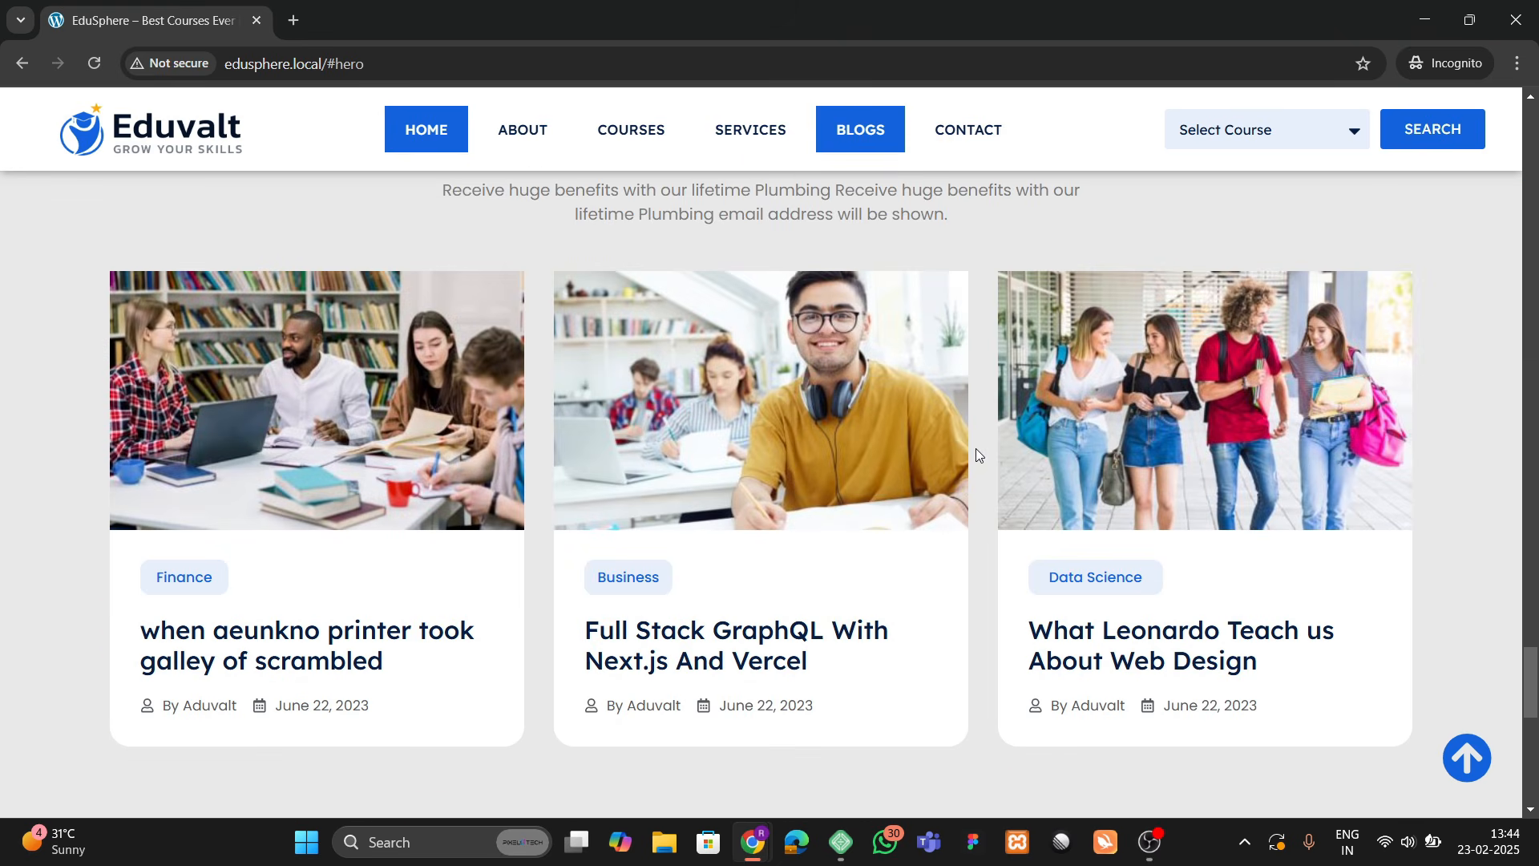
{"action": "scroll", "coordinate": [601, 486], "scroll_direction": "up", "scroll_amount": 1}
{"action": "scroll", "coordinate": [696, 412], "scroll_direction": "down", "scroll_amount": 3}
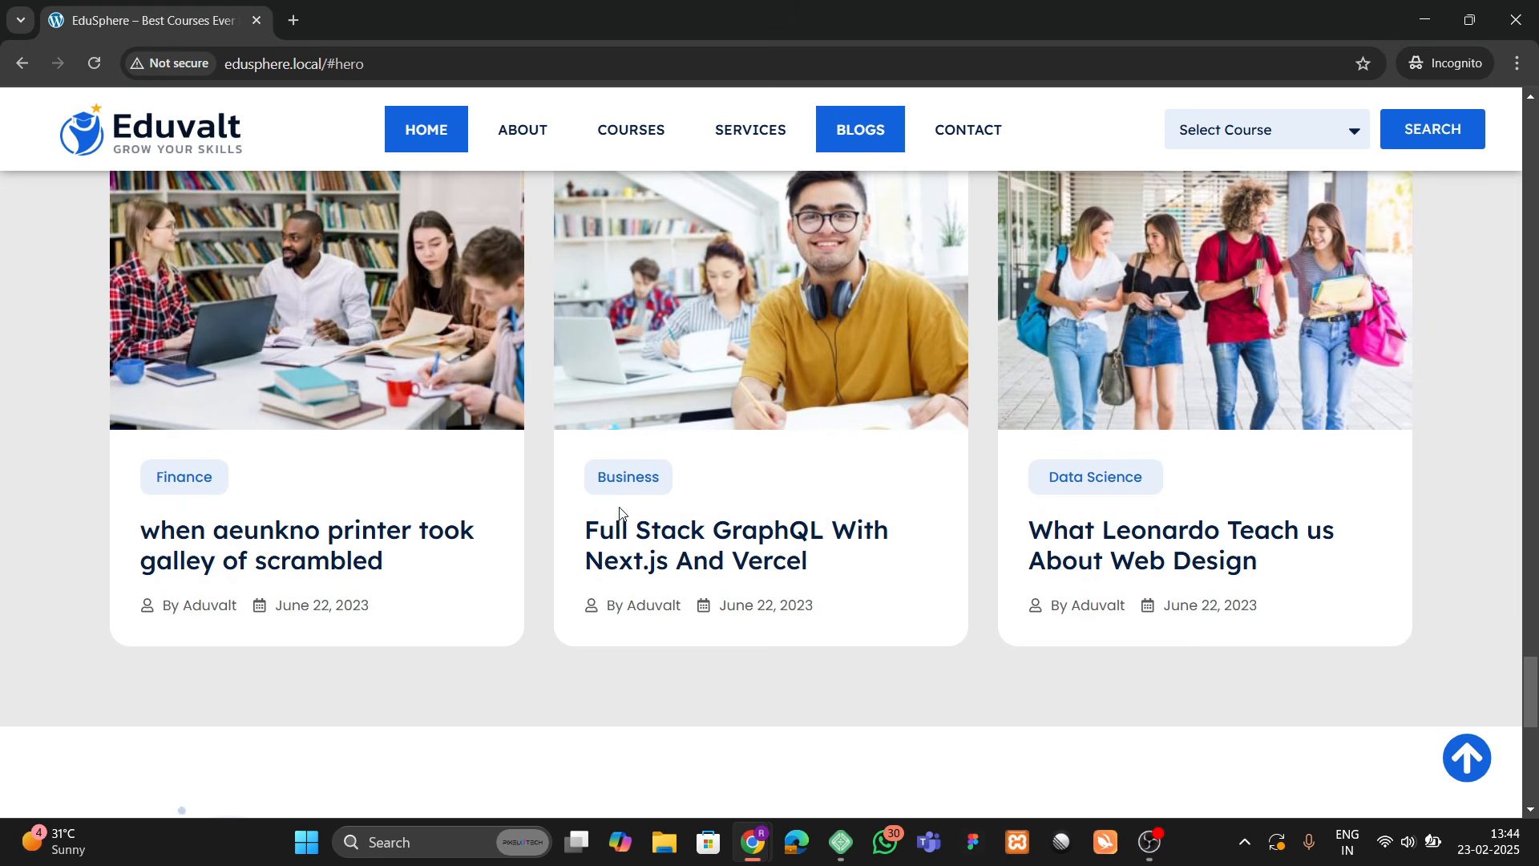
{"action": "scroll", "coordinate": [619, 513], "scroll_direction": "down", "scroll_amount": 7}
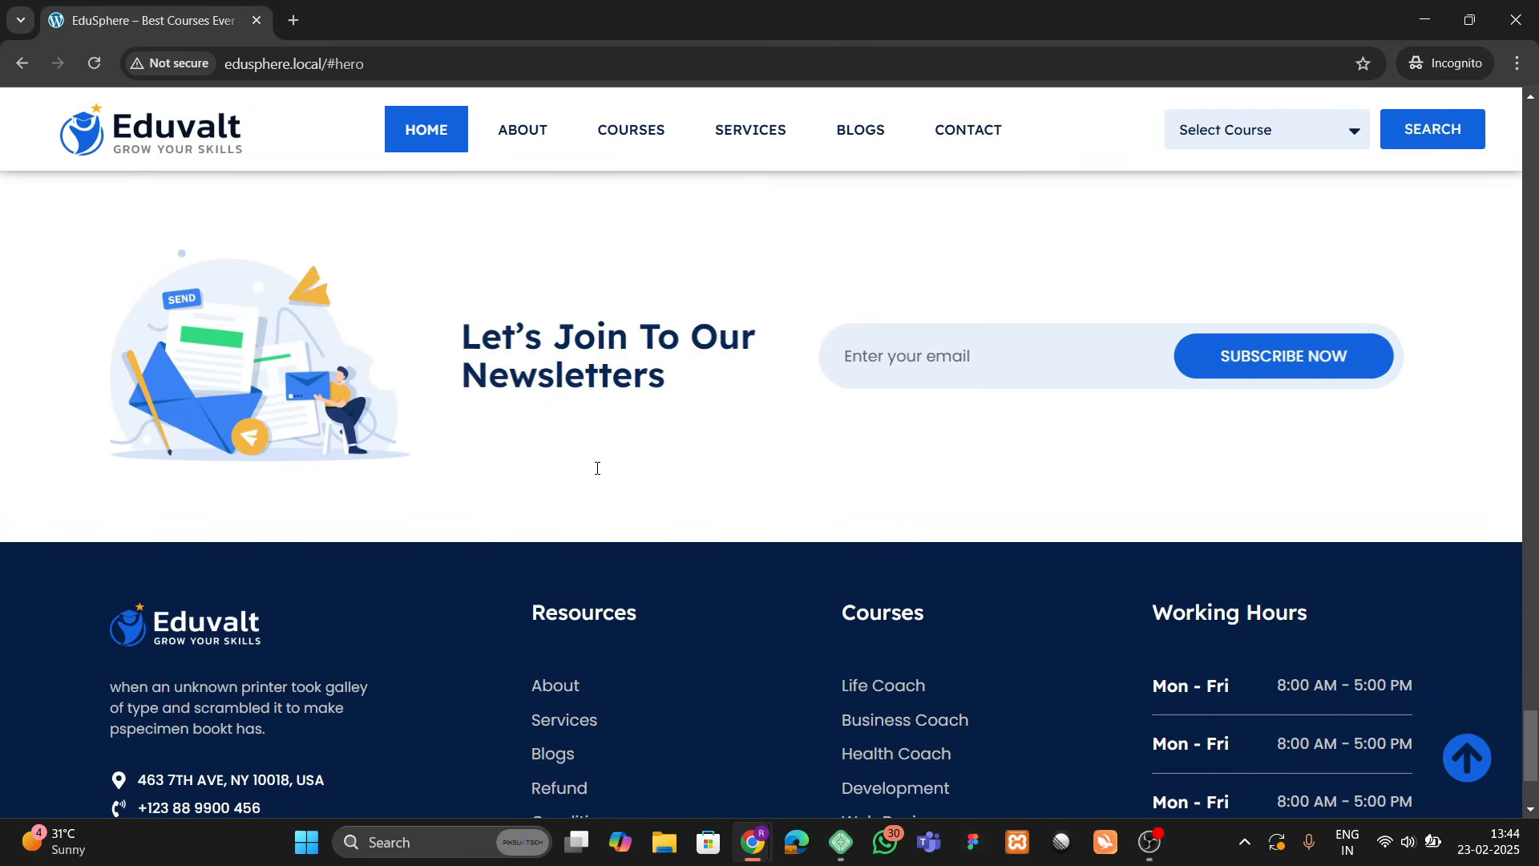
{"action": "scroll", "coordinate": [655, 421], "scroll_direction": "up", "scroll_amount": 1}
{"action": "left_click", "coordinate": [897, 414]}
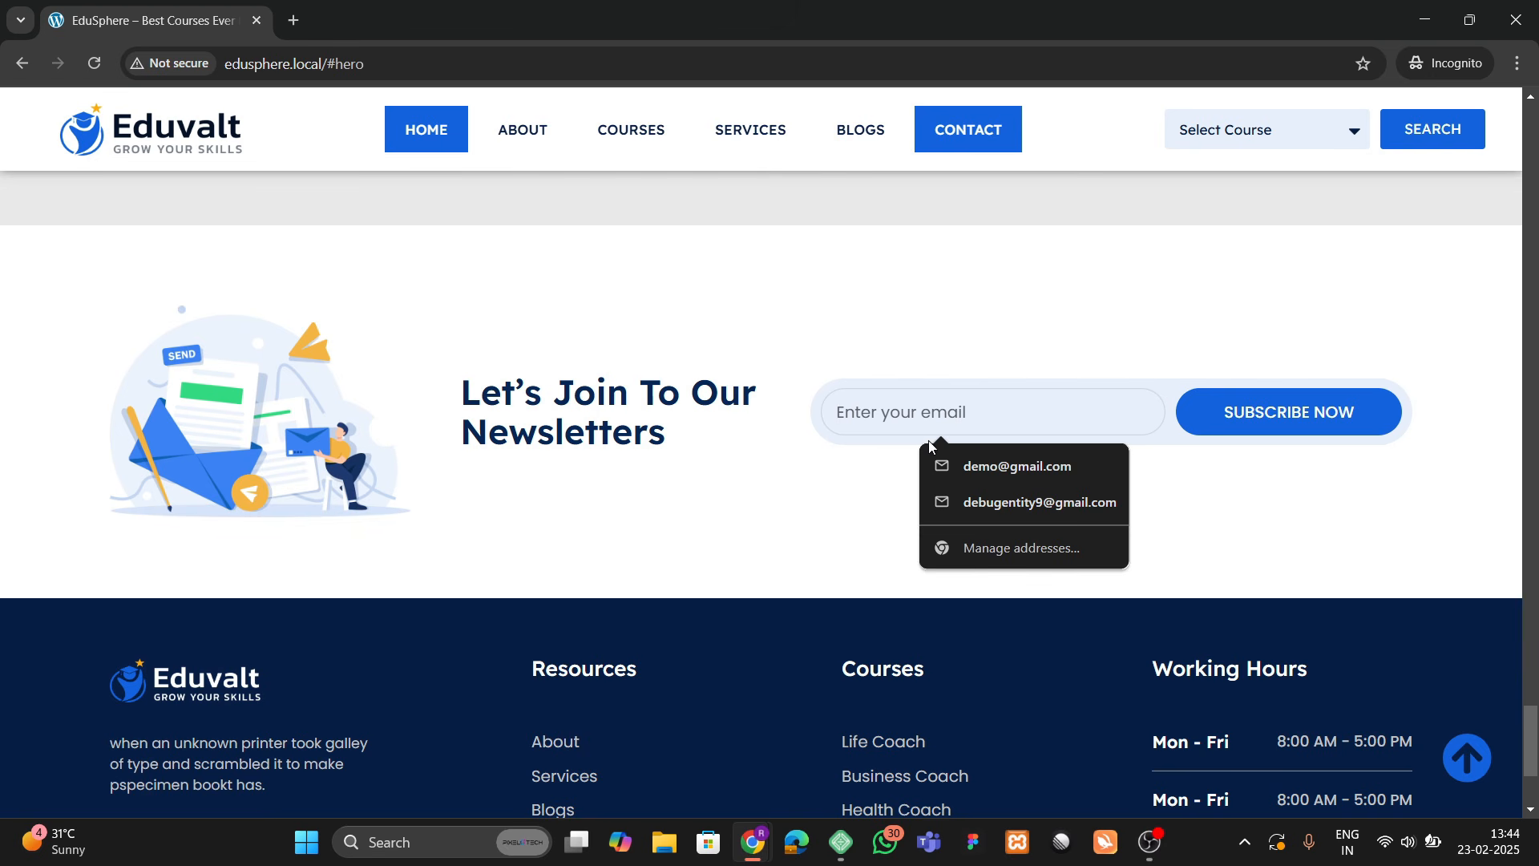
{"action": "scroll", "coordinate": [433, 463], "scroll_direction": "down", "scroll_amount": 3}
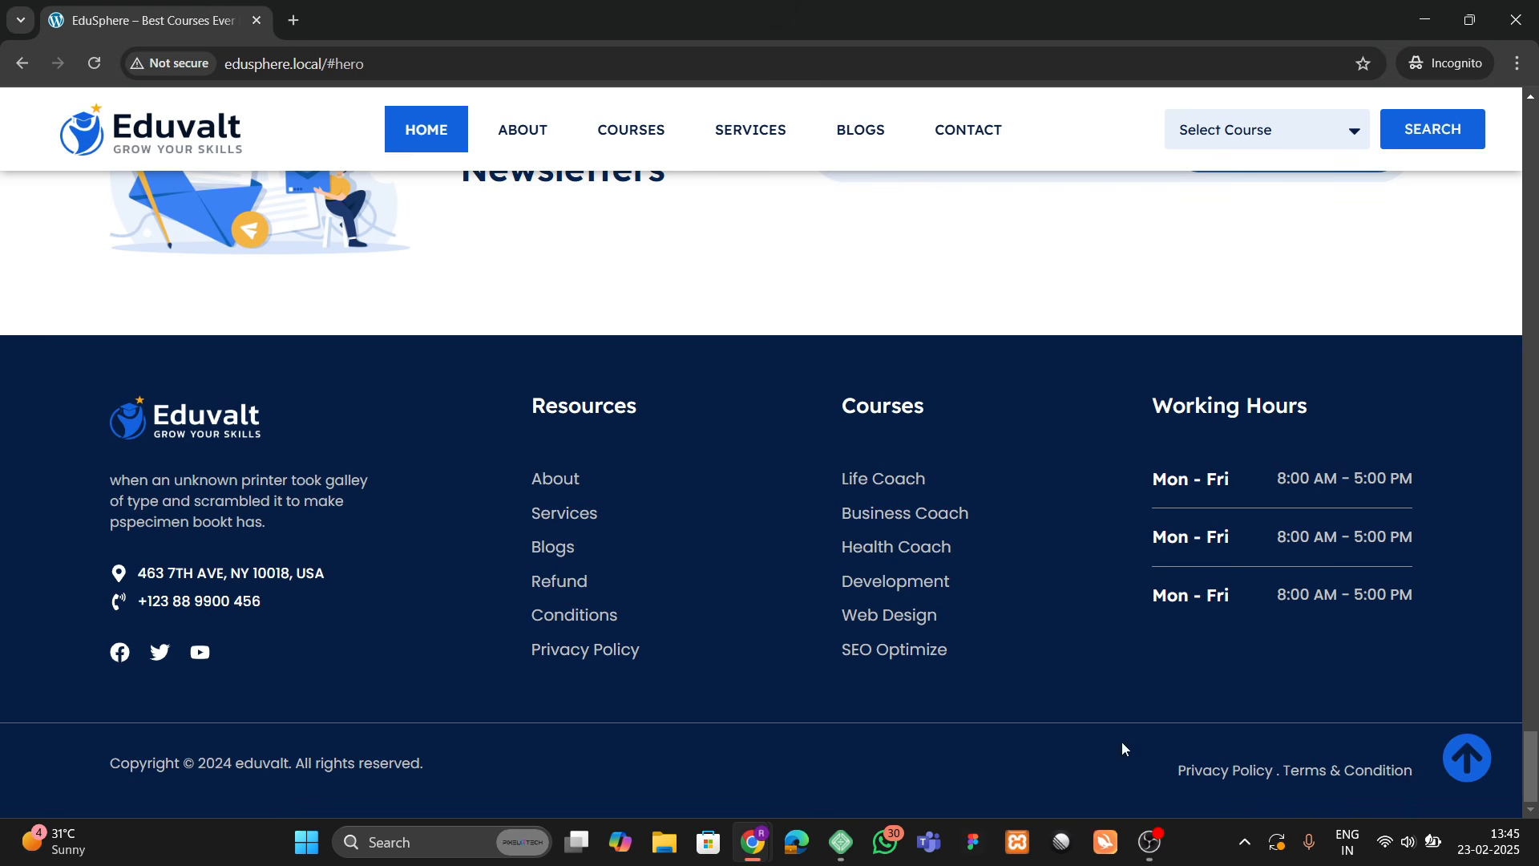
{"action": "left_click", "coordinate": [1467, 768]}
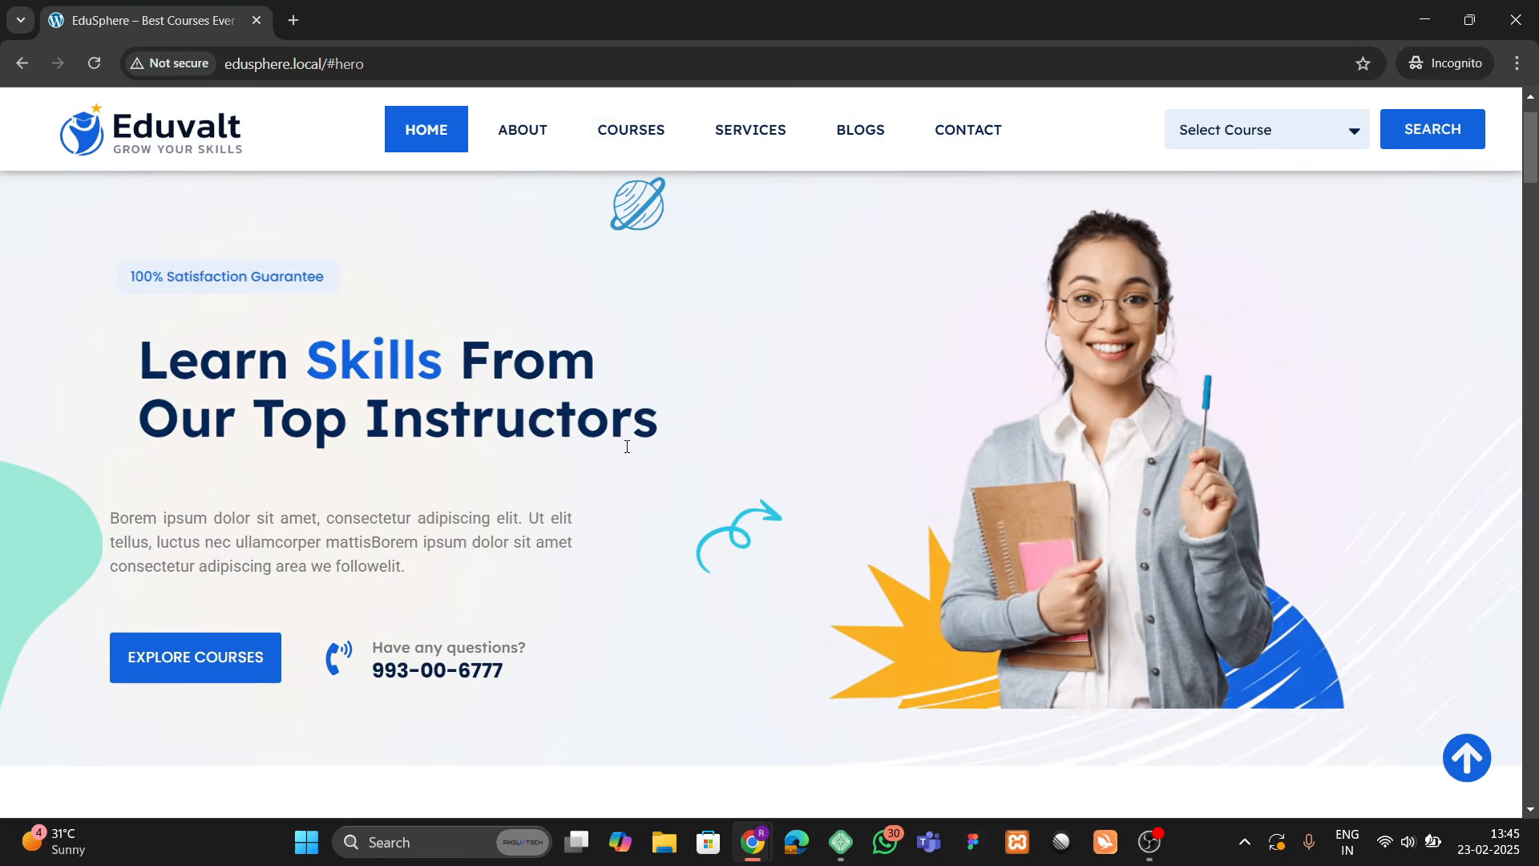
{"action": "scroll", "coordinate": [636, 439], "scroll_direction": "down", "scroll_amount": 4}
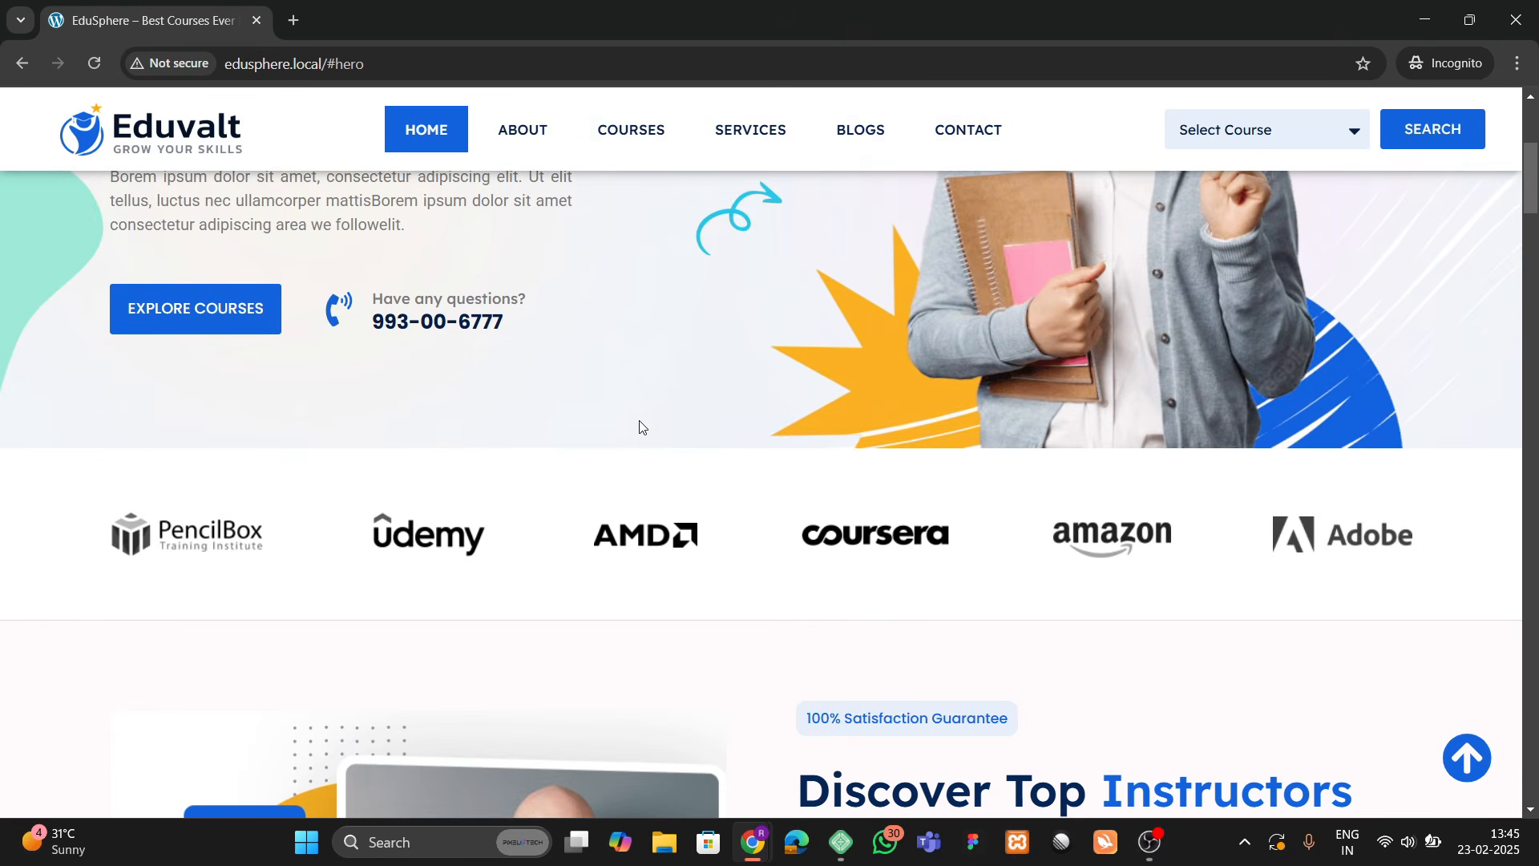
{"action": "scroll", "coordinate": [641, 427], "scroll_direction": "up", "scroll_amount": 5}
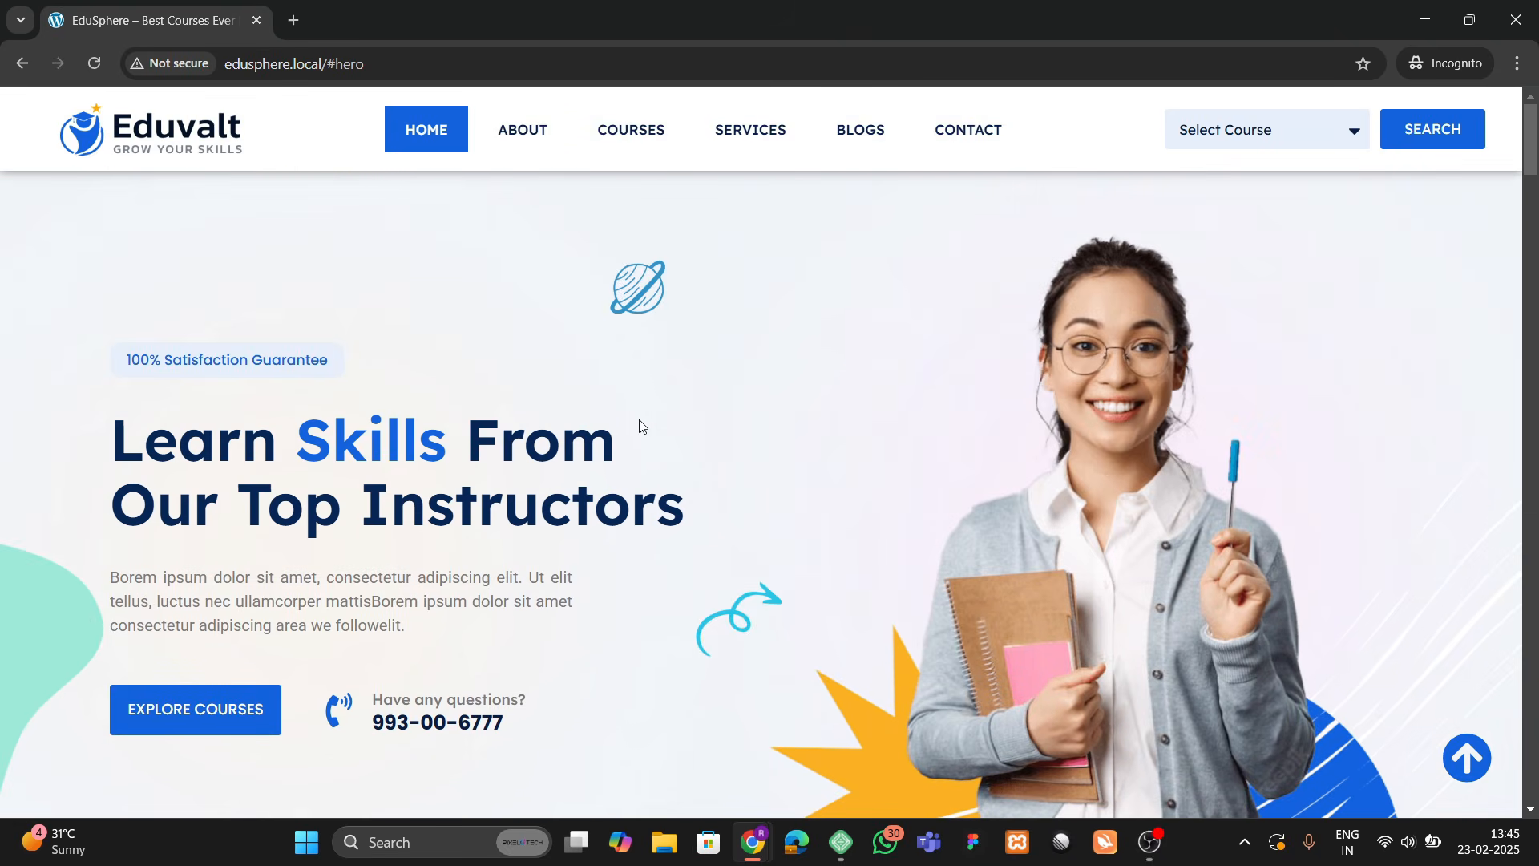
{"action": "scroll", "coordinate": [639, 424], "scroll_direction": "down", "scroll_amount": 11}
{"action": "scroll", "coordinate": [639, 425], "scroll_direction": "up", "scroll_amount": 10}
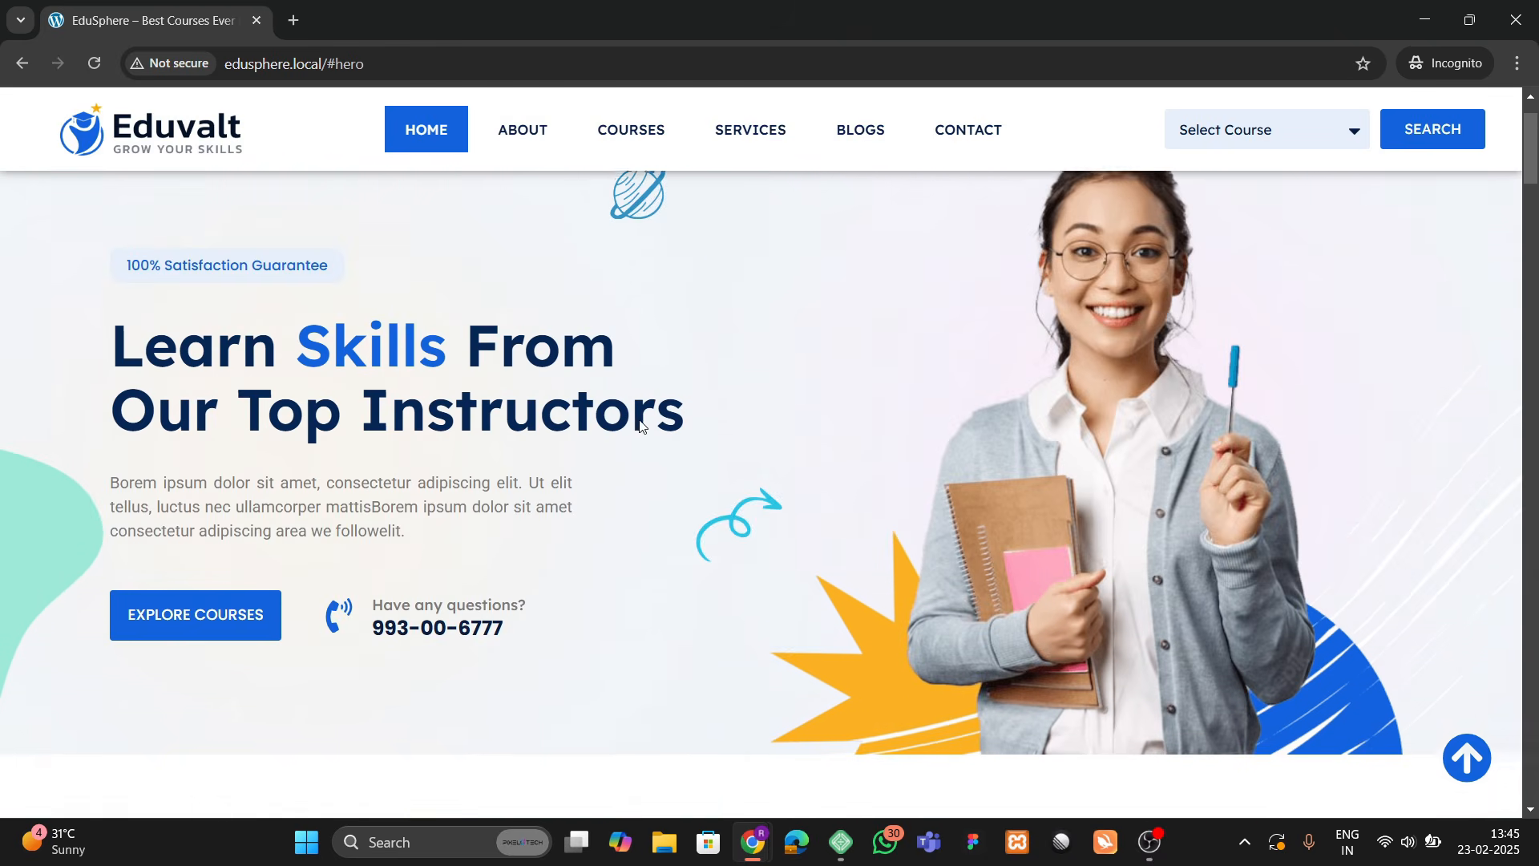
{"action": "scroll", "coordinate": [641, 426], "scroll_direction": "up", "scroll_amount": 1}
{"action": "left_click", "coordinate": [521, 135]}
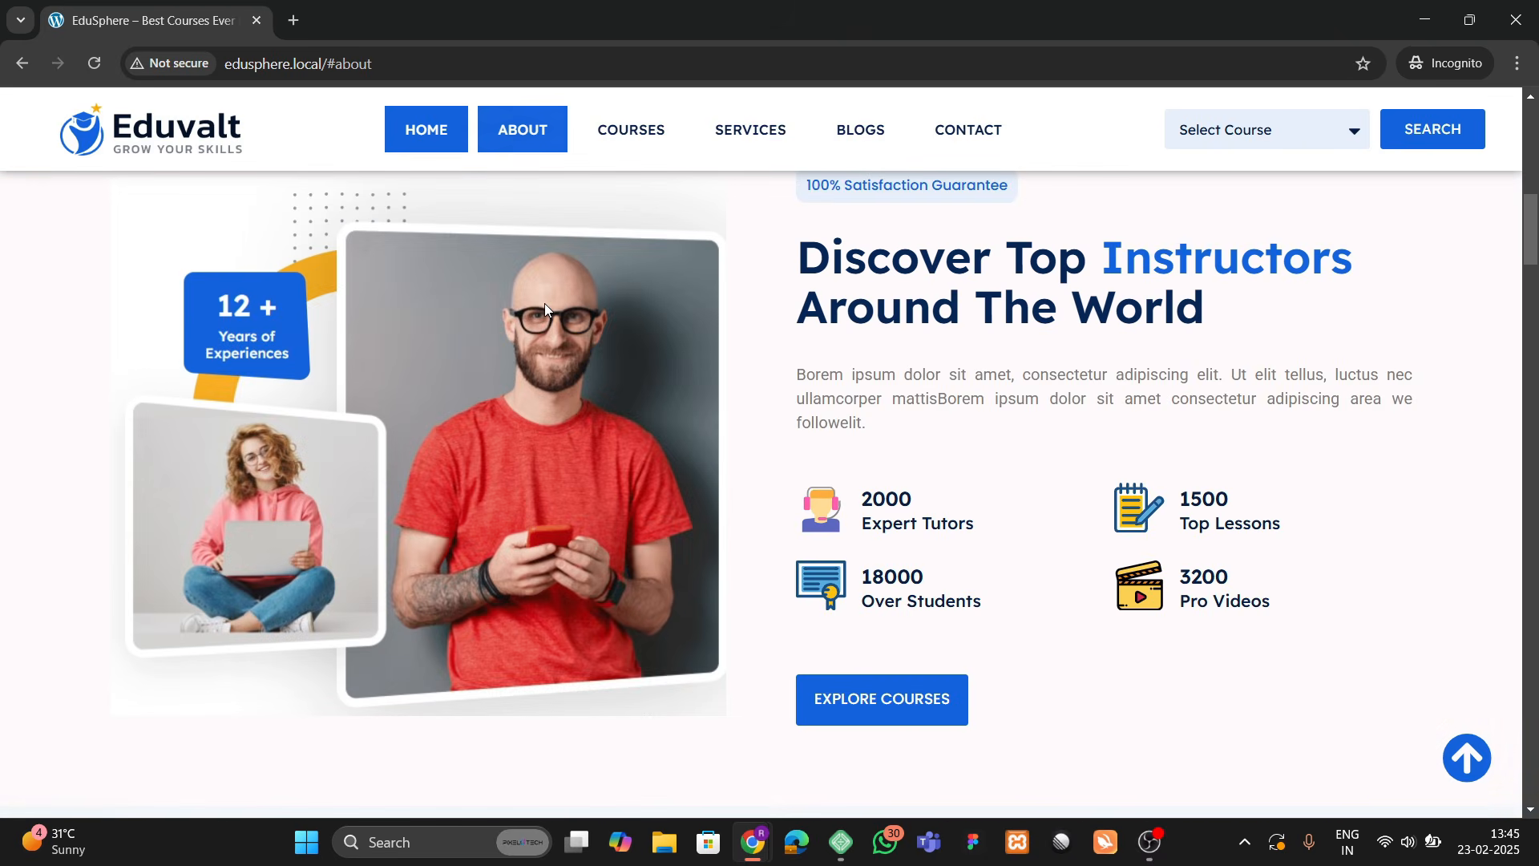
{"action": "left_click", "coordinate": [618, 133]}
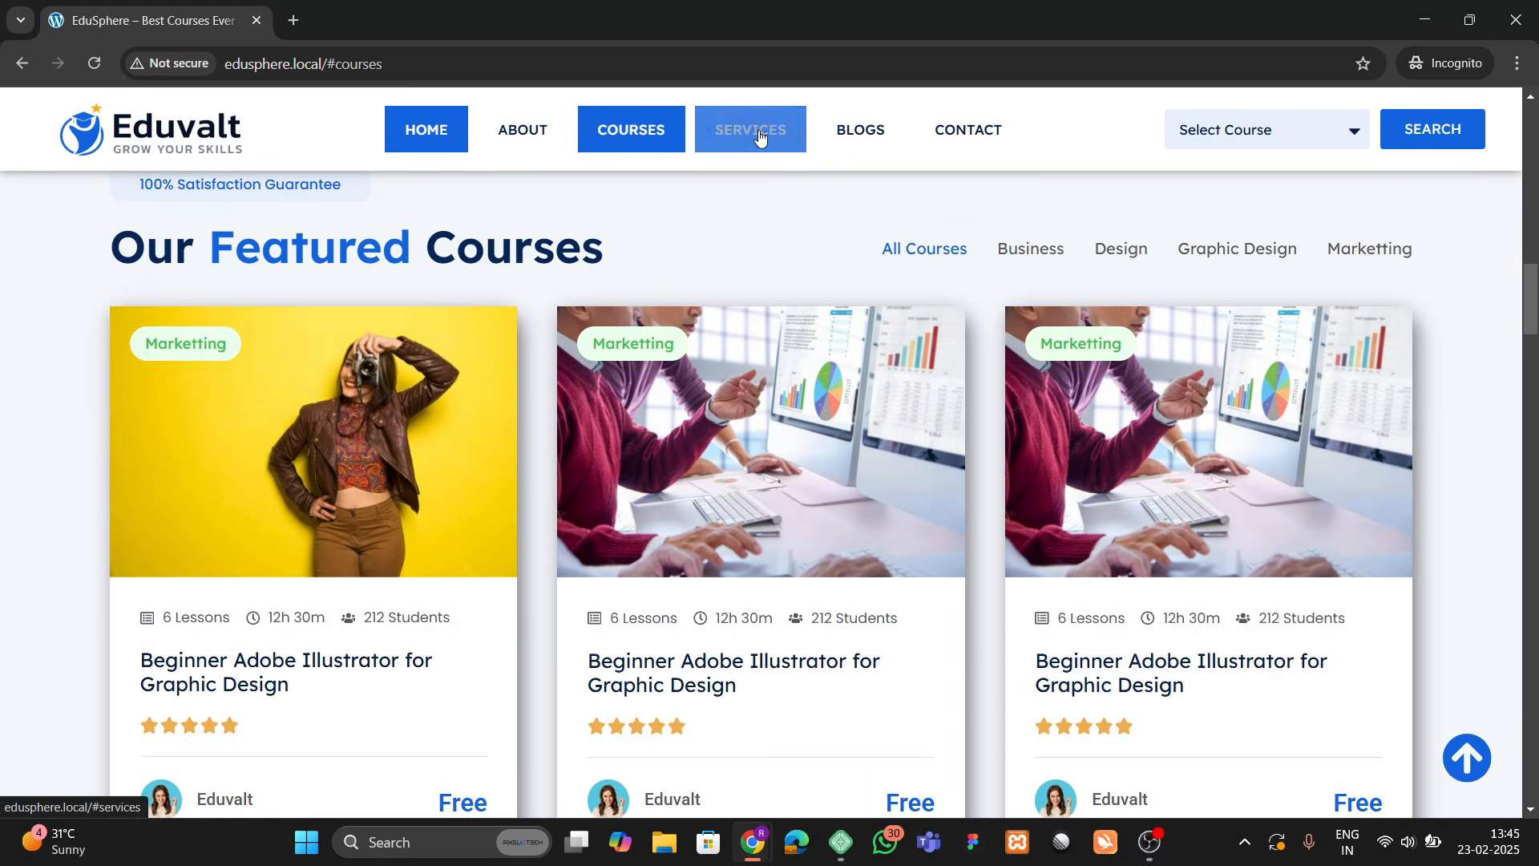
{"action": "left_click", "coordinate": [760, 136]}
{"action": "left_click", "coordinate": [860, 134]}
{"action": "left_click", "coordinate": [962, 134]}
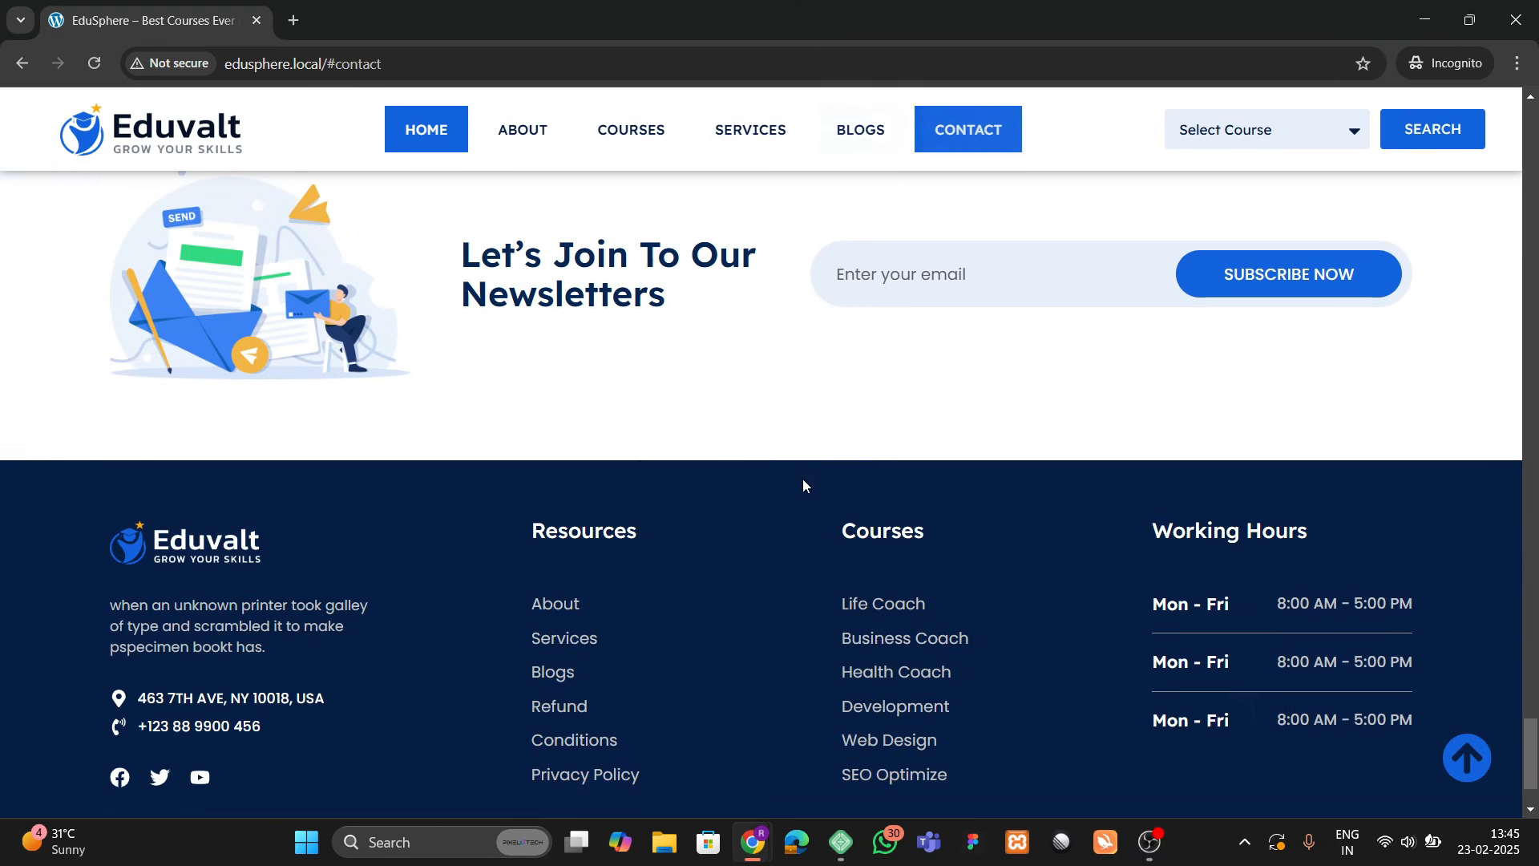
{"action": "scroll", "coordinate": [721, 449], "scroll_direction": "up", "scroll_amount": 4}
{"action": "scroll", "coordinate": [593, 318], "scroll_direction": "up", "scroll_amount": 15}
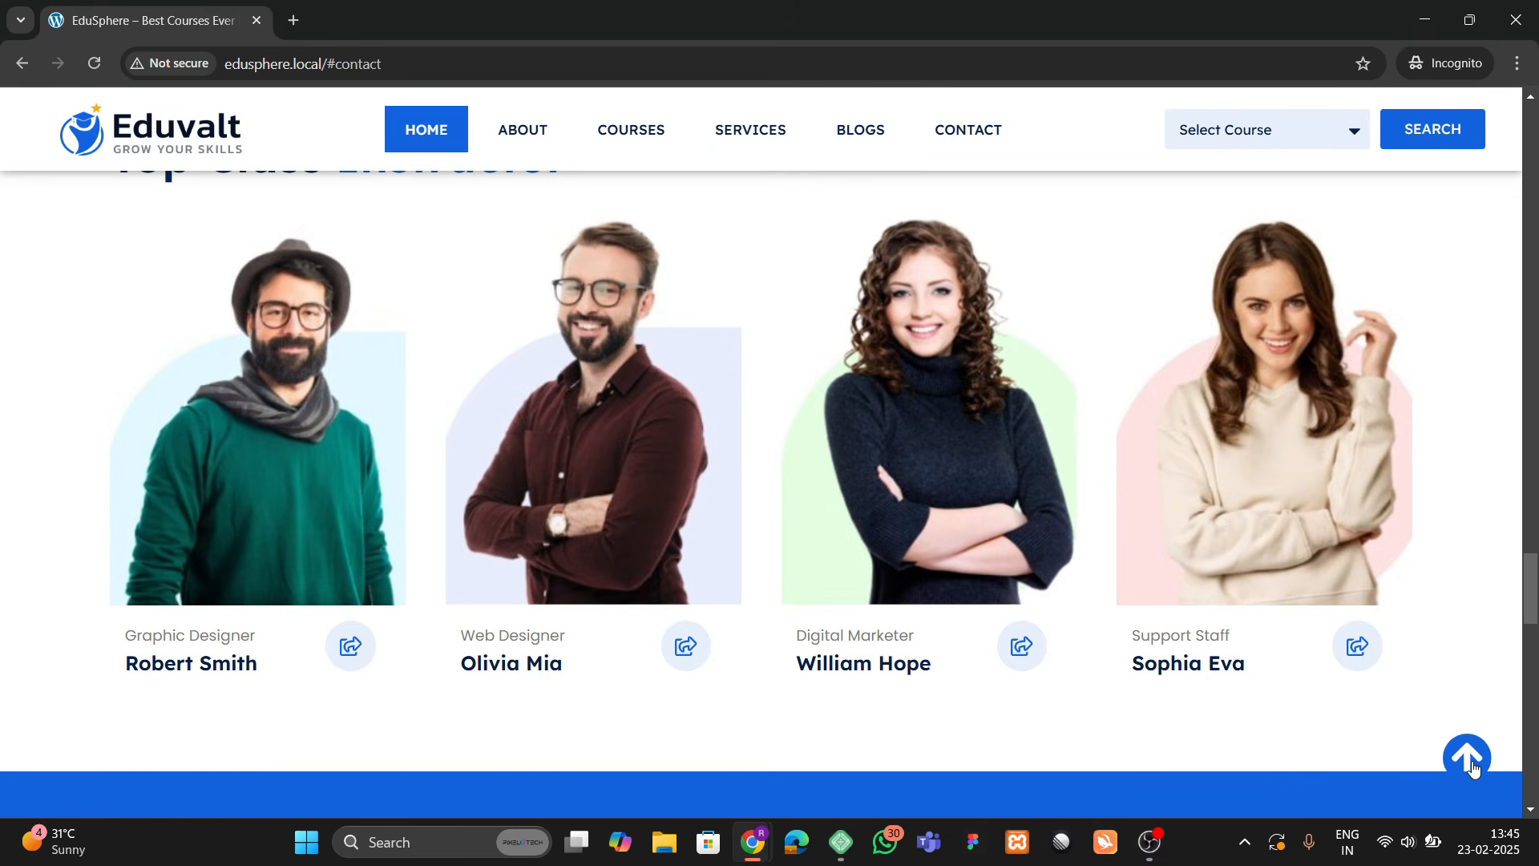
{"action": "left_click", "coordinate": [1468, 760]}
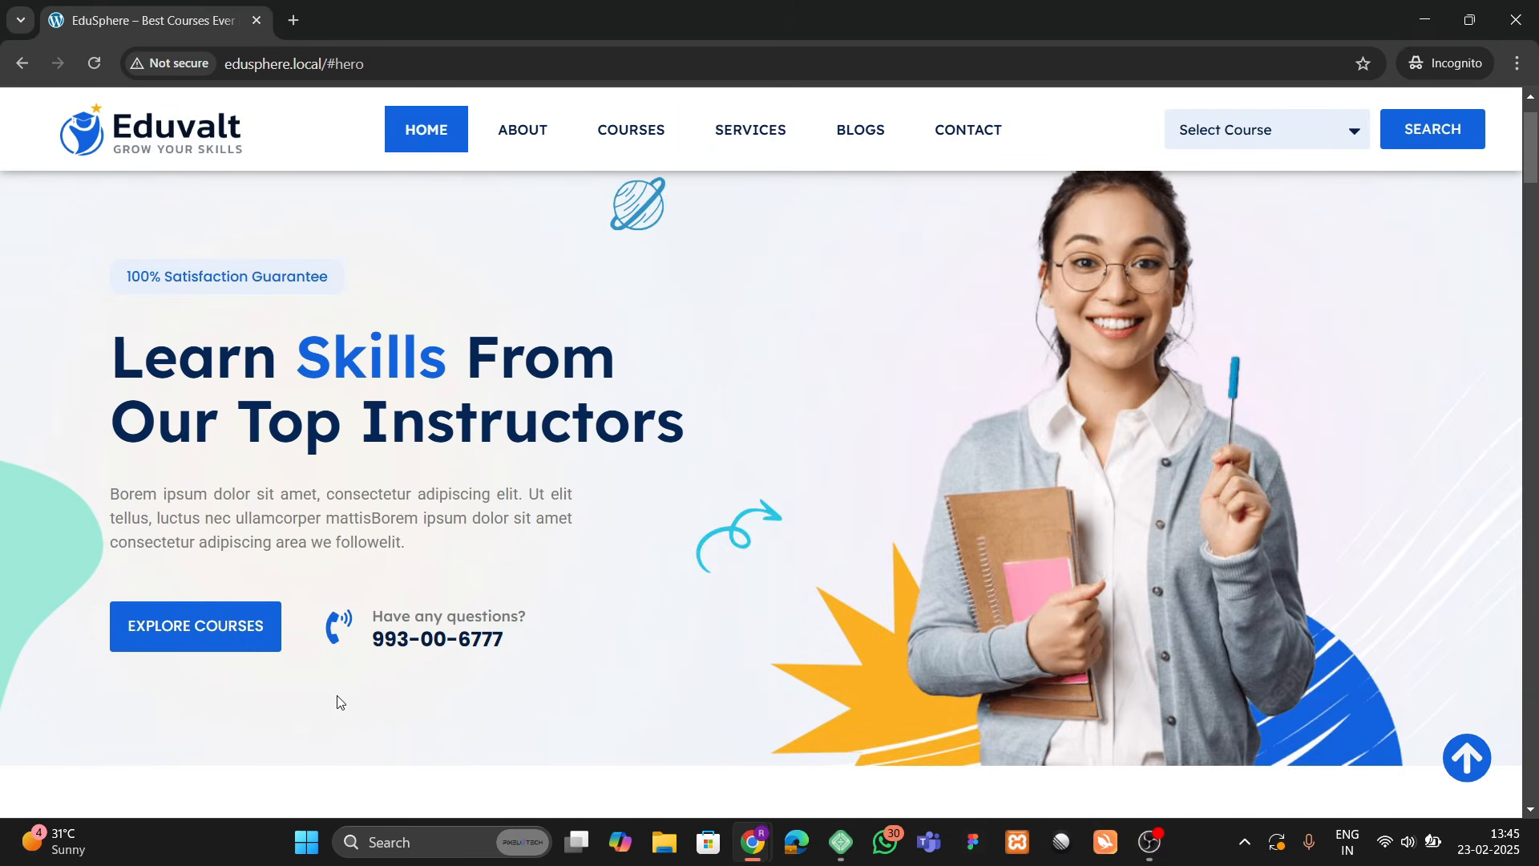
{"action": "right_click", "coordinate": [338, 698]}
{"action": "left_click", "coordinate": [409, 680]}
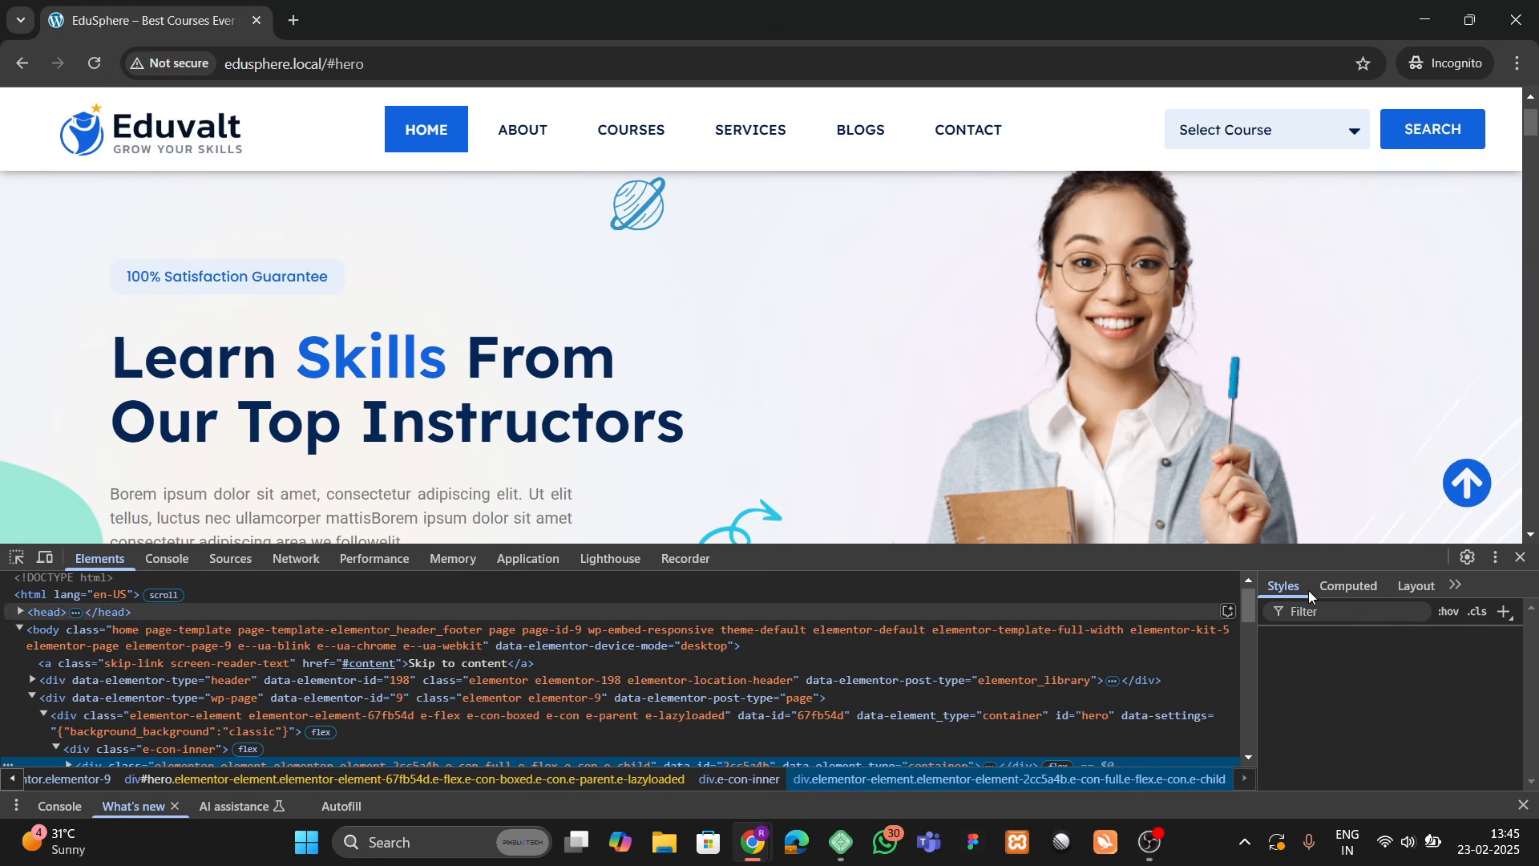
{"action": "left_click", "coordinate": [1496, 558]}
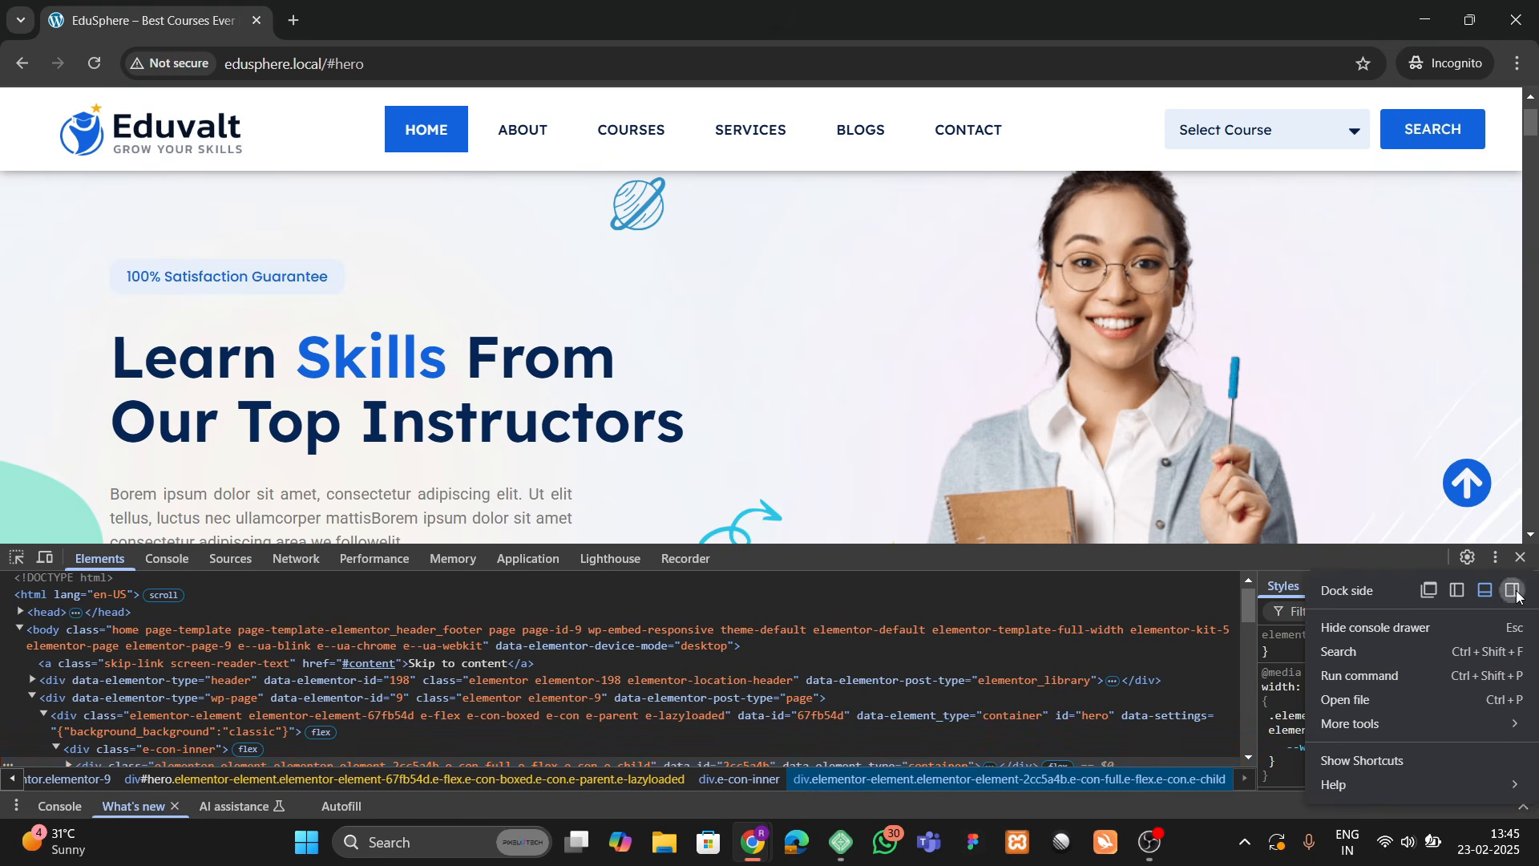
{"action": "left_click", "coordinate": [1513, 591]}
{"action": "left_click", "coordinate": [1068, 108]}
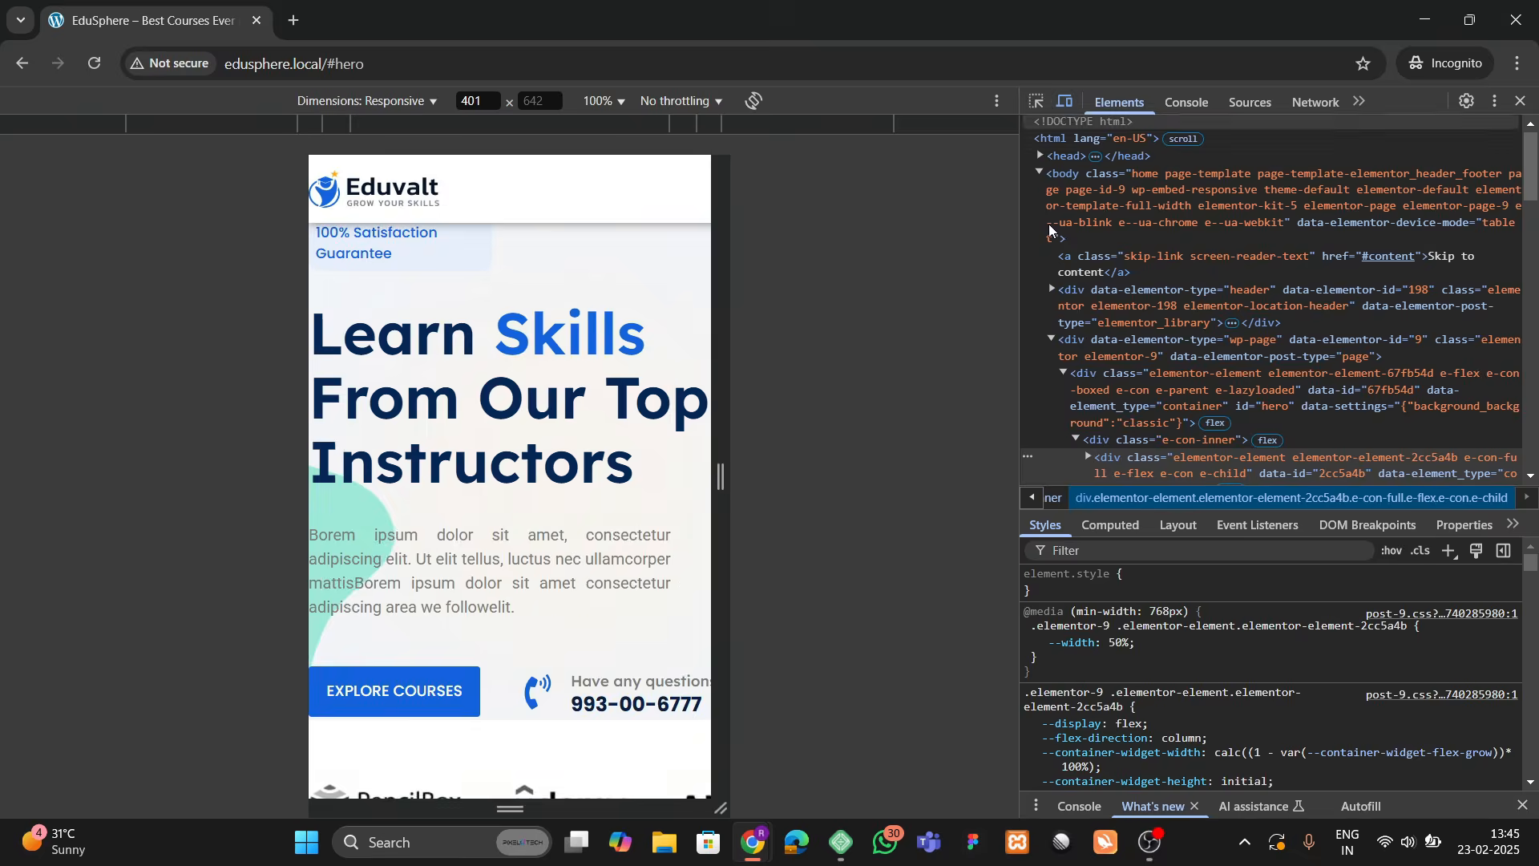
{"action": "scroll", "coordinate": [492, 438], "scroll_direction": "down", "scroll_amount": 5}
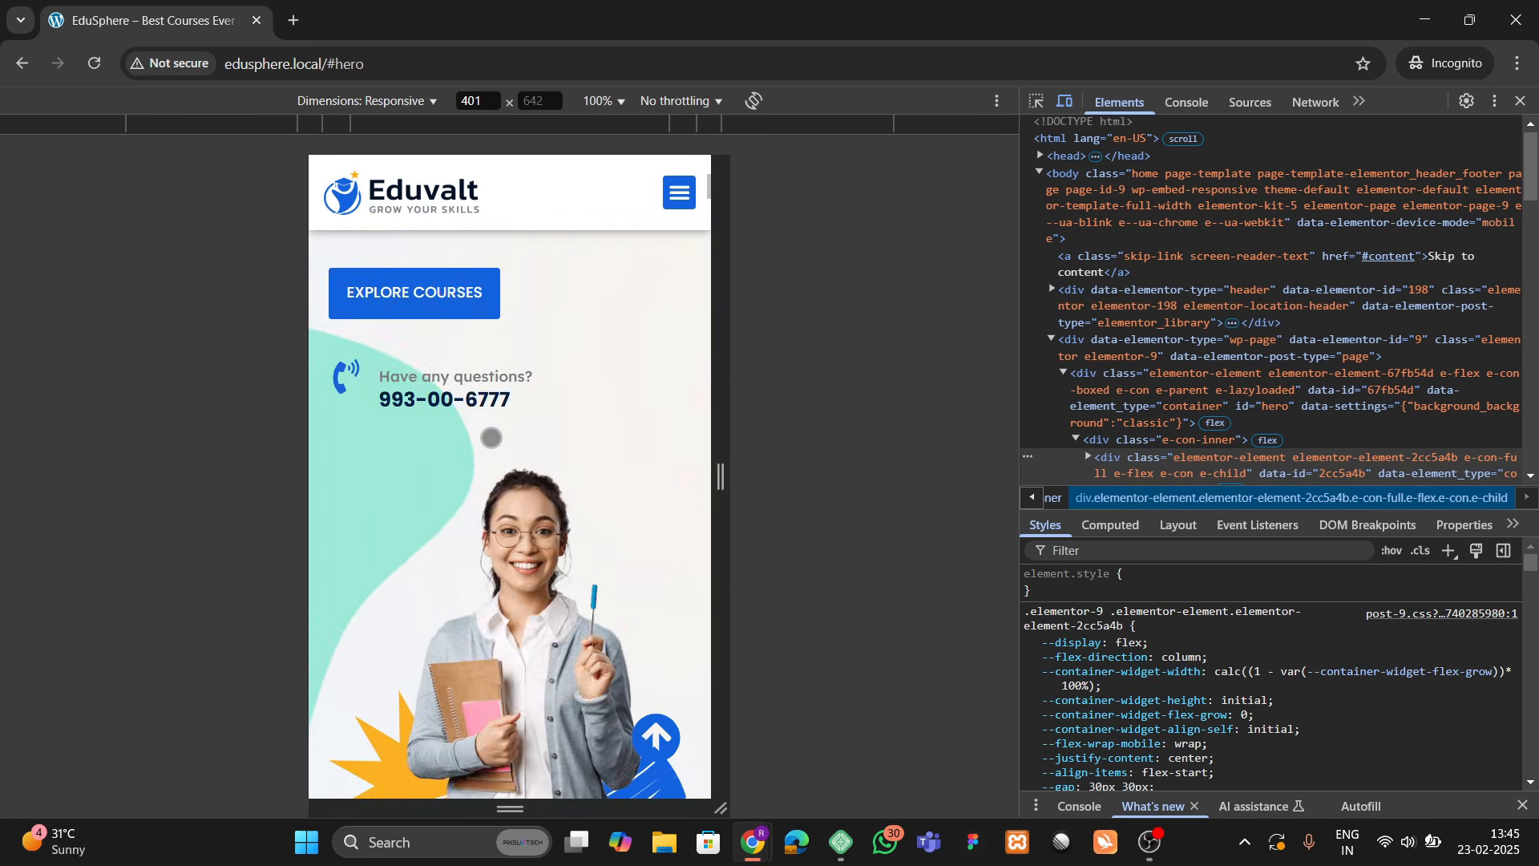
{"action": "scroll", "coordinate": [492, 438], "scroll_direction": "down", "scroll_amount": 5}
{"action": "scroll", "coordinate": [492, 490], "scroll_direction": "down", "scroll_amount": 5}
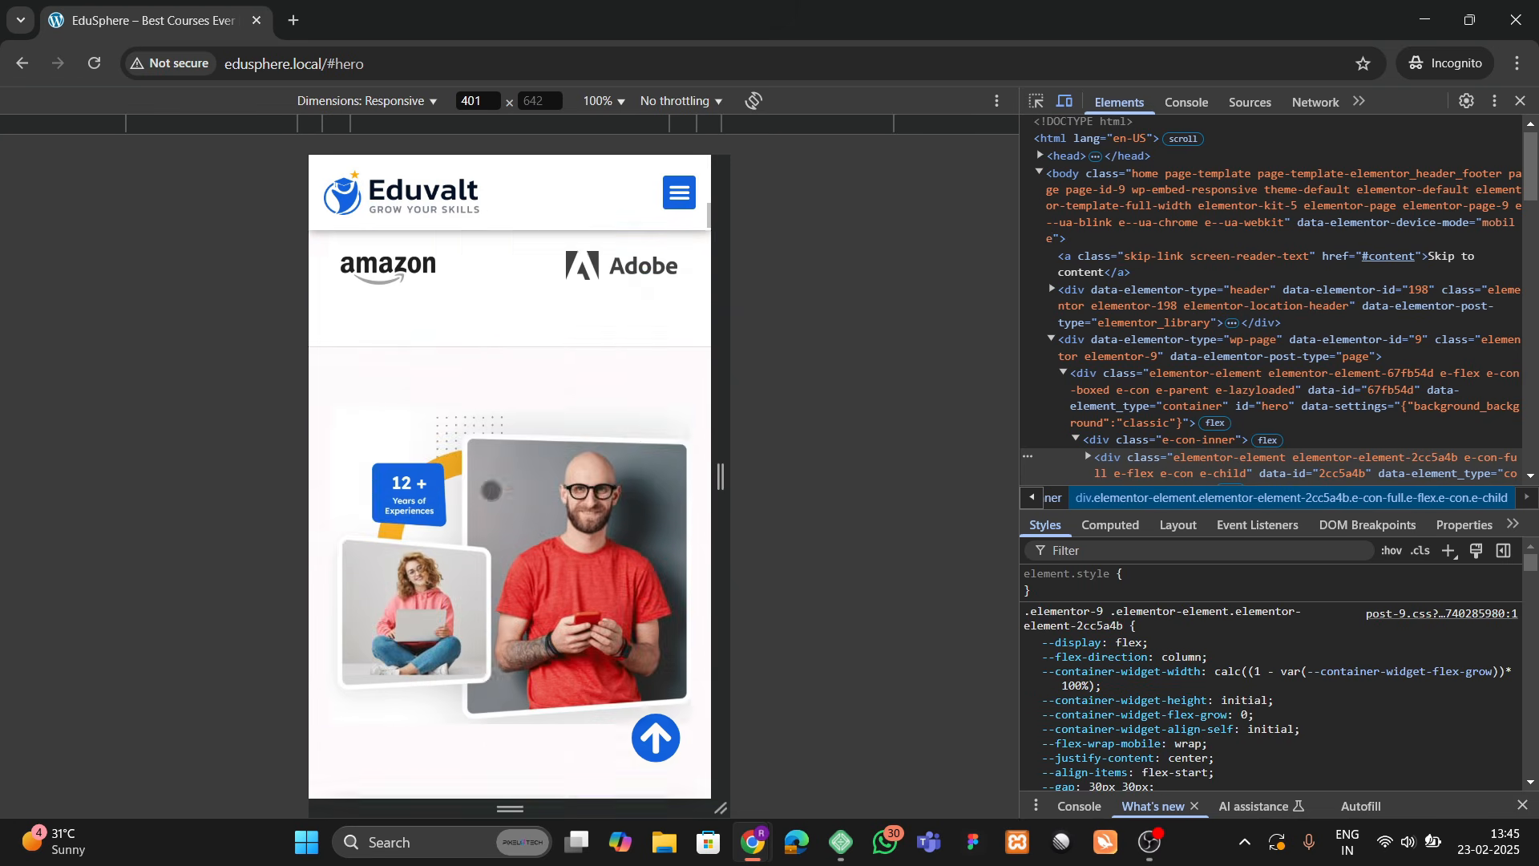
{"action": "scroll", "coordinate": [491, 490], "scroll_direction": "down", "scroll_amount": 10}
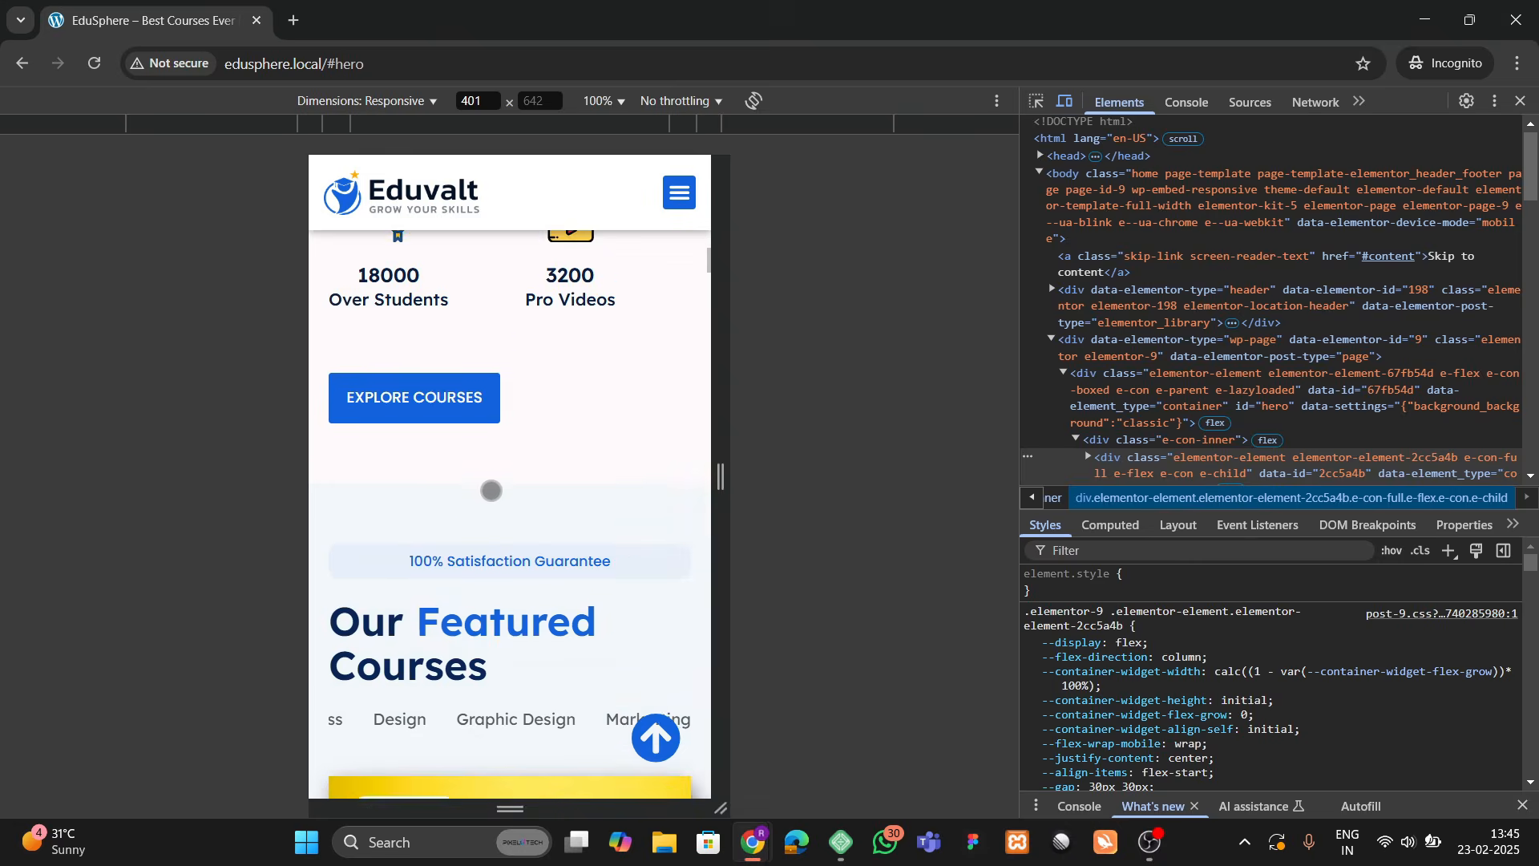
{"action": "scroll", "coordinate": [491, 490], "scroll_direction": "down", "scroll_amount": 5}
{"action": "left_click_drag", "start_coordinate": [394, 319], "coordinate": [638, 329]}
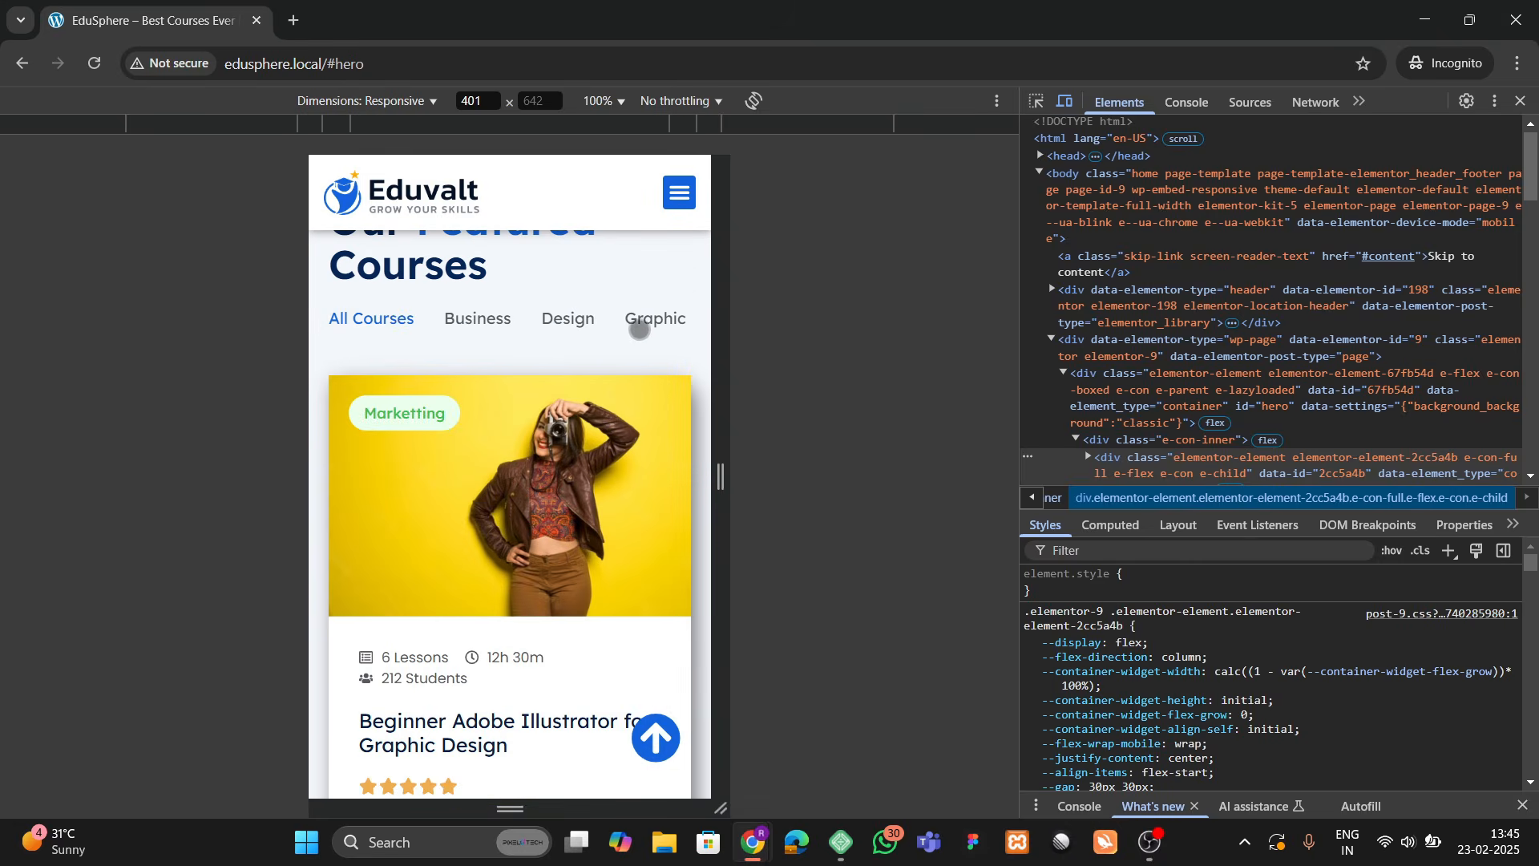
{"action": "left_click", "coordinate": [468, 318]}
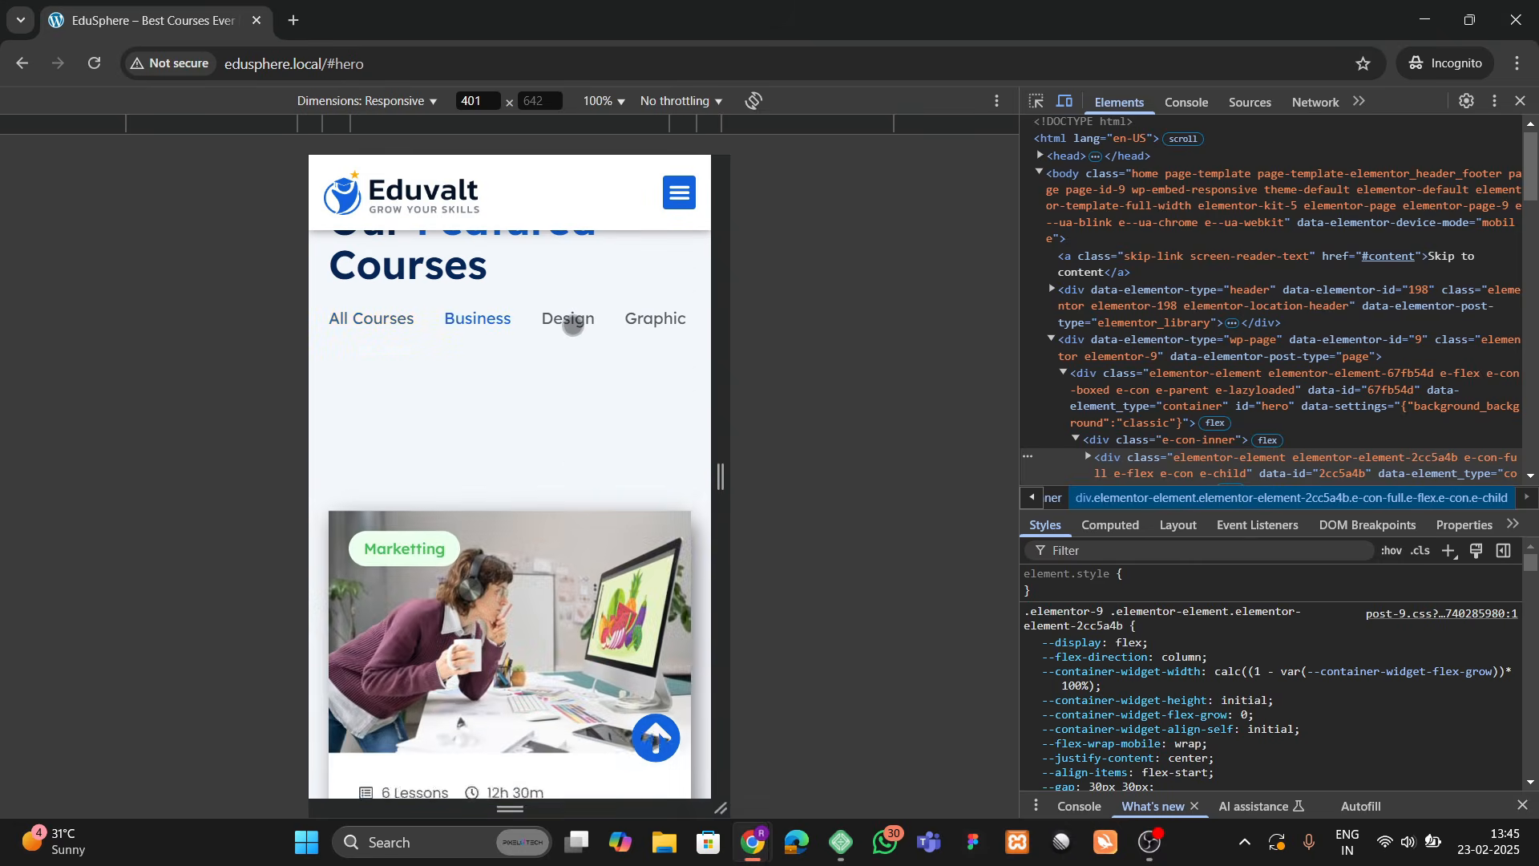
{"action": "left_click", "coordinate": [572, 322]}
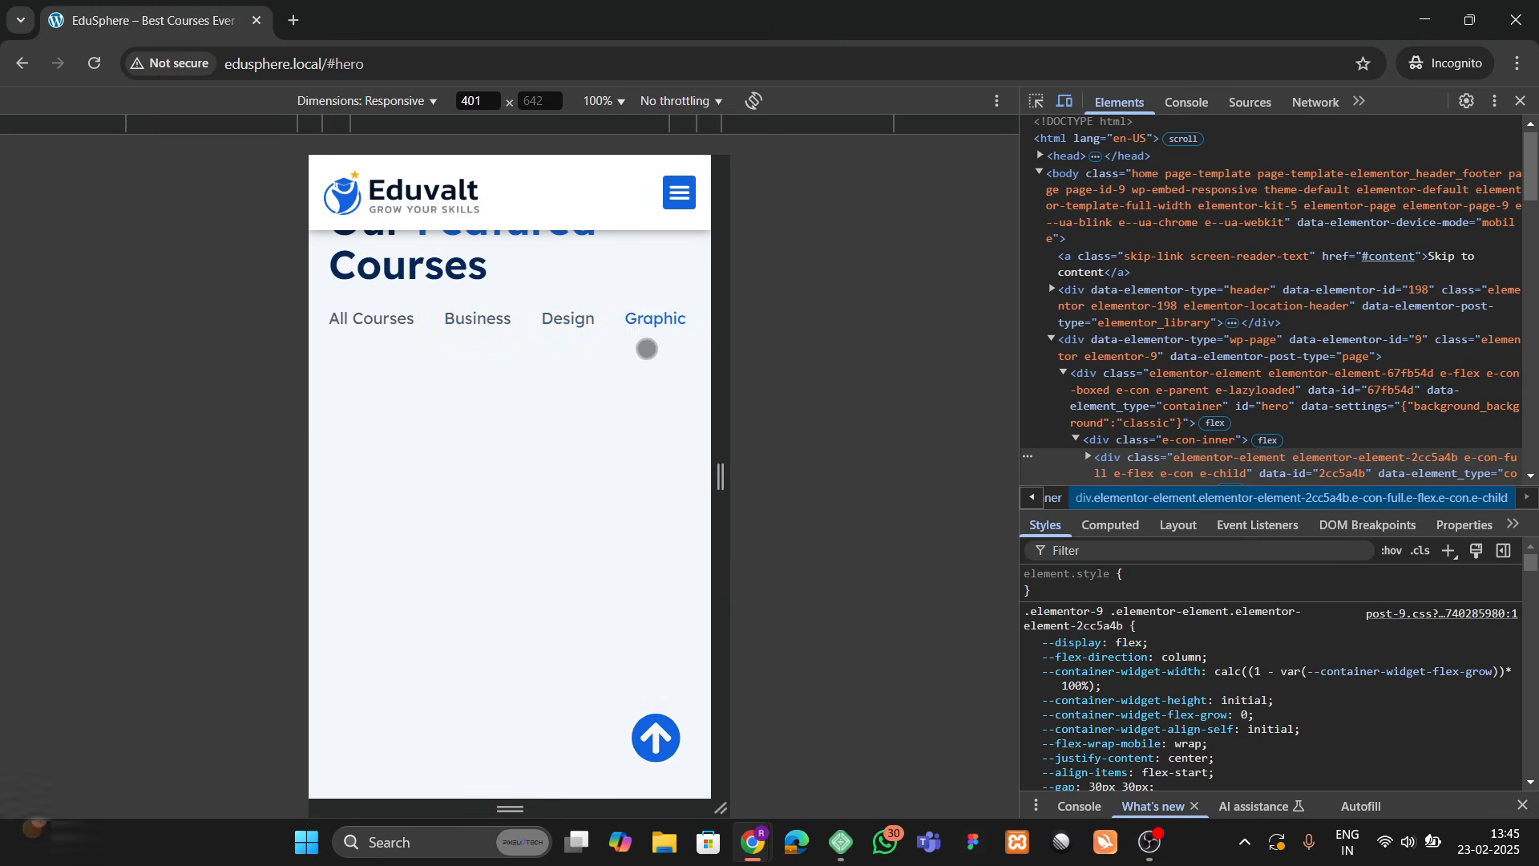
{"action": "left_click", "coordinate": [654, 325]}
{"action": "scroll", "coordinate": [369, 327], "scroll_direction": "down", "scroll_amount": 8}
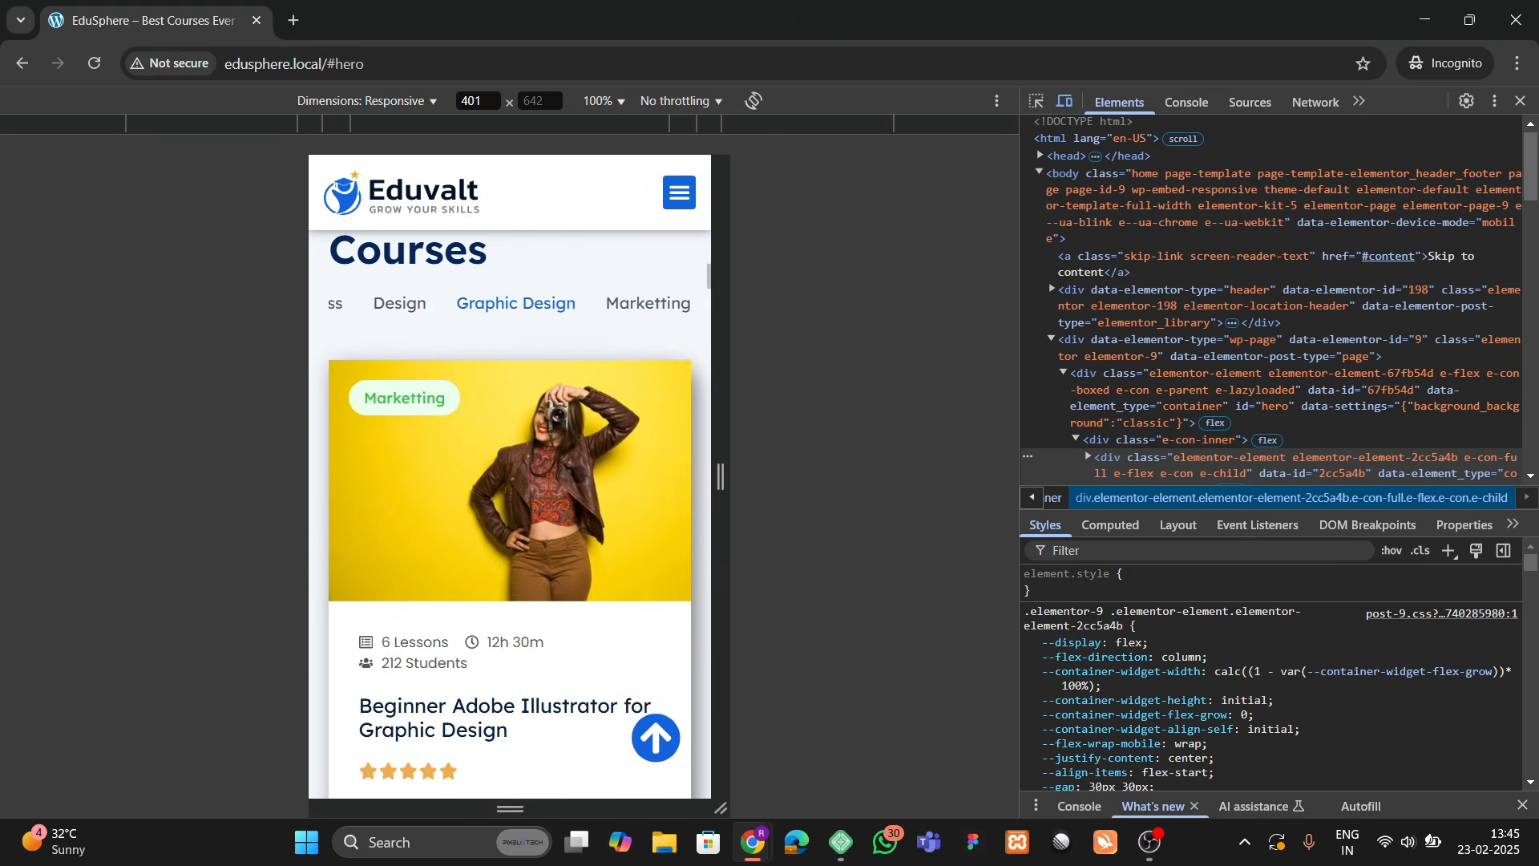
{"action": "scroll", "coordinate": [482, 501], "scroll_direction": "down", "scroll_amount": 20}
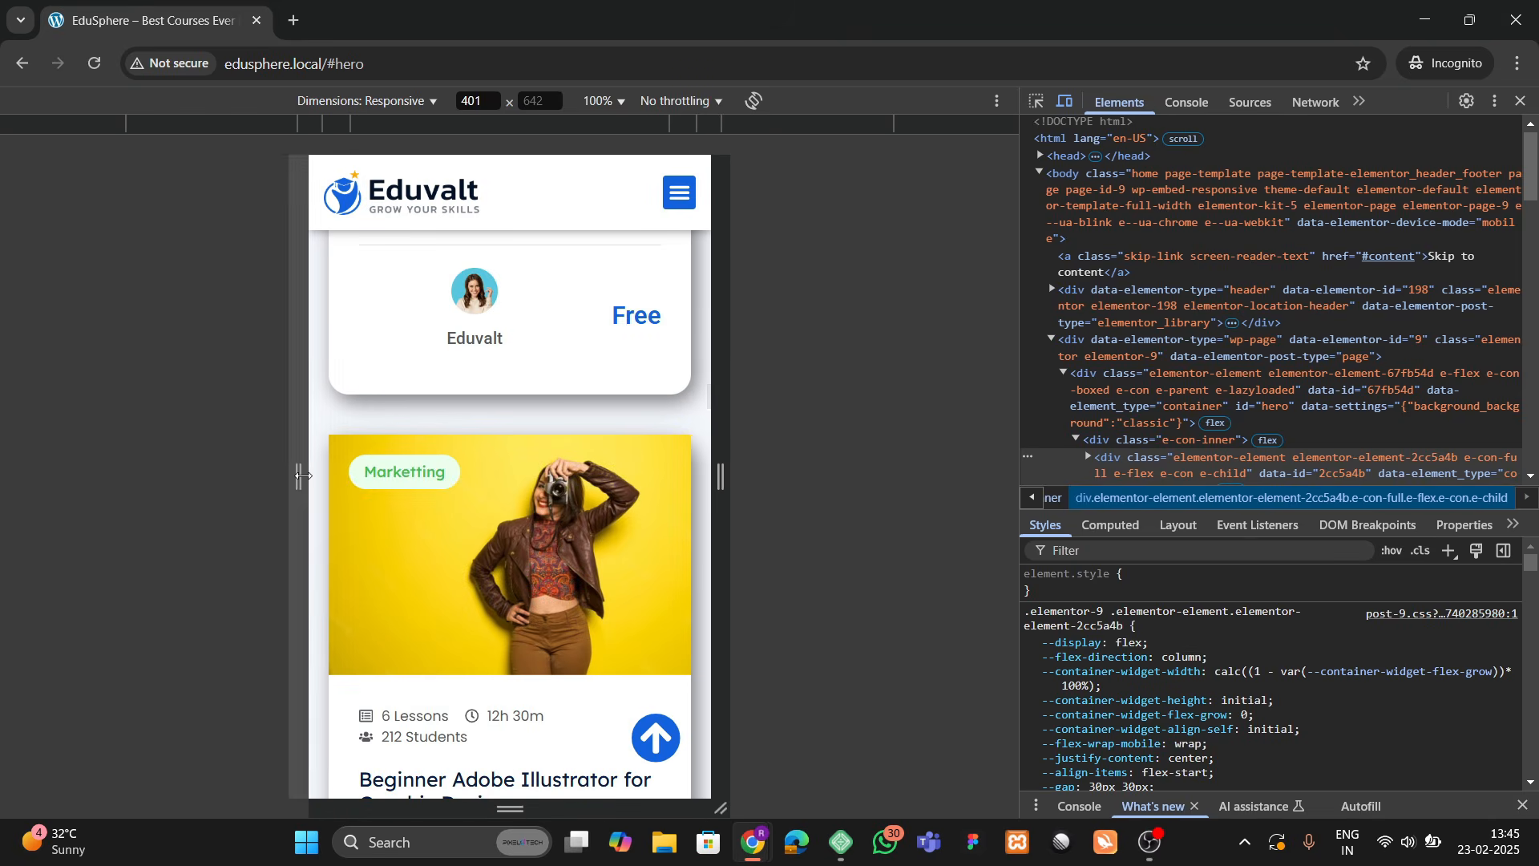
{"action": "mouse_move", "coordinate": [302, 488]}
{"action": "left_mouse_down"}
{"action": "mouse_move", "coordinate": [347, 488]}
{"action": "mouse_move", "coordinate": [302, 498]}
{"action": "left_mouse_up"}
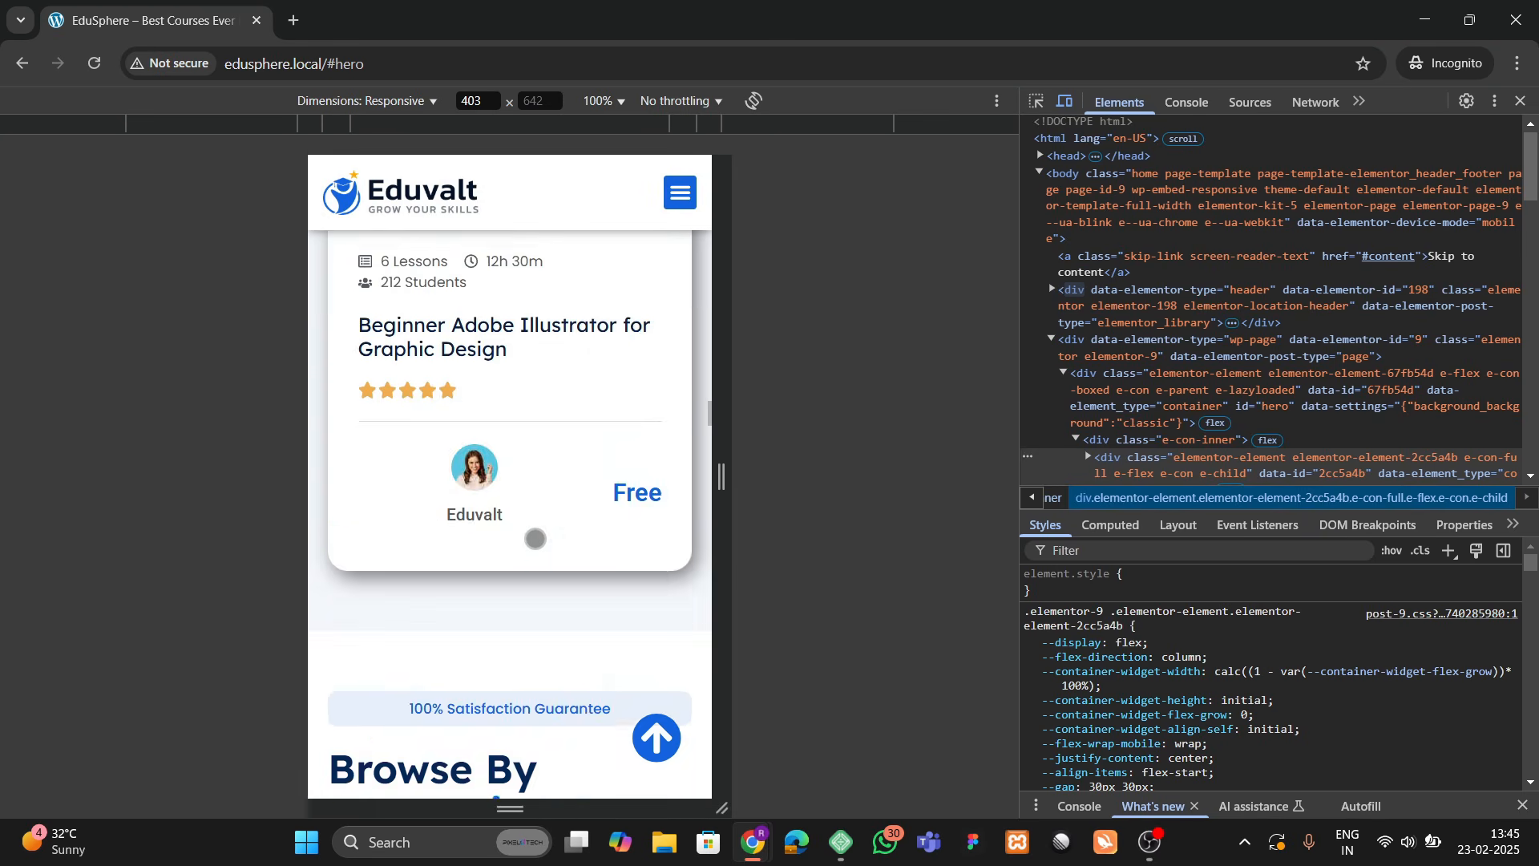
{"action": "scroll", "coordinate": [535, 539], "scroll_direction": "down", "scroll_amount": 3}
{"action": "scroll", "coordinate": [536, 538], "scroll_direction": "down", "scroll_amount": 5}
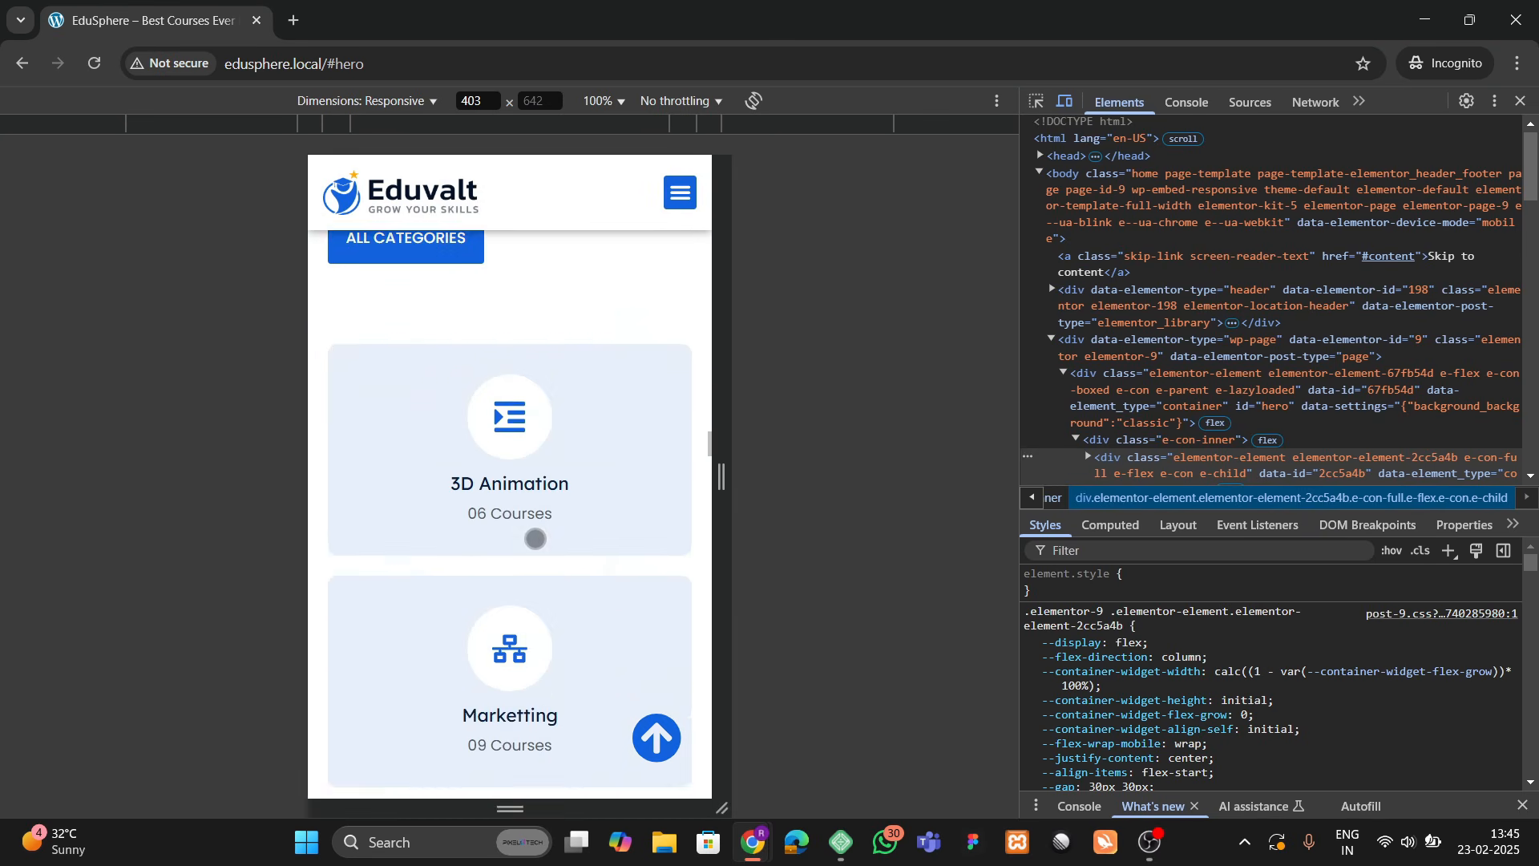
{"action": "scroll", "coordinate": [536, 539], "scroll_direction": "up", "scroll_amount": 8}
{"action": "scroll", "coordinate": [536, 539], "scroll_direction": "down", "scroll_amount": 1}
{"action": "scroll", "coordinate": [534, 539], "scroll_direction": "down", "scroll_amount": 3}
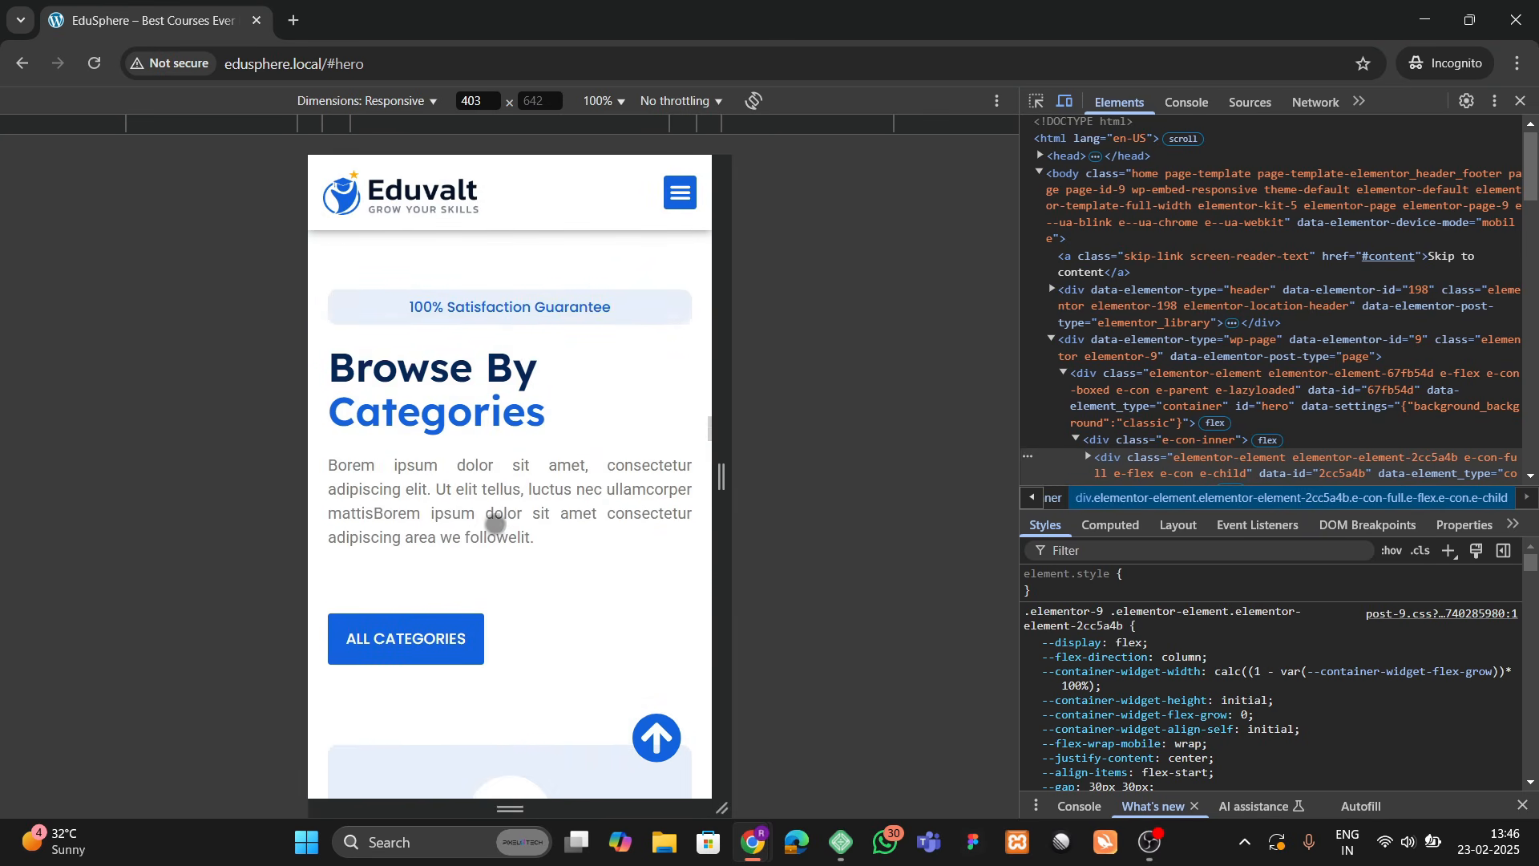
{"action": "scroll", "coordinate": [502, 536], "scroll_direction": "up", "scroll_amount": 8}
{"action": "scroll", "coordinate": [510, 532], "scroll_direction": "up", "scroll_amount": 4}
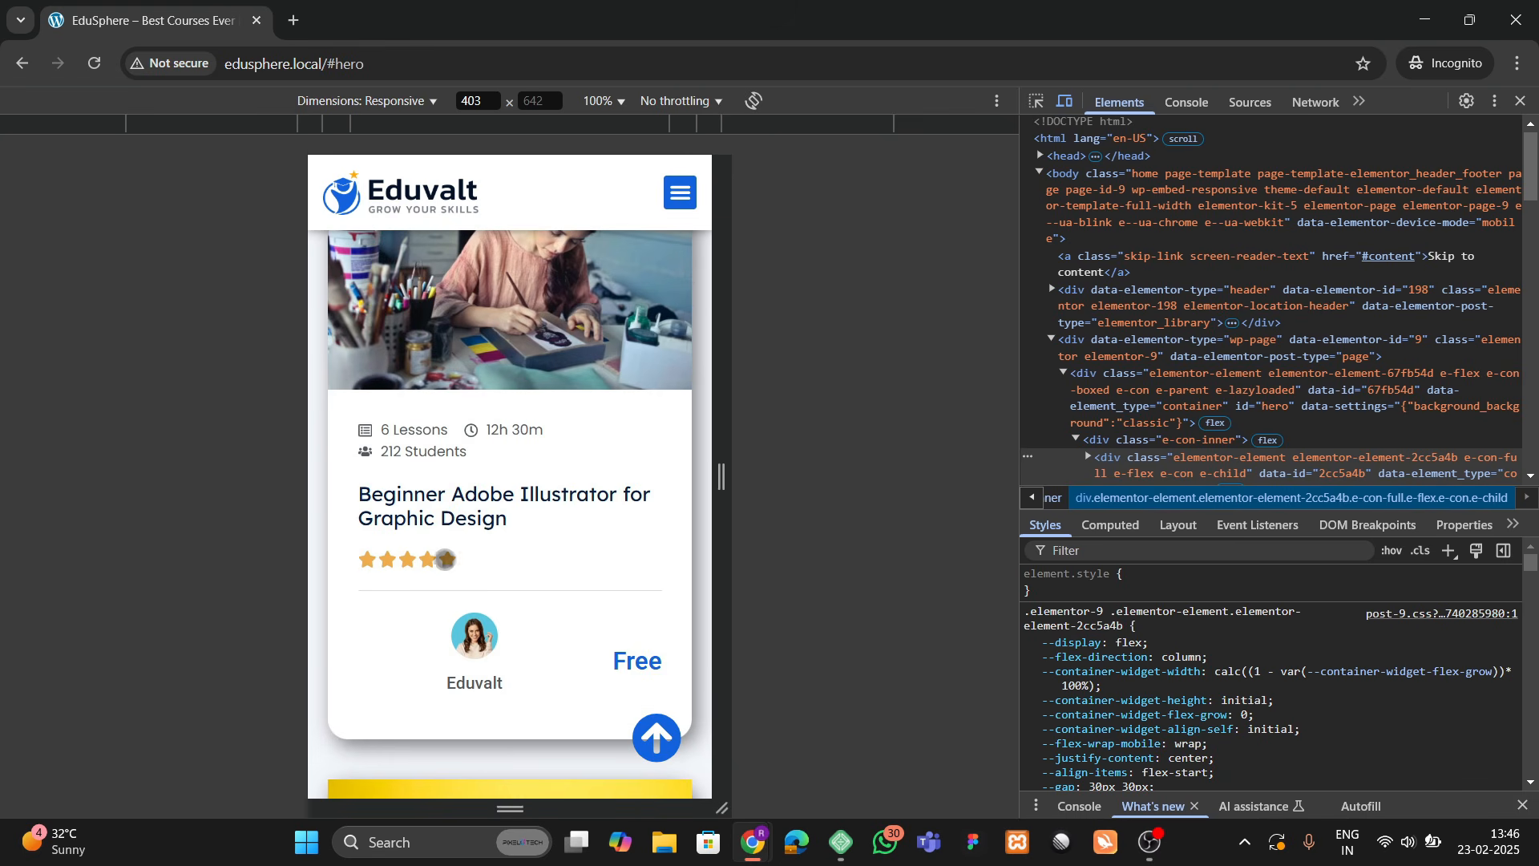
{"action": "scroll", "coordinate": [445, 559], "scroll_direction": "up", "scroll_amount": 10}
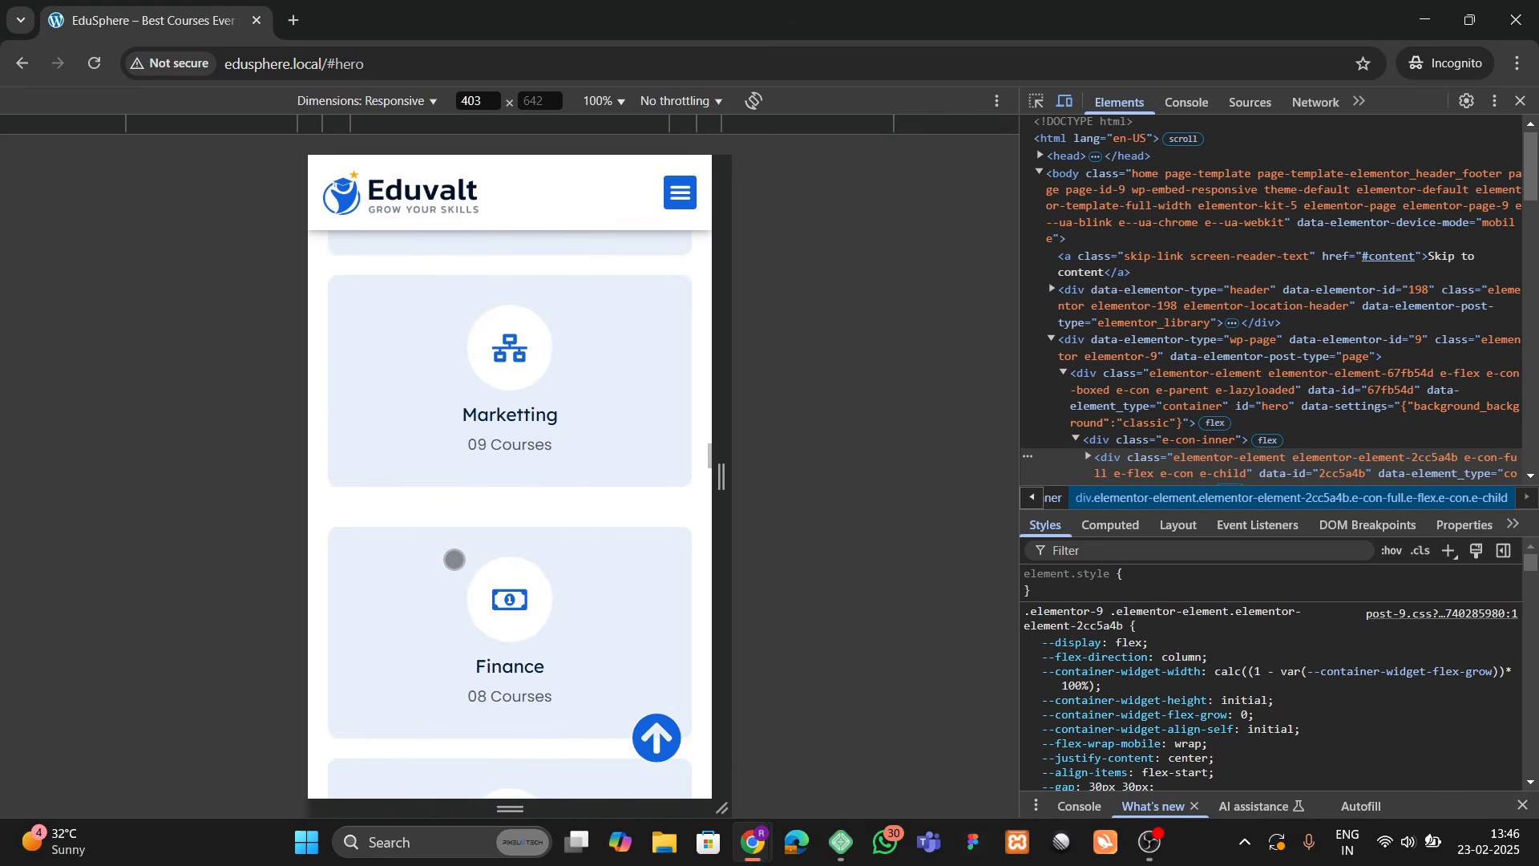
{"action": "scroll", "coordinate": [509, 498], "scroll_direction": "down", "scroll_amount": 10}
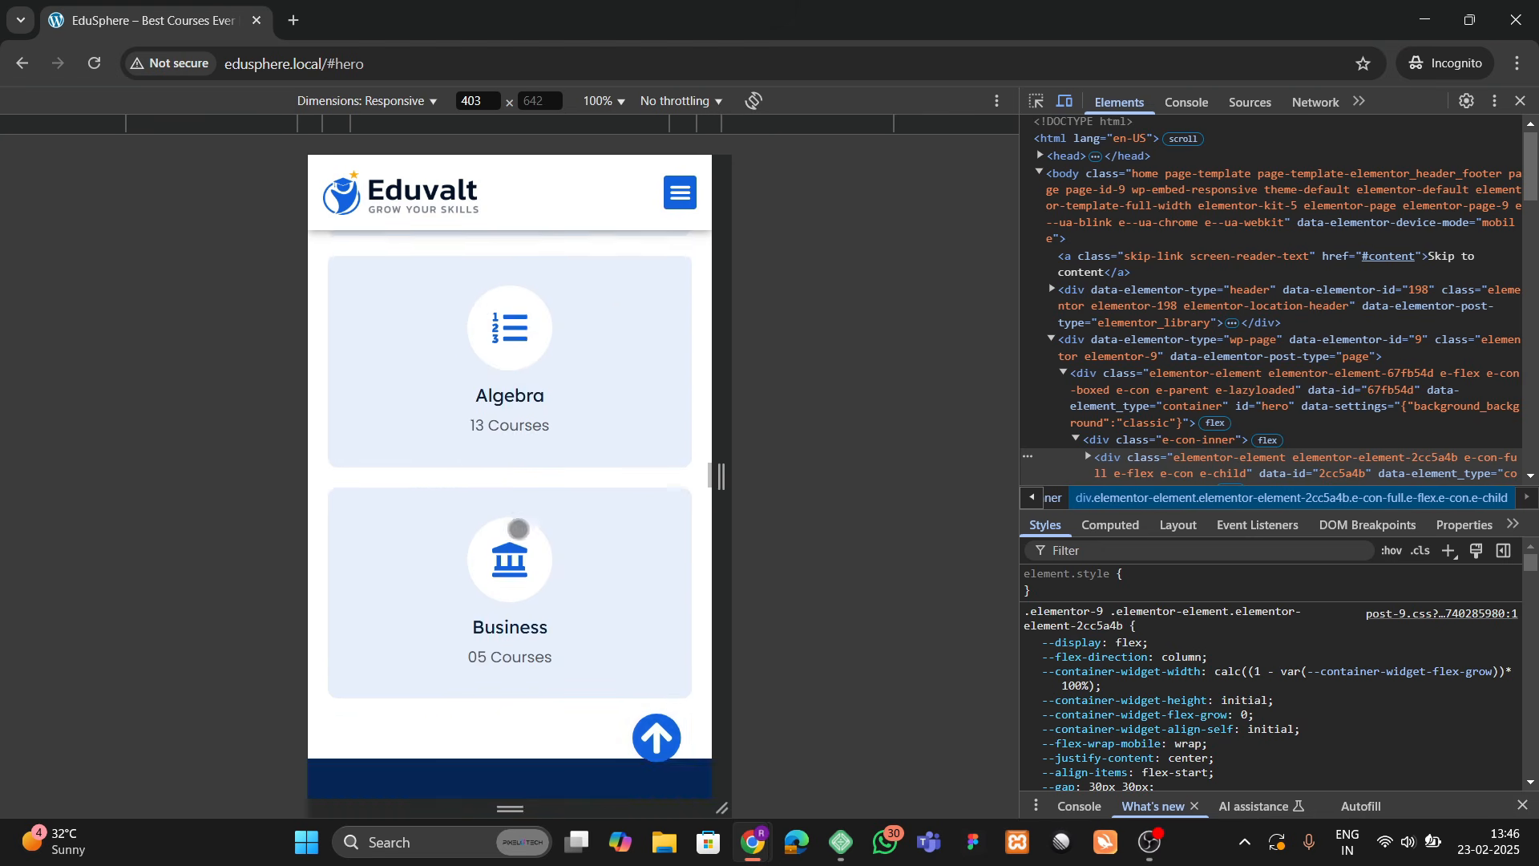
{"action": "scroll", "coordinate": [519, 530], "scroll_direction": "down", "scroll_amount": 8}
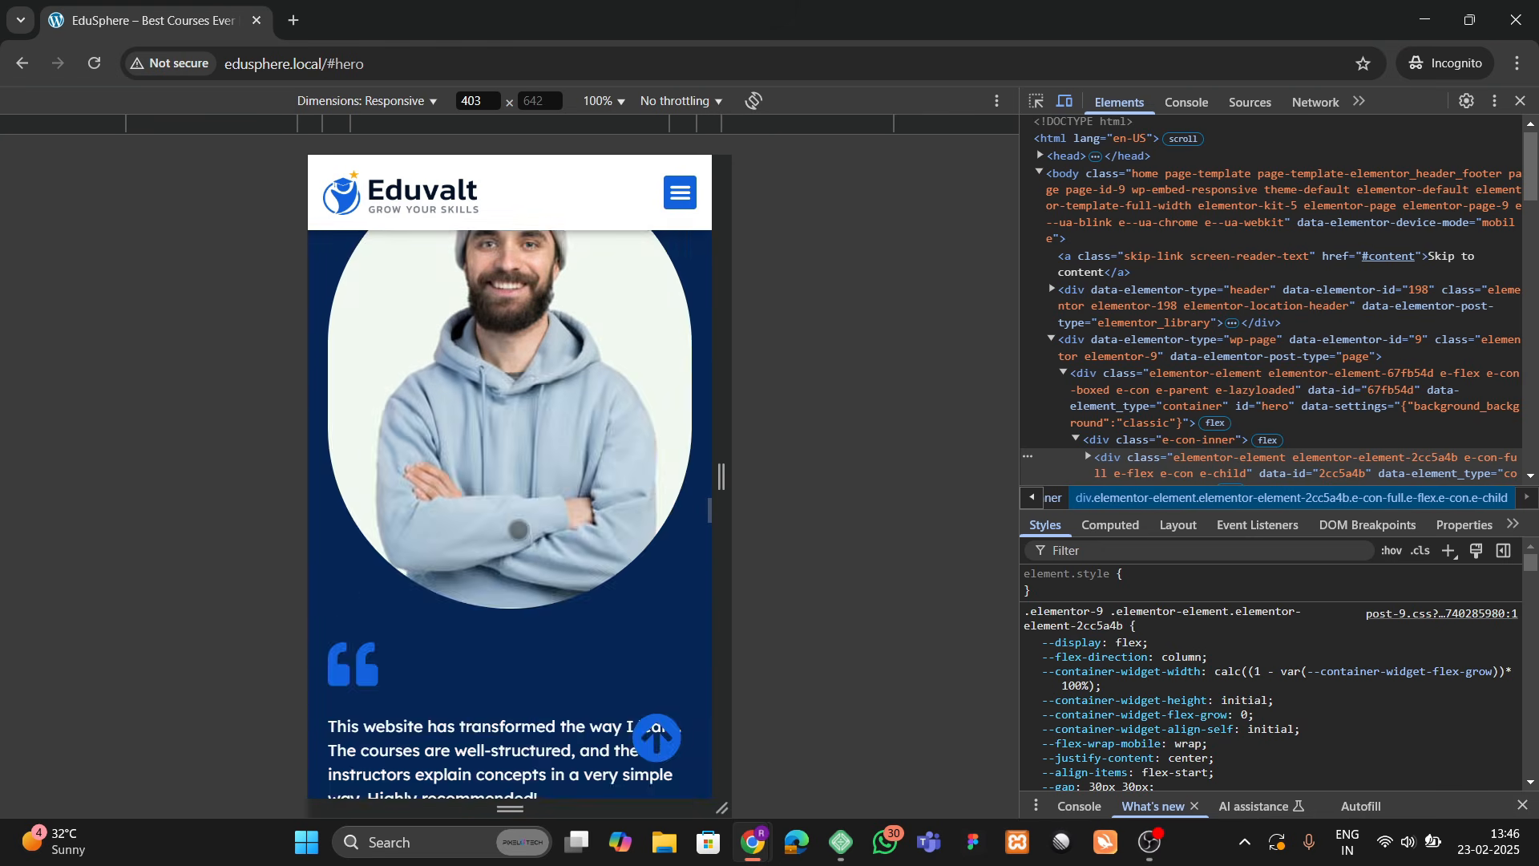
{"action": "left_click", "coordinate": [613, 611]}
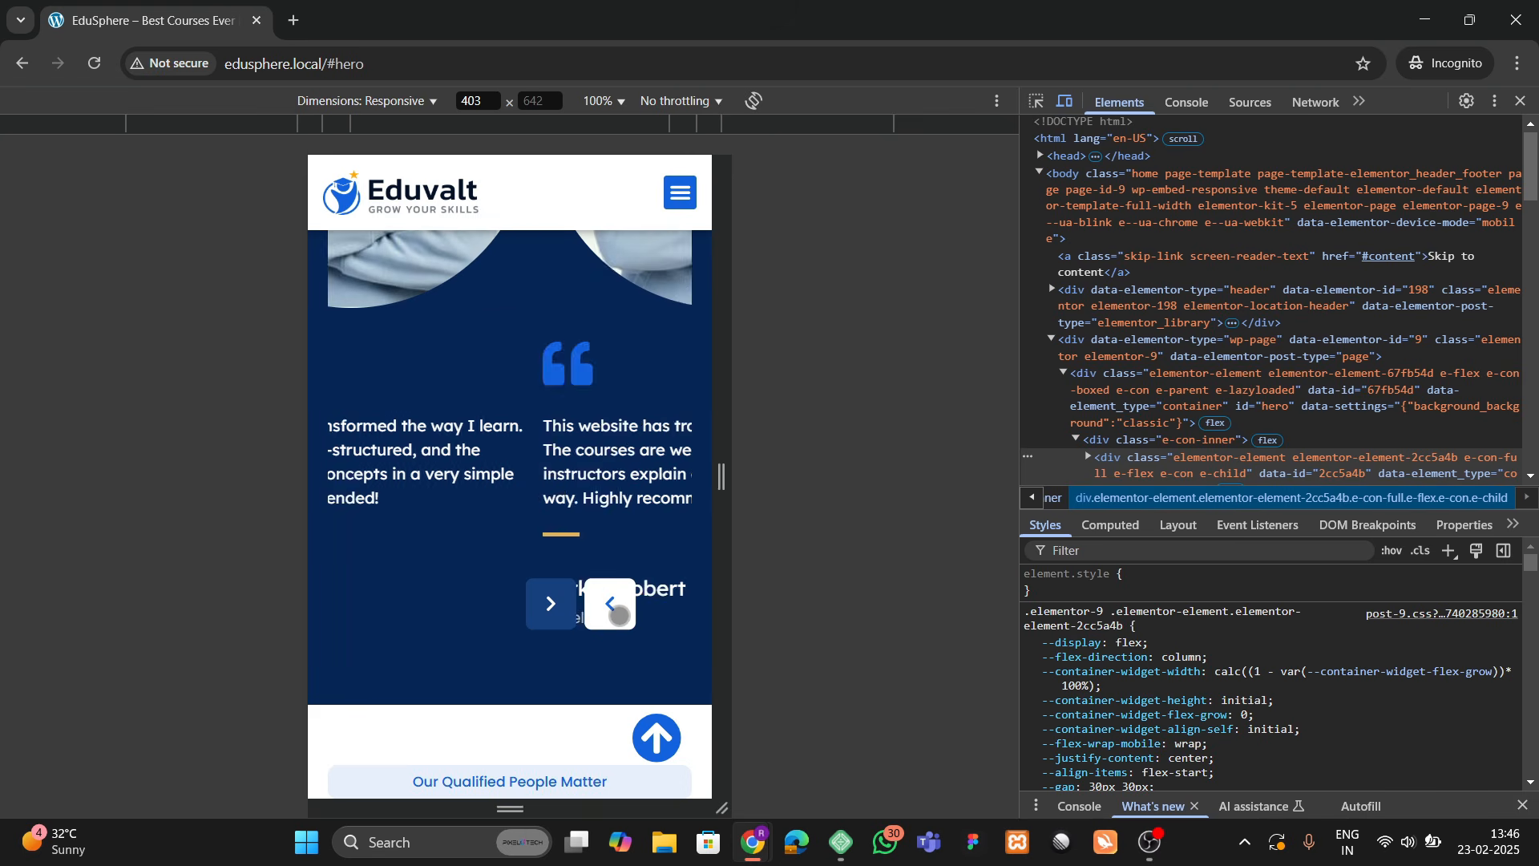
{"action": "left_click", "coordinate": [611, 610]}
{"action": "scroll", "coordinate": [549, 531], "scroll_direction": "up", "scroll_amount": 4}
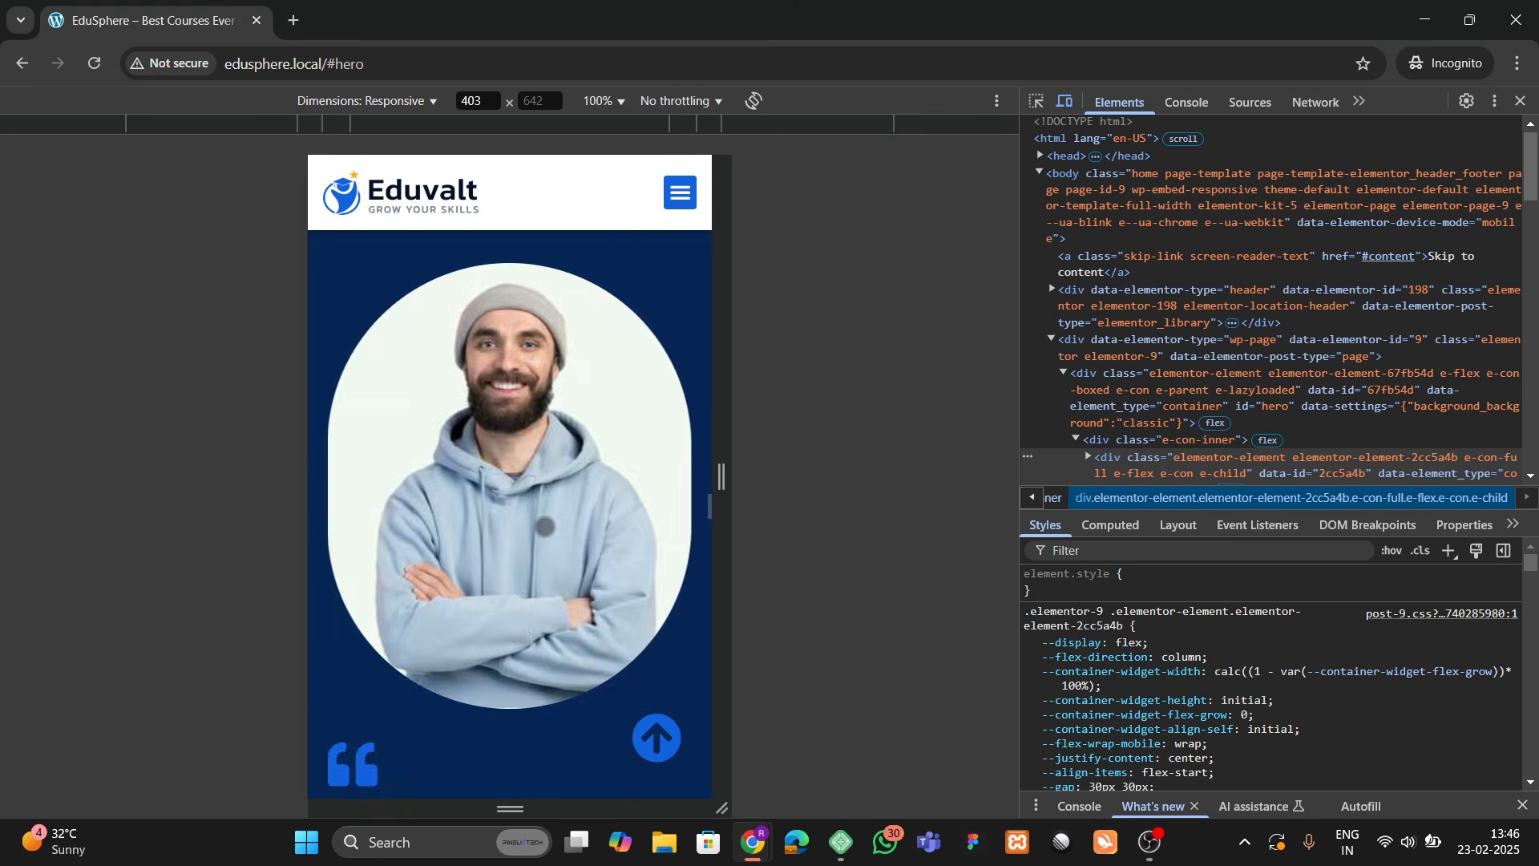
{"action": "scroll", "coordinate": [559, 593], "scroll_direction": "down", "scroll_amount": 3}
{"action": "left_click", "coordinate": [556, 715]}
{"action": "scroll", "coordinate": [481, 604], "scroll_direction": "down", "scroll_amount": 15}
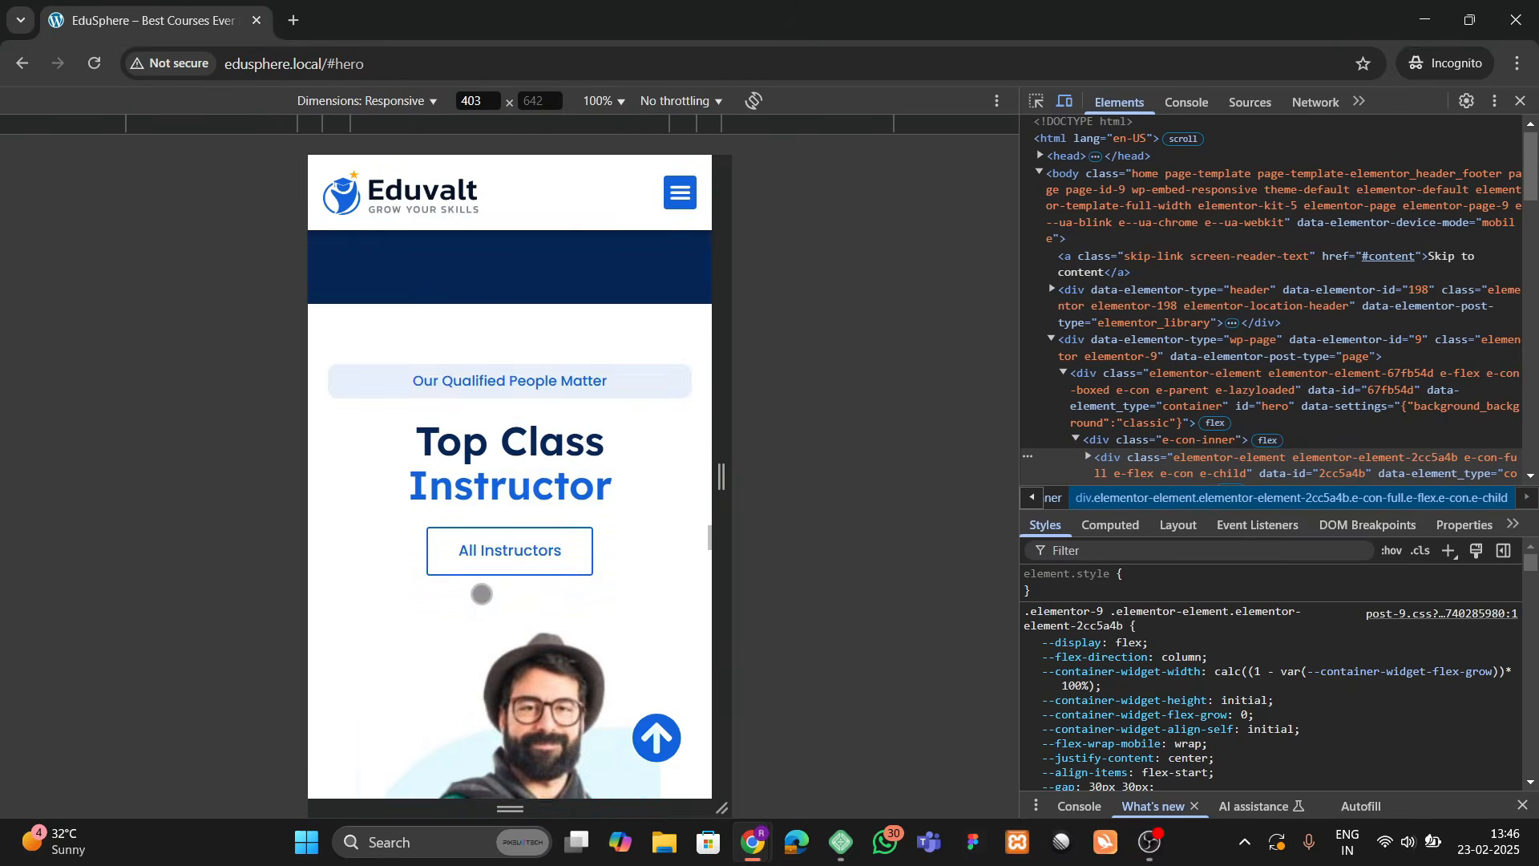
{"action": "scroll", "coordinate": [472, 572], "scroll_direction": "down", "scroll_amount": 20}
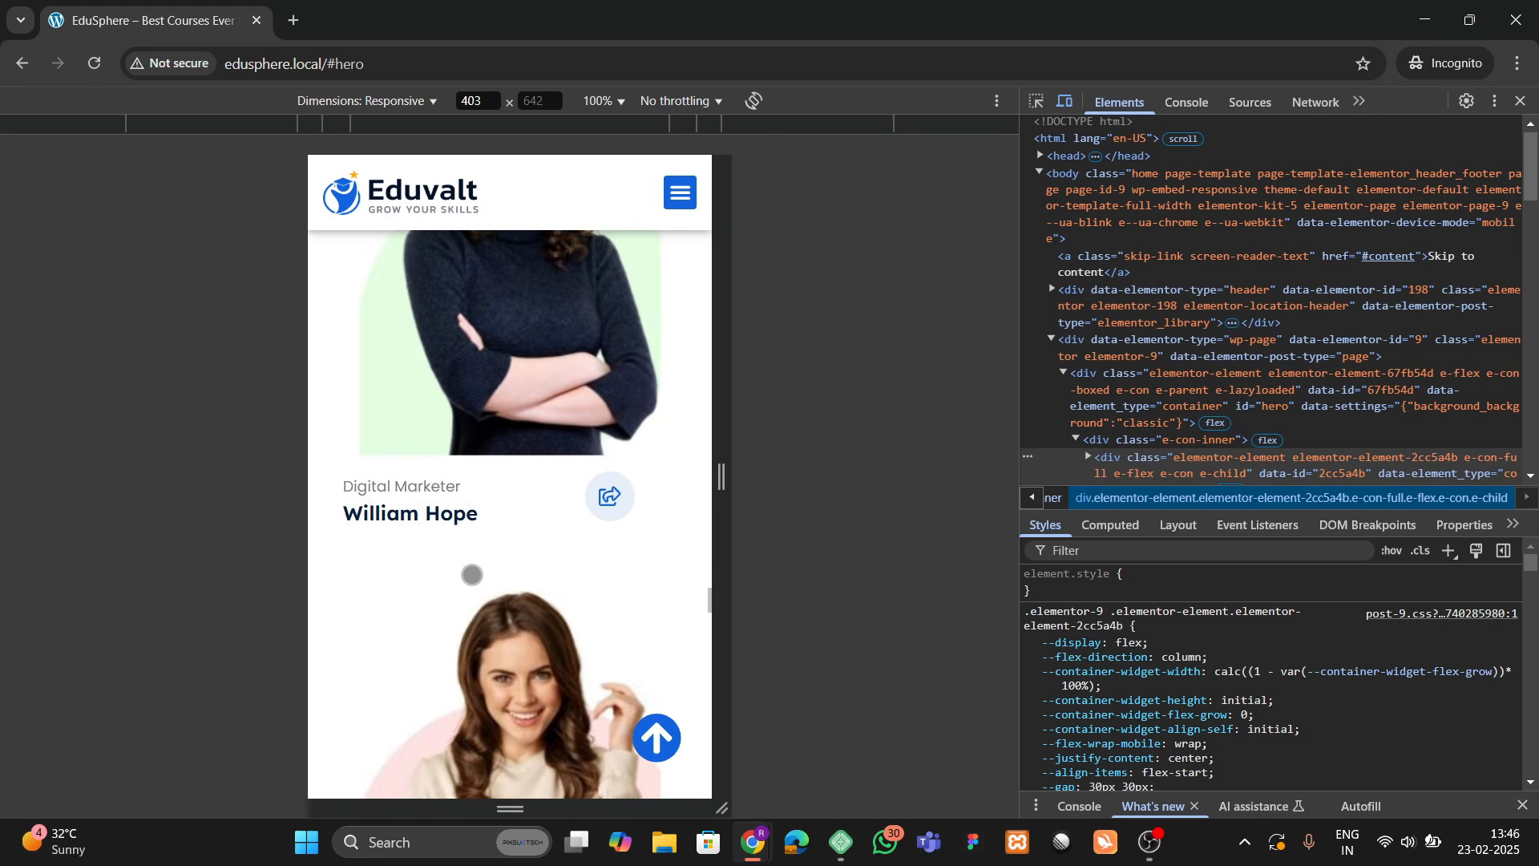
{"action": "scroll", "coordinate": [472, 576], "scroll_direction": "down", "scroll_amount": 20}
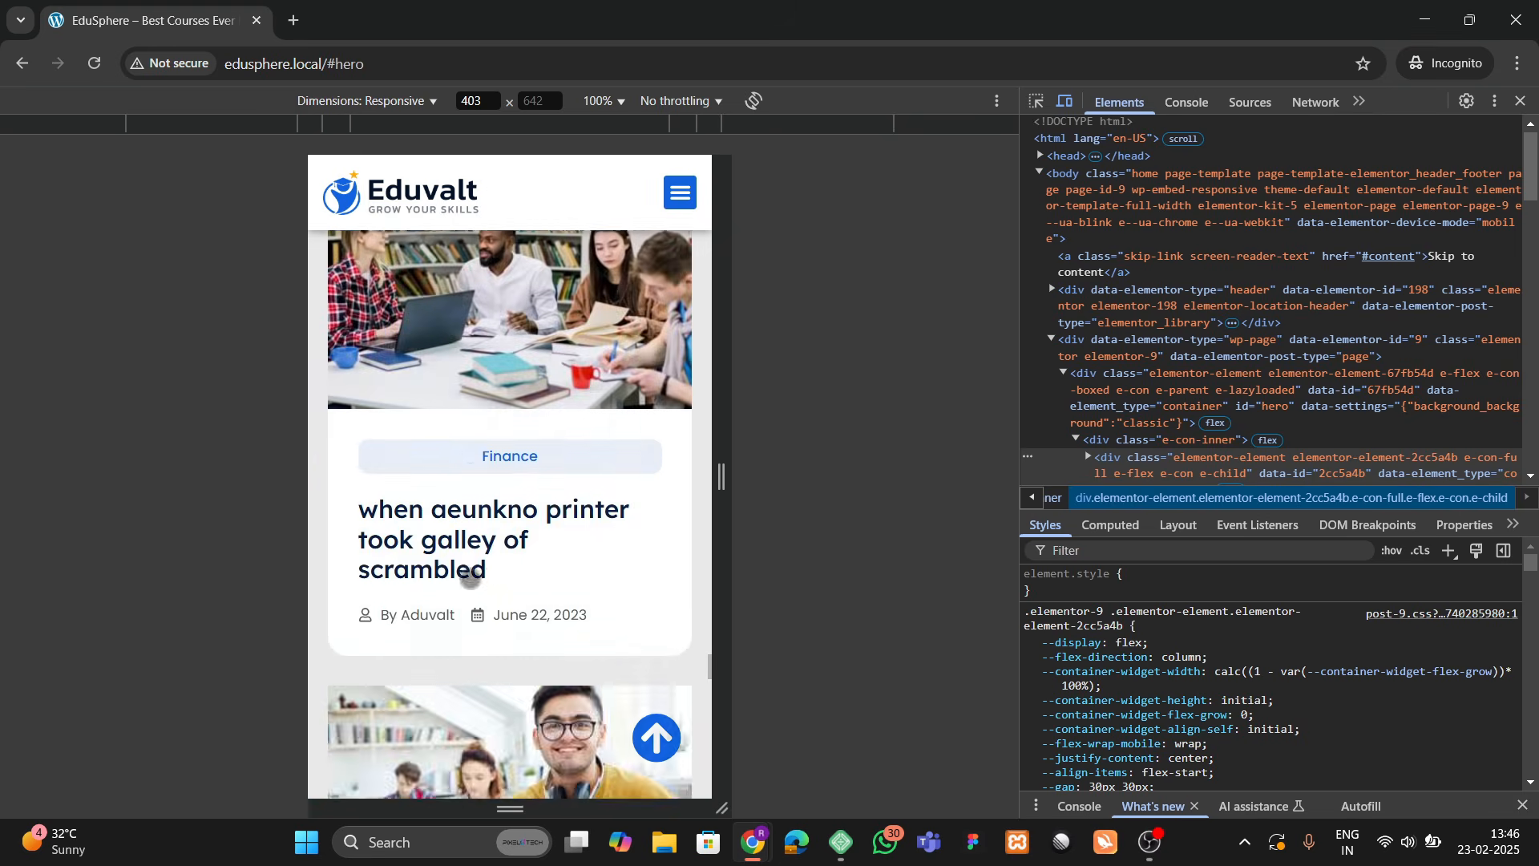
{"action": "scroll", "coordinate": [470, 579], "scroll_direction": "down", "scroll_amount": 15}
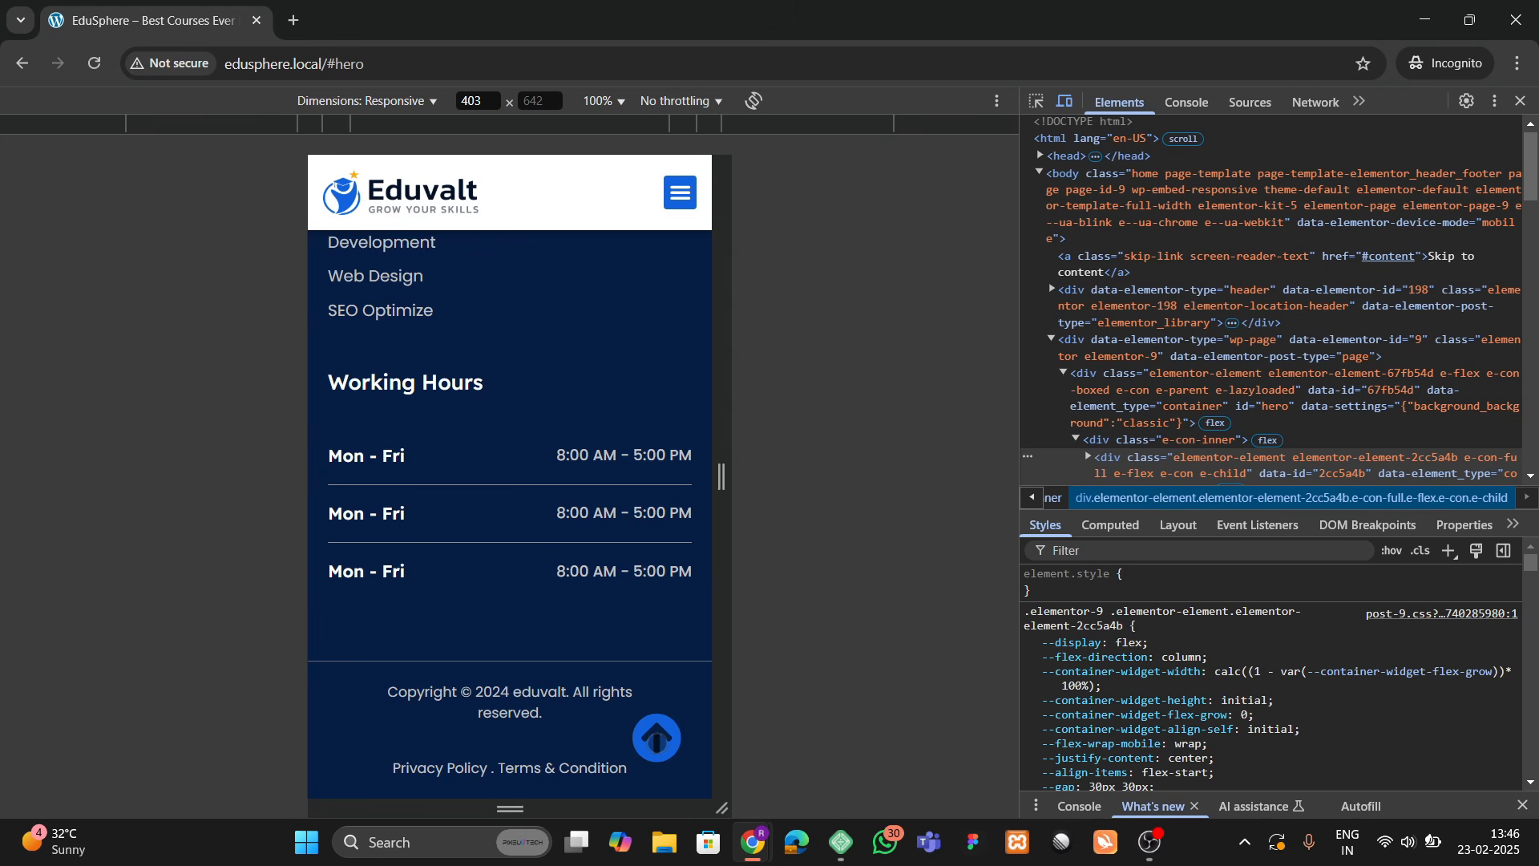
Step: From the top, test the mobile menu's ABOUT, COURSES and SERVICES links, then return to the hero
{"action": "left_click", "coordinate": [657, 739]}
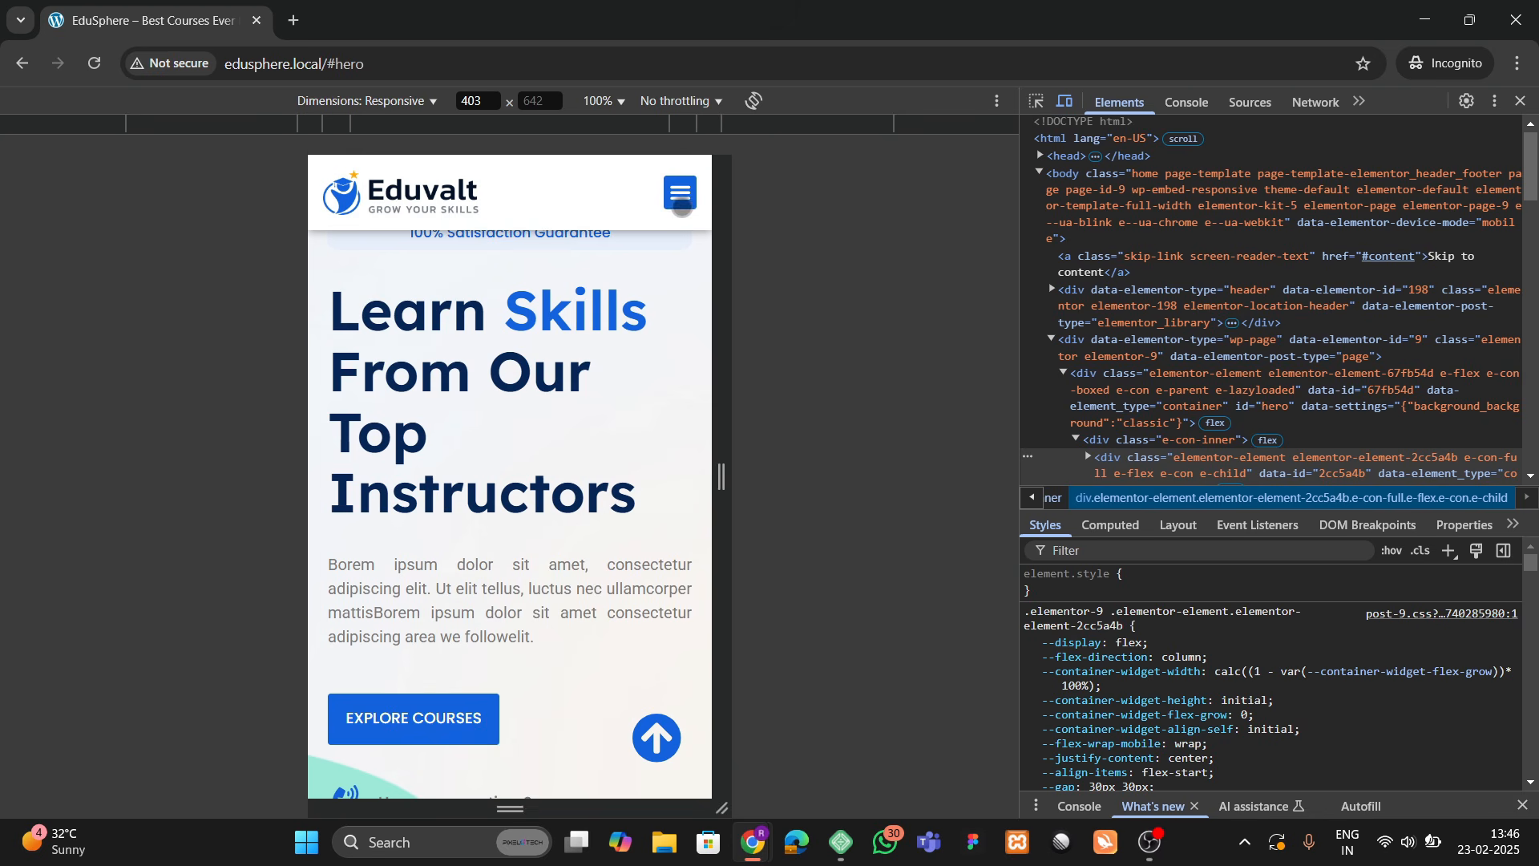
{"action": "left_click", "coordinate": [681, 202]}
{"action": "left_click", "coordinate": [510, 277]}
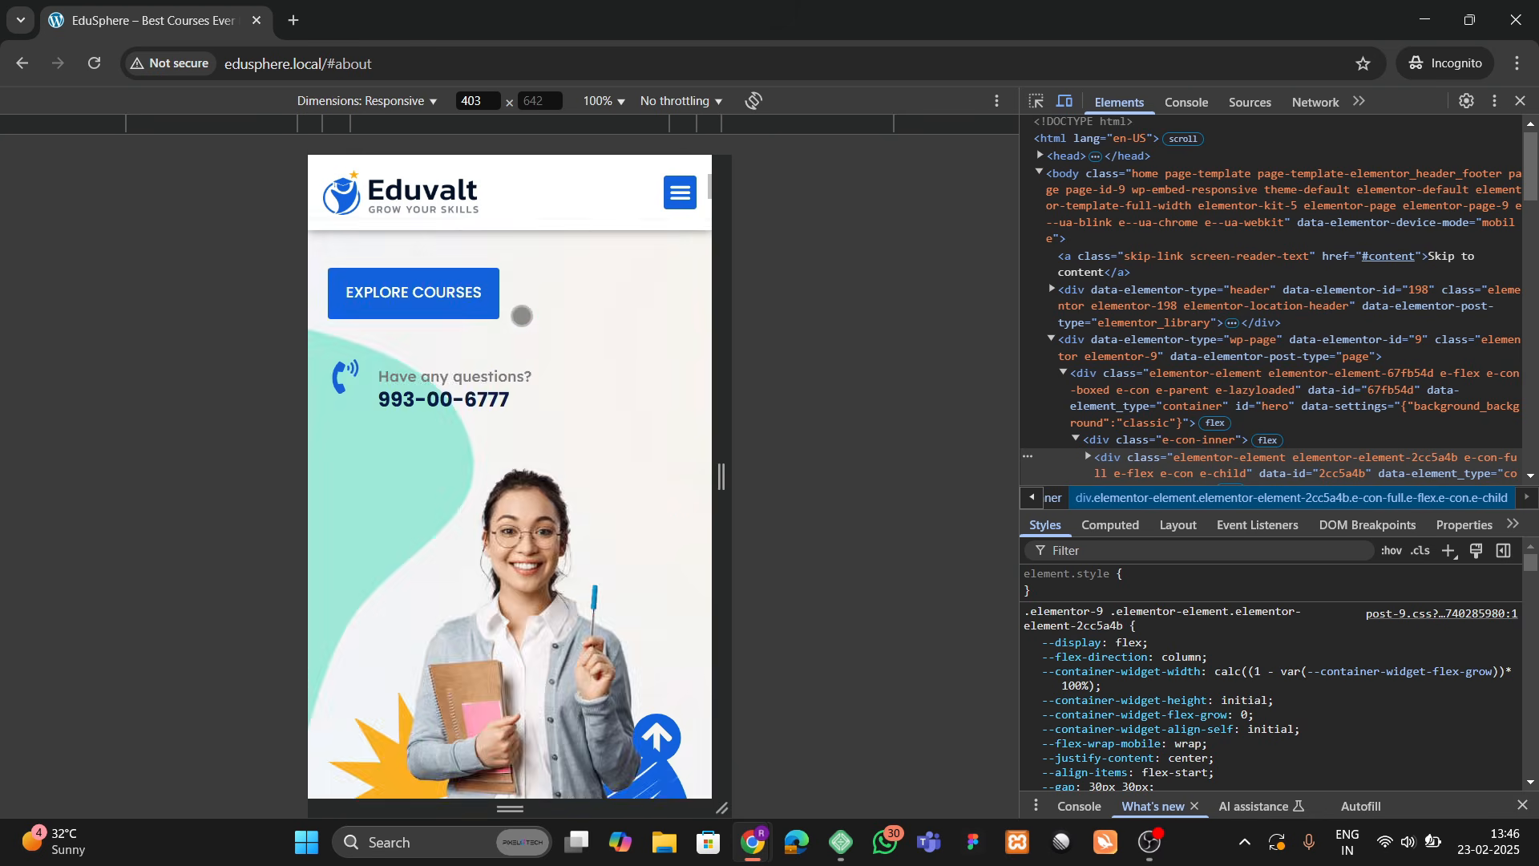
{"action": "left_click", "coordinate": [681, 193]}
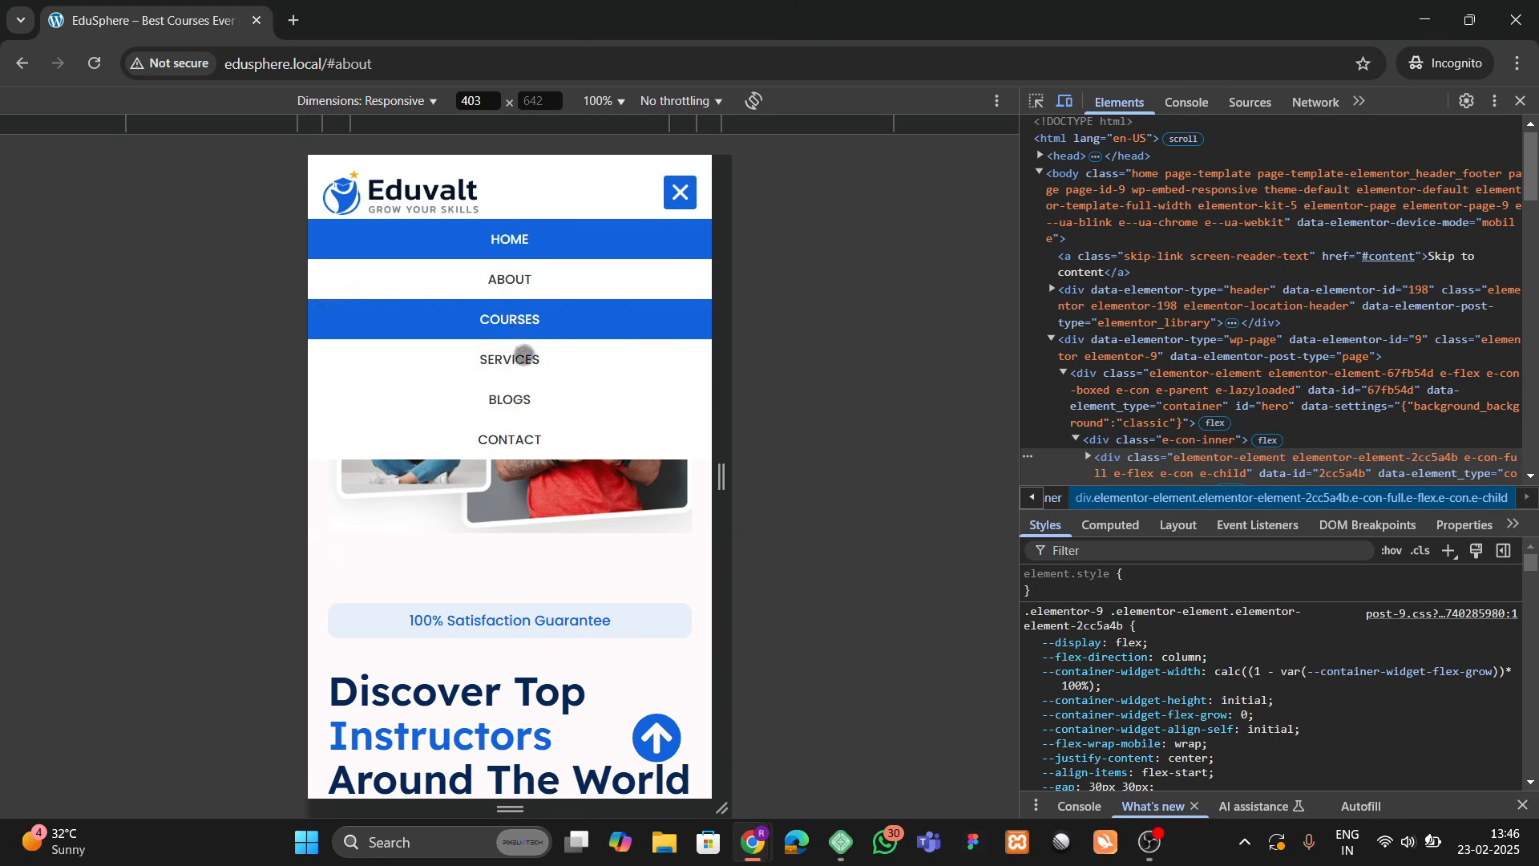
{"action": "left_click", "coordinate": [510, 319]}
{"action": "left_click", "coordinate": [681, 192]}
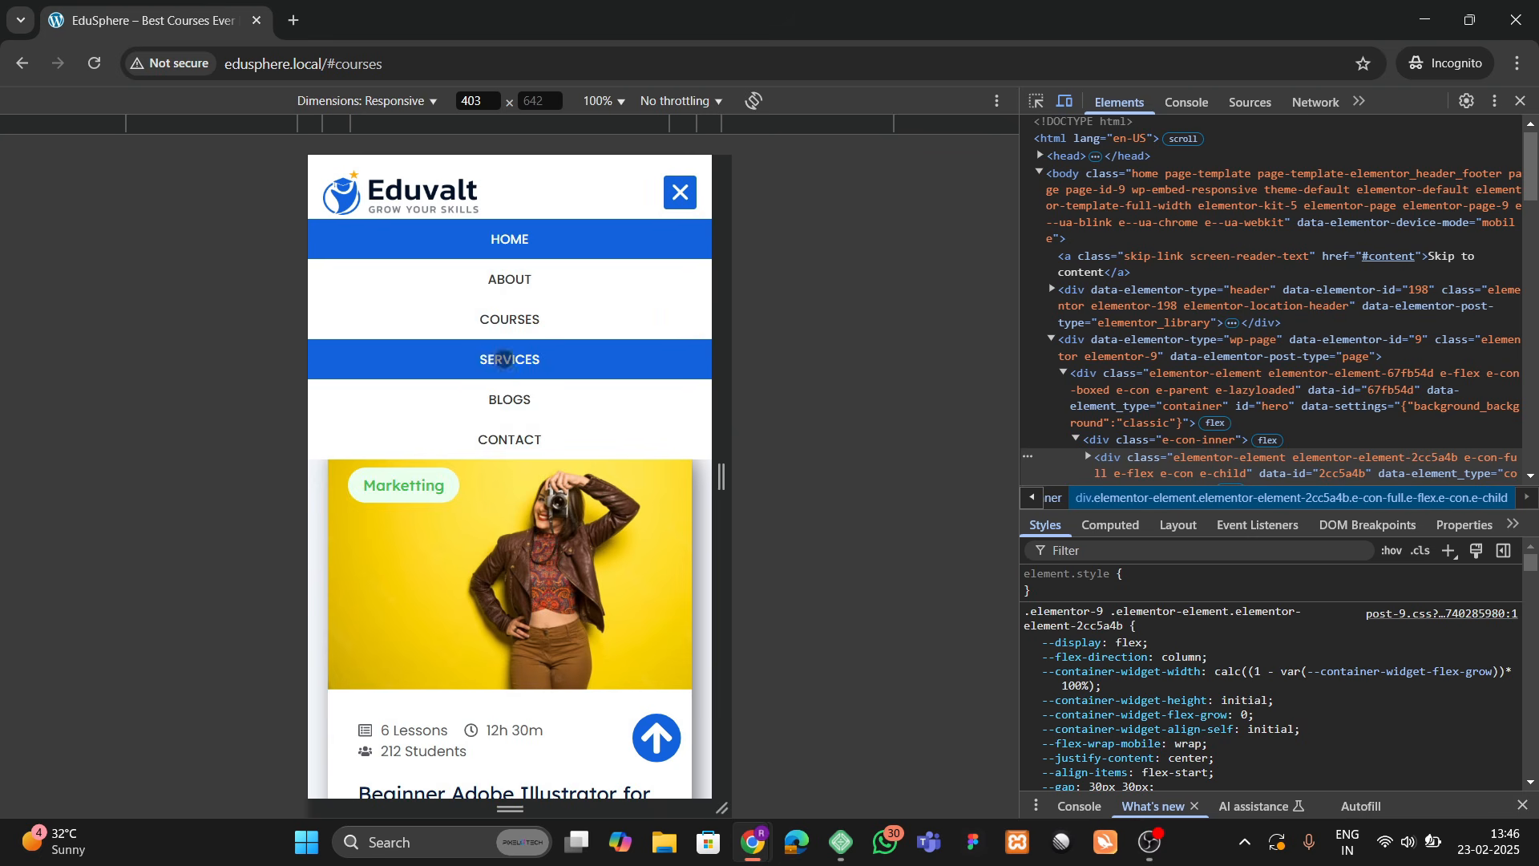
{"action": "left_click", "coordinate": [503, 359]}
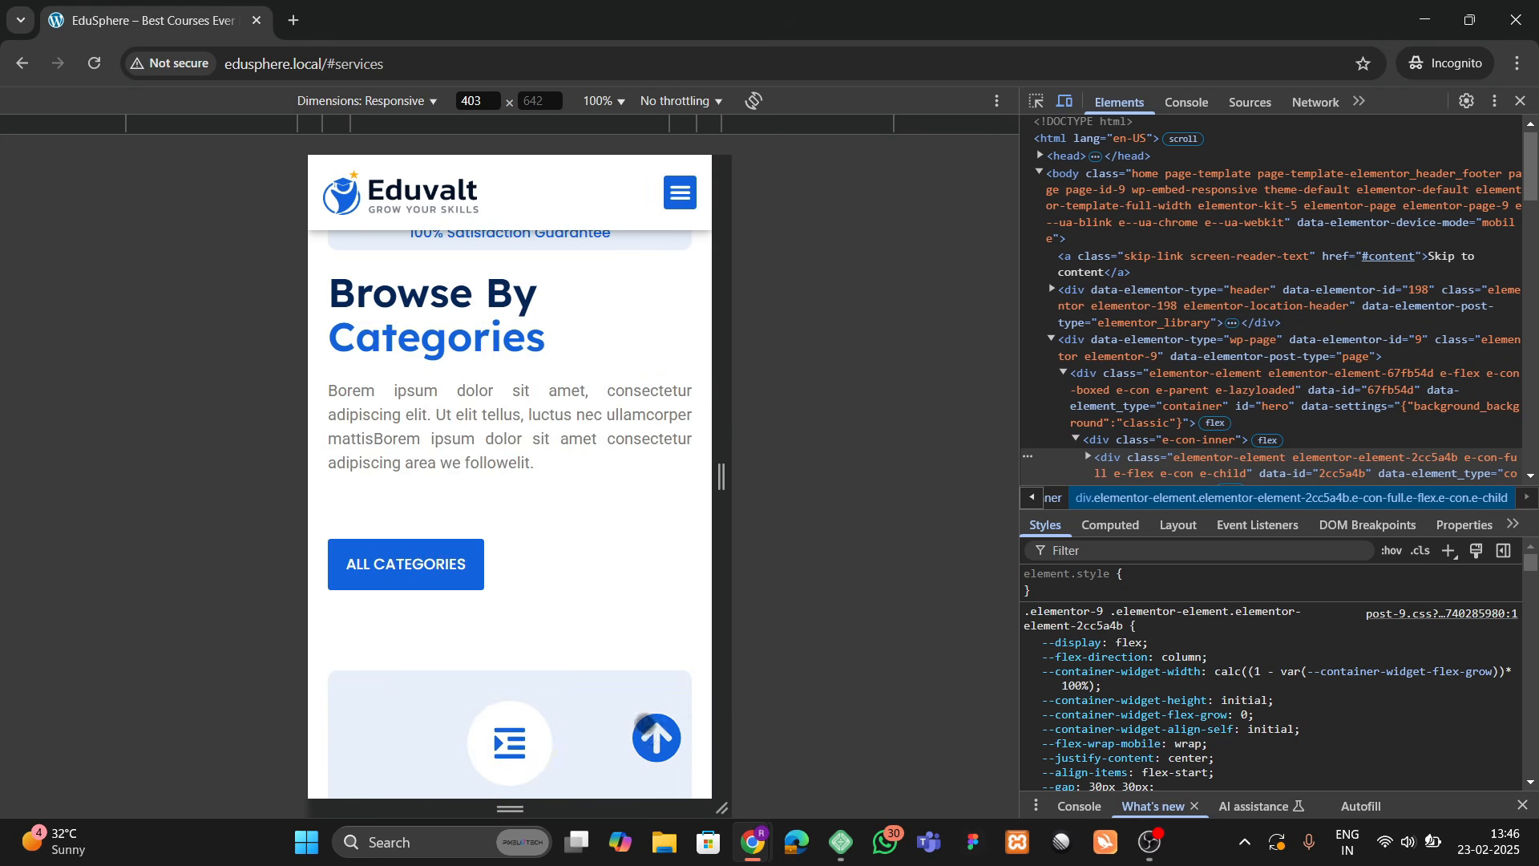
{"action": "left_click", "coordinate": [649, 731]}
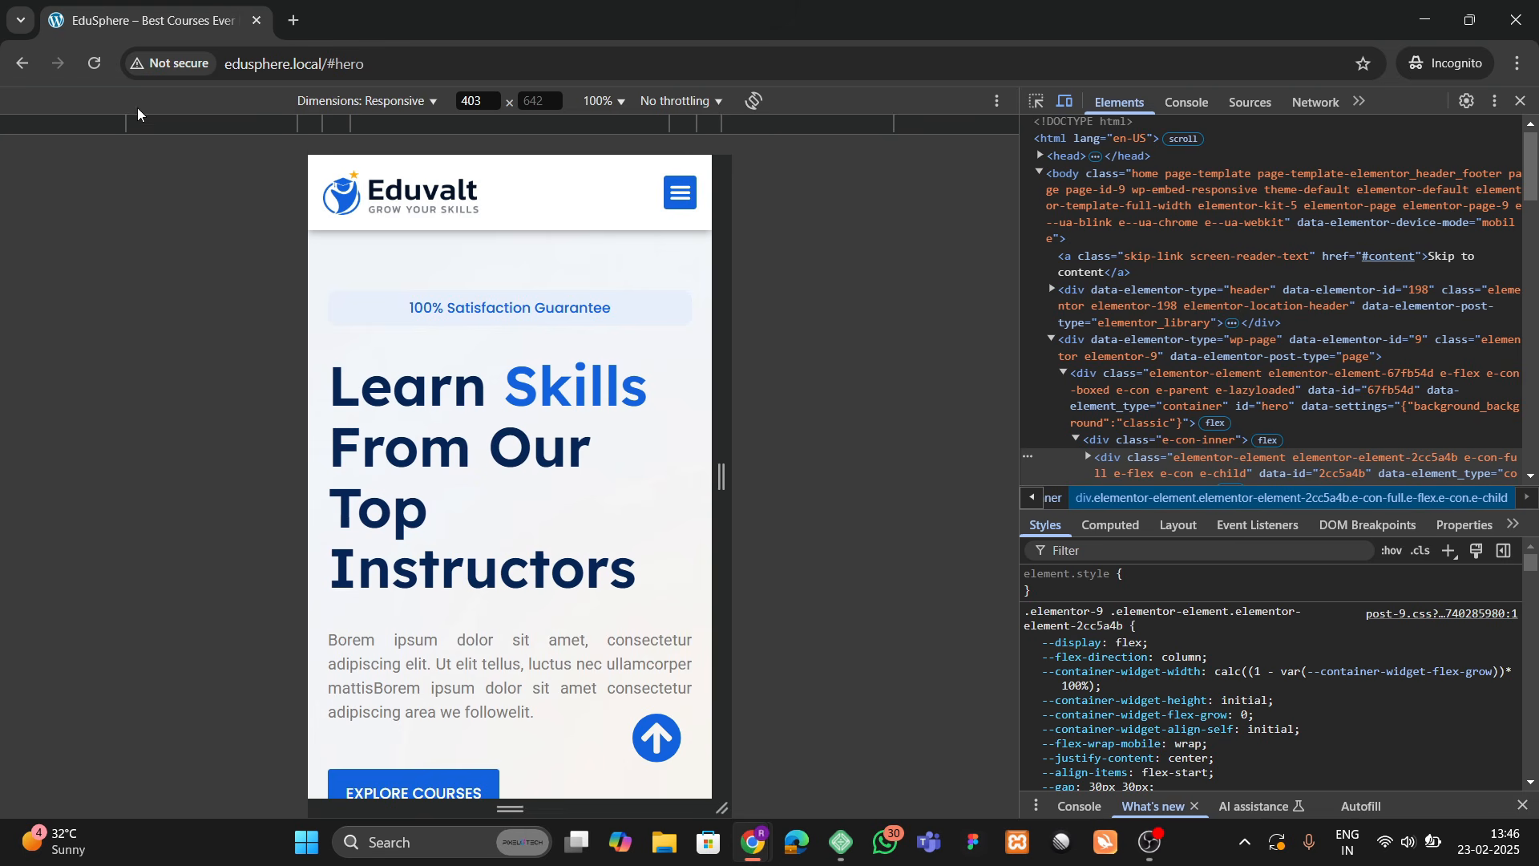
Step: Reload the mobile home page and scroll down through the testimonials
{"action": "left_click", "coordinate": [94, 63]}
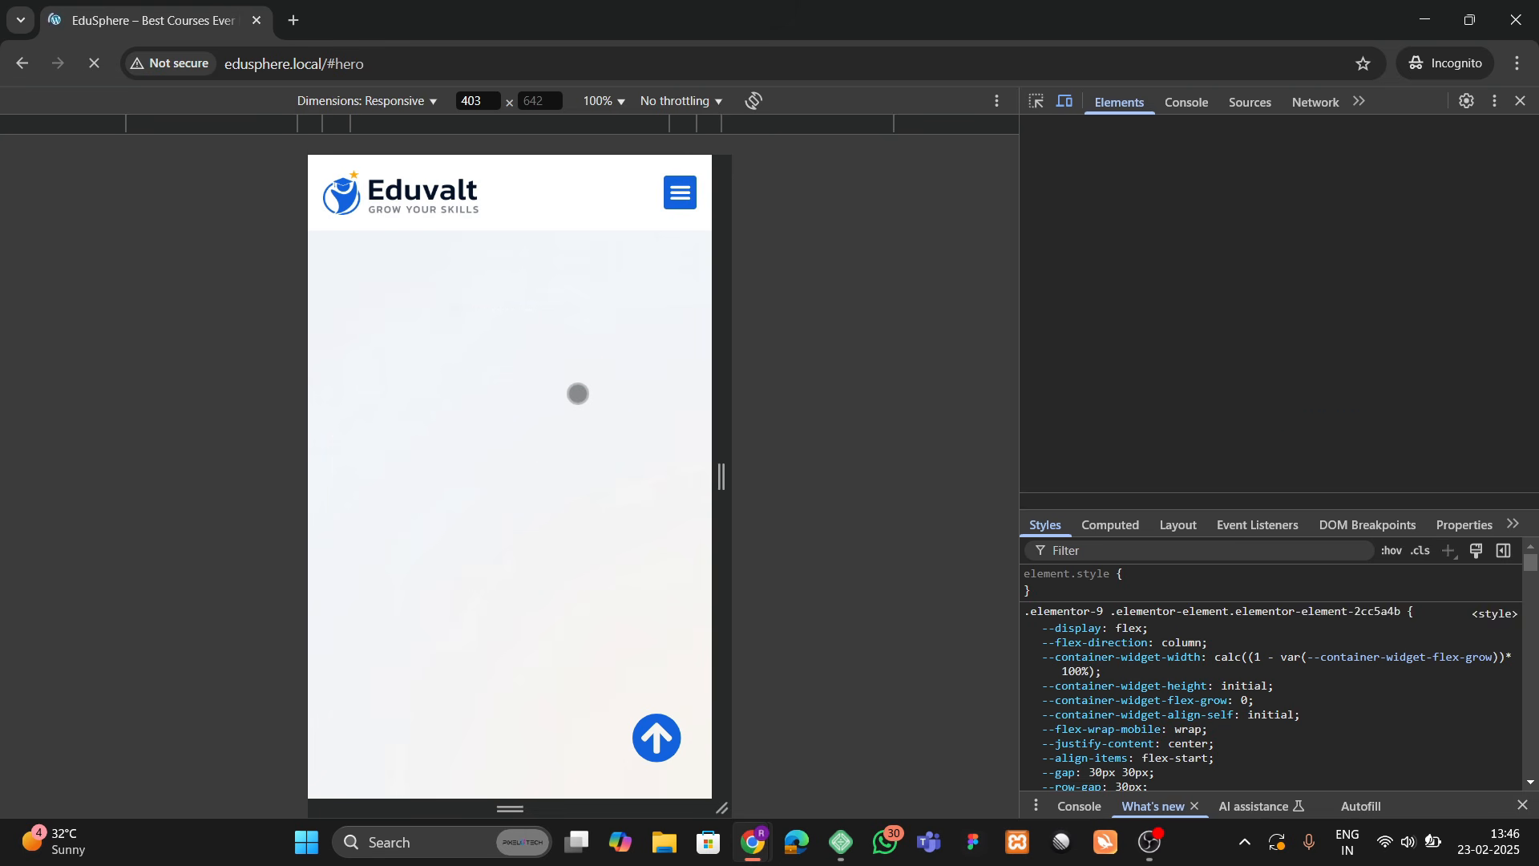
{"action": "scroll", "coordinate": [505, 473], "scroll_direction": "down", "scroll_amount": 4}
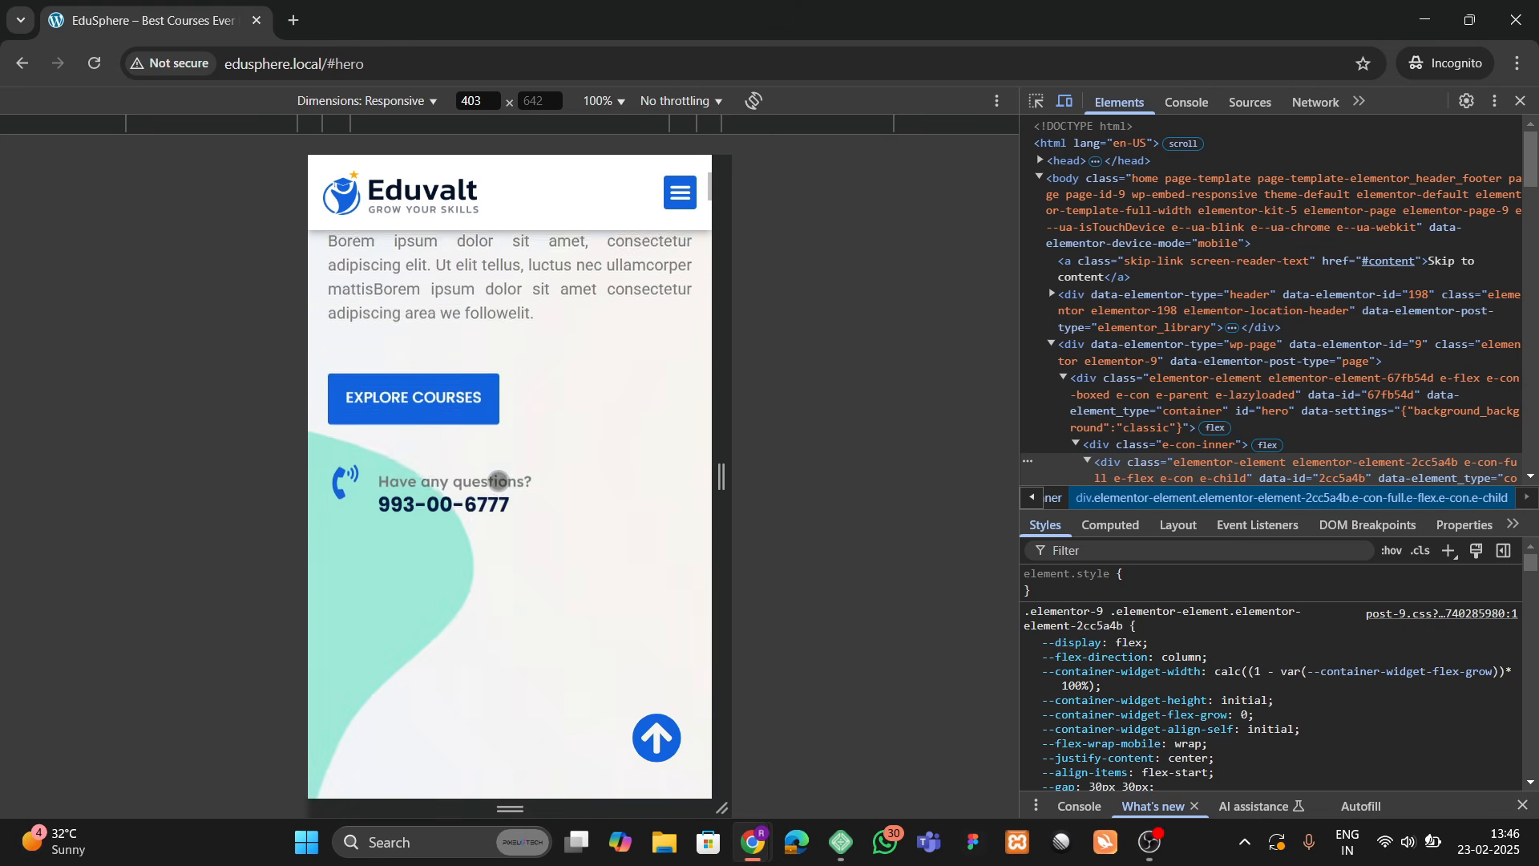
{"action": "scroll", "coordinate": [497, 485], "scroll_direction": "down", "scroll_amount": 10}
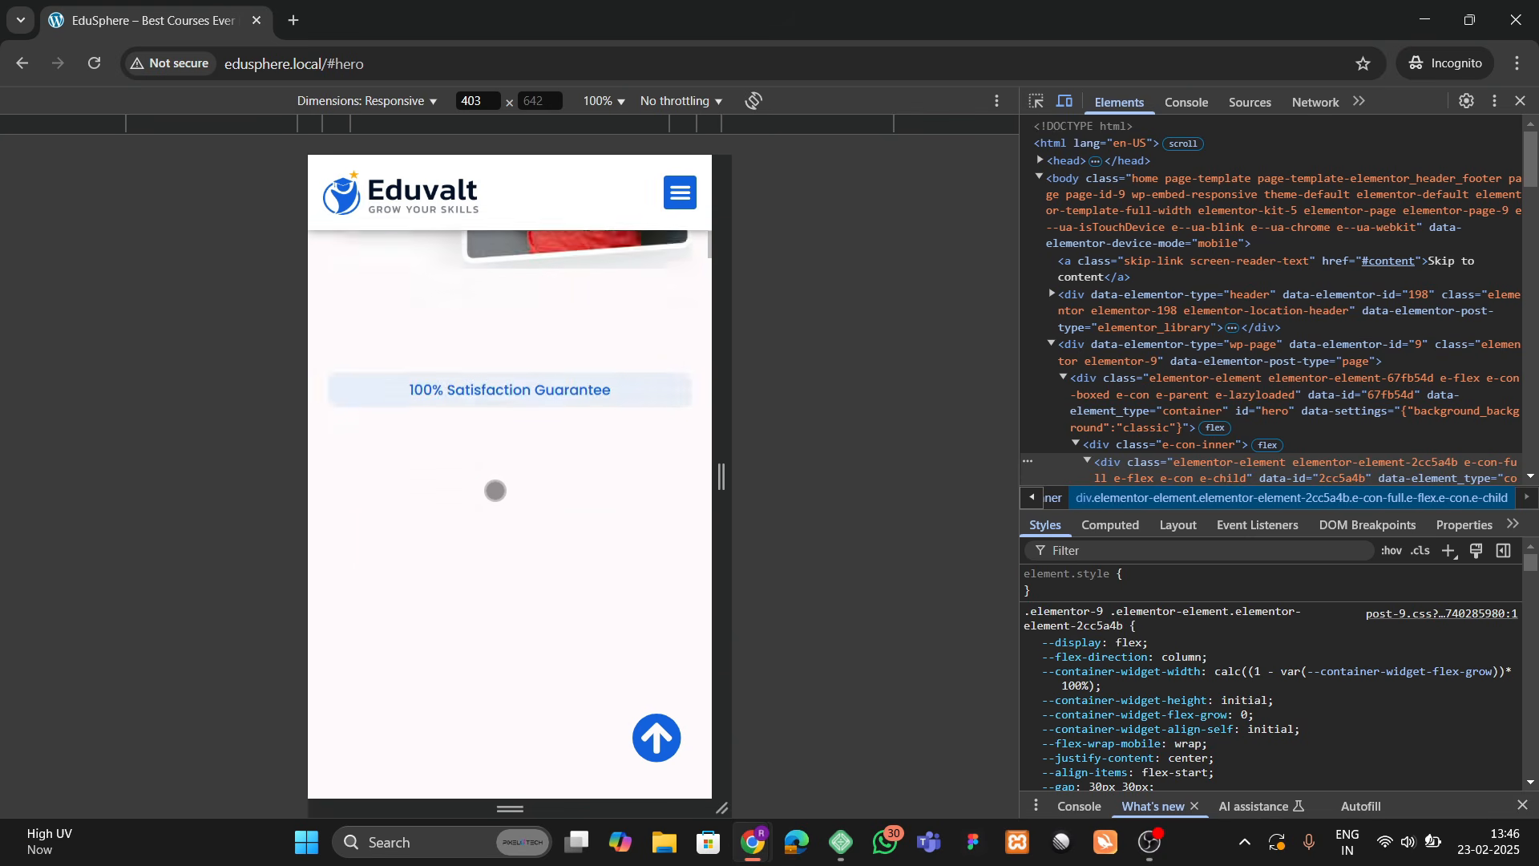
{"action": "scroll", "coordinate": [496, 490], "scroll_direction": "down", "scroll_amount": 2}
{"action": "scroll", "coordinate": [500, 478], "scroll_direction": "down", "scroll_amount": 5}
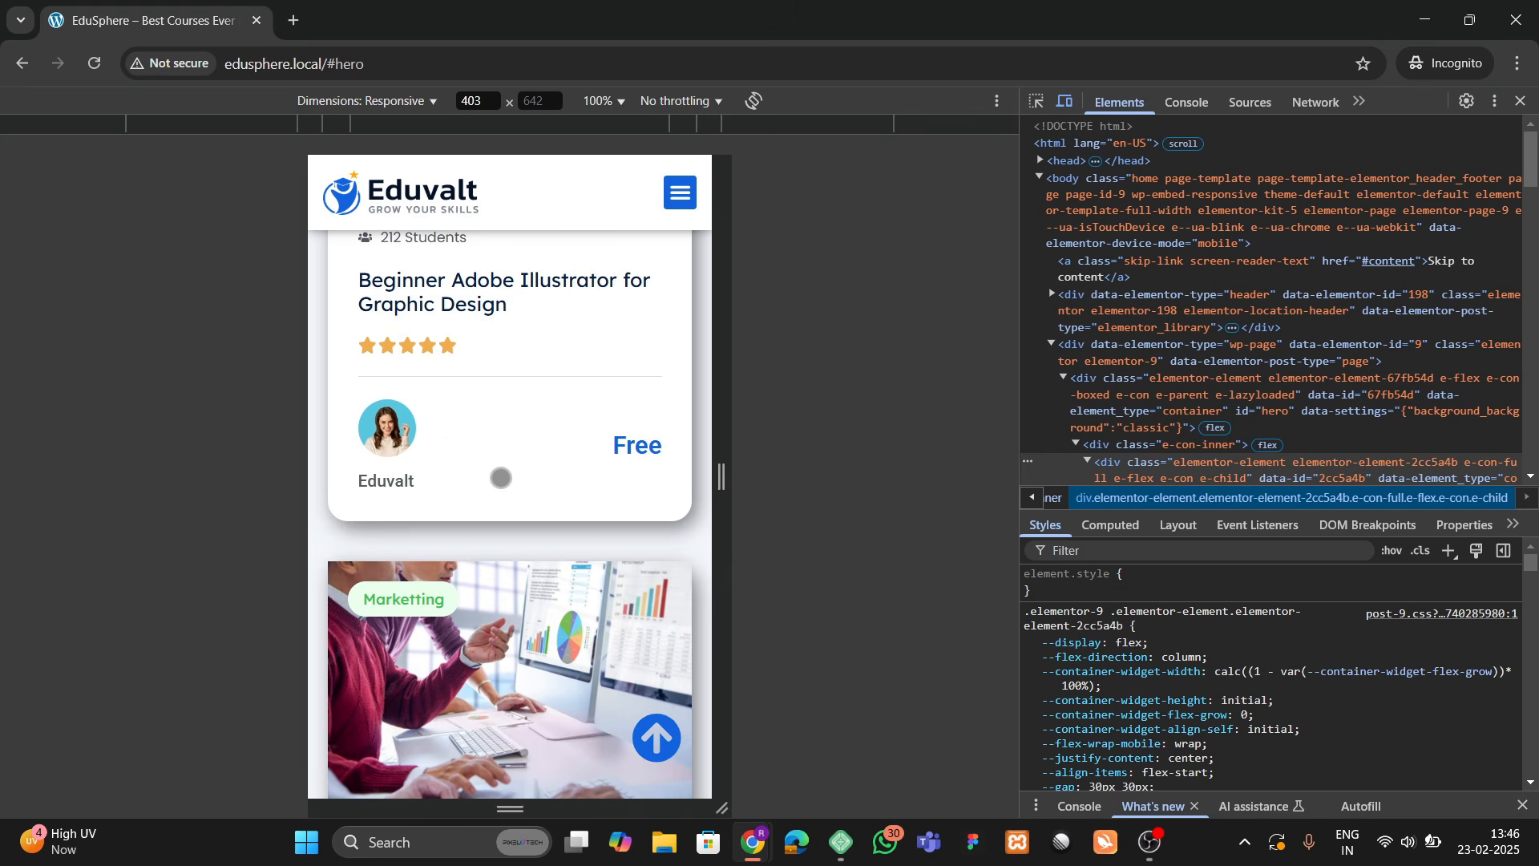
{"action": "scroll", "coordinate": [501, 478], "scroll_direction": "up", "scroll_amount": 3}
{"action": "scroll", "coordinate": [481, 441], "scroll_direction": "down", "scroll_amount": 4}
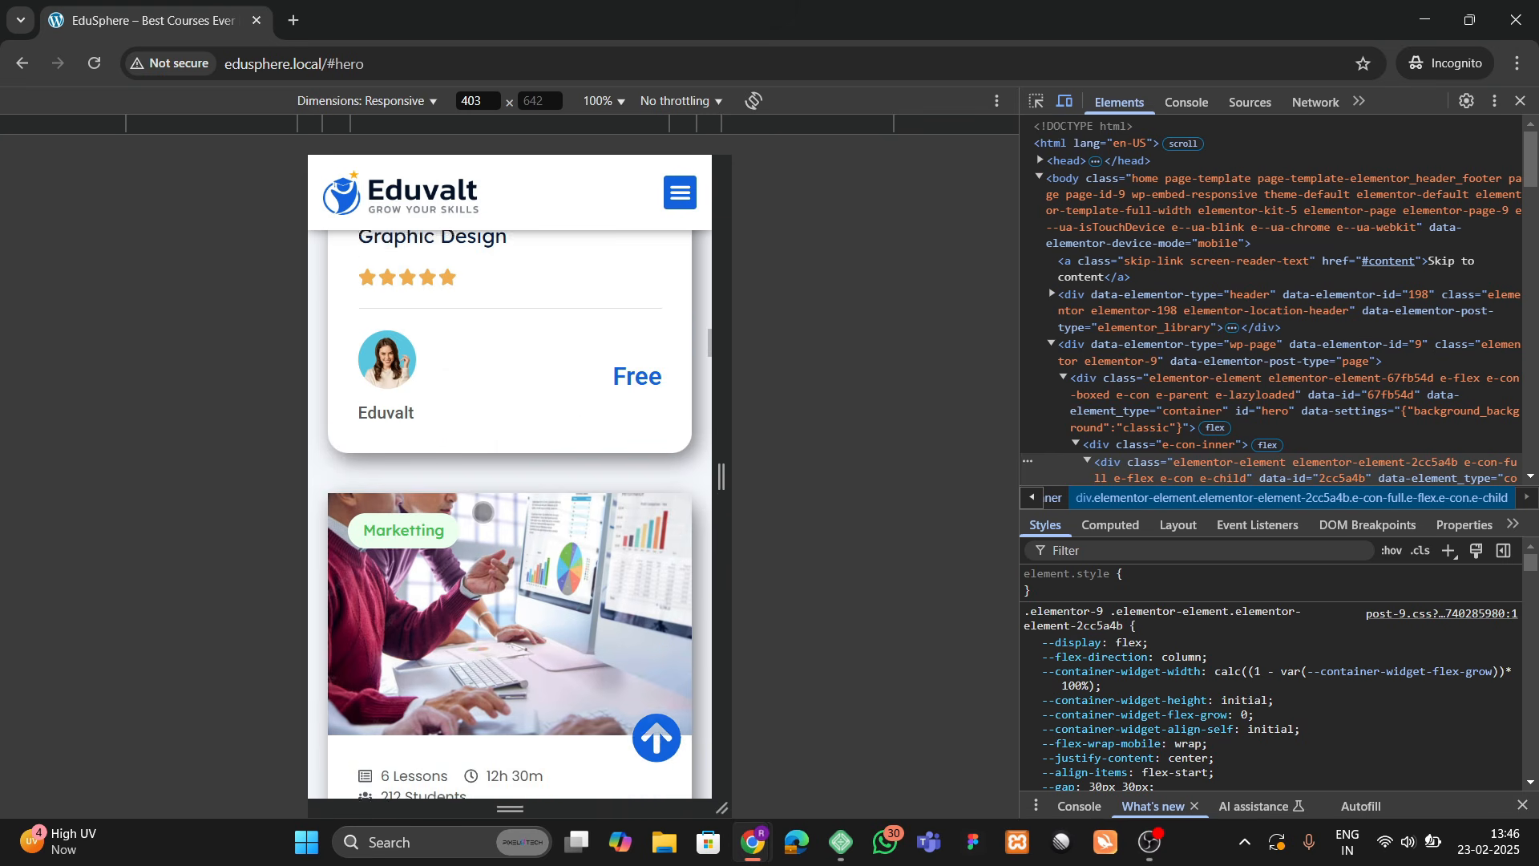
{"action": "scroll", "coordinate": [447, 385], "scroll_direction": "up", "scroll_amount": 3}
{"action": "scroll", "coordinate": [447, 584], "scroll_direction": "down", "scroll_amount": 5}
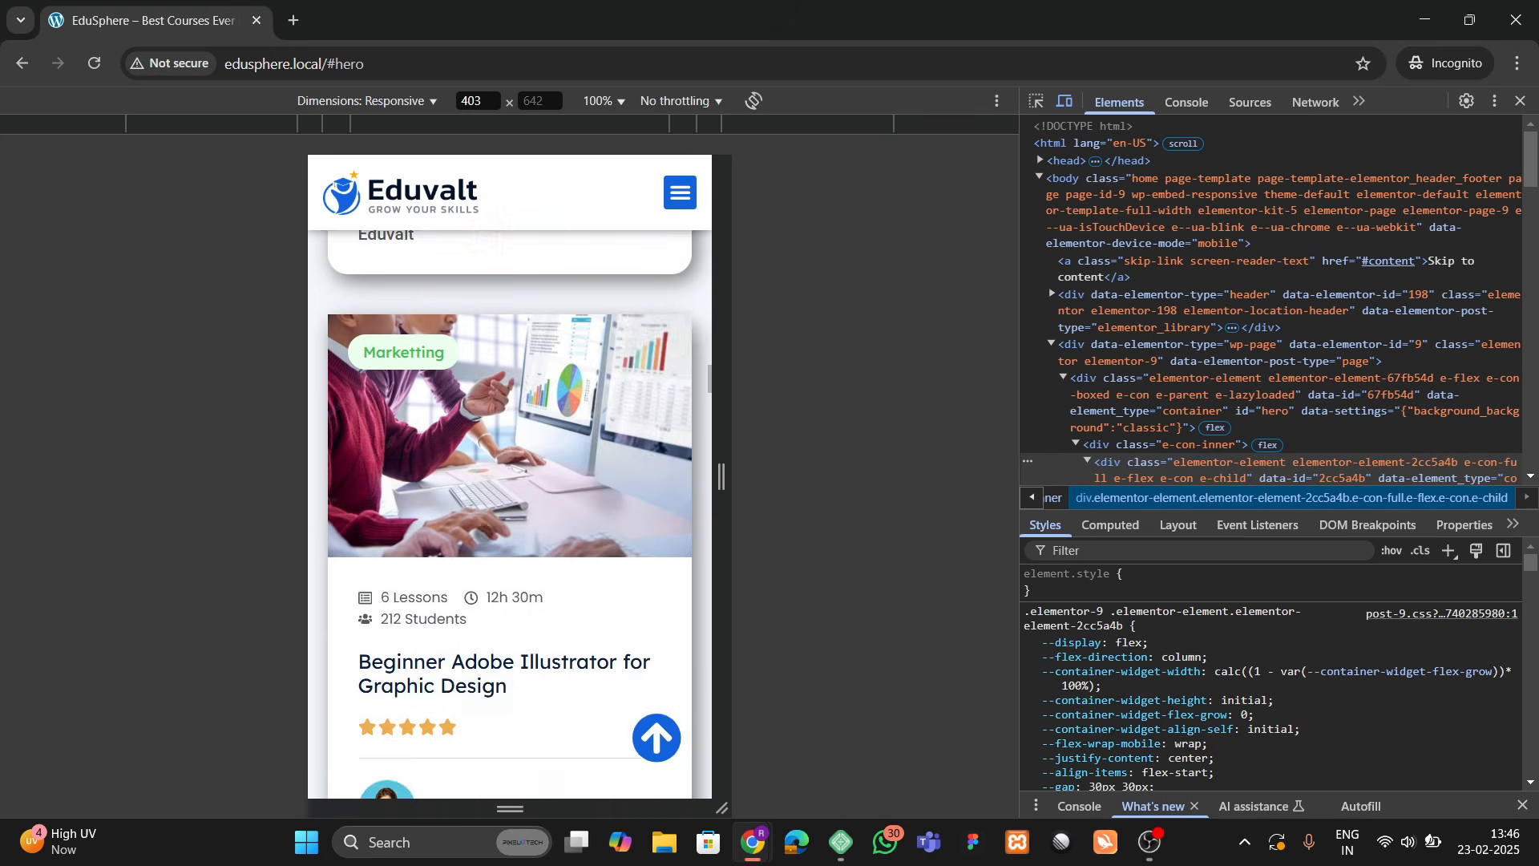
{"action": "scroll", "coordinate": [440, 481], "scroll_direction": "up", "scroll_amount": 3}
{"action": "scroll", "coordinate": [420, 417], "scroll_direction": "down", "scroll_amount": 10}
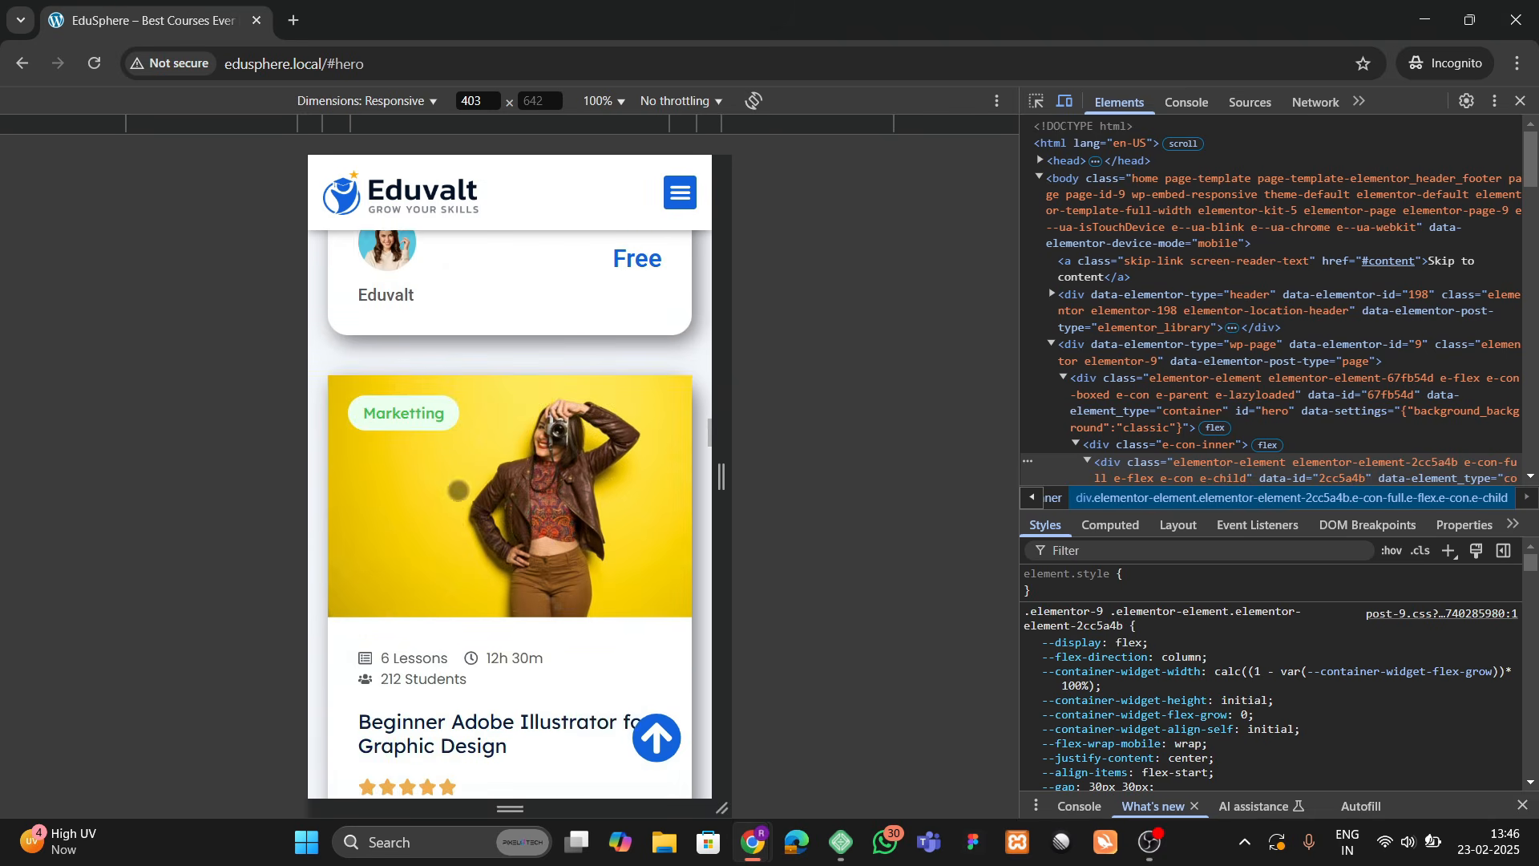
Step: Scroll through the instructors section and close DevTools device emulation
{"action": "scroll", "coordinate": [469, 518], "scroll_direction": "down", "scroll_amount": 2}
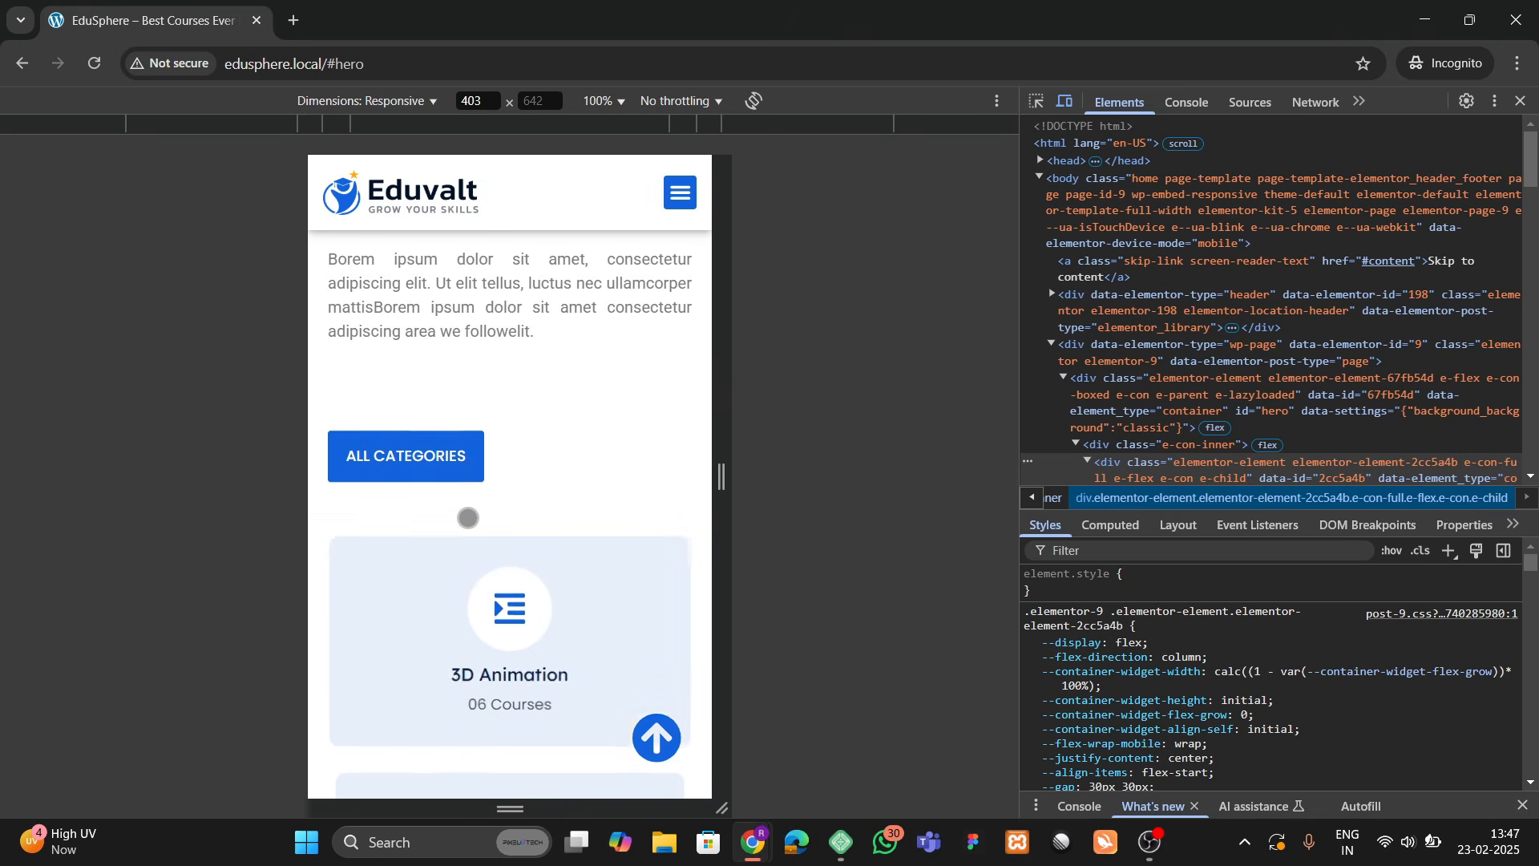
{"action": "scroll", "coordinate": [469, 520], "scroll_direction": "down", "scroll_amount": 10}
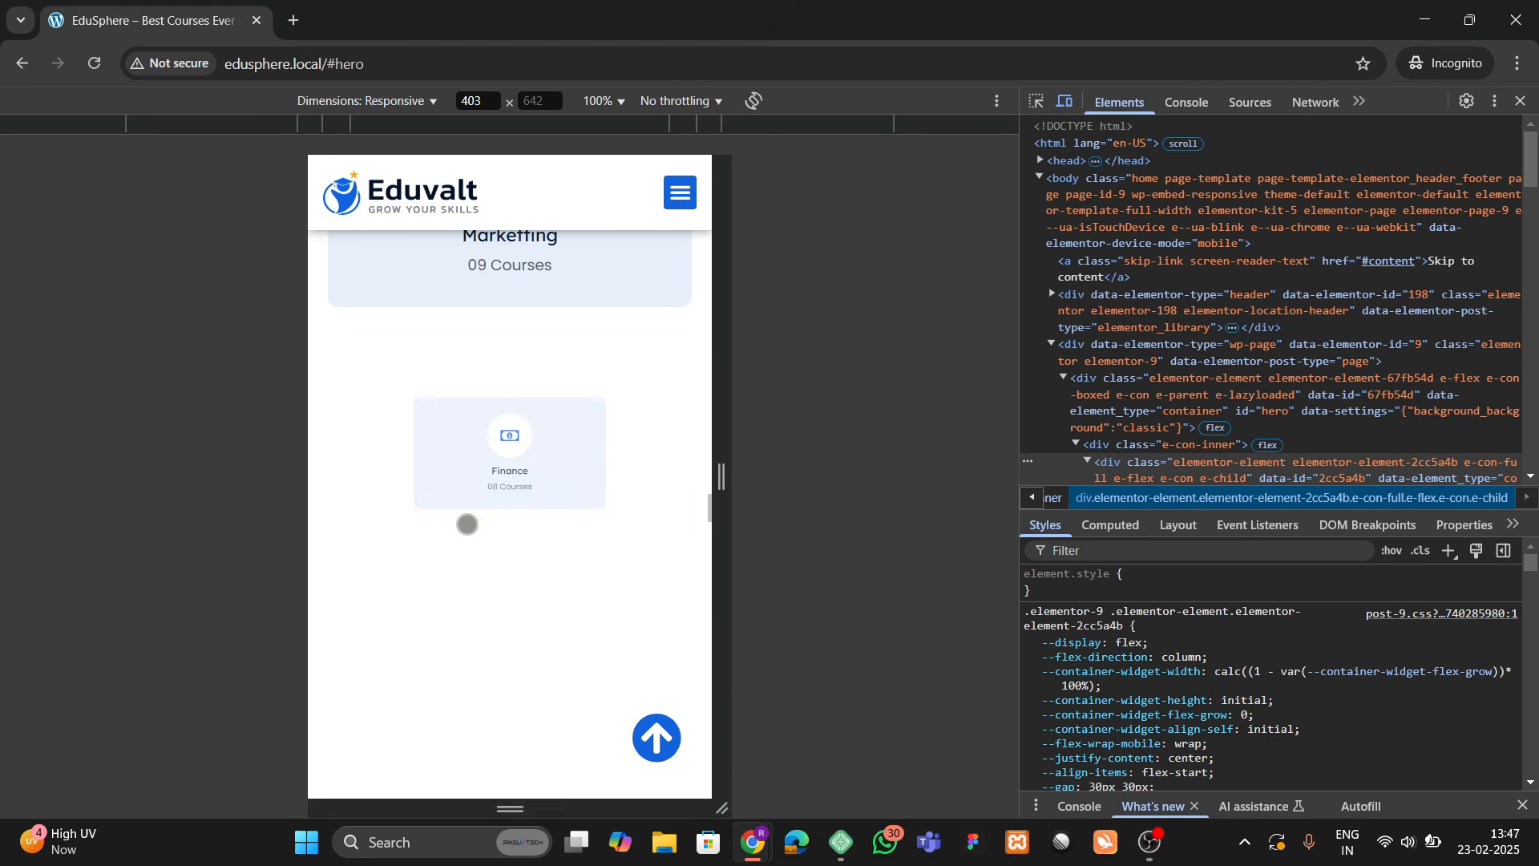
{"action": "scroll", "coordinate": [468, 522], "scroll_direction": "down", "scroll_amount": 5}
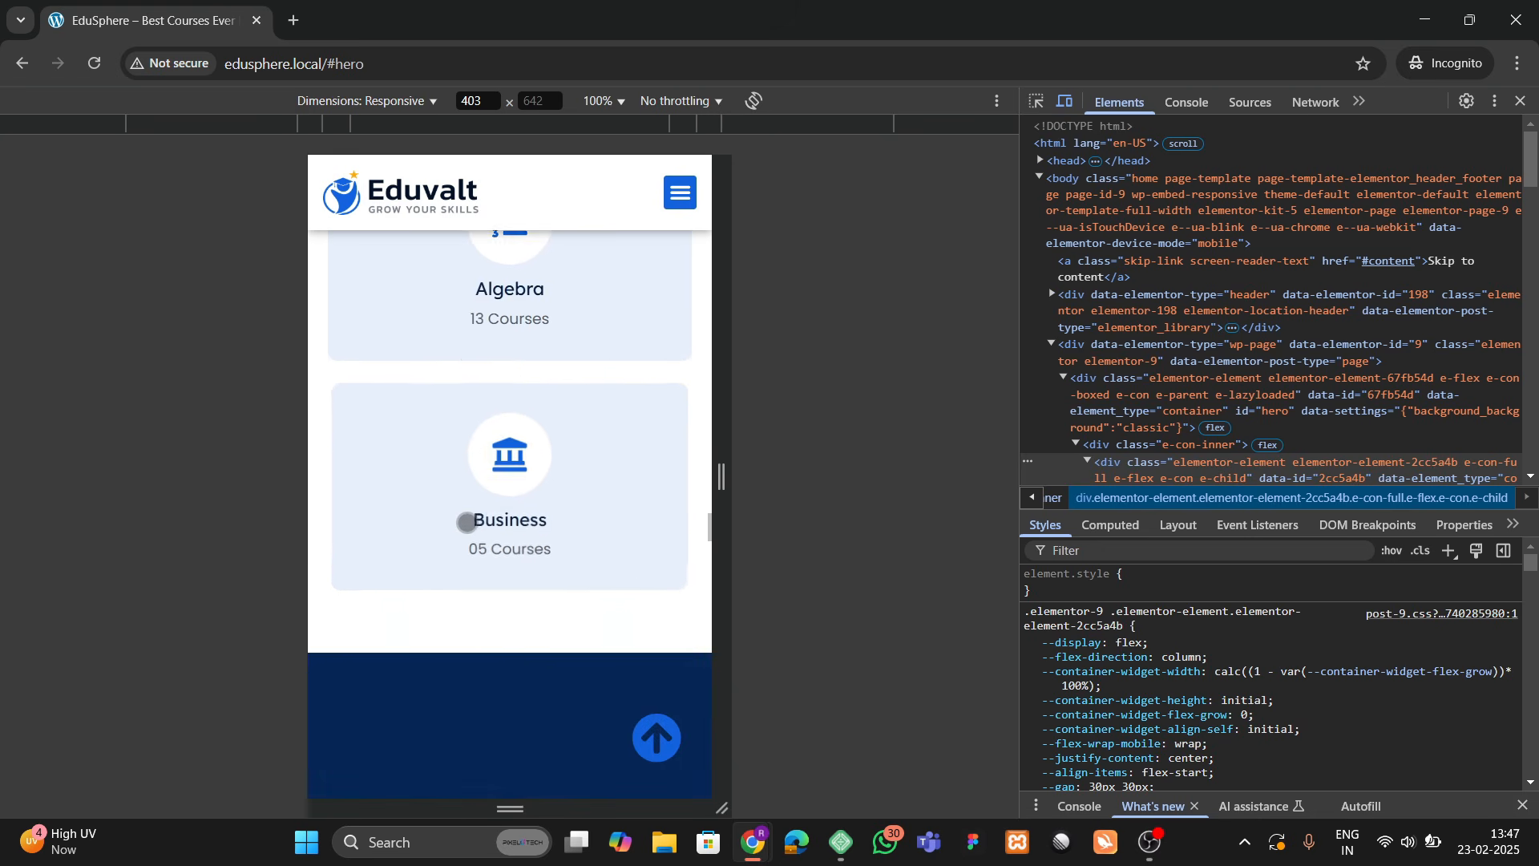
{"action": "scroll", "coordinate": [473, 518], "scroll_direction": "down", "scroll_amount": 6}
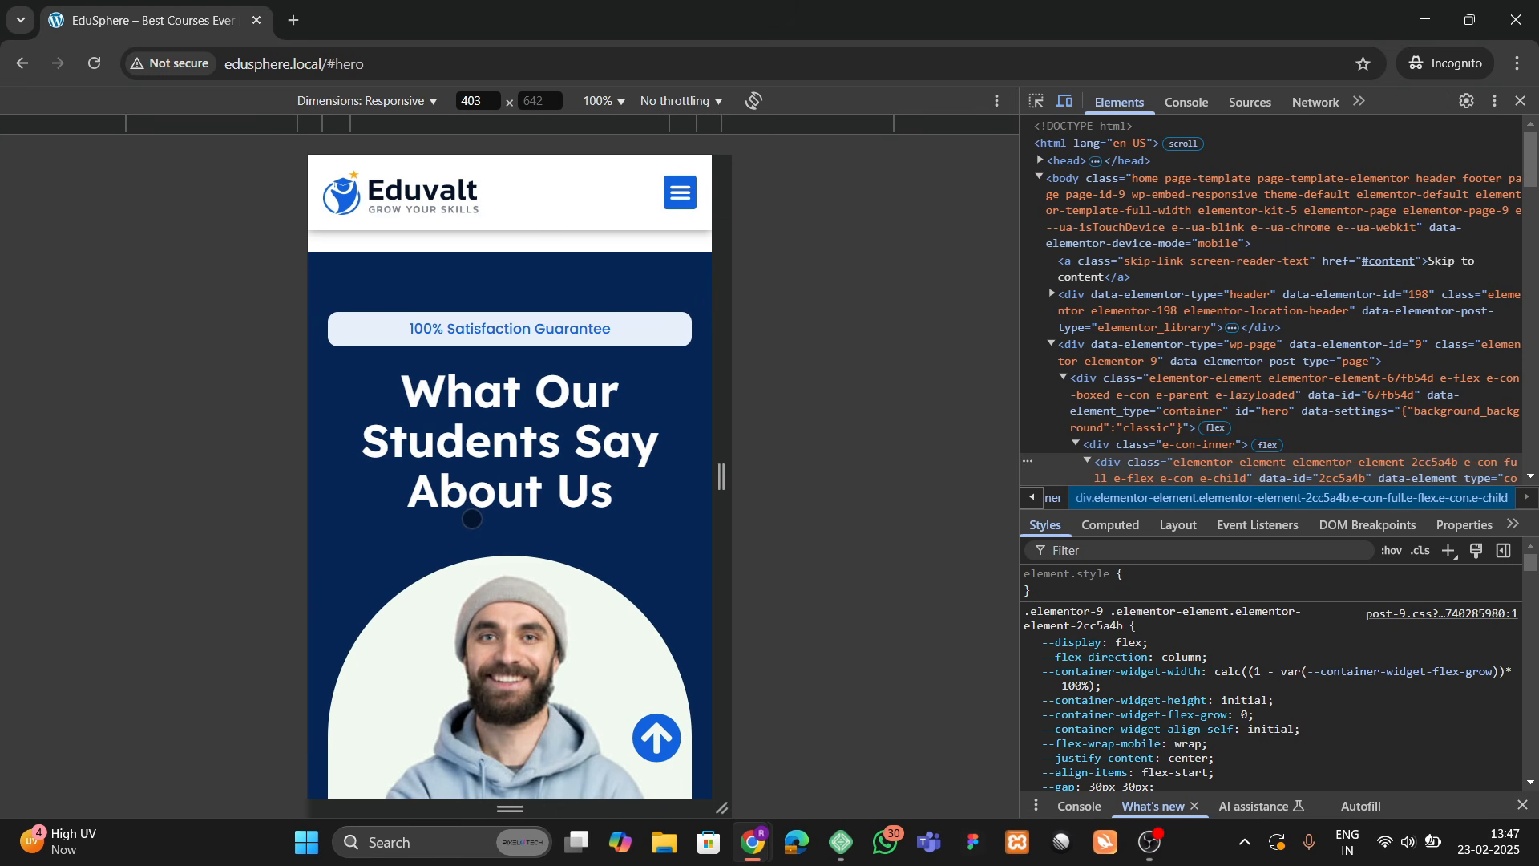
{"action": "scroll", "coordinate": [473, 518], "scroll_direction": "down", "scroll_amount": 5}
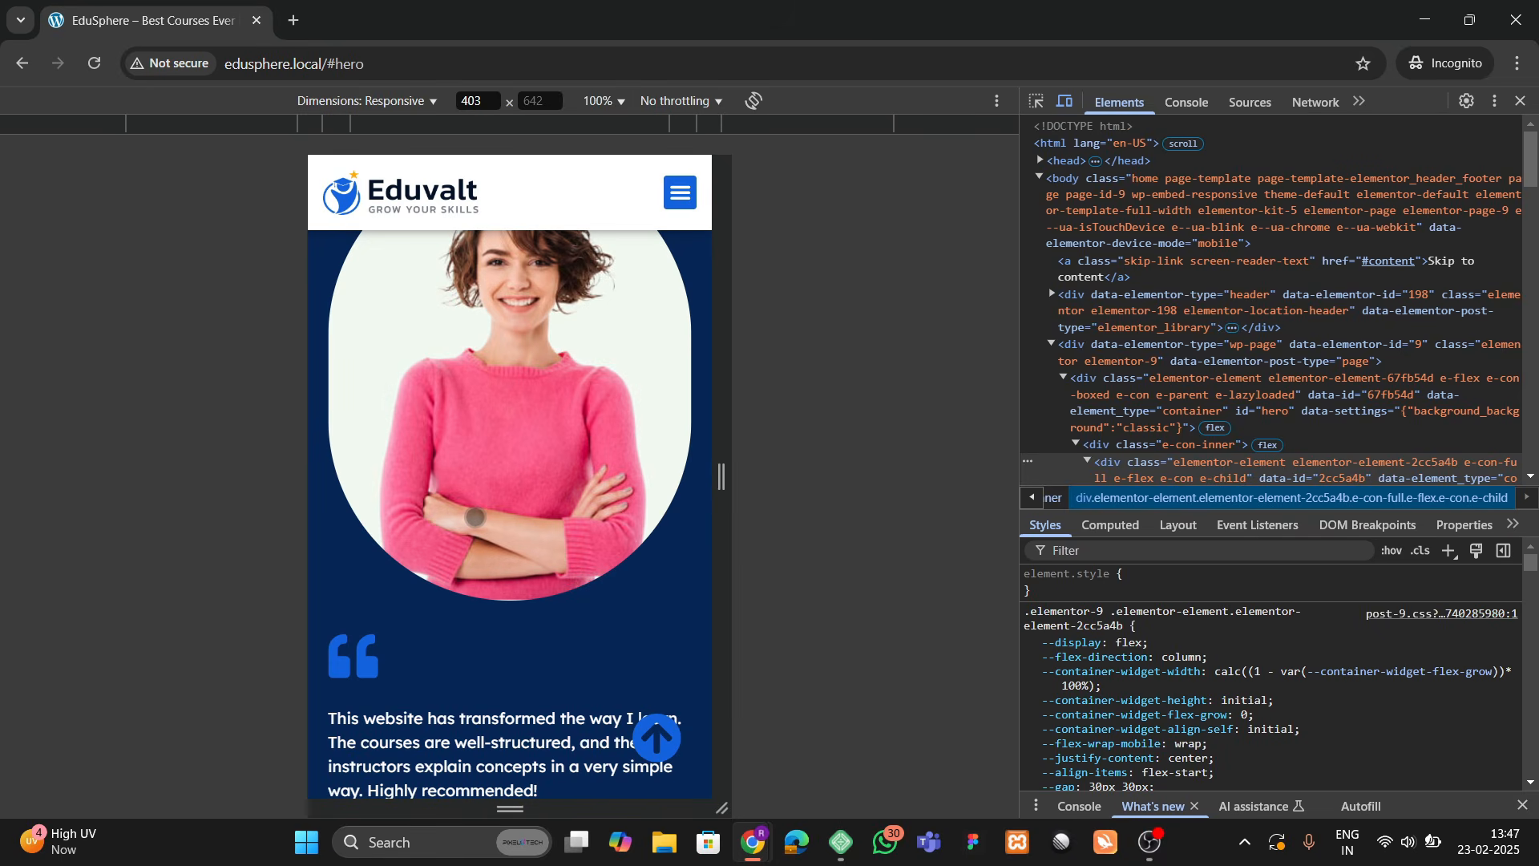
{"action": "scroll", "coordinate": [475, 517], "scroll_direction": "down", "scroll_amount": 10}
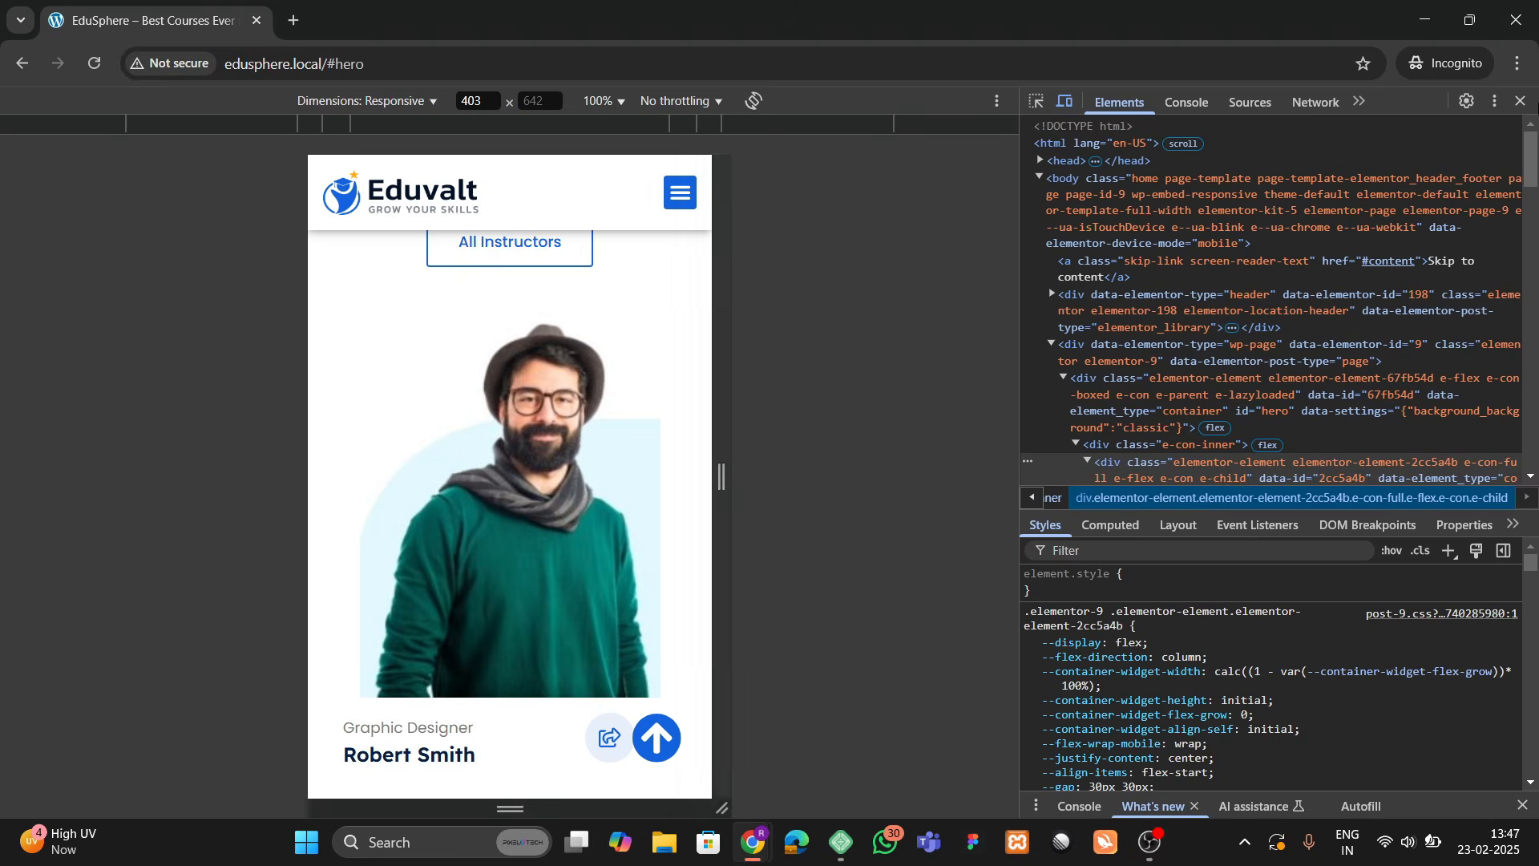
{"action": "left_click", "coordinate": [1521, 100]}
{"action": "scroll", "coordinate": [692, 549], "scroll_direction": "up", "scroll_amount": 6}
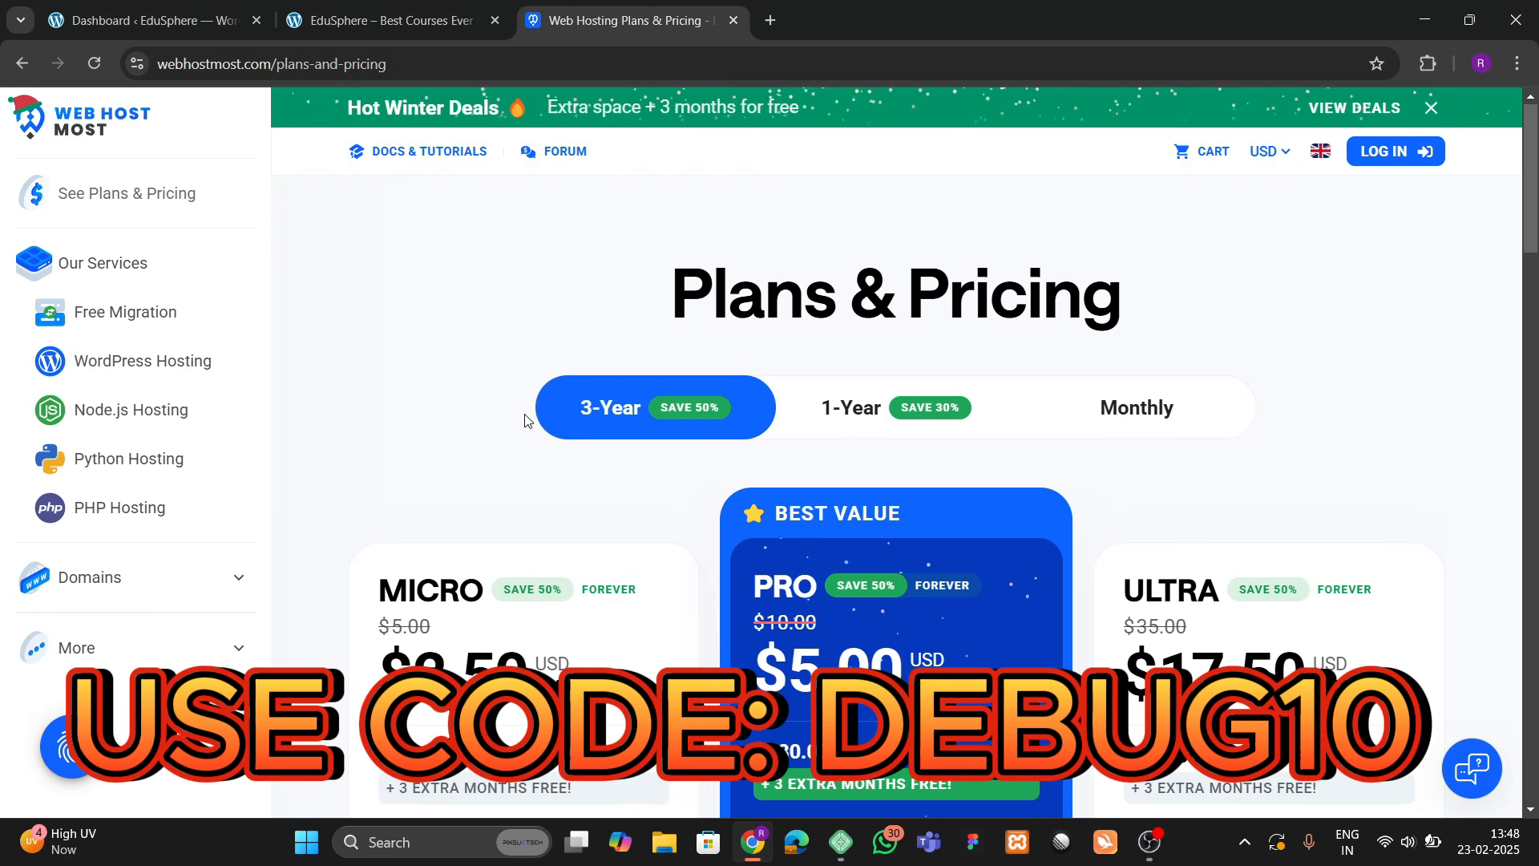
Step: Compare the 1-Year and Monthly plan prices, then switch back to 3-Year
{"action": "scroll", "coordinate": [551, 467], "scroll_direction": "down", "scroll_amount": 3}
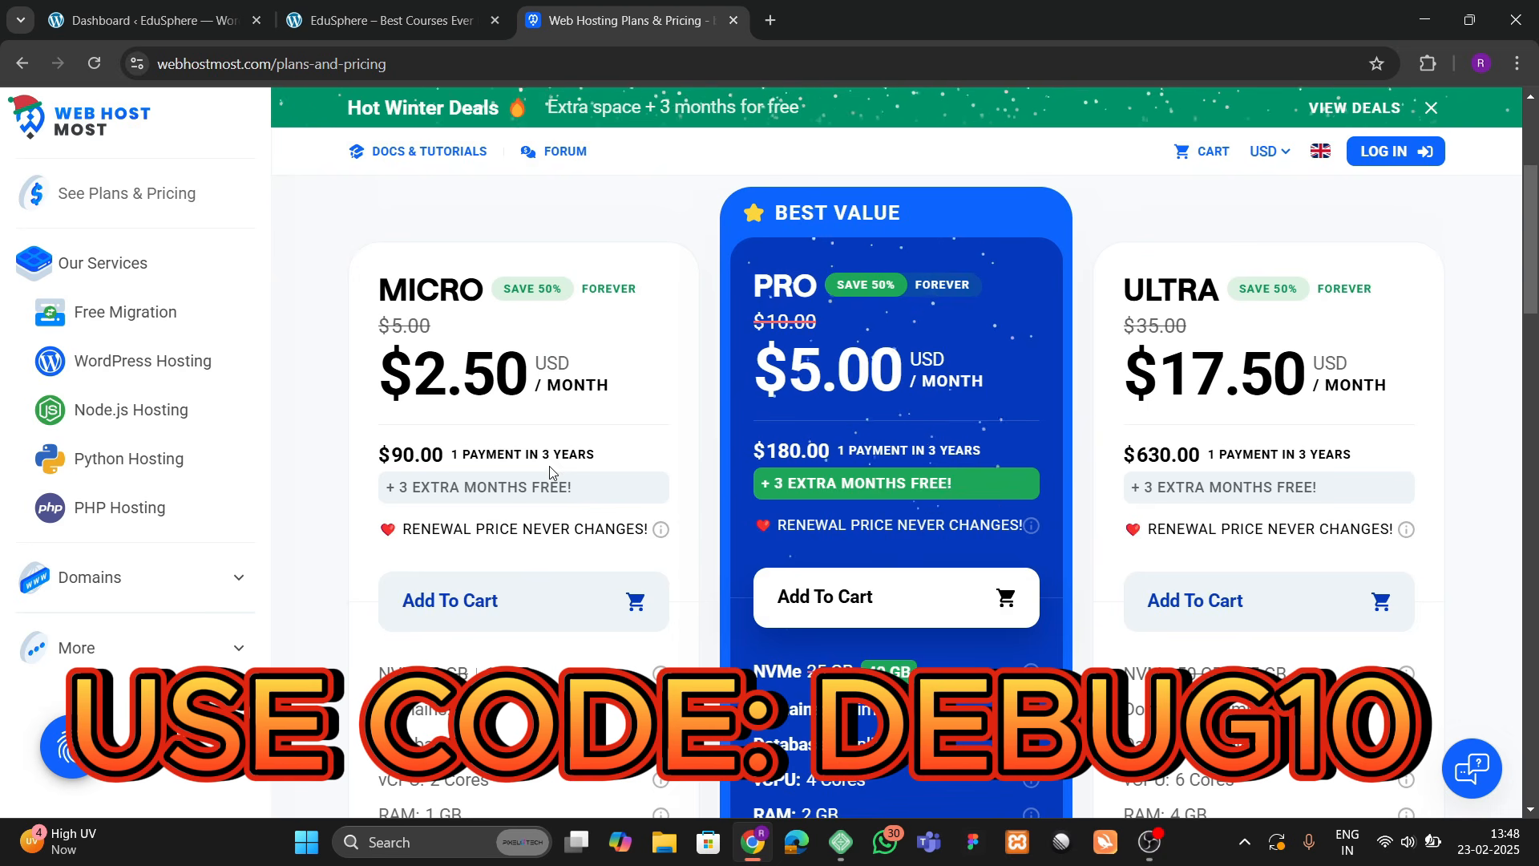
{"action": "scroll", "coordinate": [552, 462], "scroll_direction": "up", "scroll_amount": 3}
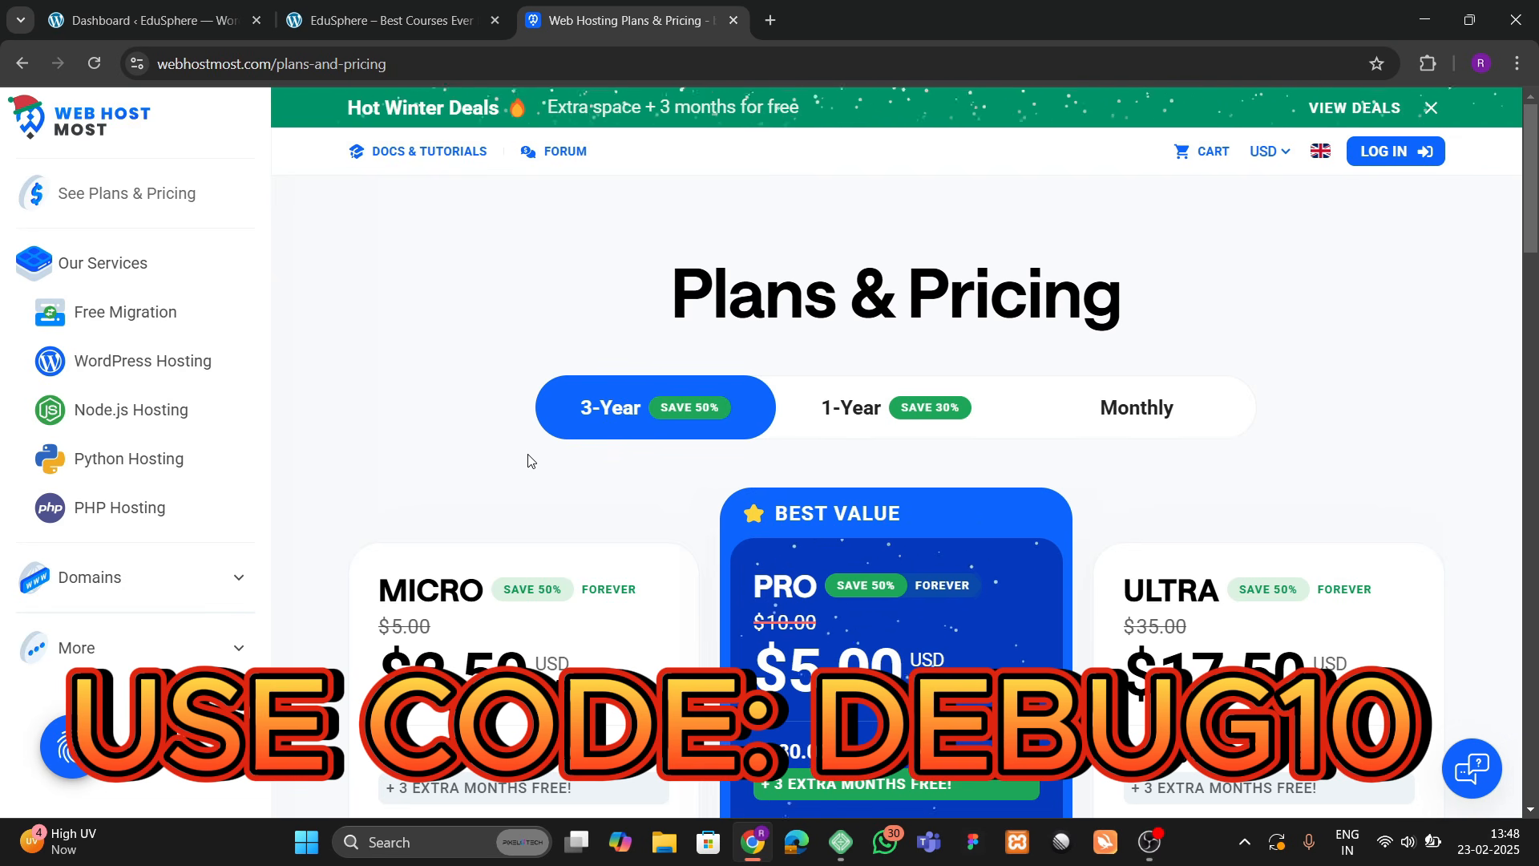
{"action": "scroll", "coordinate": [419, 423], "scroll_direction": "down", "scroll_amount": 4}
{"action": "scroll", "coordinate": [415, 420], "scroll_direction": "up", "scroll_amount": 4}
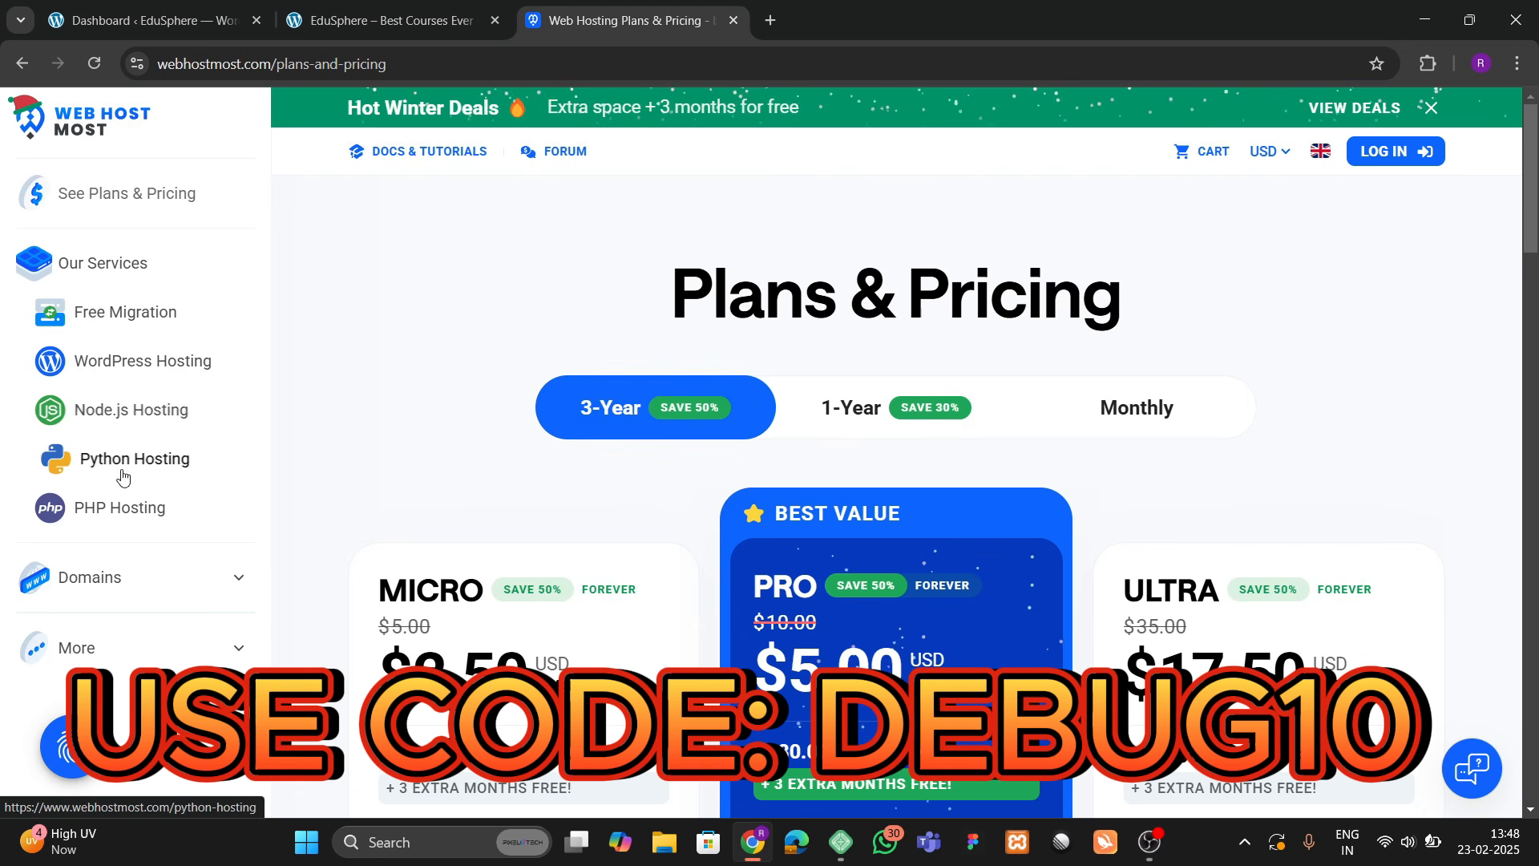
{"action": "scroll", "coordinate": [654, 517], "scroll_direction": "down", "scroll_amount": 3}
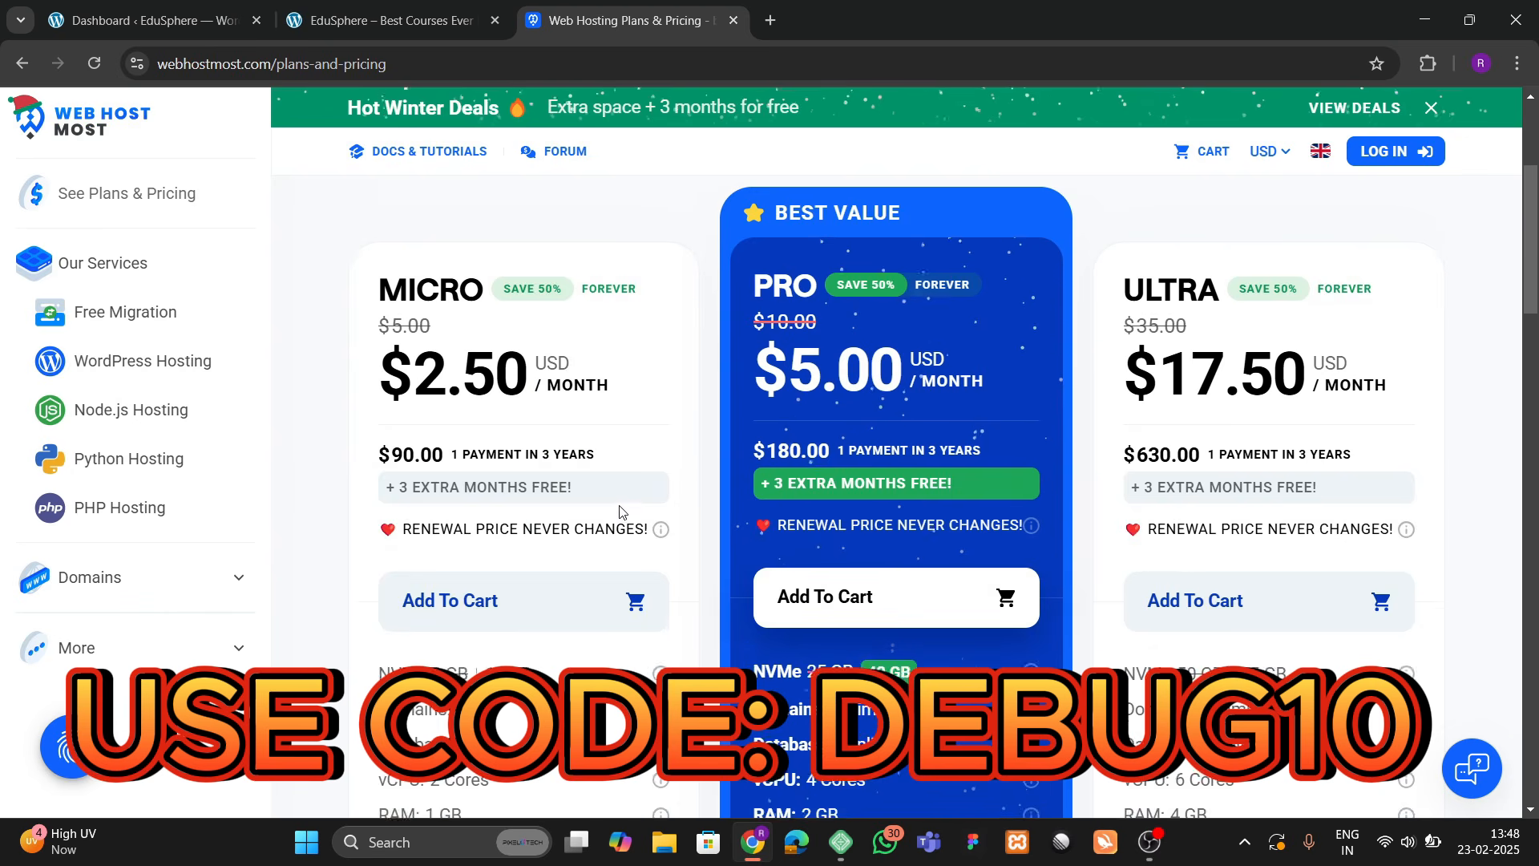
{"action": "scroll", "coordinate": [626, 510], "scroll_direction": "up", "scroll_amount": 2}
{"action": "left_click", "coordinate": [891, 307]}
{"action": "left_click", "coordinate": [1113, 317]}
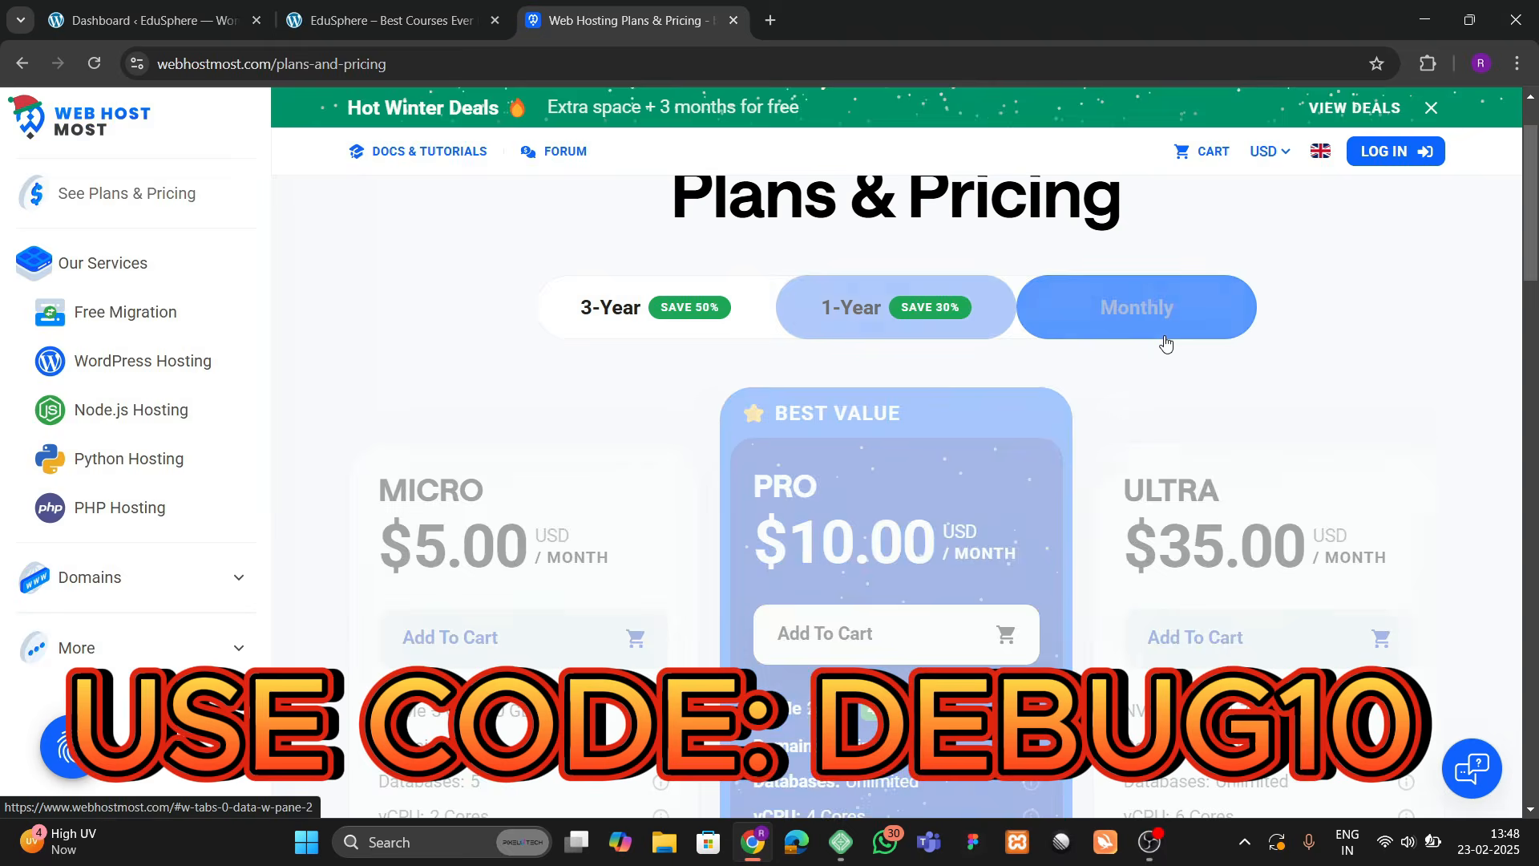
{"action": "scroll", "coordinate": [1090, 537], "scroll_direction": "down", "scroll_amount": 5}
{"action": "scroll", "coordinate": [762, 497], "scroll_direction": "up", "scroll_amount": 5}
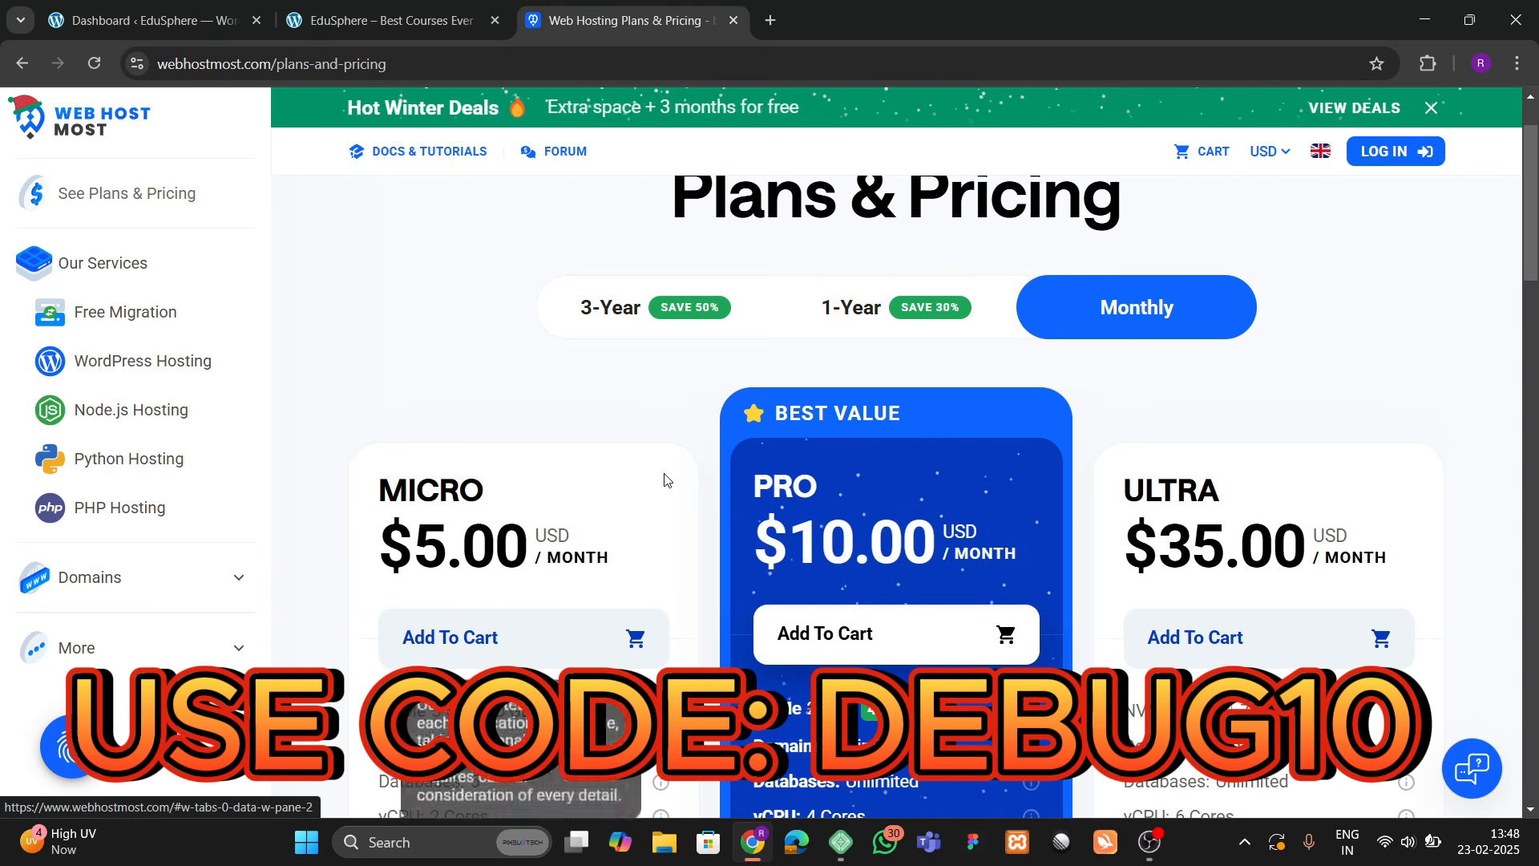
{"action": "left_click", "coordinate": [626, 325]}
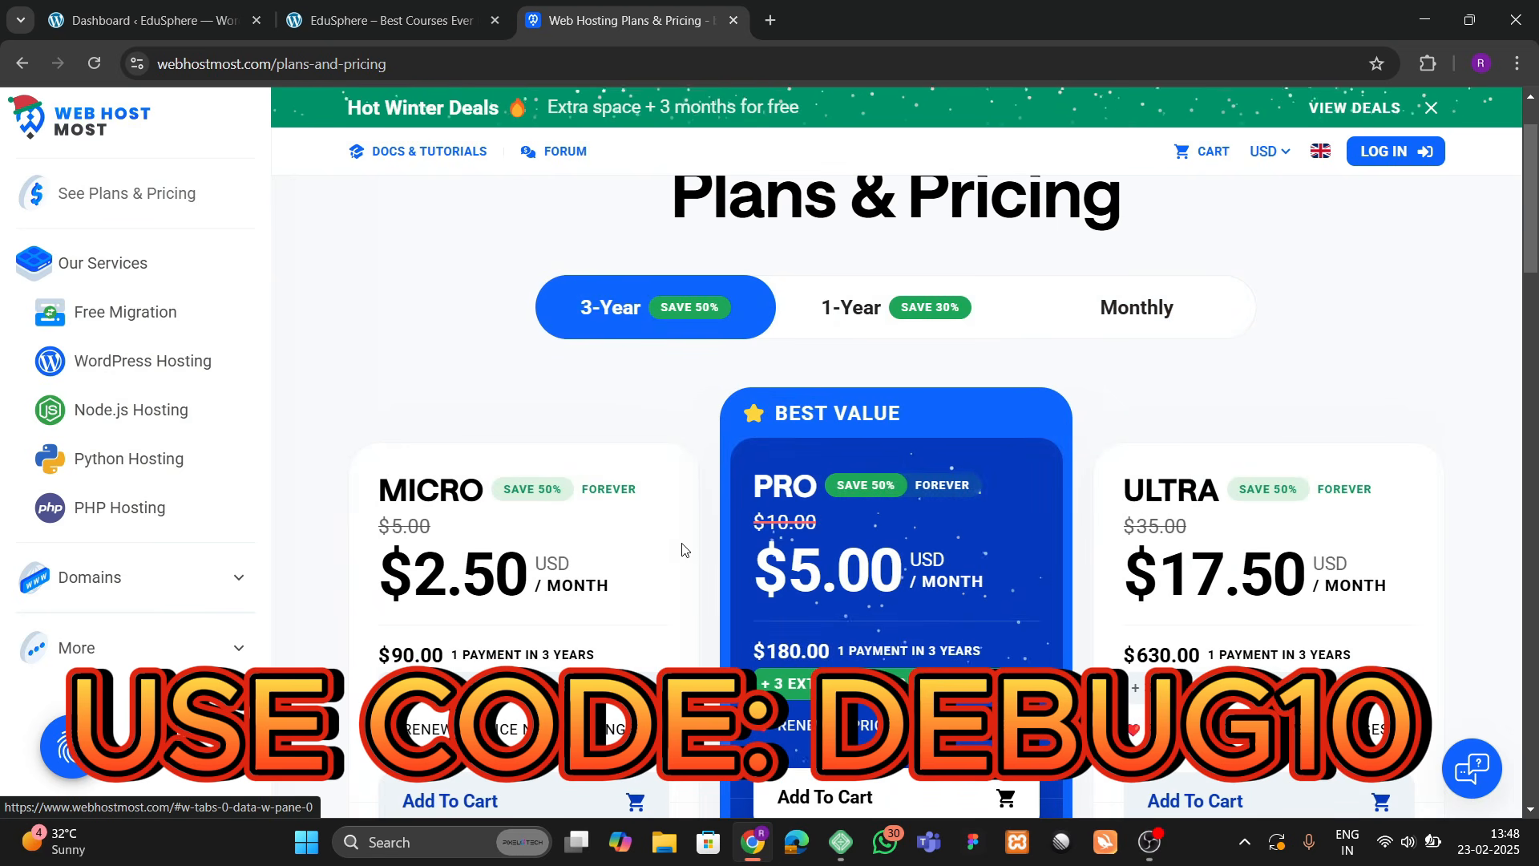
Step: Recheck the 1-Year and Monthly plan prices and scroll through the plans
{"action": "scroll", "coordinate": [683, 549], "scroll_direction": "down", "scroll_amount": 4}
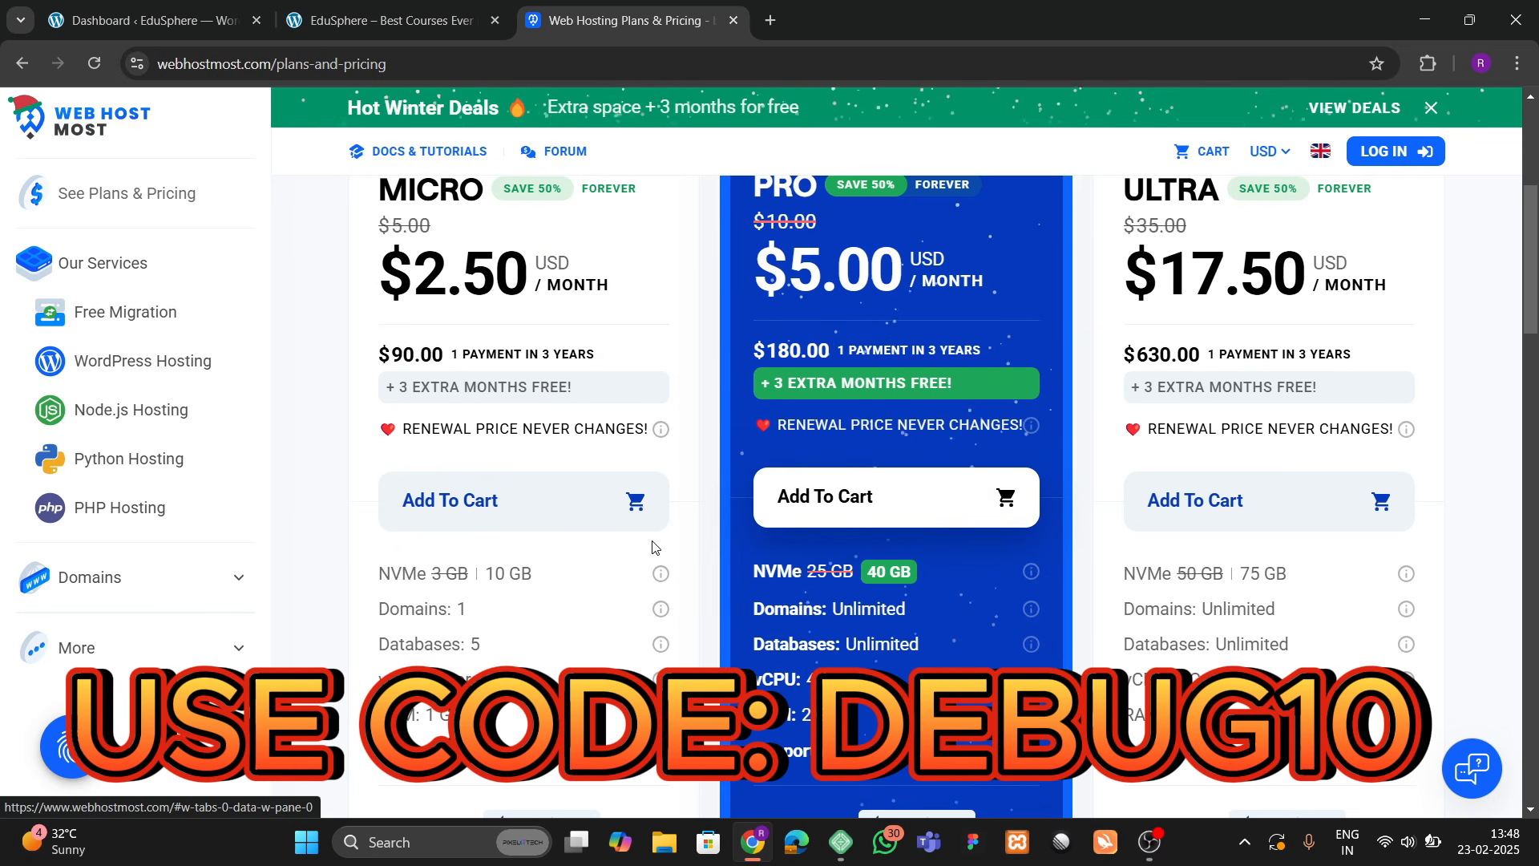
{"action": "scroll", "coordinate": [654, 545], "scroll_direction": "up", "scroll_amount": 5}
{"action": "scroll", "coordinate": [654, 546], "scroll_direction": "down", "scroll_amount": 5}
{"action": "scroll", "coordinate": [653, 546], "scroll_direction": "up", "scroll_amount": 4}
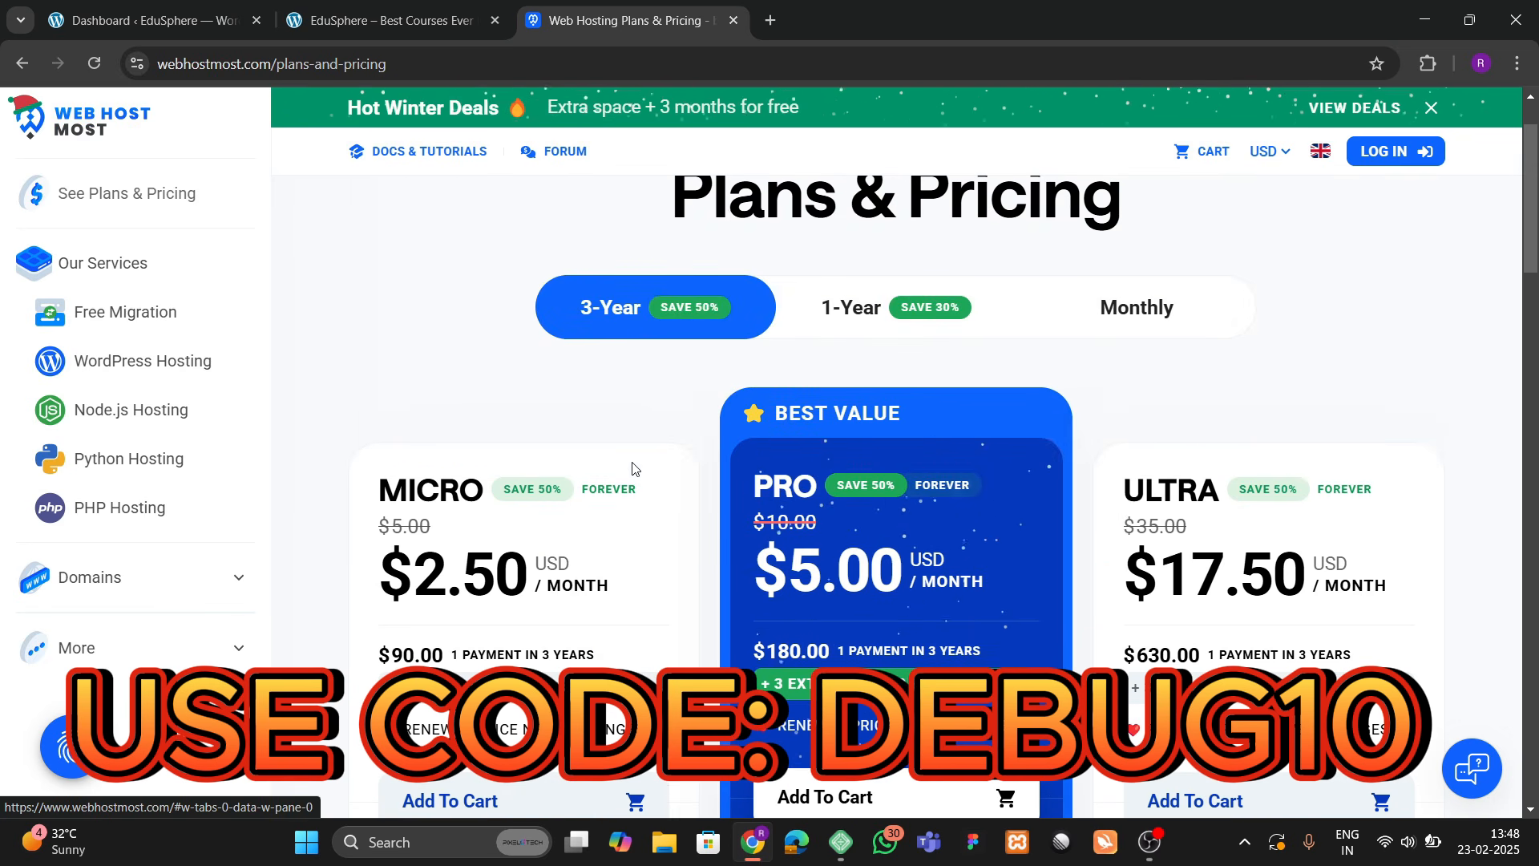
{"action": "left_click", "coordinate": [859, 332]}
{"action": "left_click", "coordinate": [1106, 308]}
{"action": "scroll", "coordinate": [465, 481], "scroll_direction": "down", "scroll_amount": 5}
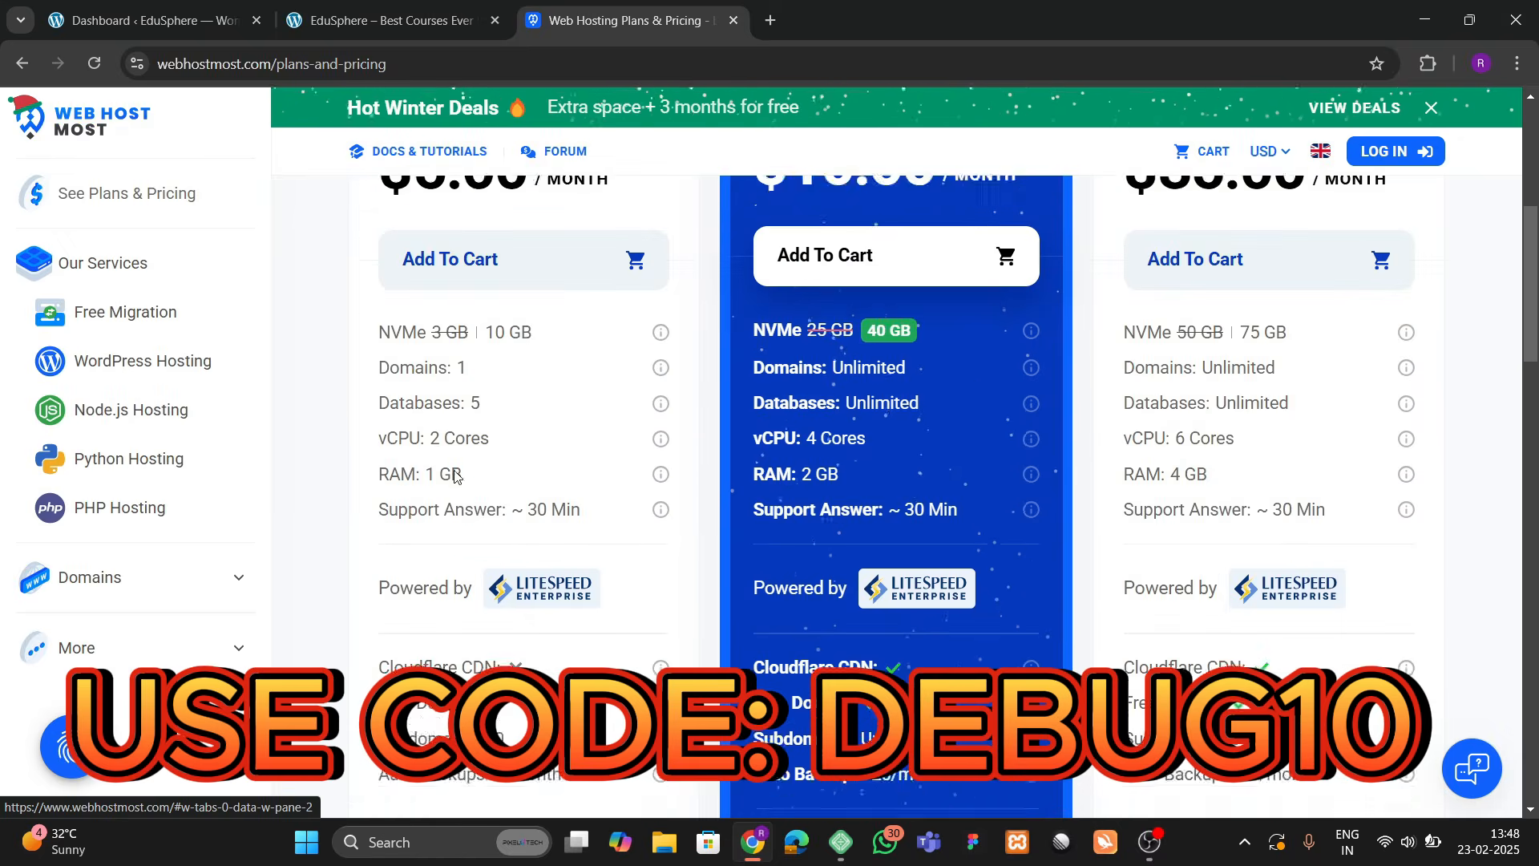
{"action": "scroll", "coordinate": [495, 536], "scroll_direction": "up", "scroll_amount": 3}
{"action": "scroll", "coordinate": [494, 535], "scroll_direction": "down", "scroll_amount": 10}
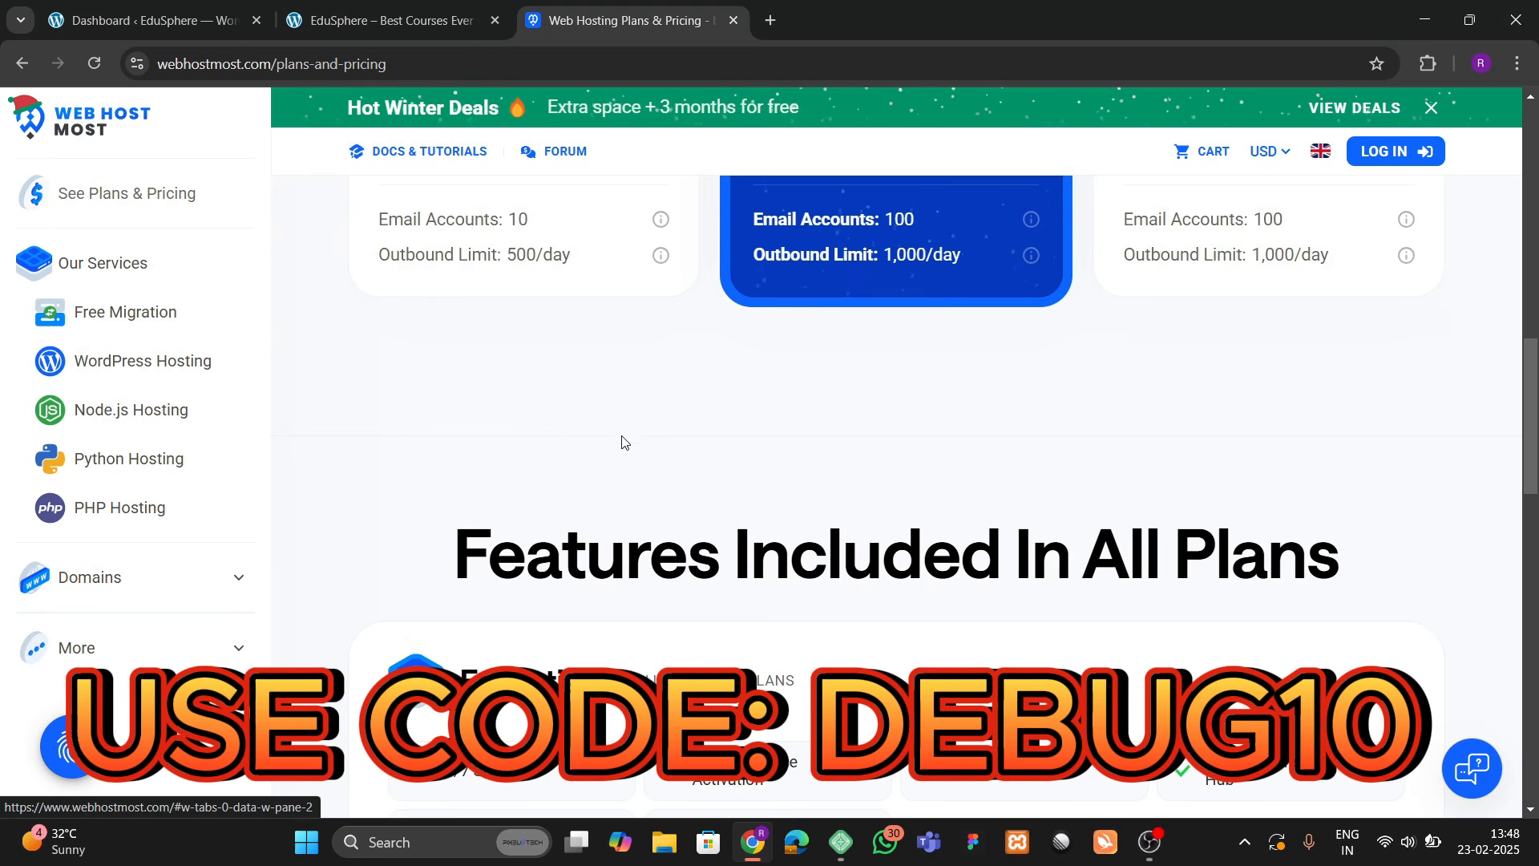
{"action": "scroll", "coordinate": [623, 442], "scroll_direction": "up", "scroll_amount": 1}
{"action": "scroll", "coordinate": [886, 563], "scroll_direction": "down", "scroll_amount": 5}
{"action": "scroll", "coordinate": [874, 545], "scroll_direction": "up", "scroll_amount": 15}
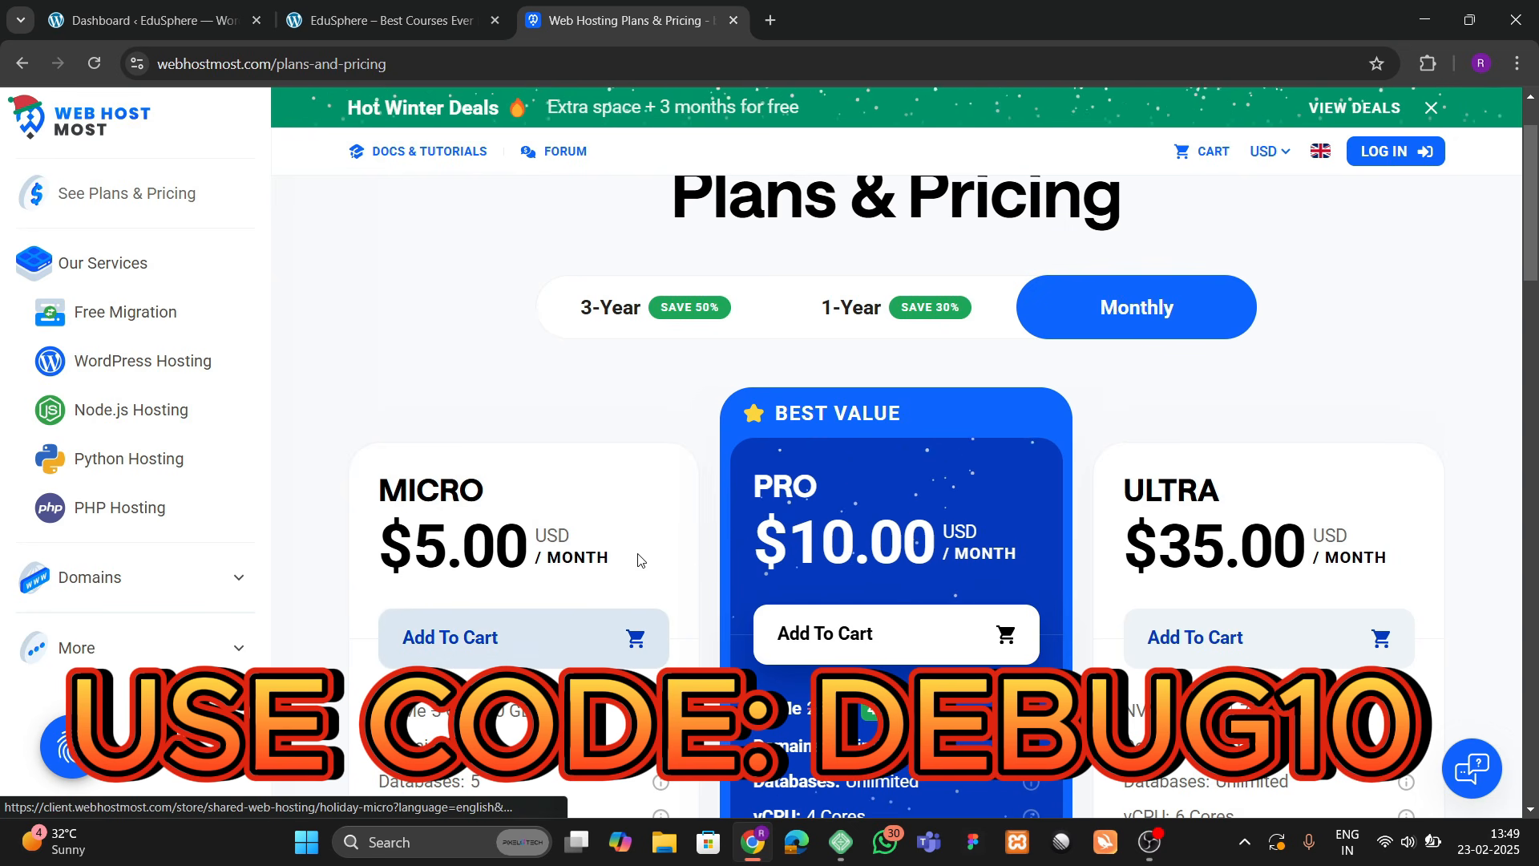
{"action": "scroll", "coordinate": [1018, 459], "scroll_direction": "up", "scroll_amount": 1}
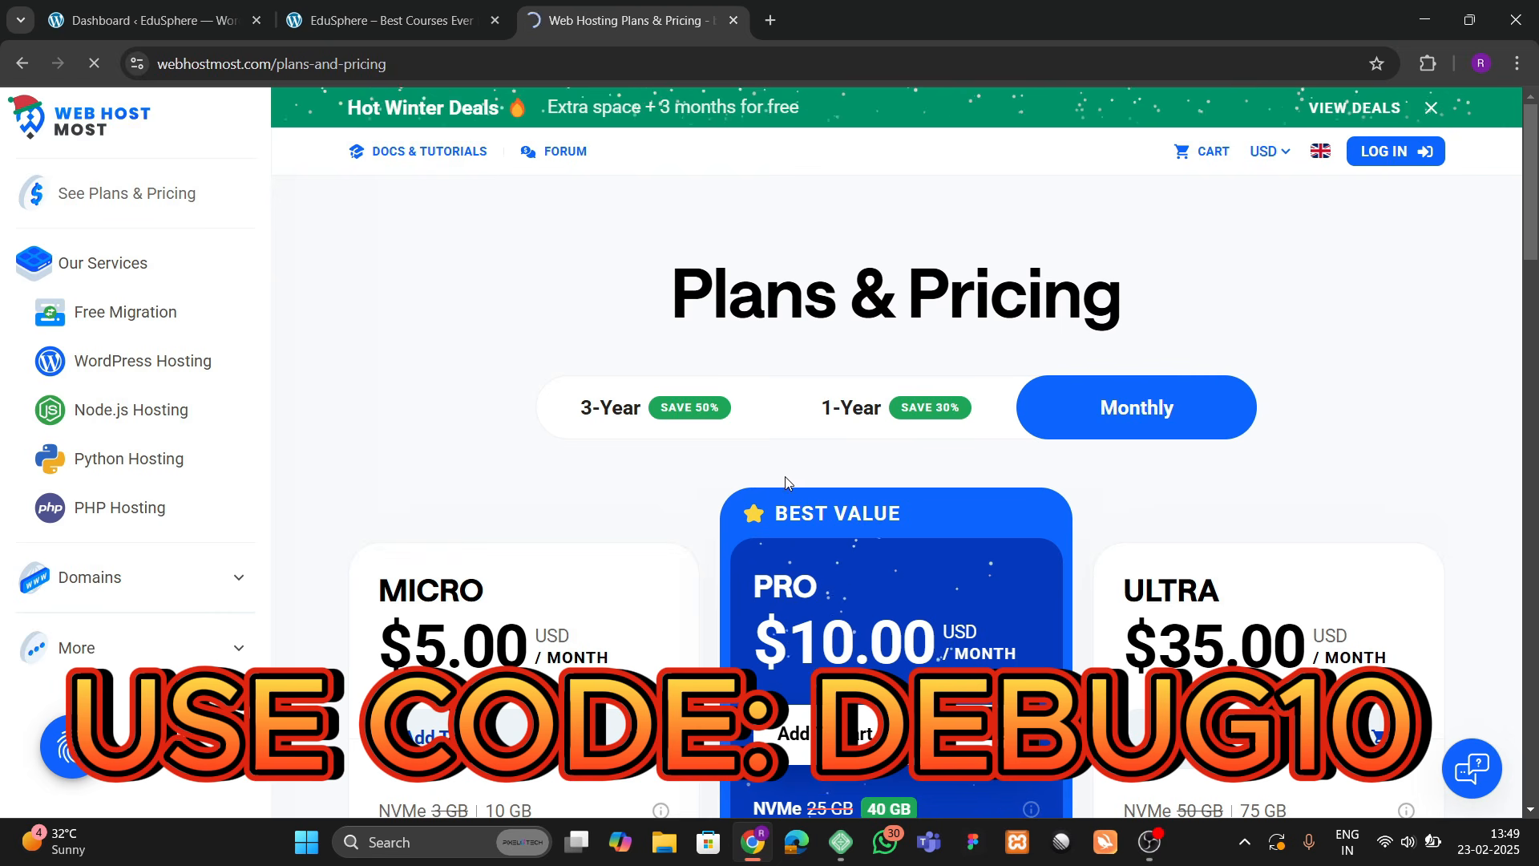
{"action": "scroll", "coordinate": [503, 499], "scroll_direction": "down", "scroll_amount": 3}
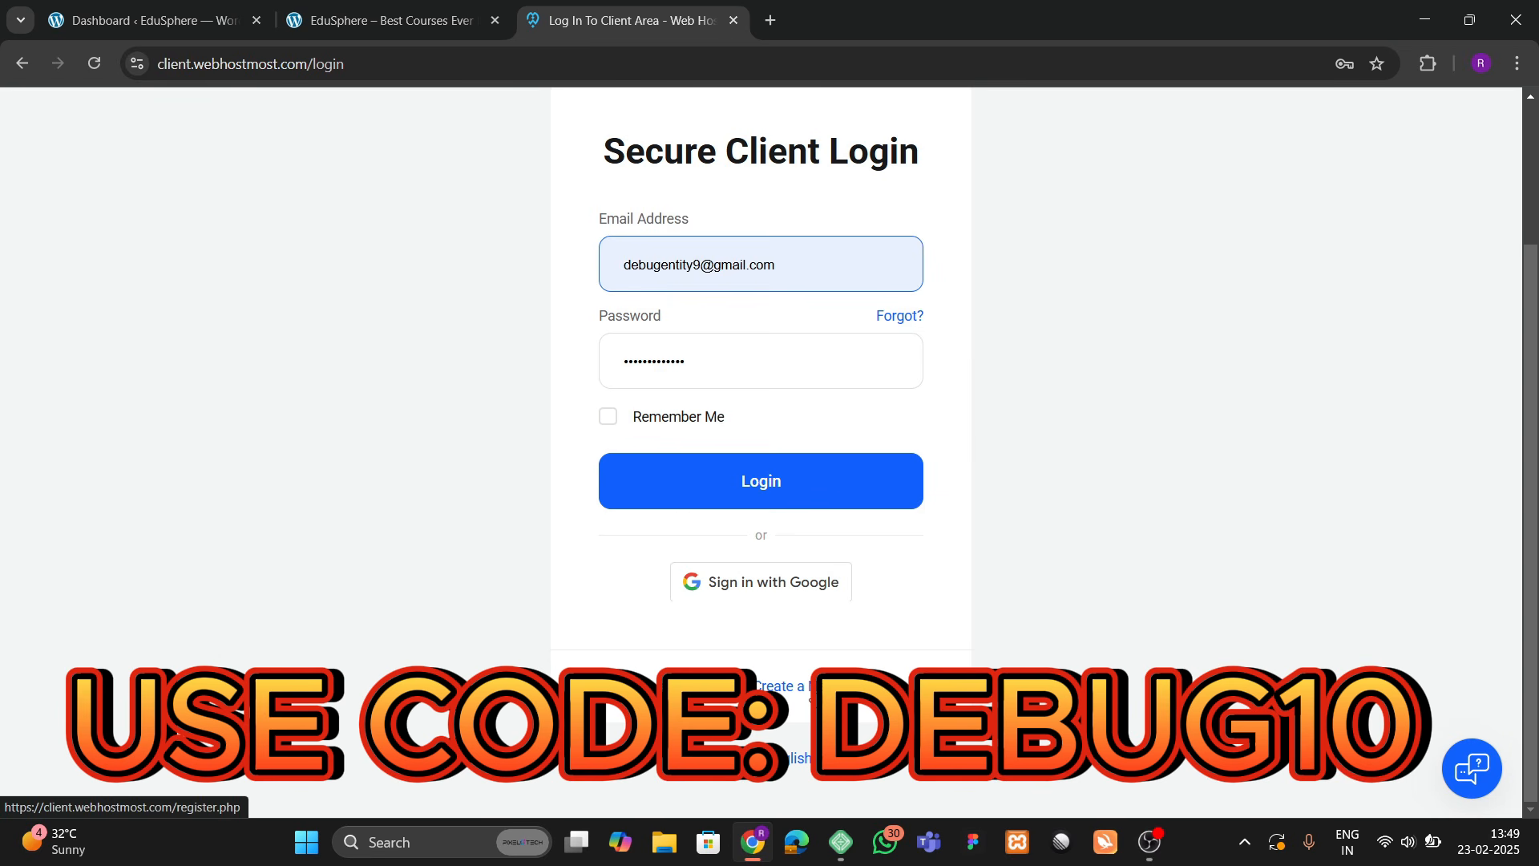
Step: Open the Register Account page and scroll through its form
{"action": "left_click", "coordinate": [675, 504]}
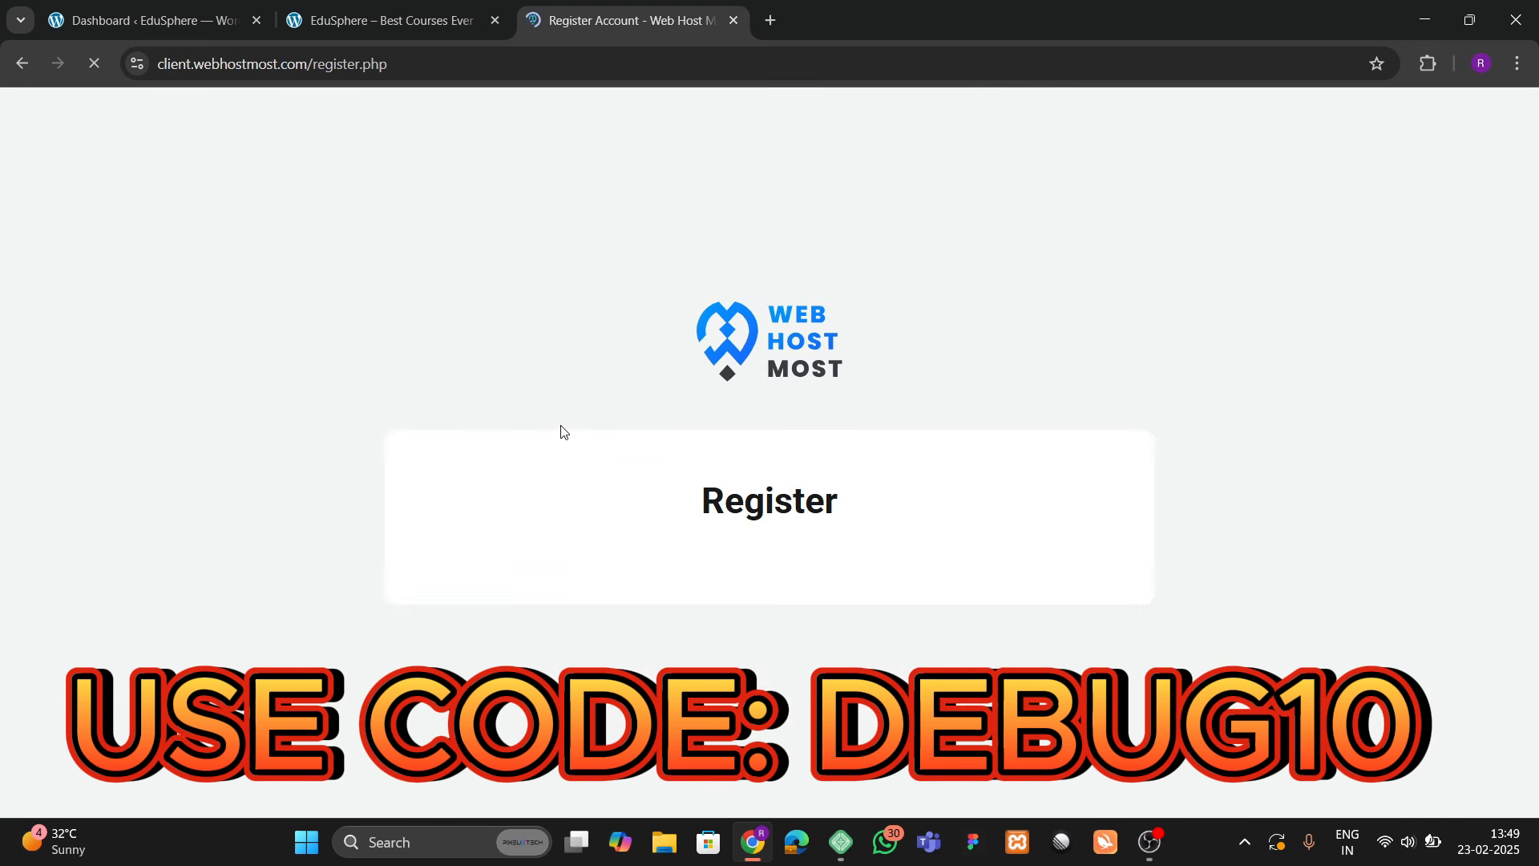
{"action": "scroll", "coordinate": [559, 542], "scroll_direction": "down", "scroll_amount": 5}
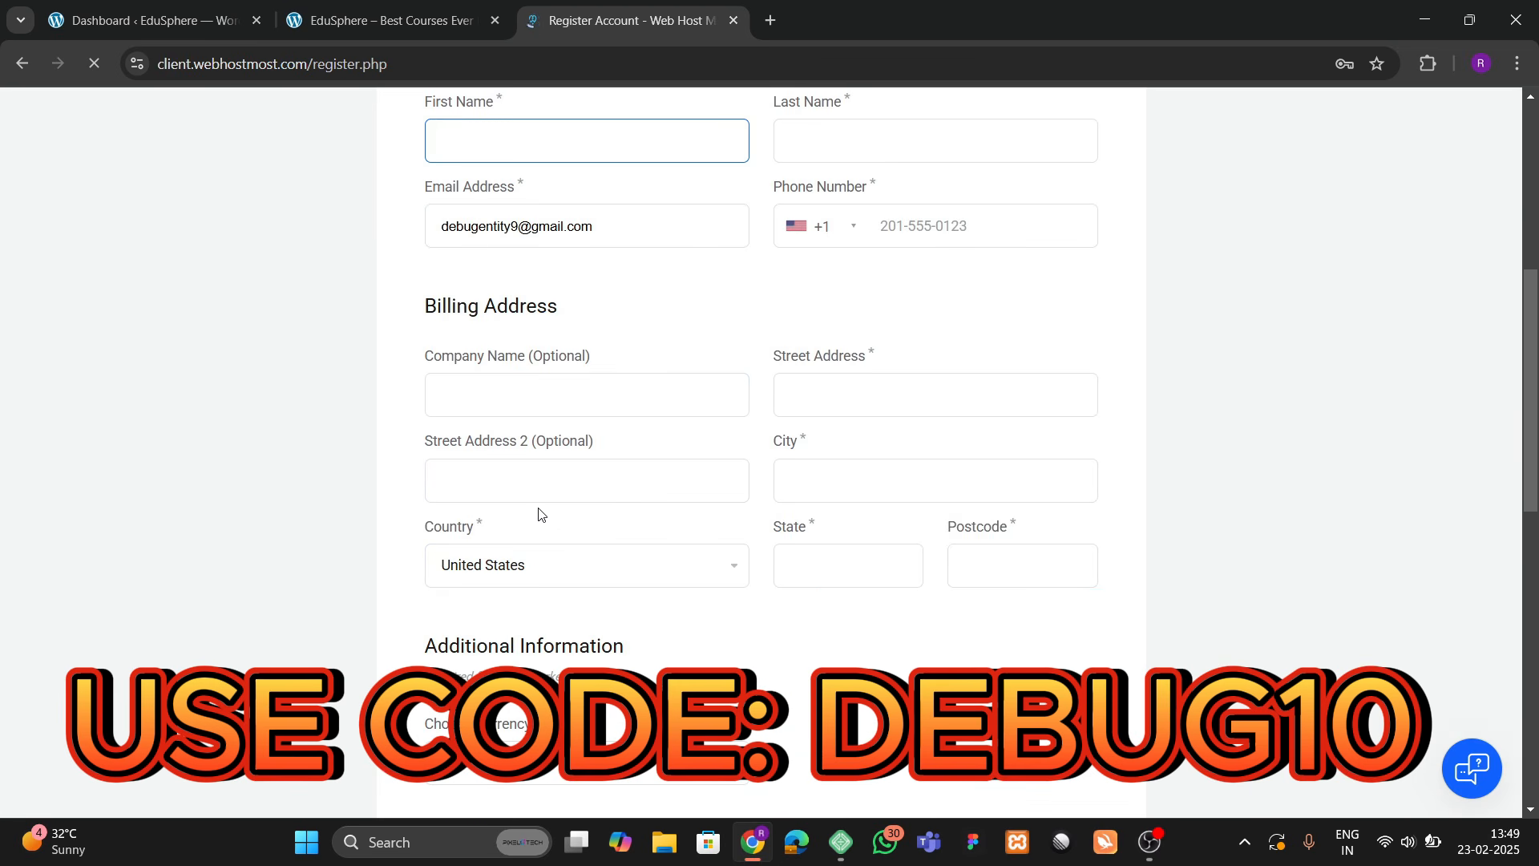
{"action": "scroll", "coordinate": [539, 510], "scroll_direction": "down", "scroll_amount": 9}
{"action": "scroll", "coordinate": [517, 439], "scroll_direction": "up", "scroll_amount": 4}
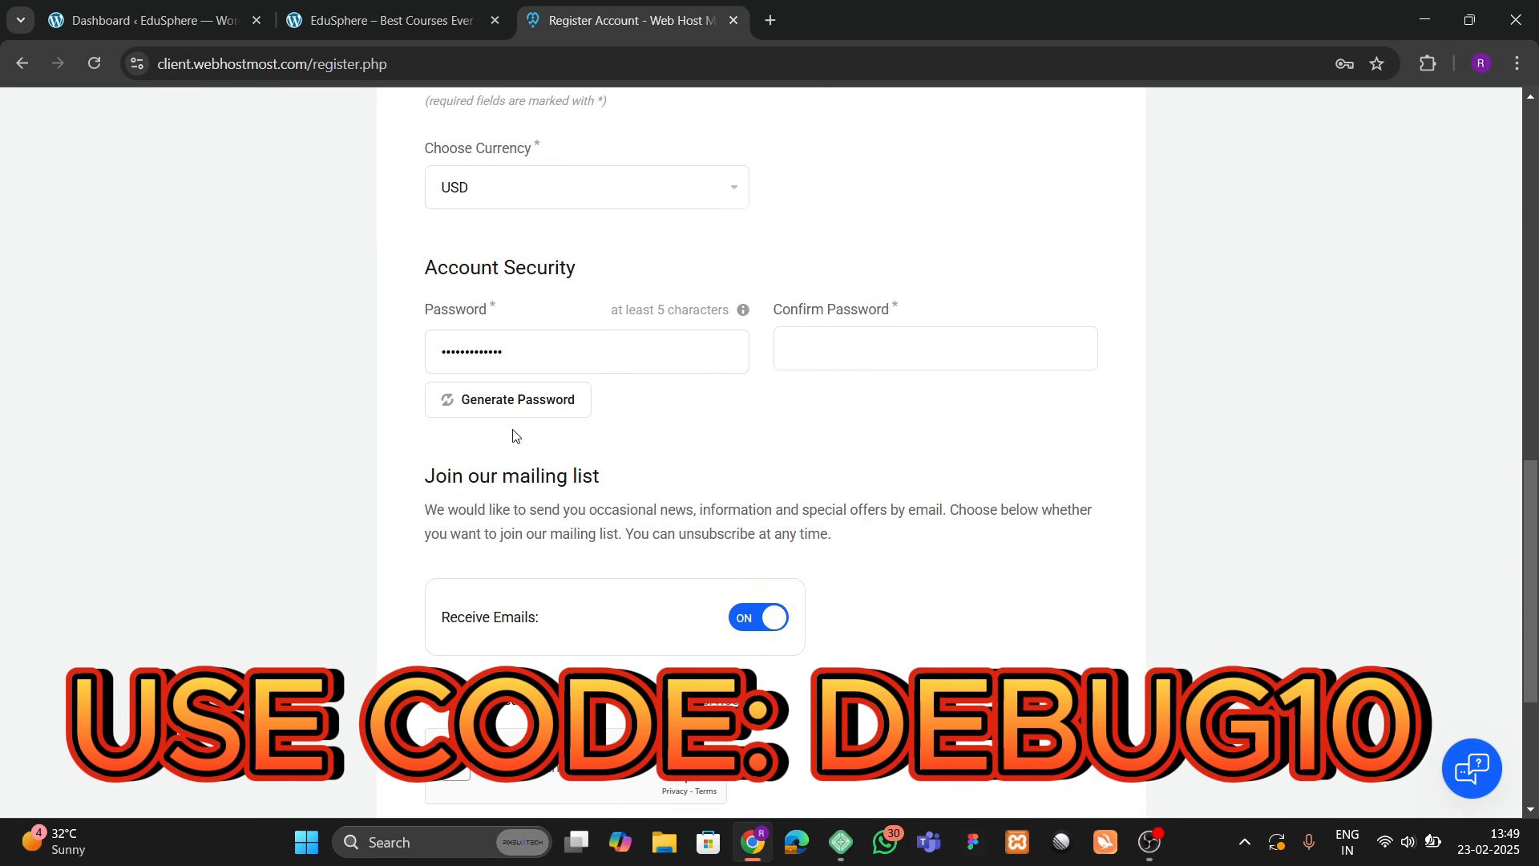
{"action": "scroll", "coordinate": [517, 439], "scroll_direction": "up", "scroll_amount": 9}
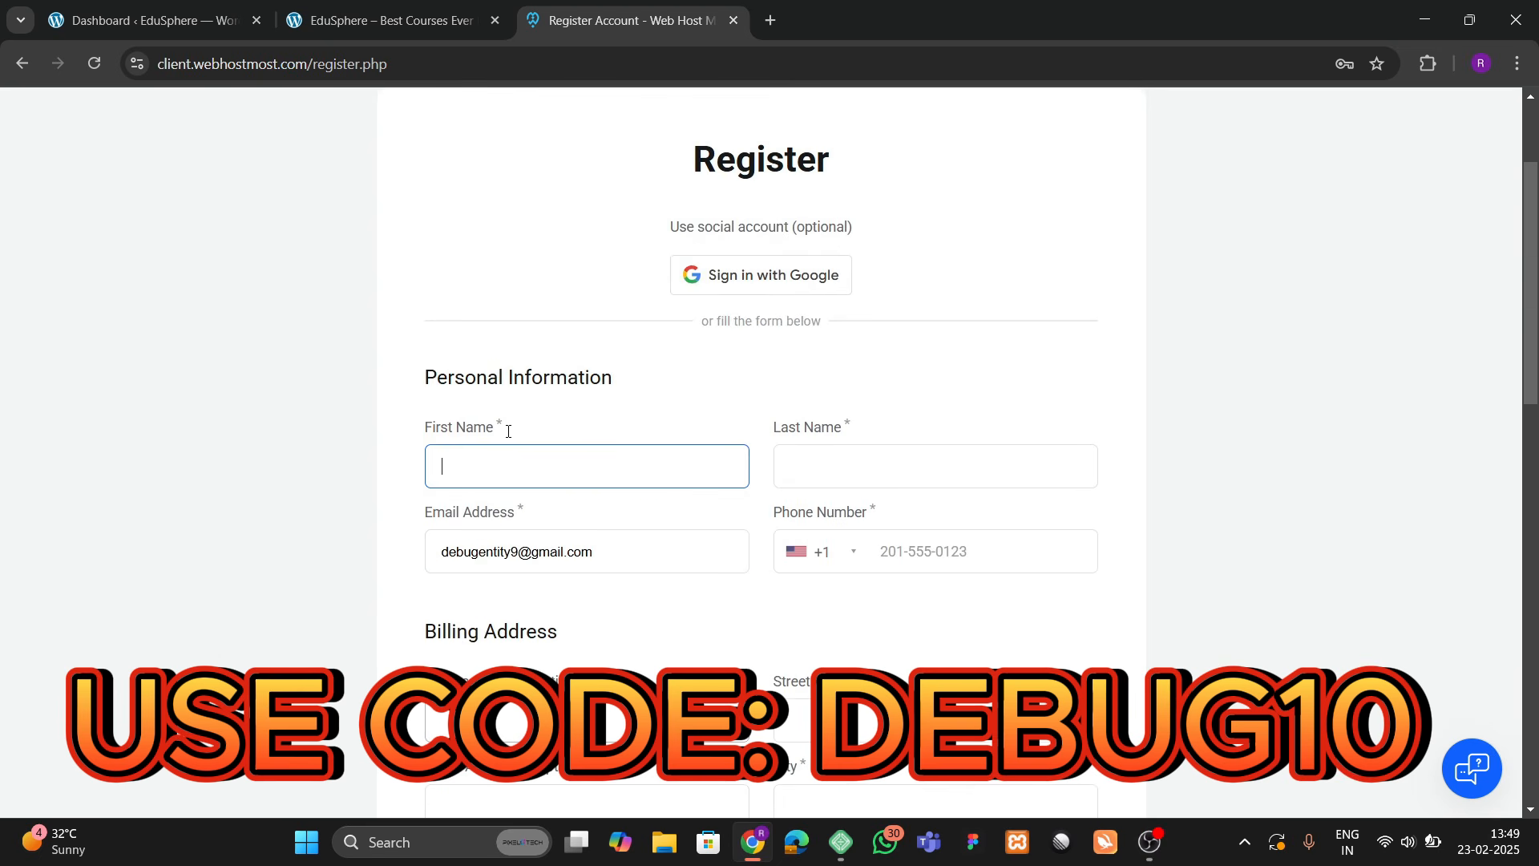
{"action": "scroll", "coordinate": [509, 433], "scroll_direction": "down", "scroll_amount": 4}
{"action": "scroll", "coordinate": [508, 436], "scroll_direction": "up", "scroll_amount": 2}
{"action": "scroll", "coordinate": [505, 441], "scroll_direction": "down", "scroll_amount": 10}
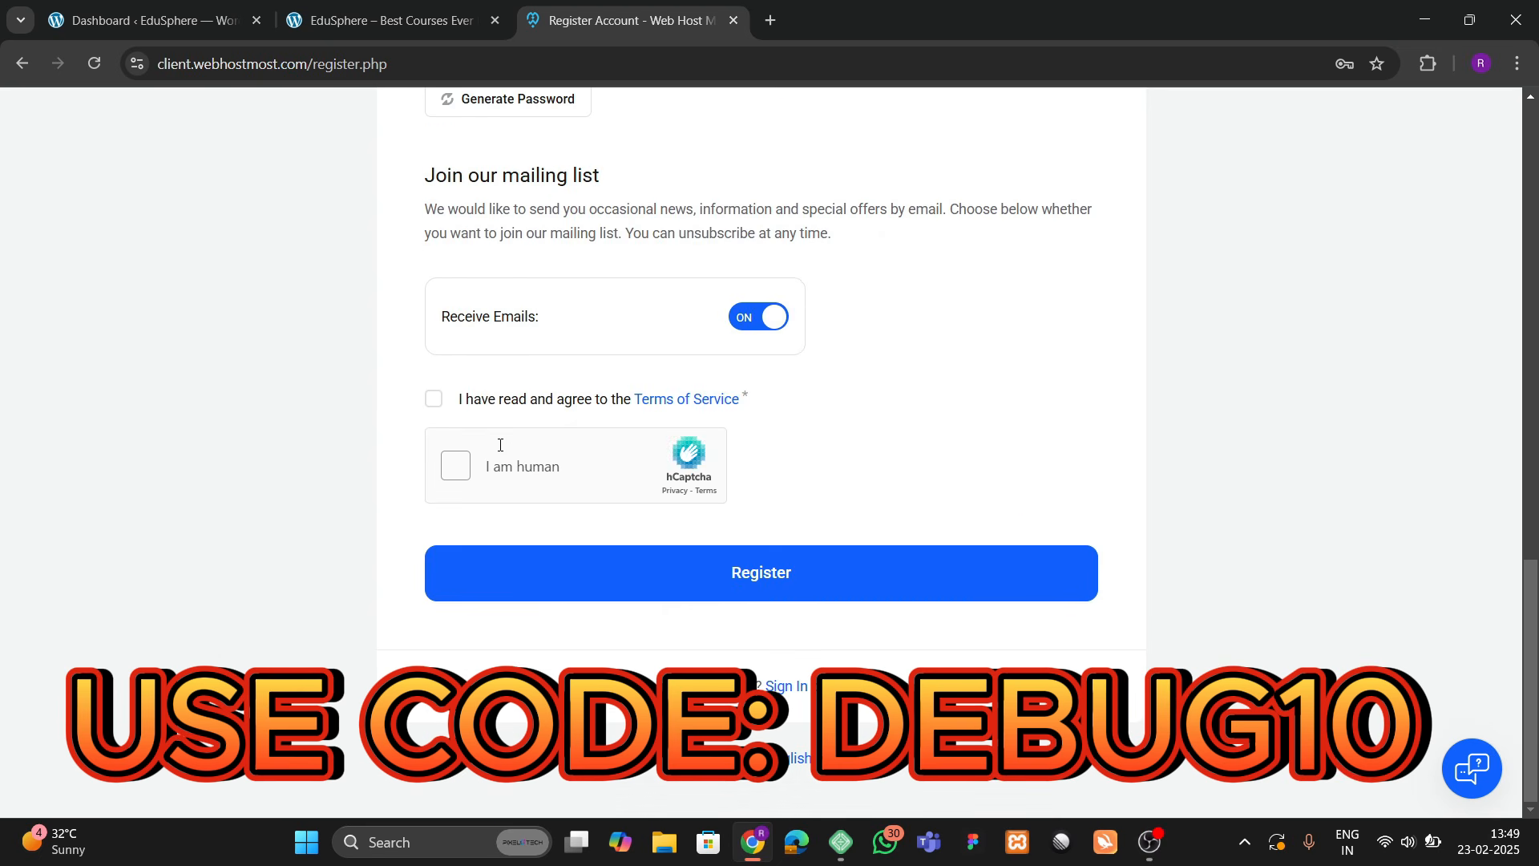
{"action": "scroll", "coordinate": [498, 441], "scroll_direction": "up", "scroll_amount": 12}
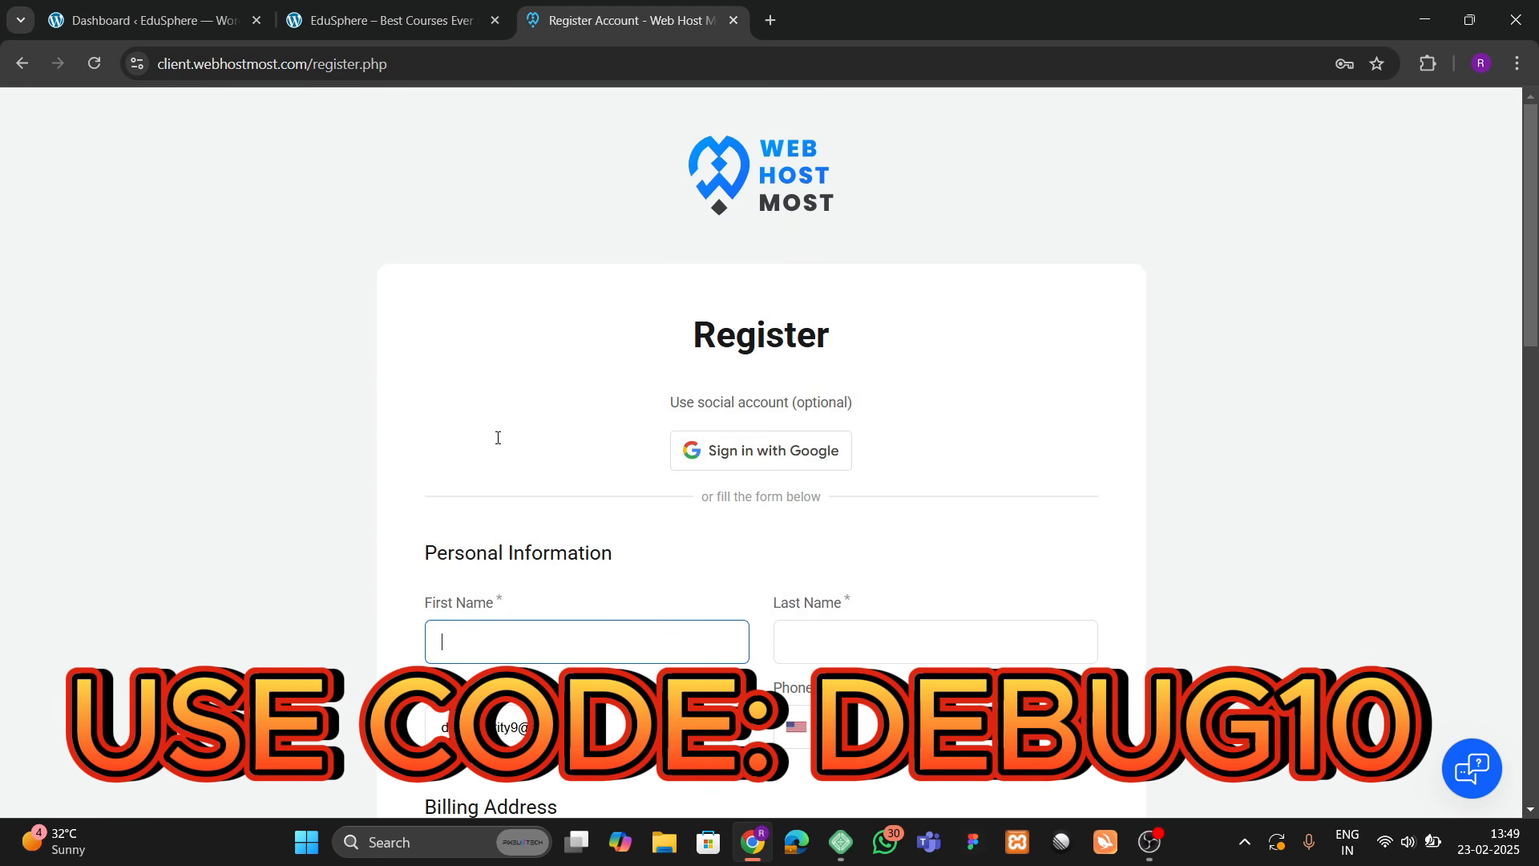
{"action": "scroll", "coordinate": [497, 443], "scroll_direction": "down", "scroll_amount": 5}
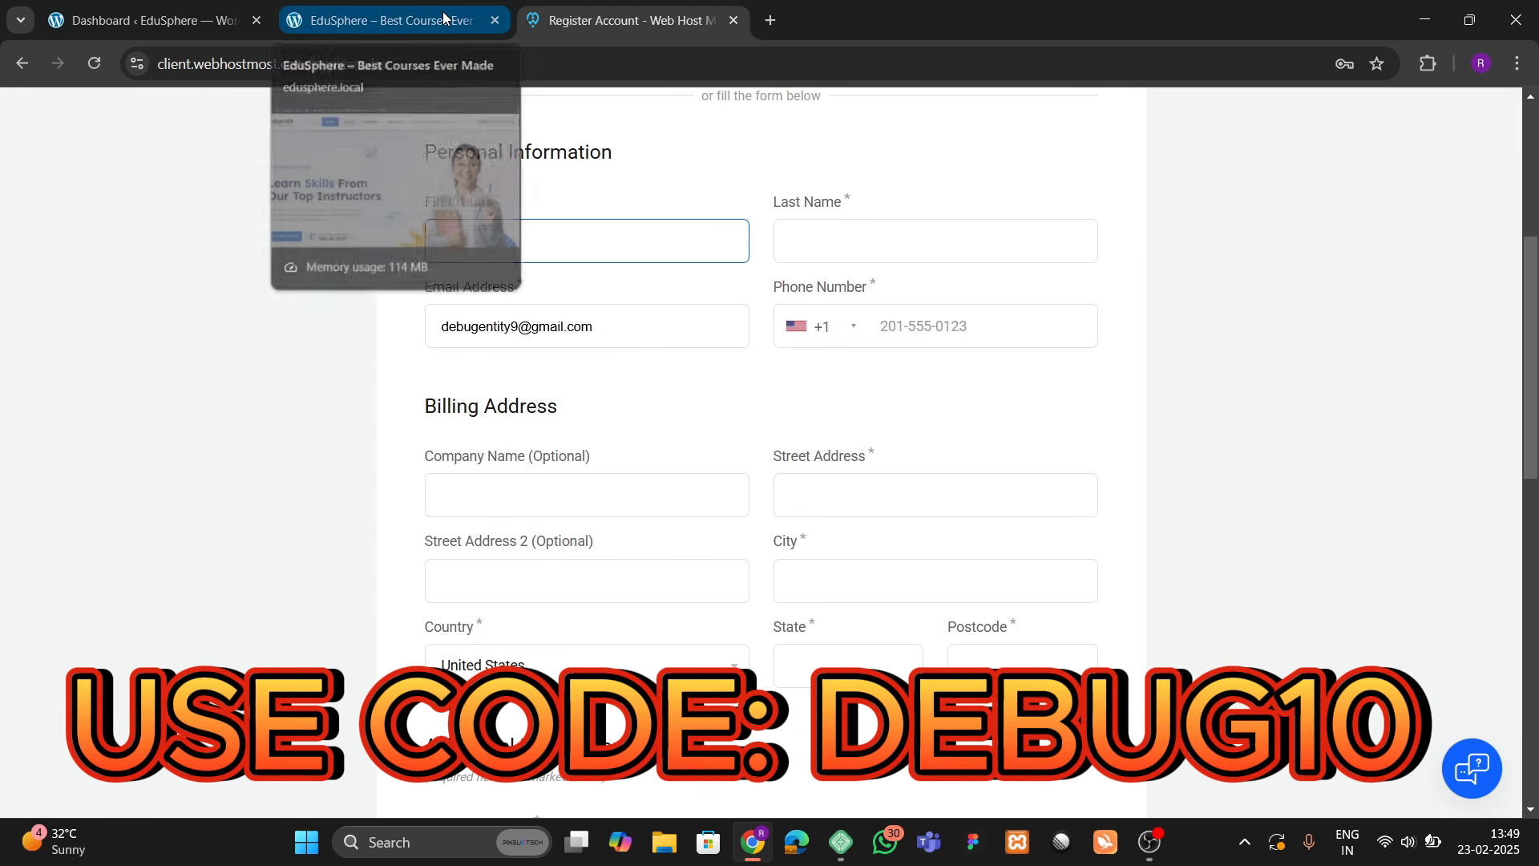
{"action": "left_click", "coordinate": [597, 3]}
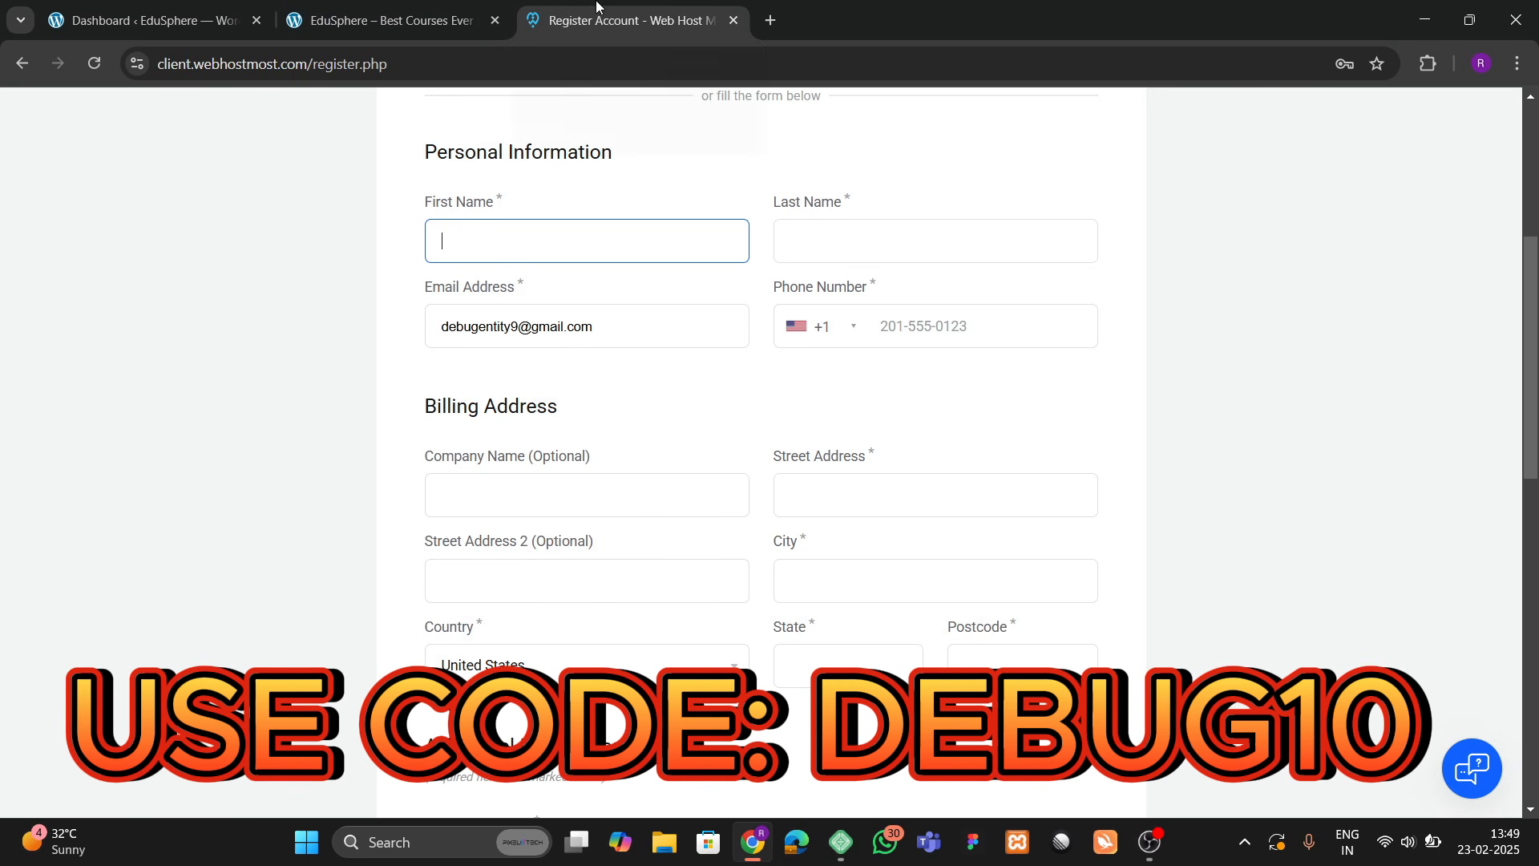
{"action": "left_click", "coordinate": [390, 63]}
{"action": "left_click", "coordinate": [425, 64]}
{"action": "key", "text": "BackSpace"}
{"action": "key", "text": "BackSpace"}
{"action": "key", "text": "BackSpace"}
{"action": "key", "text": "BackSpace"}
{"action": "key", "text": "BackSpace"}
{"action": "key", "text": "BackSpace"}
{"action": "key", "text": "BackSpace"}
{"action": "key", "text": "BackSpace"}
{"action": "key", "text": "BackSpace"}
{"action": "key", "text": "BackSpace"}
{"action": "key", "text": "BackSpace"}
{"action": "key", "text": "BackSpace"}
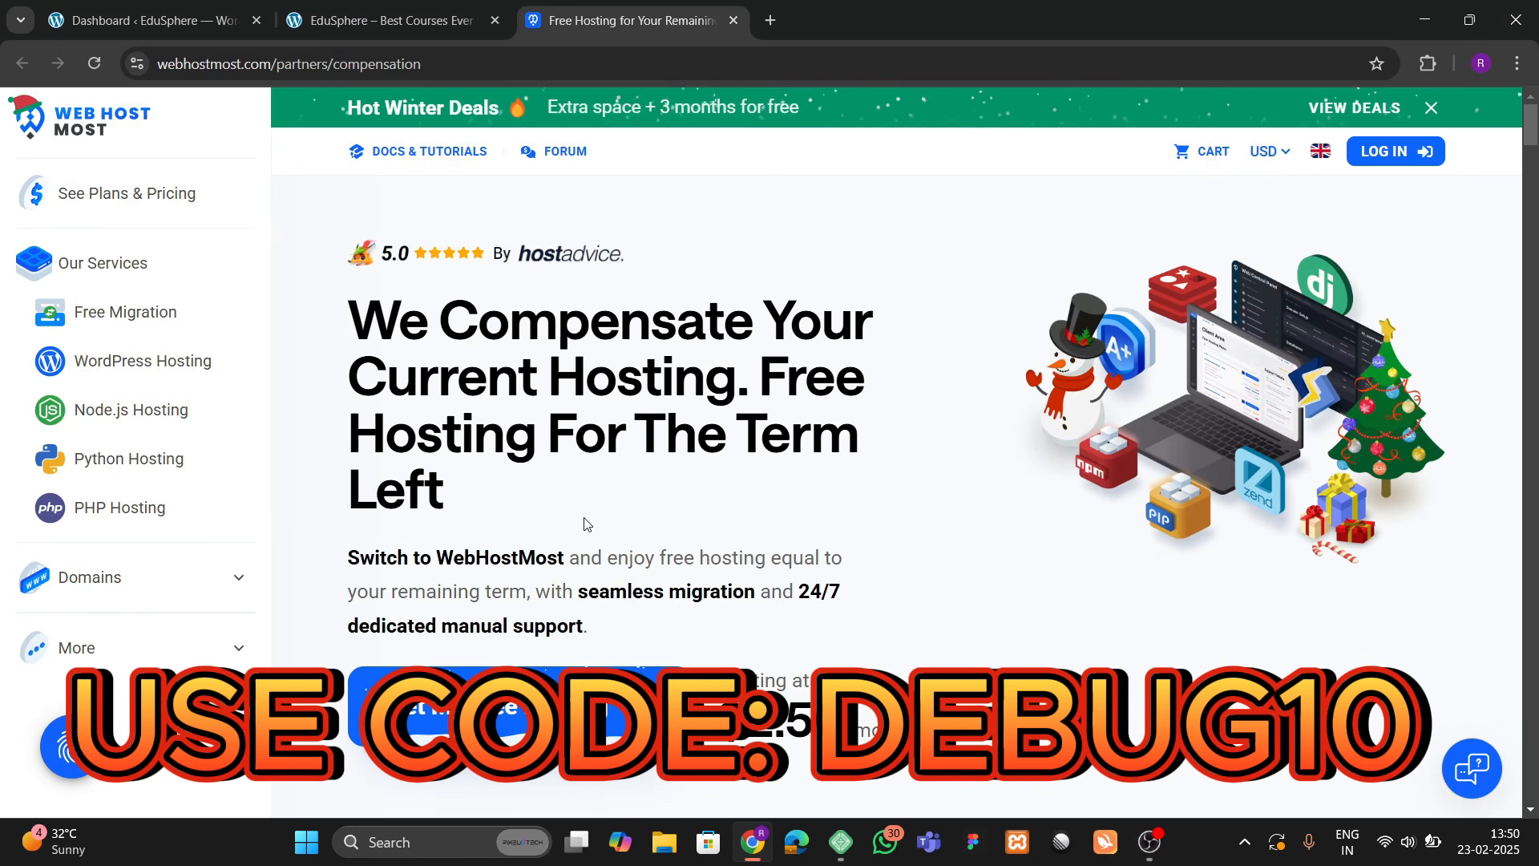
Step: Read down through the partner page's customer reviews and scroll back up to the main heading
{"action": "scroll", "coordinate": [588, 524], "scroll_direction": "down", "scroll_amount": 5}
{"action": "scroll", "coordinate": [617, 517], "scroll_direction": "up", "scroll_amount": 5}
{"action": "scroll", "coordinate": [414, 453], "scroll_direction": "down", "scroll_amount": 4}
{"action": "scroll", "coordinate": [432, 401], "scroll_direction": "up", "scroll_amount": 4}
{"action": "scroll", "coordinate": [545, 646], "scroll_direction": "down", "scroll_amount": 2}
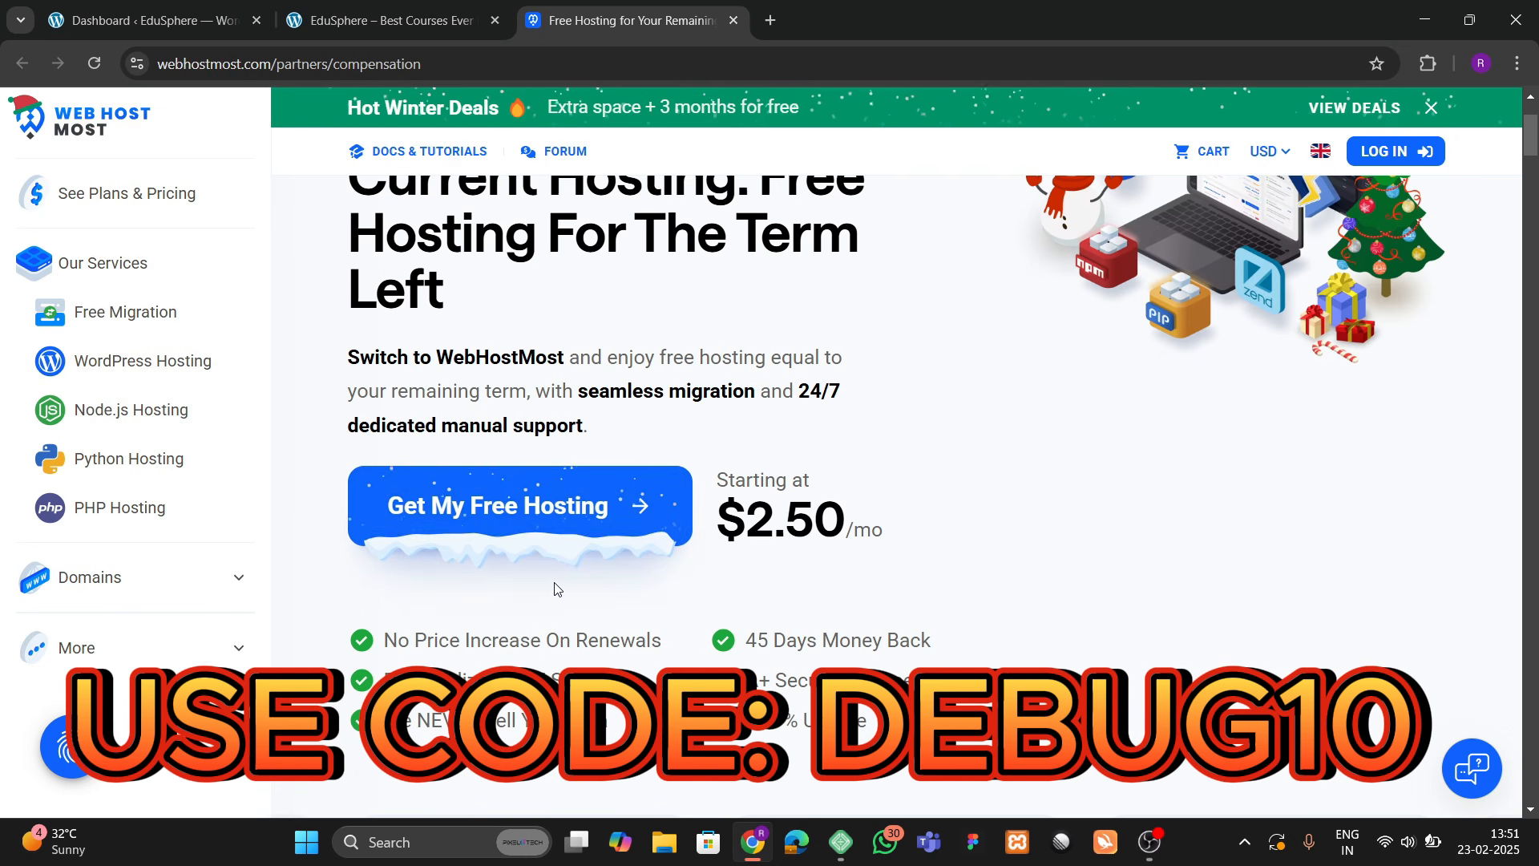
{"action": "scroll", "coordinate": [558, 589], "scroll_direction": "up", "scroll_amount": 3}
{"action": "scroll", "coordinate": [555, 583], "scroll_direction": "down", "scroll_amount": 6}
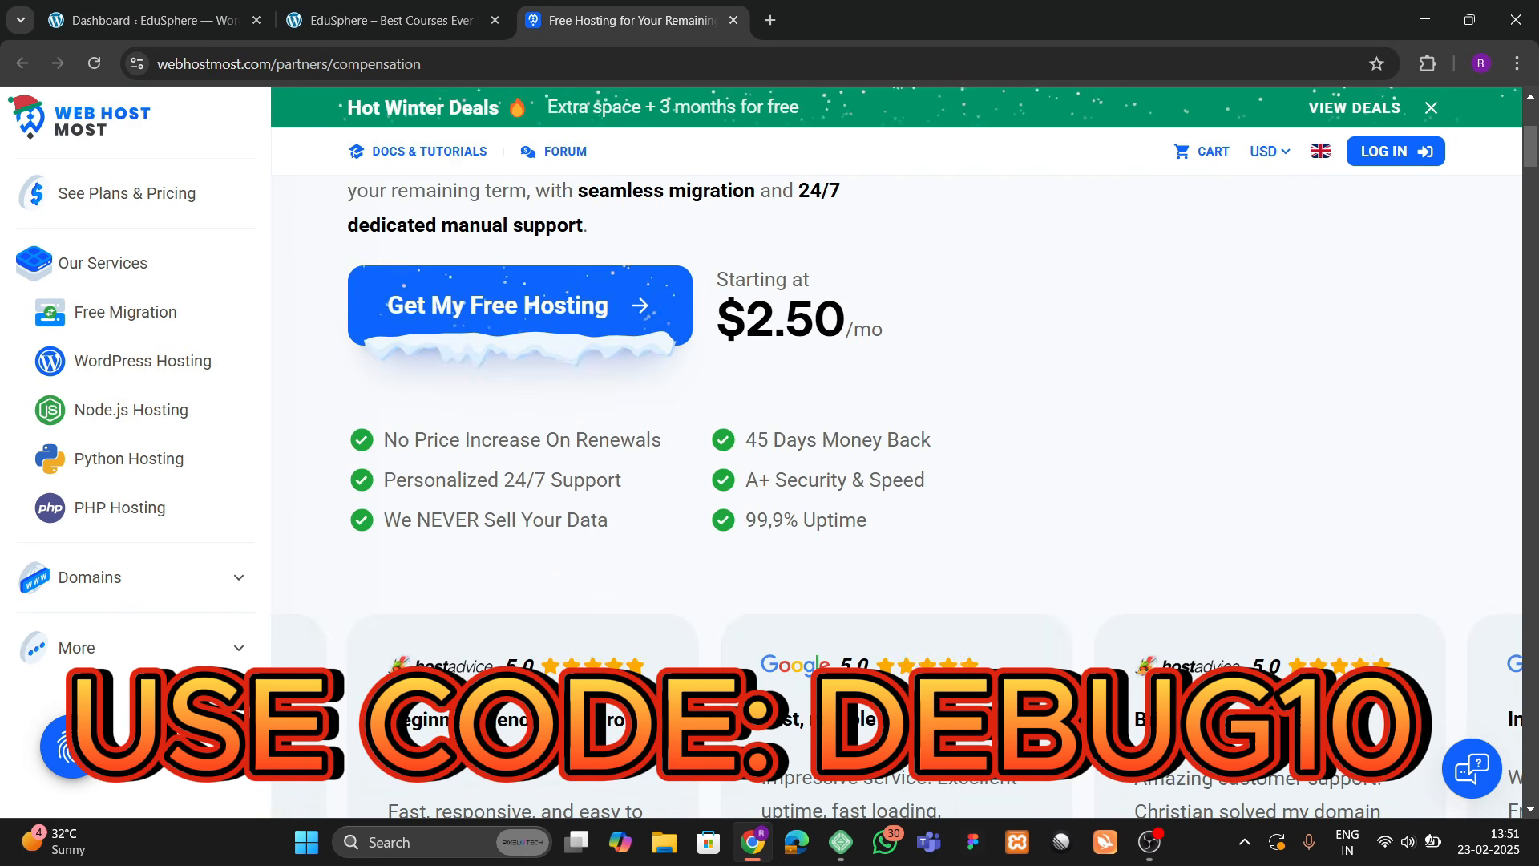
{"action": "scroll", "coordinate": [556, 585], "scroll_direction": "up", "scroll_amount": 3}
{"action": "scroll", "coordinate": [558, 588], "scroll_direction": "down", "scroll_amount": 2}
{"action": "scroll", "coordinate": [558, 588], "scroll_direction": "down", "scroll_amount": 10}
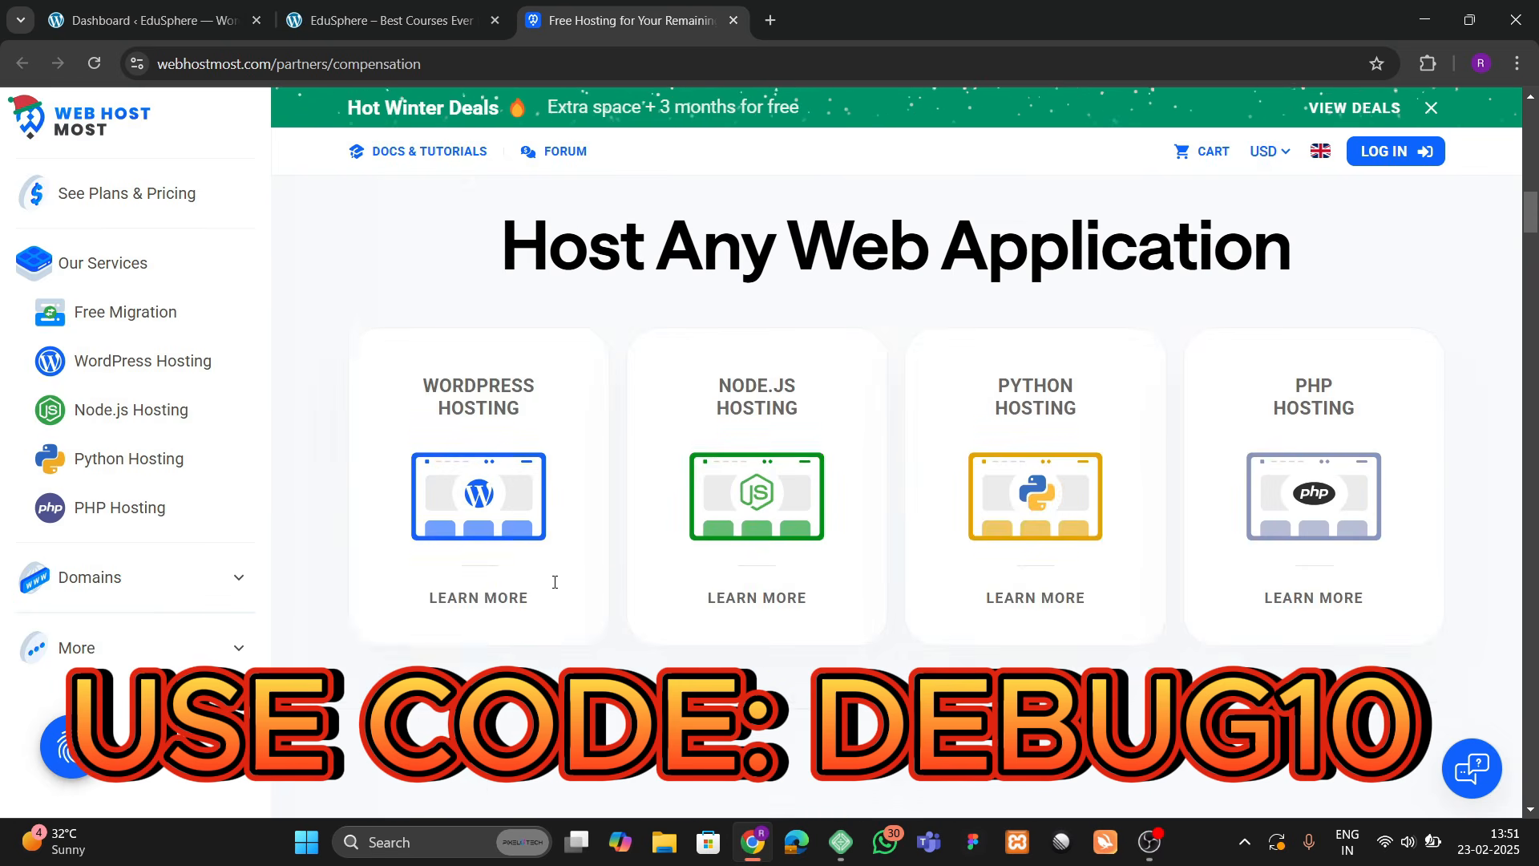
{"action": "scroll", "coordinate": [553, 586], "scroll_direction": "up", "scroll_amount": 10}
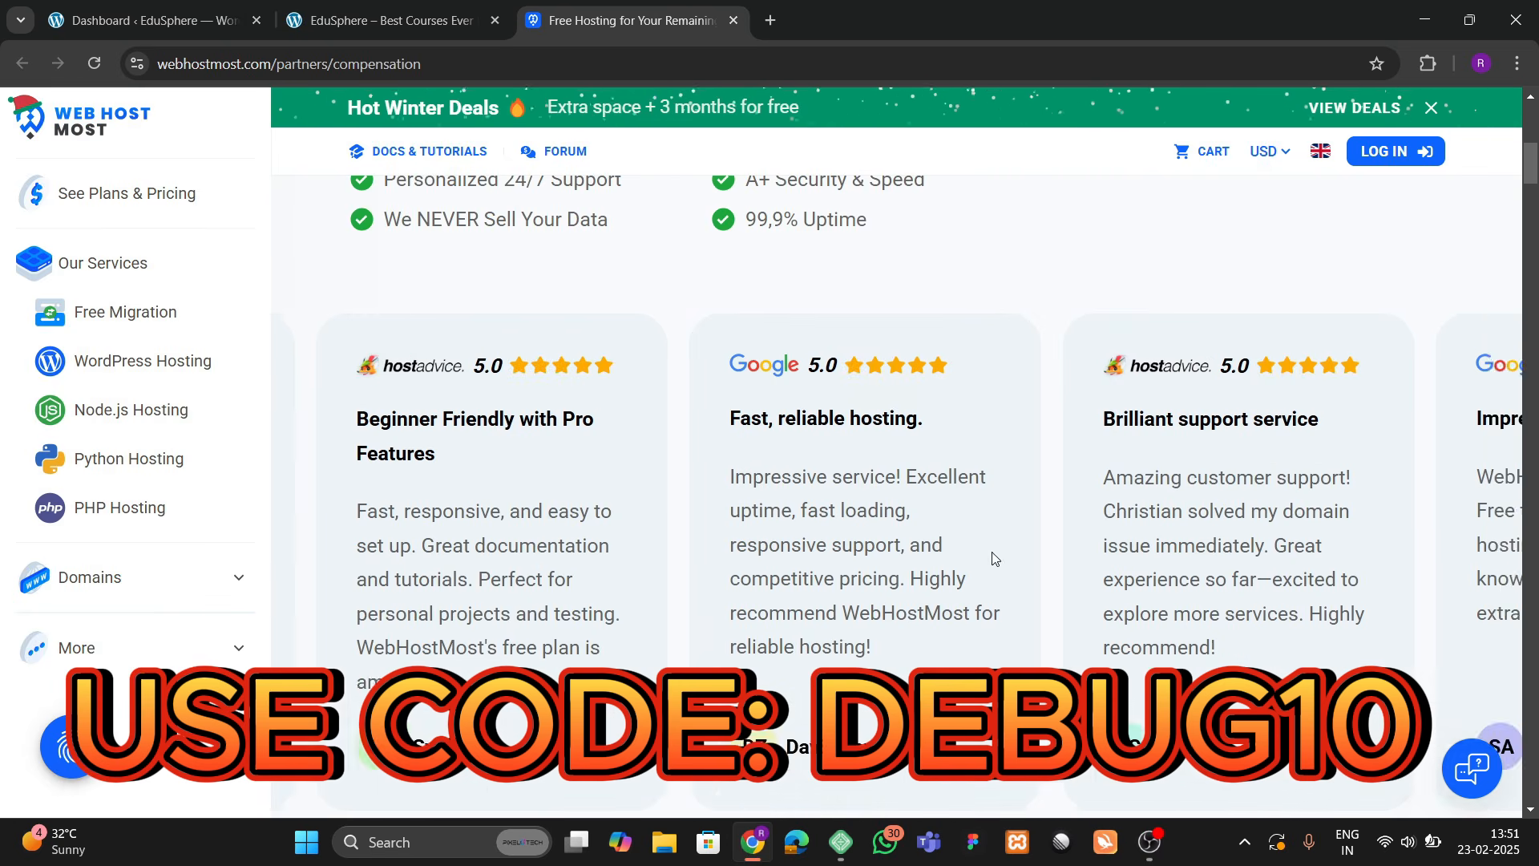
{"action": "scroll", "coordinate": [642, 493], "scroll_direction": "up", "scroll_amount": 7}
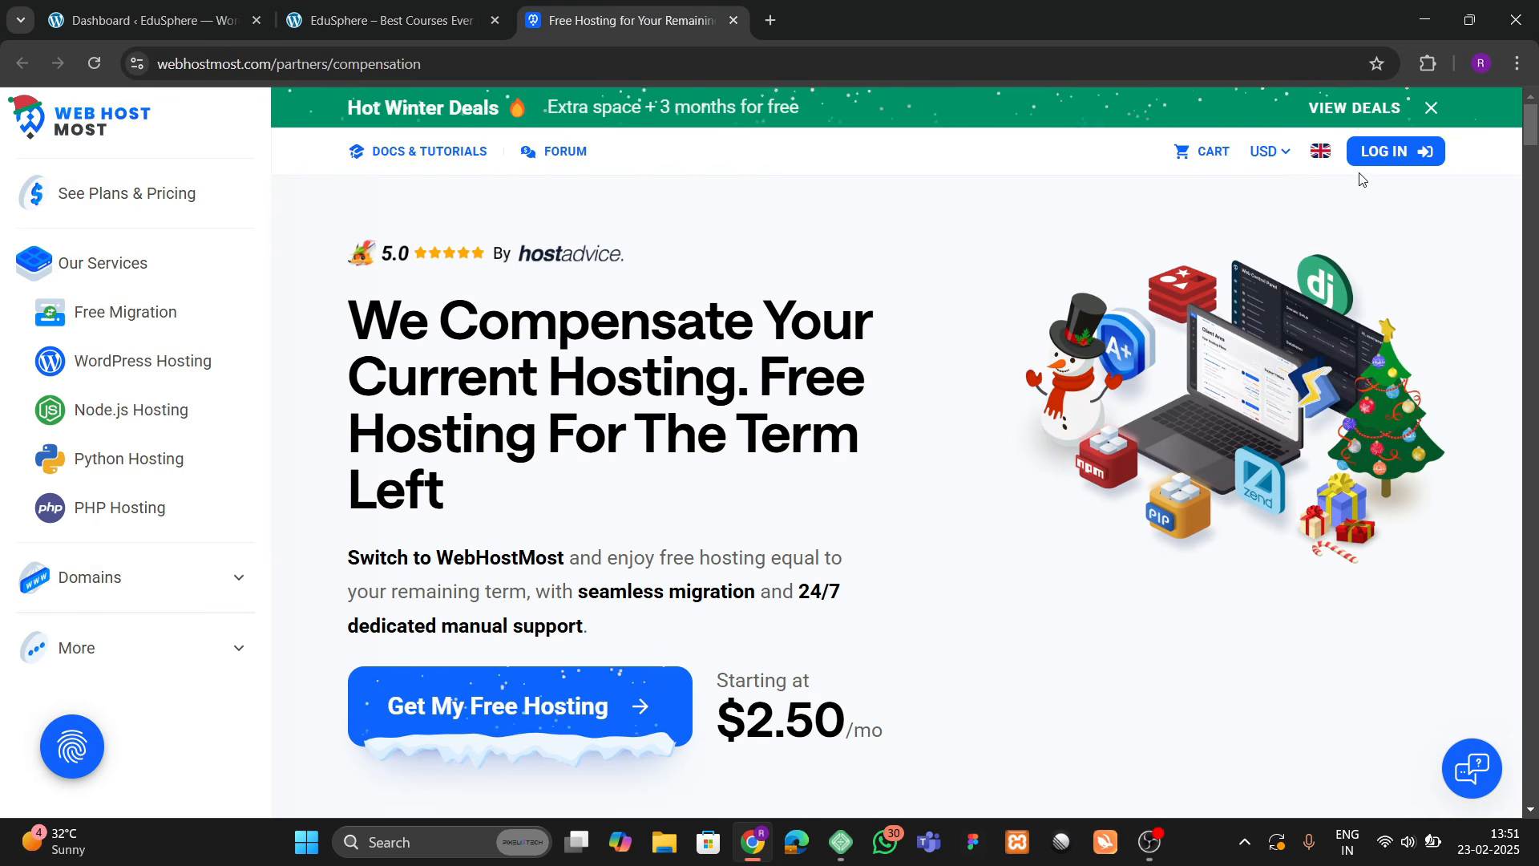
Step: Log in to the Client Area and open the debugentity hosting plan's control panel
{"action": "left_click", "coordinate": [1371, 154]}
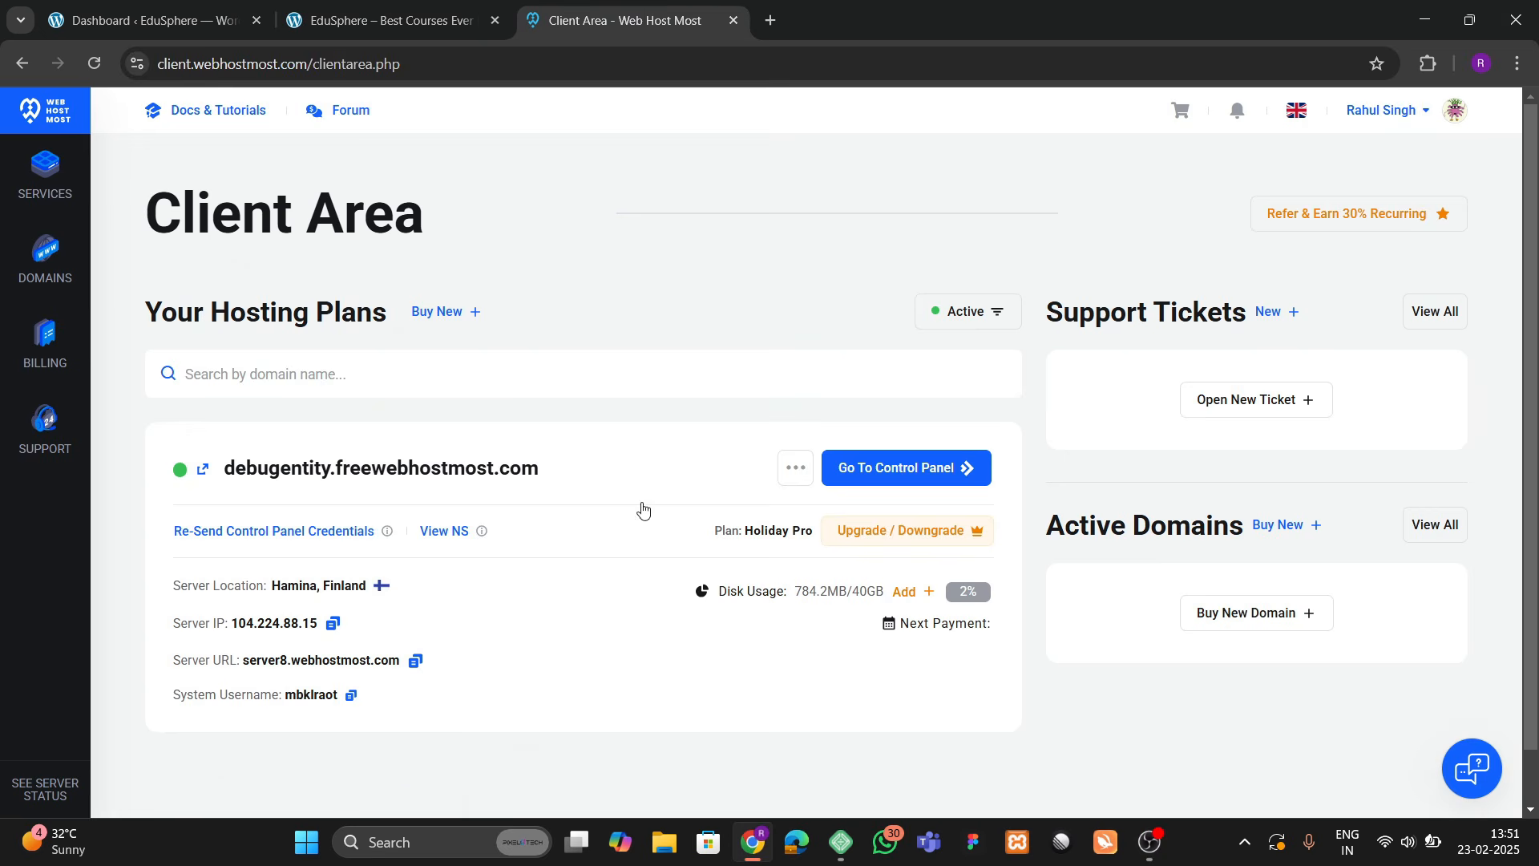
{"action": "left_click", "coordinate": [902, 481]}
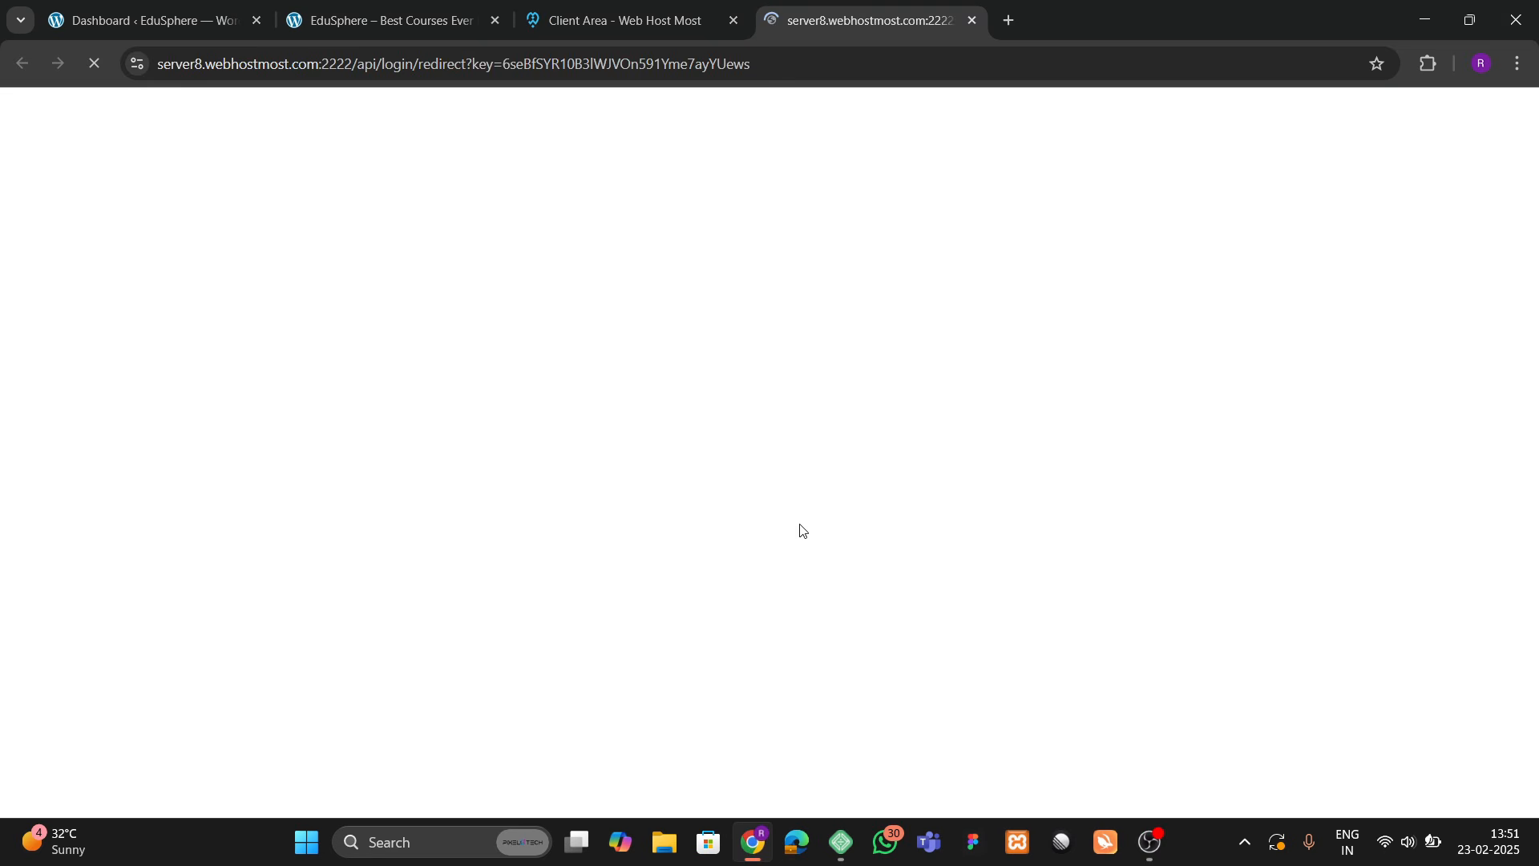
Step: Enable Automatically hide the taskbar under Taskbar behaviors, then close Settings
{"action": "right_click", "coordinate": [275, 846]}
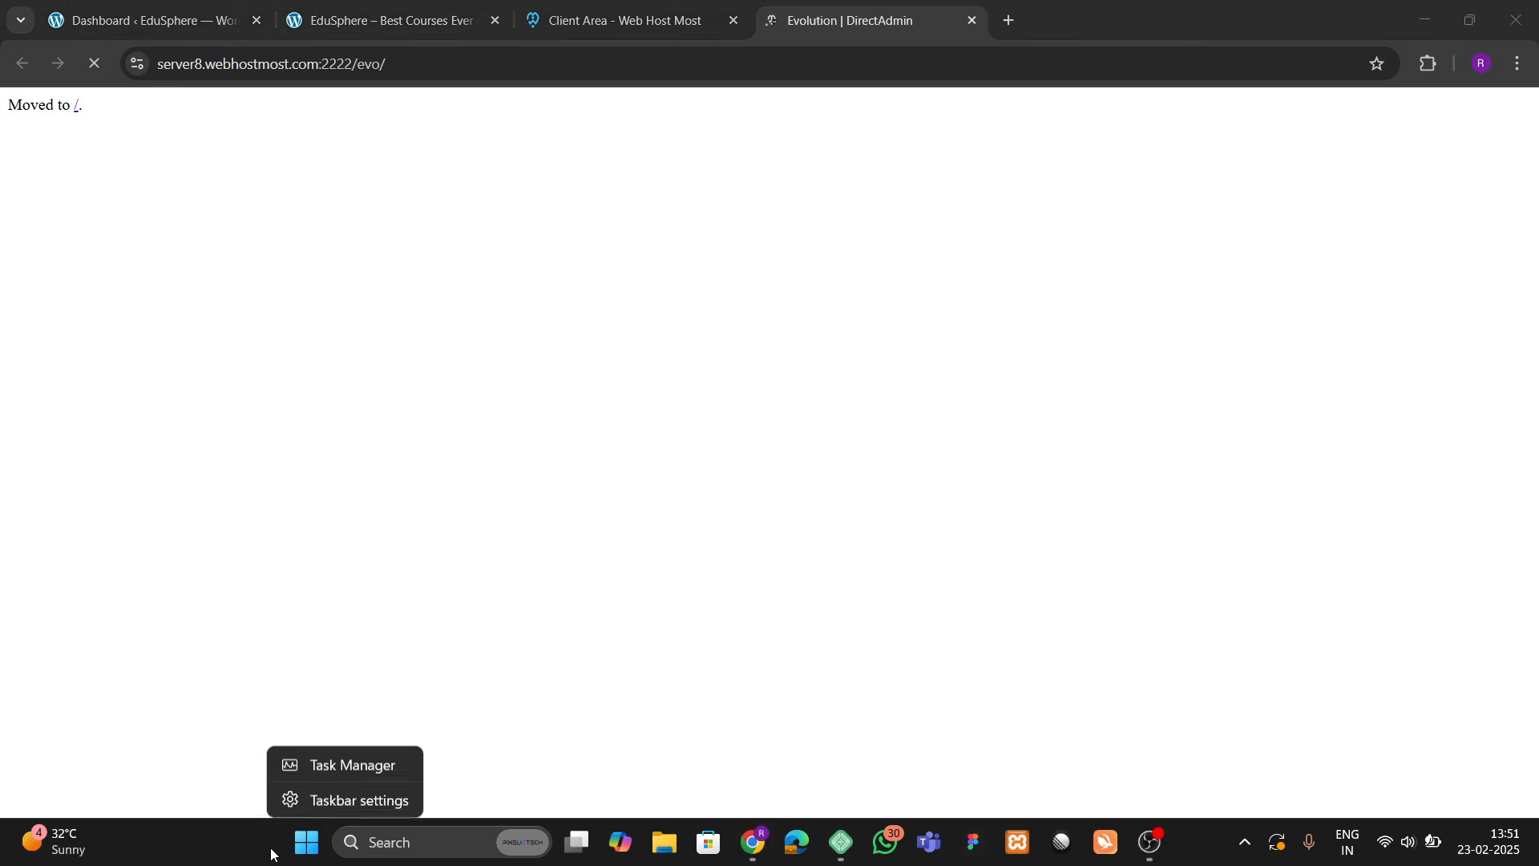
{"action": "left_click", "coordinate": [304, 804]}
{"action": "scroll", "coordinate": [518, 504], "scroll_direction": "down", "scroll_amount": 5}
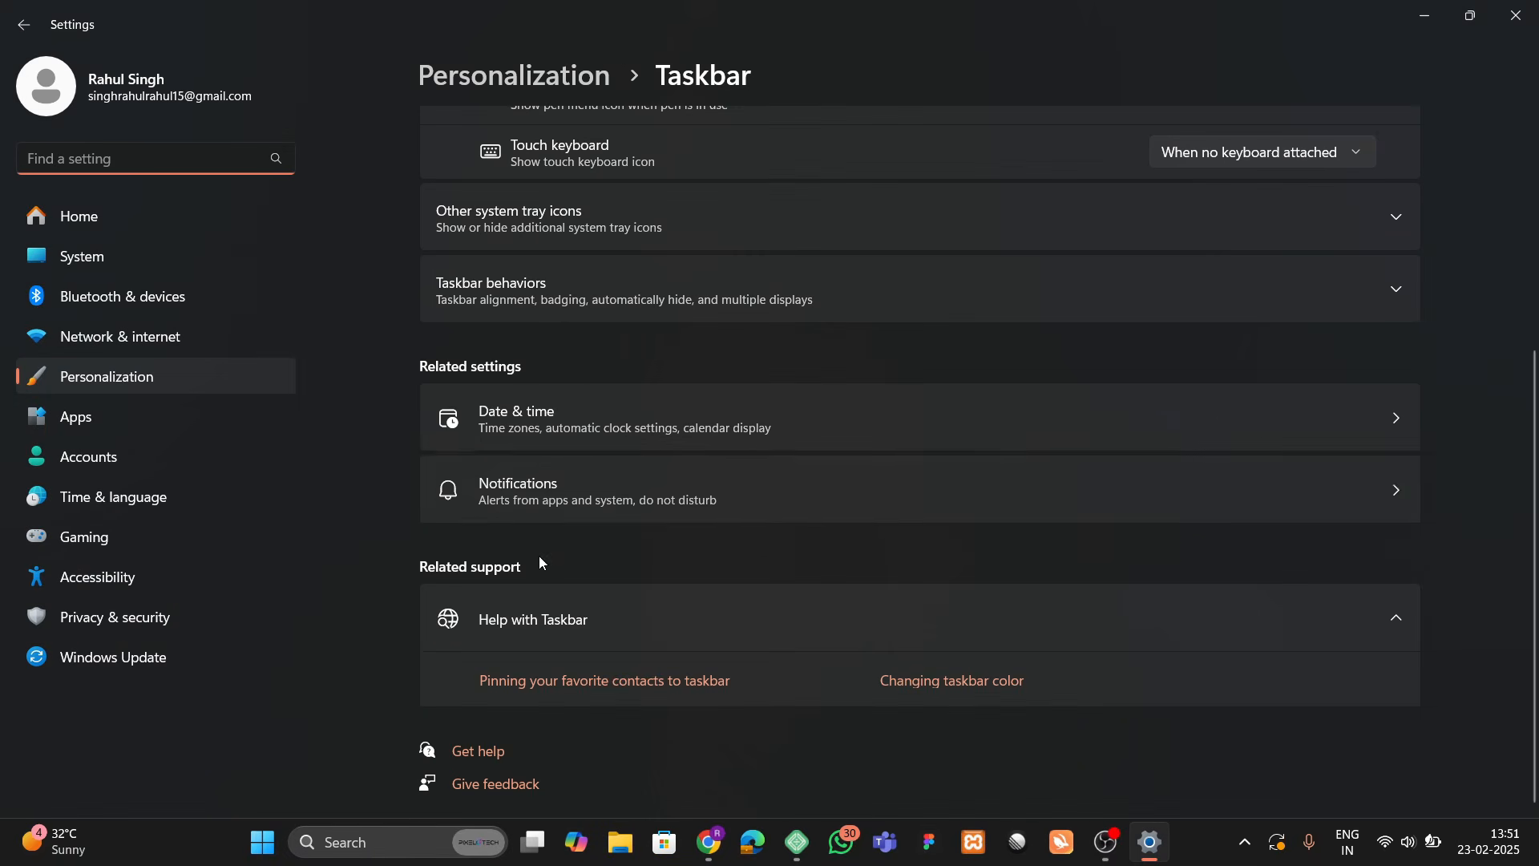
{"action": "scroll", "coordinate": [547, 582], "scroll_direction": "up", "scroll_amount": 2}
{"action": "left_click", "coordinate": [578, 401]}
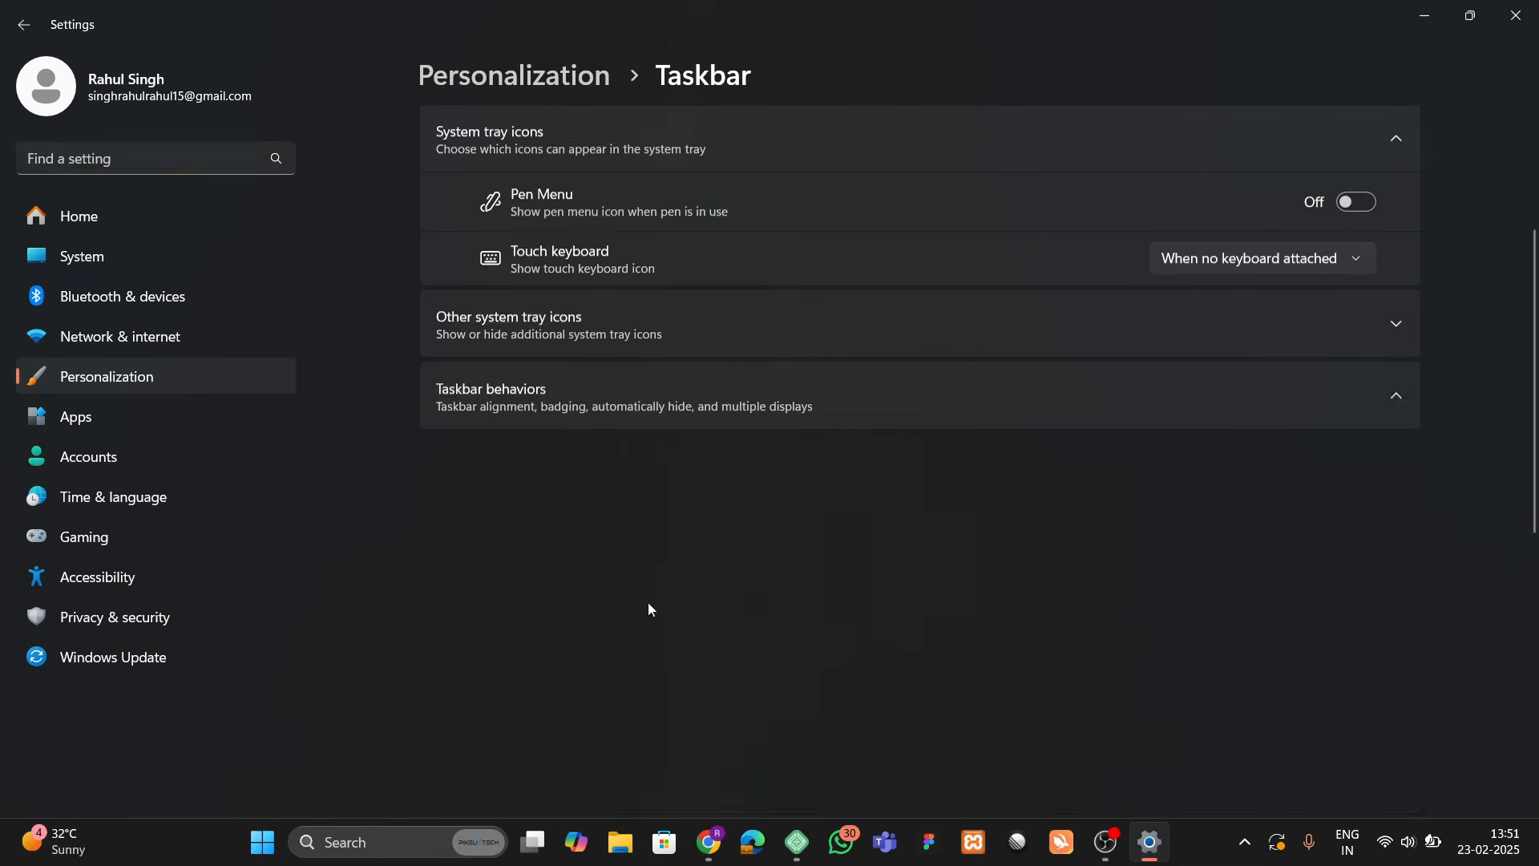
{"action": "left_click", "coordinate": [498, 523]}
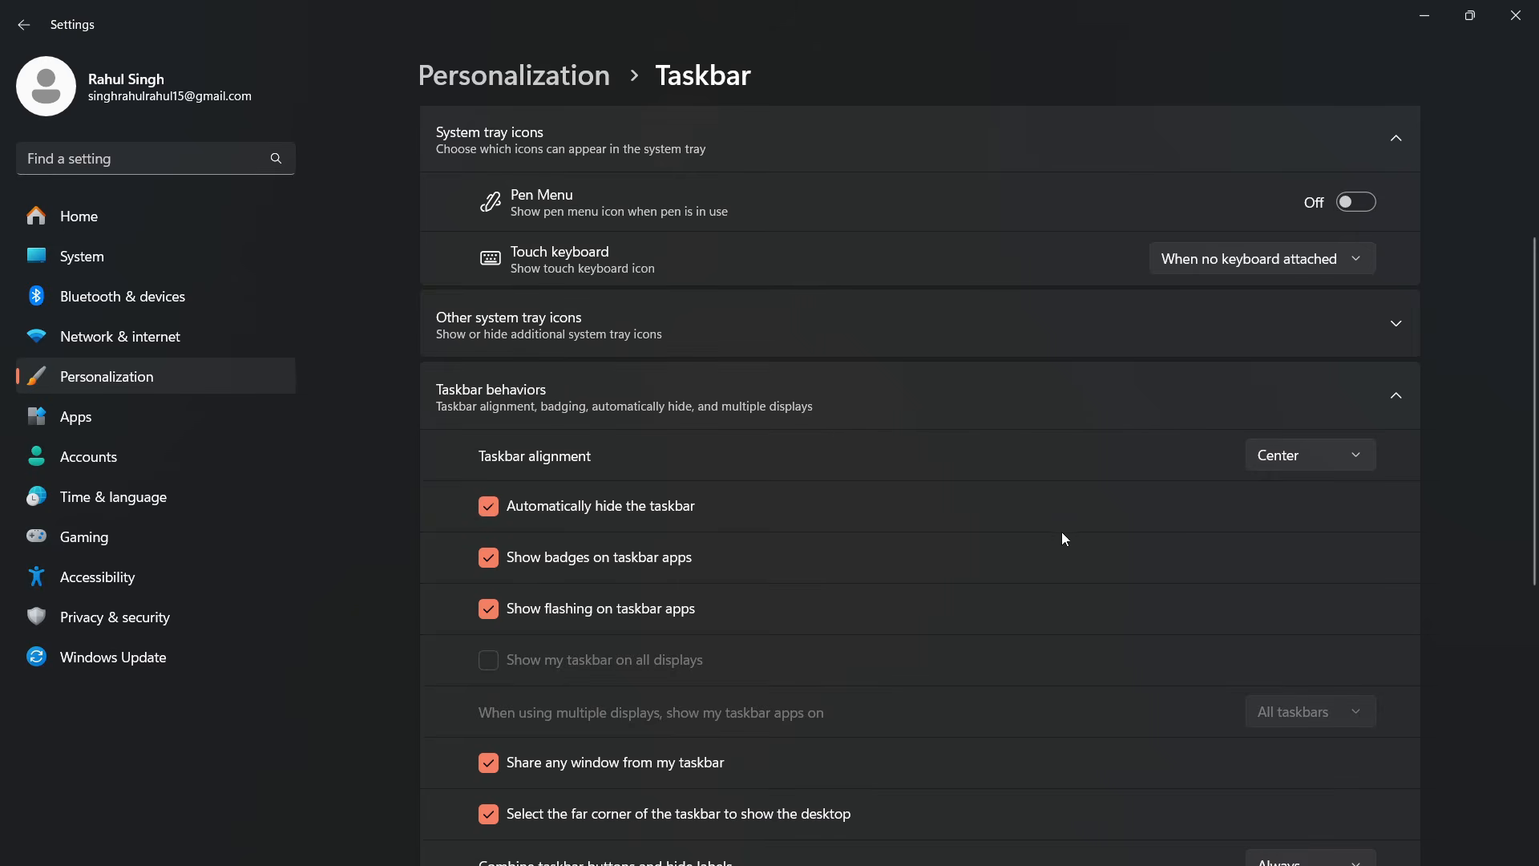
{"action": "left_click", "coordinate": [1515, 14]}
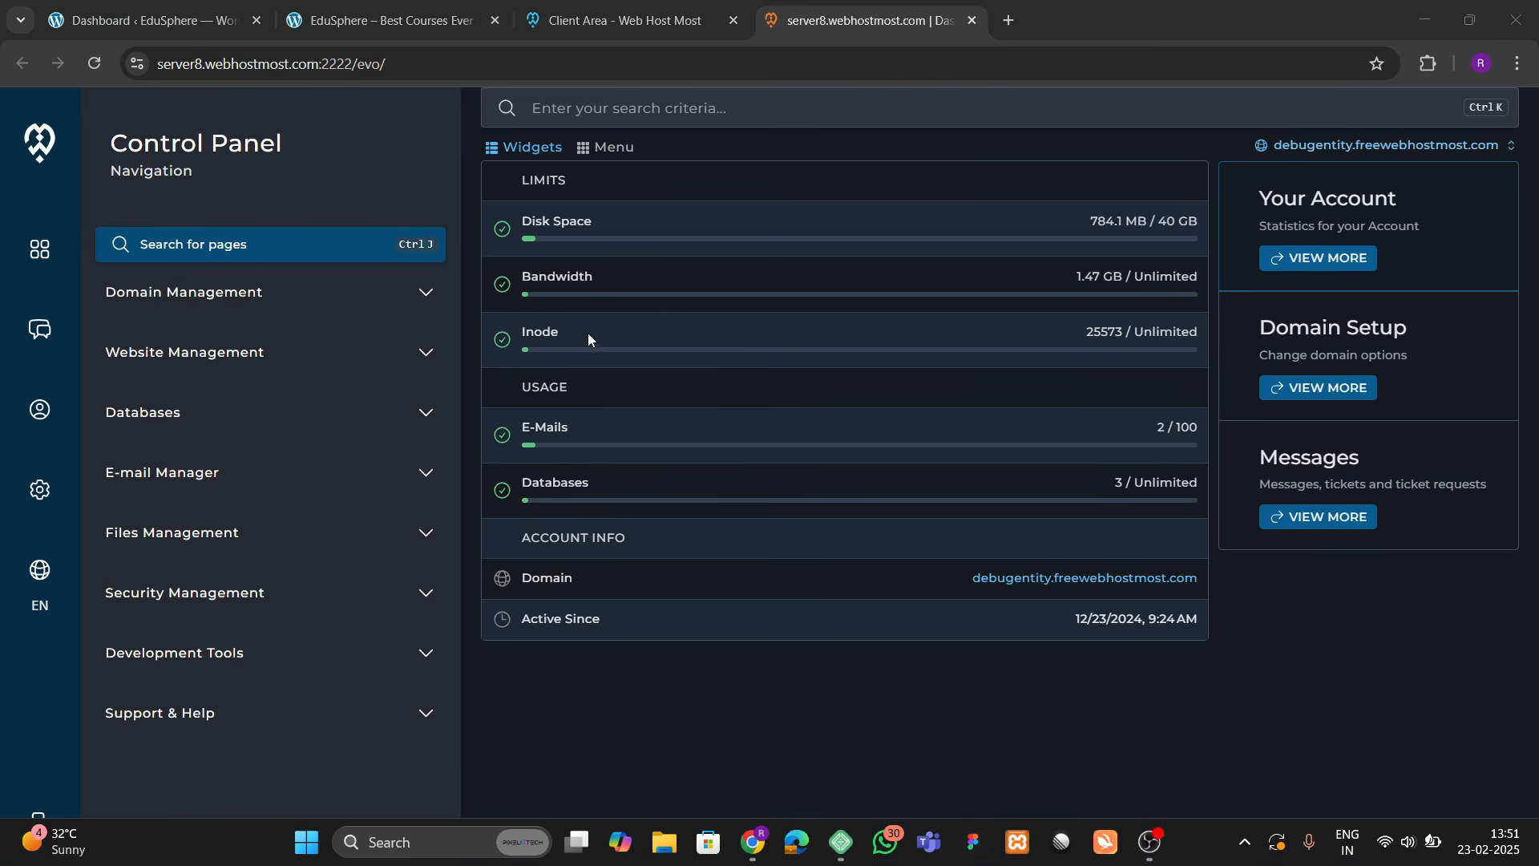
Step: Return to the control panel tab and expand Domain Management in the sidebar
{"action": "left_click", "coordinate": [644, 5]}
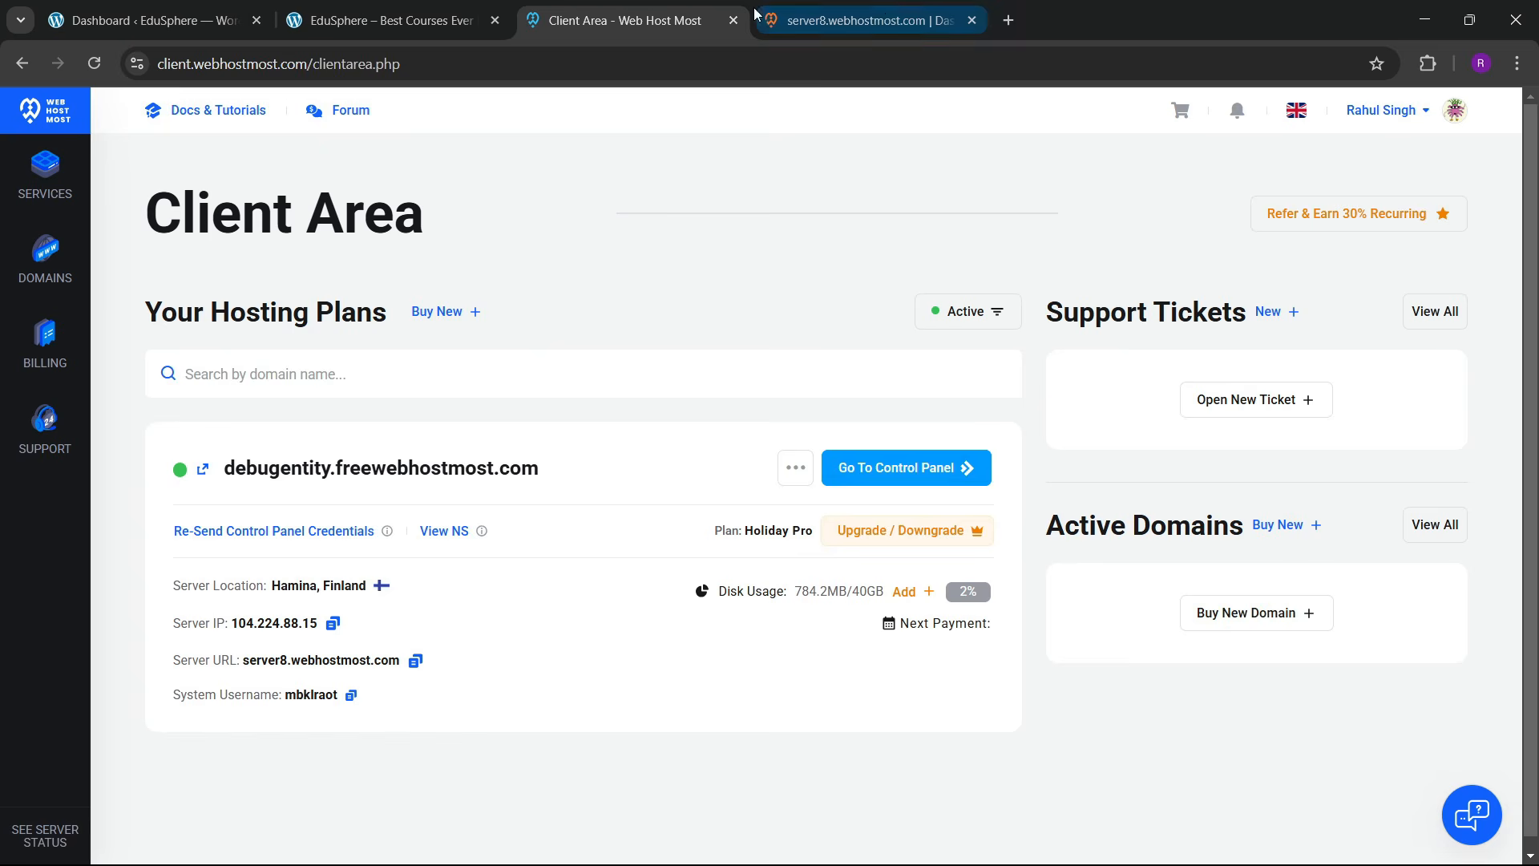
{"action": "left_click", "coordinate": [877, 4]}
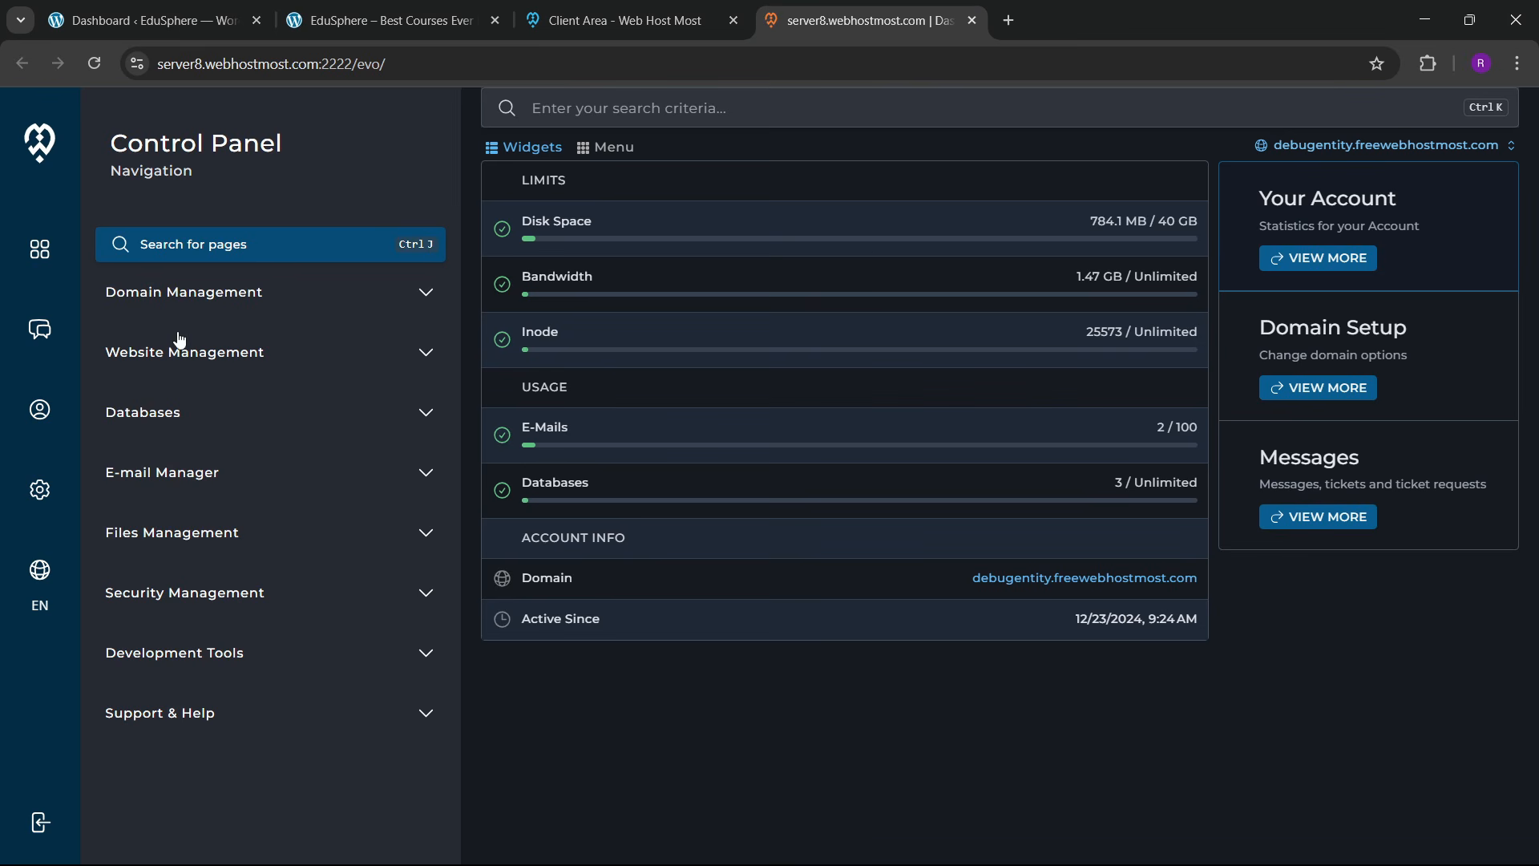
{"action": "left_click", "coordinate": [395, 304]}
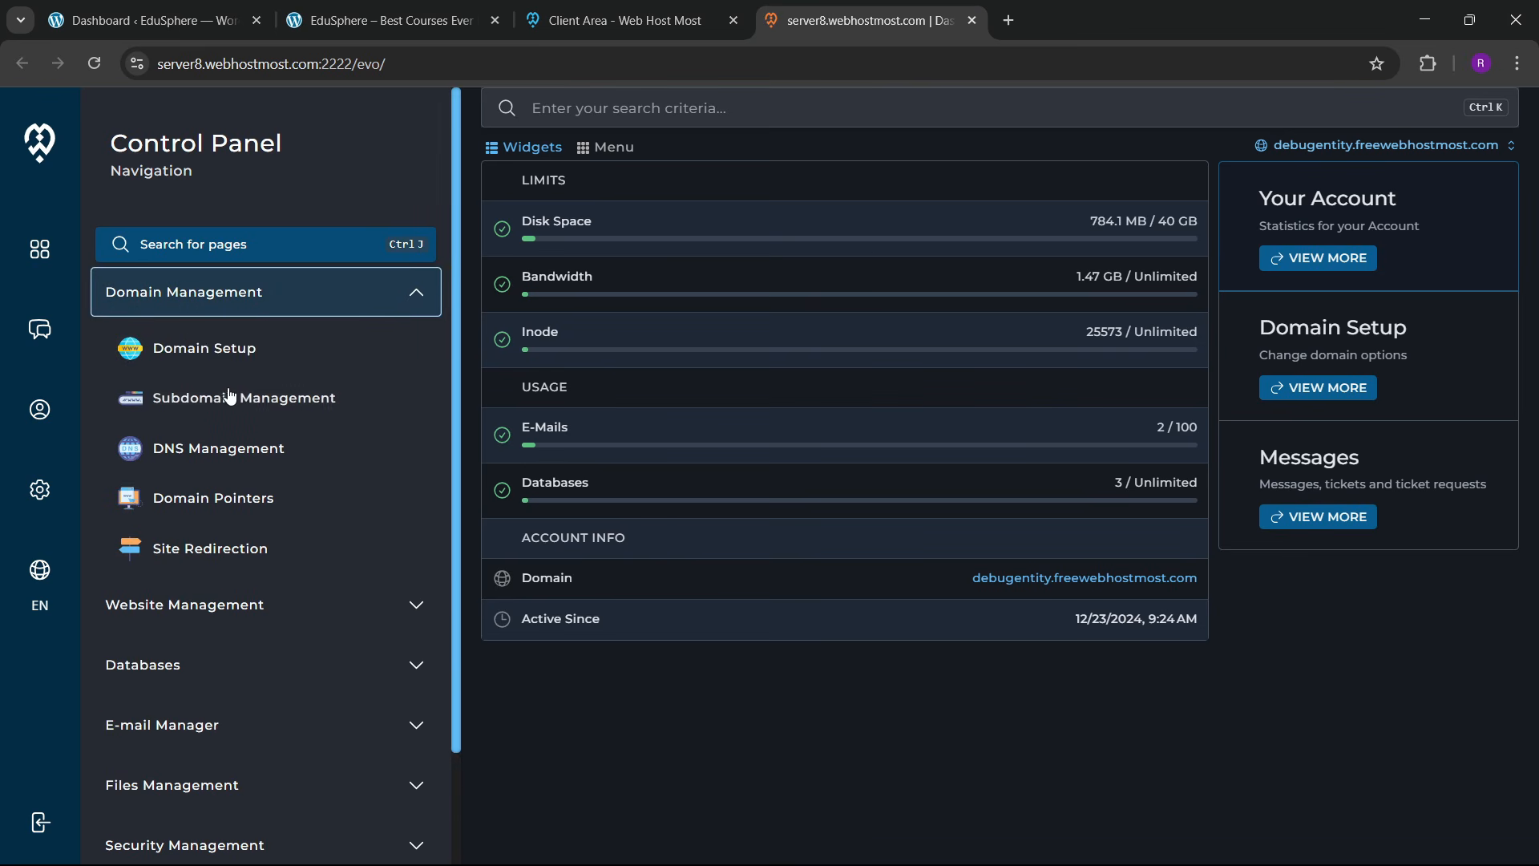
{"action": "scroll", "coordinate": [233, 449], "scroll_direction": "down", "scroll_amount": 2}
Step: Expand Website Management, Databases and E-mail Manager, ending with Domain Management expanded
{"action": "left_click", "coordinate": [240, 477]}
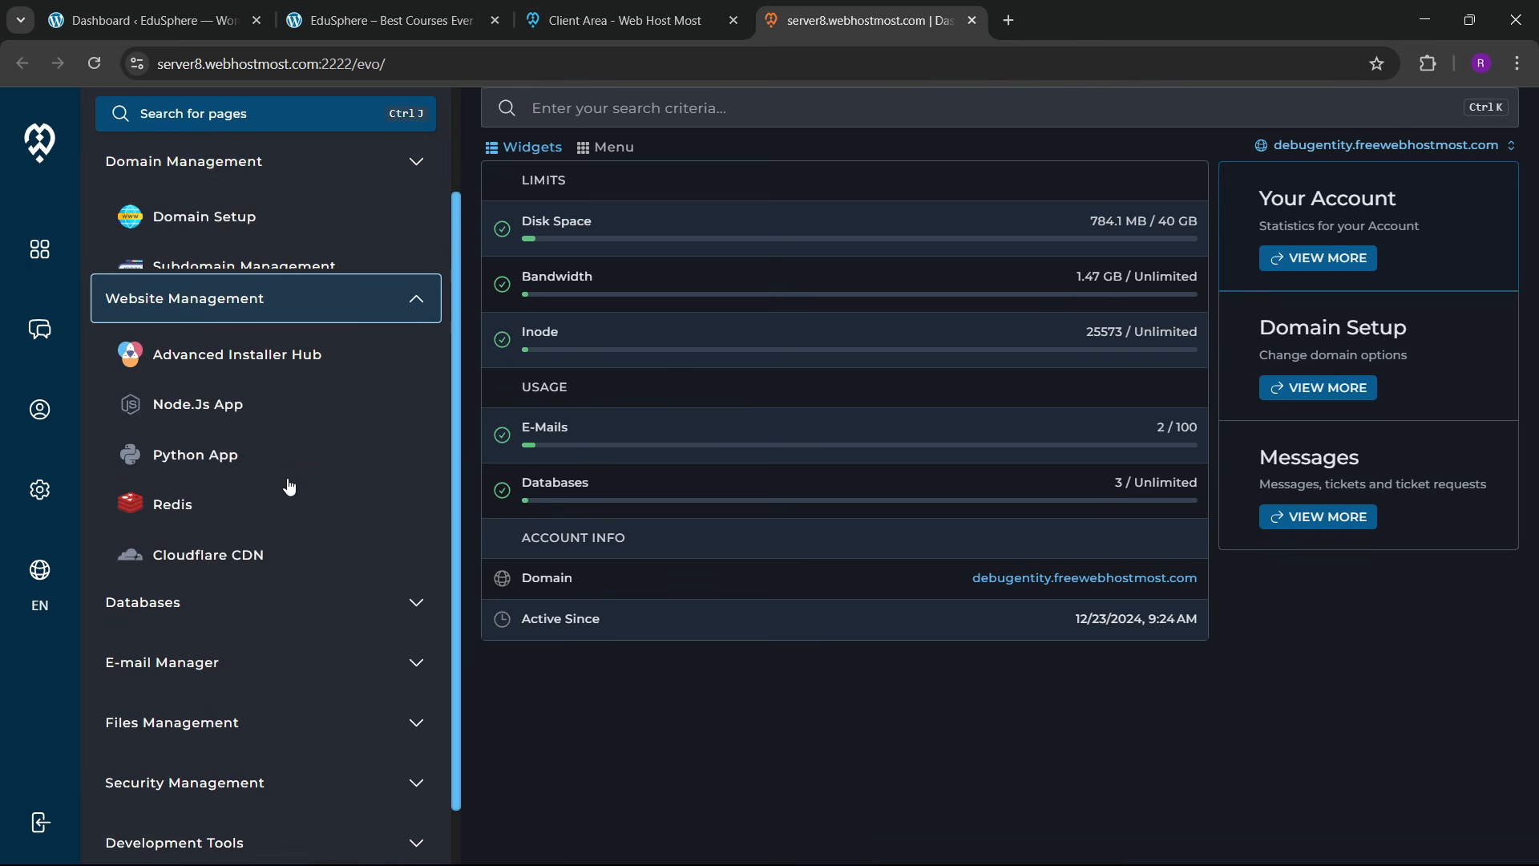
{"action": "scroll", "coordinate": [210, 545], "scroll_direction": "down", "scroll_amount": 1}
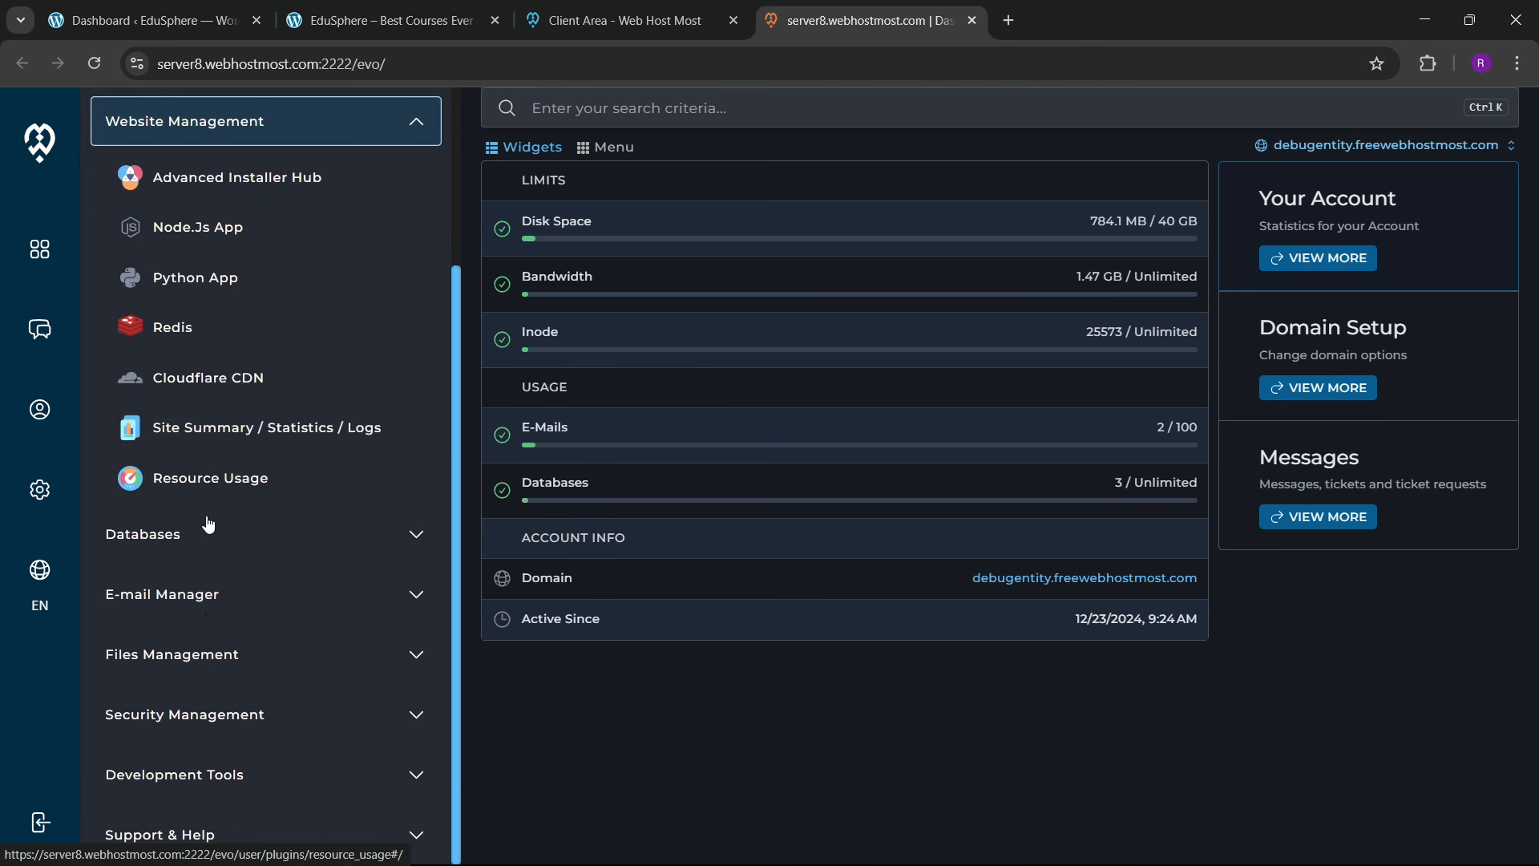
{"action": "left_click", "coordinate": [206, 529]}
{"action": "left_click", "coordinate": [231, 617]}
{"action": "scroll", "coordinate": [232, 654], "scroll_direction": "down", "scroll_amount": 1}
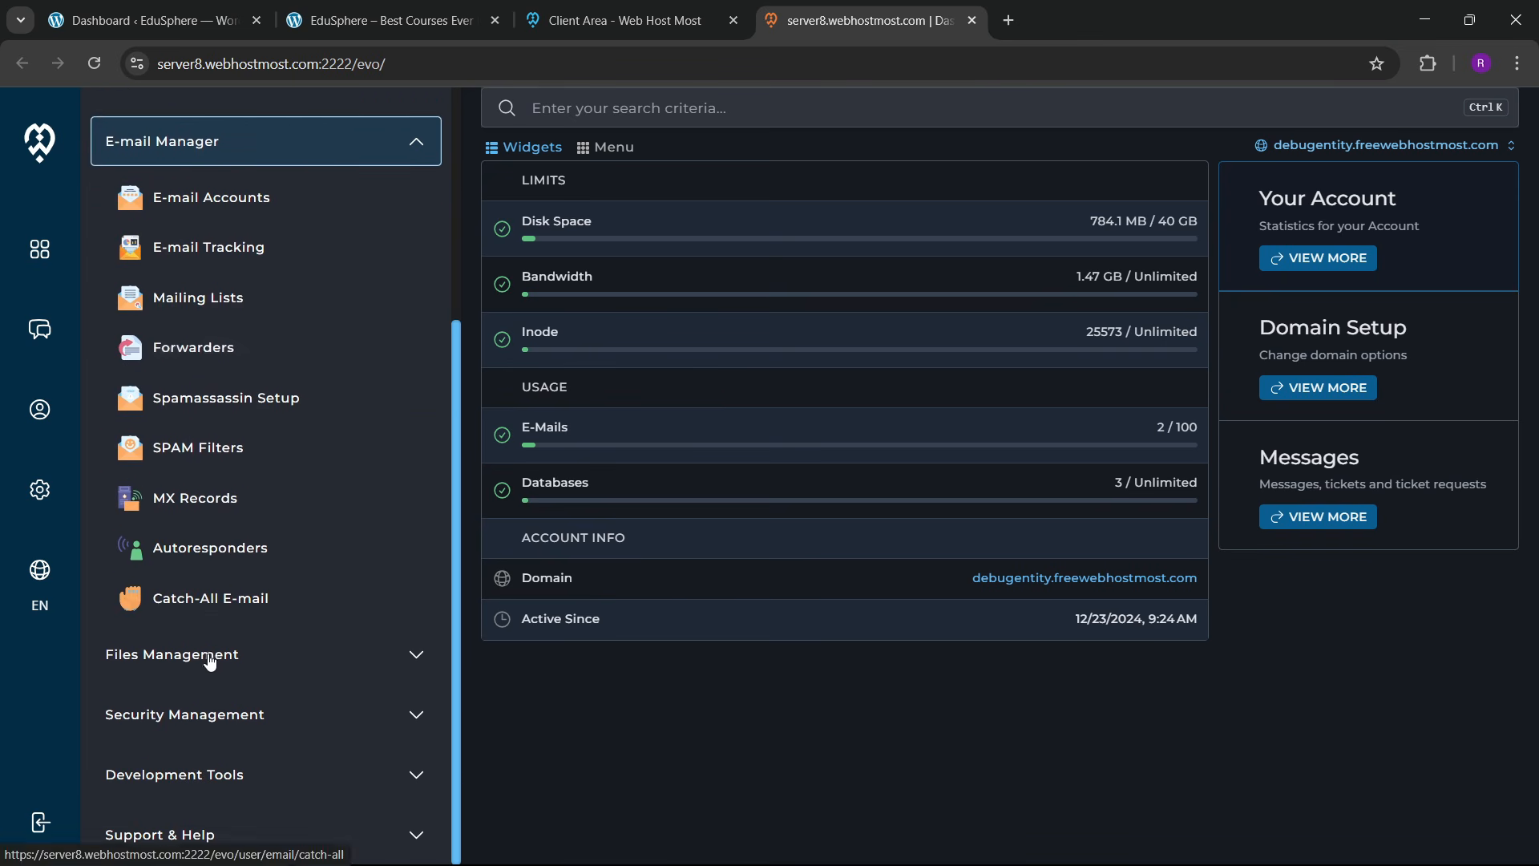
{"action": "scroll", "coordinate": [245, 618], "scroll_direction": "up", "scroll_amount": 3}
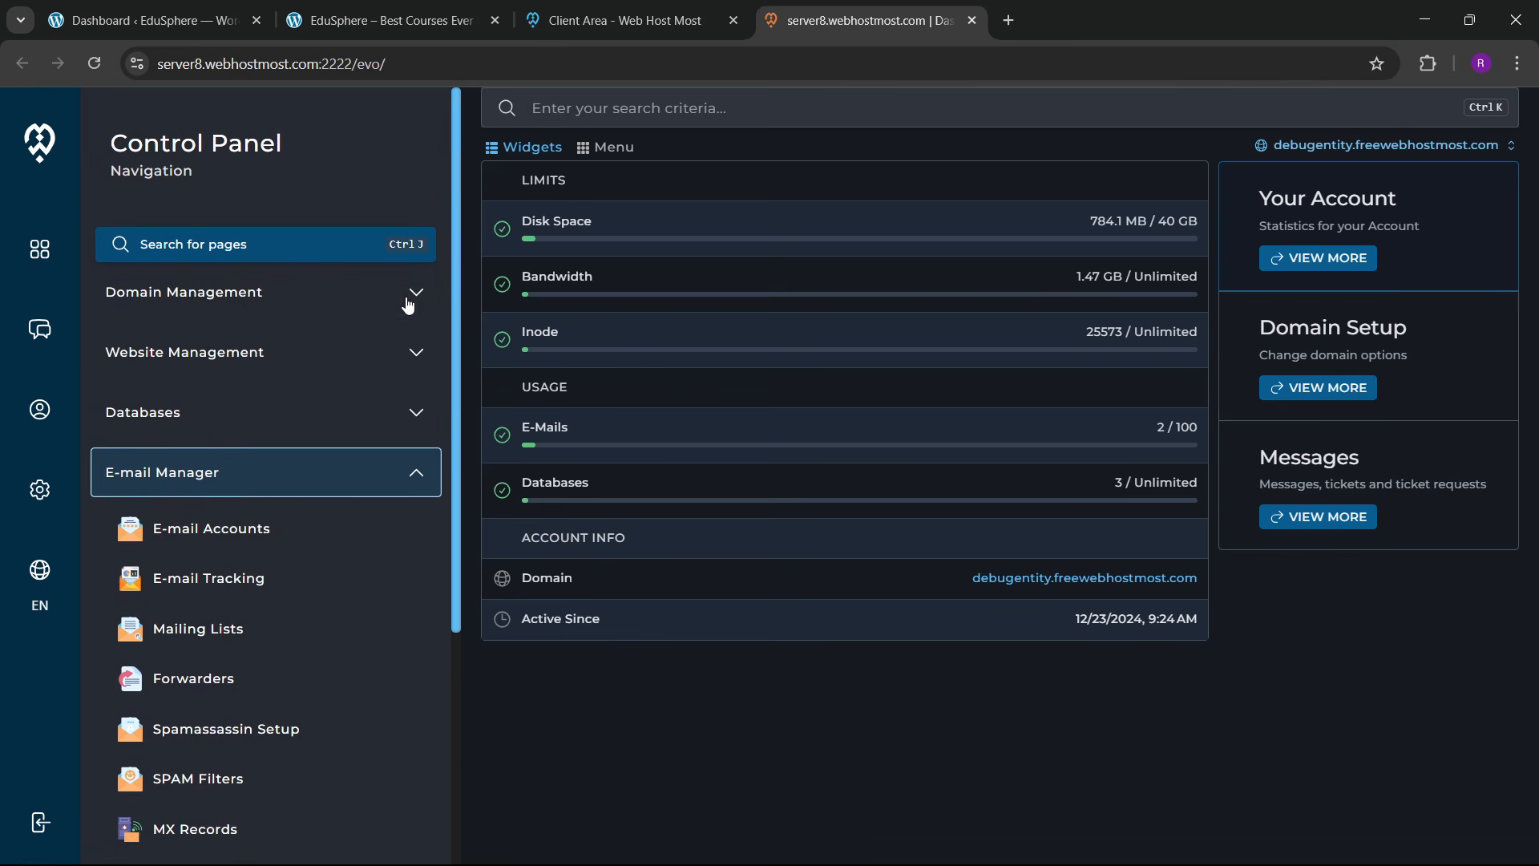
{"action": "left_click", "coordinate": [408, 301]}
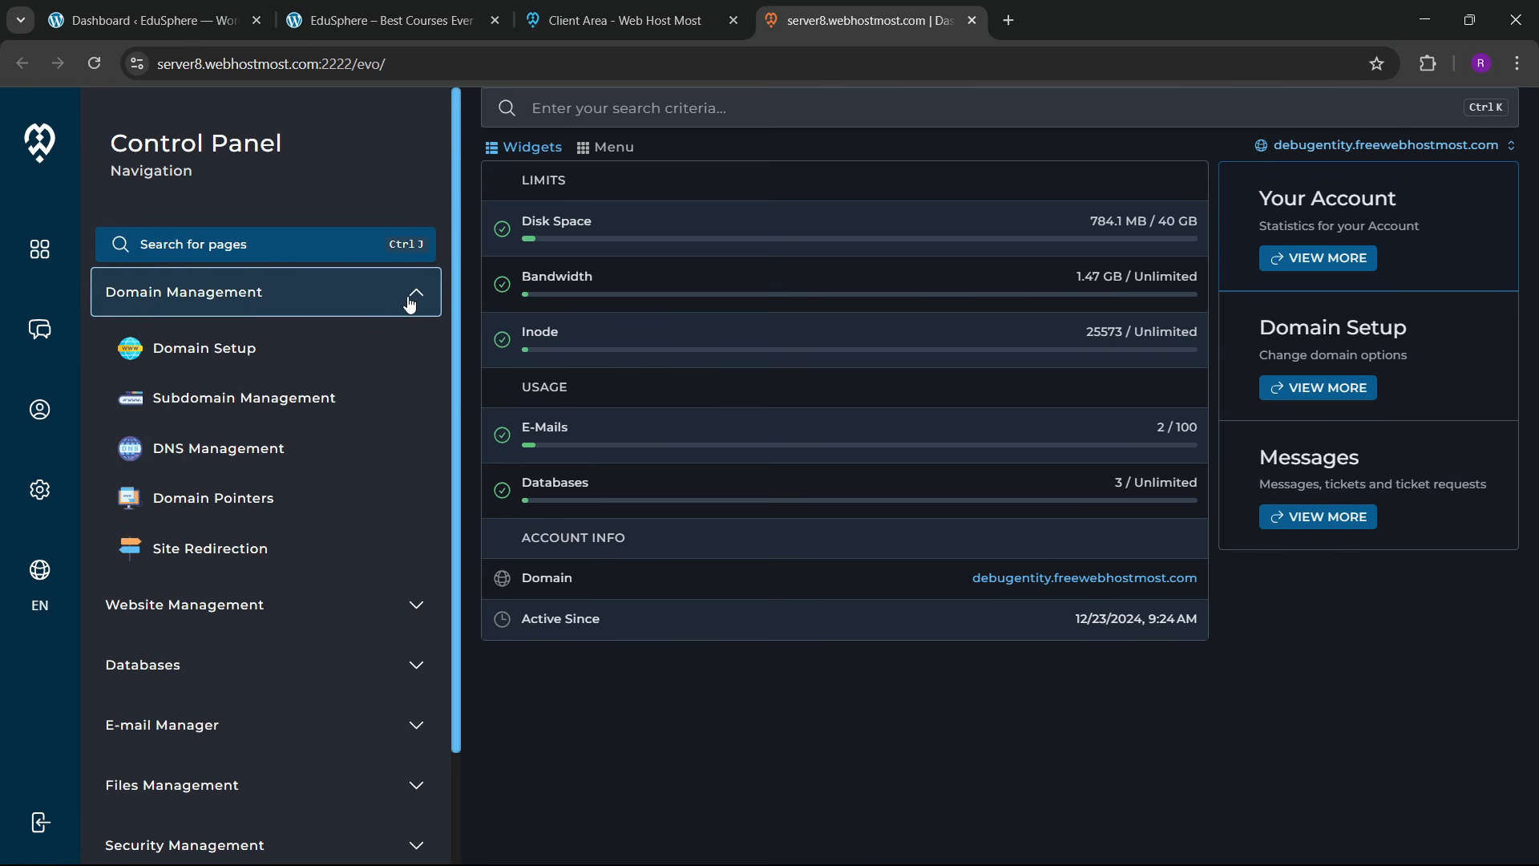
Step: Open Subdomain Management for the webbuilders.co.in domain
{"action": "left_click", "coordinate": [227, 401]}
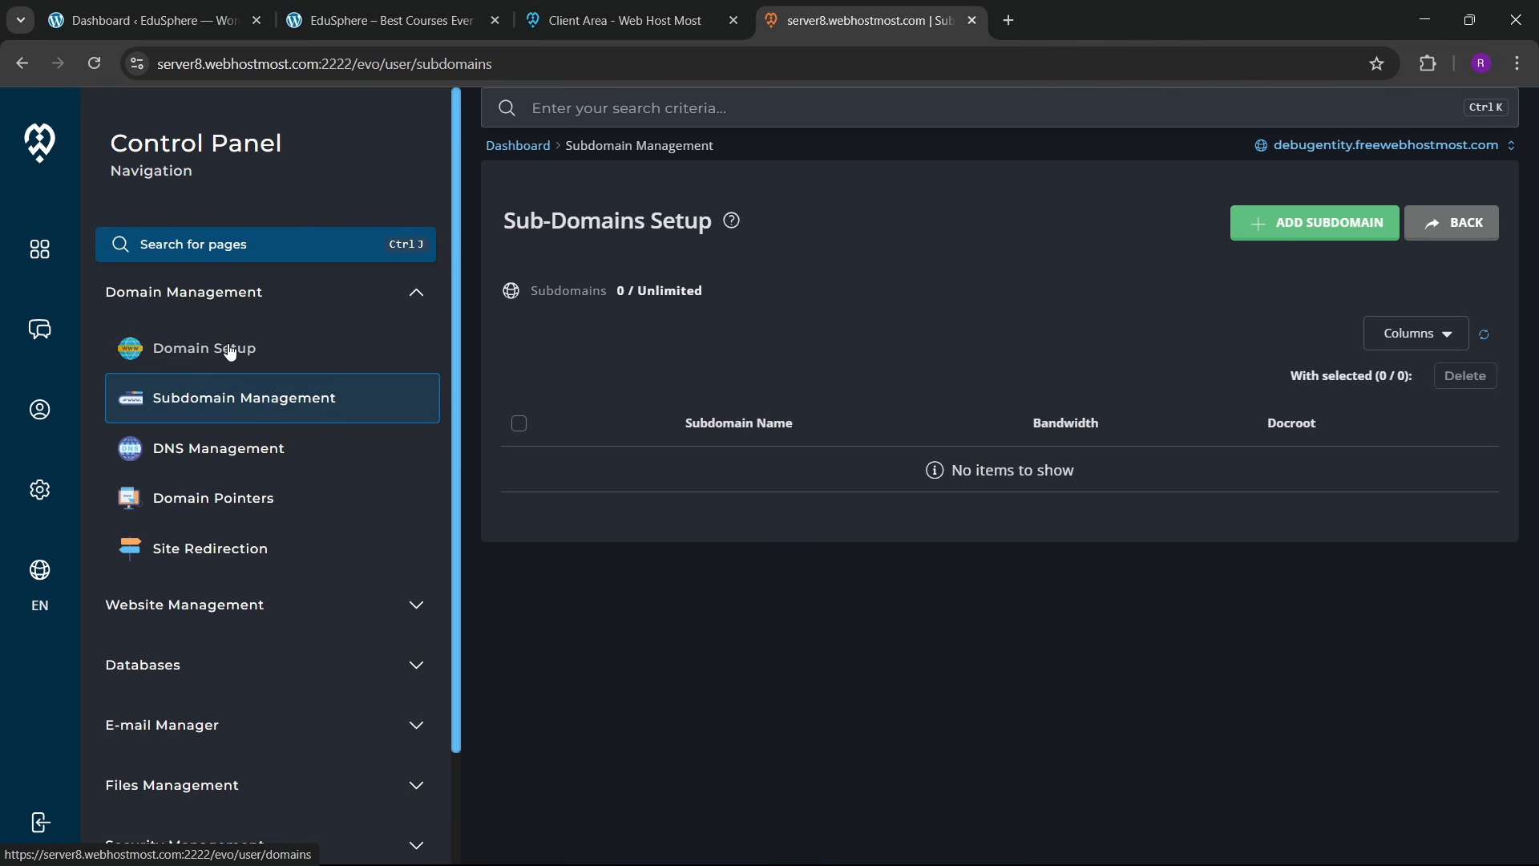
{"action": "left_click", "coordinate": [1267, 234]}
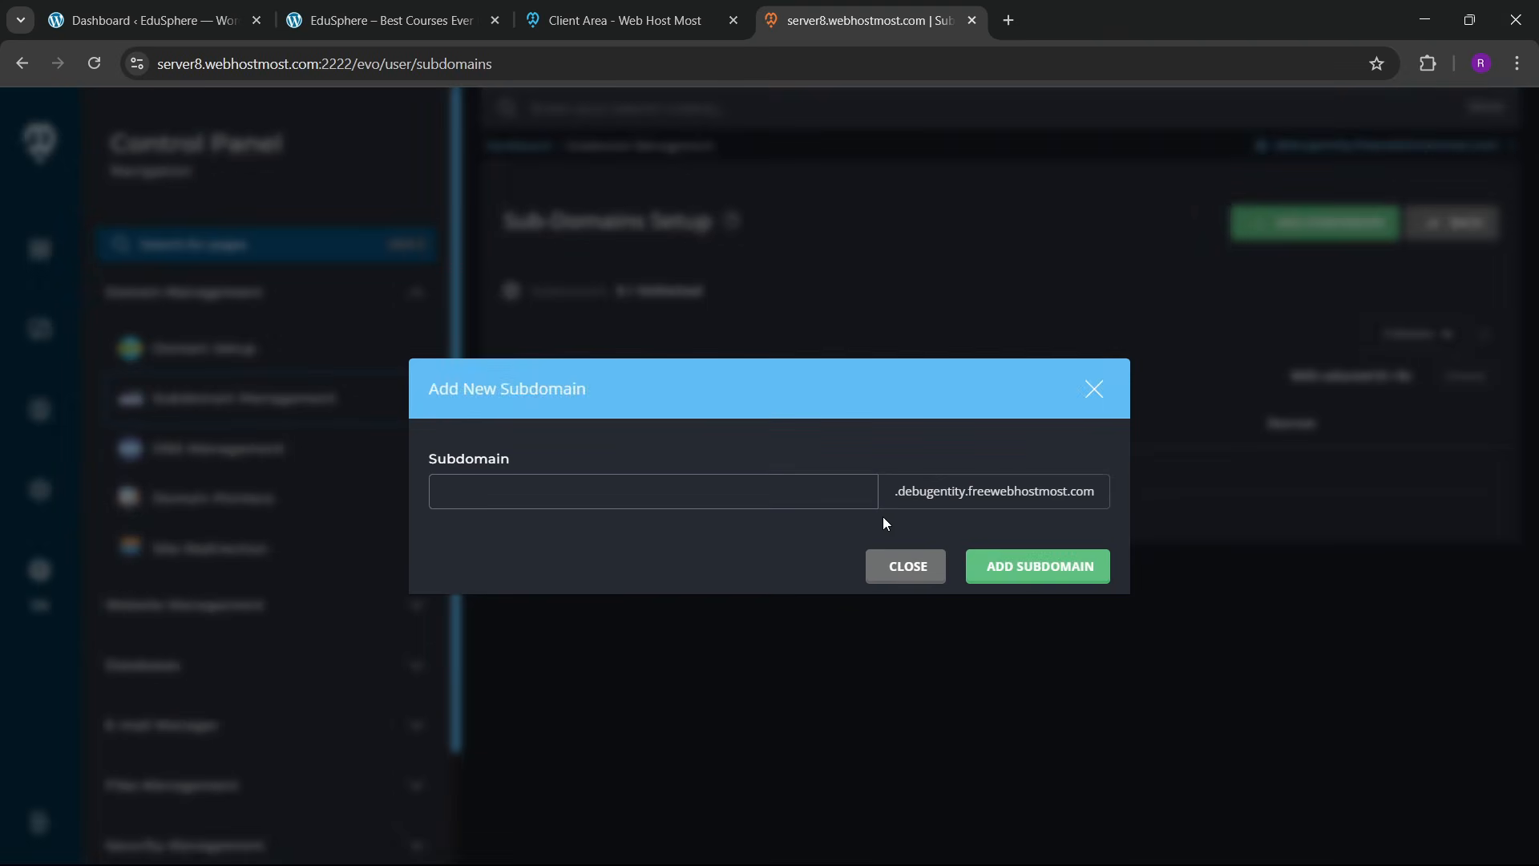
{"action": "left_click", "coordinate": [909, 569]}
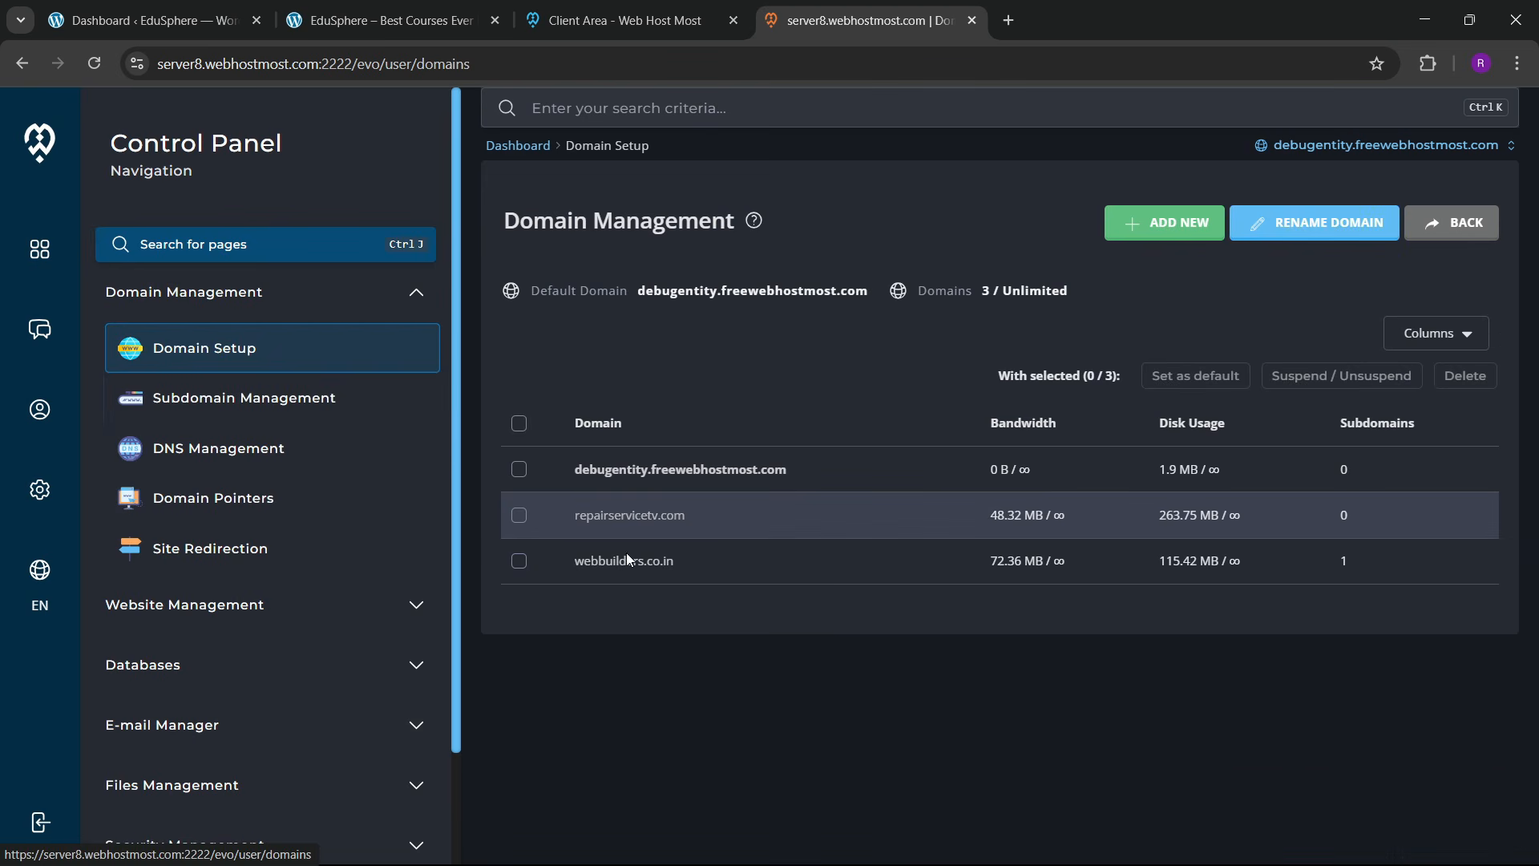
{"action": "left_click", "coordinate": [639, 564]}
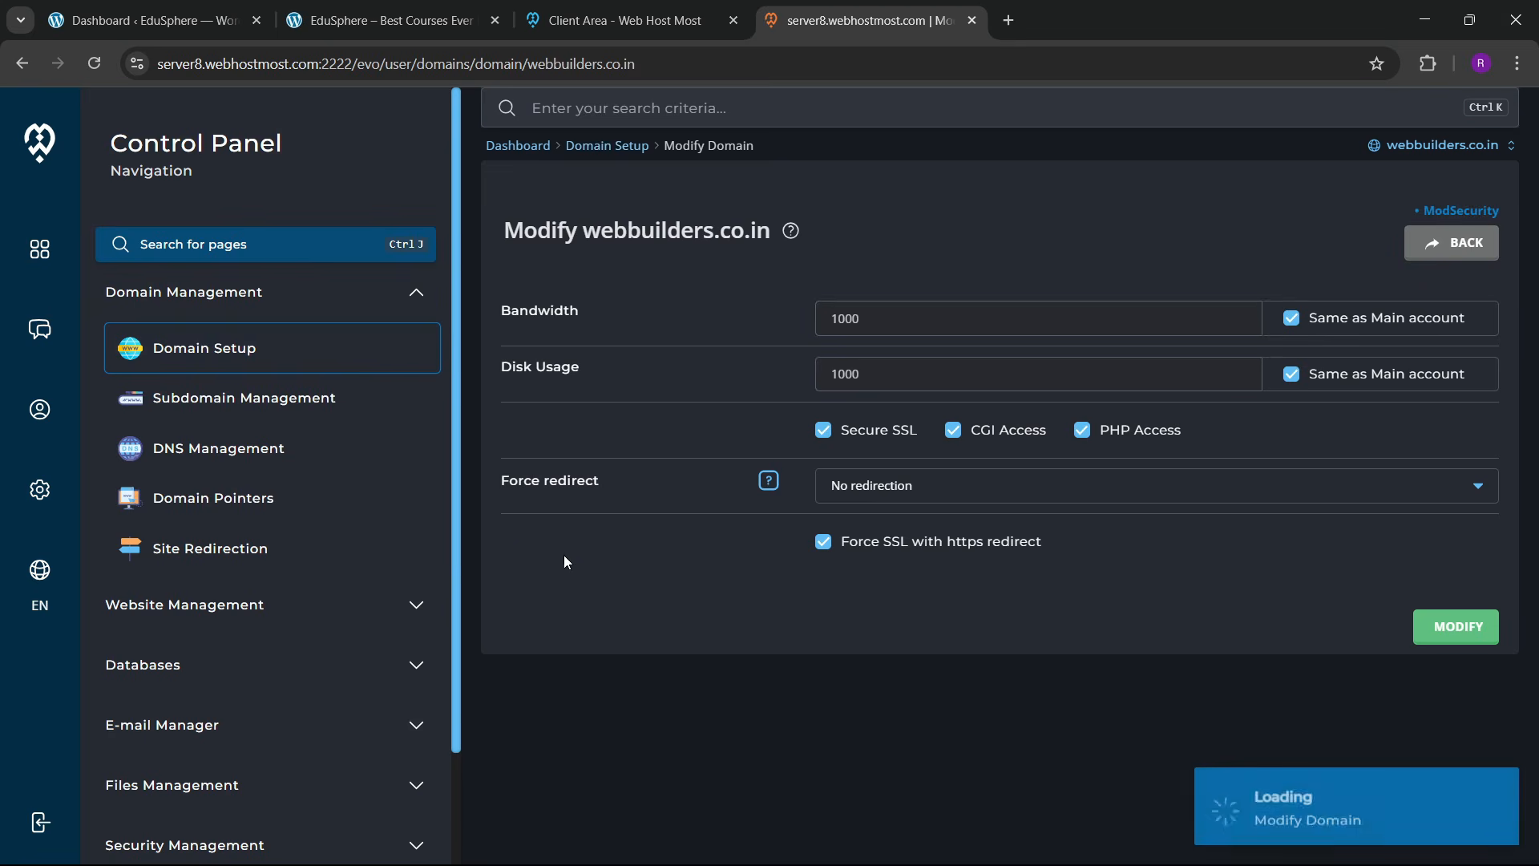
{"action": "left_click", "coordinate": [195, 395]}
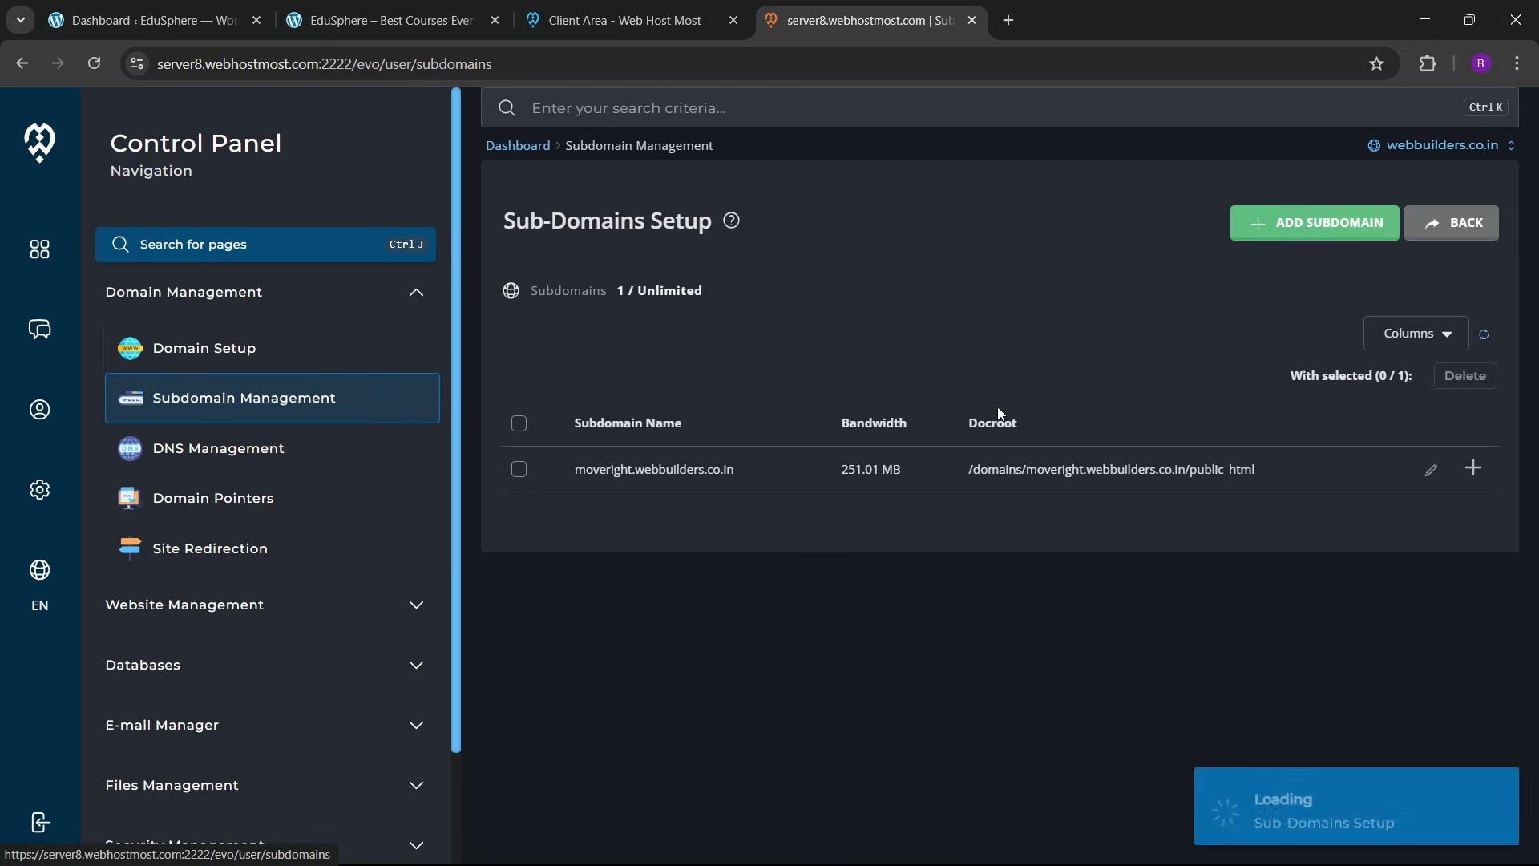
Step: Add the subdomain edusphere, creating edusphere.webbuilders.co.in
{"action": "left_click", "coordinate": [1272, 237]}
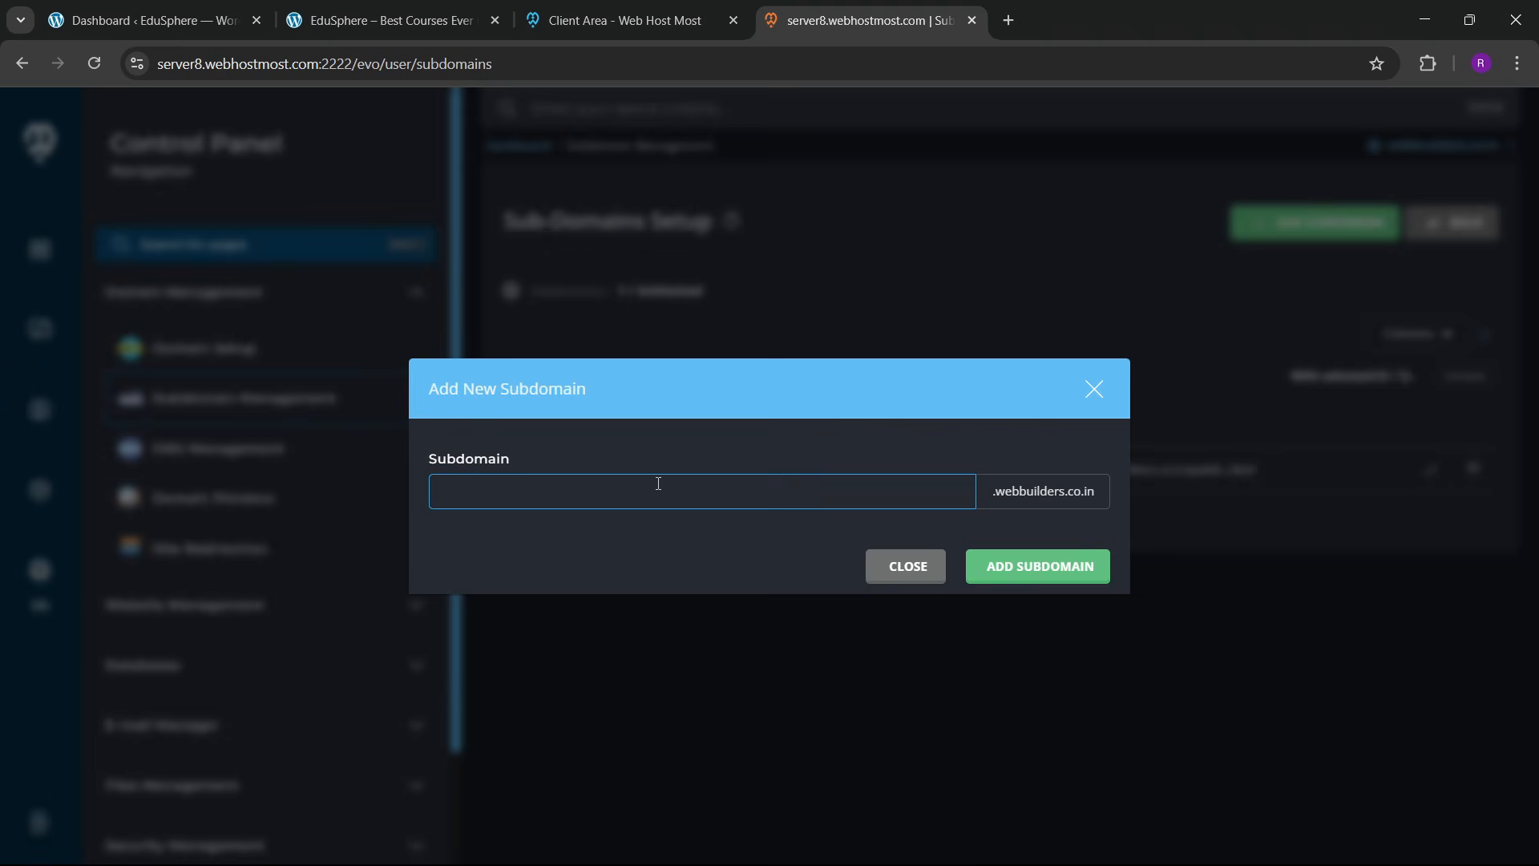
{"action": "type", "text": "edusphe"}
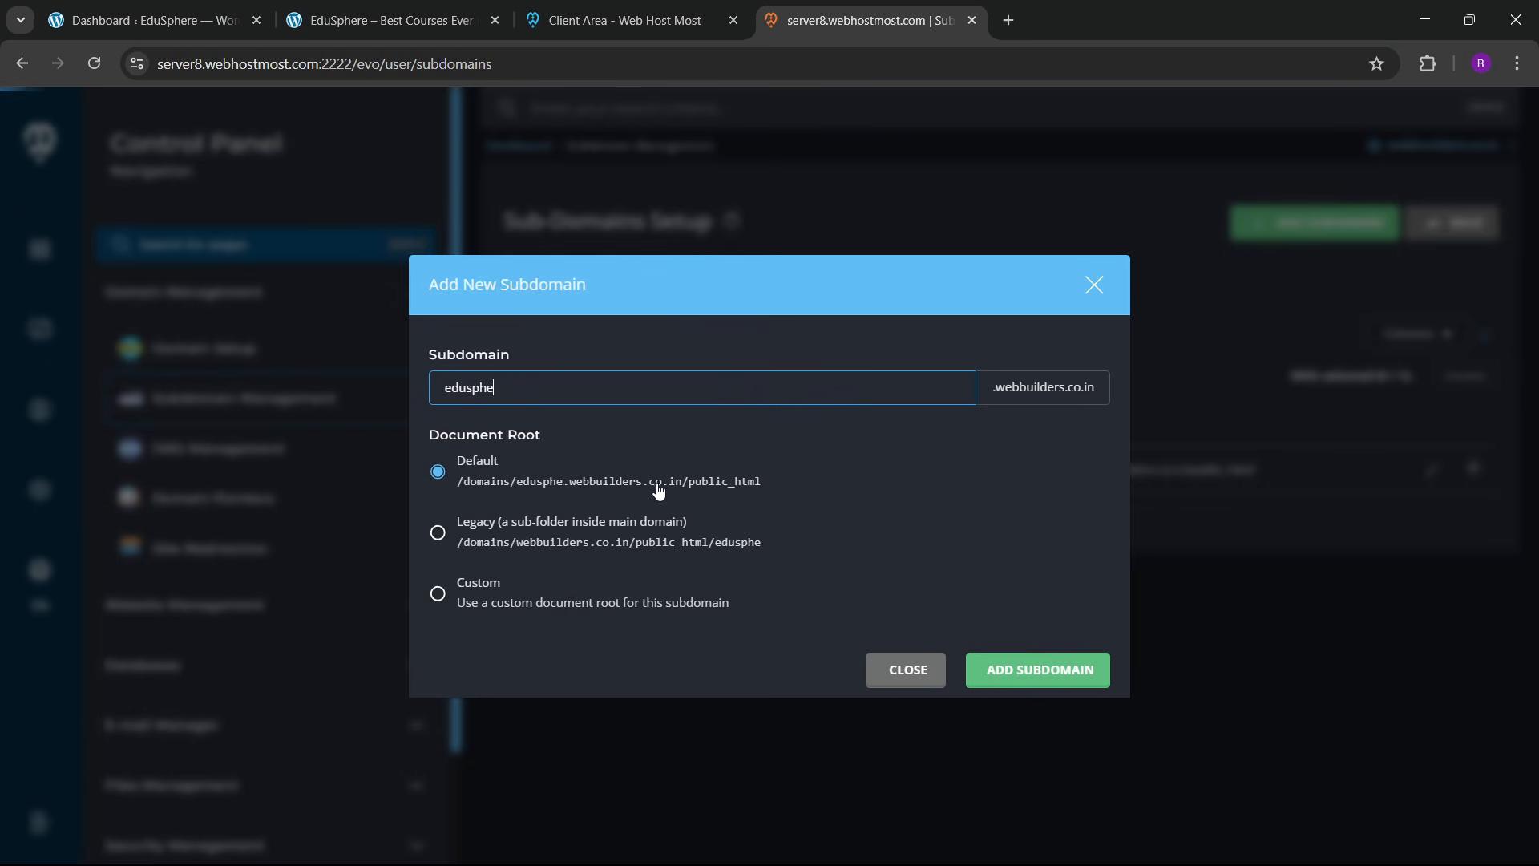
{"action": "type", "text": "re"}
{"action": "left_click", "coordinate": [994, 668]}
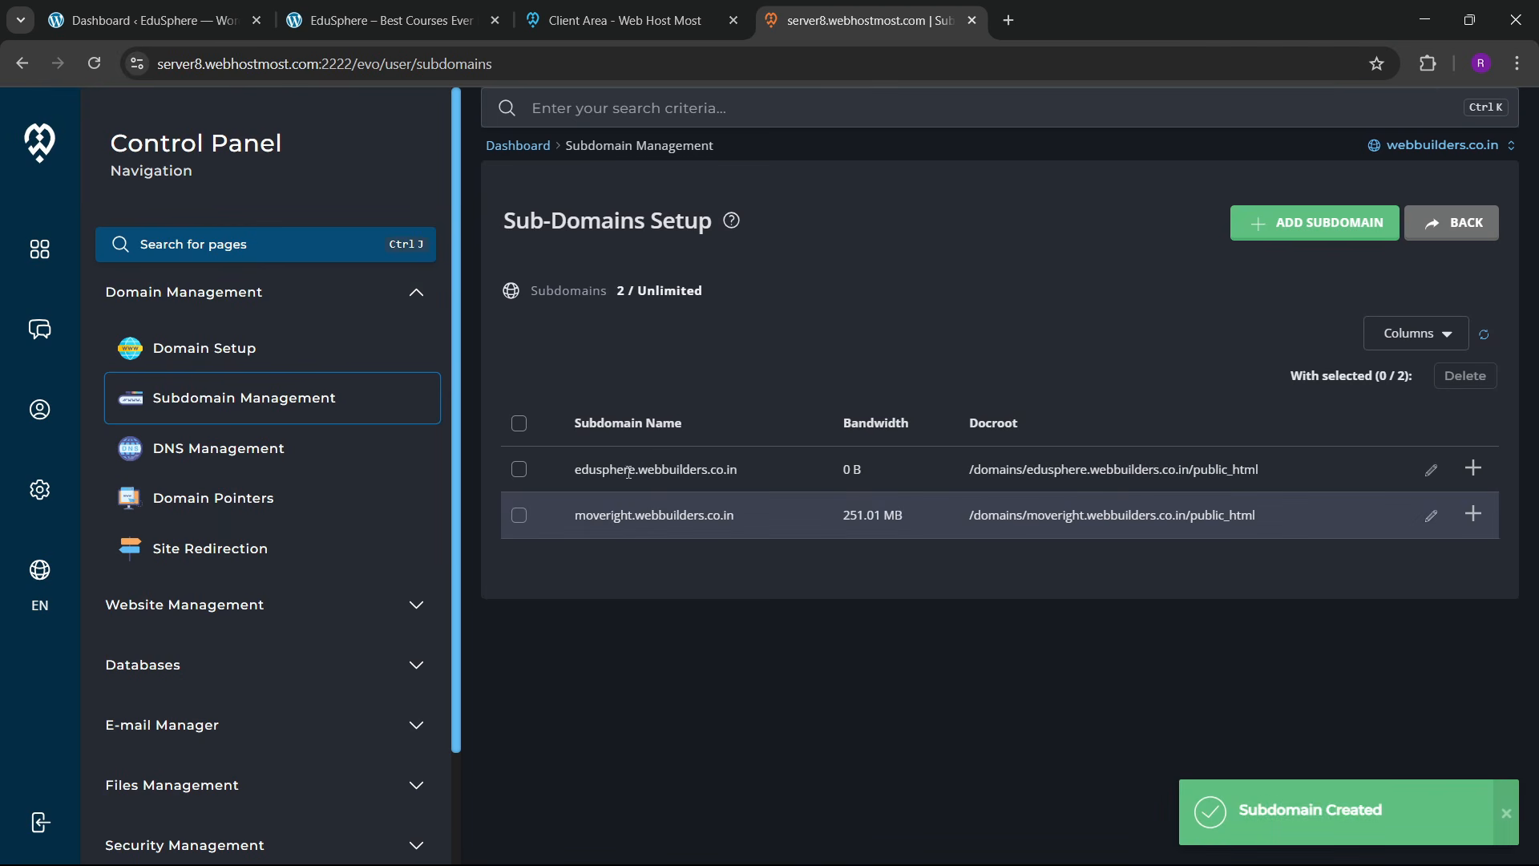
{"action": "scroll", "coordinate": [260, 576], "scroll_direction": "down", "scroll_amount": 2}
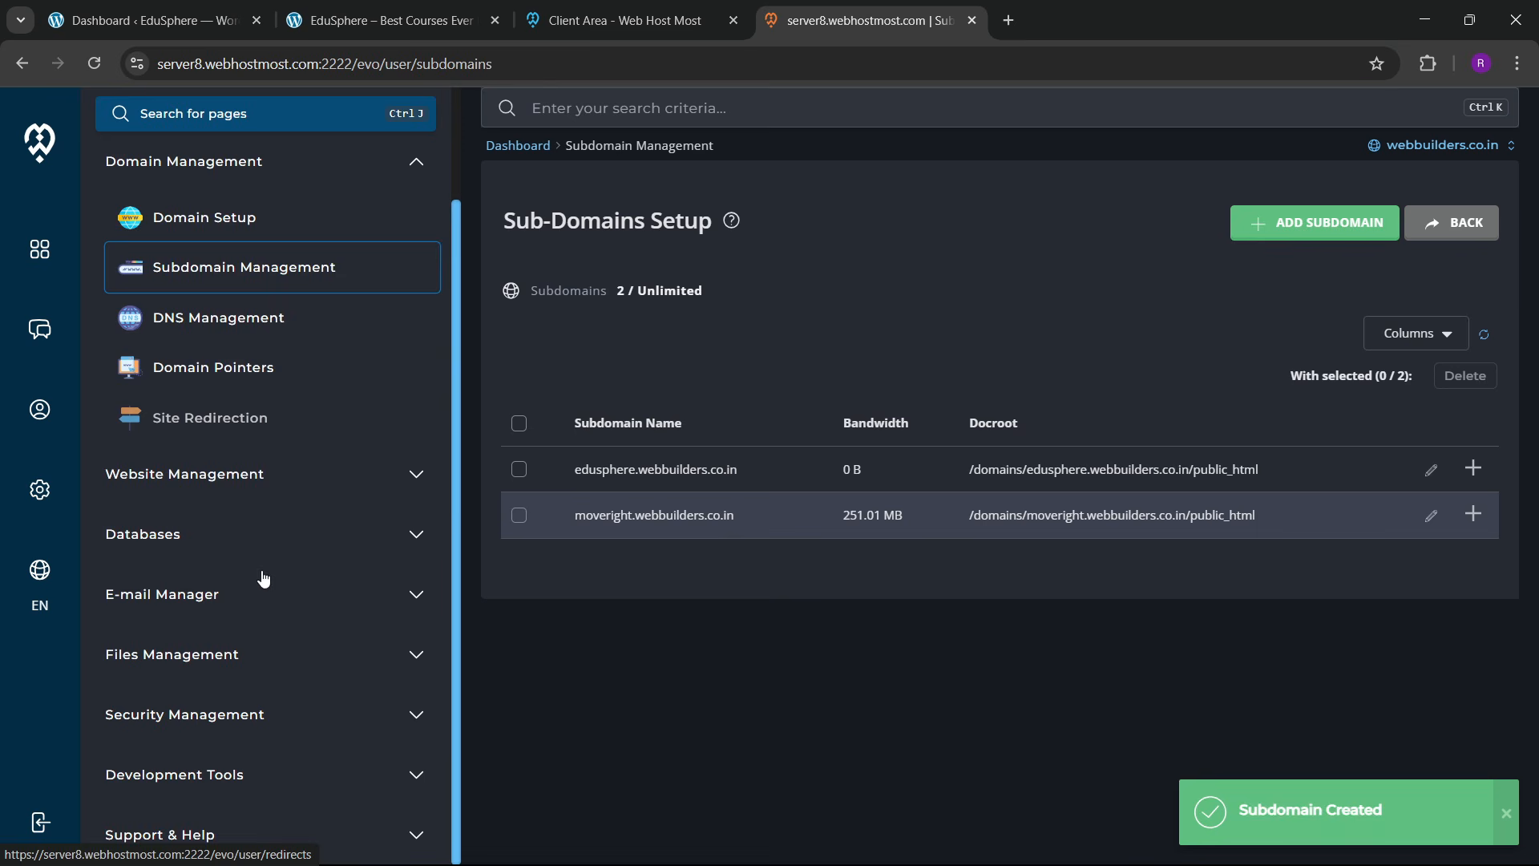
{"action": "left_click", "coordinate": [373, 477]}
Step: Start a Softaculous WordPress install on edusphere.webbuilders.co.in, keeping version 6.7.2
{"action": "left_click", "coordinate": [237, 277]}
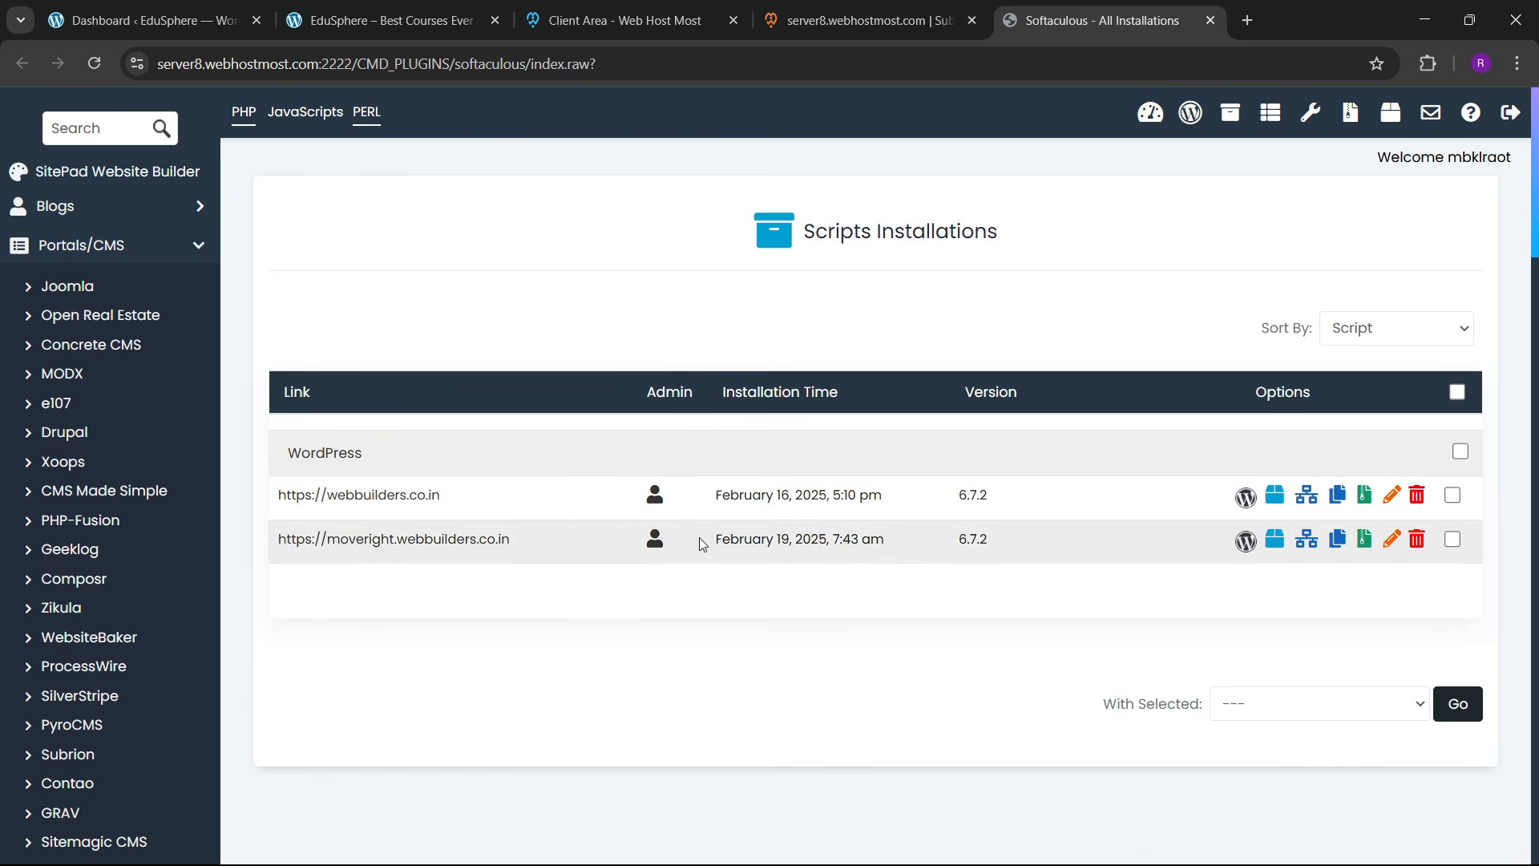
{"action": "left_click", "coordinate": [1191, 112]}
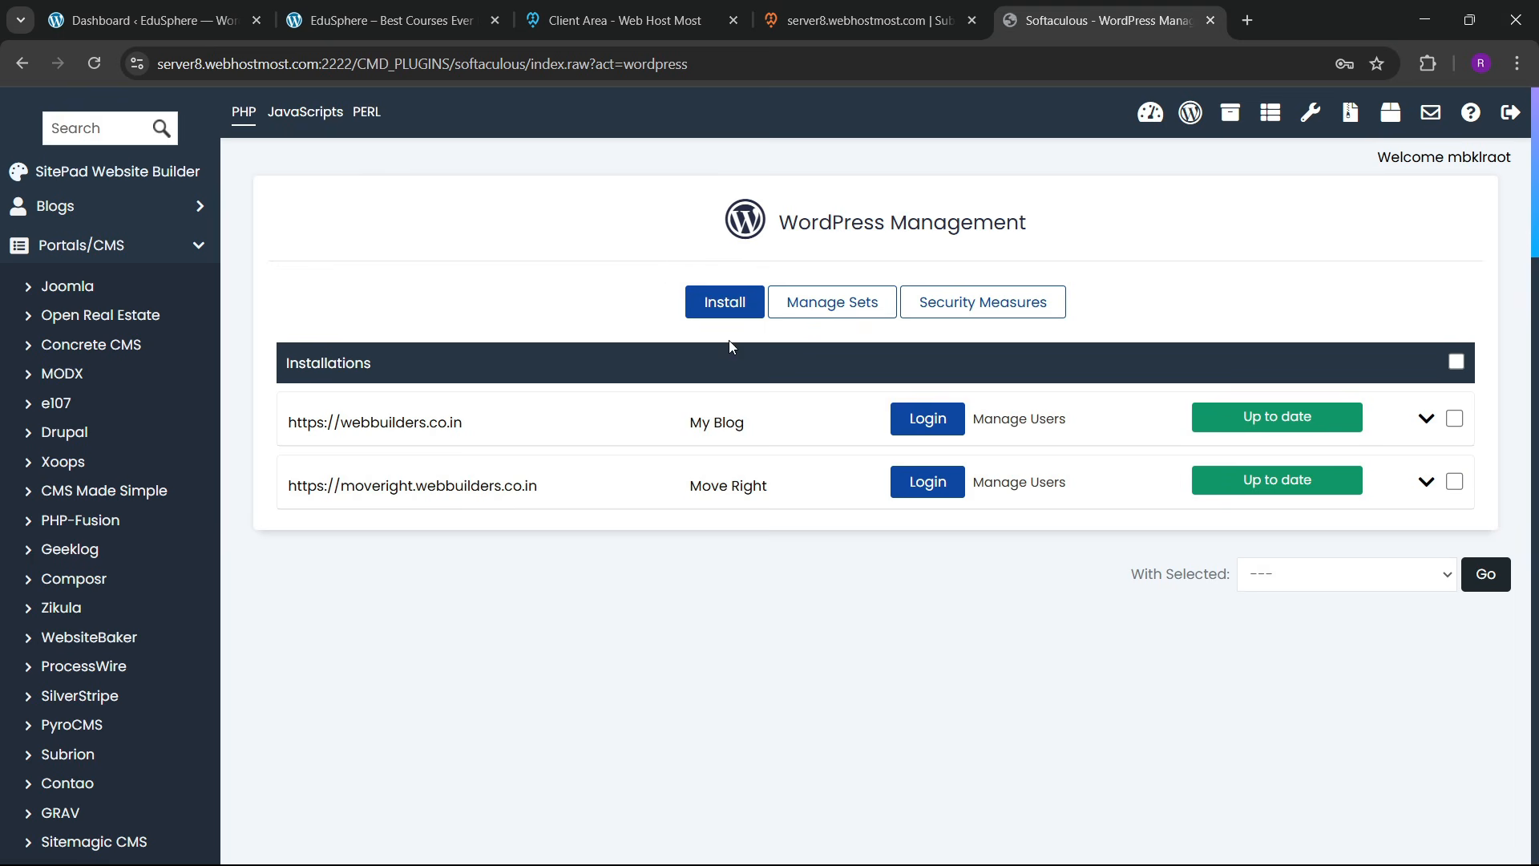
{"action": "left_click", "coordinate": [728, 315]}
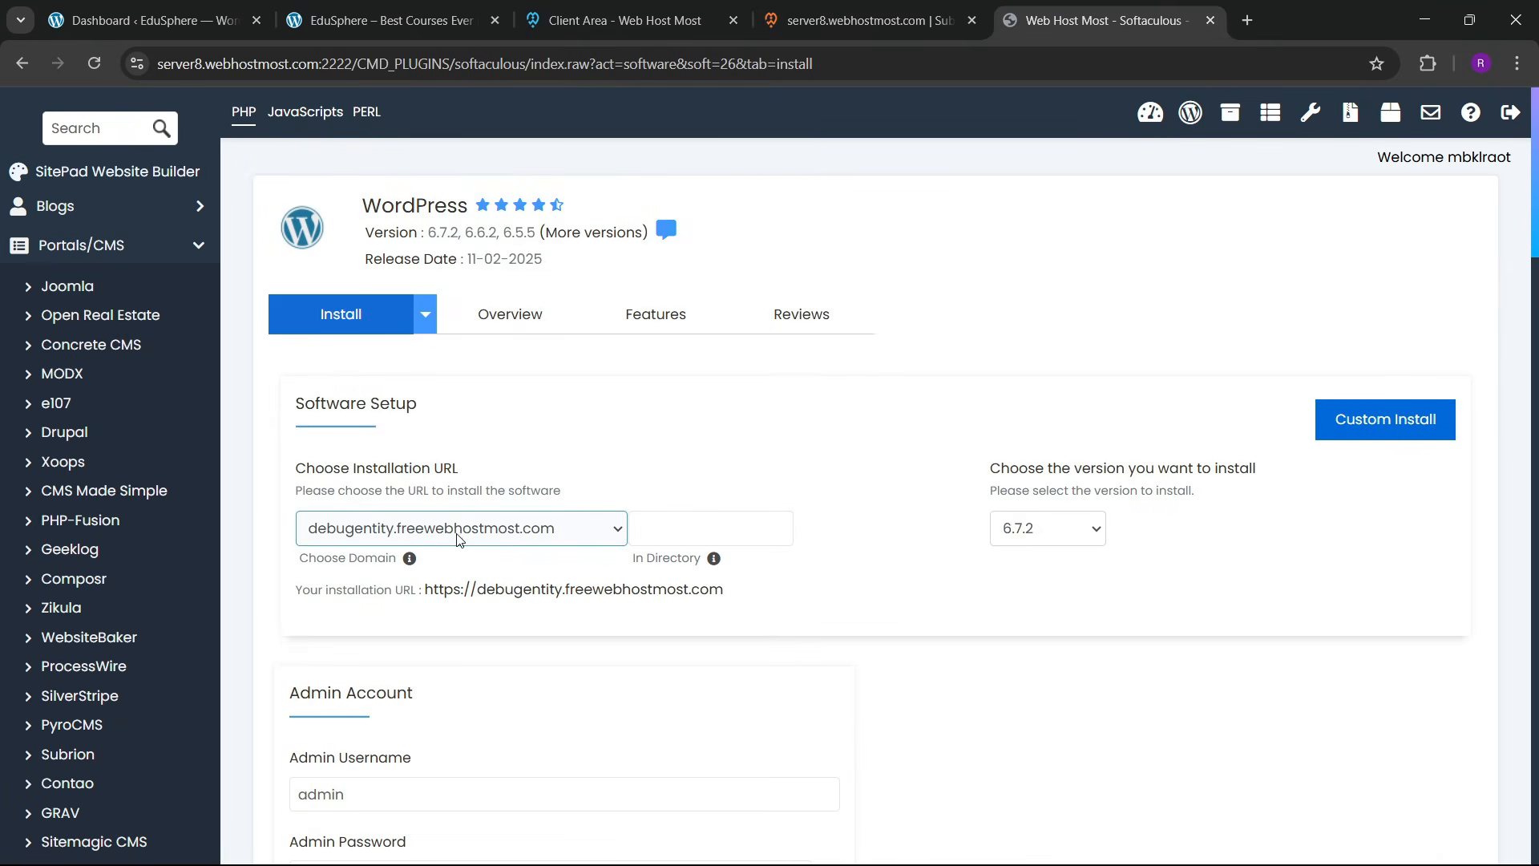
{"action": "left_click", "coordinate": [456, 534]}
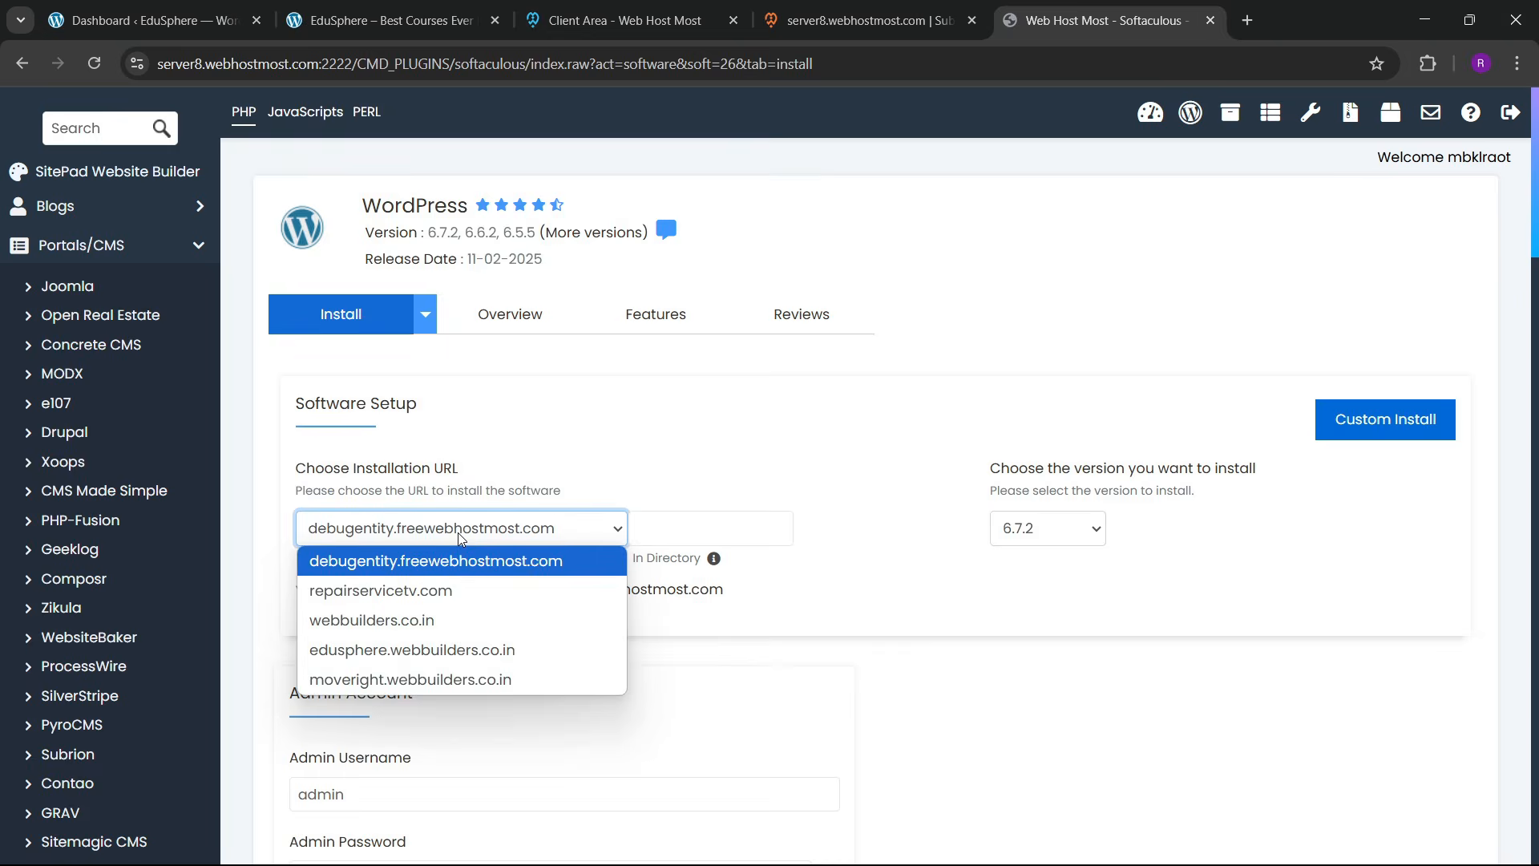
{"action": "left_click", "coordinate": [404, 648]}
{"action": "scroll", "coordinate": [709, 461], "scroll_direction": "down", "scroll_amount": 2}
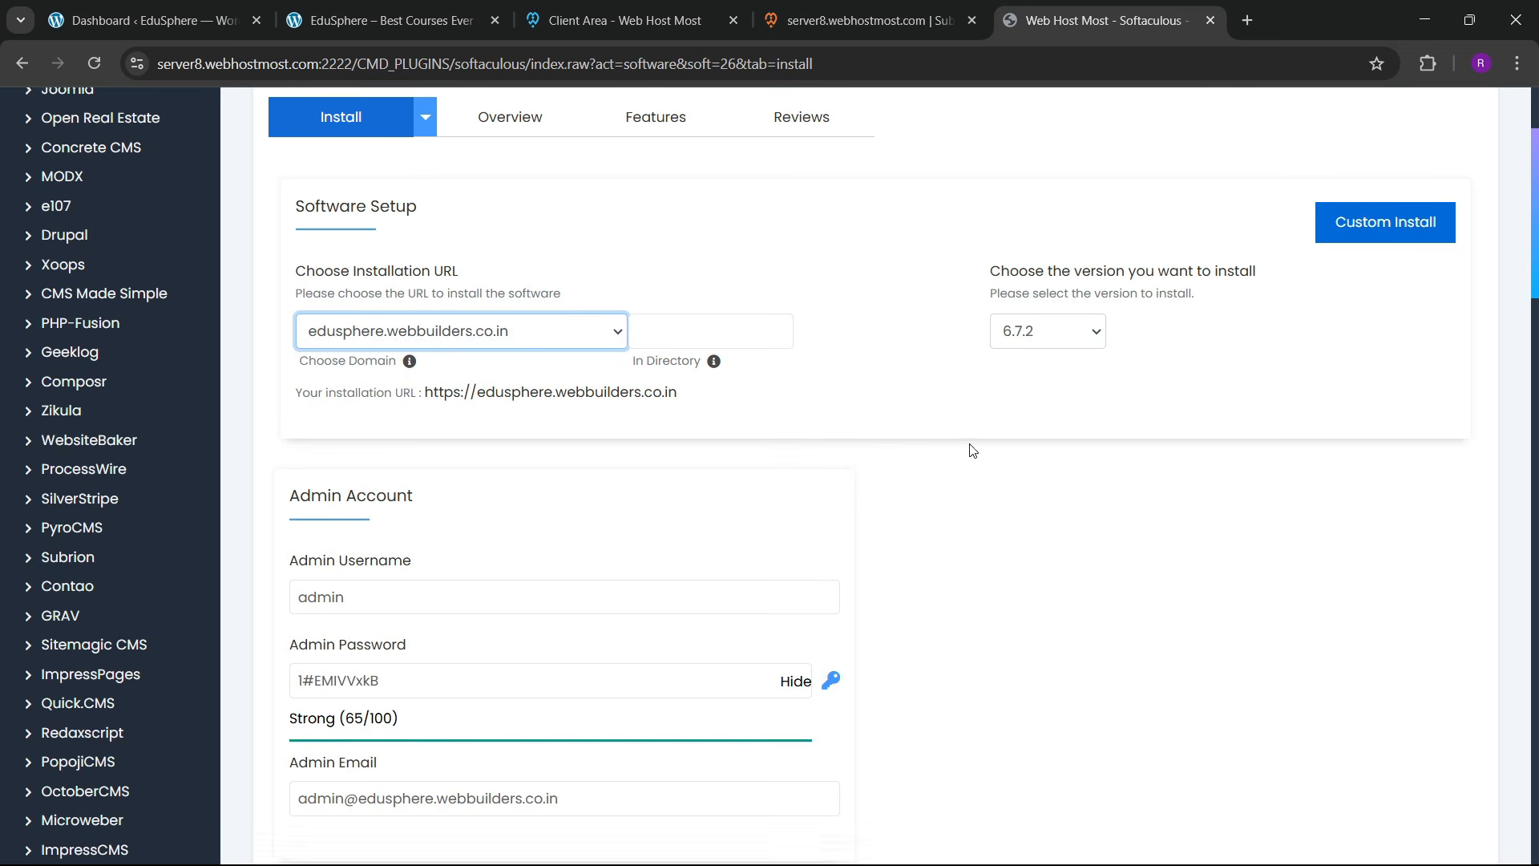
{"action": "left_click", "coordinate": [1071, 334]}
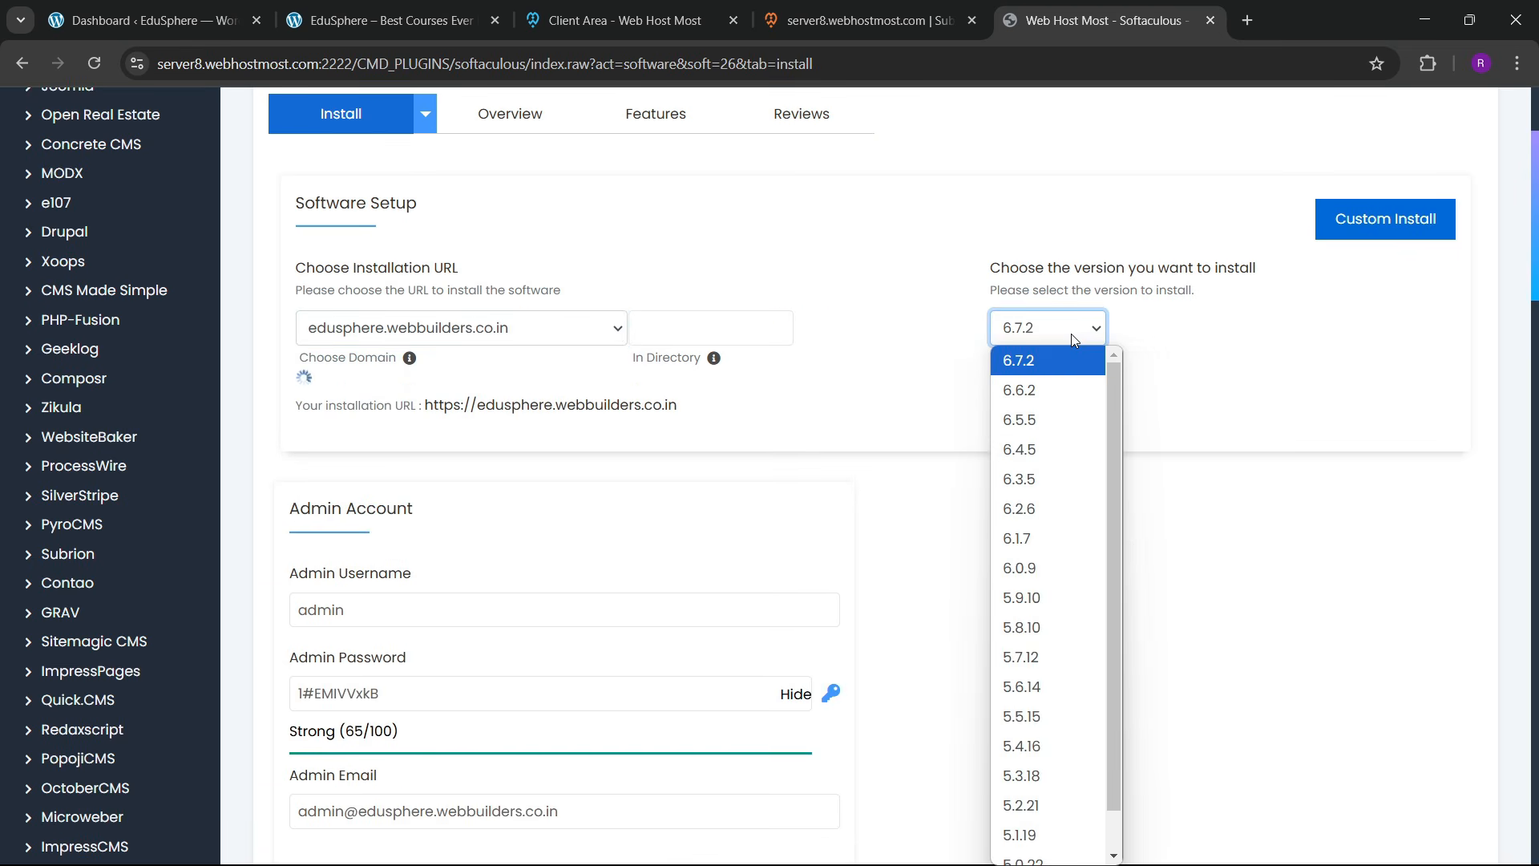
{"action": "left_click", "coordinate": [930, 349]}
{"action": "scroll", "coordinate": [533, 433], "scroll_direction": "down", "scroll_amount": 3}
Step: Replace the admin username with a custom one, set a new masked admin password, and install
{"action": "left_click", "coordinate": [355, 344]}
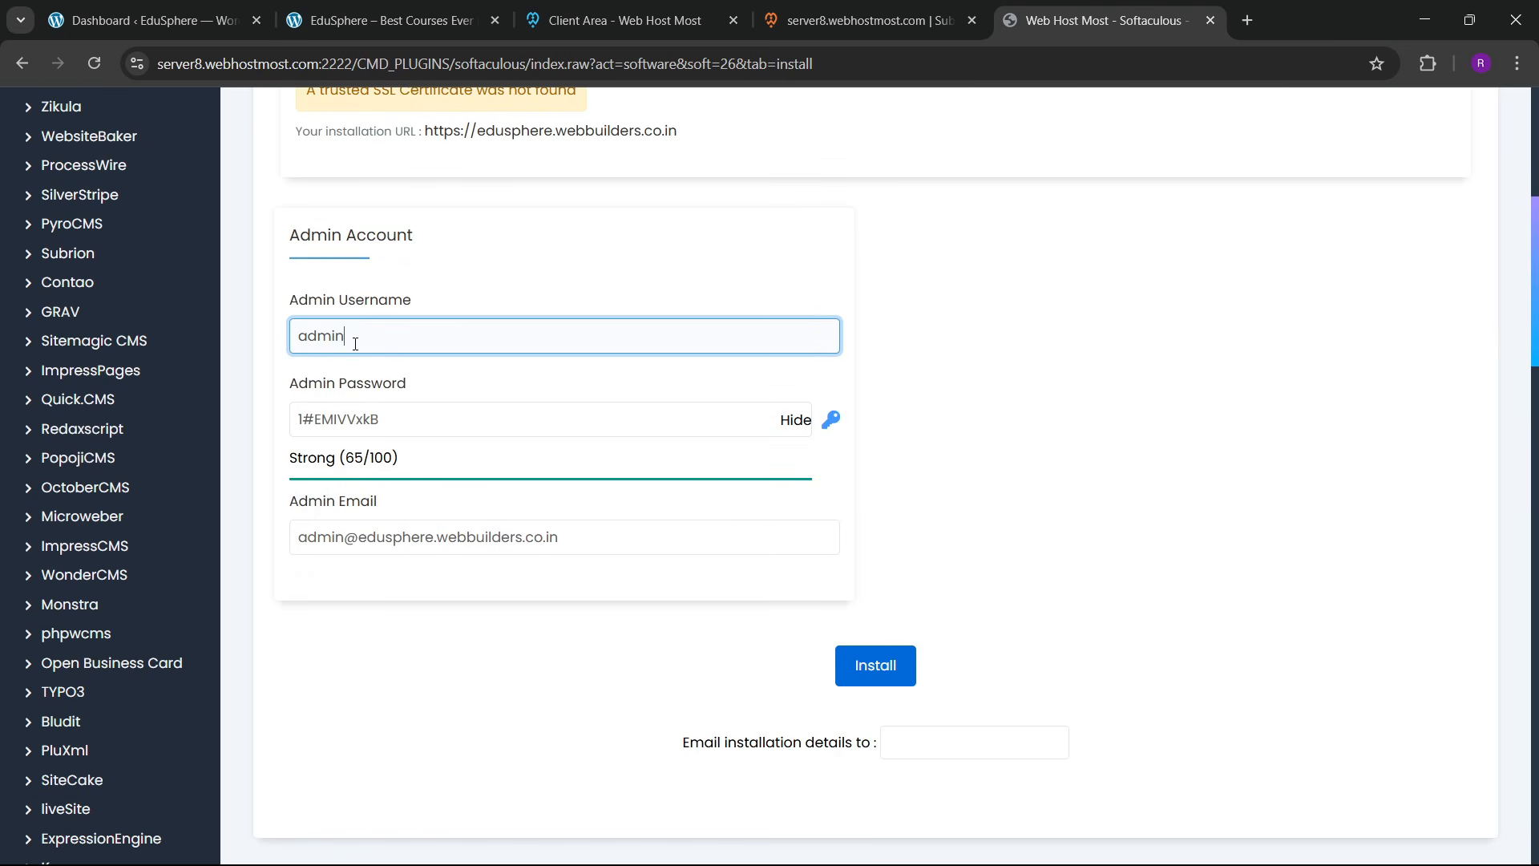
{"action": "key", "text": "ctrl+a"}
{"action": "key", "text": "BackSpace"}
{"action": "type", "text": "romeo"}
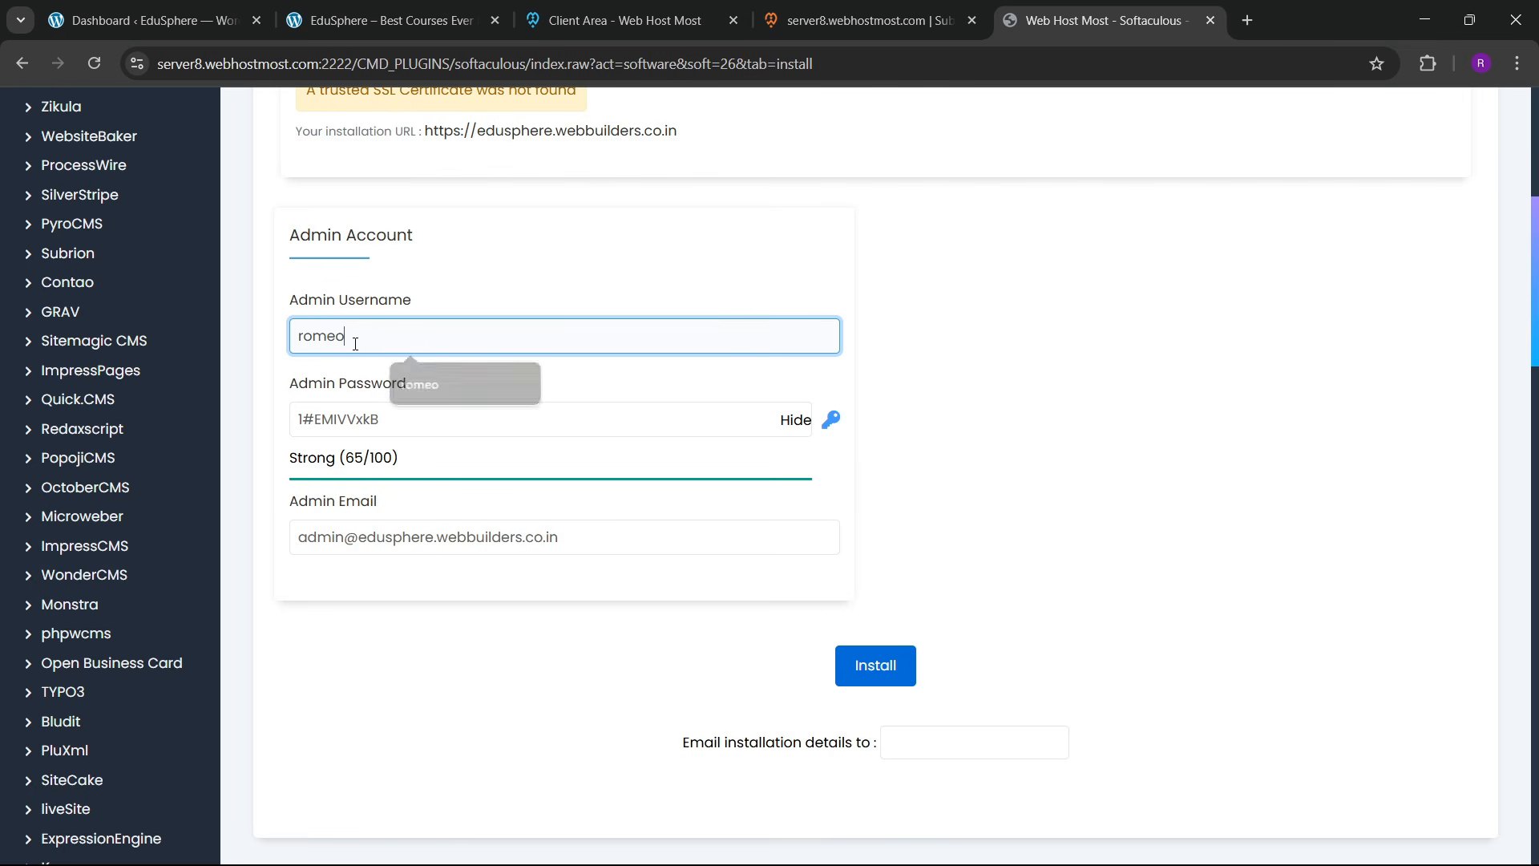
{"action": "left_click", "coordinate": [796, 420]}
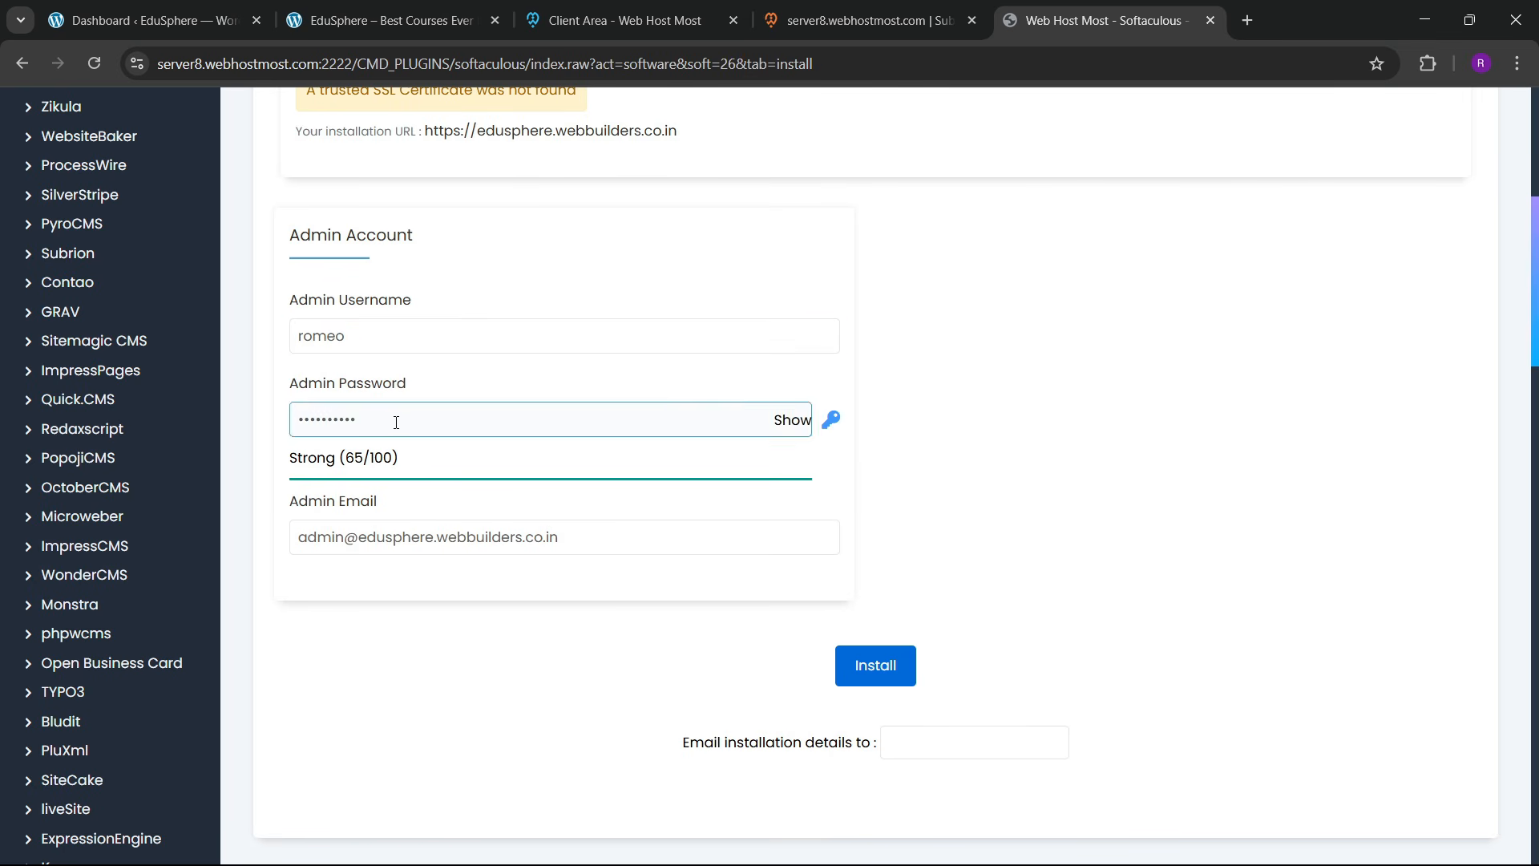
{"action": "left_click", "coordinate": [391, 420]}
{"action": "key", "text": "ctrl+a"}
{"action": "key", "text": "BackSpace"}
{"action": "type", "text": "•••••"}
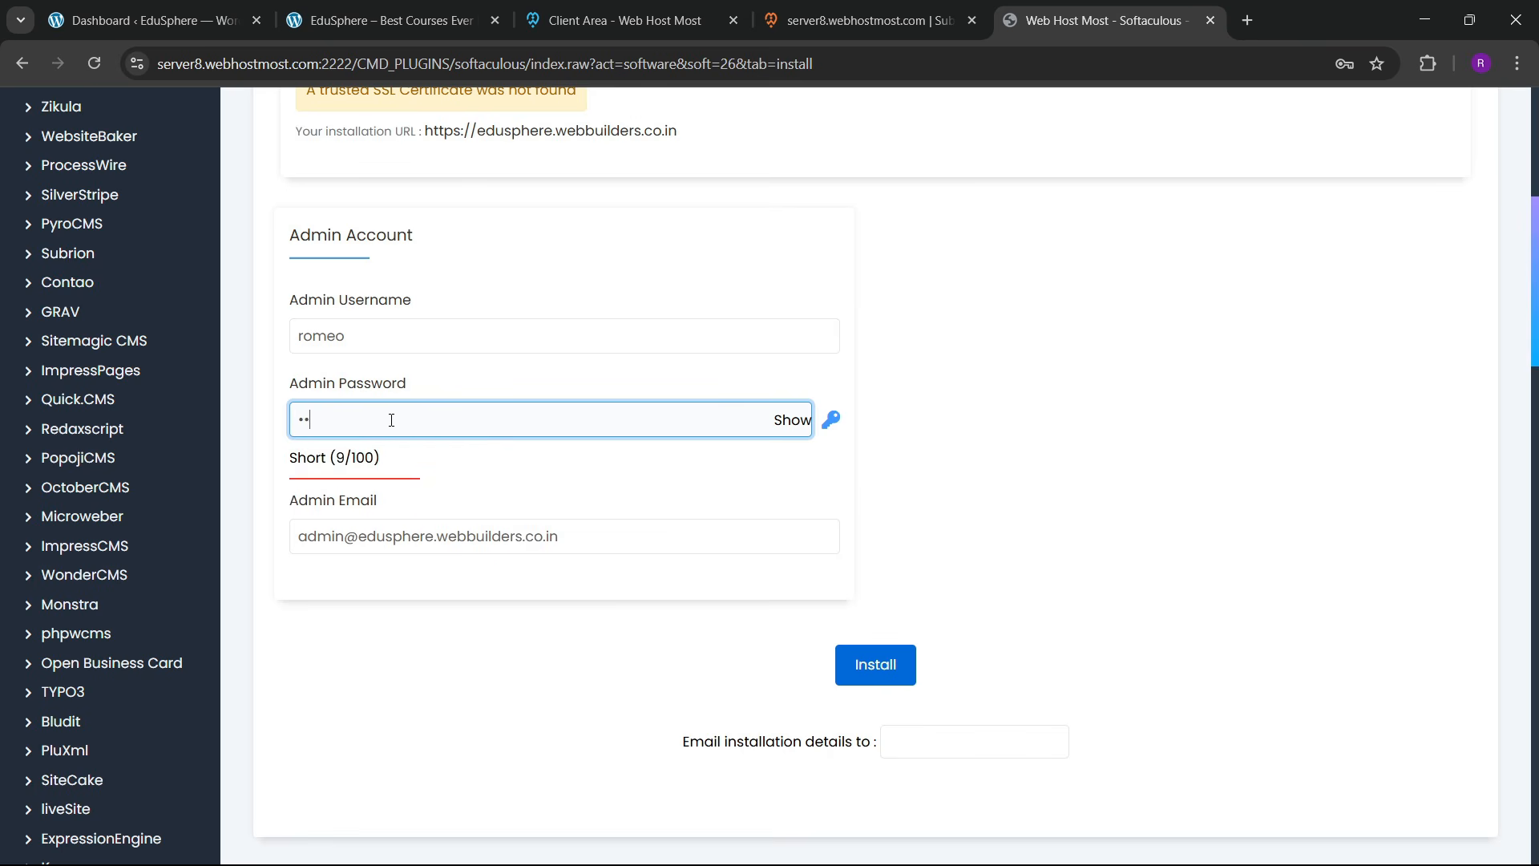
{"action": "type", "text": "•••••••••"}
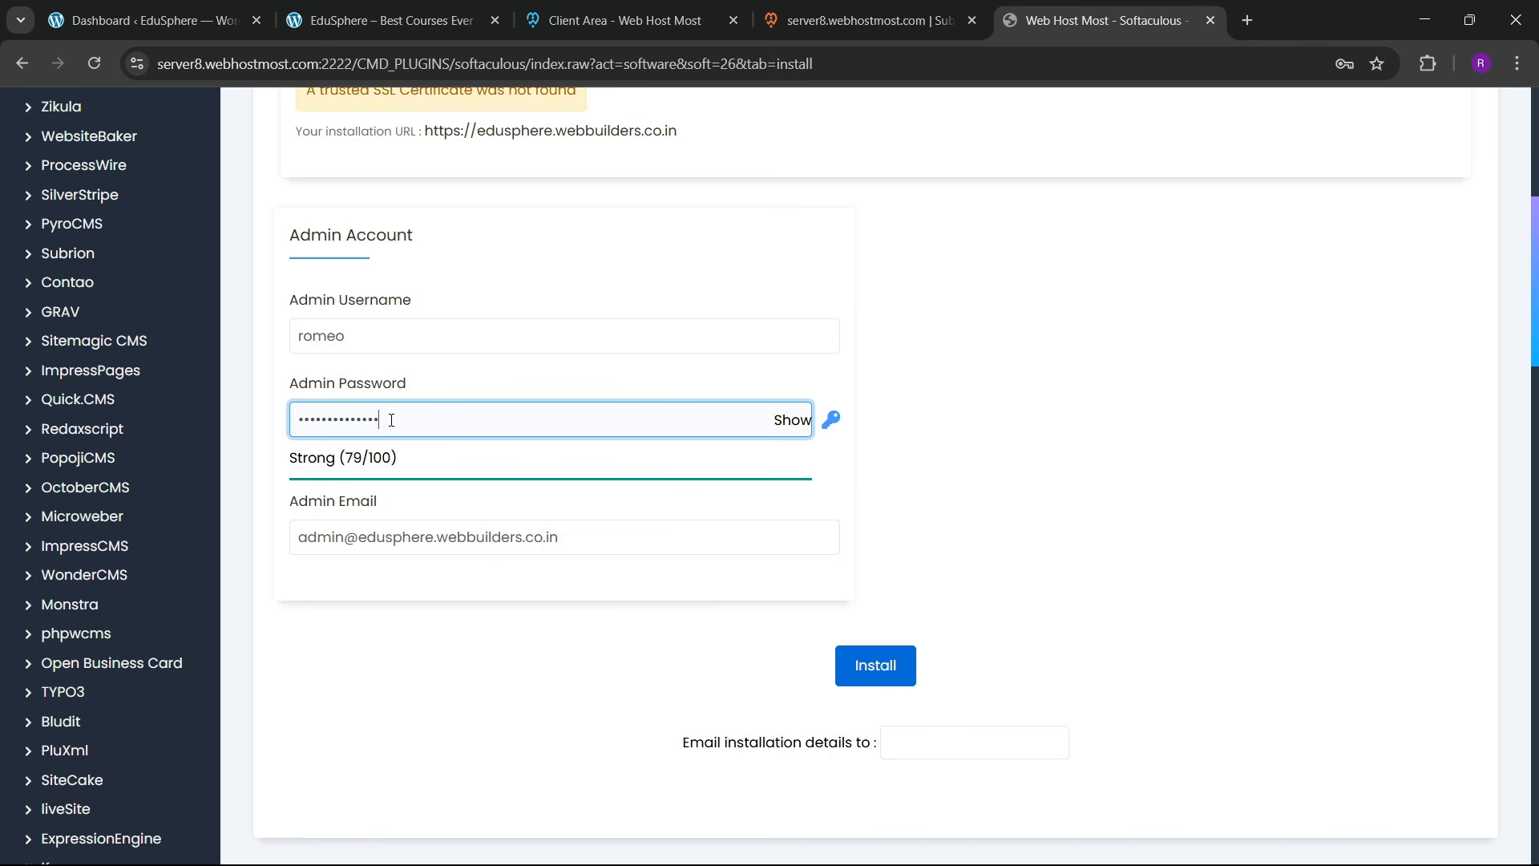
{"action": "type", "text": "••"}
{"action": "left_click", "coordinate": [890, 671]}
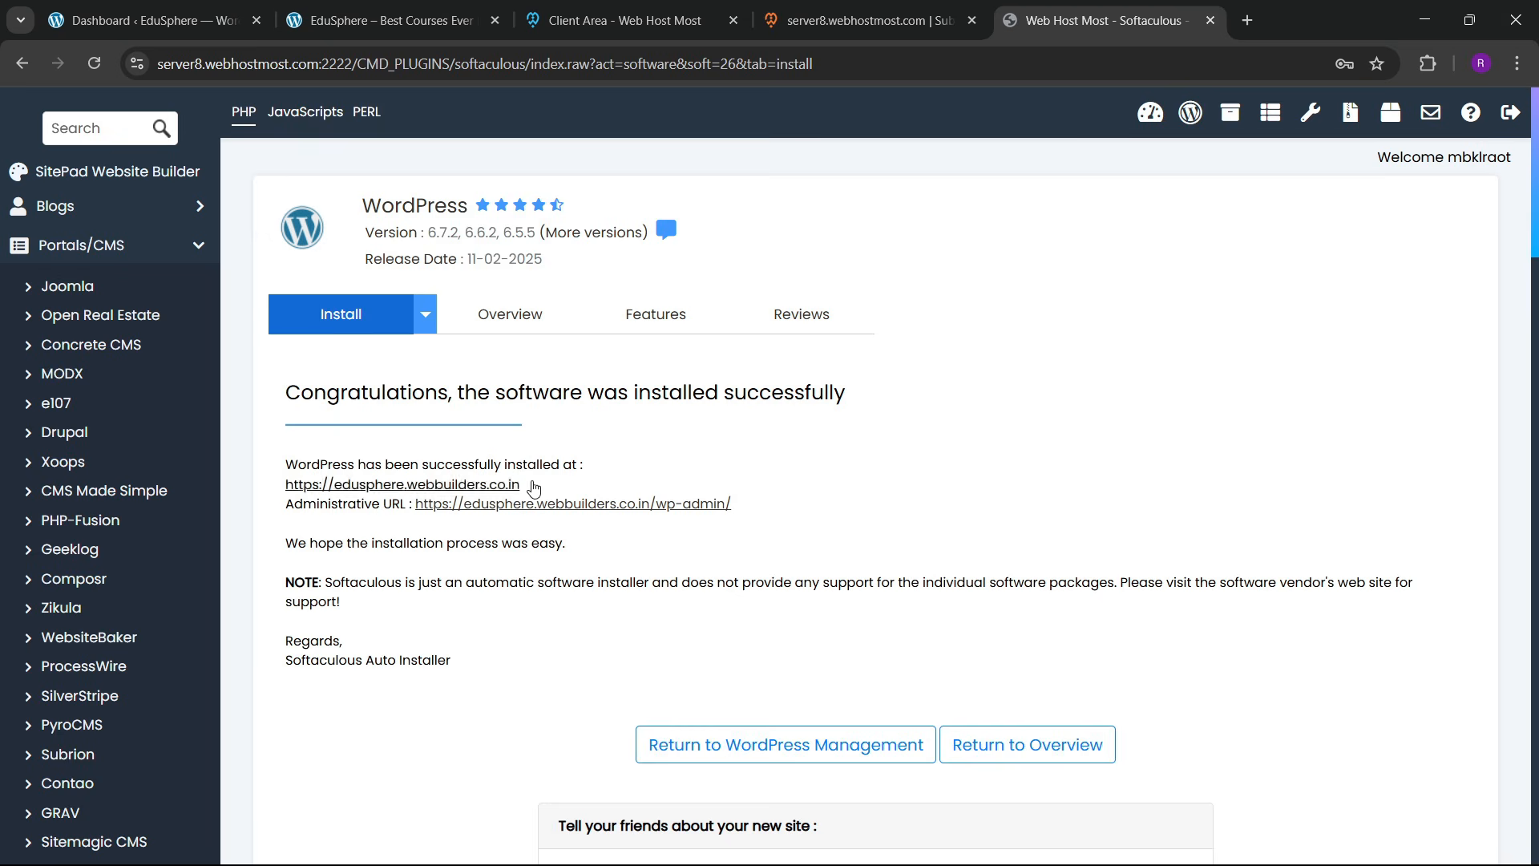
Step: Log into the new site's wp-admin and review the installed Elementor plugins
{"action": "left_click", "coordinate": [605, 507]}
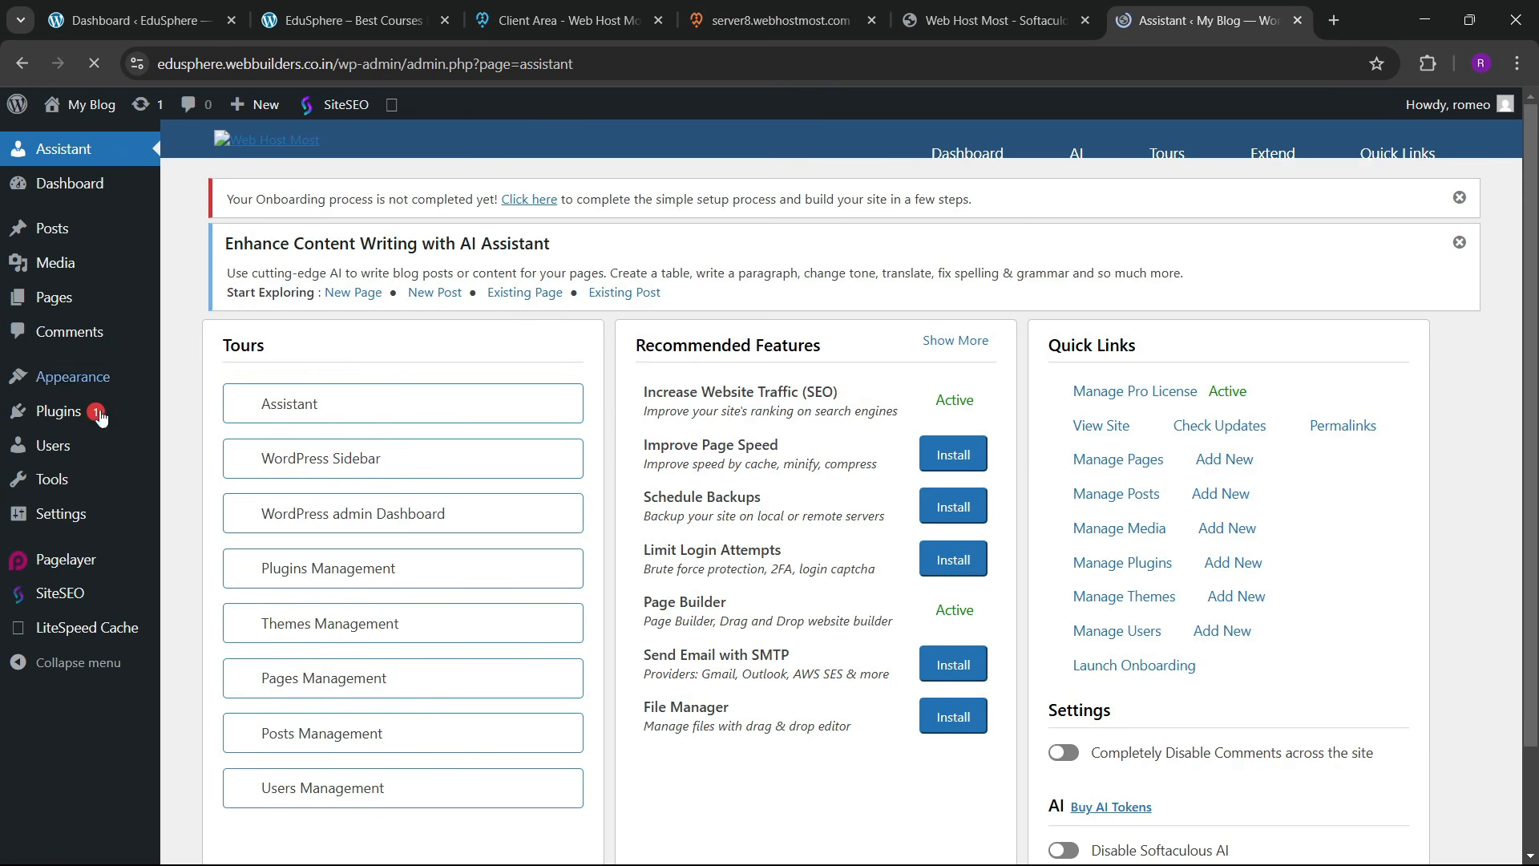
{"action": "left_click", "coordinate": [232, 437]}
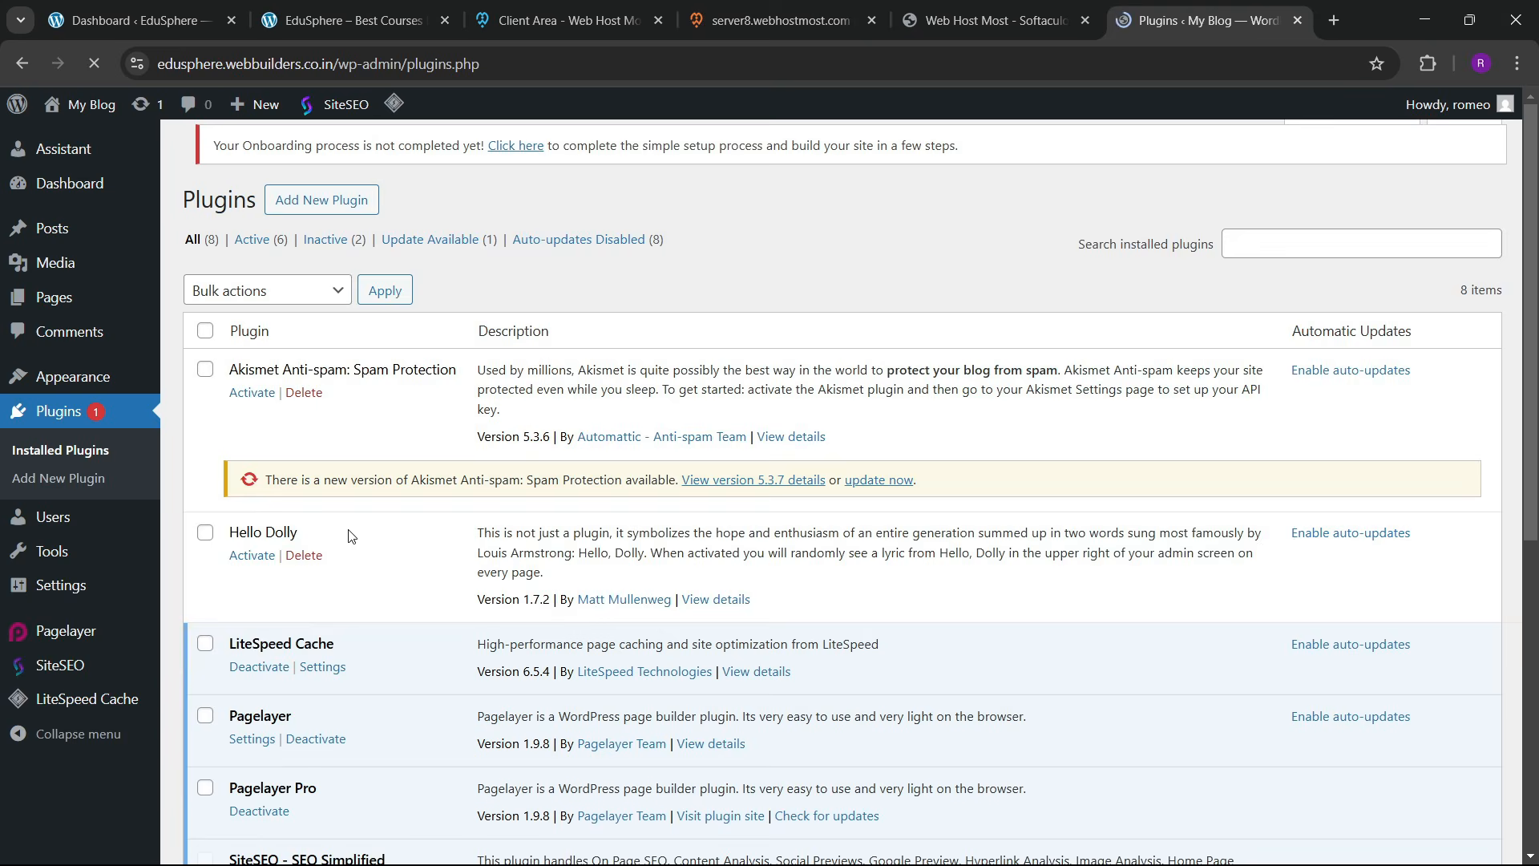
{"action": "scroll", "coordinate": [401, 576], "scroll_direction": "down", "scroll_amount": 7}
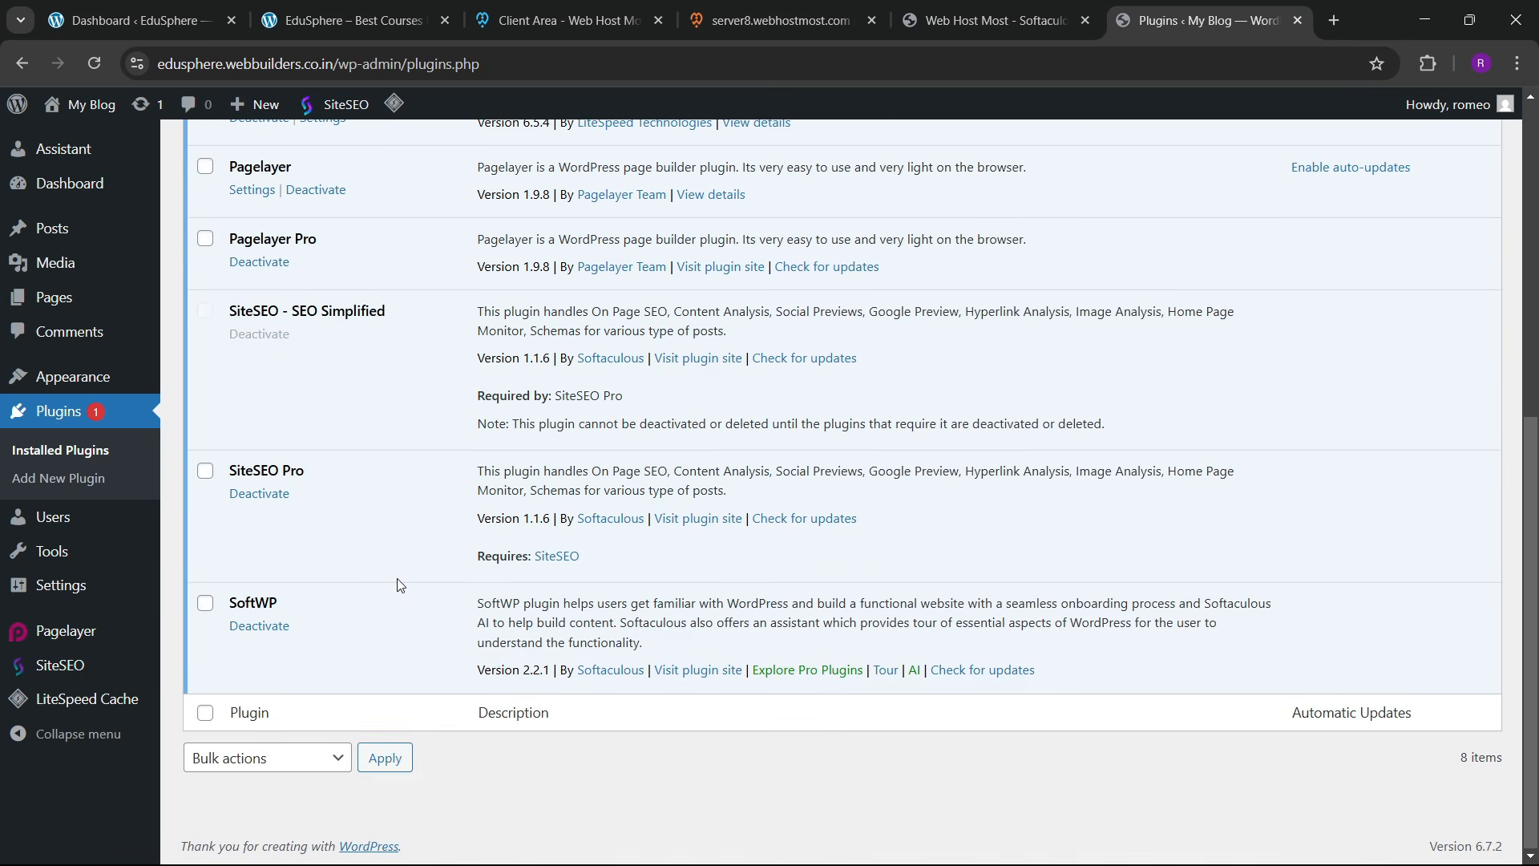
{"action": "scroll", "coordinate": [400, 584], "scroll_direction": "up", "scroll_amount": 5}
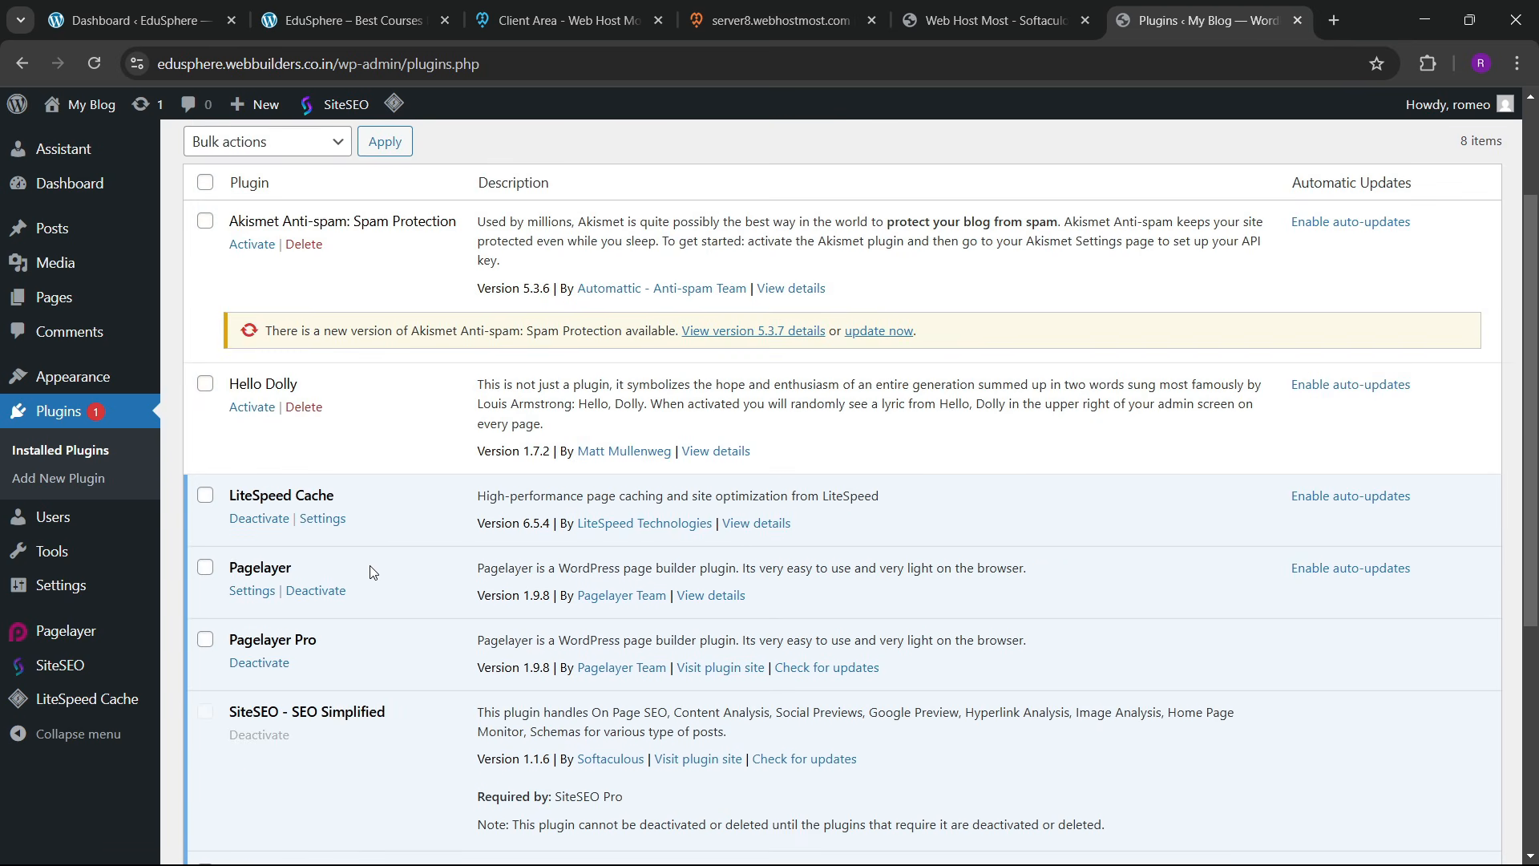
{"action": "scroll", "coordinate": [385, 570], "scroll_direction": "up", "scroll_amount": 2}
{"action": "scroll", "coordinate": [393, 566], "scroll_direction": "down", "scroll_amount": 4}
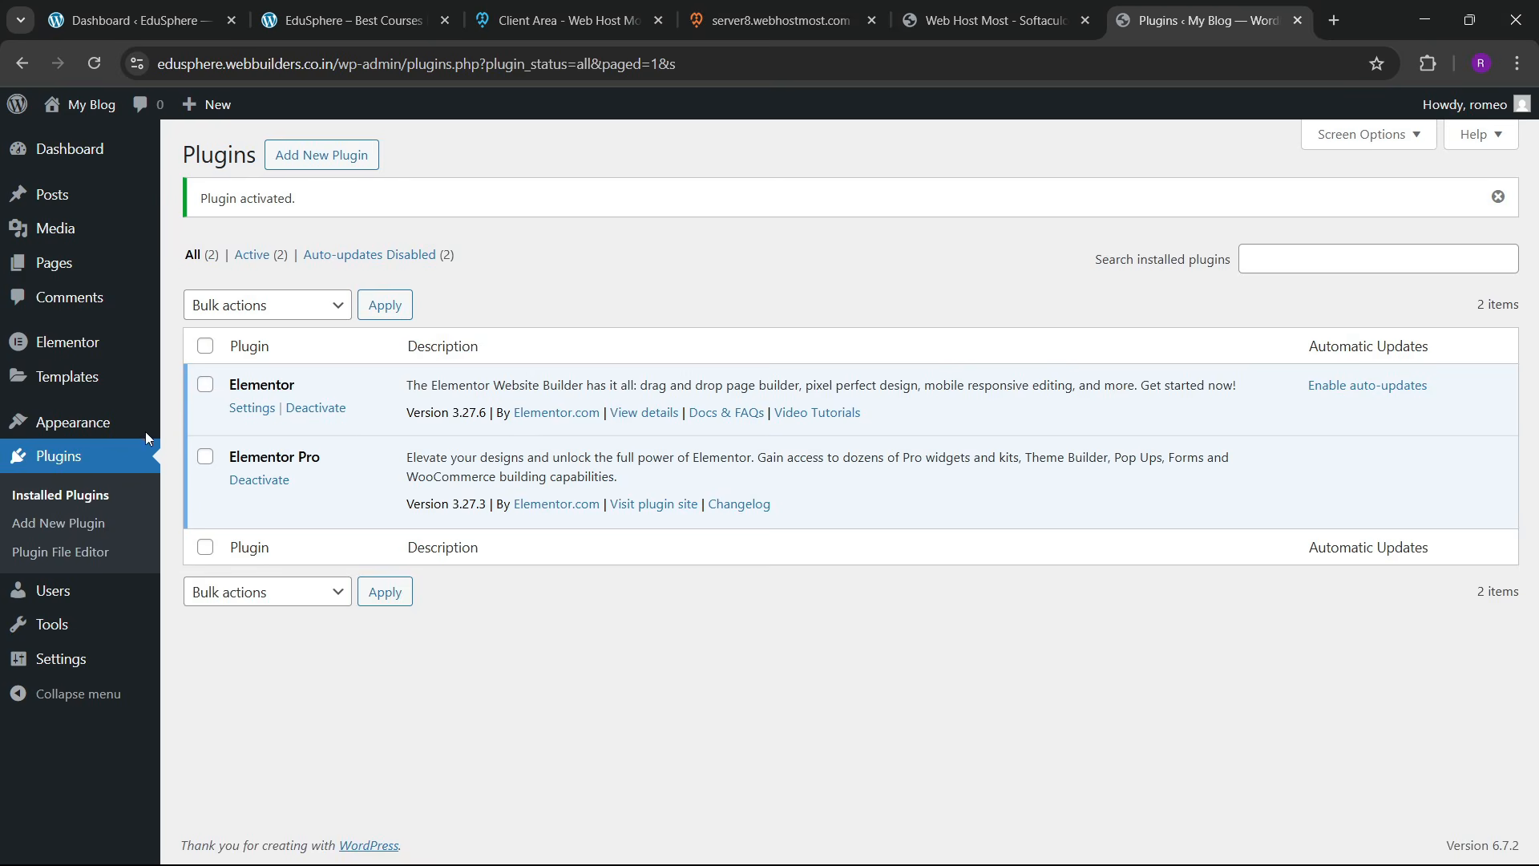
Step: Confirm Hello Elementor is the active theme, then go to the Media Library
{"action": "mouse_move", "coordinate": [128, 432]}
{"action": "left_click", "coordinate": [201, 425]}
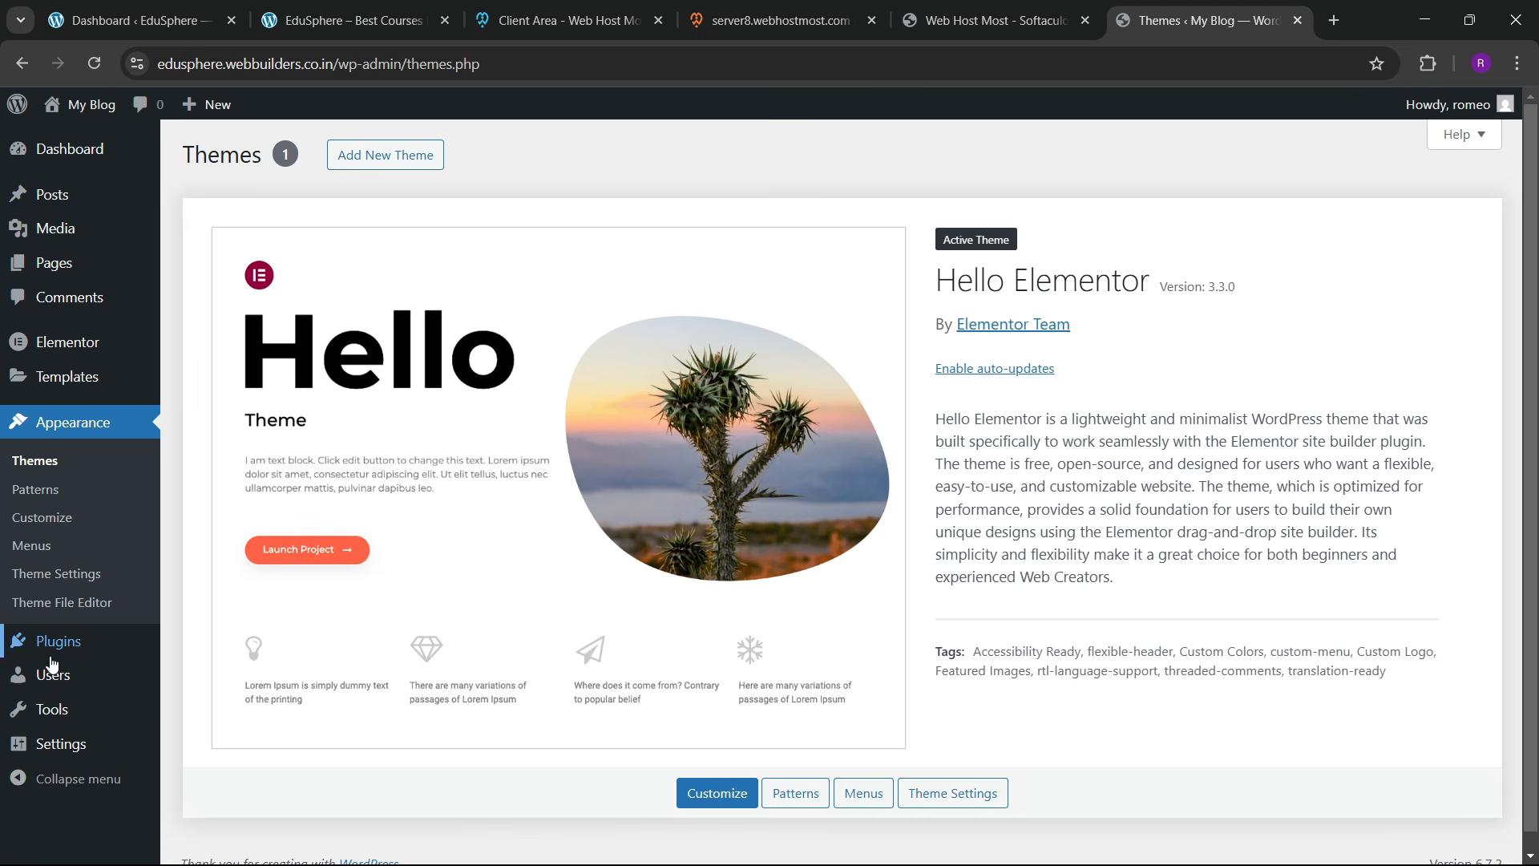
{"action": "mouse_move", "coordinate": [58, 642]}
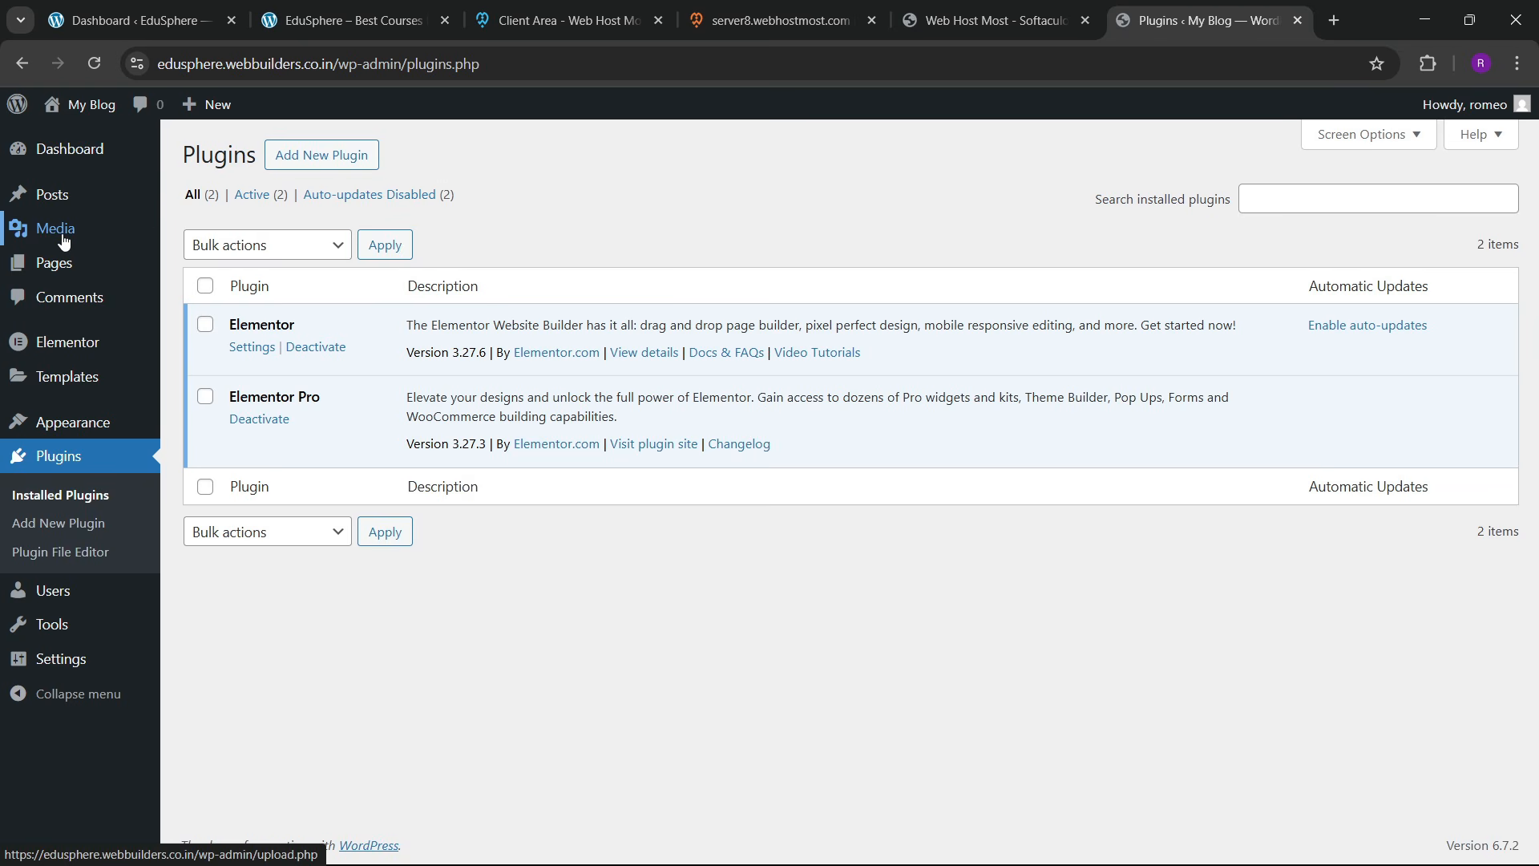
{"action": "left_click", "coordinate": [236, 261]}
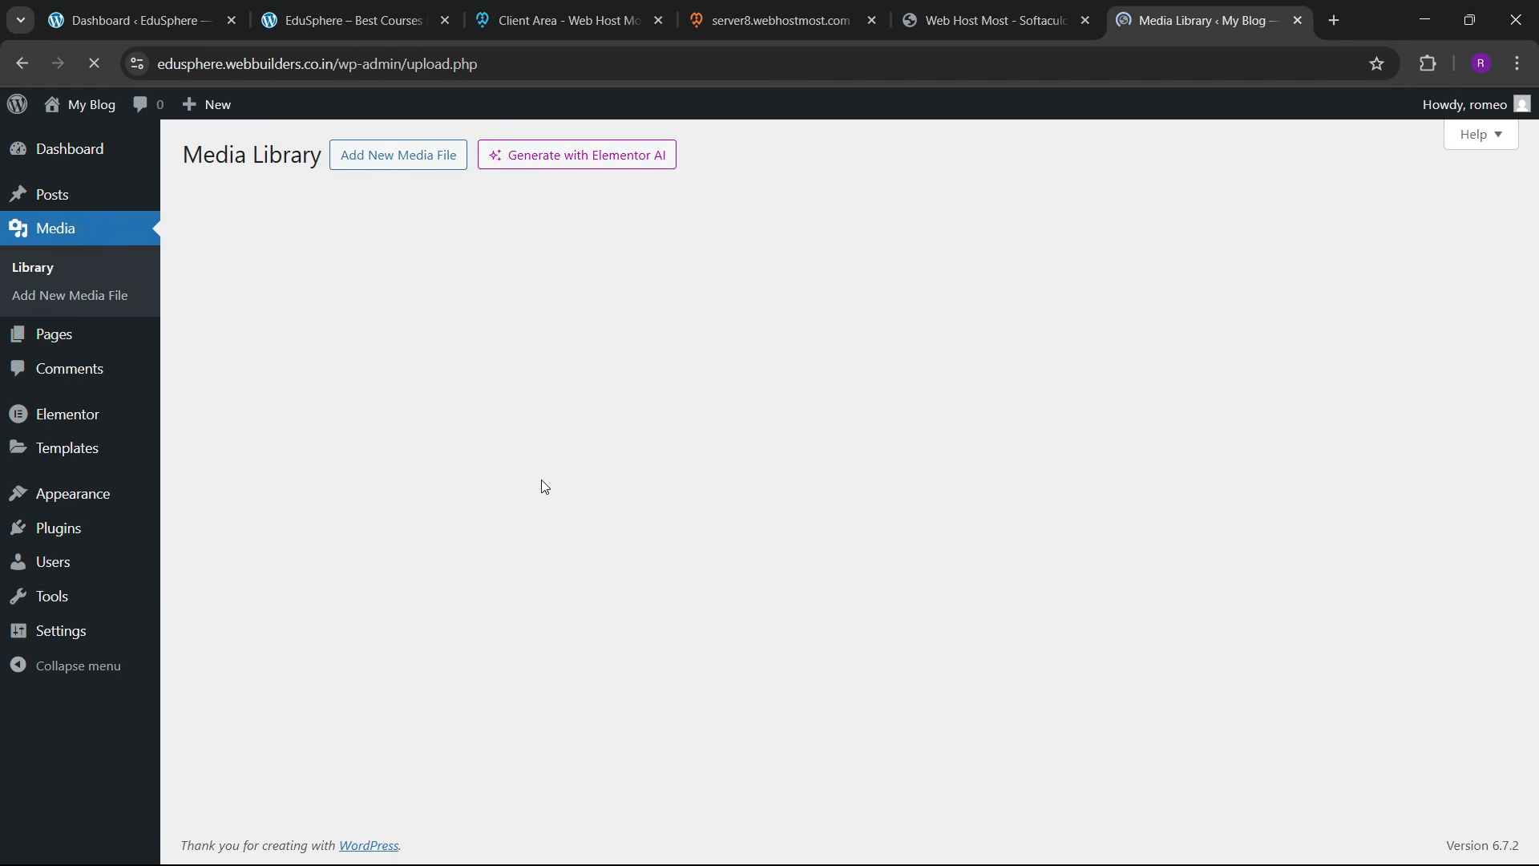
Step: Upload all 36 images from the EduSphere images folder to the Media Library
{"action": "left_click", "coordinate": [416, 156]}
{"action": "left_click", "coordinate": [846, 325]}
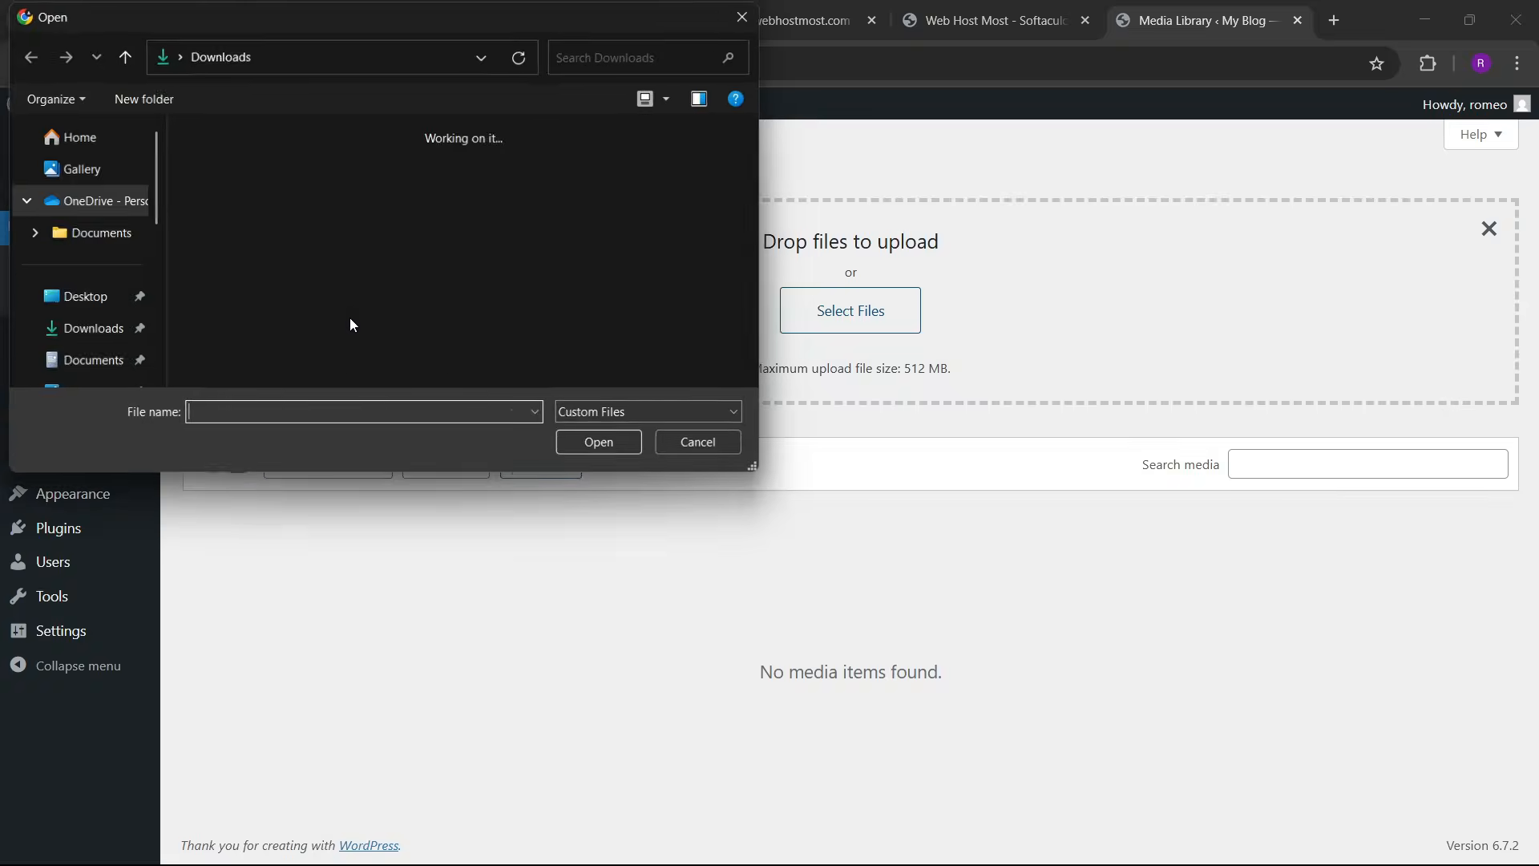
{"action": "scroll", "coordinate": [335, 306], "scroll_direction": "down", "scroll_amount": 1}
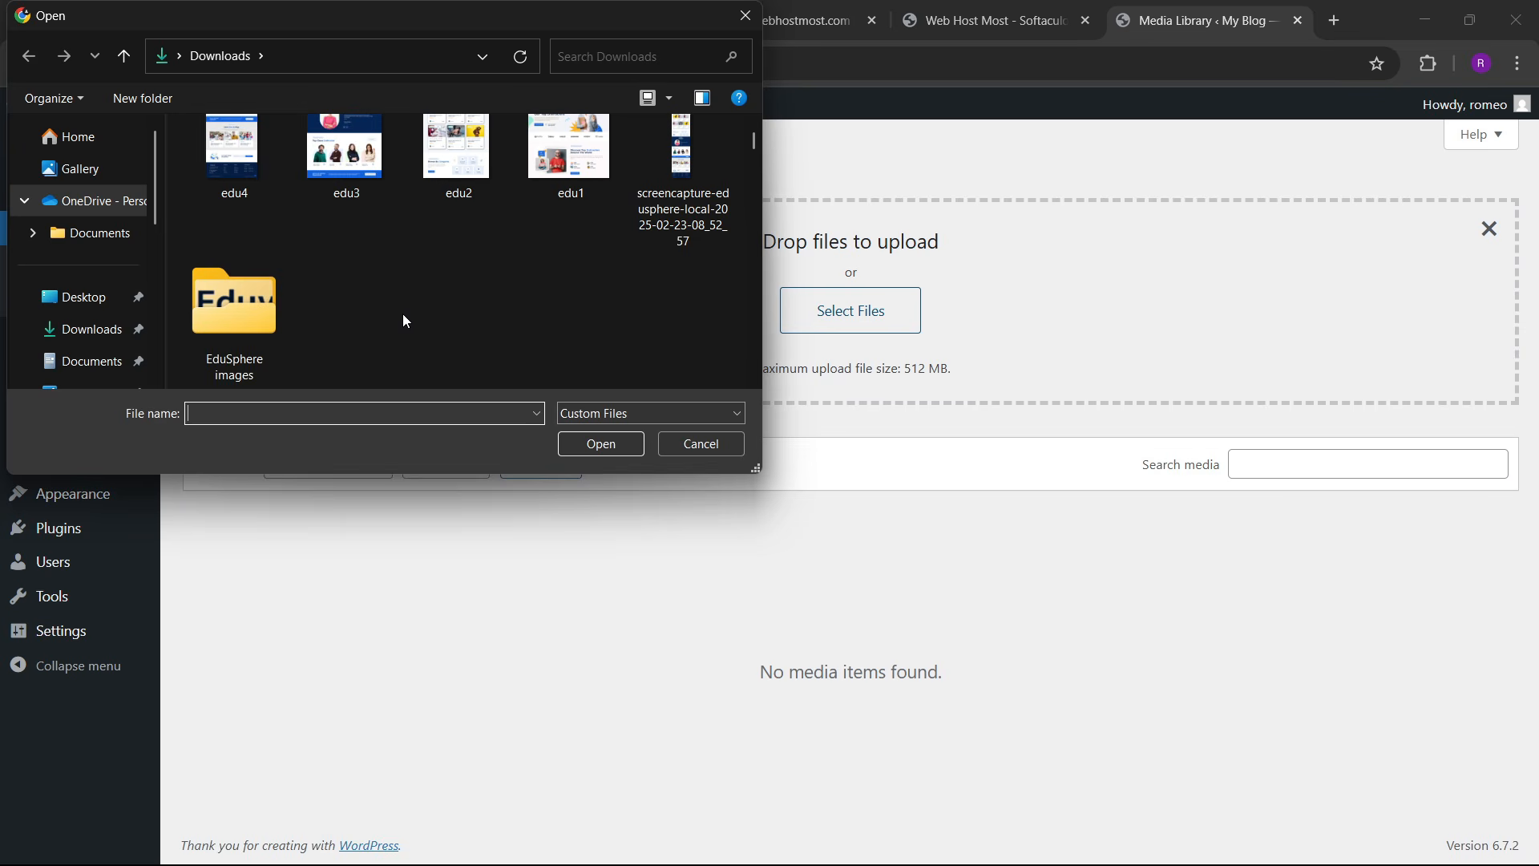
{"action": "double_click", "coordinate": [228, 322]}
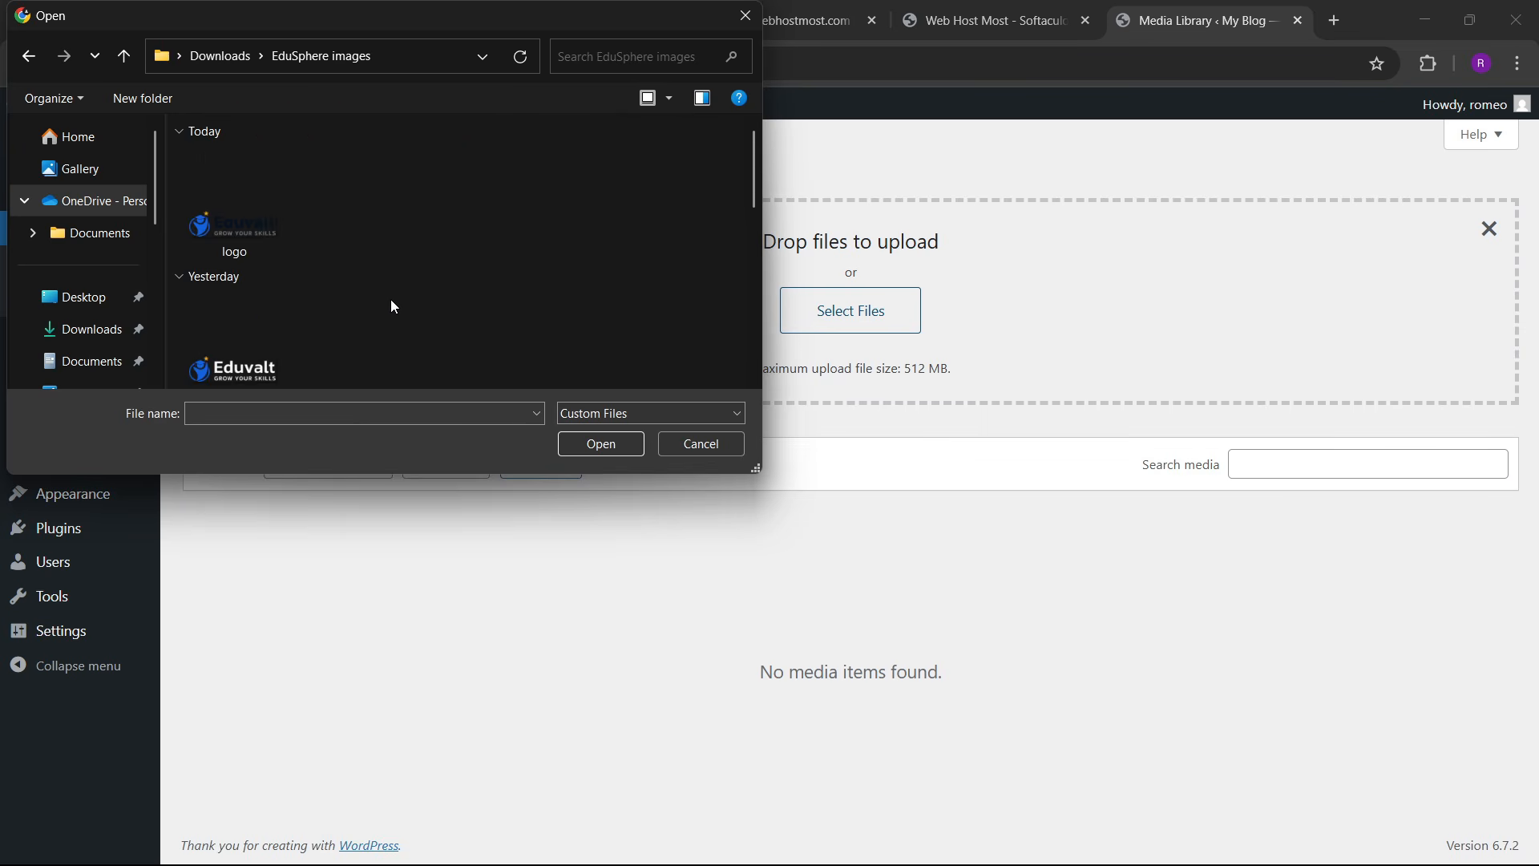
{"action": "key", "text": "ctrl+a"}
{"action": "left_click", "coordinate": [600, 444]}
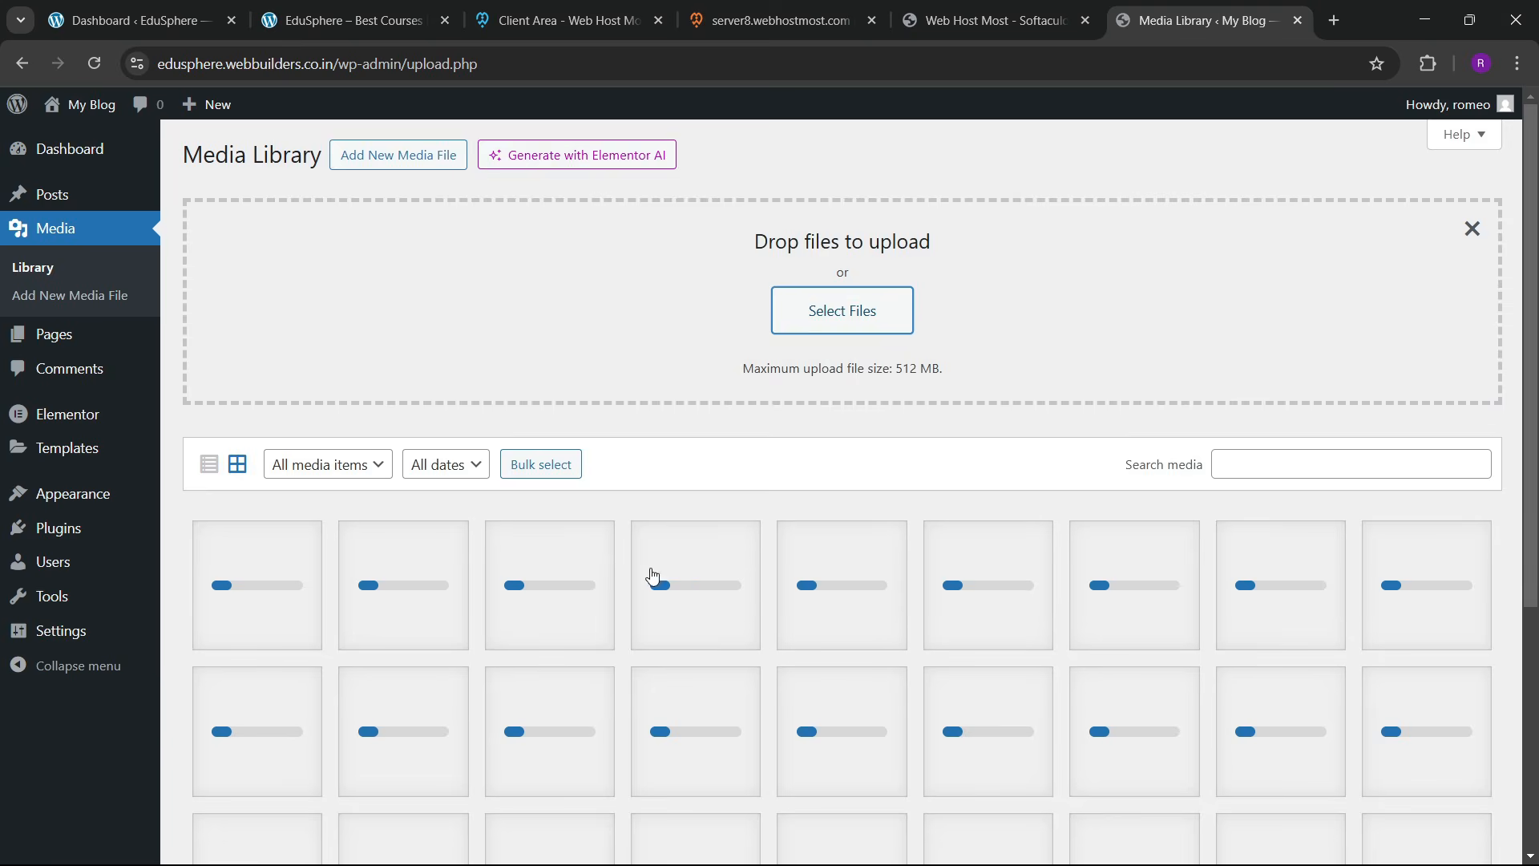
{"action": "scroll", "coordinate": [682, 593], "scroll_direction": "down", "scroll_amount": 5}
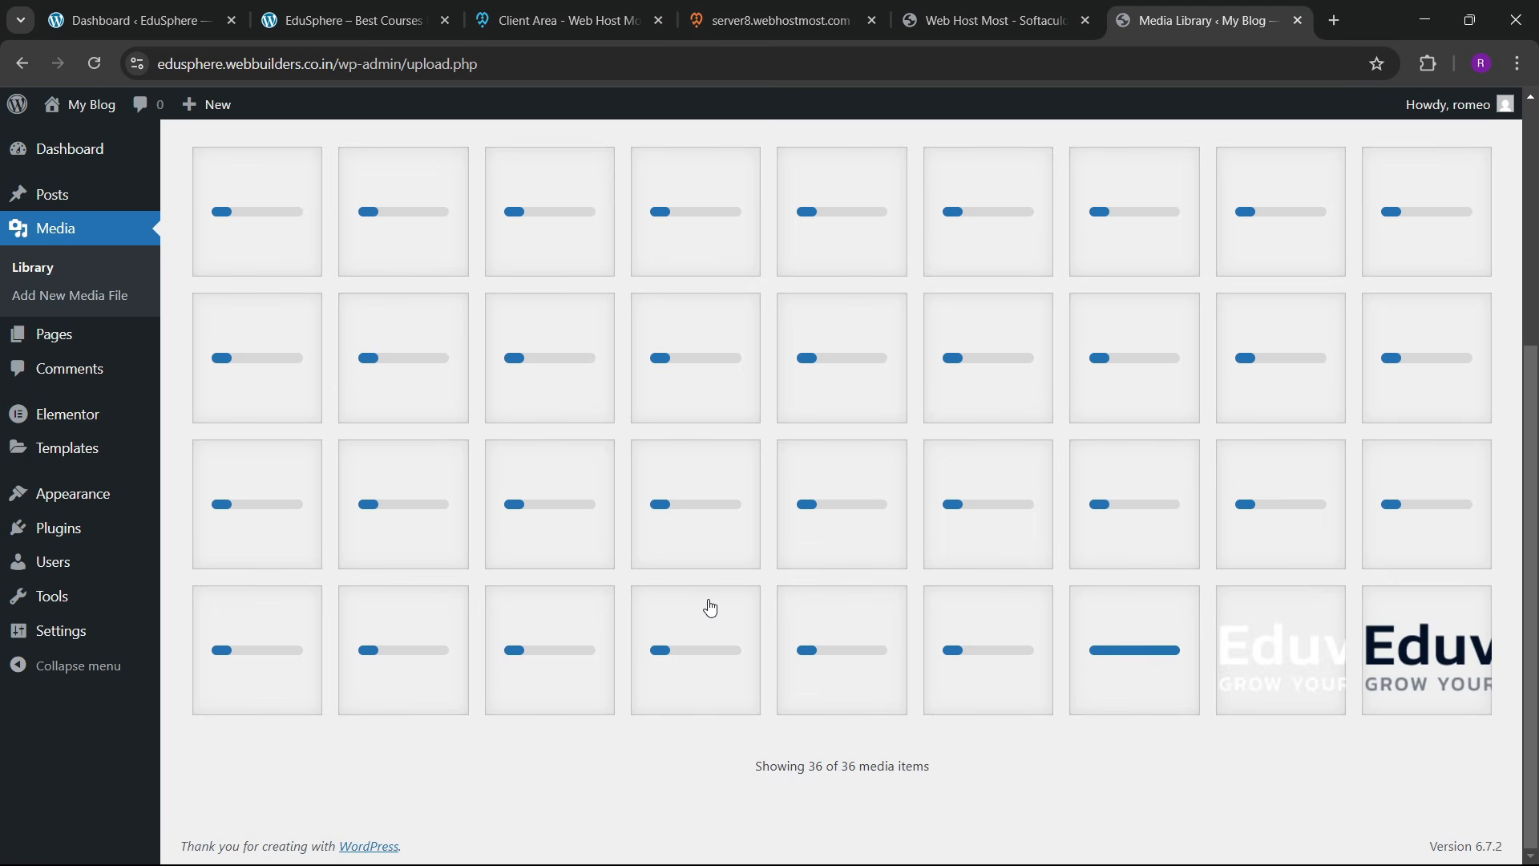
{"action": "scroll", "coordinate": [861, 586], "scroll_direction": "up", "scroll_amount": 3}
{"action": "scroll", "coordinate": [904, 615], "scroll_direction": "down", "scroll_amount": 3}
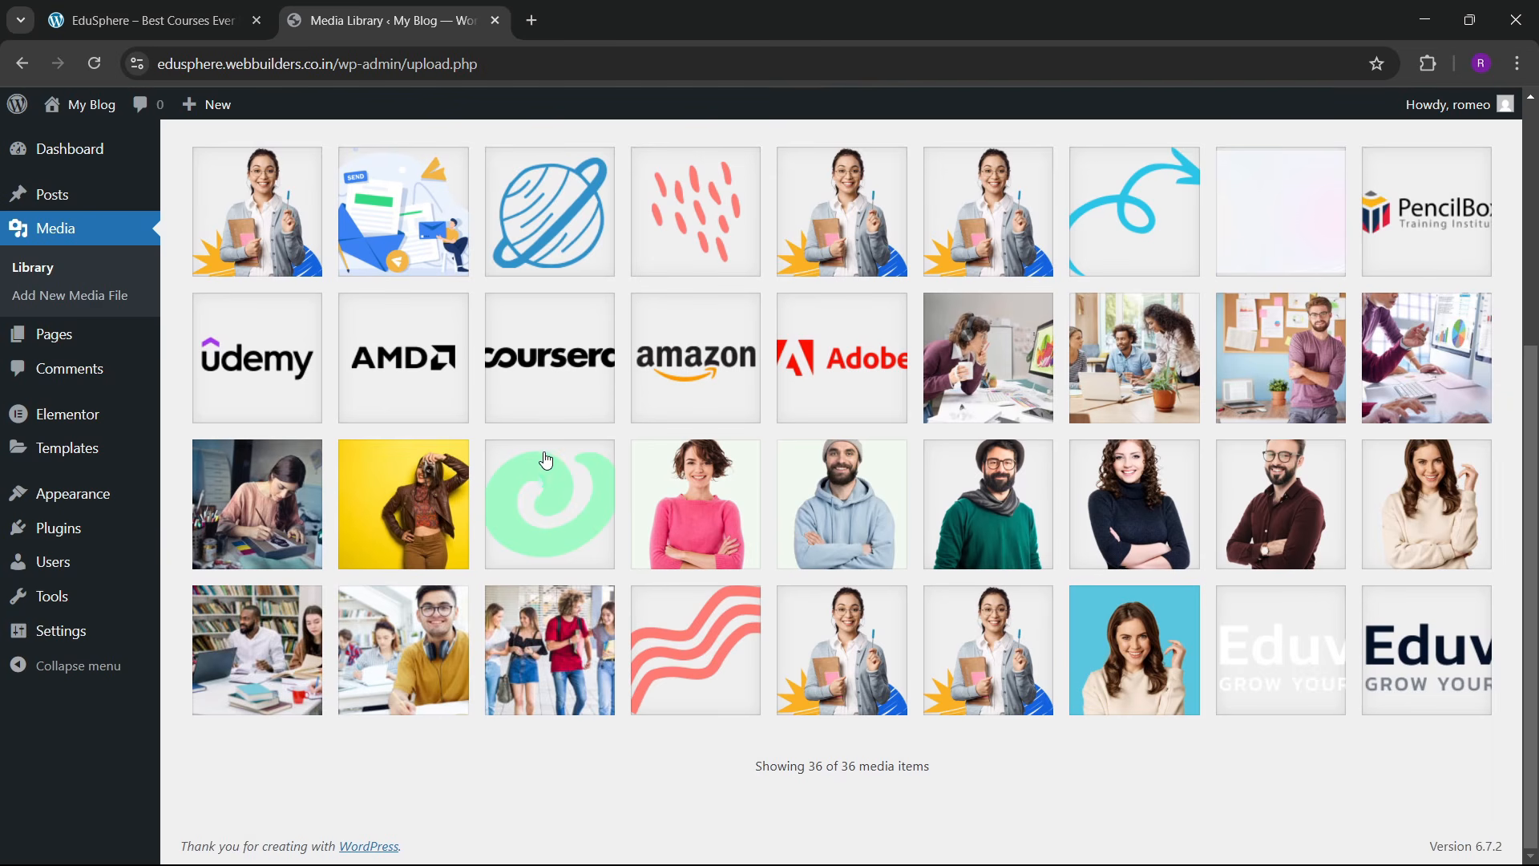
{"action": "scroll", "coordinate": [48, 449], "scroll_direction": "up", "scroll_amount": 3}
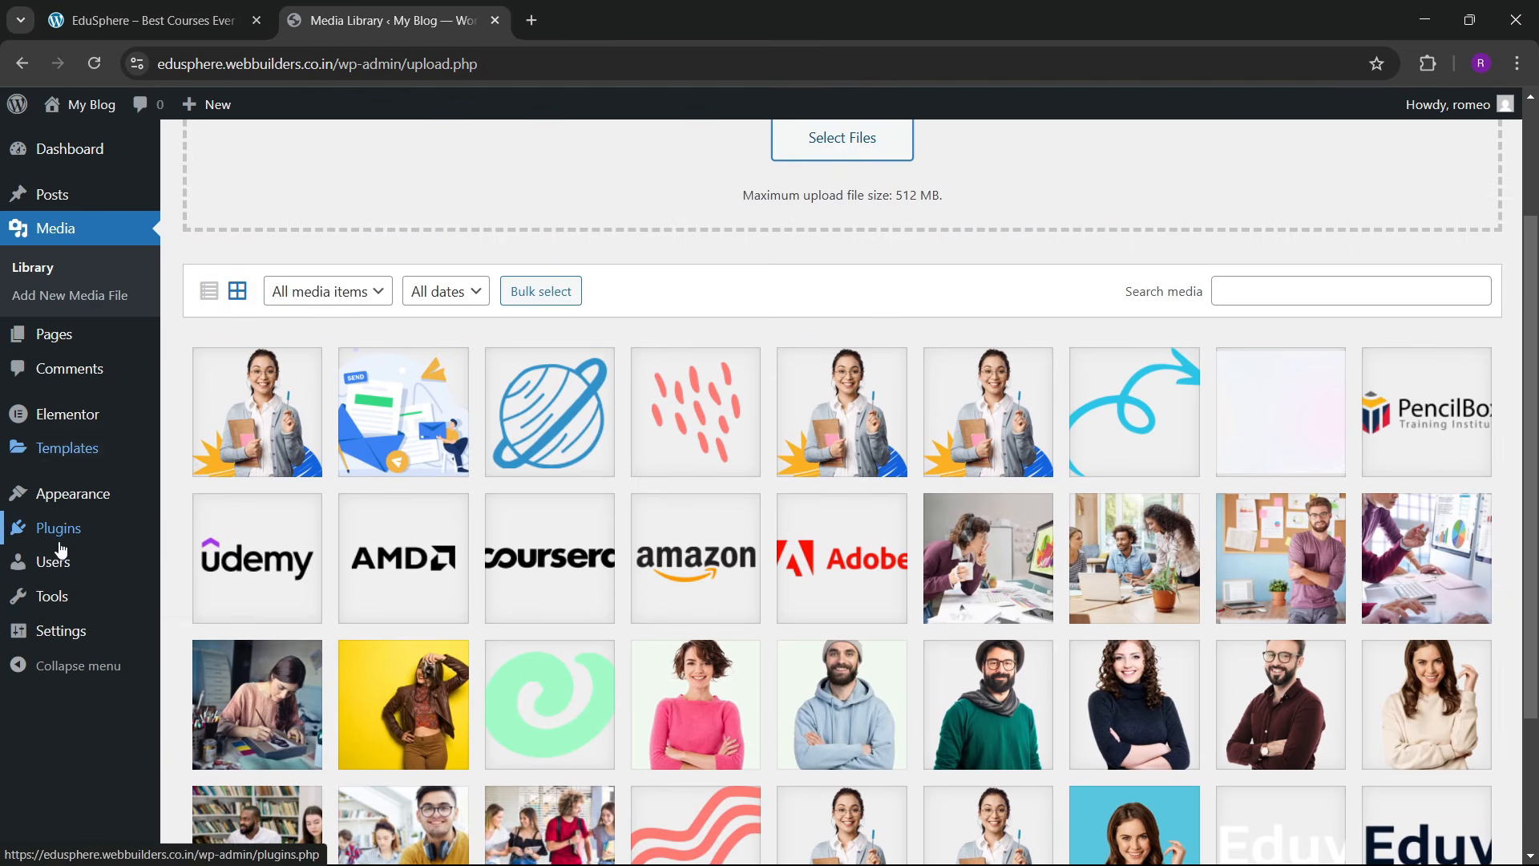
{"action": "scroll", "coordinate": [53, 321], "scroll_direction": "up", "scroll_amount": 2}
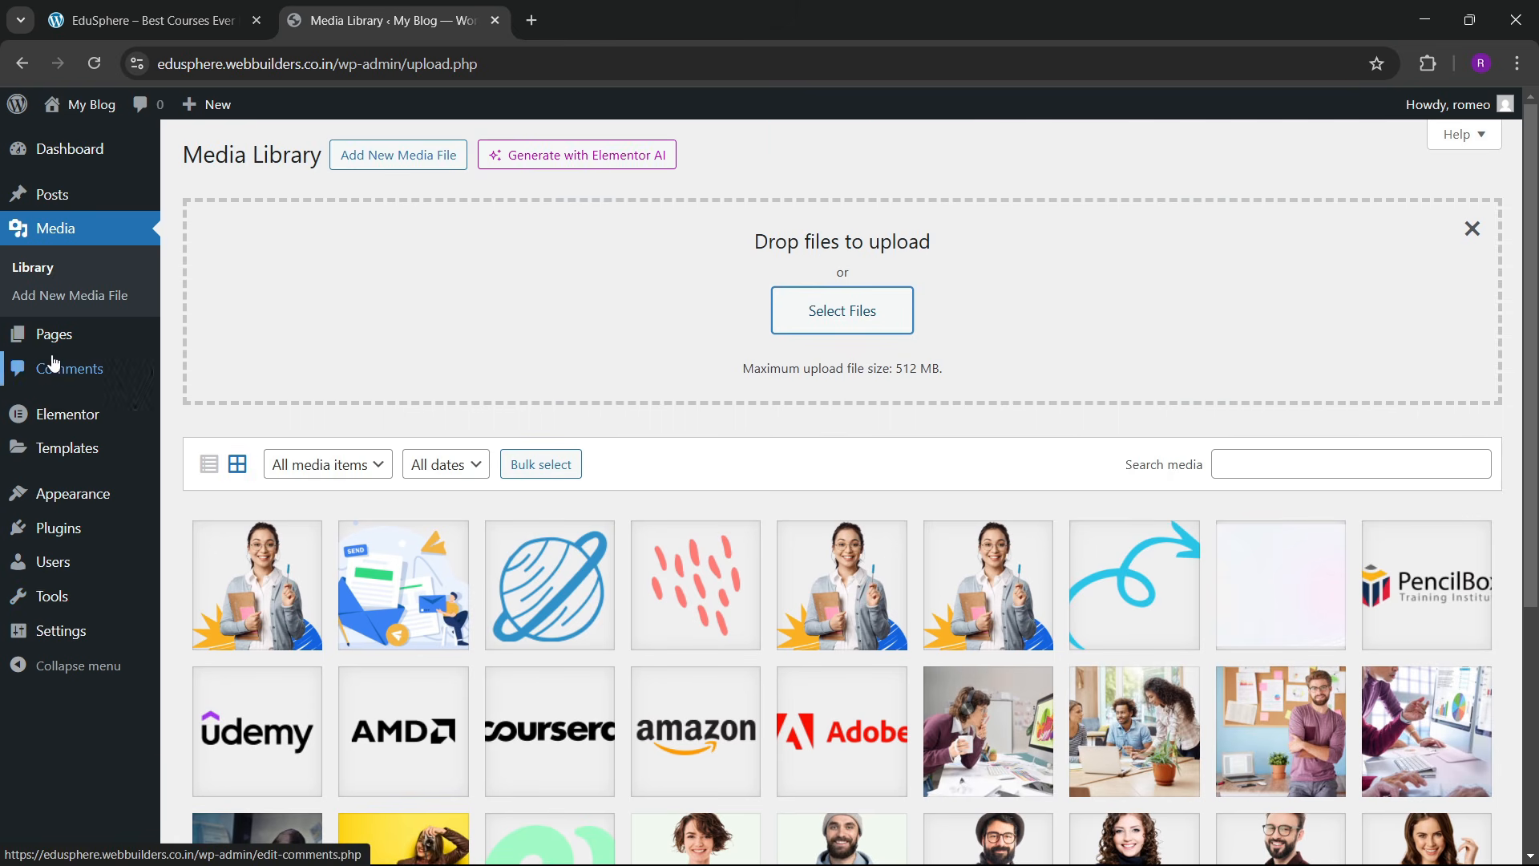
Step: Move the default Privacy Policy and Sample Page to the Trash with a bulk action
{"action": "mouse_move", "coordinate": [80, 334]}
{"action": "left_click", "coordinate": [196, 350]}
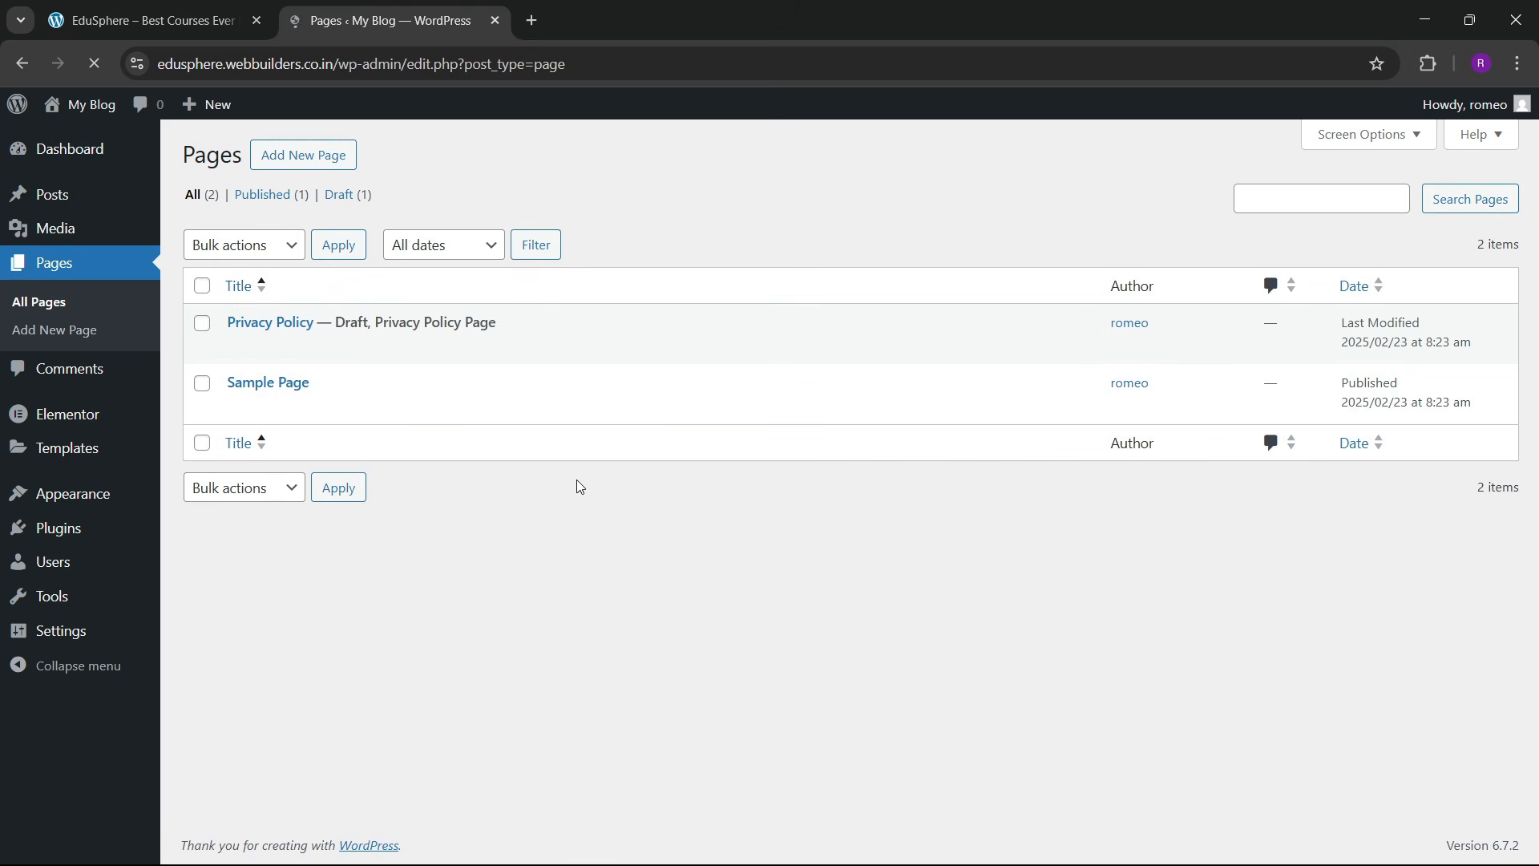
{"action": "left_click", "coordinate": [202, 285]}
{"action": "left_click", "coordinate": [240, 245]}
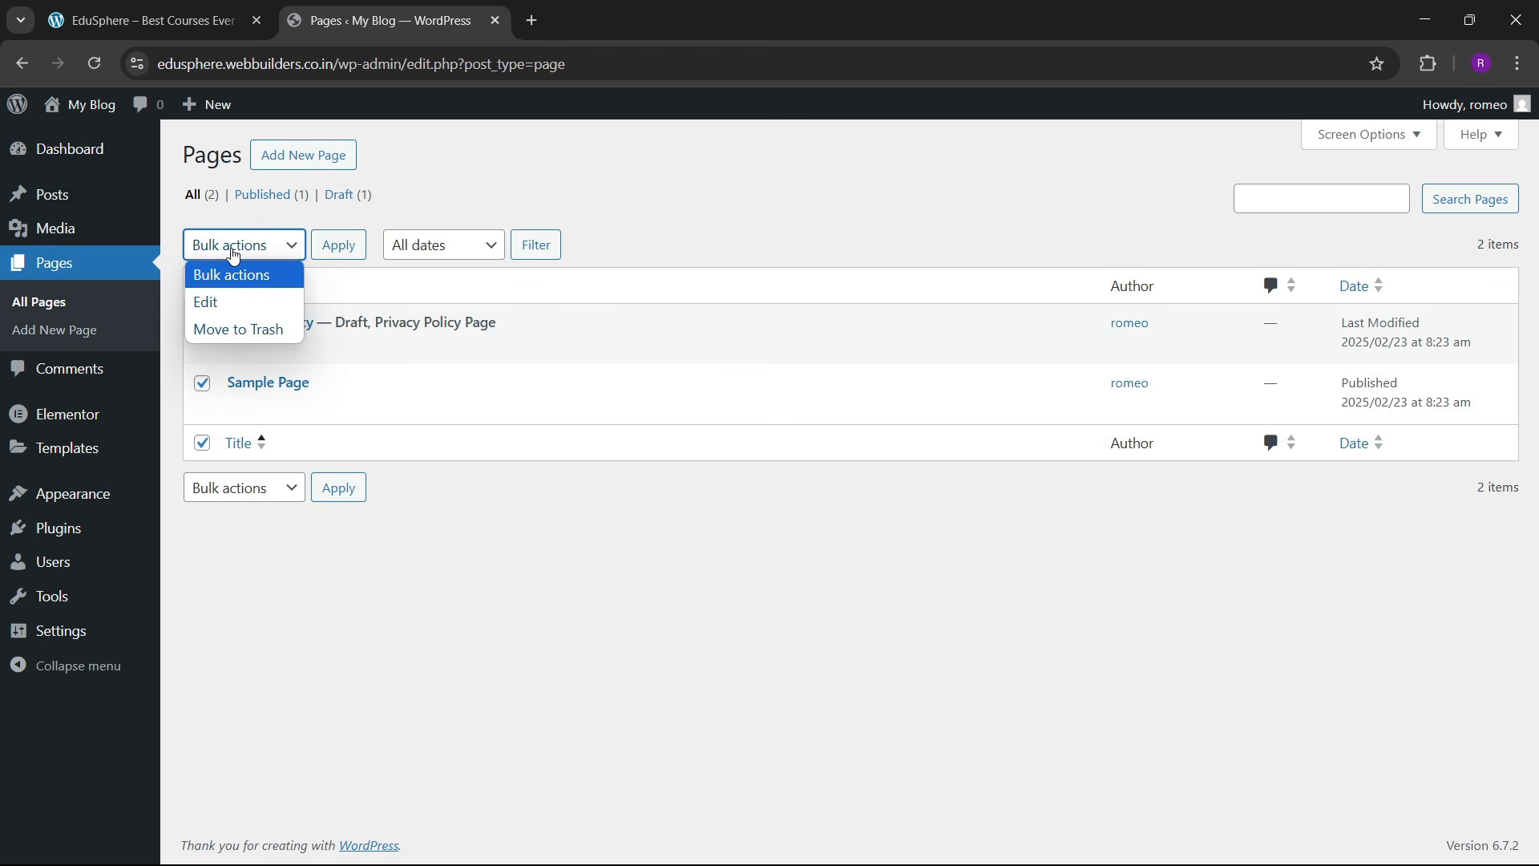
{"action": "left_click", "coordinate": [252, 329]}
{"action": "left_click", "coordinate": [334, 247]}
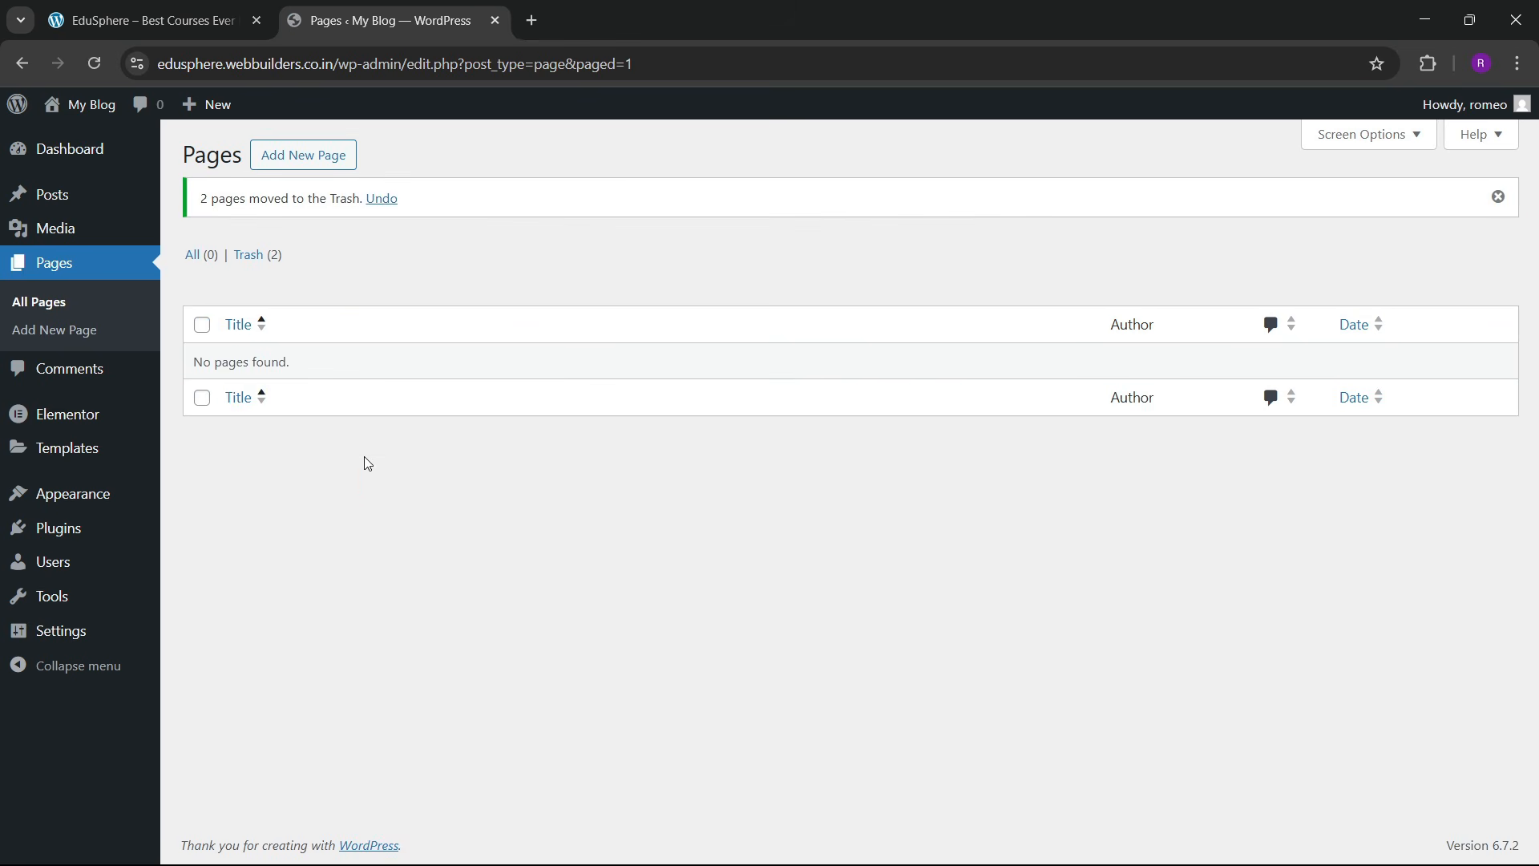
Step: Start a new page, clearing the quick settings panel and editor welcome message
{"action": "left_click", "coordinate": [316, 156]}
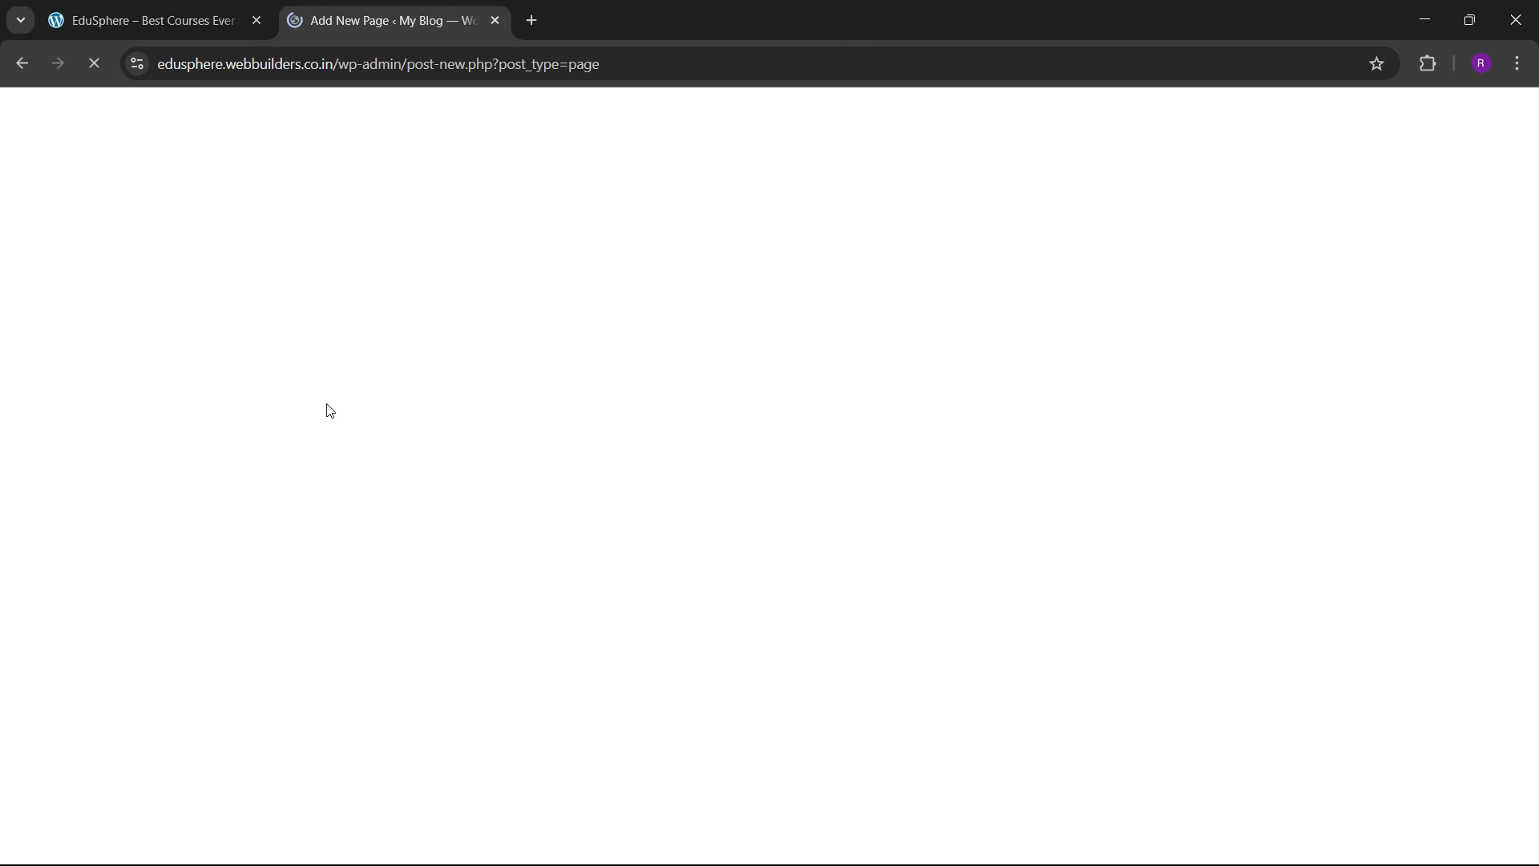
{"action": "left_click", "coordinate": [1399, 837]}
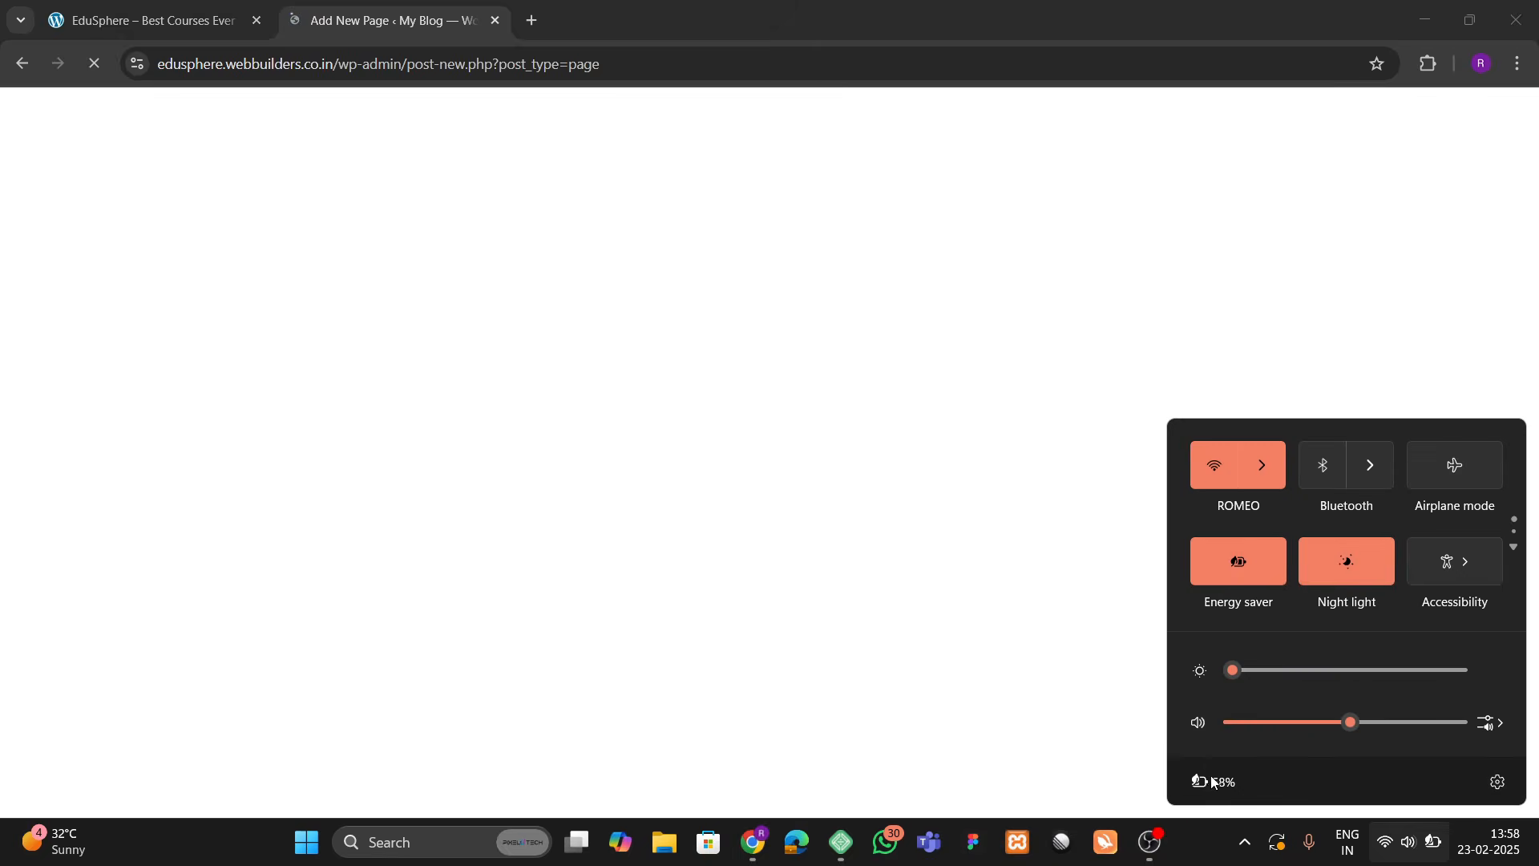
{"action": "left_click", "coordinate": [1211, 862]}
{"action": "left_click", "coordinate": [907, 238]}
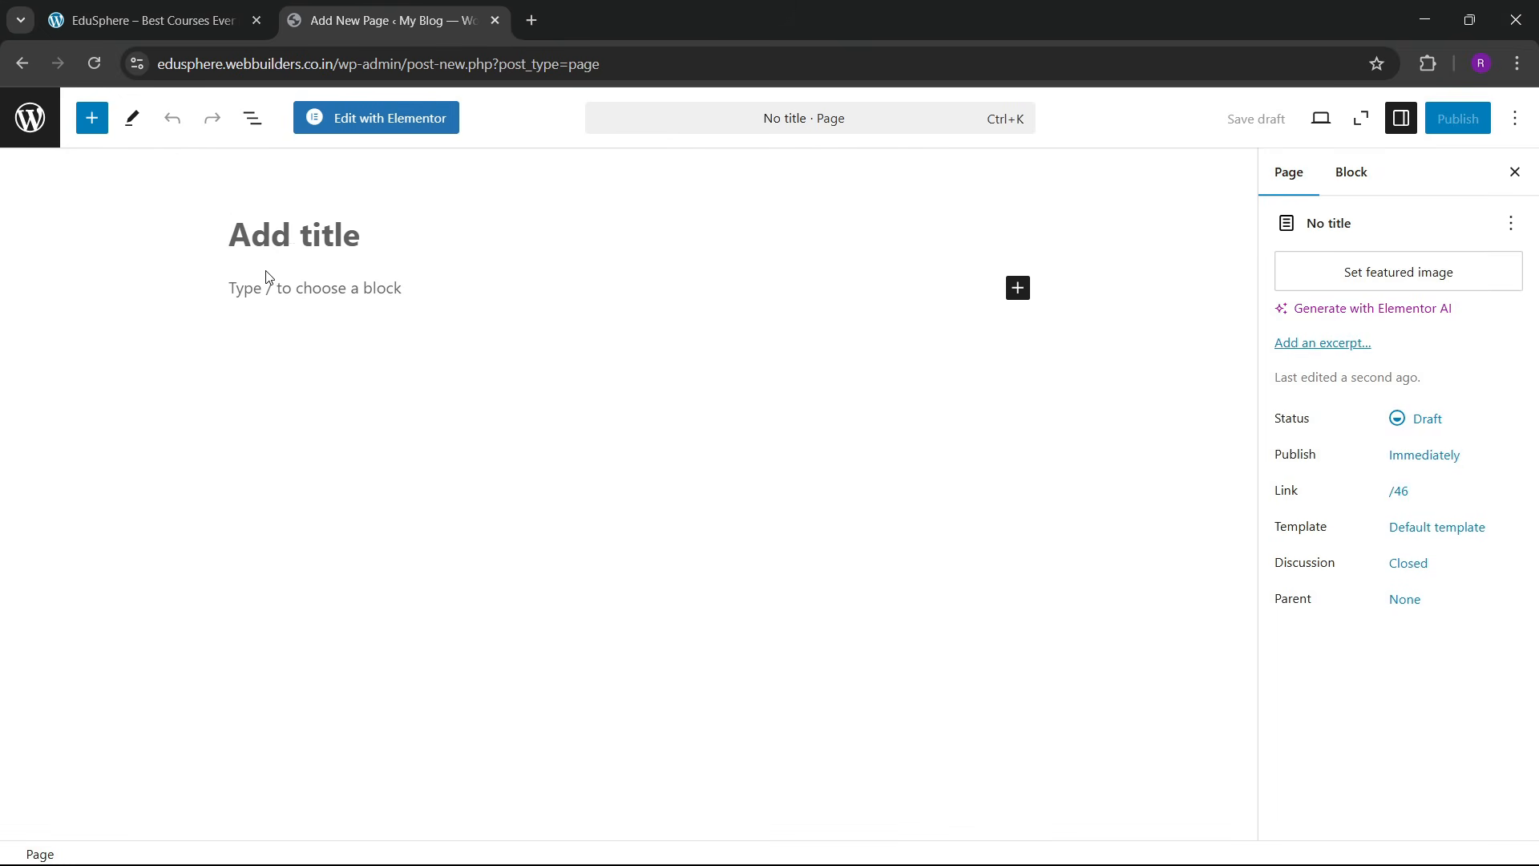
Step: Title the page Home, apply the Elementor Full Width template, and publish it
{"action": "left_click", "coordinate": [292, 245]}
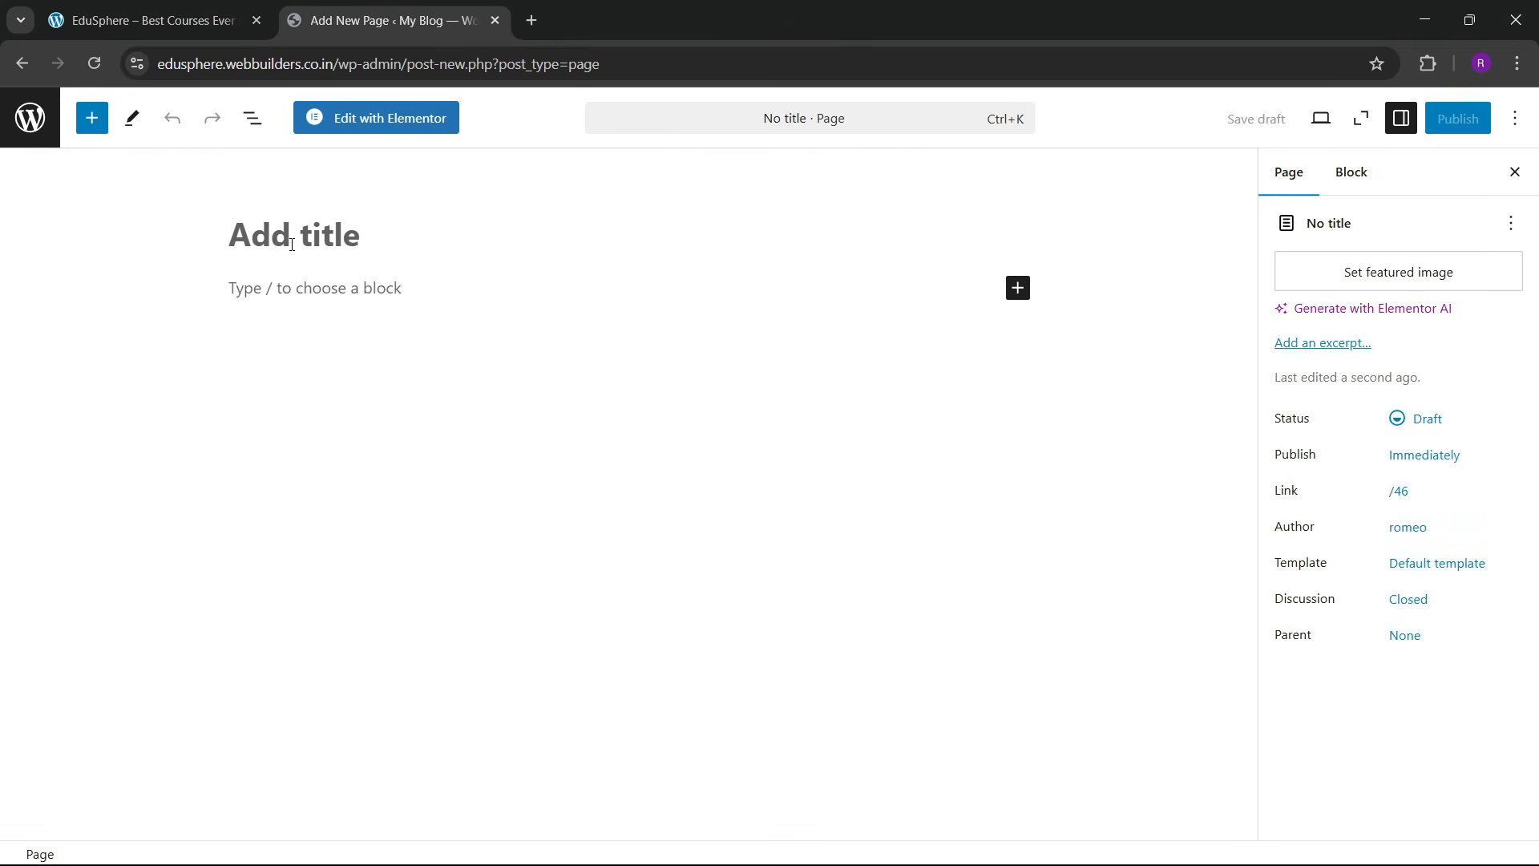
{"action": "type", "text": "Home"}
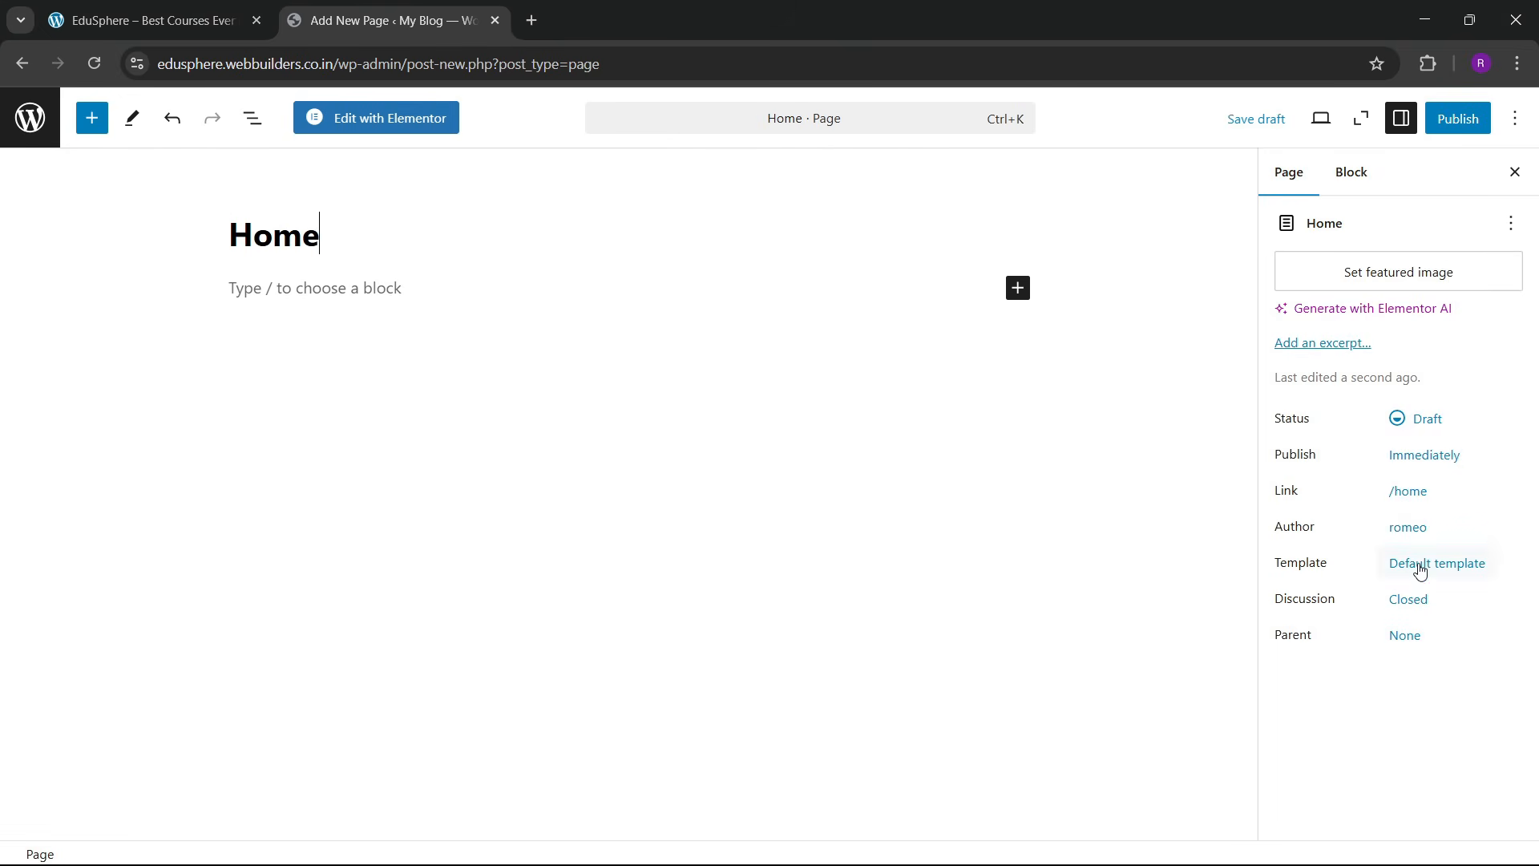
{"action": "left_click", "coordinate": [1421, 571]}
{"action": "left_click", "coordinate": [1389, 716]}
{"action": "left_click", "coordinate": [1366, 801]}
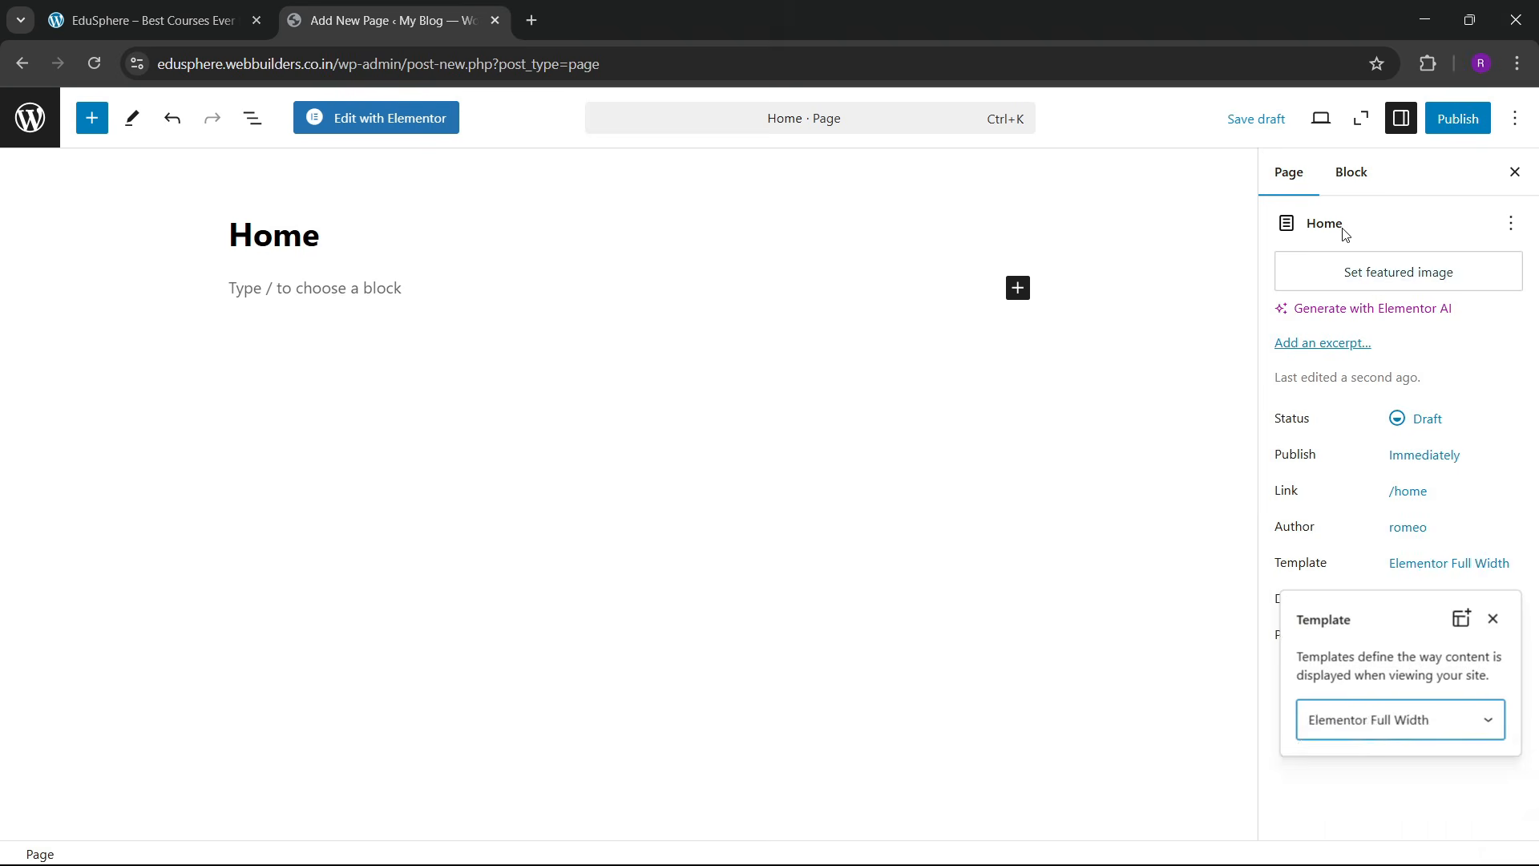
{"action": "left_click", "coordinate": [1458, 118]}
{"action": "left_click", "coordinate": [1464, 118]}
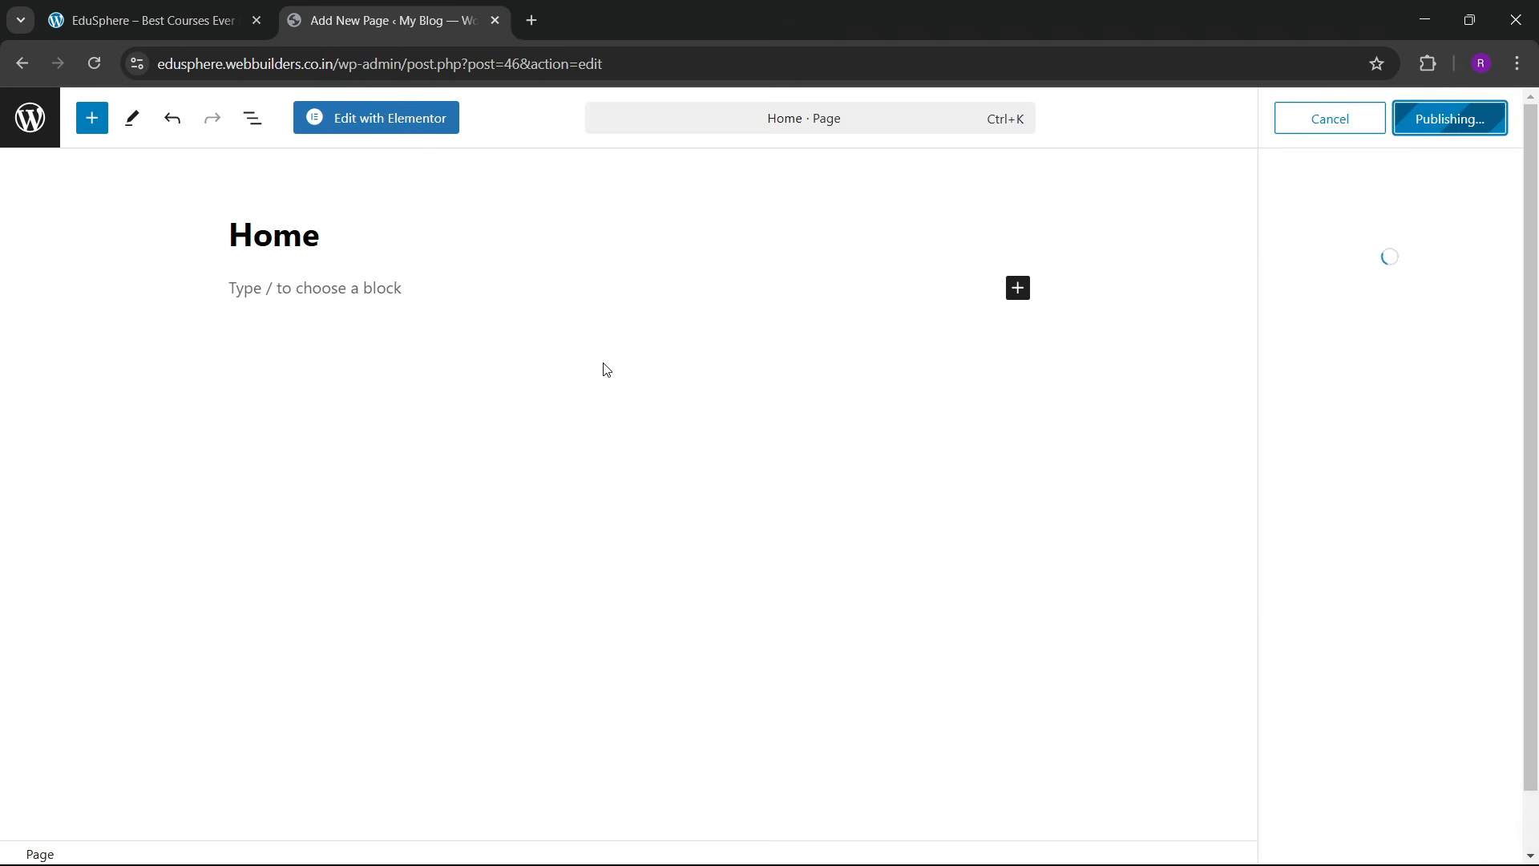
{"action": "left_click", "coordinate": [37, 135]}
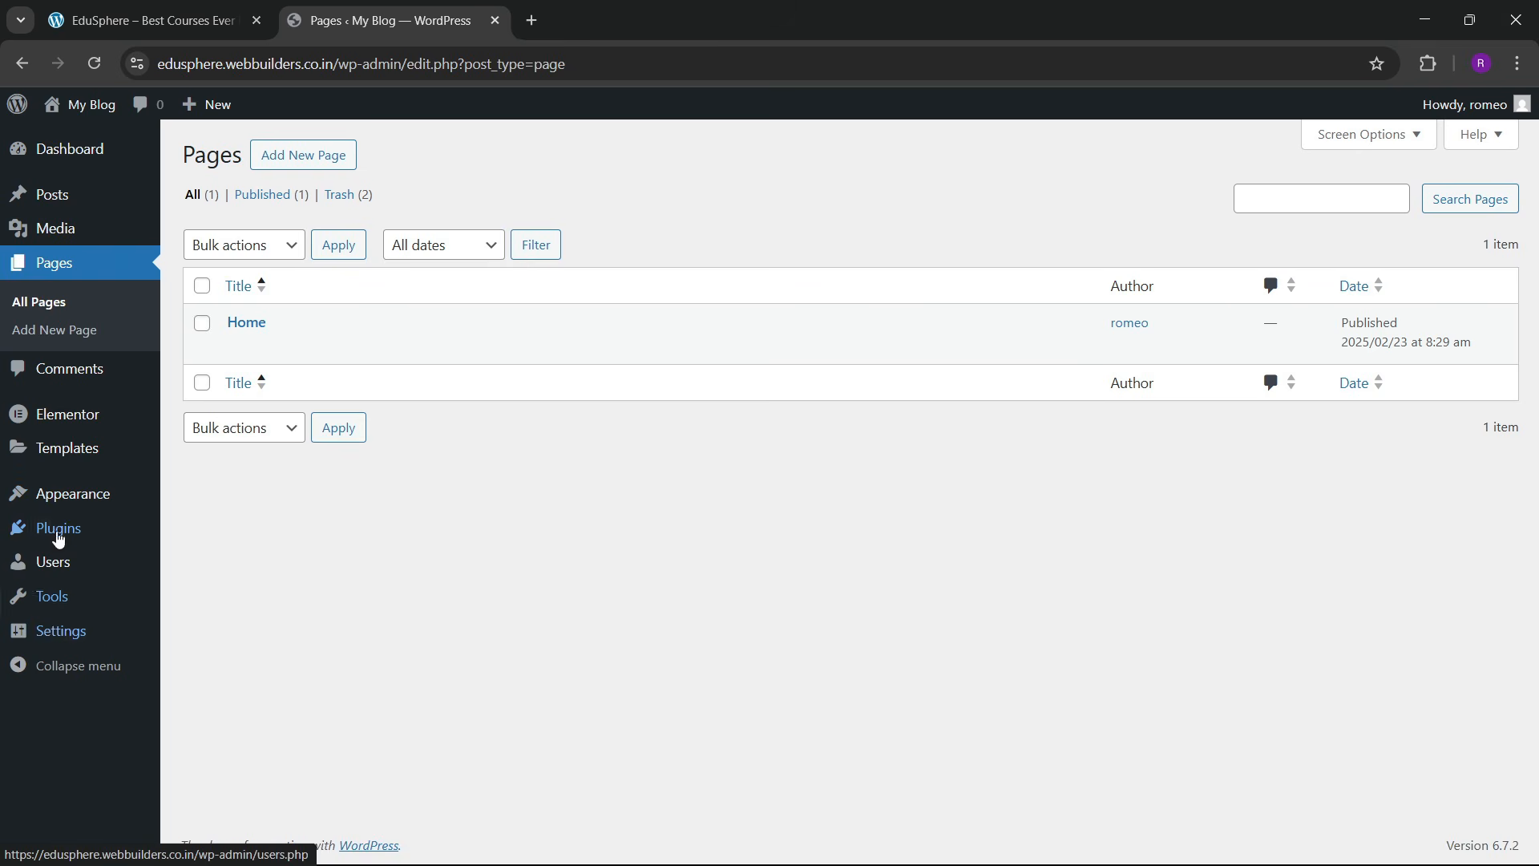
Step: Make the homepage display the static page Home in Reading Settings and save
{"action": "mouse_move", "coordinate": [56, 631]}
{"action": "left_click", "coordinate": [202, 655]}
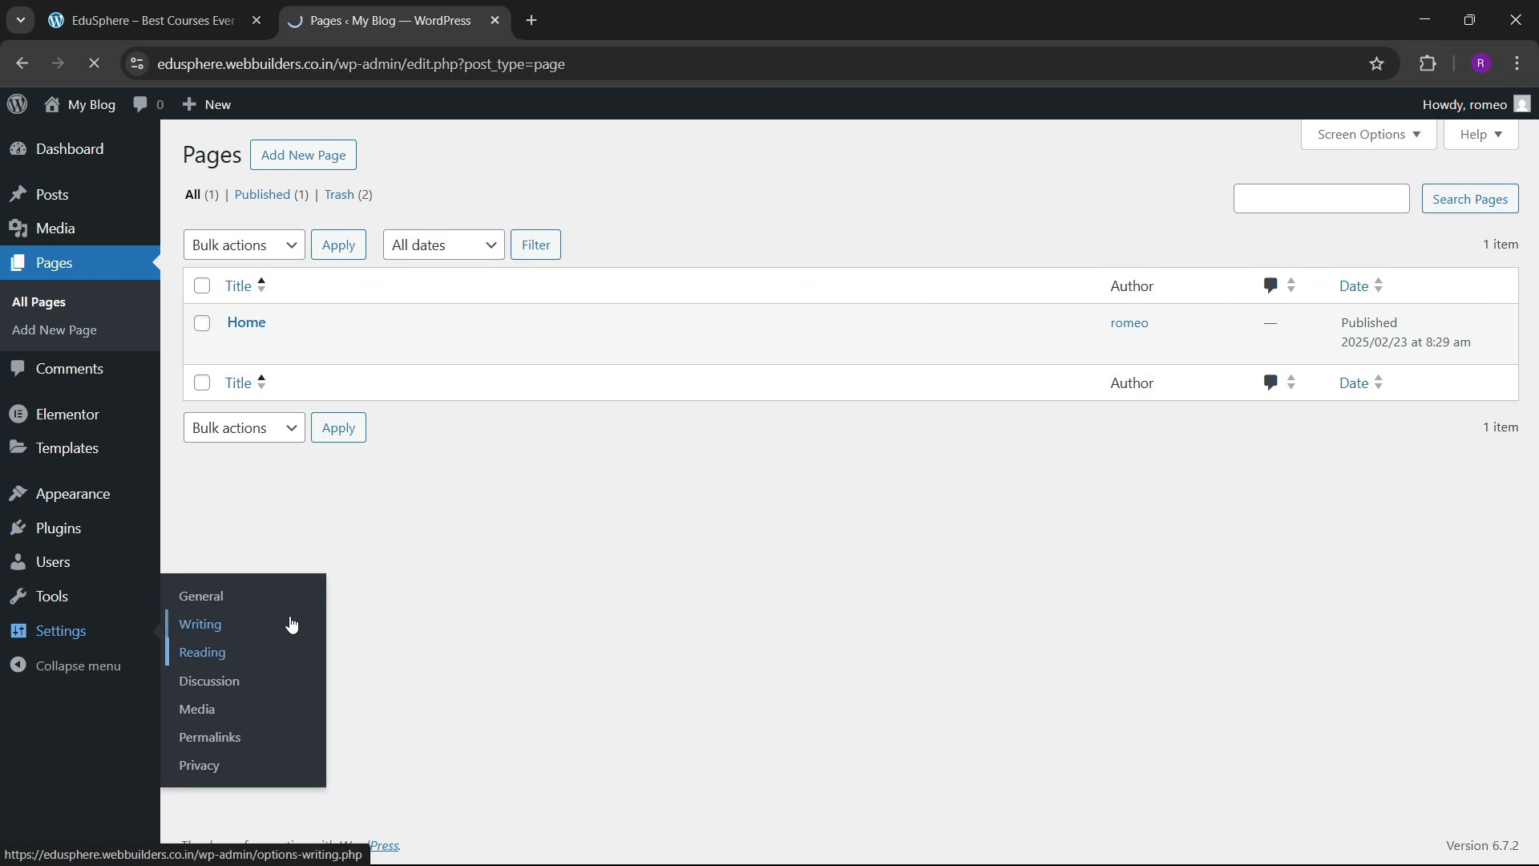
{"action": "left_click", "coordinate": [411, 241]}
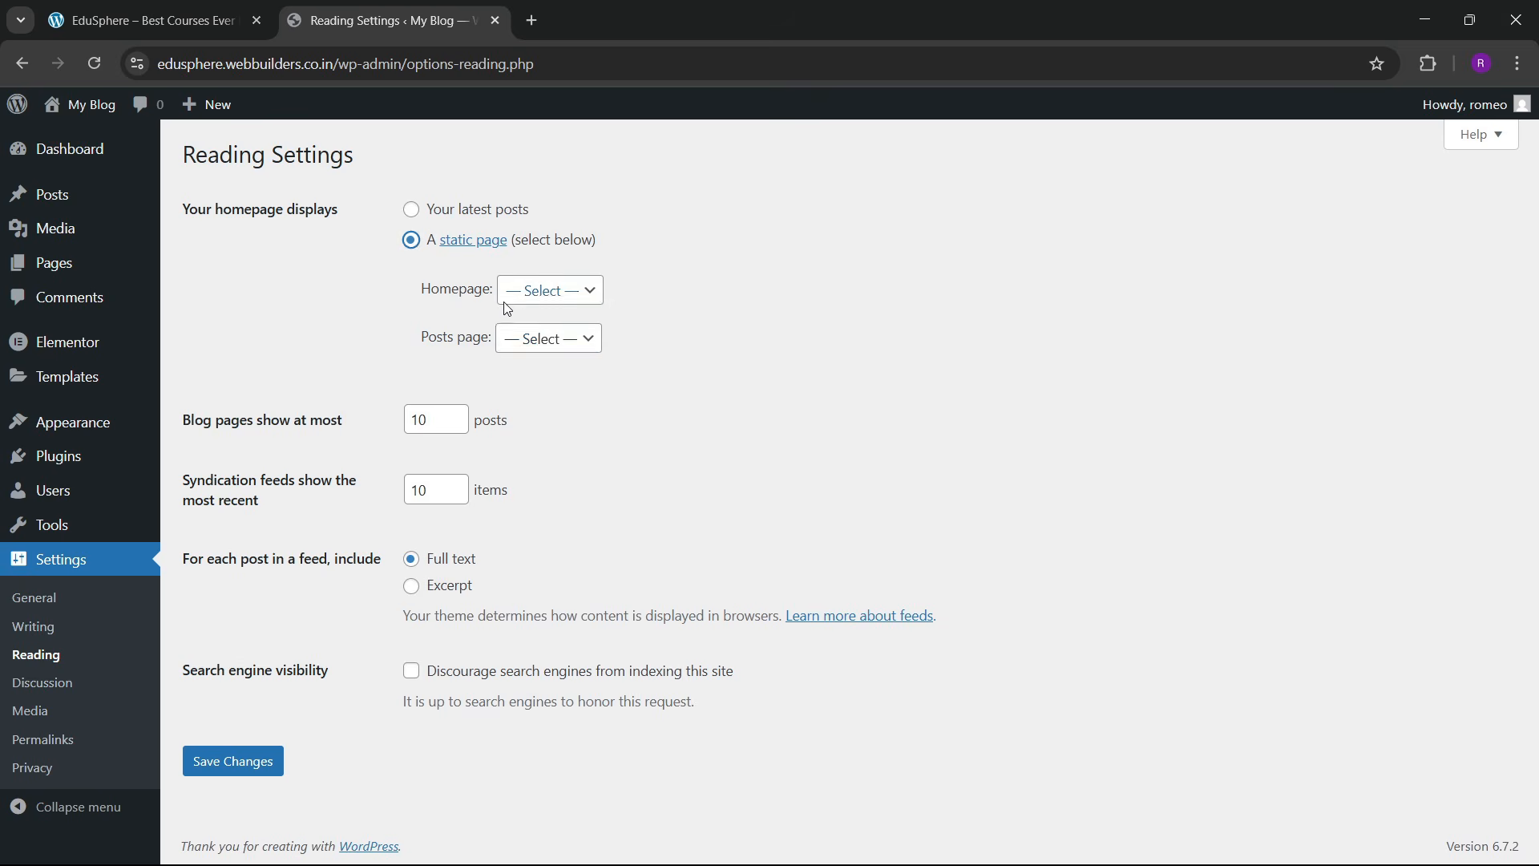
{"action": "left_click", "coordinate": [551, 290]}
{"action": "left_click", "coordinate": [526, 344]}
{"action": "left_click", "coordinate": [233, 761]}
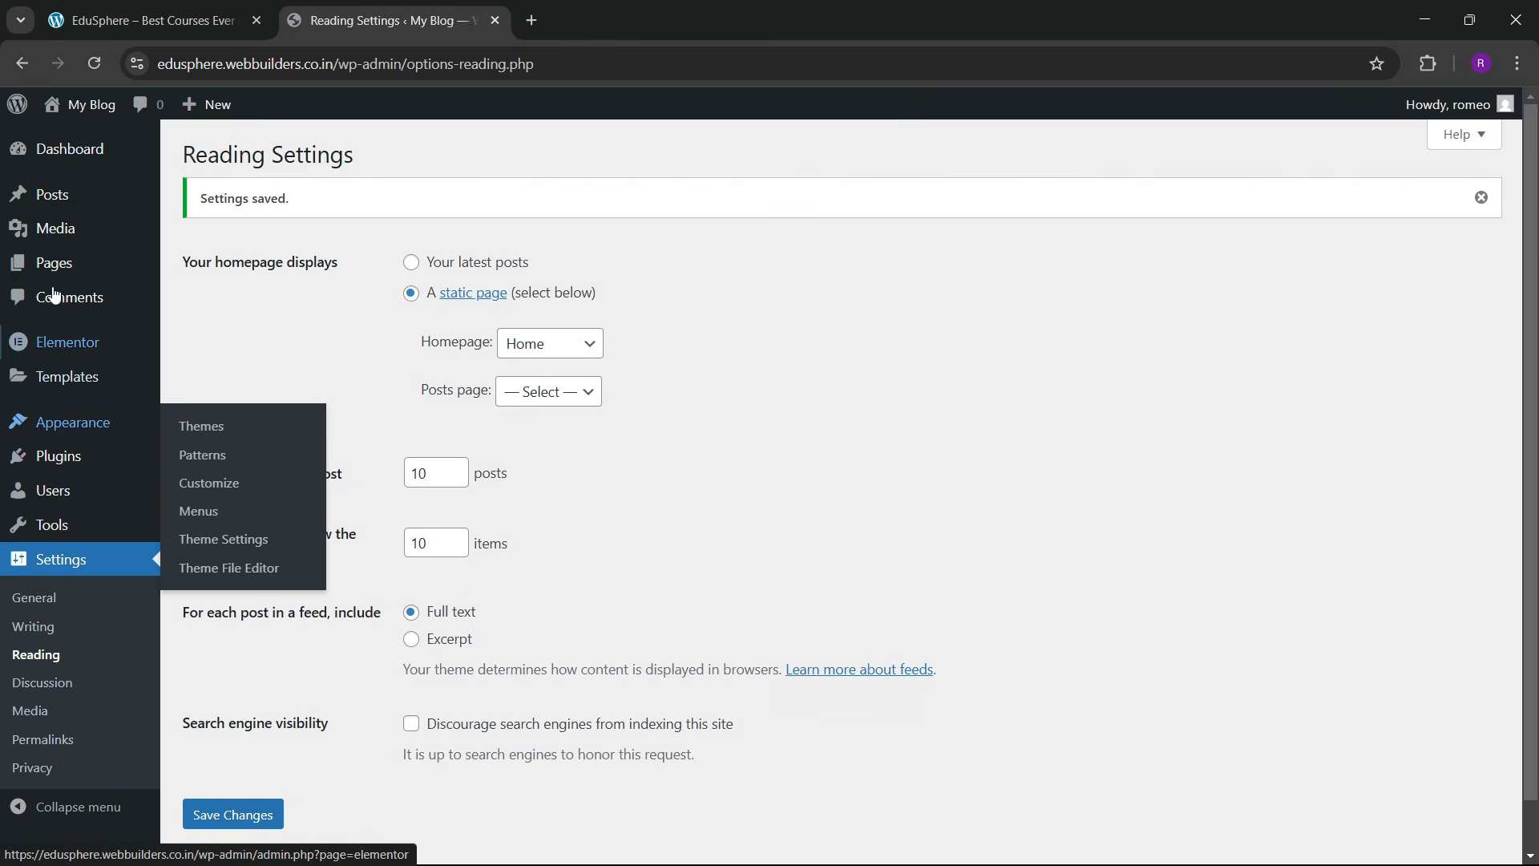
{"action": "mouse_move", "coordinate": [54, 266]}
{"action": "left_click", "coordinate": [202, 273]}
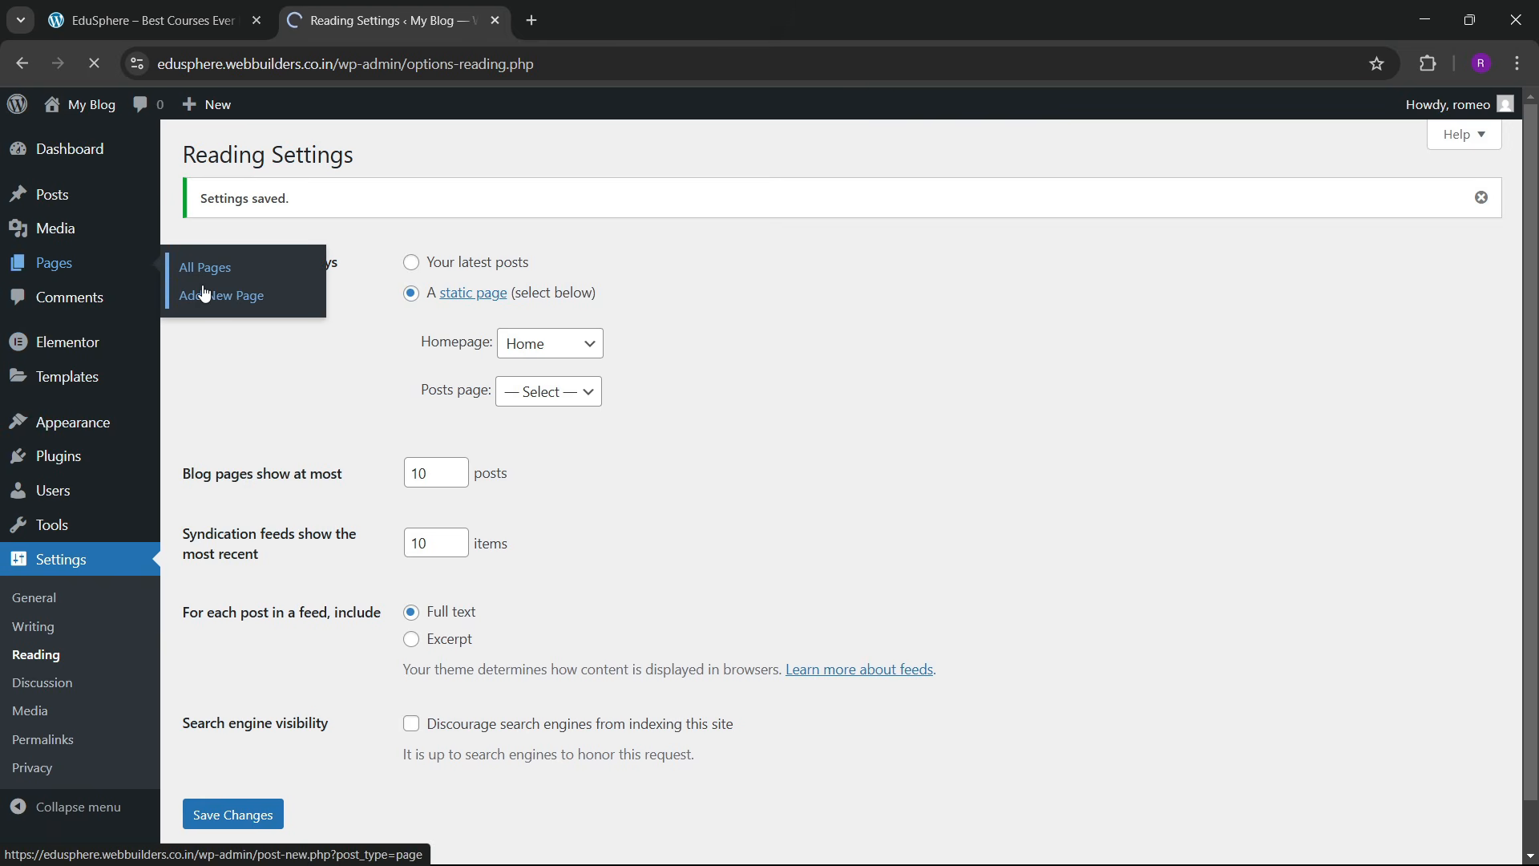
Step: Open the Home page's editor in a new tab and switch it to Edit with Elementor
{"action": "right_click", "coordinate": [241, 352]}
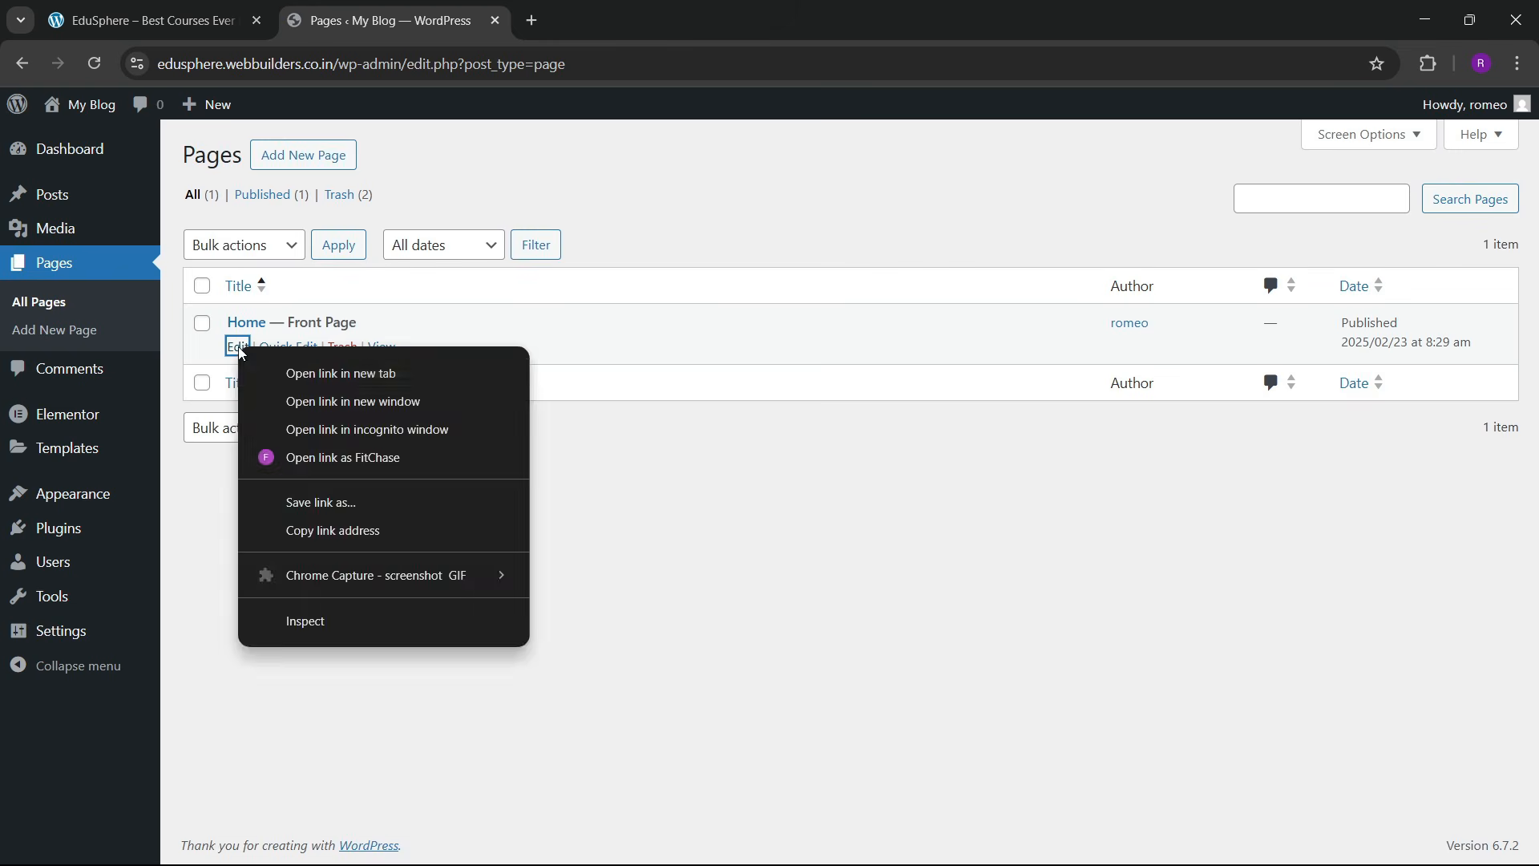
{"action": "left_click", "coordinate": [282, 375]}
{"action": "left_click", "coordinate": [570, 18]}
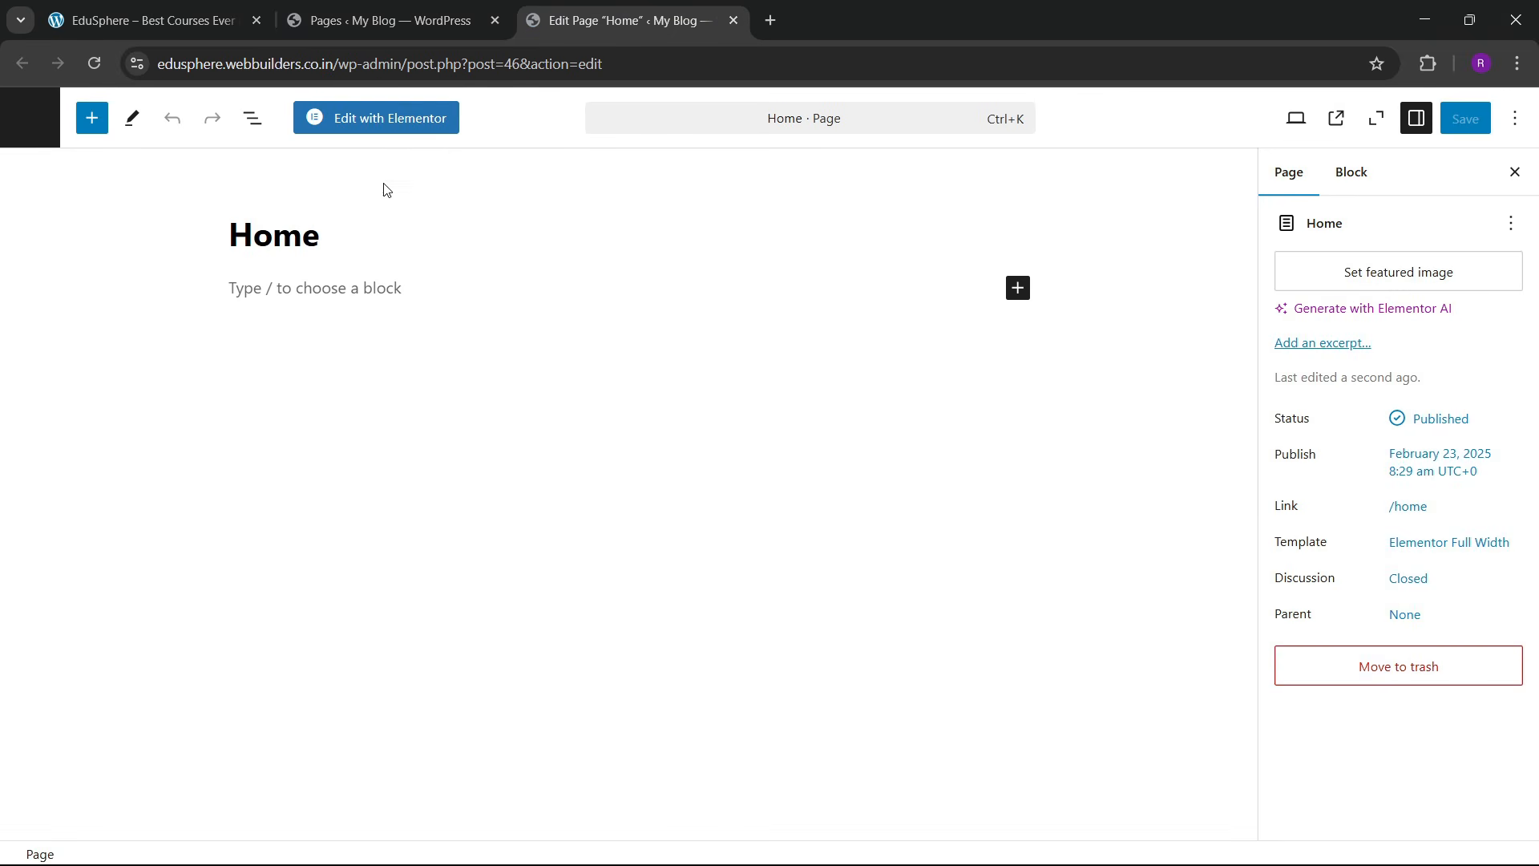
{"action": "left_click", "coordinate": [356, 130]}
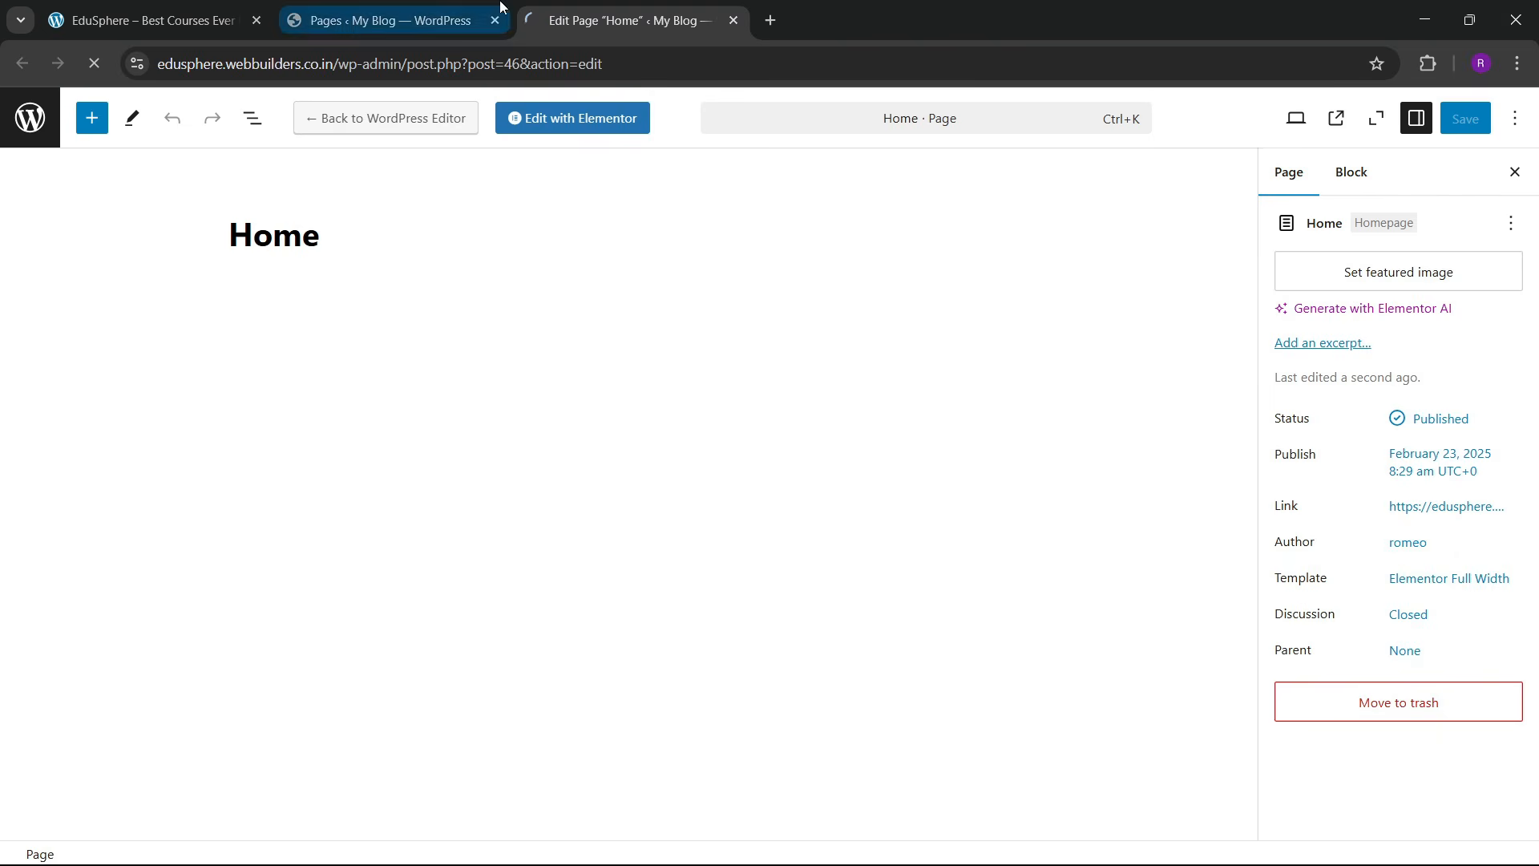
Step: Check the live homepage and reorder browser tabs so the pages list comes first
{"action": "left_click", "coordinate": [212, 20]}
{"action": "scroll", "coordinate": [754, 597], "scroll_direction": "up", "scroll_amount": 1}
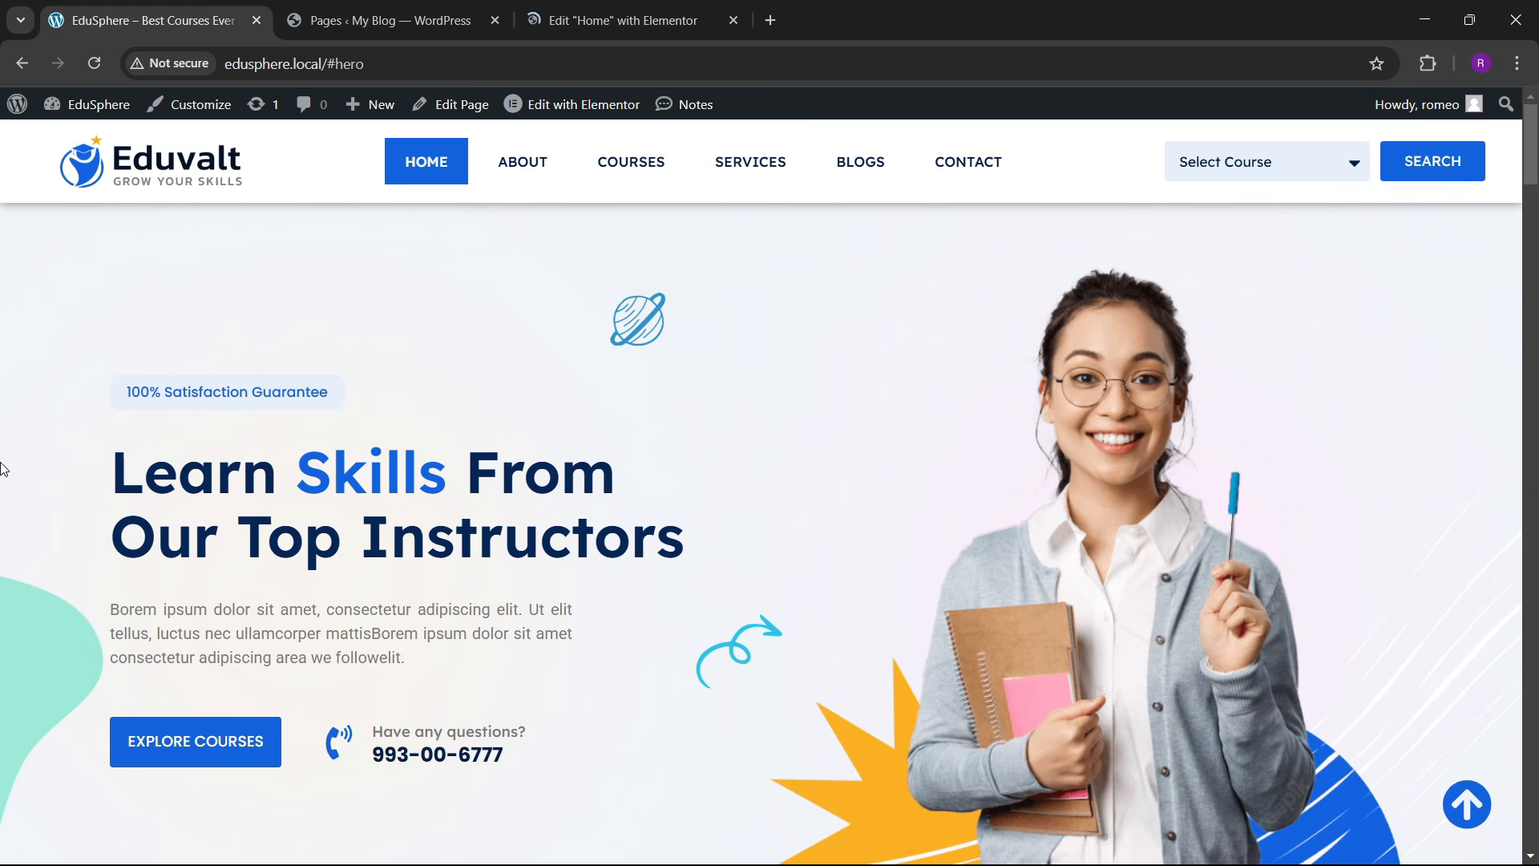
{"action": "left_click", "coordinate": [562, 8]}
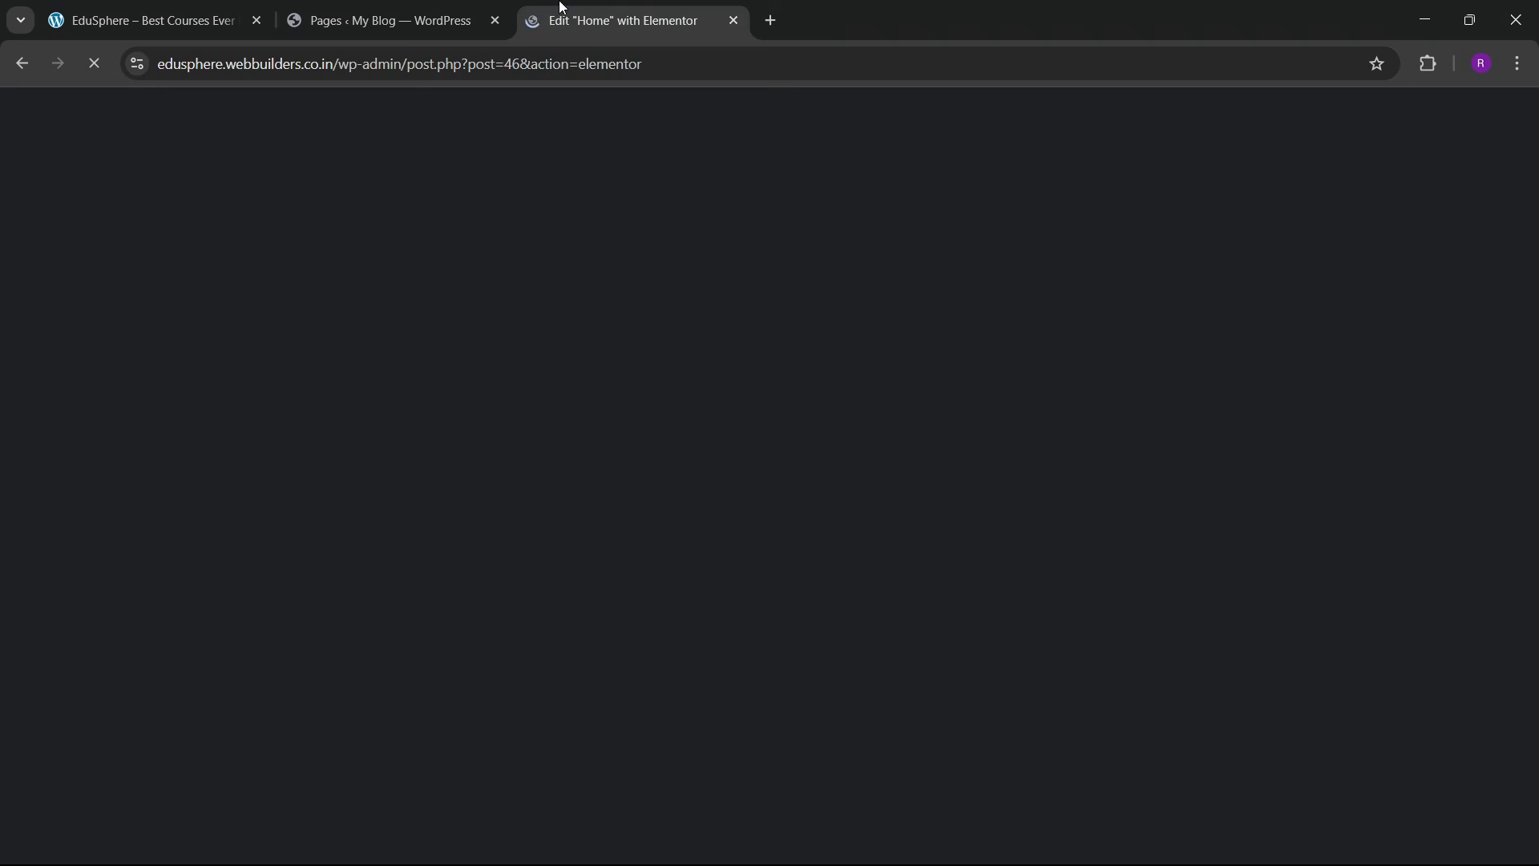
{"action": "left_click", "coordinate": [398, 8]}
{"action": "left_click", "coordinate": [641, 8]}
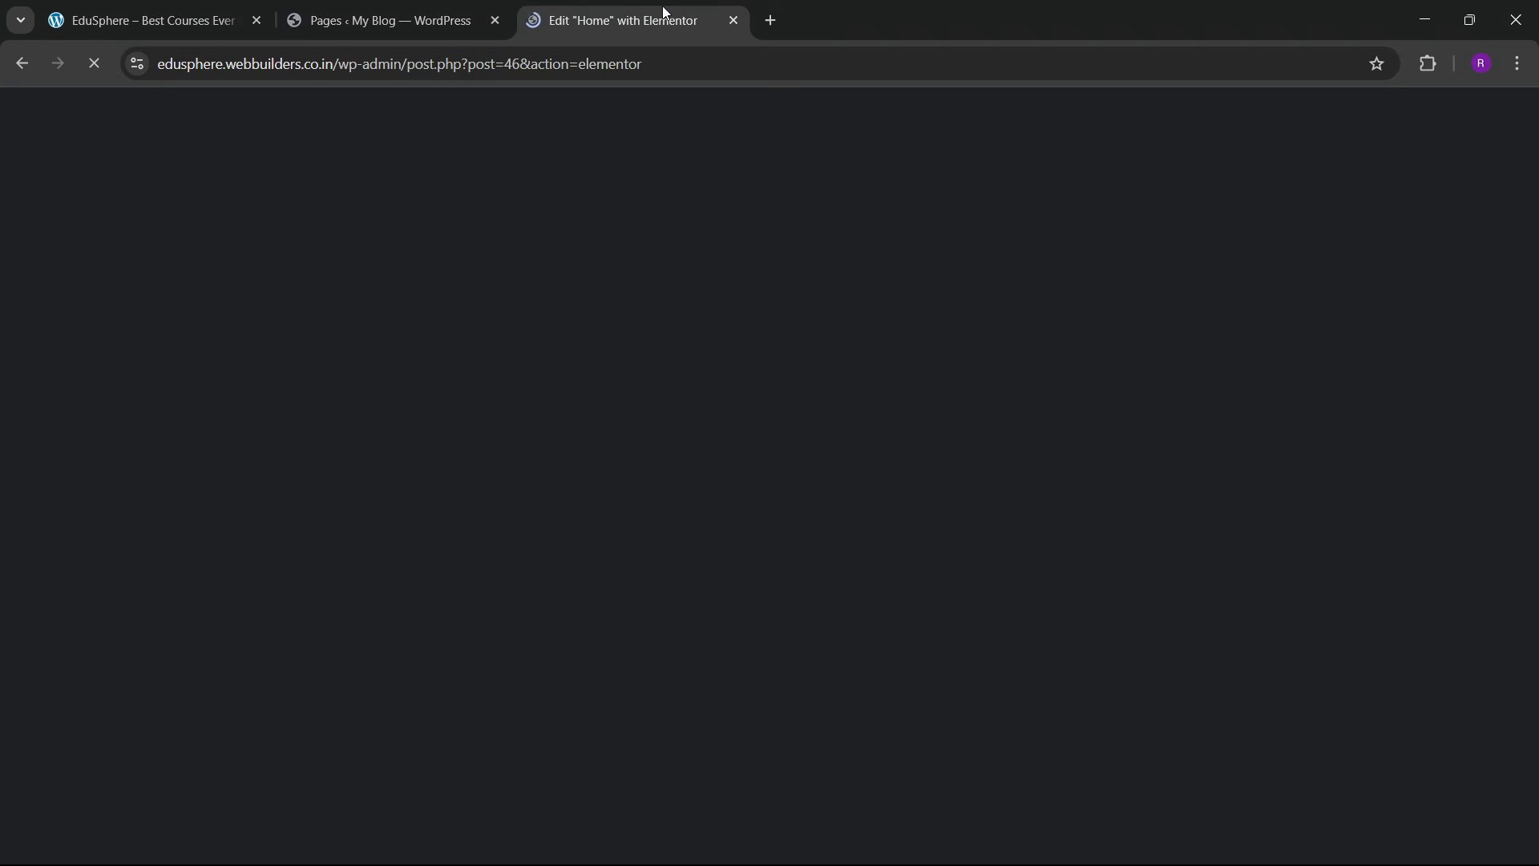
{"action": "left_click", "coordinate": [384, 7]}
{"action": "left_click", "coordinate": [184, 7]}
{"action": "left_click_drag", "start_coordinate": [436, 8], "coordinate": [206, 7]}
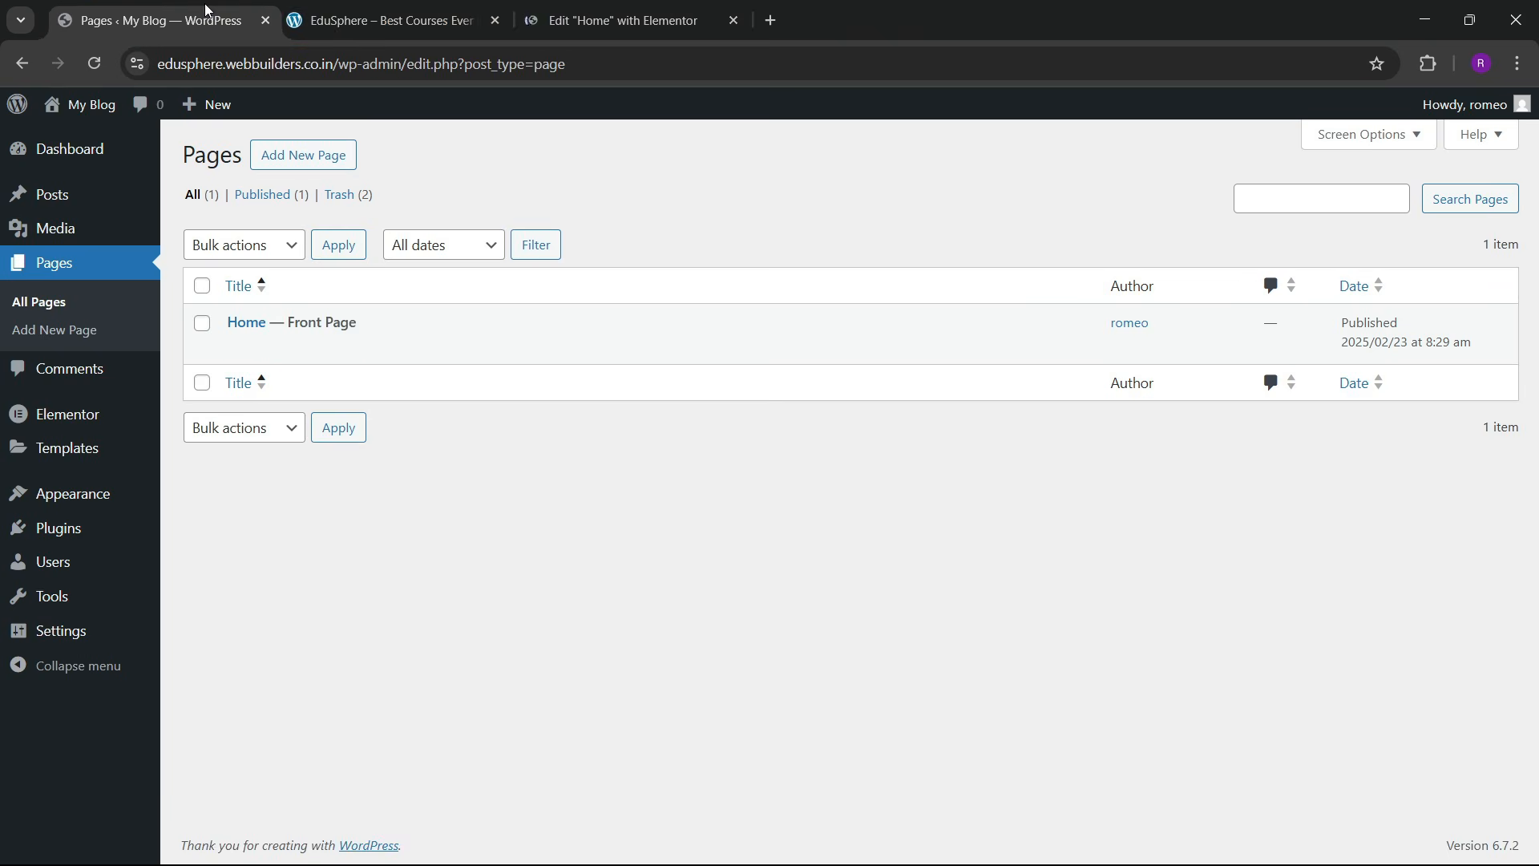
{"action": "left_click", "coordinate": [364, 10]}
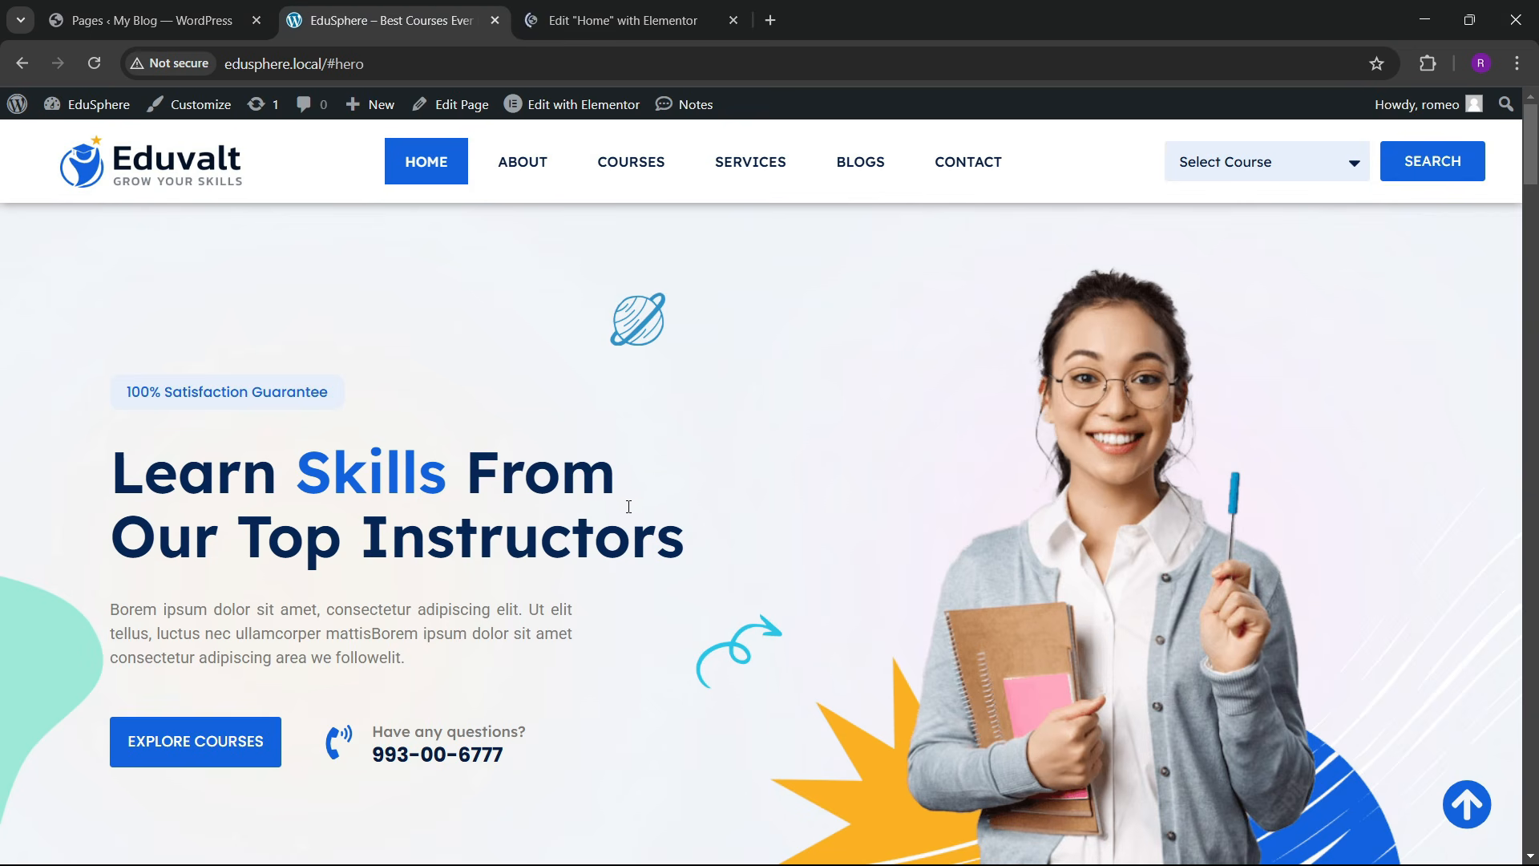
{"action": "left_click", "coordinate": [673, 8]}
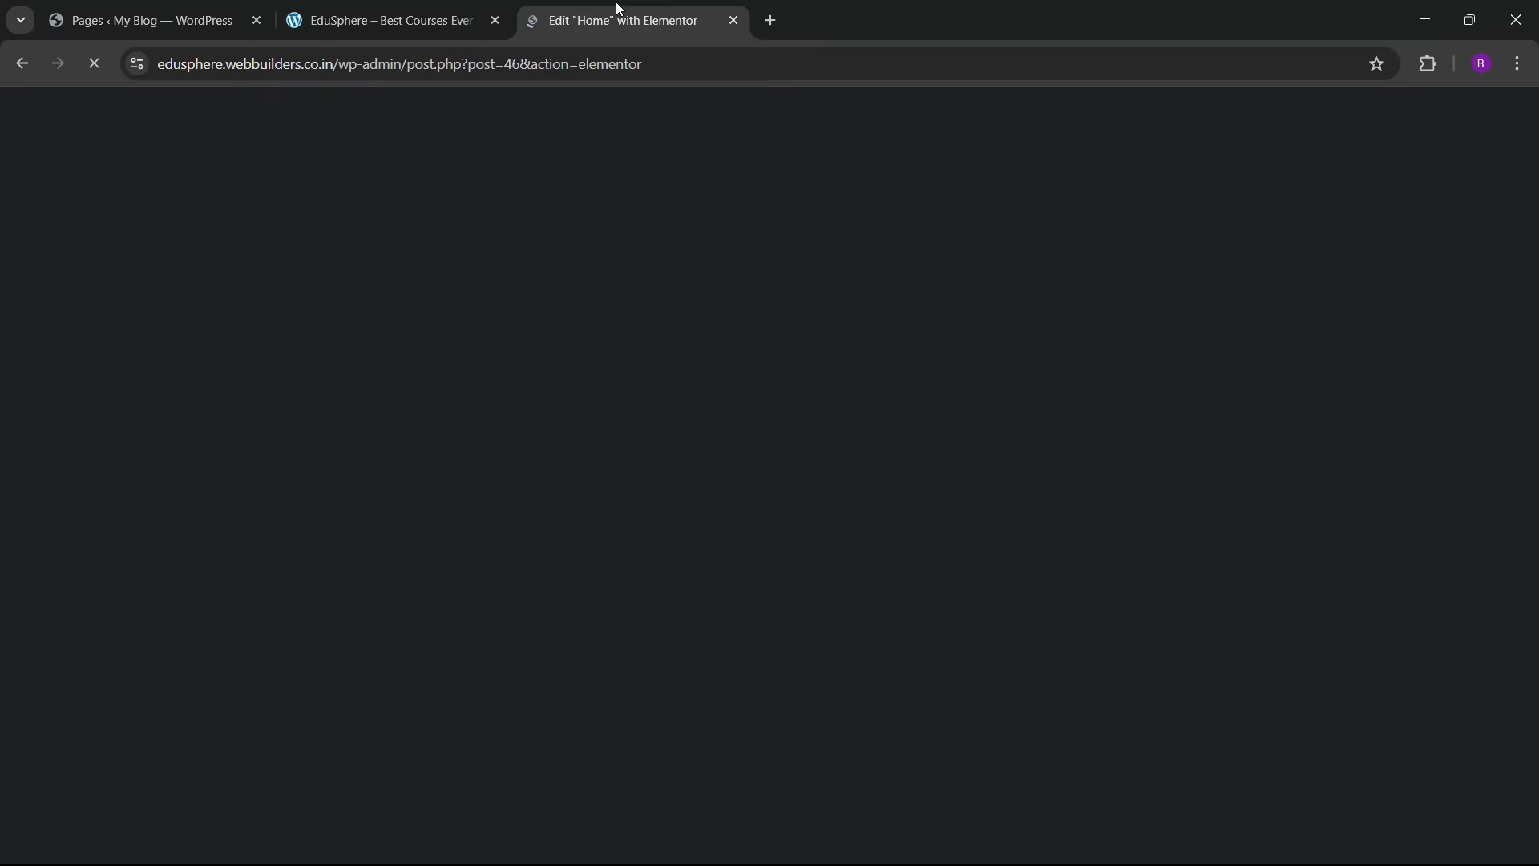
Step: Dismiss the notifications popup, narrow the widget panel, and show Site Settings > Global Colors
{"action": "left_click", "coordinate": [437, 13]}
{"action": "left_click", "coordinate": [672, 7]}
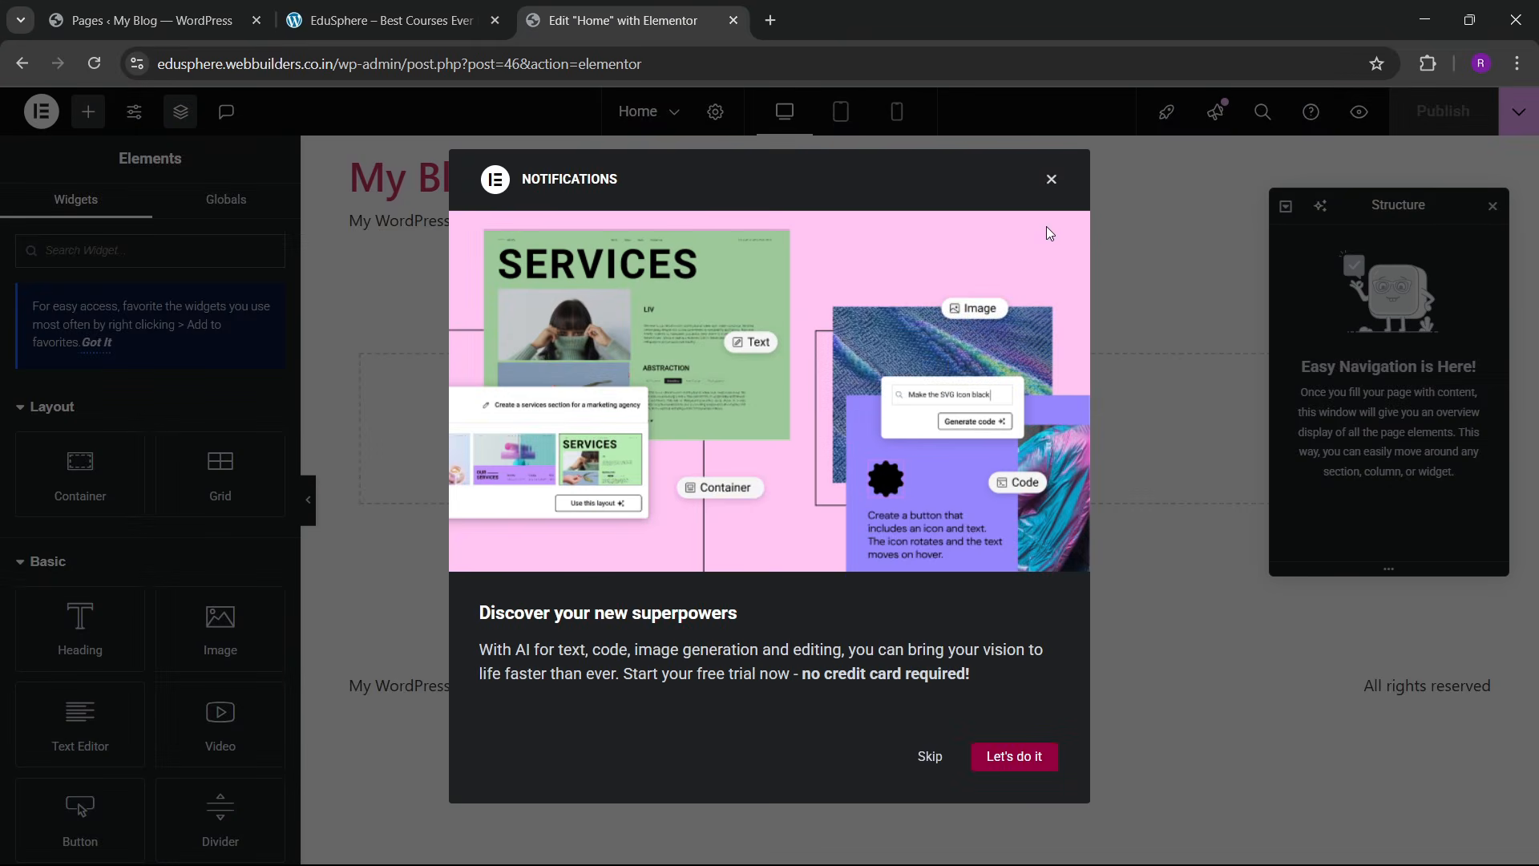
{"action": "left_click", "coordinate": [1051, 180]}
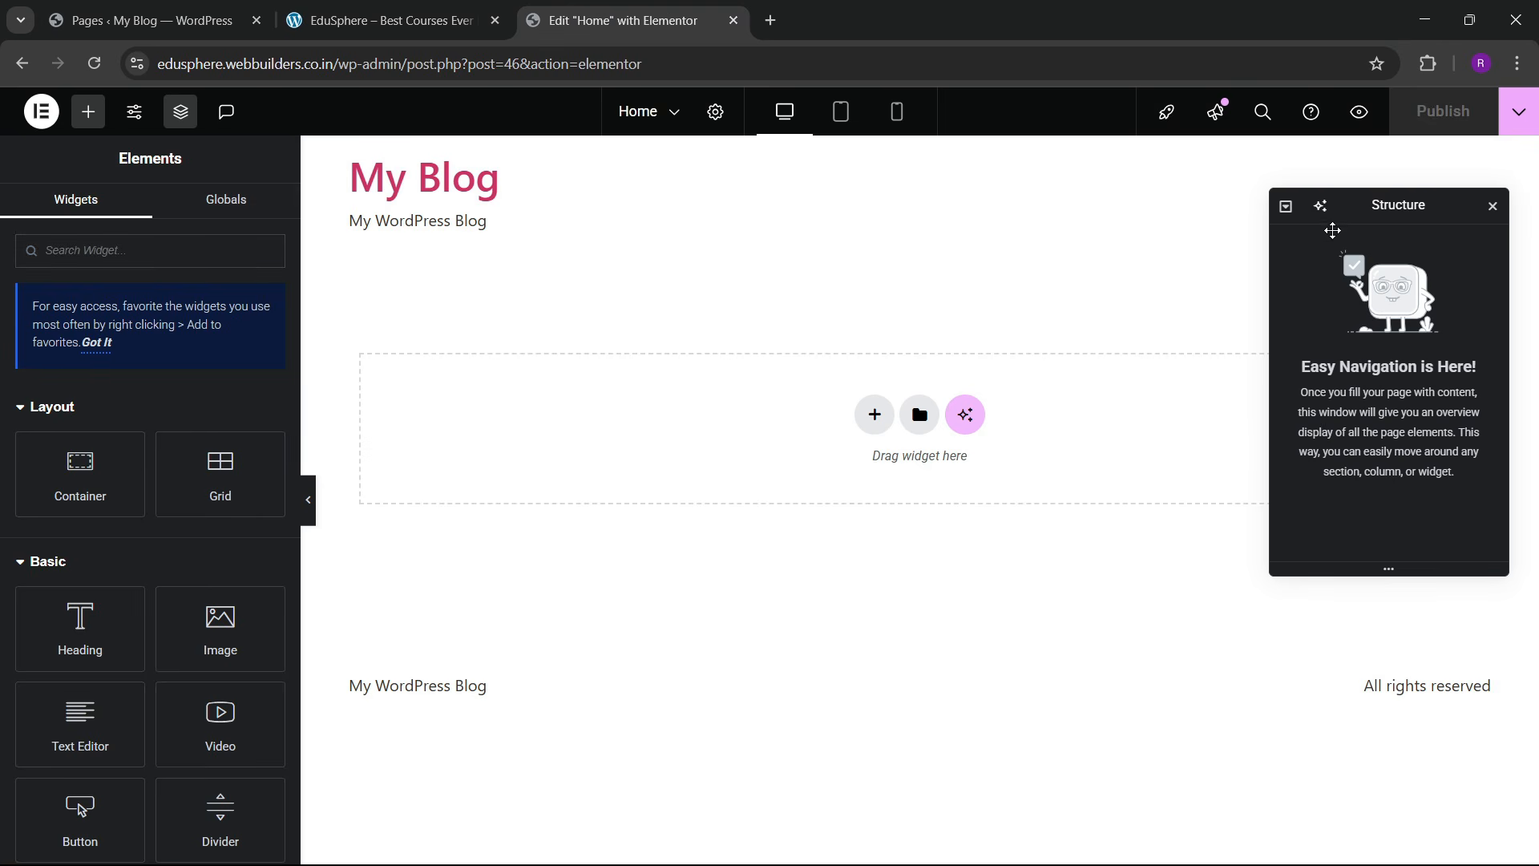
{"action": "left_click_drag", "start_coordinate": [300, 385], "coordinate": [193, 453]}
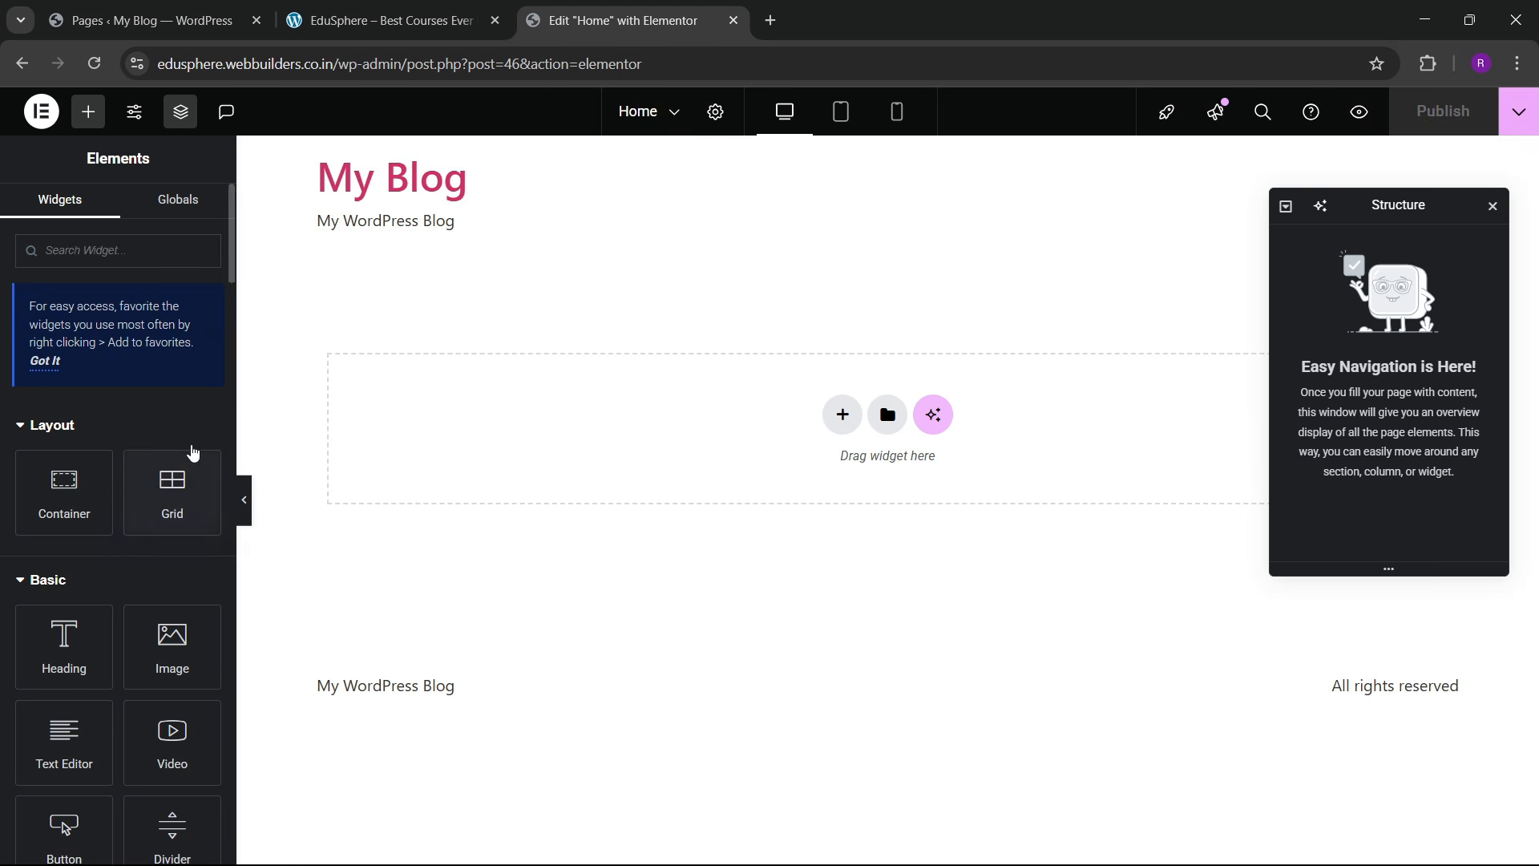
{"action": "left_click", "coordinate": [134, 111]}
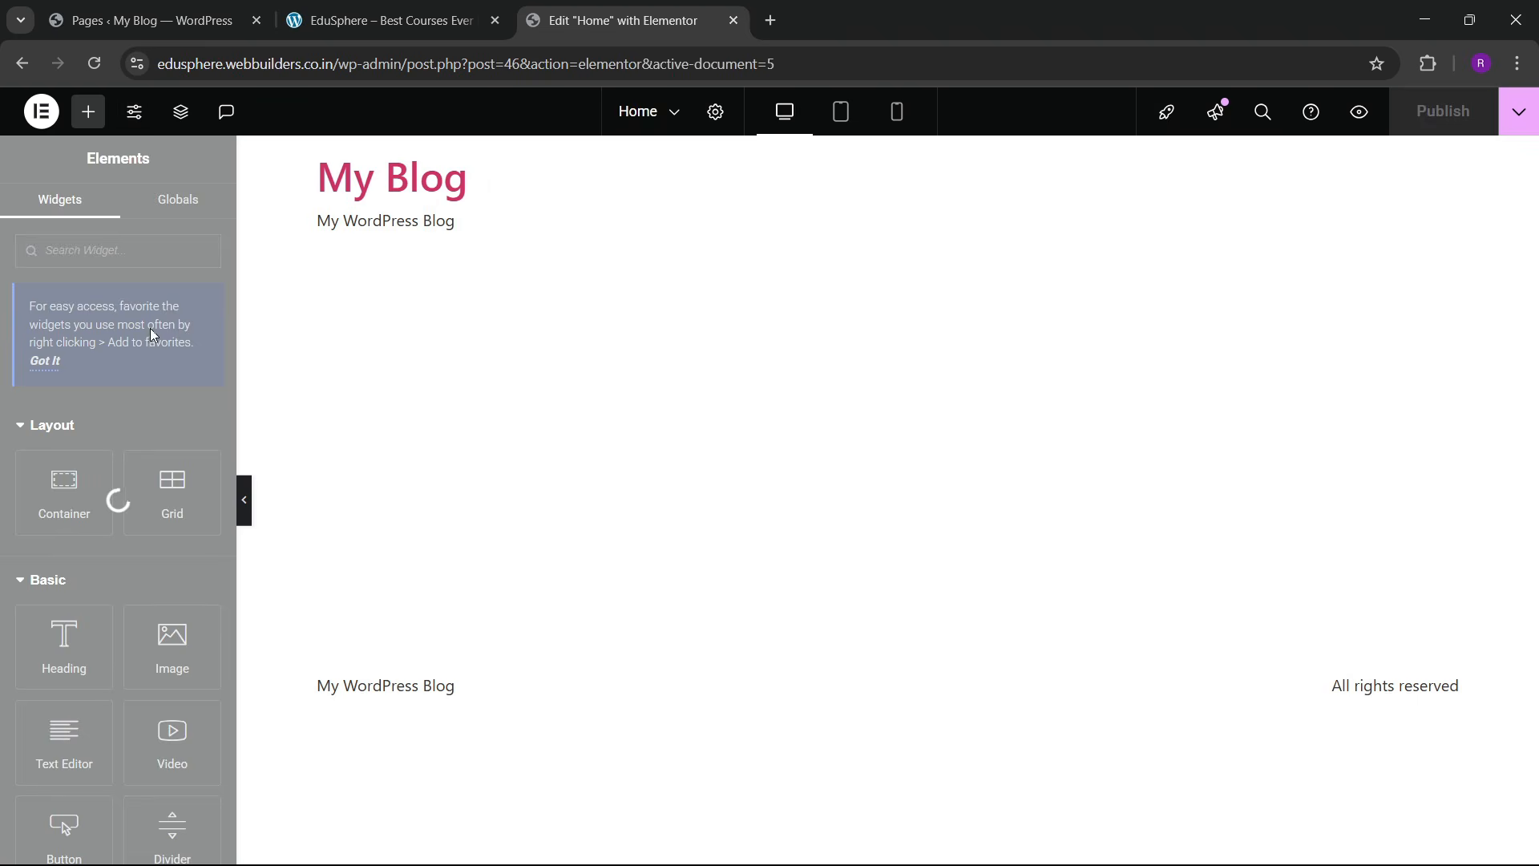
{"action": "left_click", "coordinate": [127, 264]}
Step: Launch the colour picker extension on the live homepage to sample its colours
{"action": "left_click", "coordinate": [175, 6]}
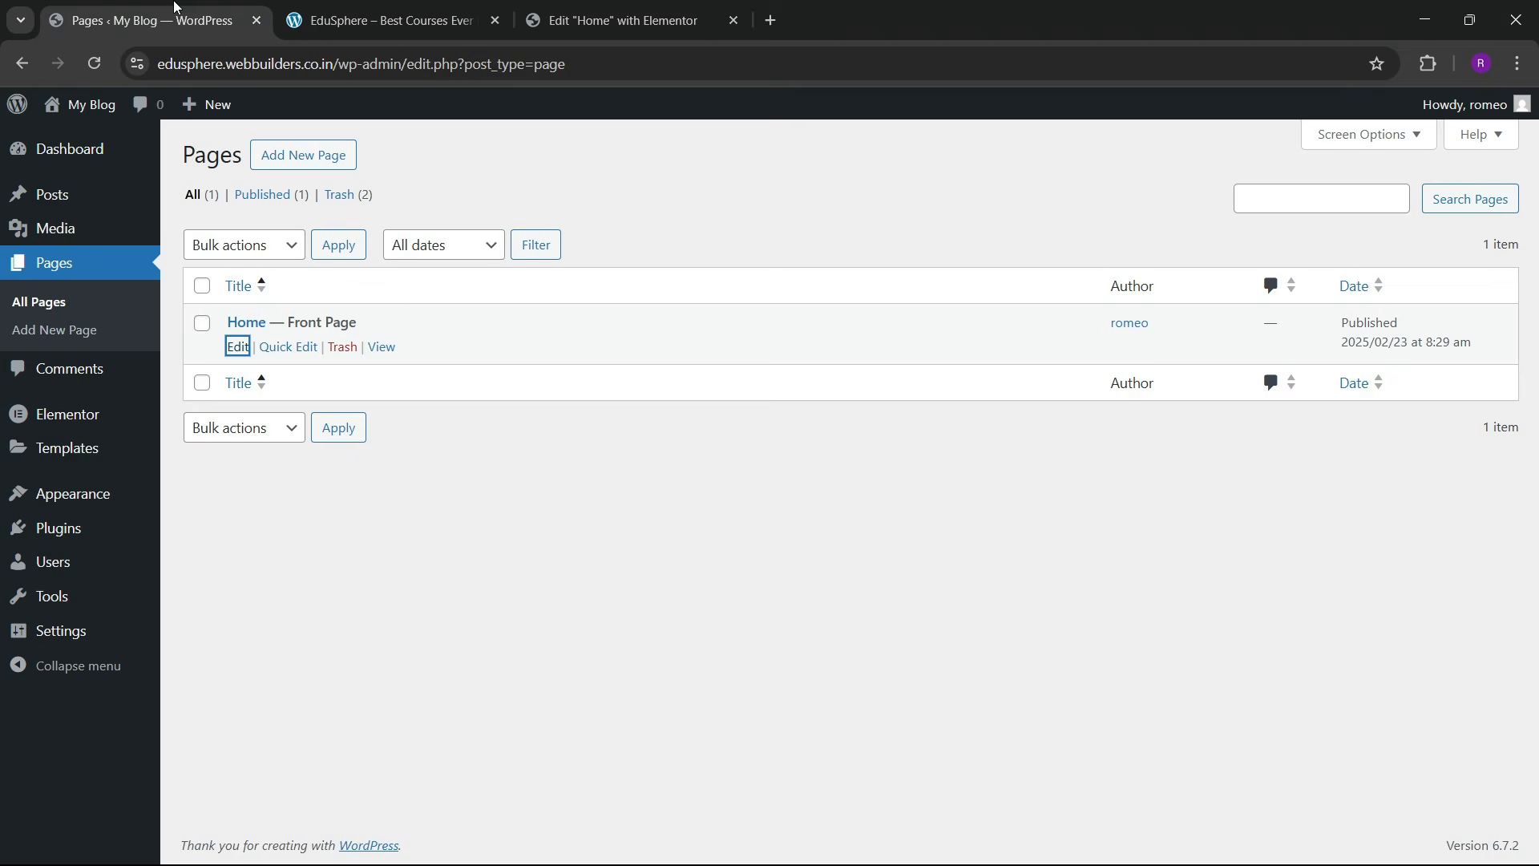
{"action": "left_click", "coordinate": [385, 20]}
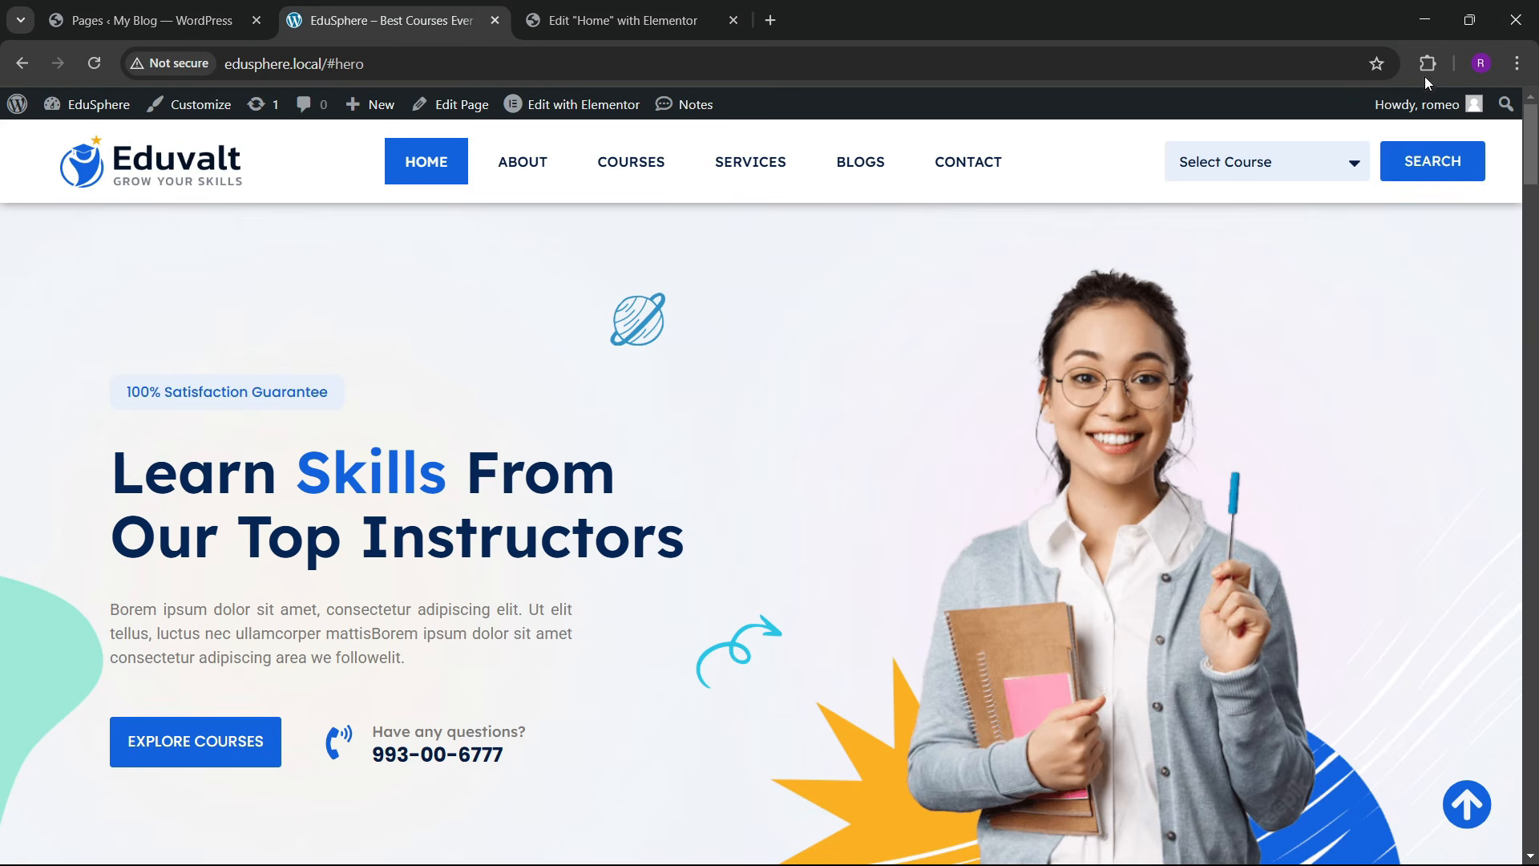
{"action": "left_click", "coordinate": [1425, 69]}
{"action": "left_click", "coordinate": [1220, 214]}
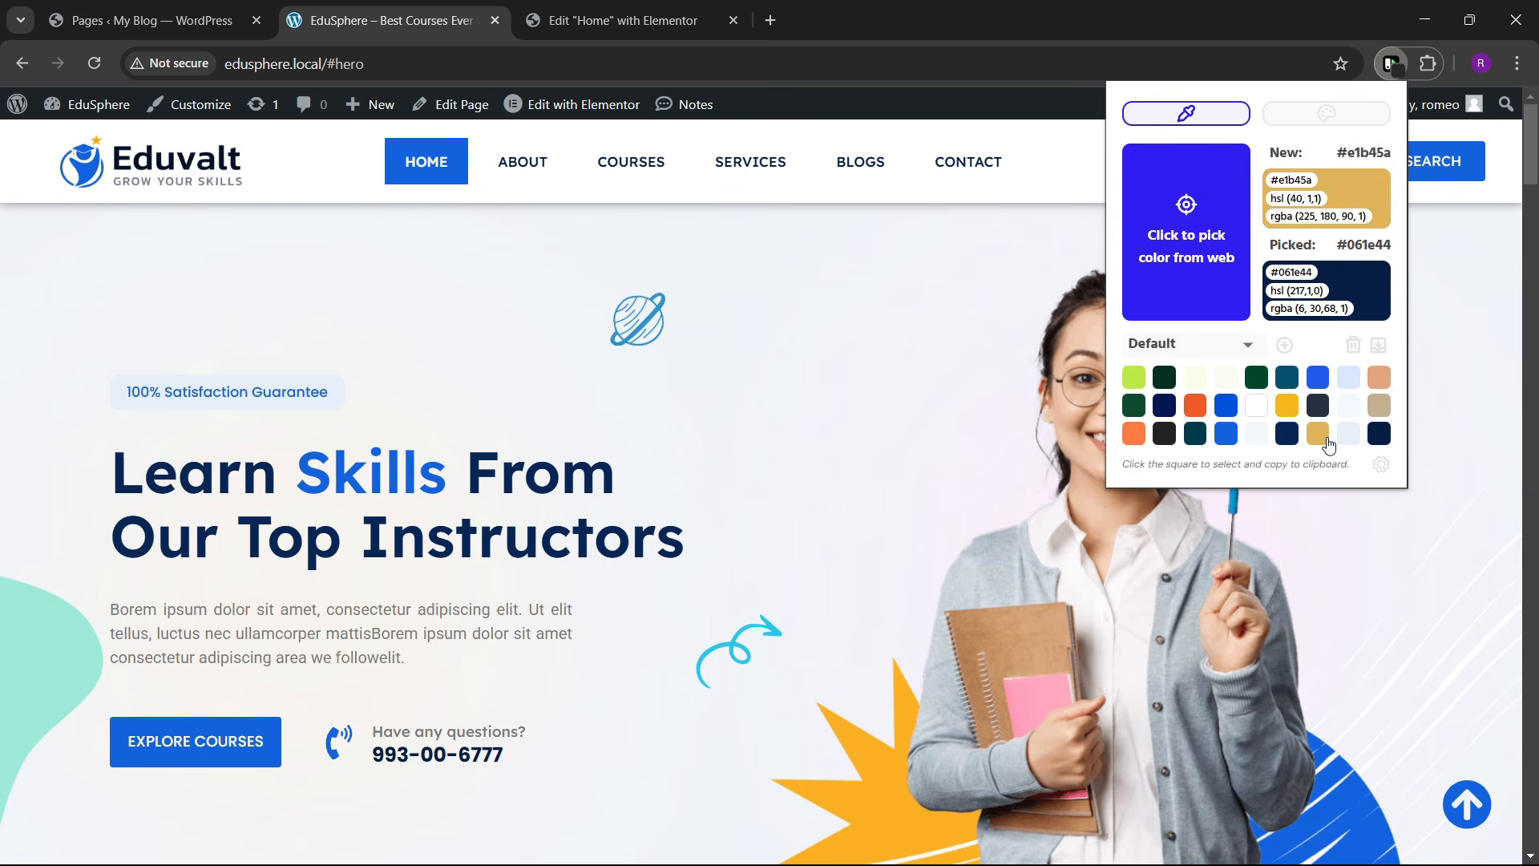
{"action": "left_click", "coordinate": [617, 20]}
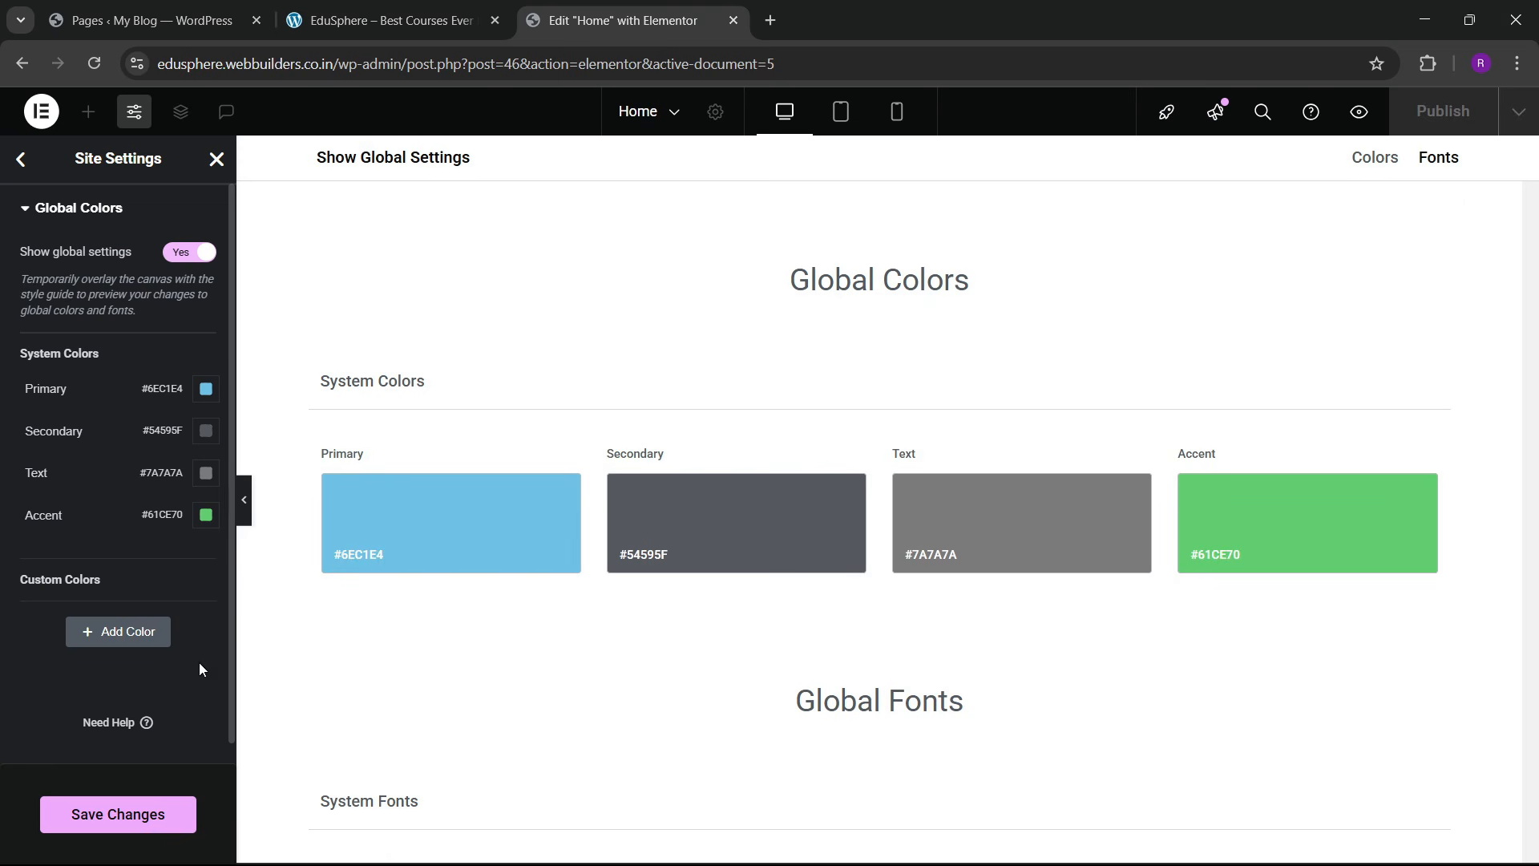
Step: Add a custom global colour named sky blue with hex #1363DE, sampled from the live site
{"action": "left_click", "coordinate": [138, 646]}
{"action": "left_click", "coordinate": [94, 616]}
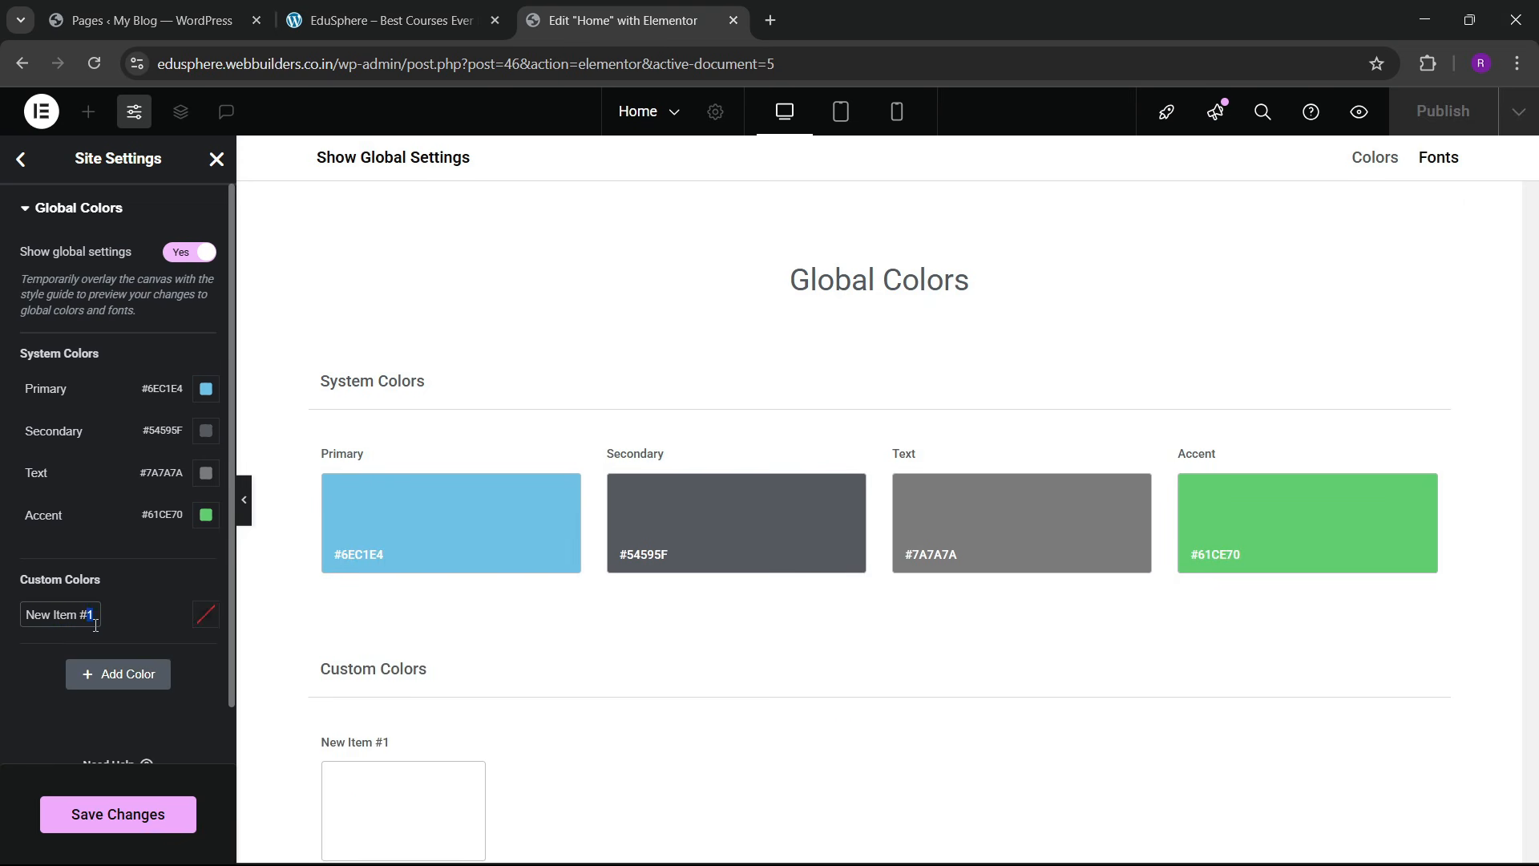
{"action": "key", "text": "ctrl+a"}
{"action": "key", "text": "BackSpace"}
{"action": "type", "text": "sky"}
{"action": "left_click", "coordinate": [385, 20]}
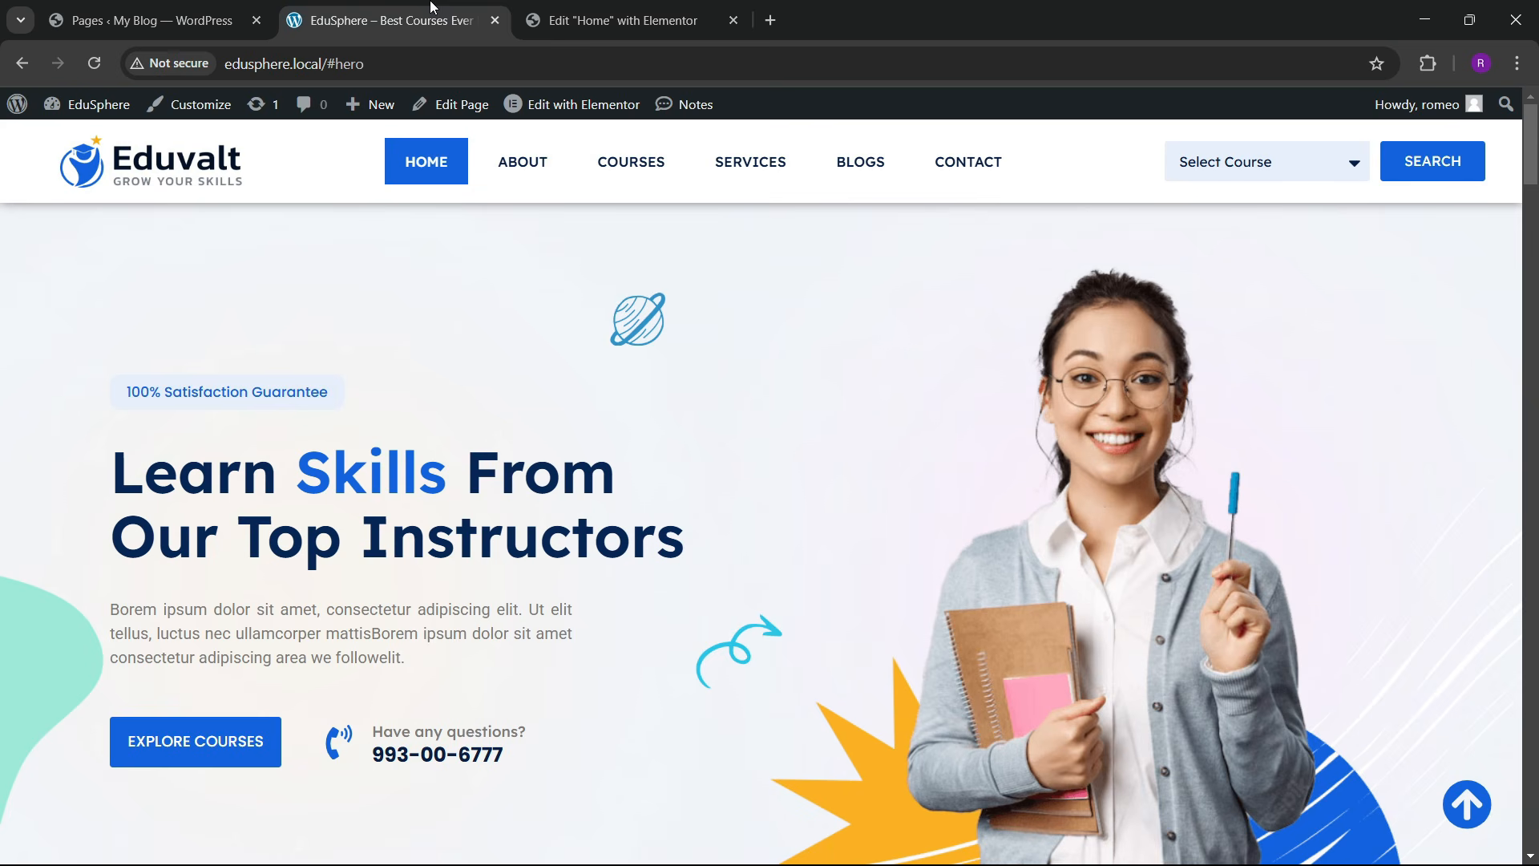
{"action": "left_click", "coordinate": [1427, 66]}
{"action": "left_click", "coordinate": [1205, 220]}
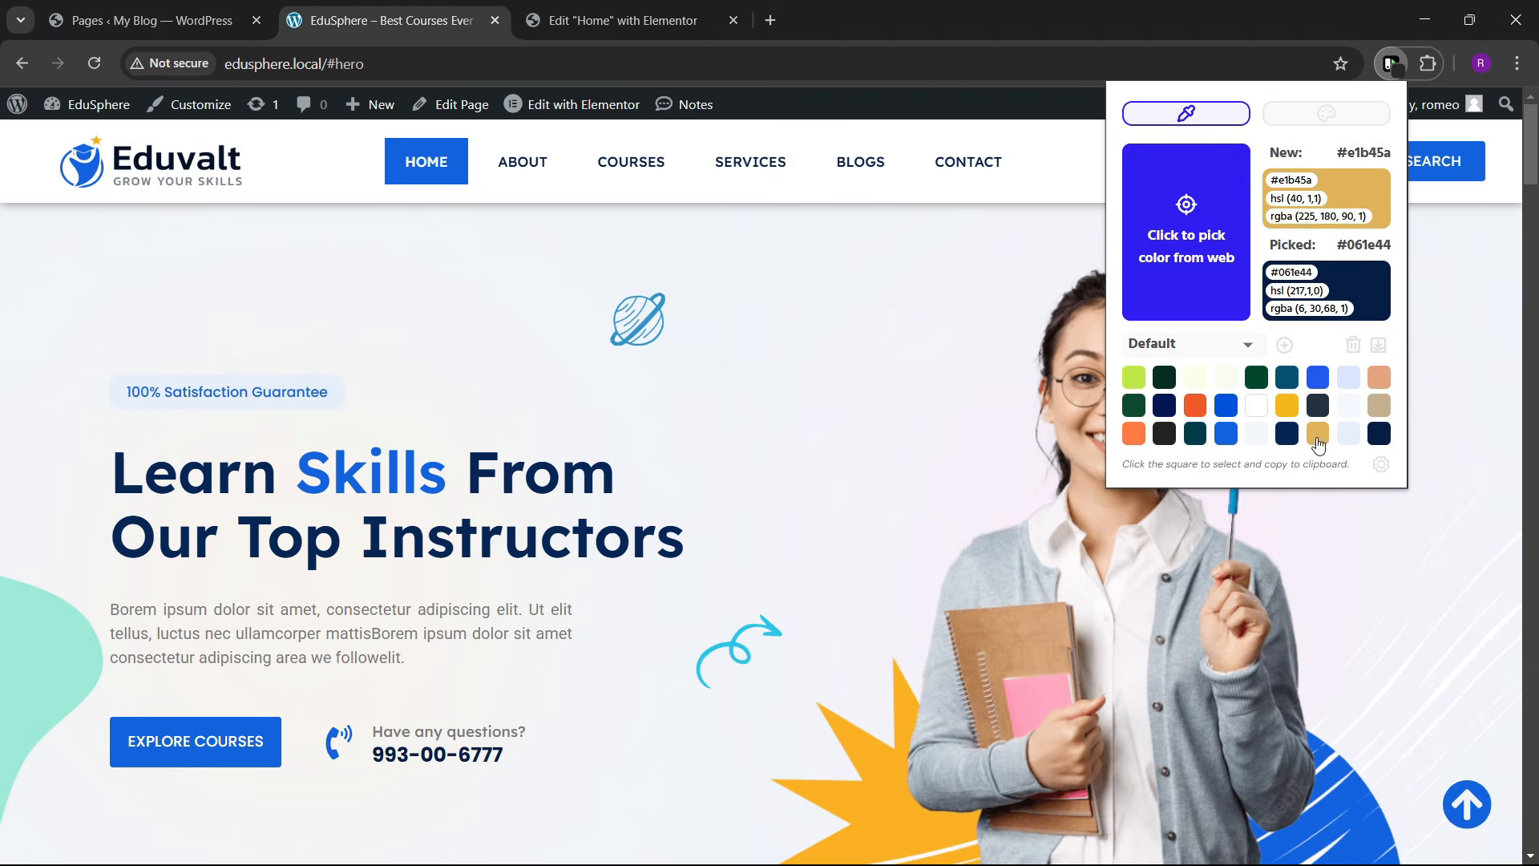
{"action": "left_click", "coordinate": [636, 8]}
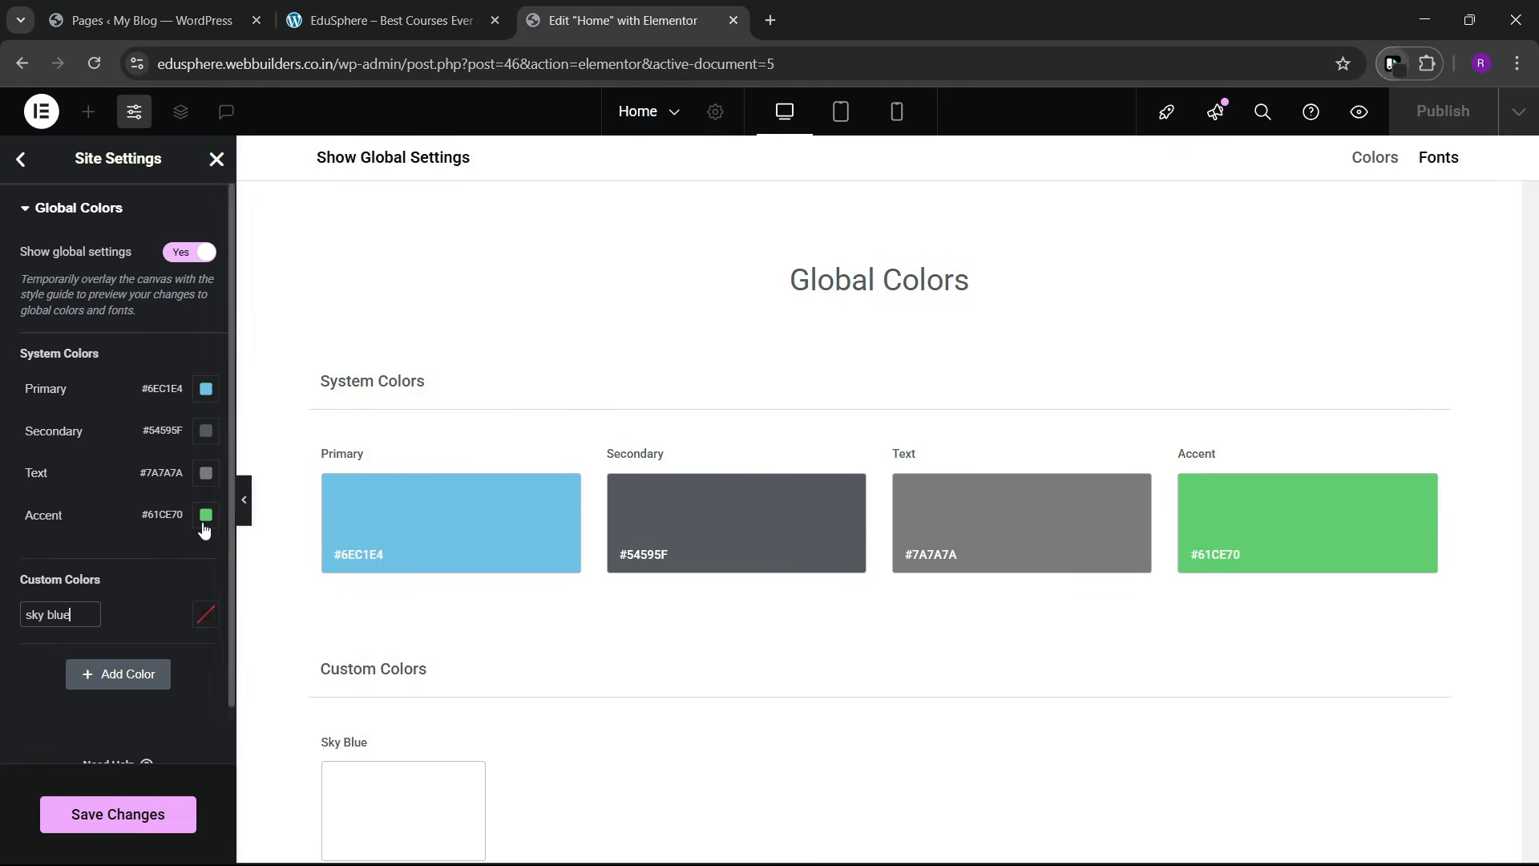
{"action": "left_click", "coordinate": [205, 615]}
{"action": "type", "text": "#1363DE"}
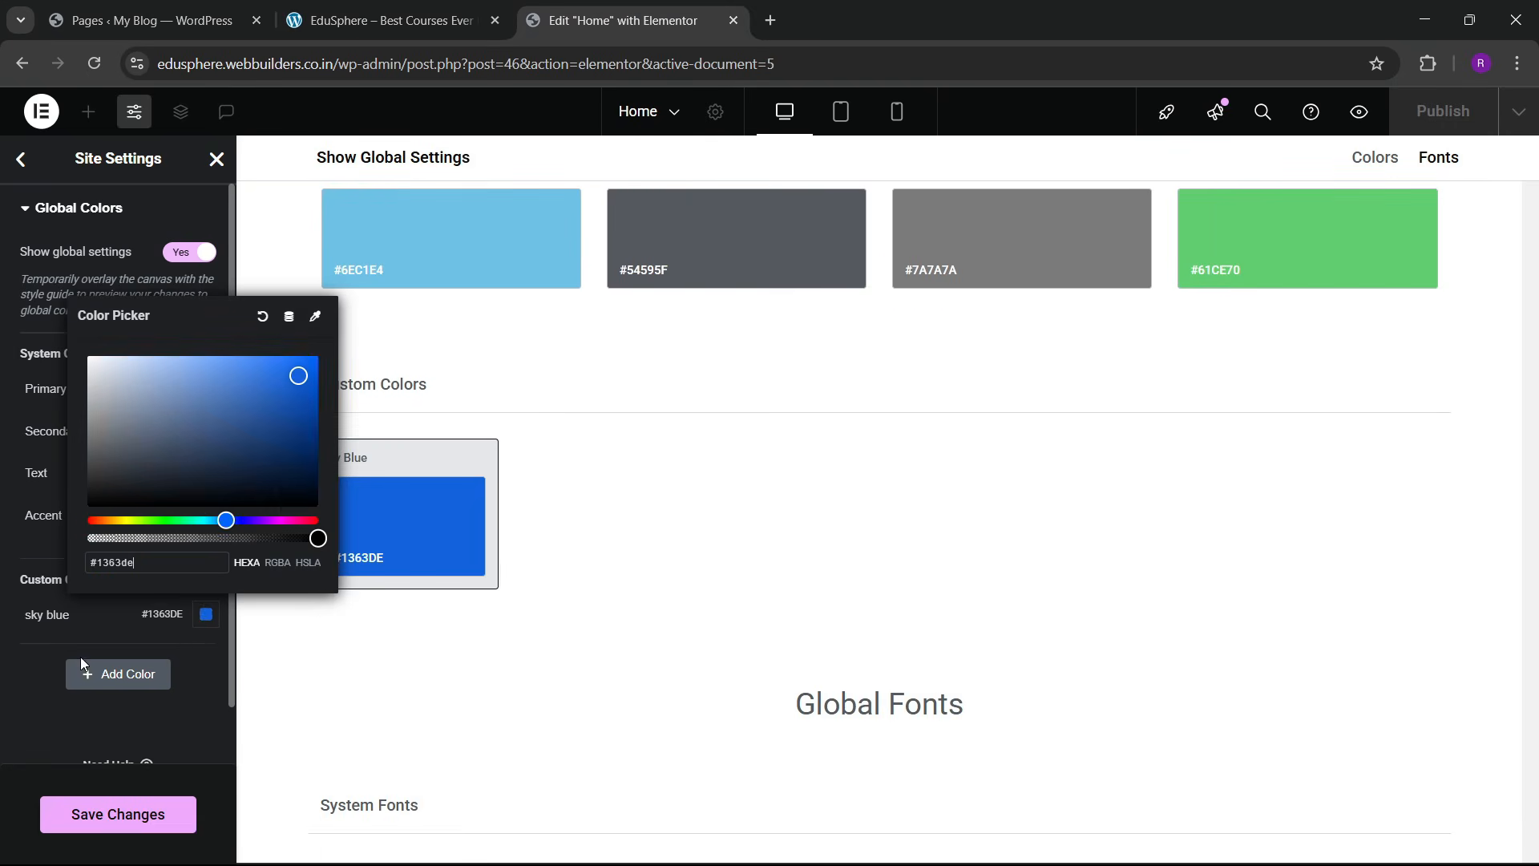
Step: Add a second custom global colour, dark color, set to #061E44
{"action": "left_click", "coordinate": [81, 671]}
{"action": "double_click", "coordinate": [63, 656]}
{"action": "key", "text": "ctrl+a"}
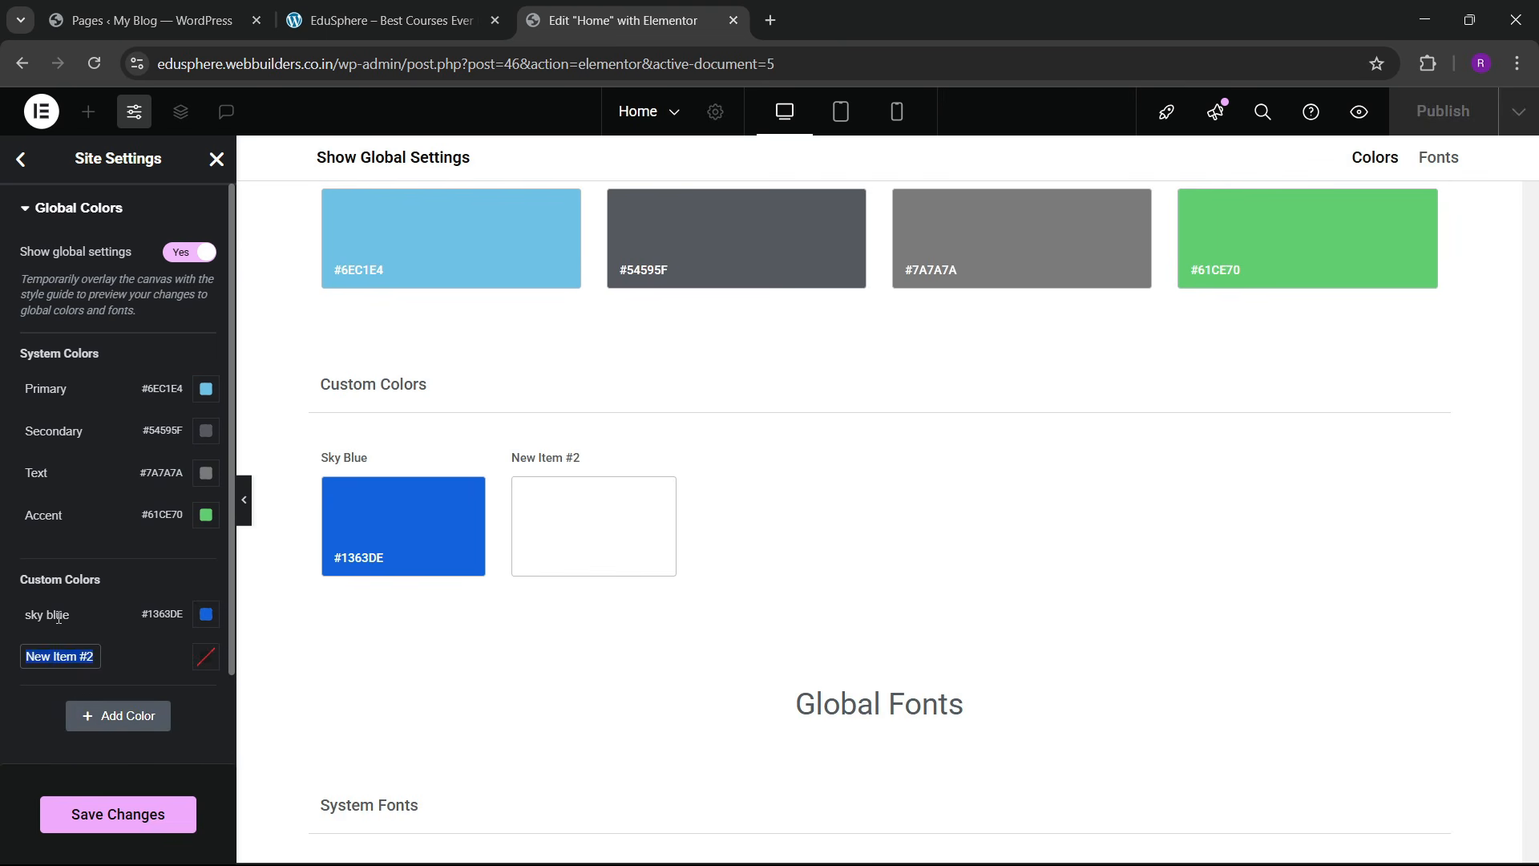
{"action": "key", "text": "BackSpace"}
{"action": "left_click", "coordinate": [385, 20]}
{"action": "left_click", "coordinate": [1427, 63]}
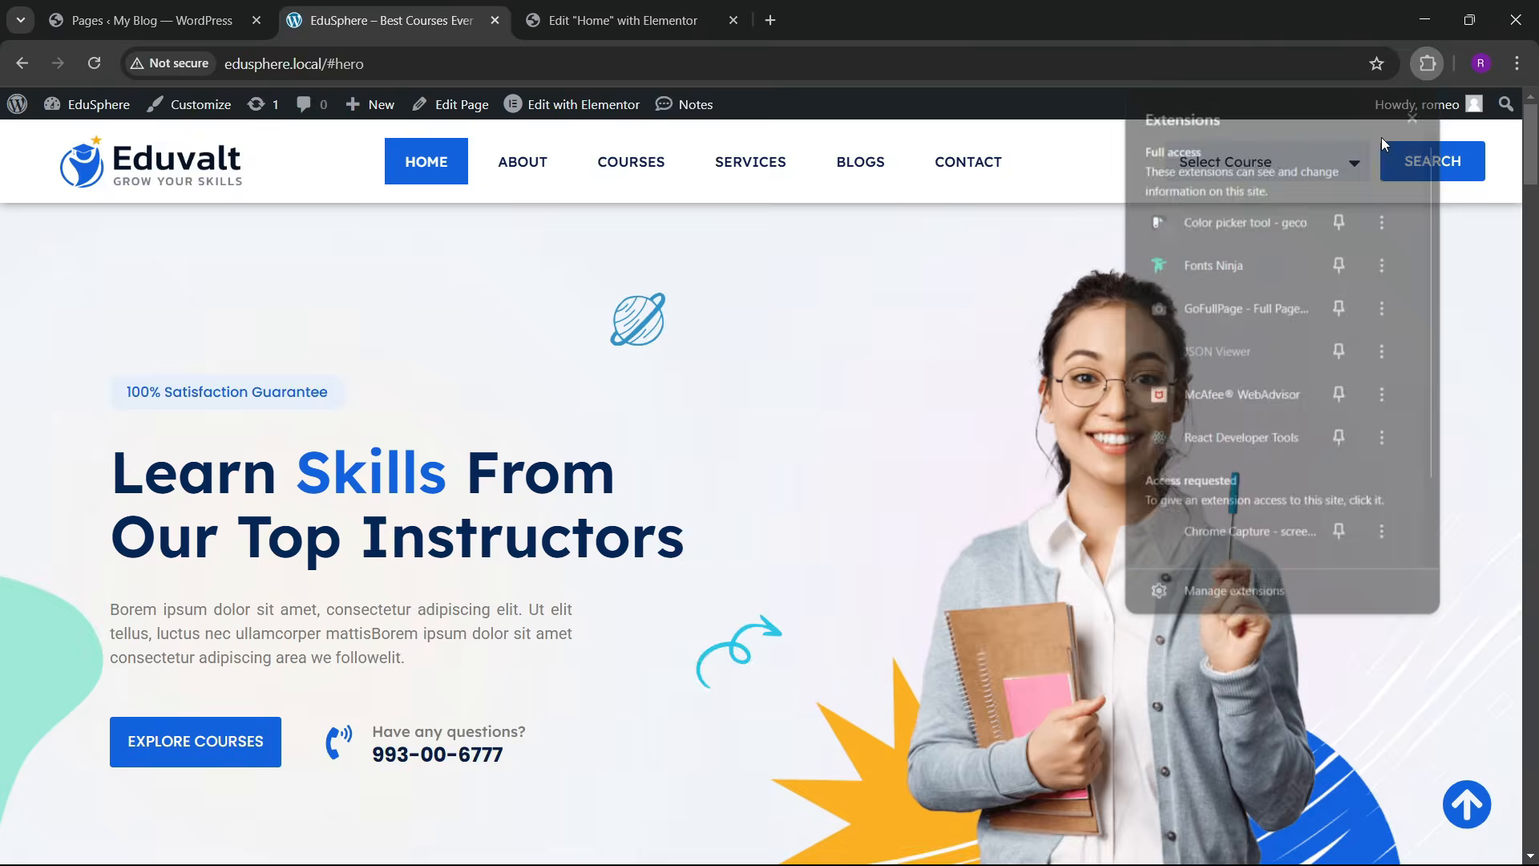
{"action": "left_click", "coordinate": [1225, 219]}
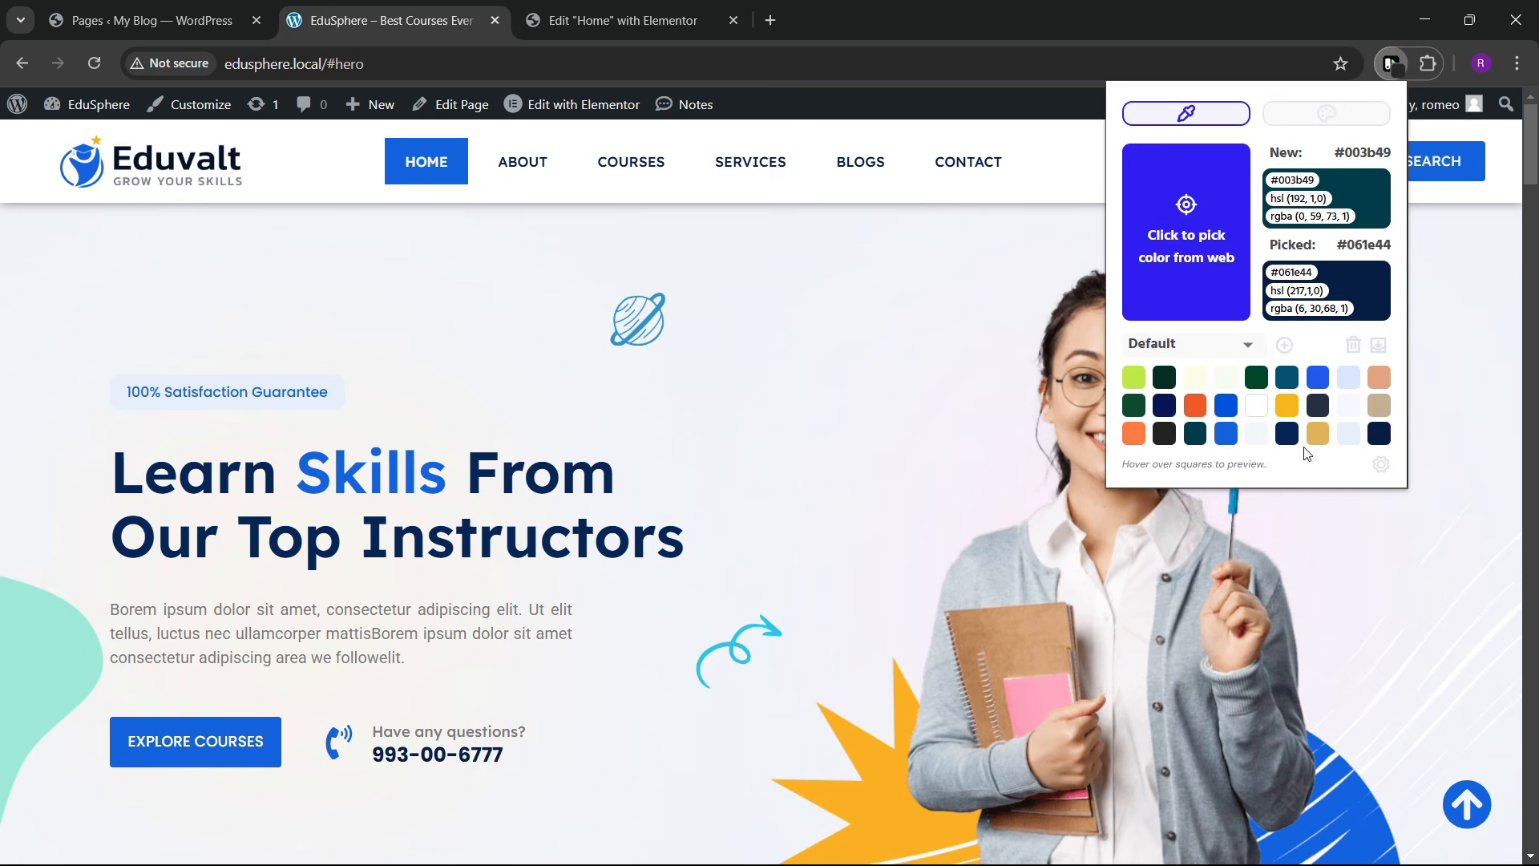
{"action": "left_click", "coordinate": [613, 20]}
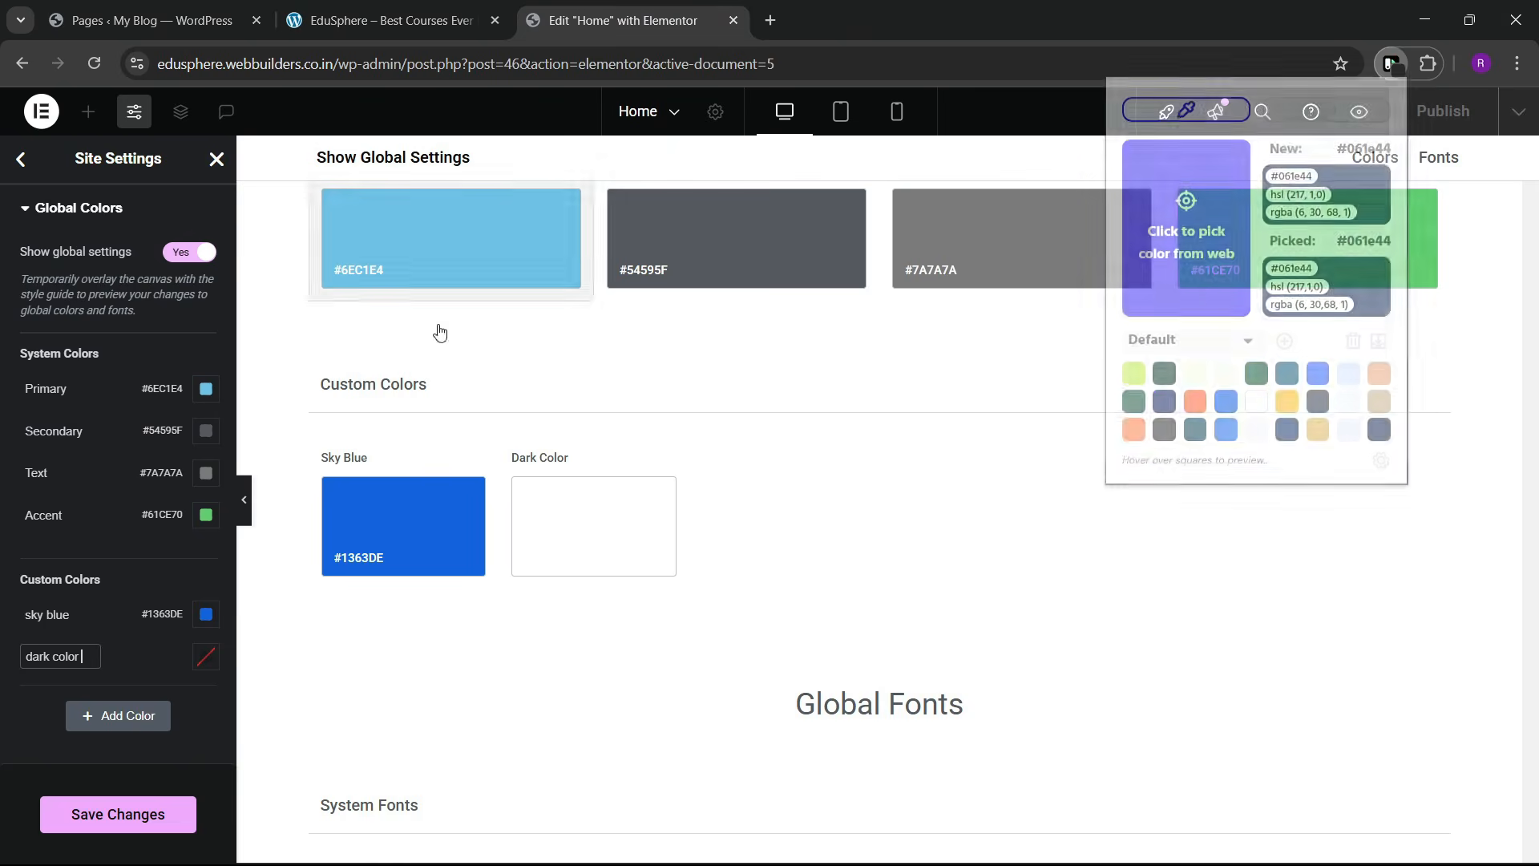
{"action": "left_click", "coordinate": [205, 658]}
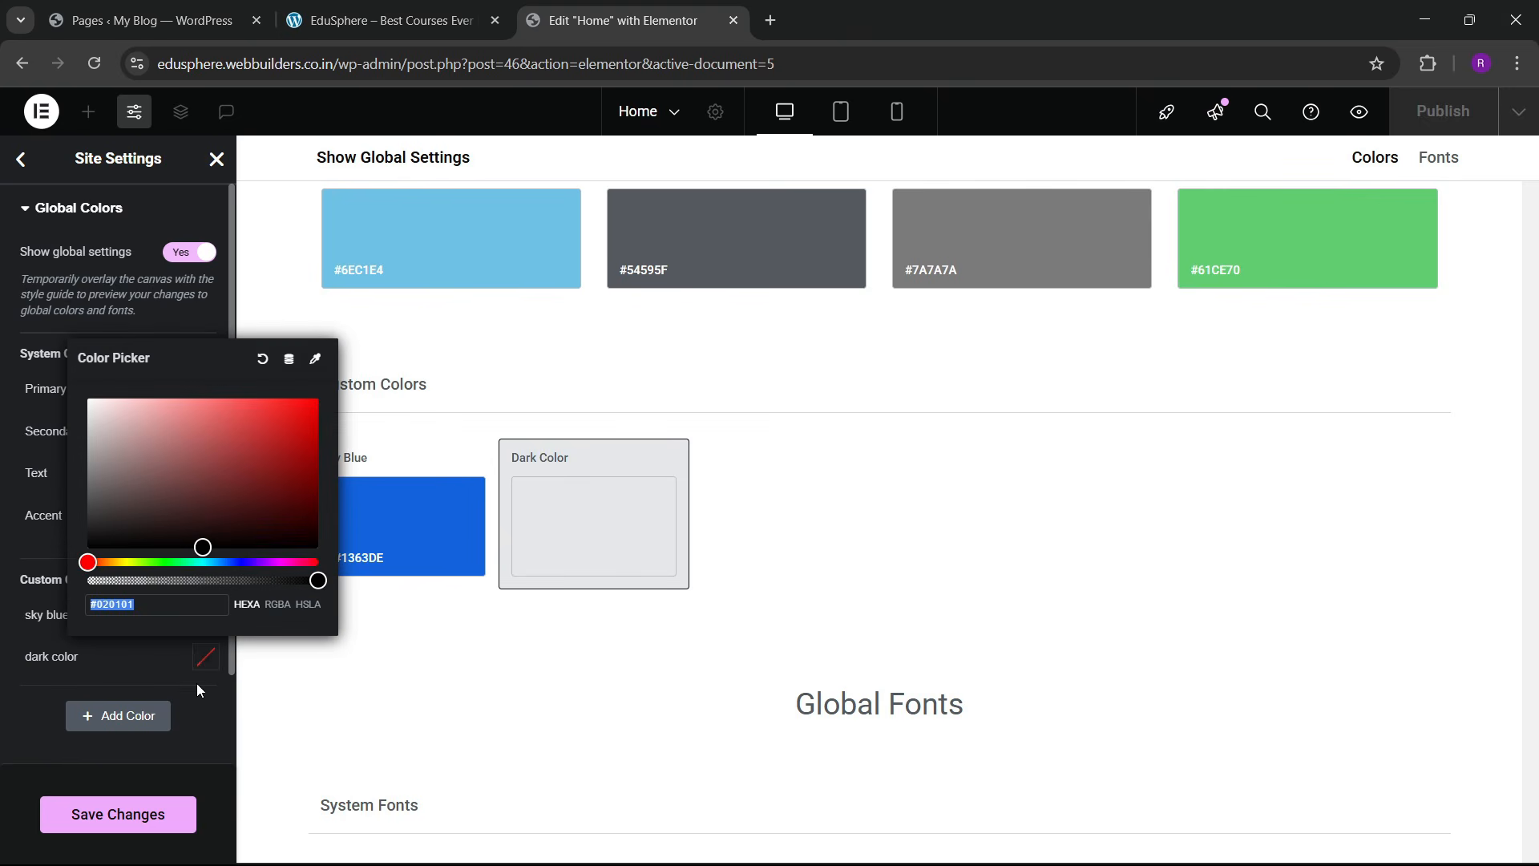
{"action": "type", "text": "#061E44"}
{"action": "left_click", "coordinate": [37, 731]}
Step: Add a third custom global colour, bg color, set to #E7EFFC
{"action": "left_click", "coordinate": [459, 9]}
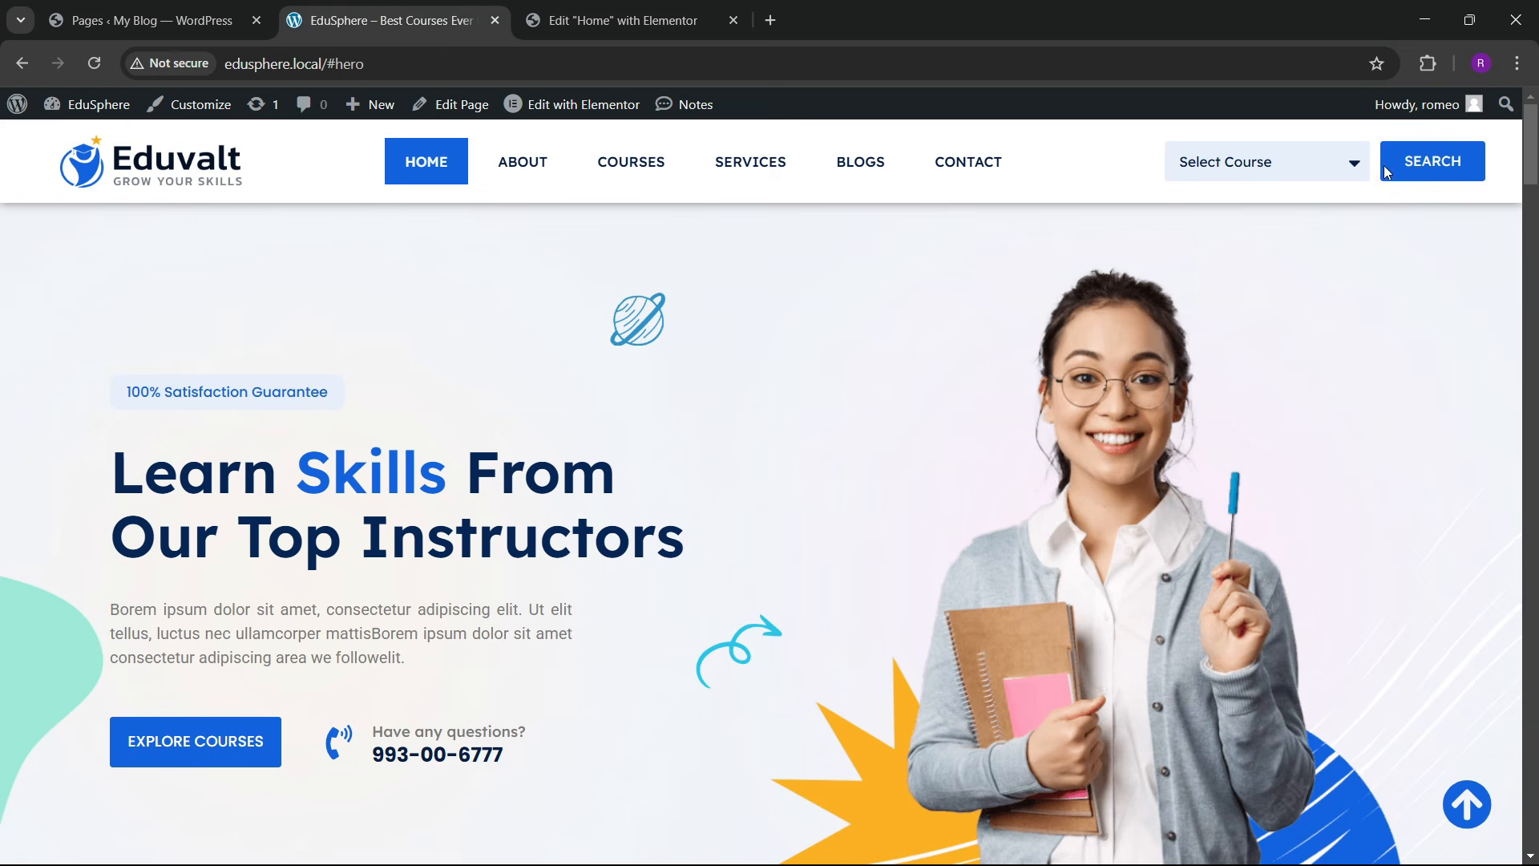
{"action": "left_click", "coordinate": [1427, 63]}
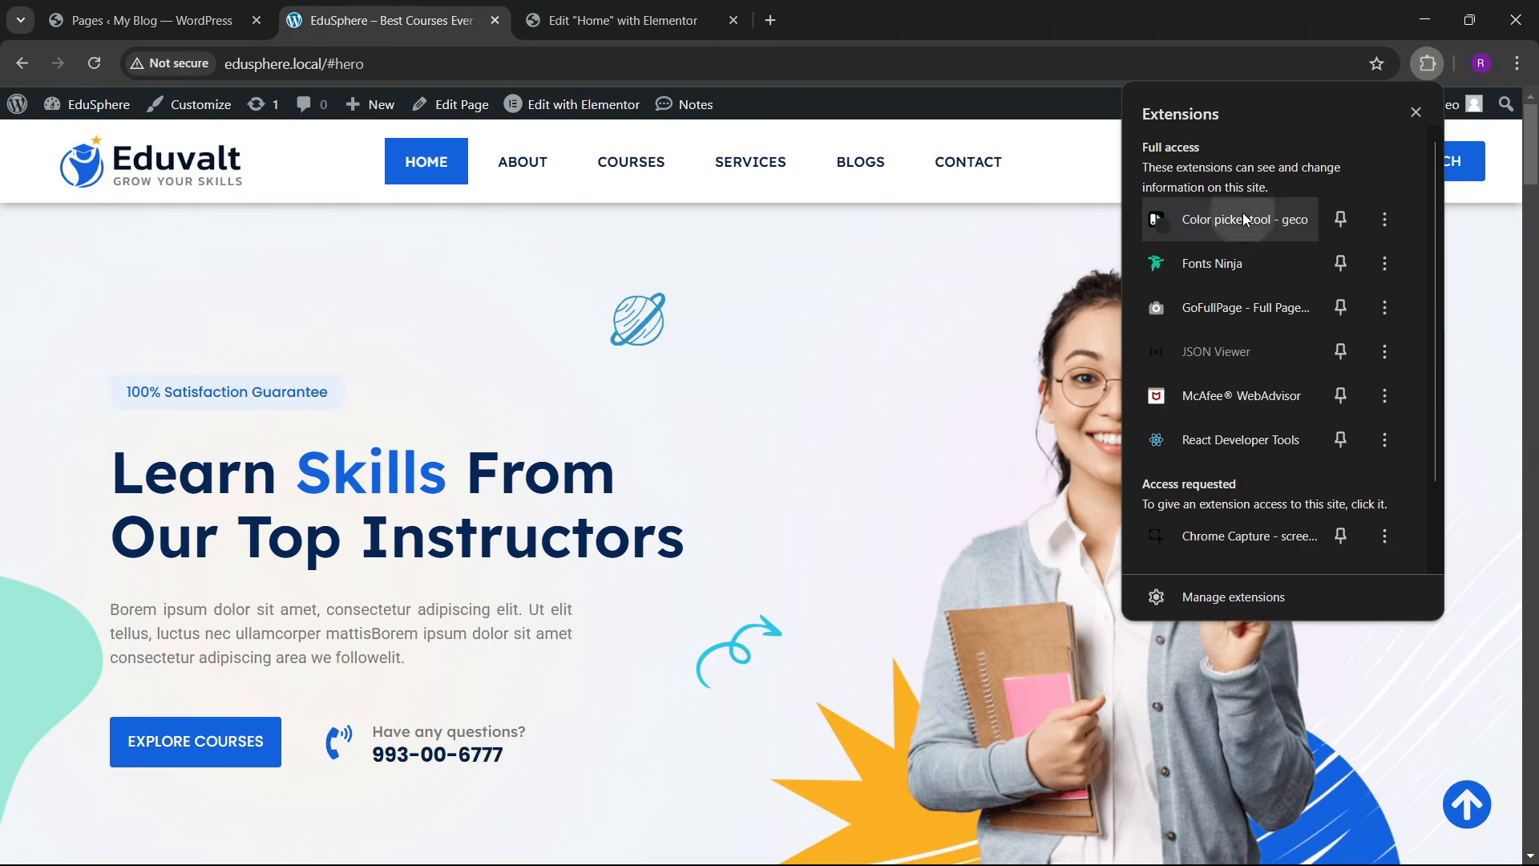
{"action": "left_click", "coordinate": [1243, 219]}
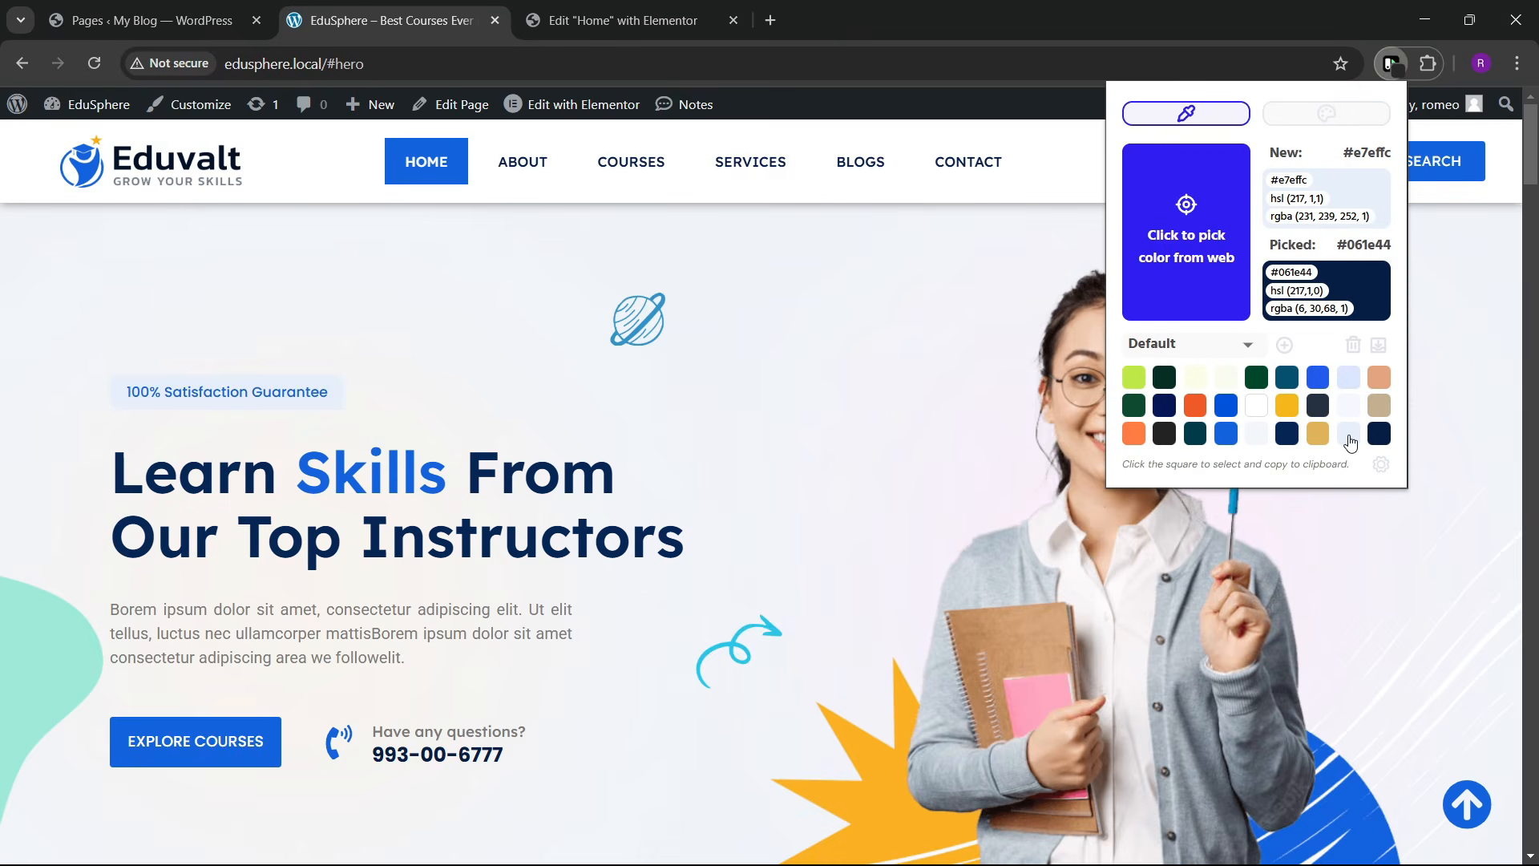
{"action": "left_click", "coordinate": [586, 18]}
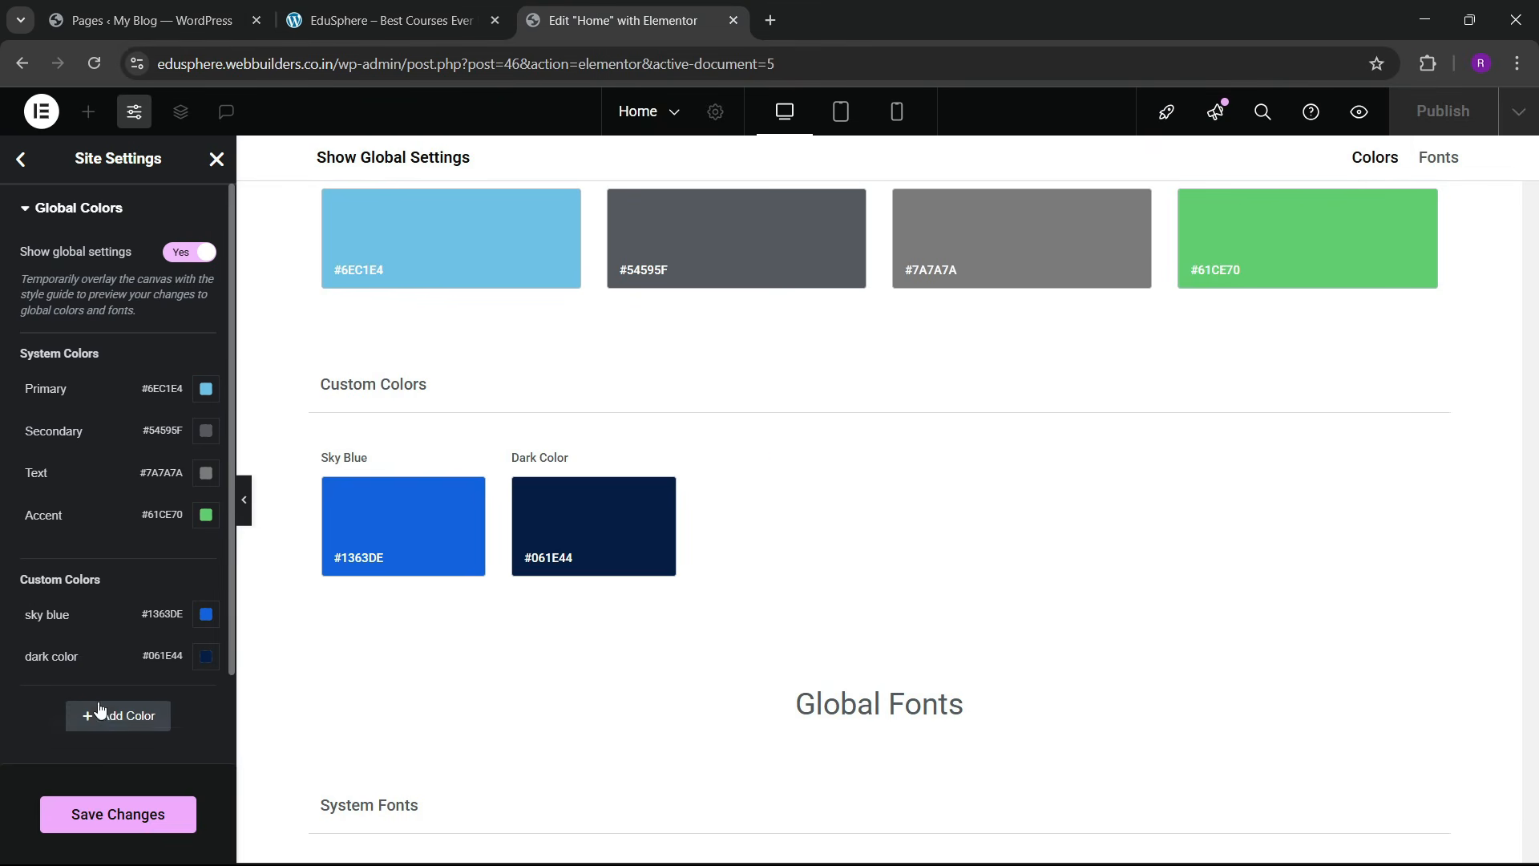
{"action": "left_click", "coordinate": [70, 715]}
{"action": "left_click", "coordinate": [66, 698]}
{"action": "key", "text": "ctrl+a"}
{"action": "key", "text": "BackSpace"}
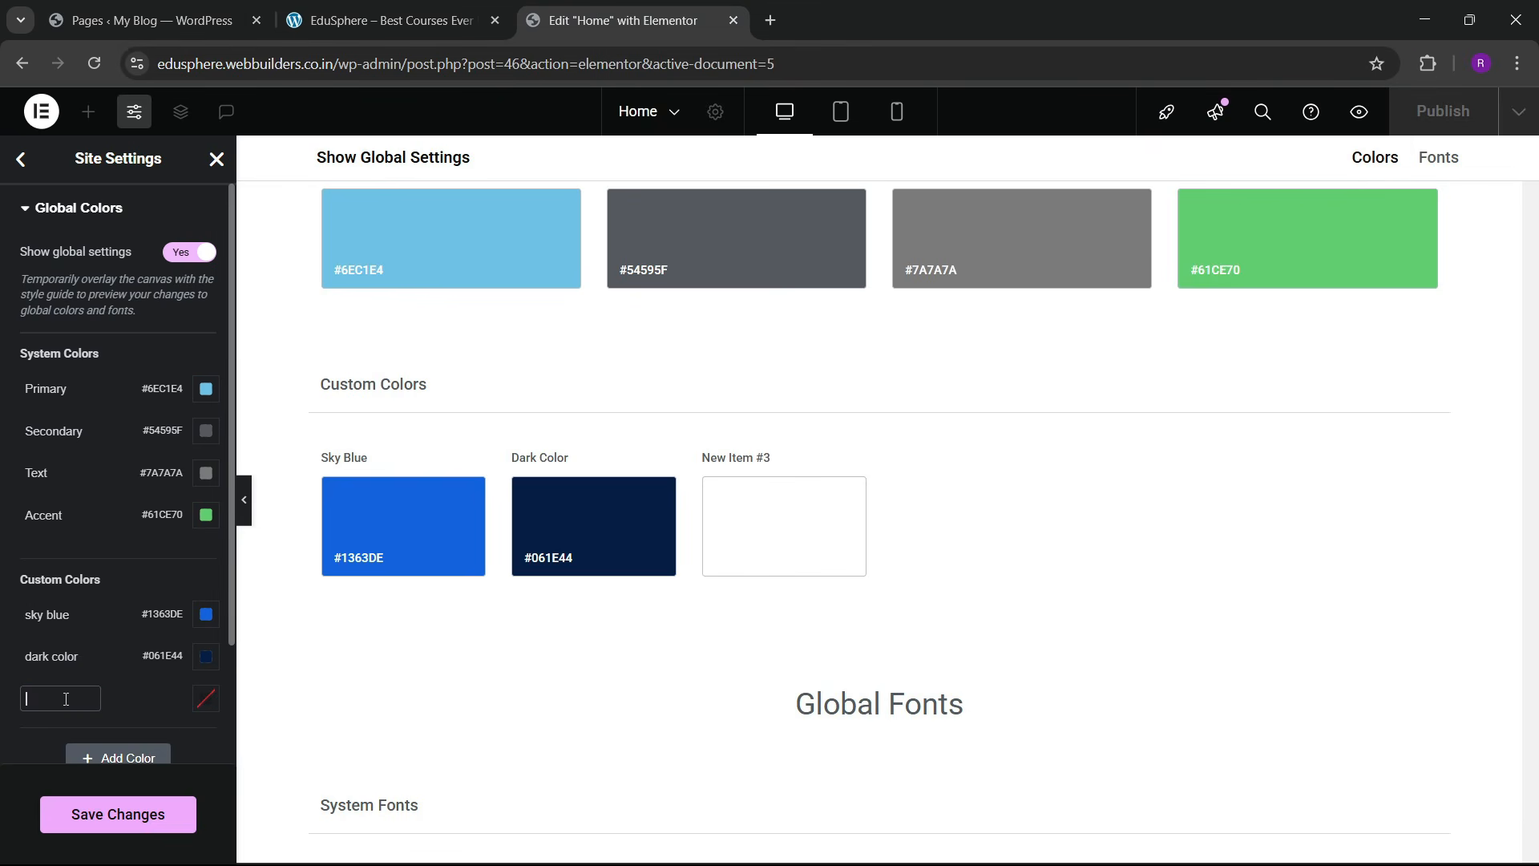
{"action": "type", "text": "bg"}
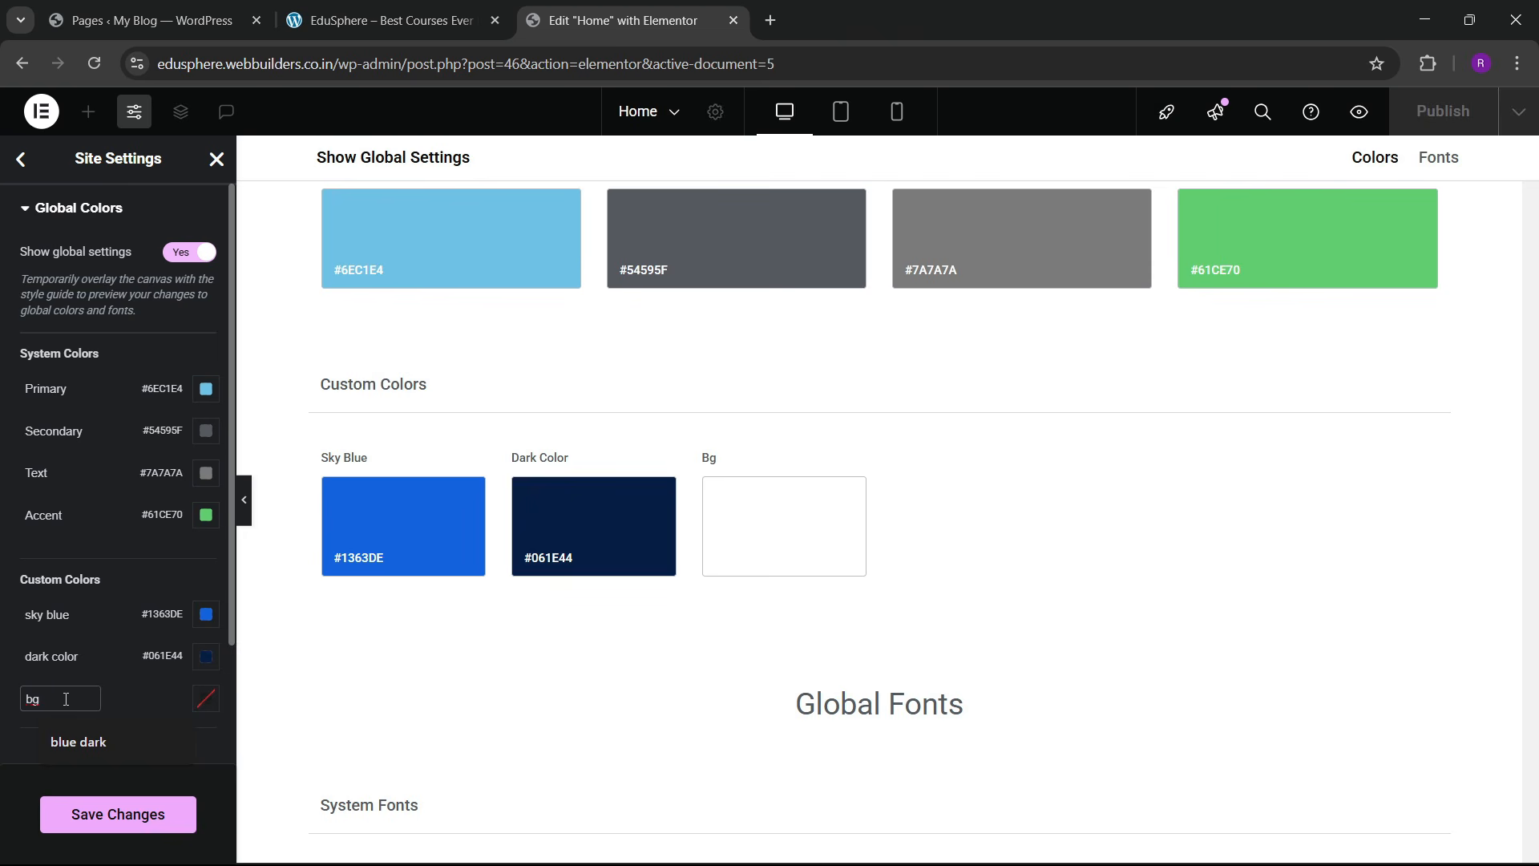
{"action": "type", "text": " color"}
{"action": "left_click", "coordinate": [205, 699]}
{"action": "type", "text": "#E7EFFC"}
{"action": "left_click", "coordinate": [49, 747]}
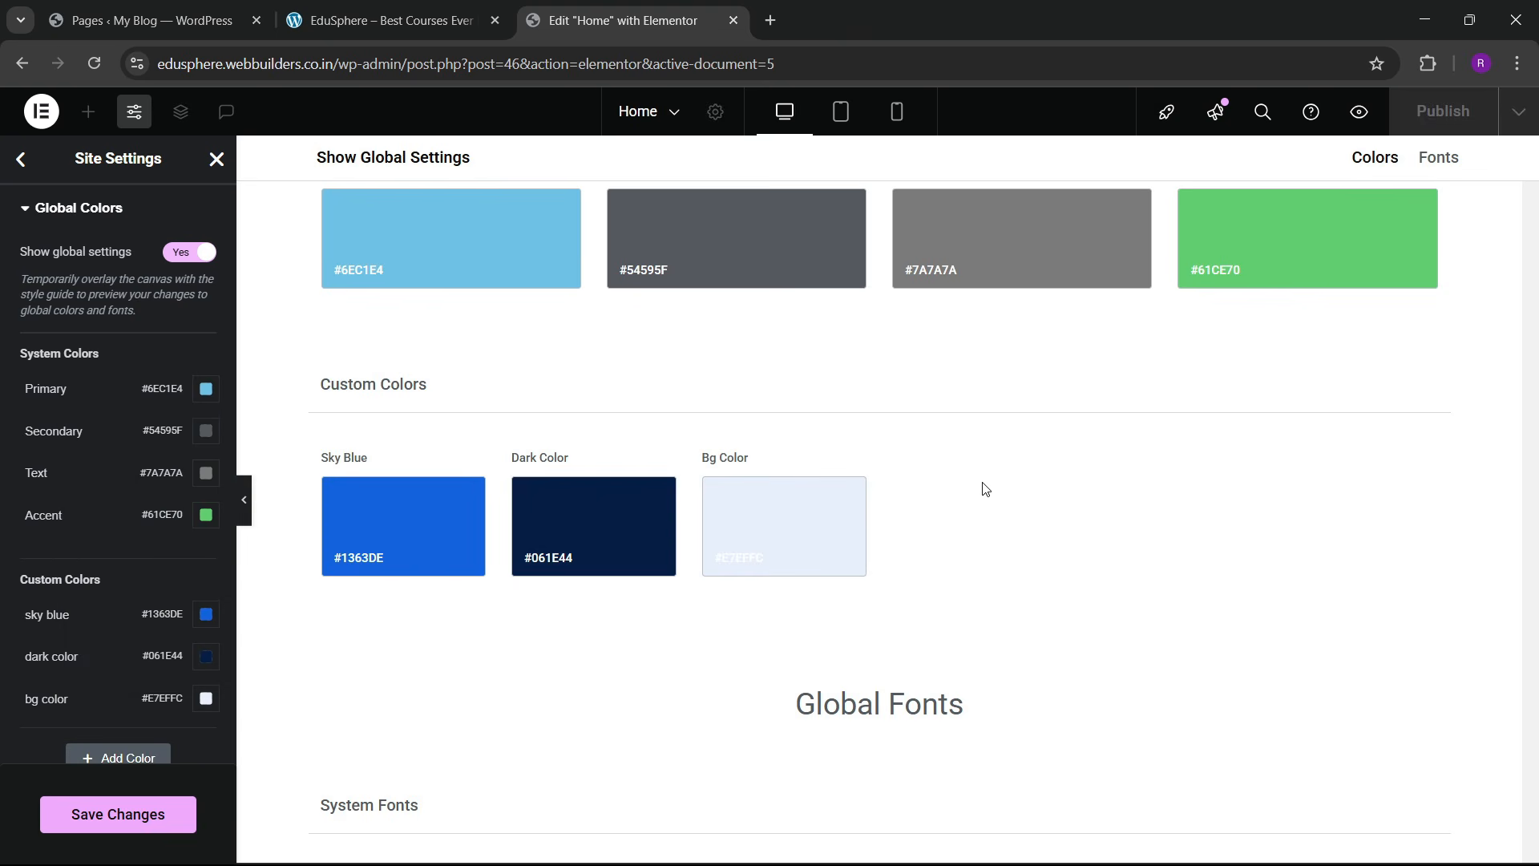
Step: Add a fourth custom global colour, darky, set to #072655, and save the changes
{"action": "left_click", "coordinate": [327, 6]}
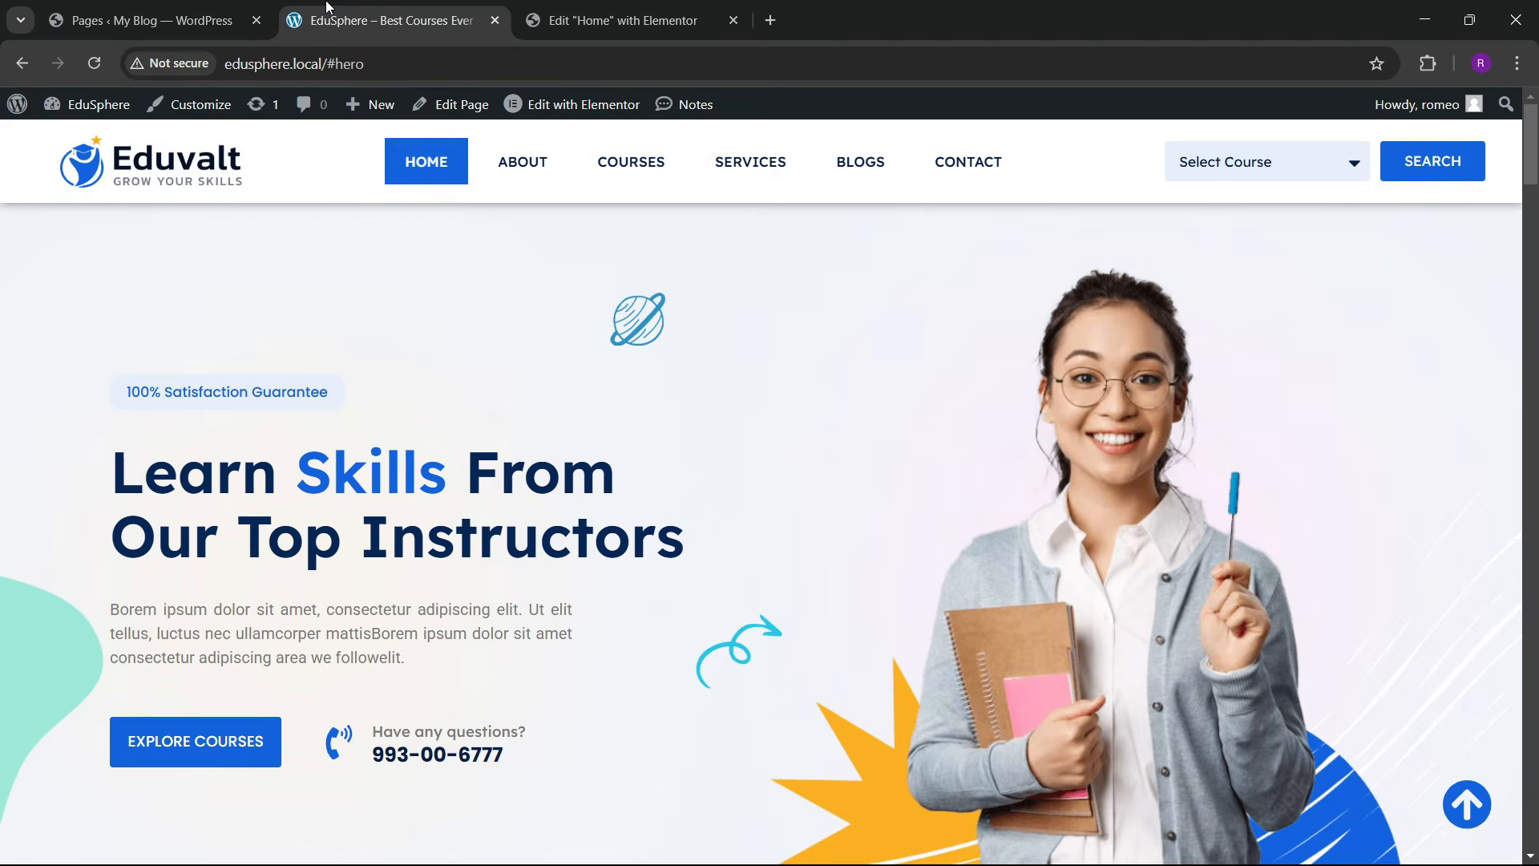
{"action": "left_click", "coordinate": [1428, 63]}
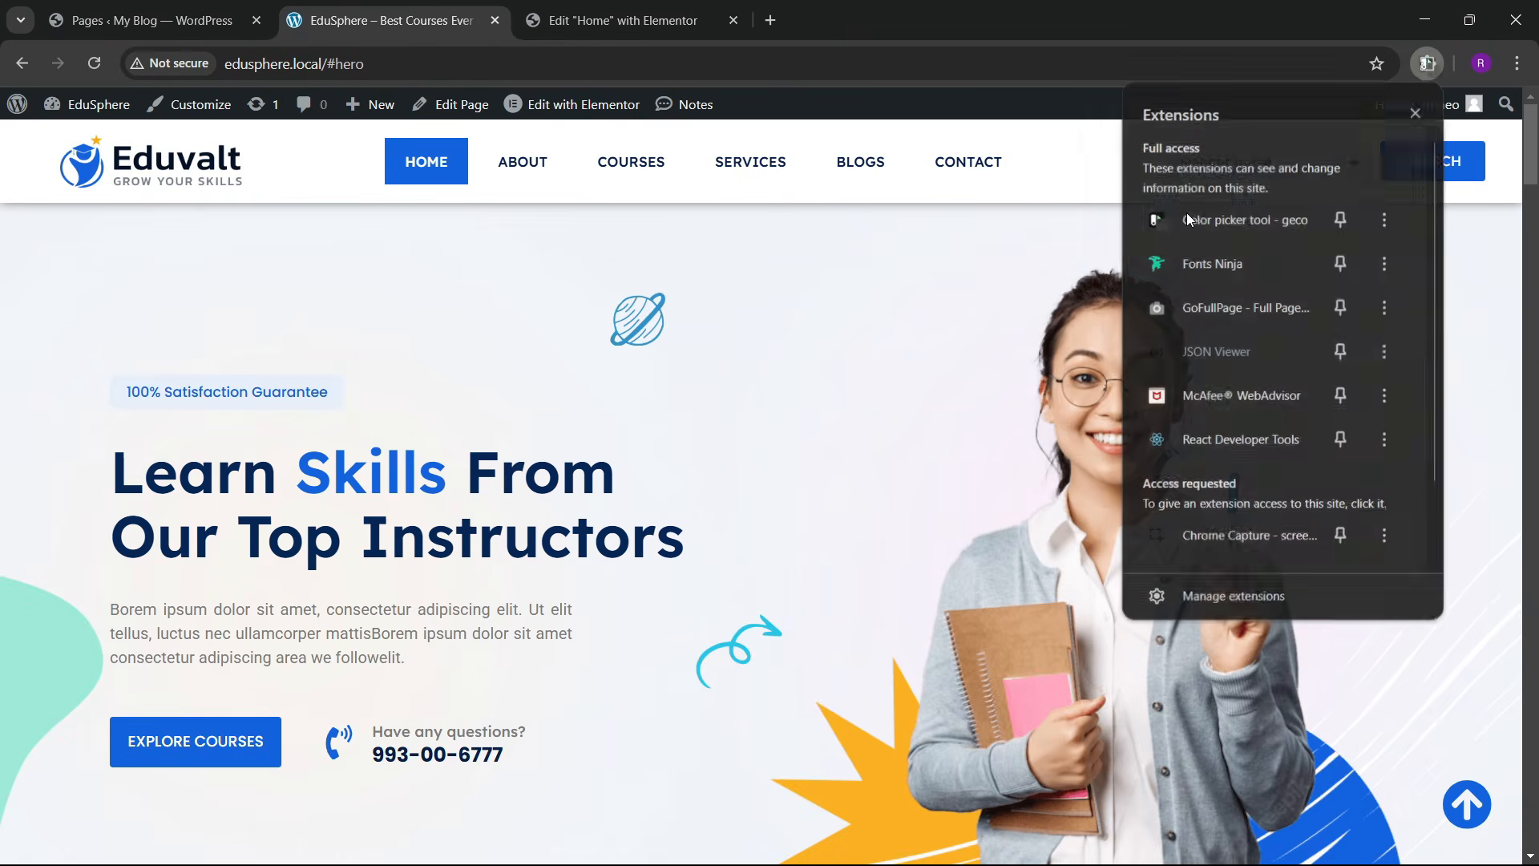
{"action": "left_click", "coordinate": [1187, 408]}
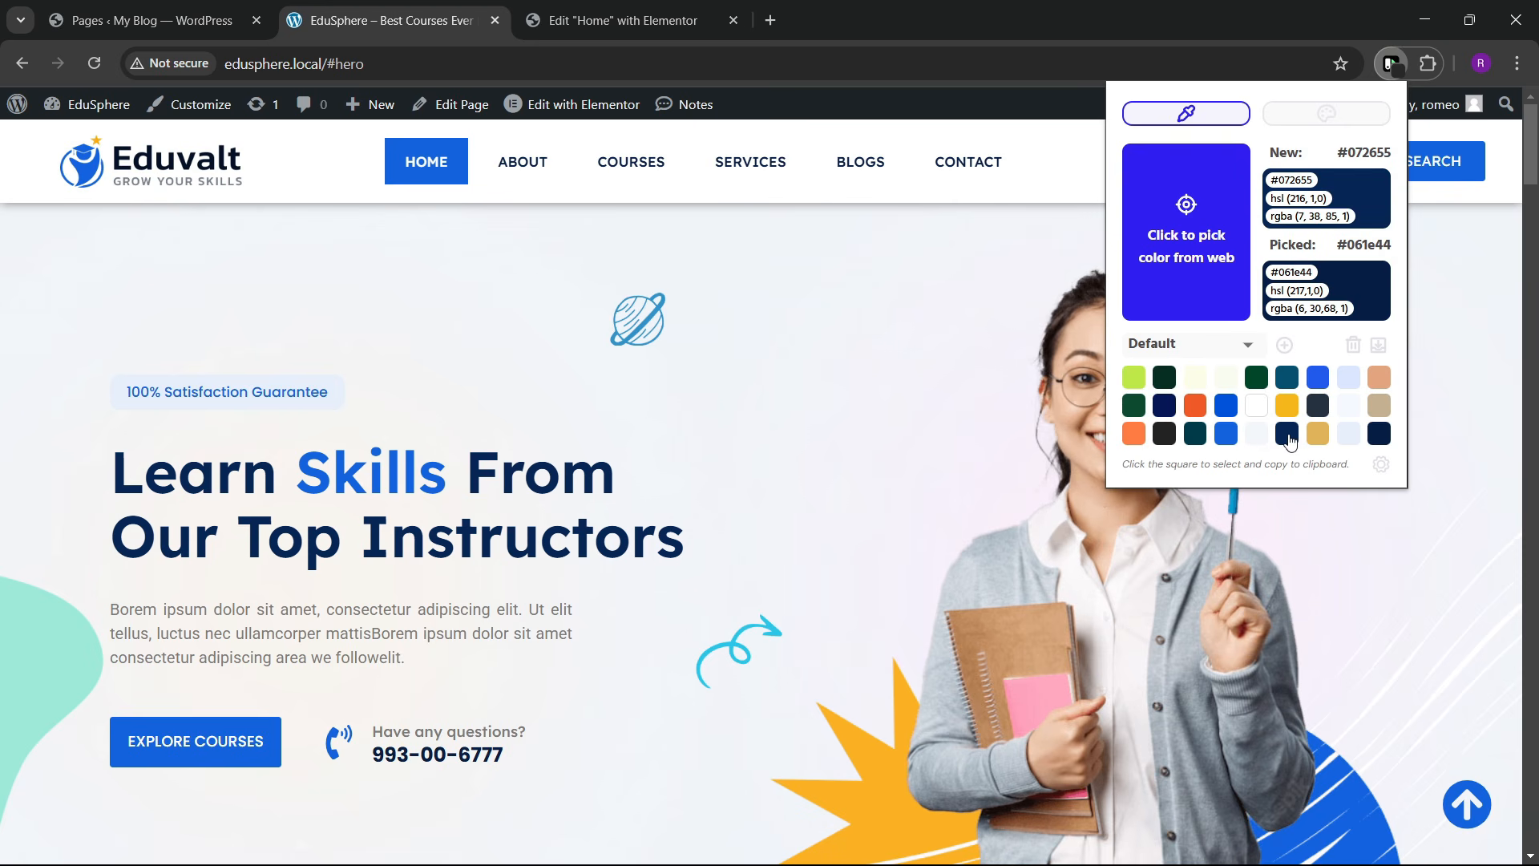
{"action": "left_click", "coordinate": [609, 20]}
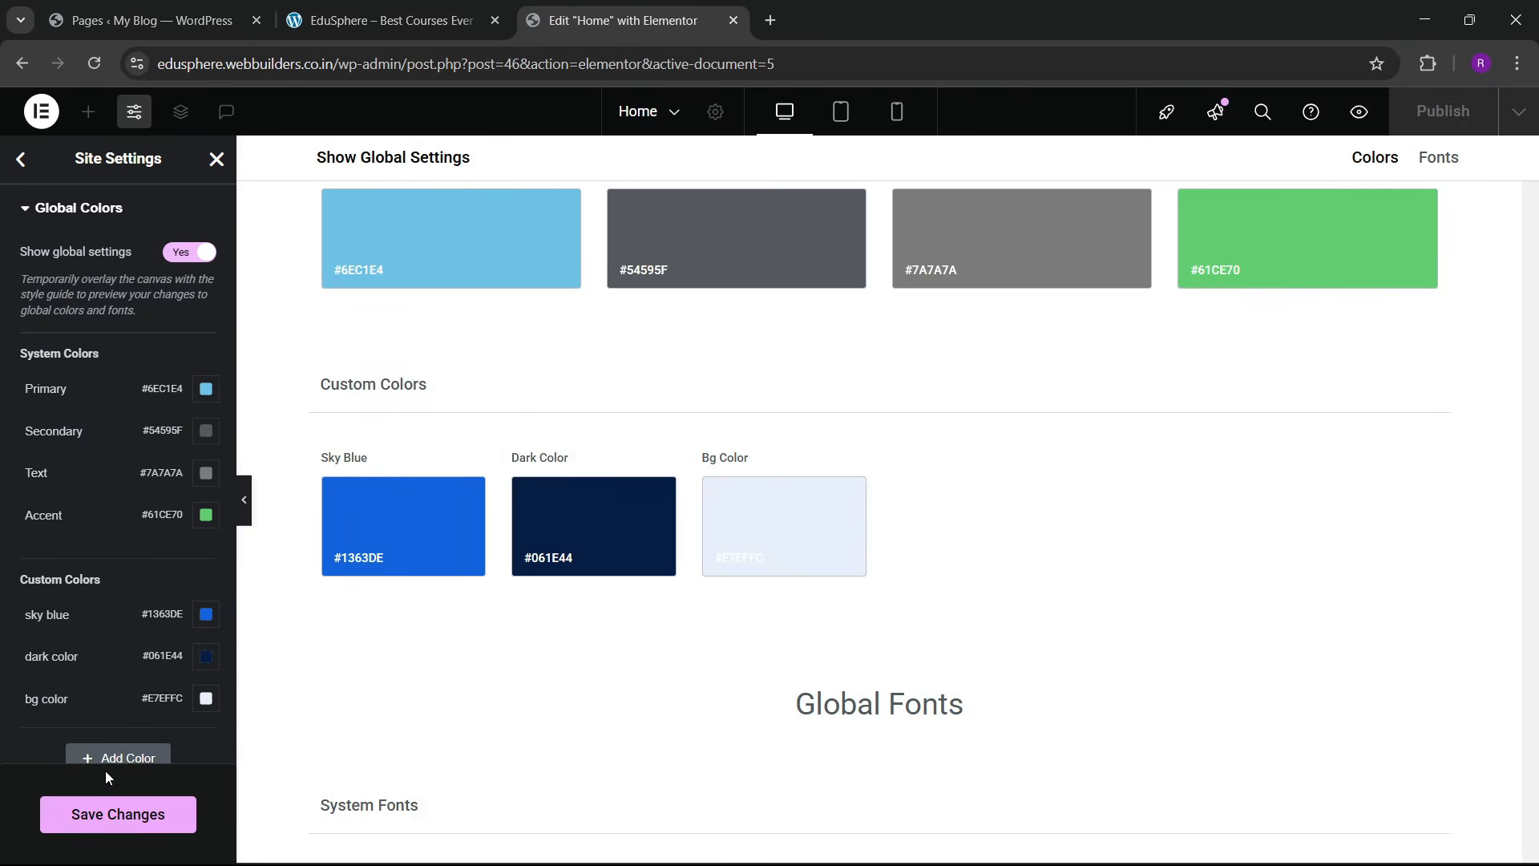
{"action": "scroll", "coordinate": [104, 771], "scroll_direction": "down", "scroll_amount": 2}
{"action": "left_click", "coordinate": [120, 614]}
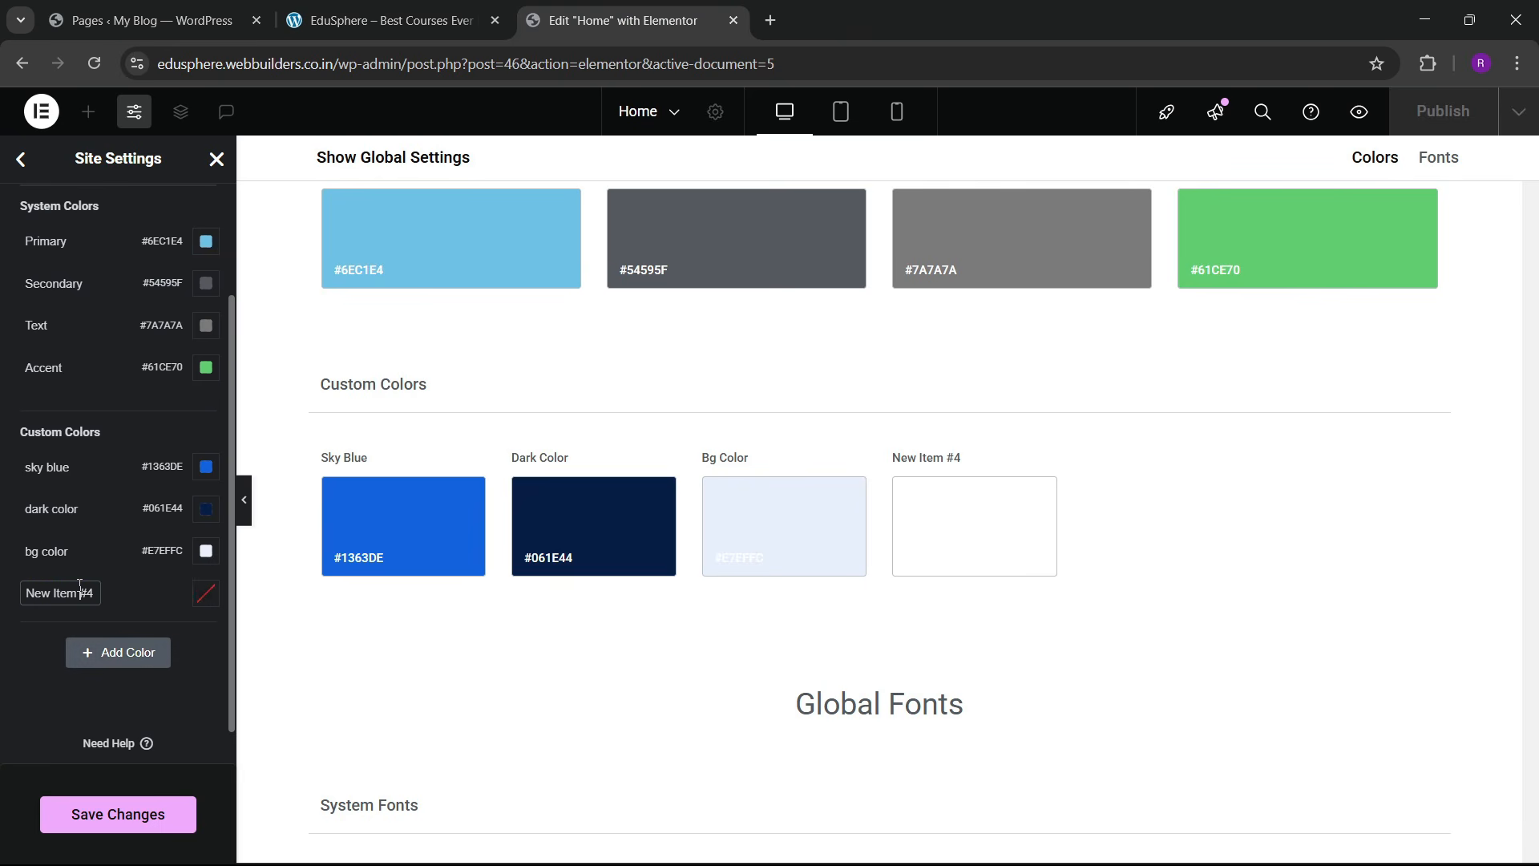
{"action": "triple_click", "coordinate": [79, 585]}
{"action": "key", "text": "BackSpace"}
{"action": "type", "text": "dr"}
{"action": "left_click", "coordinate": [204, 594]}
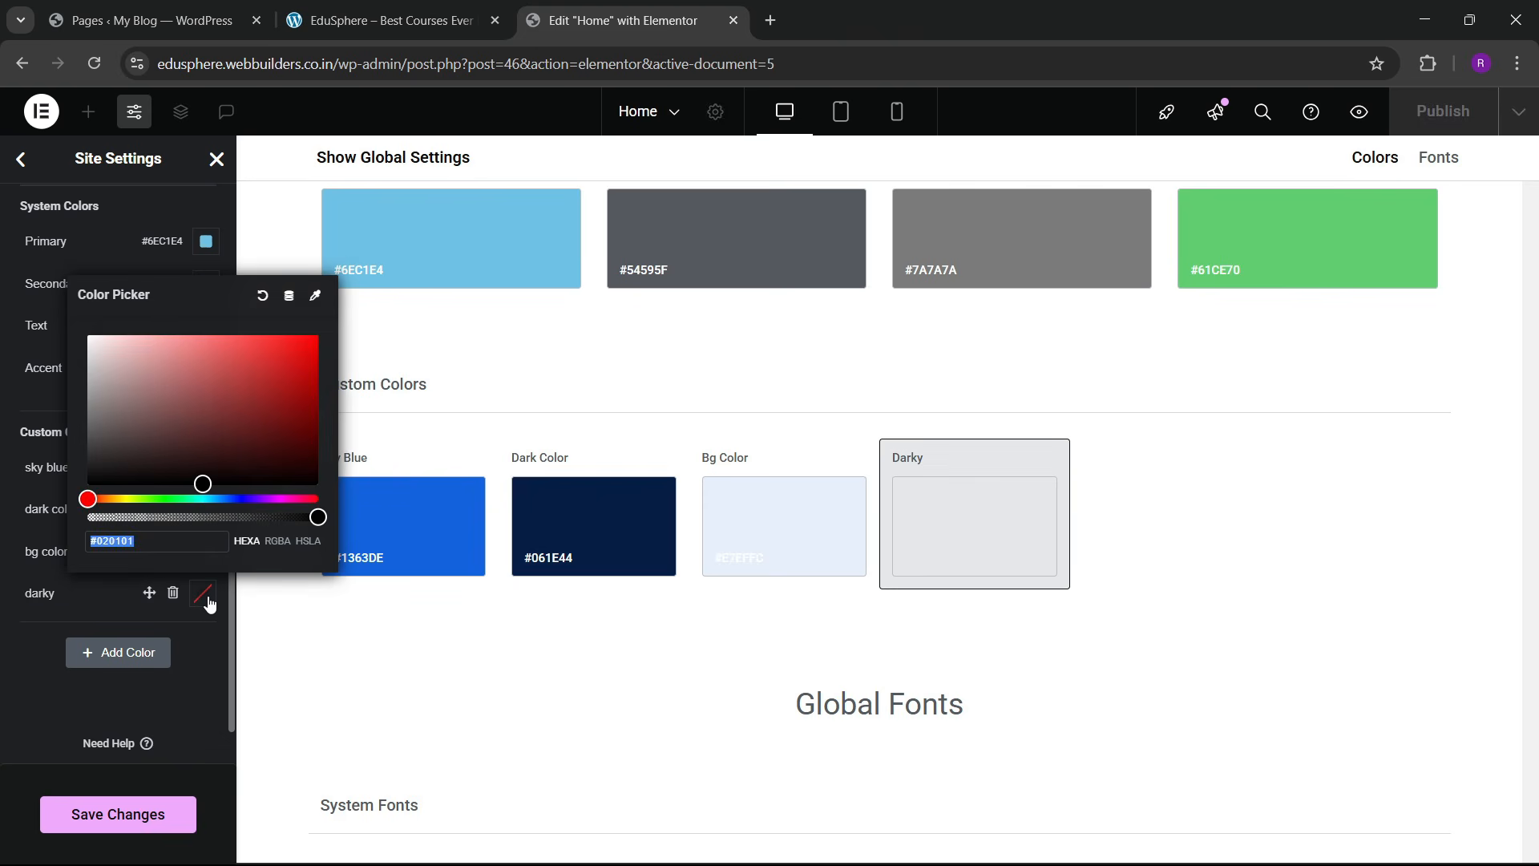
{"action": "type", "text": "#072655"}
{"action": "left_click", "coordinate": [31, 669]}
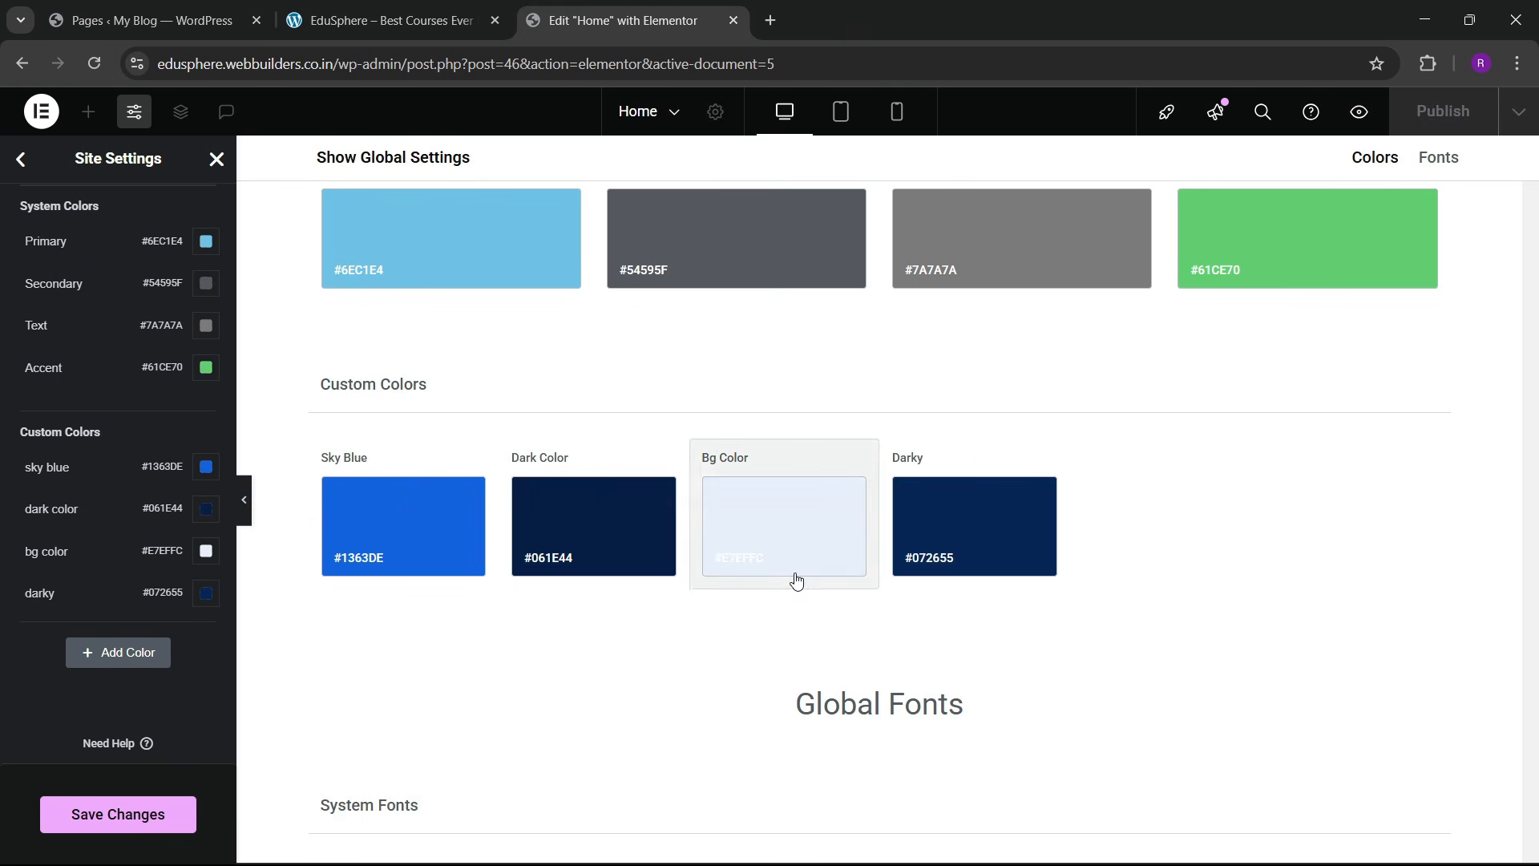
{"action": "left_click", "coordinate": [111, 811]}
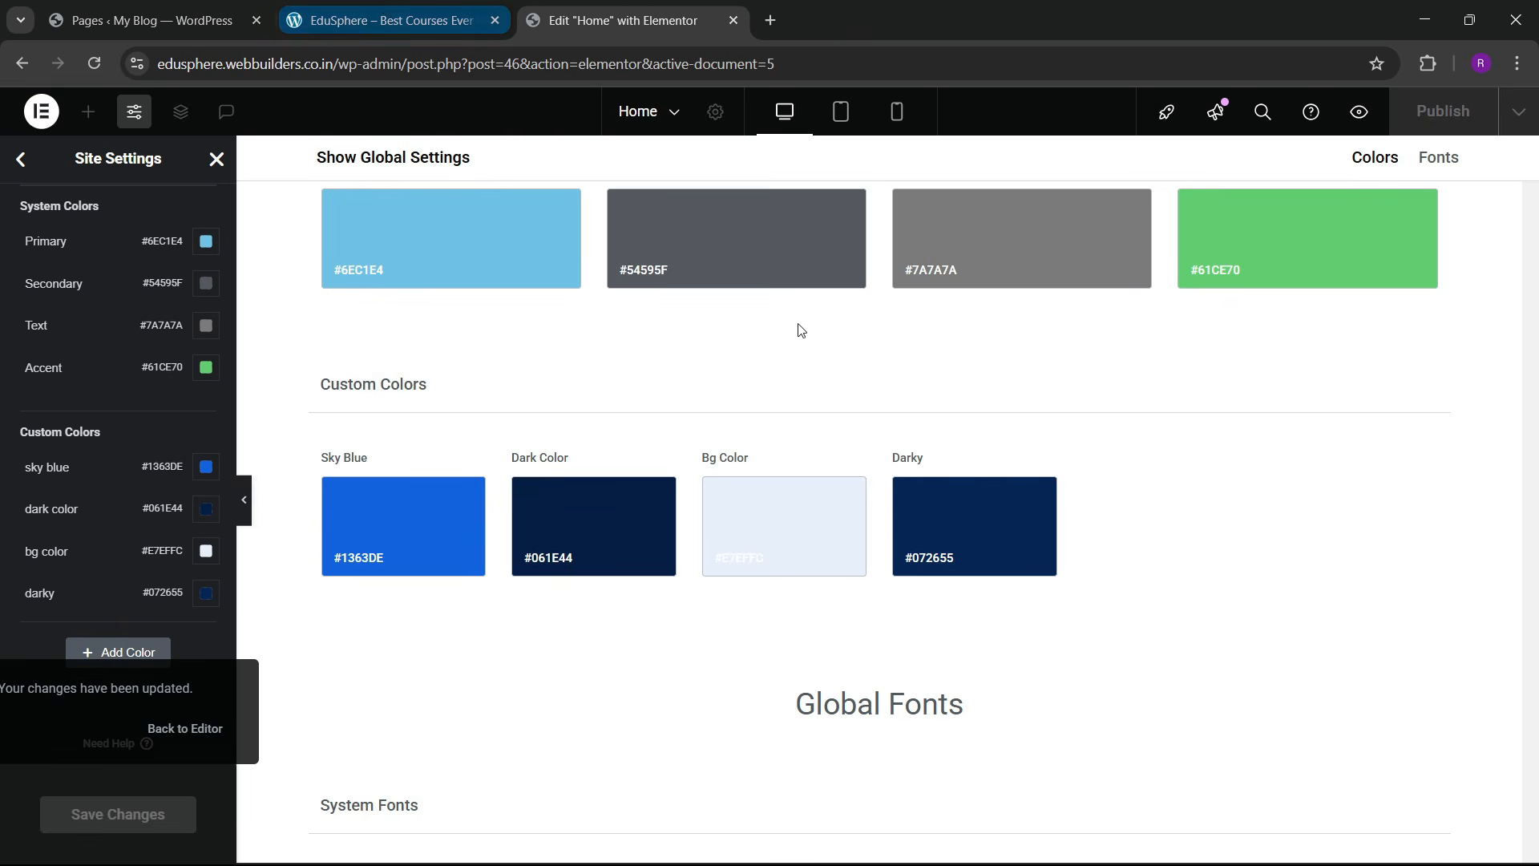
Step: Close Site Settings and reload the Elementor editor for the Home page
{"action": "left_click", "coordinate": [216, 160]}
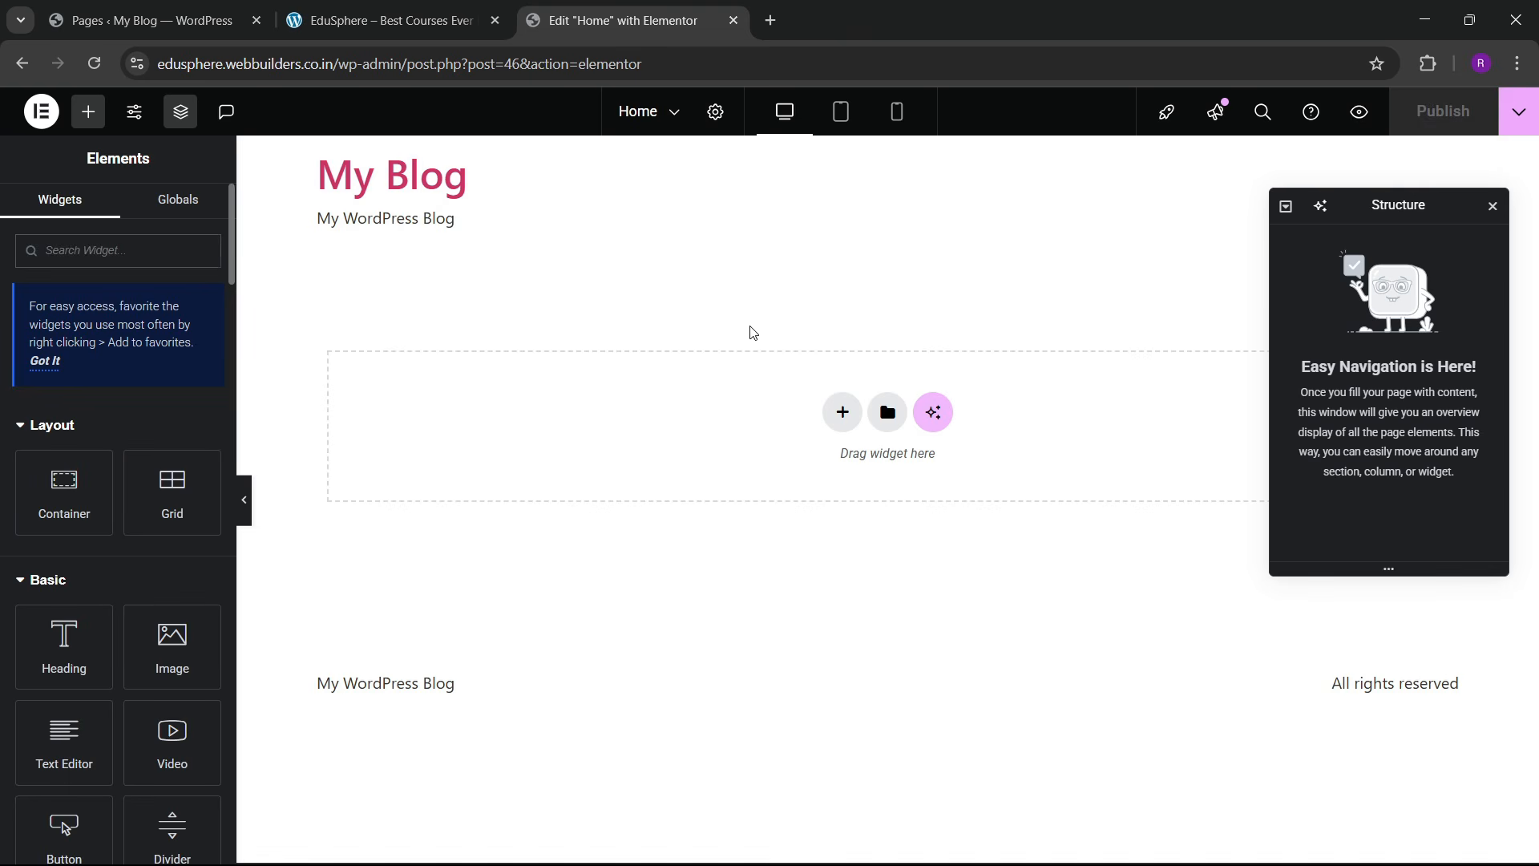
{"action": "left_click", "coordinate": [95, 63]}
{"action": "left_click", "coordinate": [391, 20]}
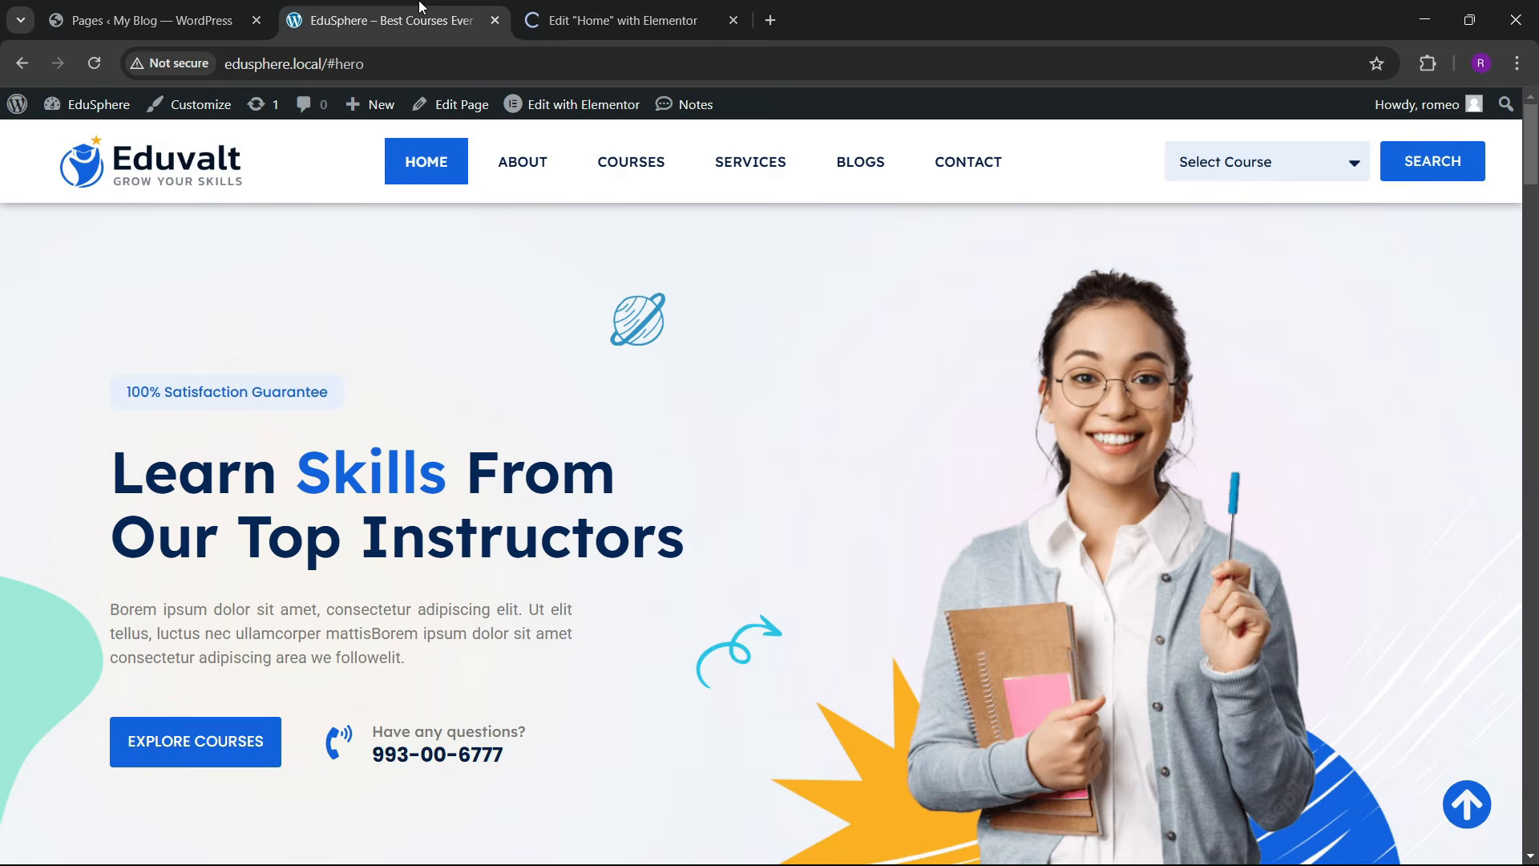
{"action": "left_click", "coordinate": [626, 20]}
{"action": "left_click", "coordinate": [473, 6]}
{"action": "scroll", "coordinate": [636, 601], "scroll_direction": "down", "scroll_amount": 5}
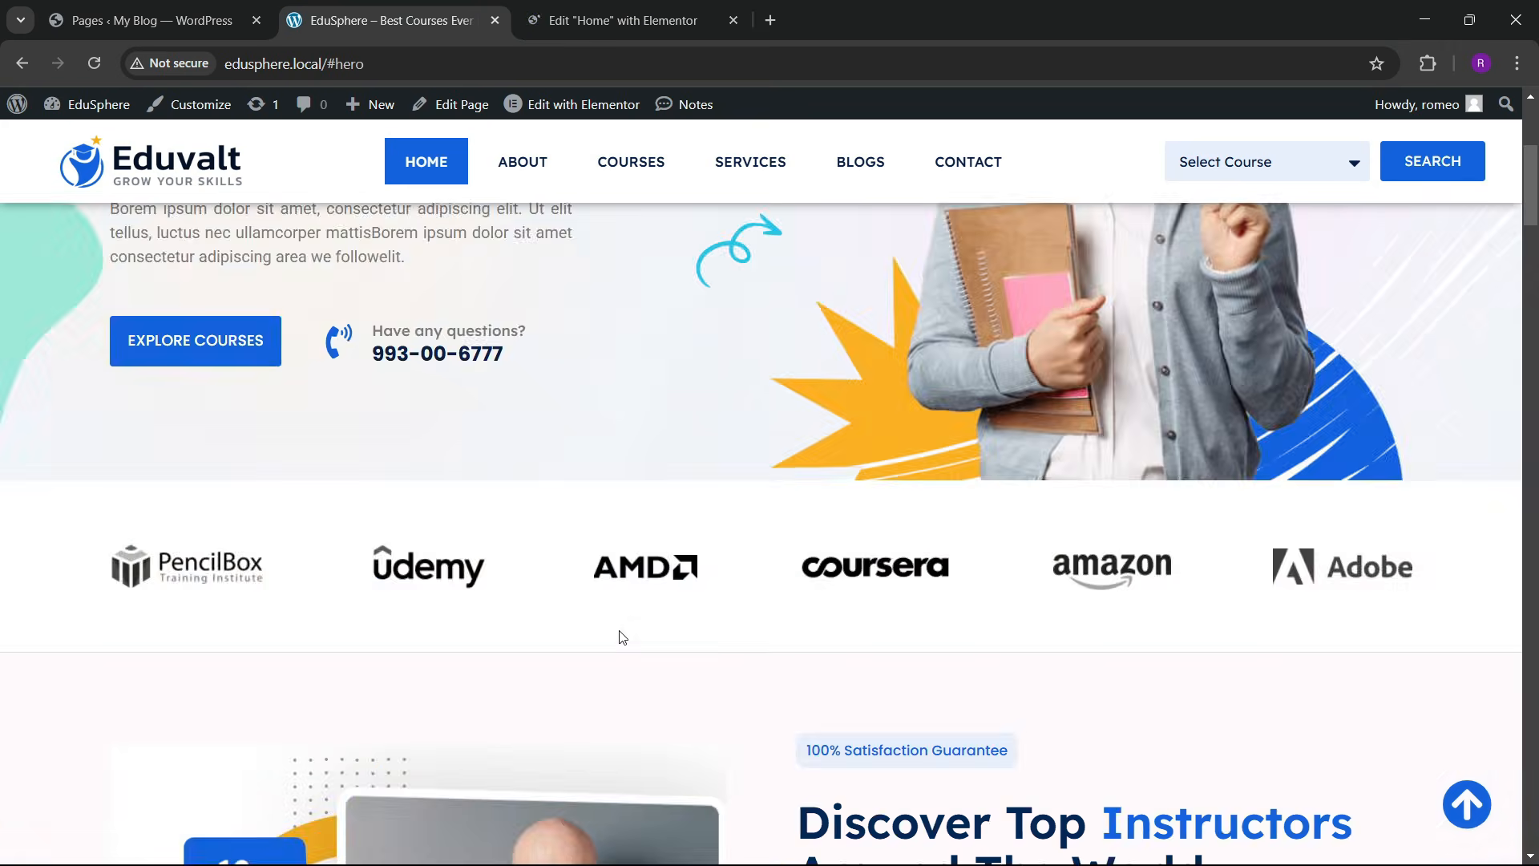
{"action": "scroll", "coordinate": [622, 618], "scroll_direction": "up", "scroll_amount": 6}
{"action": "left_click", "coordinate": [659, 18]}
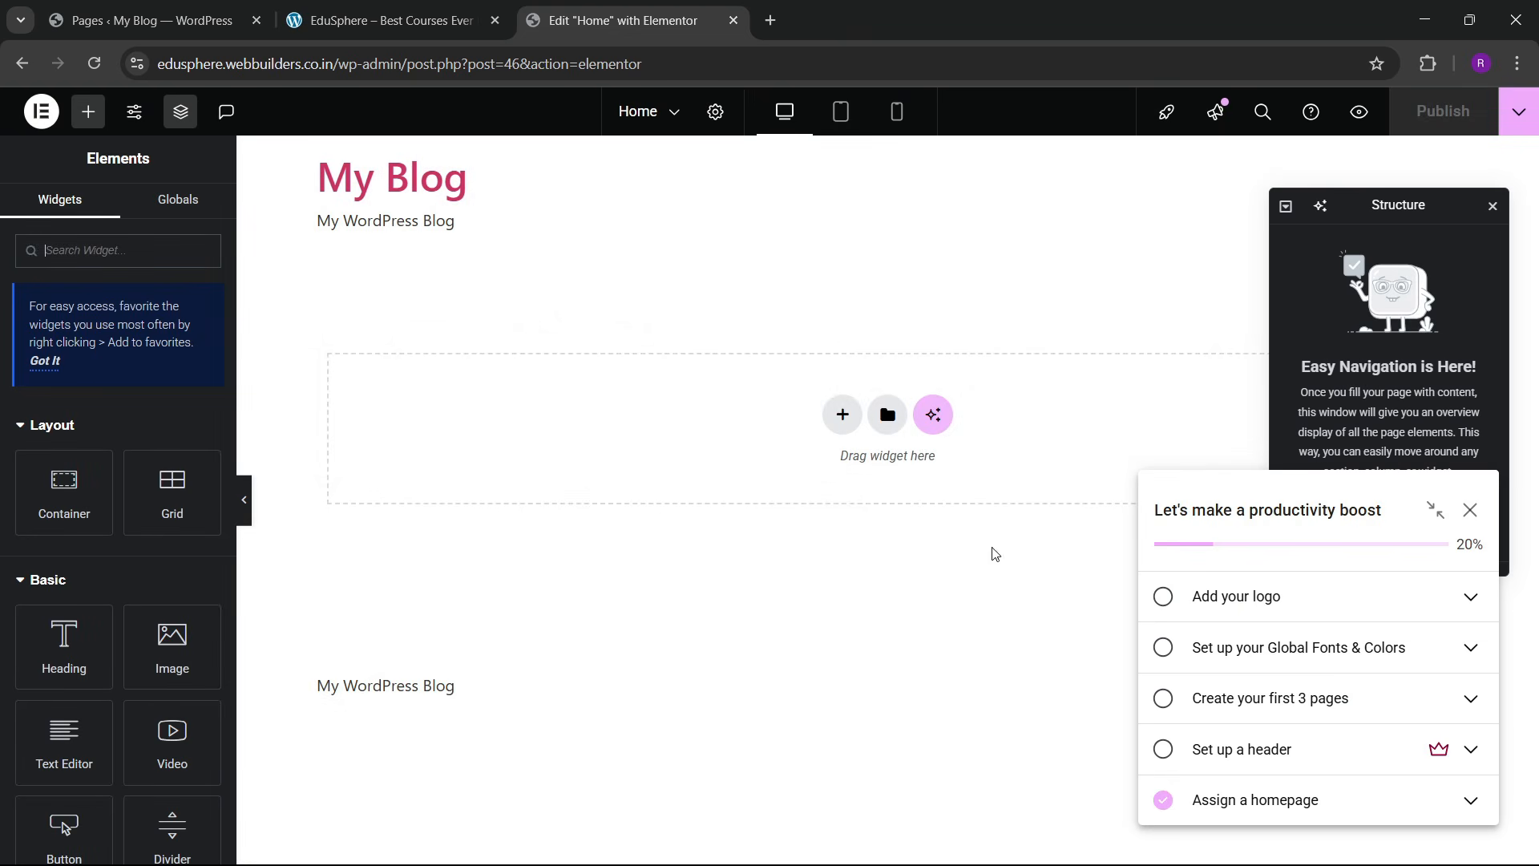
Step: Dismiss the setup checklist popup and its tip in the editor
{"action": "left_click", "coordinate": [1471, 508]}
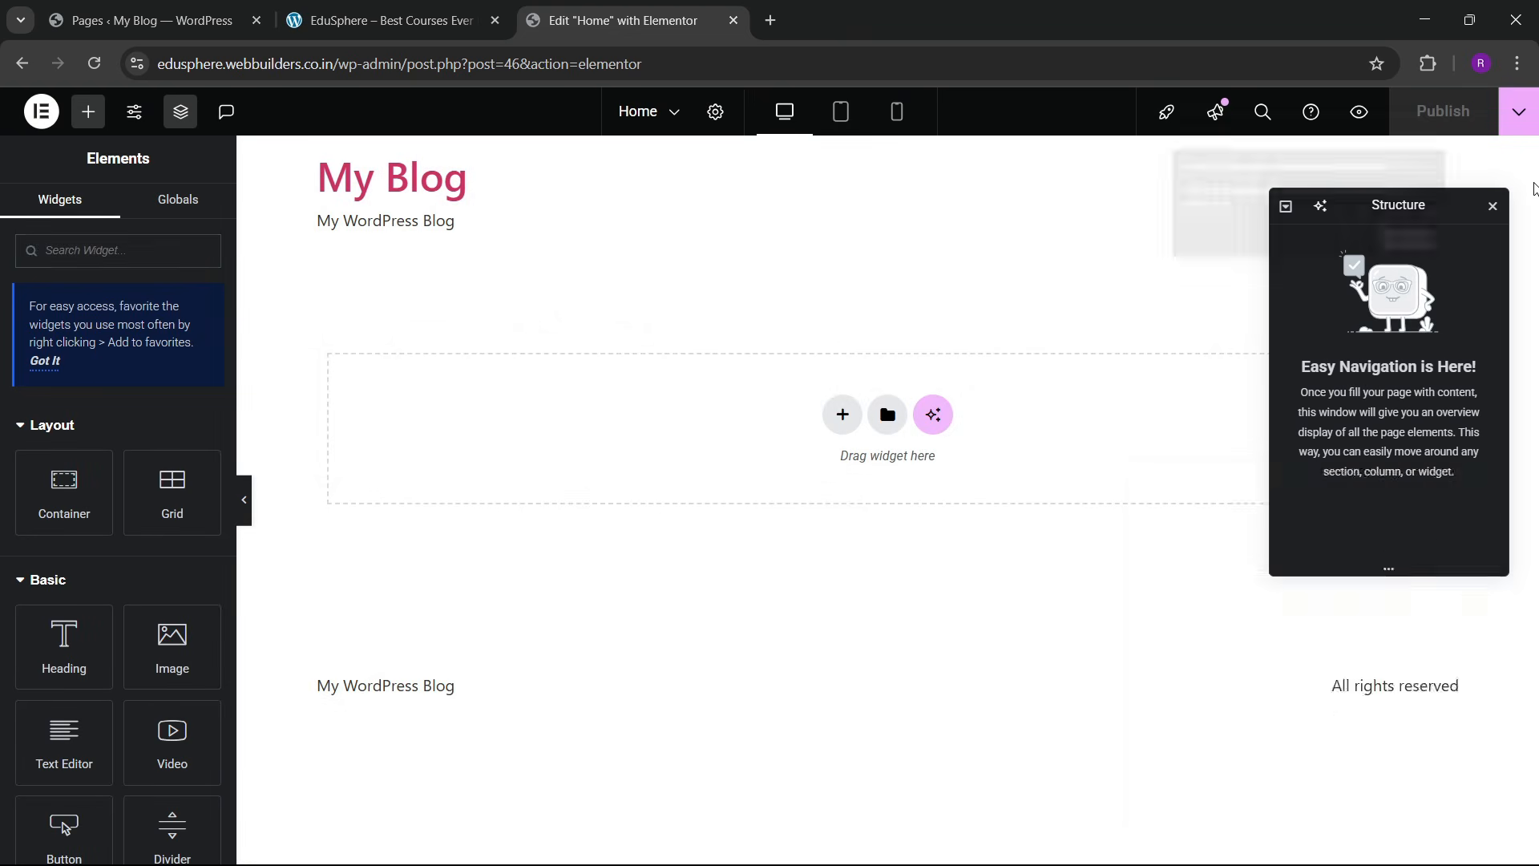
{"action": "left_click", "coordinate": [1429, 283]}
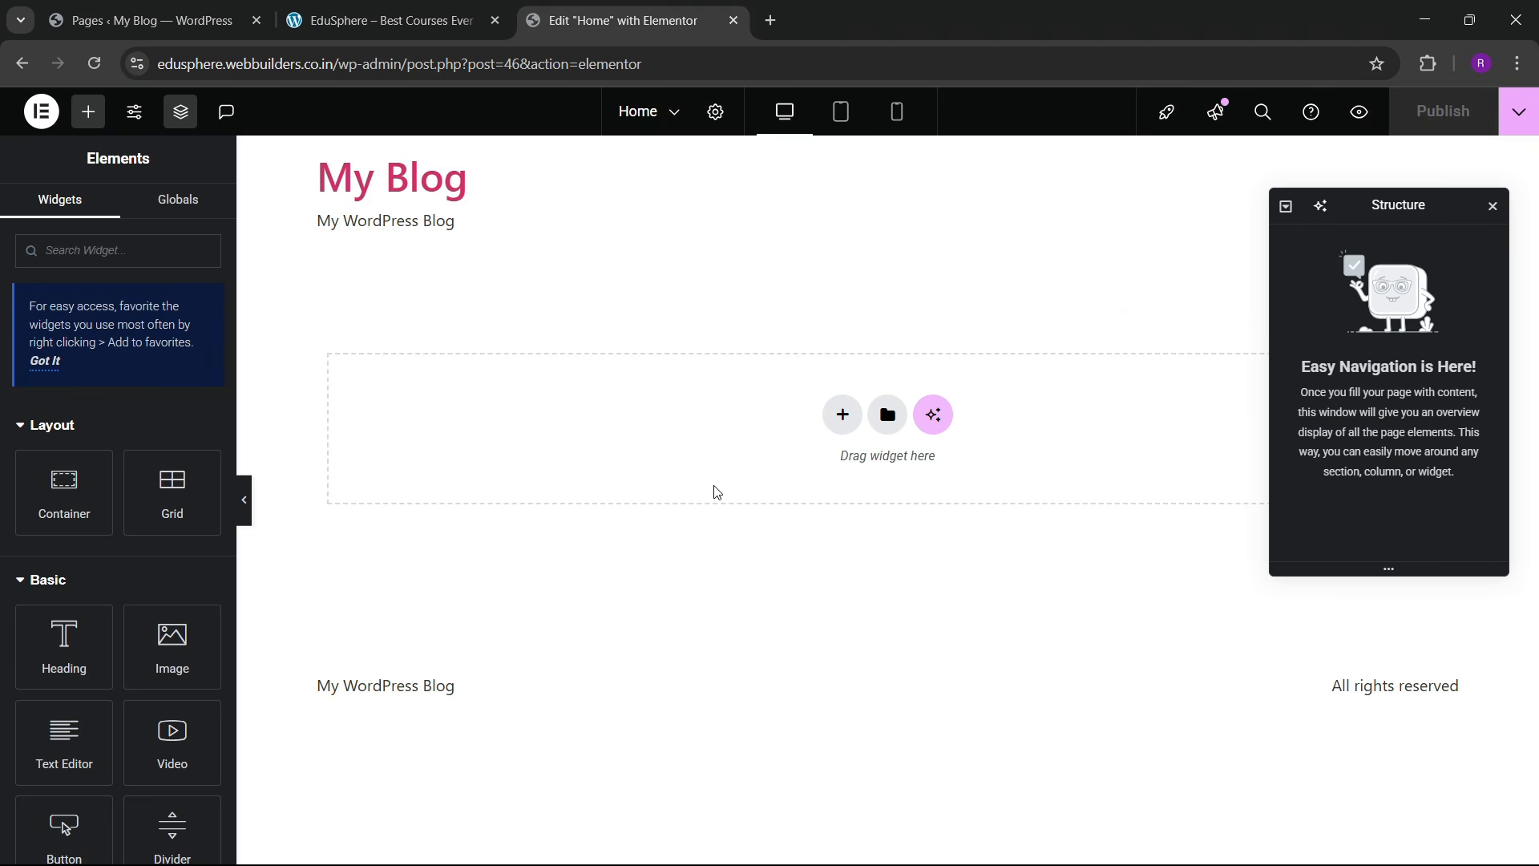
{"action": "left_click", "coordinate": [153, 20]}
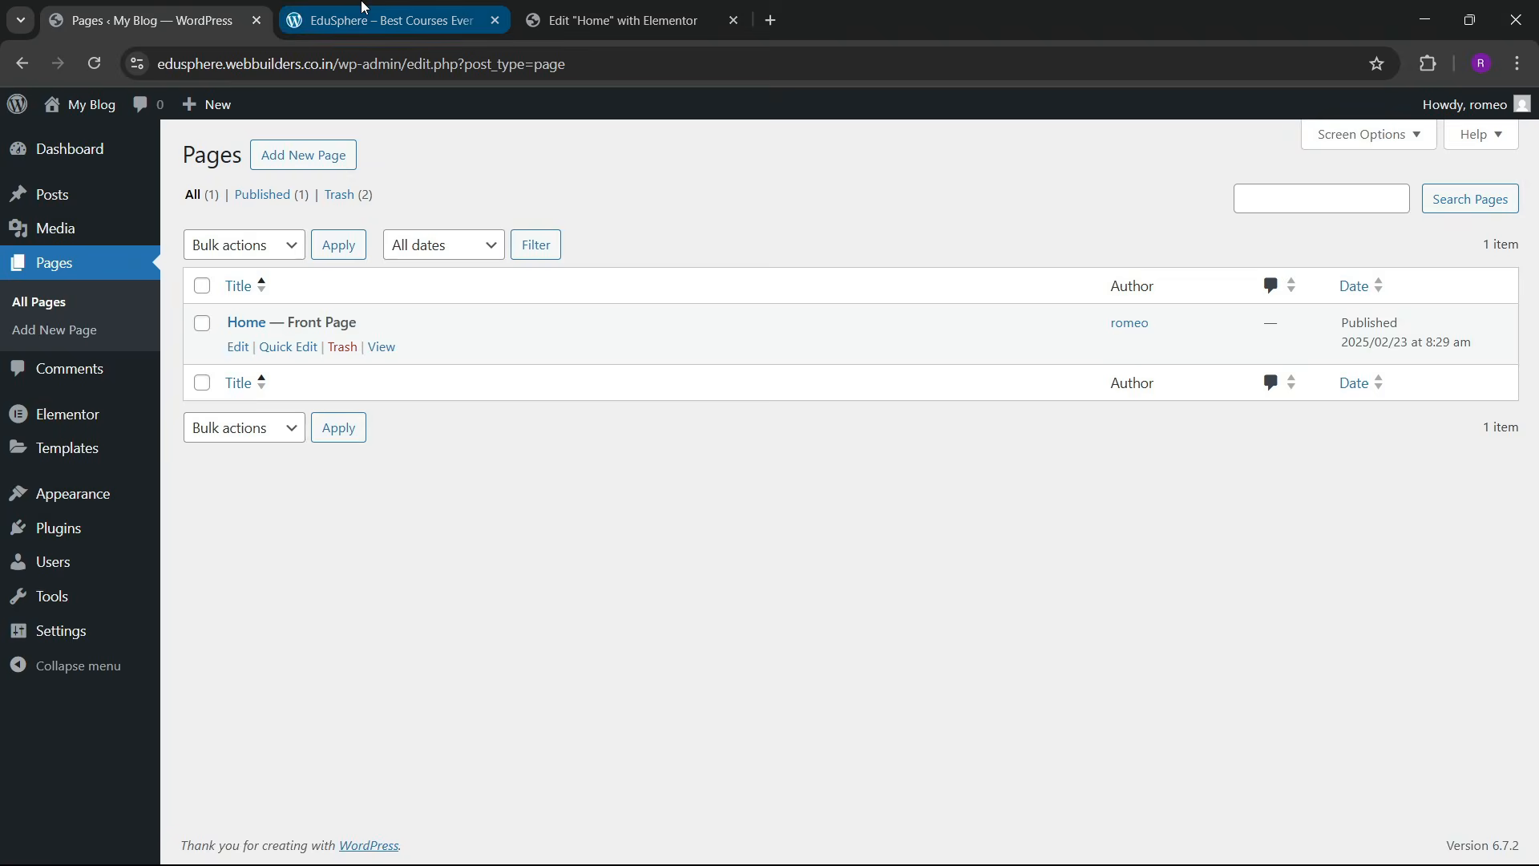
{"action": "left_click", "coordinate": [385, 20]}
{"action": "left_click", "coordinate": [613, 20]}
Step: Add a two-column Flexbox container and name it hero
{"action": "left_click", "coordinate": [838, 412]}
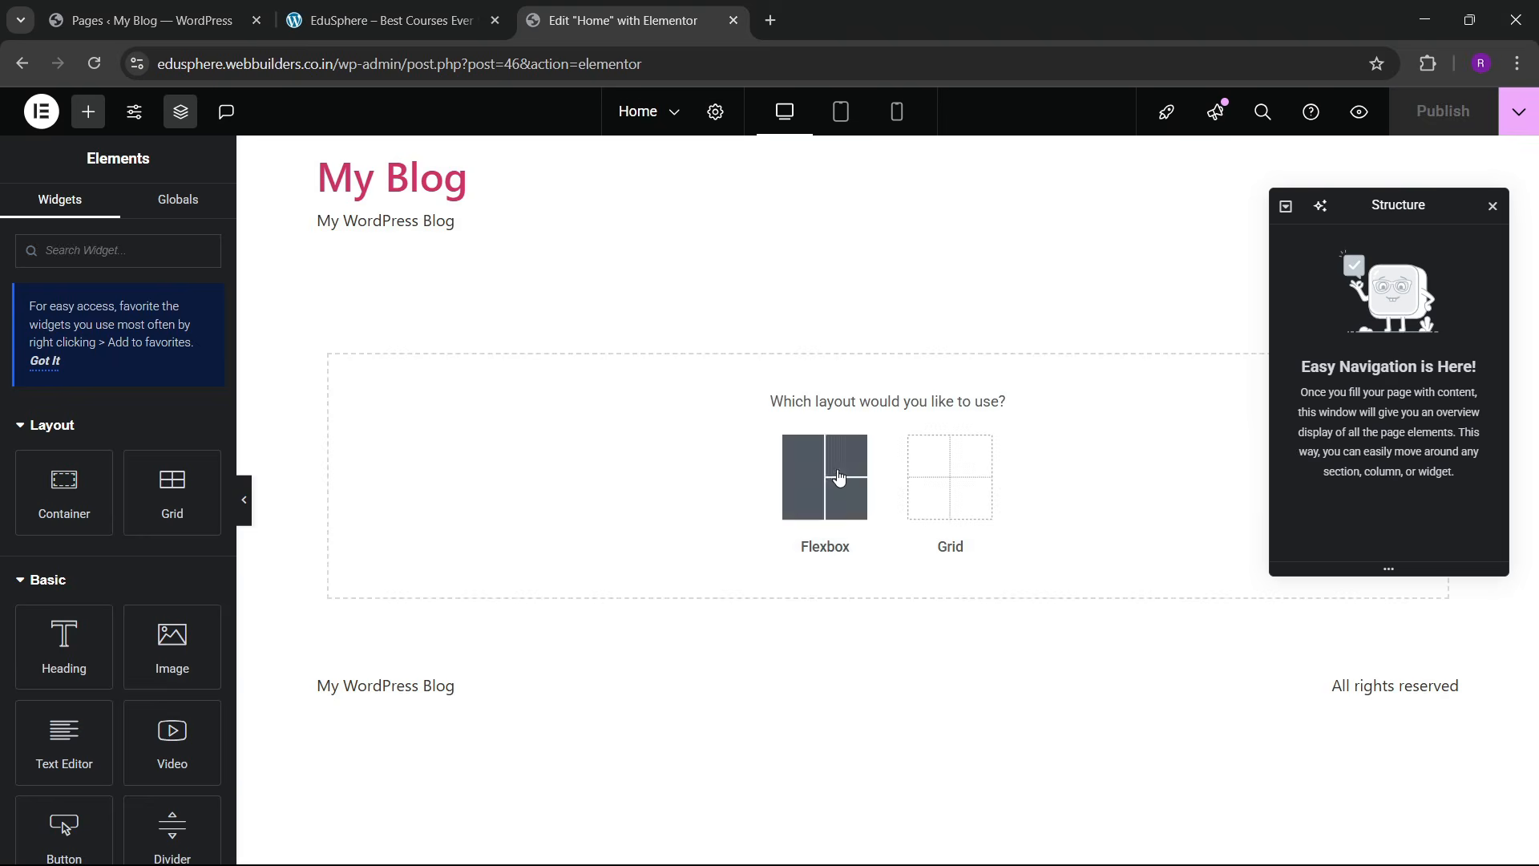
{"action": "left_click", "coordinate": [835, 479]}
{"action": "left_click", "coordinate": [835, 481]}
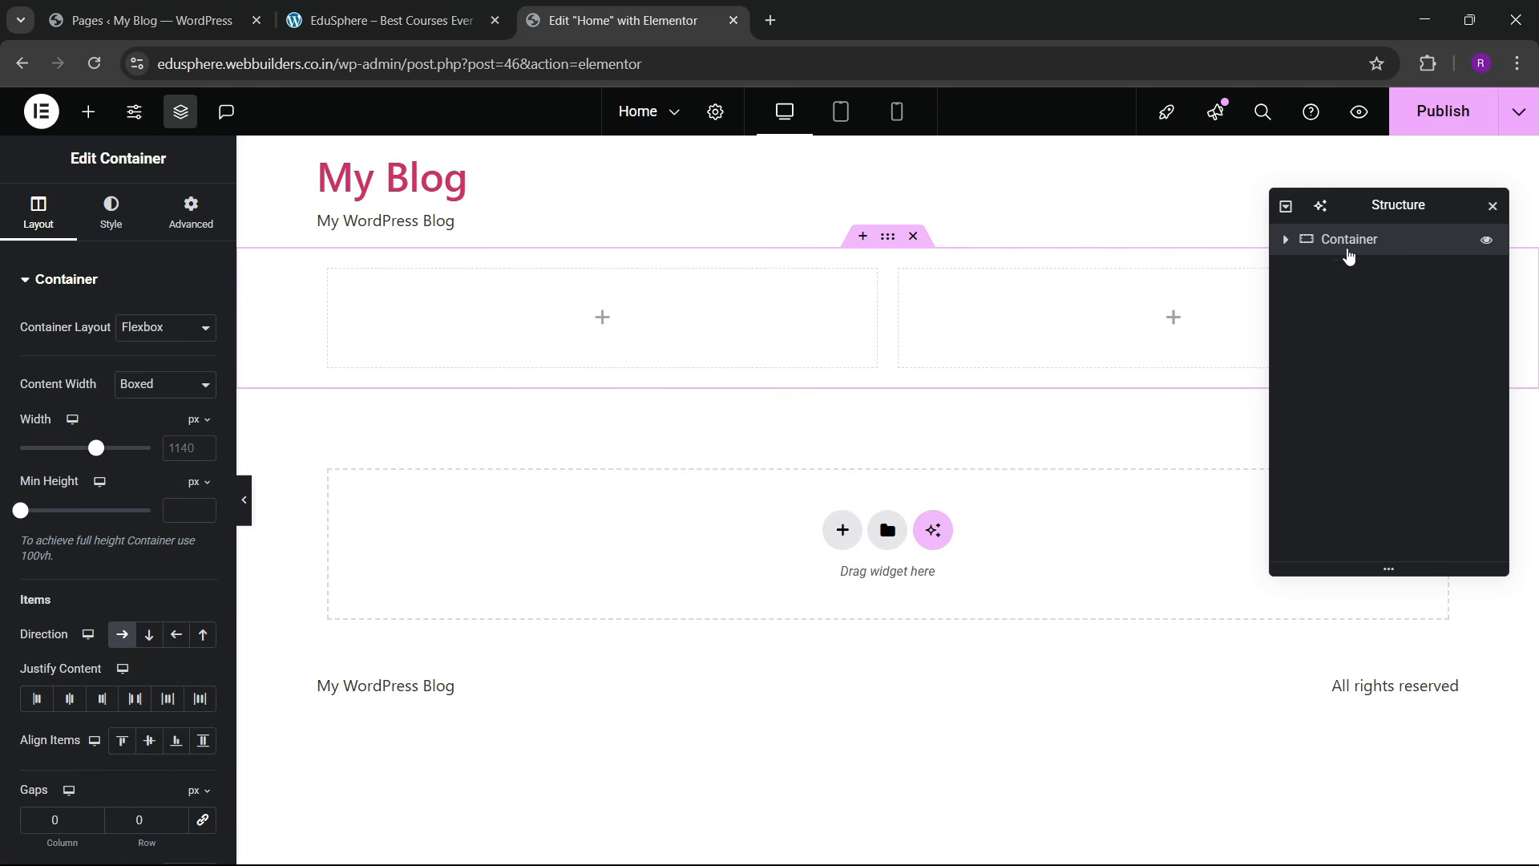
{"action": "double_click", "coordinate": [1363, 248]}
{"action": "type", "text": "hero"}
{"action": "left_click", "coordinate": [1286, 240]}
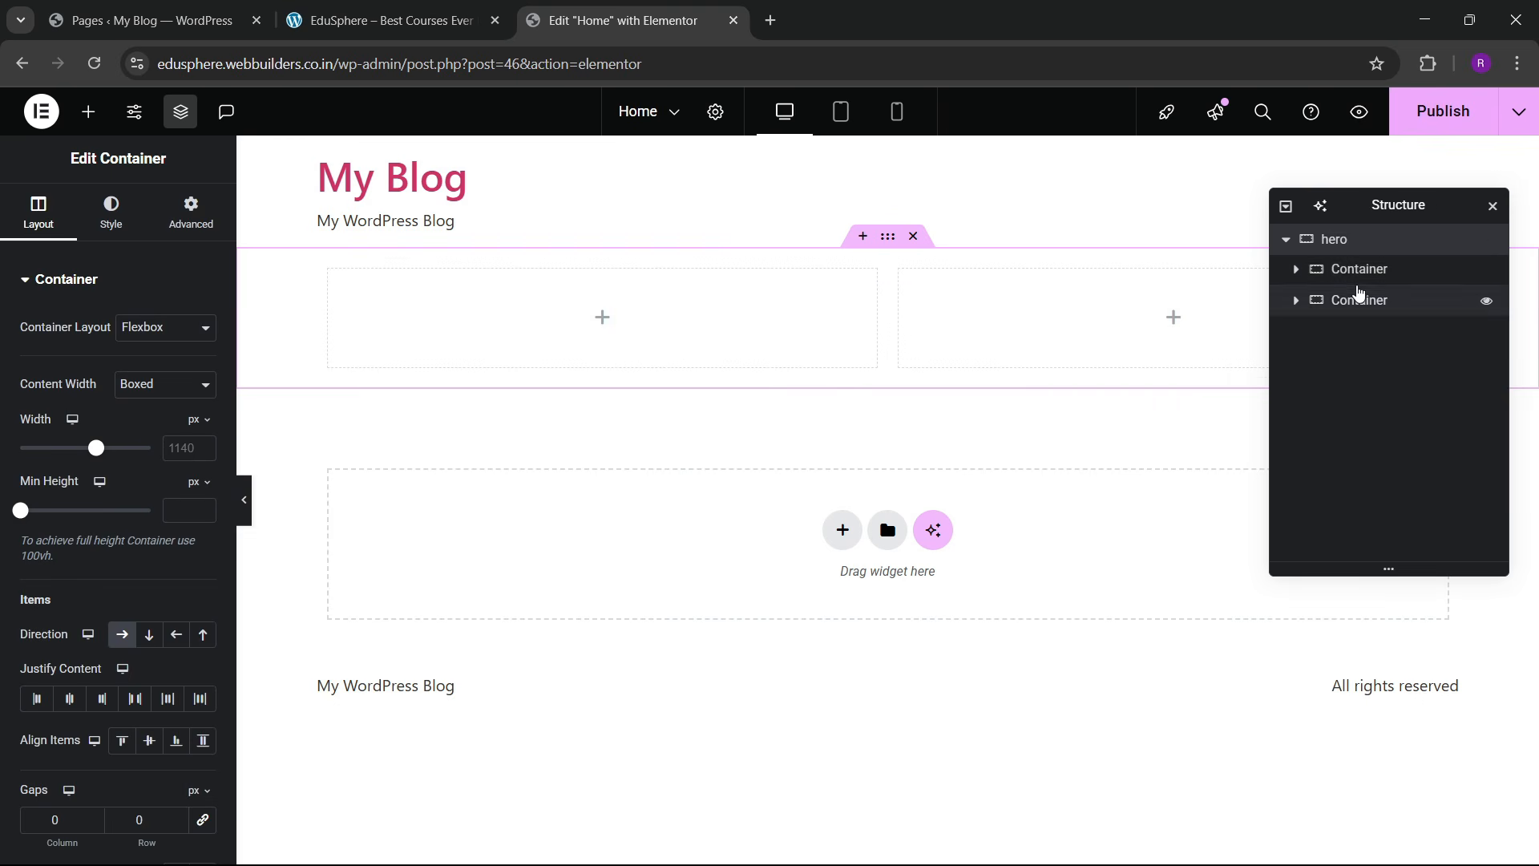
Step: Inspect both inner containers' settings and compare with the live site's hero
{"action": "left_click", "coordinate": [1358, 271]}
{"action": "left_click", "coordinate": [191, 214]}
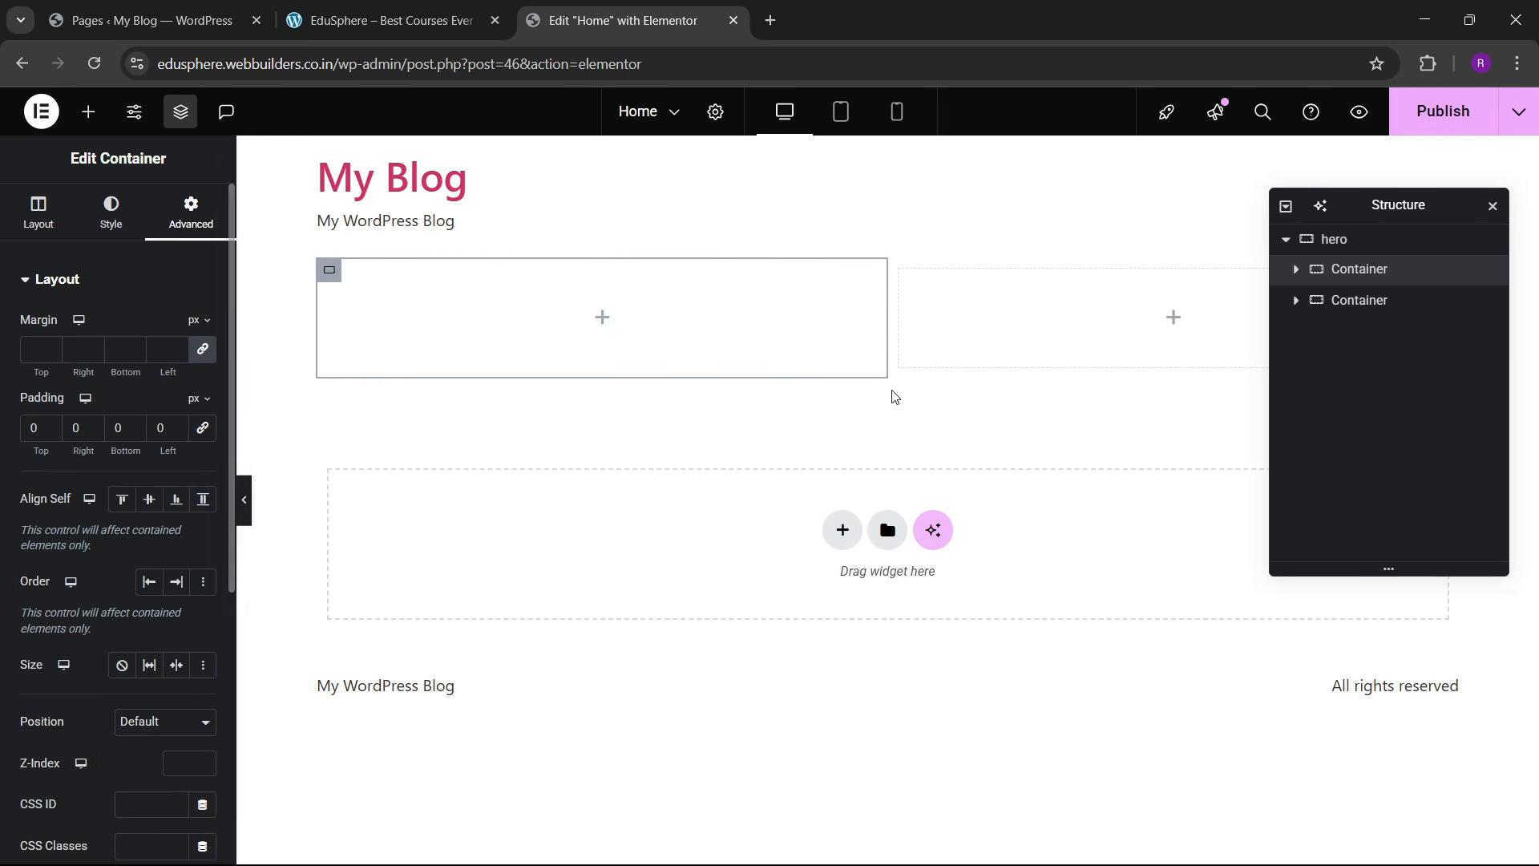
{"action": "left_click", "coordinate": [1413, 305]}
{"action": "left_click", "coordinate": [191, 213]}
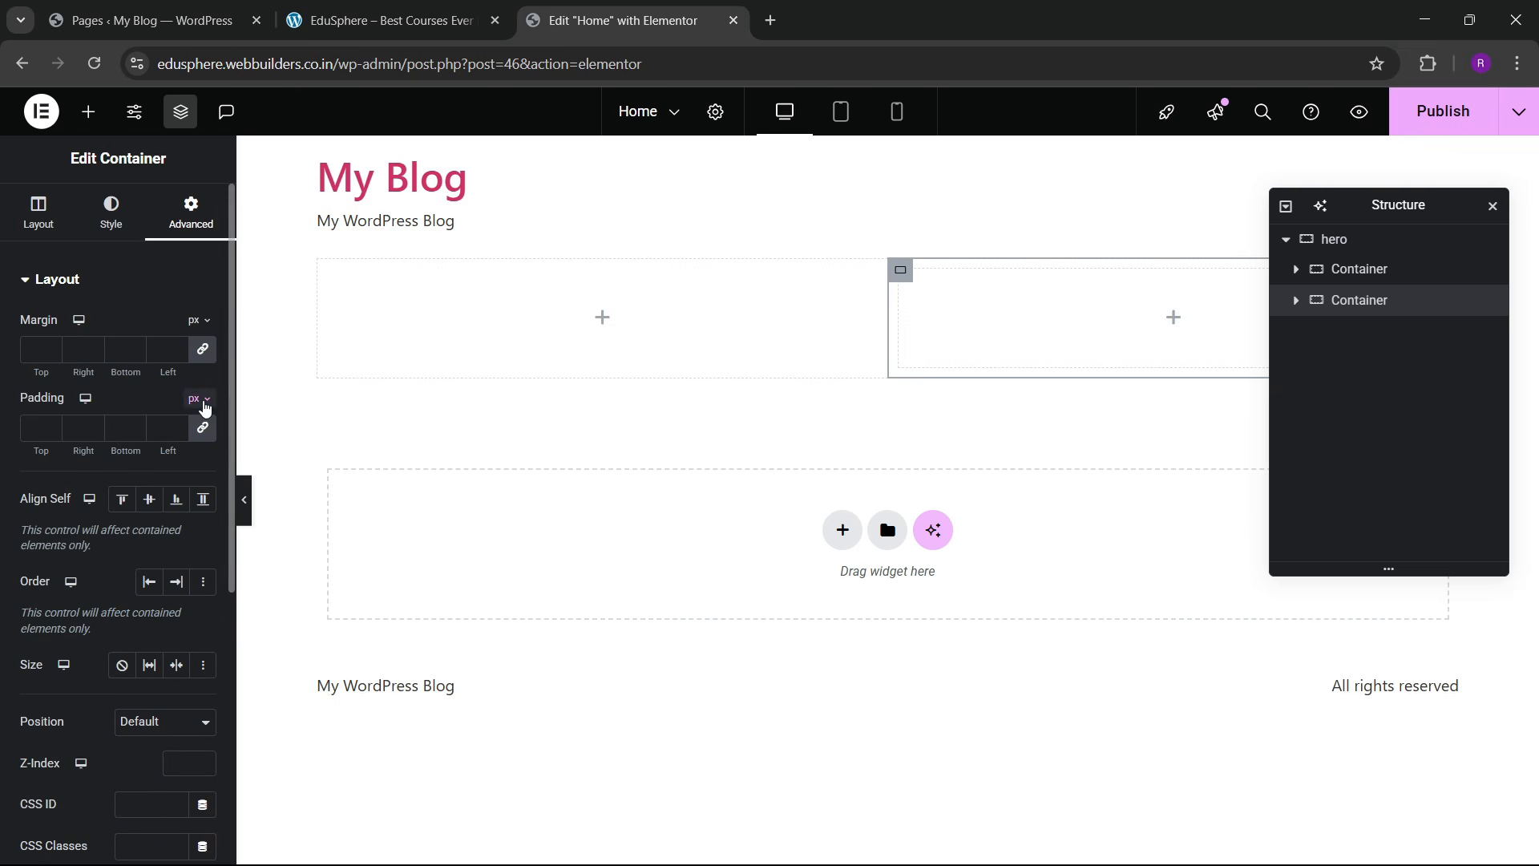
{"action": "left_click", "coordinate": [385, 20]}
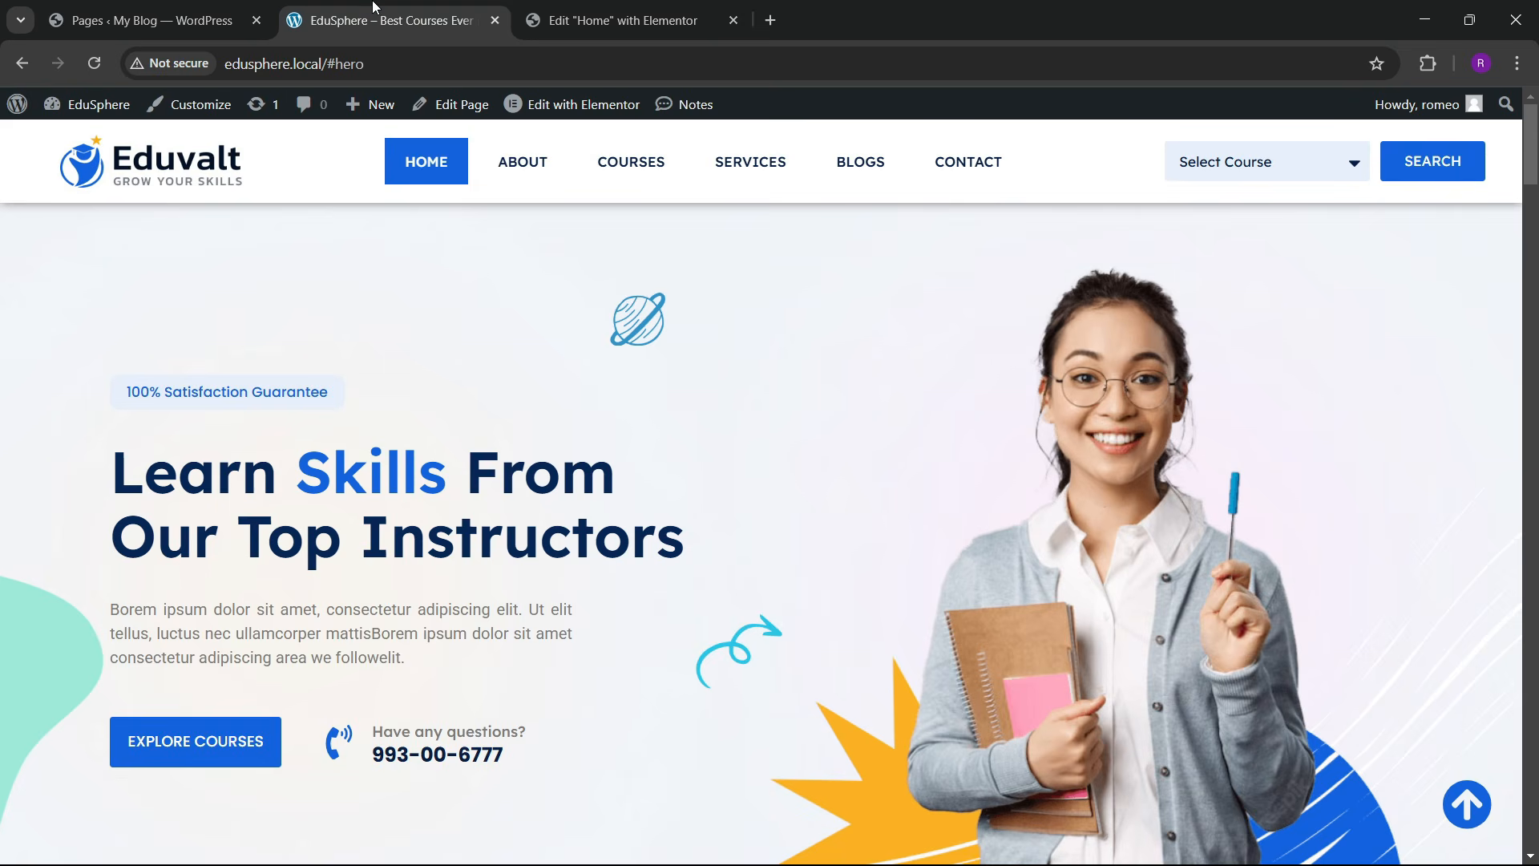
{"action": "left_click", "coordinate": [653, 10]}
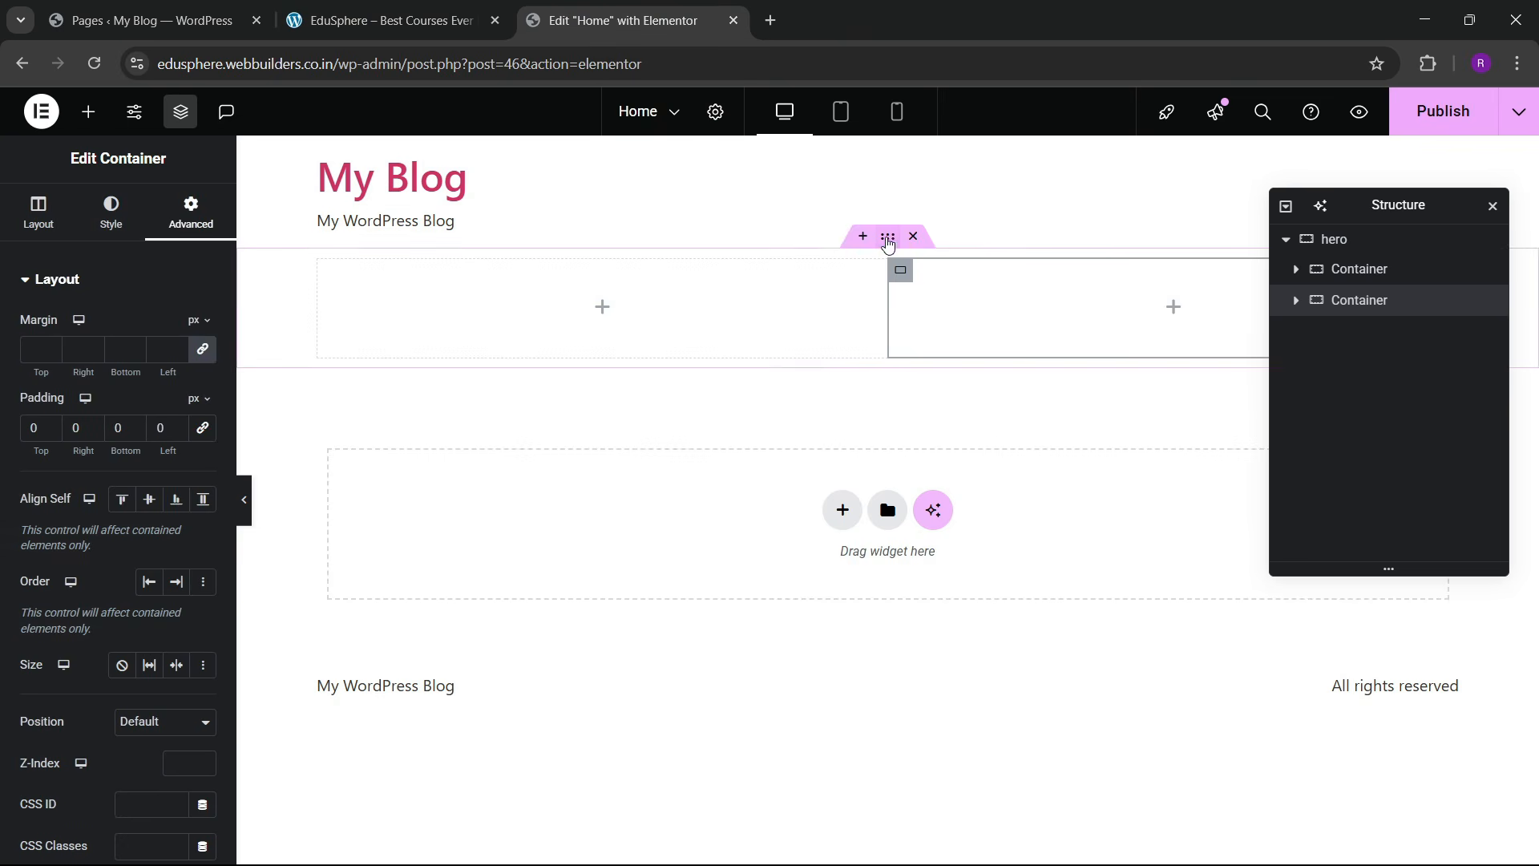
Step: Set the hero container width to 1300 with 60 px top and bottom padding
{"action": "left_click", "coordinate": [888, 241]}
{"action": "left_click", "coordinate": [191, 214]}
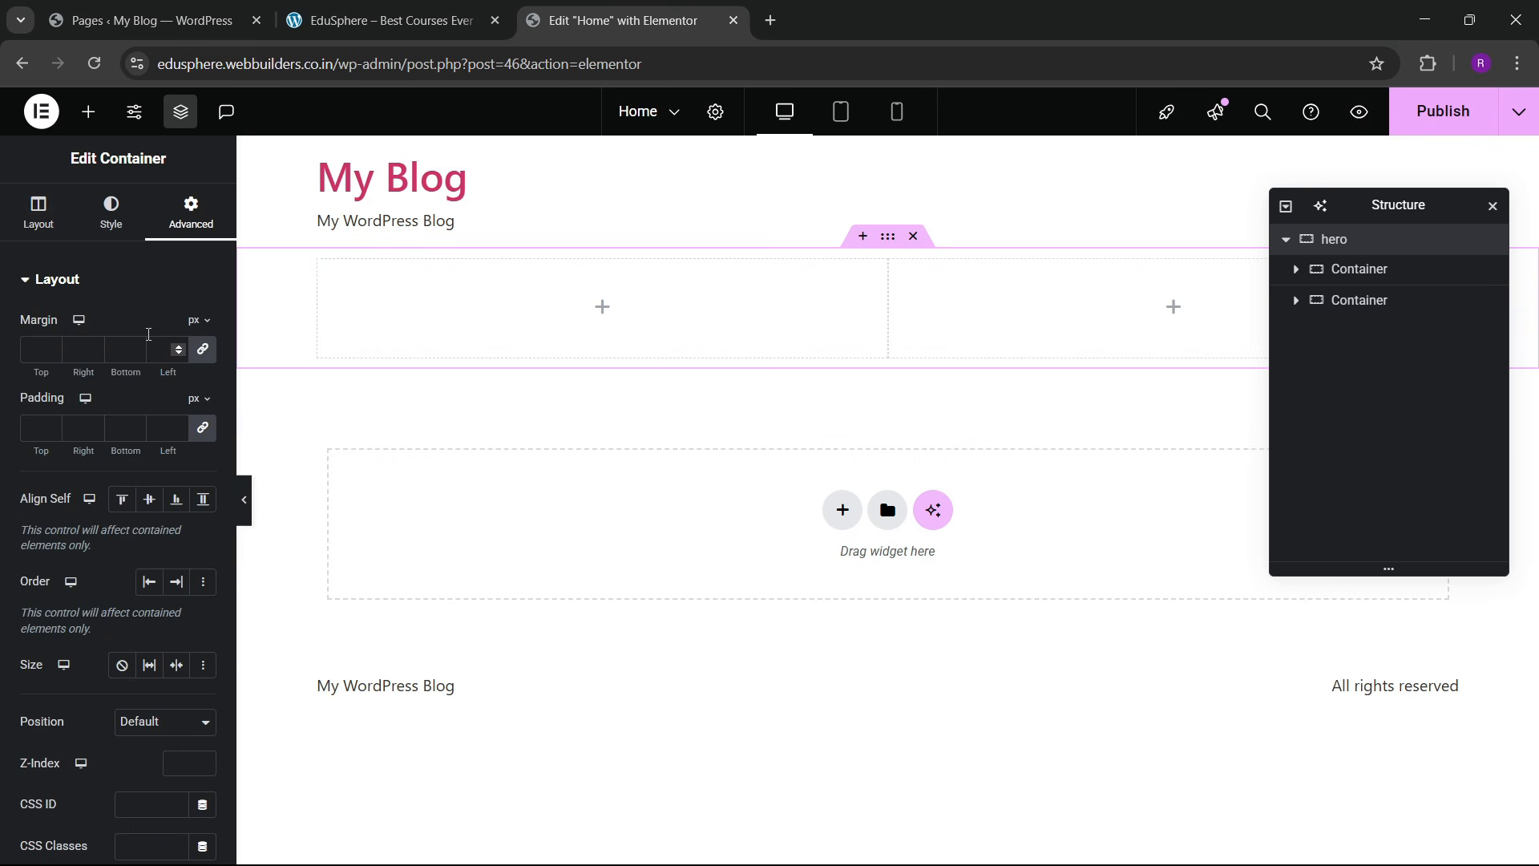
{"action": "type", "text": "1"}
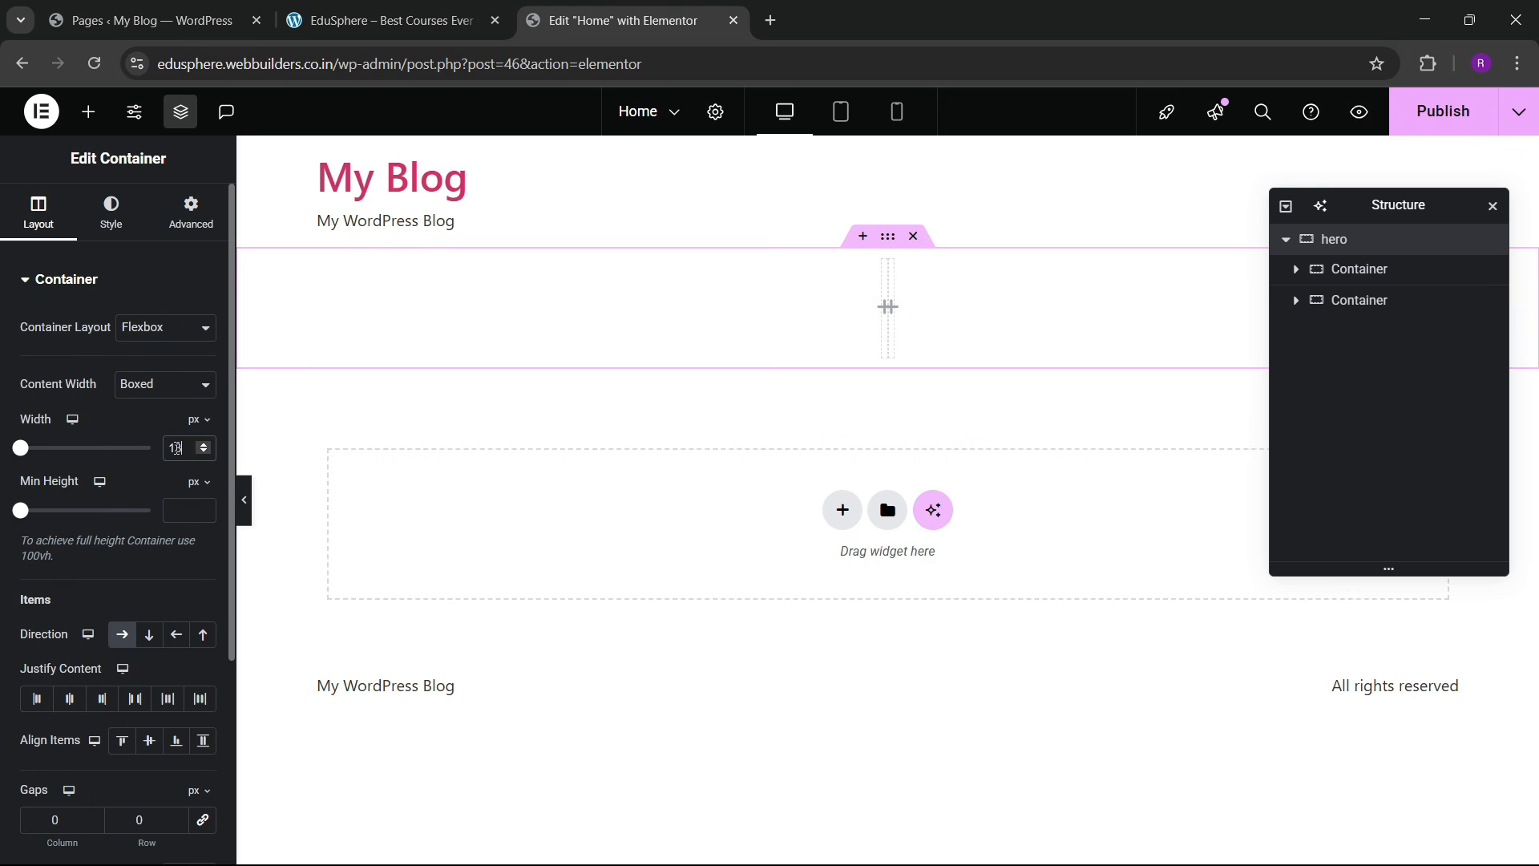
{"action": "type", "text": "300"}
{"action": "left_click", "coordinate": [195, 221]}
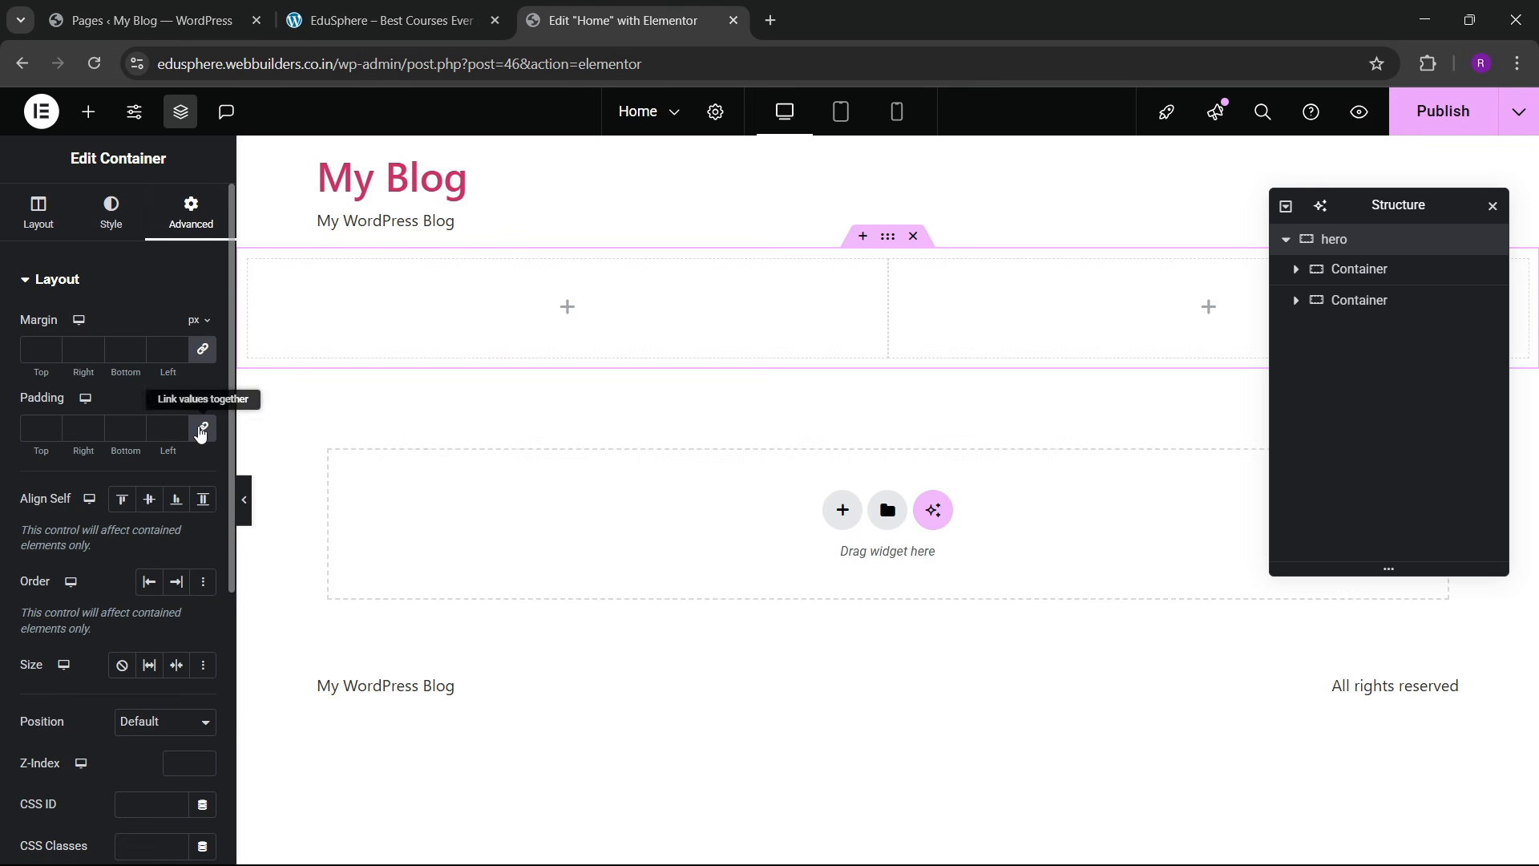
{"action": "left_click", "coordinate": [202, 431]}
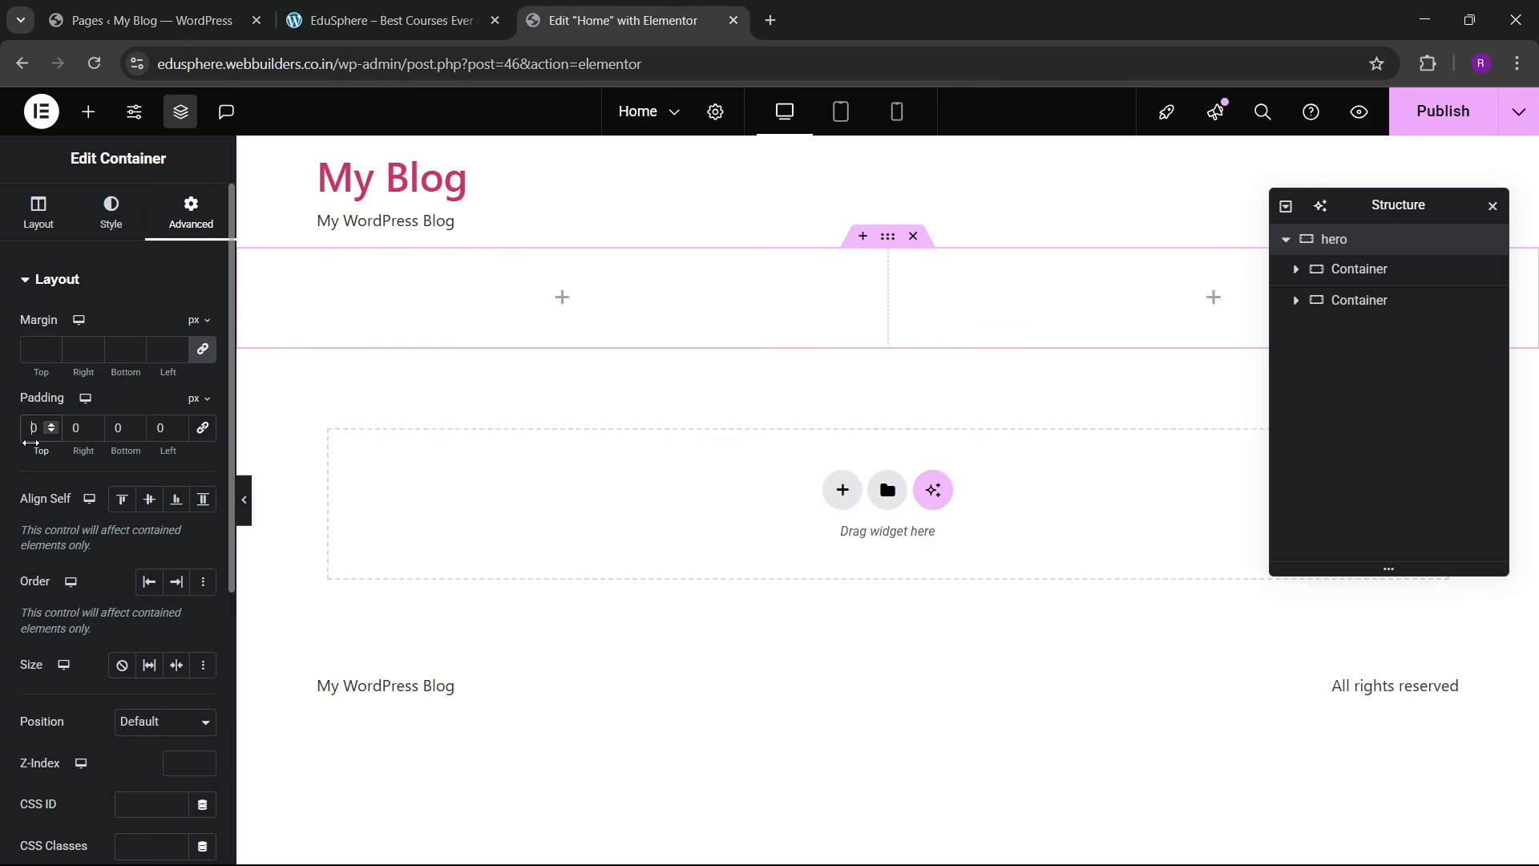
{"action": "type", "text": "6"}
{"action": "left_click", "coordinate": [114, 427]}
{"action": "type", "text": "6"}
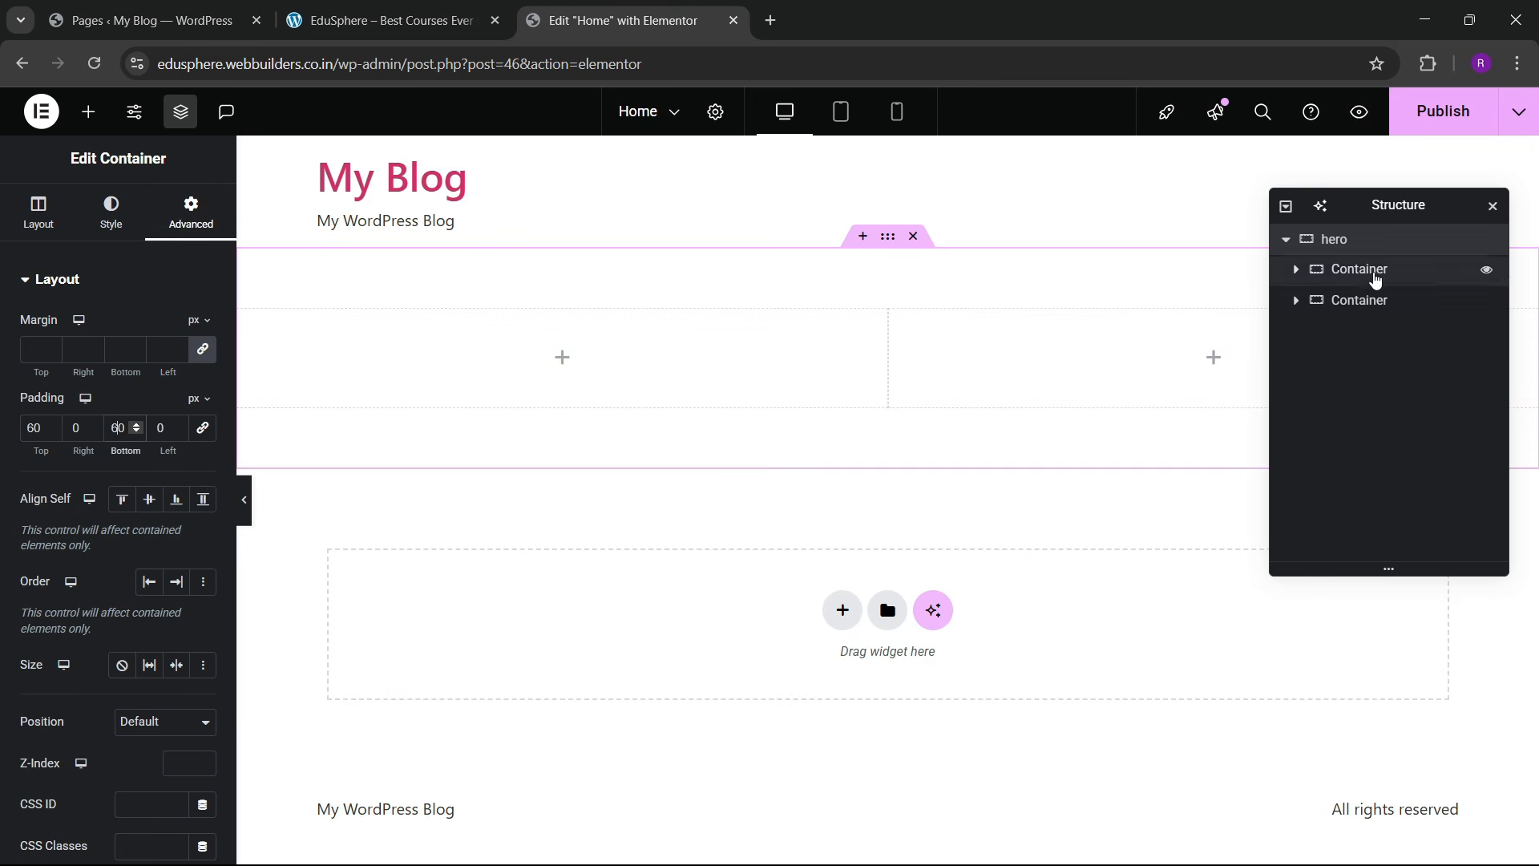
{"action": "left_click", "coordinate": [104, 210]}
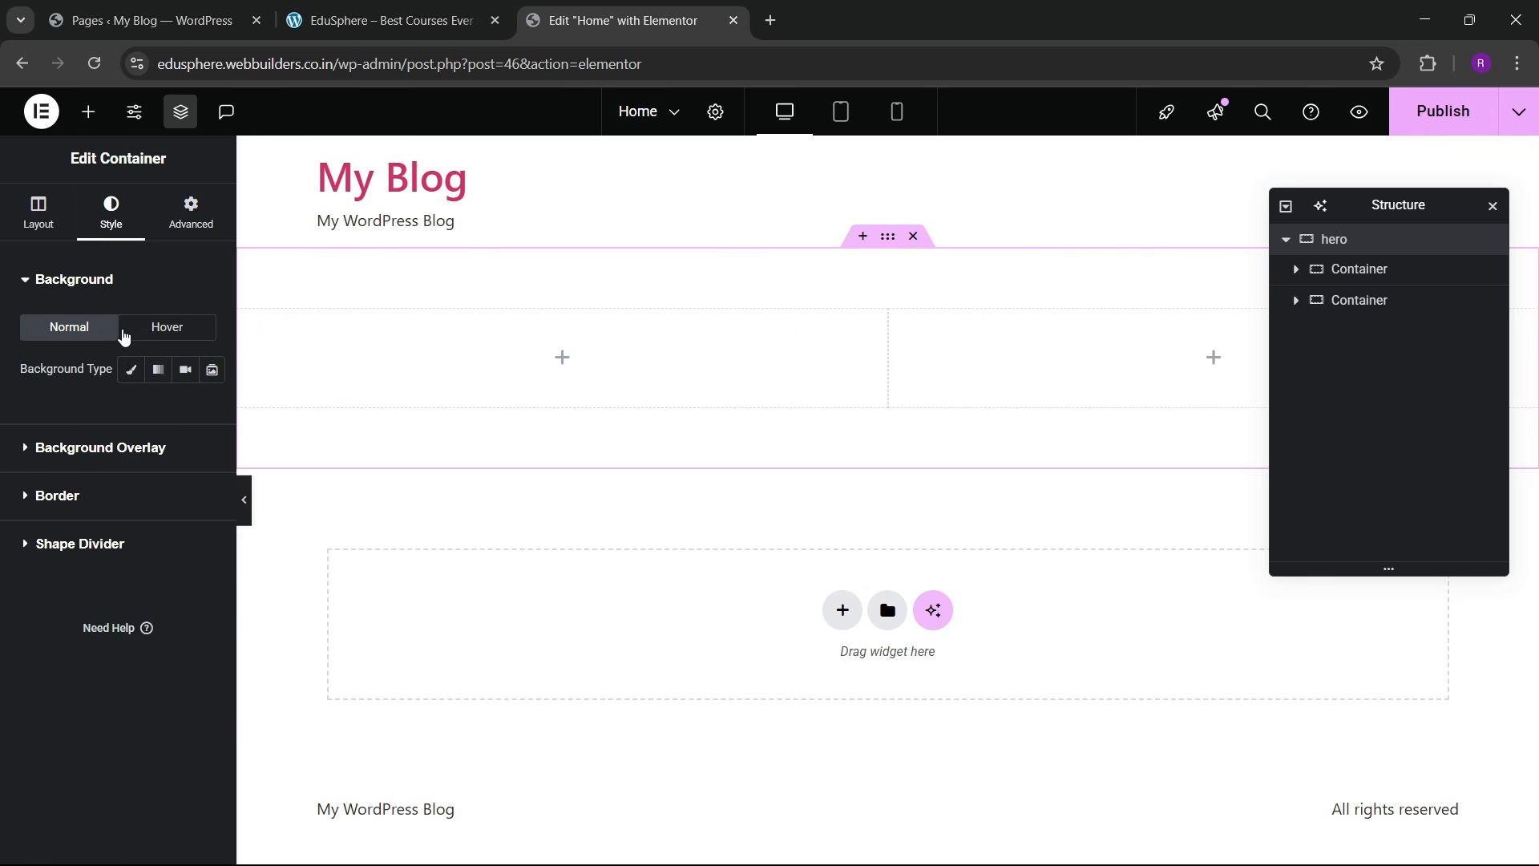
Step: Give the hero a classic background using the banner_bg image from the Media Library
{"action": "left_click", "coordinate": [131, 368]}
{"action": "left_click", "coordinate": [118, 501]}
{"action": "left_click", "coordinate": [392, 200]}
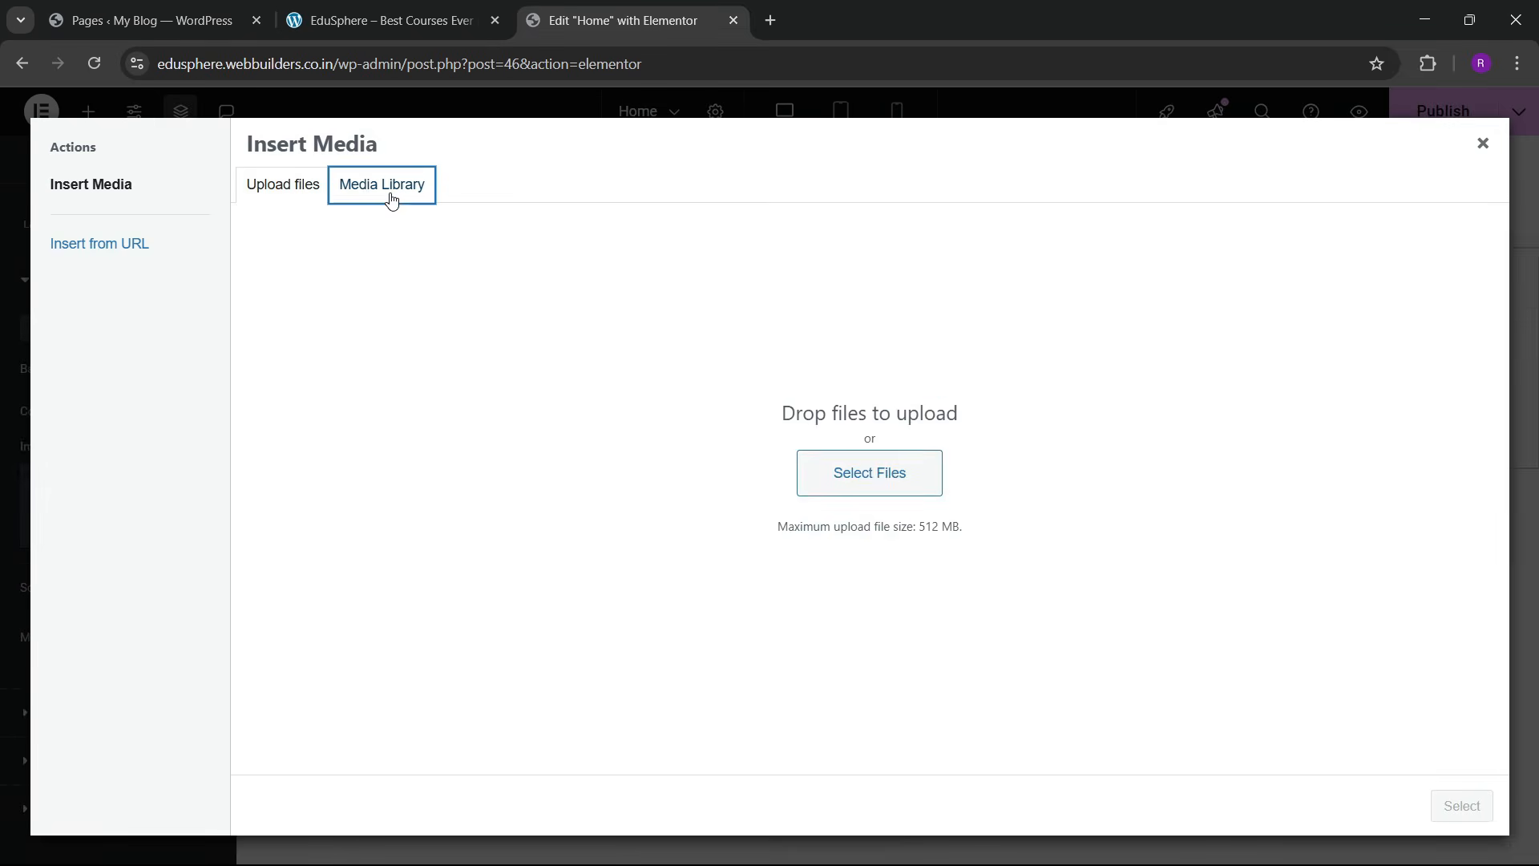
{"action": "left_click", "coordinate": [510, 554]}
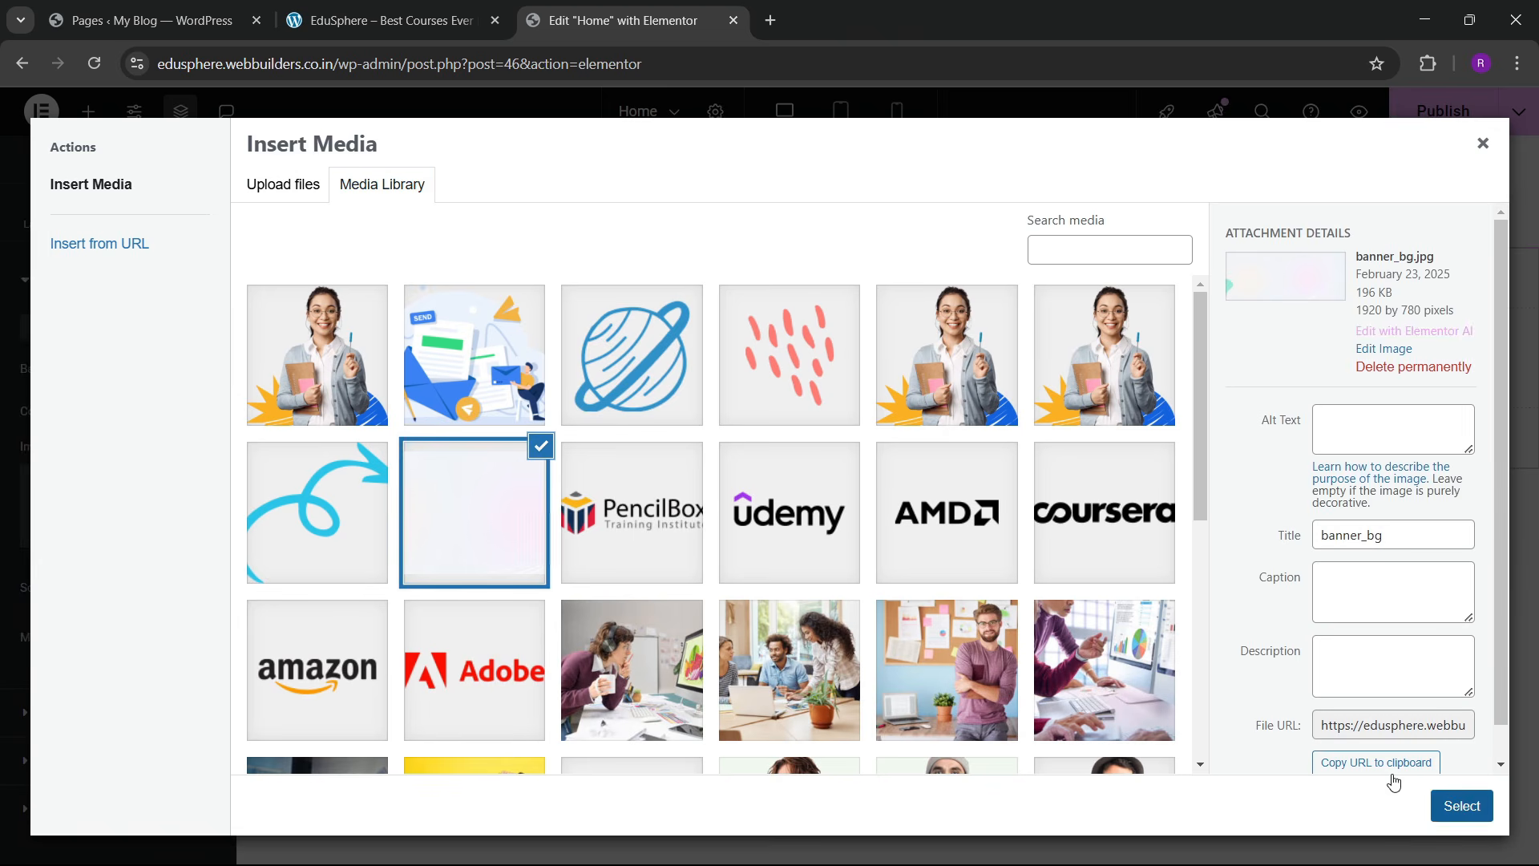
{"action": "left_click", "coordinate": [1461, 805]}
Step: Position the background image Center Center and set its display size to Cover
{"action": "scroll", "coordinate": [130, 625], "scroll_direction": "down", "scroll_amount": 3}
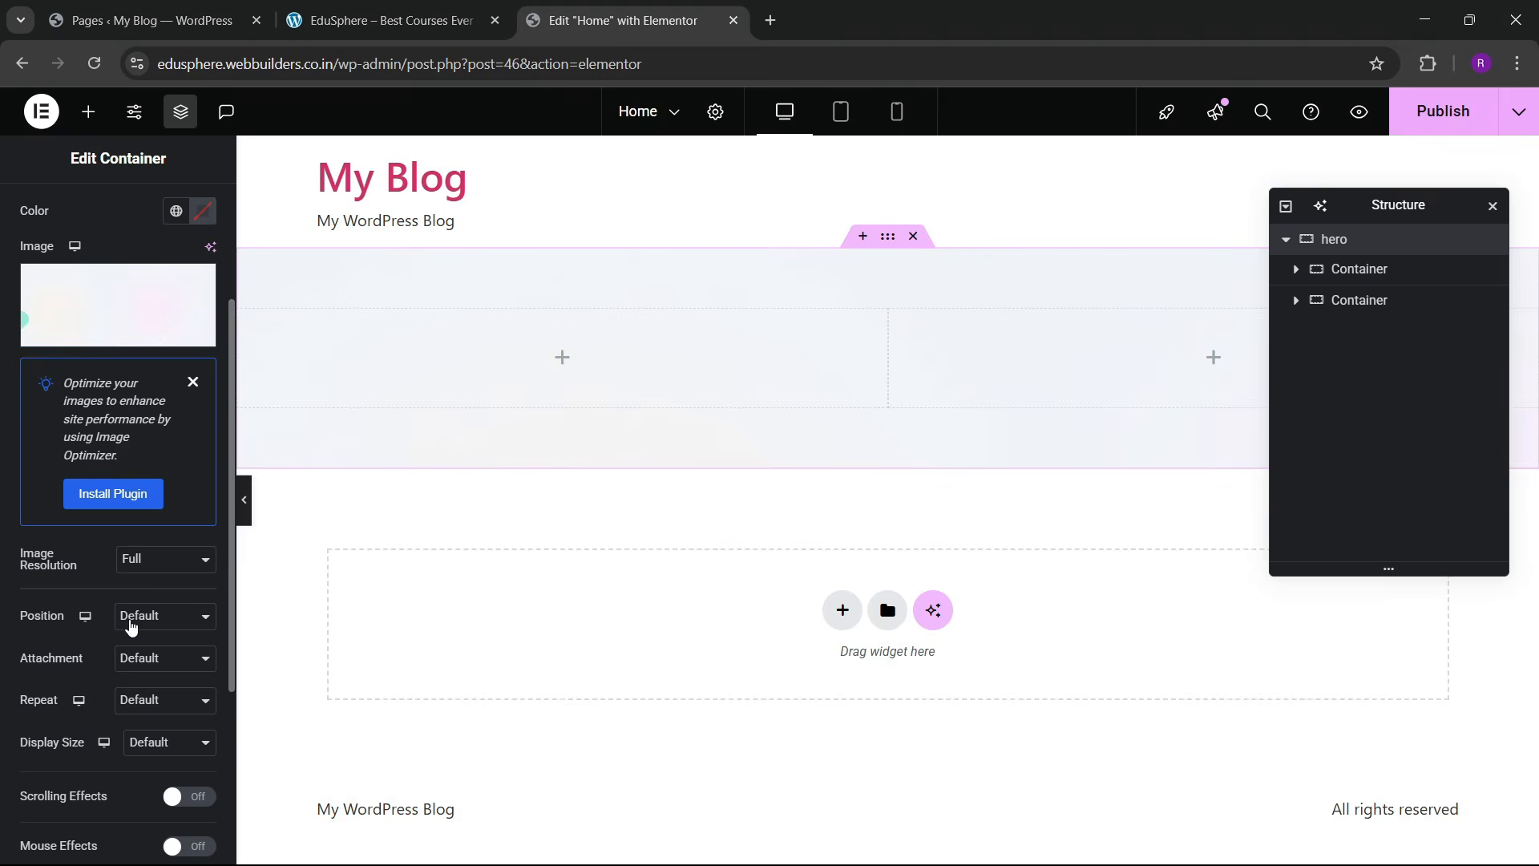
{"action": "left_click", "coordinate": [141, 618]}
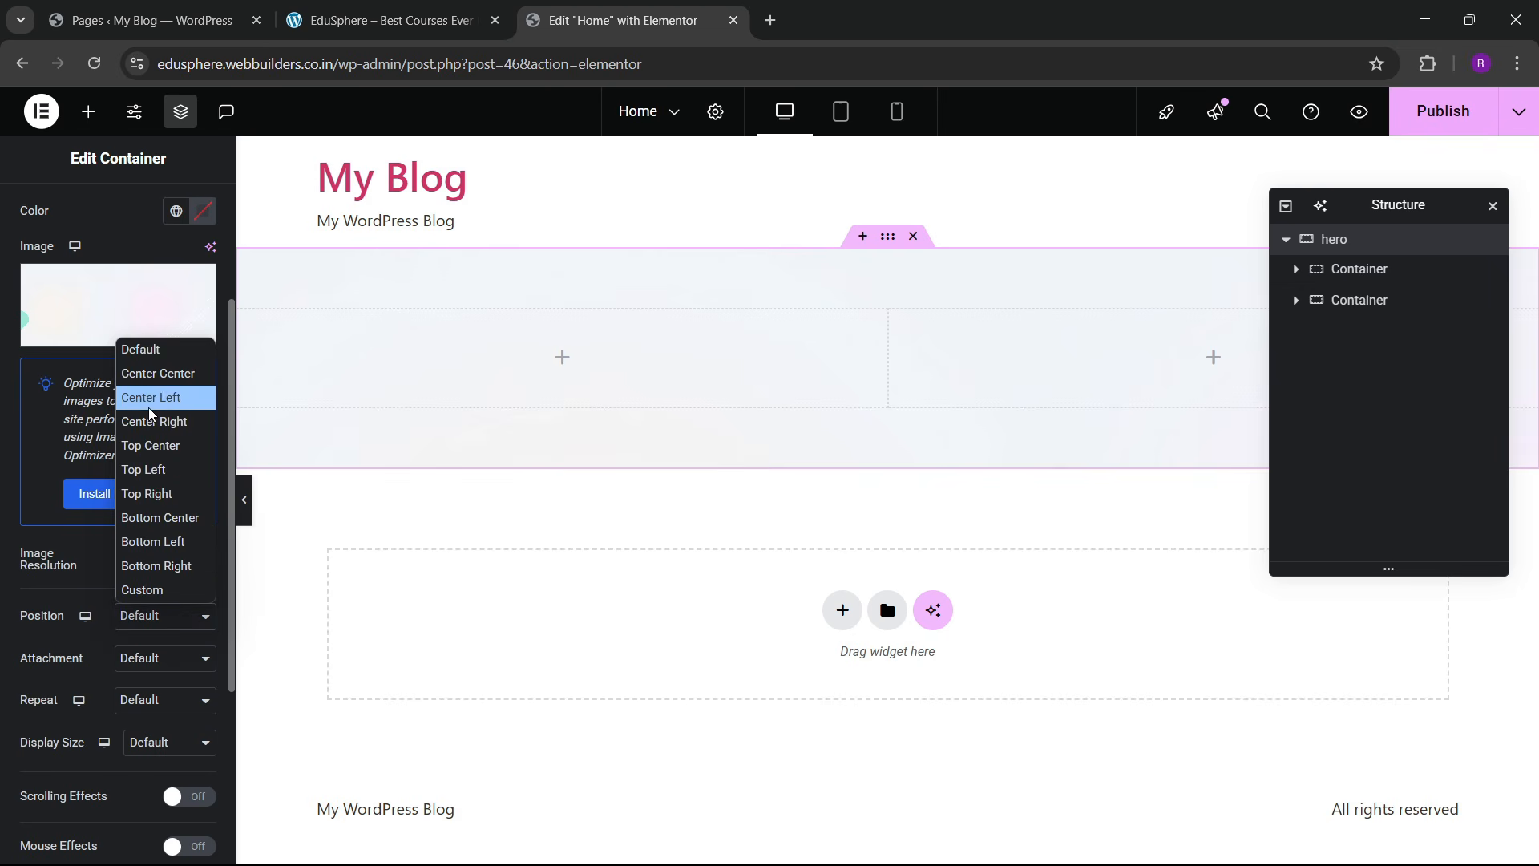
{"action": "left_click", "coordinate": [128, 374]}
{"action": "scroll", "coordinate": [126, 675], "scroll_direction": "down", "scroll_amount": 3}
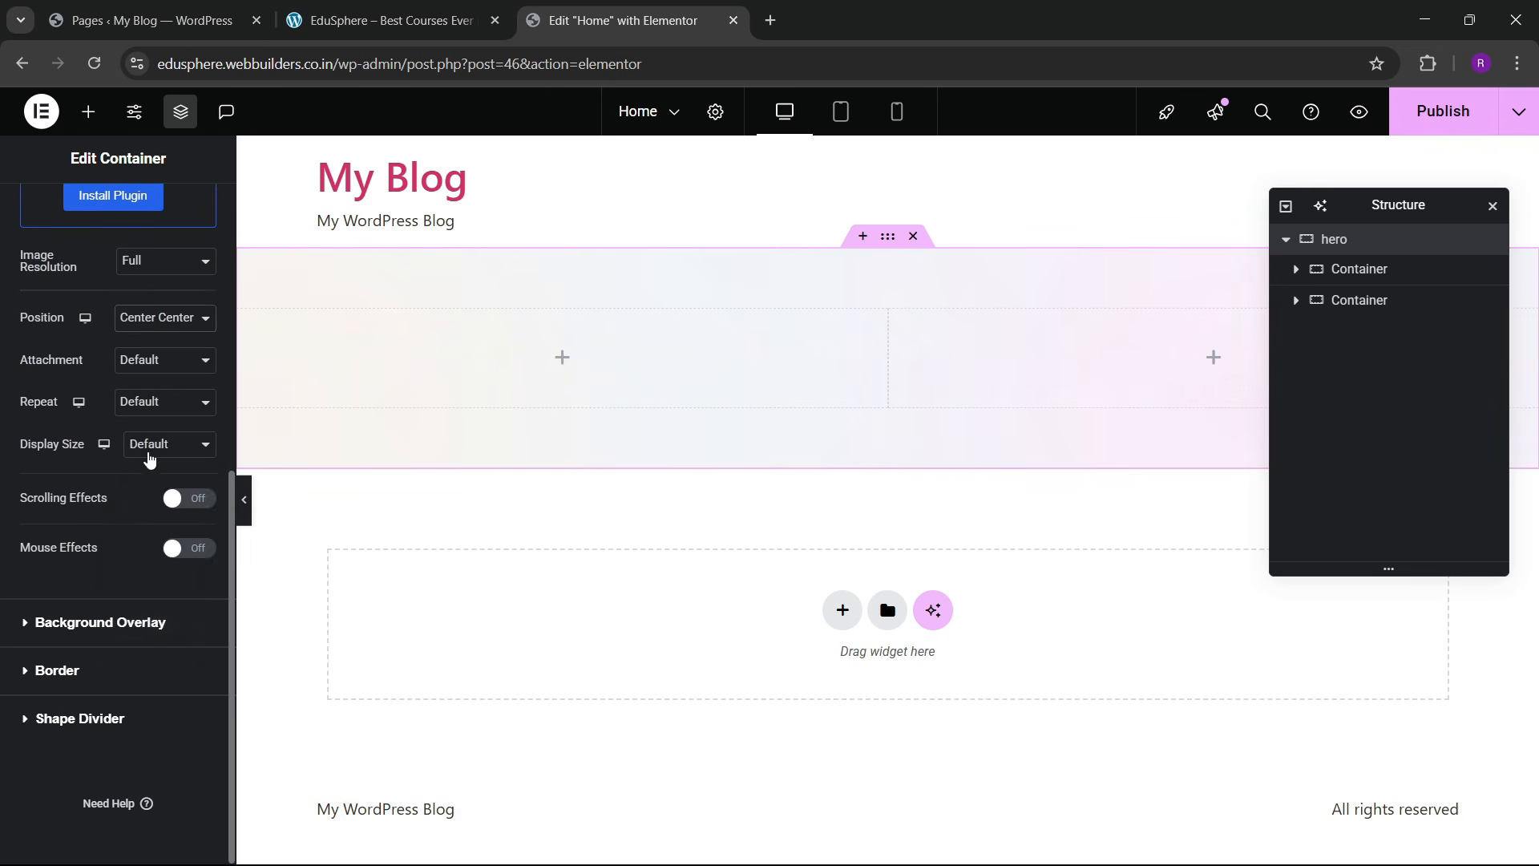
{"action": "left_click", "coordinate": [149, 458]}
{"action": "left_click", "coordinate": [154, 494]}
{"action": "left_click", "coordinate": [163, 461]}
{"action": "left_click", "coordinate": [160, 492]}
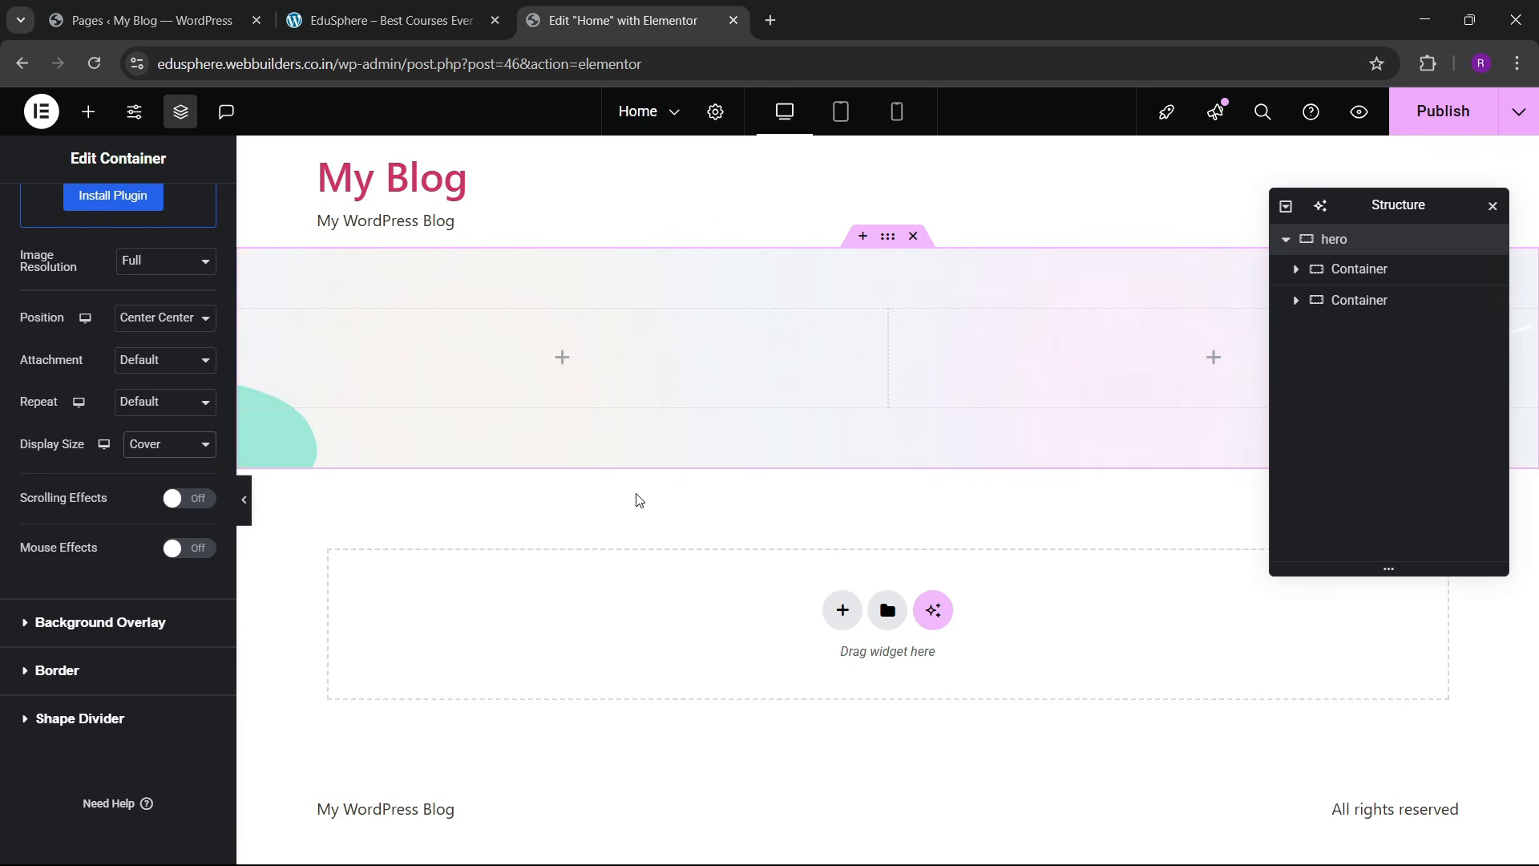
{"action": "left_click", "coordinate": [88, 111]}
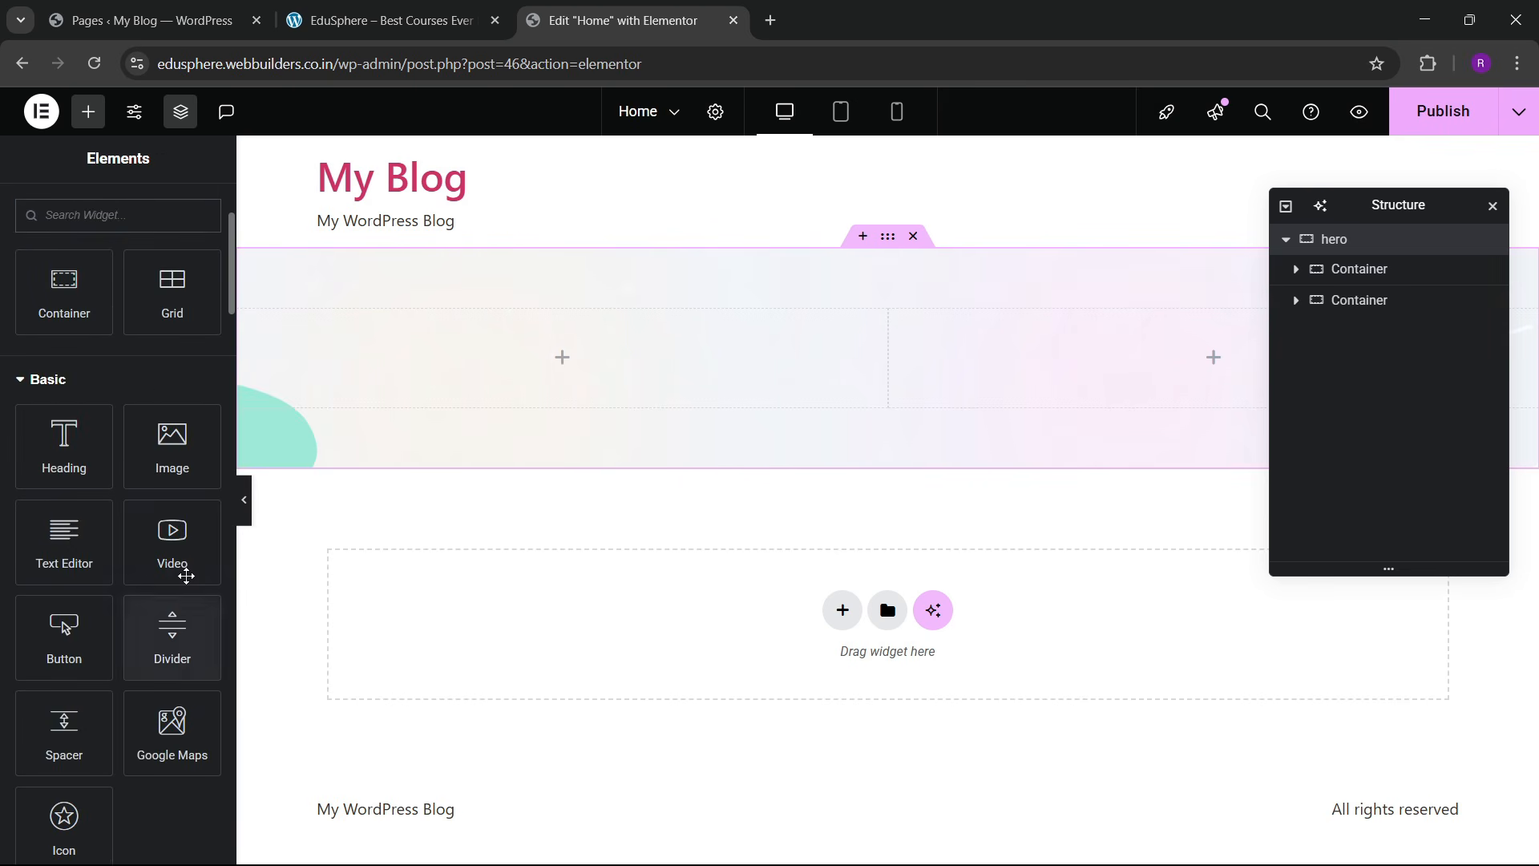
Step: Drop an Image widget into the hero's right column showing banner_img-1.png
{"action": "left_click_drag", "start_coordinate": [172, 449], "coordinate": [989, 457]}
{"action": "left_click", "coordinate": [138, 385]}
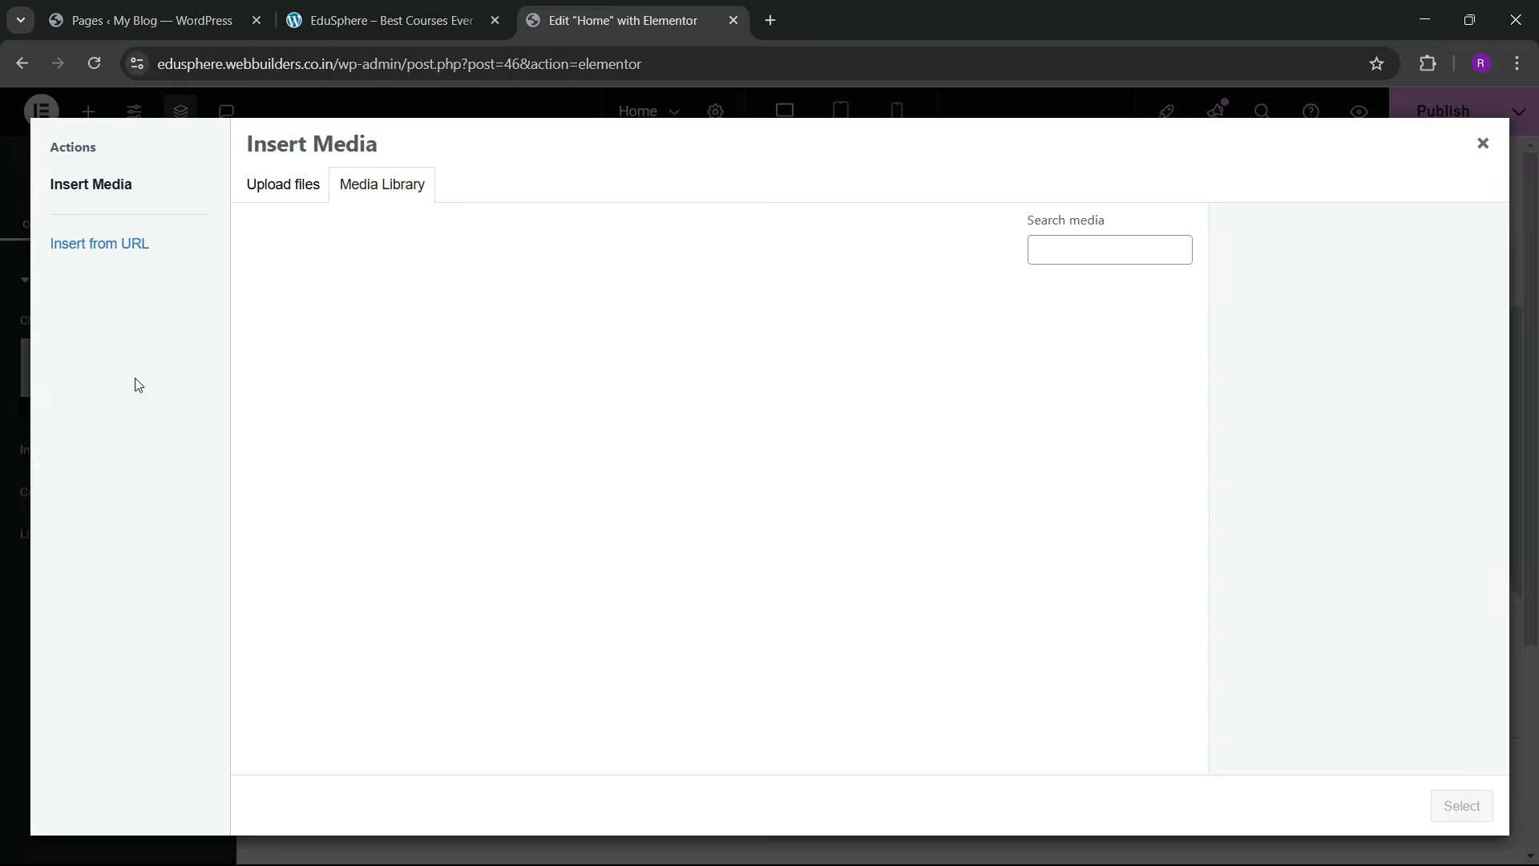
{"action": "left_click", "coordinate": [152, 14]}
{"action": "left_click", "coordinate": [384, 20]}
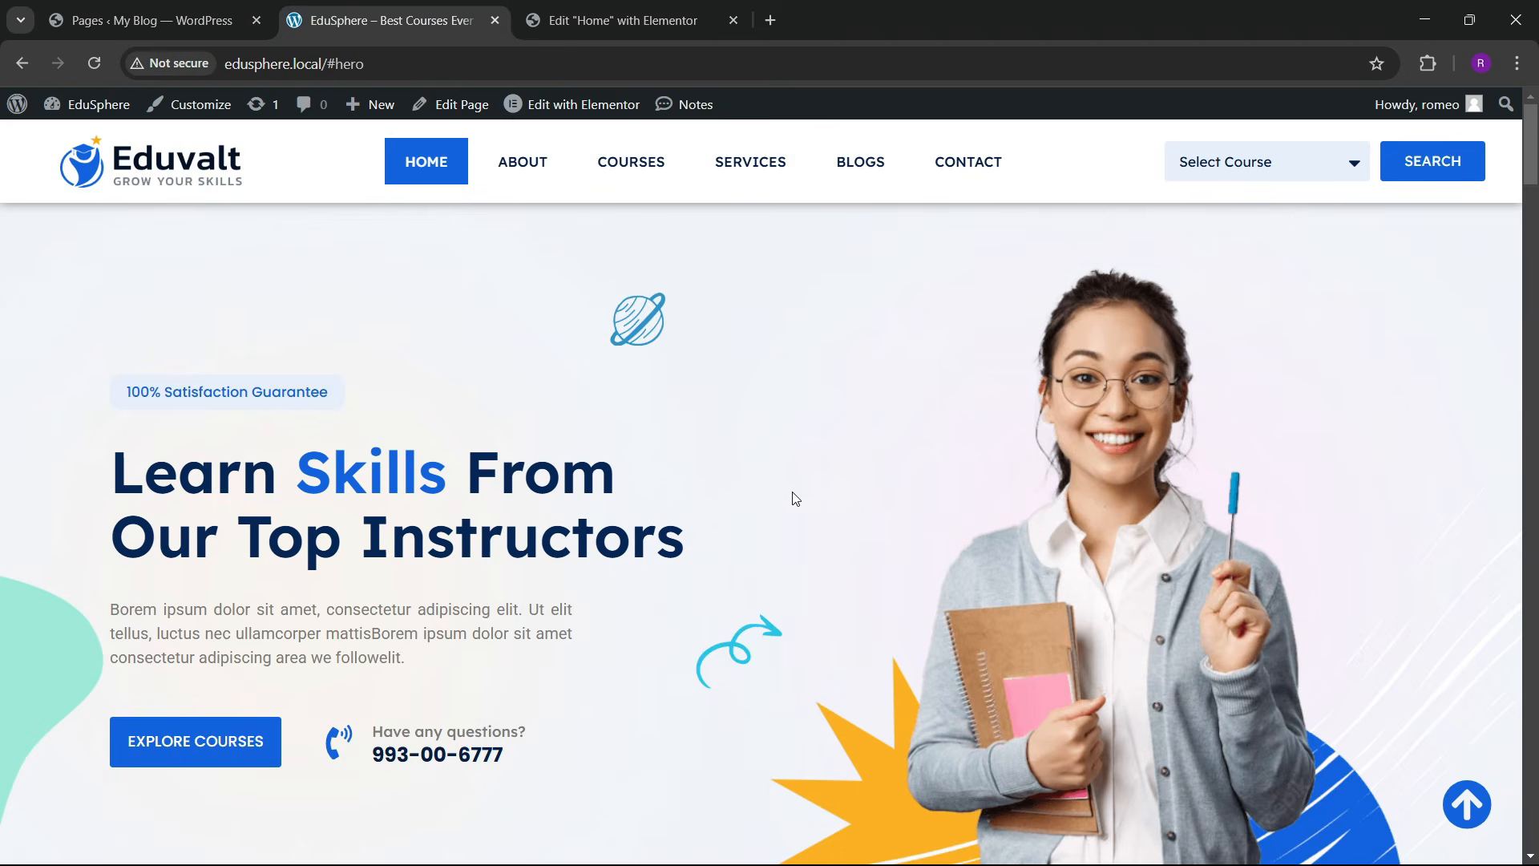
{"action": "left_click", "coordinate": [642, 20]}
{"action": "left_click", "coordinate": [940, 389]}
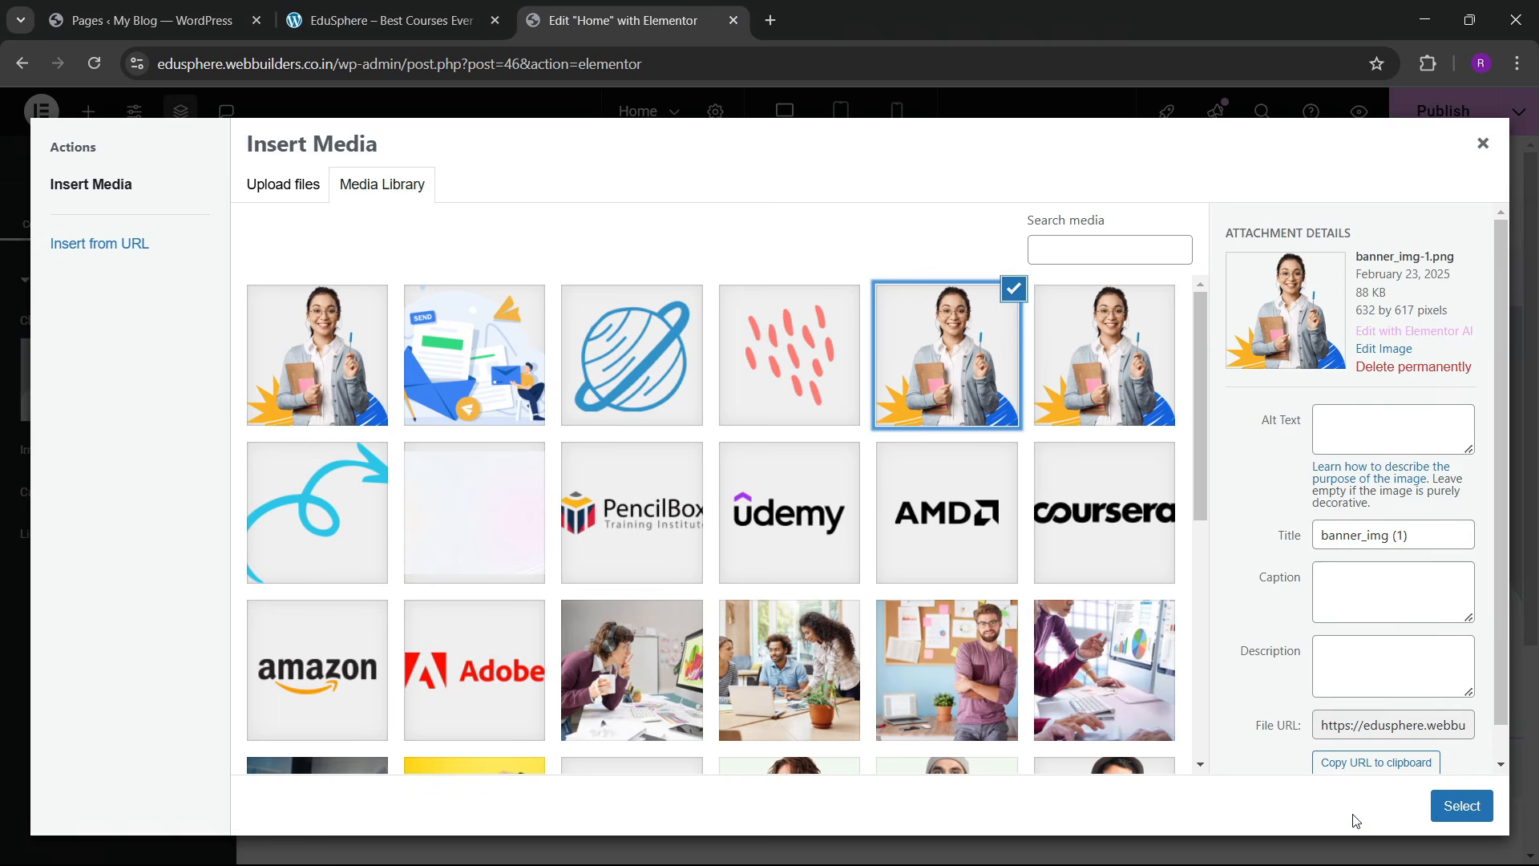
{"action": "left_click", "coordinate": [1468, 808]}
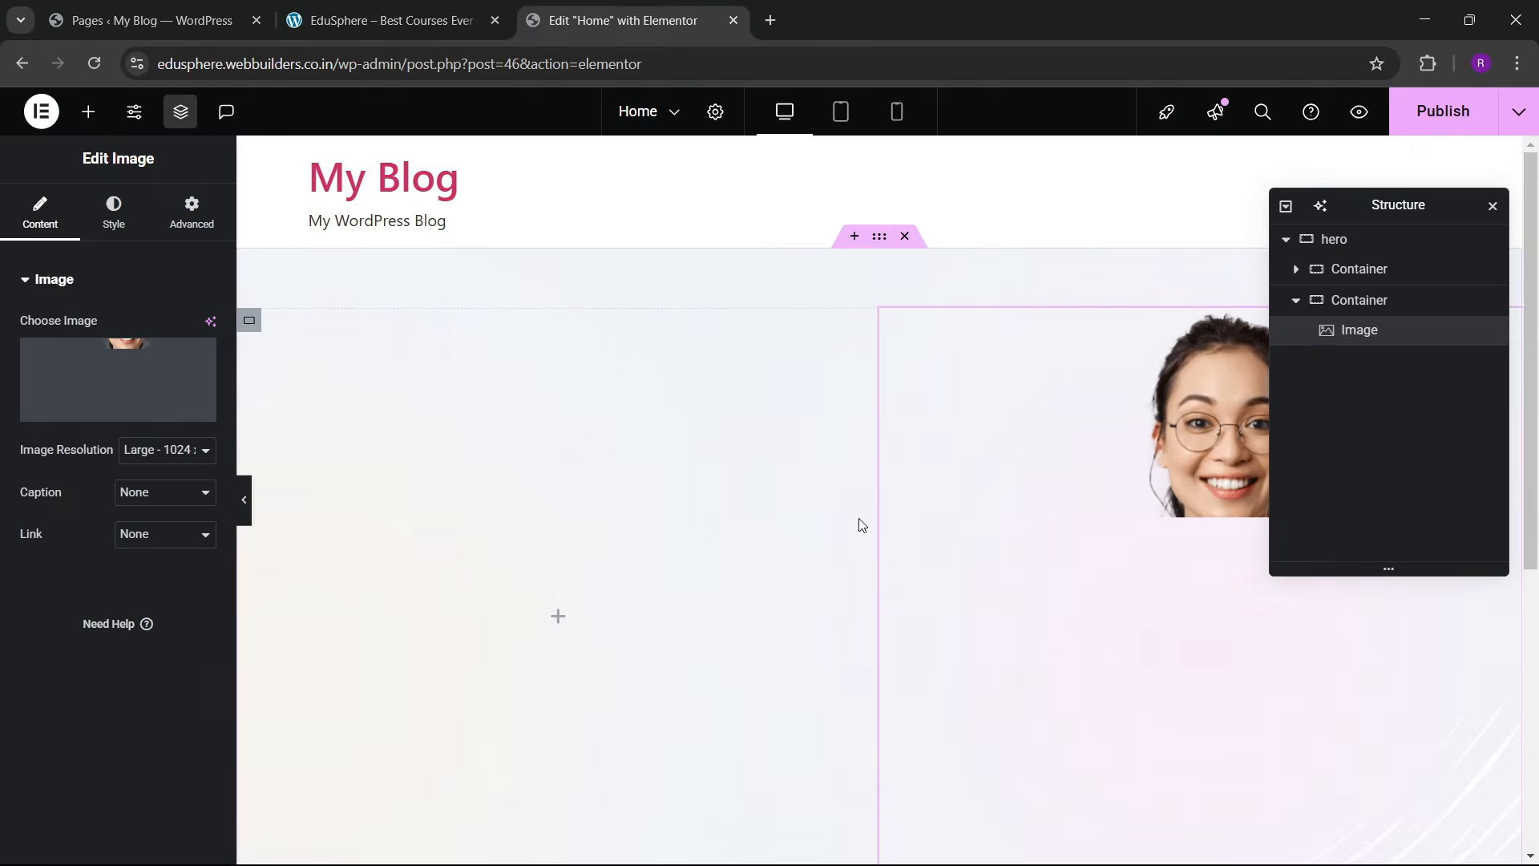
{"action": "scroll", "coordinate": [782, 525], "scroll_direction": "down", "scroll_amount": 5}
{"action": "scroll", "coordinate": [748, 491], "scroll_direction": "up", "scroll_amount": 5}
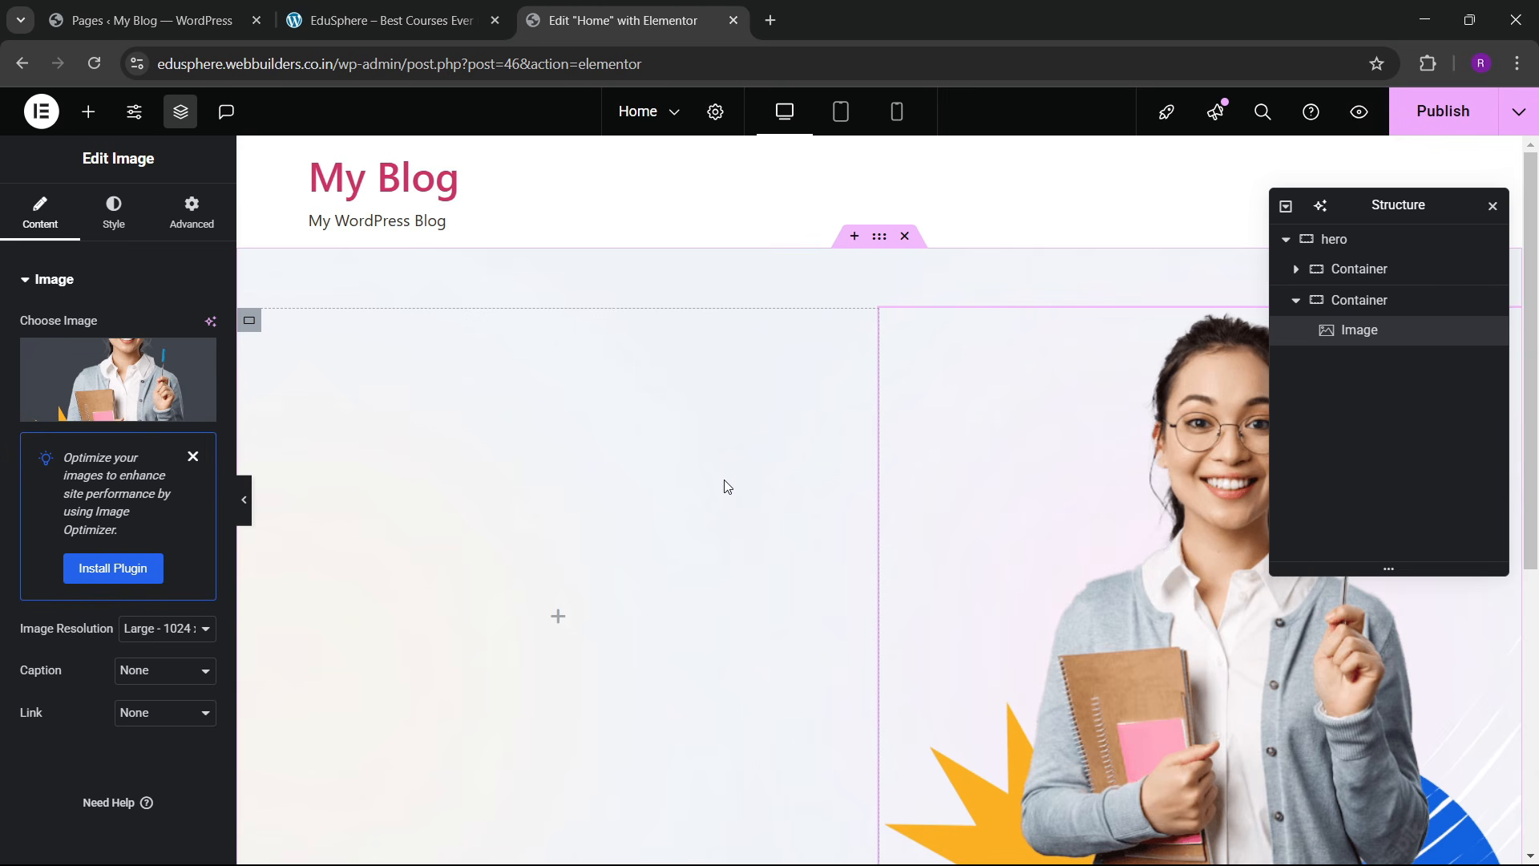
Step: Change the hero container's bottom padding to 0, keeping 60 px top, and compare with the live site
{"action": "scroll", "coordinate": [794, 481], "scroll_direction": "down", "scroll_amount": 3}
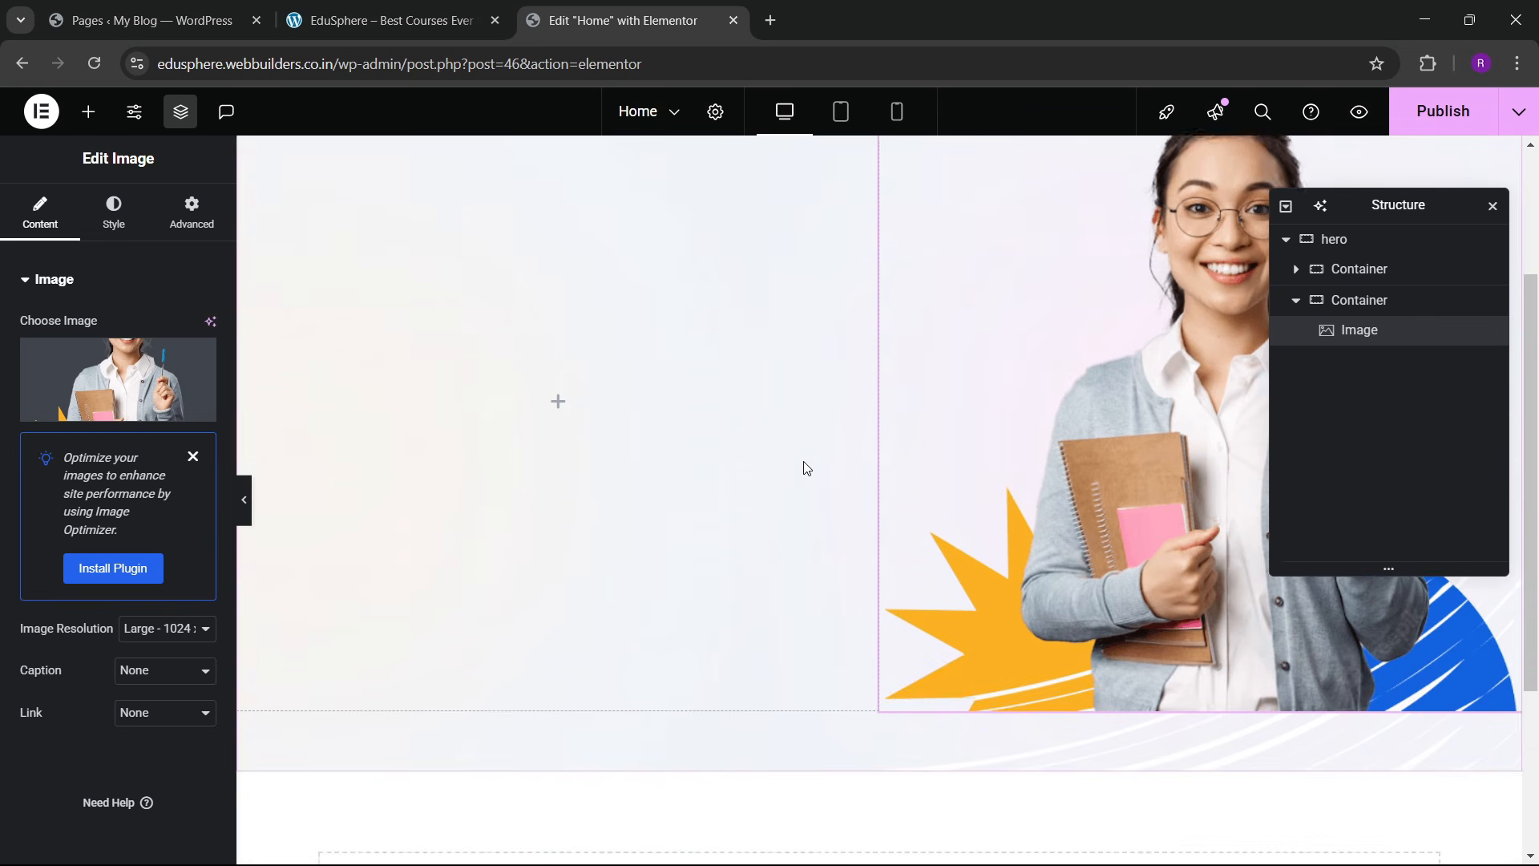
{"action": "left_click", "coordinate": [856, 424]}
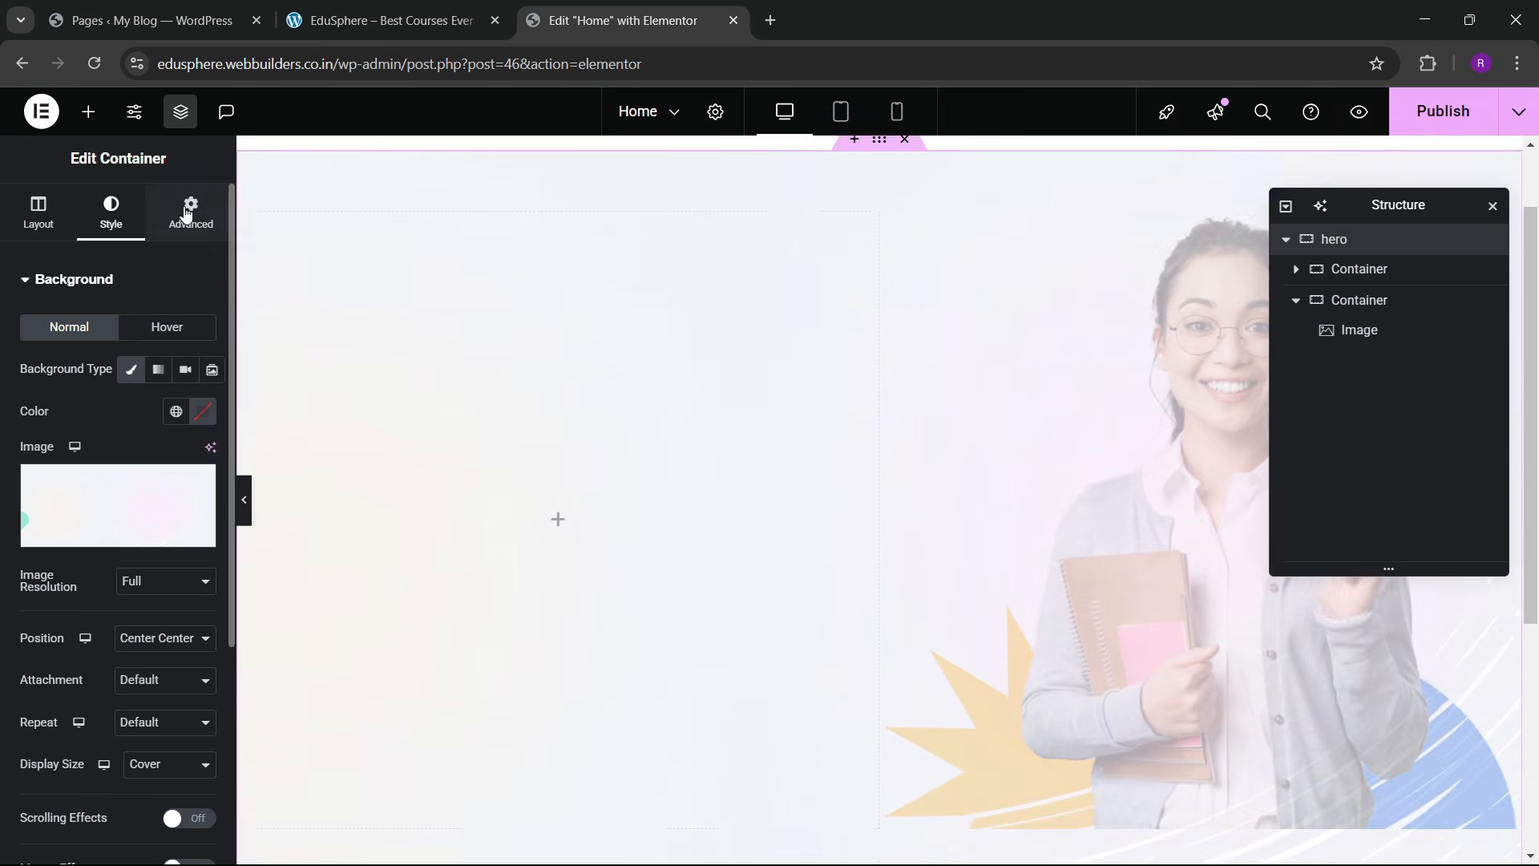
{"action": "left_click", "coordinate": [191, 213]}
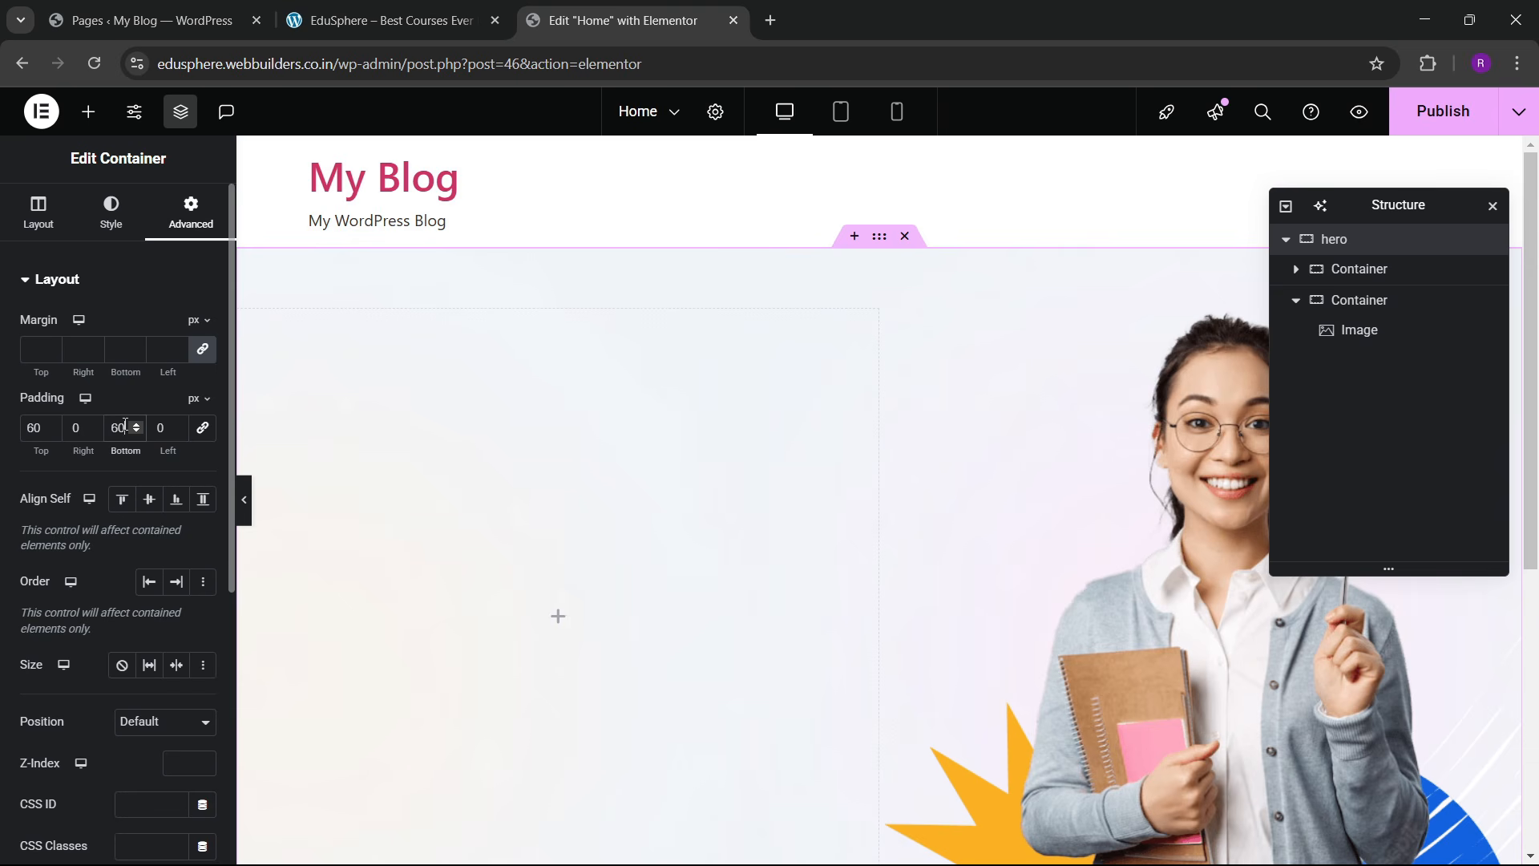
{"action": "key", "text": "BackSpace"}
{"action": "key", "text": "BackSpace"}
{"action": "type", "text": "0"}
{"action": "scroll", "coordinate": [706, 451], "scroll_direction": "down", "scroll_amount": 3}
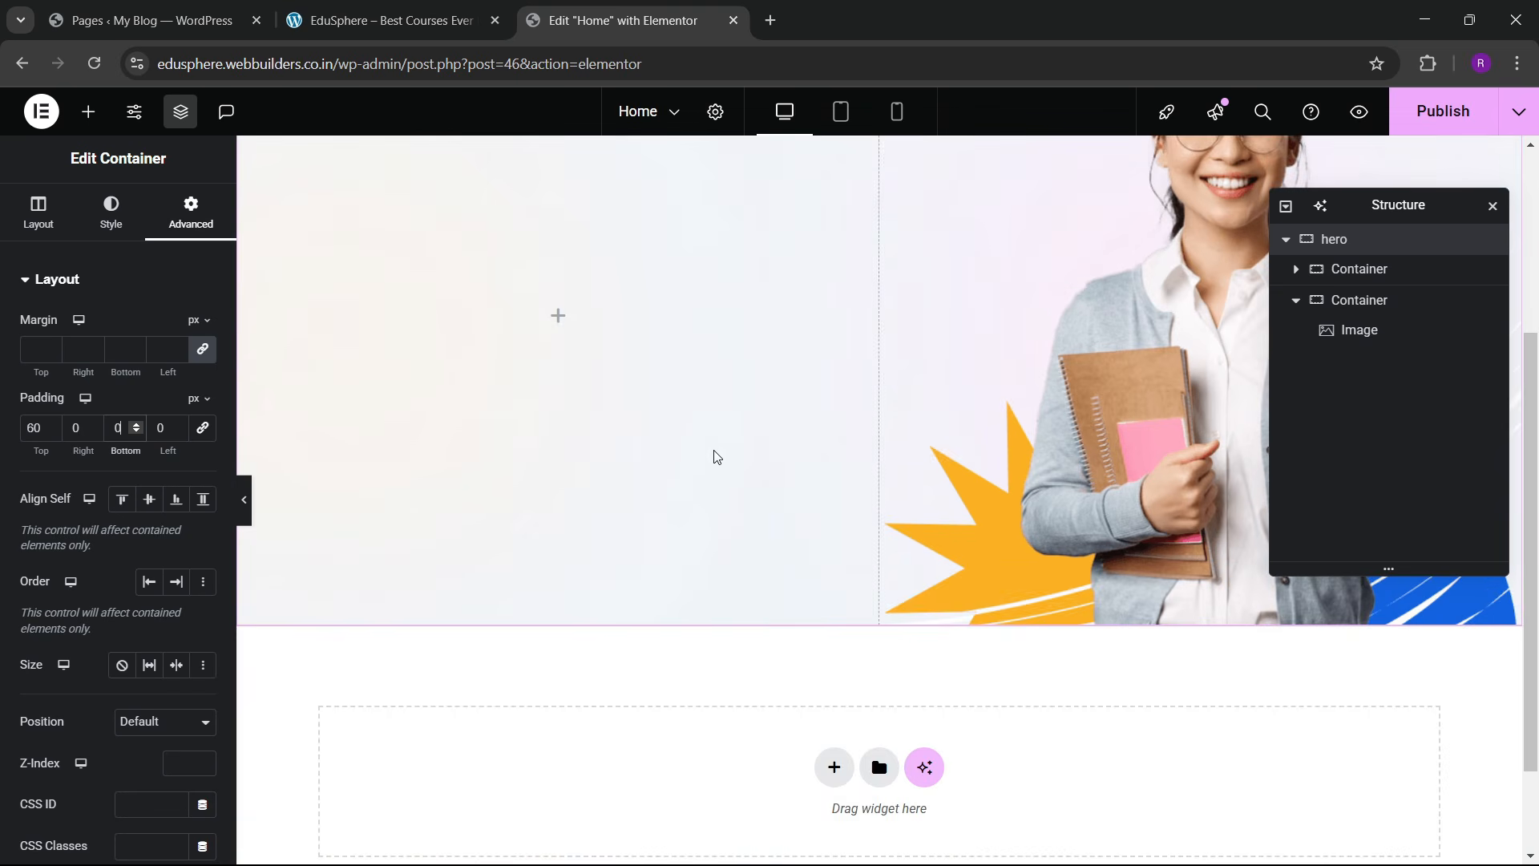
{"action": "left_click", "coordinate": [353, 18]}
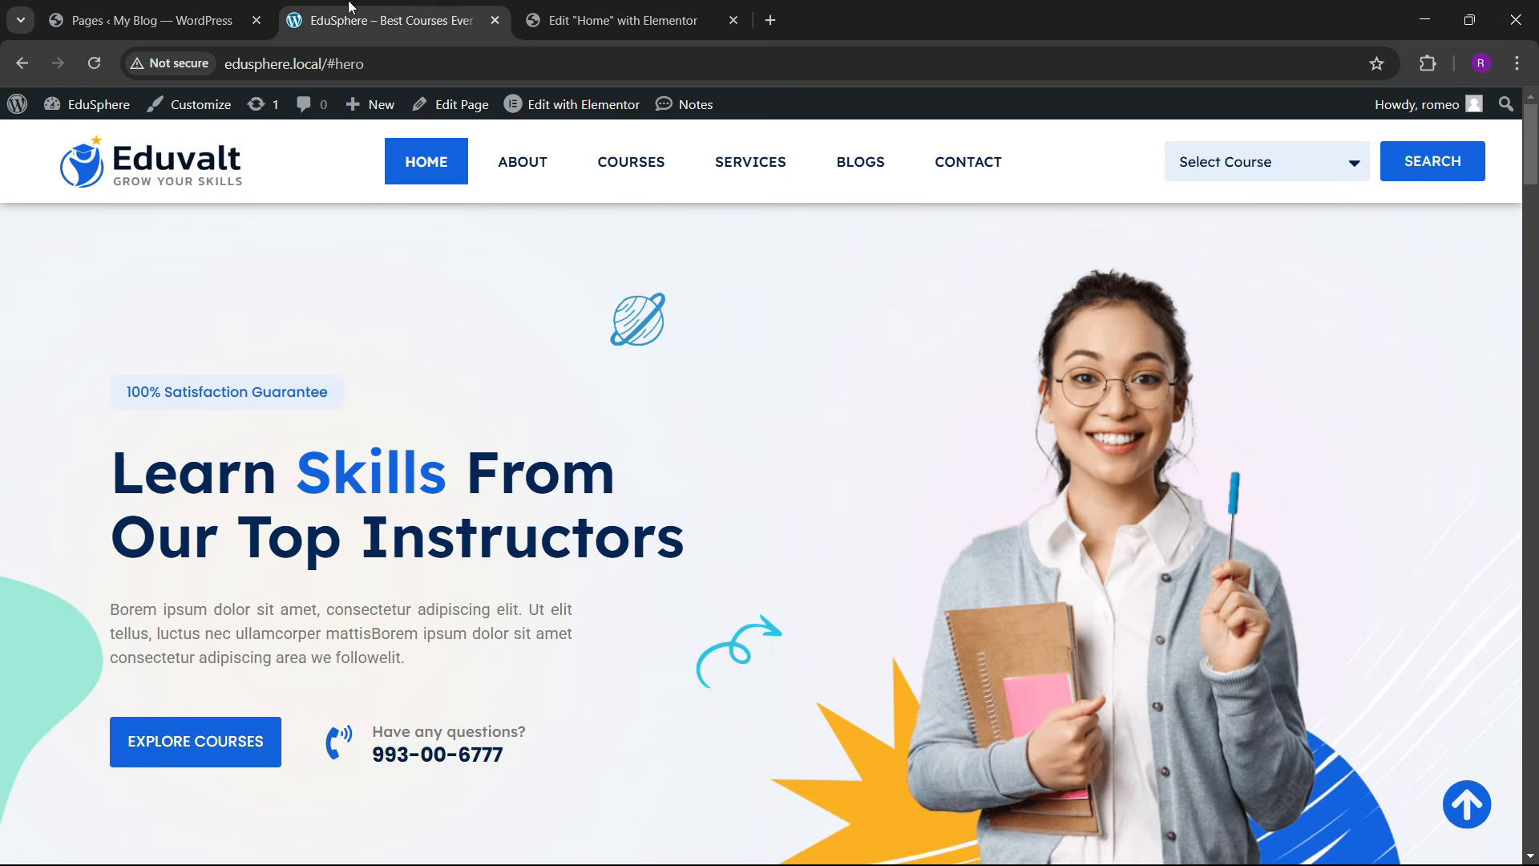
{"action": "left_click", "coordinate": [687, 16]}
{"action": "scroll", "coordinate": [574, 453], "scroll_direction": "up", "scroll_amount": 3}
Step: Add a Button to the hero's left column labelled '100% Satisfaction Guarantee', copied from the live site
{"action": "left_click", "coordinate": [88, 111]}
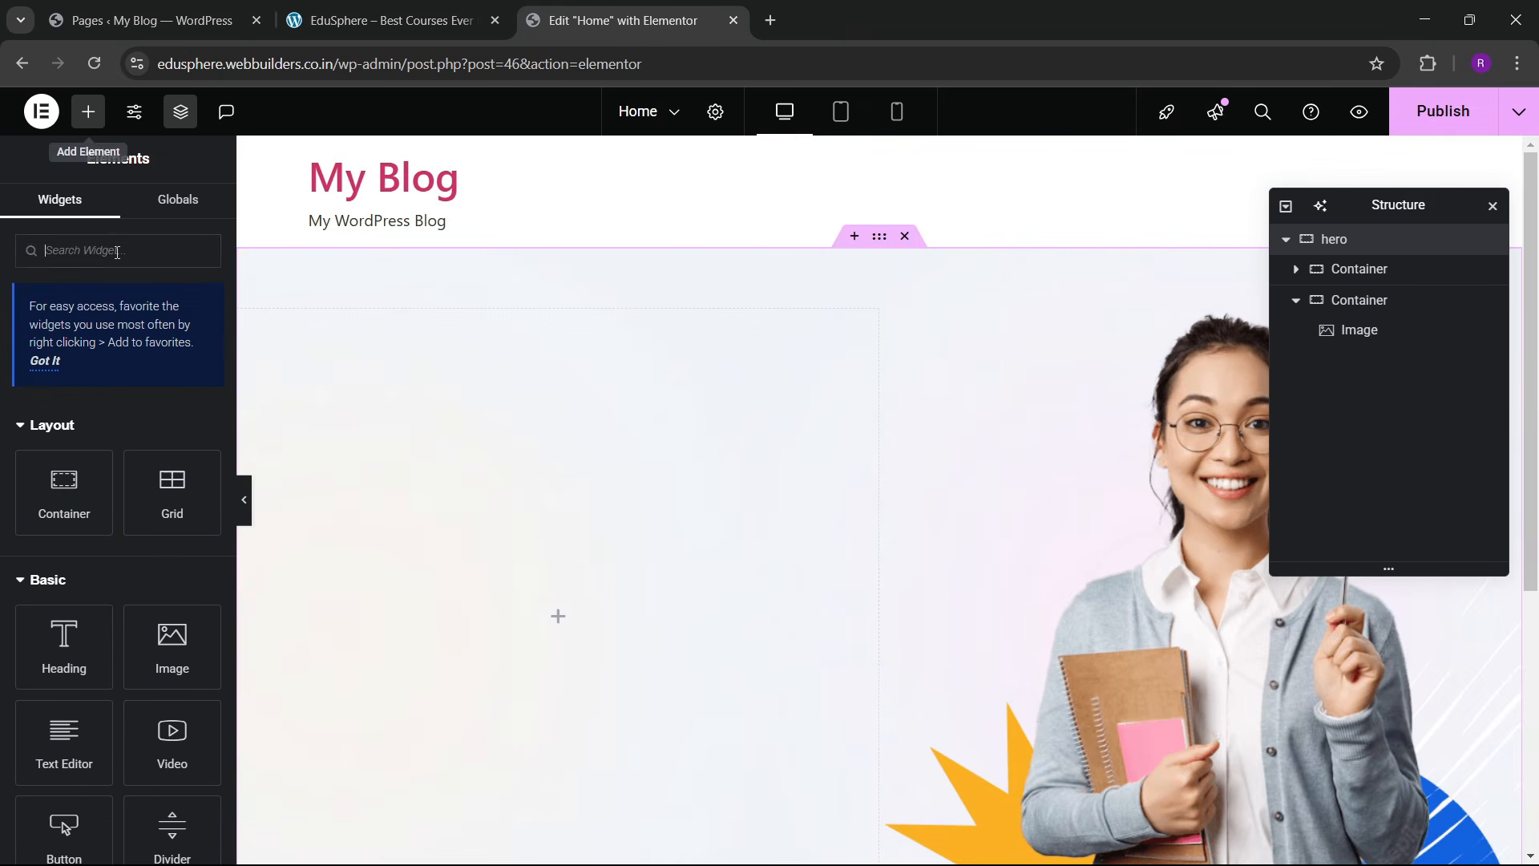
{"action": "scroll", "coordinate": [96, 675], "scroll_direction": "down", "scroll_amount": 3}
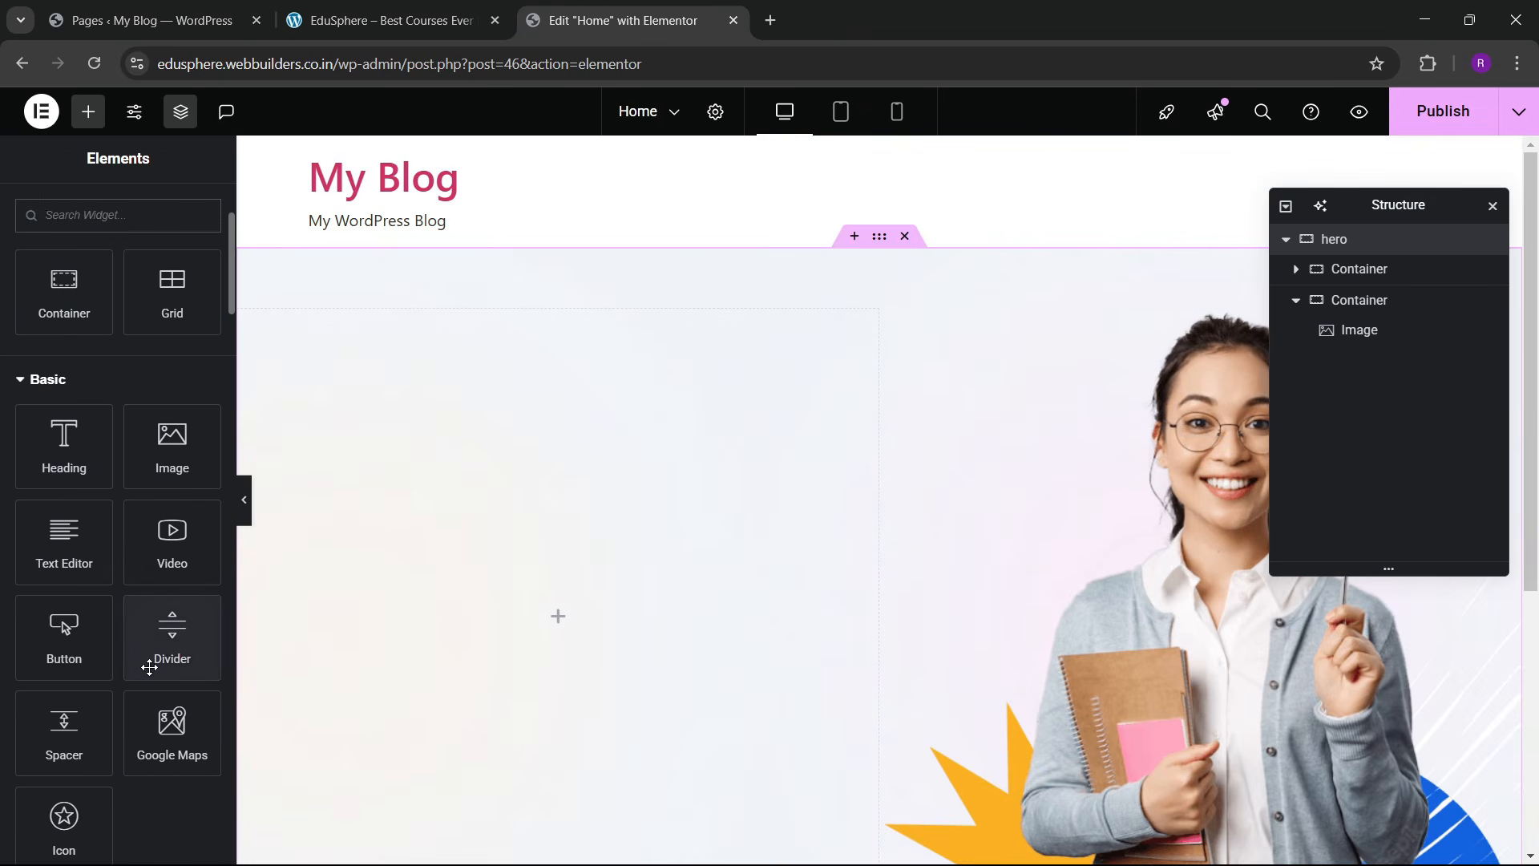
{"action": "left_click_drag", "start_coordinate": [63, 634], "coordinate": [473, 651]}
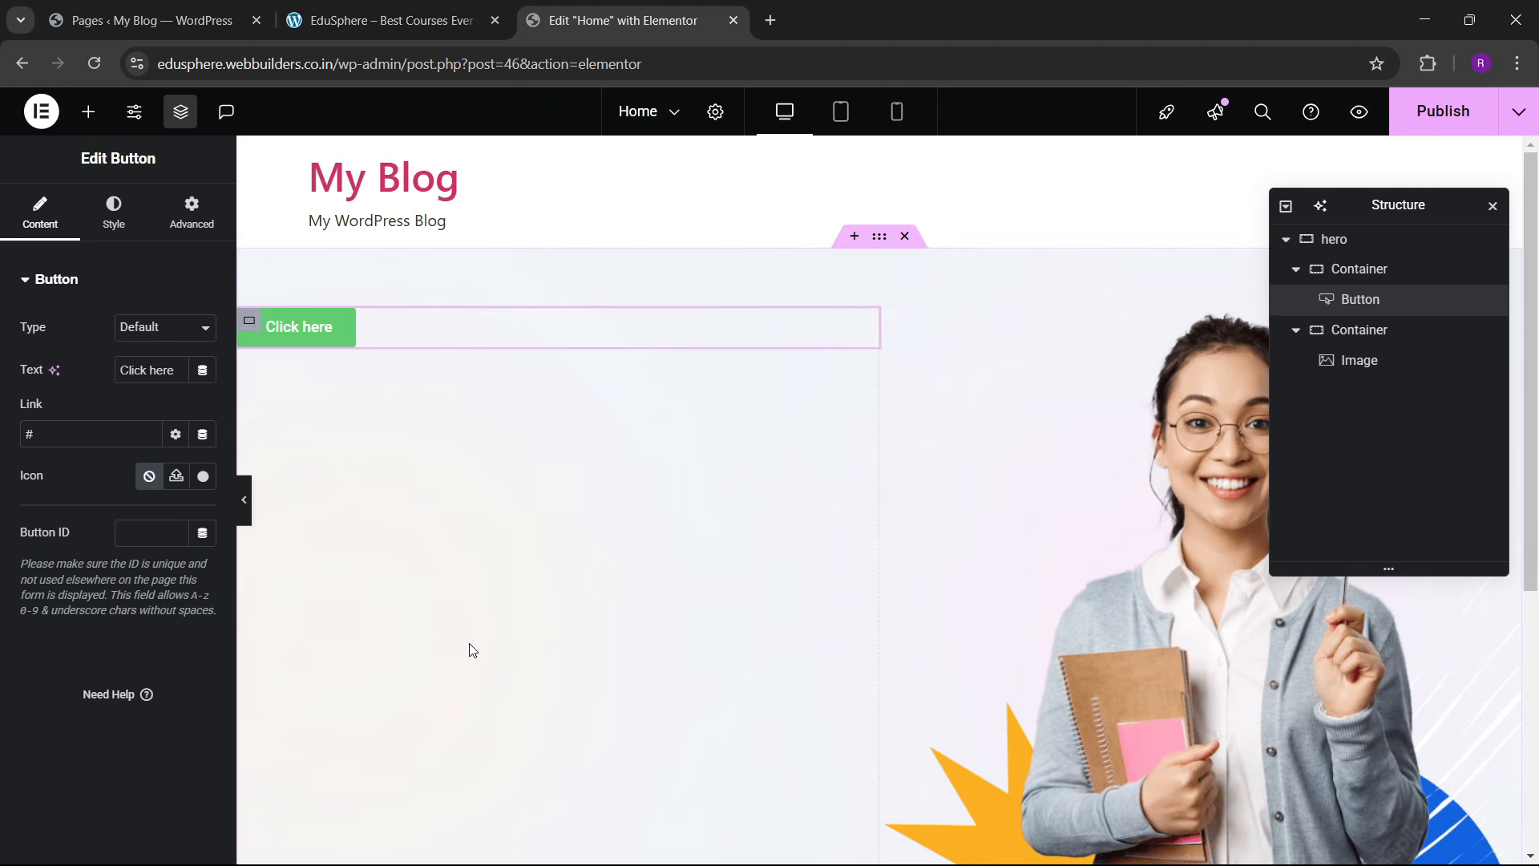
{"action": "left_click", "coordinate": [381, 19]}
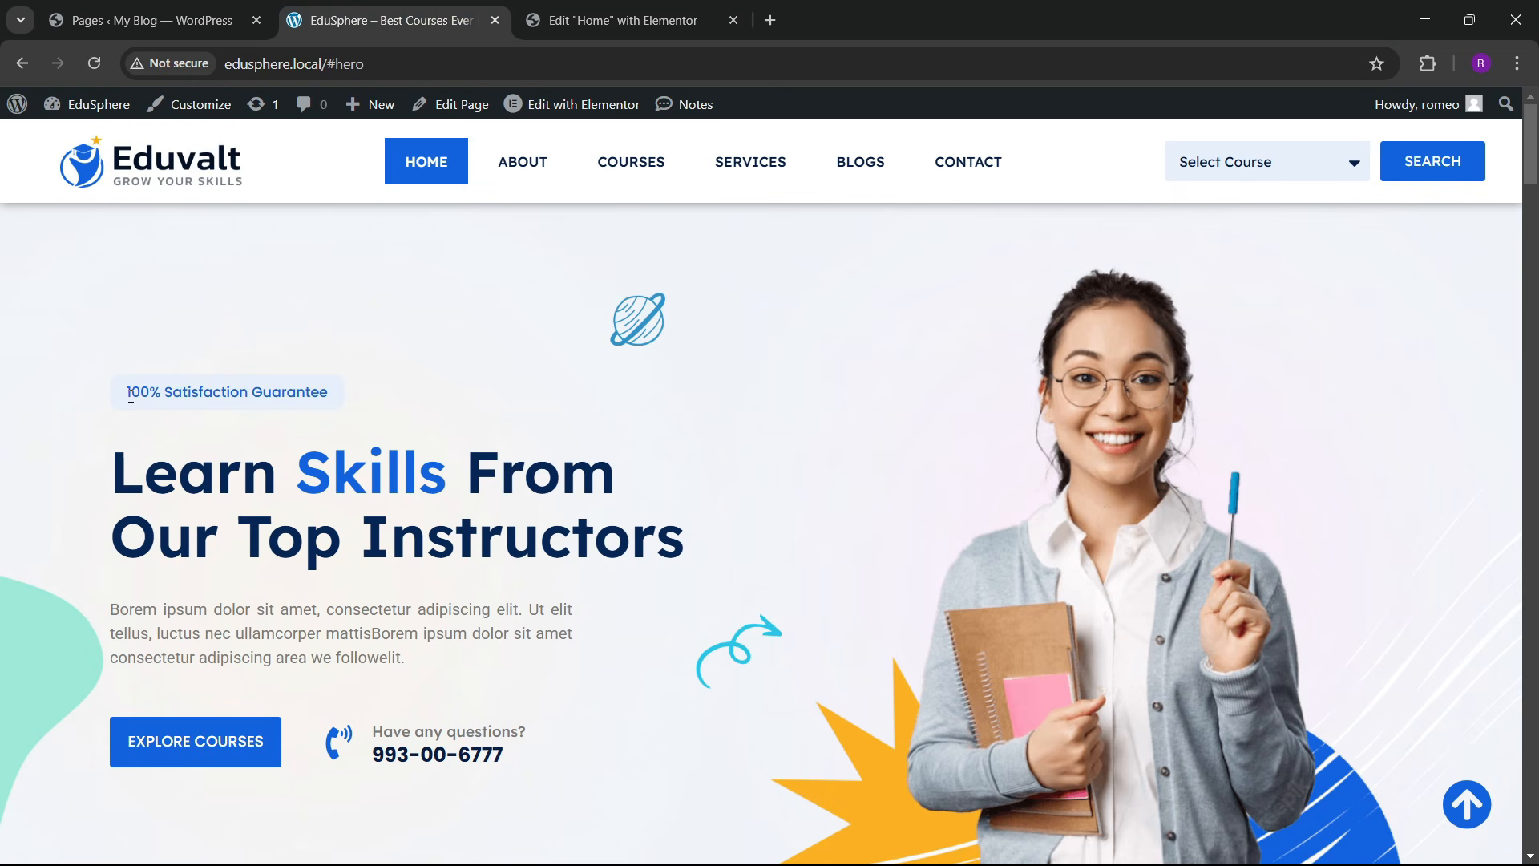
{"action": "left_click_drag", "start_coordinate": [128, 393], "coordinate": [331, 396]}
{"action": "key", "text": "ctrl+c"}
{"action": "left_click", "coordinate": [593, 20]}
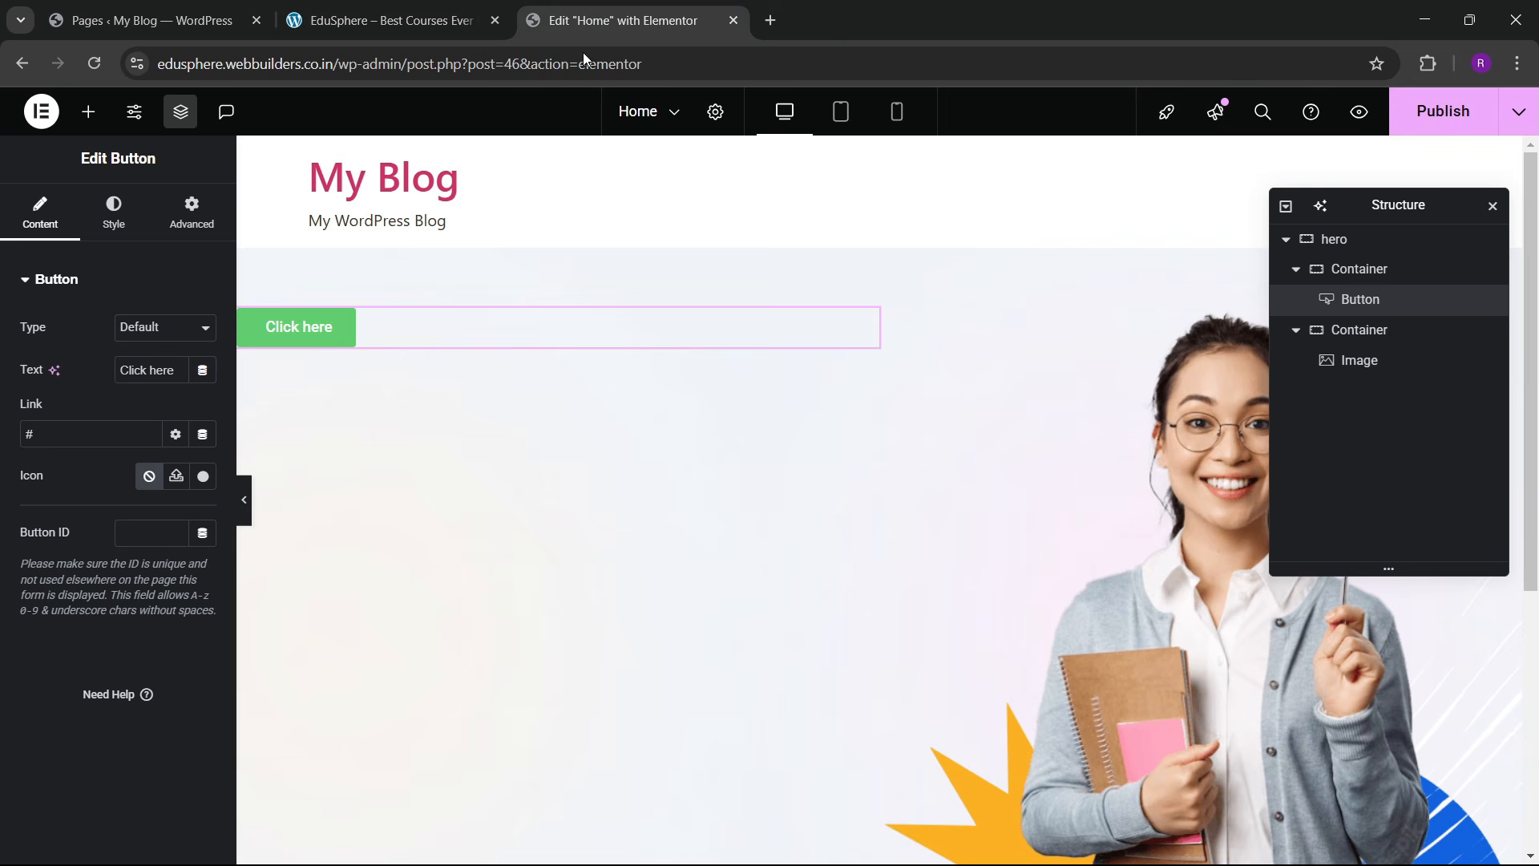
{"action": "triple_click", "coordinate": [163, 371]}
{"action": "key", "text": "ctrl+v"}
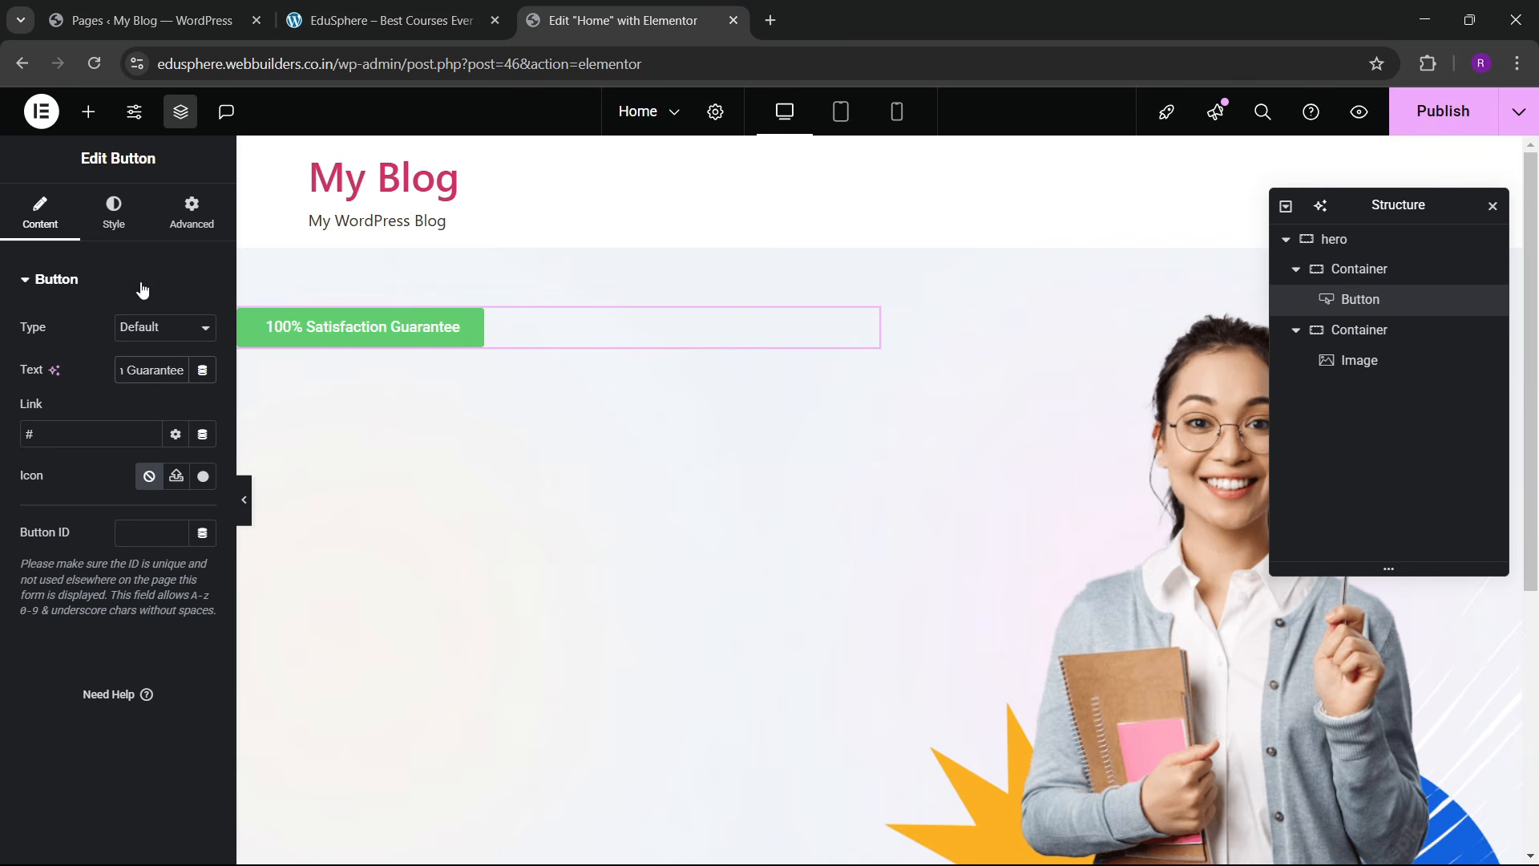
Step: Give the button a pale blue #C0D2EE background via the global colours and custom picker
{"action": "left_click", "coordinate": [115, 231]}
{"action": "scroll", "coordinate": [160, 449], "scroll_direction": "down", "scroll_amount": 2}
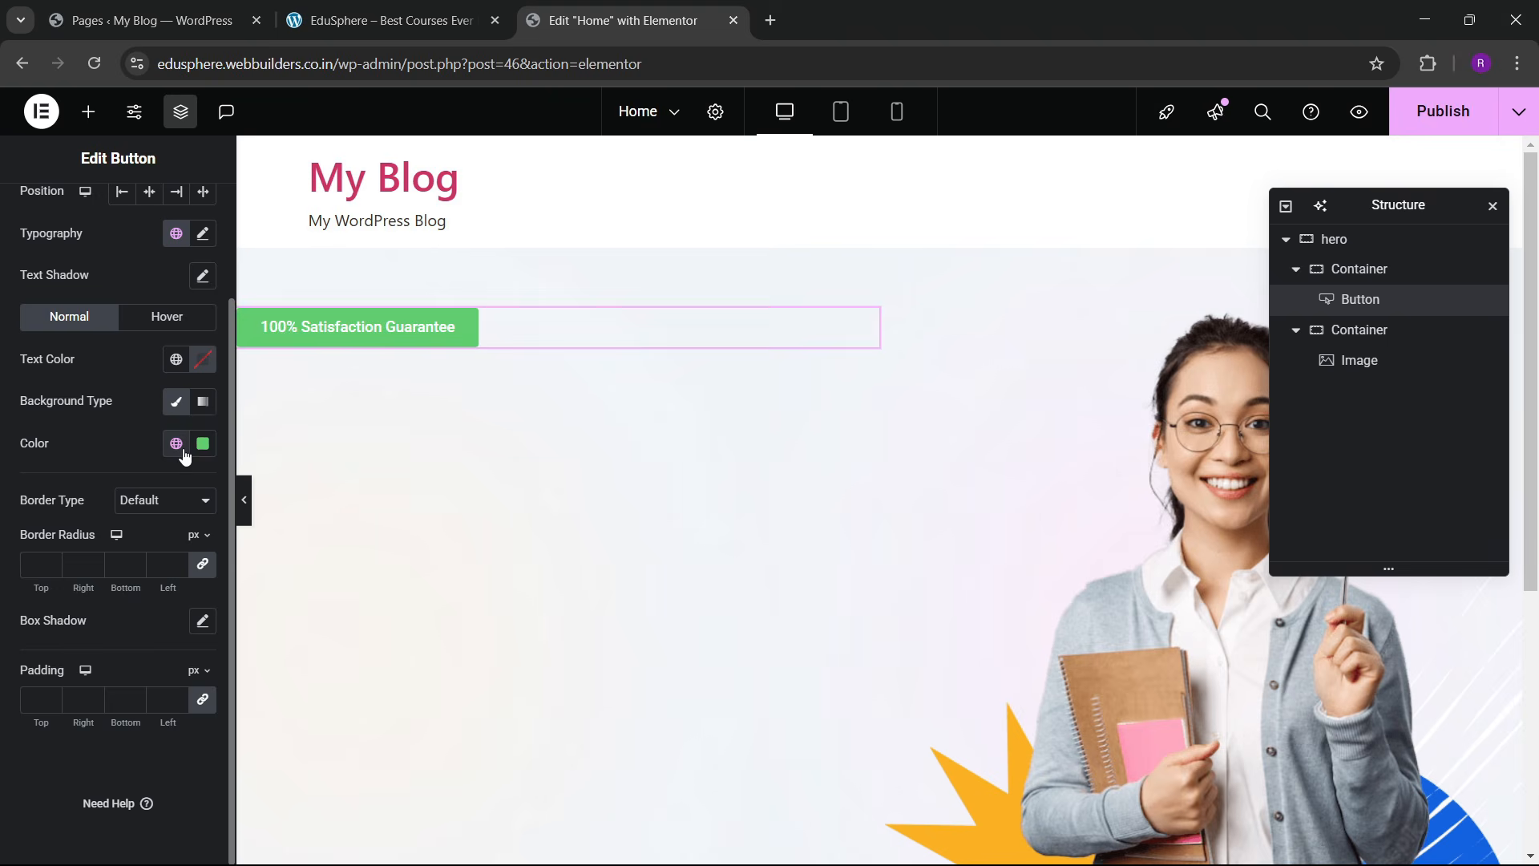
{"action": "left_click", "coordinate": [183, 451]}
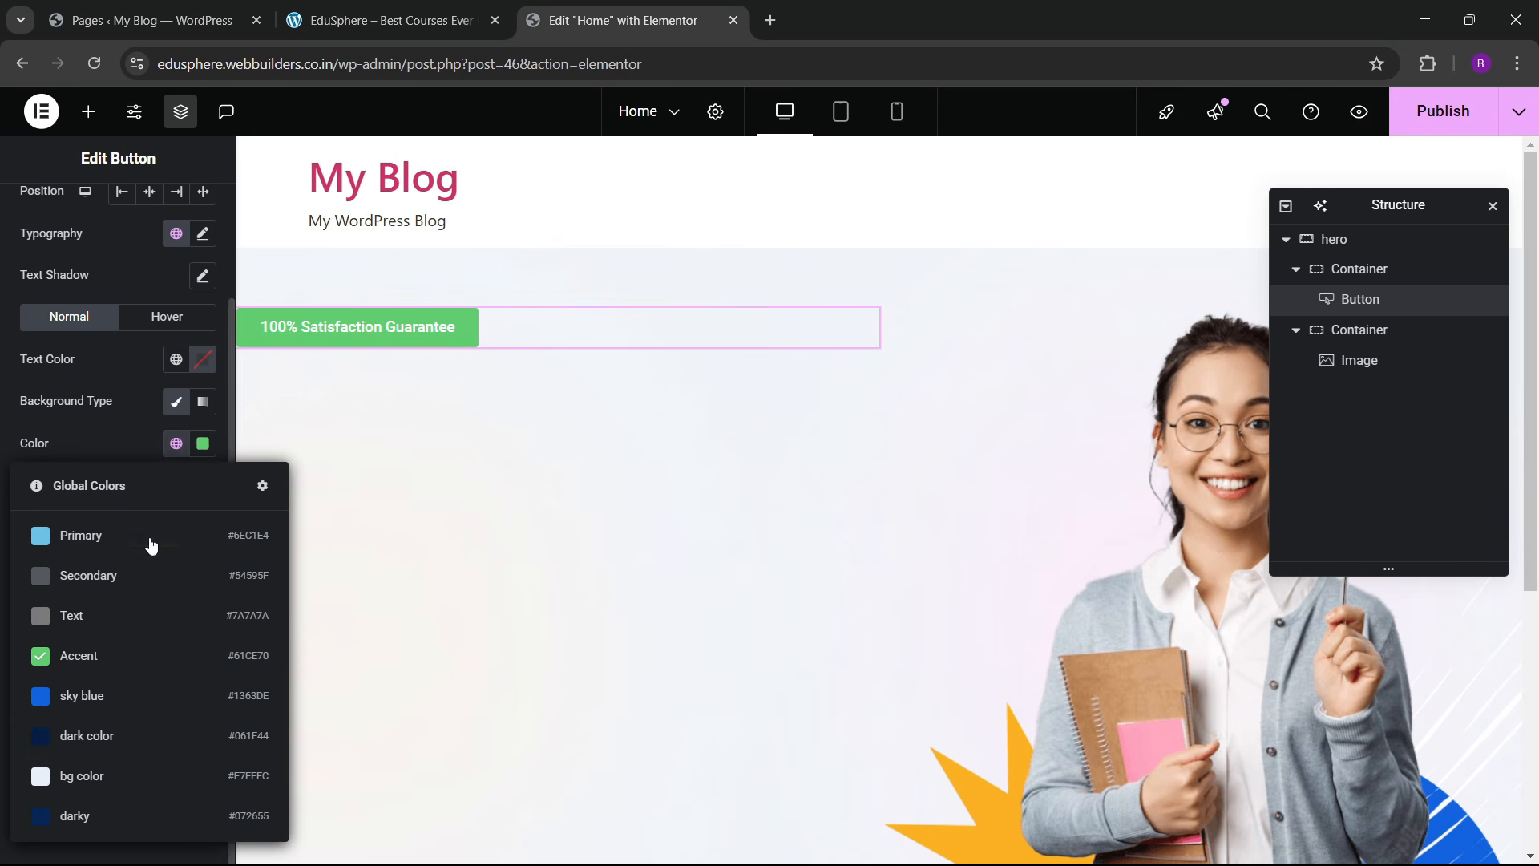
{"action": "left_click", "coordinate": [95, 772]}
{"action": "left_click", "coordinate": [176, 443]}
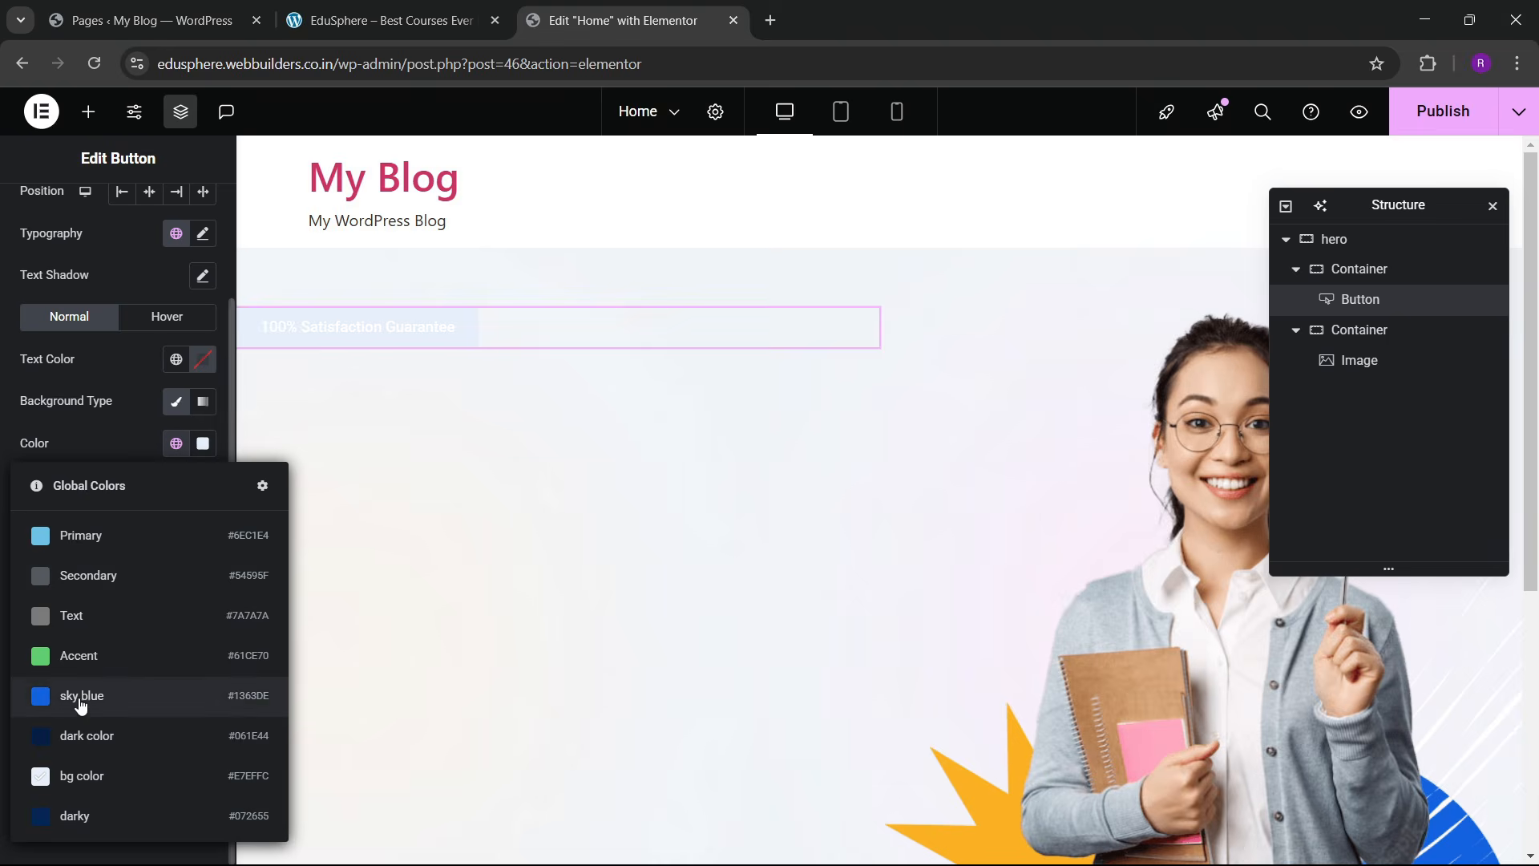
{"action": "left_click", "coordinate": [88, 695]}
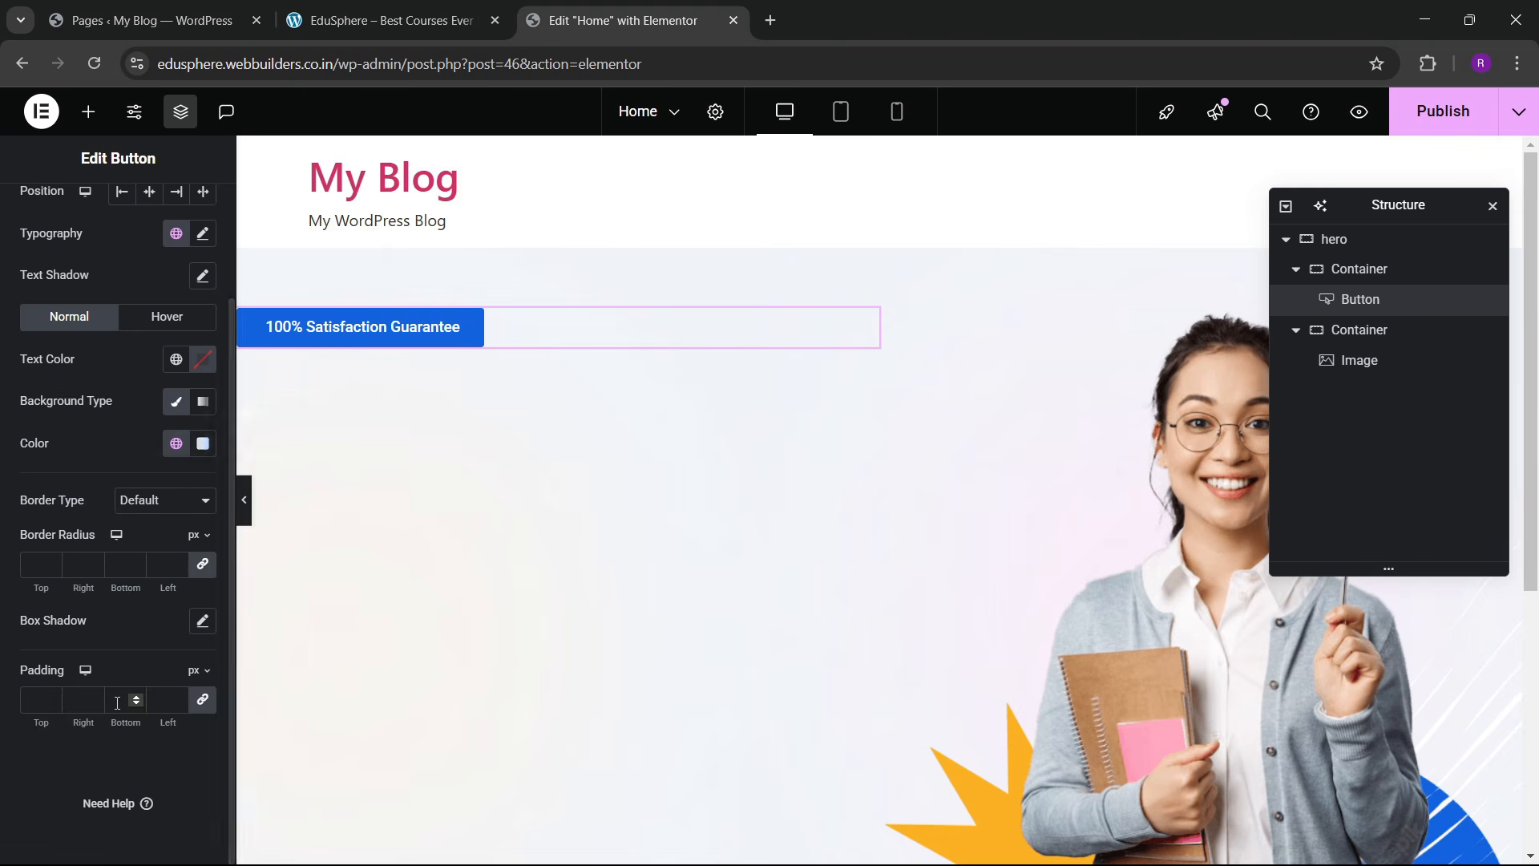
{"action": "left_click", "coordinate": [203, 443]}
{"action": "left_click_drag", "start_coordinate": [248, 588], "coordinate": [132, 529]}
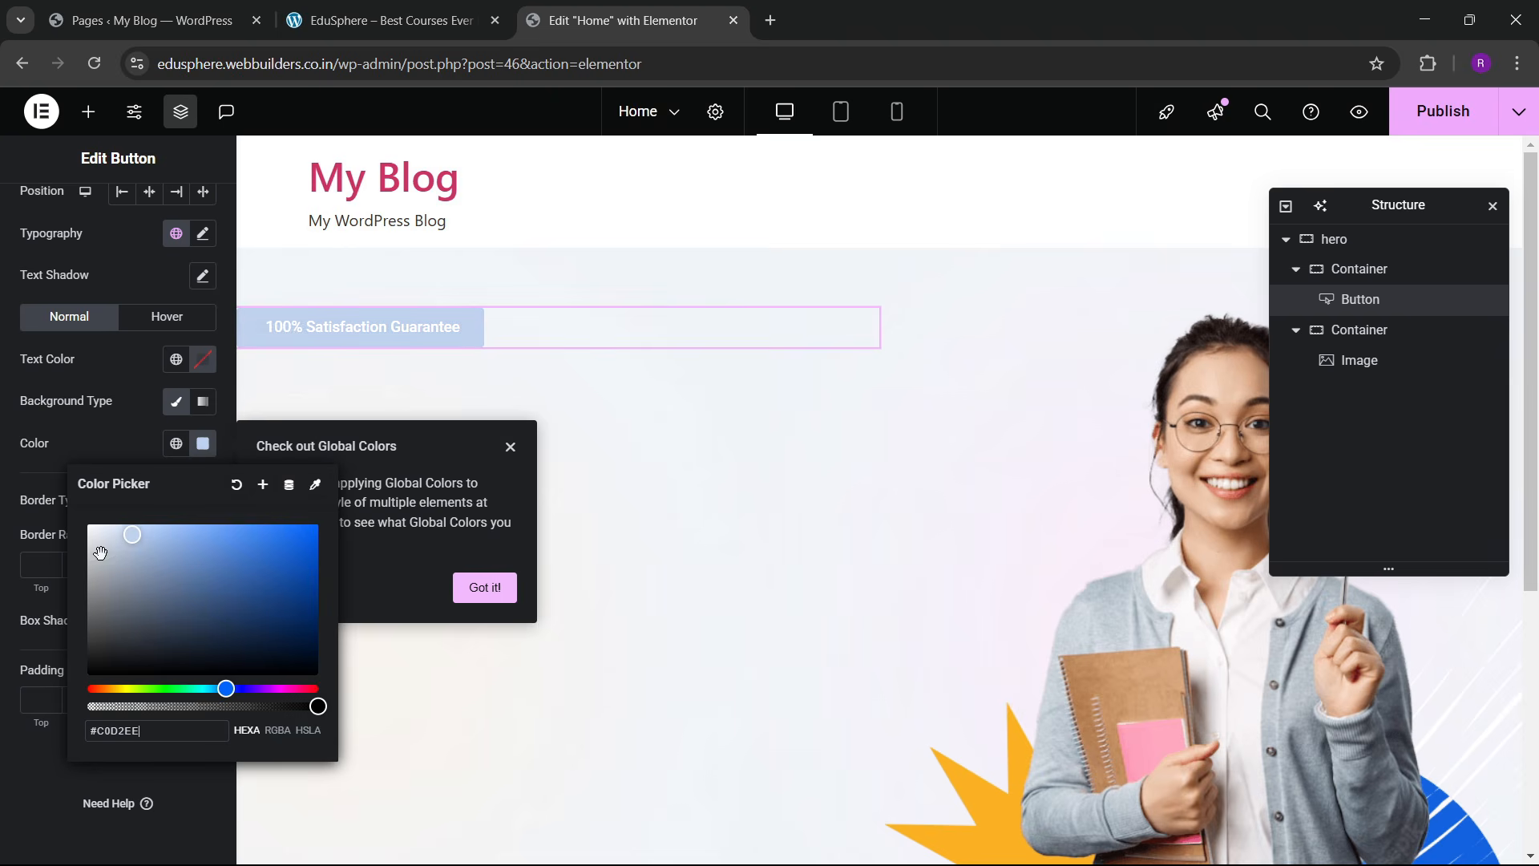
{"action": "left_click", "coordinate": [376, 12]}
Step: Set the button background to the 'bg color' global and its text to sky blue
{"action": "left_click", "coordinate": [425, 375]}
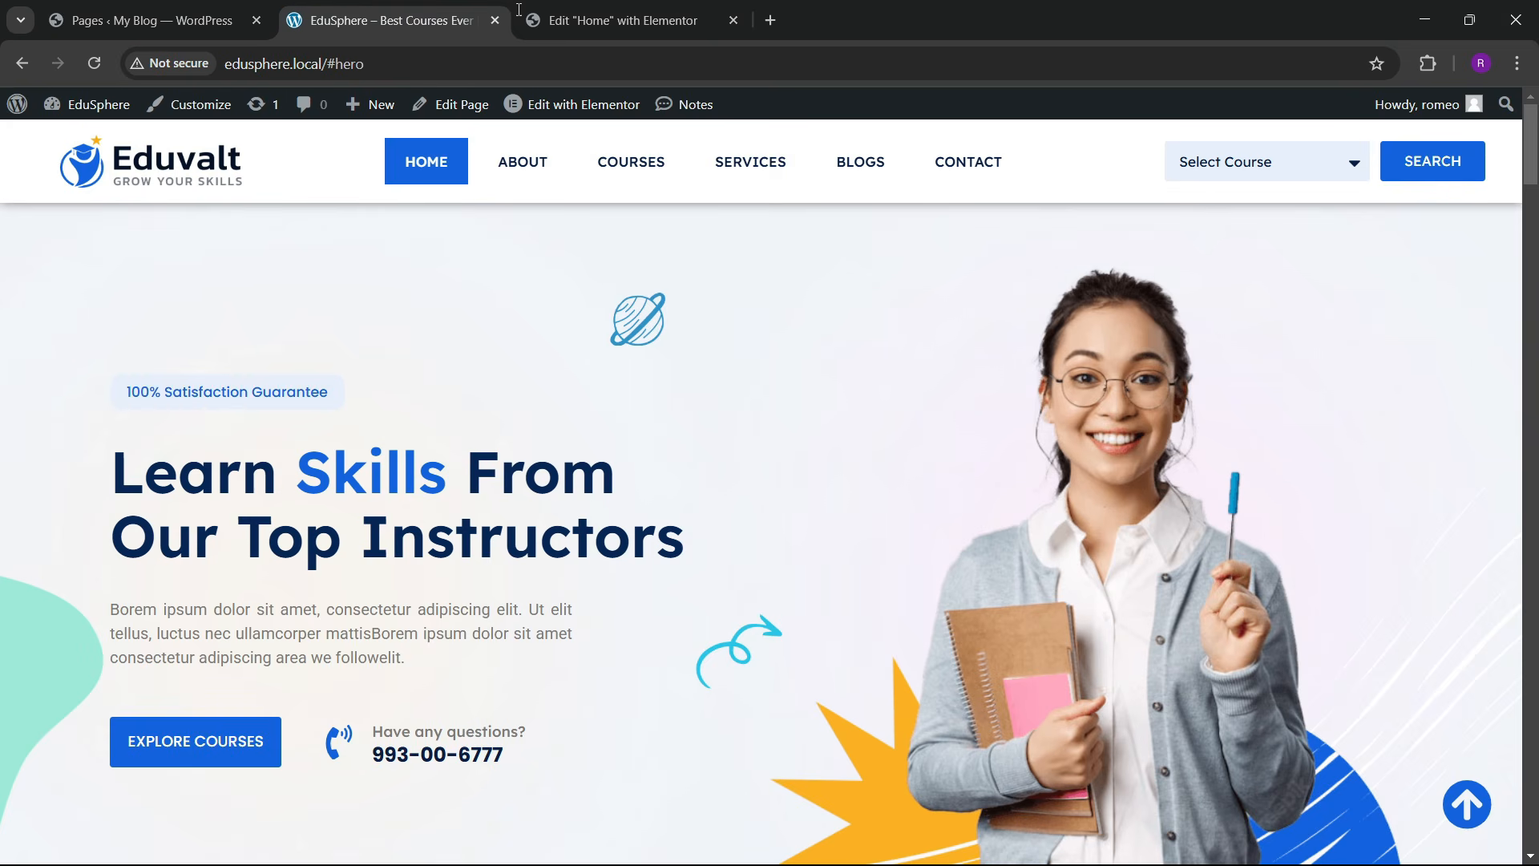
{"action": "left_click", "coordinate": [629, 20]}
{"action": "left_click", "coordinate": [176, 444]}
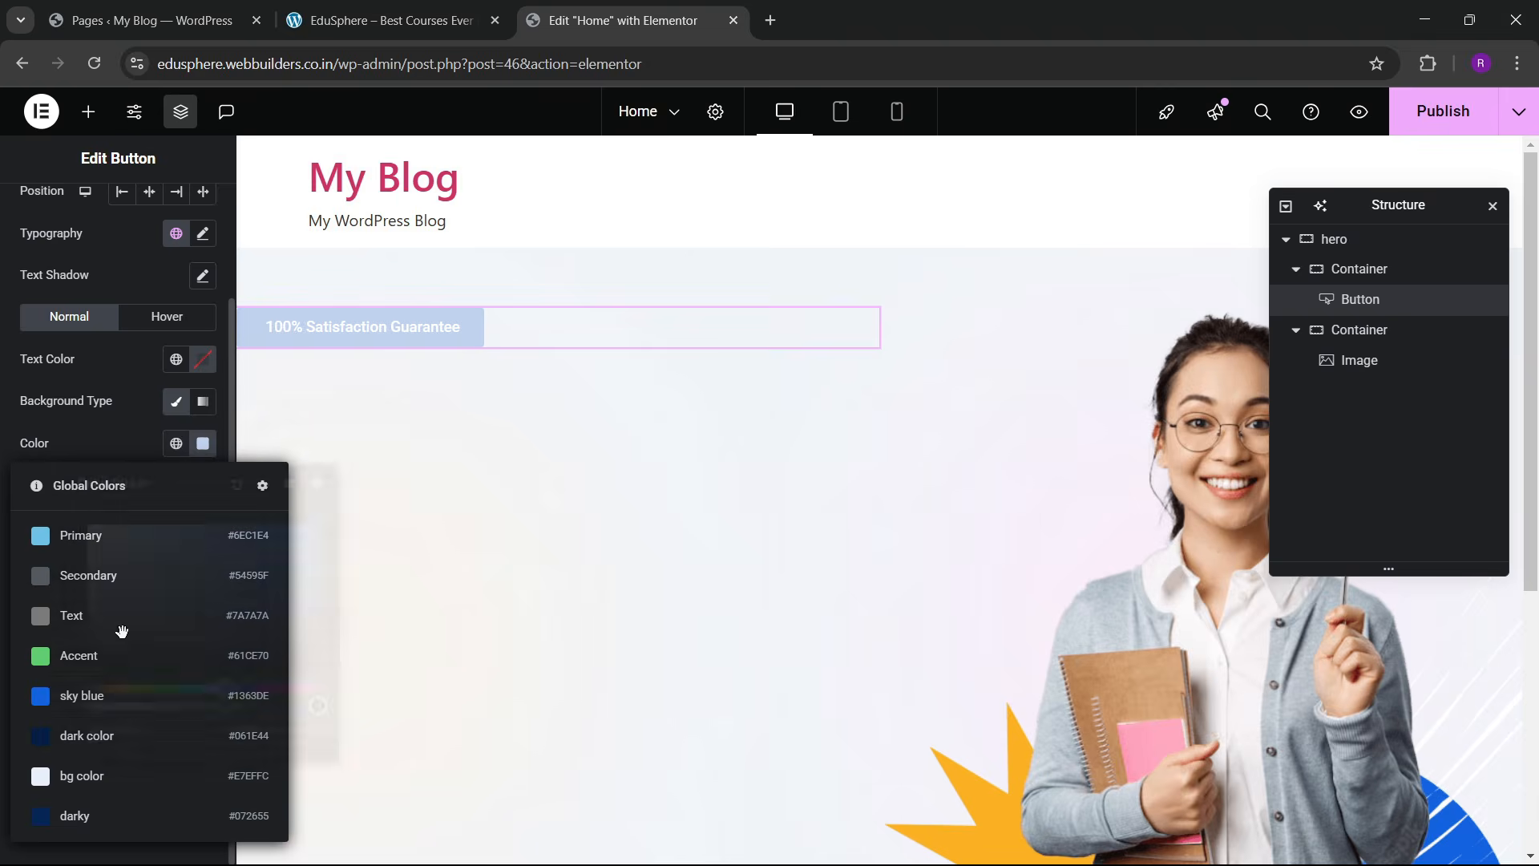
{"action": "left_click", "coordinate": [77, 778]}
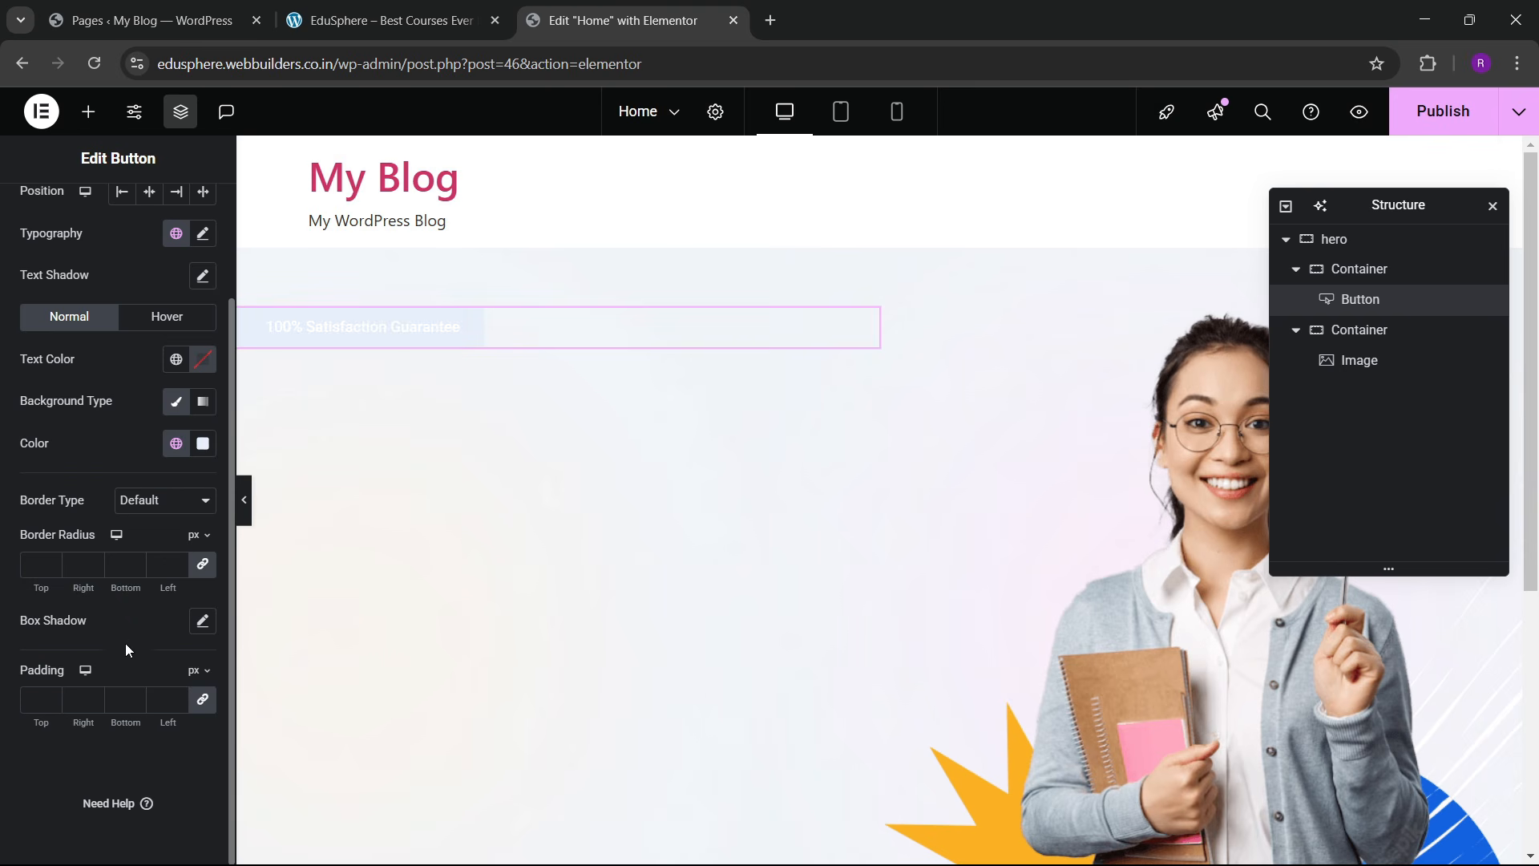
{"action": "left_click", "coordinate": [176, 359]}
{"action": "left_click", "coordinate": [77, 608]}
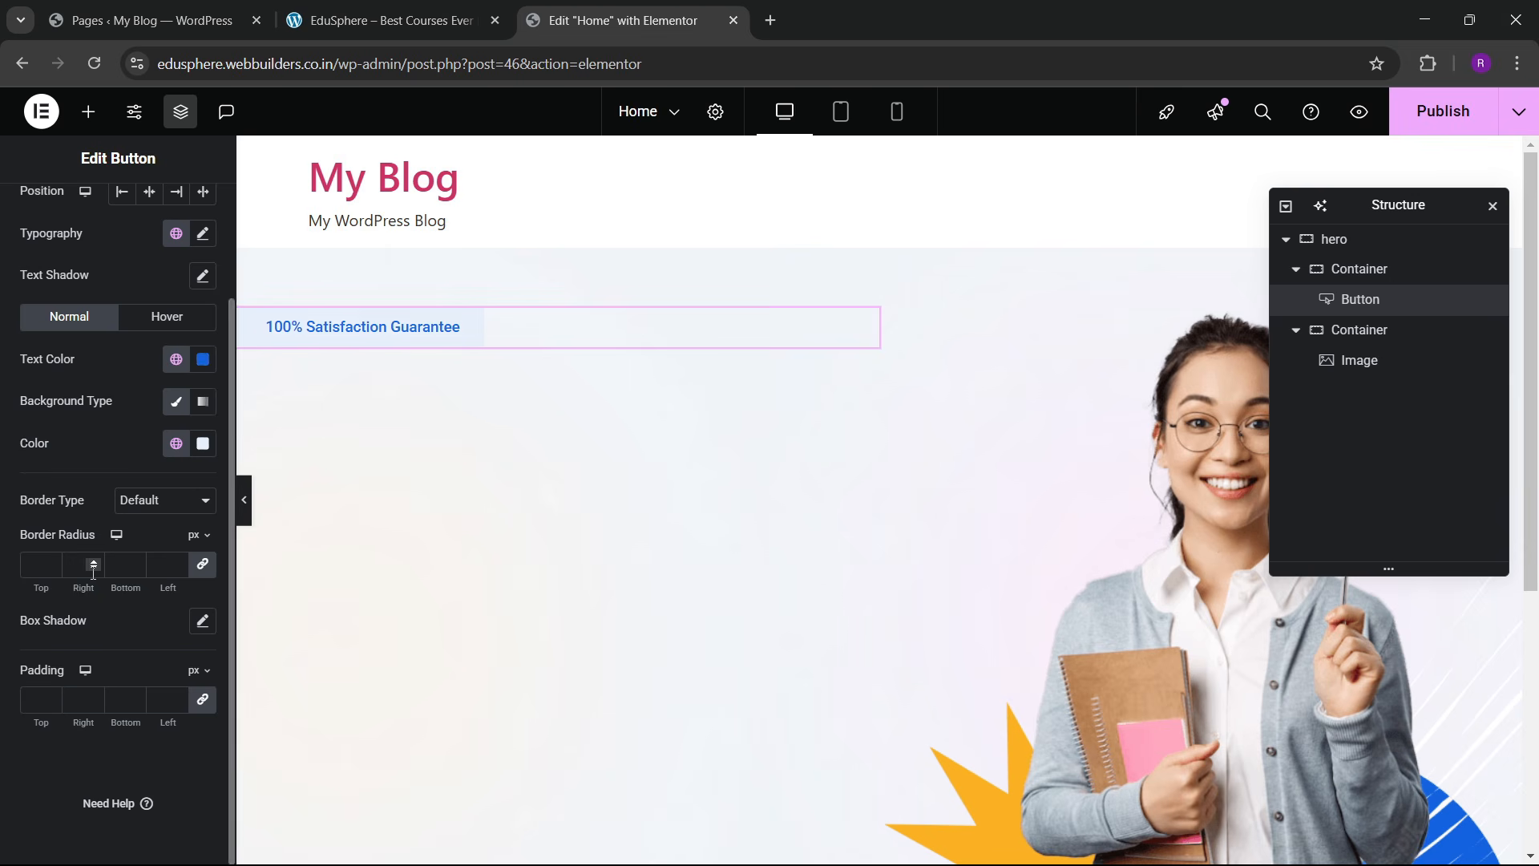
{"action": "left_click", "coordinate": [203, 360]}
{"action": "left_click", "coordinate": [88, 364]}
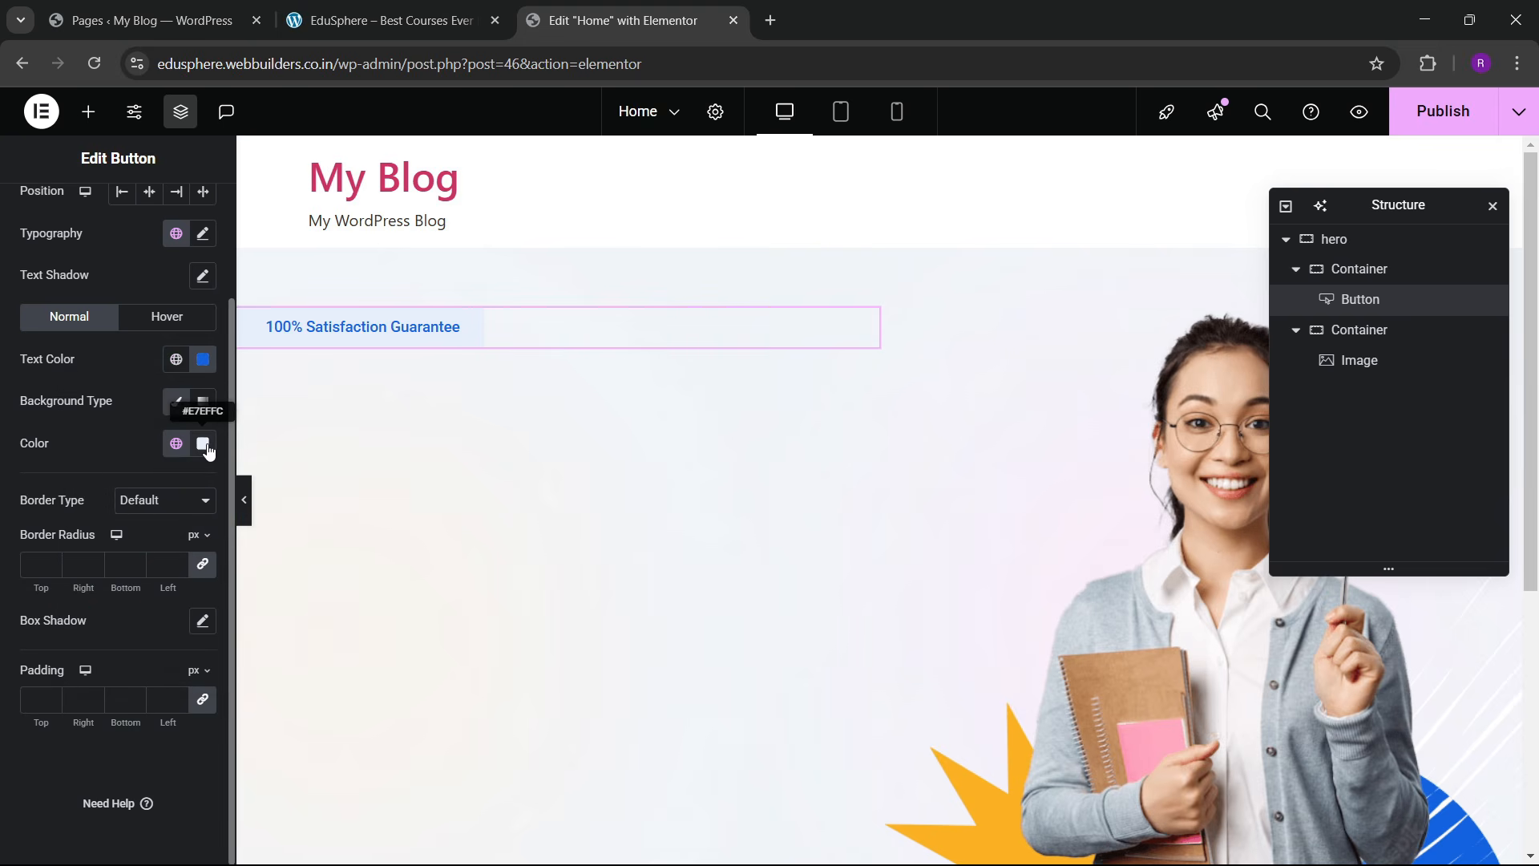
Step: Tint the button background slightly bluer and save it as a new global colour 'bg blyu'
{"action": "left_click", "coordinate": [202, 443]}
{"action": "left_click_drag", "start_coordinate": [117, 569], "coordinate": [121, 523]}
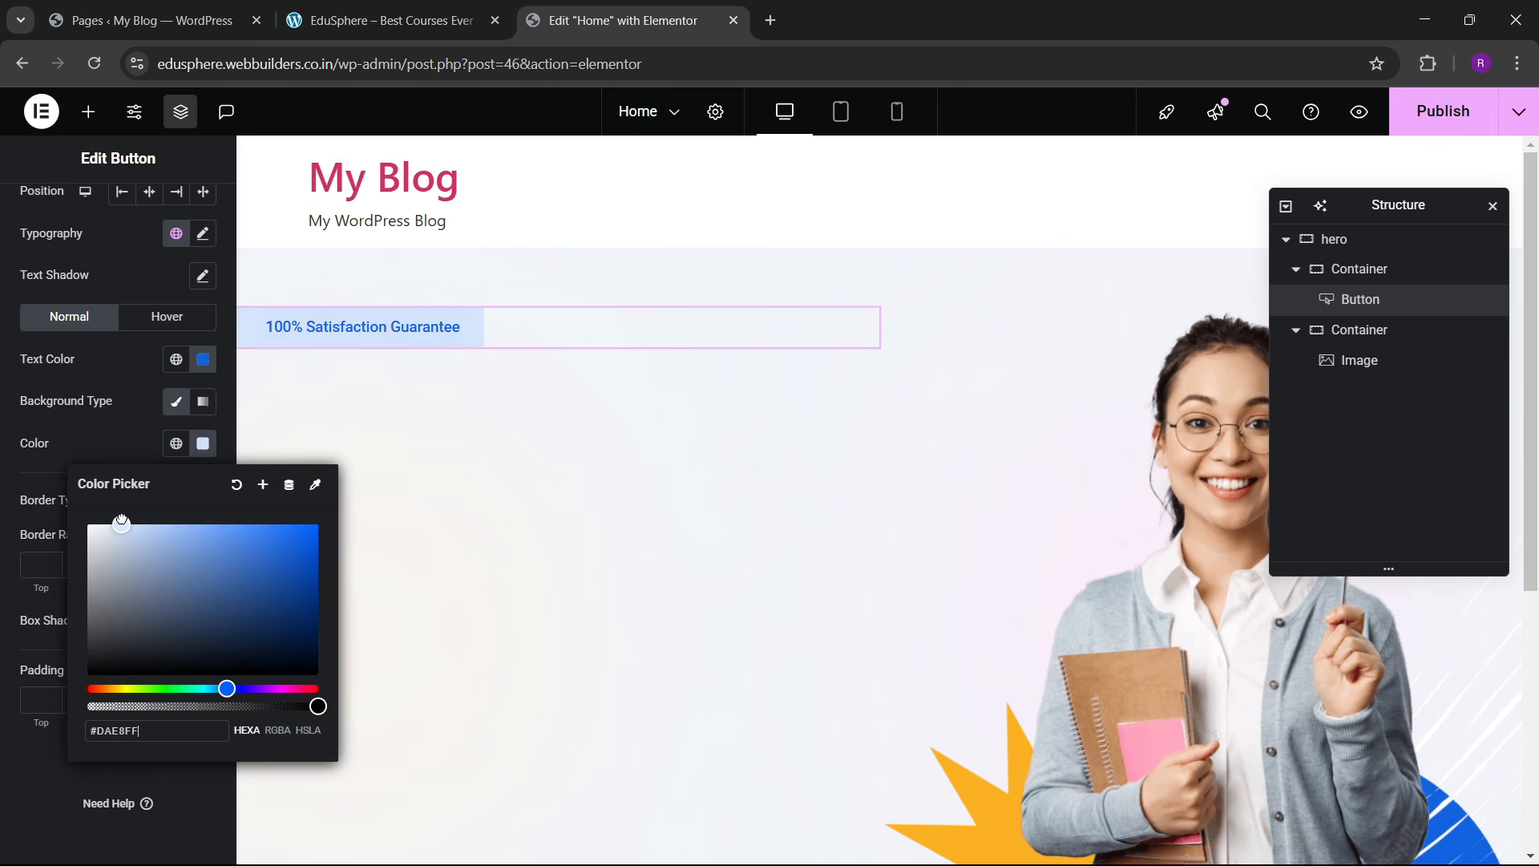
{"action": "left_click", "coordinate": [262, 487]}
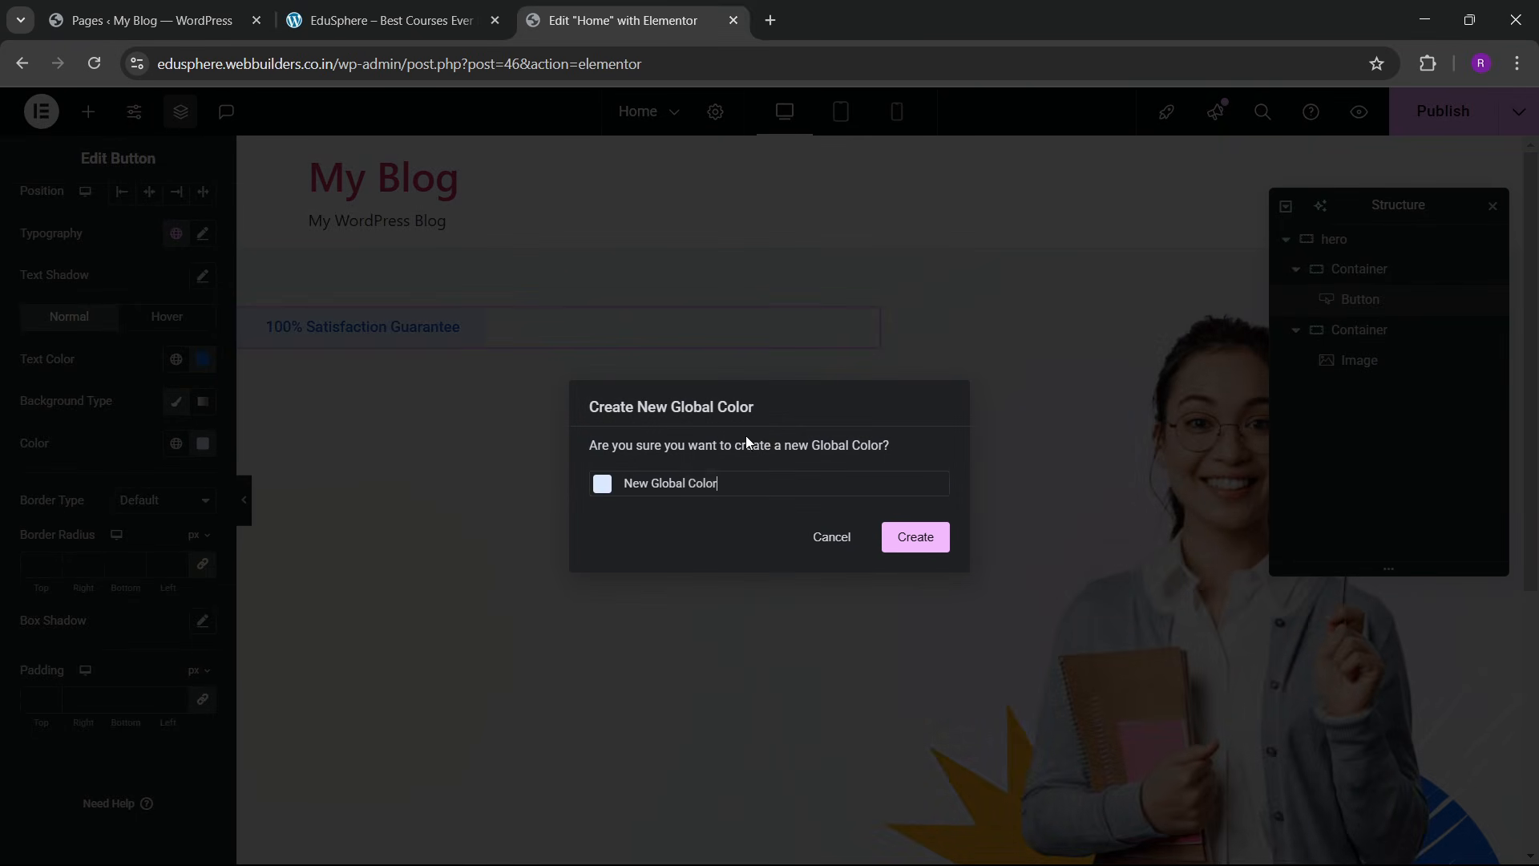
{"action": "key", "text": "ctrl+a"}
{"action": "key", "text": "BackSpace"}
{"action": "type", "text": "bg "}
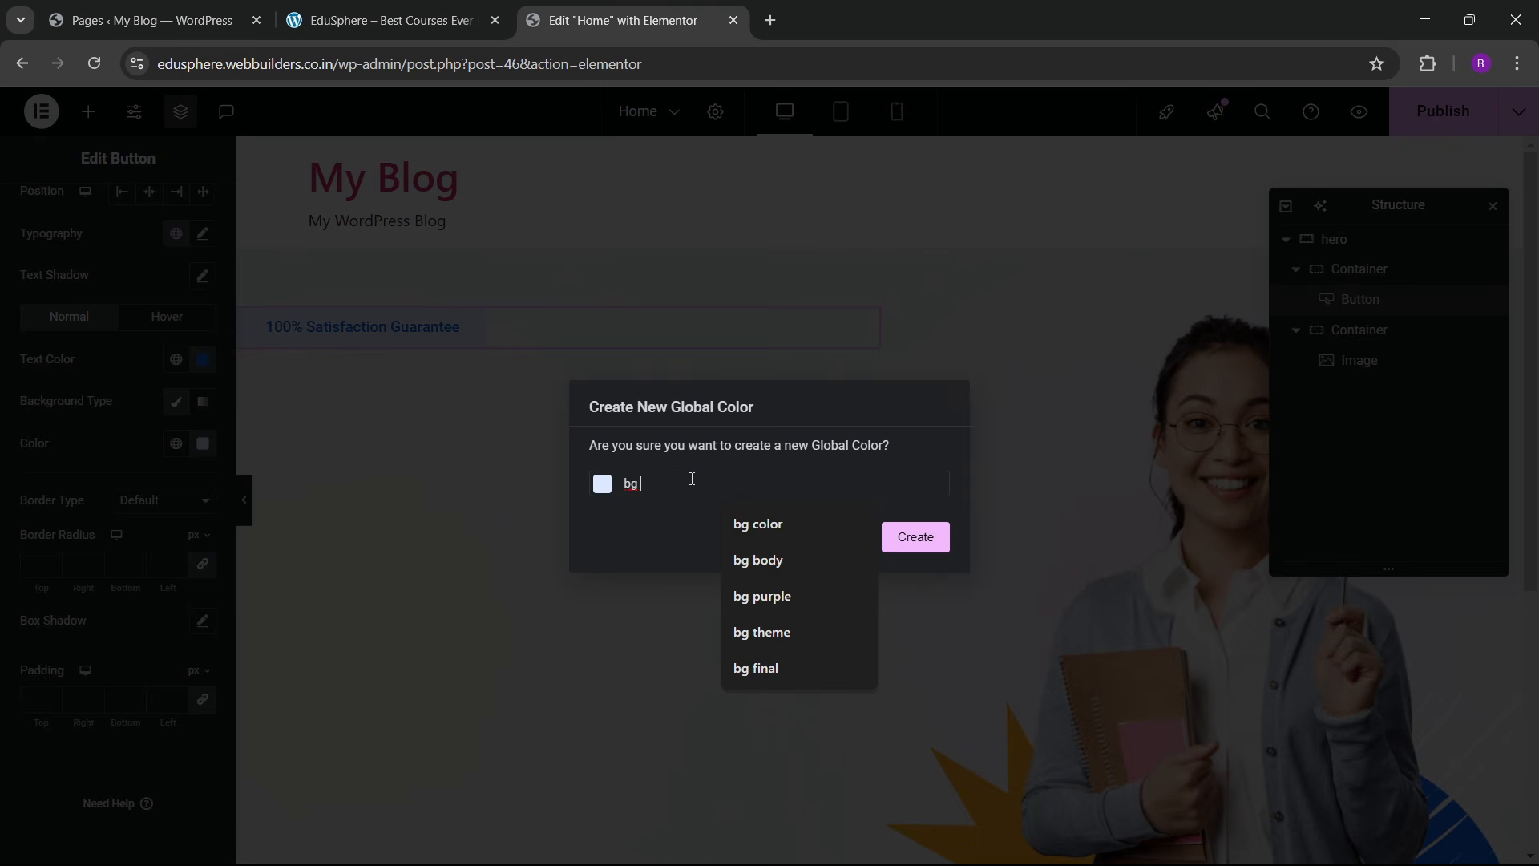
{"action": "type", "text": "blyu"}
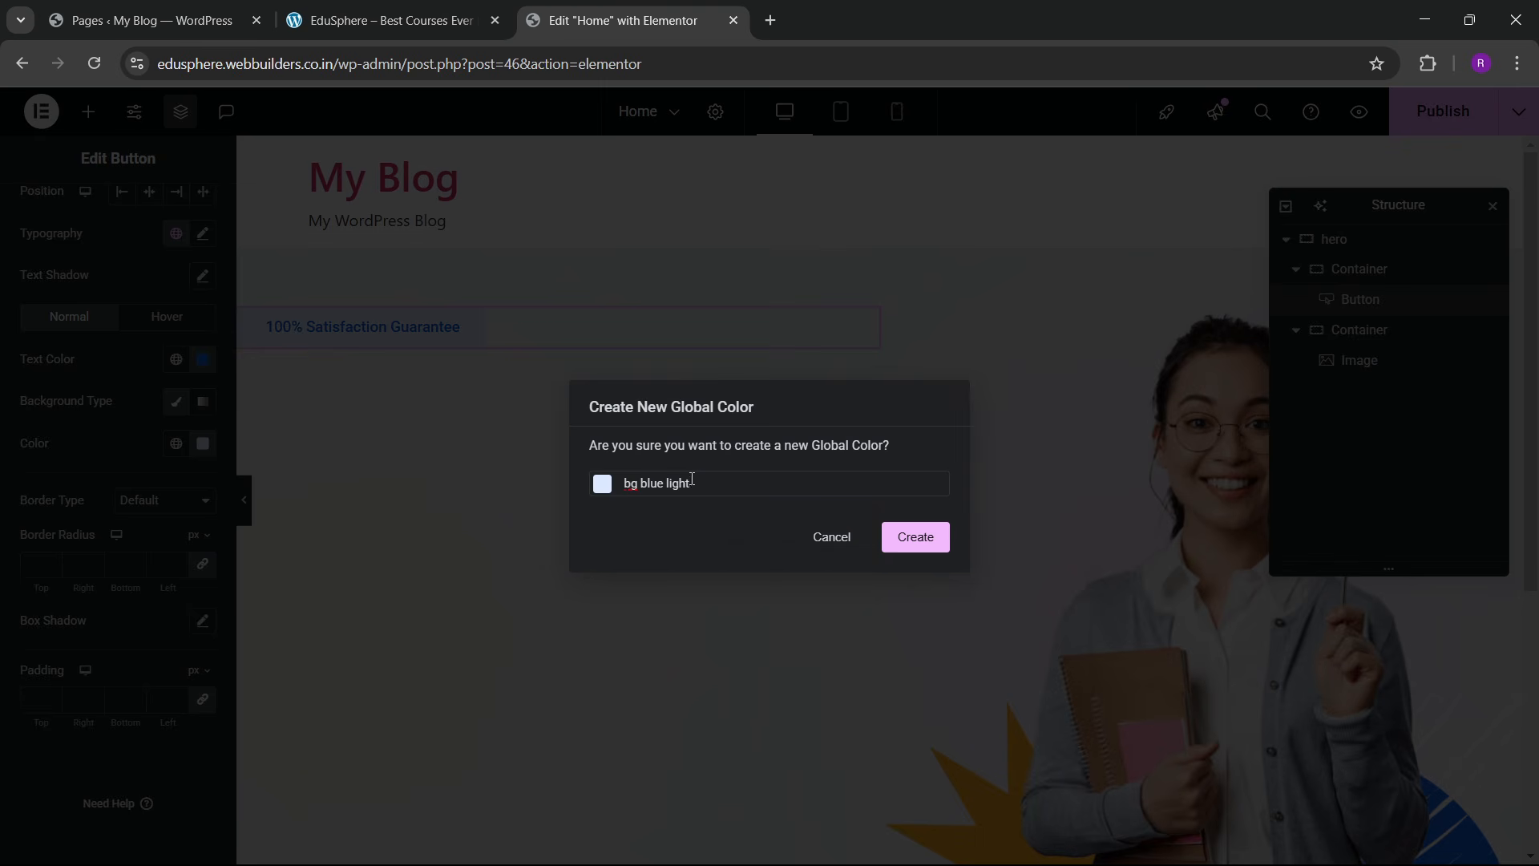
{"action": "left_click", "coordinate": [914, 537]}
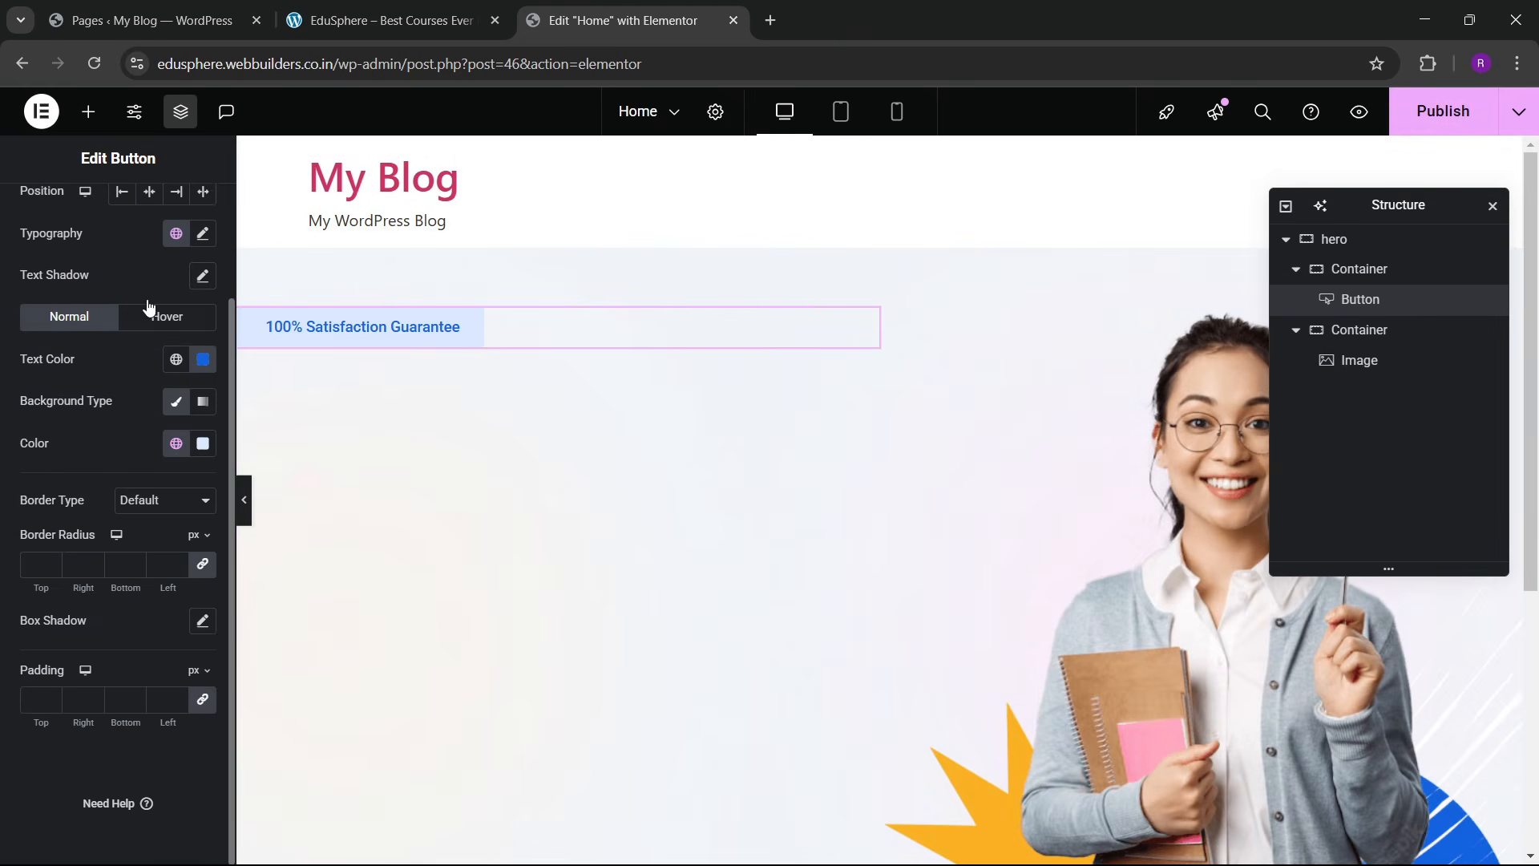
Step: Set the button text font to Lexend, weight 500, and compare with the live site
{"action": "scroll", "coordinate": [91, 340], "scroll_direction": "up", "scroll_amount": 2}
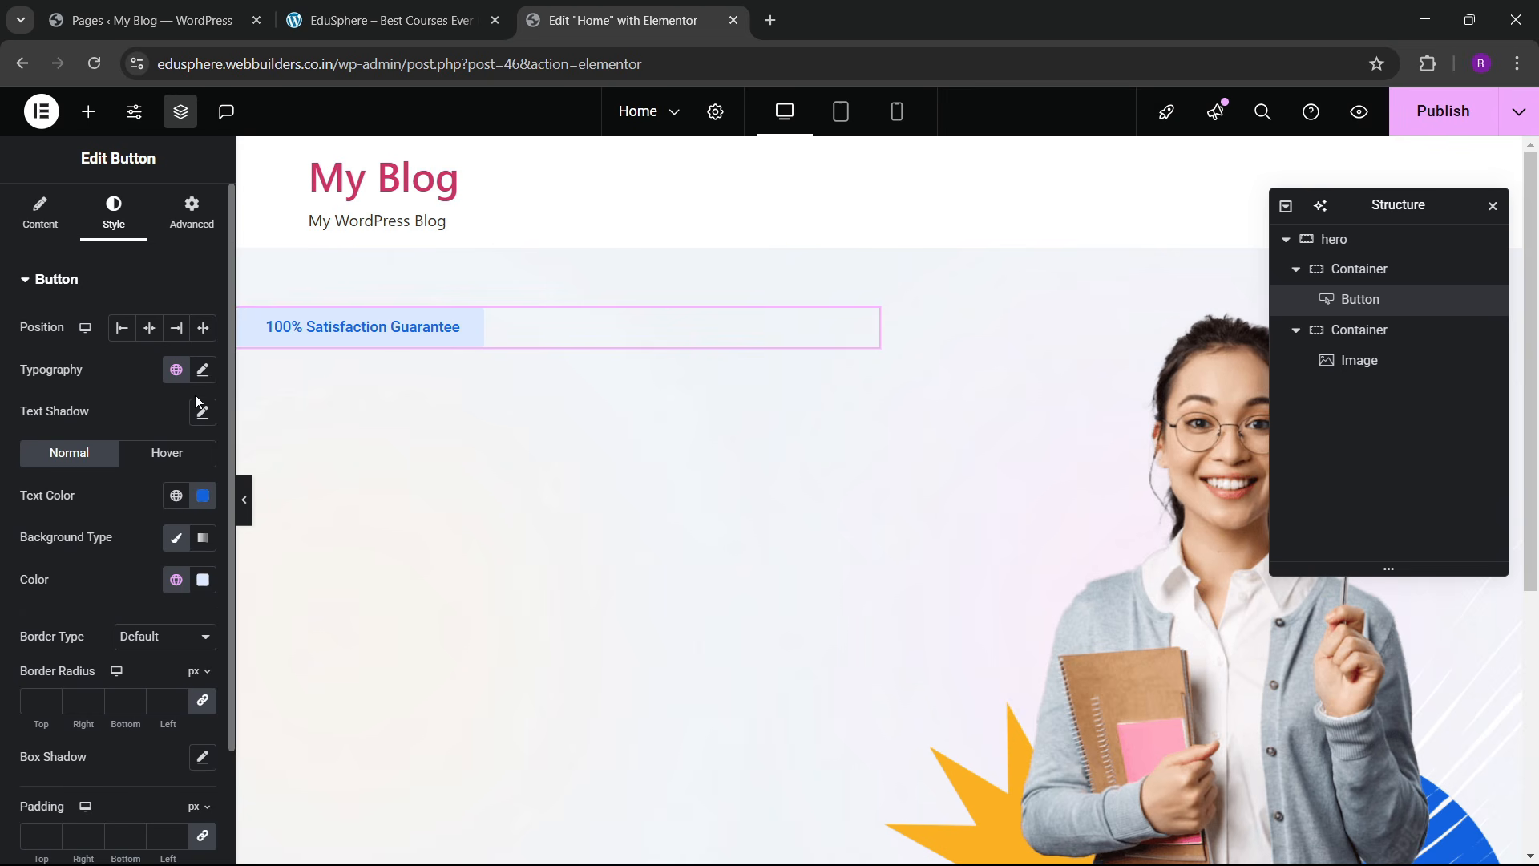
{"action": "left_click", "coordinate": [203, 369]}
{"action": "left_click", "coordinate": [155, 463]}
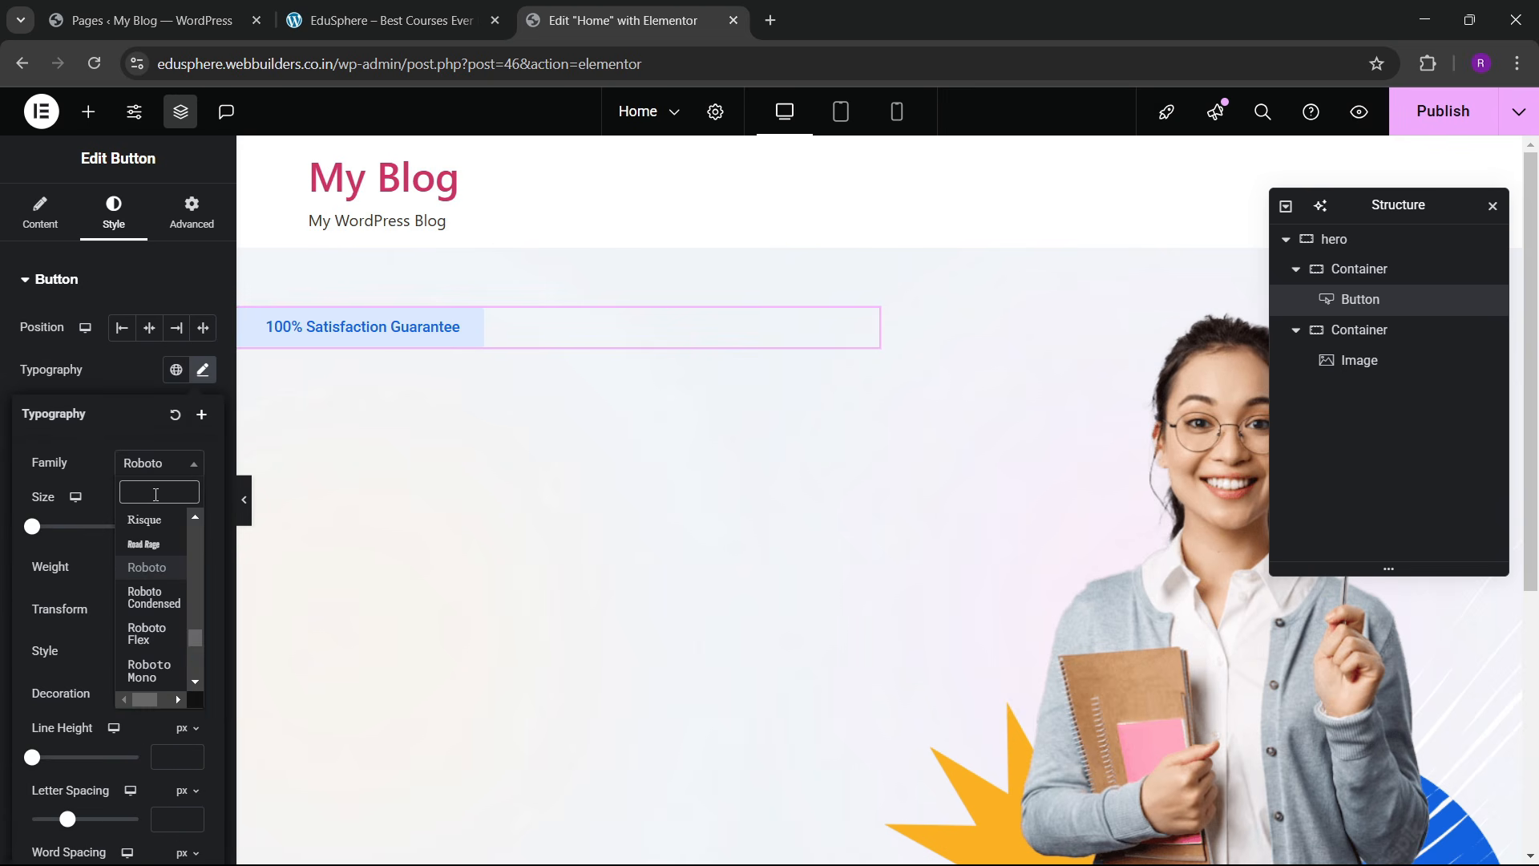
{"action": "type", "text": "lexend"}
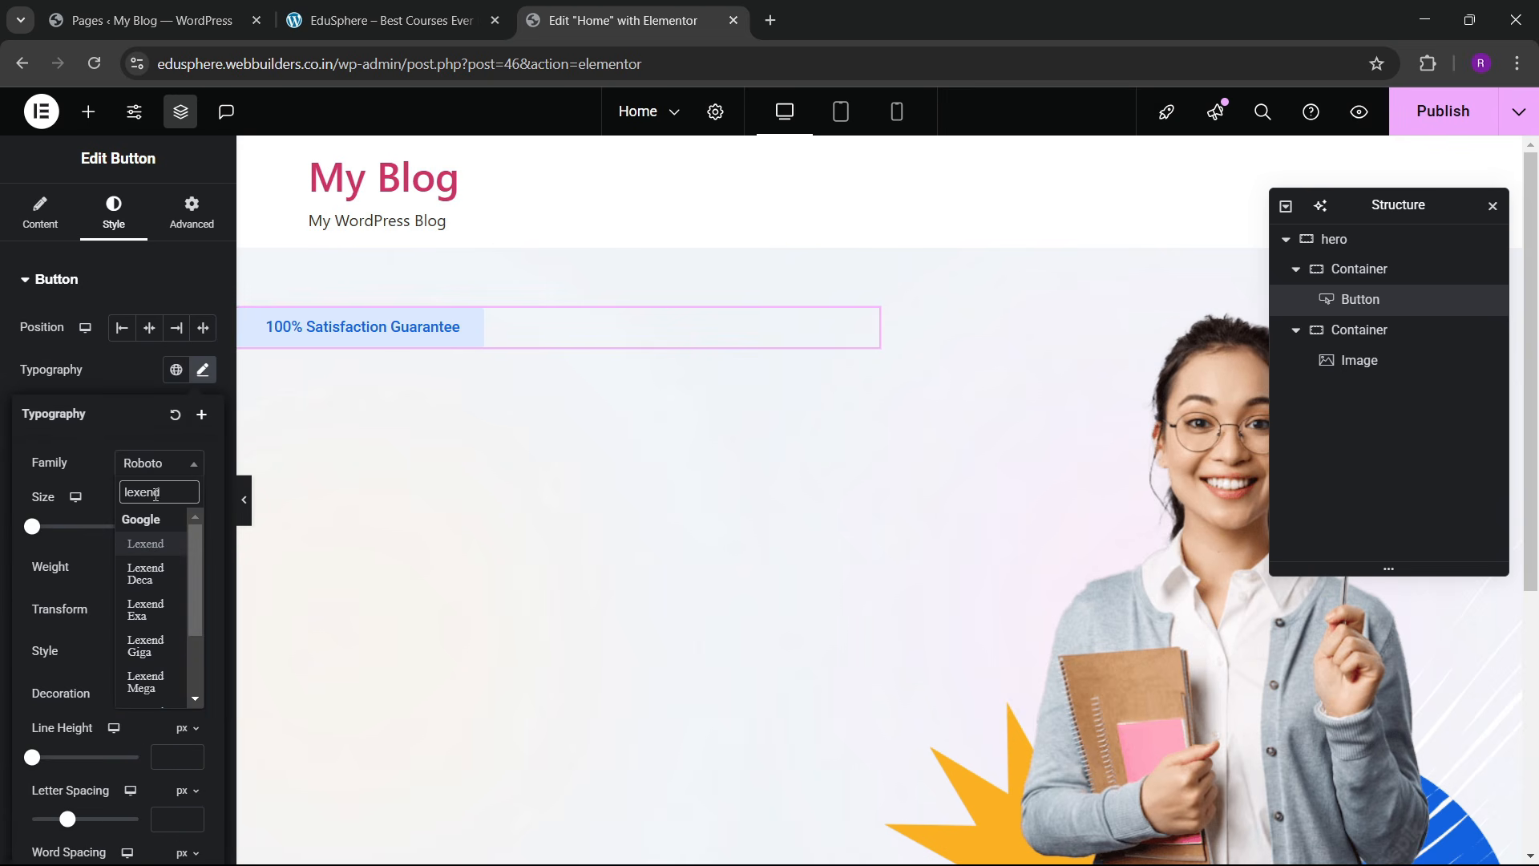
{"action": "key", "text": "Return"}
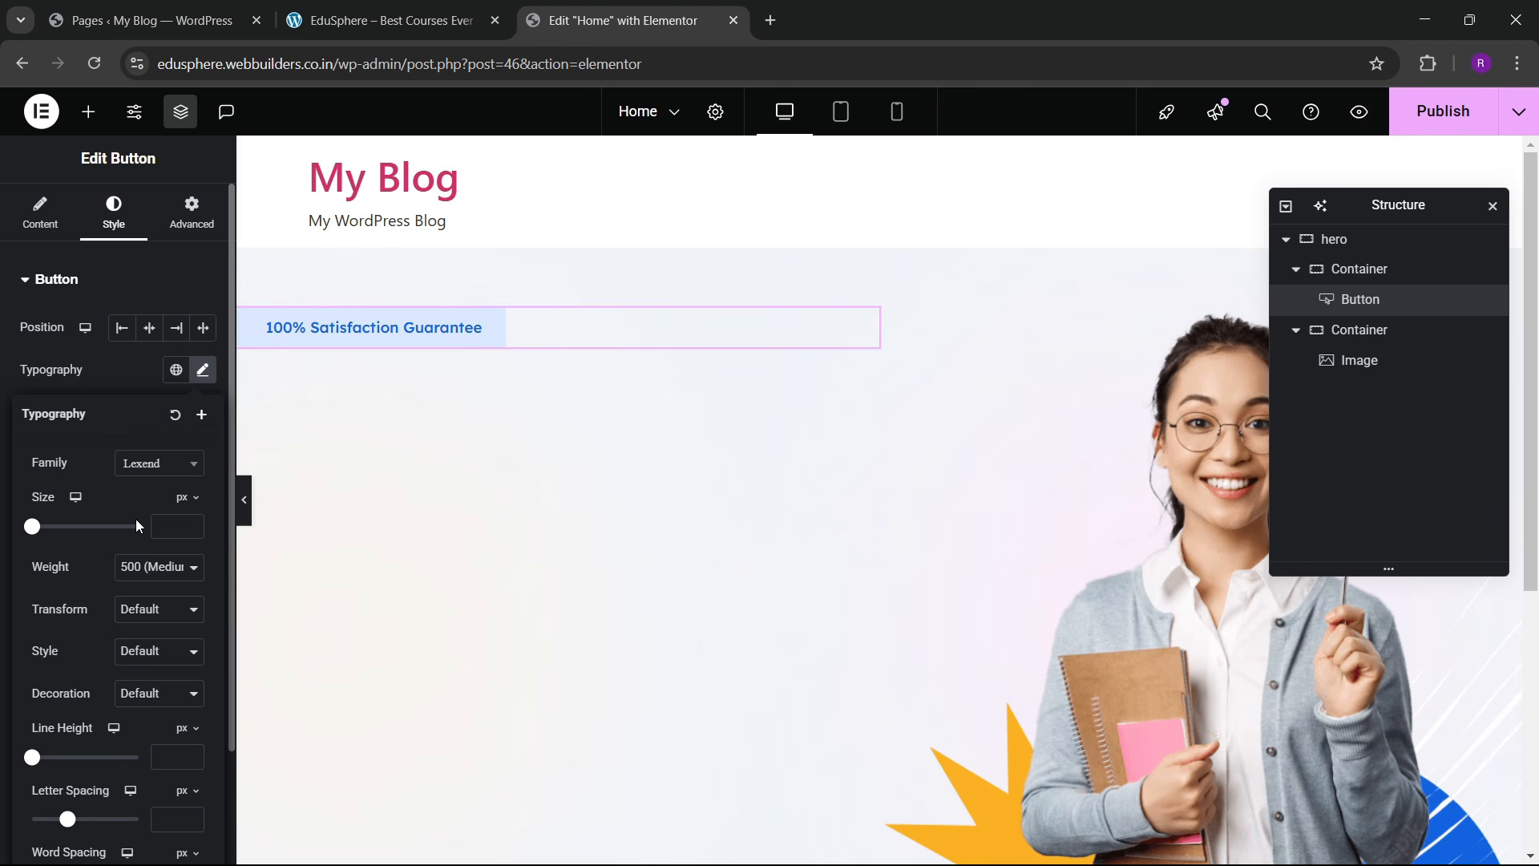
{"action": "left_click", "coordinate": [335, 6]}
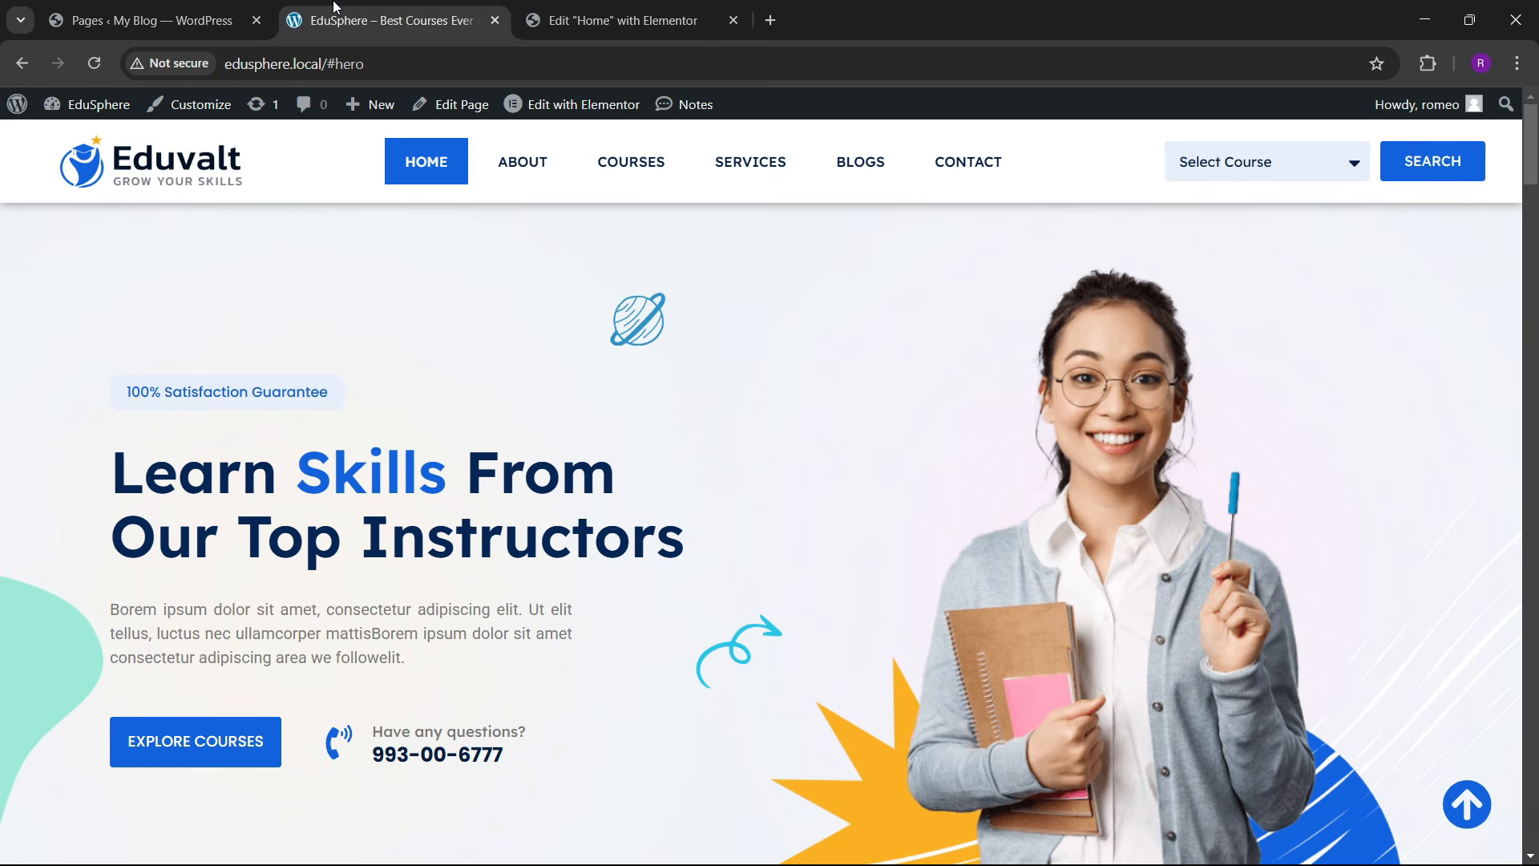
{"action": "left_click", "coordinate": [609, 20]}
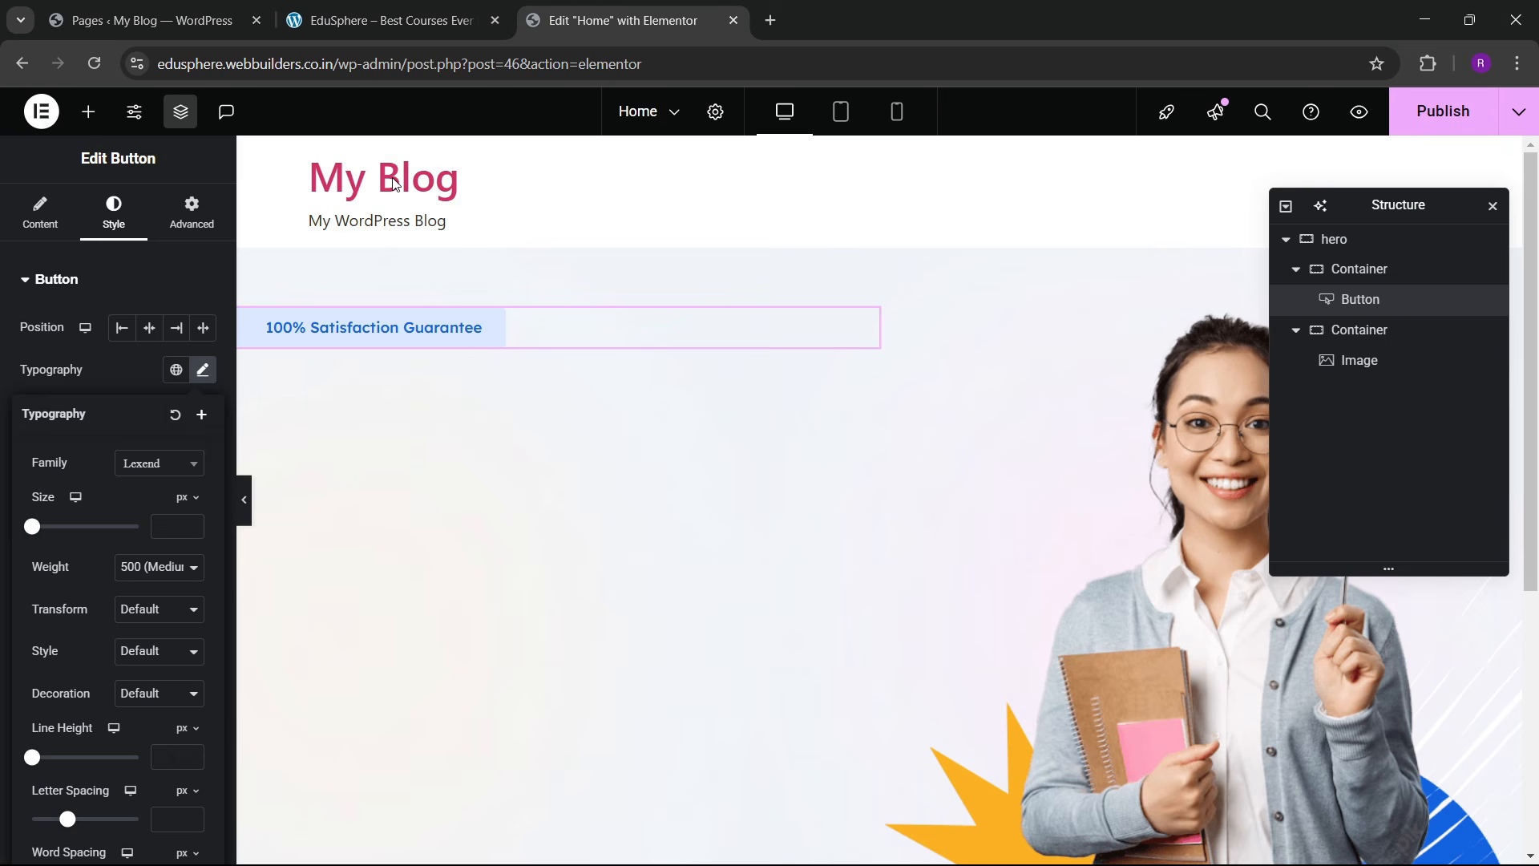
Step: Add a Heading widget below the guarantee button and check the live site's hero text
{"action": "left_click", "coordinate": [88, 111]}
{"action": "left_click_drag", "start_coordinate": [64, 445], "coordinate": [445, 339]}
{"action": "left_click", "coordinate": [424, 7]}
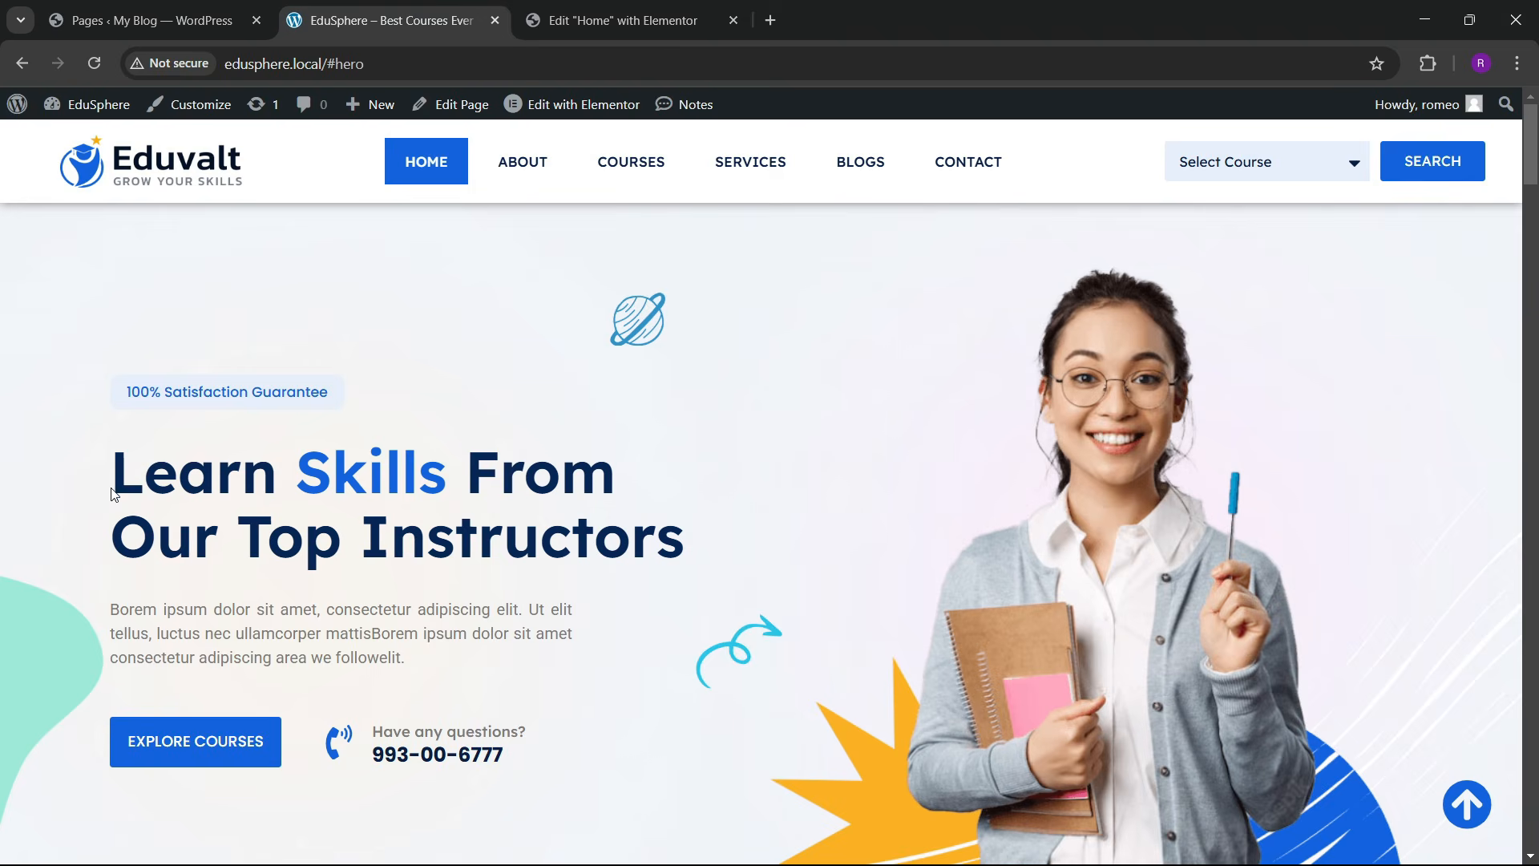
{"action": "left_click_drag", "start_coordinate": [113, 494], "coordinate": [770, 557]}
{"action": "left_click", "coordinate": [340, 567]}
Step: Paste 'Learn Skills From Our Top Instructors' as the heading title and set its font to Lexend
{"action": "left_click_drag", "start_coordinate": [151, 498], "coordinate": [686, 522]}
{"action": "key", "text": "ctrl+c"}
{"action": "left_click", "coordinate": [617, 20]}
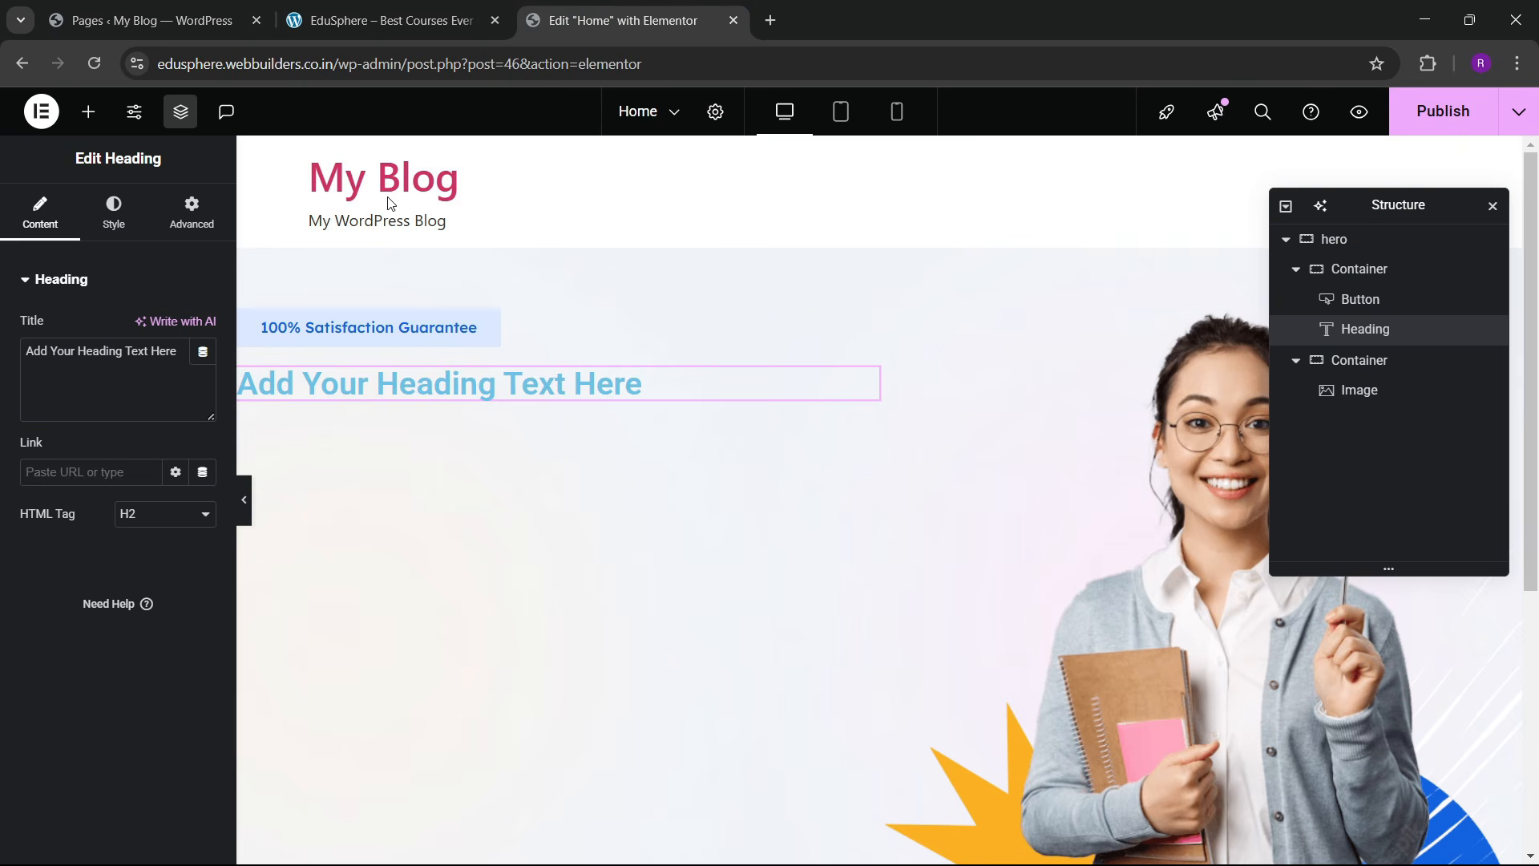
{"action": "key", "text": "ctrl+v"}
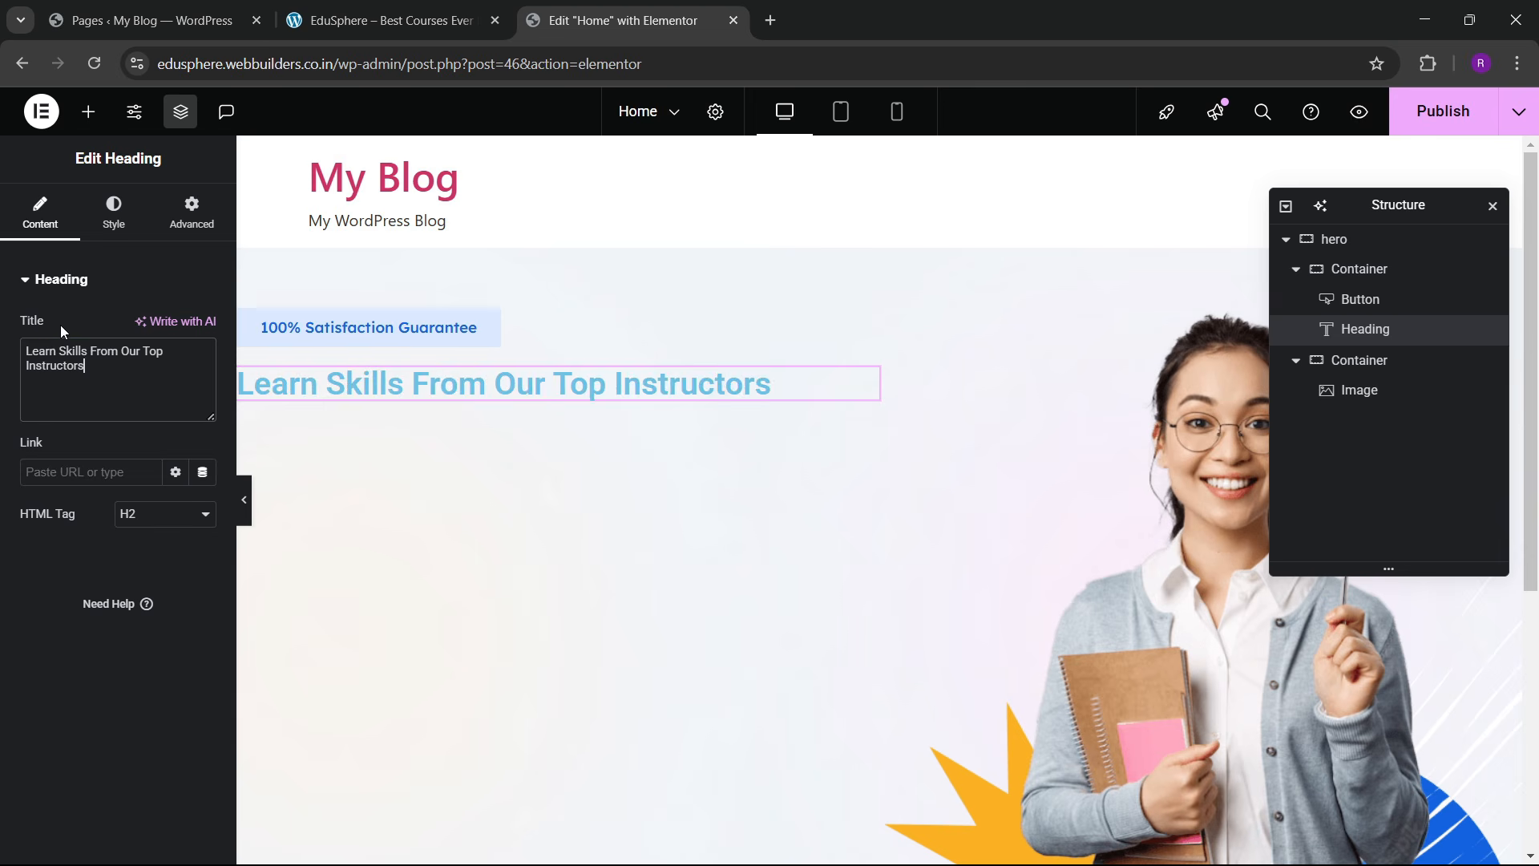
{"action": "left_click", "coordinate": [110, 238]}
{"action": "left_click", "coordinate": [203, 384]}
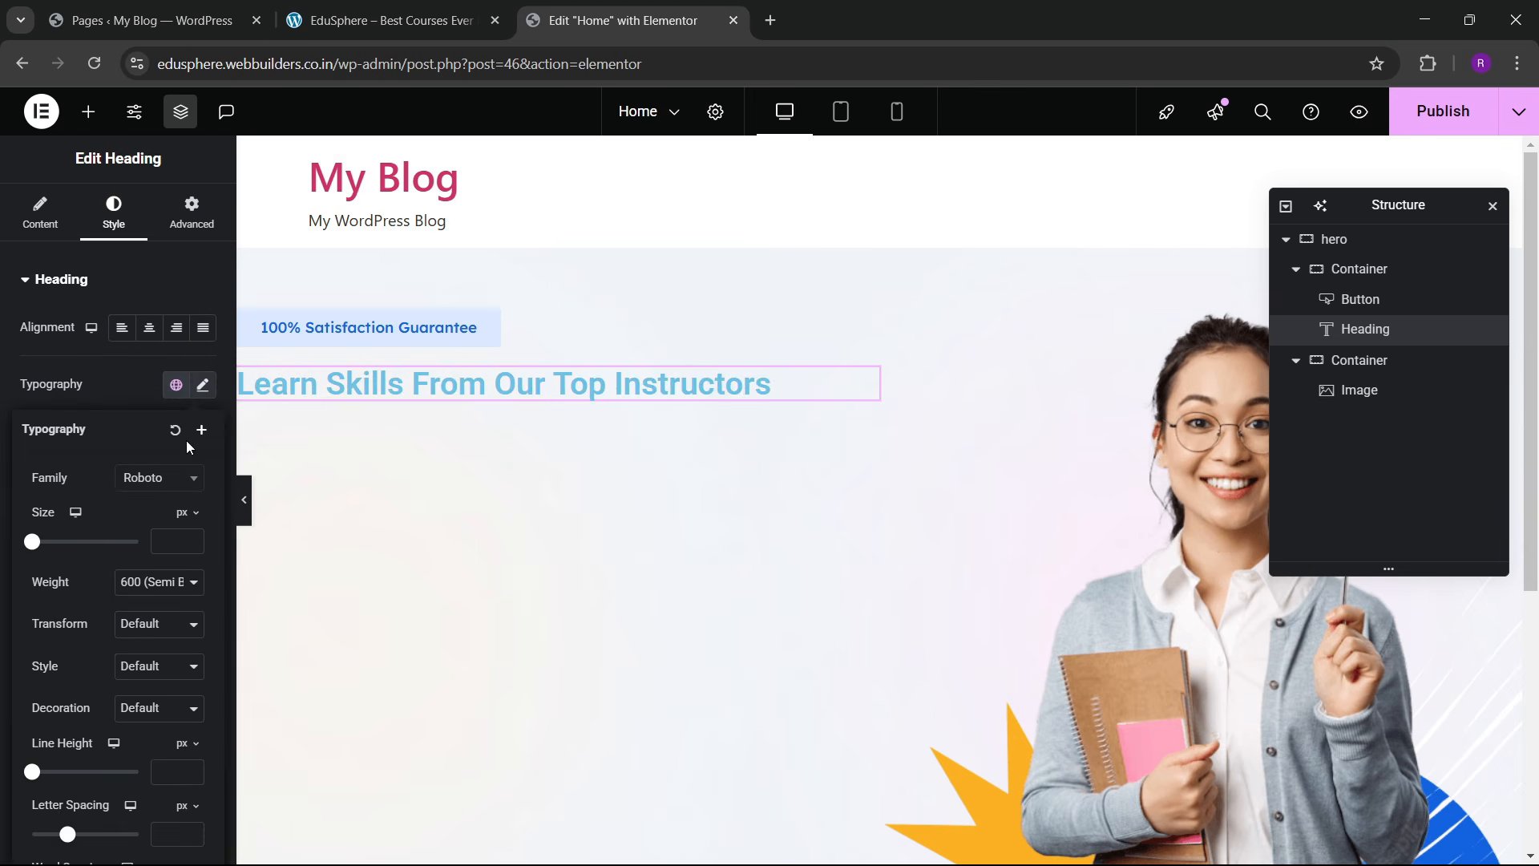
{"action": "left_click", "coordinate": [153, 477]}
{"action": "type", "text": "lexend"}
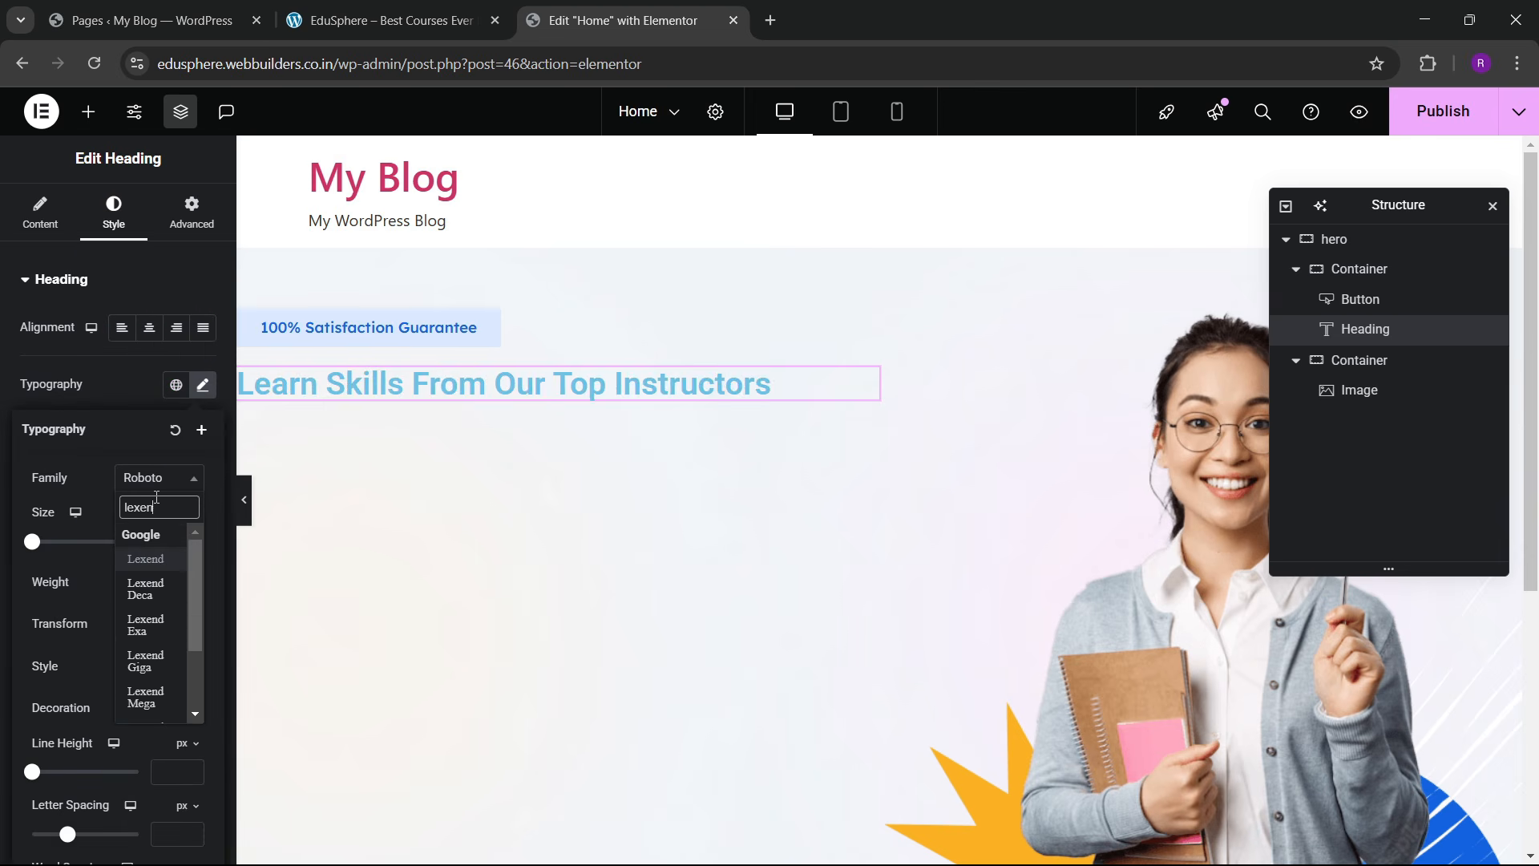
{"action": "key", "text": "Return"}
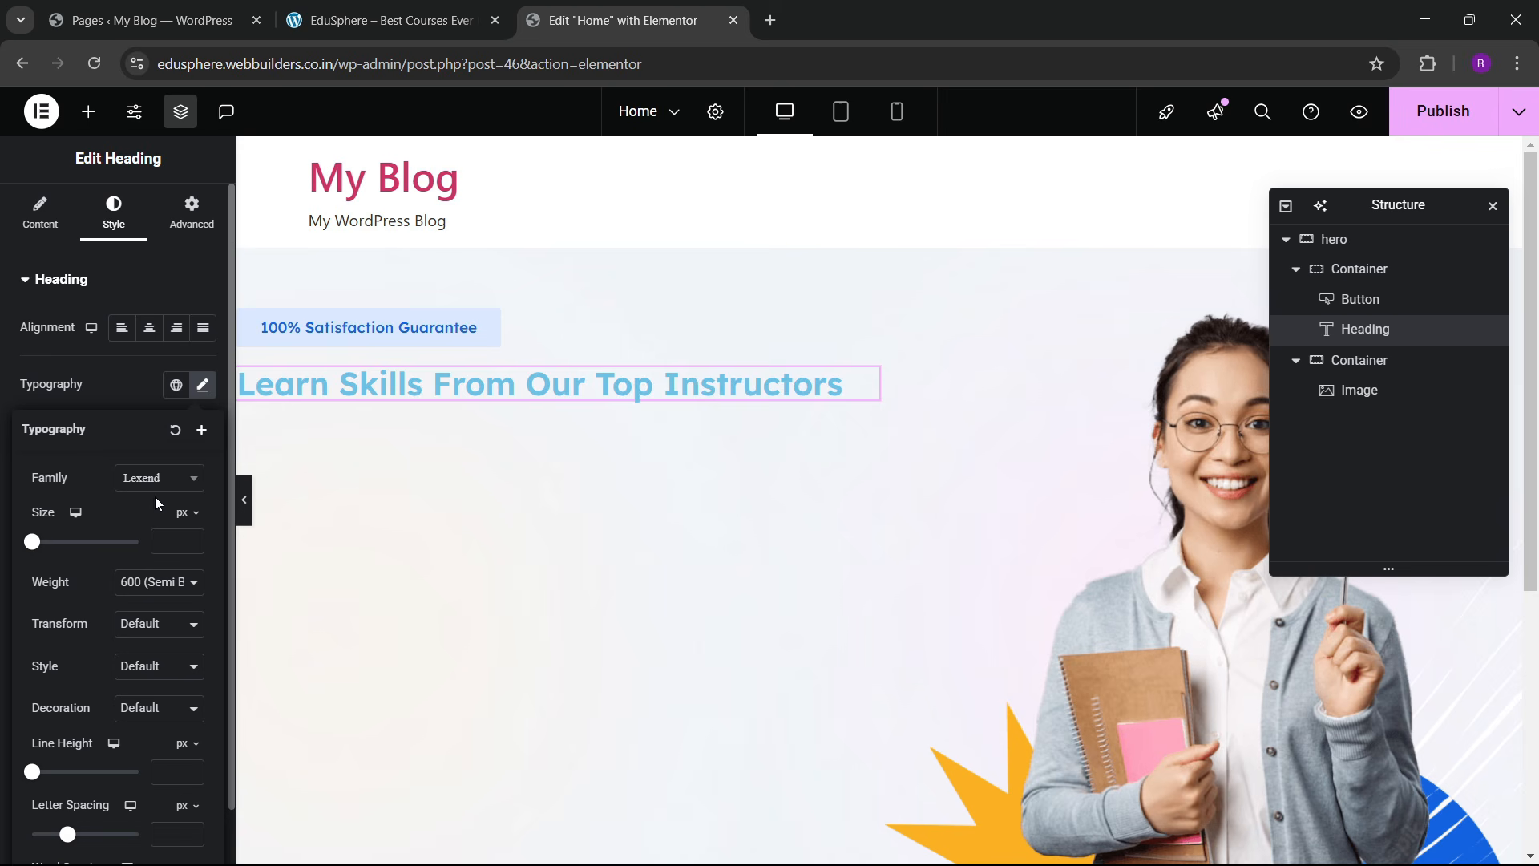
Step: Make the heading 55 px and colour it with the dark navy global 'darky'
{"action": "left_click", "coordinate": [195, 538]}
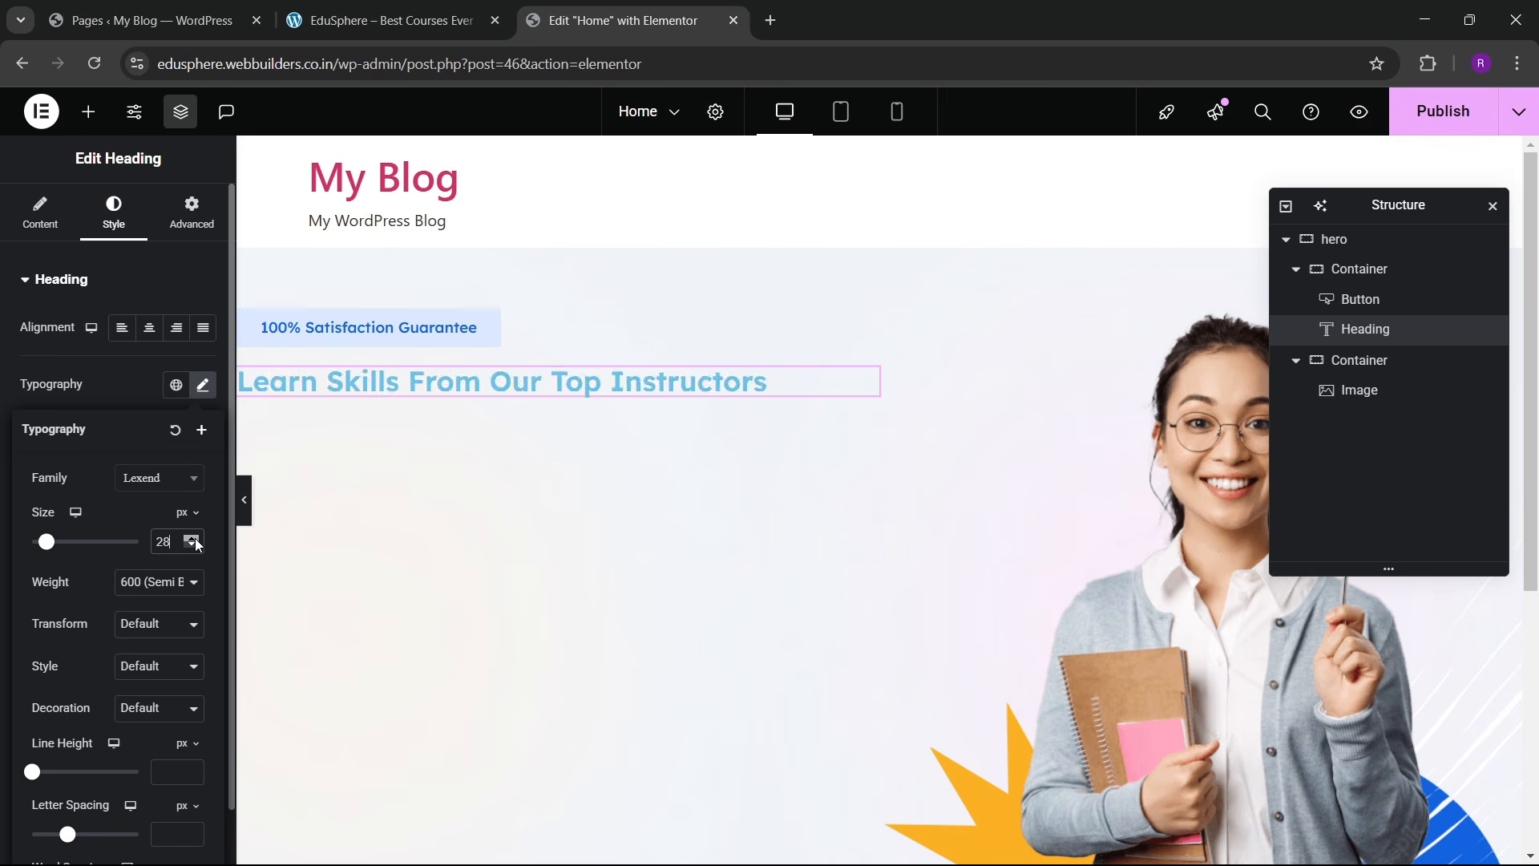
{"action": "left_click_drag", "start_coordinate": [195, 544], "coordinate": [196, 543]}
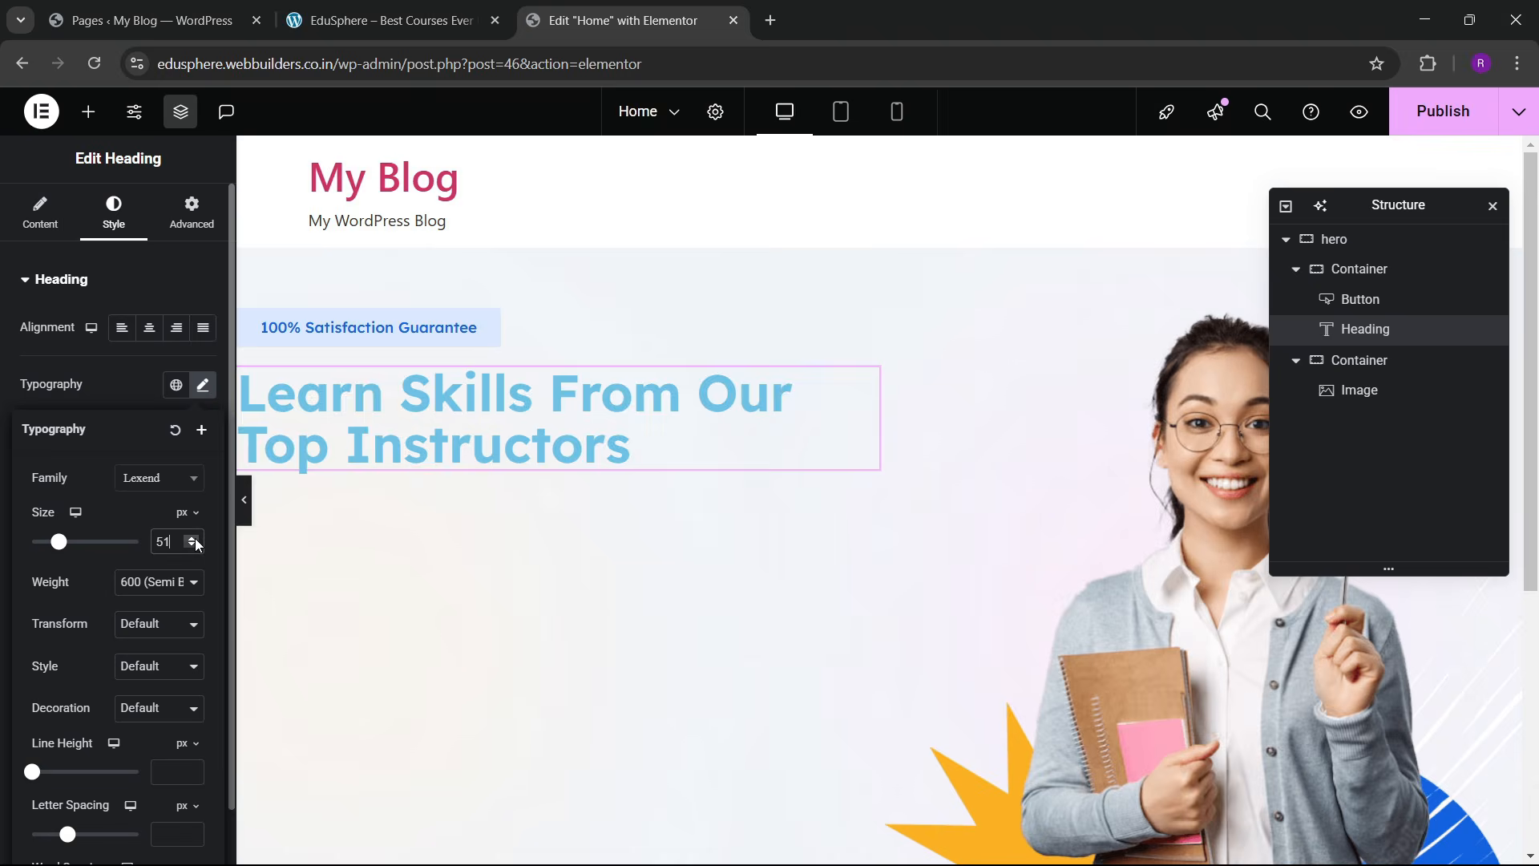
{"action": "left_click", "coordinate": [437, 8]}
{"action": "left_click", "coordinate": [589, 9]}
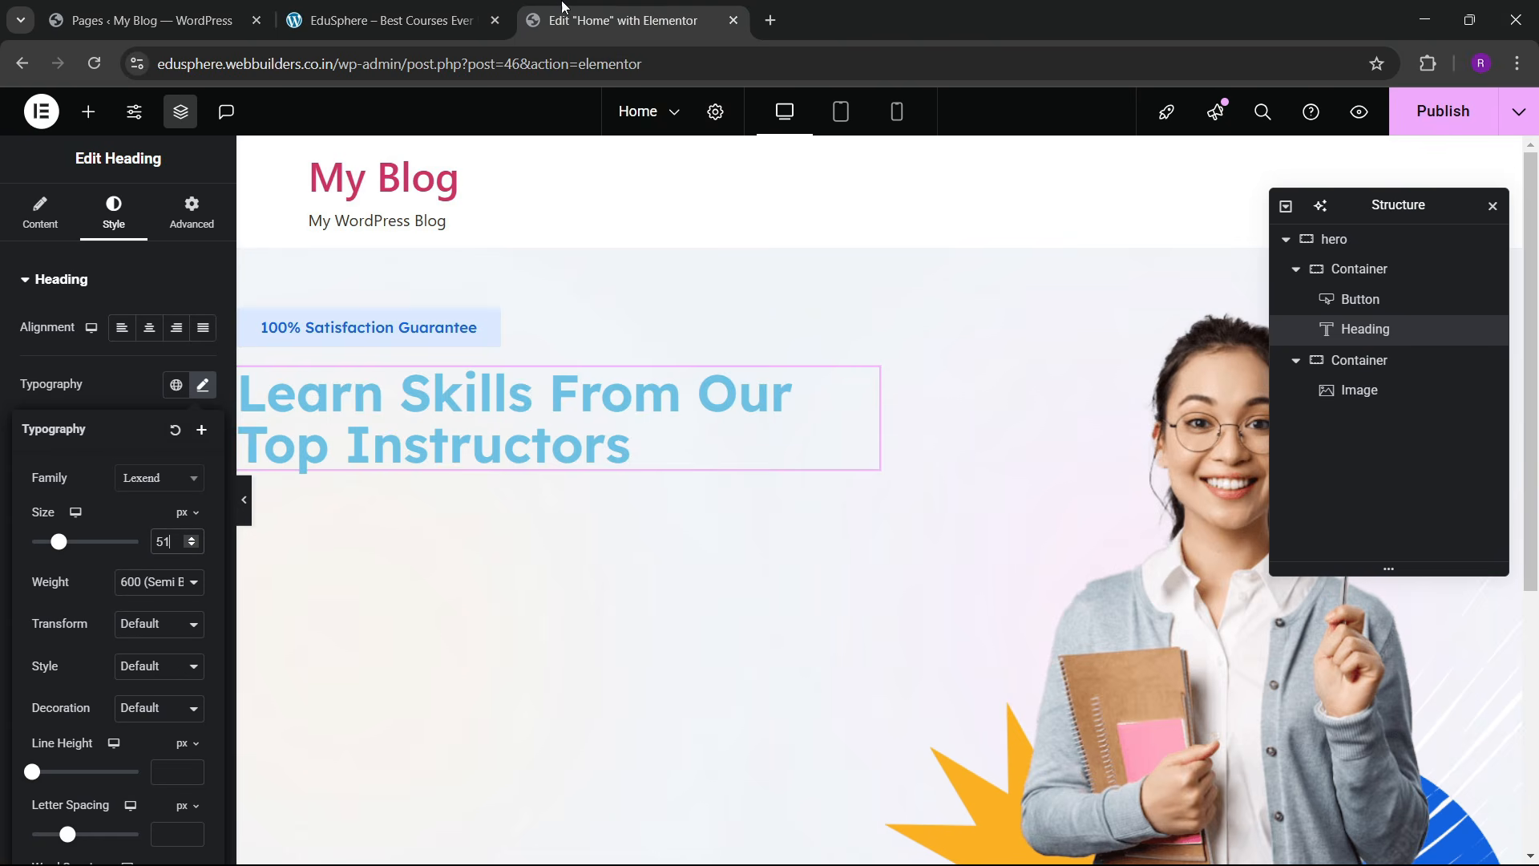
{"action": "left_click", "coordinate": [444, 8]}
{"action": "left_click", "coordinate": [485, 400]}
{"action": "left_click", "coordinate": [594, 8]}
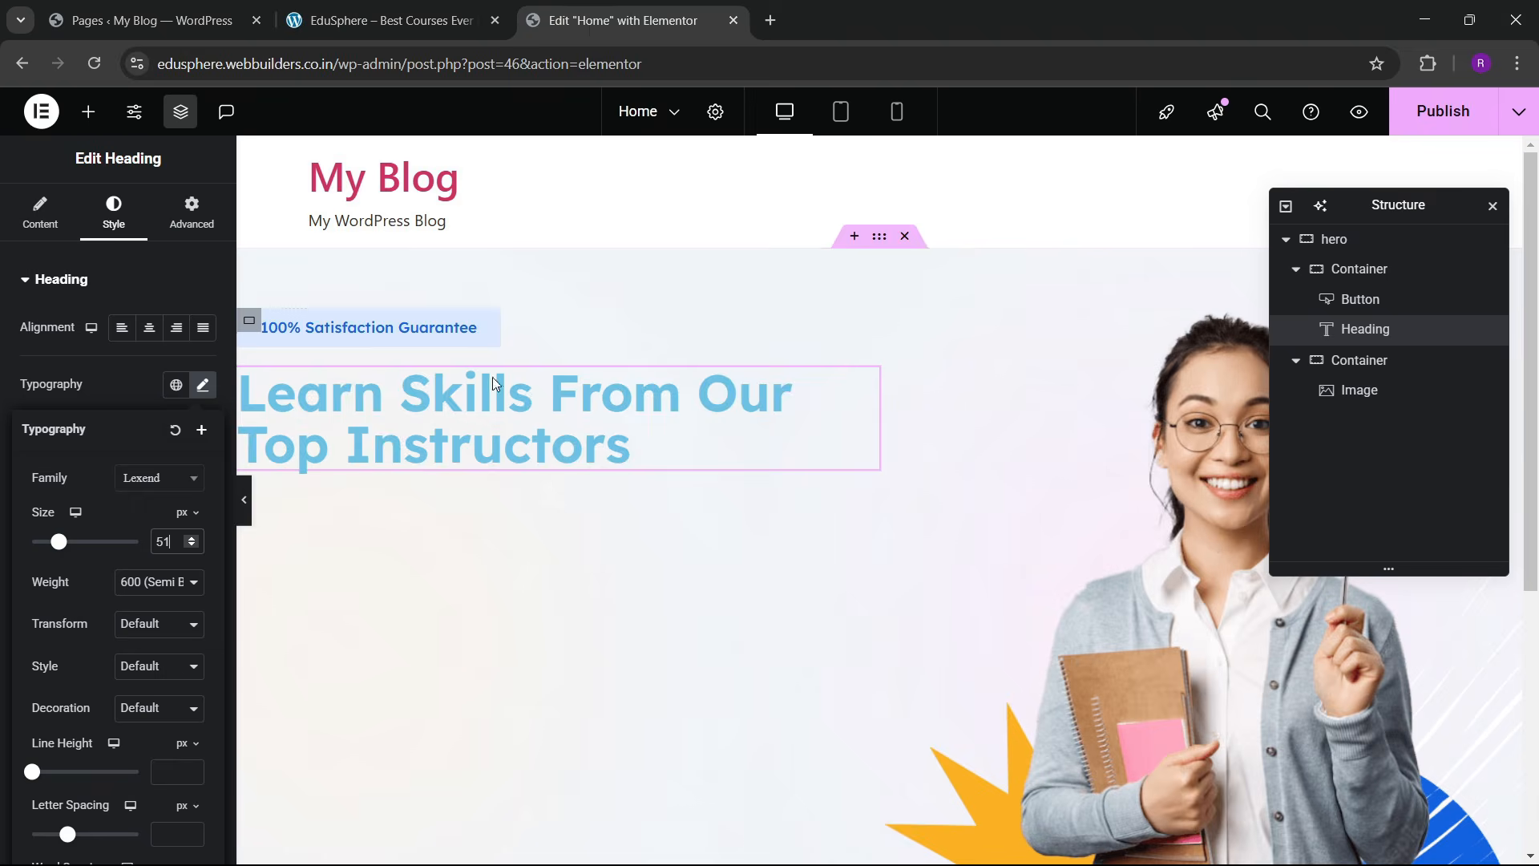
{"action": "left_click", "coordinate": [793, 399]}
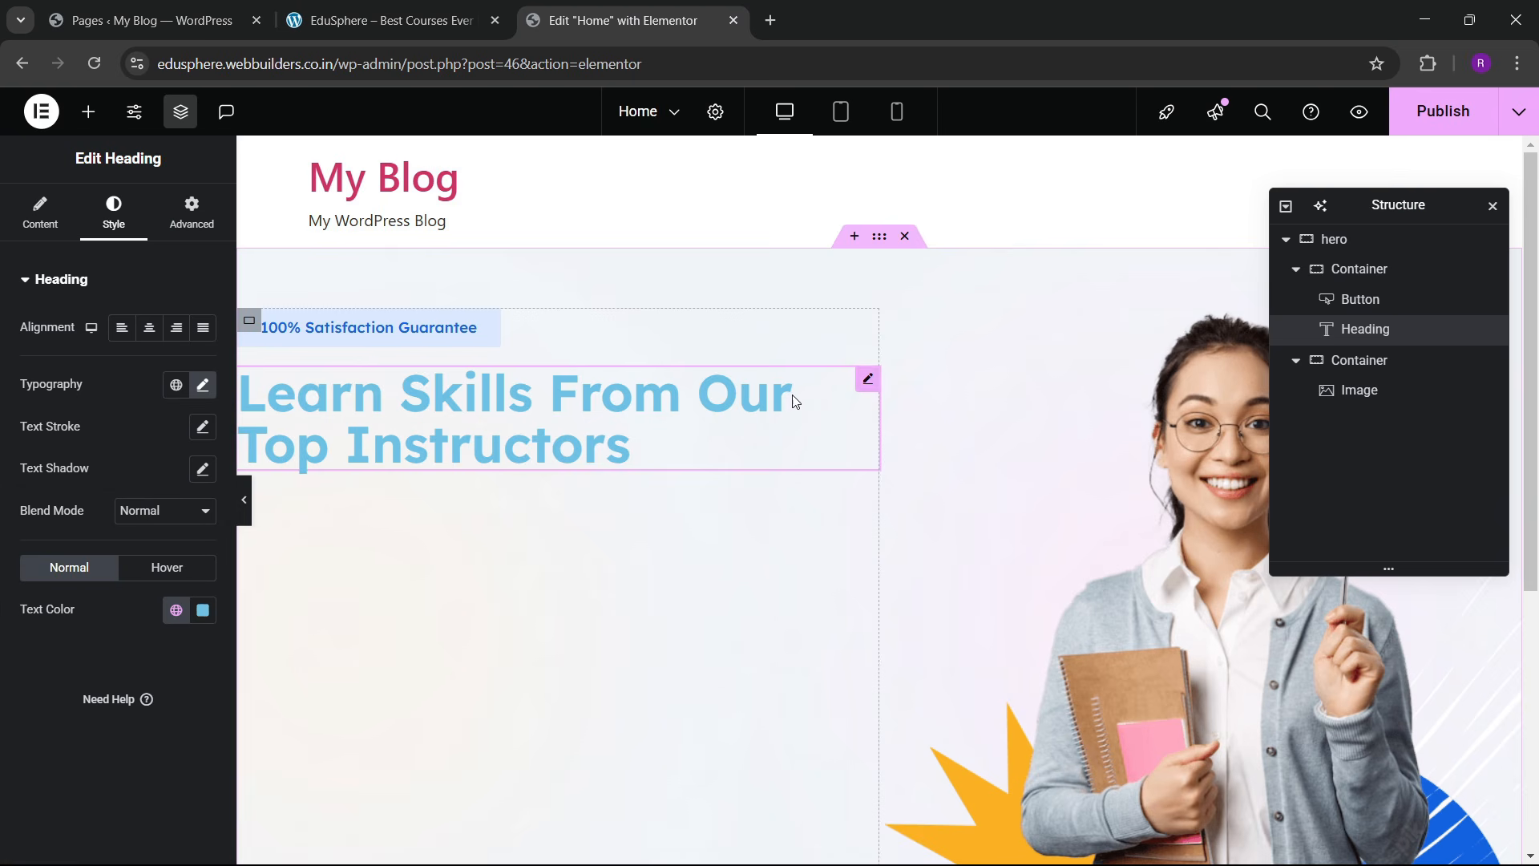
{"action": "left_click", "coordinate": [203, 388]}
{"action": "type", "text": "55"}
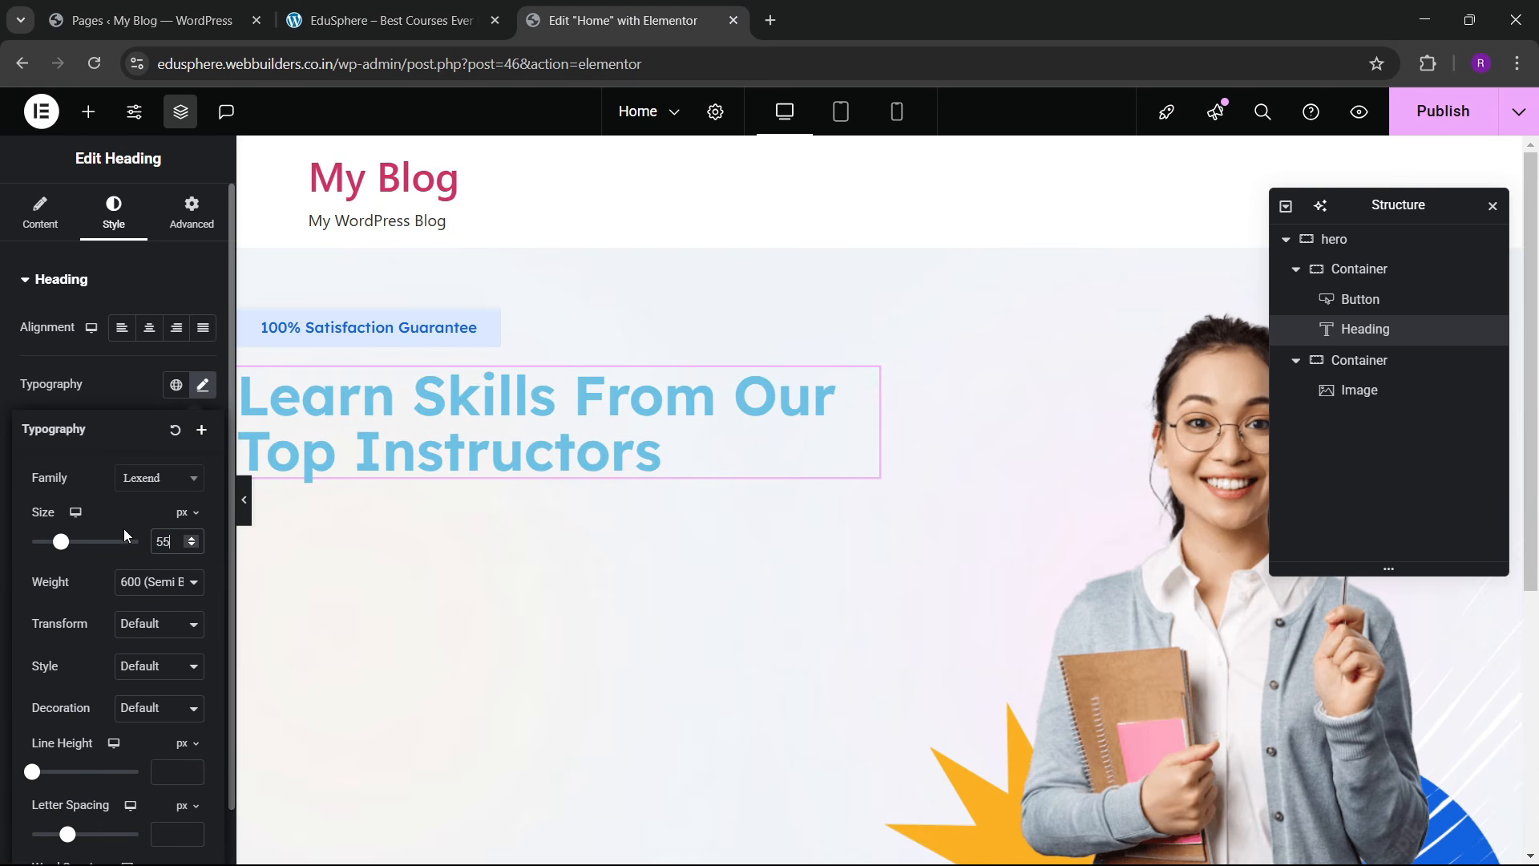
{"action": "left_click", "coordinate": [130, 408]}
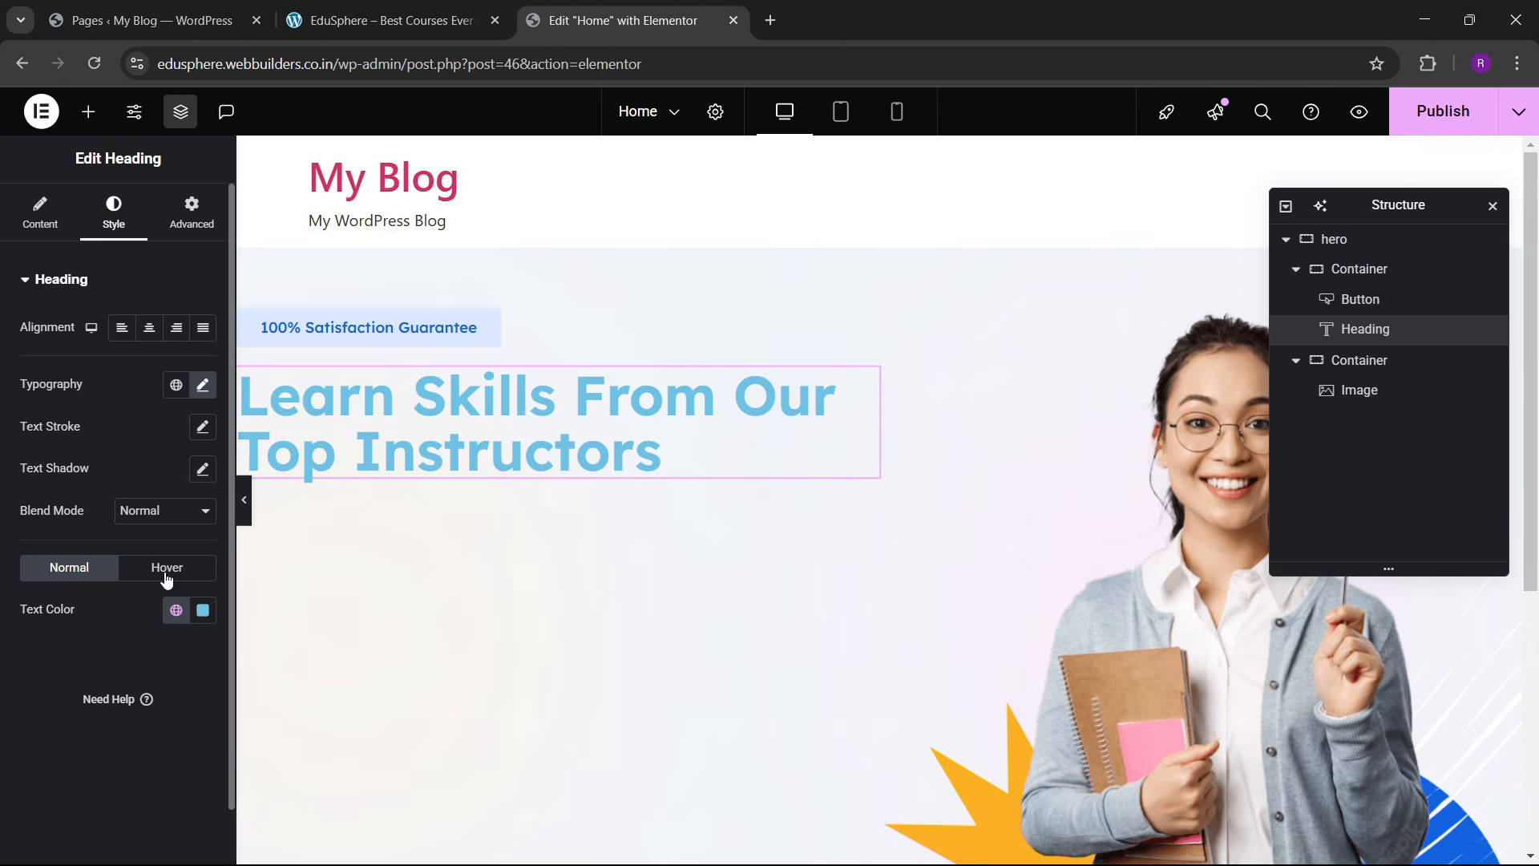
{"action": "left_click", "coordinate": [175, 610]}
{"action": "left_click", "coordinate": [103, 526]}
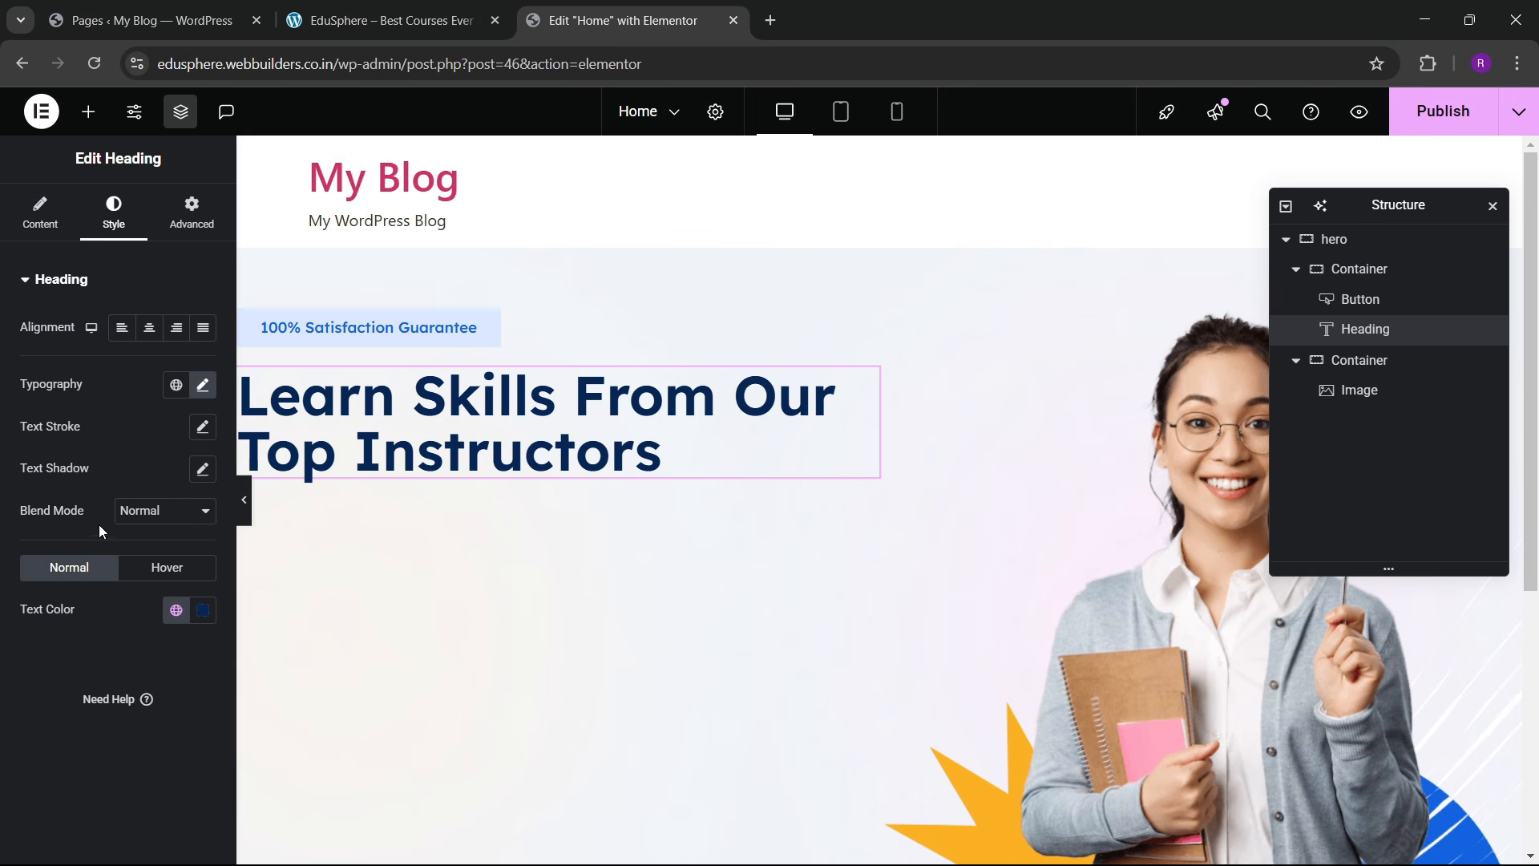
{"action": "left_click", "coordinate": [40, 212]}
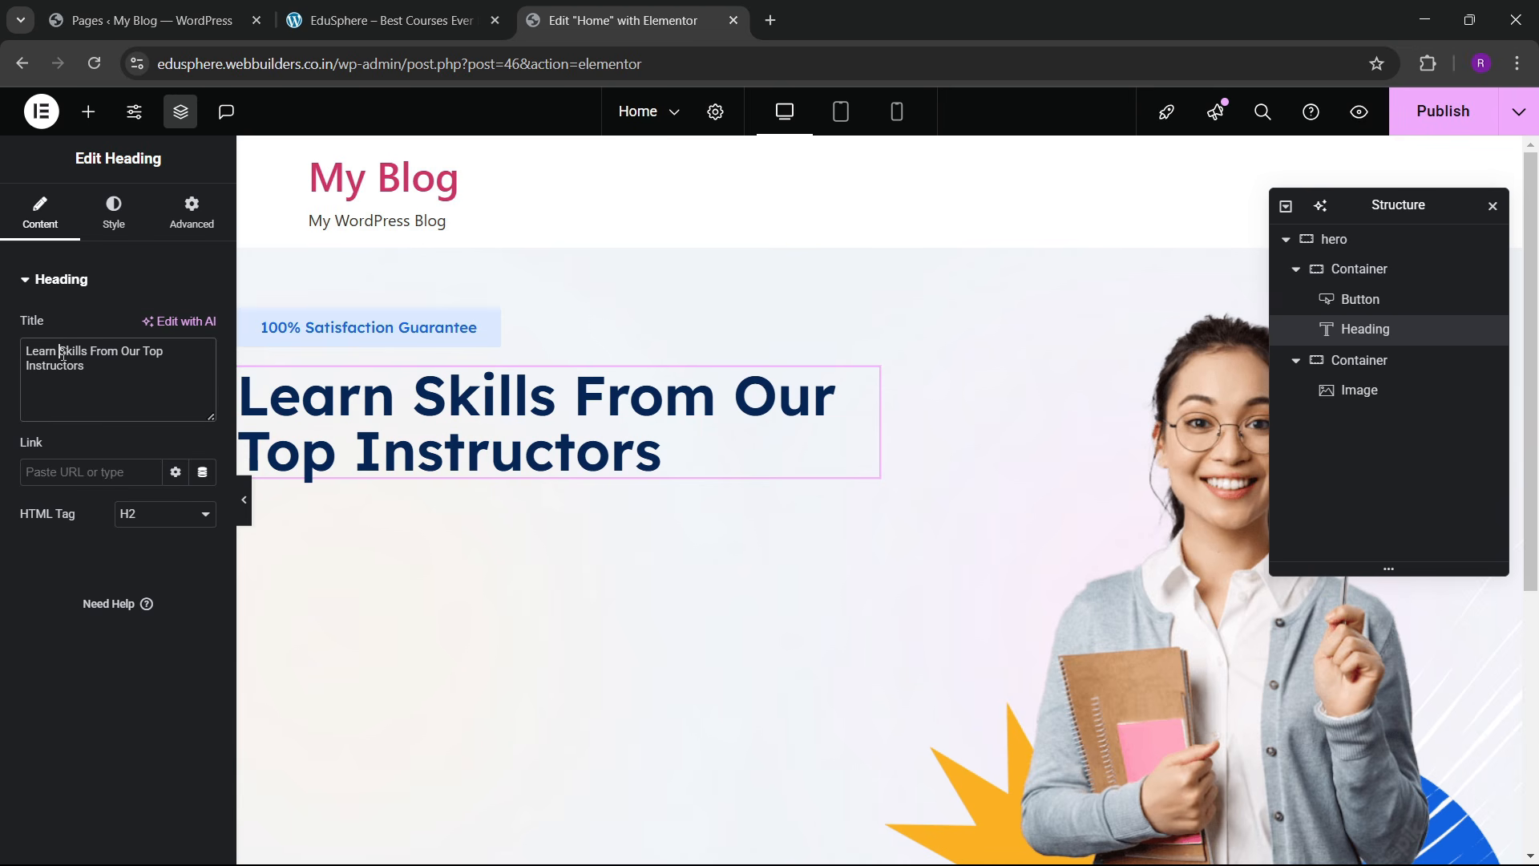
Step: Wrap 'Skills' in the heading title with span tags and begin a style="color: attribute
{"action": "left_click", "coordinate": [61, 352]}
{"action": "type", "text": "<span>"}
{"action": "key", "text": "Right"}
{"action": "key", "text": "Right"}
{"action": "key", "text": "Right"}
{"action": "key", "text": "Right"}
{"action": "key", "text": "Right"}
{"action": "key", "text": "Right"}
{"action": "type", "text": "</span>"}
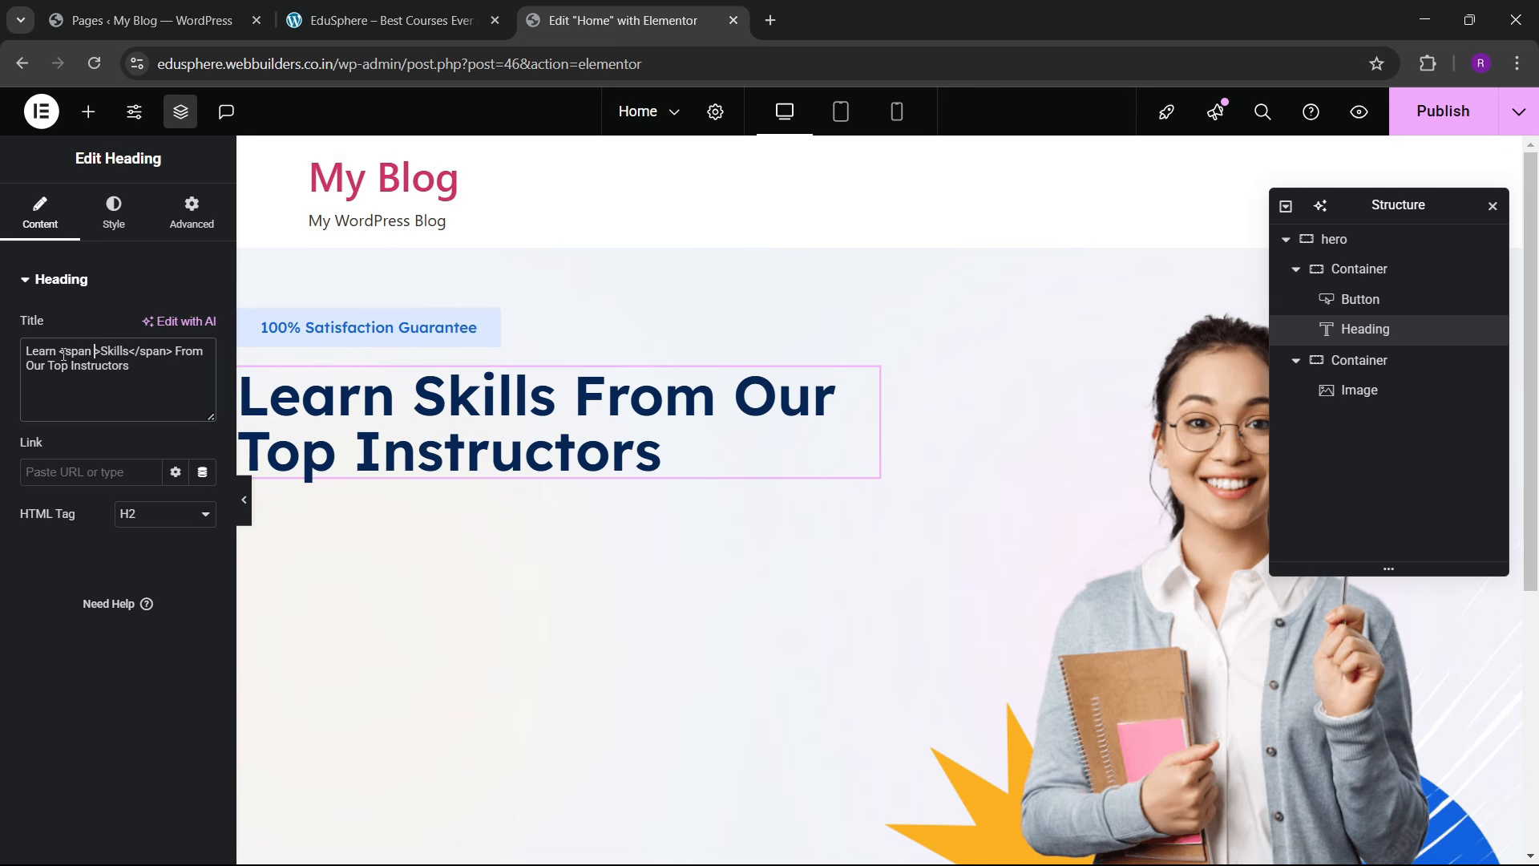
{"action": "type", "text": "style=\""}
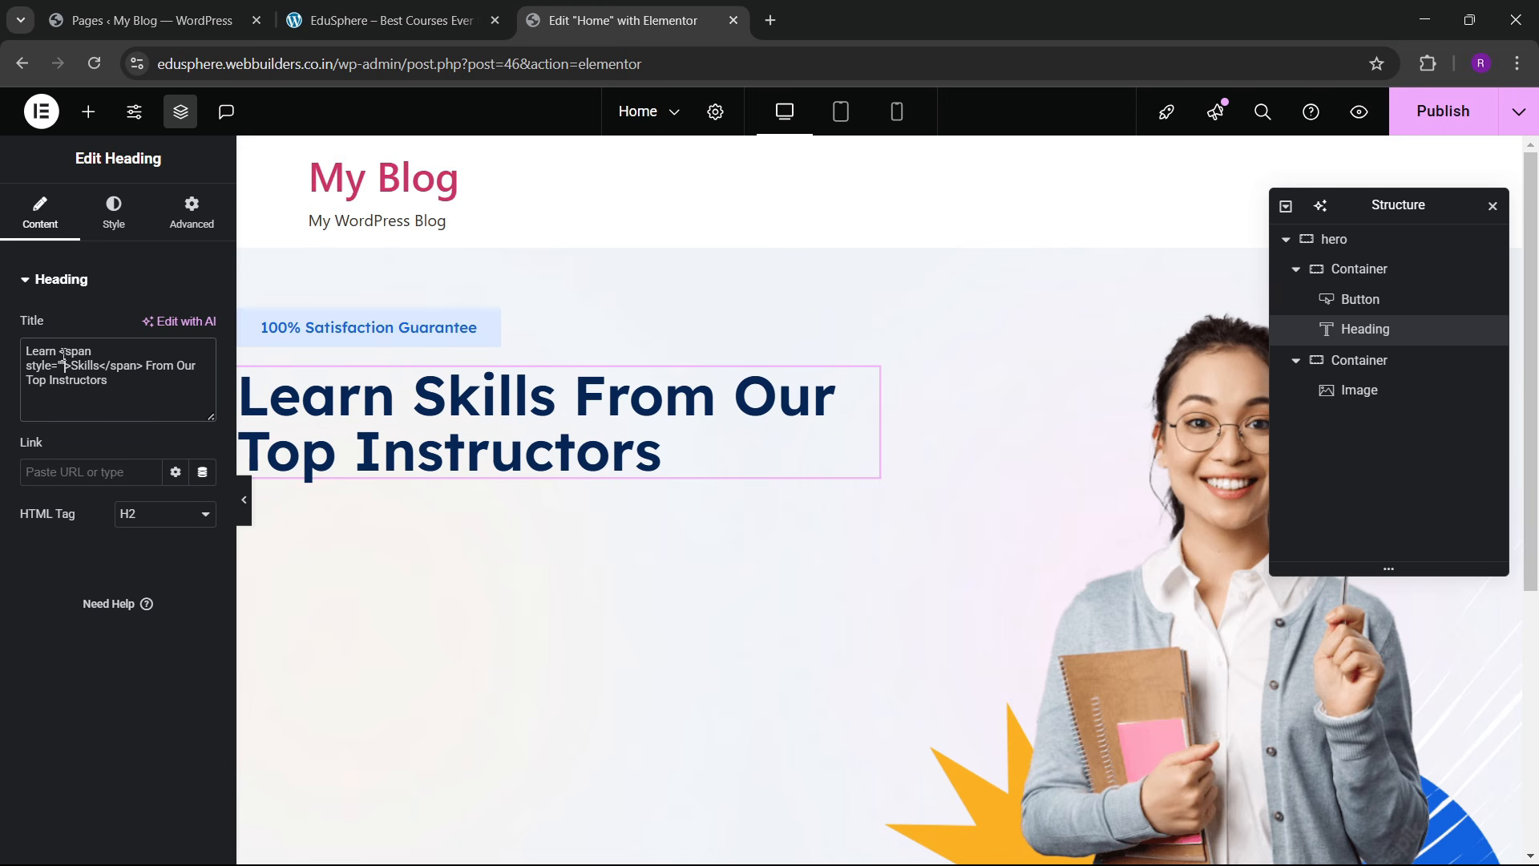
{"action": "type", "text": "color:"}
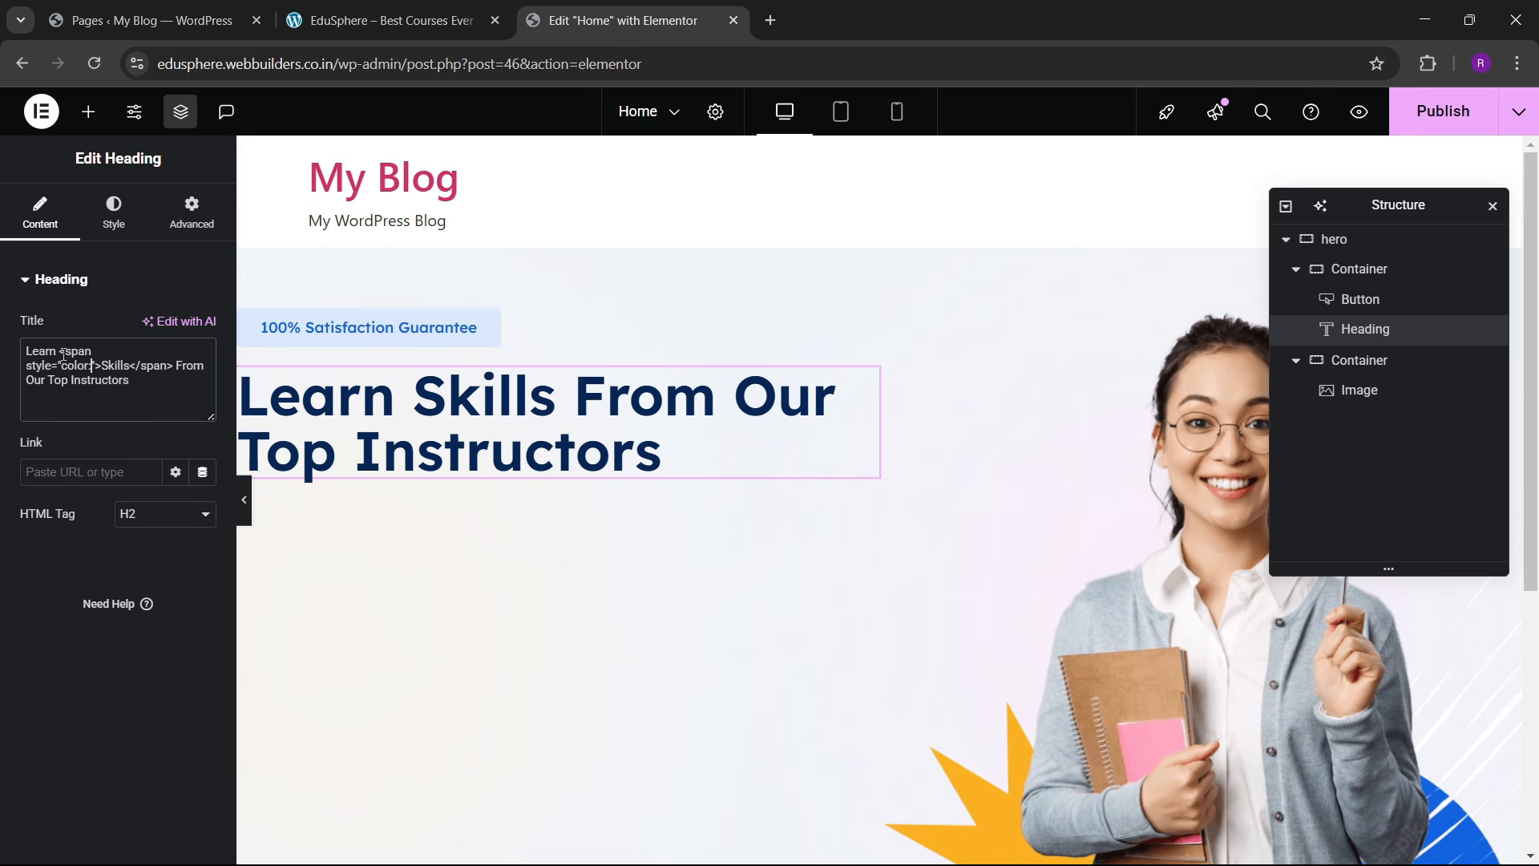
Step: Look up the sky blue code in Global Colors and set the span colour to #1363de
{"action": "left_click", "coordinate": [114, 210]}
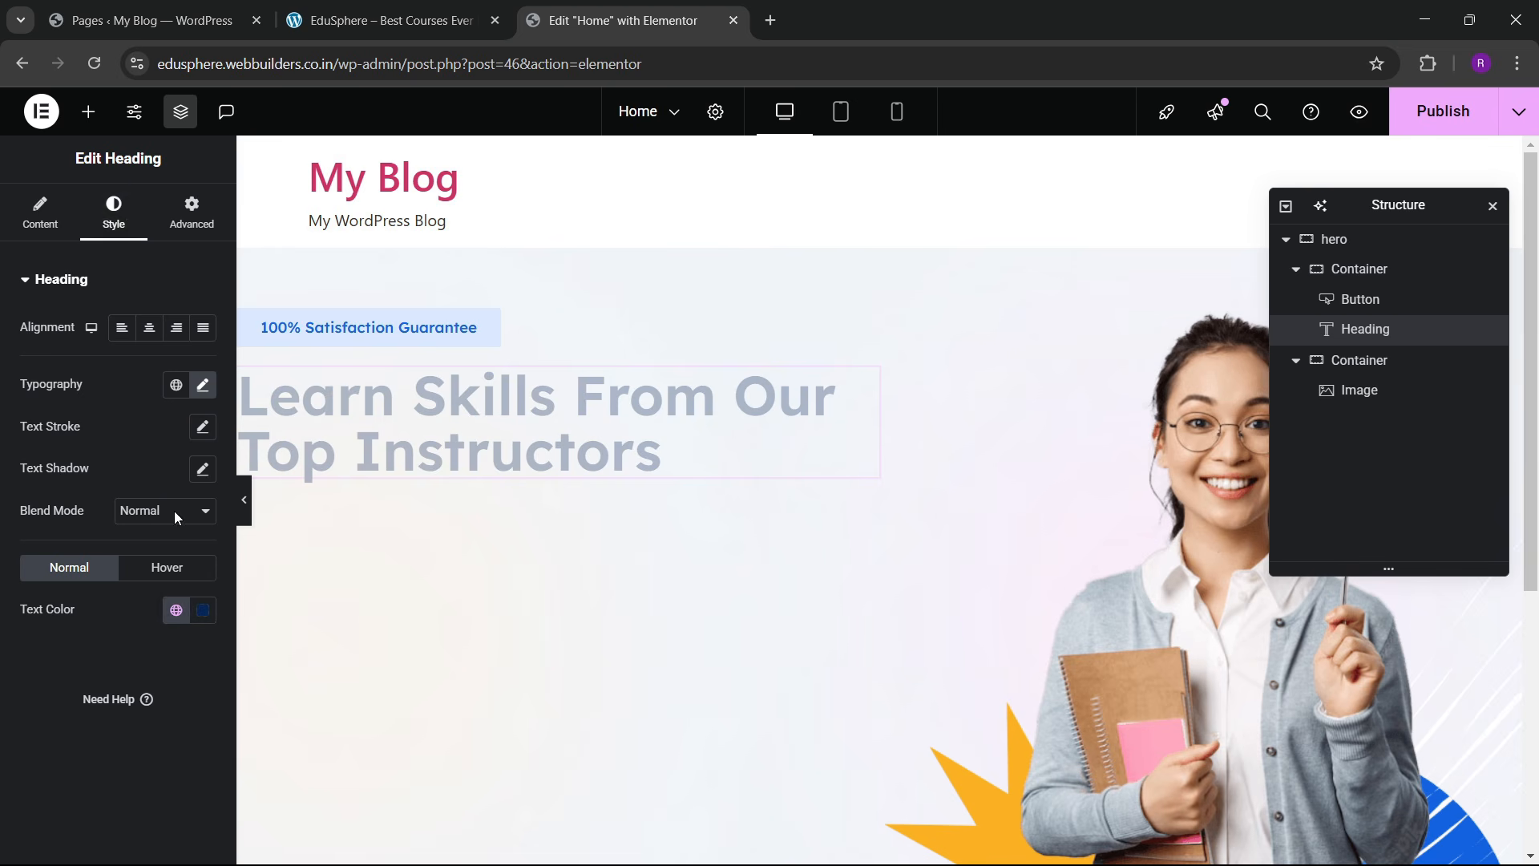
{"action": "left_click", "coordinate": [176, 610]}
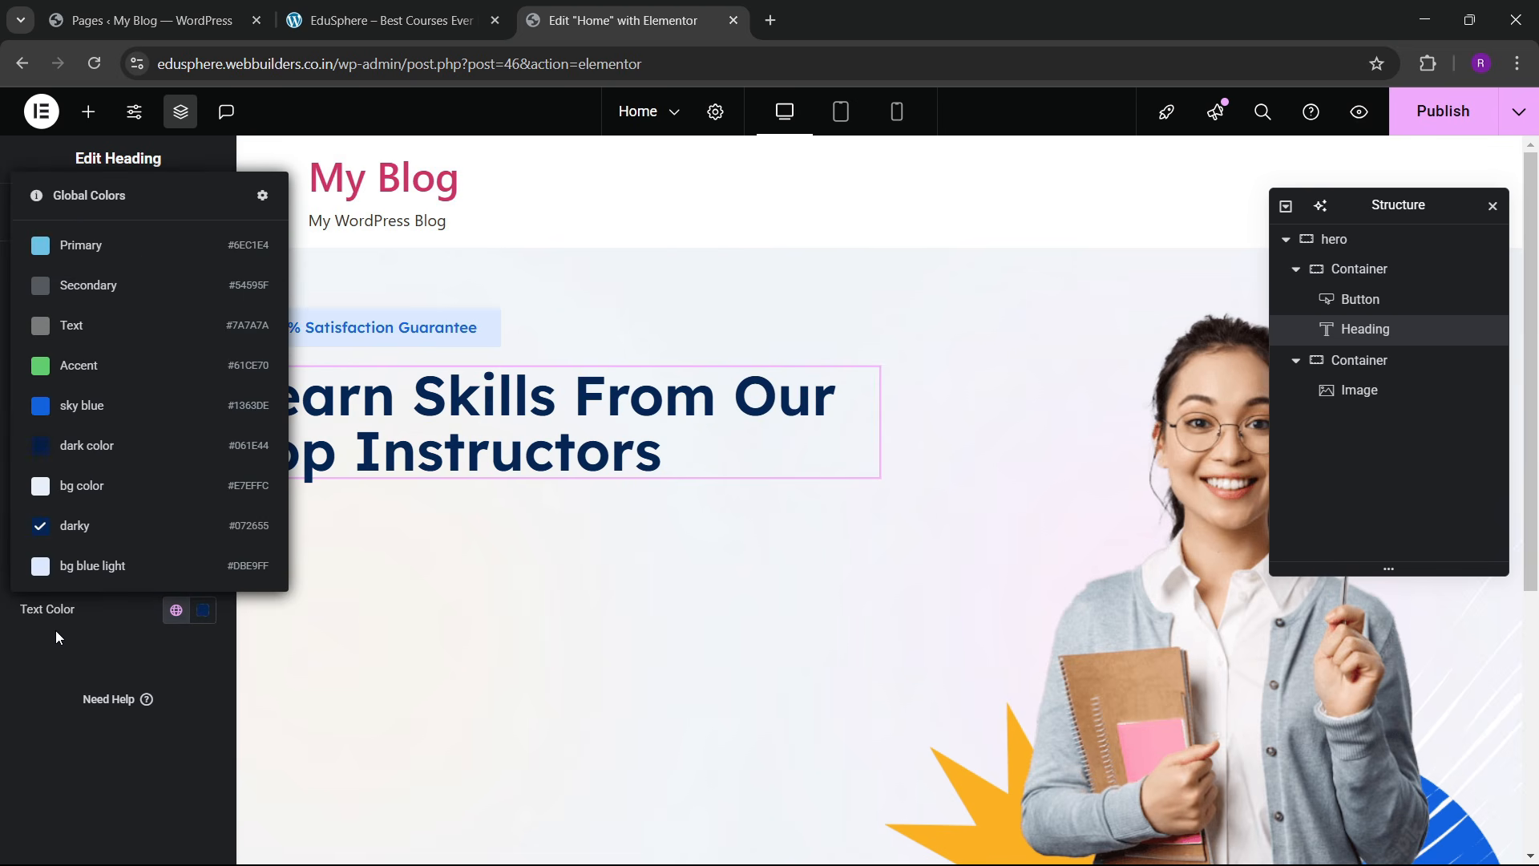
{"action": "left_click", "coordinate": [27, 670]}
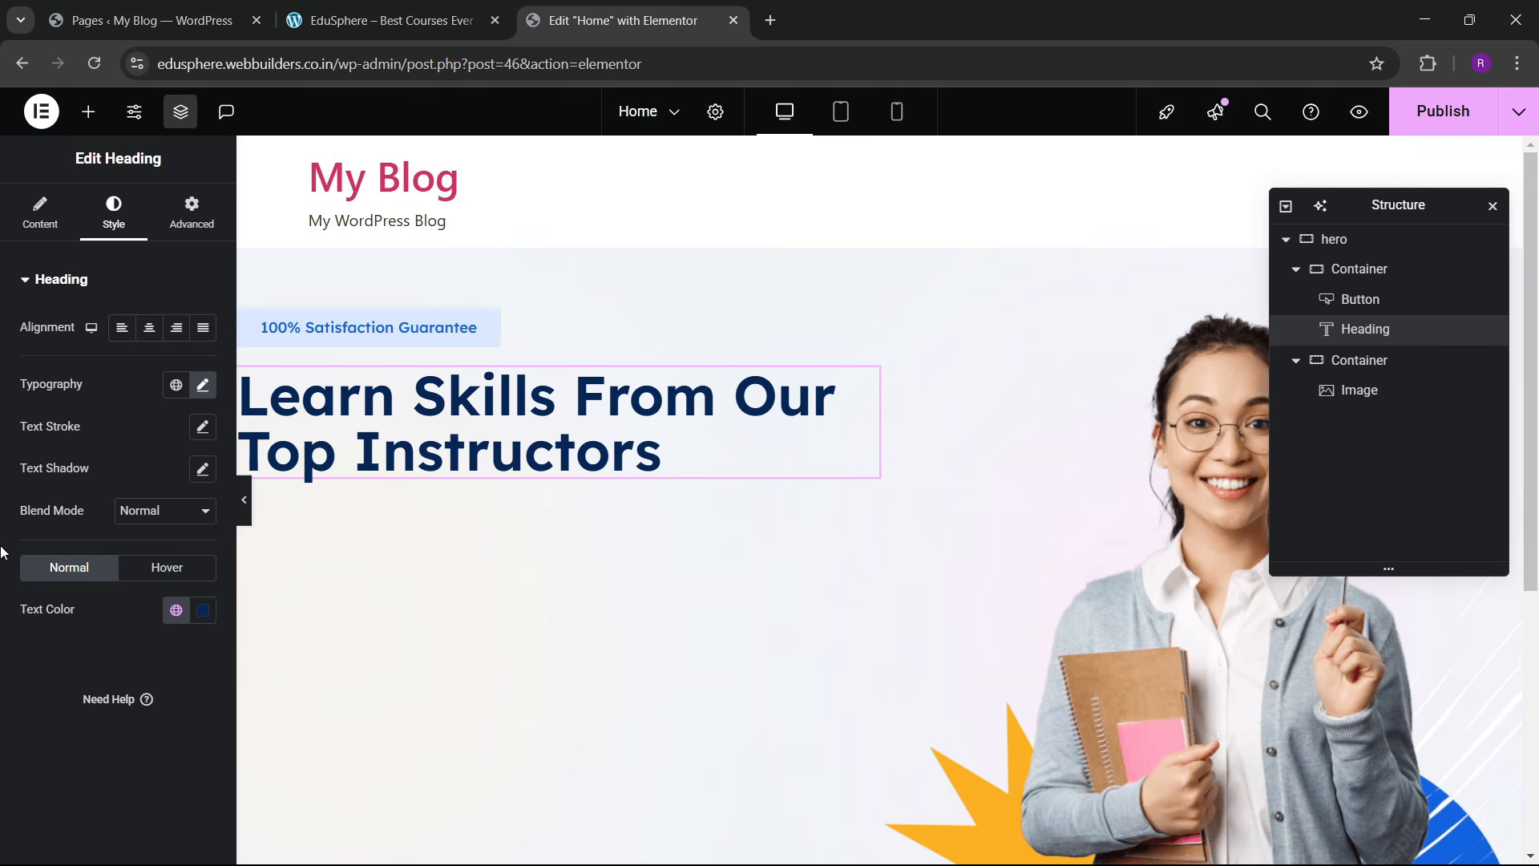
{"action": "left_click", "coordinate": [40, 213]}
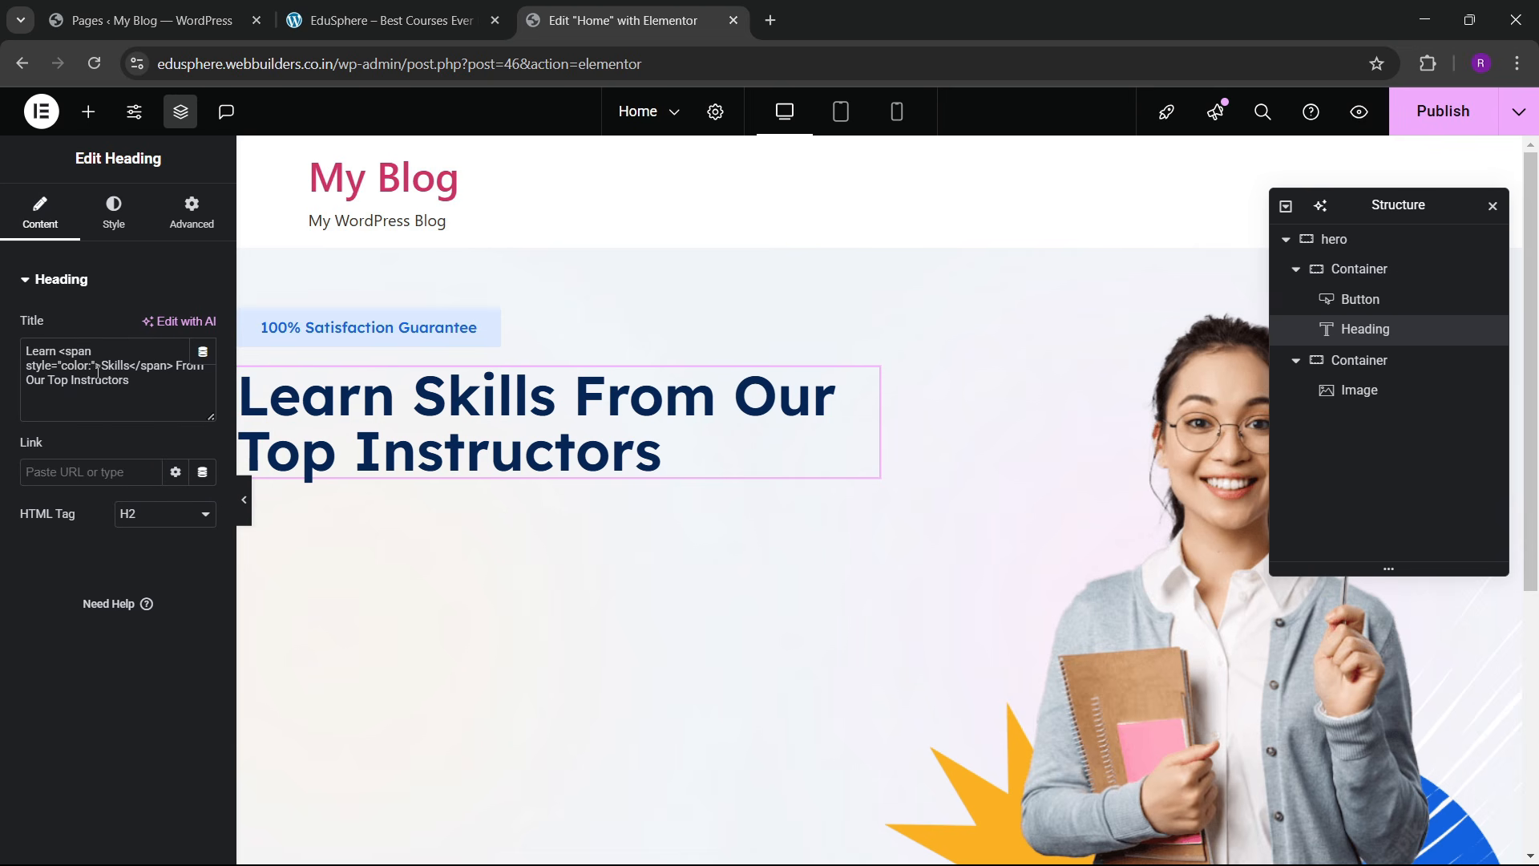
{"action": "type", "text": "#136"}
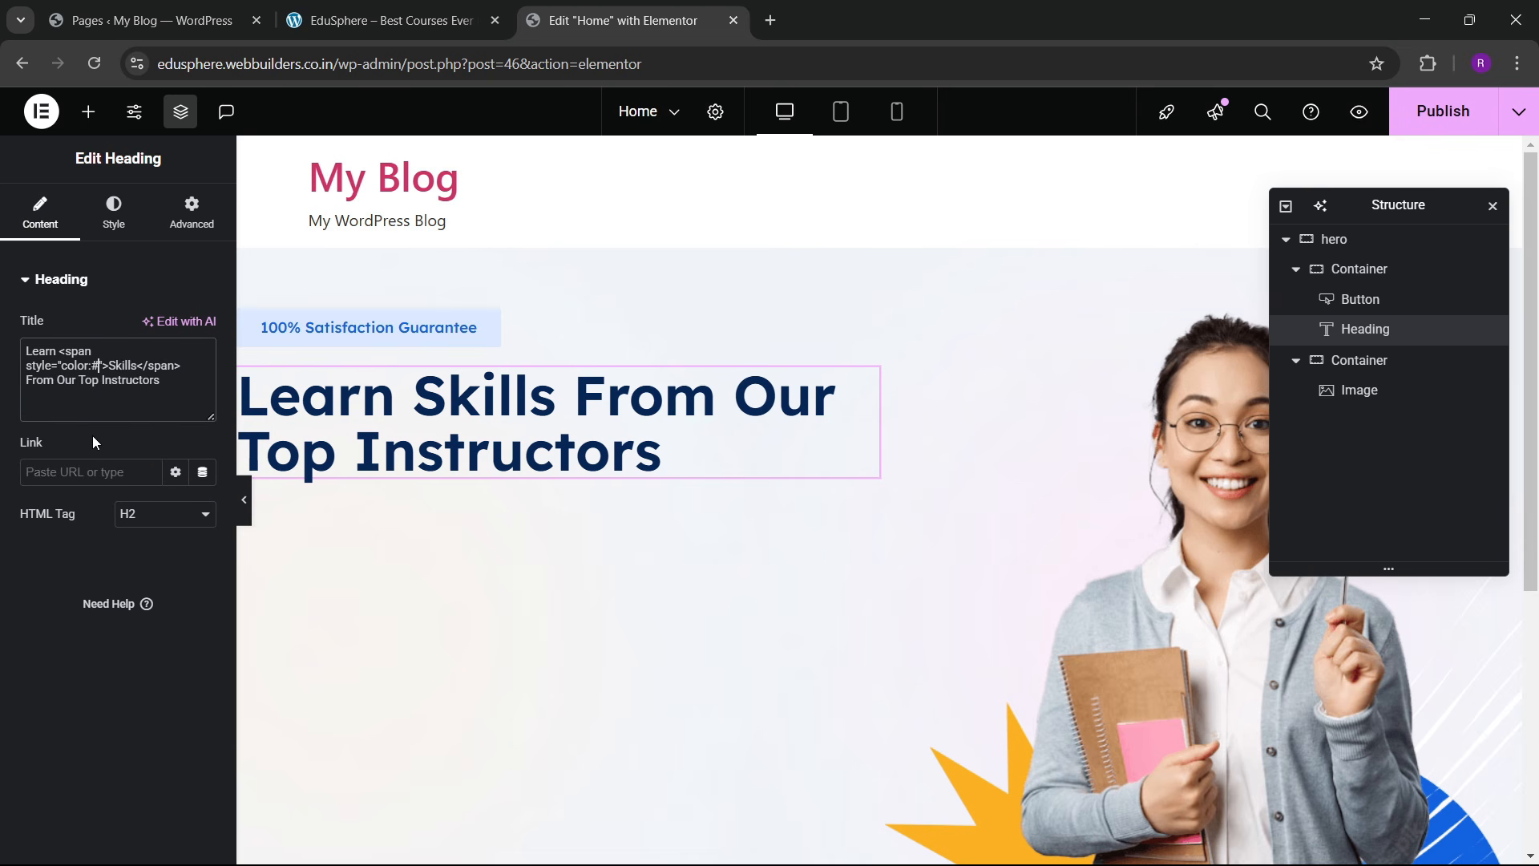
{"action": "type", "text": "3de"}
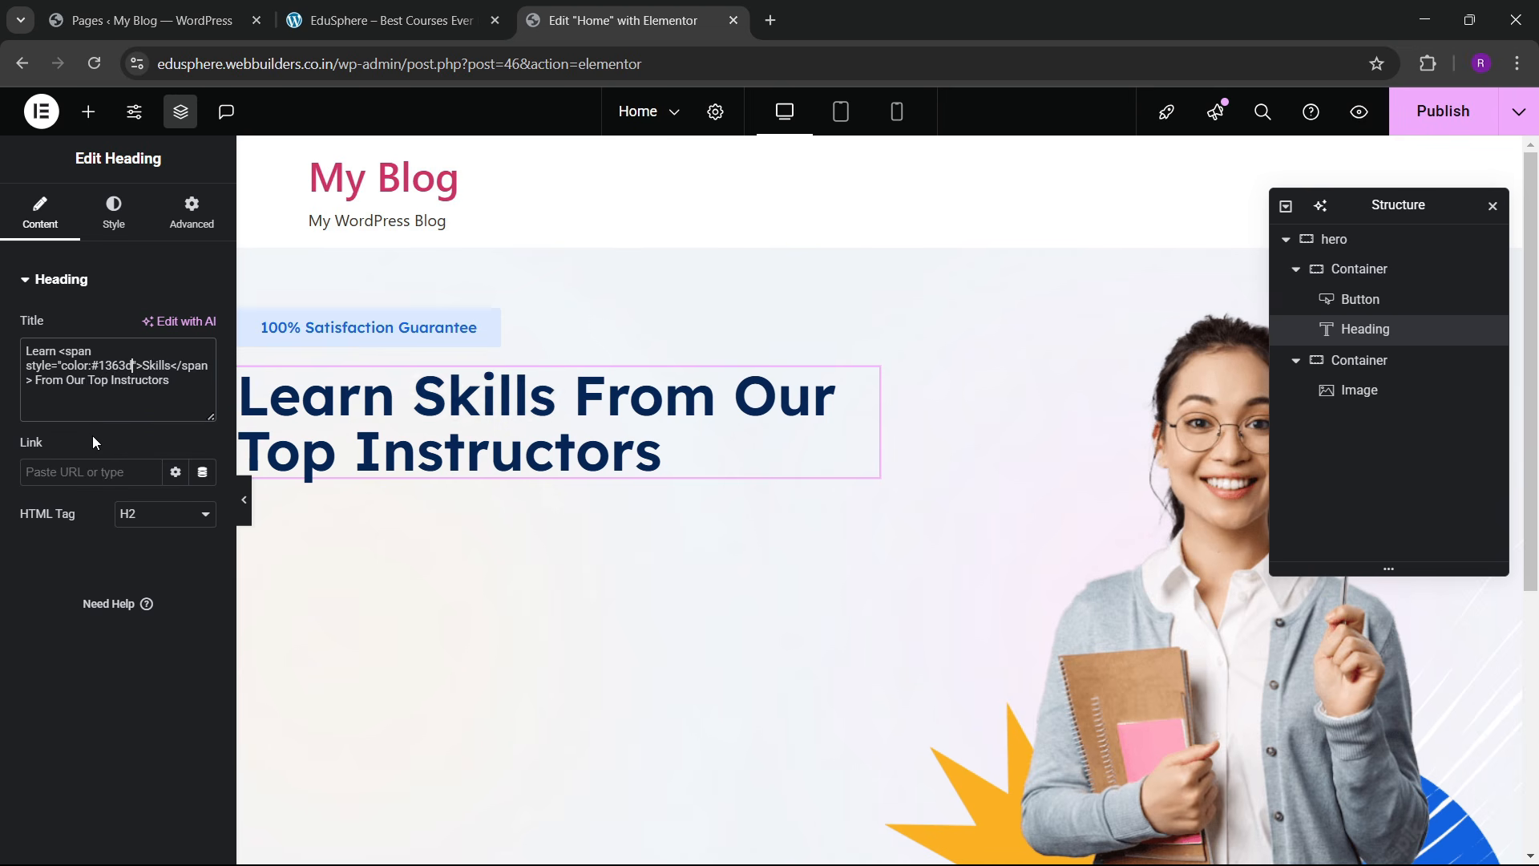
{"action": "left_click", "coordinate": [375, 17]}
{"action": "left_click", "coordinate": [629, 9]}
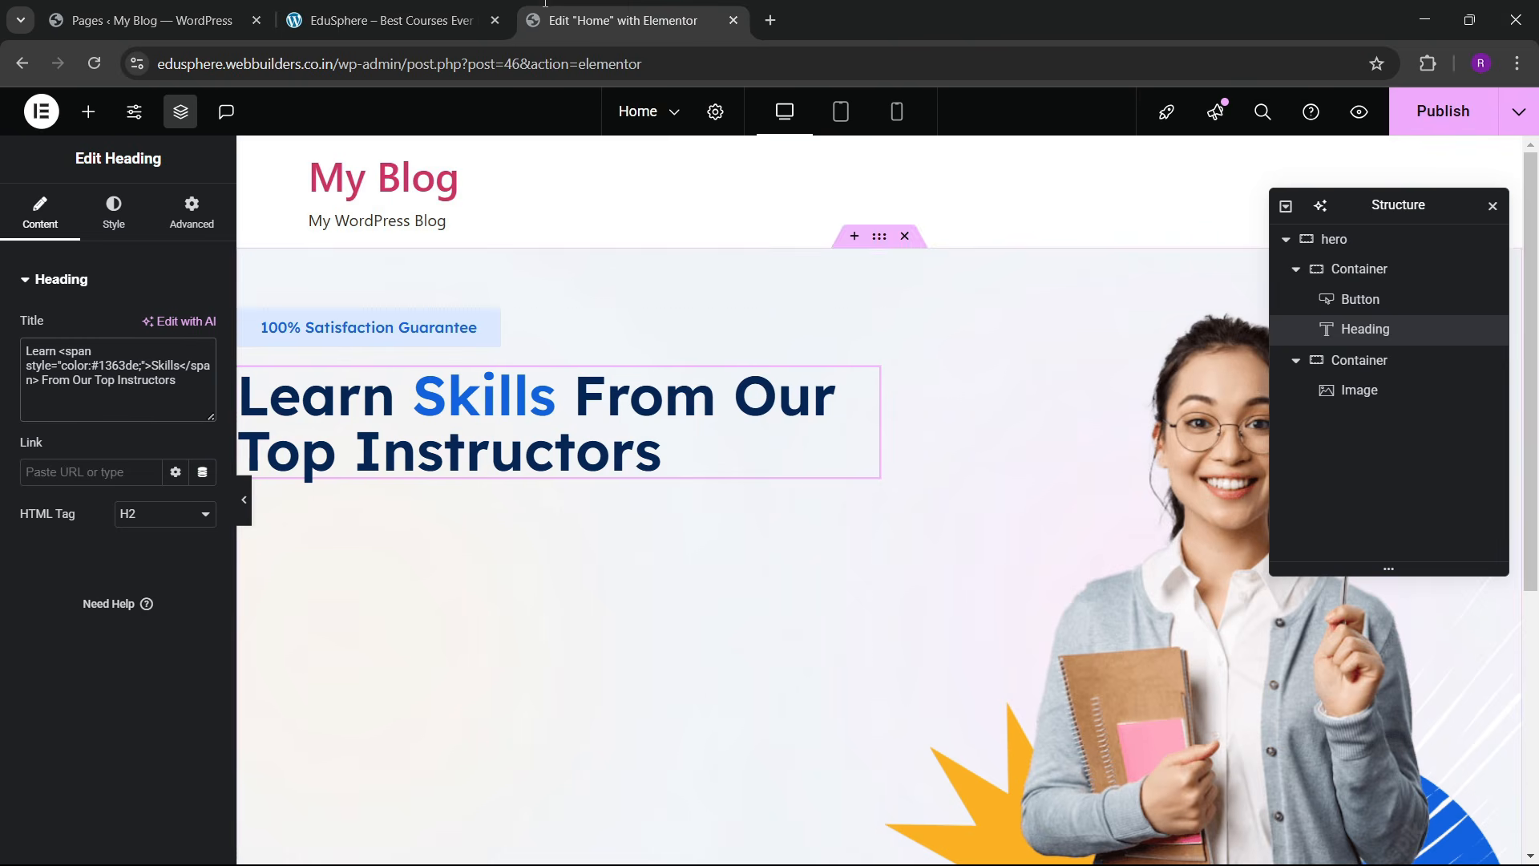
{"action": "left_click", "coordinate": [401, 20]}
{"action": "left_click", "coordinate": [629, 11]}
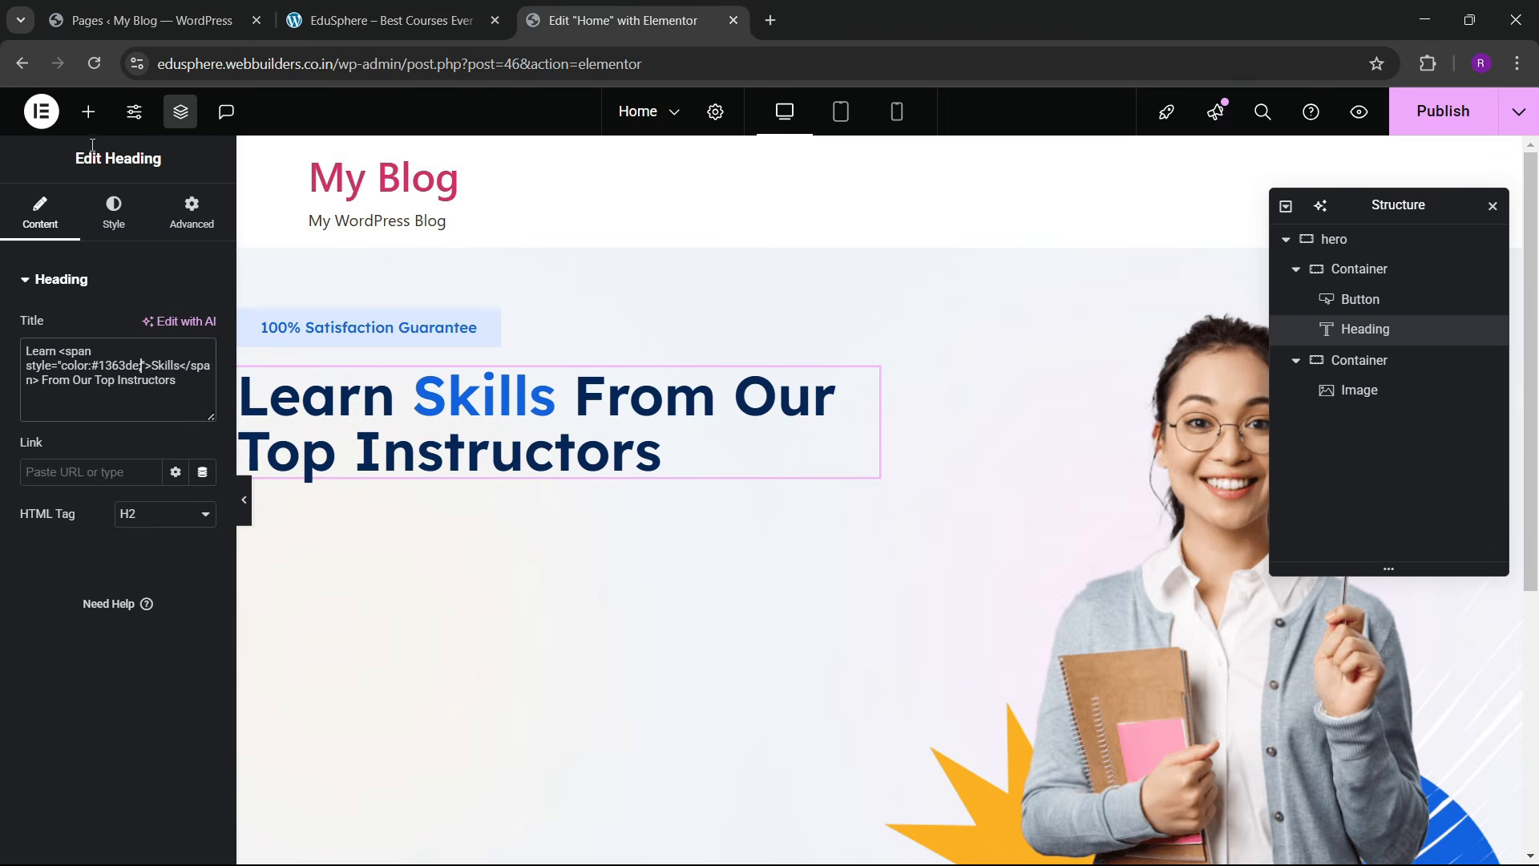
{"action": "left_click", "coordinate": [88, 111]}
Step: Add a Text Editor under the heading containing the live site's lorem ipsum hero paragraph
{"action": "left_click_drag", "start_coordinate": [72, 553], "coordinate": [585, 485]}
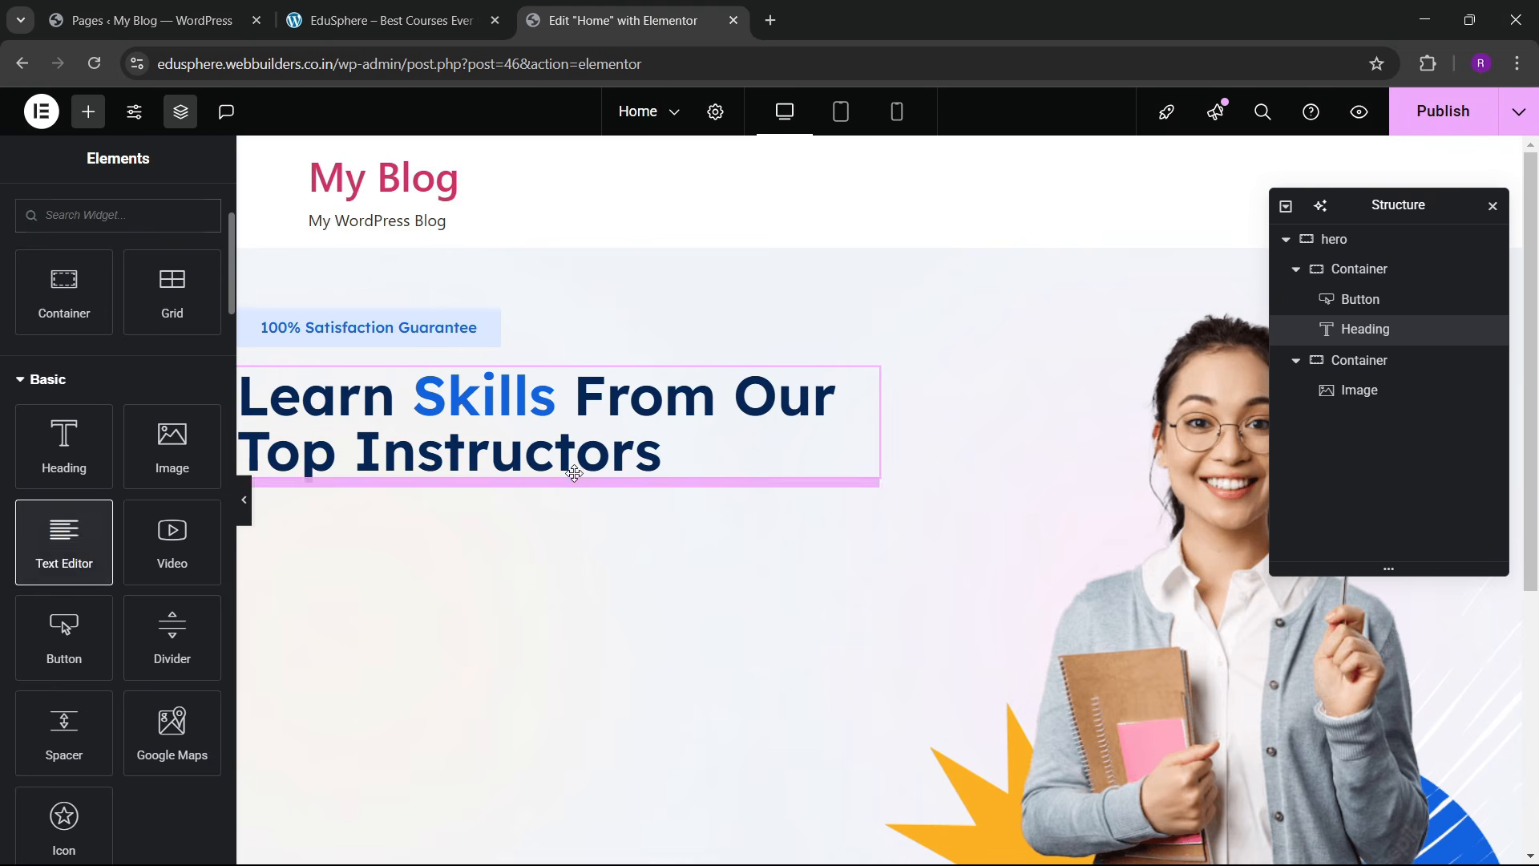
{"action": "left_click", "coordinate": [401, 20]}
{"action": "left_click_drag", "start_coordinate": [108, 618], "coordinate": [469, 655]}
{"action": "key", "text": "ctrl+c"}
{"action": "left_click", "coordinate": [629, 20]}
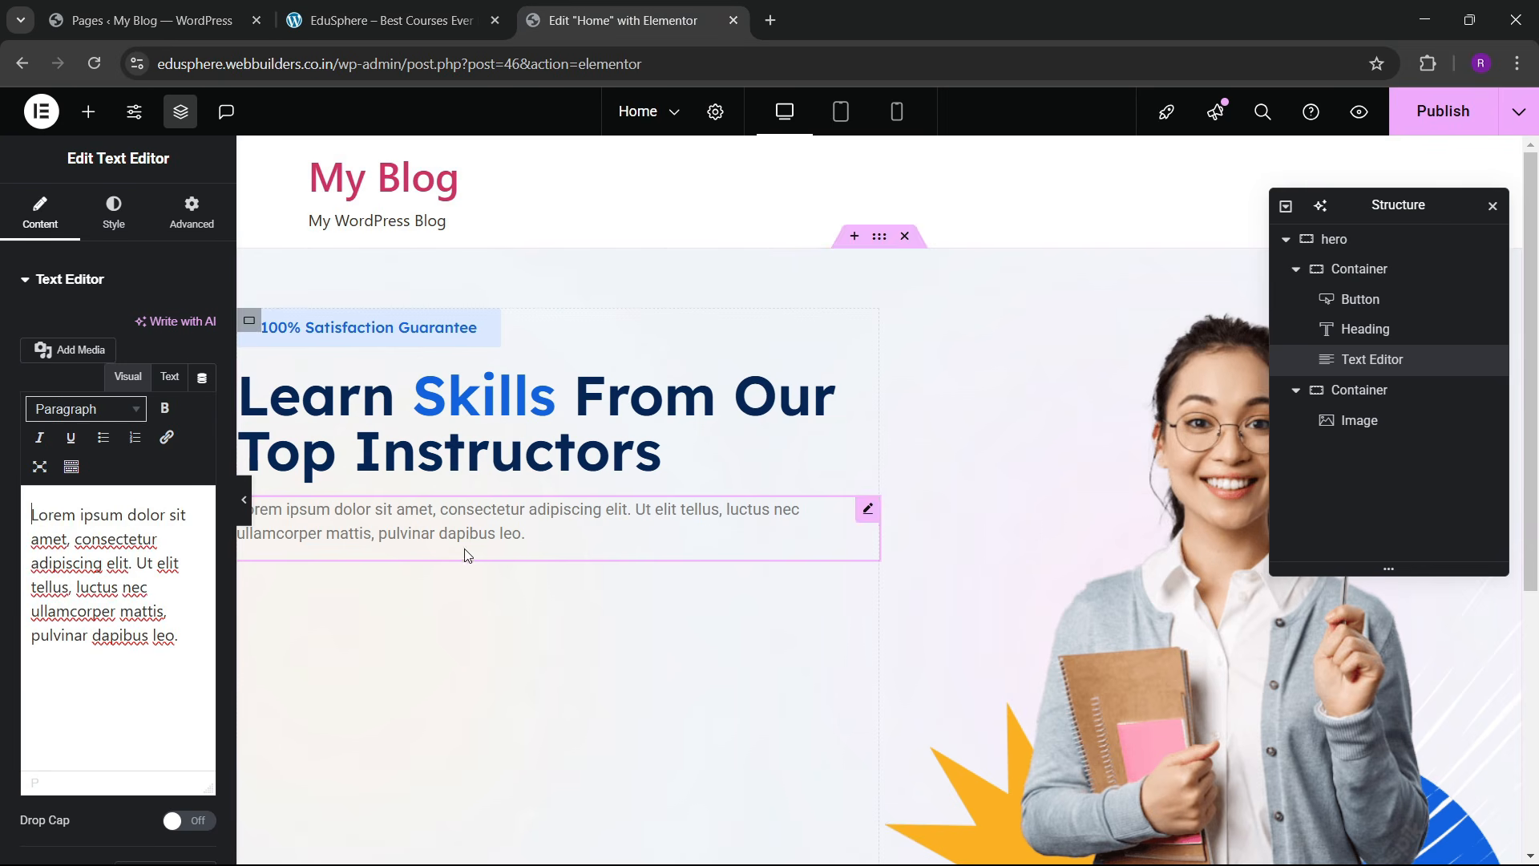
{"action": "left_click", "coordinate": [169, 376]}
{"action": "key", "text": "ctrl+a"}
{"action": "key", "text": "ctrl+v"}
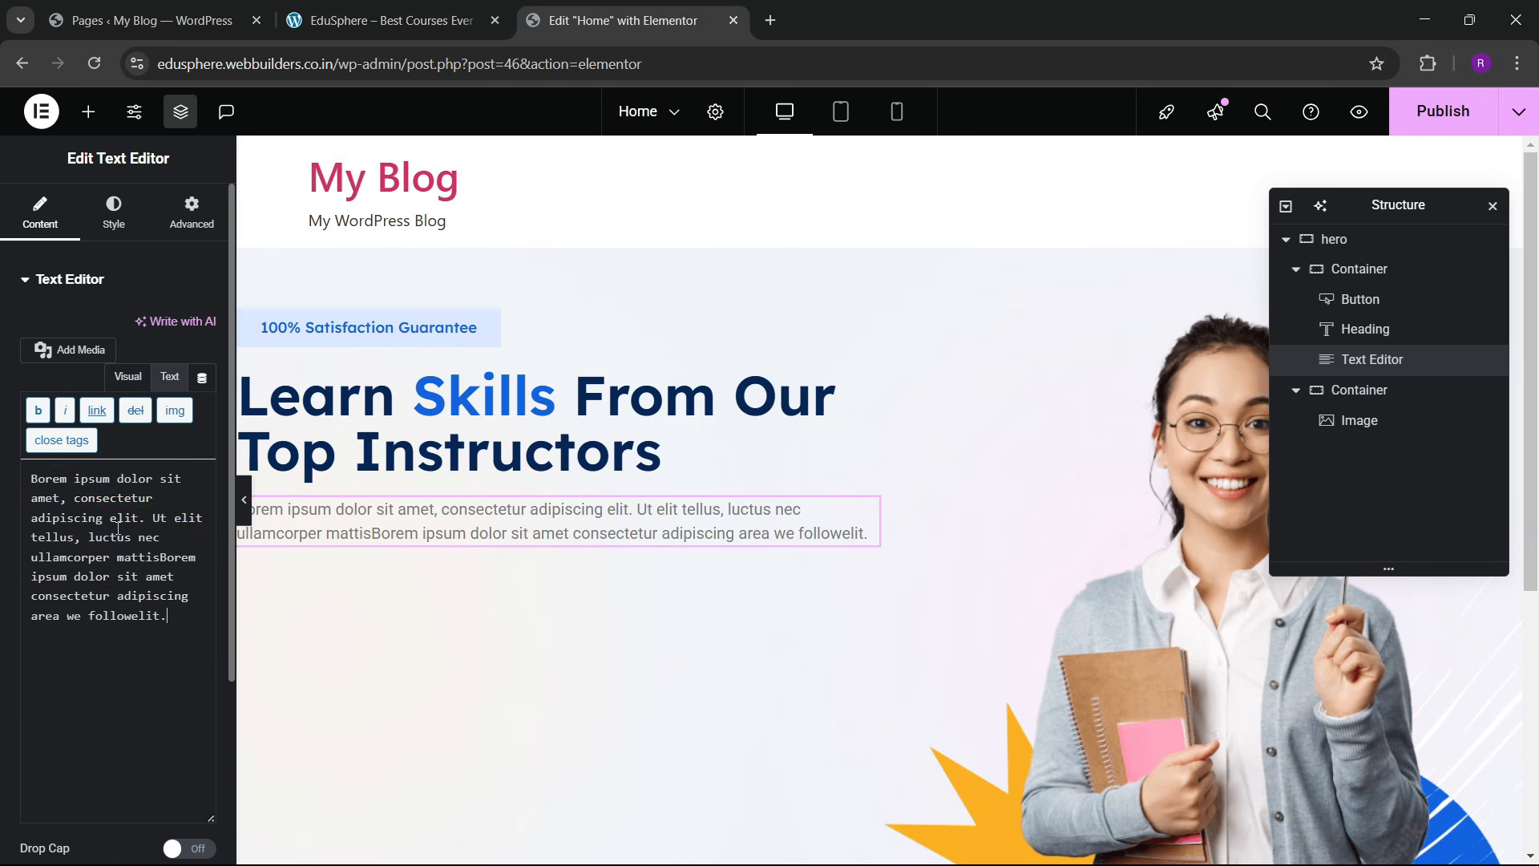
{"action": "left_click", "coordinate": [385, 20]}
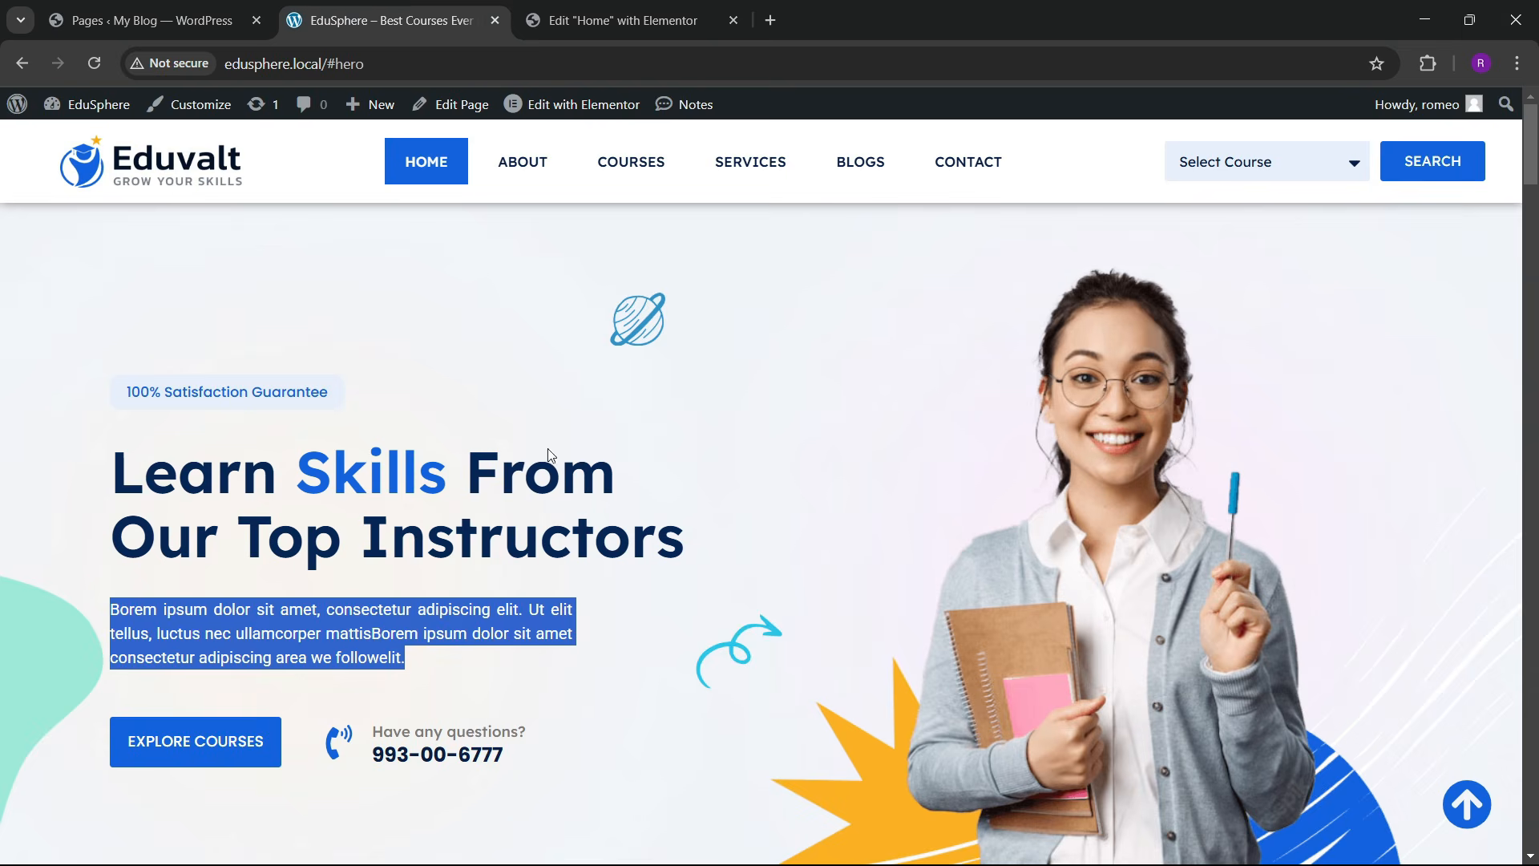
{"action": "left_click", "coordinate": [593, 27]}
Step: Give the paragraph a Custom width of about 80%
{"action": "left_click", "coordinate": [186, 213]}
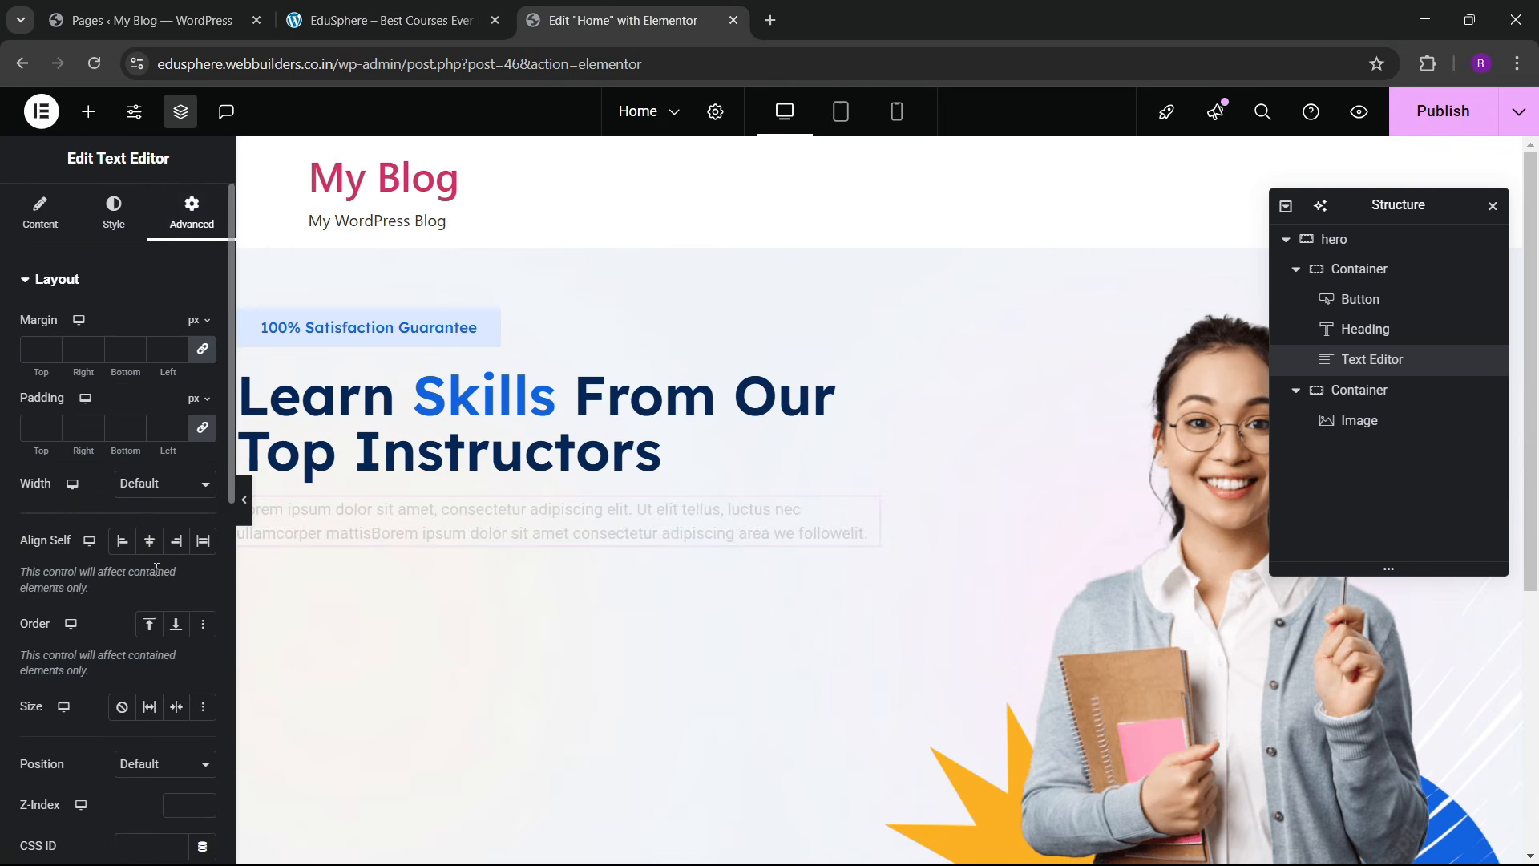
{"action": "left_click", "coordinate": [141, 483]}
{"action": "scroll", "coordinate": [87, 593], "scroll_direction": "down", "scroll_amount": 4}
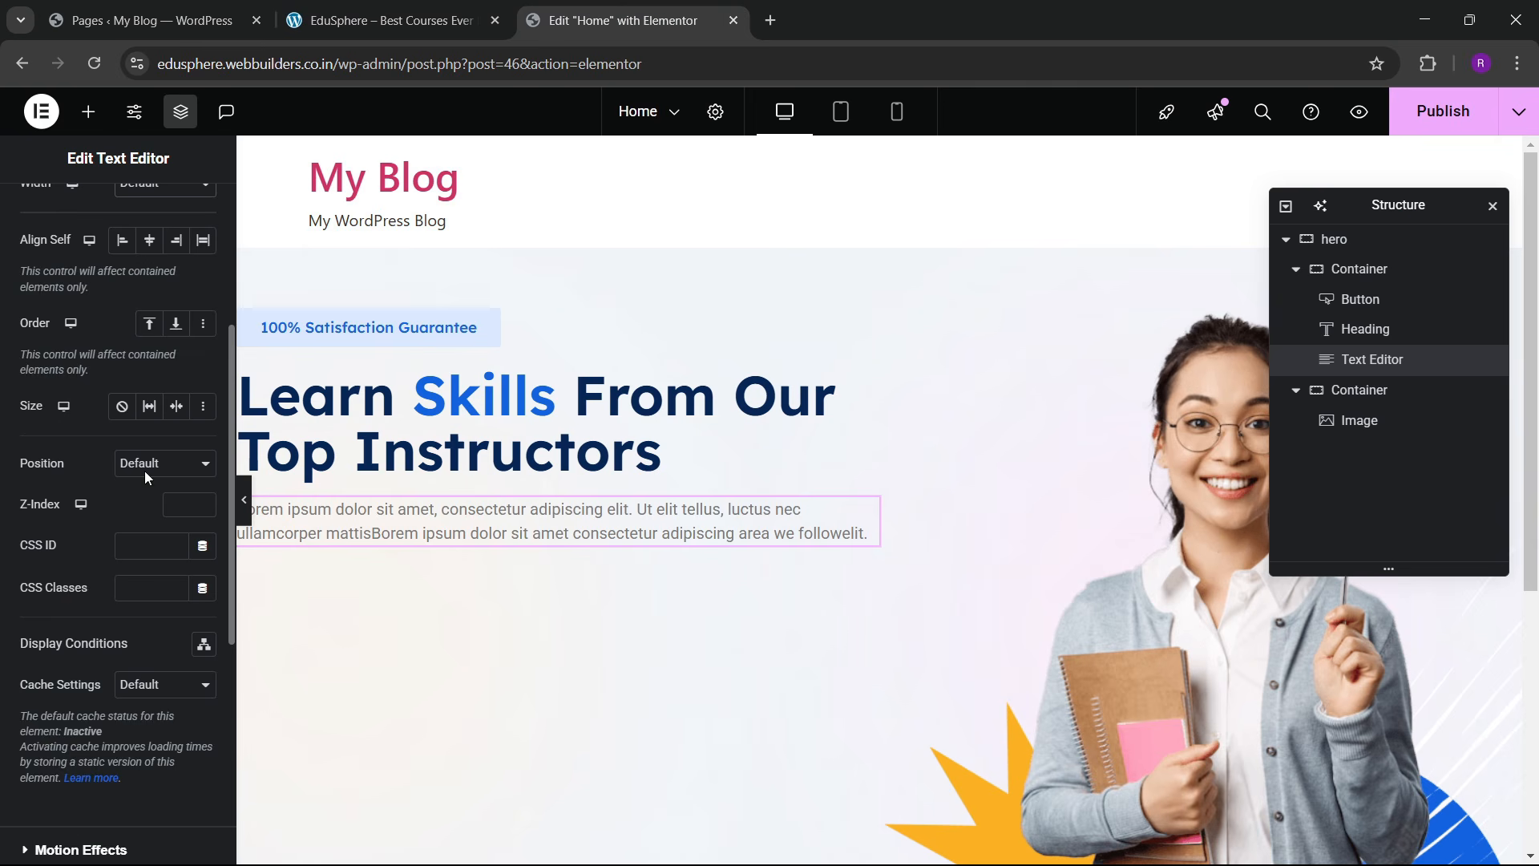
{"action": "scroll", "coordinate": [145, 473], "scroll_direction": "up", "scroll_amount": 4}
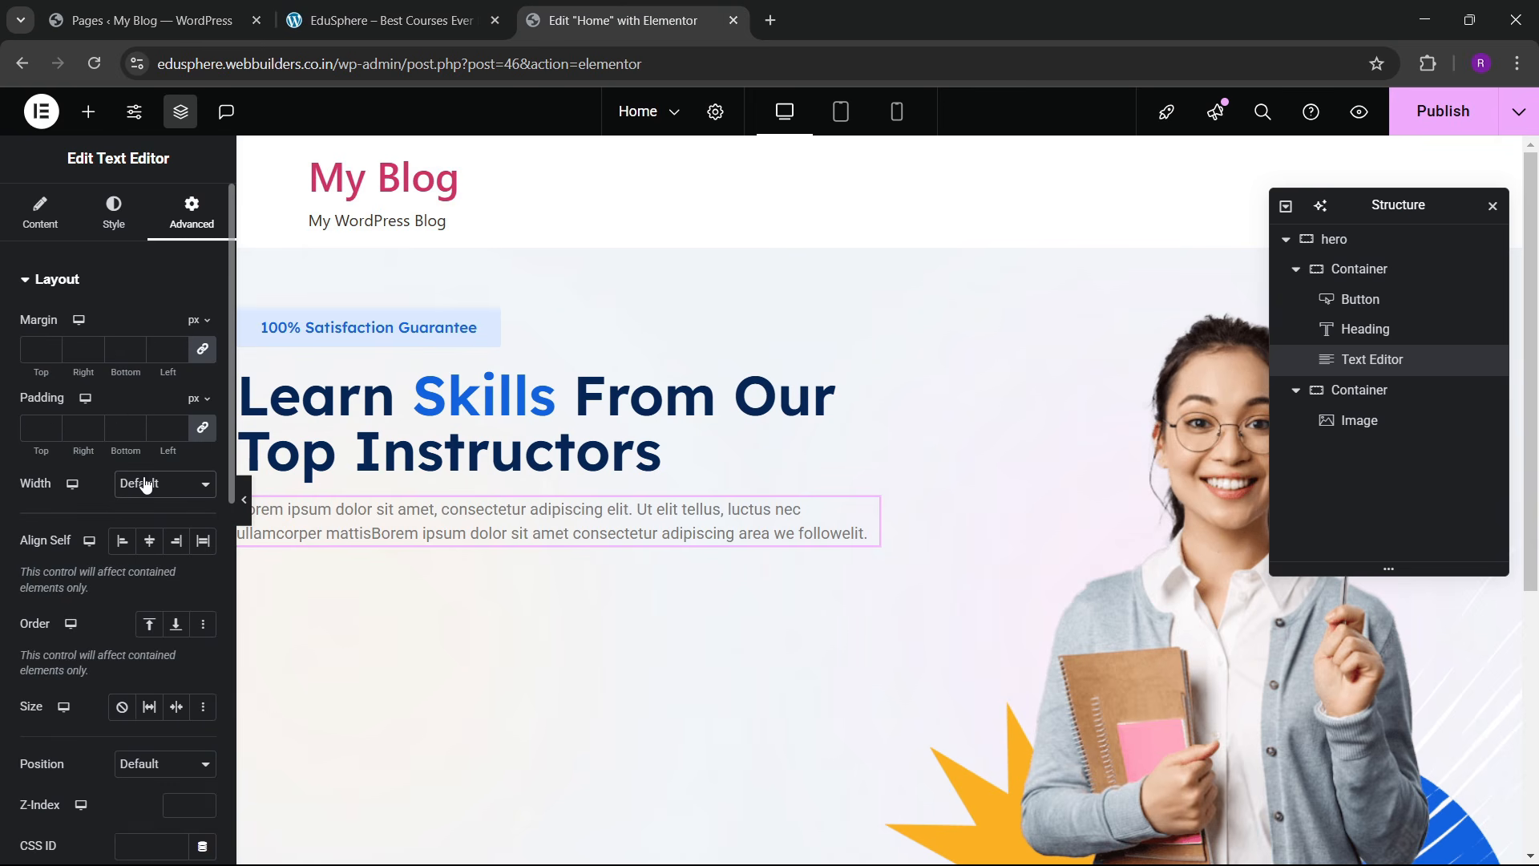
{"action": "left_click", "coordinate": [145, 485]}
{"action": "left_click", "coordinate": [147, 571]}
{"action": "left_click_drag", "start_coordinate": [21, 548], "coordinate": [126, 567]}
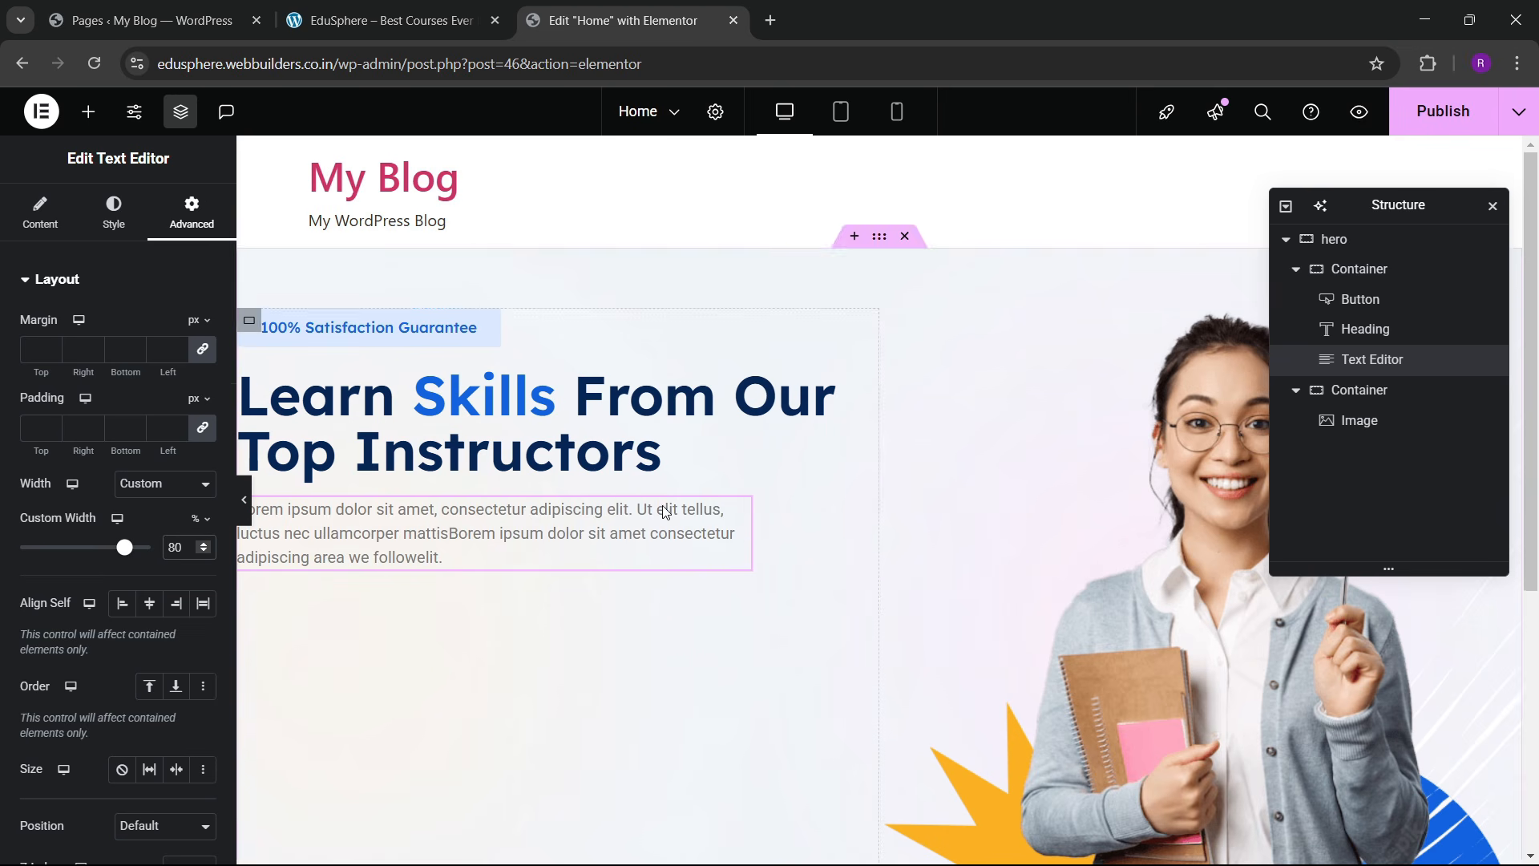
{"action": "scroll", "coordinate": [666, 512], "scroll_direction": "down", "scroll_amount": 2}
Step: Set the paragraph's font family to Poppins
{"action": "left_click", "coordinate": [111, 232]}
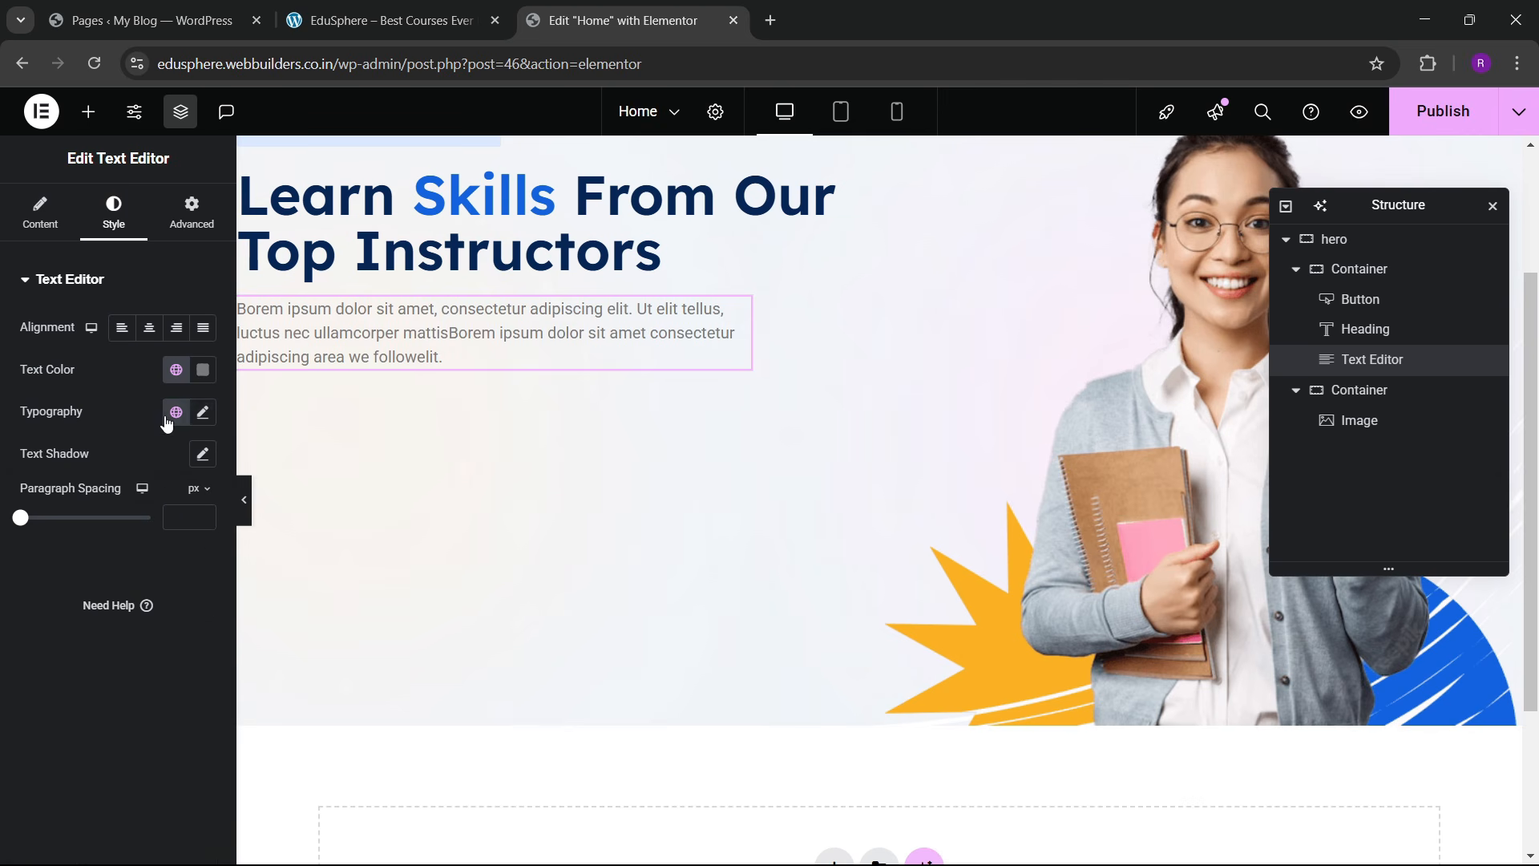
{"action": "left_click", "coordinate": [202, 413]}
{"action": "left_click", "coordinate": [146, 504]}
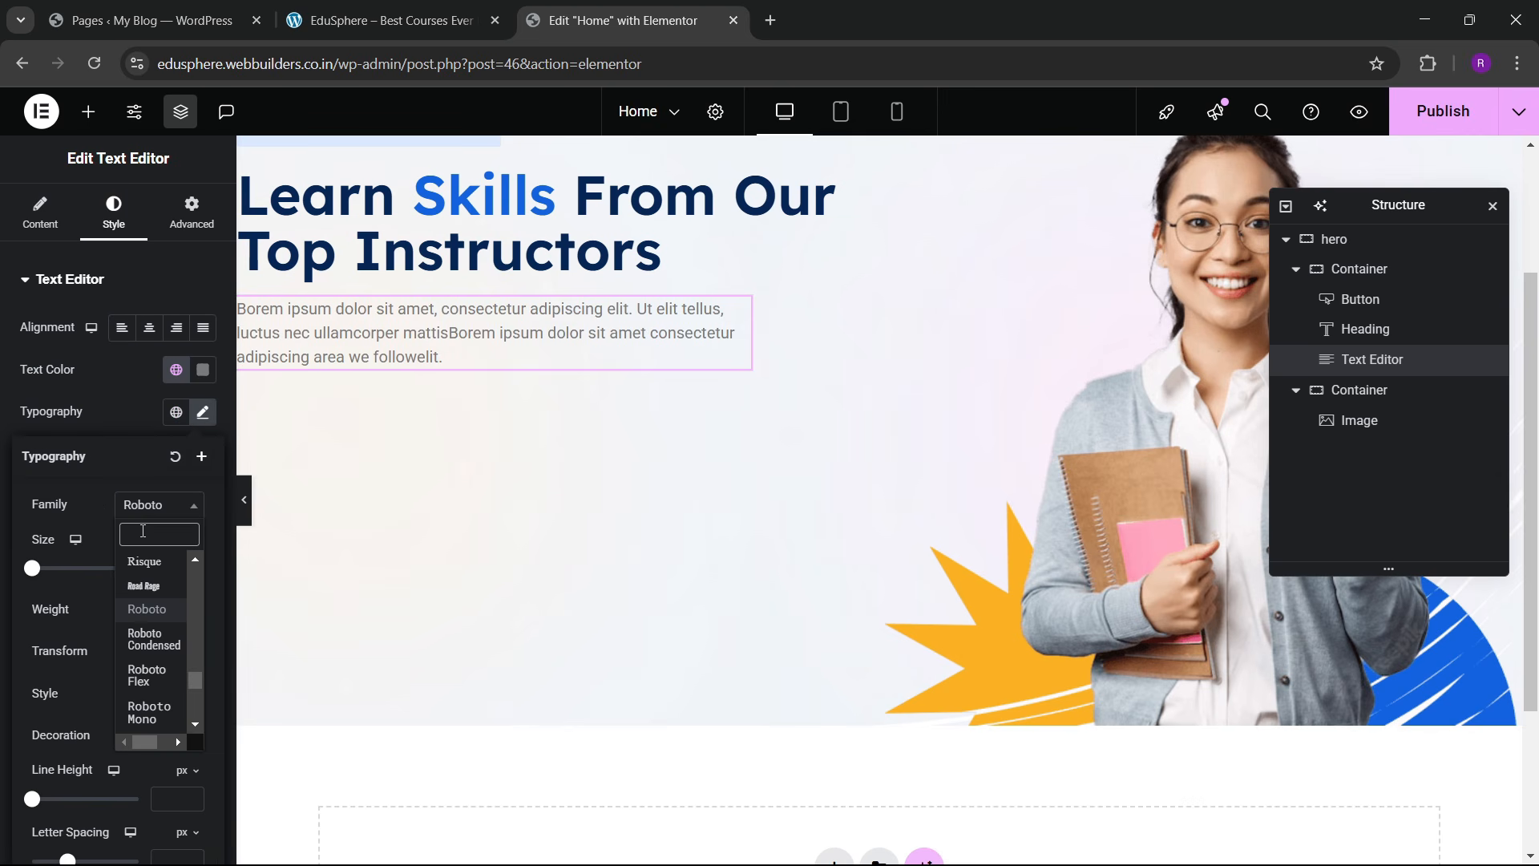
{"action": "type", "text": "poppins"}
{"action": "key", "text": "Return"}
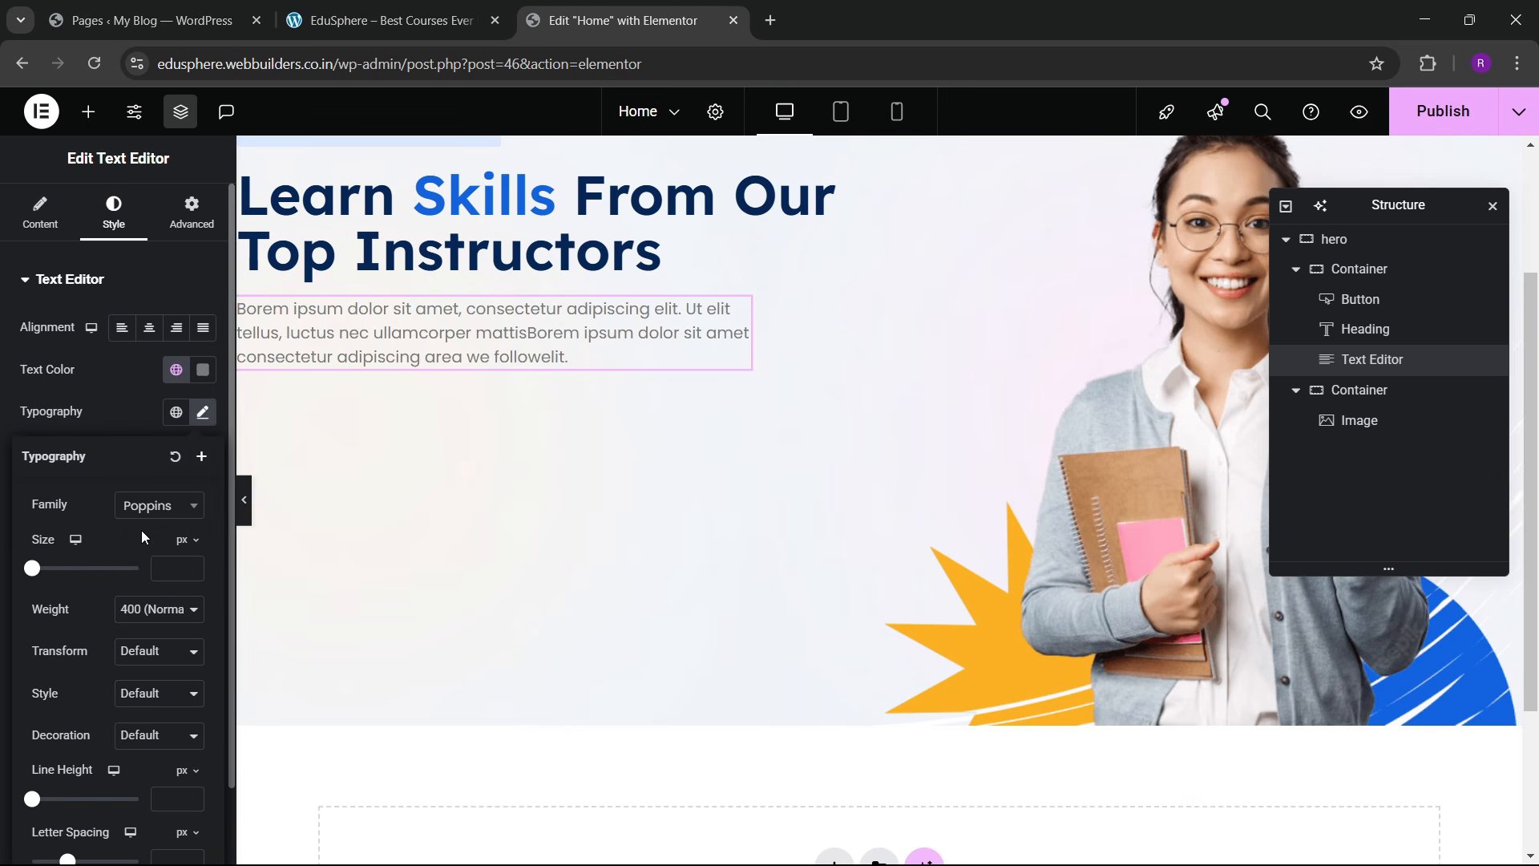
{"action": "scroll", "coordinate": [596, 323], "scroll_direction": "up", "scroll_amount": 3}
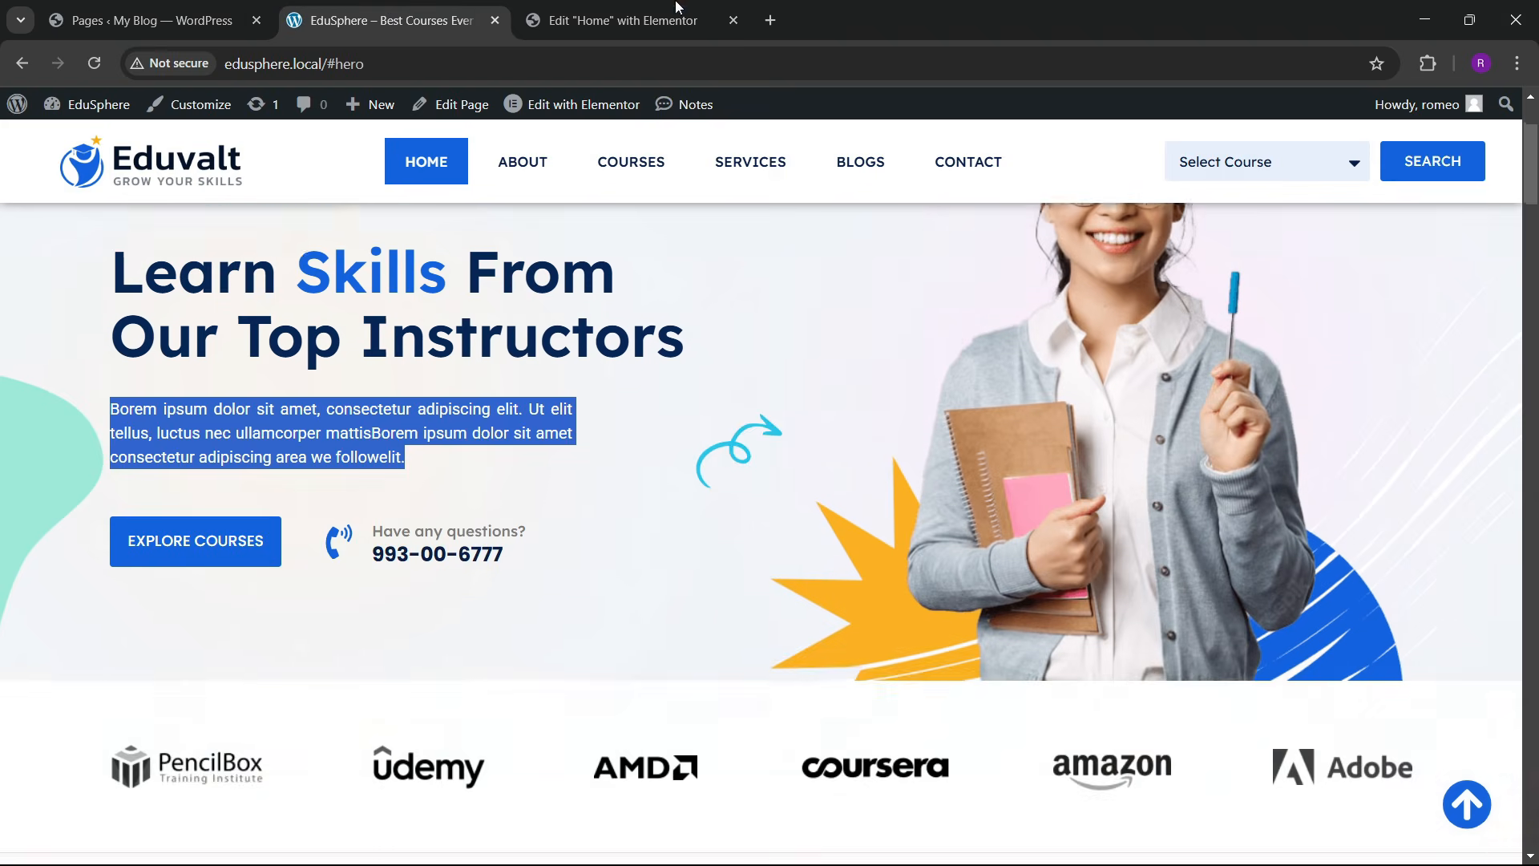
{"action": "left_click", "coordinate": [675, 6]}
{"action": "left_click", "coordinate": [88, 112]}
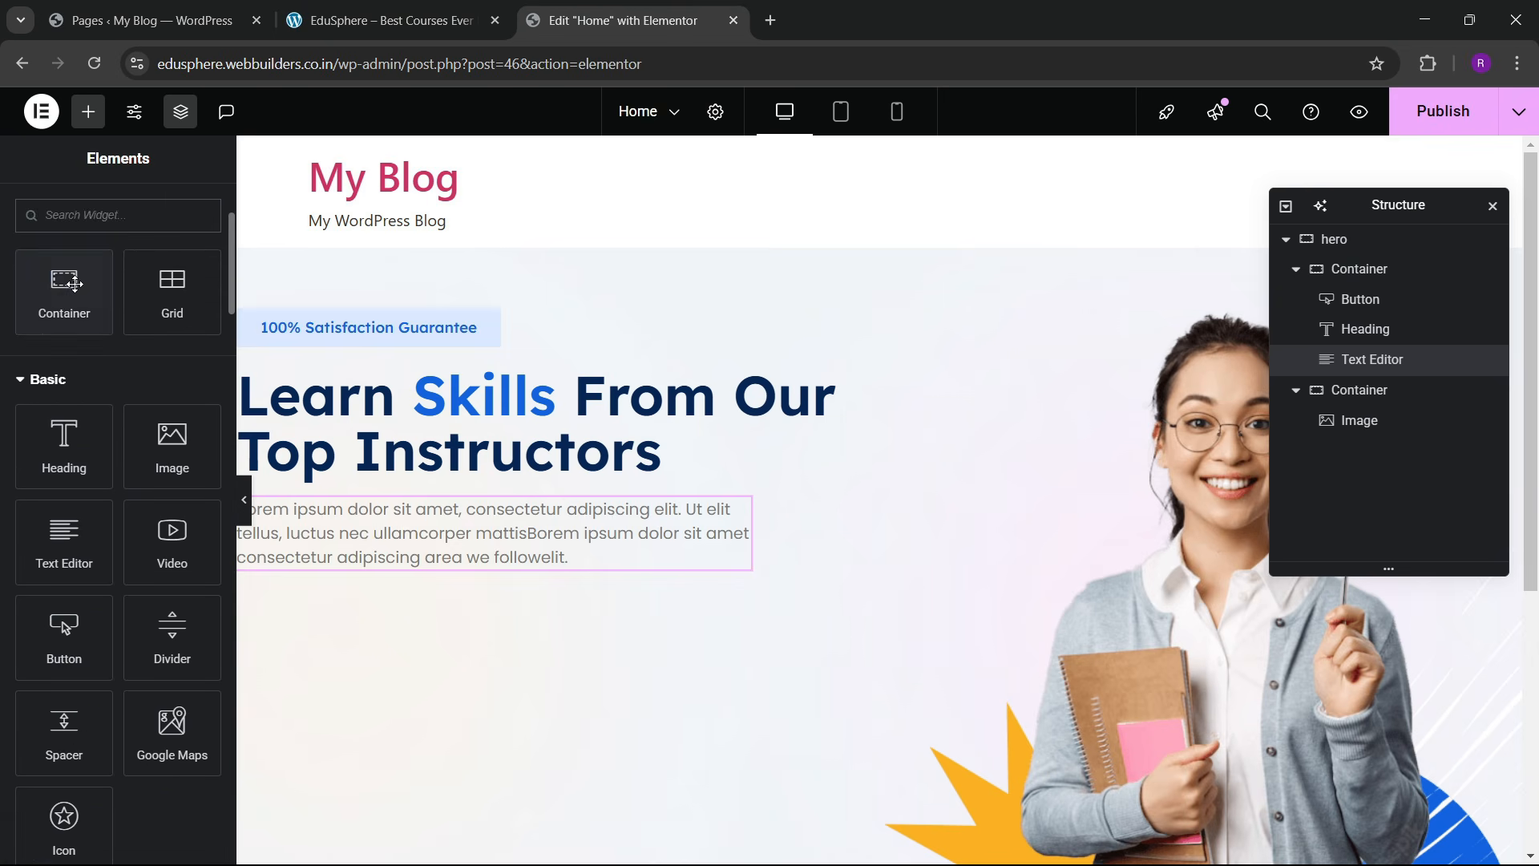
Step: Add a container below the hero paragraph holding a button labelled Explore More
{"action": "left_click_drag", "start_coordinate": [72, 282], "coordinate": [517, 581]}
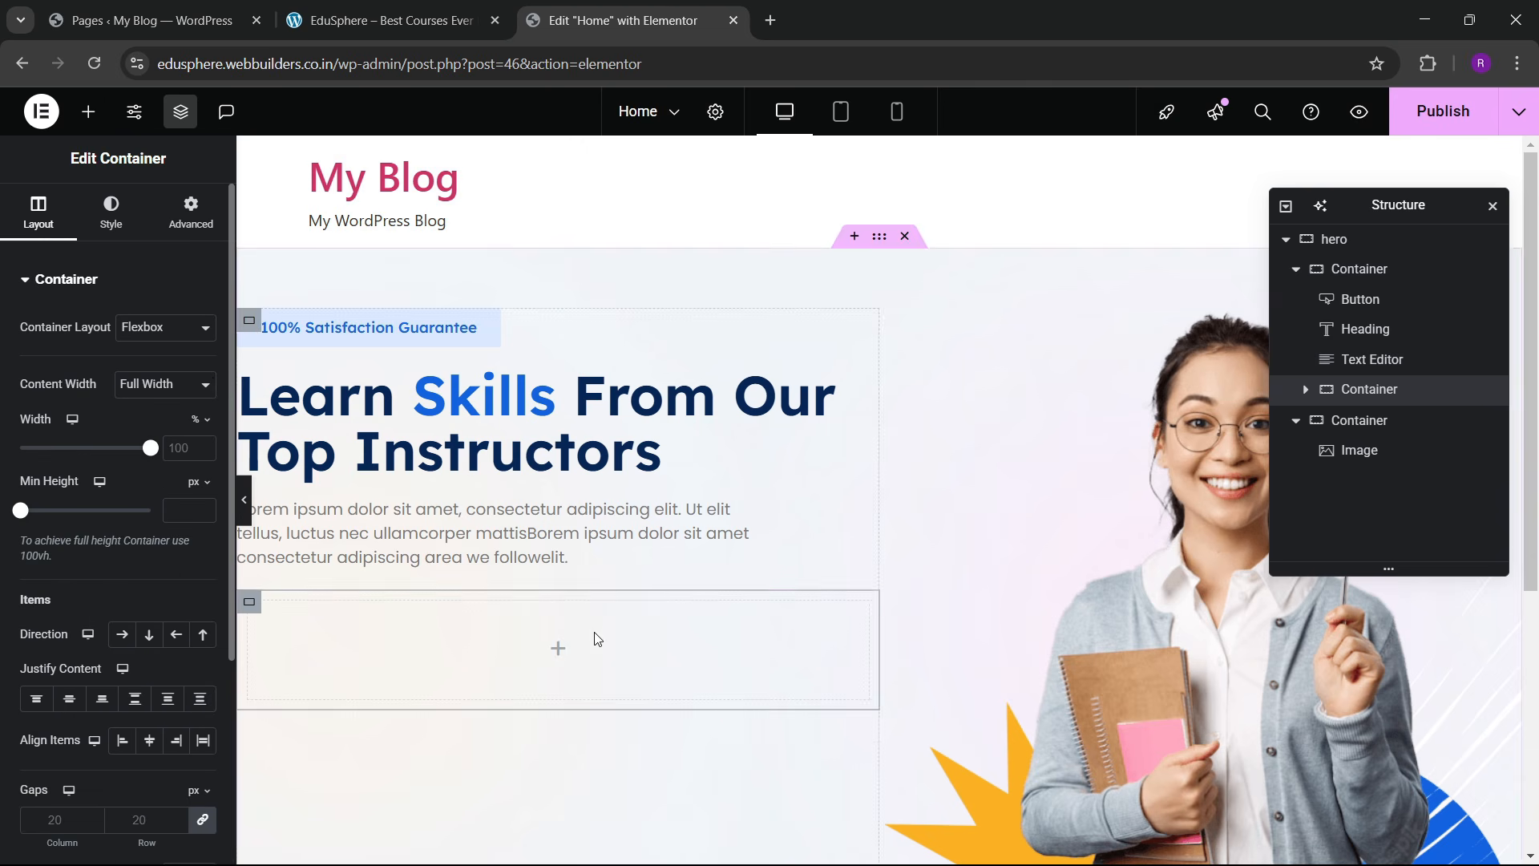
{"action": "left_click", "coordinate": [190, 213]}
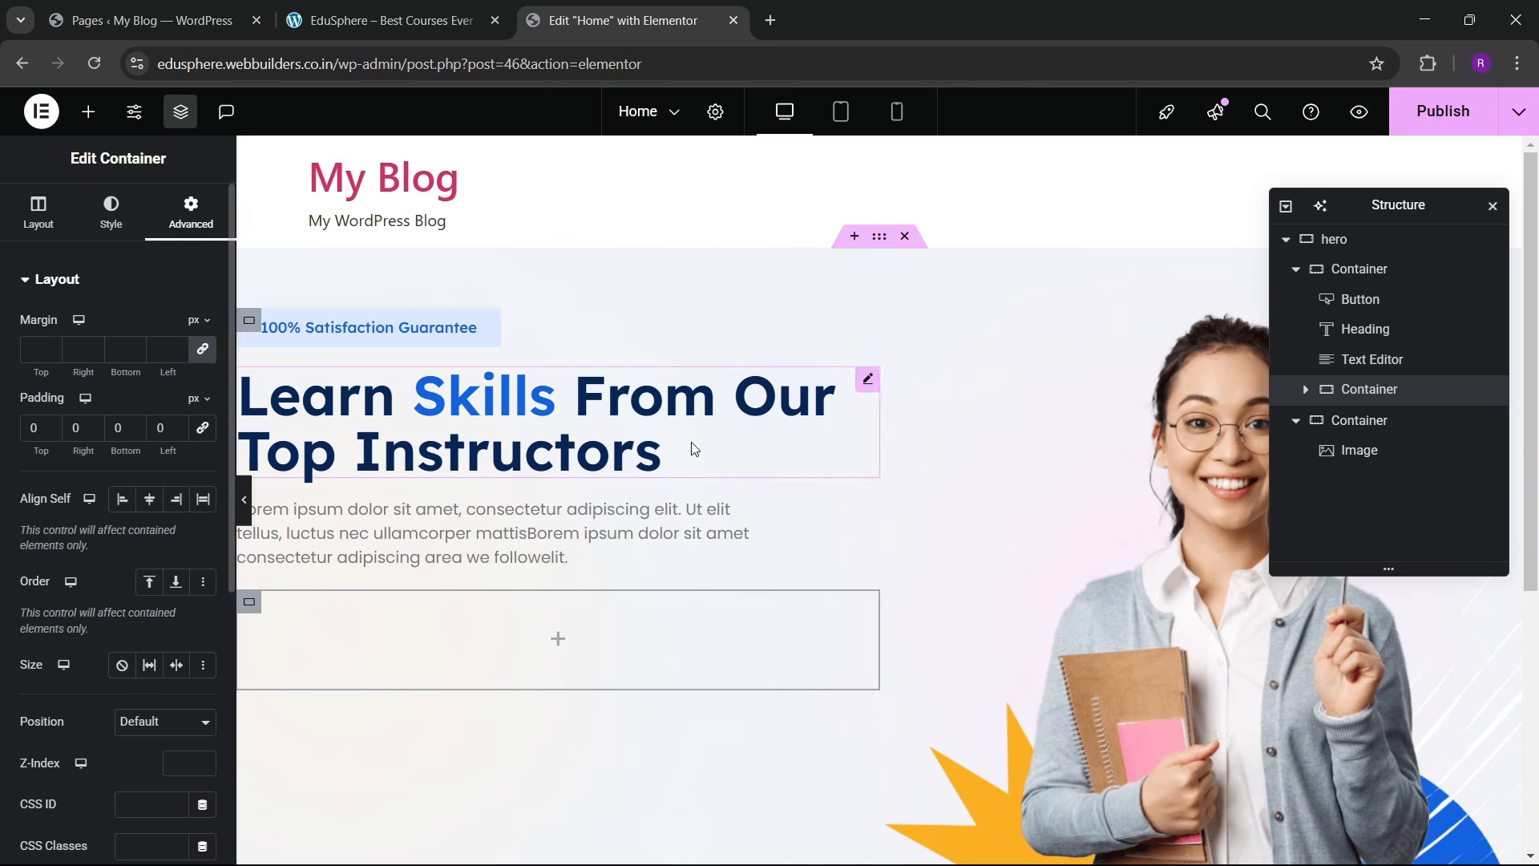
{"action": "left_click", "coordinate": [381, 20]}
{"action": "left_click", "coordinate": [623, 20]}
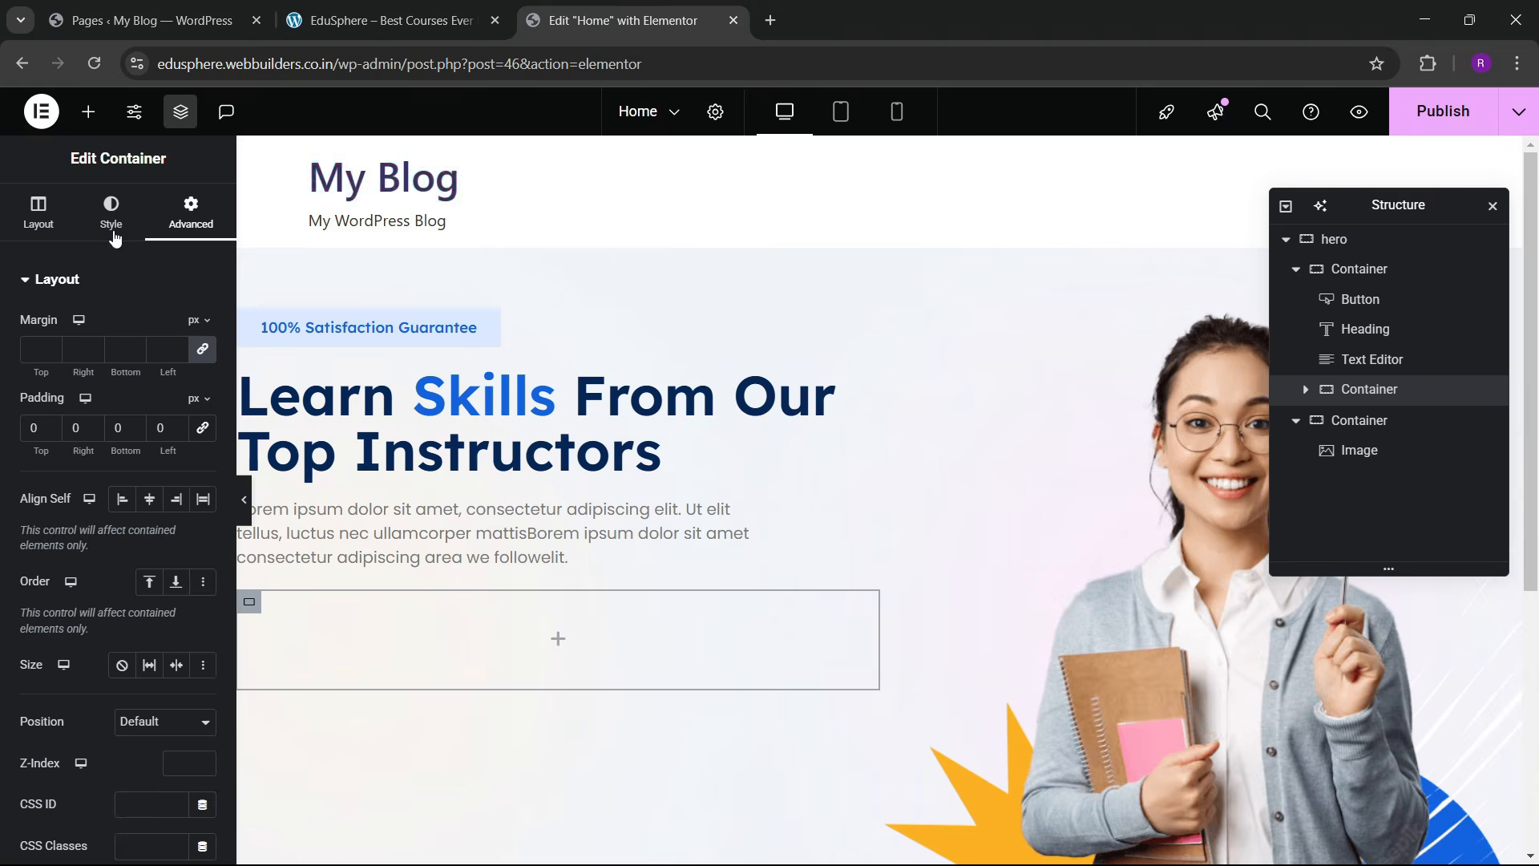
{"action": "left_click", "coordinate": [89, 110]}
{"action": "scroll", "coordinate": [116, 492], "scroll_direction": "down", "scroll_amount": 2}
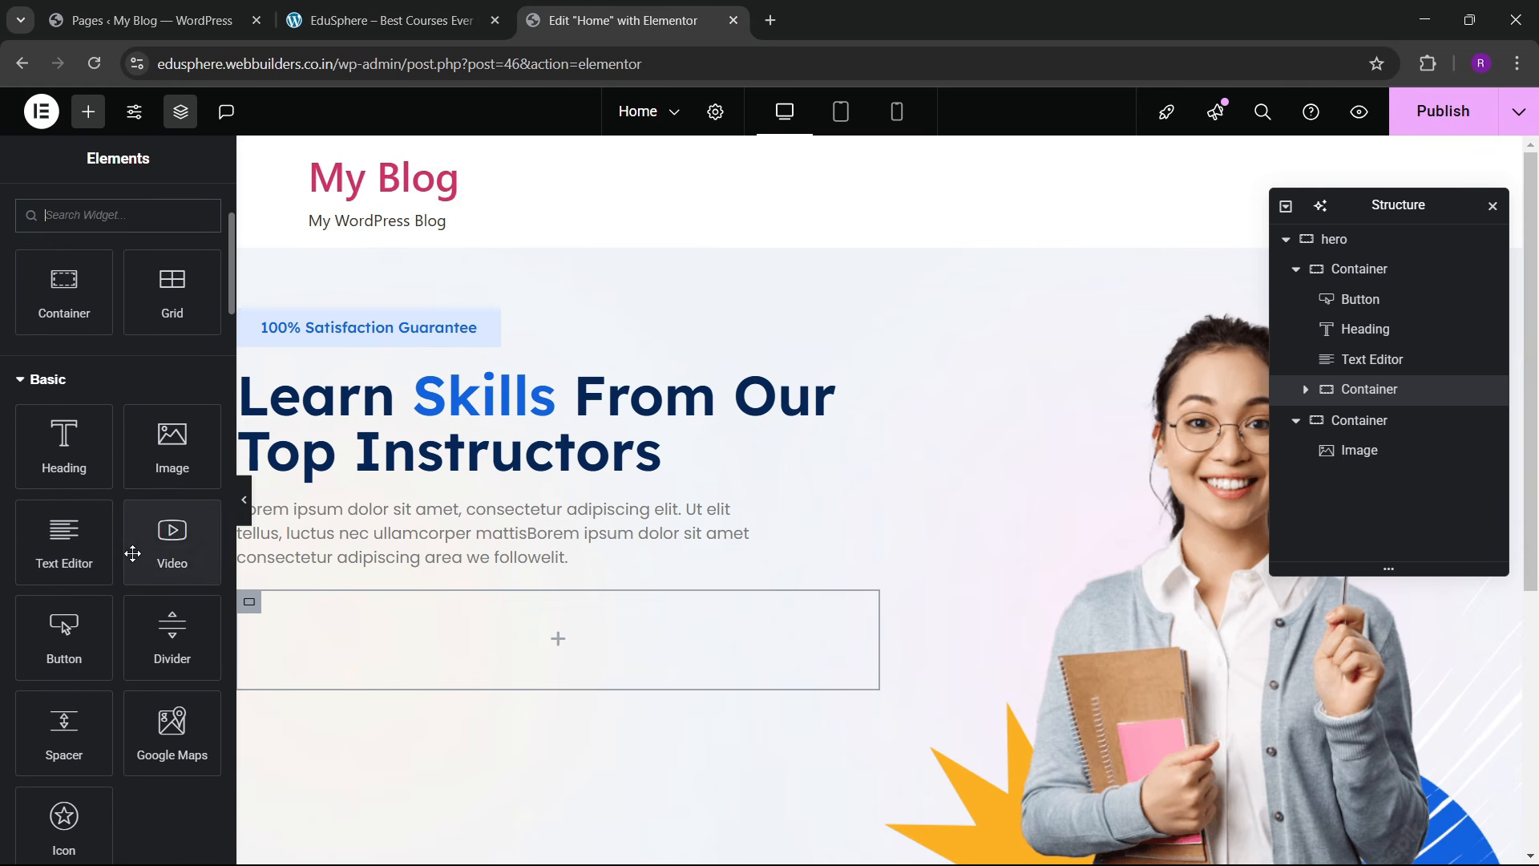
{"action": "left_click_drag", "start_coordinate": [64, 651], "coordinate": [305, 648]}
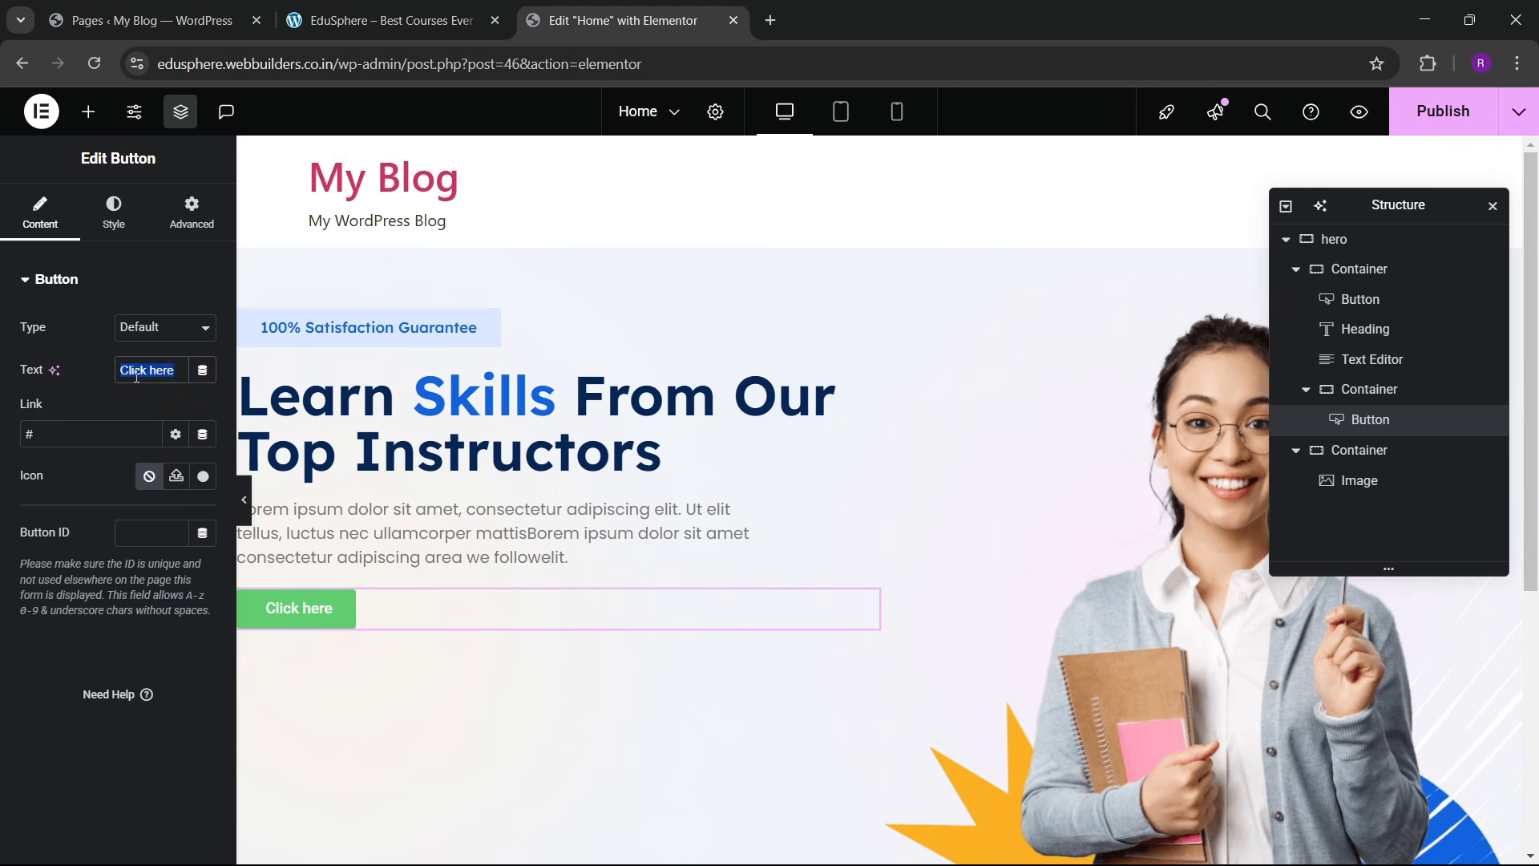
{"action": "key", "text": "BackSpace"}
{"action": "type", "text": "Explore Mor"}
Step: Give the button a sky blue background, with a darky background and white text on hover
{"action": "left_click", "coordinate": [120, 222]}
{"action": "left_click", "coordinate": [176, 579]}
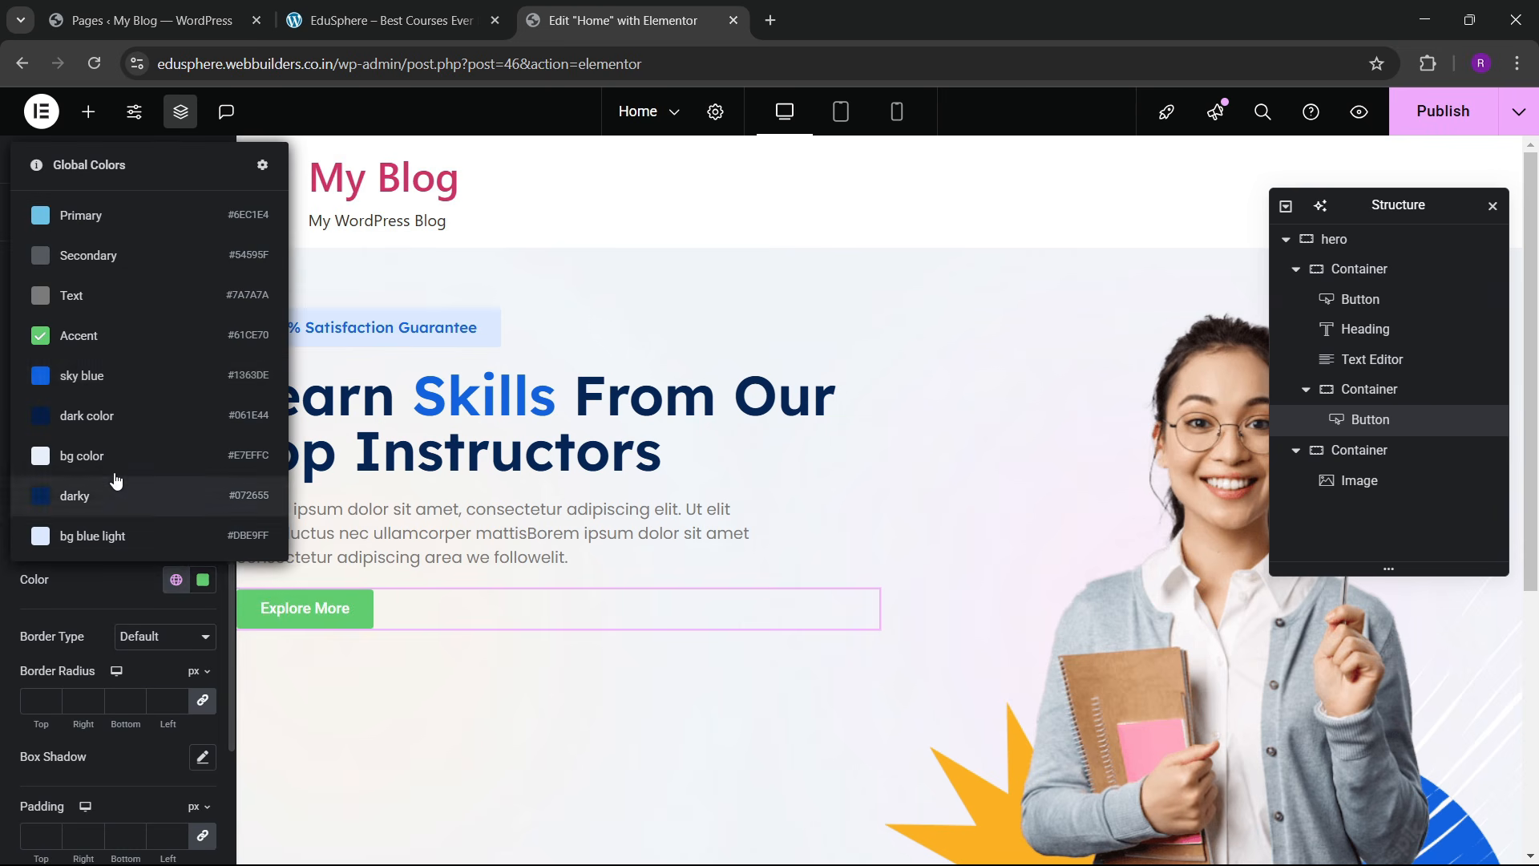
{"action": "left_click", "coordinate": [91, 377]}
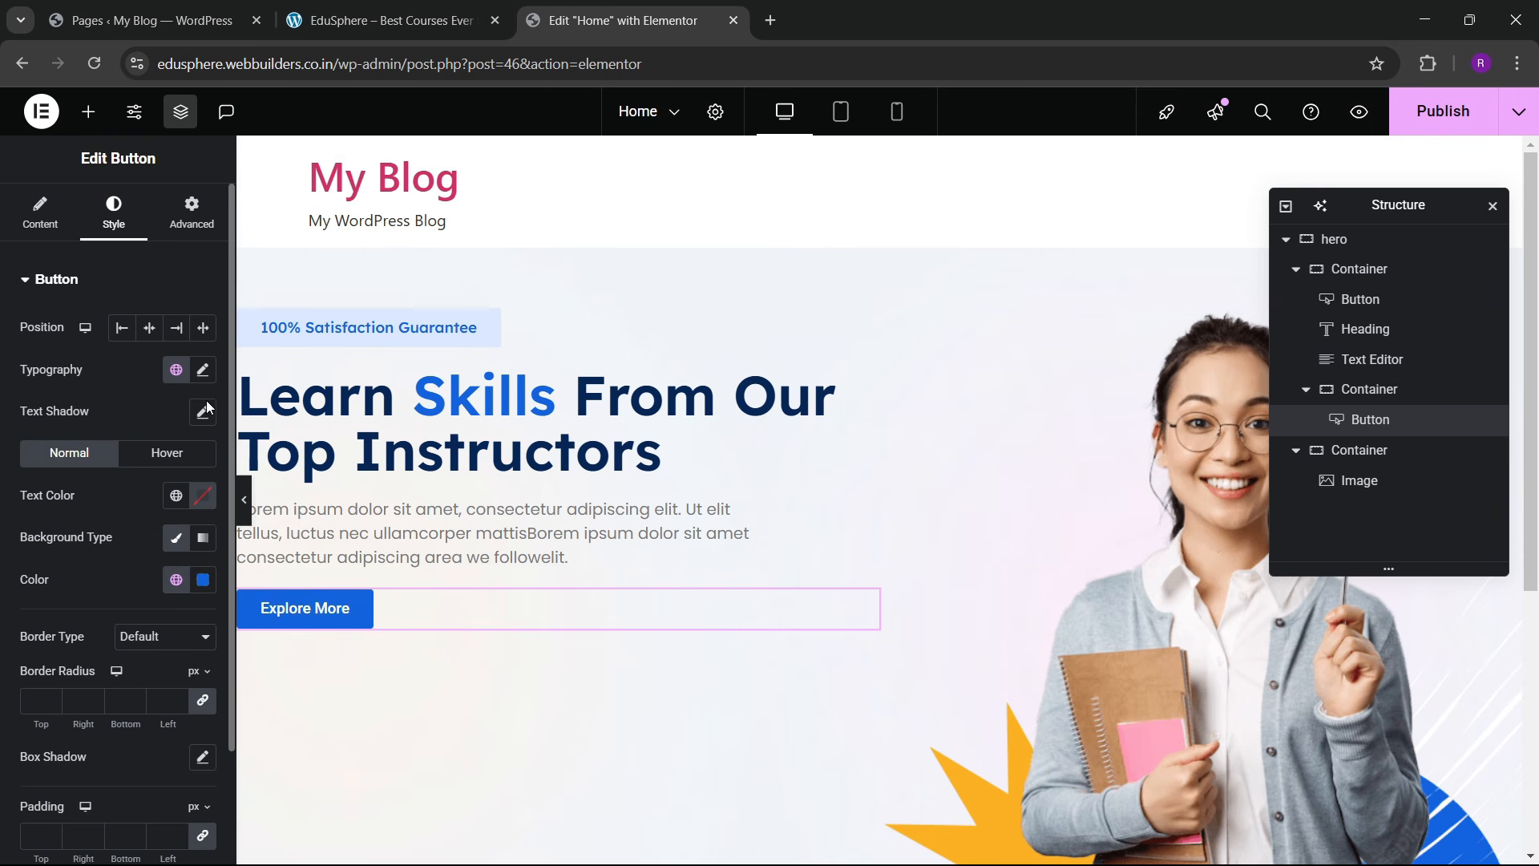
{"action": "left_click", "coordinate": [202, 496]}
{"action": "left_click", "coordinate": [99, 505]}
{"action": "left_click", "coordinate": [167, 453]}
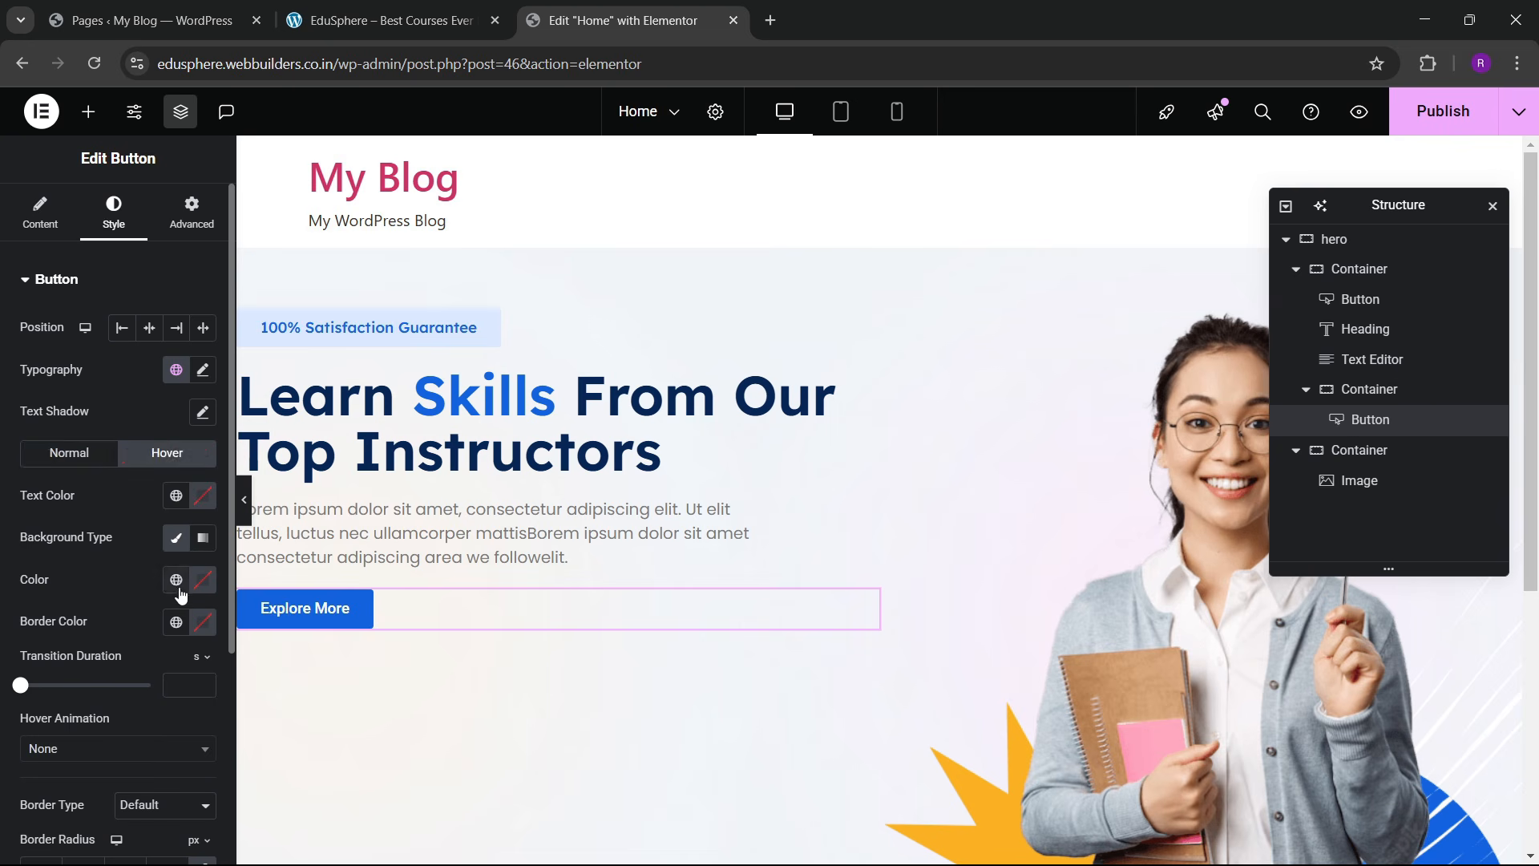
{"action": "left_click", "coordinate": [177, 579]}
{"action": "left_click", "coordinate": [115, 491]}
{"action": "left_click", "coordinate": [203, 495]}
{"action": "type", "text": "#FFFFFF"}
{"action": "left_click", "coordinate": [108, 491]}
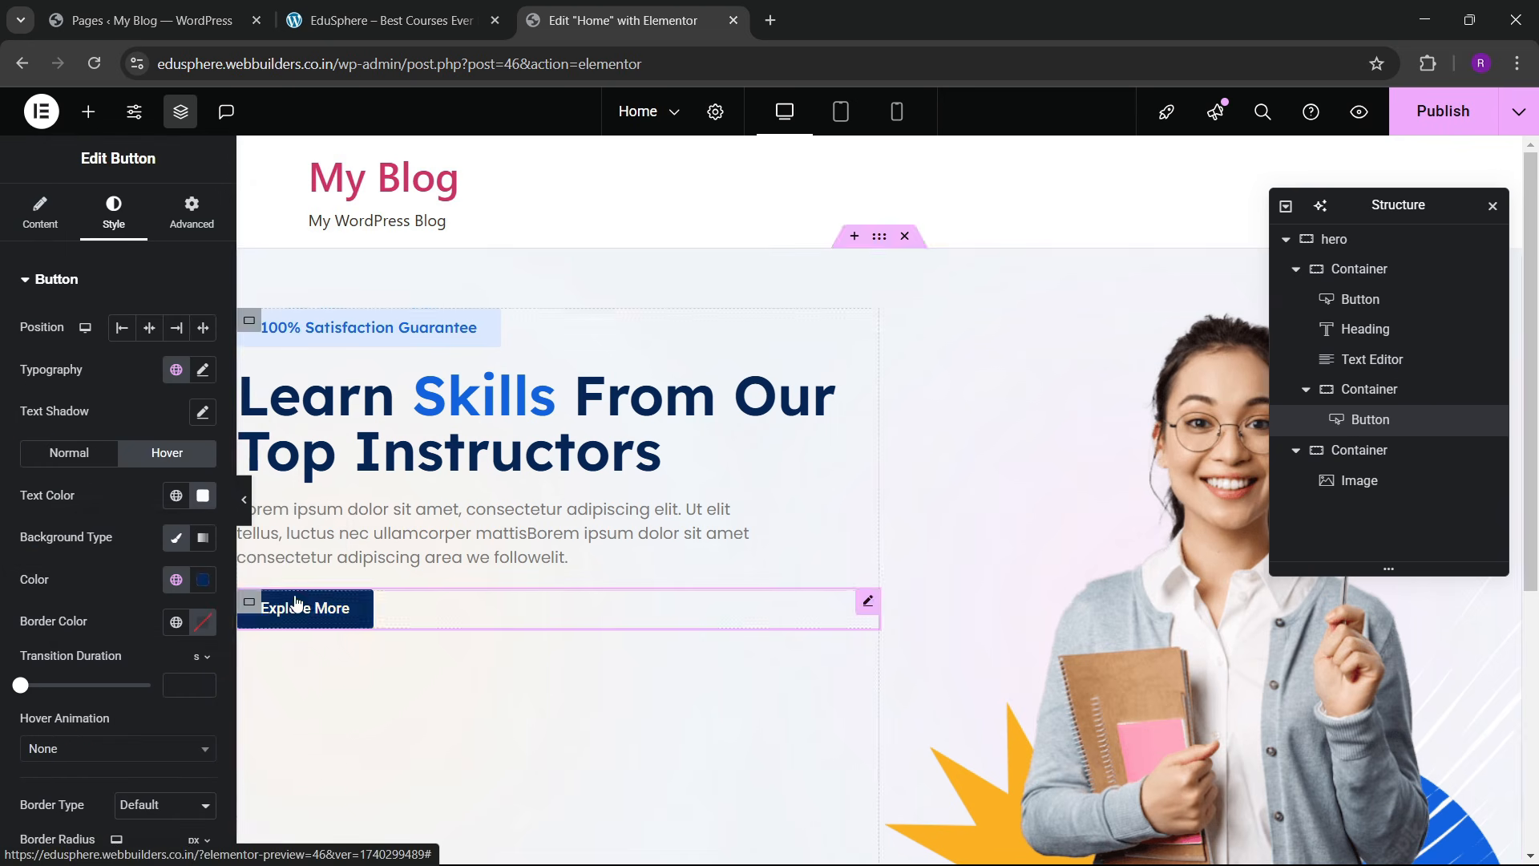
Step: Set the button padding to 15 and 30 px and add the Grow hover animation
{"action": "scroll", "coordinate": [64, 359], "scroll_direction": "down", "scroll_amount": 4}
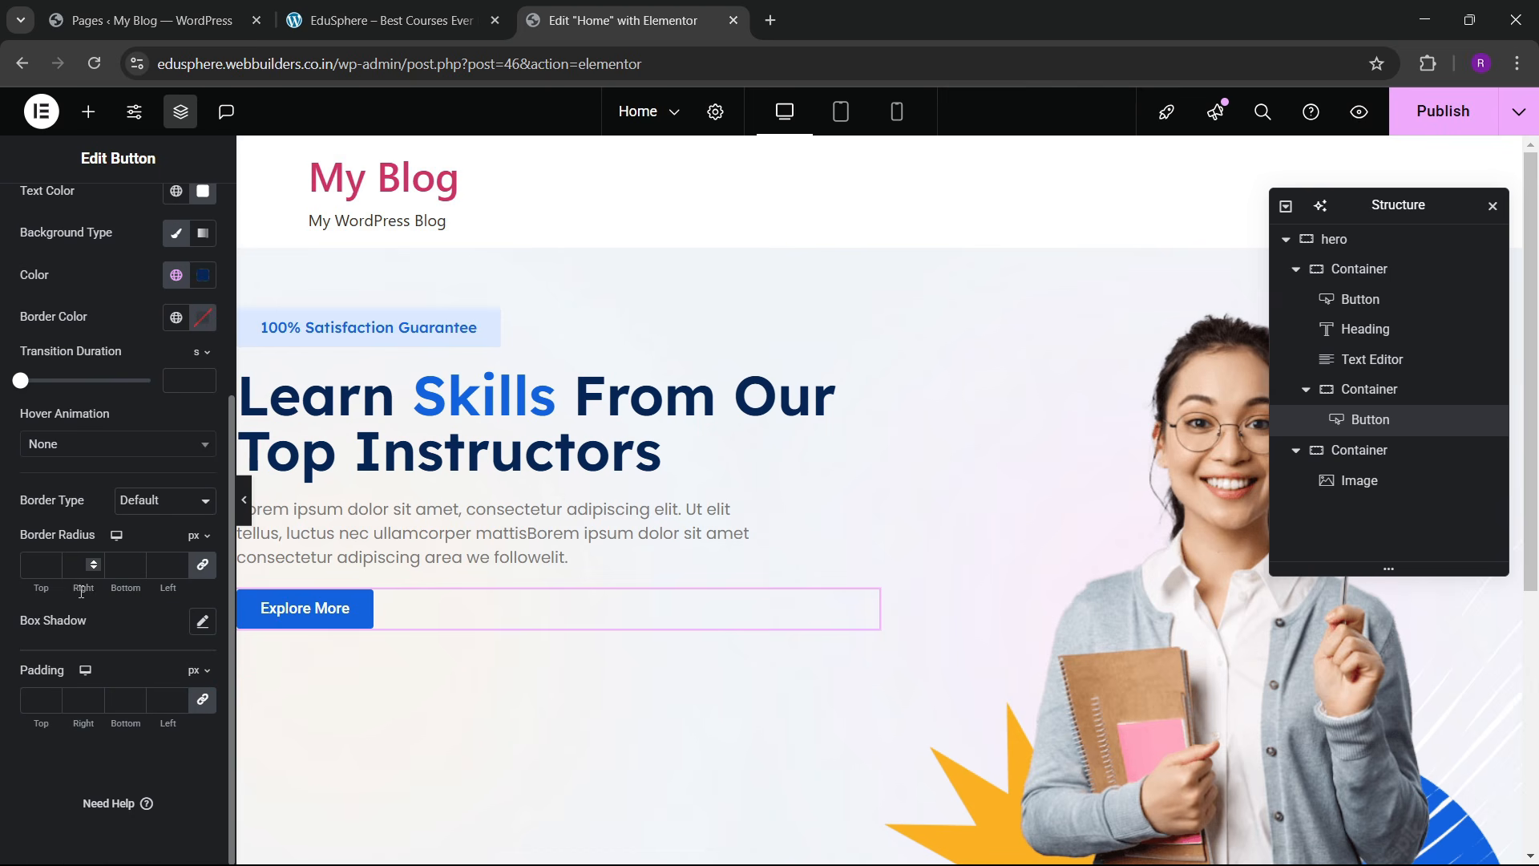
{"action": "left_click", "coordinate": [29, 690]}
{"action": "type", "text": "15"}
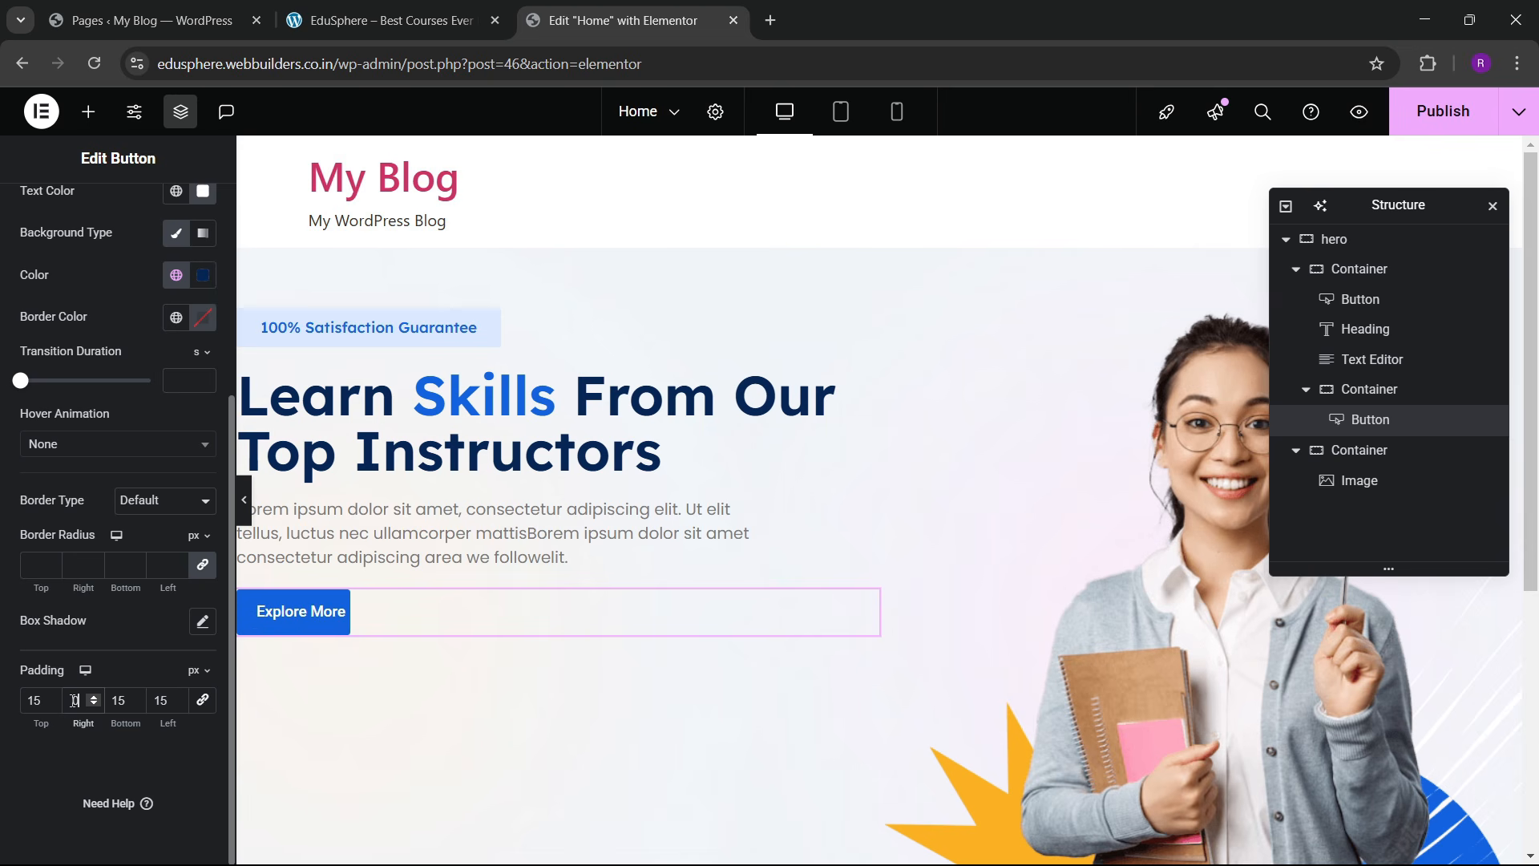
{"action": "type", "text": "30"}
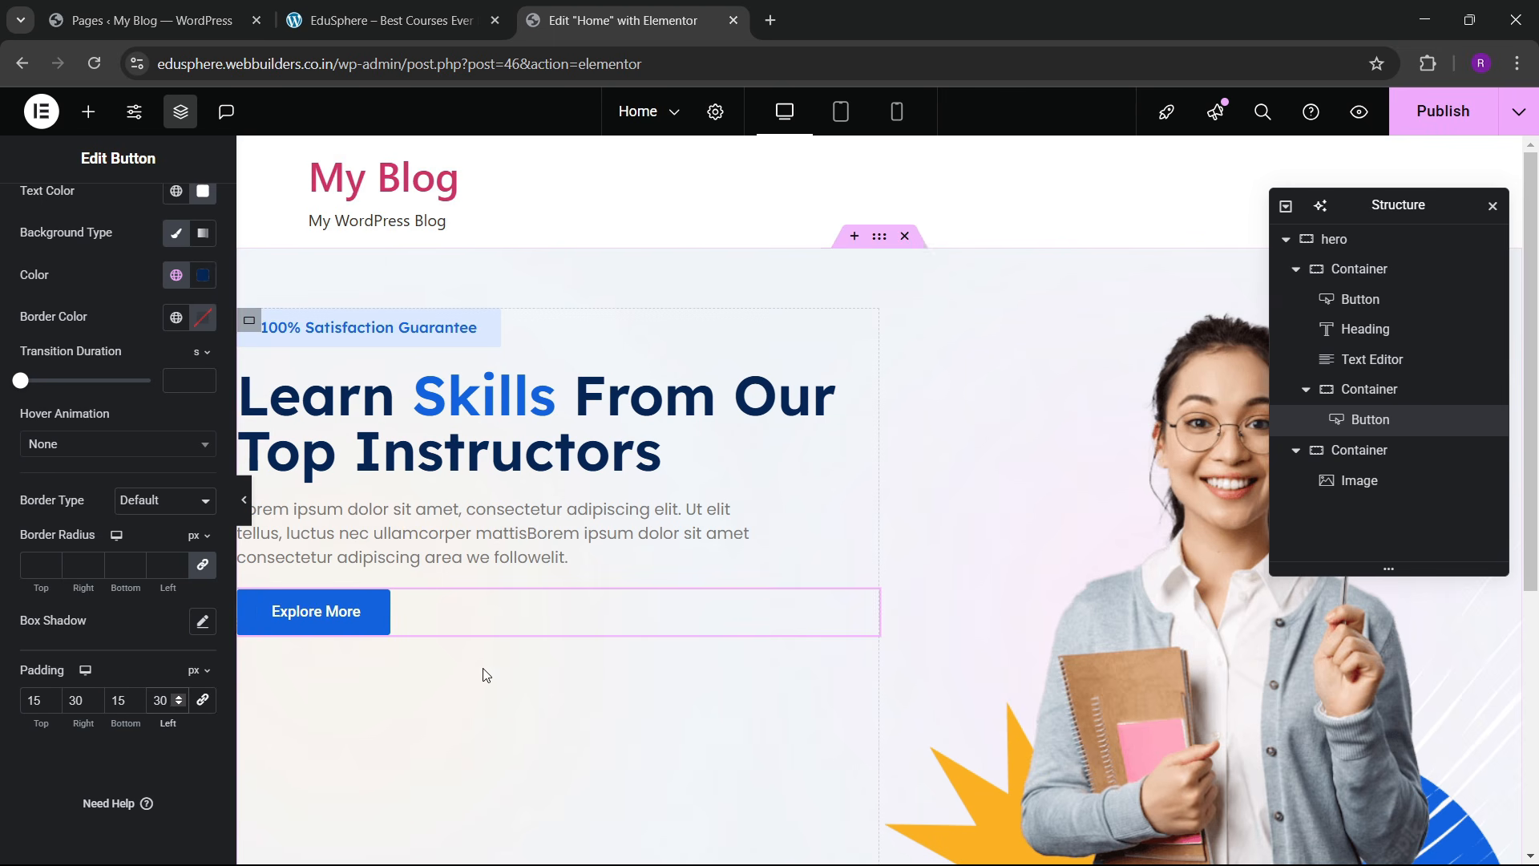
{"action": "left_click", "coordinate": [388, 8]}
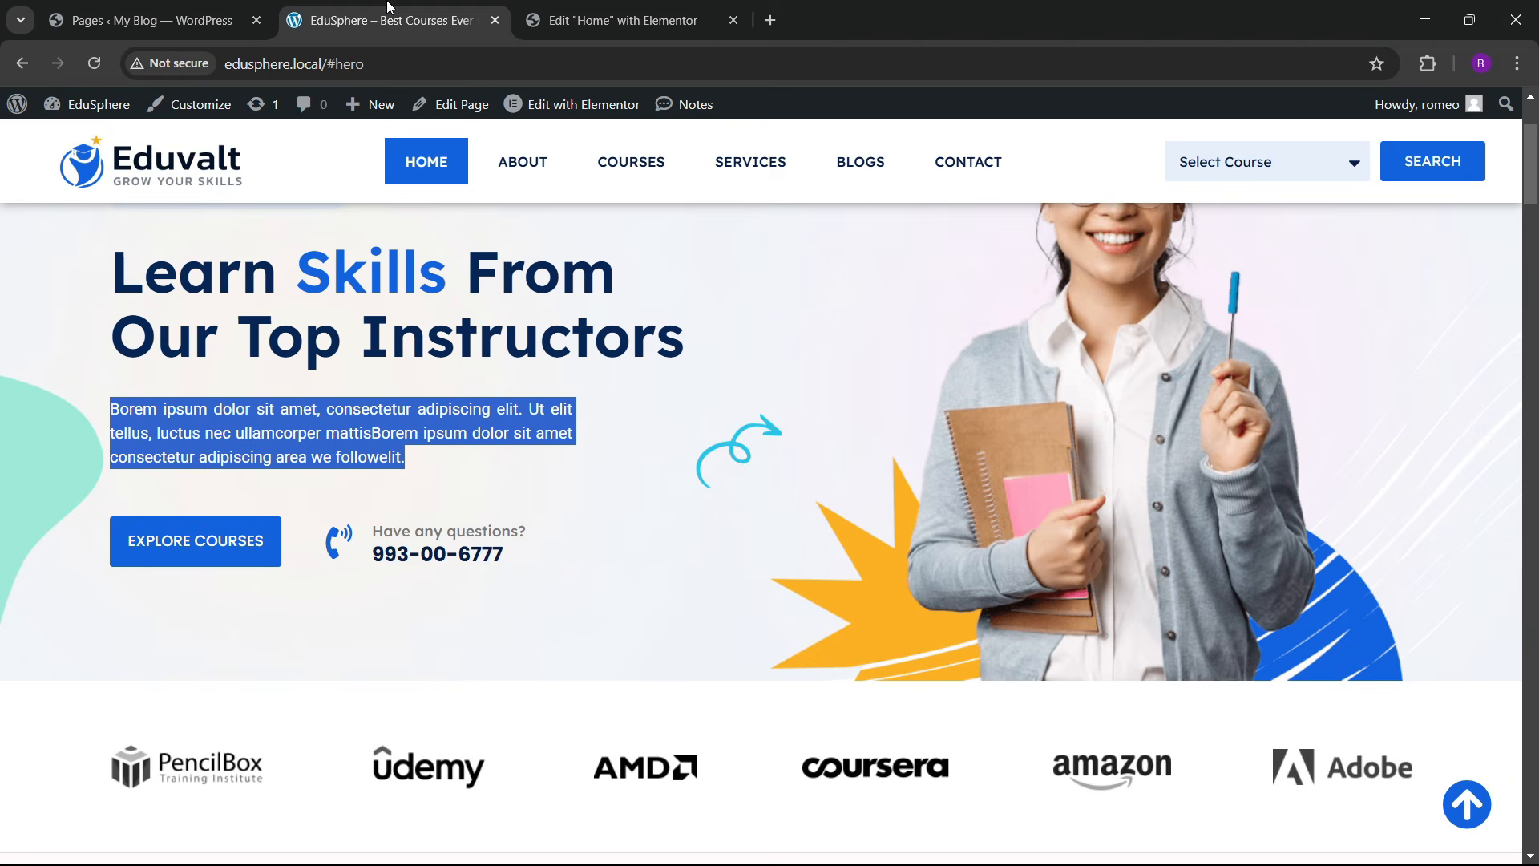
{"action": "left_click", "coordinate": [698, 8]}
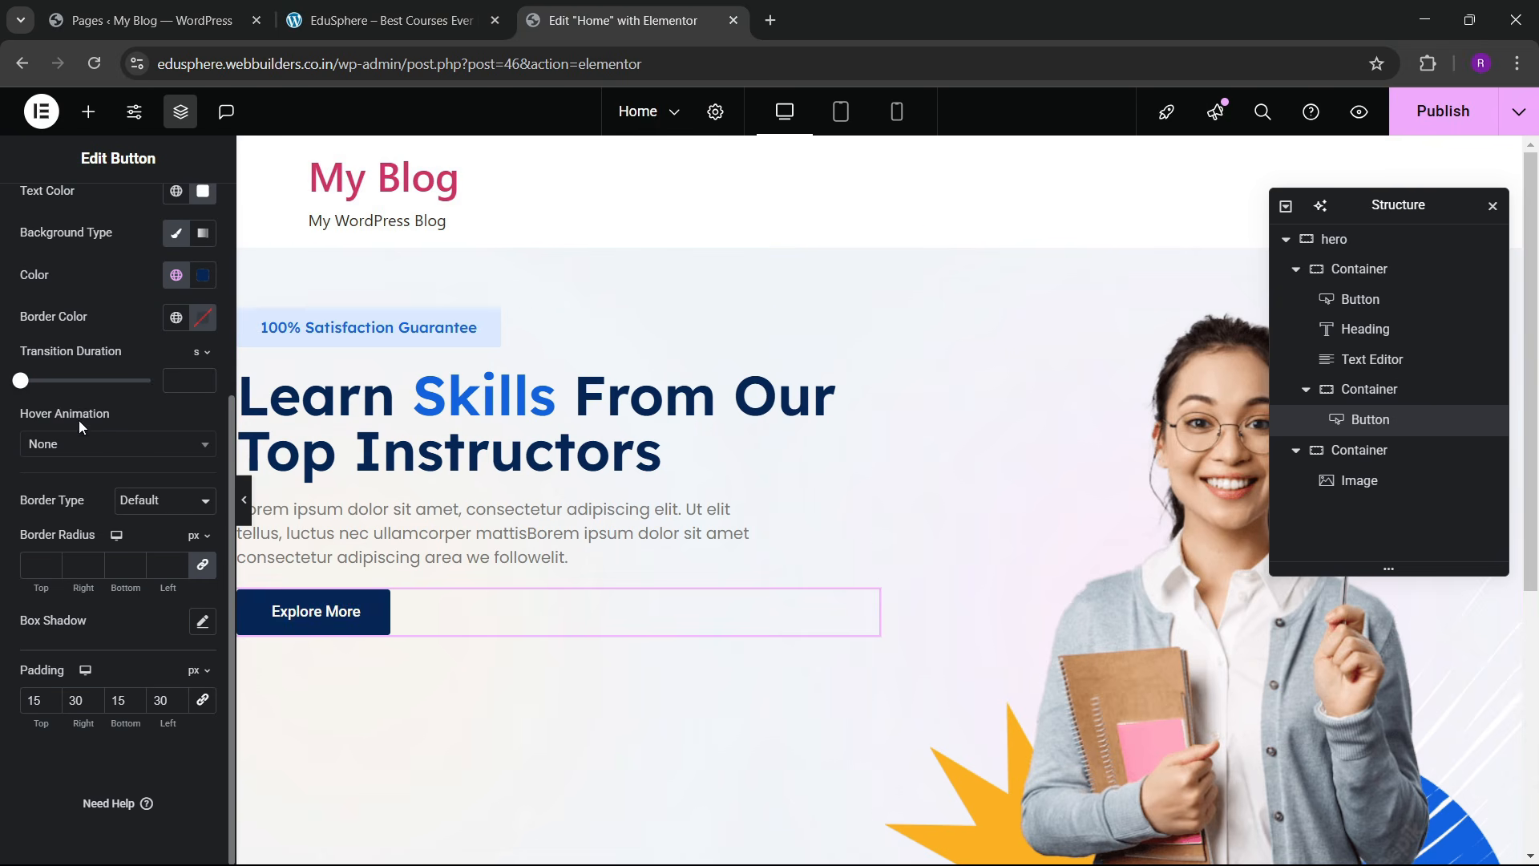
{"action": "left_click", "coordinate": [76, 444]}
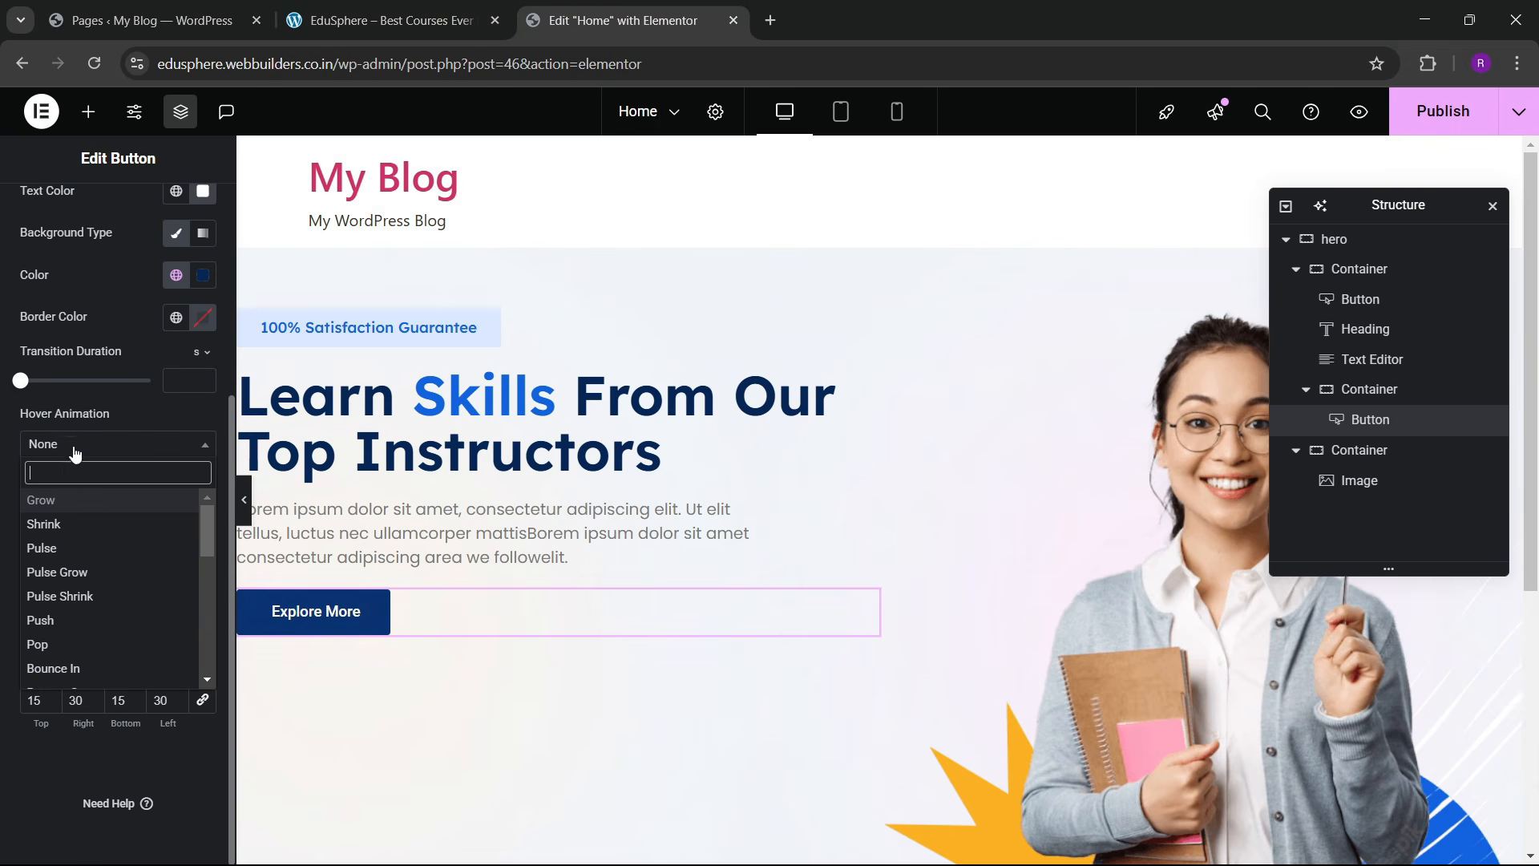
{"action": "left_click", "coordinate": [53, 500]}
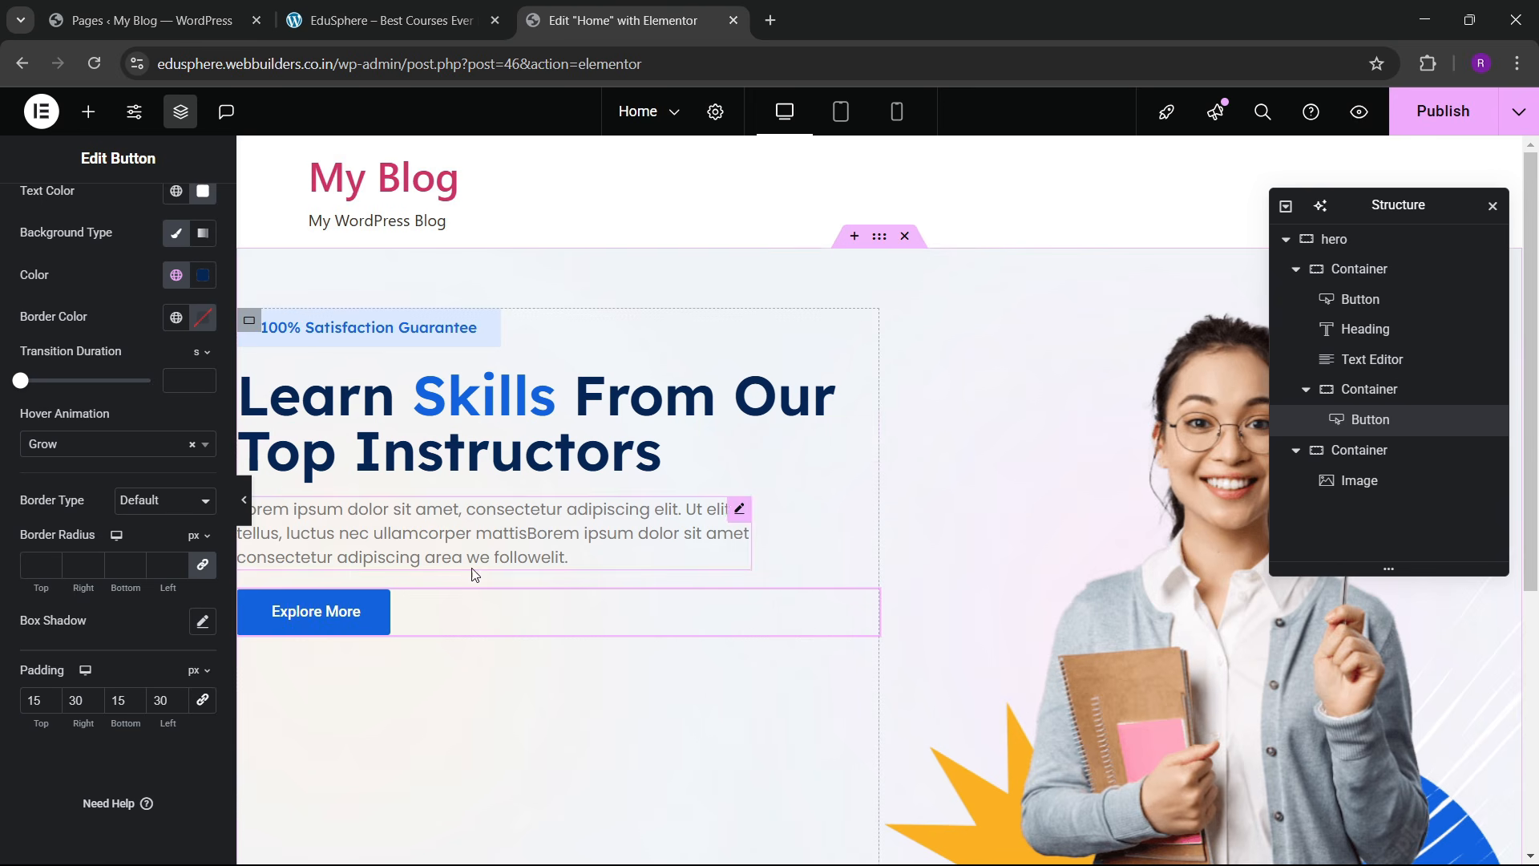
Step: Publish the page and view it live, then return to the editor
{"action": "left_click", "coordinate": [1409, 117]}
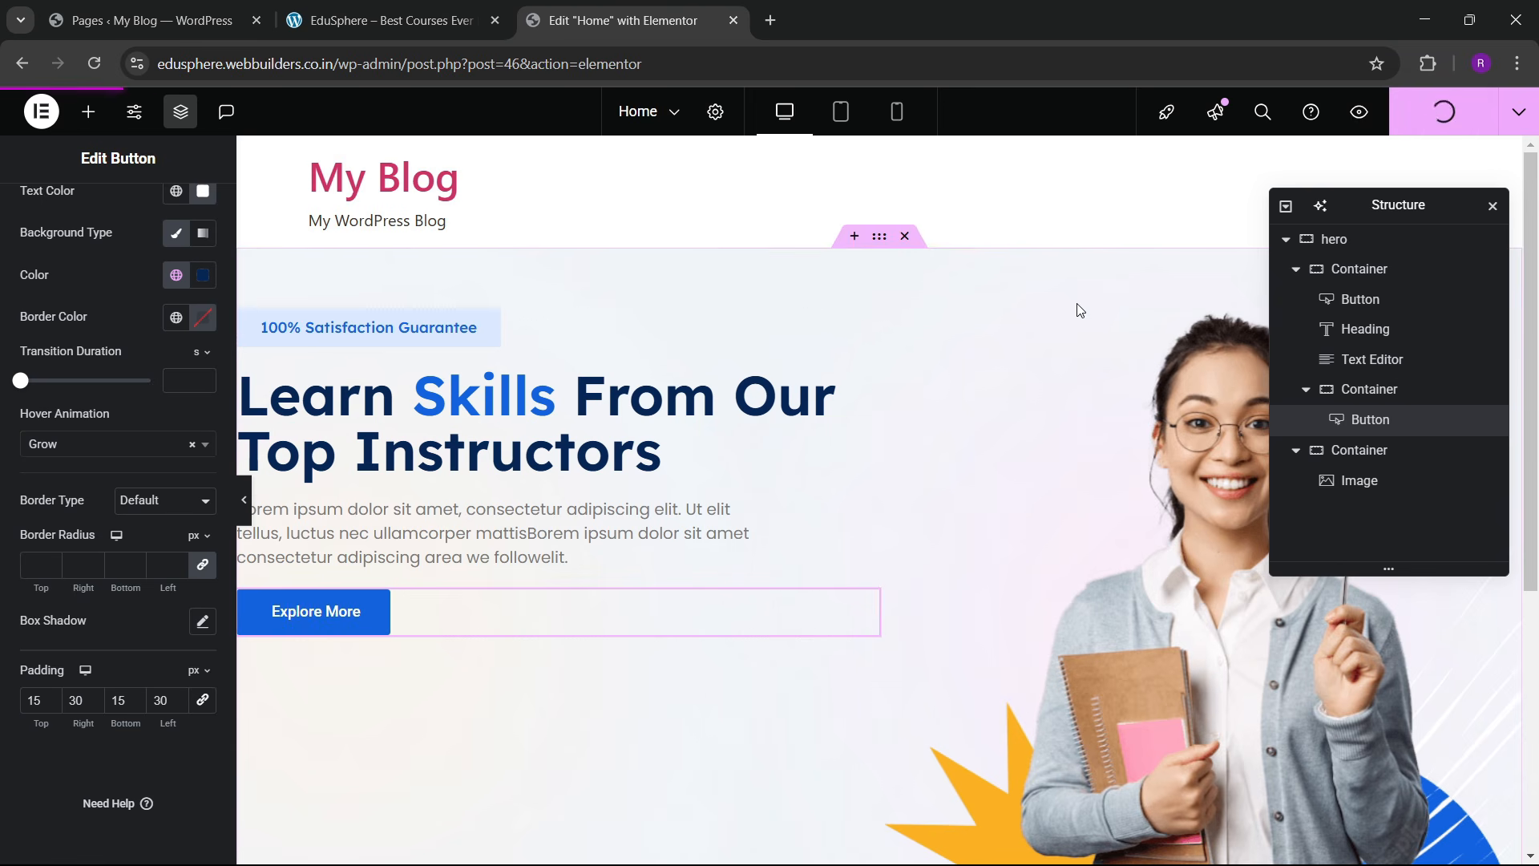
{"action": "left_click", "coordinate": [1519, 112]}
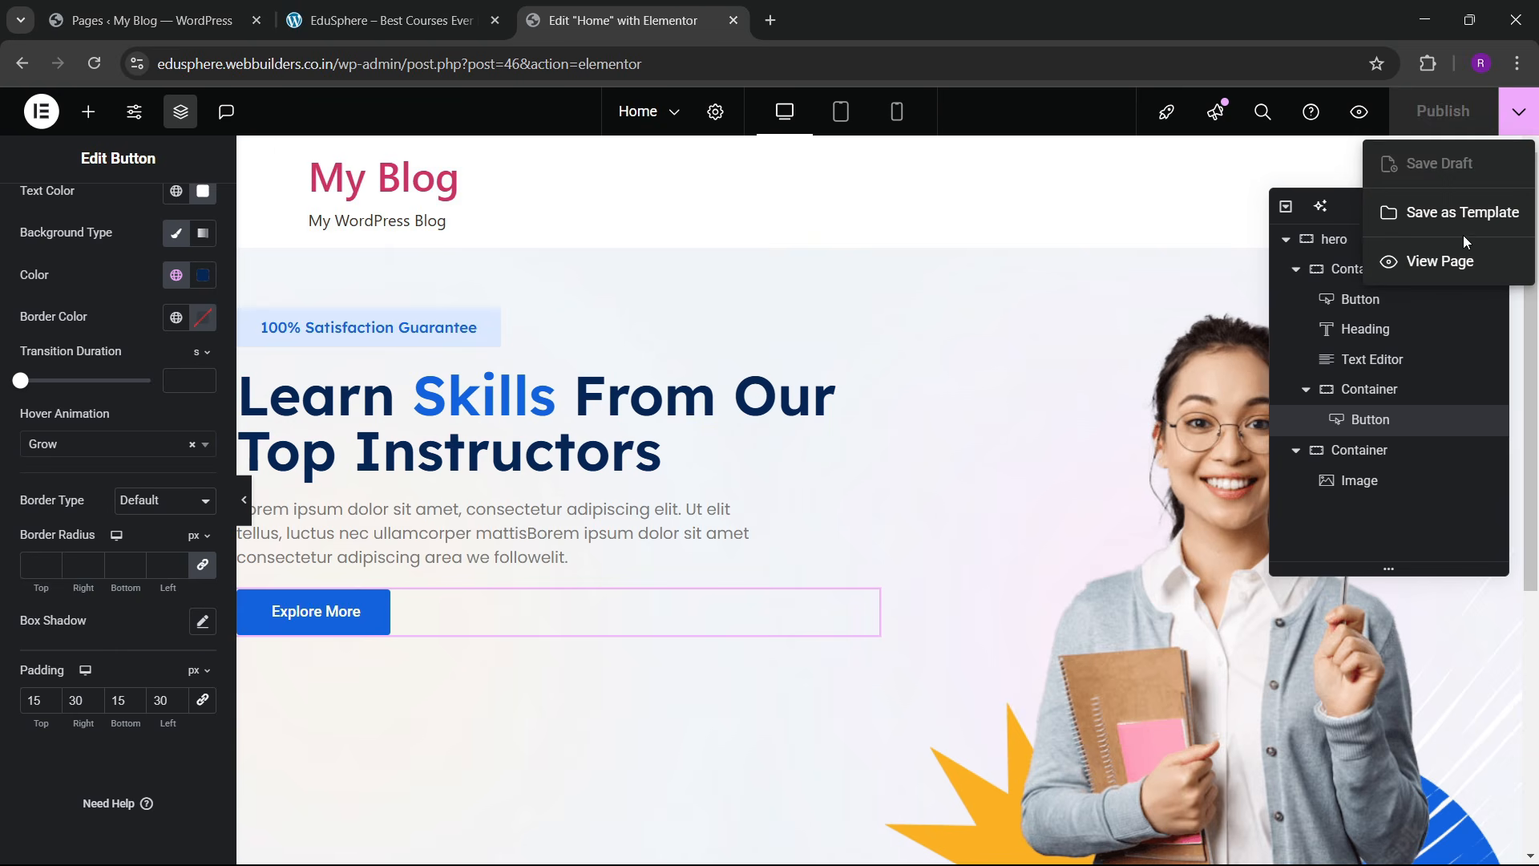
{"action": "left_click", "coordinate": [1435, 262]}
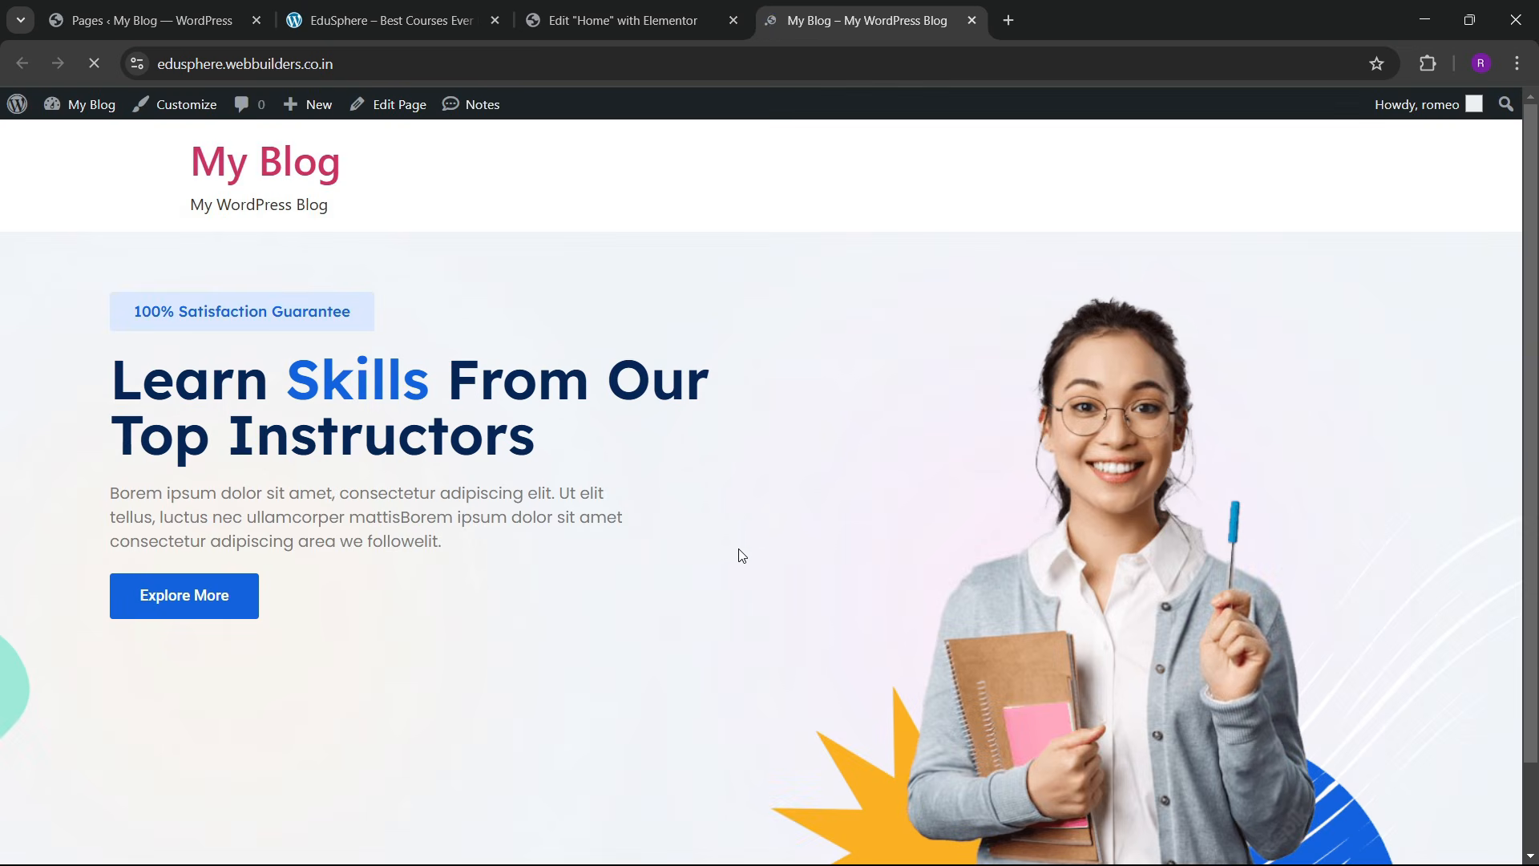
{"action": "scroll", "coordinate": [718, 520], "scroll_direction": "down", "scroll_amount": 2}
{"action": "scroll", "coordinate": [722, 509], "scroll_direction": "up", "scroll_amount": 2}
{"action": "left_click", "coordinate": [625, 21]}
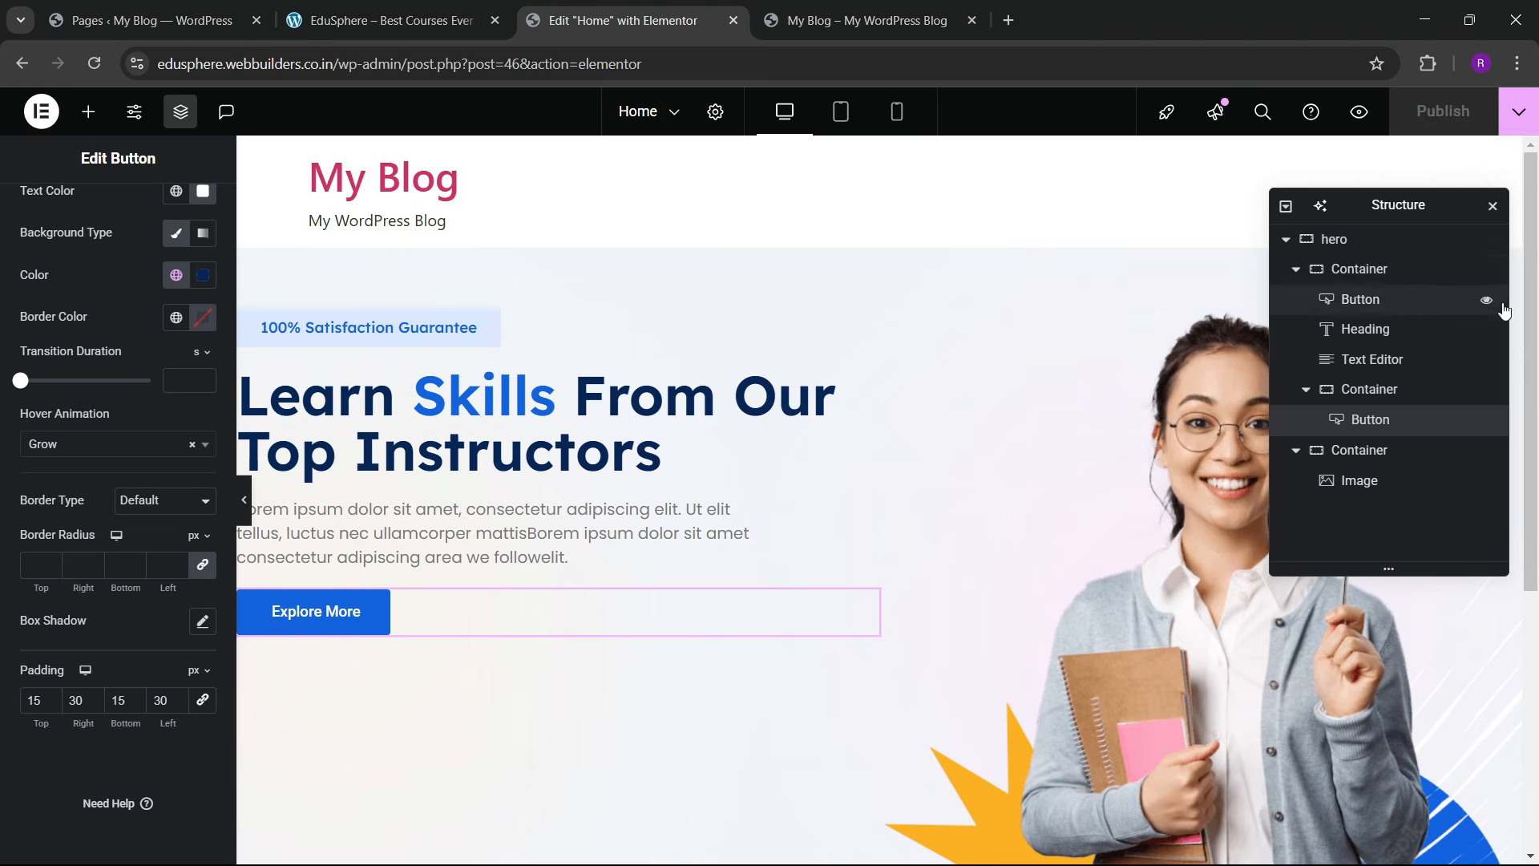
{"action": "left_click", "coordinate": [1371, 238]}
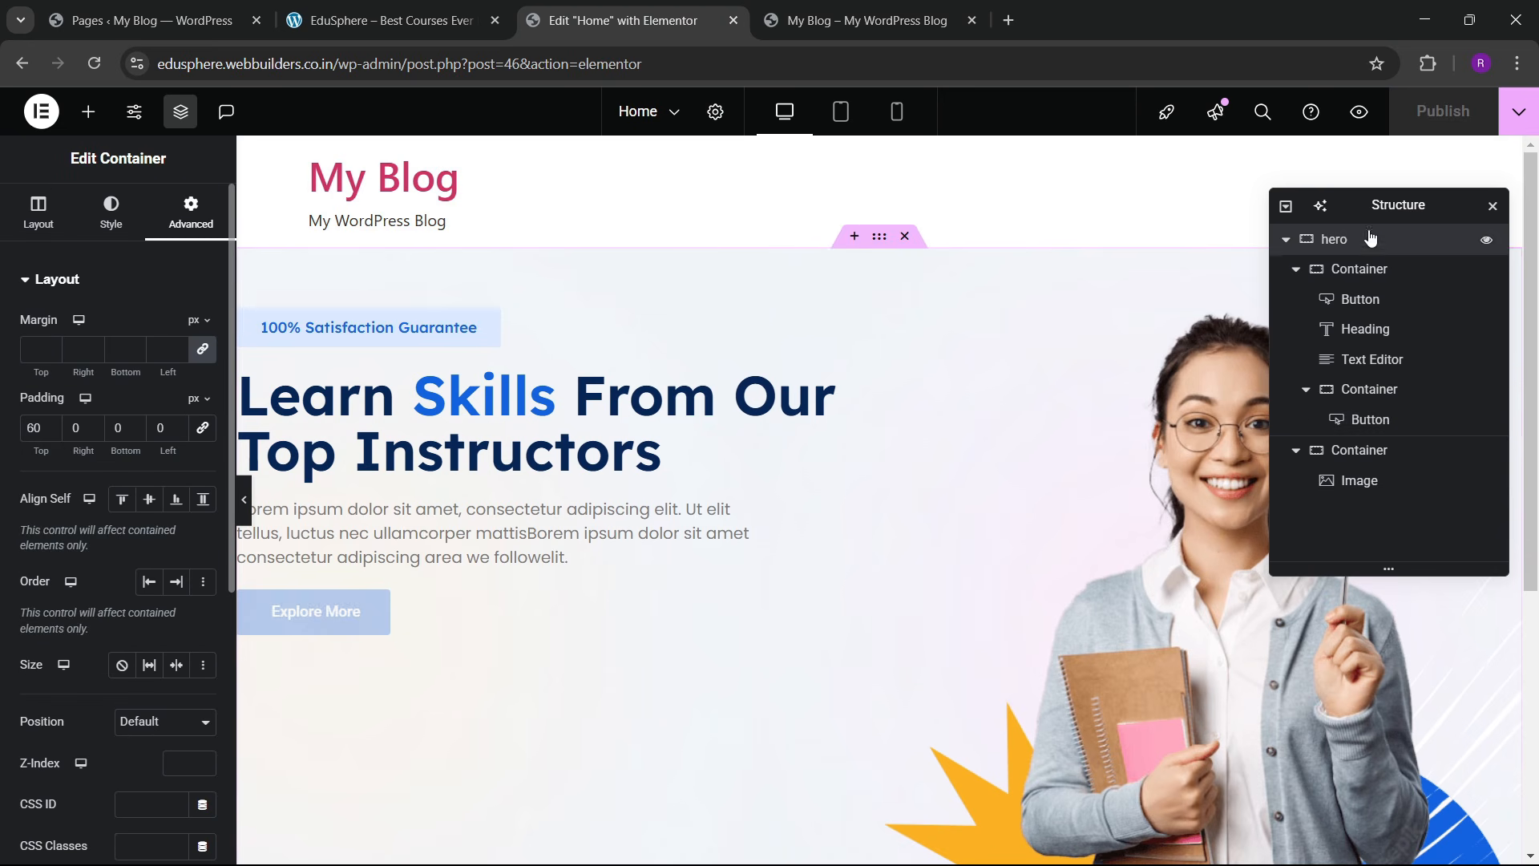
Step: Space the hero content apart, centred vertically, and give its left column 30 px gaps
{"action": "left_click", "coordinate": [38, 213]}
{"action": "scroll", "coordinate": [112, 481], "scroll_direction": "down", "scroll_amount": 3}
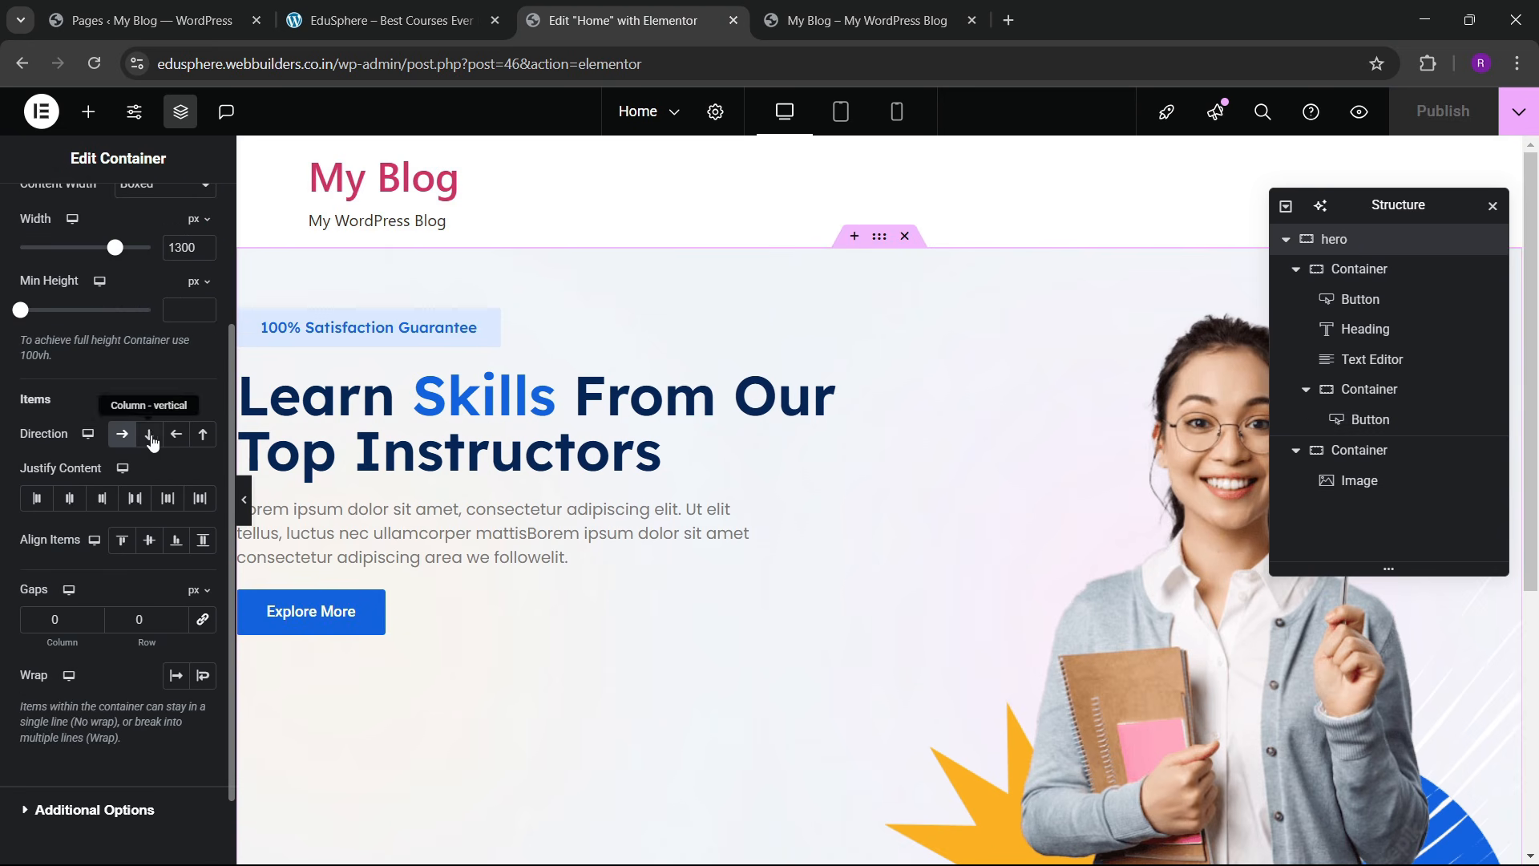
{"action": "left_click", "coordinate": [134, 498]}
{"action": "left_click", "coordinate": [149, 539]}
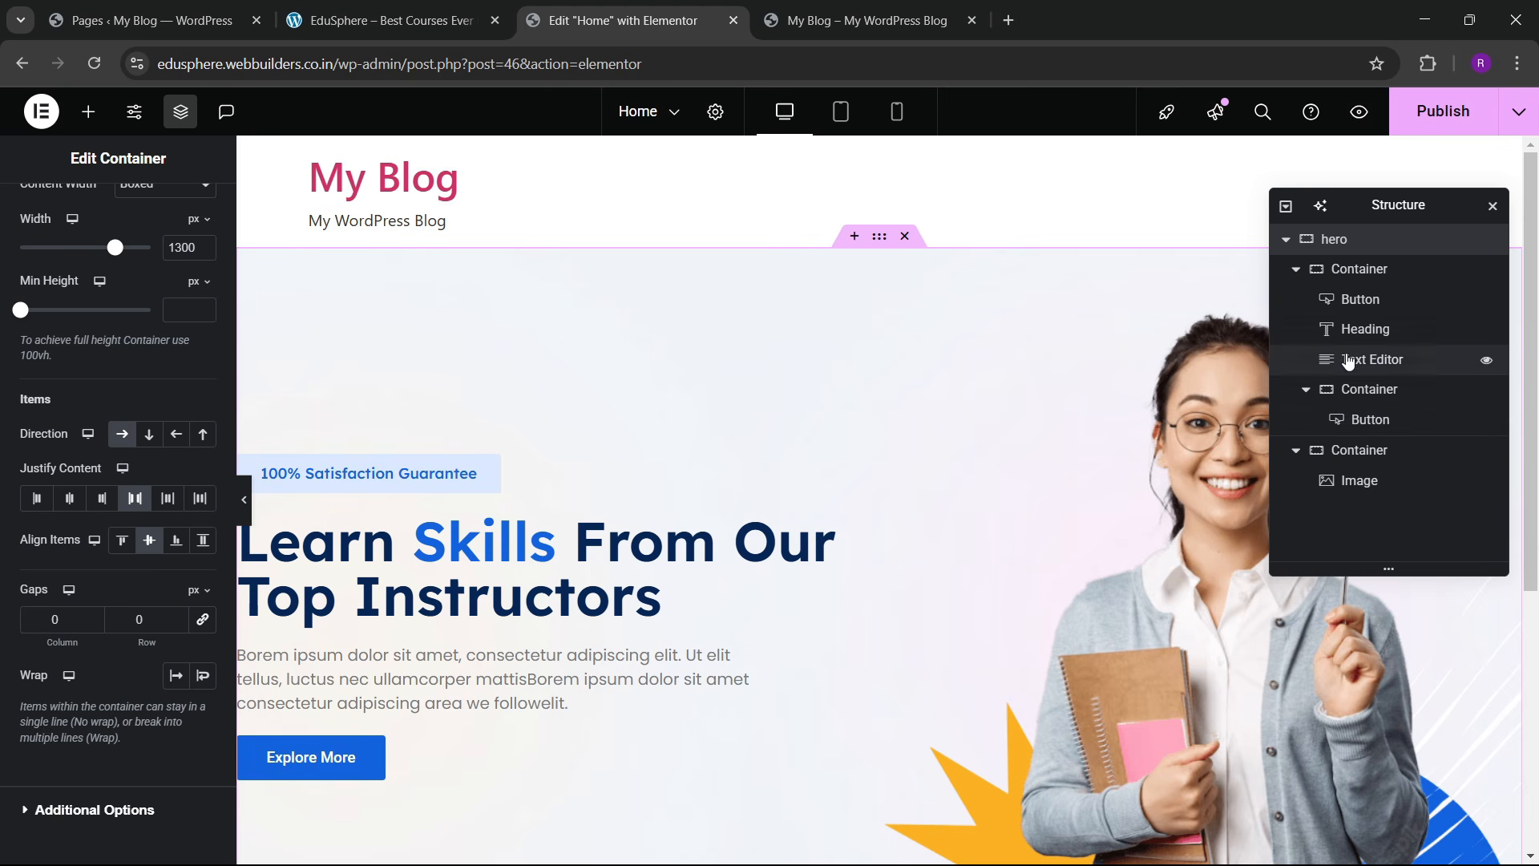
{"action": "left_click", "coordinate": [1296, 268]}
{"action": "left_click", "coordinate": [1354, 270]}
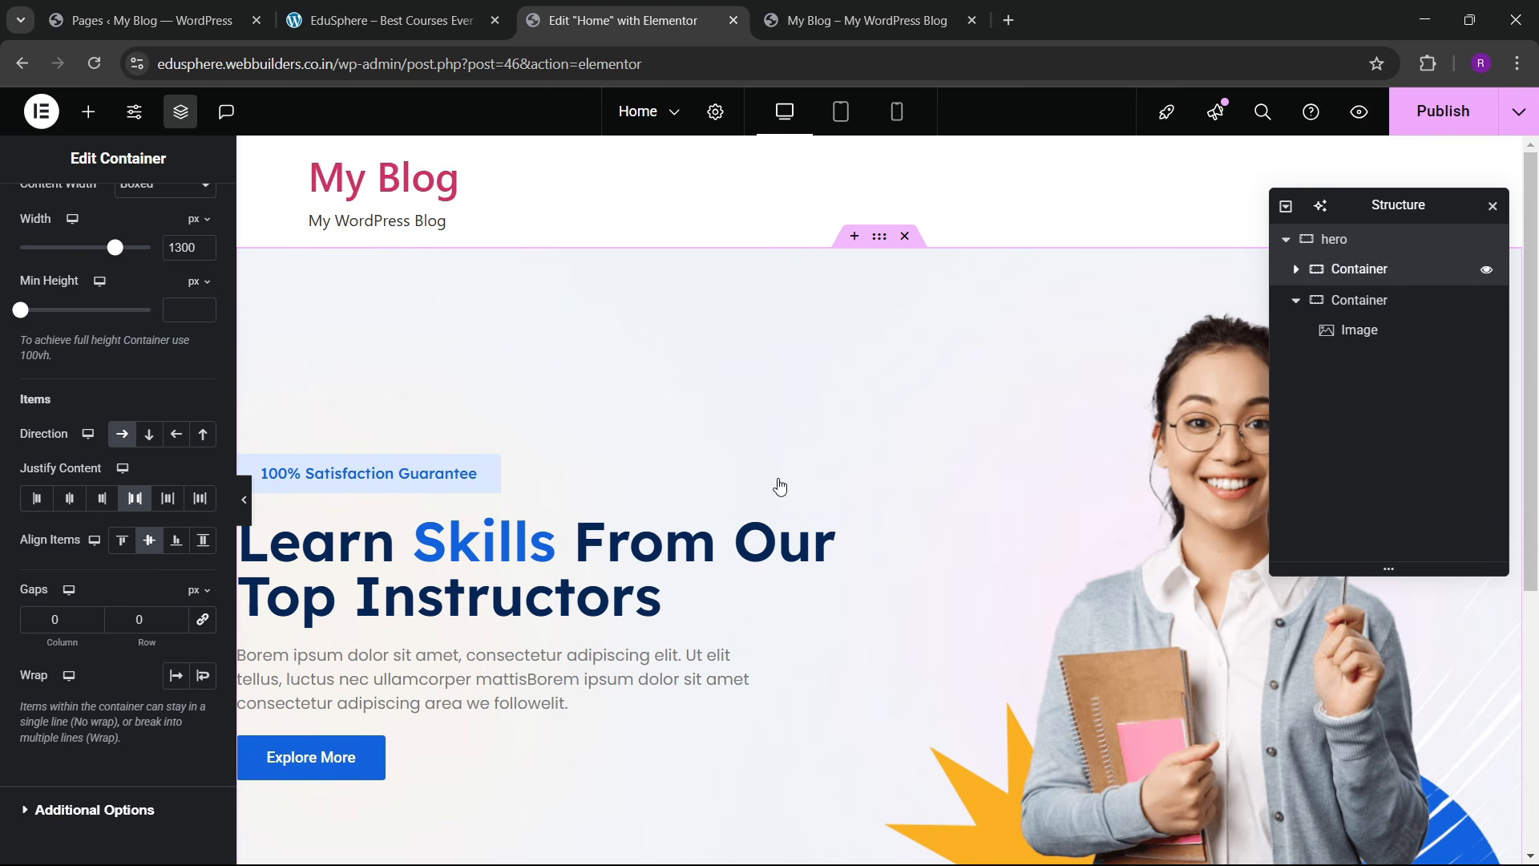
{"action": "left_click", "coordinate": [38, 212]}
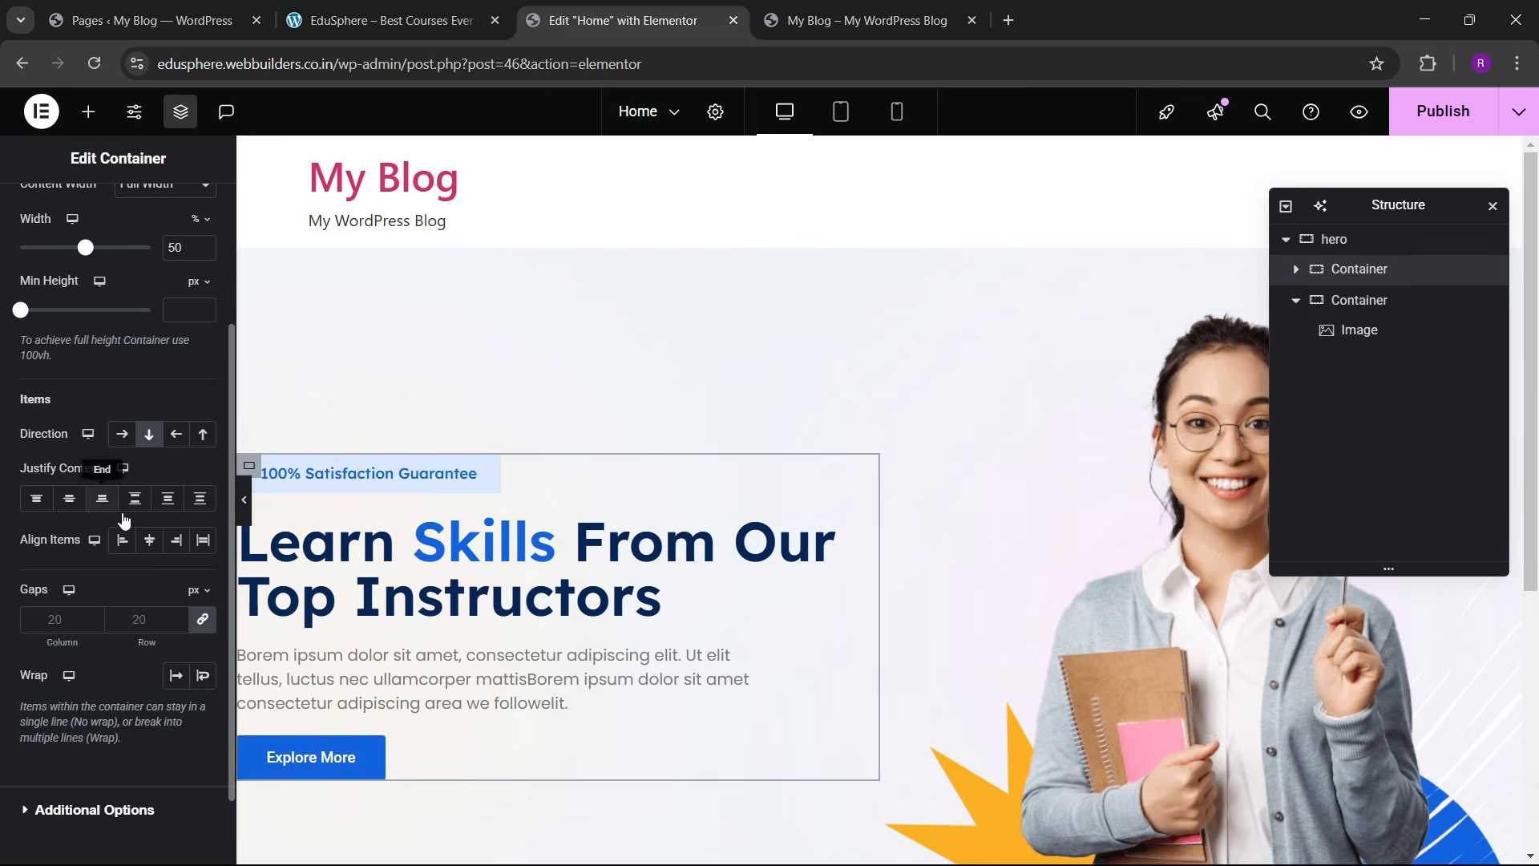
{"action": "left_click", "coordinate": [69, 498]}
{"action": "left_click", "coordinate": [122, 540]}
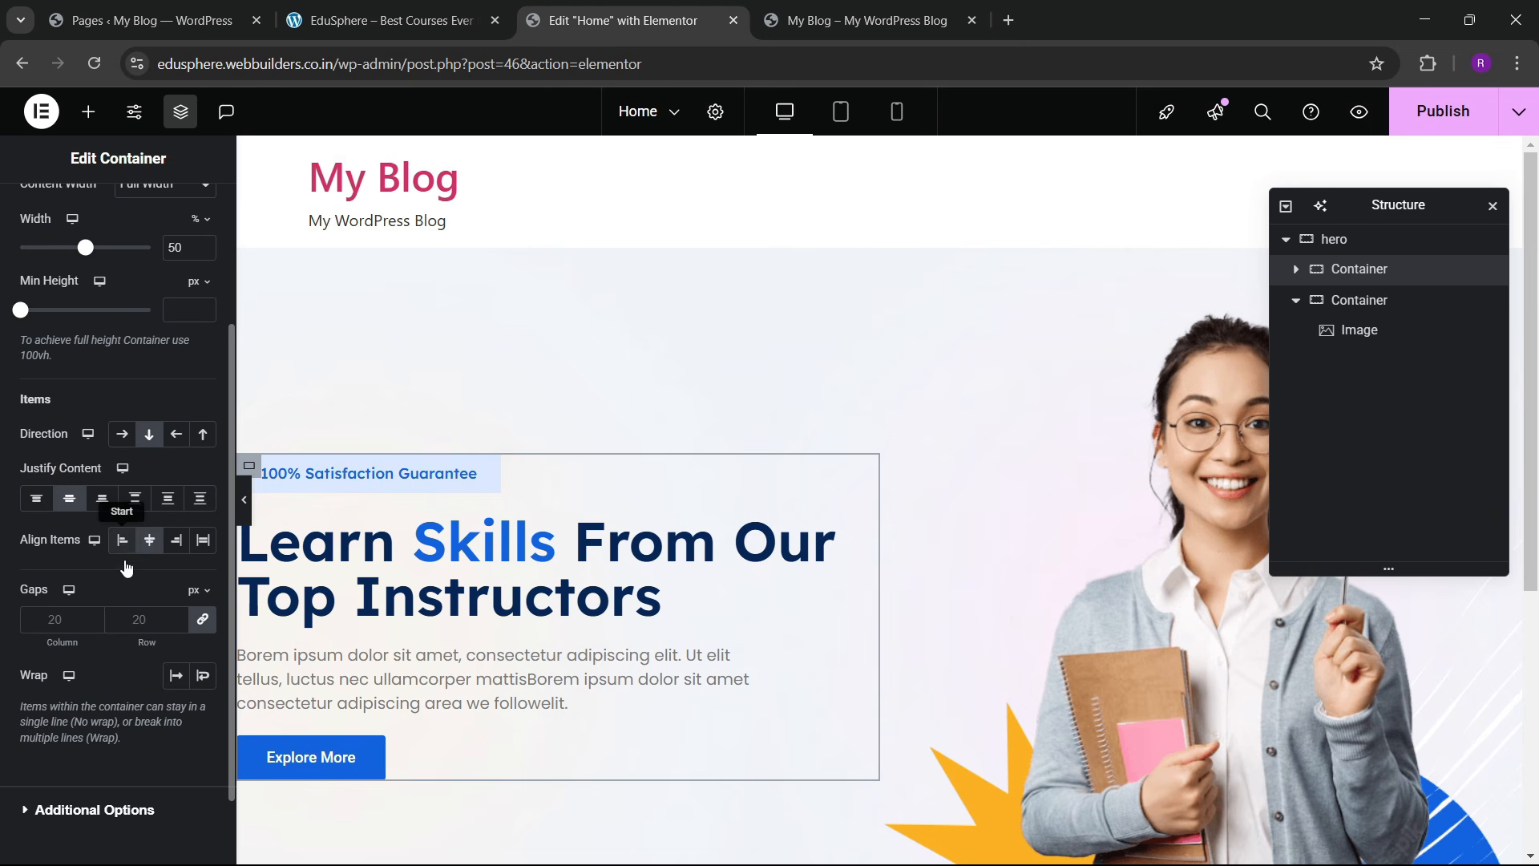
{"action": "left_click", "coordinate": [143, 615]}
{"action": "type", "text": "30"}
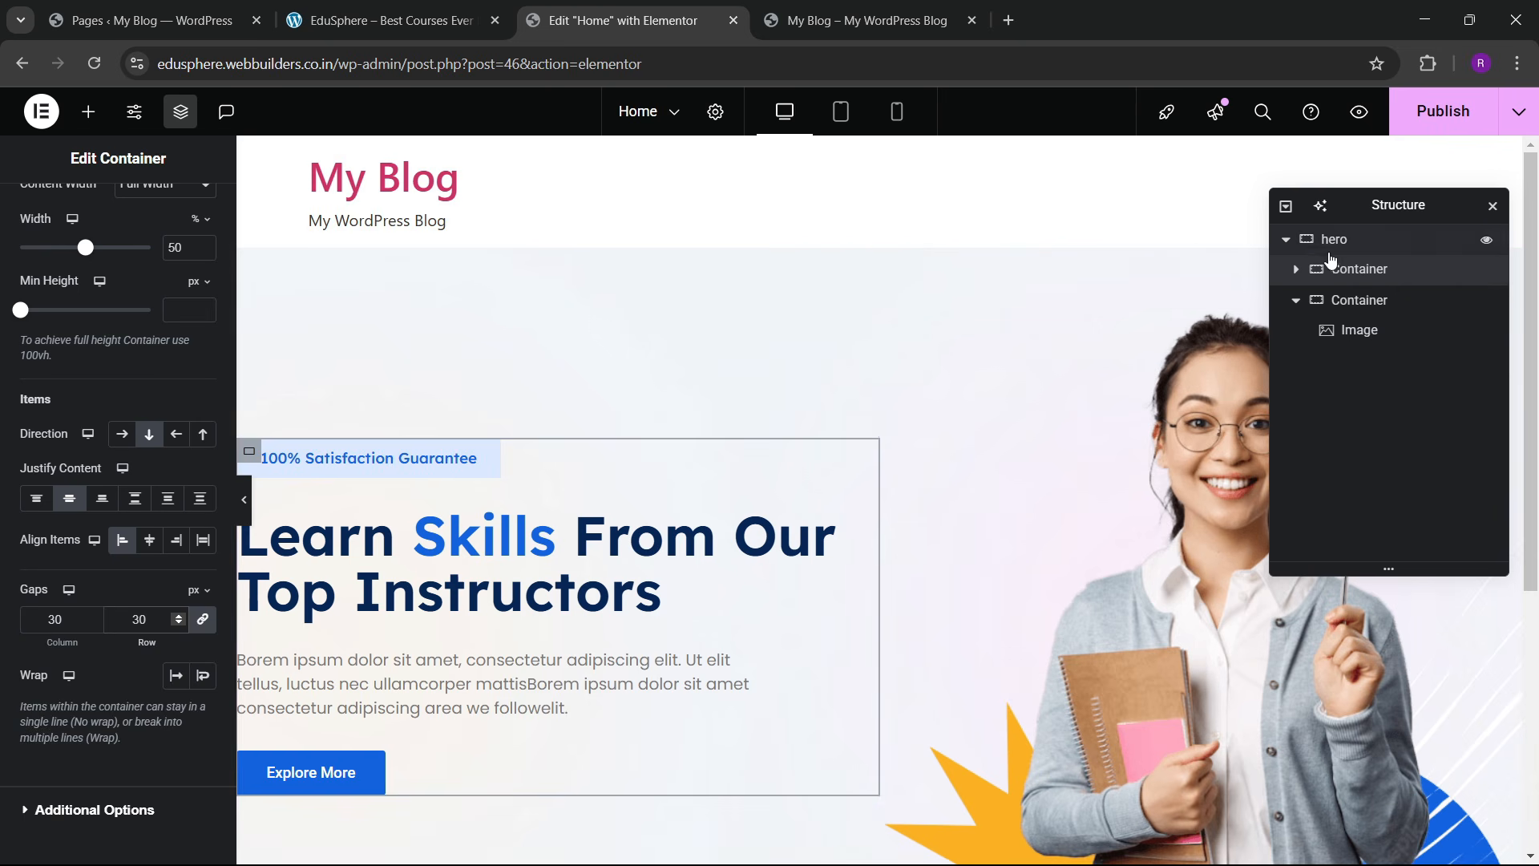
Step: Set the whole hero container's linked gaps to 60 and publish with Ctrl+S
{"action": "left_click", "coordinate": [1330, 239]}
{"action": "scroll", "coordinate": [101, 517], "scroll_direction": "down", "scroll_amount": 3}
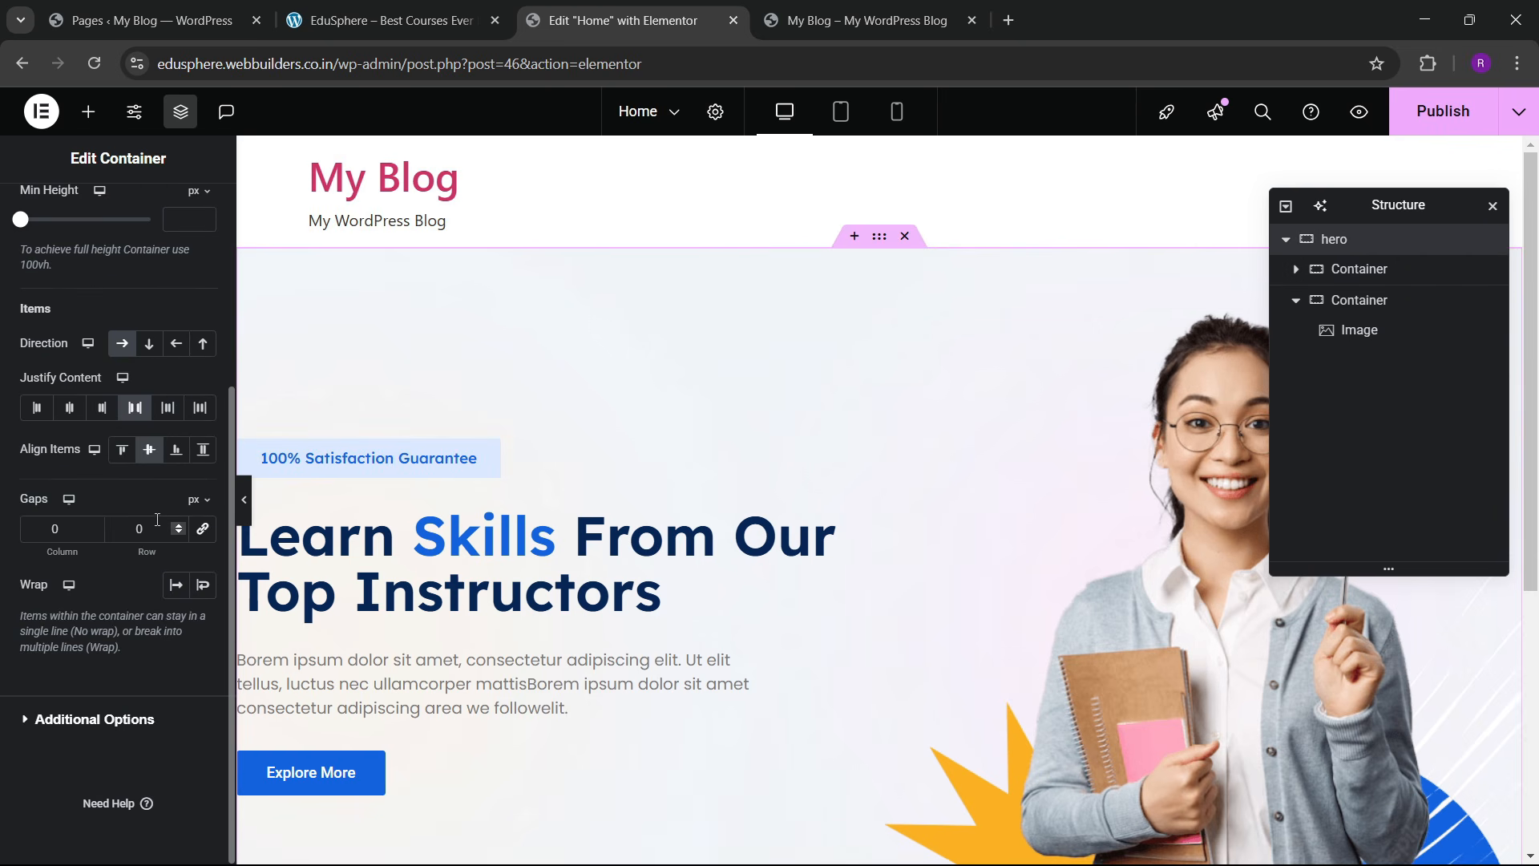
{"action": "left_click", "coordinate": [198, 530]}
{"action": "type", "text": "6"}
{"action": "scroll", "coordinate": [952, 539], "scroll_direction": "down", "scroll_amount": 3}
{"action": "scroll", "coordinate": [754, 407], "scroll_direction": "up", "scroll_amount": 2}
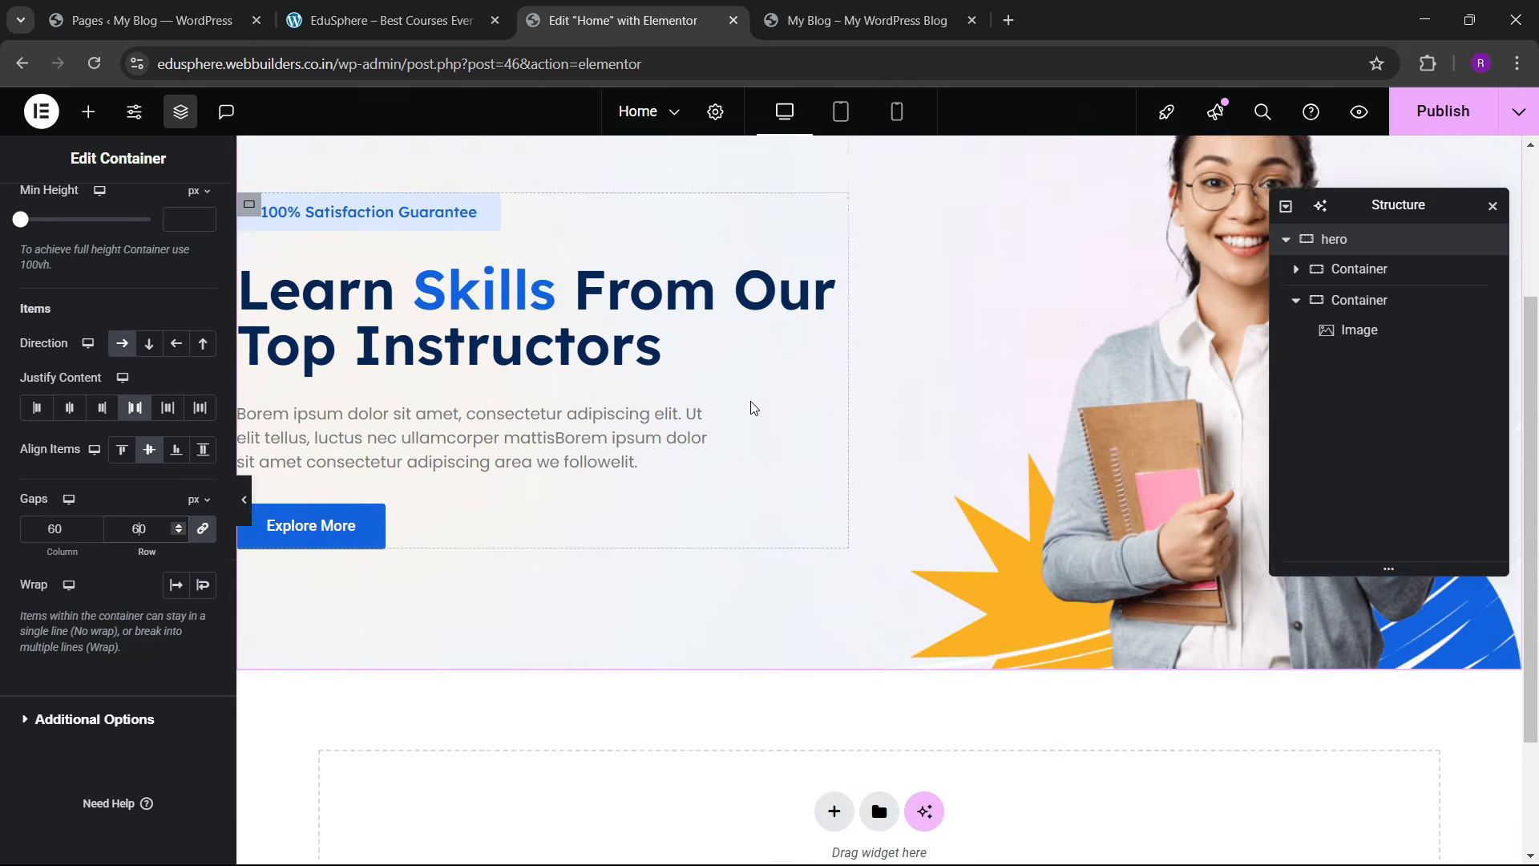
{"action": "key", "text": "ctrl+s"}
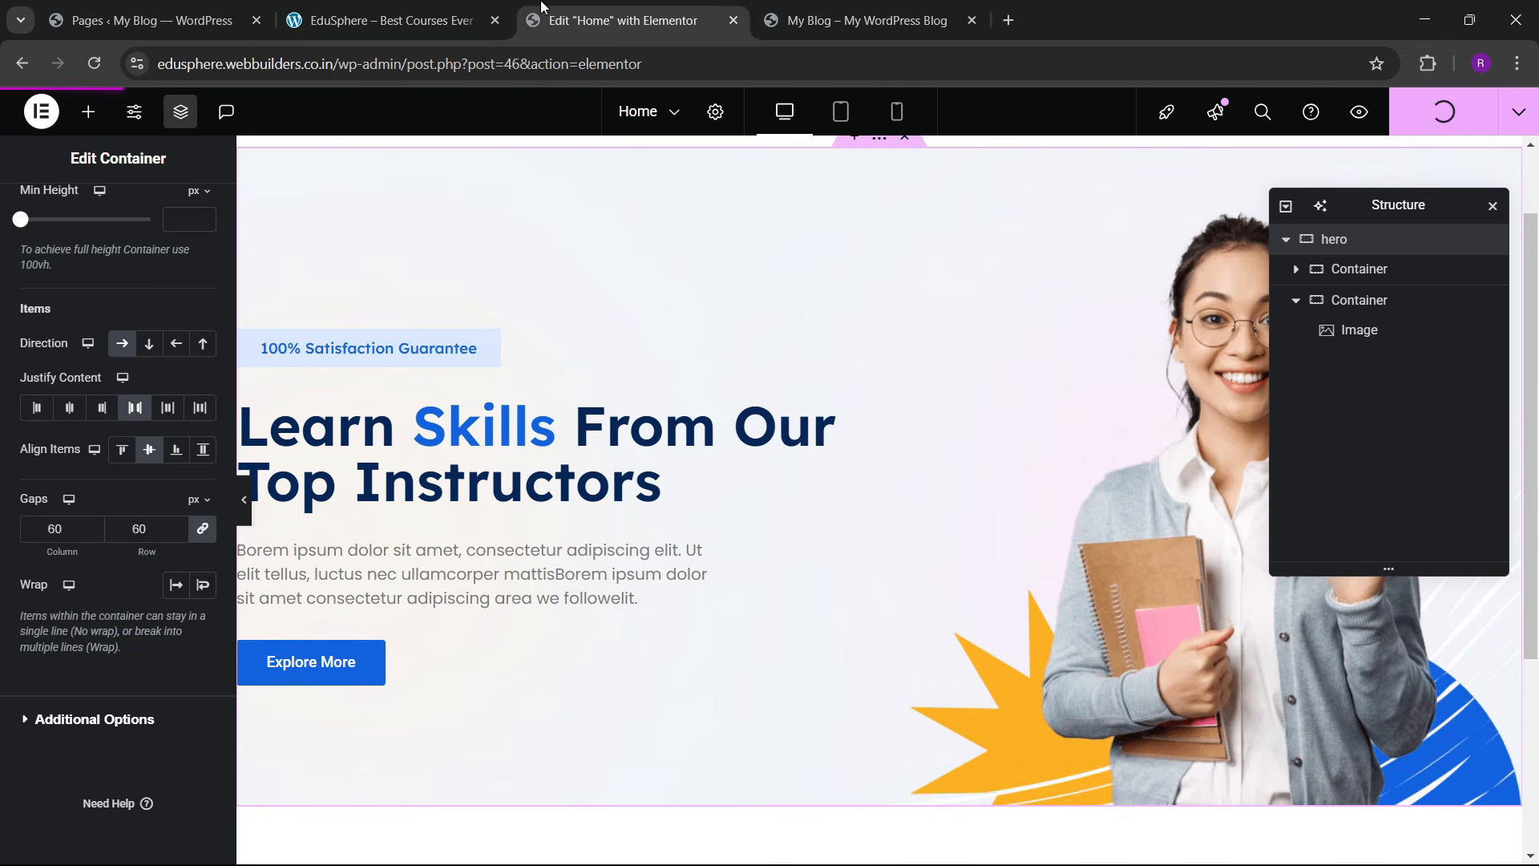
{"action": "left_click", "coordinate": [380, 20]}
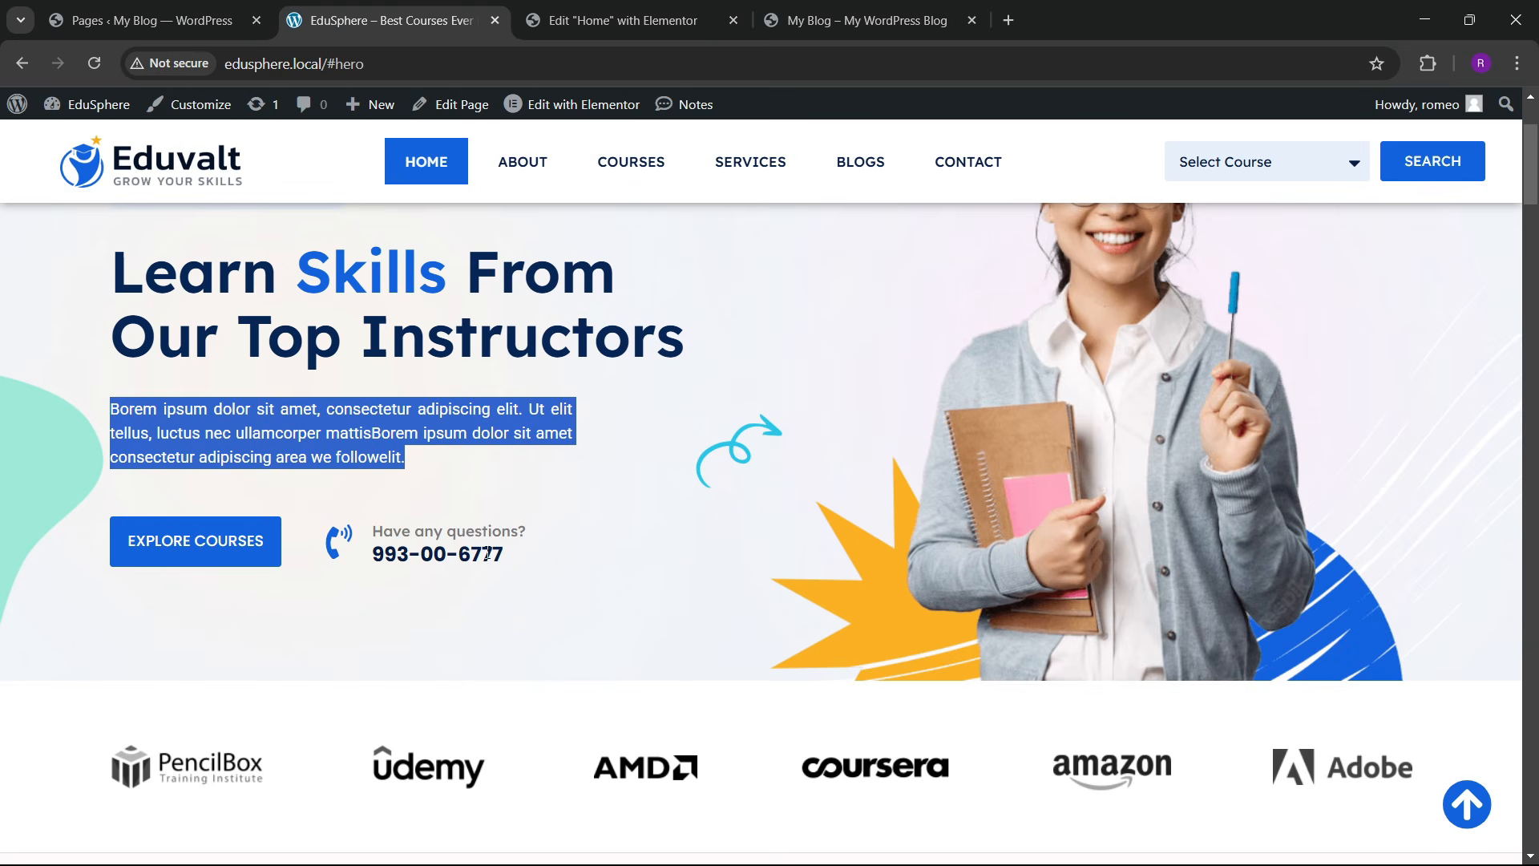
{"action": "left_click", "coordinate": [718, 6]}
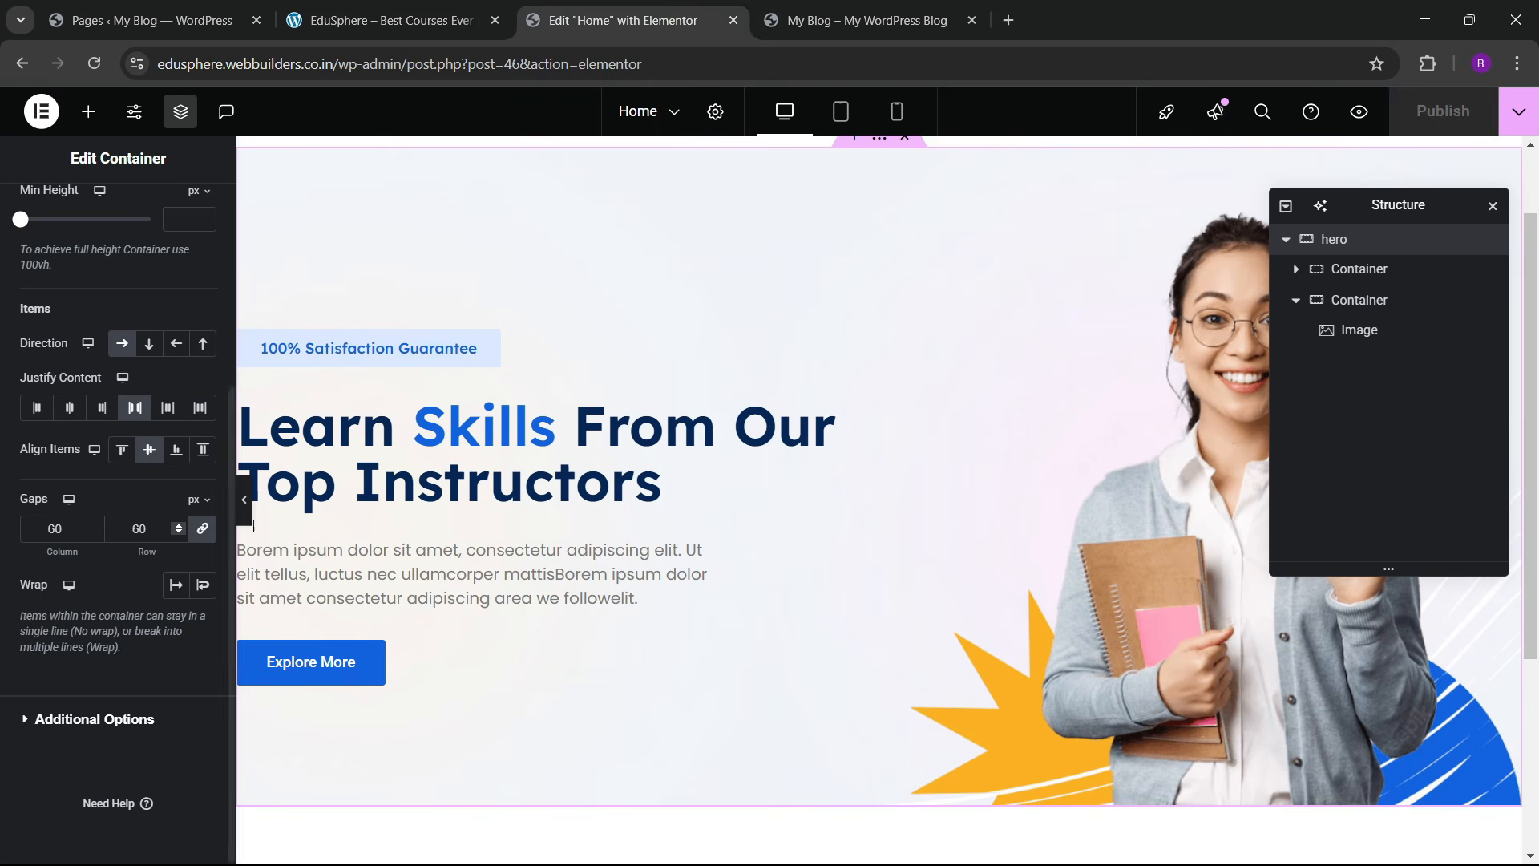
Step: Add an Icon Box widget and move it into the Explore More button's container
{"action": "left_click", "coordinate": [88, 111]}
{"action": "type", "text": "icon box"}
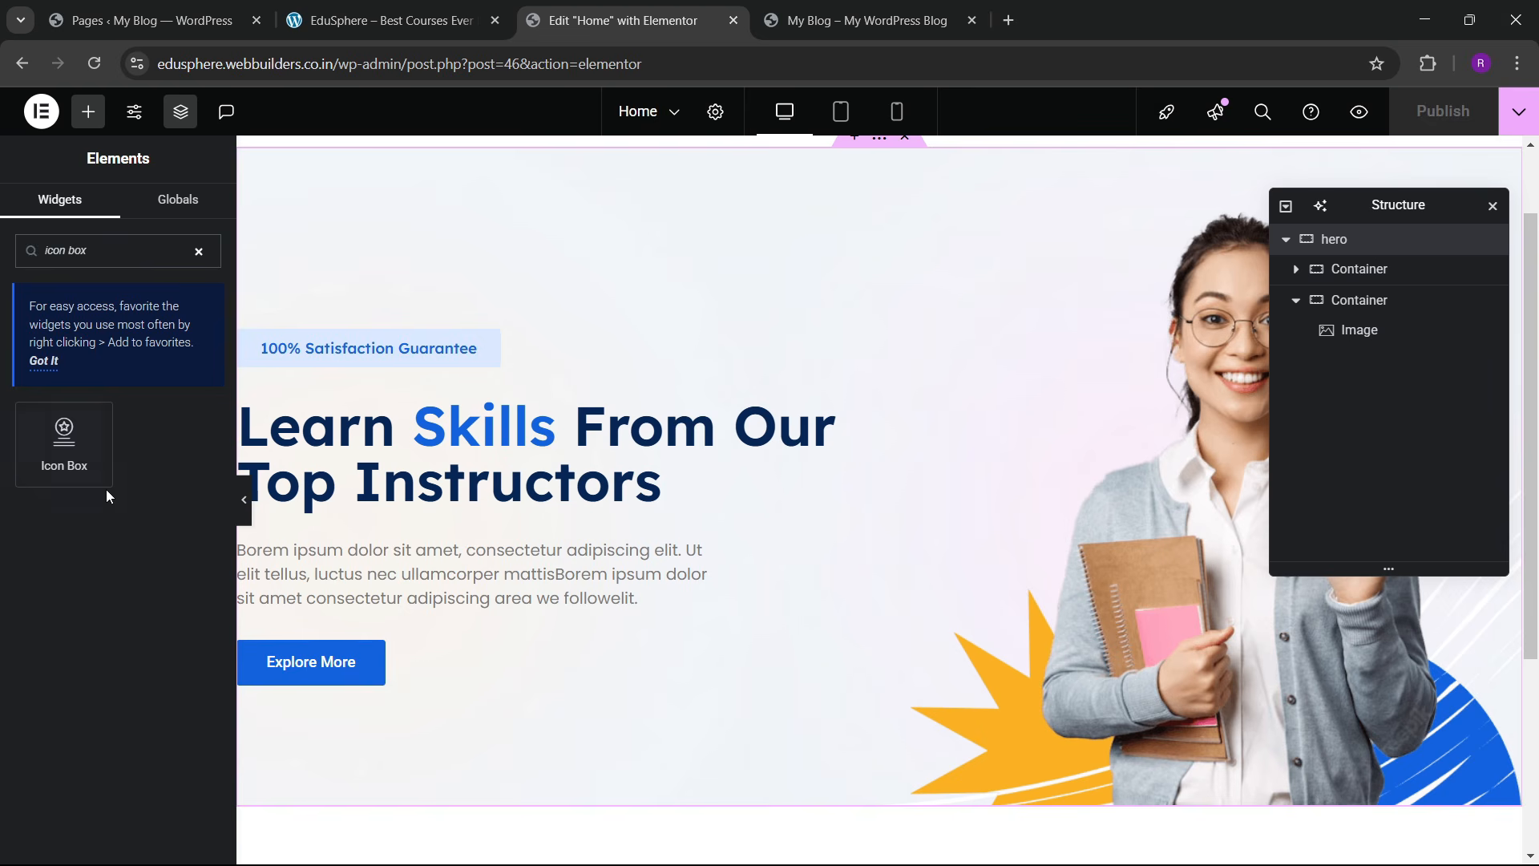
{"action": "left_click_drag", "start_coordinate": [103, 479], "coordinate": [401, 581]}
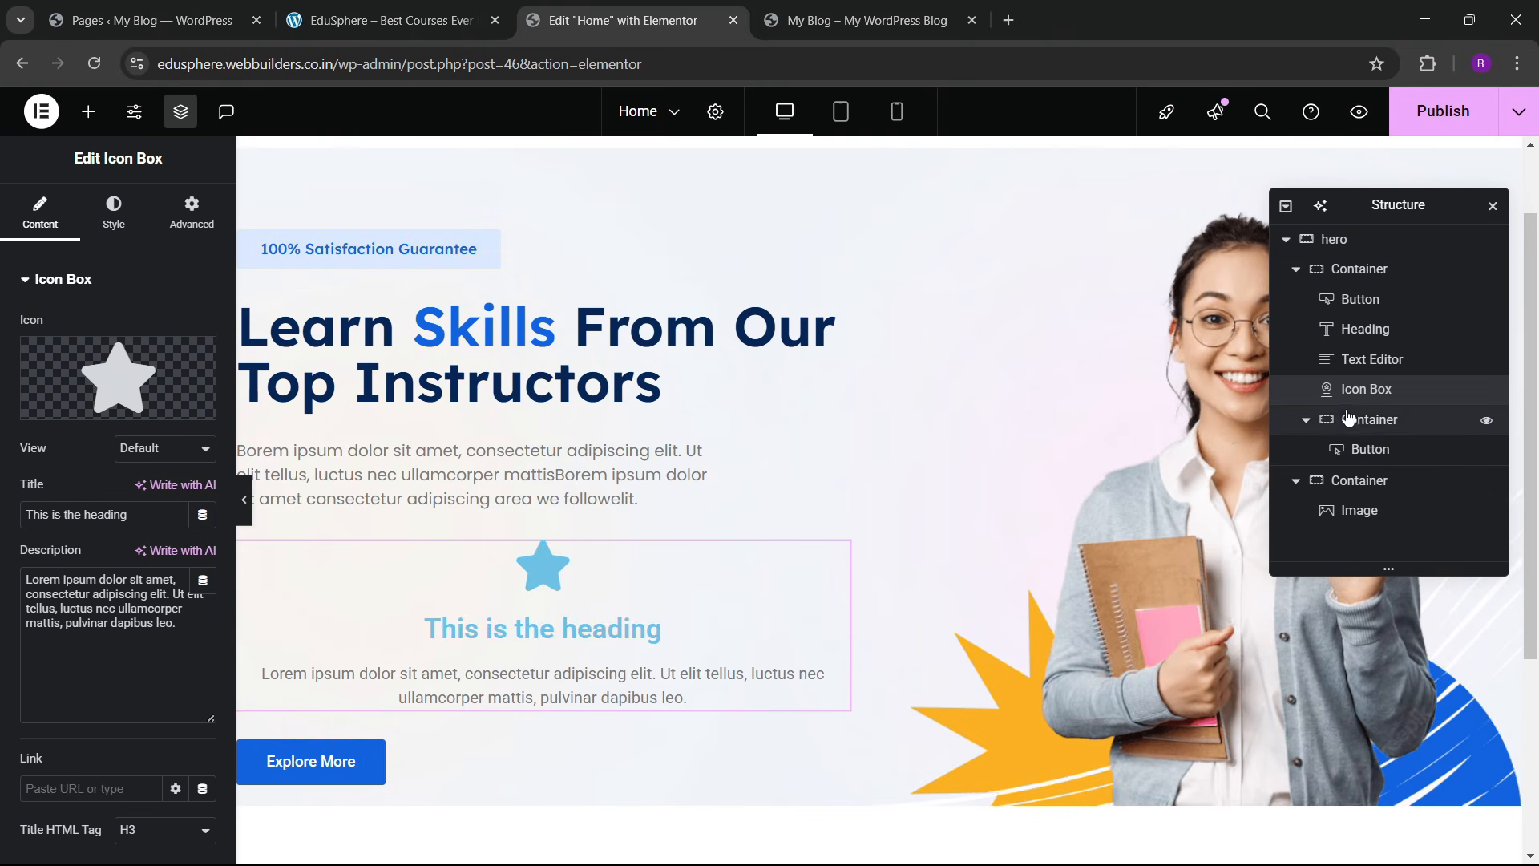
{"action": "left_click_drag", "start_coordinate": [1367, 391], "coordinate": [1374, 451]}
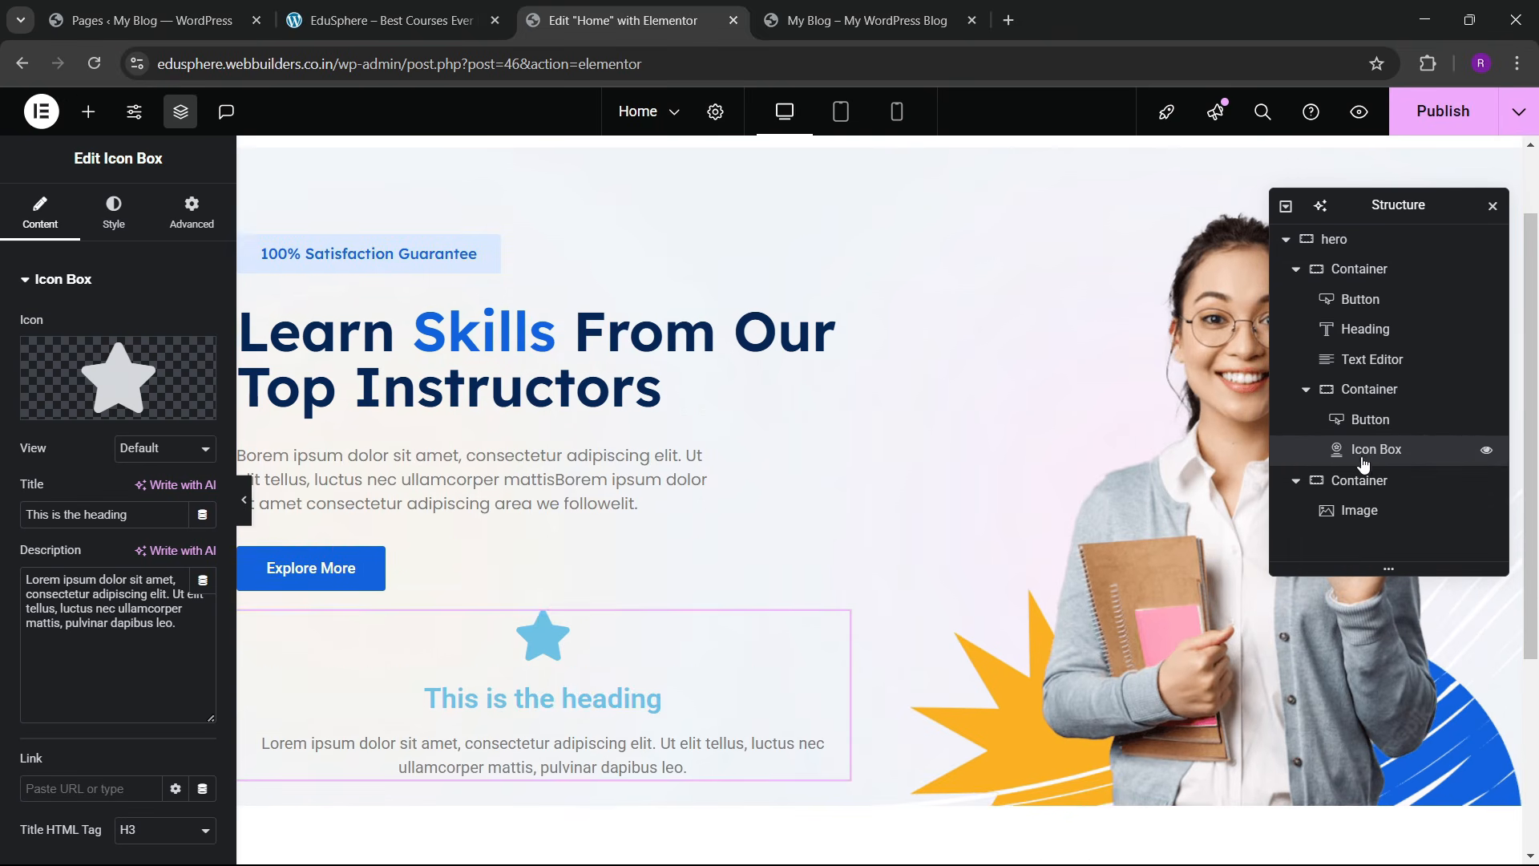
Step: Lay the button and icon box out in a row, spaced apart and vertically centred
{"action": "left_click", "coordinate": [1407, 399]}
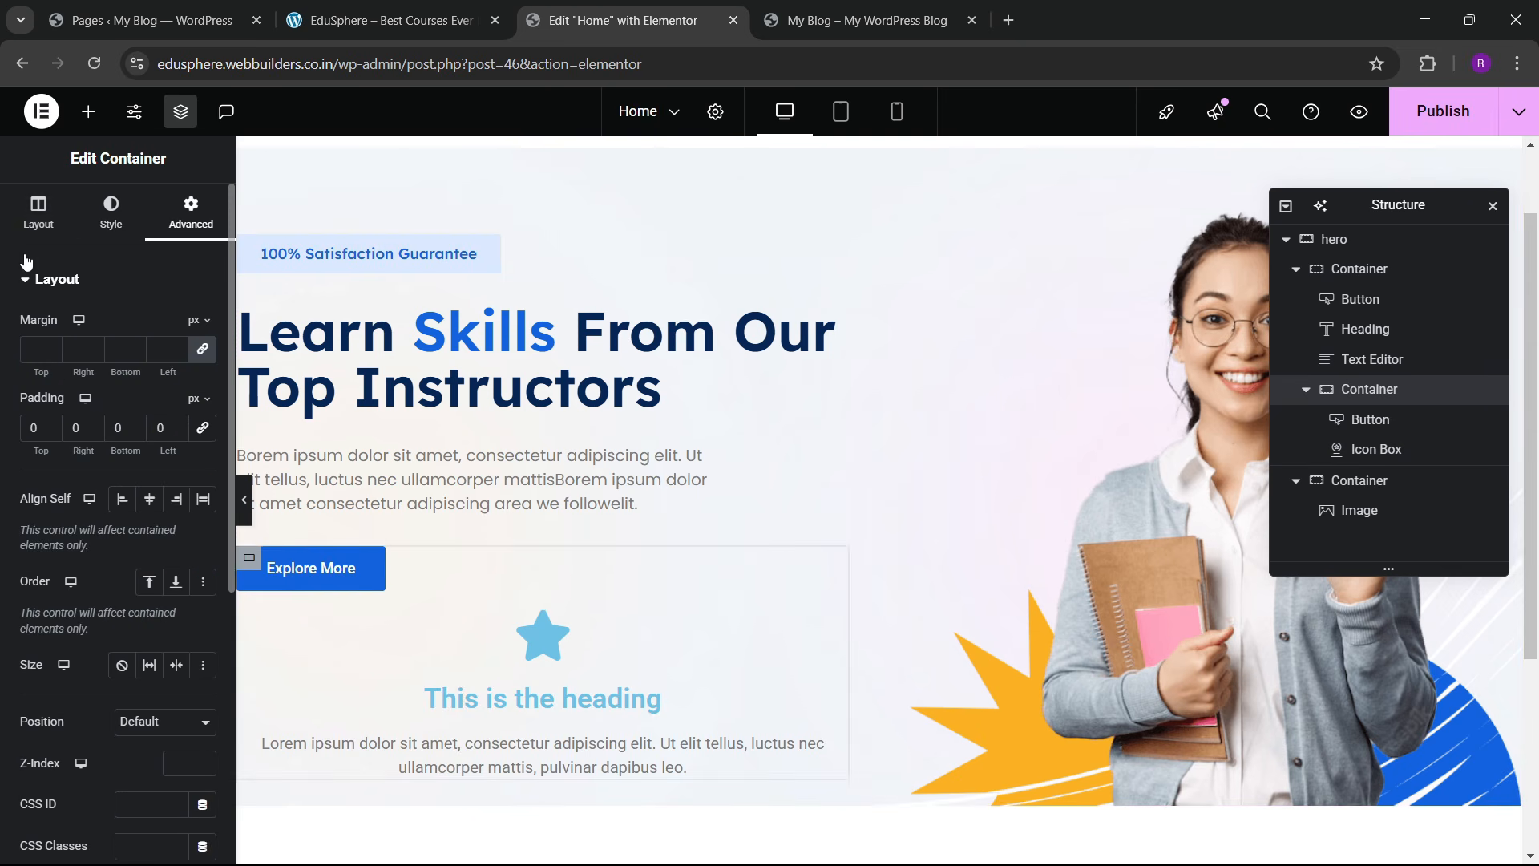
{"action": "scroll", "coordinate": [120, 481], "scroll_direction": "down", "scroll_amount": 5}
{"action": "left_click", "coordinate": [135, 498]}
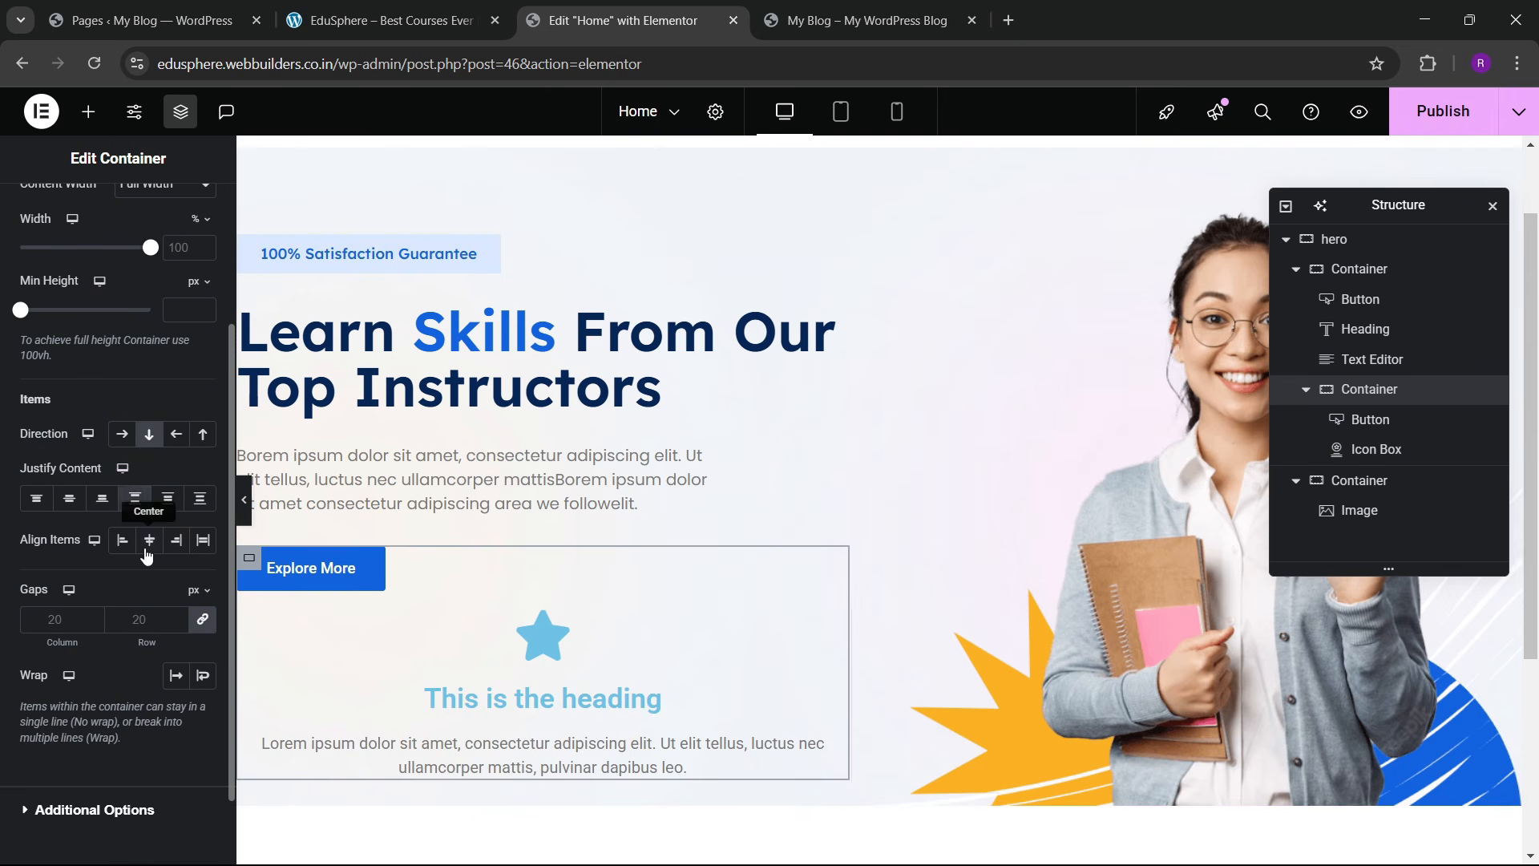
{"action": "left_click", "coordinate": [149, 540]}
{"action": "left_click", "coordinate": [122, 434]}
{"action": "scroll", "coordinate": [521, 569], "scroll_direction": "down", "scroll_amount": 1}
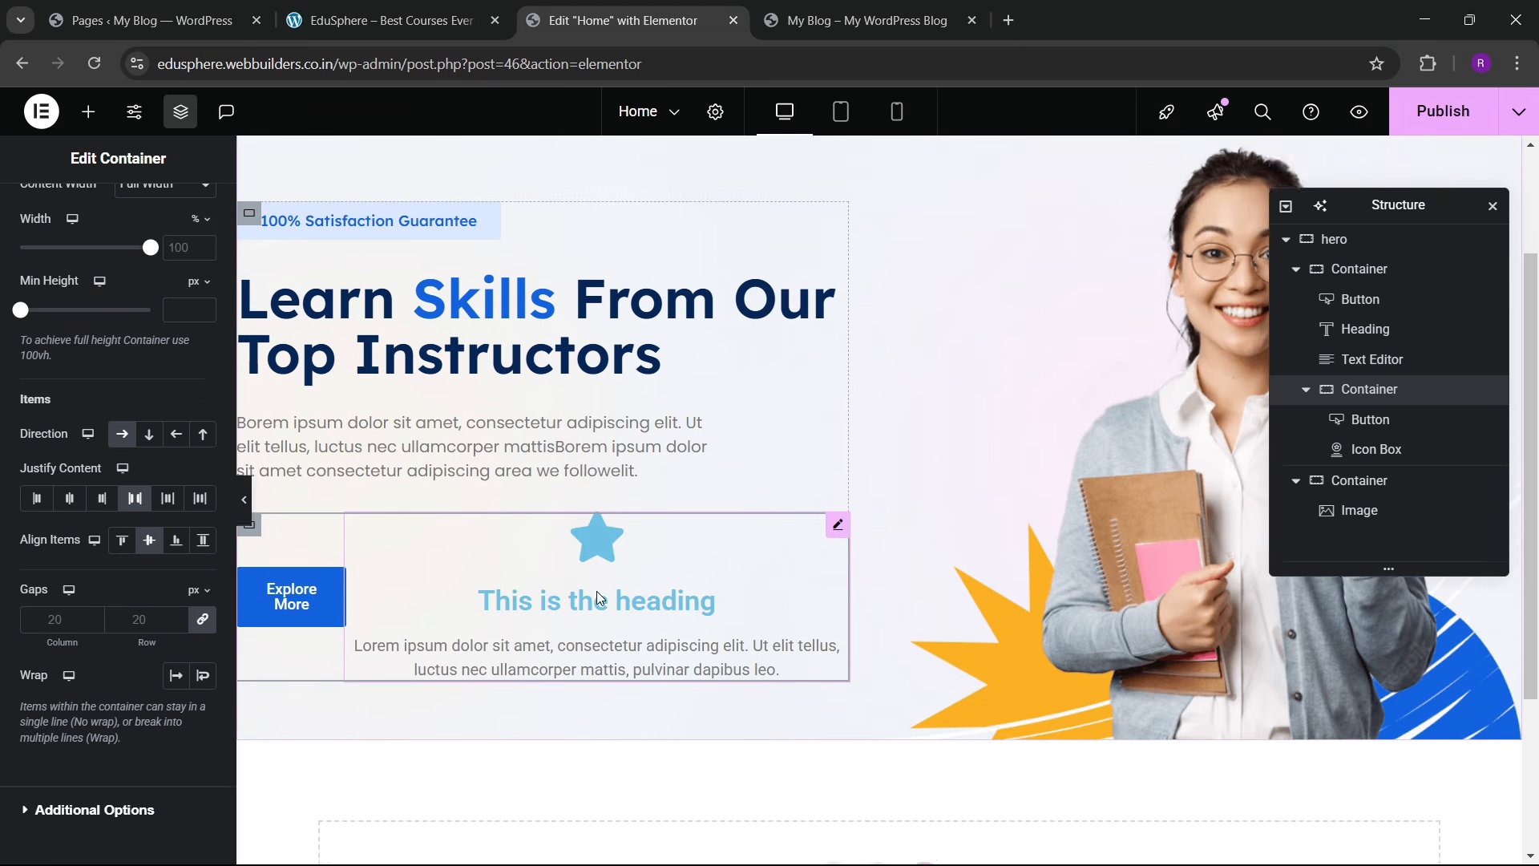
Step: Set the Icon Box's icon position to Left, beside its heading
{"action": "left_click", "coordinate": [597, 590]}
{"action": "left_click", "coordinate": [114, 212]}
{"action": "left_click", "coordinate": [143, 335]}
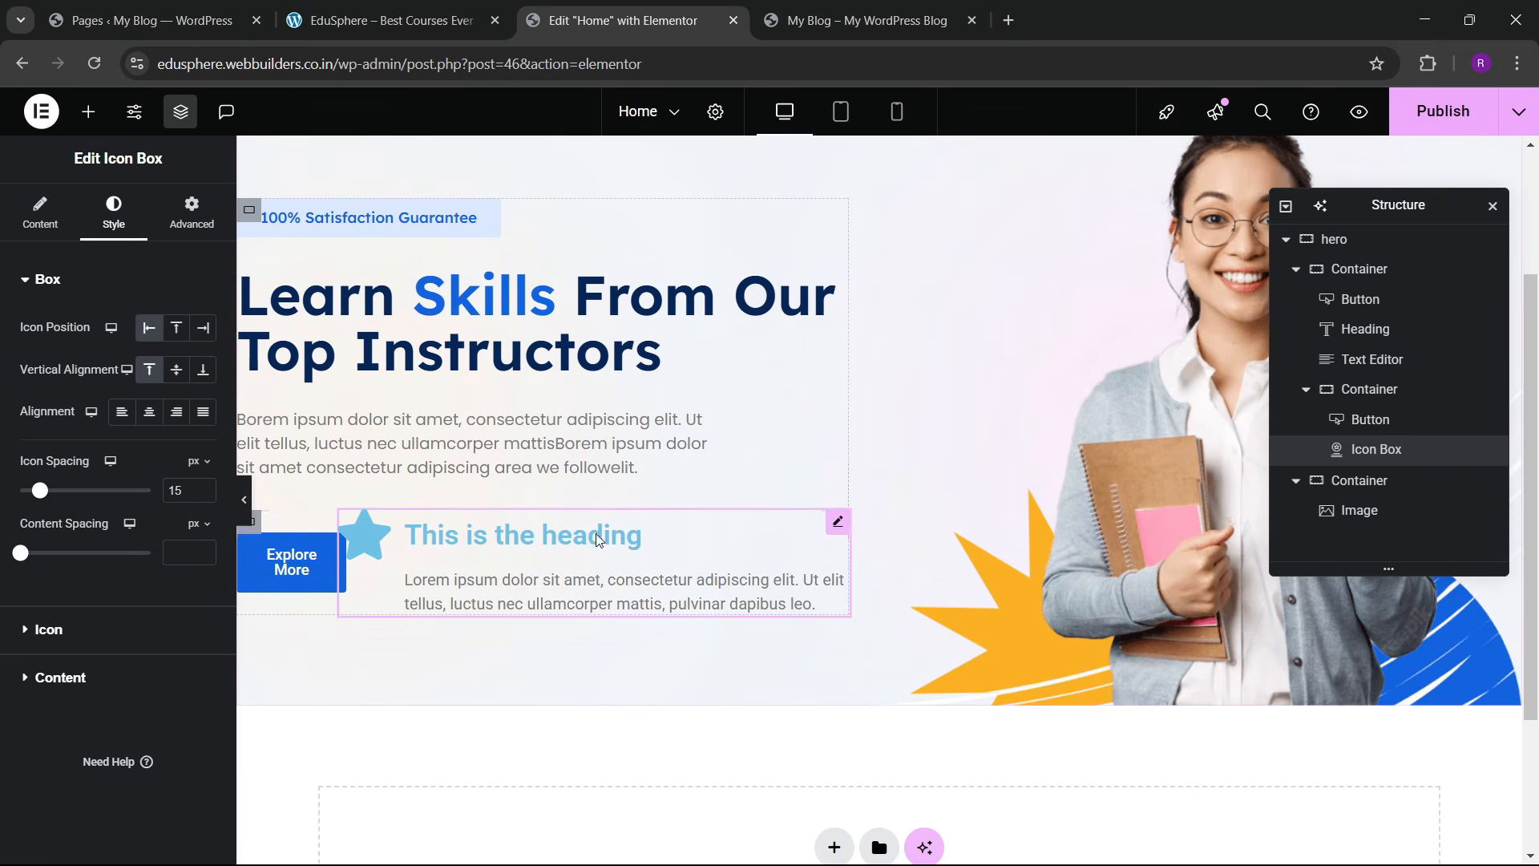
{"action": "left_click", "coordinate": [433, 7]}
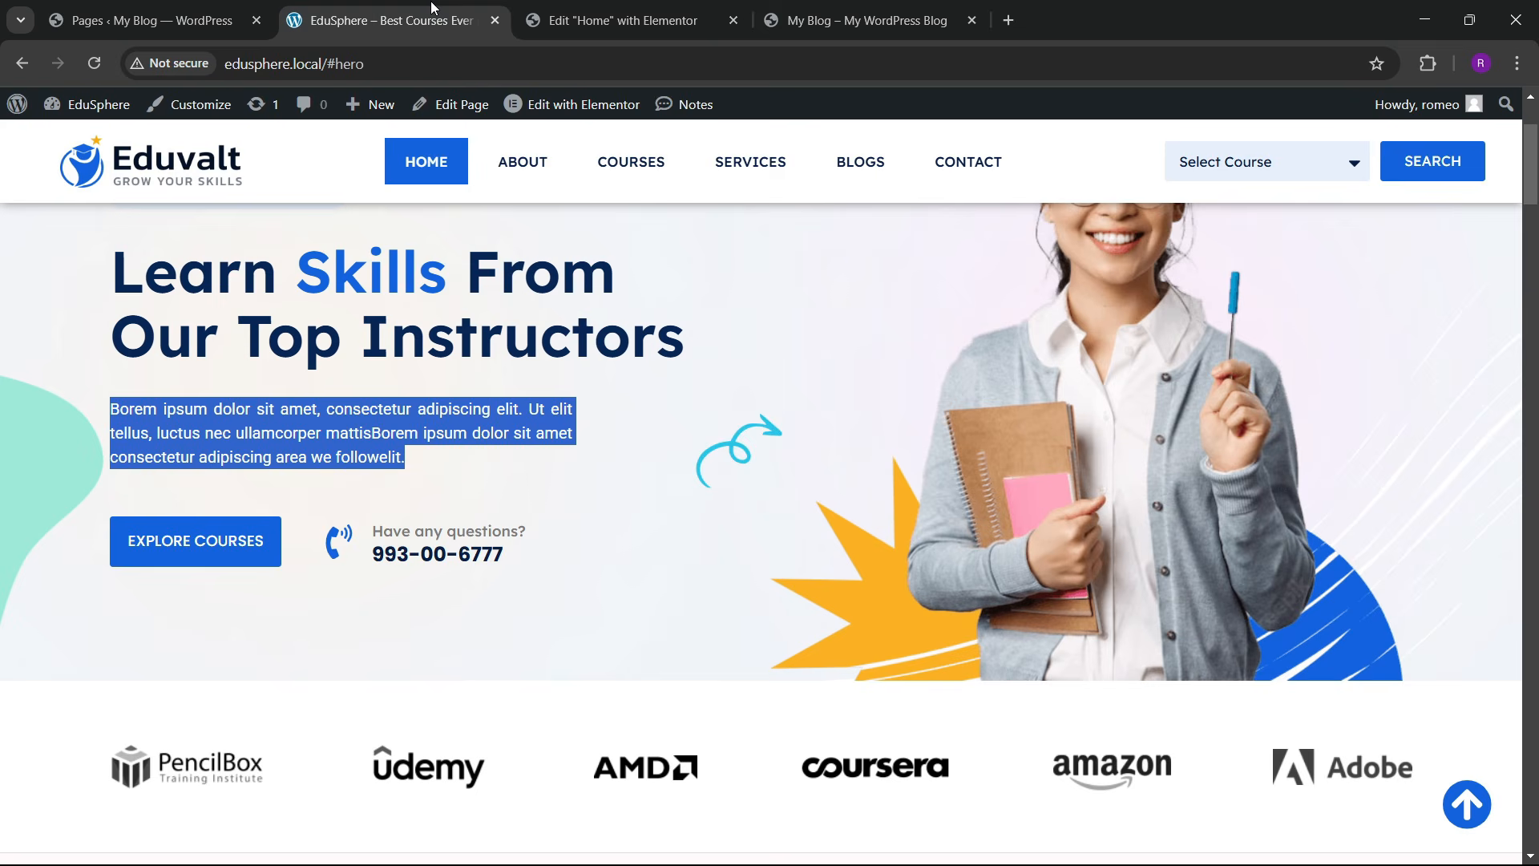
{"action": "left_click", "coordinate": [841, 10]}
{"action": "left_click", "coordinate": [666, 11]}
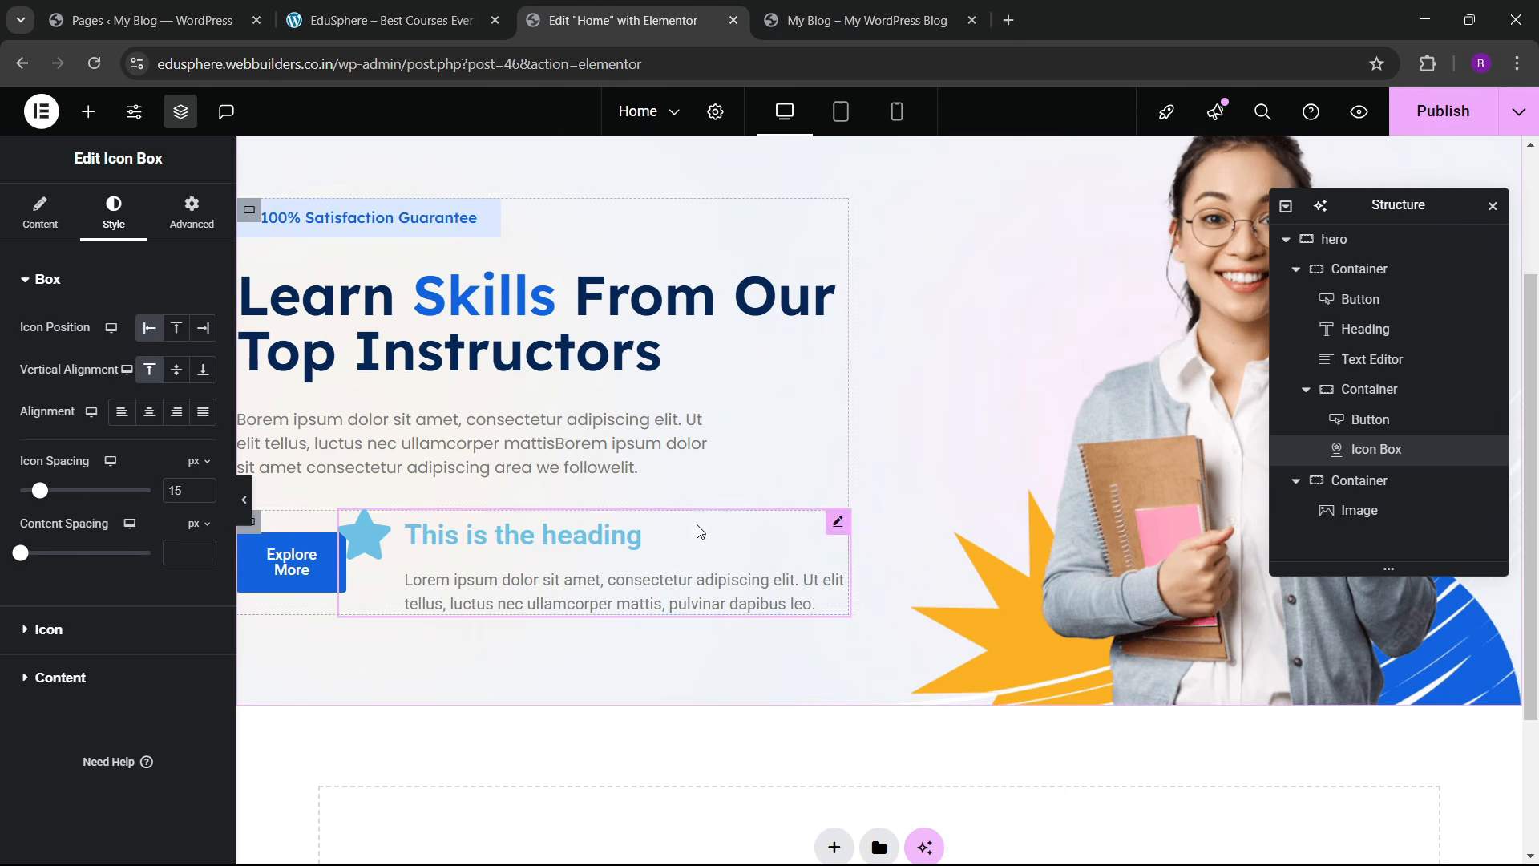
Step: Give the icon box the phone-volume icon, title 'You have any questions?' and a phone number description
{"action": "left_click", "coordinate": [40, 213]}
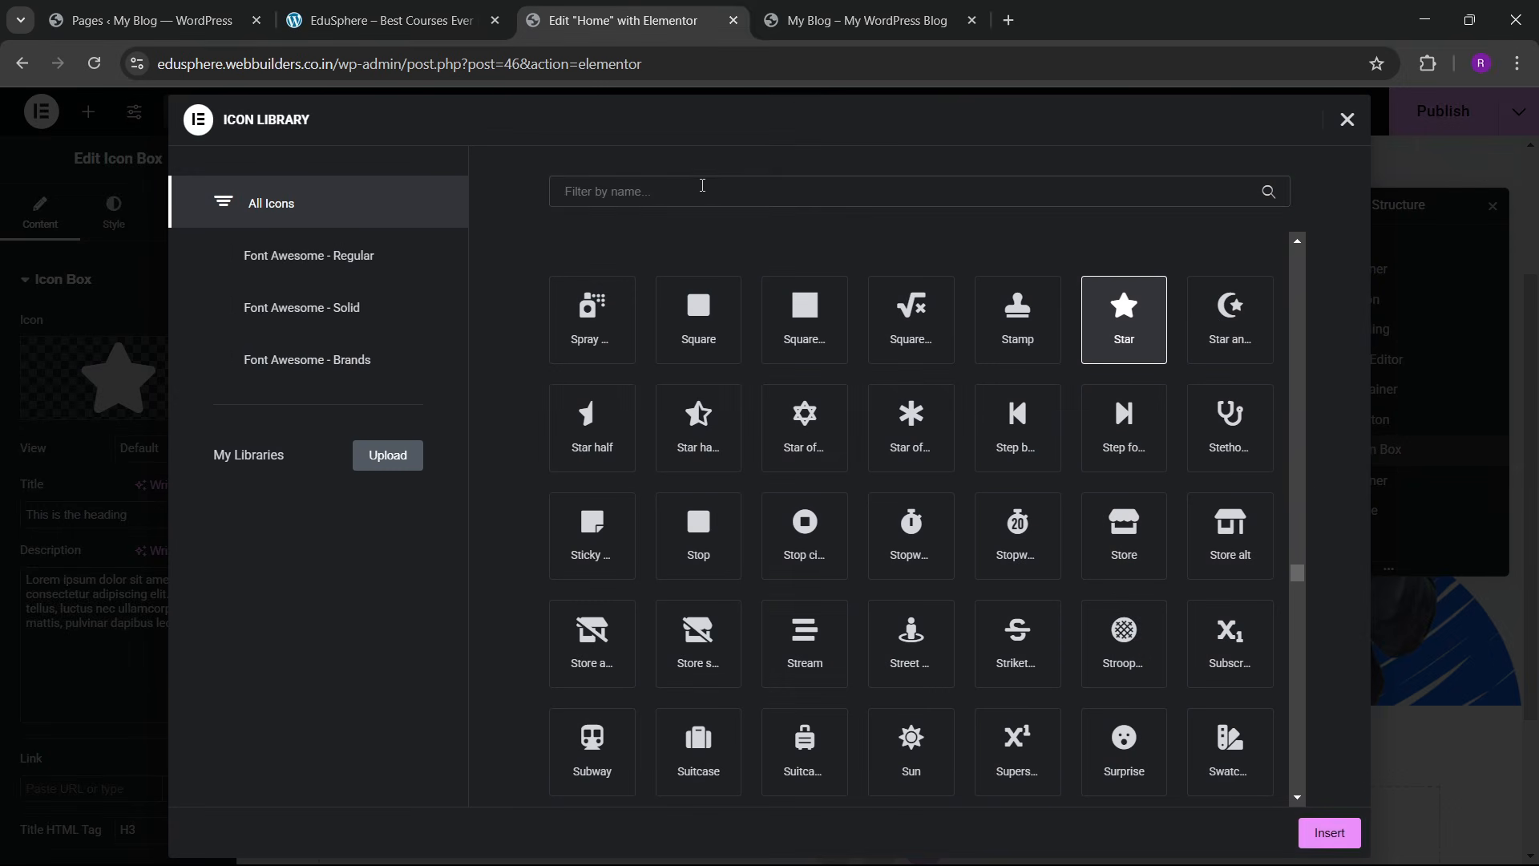
{"action": "type", "text": "phone"}
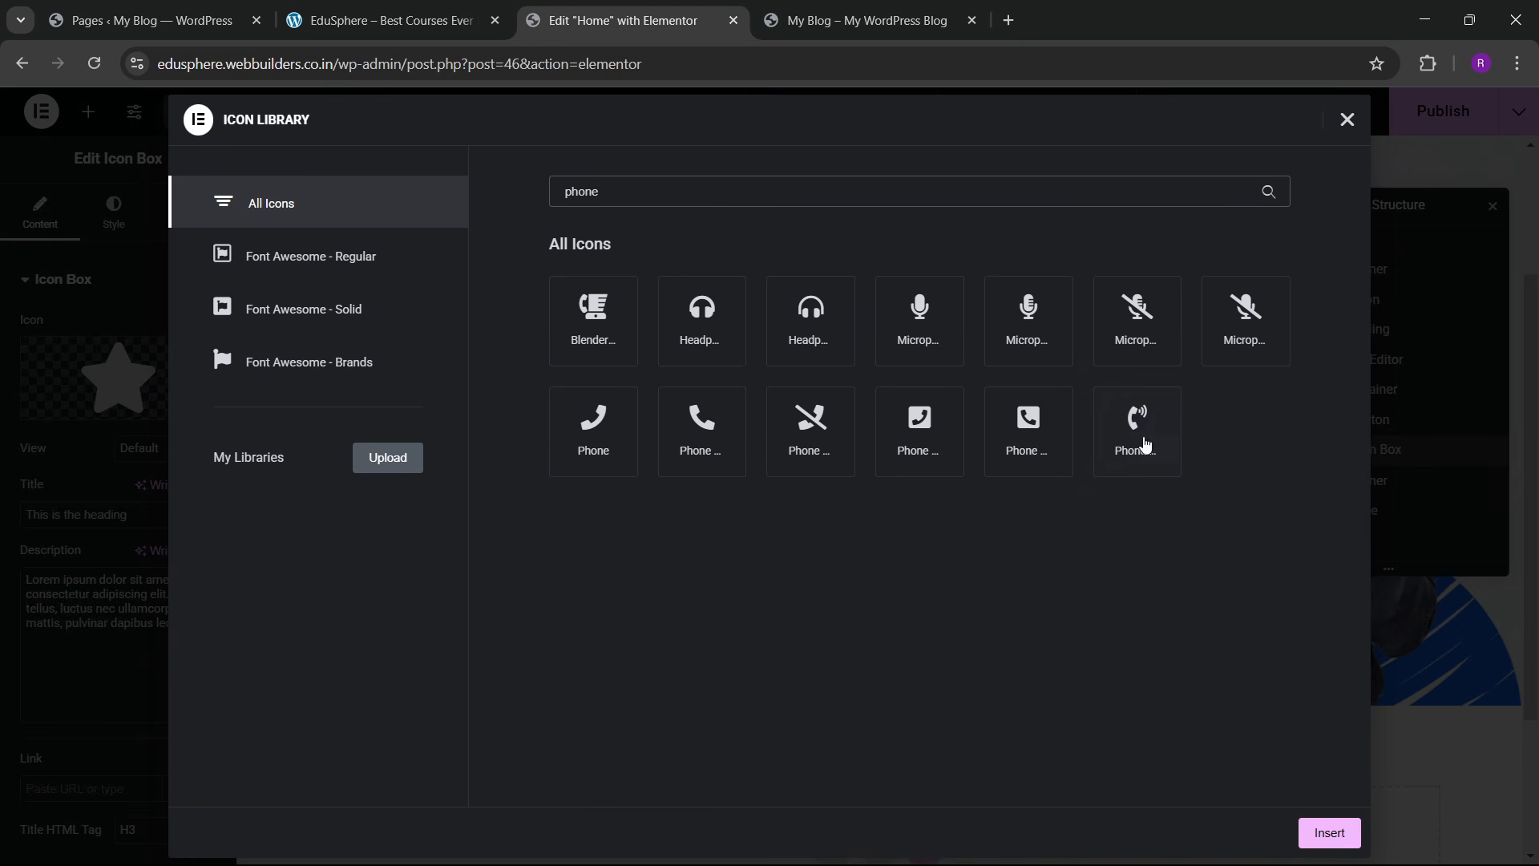
{"action": "left_click", "coordinate": [1145, 443]}
{"action": "left_click", "coordinate": [1315, 838]}
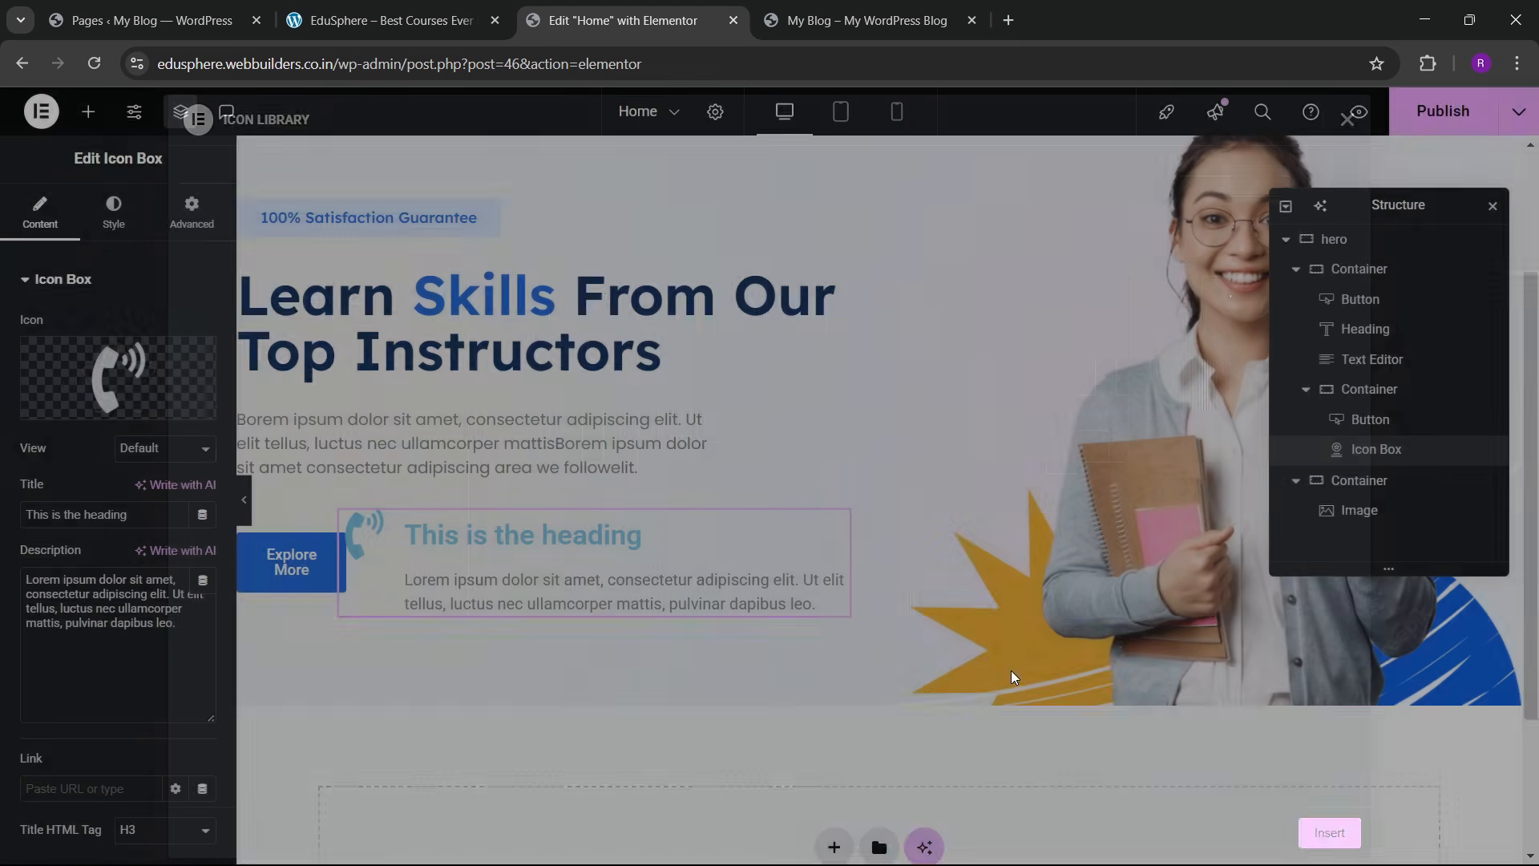
{"action": "left_click_drag", "start_coordinate": [164, 514], "coordinate": [3, 522]}
{"action": "type", "text": "You"}
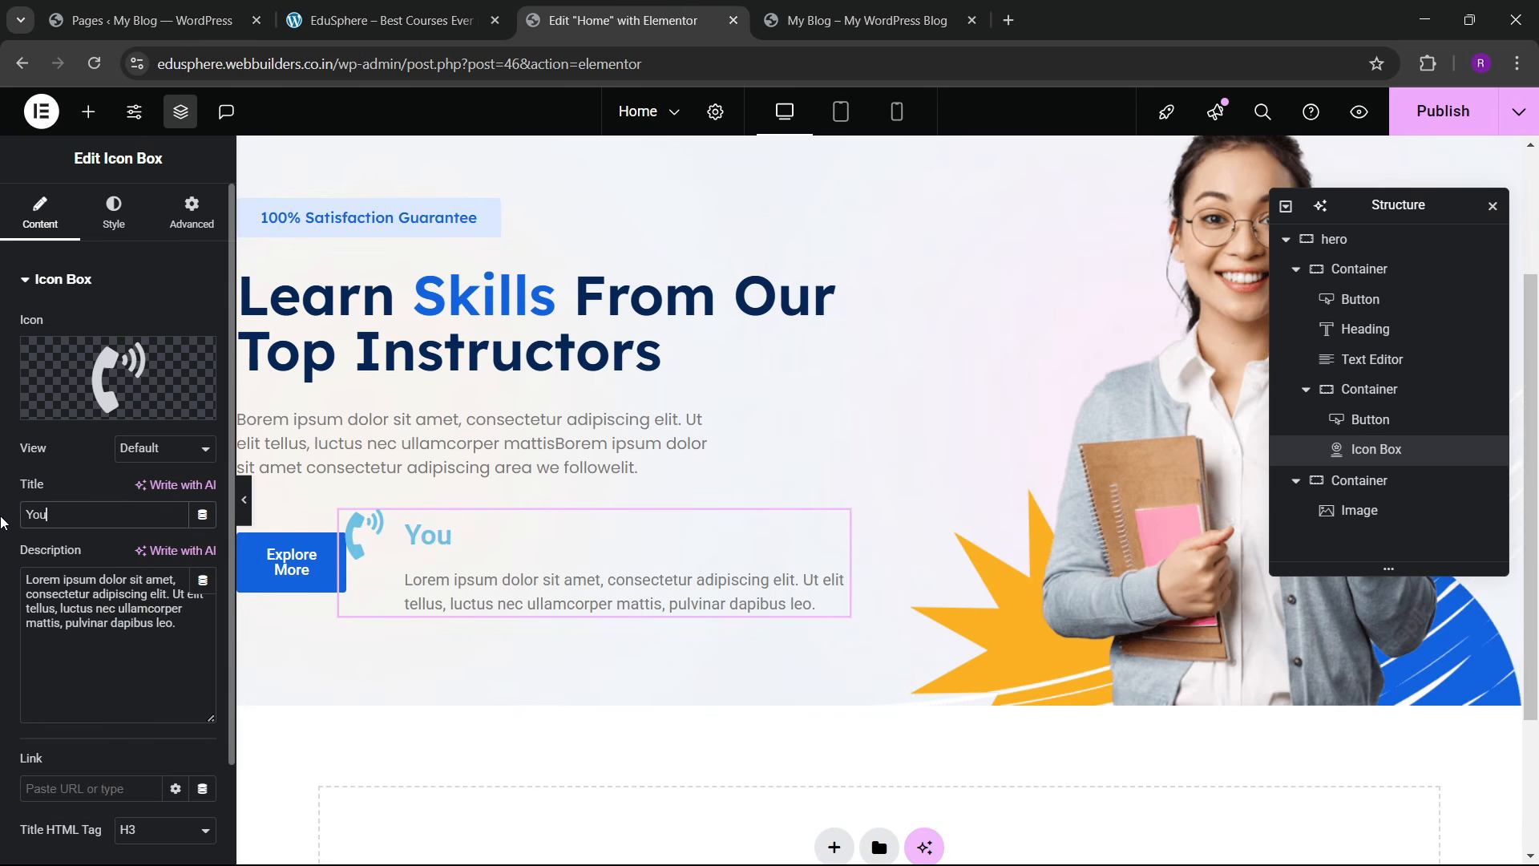
{"action": "type", "text": " have any questions?"}
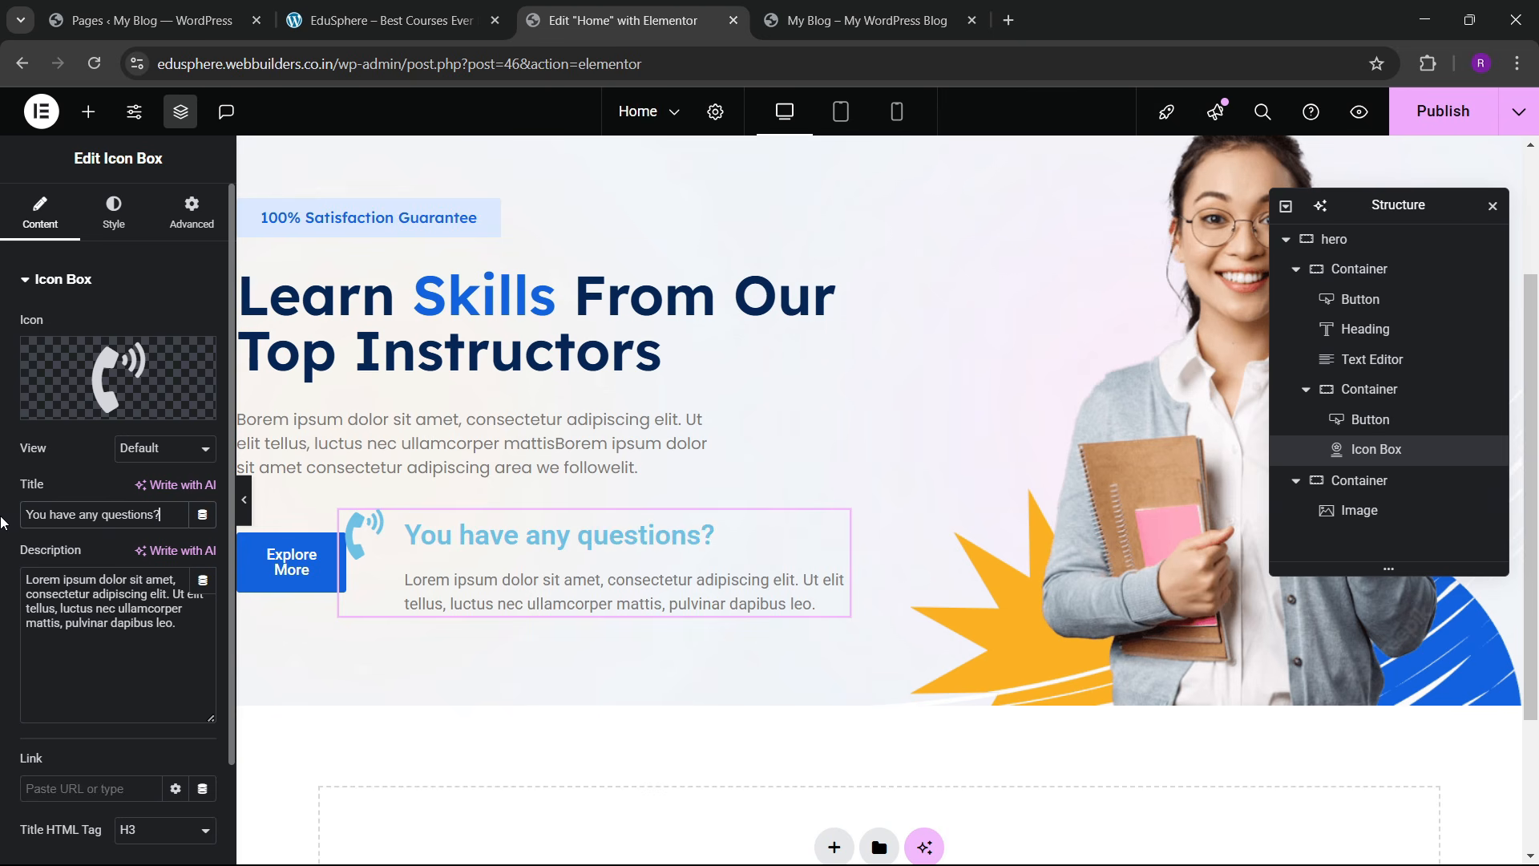
{"action": "triple_click", "coordinate": [52, 598]}
{"action": "key", "text": "BackSpace"}
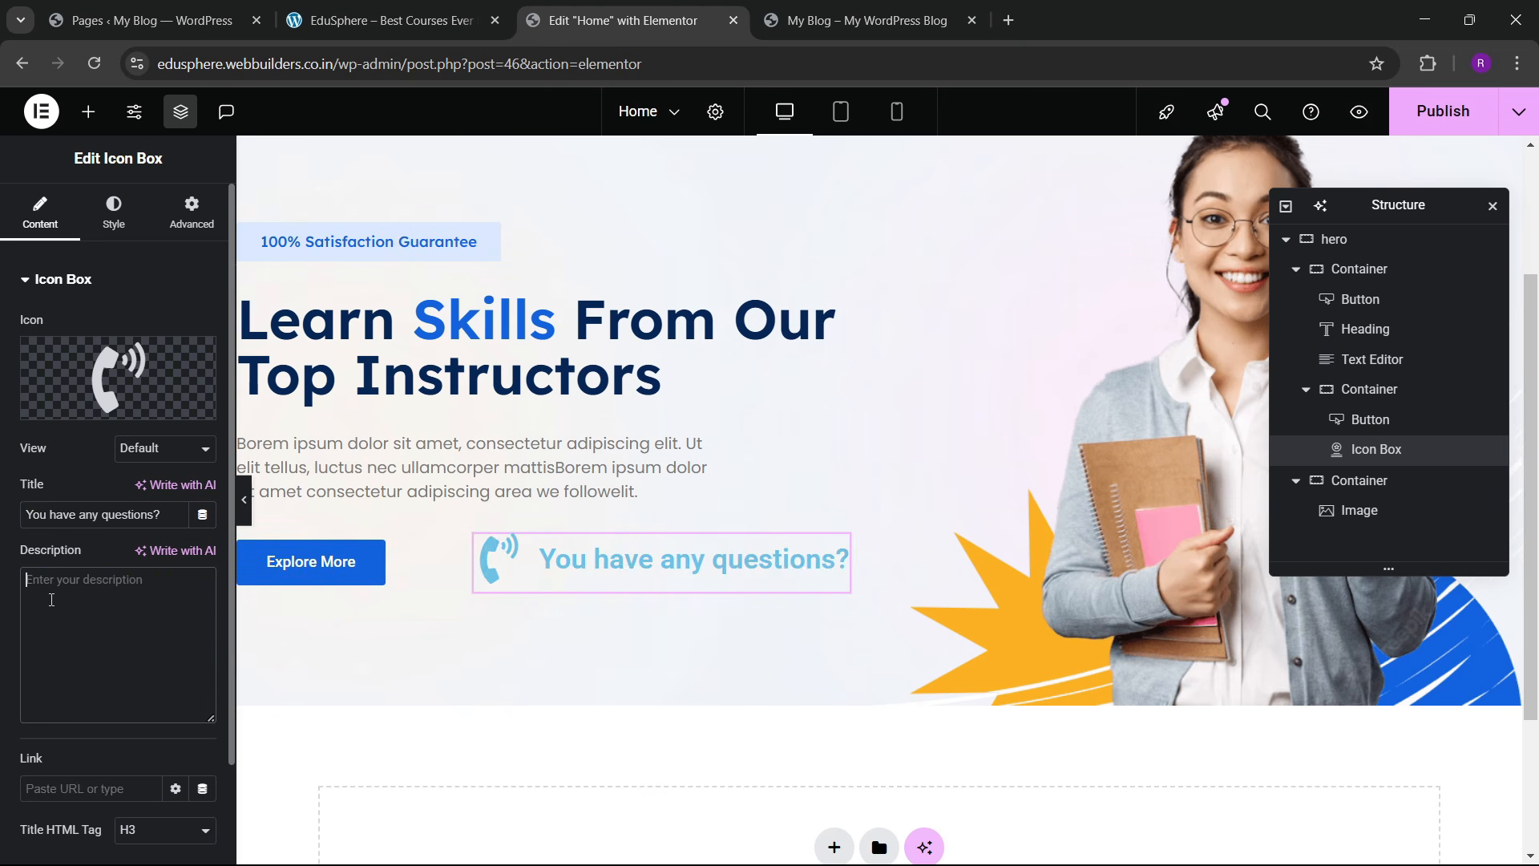
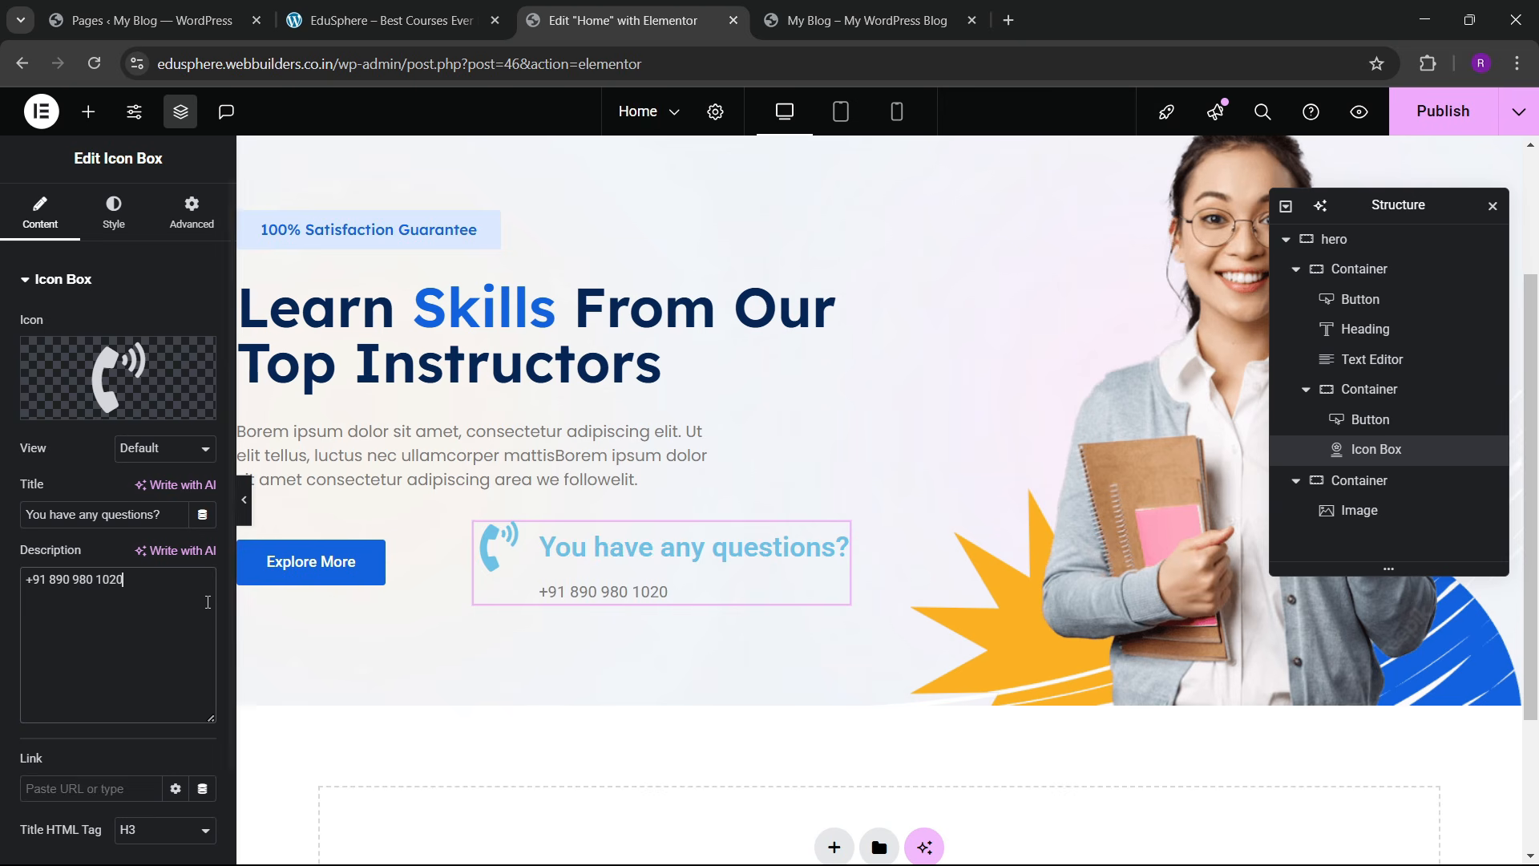
Step: Set the icon box content spacing to 0 and vertical alignment to Middle
{"action": "left_click", "coordinate": [114, 212]}
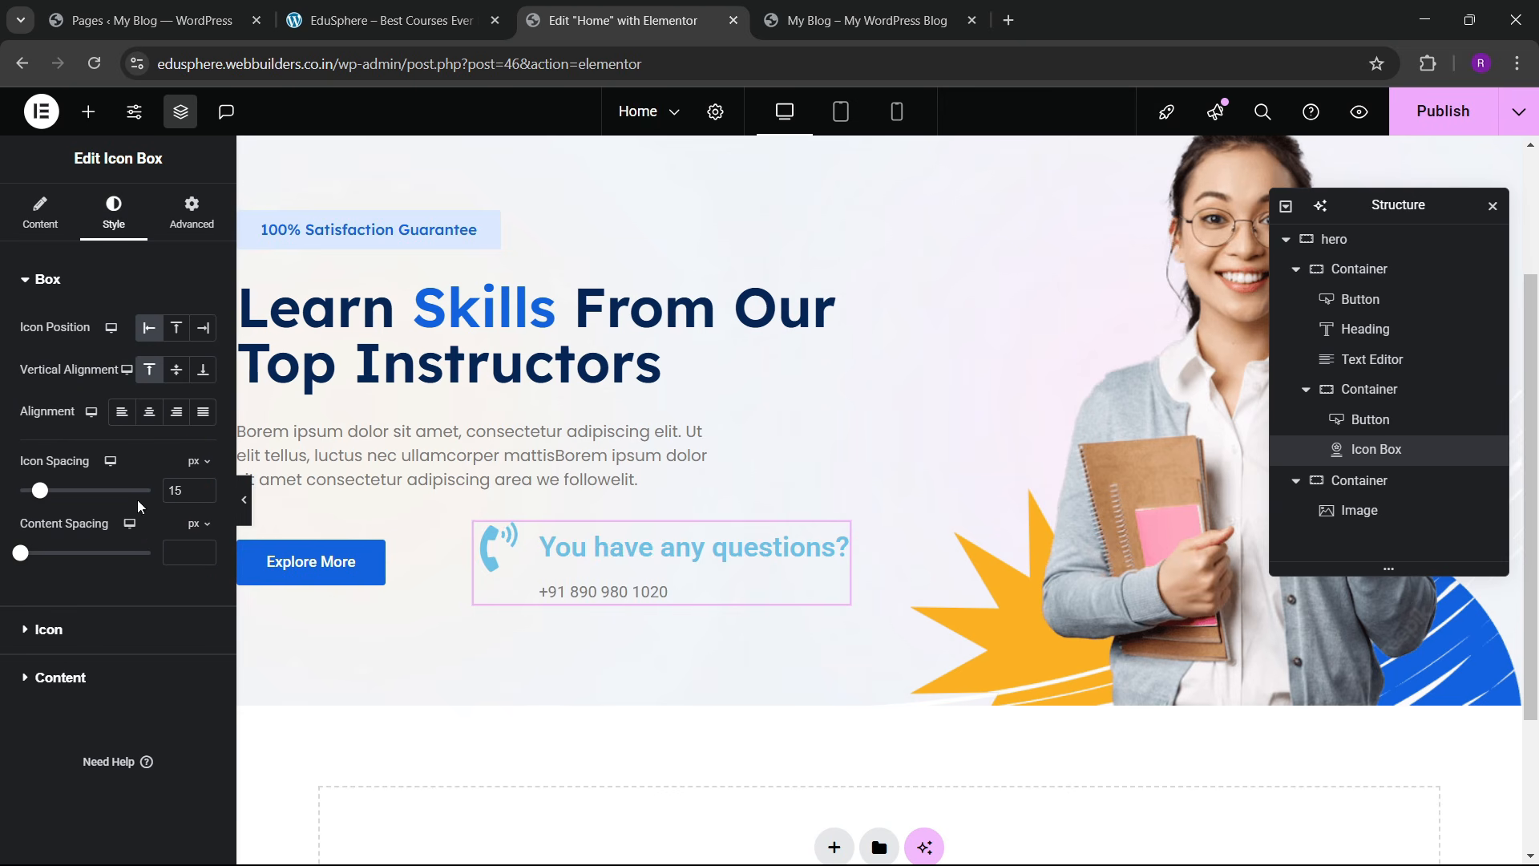
{"action": "type", "text": "0"}
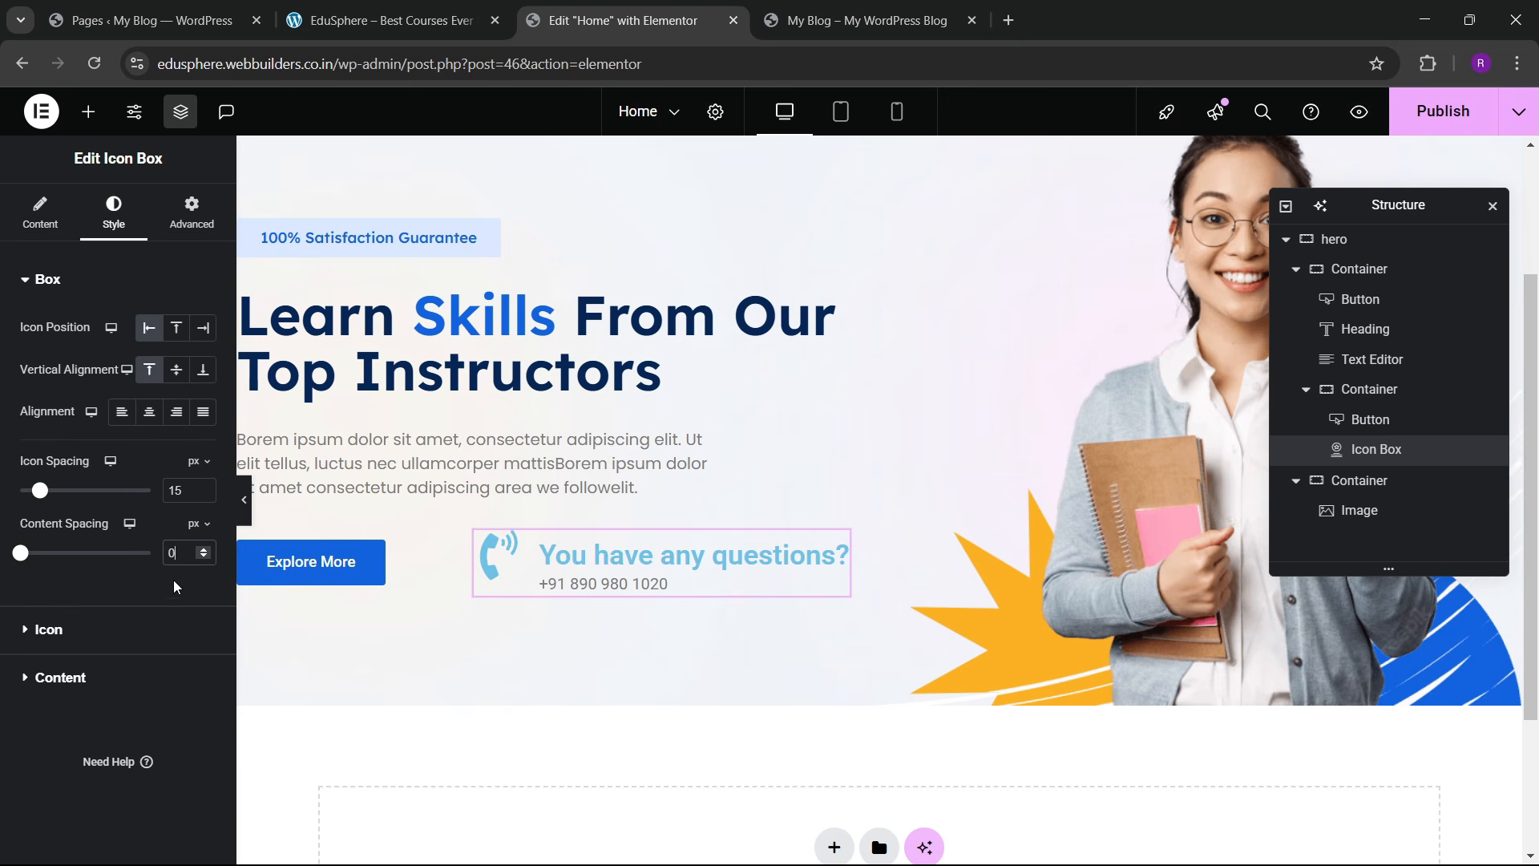
{"action": "left_click", "coordinate": [176, 370]}
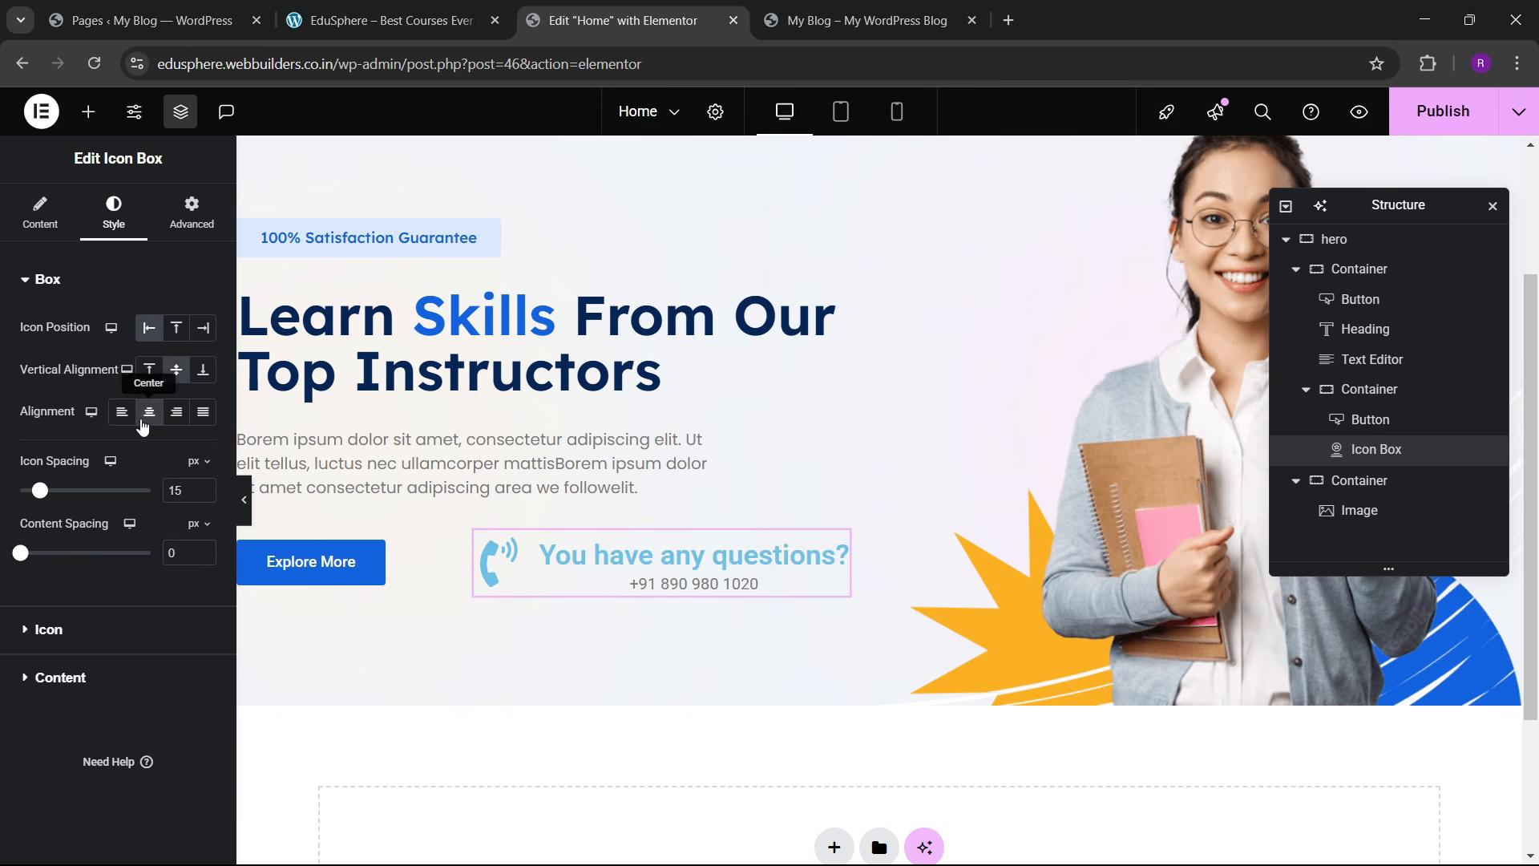
Step: Make the phone icon blue at 28 px and the title dark navy
{"action": "left_click", "coordinate": [72, 629]}
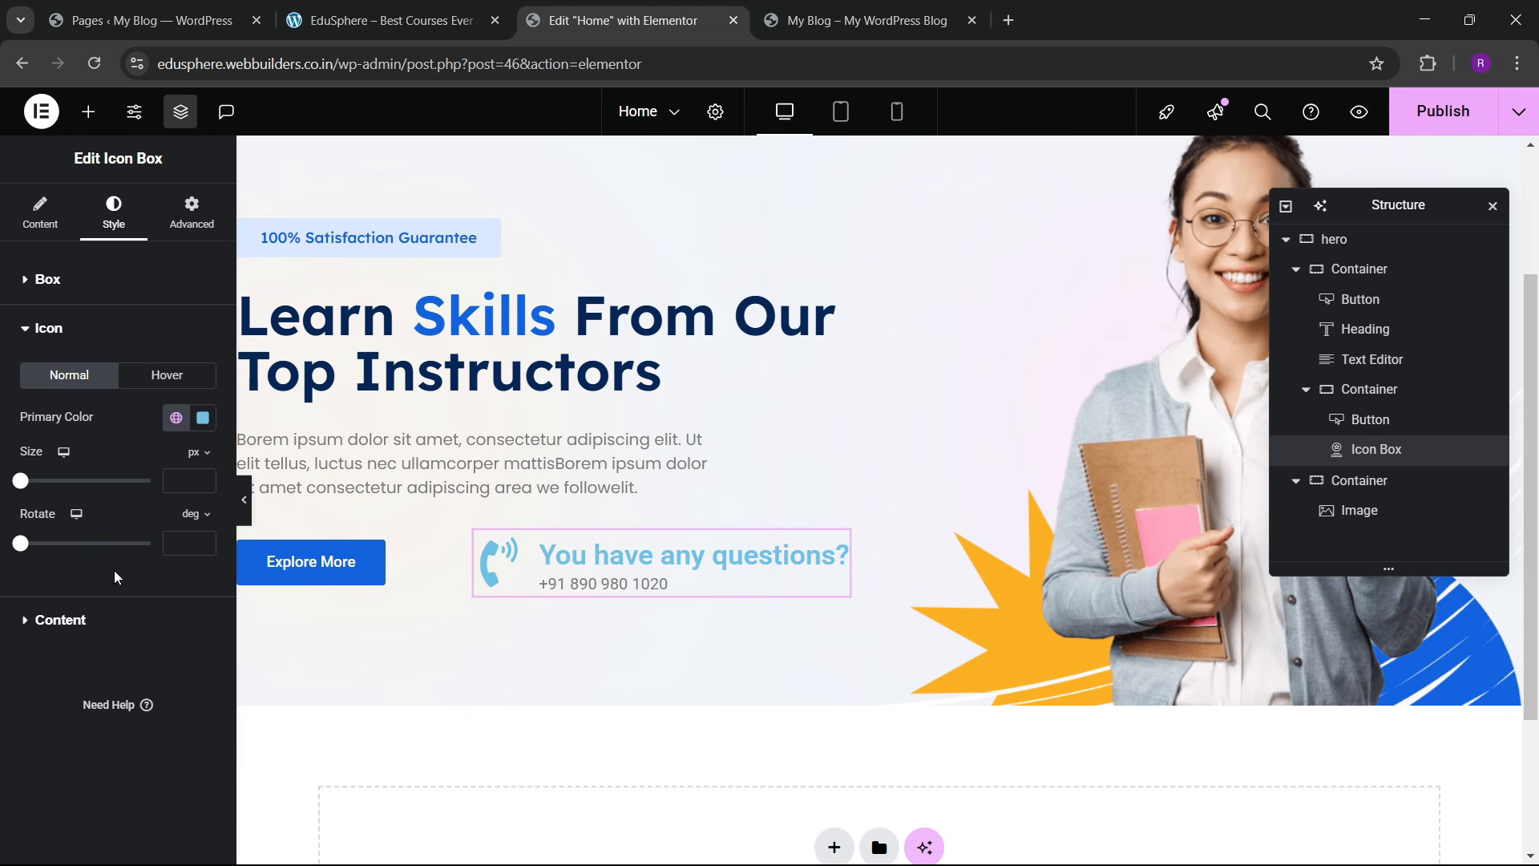
{"action": "left_click", "coordinate": [177, 425]}
{"action": "left_click", "coordinate": [104, 671]}
{"action": "left_click_drag", "start_coordinate": [201, 480], "coordinate": [202, 482]}
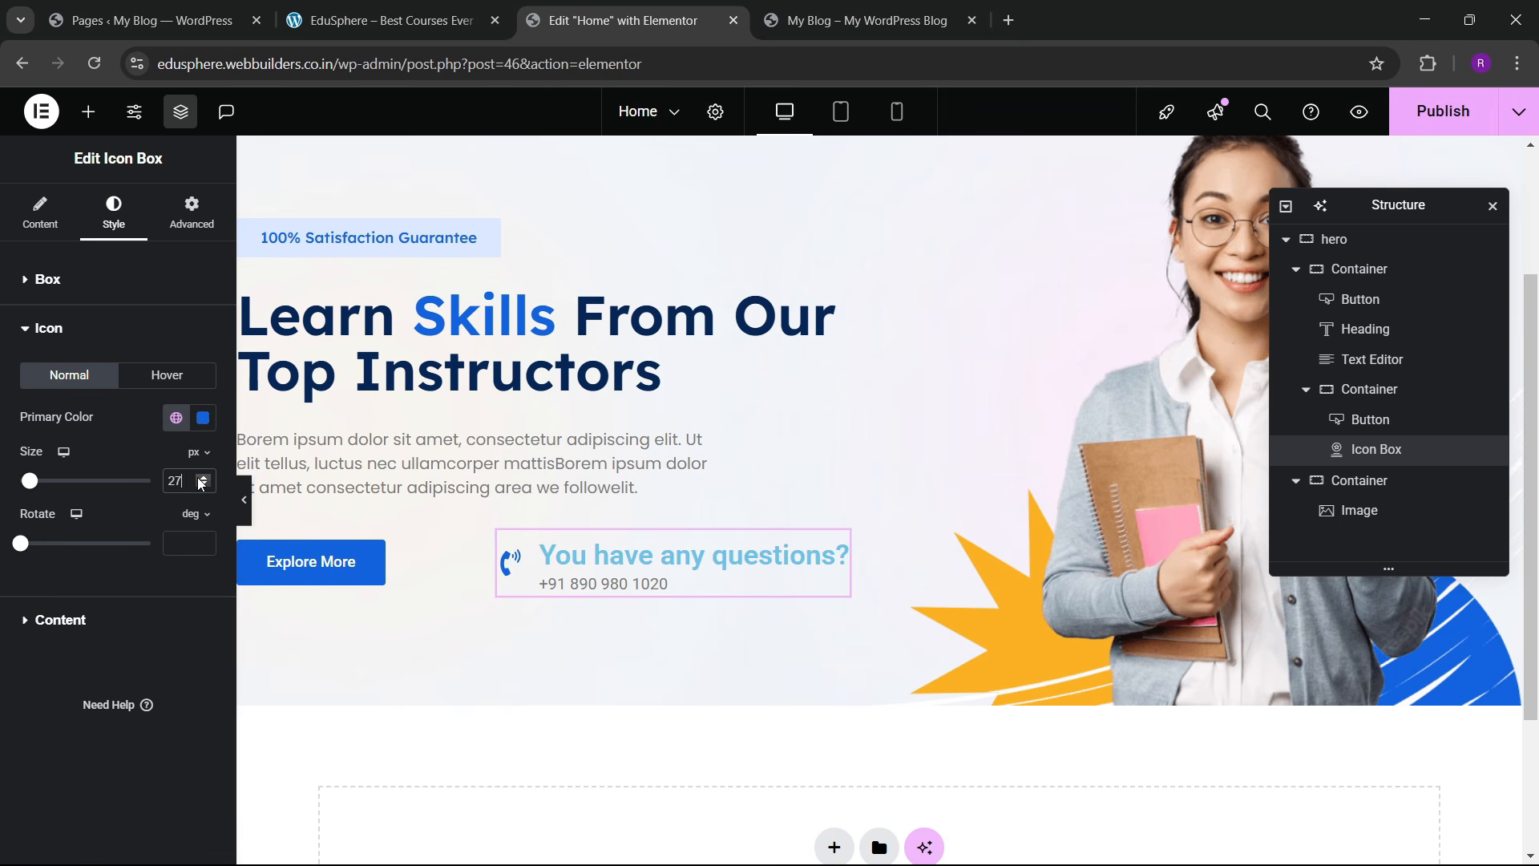
{"action": "left_click", "coordinate": [201, 479]}
{"action": "left_click", "coordinate": [150, 620]}
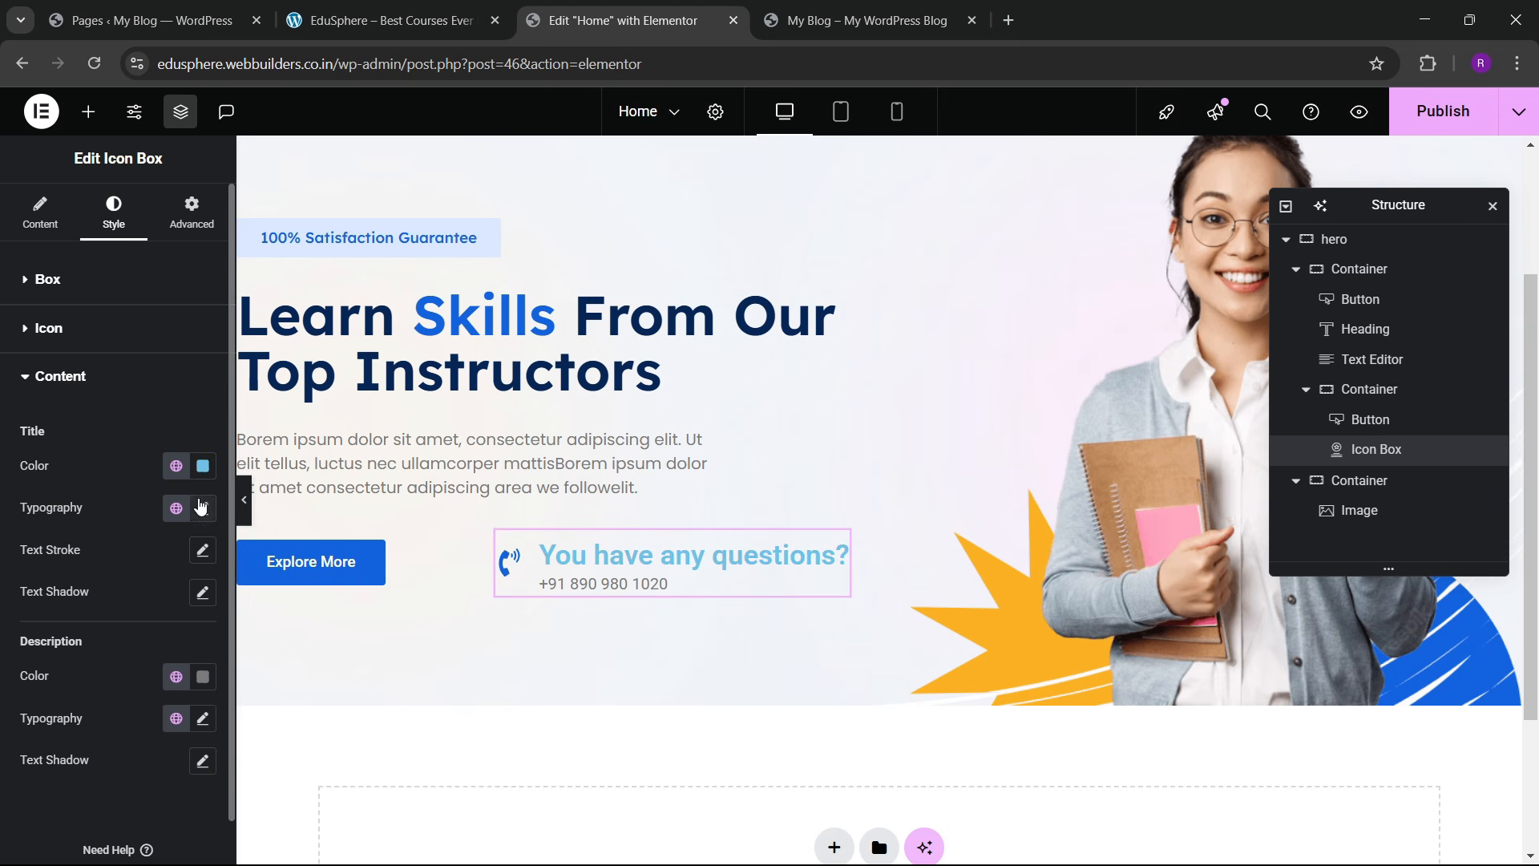
{"action": "left_click", "coordinate": [178, 468]}
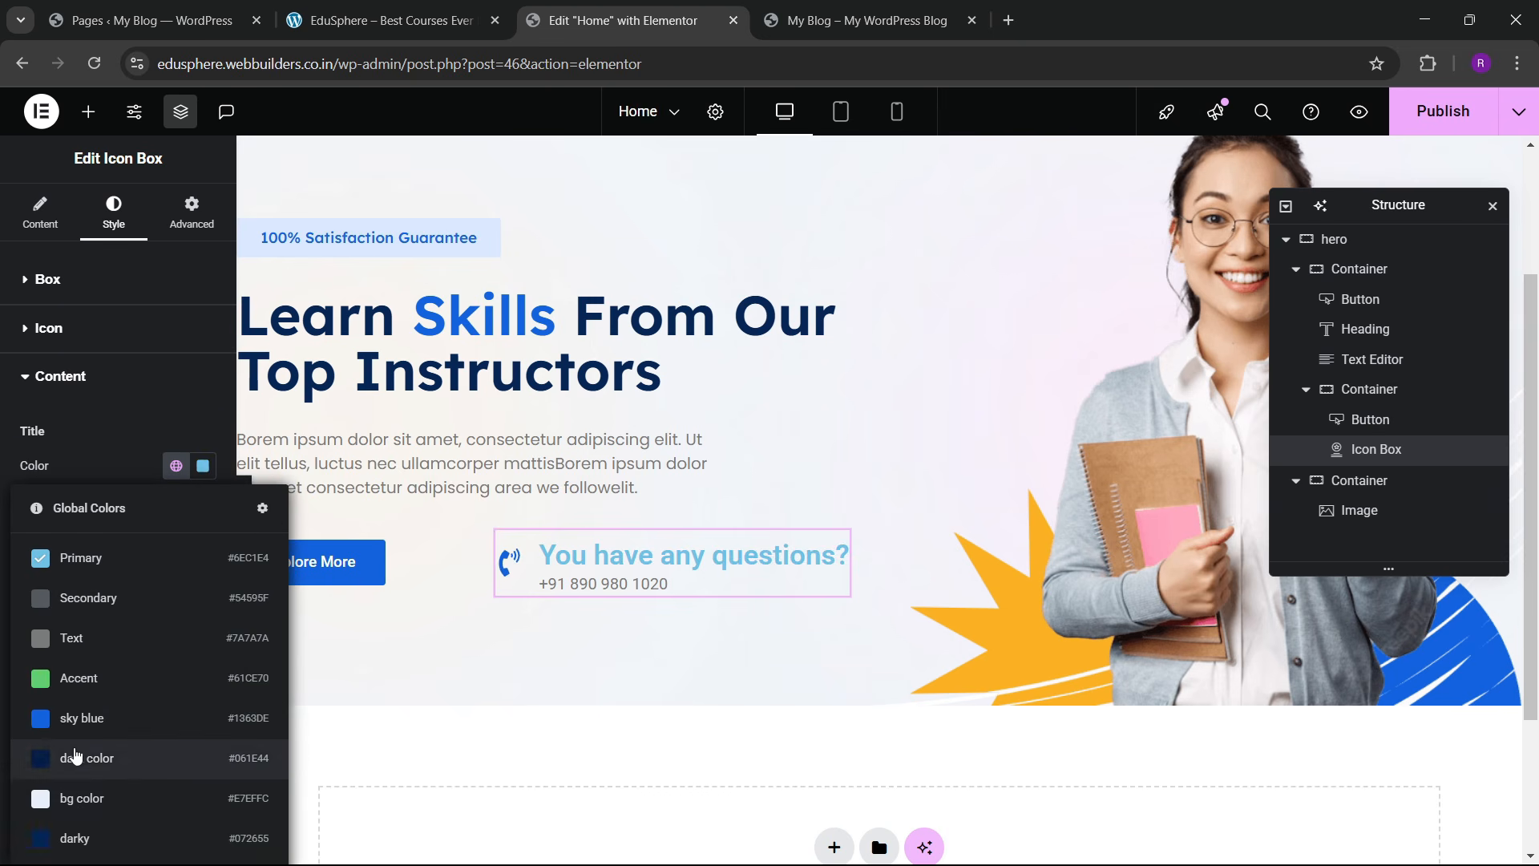
{"action": "left_click", "coordinate": [70, 833]}
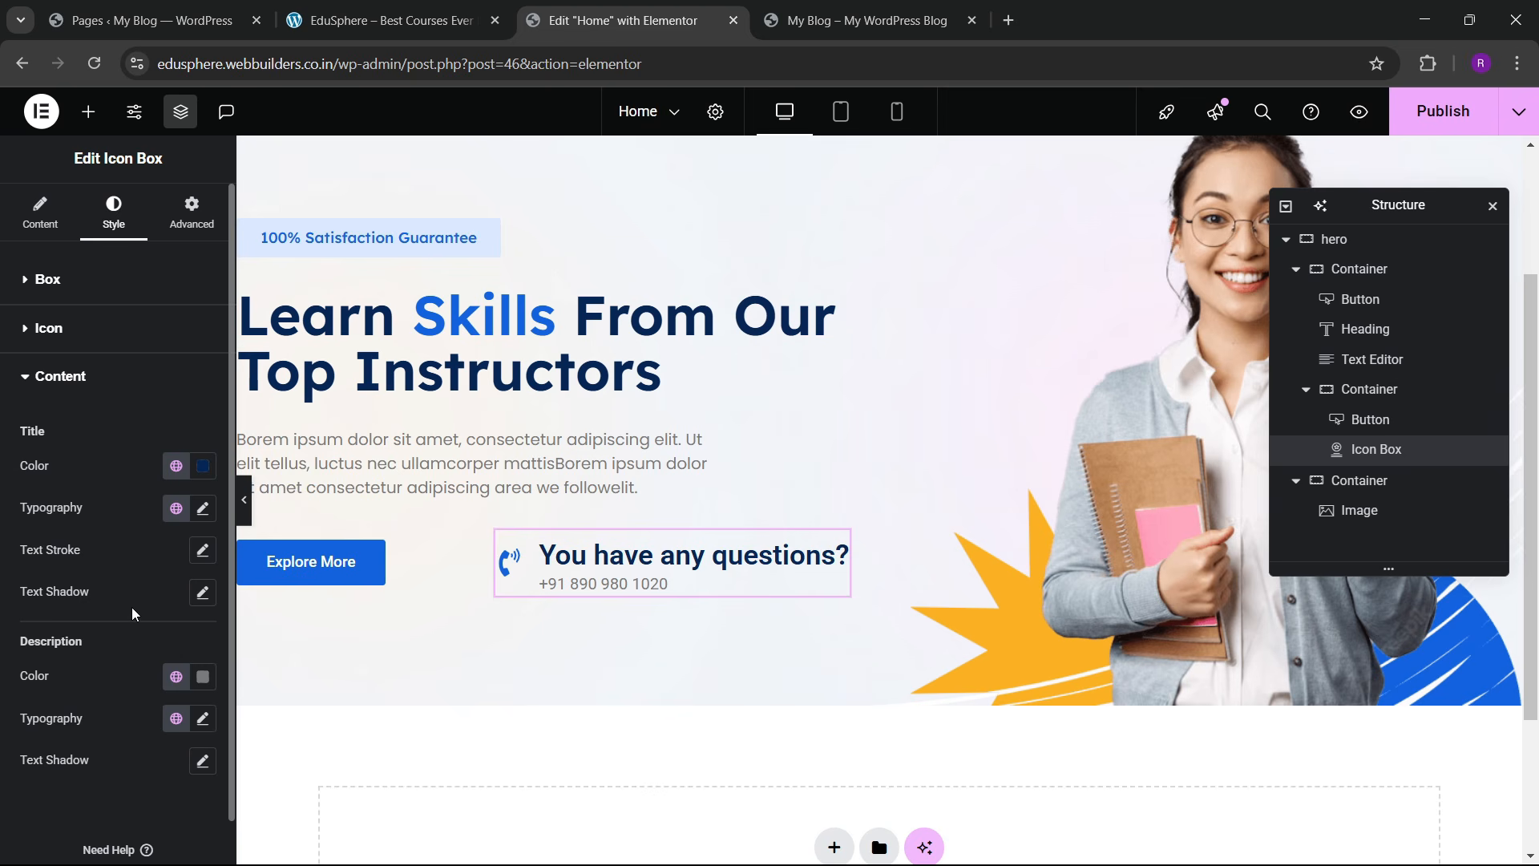
Step: Set the icon box title typography to Lexend, 16 px, weight 500 Medium
{"action": "left_click", "coordinate": [203, 507]}
{"action": "left_click", "coordinate": [160, 601]}
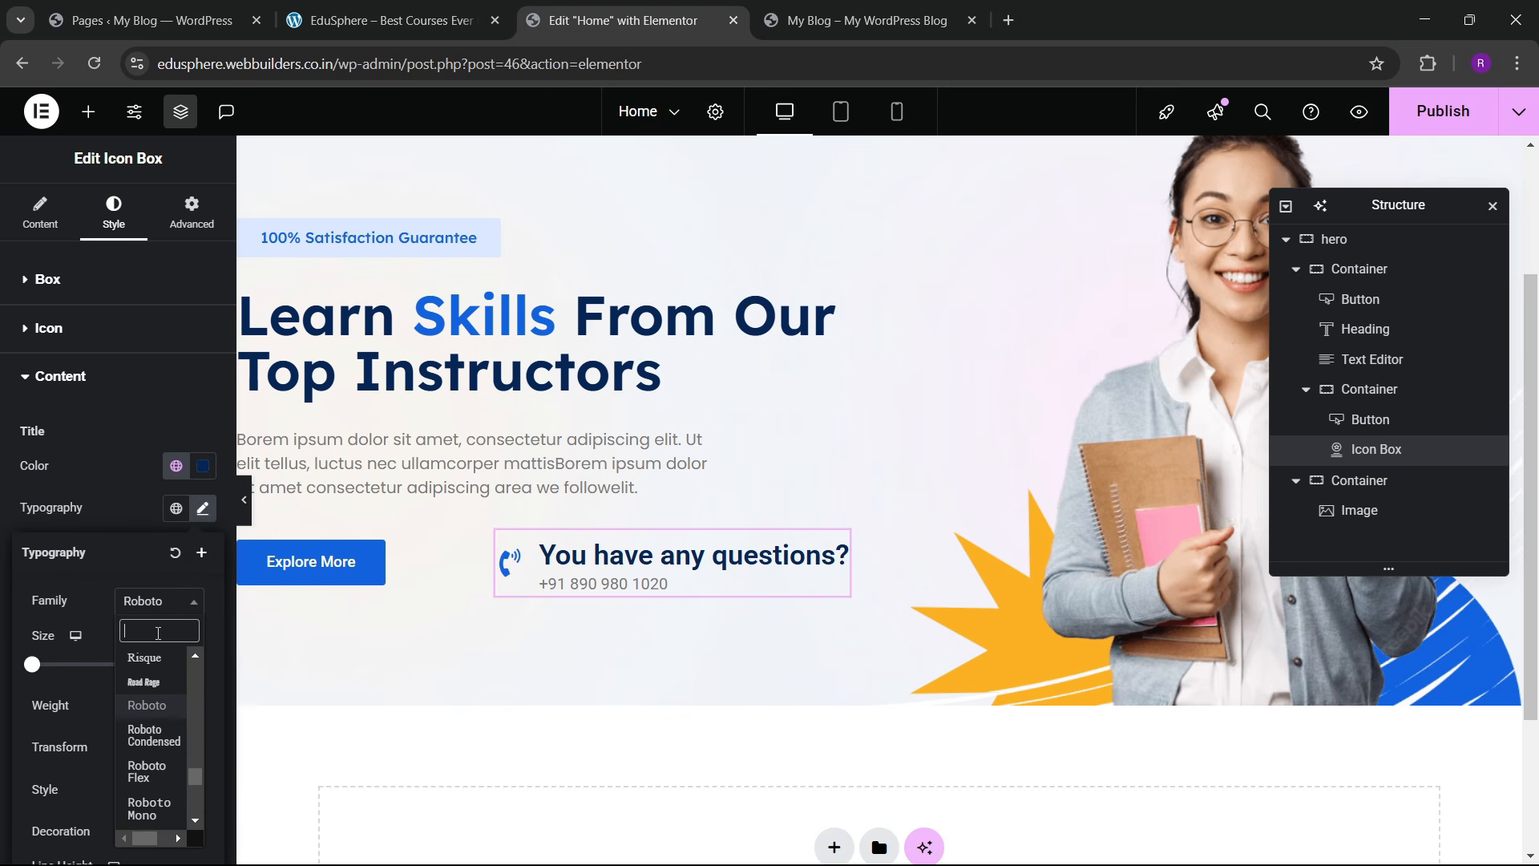
{"action": "type", "text": "lexend"}
{"action": "key", "text": "Return"}
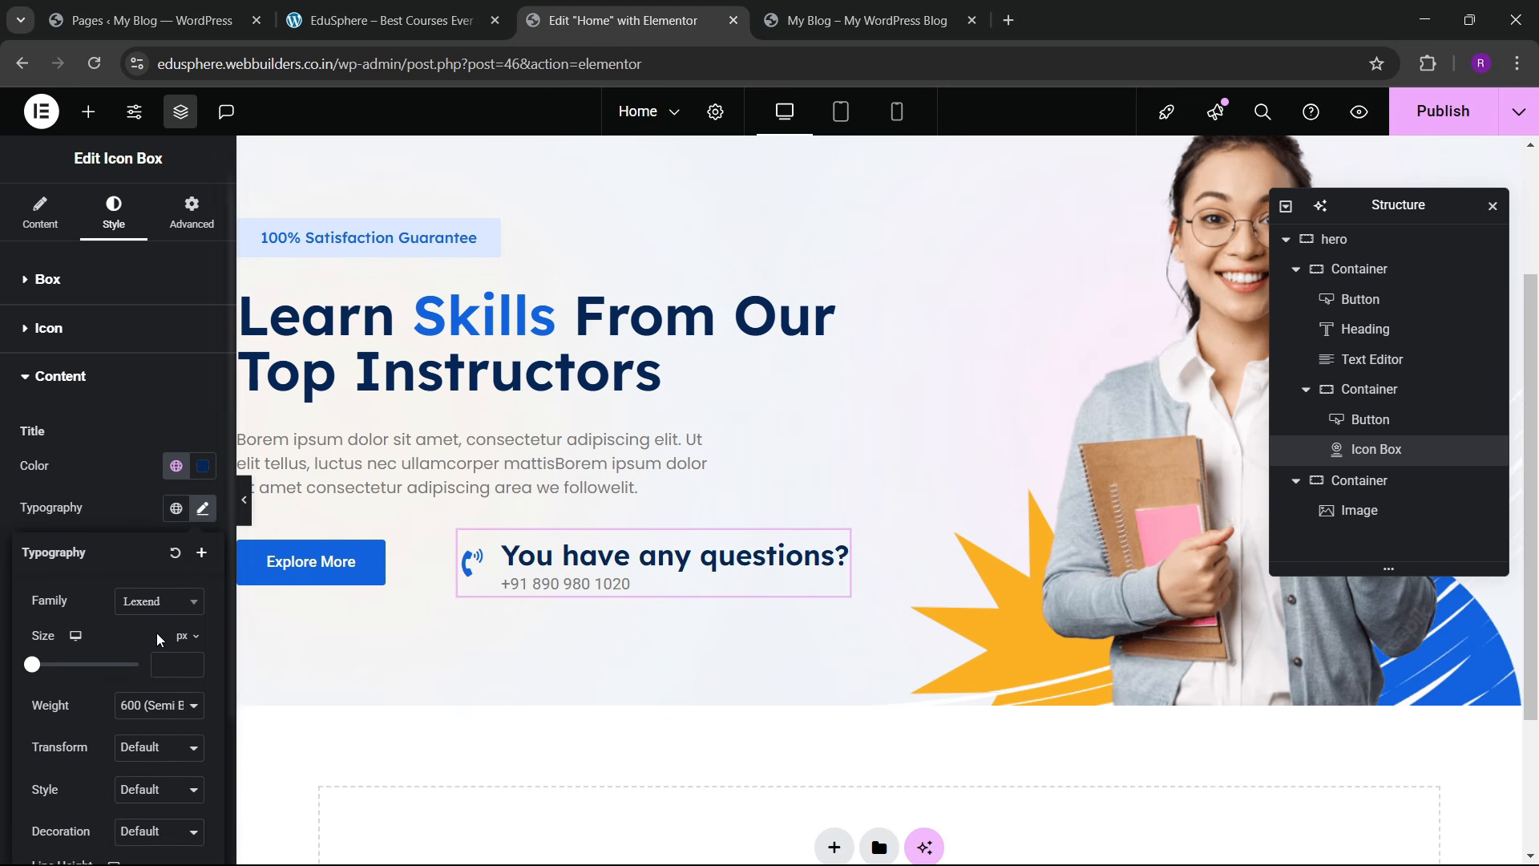
{"action": "left_click", "coordinate": [192, 661]}
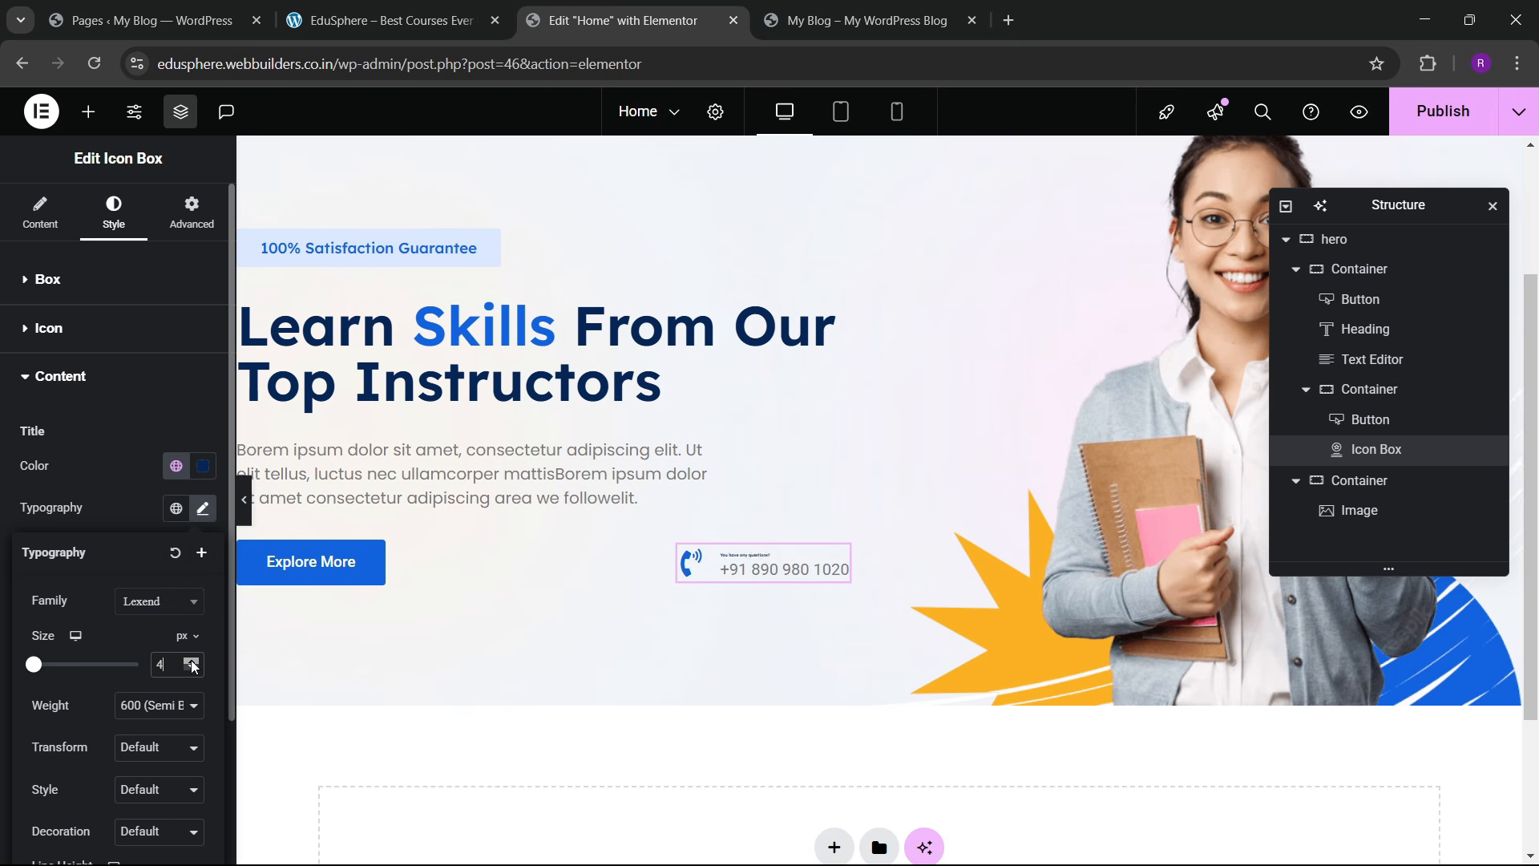
{"action": "left_click", "coordinate": [192, 662]}
{"action": "left_click", "coordinate": [192, 662]}
{"action": "left_click", "coordinate": [192, 662]}
{"action": "left_click", "coordinate": [191, 662]}
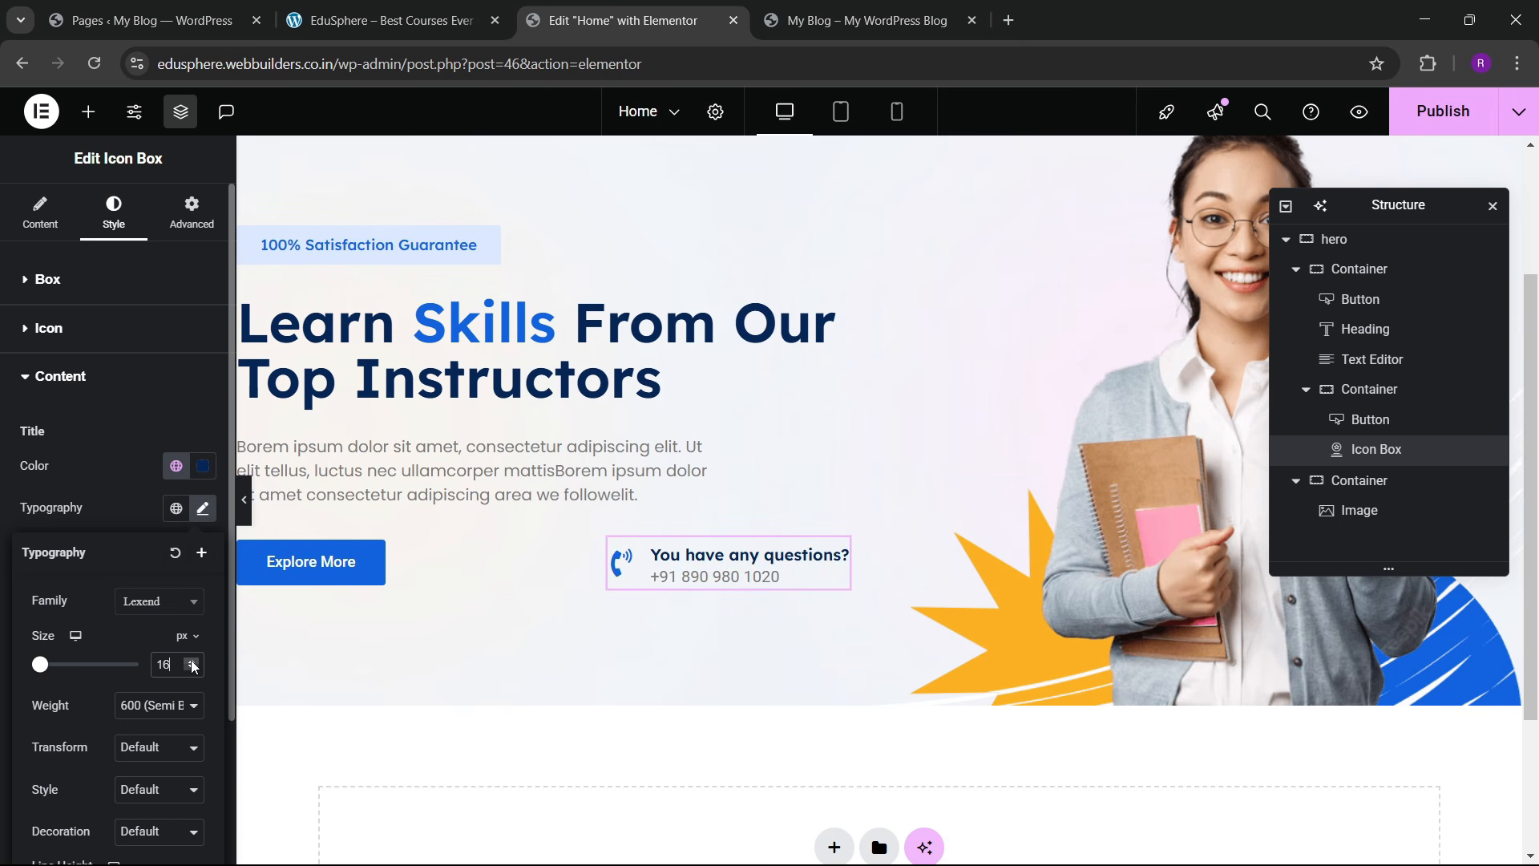
{"action": "left_click", "coordinate": [154, 705]}
{"action": "left_click", "coordinate": [161, 509]}
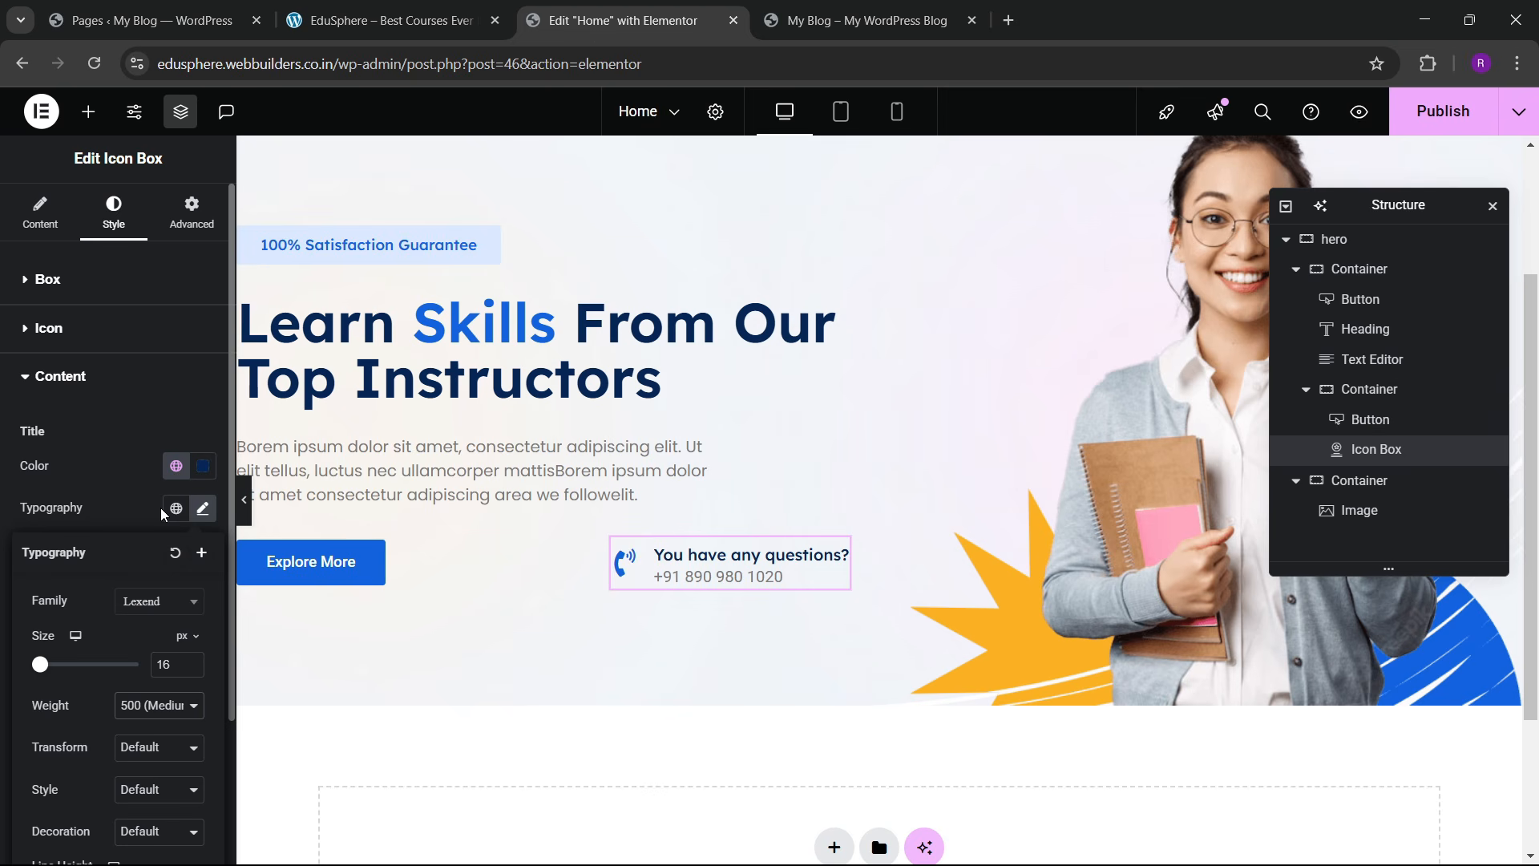
{"action": "left_click", "coordinate": [89, 485]}
{"action": "scroll", "coordinate": [130, 617], "scroll_direction": "down", "scroll_amount": 1}
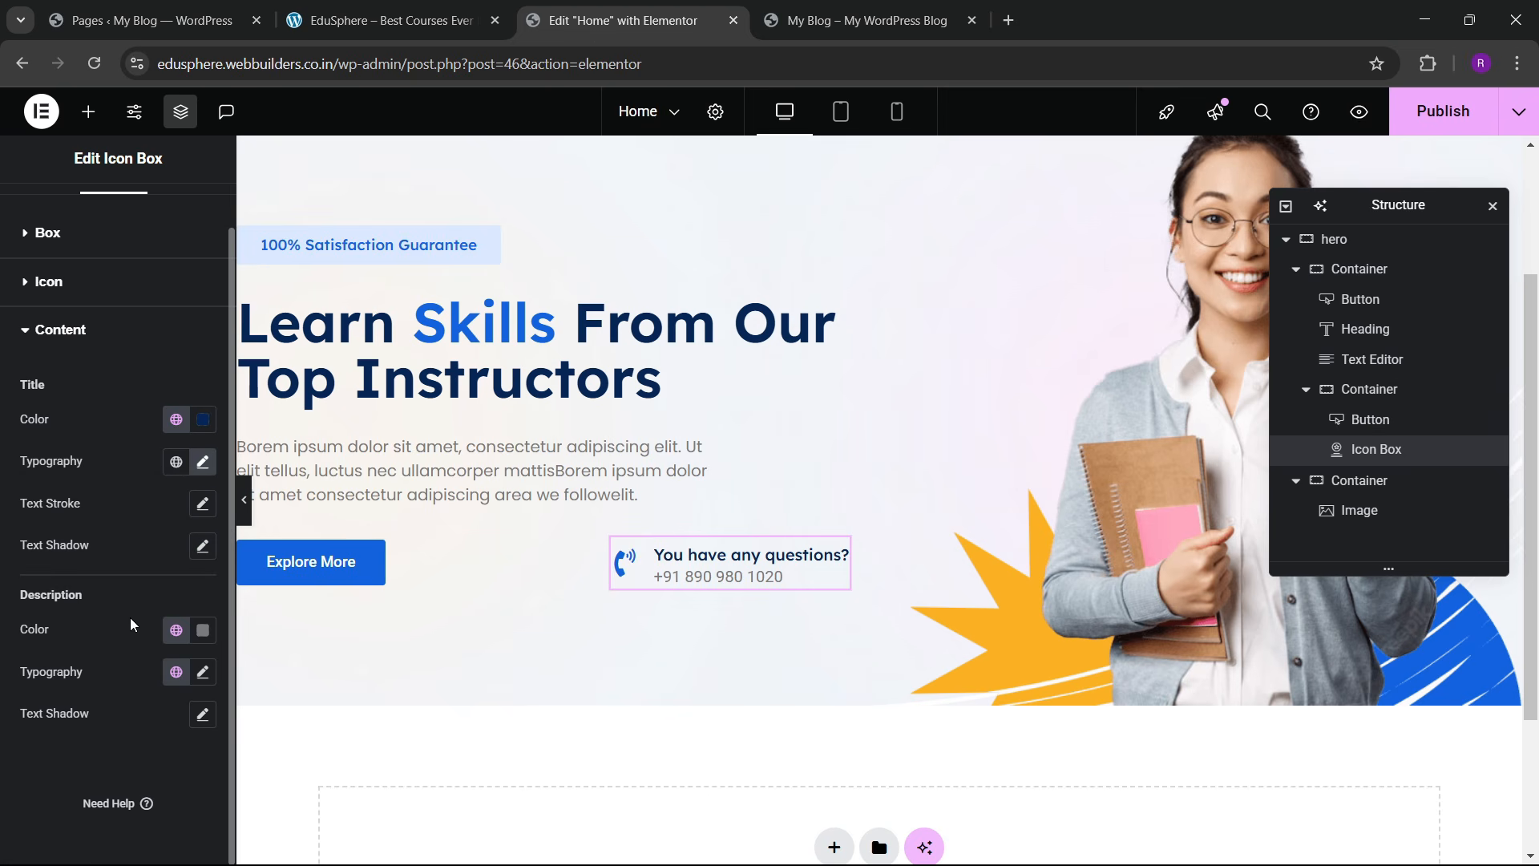
{"action": "left_click", "coordinate": [393, 8]}
{"action": "left_click", "coordinate": [623, 15]}
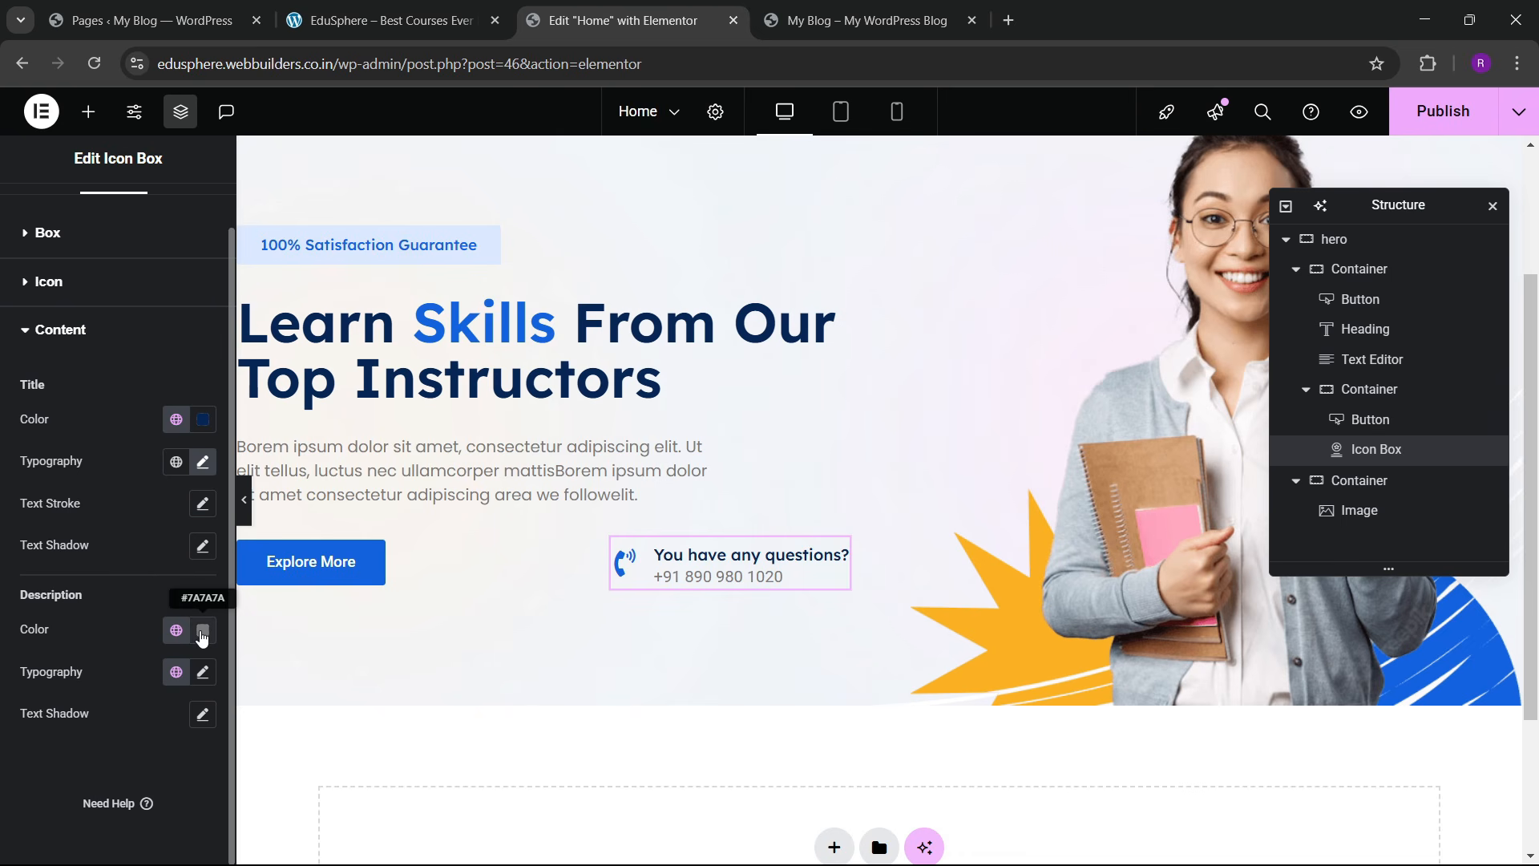
Step: Give the phone number description a blue global colour and the Poppins font
{"action": "left_click", "coordinate": [176, 630]}
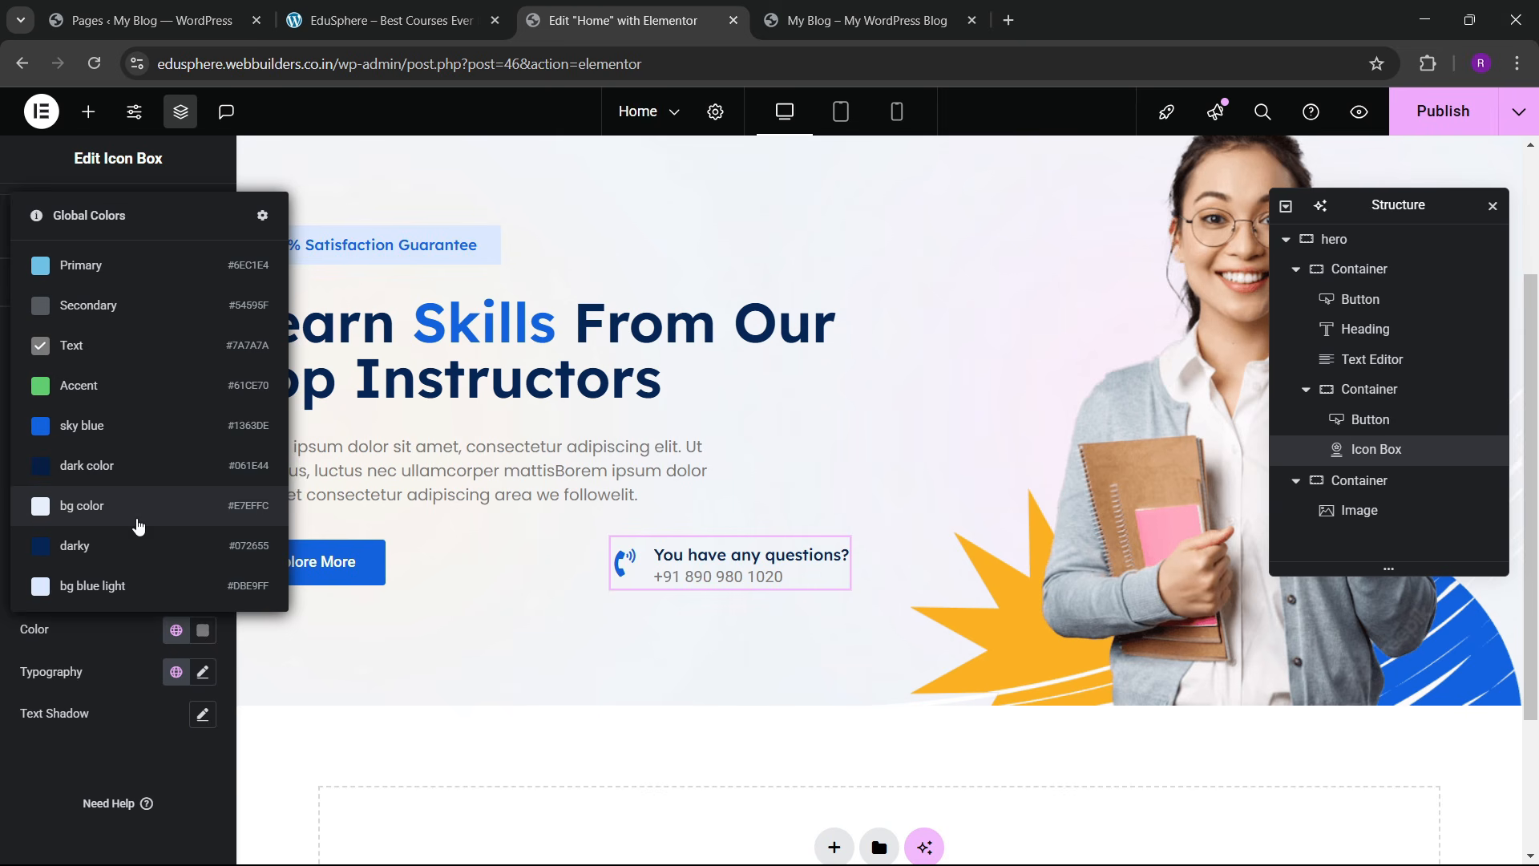
{"action": "left_click", "coordinate": [117, 584]}
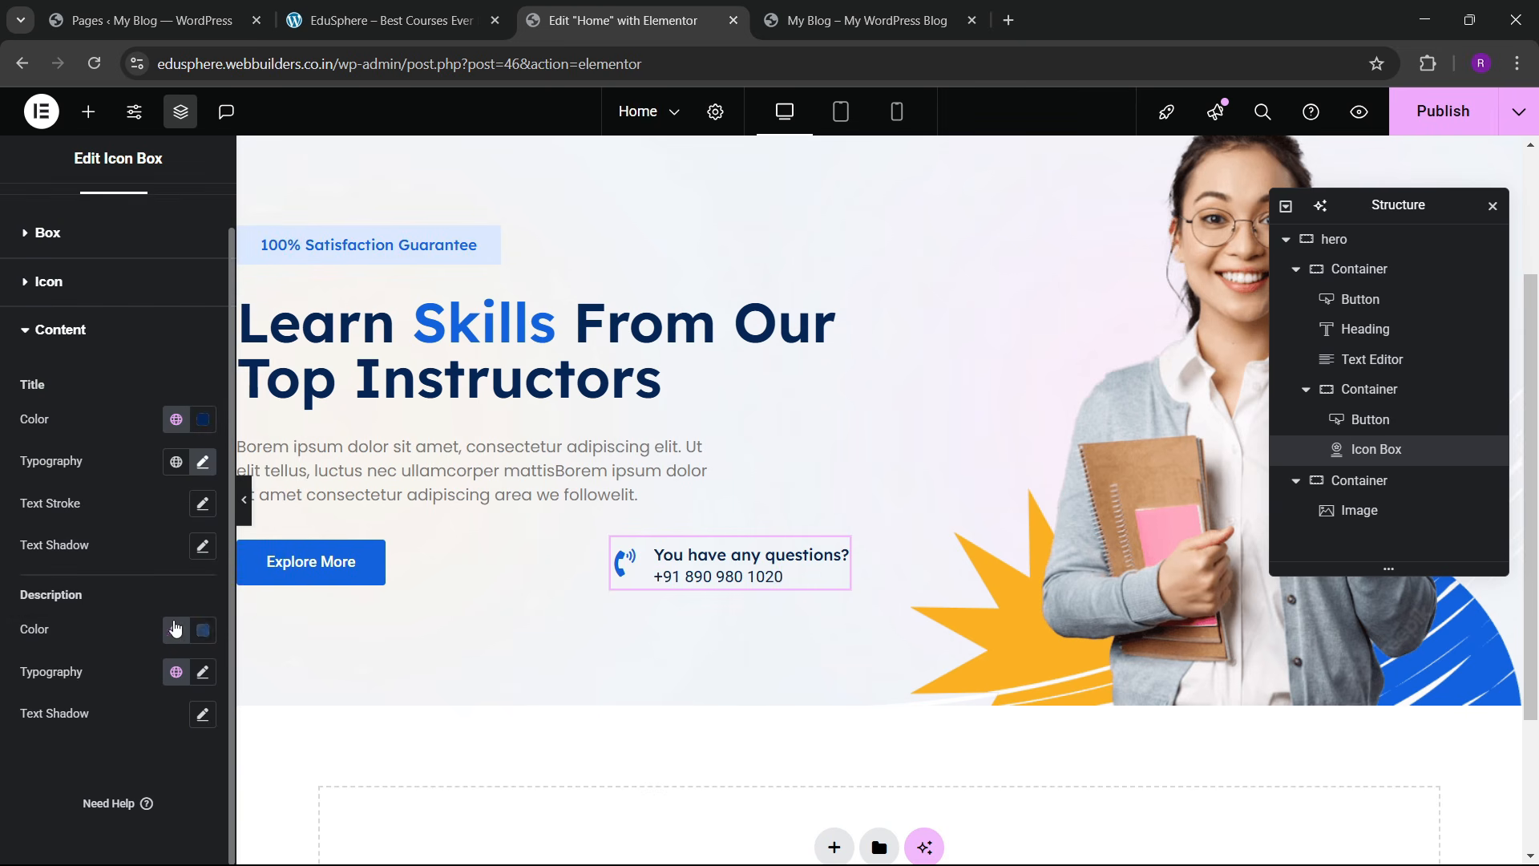
{"action": "left_click", "coordinate": [202, 674]}
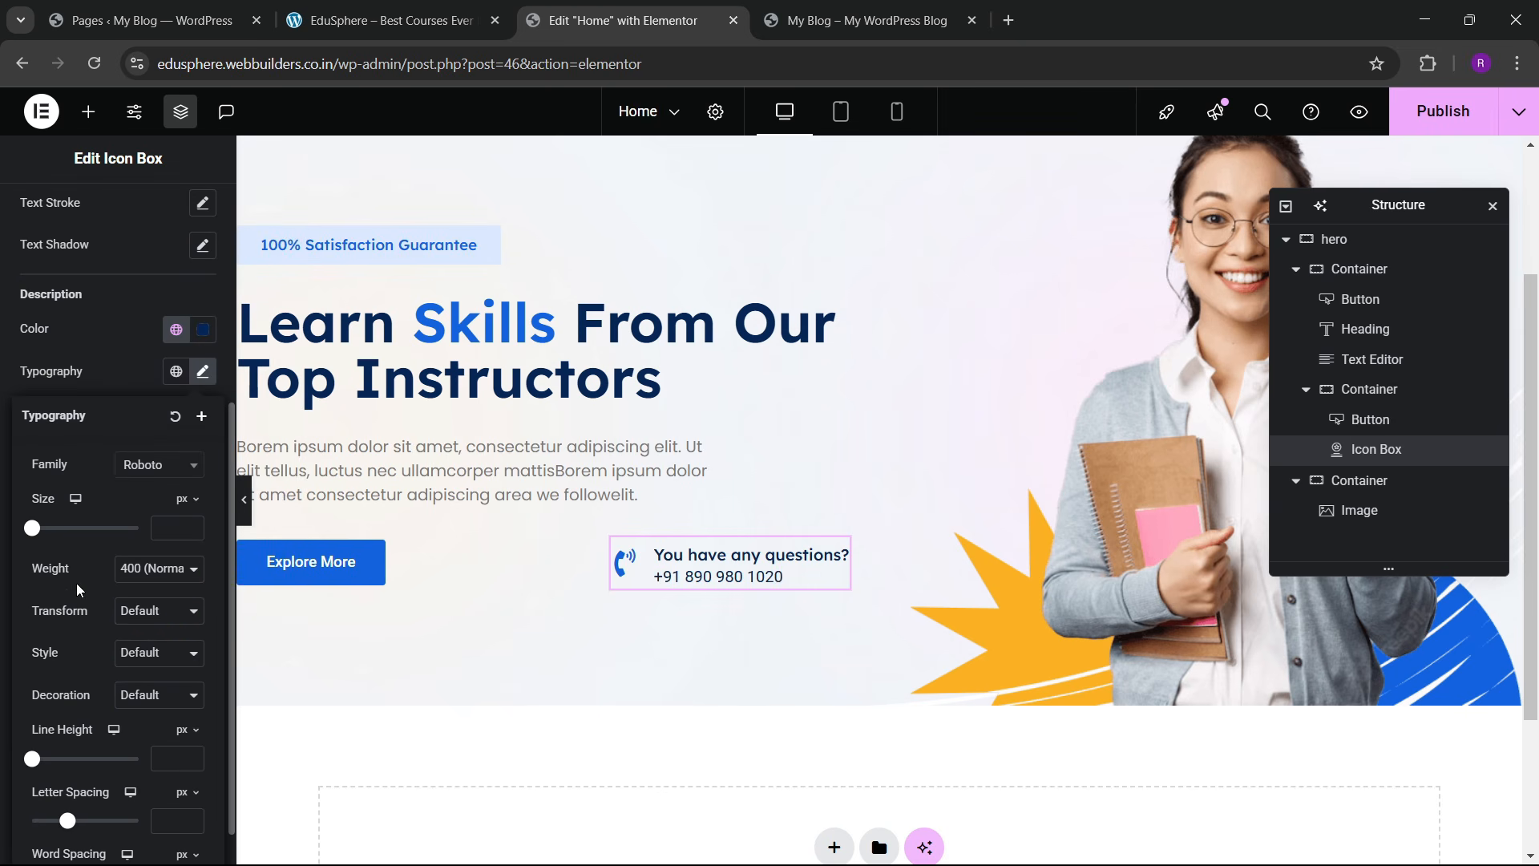
{"action": "left_click", "coordinate": [160, 475]}
{"action": "type", "text": "poppins"}
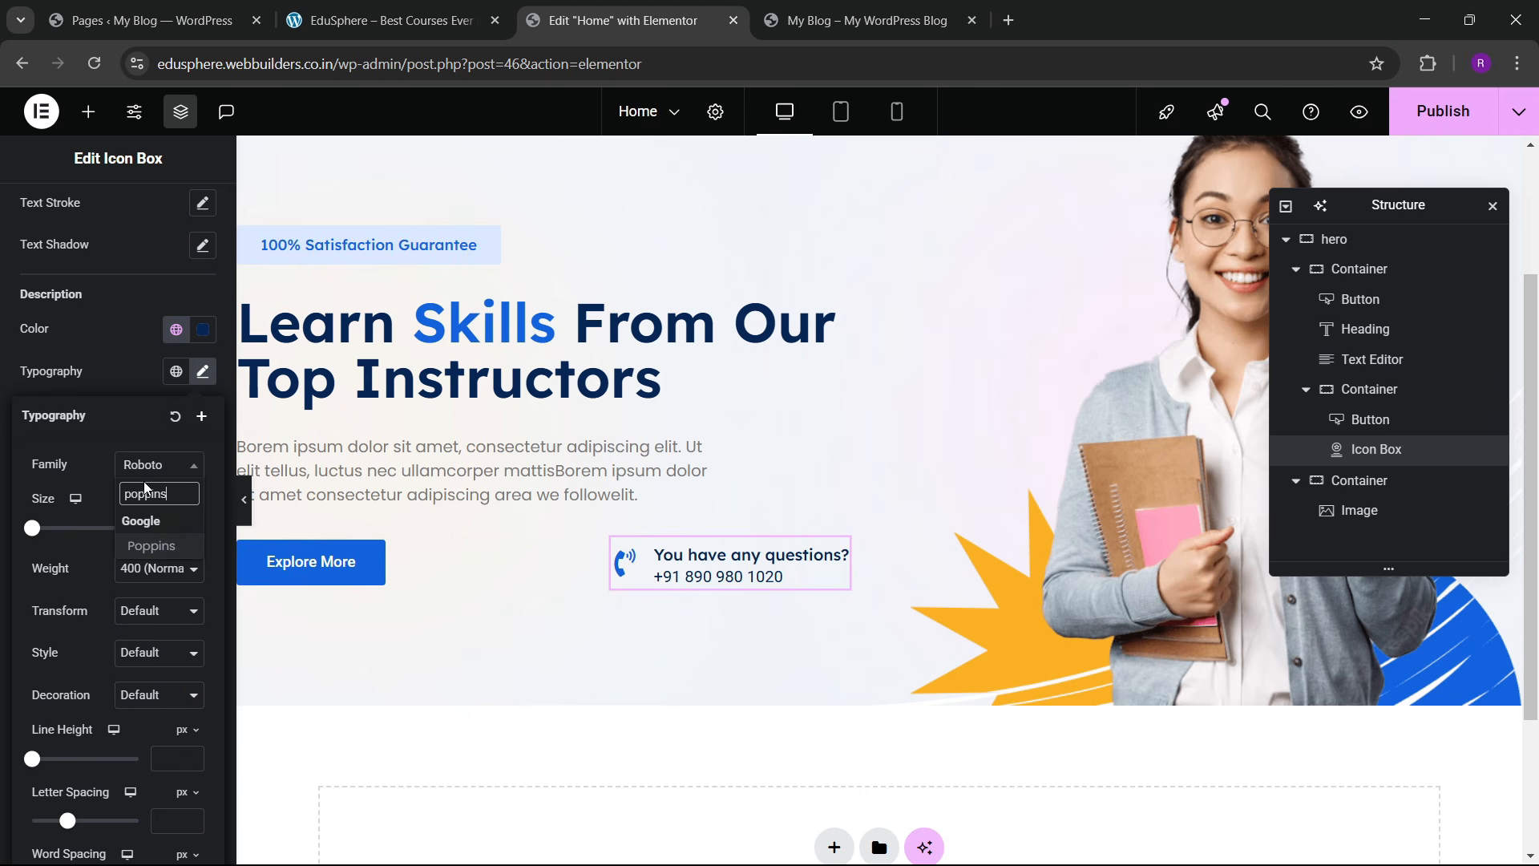
{"action": "key", "text": "Return"}
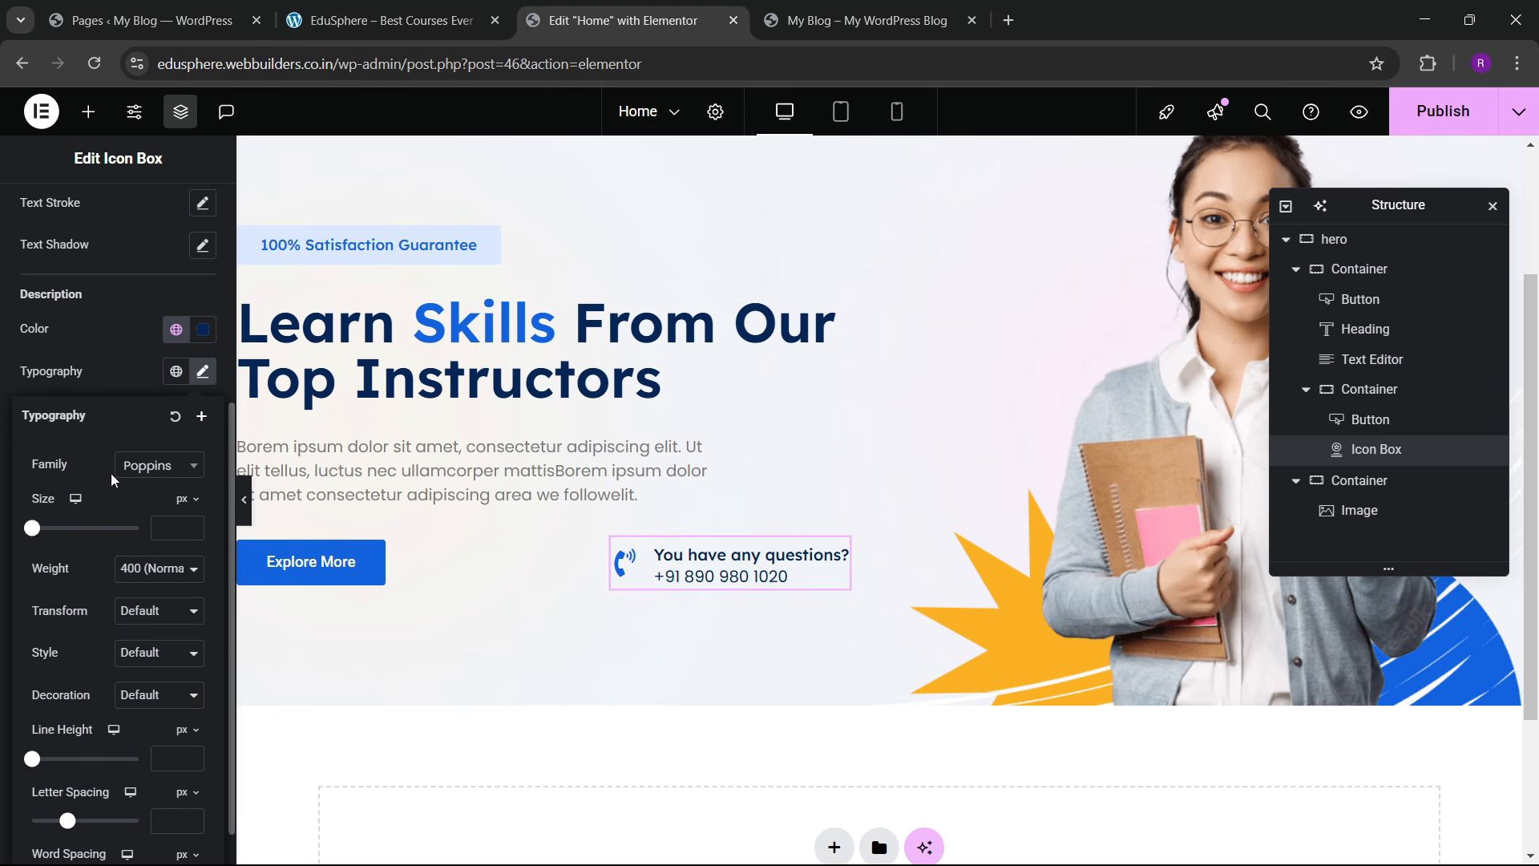
{"action": "left_click", "coordinate": [141, 375]}
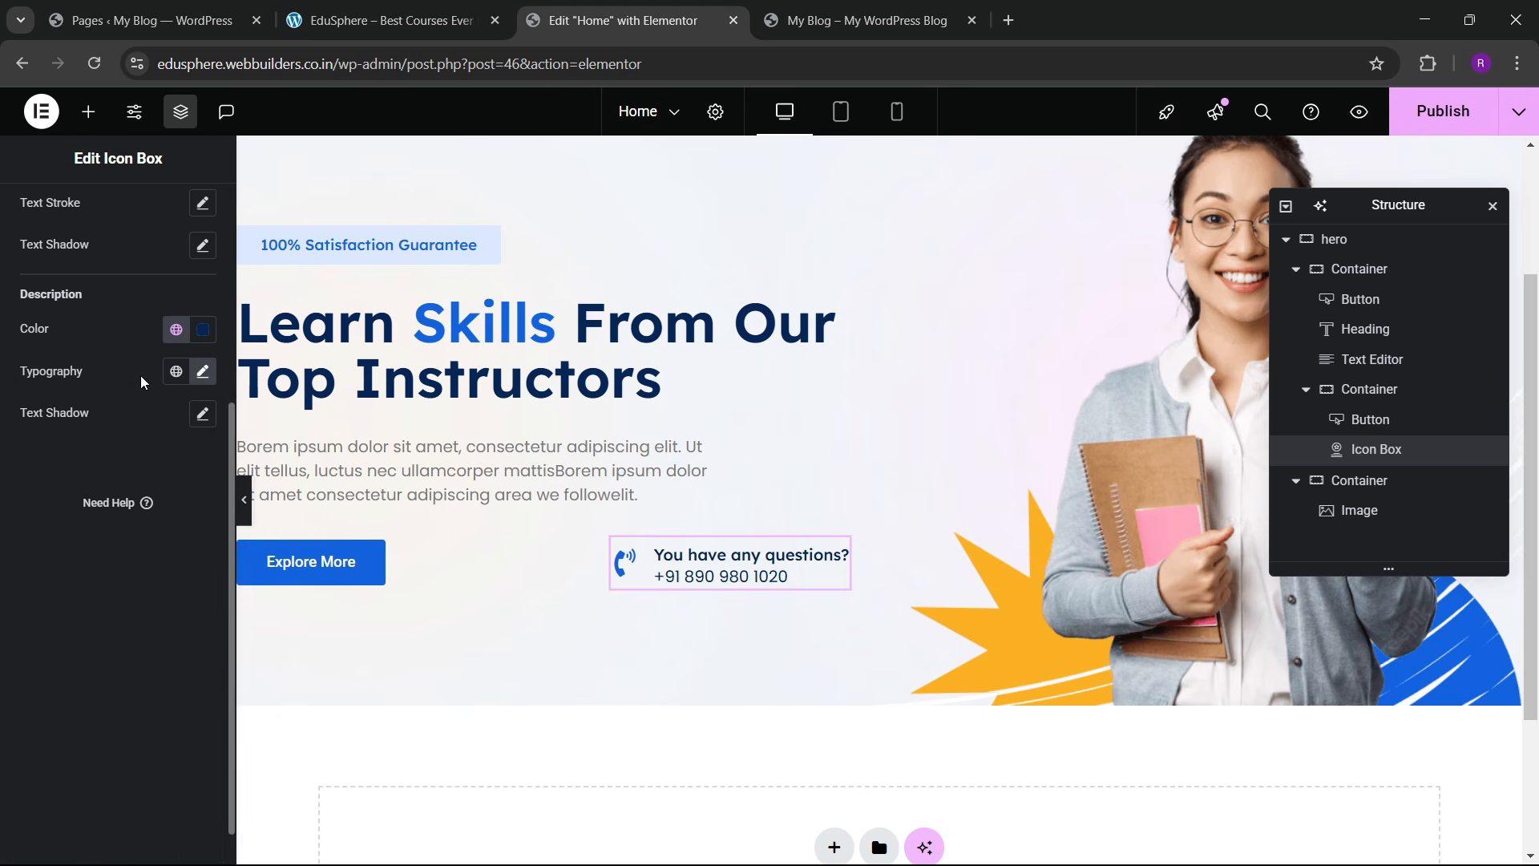
{"action": "left_click", "coordinate": [370, 6]}
{"action": "left_click", "coordinate": [648, 8]}
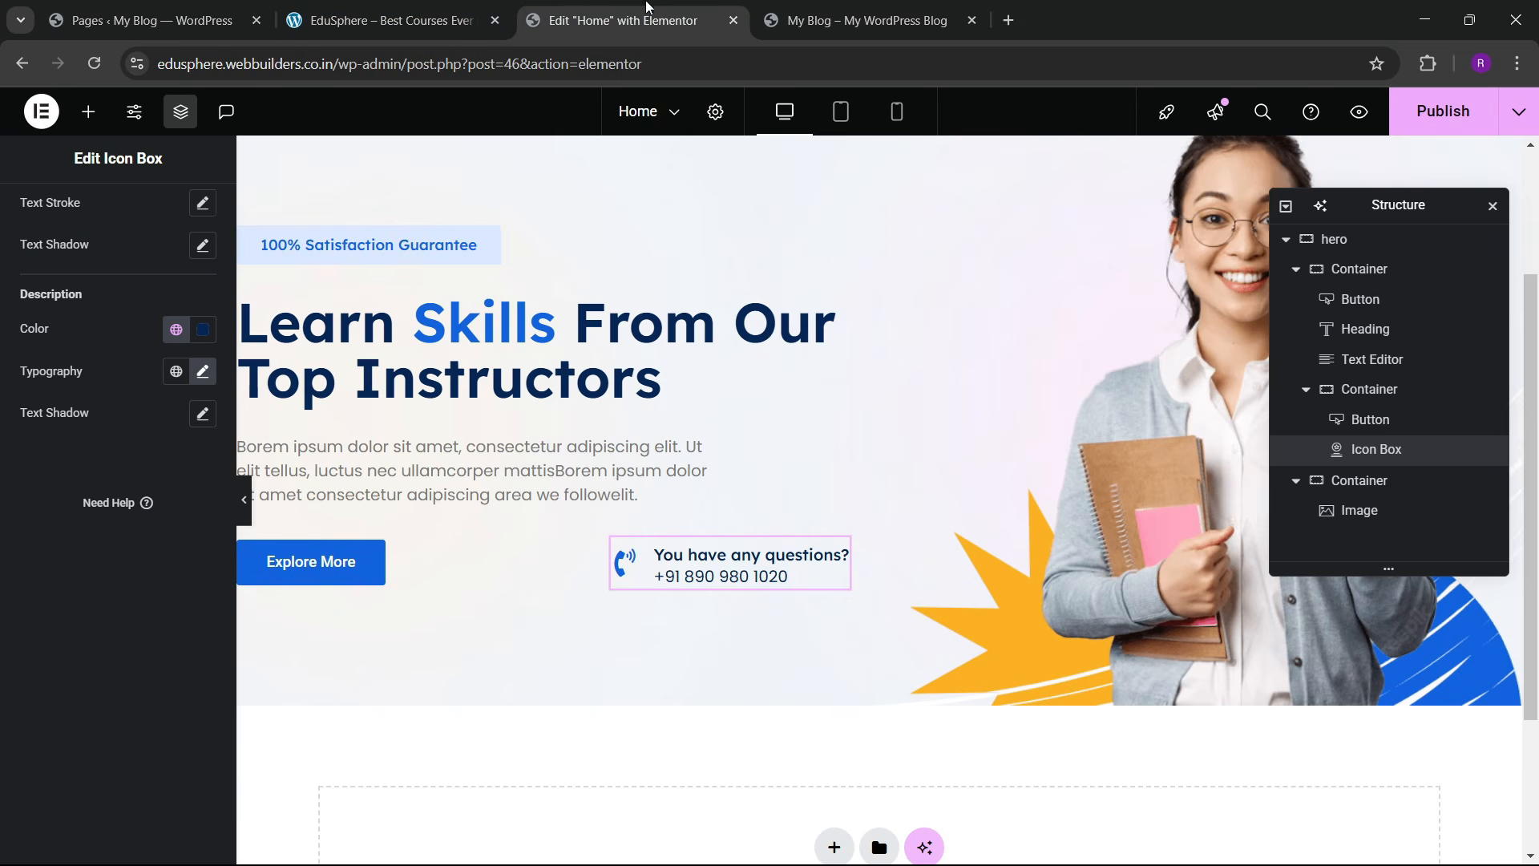
{"action": "left_click", "coordinate": [501, 6]}
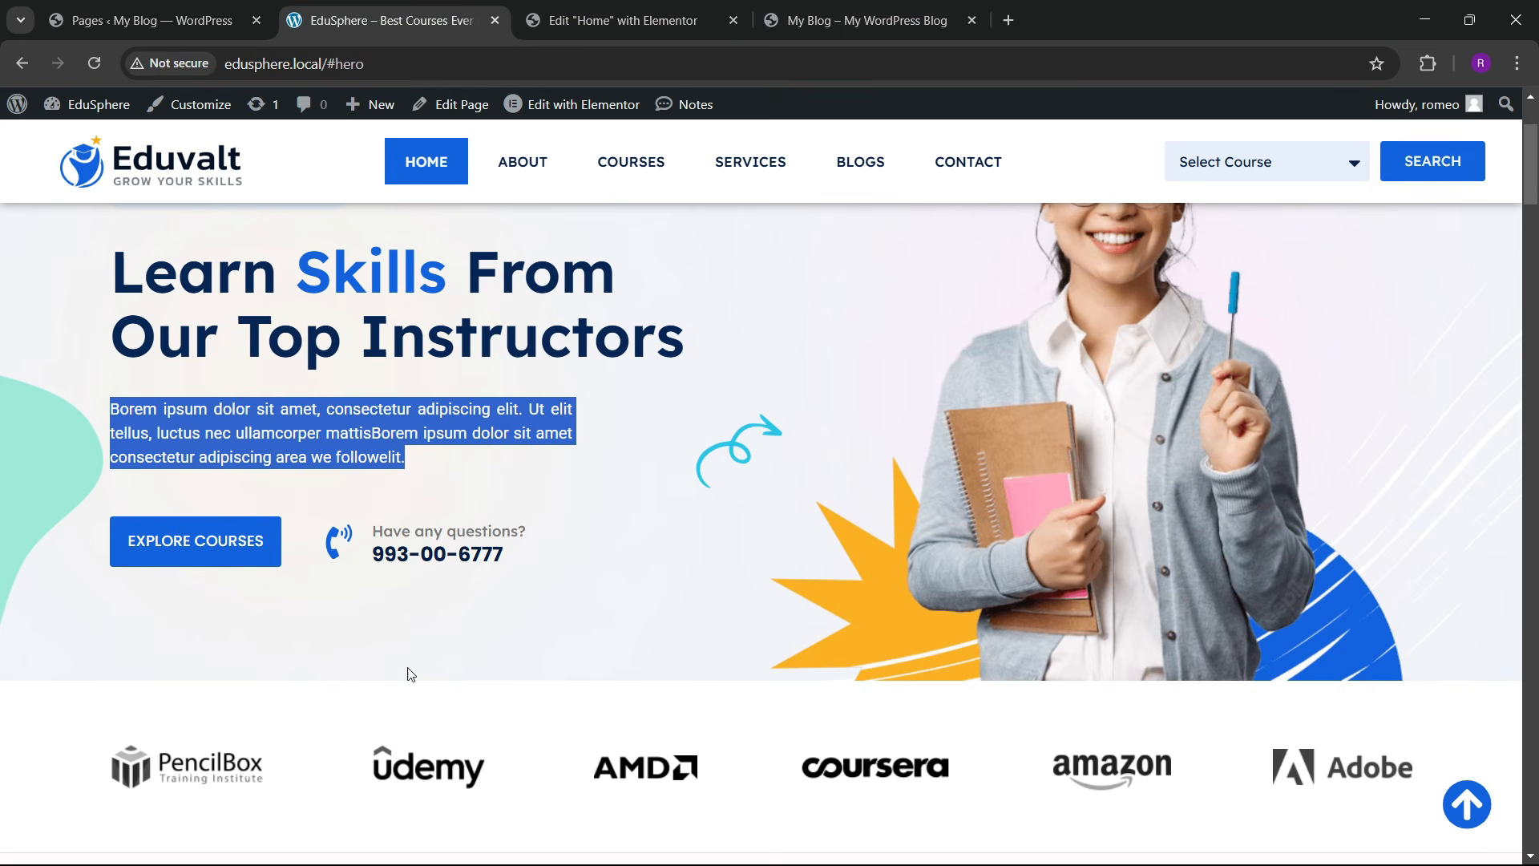
{"action": "left_click", "coordinate": [633, 16]}
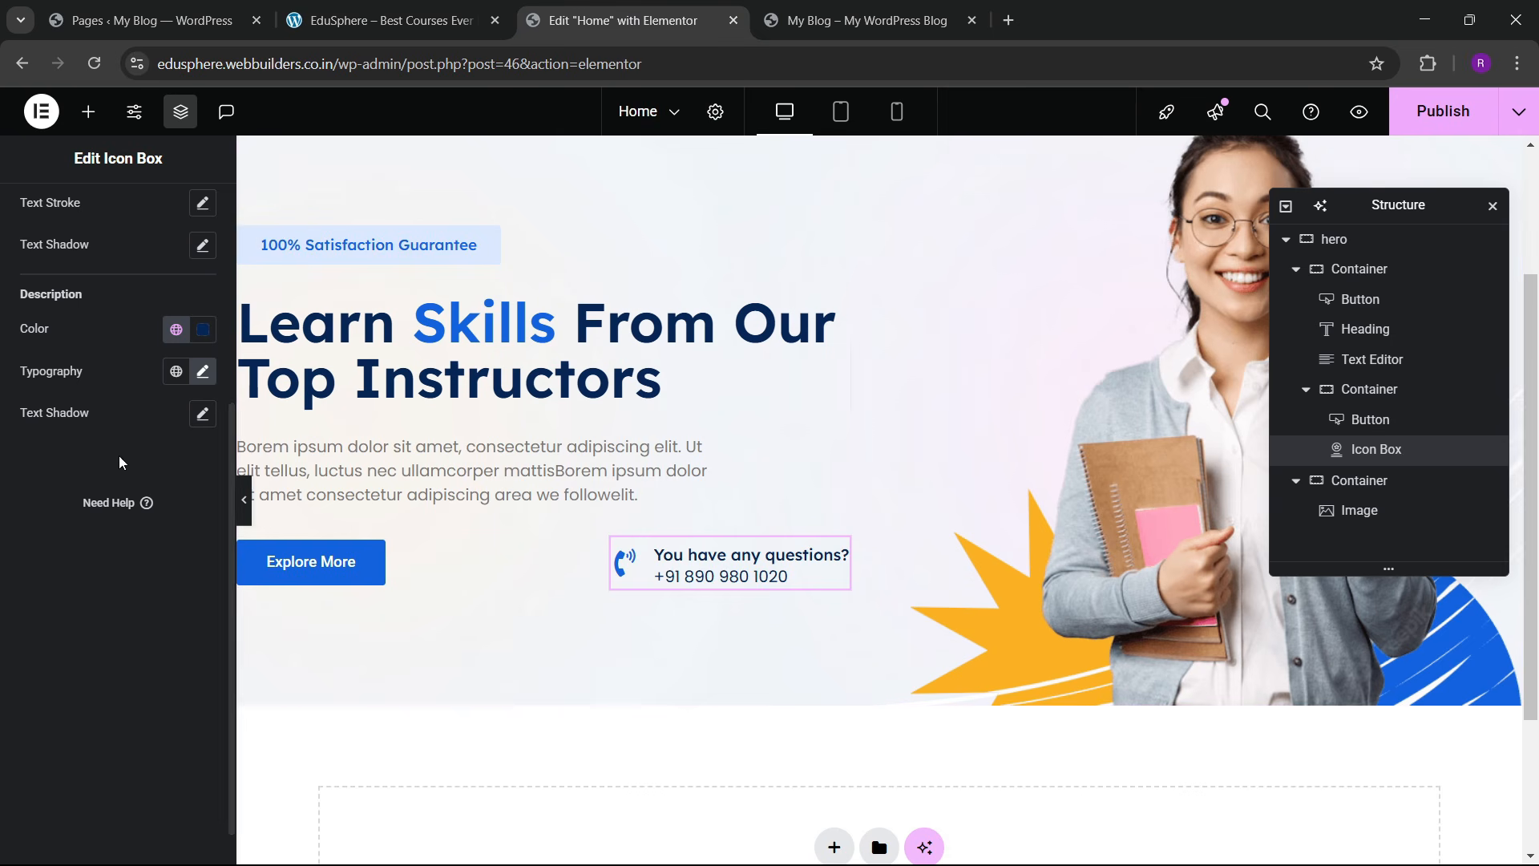
Step: Make the phone number 17 px with weight 600 Semi Bold
{"action": "left_click", "coordinate": [203, 371]}
{"action": "left_click", "coordinate": [190, 524]}
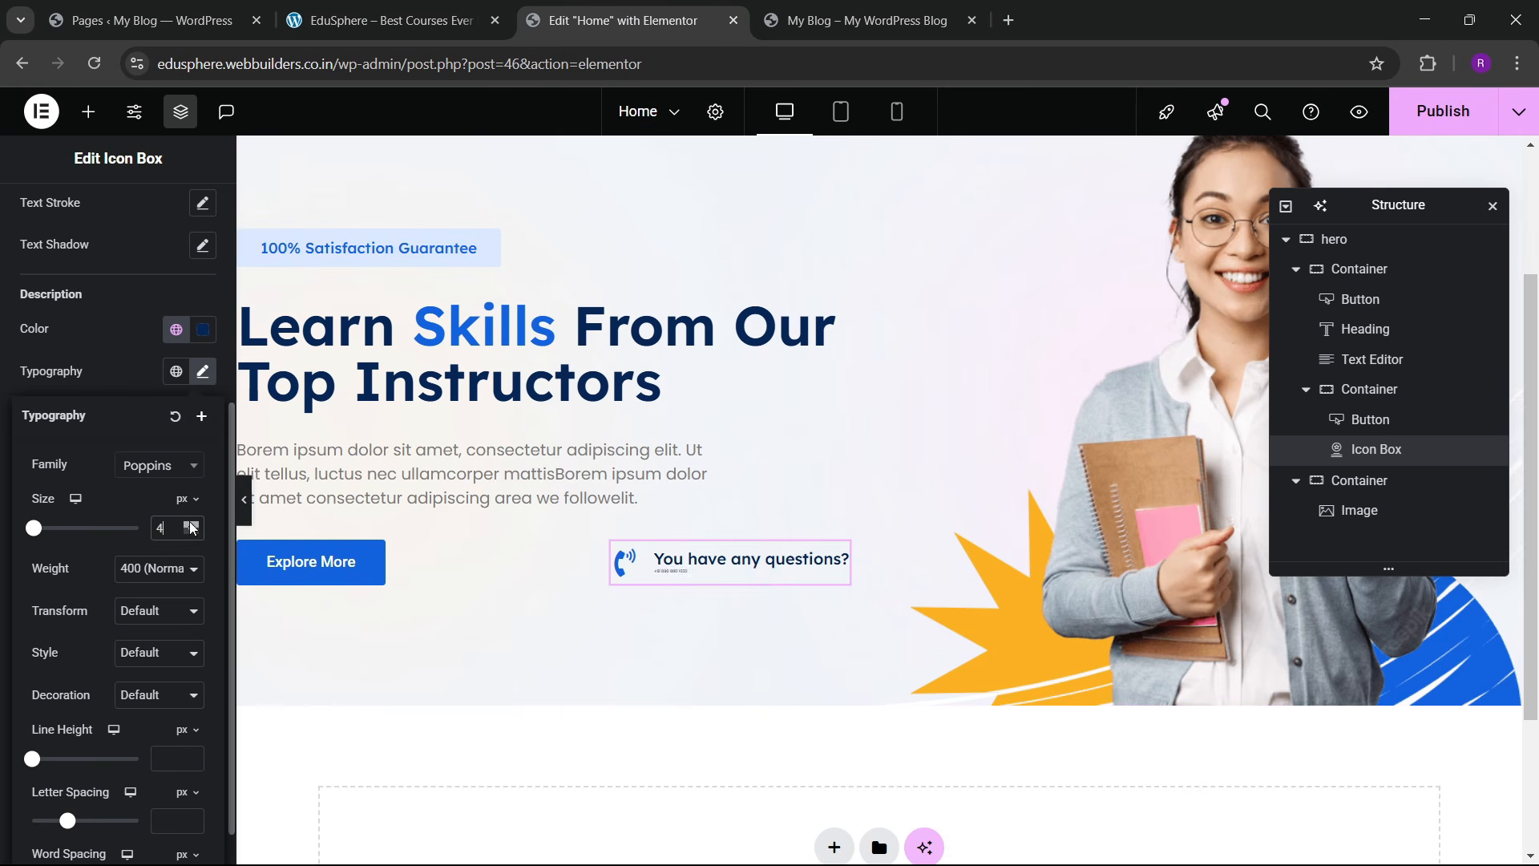
{"action": "left_click", "coordinate": [160, 568]}
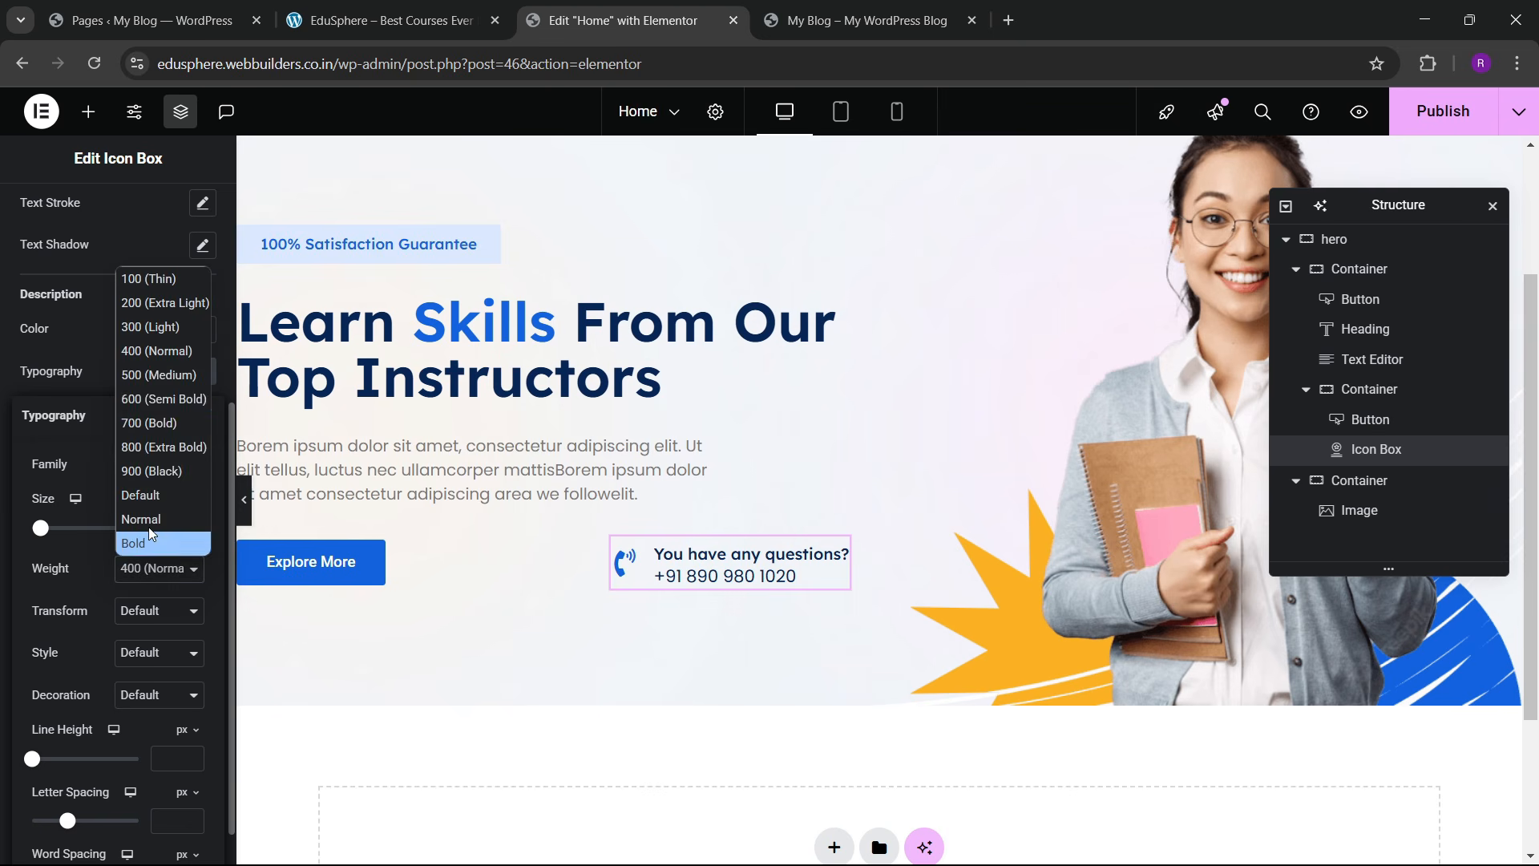
{"action": "left_click", "coordinate": [155, 376]}
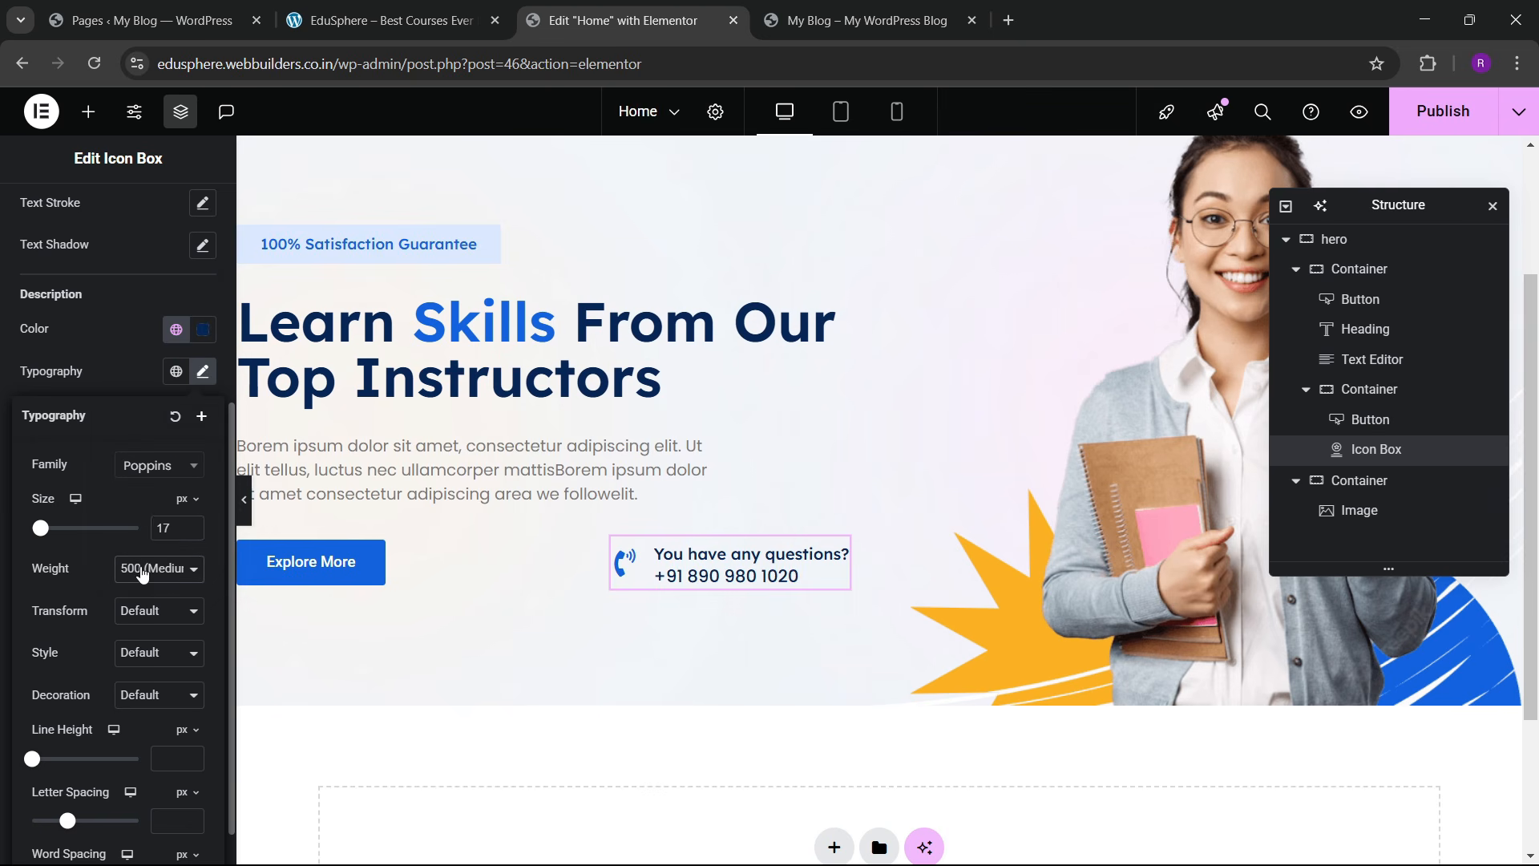
{"action": "left_click", "coordinate": [142, 573]}
{"action": "left_click", "coordinate": [154, 405]}
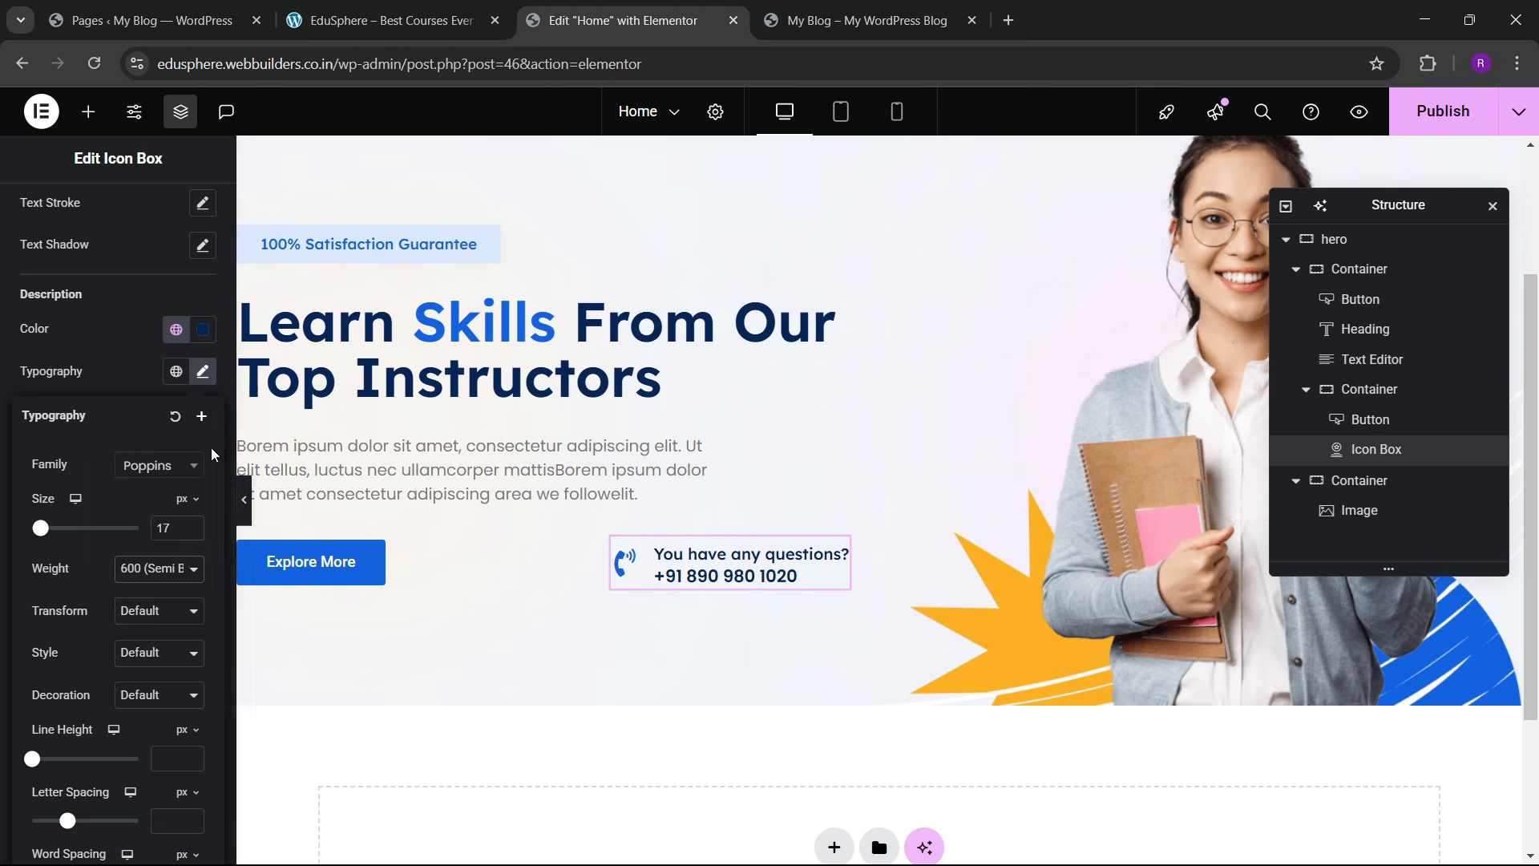
Step: Apply the grey global Text colour to the title and enlarge the phone icon to 31 px
{"action": "scroll", "coordinate": [103, 335], "scroll_direction": "up", "scroll_amount": 3}
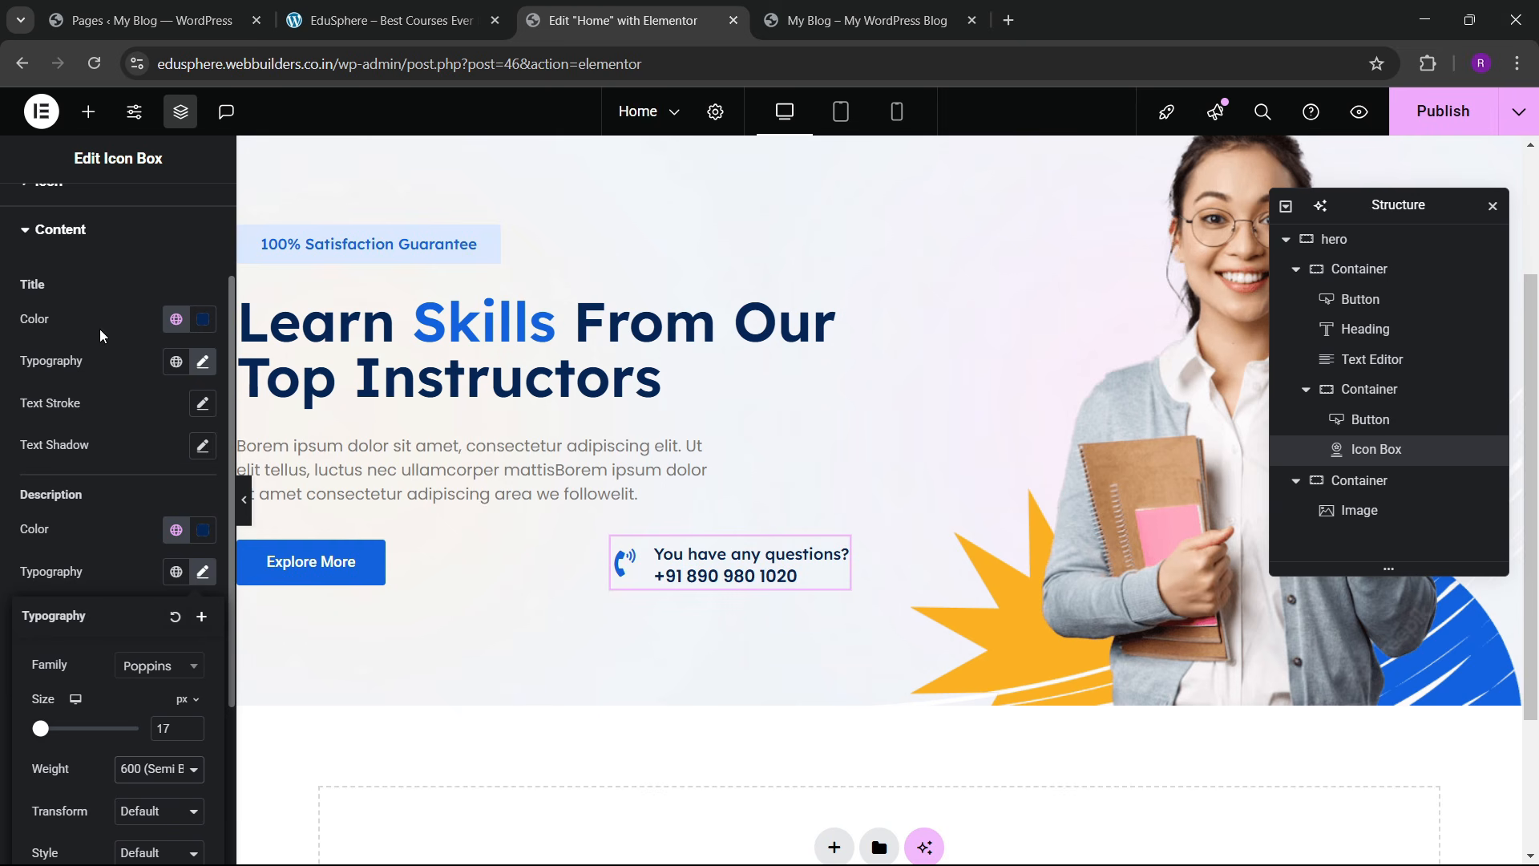
{"action": "left_click", "coordinate": [177, 320]}
{"action": "left_click", "coordinate": [100, 503]}
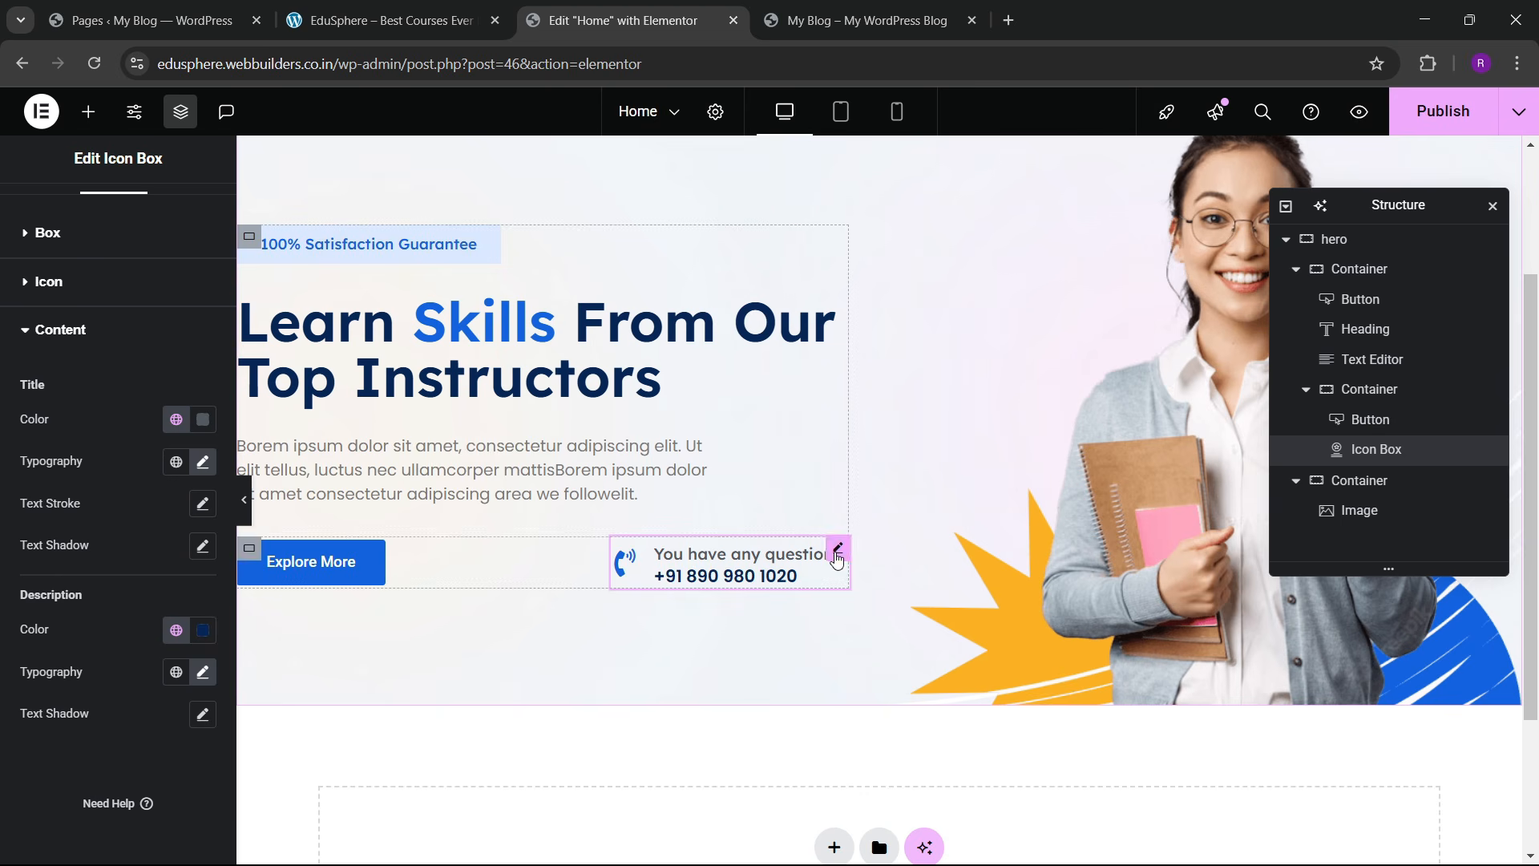
{"action": "left_click", "coordinate": [56, 285]}
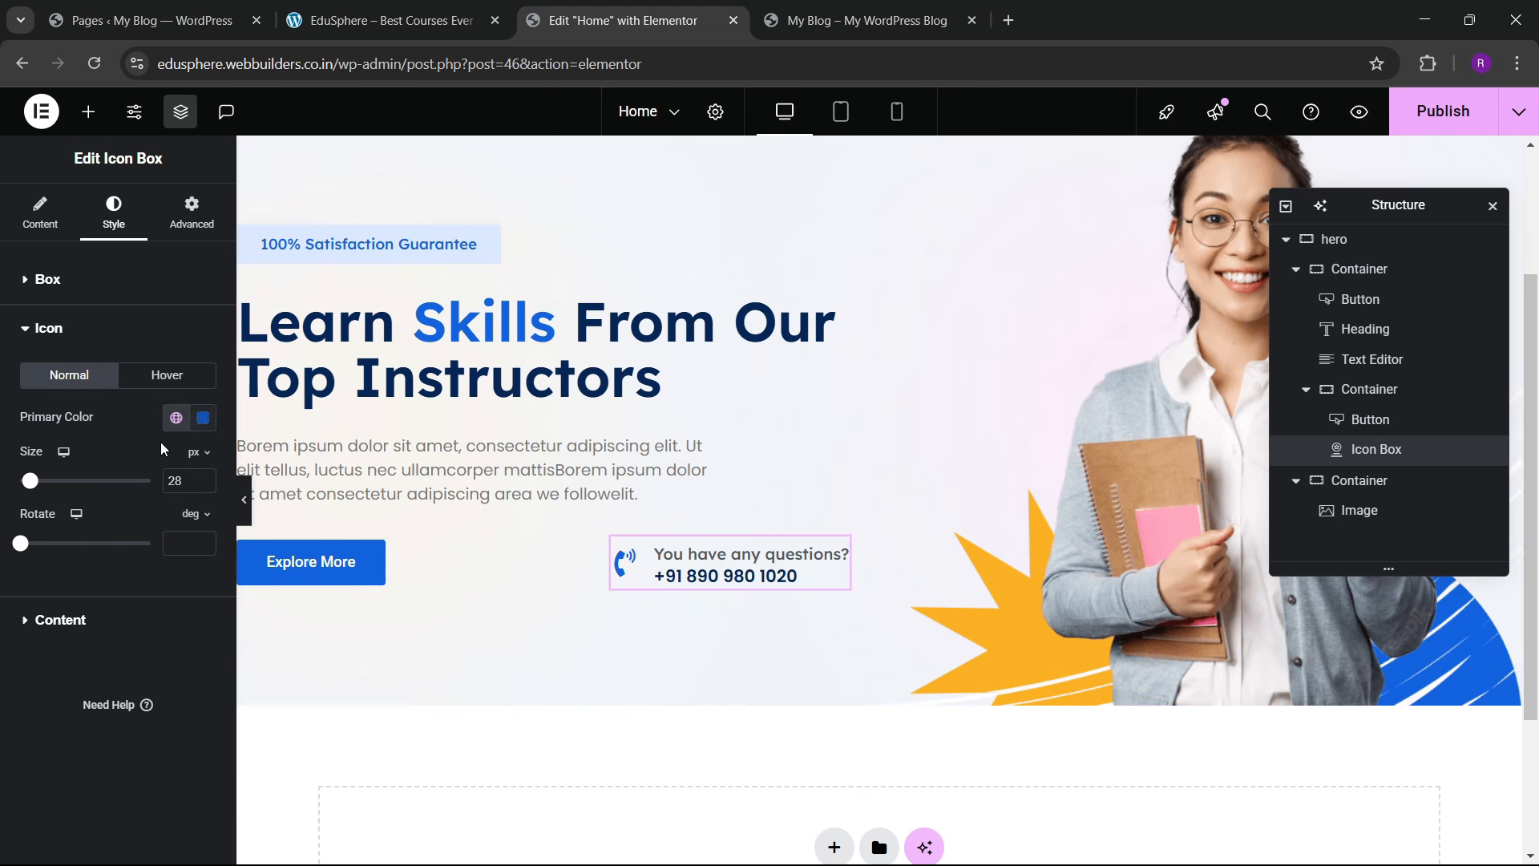
{"action": "left_click", "coordinate": [203, 478]}
{"action": "left_click", "coordinate": [203, 478]}
{"action": "left_click", "coordinate": [203, 478]}
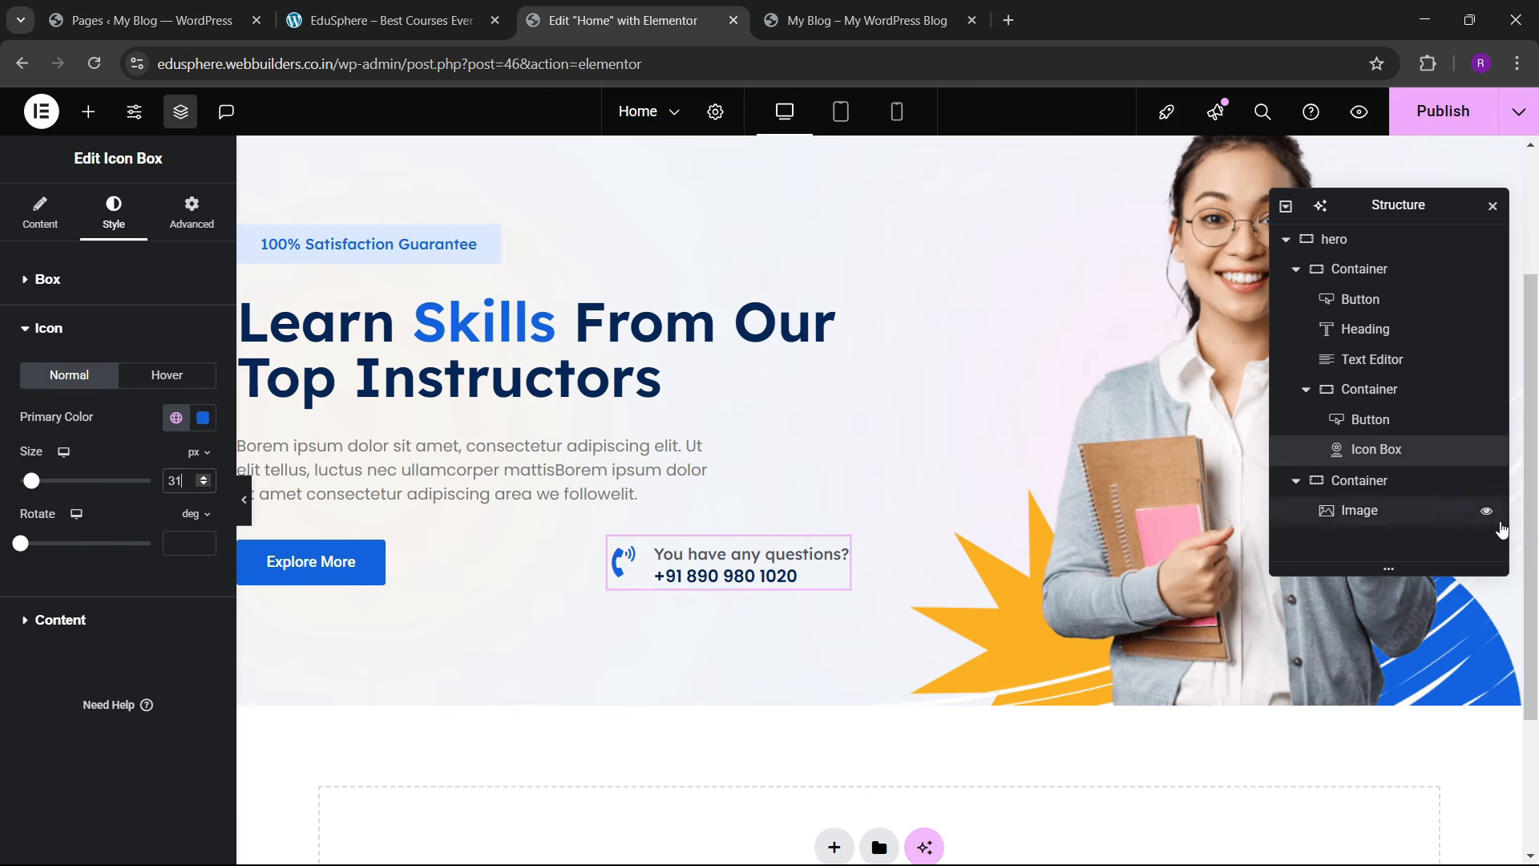
Step: Set the button-and-icon-box row to Justify Start, Align Center, with 40 px gaps
{"action": "left_click", "coordinate": [1368, 390]}
{"action": "scroll", "coordinate": [80, 529], "scroll_direction": "down", "scroll_amount": 3}
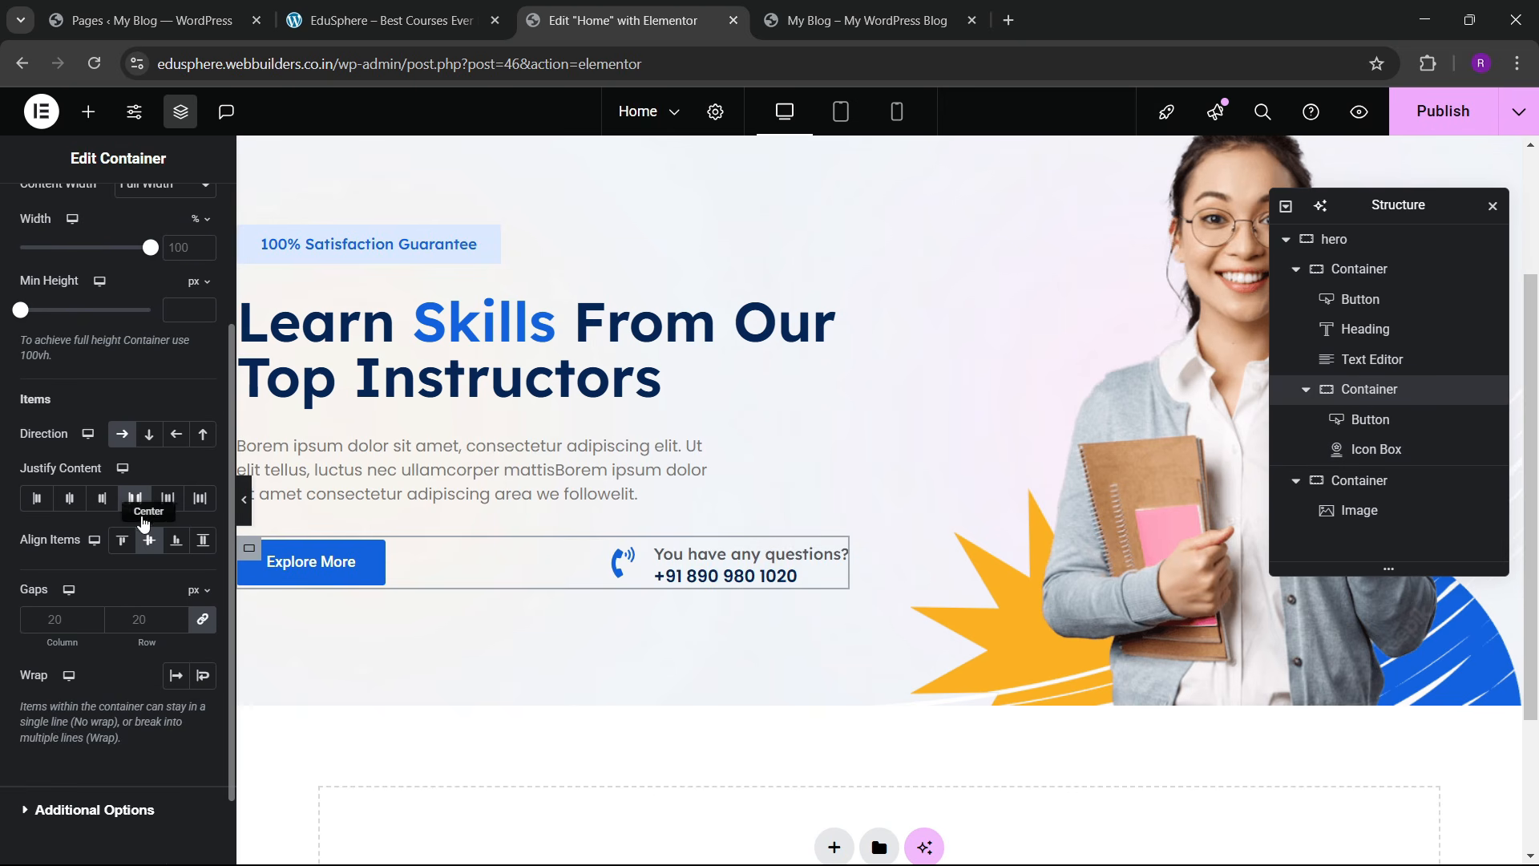
{"action": "left_click", "coordinate": [123, 540]}
{"action": "left_click", "coordinate": [149, 540]}
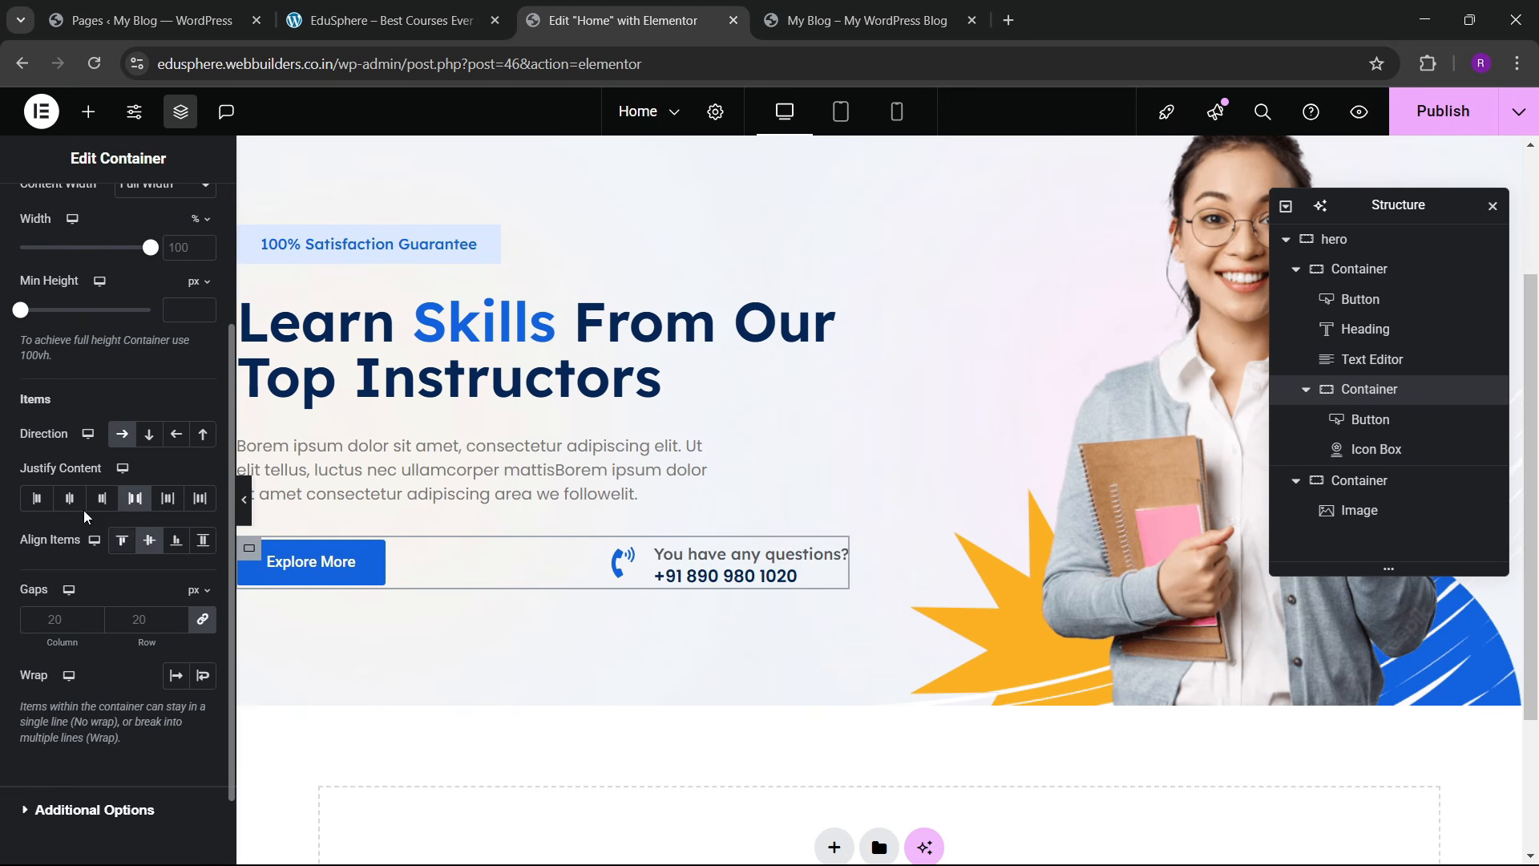
{"action": "left_click", "coordinate": [36, 498]}
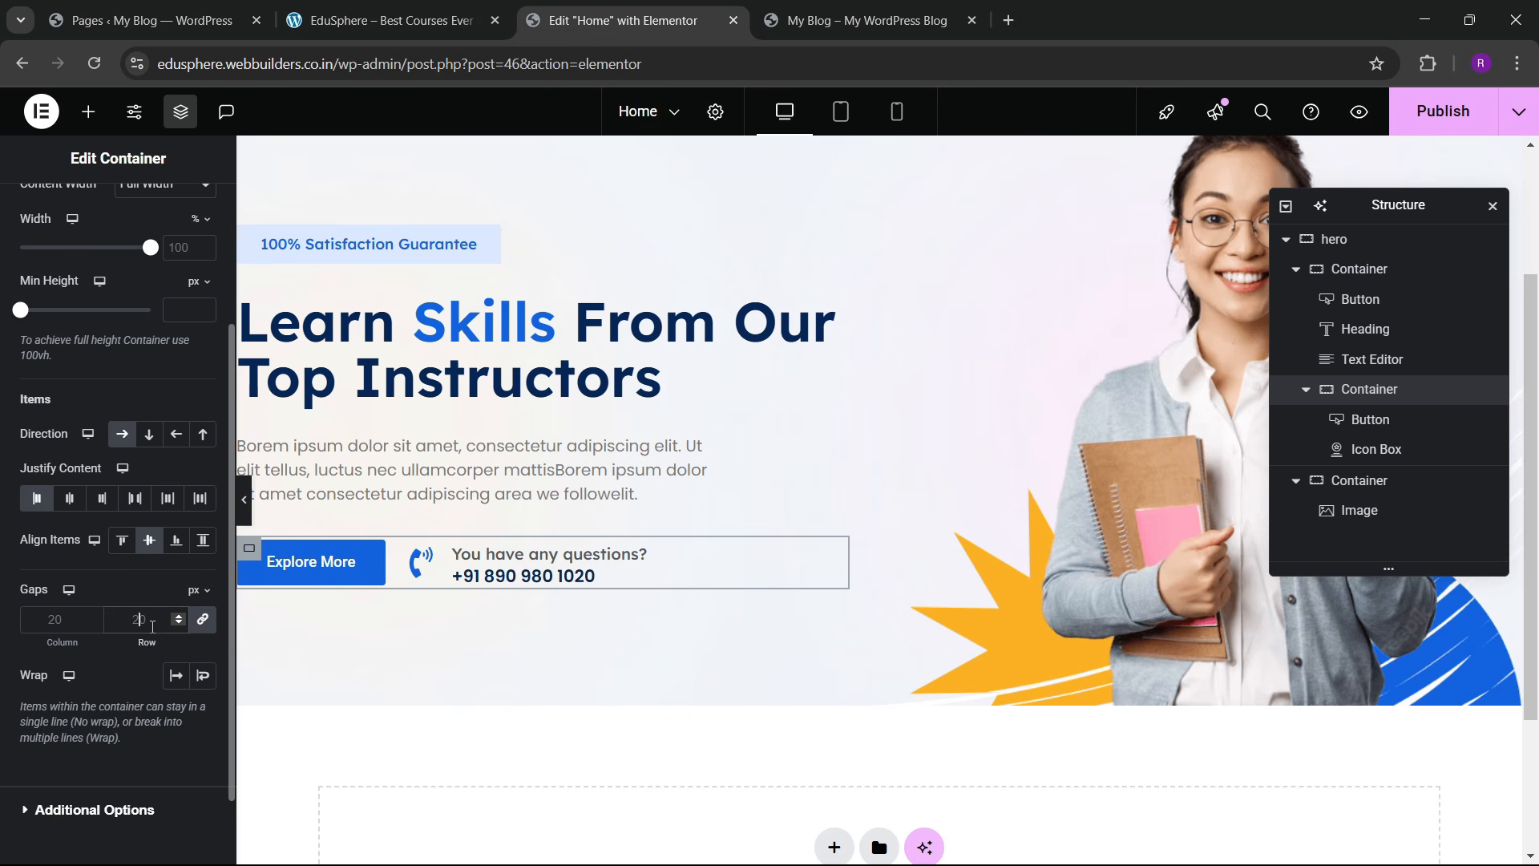
{"action": "type", "text": "40"}
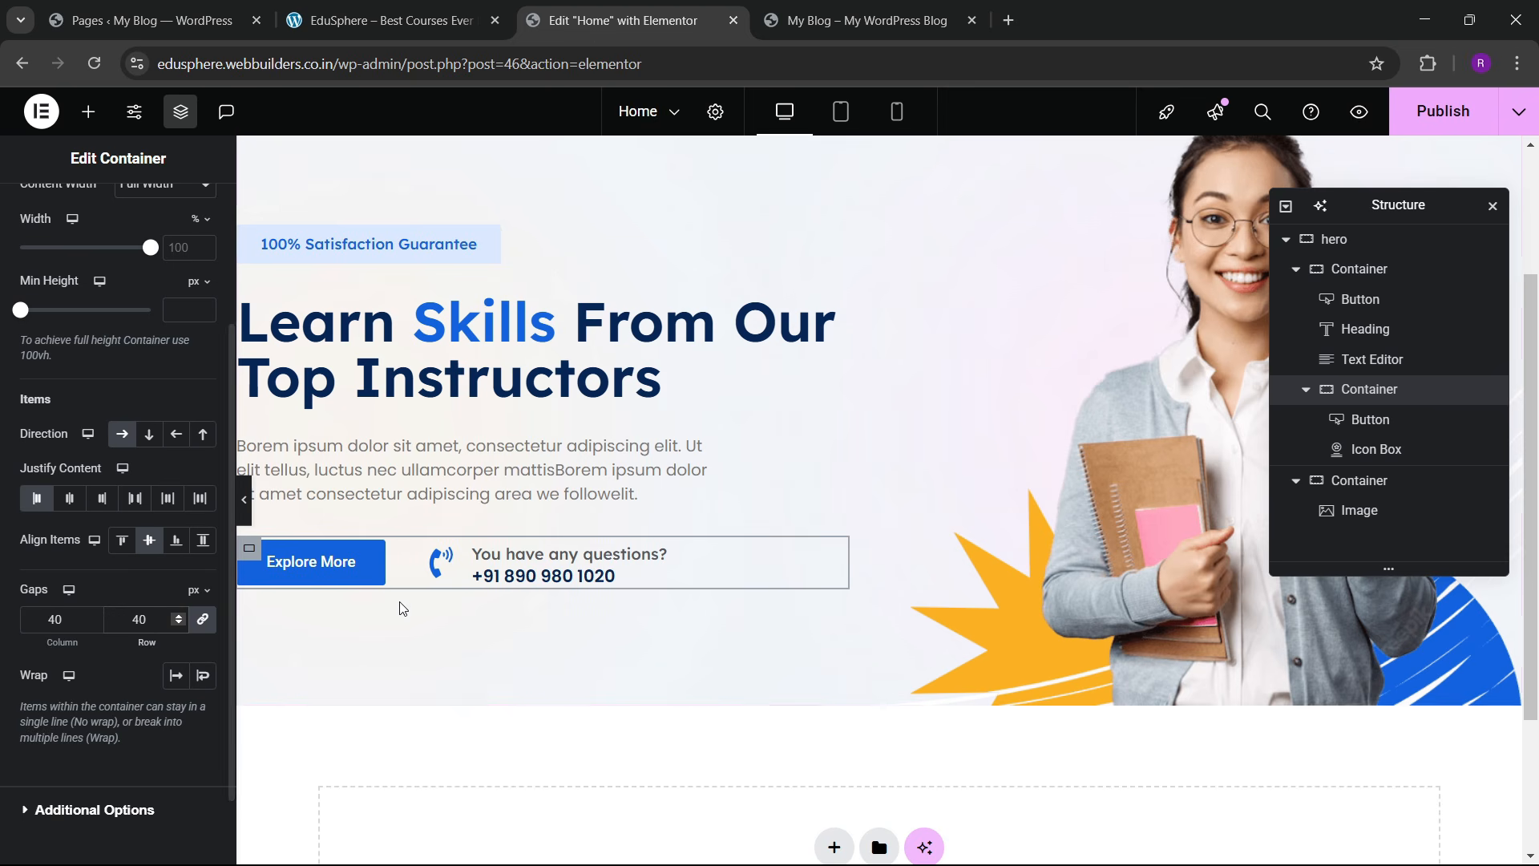
{"action": "scroll", "coordinate": [519, 513], "scroll_direction": "up", "scroll_amount": 1}
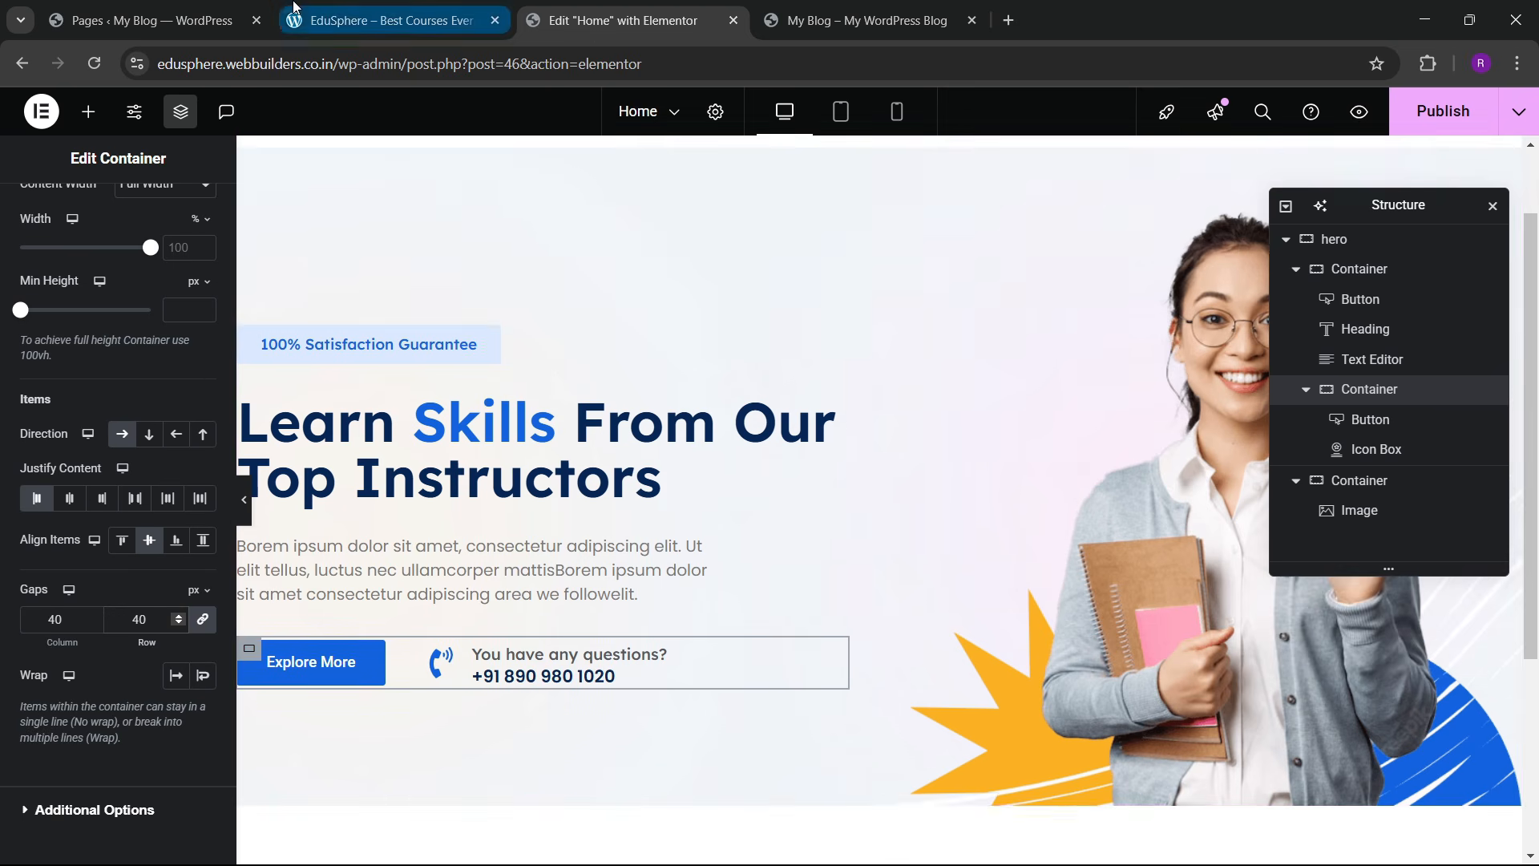
{"action": "left_click", "coordinate": [296, 8]}
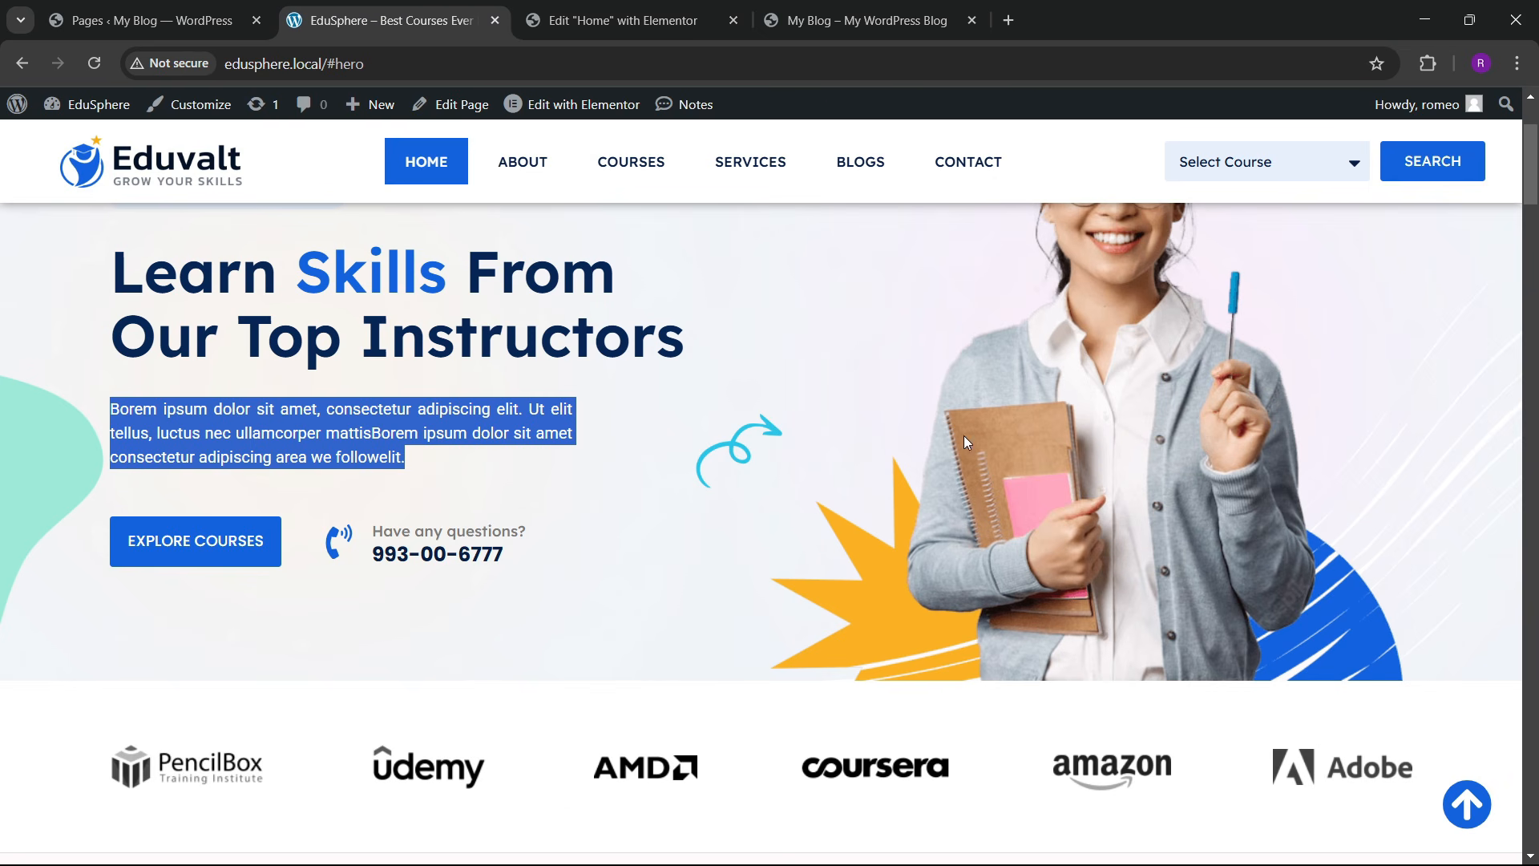
{"action": "scroll", "coordinate": [812, 453], "scroll_direction": "up", "scroll_amount": 3}
{"action": "left_click", "coordinate": [695, 10]}
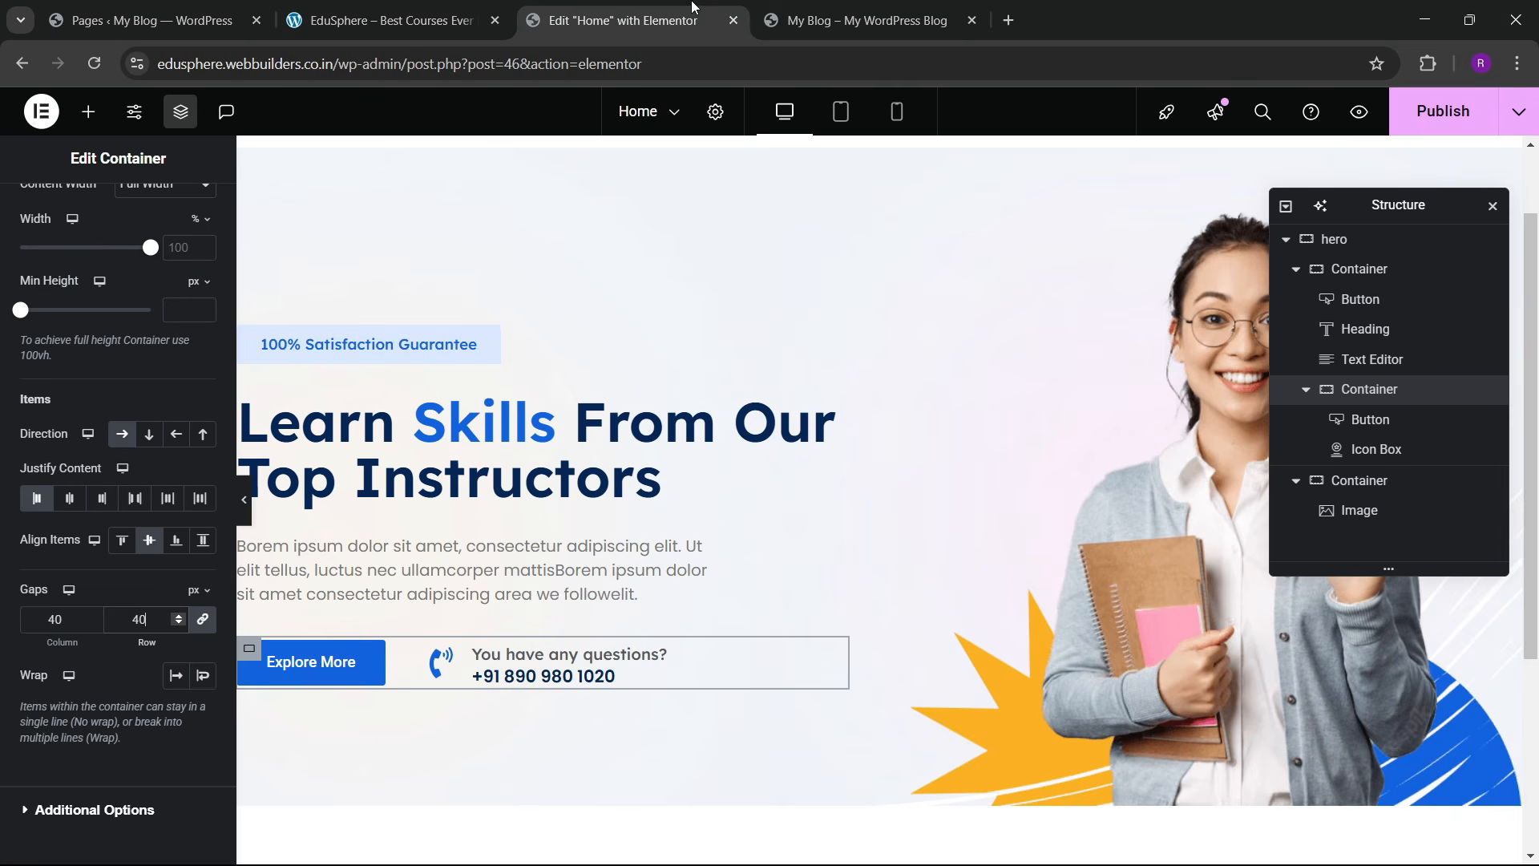
{"action": "scroll", "coordinate": [598, 597], "scroll_direction": "down", "scroll_amount": 3}
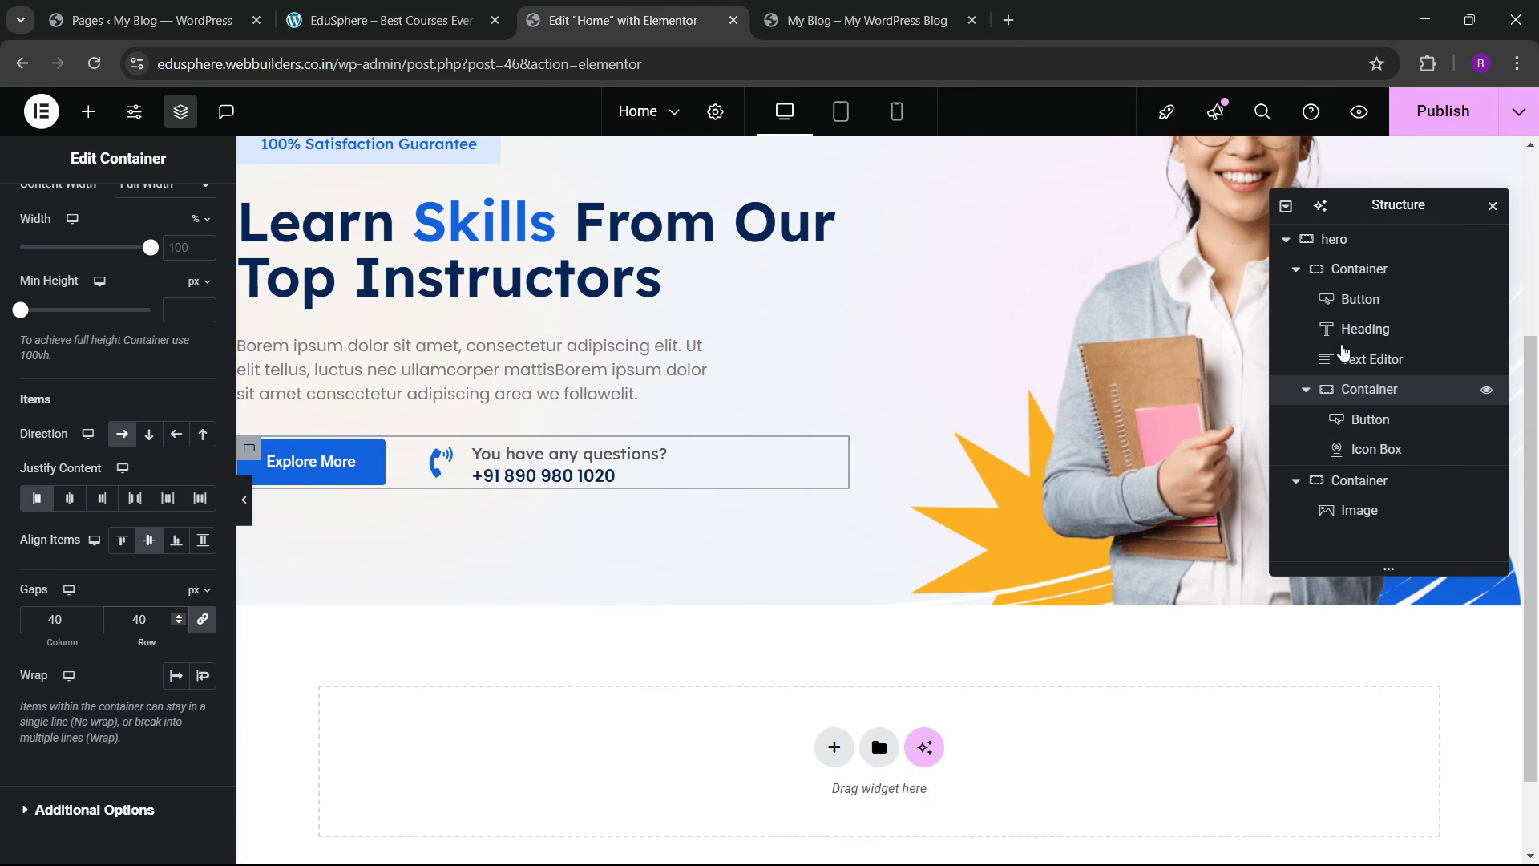
Step: Set the hero's left content container gaps to 30 px
{"action": "left_click", "coordinate": [1296, 270]}
{"action": "left_click", "coordinate": [1359, 270]}
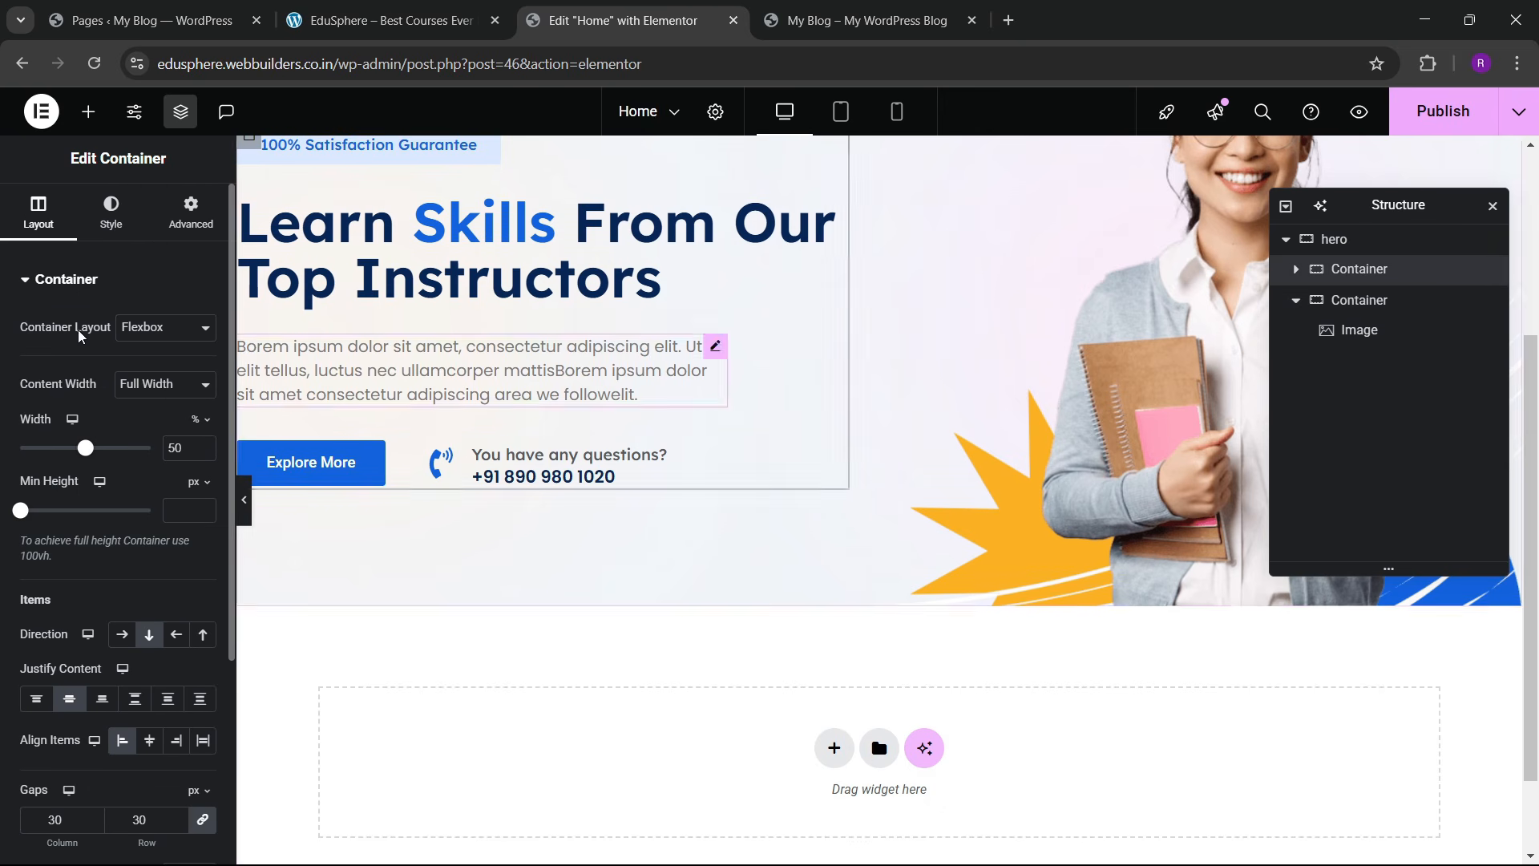
{"action": "scroll", "coordinate": [121, 481], "scroll_direction": "down", "scroll_amount": 2}
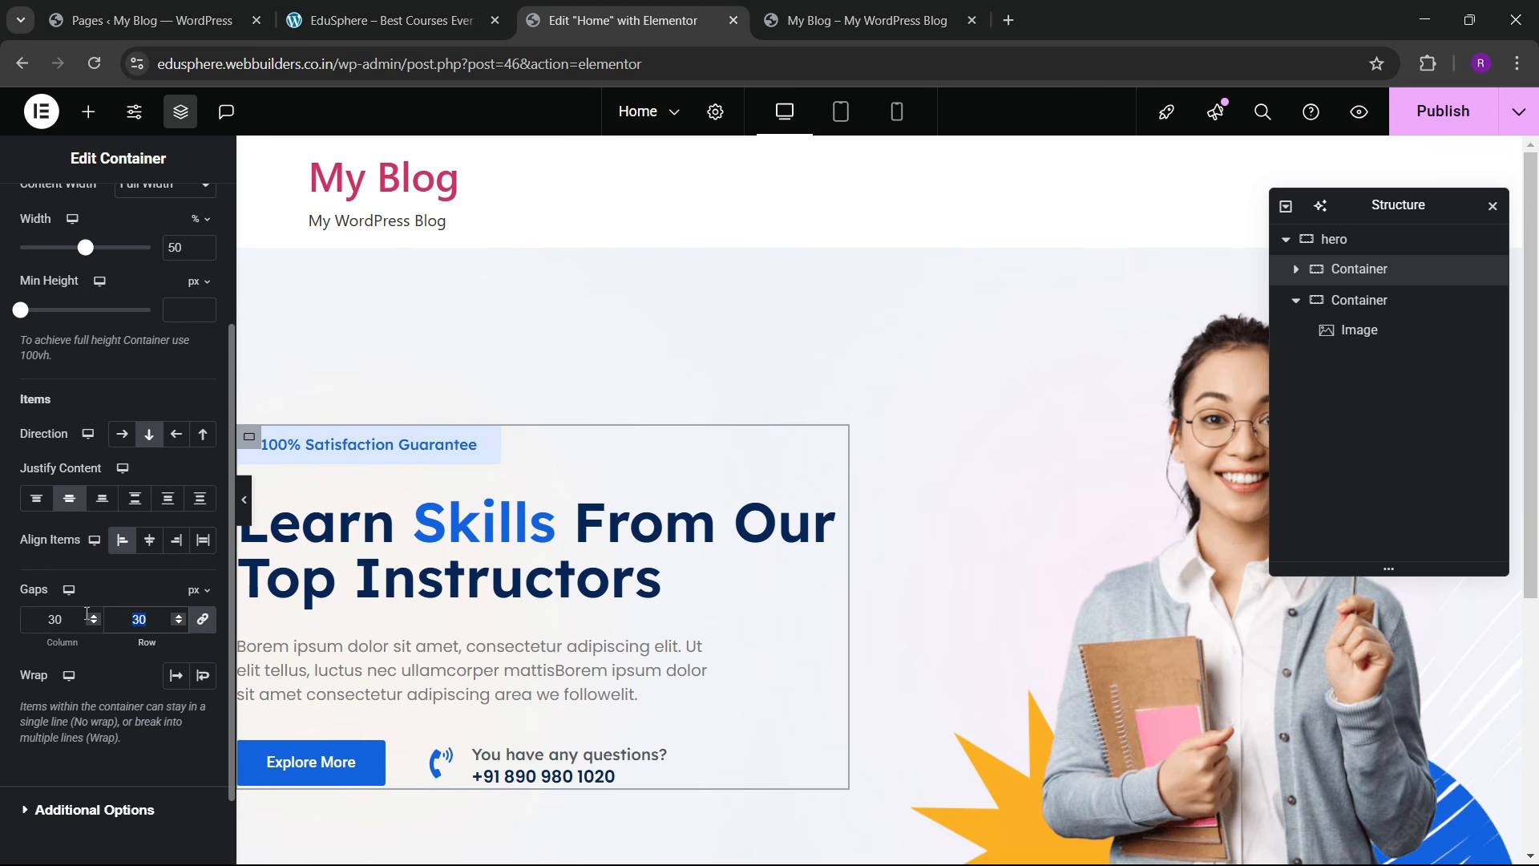
{"action": "type", "text": "50"}
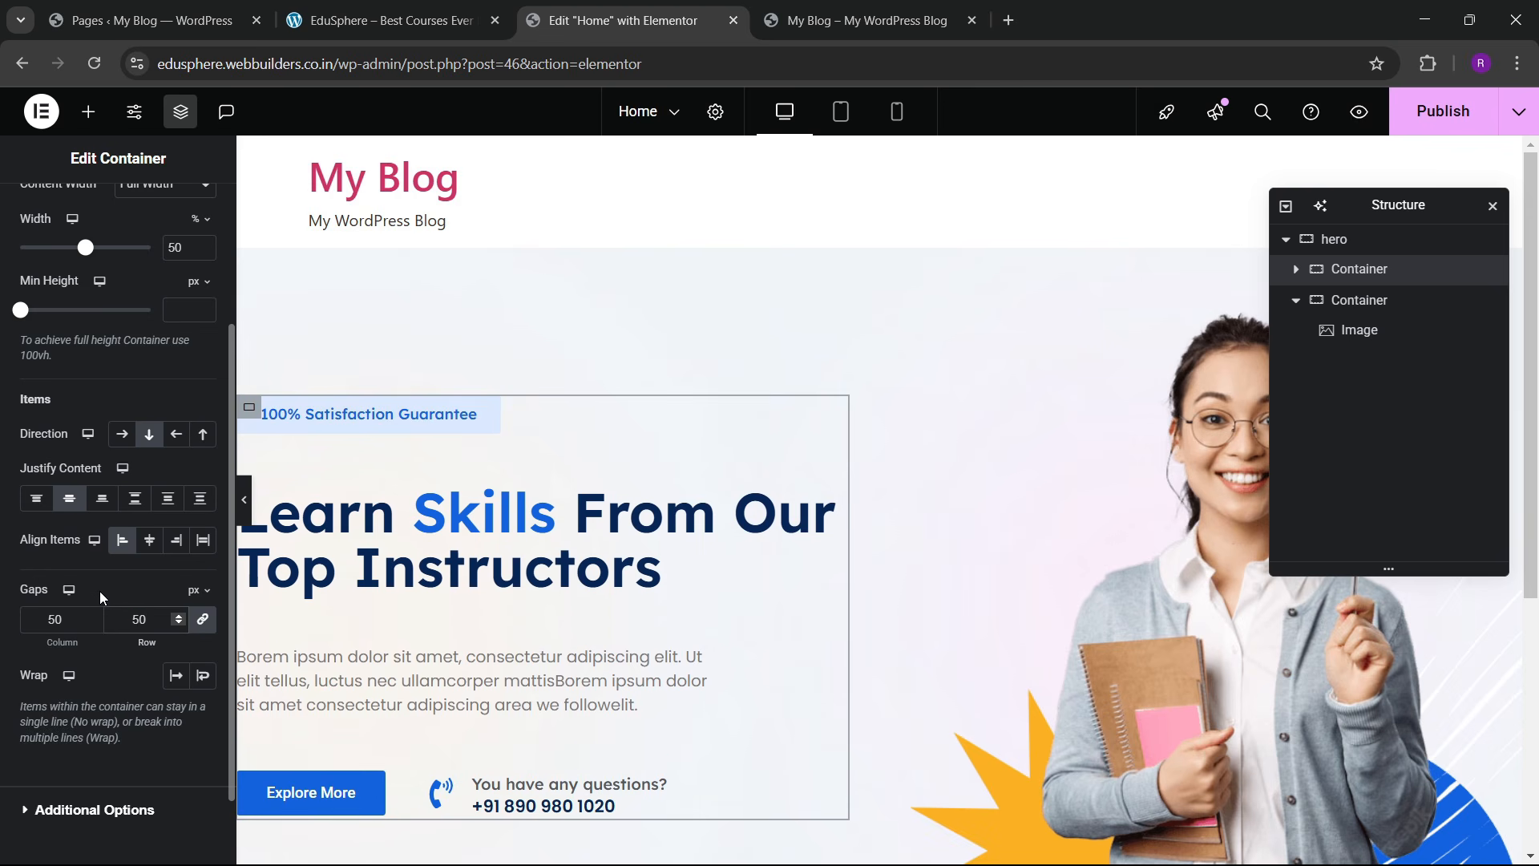
{"action": "key", "text": "BackSpace"}
{"action": "key", "text": "BackSpace"}
{"action": "type", "text": "40"}
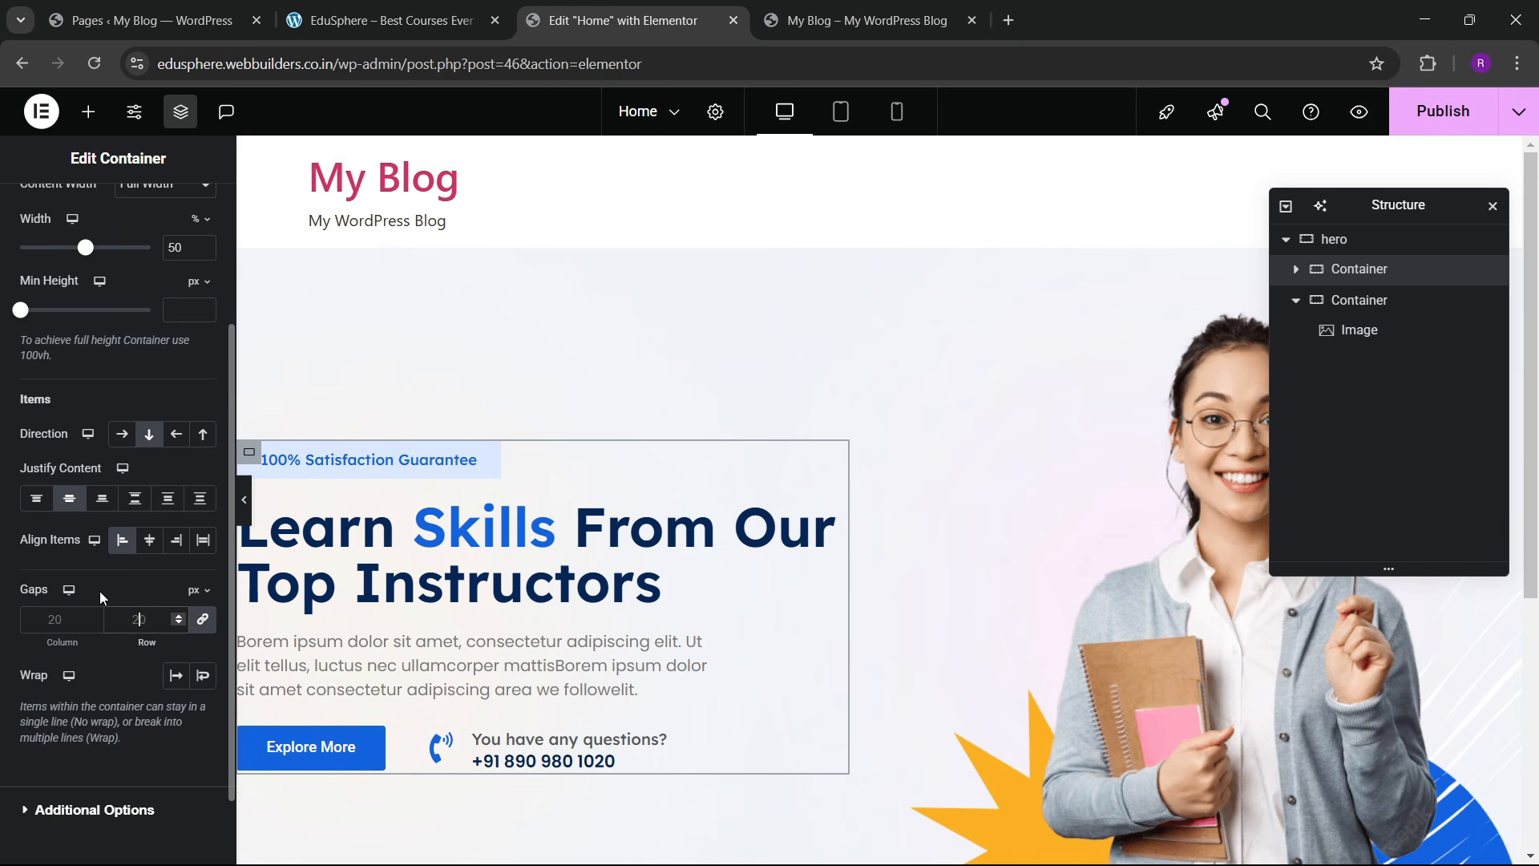
{"action": "key", "text": "BackSpace"}
{"action": "key", "text": "BackSpace"}
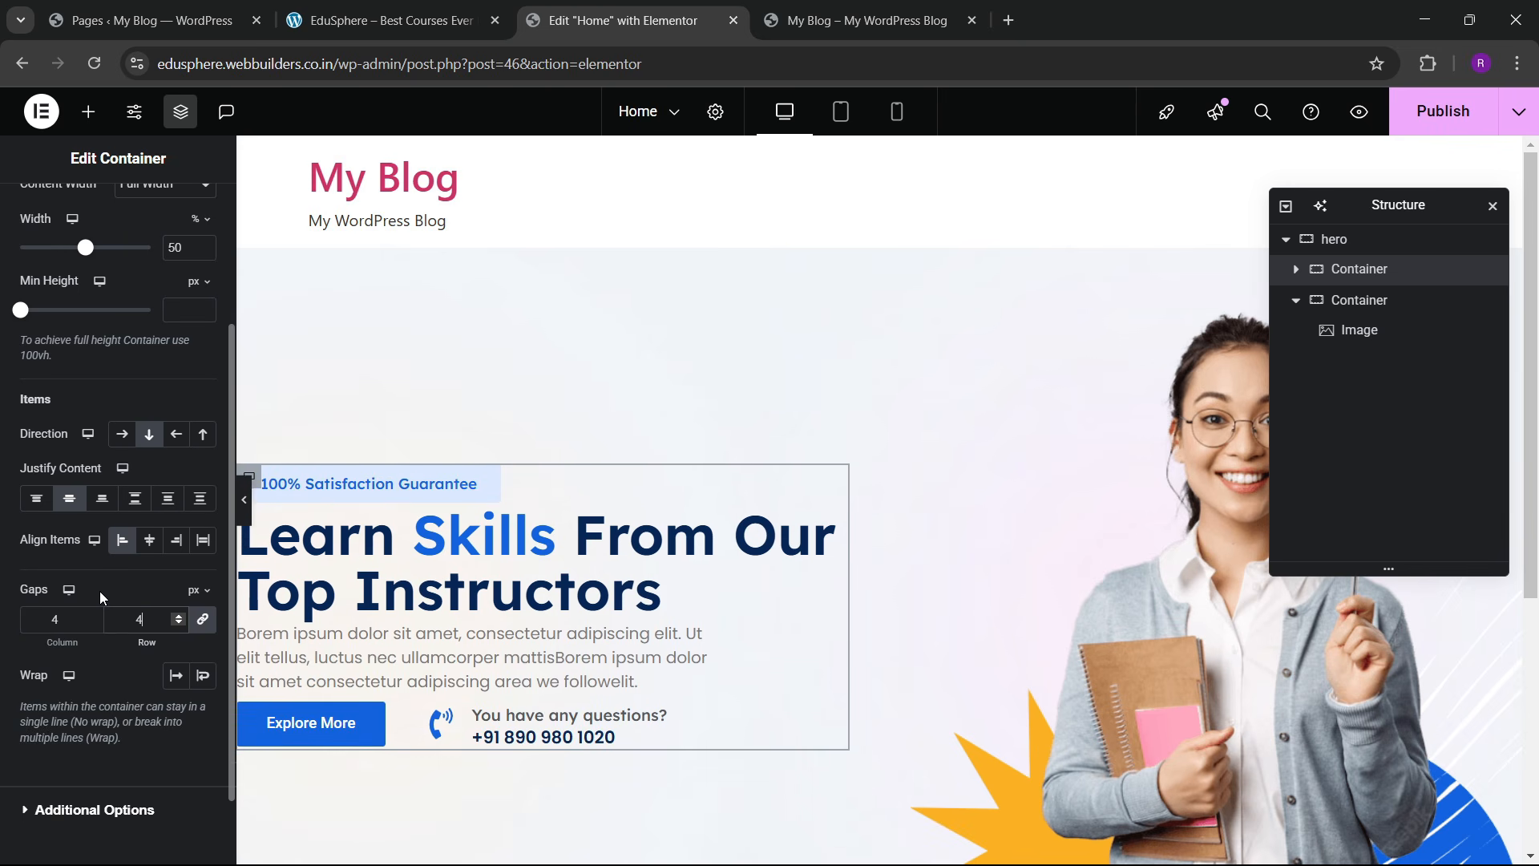
{"action": "type", "text": "30"}
Step: Give the button-and-phone row container a 30 px top margin, with margins unlinked
{"action": "scroll", "coordinate": [255, 532], "scroll_direction": "down", "scroll_amount": 5}
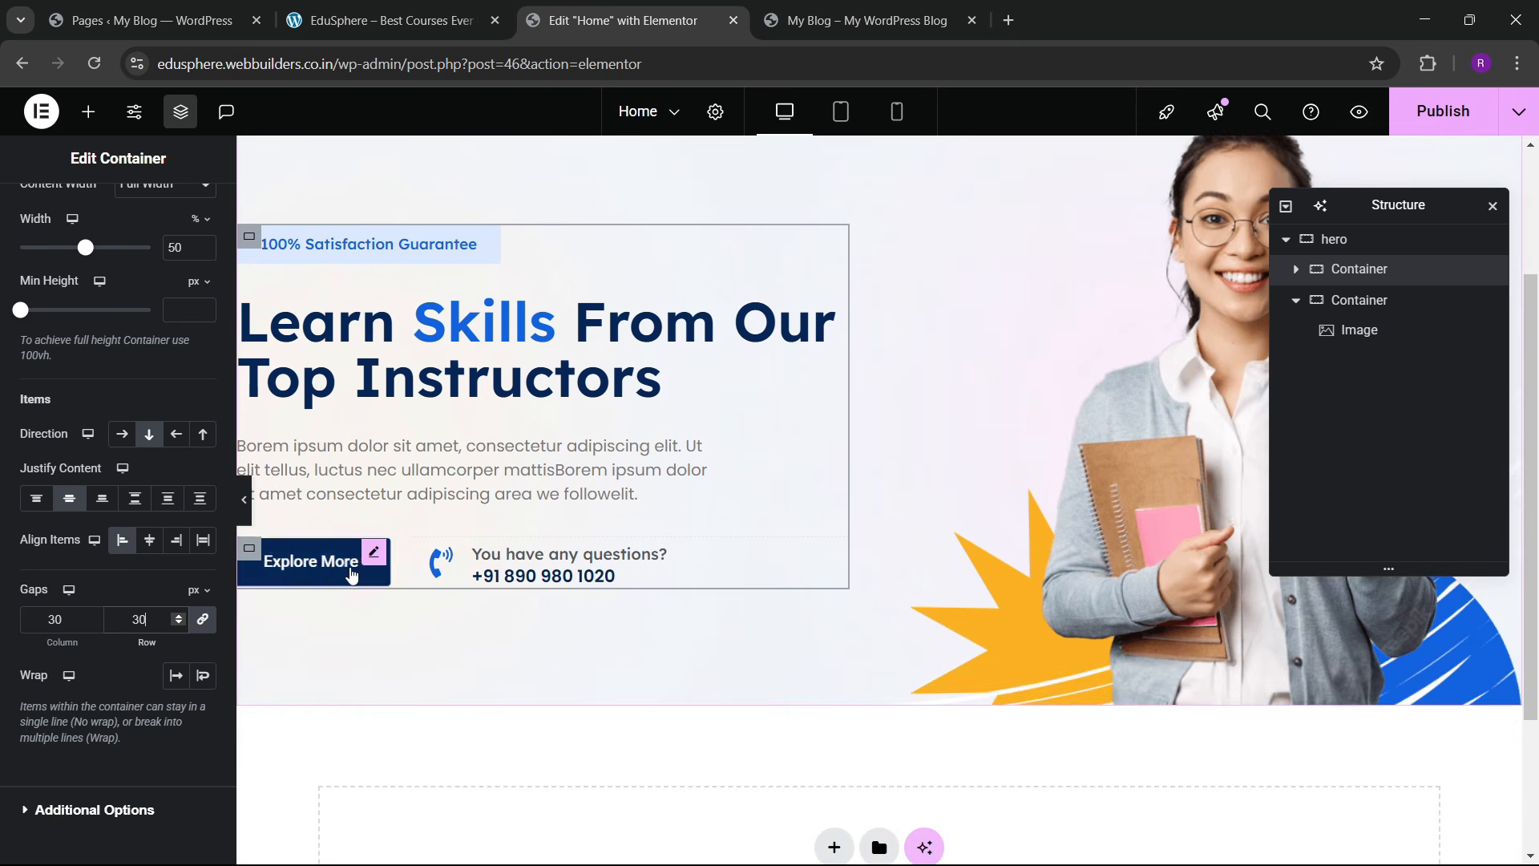
{"action": "left_click", "coordinate": [255, 352]}
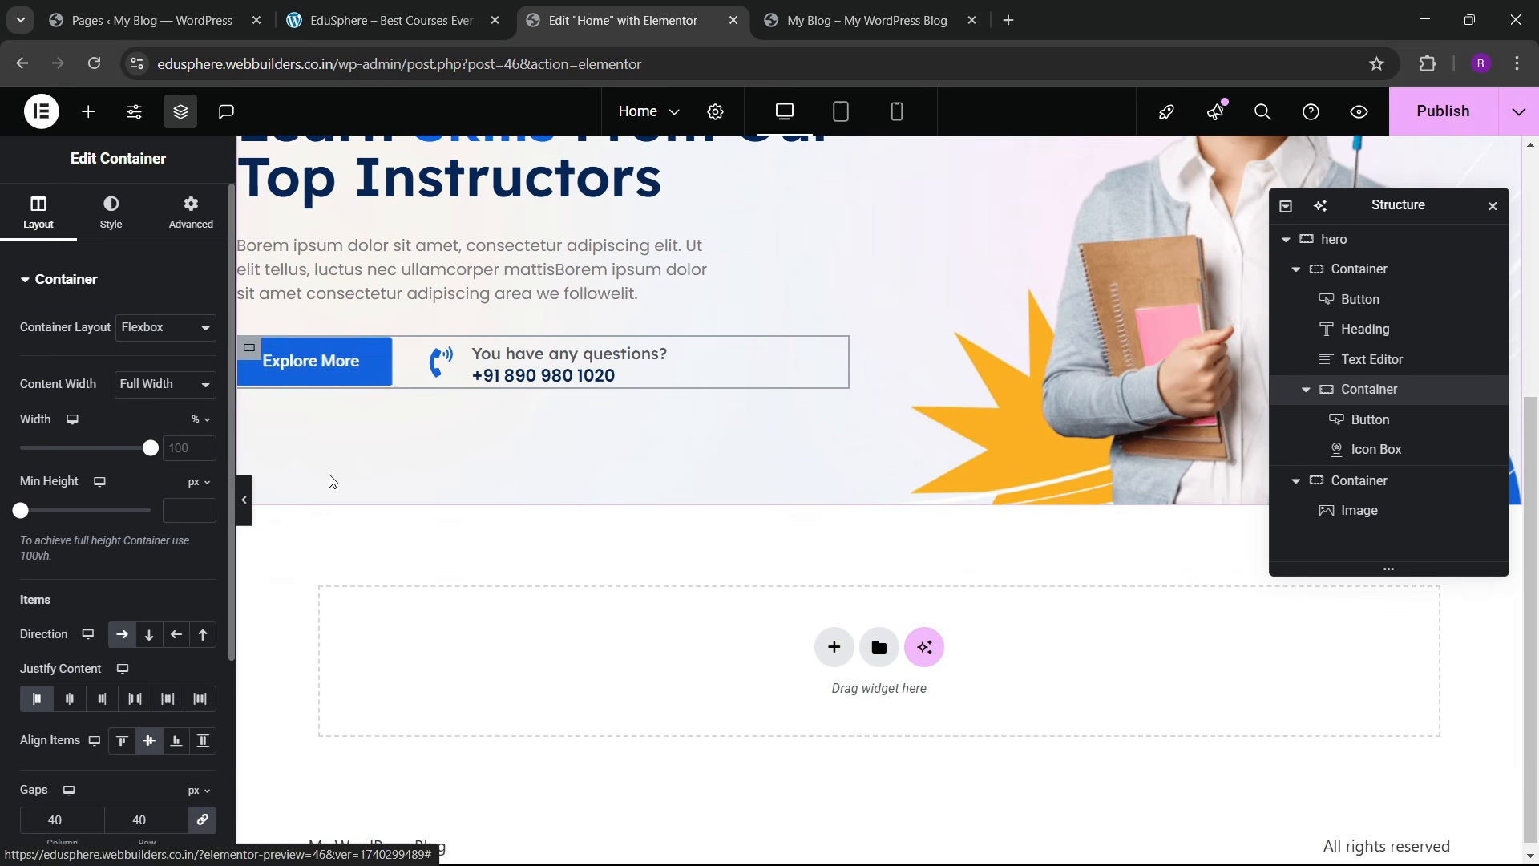
{"action": "left_click", "coordinate": [195, 211]}
{"action": "left_click", "coordinate": [202, 356]}
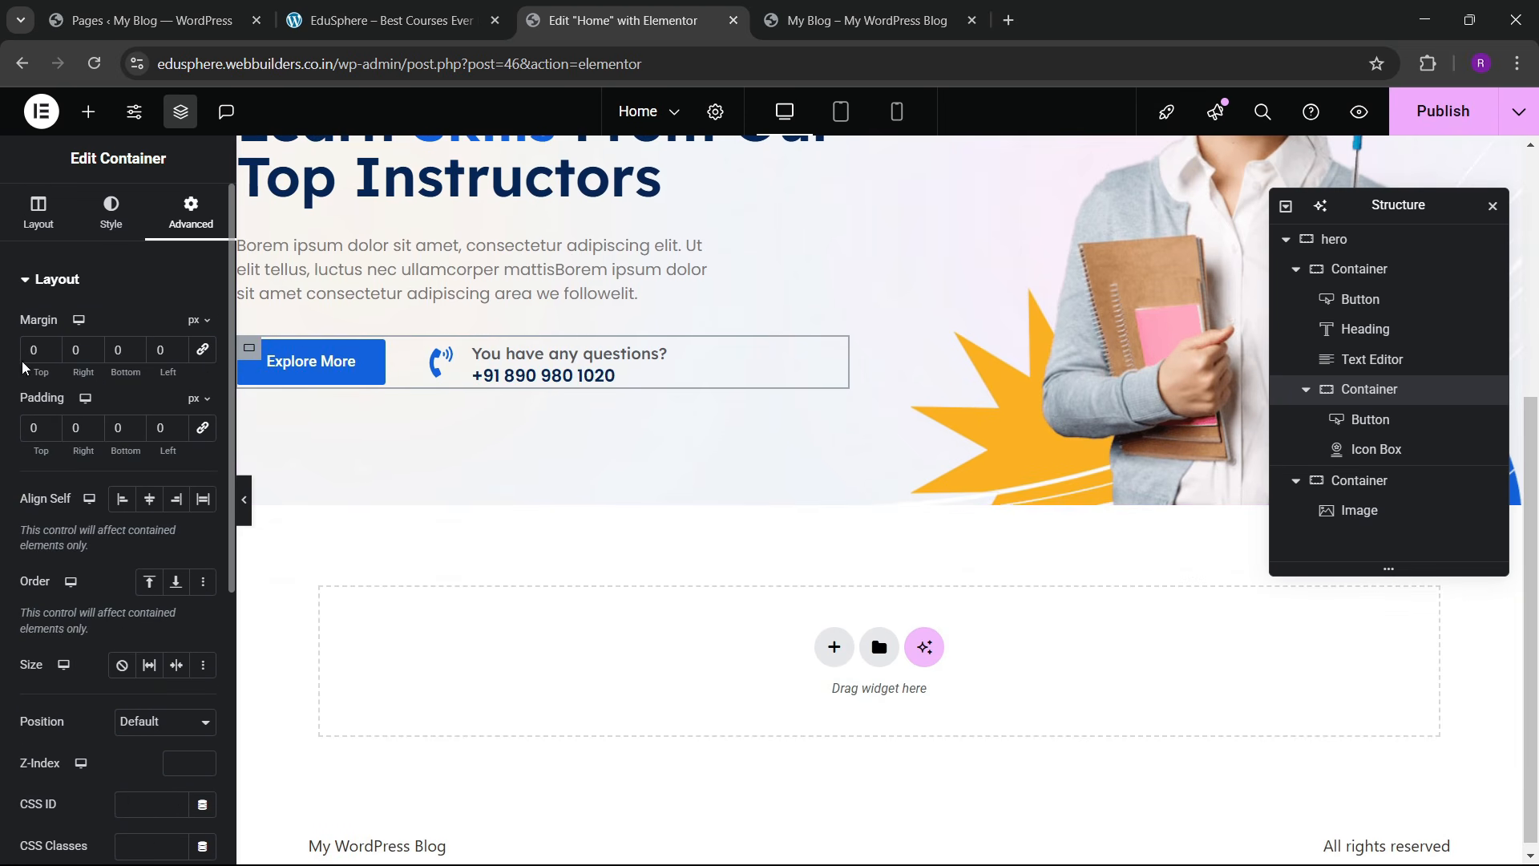
{"action": "type", "text": "3"}
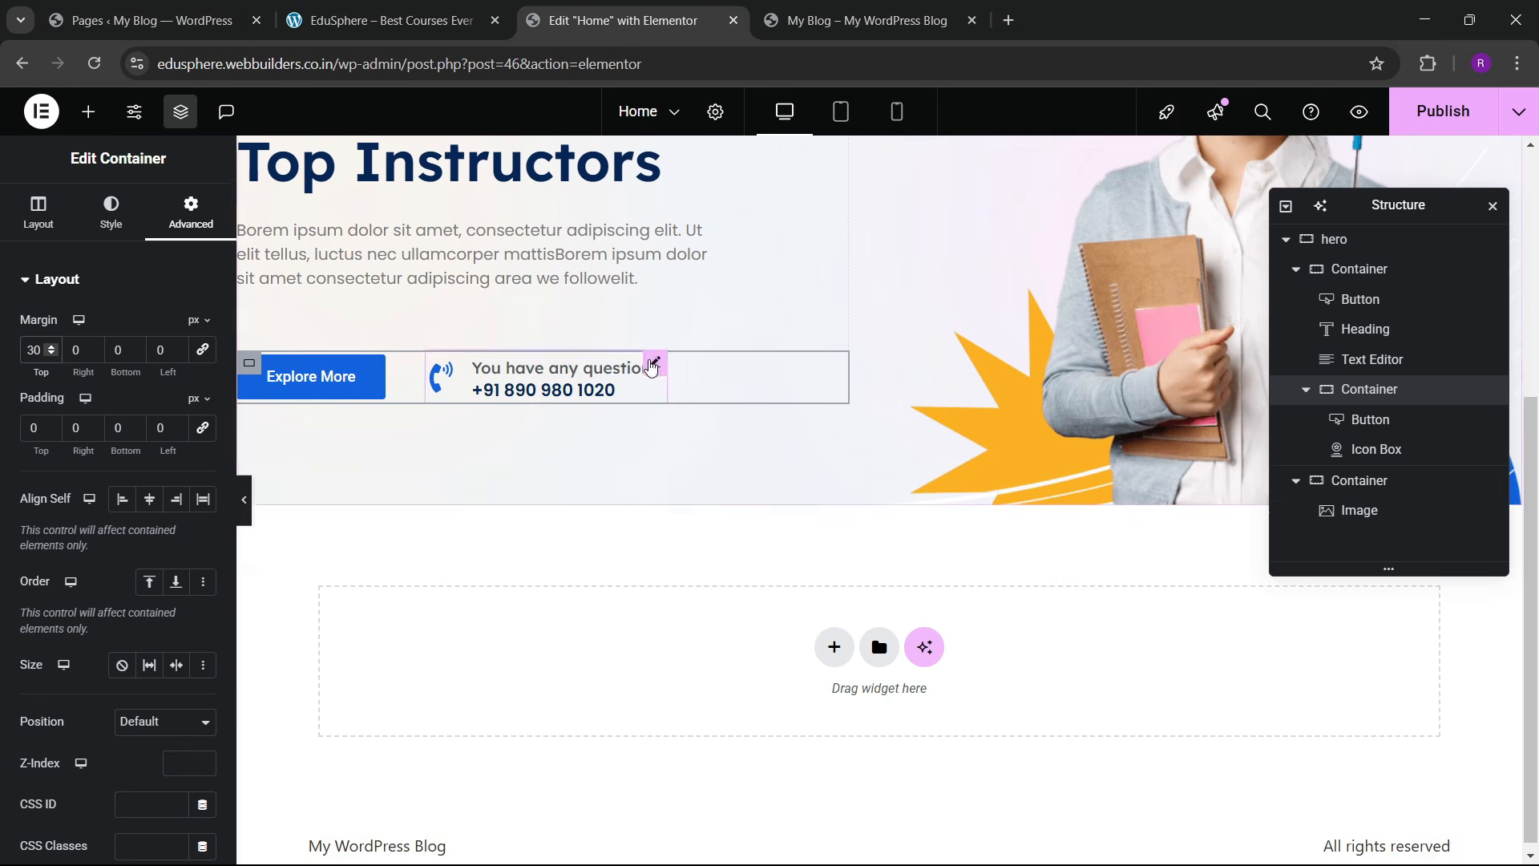
{"action": "scroll", "coordinate": [650, 368], "scroll_direction": "up", "scroll_amount": 5}
{"action": "left_click", "coordinate": [1443, 111]}
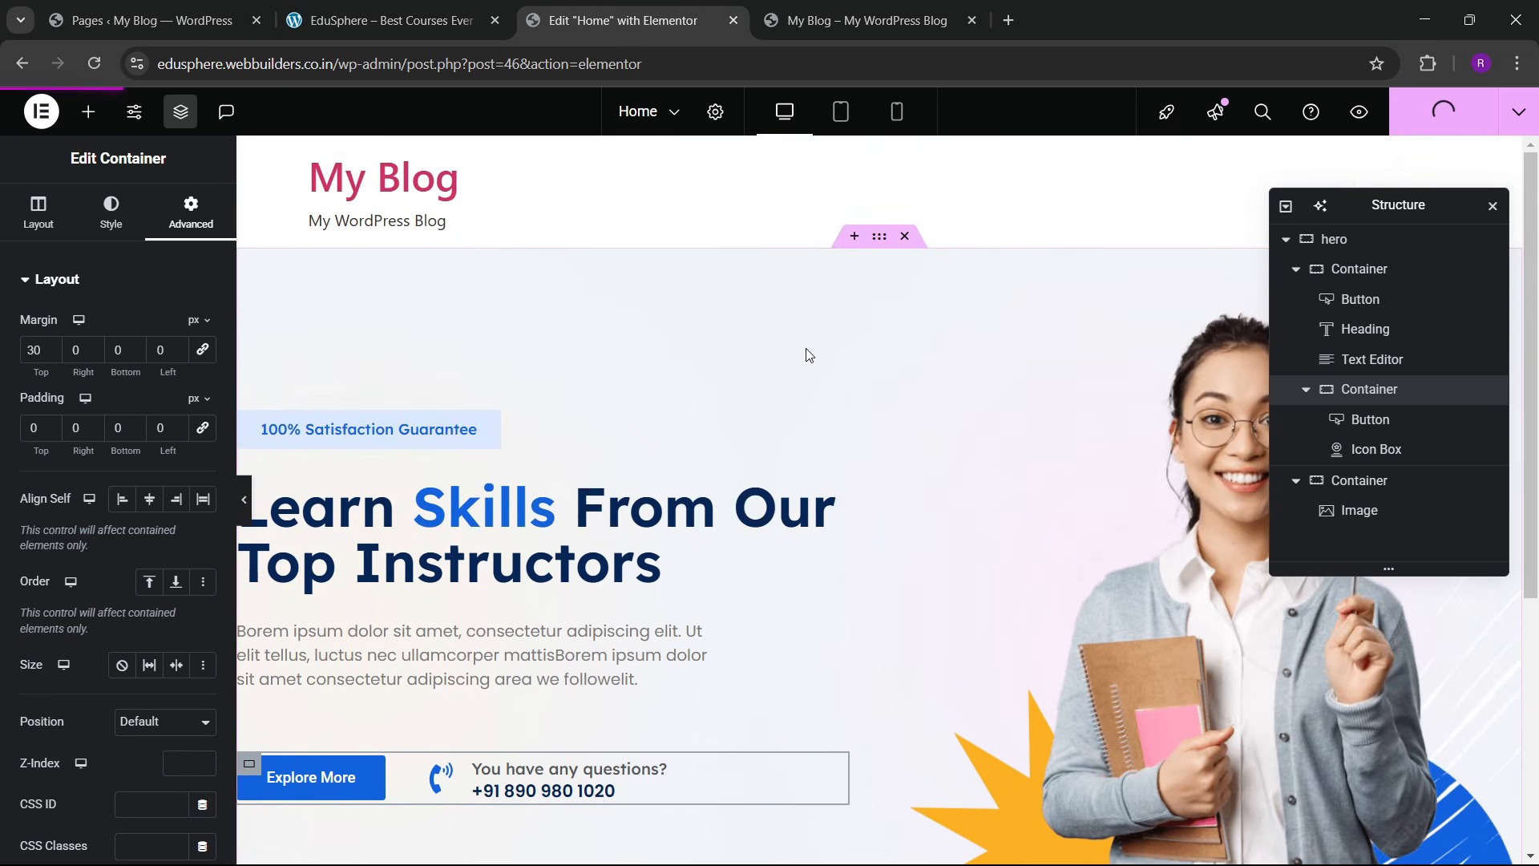
{"action": "left_click", "coordinate": [791, 10]}
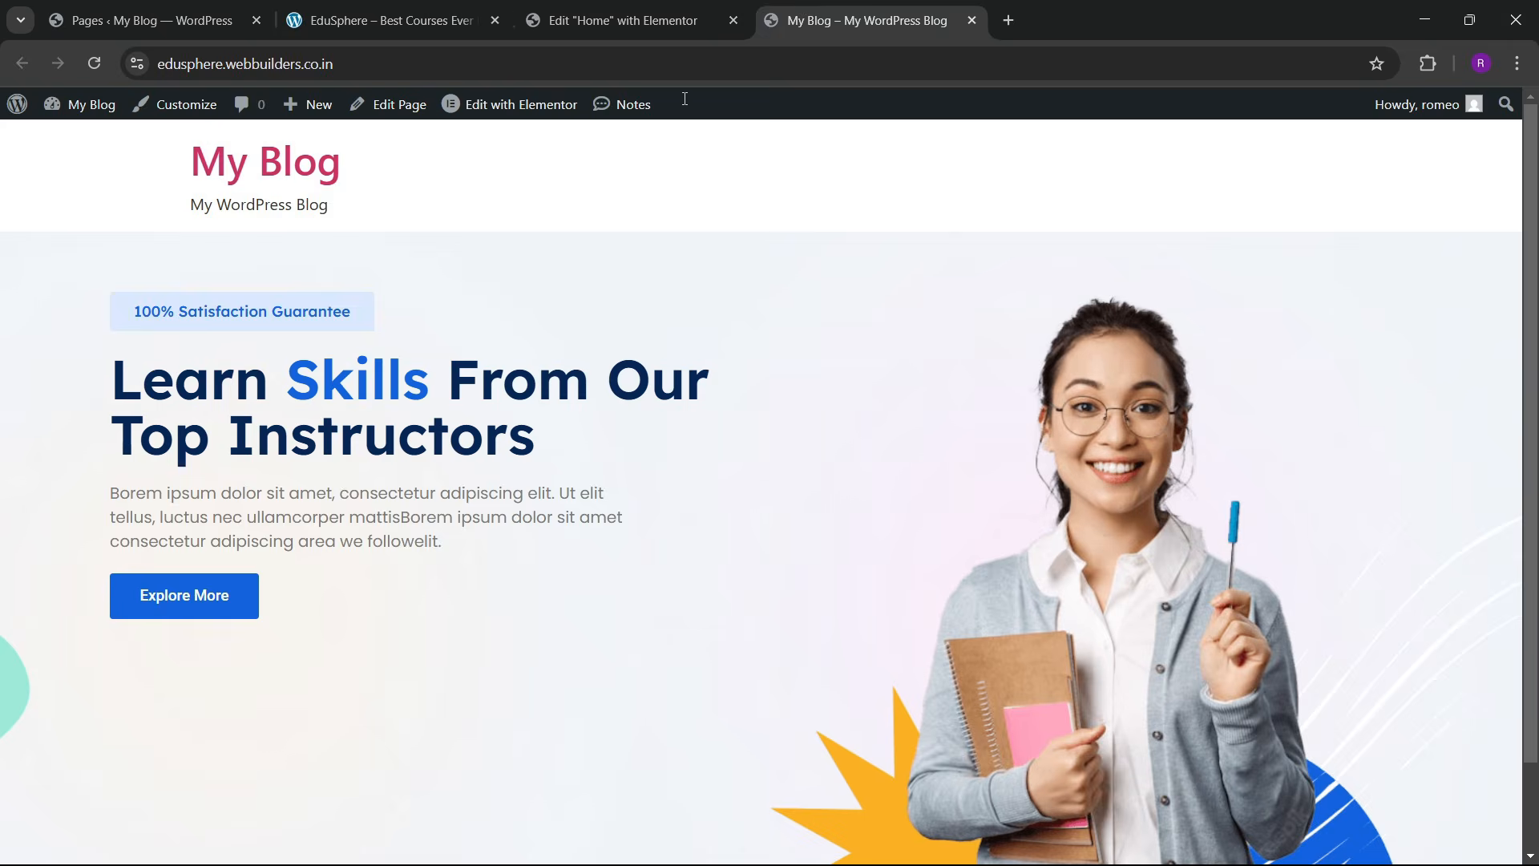
{"action": "left_click", "coordinate": [94, 63]}
{"action": "scroll", "coordinate": [642, 594], "scroll_direction": "down", "scroll_amount": 1}
{"action": "scroll", "coordinate": [906, 454], "scroll_direction": "up", "scroll_amount": 1}
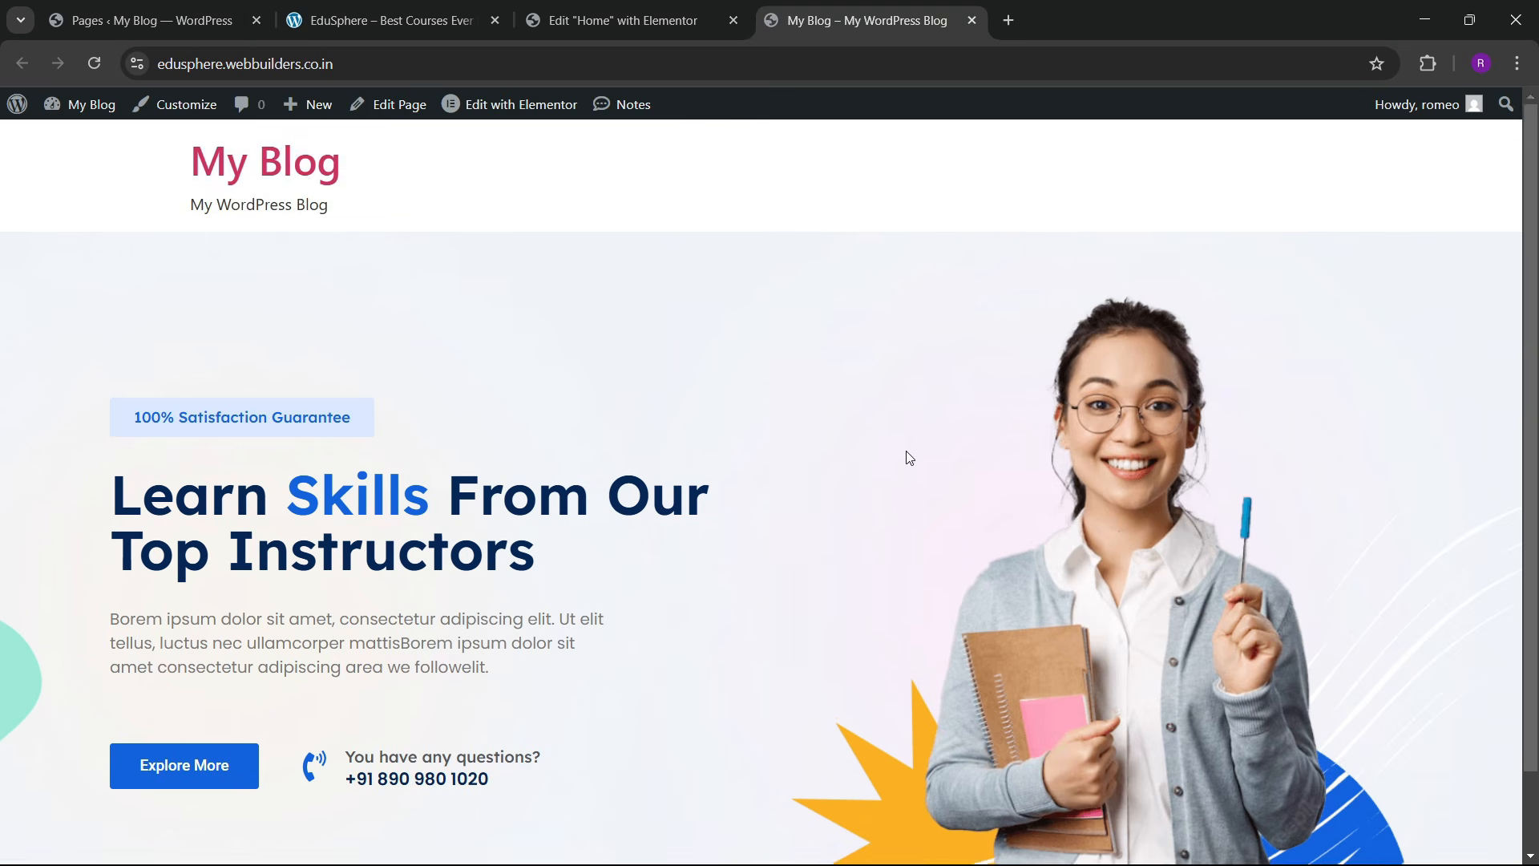
{"action": "scroll", "coordinate": [882, 459], "scroll_direction": "down", "scroll_amount": 1}
{"action": "left_click", "coordinate": [393, 20]}
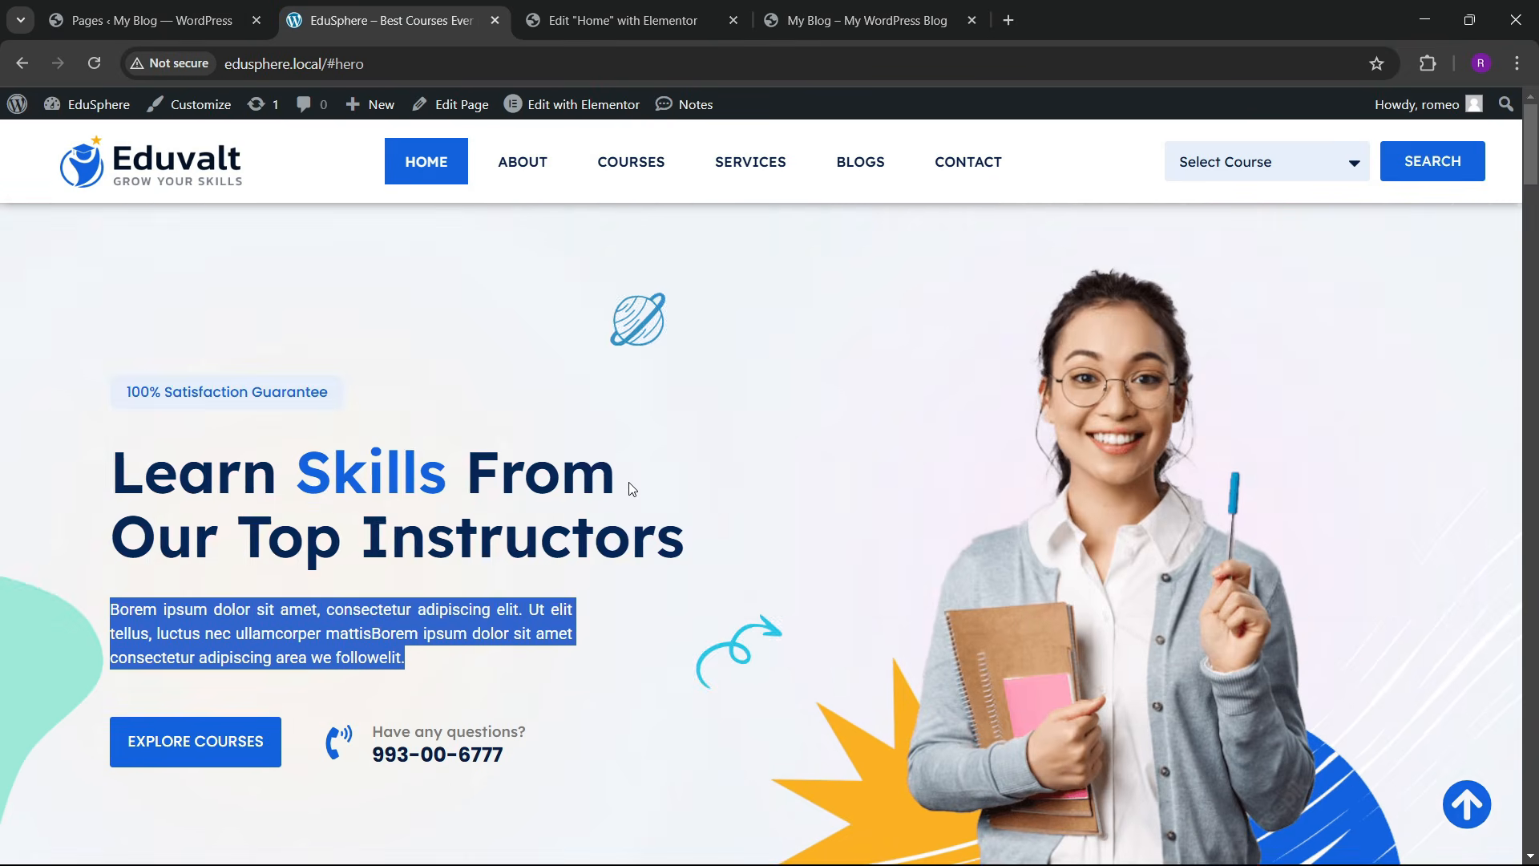
{"action": "scroll", "coordinate": [642, 473], "scroll_direction": "down", "scroll_amount": 4}
{"action": "scroll", "coordinate": [686, 457], "scroll_direction": "up", "scroll_amount": 4}
{"action": "left_click", "coordinate": [742, 11]}
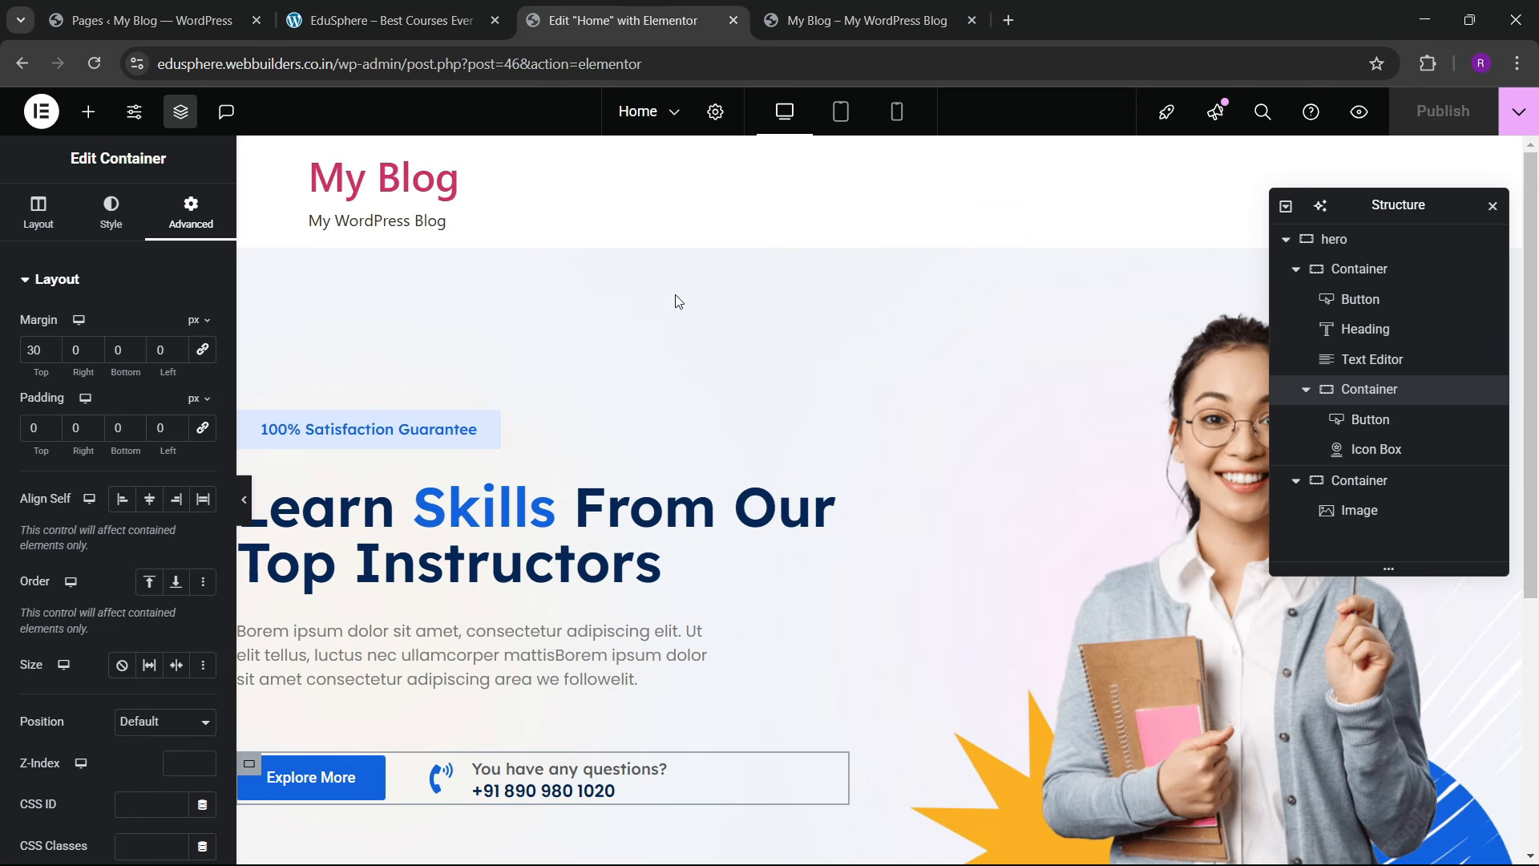
Step: Add an Image widget above the hero heading showing the bshape_01 blue planet
{"action": "left_click", "coordinate": [98, 118]}
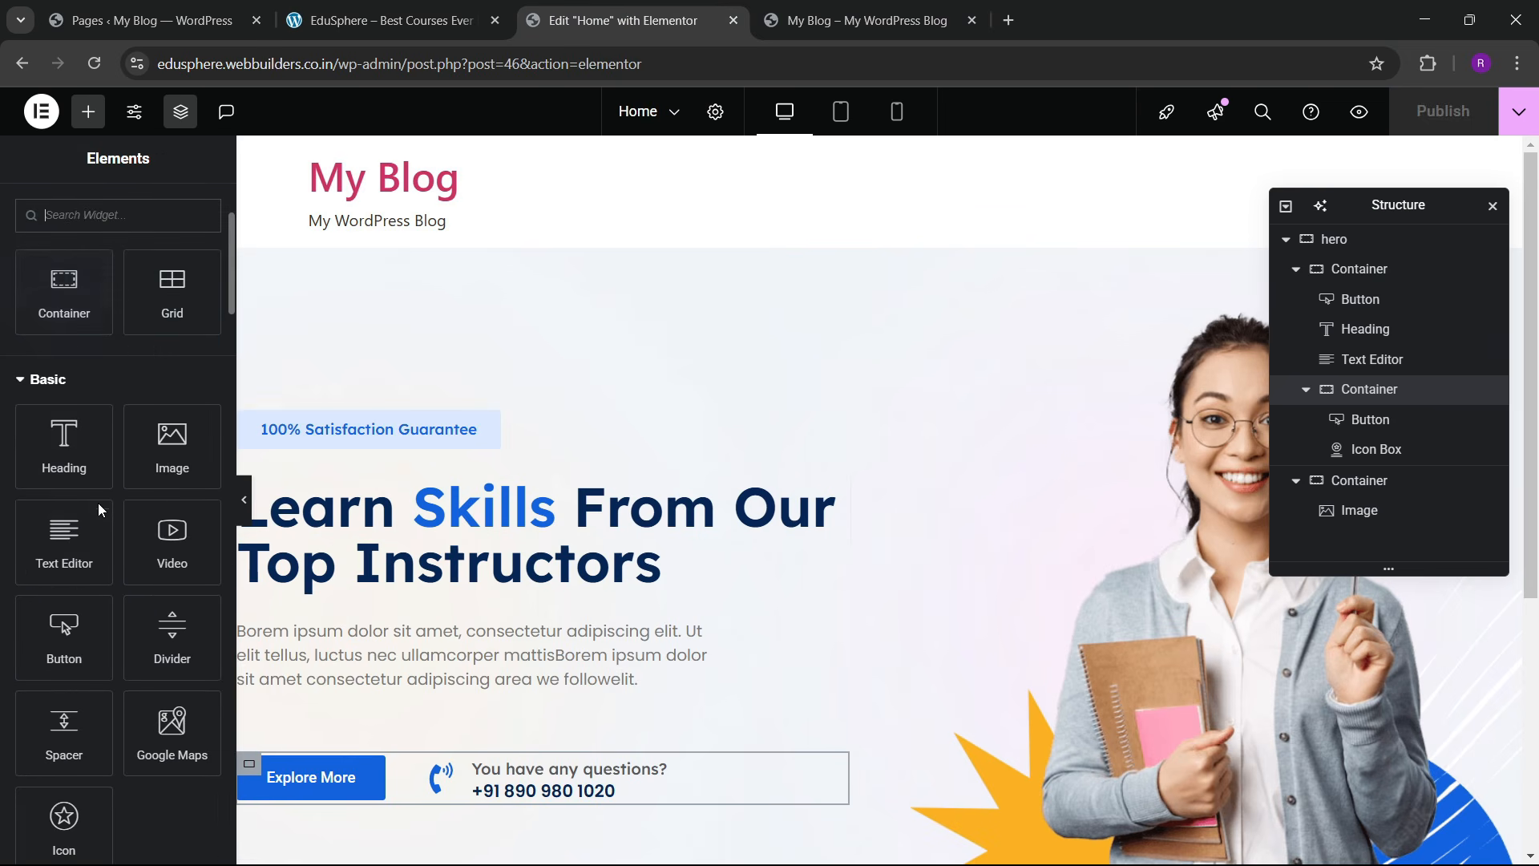
{"action": "left_click_drag", "start_coordinate": [168, 445], "coordinate": [704, 515]}
{"action": "left_click", "coordinate": [120, 397]}
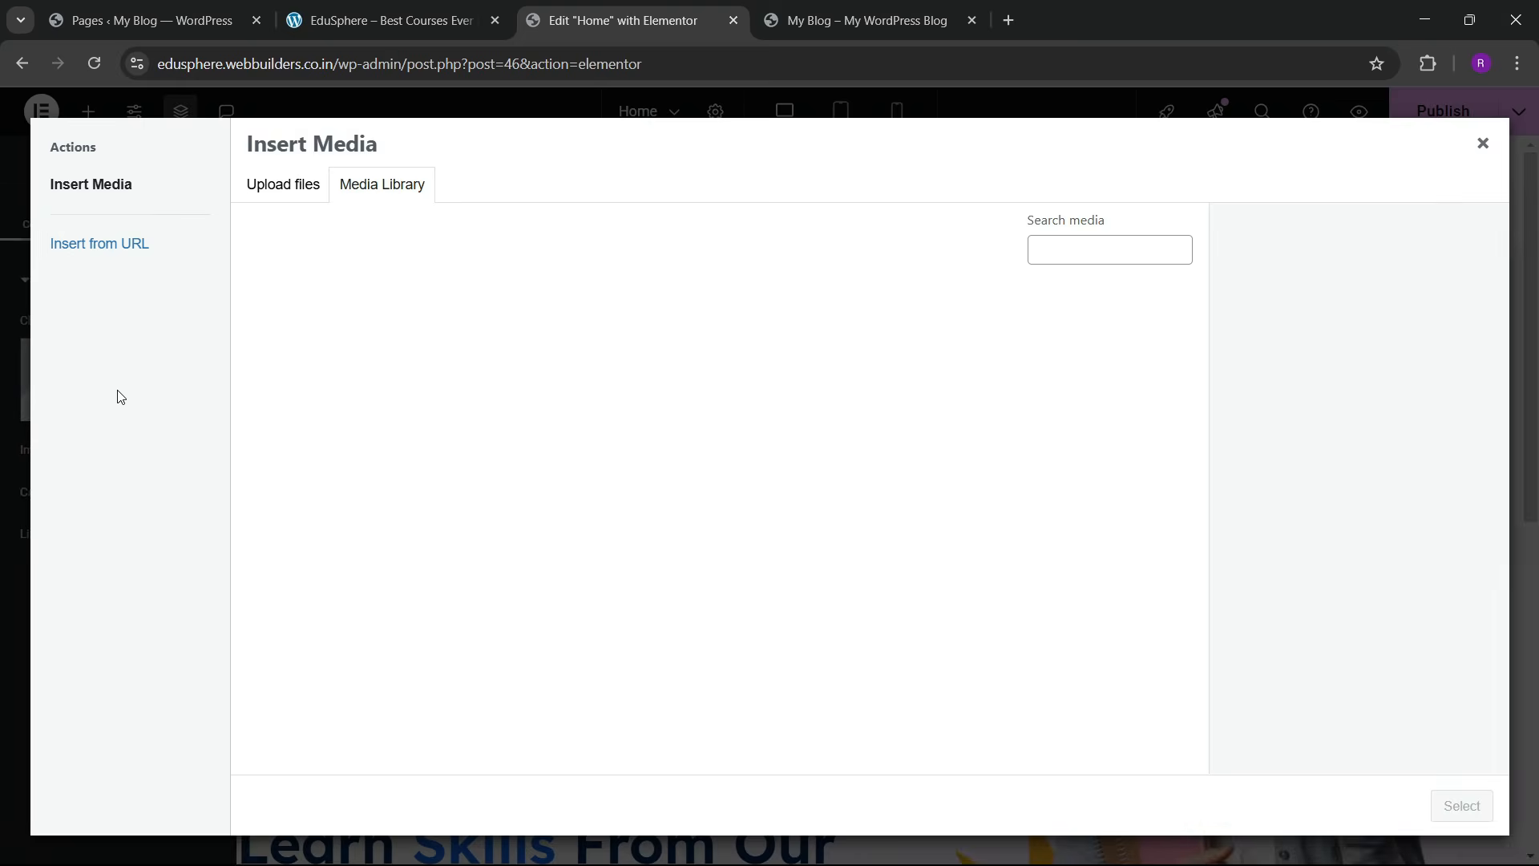
{"action": "left_click", "coordinate": [634, 353]}
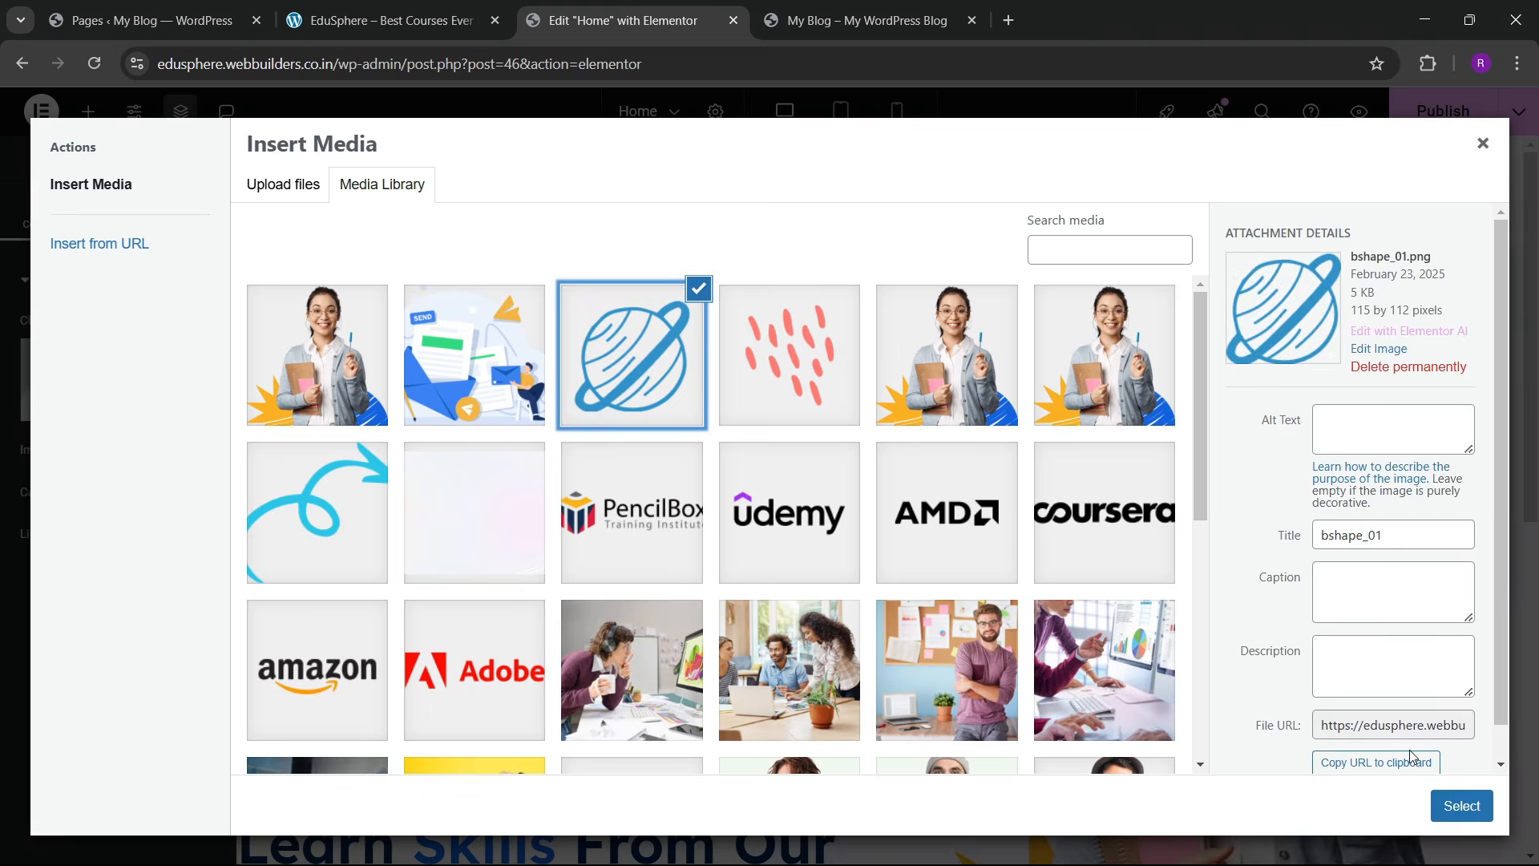
{"action": "left_click", "coordinate": [1462, 806]}
Step: Make the planet image absolutely positioned, anchored right, with a -108 vertical offset
{"action": "left_click", "coordinate": [192, 212]}
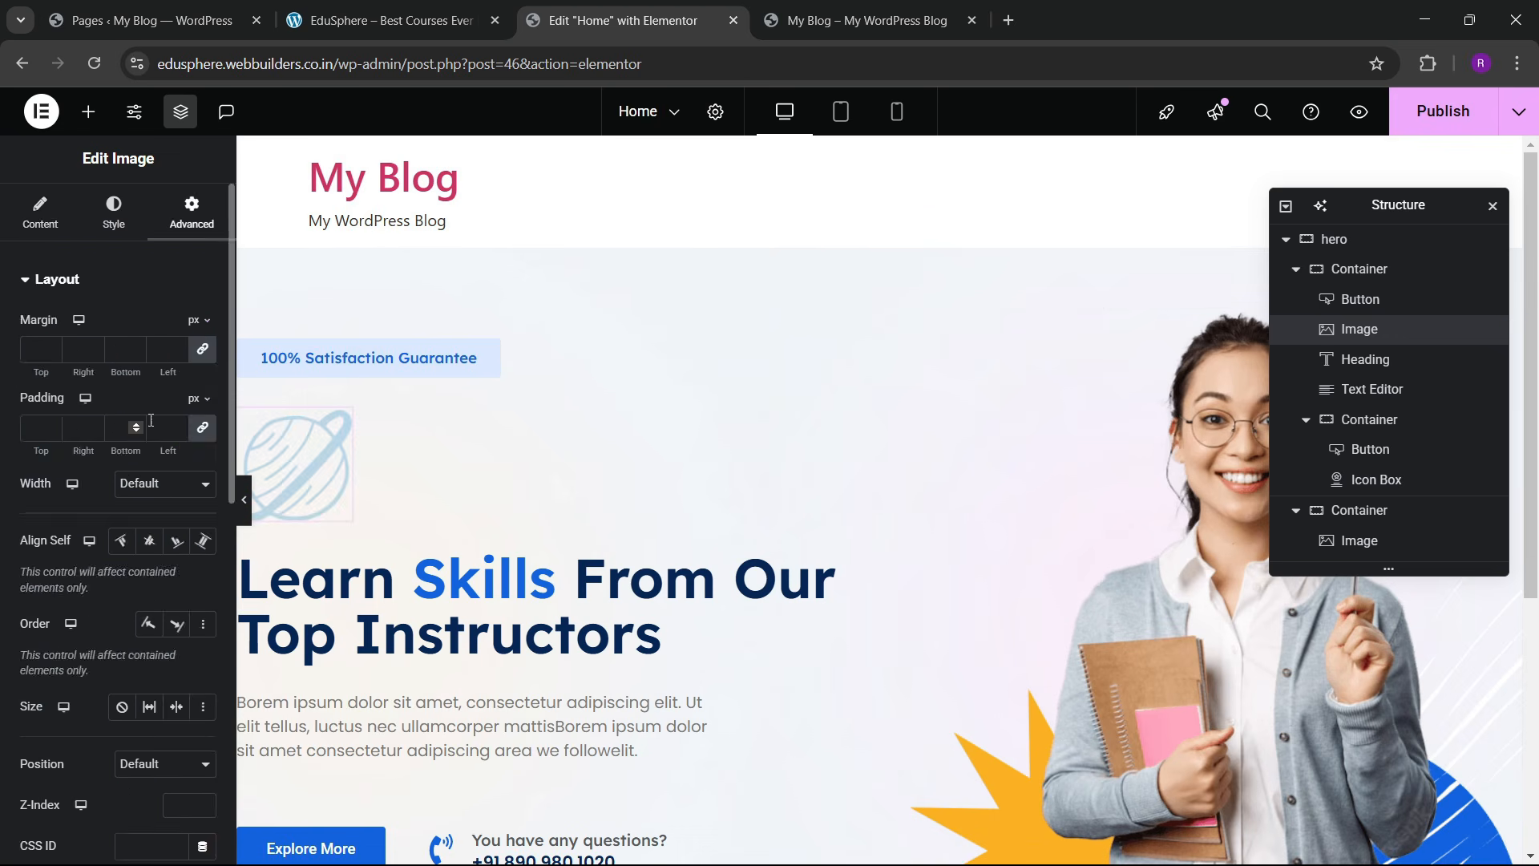
{"action": "scroll", "coordinate": [120, 450], "scroll_direction": "down", "scroll_amount": 3}
{"action": "scroll", "coordinate": [120, 452], "scroll_direction": "down", "scroll_amount": 3}
{"action": "left_click", "coordinate": [154, 265]}
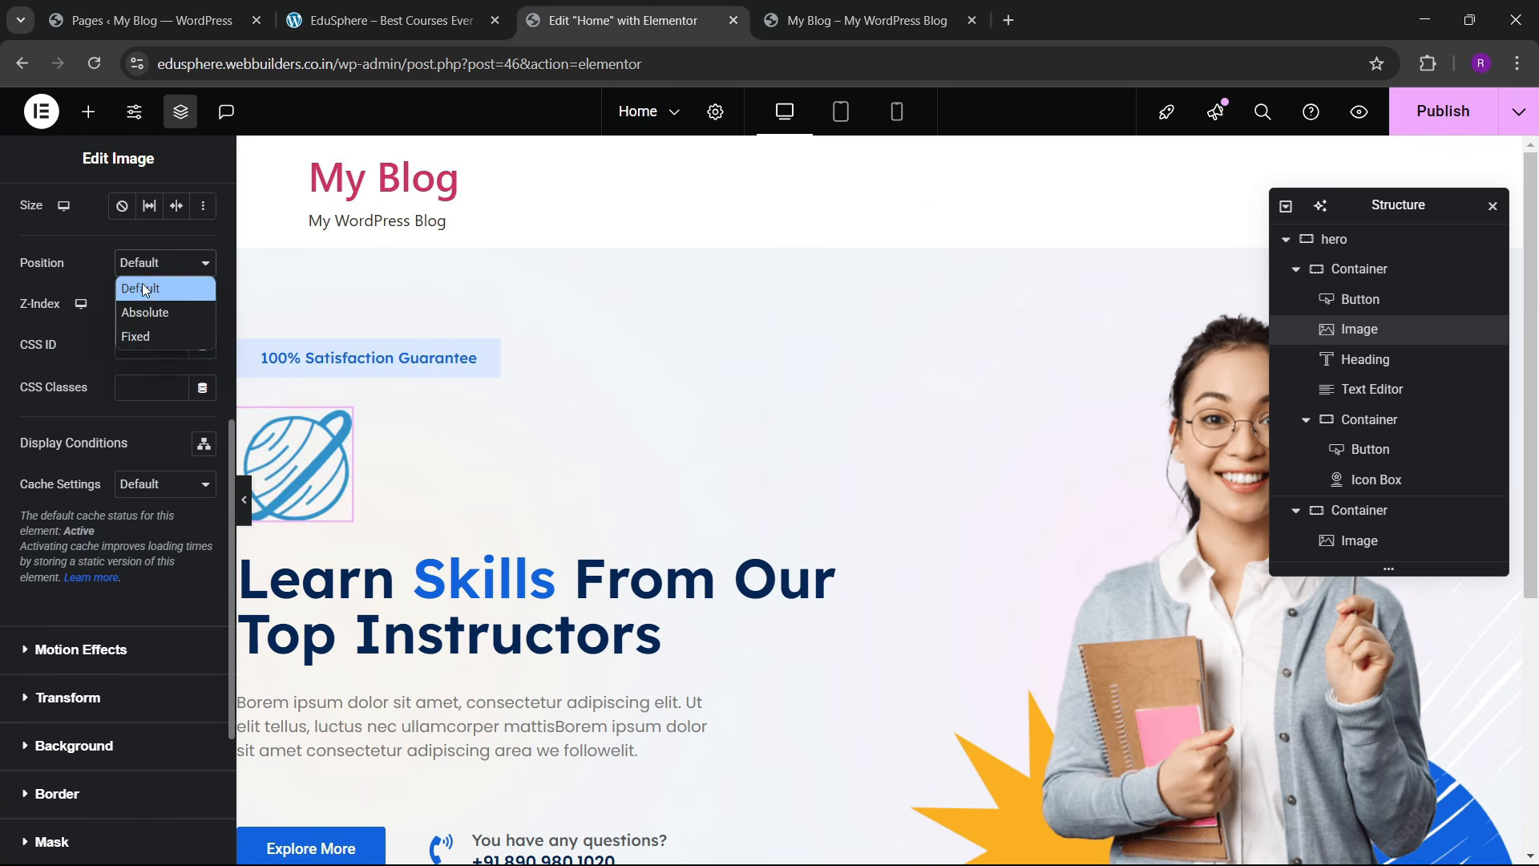
{"action": "left_click", "coordinate": [145, 309]}
{"action": "left_click", "coordinate": [203, 466]}
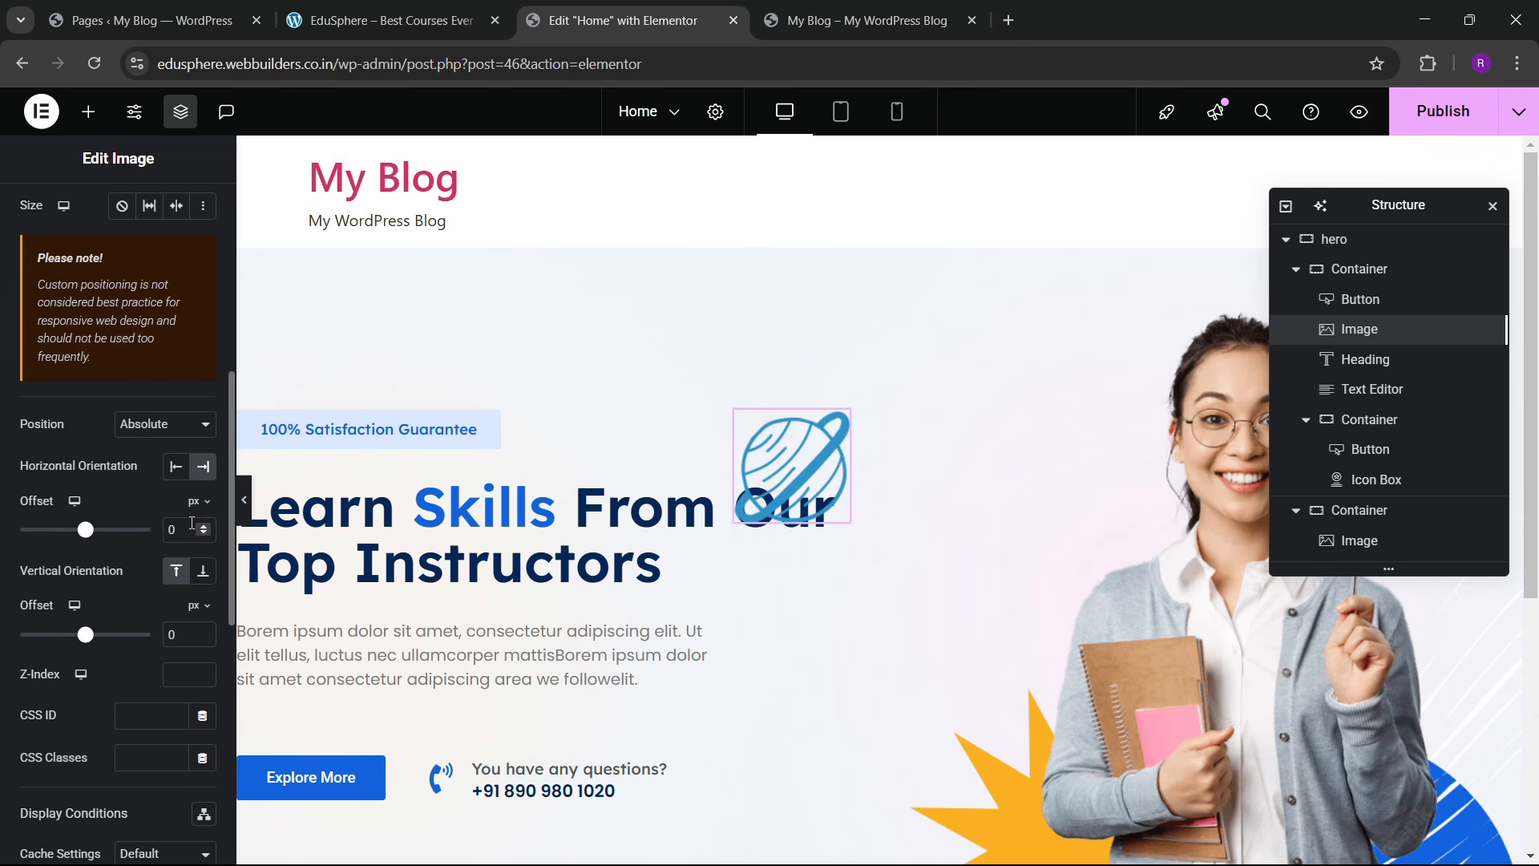
{"action": "left_click", "coordinate": [176, 466]}
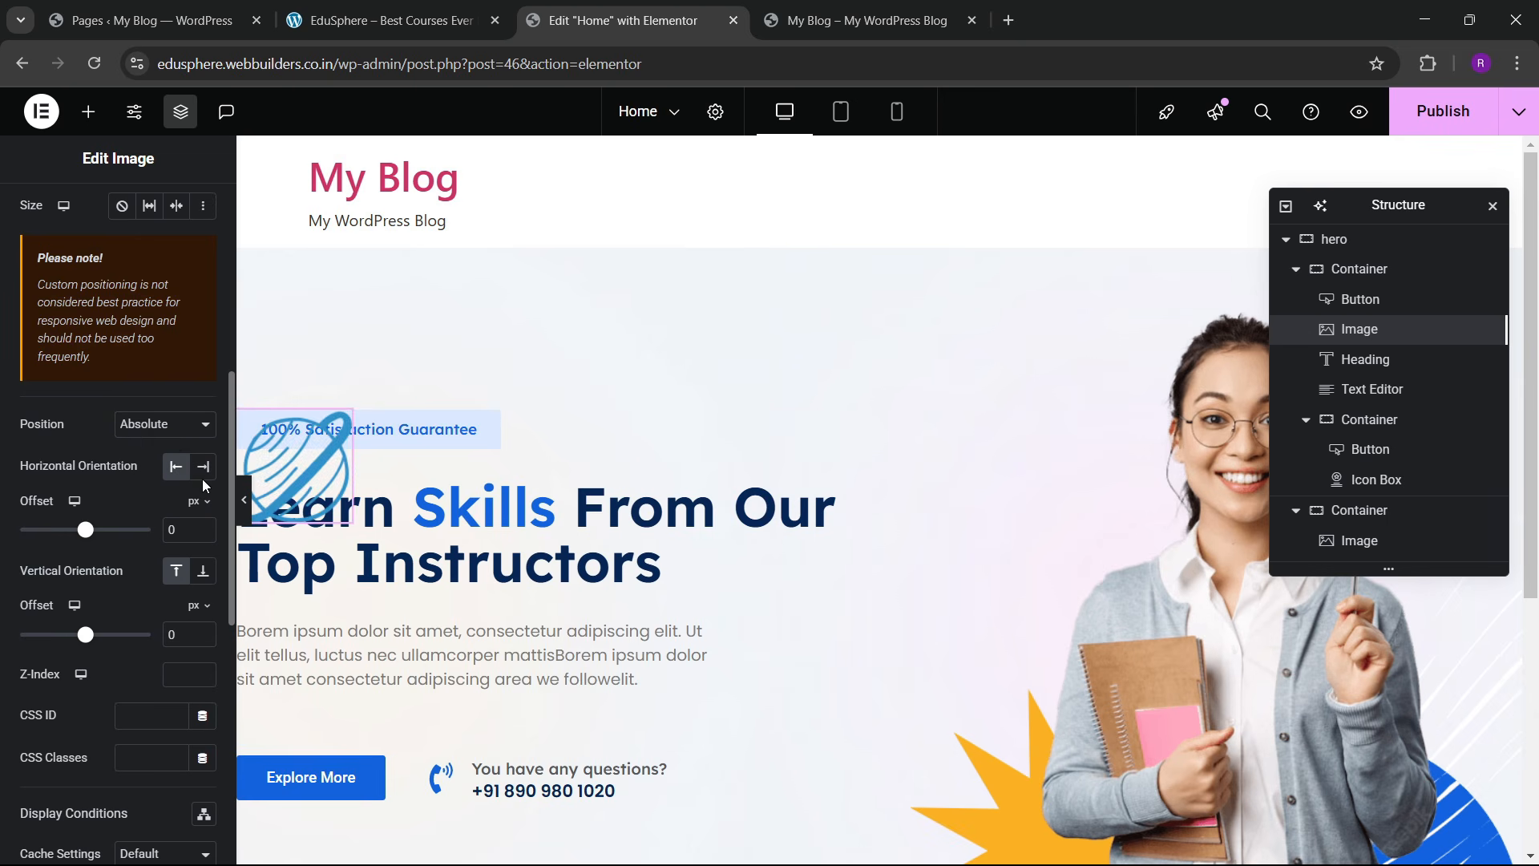
{"action": "left_click", "coordinate": [203, 466]}
{"action": "left_click_drag", "start_coordinate": [86, 634], "coordinate": [80, 637]}
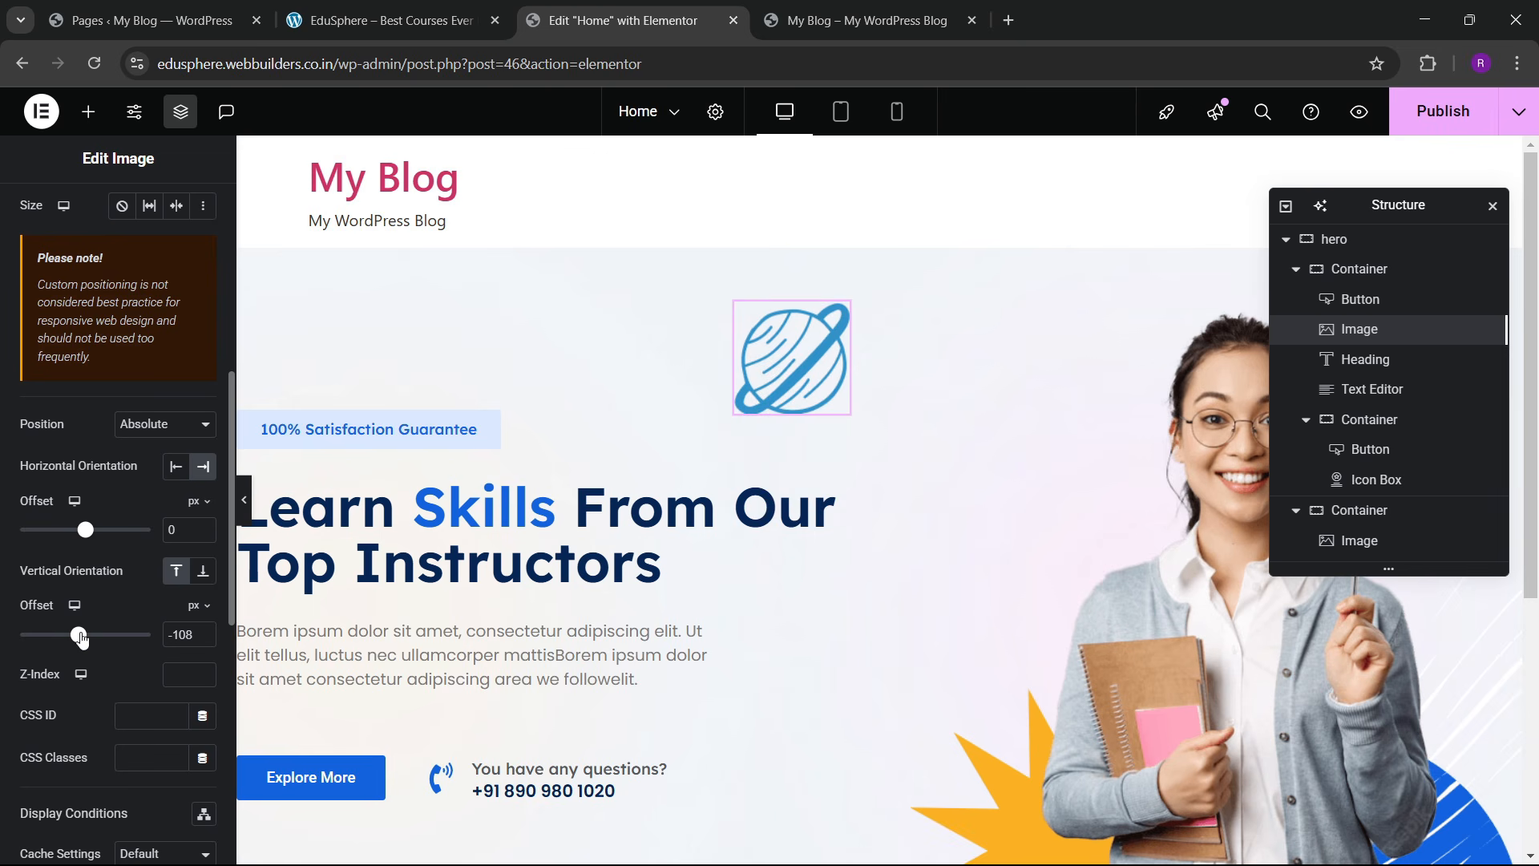
{"action": "scroll", "coordinate": [117, 561], "scroll_direction": "up", "scroll_amount": 10}
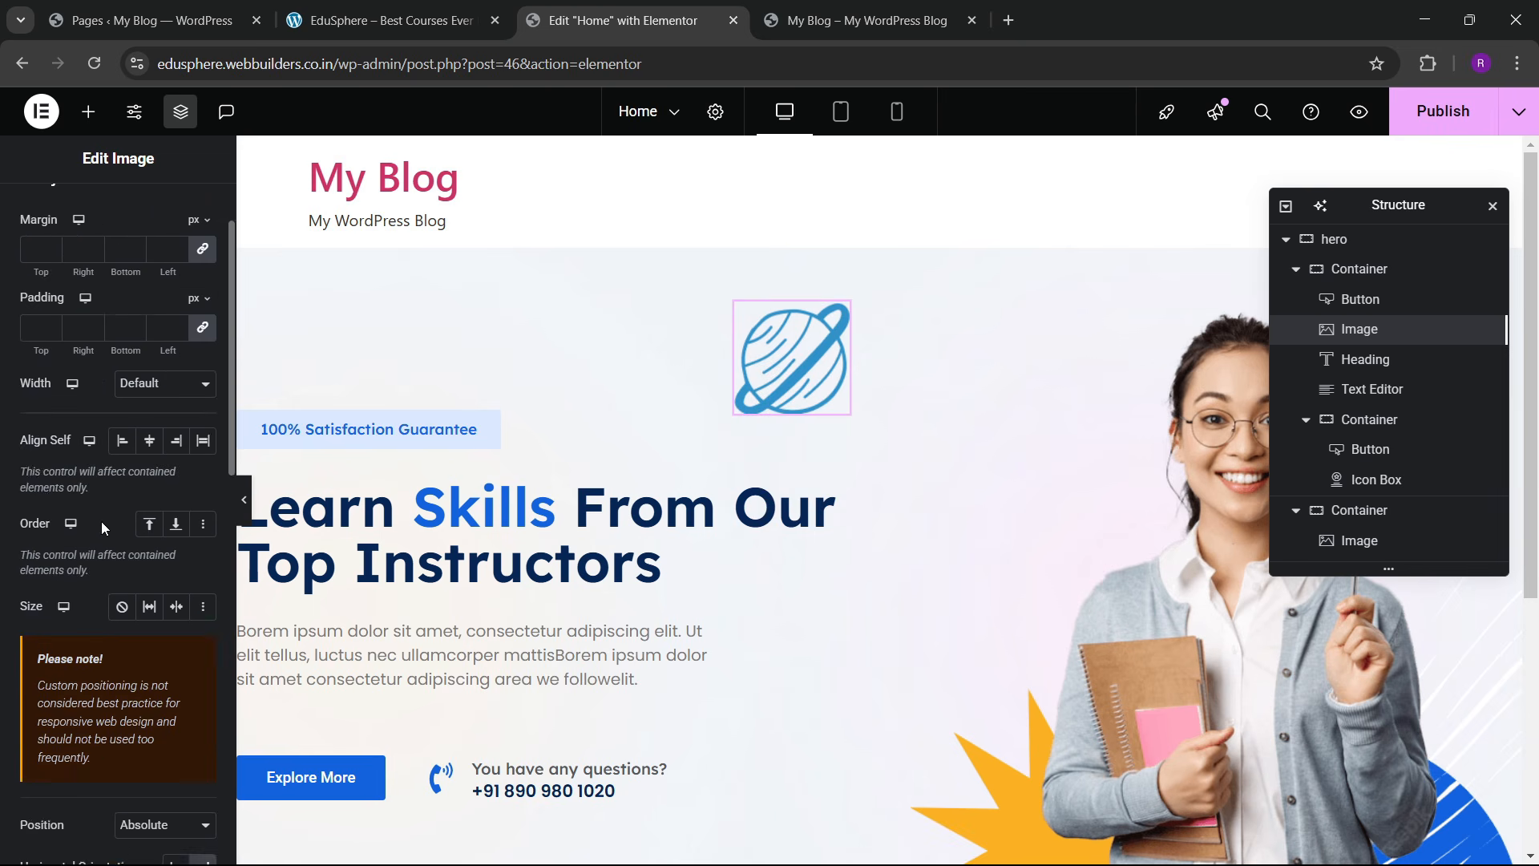
Step: Set the planet image width to 50% and duplicate it
{"action": "left_click", "coordinate": [113, 210]}
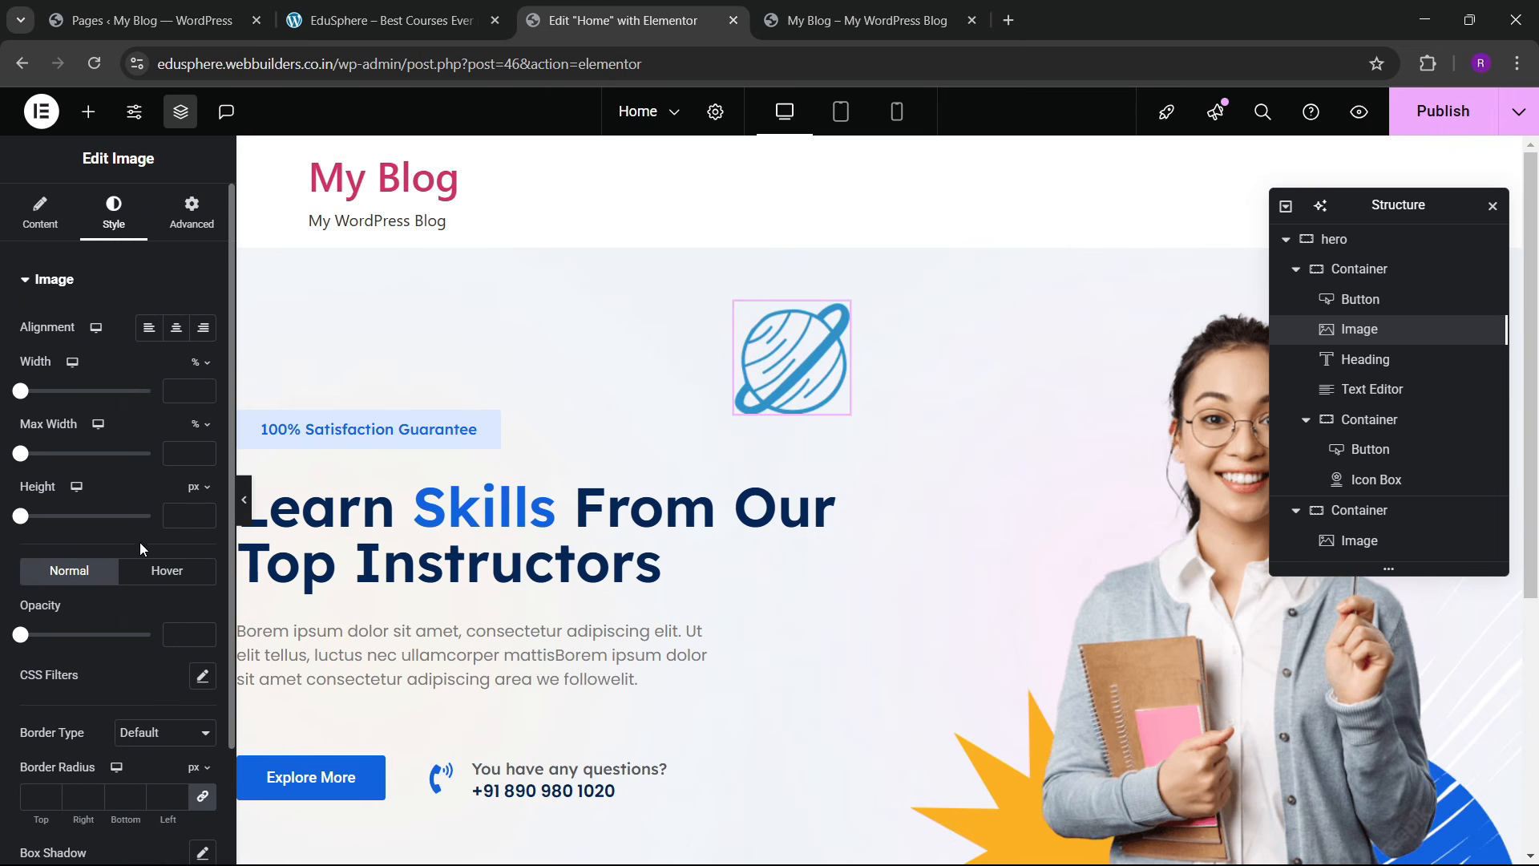
{"action": "left_click", "coordinate": [202, 388]}
{"action": "left_click_drag", "start_coordinate": [203, 393], "coordinate": [207, 390]}
{"action": "left_click", "coordinate": [203, 396]}
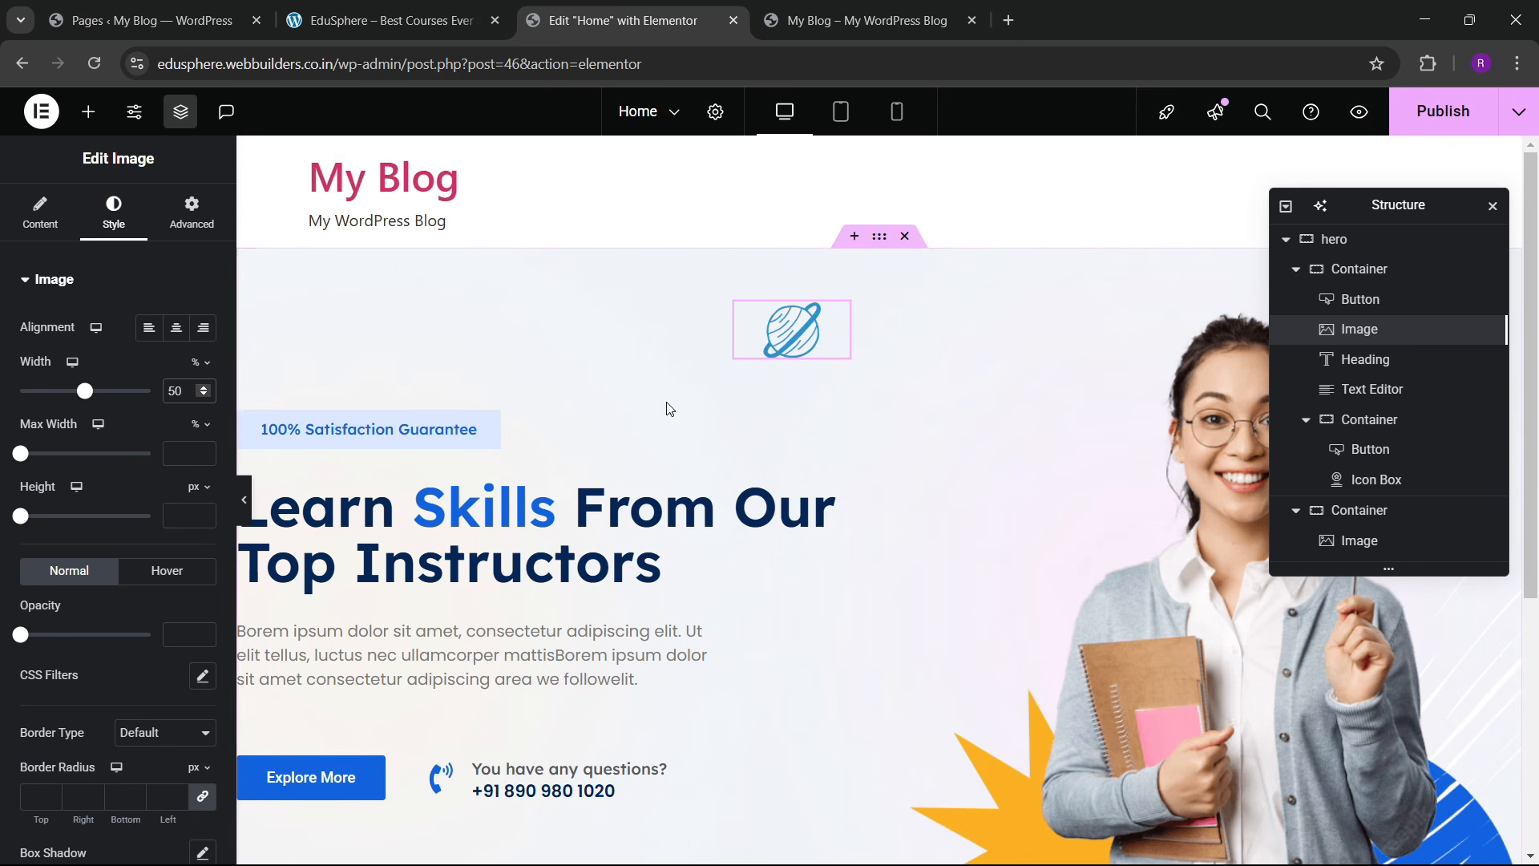
{"action": "right_click", "coordinate": [788, 334]}
{"action": "left_click", "coordinate": [824, 395]}
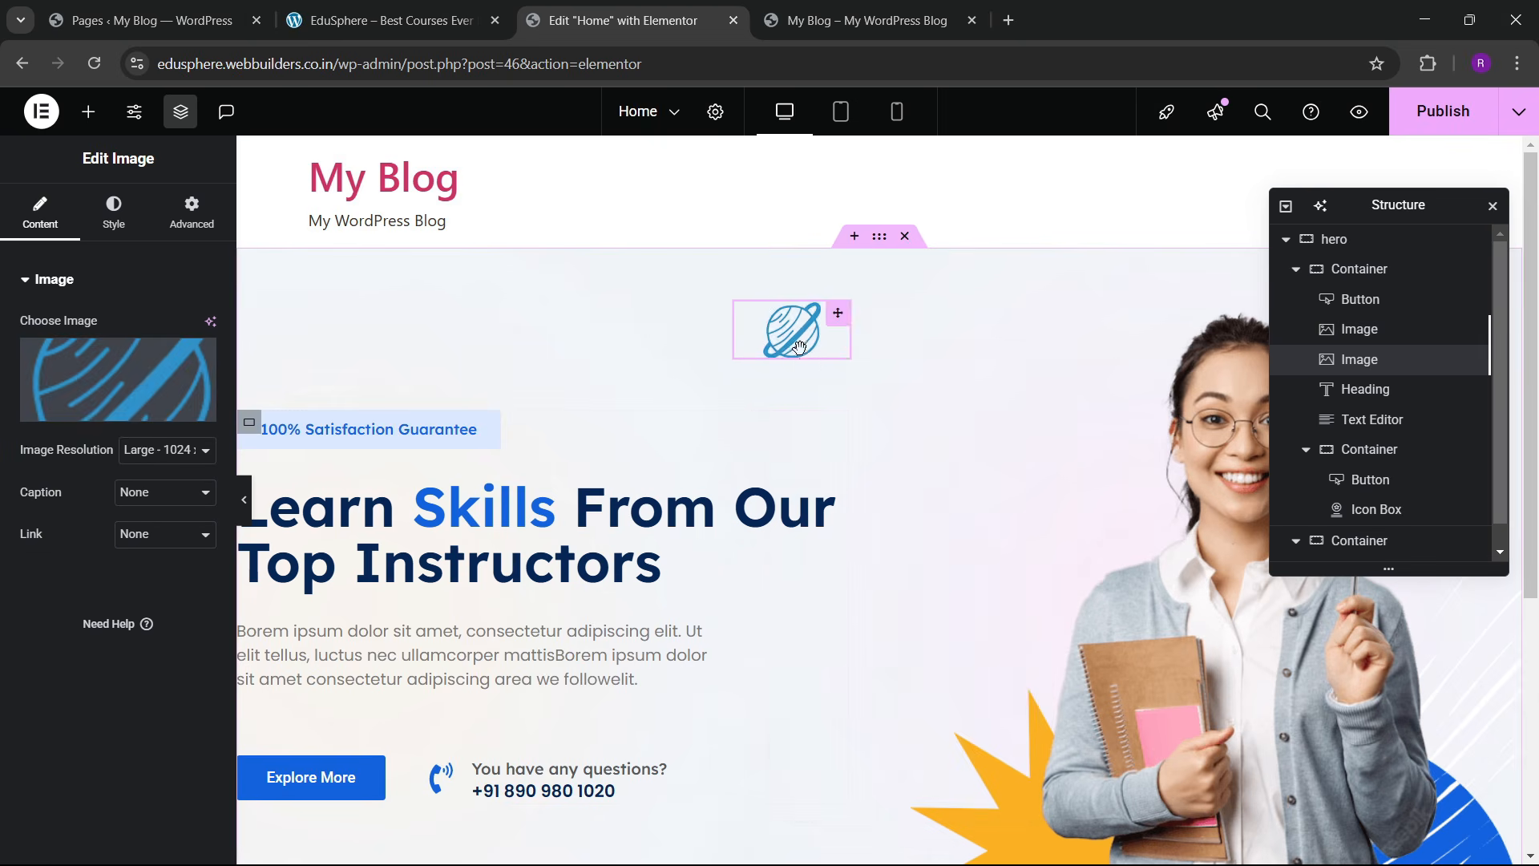
Step: Move the duplicate below-right and swap its picture for the bshape_04 blue swirl
{"action": "left_click_drag", "start_coordinate": [800, 346], "coordinate": [808, 657]}
{"action": "left_click", "coordinate": [118, 379]}
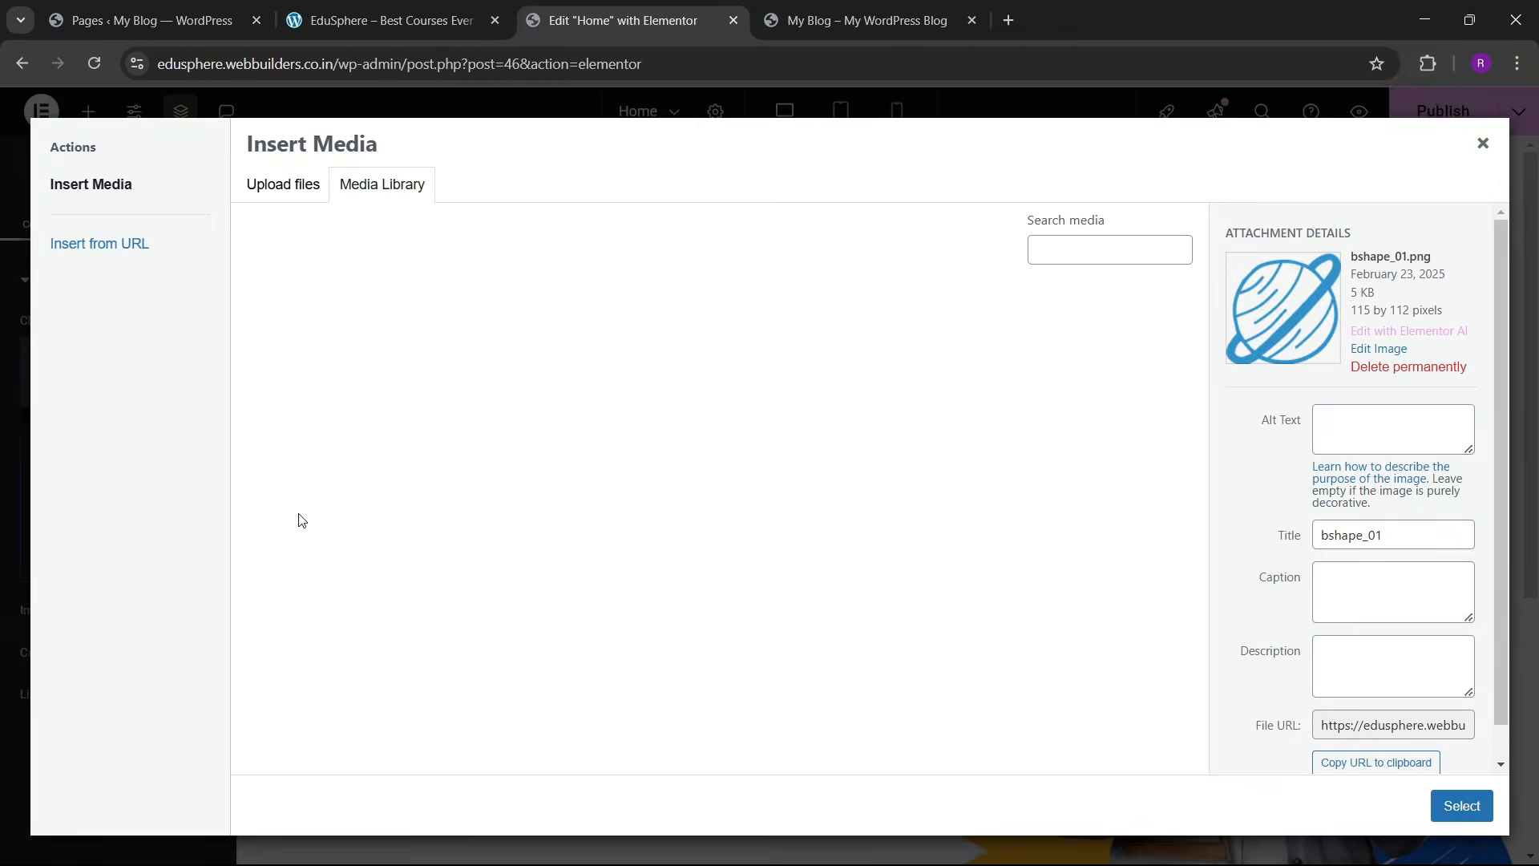
{"action": "left_click", "coordinate": [381, 493]}
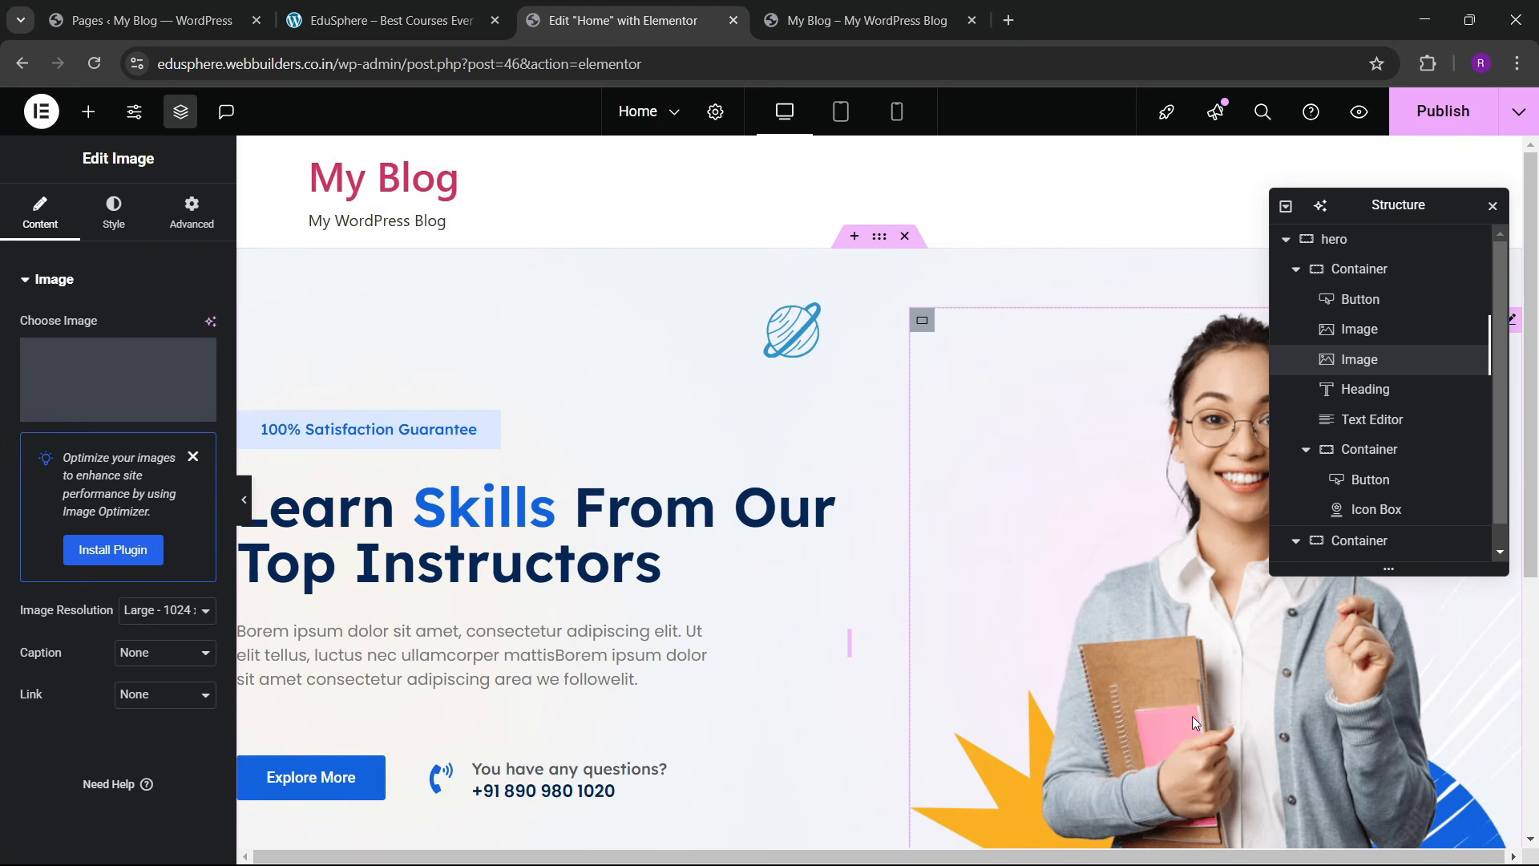
{"action": "left_click", "coordinate": [1463, 805]}
{"action": "scroll", "coordinate": [688, 535], "scroll_direction": "down", "scroll_amount": 2}
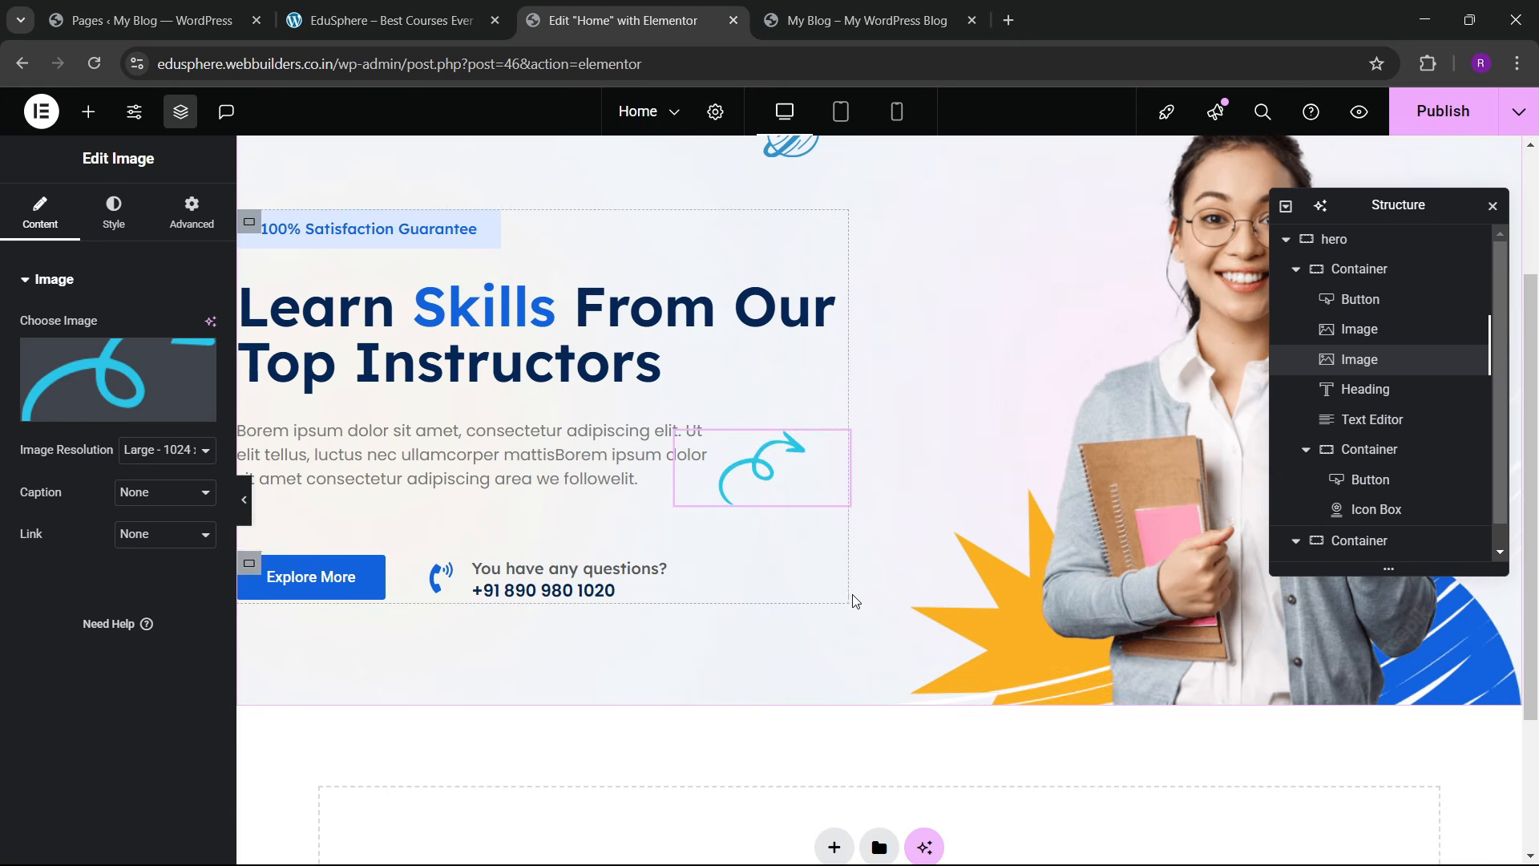
{"action": "scroll", "coordinate": [790, 520], "scroll_direction": "up", "scroll_amount": 3}
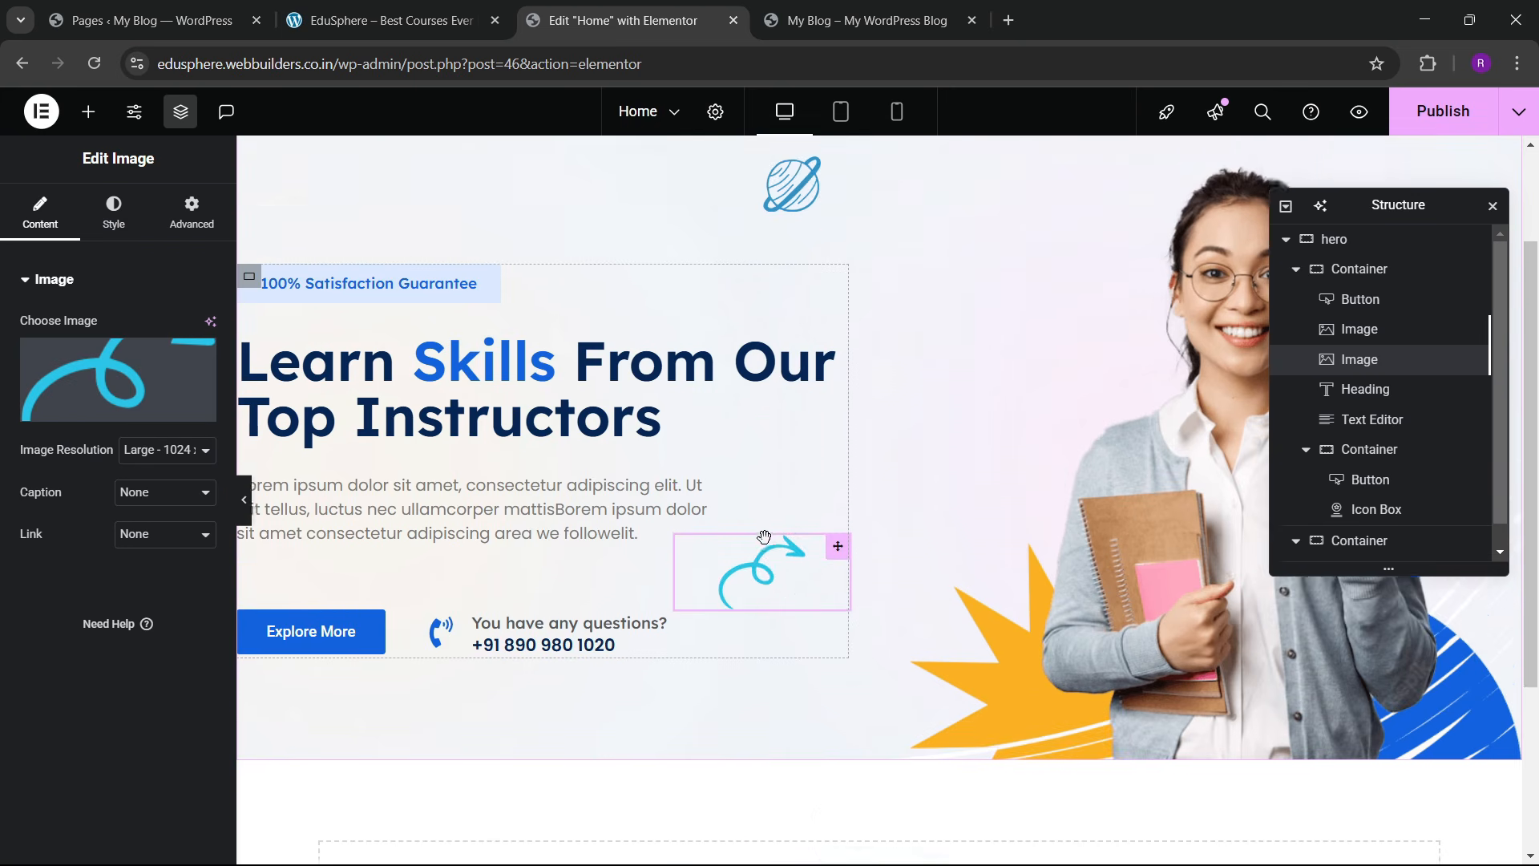
Step: Nudge the planet image slightly higher and save the page with Ctrl+S
{"action": "left_click", "coordinate": [799, 410]}
{"action": "left_click_drag", "start_coordinate": [803, 413], "coordinate": [783, 367]}
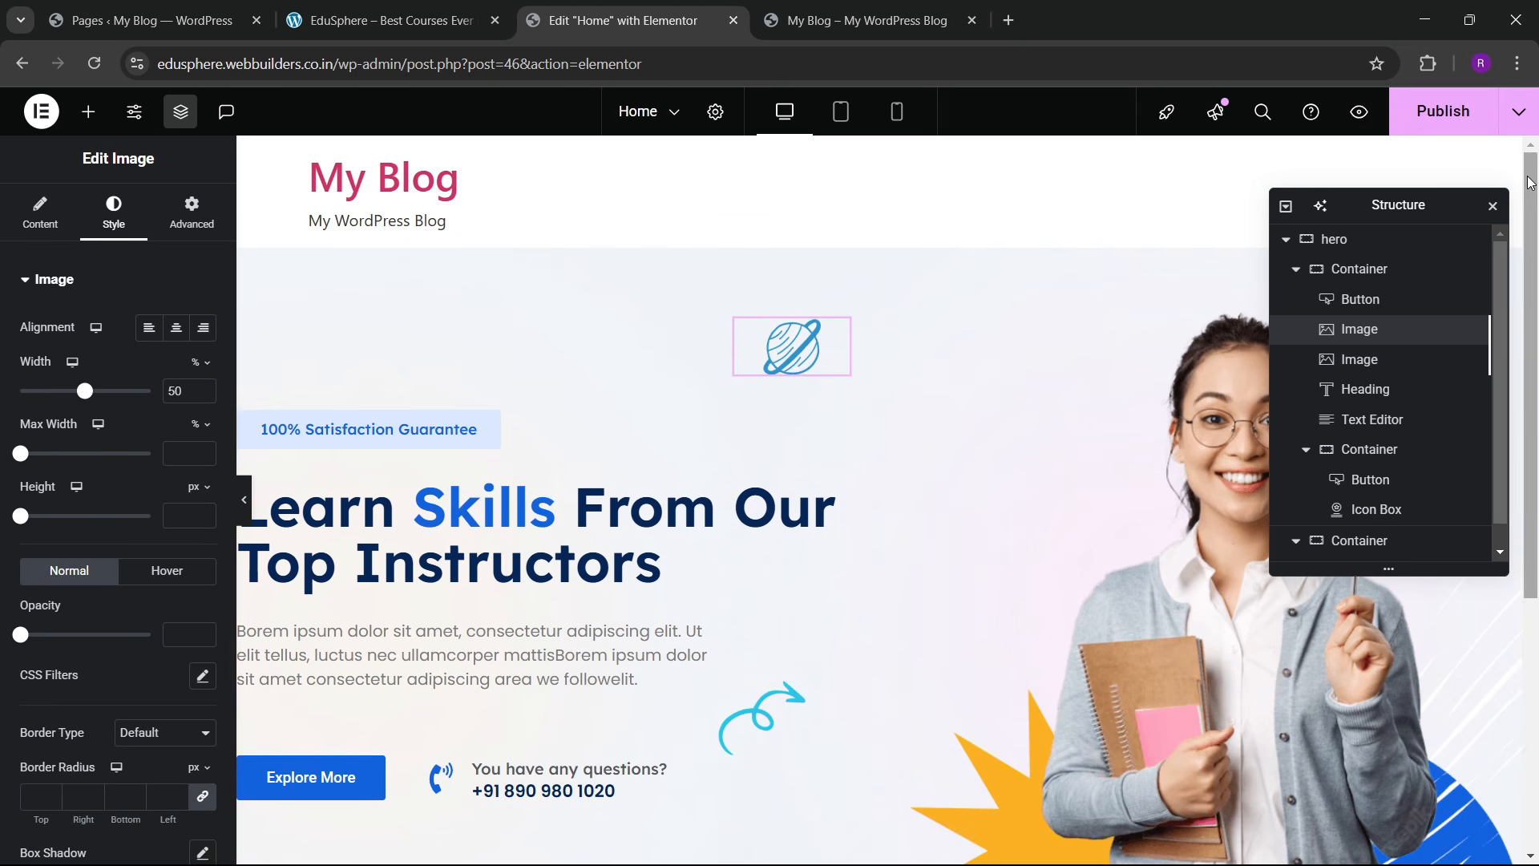
{"action": "key", "text": "ctrl+s"}
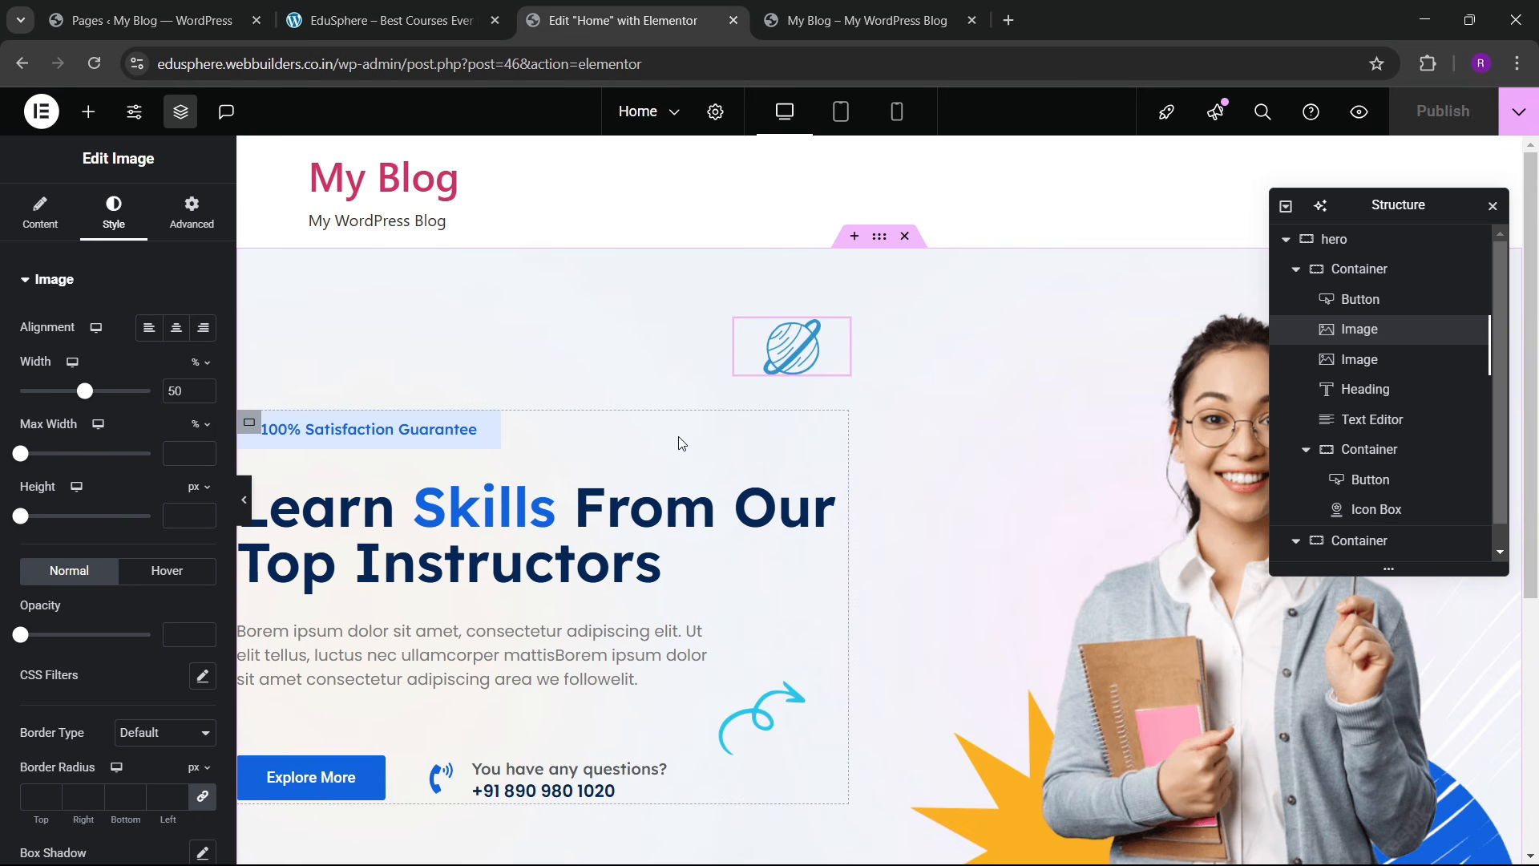
Step: Reload the live page, check the EduSphere logo row, then return below the hero in Elementor
{"action": "left_click", "coordinate": [865, 20]}
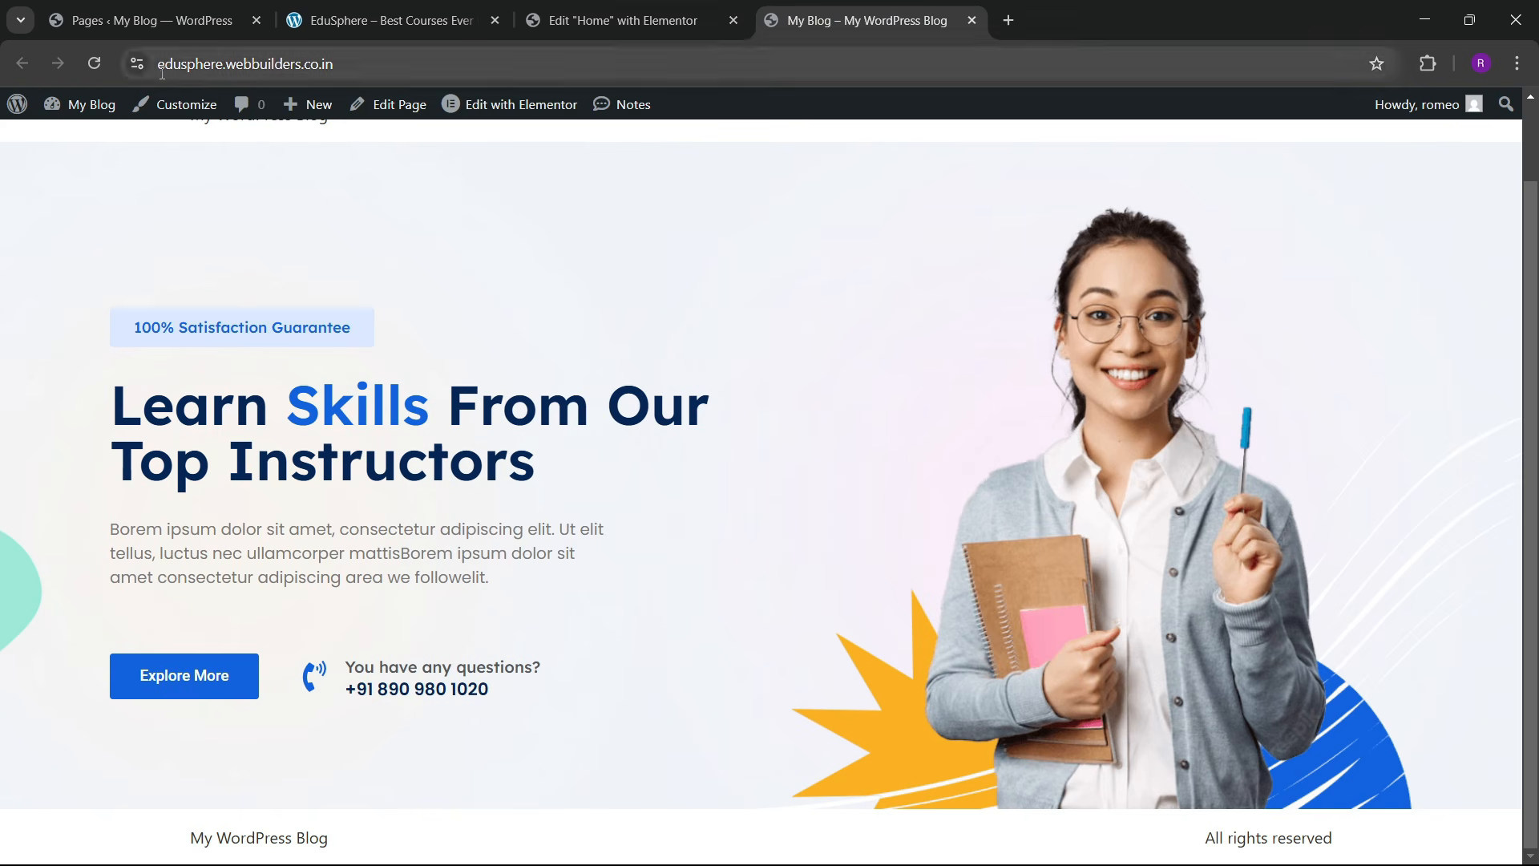
{"action": "left_click", "coordinate": [95, 64]}
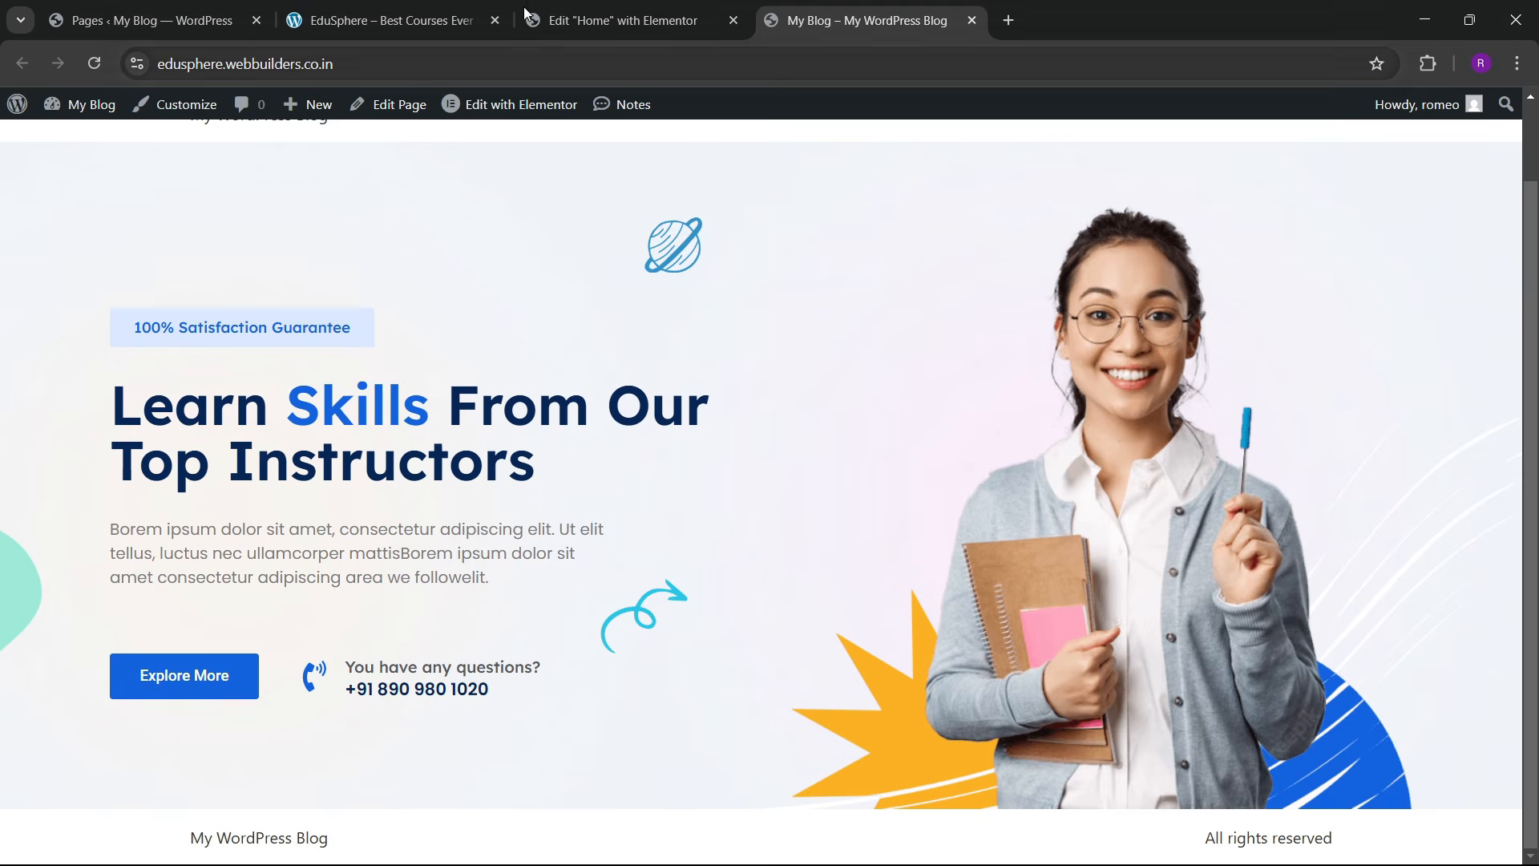
{"action": "left_click", "coordinate": [381, 20]}
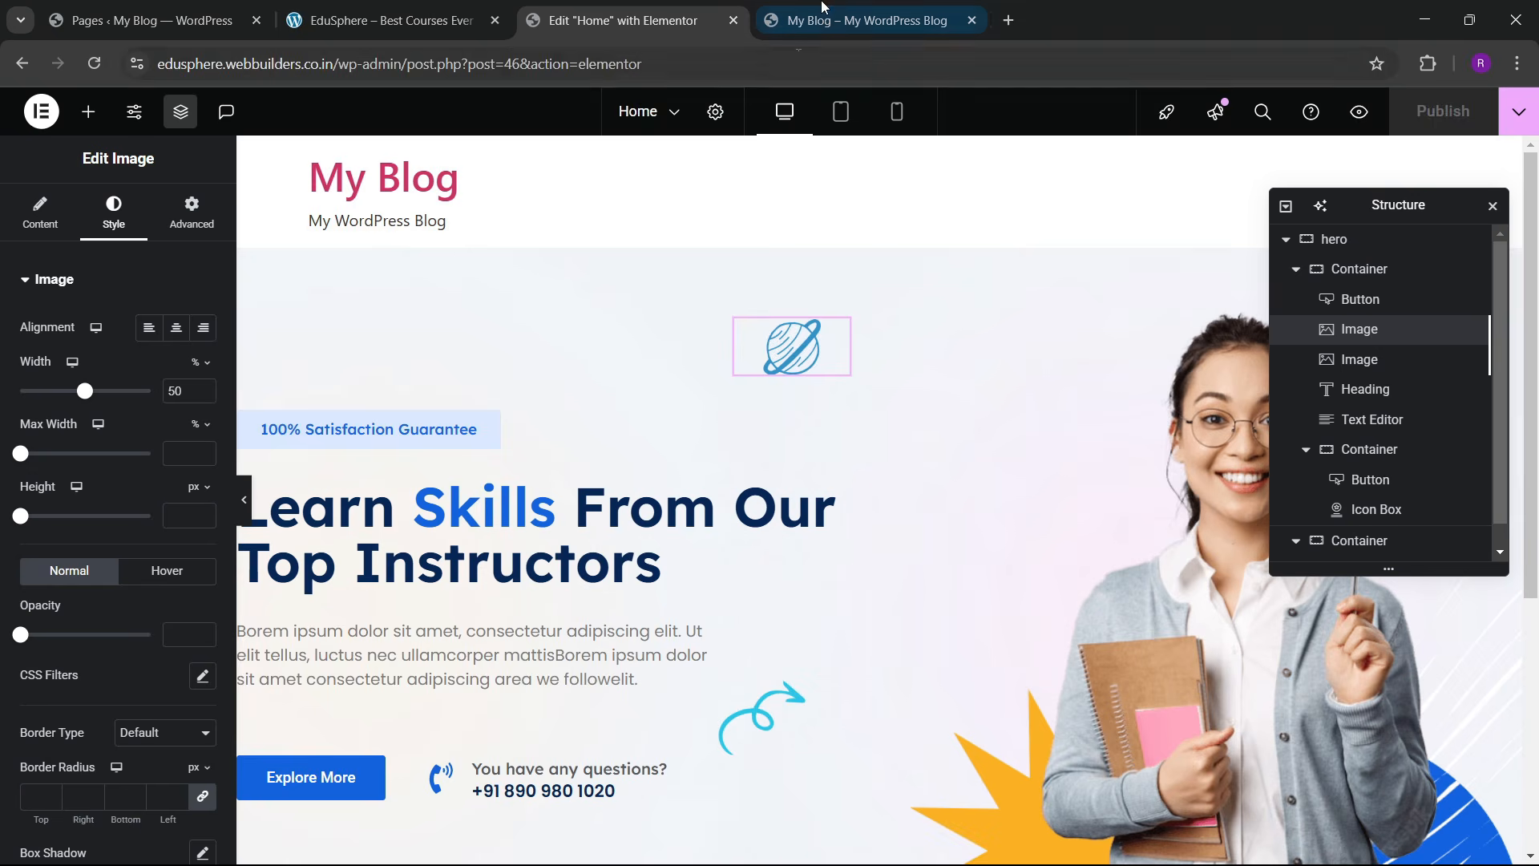
{"action": "left_click", "coordinate": [390, 20]}
{"action": "scroll", "coordinate": [622, 485], "scroll_direction": "down", "scroll_amount": 7}
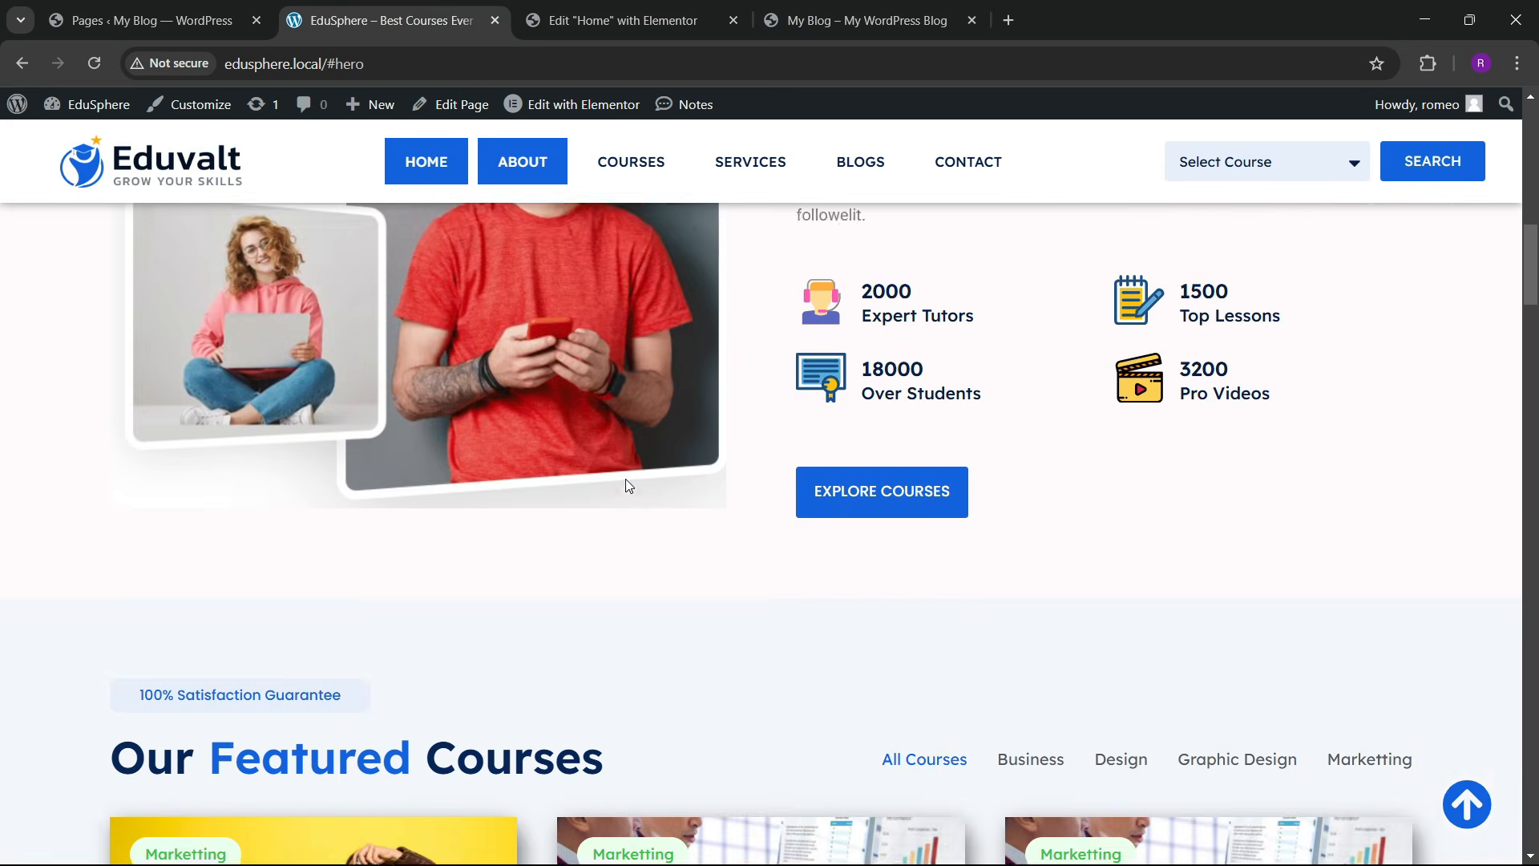
{"action": "scroll", "coordinate": [624, 480], "scroll_direction": "up", "scroll_amount": 6}
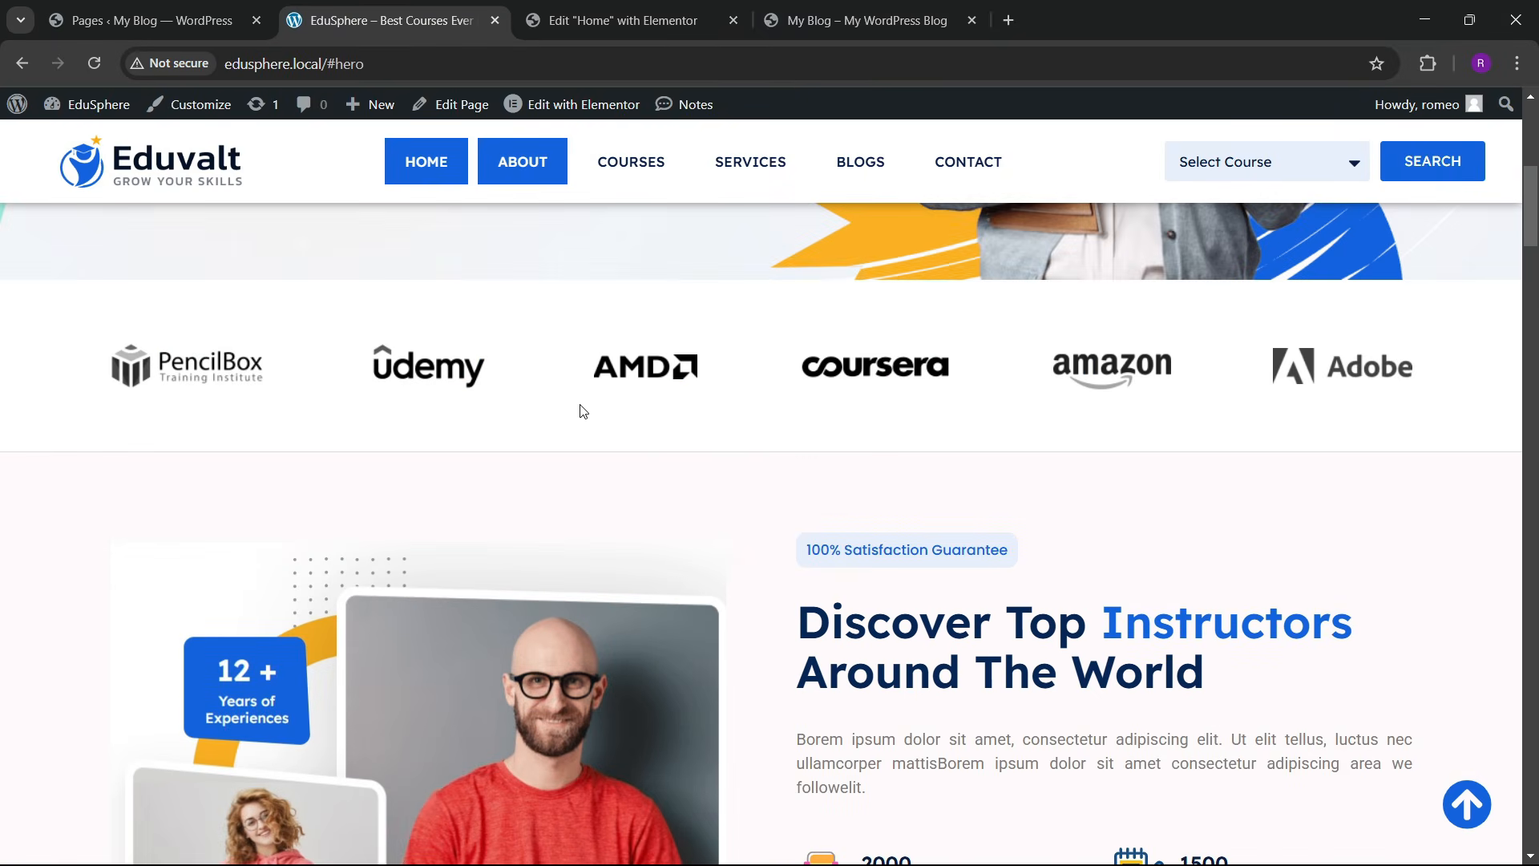
{"action": "left_click", "coordinate": [613, 21]}
{"action": "scroll", "coordinate": [750, 461], "scroll_direction": "down", "scroll_amount": 4}
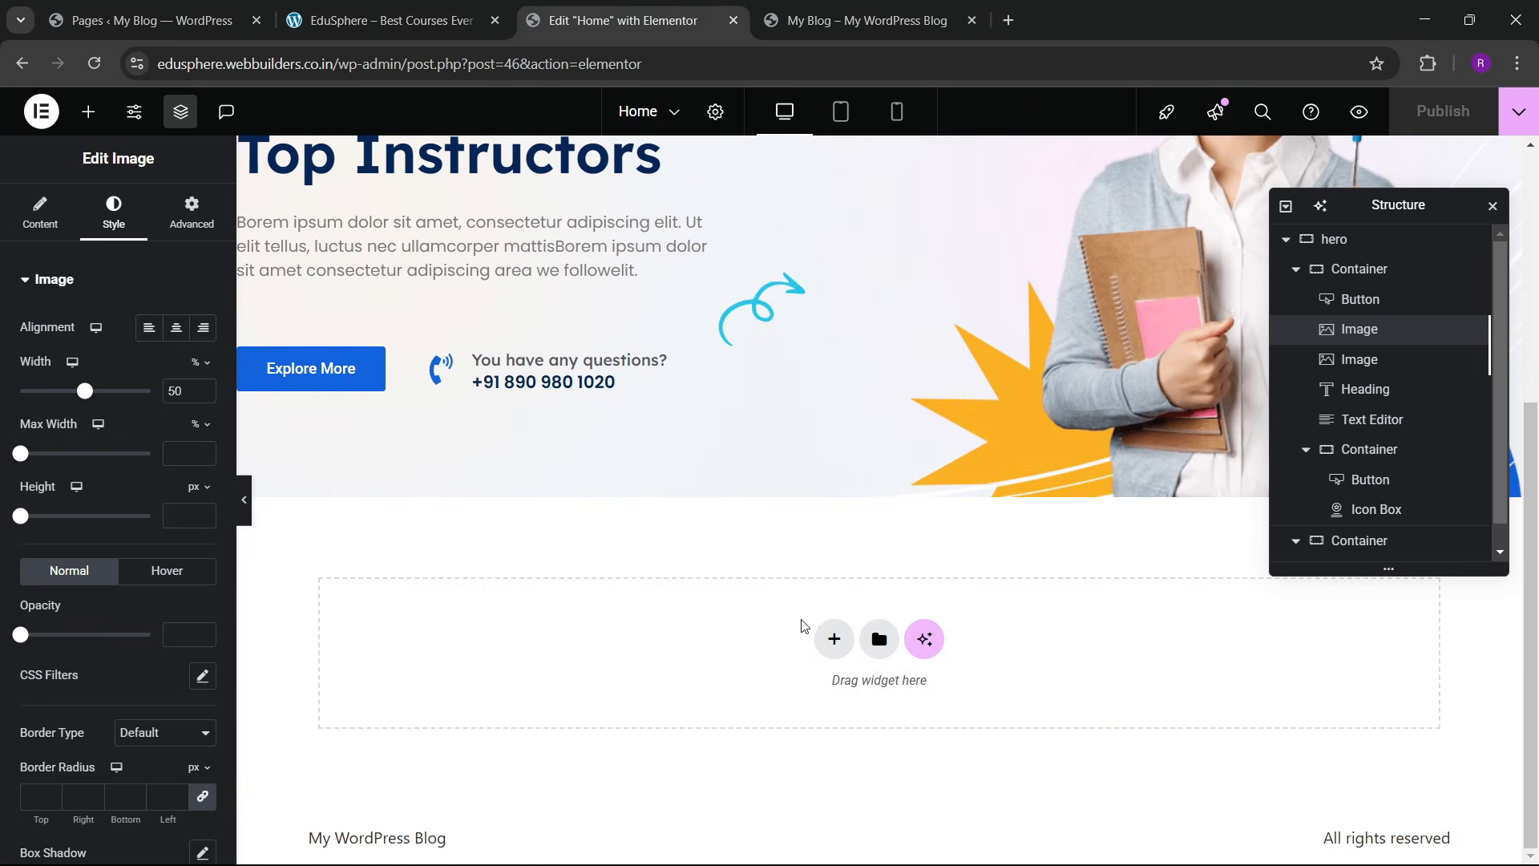
Step: Add a single-column Flexbox container below the hero
{"action": "left_click", "coordinate": [834, 639]}
{"action": "left_click", "coordinate": [817, 702]}
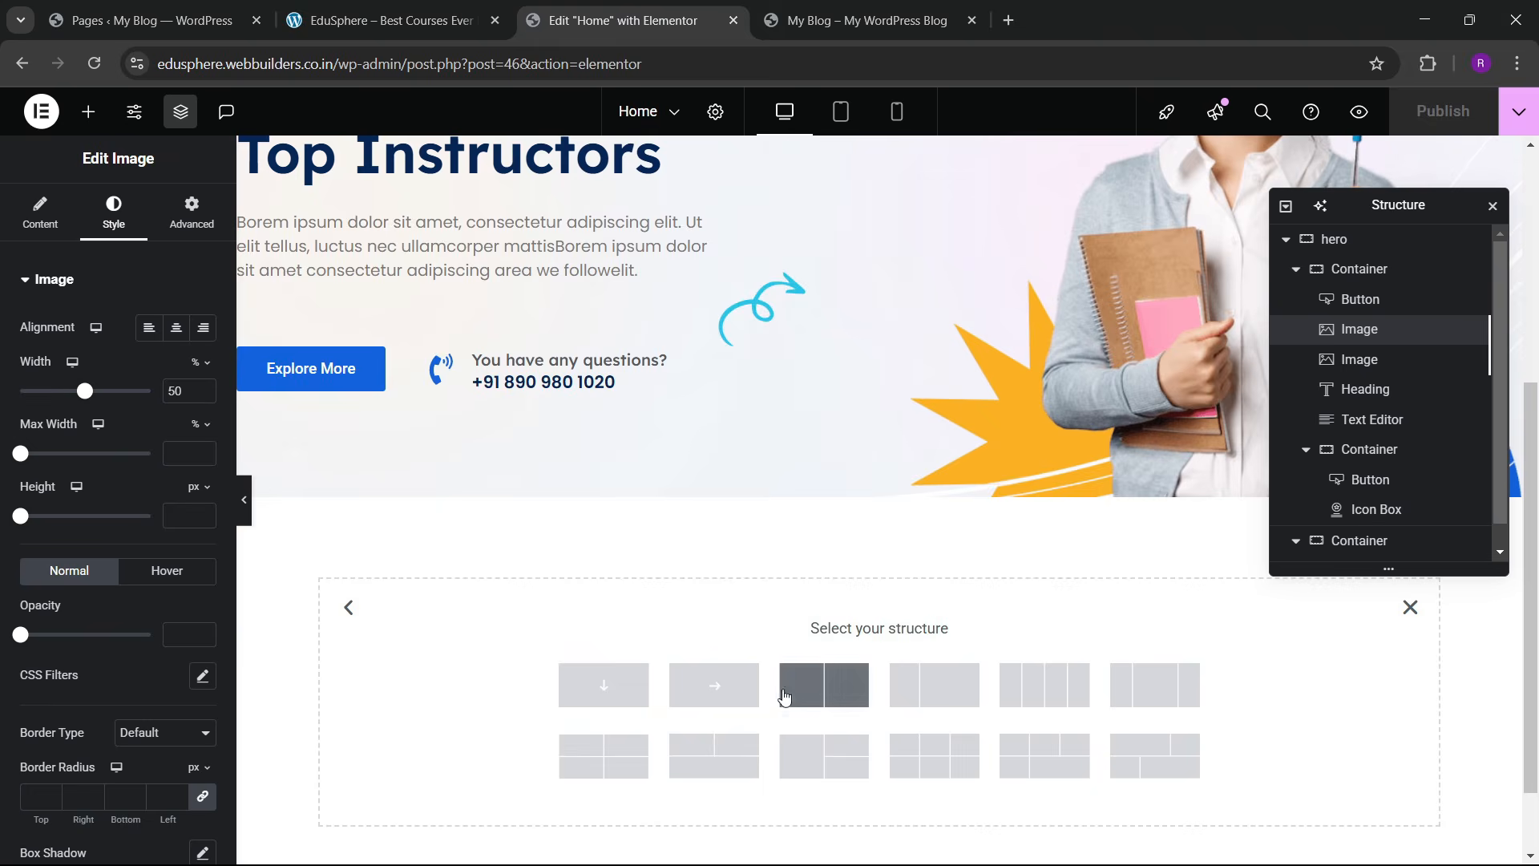
{"action": "left_click", "coordinate": [641, 671]}
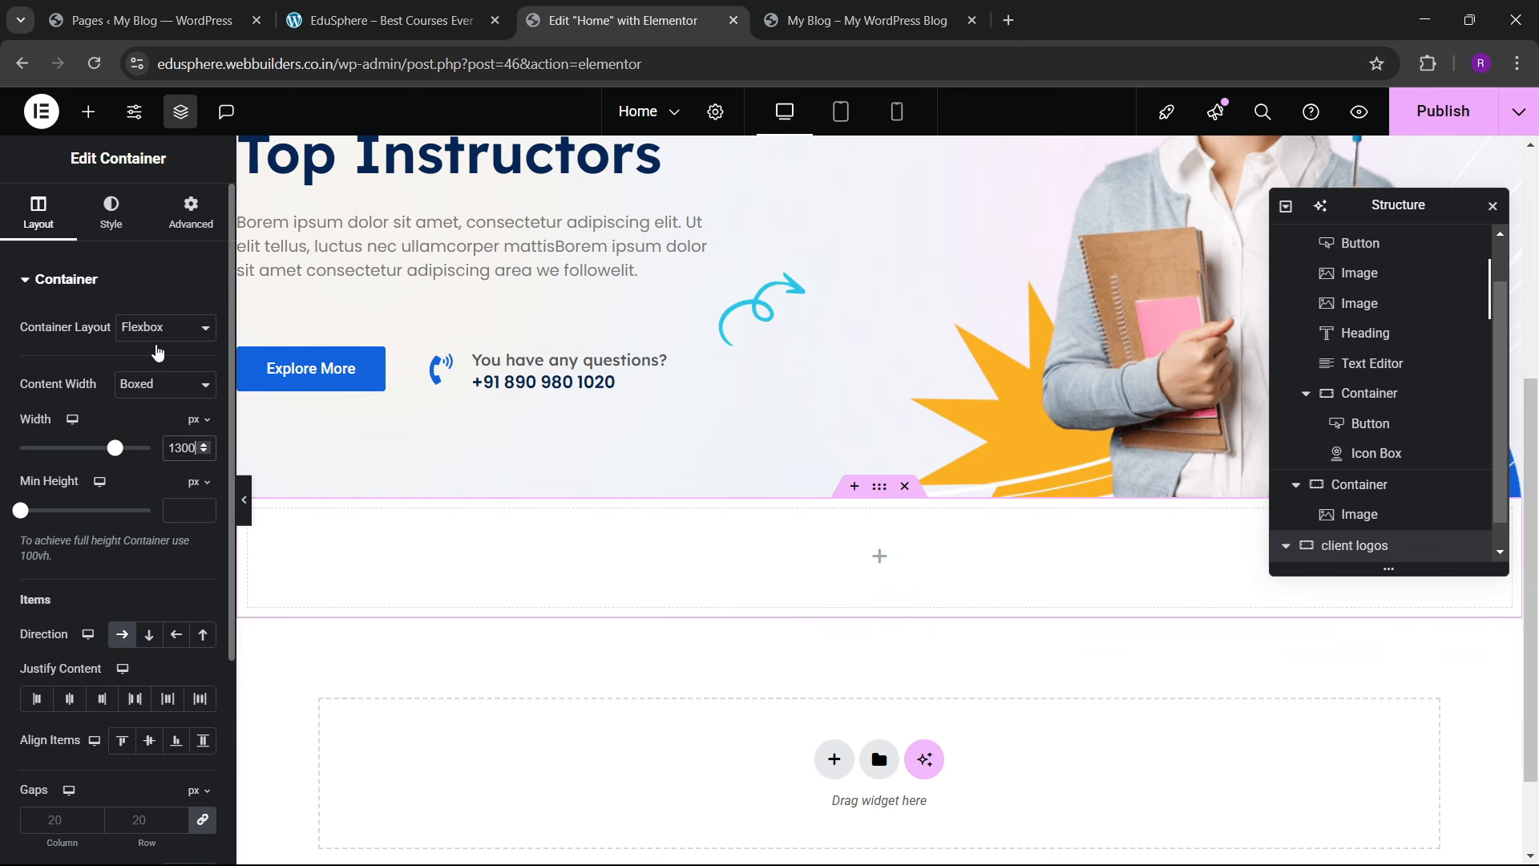
Step: Unlink the container padding and set it to 60 top, 0 sides, 60 bottom
{"action": "left_click", "coordinate": [173, 222]}
{"action": "left_click", "coordinate": [201, 434]}
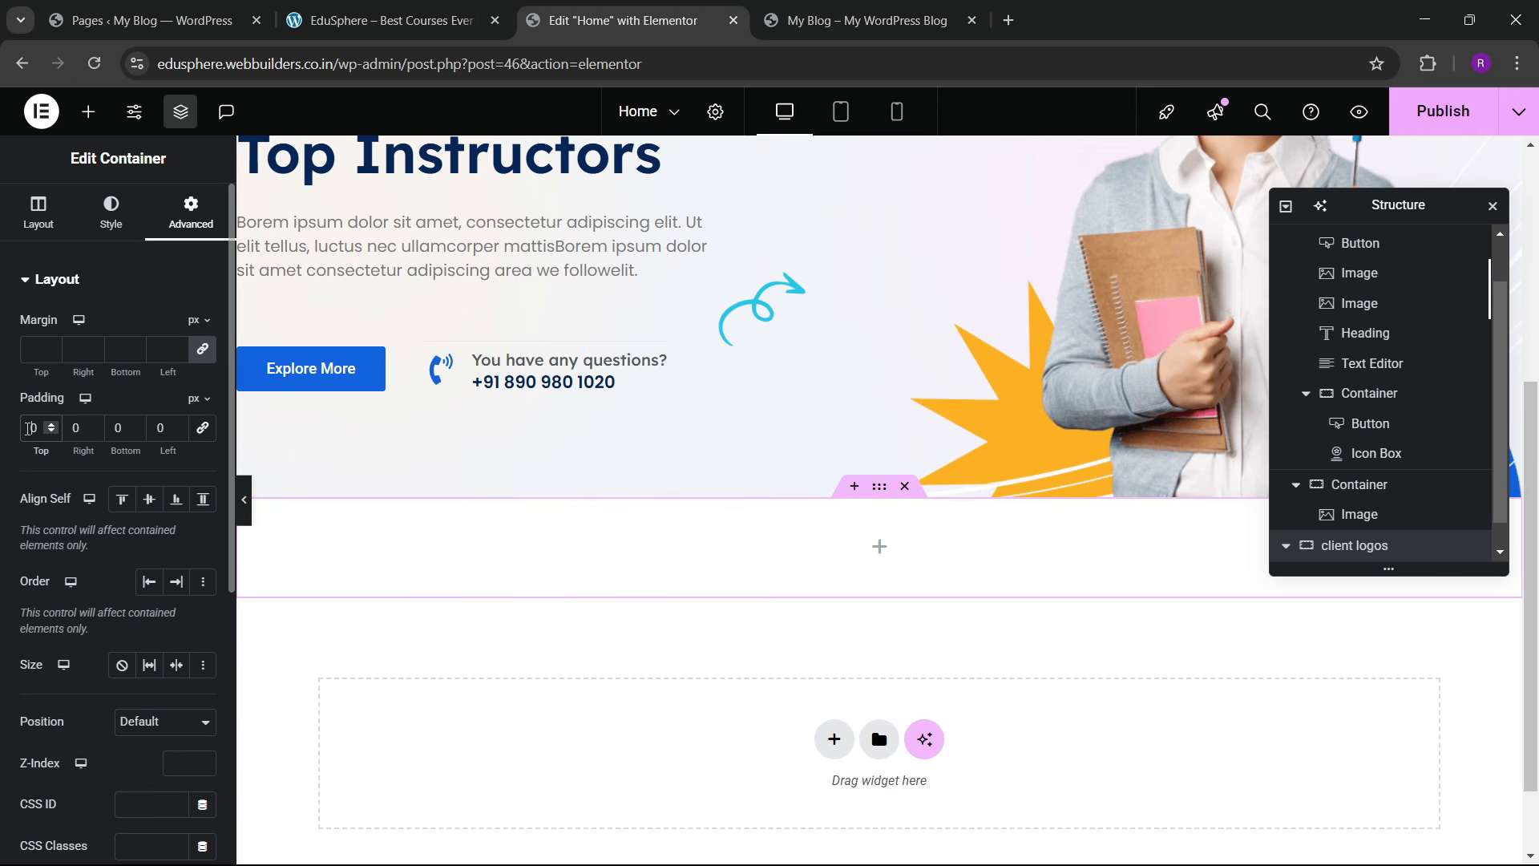
{"action": "type", "text": "66"}
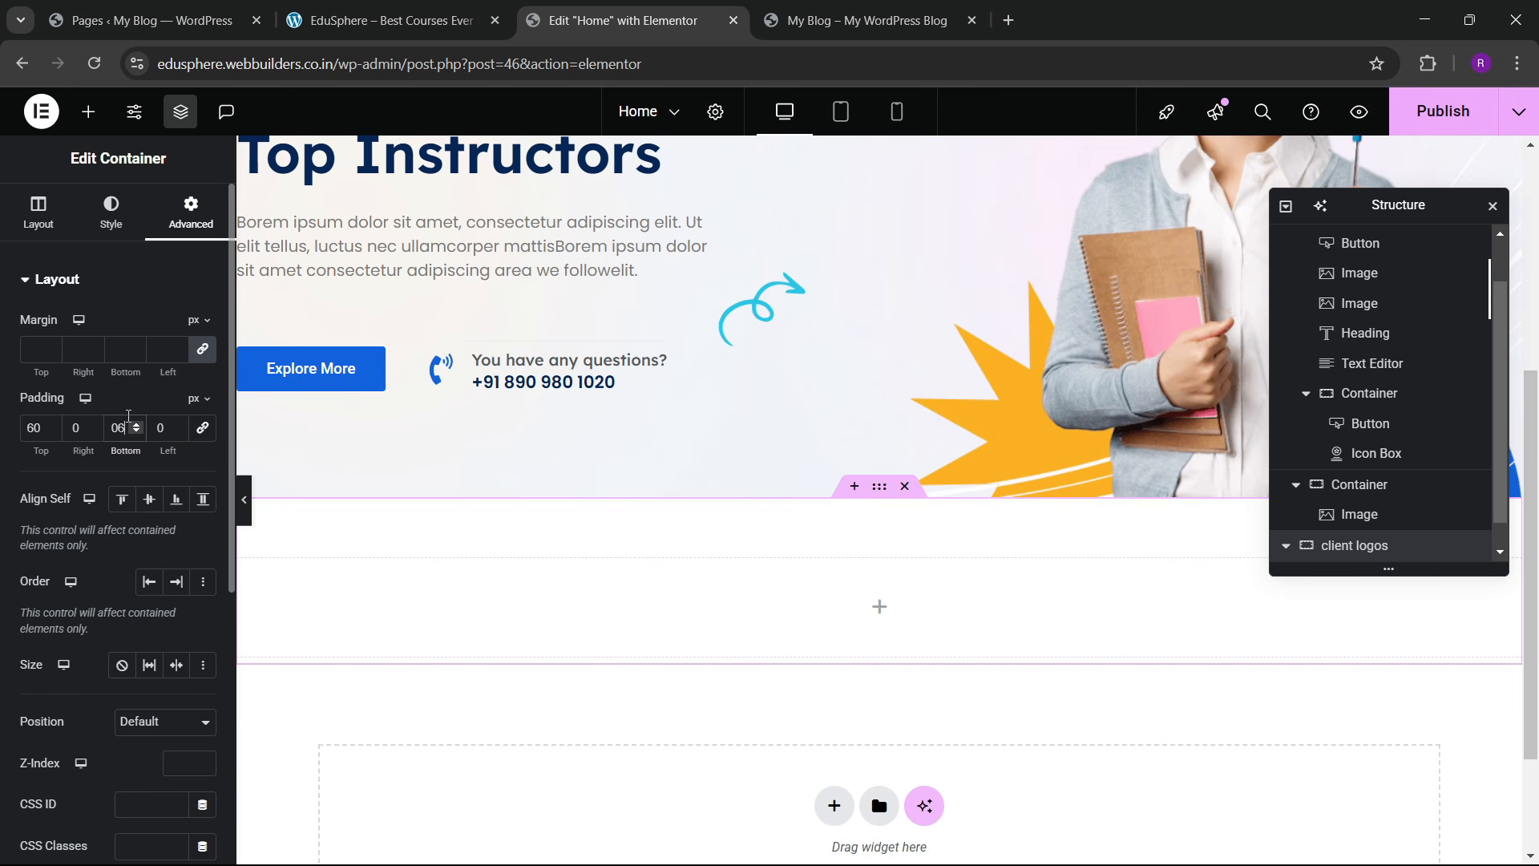
{"action": "key", "text": "BackSpace"}
{"action": "type", "text": "6"}
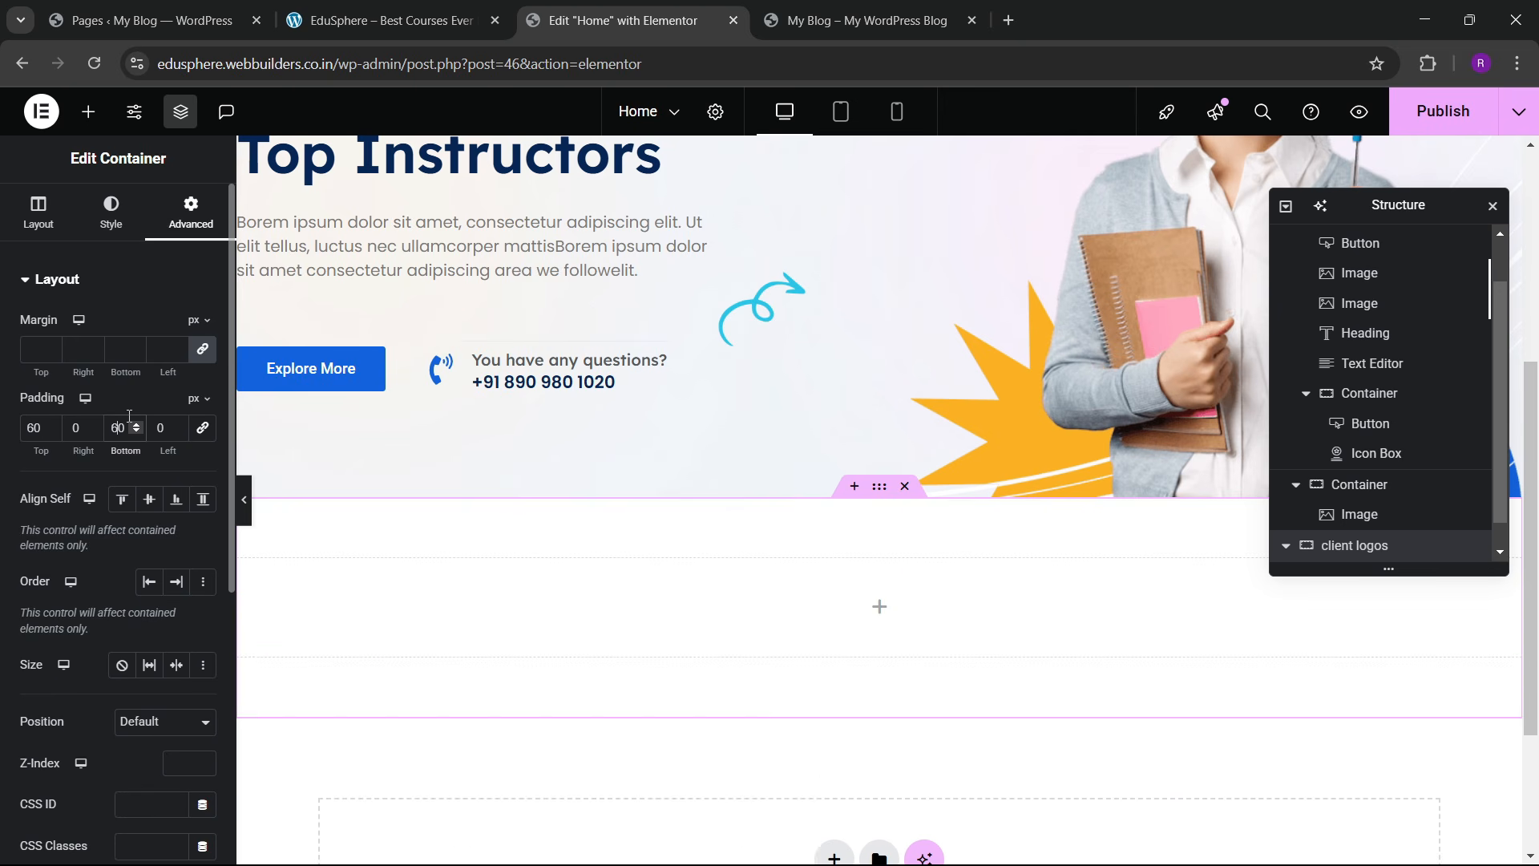
{"action": "left_click", "coordinate": [95, 116]}
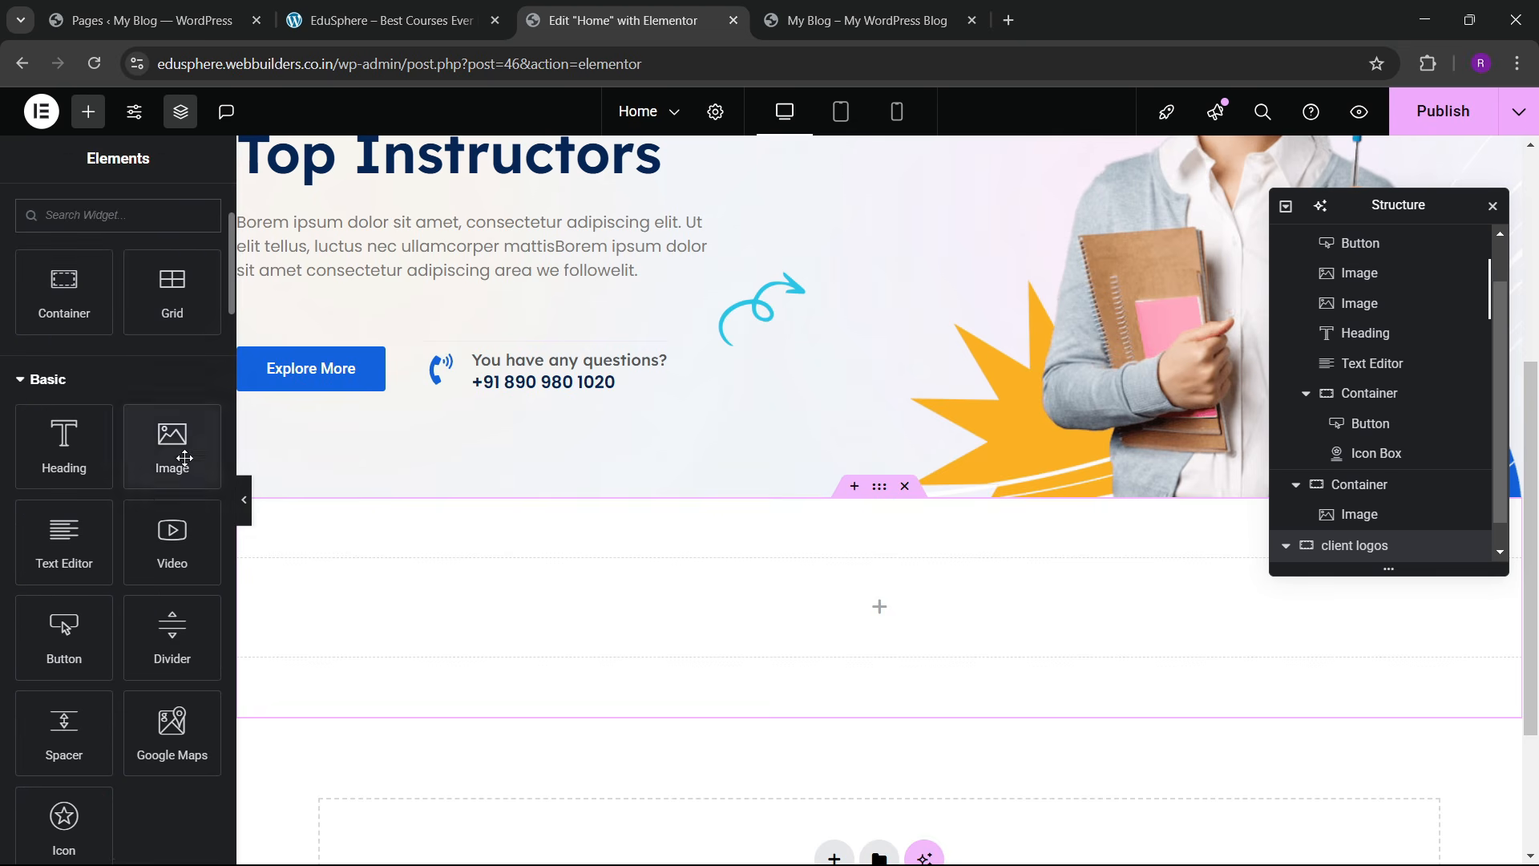
Step: Place an Image widget in the new container showing the PencilBox logo
{"action": "left_click_drag", "start_coordinate": [164, 444], "coordinate": [440, 628]}
{"action": "left_click", "coordinate": [121, 397]}
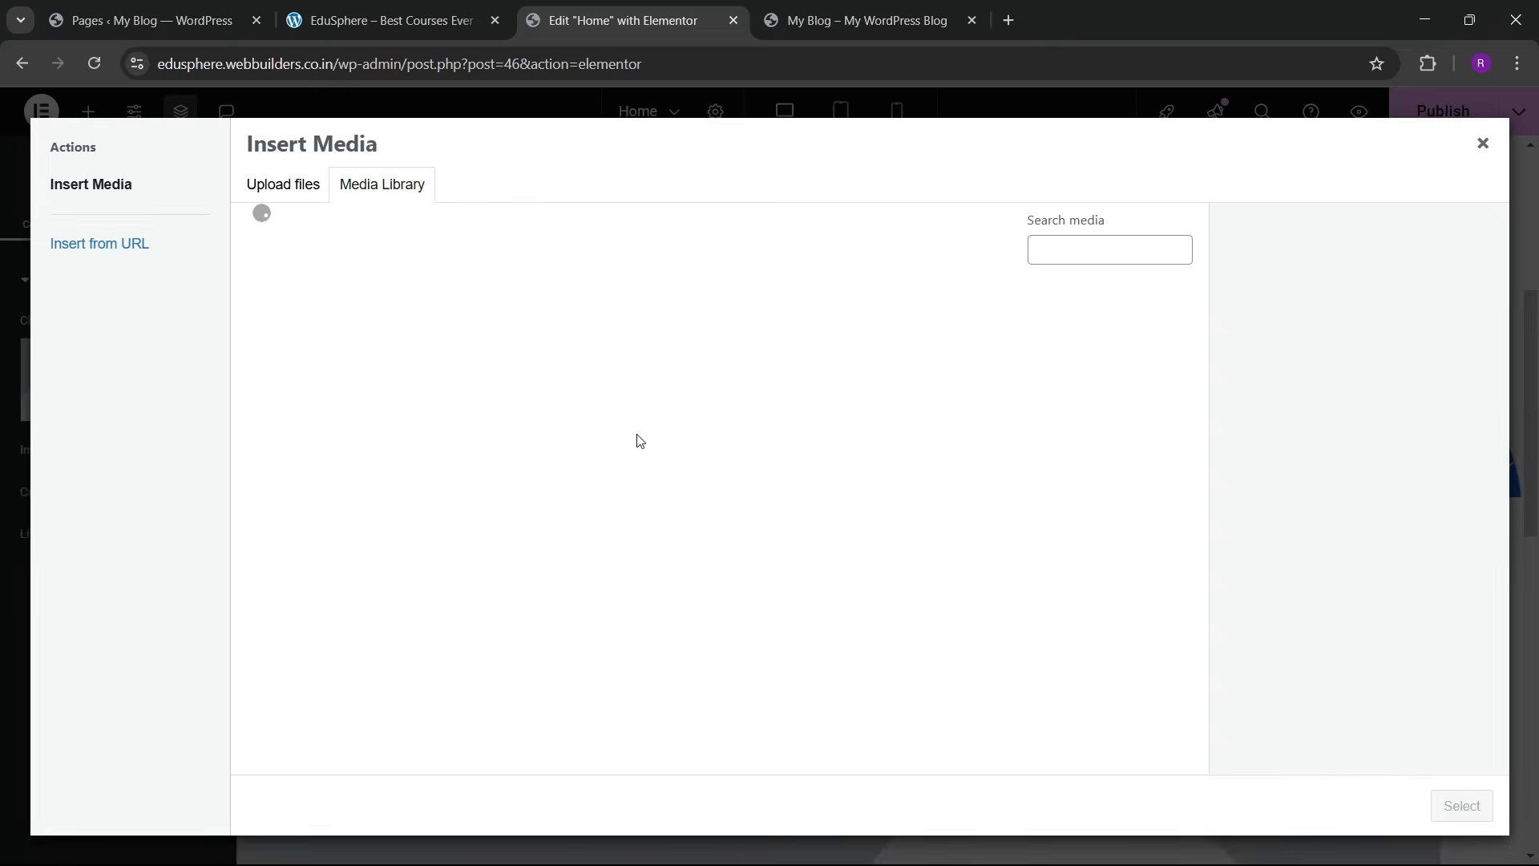
{"action": "left_click", "coordinate": [638, 530]}
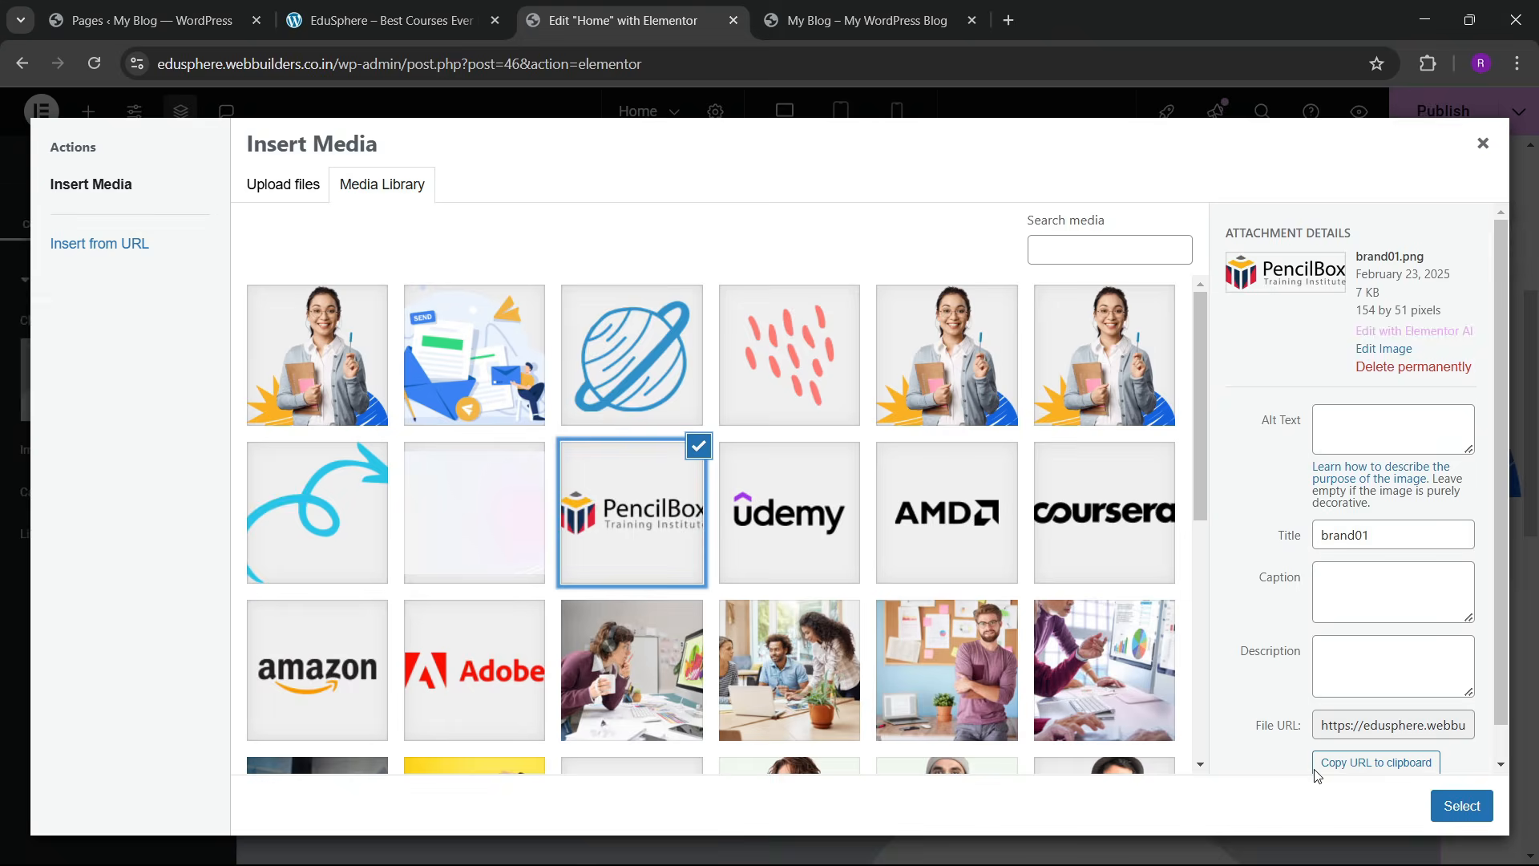
{"action": "left_click", "coordinate": [1461, 806]}
Step: Duplicate the PencilBox logo until the row holds five copies, removing an accidental row copy
{"action": "right_click", "coordinate": [339, 603]}
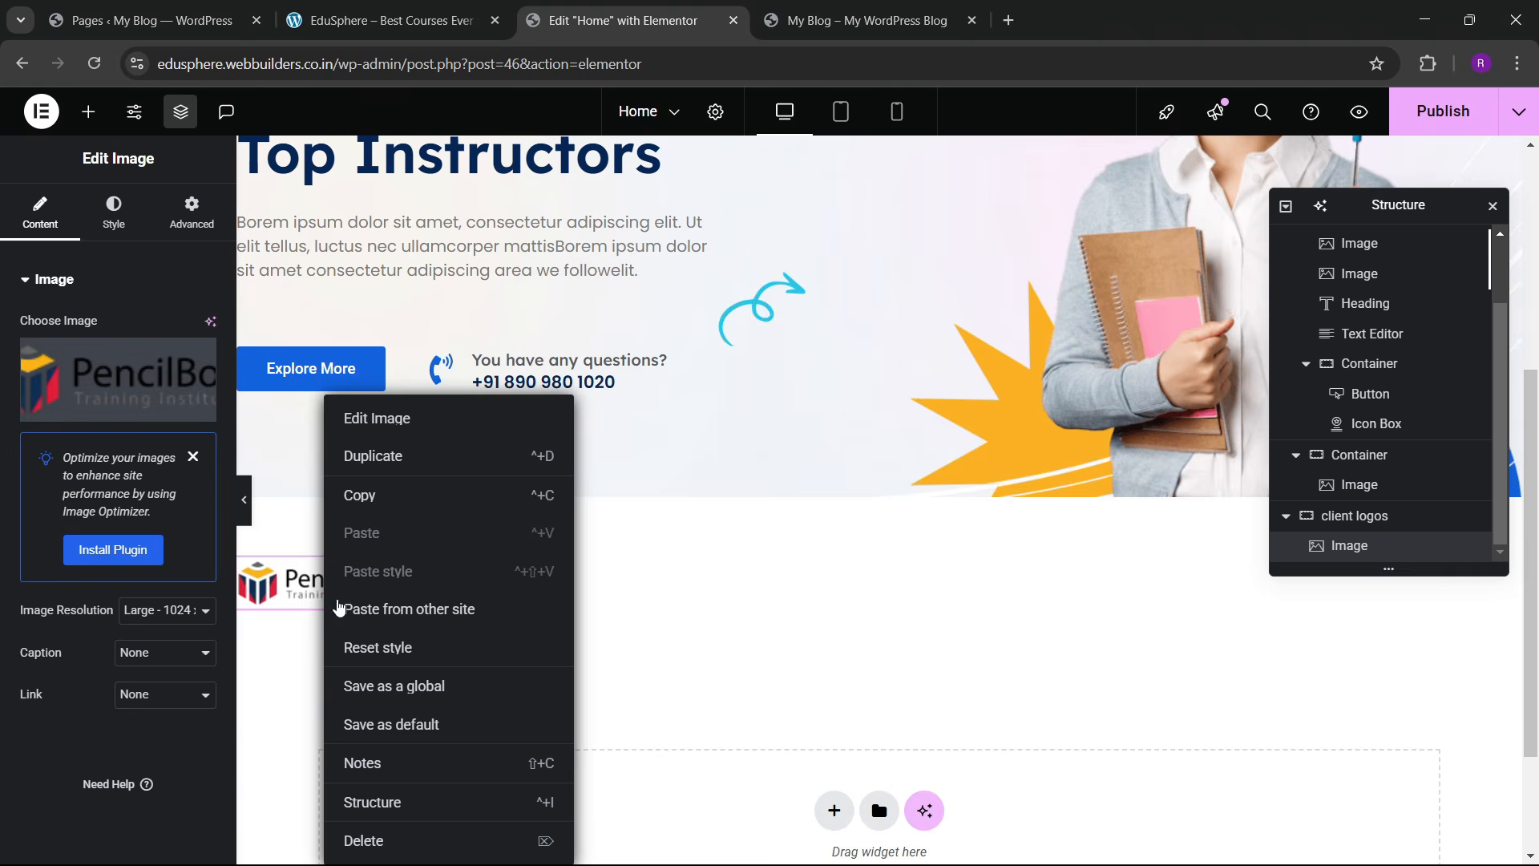
{"action": "left_click", "coordinate": [374, 455]}
{"action": "right_click", "coordinate": [485, 598]}
{"action": "left_click", "coordinate": [516, 453]}
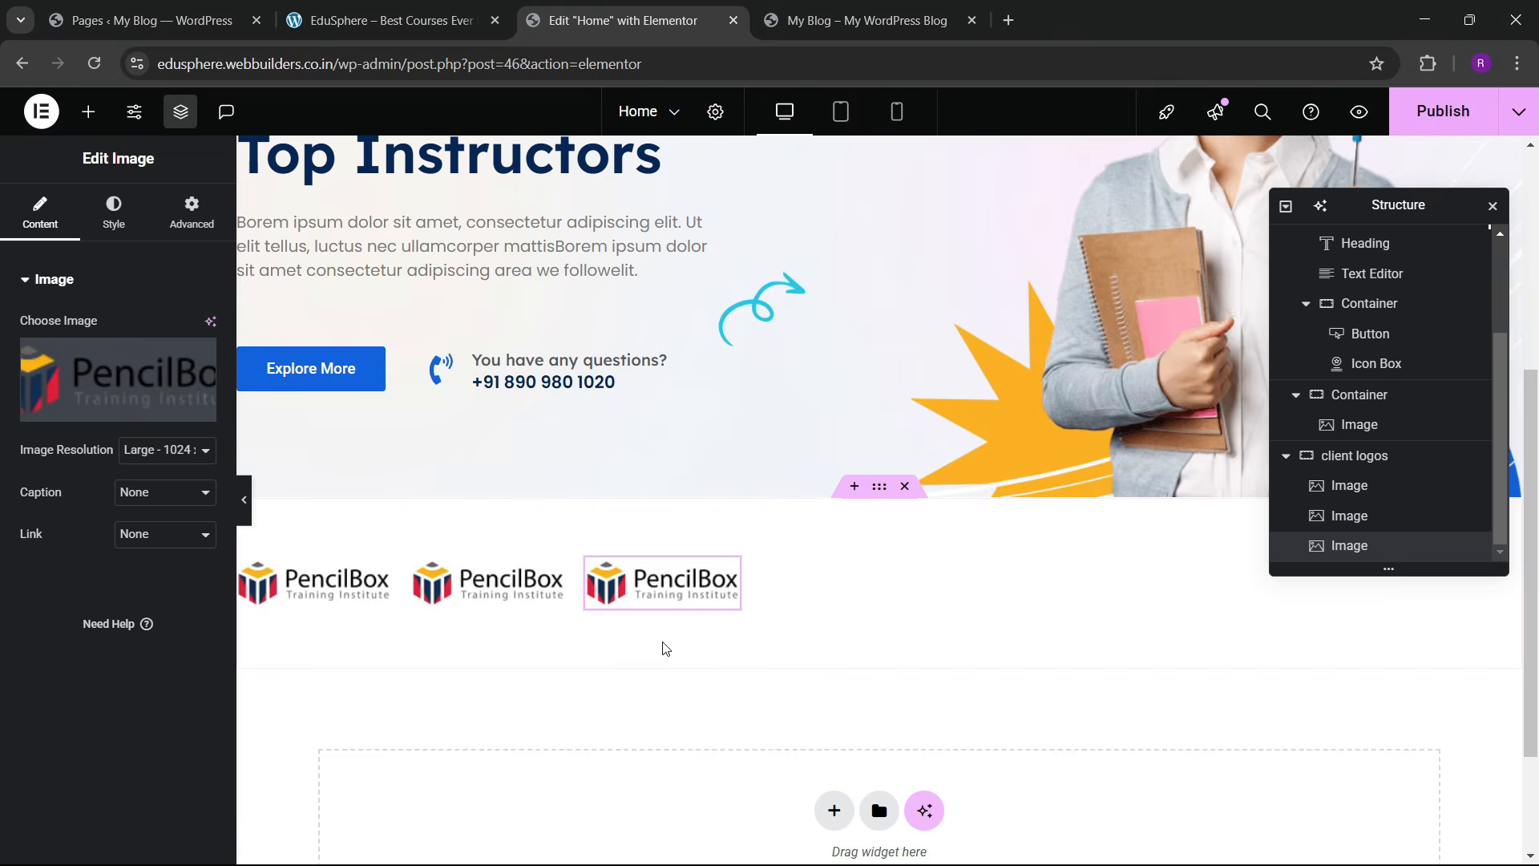
{"action": "right_click", "coordinate": [706, 613]}
{"action": "left_click", "coordinate": [764, 380]}
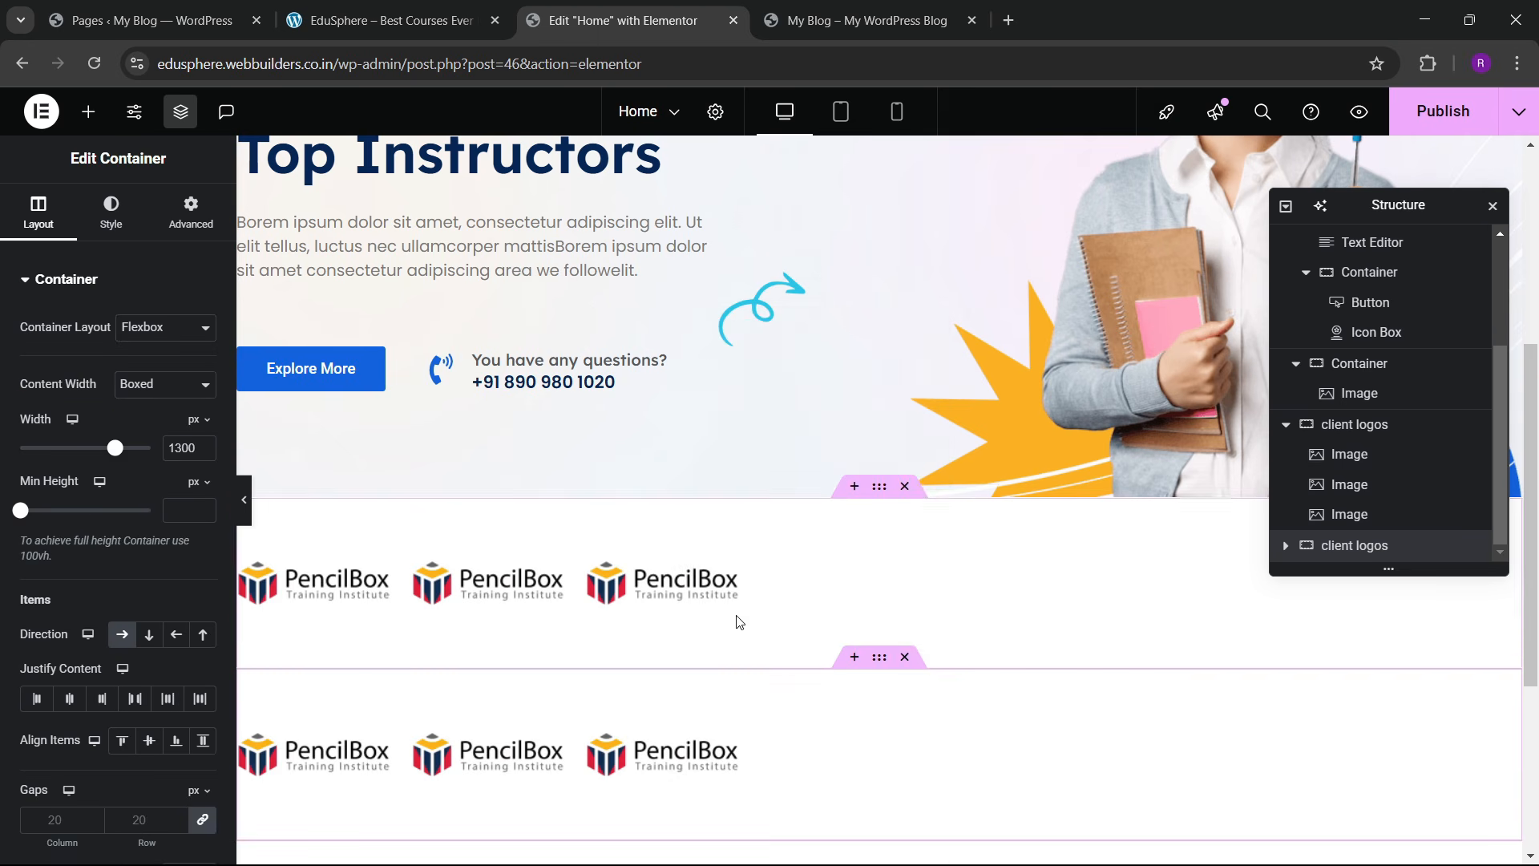
{"action": "left_click", "coordinate": [904, 656]}
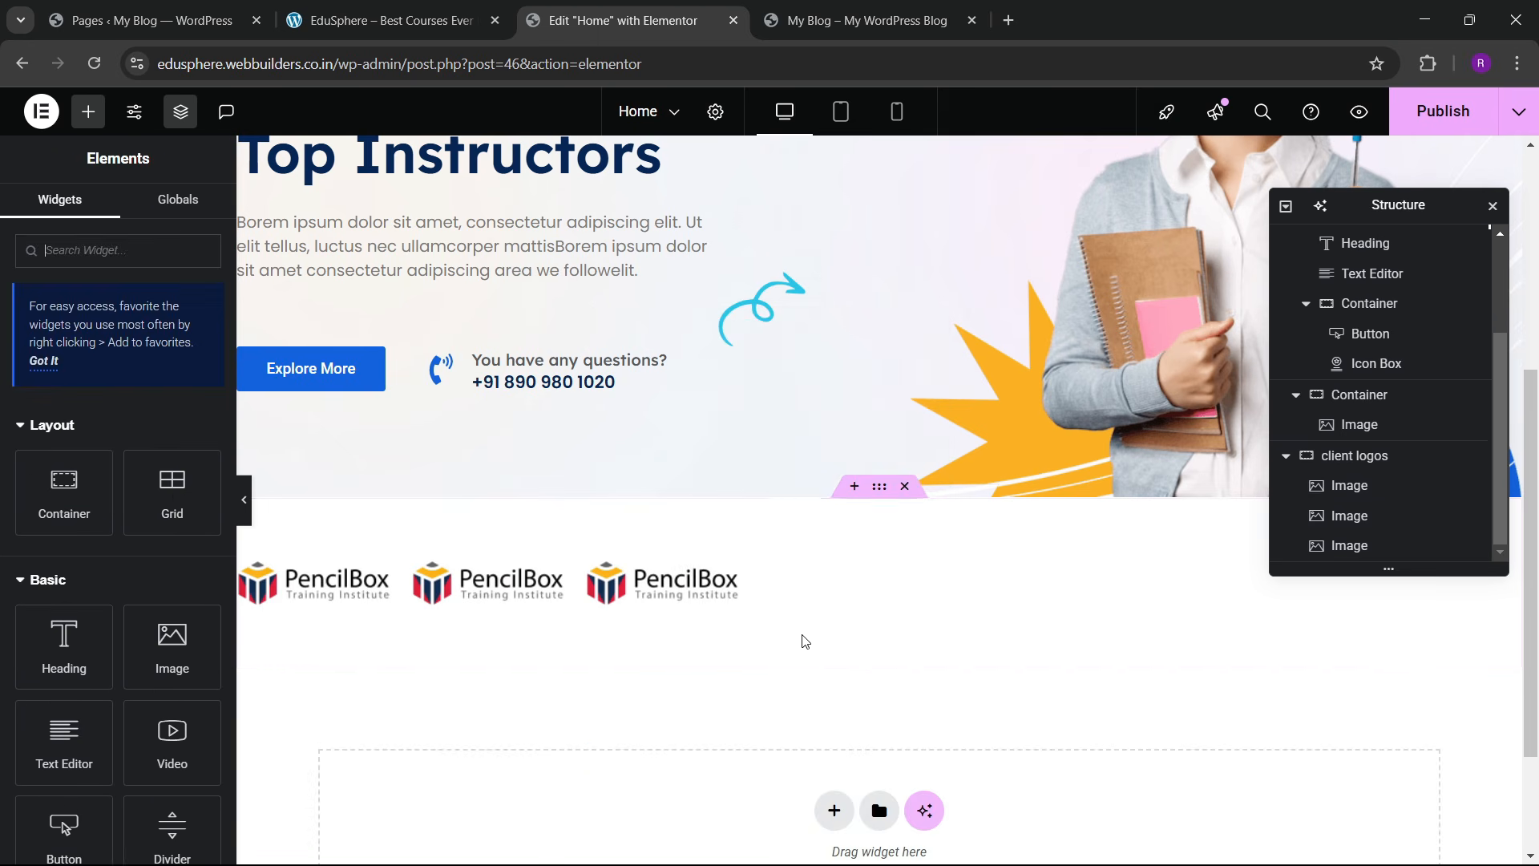
{"action": "right_click", "coordinate": [682, 597]}
{"action": "left_click", "coordinate": [734, 455]}
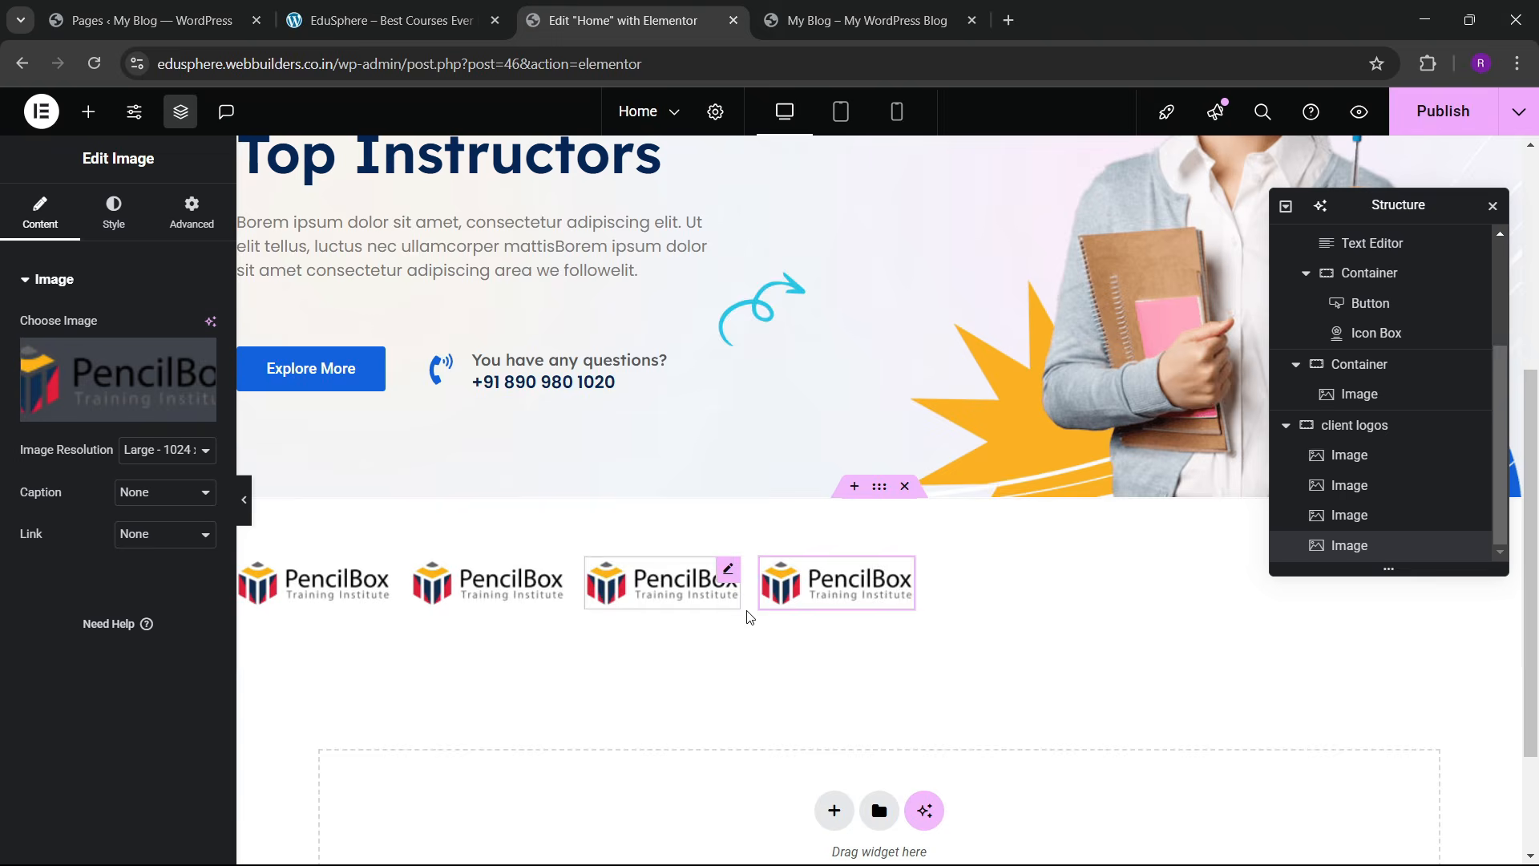
{"action": "right_click", "coordinate": [795, 590]}
{"action": "left_click", "coordinate": [850, 454]}
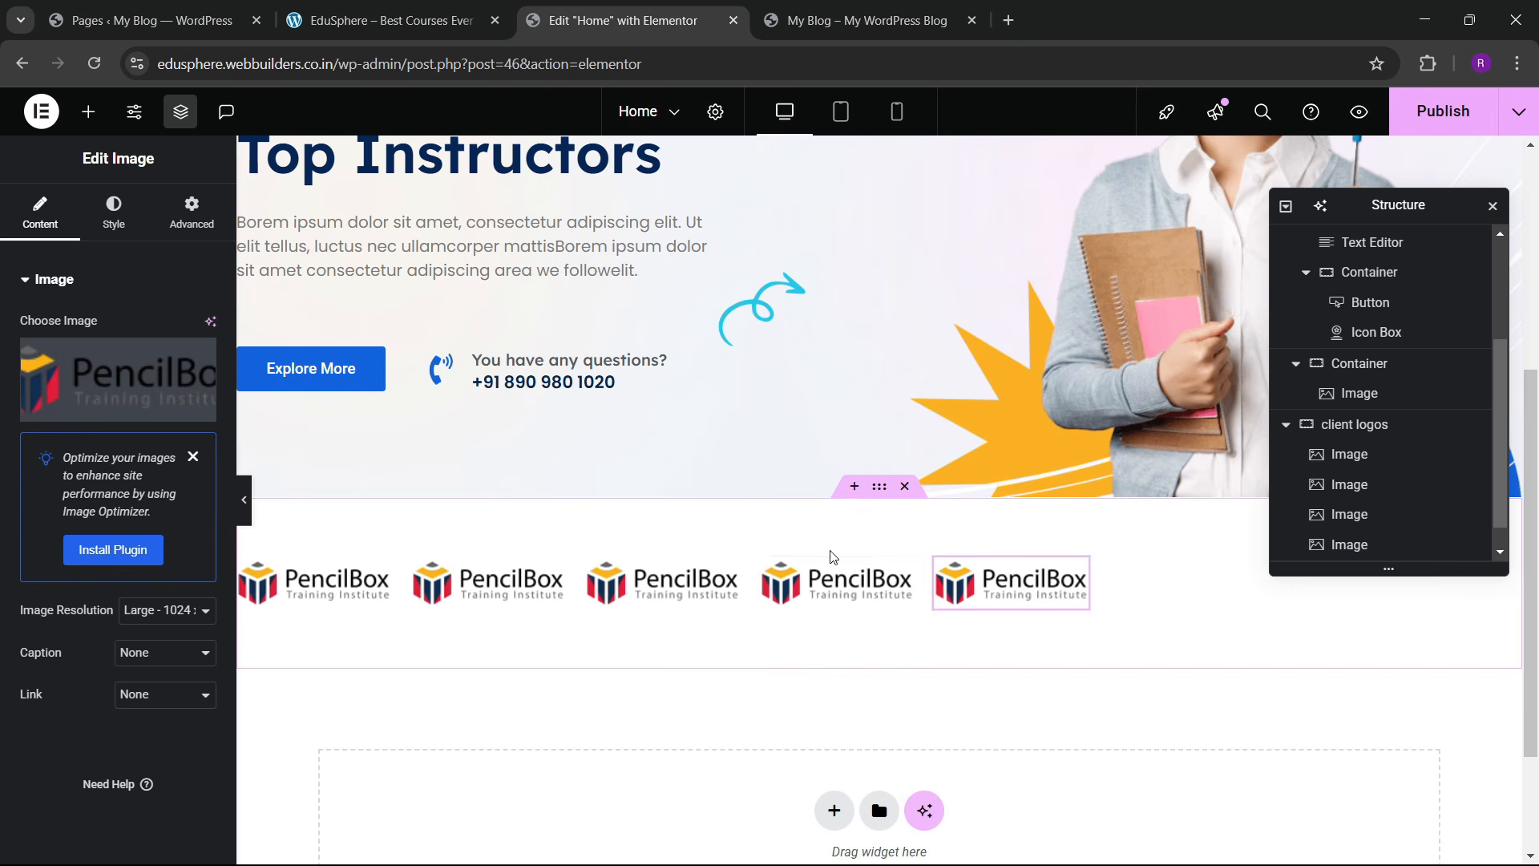
{"action": "scroll", "coordinate": [1357, 485], "scroll_direction": "down", "scroll_amount": 1}
Step: Spread the five logos evenly across the client logos container
{"action": "left_click", "coordinate": [1283, 397]}
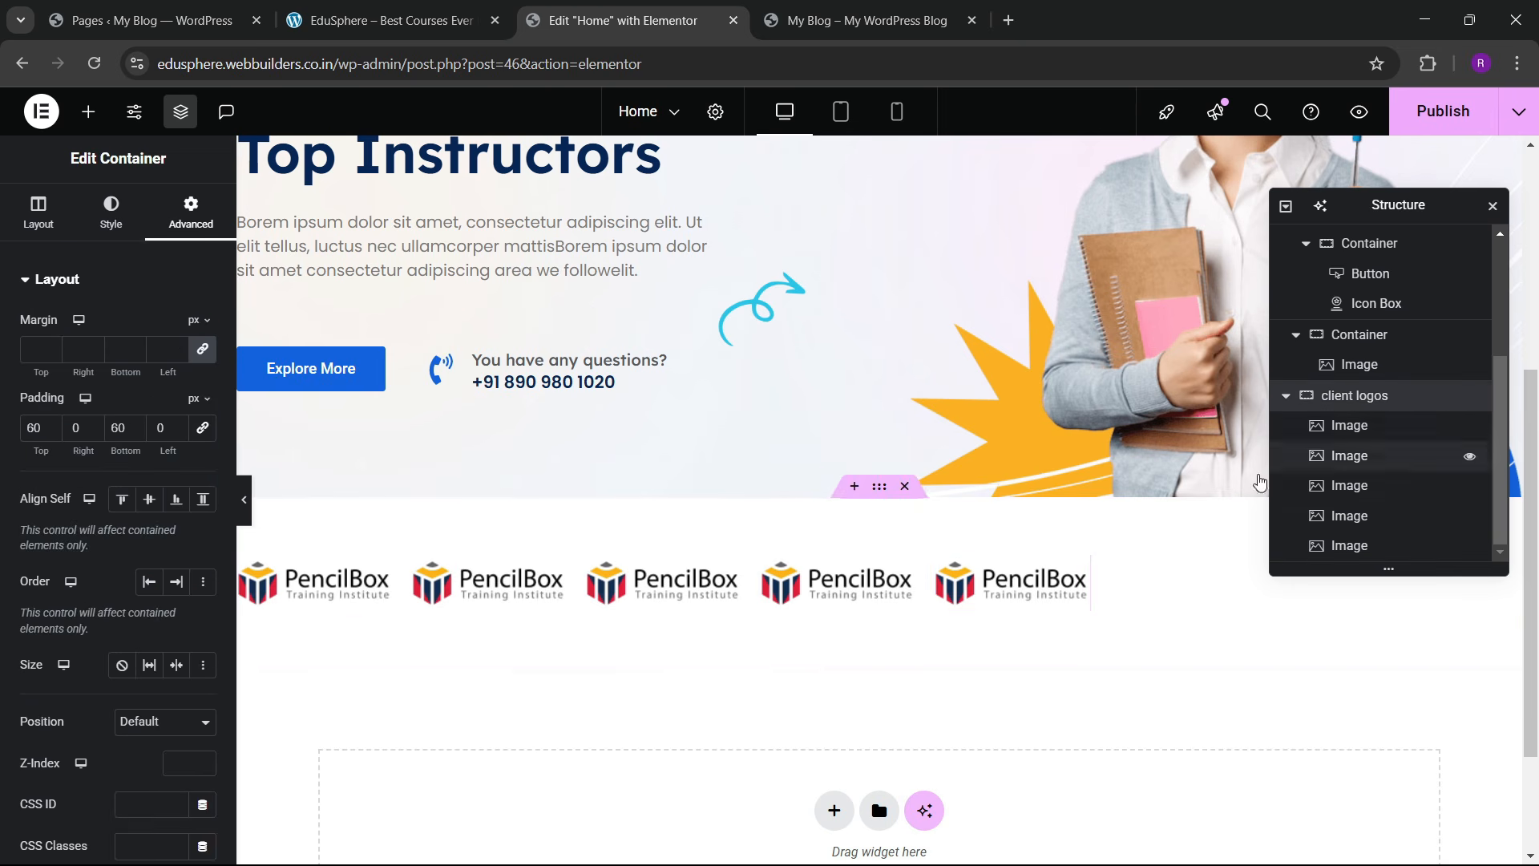
{"action": "left_click", "coordinate": [38, 213]}
{"action": "scroll", "coordinate": [149, 607], "scroll_direction": "down", "scroll_amount": 3}
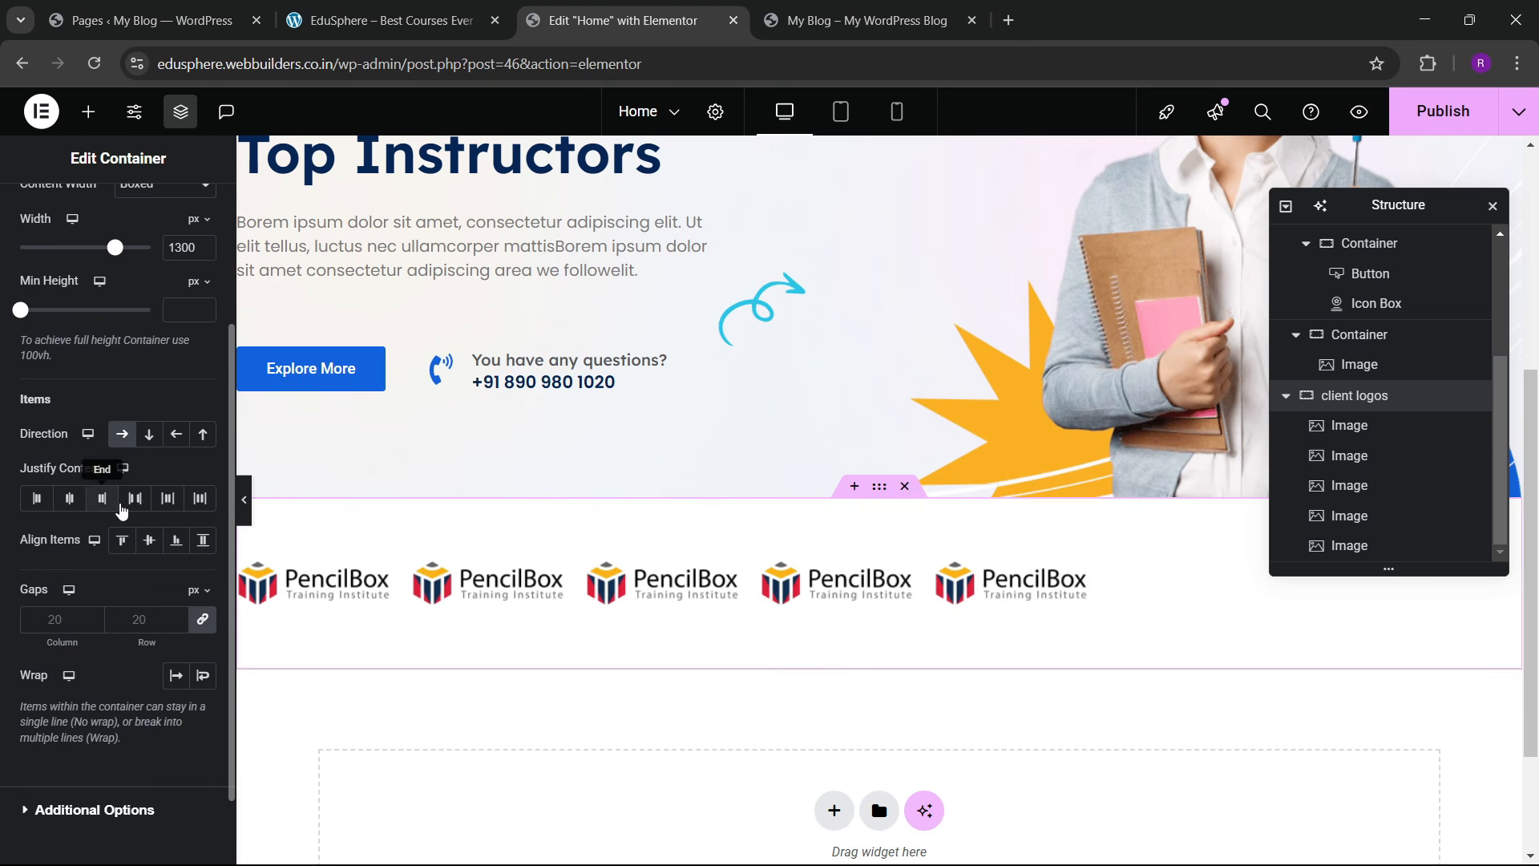
{"action": "left_click", "coordinate": [134, 500]}
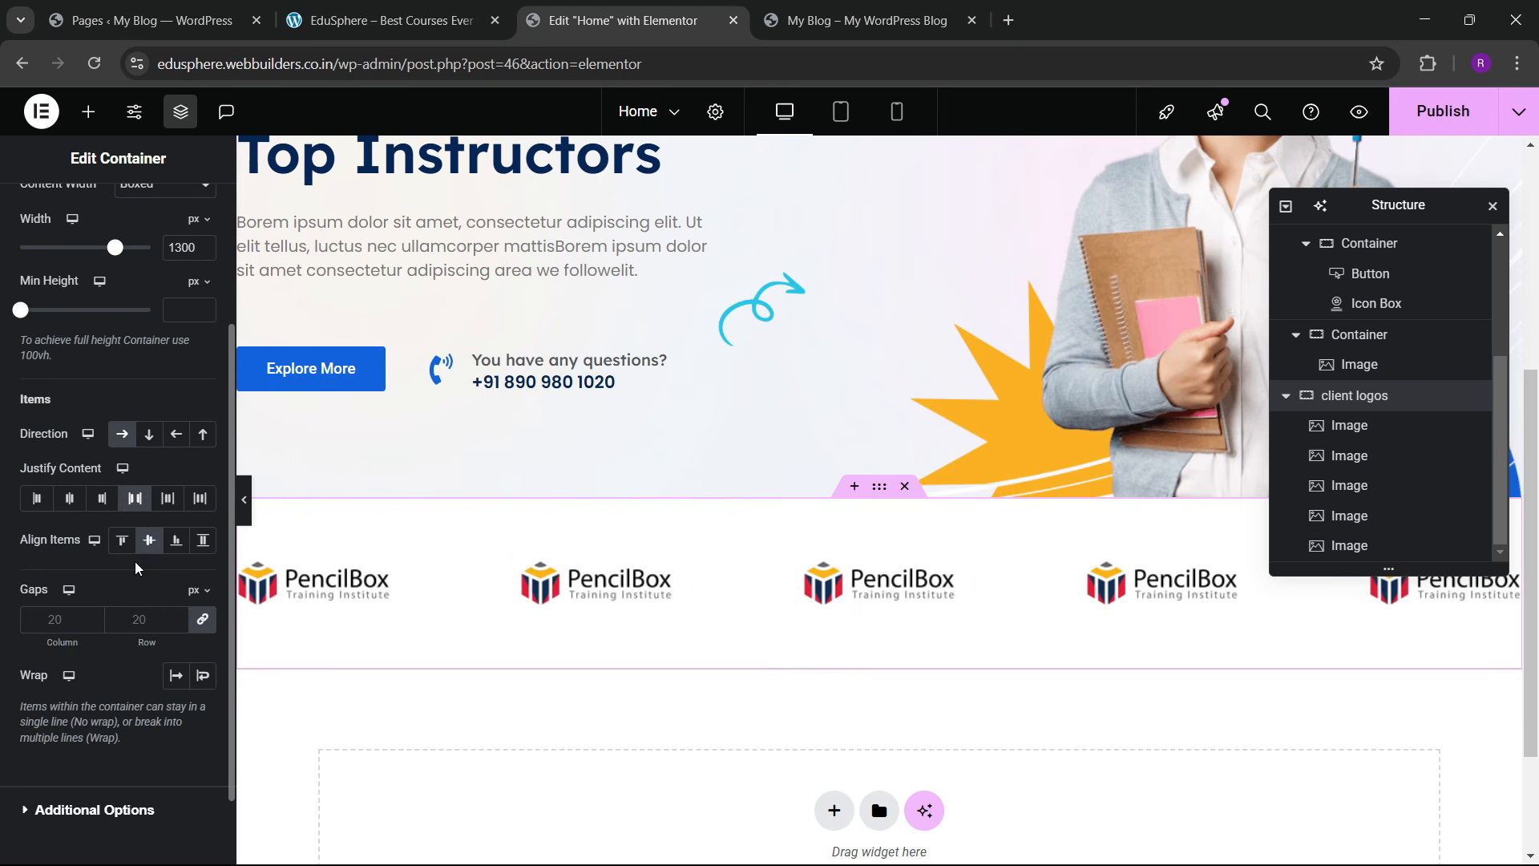
Step: Replace the second and third logos with the Udemy and AMD images
{"action": "left_click", "coordinate": [571, 579]}
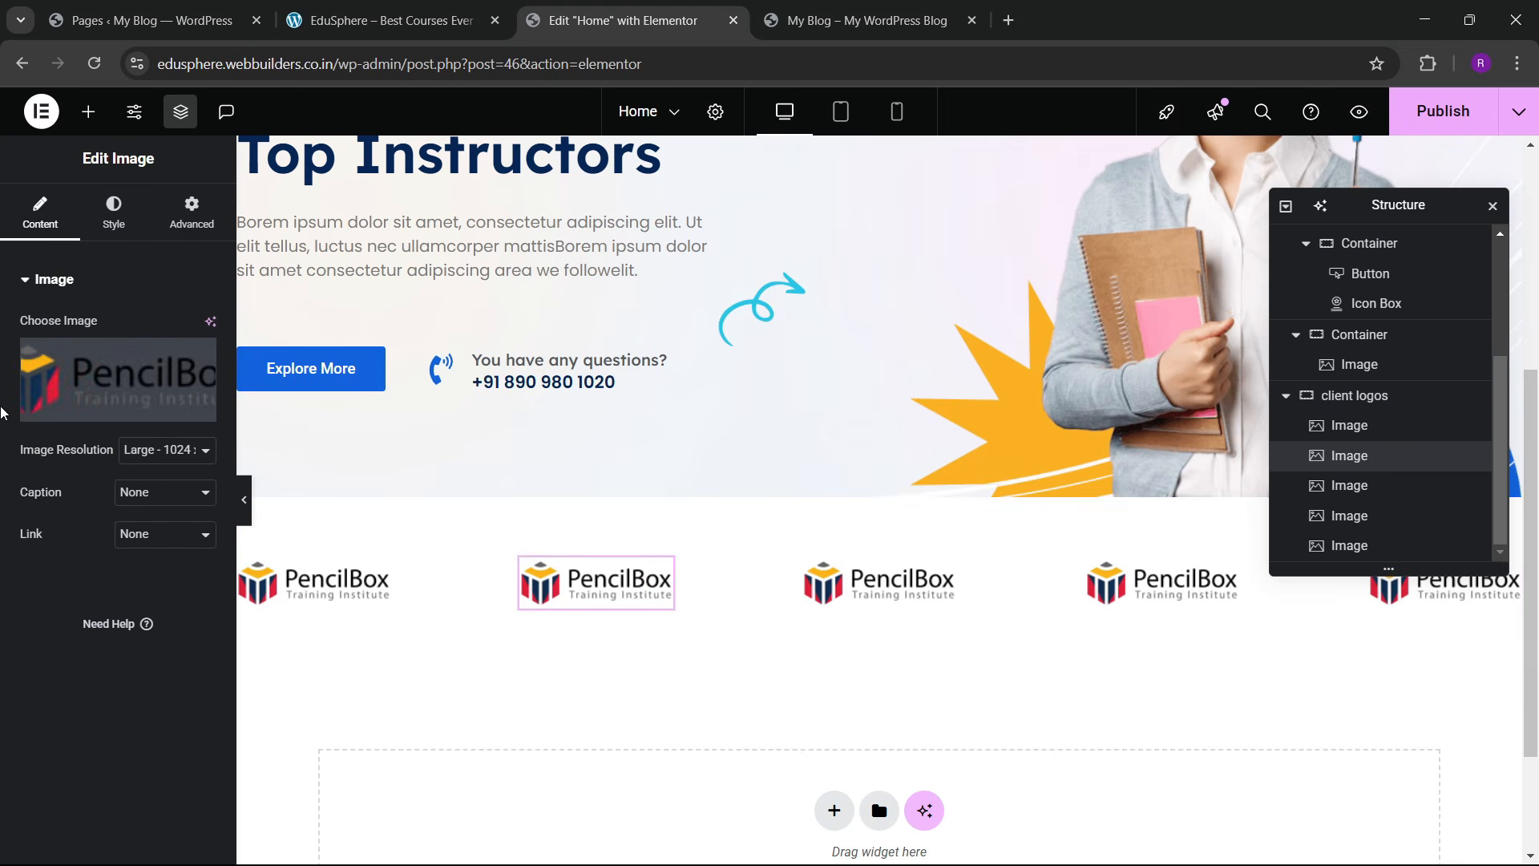
{"action": "left_click", "coordinate": [83, 368]}
{"action": "left_click", "coordinate": [818, 539]}
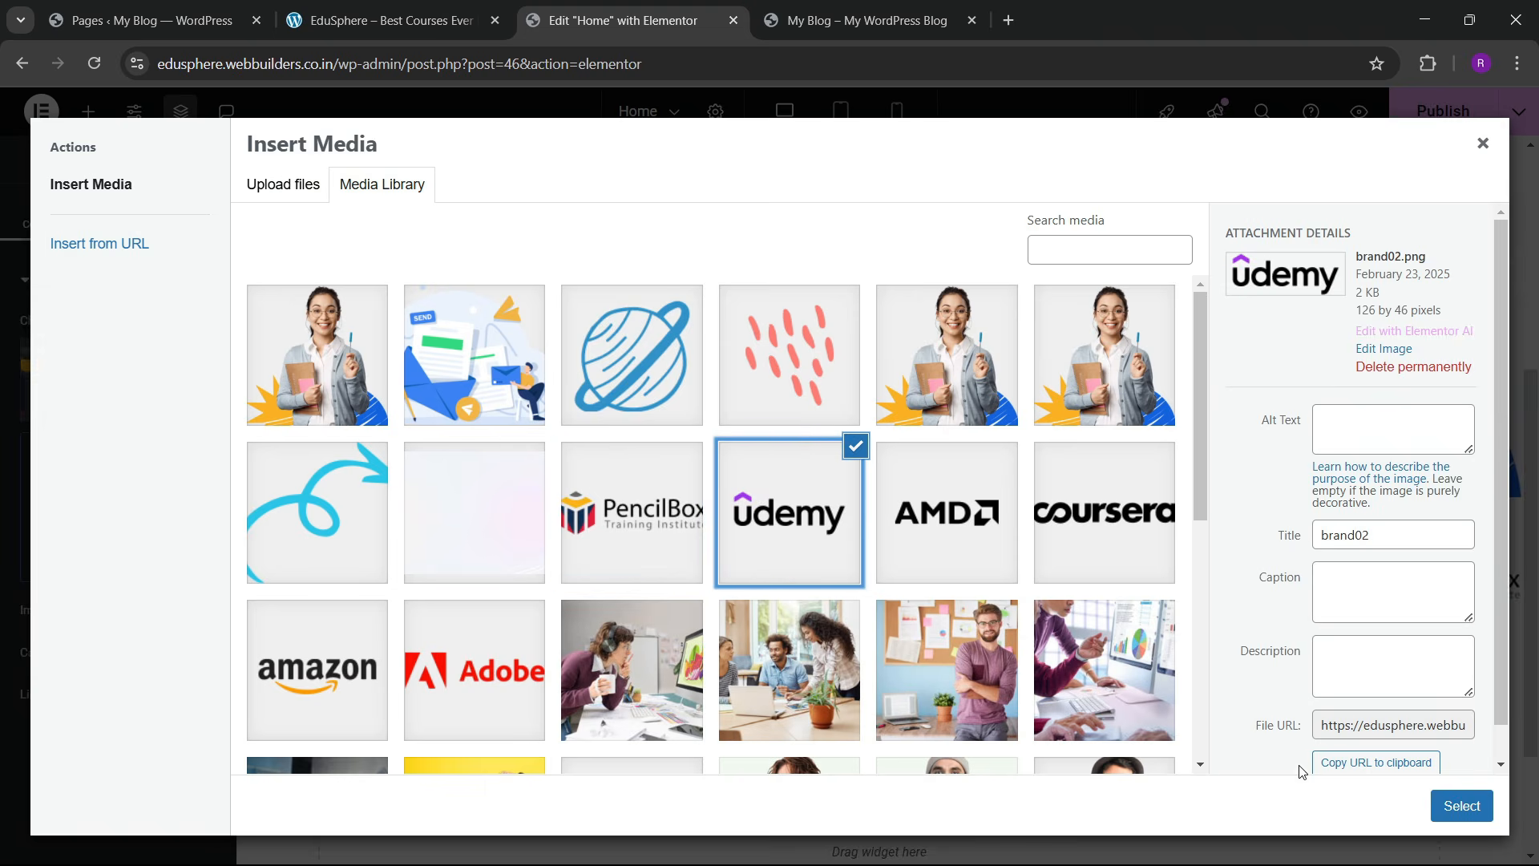
{"action": "left_click", "coordinate": [1450, 806]}
{"action": "left_click", "coordinate": [858, 580]}
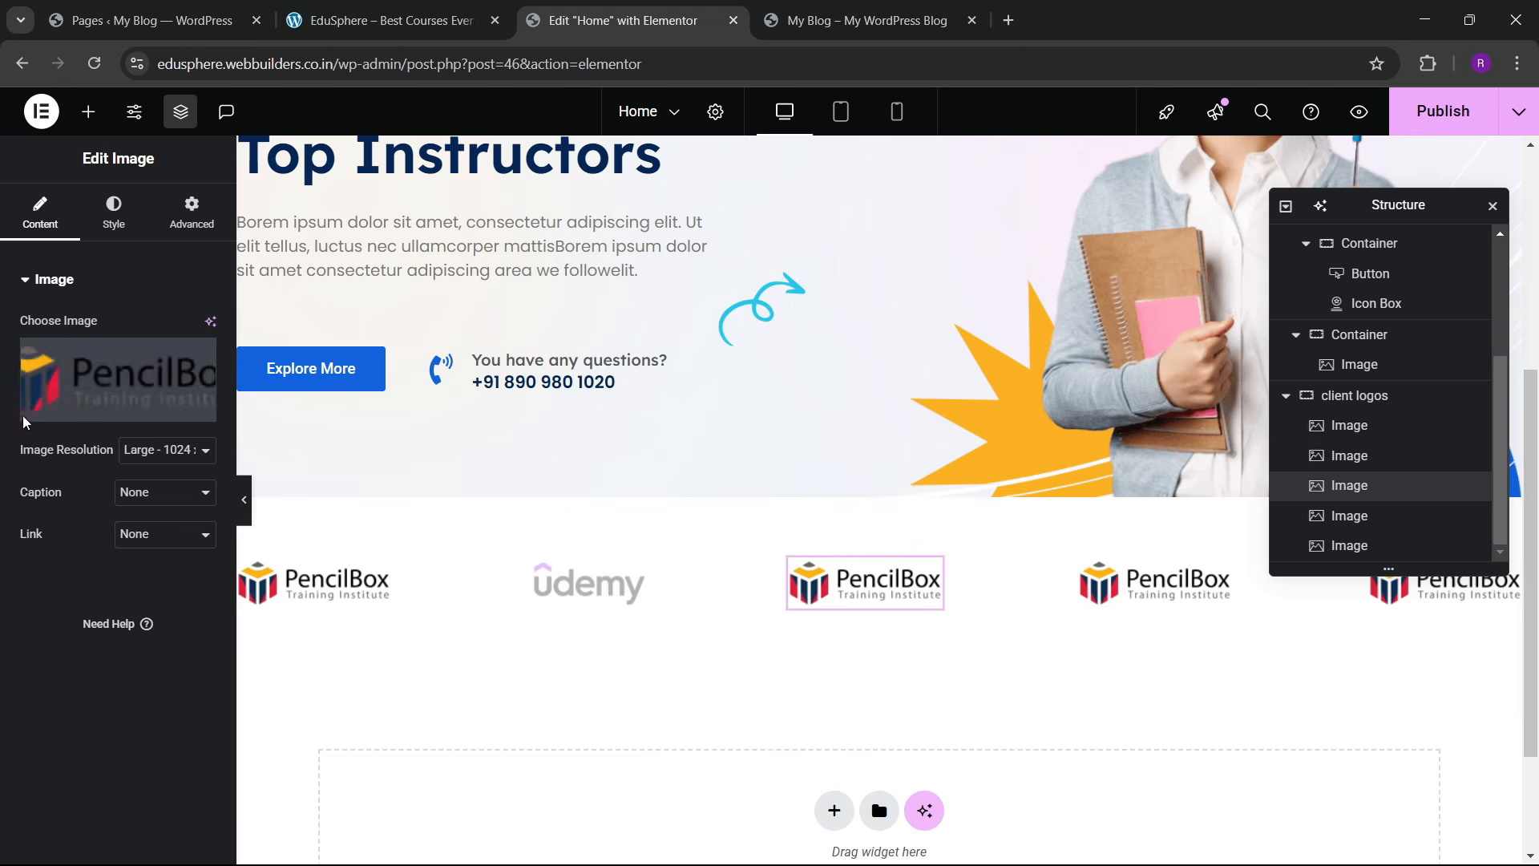
{"action": "left_click", "coordinate": [83, 368]}
{"action": "left_click", "coordinate": [942, 517]}
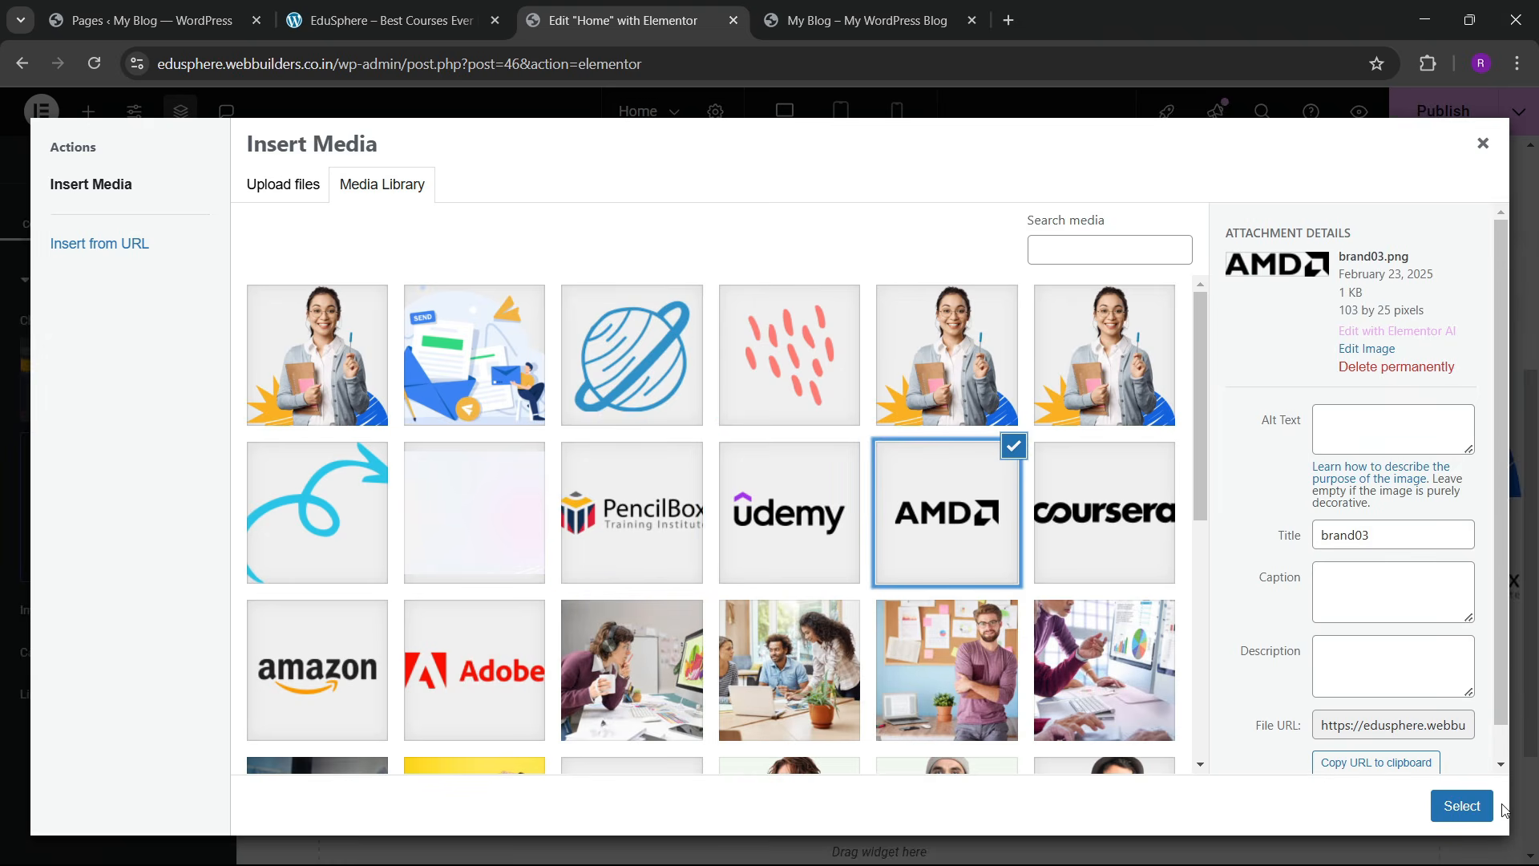
{"action": "left_click", "coordinate": [1462, 806]}
Step: Replace the fourth and fifth logos with the Coursera and Amazon images
{"action": "left_click", "coordinate": [1113, 597]}
{"action": "left_click", "coordinate": [72, 384]}
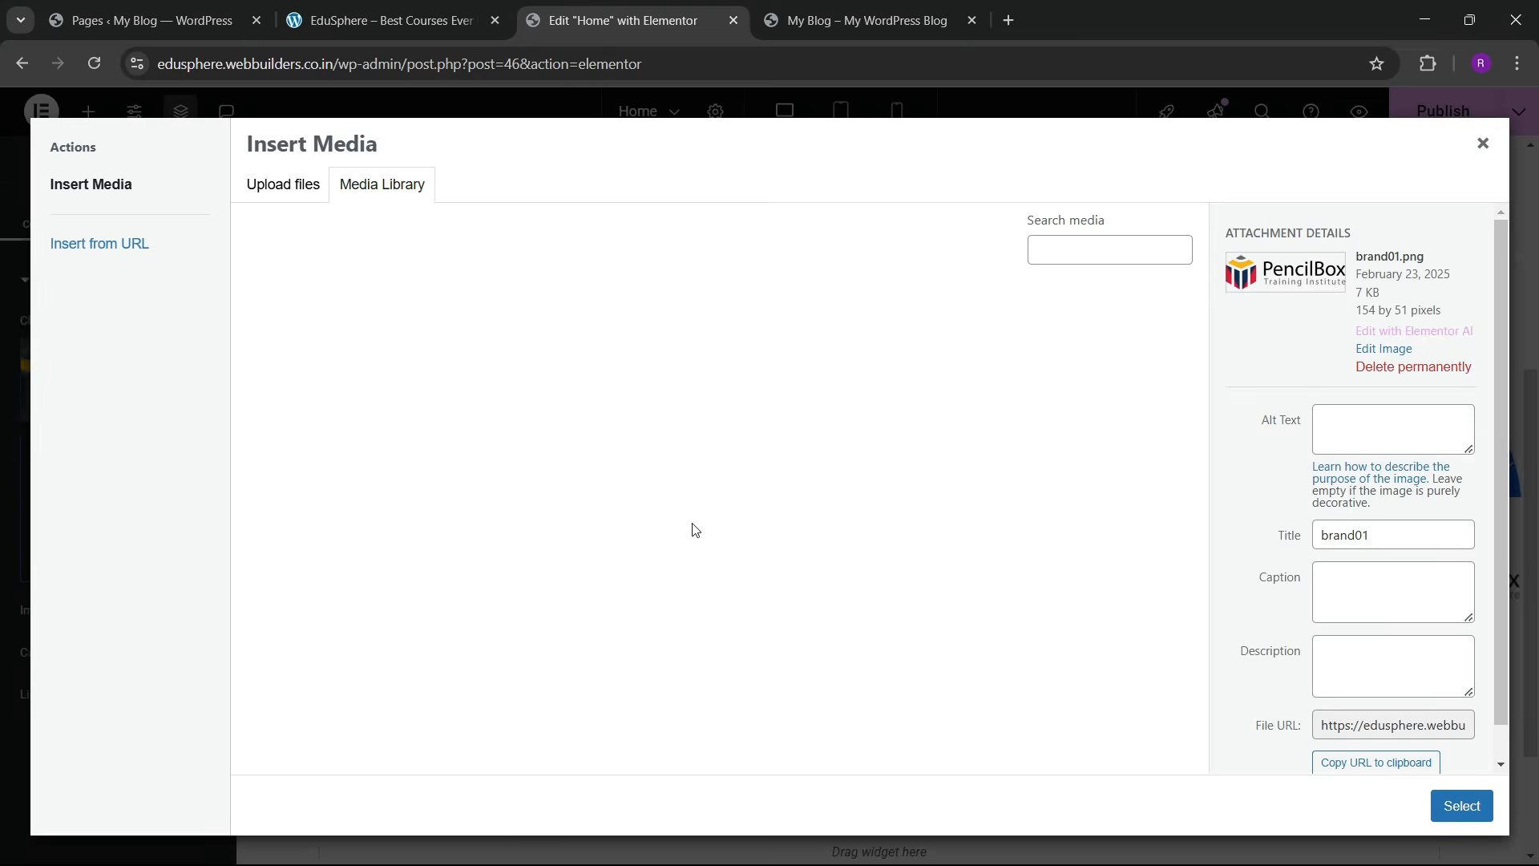
{"action": "left_click", "coordinate": [1123, 533]}
{"action": "left_click", "coordinate": [1461, 806]}
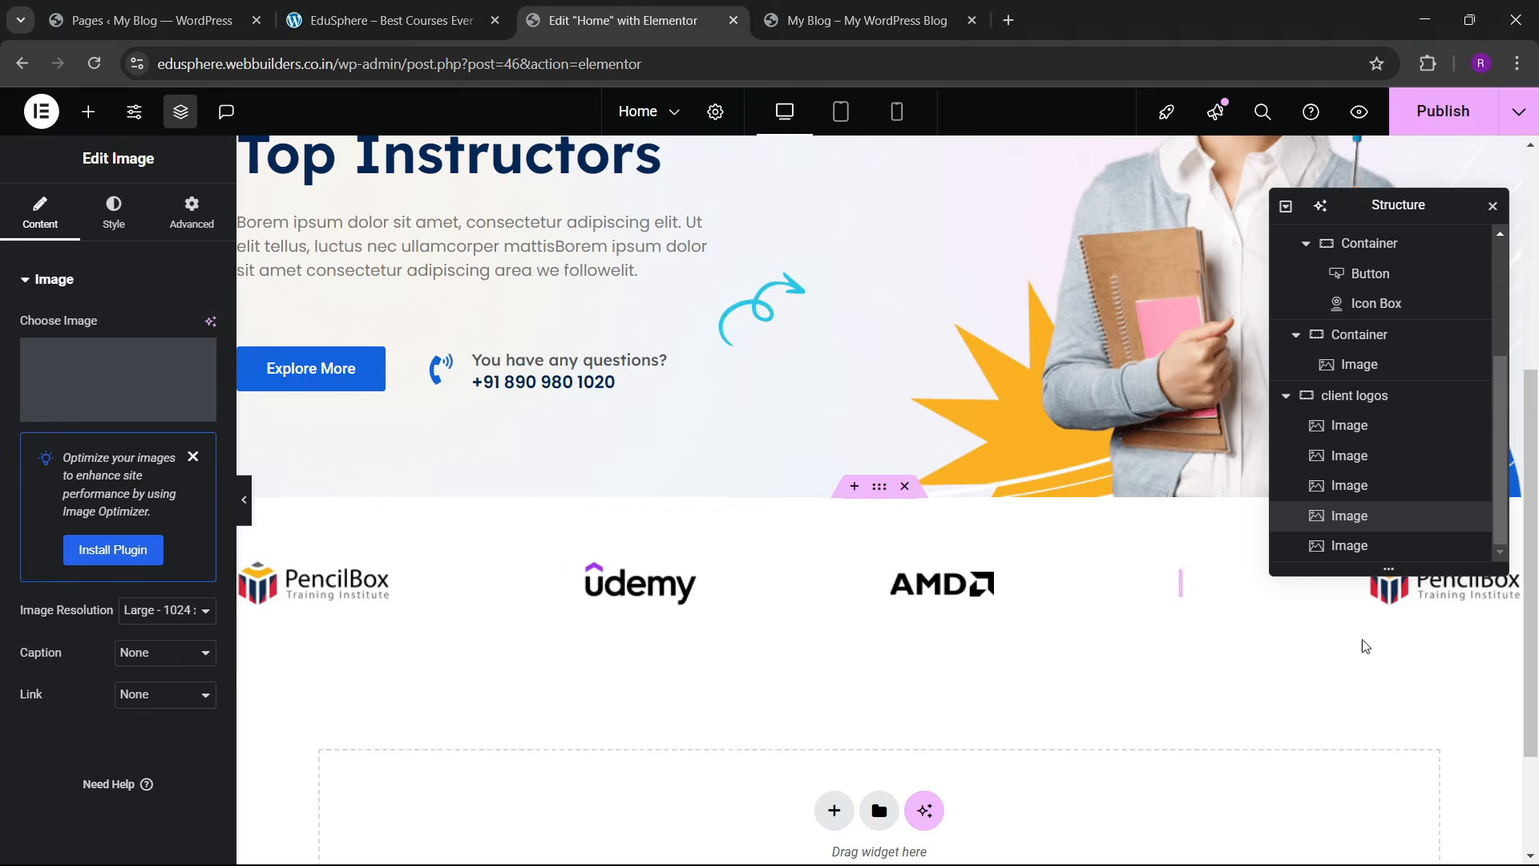
{"action": "left_click_drag", "start_coordinate": [1442, 228], "coordinate": [1099, 302]}
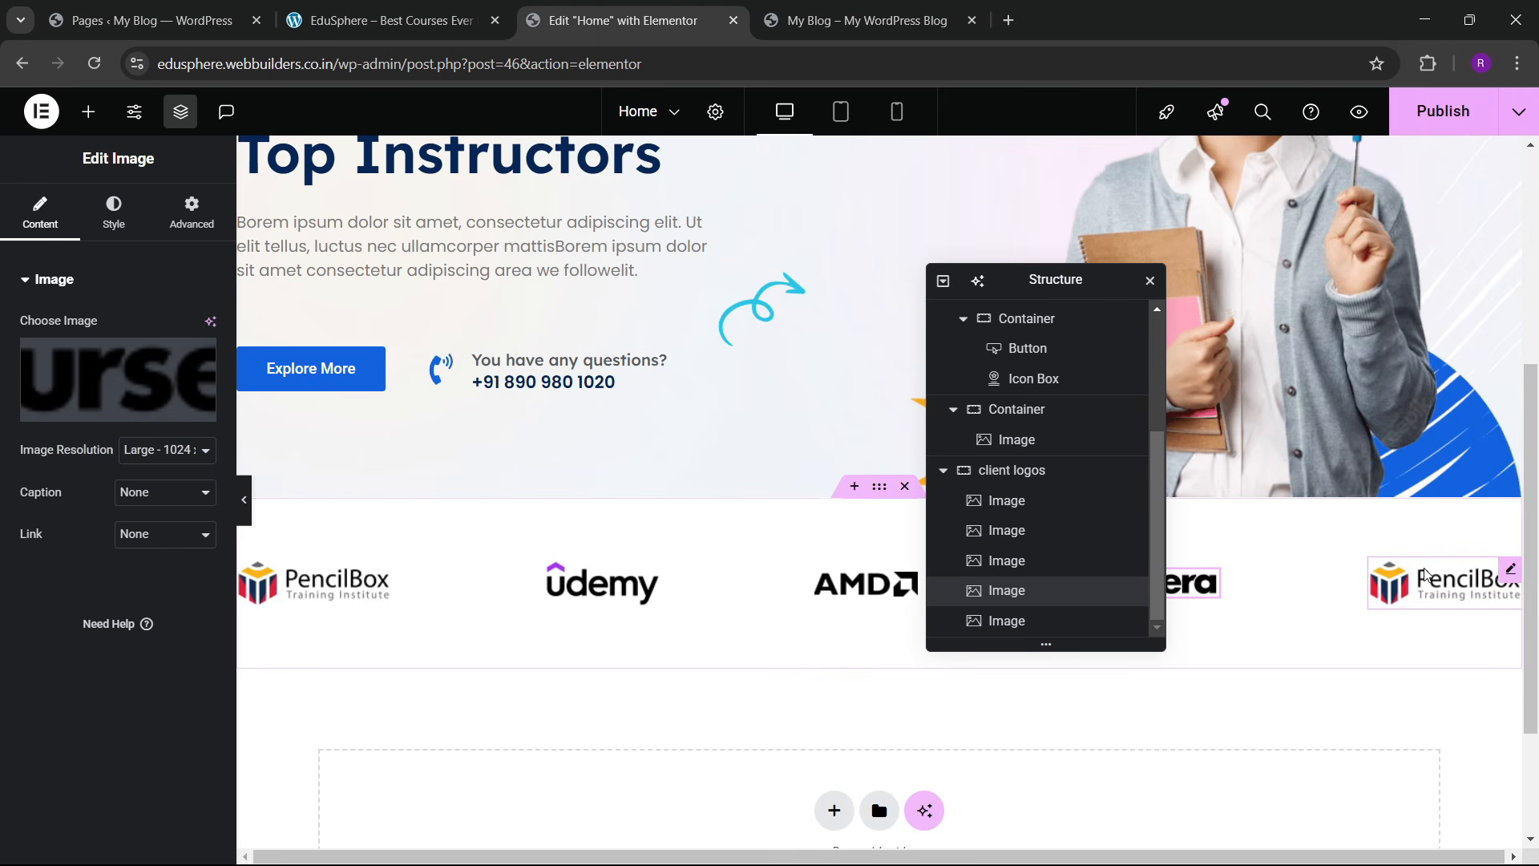
{"action": "left_click", "coordinate": [1443, 583]}
{"action": "left_click", "coordinate": [113, 405]}
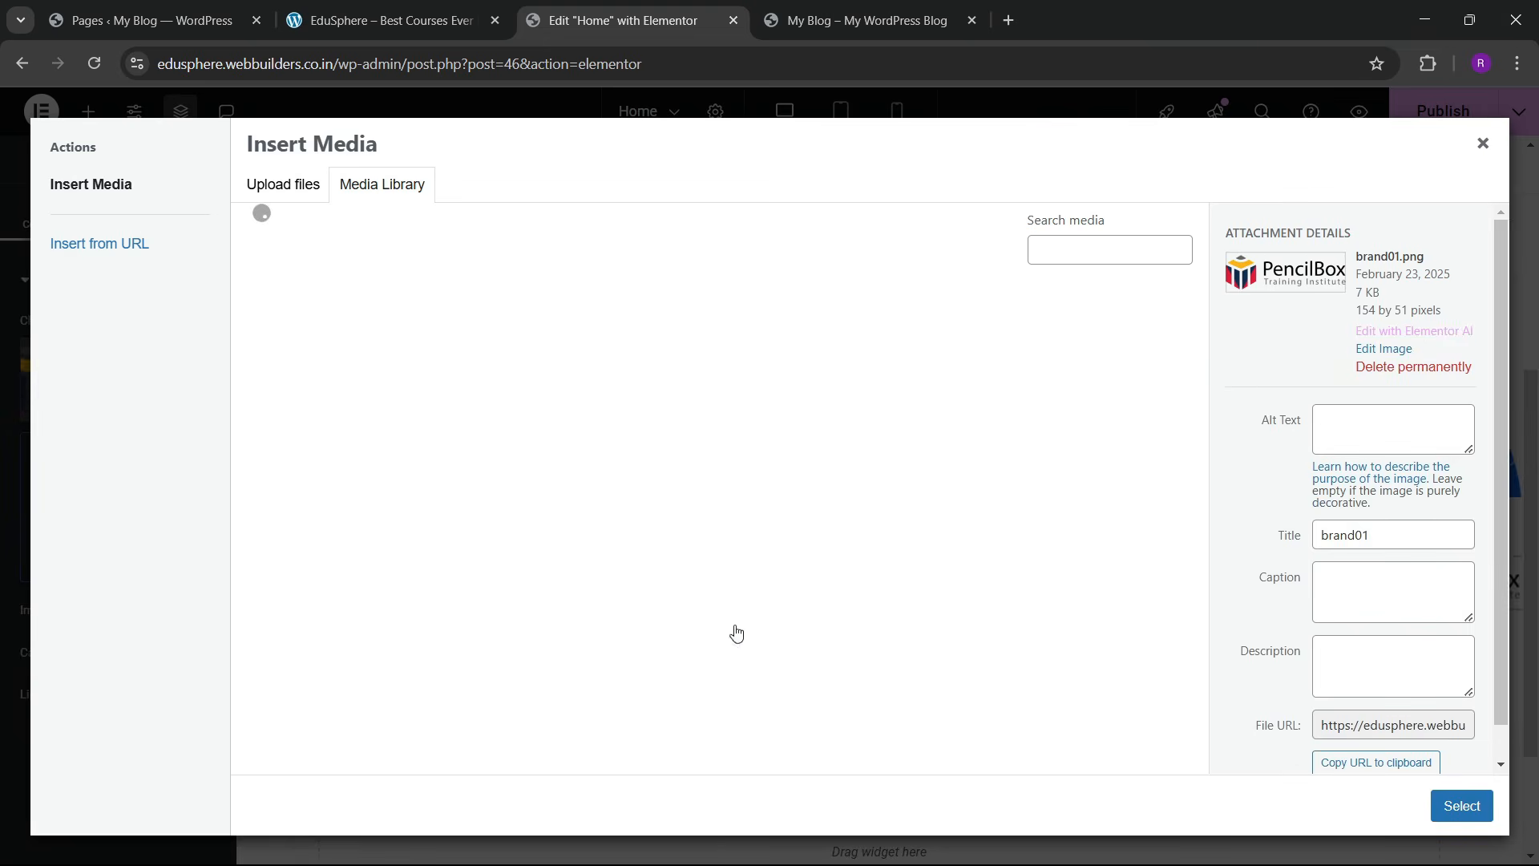
{"action": "scroll", "coordinate": [676, 619], "scroll_direction": "up", "scroll_amount": 4}
{"action": "left_click", "coordinate": [340, 508]}
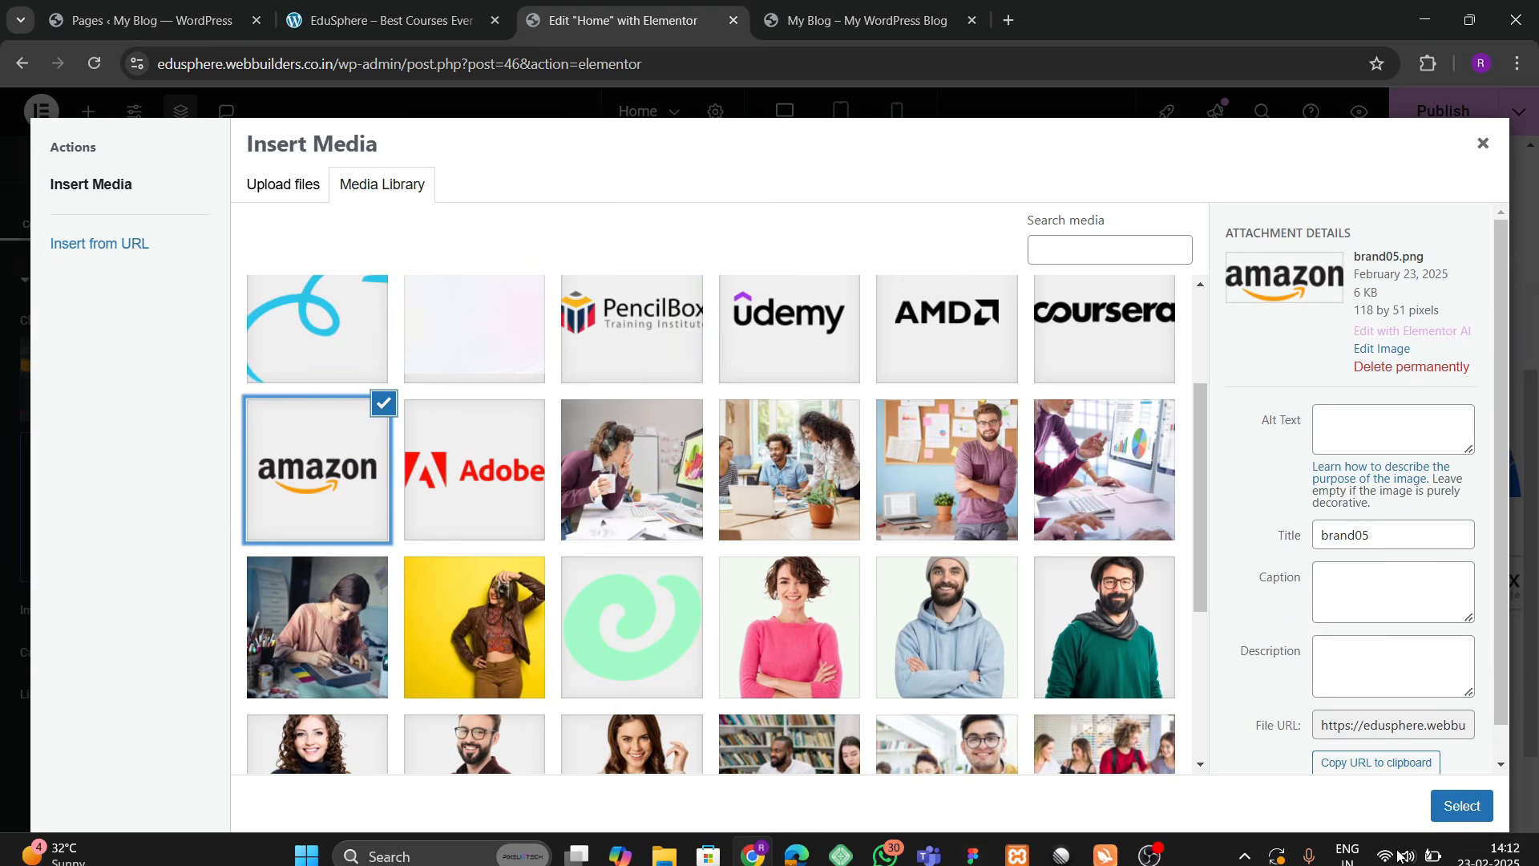
{"action": "left_click", "coordinate": [1462, 805]}
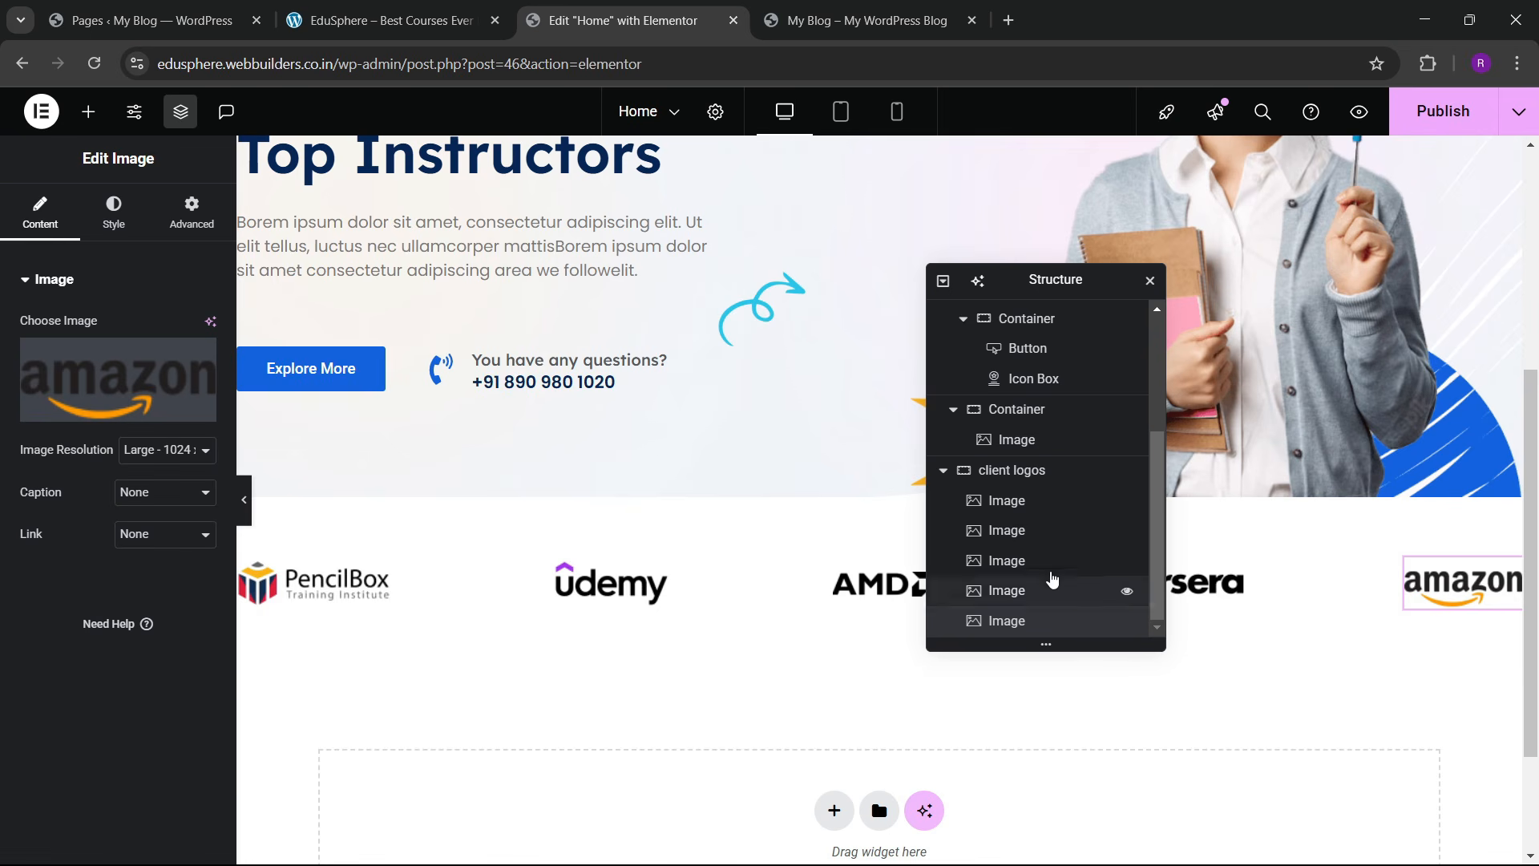
Step: Duplicate the AMD logo and change the copy's image to the Adobe logo
{"action": "right_click", "coordinate": [1042, 563]}
{"action": "left_click", "coordinate": [898, 451]}
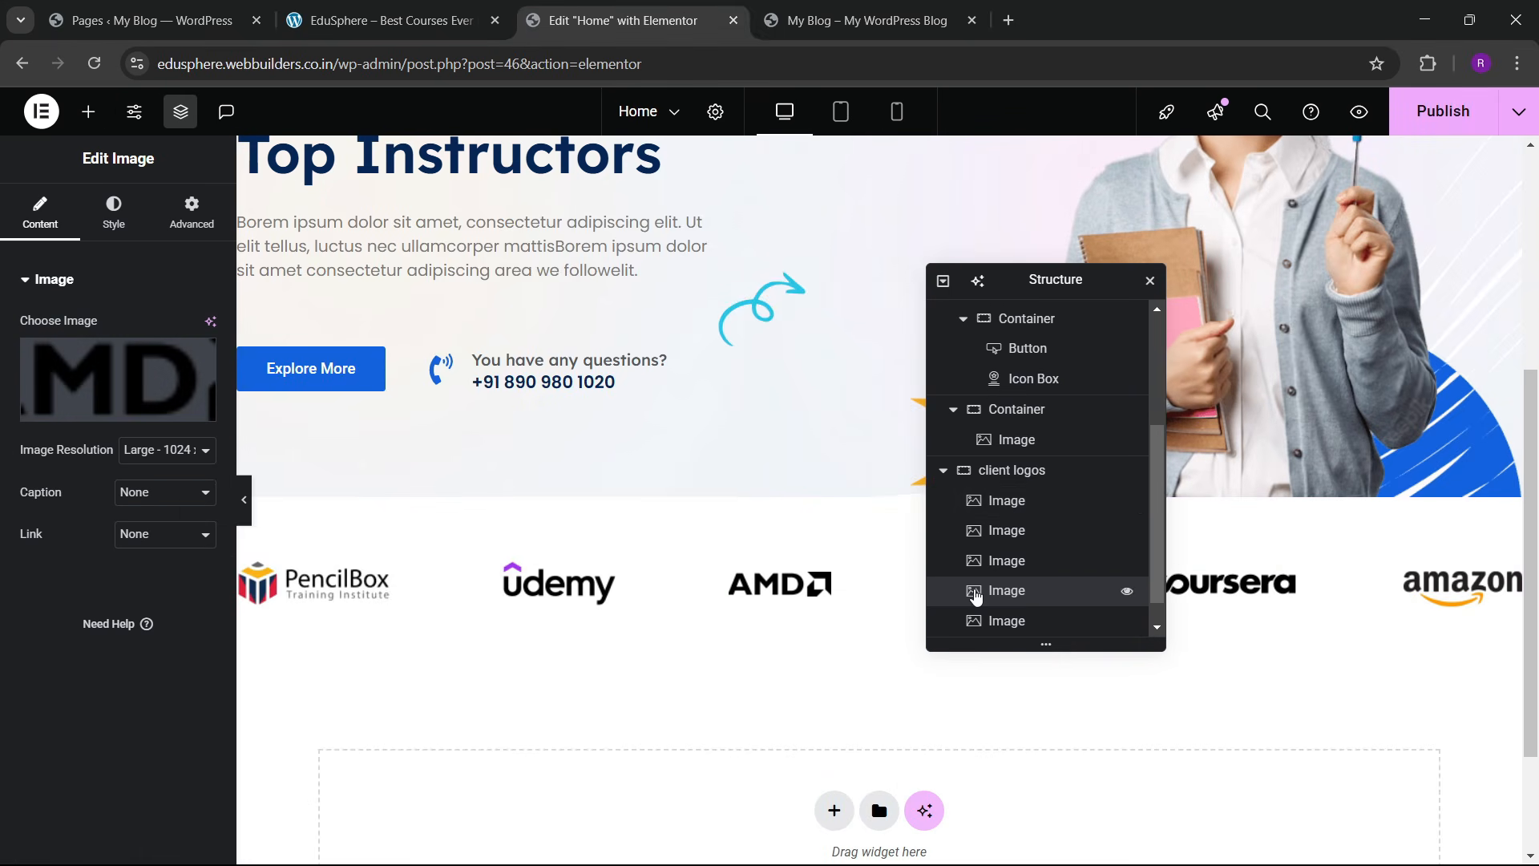
{"action": "left_click_drag", "start_coordinate": [1041, 281], "coordinate": [722, 360]}
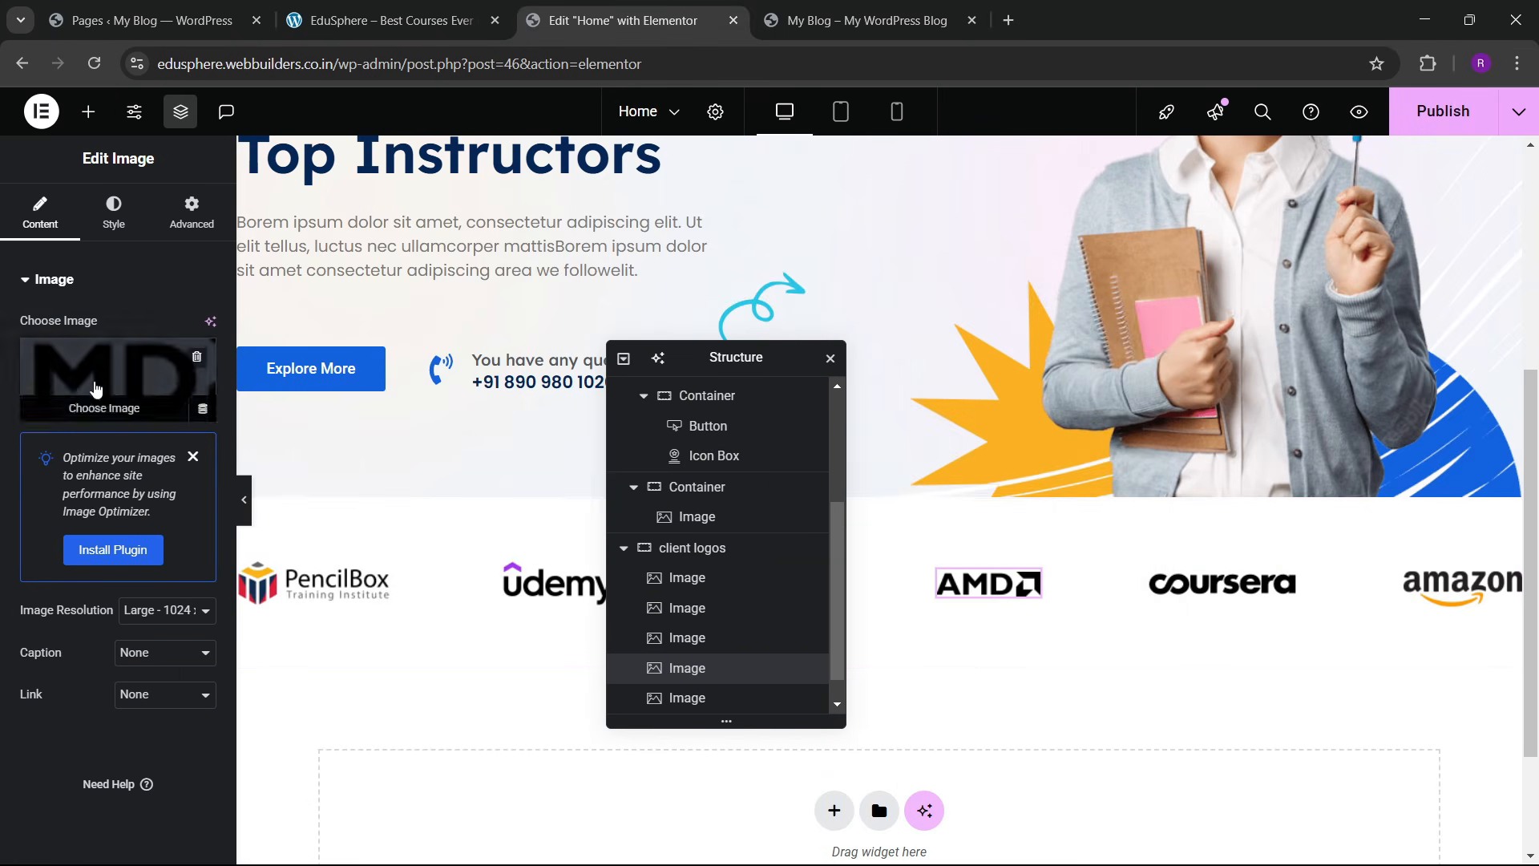
{"action": "left_click", "coordinate": [95, 389]}
{"action": "scroll", "coordinate": [564, 604], "scroll_direction": "down", "scroll_amount": 5}
{"action": "scroll", "coordinate": [564, 605], "scroll_direction": "up", "scroll_amount": 2}
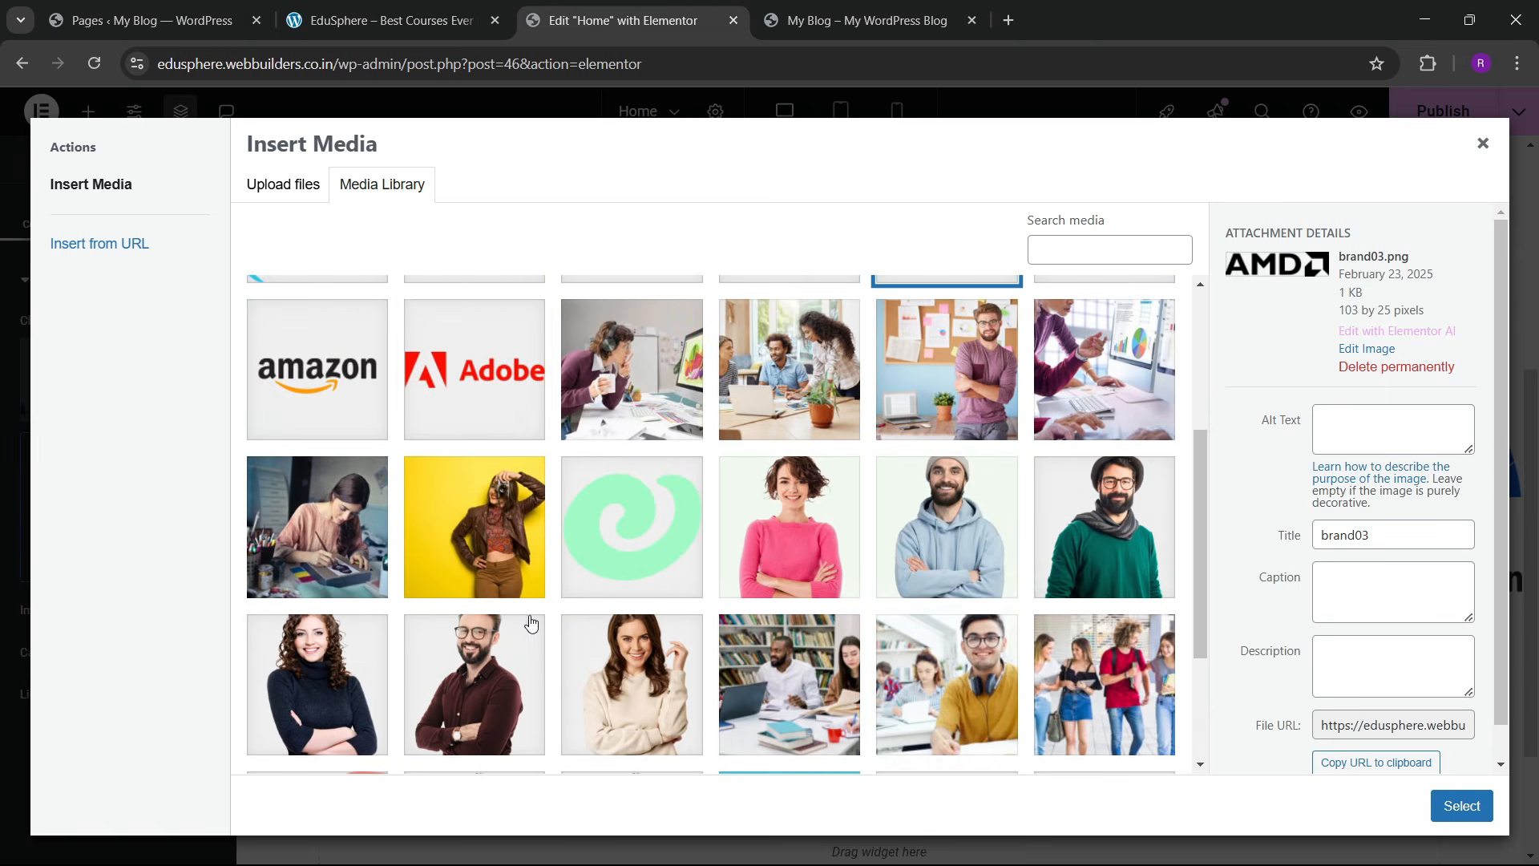
{"action": "left_click", "coordinate": [457, 427]}
{"action": "left_click", "coordinate": [1461, 805]}
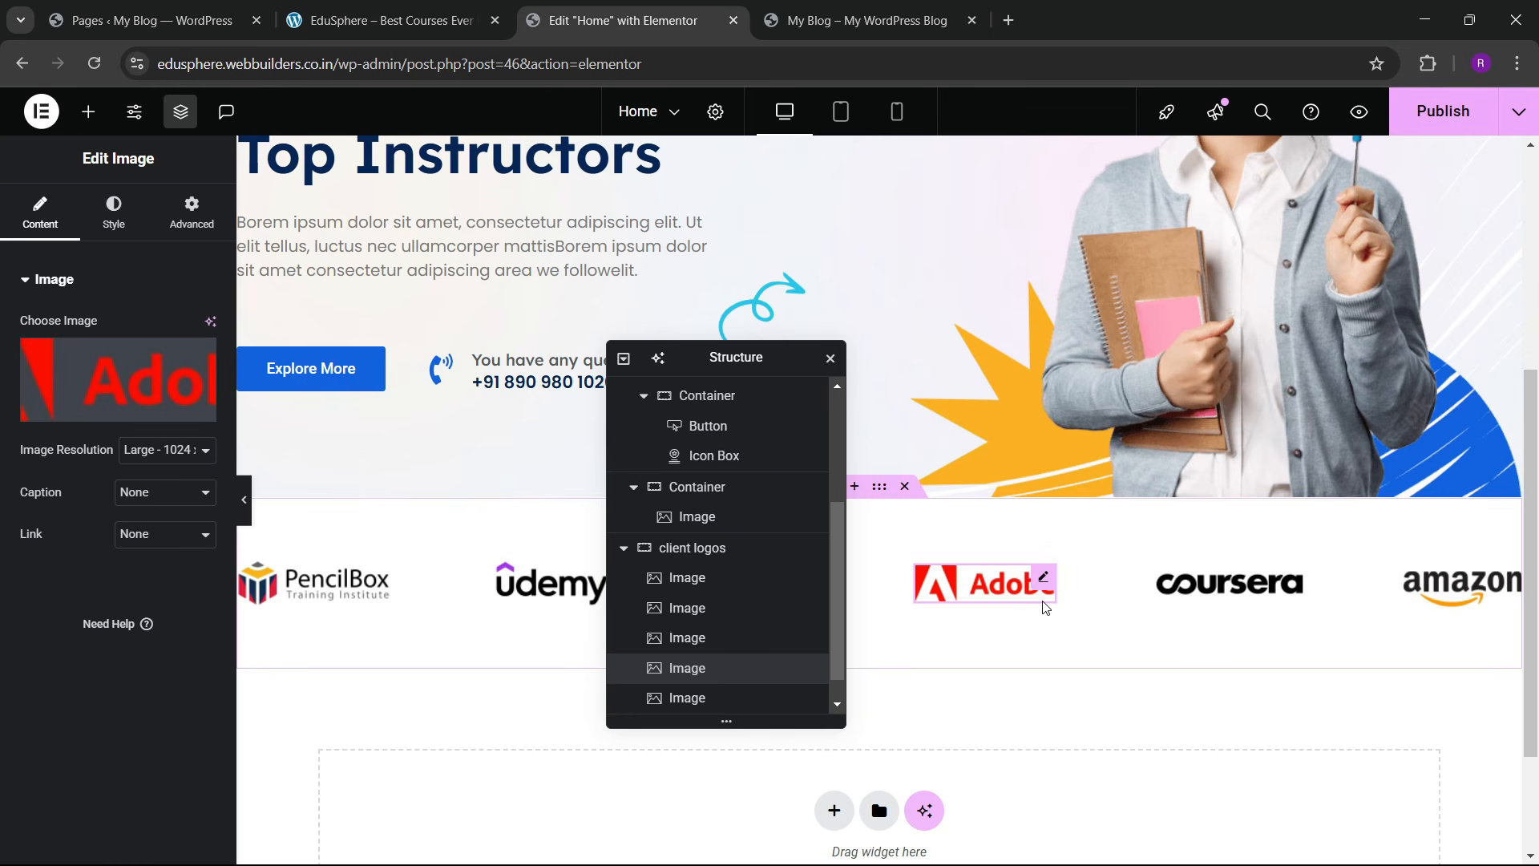
Step: Glance at the live EduSphere site and return to the Elementor editor
{"action": "left_click", "coordinate": [145, 6]}
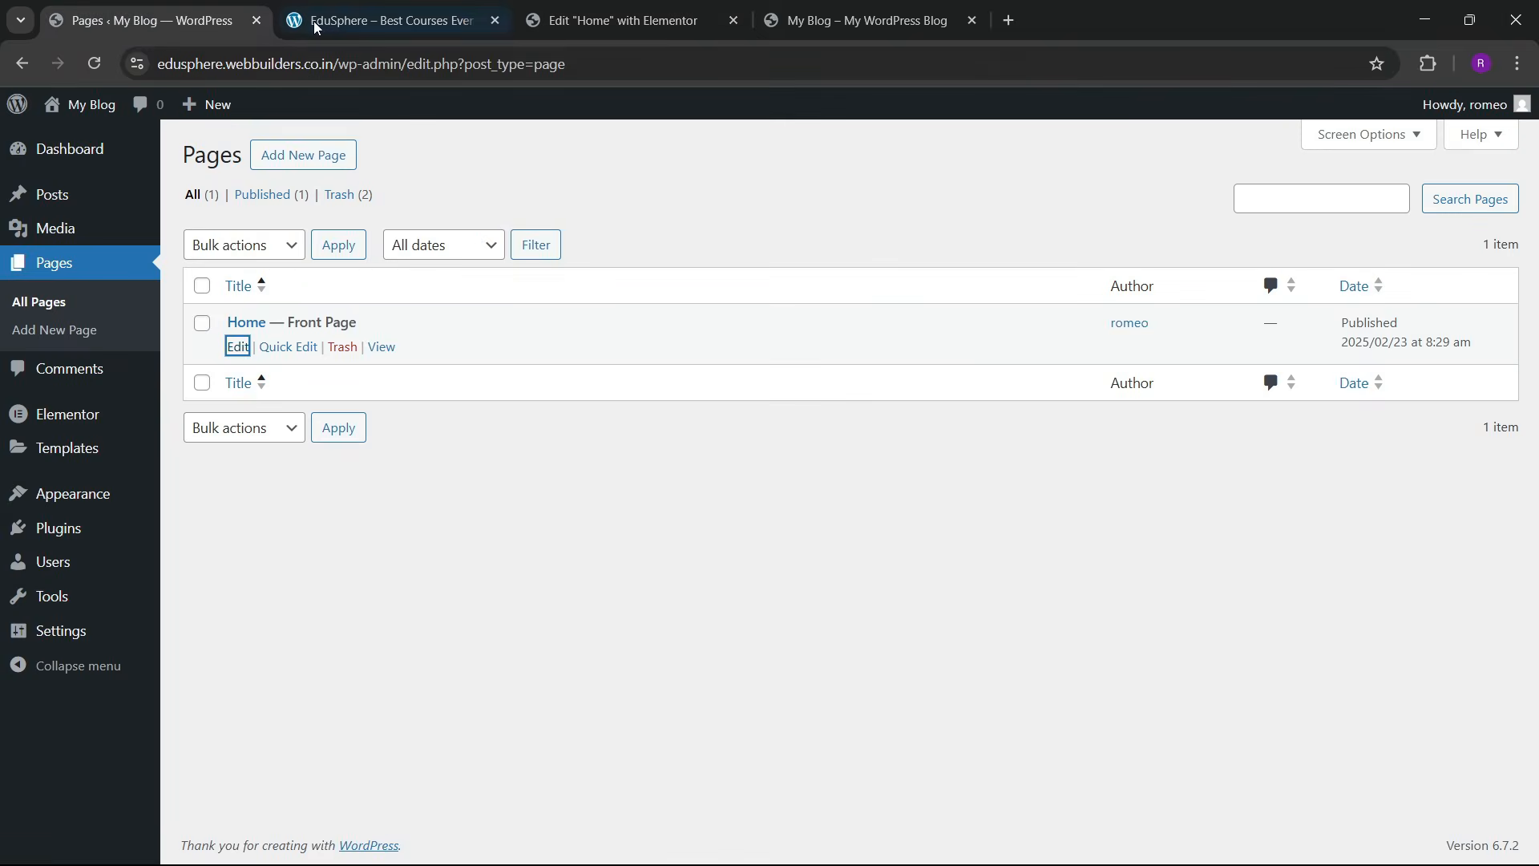
{"action": "left_click", "coordinate": [314, 27]}
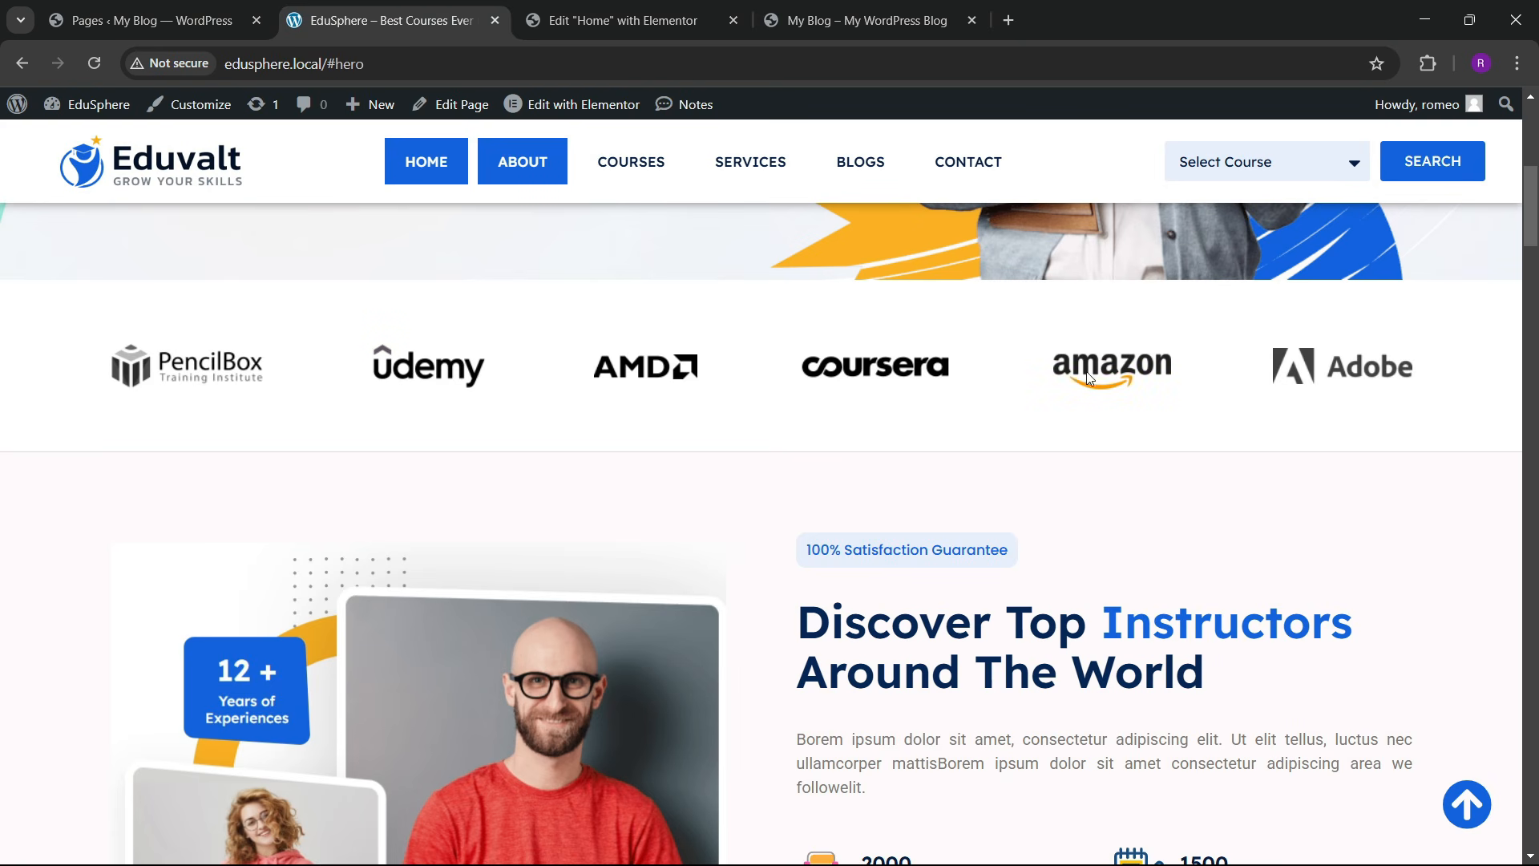
{"action": "left_click", "coordinate": [695, 17]}
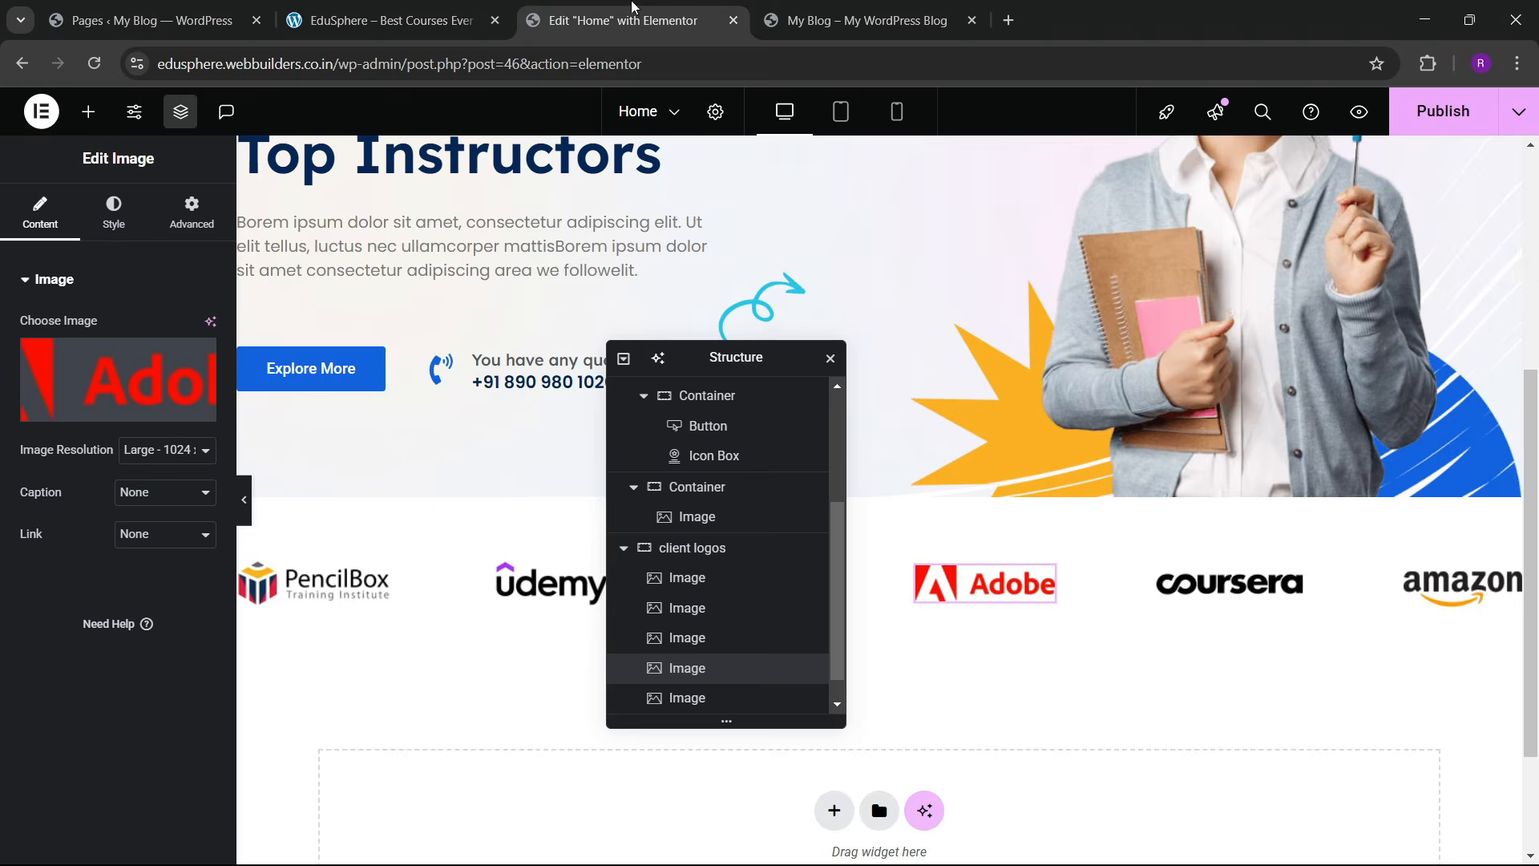
Step: Give the PencilBox logo CSS filters: Saturation 0, Hover Saturation 200
{"action": "left_click", "coordinate": [384, 577]}
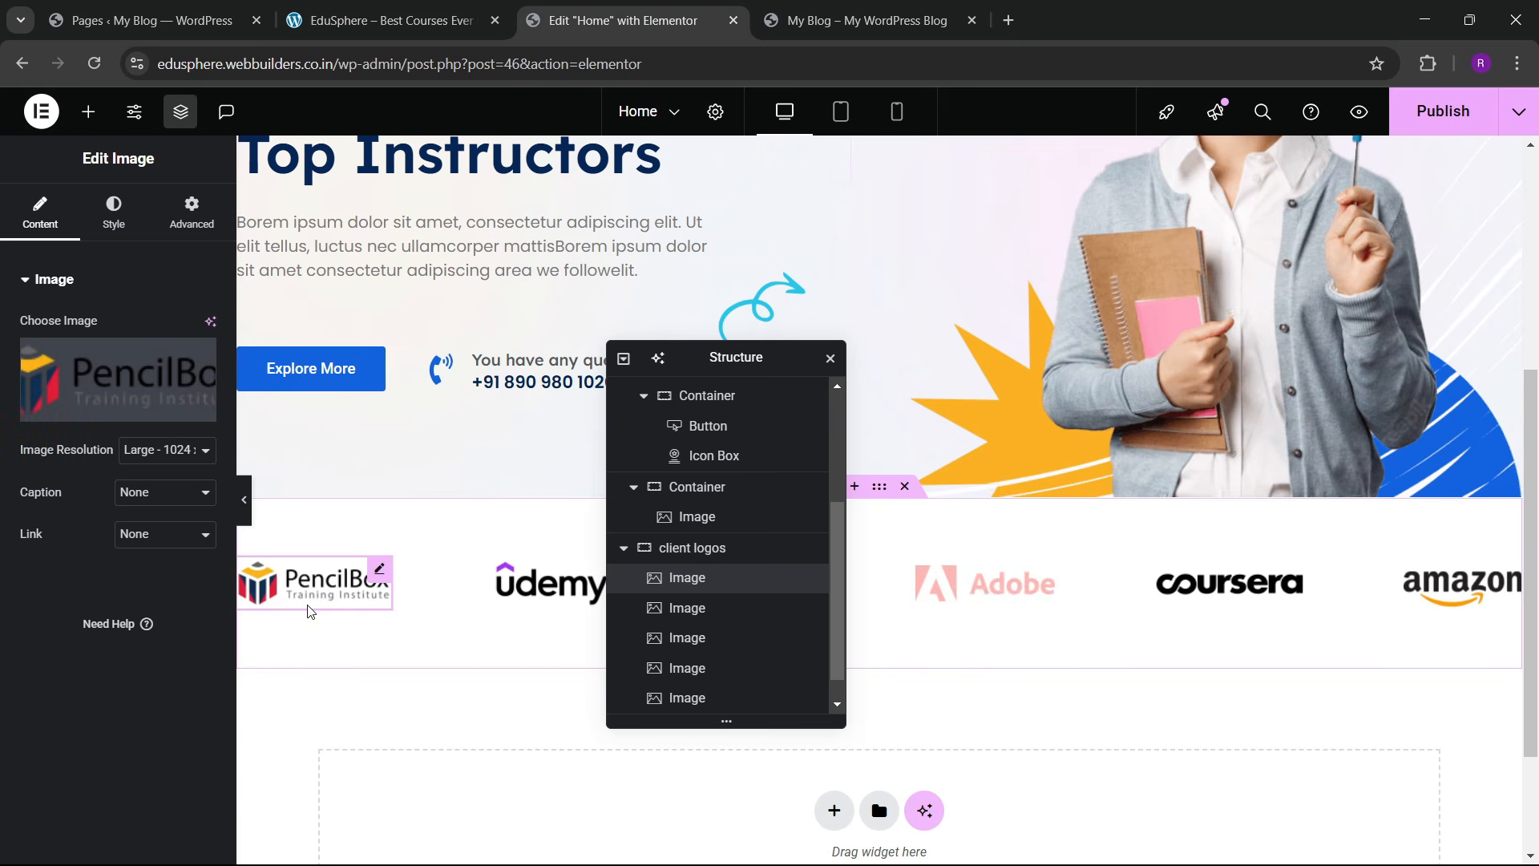
{"action": "left_click", "coordinate": [113, 220]}
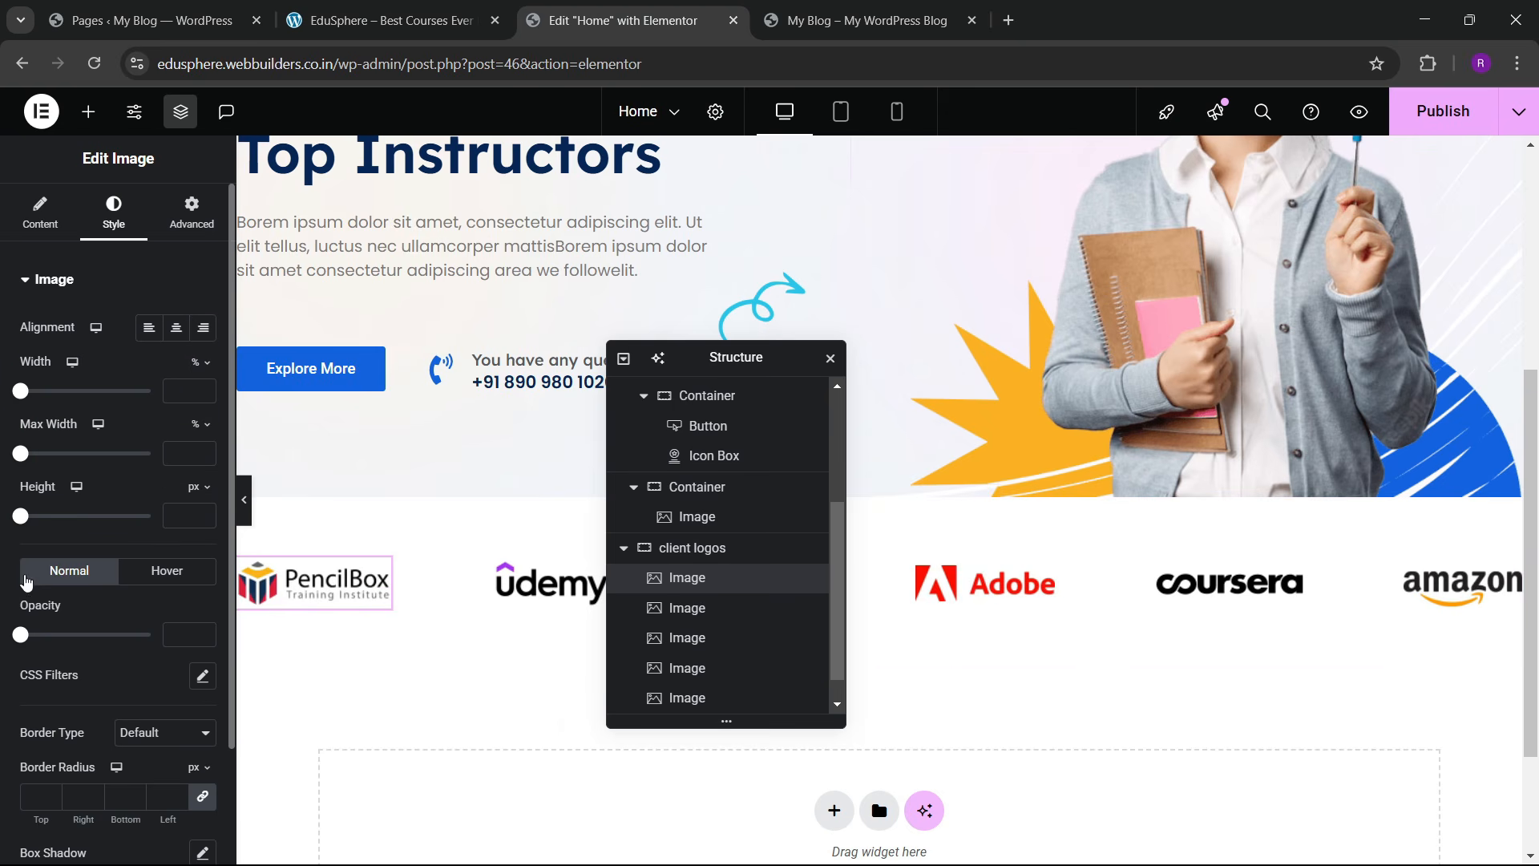
{"action": "scroll", "coordinate": [81, 594], "scroll_direction": "down", "scroll_amount": 2}
{"action": "left_click", "coordinate": [201, 576]}
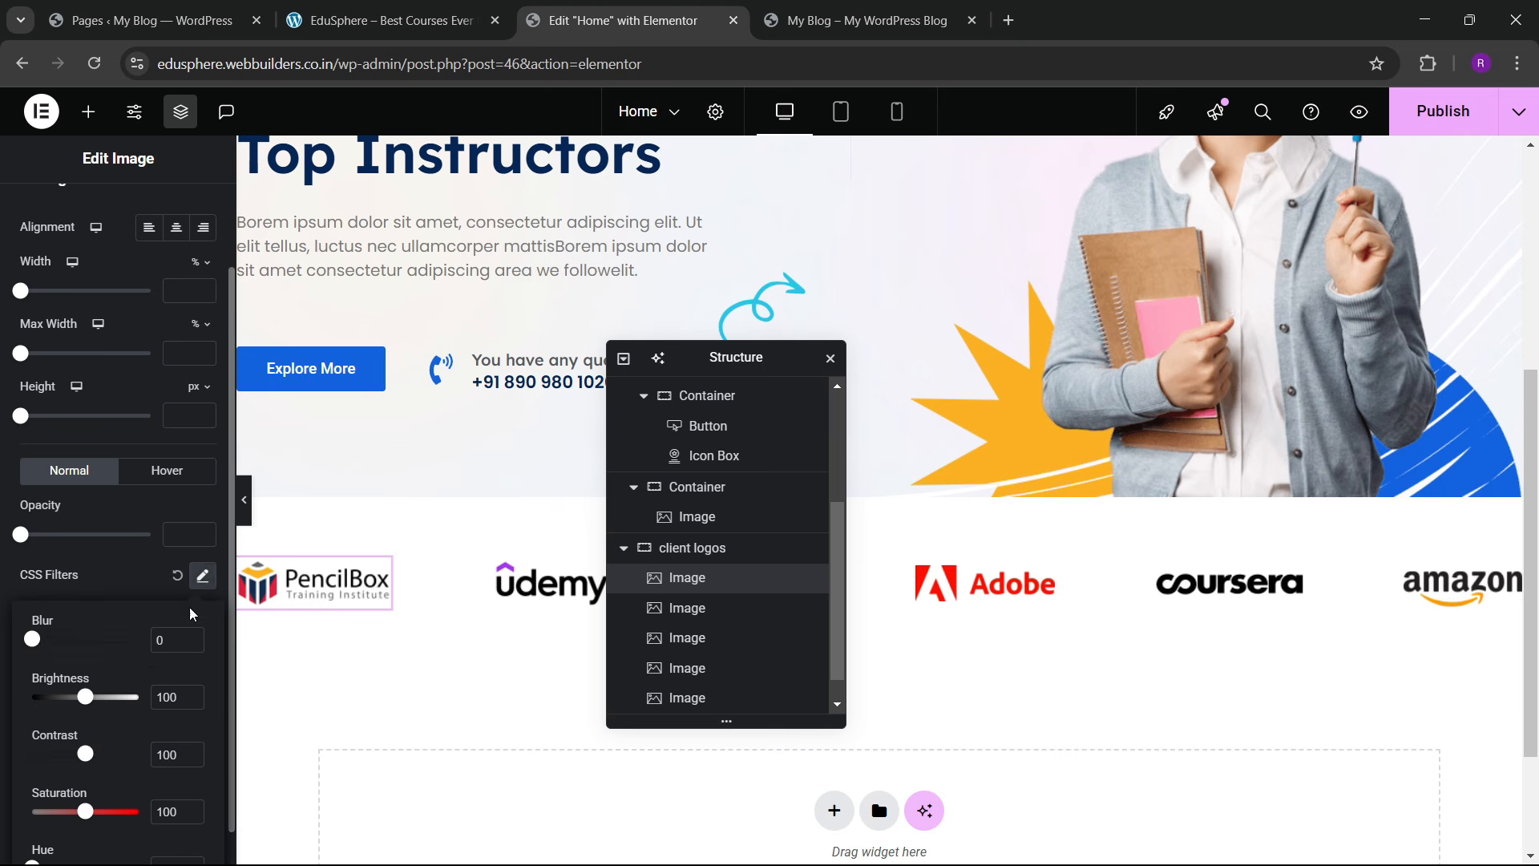
{"action": "left_click_drag", "start_coordinate": [87, 816], "coordinate": [32, 812]}
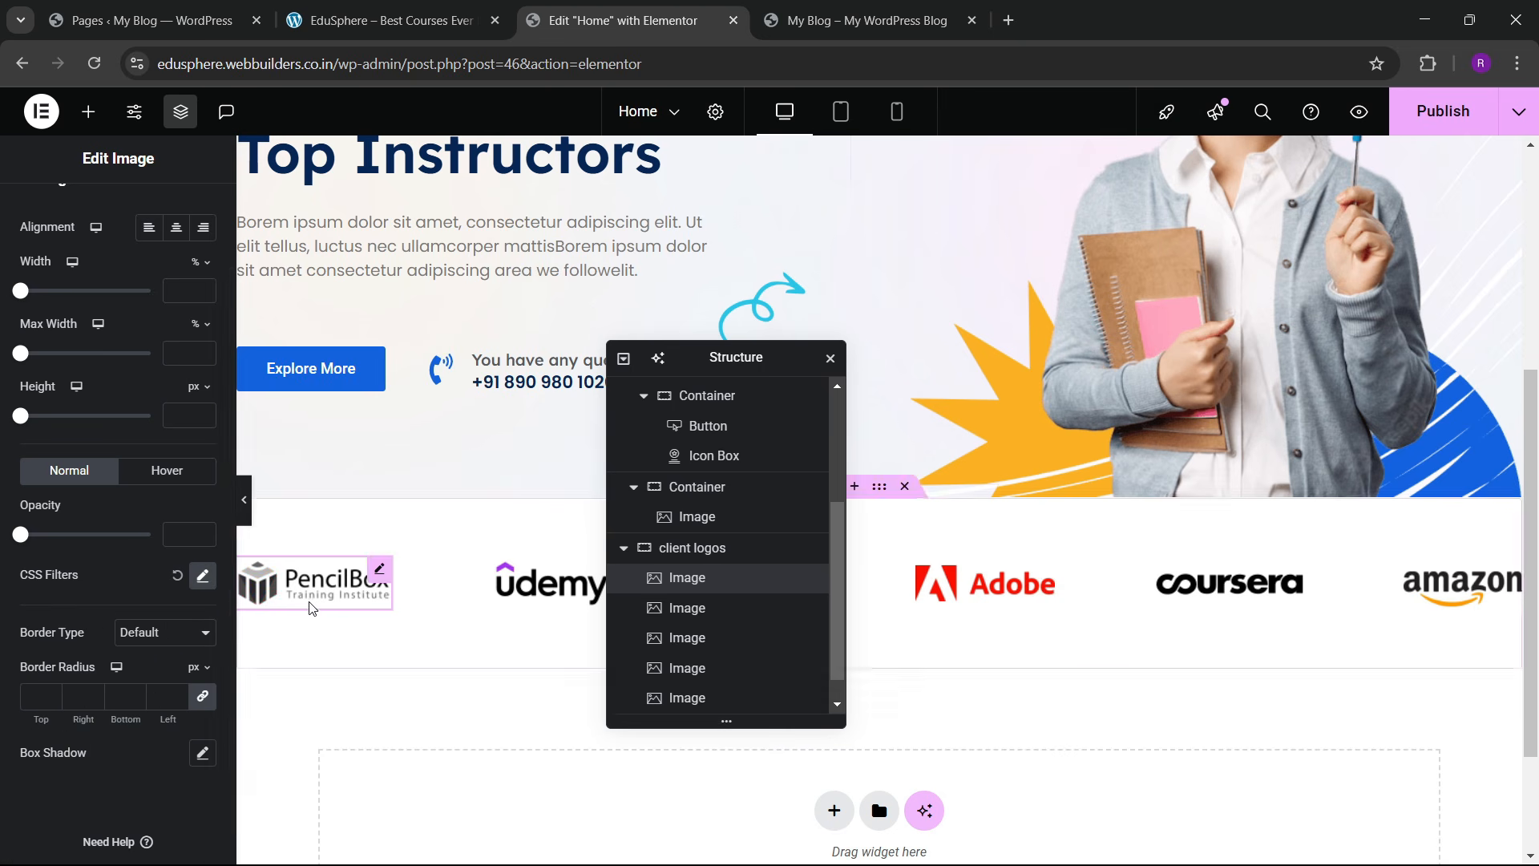
{"action": "left_click", "coordinate": [145, 467]}
{"action": "scroll", "coordinate": [155, 601], "scroll_direction": "down", "scroll_amount": 2}
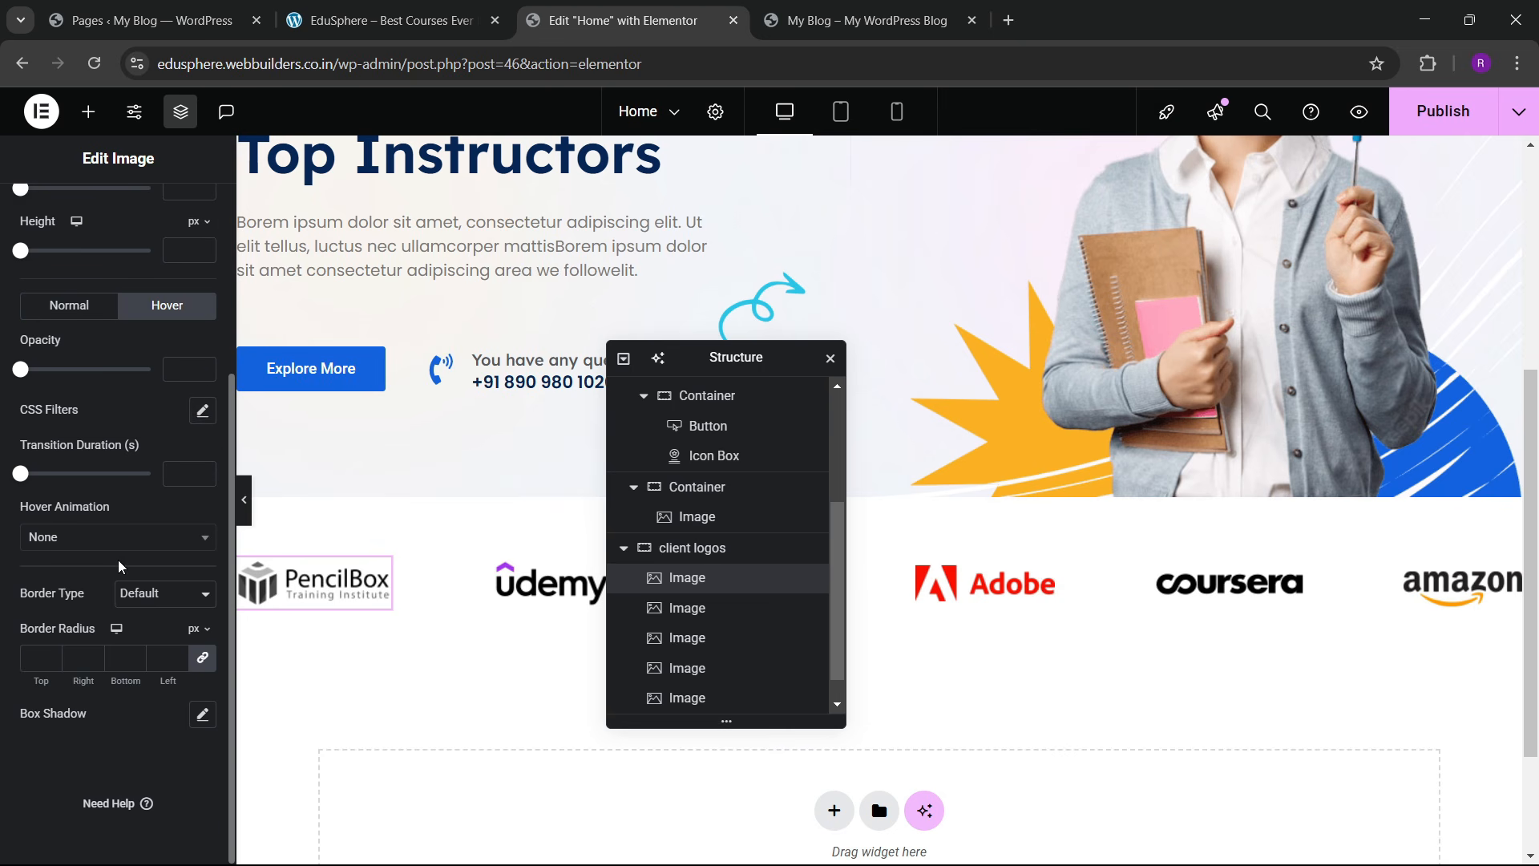
{"action": "left_click", "coordinate": [201, 411]}
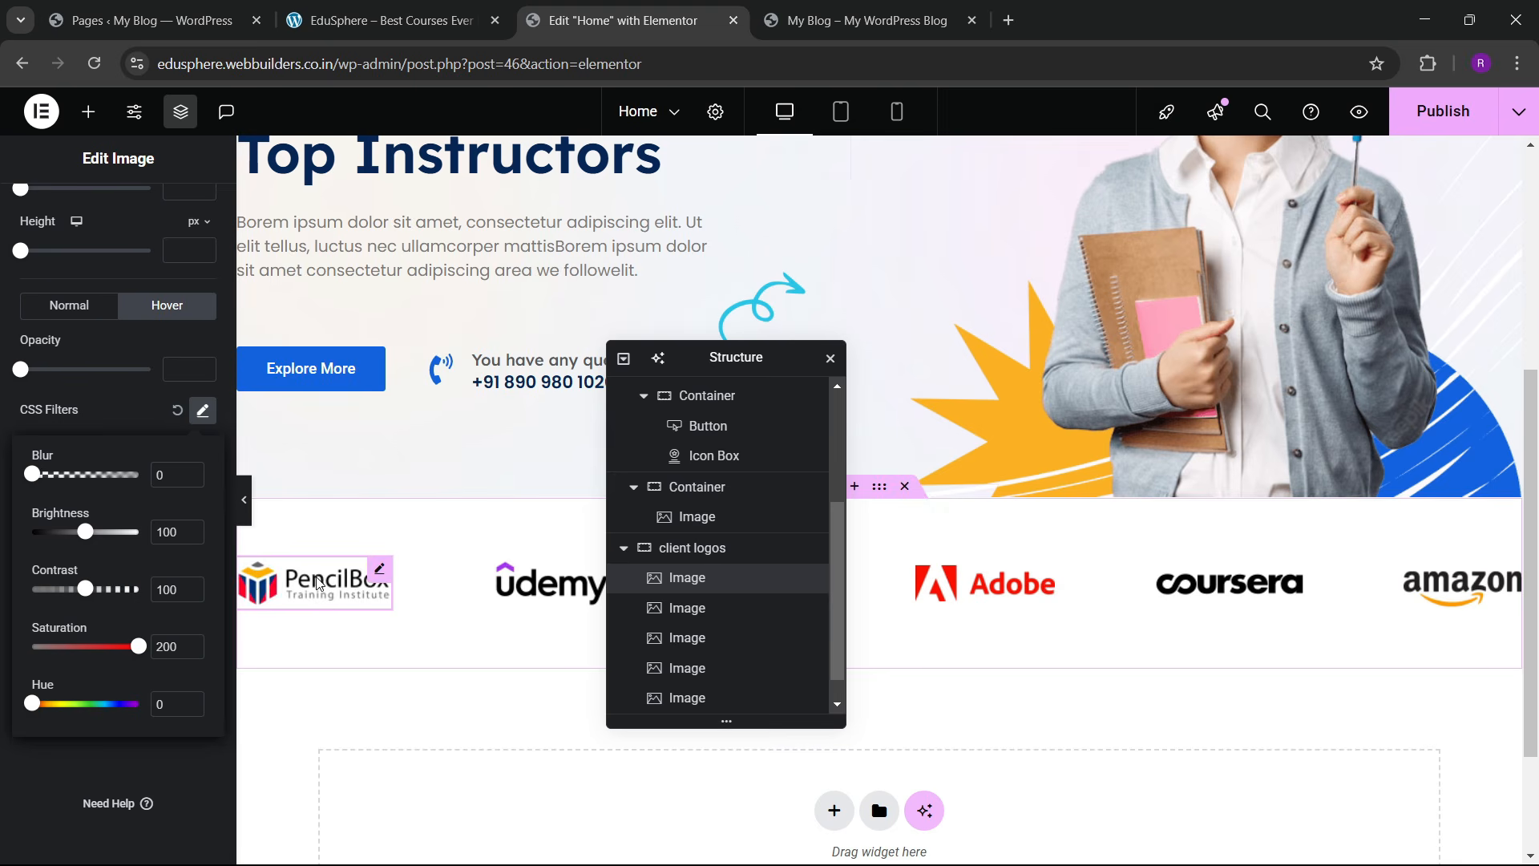
Step: Copy PencilBox's style and paste it onto the Udemy and AMD logos
{"action": "right_click", "coordinate": [328, 597]}
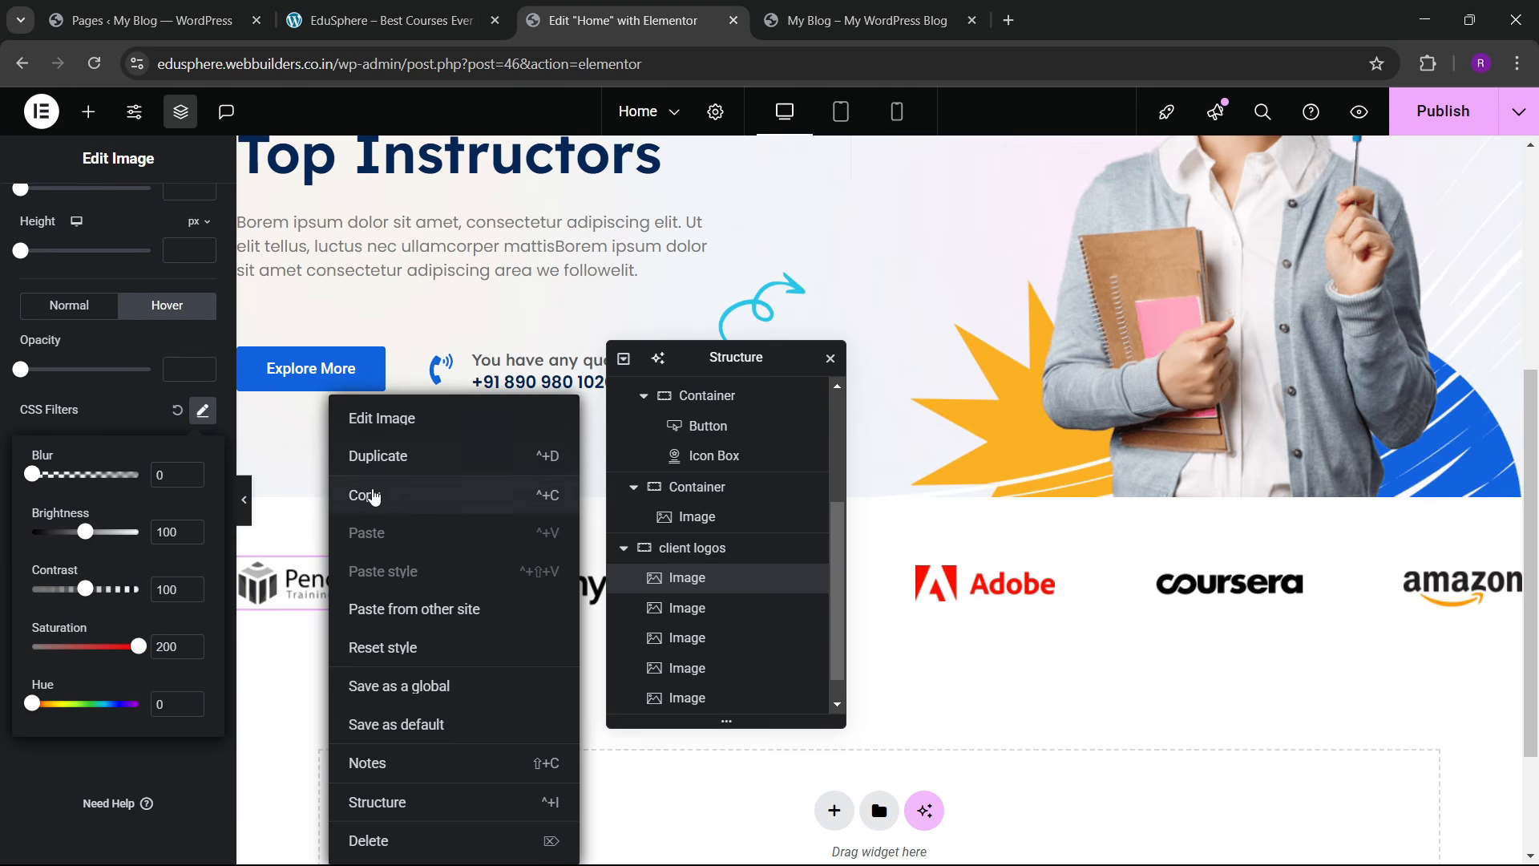
{"action": "left_click", "coordinate": [383, 494]}
{"action": "left_click_drag", "start_coordinate": [744, 353], "coordinate": [352, 355]}
{"action": "left_click", "coordinate": [545, 585]}
{"action": "right_click", "coordinate": [546, 586]}
{"action": "left_click", "coordinate": [591, 567]}
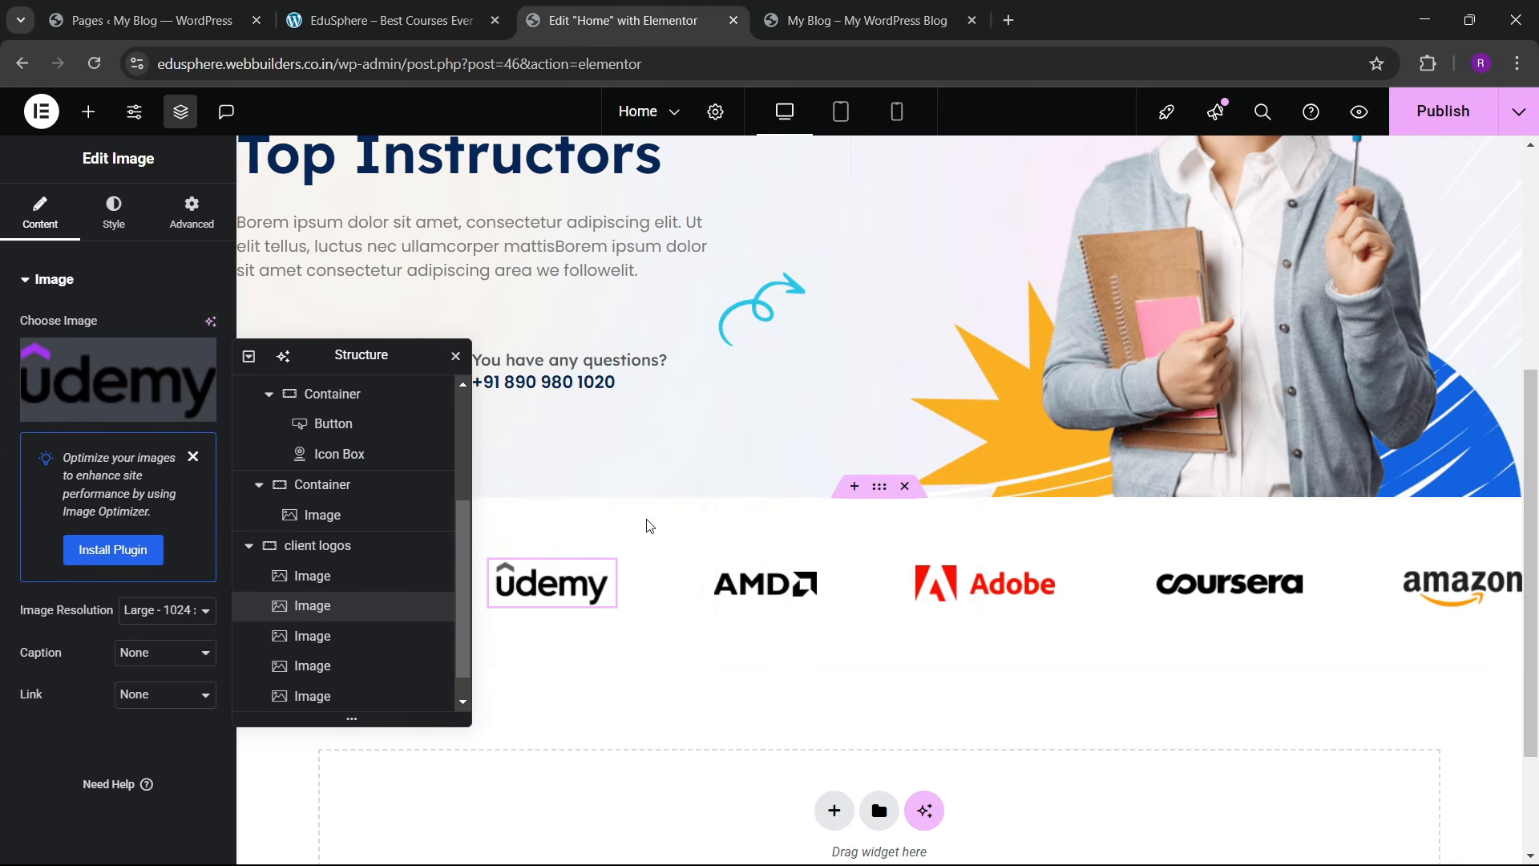
{"action": "left_click", "coordinate": [738, 593]}
{"action": "right_click", "coordinate": [737, 593]}
{"action": "left_click", "coordinate": [742, 585]}
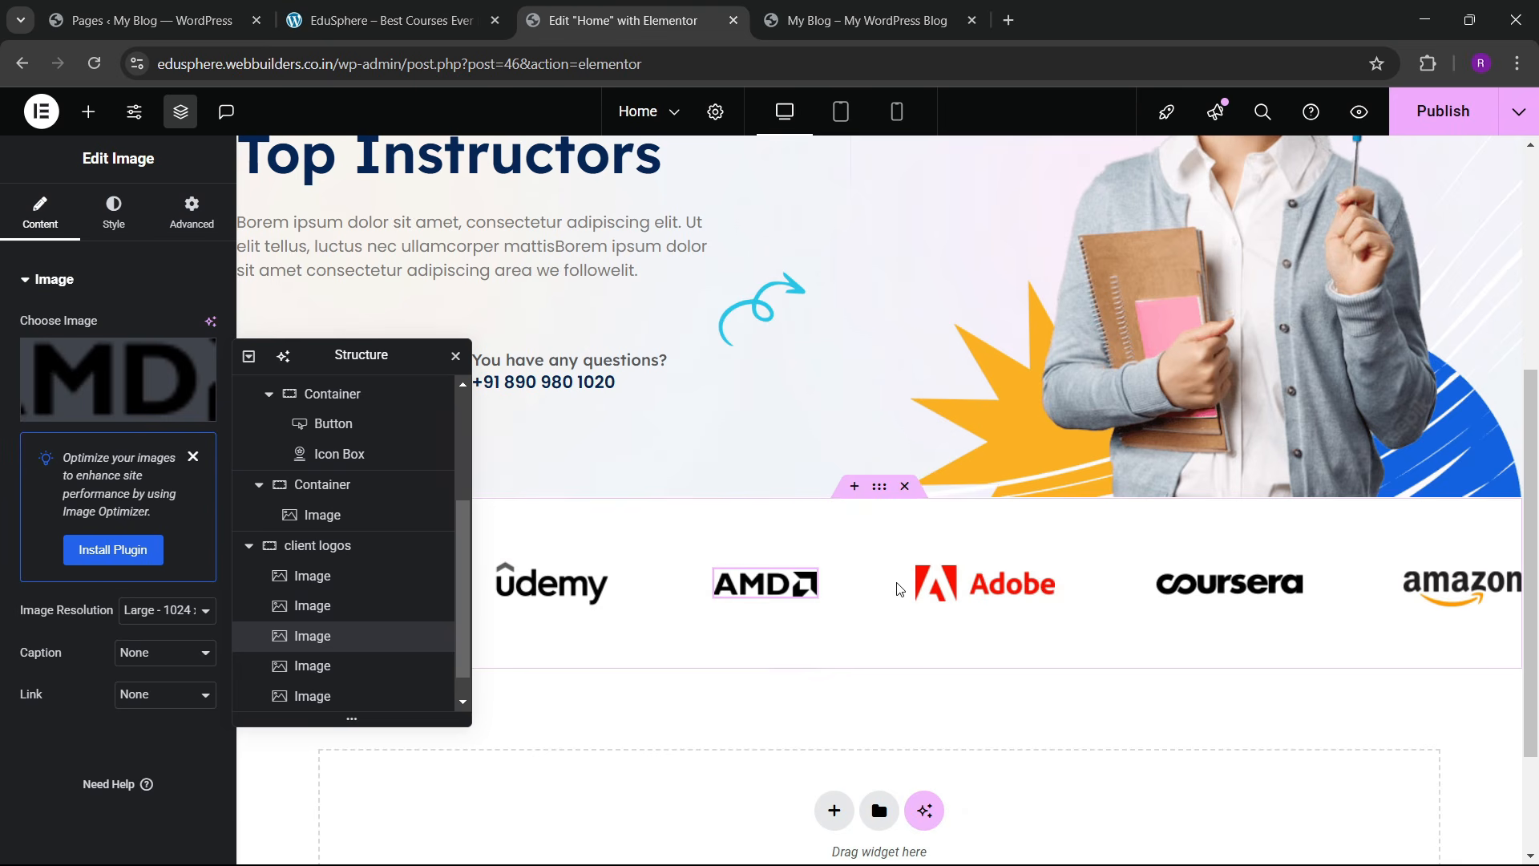
Step: Paste the greyscale style onto the Adobe, Coursera and Amazon logos
{"action": "left_click", "coordinate": [938, 583]}
{"action": "right_click", "coordinate": [967, 589]}
{"action": "left_click", "coordinate": [994, 570]}
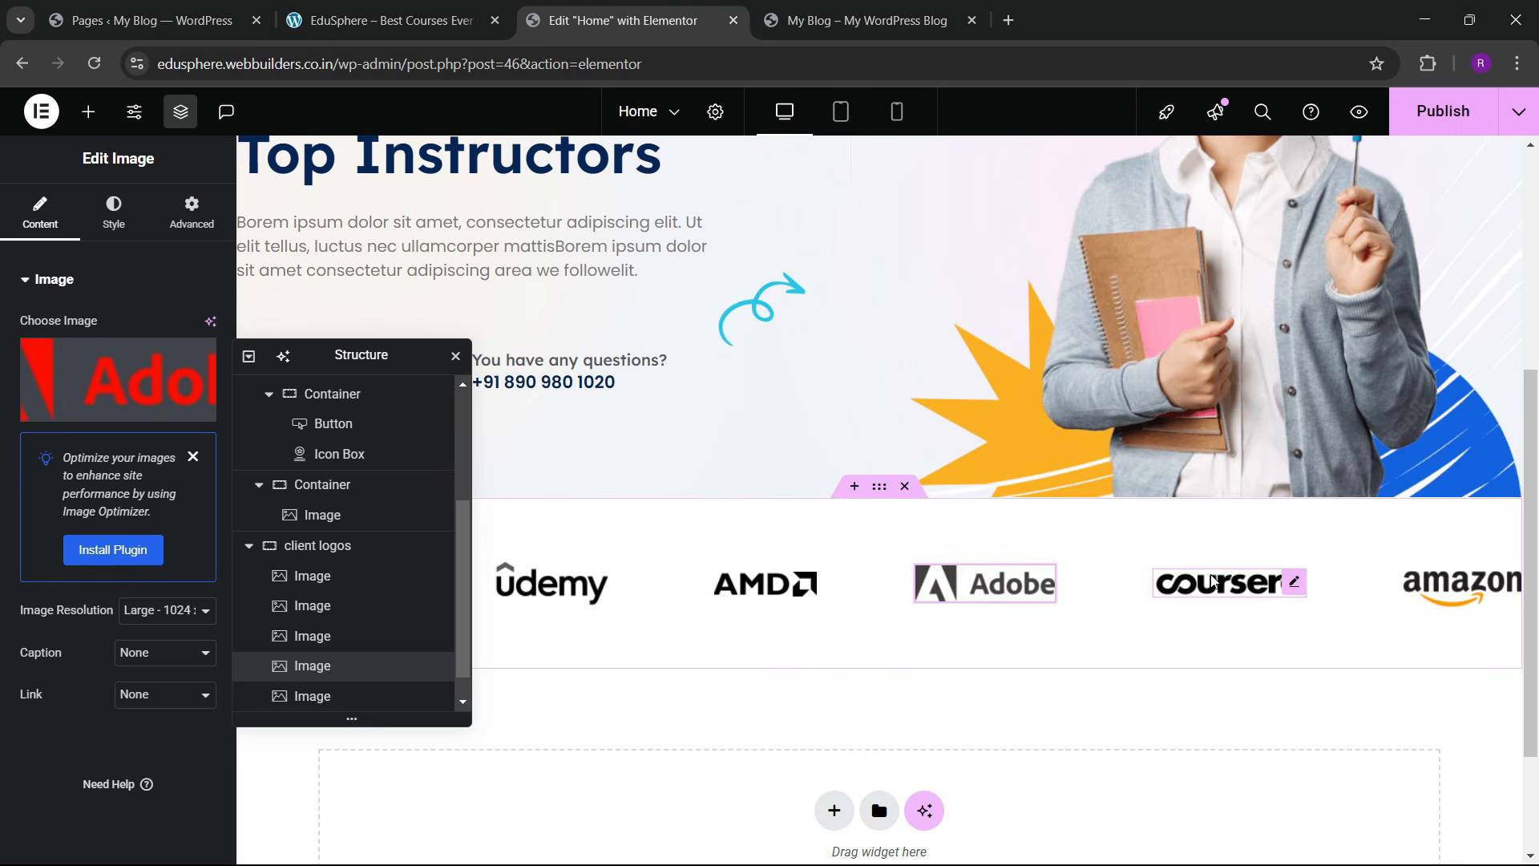
{"action": "left_click", "coordinate": [1231, 583]}
{"action": "right_click", "coordinate": [1235, 583]}
{"action": "left_click", "coordinate": [1299, 571]}
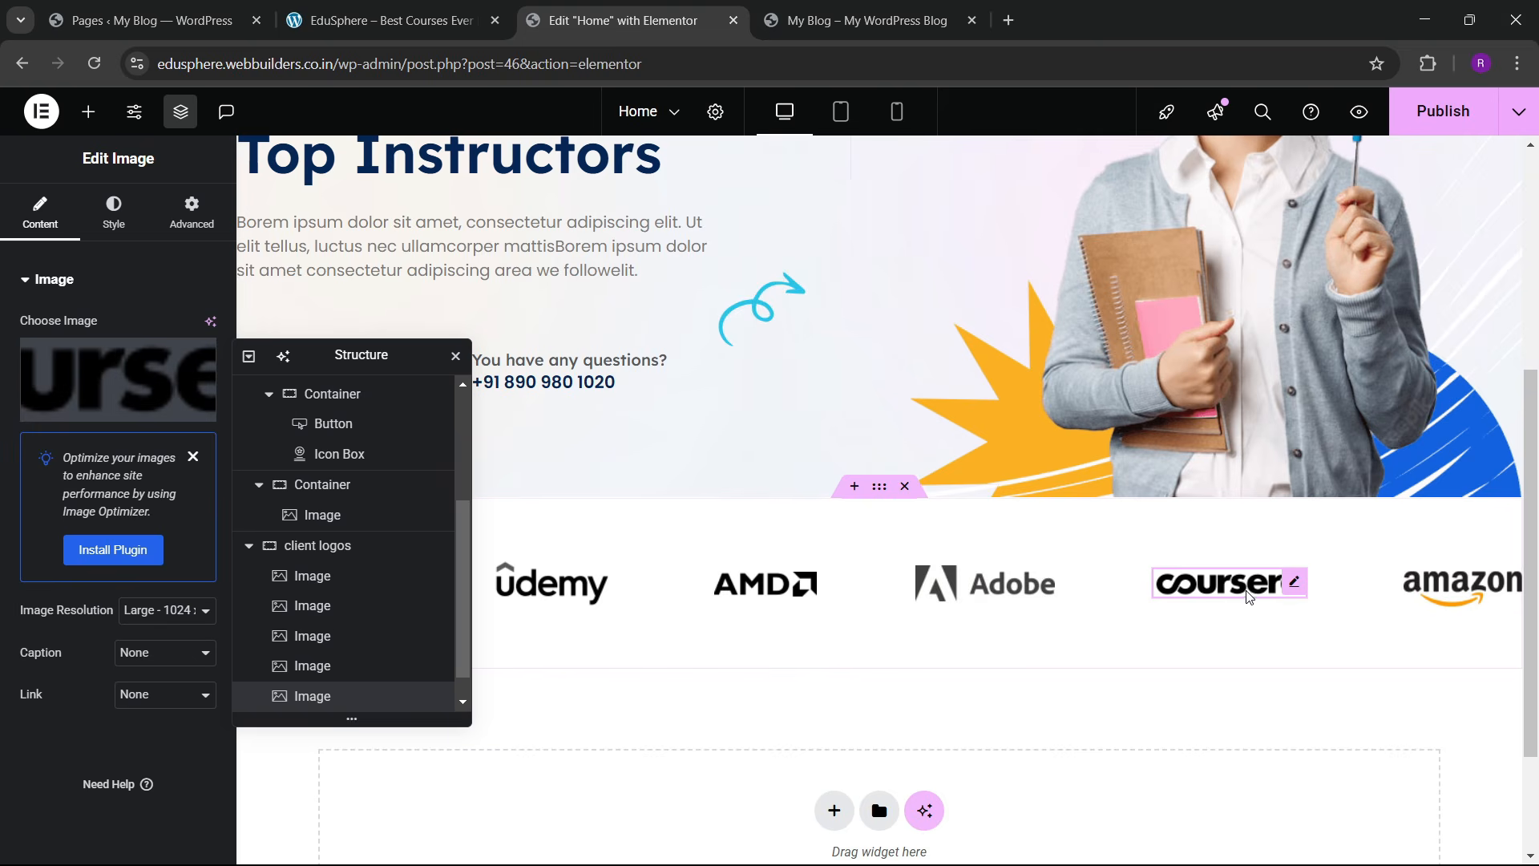
{"action": "left_click", "coordinate": [1461, 584]}
{"action": "right_click", "coordinate": [1466, 583]}
{"action": "left_click", "coordinate": [1435, 574]}
{"action": "scroll", "coordinate": [917, 595], "scroll_direction": "down", "scroll_amount": 3}
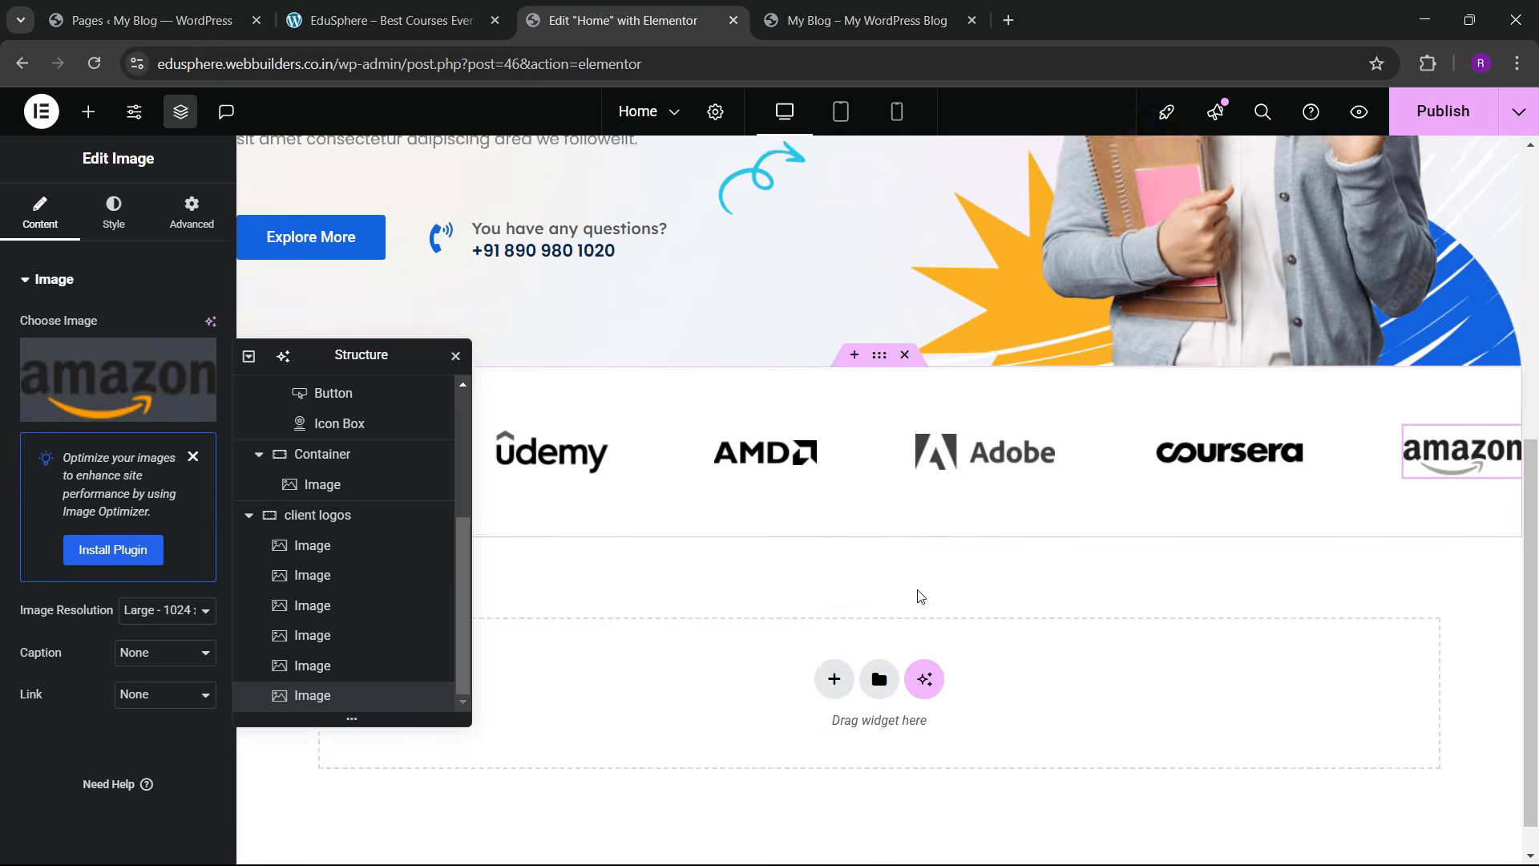
{"action": "scroll", "coordinate": [721, 511], "scroll_direction": "up", "scroll_amount": 4}
{"action": "scroll", "coordinate": [719, 508], "scroll_direction": "down", "scroll_amount": 4}
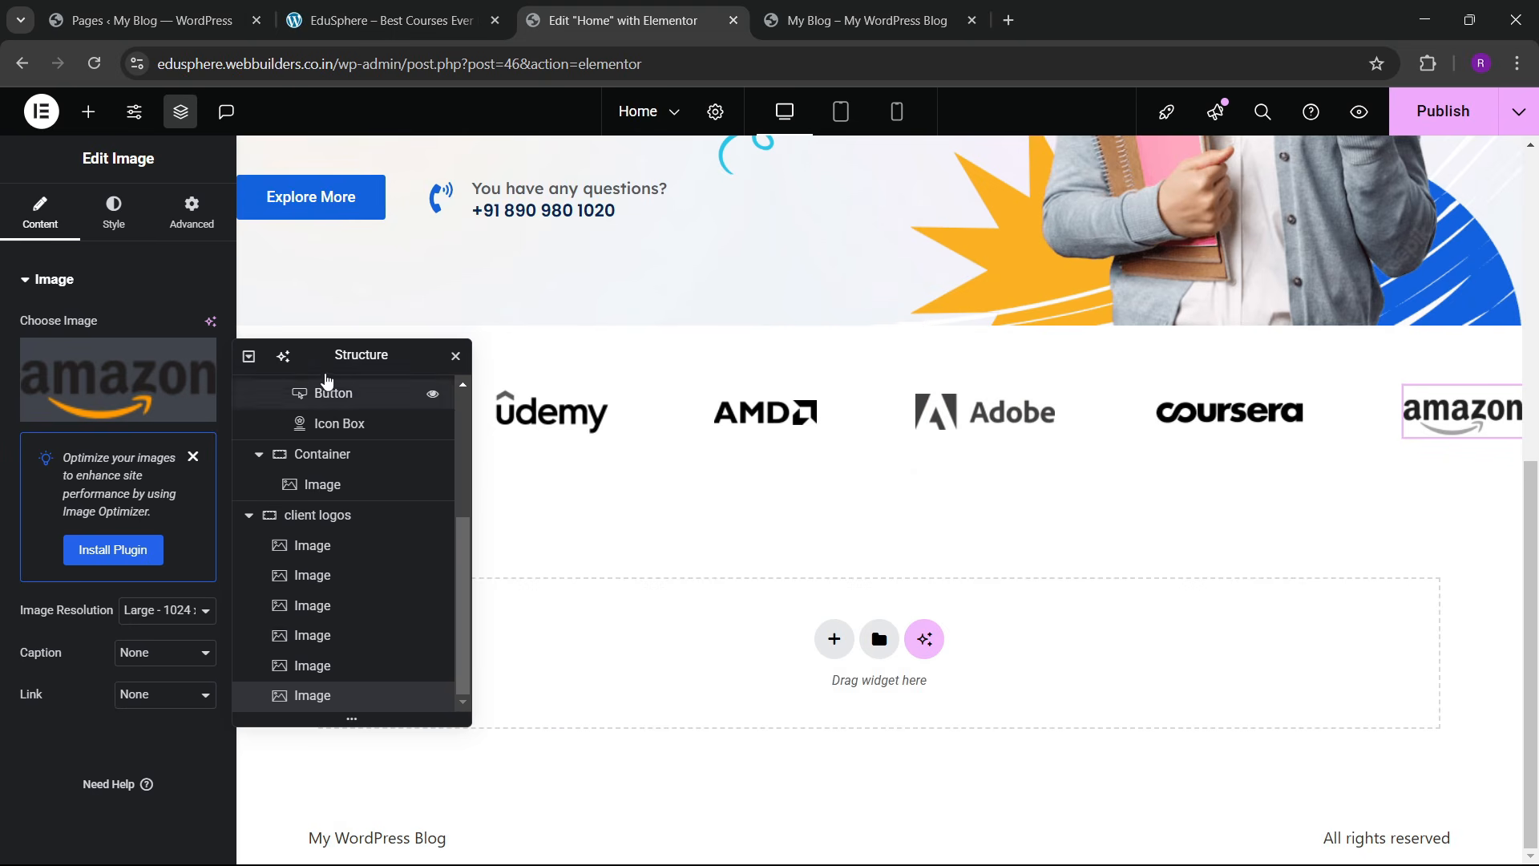
{"action": "left_click_drag", "start_coordinate": [404, 352], "coordinate": [986, 335]}
Step: Publish the Home page and scroll the live site to check the greyscale client logos
{"action": "left_click", "coordinate": [1443, 111]}
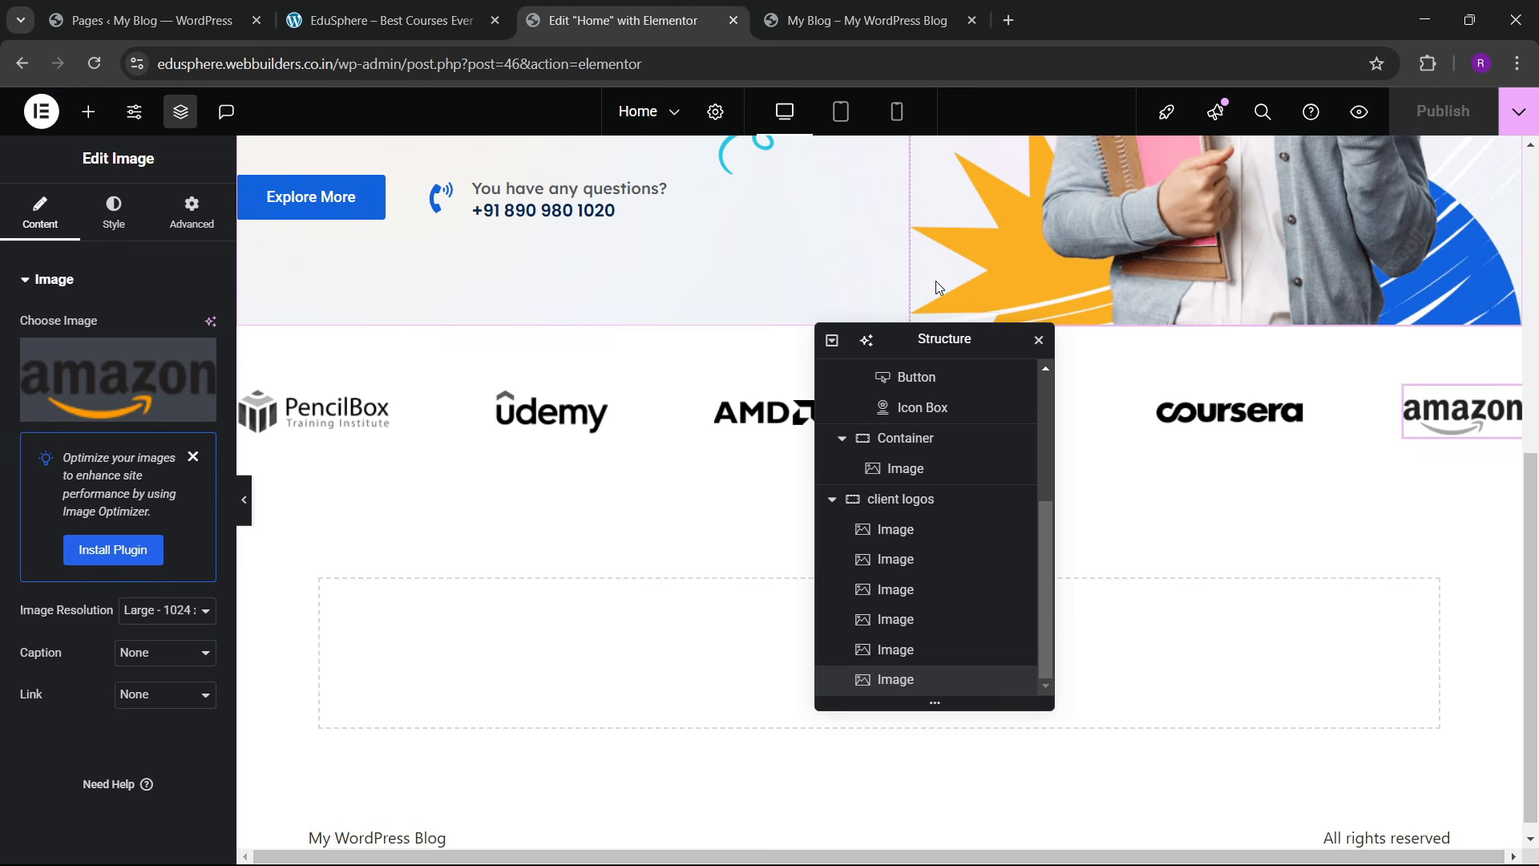
{"action": "left_click", "coordinate": [390, 20]}
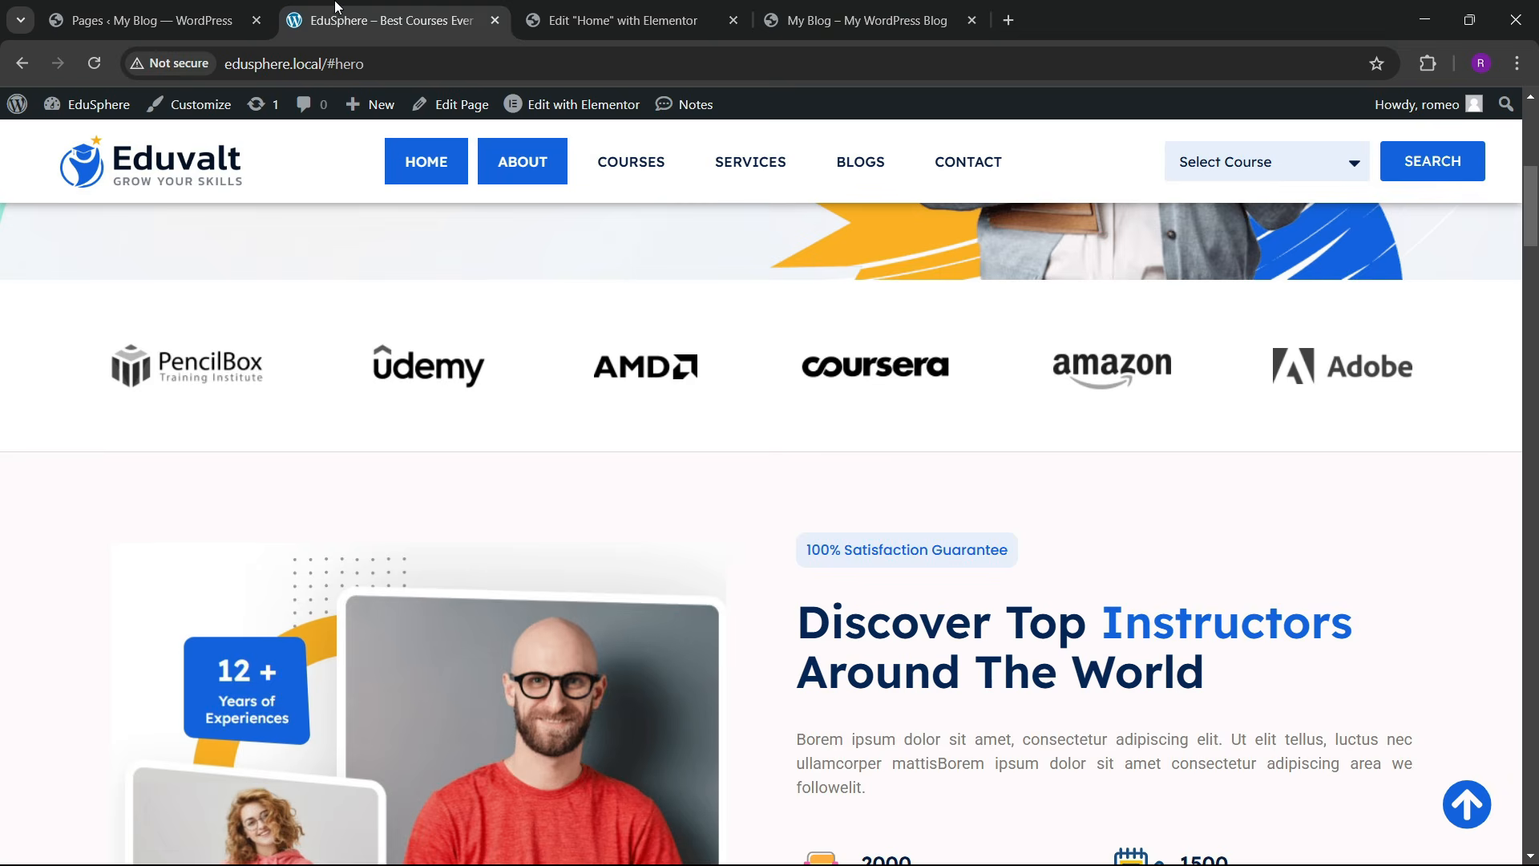
{"action": "scroll", "coordinate": [701, 427], "scroll_direction": "down", "scroll_amount": 3}
{"action": "scroll", "coordinate": [701, 427], "scroll_direction": "down", "scroll_amount": 1}
{"action": "scroll", "coordinate": [696, 422], "scroll_direction": "up", "scroll_amount": 4}
{"action": "scroll", "coordinate": [525, 653], "scroll_direction": "down", "scroll_amount": 3}
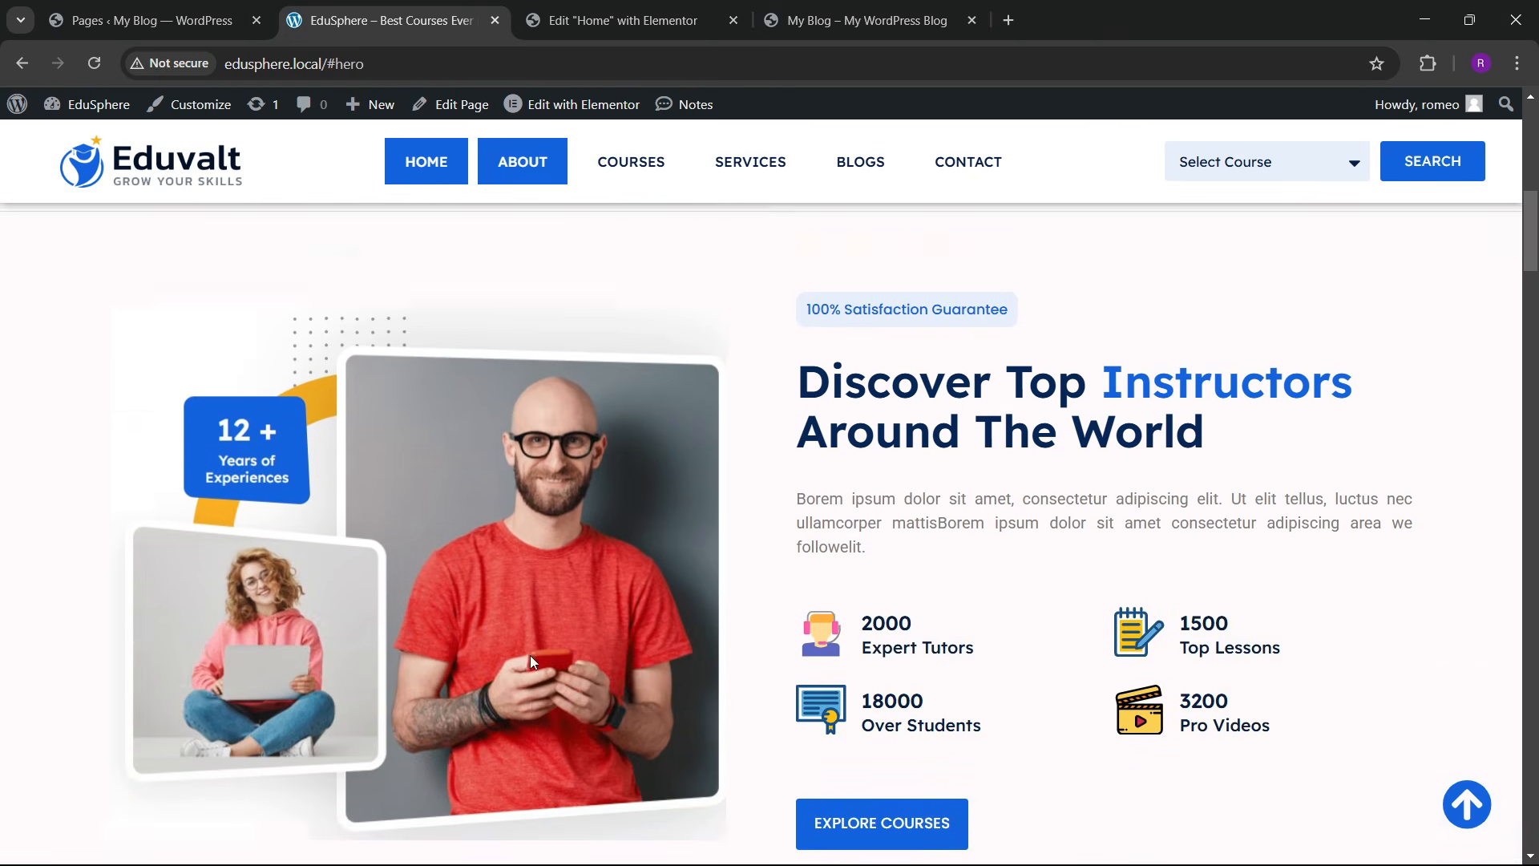
{"action": "scroll", "coordinate": [531, 619], "scroll_direction": "down", "scroll_amount": 5}
{"action": "scroll", "coordinate": [531, 618], "scroll_direction": "up", "scroll_amount": 9}
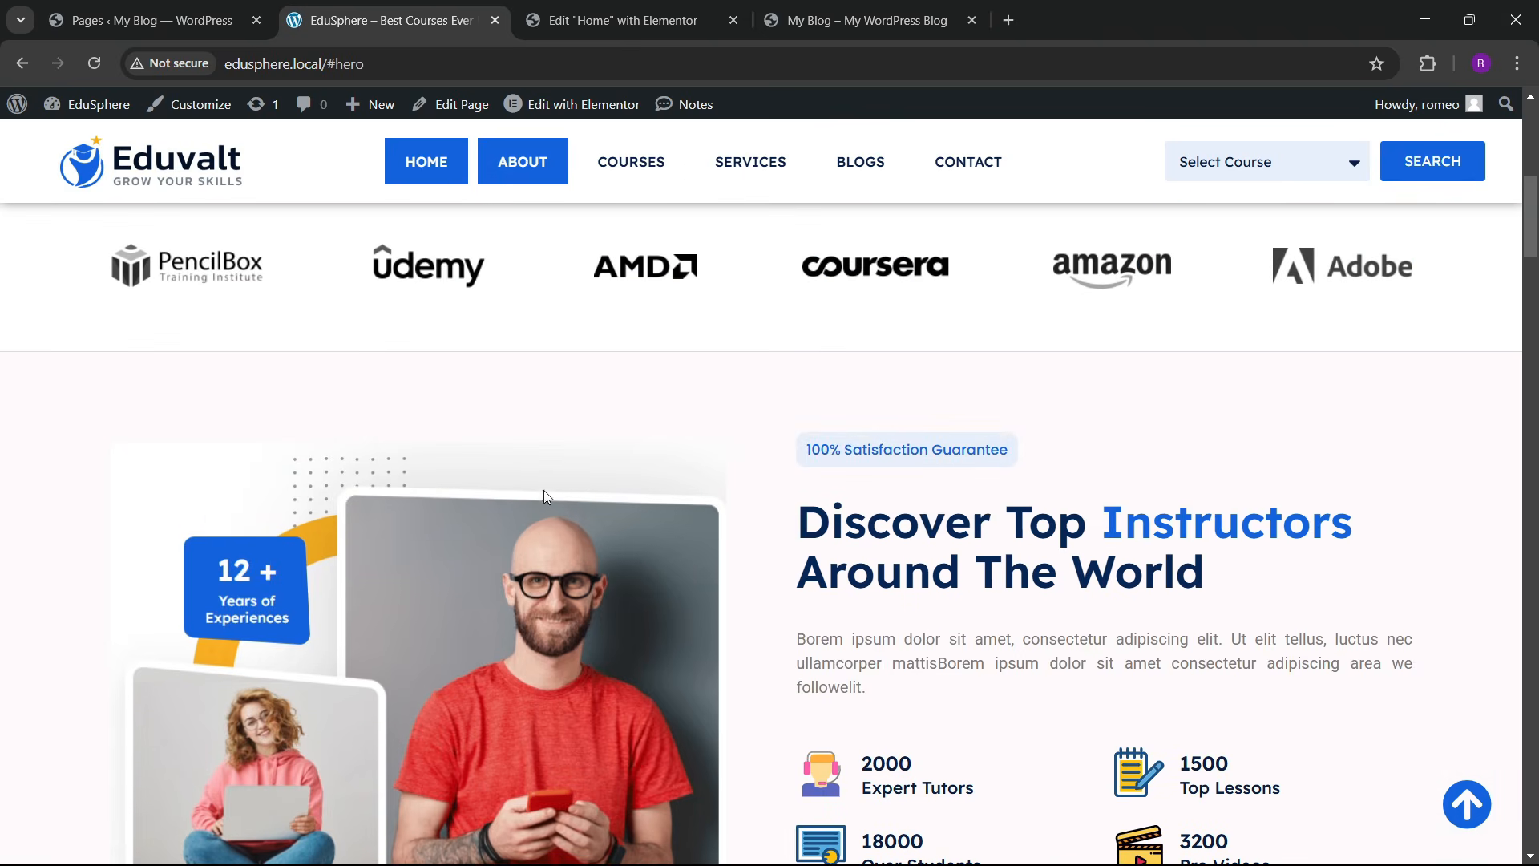
Step: Back in Elementor, add a Flexbox two-column container below the client logos row
{"action": "left_click", "coordinate": [695, 8]}
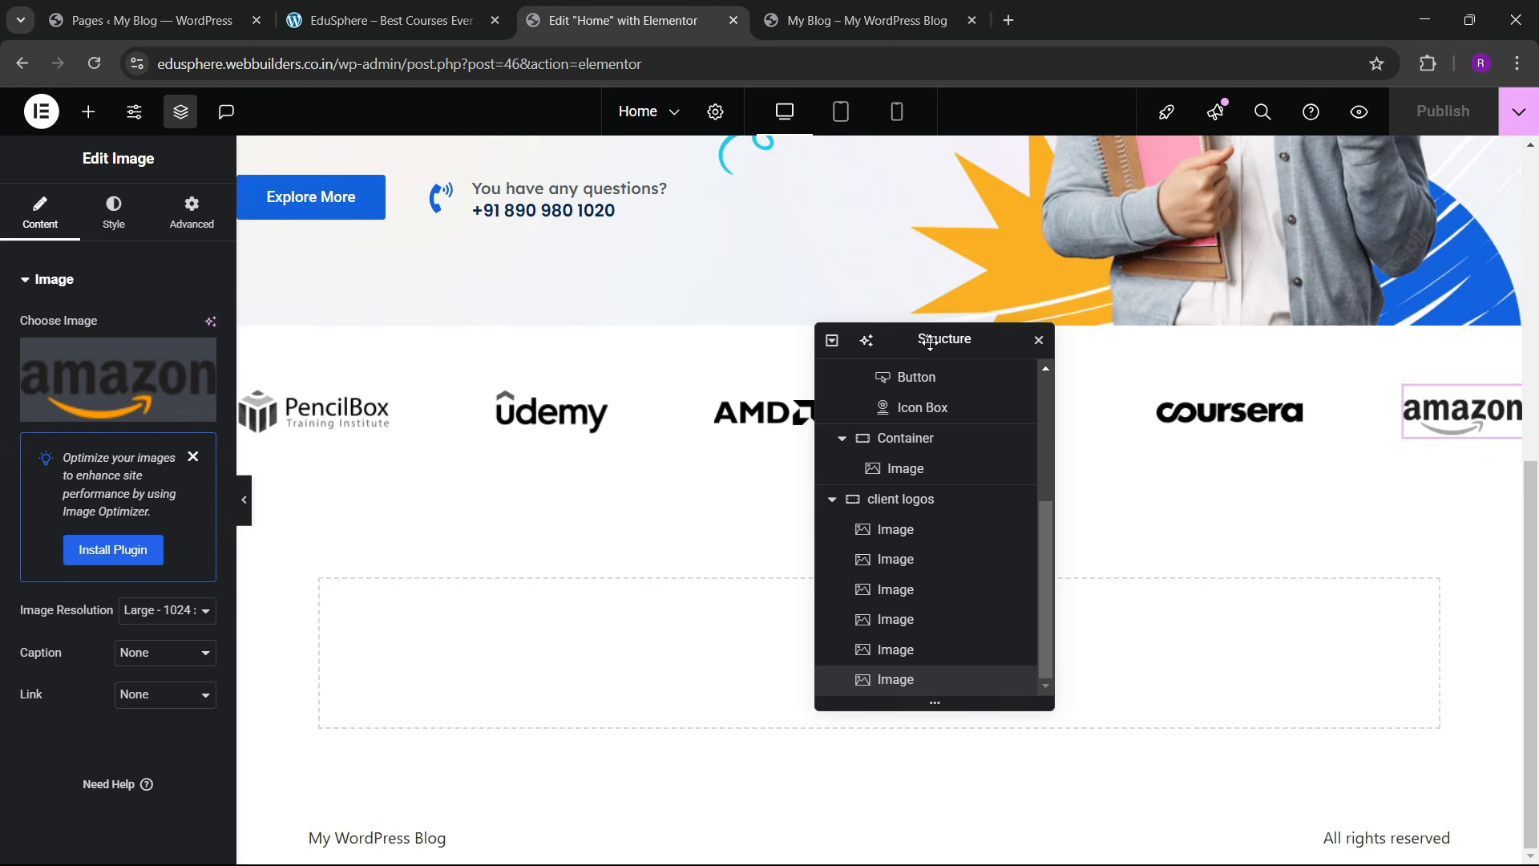
{"action": "left_click_drag", "start_coordinate": [930, 343], "coordinate": [1058, 313]}
{"action": "left_click", "coordinate": [840, 651]}
{"action": "left_click", "coordinate": [789, 691]}
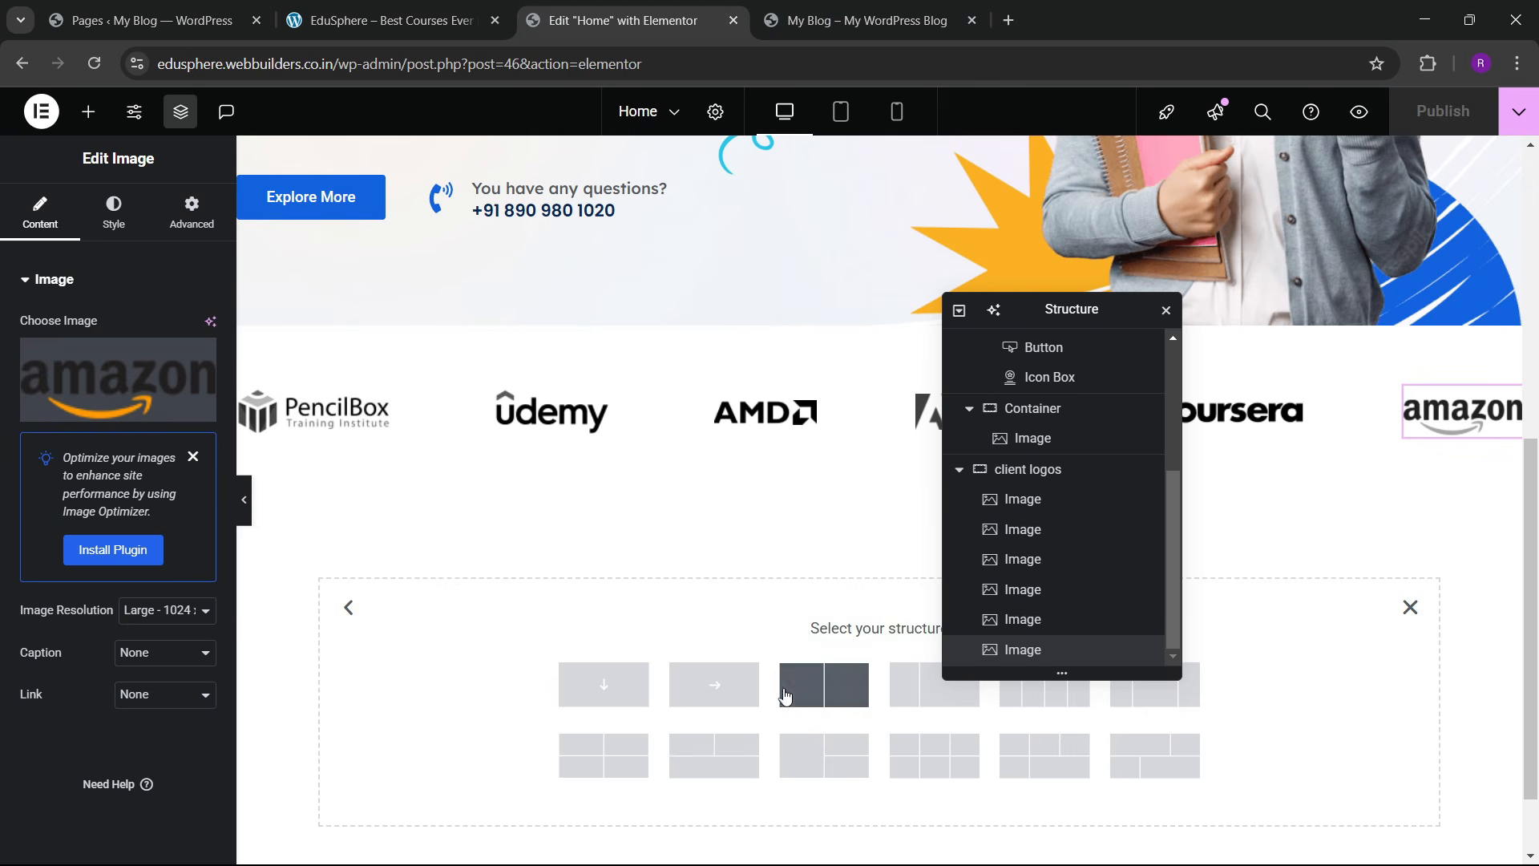
{"action": "left_click", "coordinate": [826, 682]}
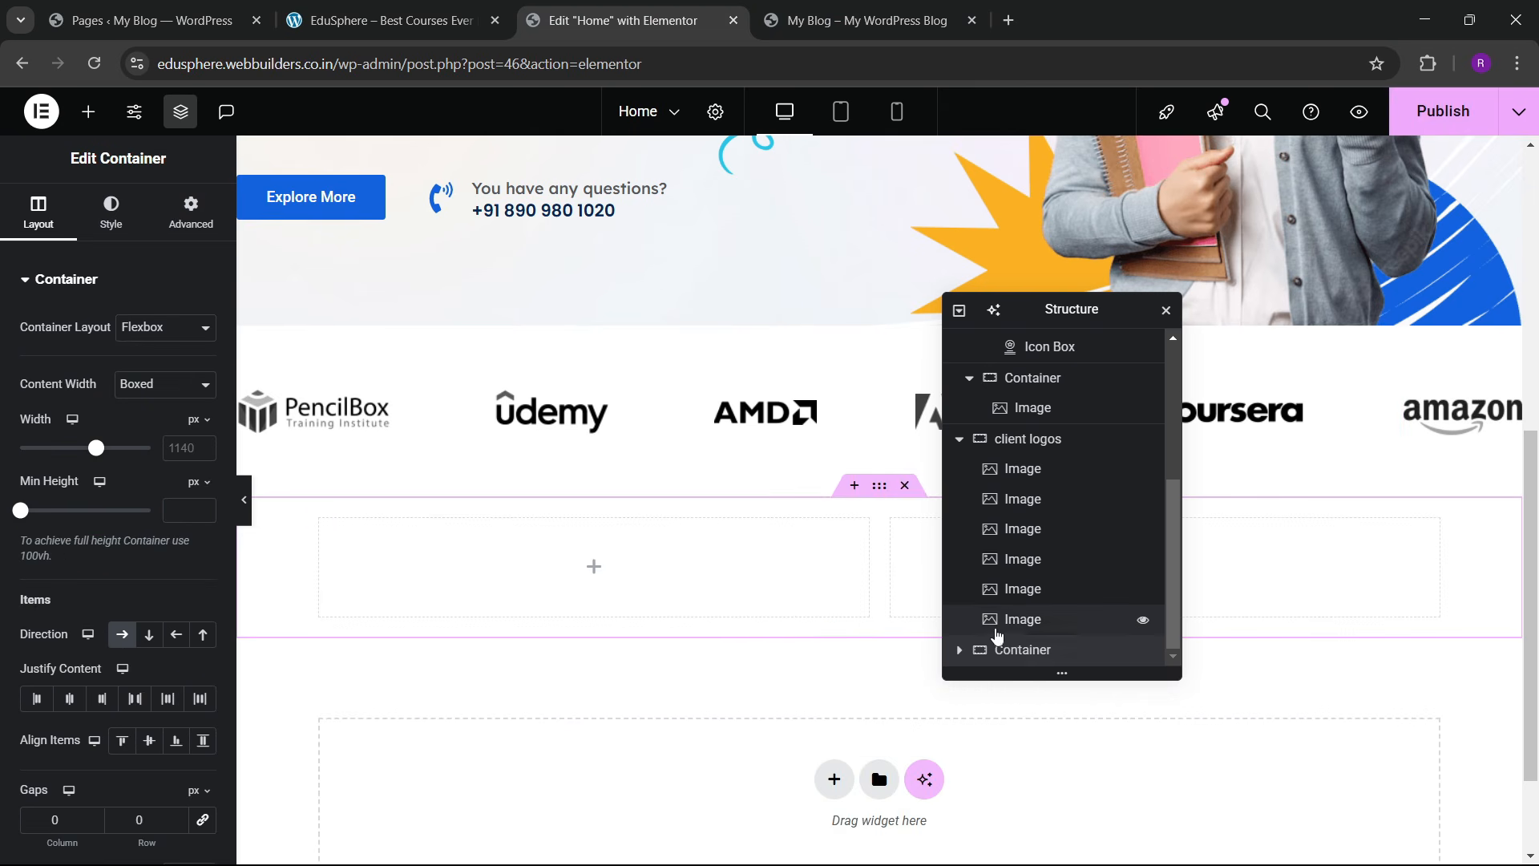
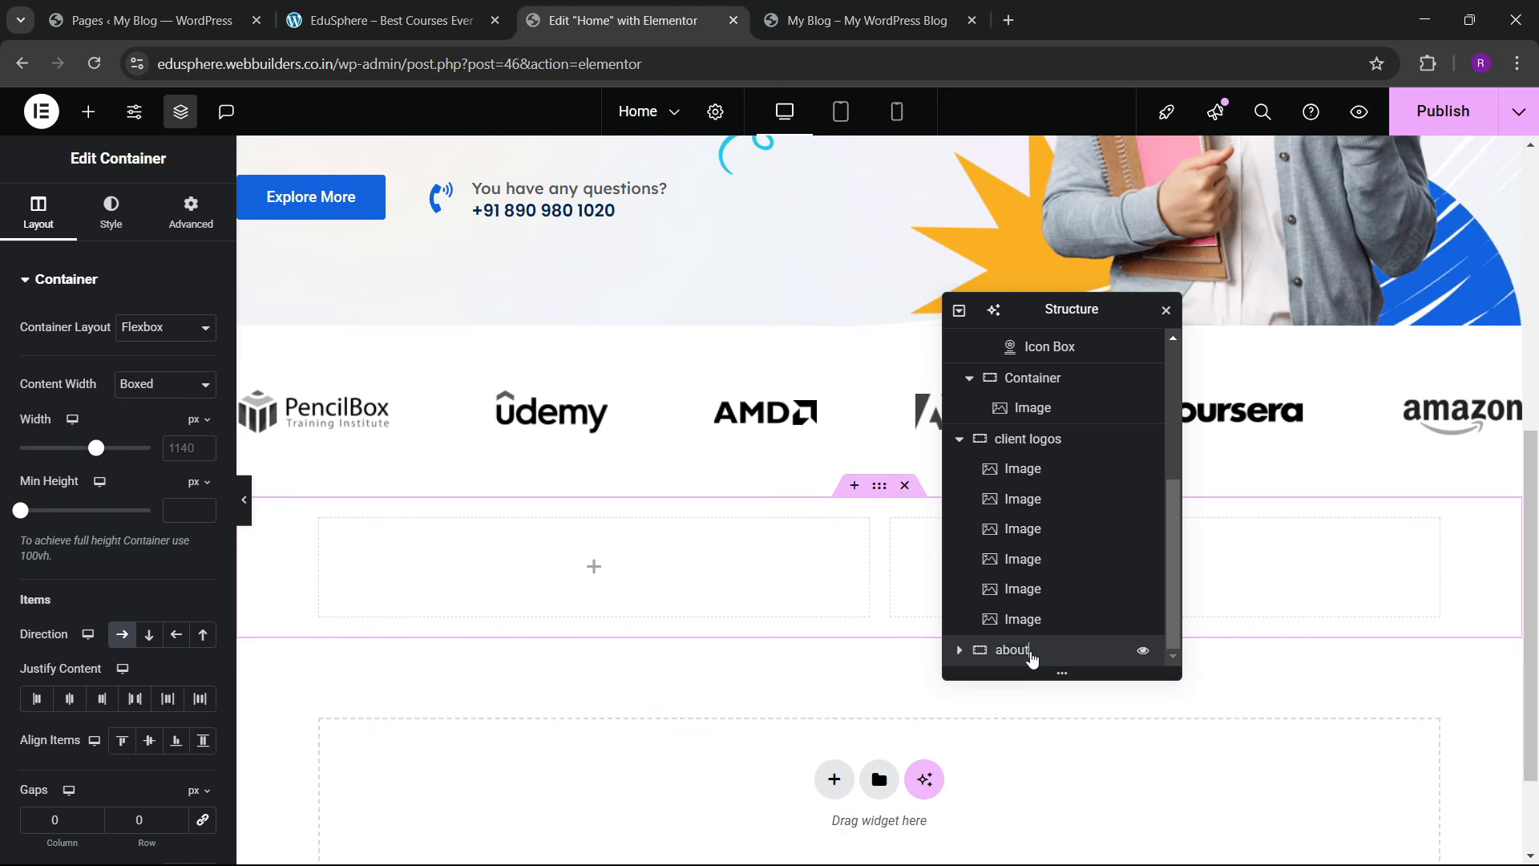
Step: Give the client logos container a solid 1 px bottom-only border in #E2E2E2, then preview the page
{"action": "left_click", "coordinate": [1030, 407]}
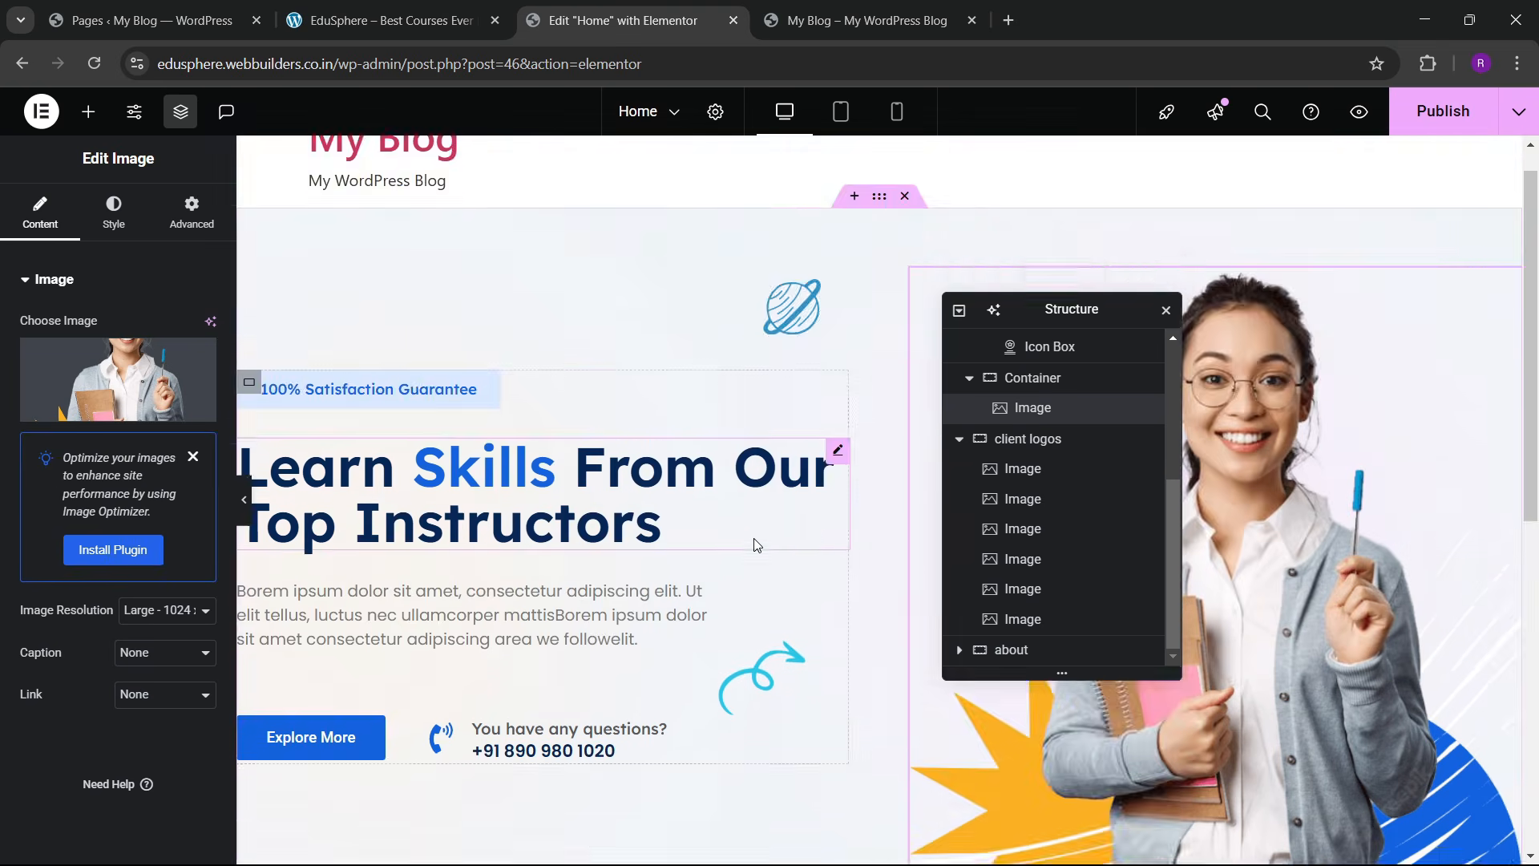
{"action": "scroll", "coordinate": [757, 545], "scroll_direction": "down", "scroll_amount": 7}
{"action": "left_click", "coordinate": [874, 294]}
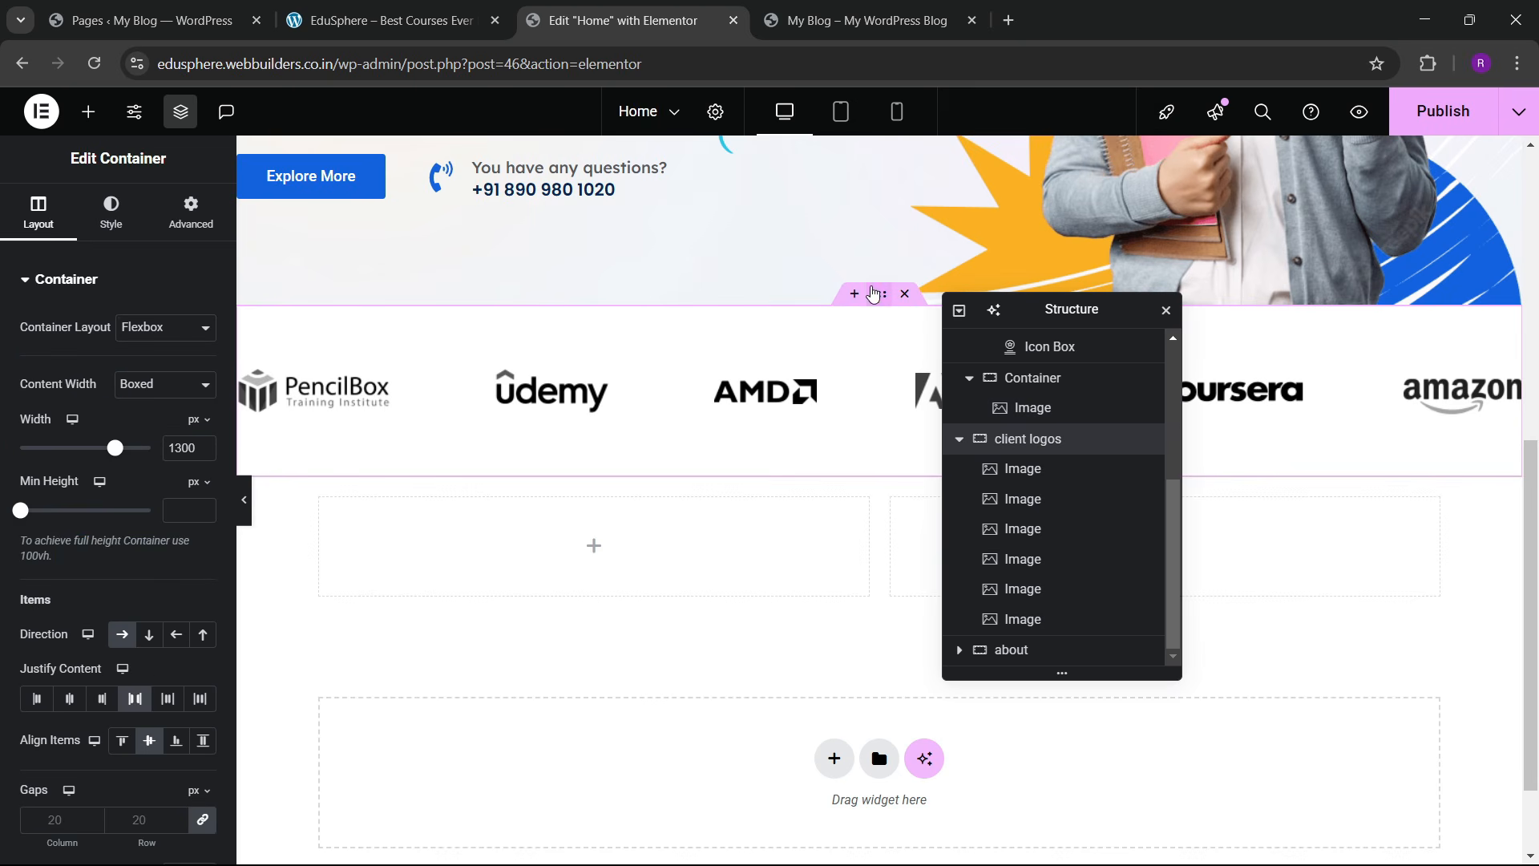
{"action": "left_click", "coordinate": [111, 210]}
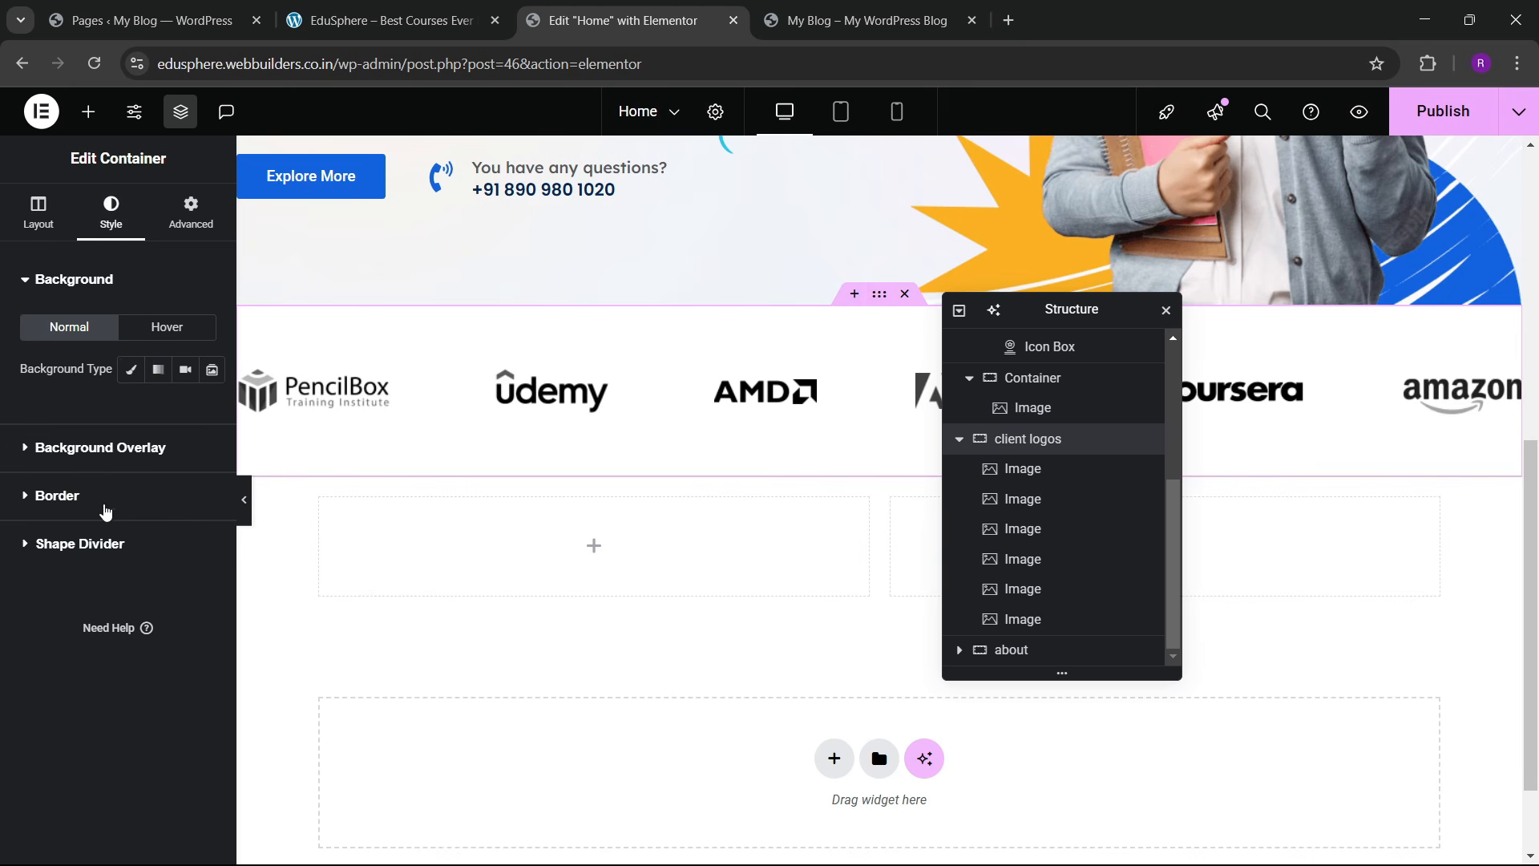
{"action": "left_click", "coordinate": [58, 495]}
{"action": "left_click", "coordinate": [164, 465]}
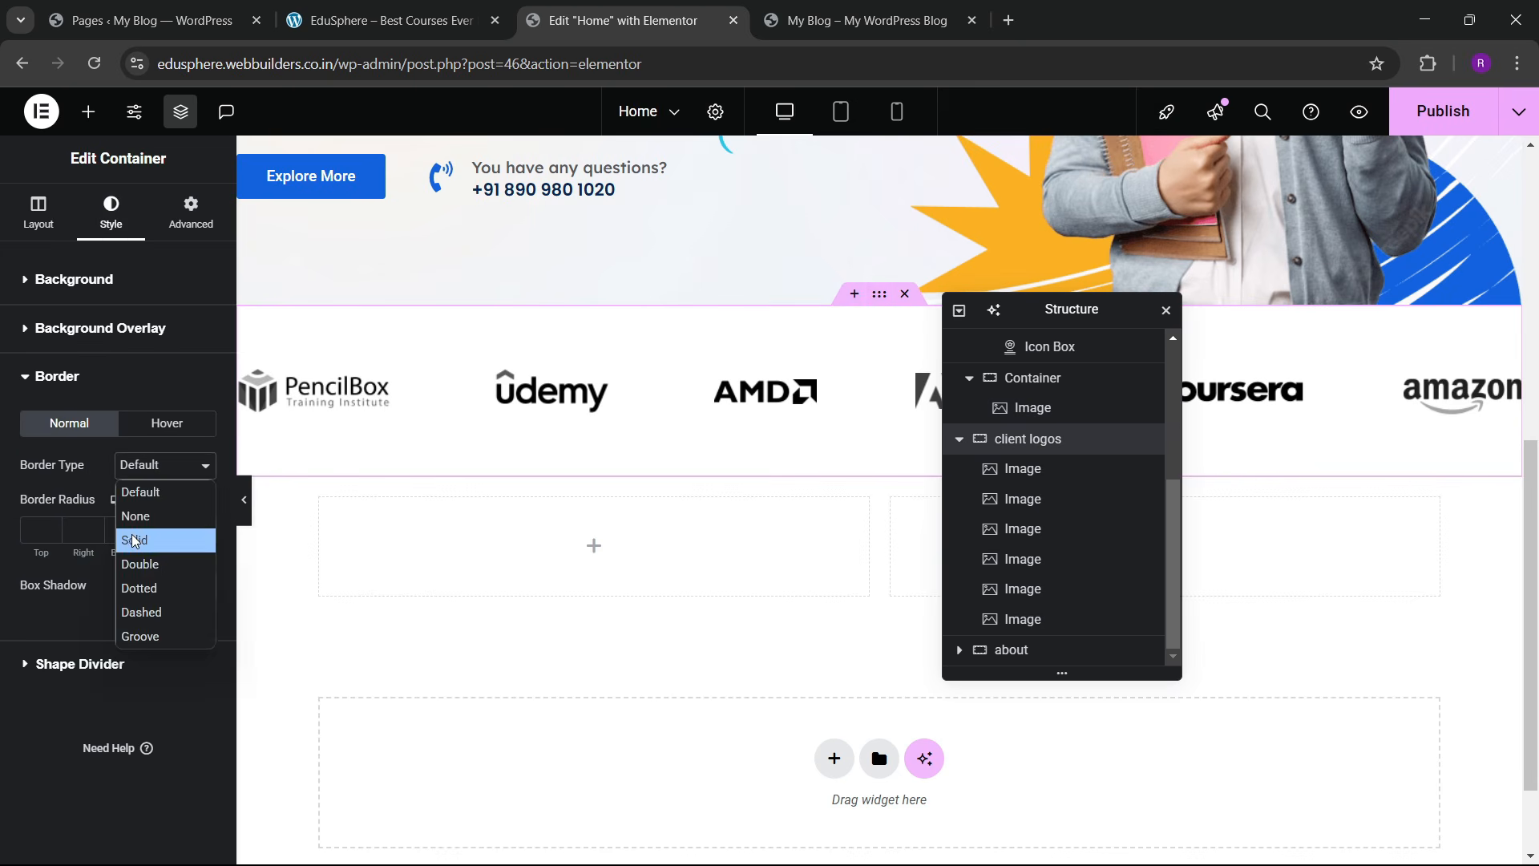
{"action": "left_click", "coordinate": [137, 539]}
{"action": "left_click", "coordinate": [204, 532]}
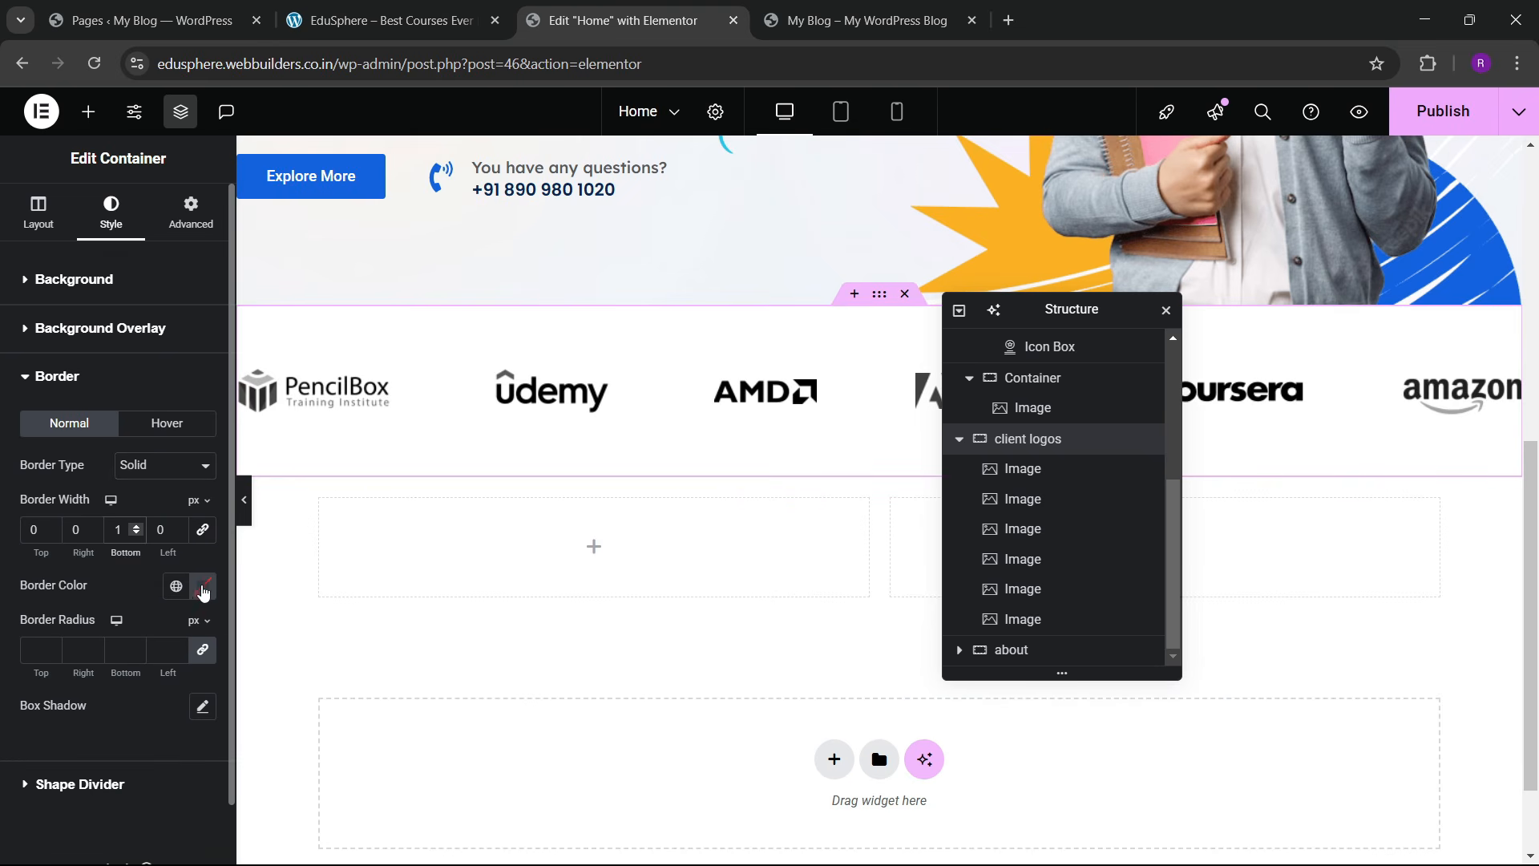
{"action": "left_click", "coordinate": [203, 589]}
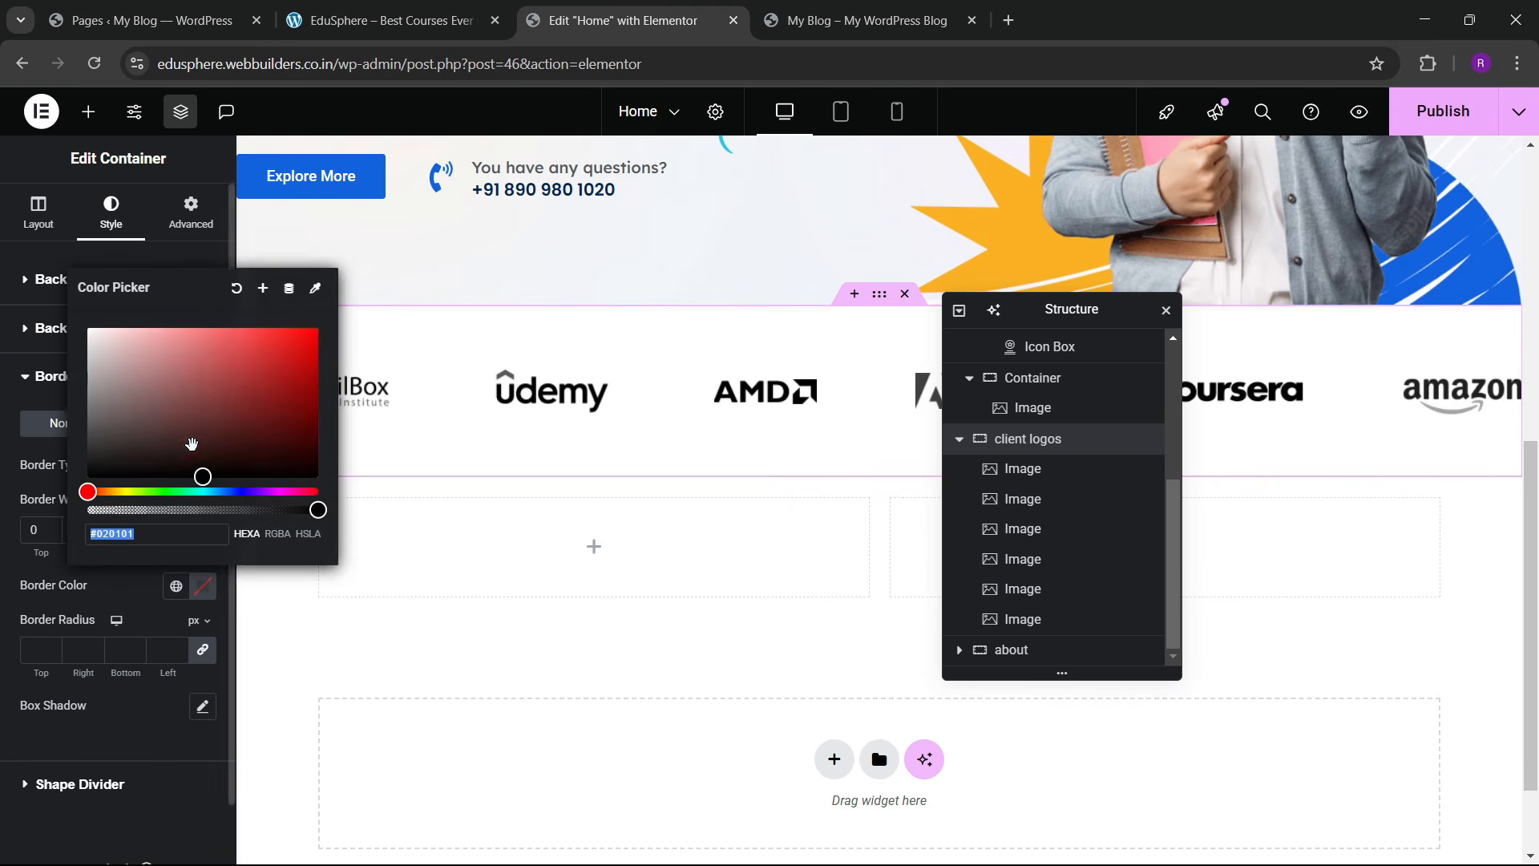
{"action": "left_click", "coordinate": [141, 631]}
{"action": "left_click", "coordinate": [238, 501]}
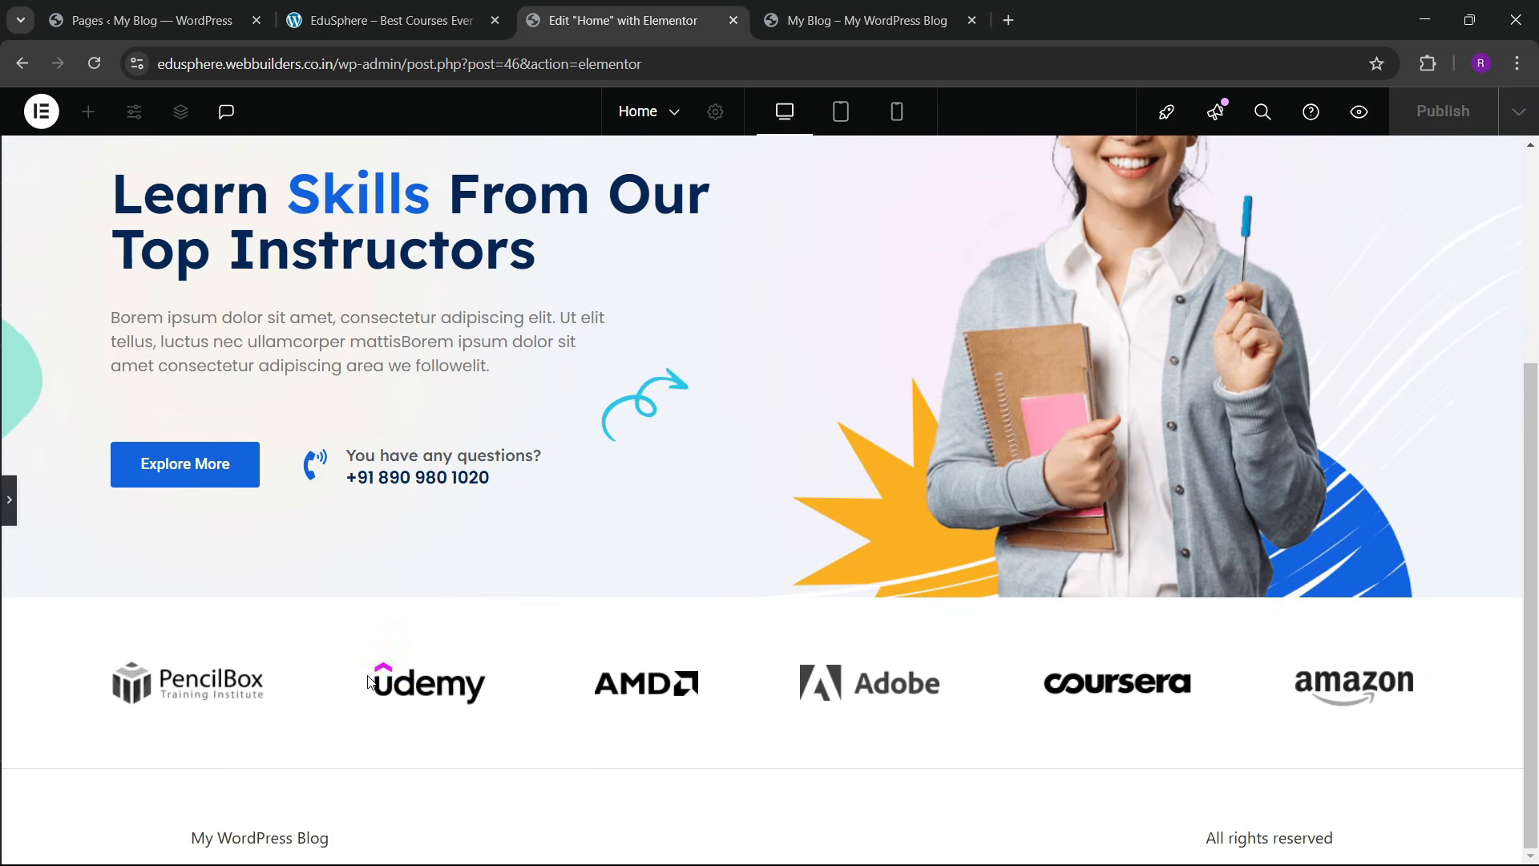
{"action": "left_click", "coordinate": [9, 513]}
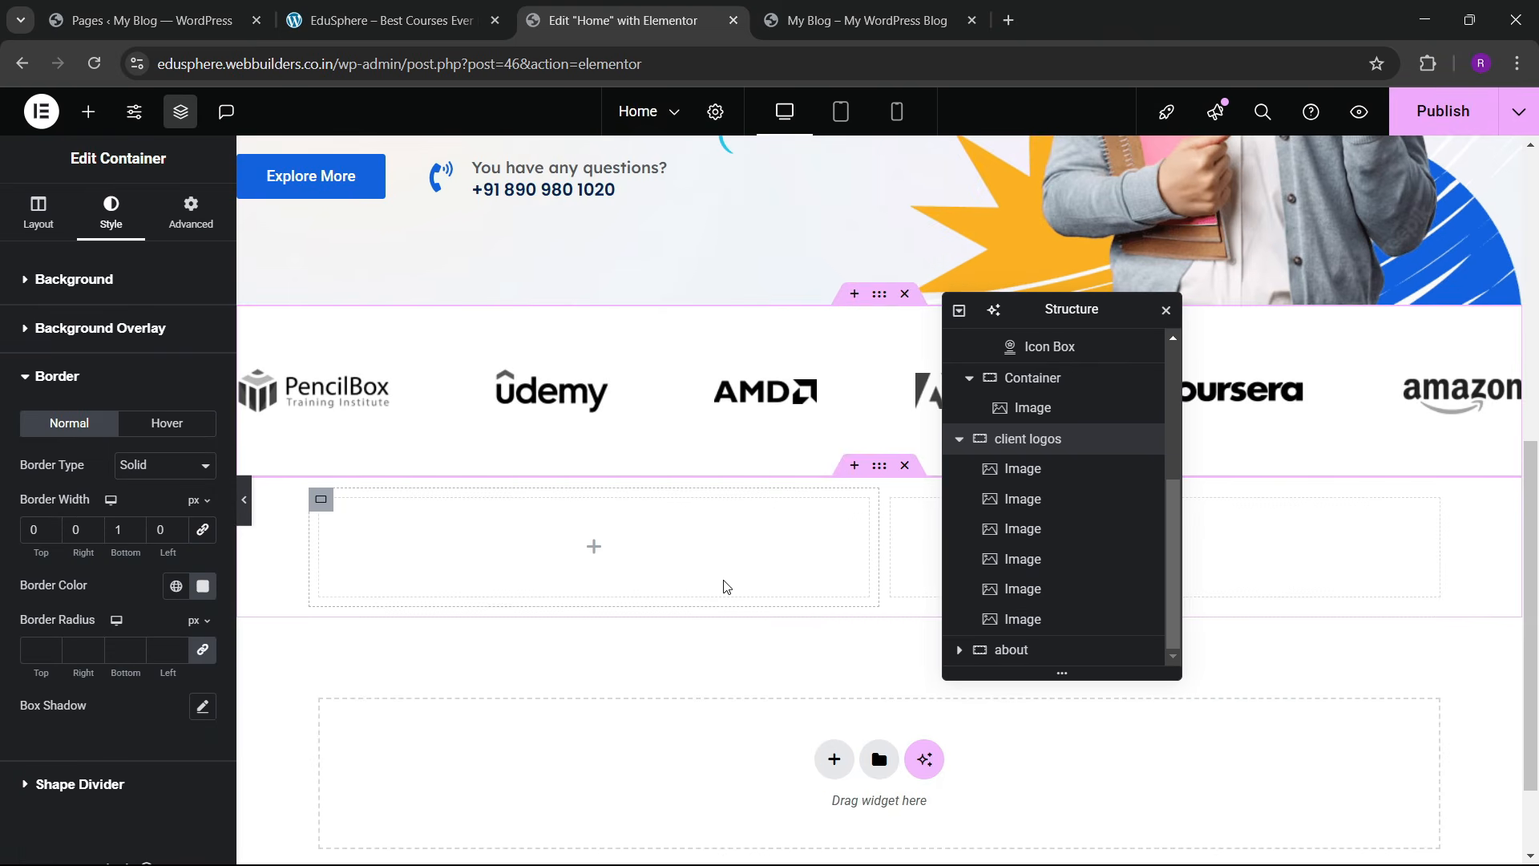
Step: Set the about section container's top and bottom padding to 60
{"action": "left_click", "coordinate": [1014, 652]}
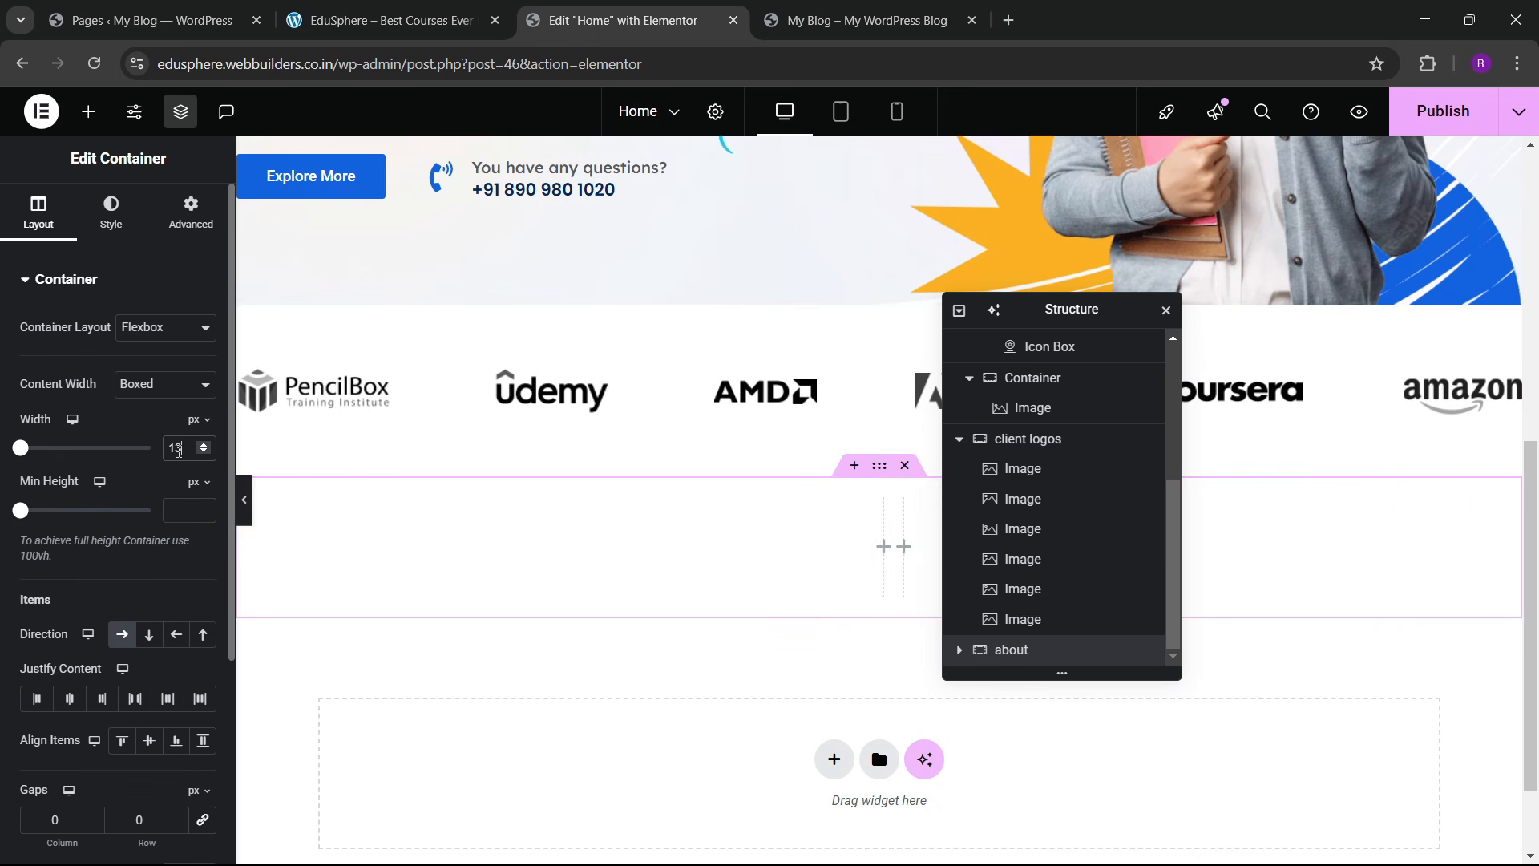
{"action": "left_click", "coordinate": [191, 212]}
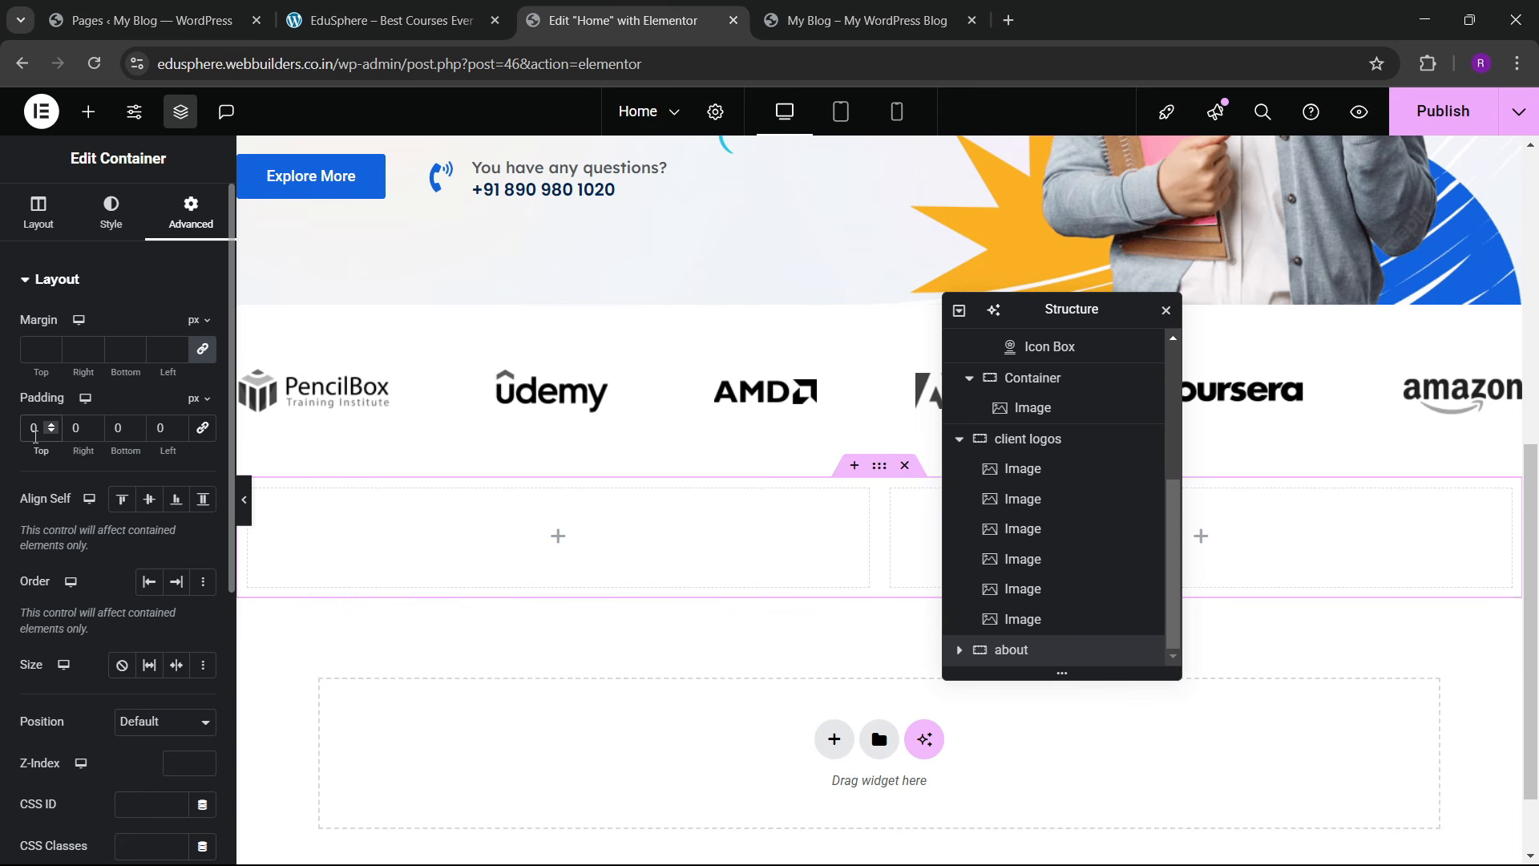
{"action": "left_click", "coordinate": [32, 429]}
{"action": "type", "text": "6"}
{"action": "left_click", "coordinate": [116, 429]}
{"action": "type", "text": "6"}
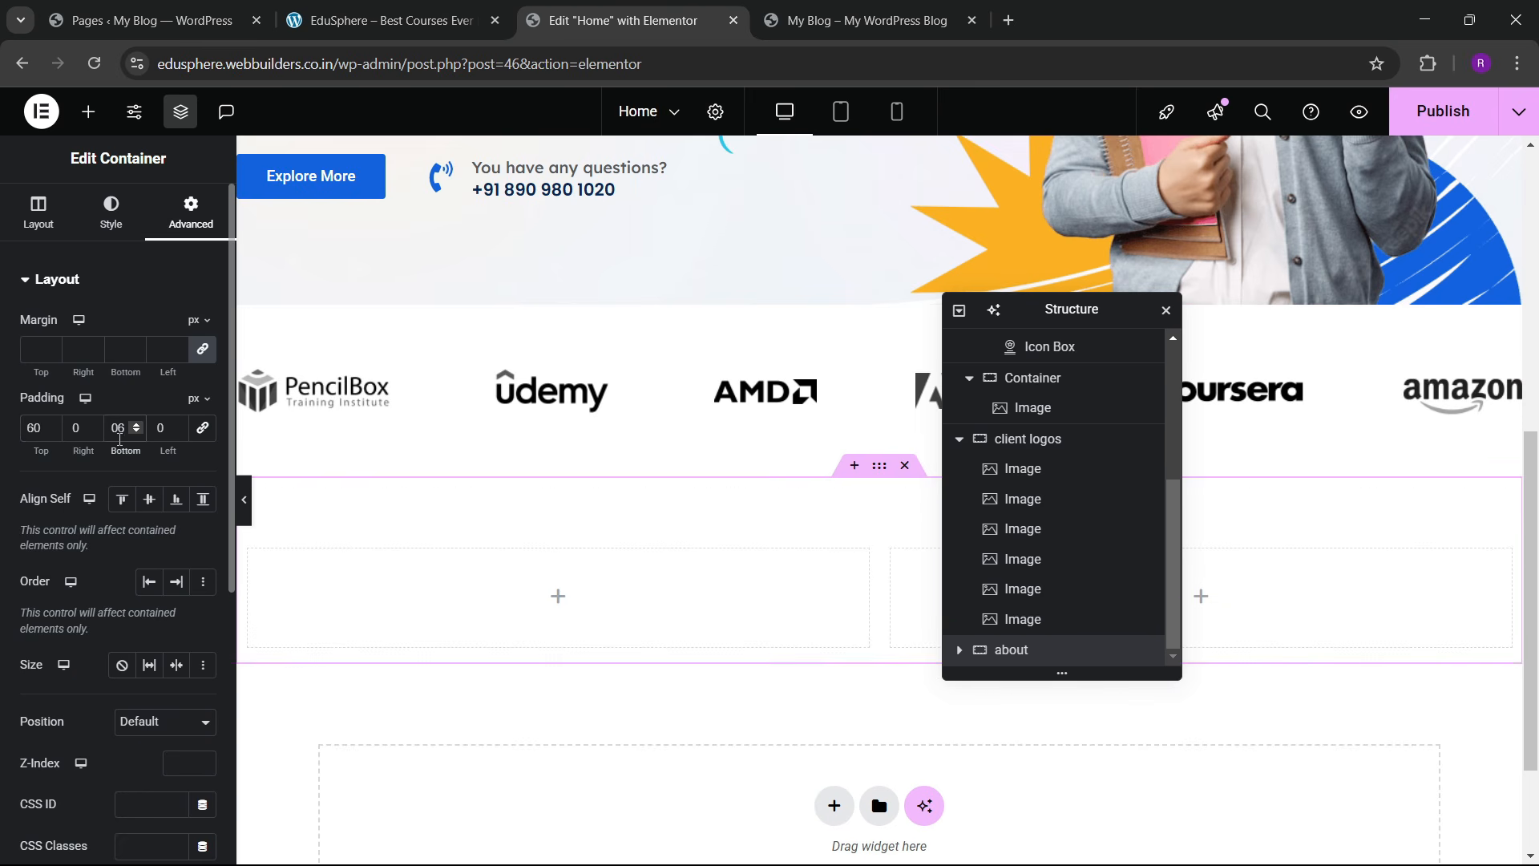
{"action": "key", "text": "BackSpace"}
{"action": "key", "text": "Left"}
{"action": "type", "text": "6"}
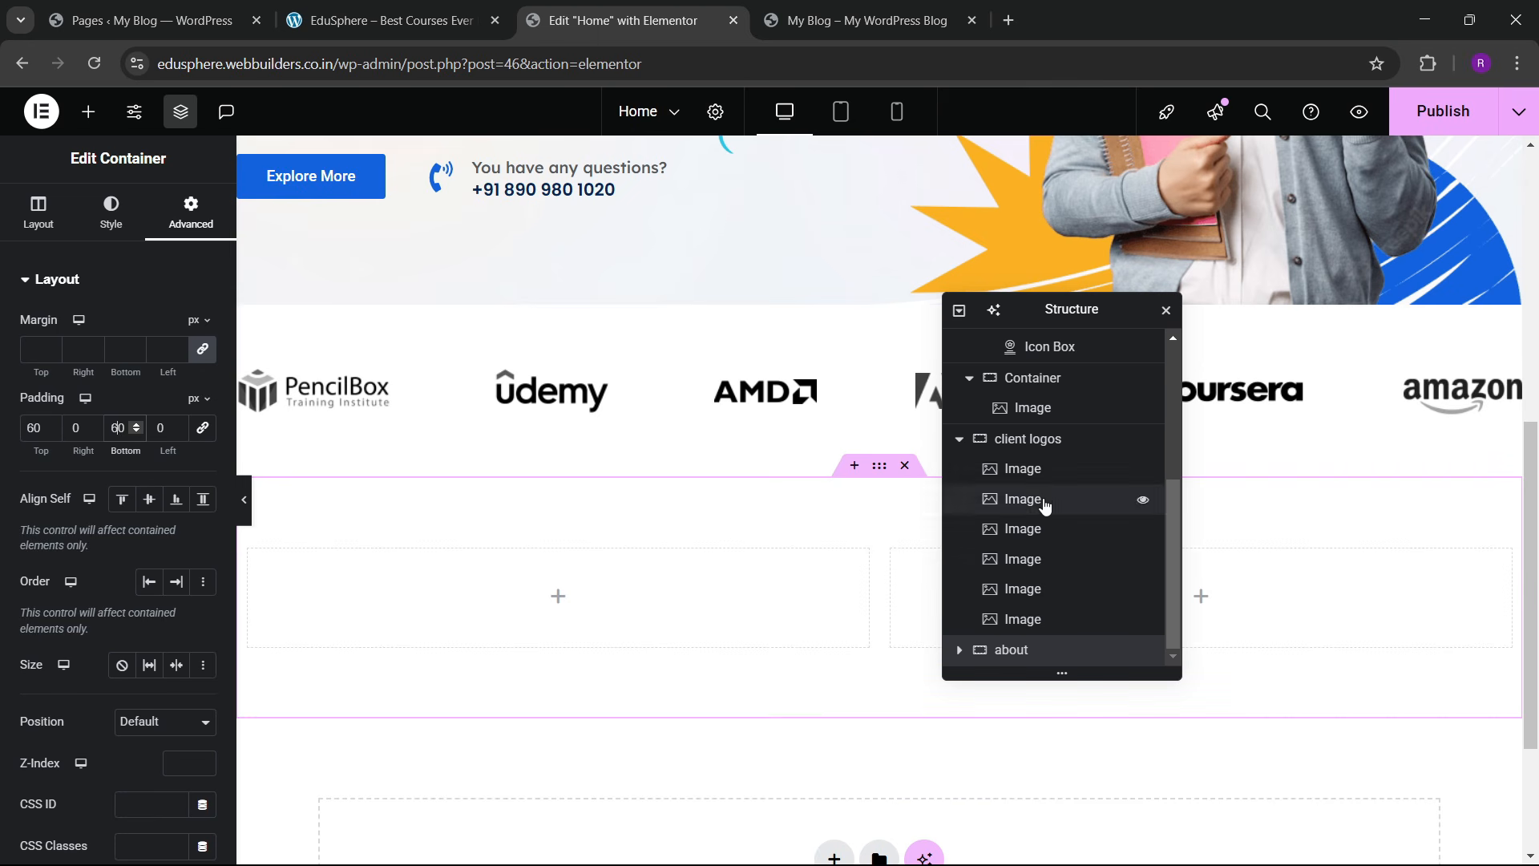
Step: Set the padding of the about section's left and right inner containers to 0
{"action": "left_click", "coordinate": [956, 654]}
{"action": "left_click", "coordinate": [588, 606]}
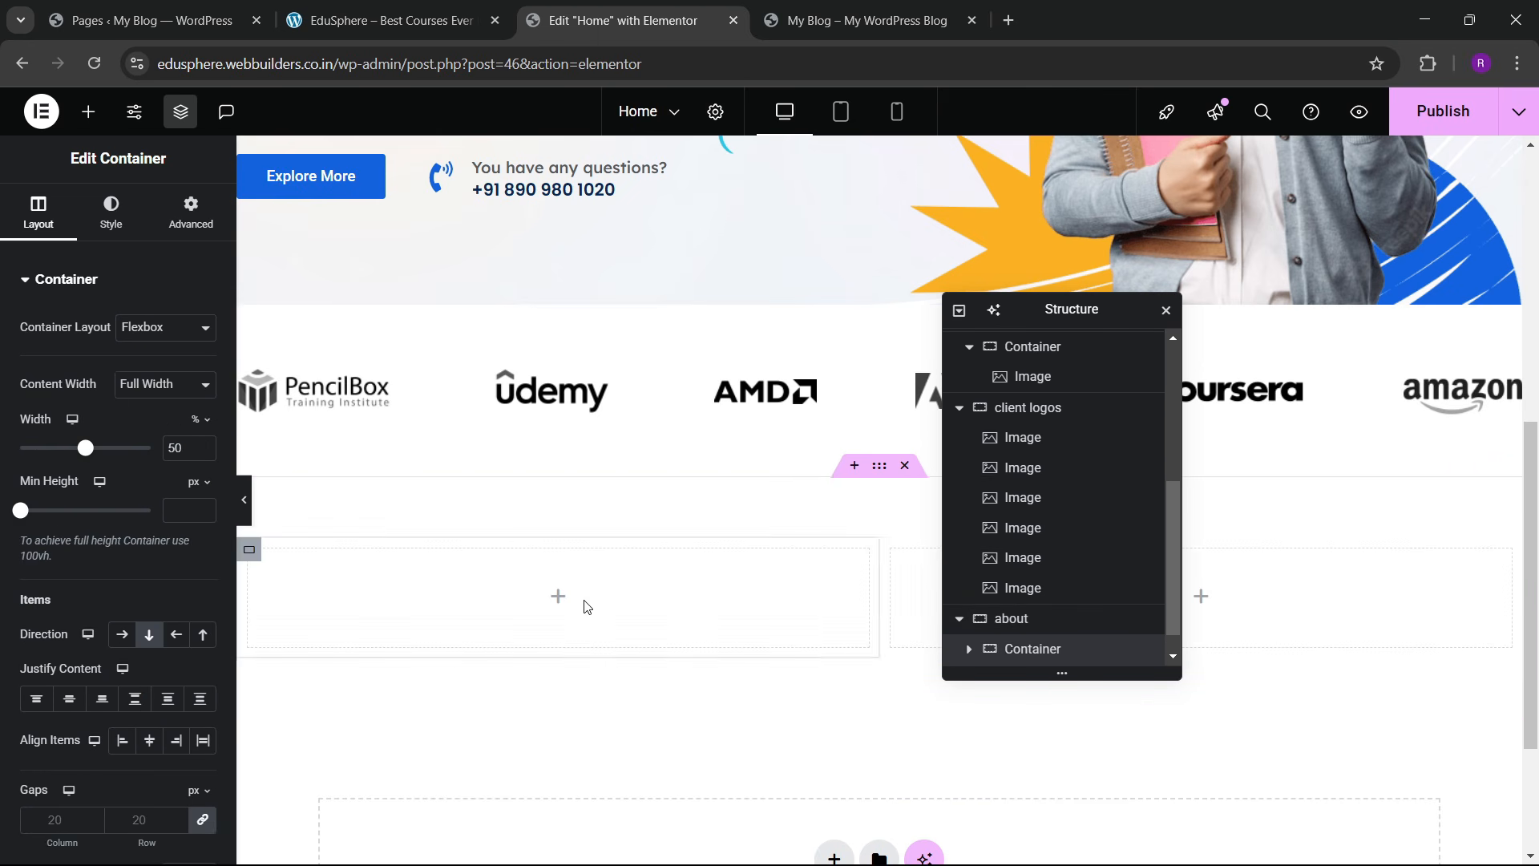
{"action": "left_click", "coordinate": [191, 212]}
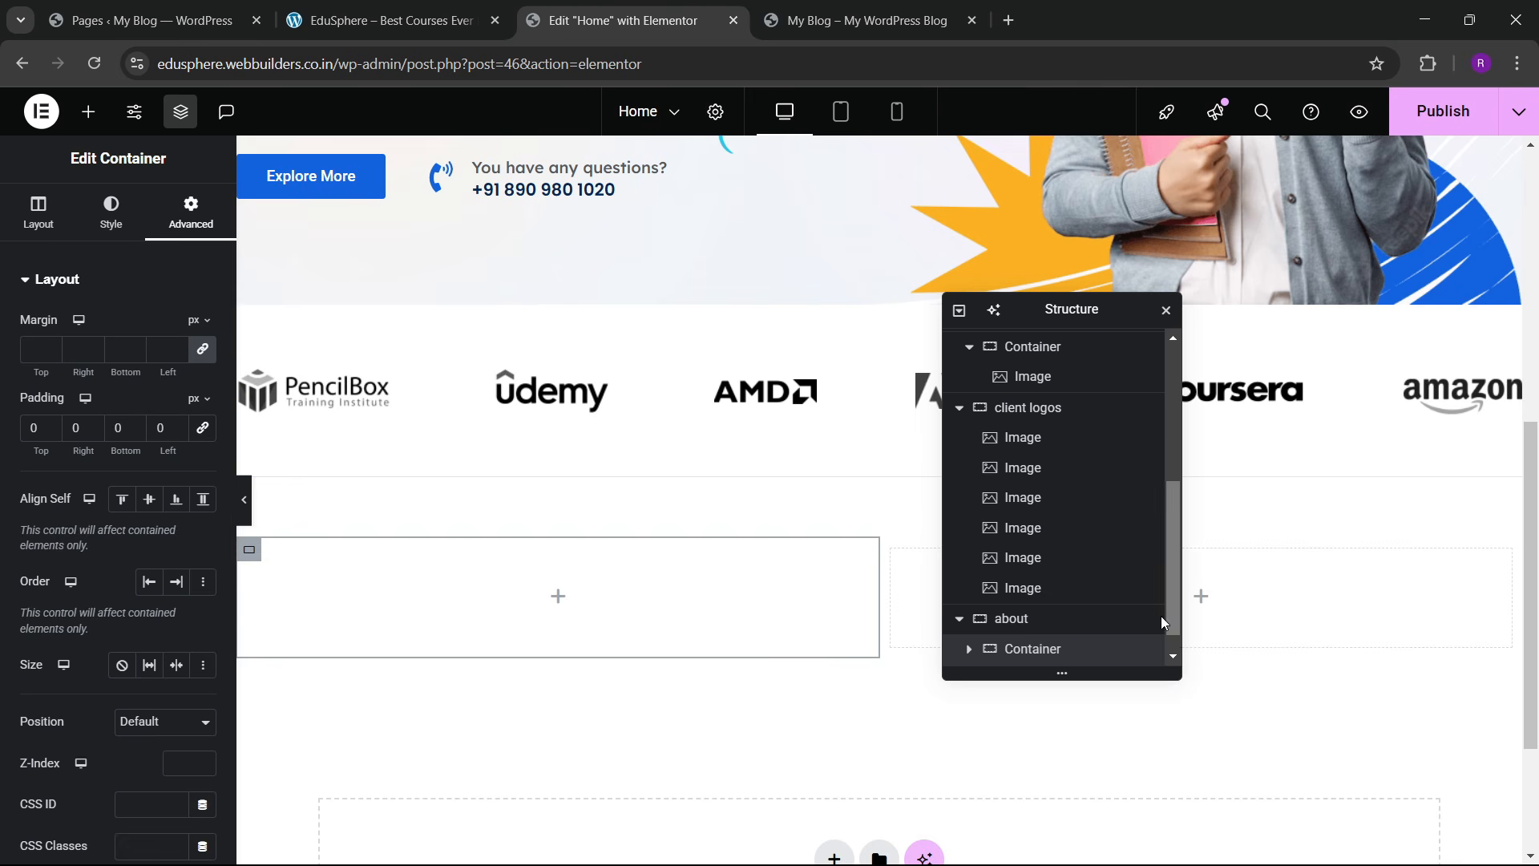
{"action": "scroll", "coordinate": [1155, 626], "scroll_direction": "down", "scroll_amount": 1}
{"action": "left_click", "coordinate": [1034, 650]}
{"action": "left_click", "coordinate": [191, 212]}
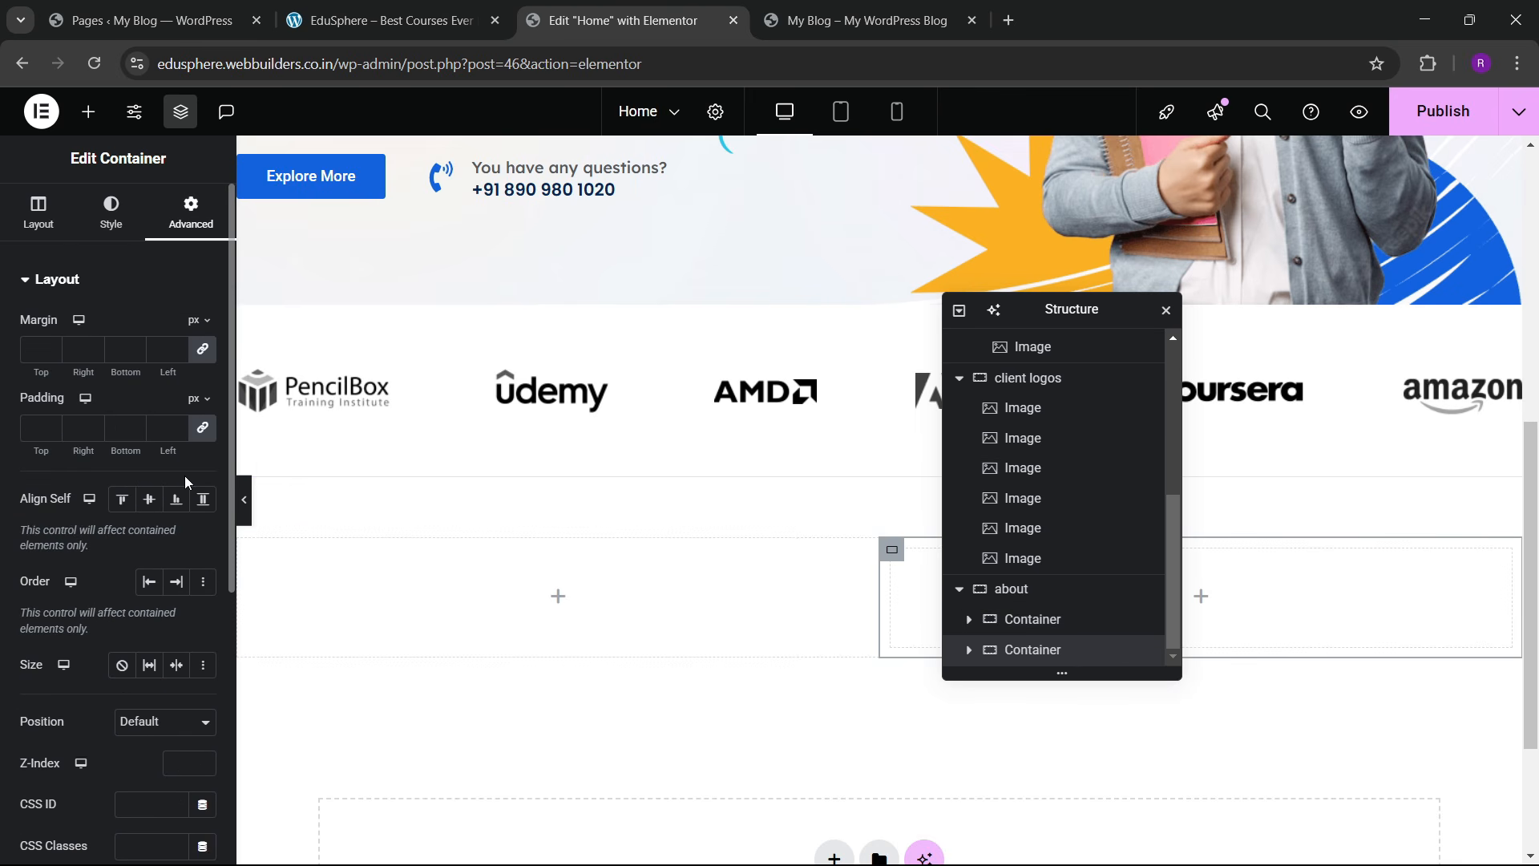
{"action": "left_click", "coordinate": [202, 427]}
Step: Compare the layout against the reference EduSphere site, then return to the editor's widgets
{"action": "left_click", "coordinate": [144, 20]}
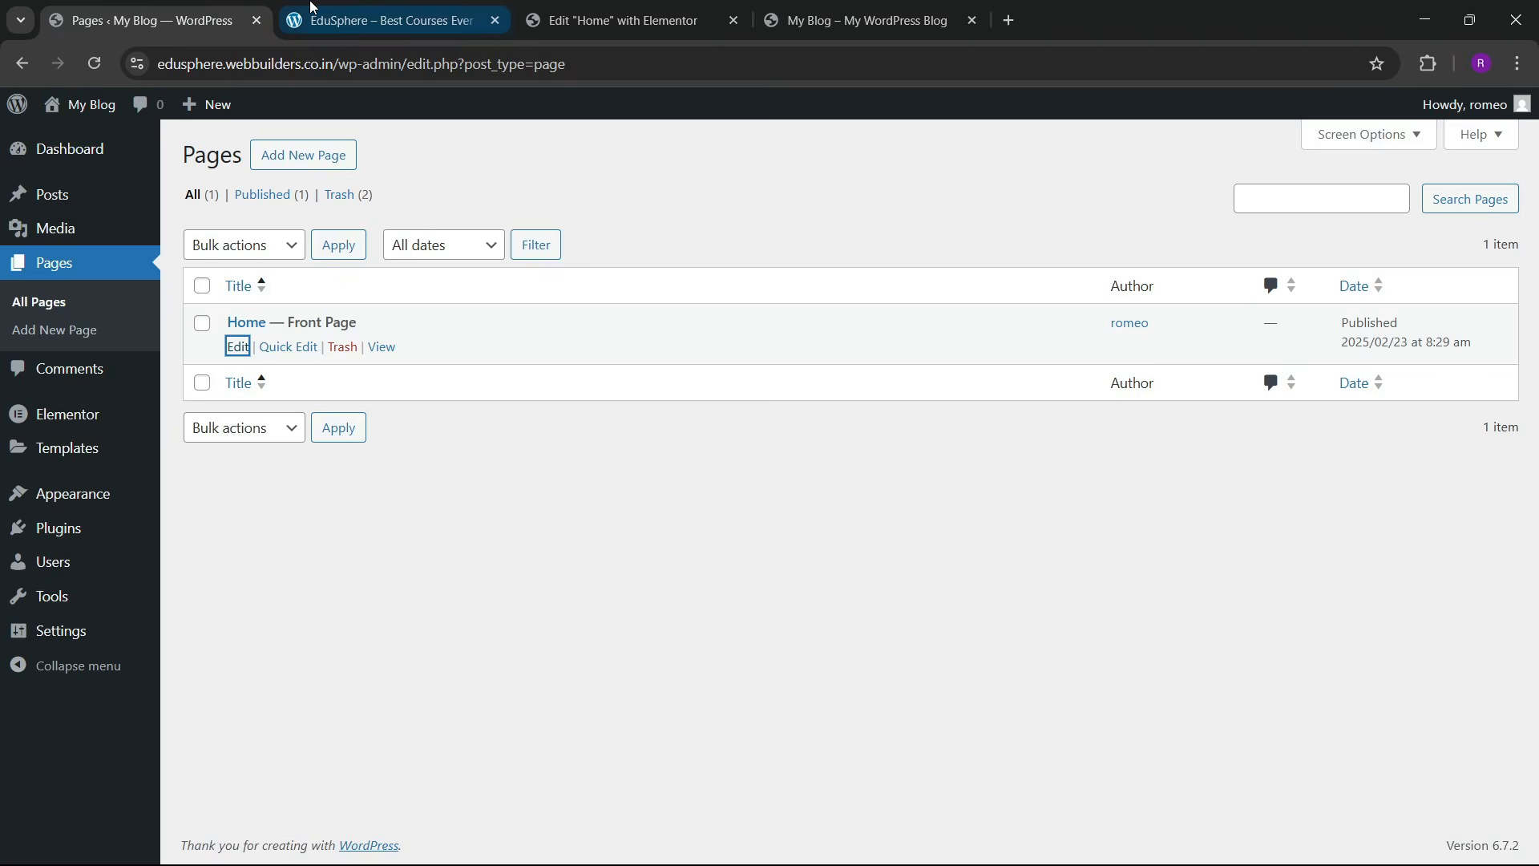
{"action": "left_click", "coordinate": [385, 20]}
{"action": "left_click", "coordinate": [624, 20]}
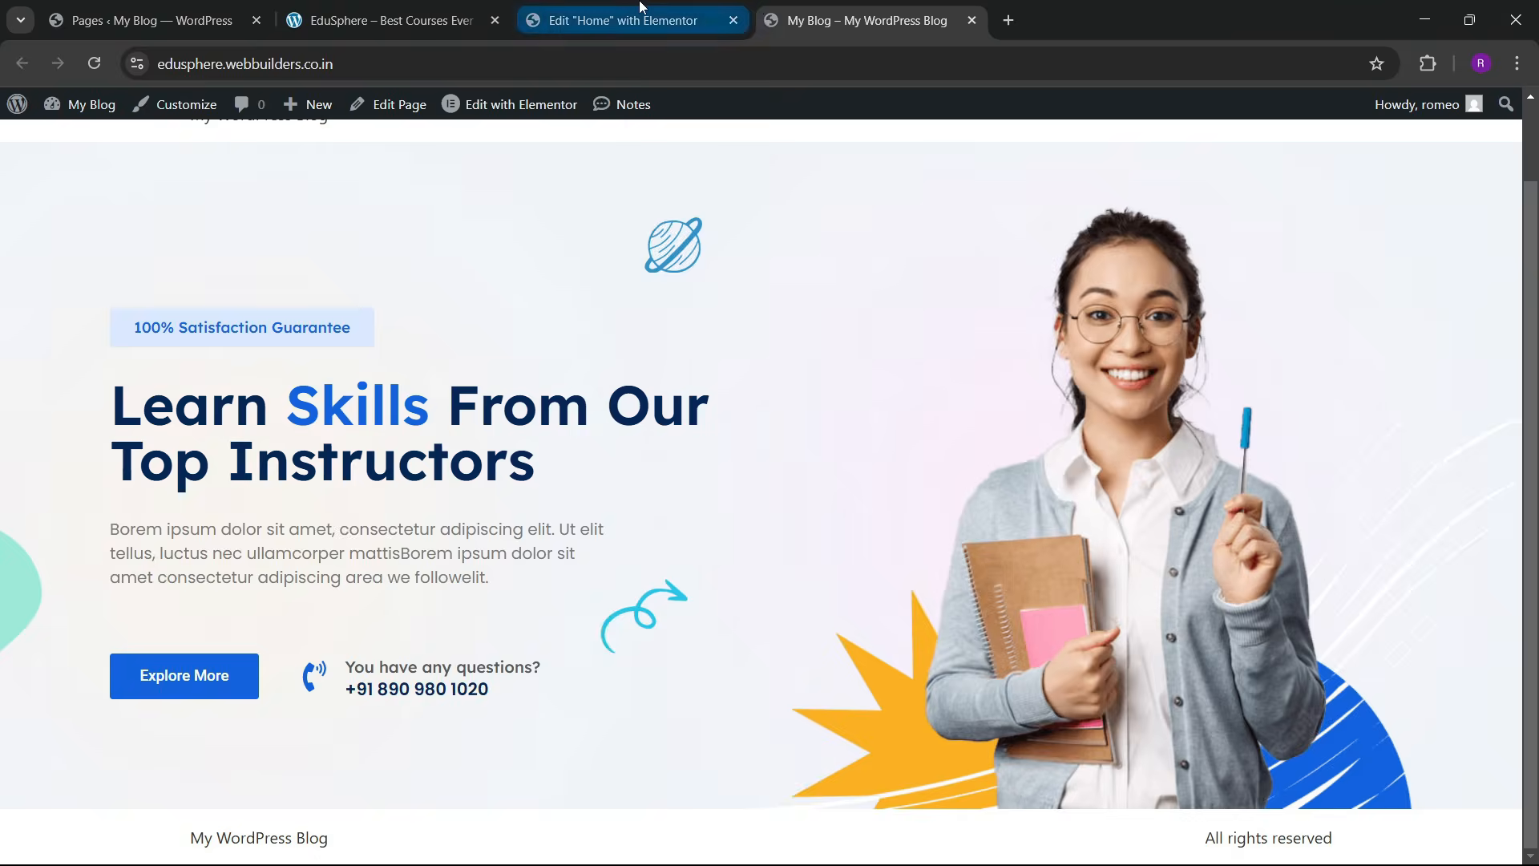
{"action": "left_click", "coordinate": [88, 112]}
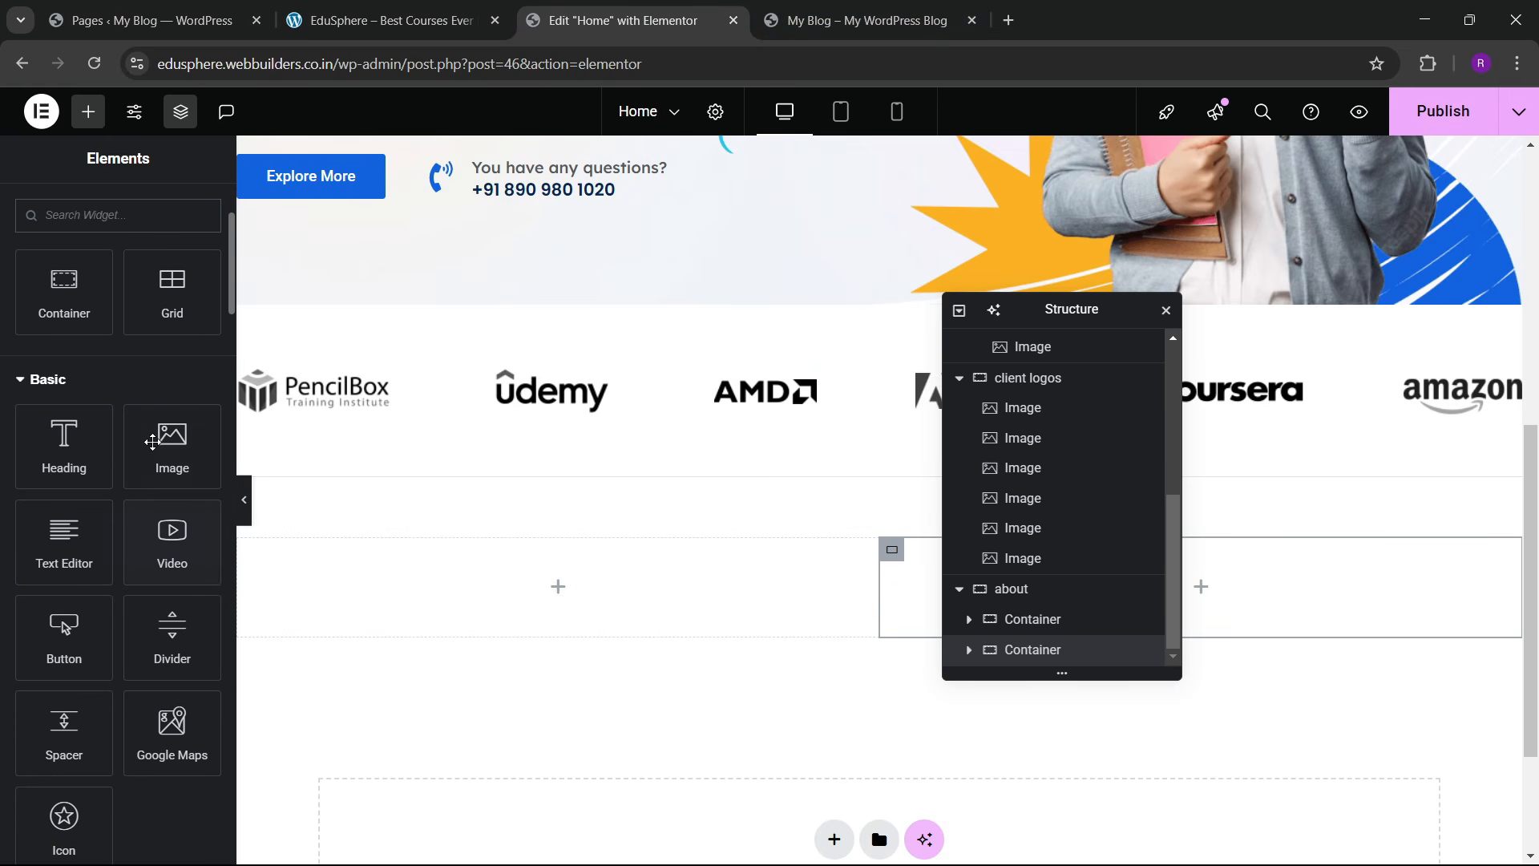
Step: Drop an Image widget into the about section's left column and browse the media library
{"action": "left_click_drag", "start_coordinate": [172, 446], "coordinate": [390, 559]}
{"action": "left_click_drag", "start_coordinate": [174, 443], "coordinate": [416, 543]}
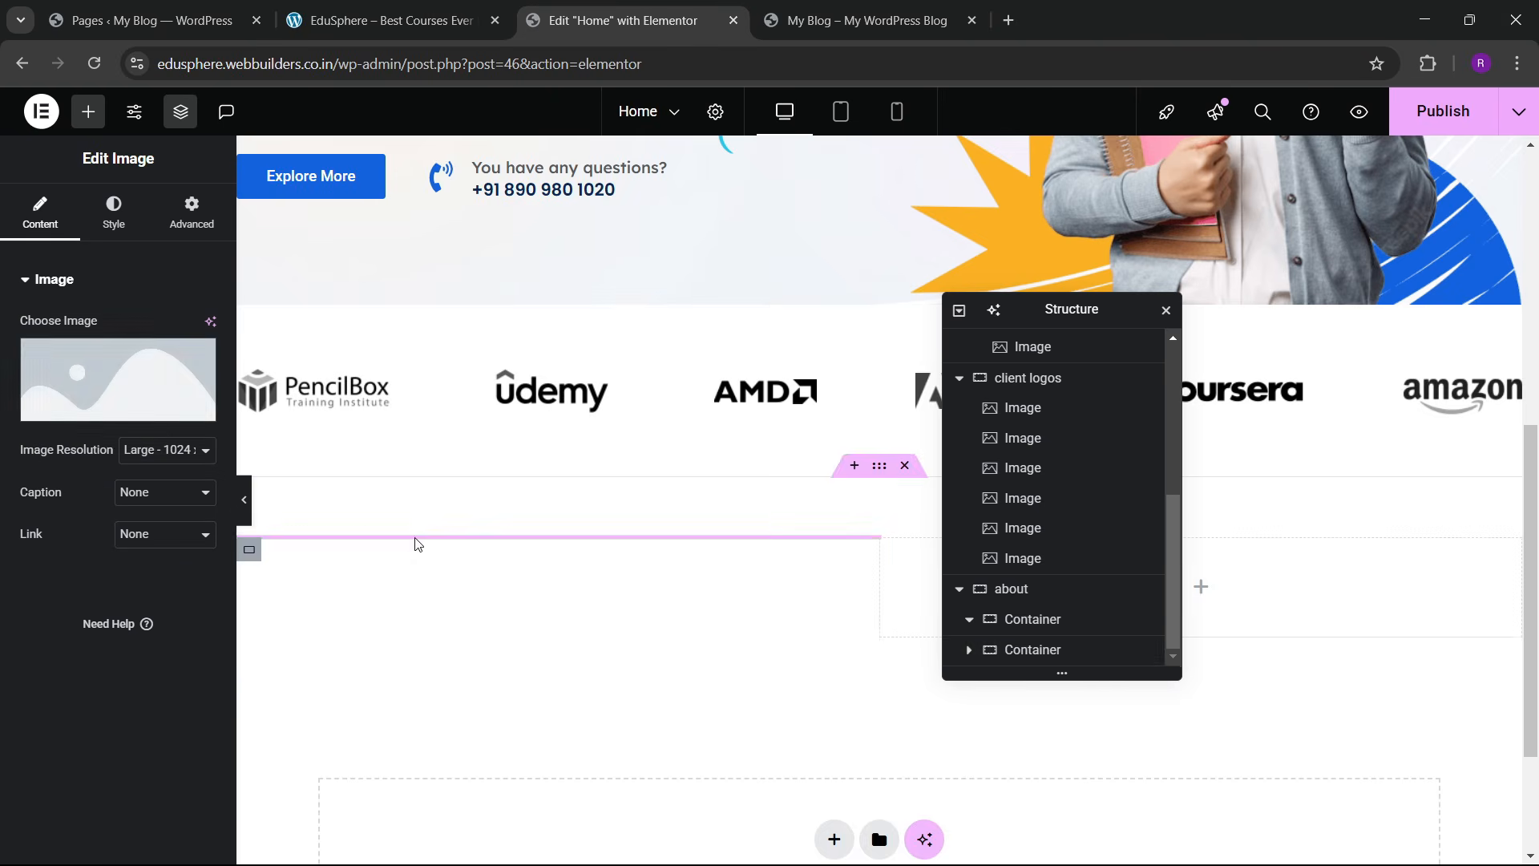
{"action": "left_click", "coordinate": [93, 385]}
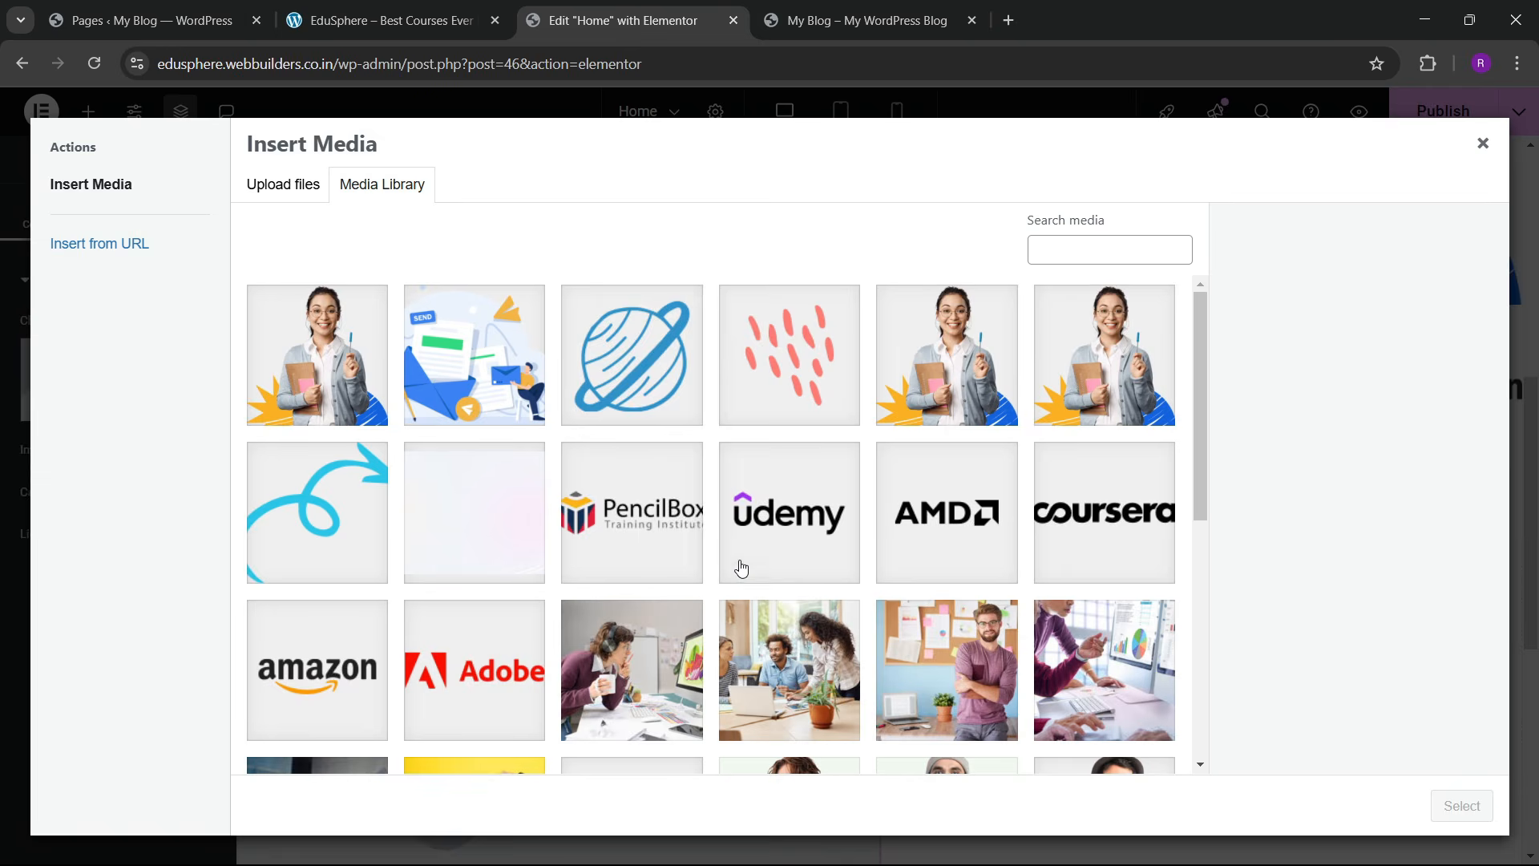
{"action": "scroll", "coordinate": [735, 566], "scroll_direction": "down", "scroll_amount": 5}
{"action": "scroll", "coordinate": [697, 574], "scroll_direction": "up", "scroll_amount": 2}
{"action": "scroll", "coordinate": [600, 510], "scroll_direction": "down", "scroll_amount": 3}
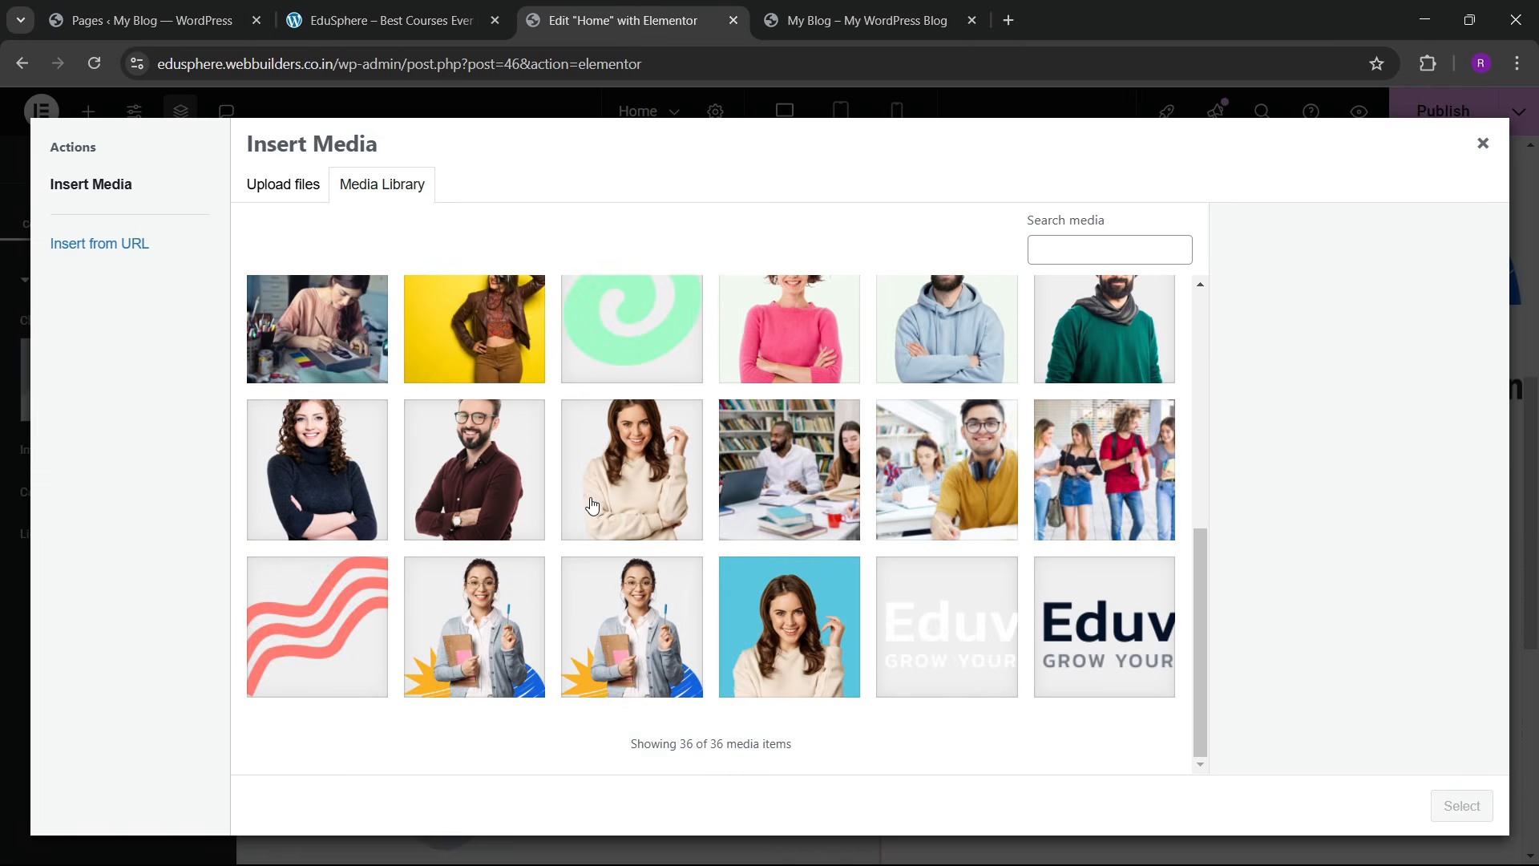
{"action": "scroll", "coordinate": [593, 488], "scroll_direction": "up", "scroll_amount": 4}
{"action": "left_click", "coordinate": [349, 10]}
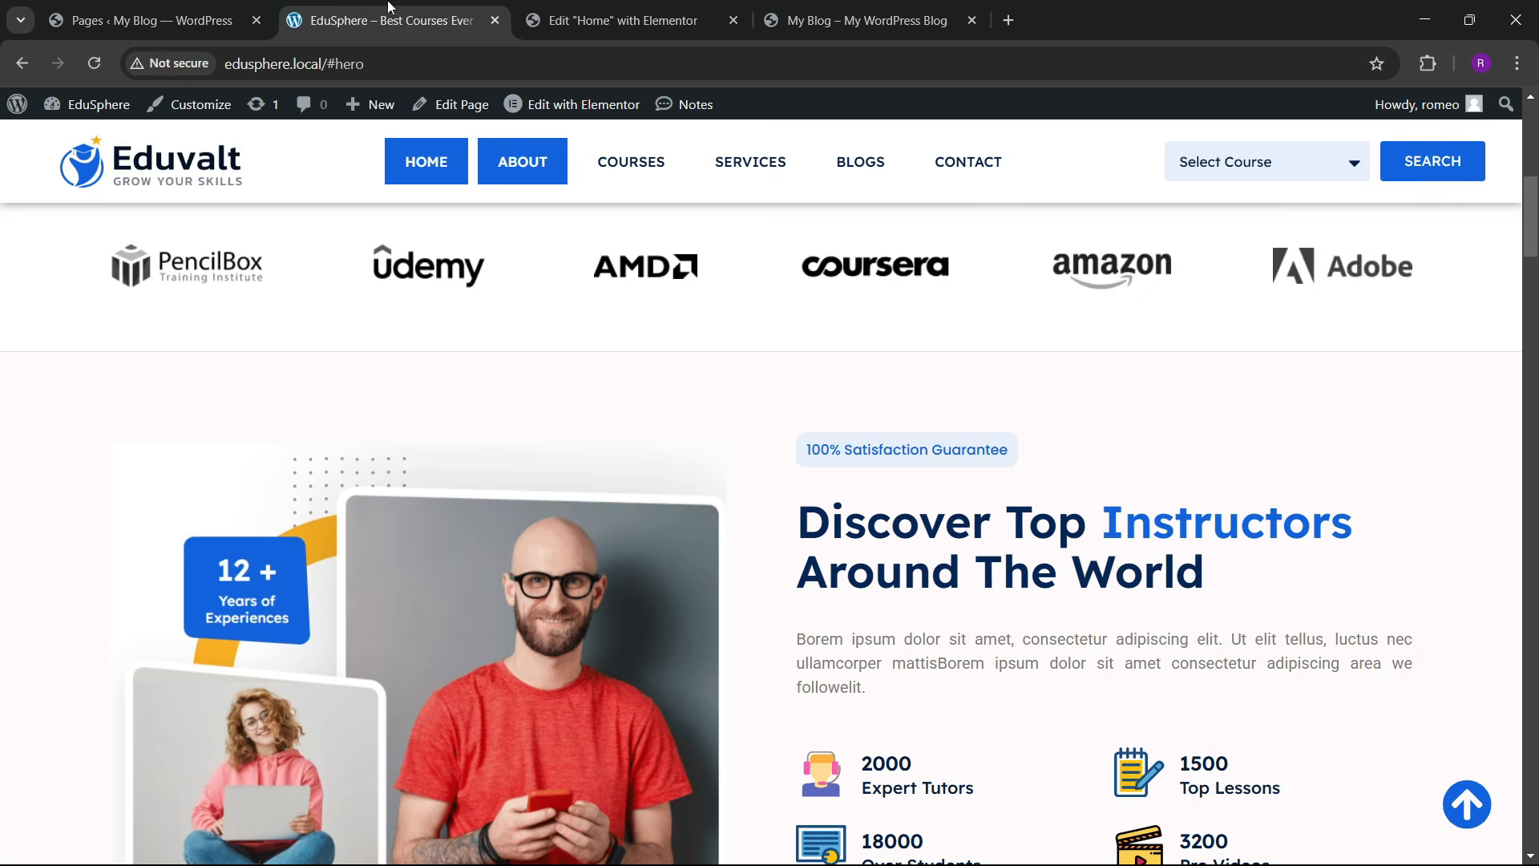
{"action": "left_click", "coordinate": [625, 19]}
{"action": "scroll", "coordinate": [609, 561], "scroll_direction": "up", "scroll_amount": 3}
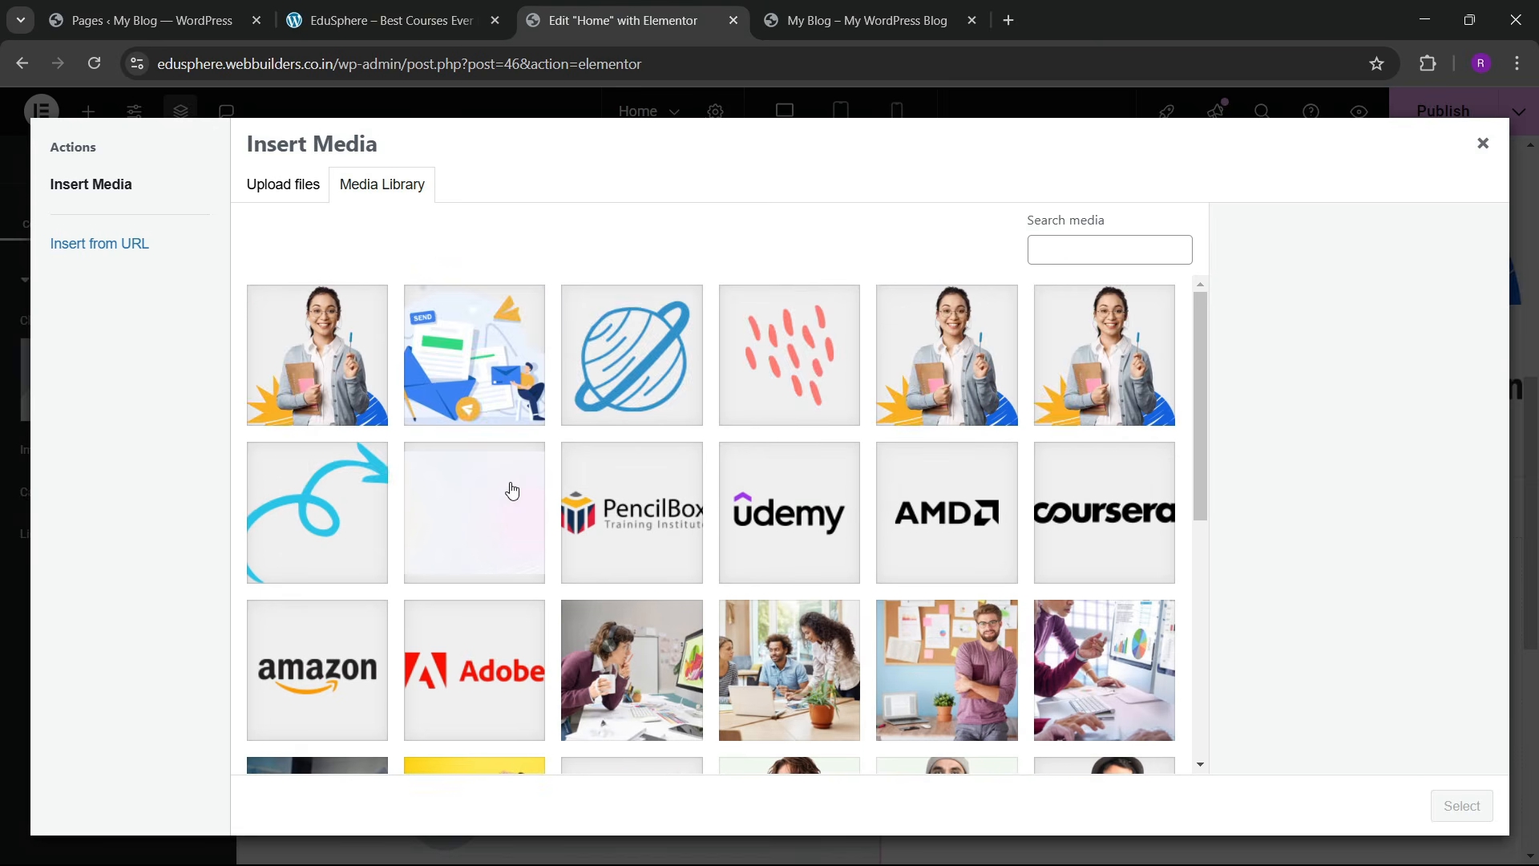
{"action": "scroll", "coordinate": [512, 490], "scroll_direction": "down", "scroll_amount": 5}
{"action": "scroll", "coordinate": [577, 642], "scroll_direction": "down", "scroll_amount": 2}
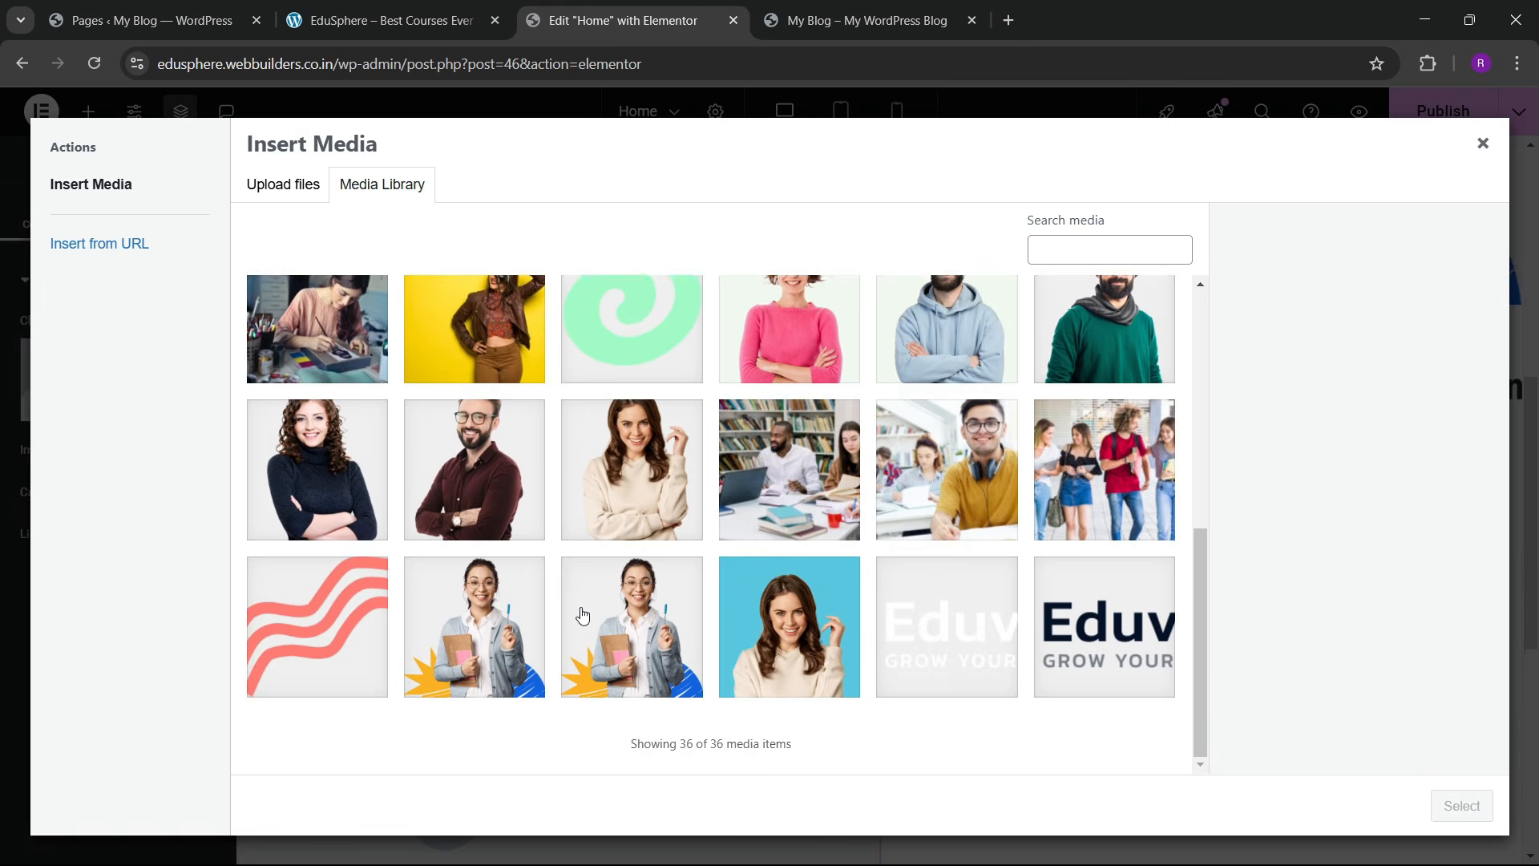
{"action": "scroll", "coordinate": [580, 607], "scroll_direction": "up", "scroll_amount": 4}
{"action": "scroll", "coordinate": [581, 589], "scroll_direction": "up", "scroll_amount": 3}
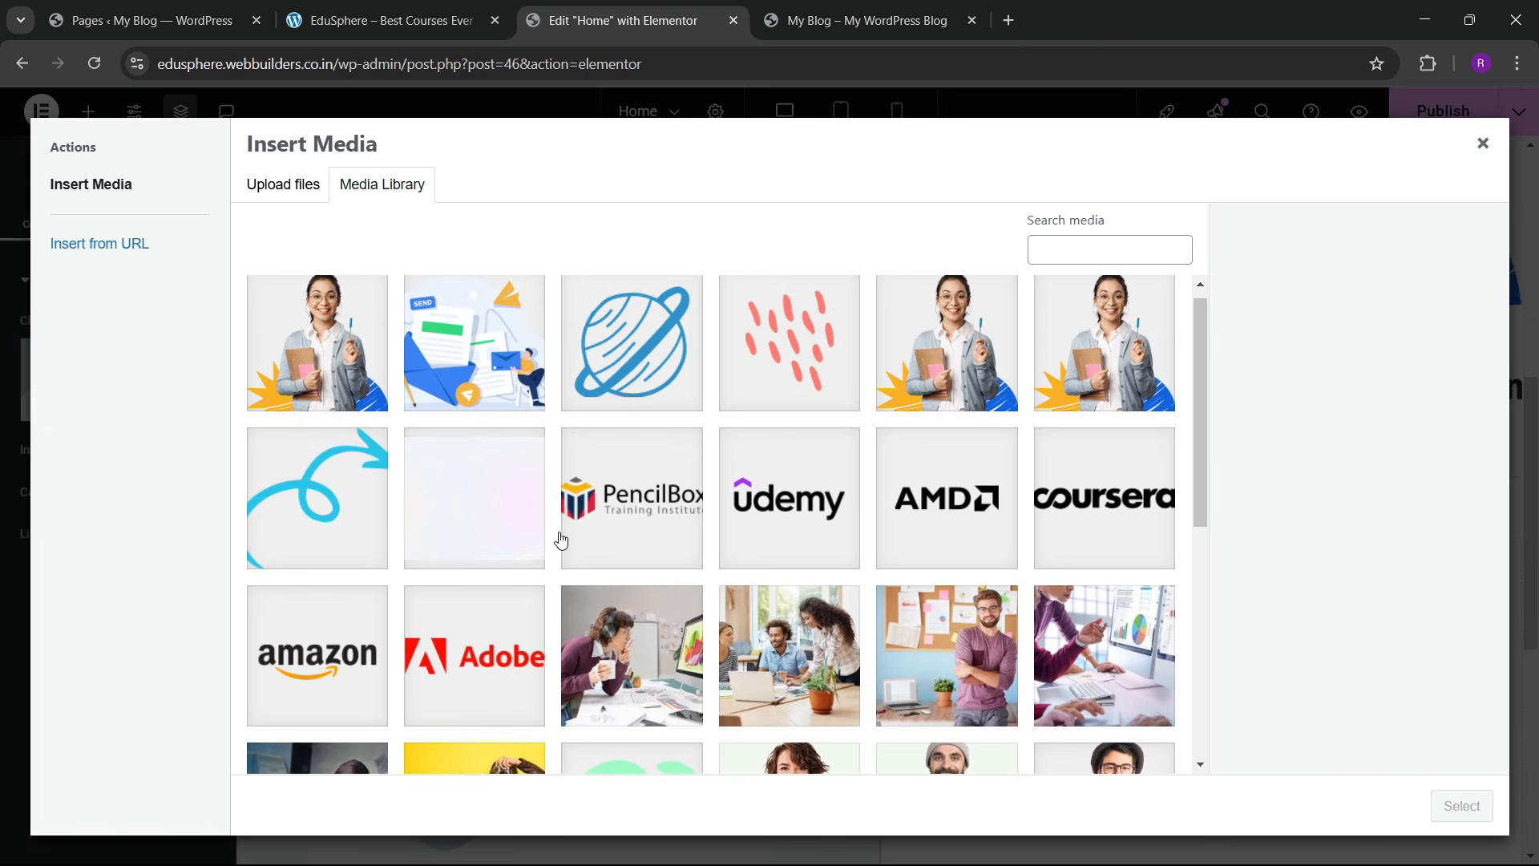
{"action": "scroll", "coordinate": [559, 537], "scroll_direction": "up", "scroll_amount": 1}
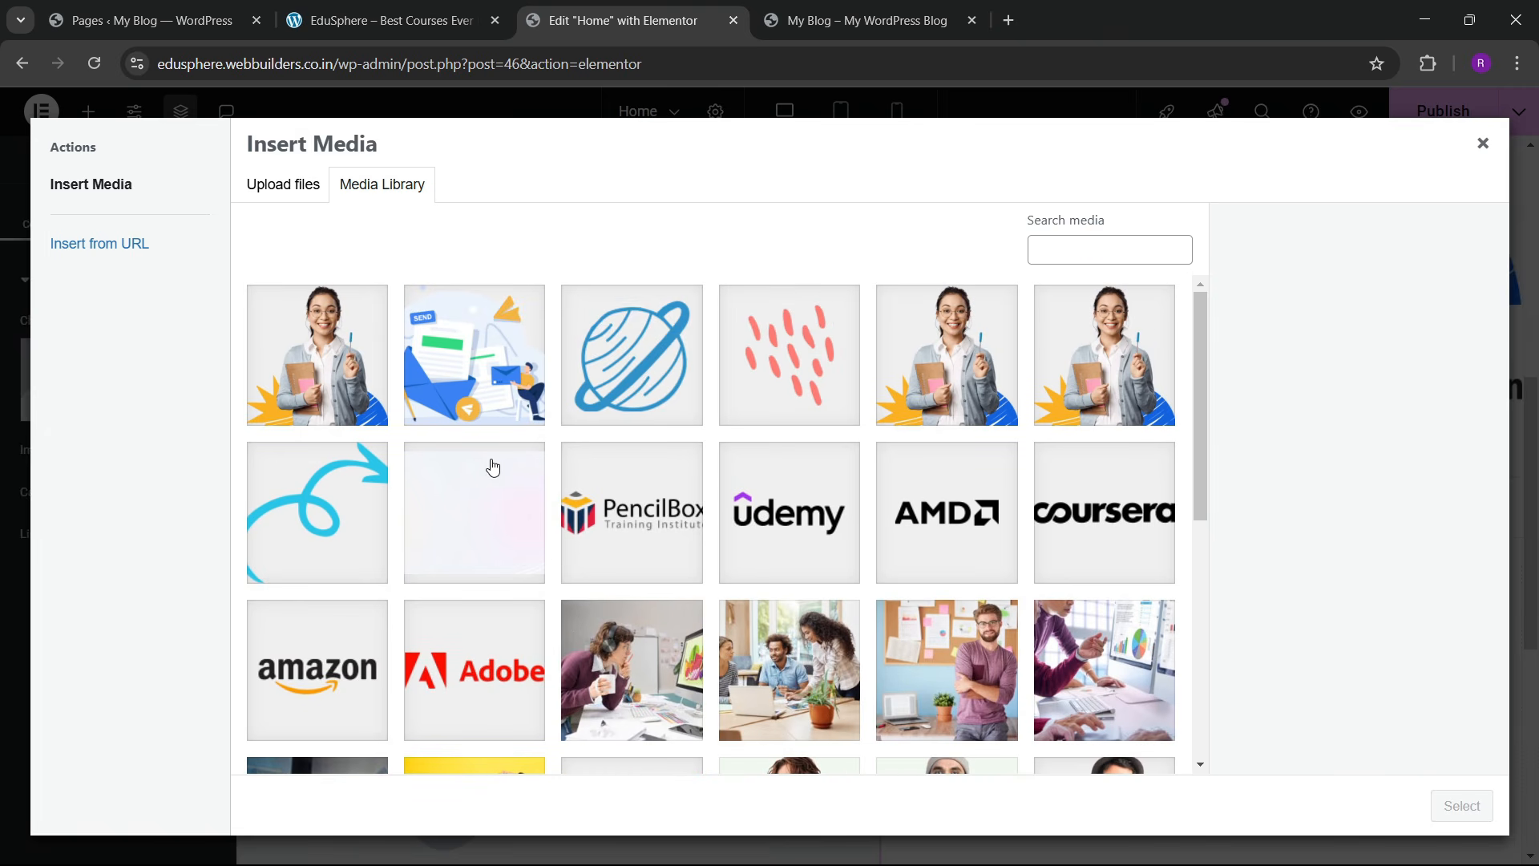
Step: Upload the Screenshot_20-2-2025_135543_ifingerstudio.com image from Downloads to the media library
{"action": "left_click", "coordinate": [283, 184]}
{"action": "left_click", "coordinate": [832, 474]}
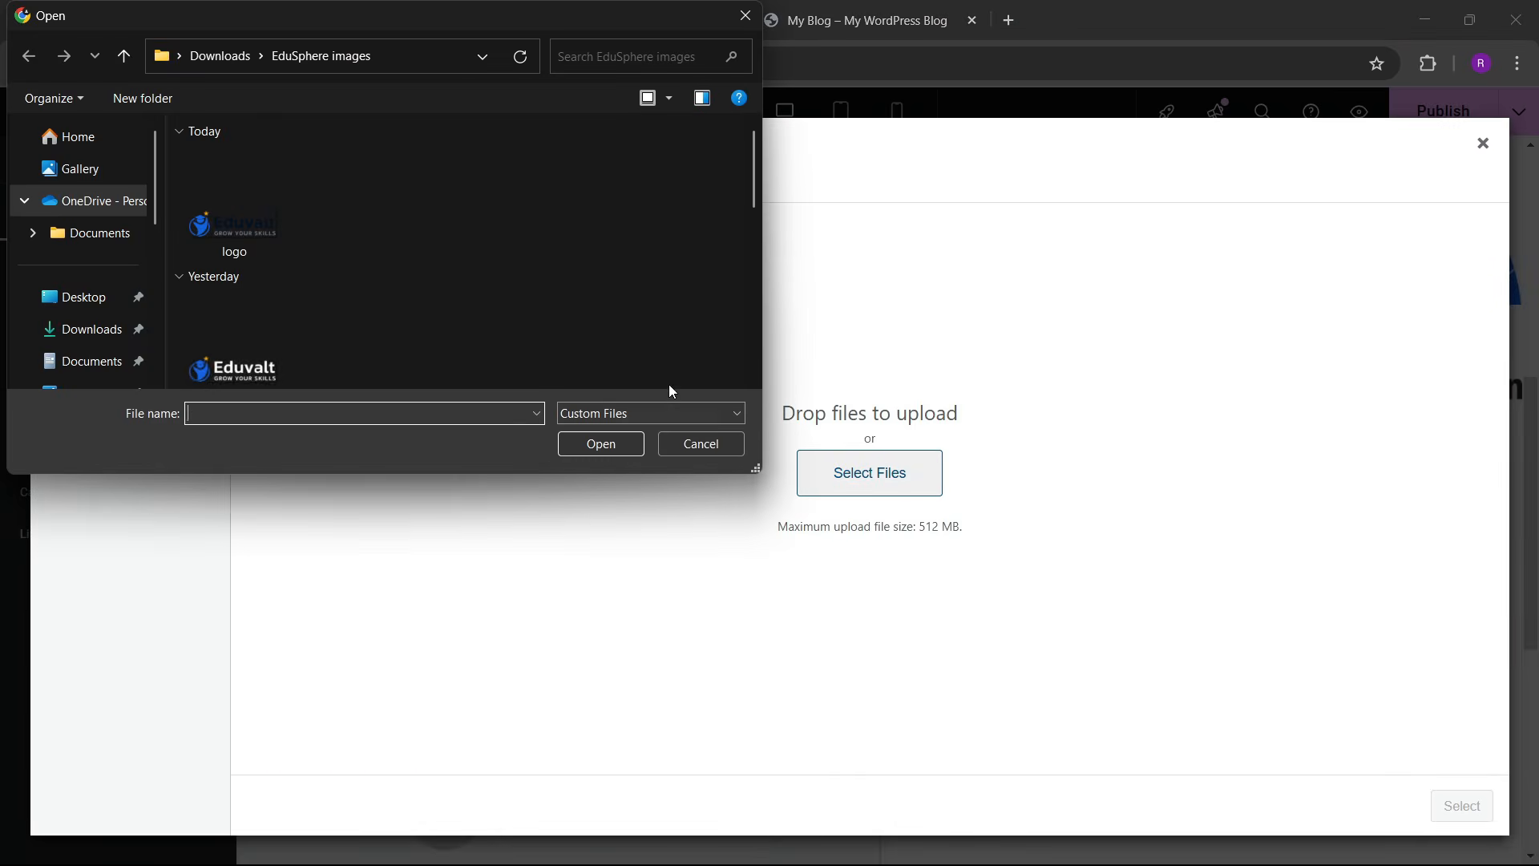
{"action": "left_click", "coordinate": [89, 360]}
{"action": "left_click", "coordinate": [90, 291]}
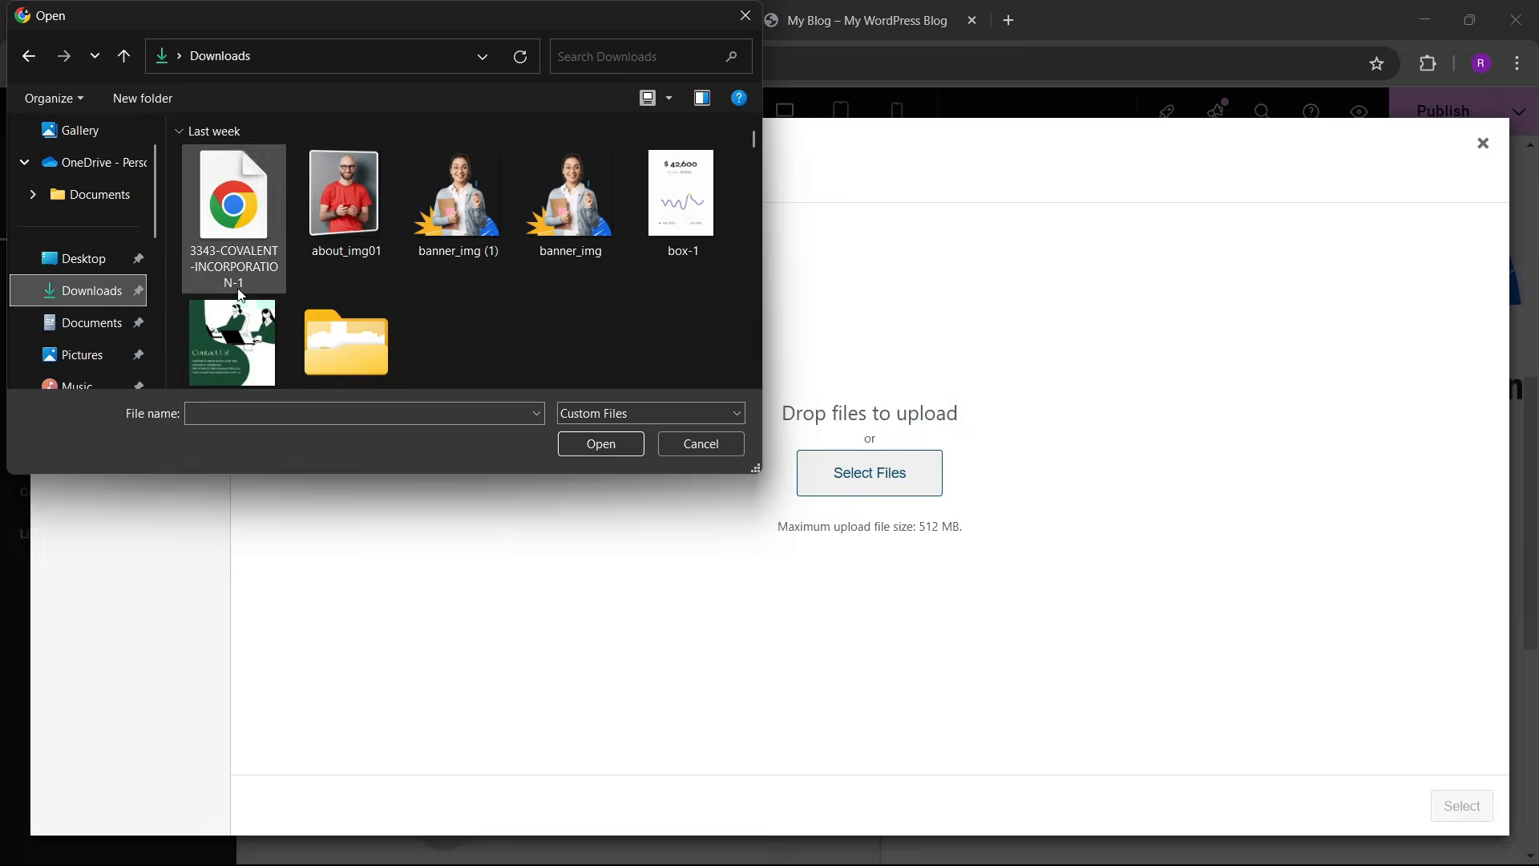
{"action": "scroll", "coordinate": [349, 290], "scroll_direction": "down", "scroll_amount": 2}
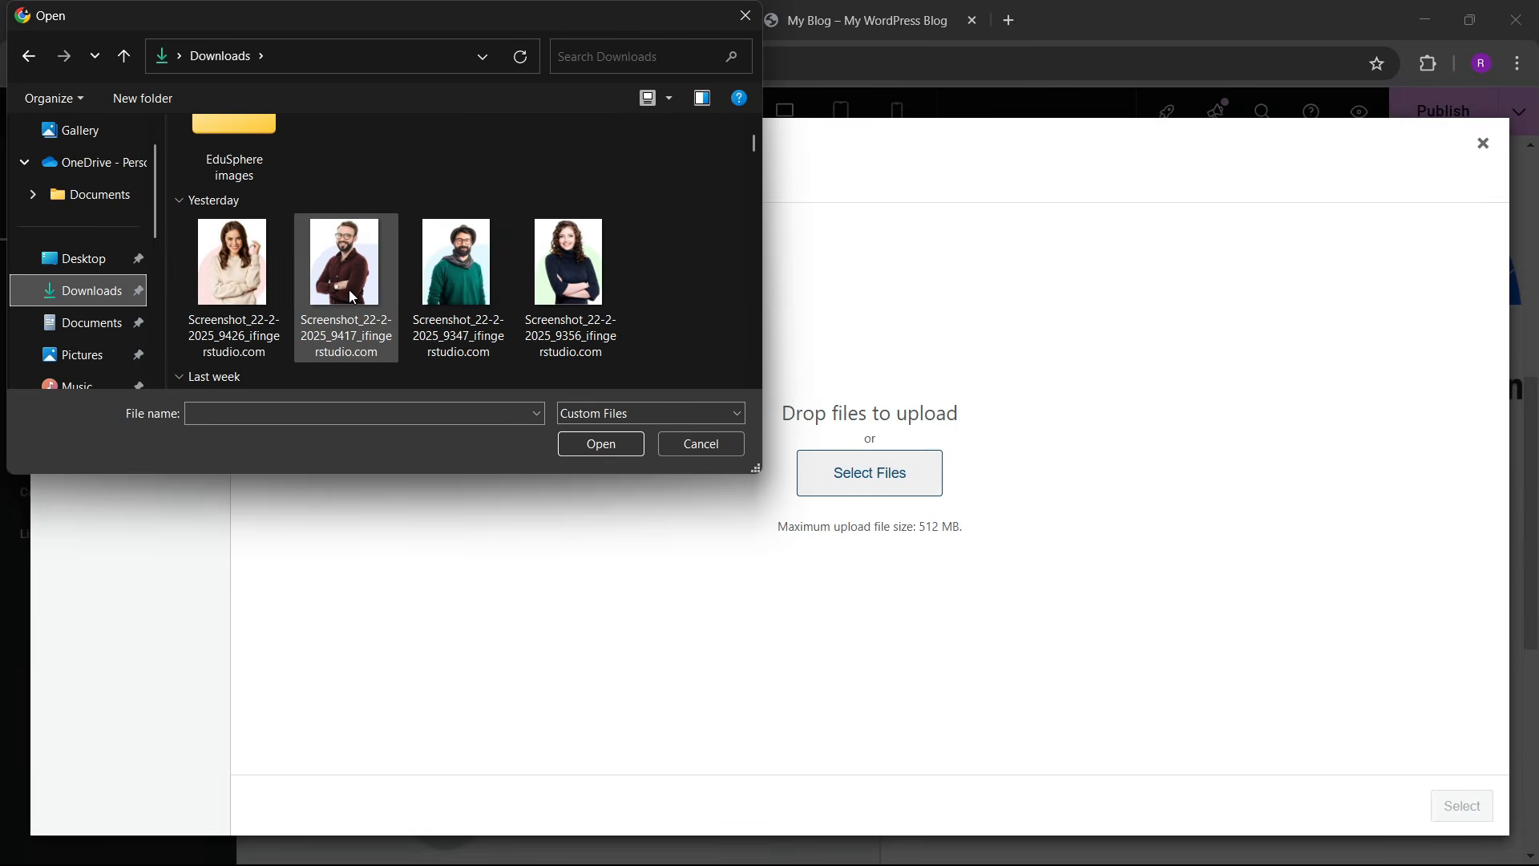
{"action": "scroll", "coordinate": [473, 300], "scroll_direction": "down", "scroll_amount": 3}
{"action": "scroll", "coordinate": [552, 325], "scroll_direction": "up", "scroll_amount": 2}
{"action": "left_click_drag", "start_coordinate": [555, 328], "coordinate": [270, 205]}
{"action": "scroll", "coordinate": [289, 240], "scroll_direction": "down", "scroll_amount": 1}
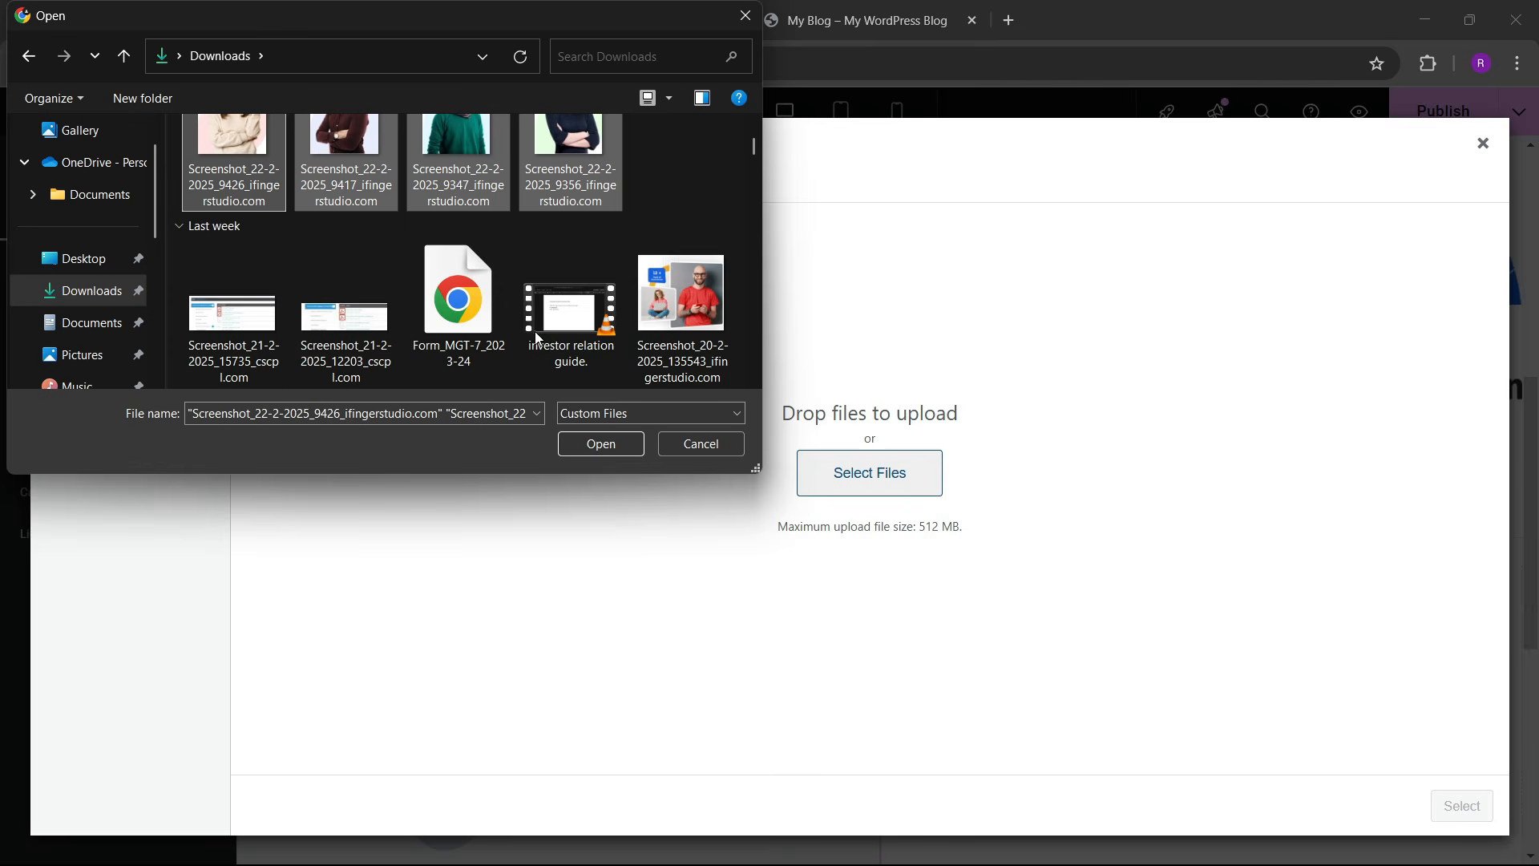
{"action": "left_click", "coordinate": [684, 320]}
{"action": "scroll", "coordinate": [443, 353], "scroll_direction": "down", "scroll_amount": 1}
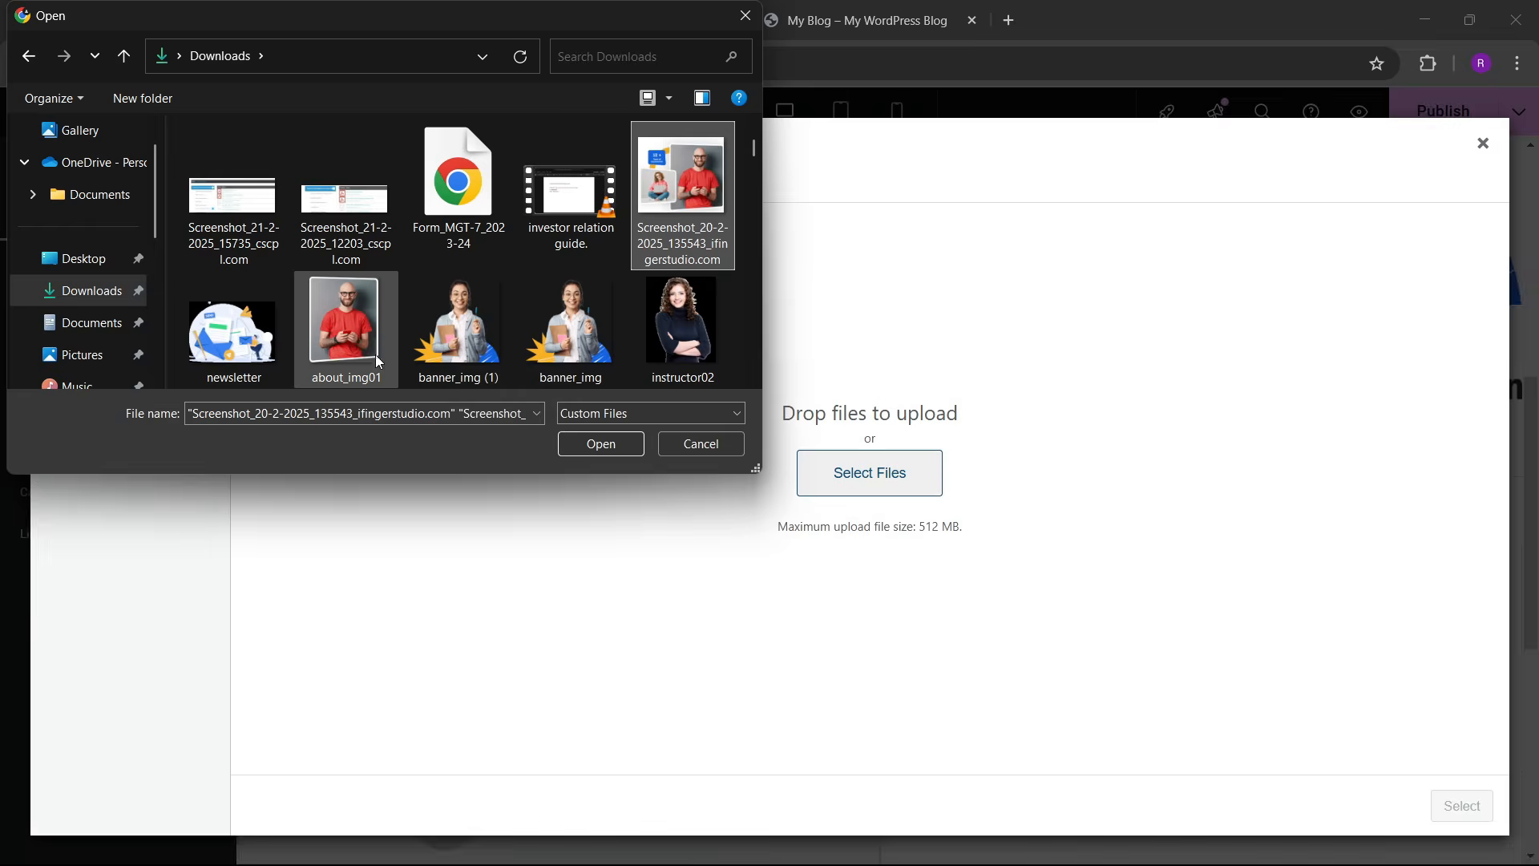
{"action": "scroll", "coordinate": [513, 353], "scroll_direction": "down", "scroll_amount": 2}
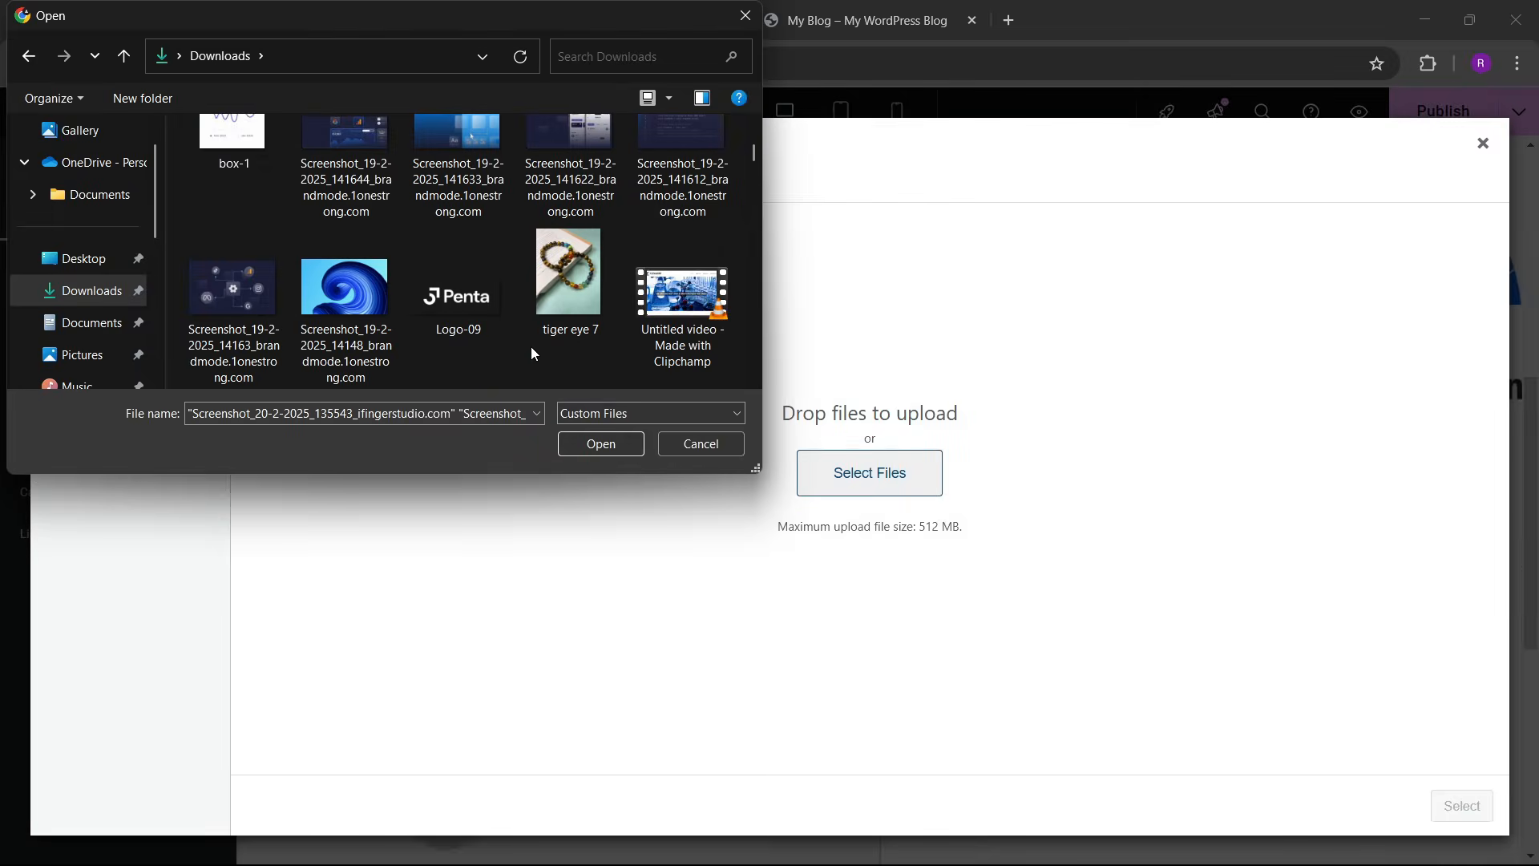
{"action": "left_click", "coordinate": [598, 449]}
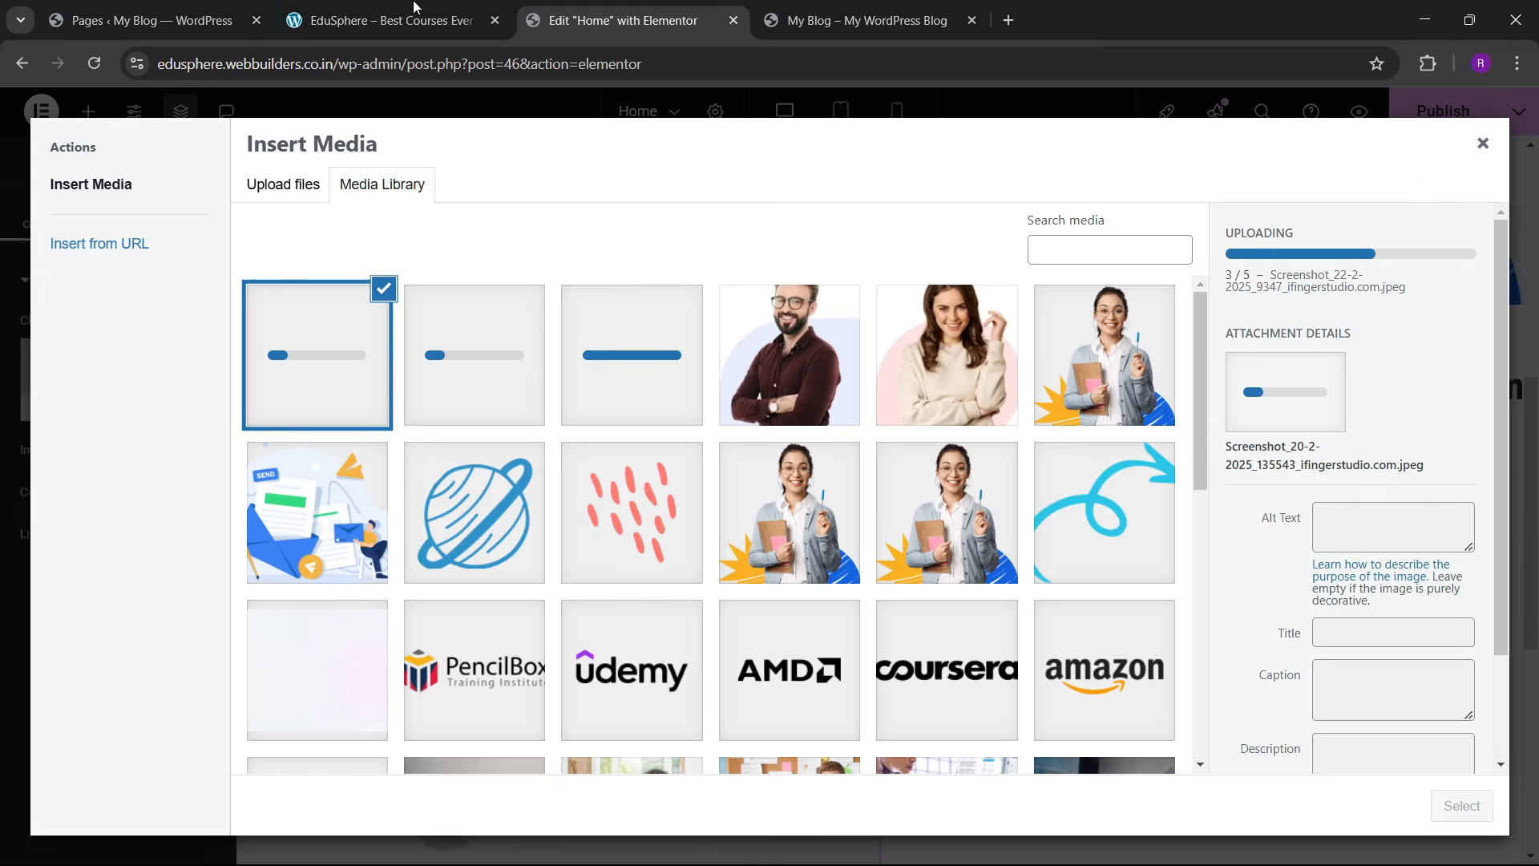
Step: Insert the instructors photo into the about image and compare with the live about section
{"action": "key", "text": "ctrl+shift+Tab"}
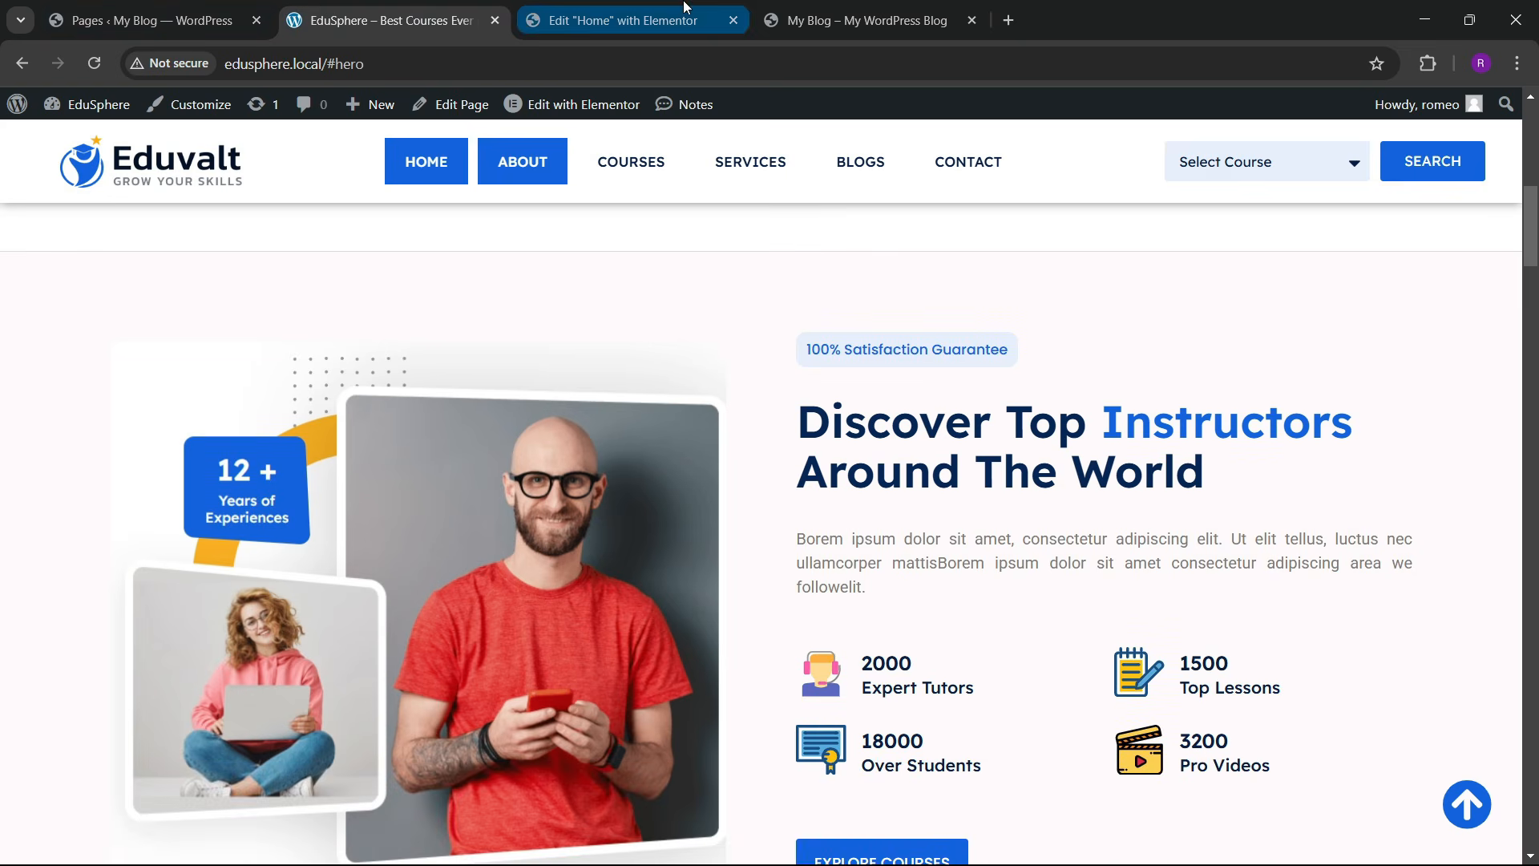
{"action": "left_click", "coordinate": [629, 20]}
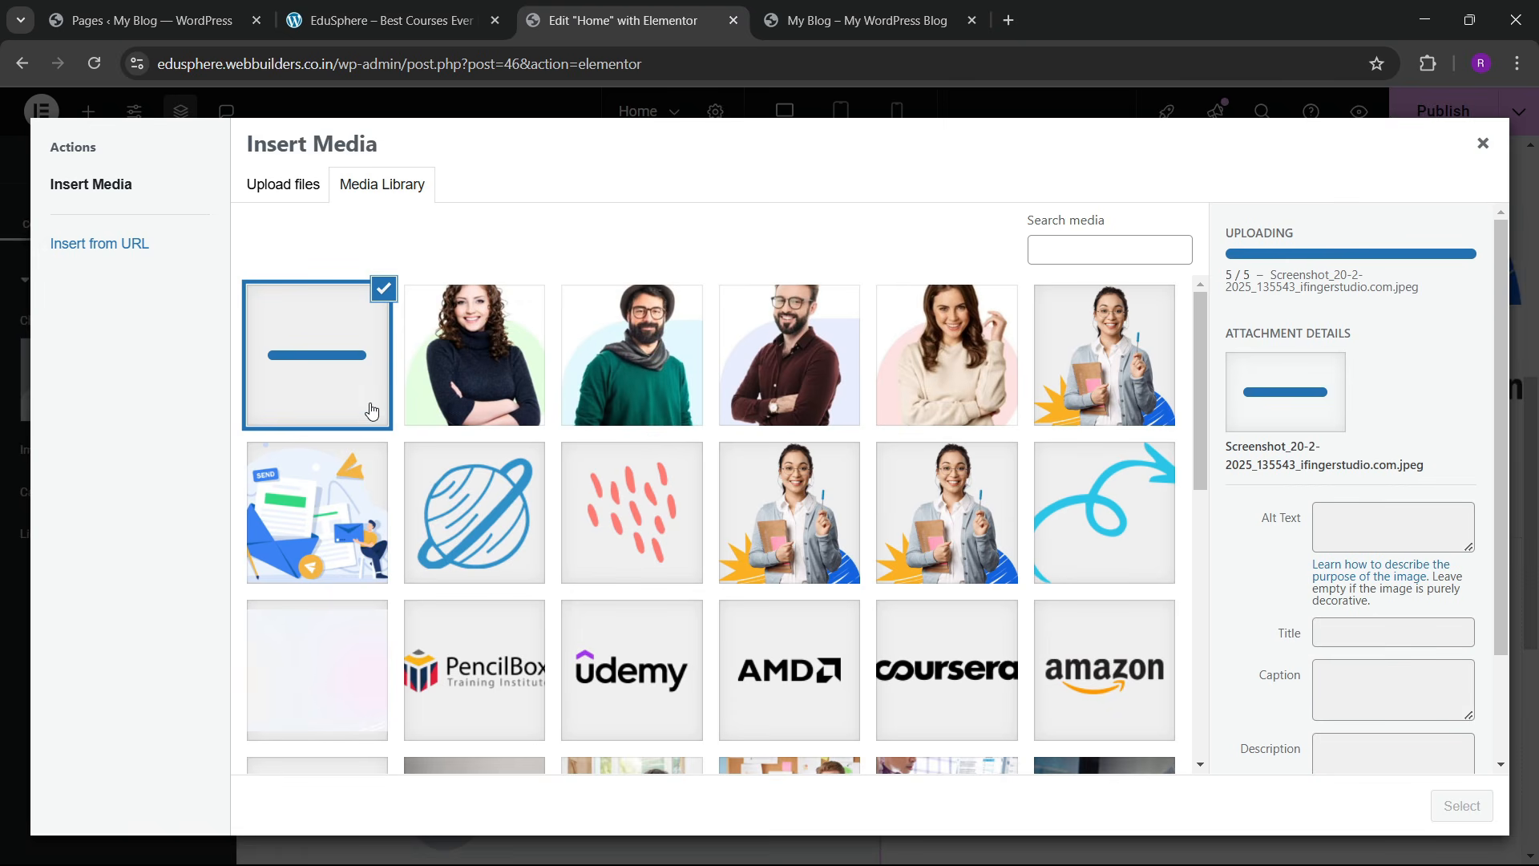
{"action": "left_click", "coordinate": [1461, 806]}
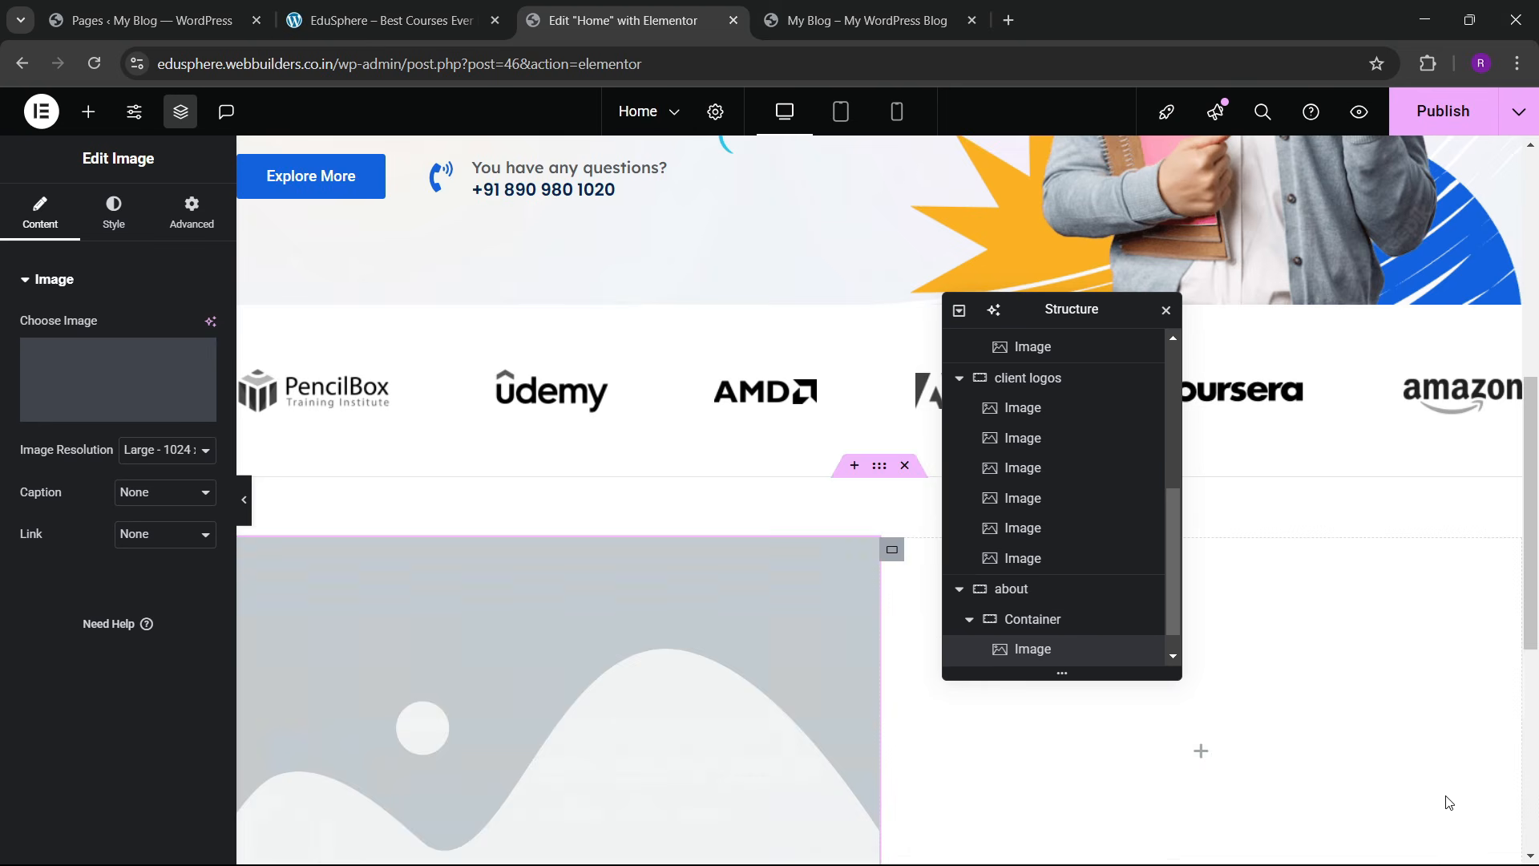
{"action": "scroll", "coordinate": [771, 622], "scroll_direction": "down", "scroll_amount": 5}
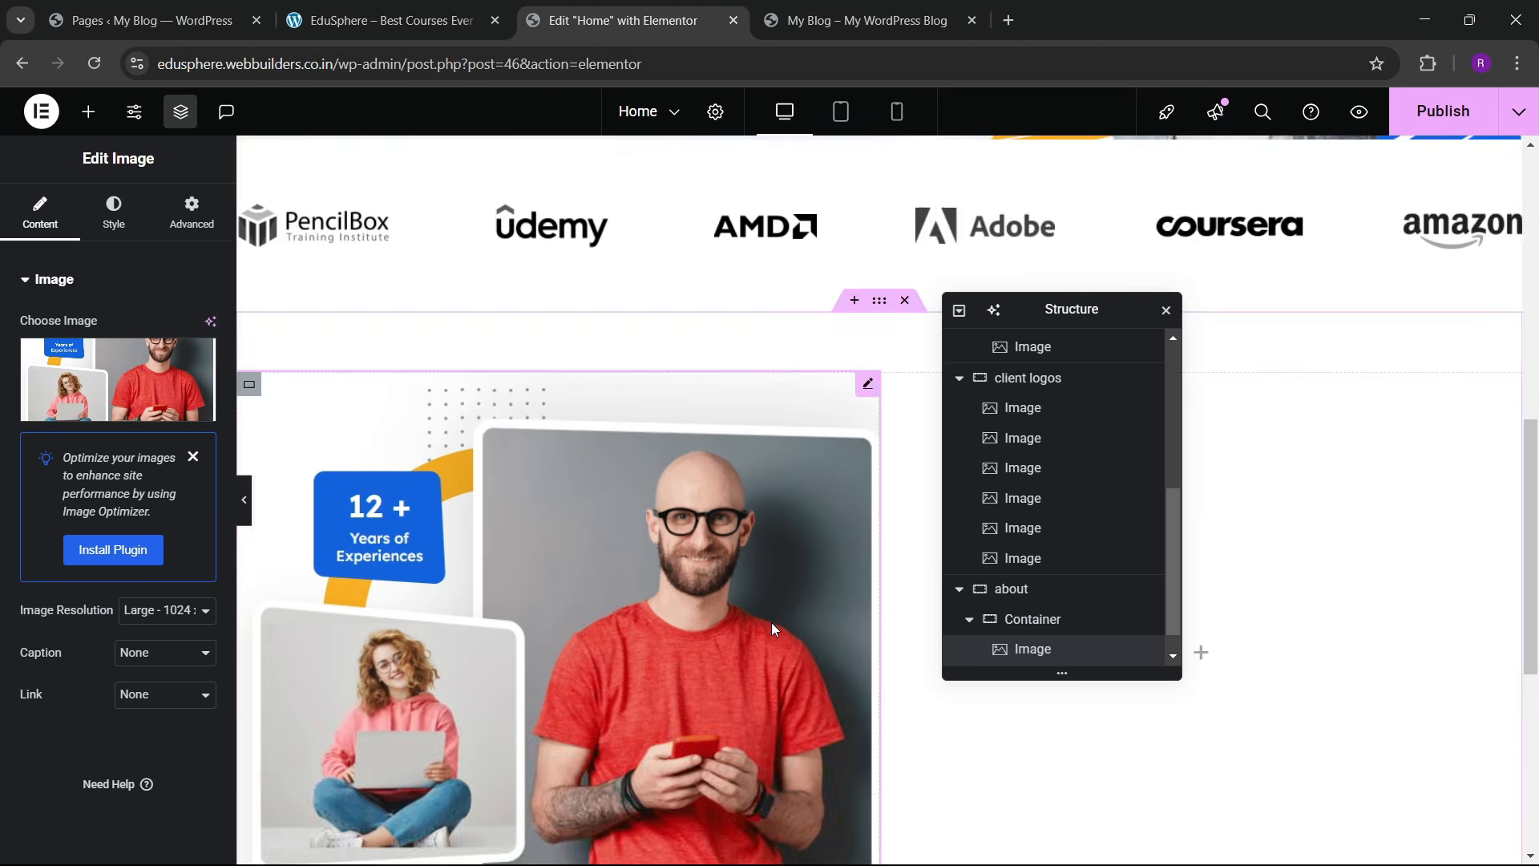
{"action": "left_click", "coordinate": [408, 8]}
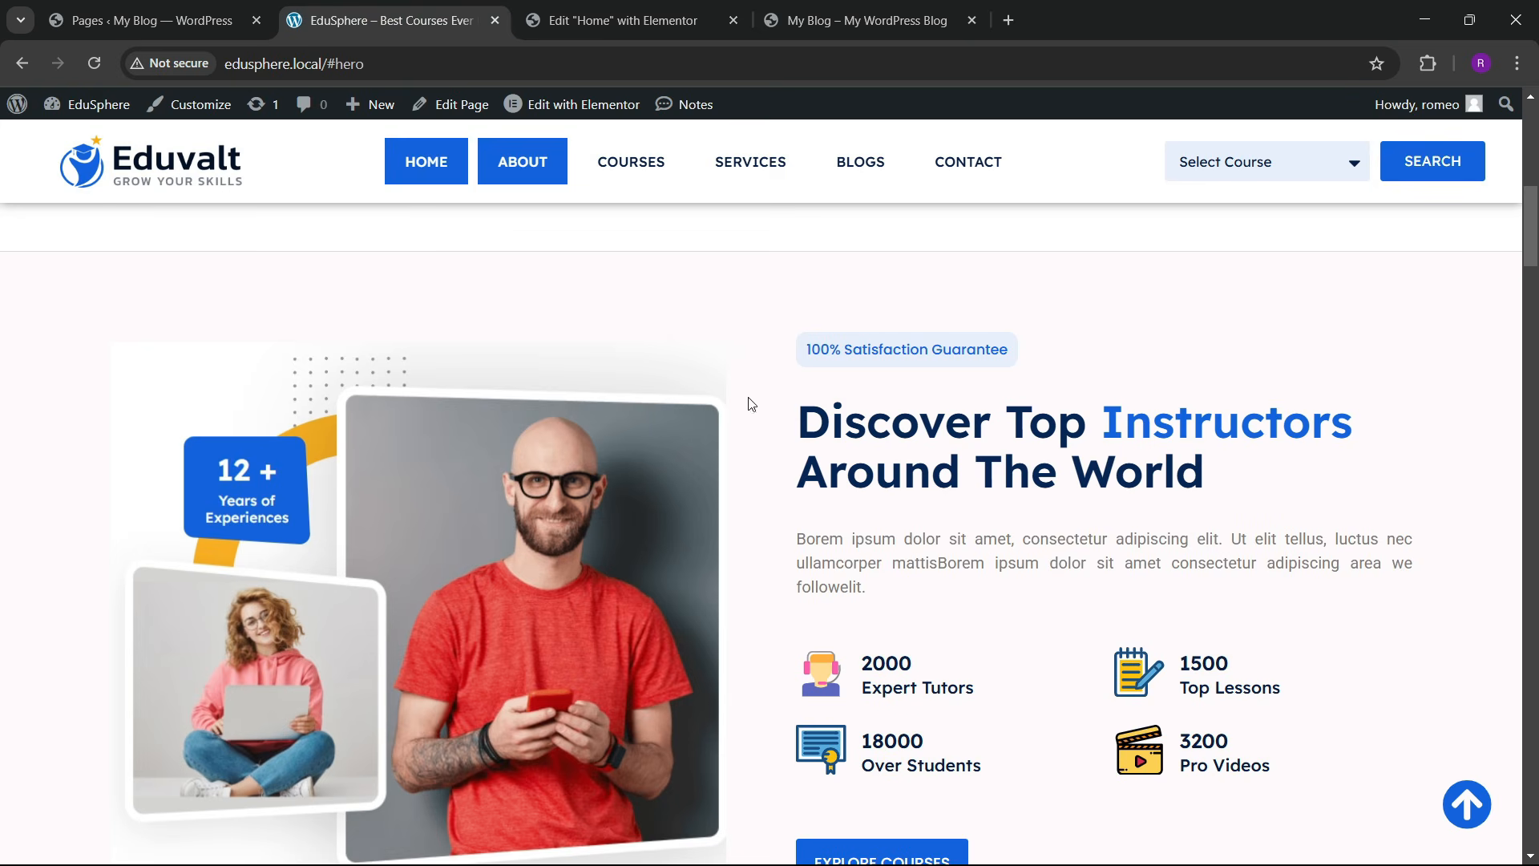
Step: Copy the hero's 100% Satisfaction Guarantee button into the about section's right column
{"action": "left_click", "coordinate": [623, 20]}
{"action": "scroll", "coordinate": [532, 509], "scroll_direction": "up", "scroll_amount": 10}
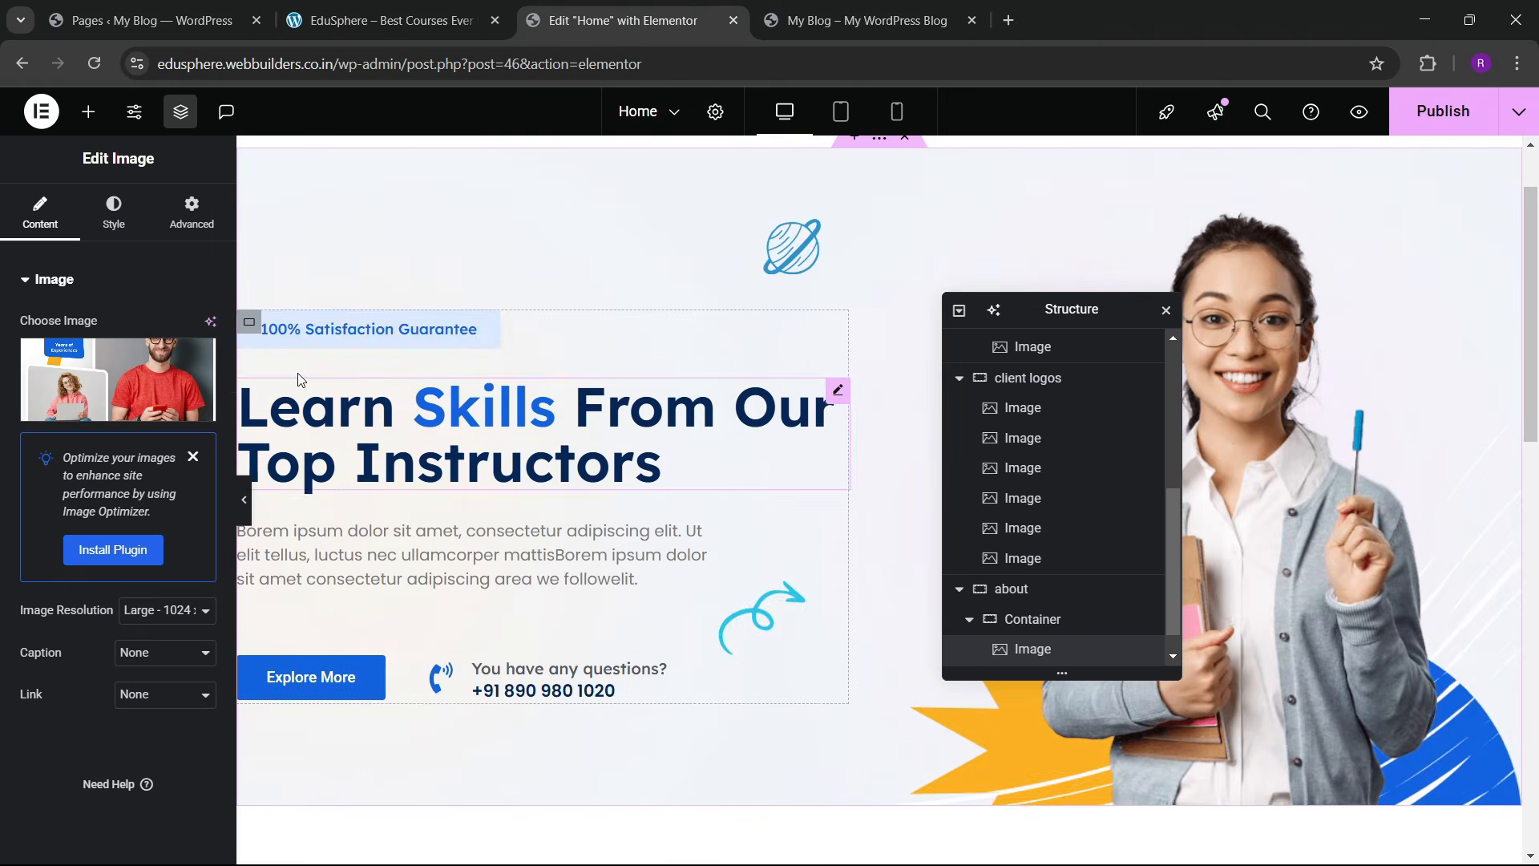
{"action": "scroll", "coordinate": [284, 350], "scroll_direction": "up", "scroll_amount": 2}
{"action": "right_click", "coordinate": [343, 417]}
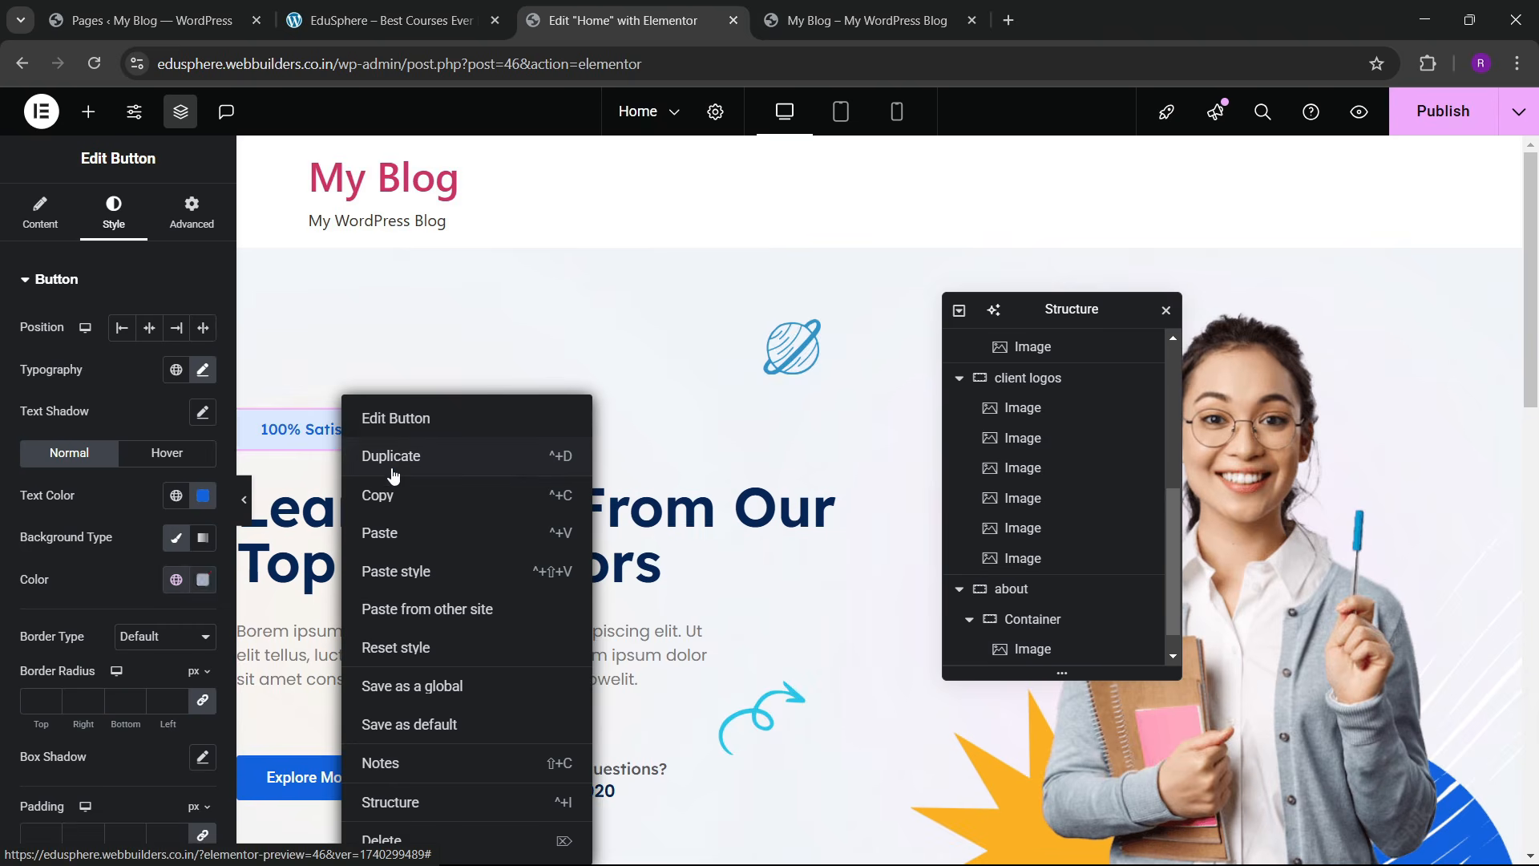
{"action": "left_click", "coordinate": [385, 495]}
{"action": "left_click_drag", "start_coordinate": [1098, 321], "coordinate": [641, 325]}
{"action": "scroll", "coordinate": [1142, 449], "scroll_direction": "down", "scroll_amount": 5}
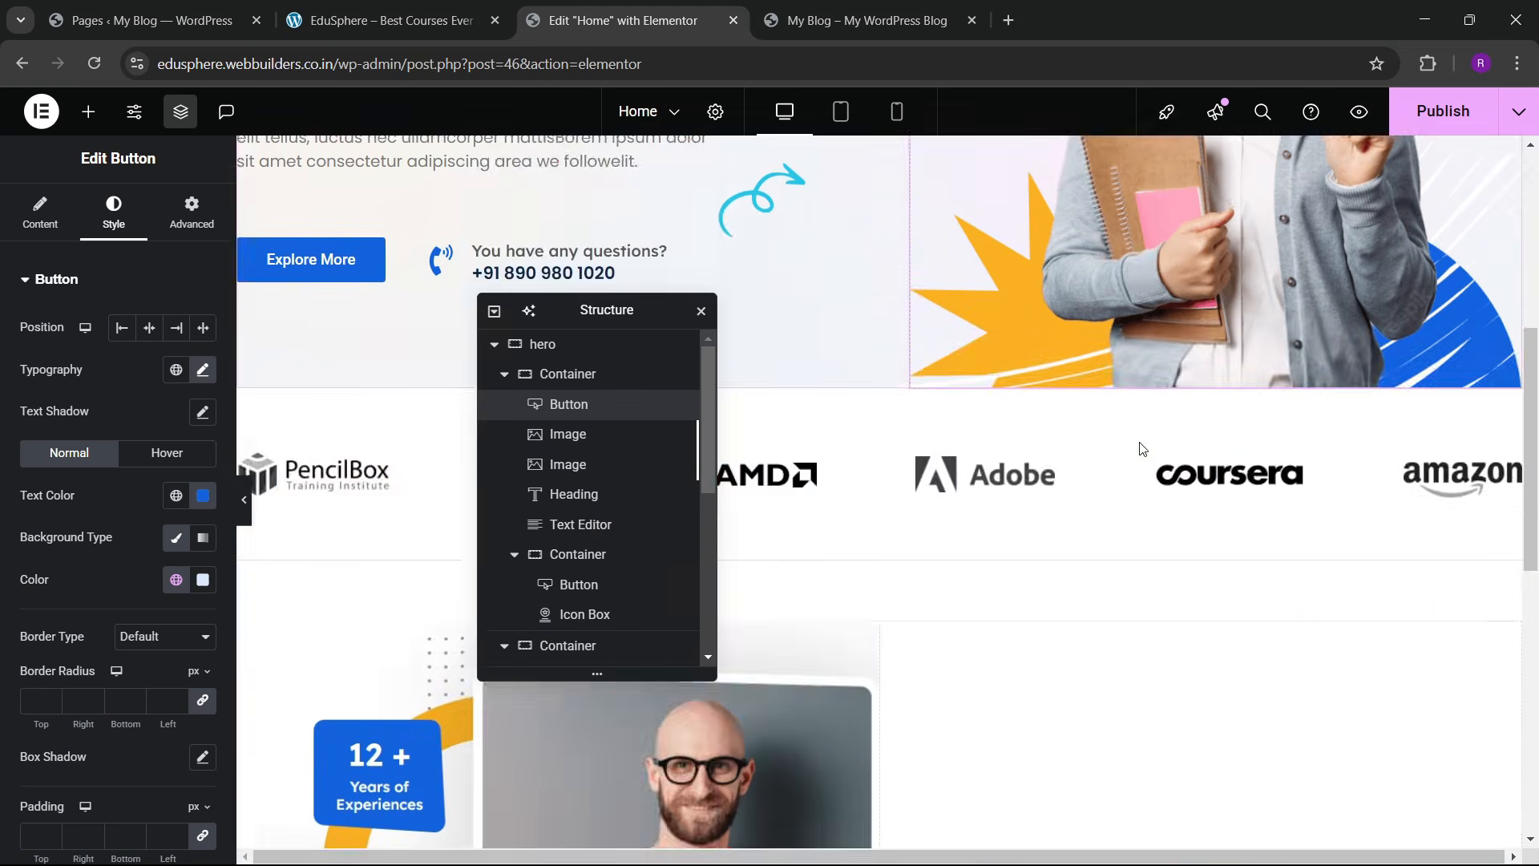
{"action": "scroll", "coordinate": [1142, 449], "scroll_direction": "down", "scroll_amount": 6}
{"action": "right_click", "coordinate": [1059, 299]}
{"action": "left_click", "coordinate": [1105, 475]}
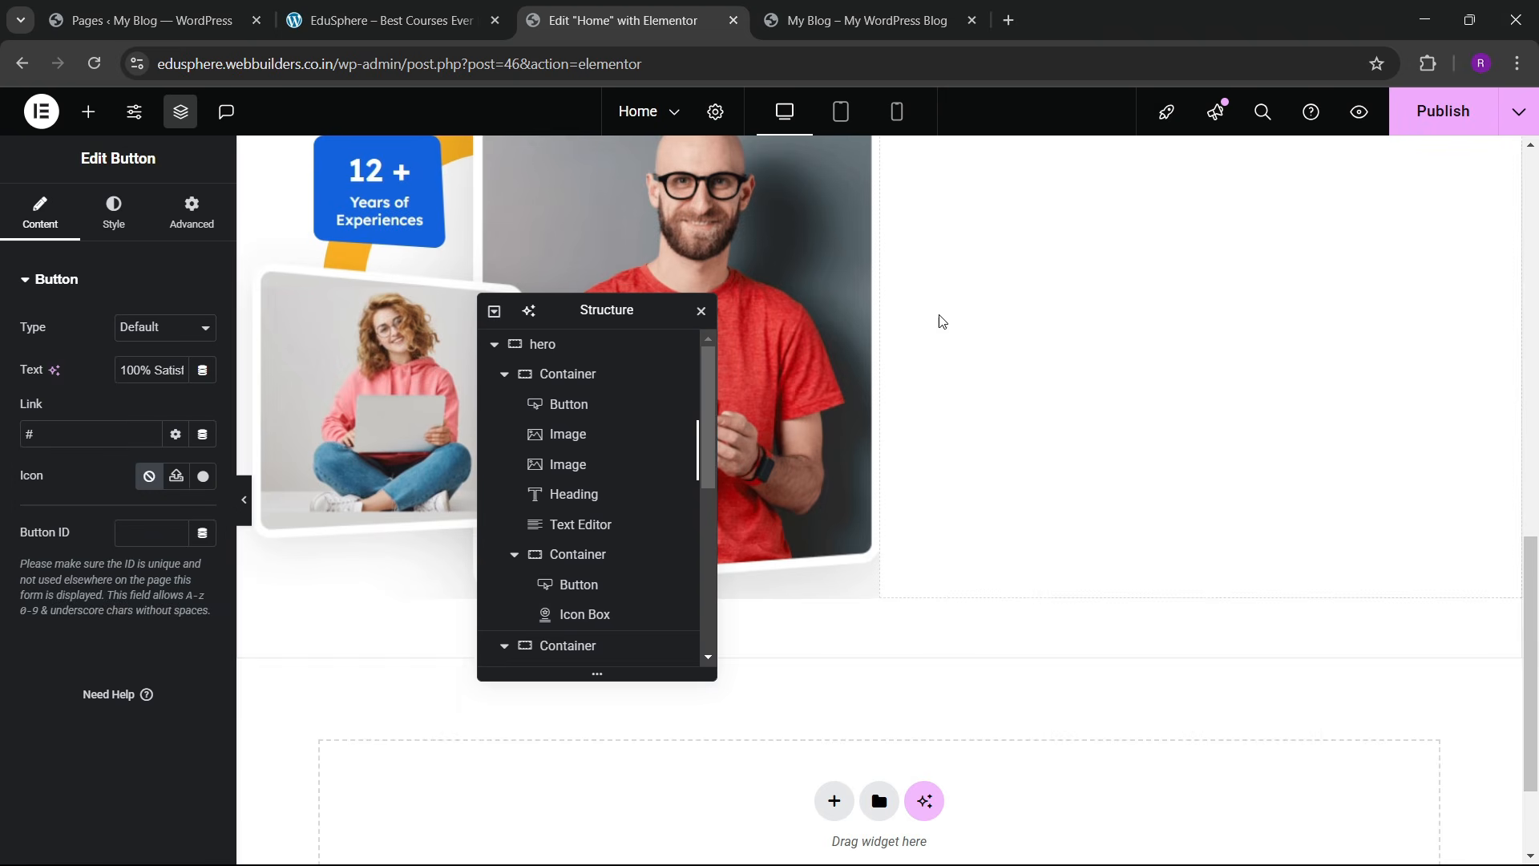
{"action": "left_click", "coordinate": [385, 20]}
{"action": "left_click", "coordinate": [626, 20]}
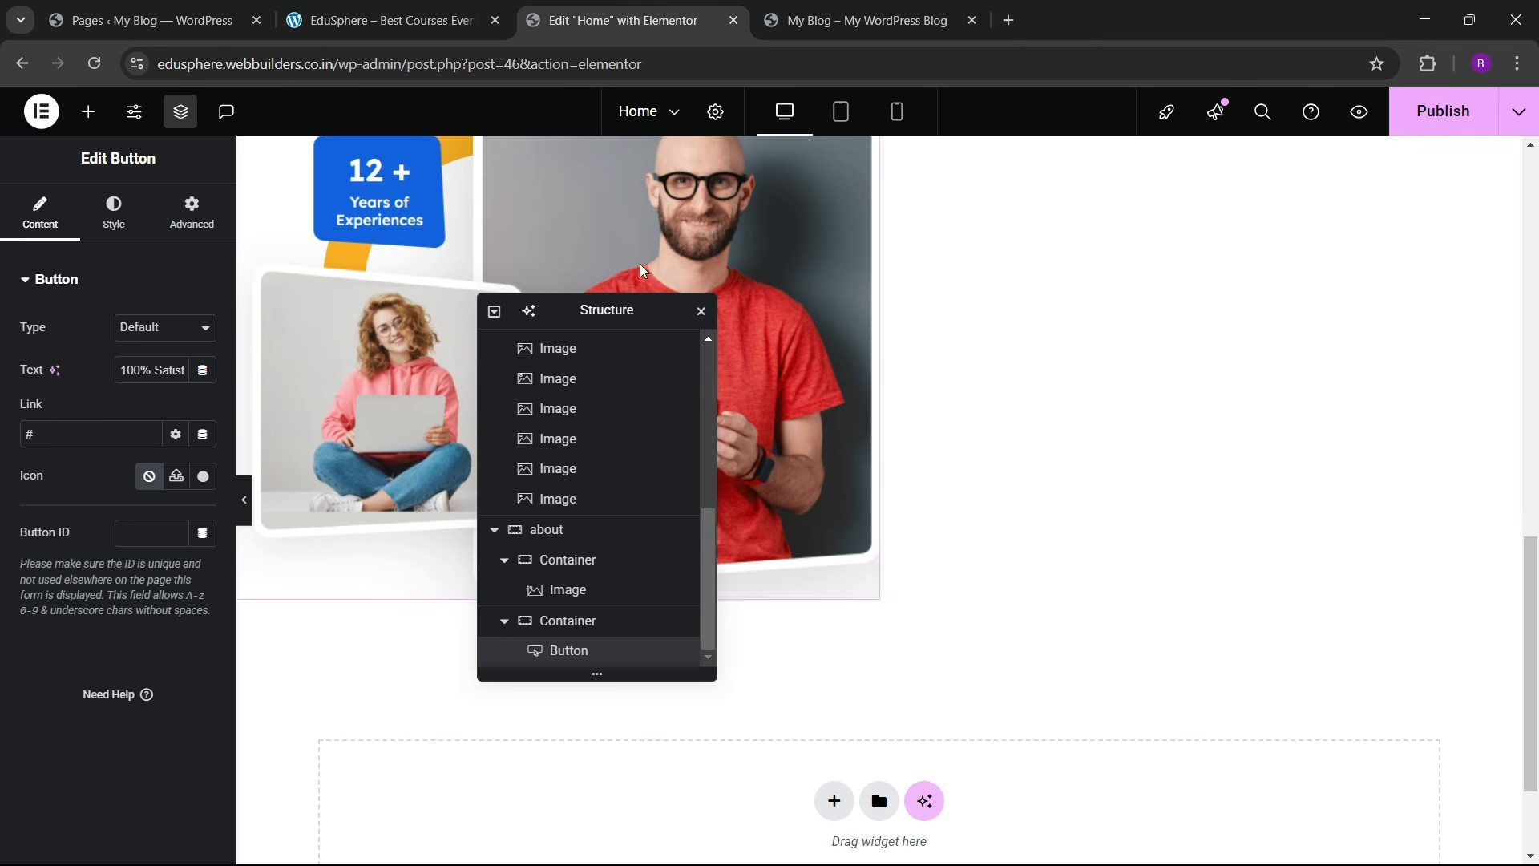
Step: Copy the Learn Skills From Our Top Instructors heading below the pasted button
{"action": "scroll", "coordinate": [500, 340], "scroll_direction": "up", "scroll_amount": 3}
{"action": "left_click_drag", "start_coordinate": [601, 310], "coordinate": [976, 406]}
{"action": "scroll", "coordinate": [508, 414], "scroll_direction": "up", "scroll_amount": 8}
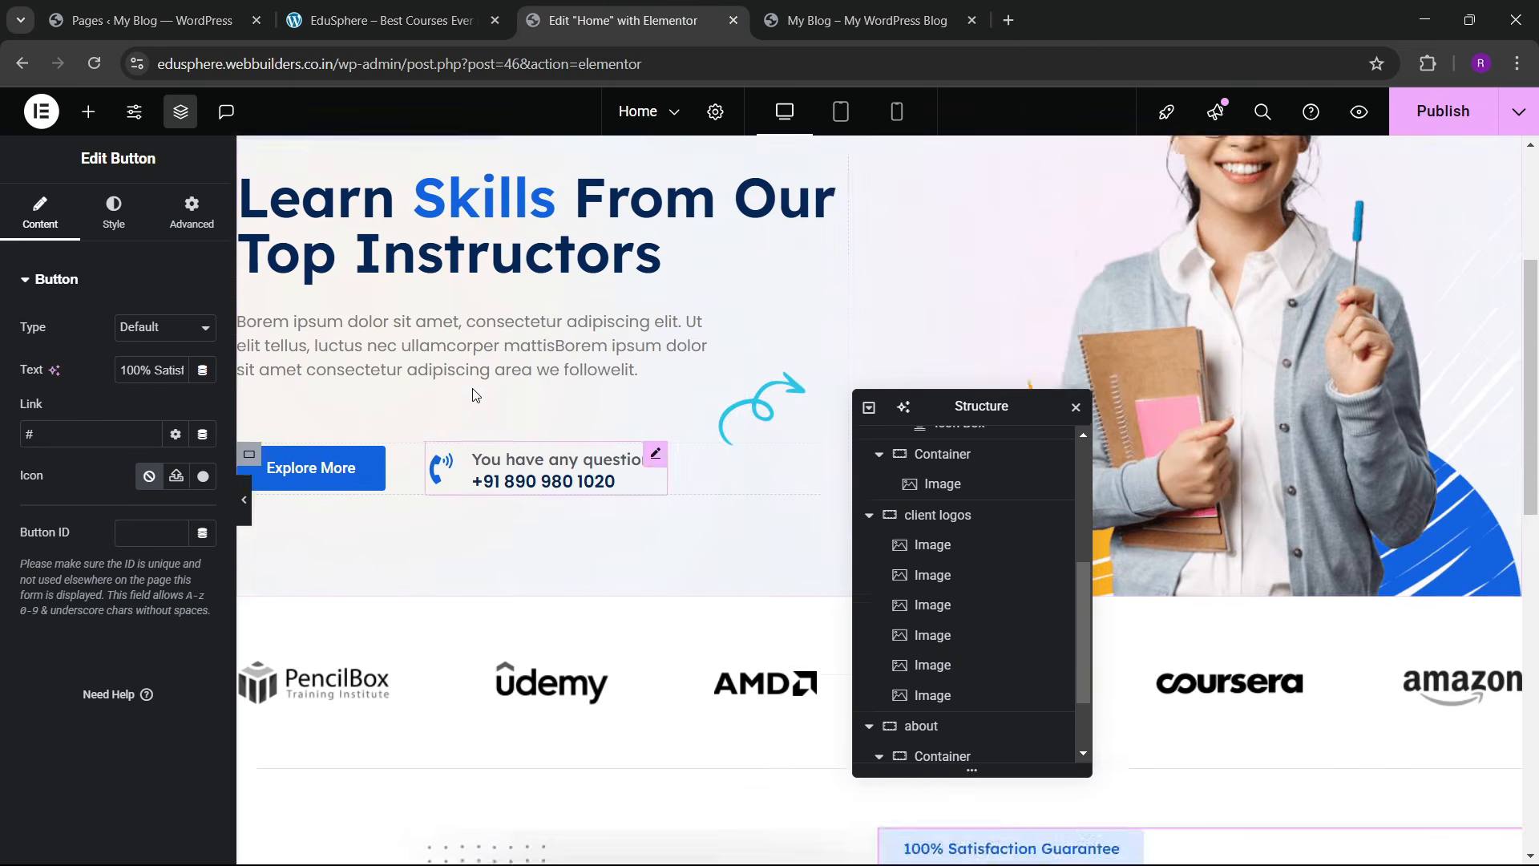
{"action": "right_click", "coordinate": [551, 353]}
{"action": "left_click", "coordinate": [757, 449]}
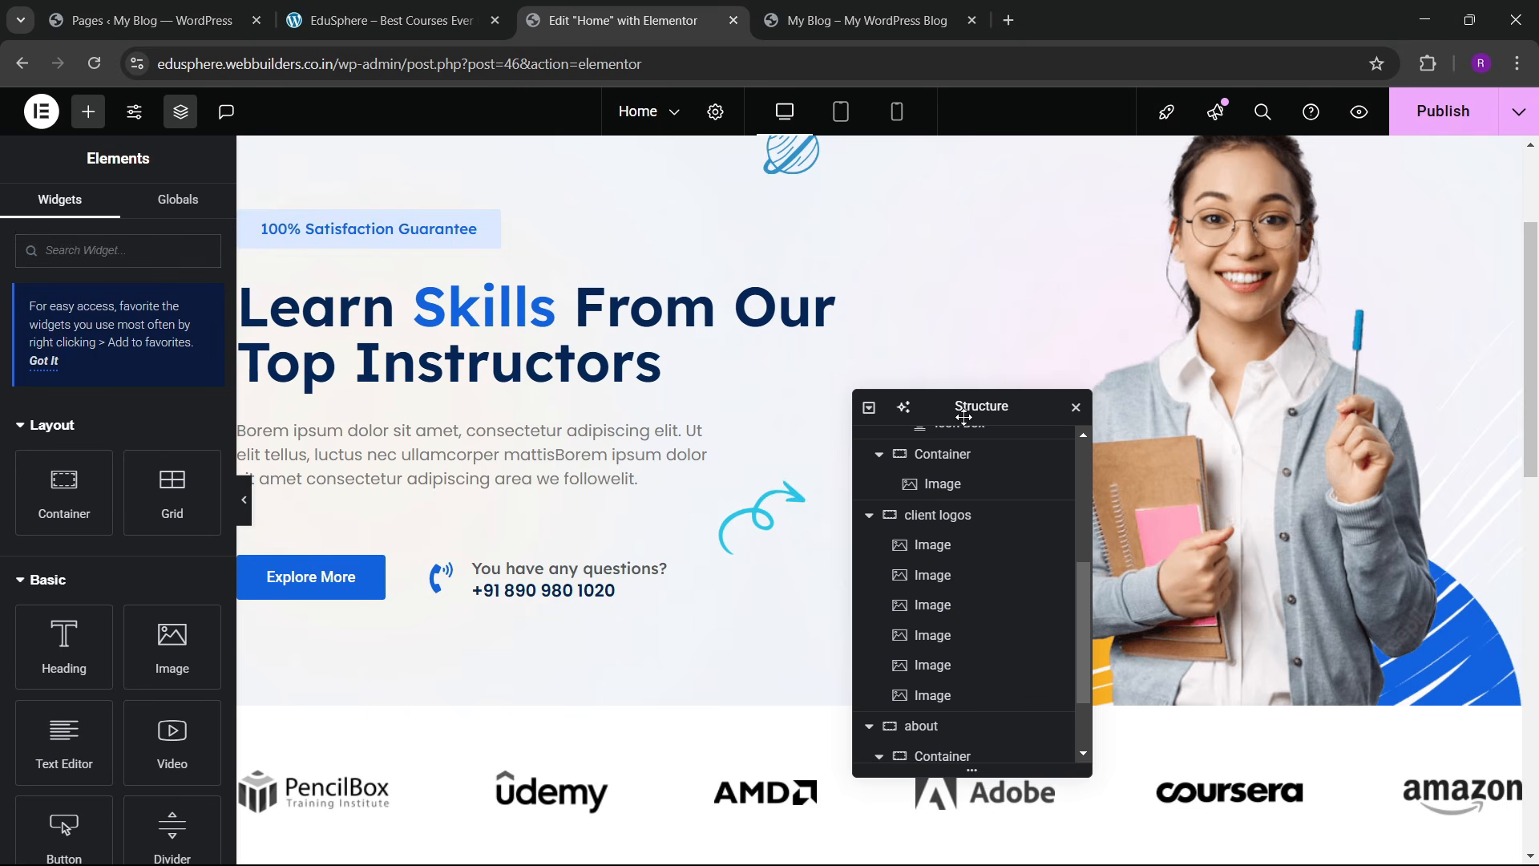
{"action": "left_click_drag", "start_coordinate": [966, 405], "coordinate": [517, 354]}
{"action": "scroll", "coordinate": [1042, 484], "scroll_direction": "down", "scroll_amount": 5}
{"action": "left_click", "coordinate": [1042, 485]}
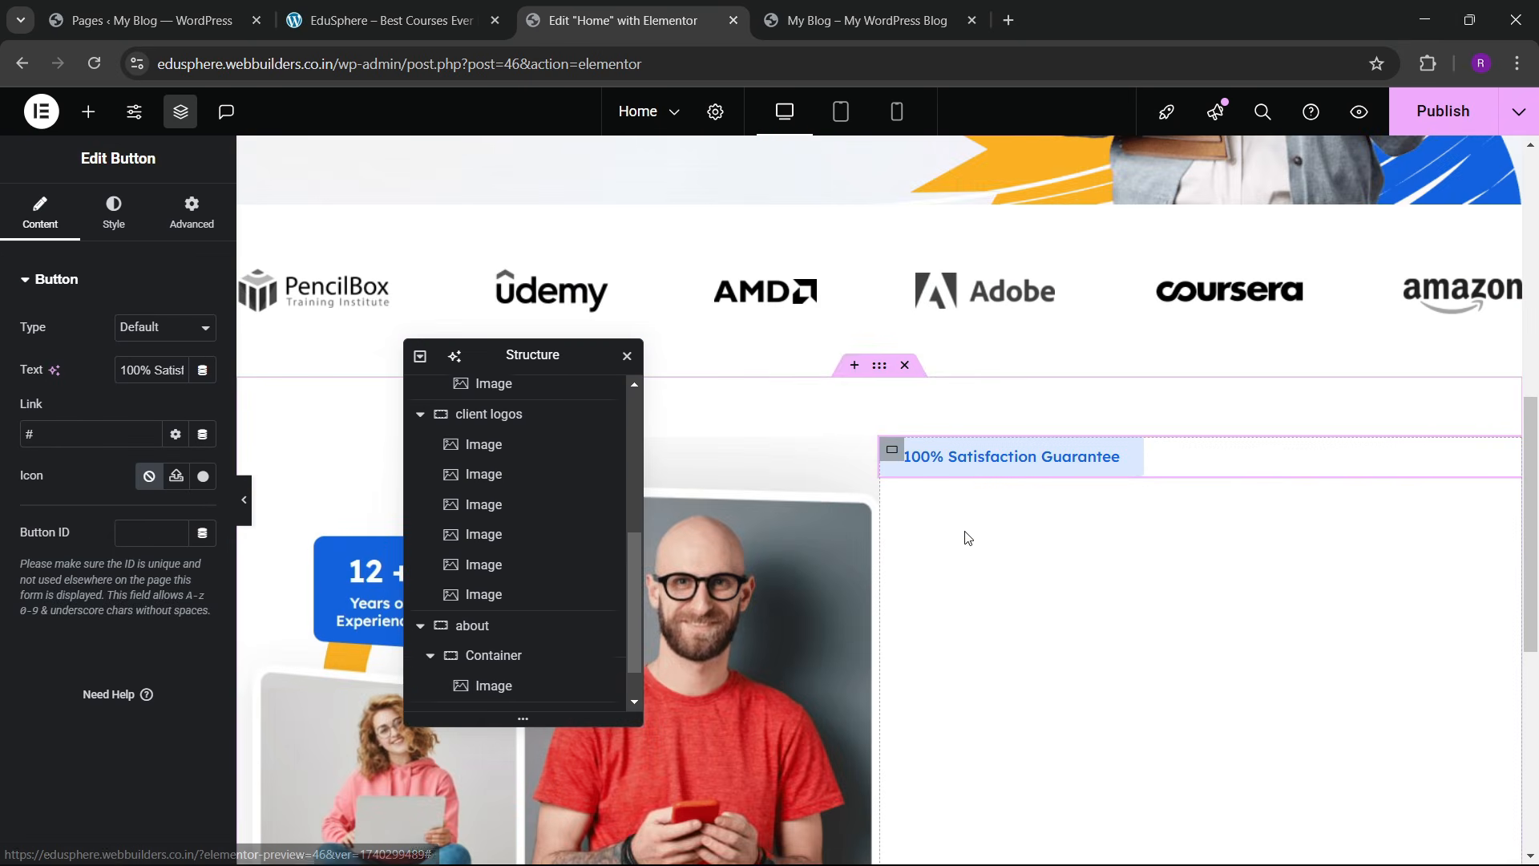
{"action": "right_click", "coordinate": [965, 537]}
{"action": "left_click", "coordinate": [1034, 499]}
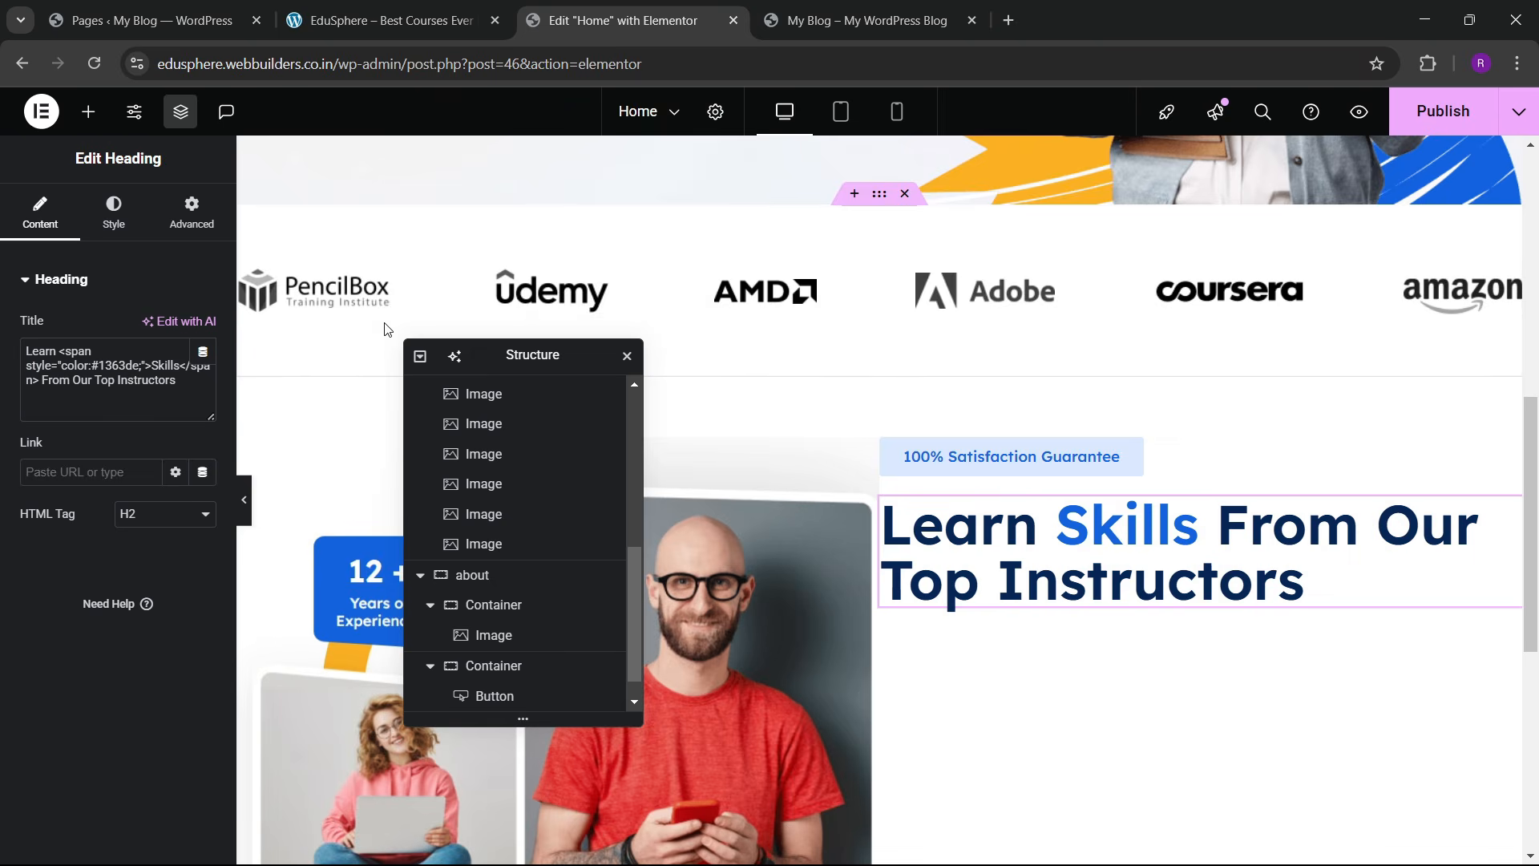
Step: Copy the hero paragraph below the pasted heading in the about section
{"action": "scroll", "coordinate": [387, 329], "scroll_direction": "up", "scroll_amount": 8}
{"action": "scroll", "coordinate": [387, 328], "scroll_direction": "down", "scroll_amount": 3}
{"action": "right_click", "coordinate": [314, 367]}
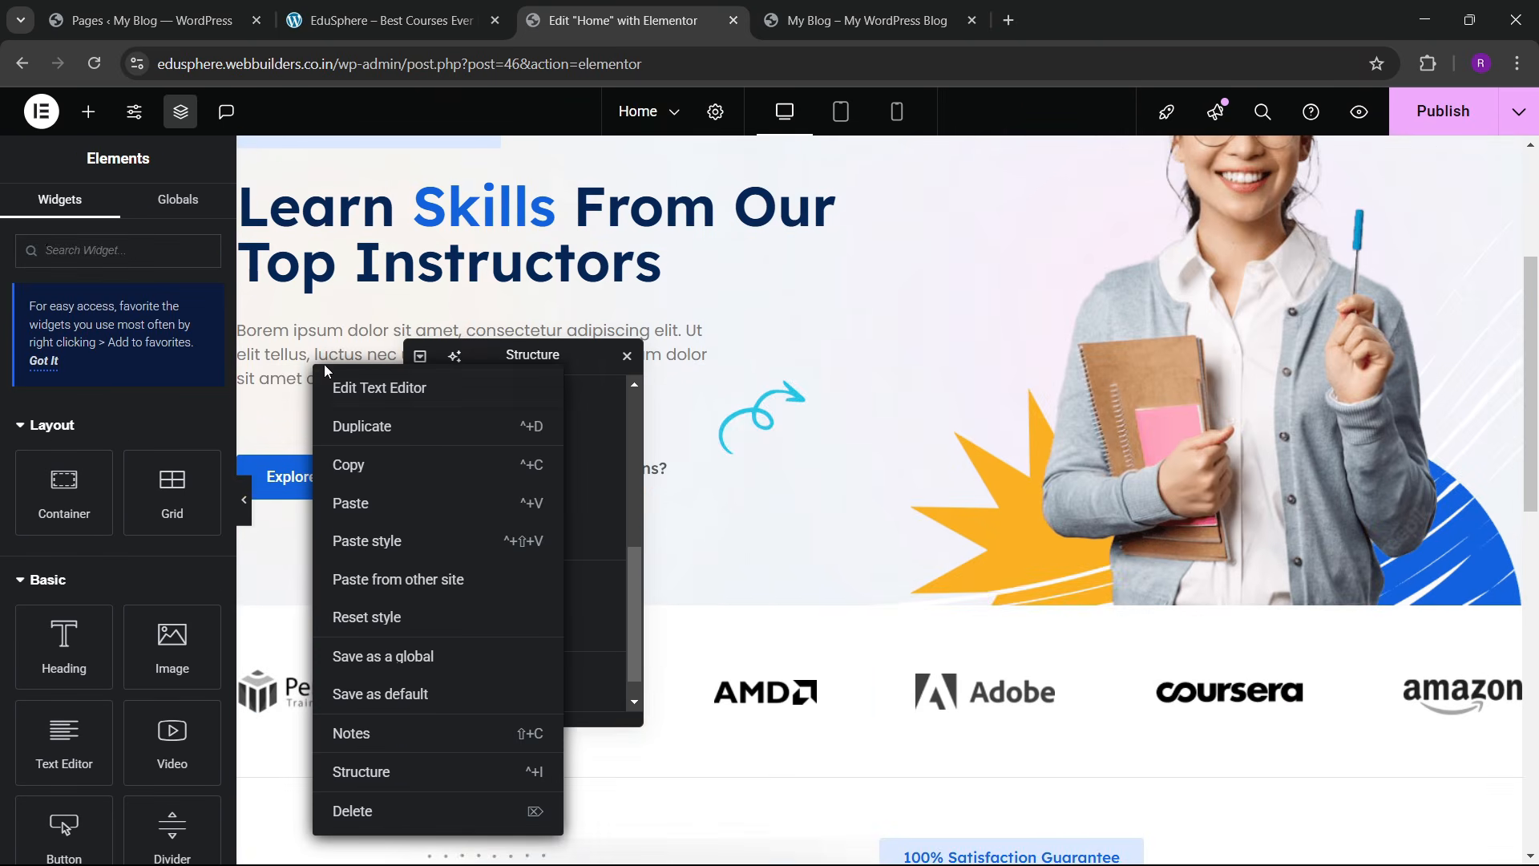
{"action": "left_click", "coordinate": [400, 465]}
{"action": "scroll", "coordinate": [1101, 431], "scroll_direction": "down", "scroll_amount": 6}
{"action": "right_click", "coordinate": [1114, 447]}
{"action": "left_click", "coordinate": [1162, 526]}
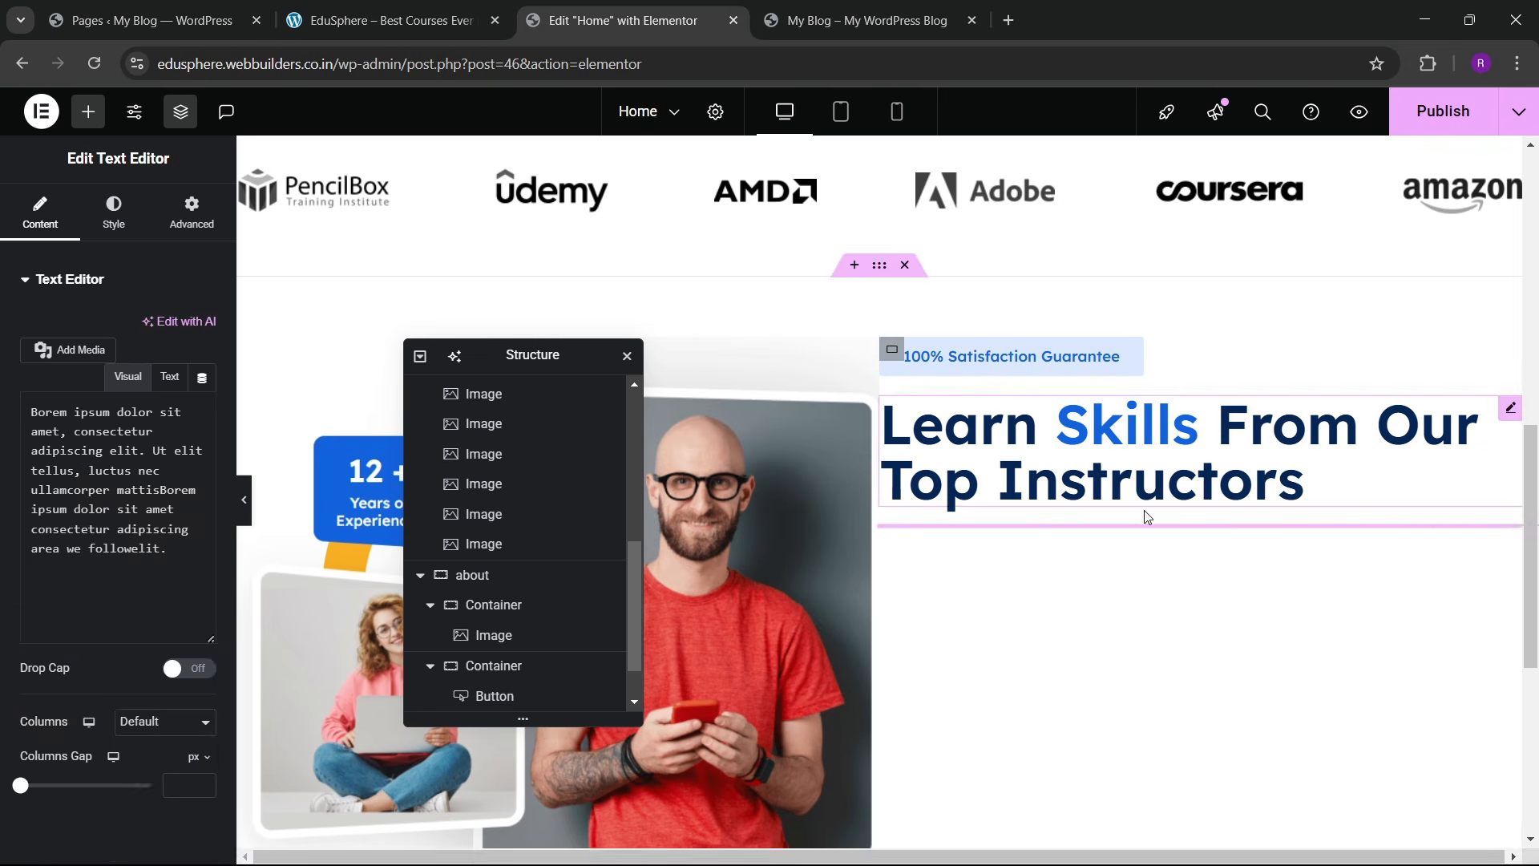
{"action": "left_click_drag", "start_coordinate": [535, 367], "coordinate": [695, 418]}
{"action": "scroll", "coordinate": [382, 383], "scroll_direction": "up", "scroll_amount": 4}
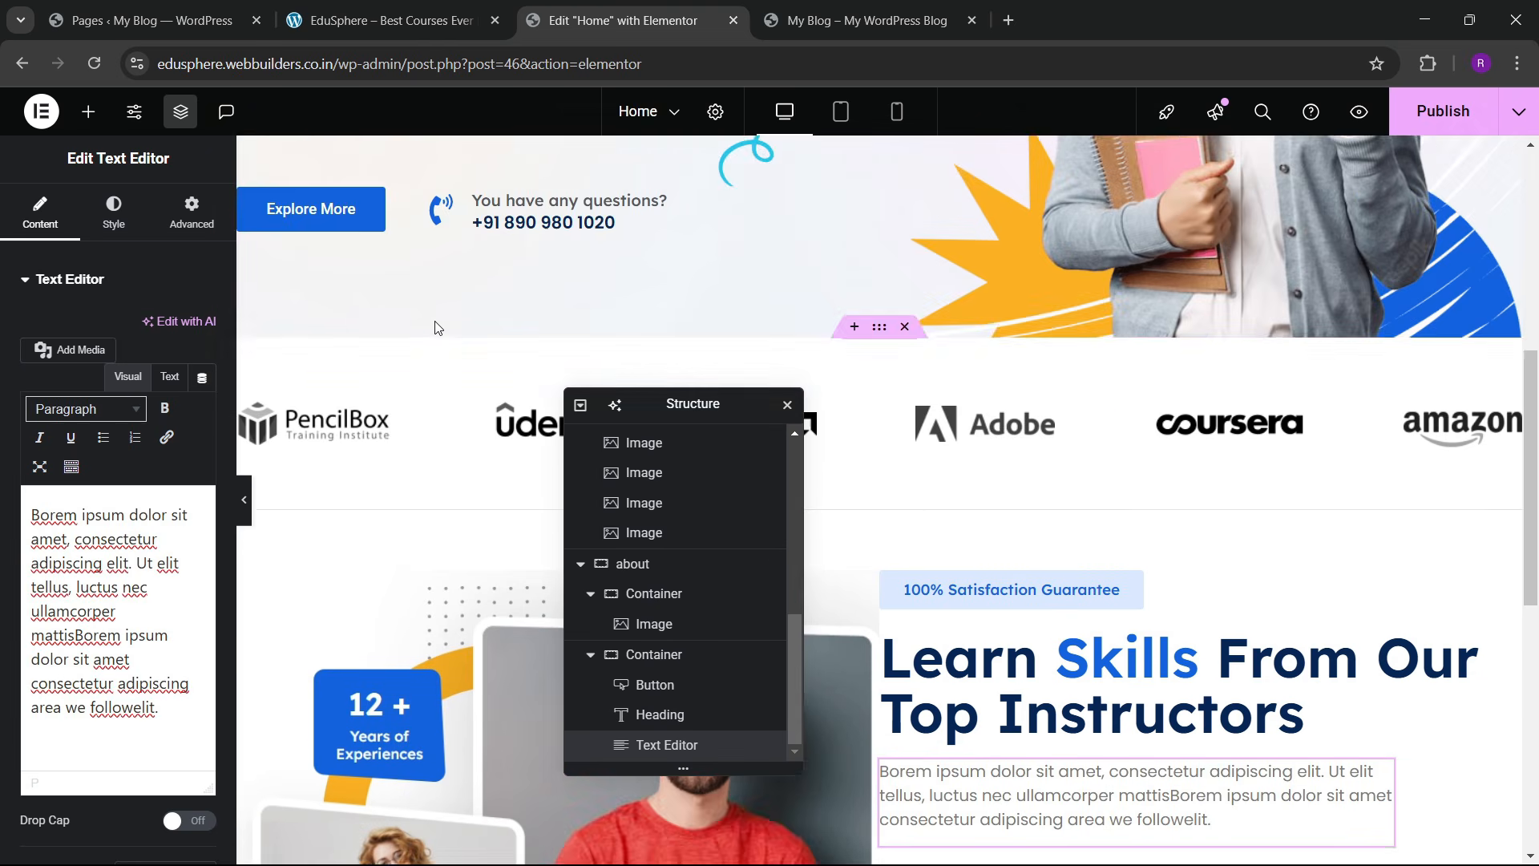
{"action": "scroll", "coordinate": [353, 327], "scroll_direction": "down", "scroll_amount": 9}
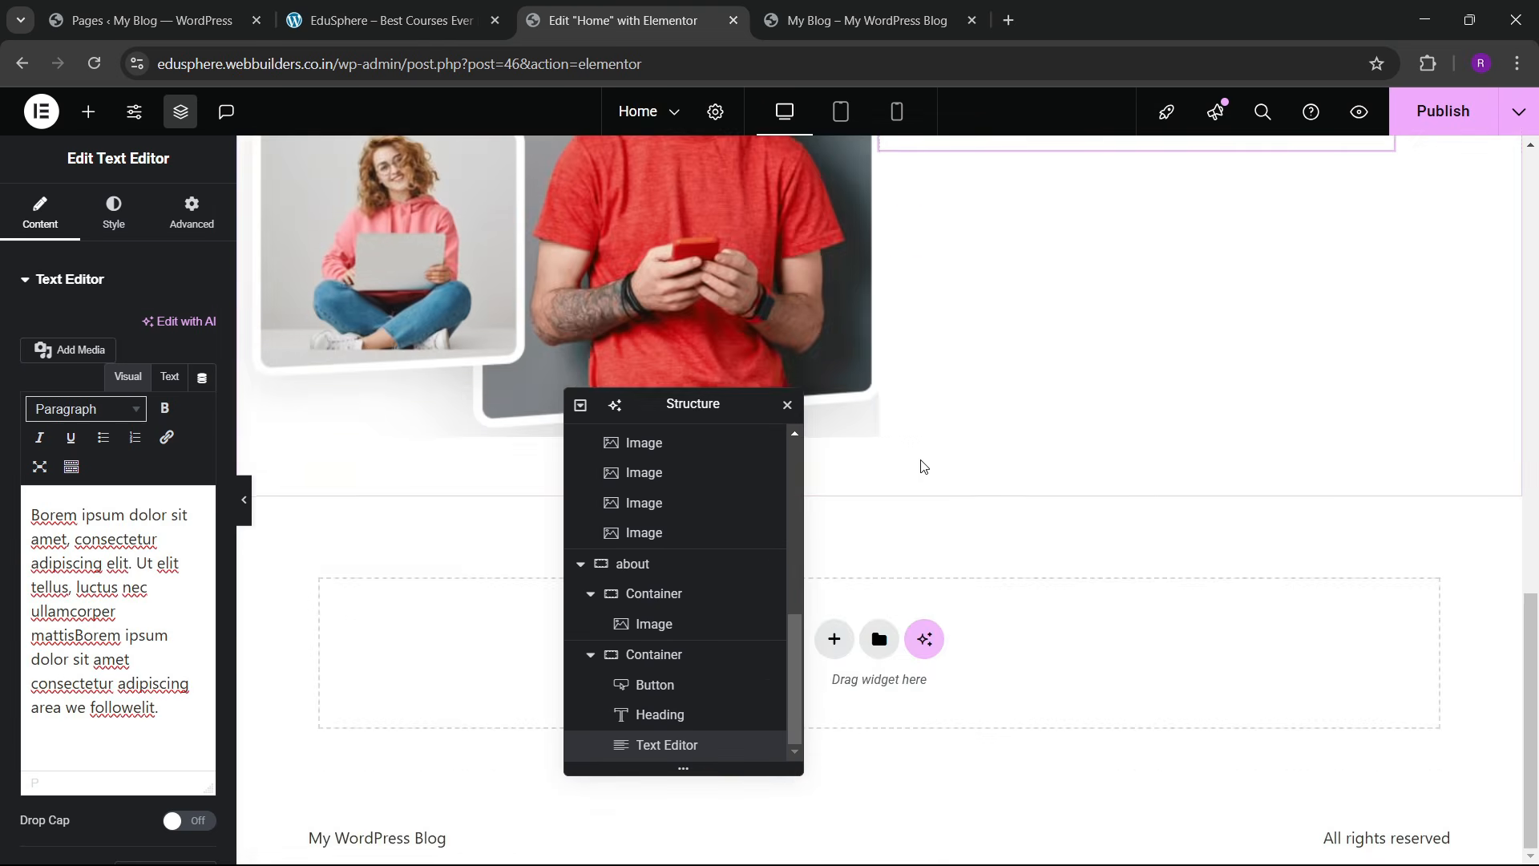
{"action": "scroll", "coordinate": [904, 471], "scroll_direction": "up", "scroll_amount": 3}
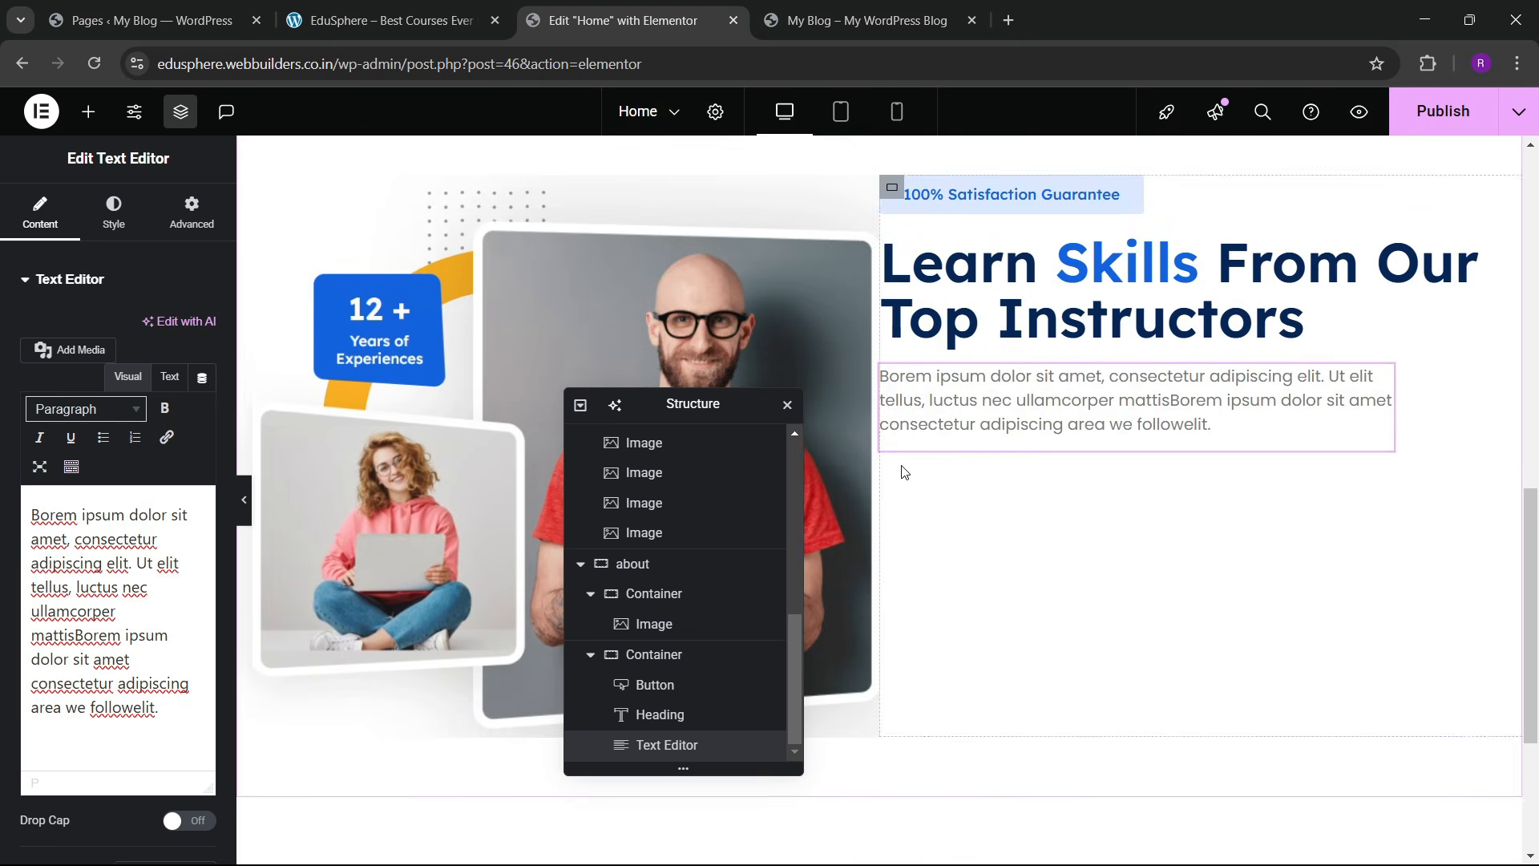
Step: Set the about section to Justify Content Space Between and Align Items Center
{"action": "left_click", "coordinate": [630, 563]}
{"action": "scroll", "coordinate": [47, 462], "scroll_direction": "down", "scroll_amount": 3}
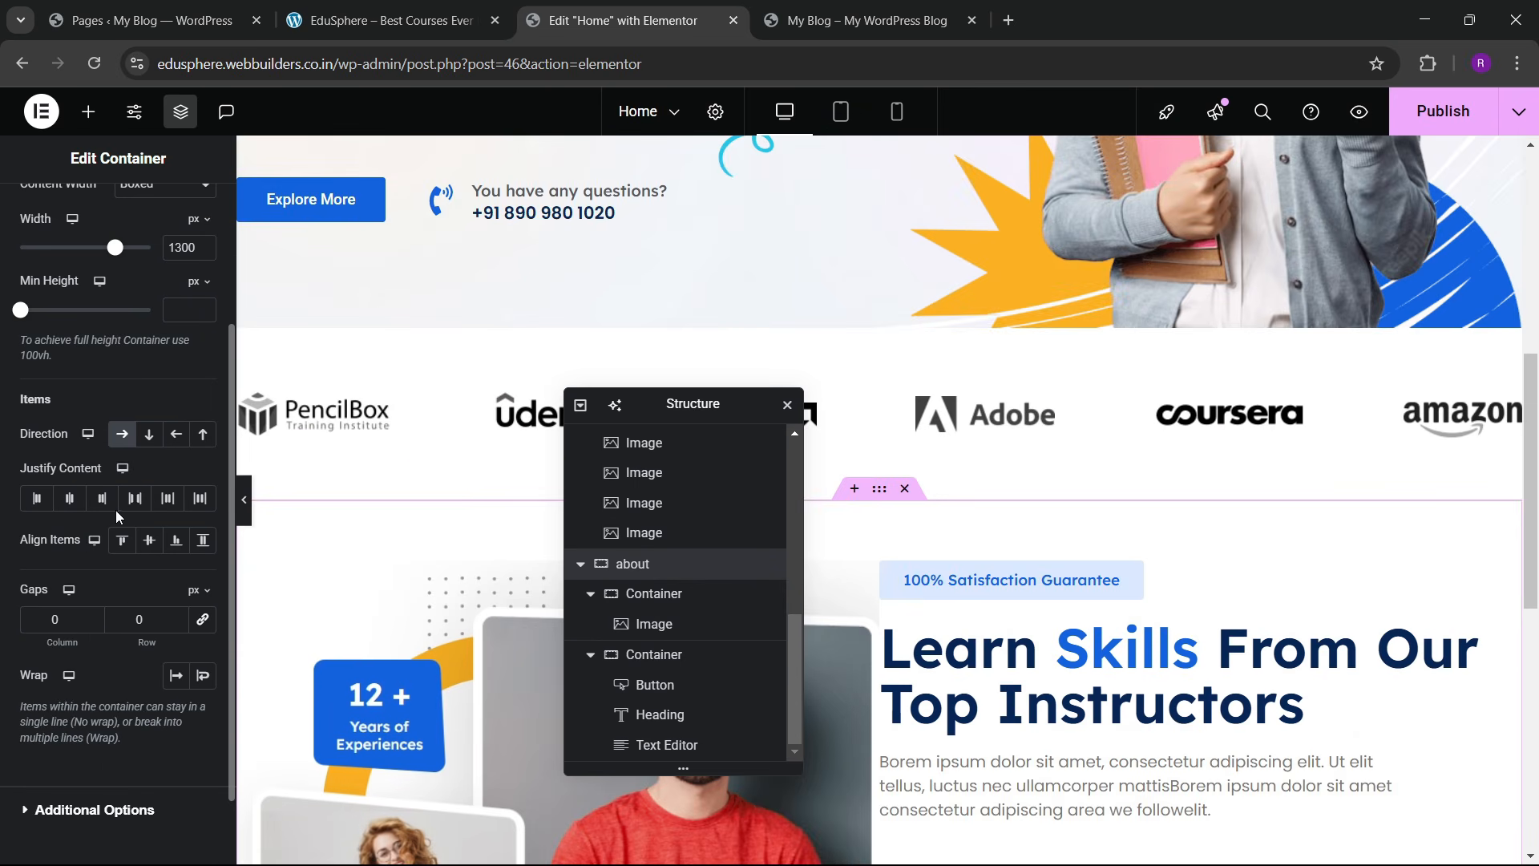
{"action": "left_click", "coordinate": [135, 500]}
{"action": "left_click", "coordinate": [150, 540]}
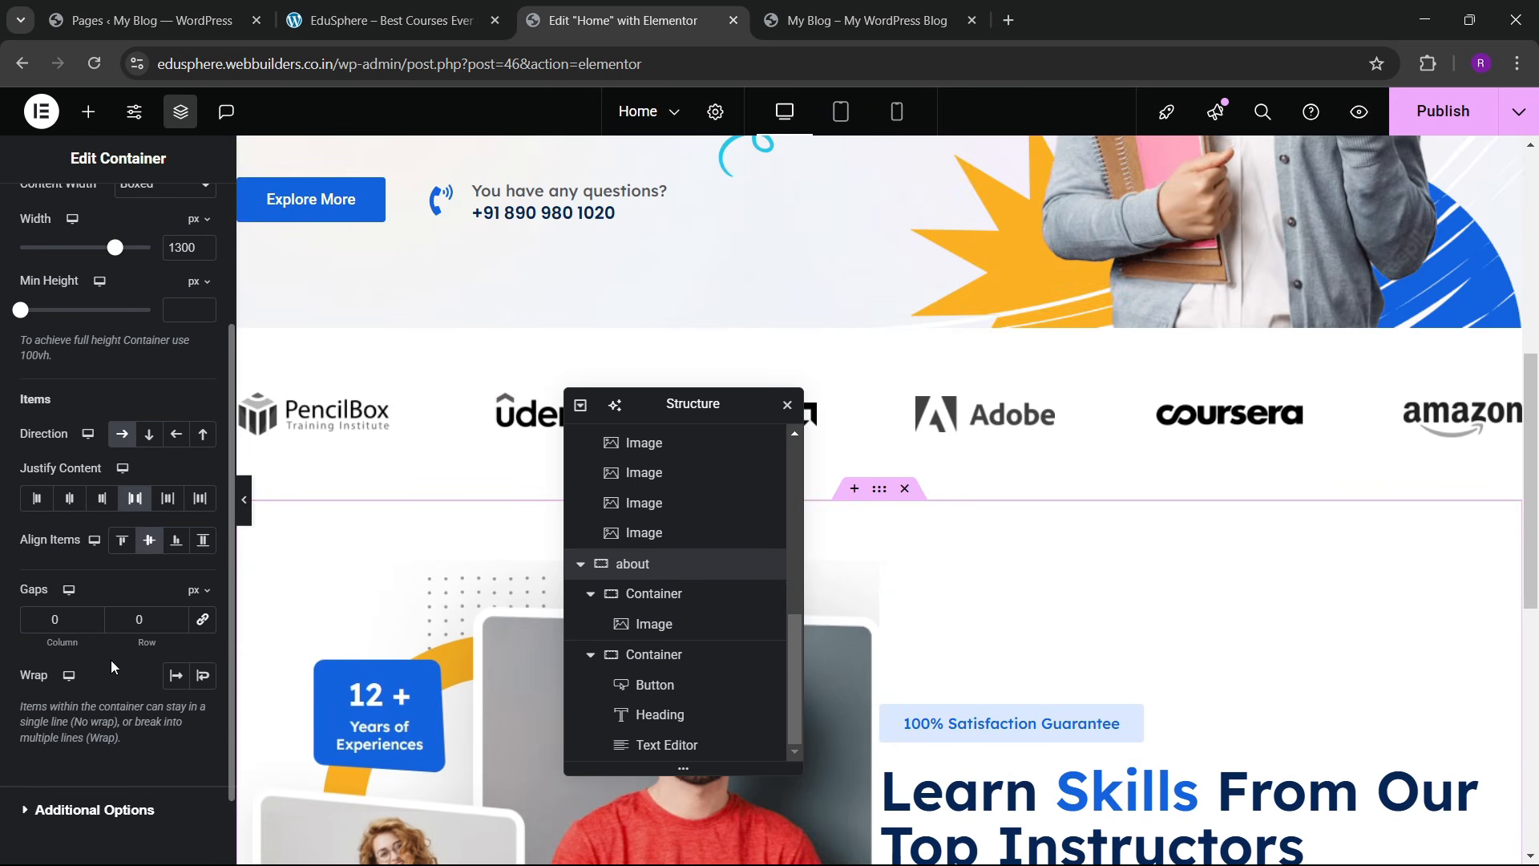
{"action": "left_click", "coordinate": [384, 20]}
{"action": "left_click", "coordinate": [617, 20]}
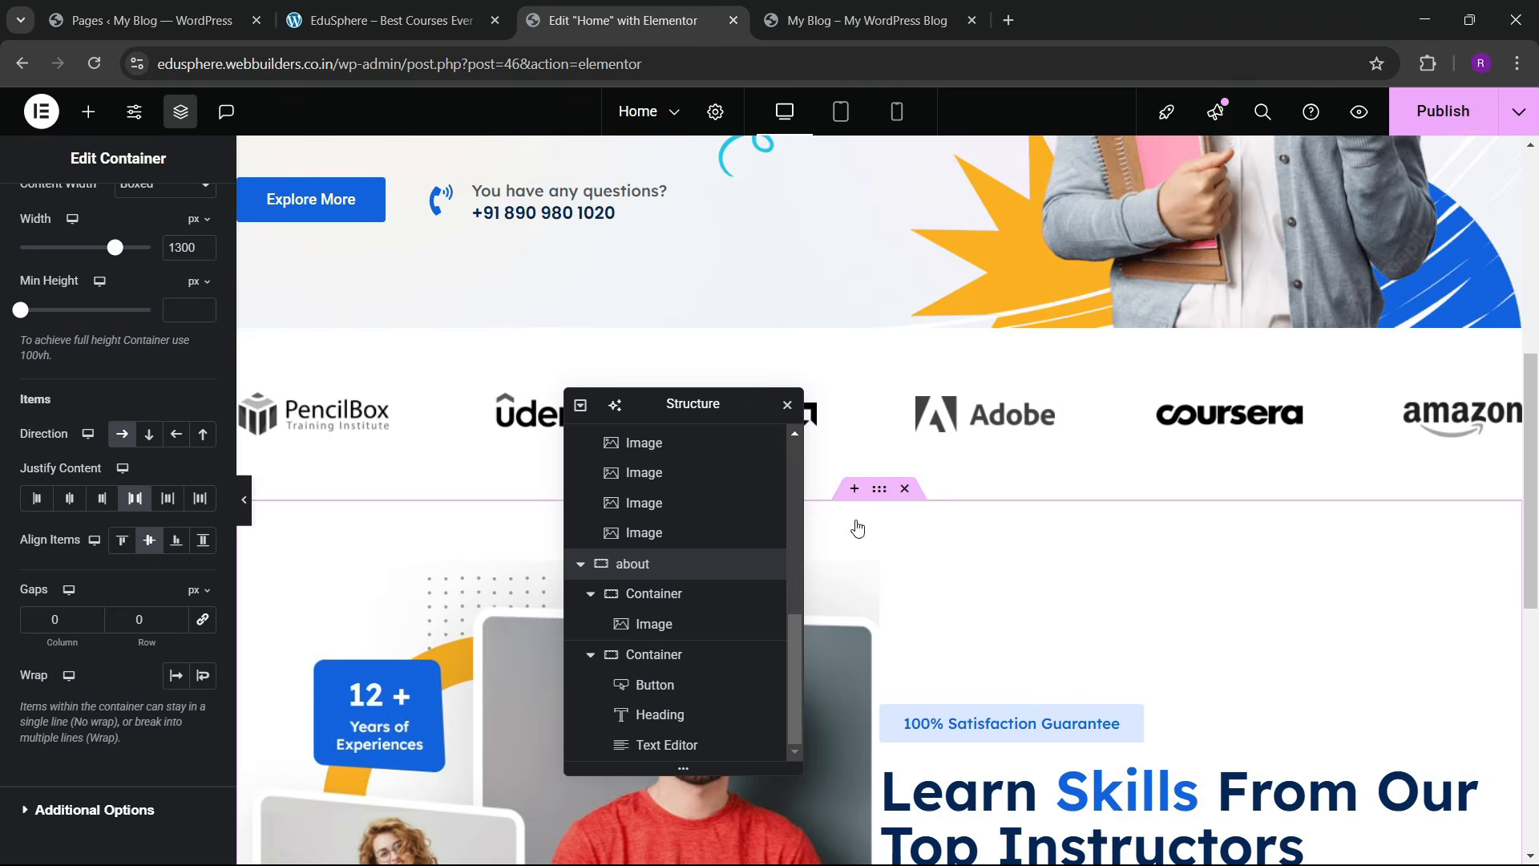
Step: Link the about section's gaps and set them to 60, checking against the live site
{"action": "scroll", "coordinate": [858, 529], "scroll_direction": "down", "scroll_amount": 3}
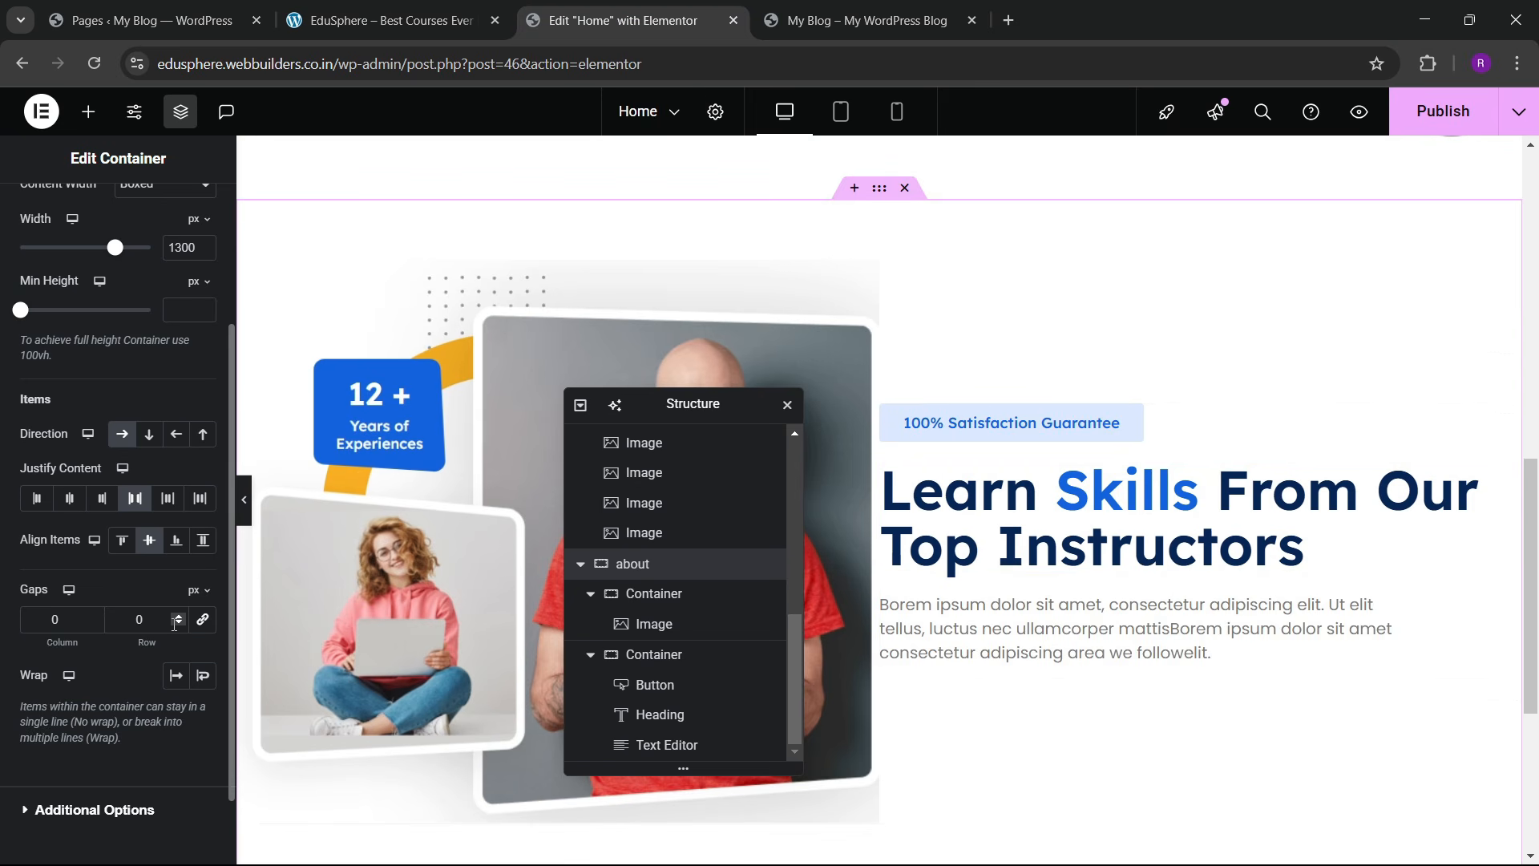
{"action": "left_click", "coordinate": [202, 619]}
{"action": "type", "text": "6"}
{"action": "scroll", "coordinate": [936, 442], "scroll_direction": "down", "scroll_amount": 2}
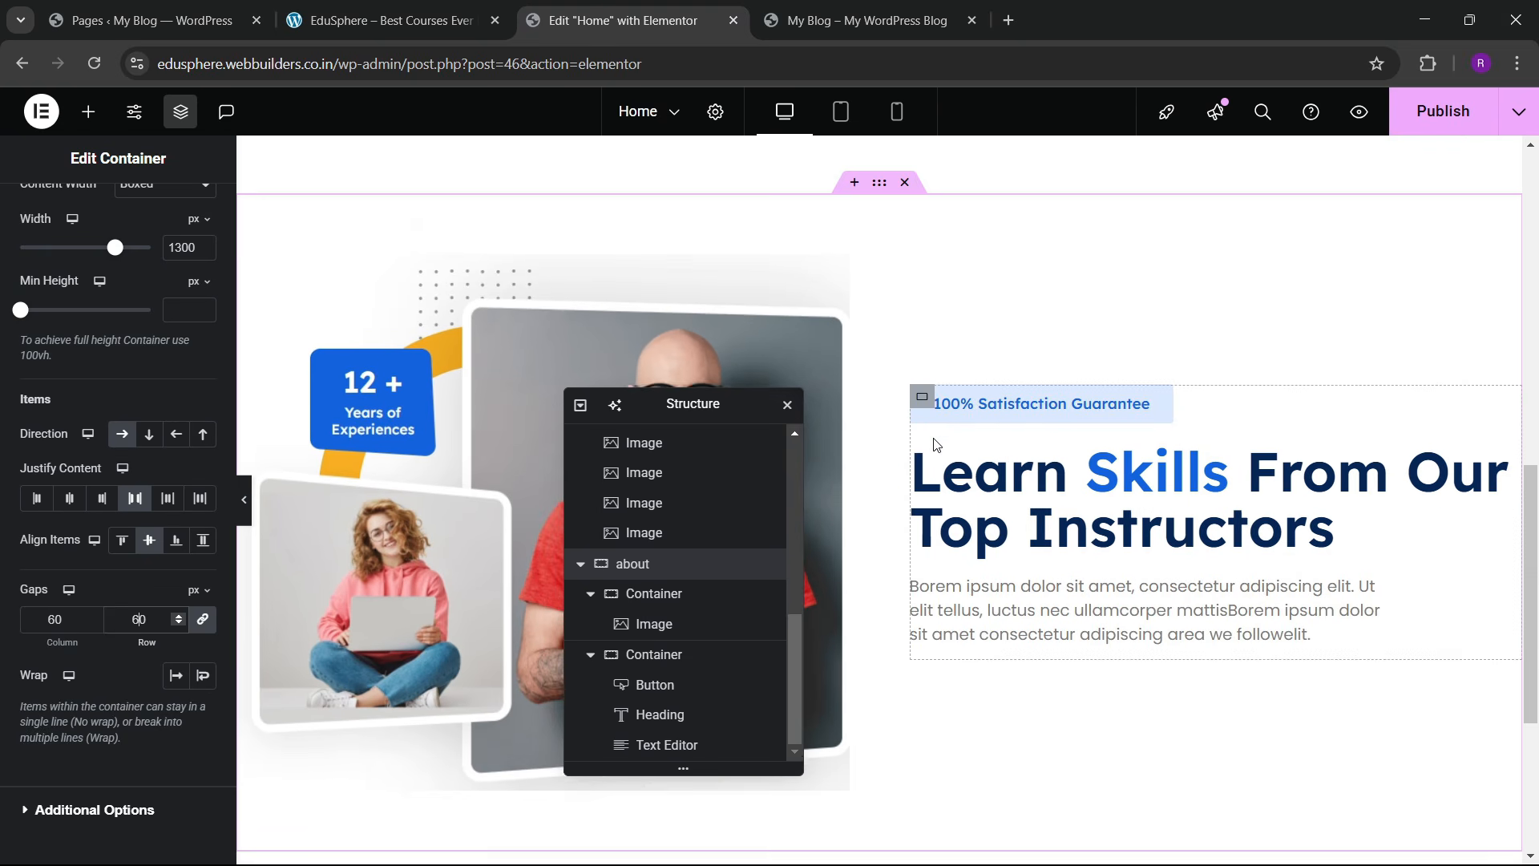
{"action": "scroll", "coordinate": [936, 445], "scroll_direction": "up", "scroll_amount": 1}
{"action": "left_click", "coordinate": [355, 10]}
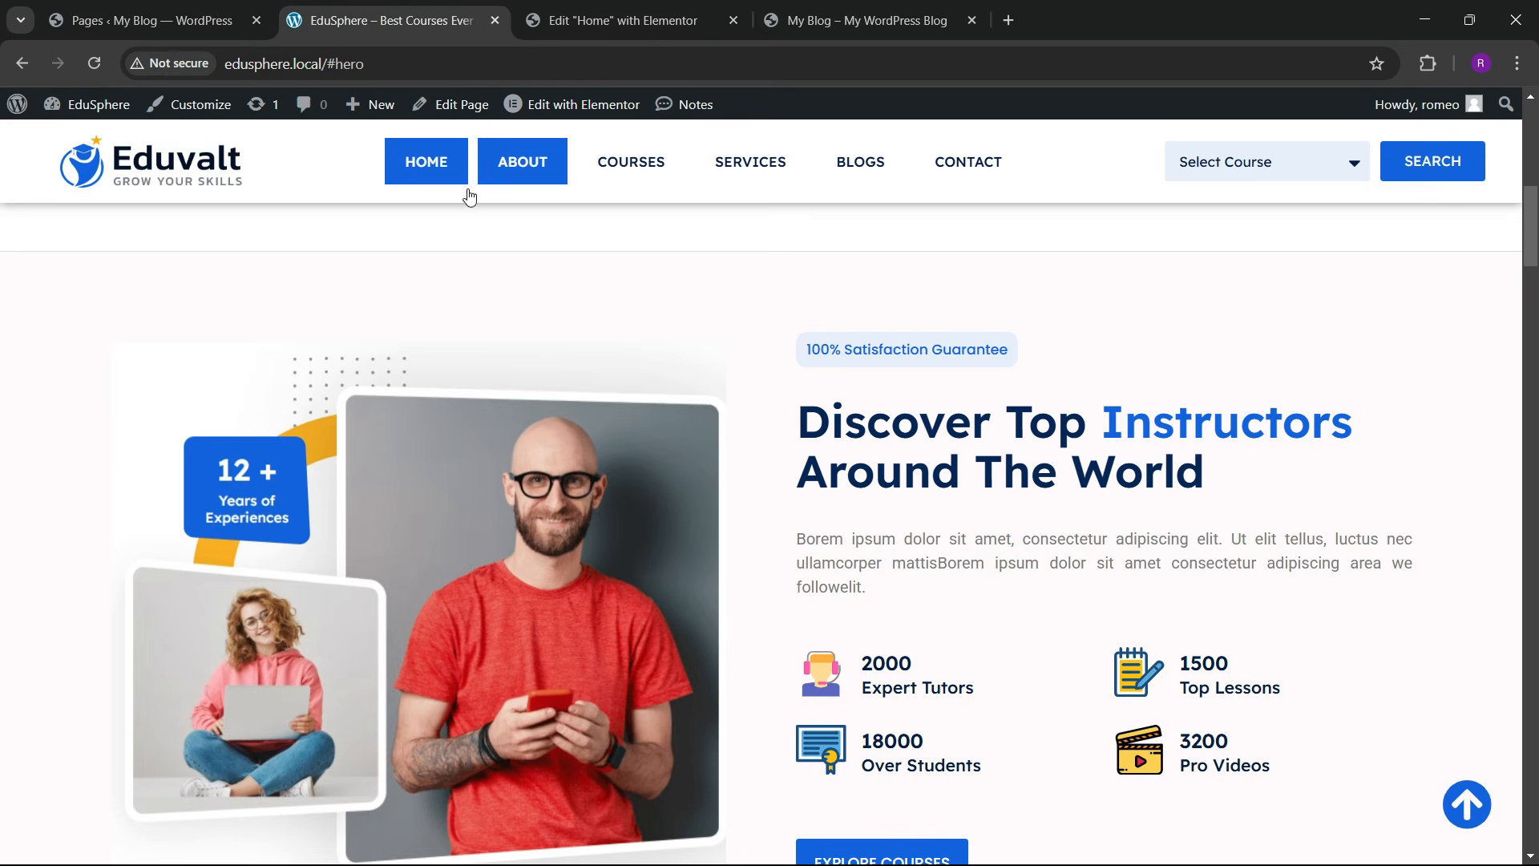
{"action": "scroll", "coordinate": [470, 240], "scroll_direction": "down", "scroll_amount": 4}
{"action": "left_click", "coordinate": [617, 20]}
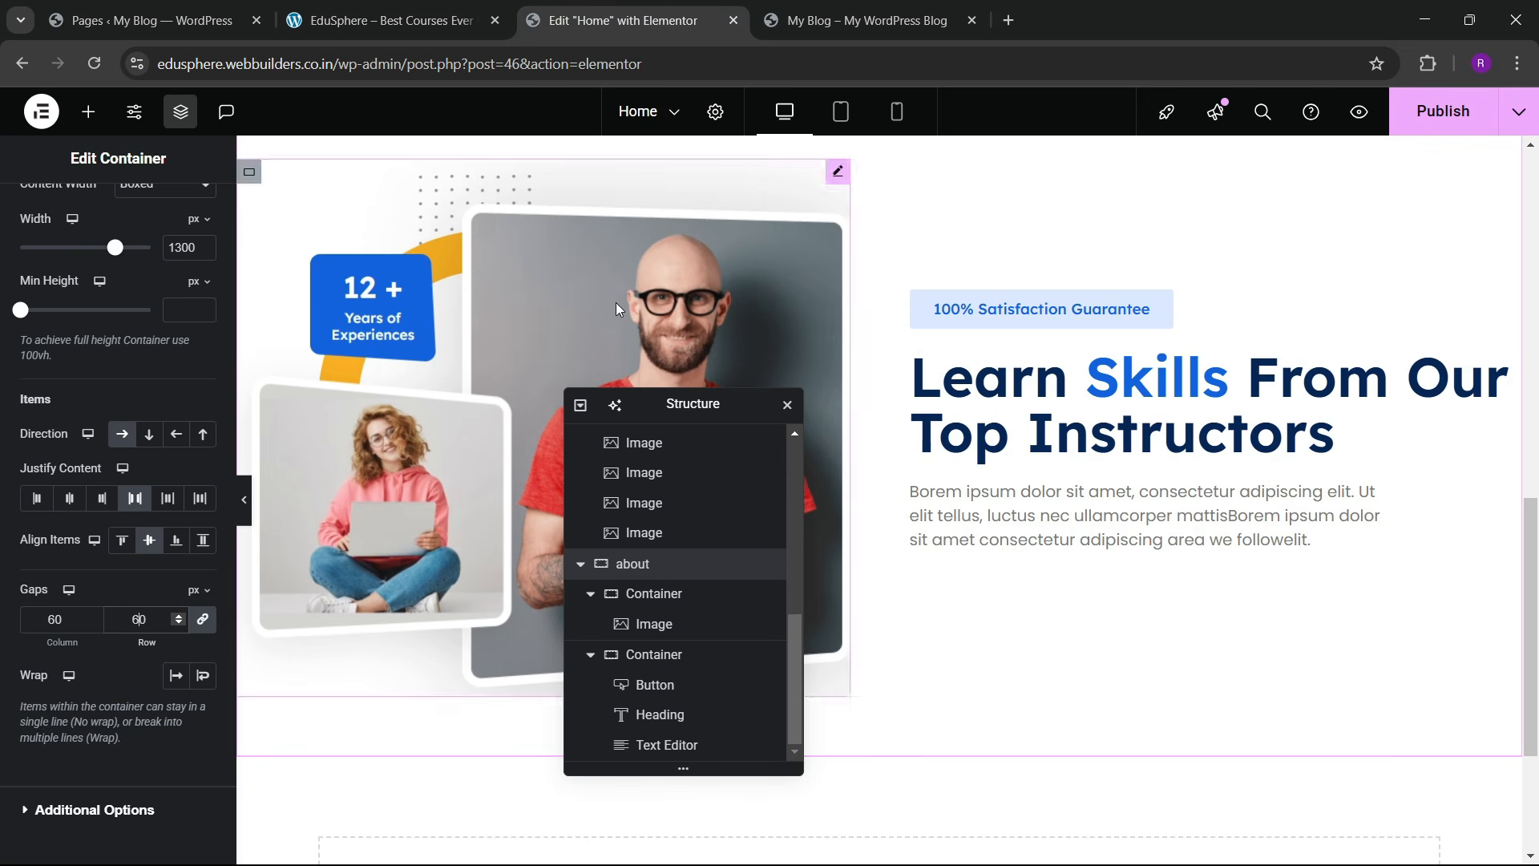
Step: Set the about paragraph's Advanced width to Full Width
{"action": "left_click", "coordinate": [1387, 492]}
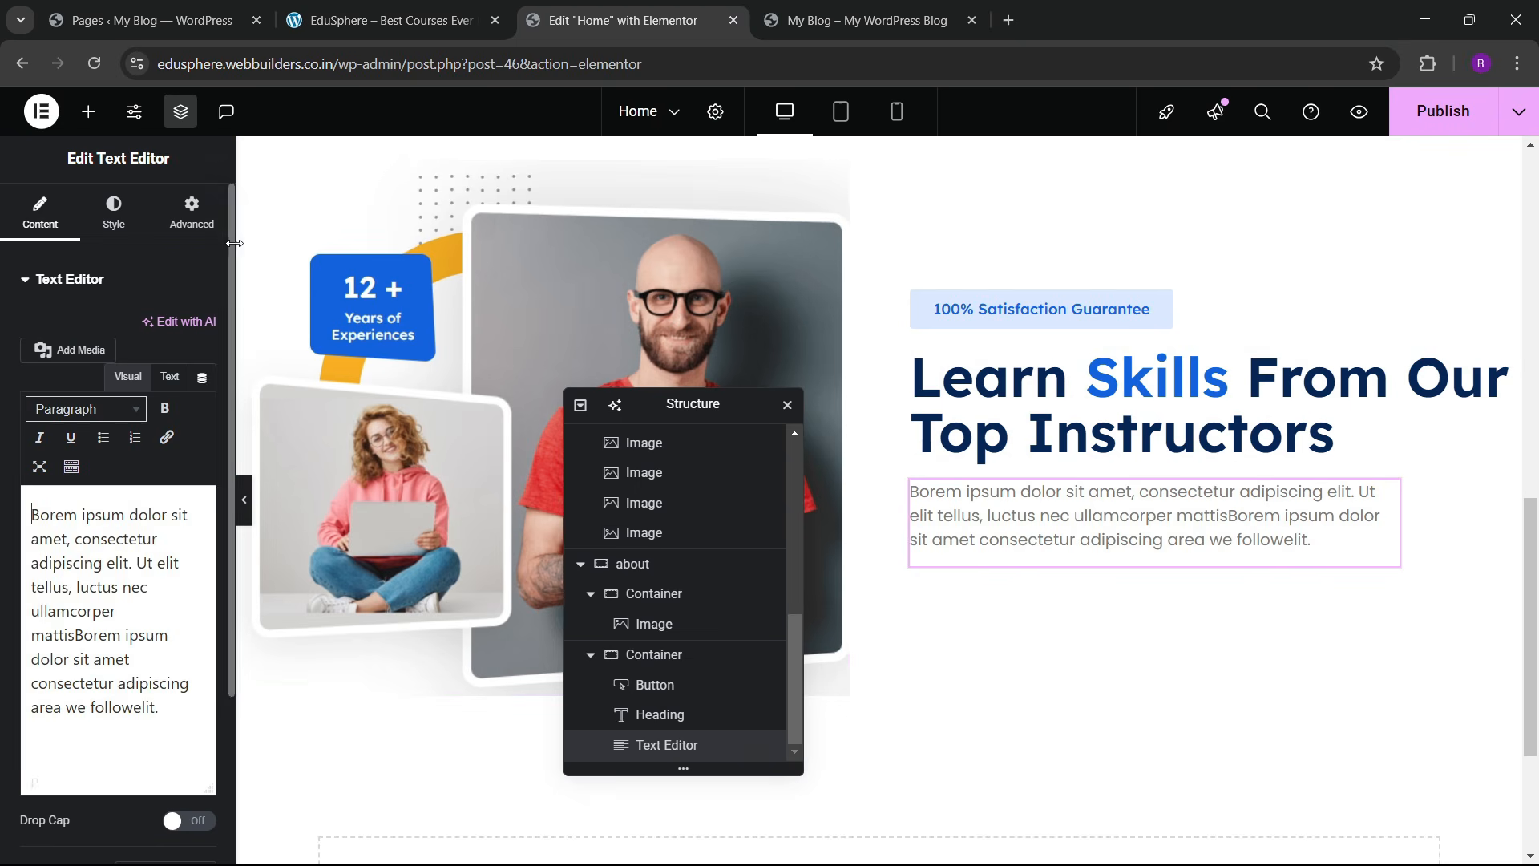
{"action": "left_click", "coordinate": [193, 210]}
{"action": "left_click", "coordinate": [165, 483]}
{"action": "left_click", "coordinate": [149, 526]}
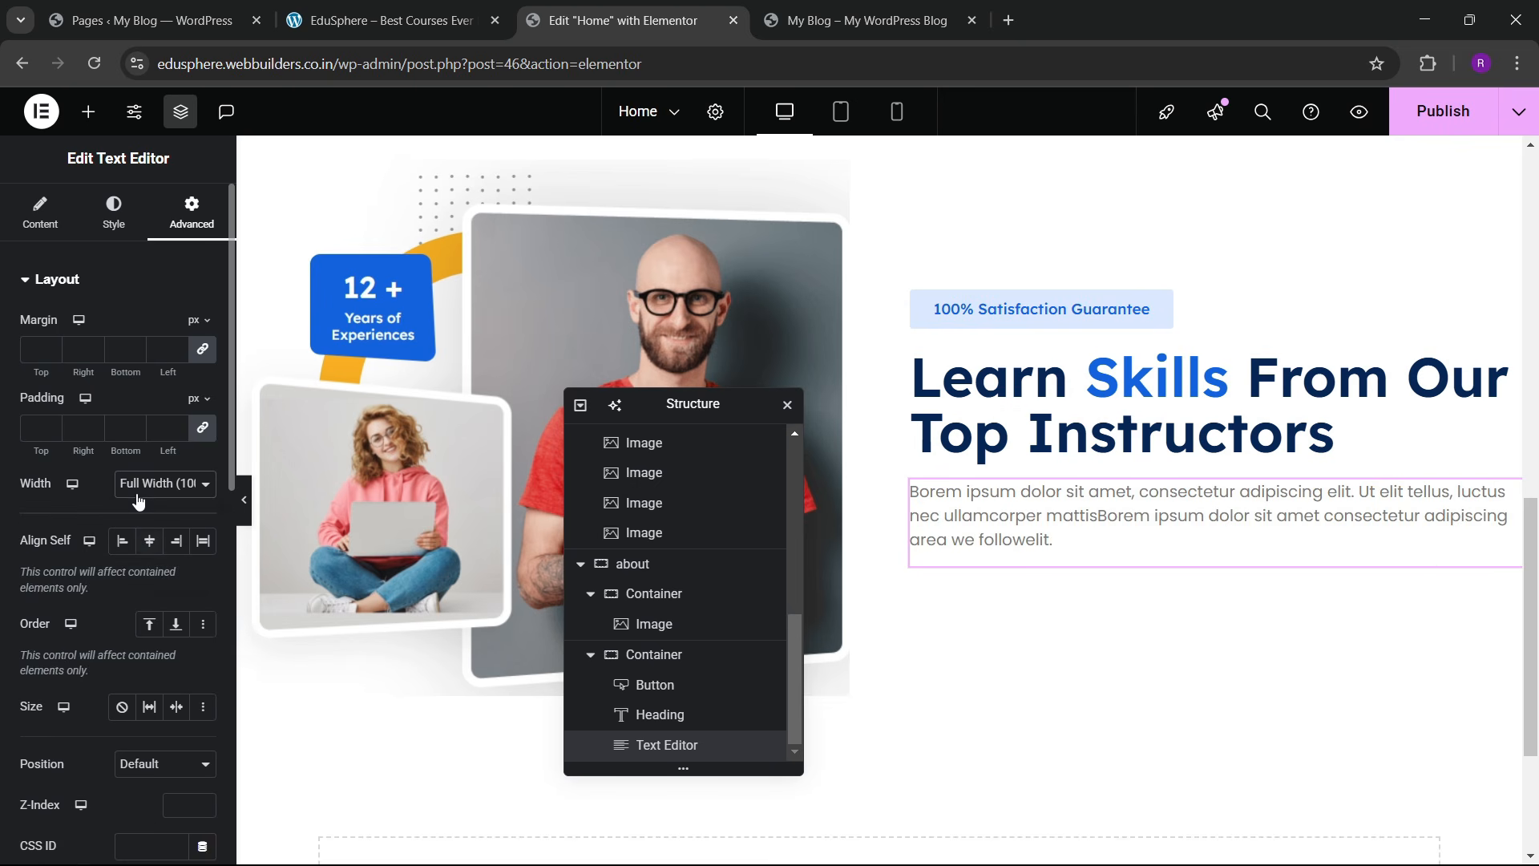
Step: Search for 'grid' and place a Grid below the about section's paragraph
{"action": "left_click", "coordinate": [89, 112]}
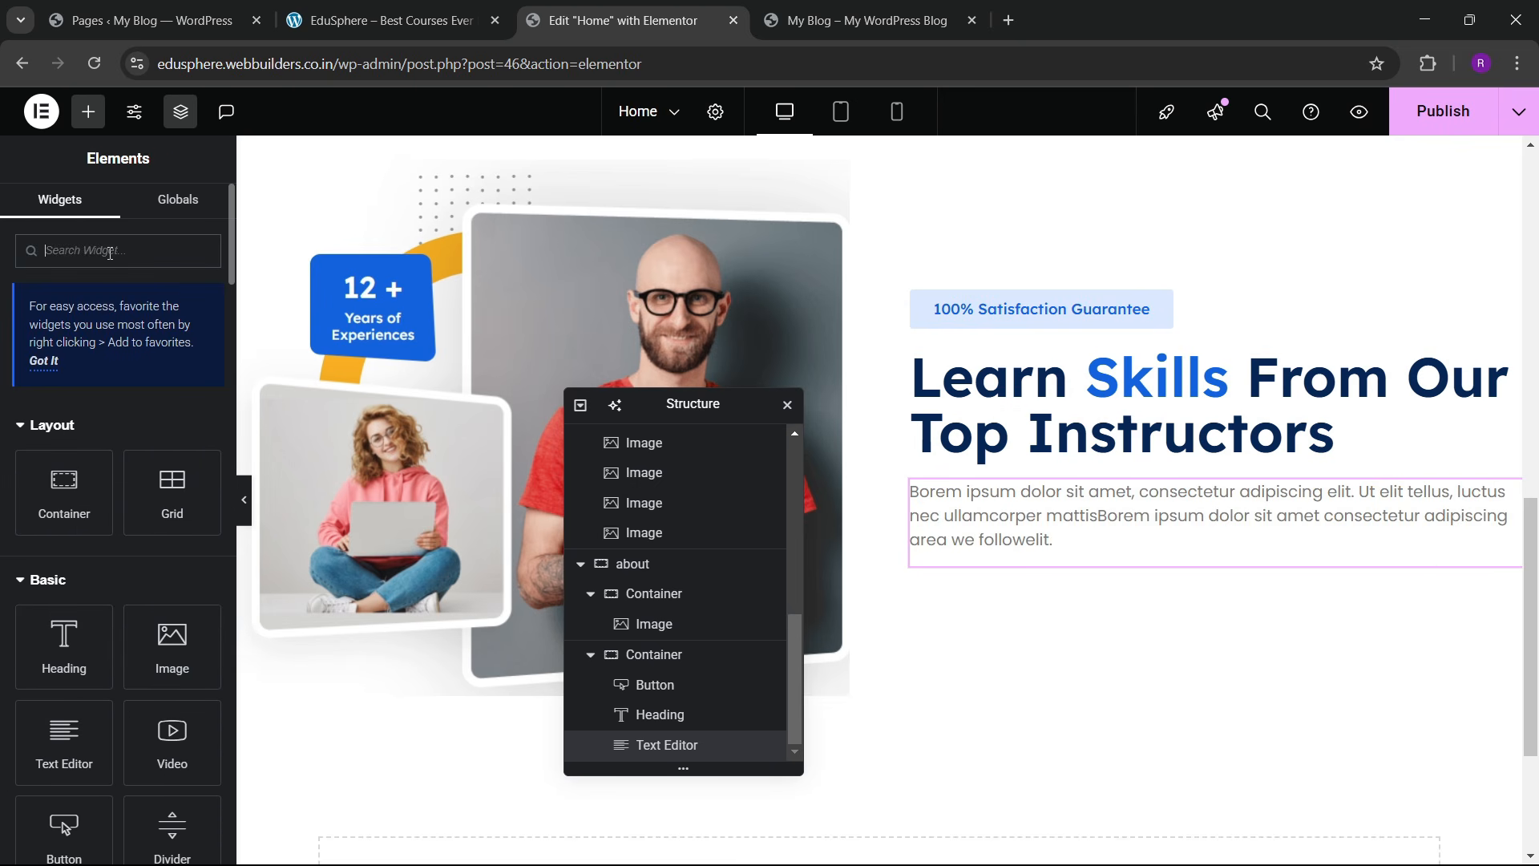
{"action": "left_click", "coordinate": [115, 251]}
{"action": "type", "text": "grid"}
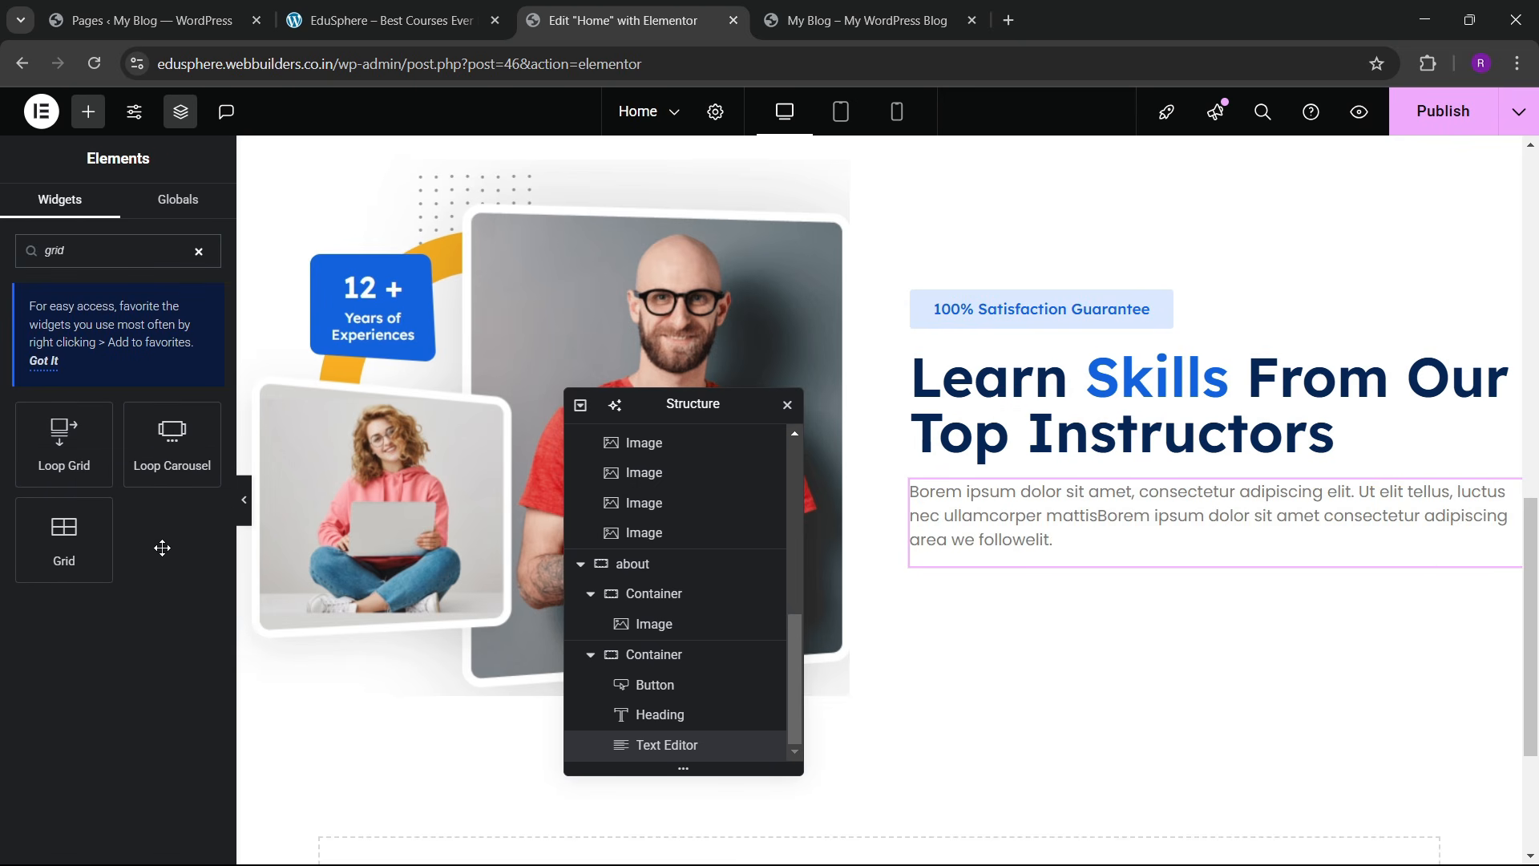
{"action": "left_click_drag", "start_coordinate": [76, 553], "coordinate": [1010, 517]}
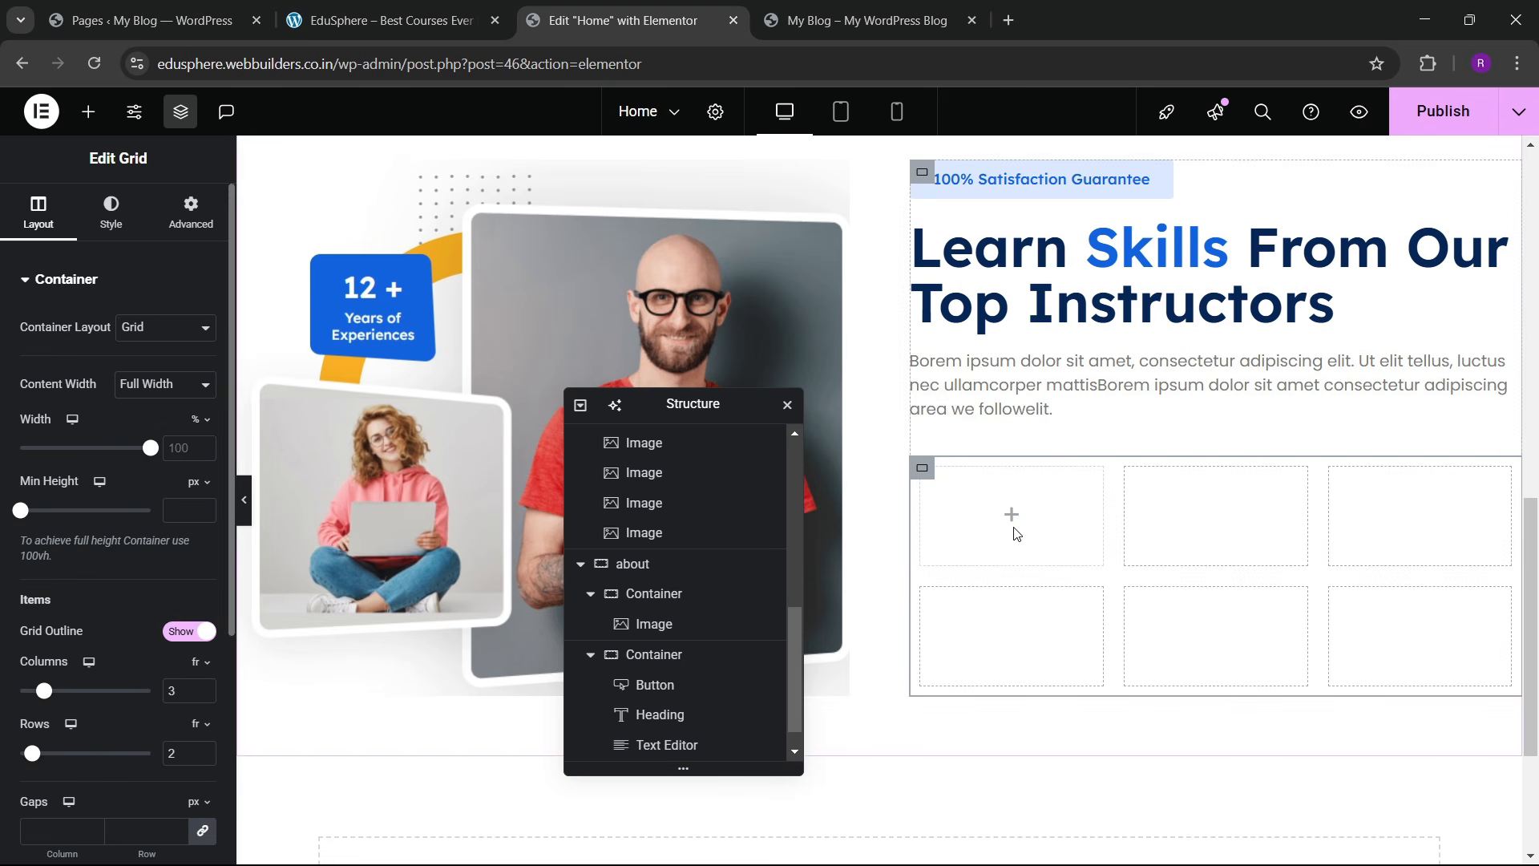
{"action": "left_click", "coordinate": [389, 8]}
{"action": "left_click", "coordinate": [617, 20]}
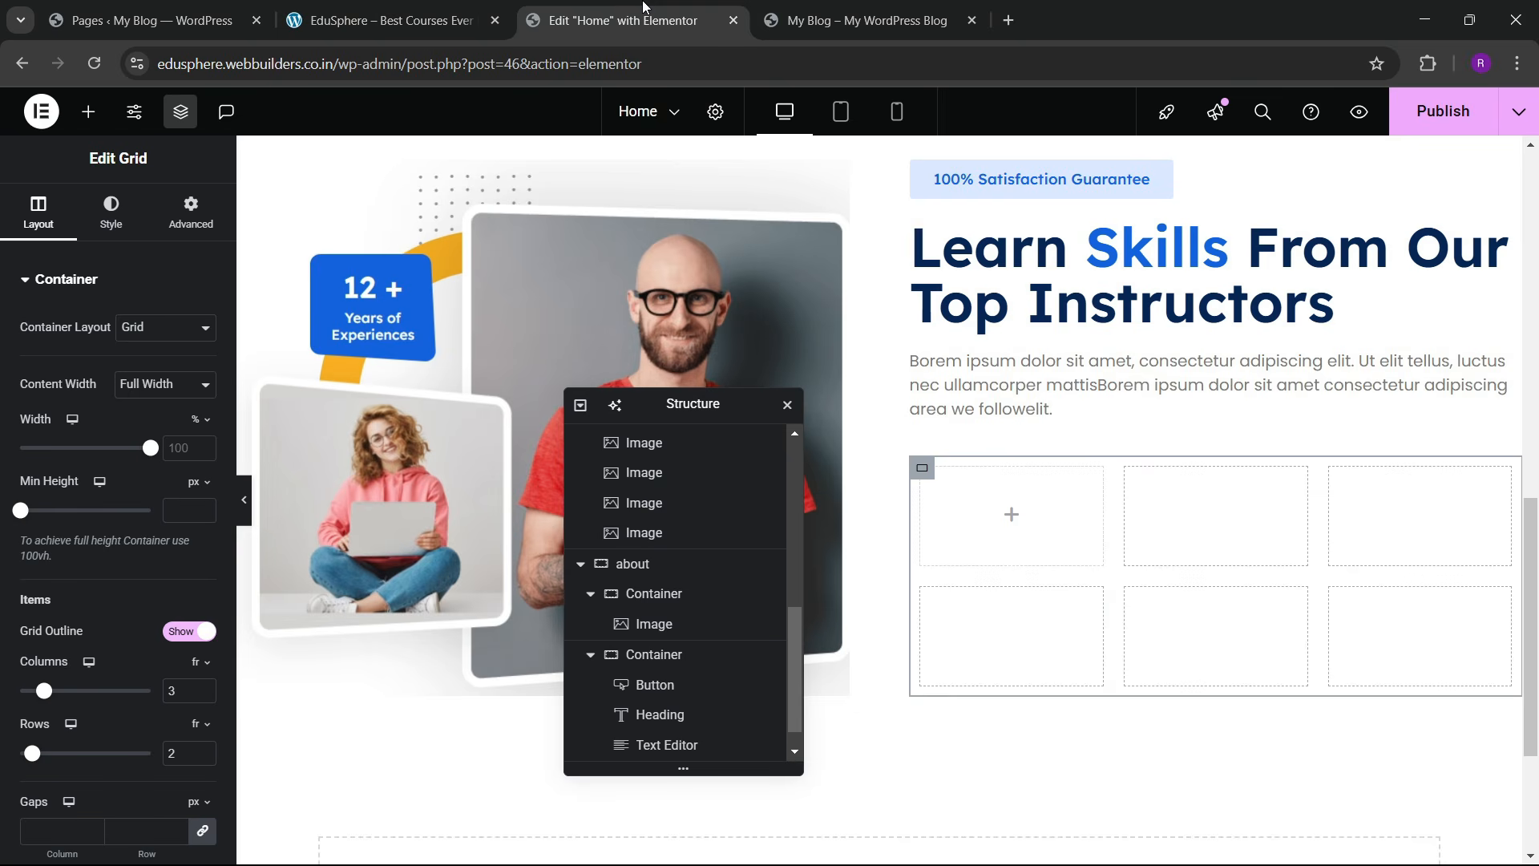
Step: Set the grid to 2 columns with 0 padding on all sides
{"action": "left_click", "coordinate": [205, 487]}
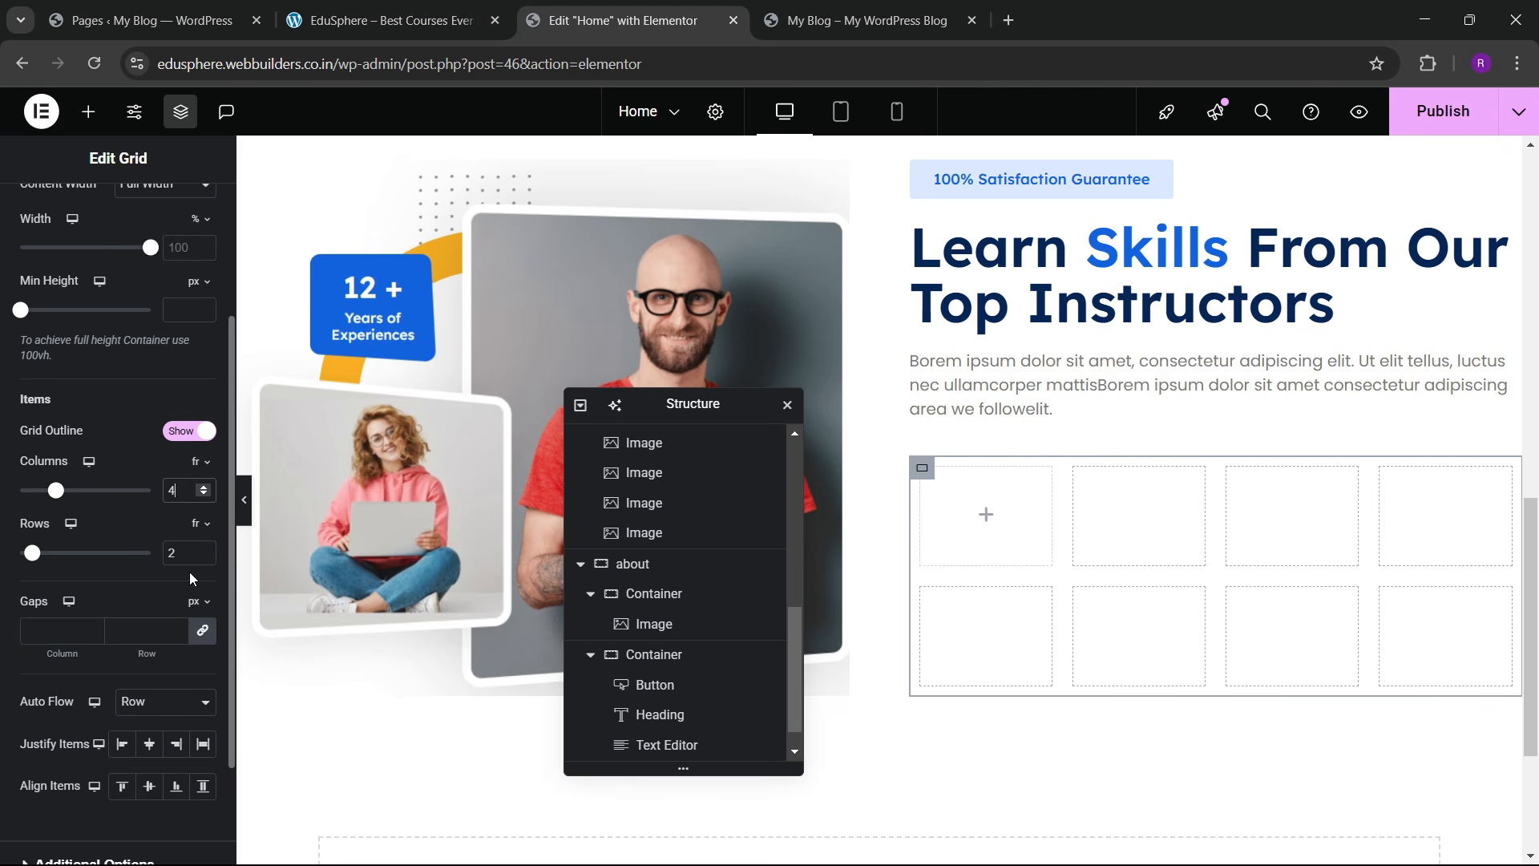
{"action": "left_click", "coordinate": [207, 495]}
{"action": "left_click", "coordinate": [206, 496]}
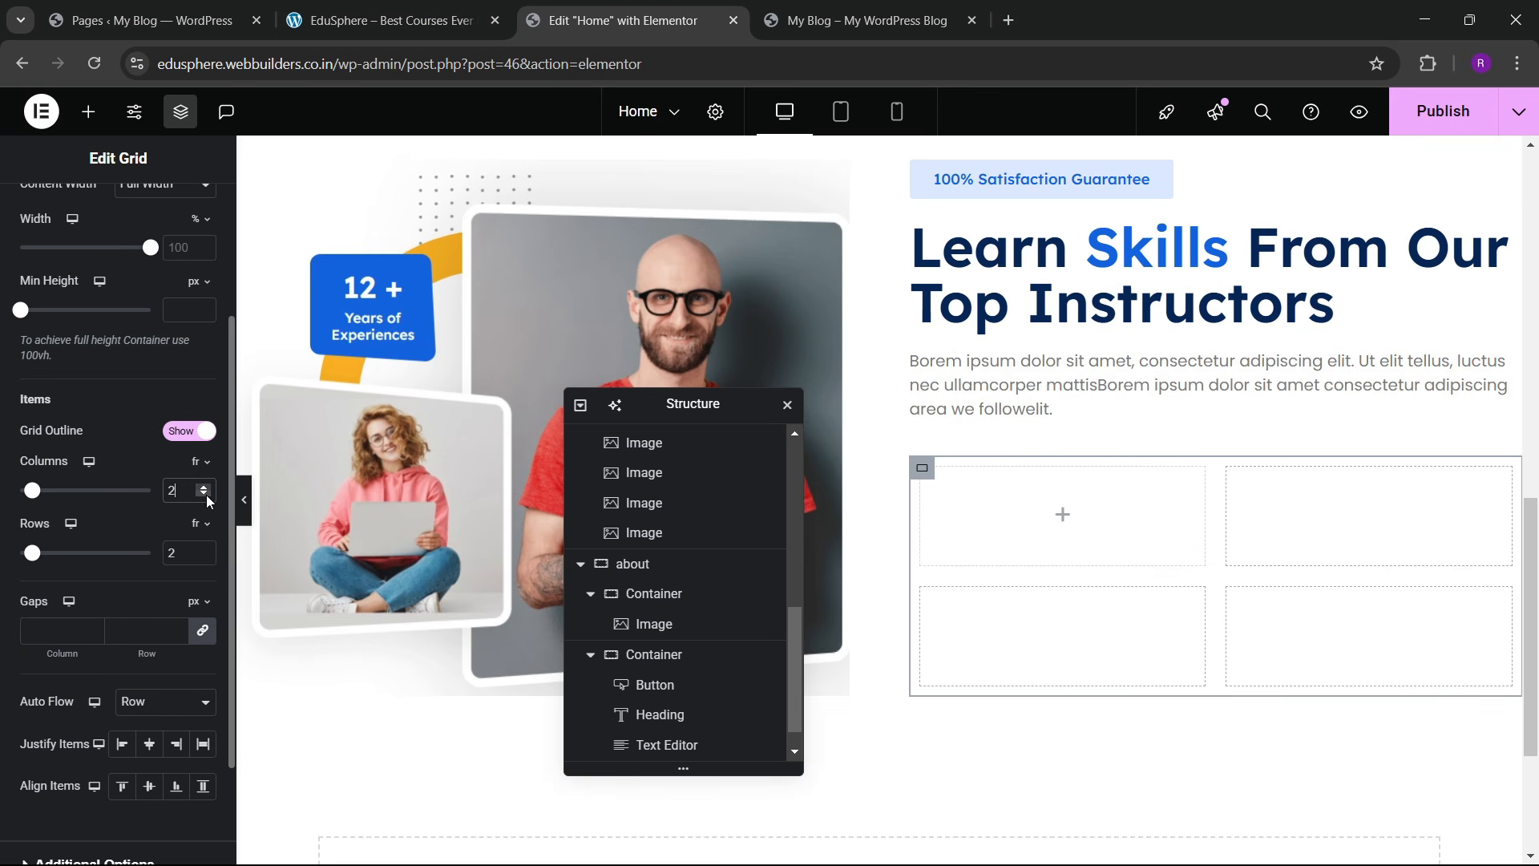
{"action": "scroll", "coordinate": [201, 497], "scroll_direction": "up", "scroll_amount": 6}
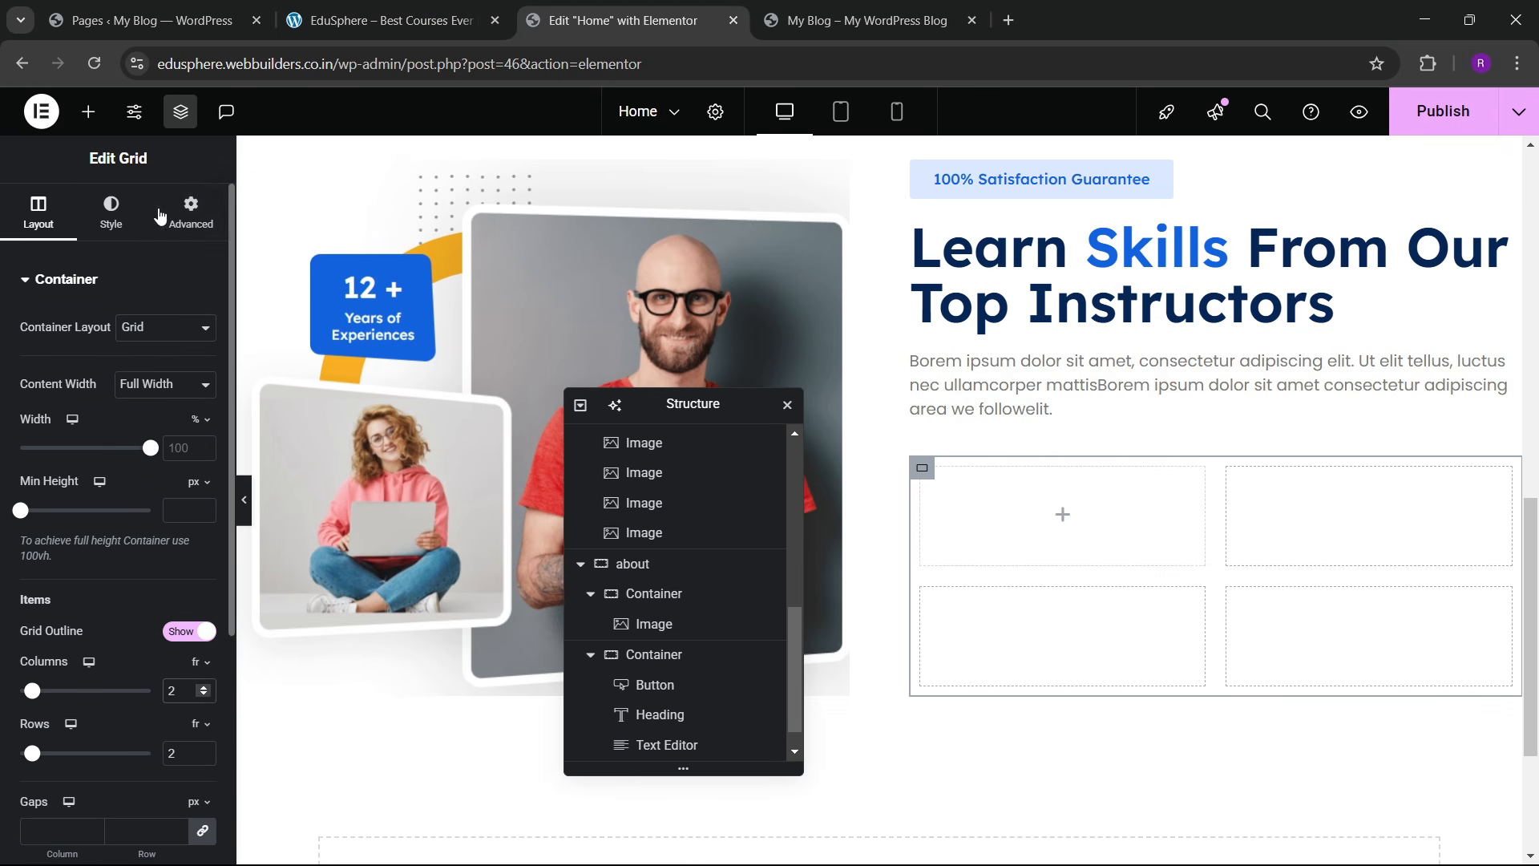
{"action": "left_click", "coordinate": [191, 212]}
{"action": "left_click", "coordinate": [204, 430]}
{"action": "scroll", "coordinate": [716, 673], "scroll_direction": "down", "scroll_amount": 1}
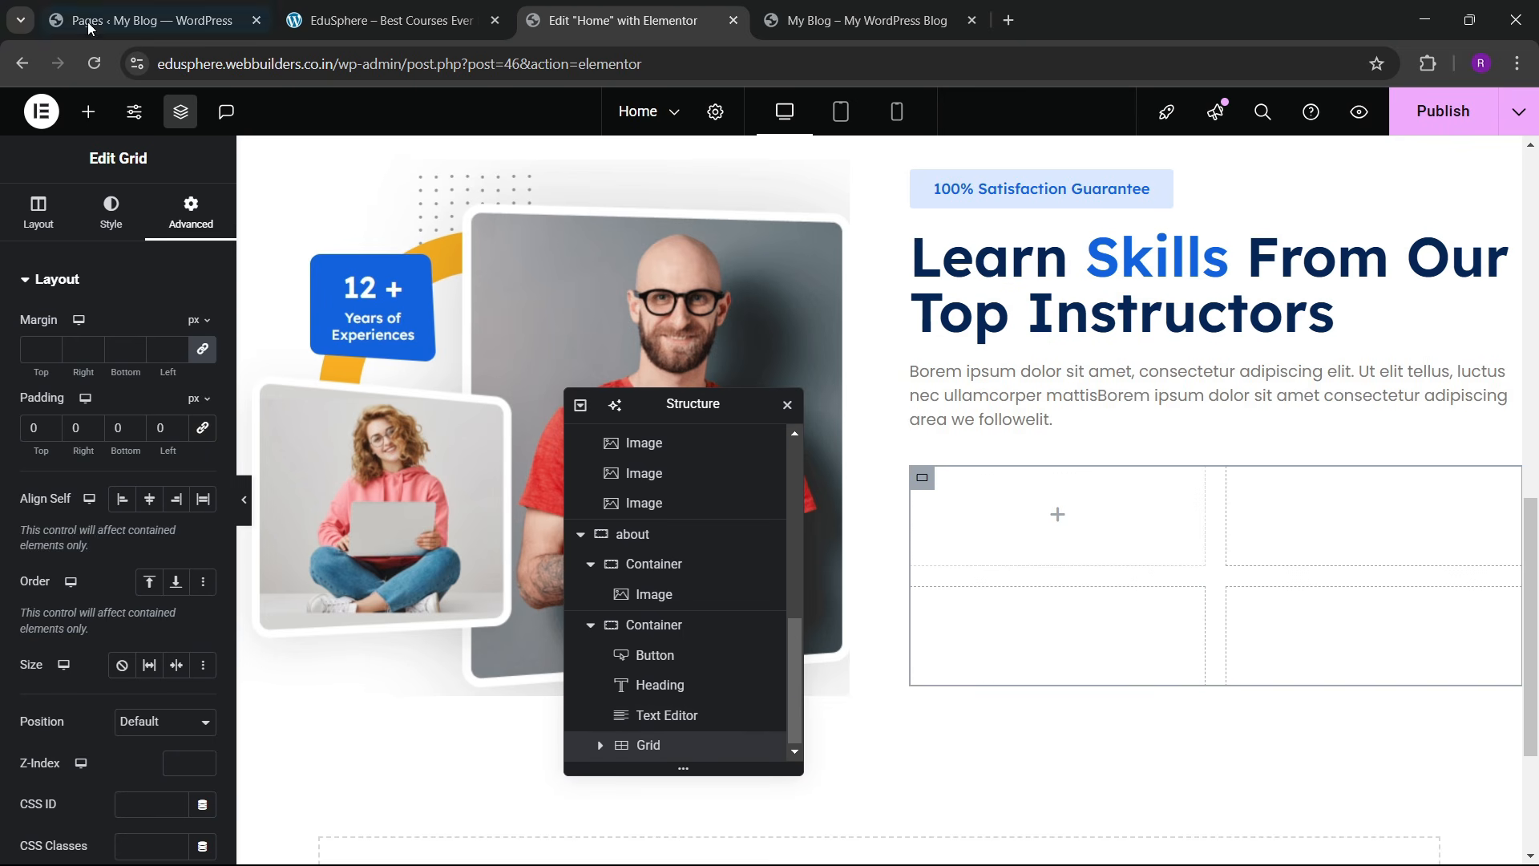
{"action": "left_click", "coordinate": [375, 10]}
{"action": "left_click", "coordinate": [718, 7]}
{"action": "left_click", "coordinate": [90, 113]}
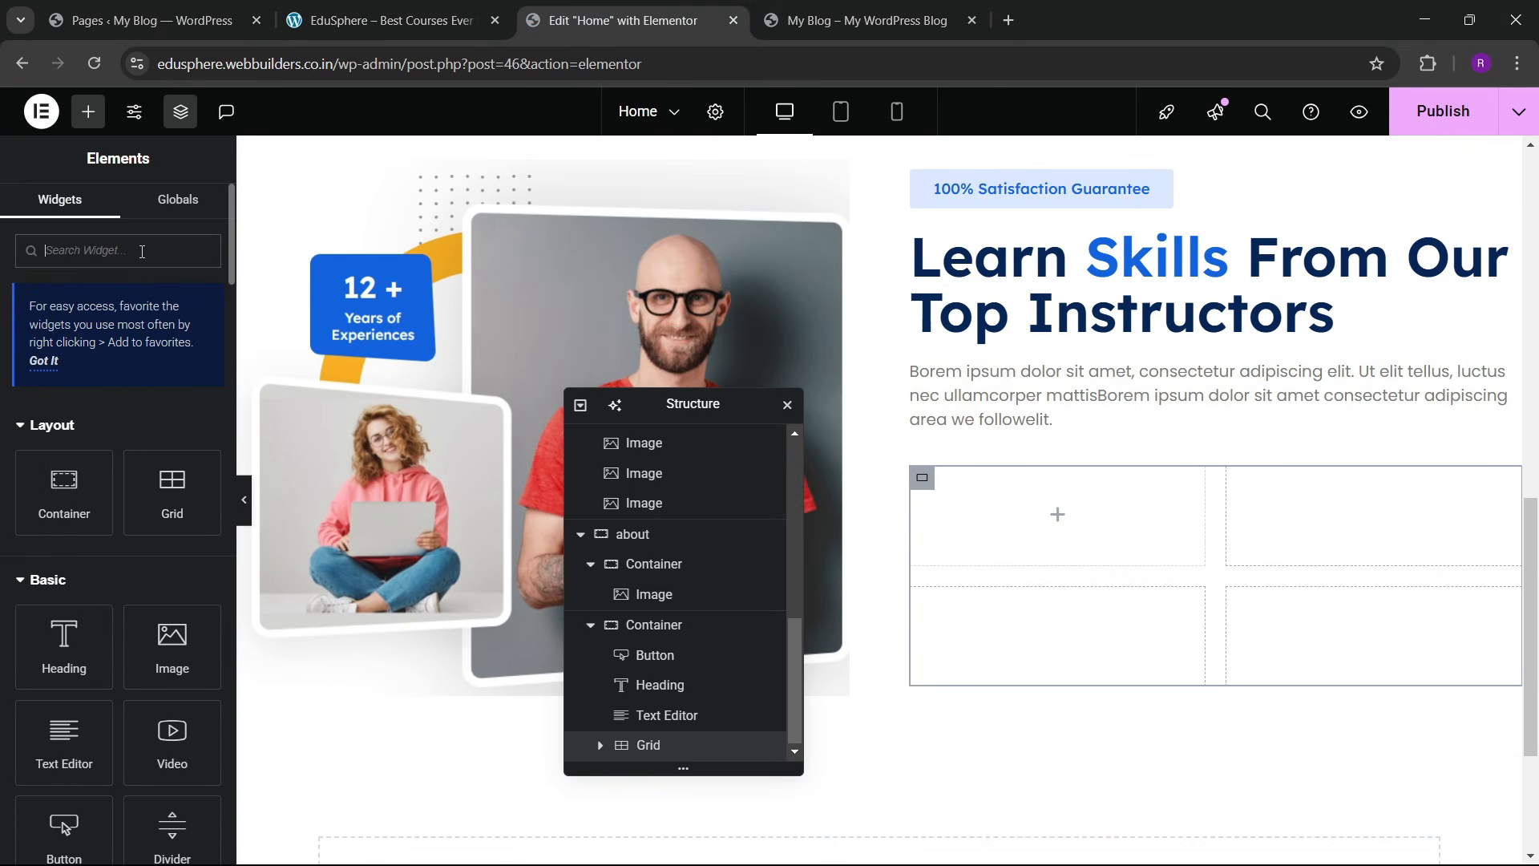
Step: Add an Icon Box to the first grid cell with its icon left, then start an SVG icon upload
{"action": "type", "text": "icon box"}
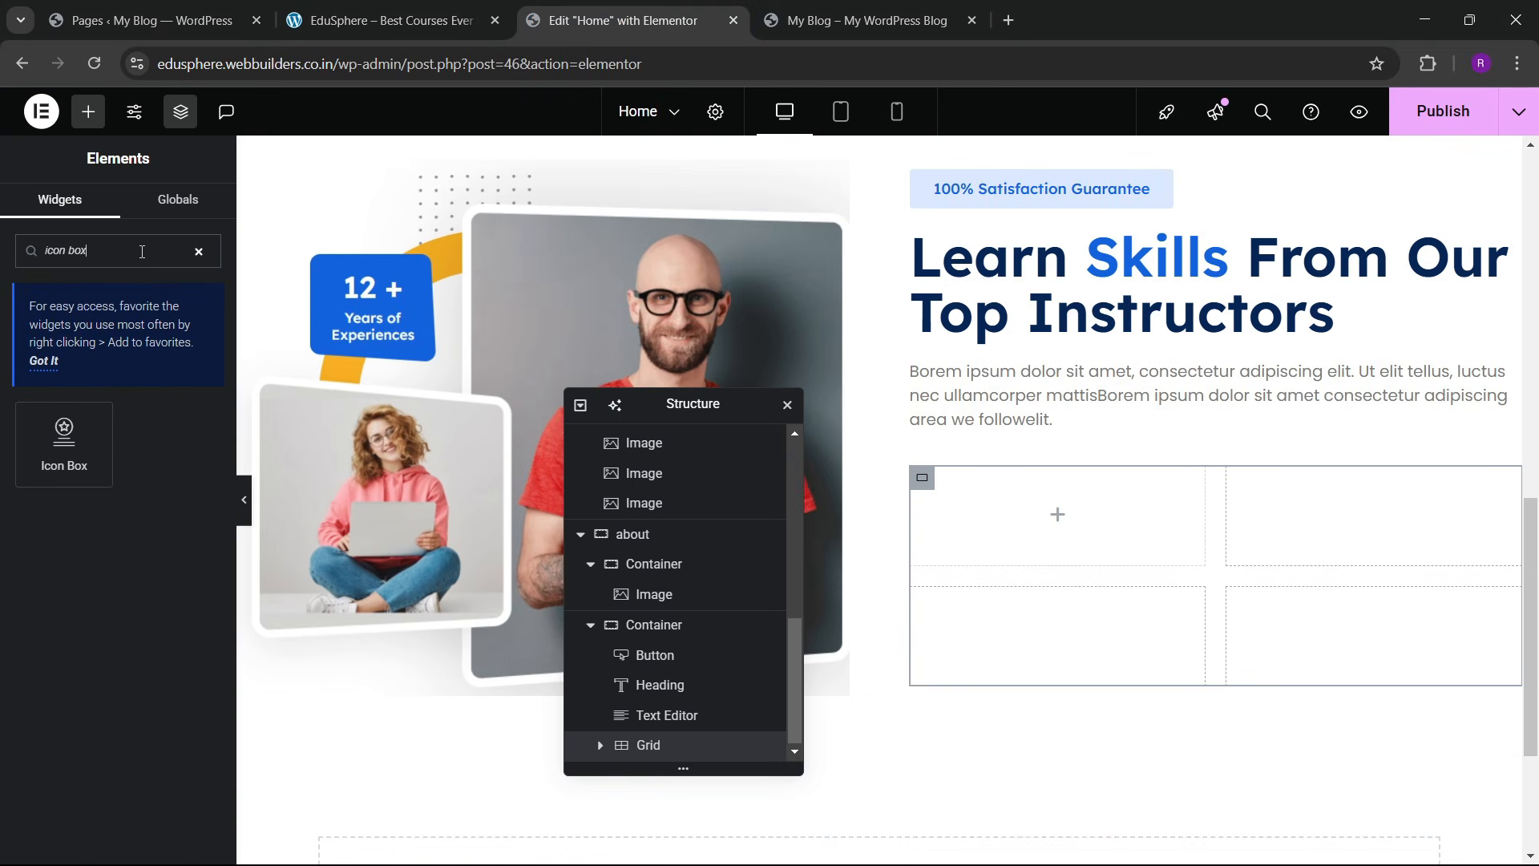
{"action": "left_click_drag", "start_coordinate": [68, 455], "coordinate": [1057, 529]}
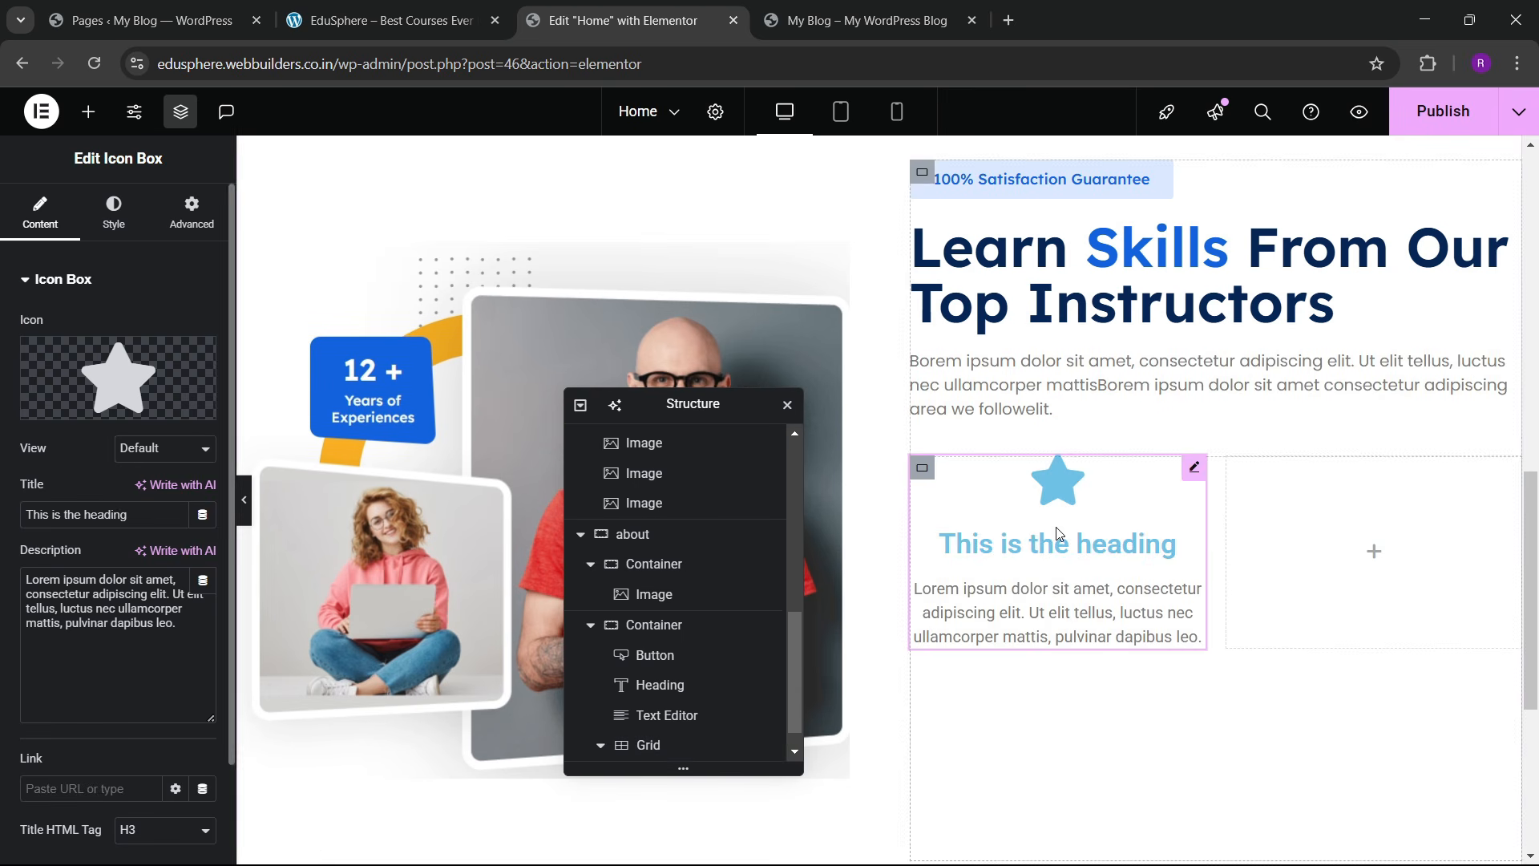
{"action": "left_click", "coordinate": [111, 210]}
{"action": "left_click", "coordinate": [149, 328]}
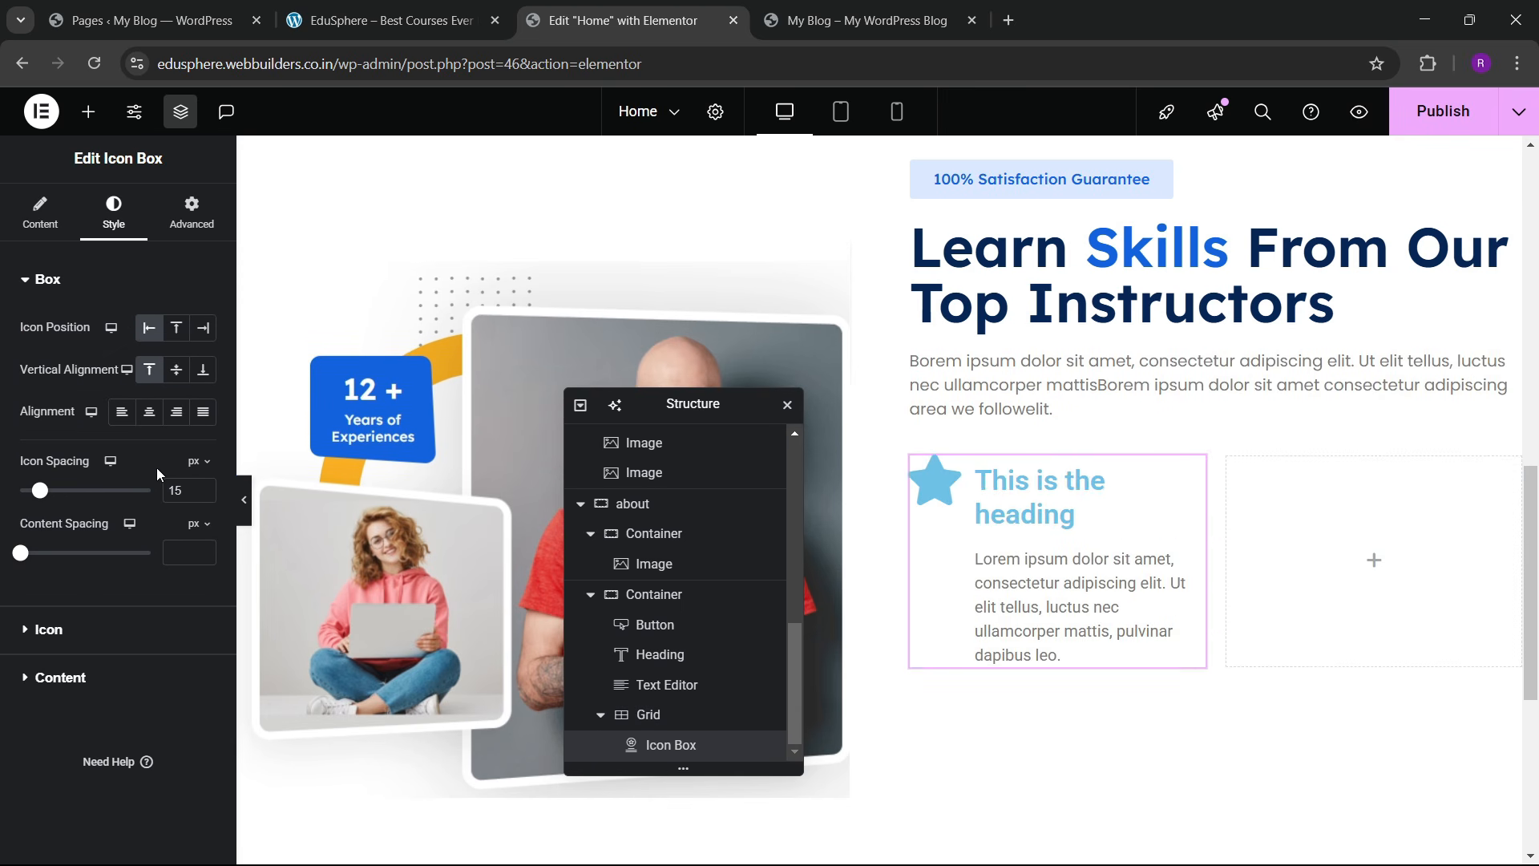
{"action": "left_click", "coordinate": [415, 7]}
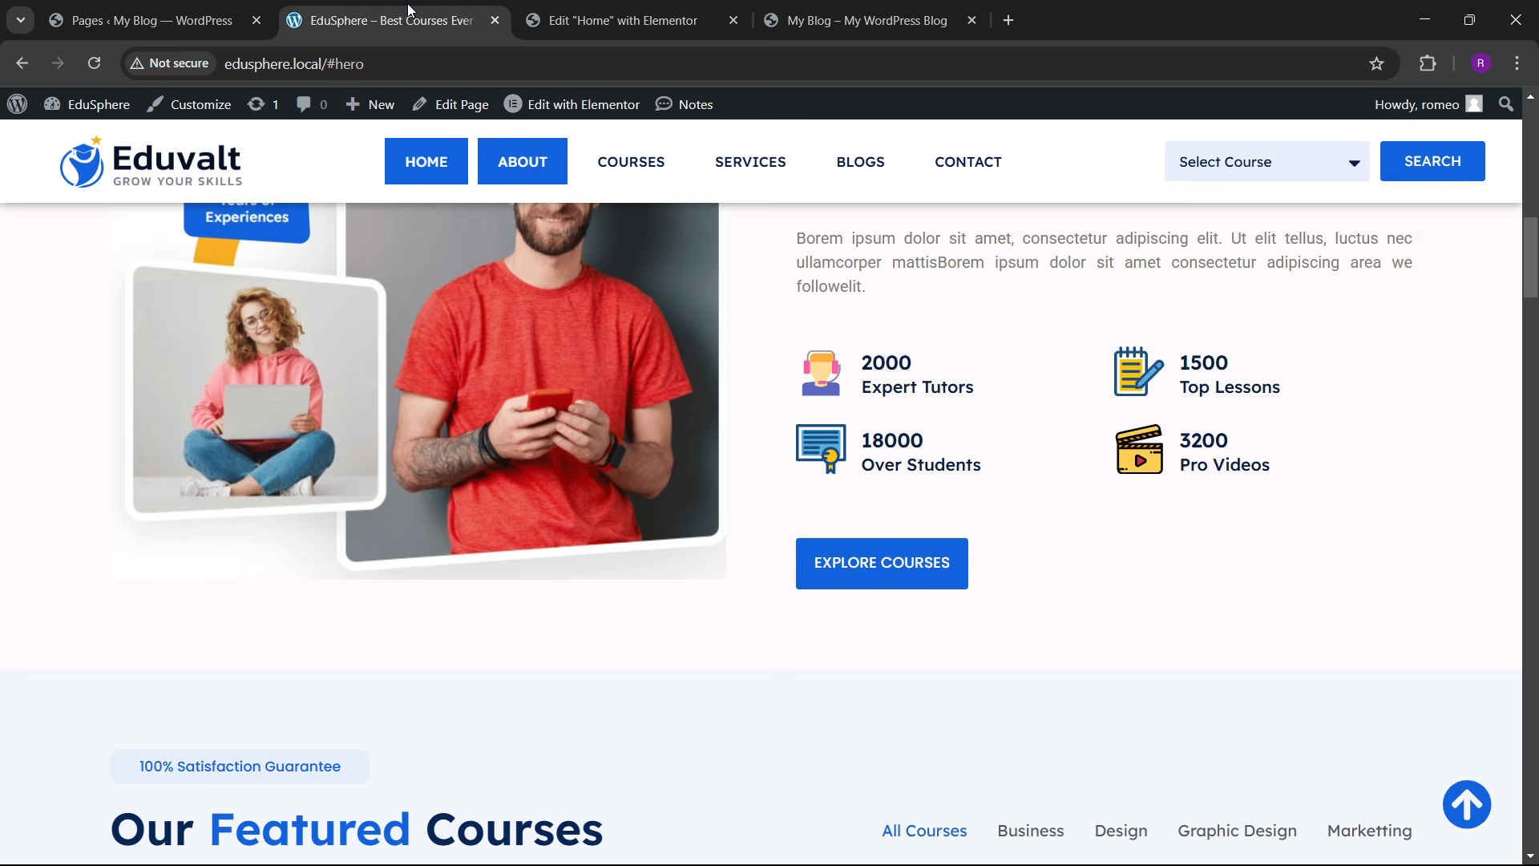
{"action": "left_click", "coordinate": [650, 11]}
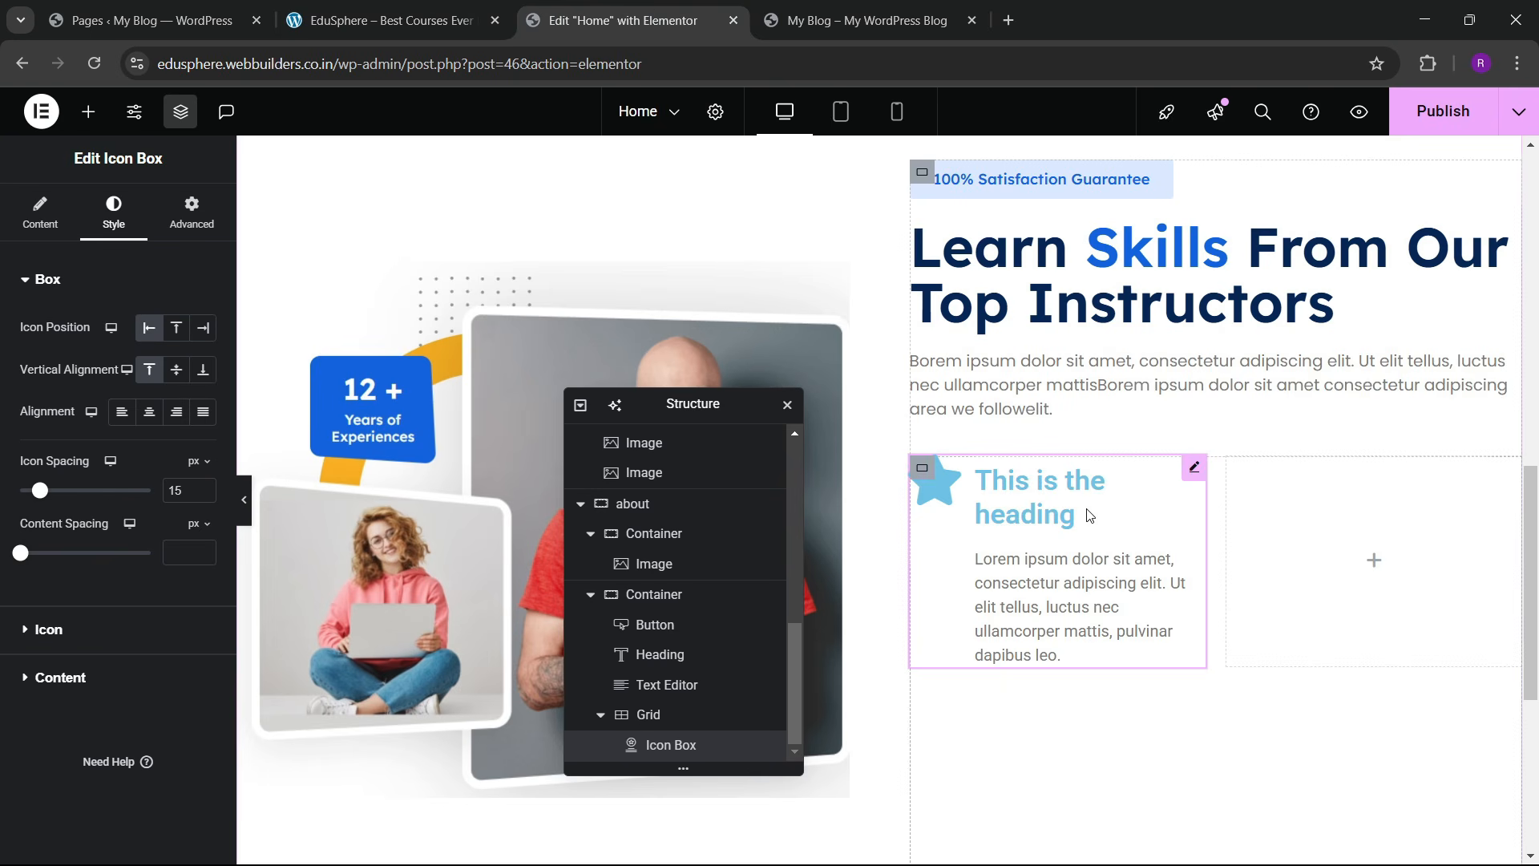
{"action": "left_click", "coordinate": [66, 224]}
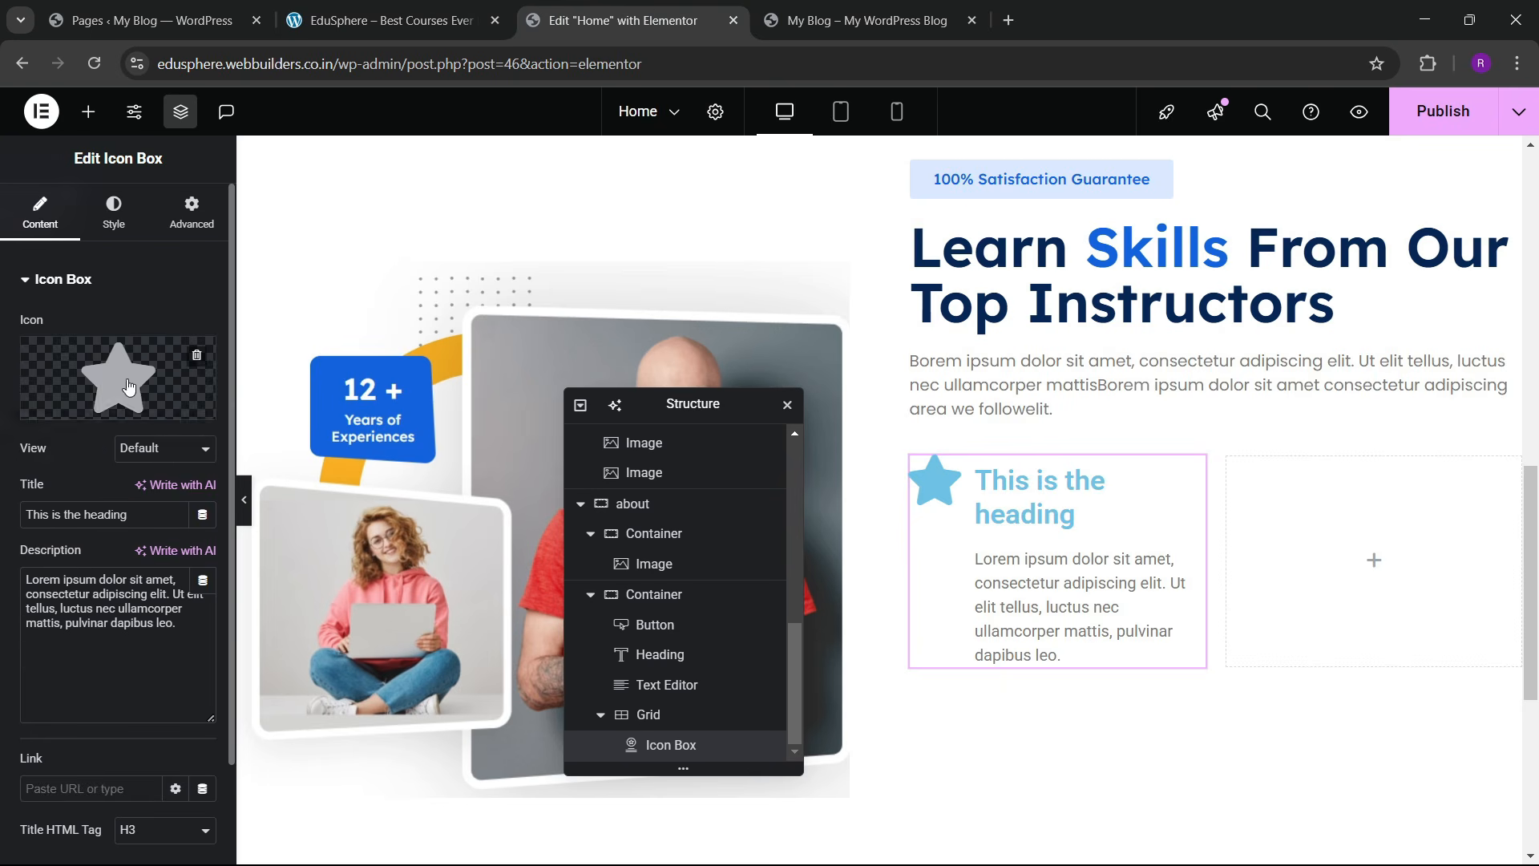
{"action": "left_click", "coordinate": [171, 405]}
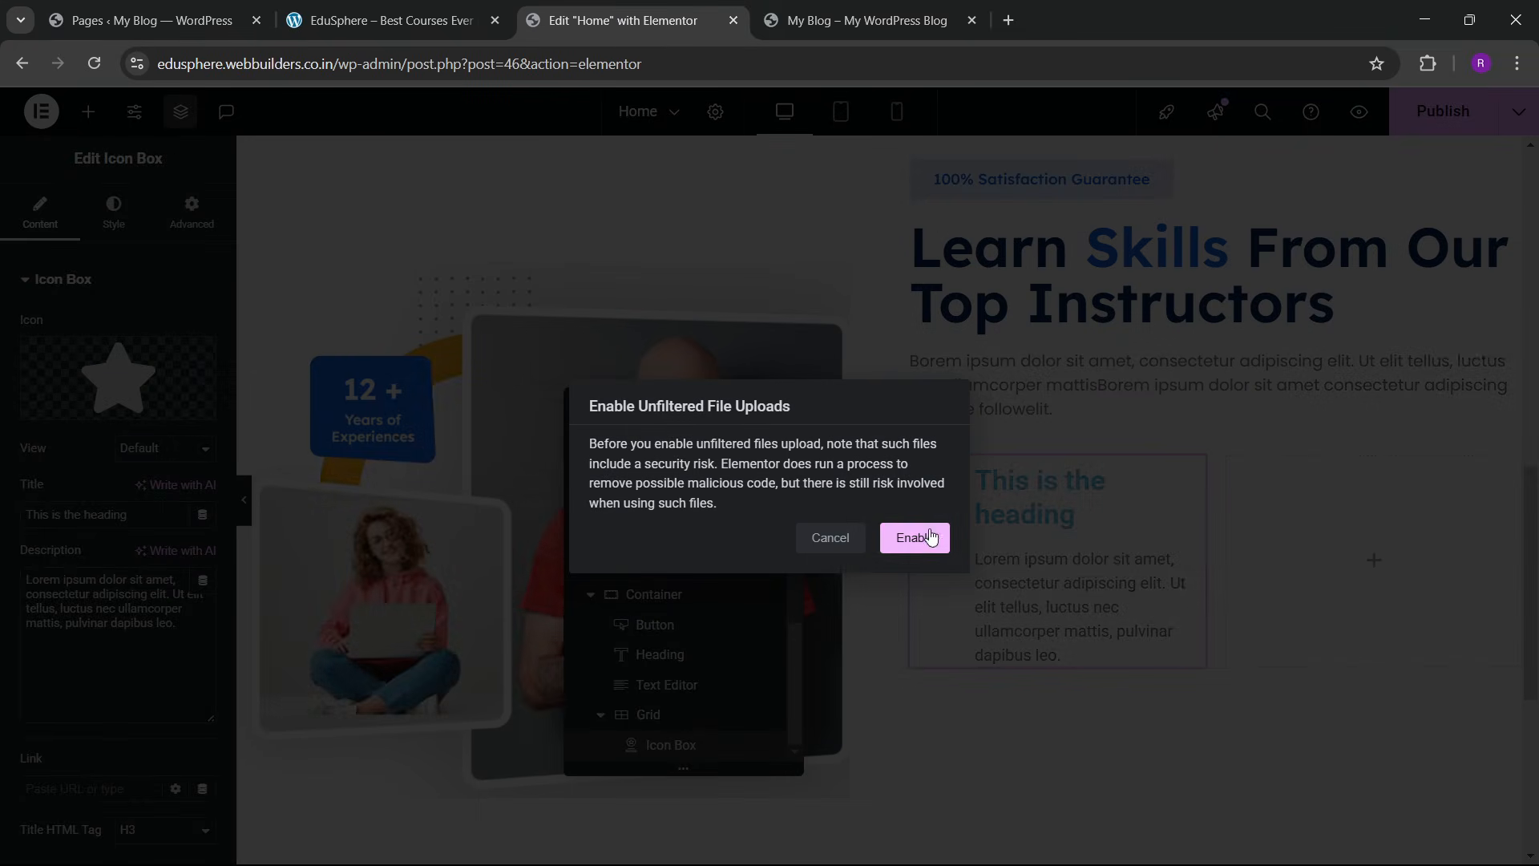
Step: Allow unfiltered SVG uploads and upload a first batch of icons, including support-male and diploma-certificate
{"action": "left_click", "coordinate": [914, 537]}
{"action": "left_click", "coordinate": [85, 185]}
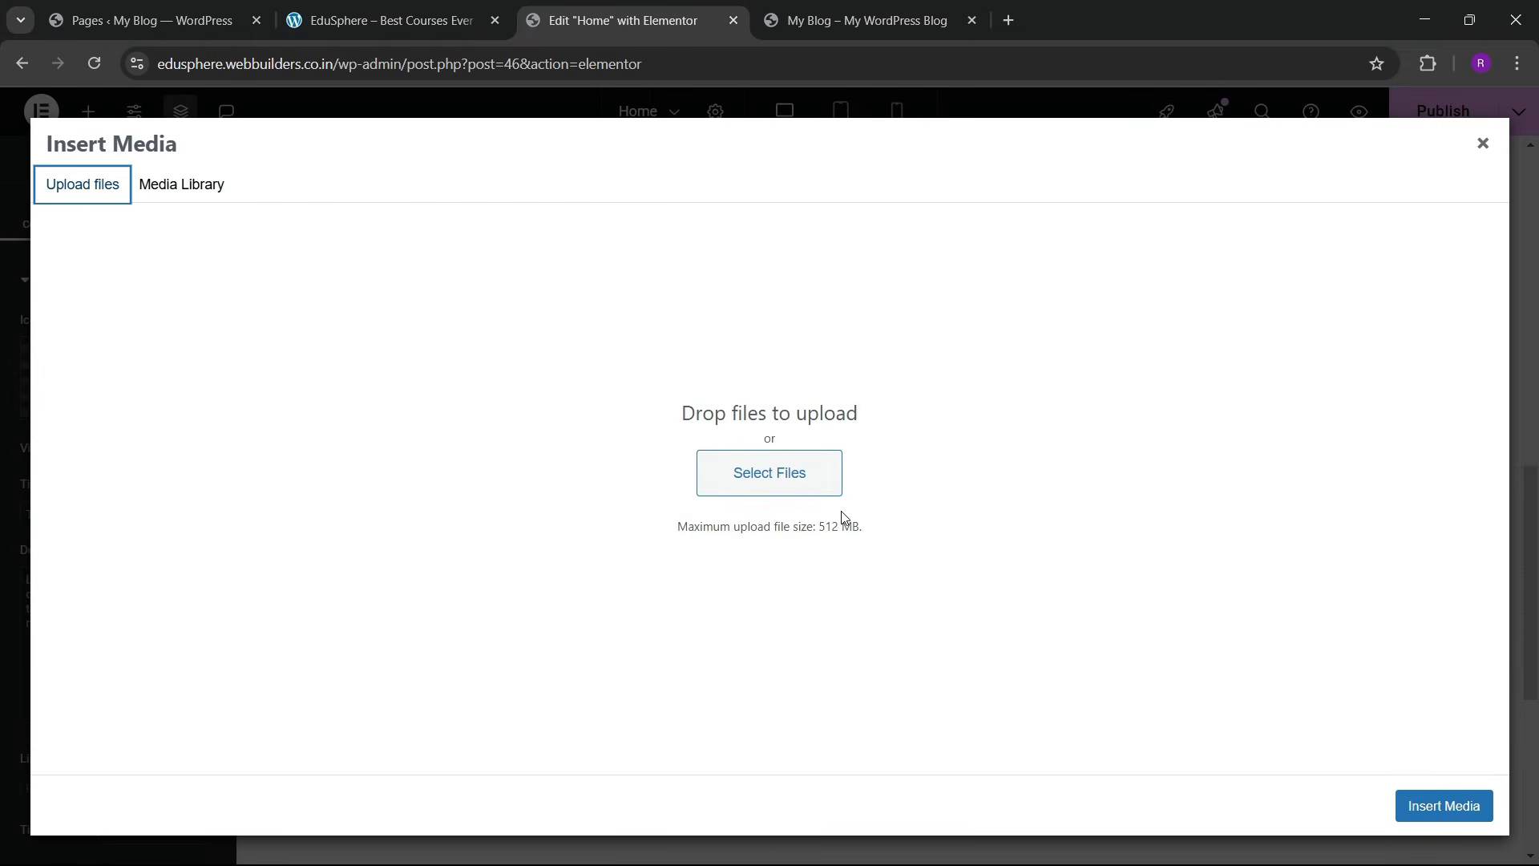
{"action": "left_click", "coordinate": [818, 496]}
{"action": "scroll", "coordinate": [284, 311], "scroll_direction": "down", "scroll_amount": 1}
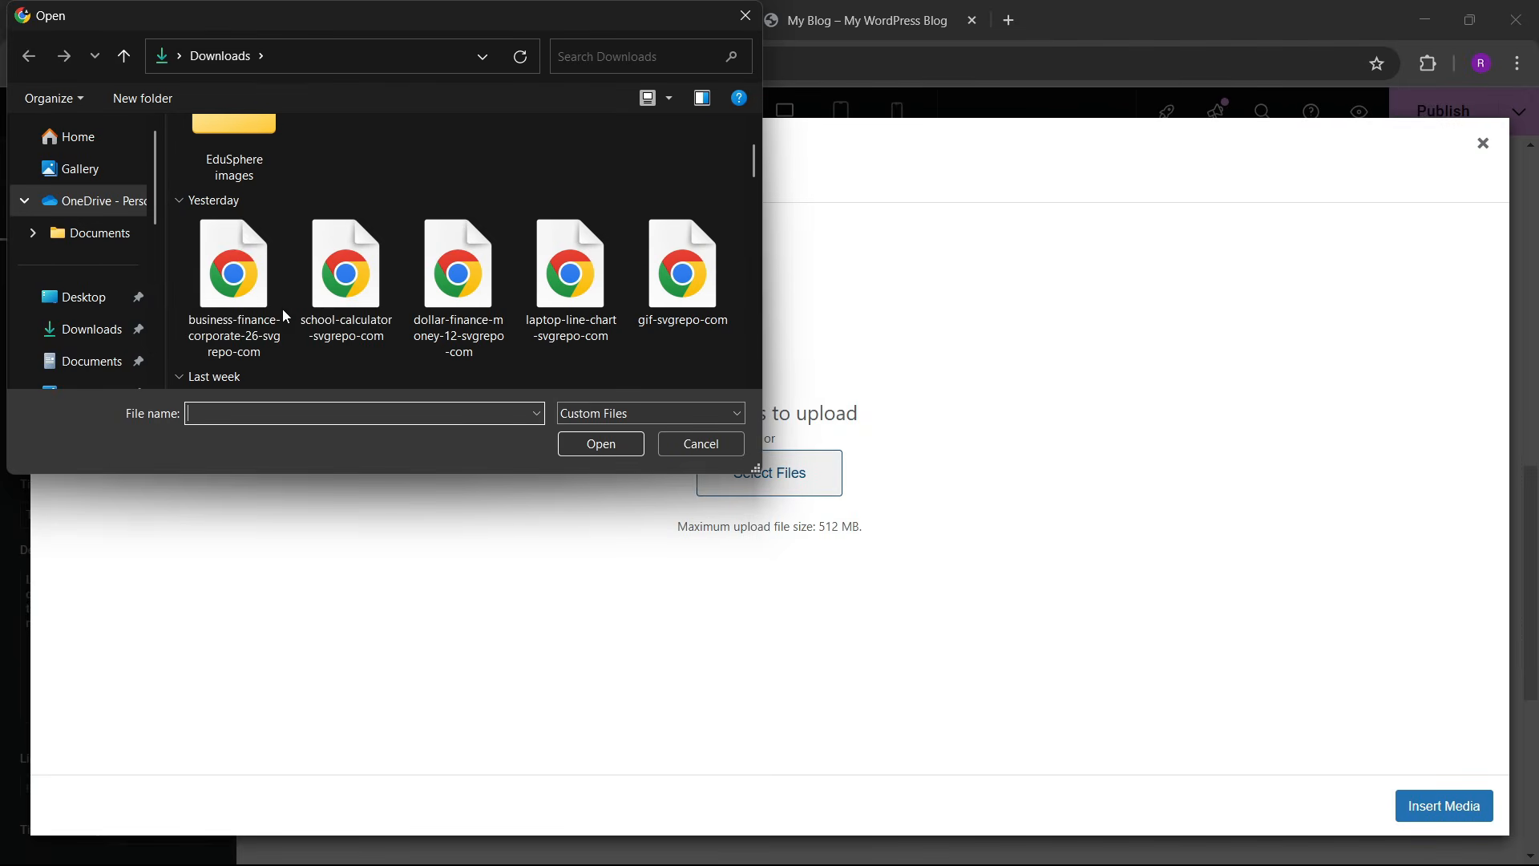
{"action": "left_click", "coordinate": [270, 332]}
{"action": "left_click", "coordinate": [459, 299], "text": "shift"}
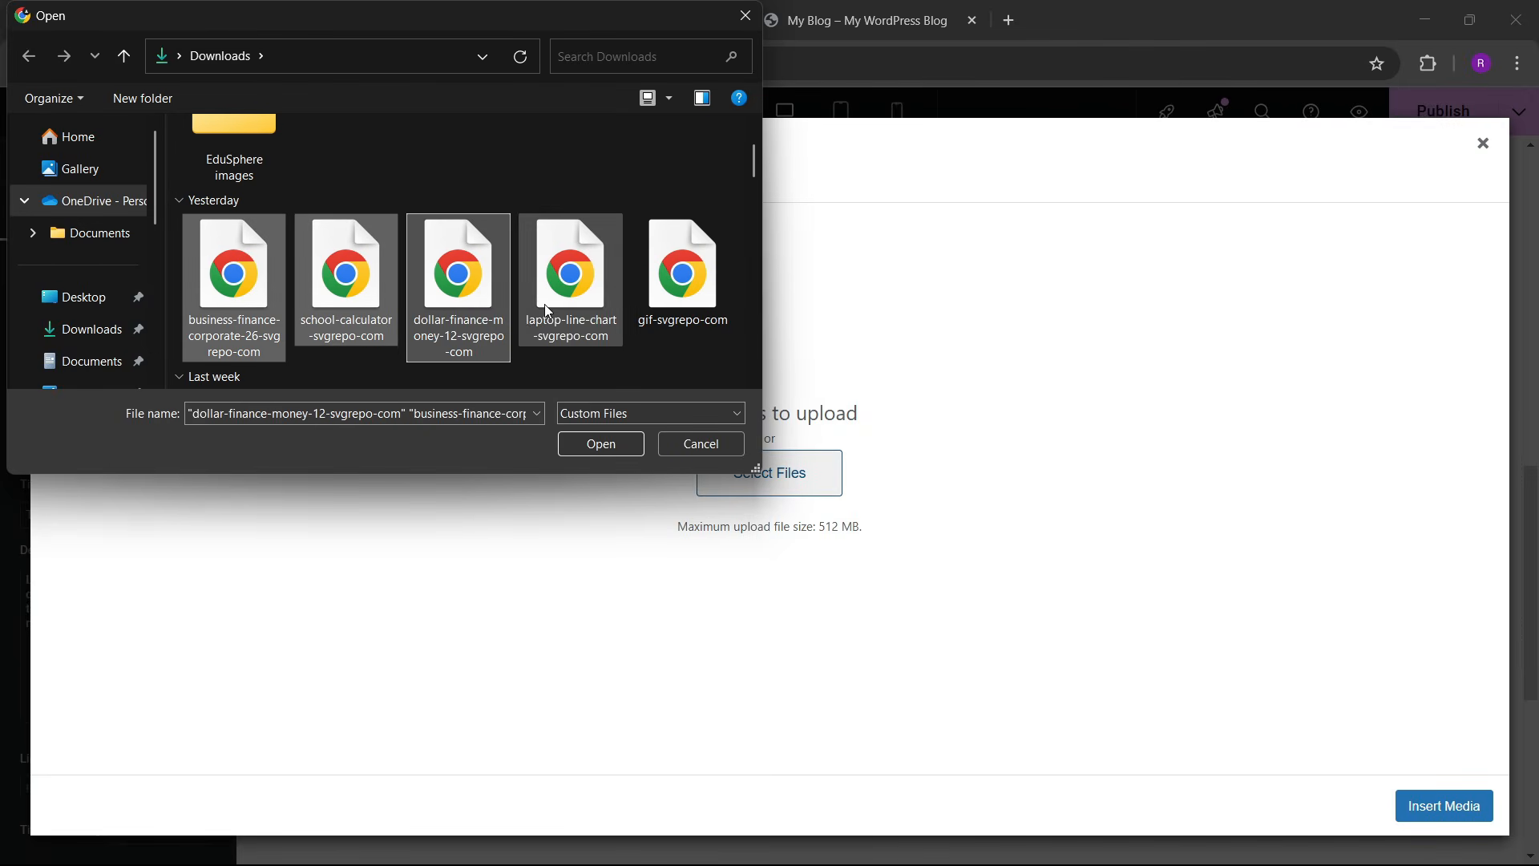
{"action": "left_click", "coordinate": [641, 310], "text": "shift"}
{"action": "scroll", "coordinate": [580, 345], "scroll_direction": "down", "scroll_amount": 2}
{"action": "left_click", "coordinate": [240, 321], "text": "shift"}
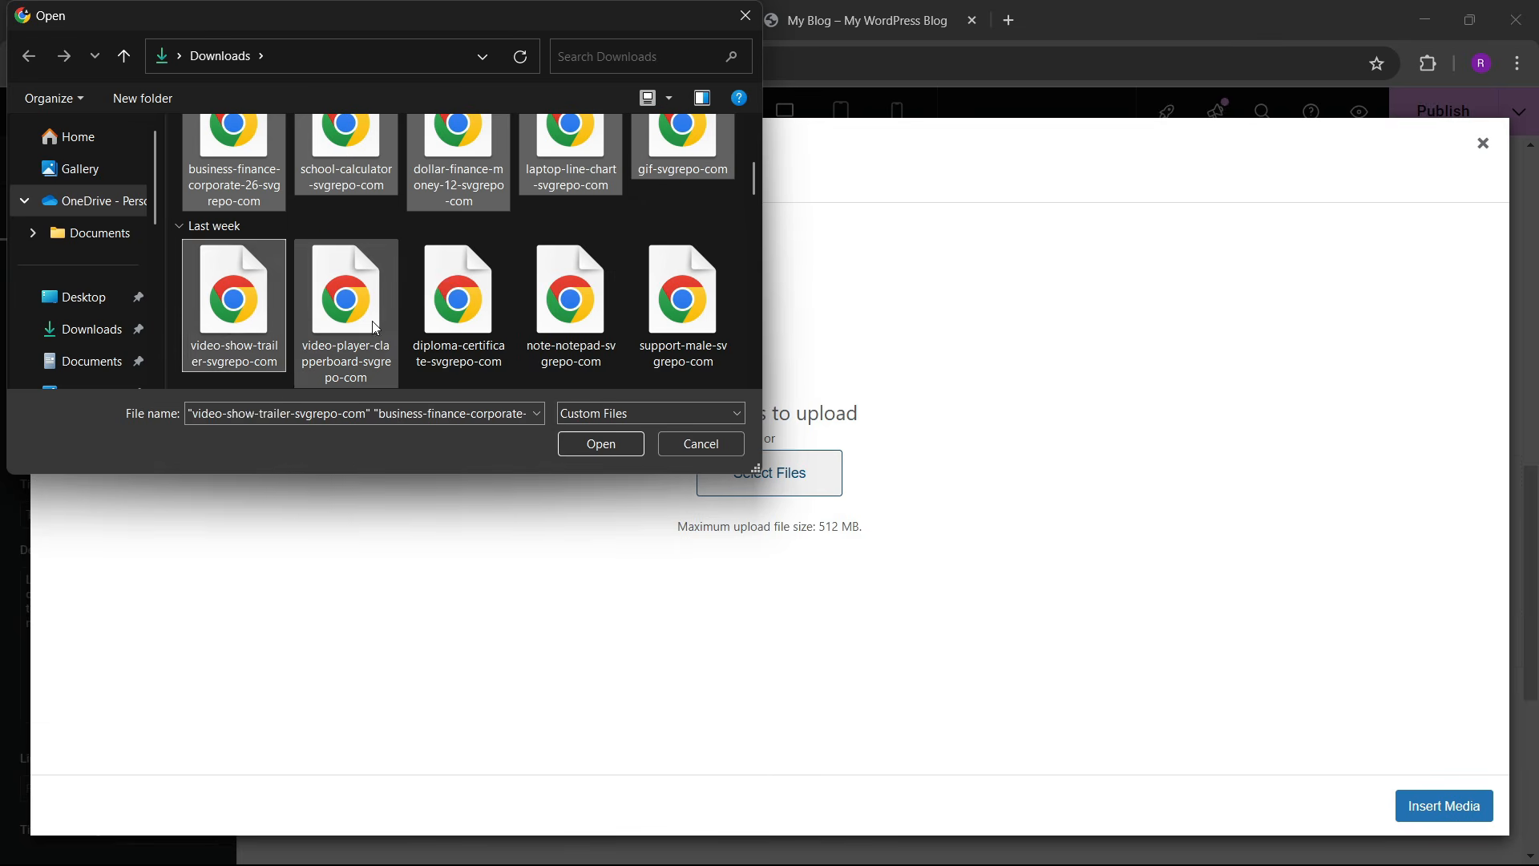
{"action": "left_click", "coordinate": [478, 334], "text": "shift"}
{"action": "left_click", "coordinate": [643, 329], "text": "shift"}
{"action": "scroll", "coordinate": [606, 367], "scroll_direction": "down", "scroll_amount": 3}
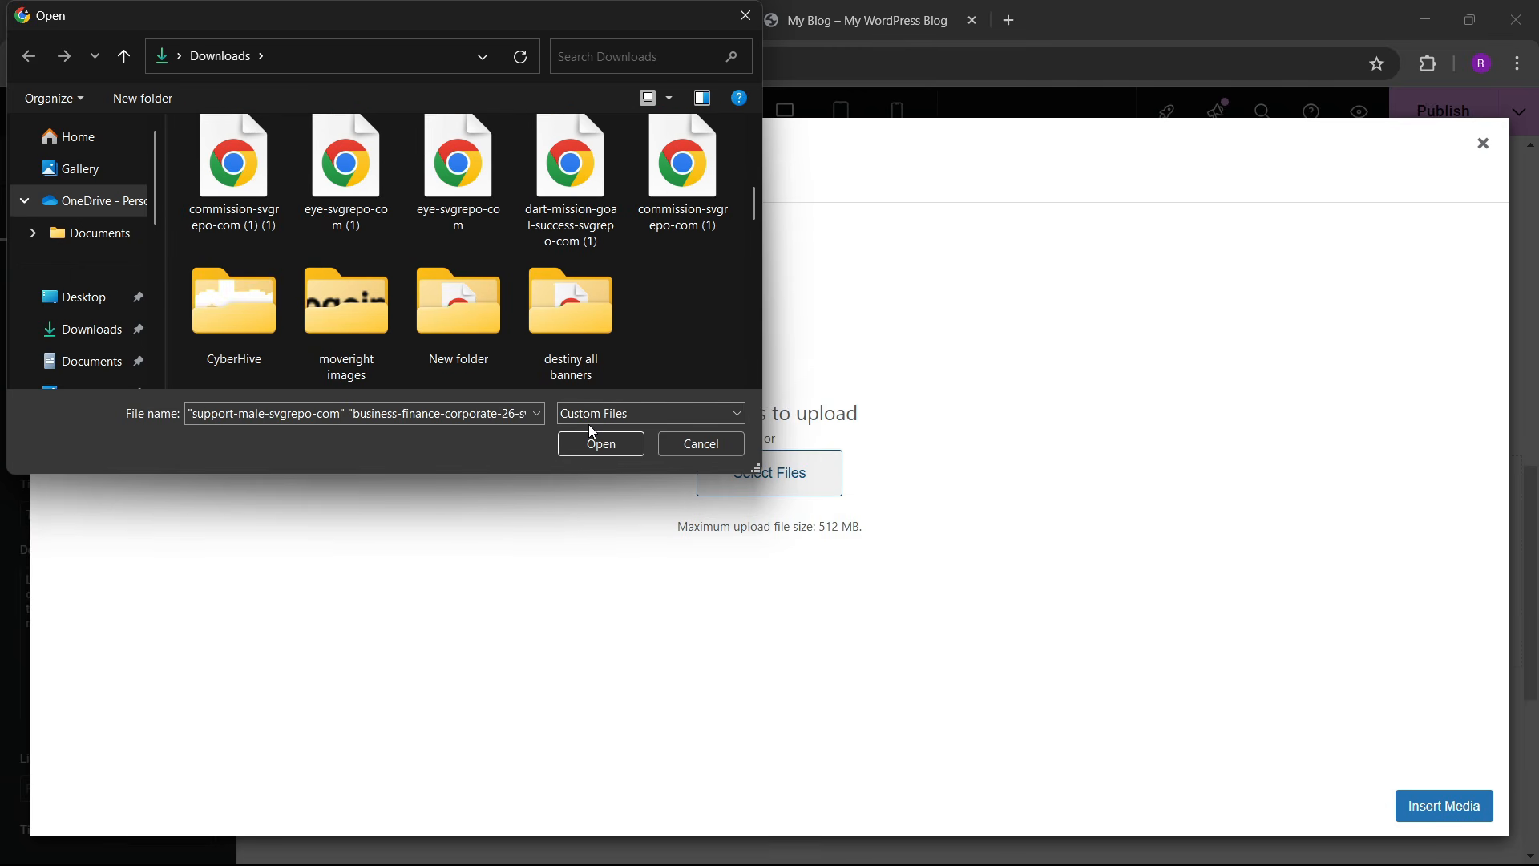
{"action": "left_click", "coordinate": [237, 172], "text": "shift"}
{"action": "left_click", "coordinate": [347, 189], "text": "shift"}
{"action": "left_click", "coordinate": [481, 210], "text": "shift"}
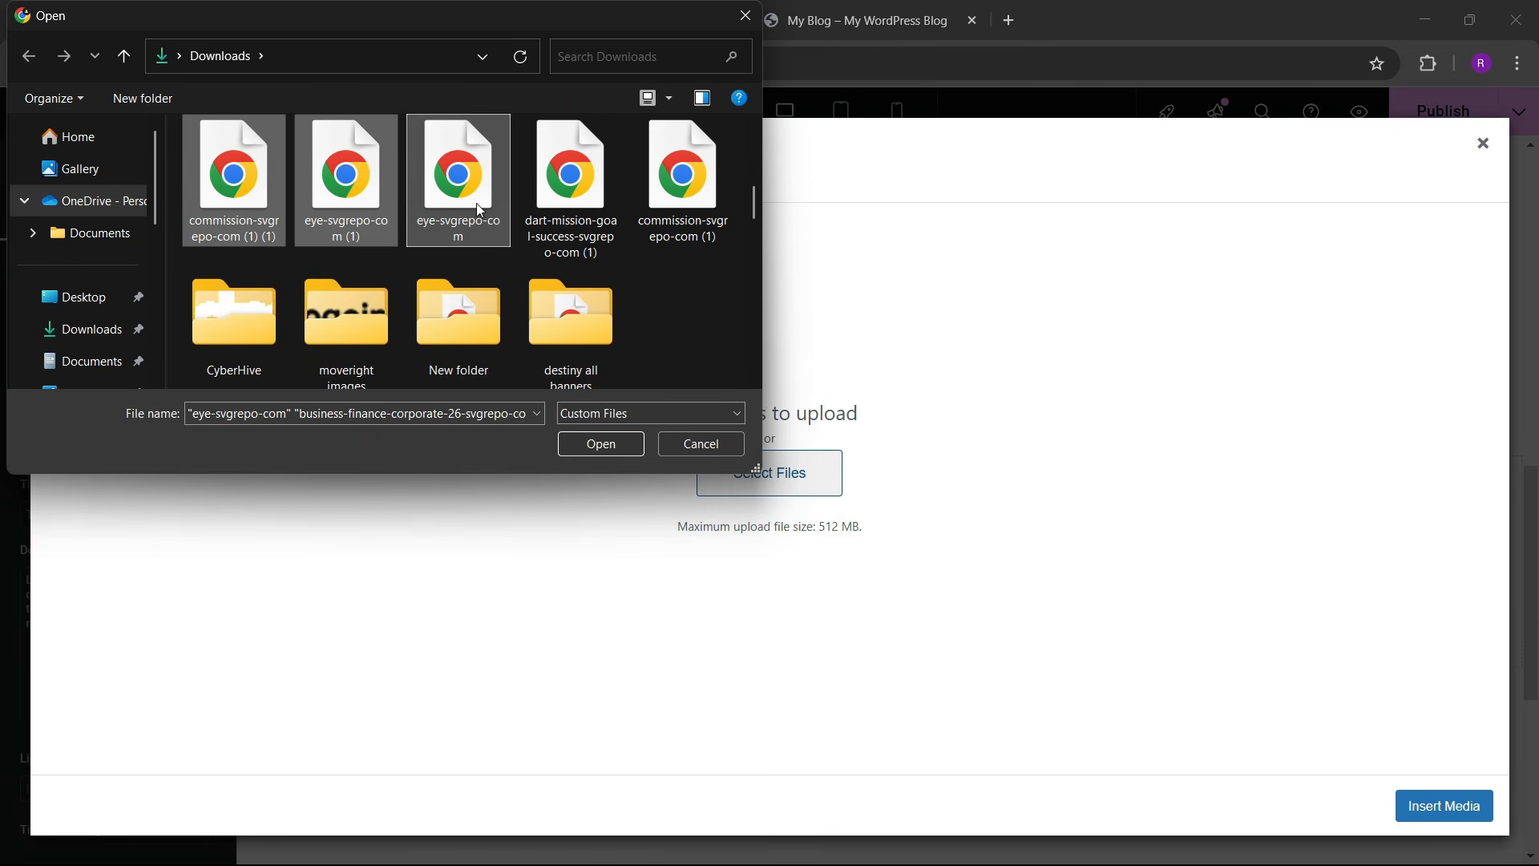
{"action": "left_click", "coordinate": [571, 184], "text": "shift"}
{"action": "left_click", "coordinate": [680, 215], "text": "shift"}
{"action": "left_click", "coordinate": [603, 446]}
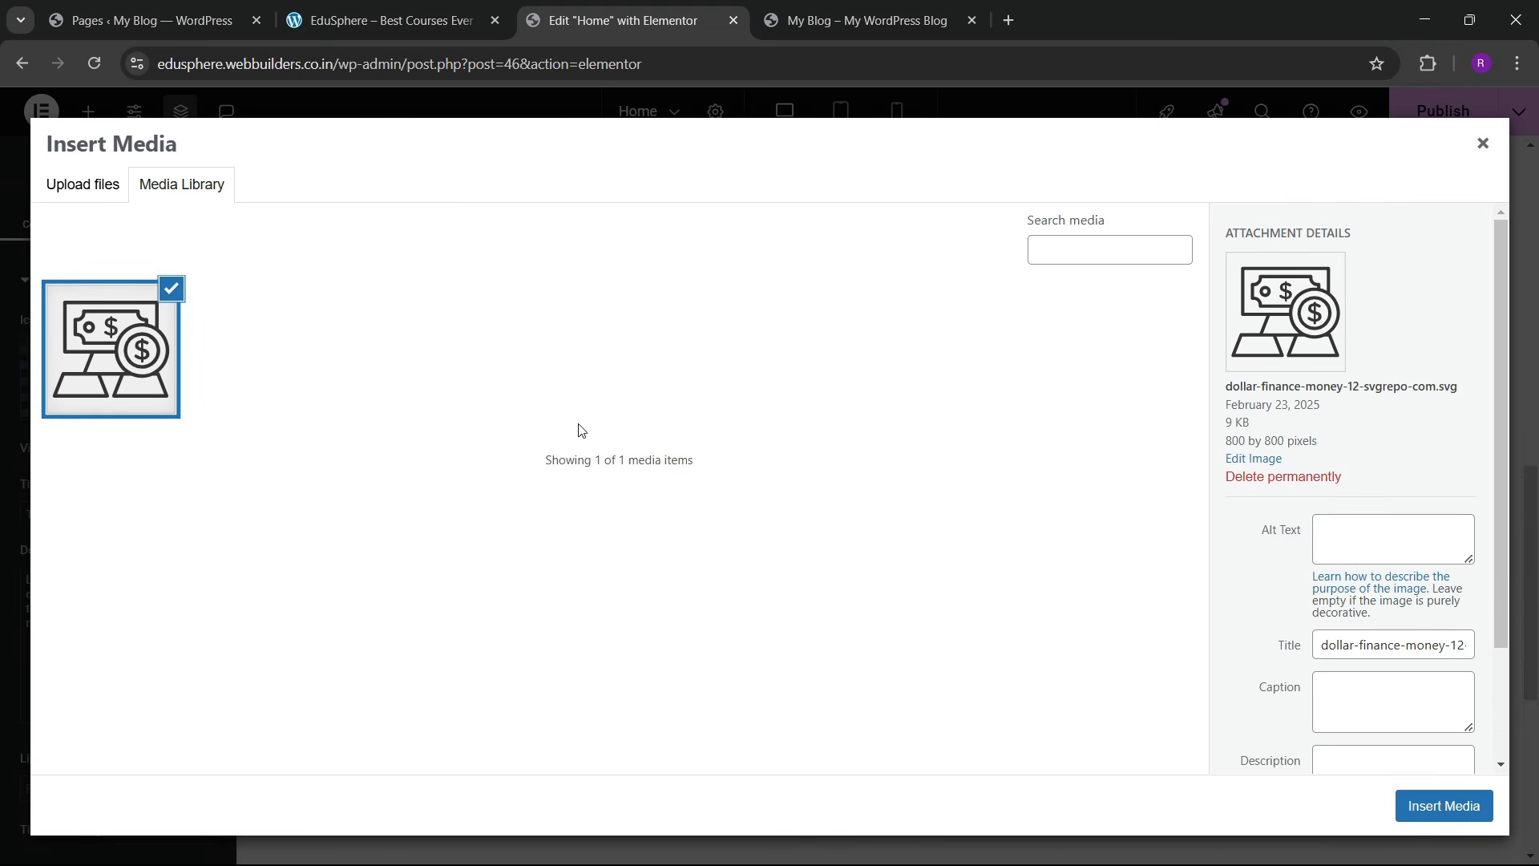
Step: Upload a second batch of SVG icons, including the clapperboard, notepad, certificate and support-male icons
{"action": "left_click", "coordinate": [49, 178]}
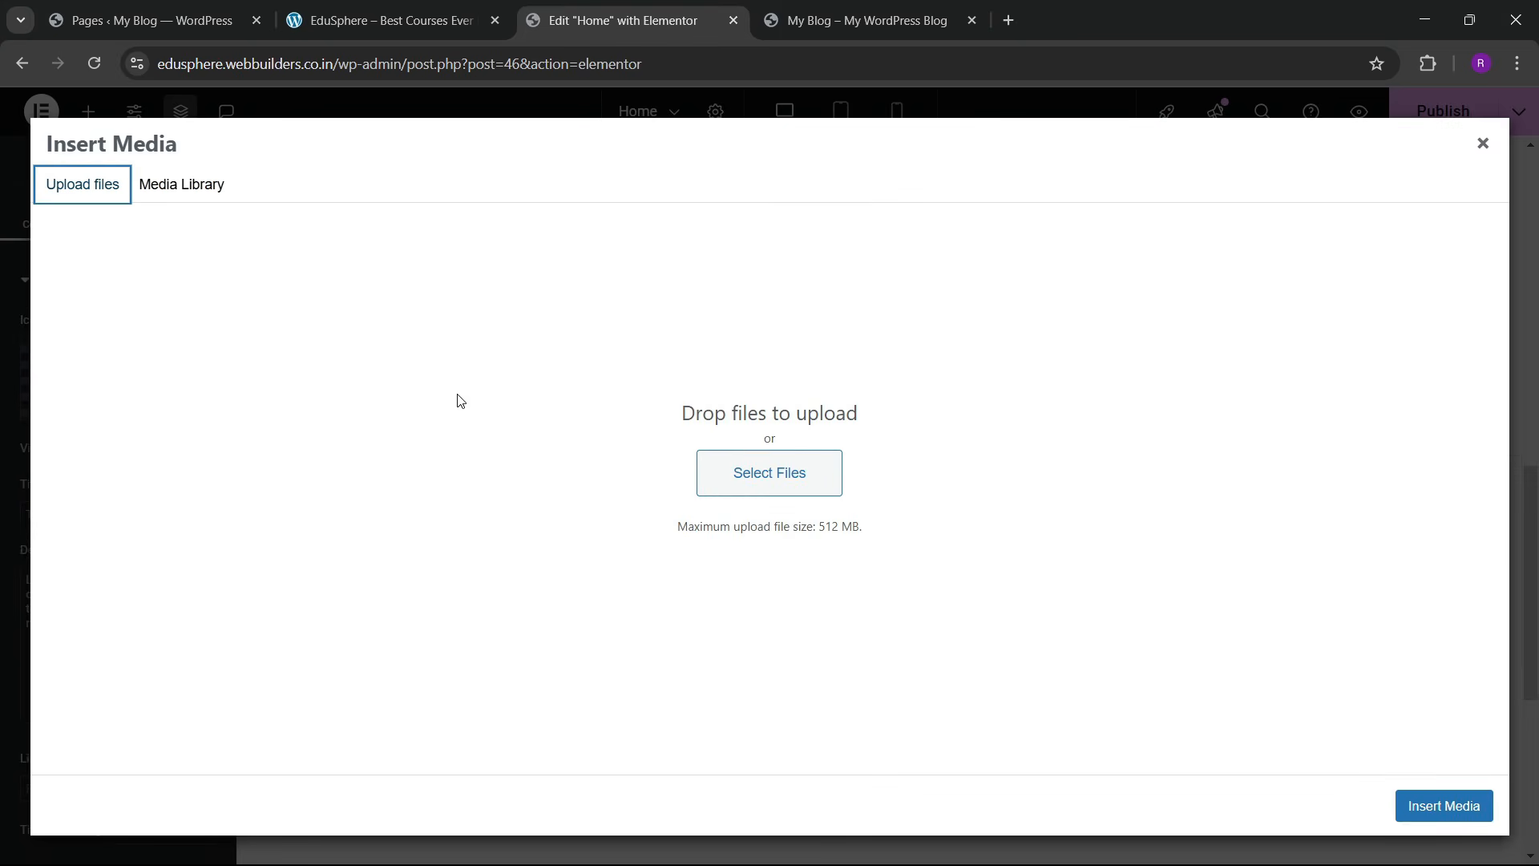
{"action": "left_click", "coordinate": [697, 481]}
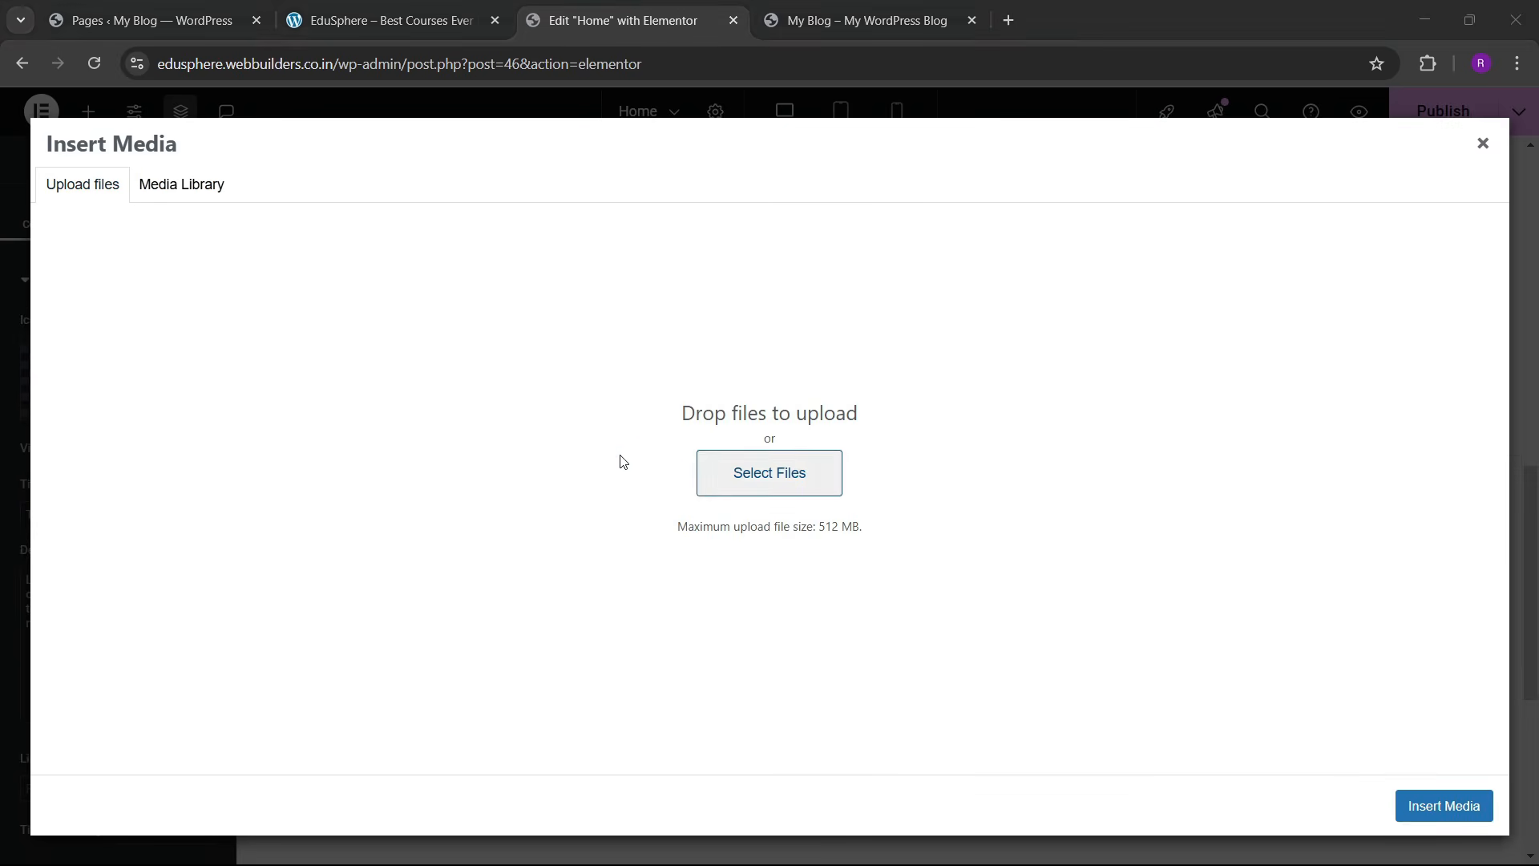
{"action": "scroll", "coordinate": [252, 335], "scroll_direction": "down", "scroll_amount": 5}
{"action": "left_click", "coordinate": [235, 201]}
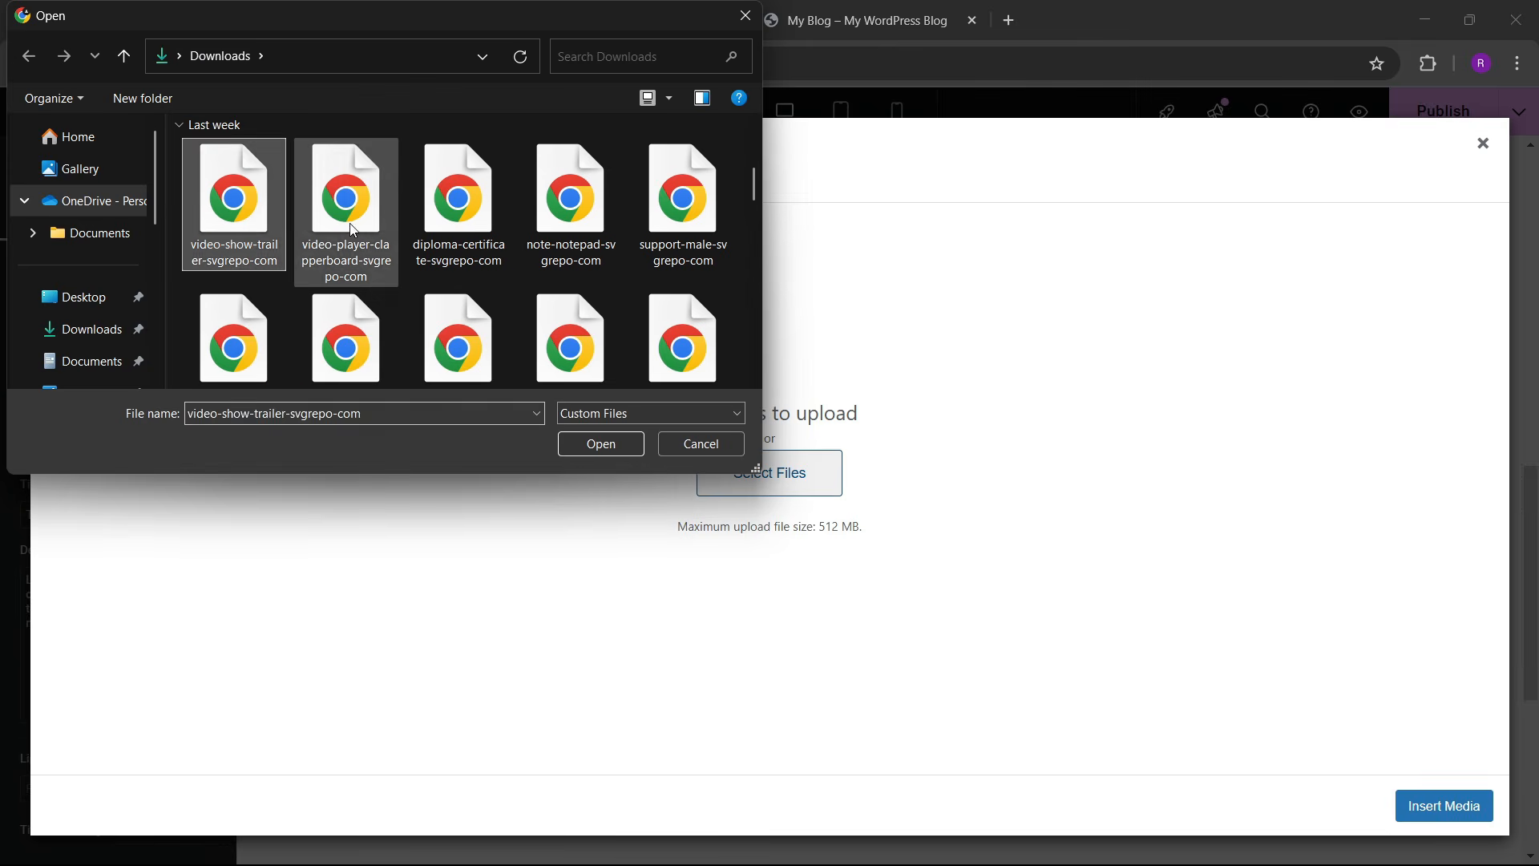
{"action": "left_click", "coordinate": [347, 201], "text": "ctrl"}
{"action": "left_click", "coordinate": [459, 200], "text": "ctrl"}
{"action": "left_click", "coordinate": [570, 201], "text": "ctrl"}
{"action": "left_click", "coordinate": [683, 201], "text": "ctrl"}
{"action": "left_click", "coordinate": [683, 340], "text": "ctrl"}
{"action": "left_click", "coordinate": [556, 329], "text": "ctrl"}
{"action": "left_click", "coordinate": [458, 312], "text": "ctrl"}
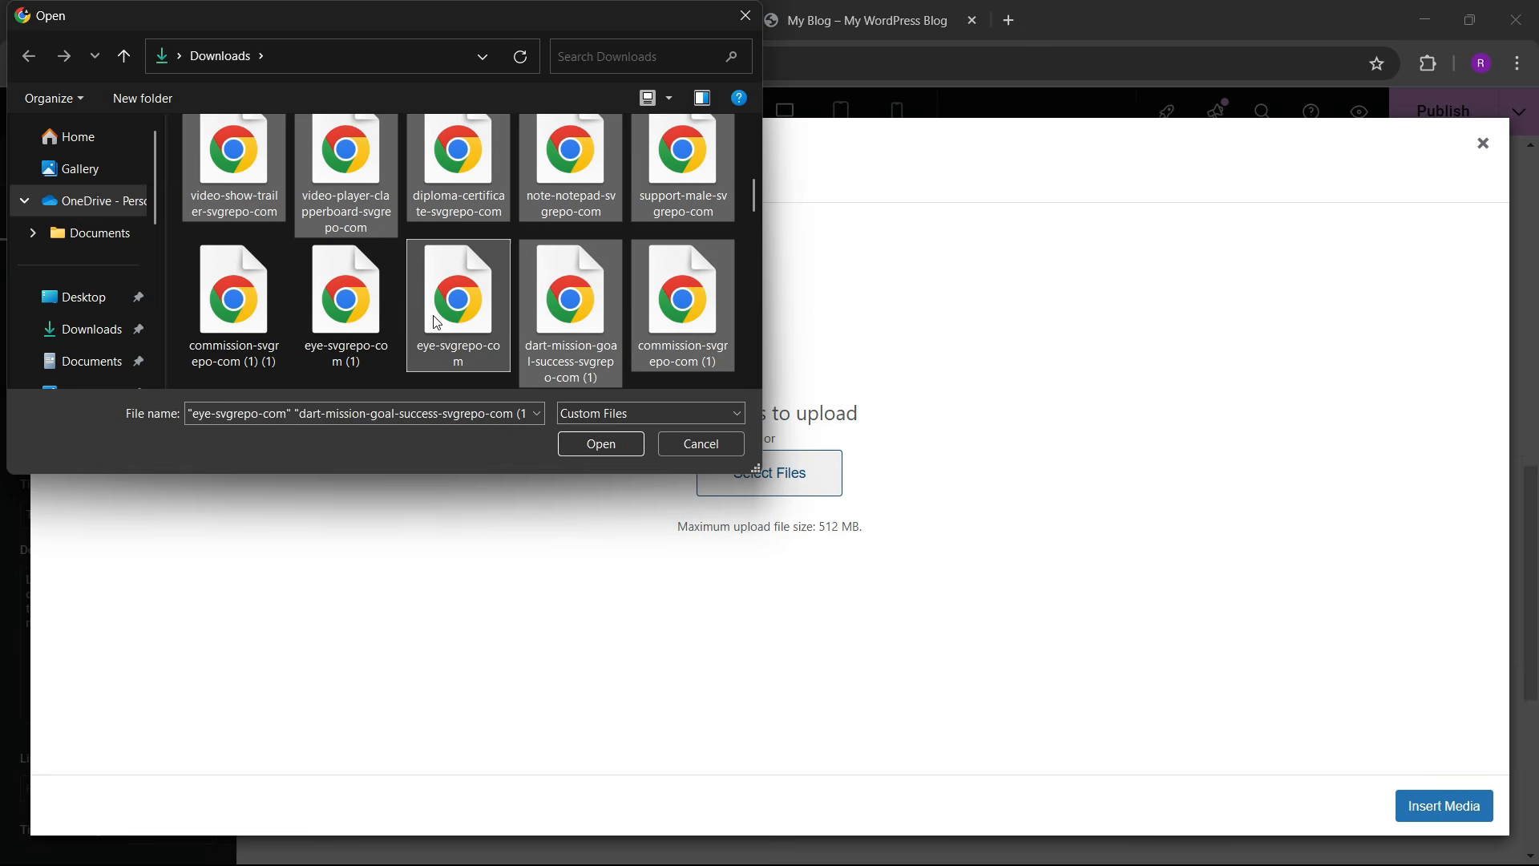
{"action": "left_click", "coordinate": [346, 313], "text": "ctrl"}
{"action": "left_click", "coordinate": [266, 310], "text": "ctrl"}
{"action": "scroll", "coordinate": [315, 292], "scroll_direction": "down", "scroll_amount": 2}
{"action": "scroll", "coordinate": [317, 298], "scroll_direction": "down", "scroll_amount": 2}
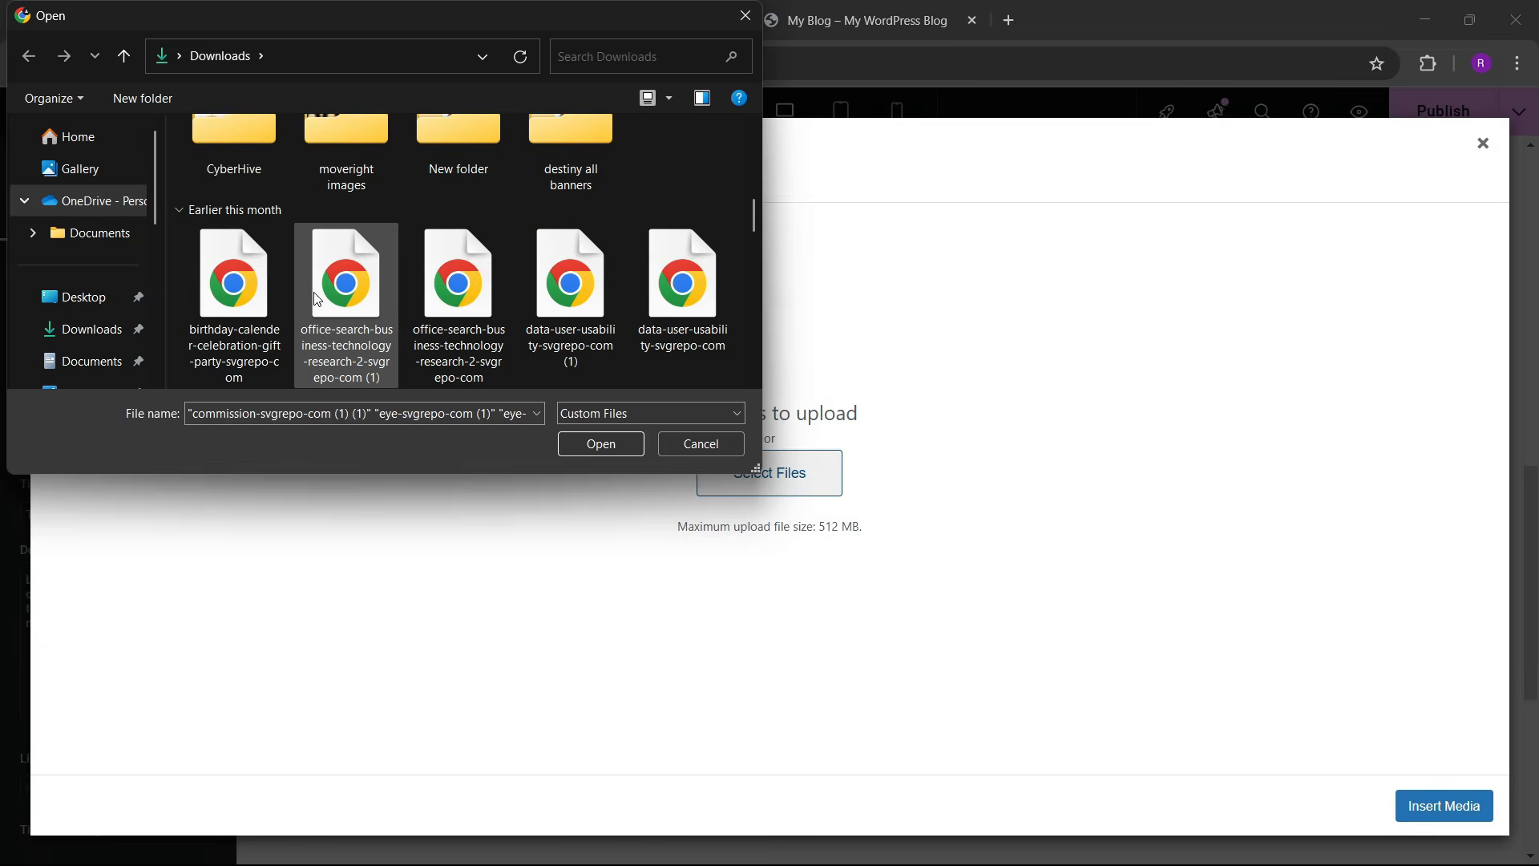
{"action": "left_click", "coordinate": [277, 301], "text": "ctrl"}
{"action": "left_click", "coordinate": [353, 308], "text": "ctrl"}
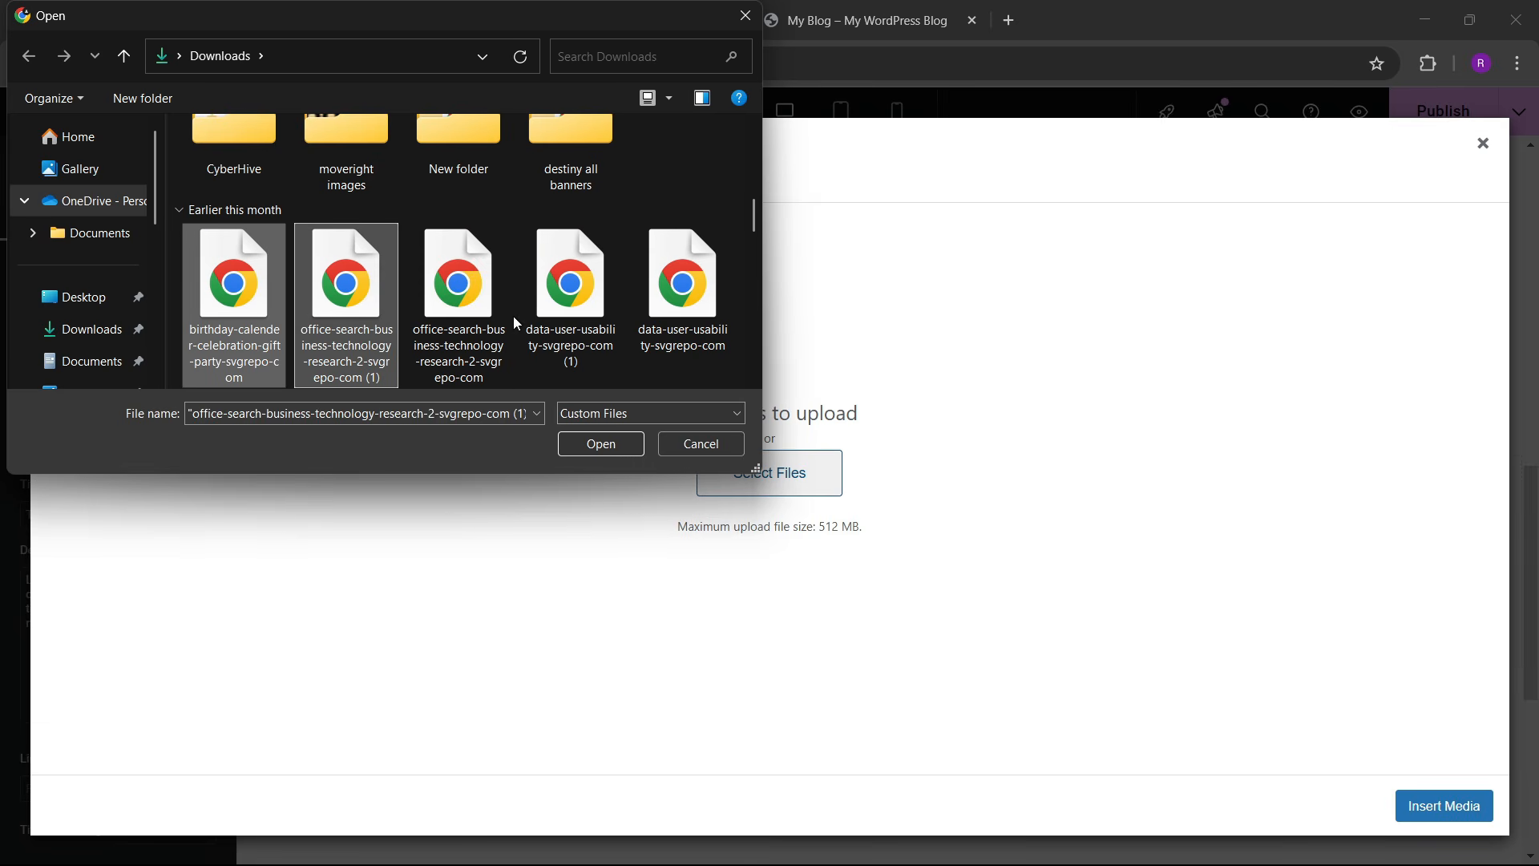
{"action": "left_click", "coordinate": [318, 334], "text": "ctrl"}
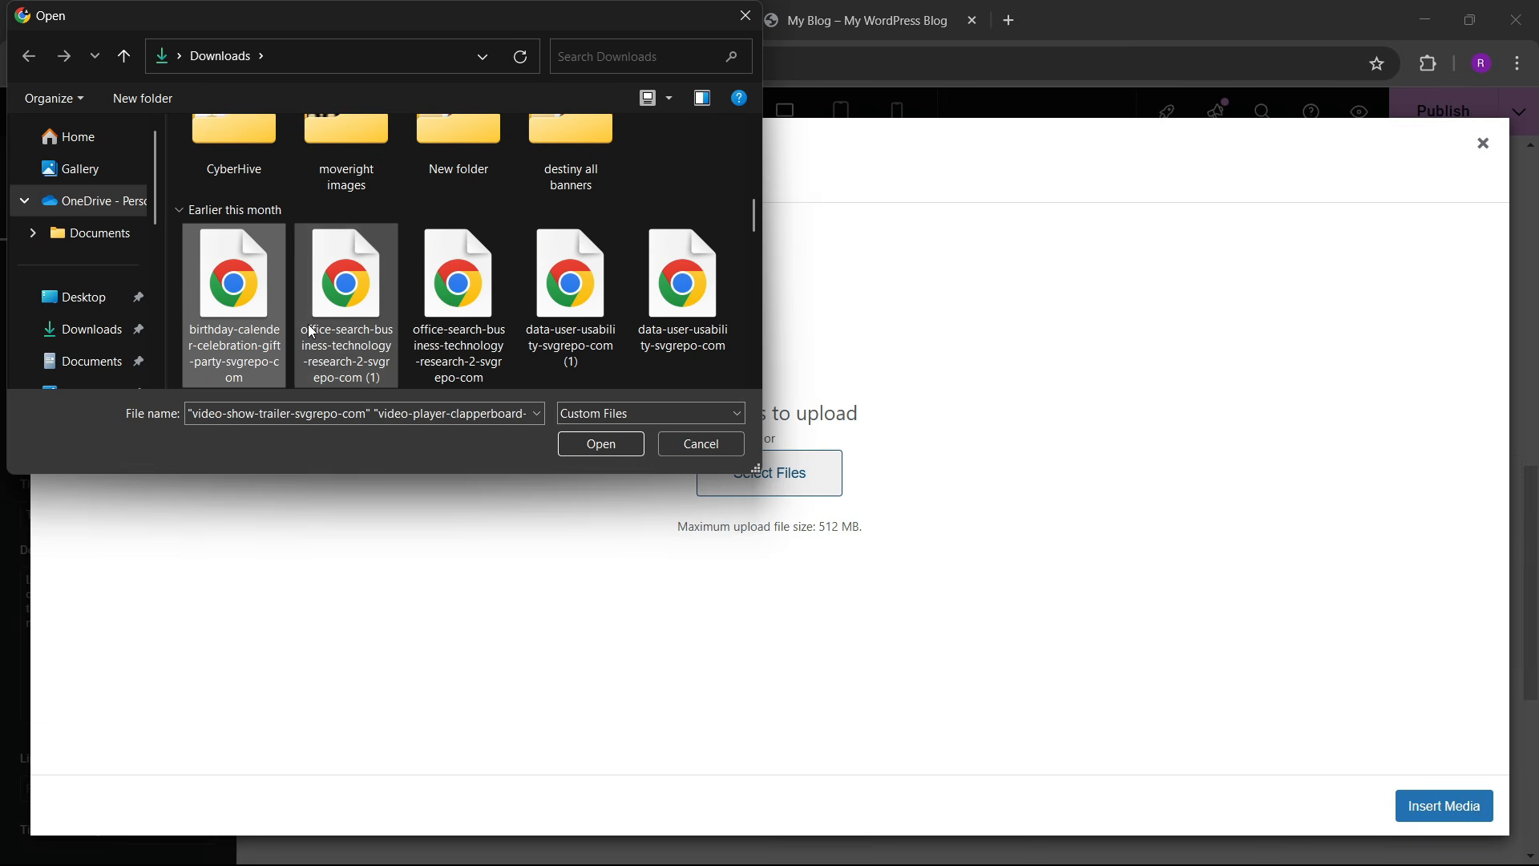
{"action": "left_click", "coordinate": [281, 319], "text": "ctrl"}
{"action": "scroll", "coordinate": [379, 317], "scroll_direction": "up", "scroll_amount": 1}
{"action": "left_click", "coordinate": [590, 443]}
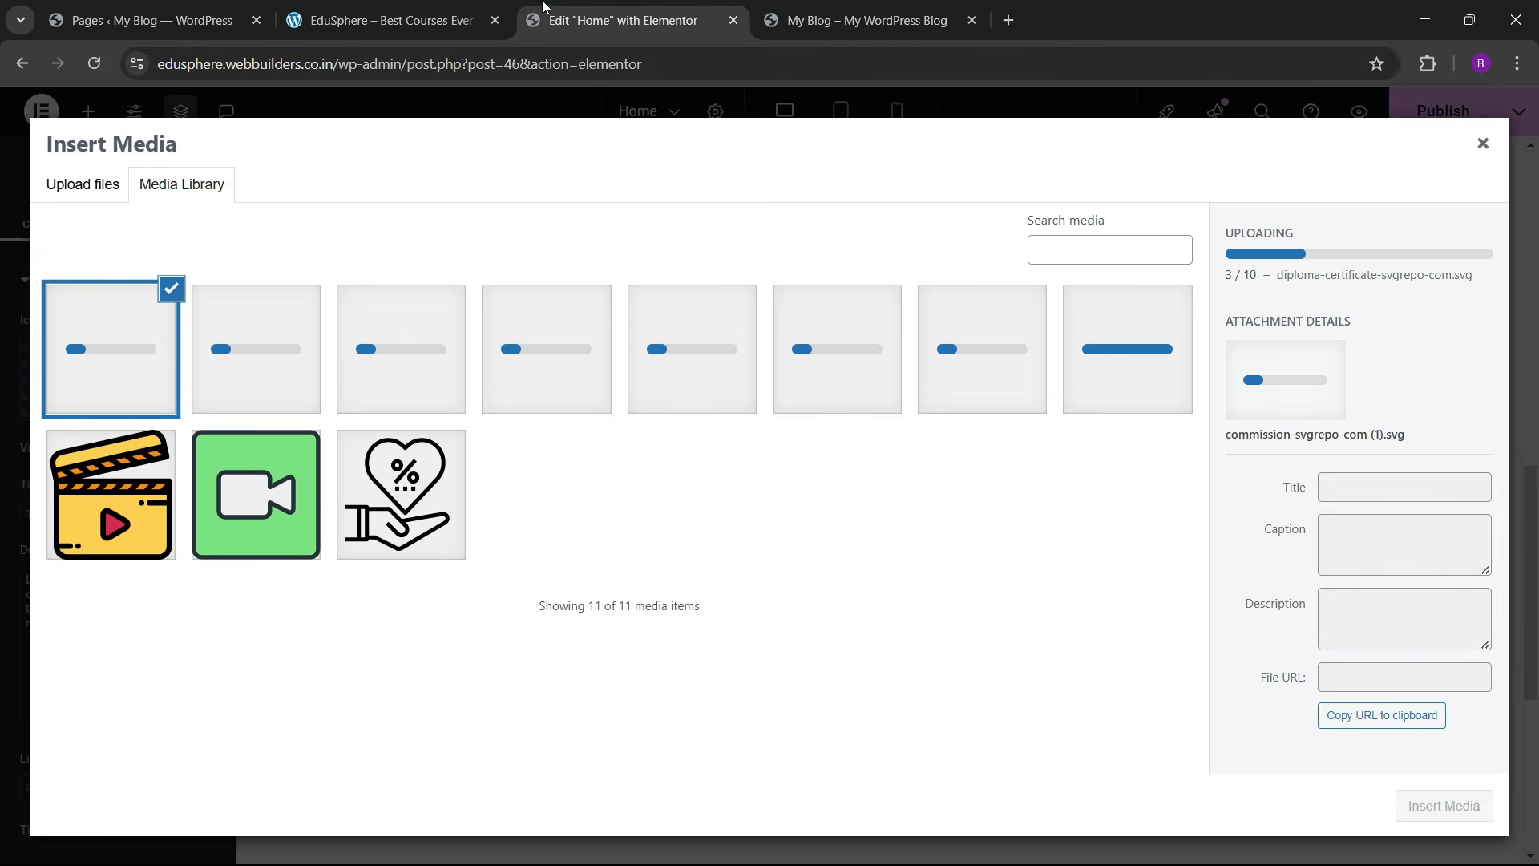
Step: Insert the headset support-male icon into the icon box and view the live site's stats for reference
{"action": "left_click", "coordinate": [400, 20]}
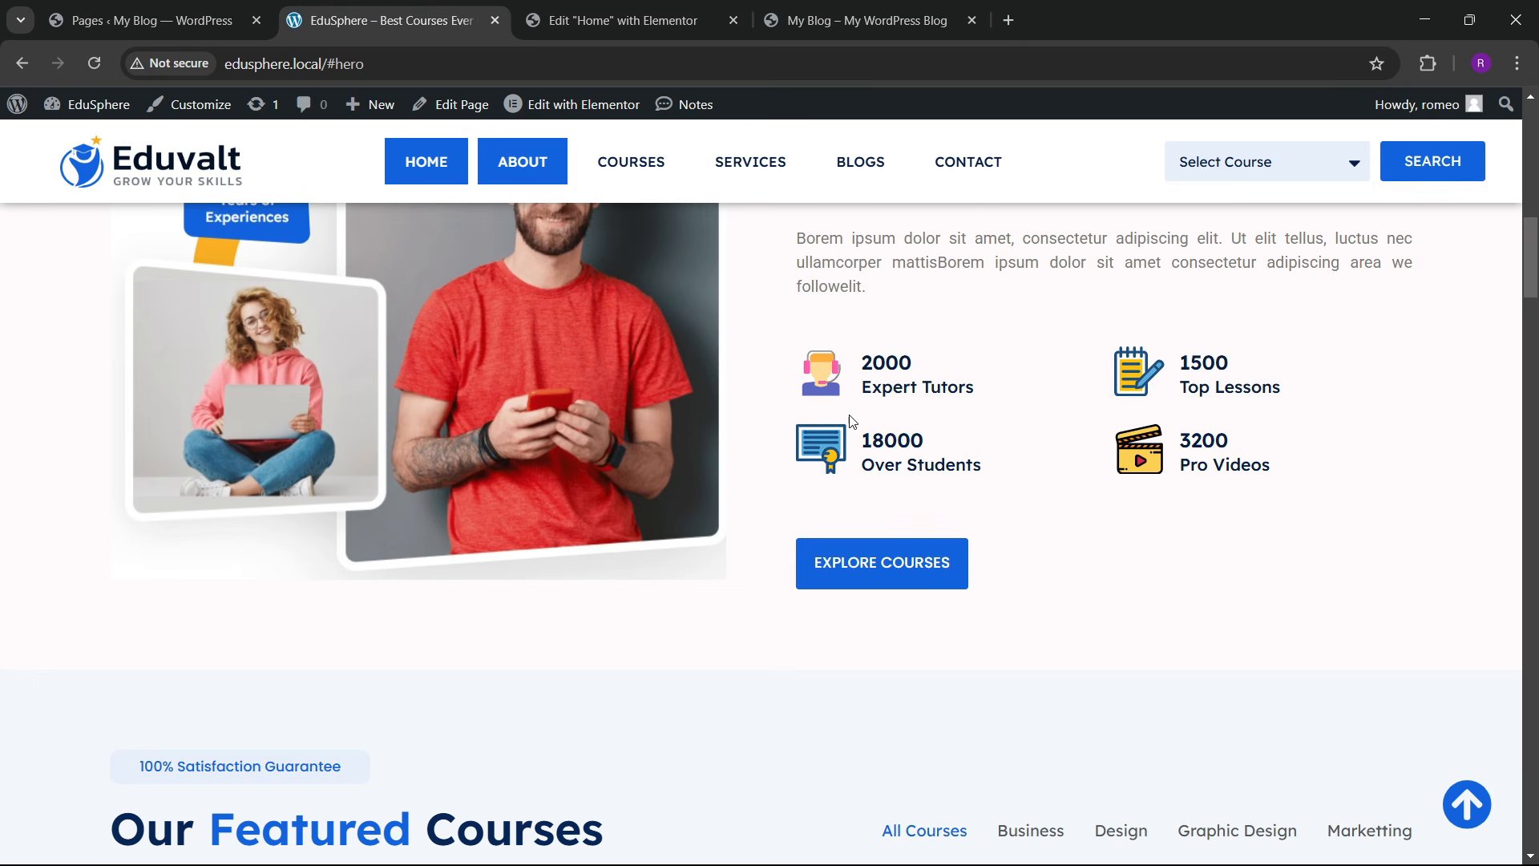
{"action": "left_click", "coordinate": [676, 6]}
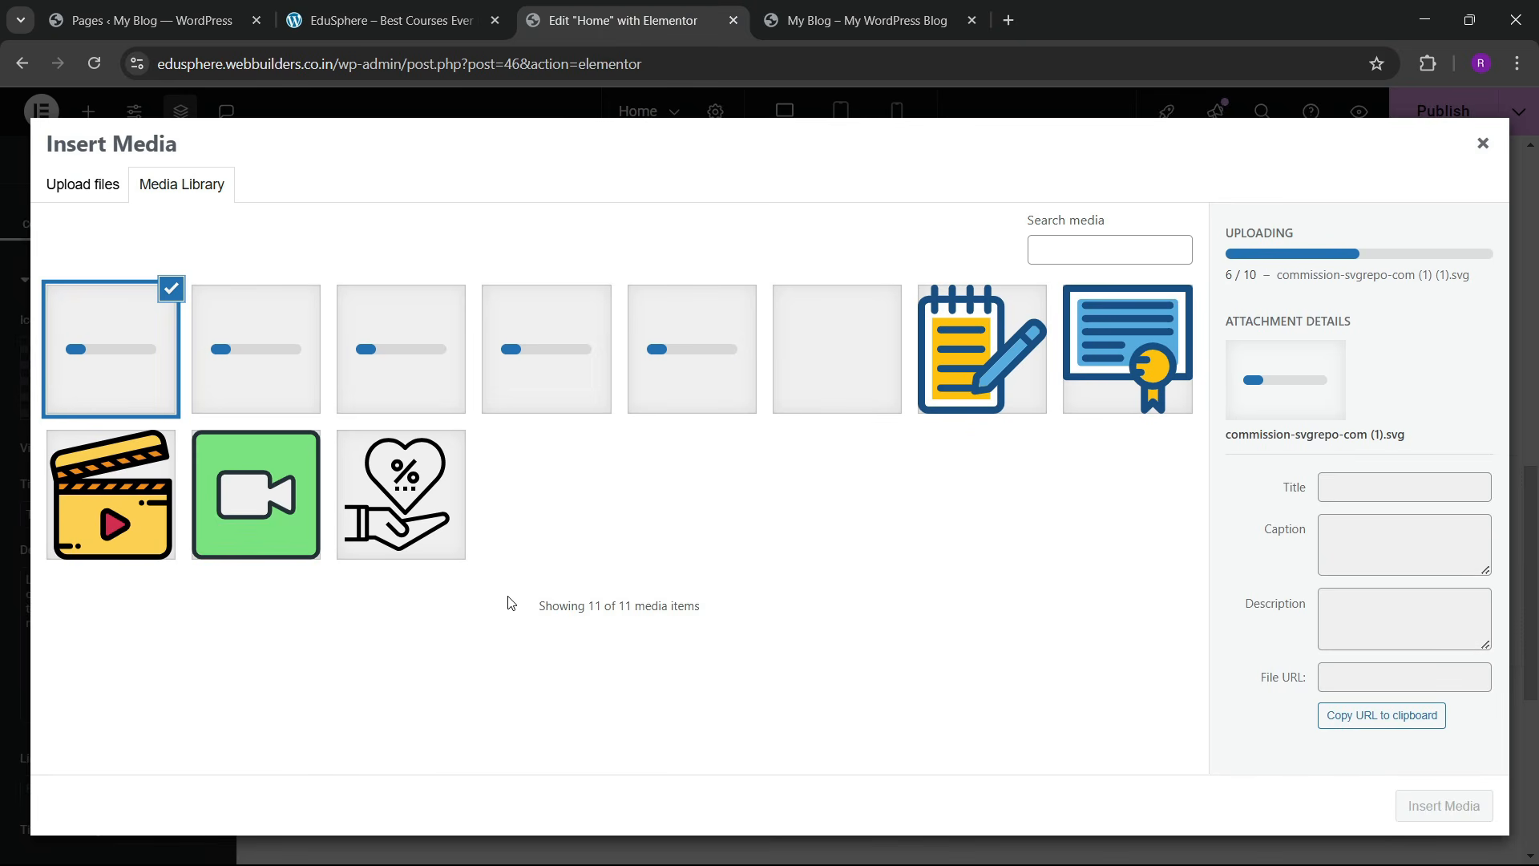
{"action": "left_click", "coordinate": [837, 416]}
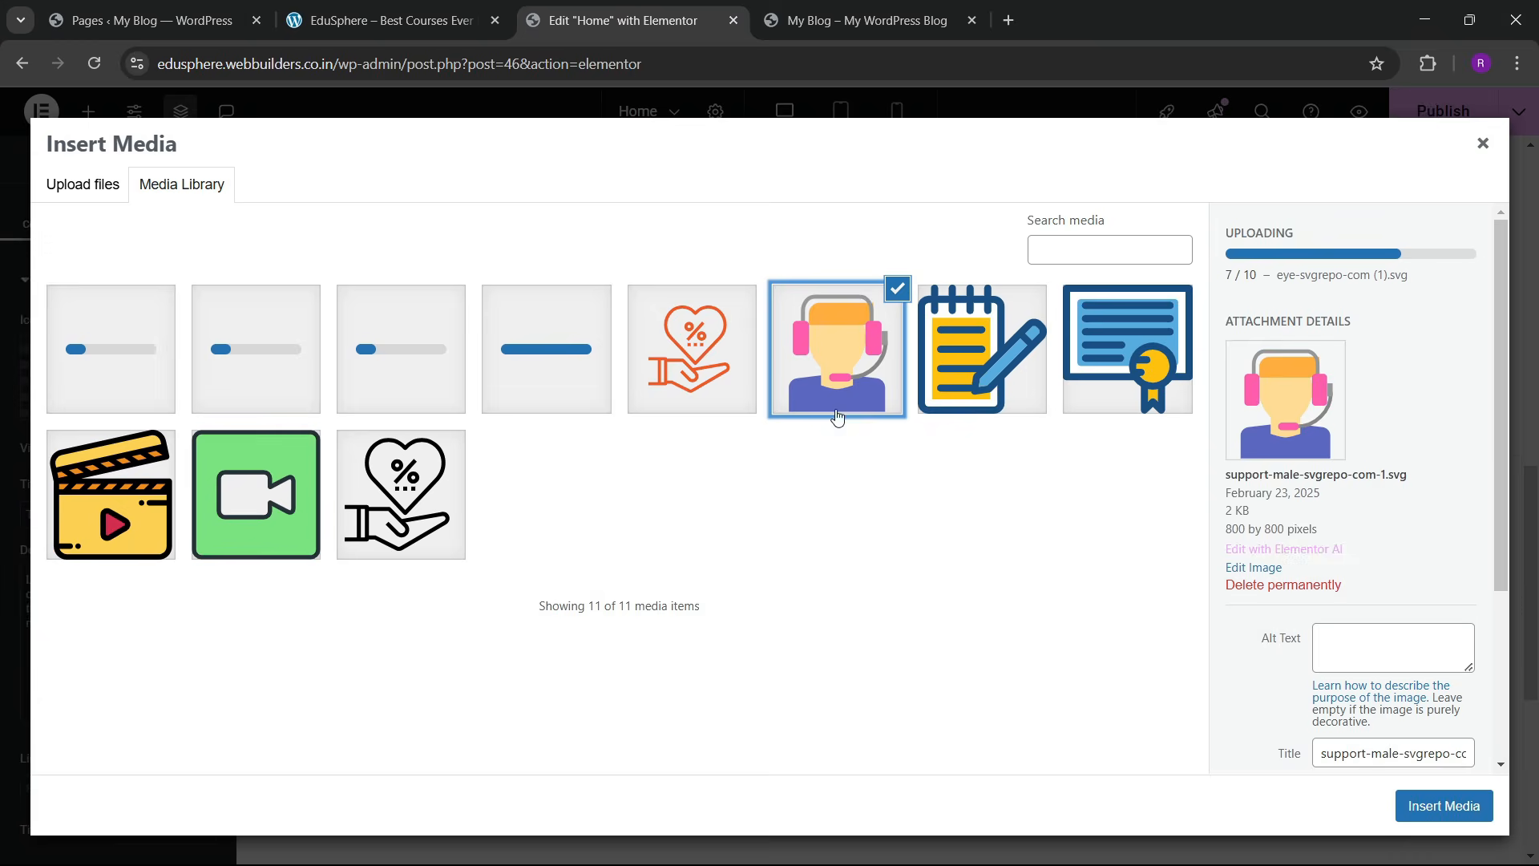
{"action": "left_click", "coordinate": [1455, 819]}
{"action": "left_click", "coordinate": [328, 7]}
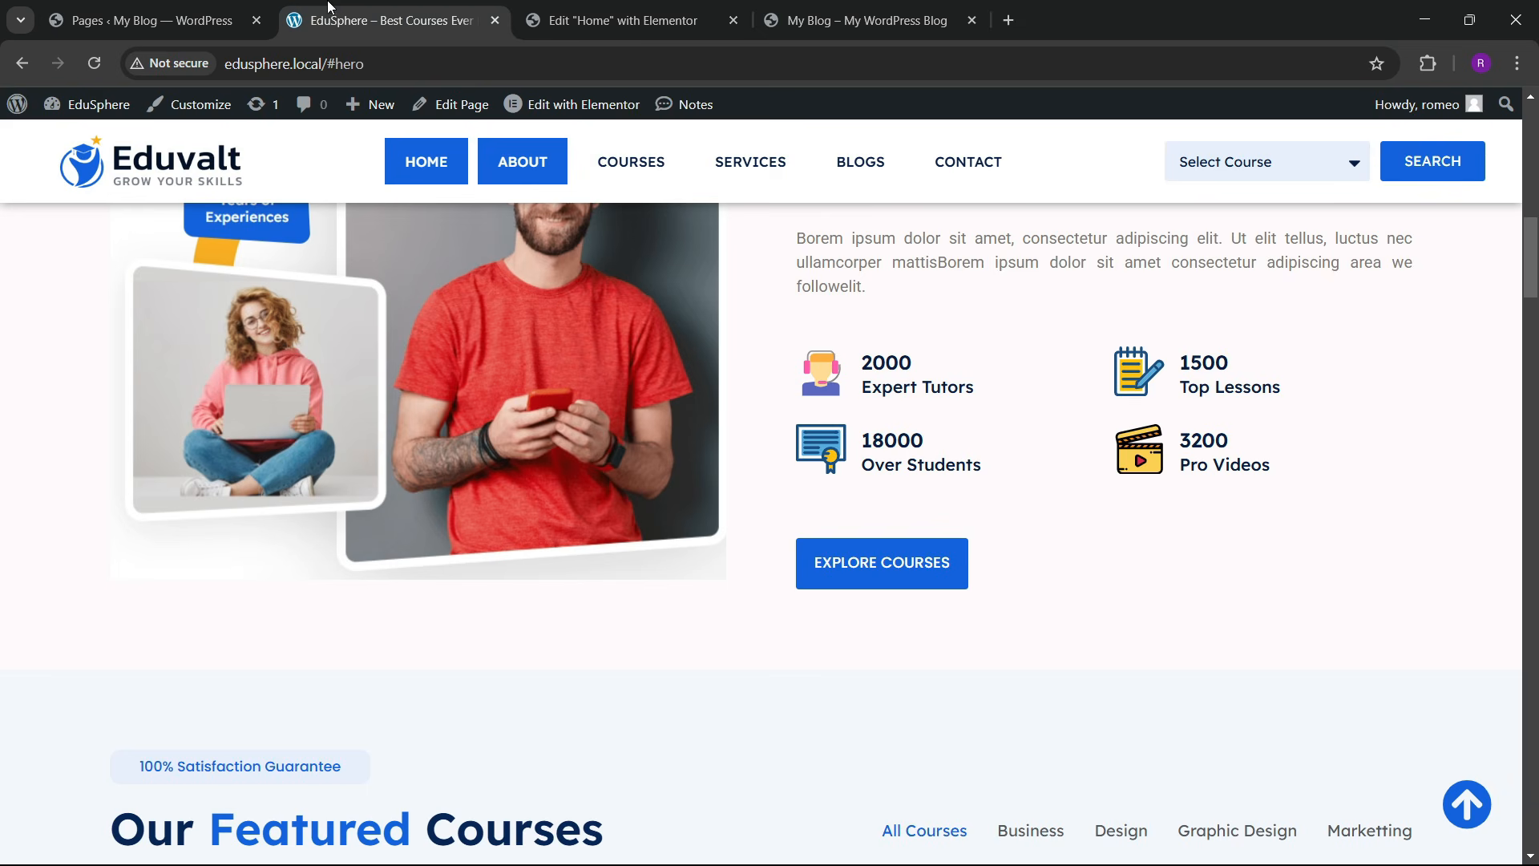
Step: Set the icon box title to 2000 and replace the placeholder description with Expert Tutors
{"action": "left_click", "coordinate": [678, 18]}
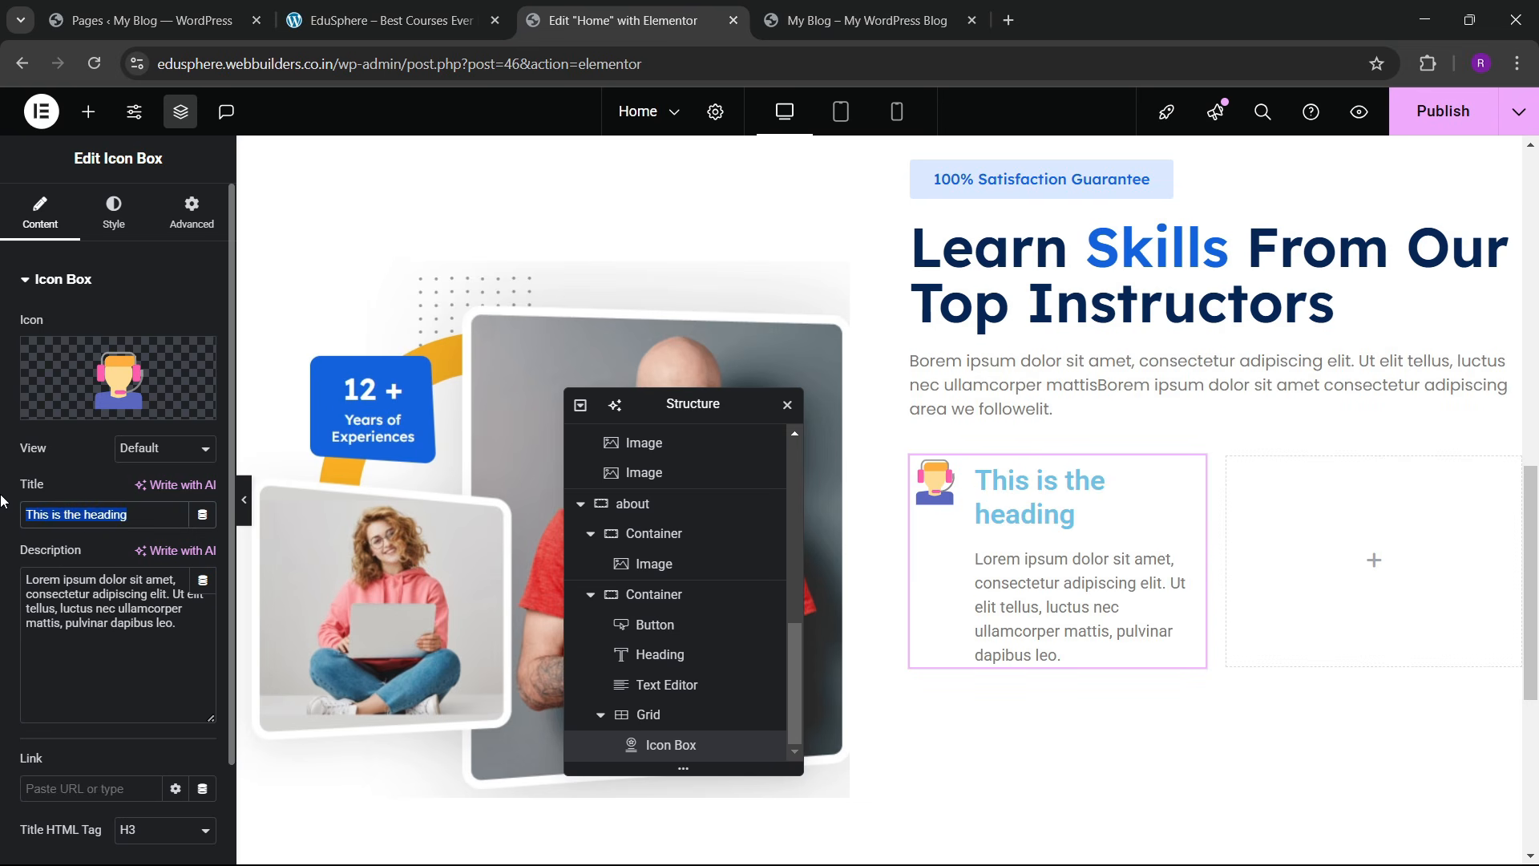
{"action": "type", "text": "2000"}
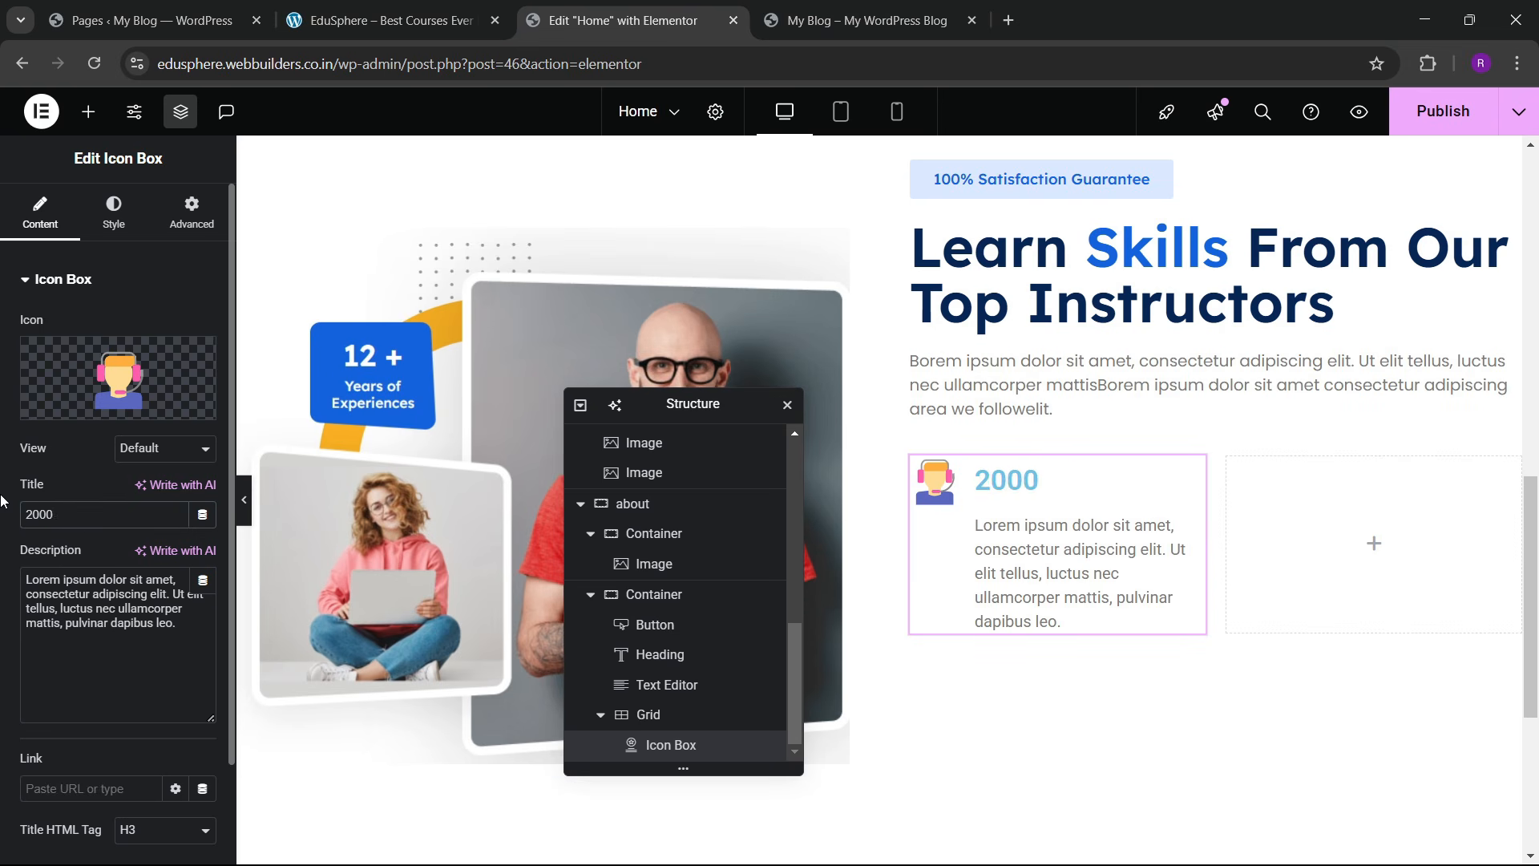
{"action": "key", "text": "ctrl+a"}
{"action": "key", "text": "BackSpace"}
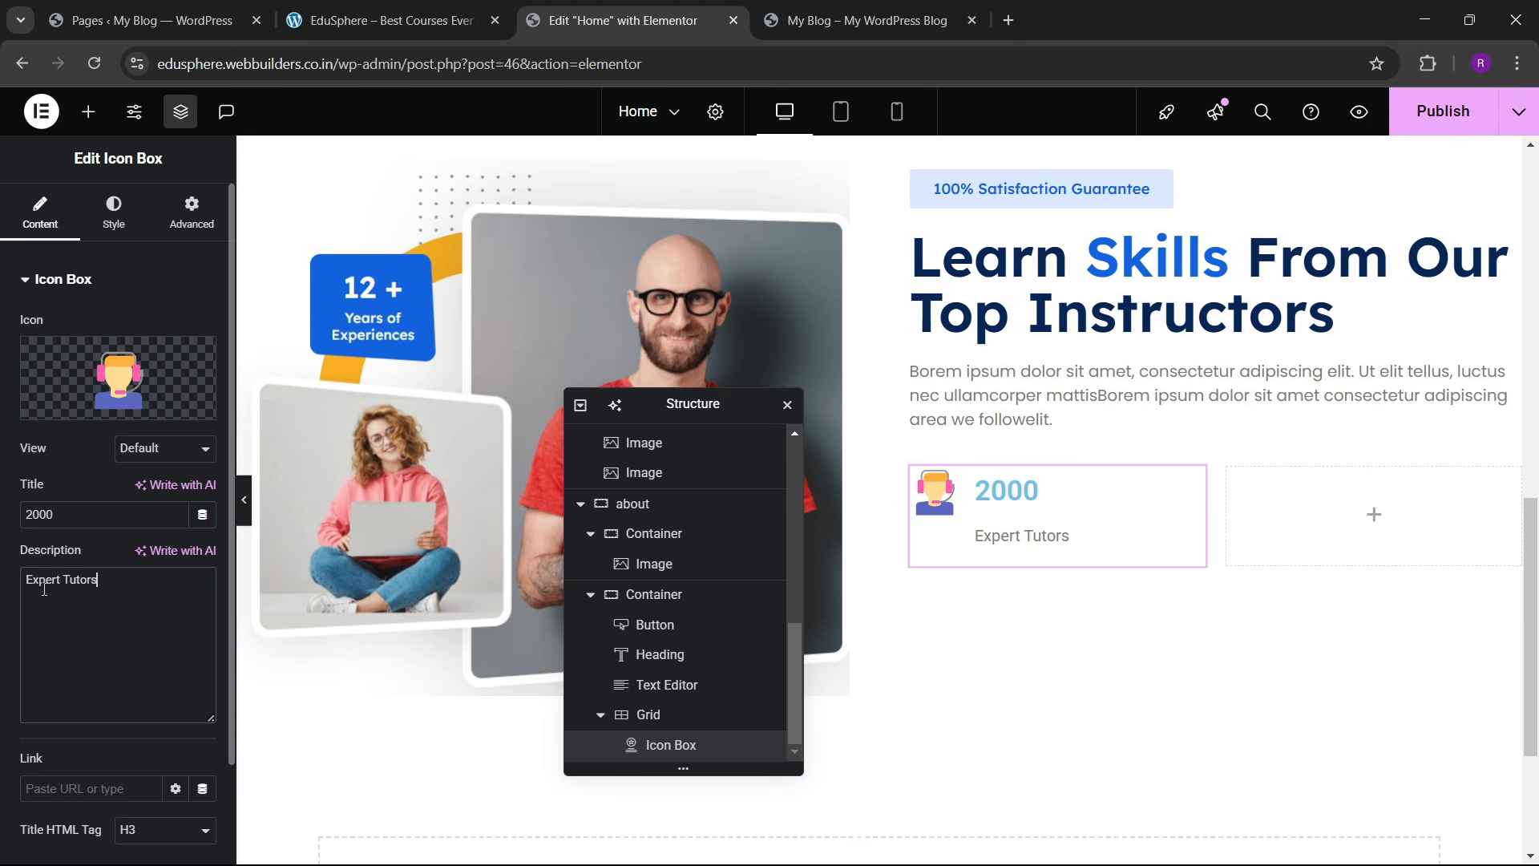
Step: Set the Box style to content spacing 0, vertical alignment Middle and alignment Left
{"action": "left_click", "coordinate": [113, 213]}
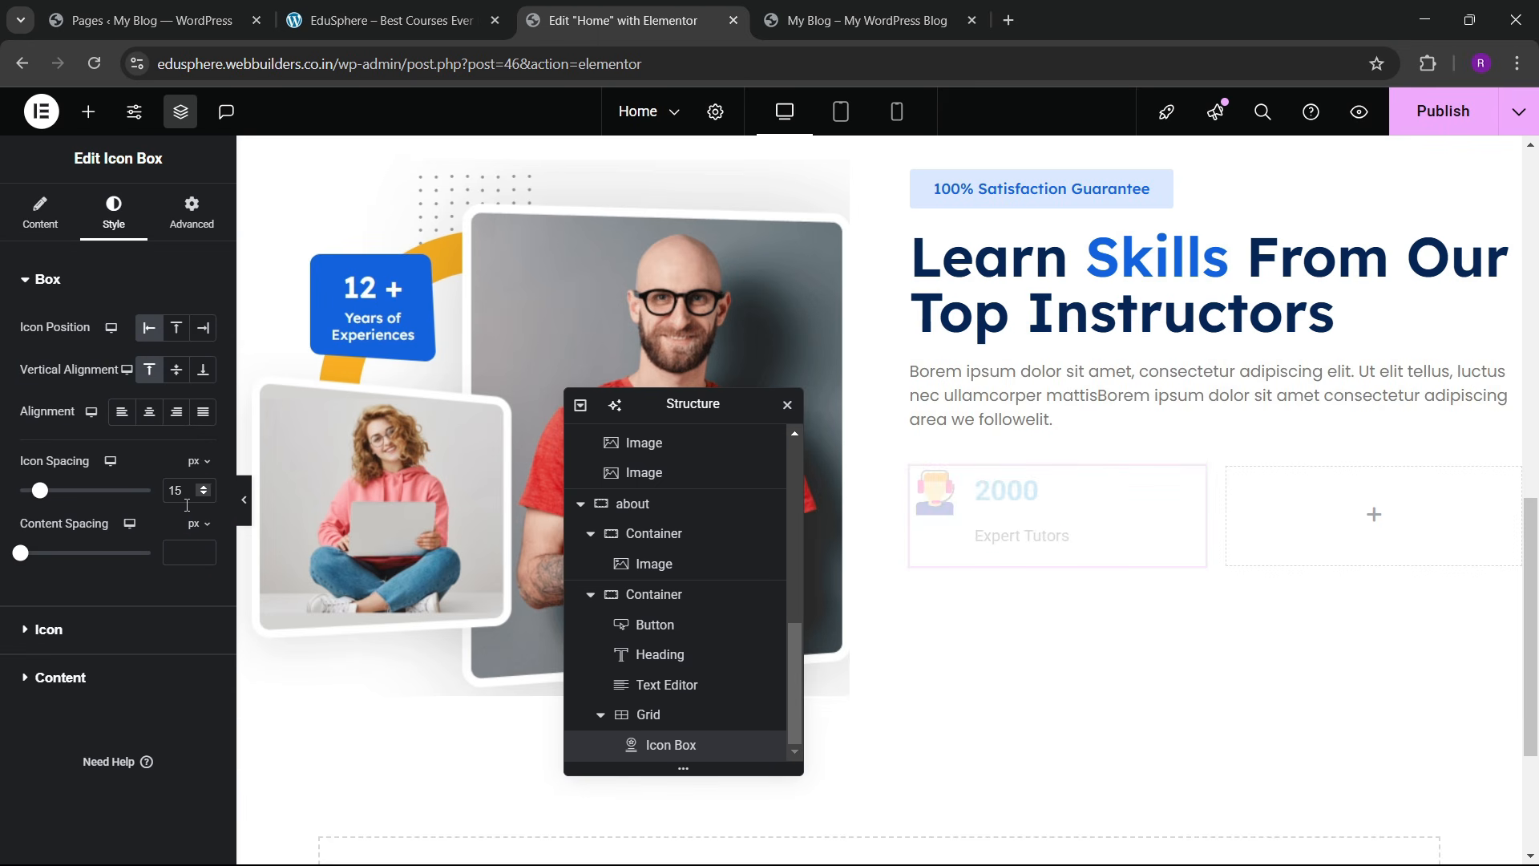
{"action": "left_click", "coordinate": [179, 552]}
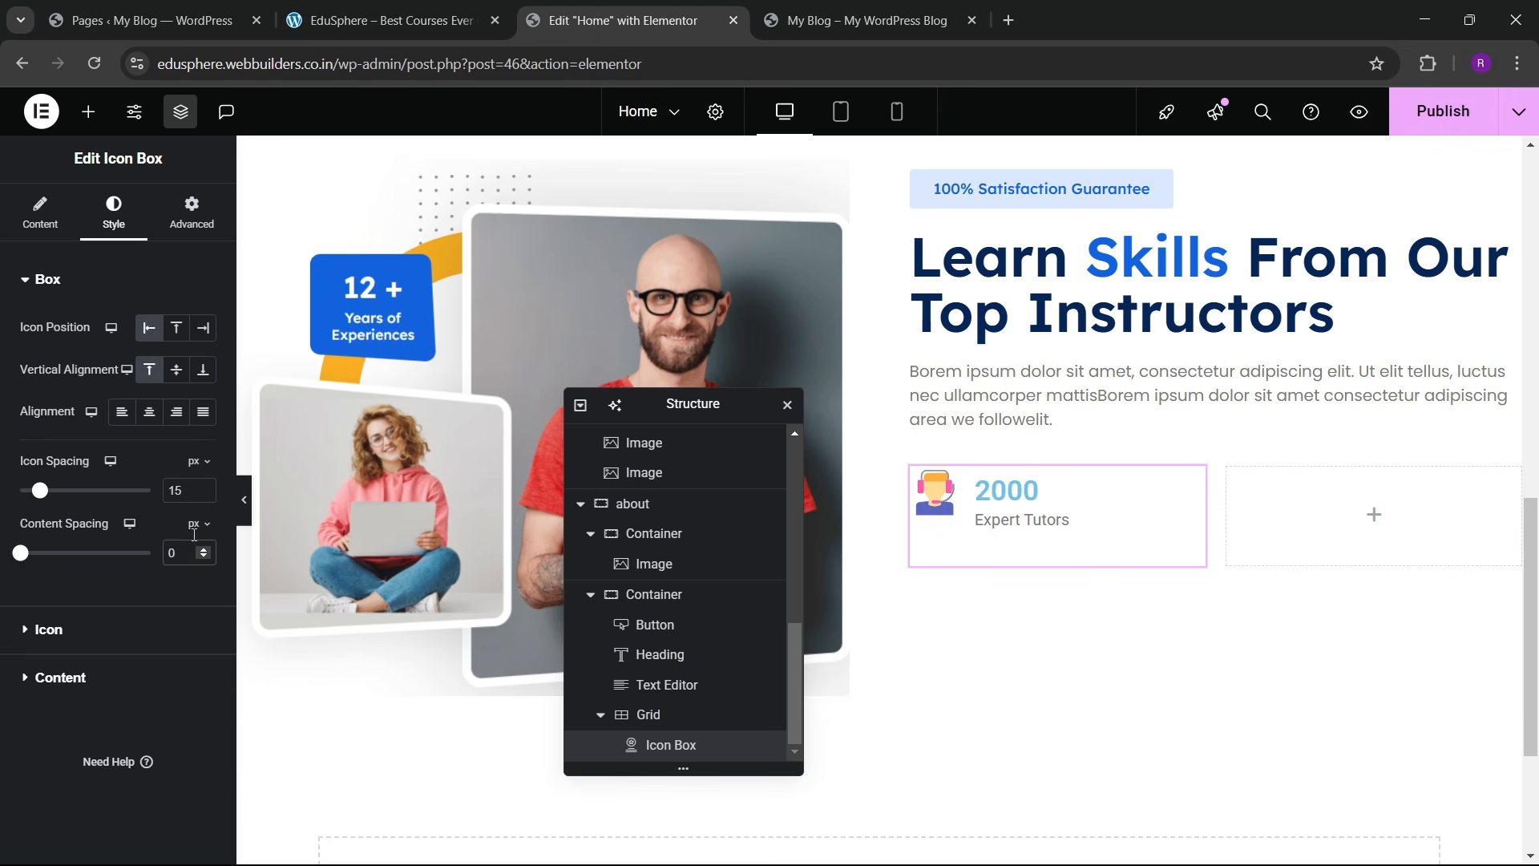
{"action": "left_click", "coordinate": [176, 369]}
{"action": "left_click", "coordinate": [149, 411]}
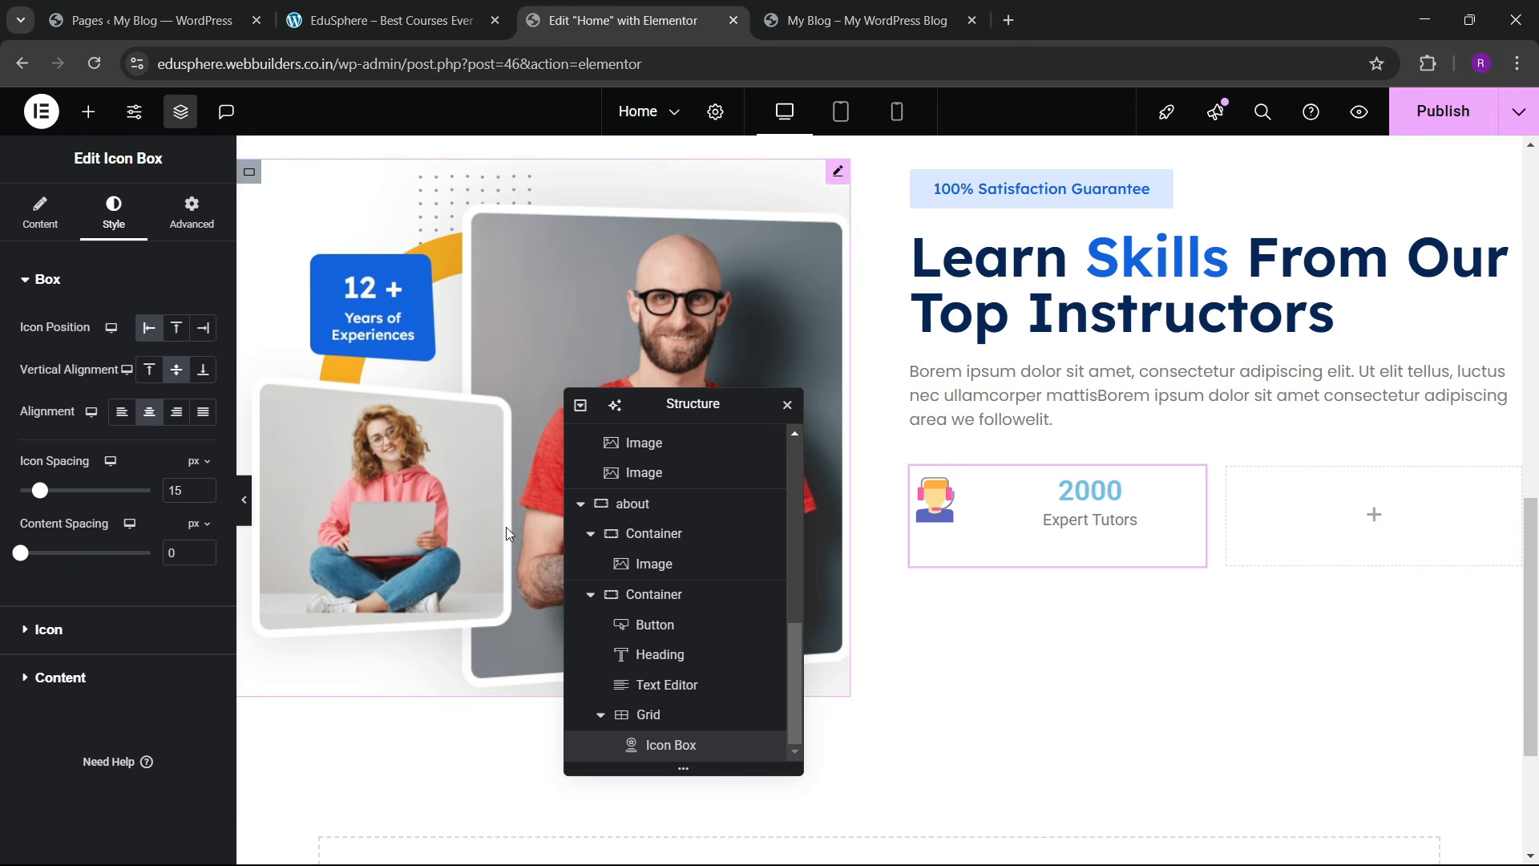
{"action": "left_click", "coordinate": [122, 412]}
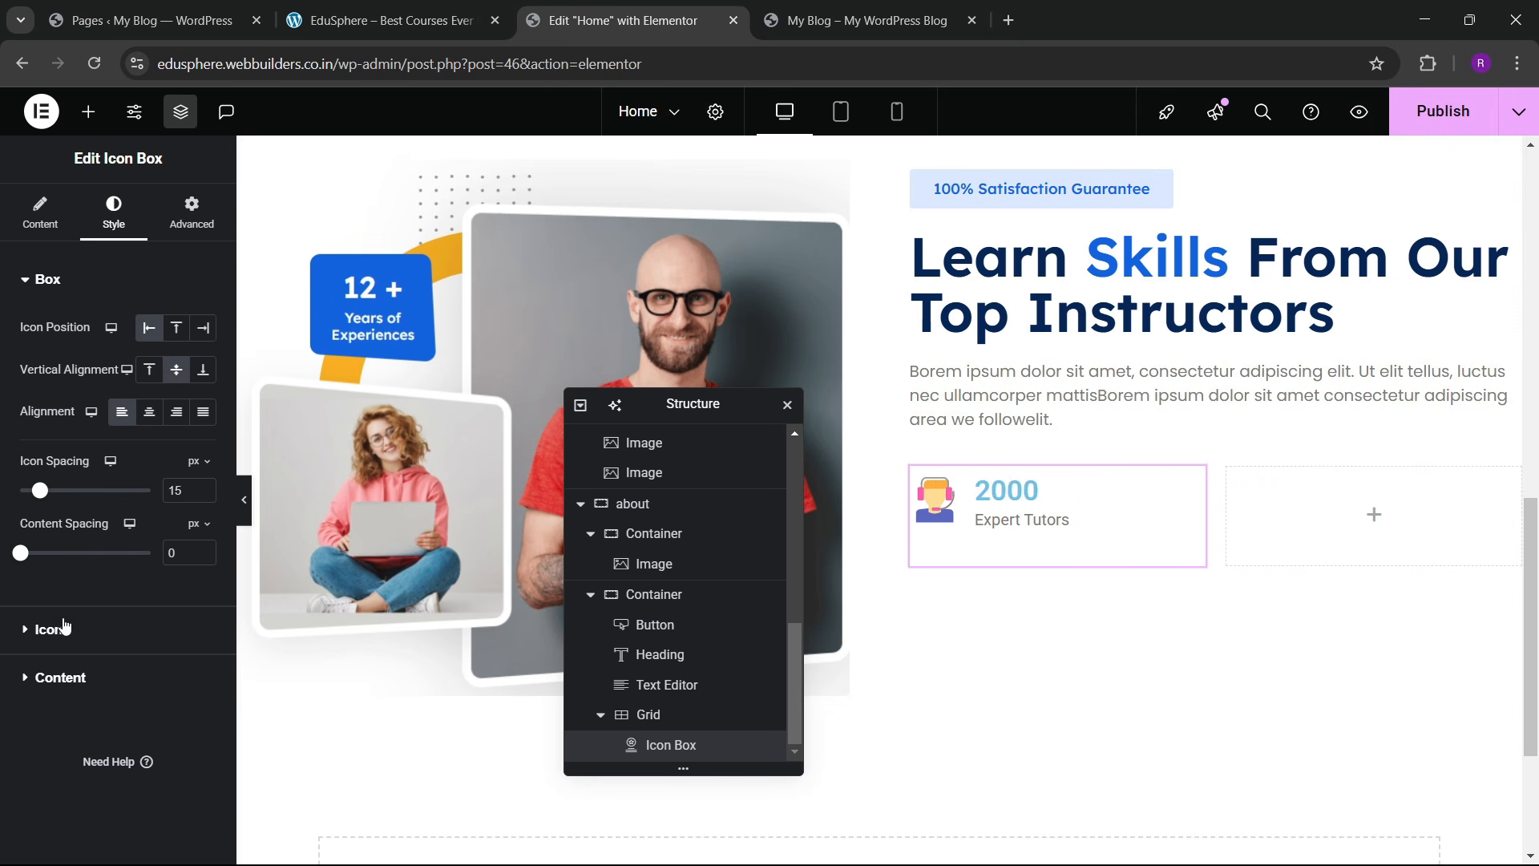
{"action": "left_click", "coordinate": [74, 679]}
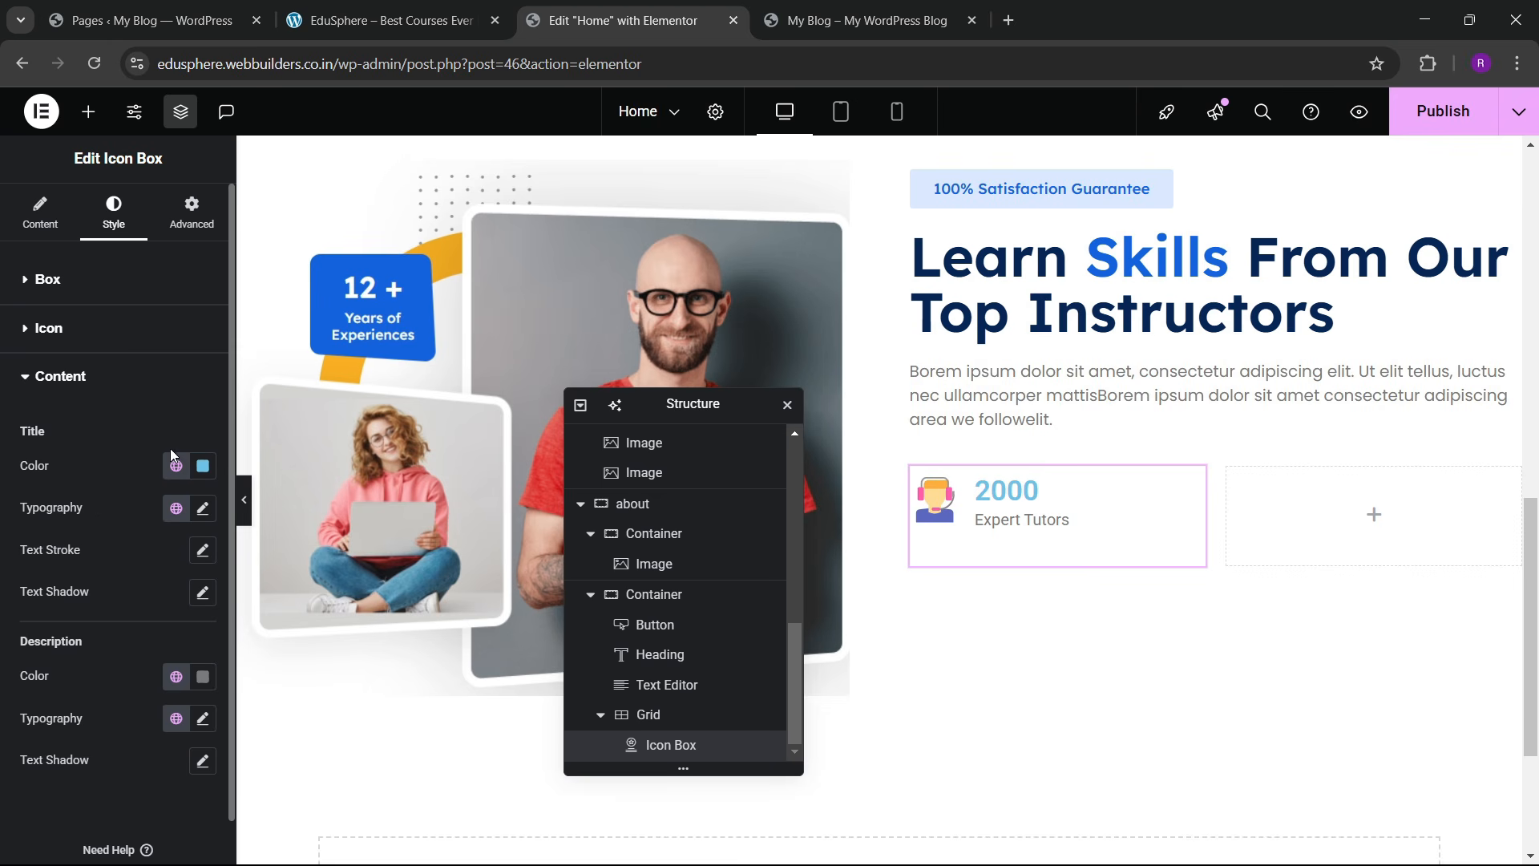
Step: Make the 2000 title global dark navy in Lexend at 20px
{"action": "left_click", "coordinate": [176, 465]}
{"action": "left_click", "coordinate": [82, 762]}
{"action": "left_click", "coordinate": [202, 508]}
{"action": "left_click", "coordinate": [140, 605]}
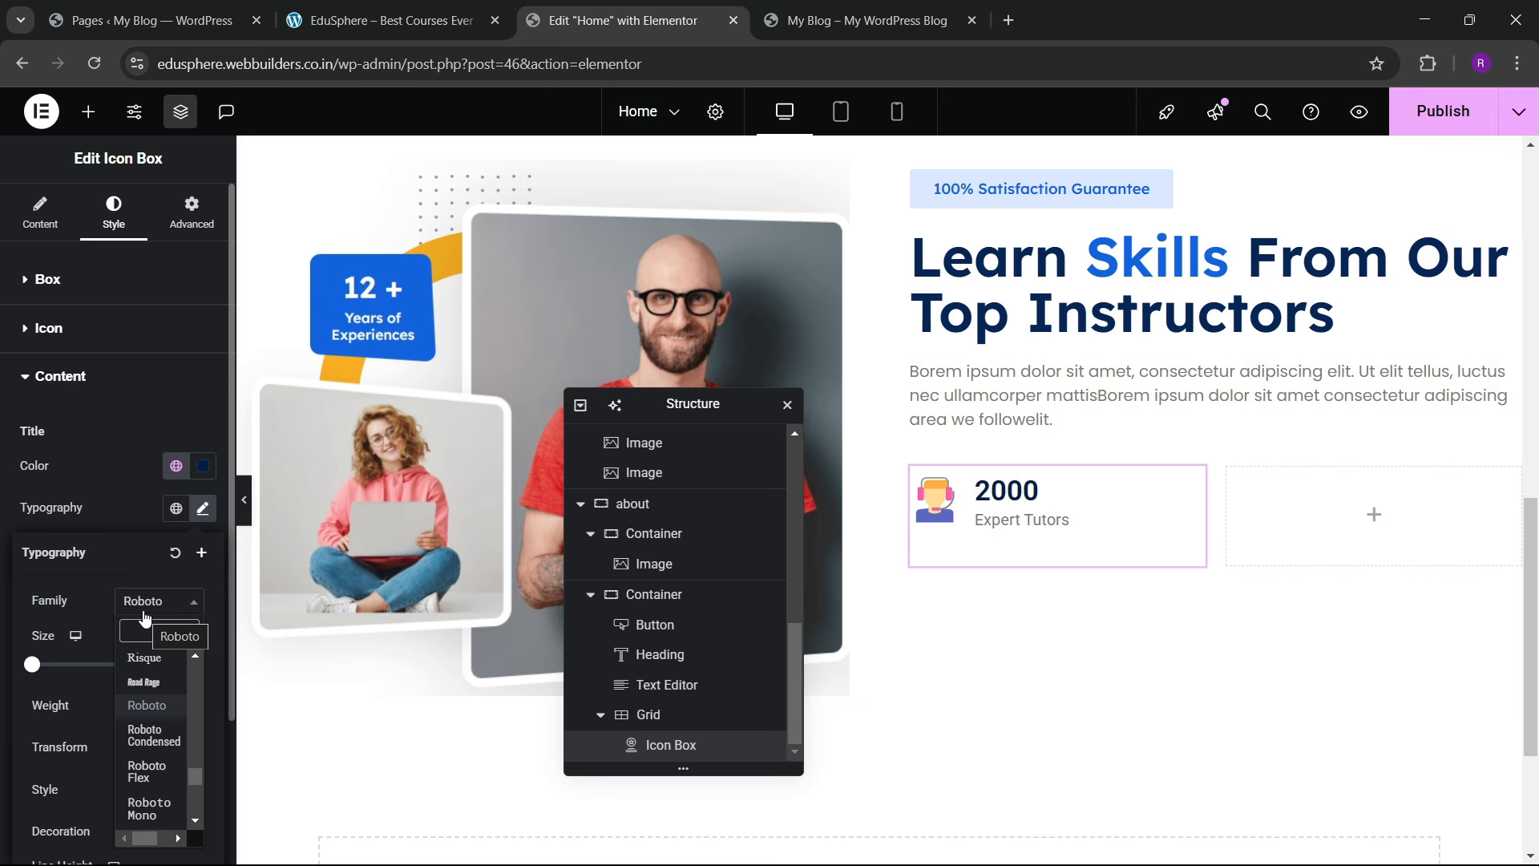
{"action": "type", "text": "le"}
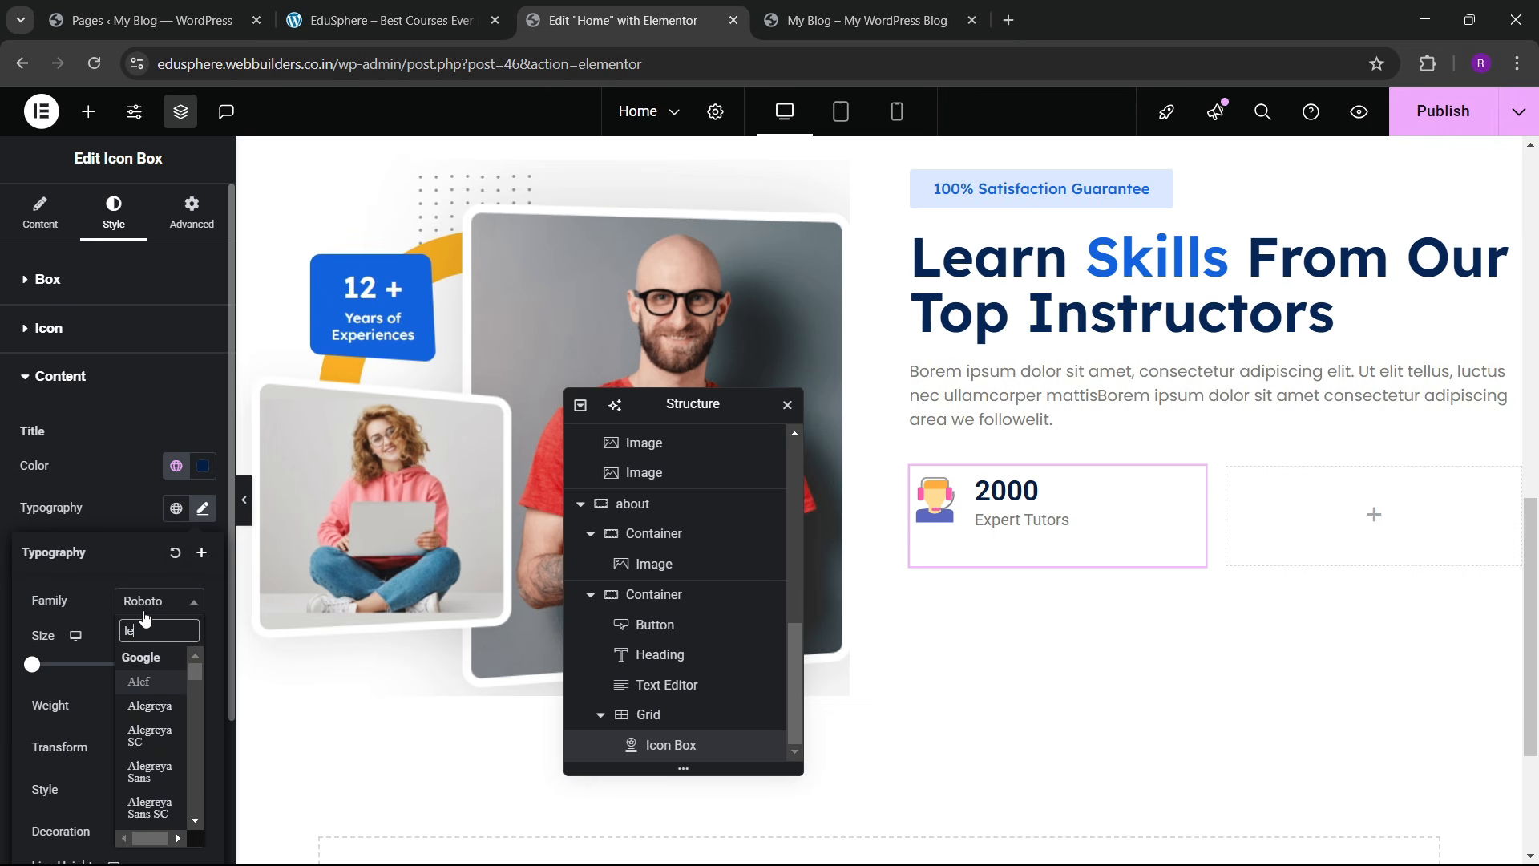
{"action": "type", "text": "xend"}
{"action": "key", "text": "Return"}
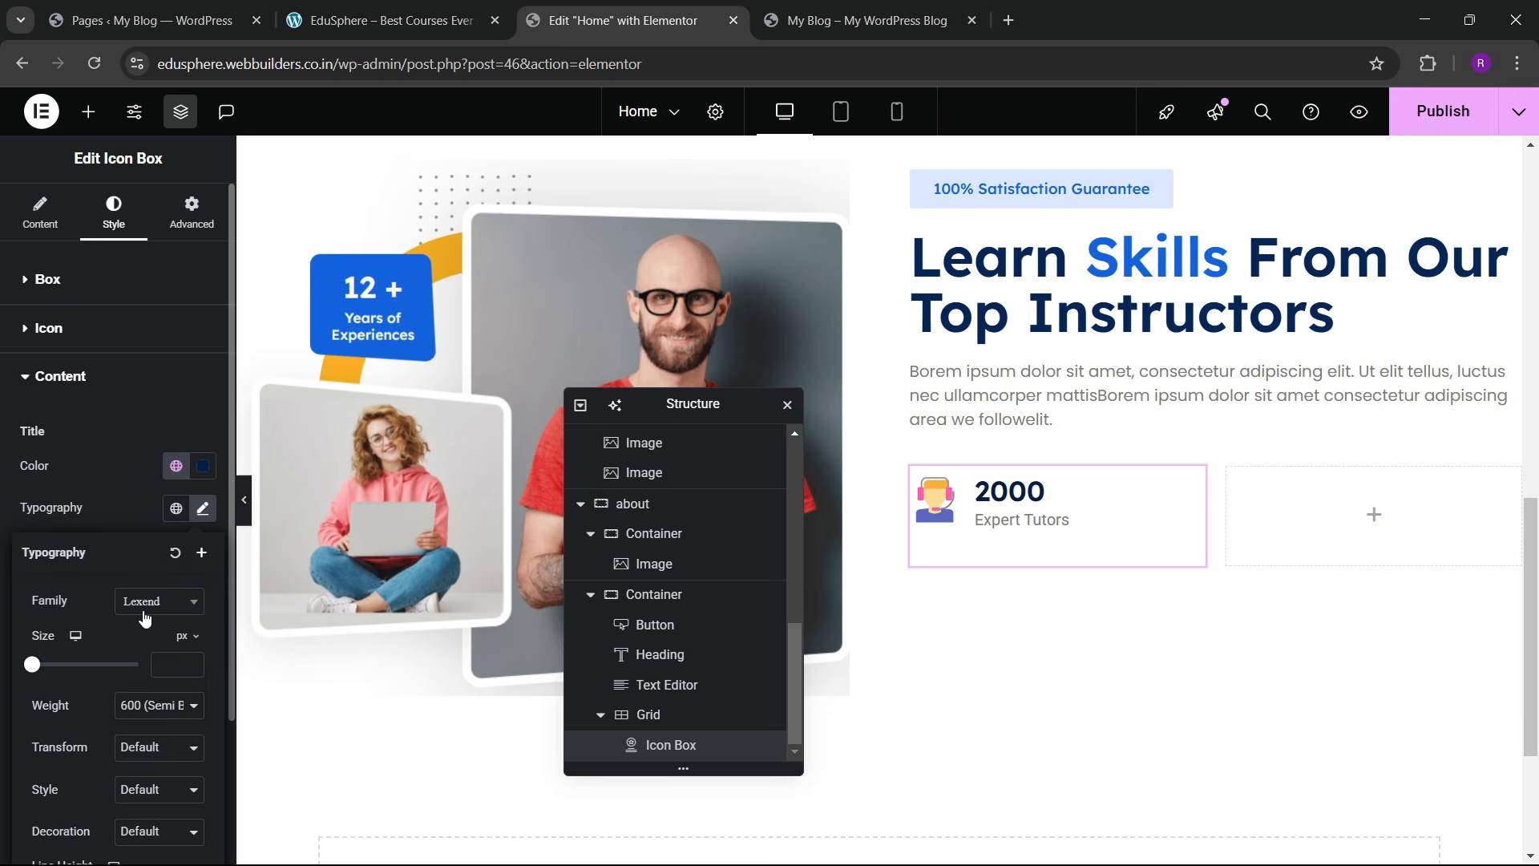
{"action": "left_click", "coordinate": [191, 660]}
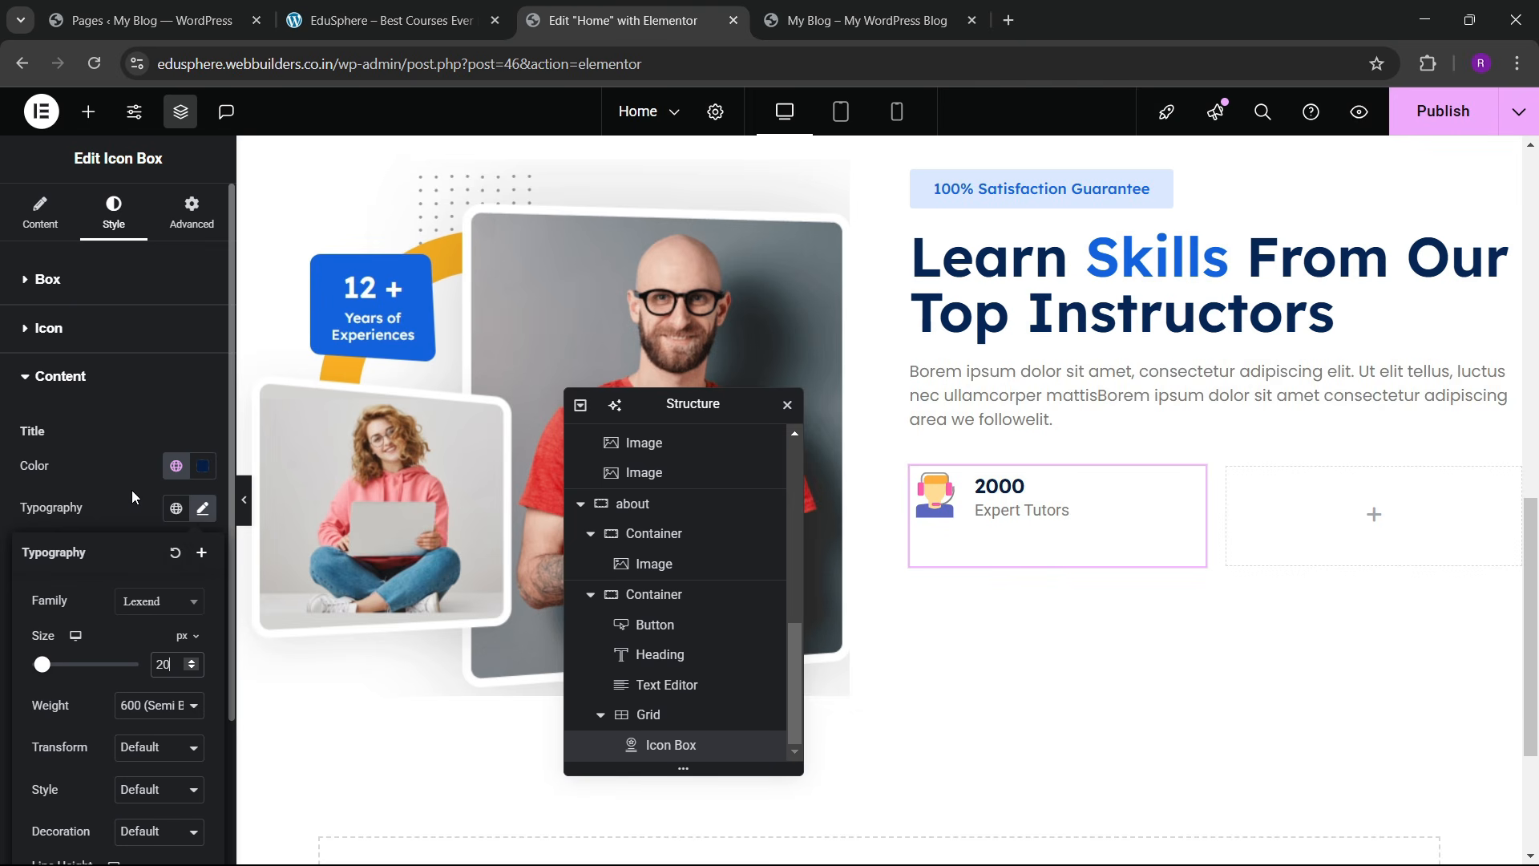
{"action": "left_click", "coordinate": [323, 7]}
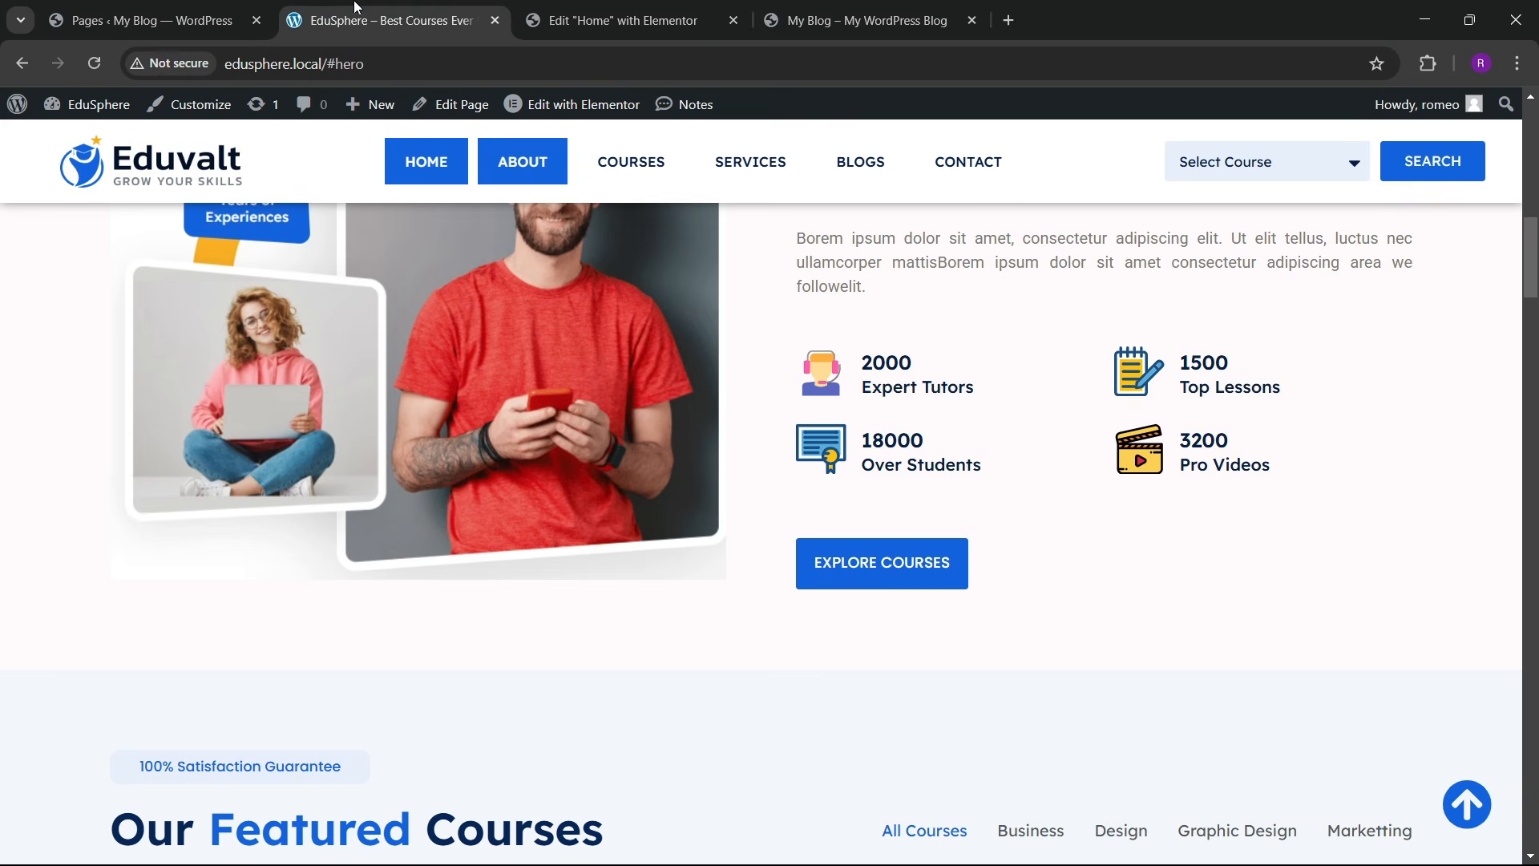
{"action": "left_click", "coordinate": [576, 11]}
{"action": "left_click", "coordinate": [127, 472]}
{"action": "scroll", "coordinate": [109, 558], "scroll_direction": "down", "scroll_amount": 2}
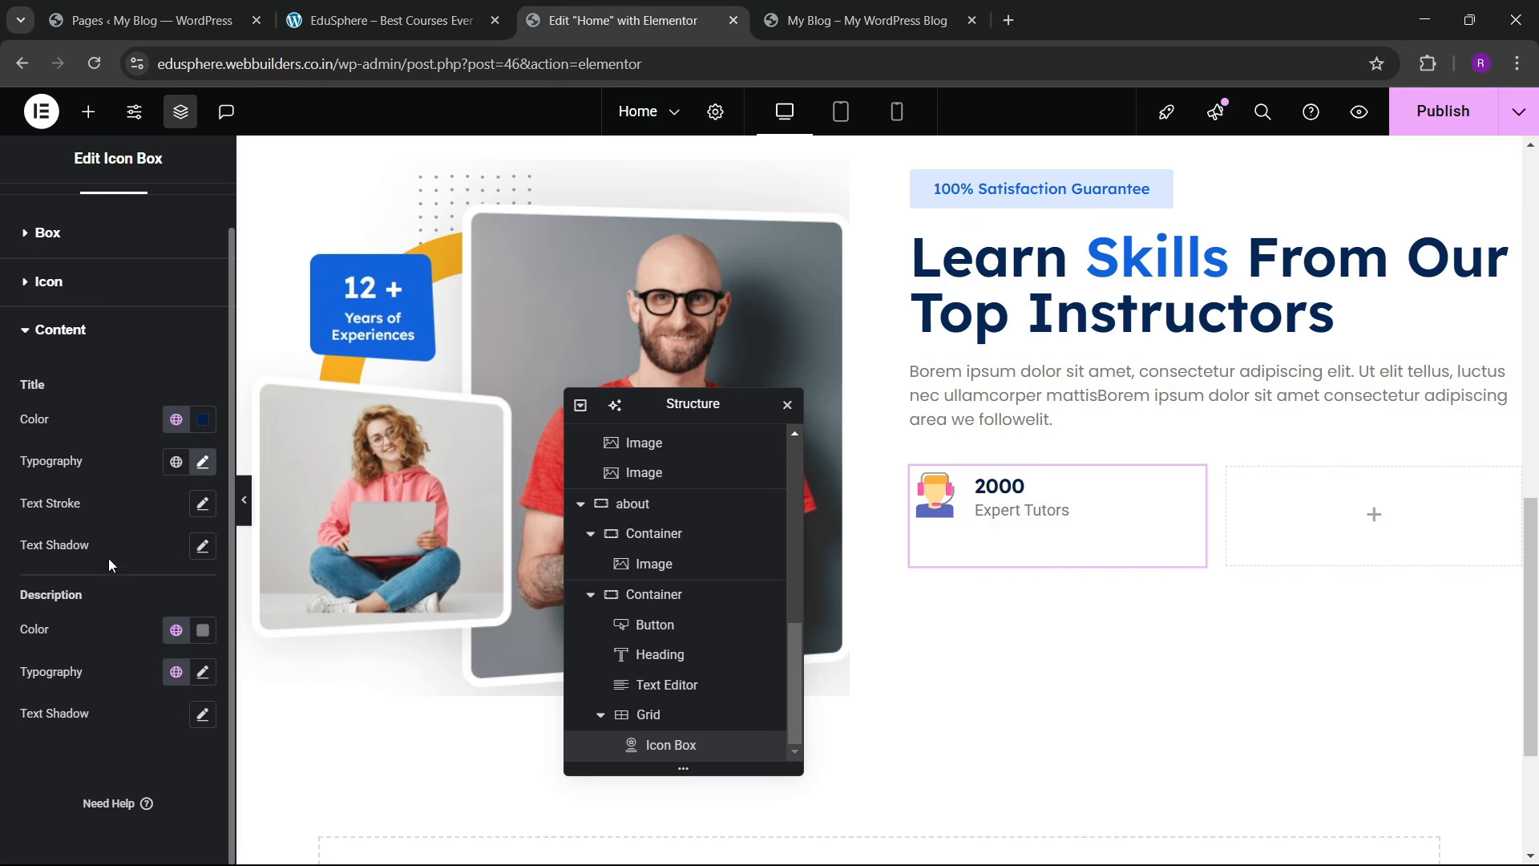
Step: Colour Expert Tutors global dark blue and set the headset icon size to 45px
{"action": "left_click", "coordinate": [175, 630]}
{"action": "left_click", "coordinate": [136, 545]}
{"action": "scroll", "coordinate": [152, 503], "scroll_direction": "up", "scroll_amount": 2}
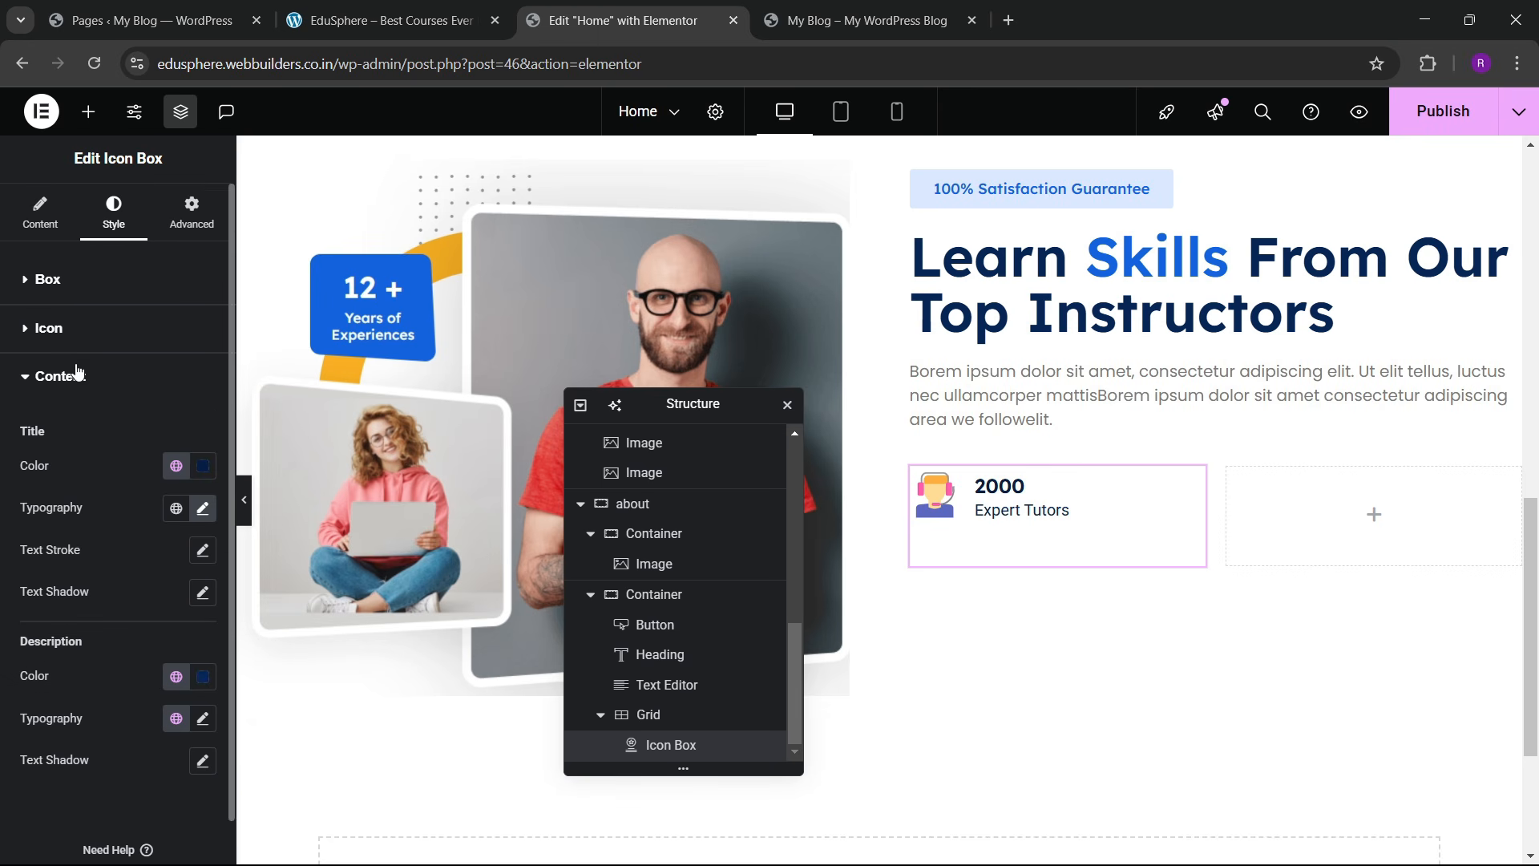
{"action": "left_click", "coordinate": [48, 328]}
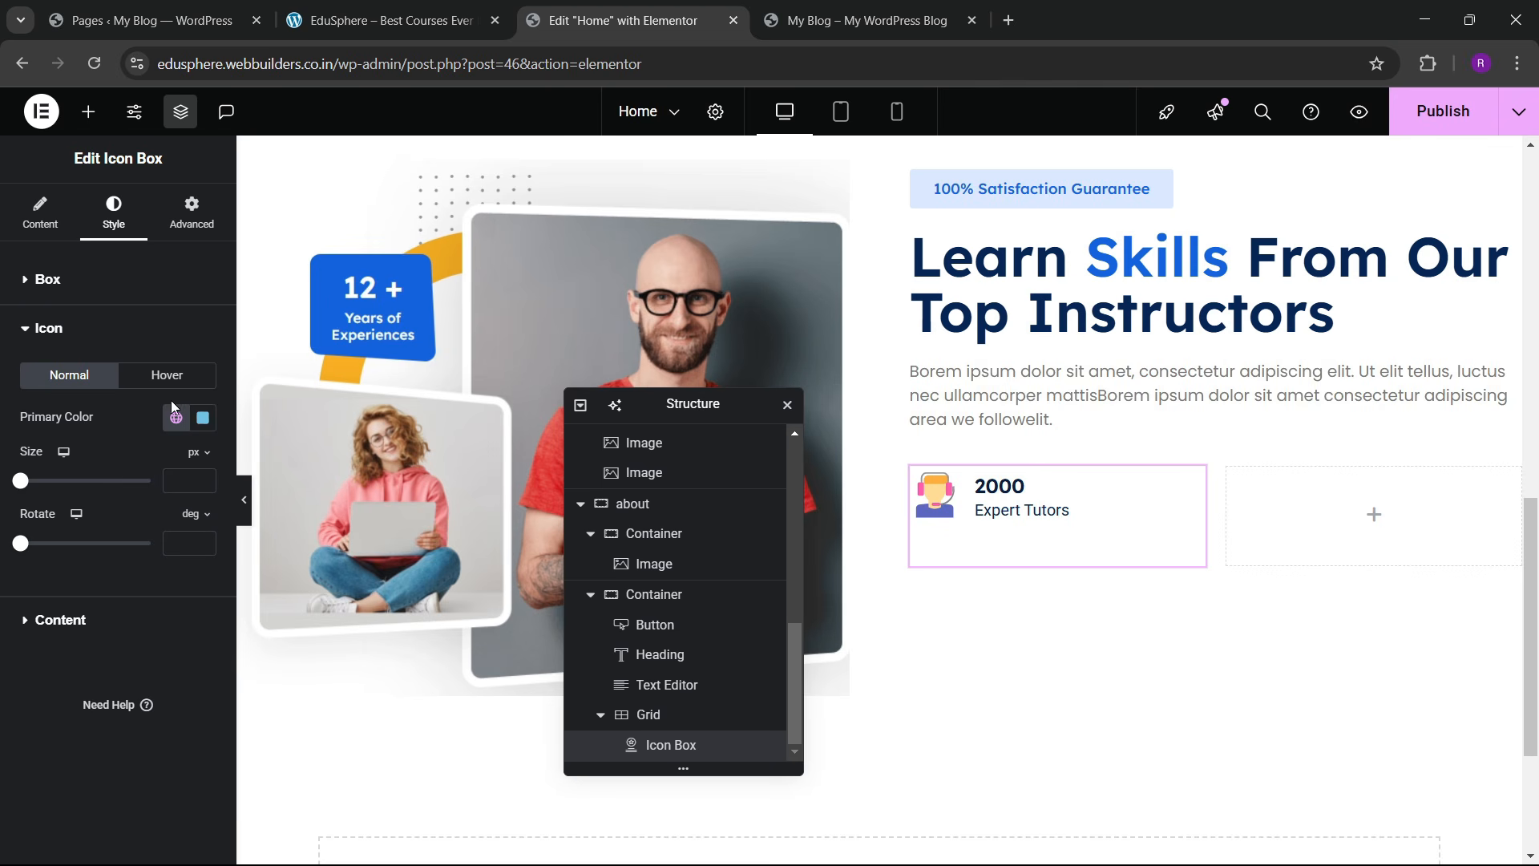
{"action": "left_click", "coordinate": [205, 478]}
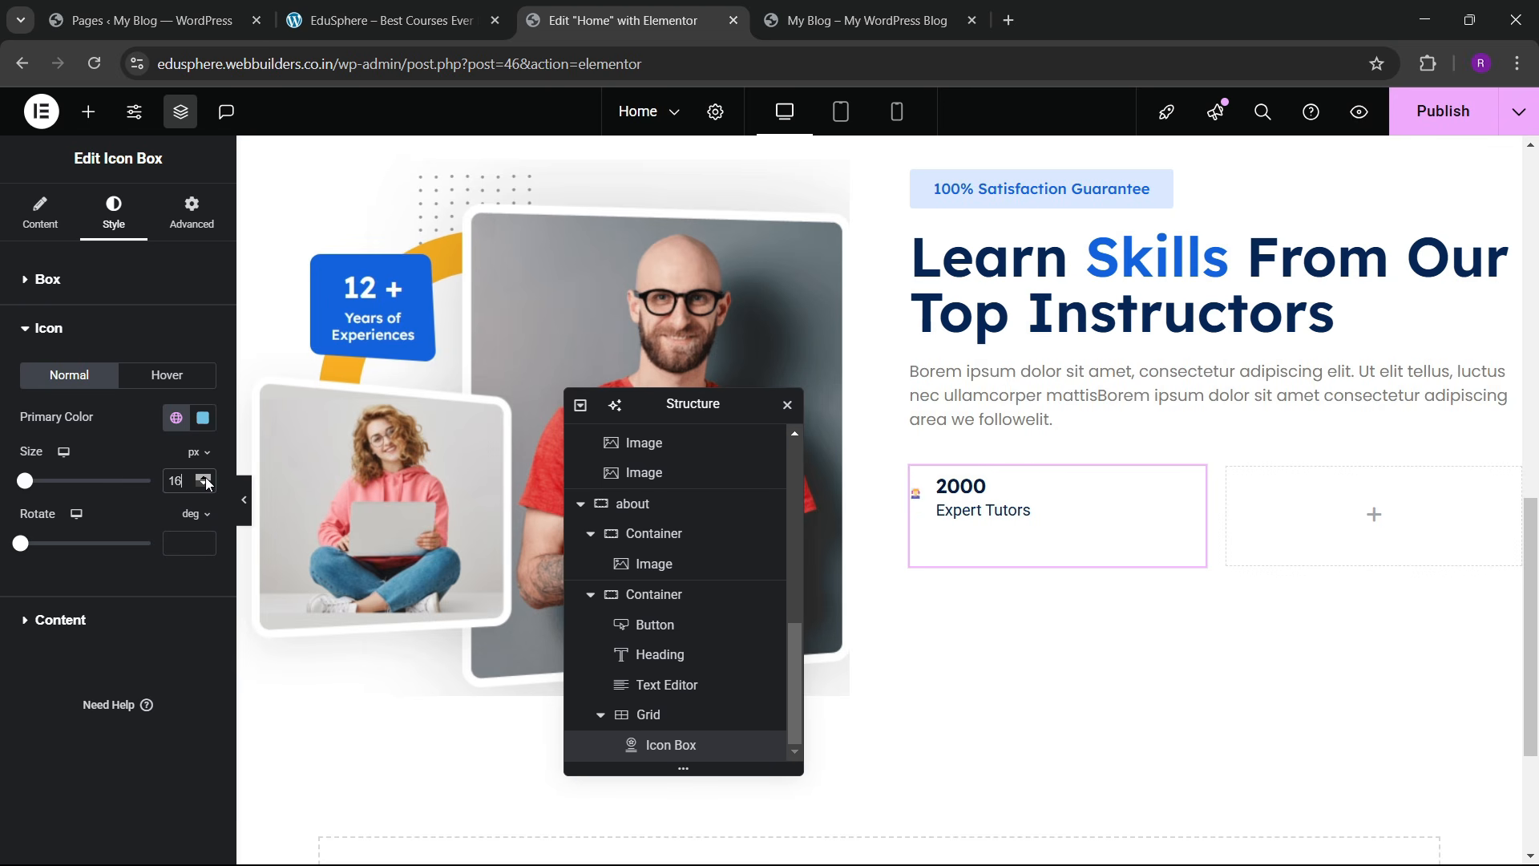
{"action": "left_click", "coordinate": [205, 478]}
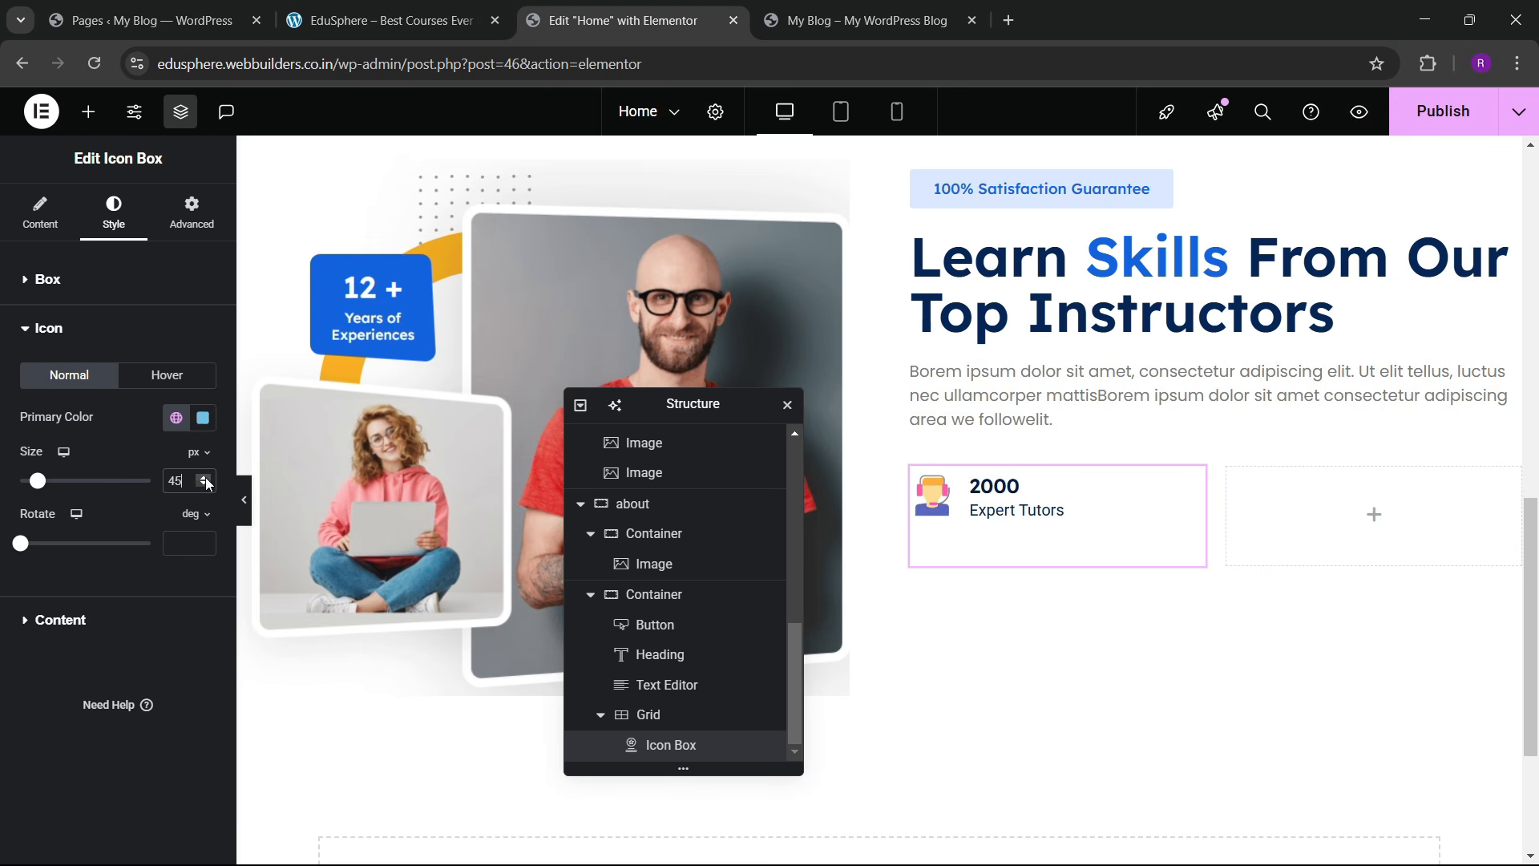
{"action": "left_click", "coordinate": [347, 18]}
{"action": "left_click", "coordinate": [694, 24]}
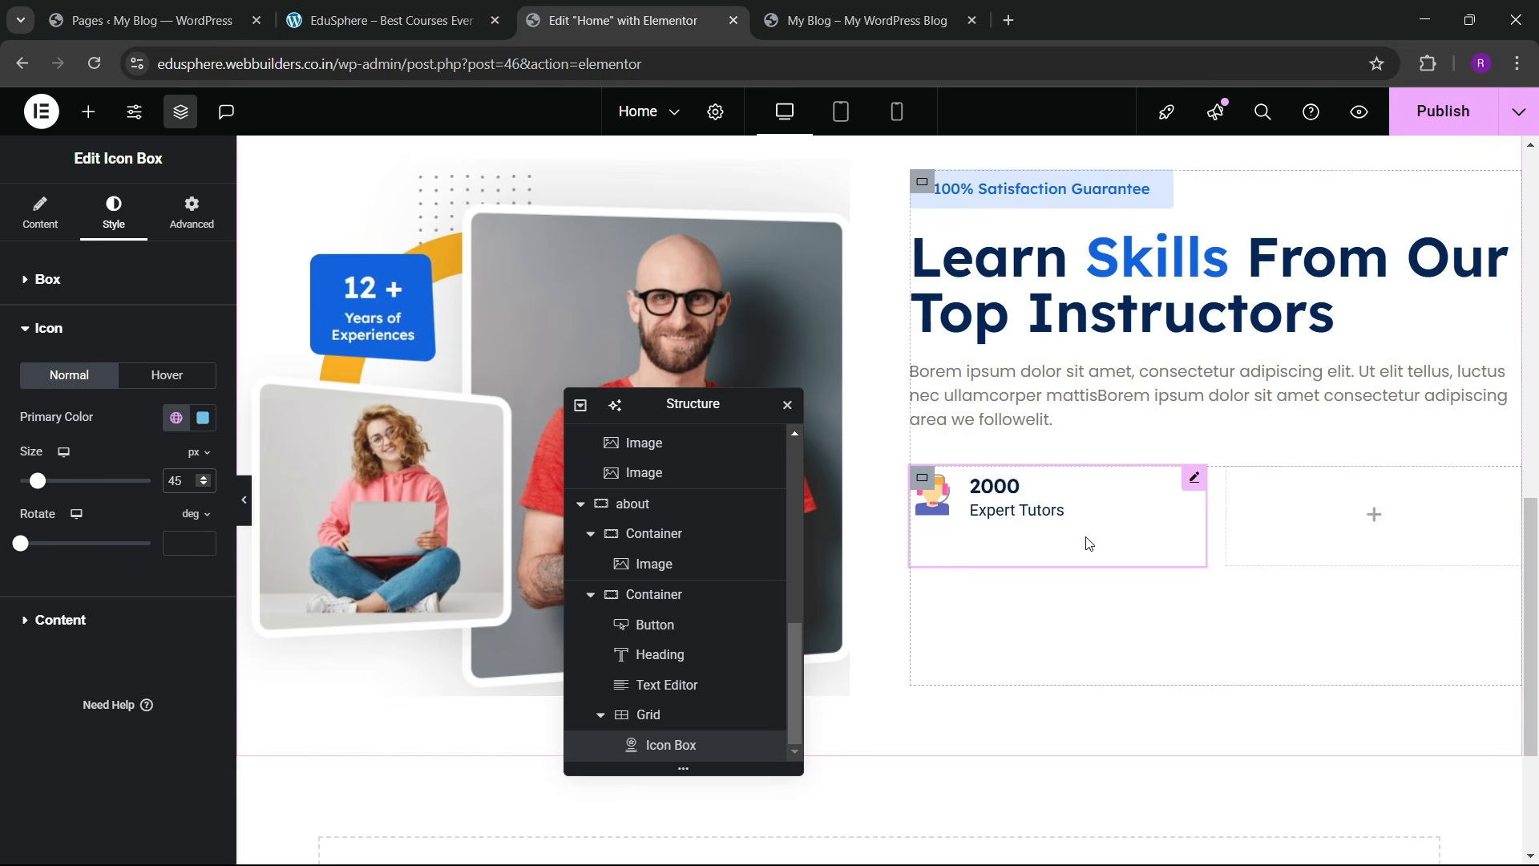
{"action": "left_click", "coordinate": [648, 714]}
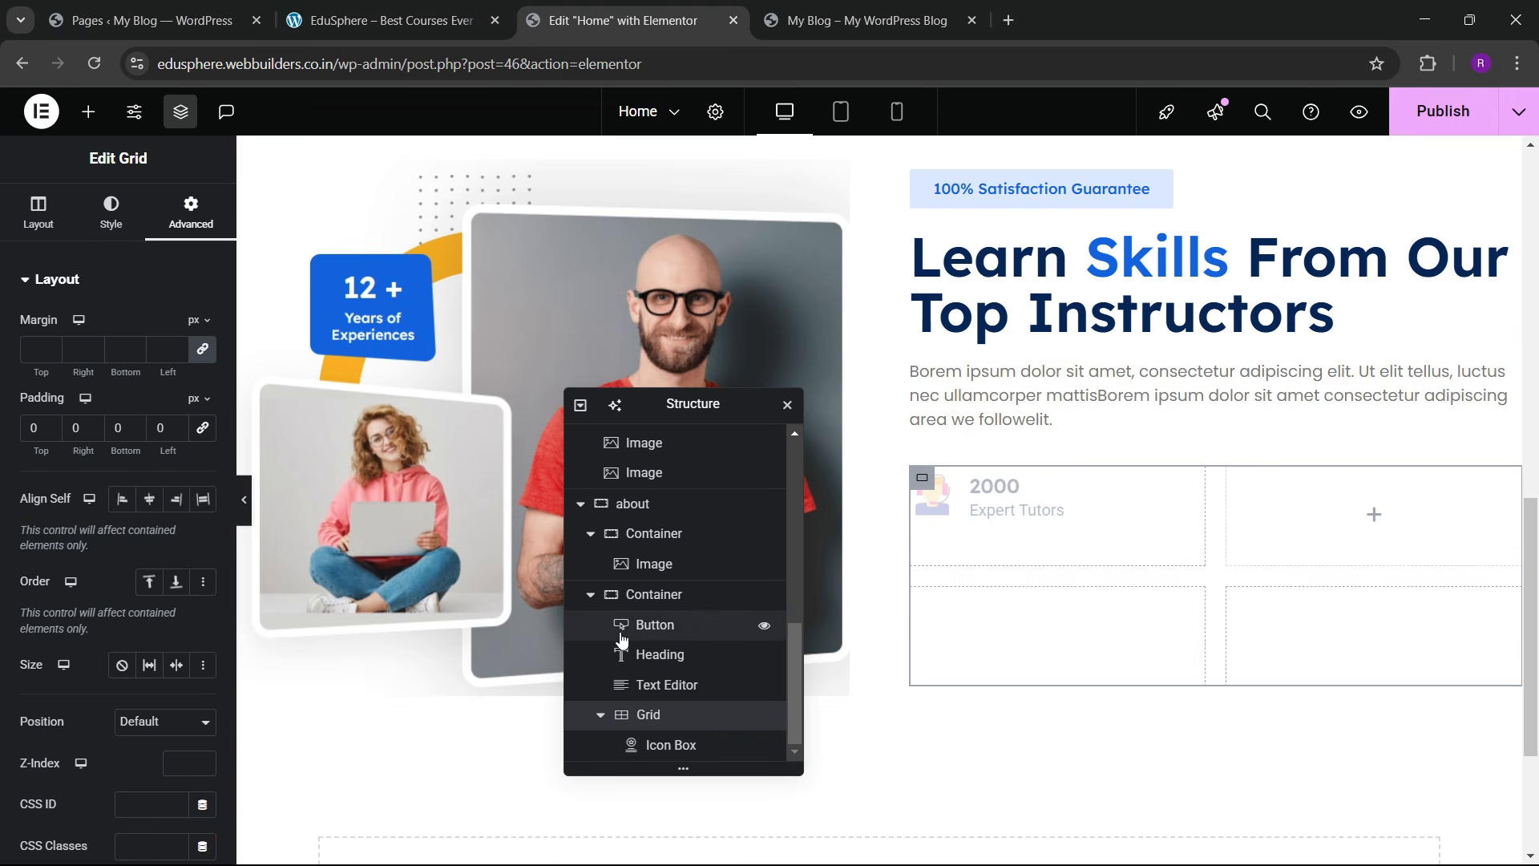
Step: Align the icon box to the left and vertically centred within its grid cell
{"action": "left_click", "coordinate": [38, 212]}
{"action": "scroll", "coordinate": [104, 526], "scroll_direction": "down", "scroll_amount": 2}
{"action": "scroll", "coordinate": [118, 606], "scroll_direction": "down", "scroll_amount": 2}
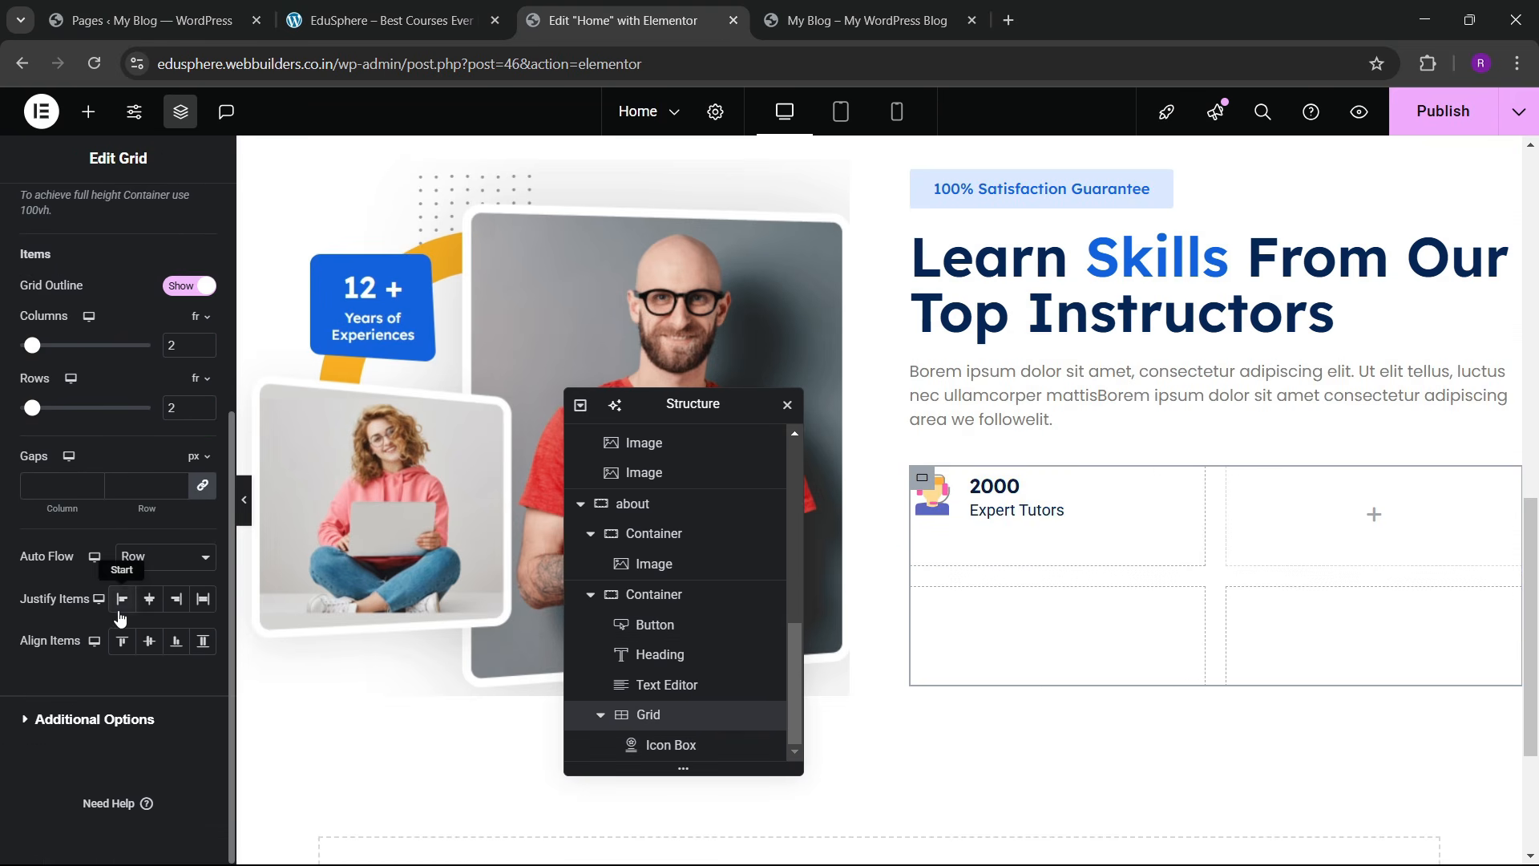
{"action": "left_click", "coordinate": [150, 600]}
{"action": "left_click", "coordinate": [150, 641]}
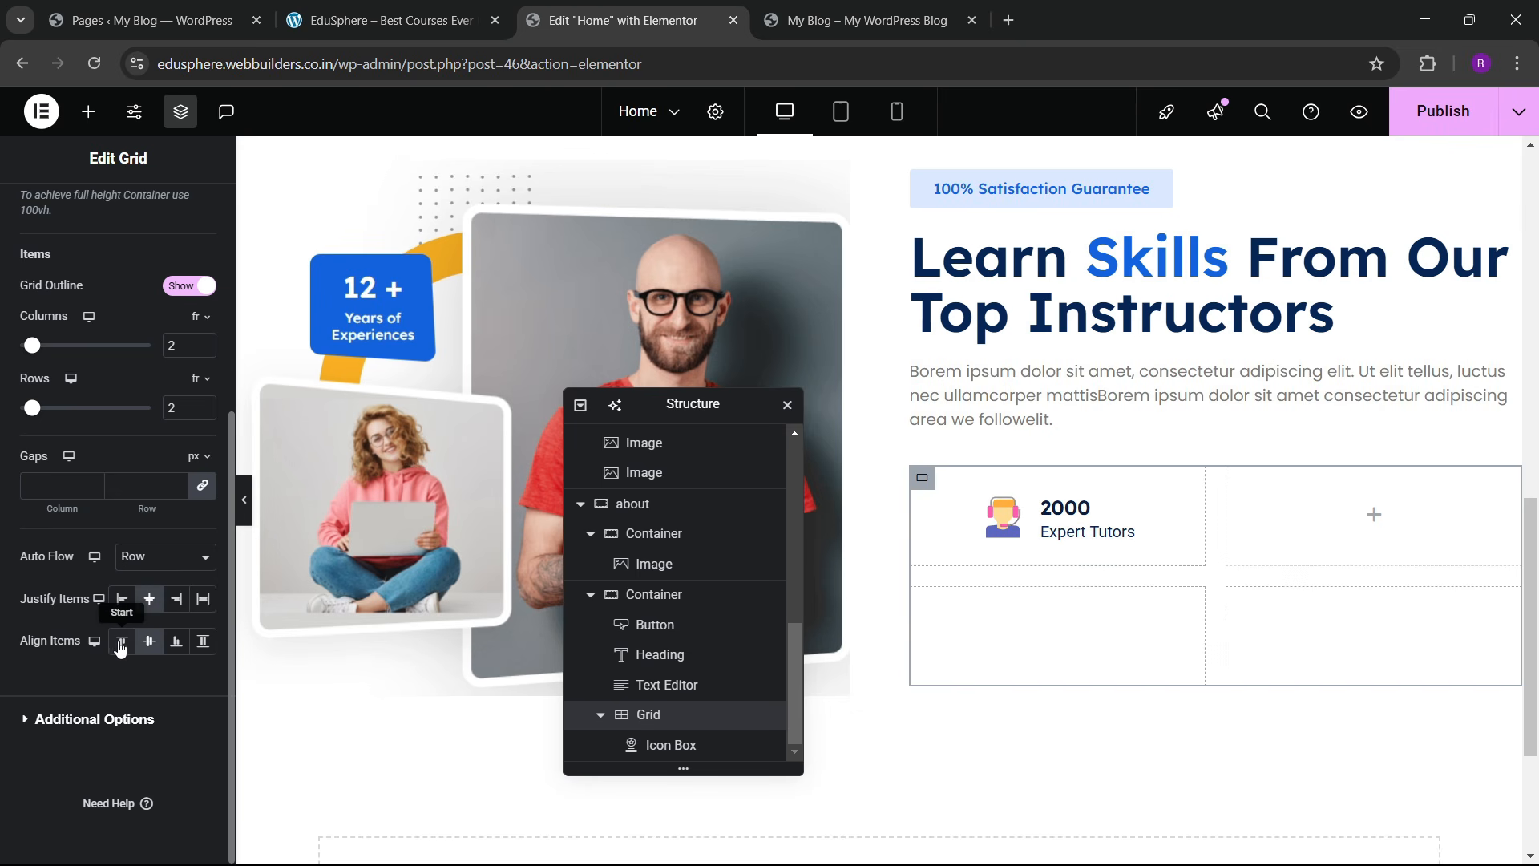
{"action": "left_click", "coordinate": [121, 646]}
{"action": "left_click", "coordinate": [145, 645]}
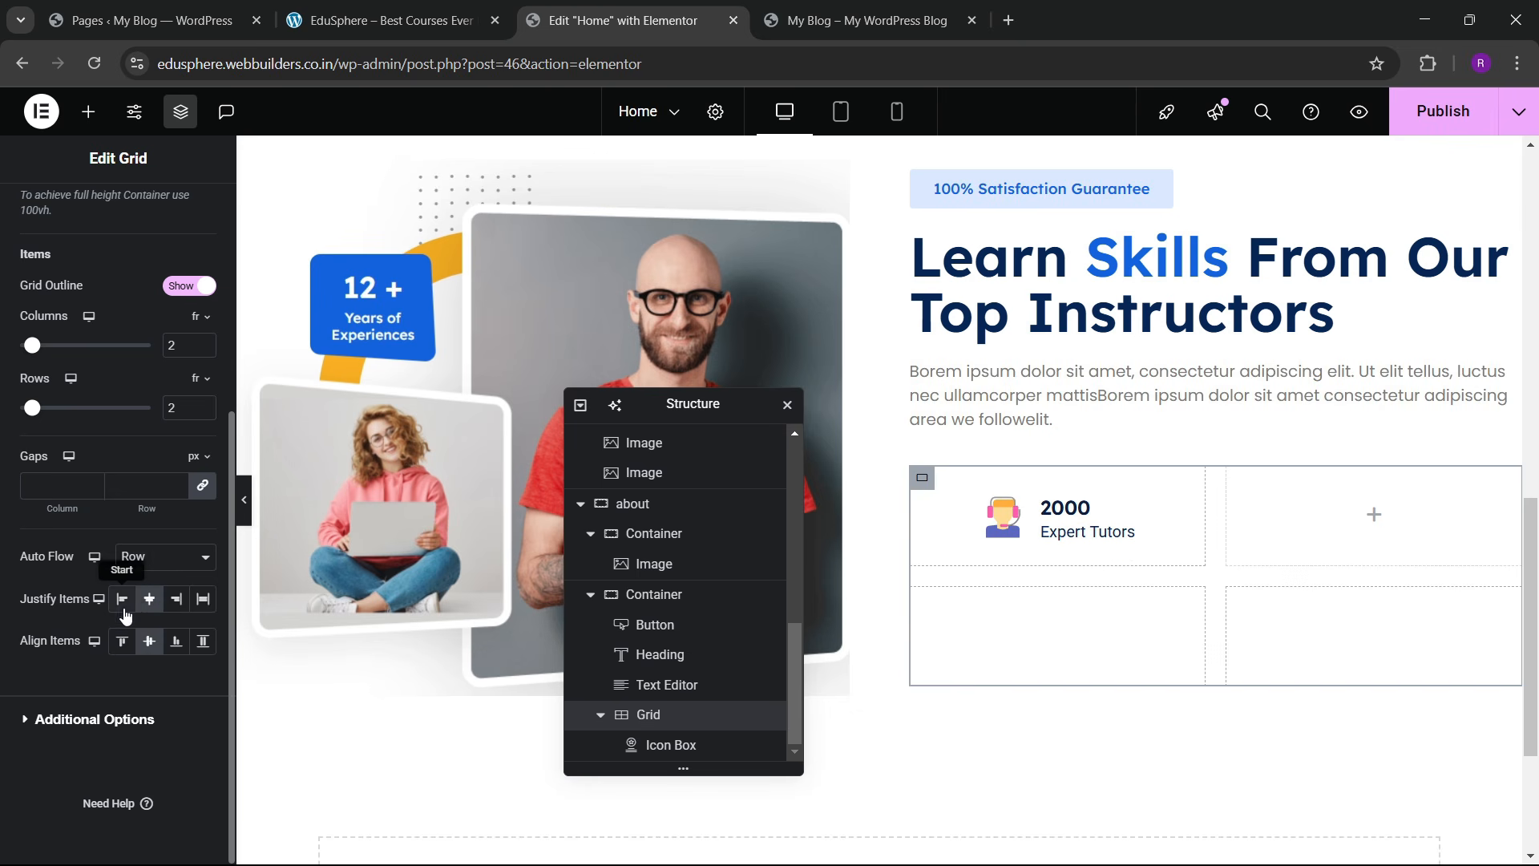
{"action": "left_click", "coordinate": [122, 599]}
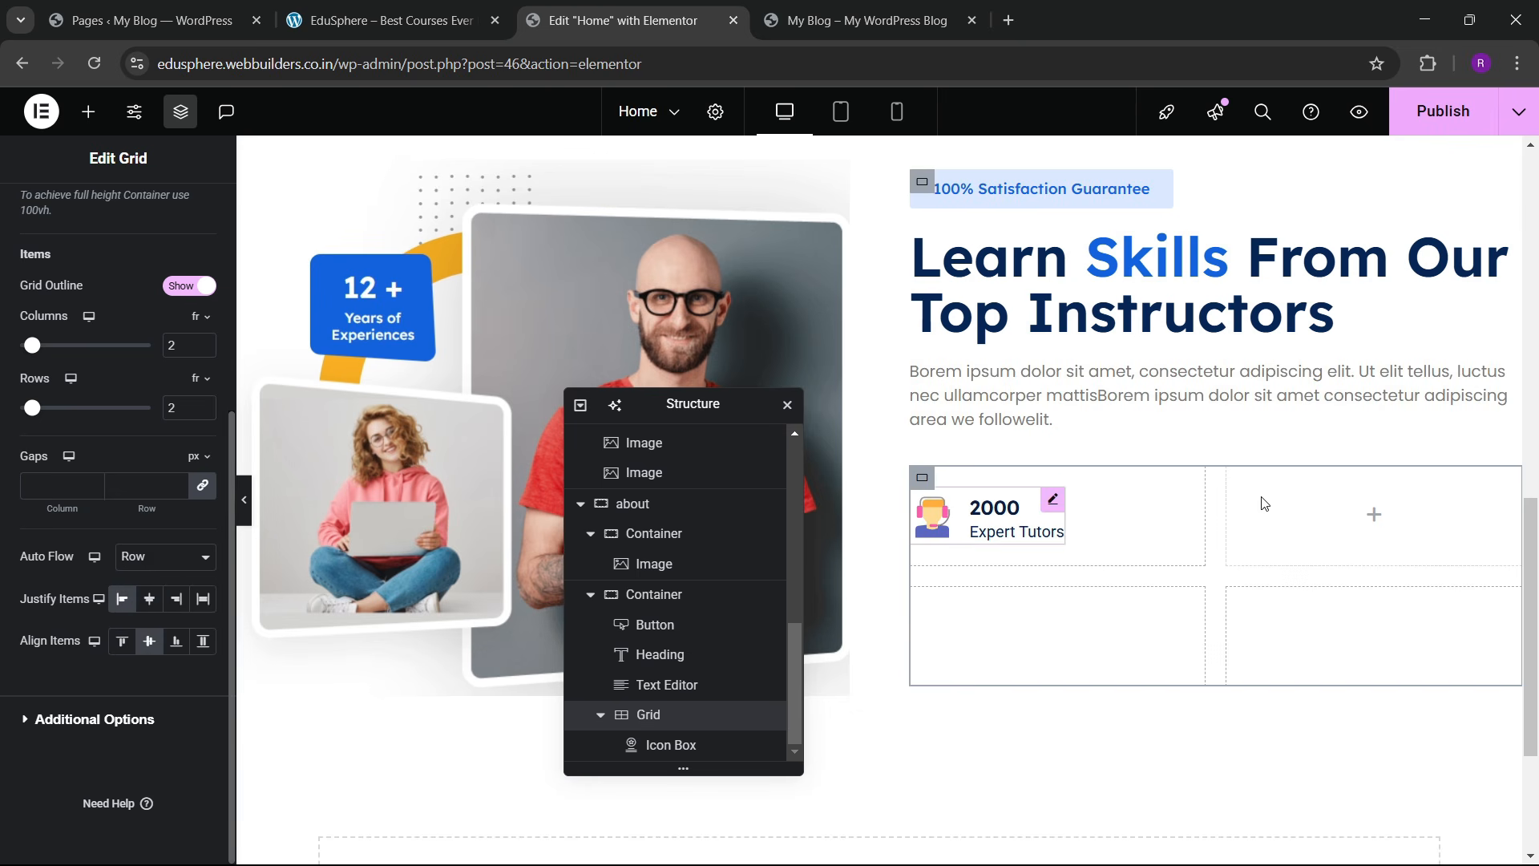
Step: Duplicate the icon box three times so all four grid cells hold one
{"action": "left_click", "coordinate": [688, 747]}
{"action": "right_click", "coordinate": [688, 747]}
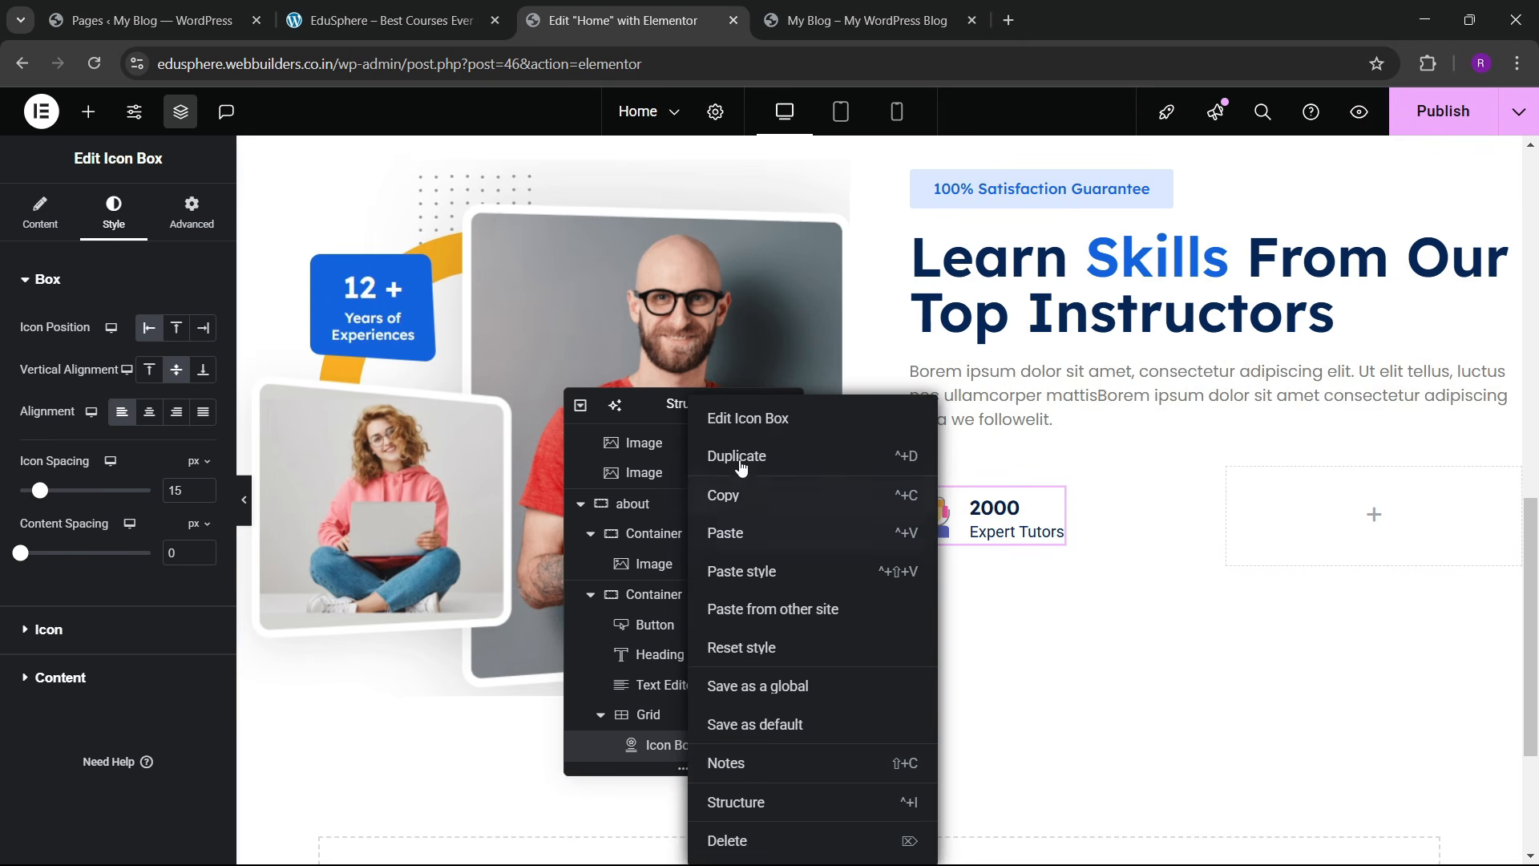
{"action": "left_click", "coordinate": [742, 461]}
{"action": "right_click", "coordinate": [670, 745]}
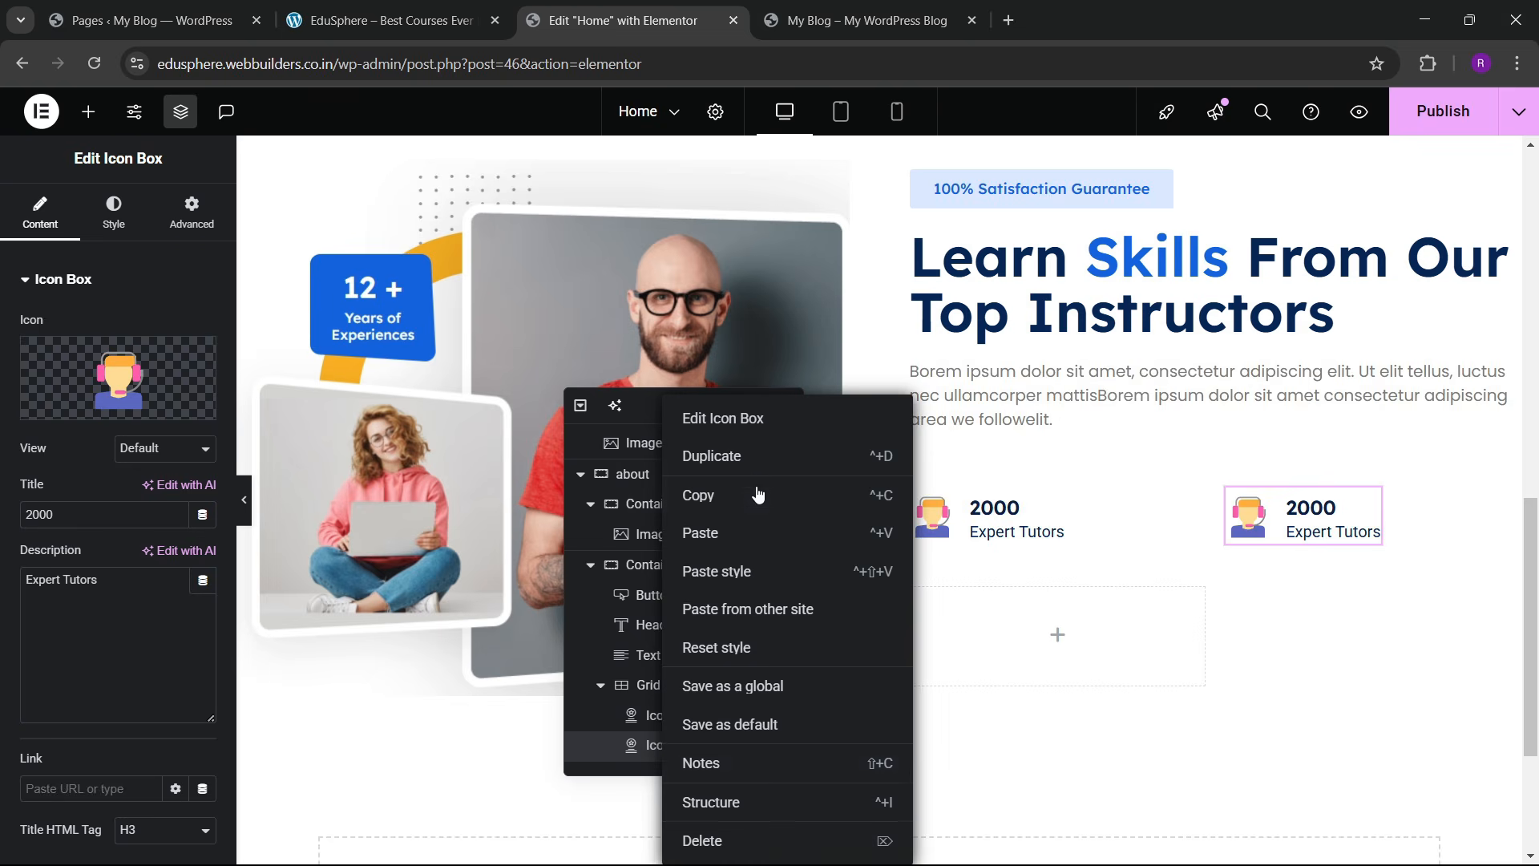
{"action": "left_click", "coordinate": [749, 461]}
{"action": "scroll", "coordinate": [689, 643], "scroll_direction": "down", "scroll_amount": 1}
{"action": "right_click", "coordinate": [681, 742]}
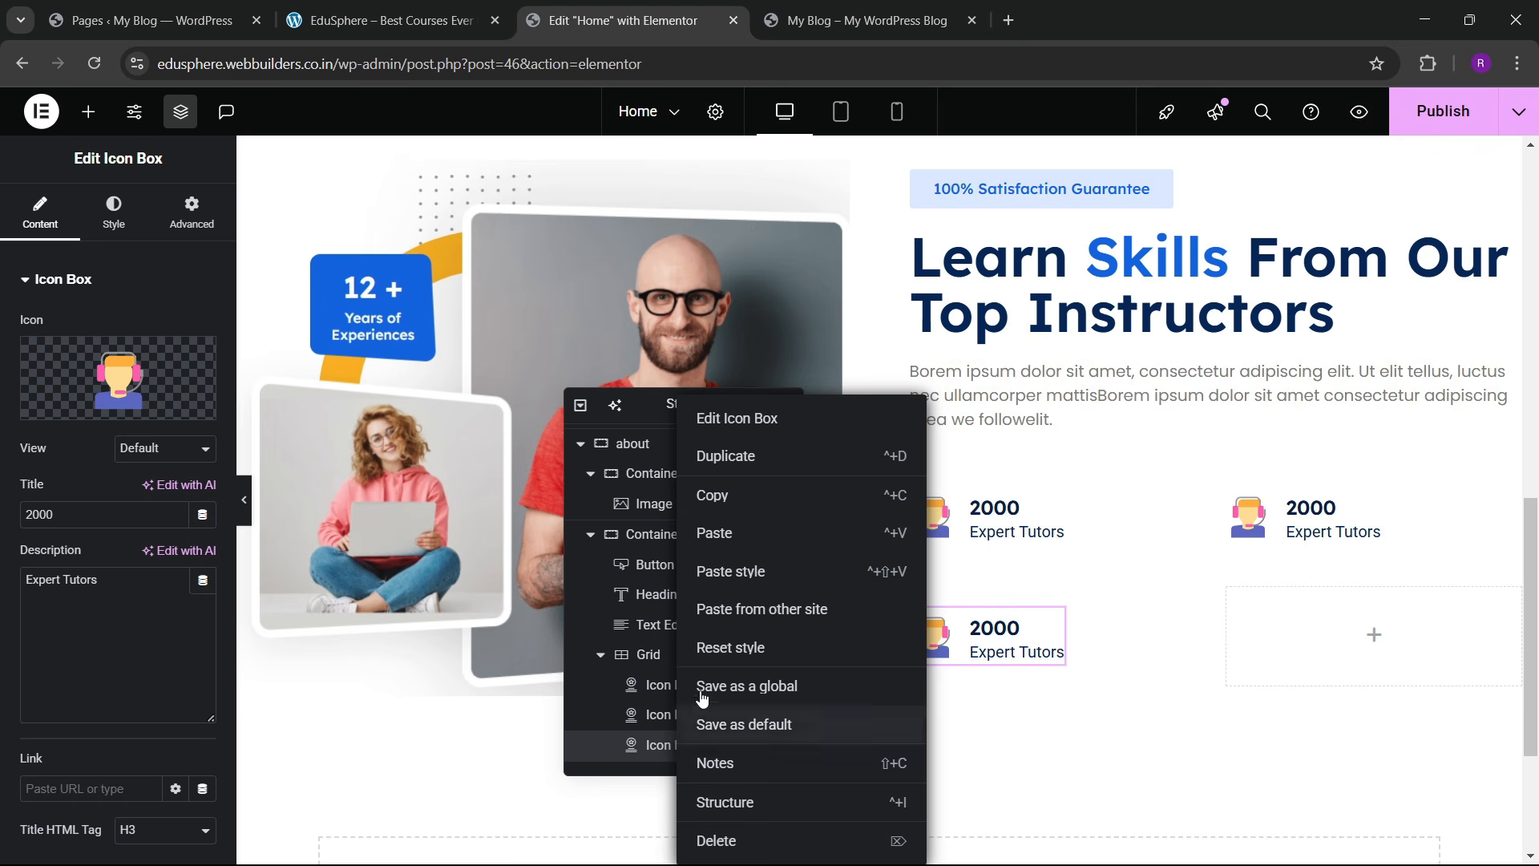
{"action": "left_click", "coordinate": [729, 469]}
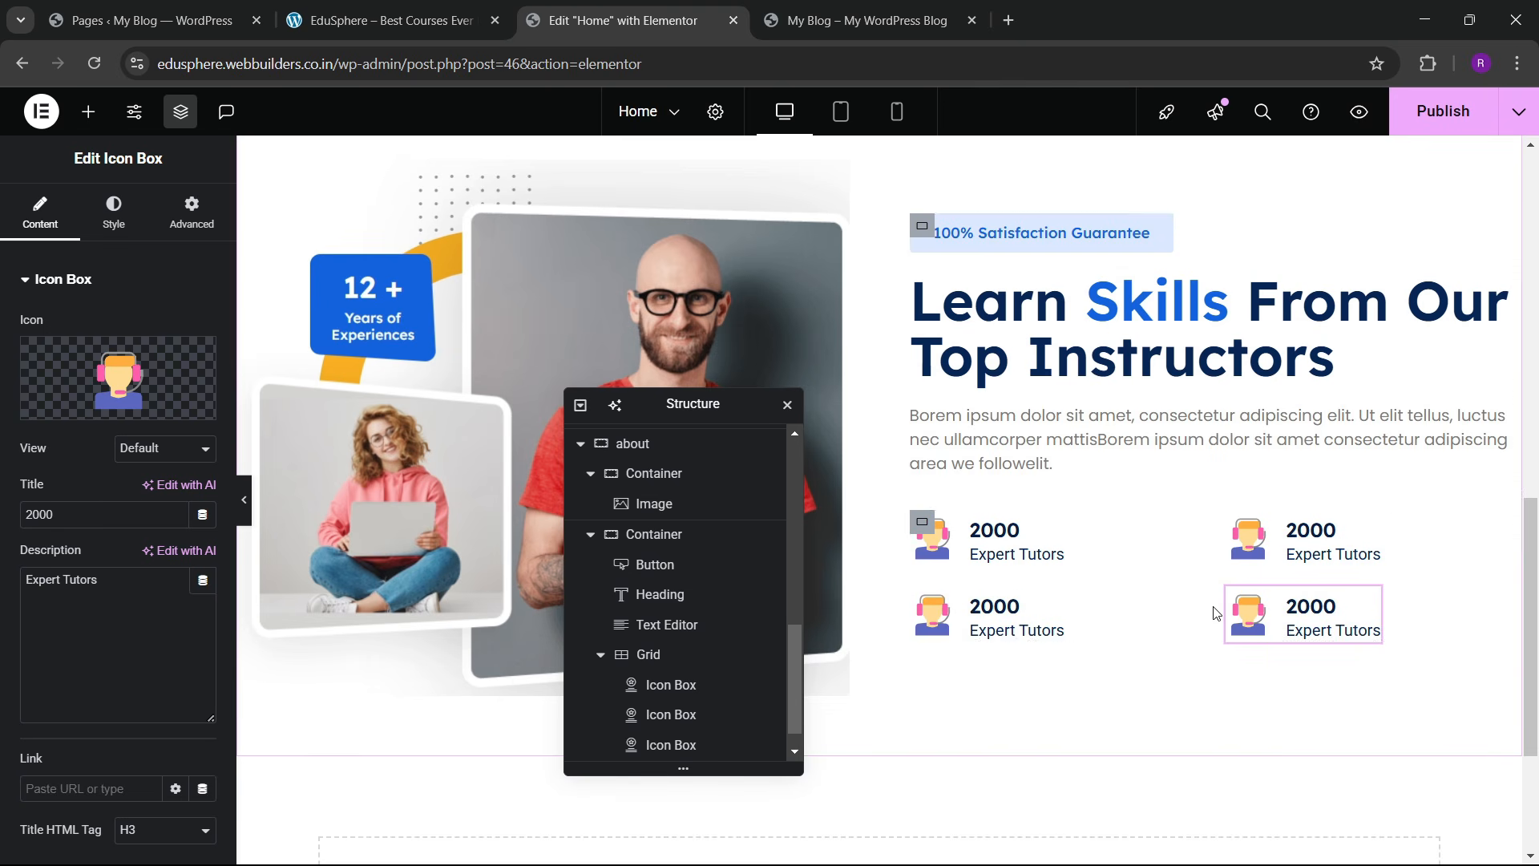
{"action": "left_click", "coordinate": [1235, 549]}
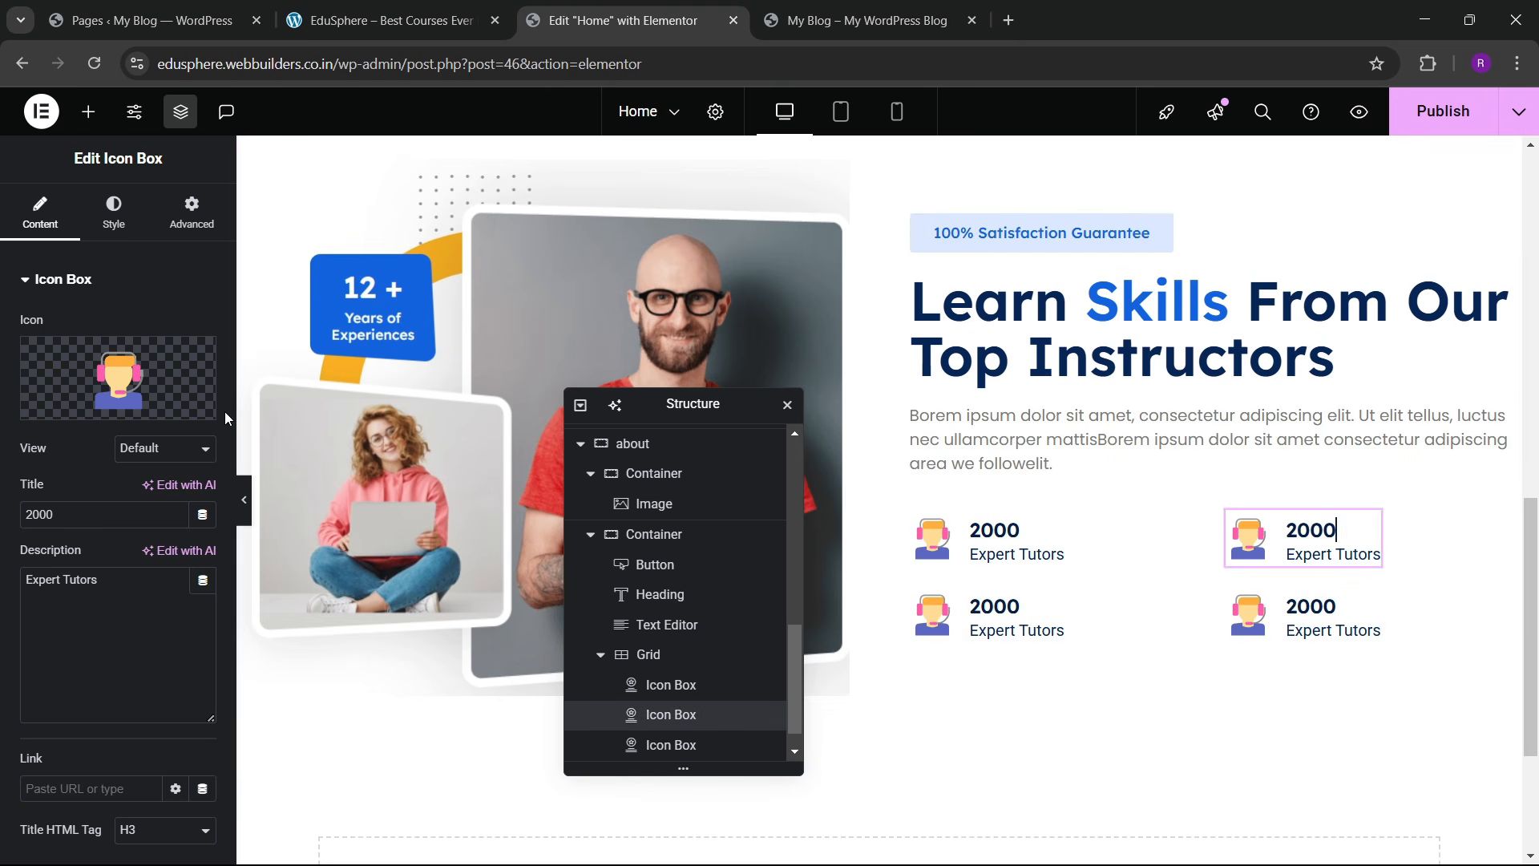
Step: Give the top-right icon box the notepad SVG icon from the media library
{"action": "left_click", "coordinate": [161, 380]}
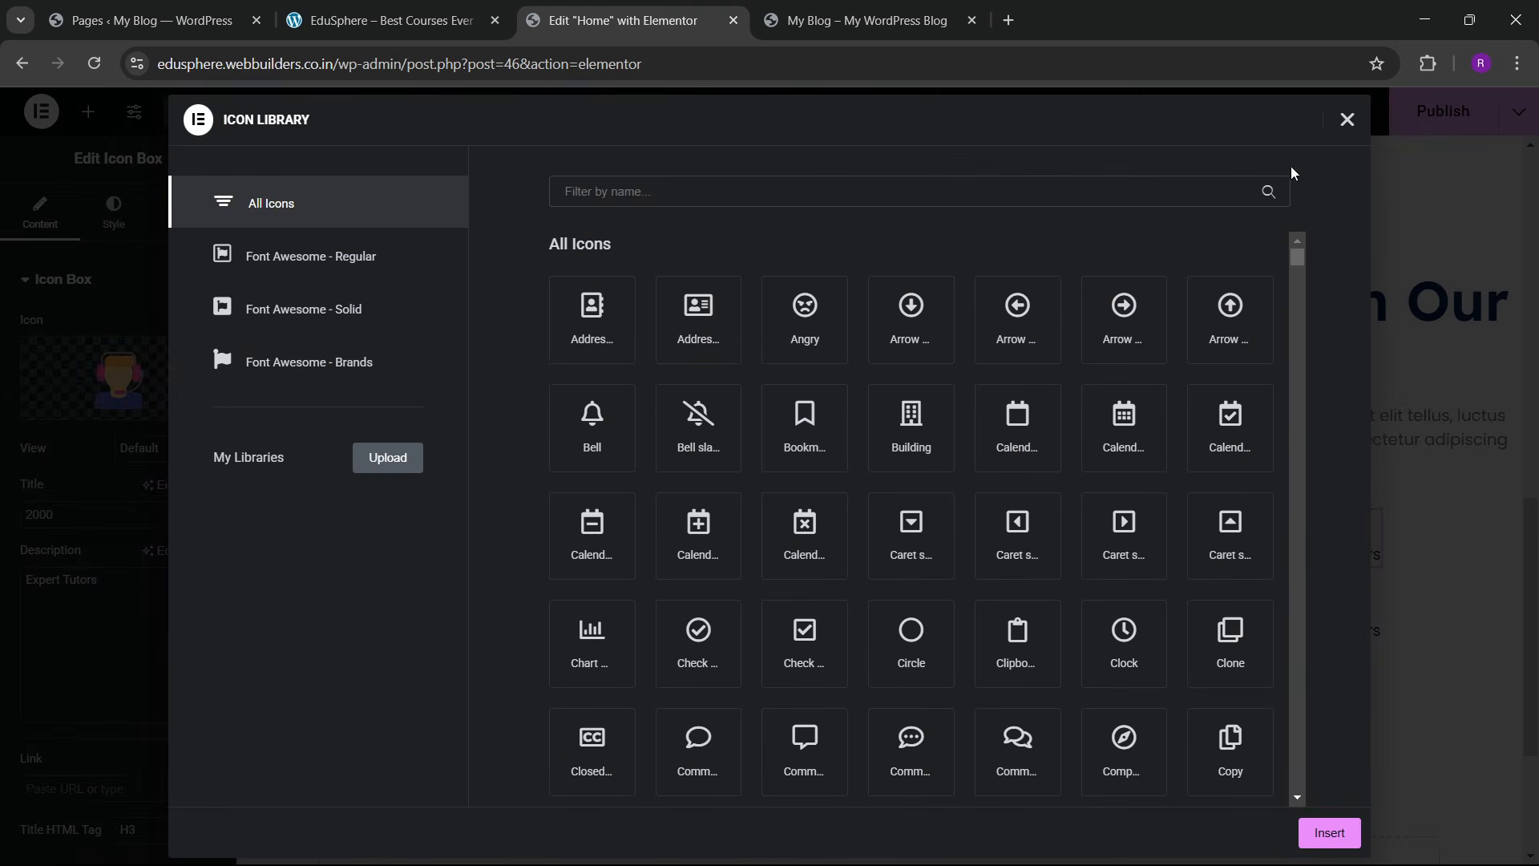
{"action": "left_click", "coordinate": [1346, 120]}
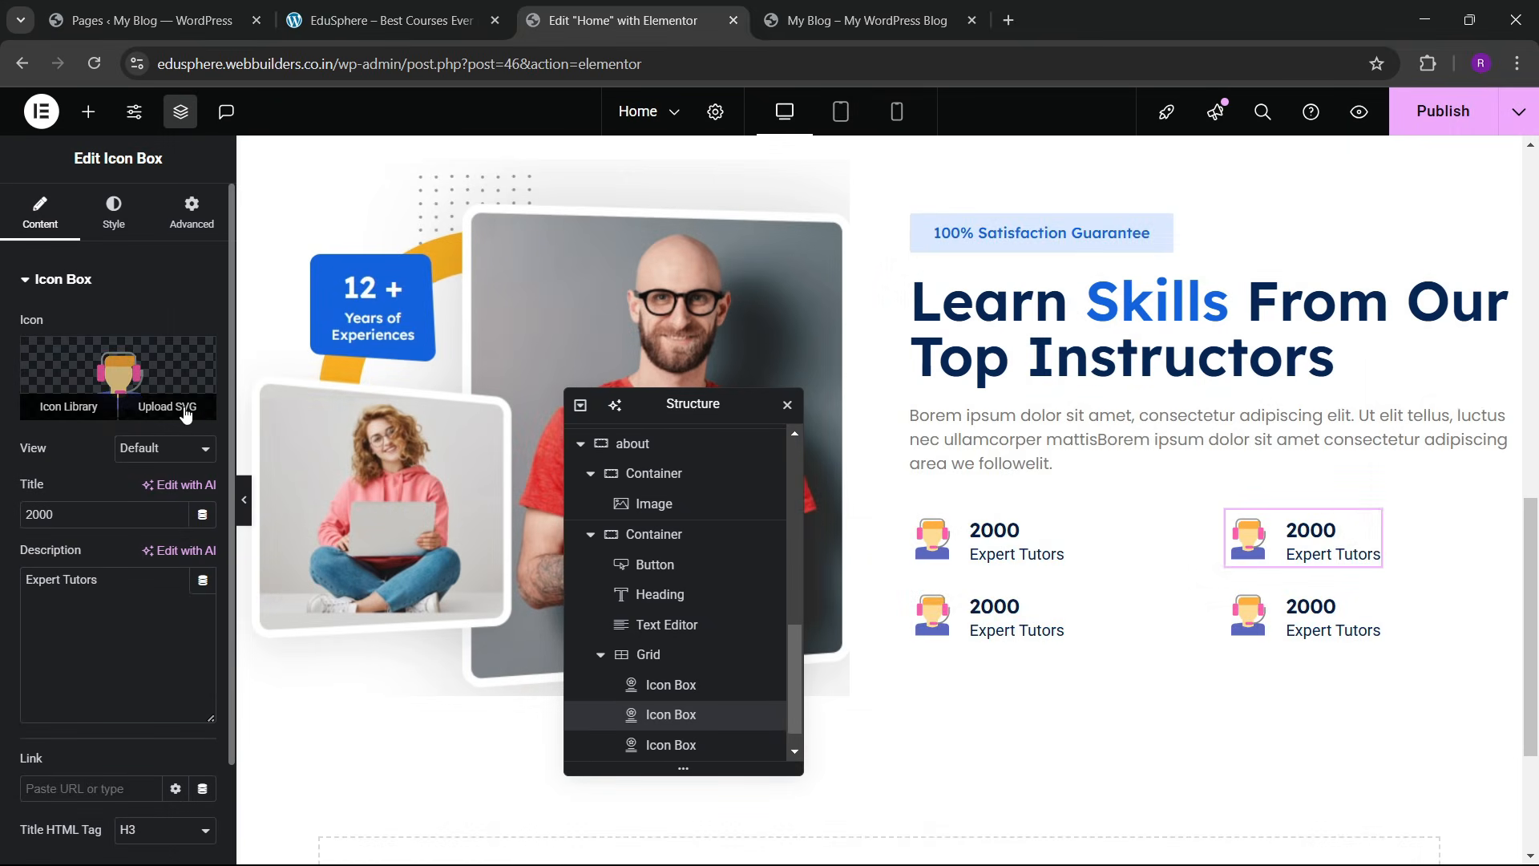
{"action": "left_click", "coordinate": [179, 410]}
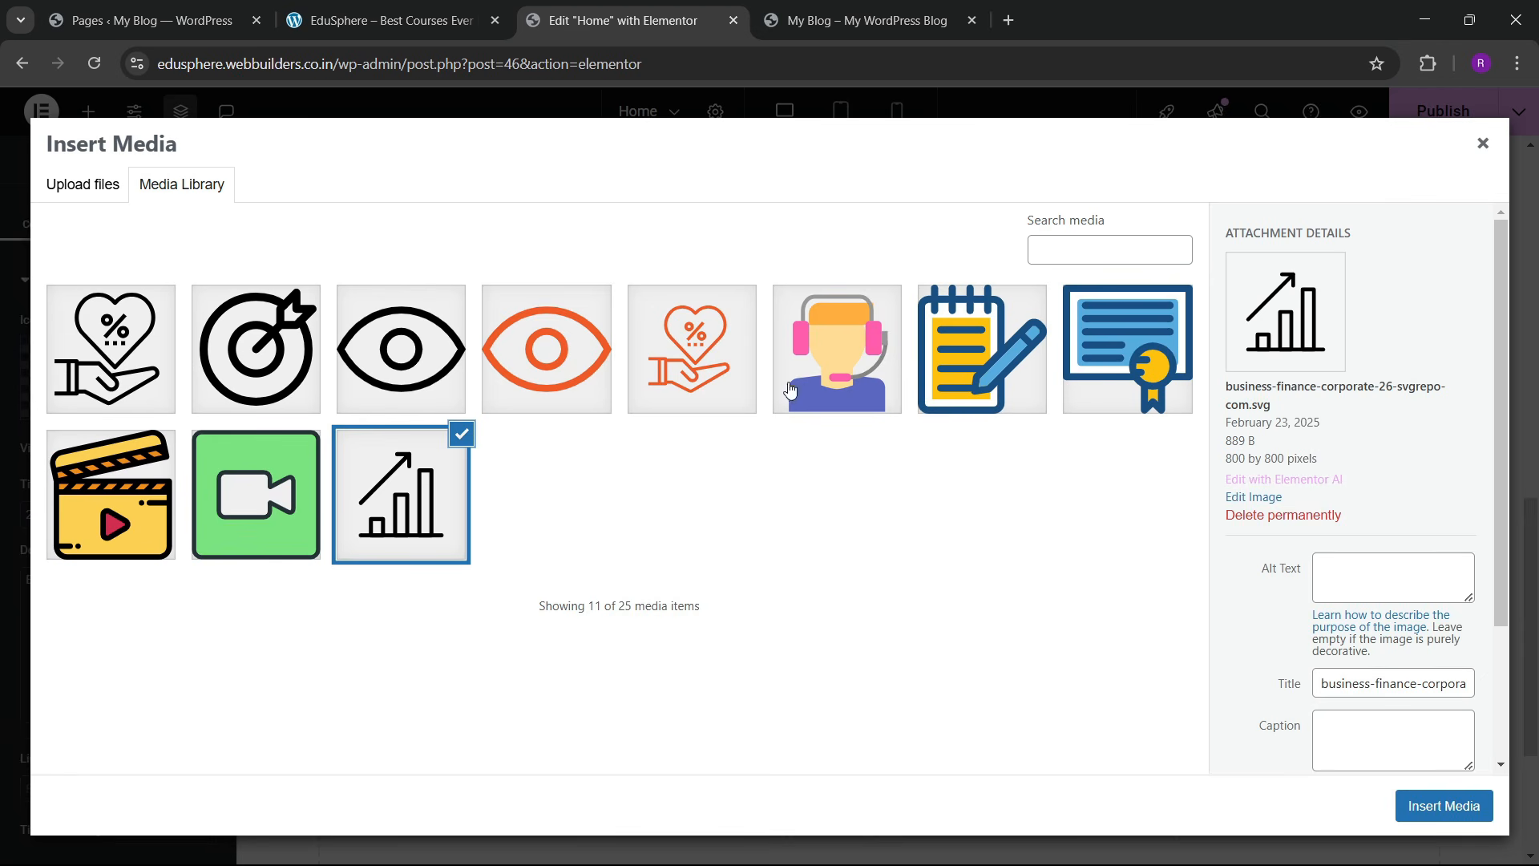
{"action": "left_click", "coordinate": [882, 381]}
{"action": "left_click", "coordinate": [994, 361]}
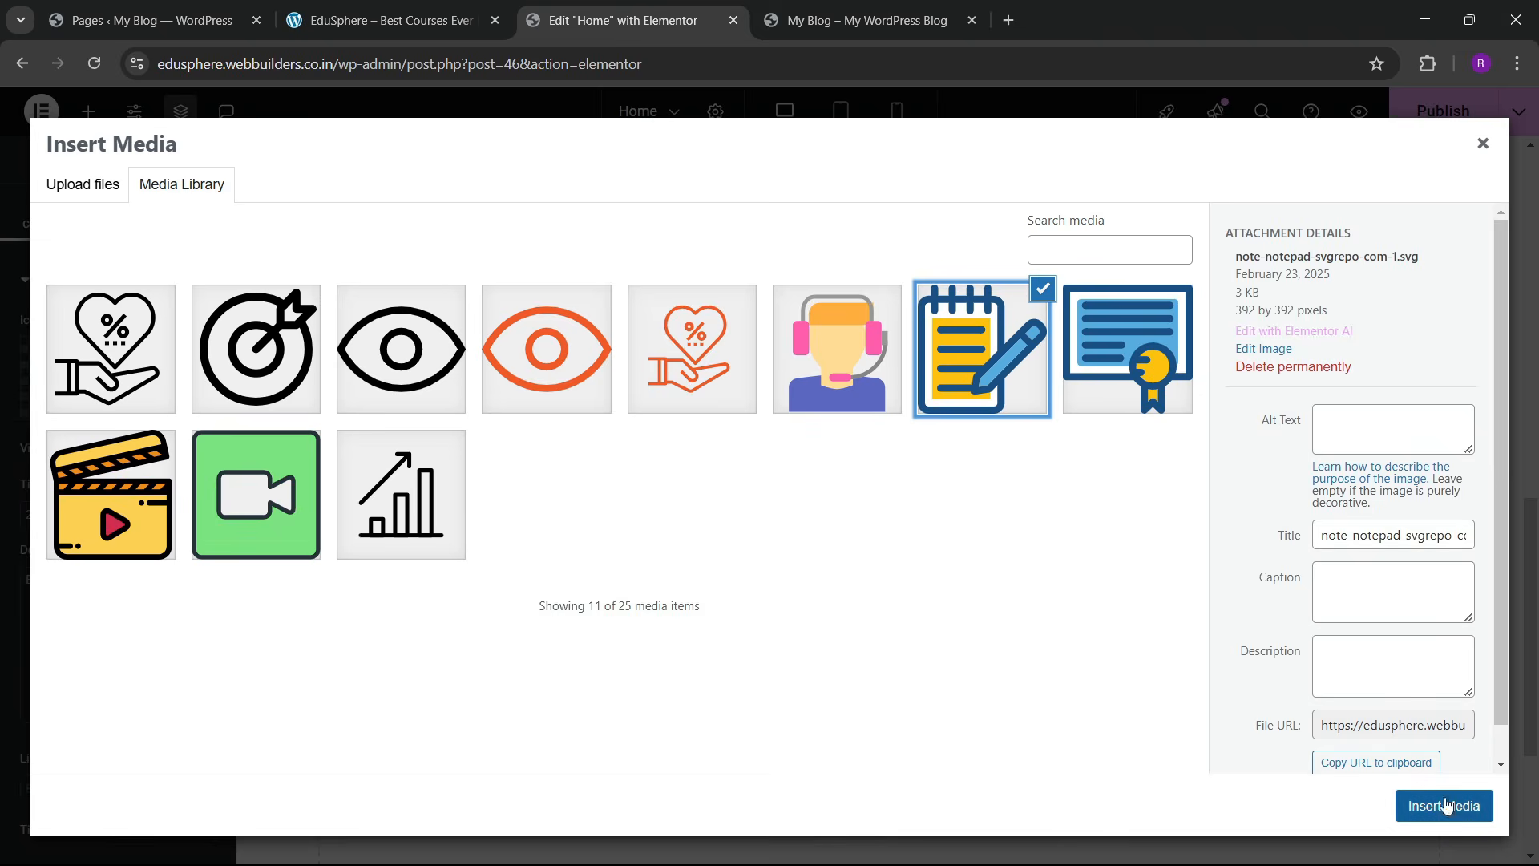
{"action": "left_click", "coordinate": [1477, 804]}
{"action": "scroll", "coordinate": [1109, 538], "scroll_direction": "down", "scroll_amount": 2}
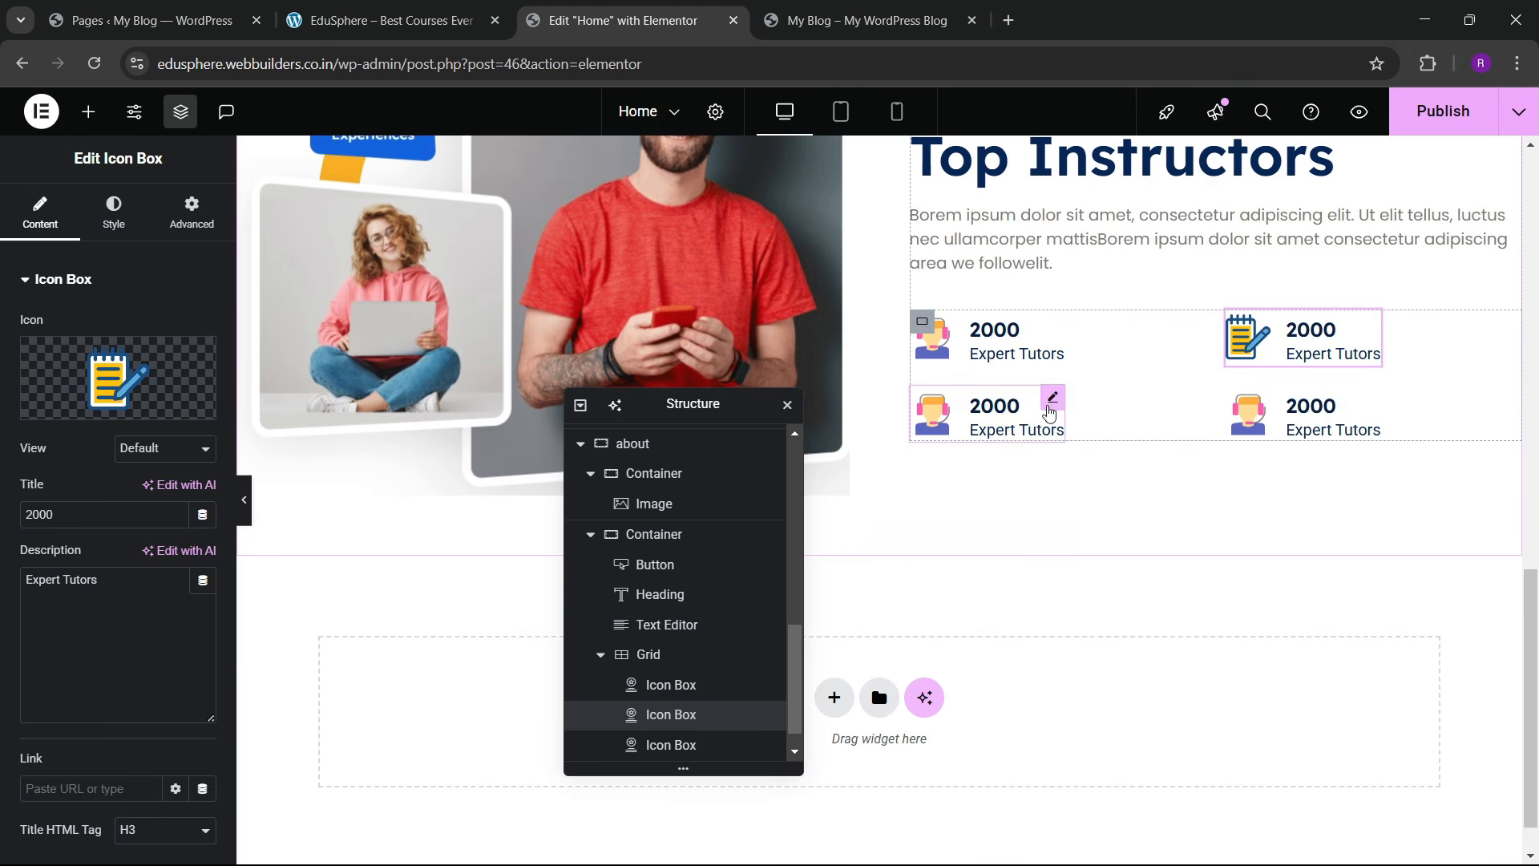
Step: Give the bottom-left icon box the clapperboard SVG icon
{"action": "left_click", "coordinate": [1050, 409]}
{"action": "mouse_move", "coordinate": [135, 377]}
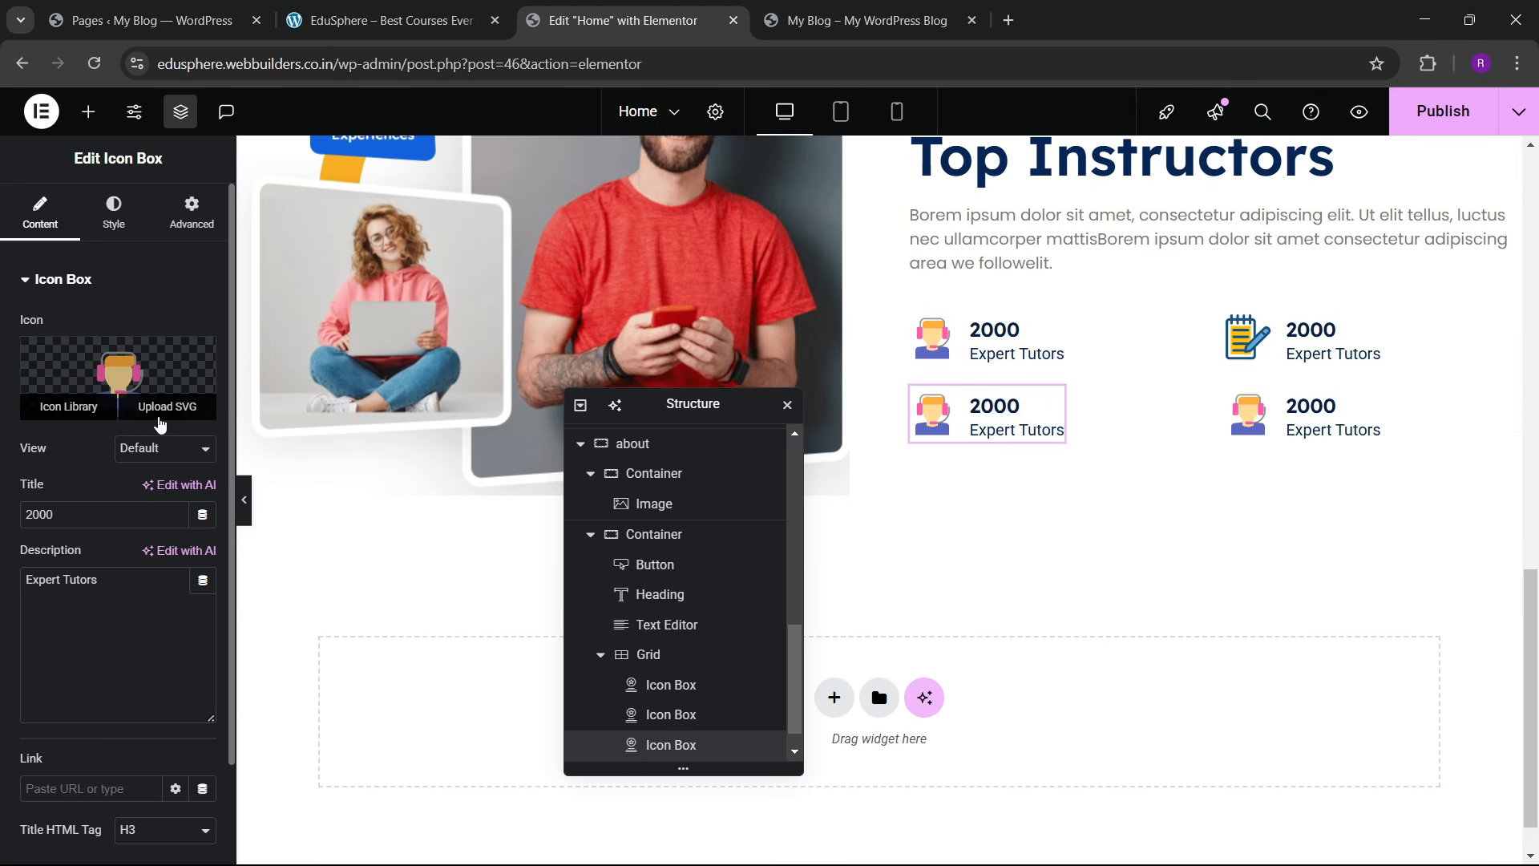
{"action": "left_click", "coordinate": [158, 415]}
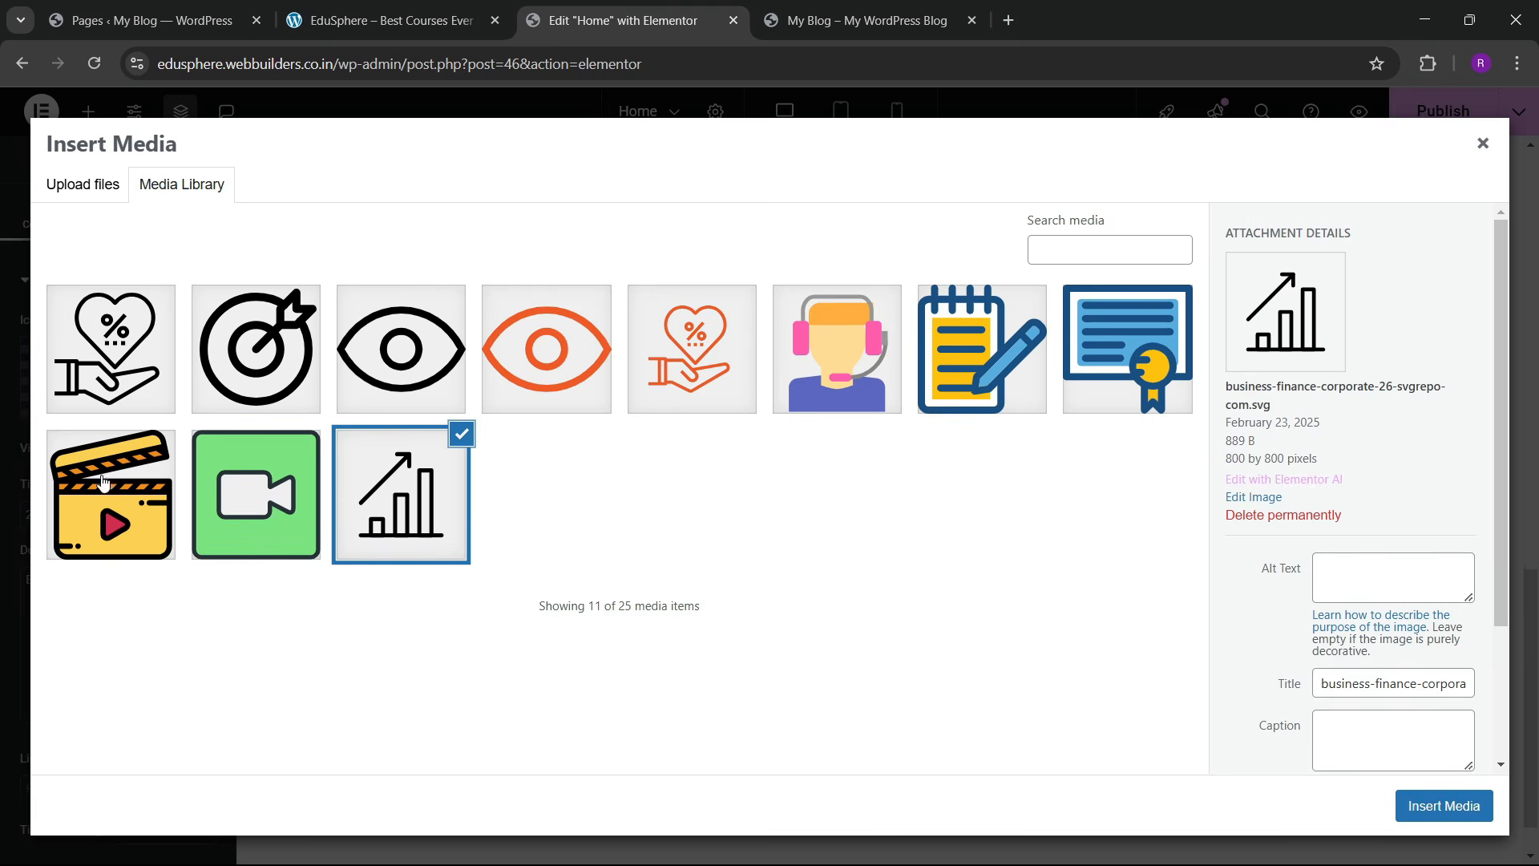
{"action": "left_click", "coordinate": [104, 482]}
{"action": "left_click", "coordinate": [1412, 795]}
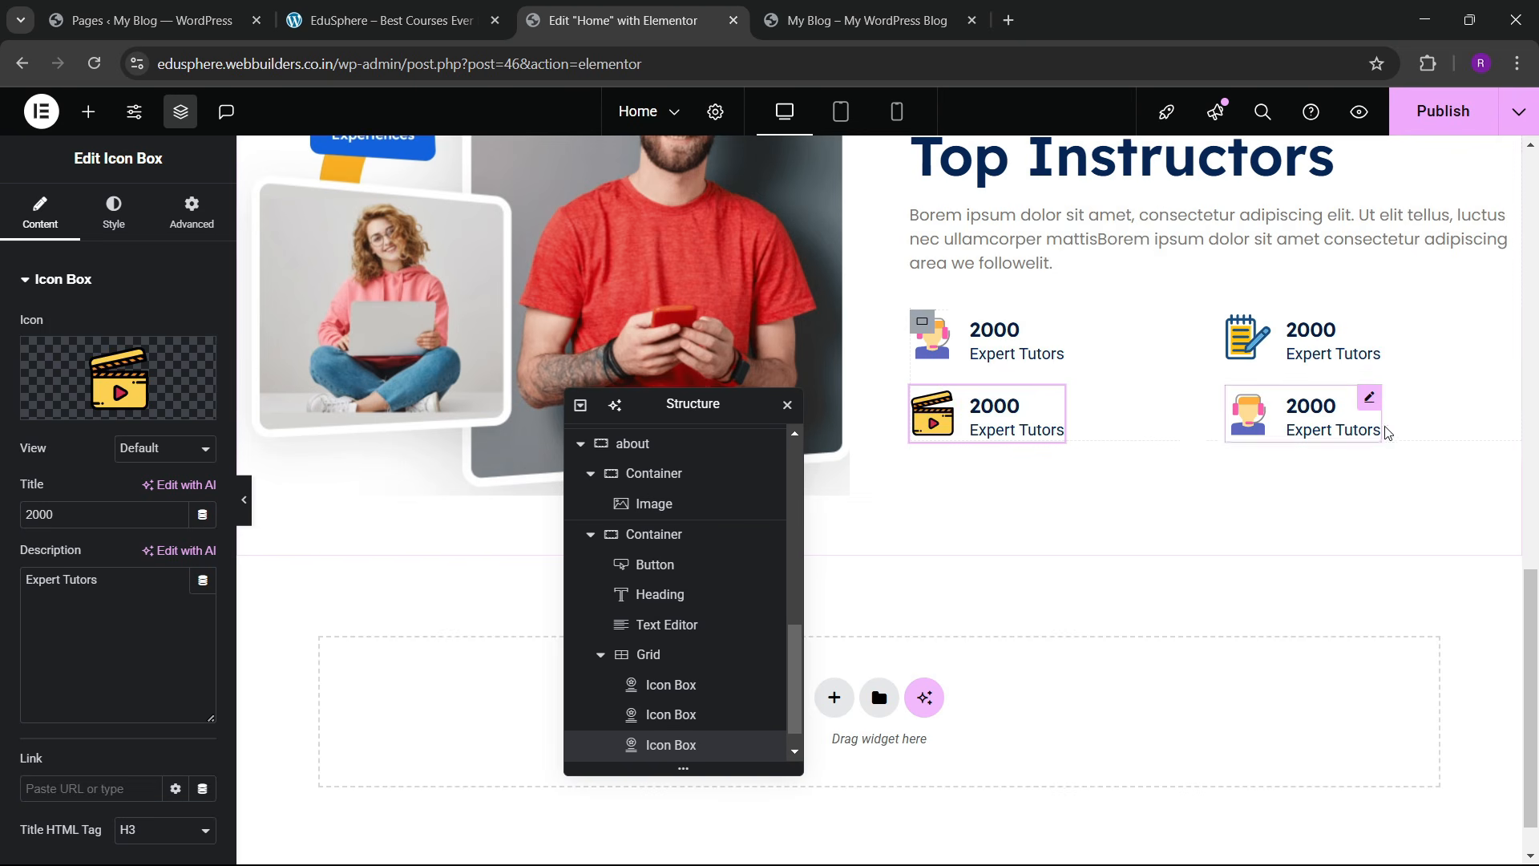
Step: Give the bottom-right icon box the certificate SVG icon, then view the live EduSphere site
{"action": "left_click", "coordinate": [1369, 398]}
{"action": "left_click", "coordinate": [65, 399]}
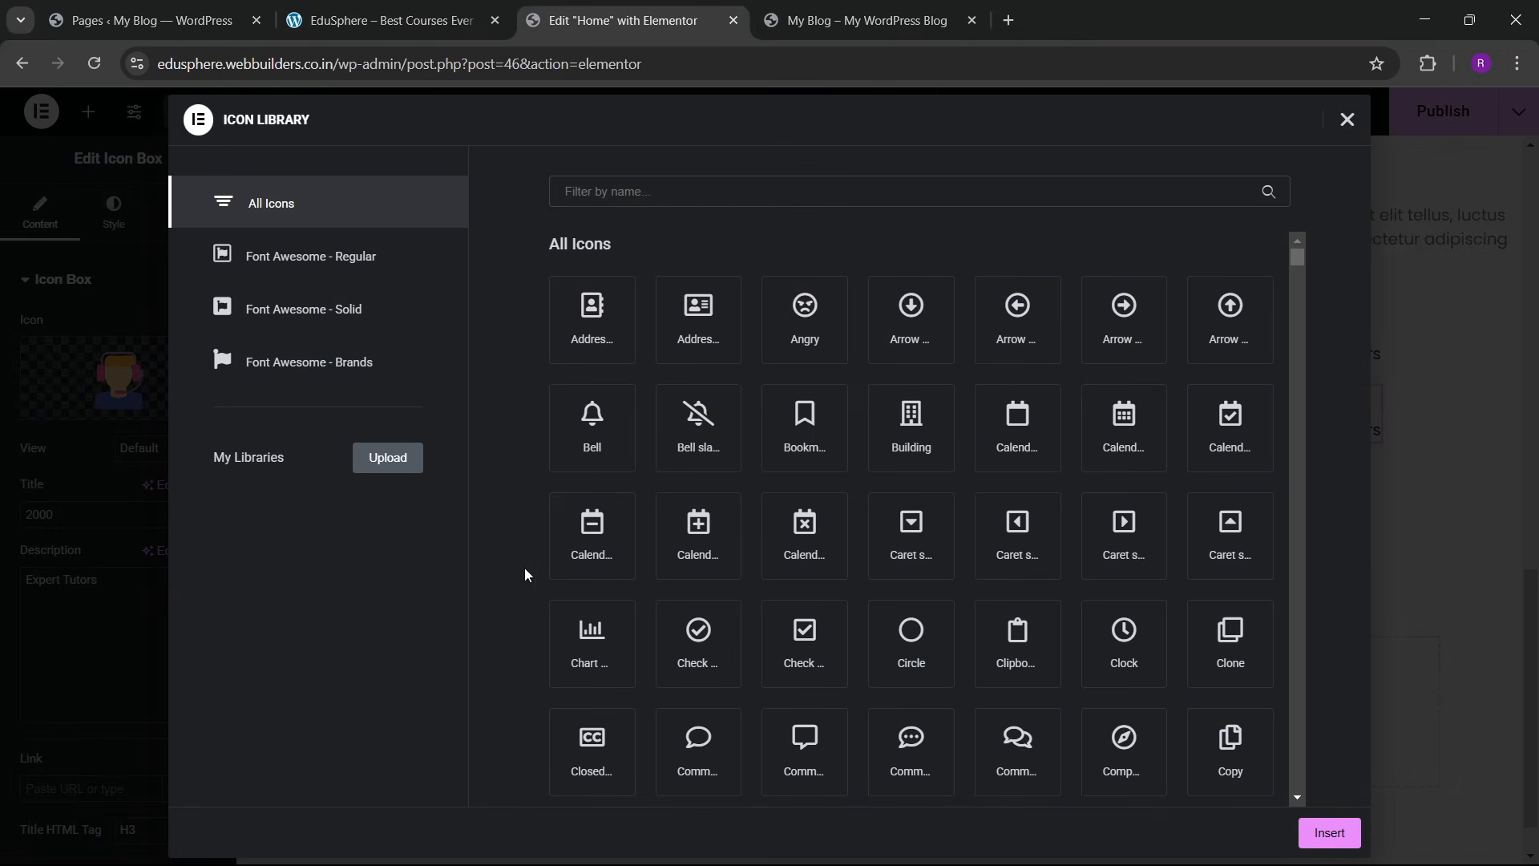
{"action": "left_click", "coordinate": [1347, 118]}
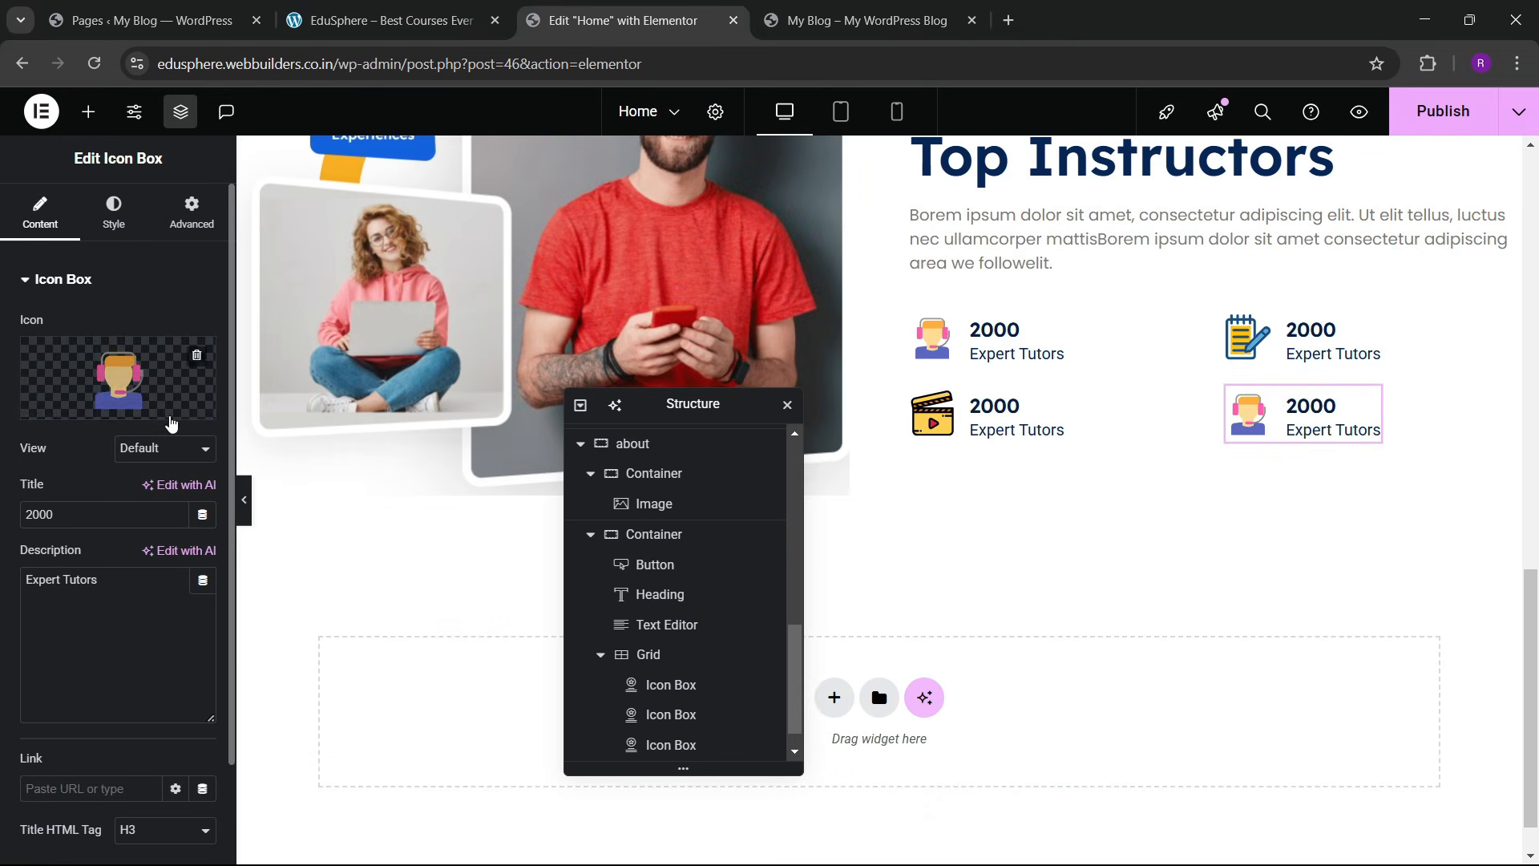
{"action": "left_click", "coordinate": [180, 416]}
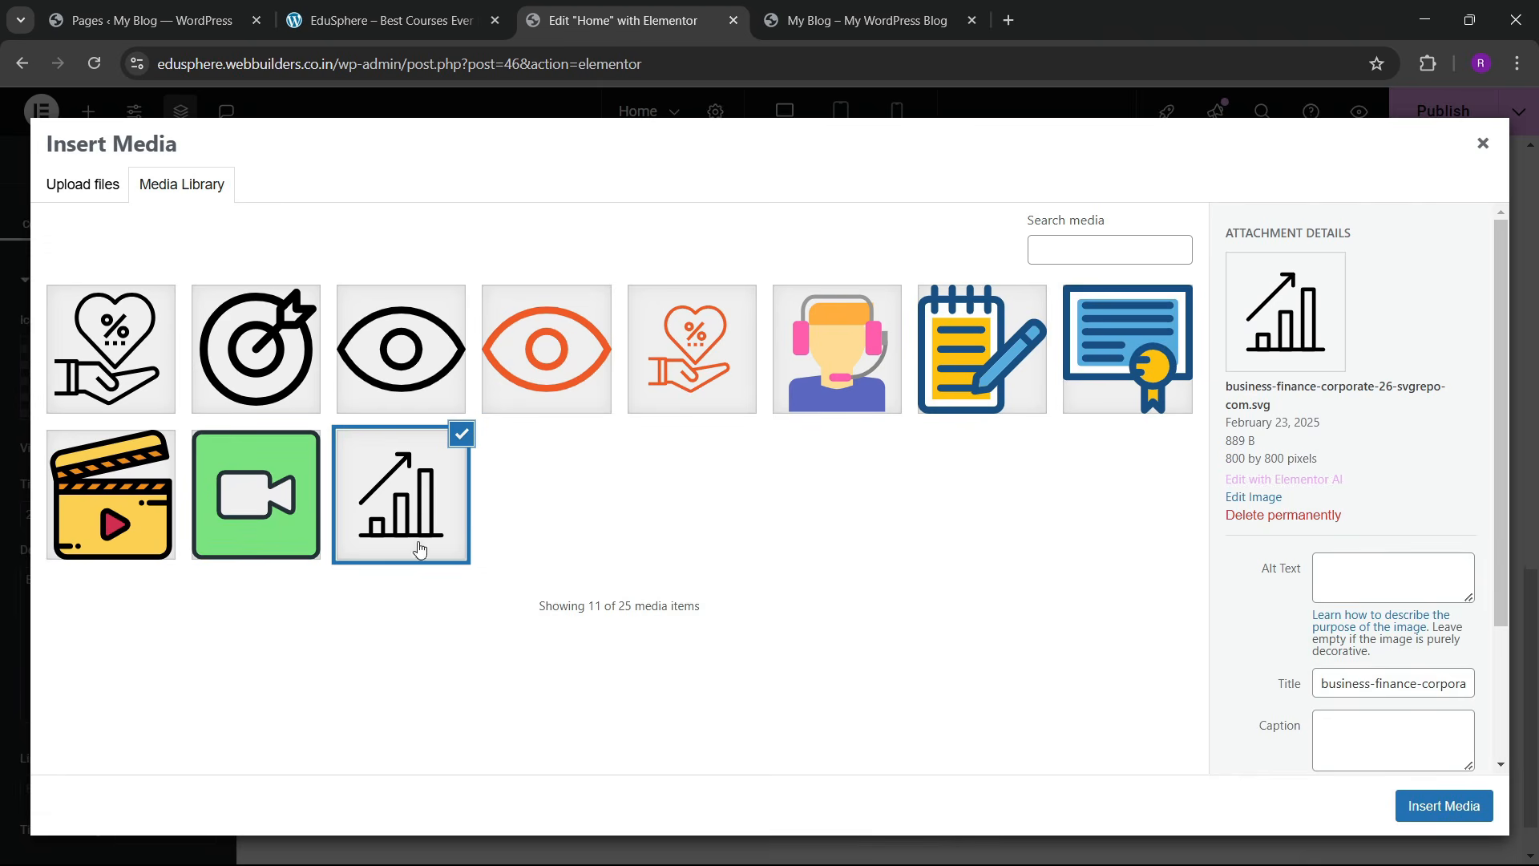
{"action": "left_click", "coordinate": [1102, 381]}
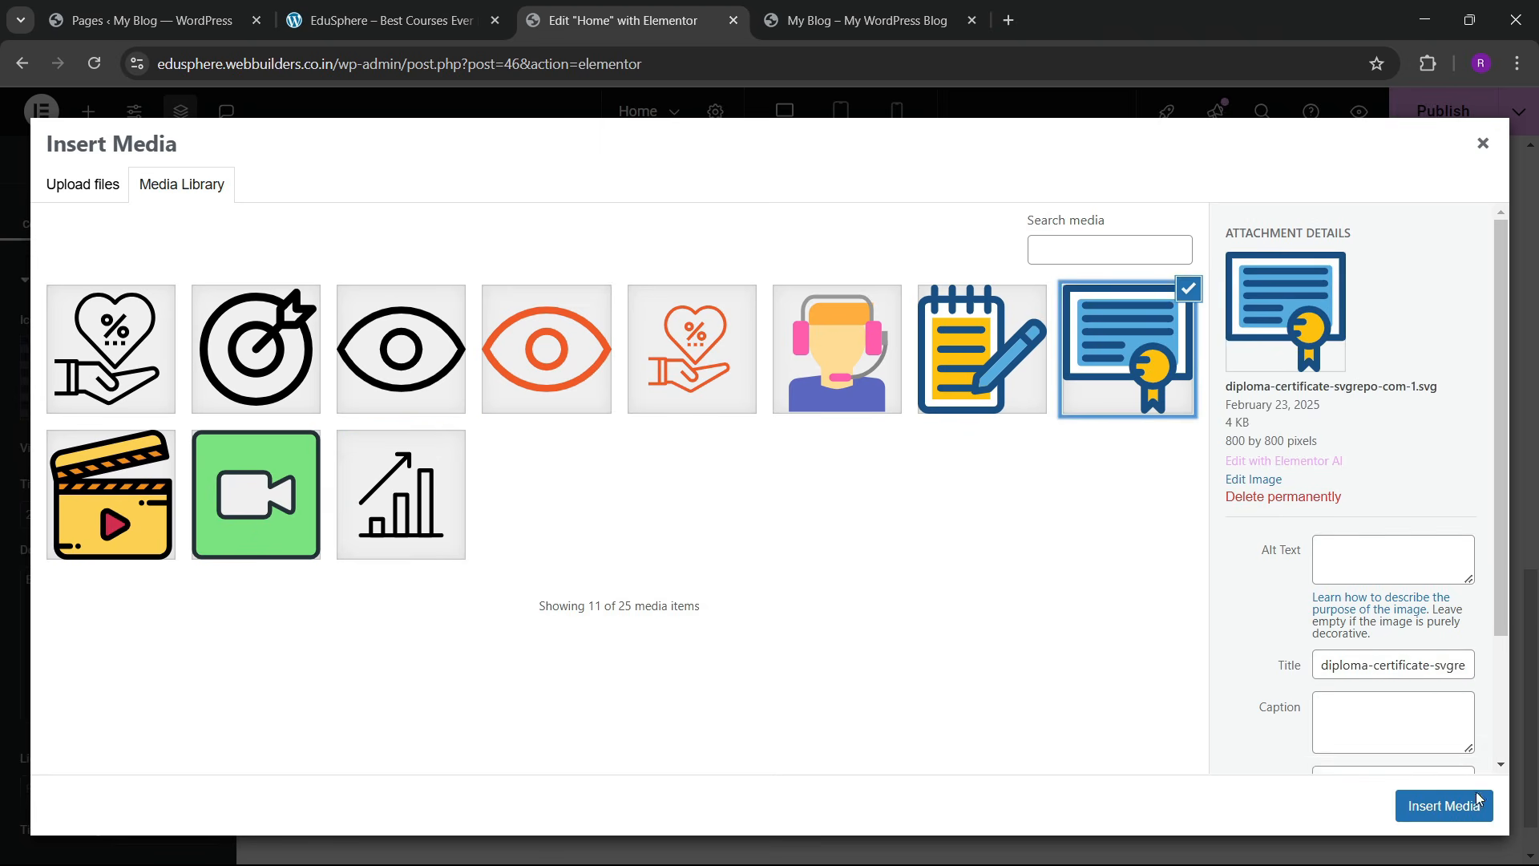
{"action": "left_click", "coordinate": [1443, 806]}
{"action": "scroll", "coordinate": [954, 467], "scroll_direction": "up", "scroll_amount": 3}
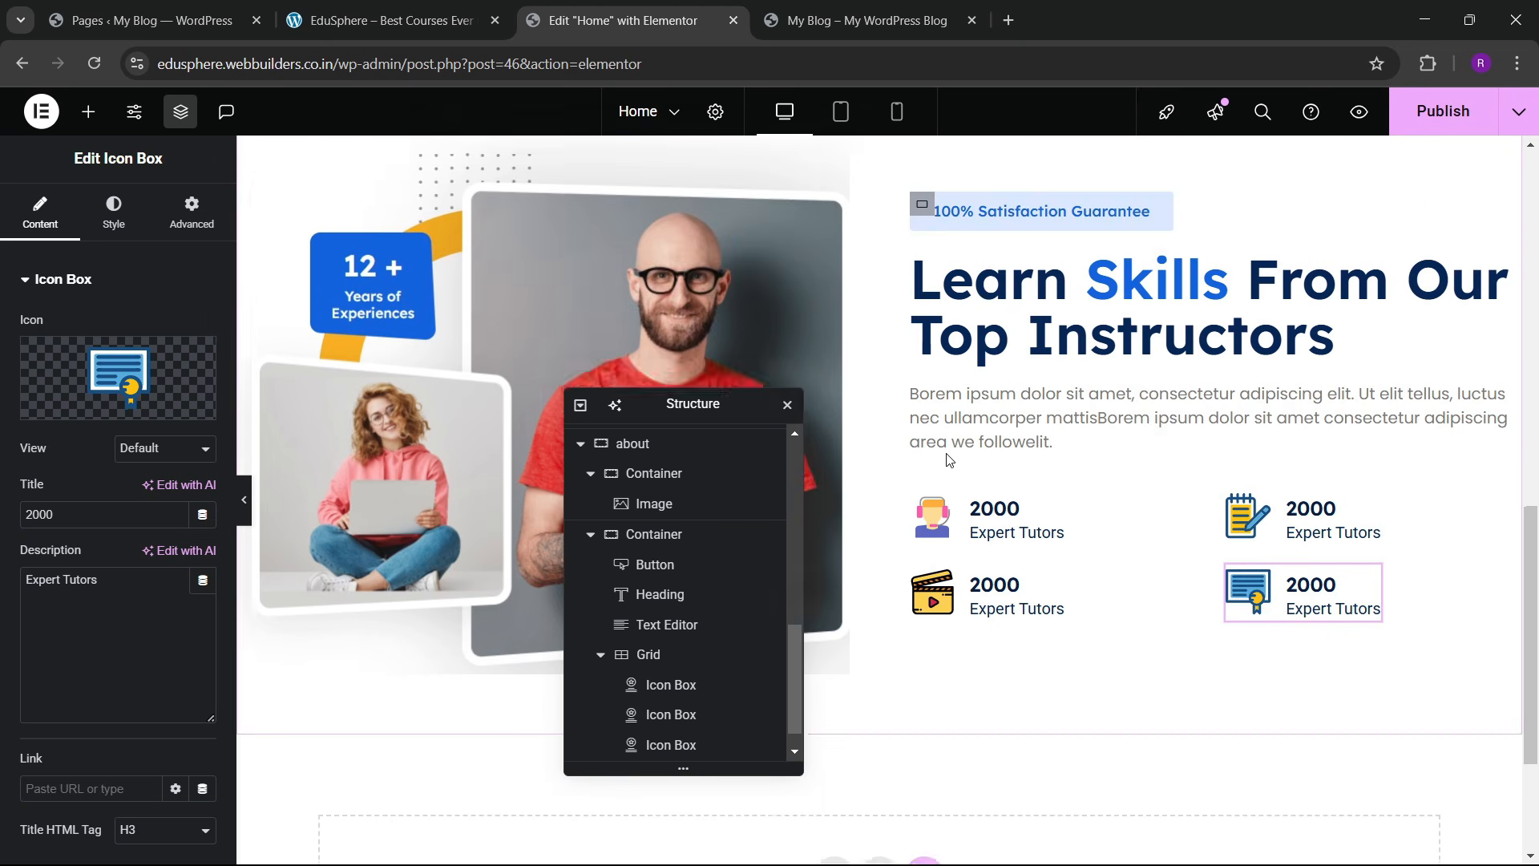
{"action": "left_click", "coordinate": [385, 20]}
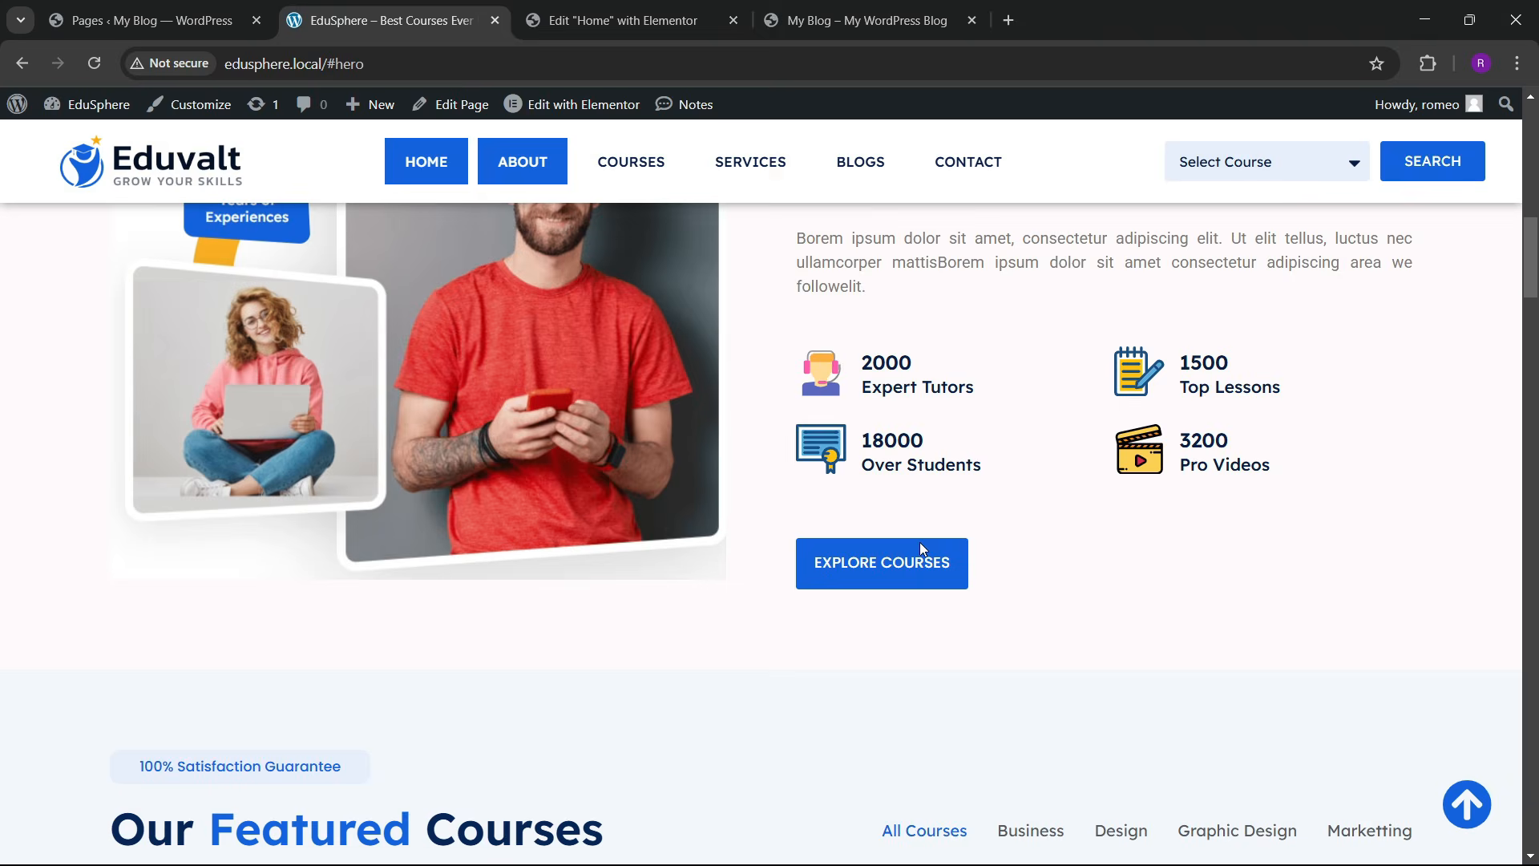
Step: Copy the hero's Explore More button and paste it below the icon-box grid
{"action": "left_click", "coordinate": [681, 17]}
{"action": "scroll", "coordinate": [332, 536], "scroll_direction": "up", "scroll_amount": 5}
{"action": "scroll", "coordinate": [332, 536], "scroll_direction": "down", "scroll_amount": 3}
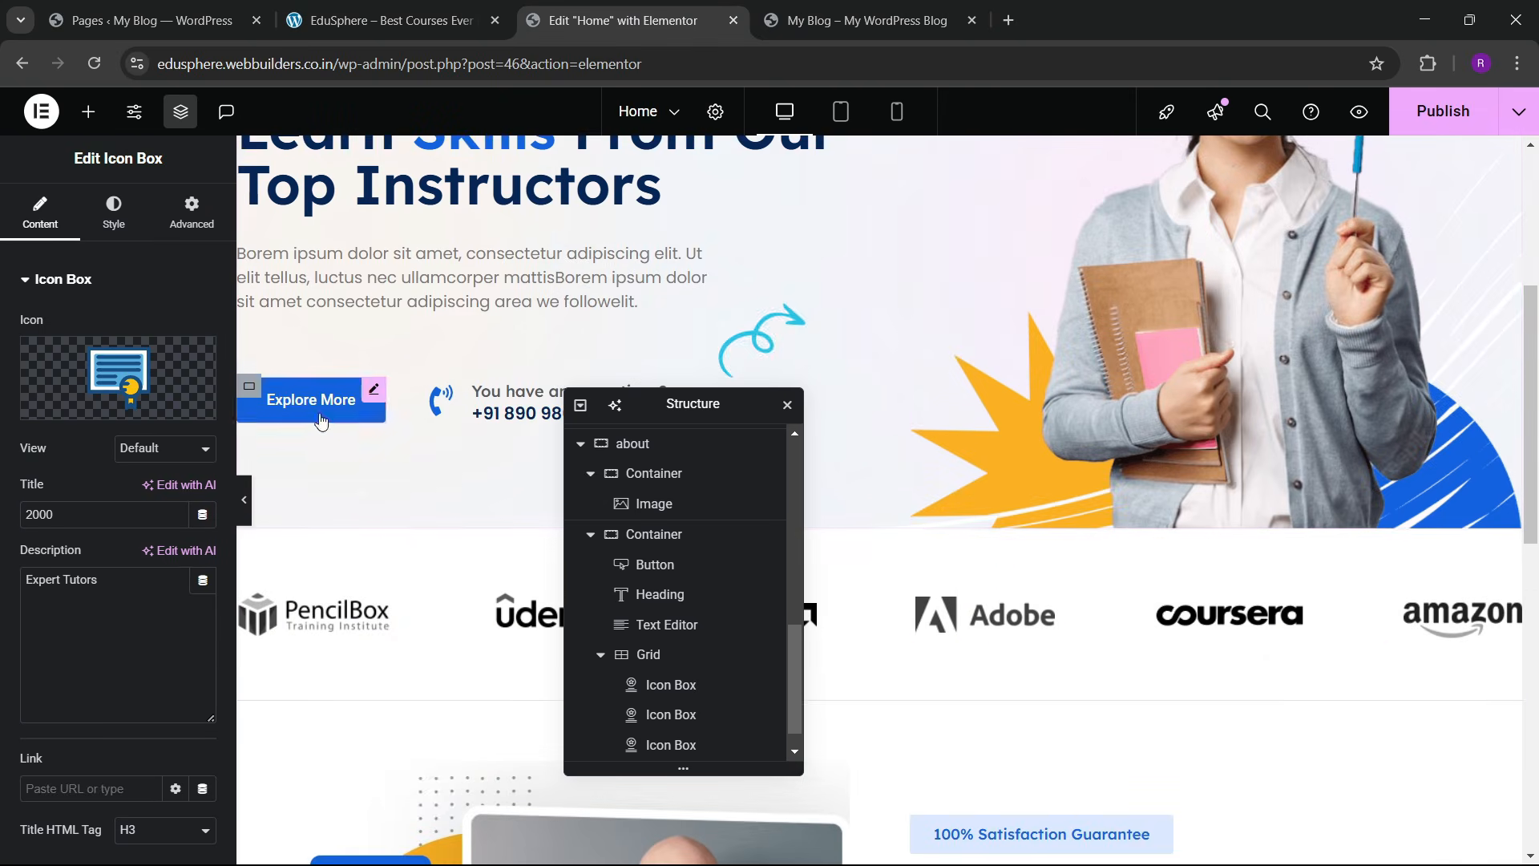
{"action": "right_click", "coordinate": [325, 399]}
{"action": "left_click", "coordinate": [411, 493]}
{"action": "scroll", "coordinate": [1031, 517], "scroll_direction": "down", "scroll_amount": 5}
{"action": "scroll", "coordinate": [1032, 517], "scroll_direction": "down", "scroll_amount": 5}
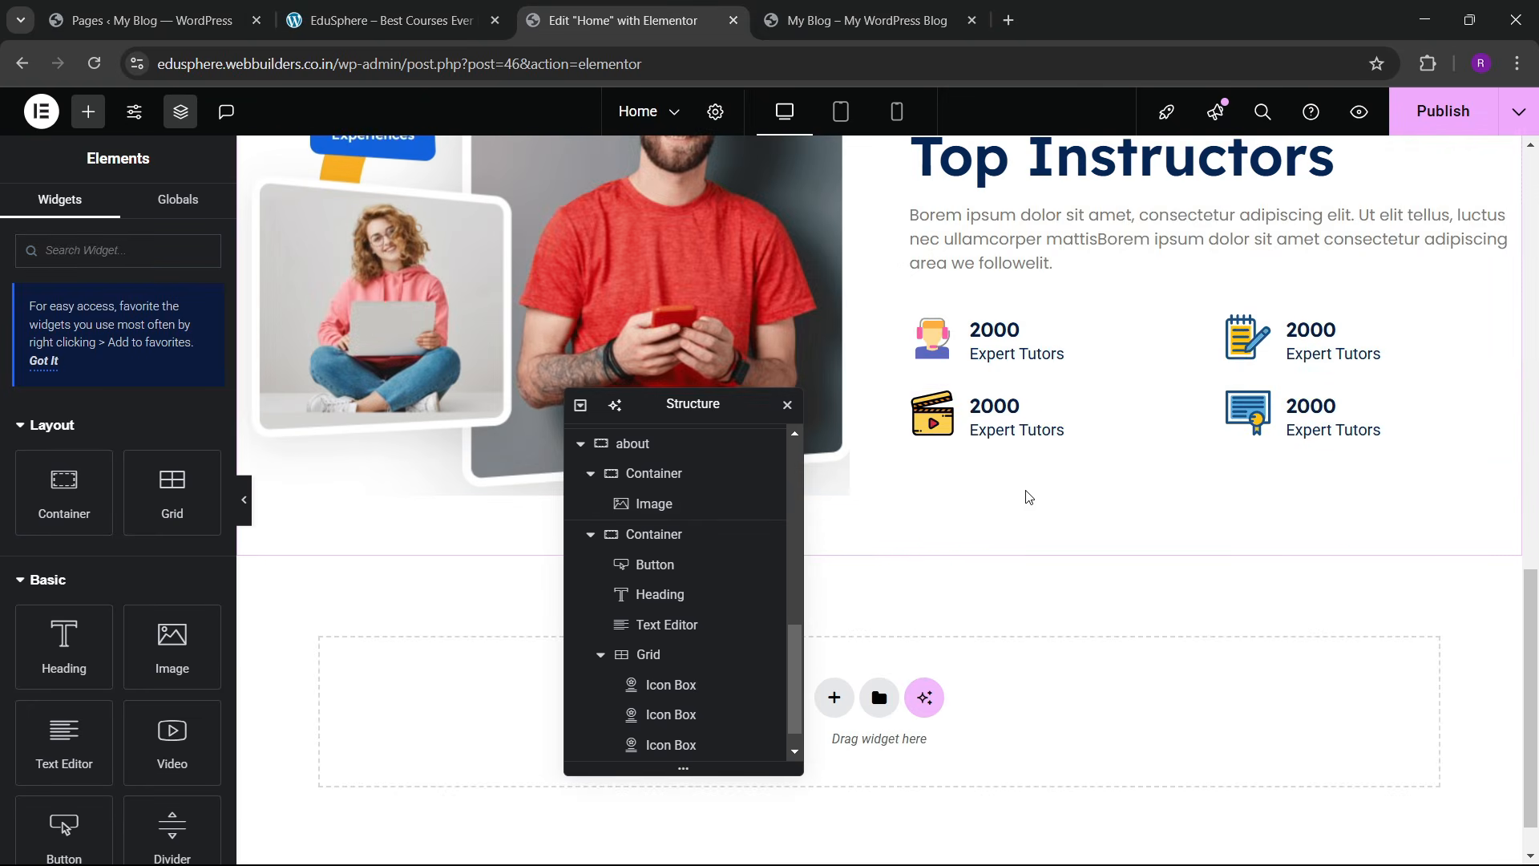
{"action": "left_click", "coordinate": [921, 319]}
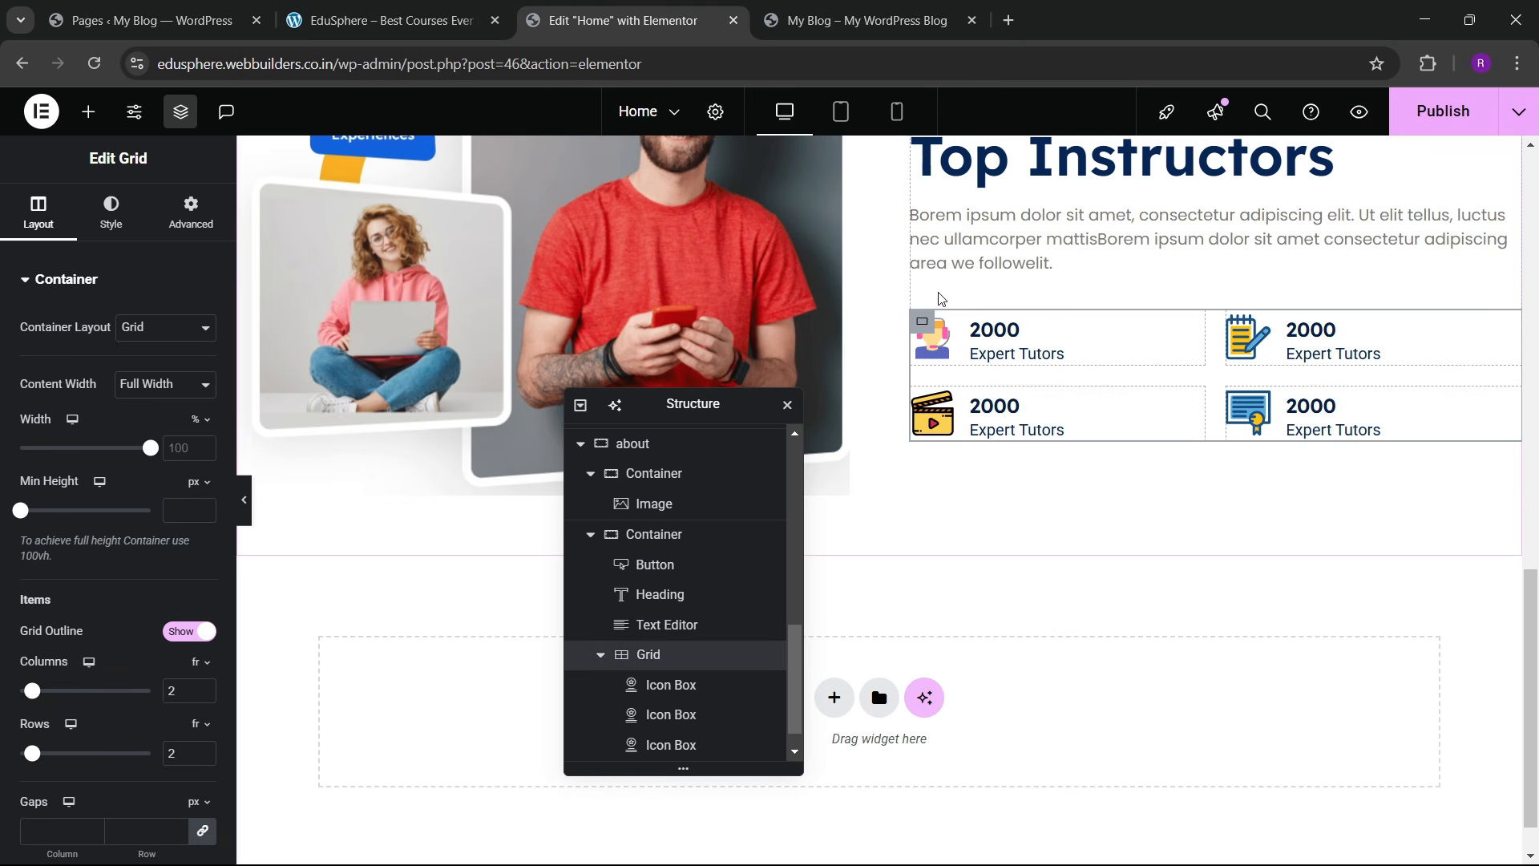
{"action": "right_click", "coordinate": [940, 298]}
{"action": "left_click", "coordinate": [979, 484]}
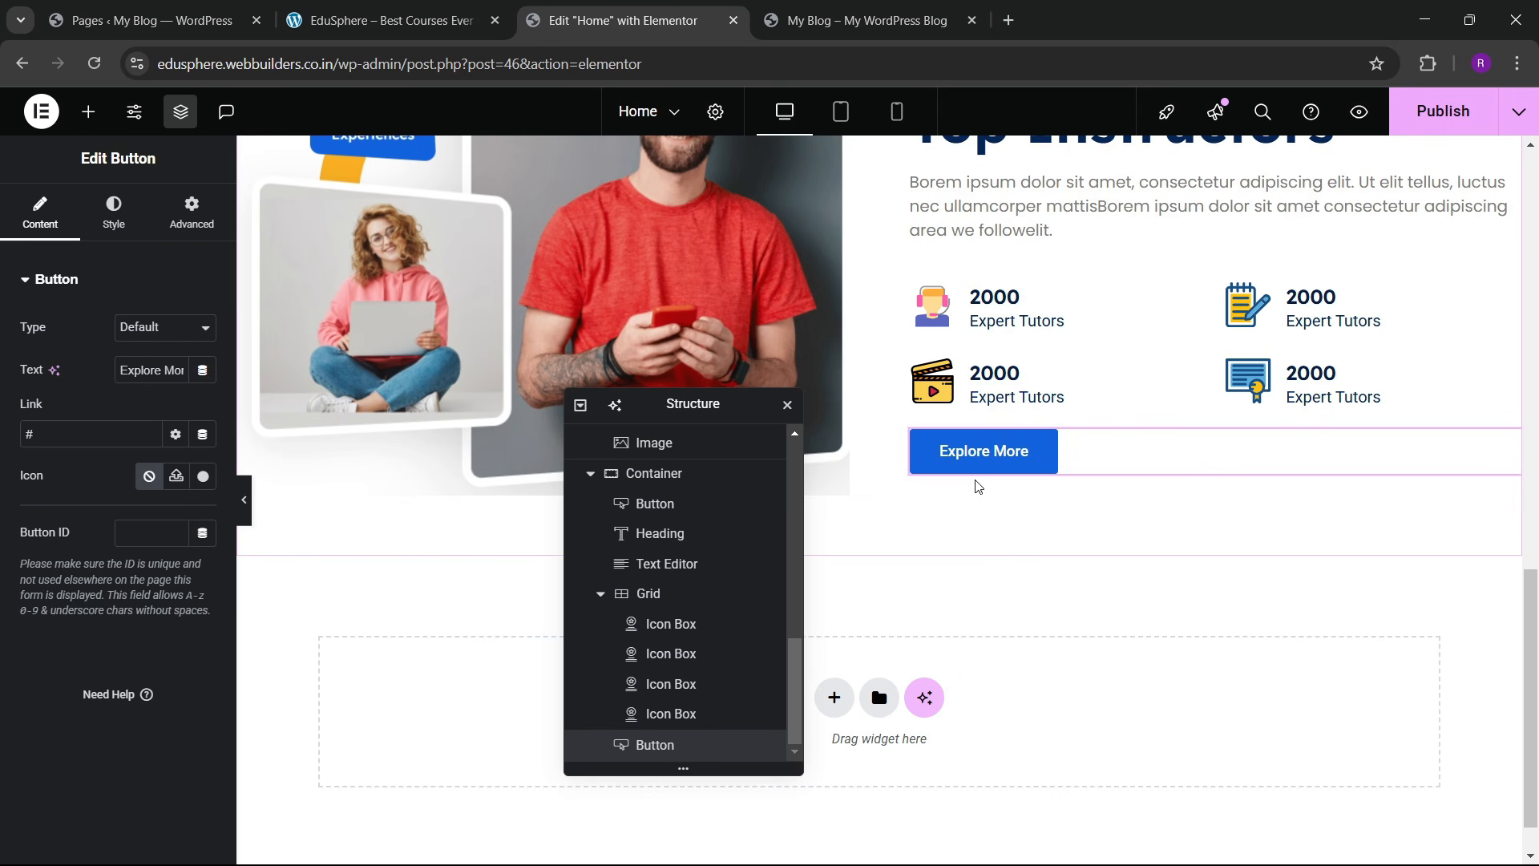
Step: Give the pasted button a 30px top margin, save the page and view the live blog
{"action": "scroll", "coordinate": [1066, 419], "scroll_direction": "up", "scroll_amount": 3}
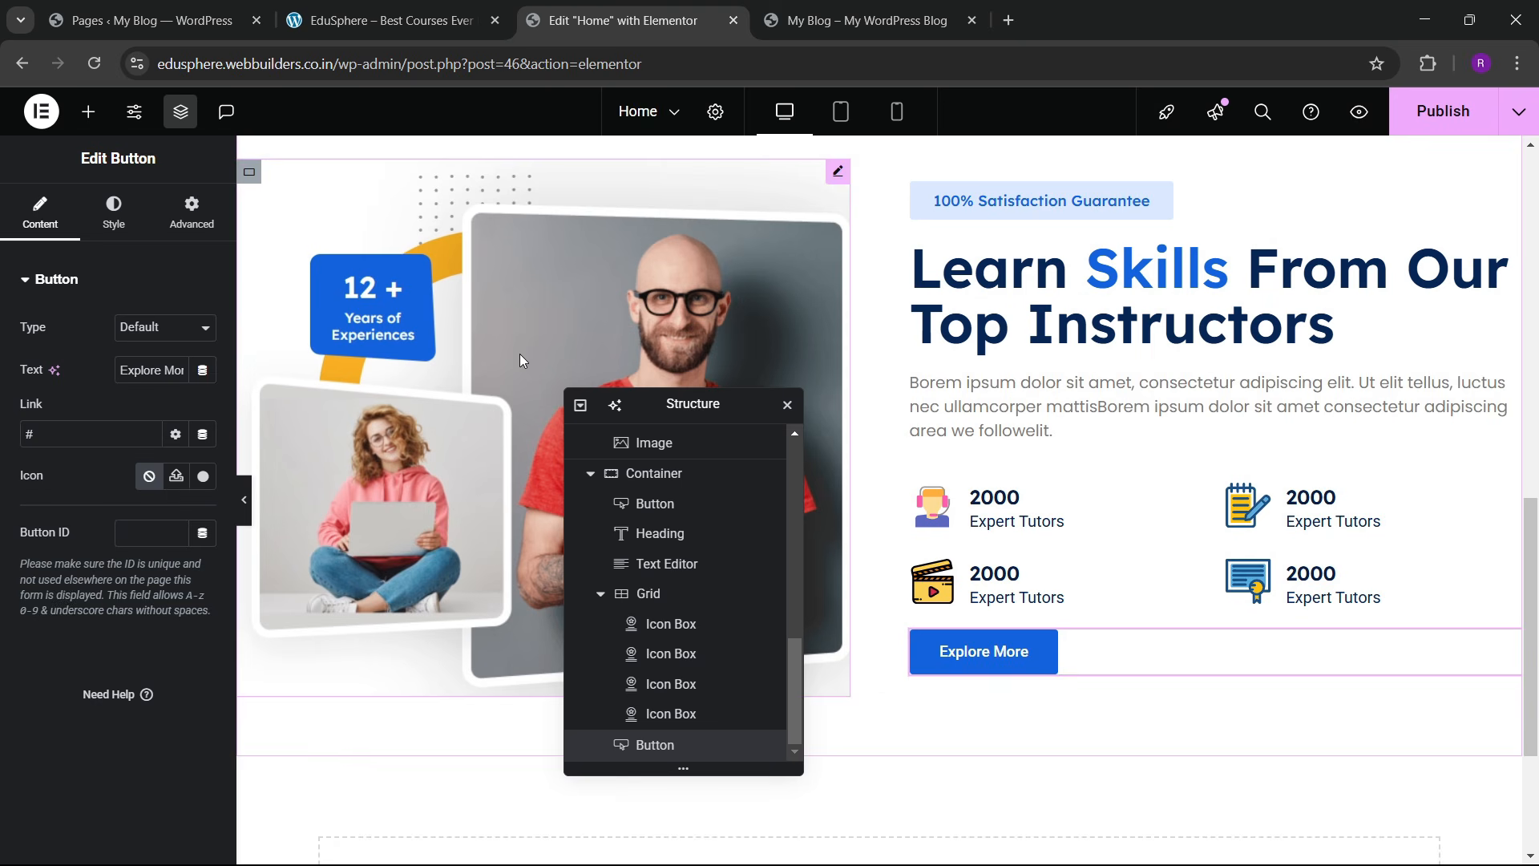
{"action": "left_click", "coordinate": [207, 228]}
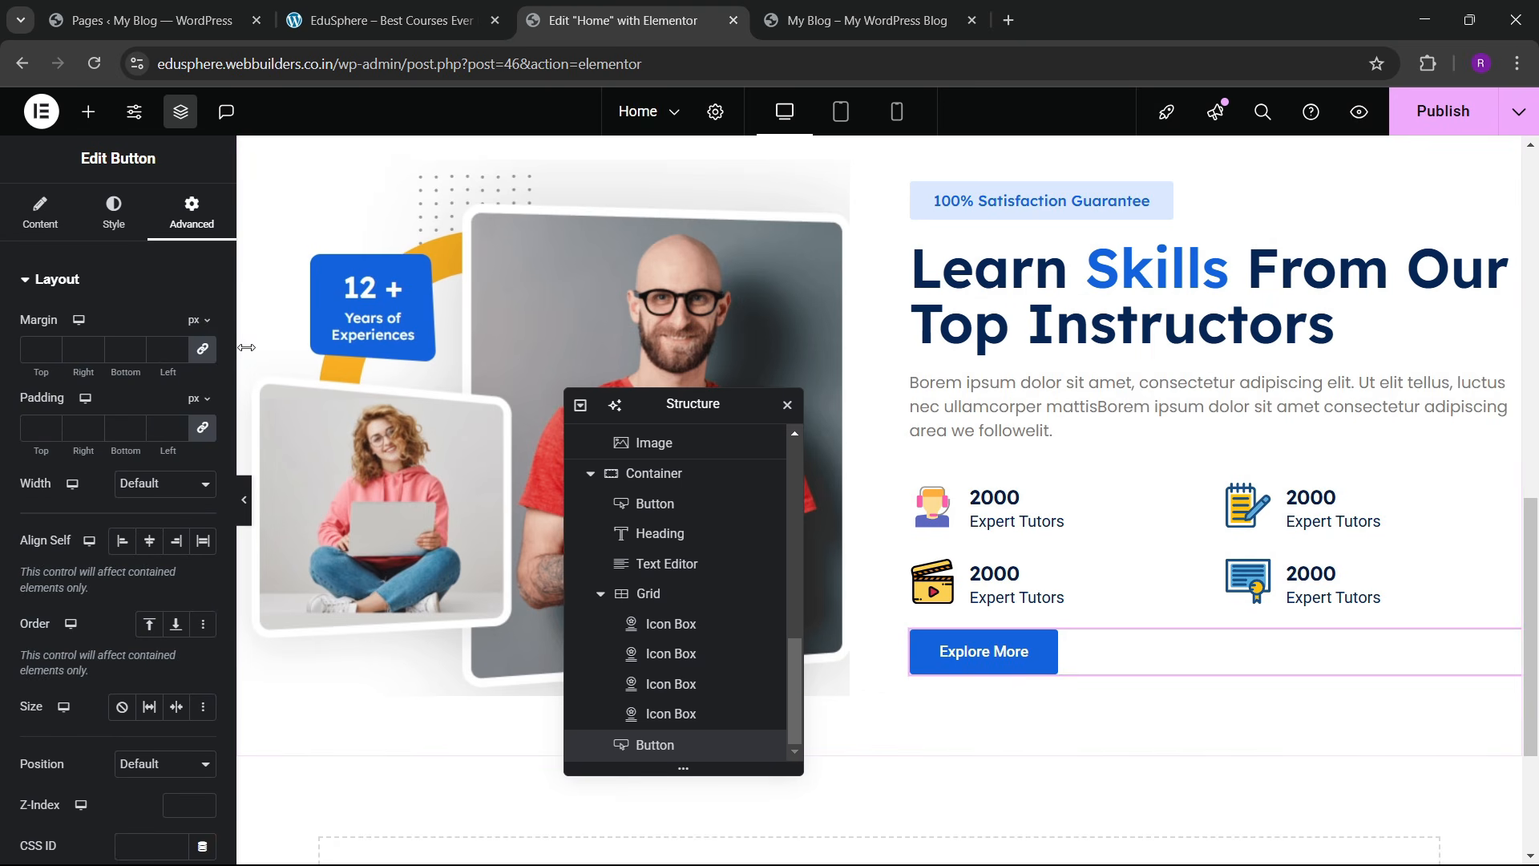
{"action": "left_click", "coordinate": [30, 353]}
{"action": "type", "text": "30"}
{"action": "scroll", "coordinate": [1070, 457], "scroll_direction": "up", "scroll_amount": 4}
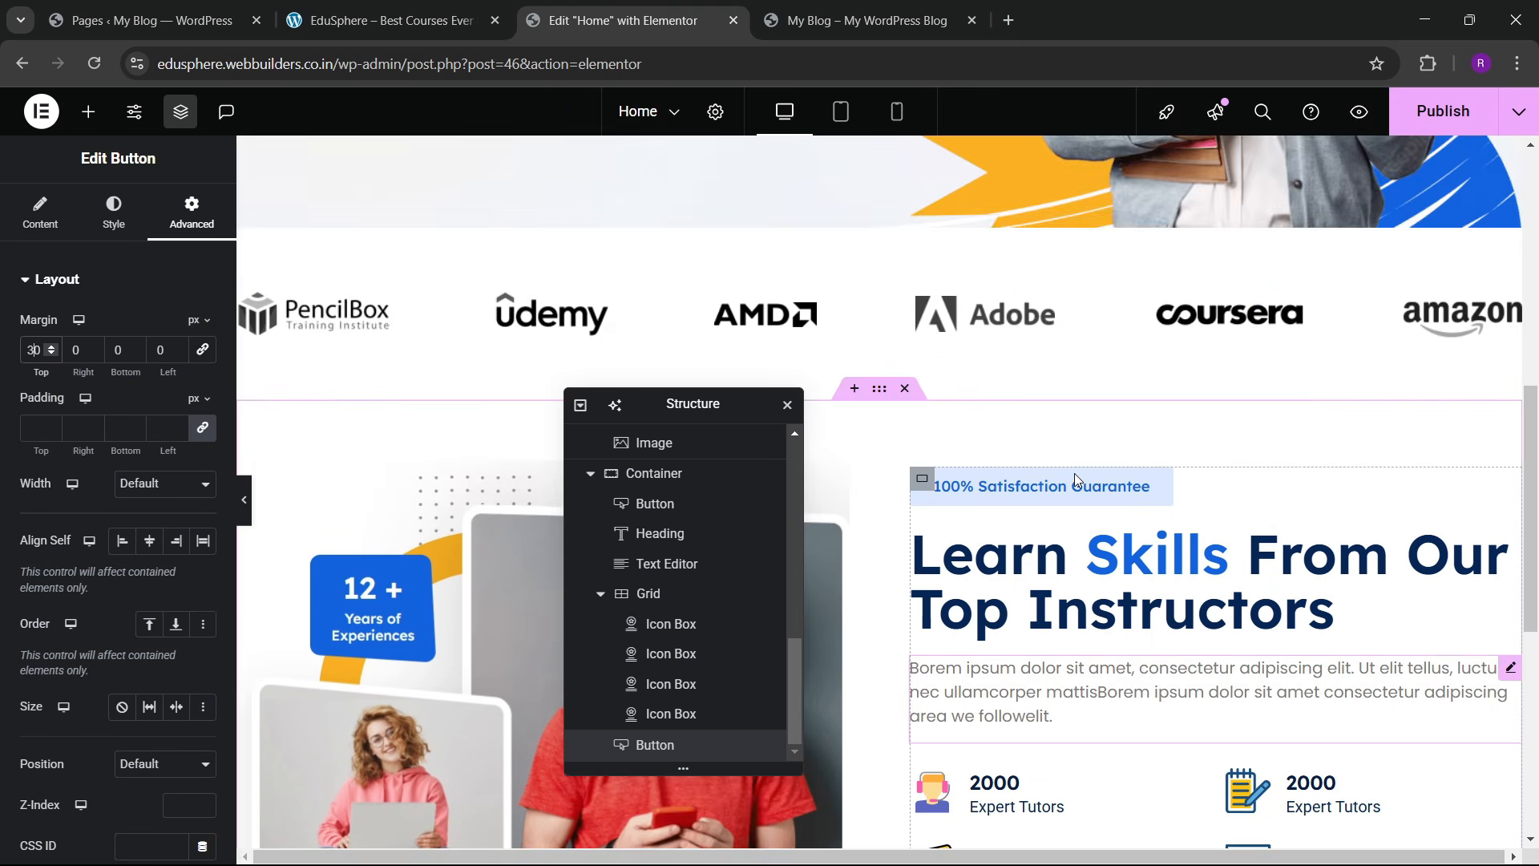
{"action": "scroll", "coordinate": [1077, 481], "scroll_direction": "down", "scroll_amount": 2}
{"action": "key", "text": "ctrl+s"}
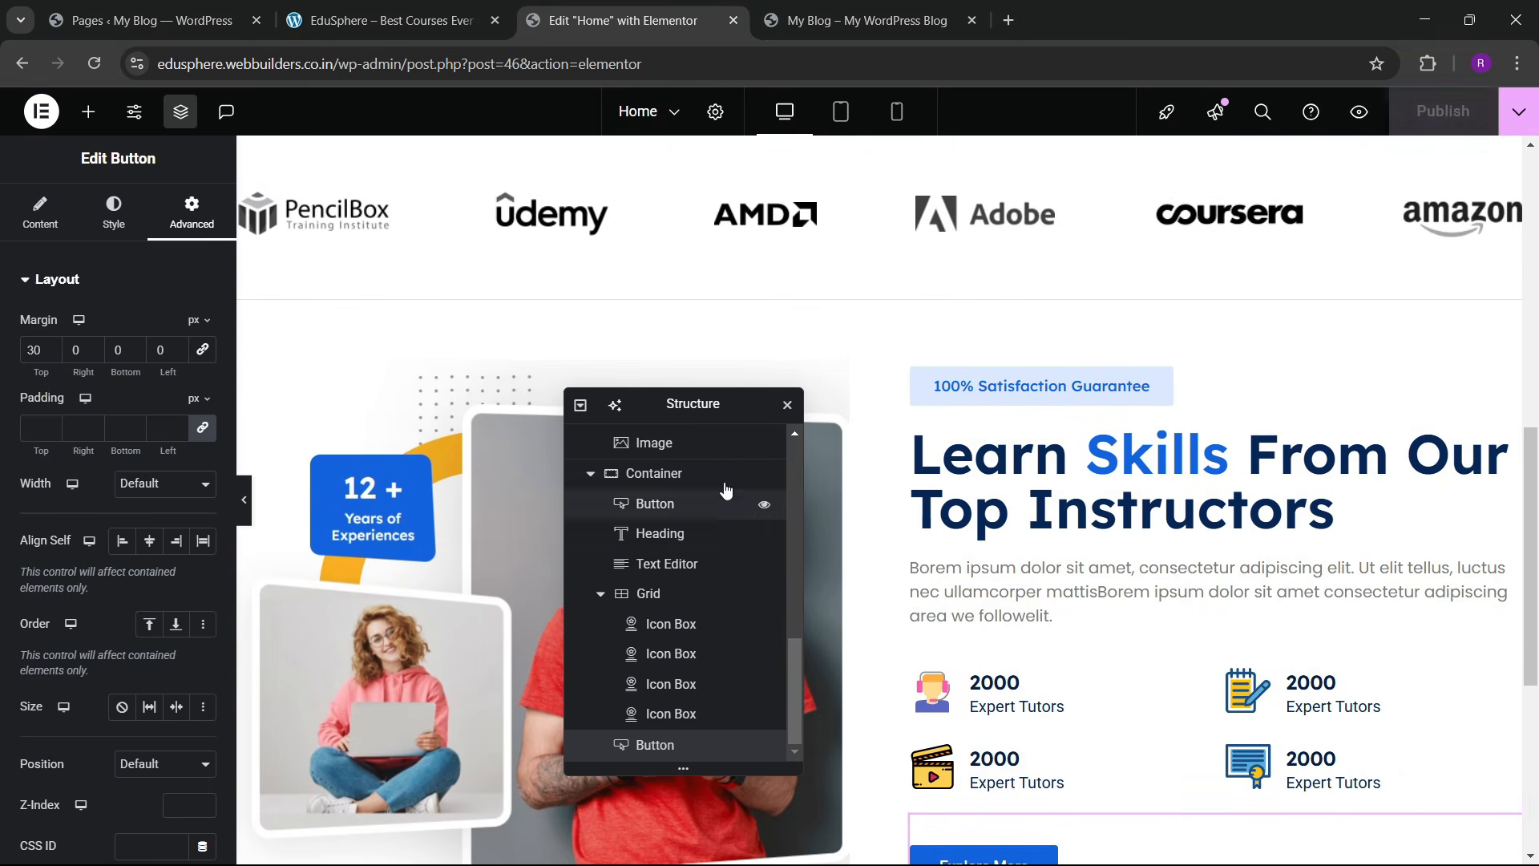
{"action": "key", "text": "ctrl+Tab"}
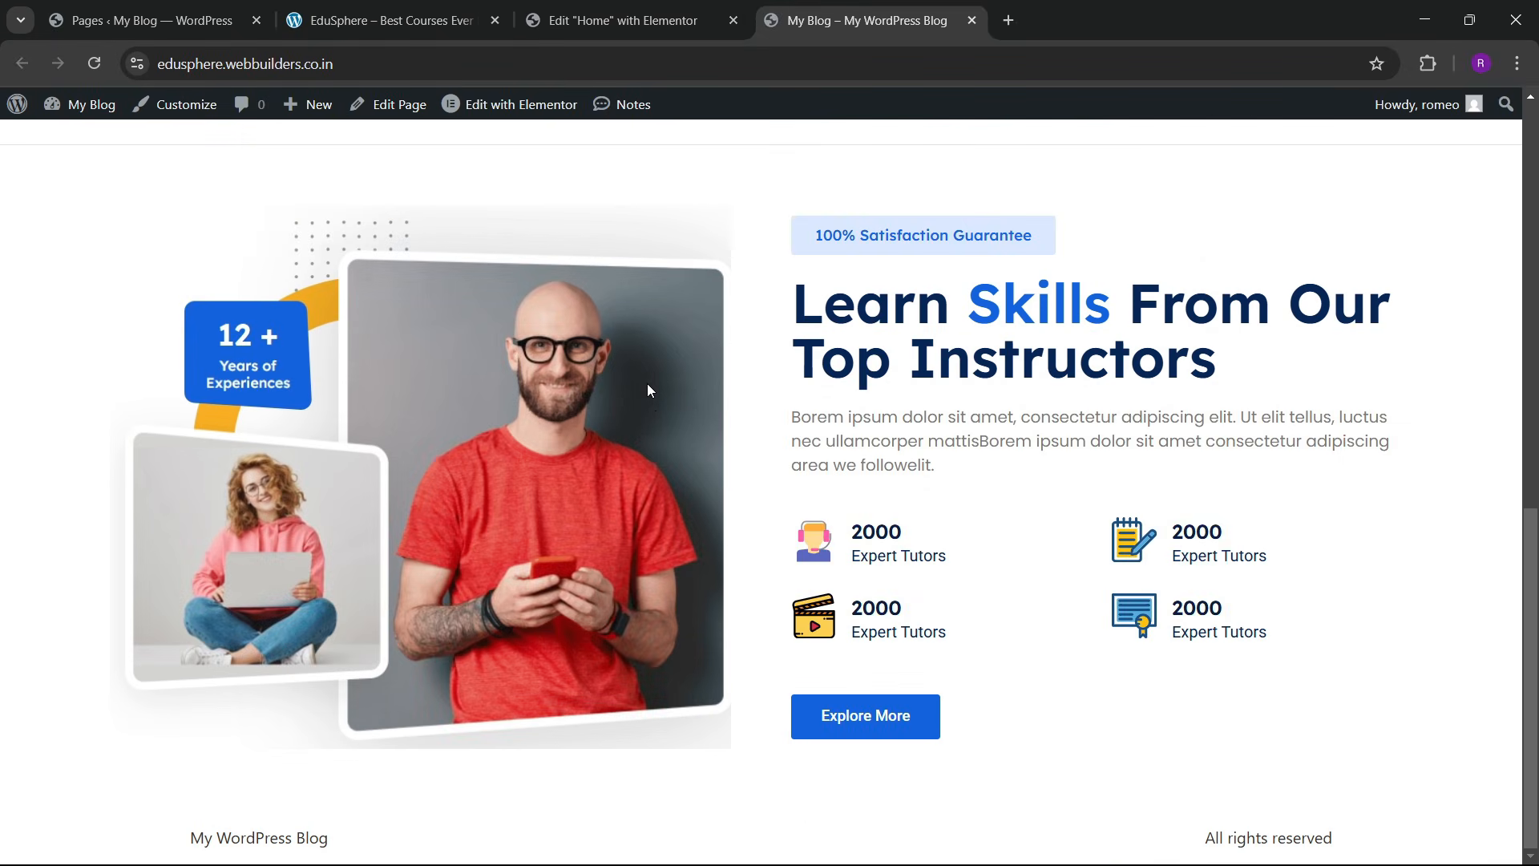
Step: Scroll through the EduSphere reference site to find its featured courses section
{"action": "scroll", "coordinate": [653, 401], "scroll_direction": "down", "scroll_amount": 5}
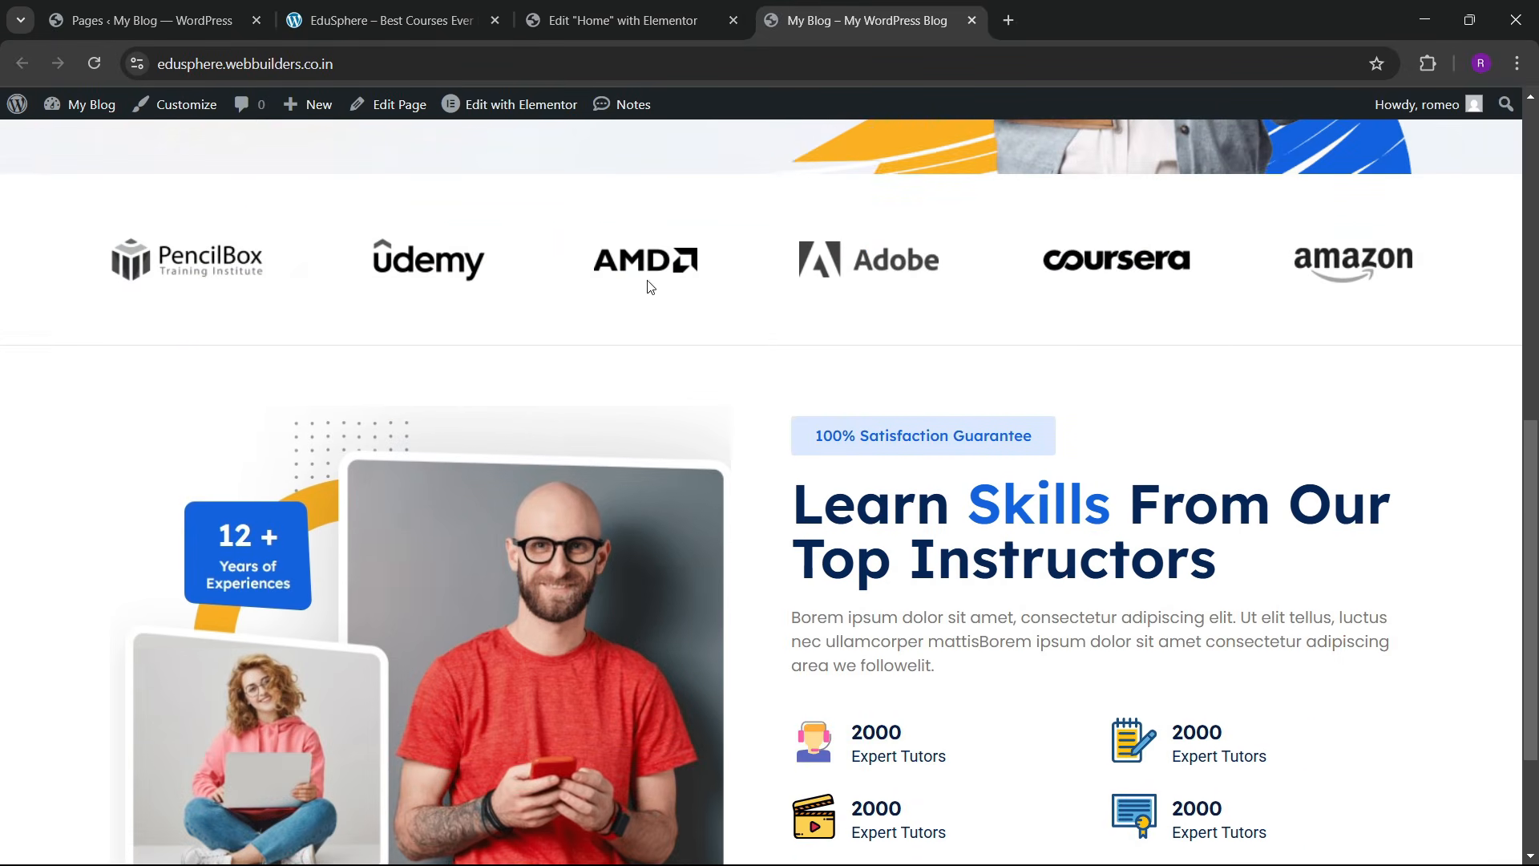
{"action": "scroll", "coordinate": [855, 479], "scroll_direction": "down", "scroll_amount": 3}
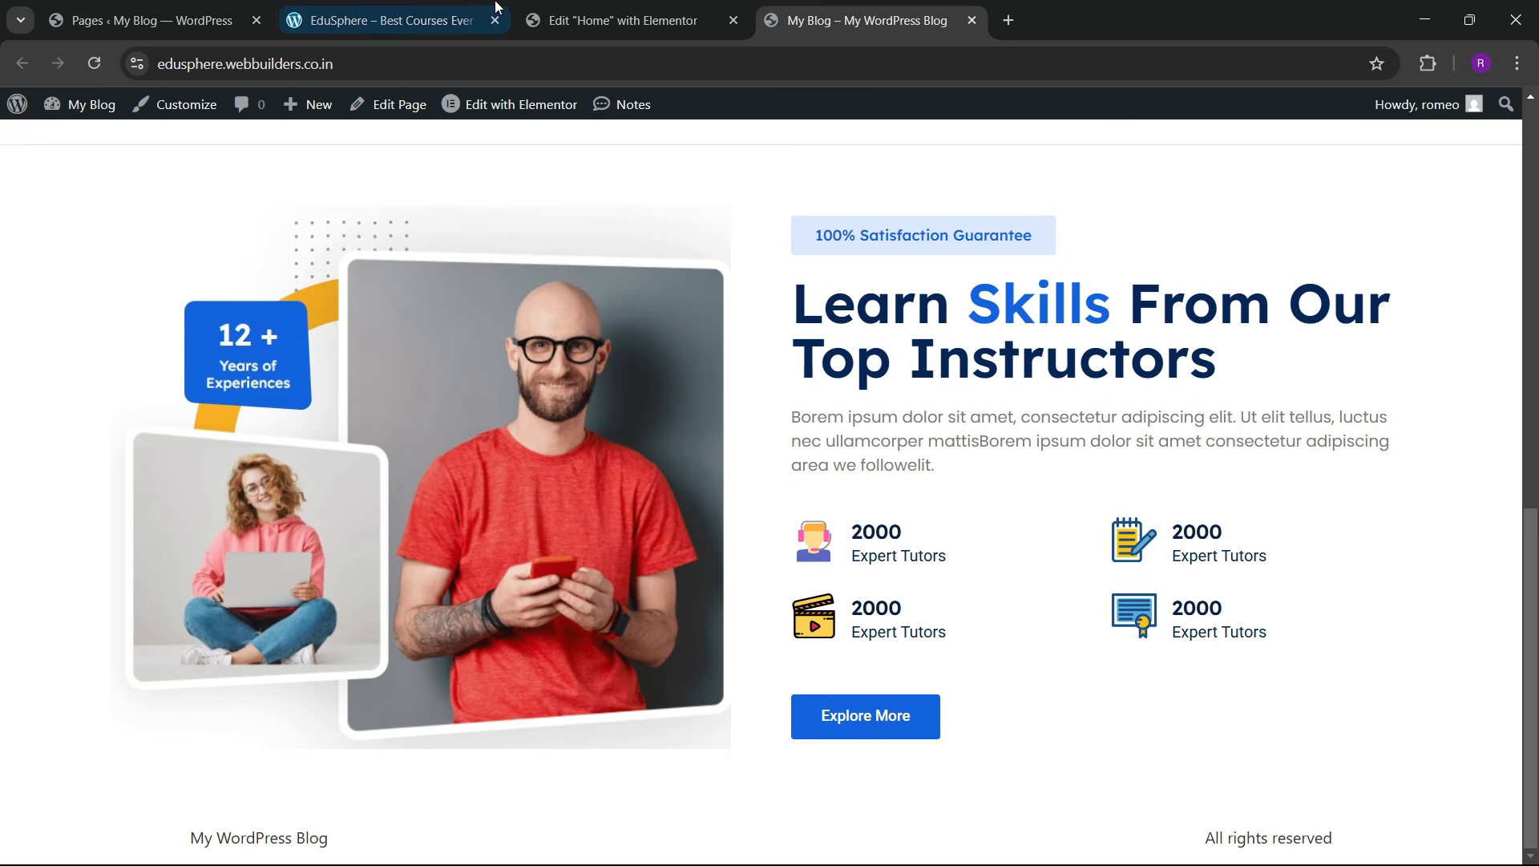
{"action": "left_click", "coordinate": [423, 11]}
{"action": "scroll", "coordinate": [845, 593], "scroll_direction": "down", "scroll_amount": 5}
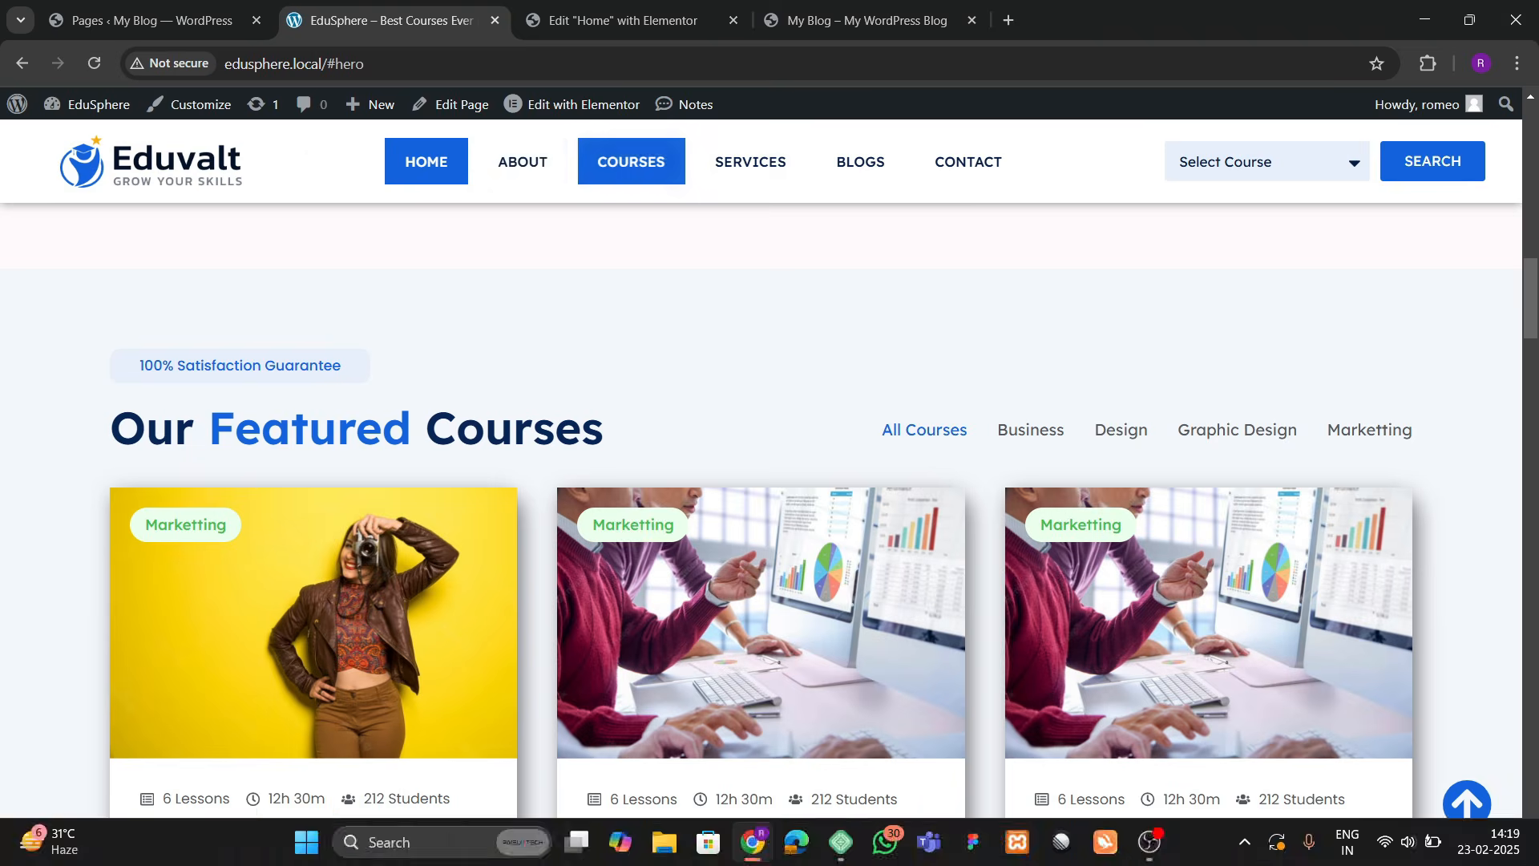
{"action": "scroll", "coordinate": [699, 396], "scroll_direction": "down", "scroll_amount": 10}
{"action": "scroll", "coordinate": [681, 449], "scroll_direction": "up", "scroll_amount": 10}
{"action": "scroll", "coordinate": [665, 499], "scroll_direction": "up", "scroll_amount": 3}
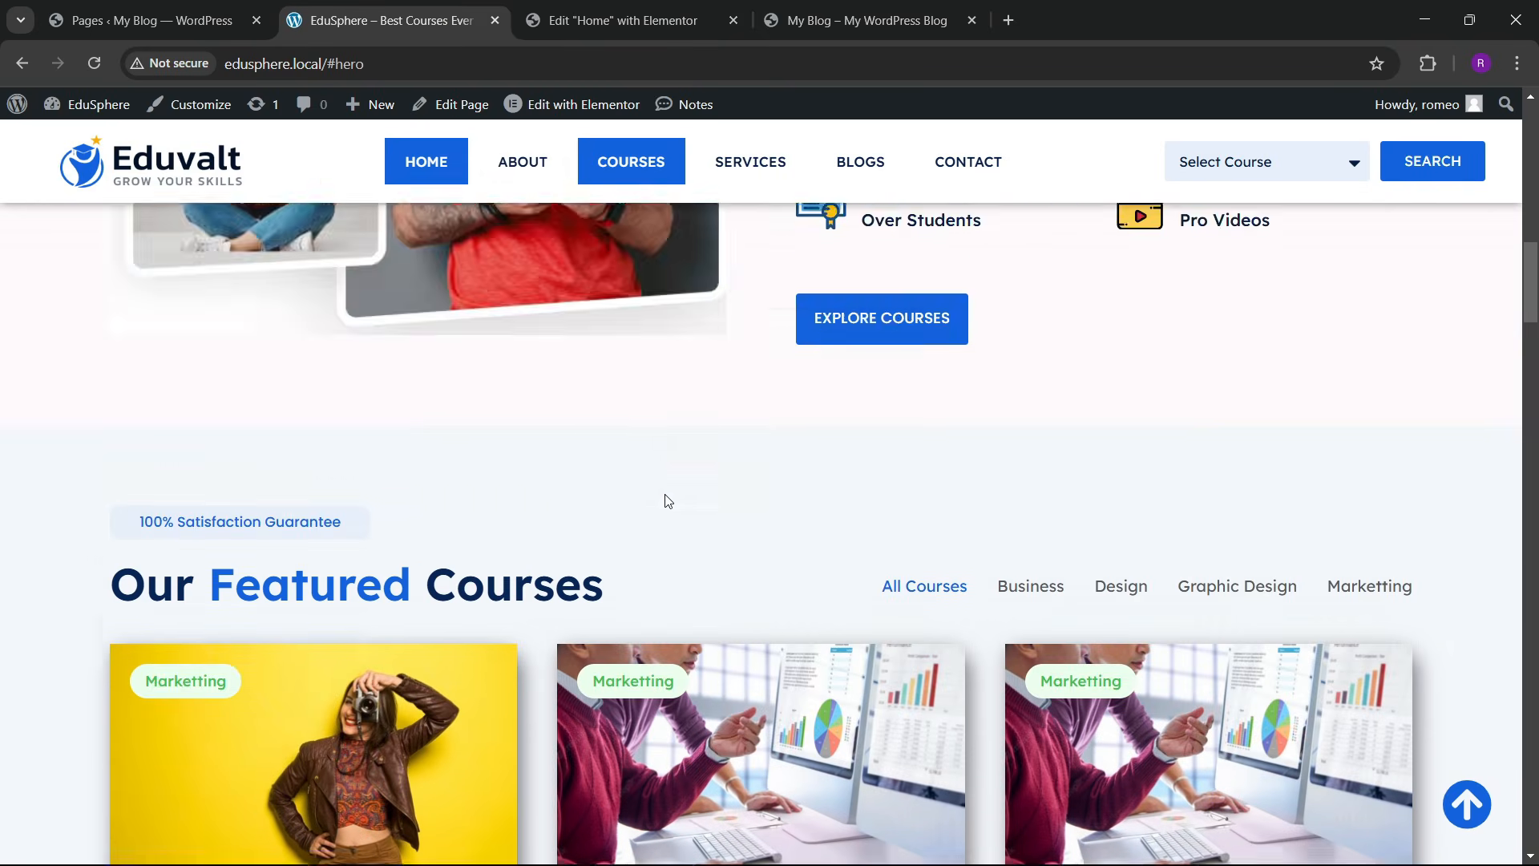
{"action": "scroll", "coordinate": [661, 496], "scroll_direction": "down", "scroll_amount": 6}
{"action": "scroll", "coordinate": [659, 495], "scroll_direction": "up", "scroll_amount": 3}
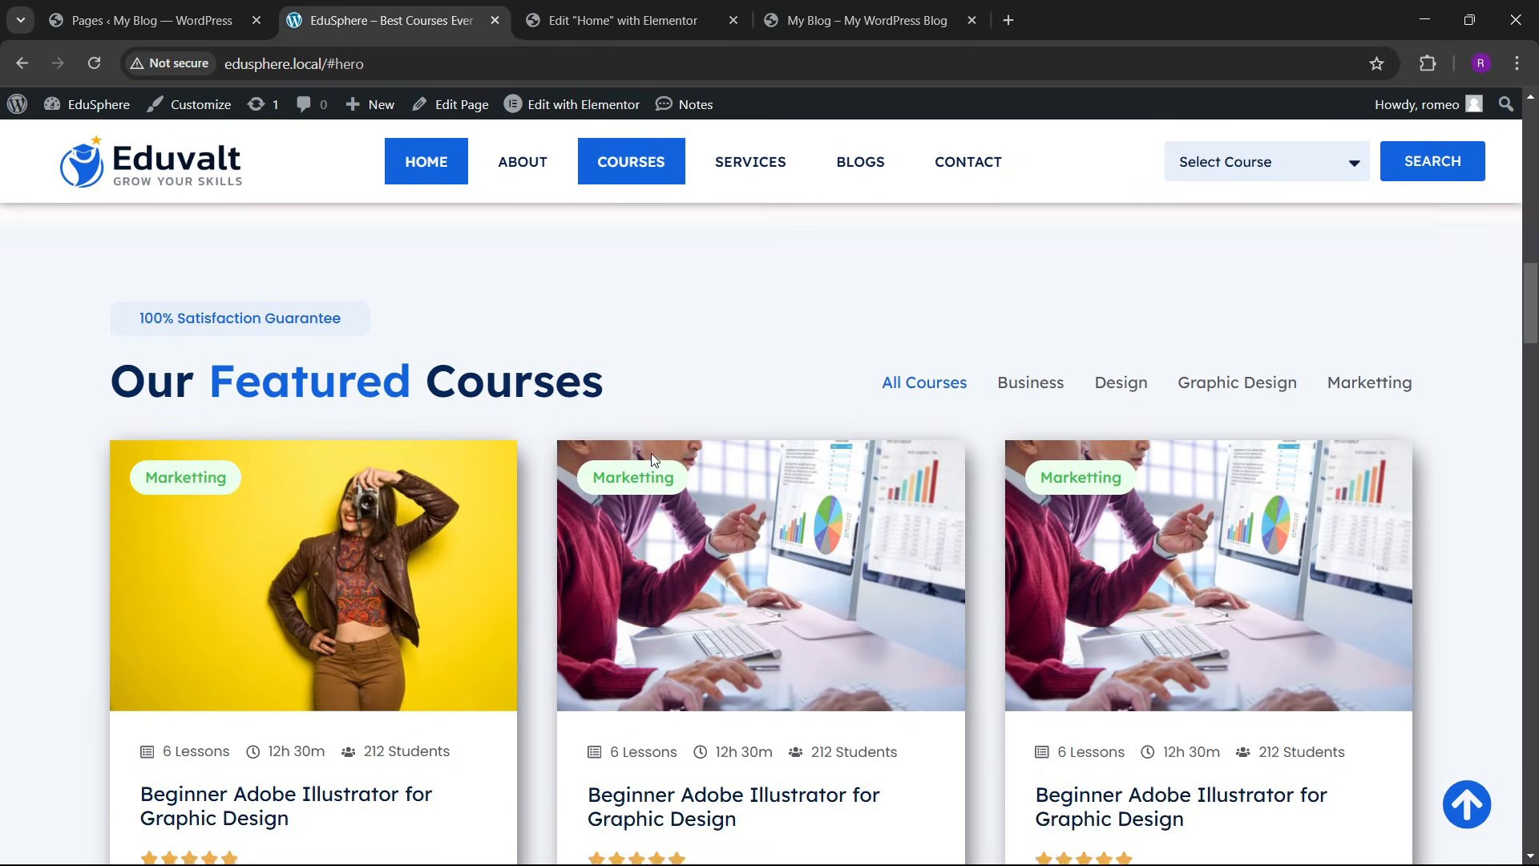
Step: Try the Business, Design and Graphic Design course filters on the live site
{"action": "left_click", "coordinate": [1027, 437]}
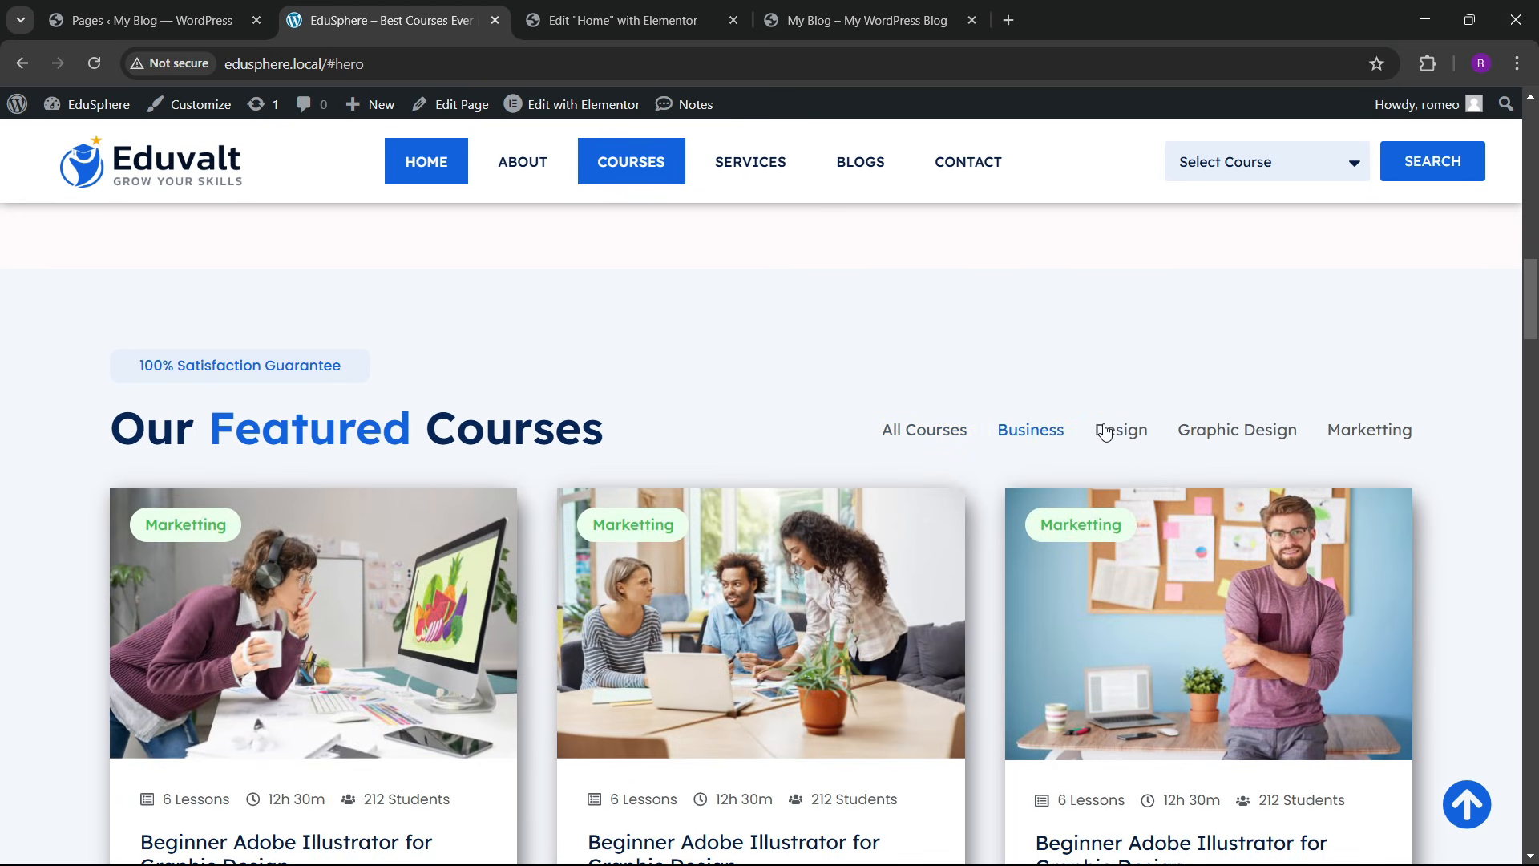
{"action": "left_click", "coordinate": [1126, 431]}
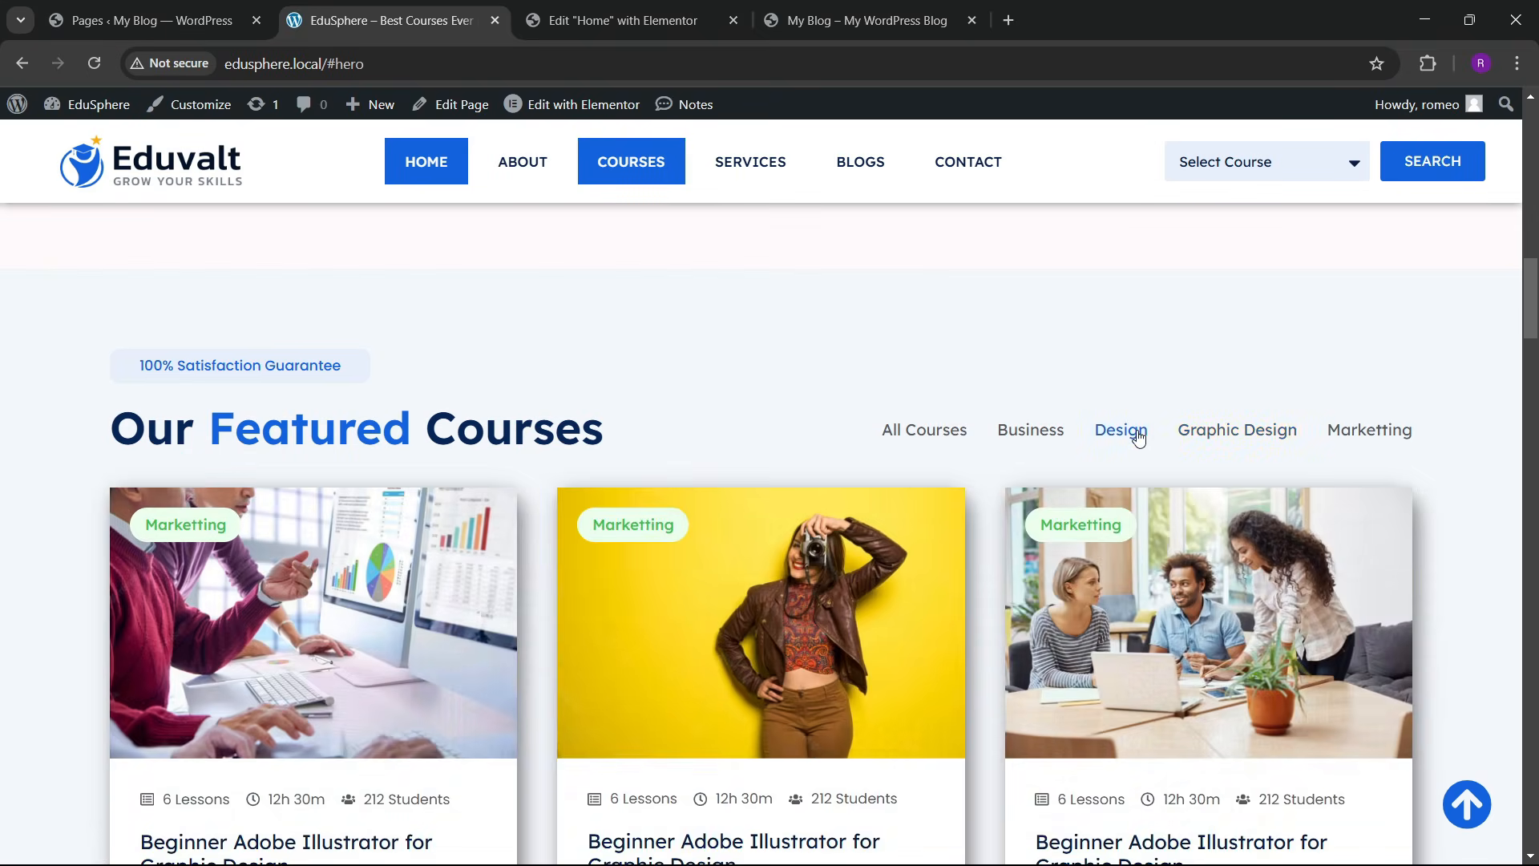
{"action": "left_click", "coordinate": [1151, 445]}
{"action": "left_click", "coordinate": [623, 20]}
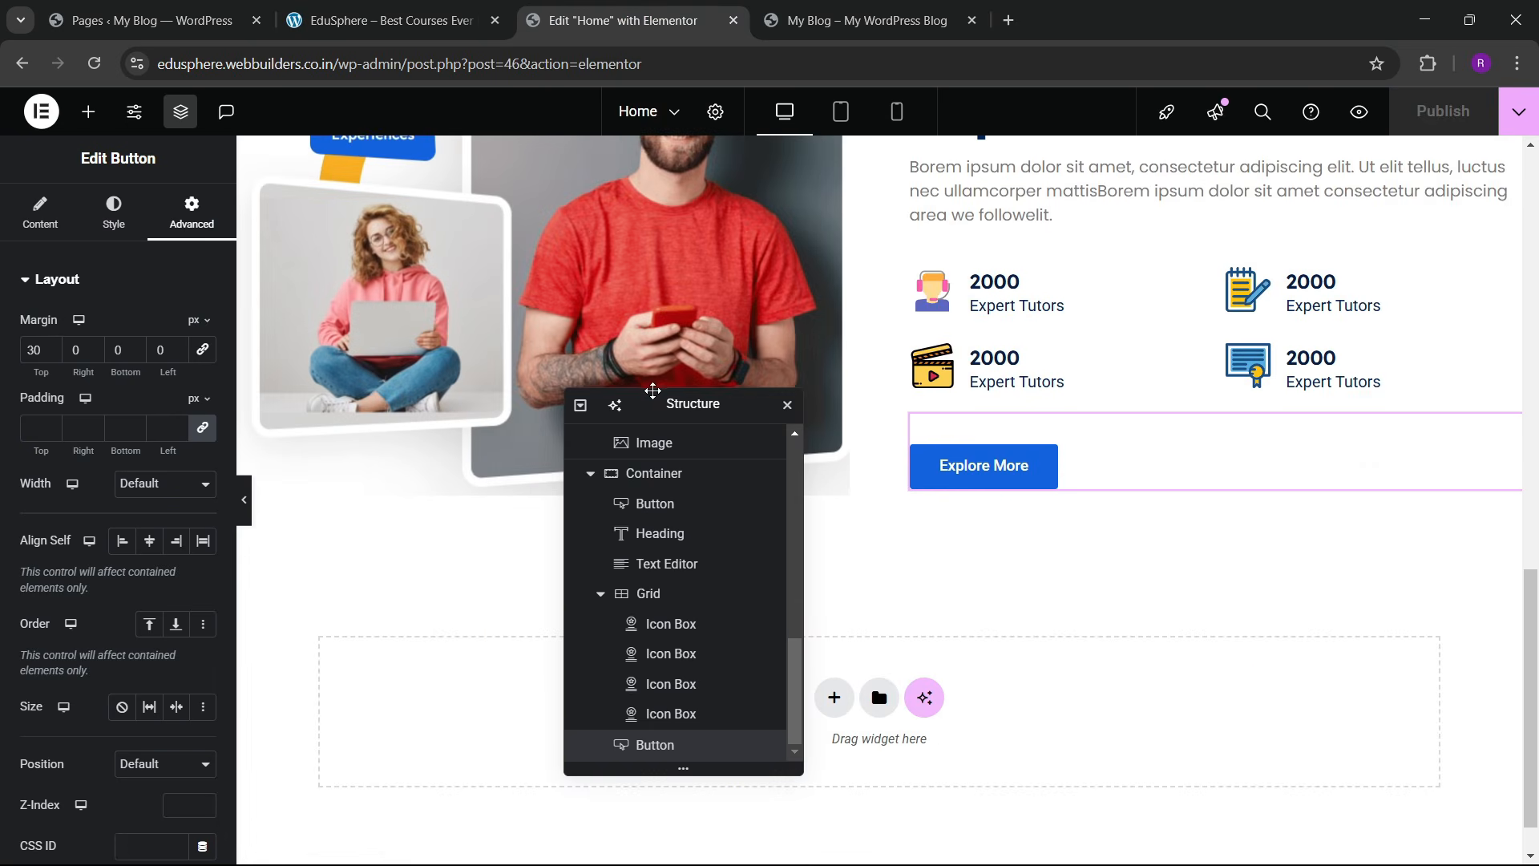
Step: Add an empty one-column Flexbox container at the bottom of the Home page
{"action": "left_click_drag", "start_coordinate": [678, 415], "coordinate": [1104, 315]}
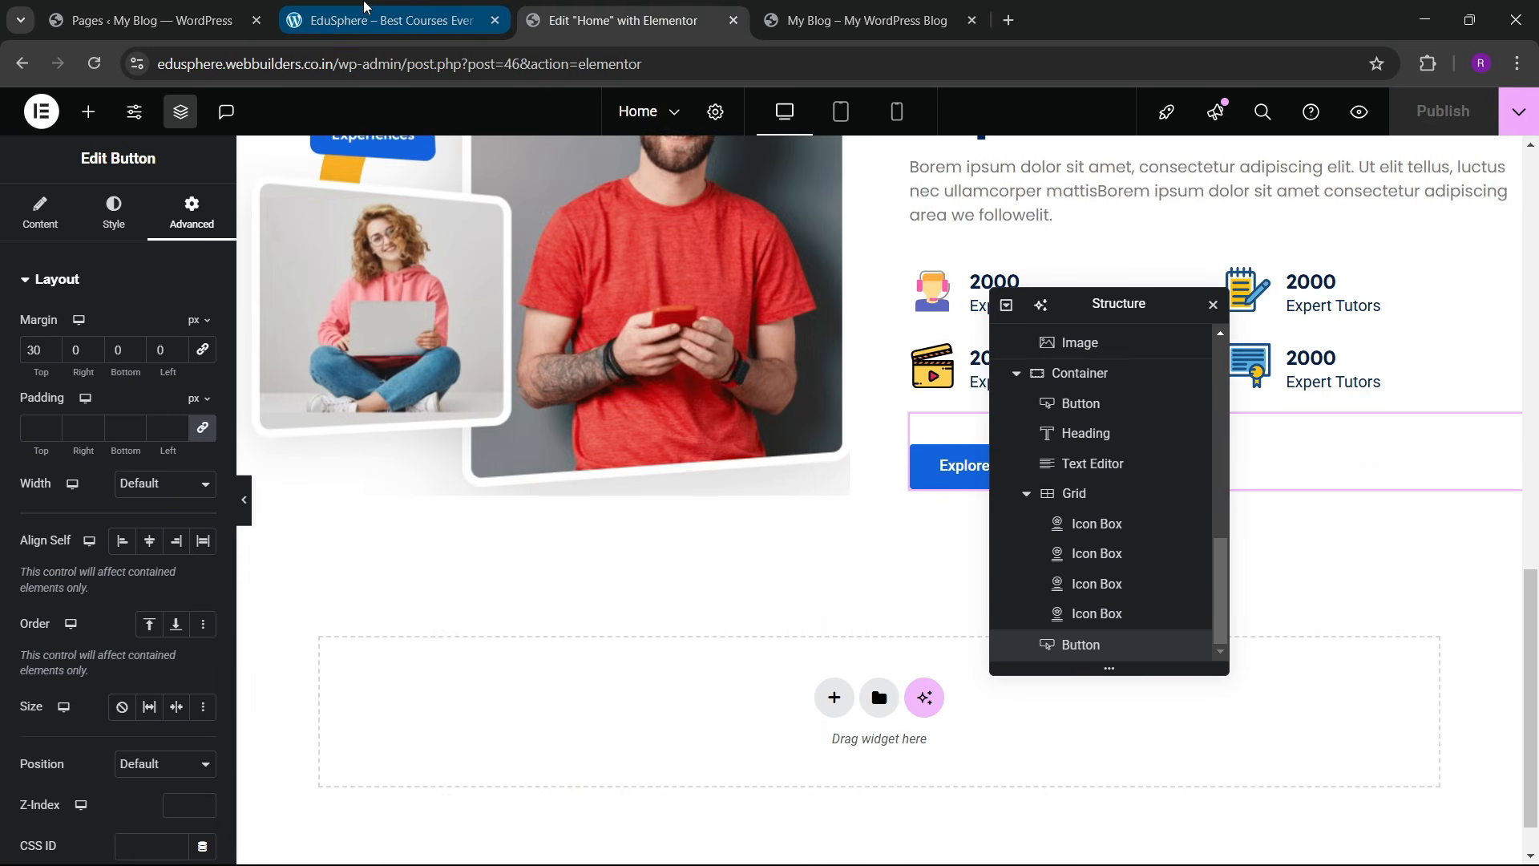
{"action": "left_click", "coordinate": [365, 7]}
{"action": "scroll", "coordinate": [630, 433], "scroll_direction": "up", "scroll_amount": 1}
{"action": "scroll", "coordinate": [617, 400], "scroll_direction": "down", "scroll_amount": 3}
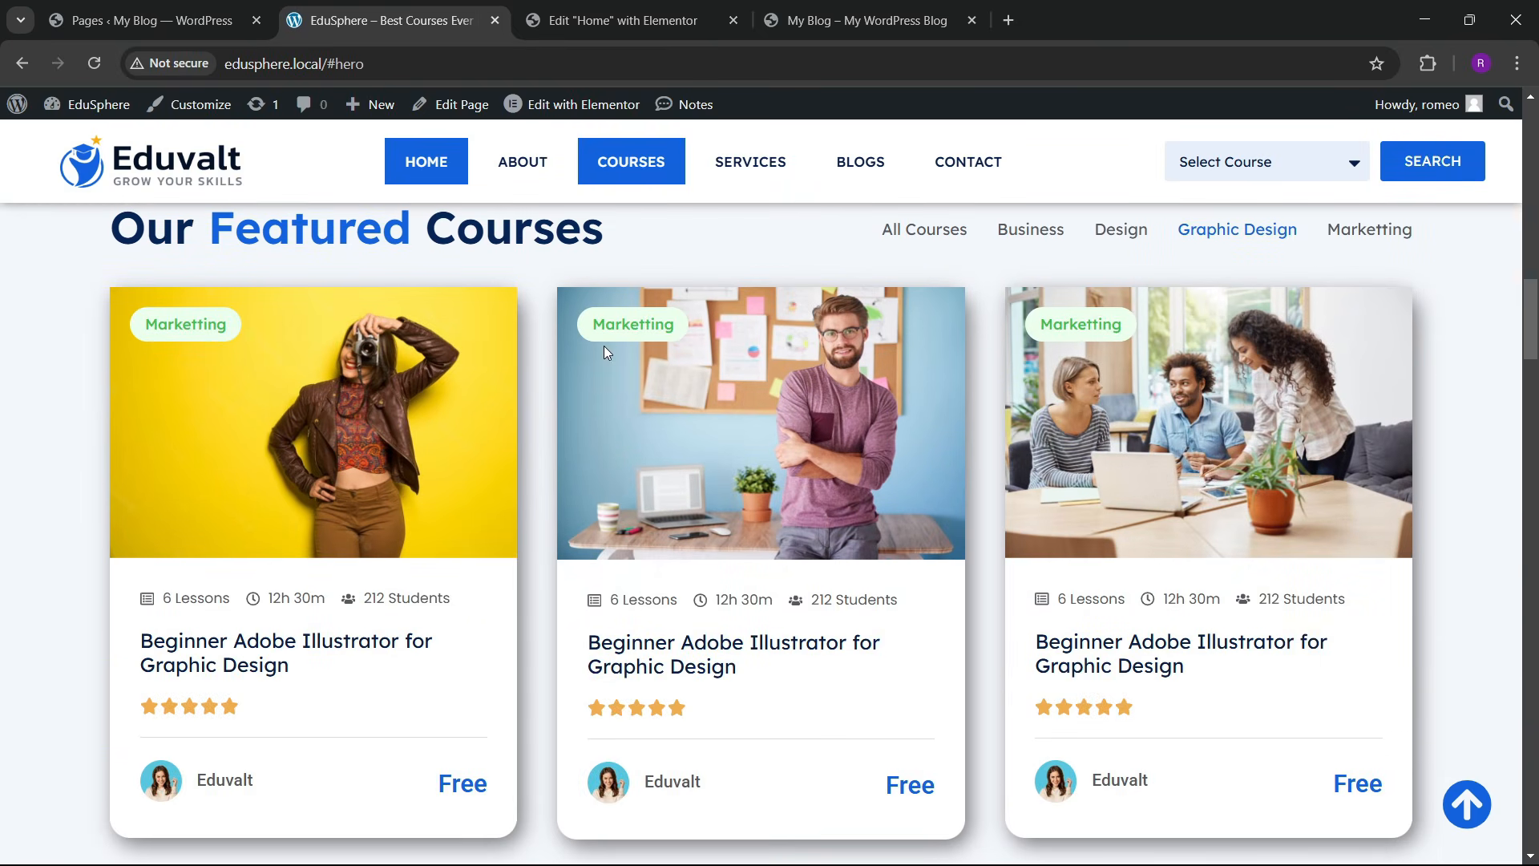
{"action": "left_click", "coordinate": [678, 6]}
{"action": "scroll", "coordinate": [701, 473], "scroll_direction": "down", "scroll_amount": 1}
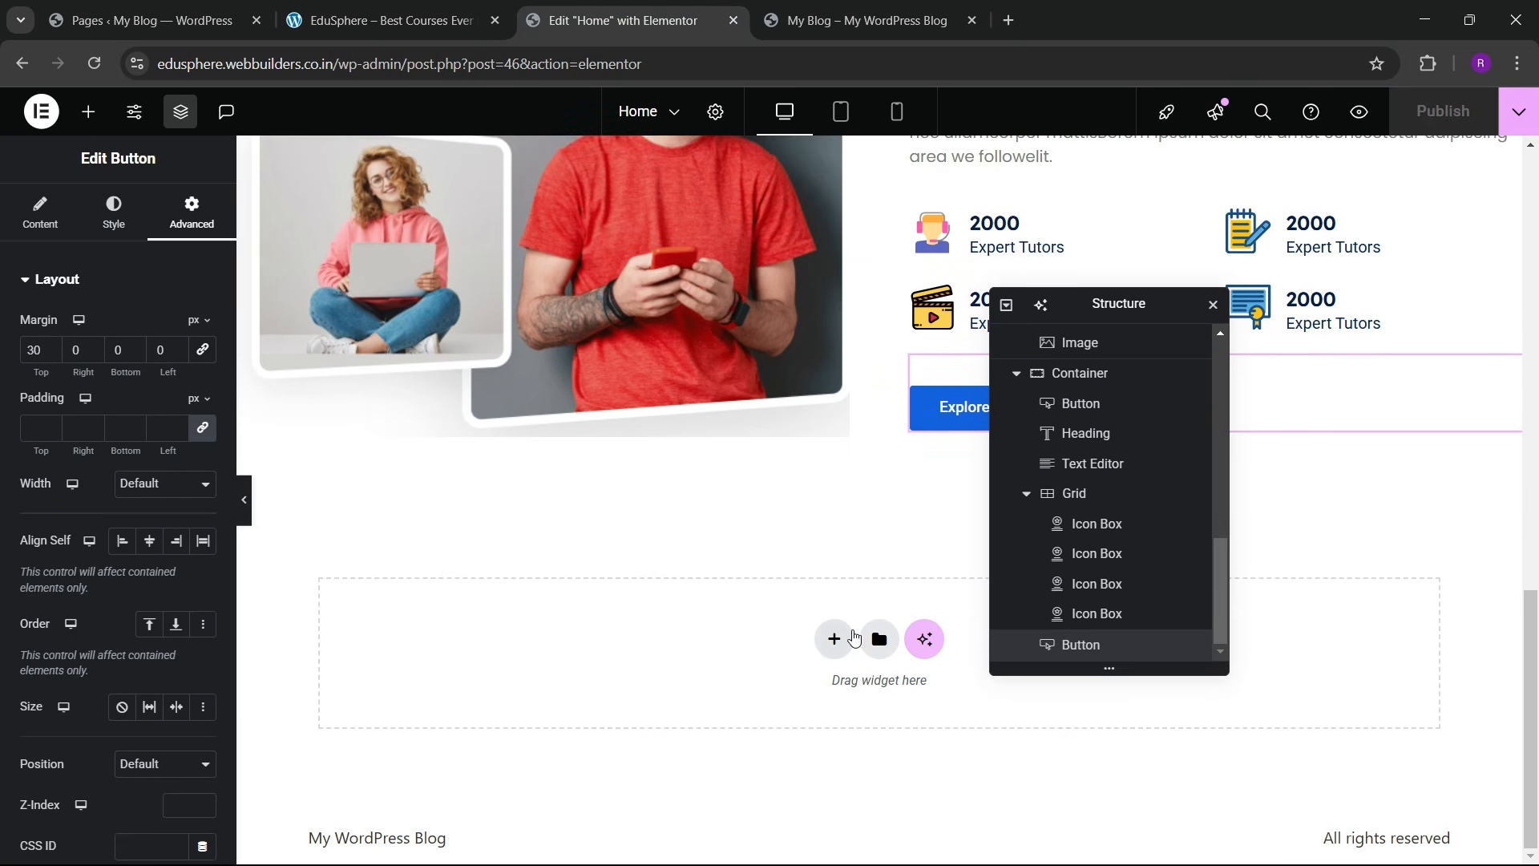
{"action": "left_click", "coordinate": [830, 639]}
{"action": "left_click", "coordinate": [818, 711]}
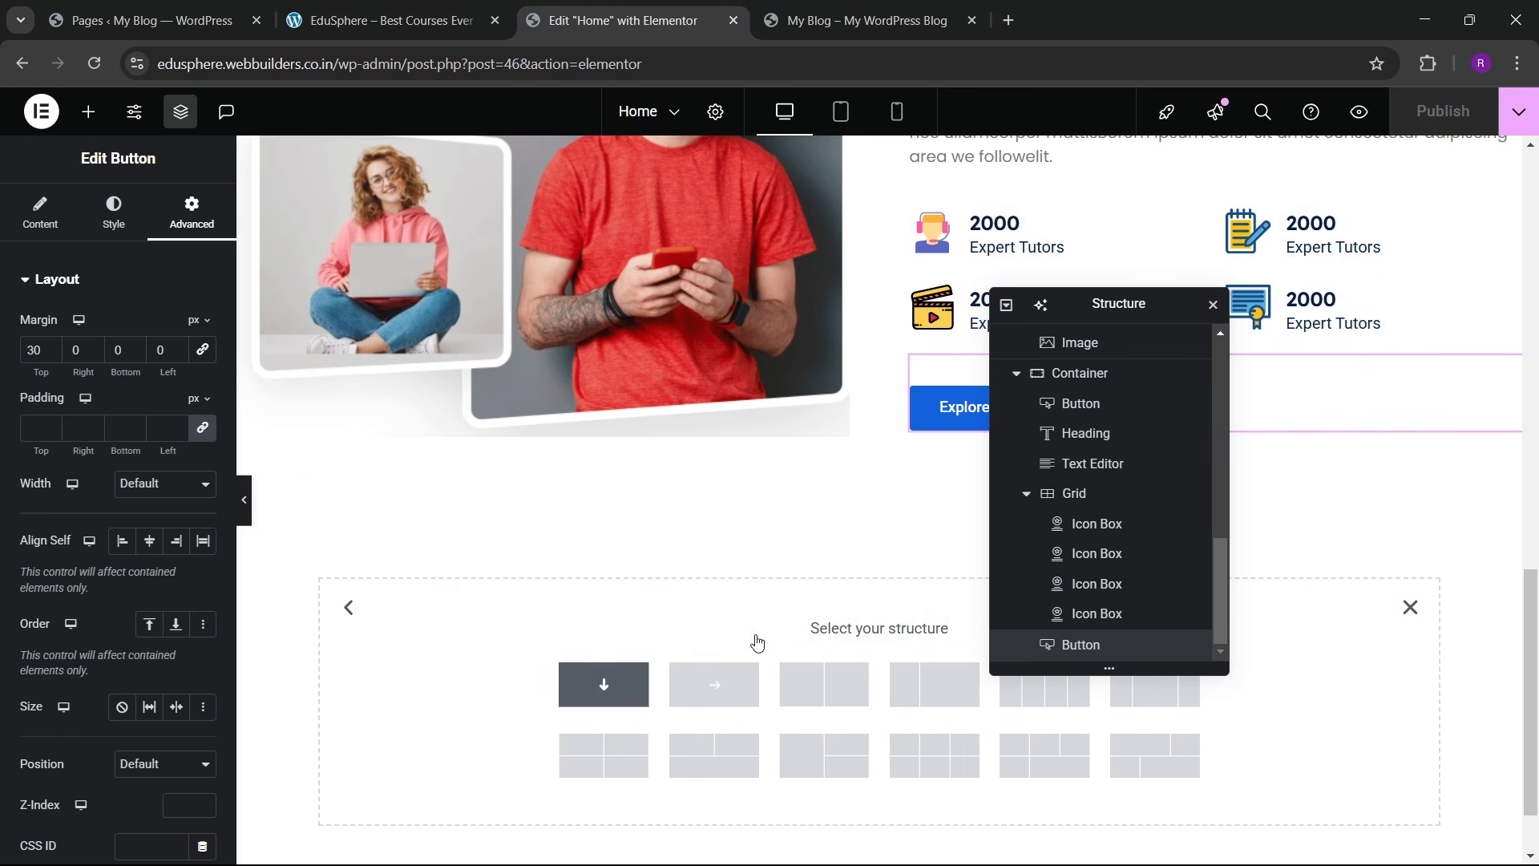
{"action": "left_click", "coordinate": [637, 696]}
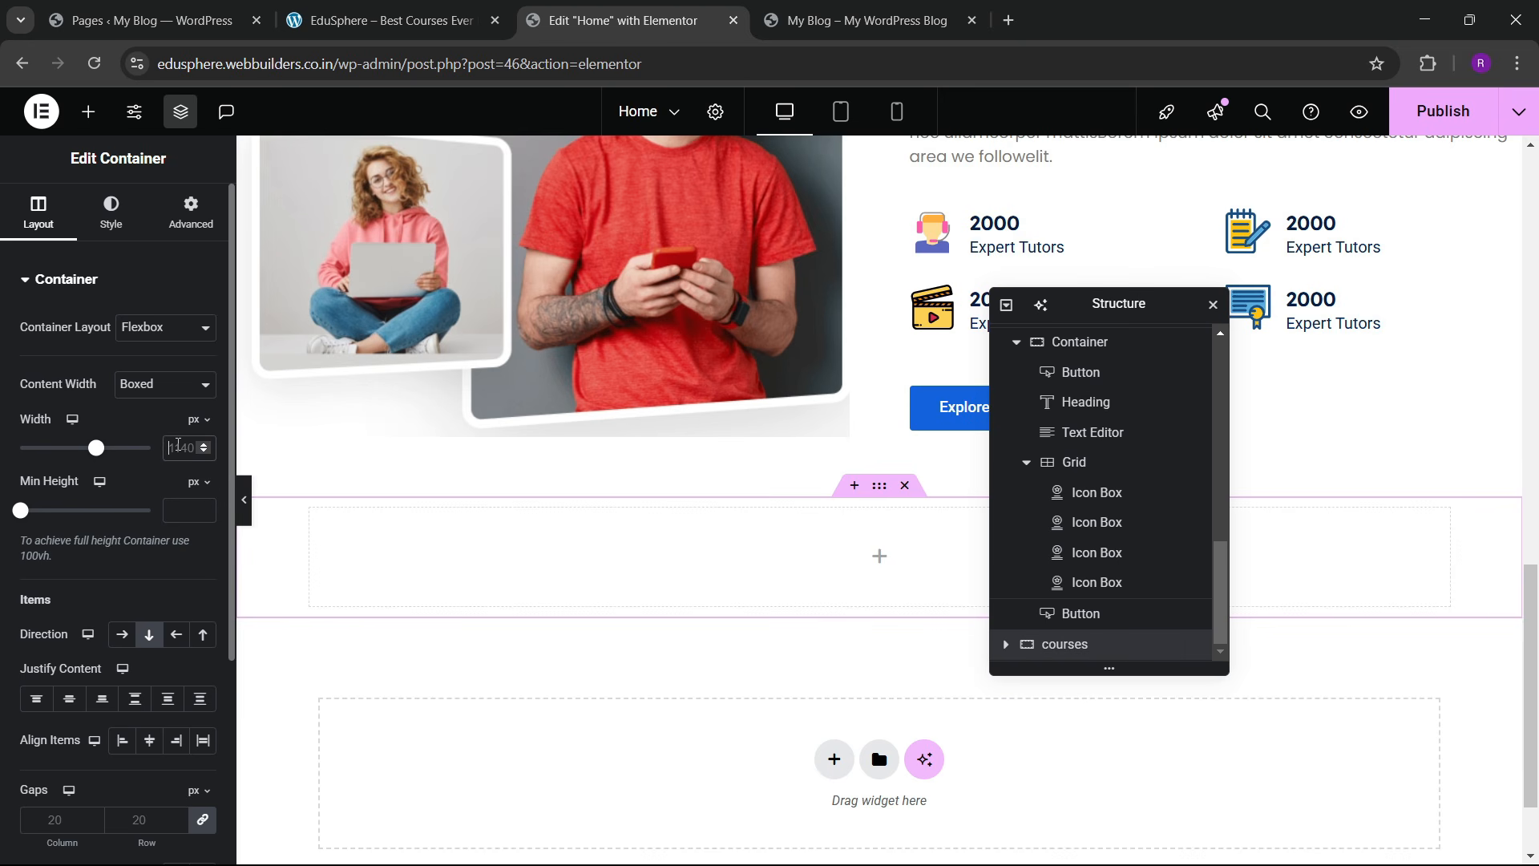
Step: Set the container's padding to 0, with 60 px top and bottom
{"action": "left_click", "coordinate": [189, 218]}
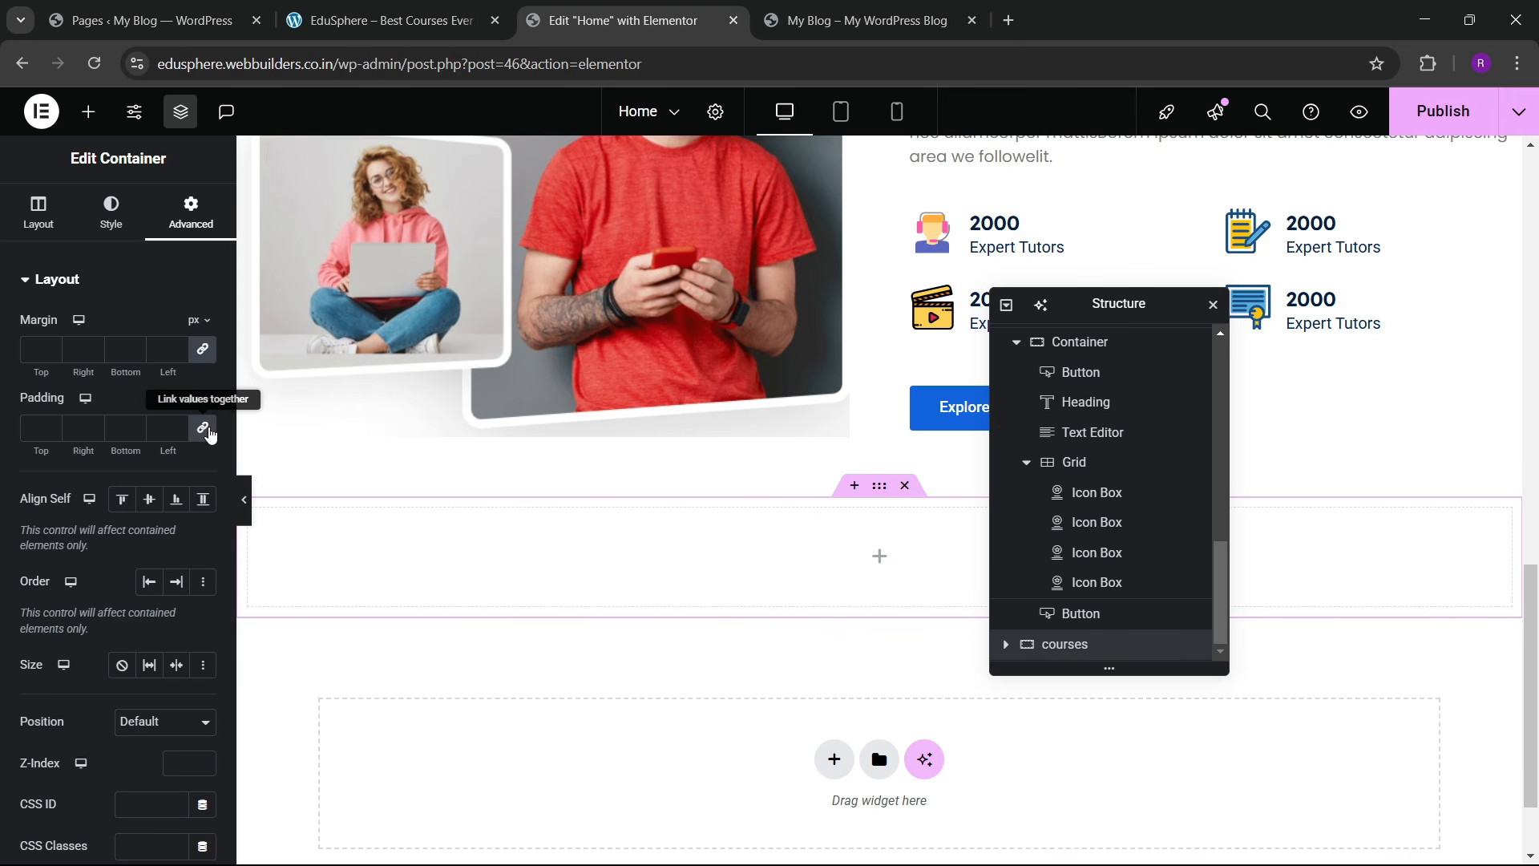
{"action": "left_click", "coordinate": [35, 429]}
{"action": "type", "text": "0"}
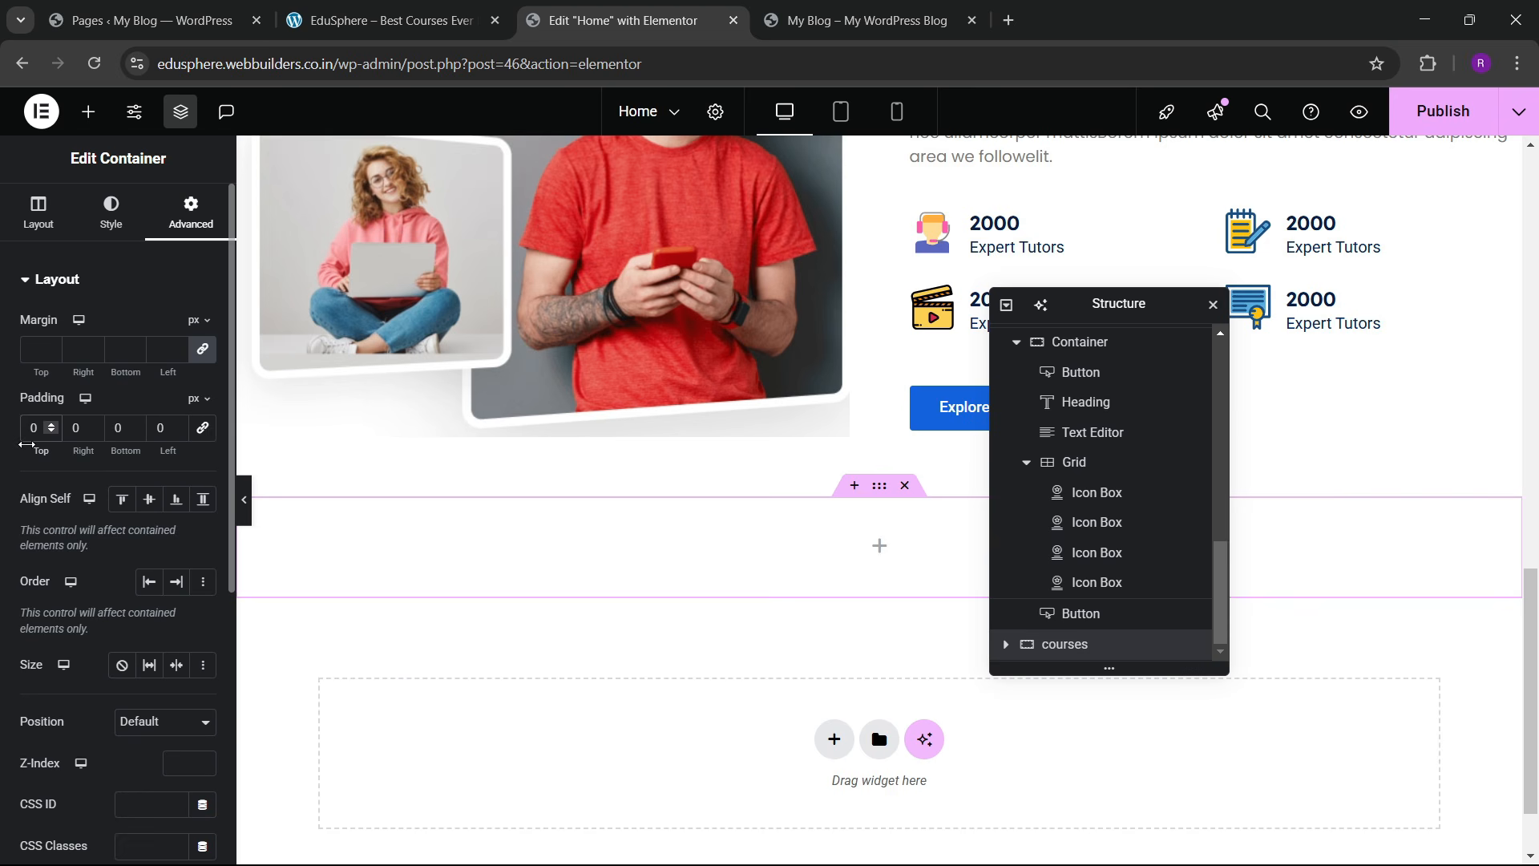
{"action": "left_click_drag", "start_coordinate": [27, 444], "coordinate": [91, 445]}
{"action": "type", "text": "6"}
{"action": "scroll", "coordinate": [804, 546], "scroll_direction": "down", "scroll_amount": 3}
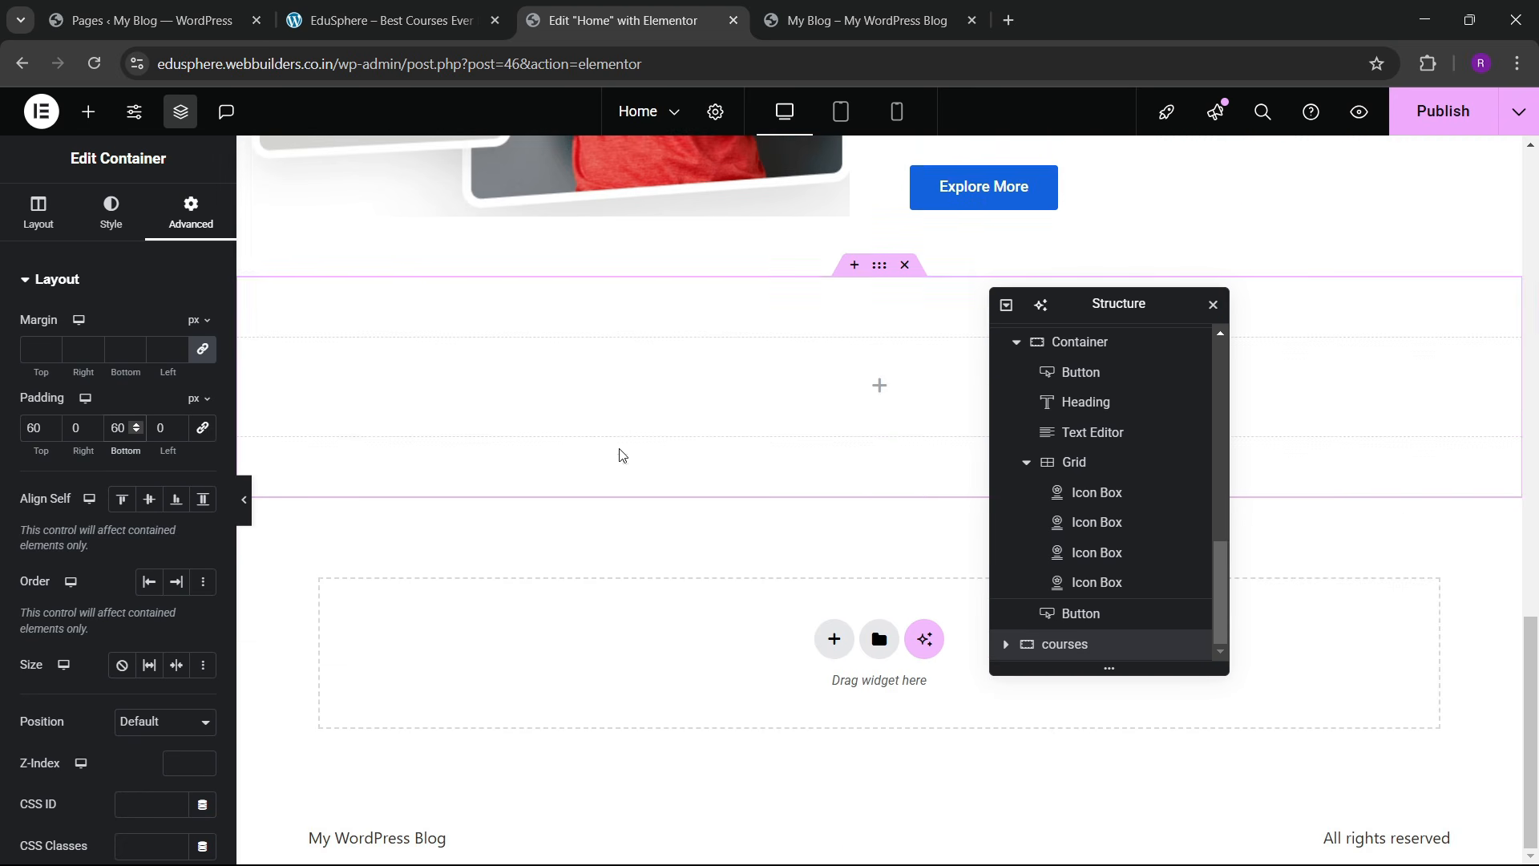
Step: Give the container a classic background using the light blue global colour
{"action": "left_click", "coordinate": [385, 21]}
{"action": "scroll", "coordinate": [553, 481], "scroll_direction": "up", "scroll_amount": 4}
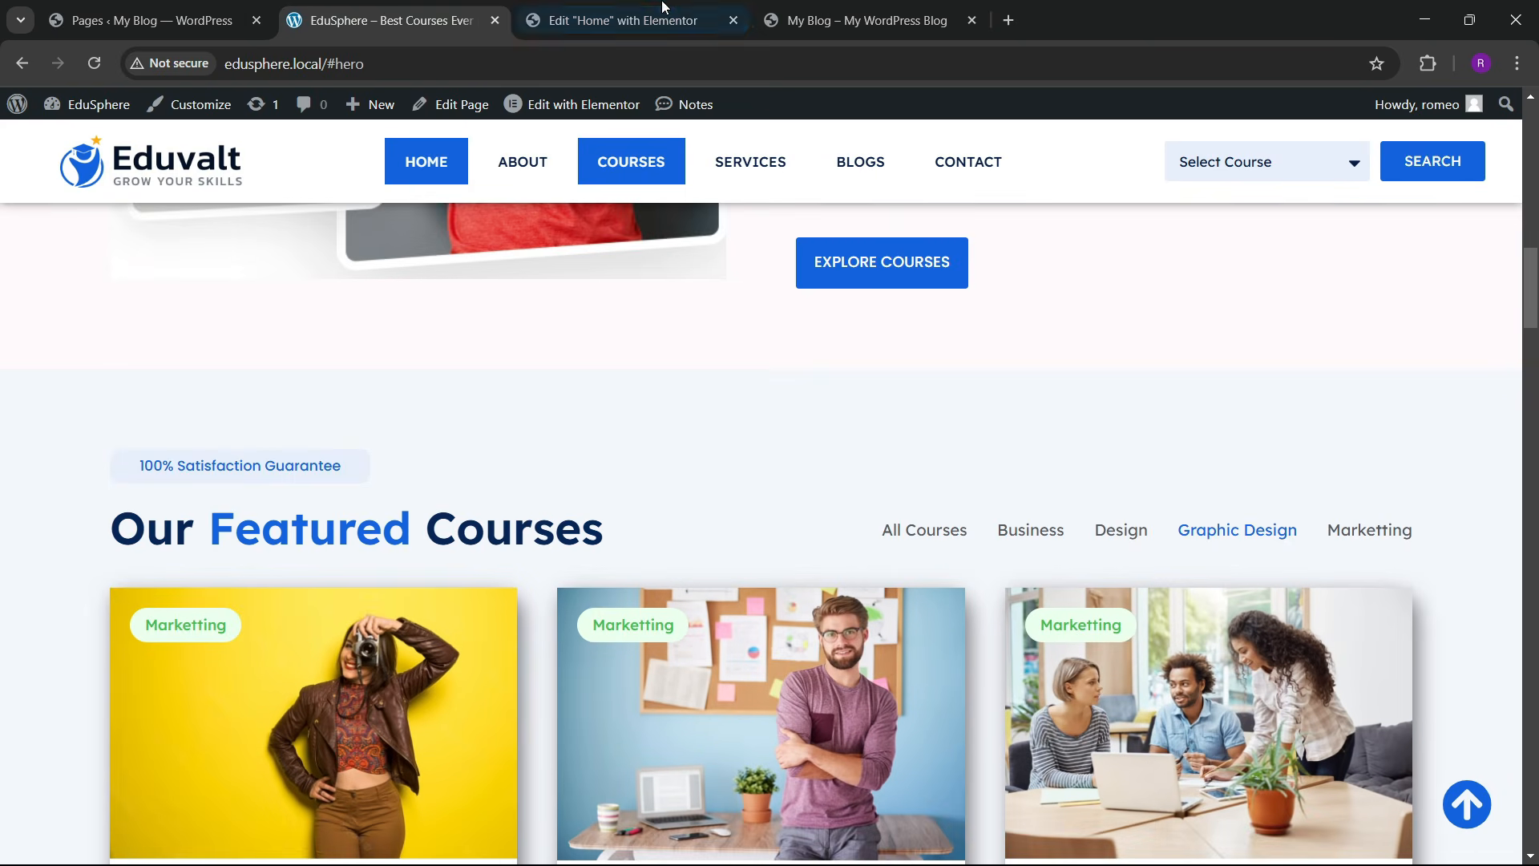
{"action": "left_click", "coordinate": [641, 20]}
{"action": "left_click", "coordinate": [110, 212]}
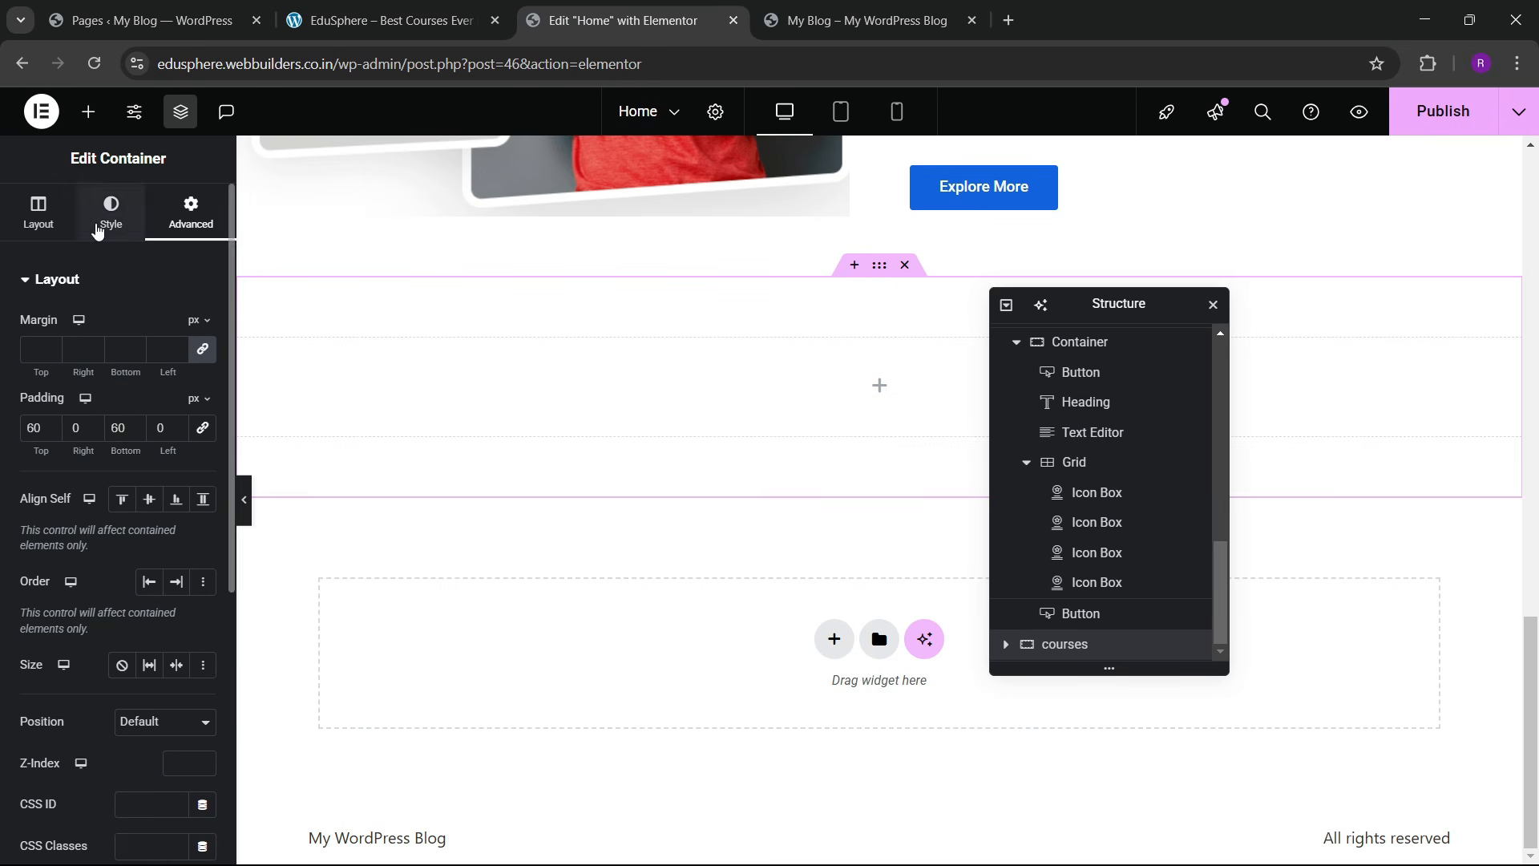
{"action": "left_click", "coordinate": [137, 376]}
{"action": "left_click", "coordinate": [176, 411]}
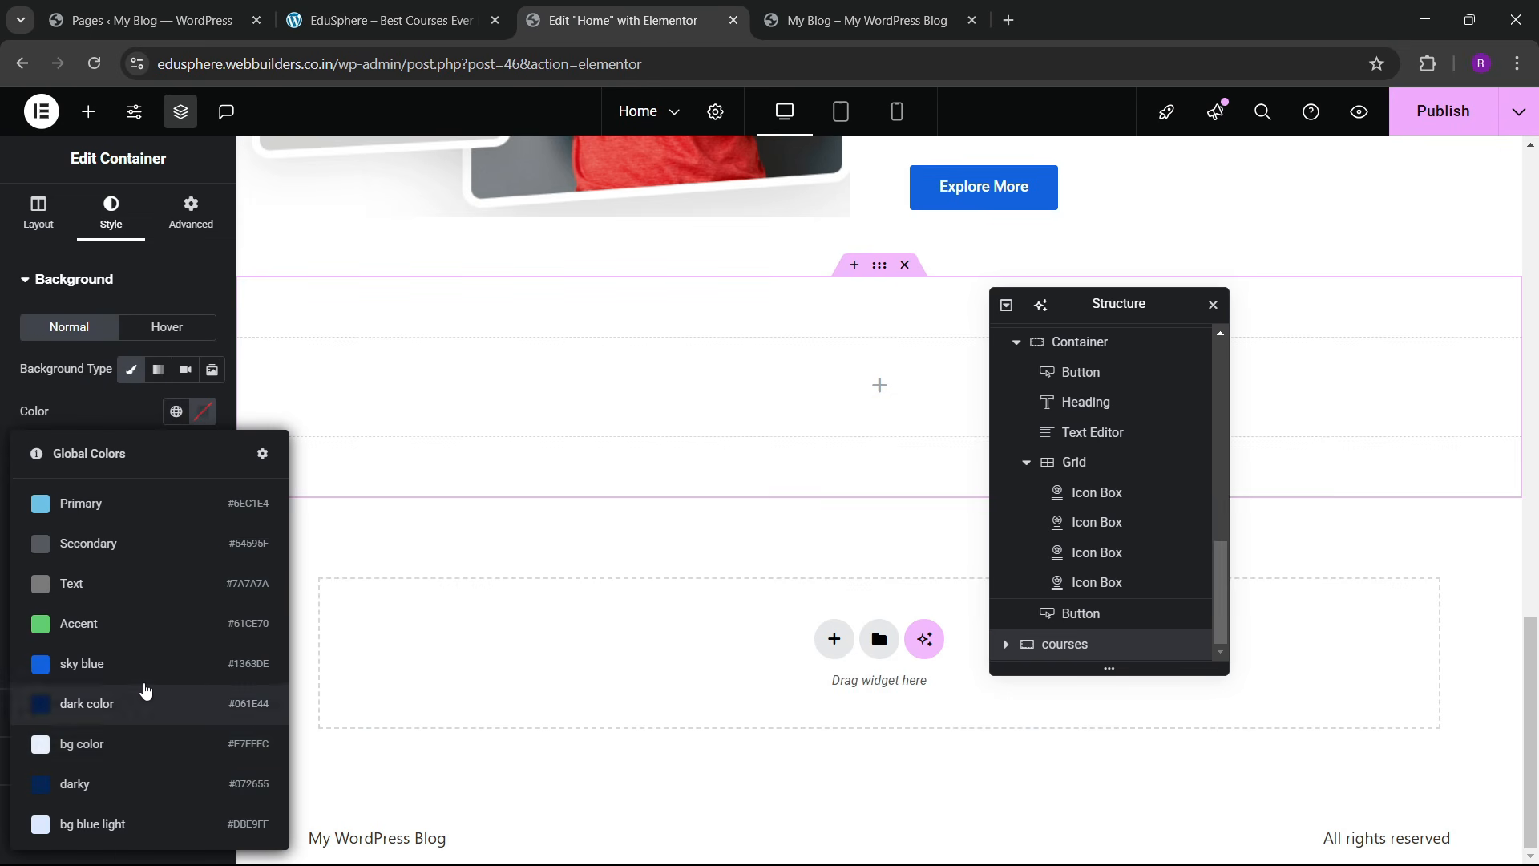
{"action": "left_click", "coordinate": [88, 747]}
{"action": "left_click", "coordinate": [431, 8]}
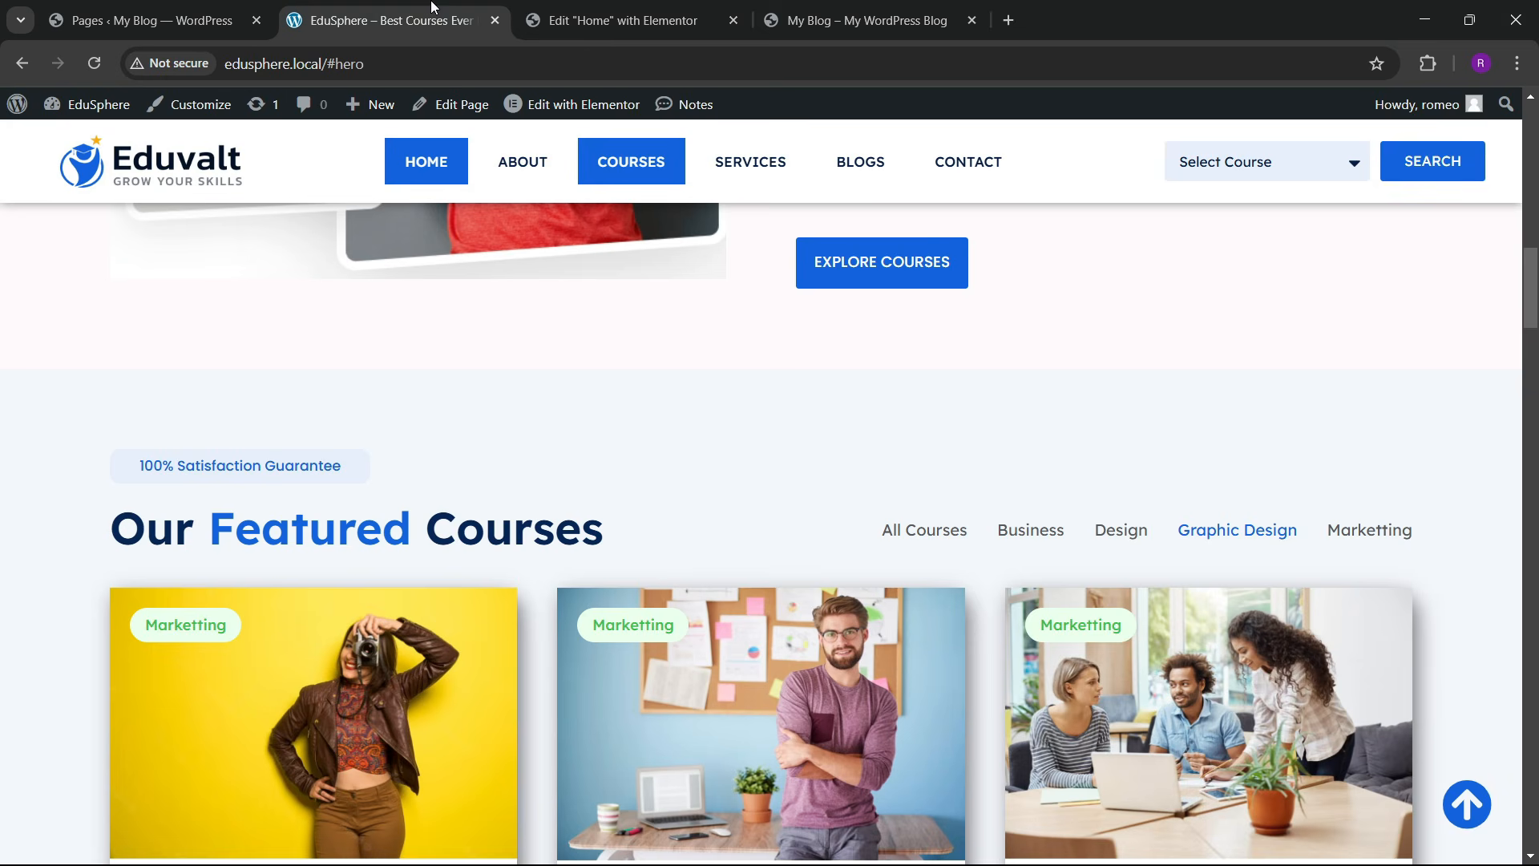
{"action": "left_click", "coordinate": [720, 16]}
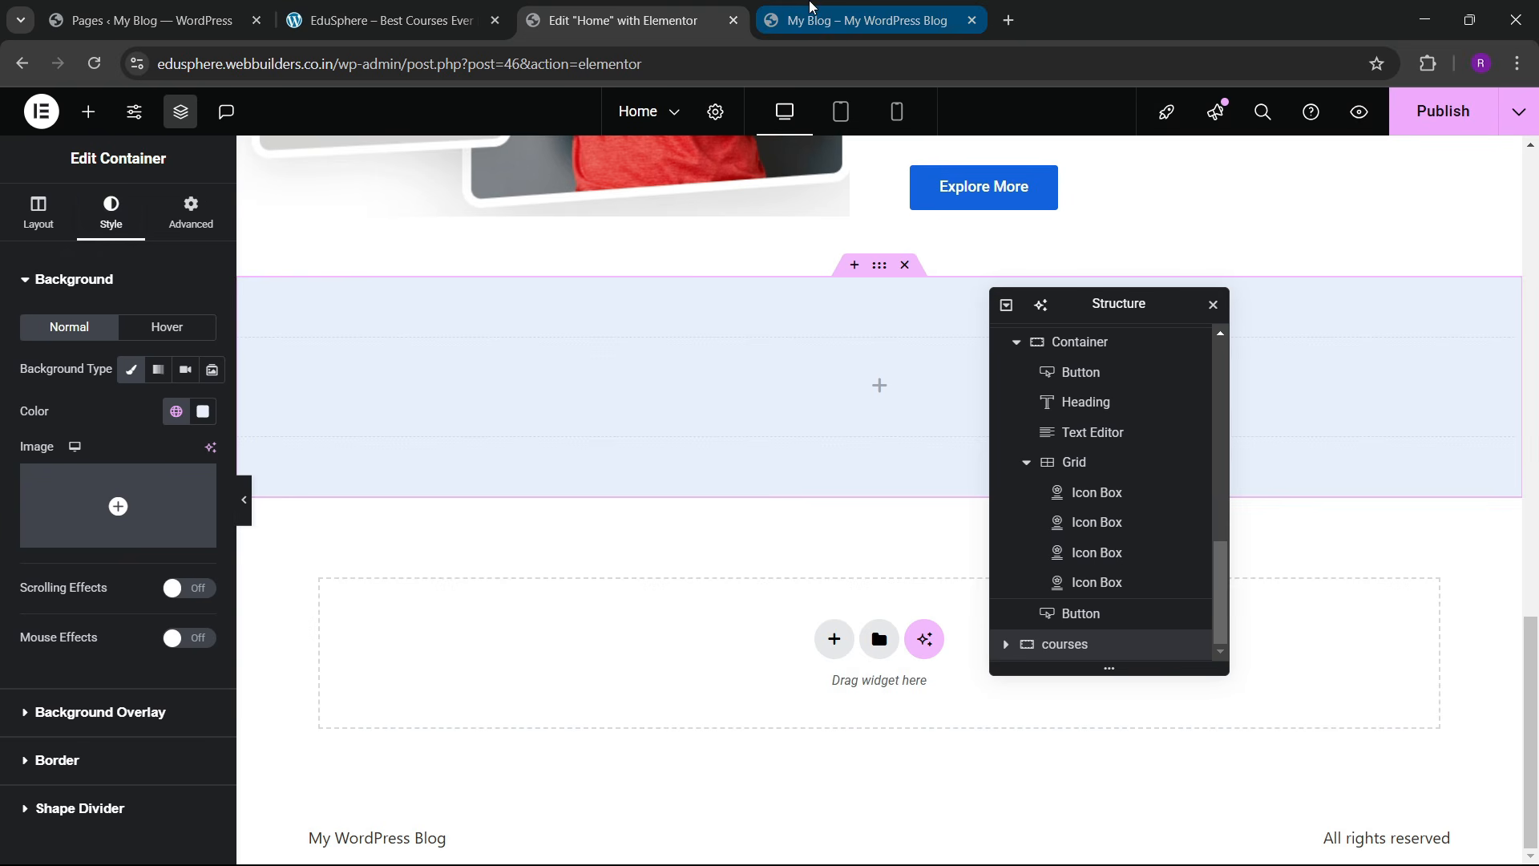
Step: Copy the '100% Satisfaction Guarantee' button and paste it into the new container
{"action": "scroll", "coordinate": [619, 369], "scroll_direction": "up", "scroll_amount": 8}
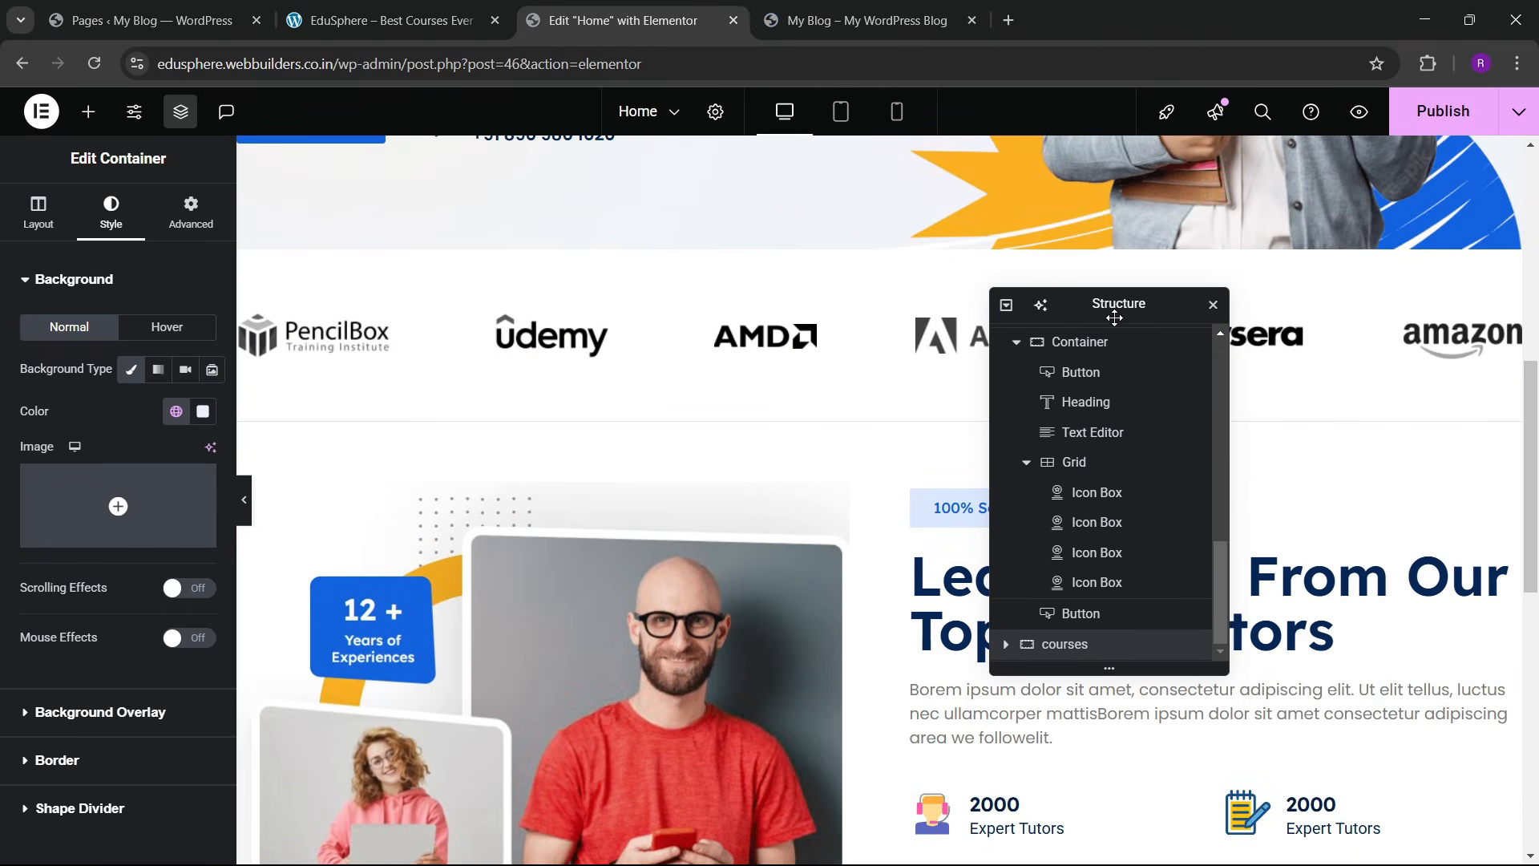
{"action": "left_click_drag", "start_coordinate": [1018, 307], "coordinate": [491, 490]}
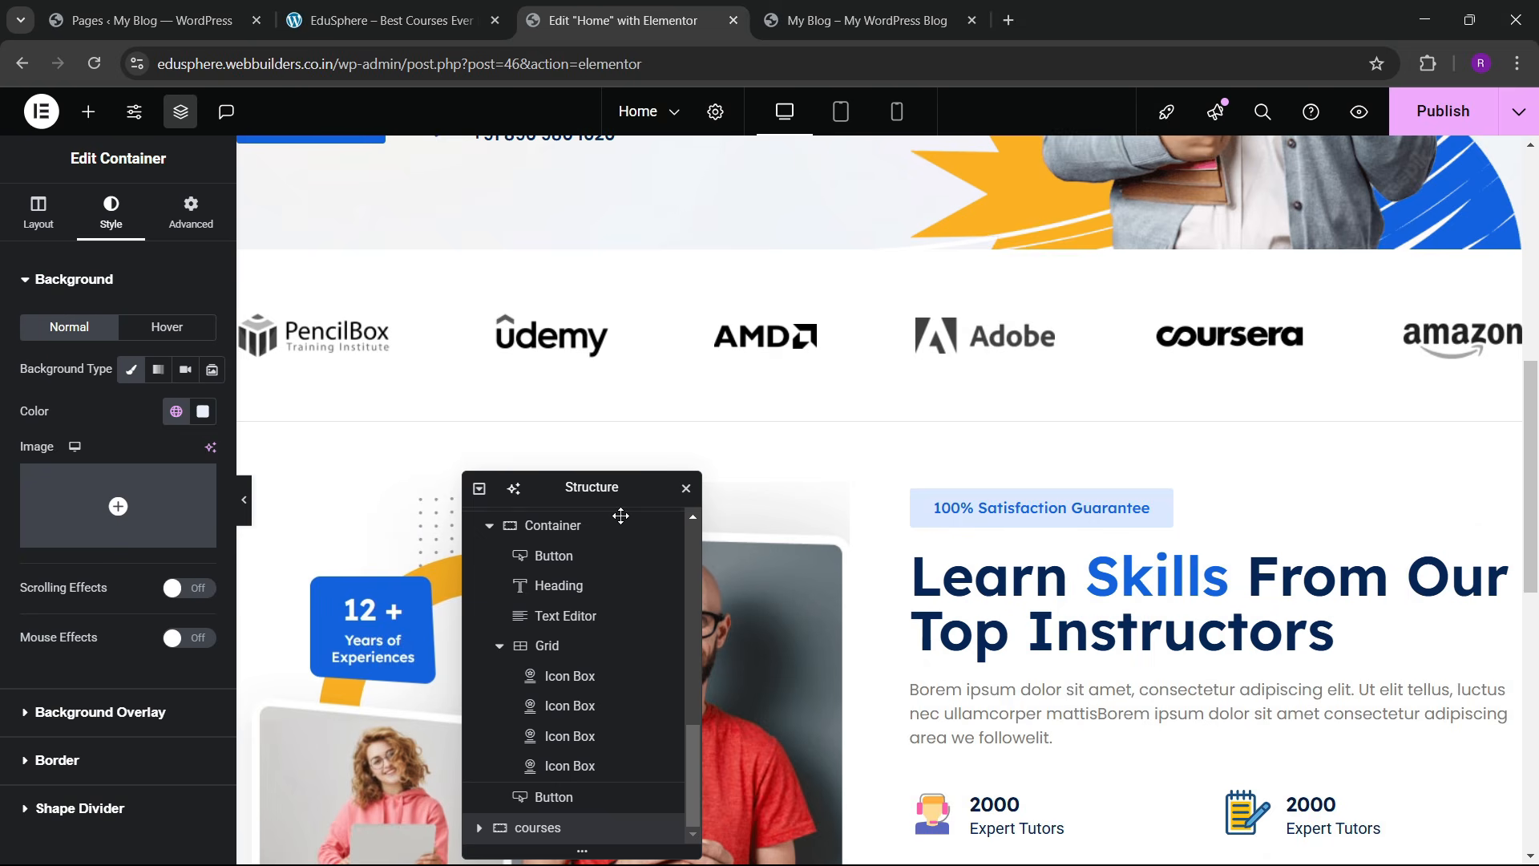
{"action": "left_click", "coordinate": [938, 511]}
{"action": "right_click", "coordinate": [938, 511]}
{"action": "left_click", "coordinate": [973, 491]}
{"action": "scroll", "coordinate": [917, 567], "scroll_direction": "down", "scroll_amount": 10}
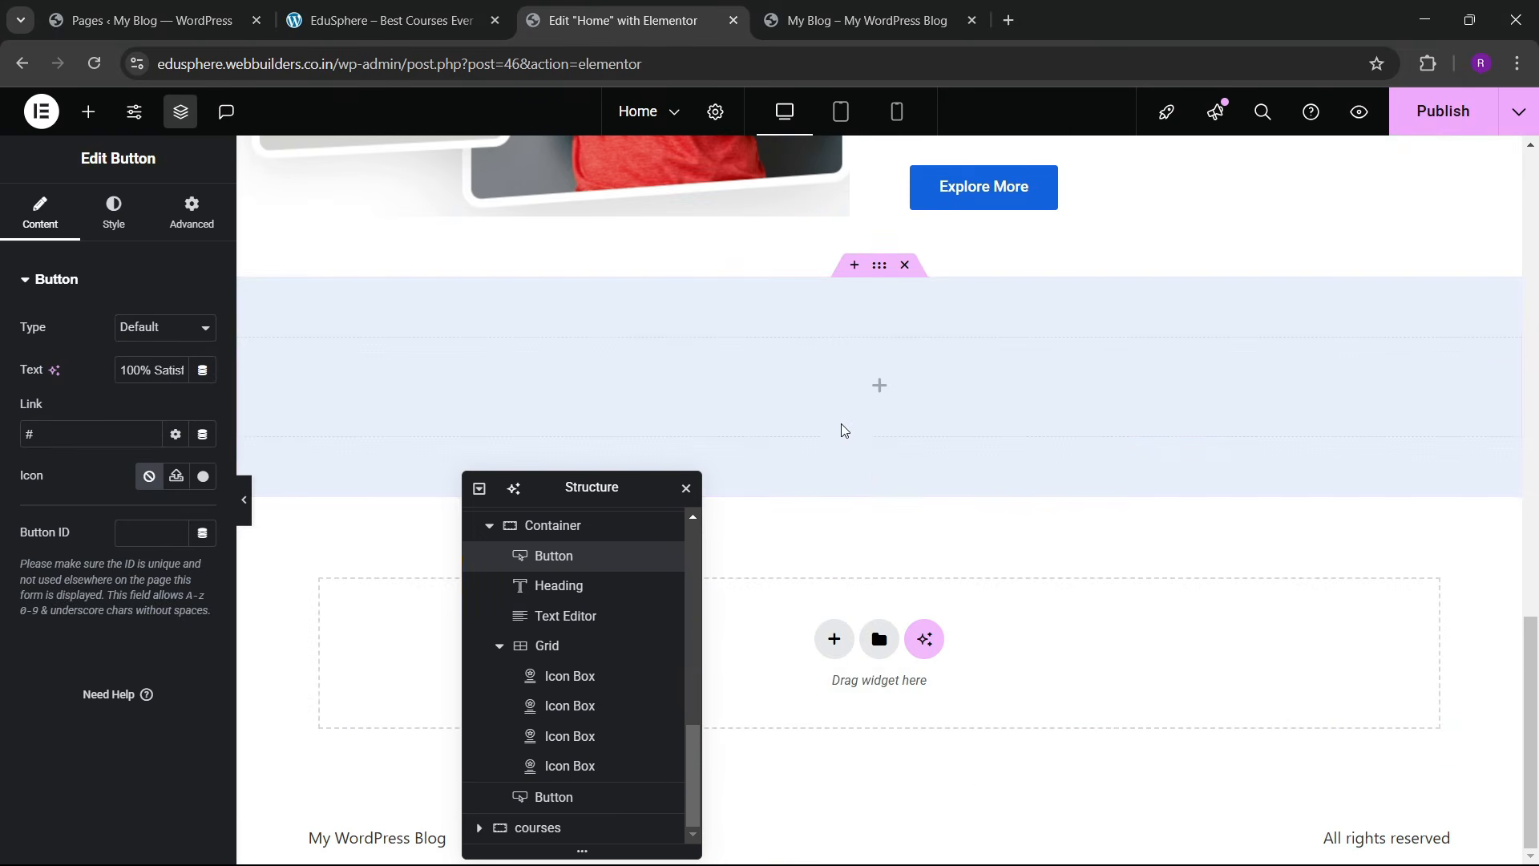
{"action": "right_click", "coordinate": [838, 394]}
{"action": "left_click", "coordinate": [879, 491]}
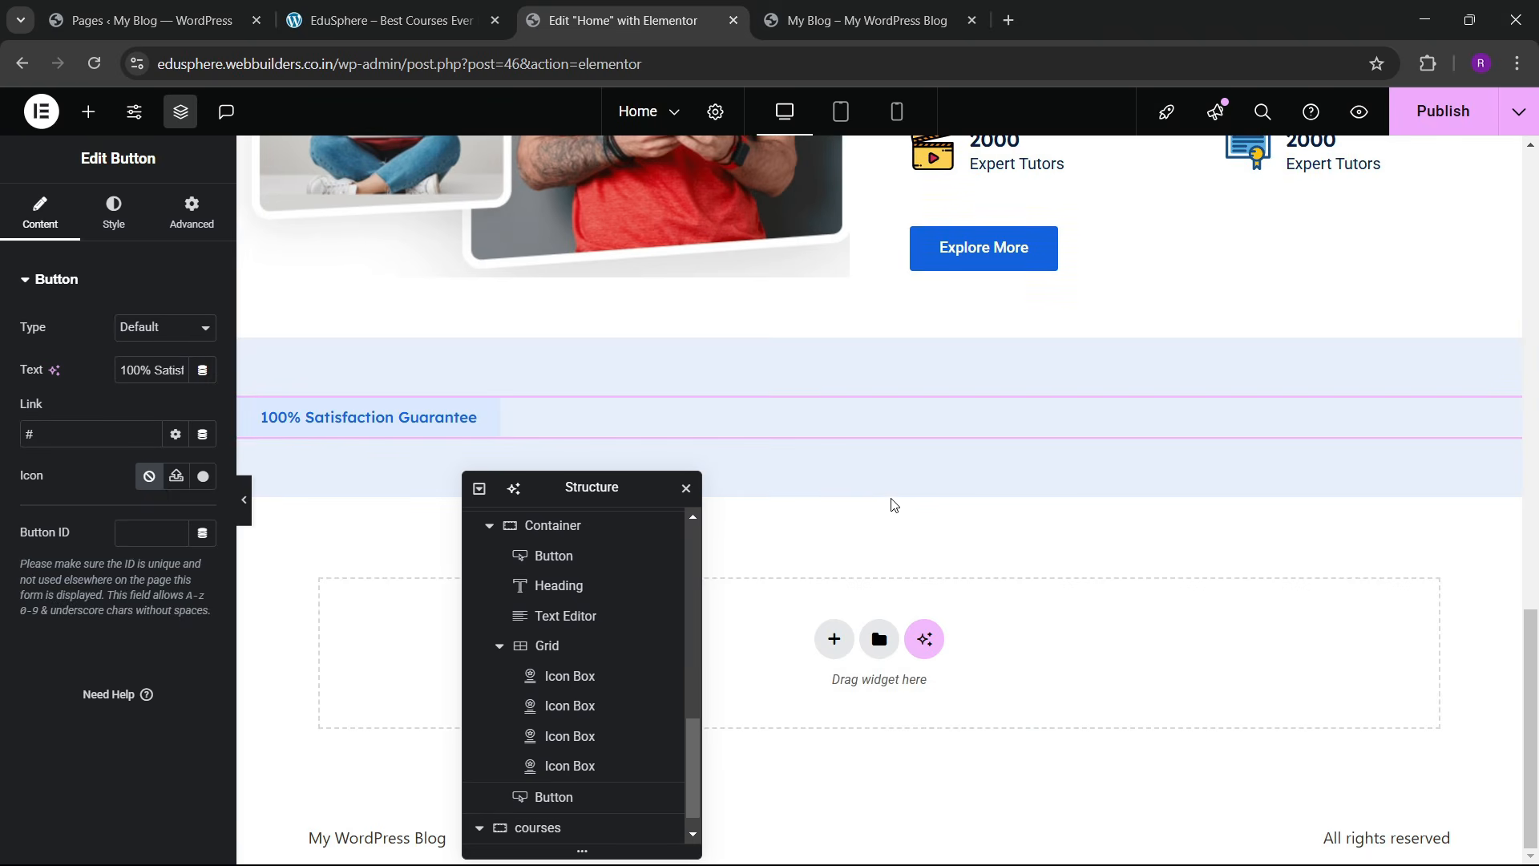
Step: Copy the 'Learn Skills From Our Top Instructors' heading and paste it into the container
{"action": "scroll", "coordinate": [894, 504], "scroll_direction": "up", "scroll_amount": 8}
{"action": "right_click", "coordinate": [1022, 448]}
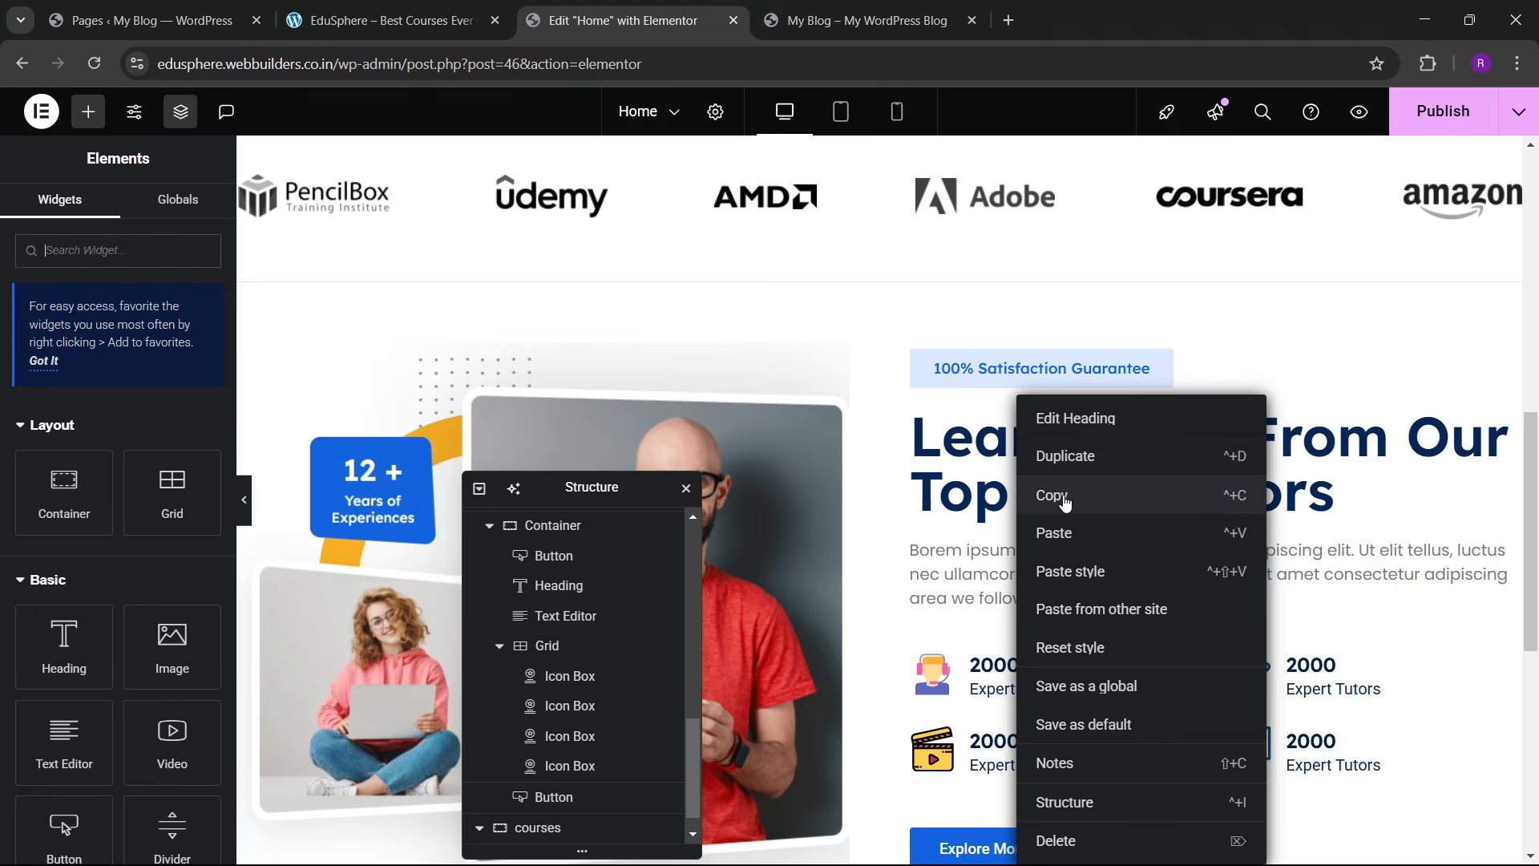
{"action": "left_click", "coordinate": [1064, 498]}
{"action": "scroll", "coordinate": [972, 543], "scroll_direction": "down", "scroll_amount": 7}
{"action": "right_click", "coordinate": [601, 426]}
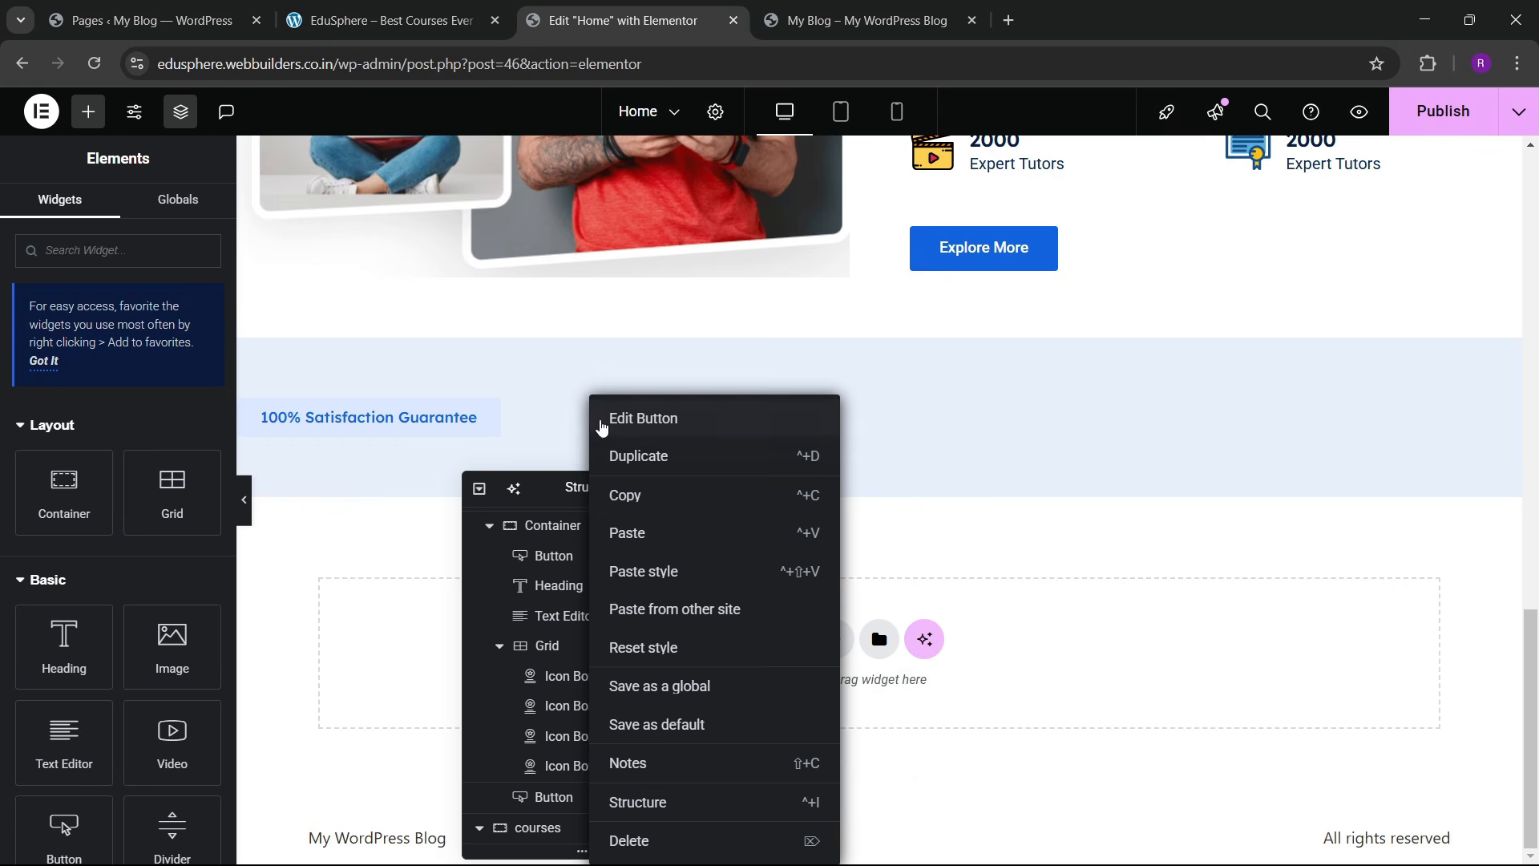
{"action": "left_click", "coordinate": [633, 532]}
{"action": "scroll", "coordinate": [986, 405], "scroll_direction": "up", "scroll_amount": 4}
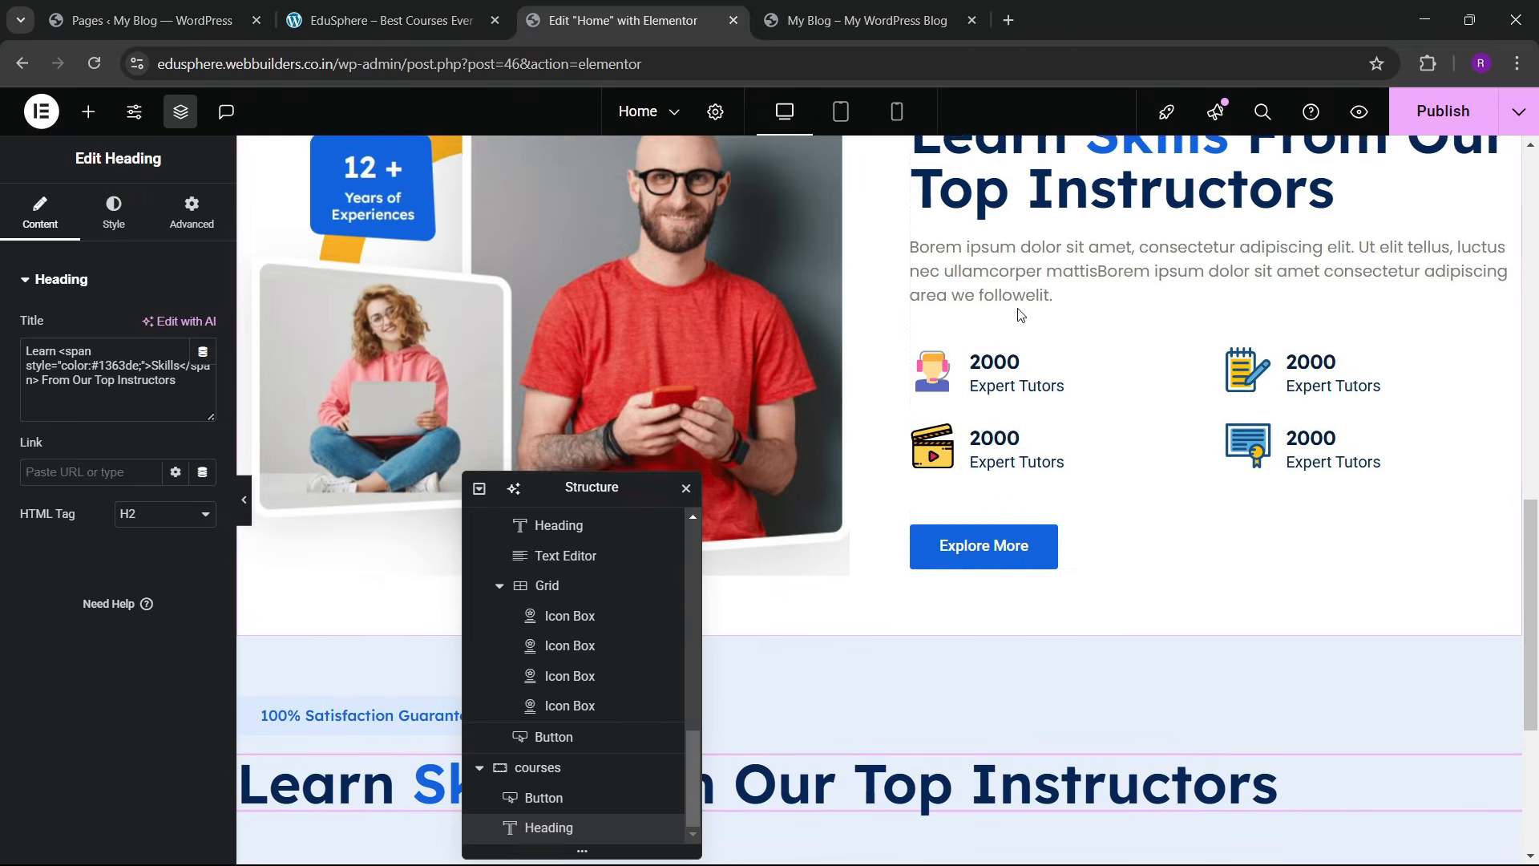
{"action": "left_click", "coordinate": [434, 20]}
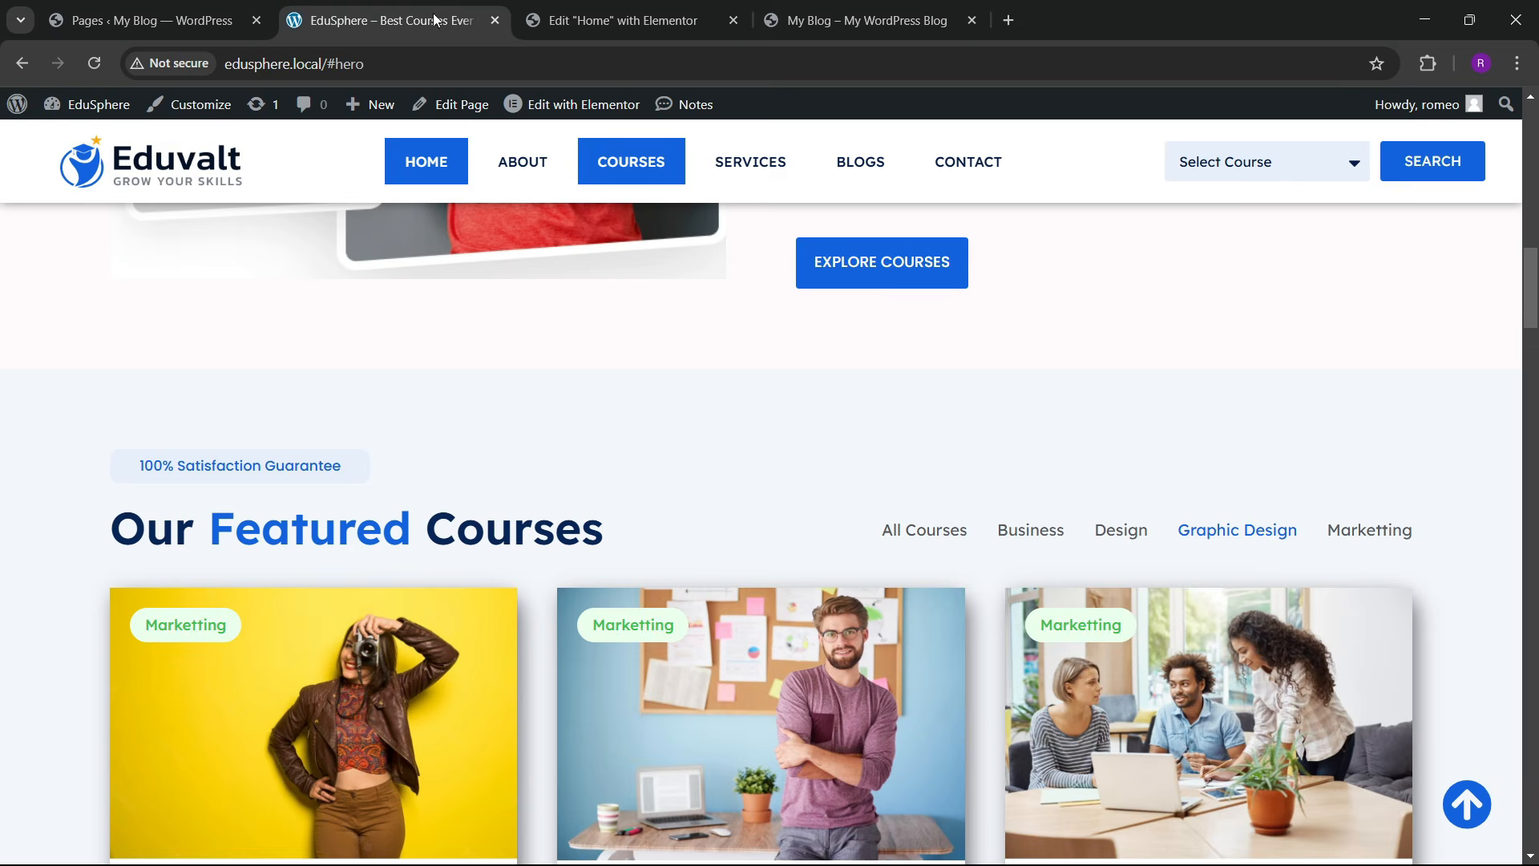
{"action": "scroll", "coordinate": [786, 485], "scroll_direction": "down", "scroll_amount": 3}
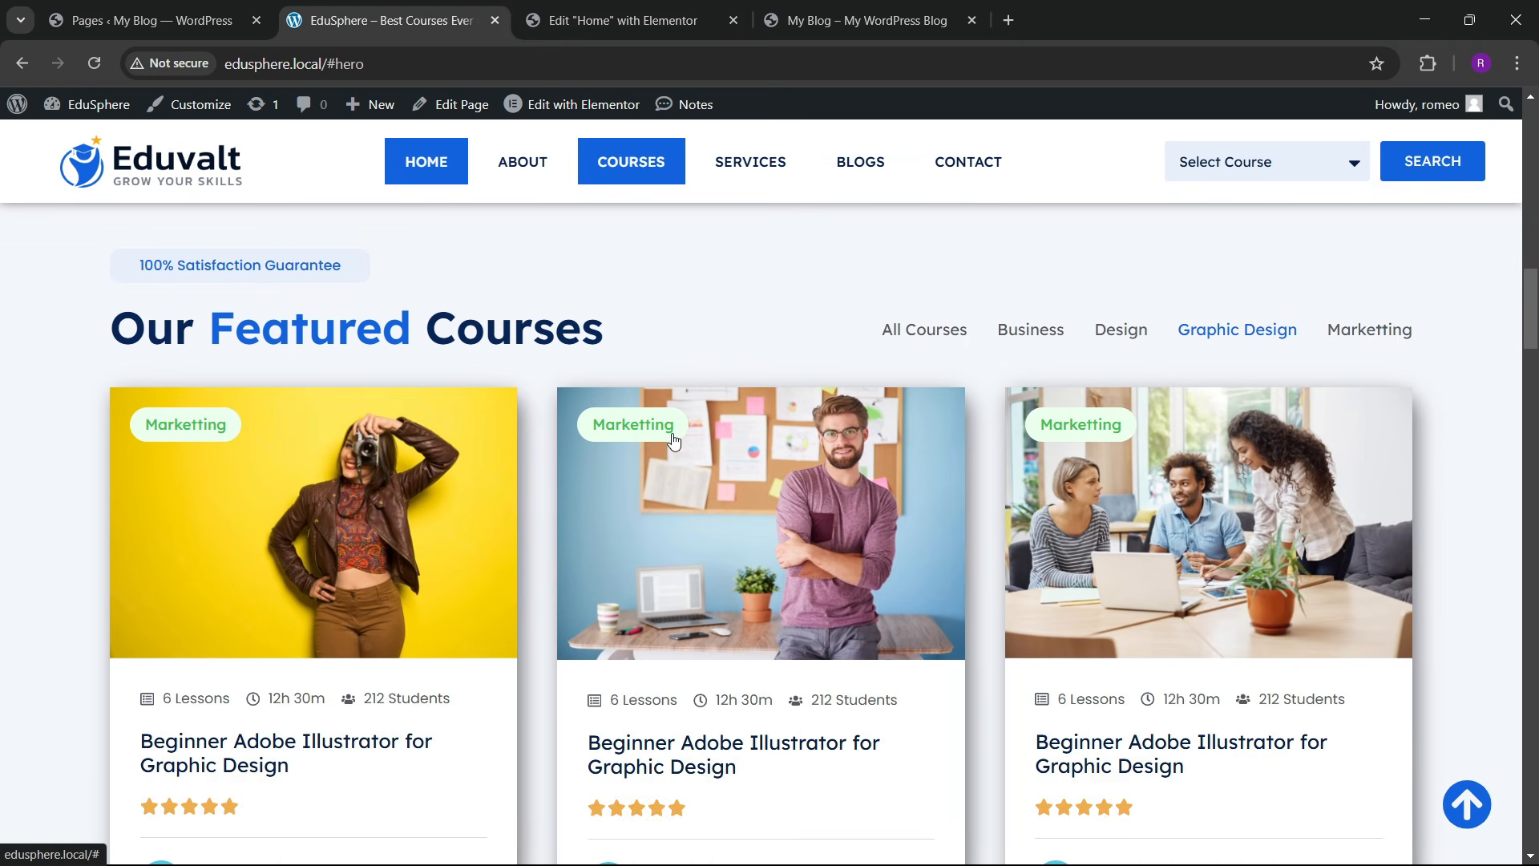
{"action": "key", "text": "ctrl+4"}
{"action": "key", "text": "ctrl+3"}
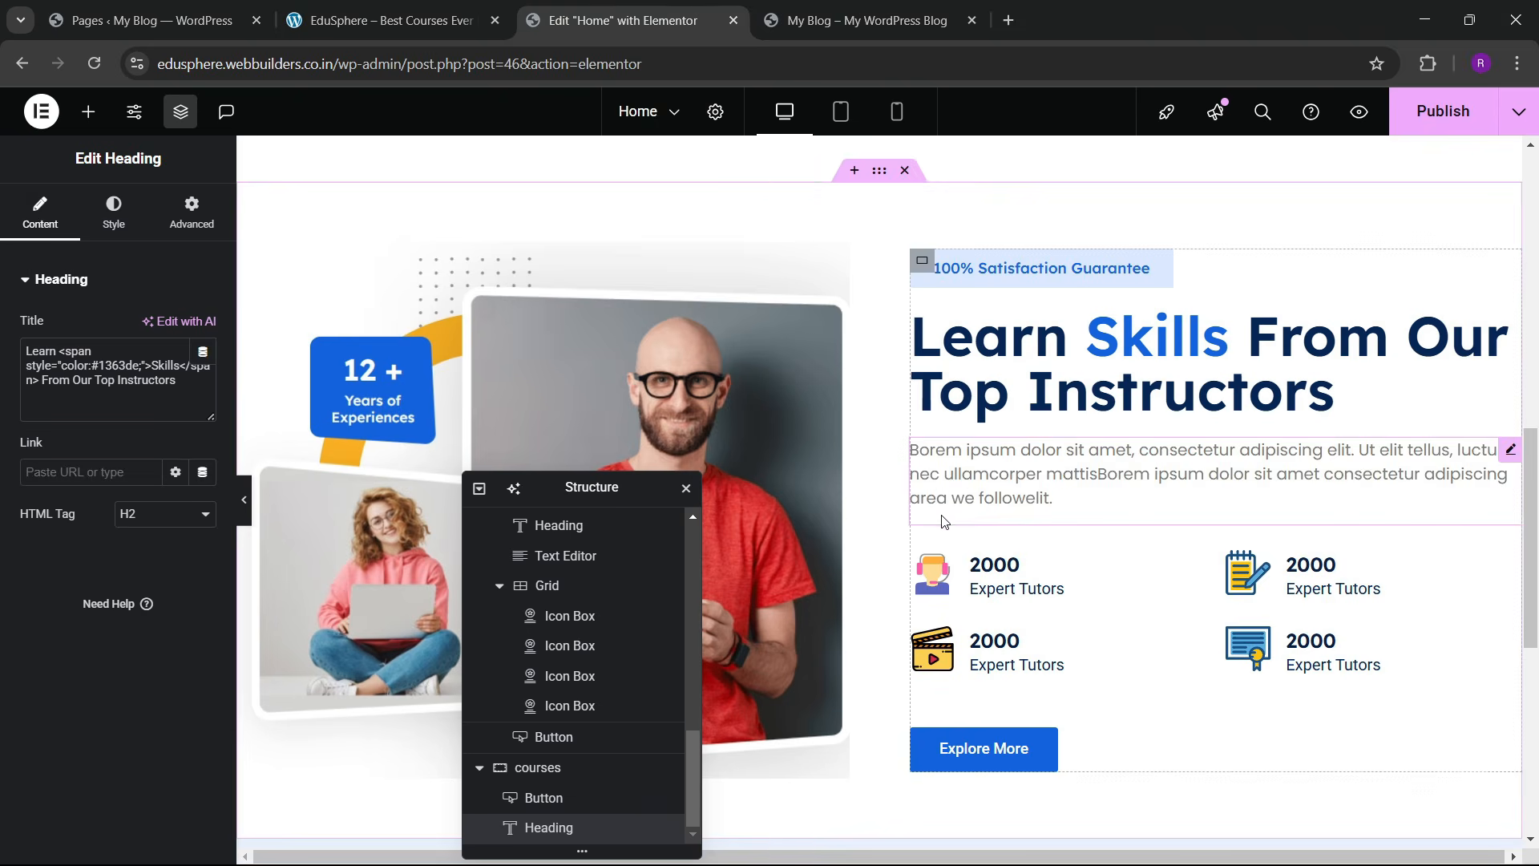
{"action": "scroll", "coordinate": [945, 523], "scroll_direction": "down", "scroll_amount": 4}
Step: Search the widgets for 'grid' and drop a 3×2 Grid below the heading
{"action": "left_click_drag", "start_coordinate": [587, 484], "coordinate": [1116, 294]}
{"action": "scroll", "coordinate": [733, 343], "scroll_direction": "down", "scroll_amount": 4}
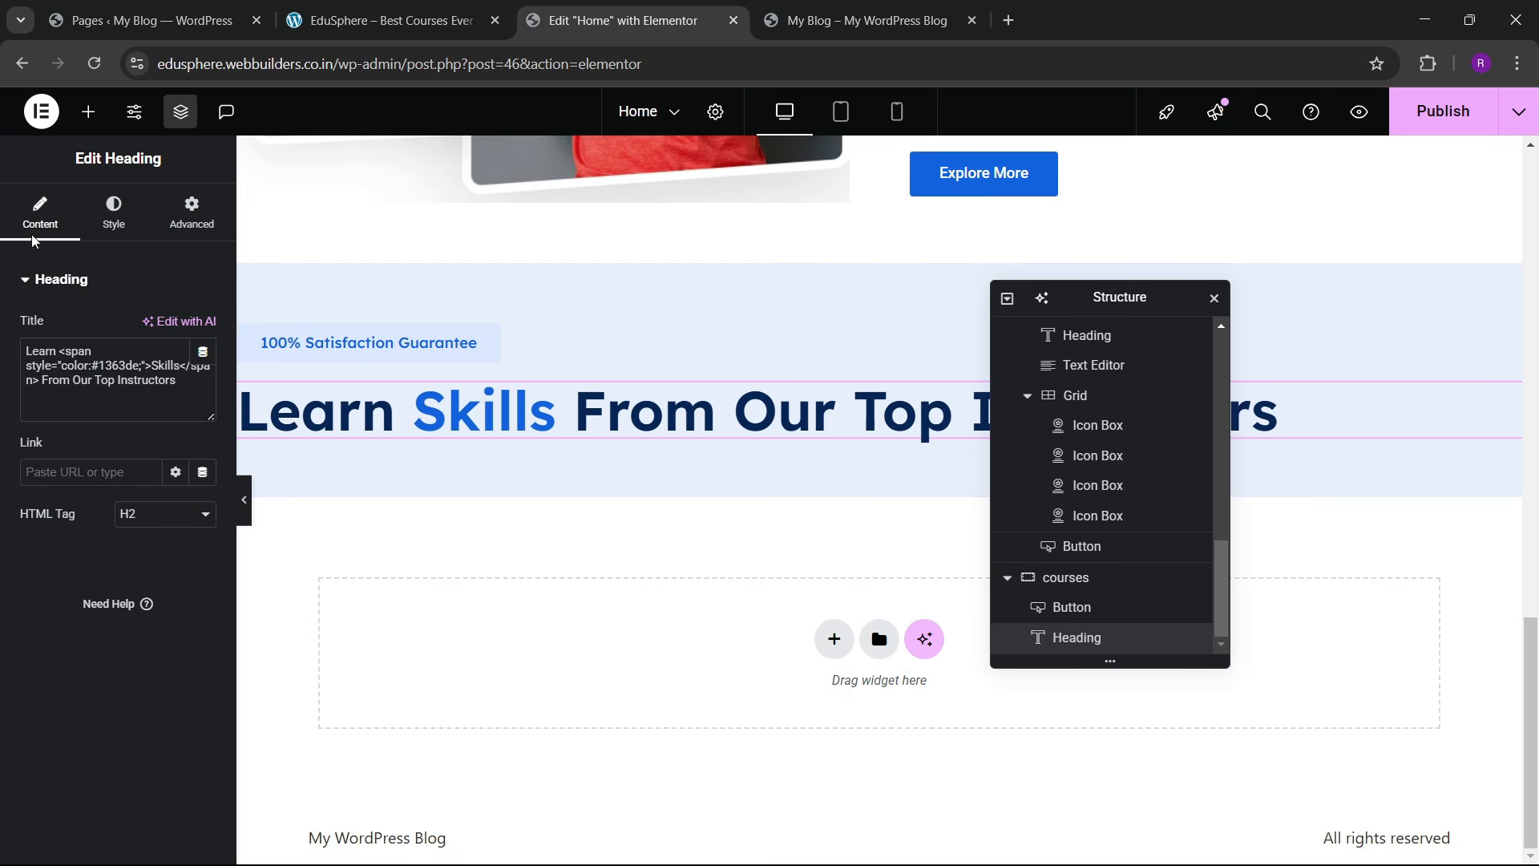
{"action": "left_click", "coordinate": [88, 111]}
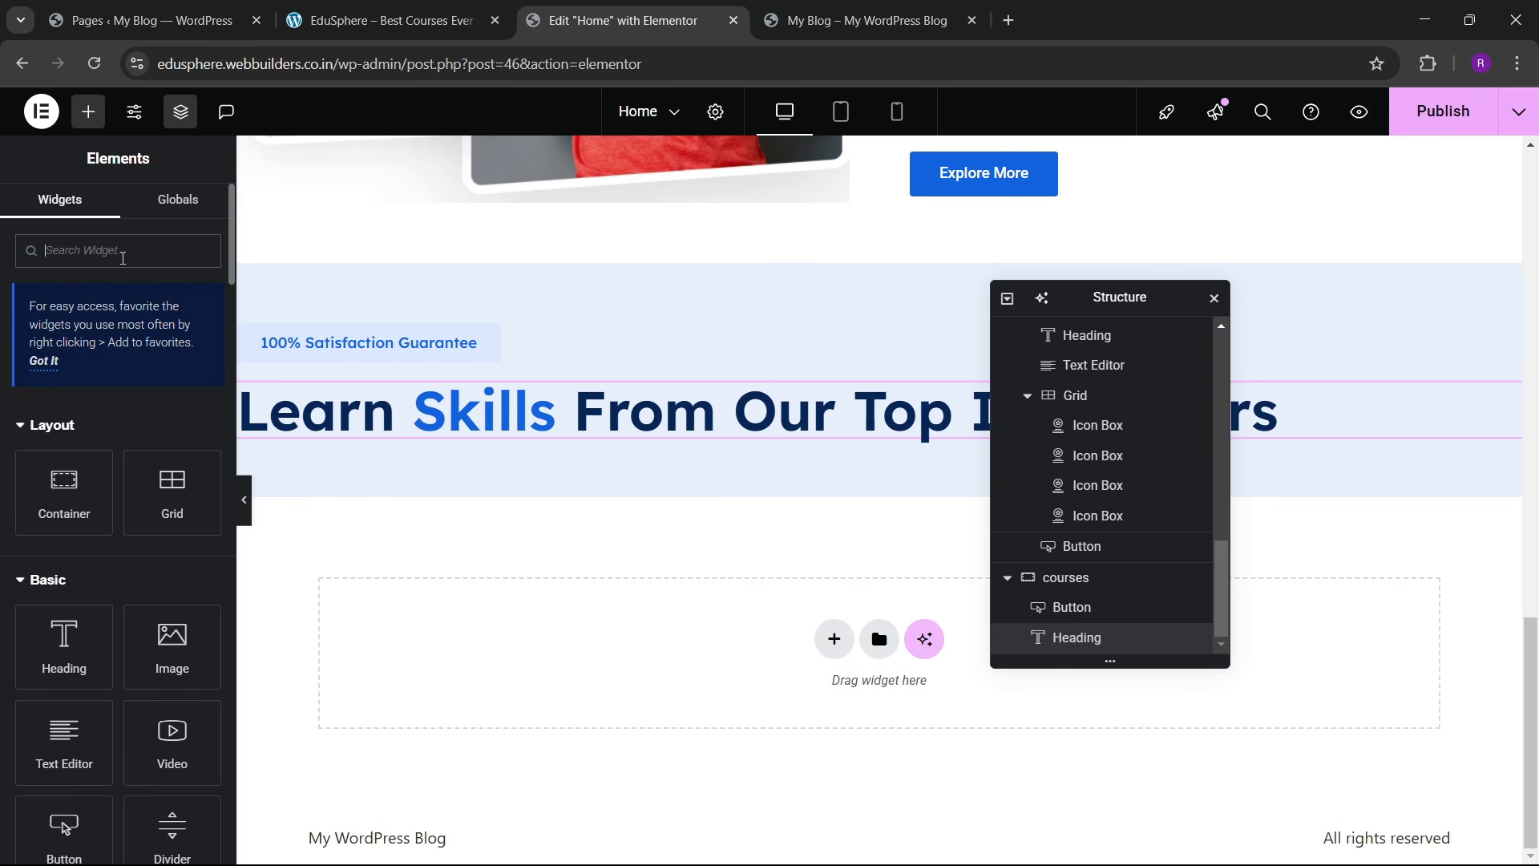
{"action": "type", "text": "gr"}
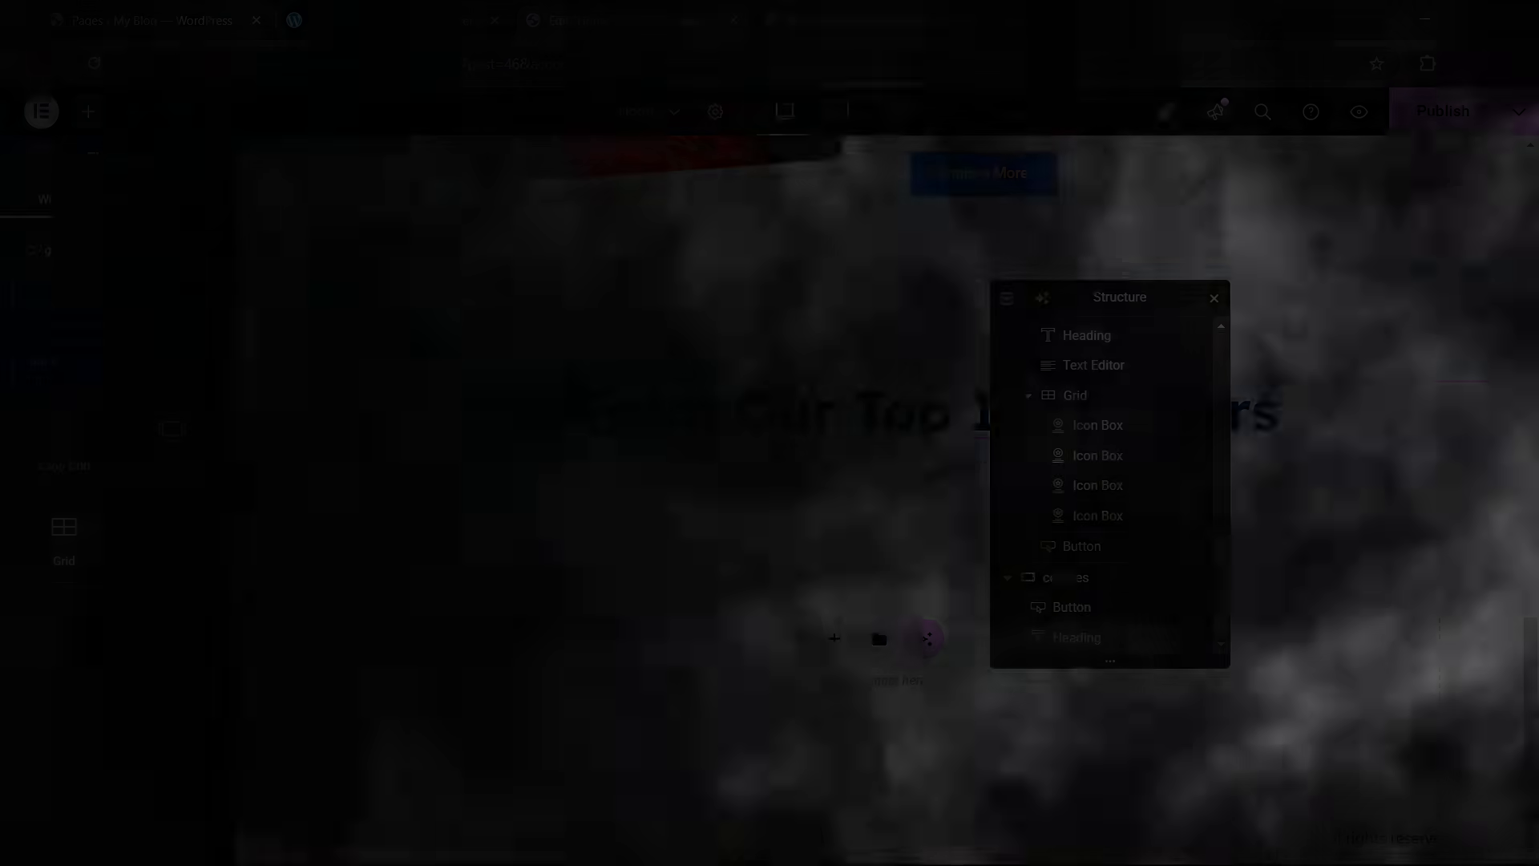
{"action": "type", "text": "id"}
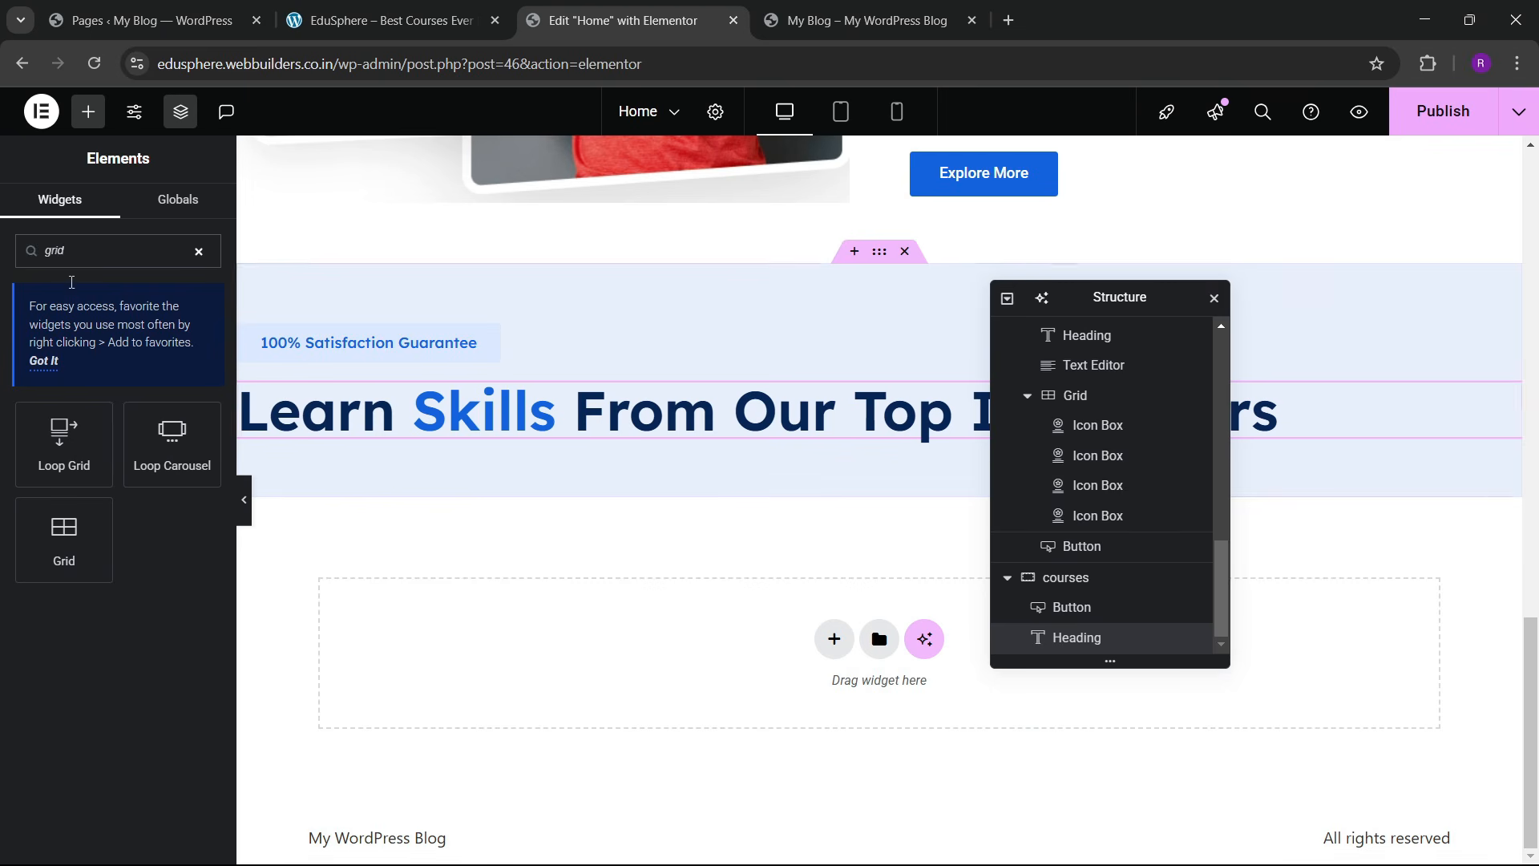
{"action": "left_click_drag", "start_coordinate": [64, 573], "coordinate": [676, 473]}
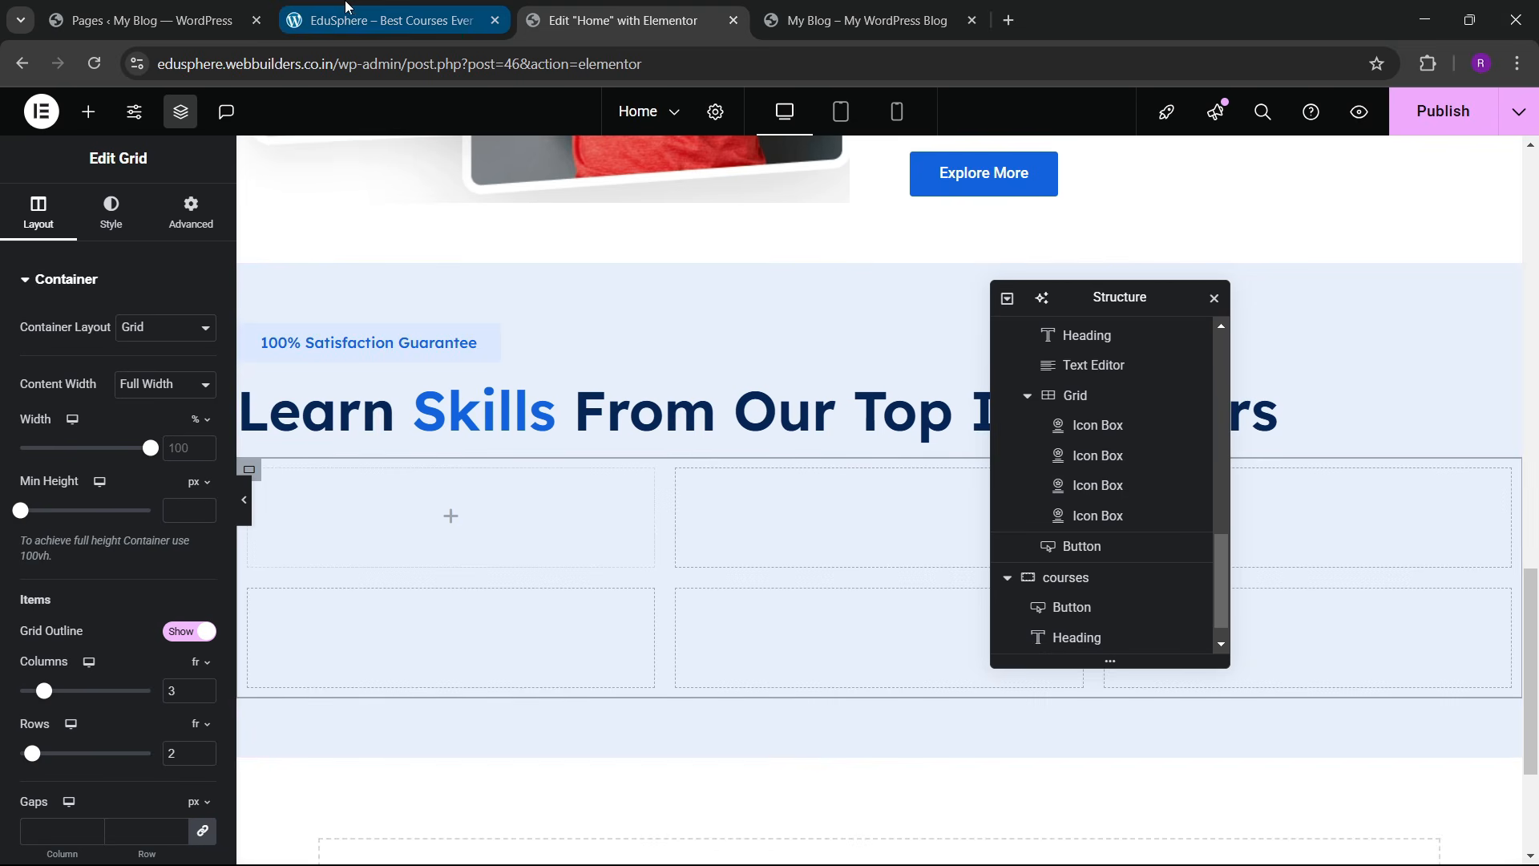
Step: Delete that grid and drag in a Tabs widget found by searching 'tabs'
{"action": "scroll", "coordinate": [1067, 593], "scroll_direction": "down", "scroll_amount": 1}
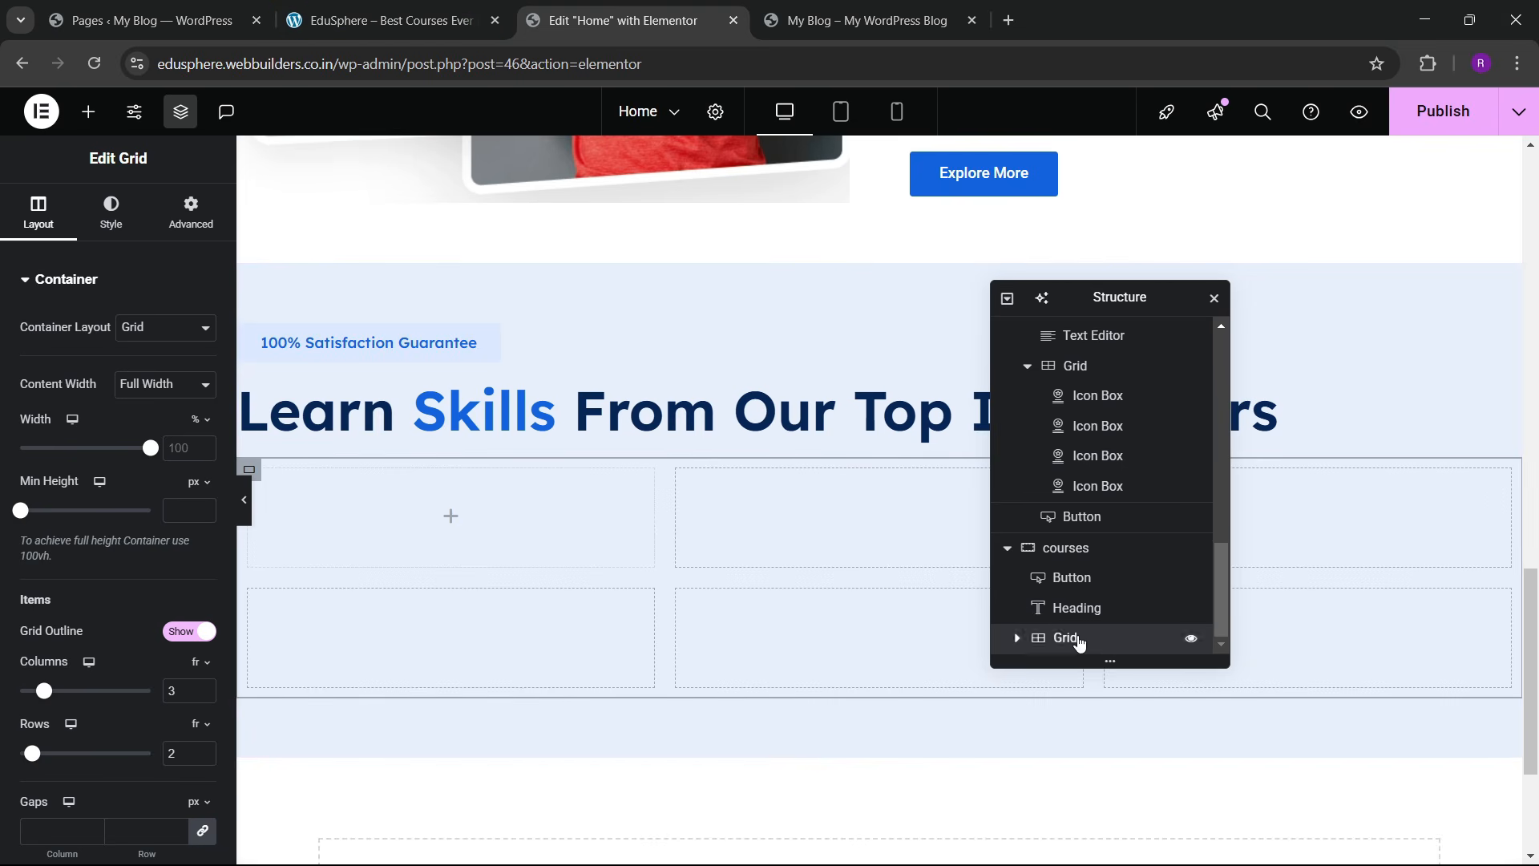
{"action": "right_click", "coordinate": [1042, 638]}
{"action": "left_click", "coordinate": [1132, 839]}
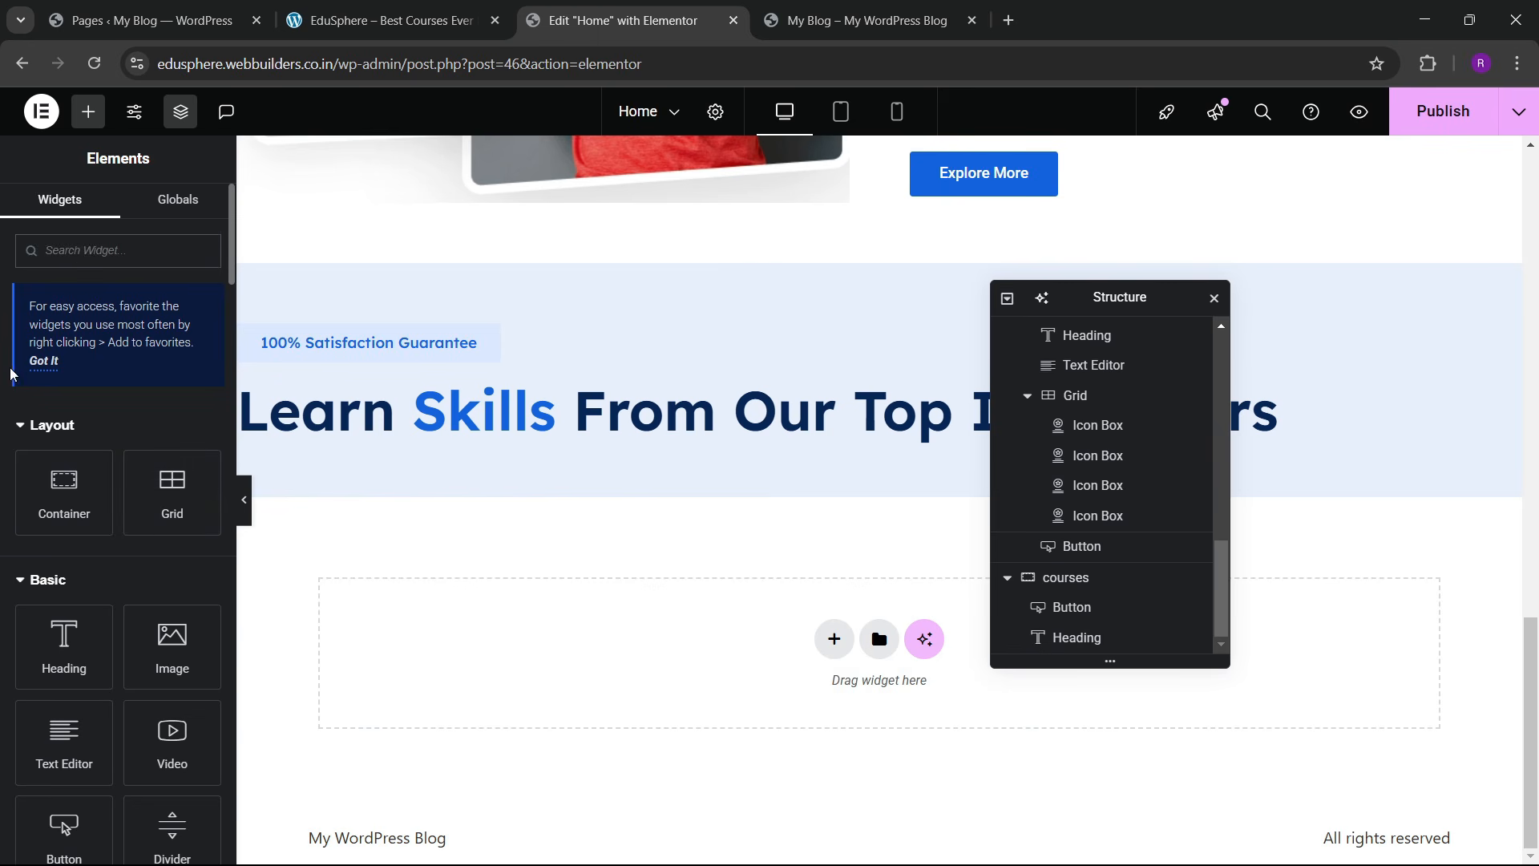
{"action": "type", "text": "tabs"}
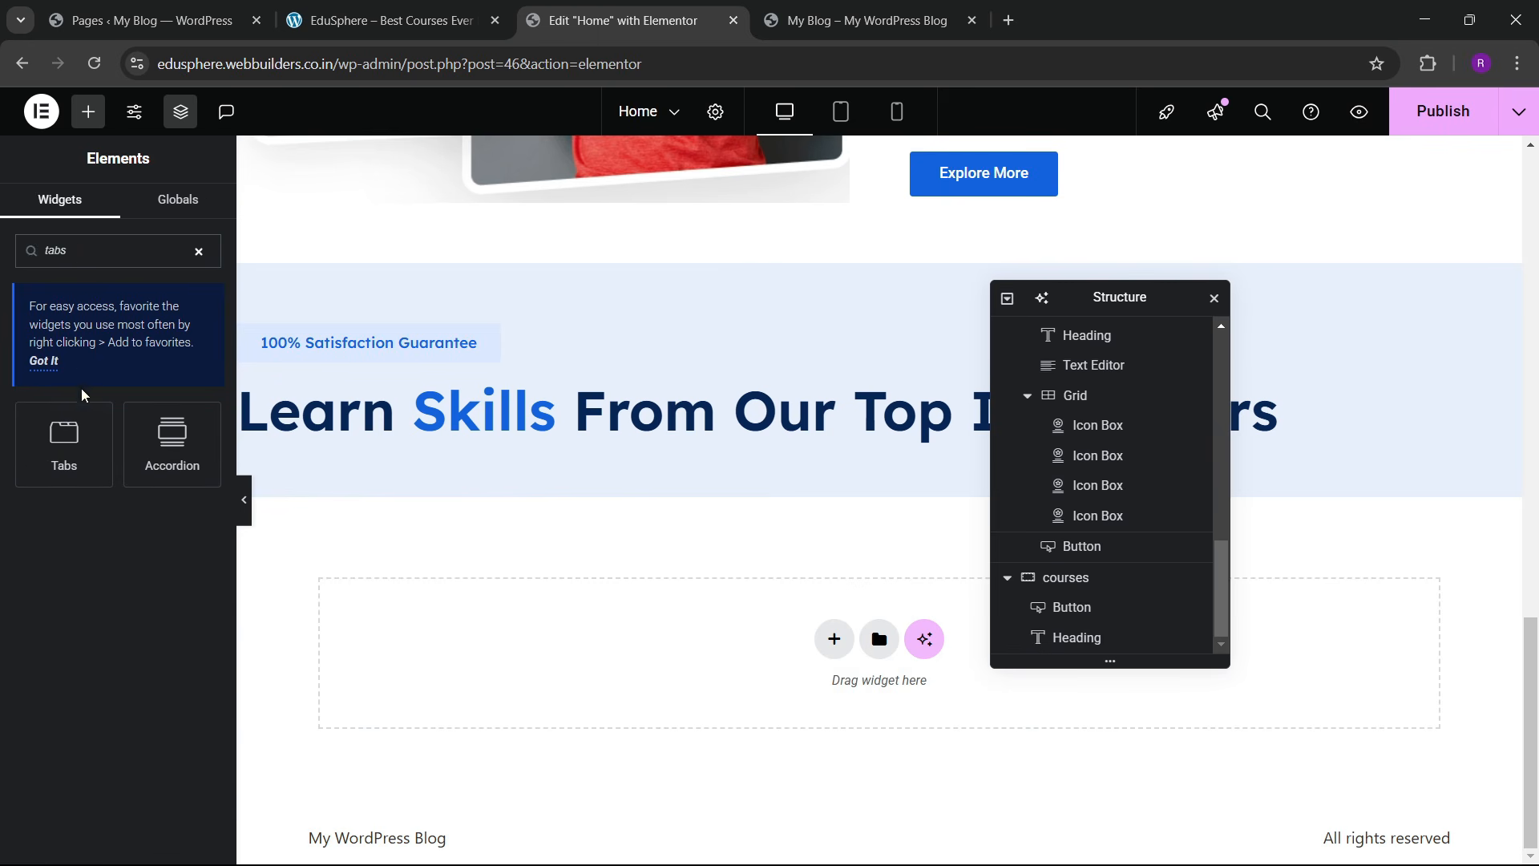
{"action": "left_click_drag", "start_coordinate": [68, 437], "coordinate": [700, 427]}
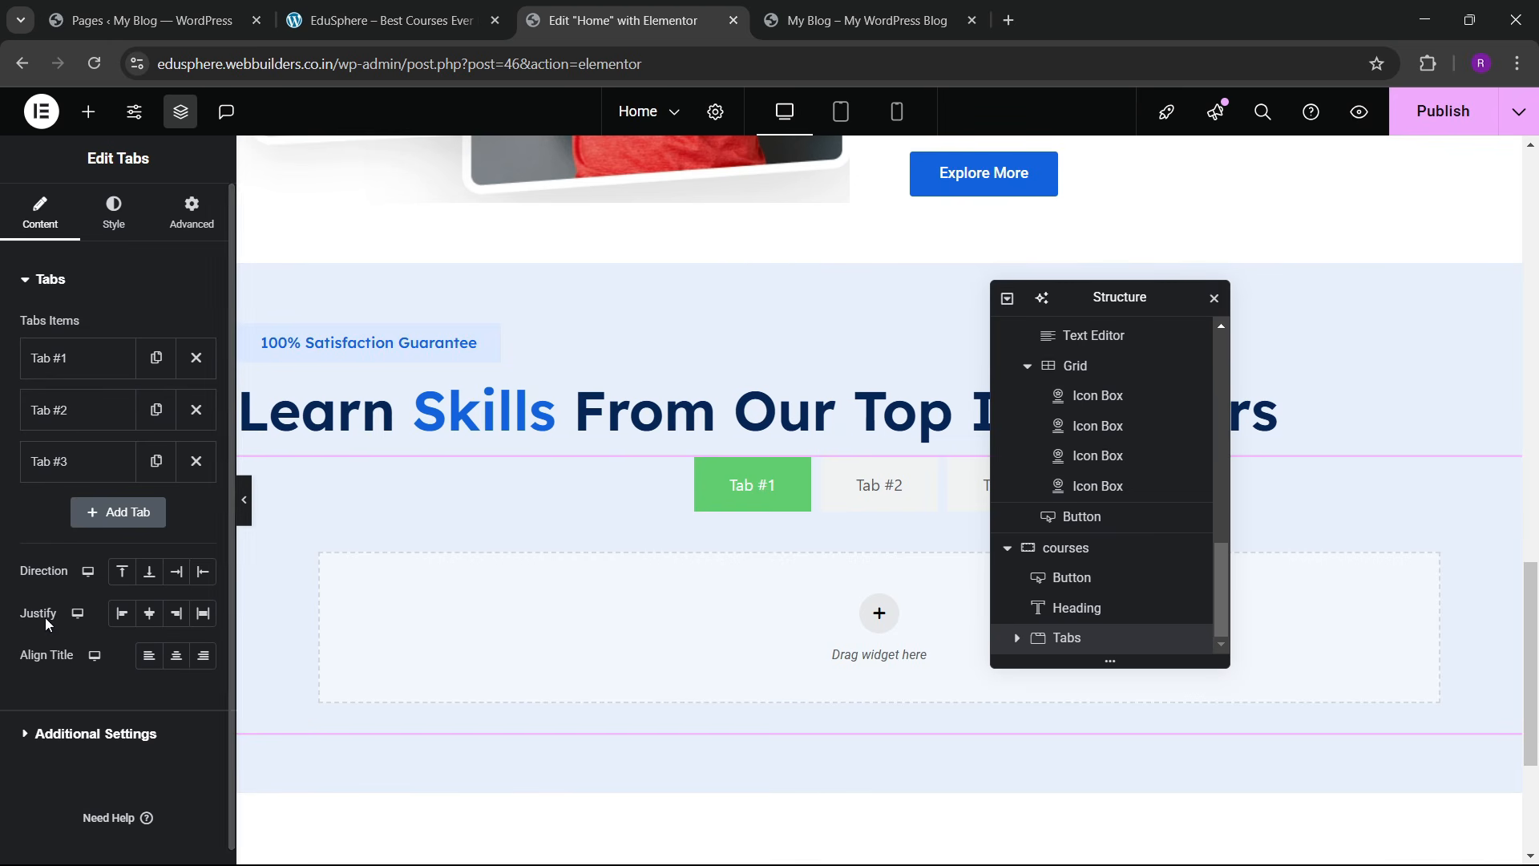
Step: Set the tabs' direction to Above and justify them to End, matching the reference site
{"action": "left_click", "coordinate": [175, 576]}
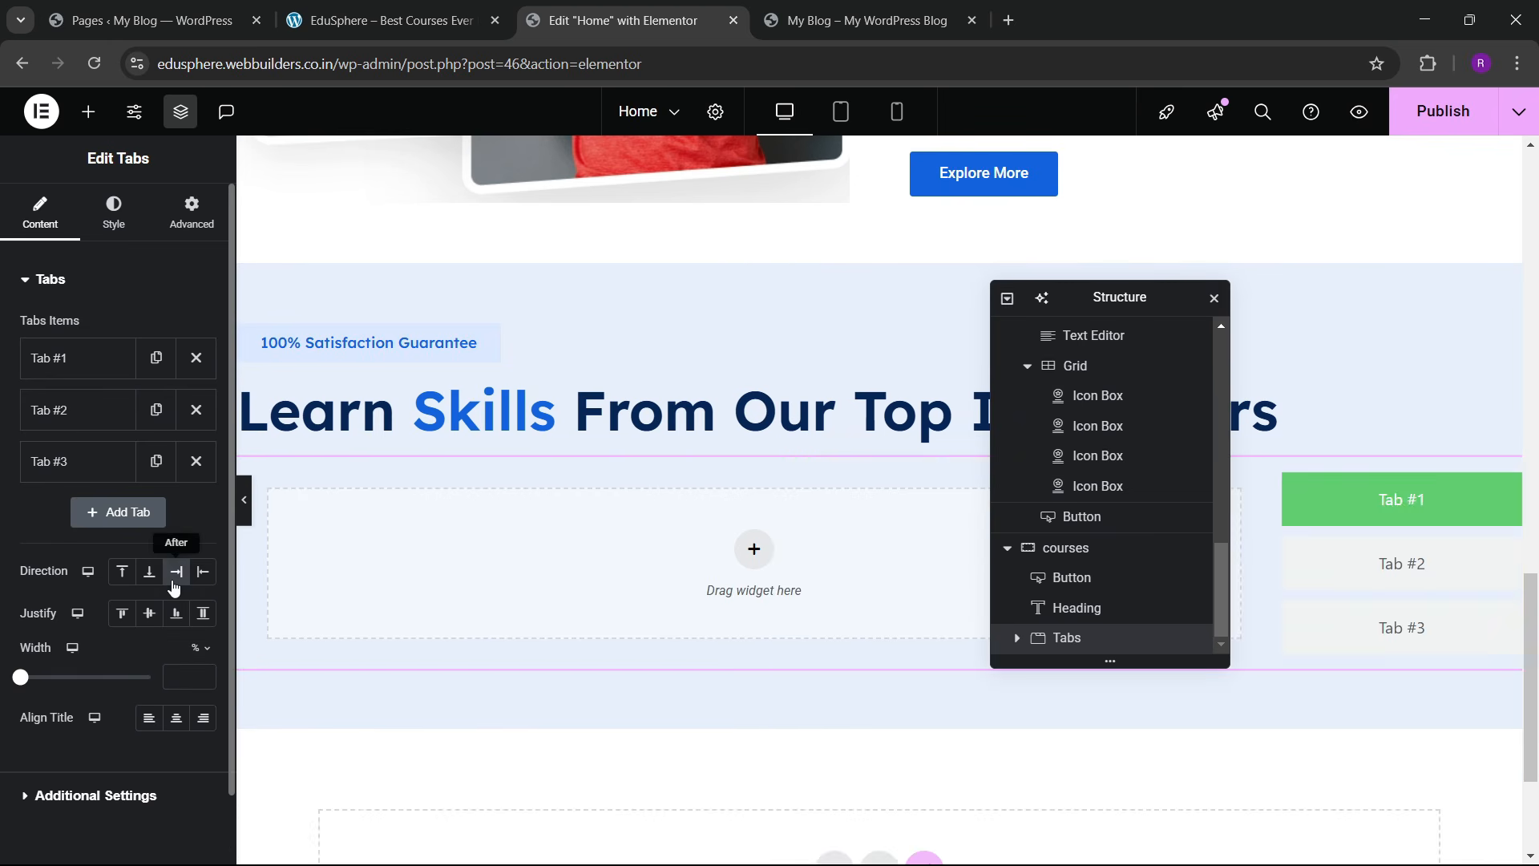
{"action": "left_click", "coordinate": [122, 576]}
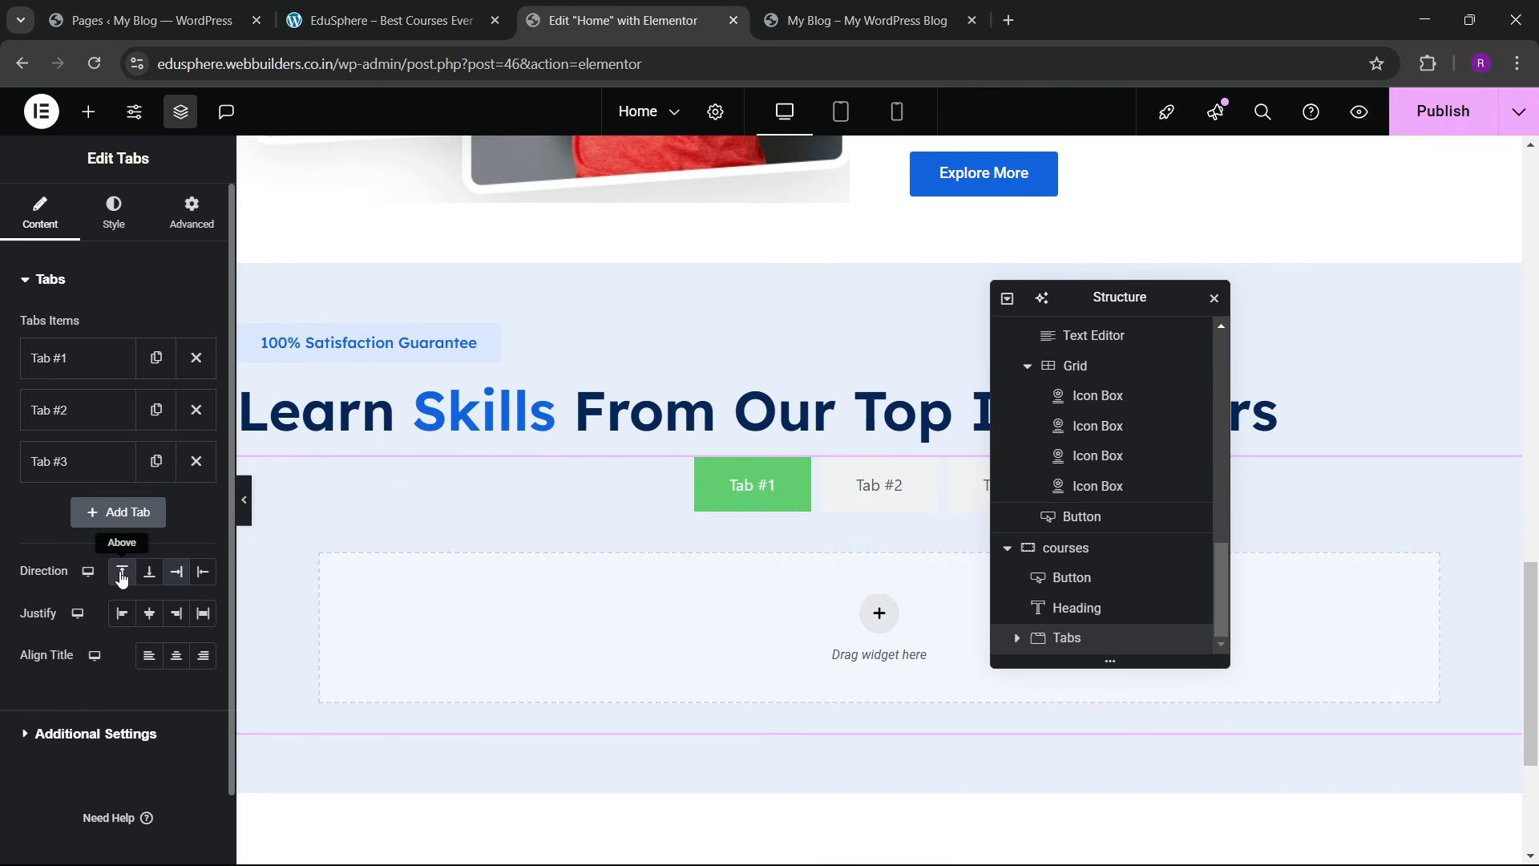
{"action": "left_click", "coordinate": [175, 614]}
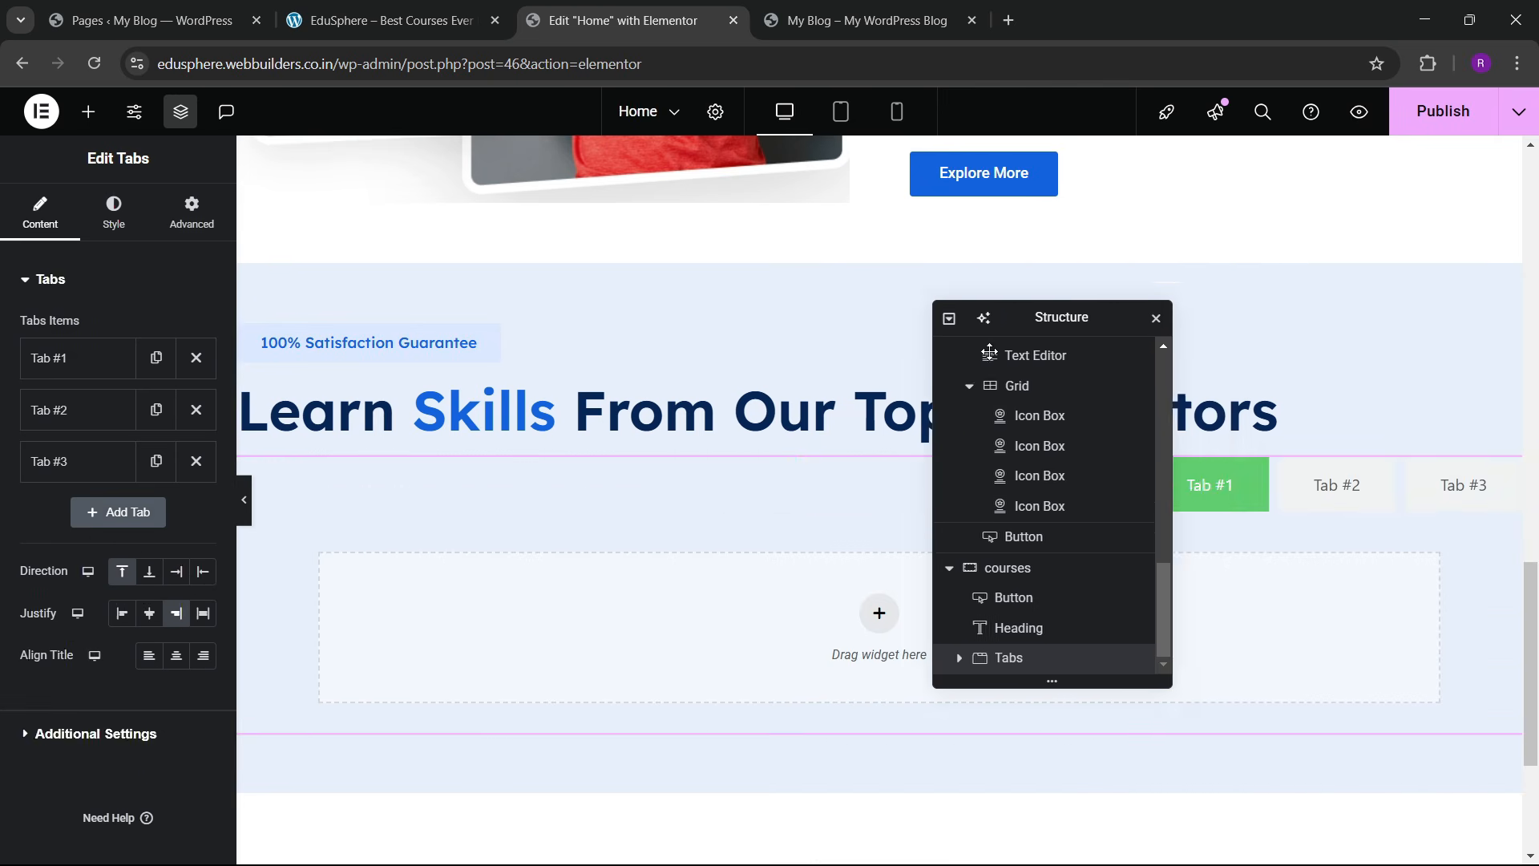
{"action": "left_click", "coordinate": [842, 8]}
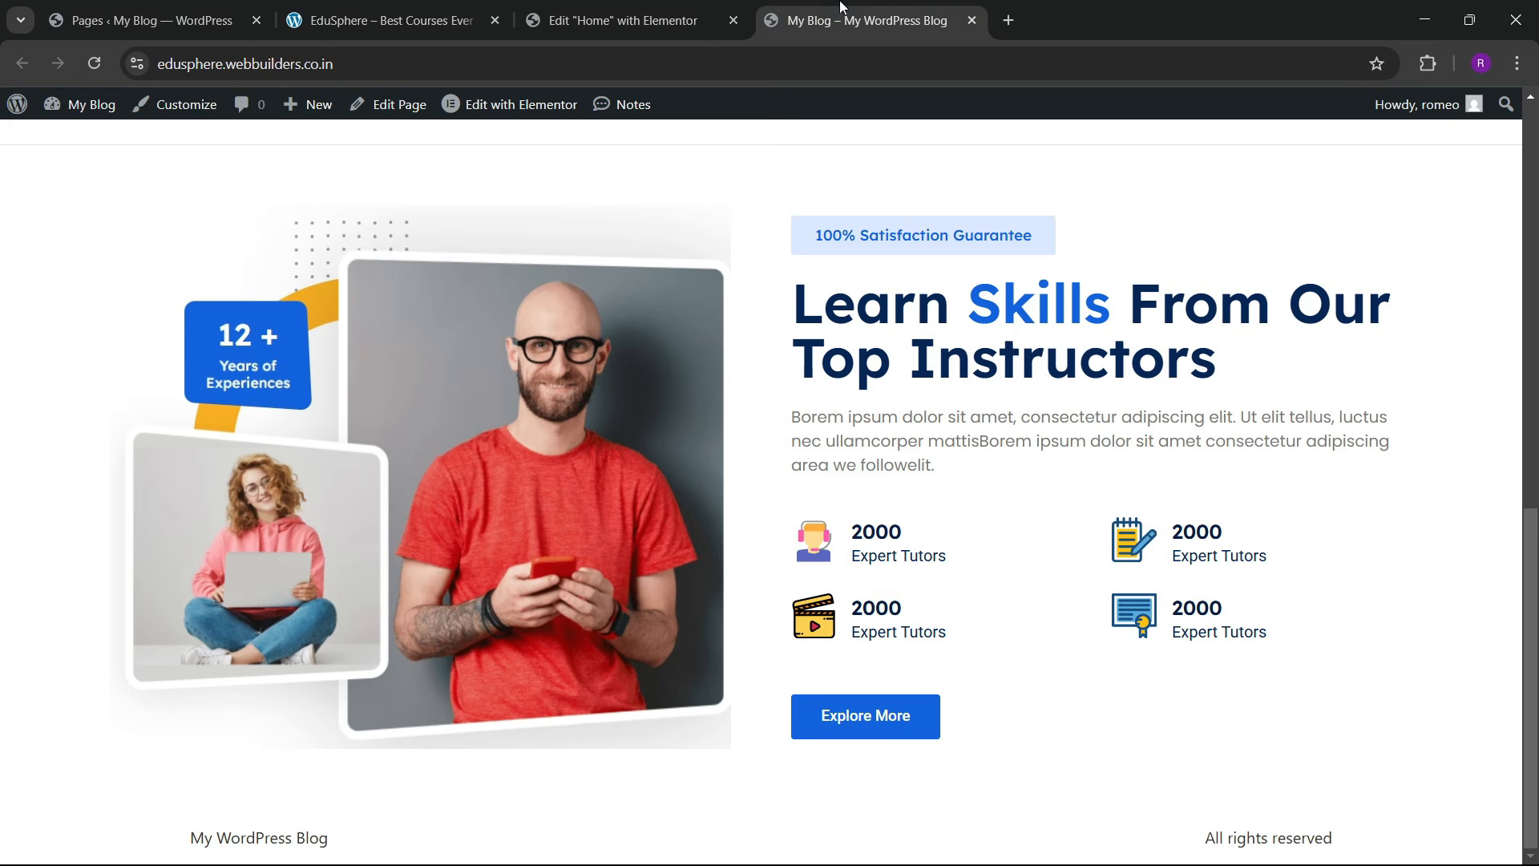
{"action": "left_click", "coordinate": [385, 20]}
{"action": "scroll", "coordinate": [516, 398], "scroll_direction": "down", "scroll_amount": 5}
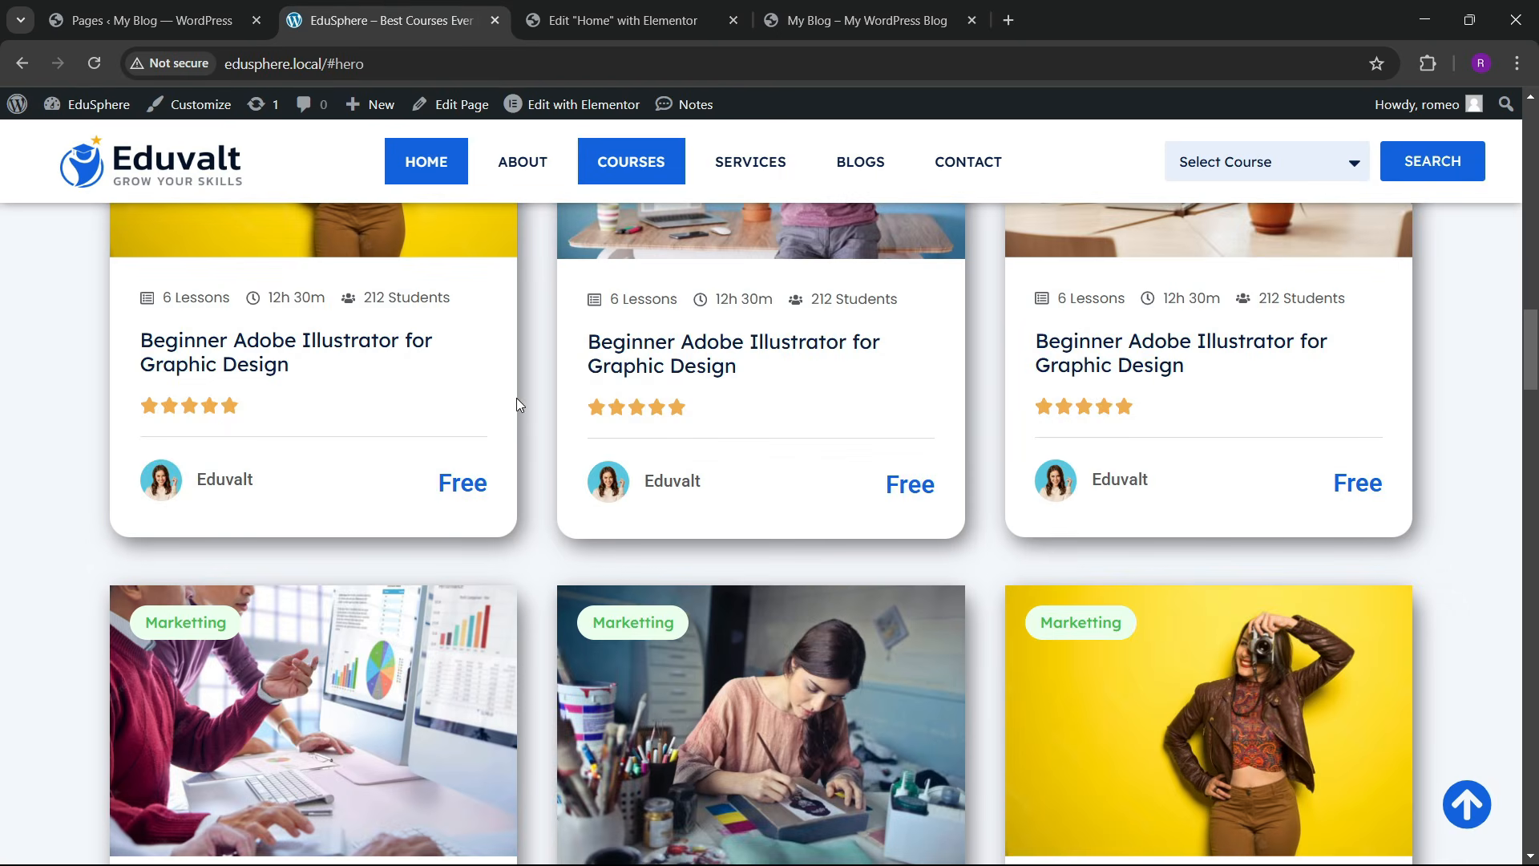
{"action": "scroll", "coordinate": [596, 461], "scroll_direction": "up", "scroll_amount": 8}
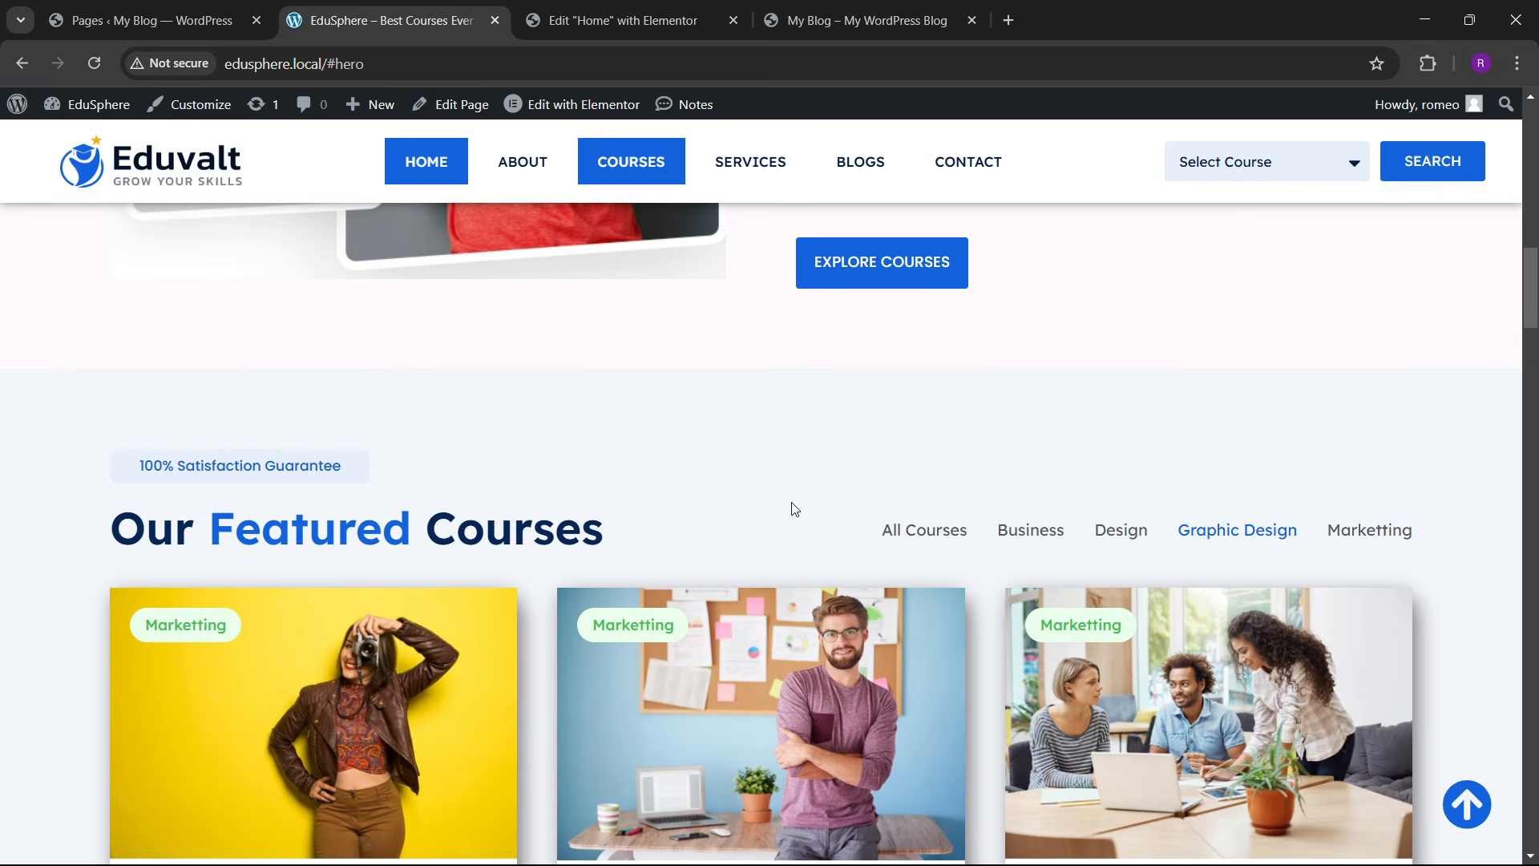
{"action": "left_click", "coordinate": [676, 11]}
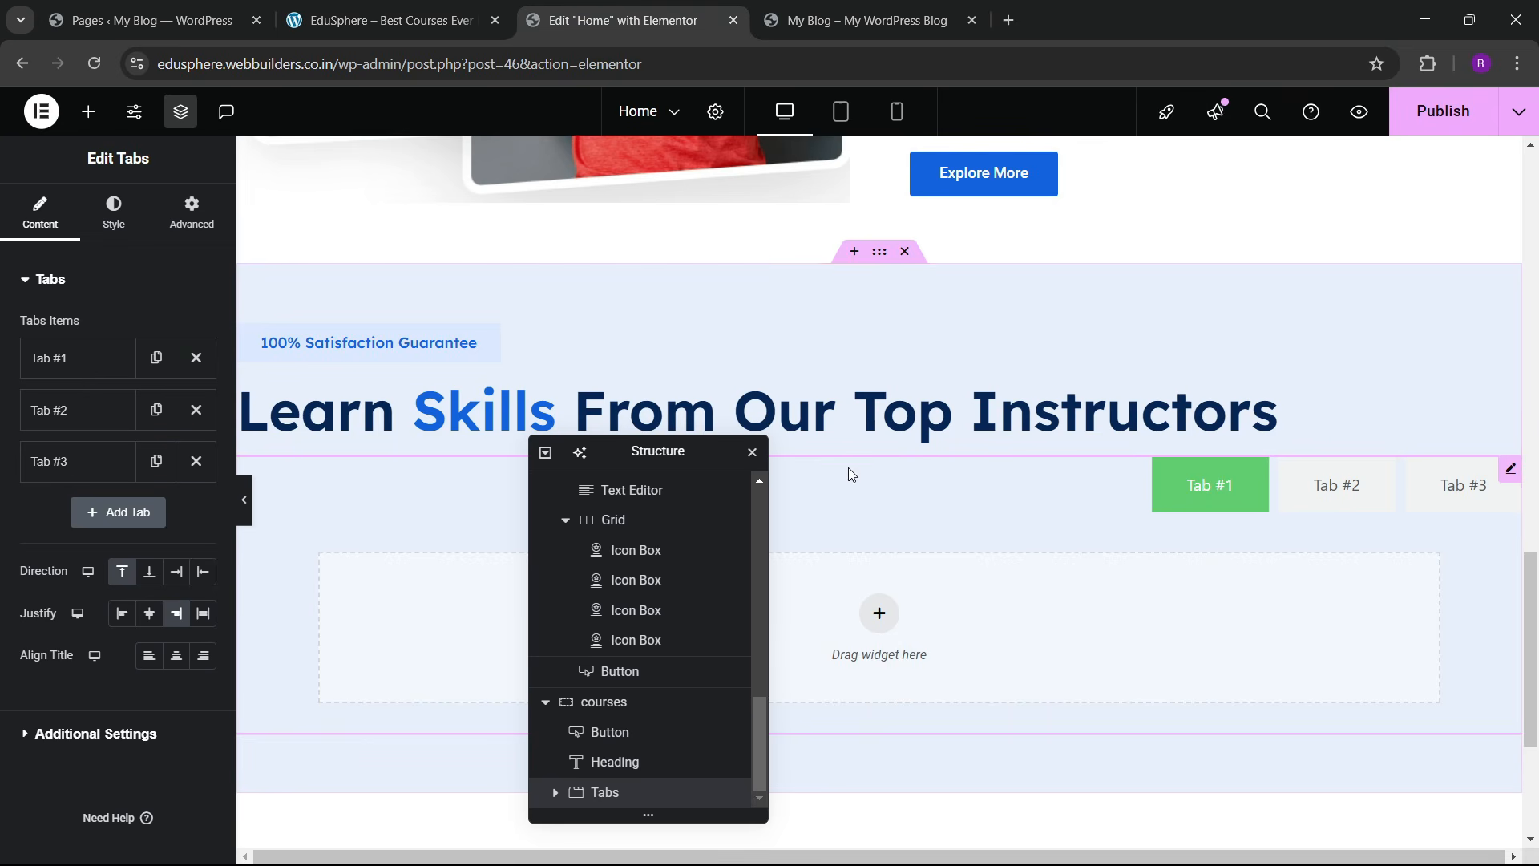
Step: Rename Tab #1 to 'All Courses'
{"action": "left_click", "coordinate": [108, 363]}
{"action": "type", "text": "A"}
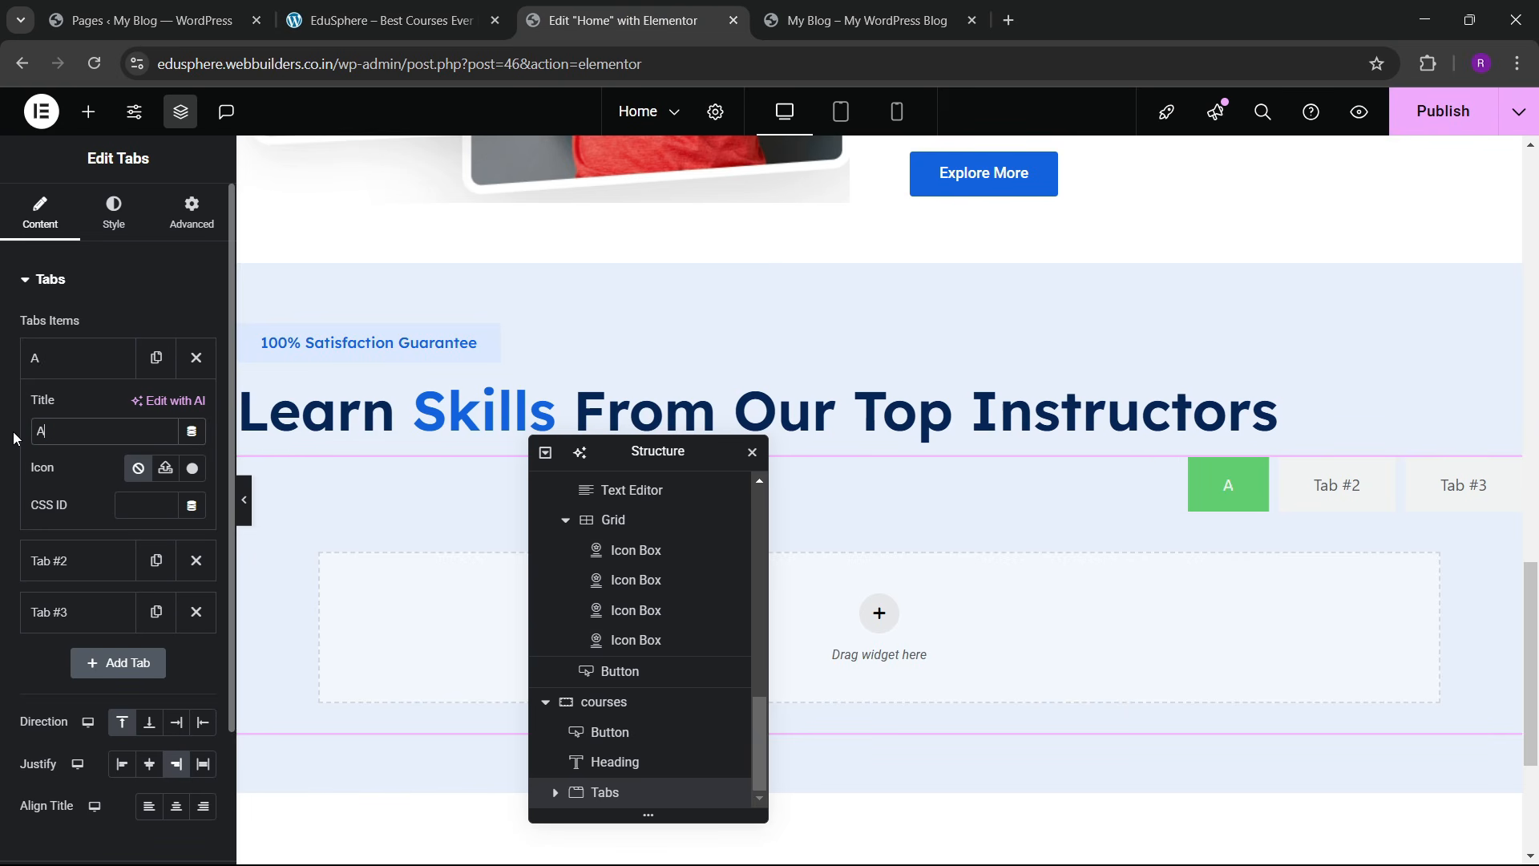
{"action": "type", "text": "ll Courses"}
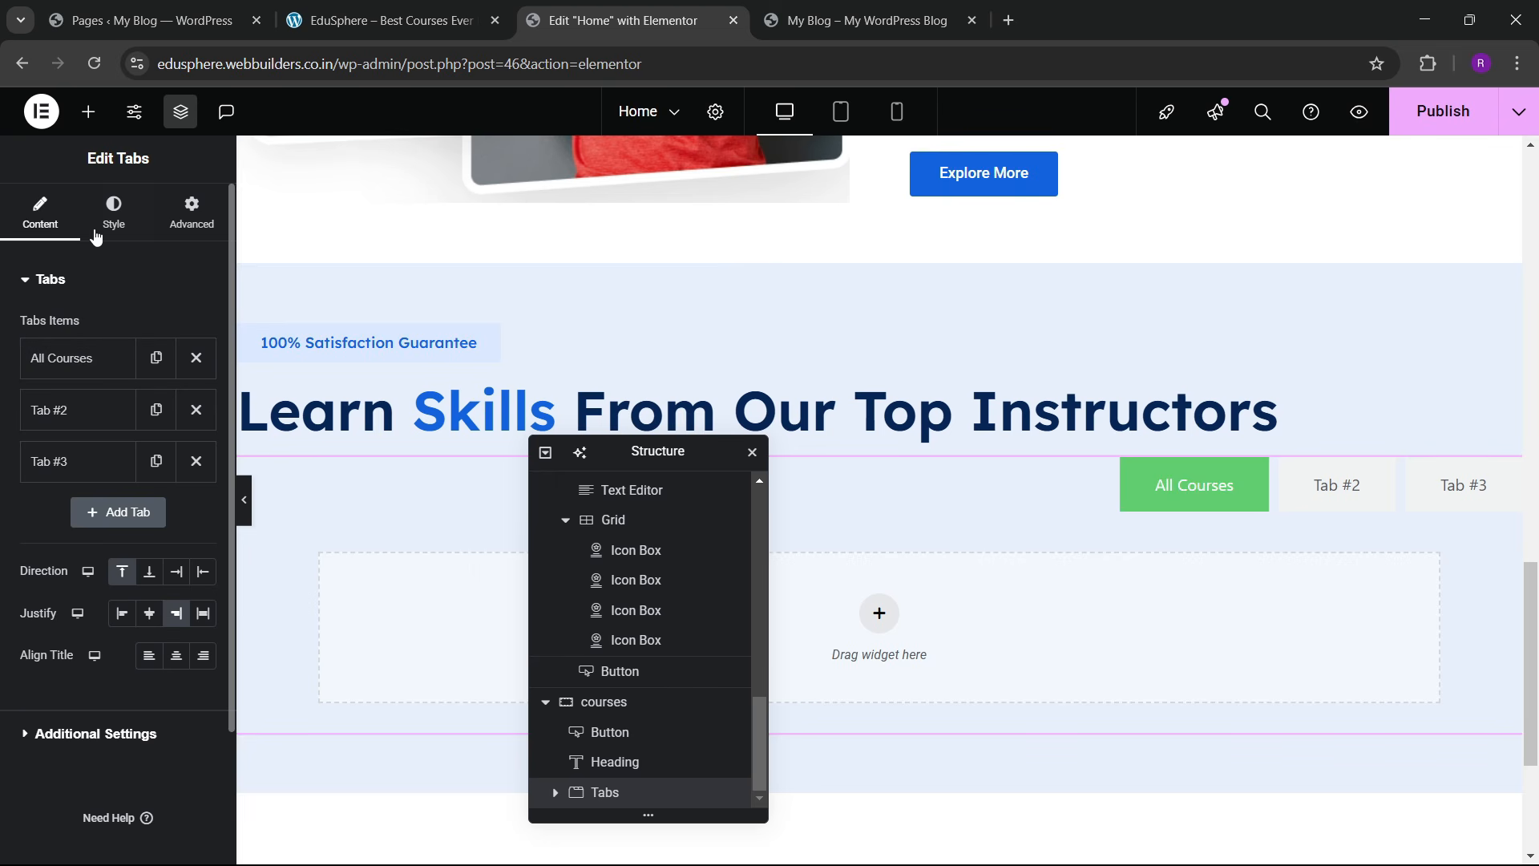
{"action": "left_click", "coordinate": [114, 213]}
Step: Set the tab padding to 0
{"action": "scroll", "coordinate": [120, 461], "scroll_direction": "down", "scroll_amount": 3}
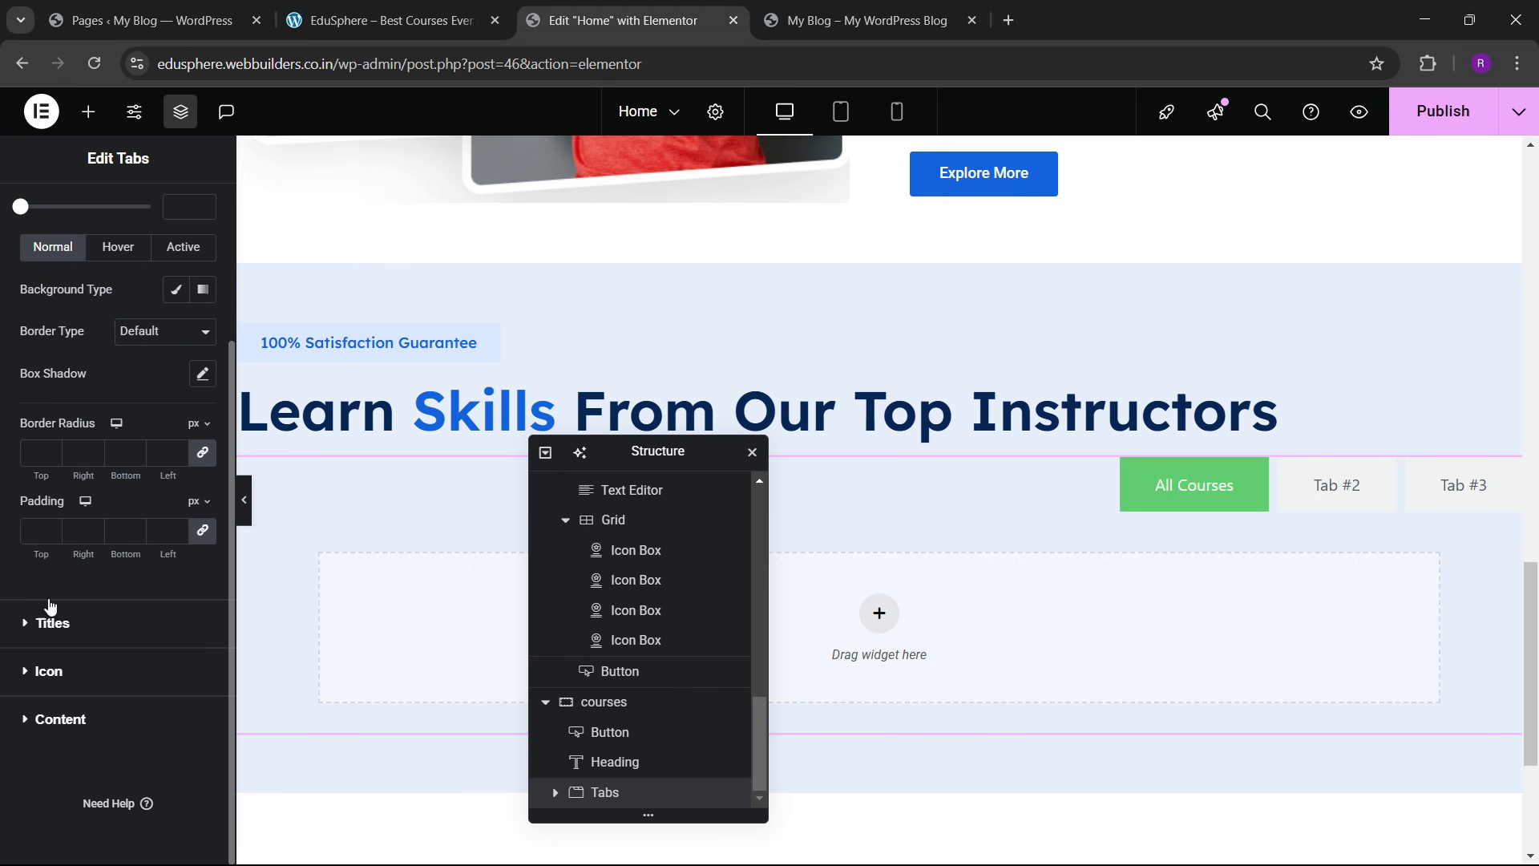
{"action": "left_click", "coordinate": [35, 530]}
{"action": "type", "text": "0"}
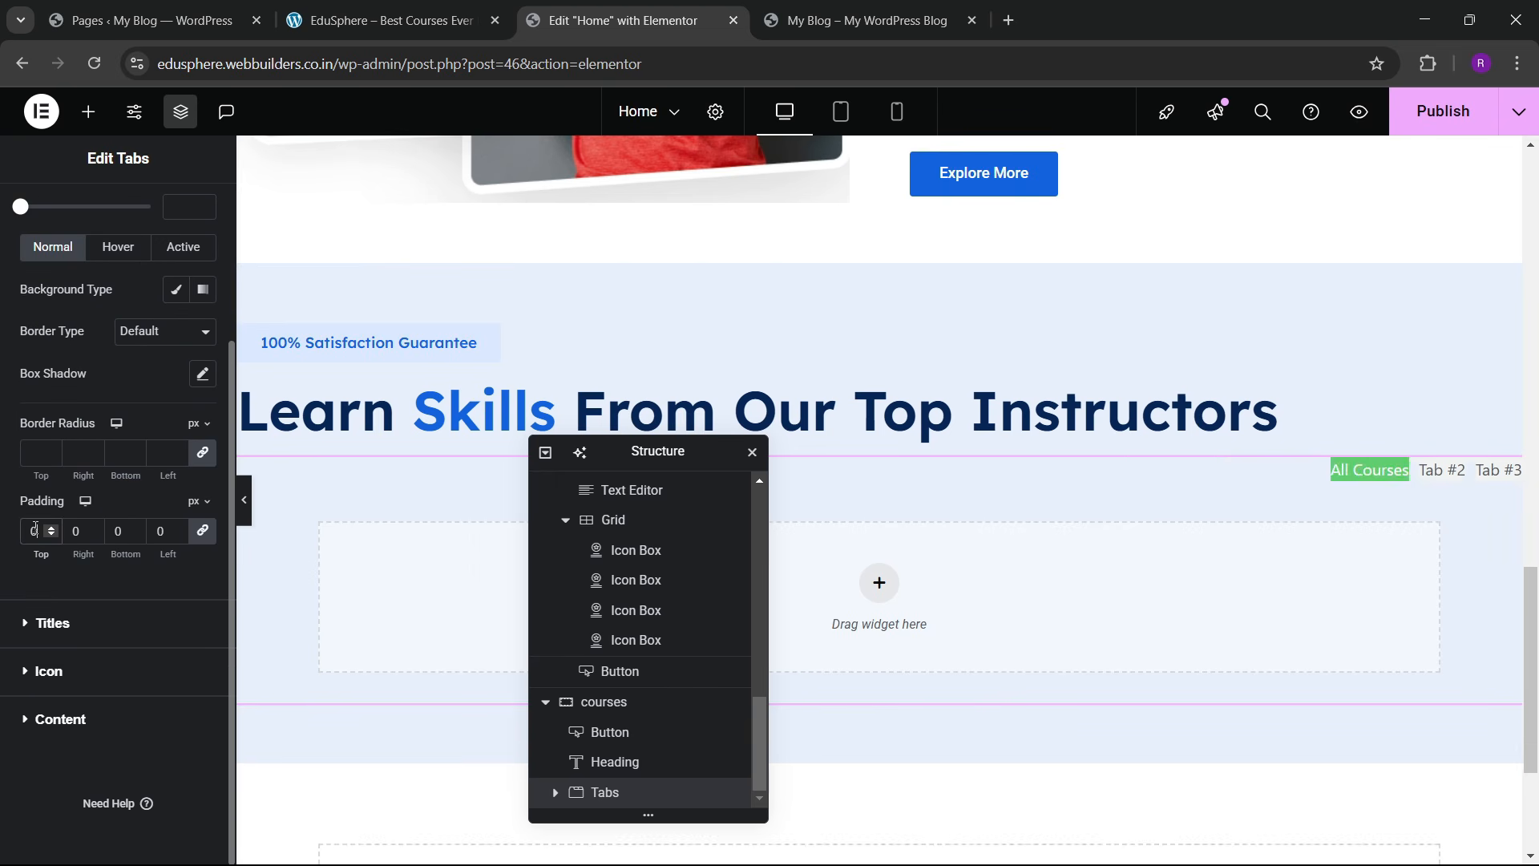
{"action": "scroll", "coordinate": [144, 371], "scroll_direction": "up", "scroll_amount": 3}
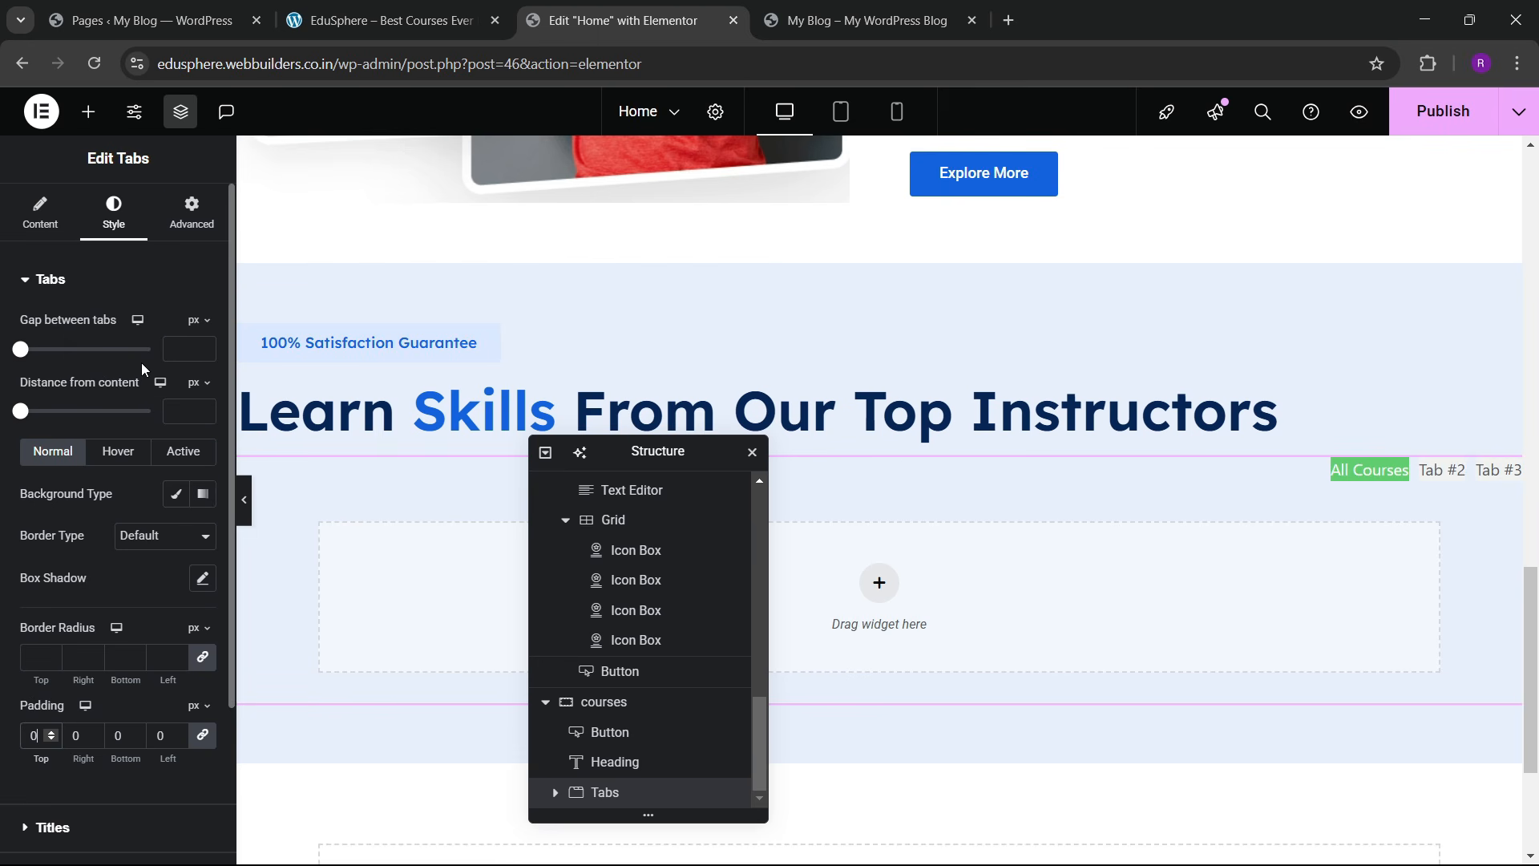
Step: Drag the alpha to zero so hover and active tab backgrounds are fully transparent
{"action": "left_click", "coordinate": [117, 457]}
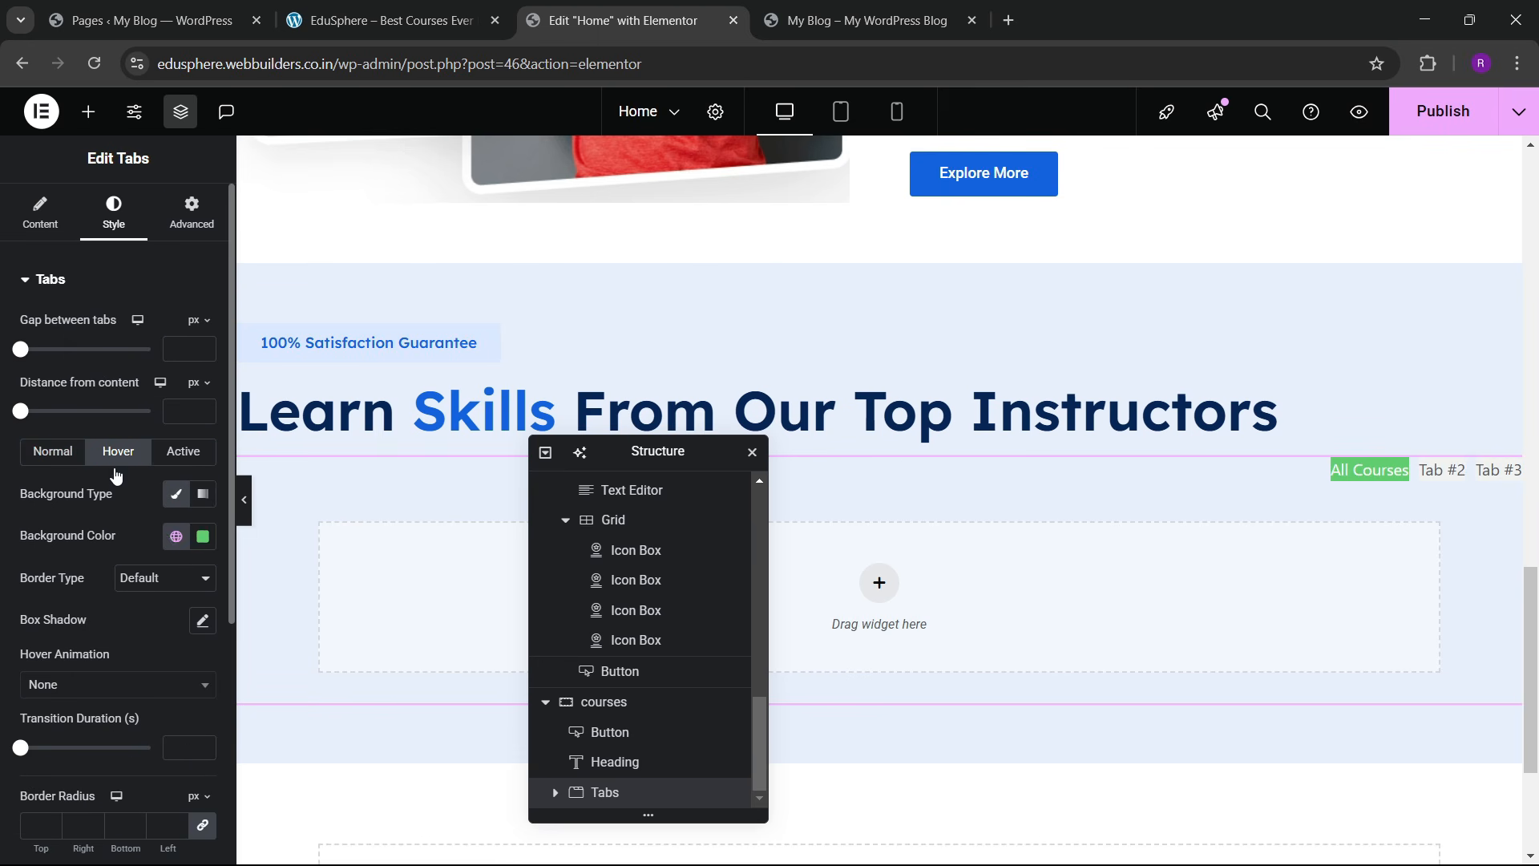
{"action": "left_click", "coordinate": [203, 536]}
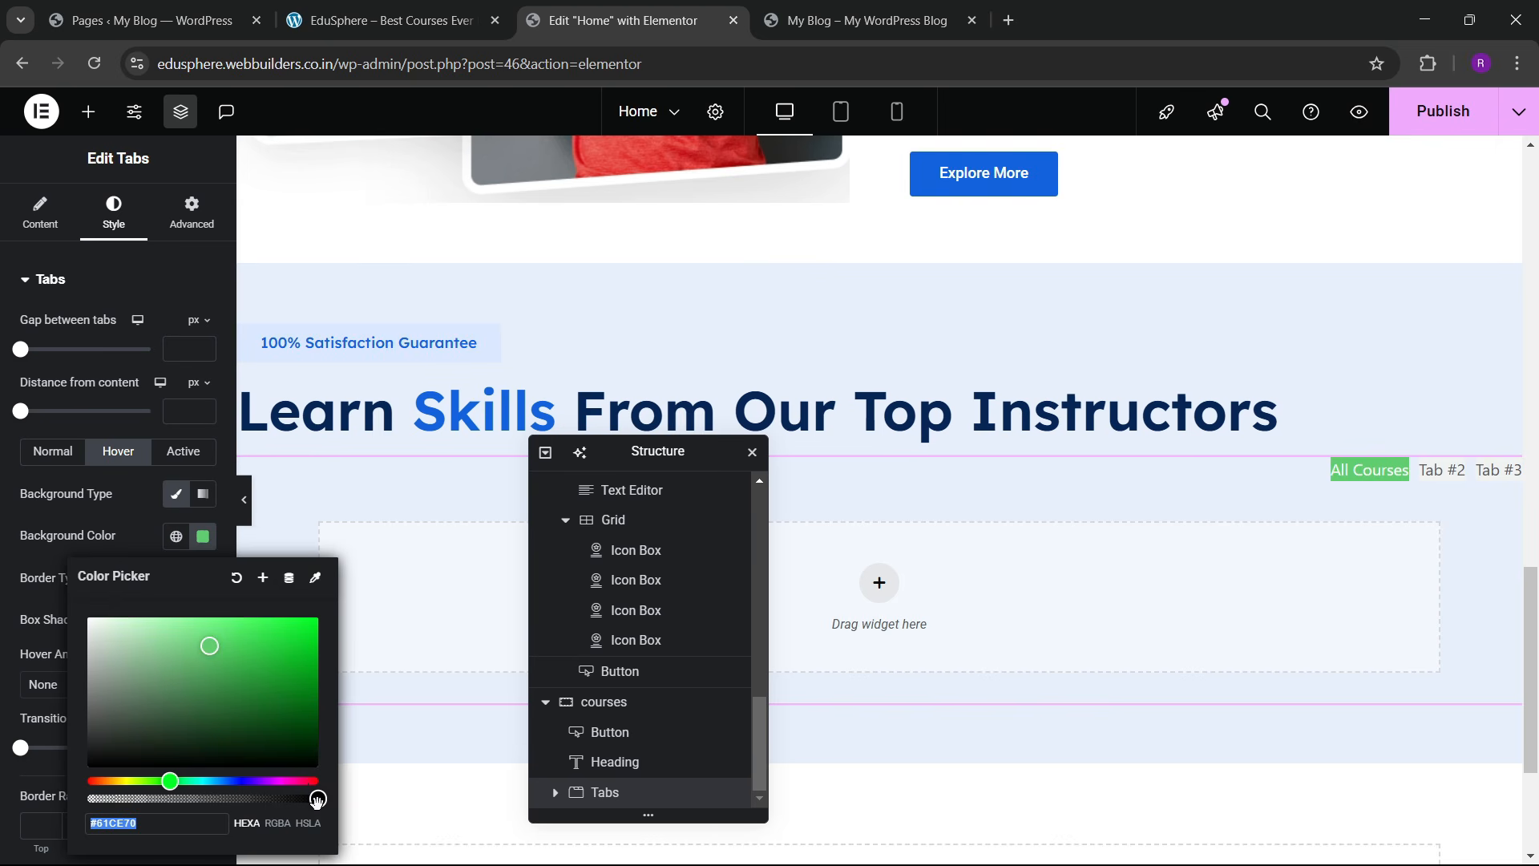
{"action": "left_click_drag", "start_coordinate": [317, 800], "coordinate": [48, 819]}
{"action": "left_click", "coordinate": [123, 513]}
{"action": "left_click", "coordinate": [184, 452]}
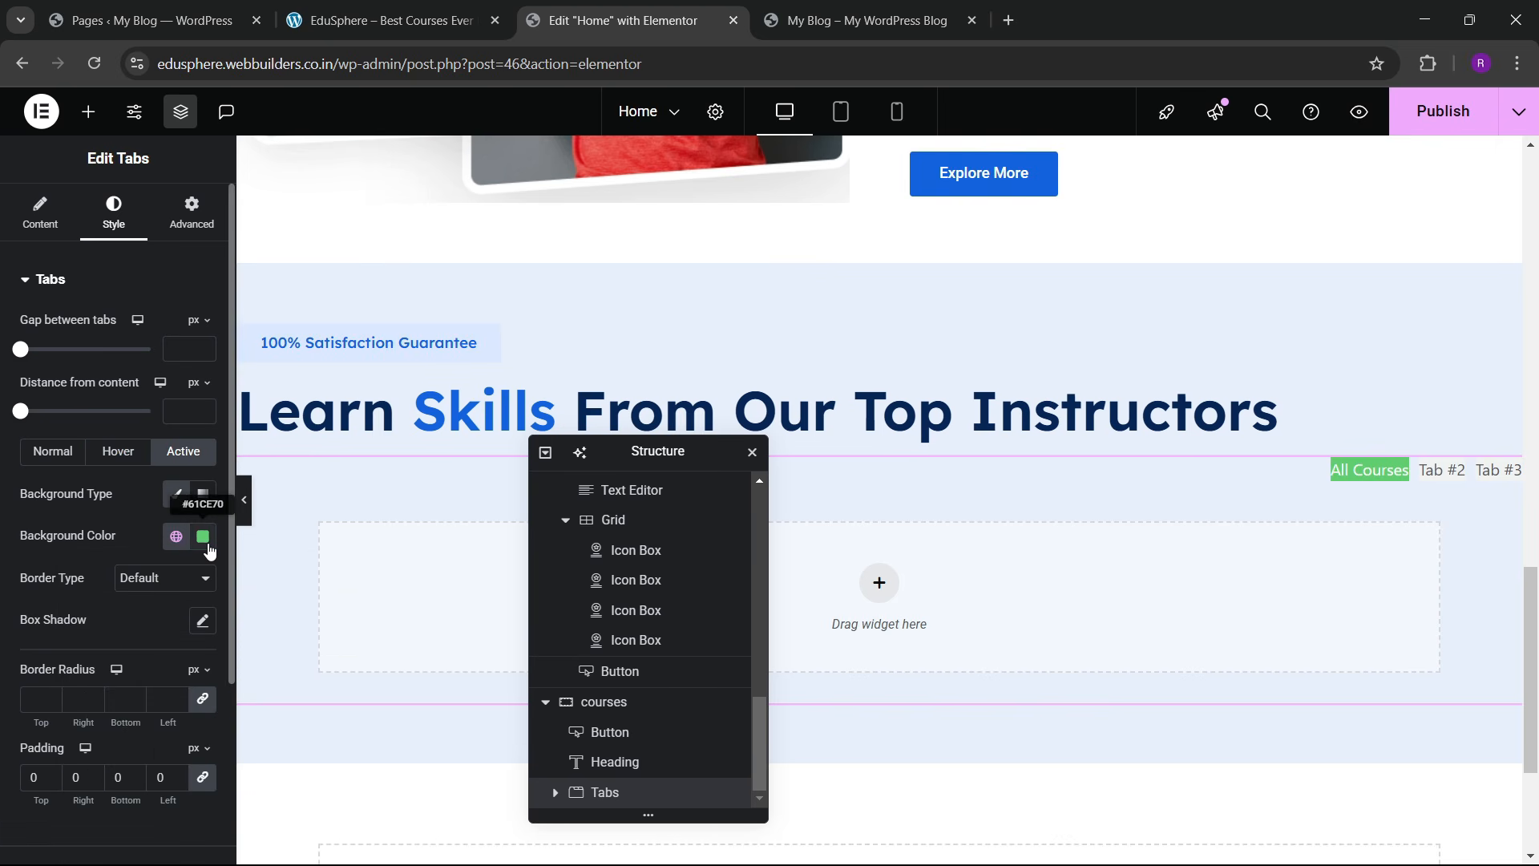
{"action": "left_click", "coordinate": [205, 538]}
{"action": "left_click_drag", "start_coordinate": [311, 800], "coordinate": [90, 800]}
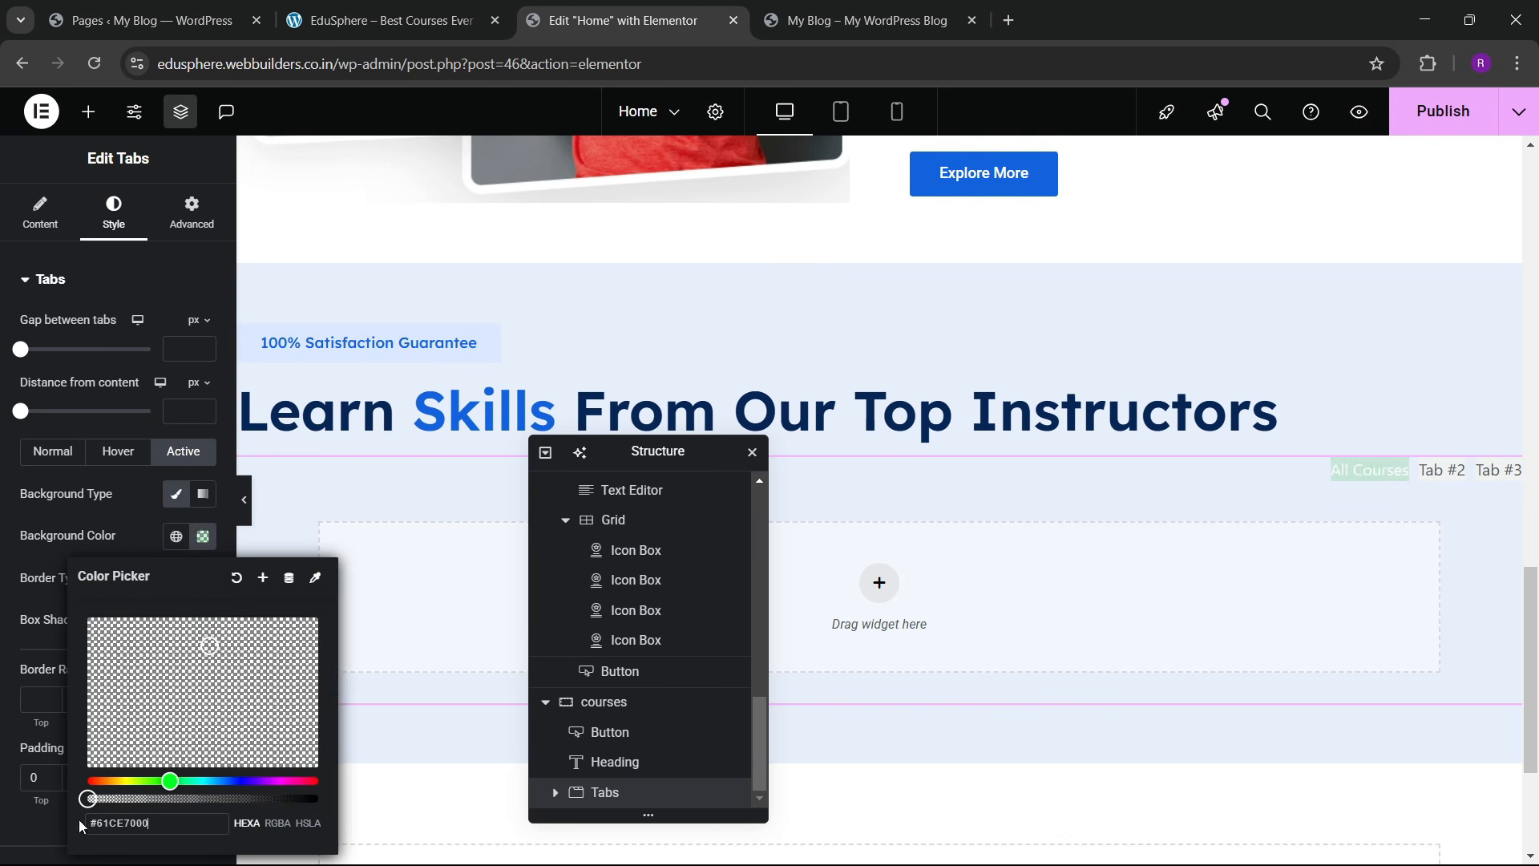
{"action": "left_click", "coordinate": [146, 513]}
{"action": "scroll", "coordinate": [66, 492], "scroll_direction": "down", "scroll_amount": 3}
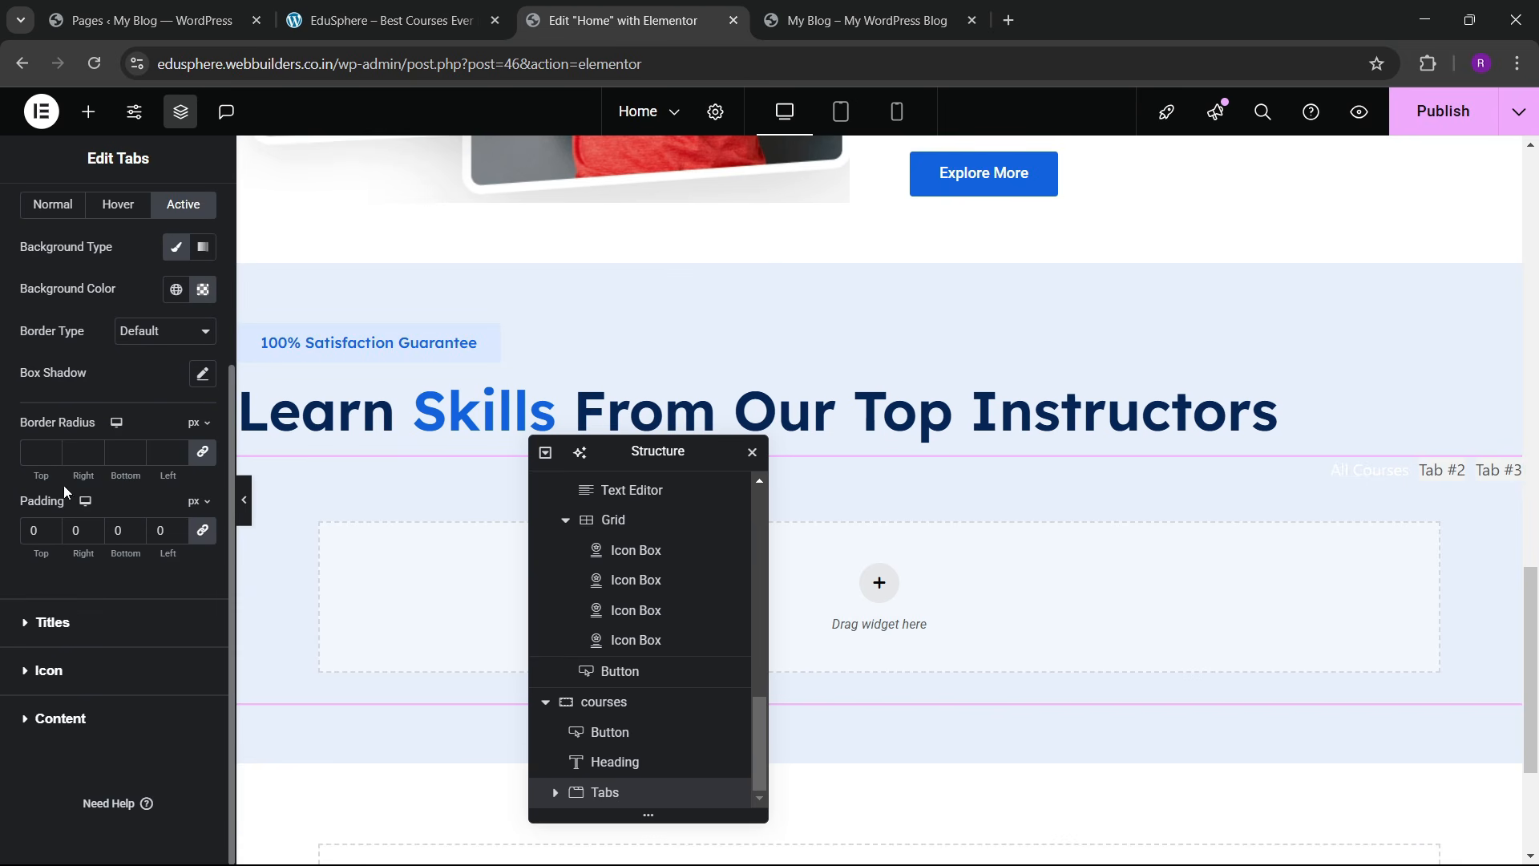
{"action": "left_click", "coordinate": [55, 624]}
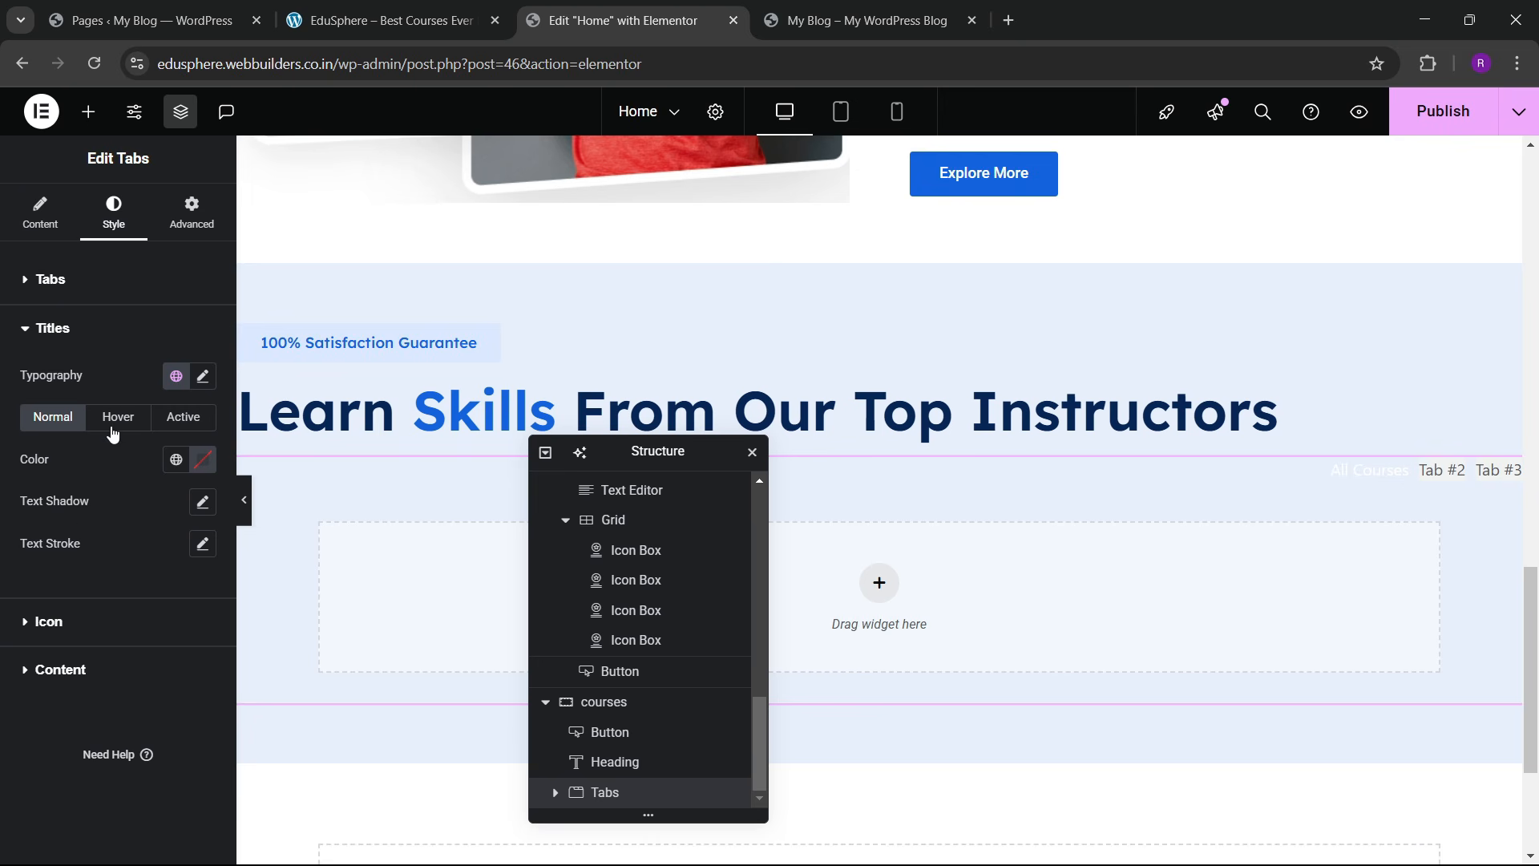
Step: Colour normal tab titles dark blue and hover/active titles sky blue using global colours
{"action": "left_click", "coordinate": [176, 459]}
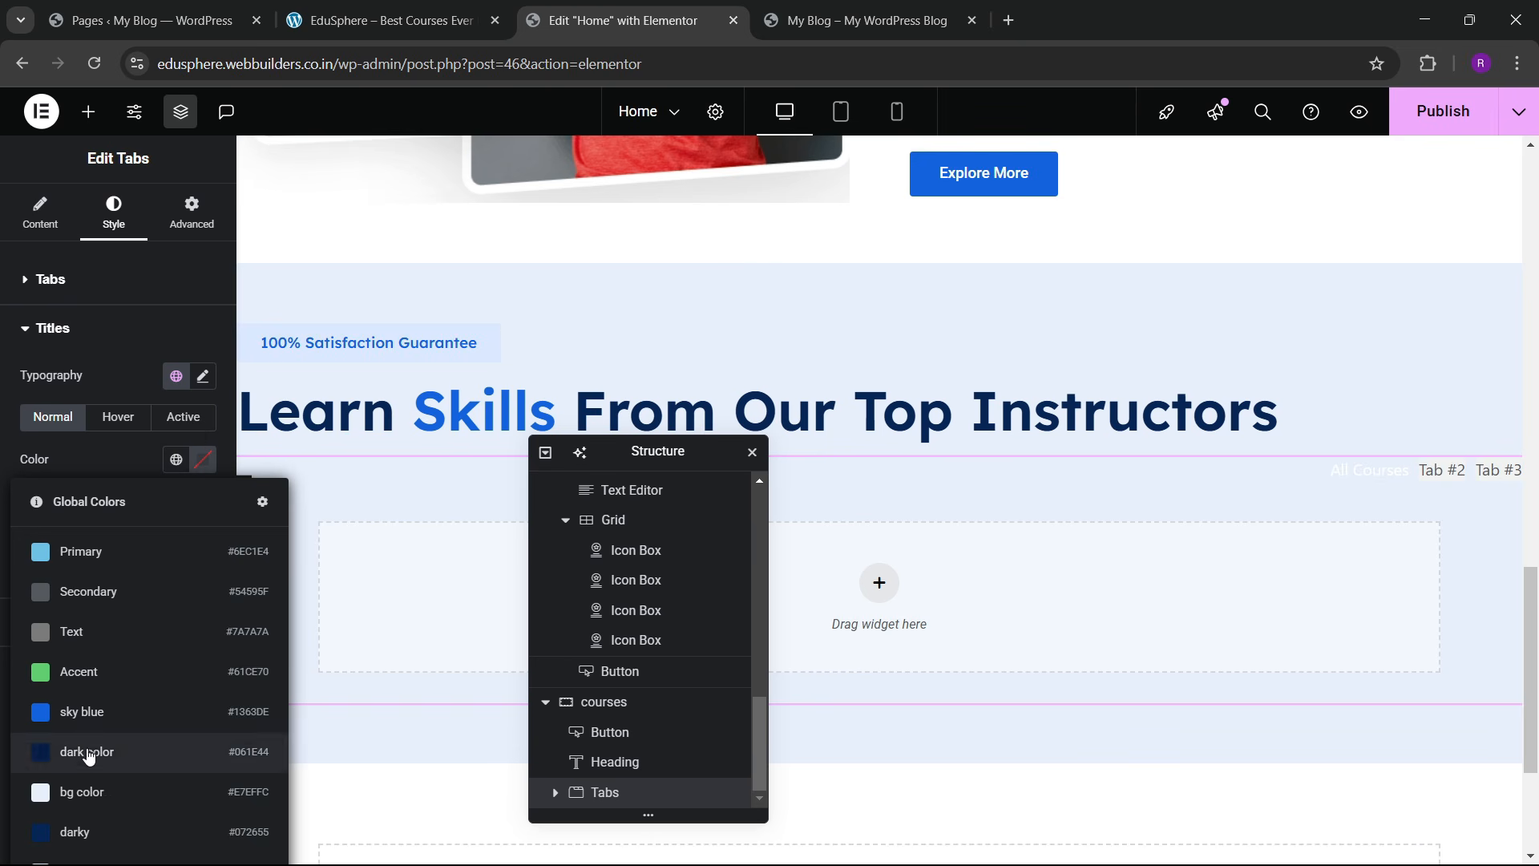
{"action": "left_click", "coordinate": [95, 833]}
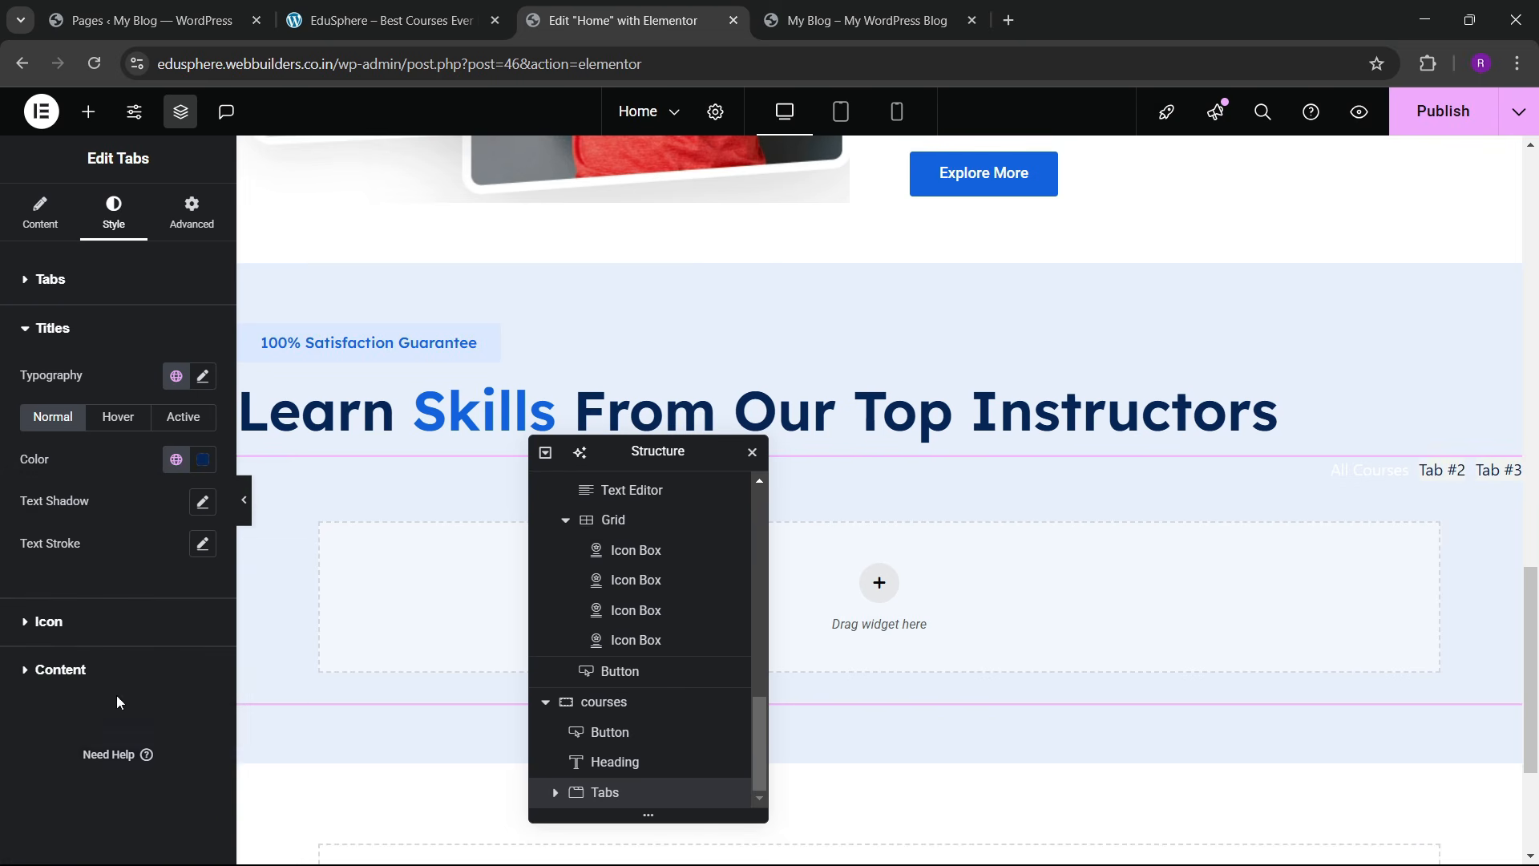
{"action": "left_click", "coordinate": [136, 428]}
{"action": "left_click", "coordinate": [177, 460]}
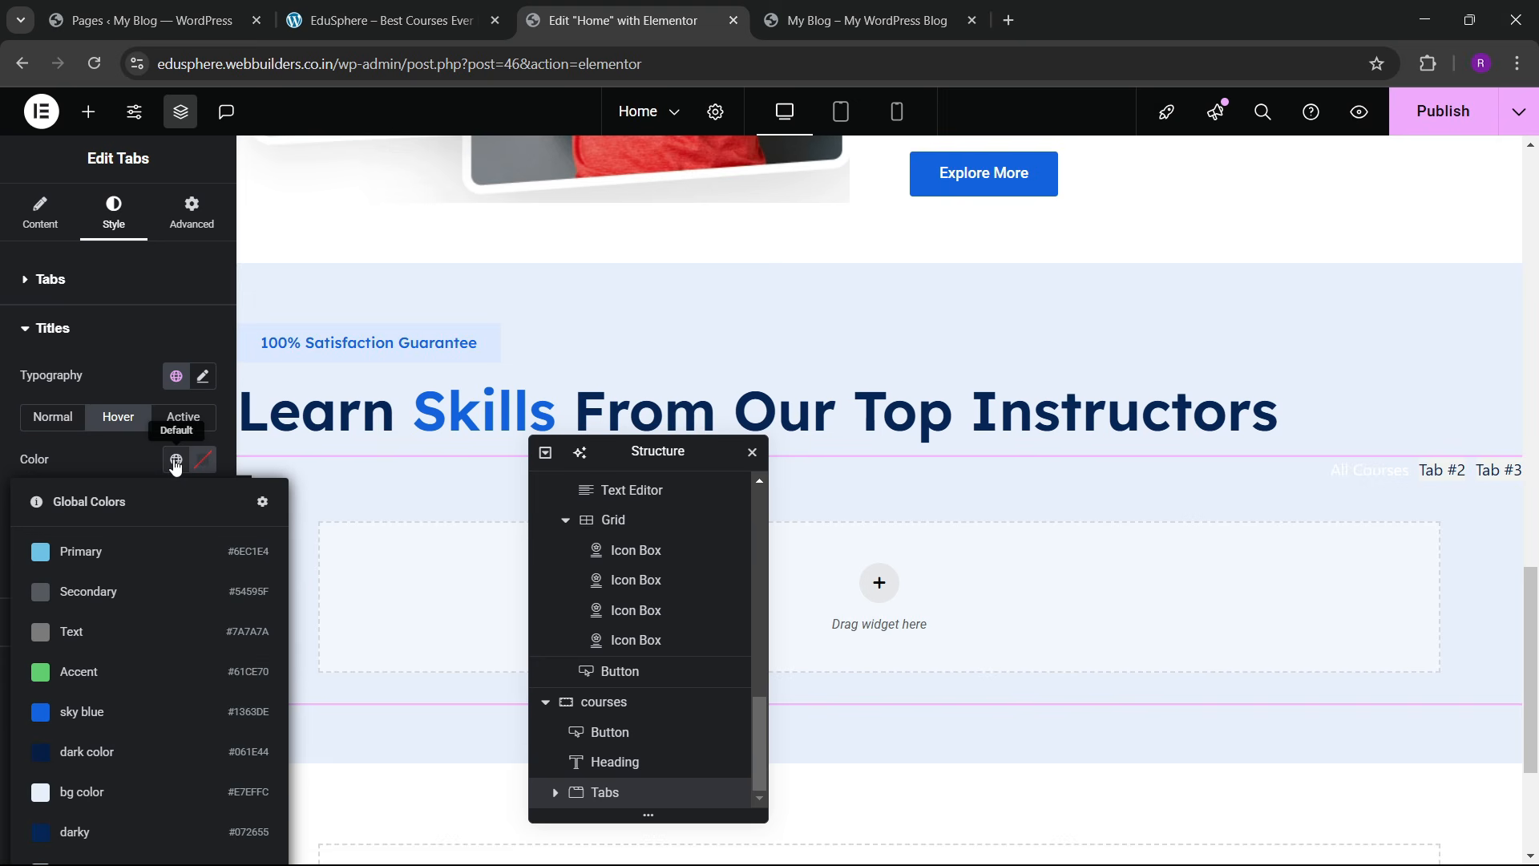
{"action": "left_click", "coordinate": [110, 721]}
{"action": "left_click", "coordinate": [183, 417]}
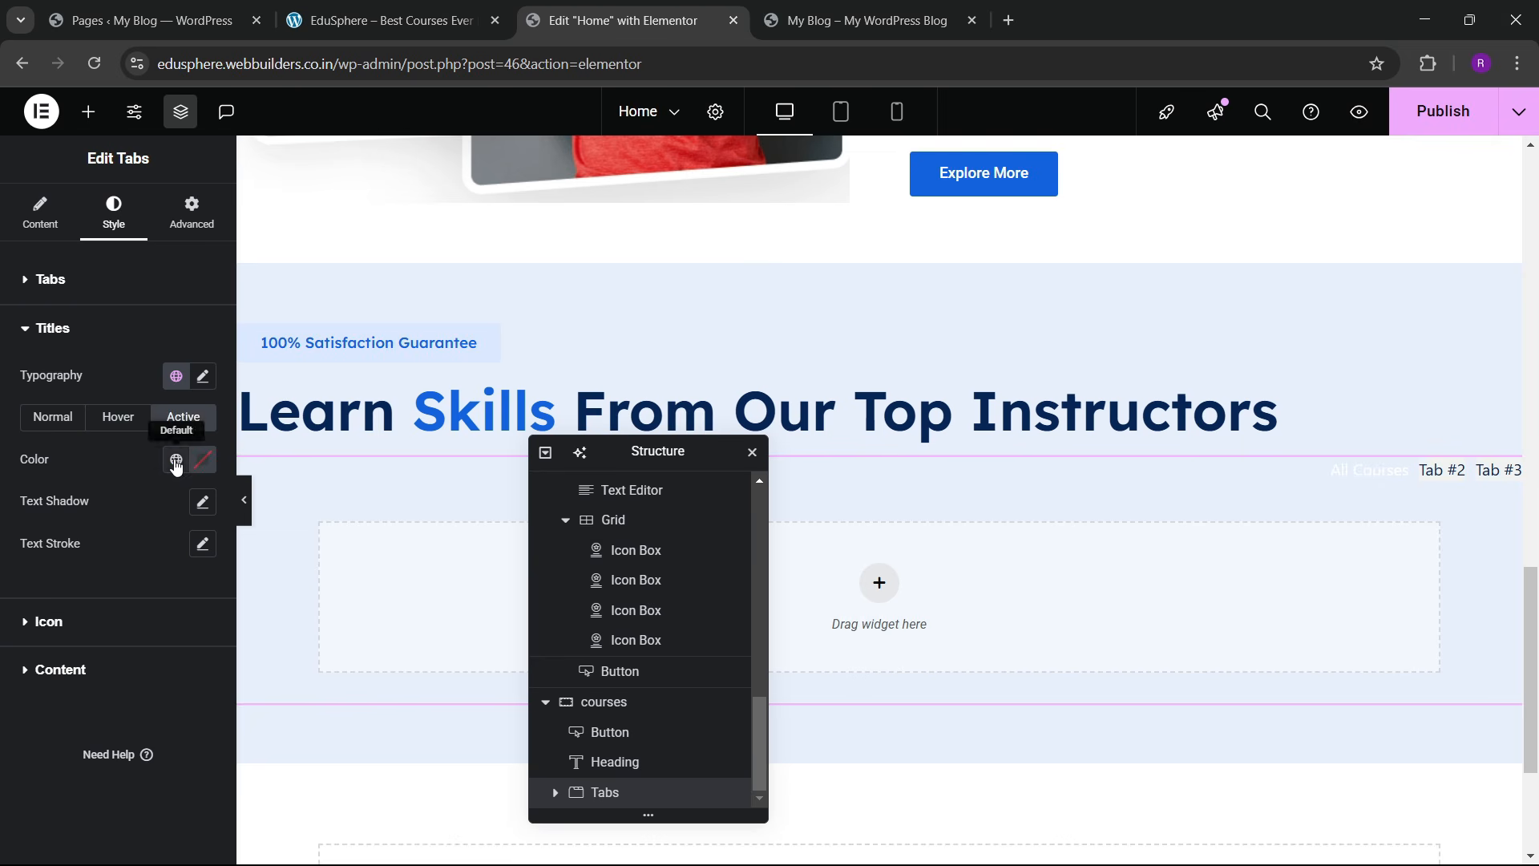
{"action": "left_click", "coordinate": [177, 460]}
{"action": "left_click", "coordinate": [109, 716]}
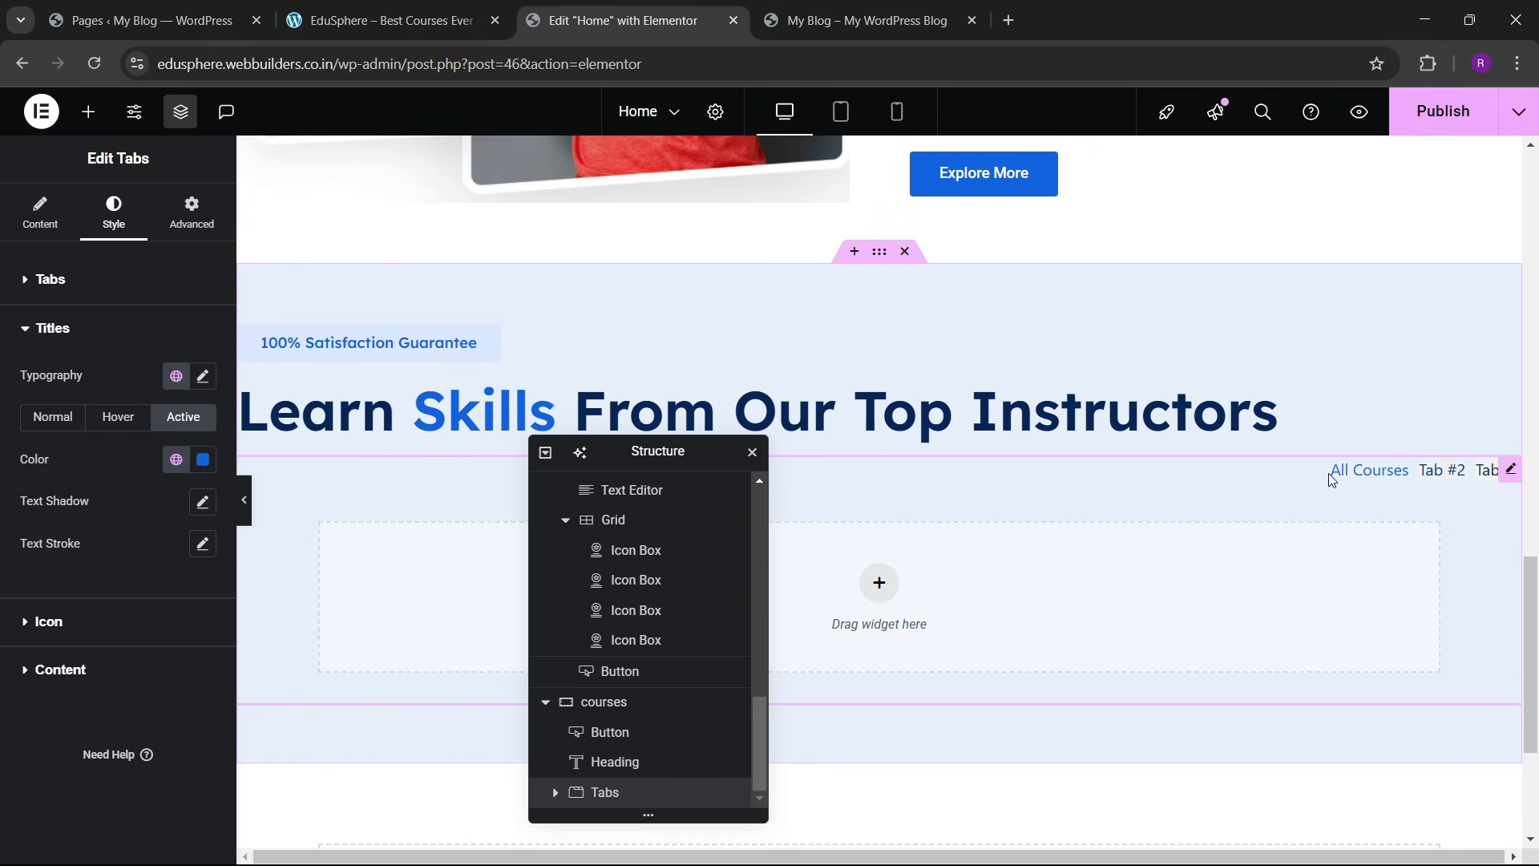
Step: Give normal tabs a classic background with zero alpha, making it transparent
{"action": "left_click", "coordinate": [51, 279]}
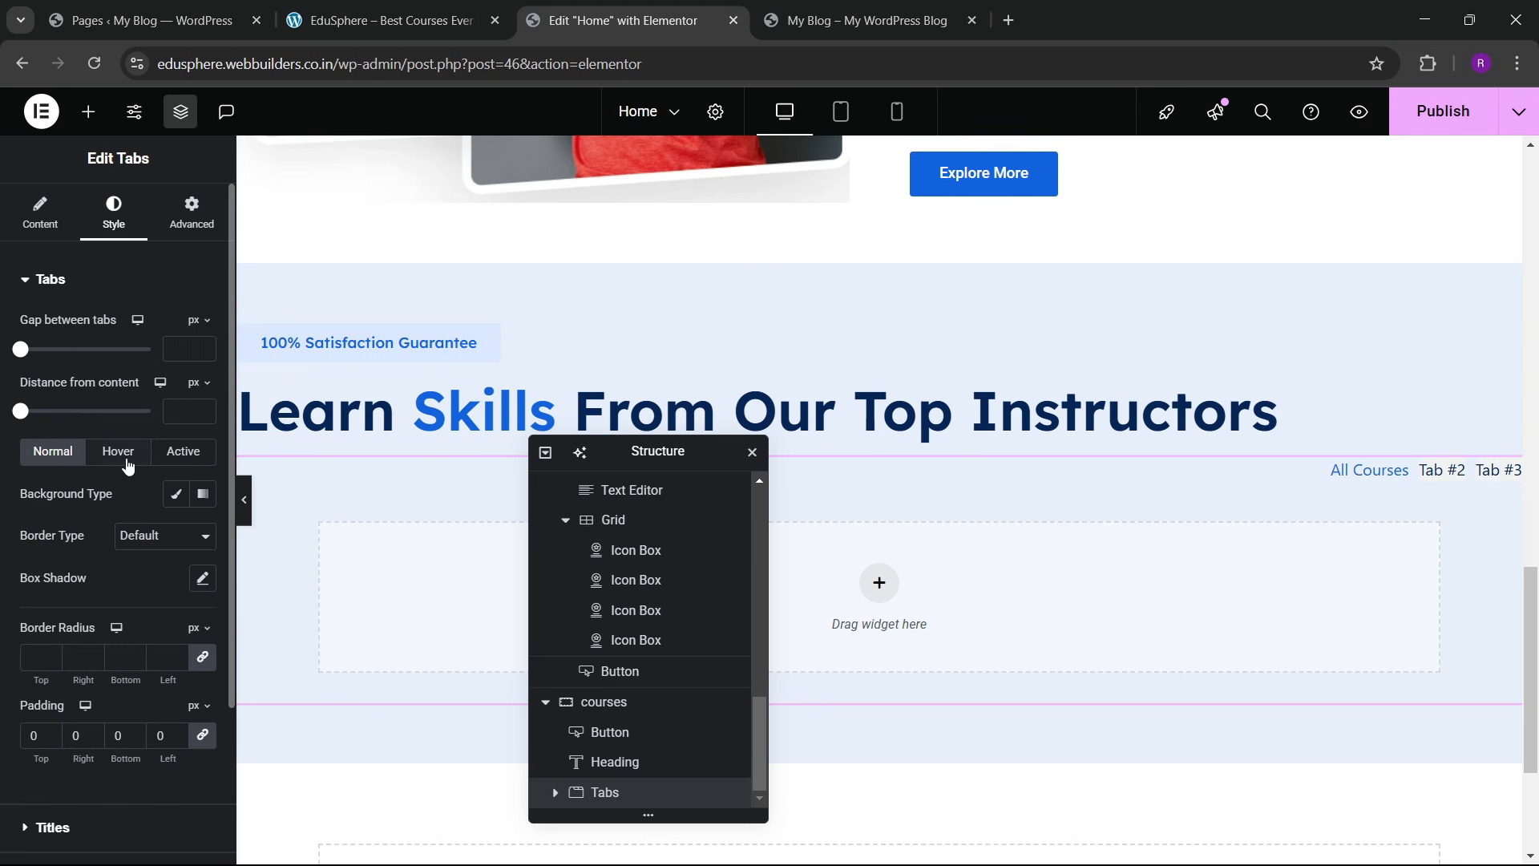
{"action": "left_click", "coordinate": [177, 495]}
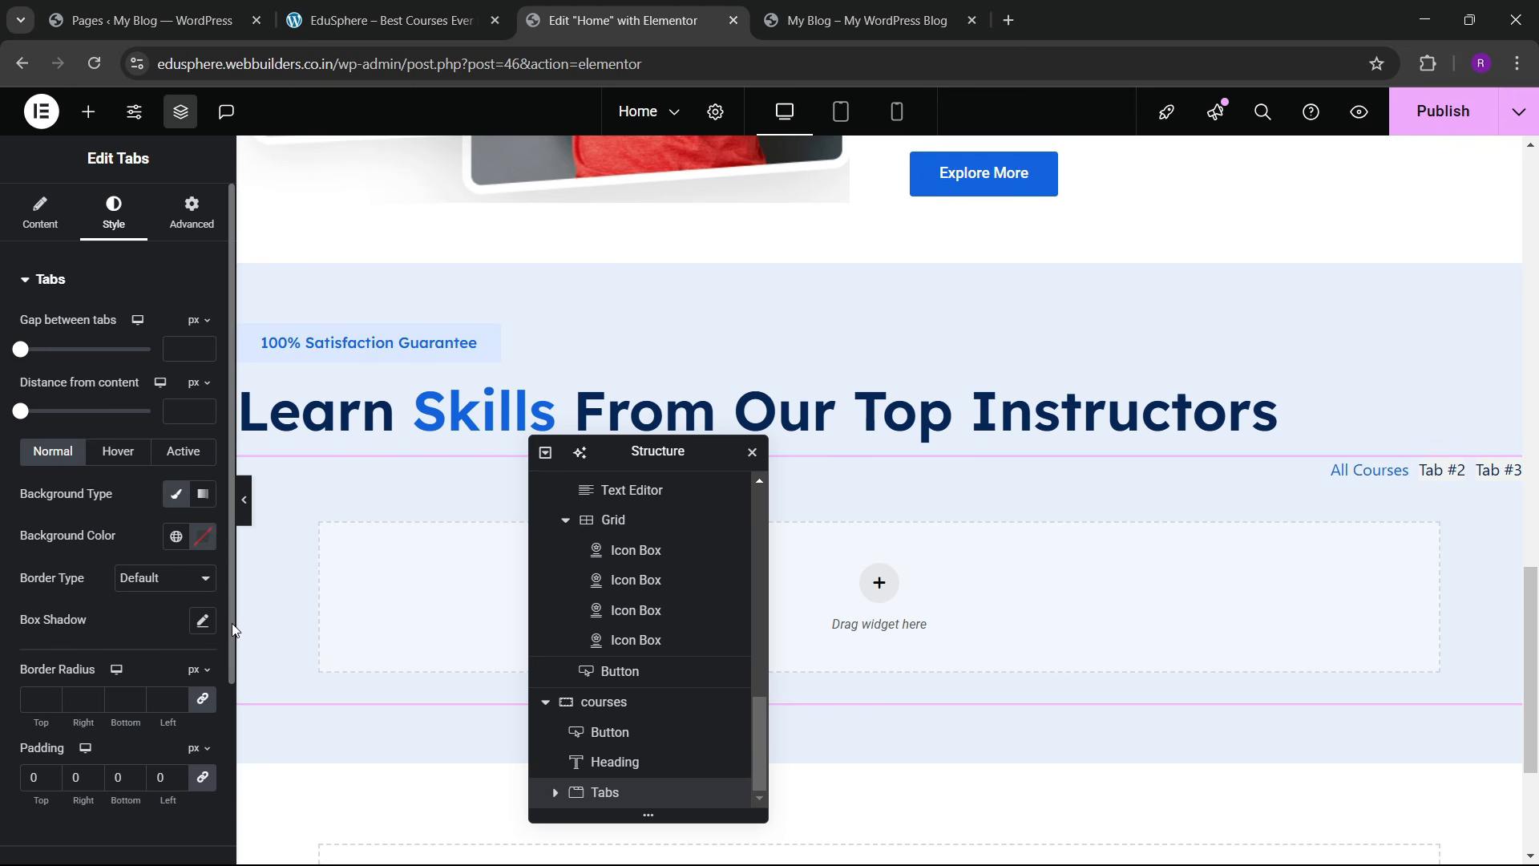
{"action": "left_click", "coordinate": [204, 536]}
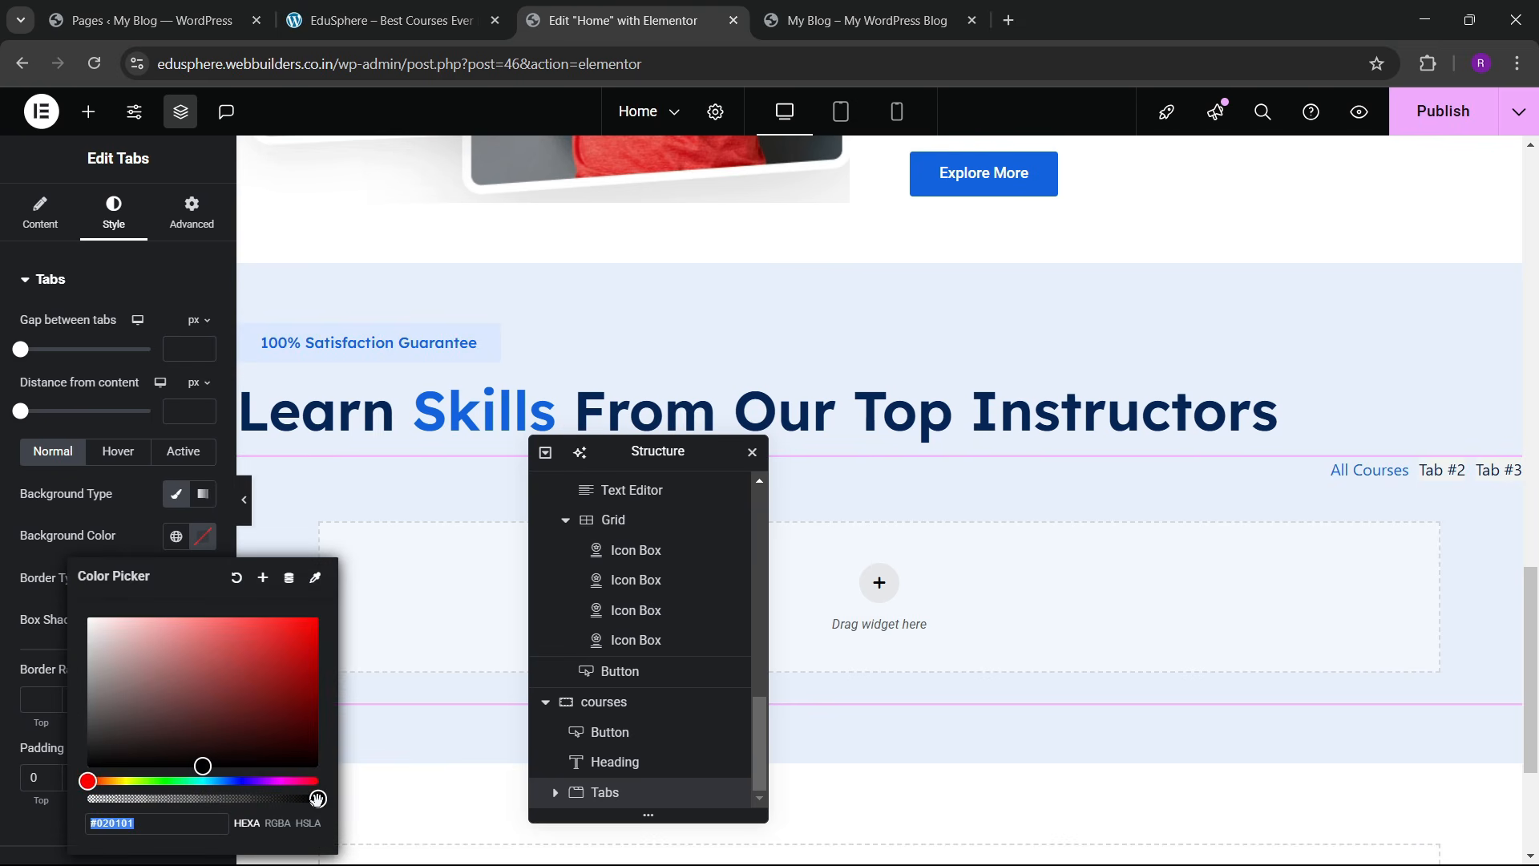
{"action": "left_click_drag", "start_coordinate": [318, 799], "coordinate": [52, 777]}
{"action": "left_click", "coordinate": [148, 520]}
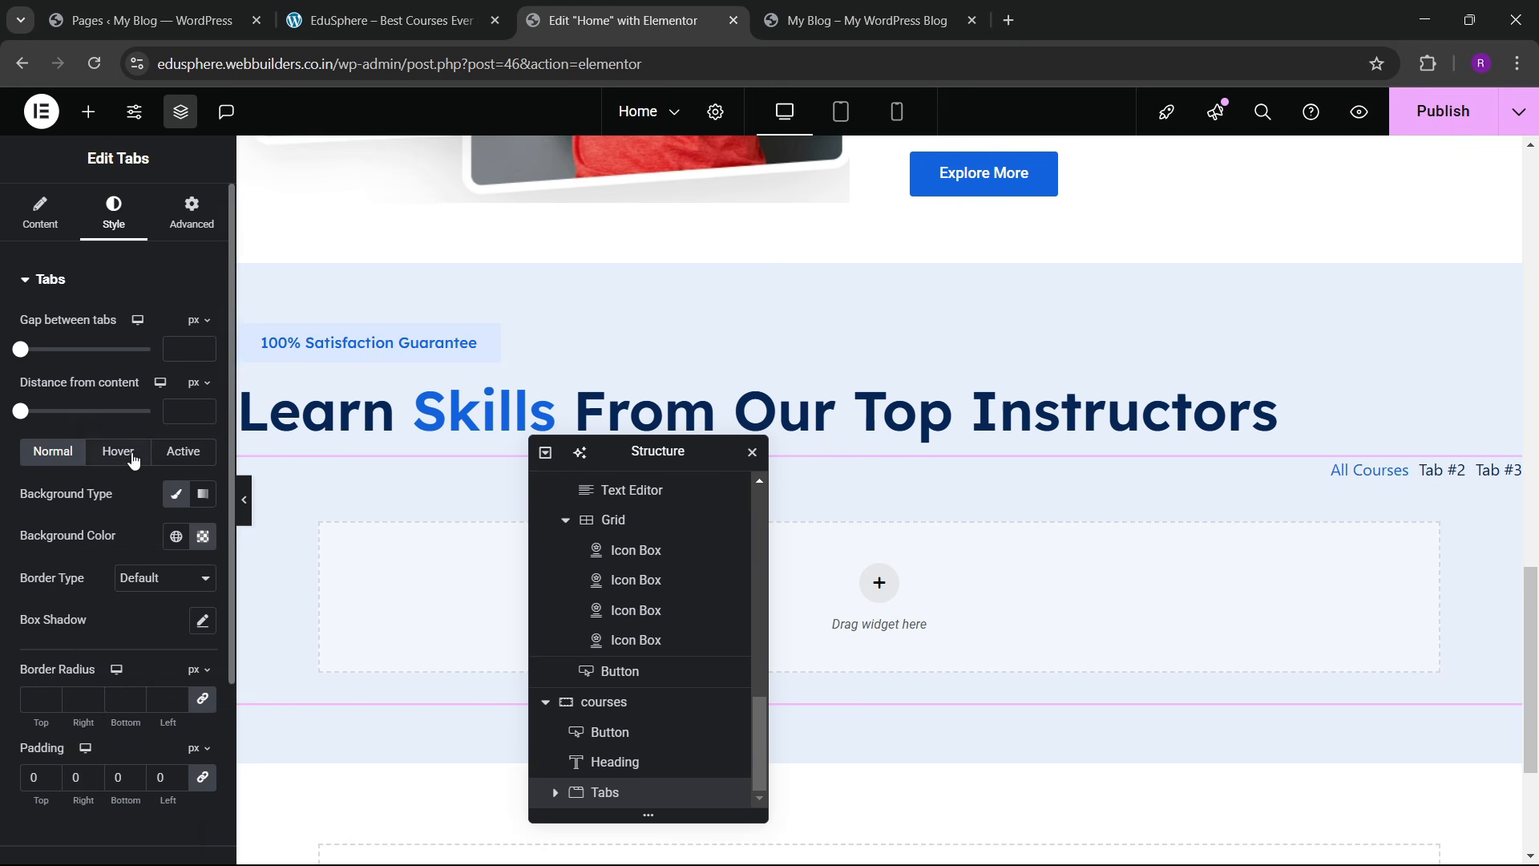
{"action": "left_click", "coordinate": [133, 460]}
{"action": "left_click", "coordinate": [182, 451]}
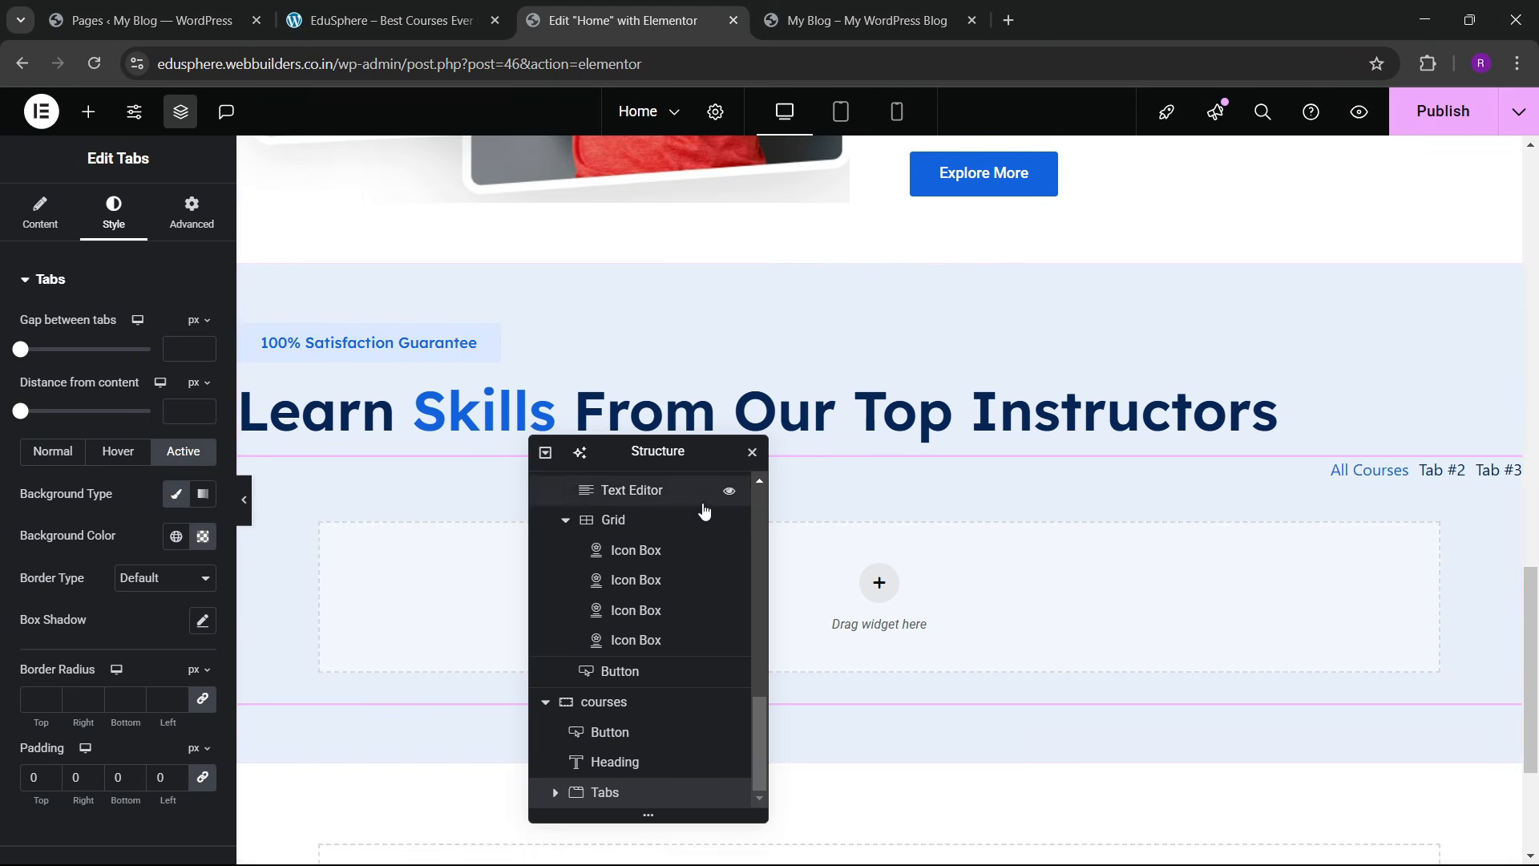
{"action": "left_click", "coordinate": [38, 239]}
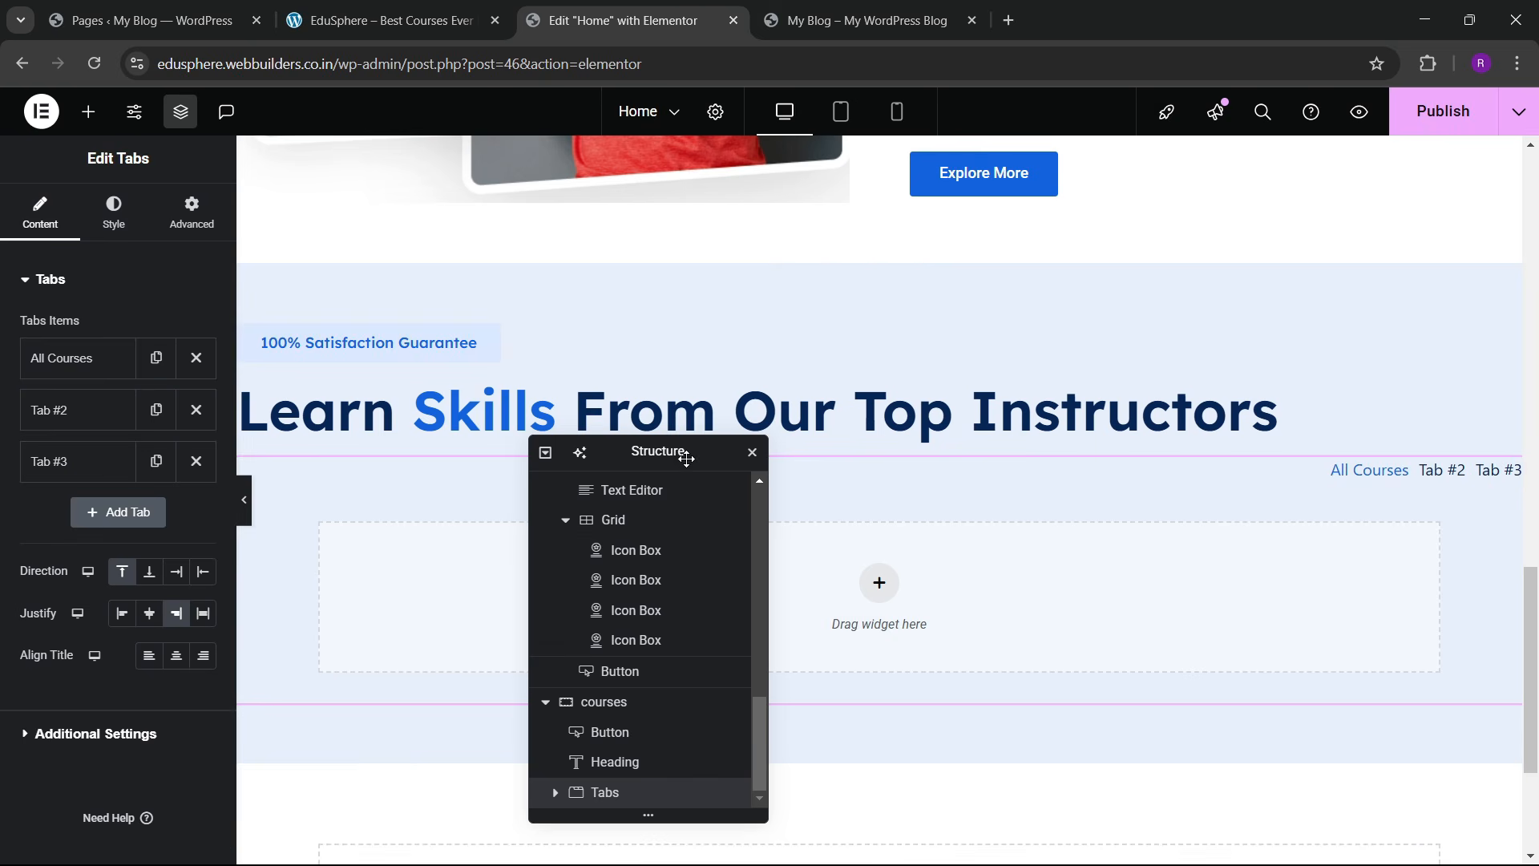
Step: Expand the Tabs element in the Navigator and select Tab #1
{"action": "left_click_drag", "start_coordinate": [653, 451], "coordinate": [871, 377]}
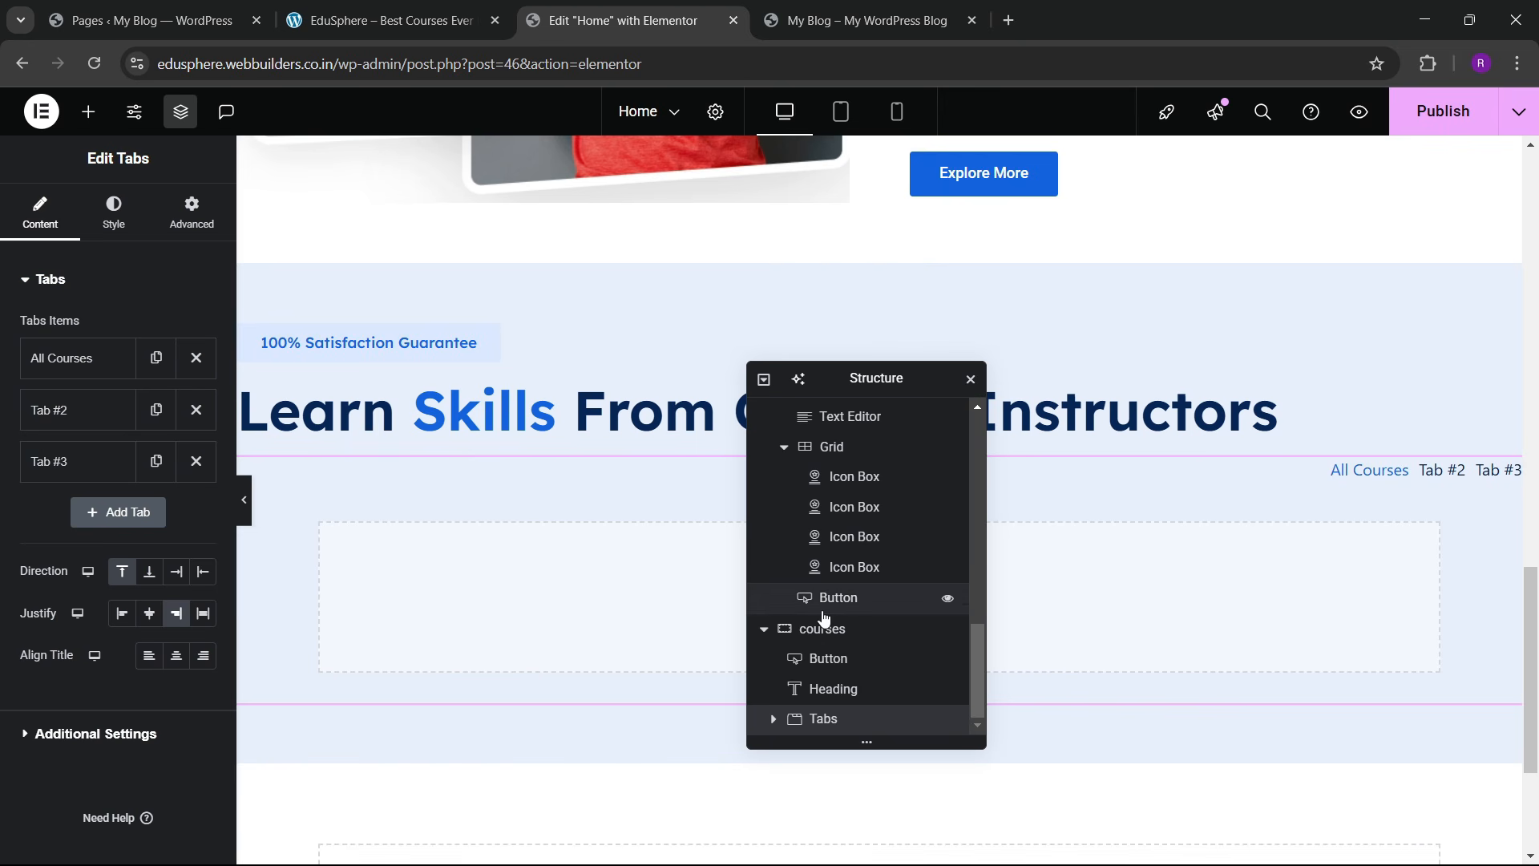
{"action": "left_click", "coordinate": [773, 718]}
{"action": "left_click", "coordinate": [829, 664]}
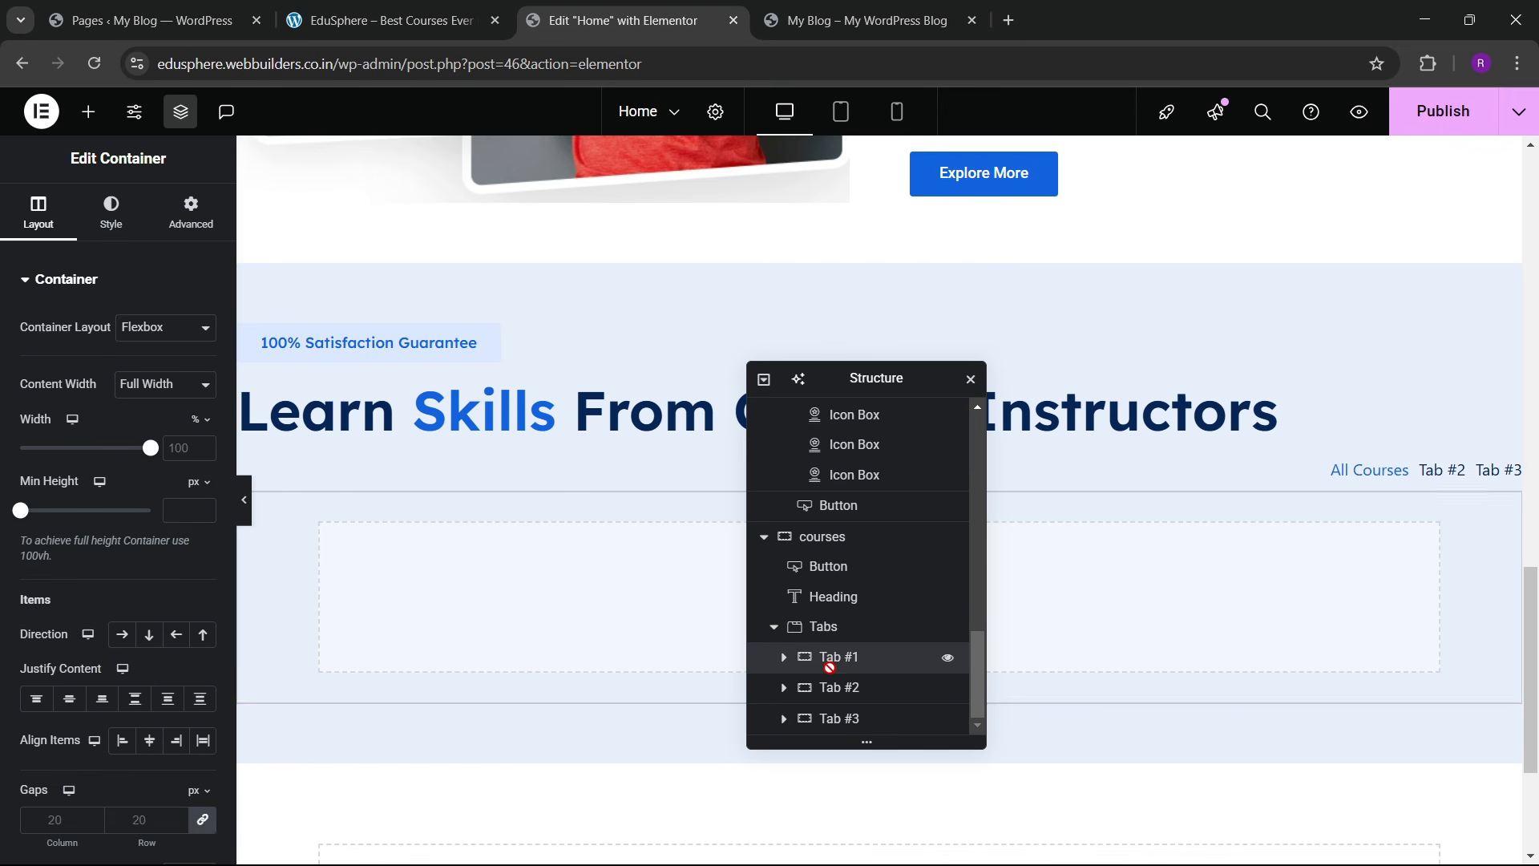
{"action": "left_click", "coordinate": [191, 213]}
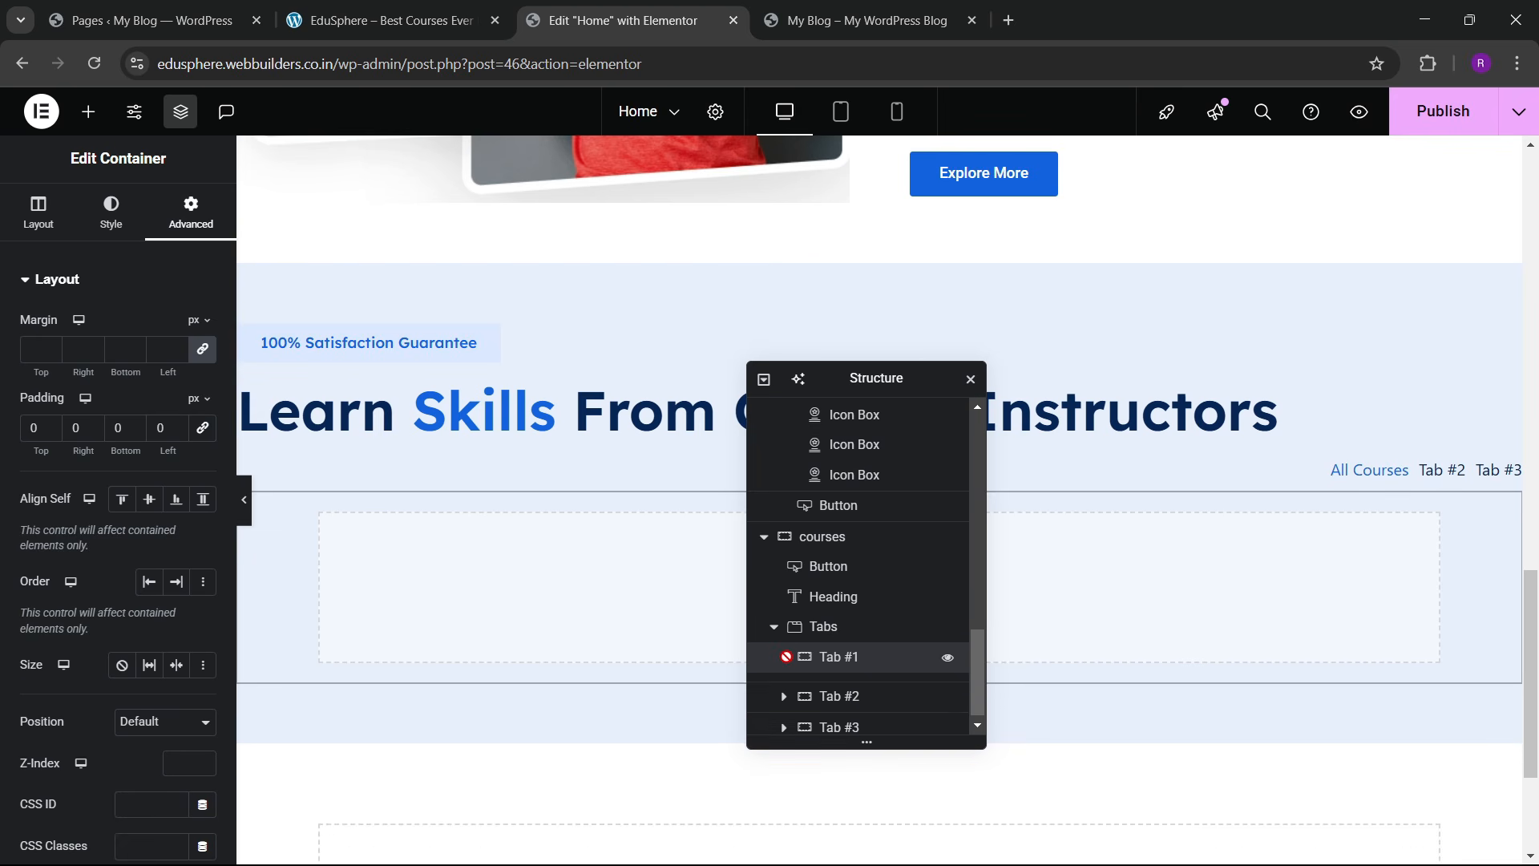
Step: Add a full-width container inside Tab #1, checking the live course cards for reference
{"action": "left_click", "coordinate": [88, 112]}
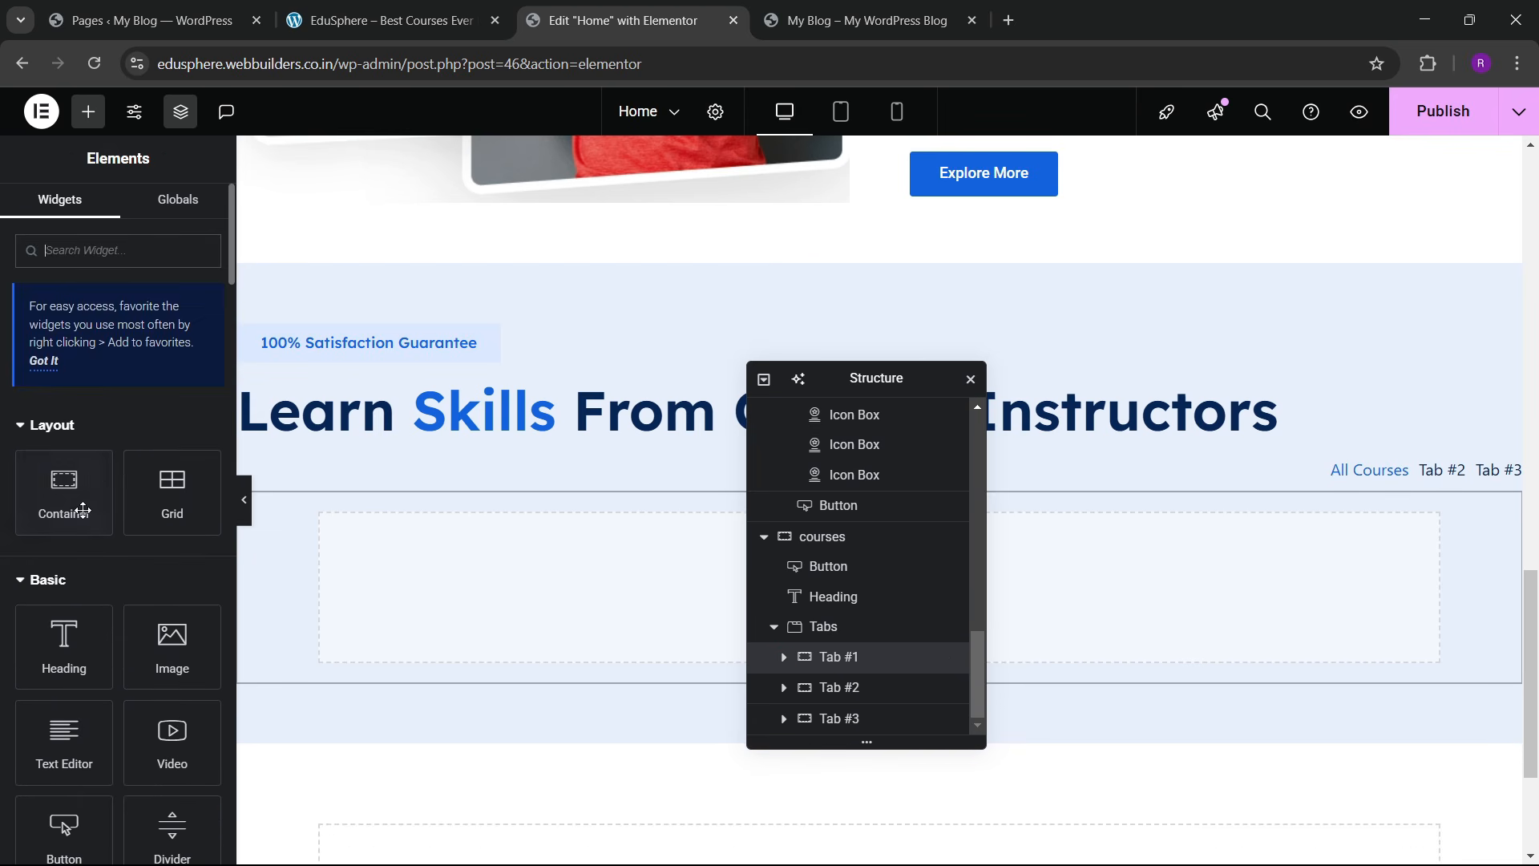
{"action": "left_click_drag", "start_coordinate": [48, 491], "coordinate": [478, 606]}
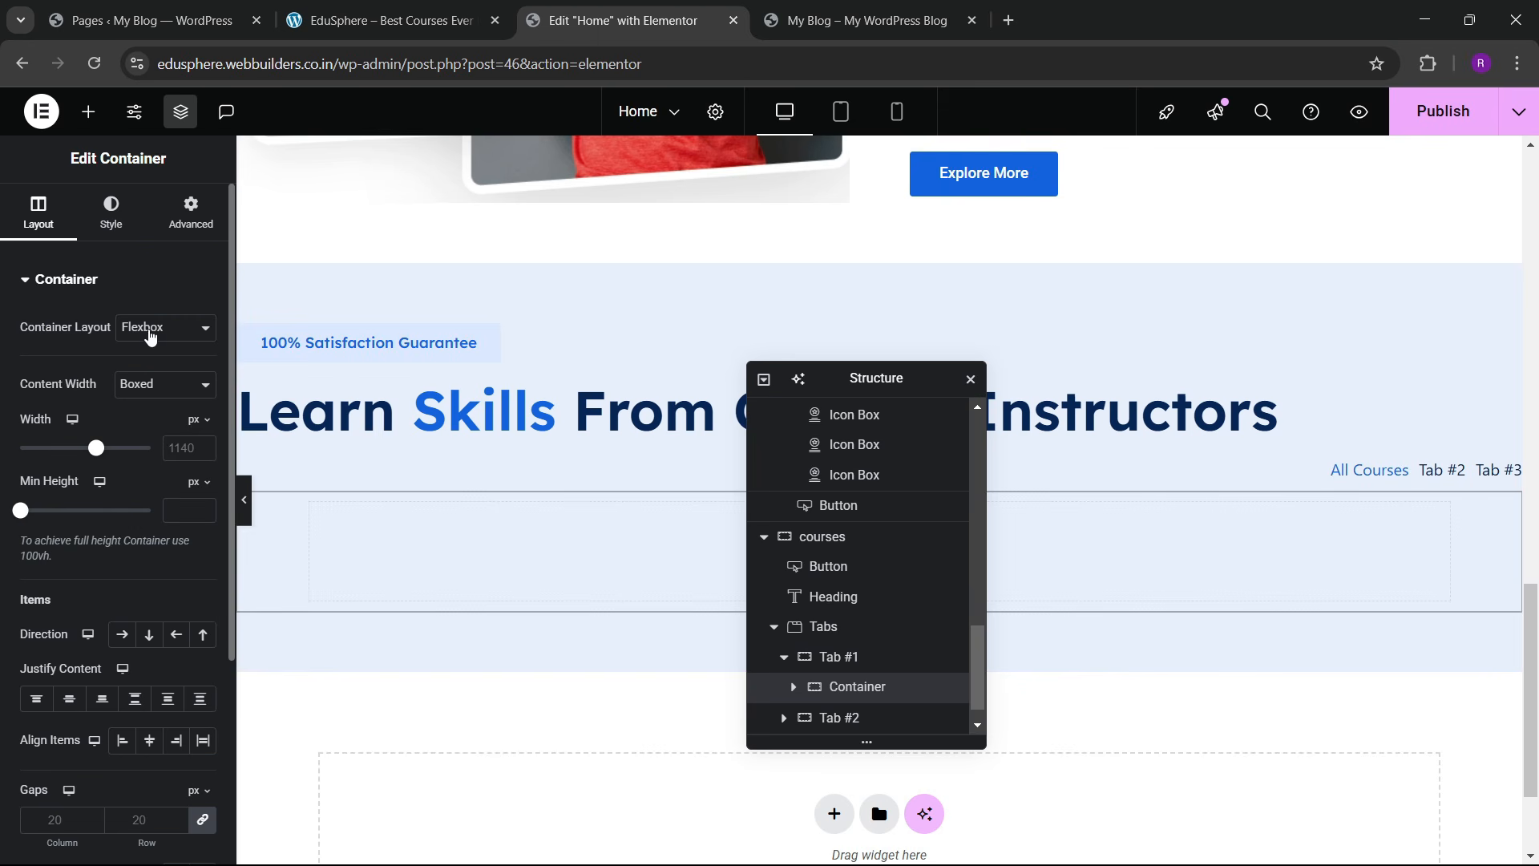
{"action": "left_click", "coordinate": [153, 385]}
{"action": "left_click", "coordinate": [153, 435]}
{"action": "left_click", "coordinate": [191, 212]}
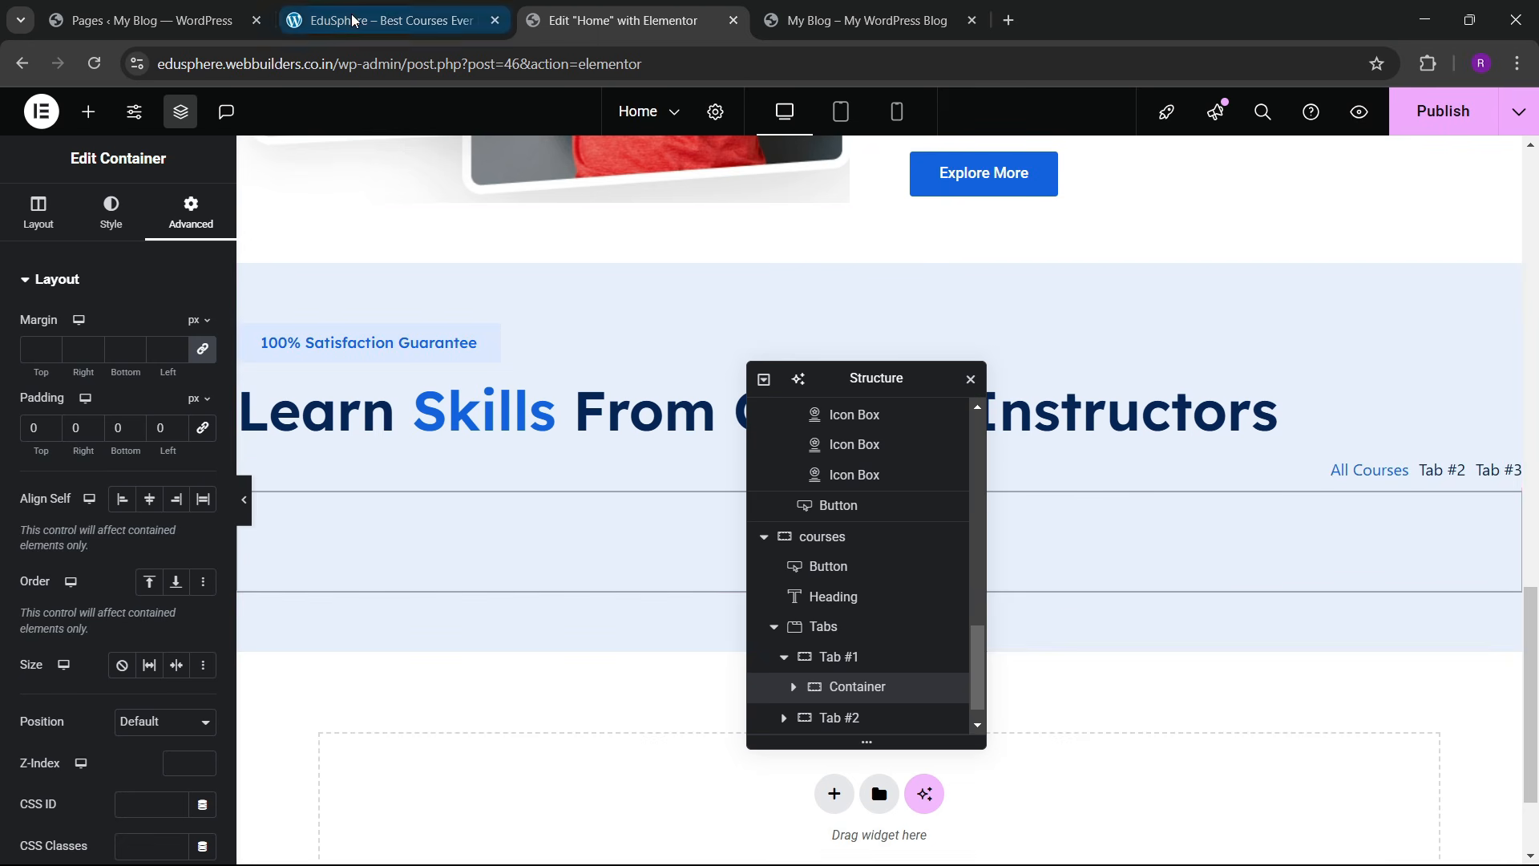
{"action": "left_click", "coordinate": [384, 20]}
{"action": "scroll", "coordinate": [502, 505], "scroll_direction": "down", "scroll_amount": 4}
{"action": "left_click", "coordinate": [662, 9]}
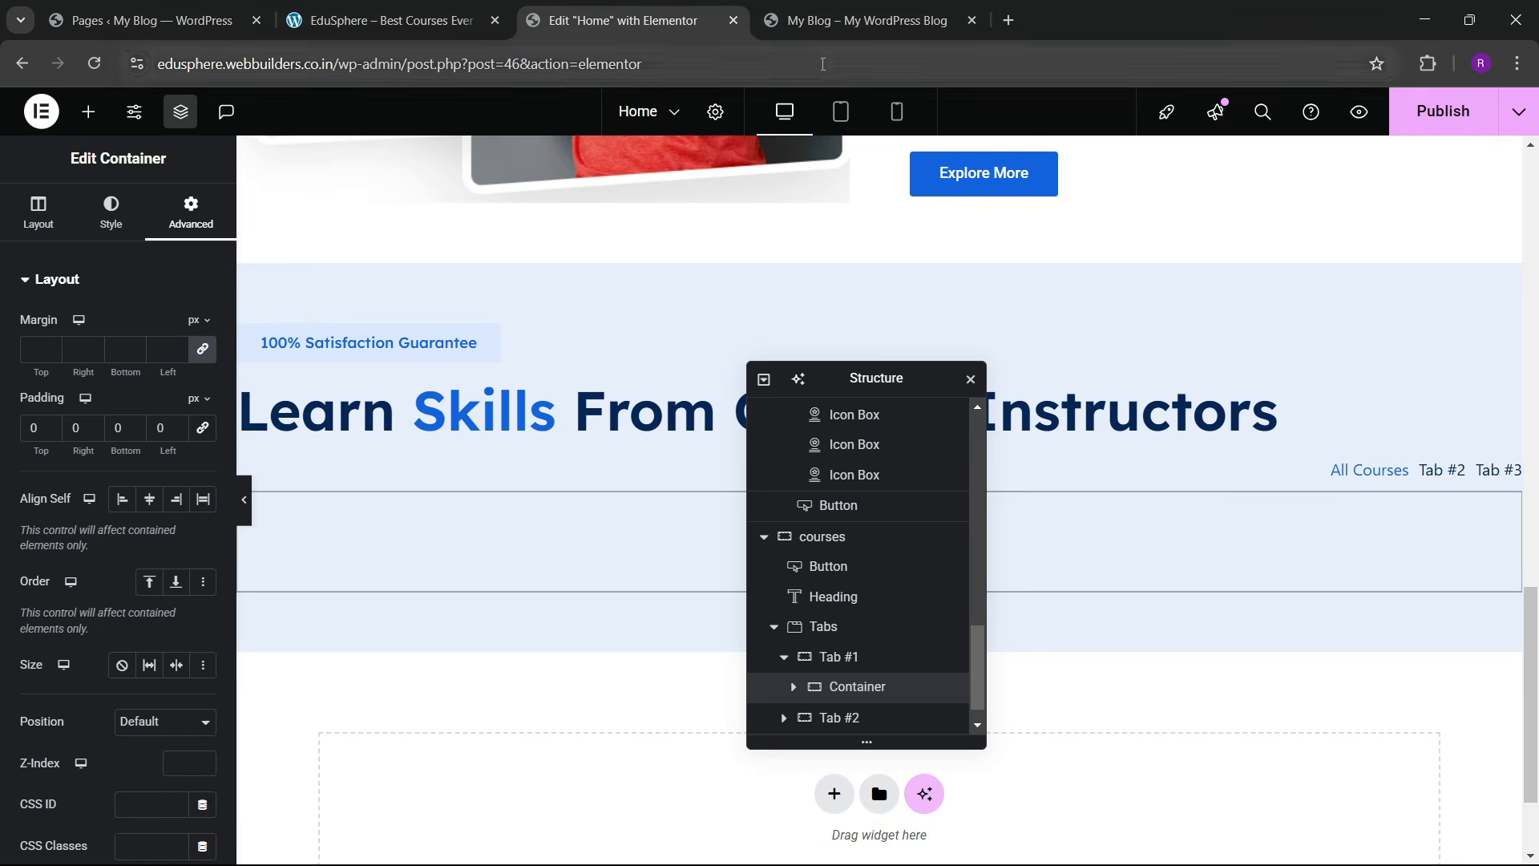
{"action": "left_click", "coordinate": [88, 112]}
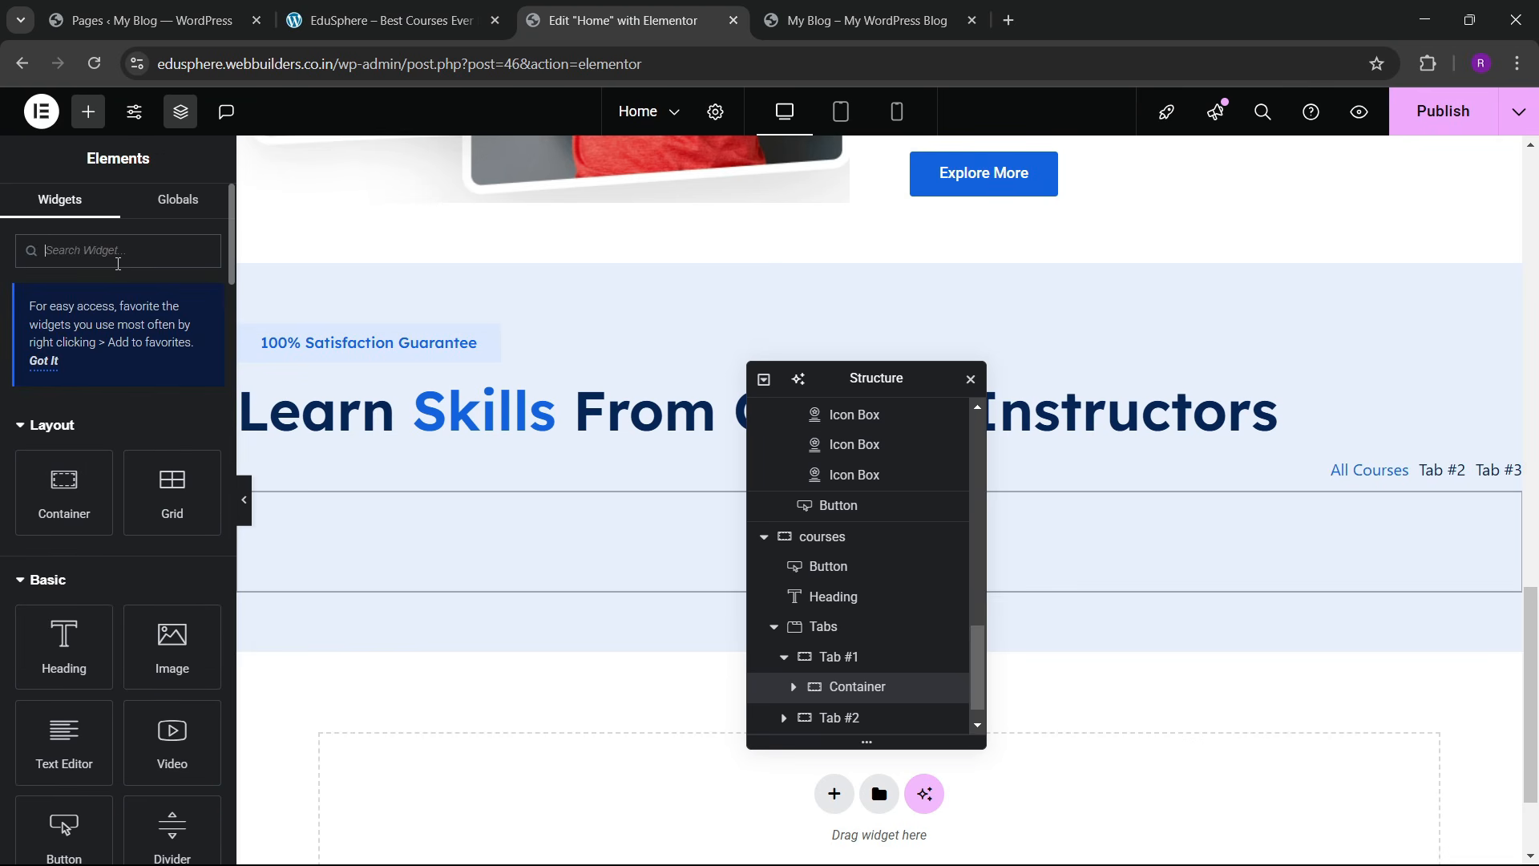
Step: Drop a 3-column, 2-row Grid into Tab #1's container and place a container in its first cell
{"action": "type", "text": "grid"}
{"action": "left_click_drag", "start_coordinate": [49, 579], "coordinate": [443, 550]}
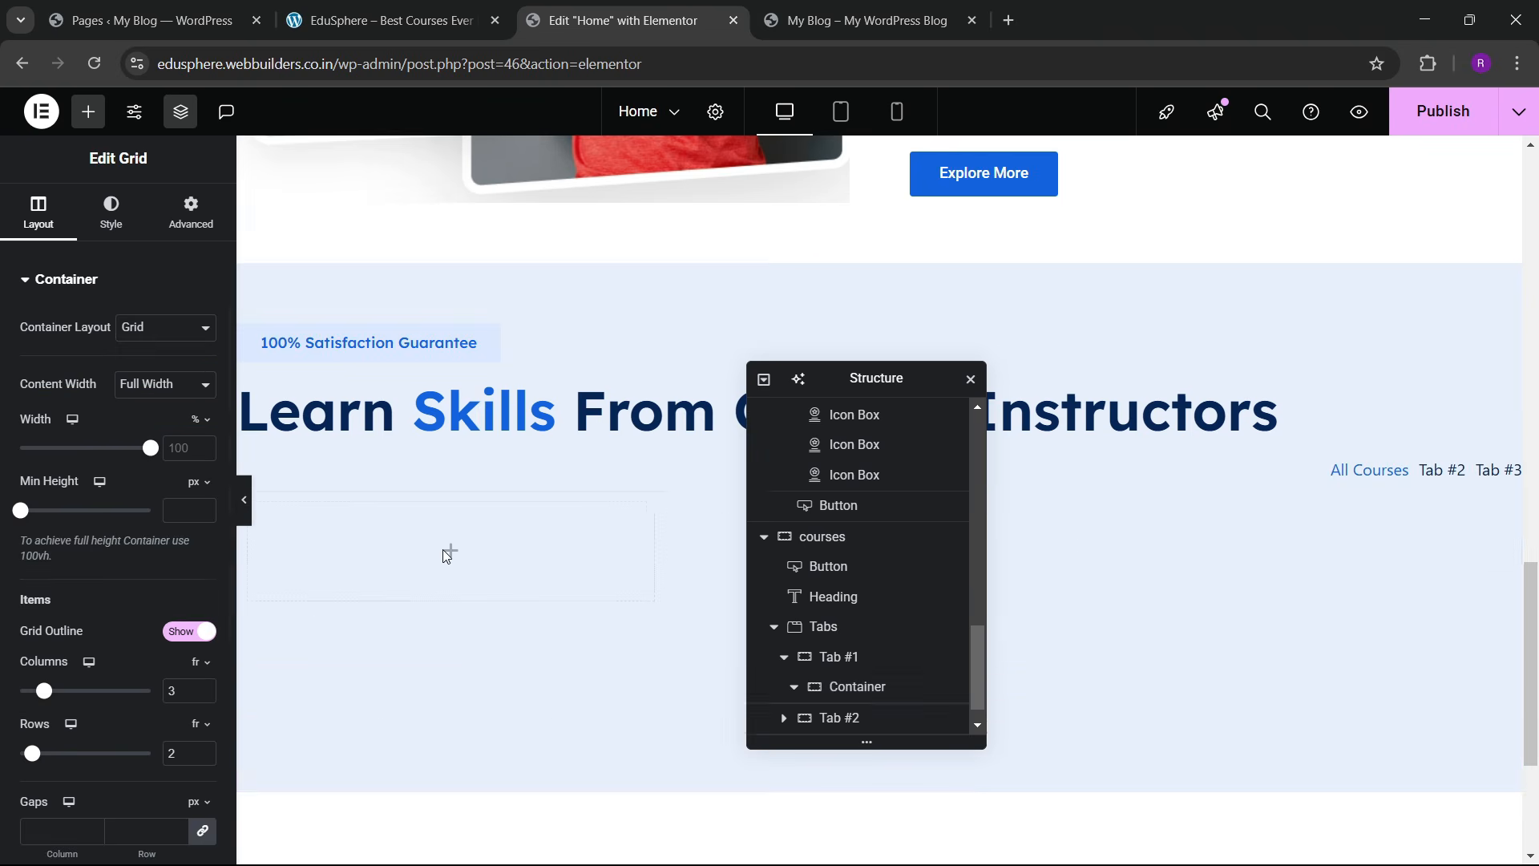
{"action": "left_click", "coordinate": [384, 20]}
{"action": "left_click", "coordinate": [688, 6]}
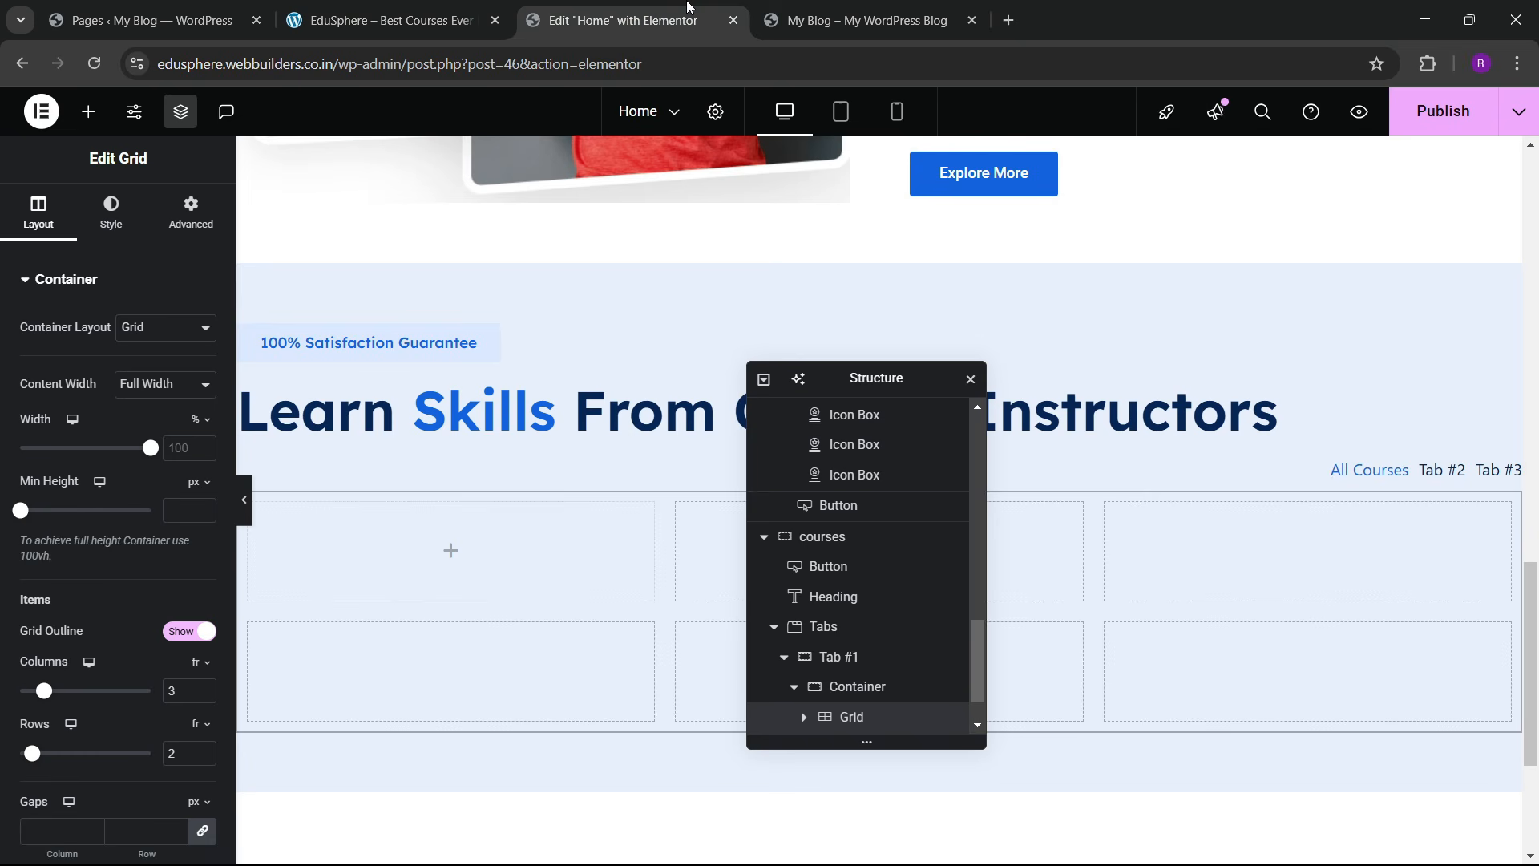
{"action": "scroll", "coordinate": [68, 571], "scroll_direction": "down", "scroll_amount": 4}
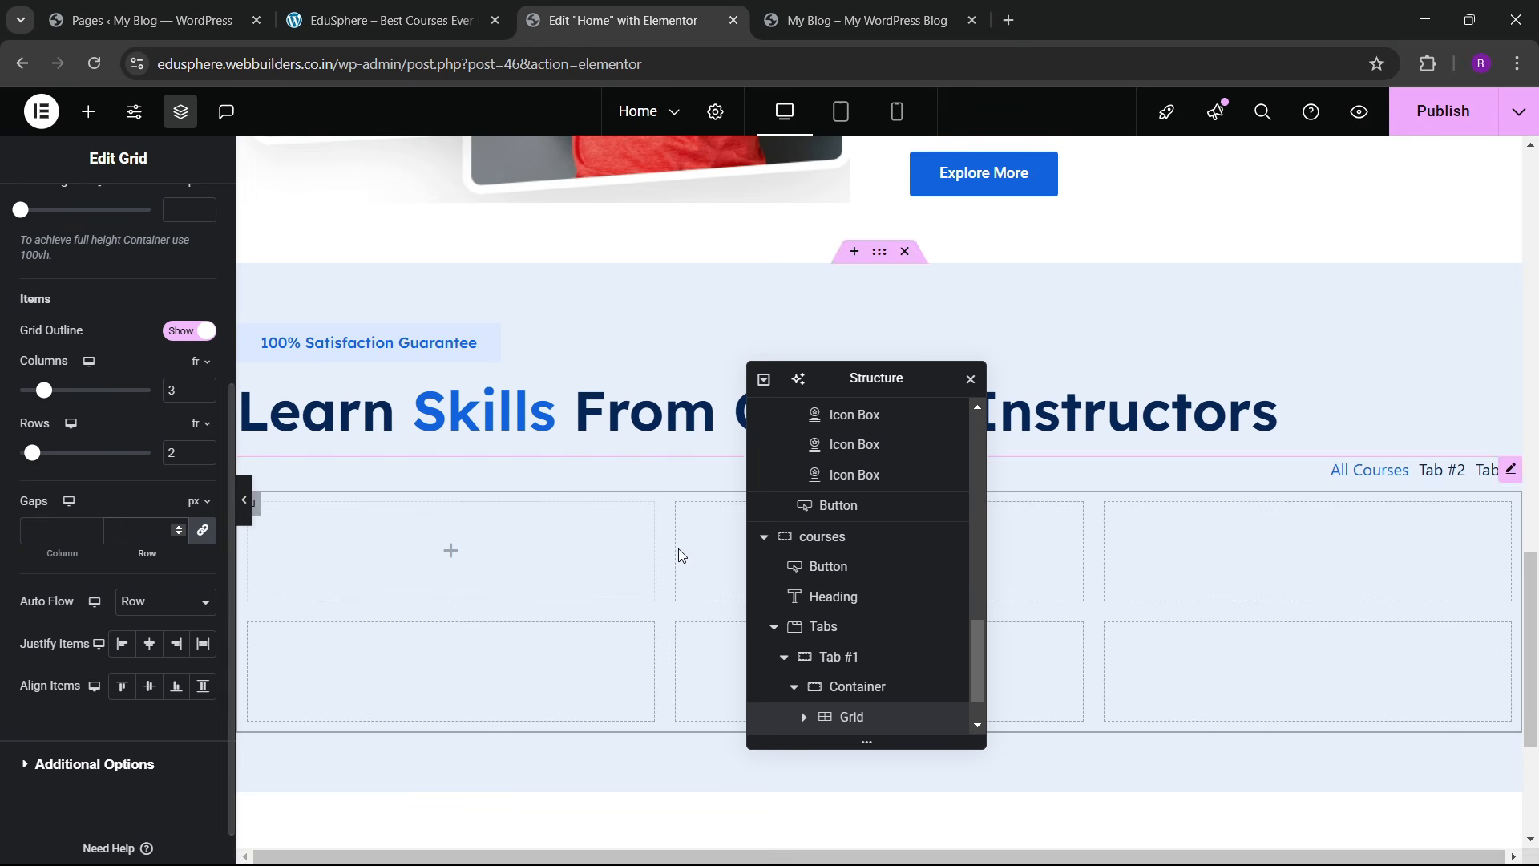
{"action": "scroll", "coordinate": [192, 337], "scroll_direction": "up", "scroll_amount": 5}
{"action": "left_click", "coordinate": [184, 235]}
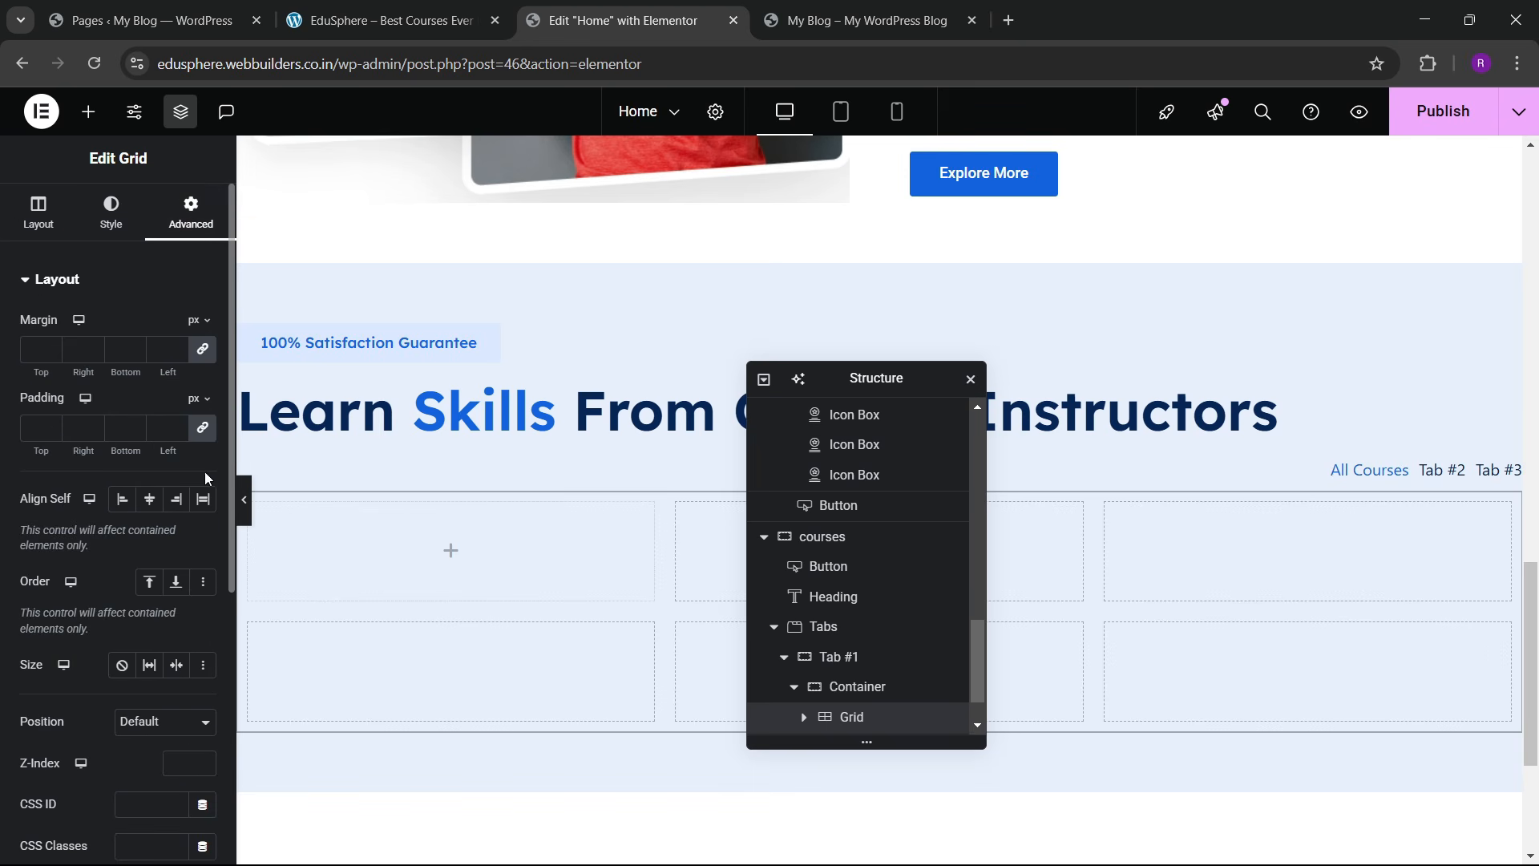
{"action": "left_click", "coordinate": [89, 112]}
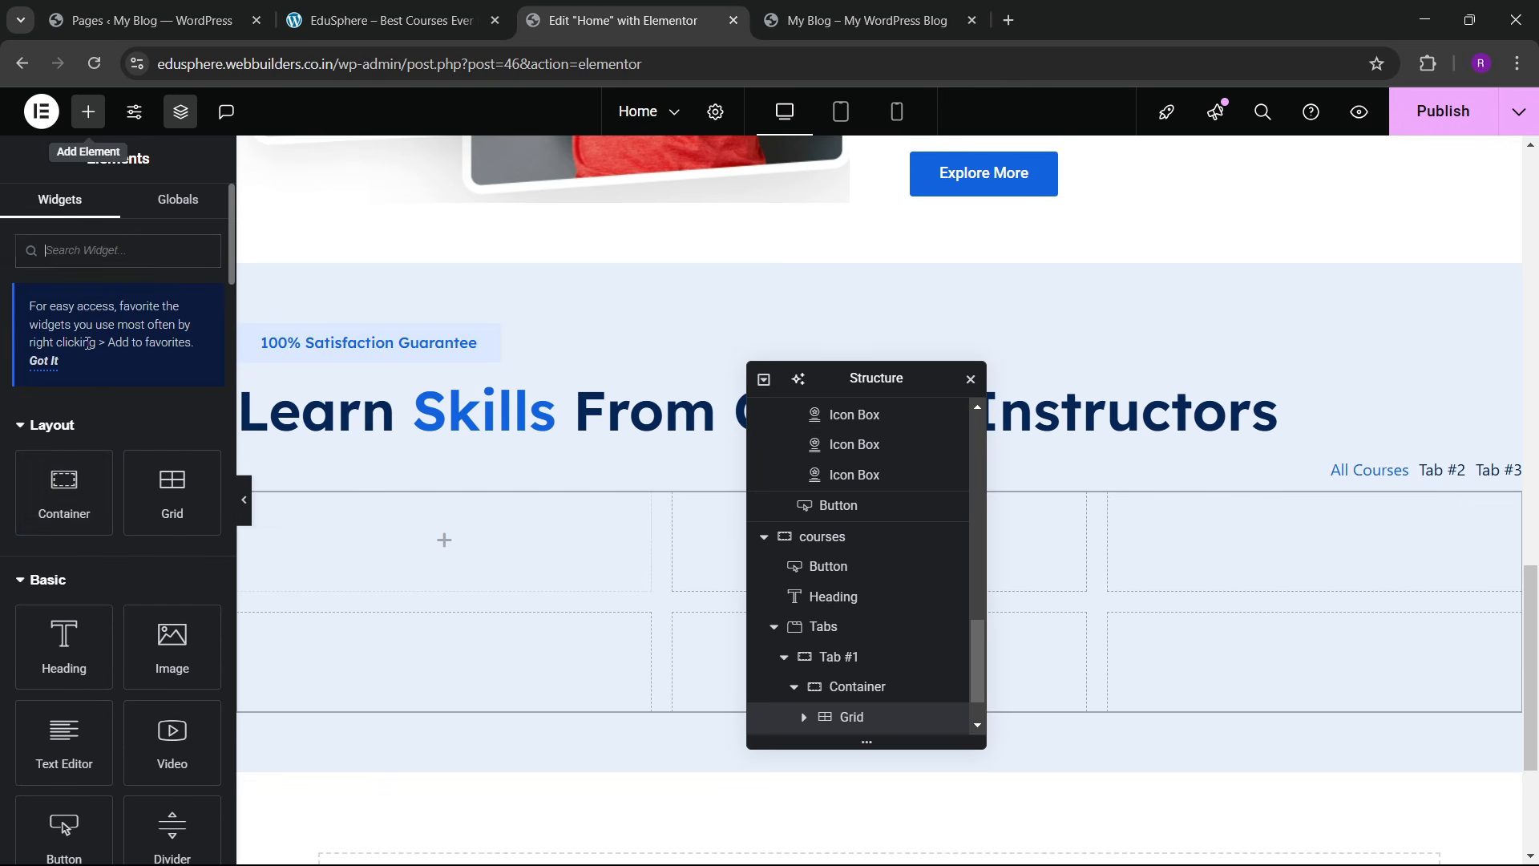
{"action": "left_click_drag", "start_coordinate": [77, 468], "coordinate": [433, 573]}
Step: Drop a card container into the first grid cell and view its advanced settings
{"action": "left_click", "coordinate": [377, 18]}
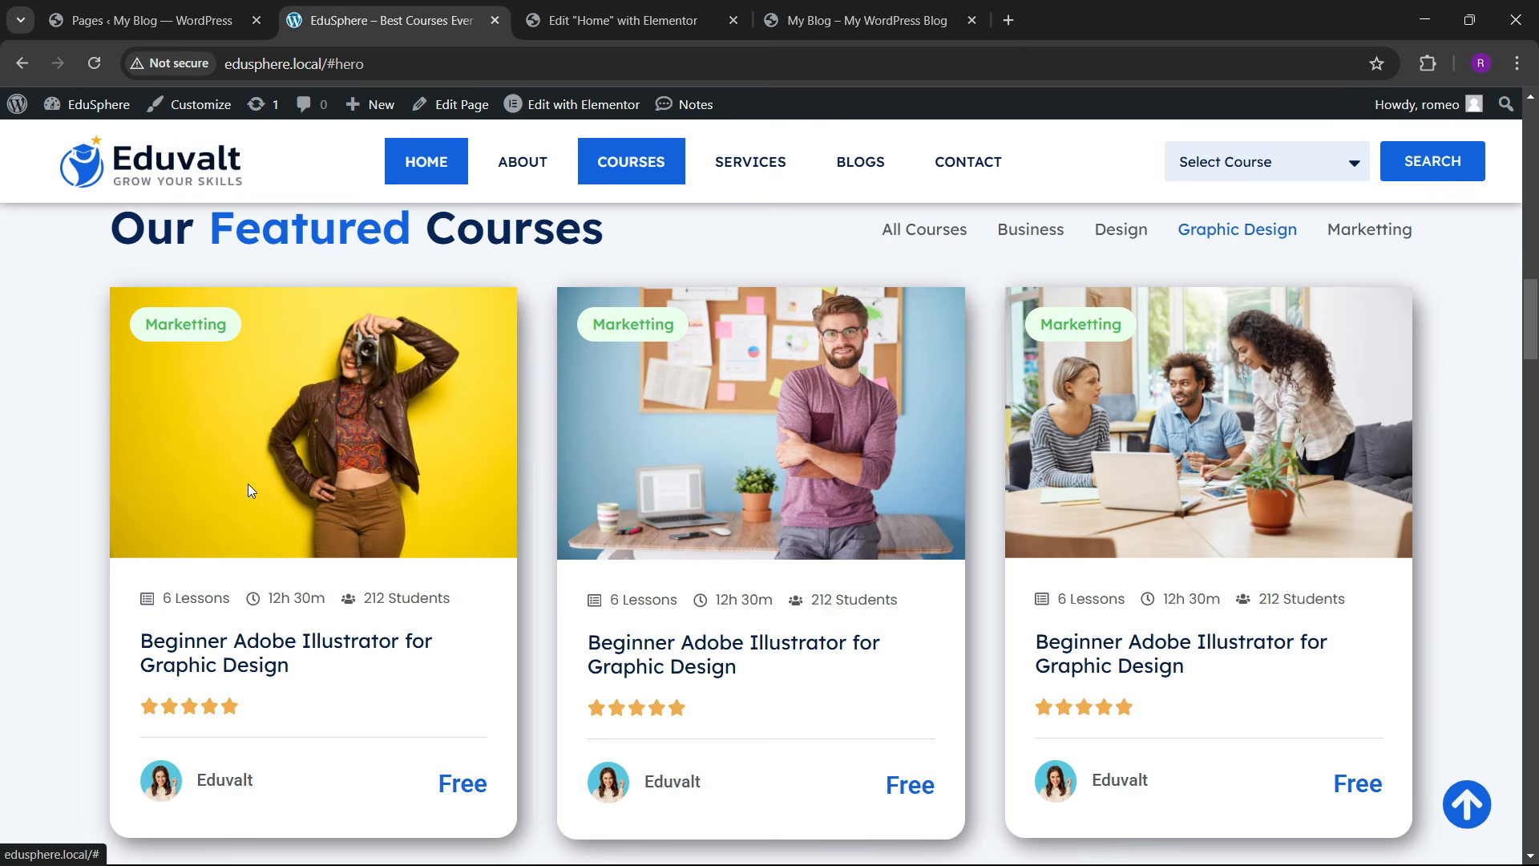
{"action": "left_click", "coordinate": [569, 18]}
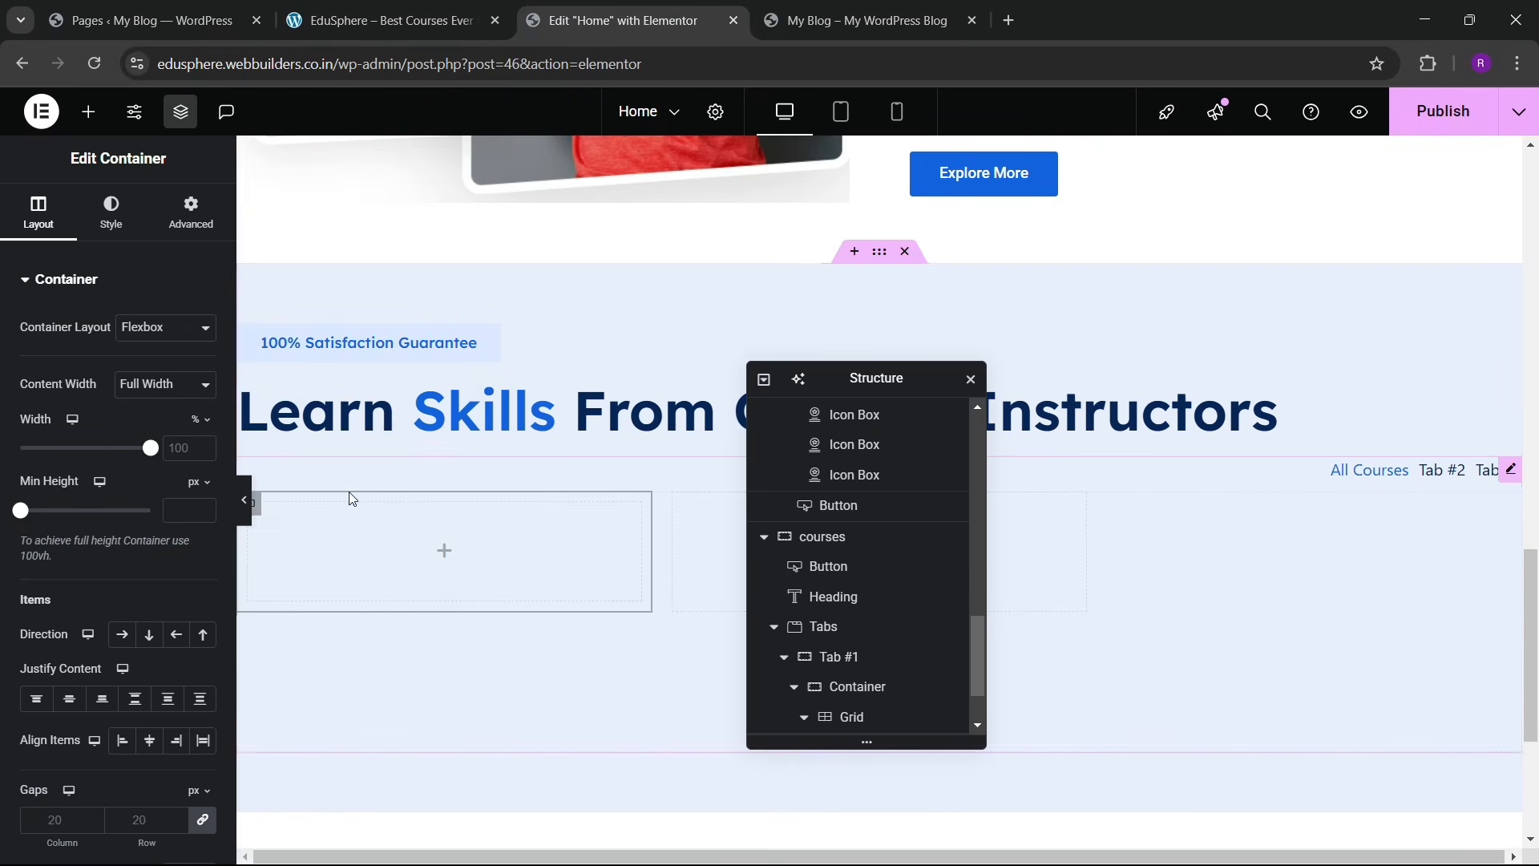
{"action": "left_click", "coordinate": [182, 234]}
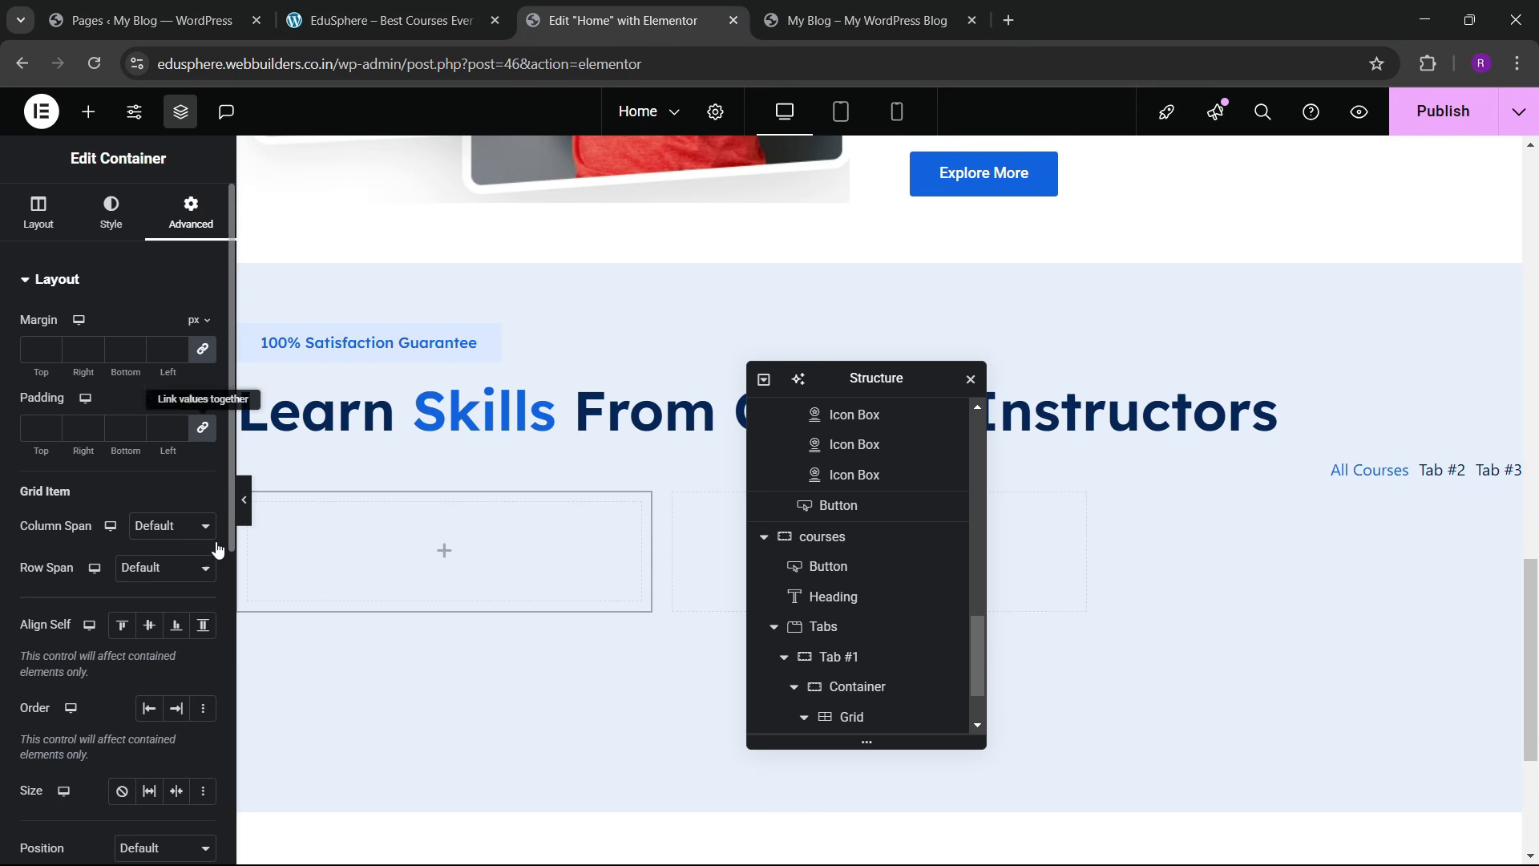
{"action": "scroll", "coordinate": [826, 668], "scroll_direction": "down", "scroll_amount": 1}
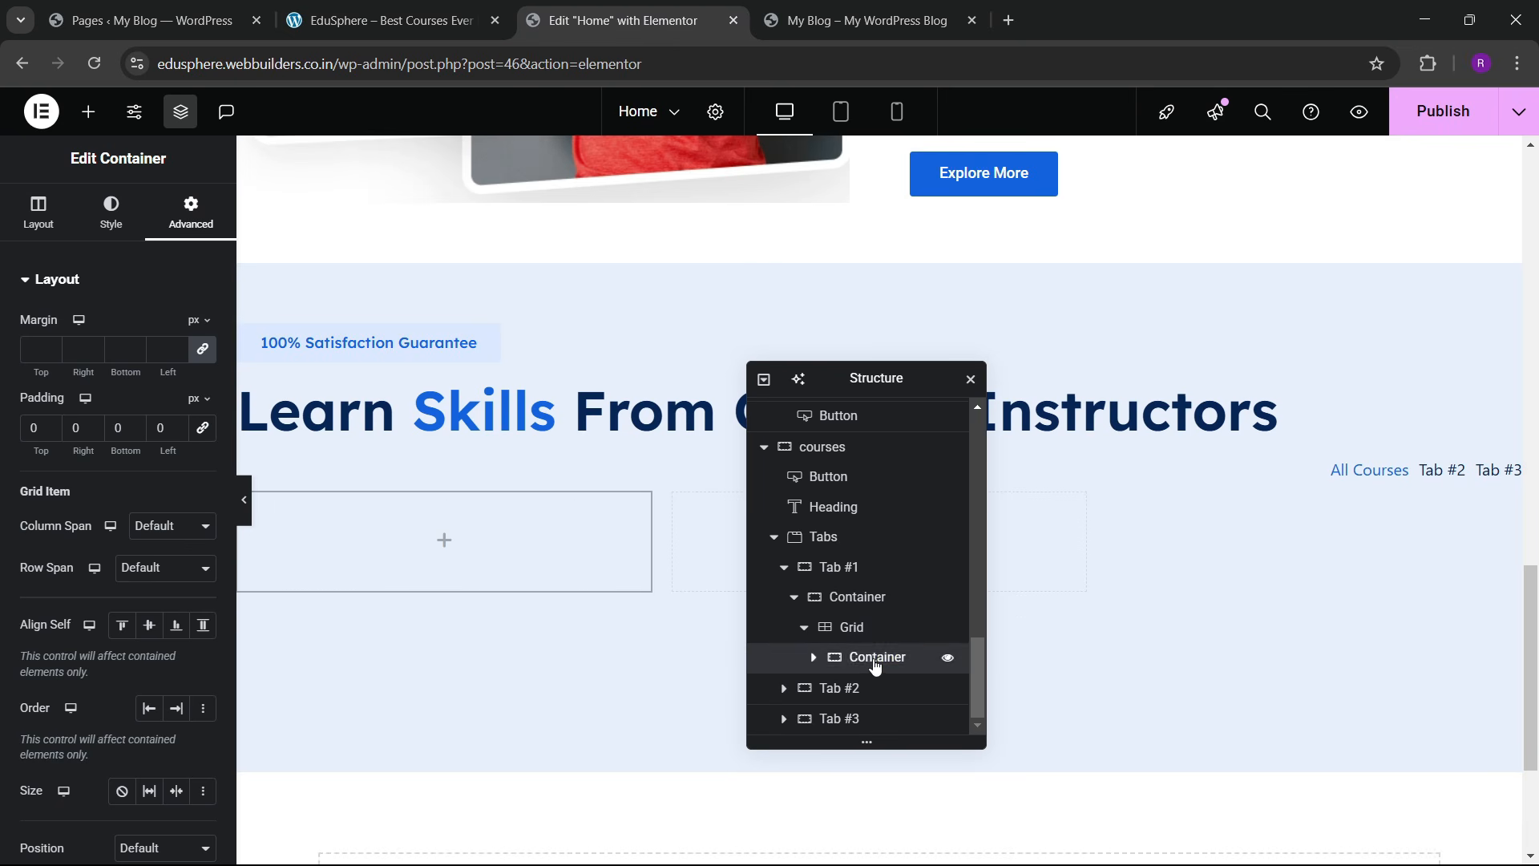
Step: Check in the structure panel that the card container sits inside the grid
{"action": "left_click", "coordinate": [816, 660]}
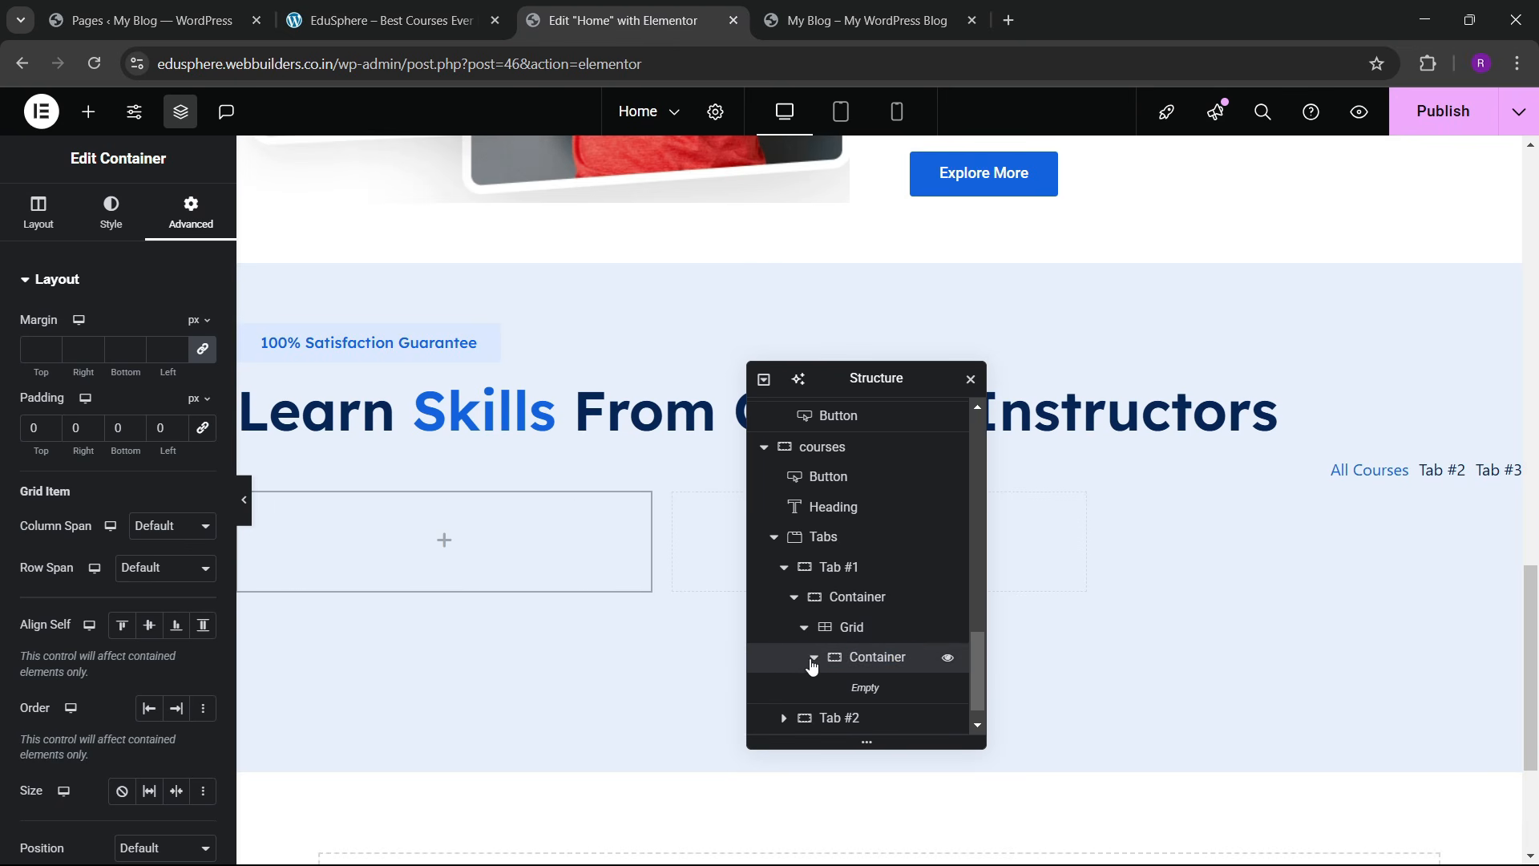
{"action": "left_click", "coordinate": [814, 660]}
{"action": "scroll", "coordinate": [440, 539], "scroll_direction": "down", "scroll_amount": 1}
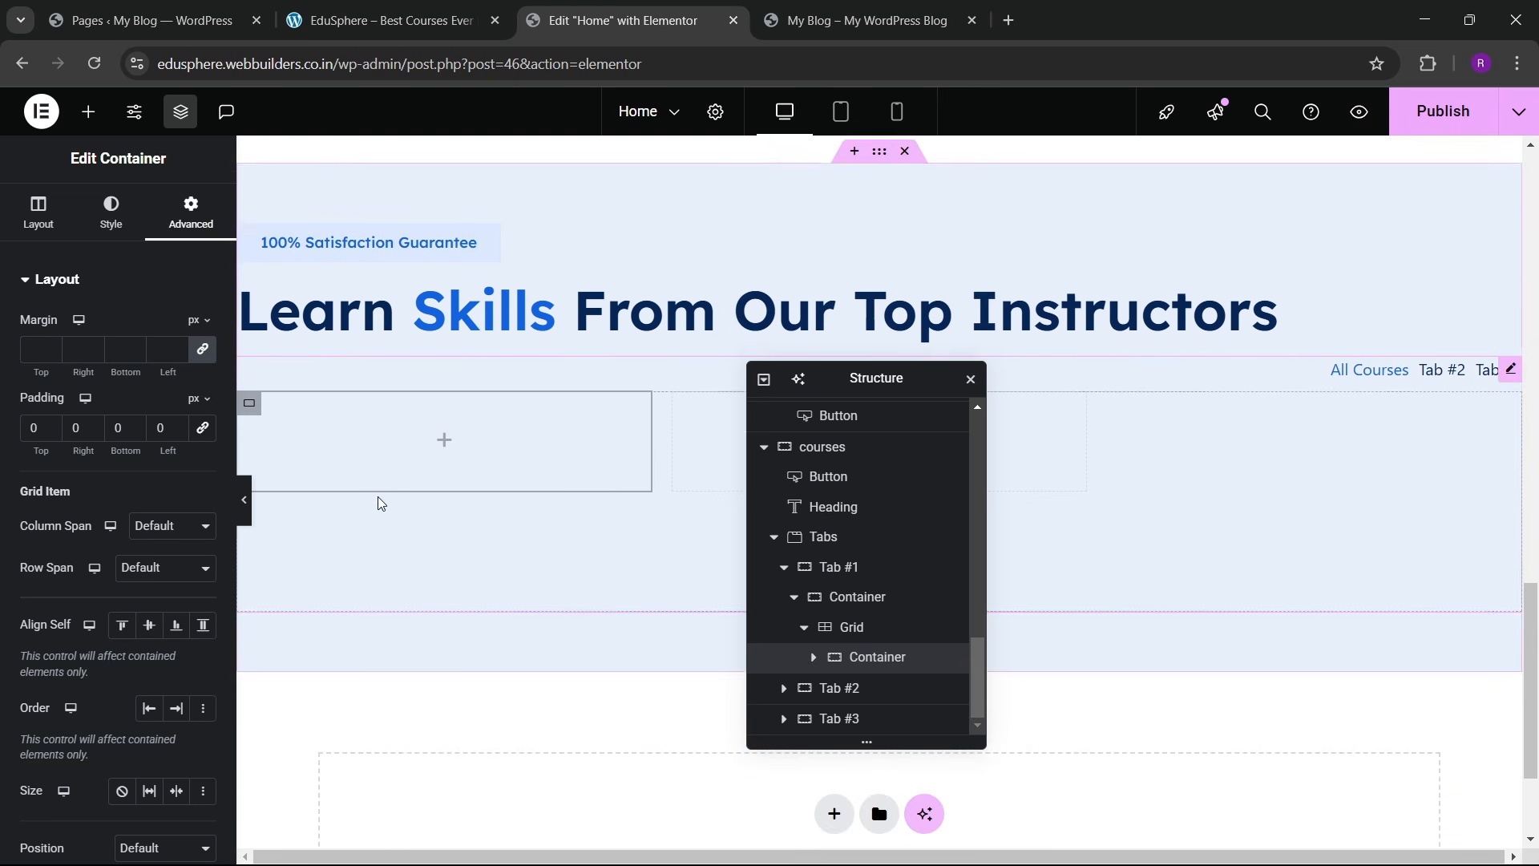
{"action": "left_click", "coordinate": [808, 631]}
{"action": "left_click", "coordinate": [805, 655]}
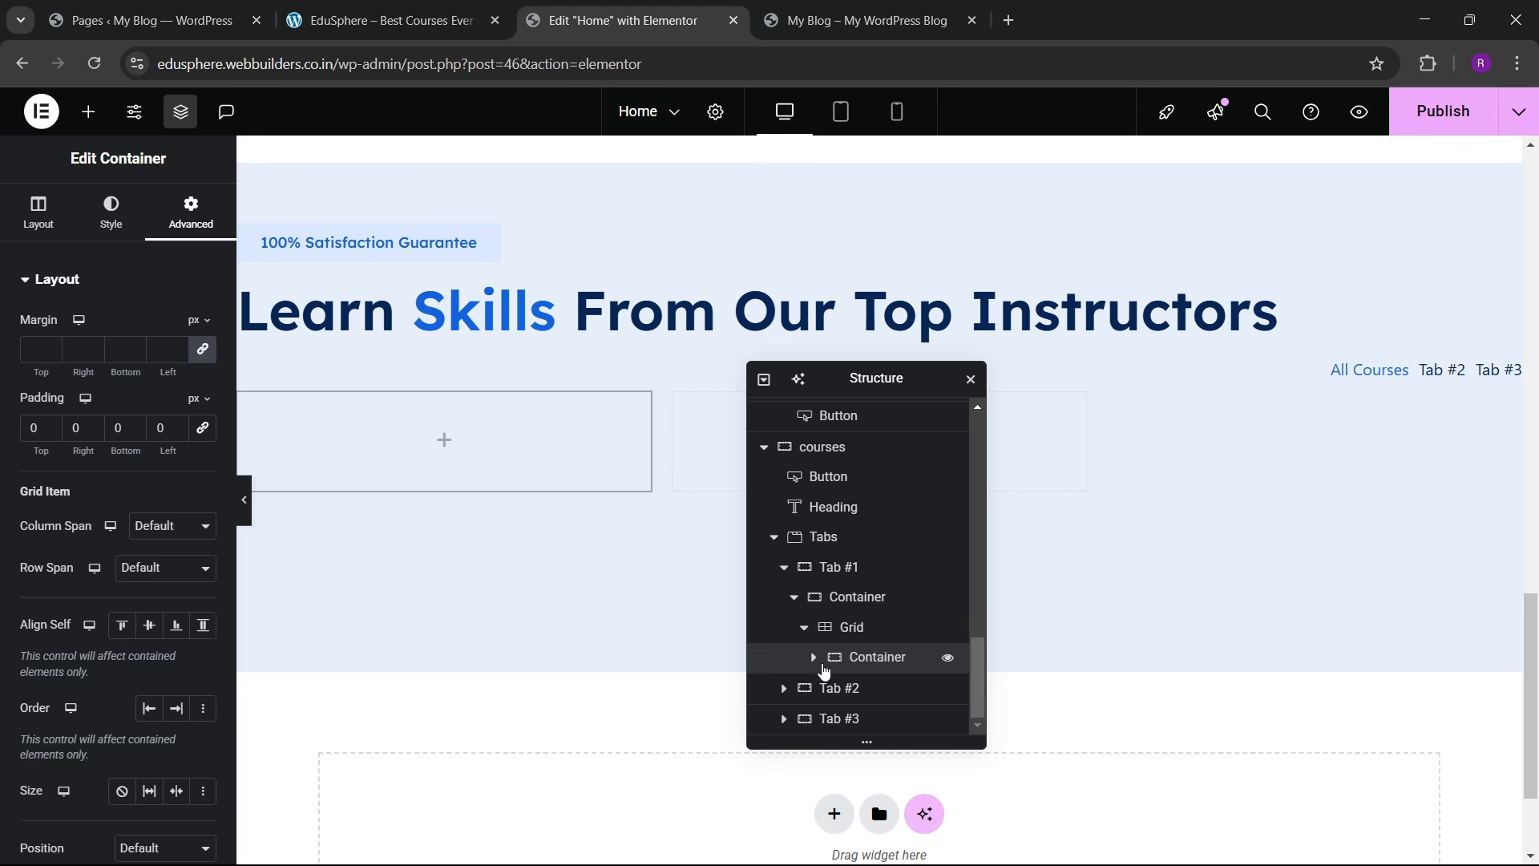
{"action": "left_click", "coordinate": [814, 658]}
{"action": "left_click", "coordinate": [813, 630]}
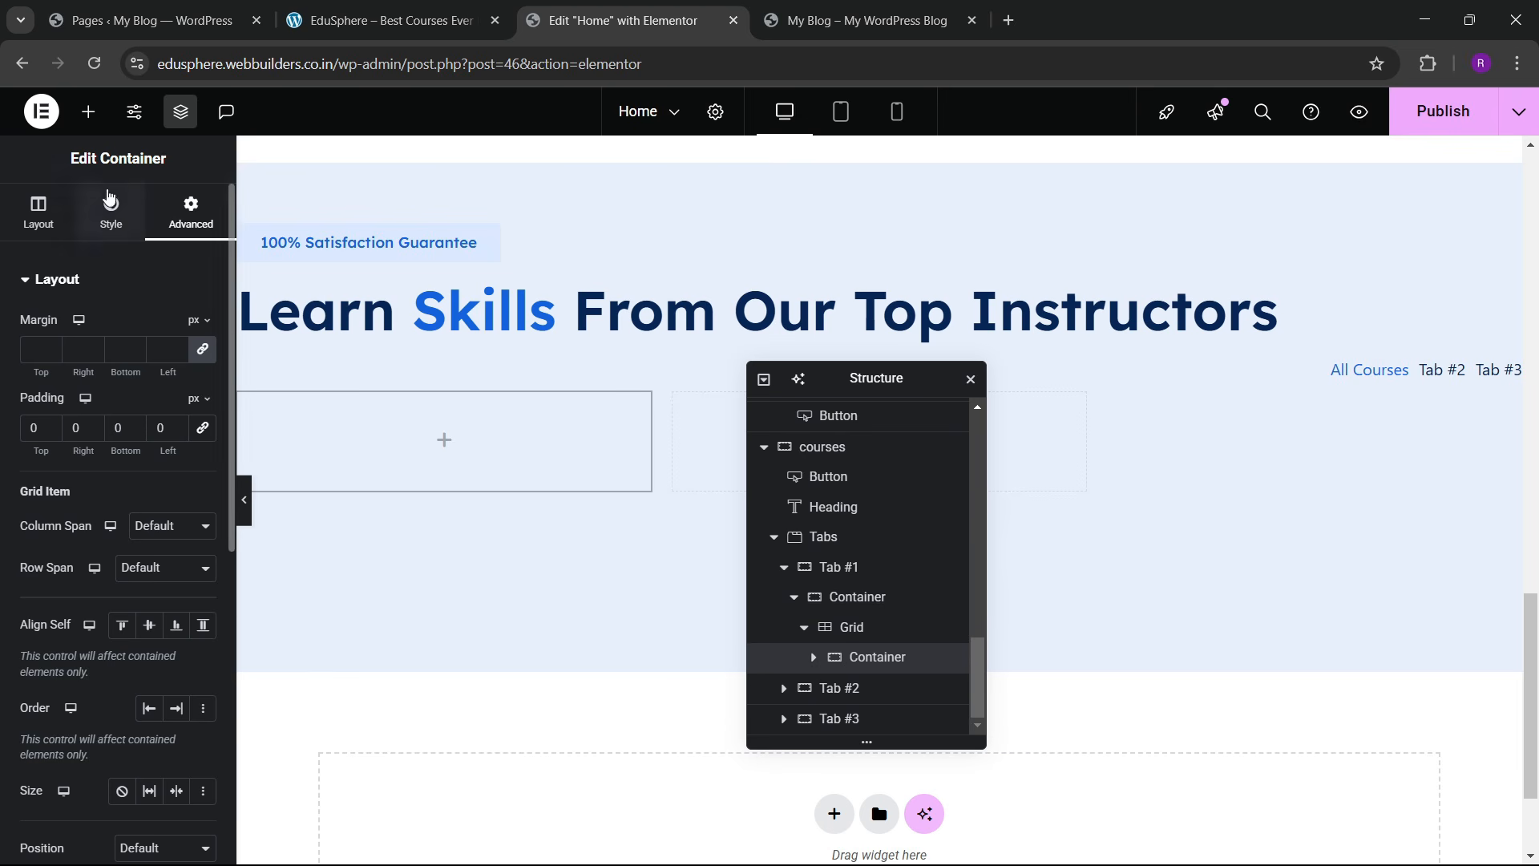
Step: Add a nested container inside the card container and rename it 'img box'
{"action": "left_click", "coordinate": [88, 112]}
{"action": "left_click_drag", "start_coordinate": [60, 501], "coordinate": [437, 497]}
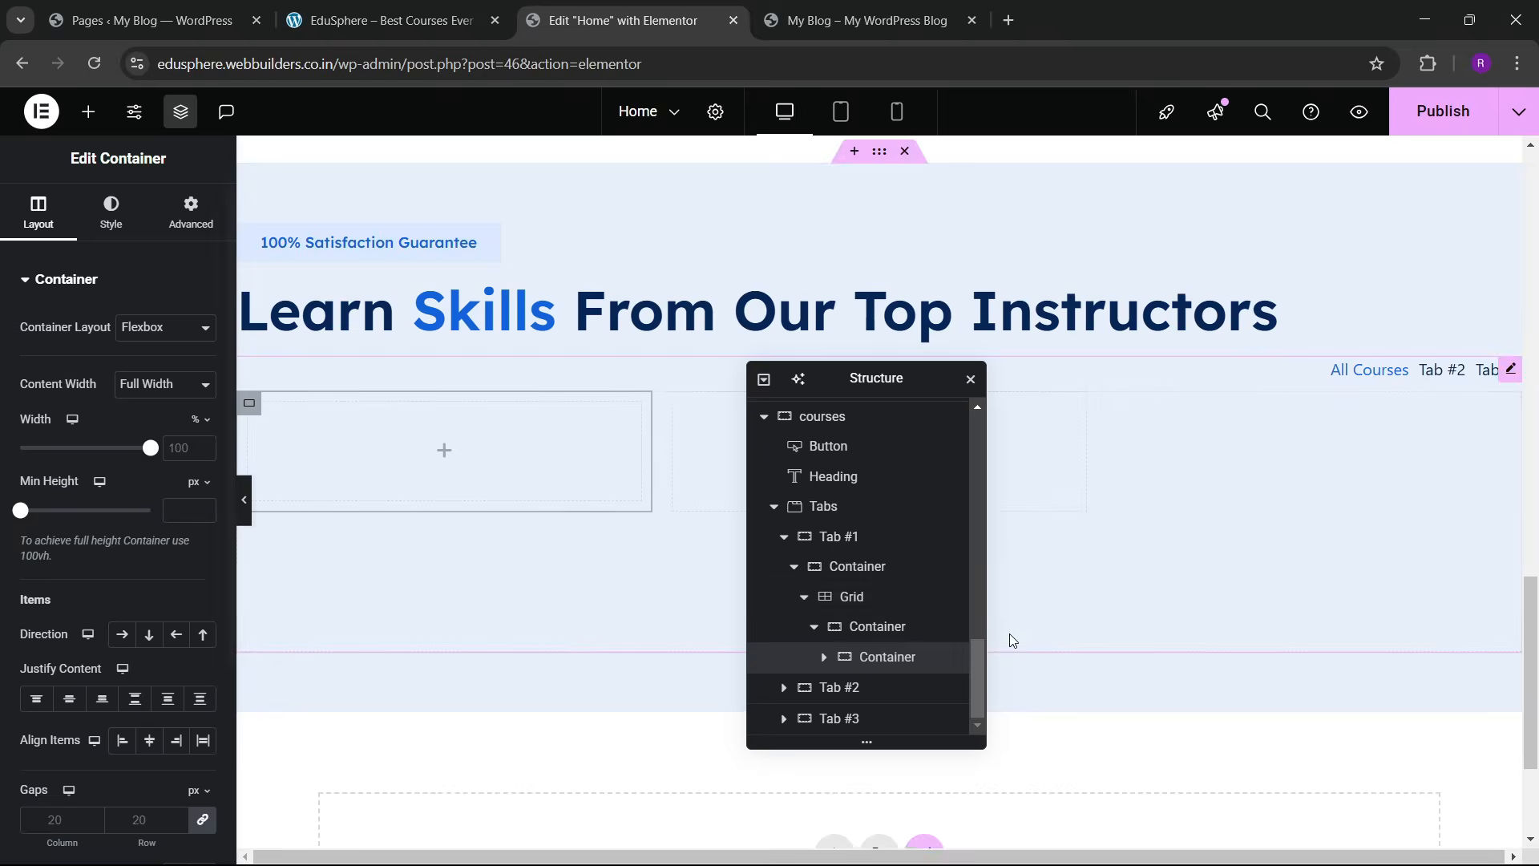
{"action": "left_click", "coordinate": [893, 662]}
{"action": "type", "text": "img box"}
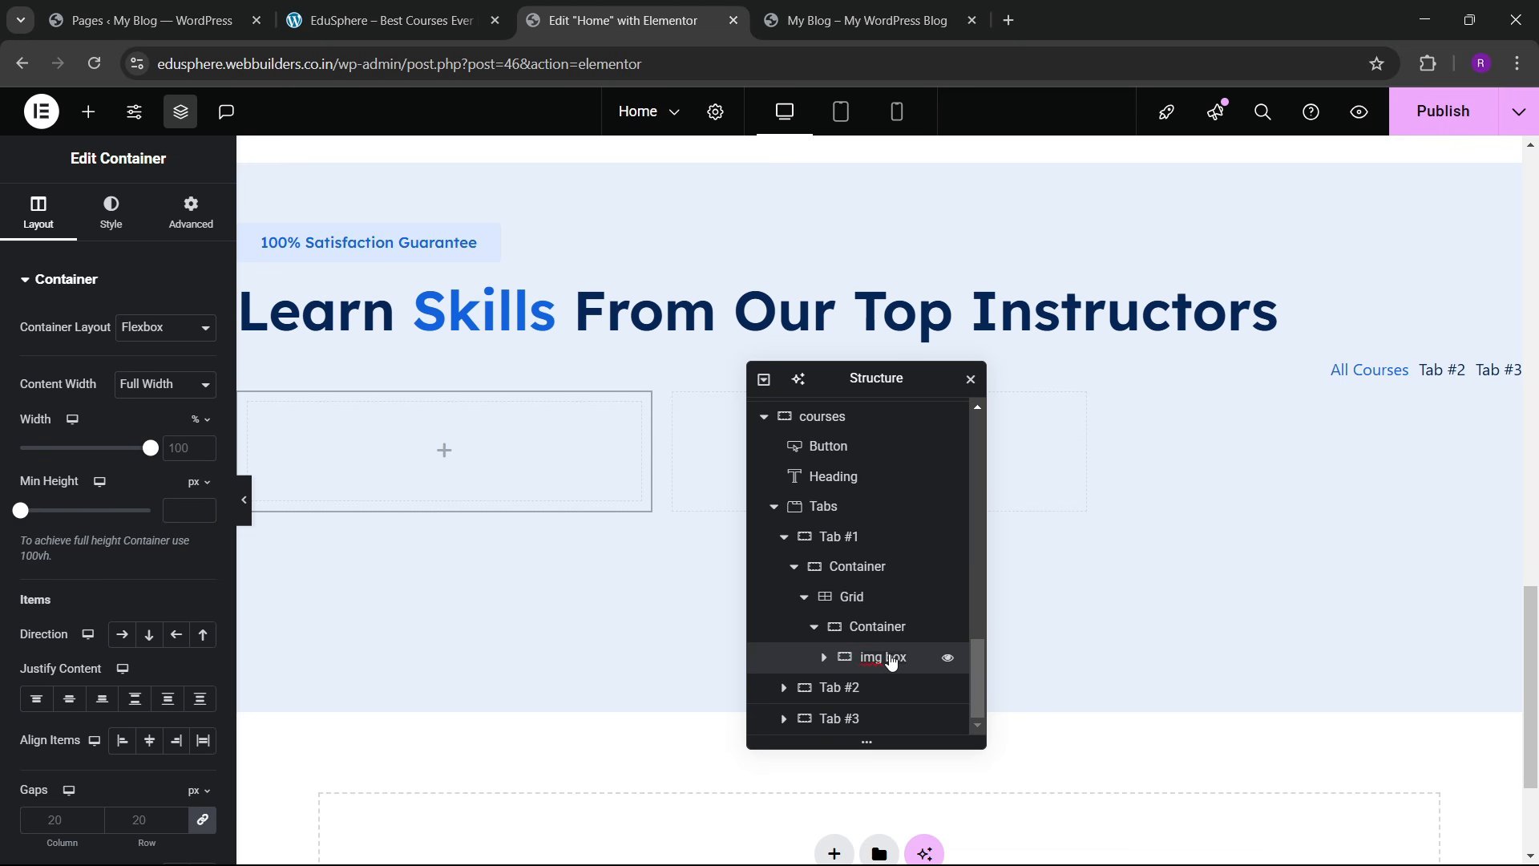
Step: Duplicate the img box container, rename the copy 'content box', then select the card container
{"action": "right_click", "coordinate": [893, 663]}
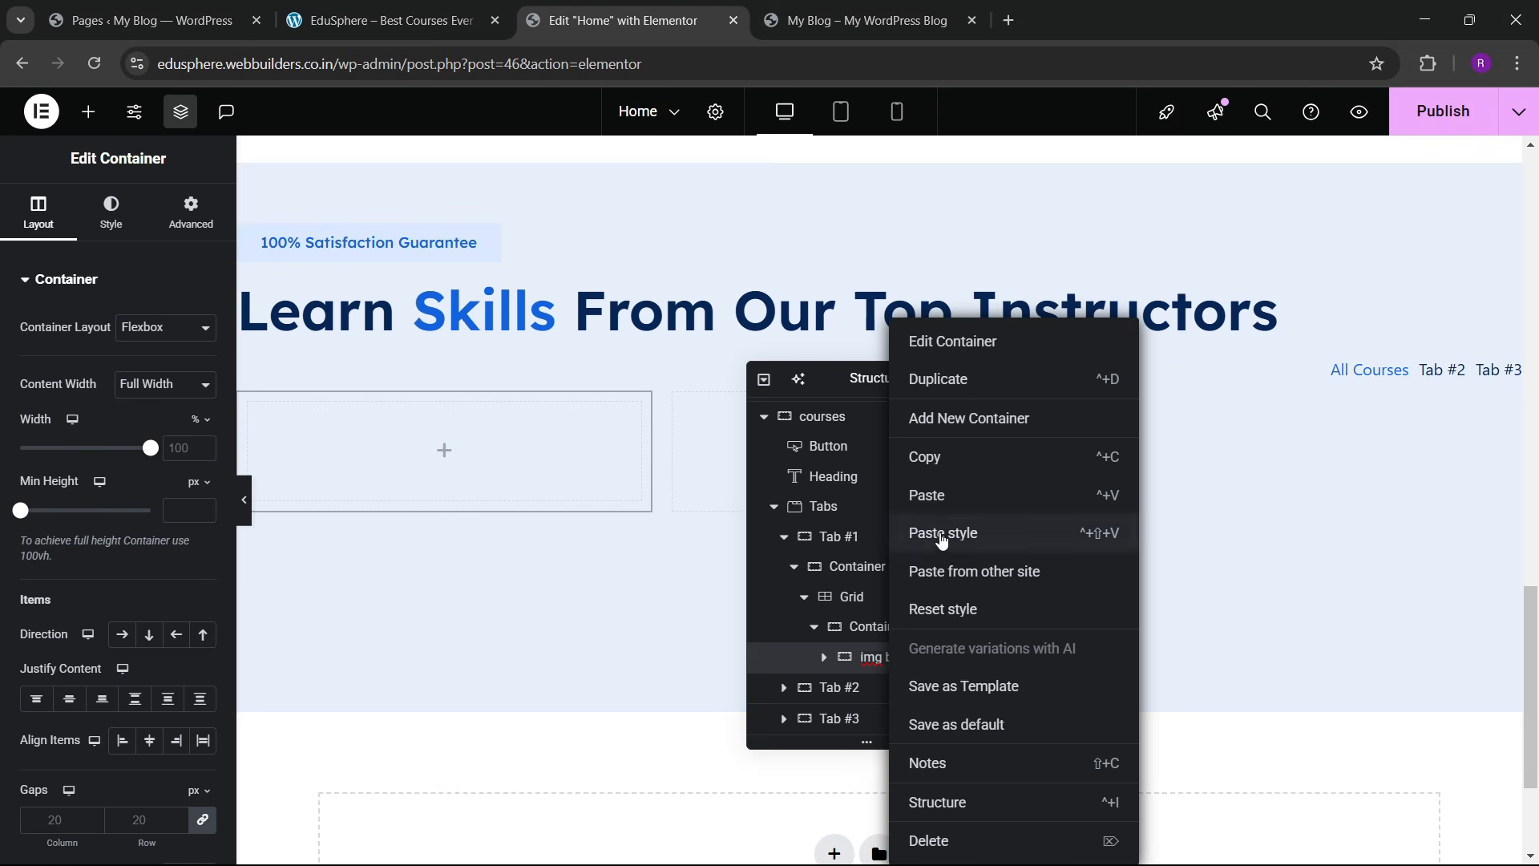
{"action": "left_click", "coordinate": [202, 234]}
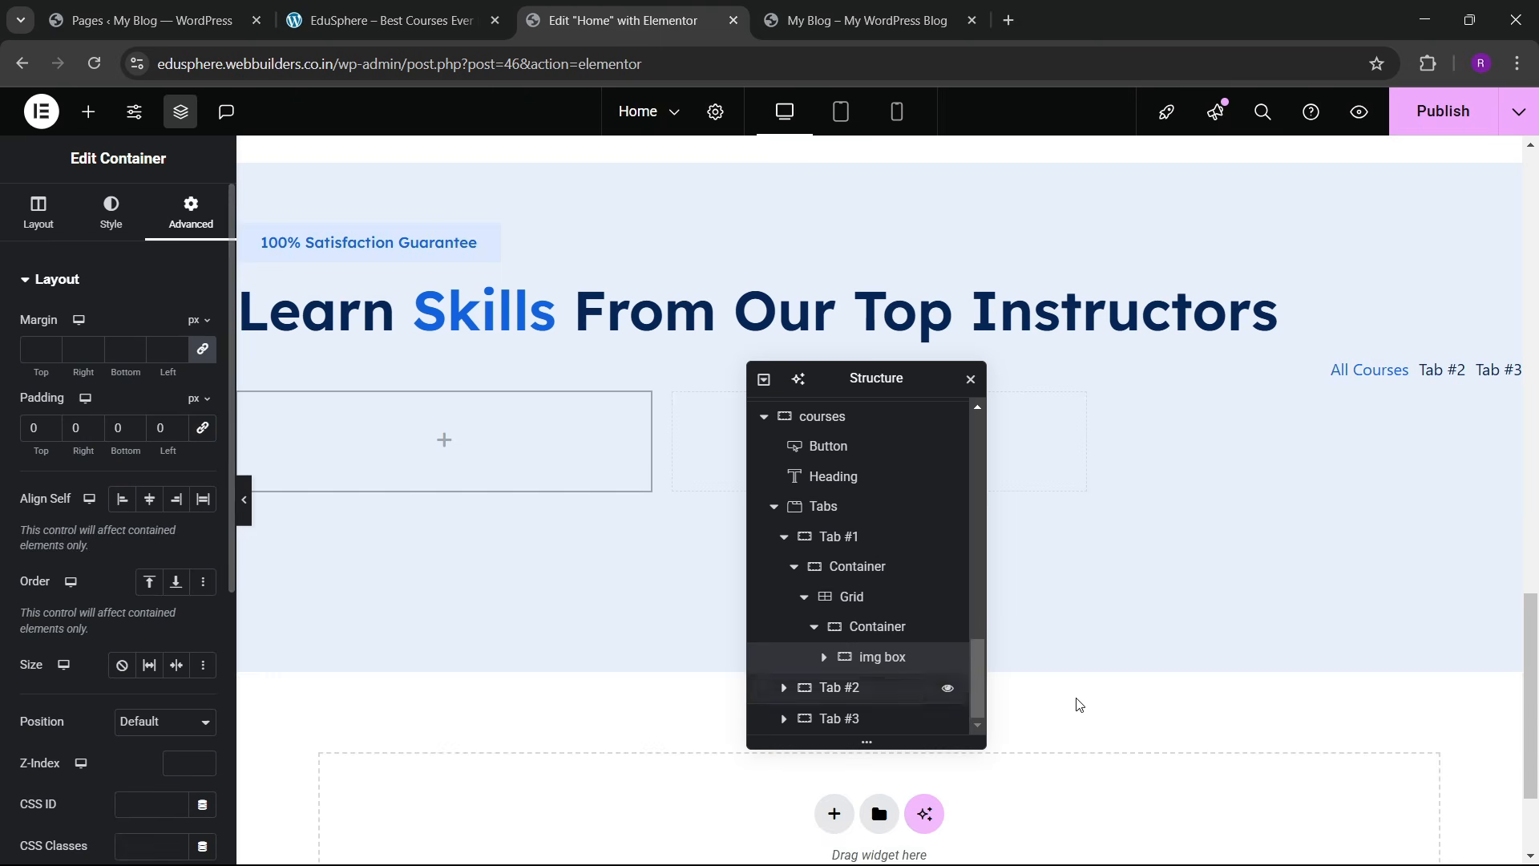
{"action": "right_click", "coordinate": [894, 656]}
{"action": "left_click", "coordinate": [936, 380]}
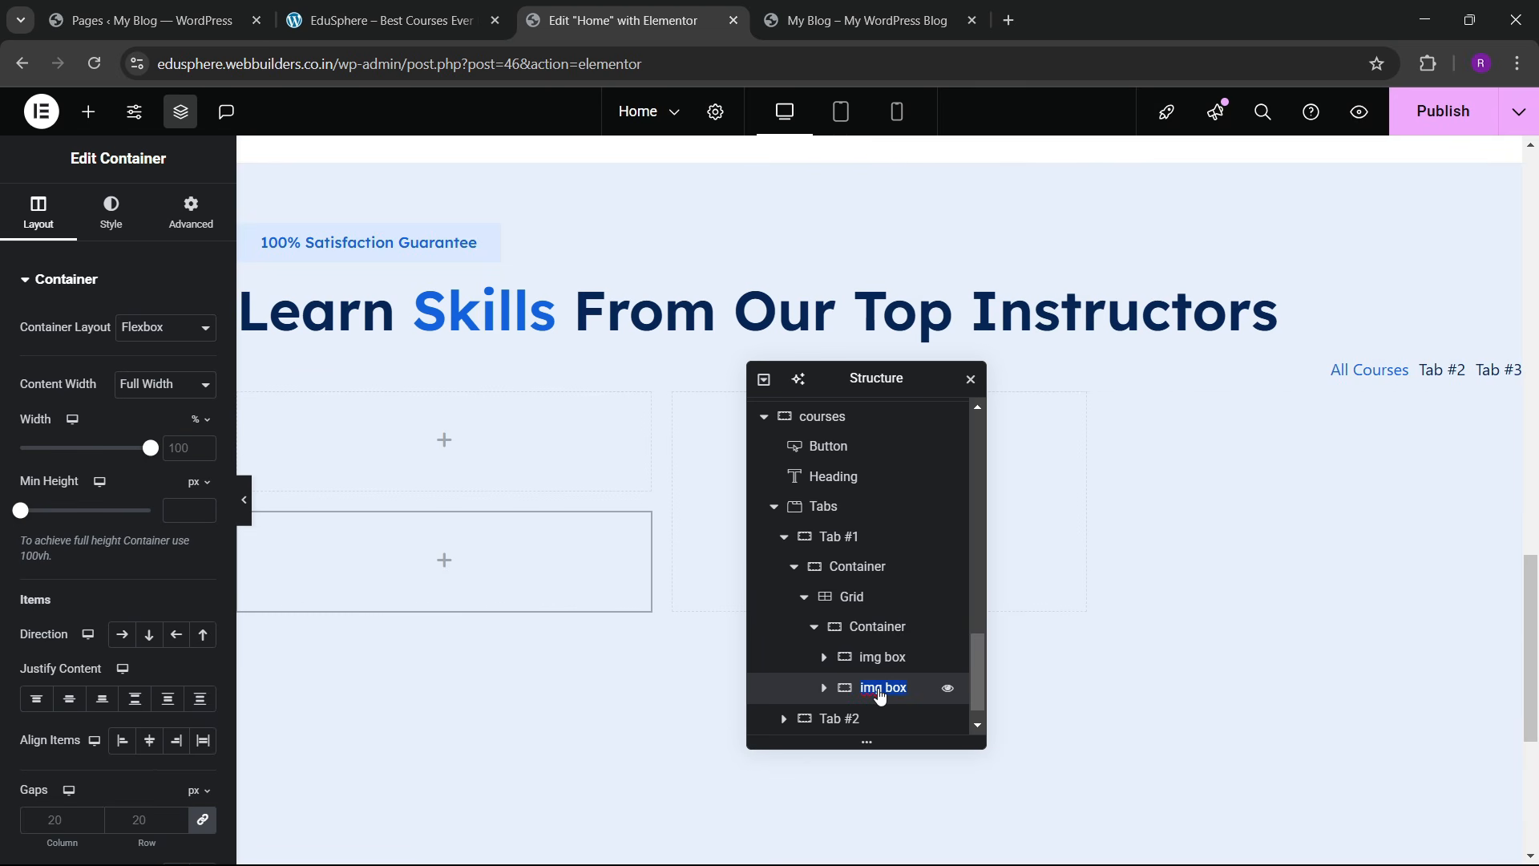
{"action": "type", "text": "box"}
{"action": "left_click", "coordinate": [824, 688]}
{"action": "left_click", "coordinate": [877, 626]}
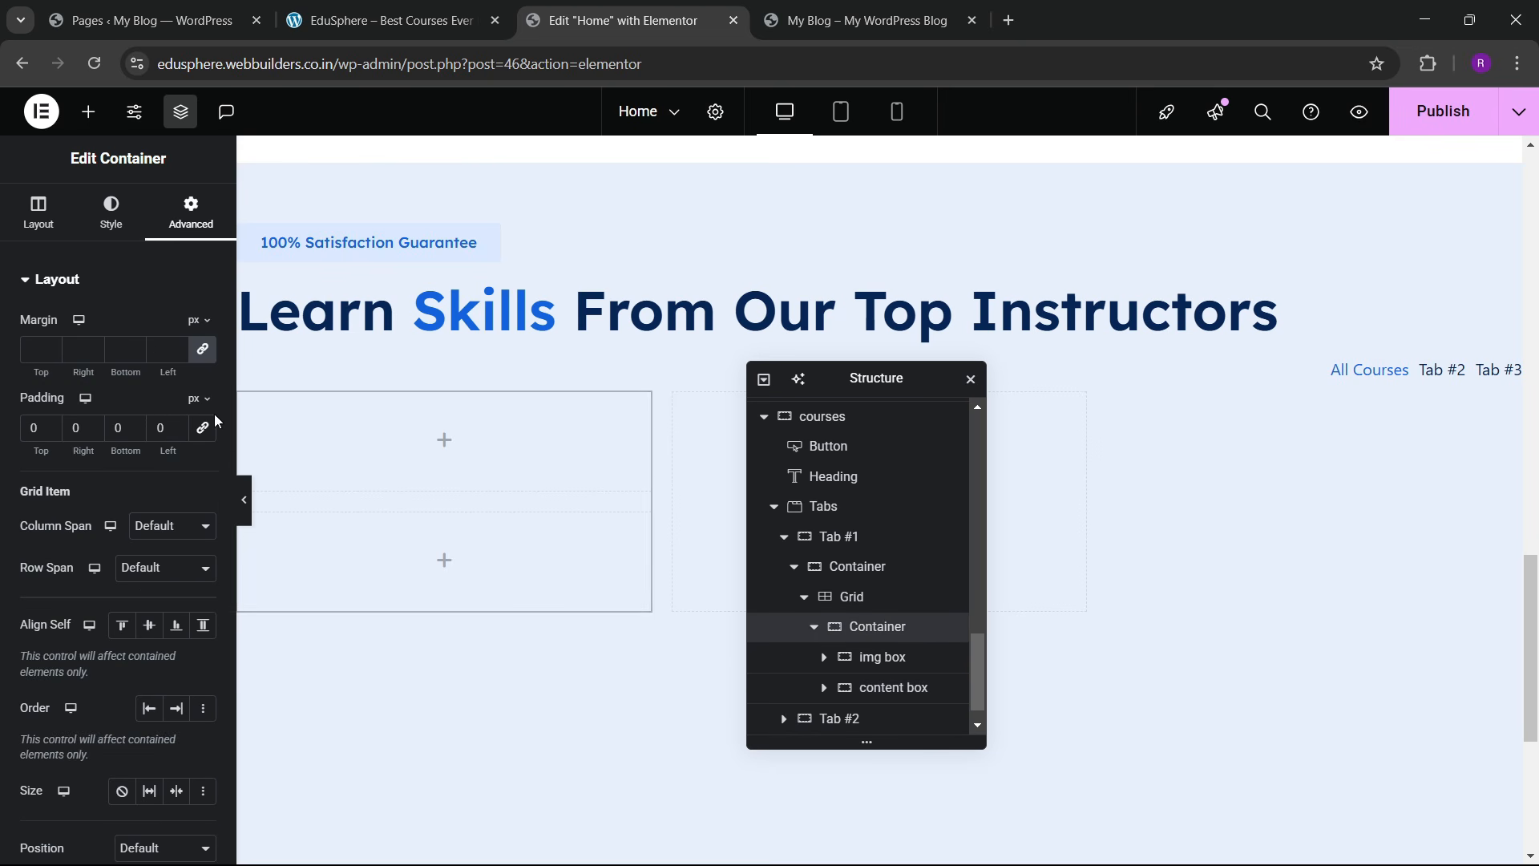
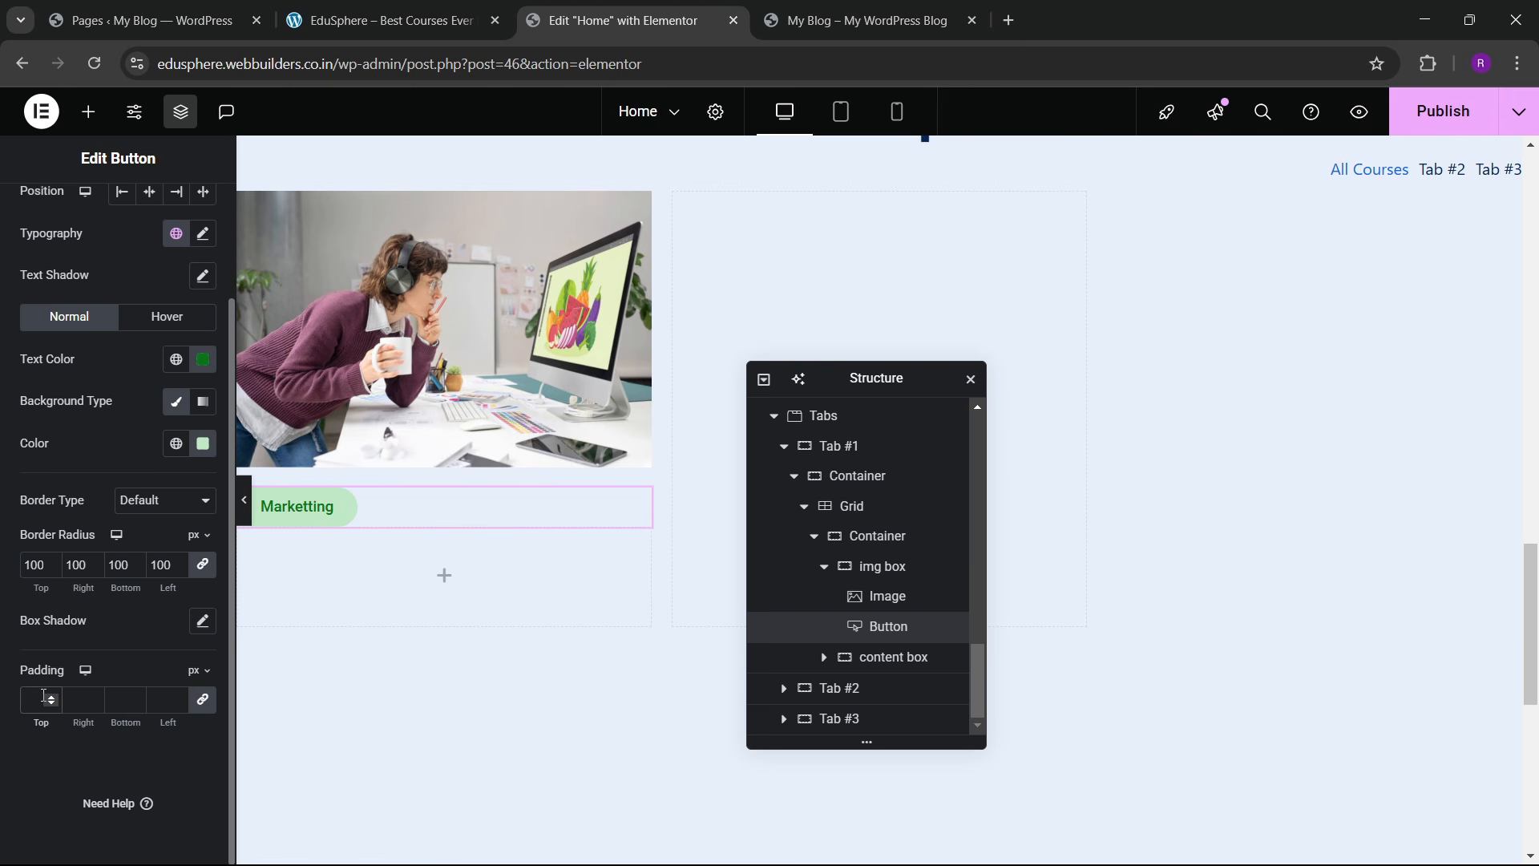
Step: Give the Marketting badge 10 px top/bottom padding and 15 px left/right padding
{"action": "left_click", "coordinate": [49, 697]}
{"action": "triple_click", "coordinate": [49, 697]}
{"action": "triple_click", "coordinate": [48, 697]}
{"action": "triple_click", "coordinate": [48, 696]}
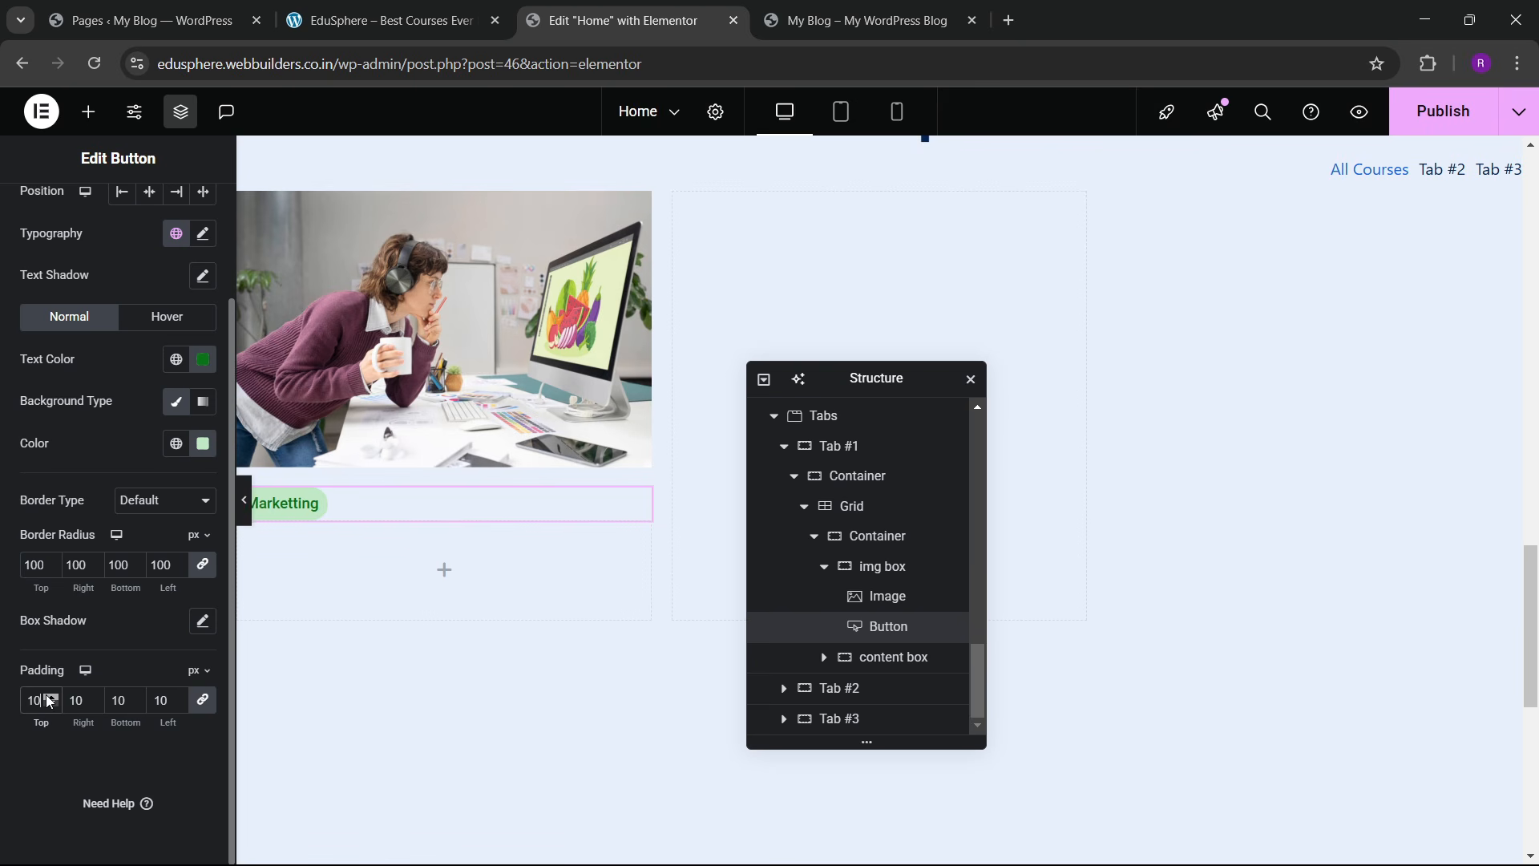
{"action": "triple_click", "coordinate": [49, 698]}
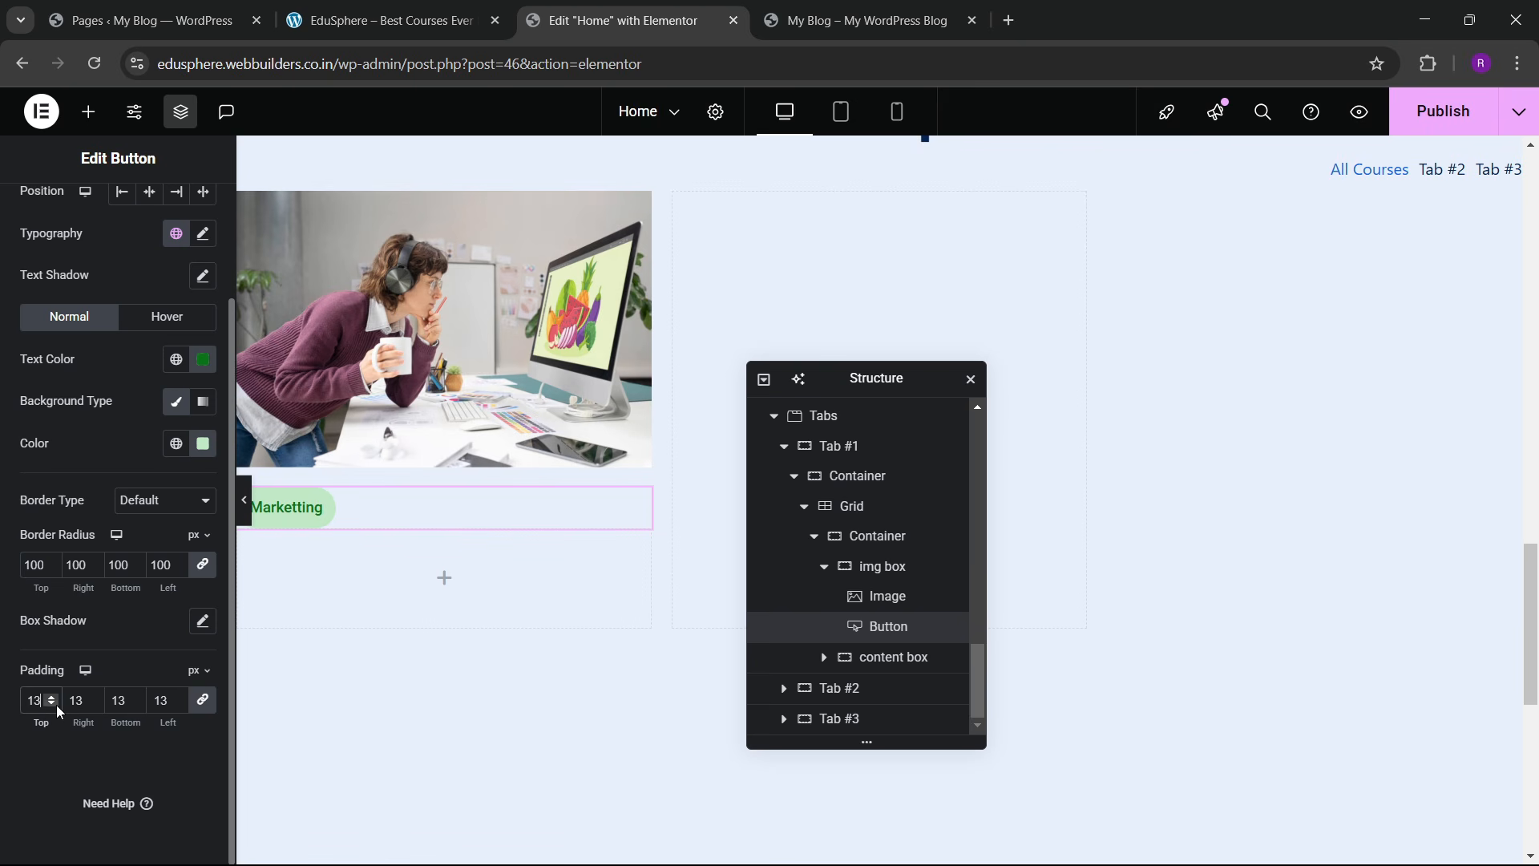
{"action": "triple_click", "coordinate": [53, 705]}
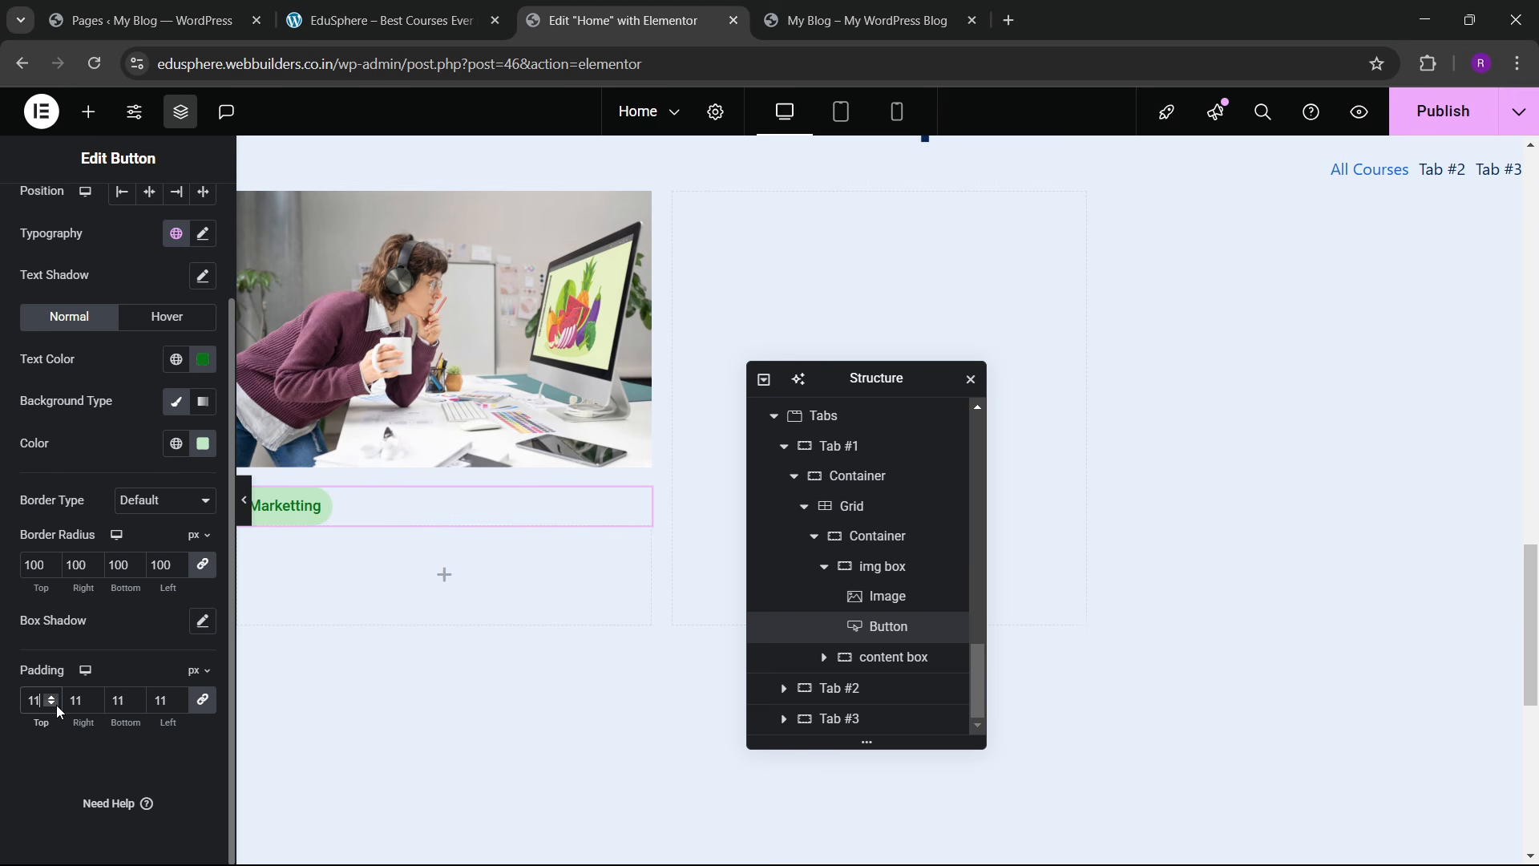
{"action": "left_click", "coordinate": [215, 709]}
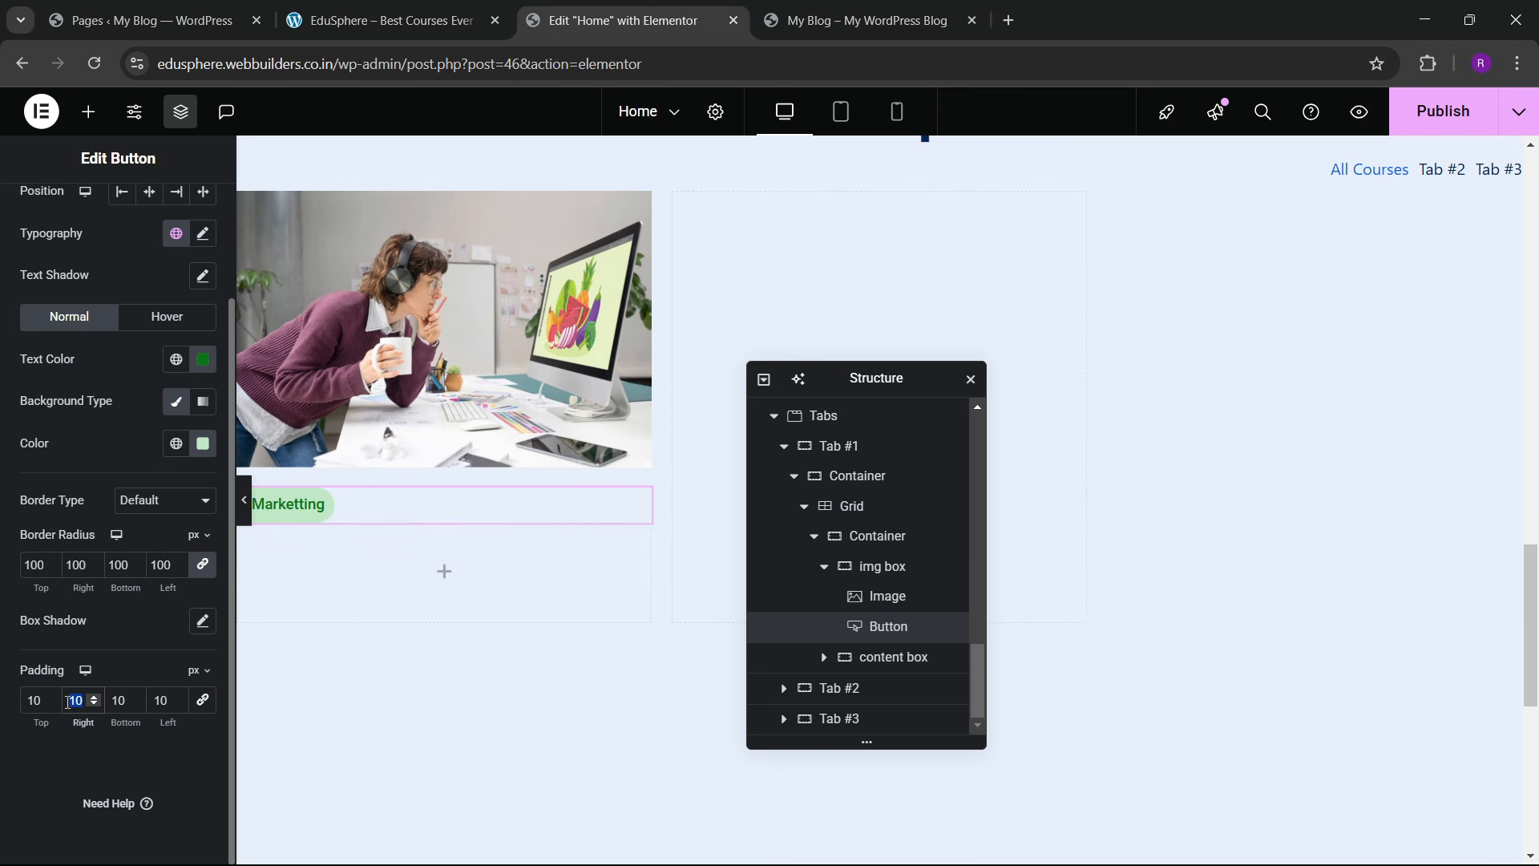
{"action": "double_click", "coordinate": [166, 700]}
{"action": "type", "text": "15"}
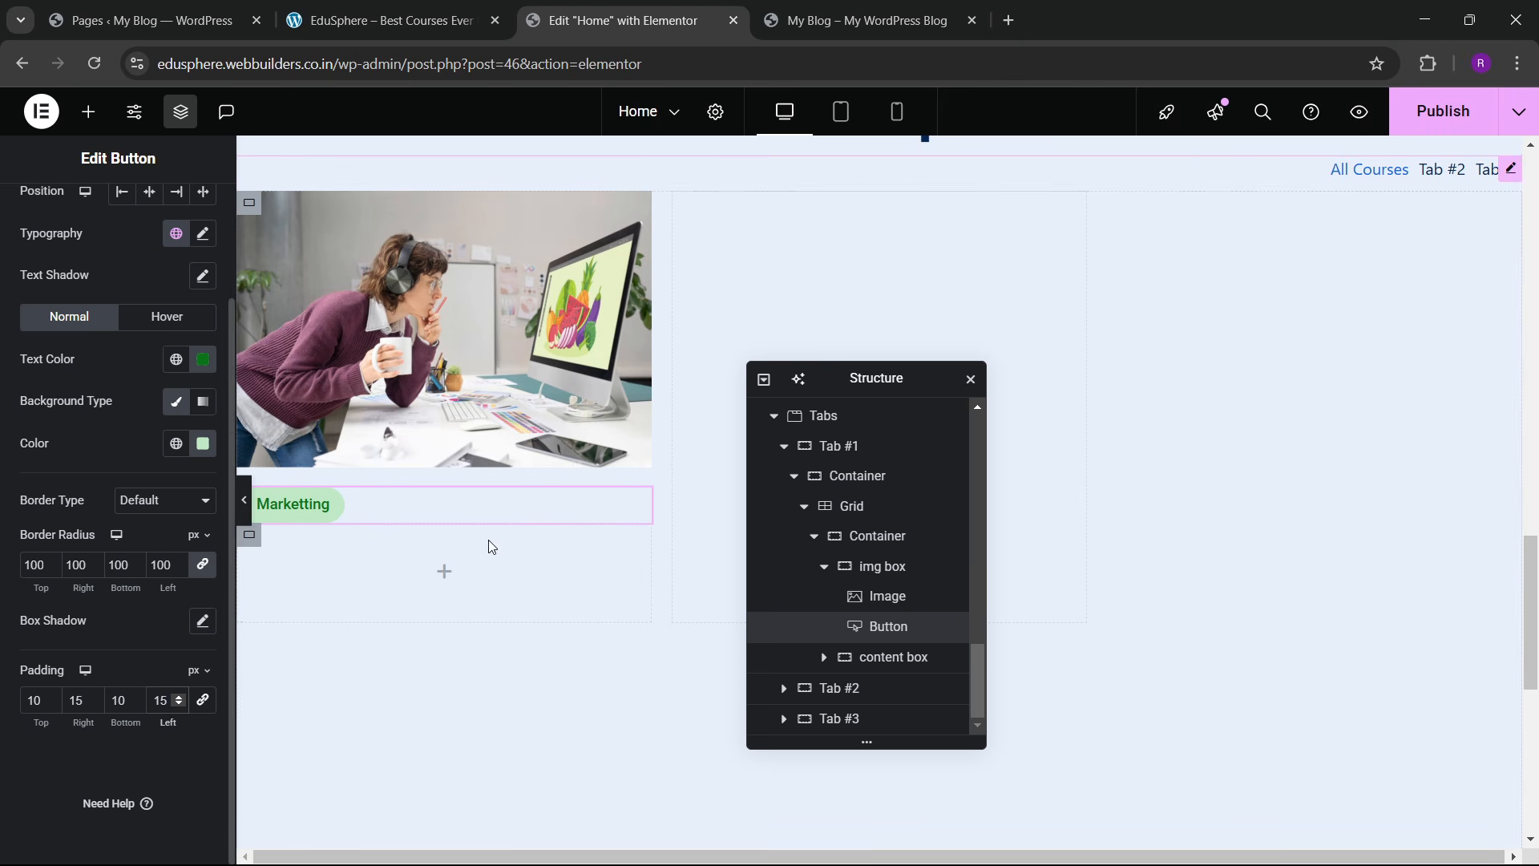
Step: Position the badge absolutely, offset 20 px horizontally and vertically from the image's top-left corner
{"action": "scroll", "coordinate": [160, 265], "scroll_direction": "up", "scroll_amount": 2}
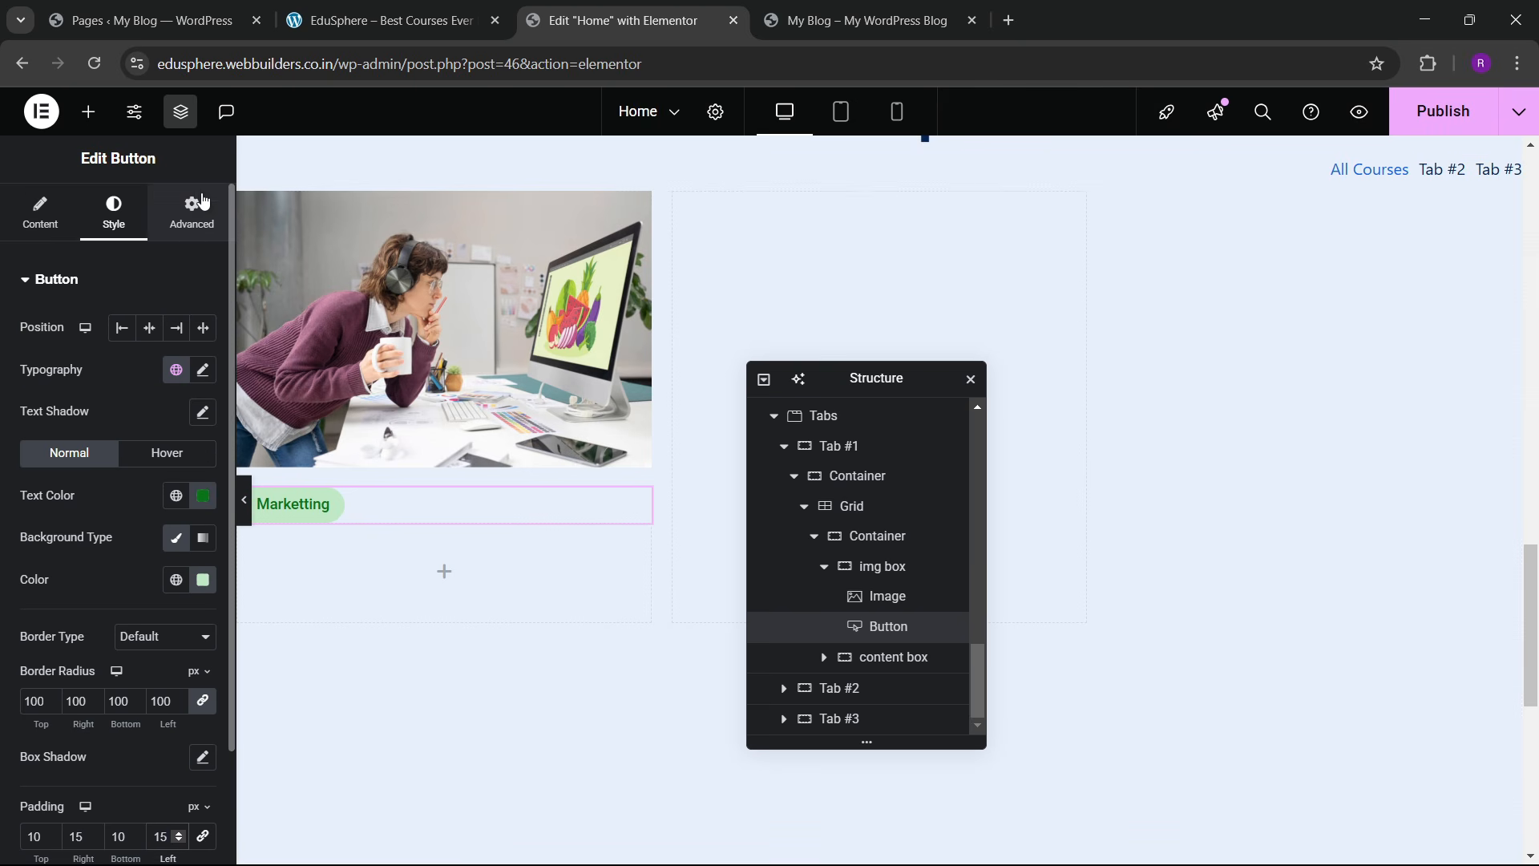
{"action": "left_click", "coordinate": [203, 202]}
{"action": "scroll", "coordinate": [162, 517], "scroll_direction": "down", "scroll_amount": 5}
{"action": "left_click", "coordinate": [126, 364]}
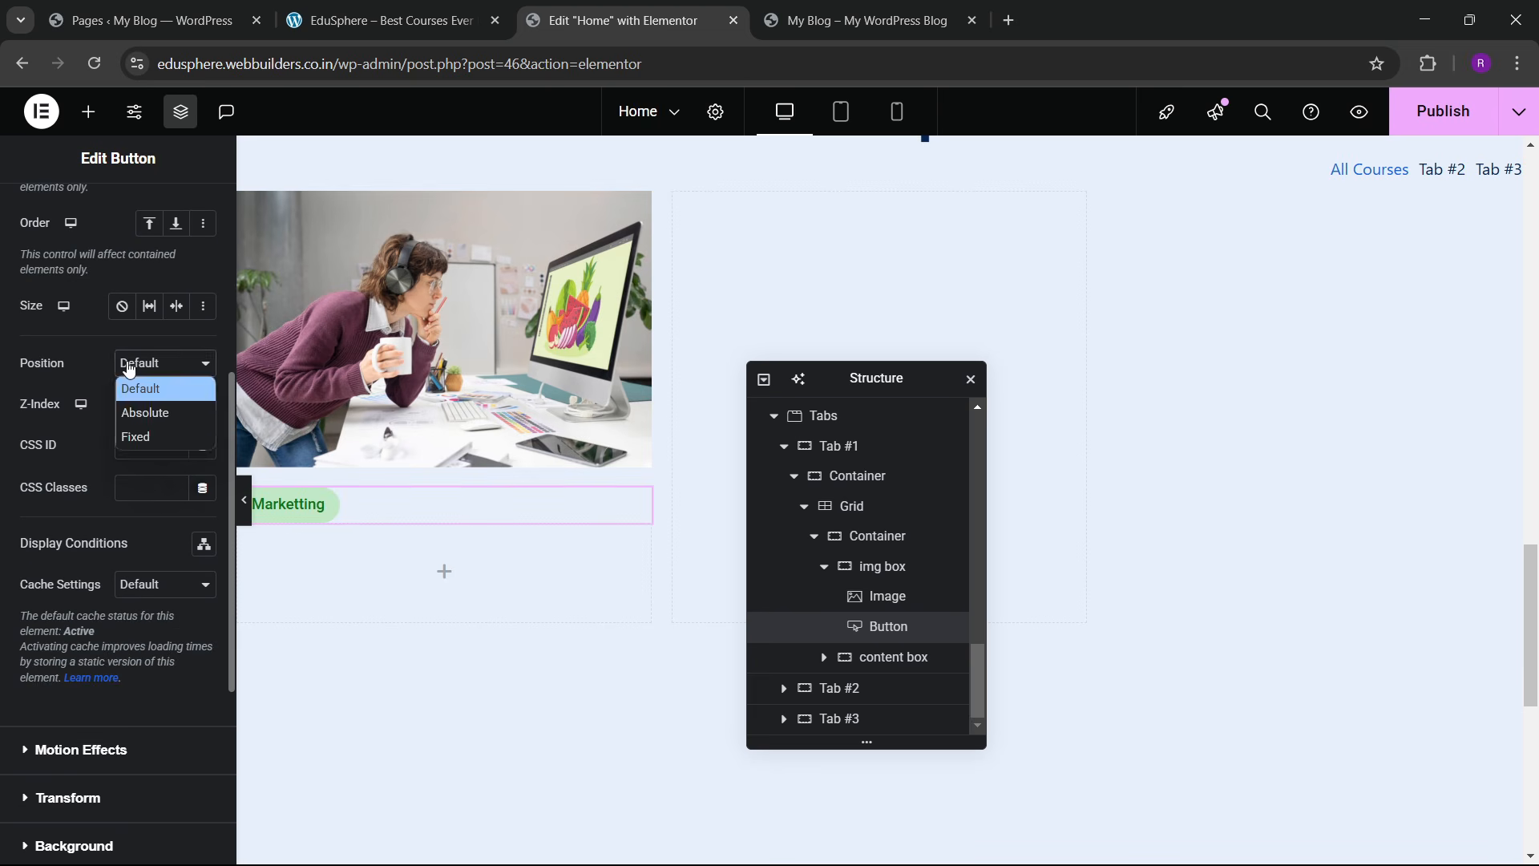
{"action": "left_click", "coordinate": [136, 408]}
{"action": "scroll", "coordinate": [144, 505], "scroll_direction": "down", "scroll_amount": 3}
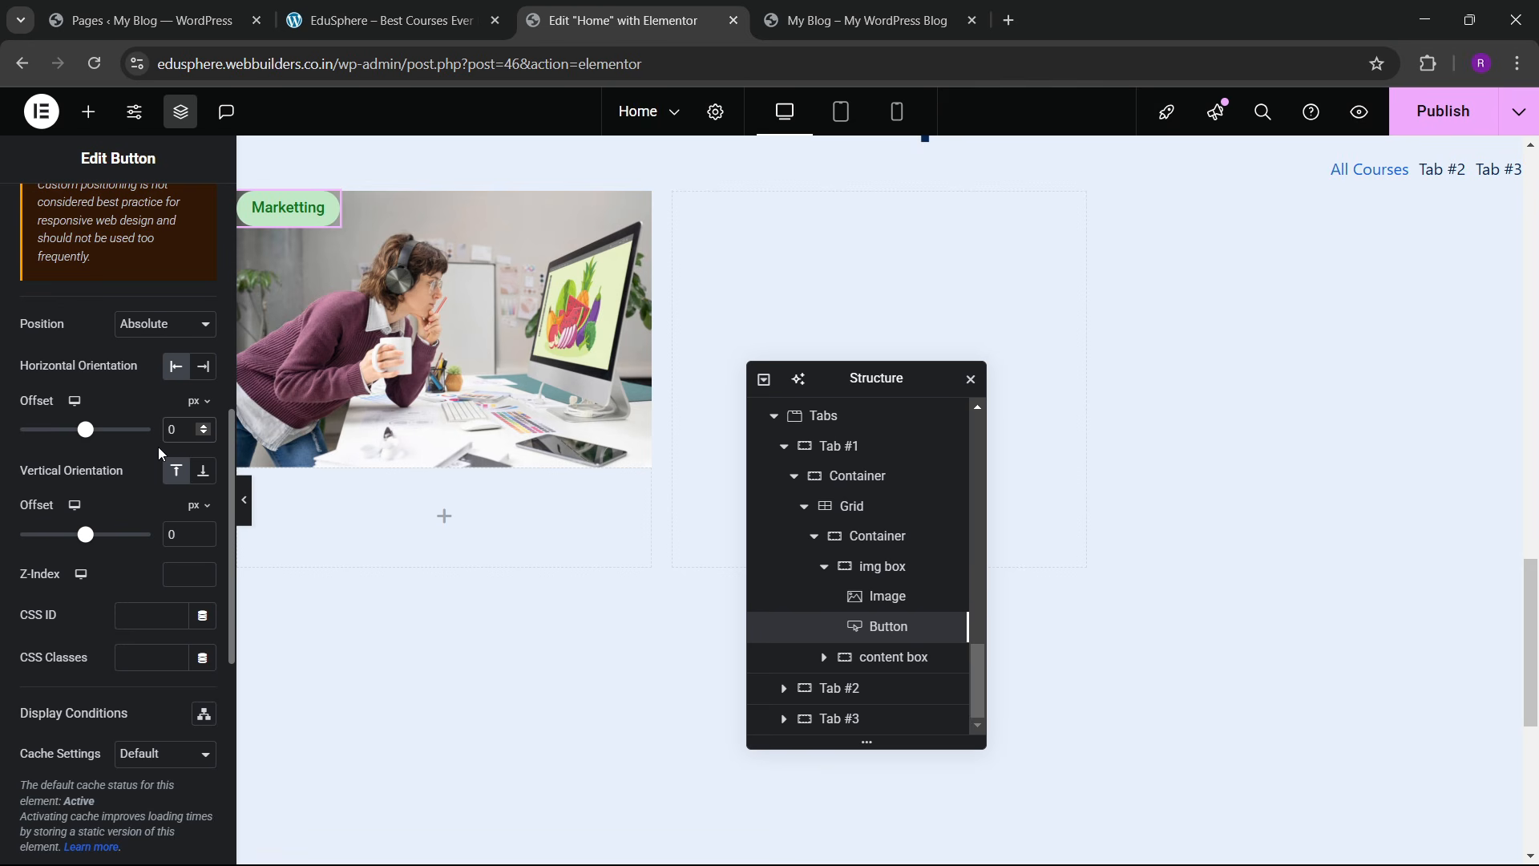
{"action": "type", "text": "2"}
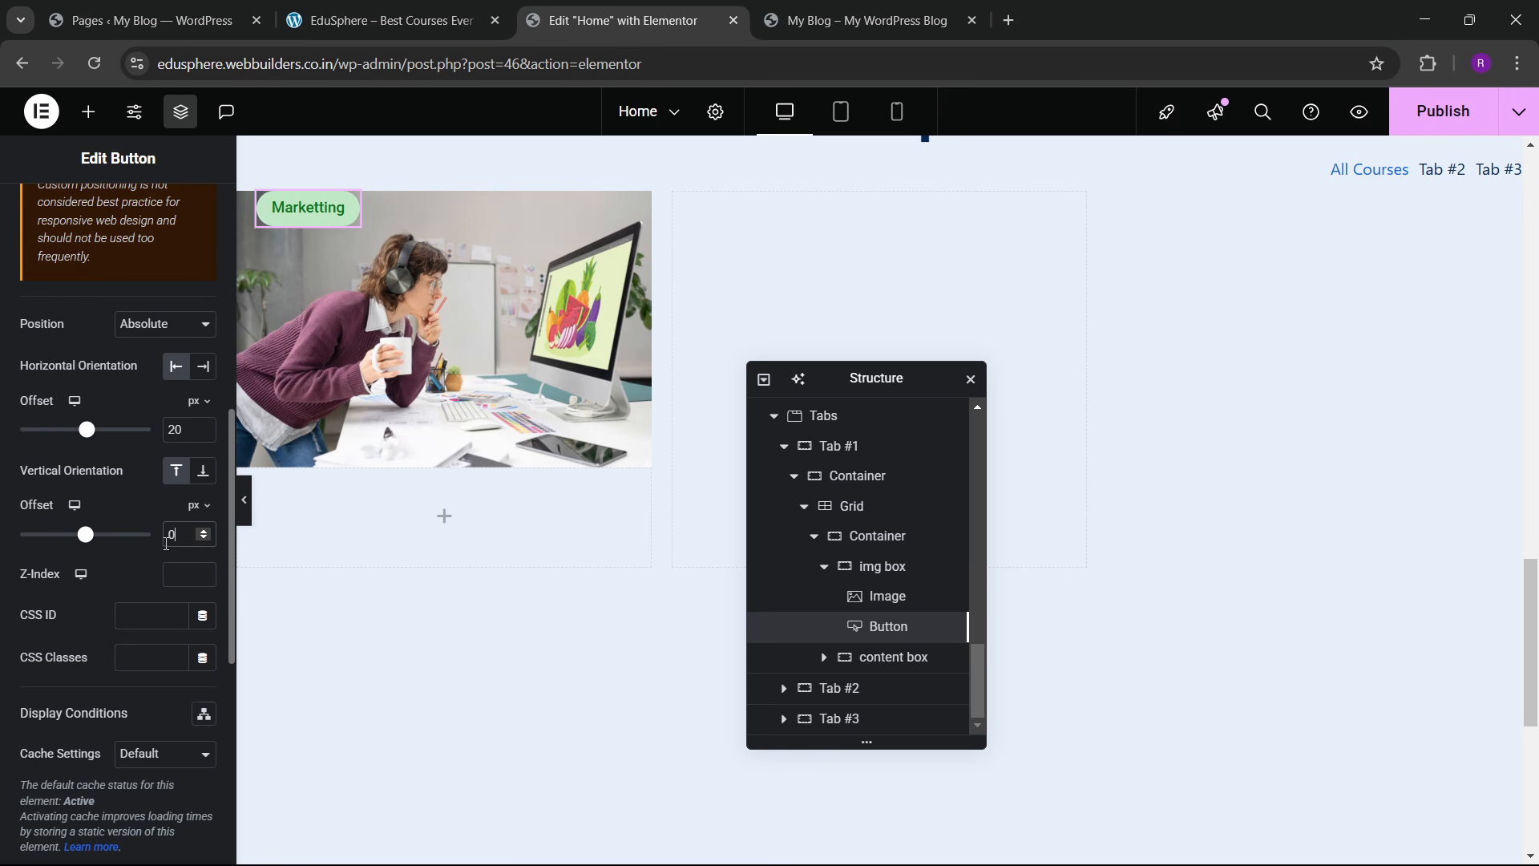
{"action": "type", "text": "2"}
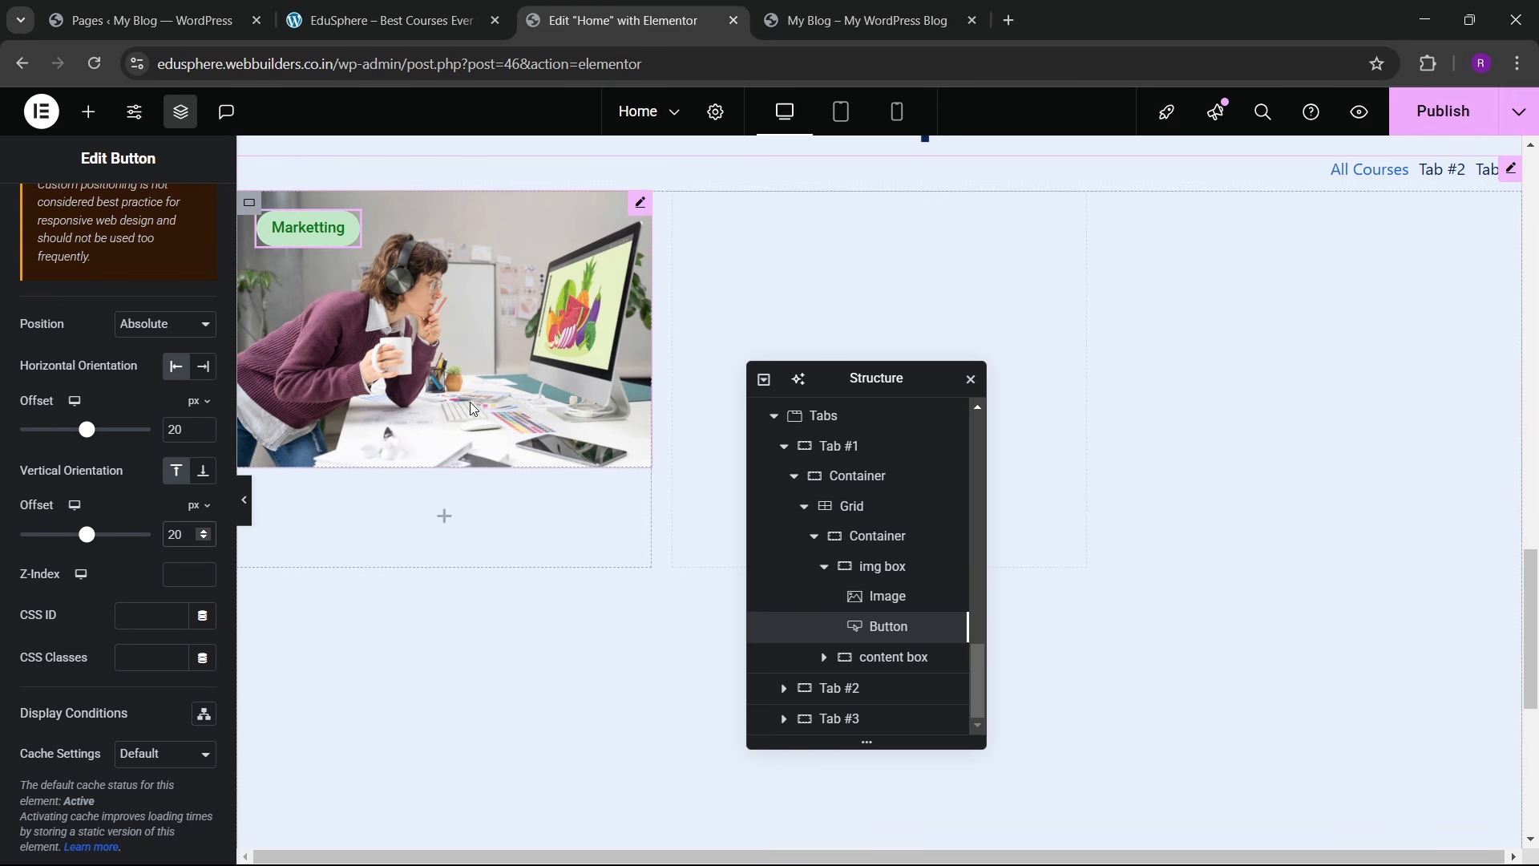
{"action": "left_click", "coordinate": [407, 7]}
{"action": "left_click", "coordinate": [586, 9]}
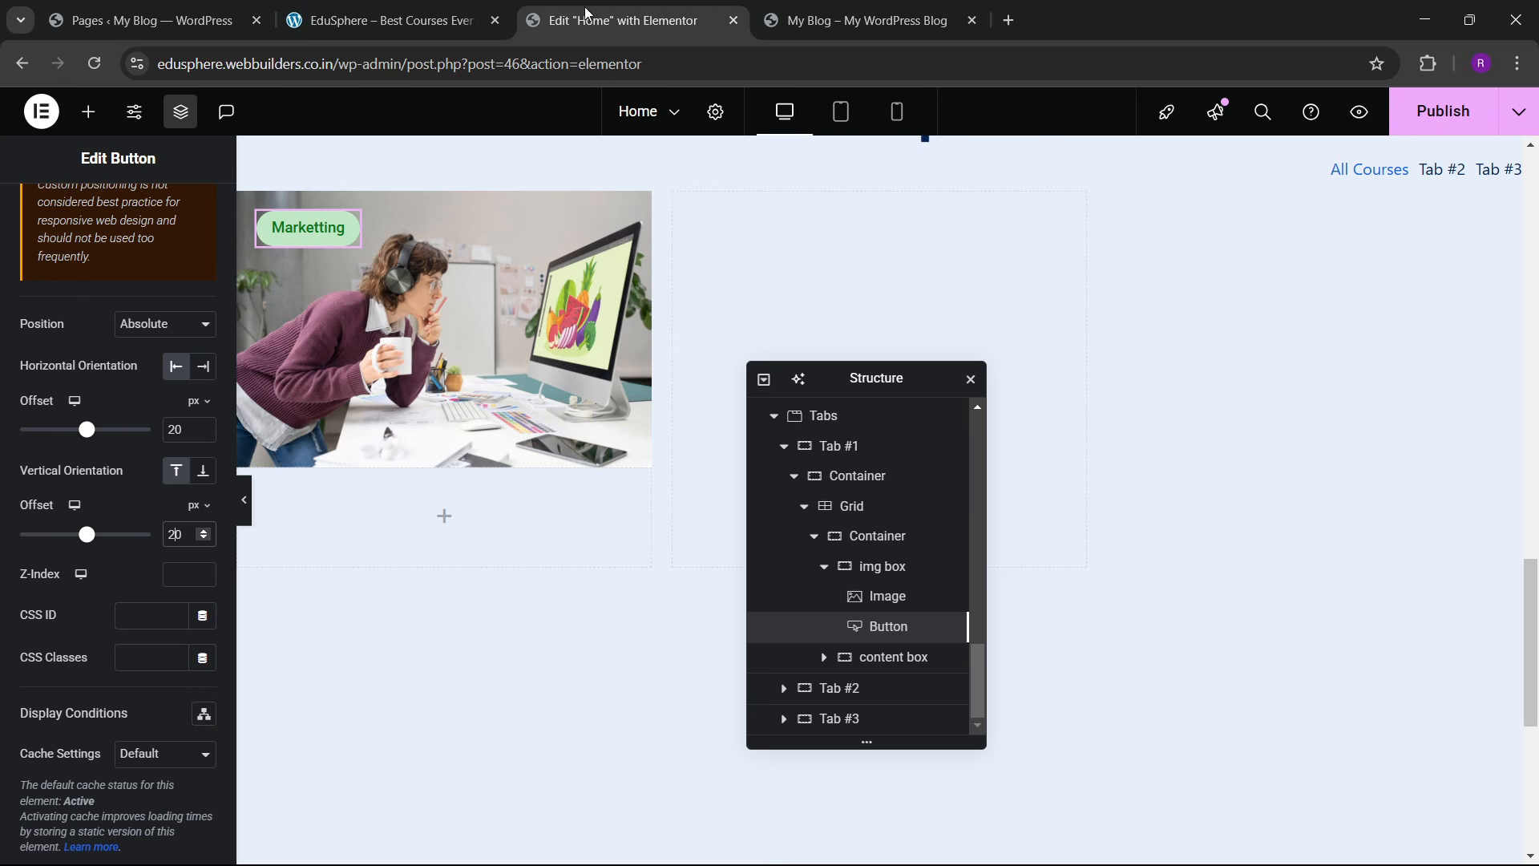
Step: Give the course card container a classic white background and 10 px border radius
{"action": "left_click", "coordinate": [861, 537]}
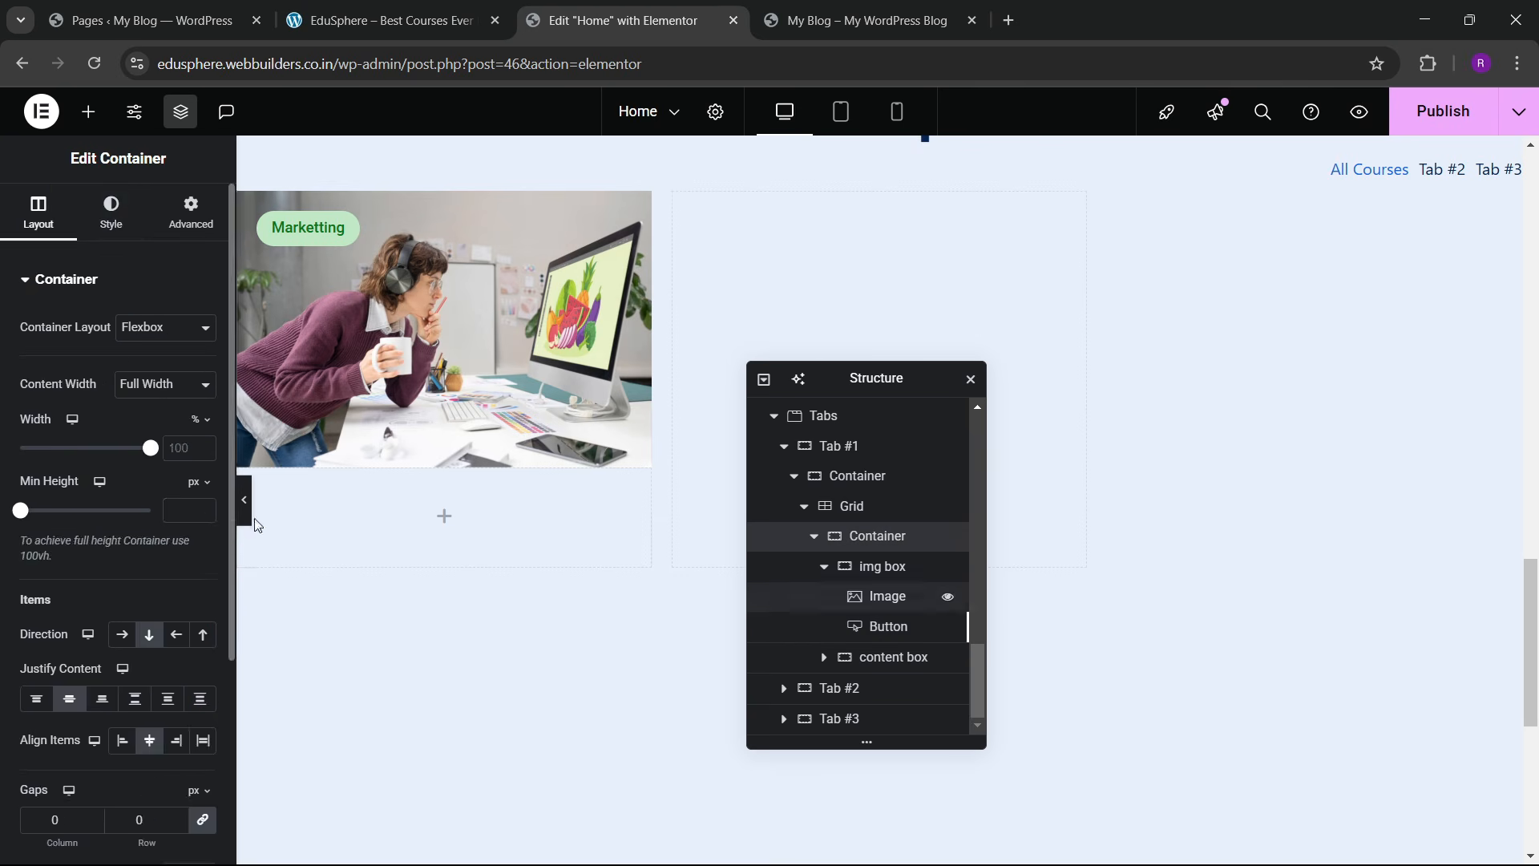
{"action": "left_click", "coordinate": [112, 212]}
{"action": "left_click", "coordinate": [135, 375]}
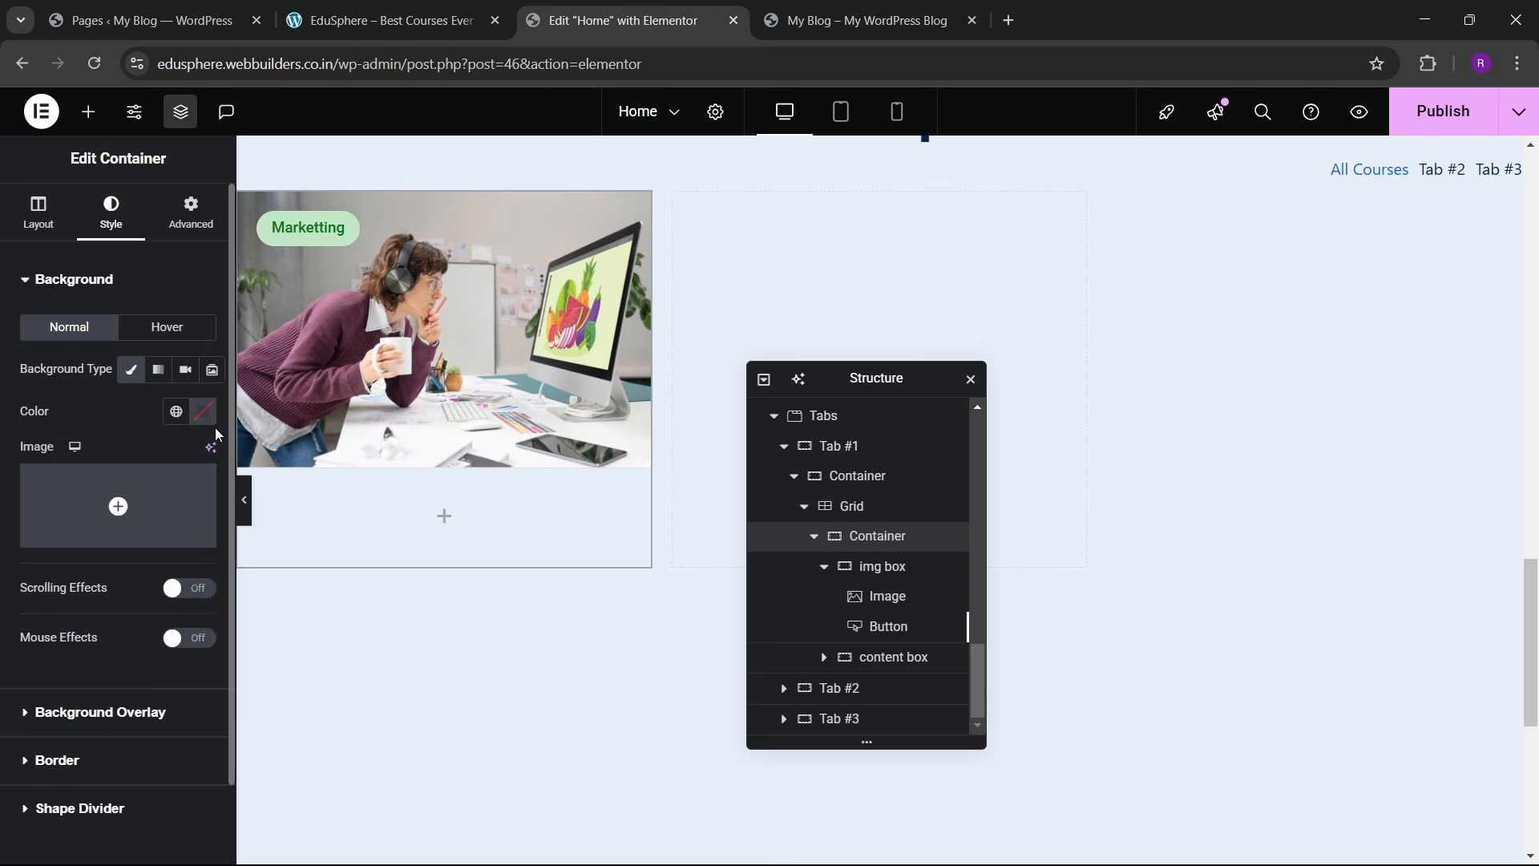
{"action": "left_click", "coordinate": [203, 411]}
{"action": "left_click_drag", "start_coordinate": [178, 547], "coordinate": [103, 398]}
{"action": "left_click", "coordinate": [98, 400]}
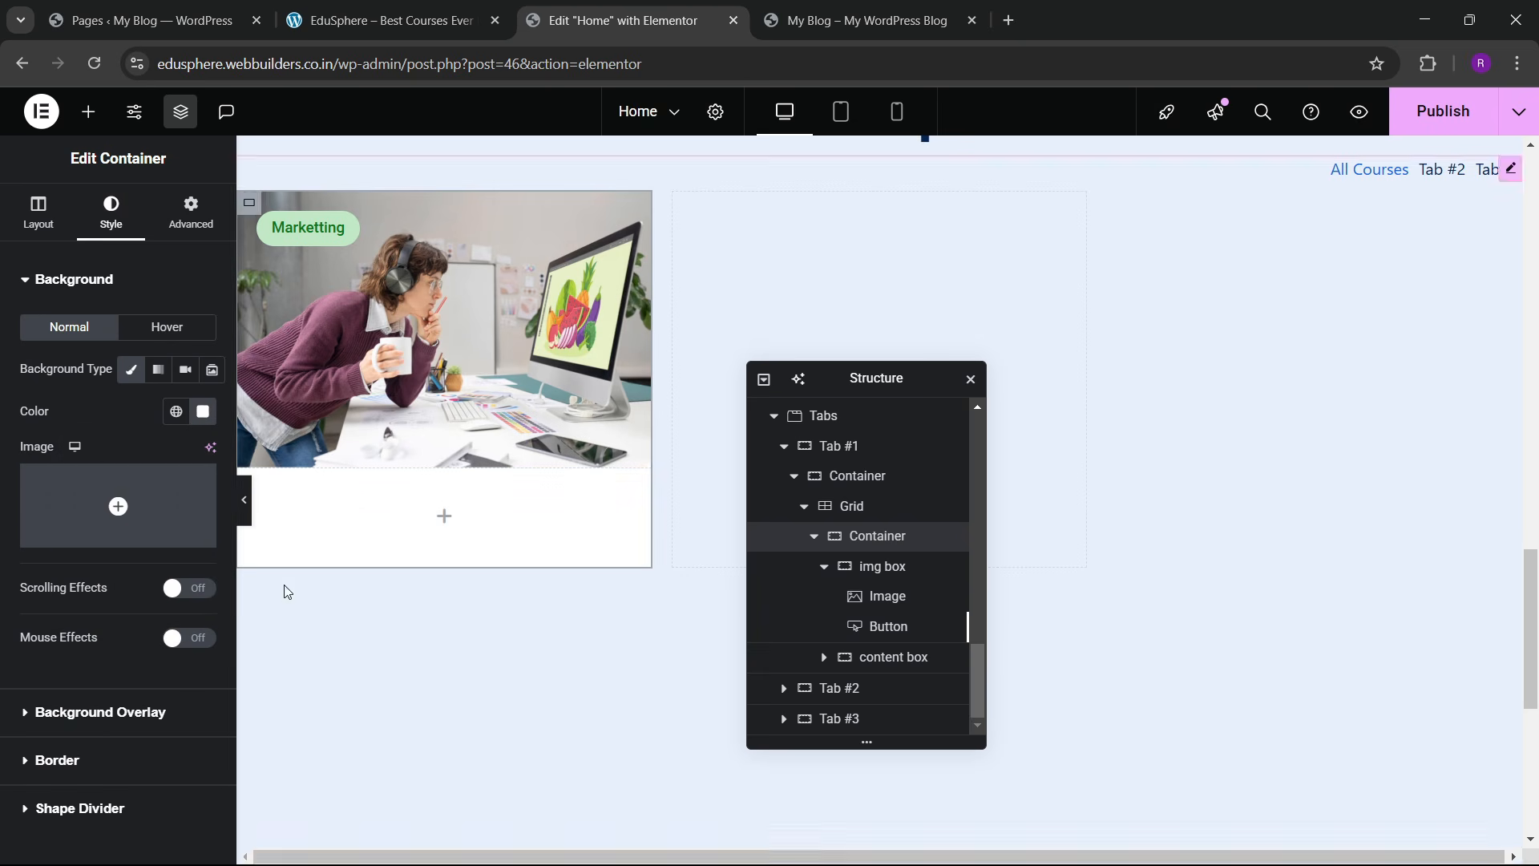
{"action": "scroll", "coordinate": [104, 526], "scroll_direction": "down", "scroll_amount": 1}
{"action": "left_click", "coordinate": [58, 671]}
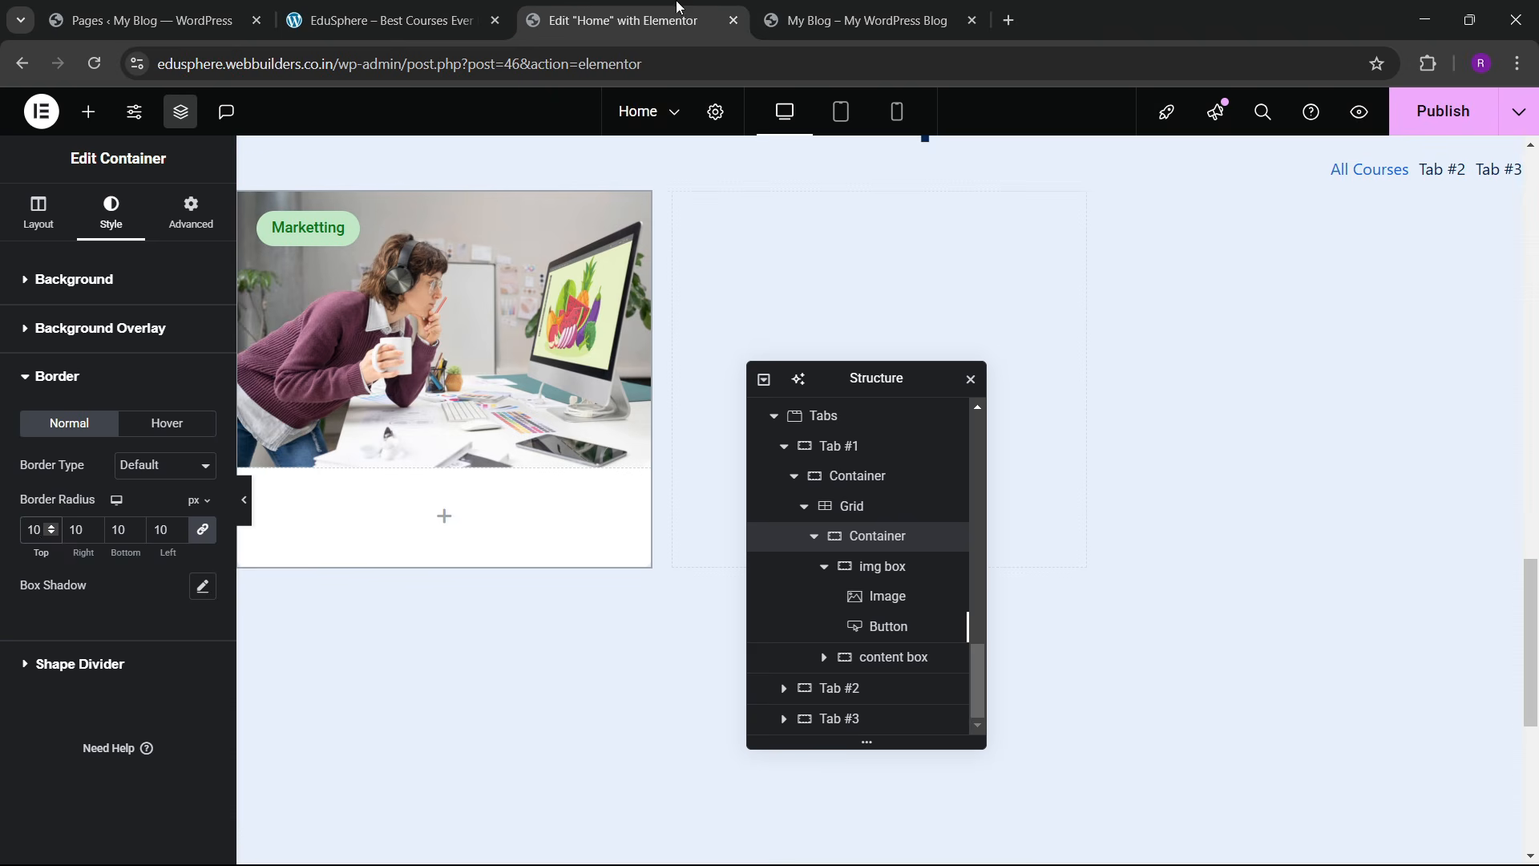
{"action": "left_click", "coordinate": [371, 8]}
{"action": "left_click", "coordinate": [630, 20]}
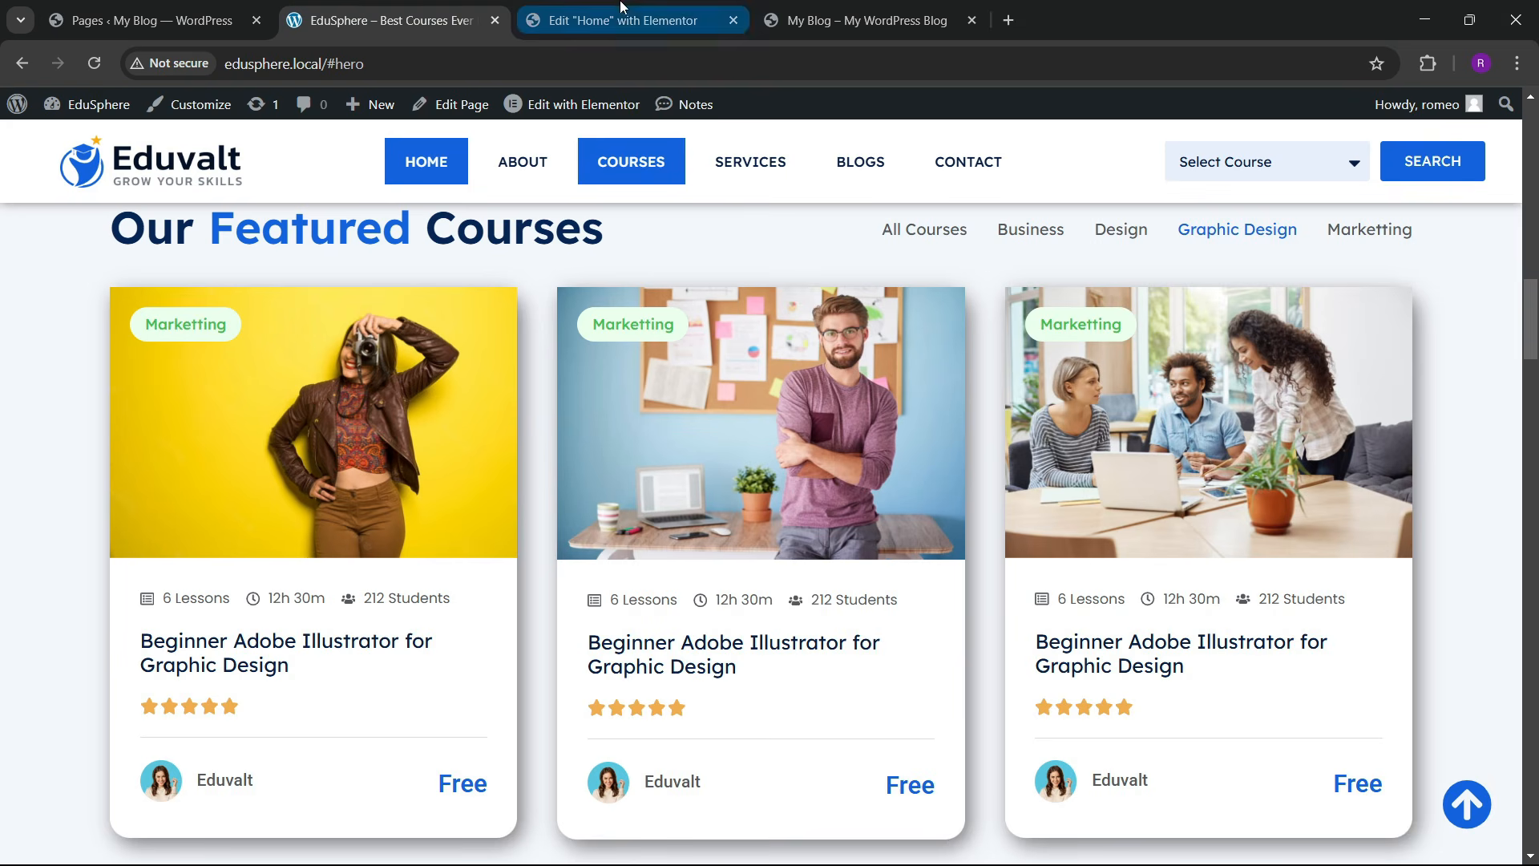
Step: Set 30 px padding on the card's content box
{"action": "left_click", "coordinate": [88, 111]}
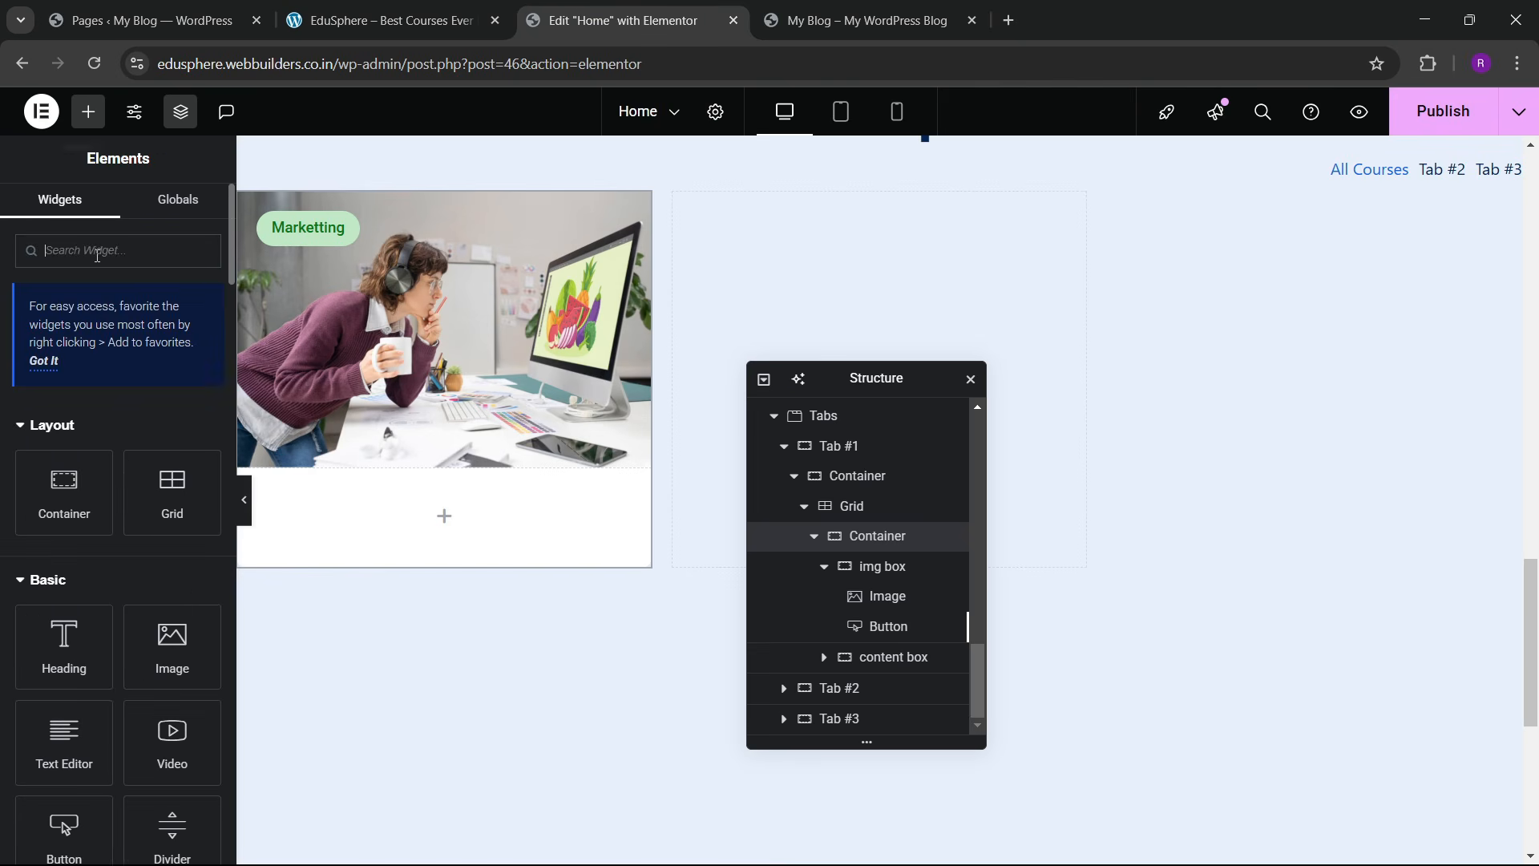
{"action": "left_click", "coordinate": [888, 658]}
{"action": "left_click", "coordinate": [178, 227]}
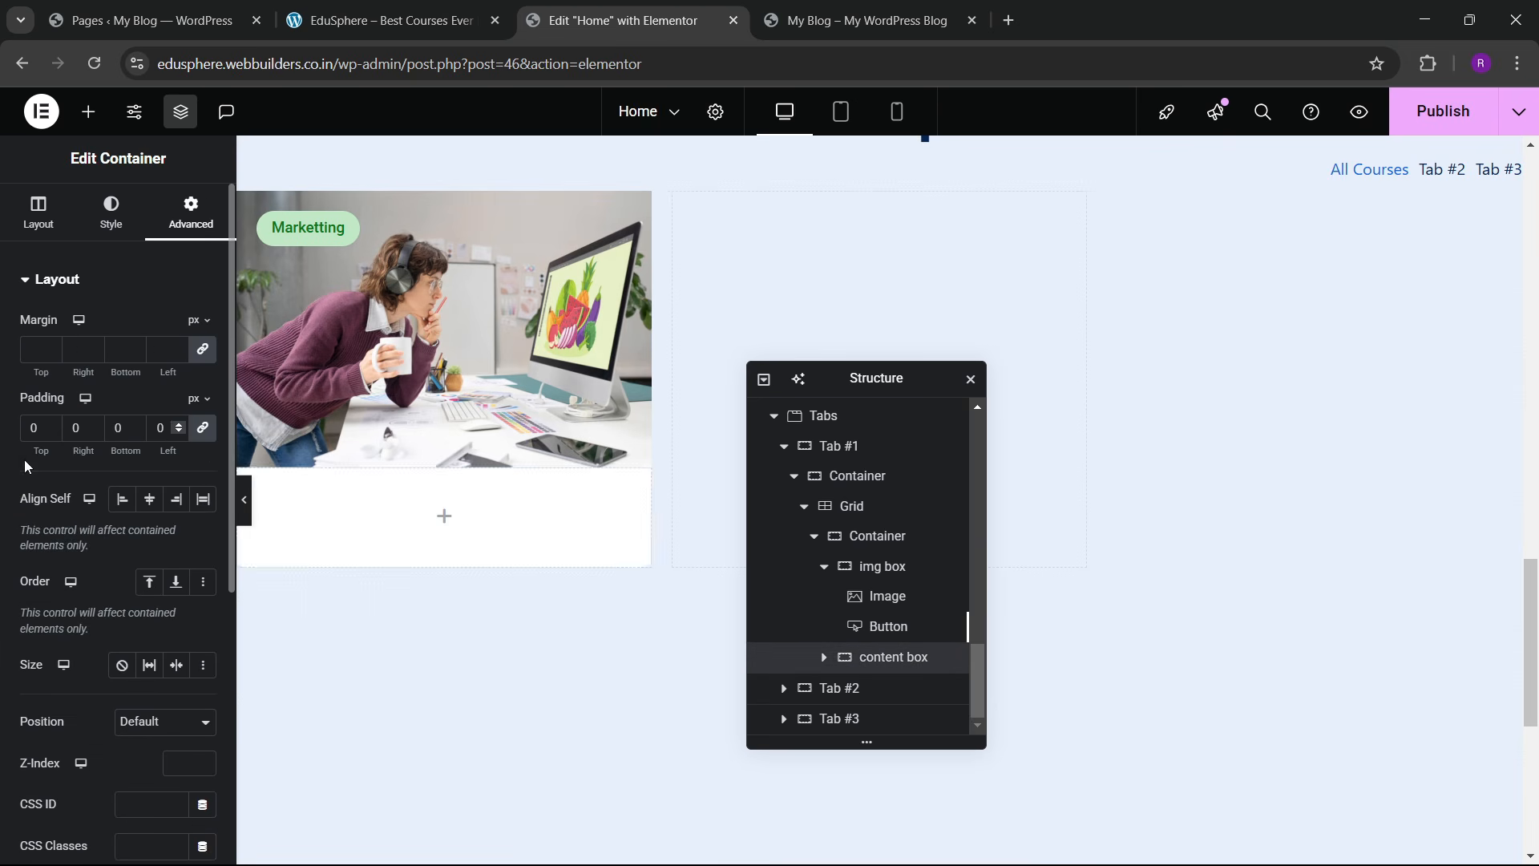
{"action": "left_click", "coordinate": [88, 112]}
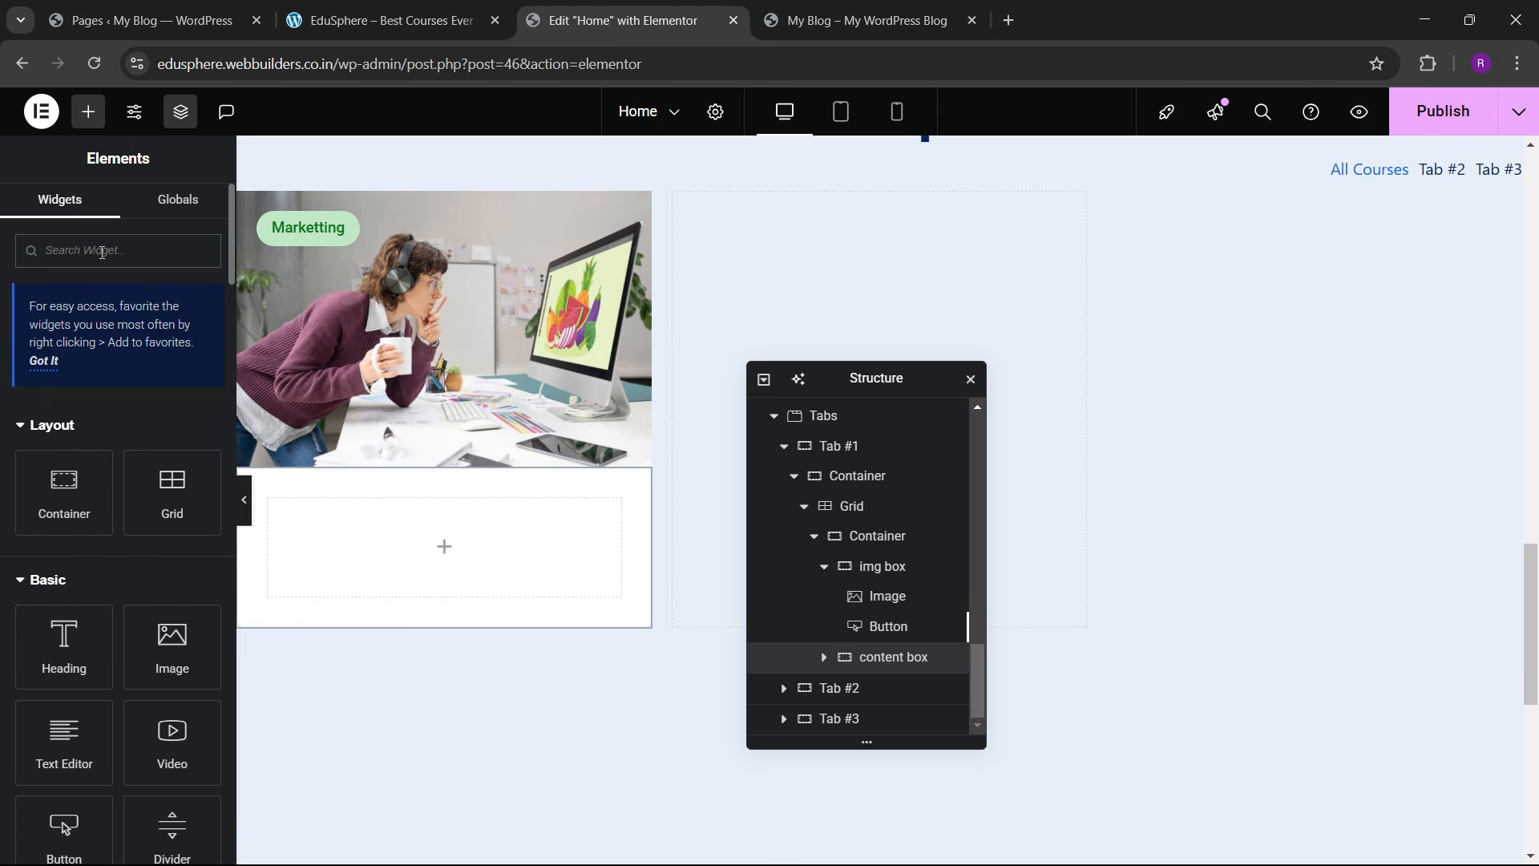
Step: Add an Icon List to the content box with its items laid out inline
{"action": "type", "text": "list"}
{"action": "left_click_drag", "start_coordinate": [48, 444], "coordinate": [406, 560]}
{"action": "left_click", "coordinate": [199, 329]}
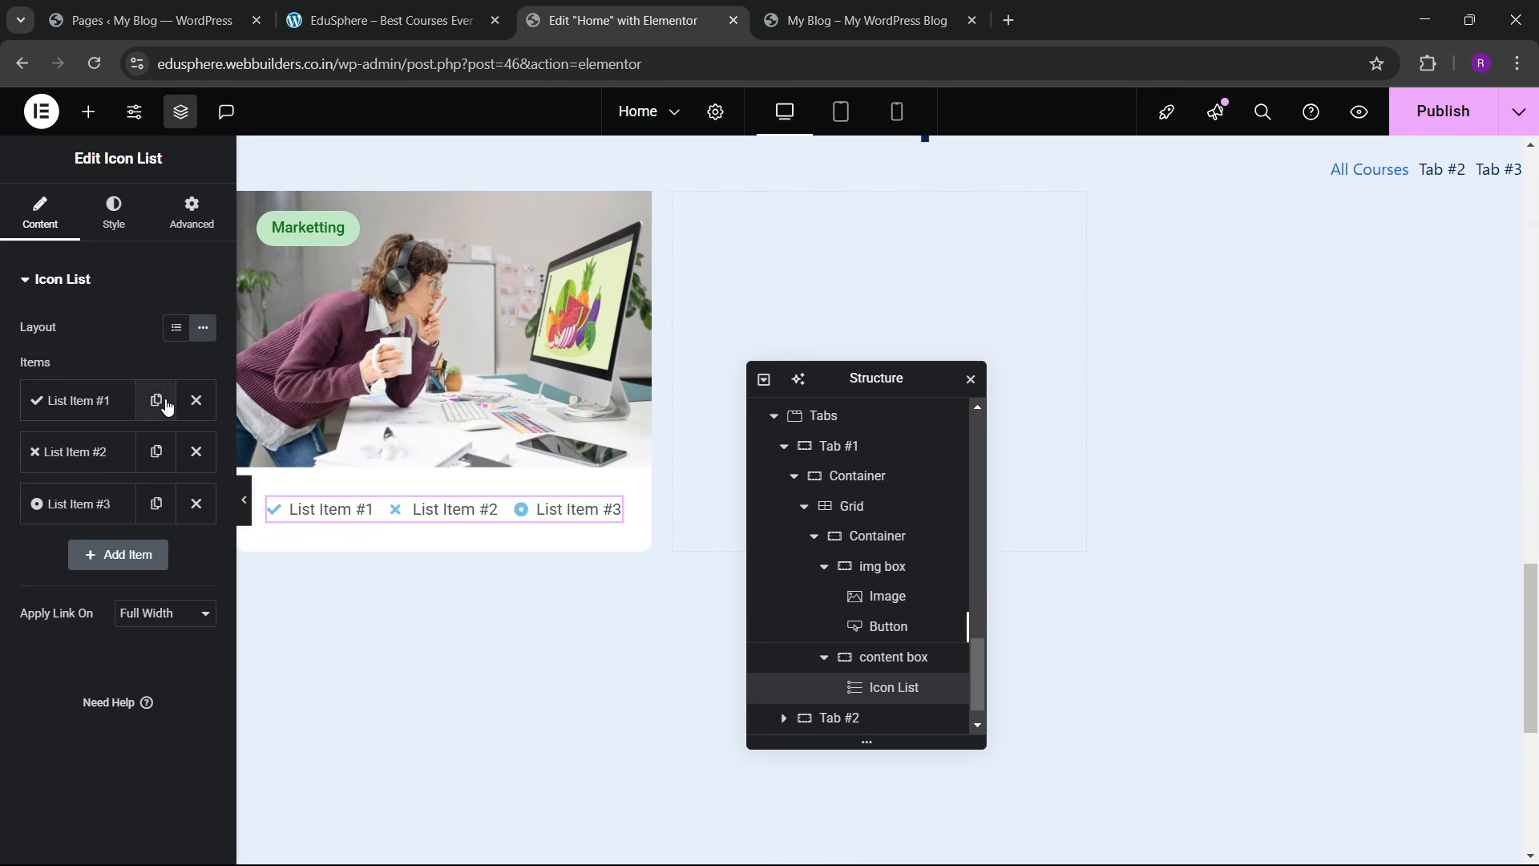
{"action": "left_click", "coordinate": [458, 10]}
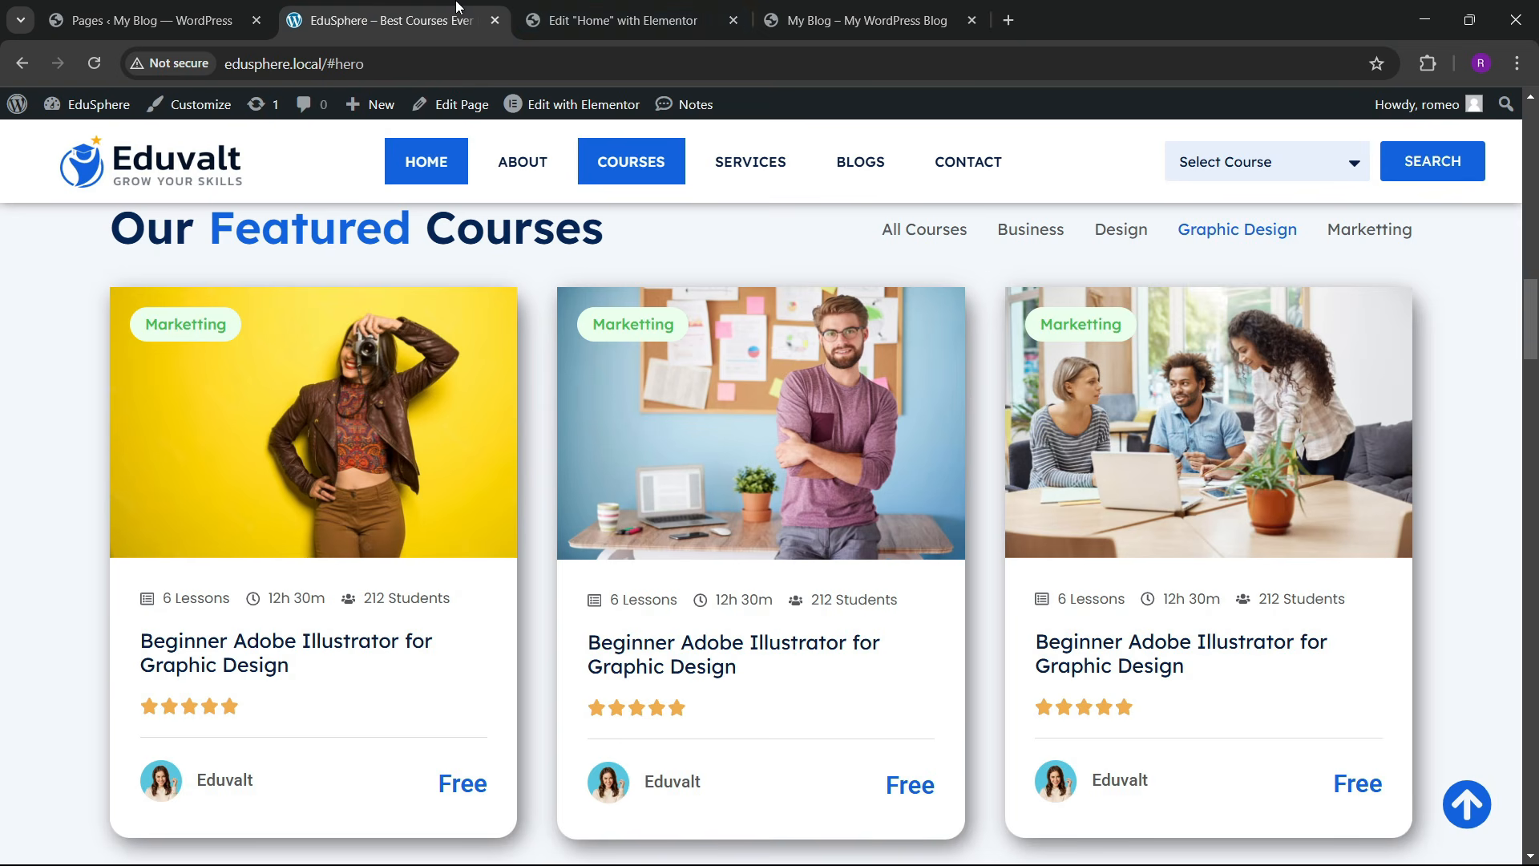
{"action": "left_click", "coordinate": [630, 16]}
Step: Set the first list item to '6 Lessons' with a chalkboard icon
{"action": "left_click", "coordinate": [49, 402]}
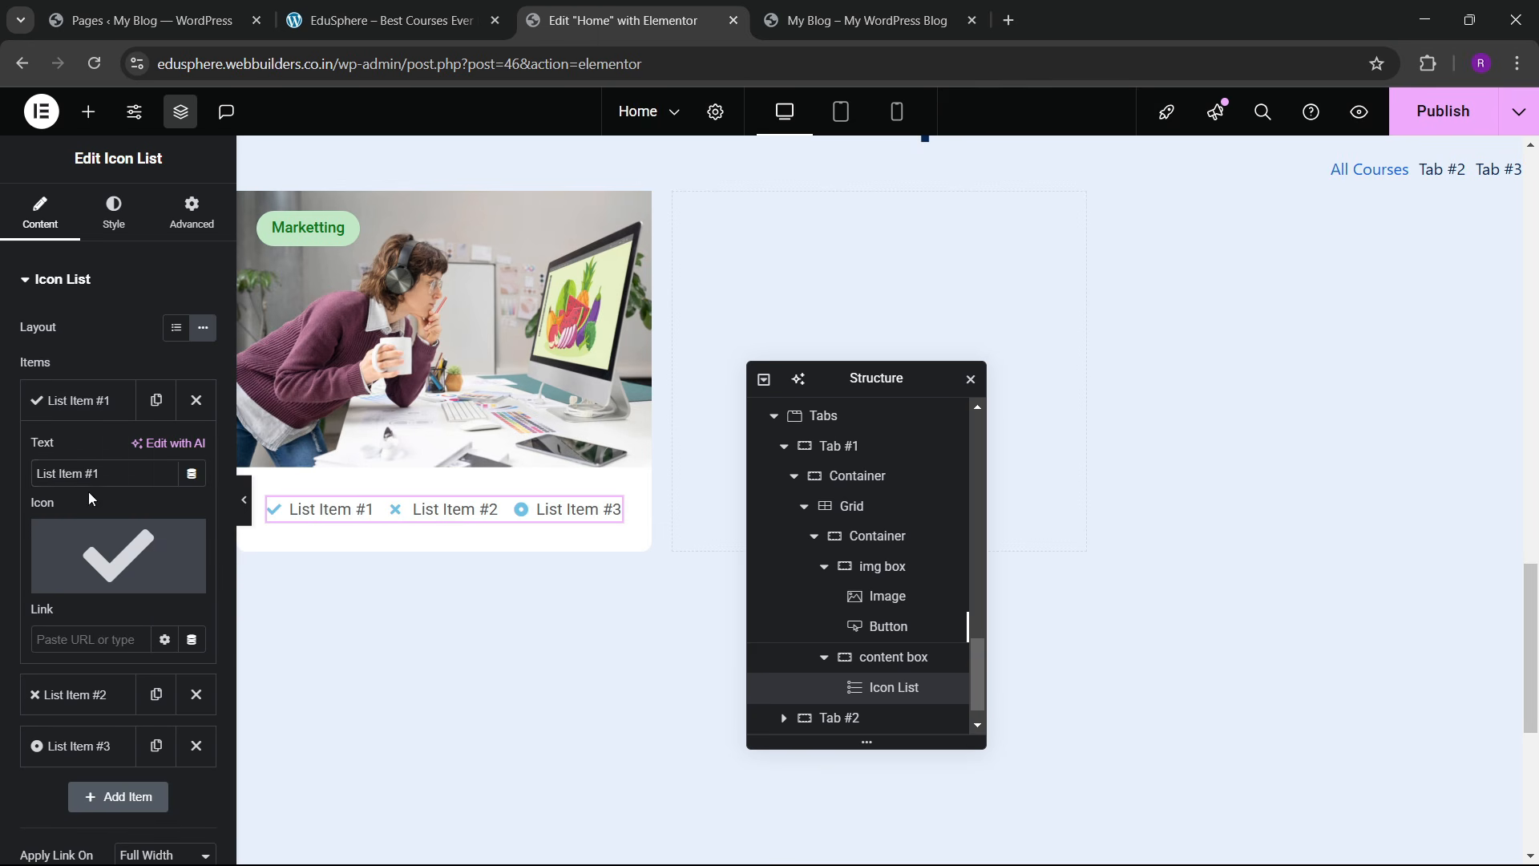
{"action": "triple_click", "coordinate": [68, 484]}
{"action": "type", "text": "6"}
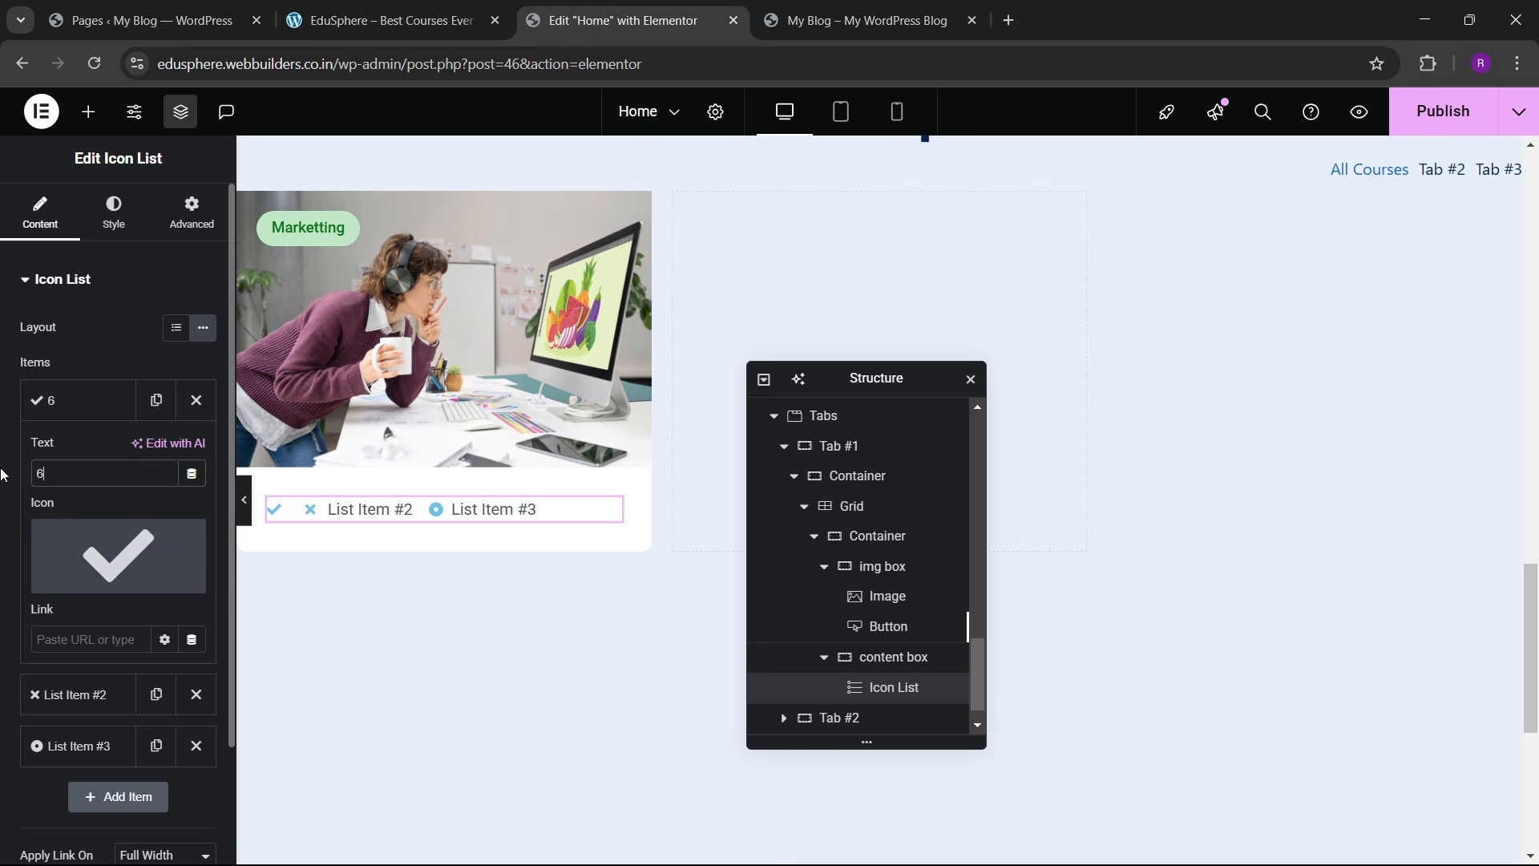
{"action": "type", "text": " Lessoins"}
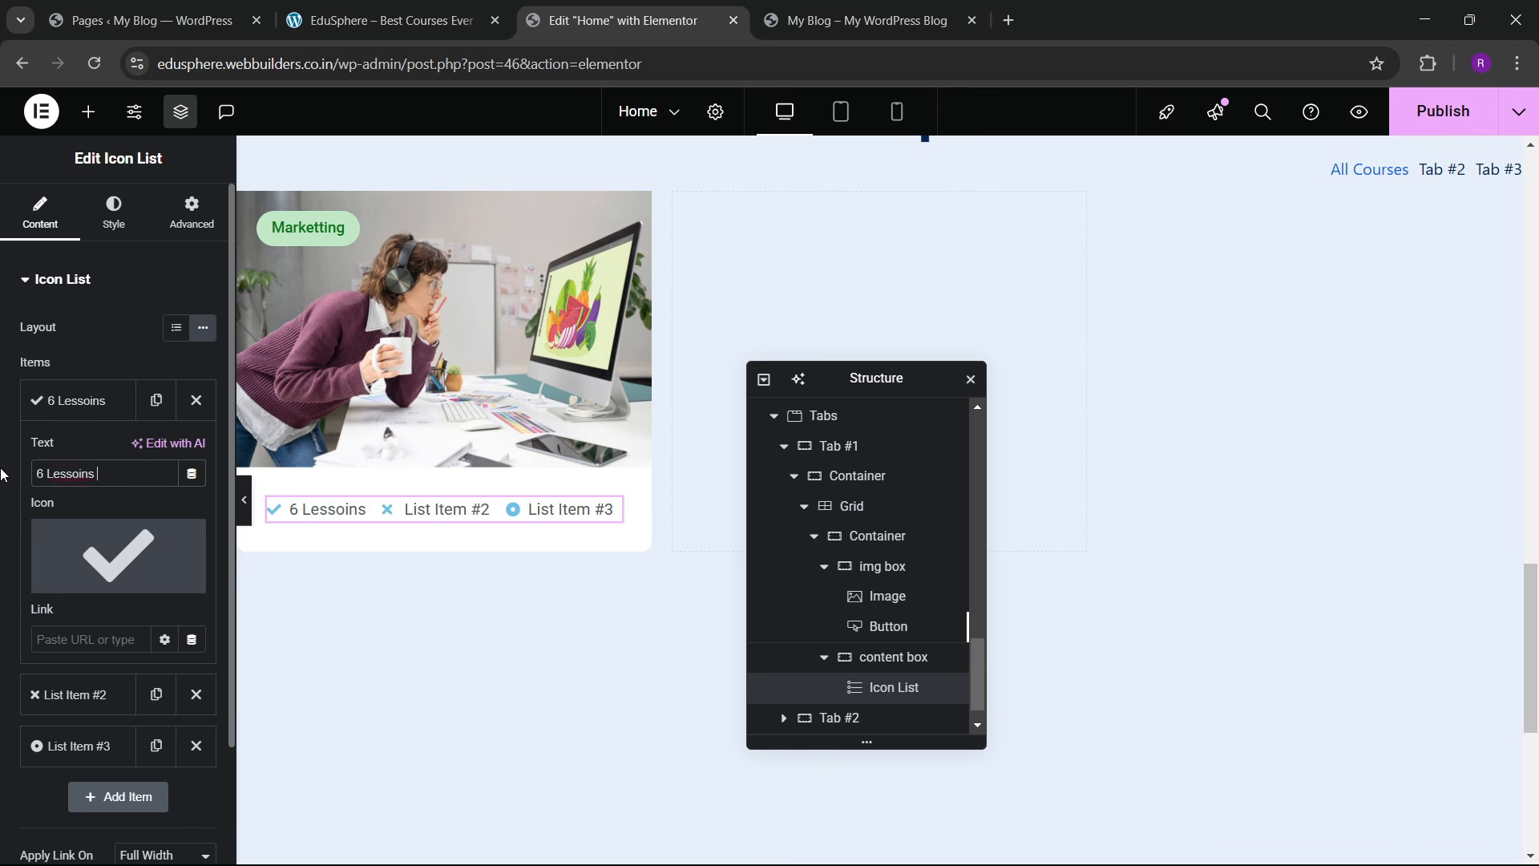
{"action": "key", "text": "BackSpace"}
{"action": "type", "text": "ns"}
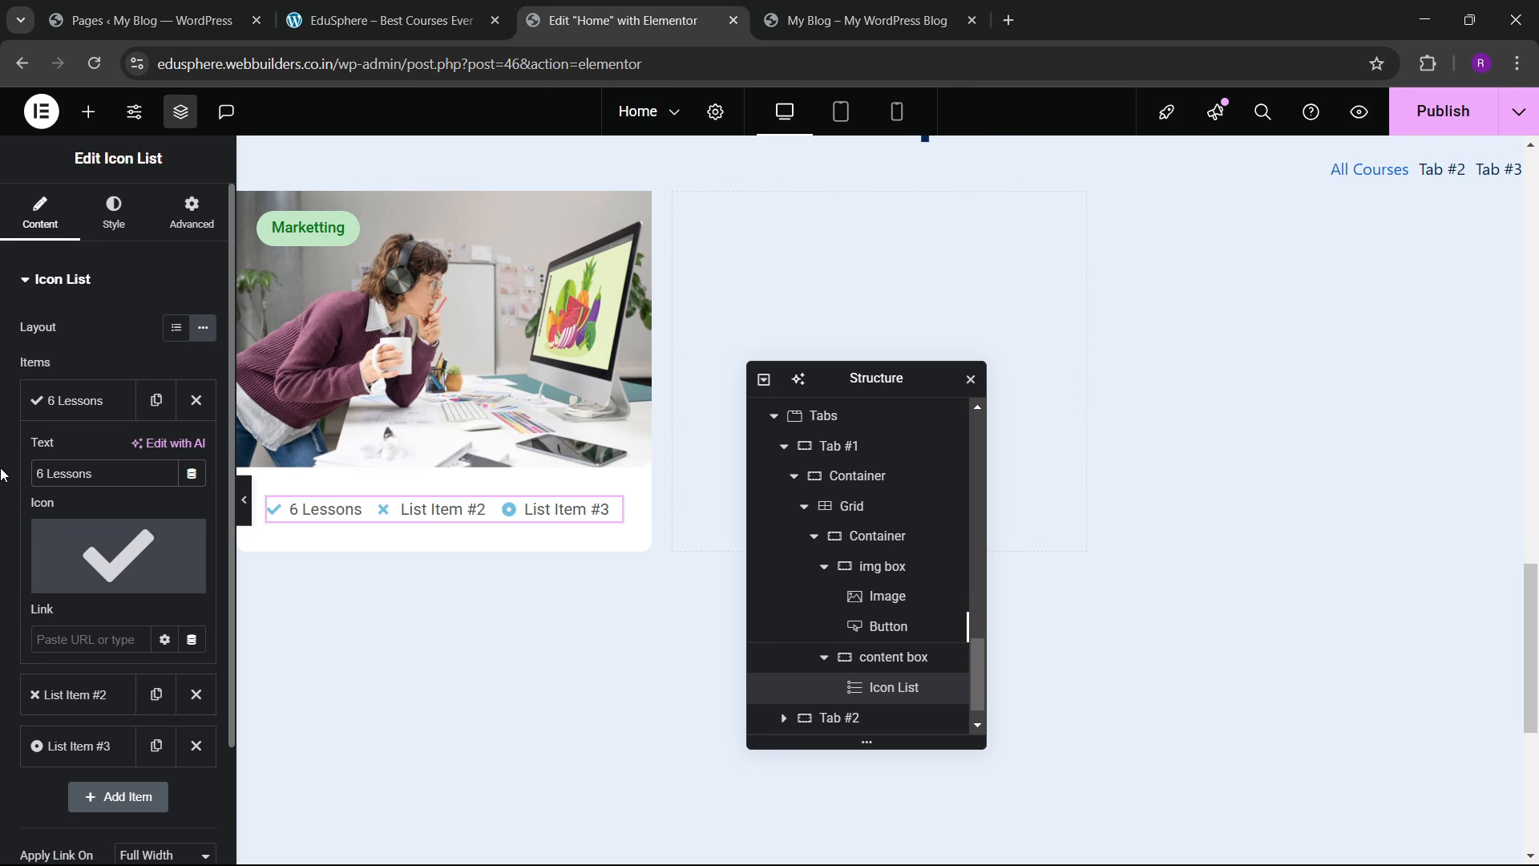
{"action": "left_click", "coordinate": [76, 573]}
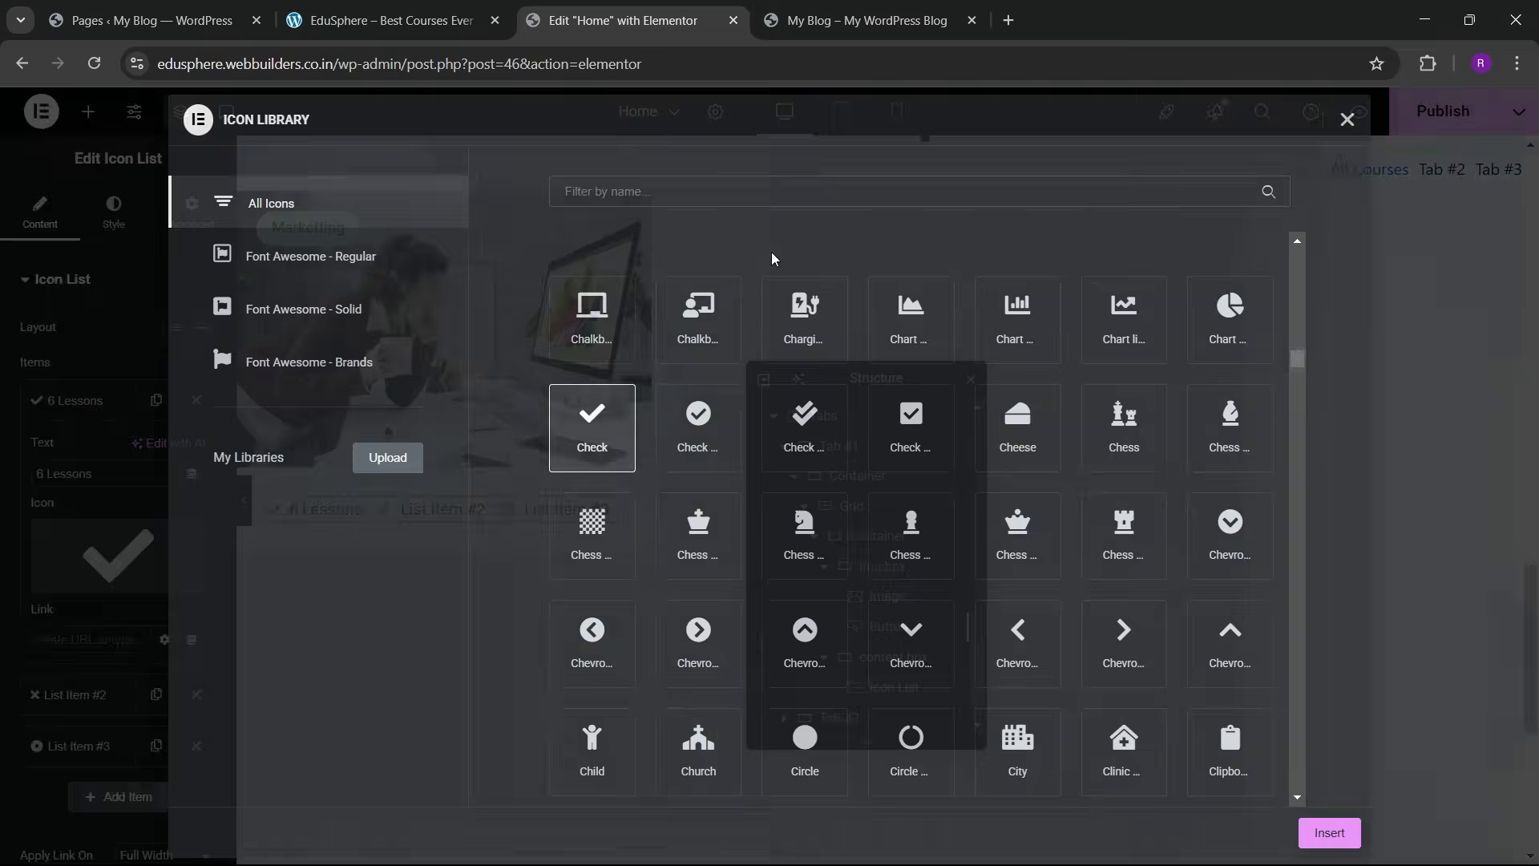
{"action": "left_click", "coordinate": [633, 360]}
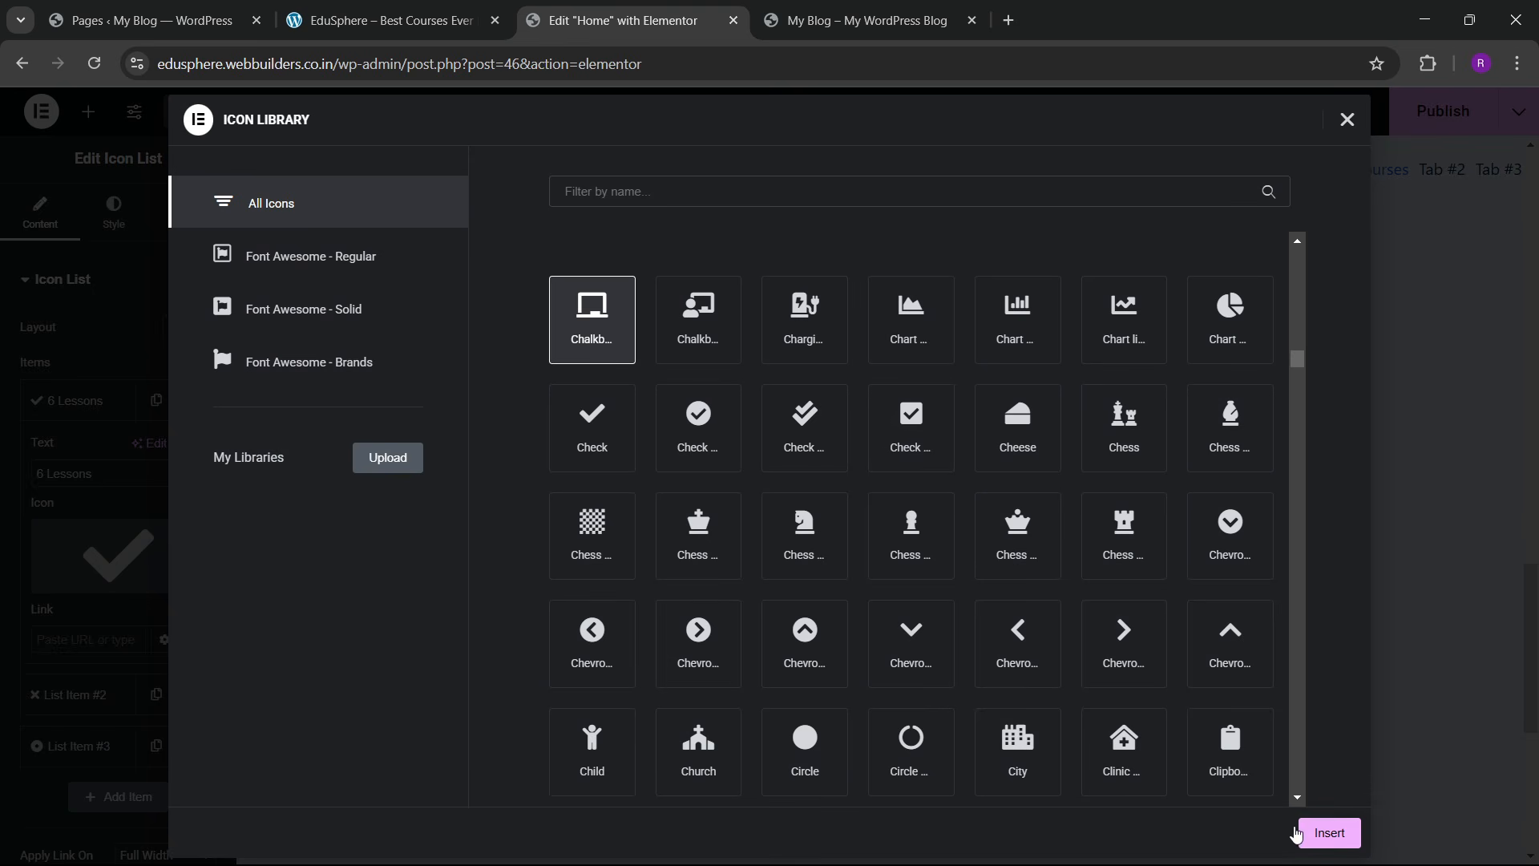
{"action": "left_click", "coordinate": [698, 329]}
{"action": "left_click", "coordinate": [1325, 832]}
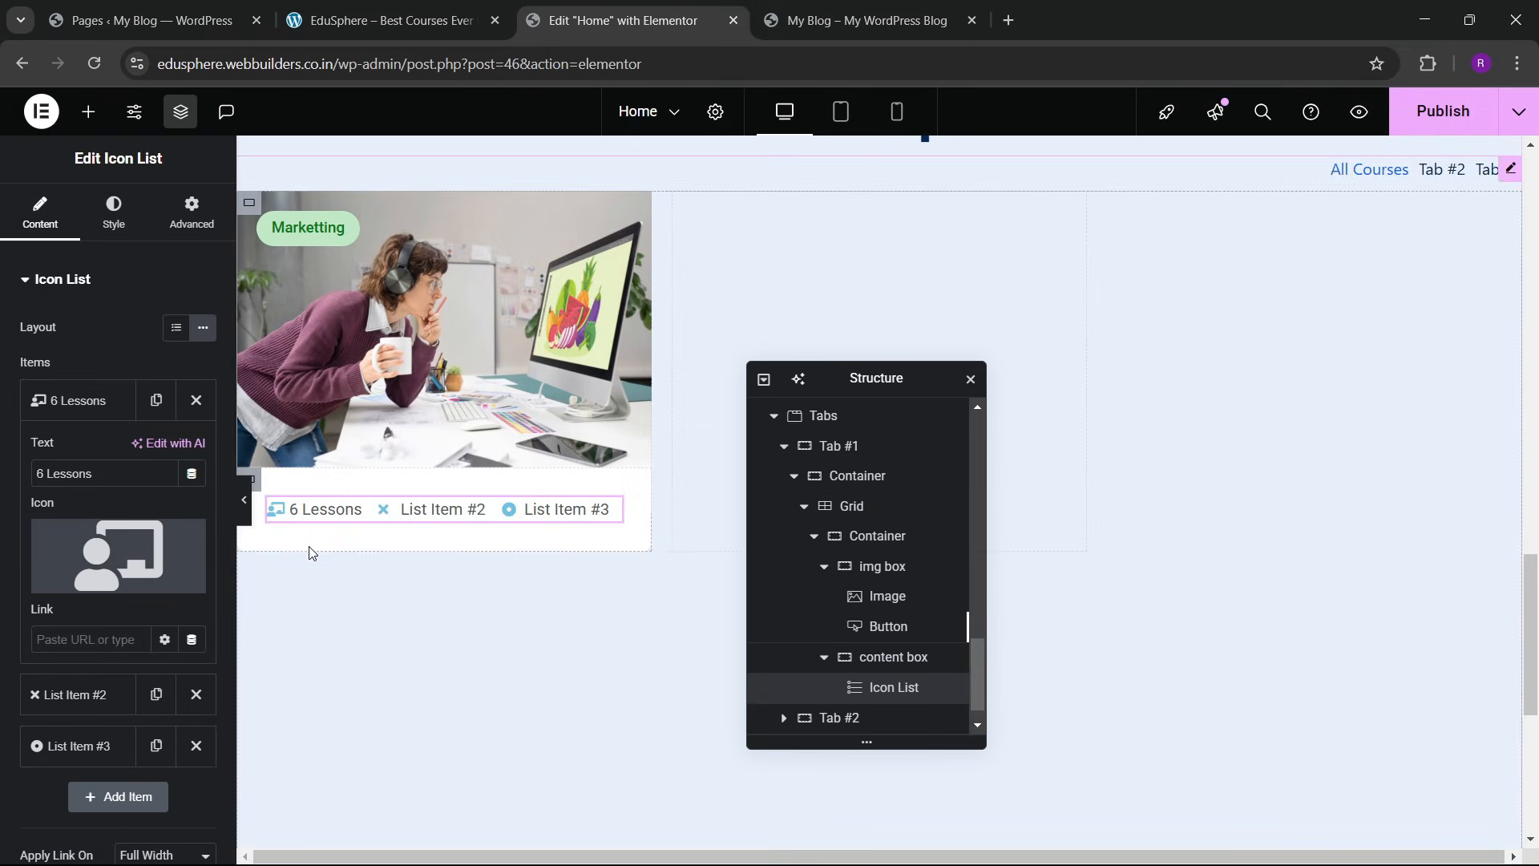
{"action": "left_click", "coordinate": [445, 9]}
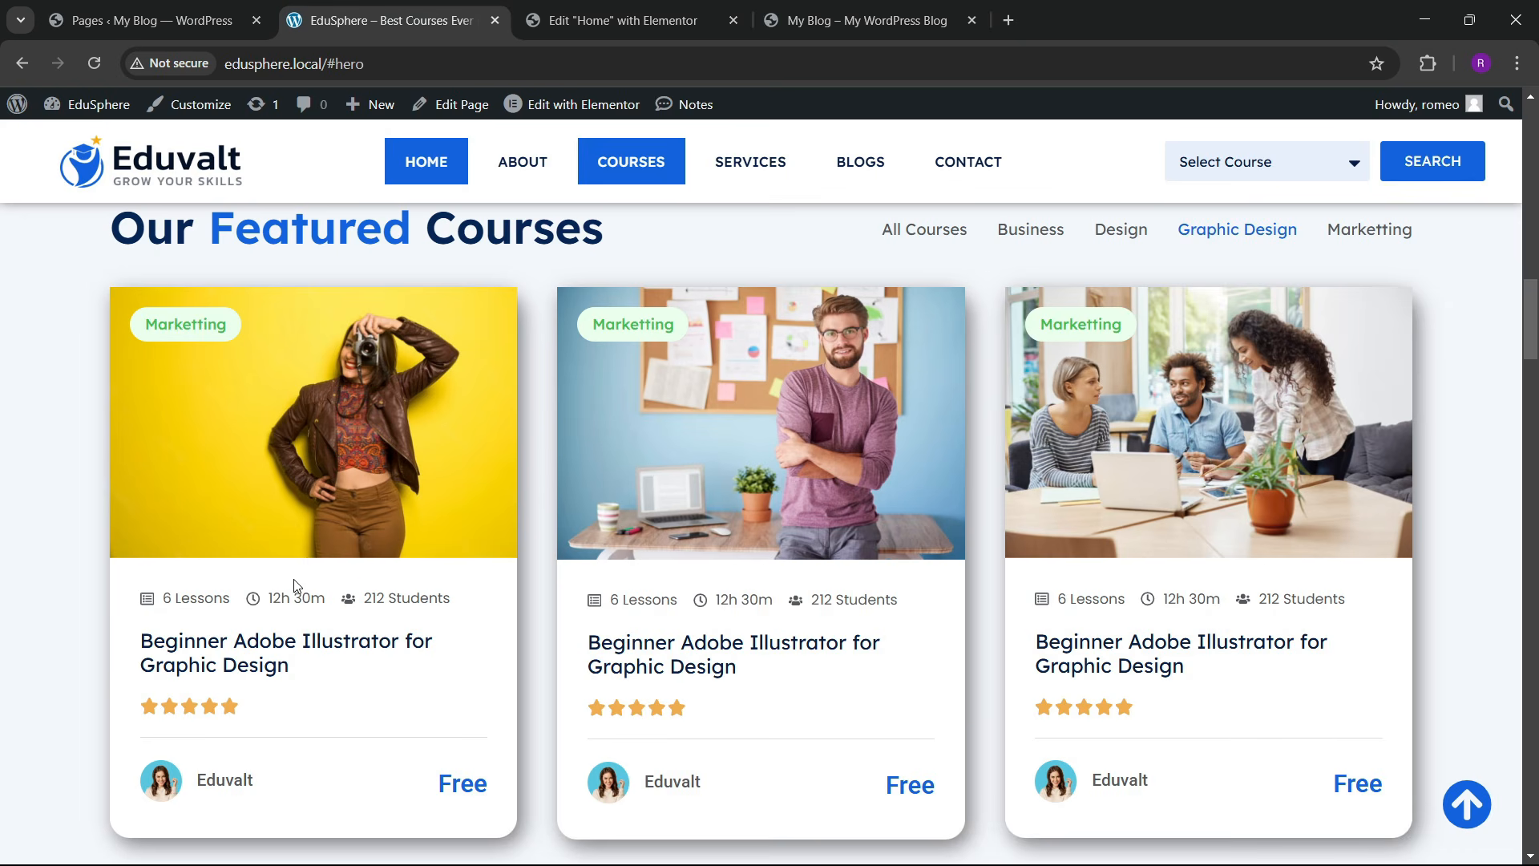
{"action": "left_click", "coordinate": [609, 20]}
Step: Set the second list item to '12h 30m' with the Clock icon
{"action": "left_click", "coordinate": [72, 400]}
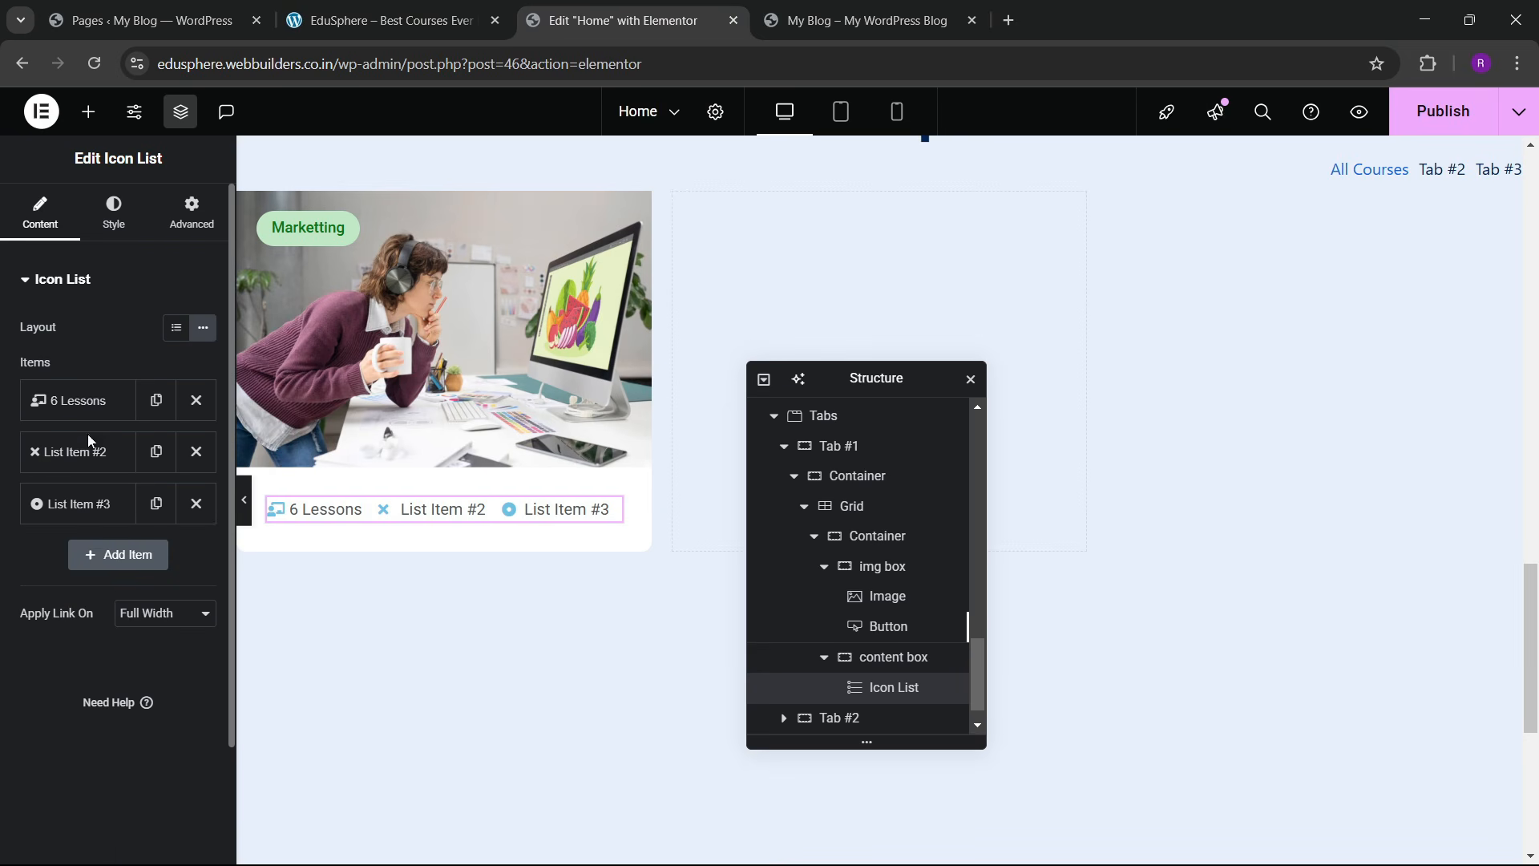
{"action": "left_click", "coordinate": [72, 451]}
{"action": "left_click_drag", "start_coordinate": [100, 525], "coordinate": [3, 533]}
{"action": "type", "text": "12"}
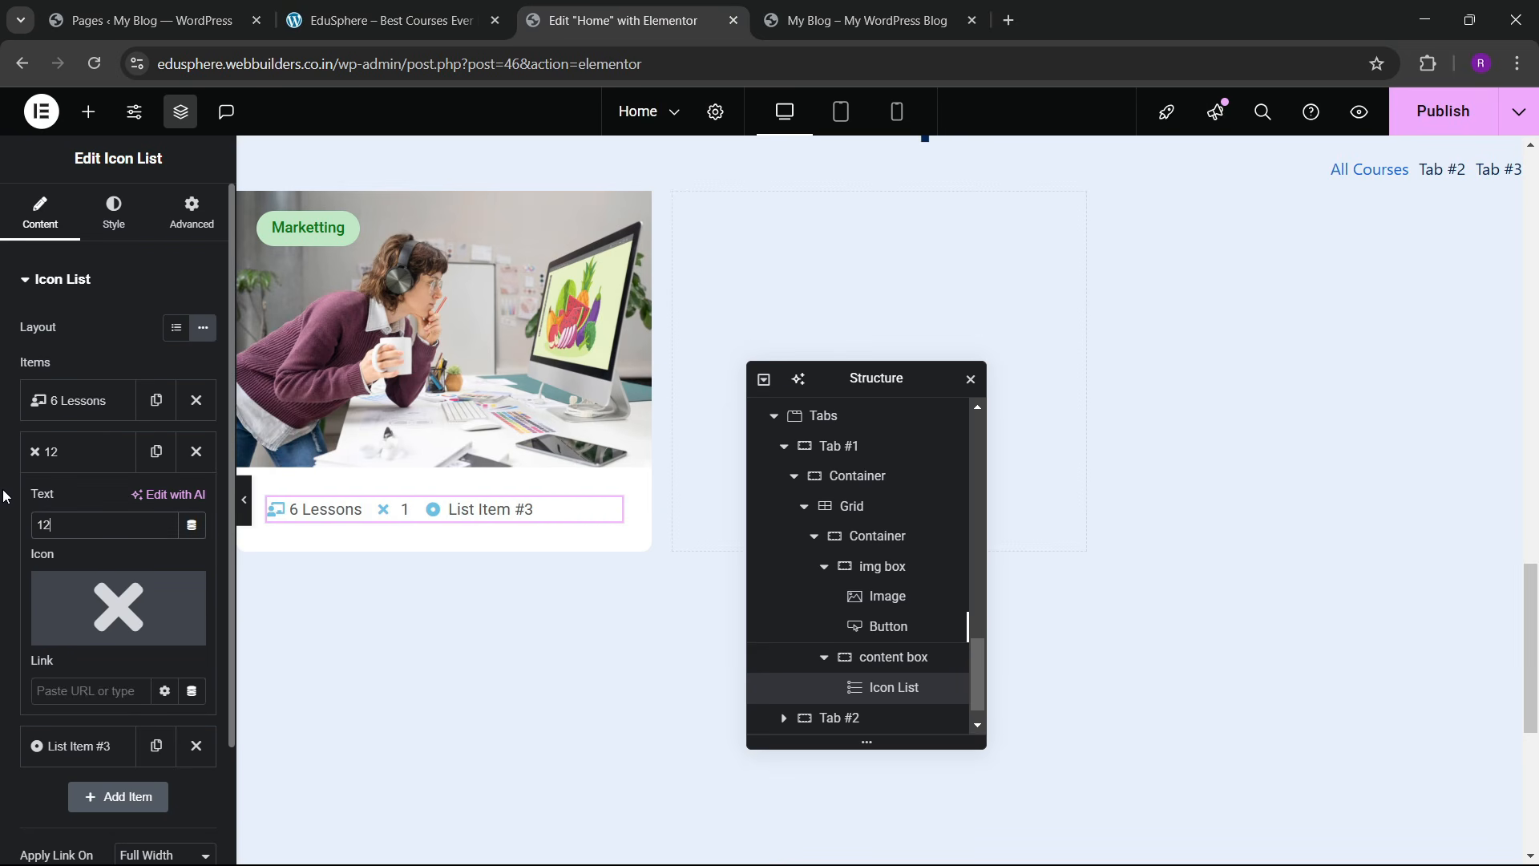
{"action": "type", "text": " h 30 m"}
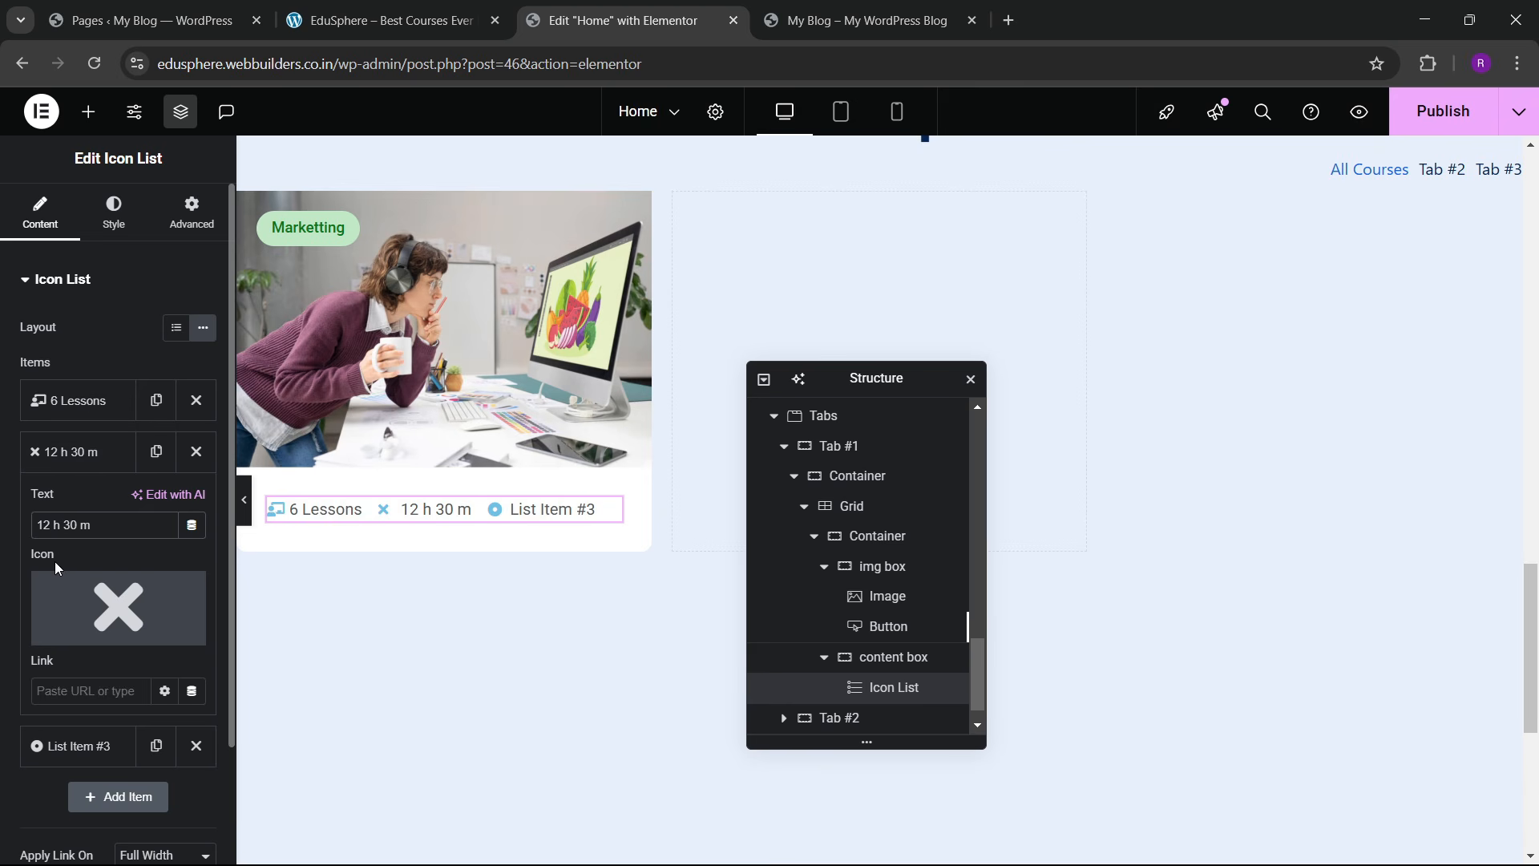
{"action": "key", "text": "BackSpace"}
{"action": "key", "text": "BackSpace"}
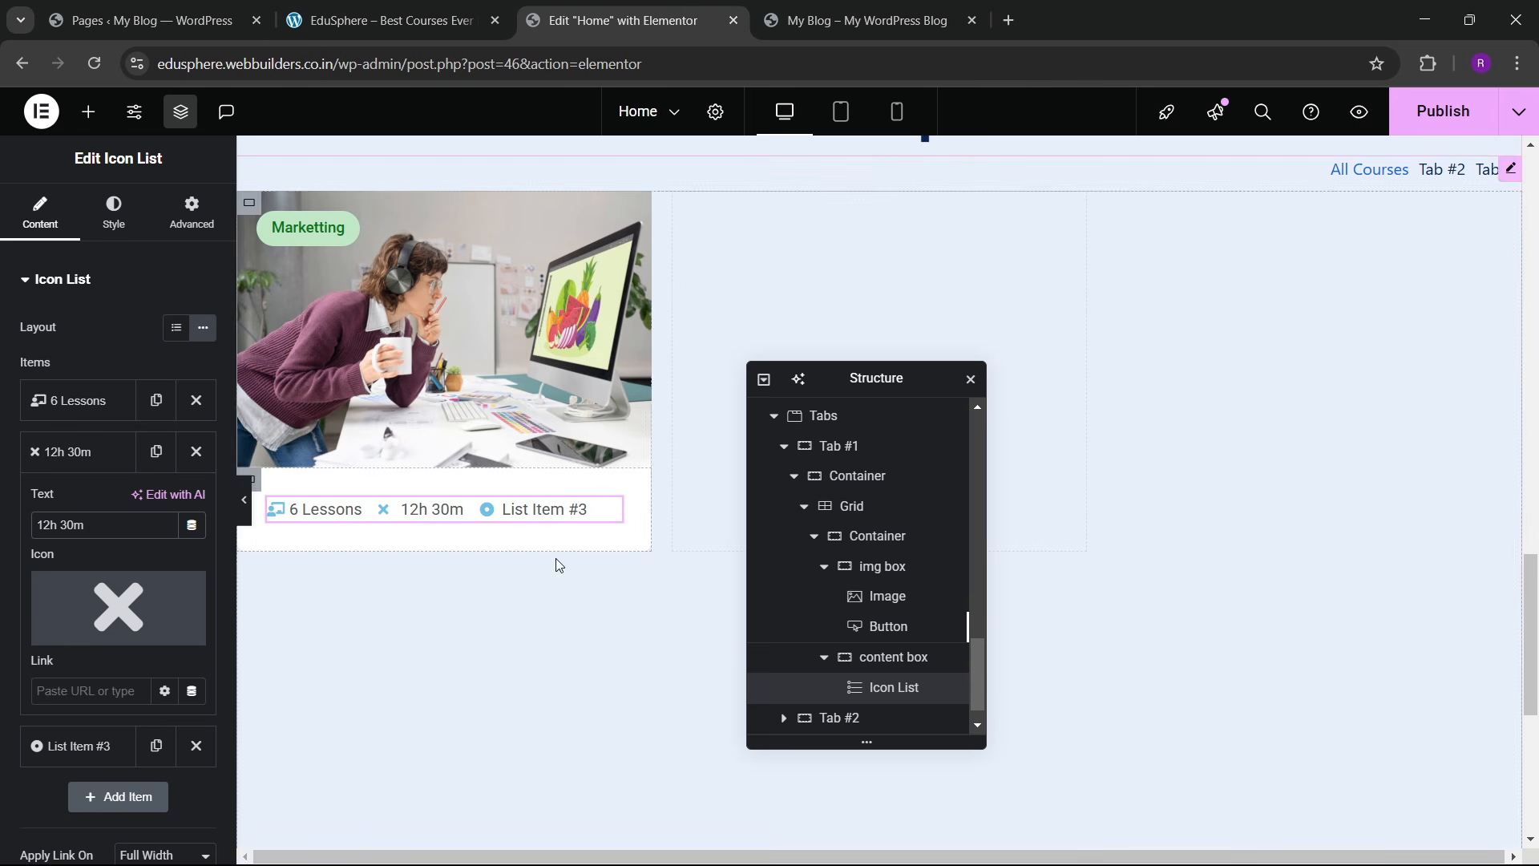
{"action": "left_click", "coordinate": [178, 594]}
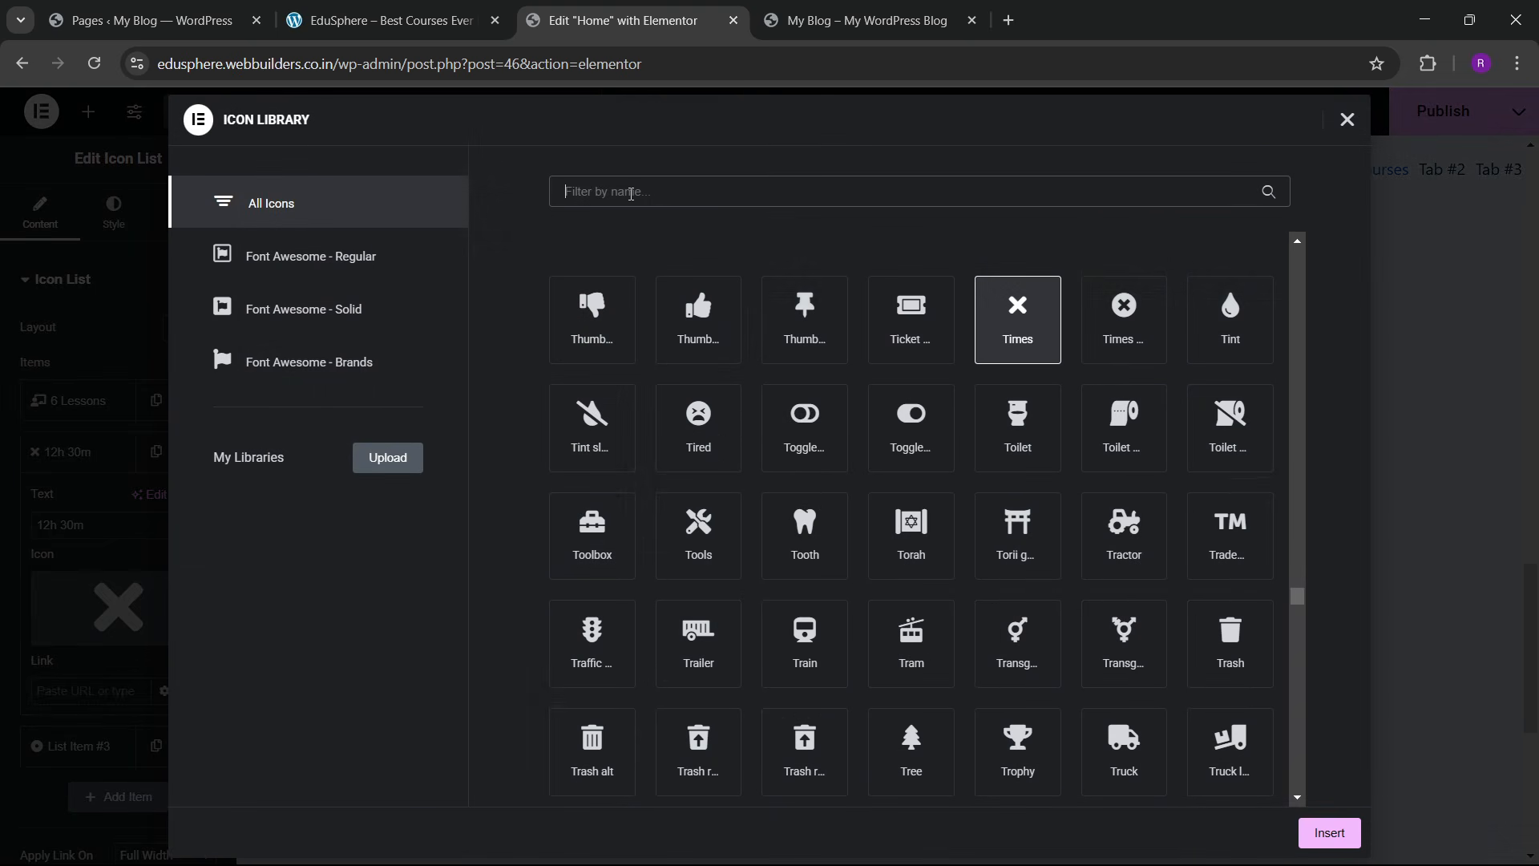
{"action": "type", "text": "clock"}
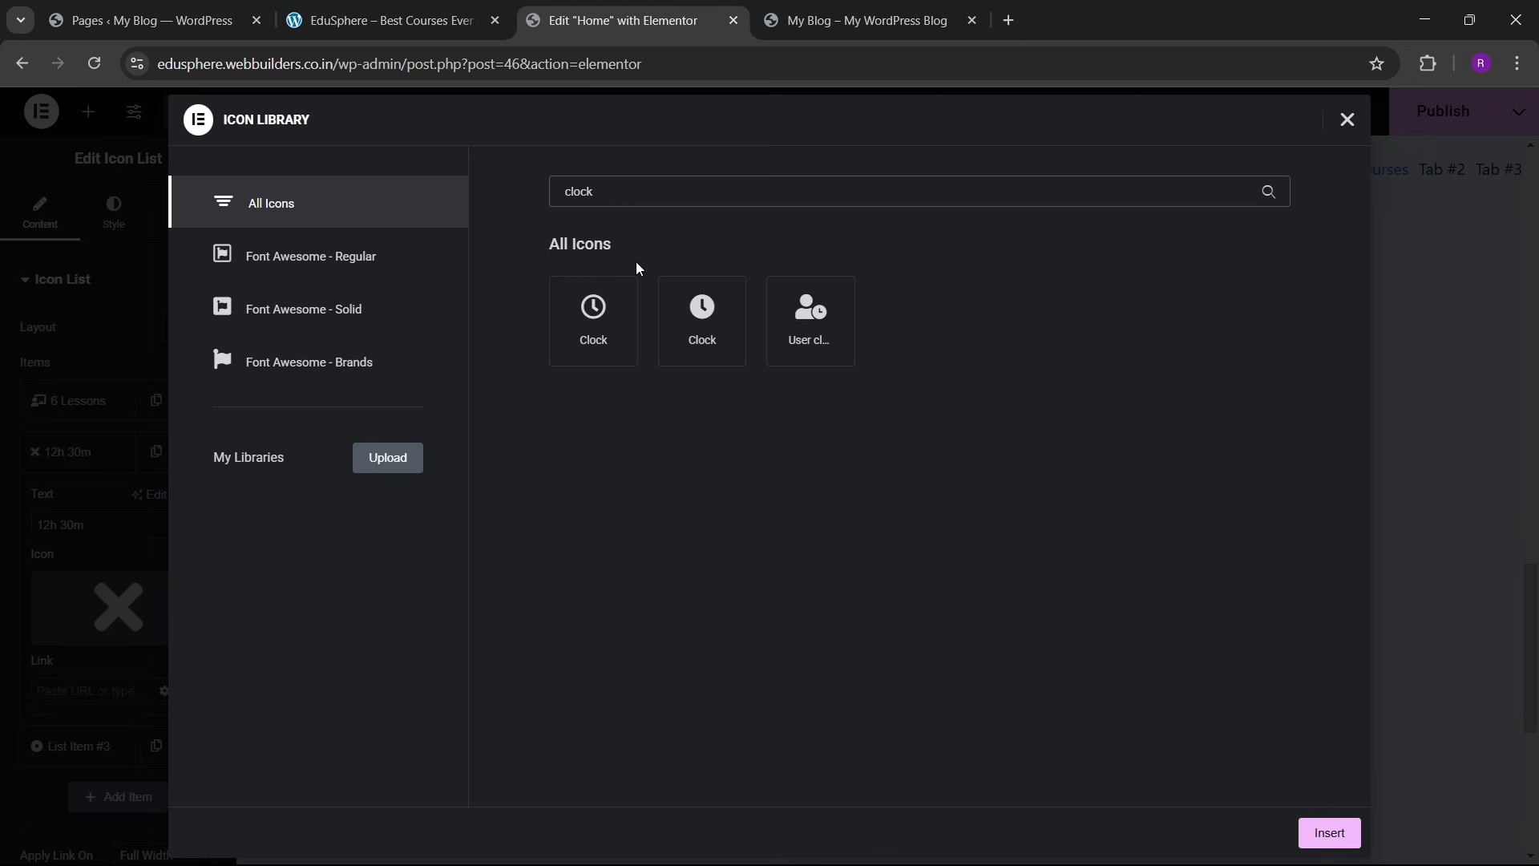
{"action": "left_click", "coordinate": [568, 339]}
{"action": "left_click", "coordinate": [1327, 833]}
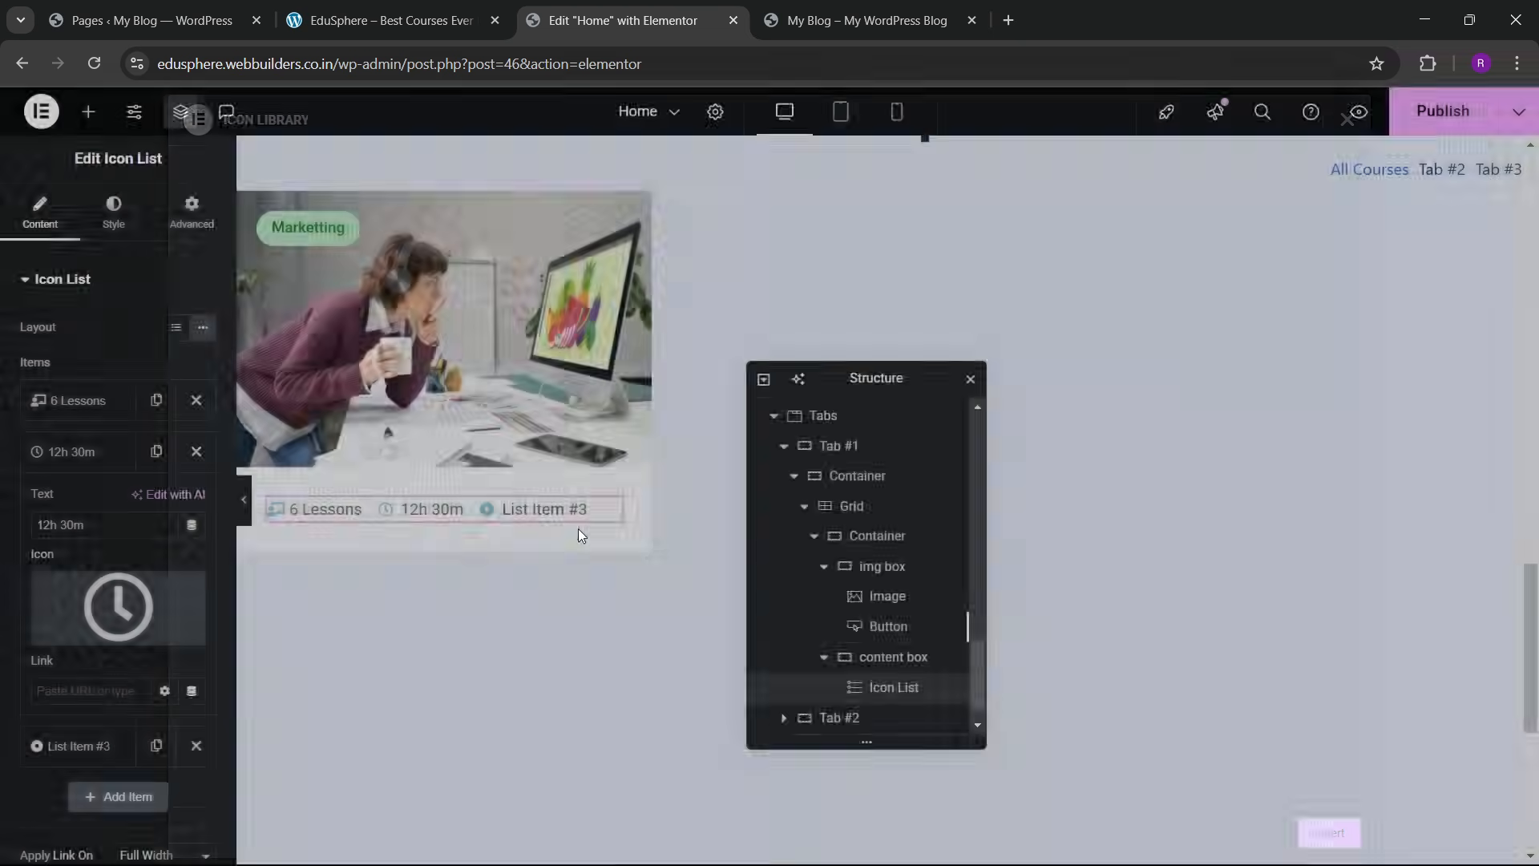
{"action": "left_click", "coordinate": [443, 6]}
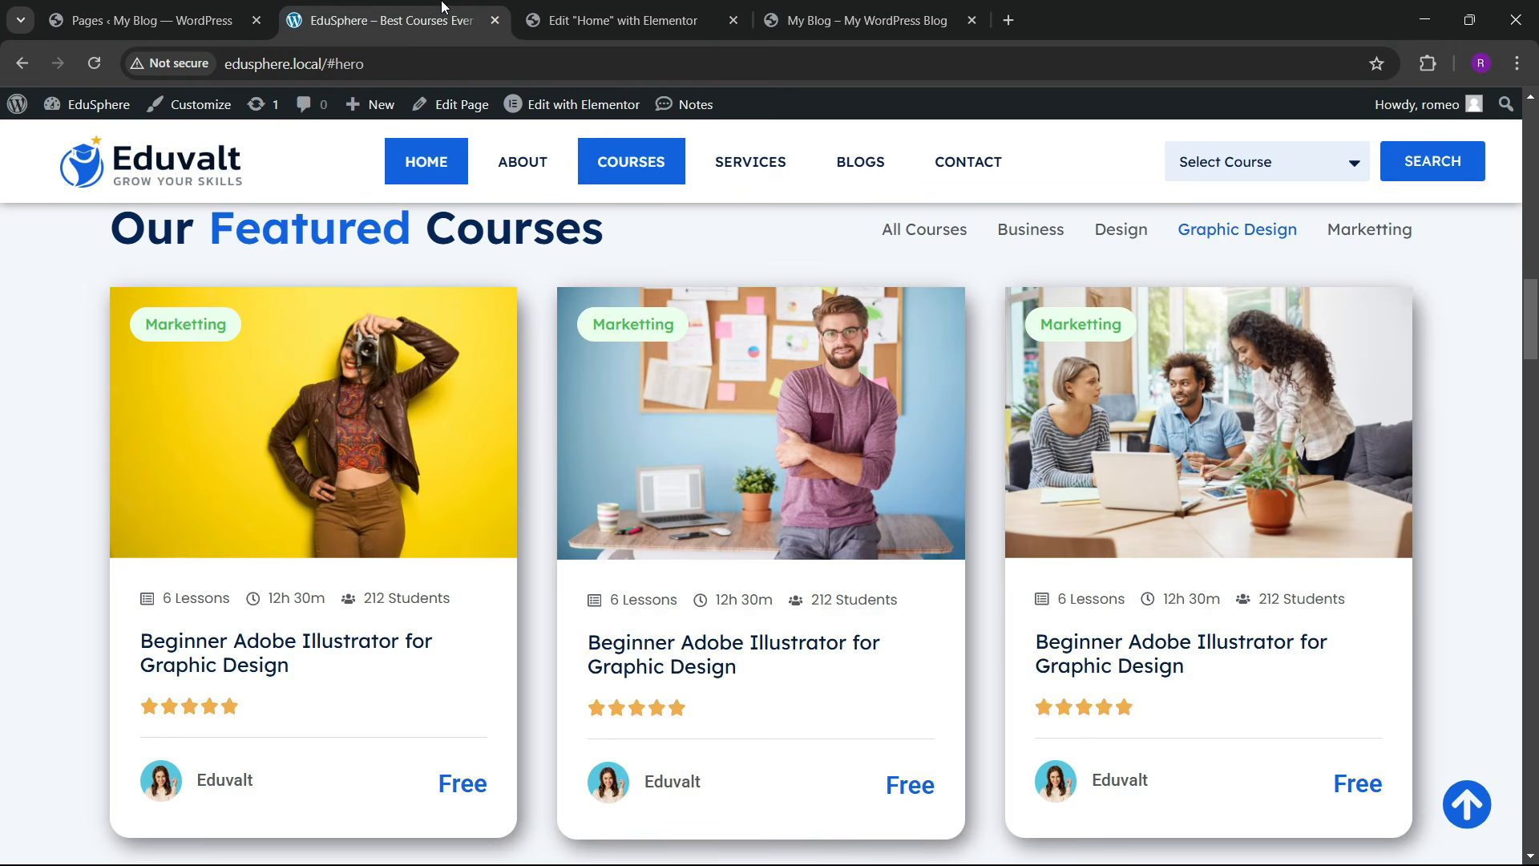
{"action": "left_click", "coordinate": [626, 20]}
Step: Set the third list item to '212 Students' with the Restroom people icon
{"action": "left_click", "coordinate": [72, 452]}
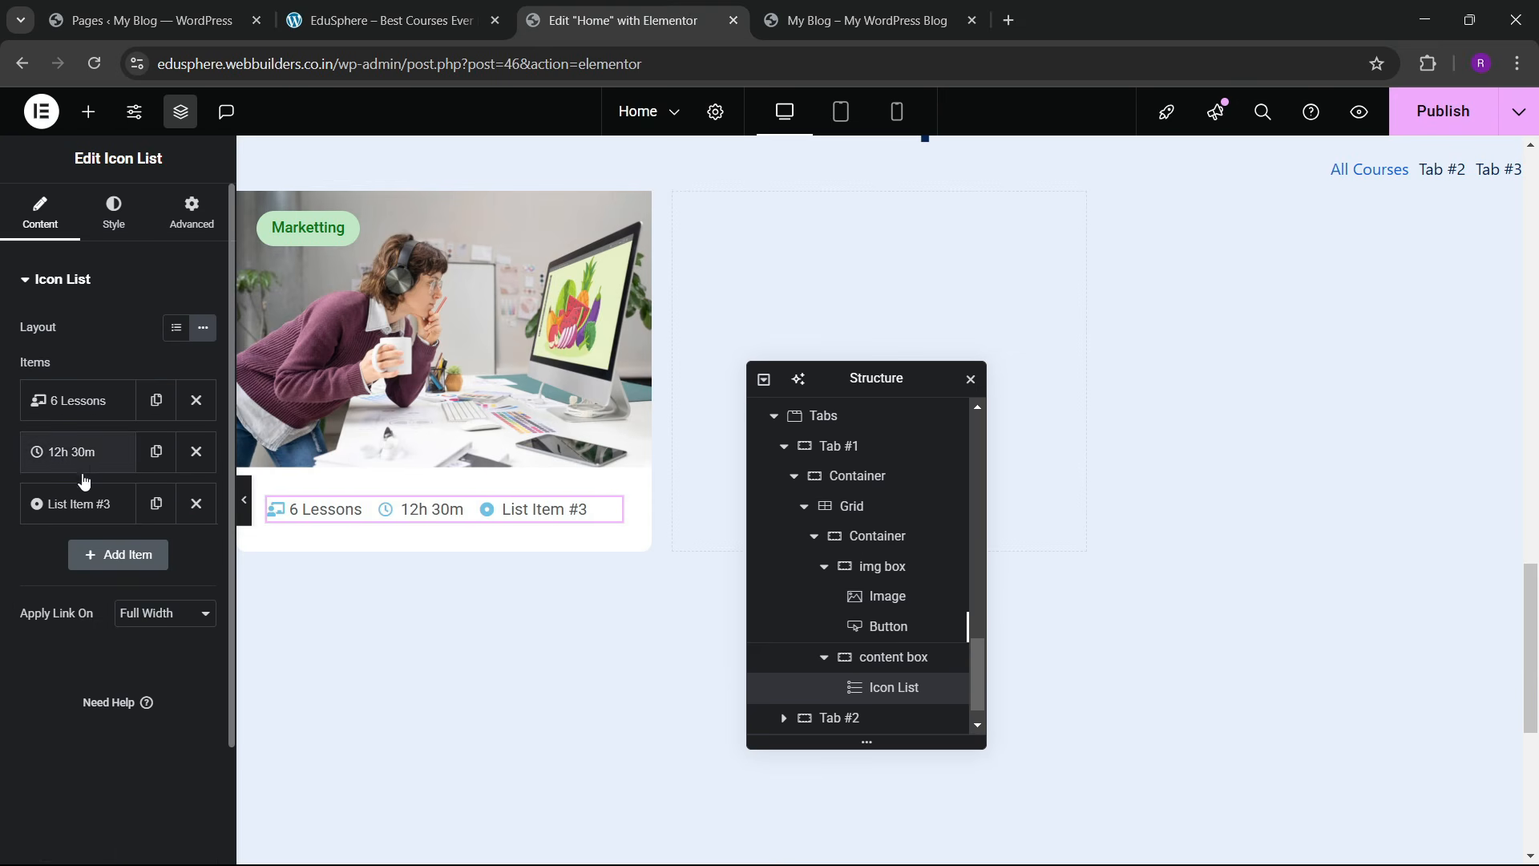
{"action": "left_click", "coordinate": [73, 503]}
{"action": "triple_click", "coordinate": [81, 577]}
{"action": "type", "text": "212 Students"}
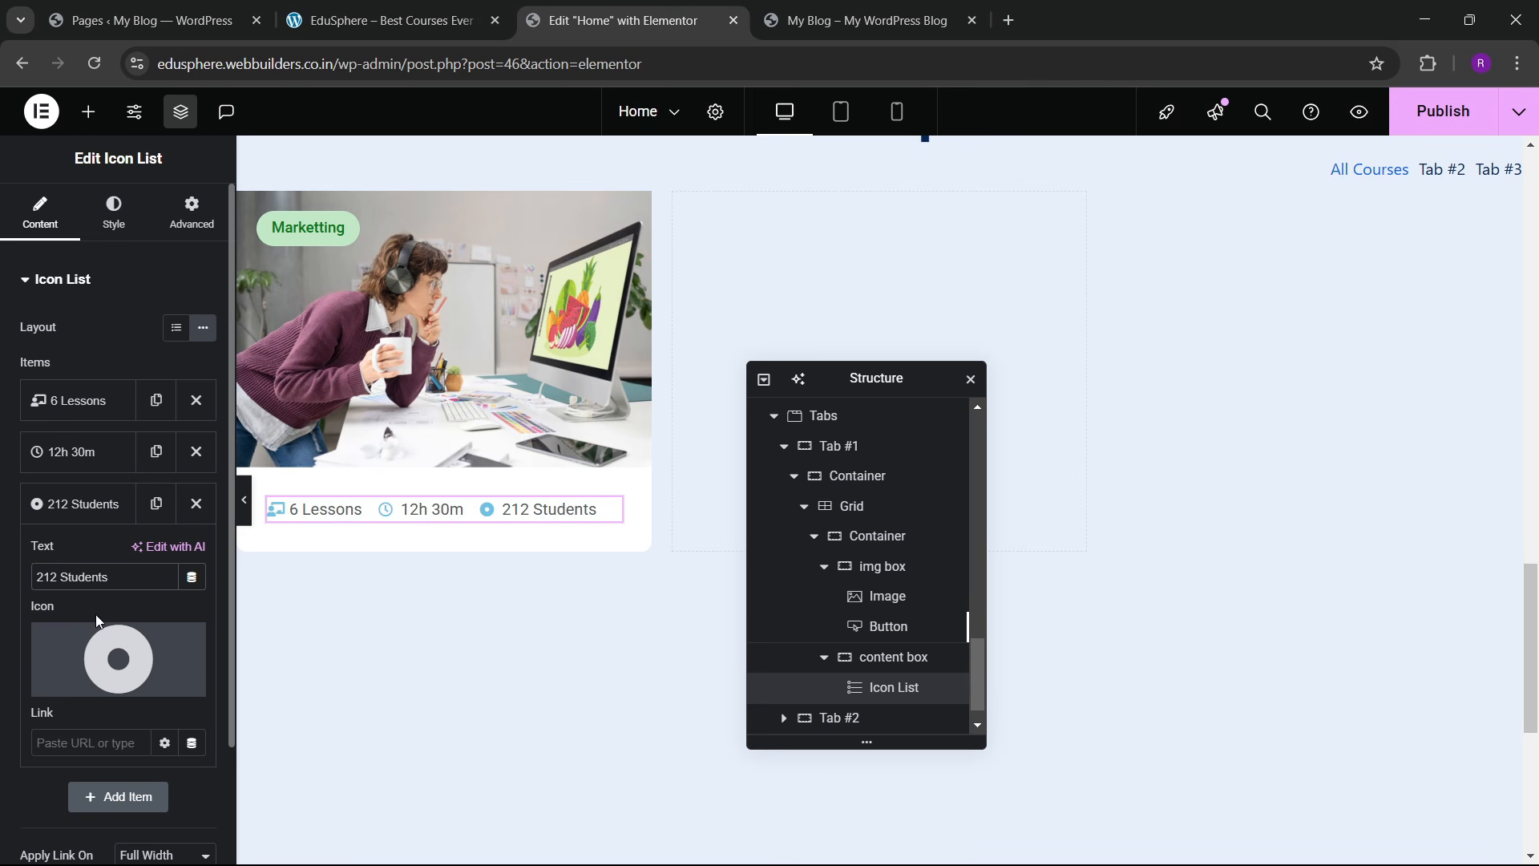
{"action": "left_click", "coordinate": [97, 633]}
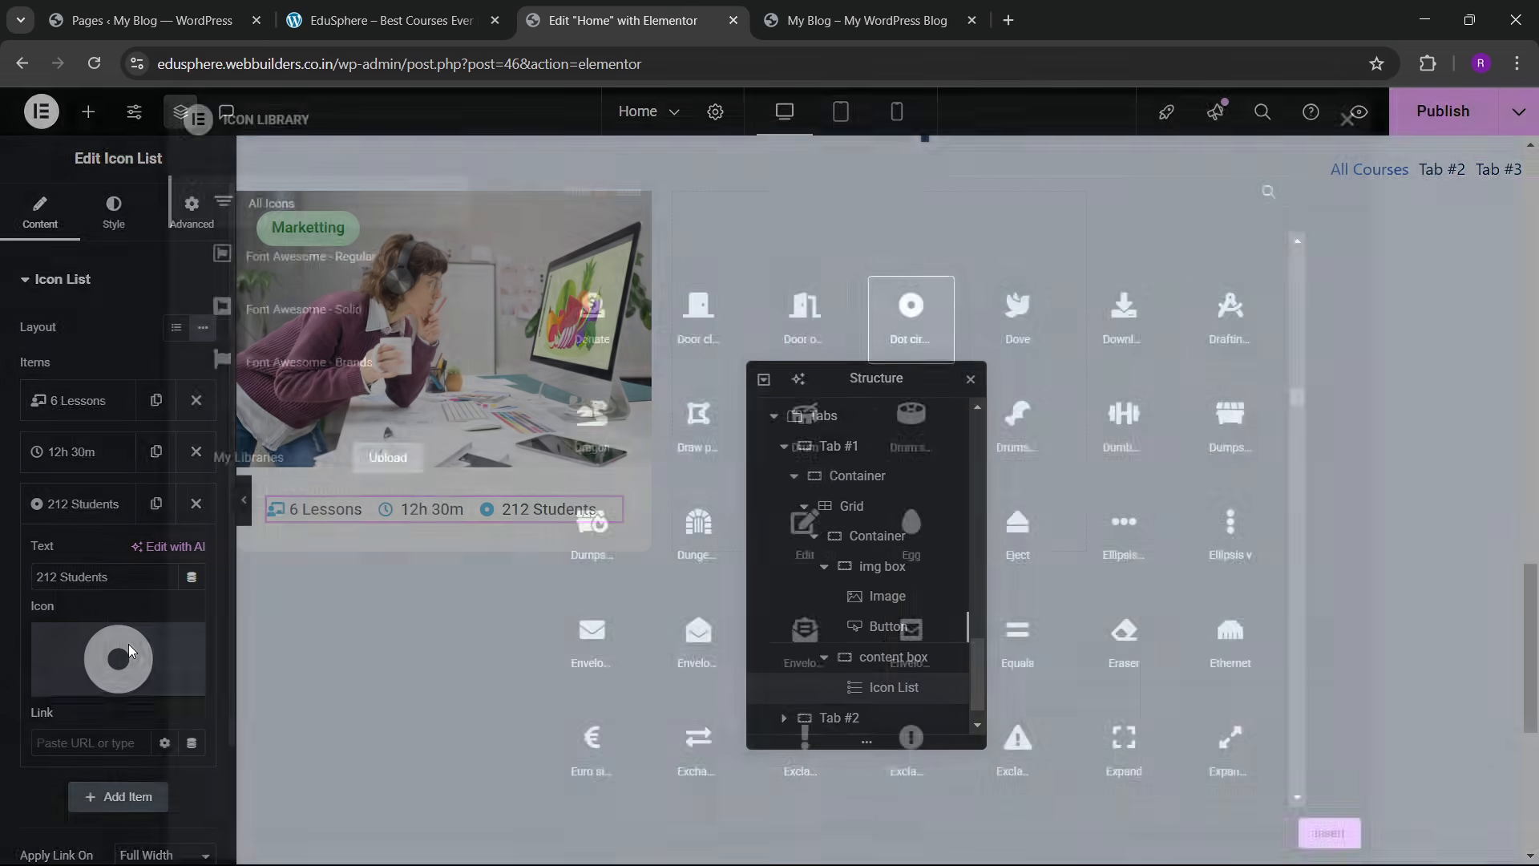
{"action": "scroll", "coordinate": [851, 485], "scroll_direction": "down", "scroll_amount": 6}
{"action": "scroll", "coordinate": [852, 489], "scroll_direction": "down", "scroll_amount": 20}
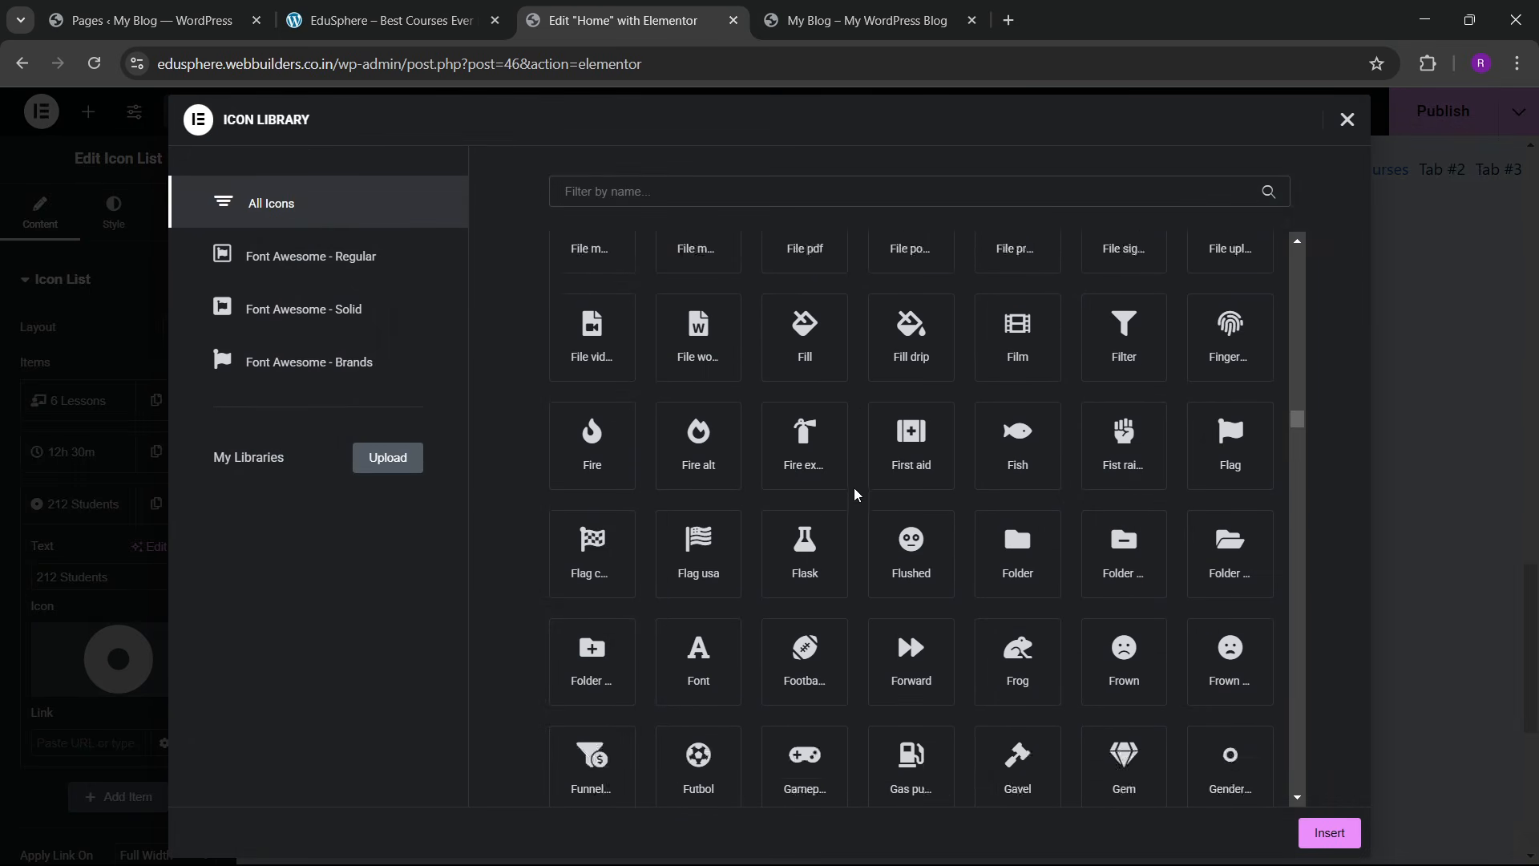
{"action": "scroll", "coordinate": [855, 495], "scroll_direction": "down", "scroll_amount": 20}
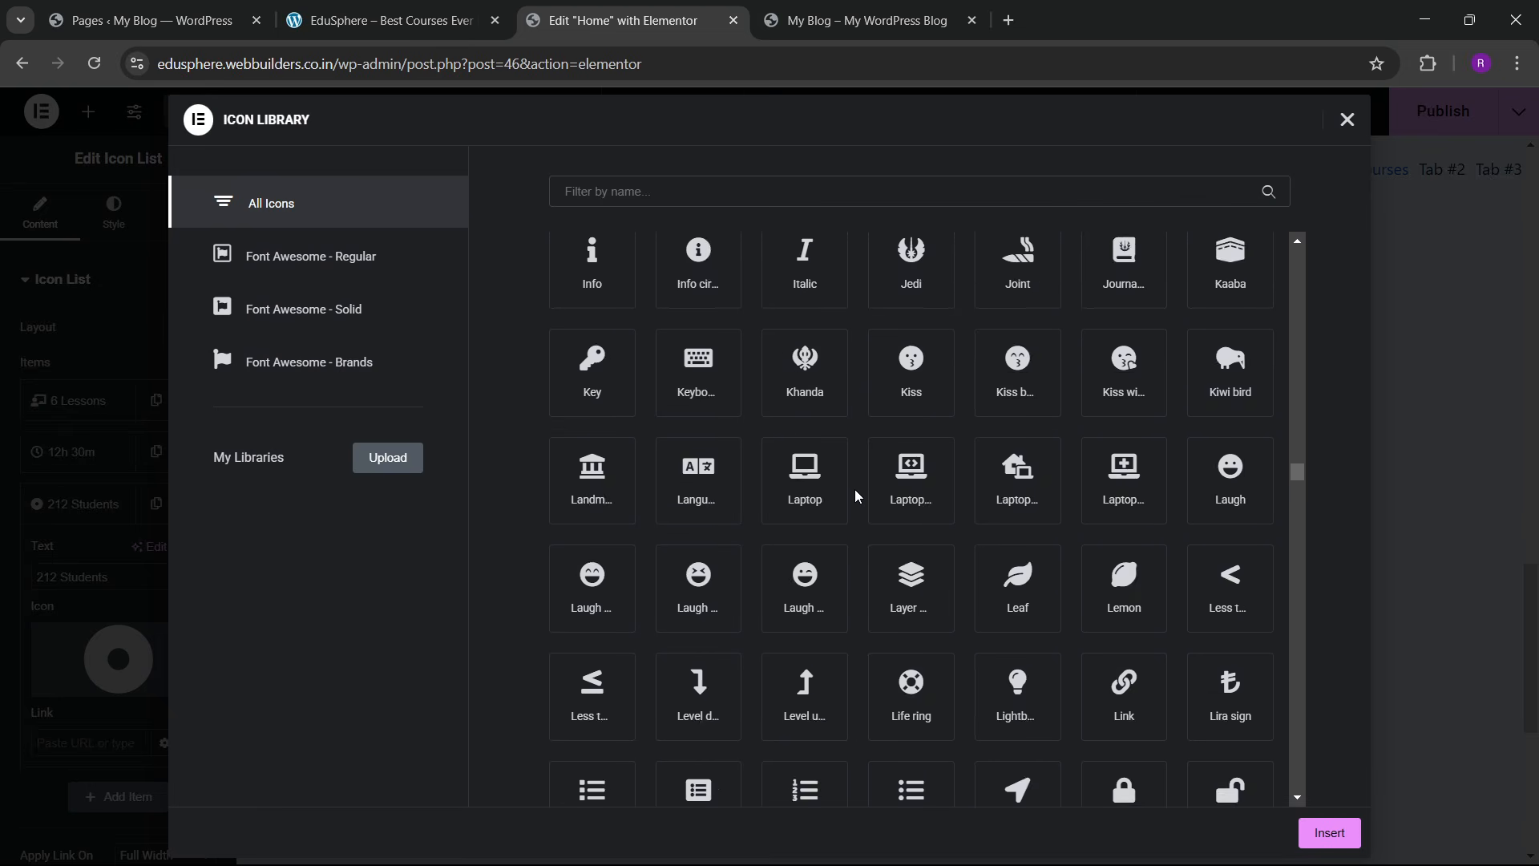
{"action": "scroll", "coordinate": [854, 495], "scroll_direction": "down", "scroll_amount": 20}
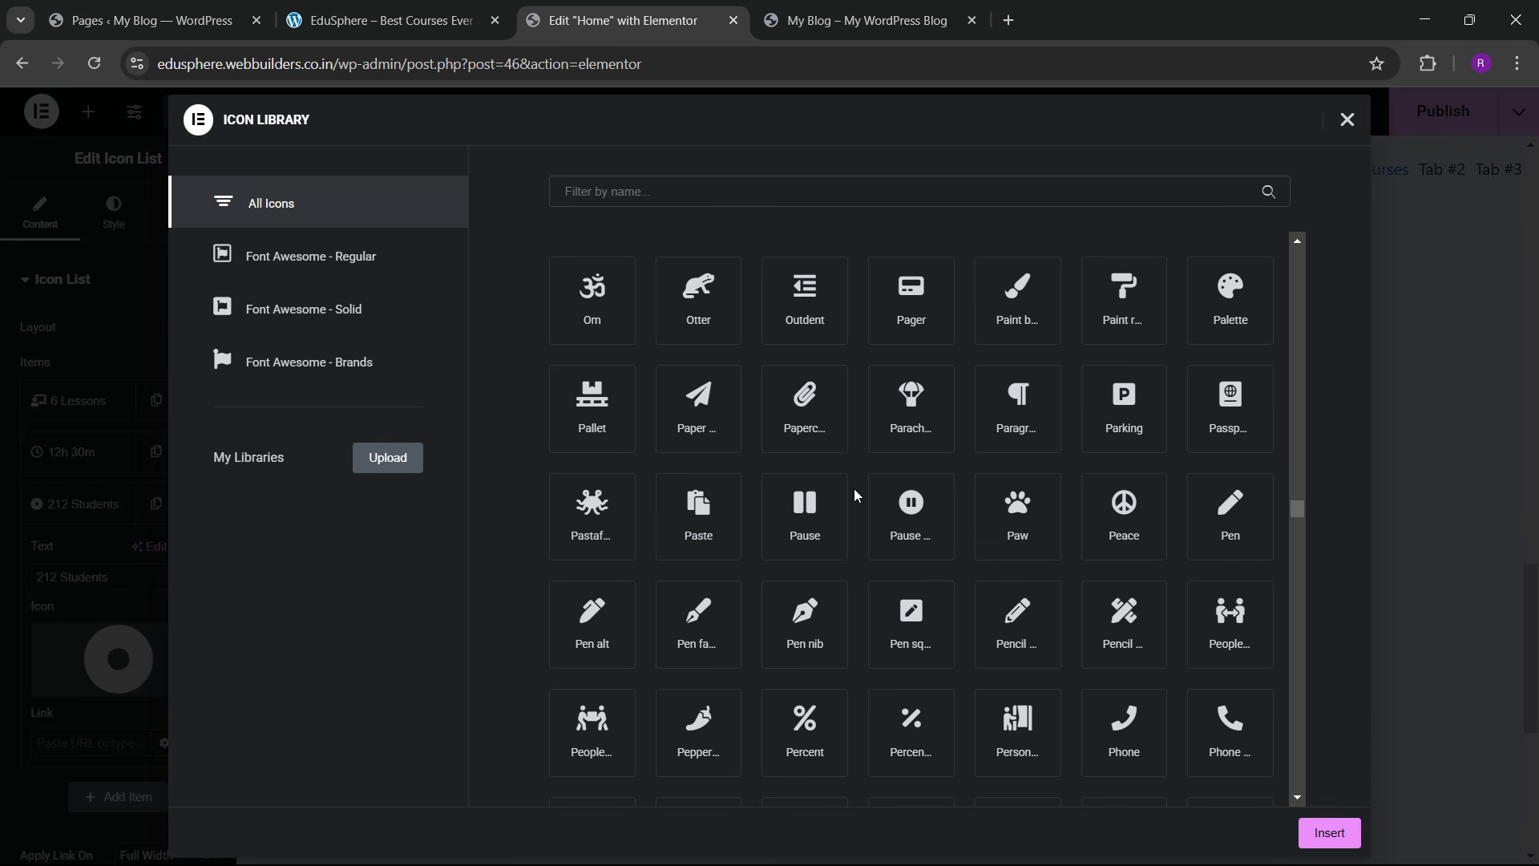
{"action": "scroll", "coordinate": [849, 493], "scroll_direction": "up", "scroll_amount": 3}
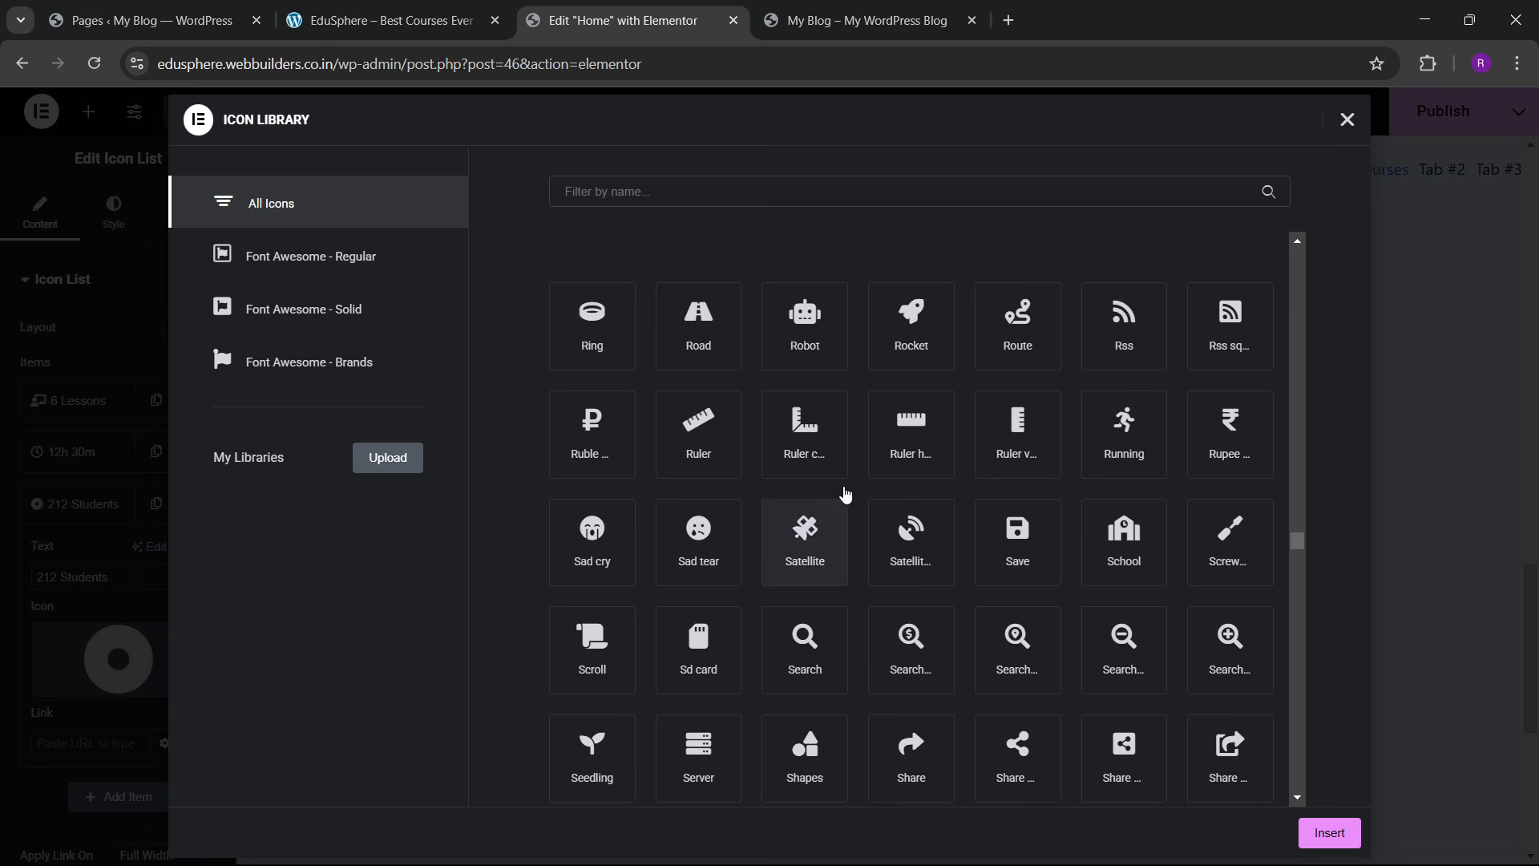
{"action": "left_click", "coordinate": [987, 477]}
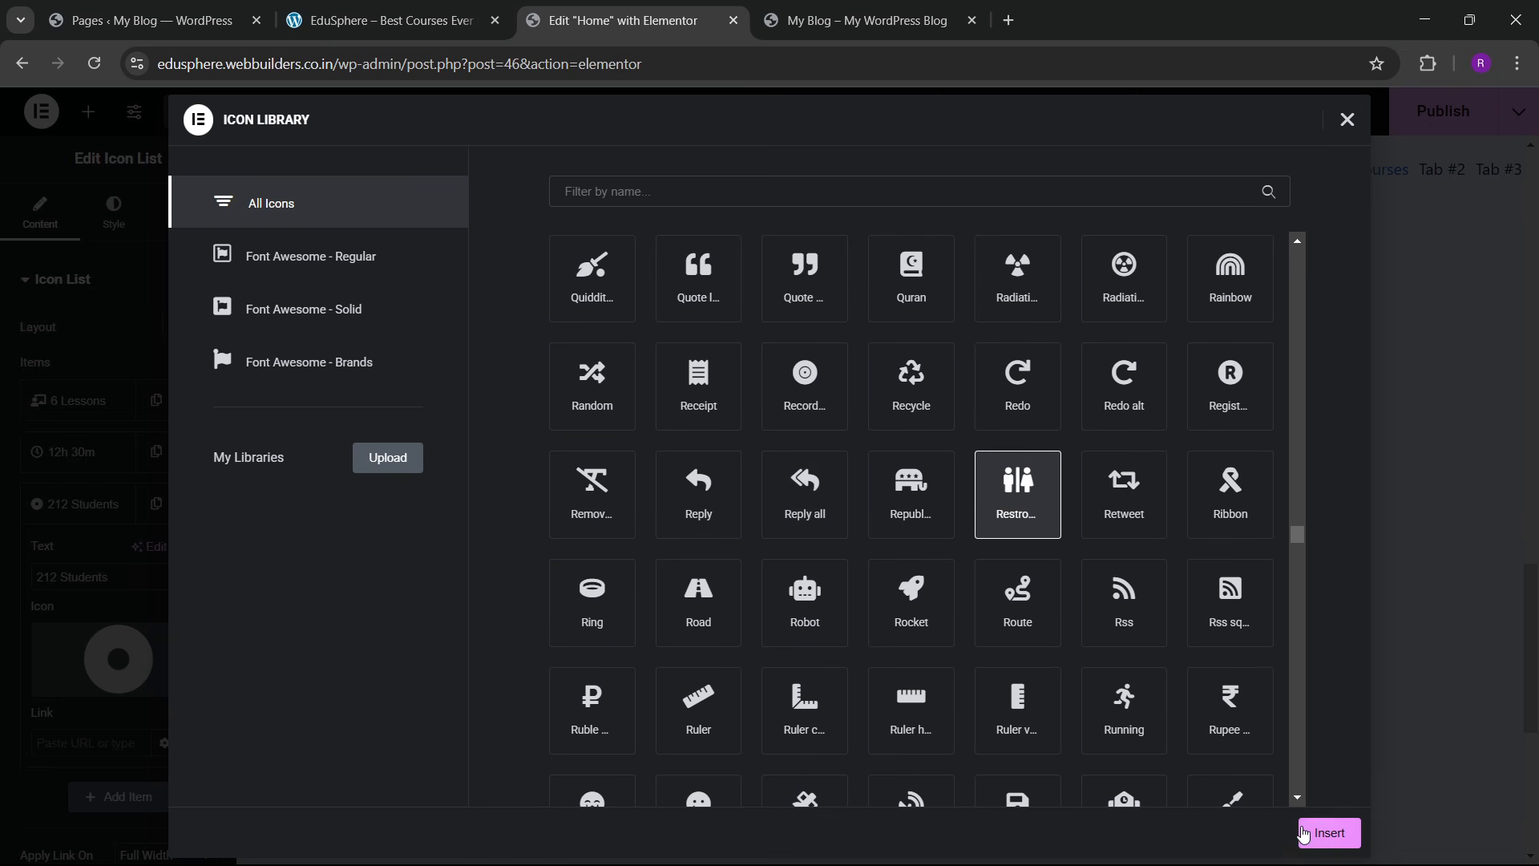
{"action": "left_click", "coordinate": [1319, 832]}
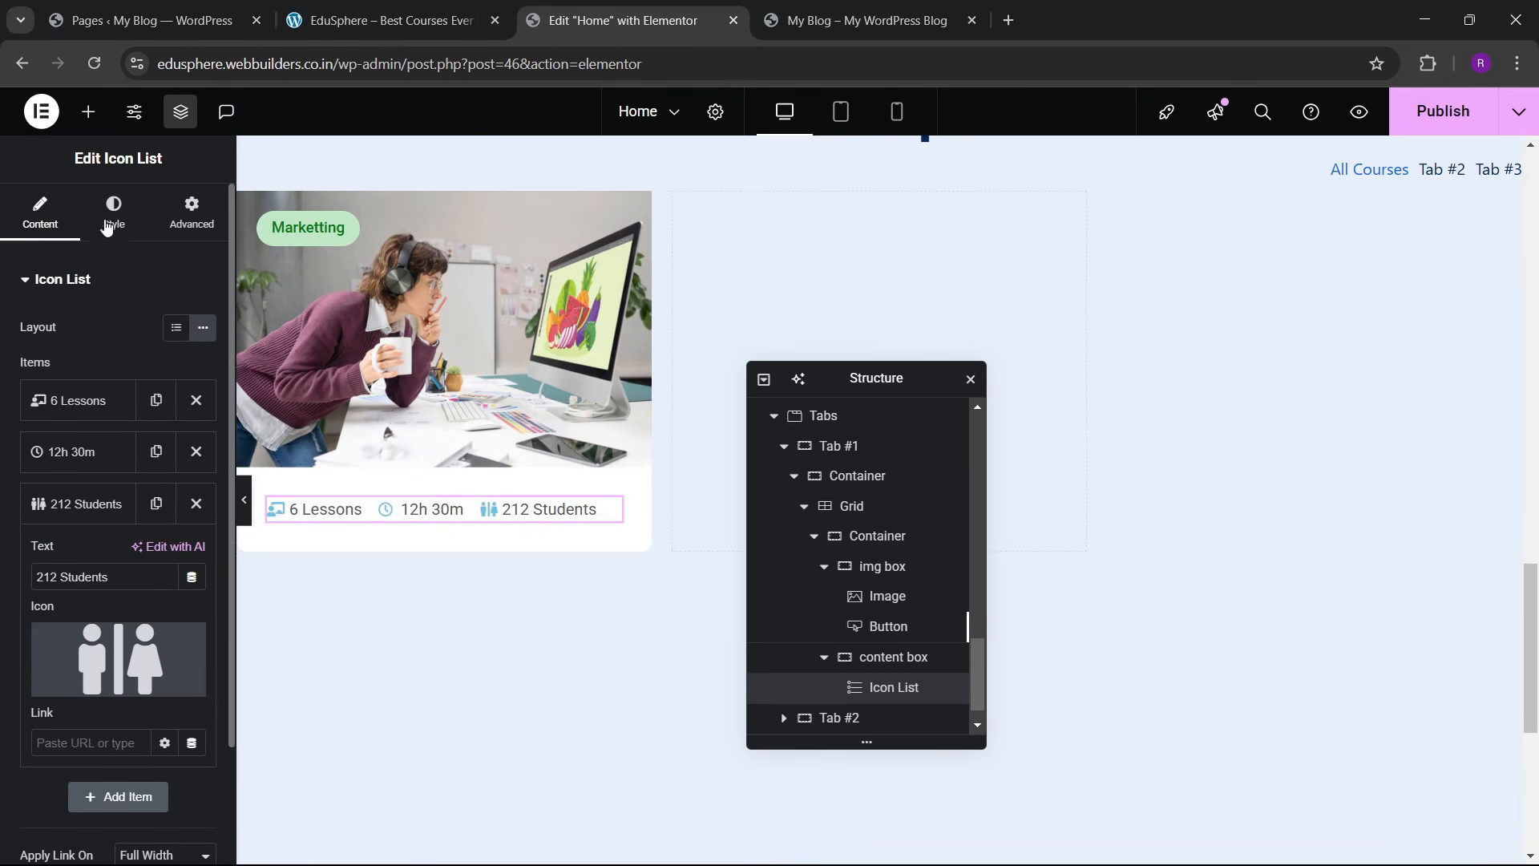
Step: Apply global colours to the list icons and the Secondary global colour to the list text
{"action": "left_click", "coordinate": [114, 212]}
{"action": "left_click", "coordinate": [74, 518]}
{"action": "left_click", "coordinate": [176, 417]}
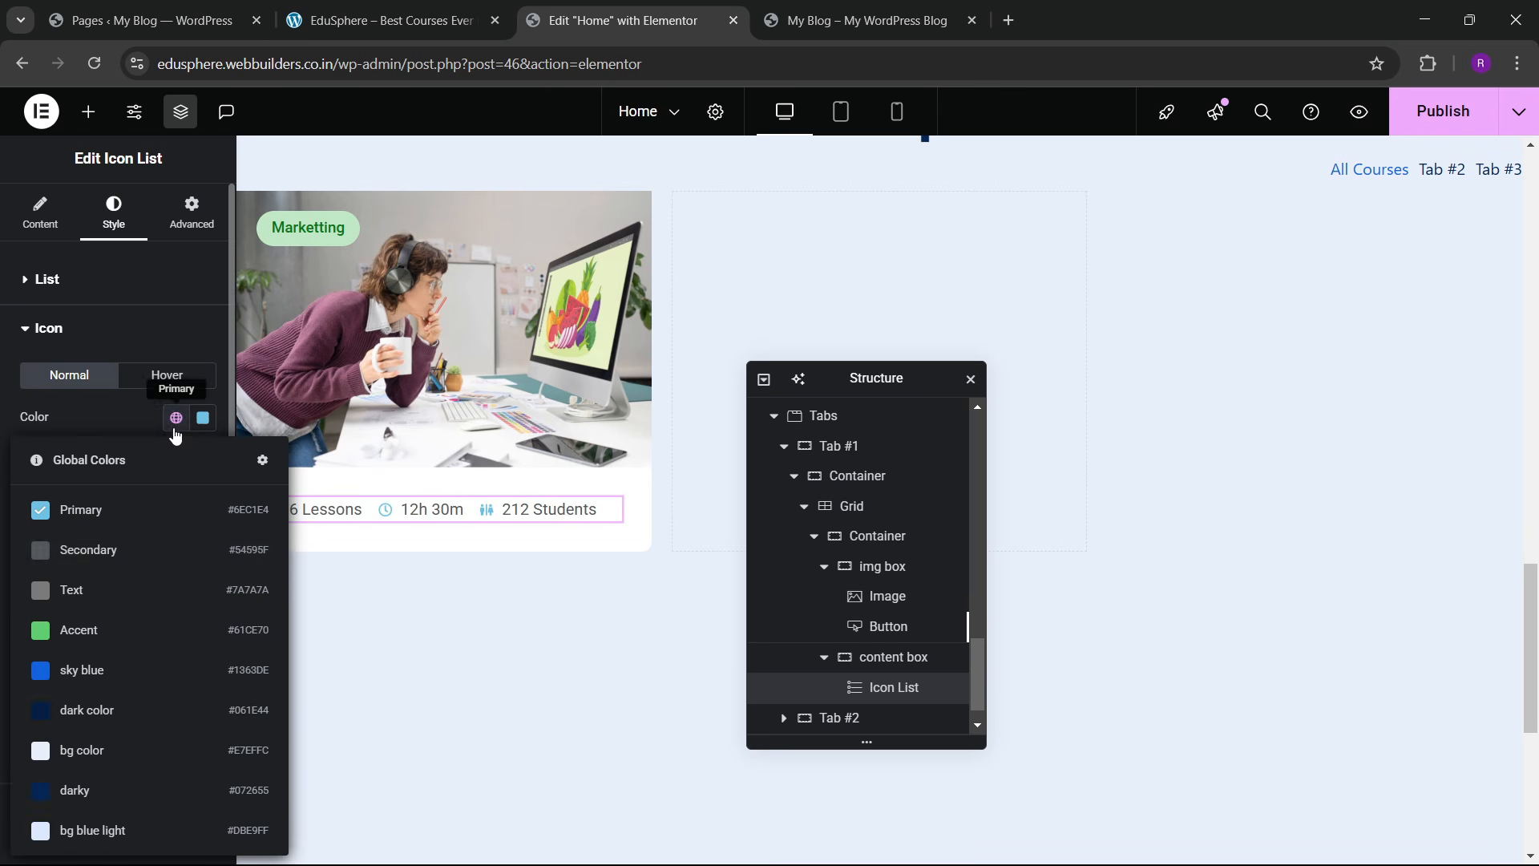
{"action": "left_click", "coordinate": [104, 550]}
{"action": "scroll", "coordinate": [145, 559], "scroll_direction": "down", "scroll_amount": 2}
{"action": "left_click", "coordinate": [50, 707]}
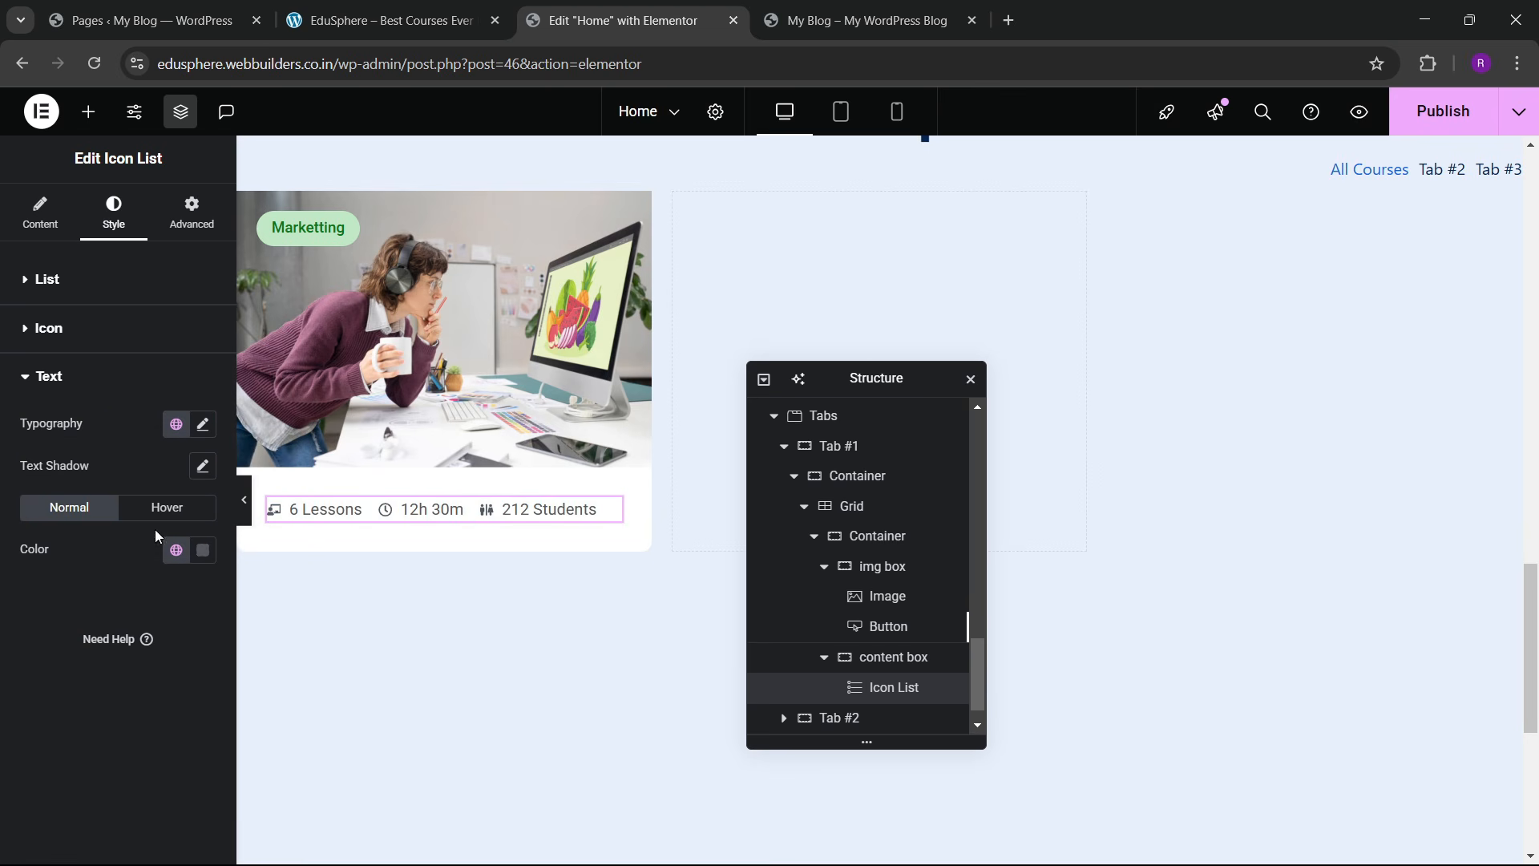
{"action": "left_click", "coordinate": [170, 552]}
{"action": "left_click", "coordinate": [113, 232]}
Step: Set the list text typography to Poppins at 14 px
{"action": "left_click", "coordinate": [202, 425]}
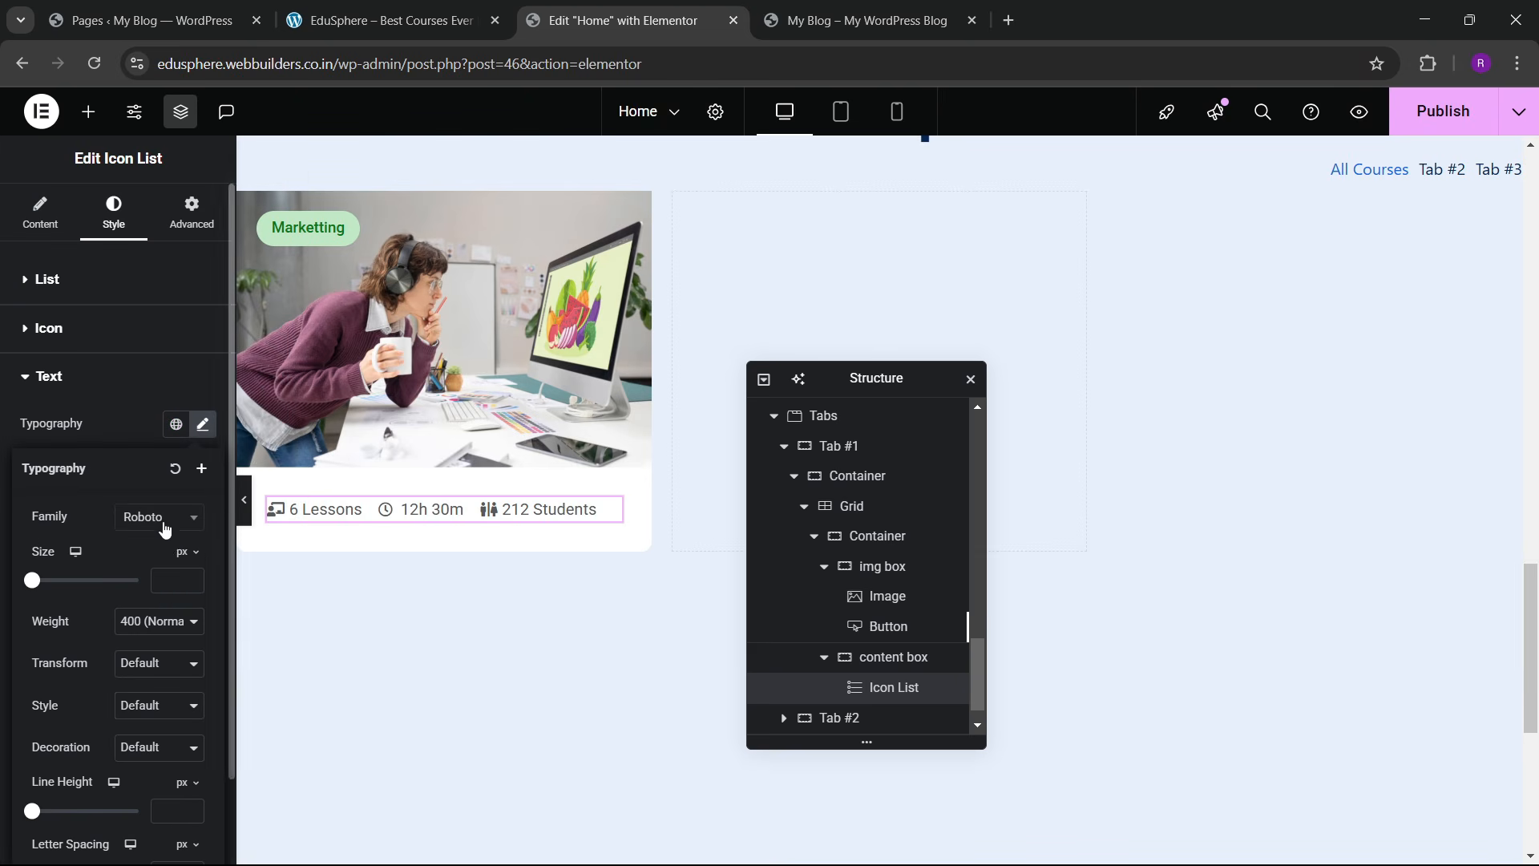
{"action": "left_click", "coordinate": [167, 521]}
{"action": "type", "text": "poppins"}
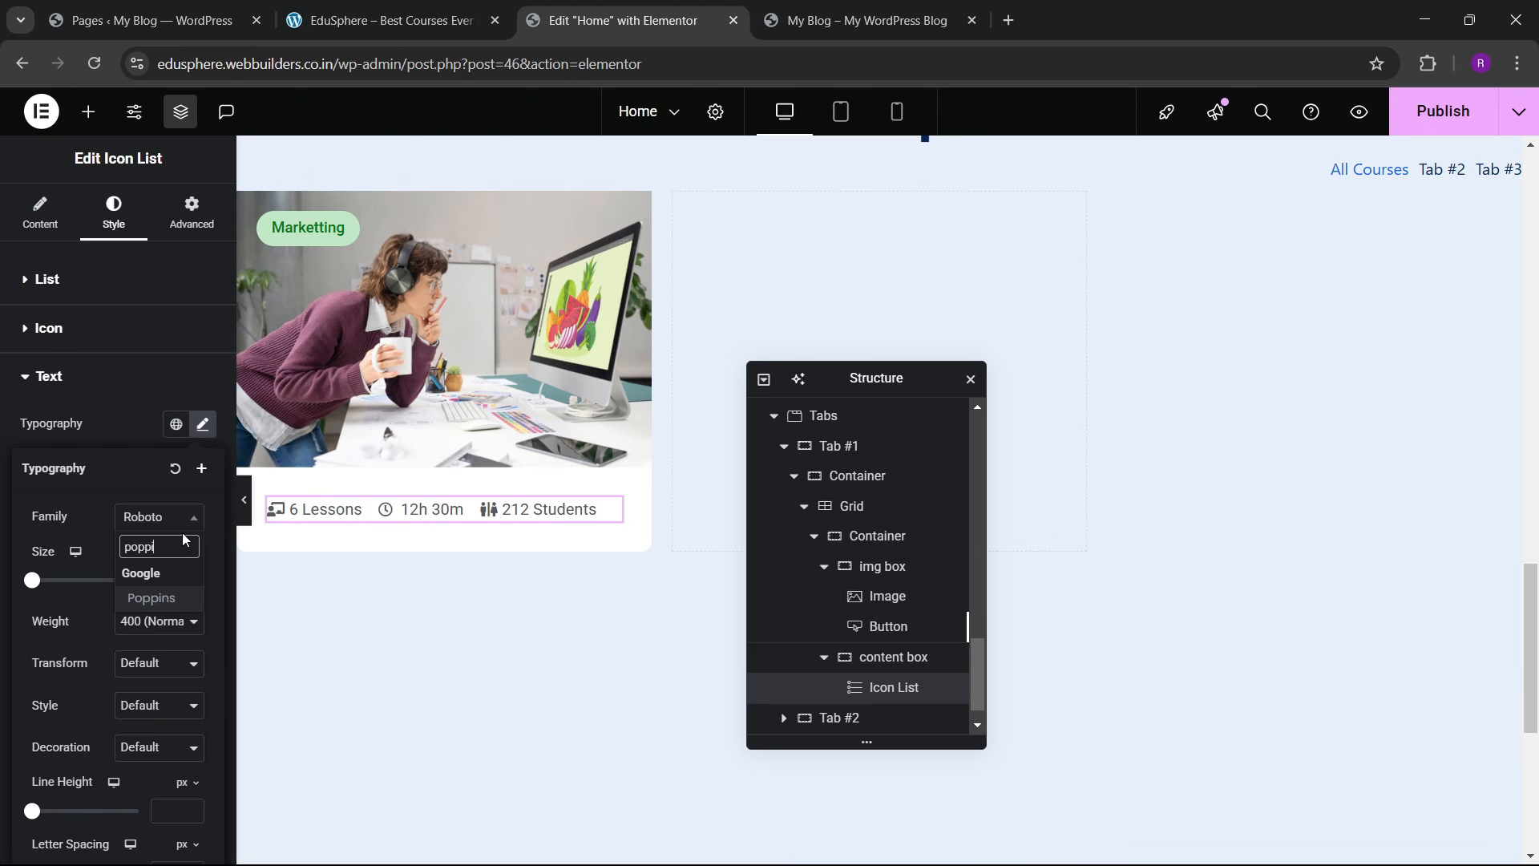
{"action": "key", "text": "Return"}
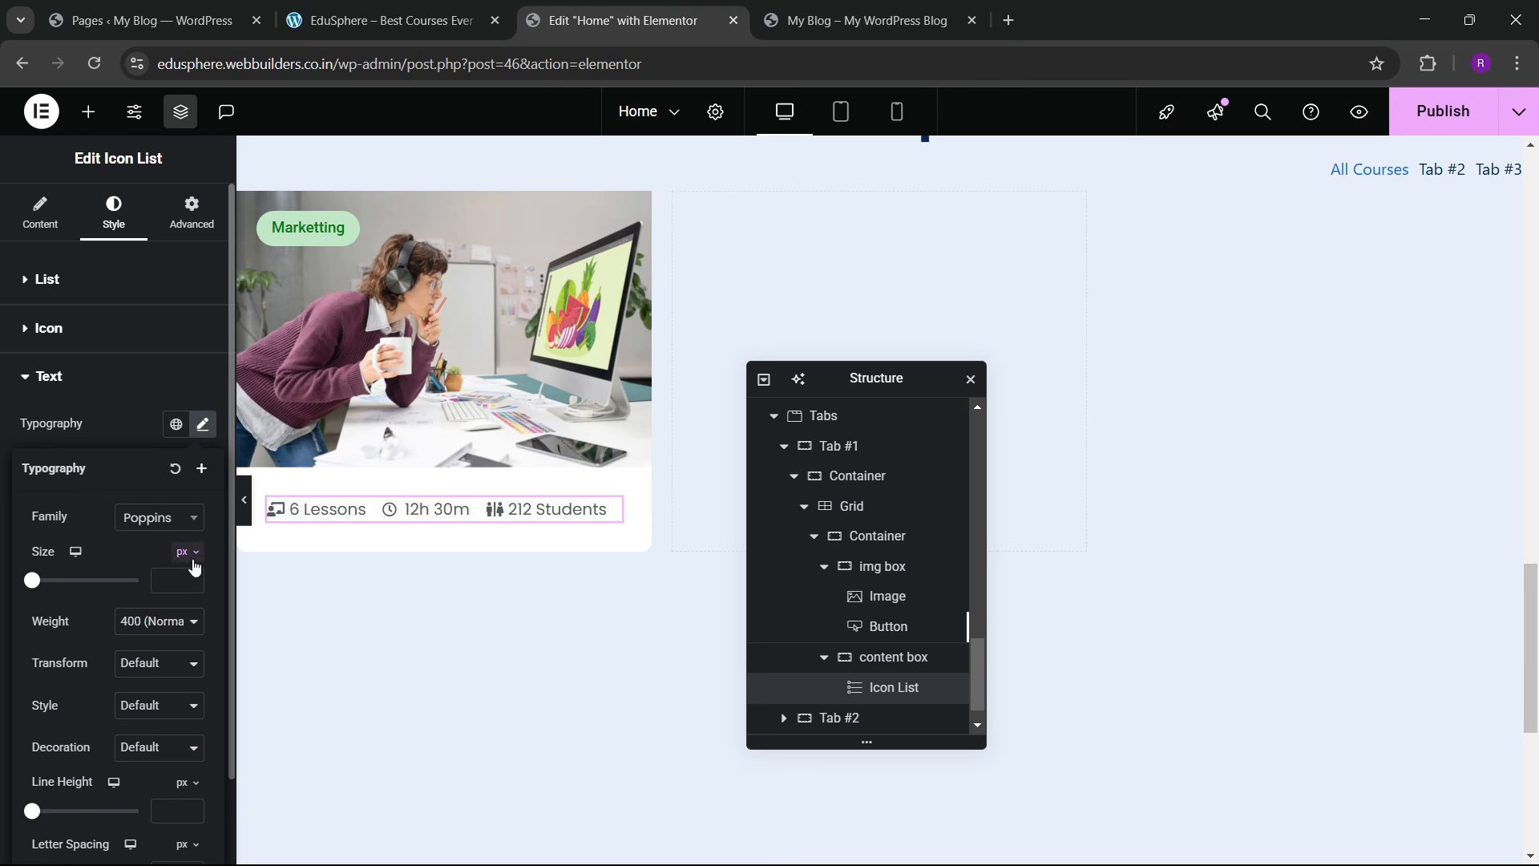
{"action": "left_click", "coordinate": [193, 576]}
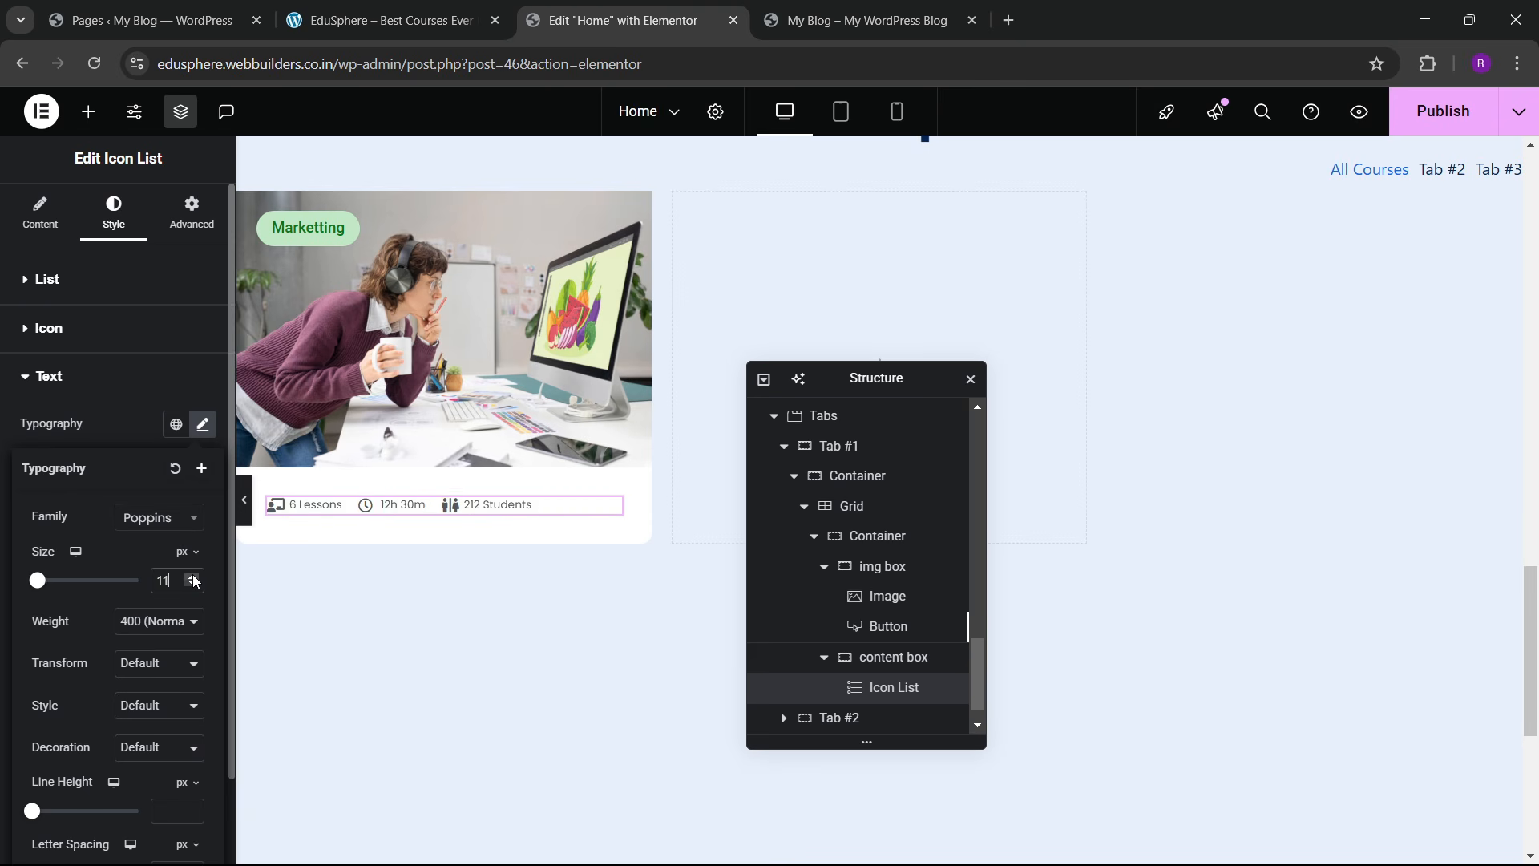
{"action": "key", "text": "ctrl+shift+Tab"}
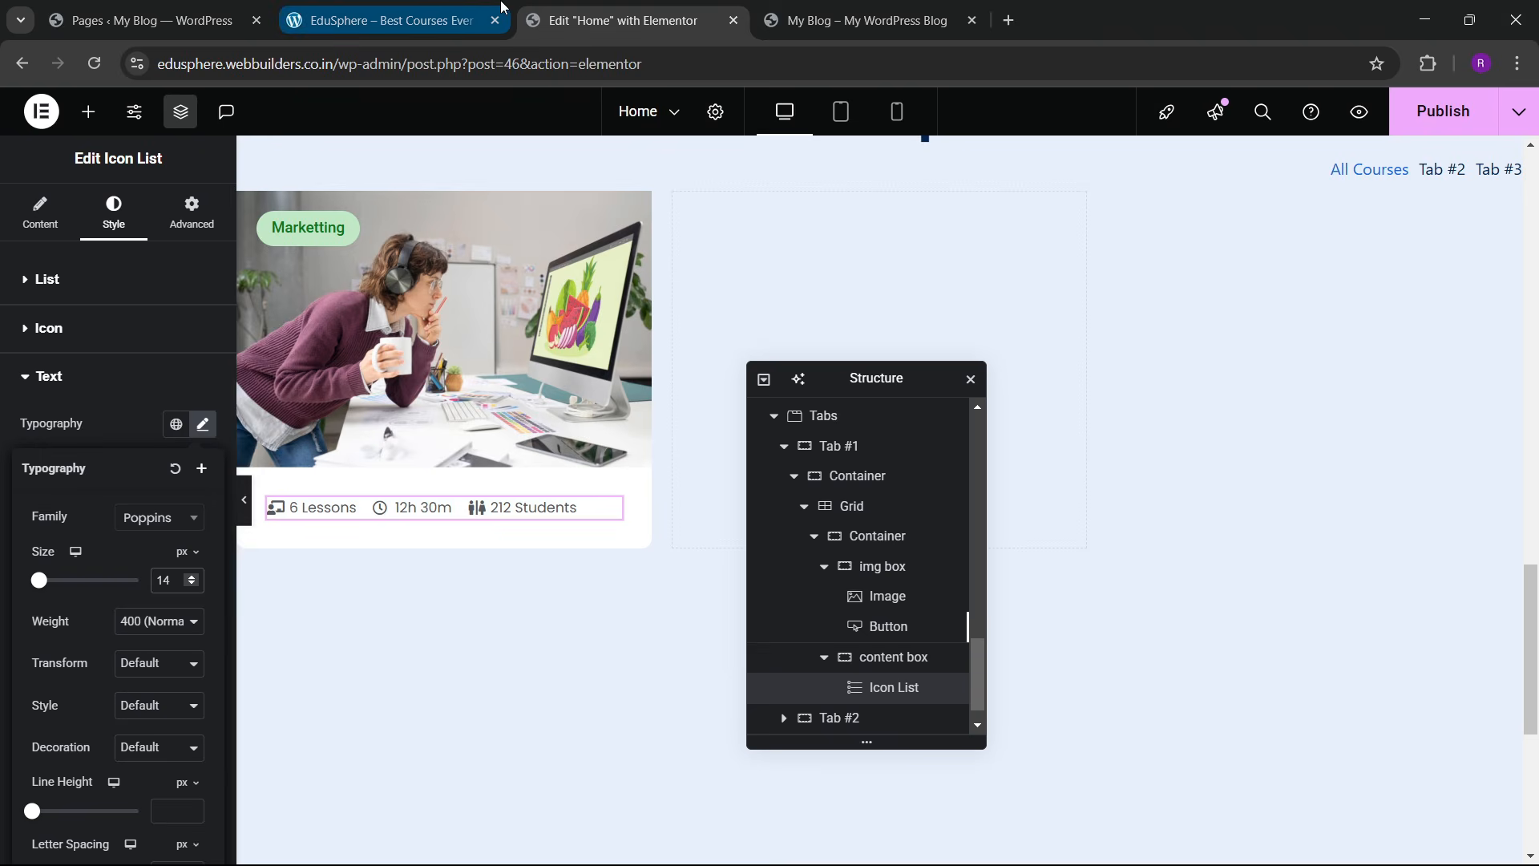
{"action": "key", "text": "ctrl+Tab"}
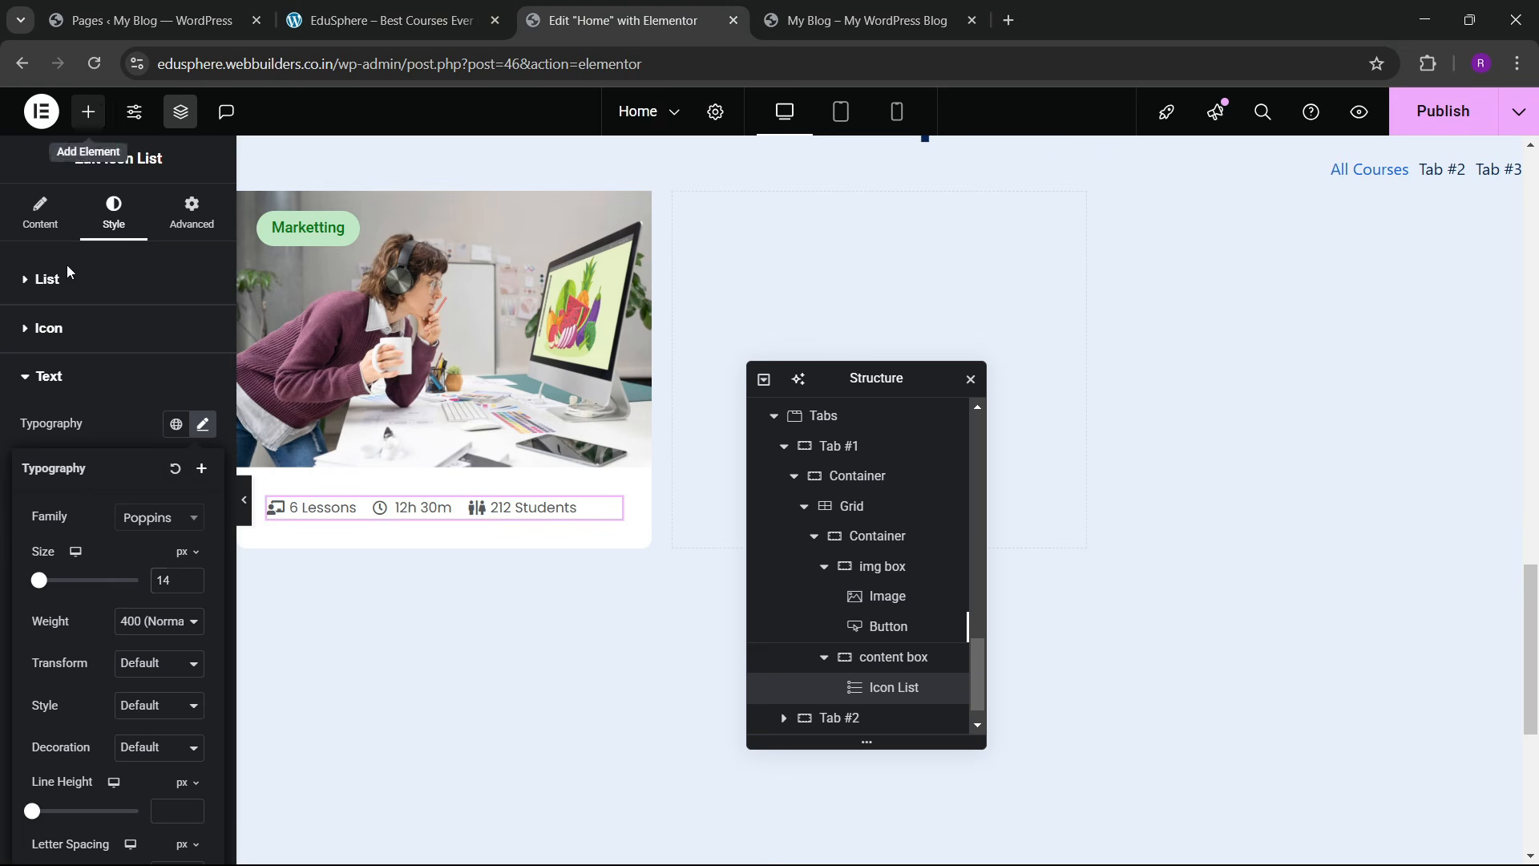
{"action": "left_click", "coordinate": [88, 112]}
Step: Add a heading below the info line reading 'Beginner Adobe Illustrator for Graphic Design', copied from the live site
{"action": "left_click_drag", "start_coordinate": [99, 446], "coordinate": [535, 529]}
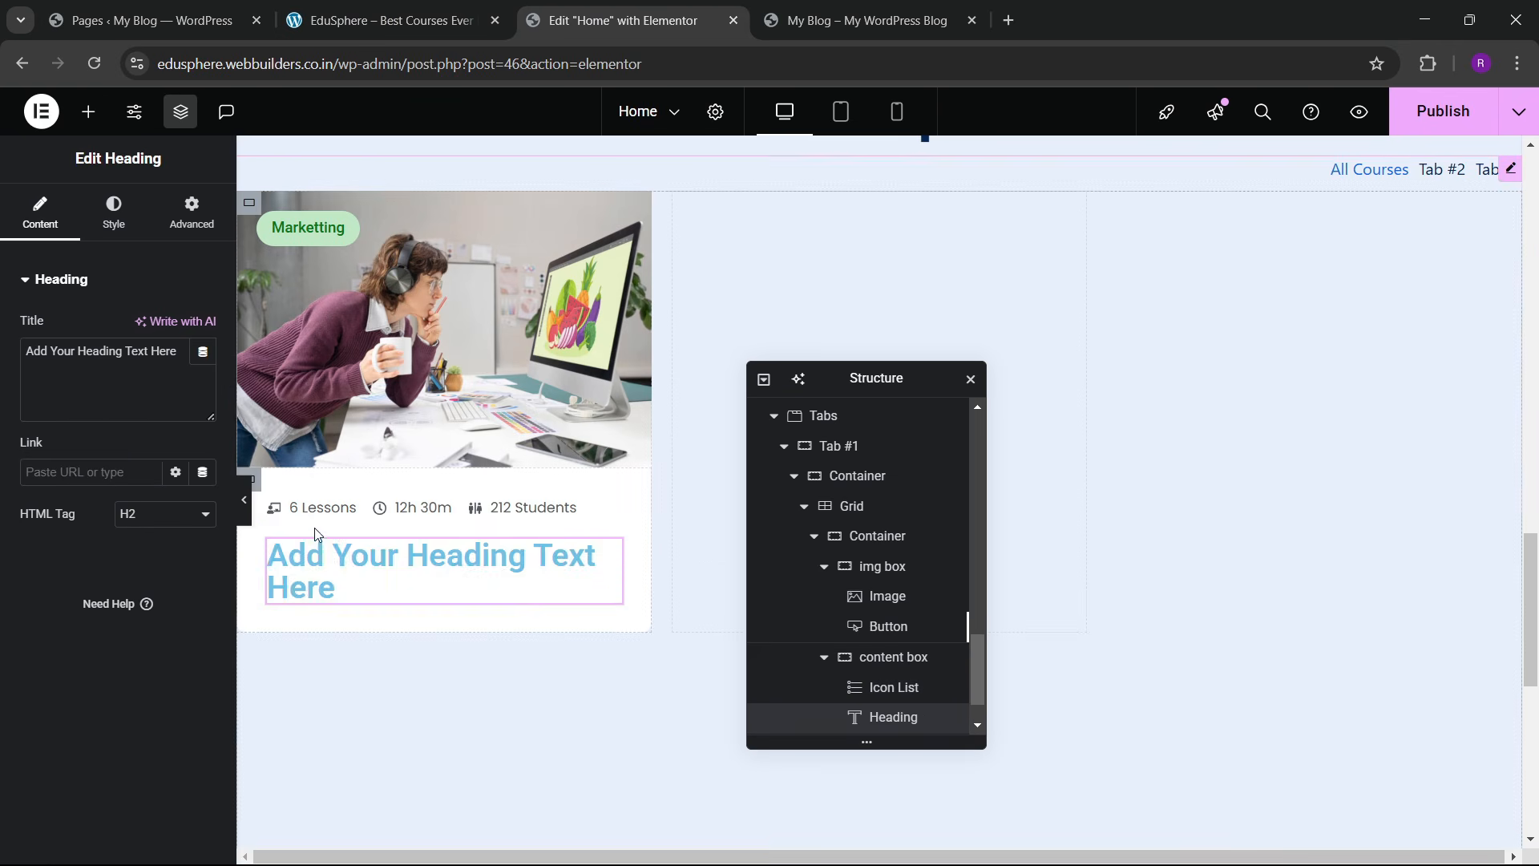
{"action": "key", "text": "ctrl+shift+Tab"}
{"action": "left_click_drag", "start_coordinate": [143, 632], "coordinate": [307, 670]}
{"action": "key", "text": "ctrl+c"}
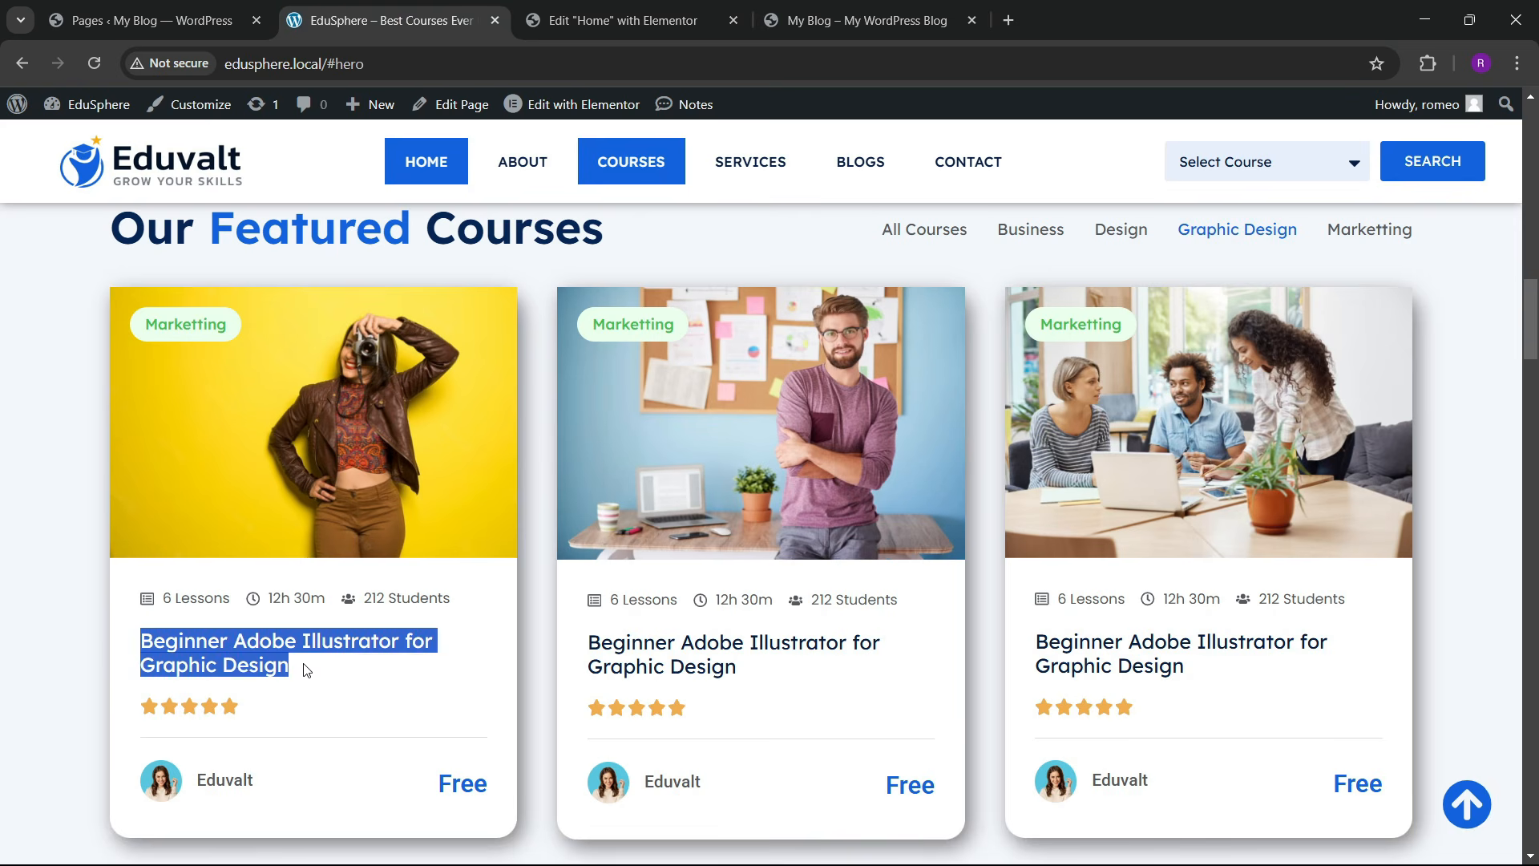
{"action": "left_click", "coordinate": [625, 20]}
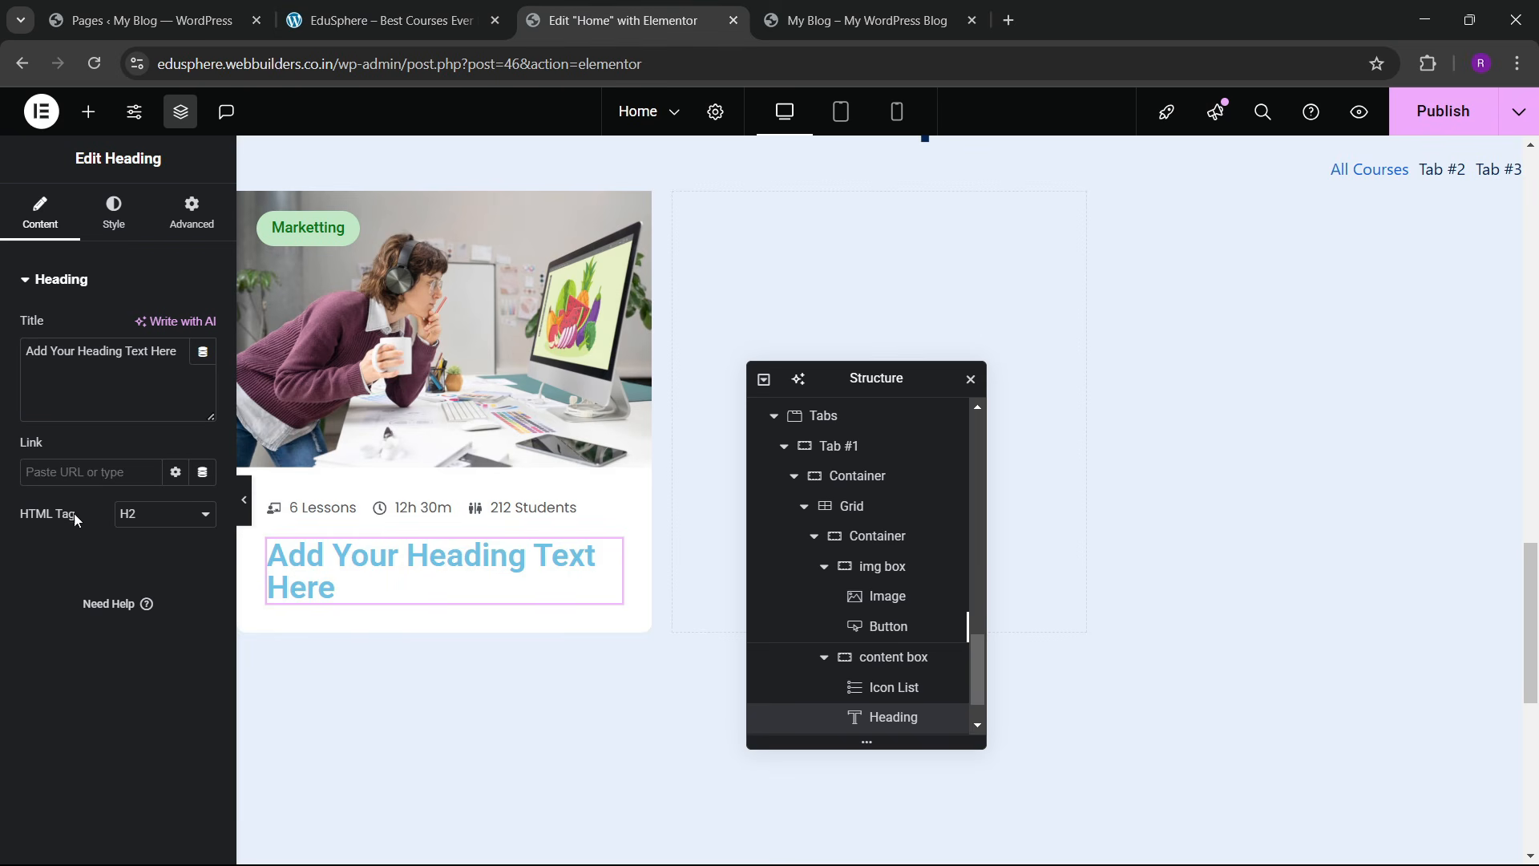
{"action": "triple_click", "coordinate": [76, 355]}
{"action": "key", "text": "ctrl+v"}
Step: Set the heading typography to Lexend, 22 px, weight 500
{"action": "left_click", "coordinate": [114, 215]}
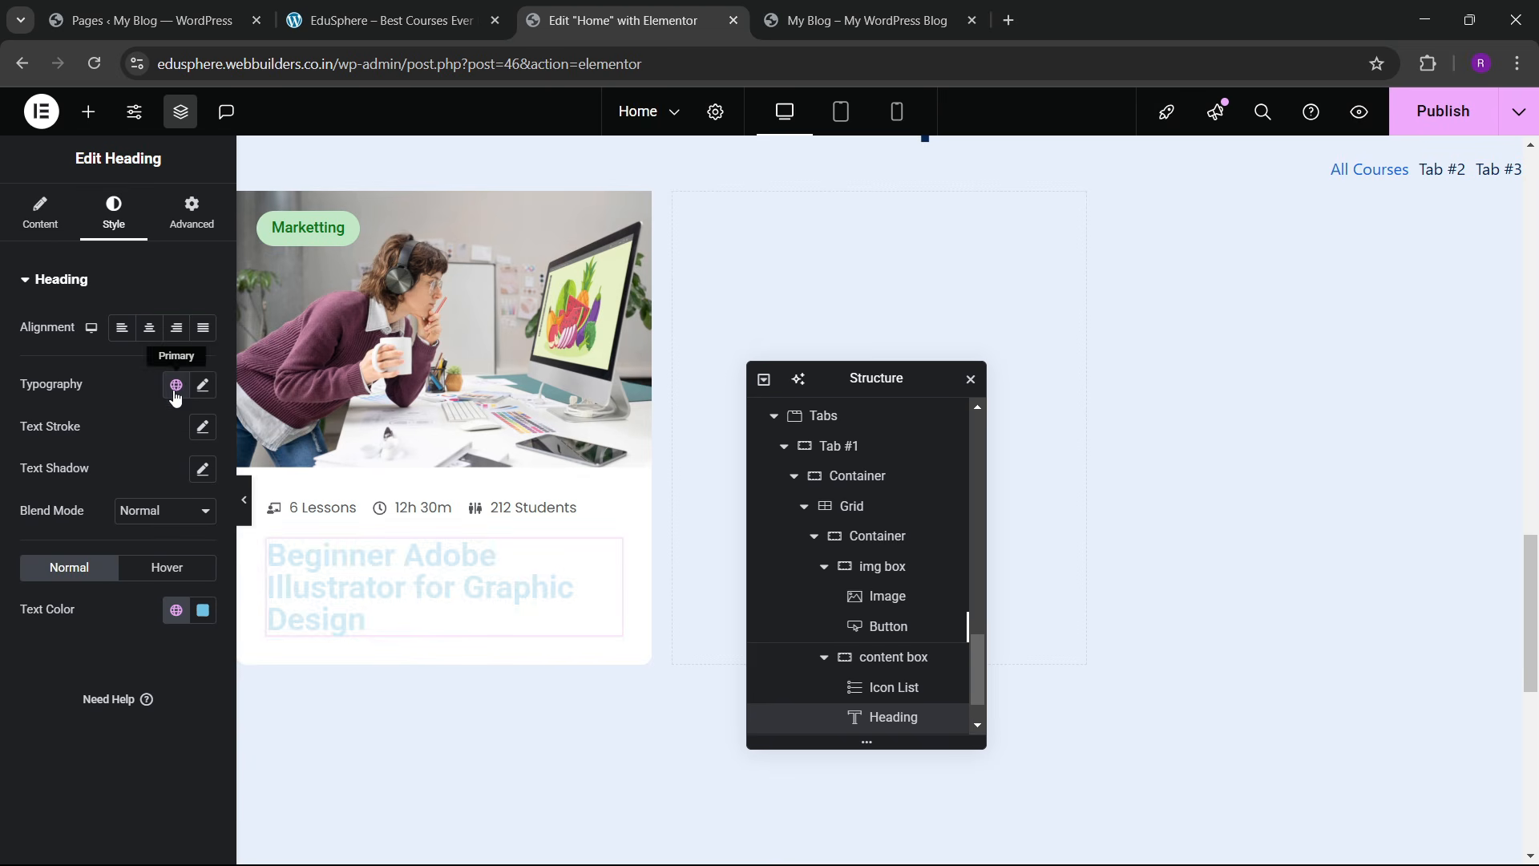
{"action": "left_click", "coordinate": [203, 384]}
{"action": "left_click", "coordinate": [159, 478]}
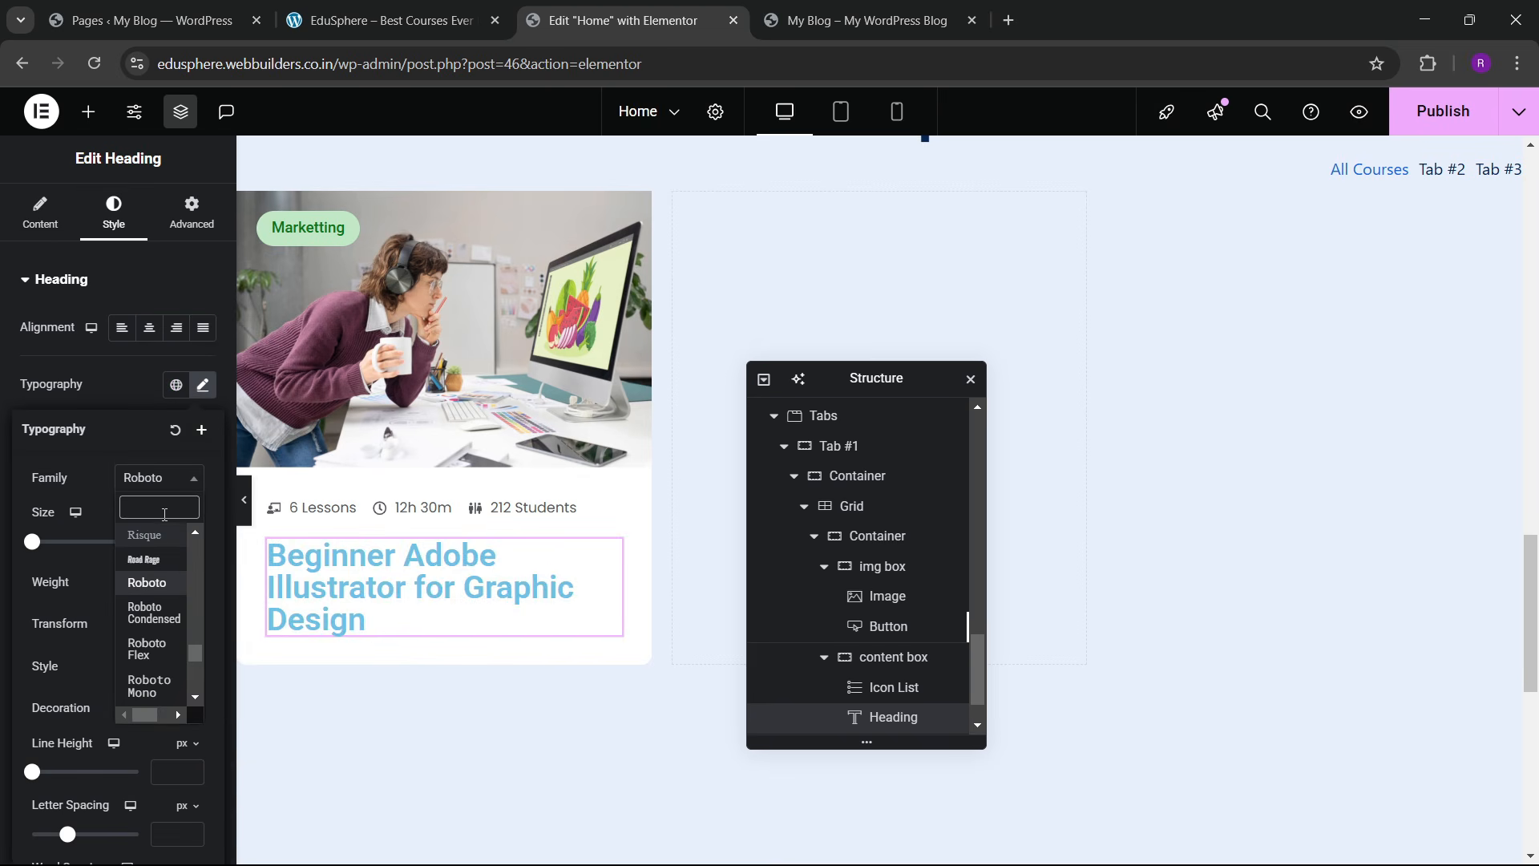
{"action": "type", "text": "lexend"}
{"action": "key", "text": "Return"}
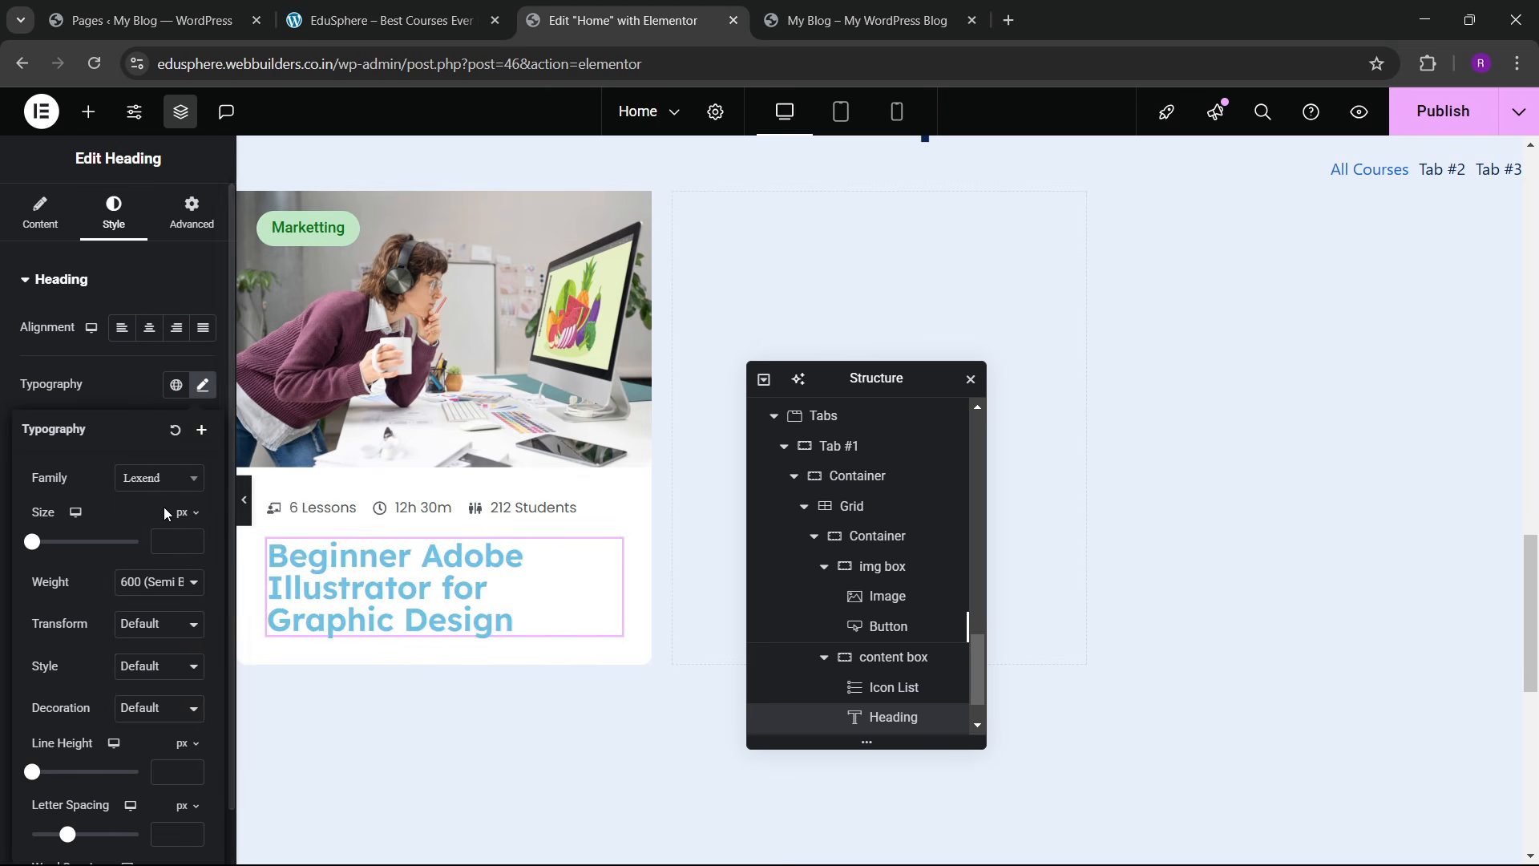
{"action": "left_click", "coordinate": [197, 538]}
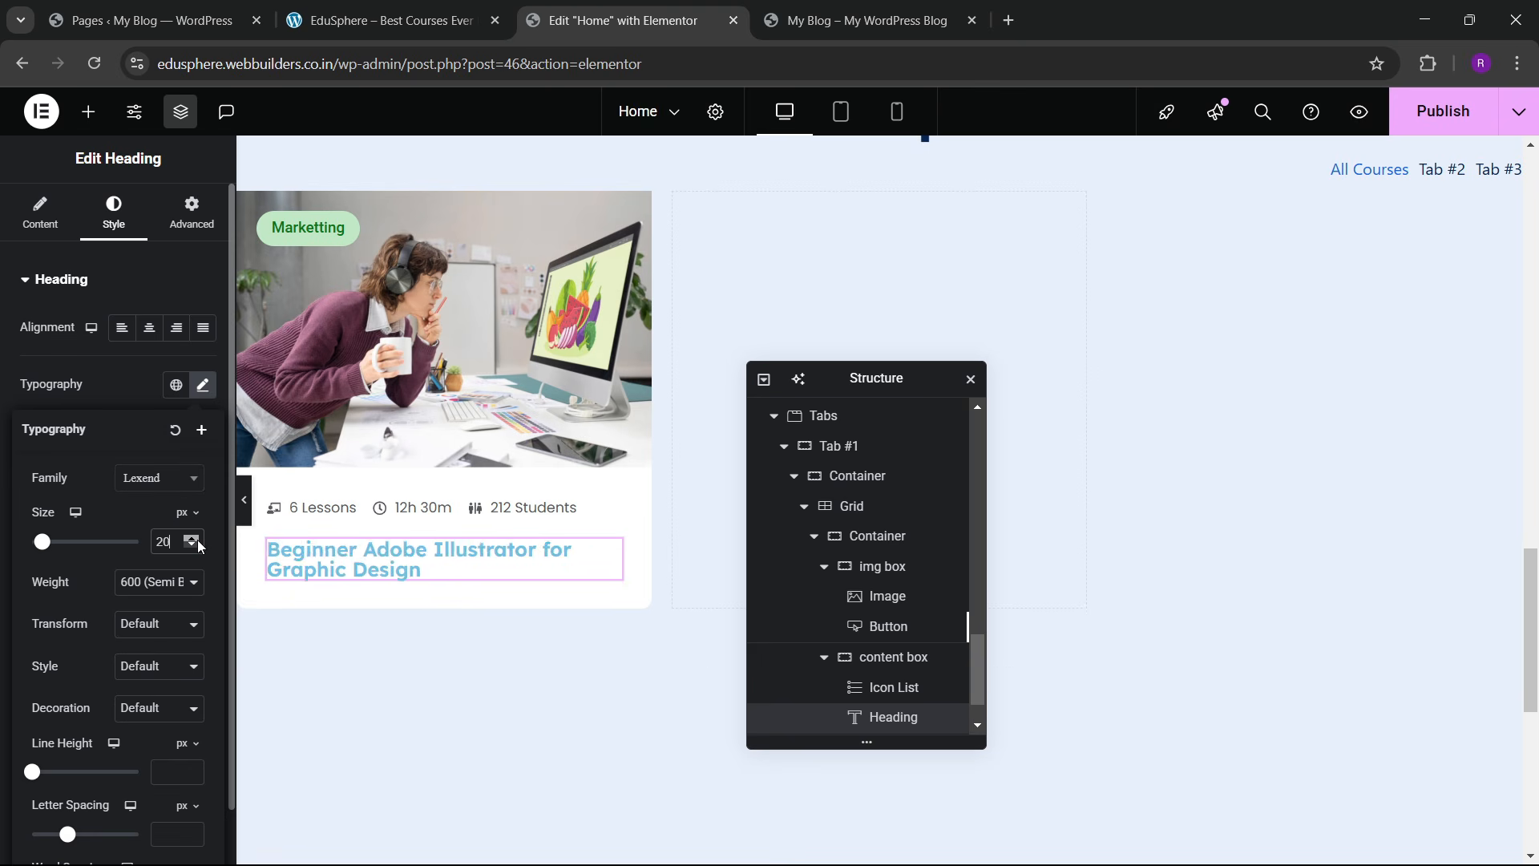
{"action": "left_click", "coordinate": [197, 540]}
{"action": "left_click", "coordinate": [197, 540]}
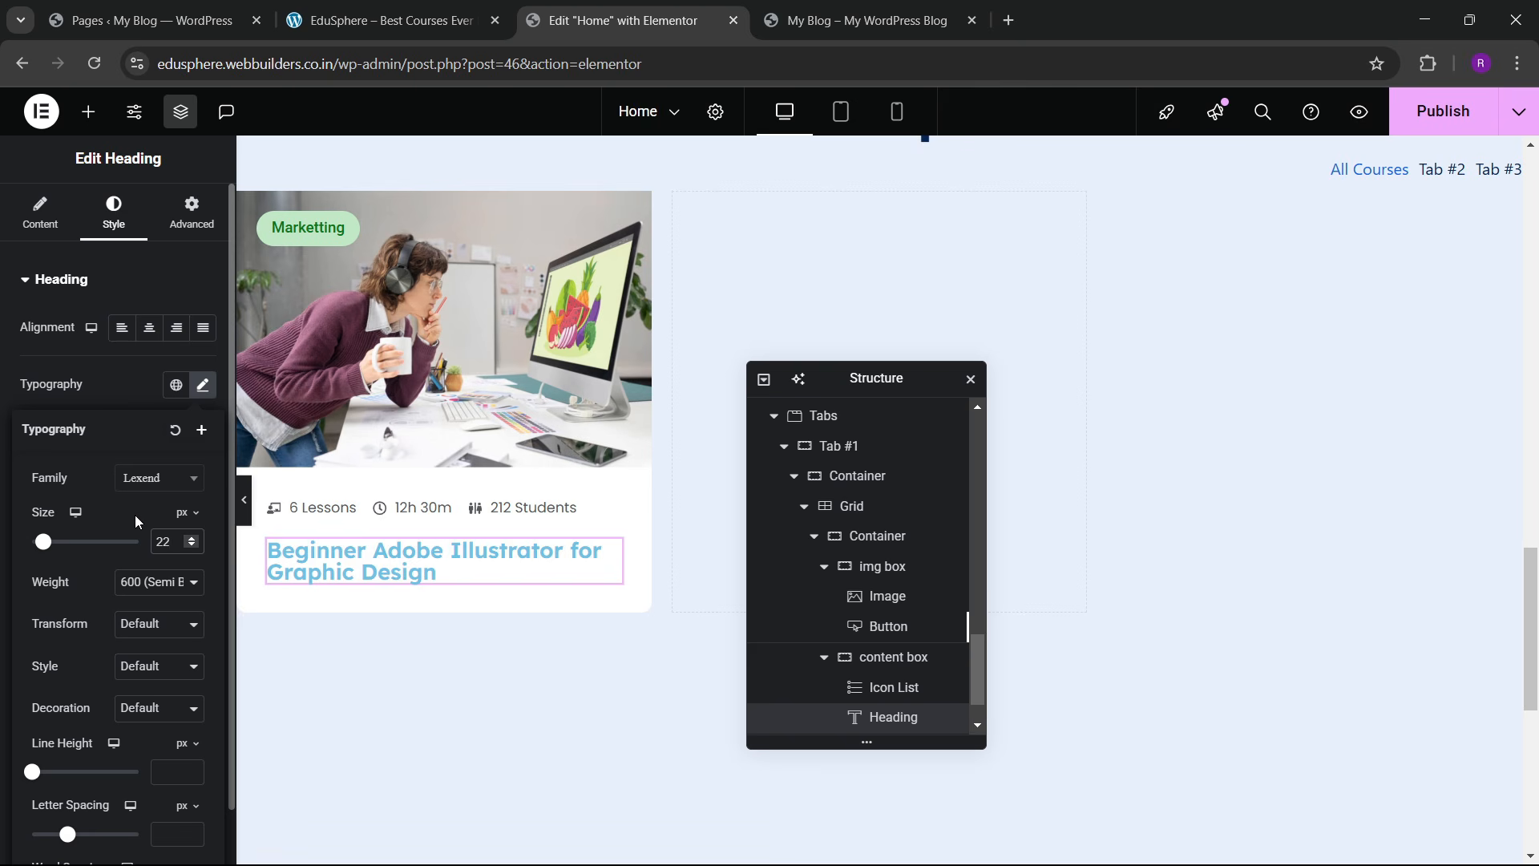
{"action": "left_click", "coordinate": [162, 574]}
{"action": "left_click", "coordinate": [141, 438]}
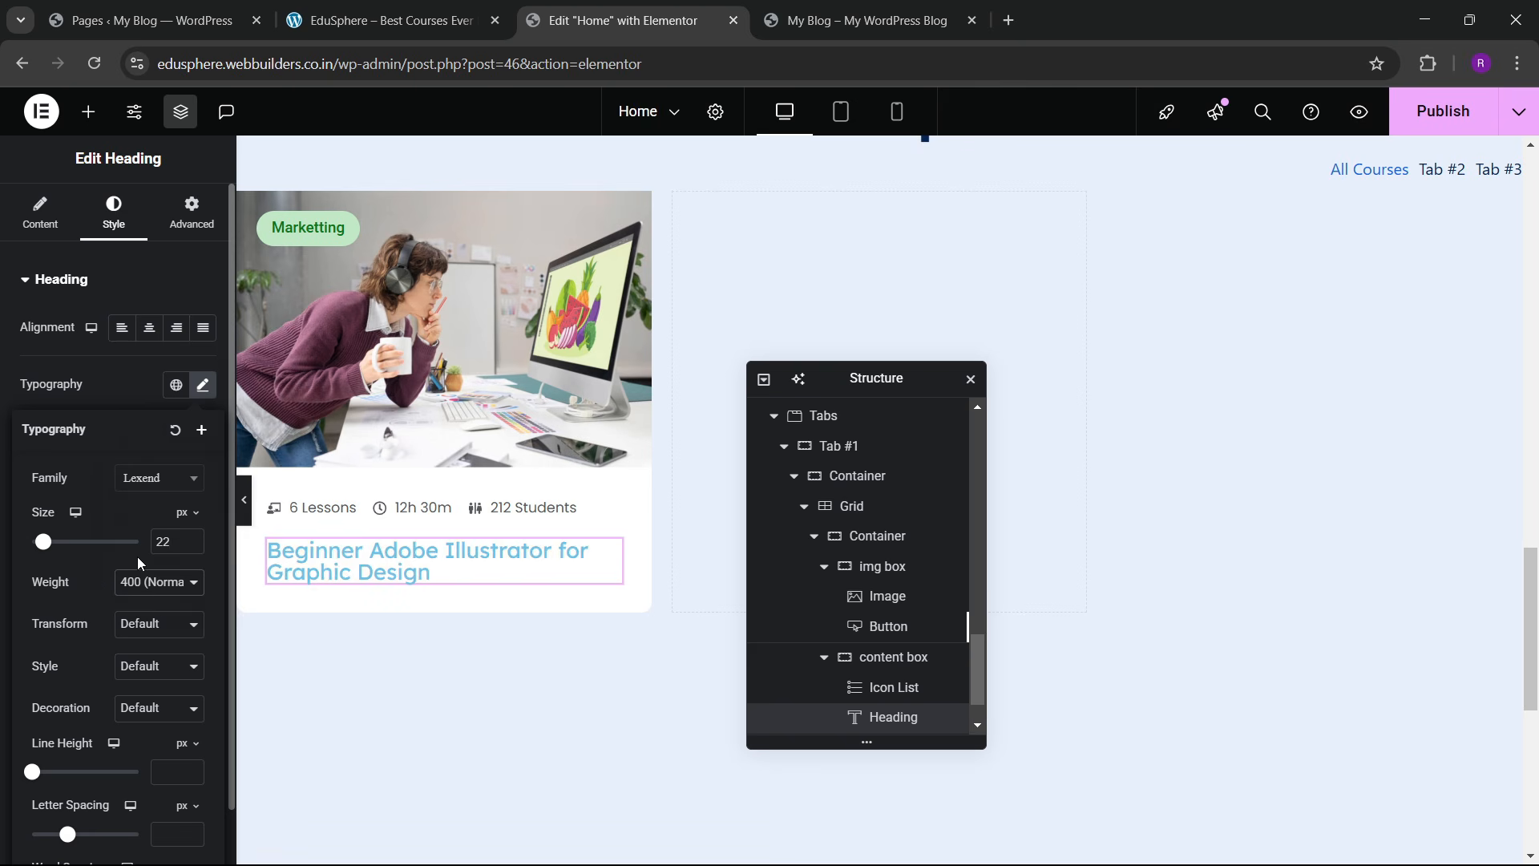
{"action": "left_click", "coordinate": [158, 581]}
{"action": "left_click", "coordinate": [161, 387]}
{"action": "left_click", "coordinate": [125, 394]}
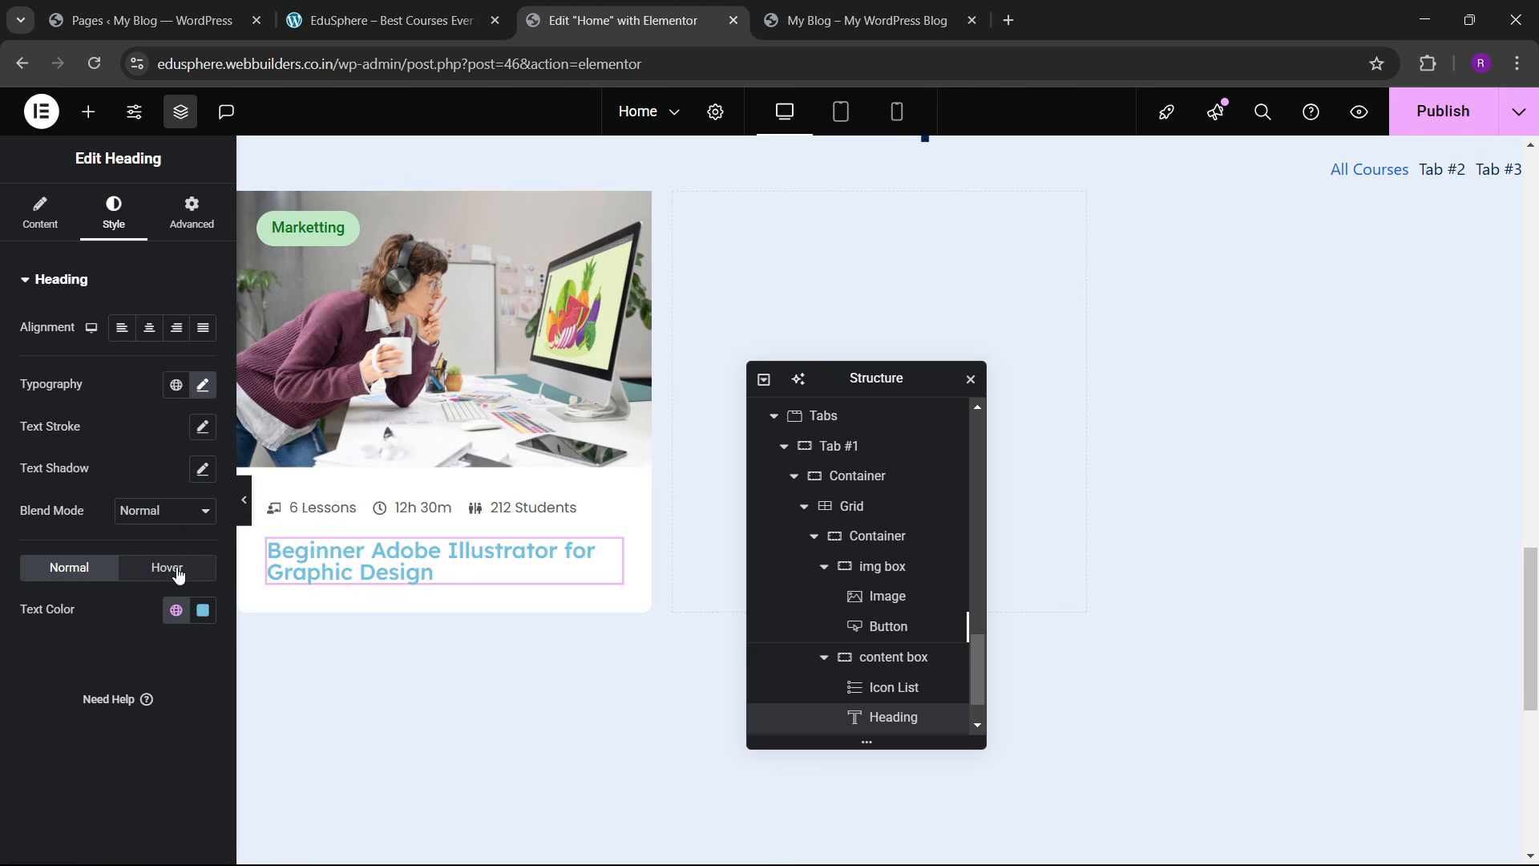
Step: Make the title dark navy with a 1.1 em line height
{"action": "left_click", "coordinate": [176, 610]}
{"action": "left_click", "coordinate": [102, 525]}
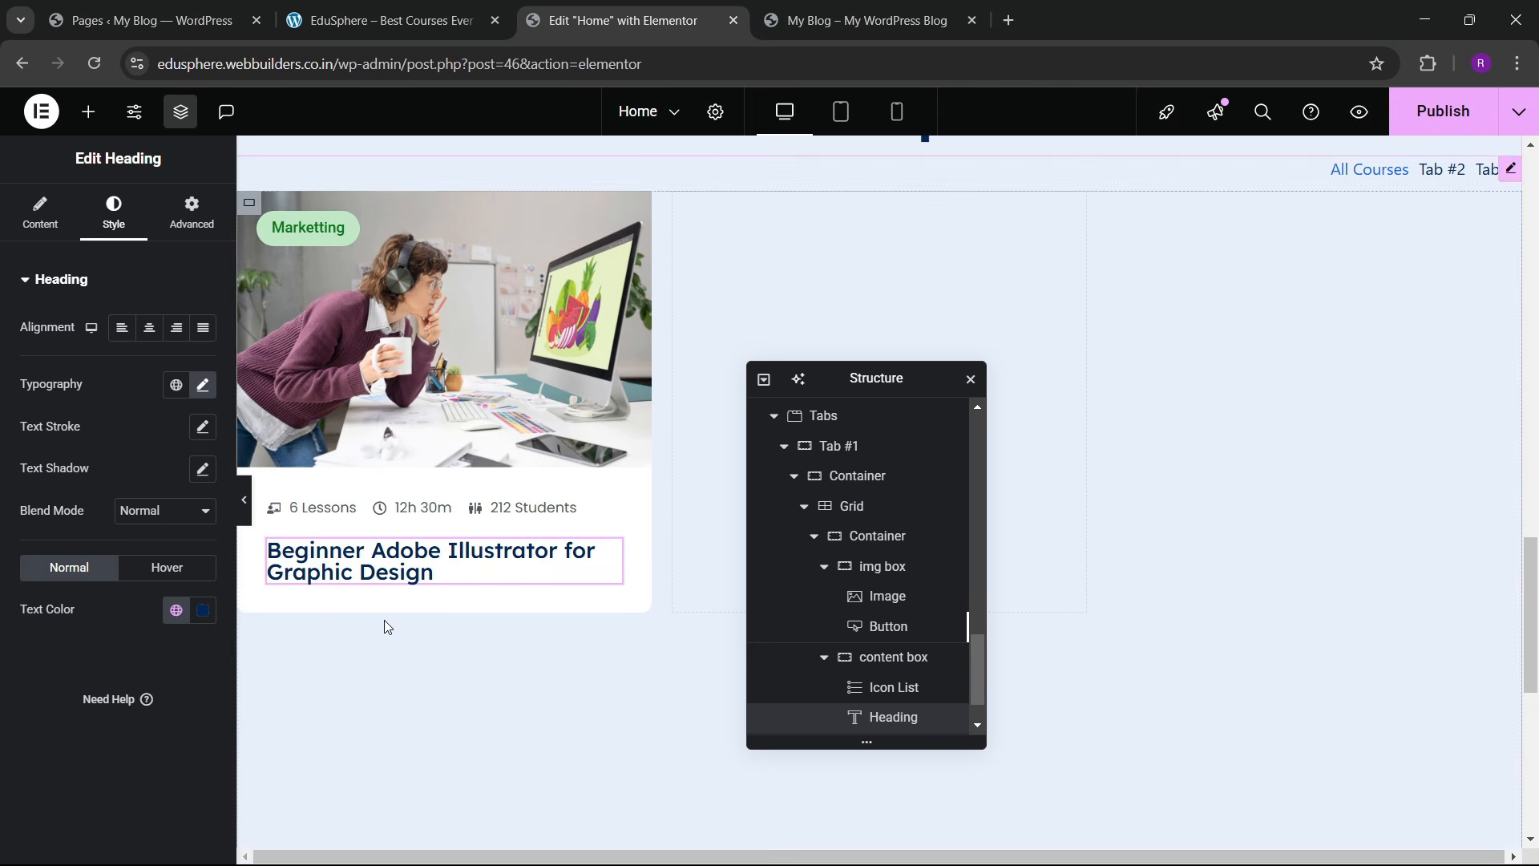
{"action": "left_click", "coordinate": [203, 385]}
{"action": "scroll", "coordinate": [158, 631], "scroll_direction": "down", "scroll_amount": 1}
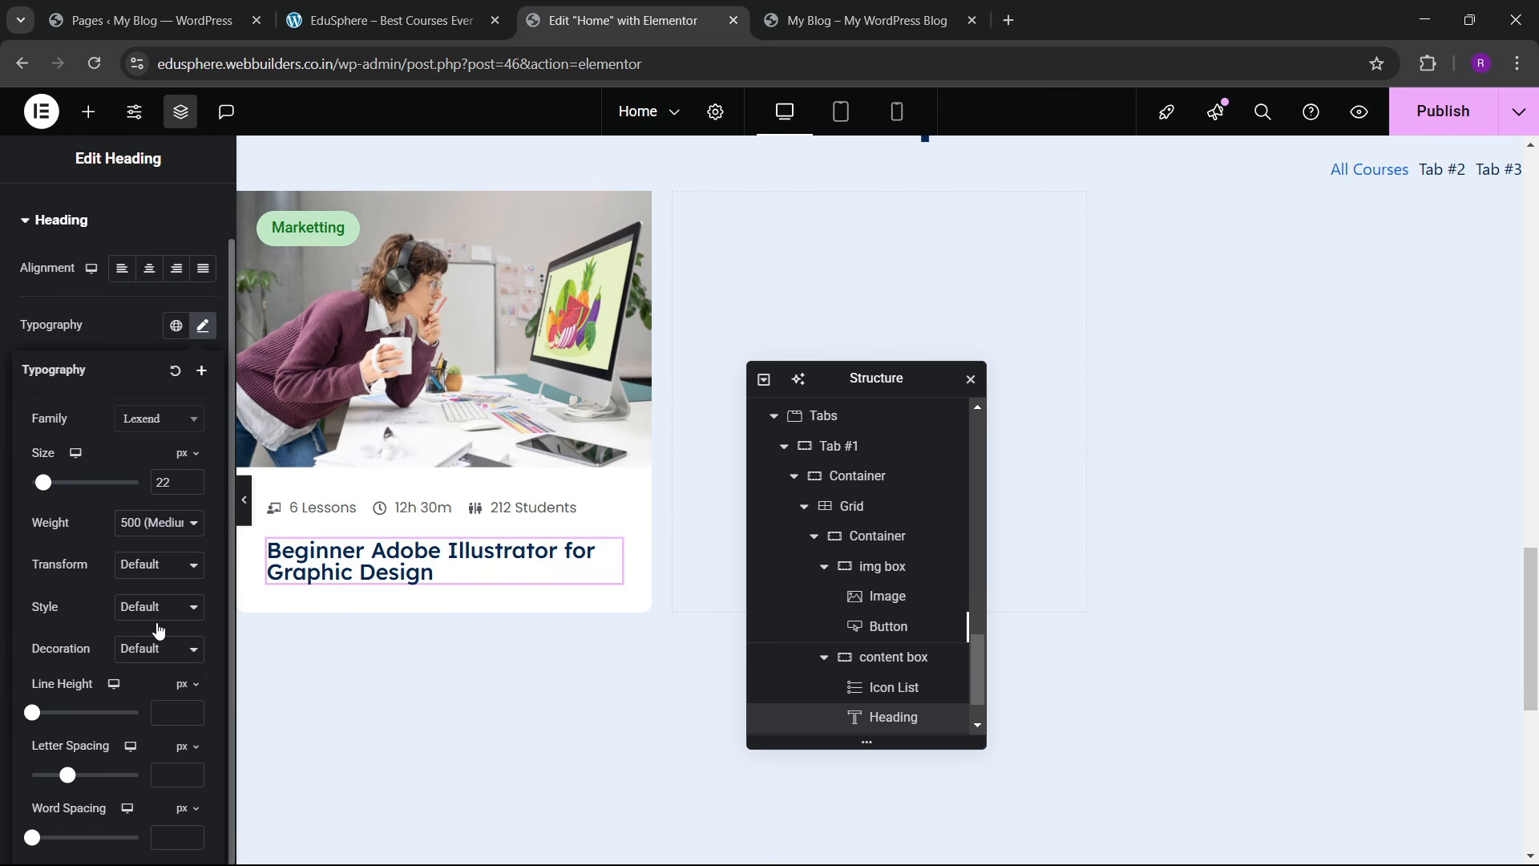
{"action": "left_click", "coordinate": [183, 714]}
{"action": "left_click", "coordinate": [171, 706]}
{"action": "type", "text": "1.1"}
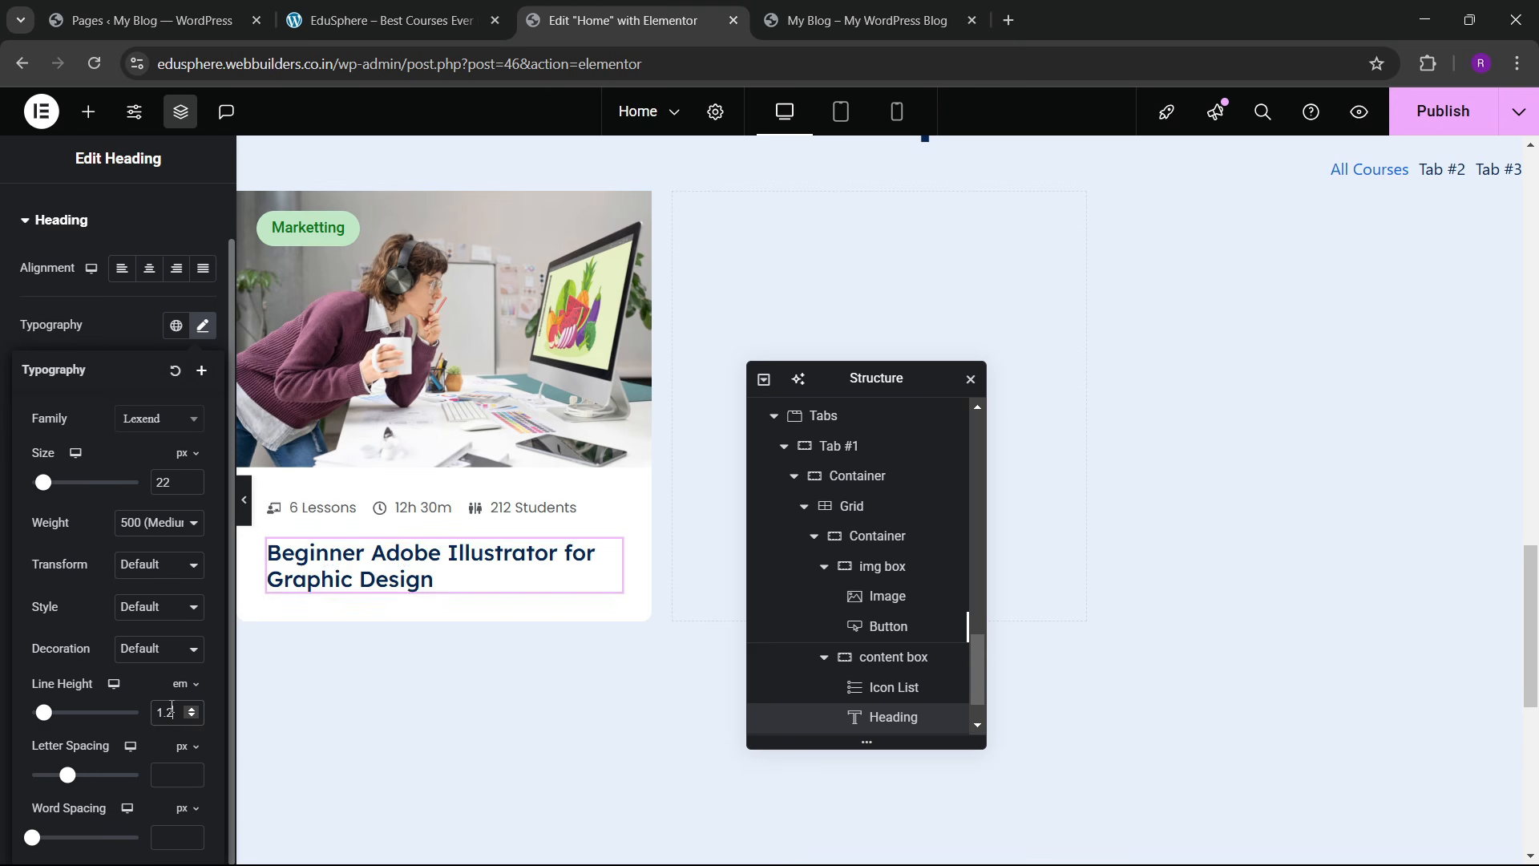
{"action": "left_click", "coordinate": [471, 8]}
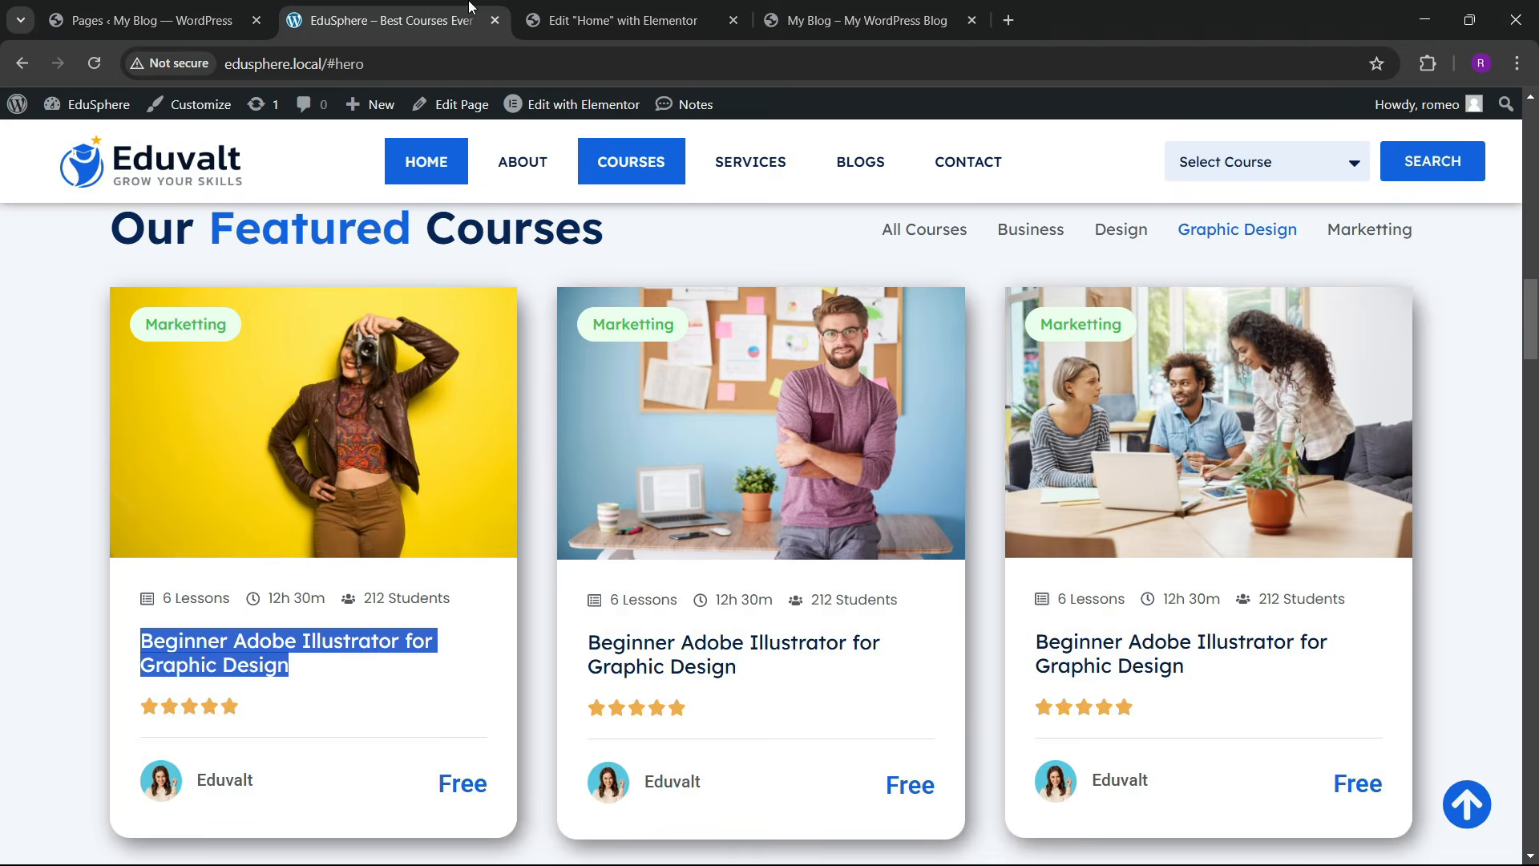
{"action": "left_click", "coordinate": [617, 20]}
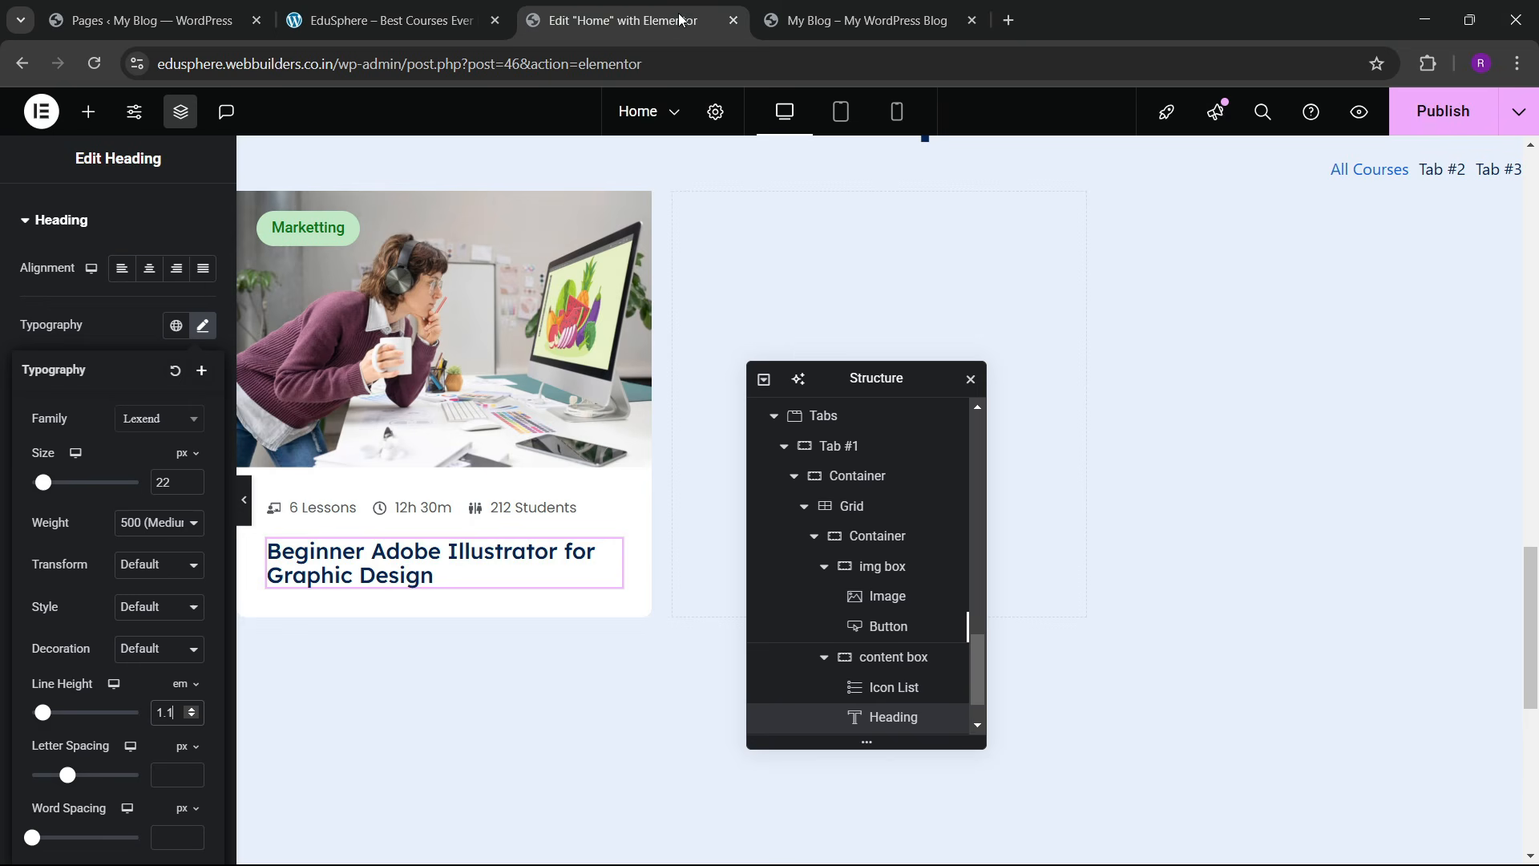
{"action": "left_click", "coordinate": [89, 112]}
Step: Add a Rating widget under the title with 1 px spacing between stars
{"action": "left_click", "coordinate": [93, 249]}
{"action": "type", "text": "rating"}
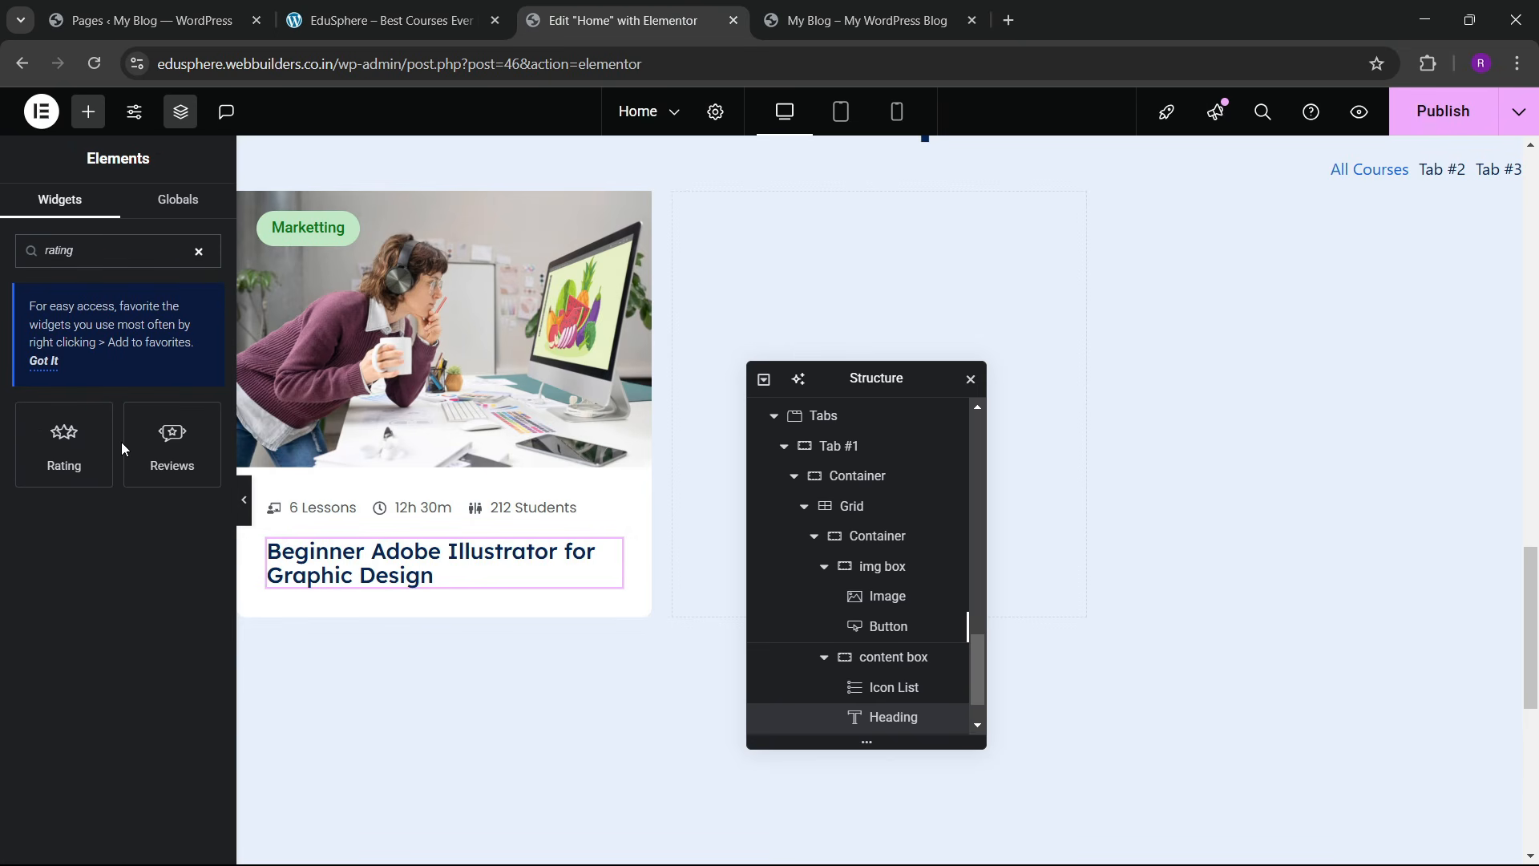
{"action": "left_click_drag", "start_coordinate": [68, 445], "coordinate": [489, 581]}
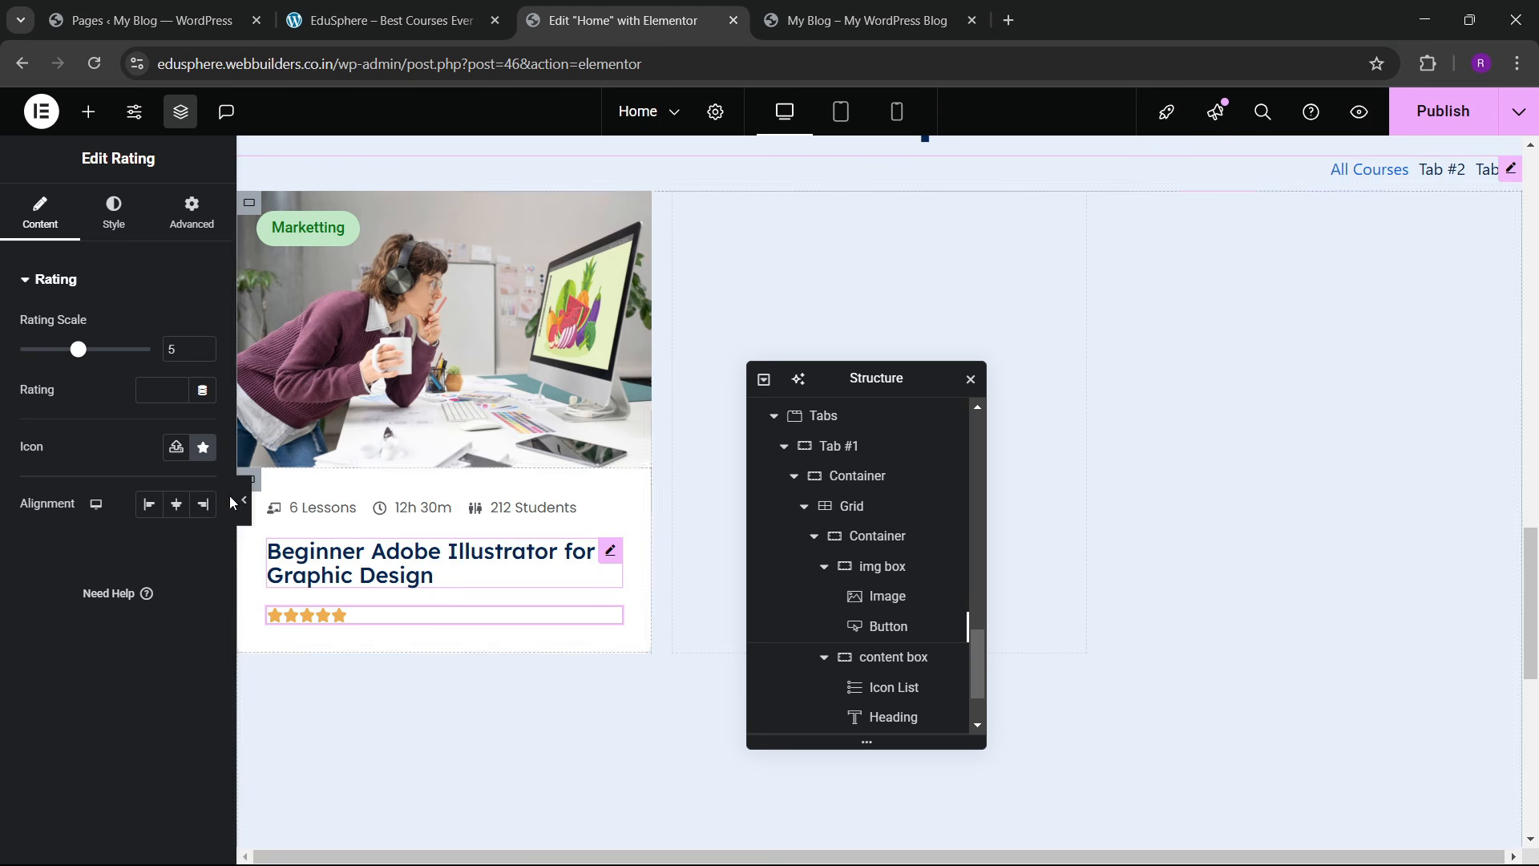
{"action": "left_click", "coordinate": [127, 226]}
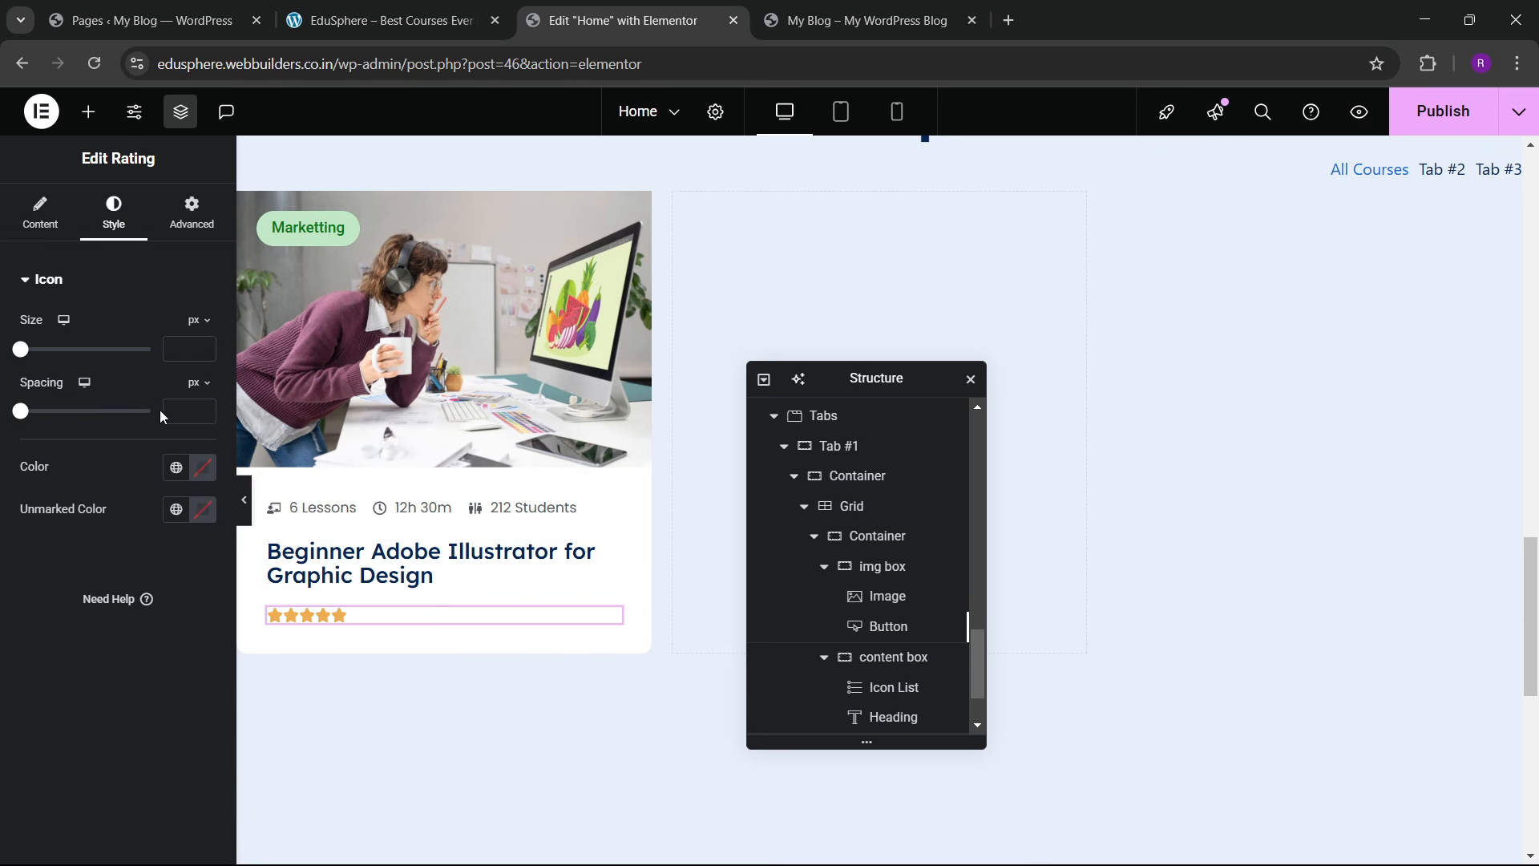
{"action": "left_click", "coordinate": [203, 407]}
{"action": "left_click", "coordinate": [436, 5]}
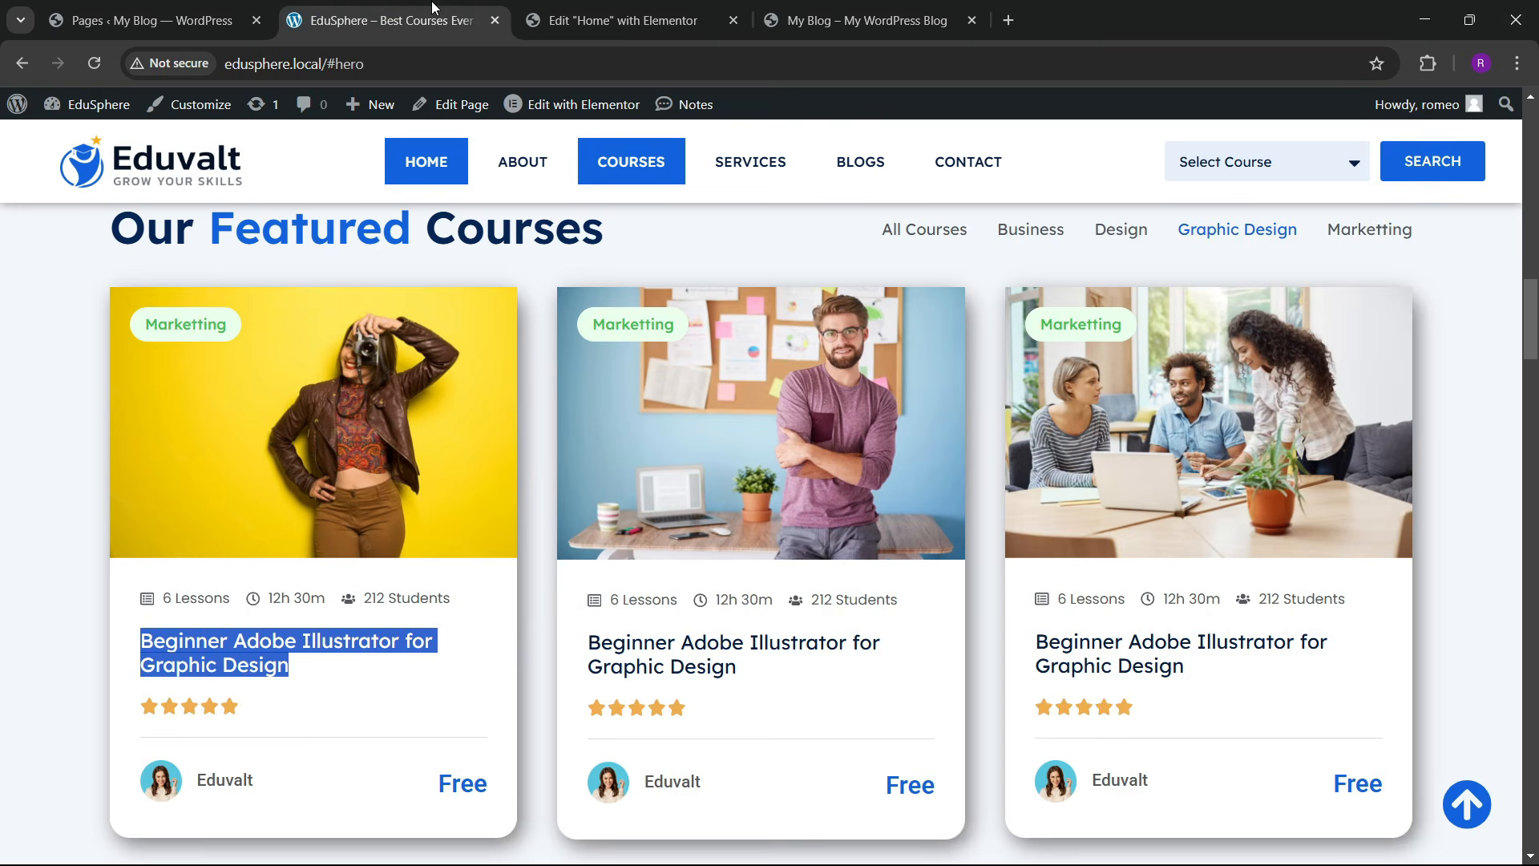
{"action": "left_click", "coordinate": [730, 5]}
Step: Add a Divider below the rating with its gap reduced to the minimum
{"action": "left_click", "coordinate": [91, 112]}
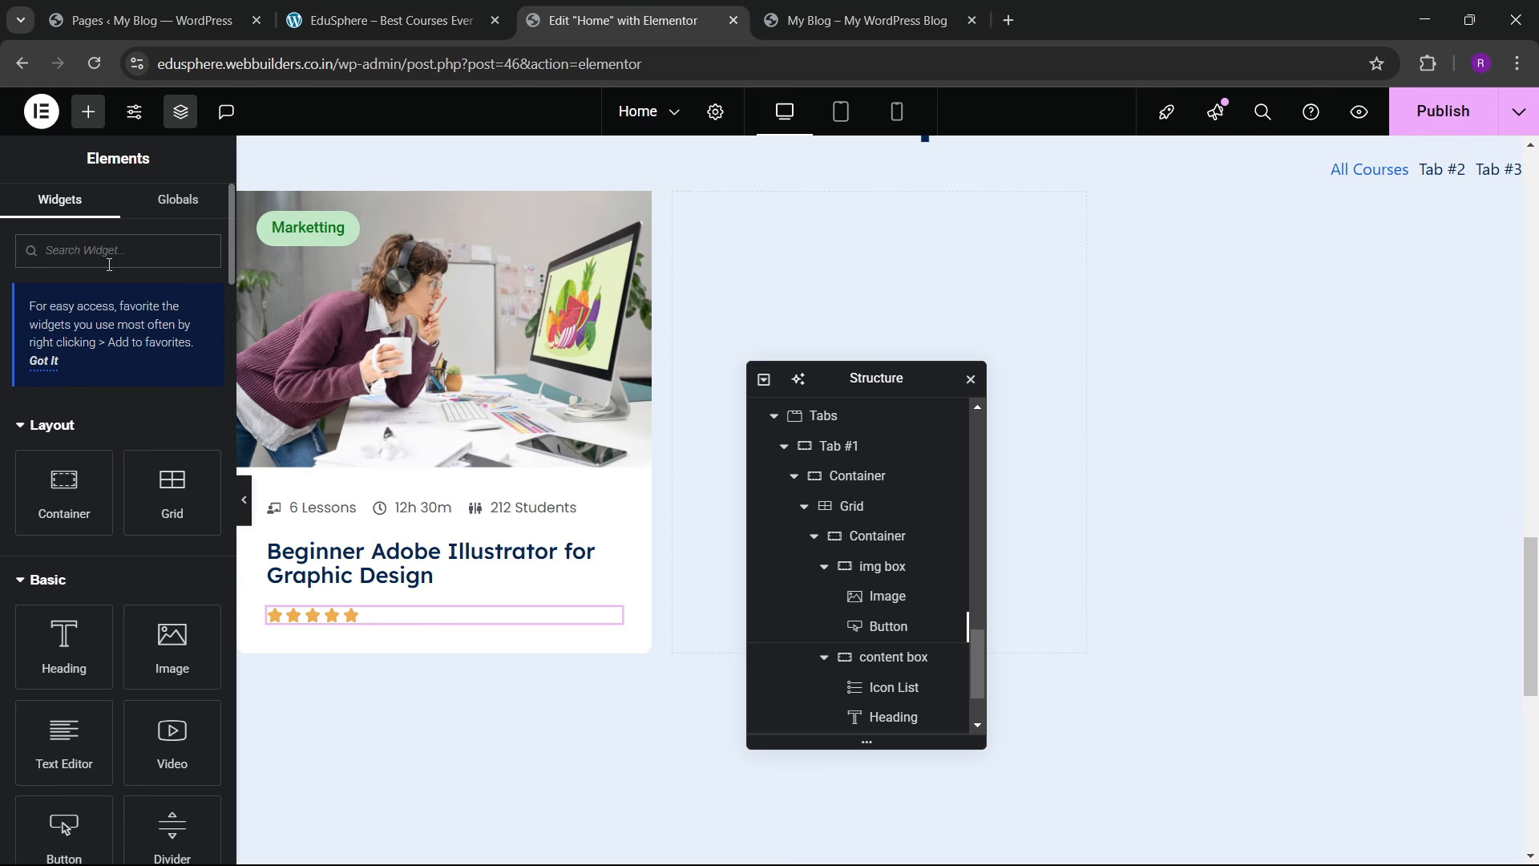
{"action": "type", "text": "divider"}
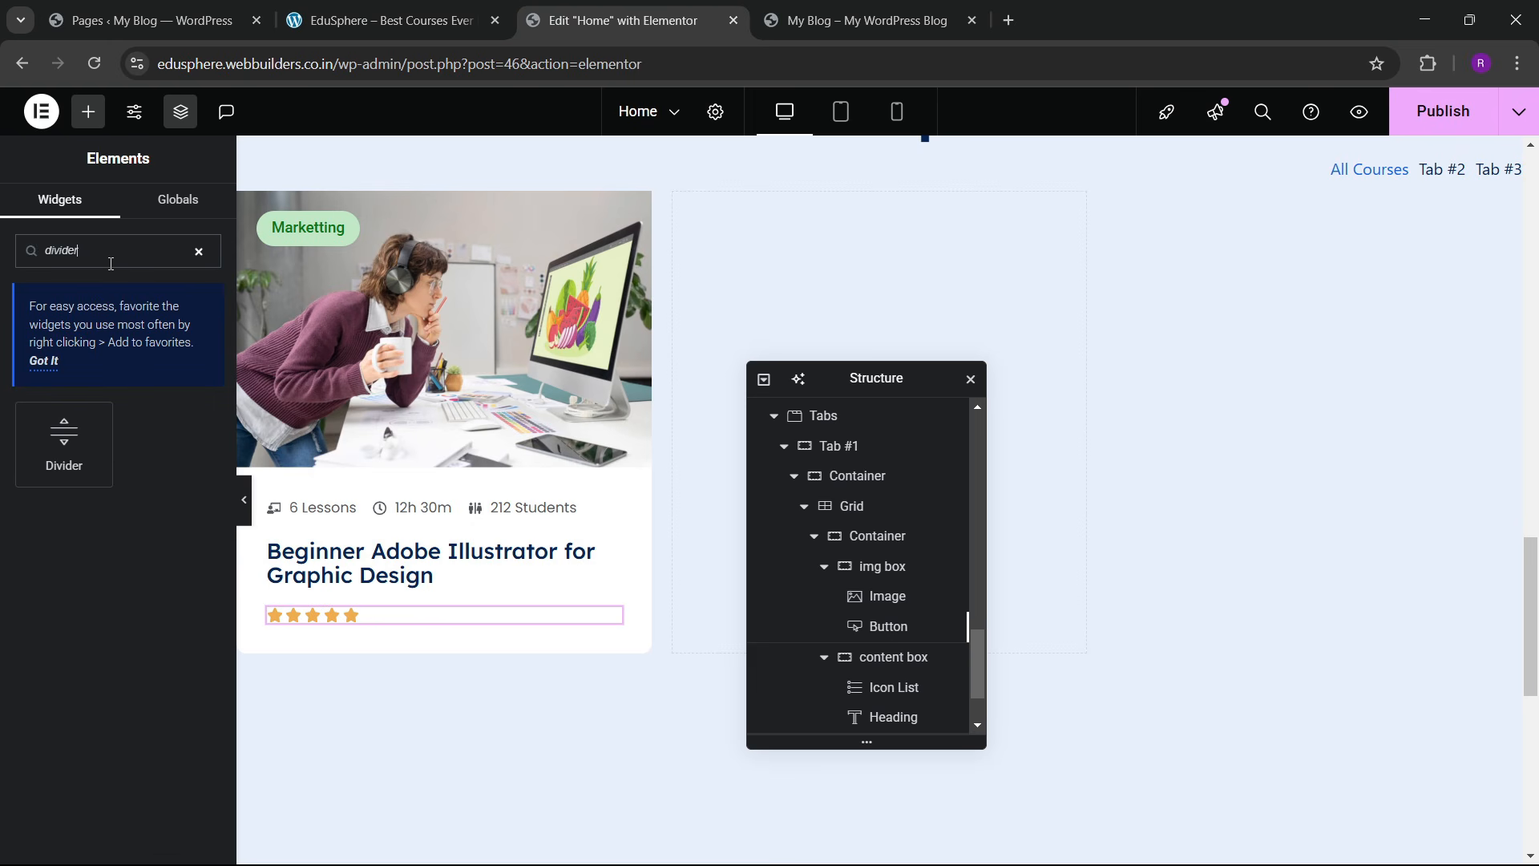
{"action": "left_click_drag", "start_coordinate": [64, 441], "coordinate": [390, 621]}
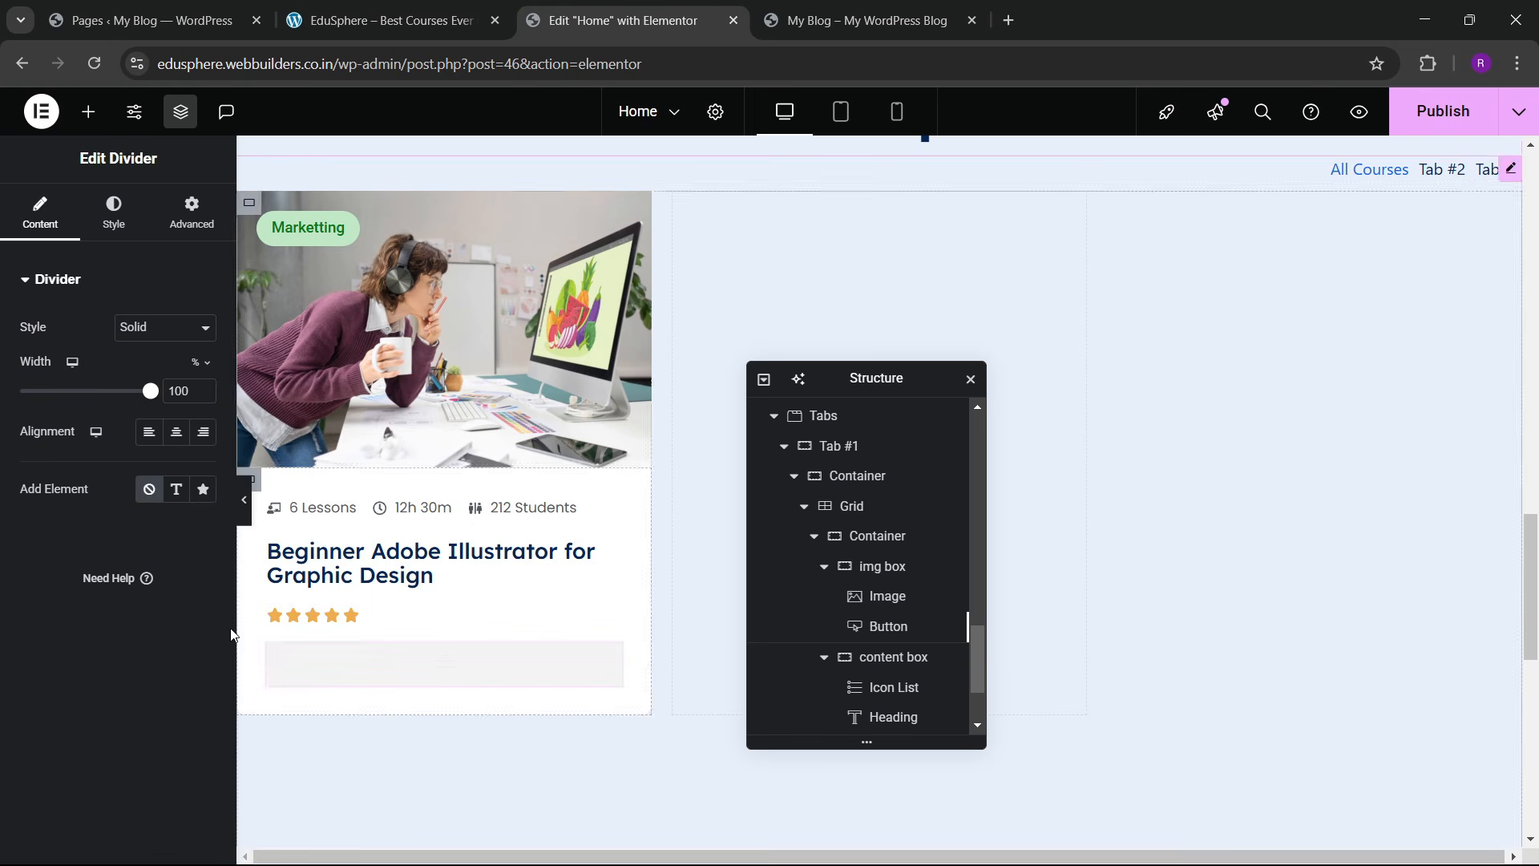
{"action": "left_click", "coordinate": [114, 212]}
{"action": "left_click_drag", "start_coordinate": [73, 473], "coordinate": [3, 494]}
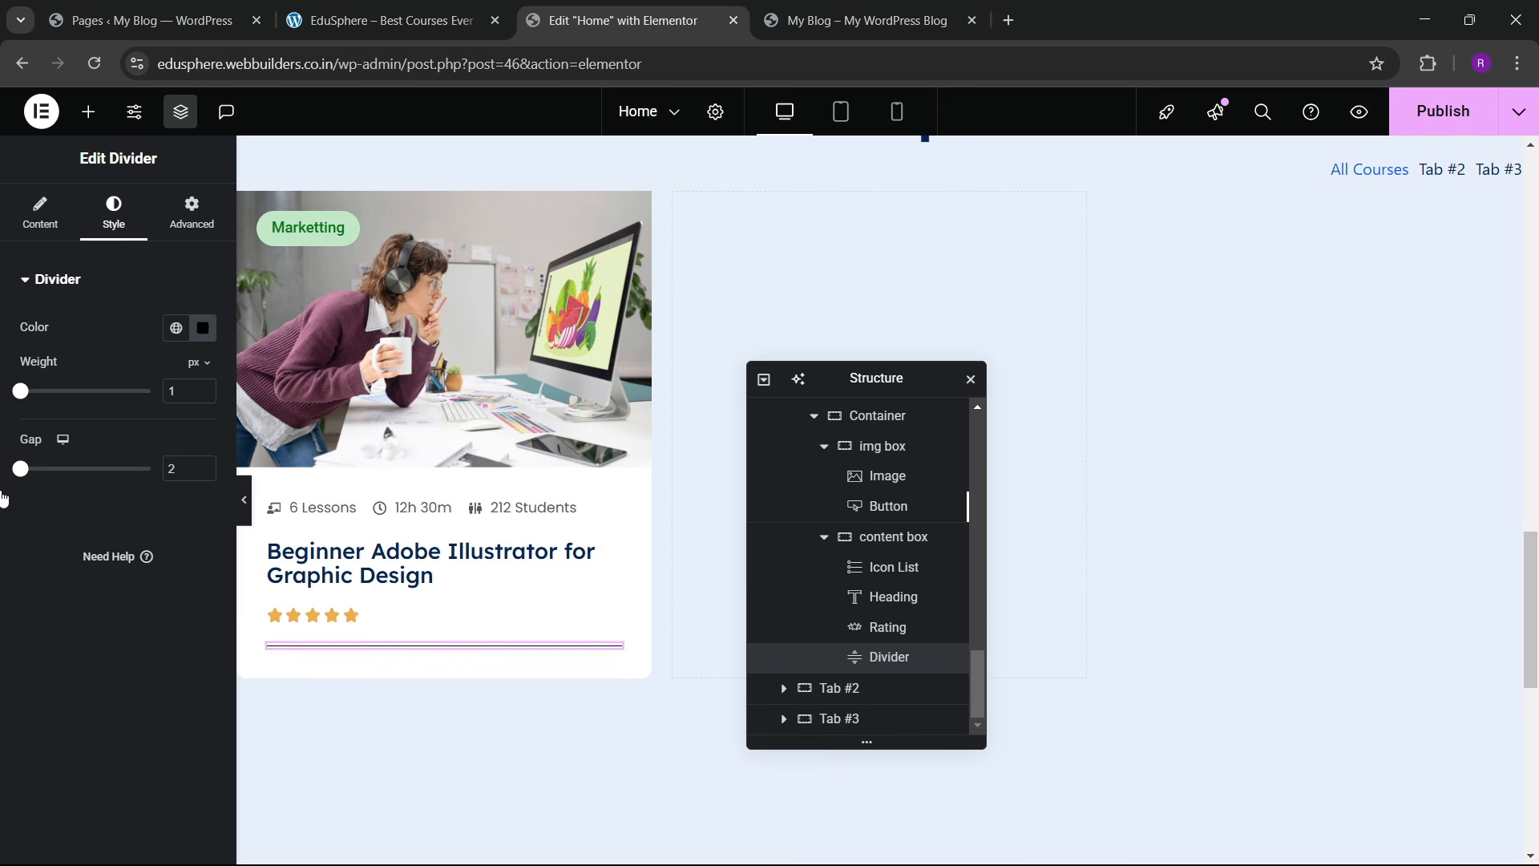
Step: Colour the divider light grey #E1E1E1 and preview the card
{"action": "left_click", "coordinate": [175, 328]}
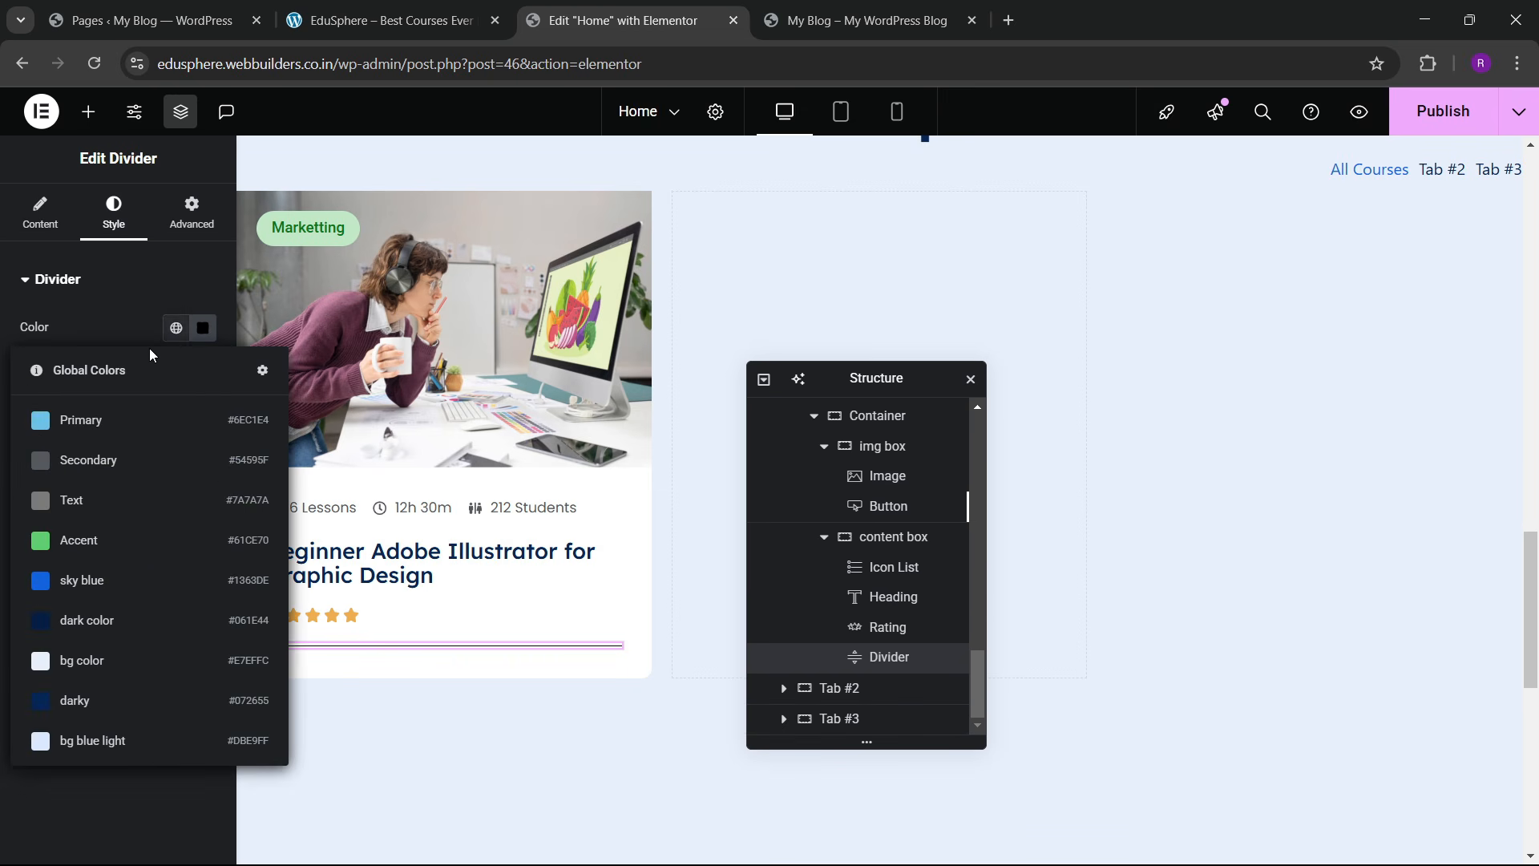
{"action": "left_click", "coordinate": [77, 500]}
{"action": "left_click", "coordinate": [203, 328]}
{"action": "left_click", "coordinate": [120, 476]}
{"action": "left_click_drag", "start_coordinate": [114, 474], "coordinate": [43, 428]}
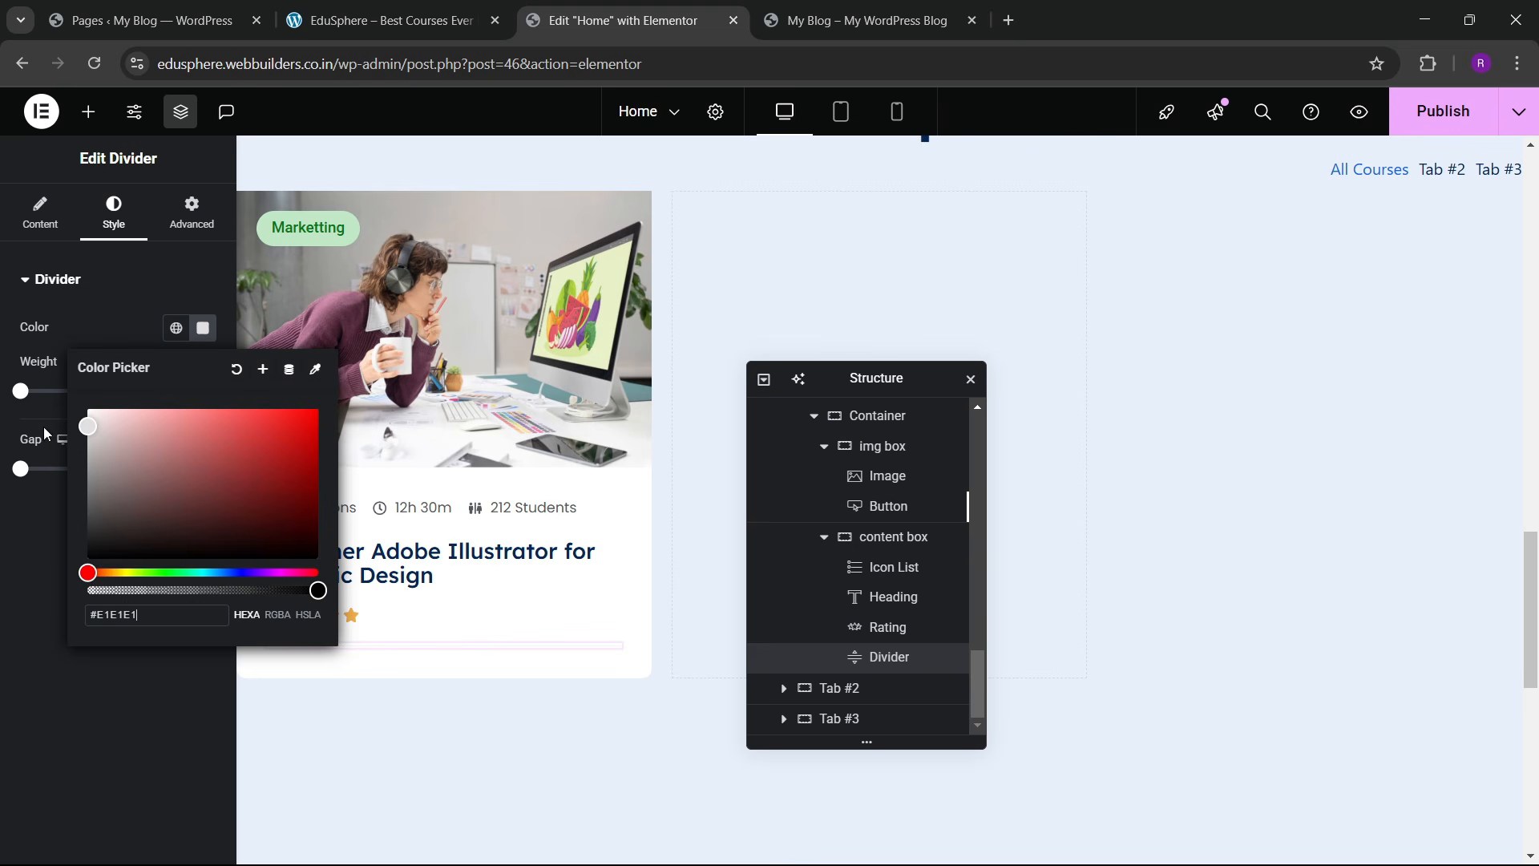
{"action": "left_click", "coordinate": [8, 609]}
{"action": "left_click", "coordinate": [248, 517]}
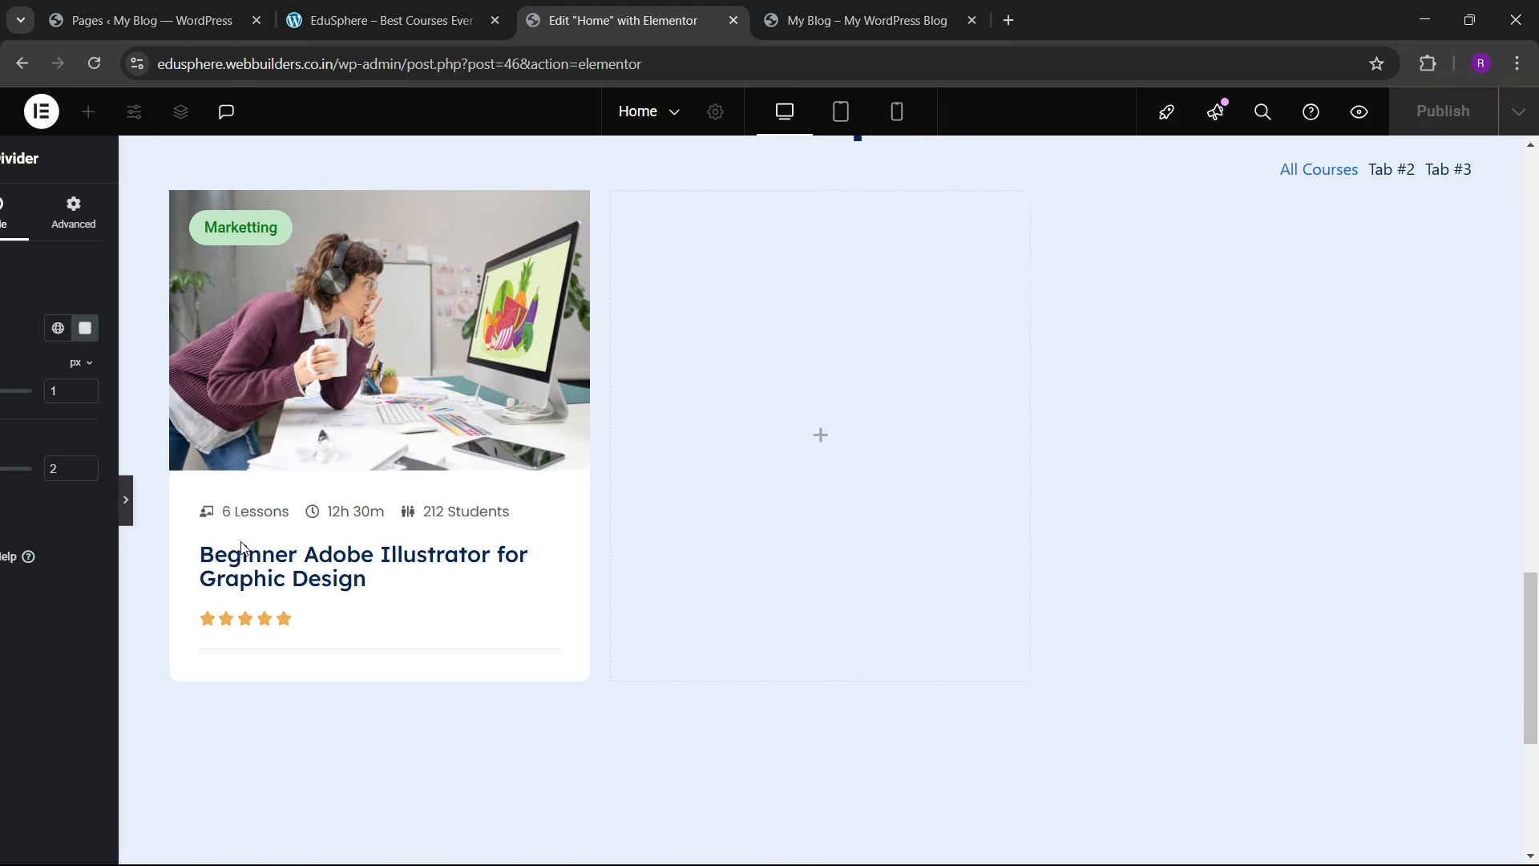
{"action": "left_click", "coordinate": [6, 505]}
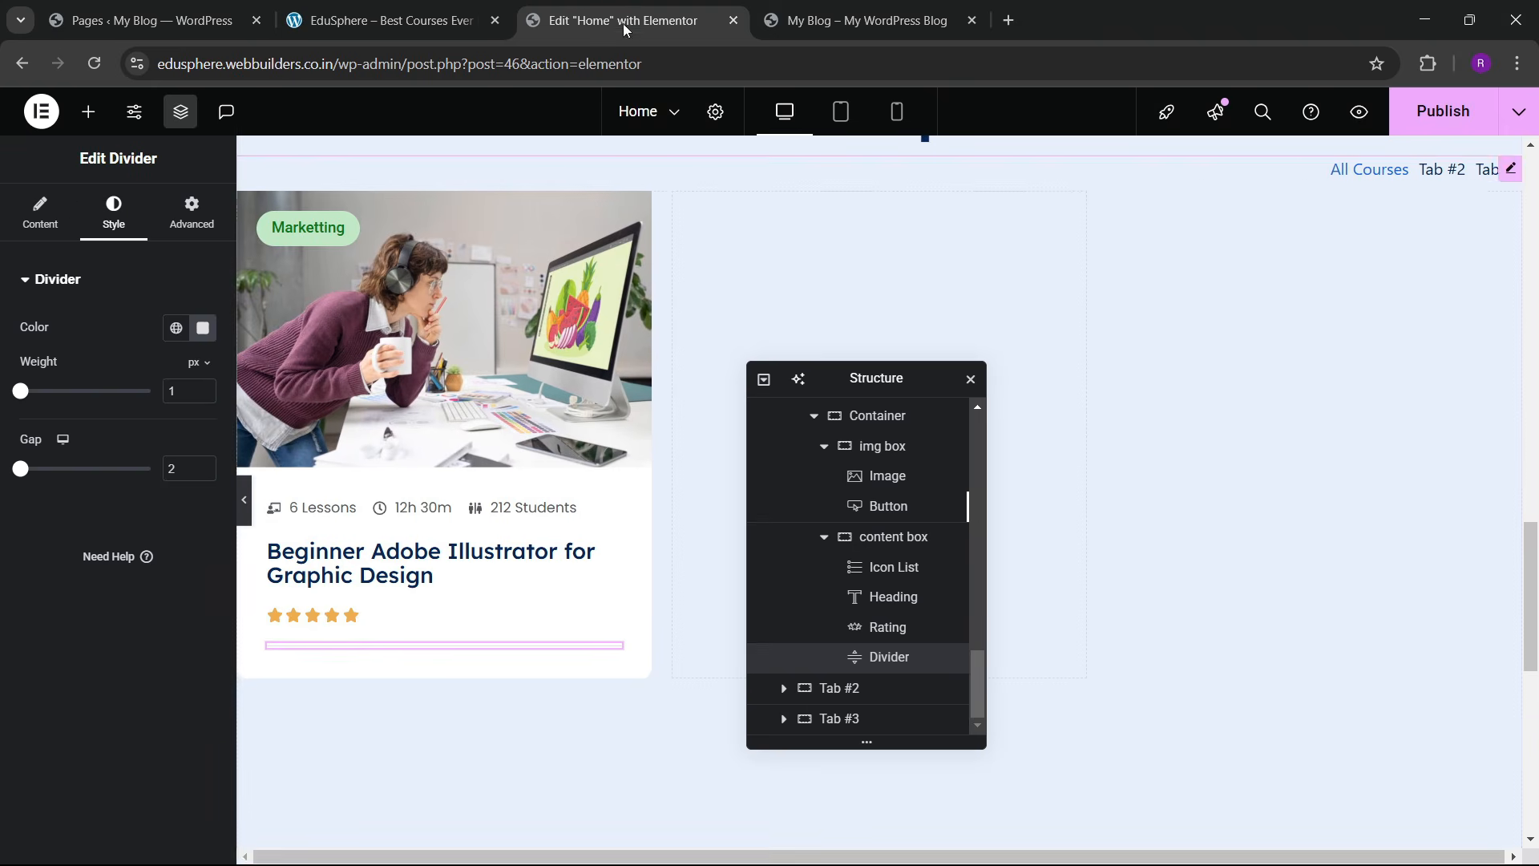
{"action": "left_click", "coordinate": [385, 20]}
{"action": "key", "text": "ctrl+Tab"}
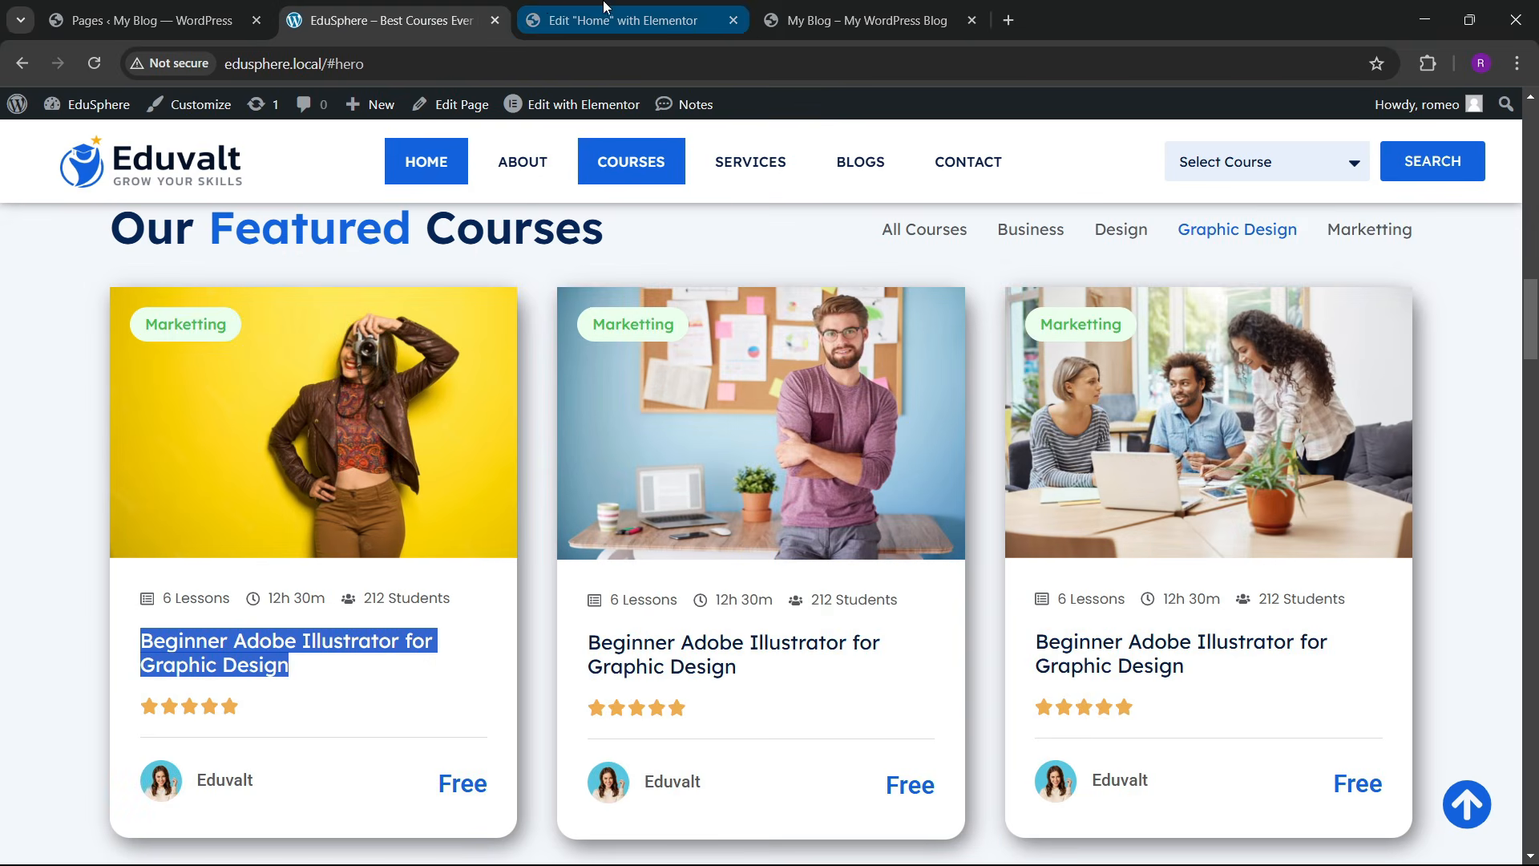
{"action": "left_click", "coordinate": [88, 112]}
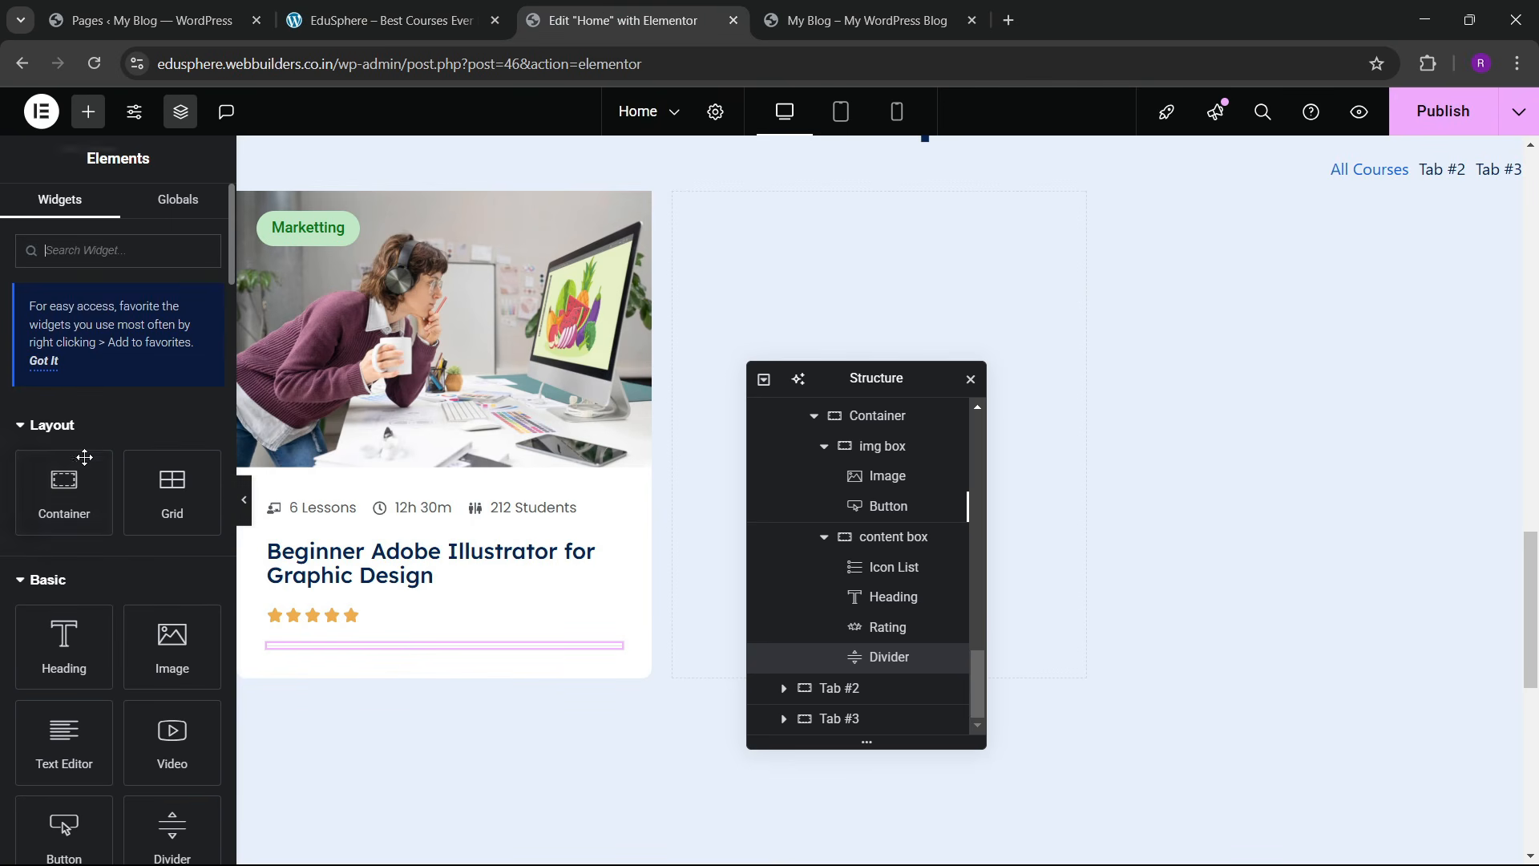
Step: Add a new empty container inside the card's content box below the divider
{"action": "left_click_drag", "start_coordinate": [64, 491], "coordinate": [407, 661]}
{"action": "left_click_drag", "start_coordinate": [382, 678], "coordinate": [382, 678]}
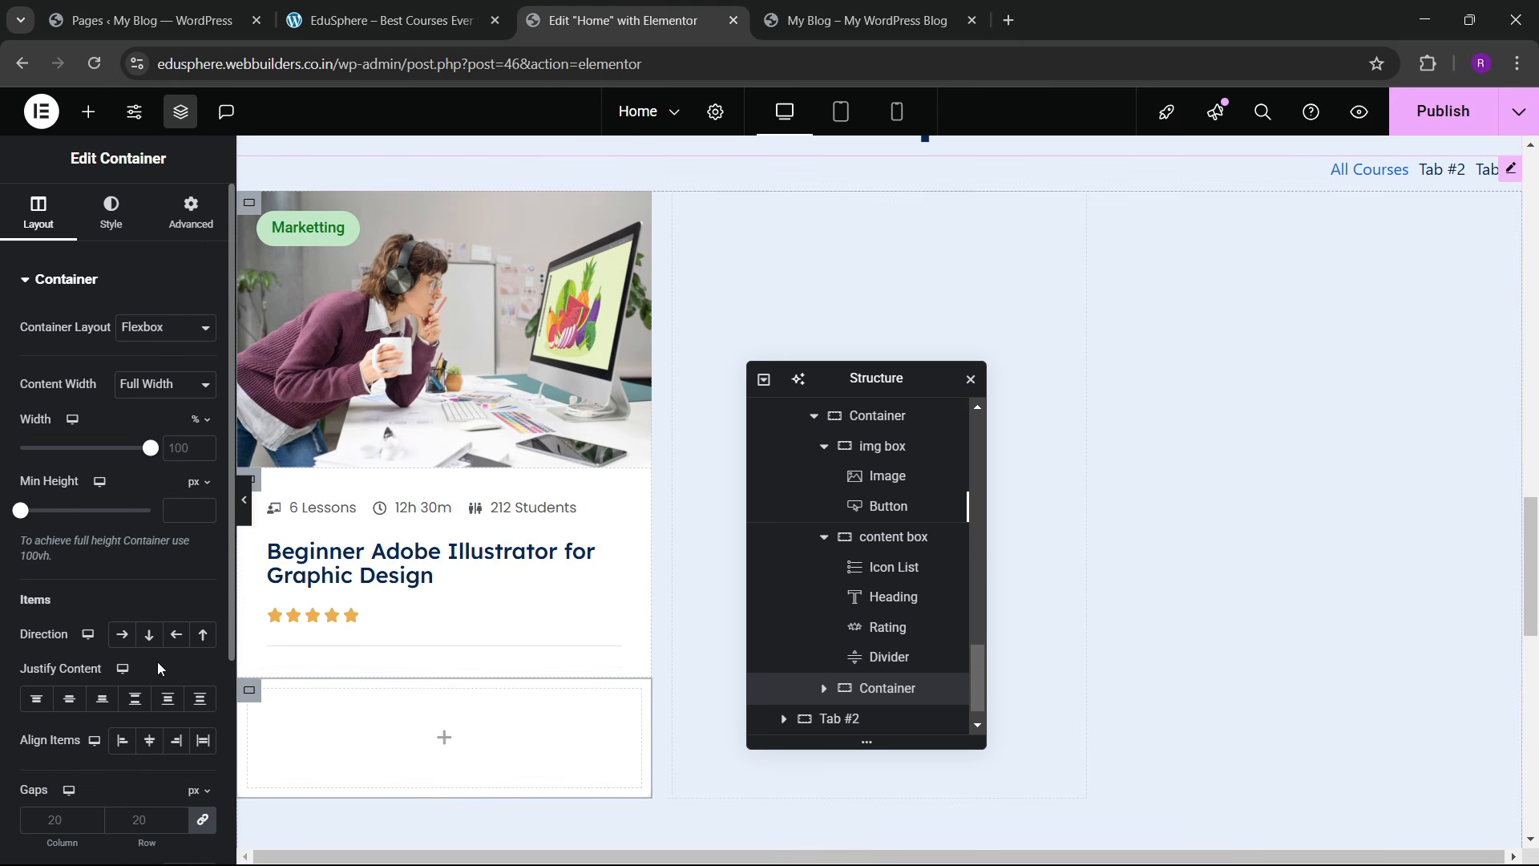
{"action": "left_click", "coordinate": [191, 213]}
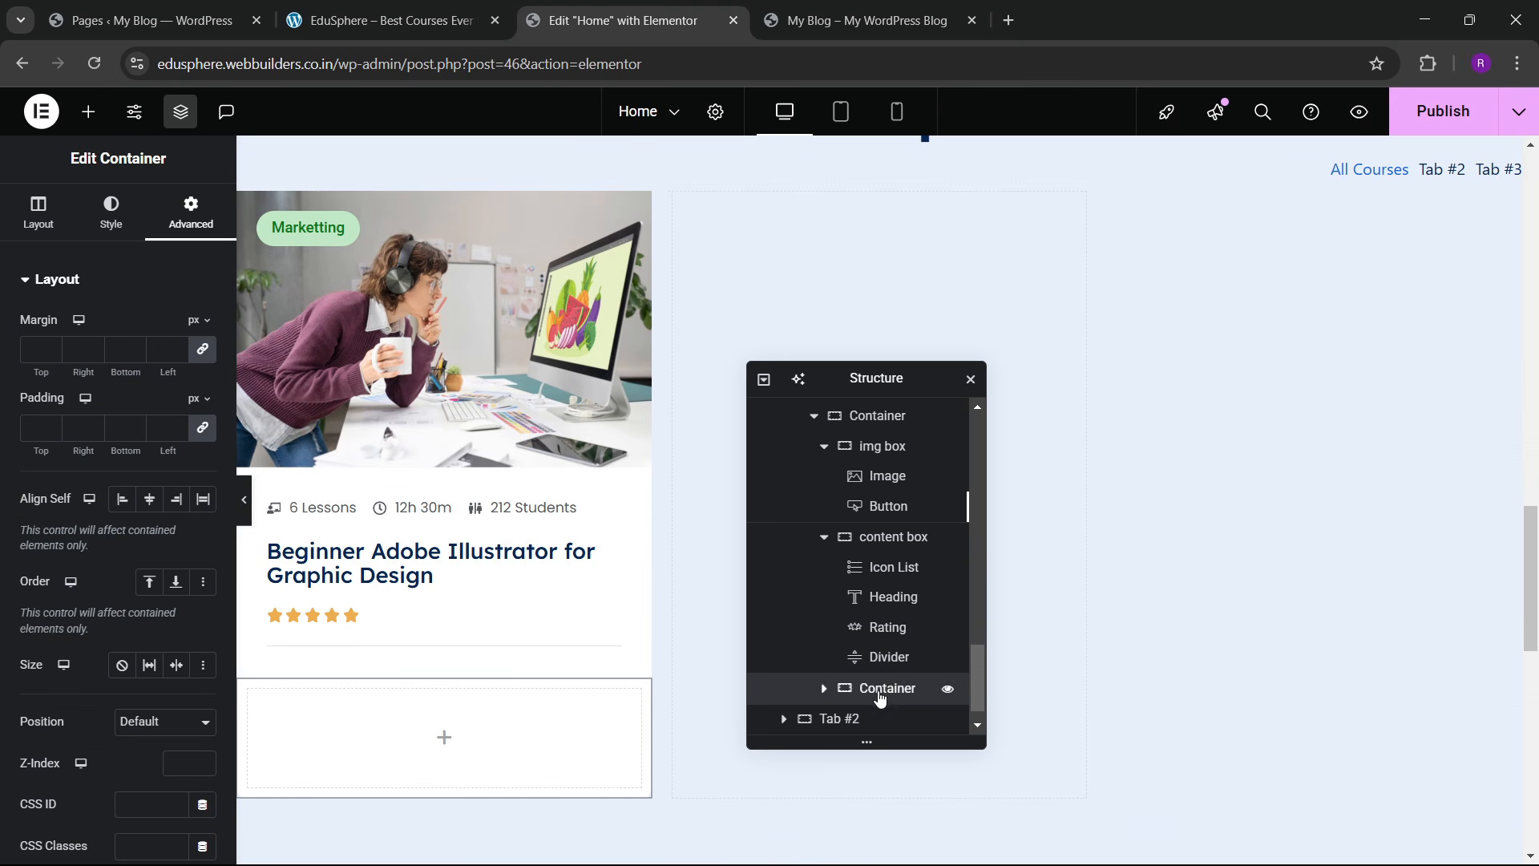
{"action": "left_click_drag", "start_coordinate": [886, 699], "coordinate": [900, 687]}
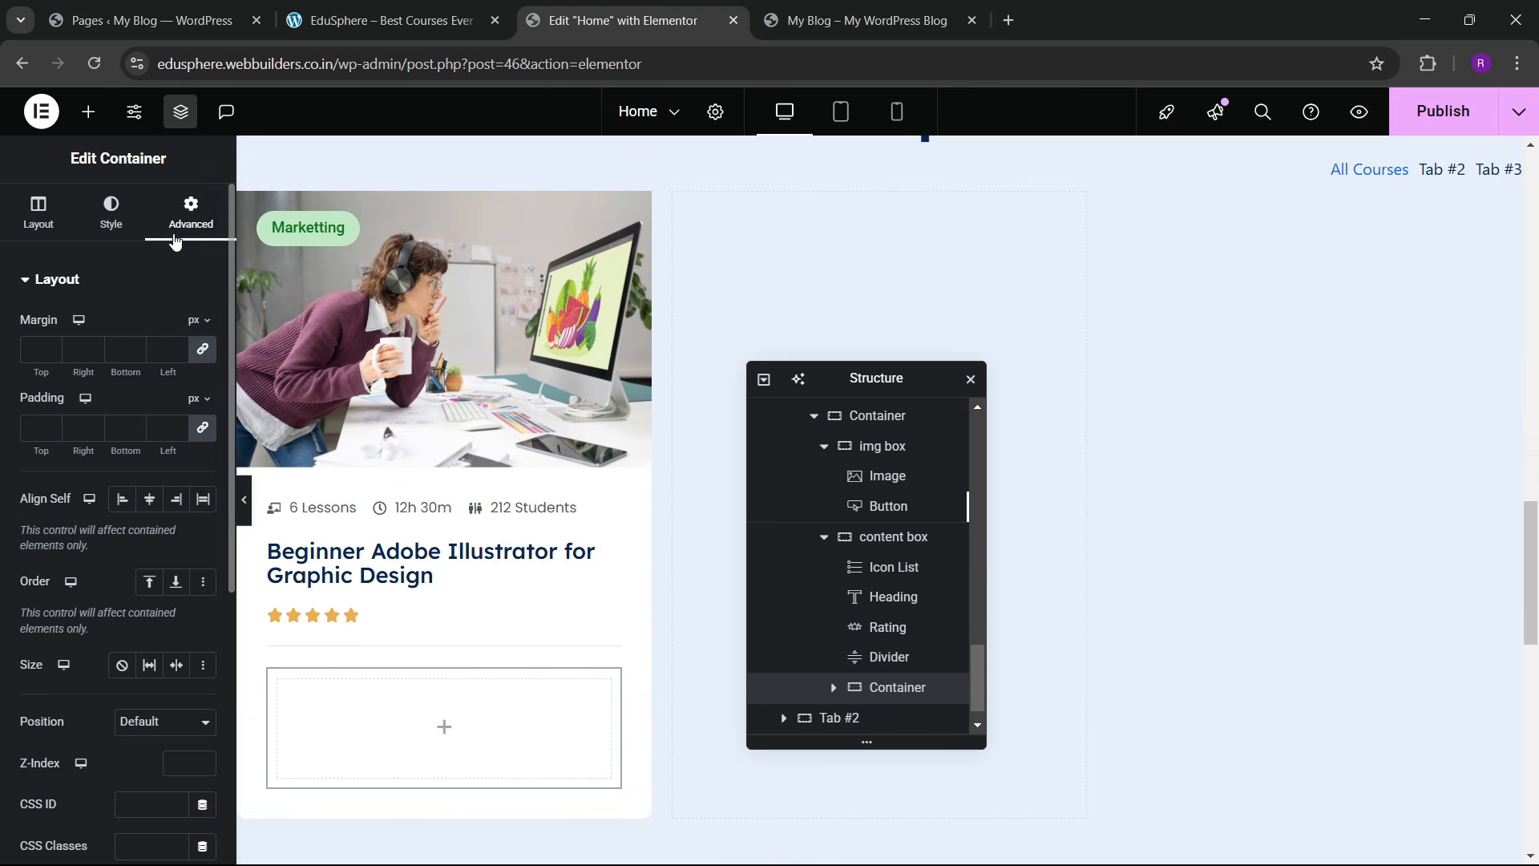
Step: Add an Image Box widget into the new container
{"action": "left_click", "coordinate": [88, 111]}
{"action": "type", "text": "icon box"}
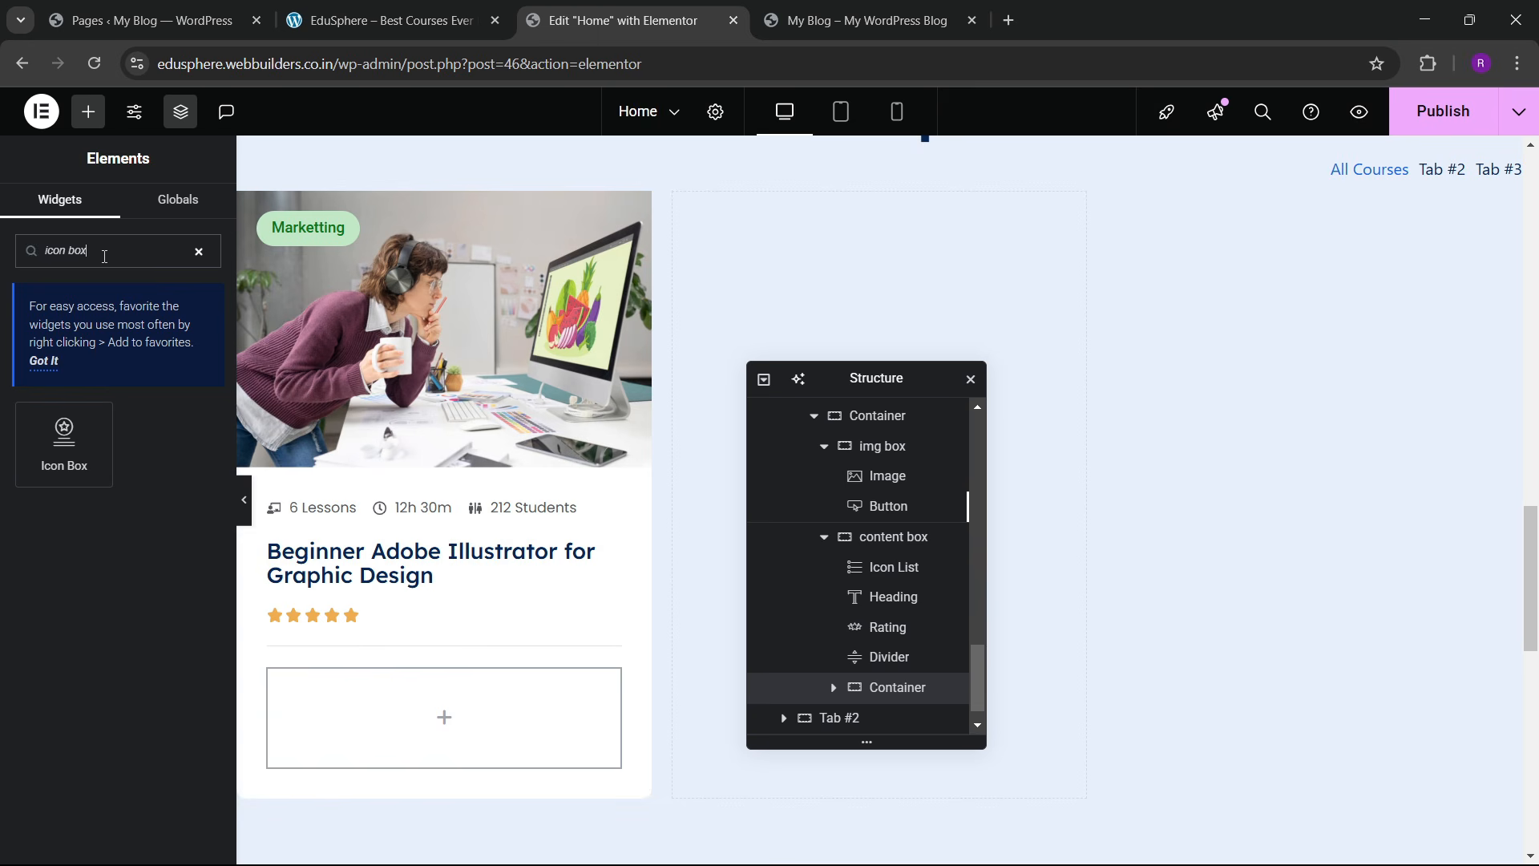
{"action": "key", "text": "BackSpace"}
{"action": "key", "text": "BackSpace"}
{"action": "key", "text": "BackSpace"}
{"action": "key", "text": "BackSpace"}
{"action": "key", "text": "BackSpace"}
{"action": "key", "text": "BackSpace"}
{"action": "key", "text": "BackSpace"}
{"action": "type", "text": "image"}
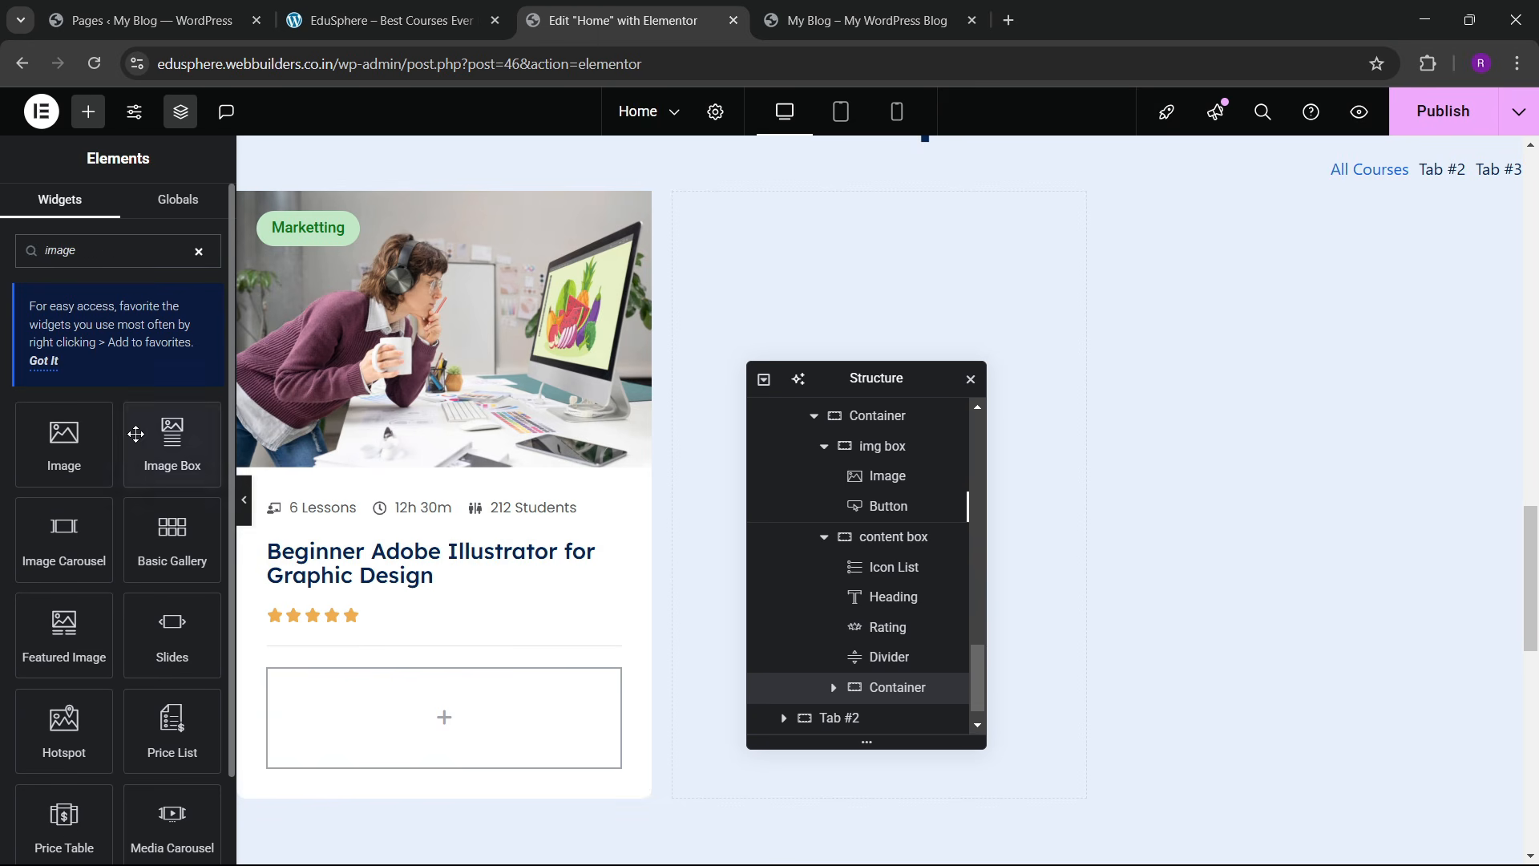
{"action": "left_click_drag", "start_coordinate": [172, 444], "coordinate": [465, 681]}
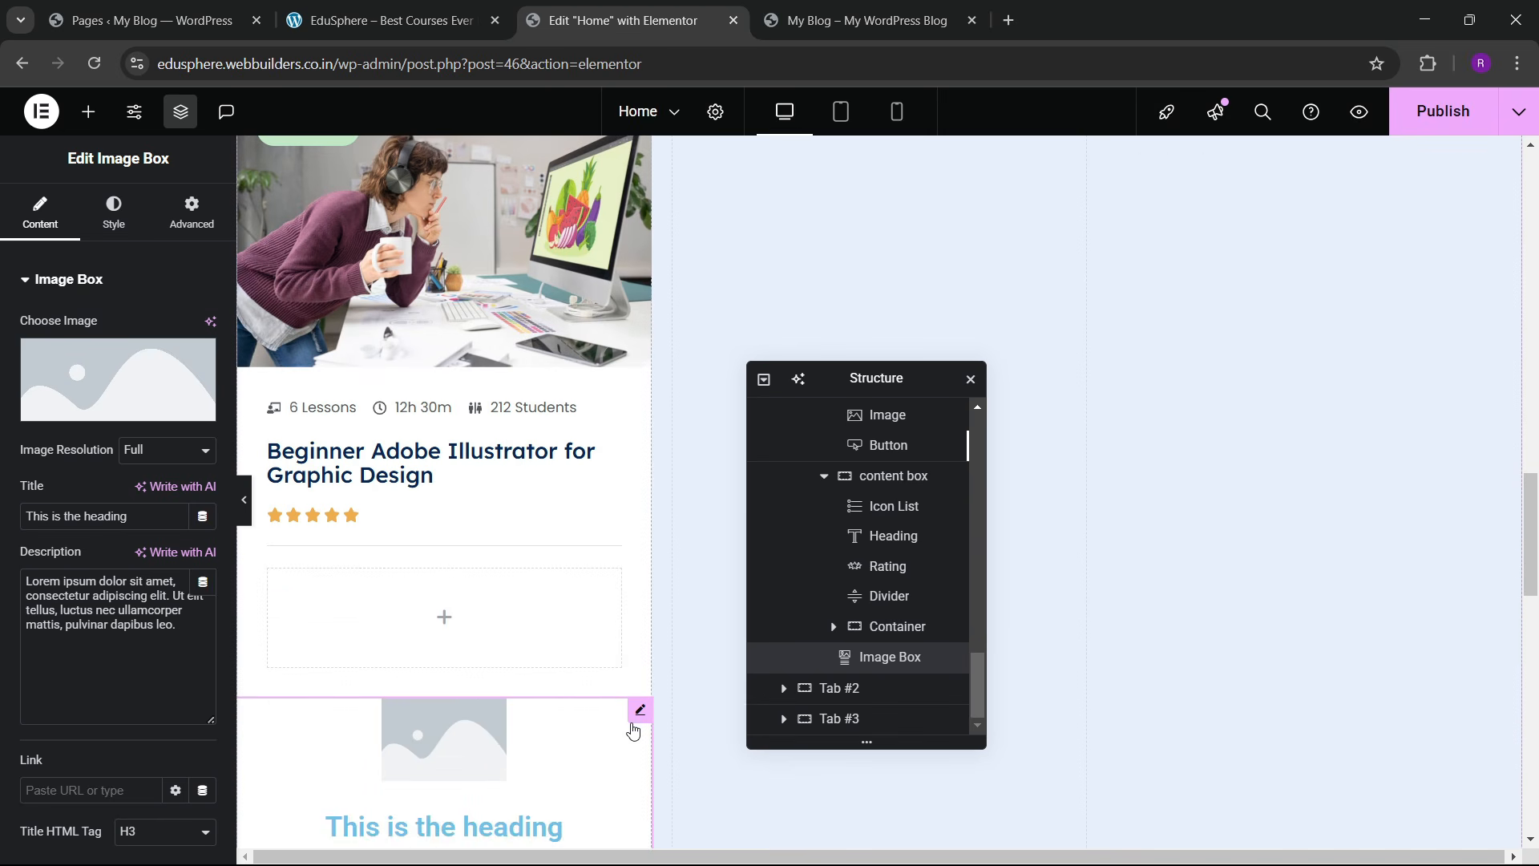
{"action": "left_click_drag", "start_coordinate": [634, 728], "coordinate": [473, 621]}
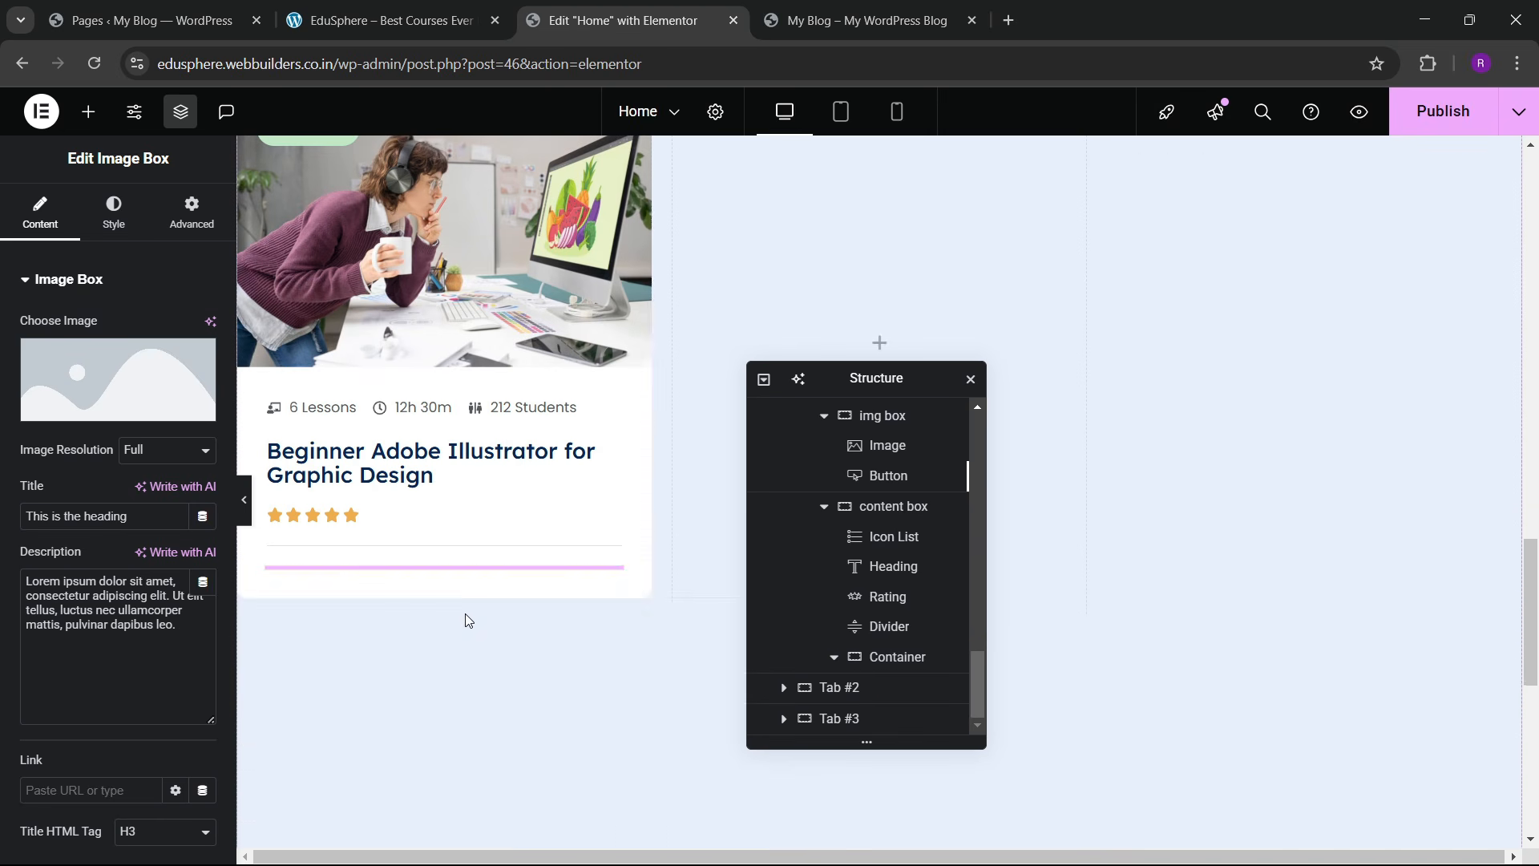
Step: Set the Image Box's image position to left, checking the live courses page
{"action": "left_click", "coordinate": [127, 238]}
{"action": "left_click", "coordinate": [149, 327]}
{"action": "left_click", "coordinate": [178, 22]}
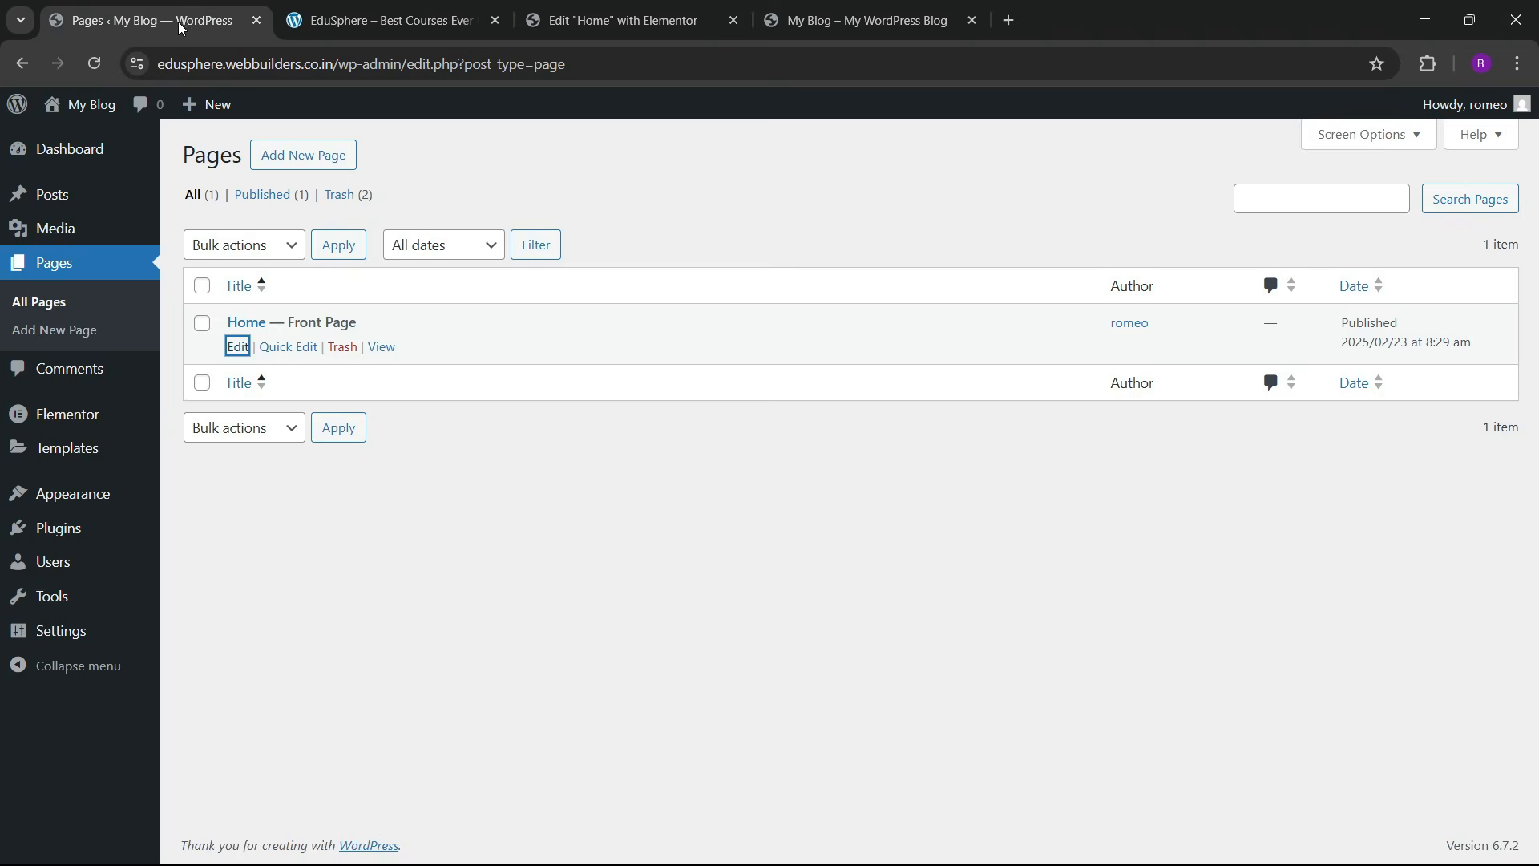
{"action": "left_click", "coordinate": [390, 20]}
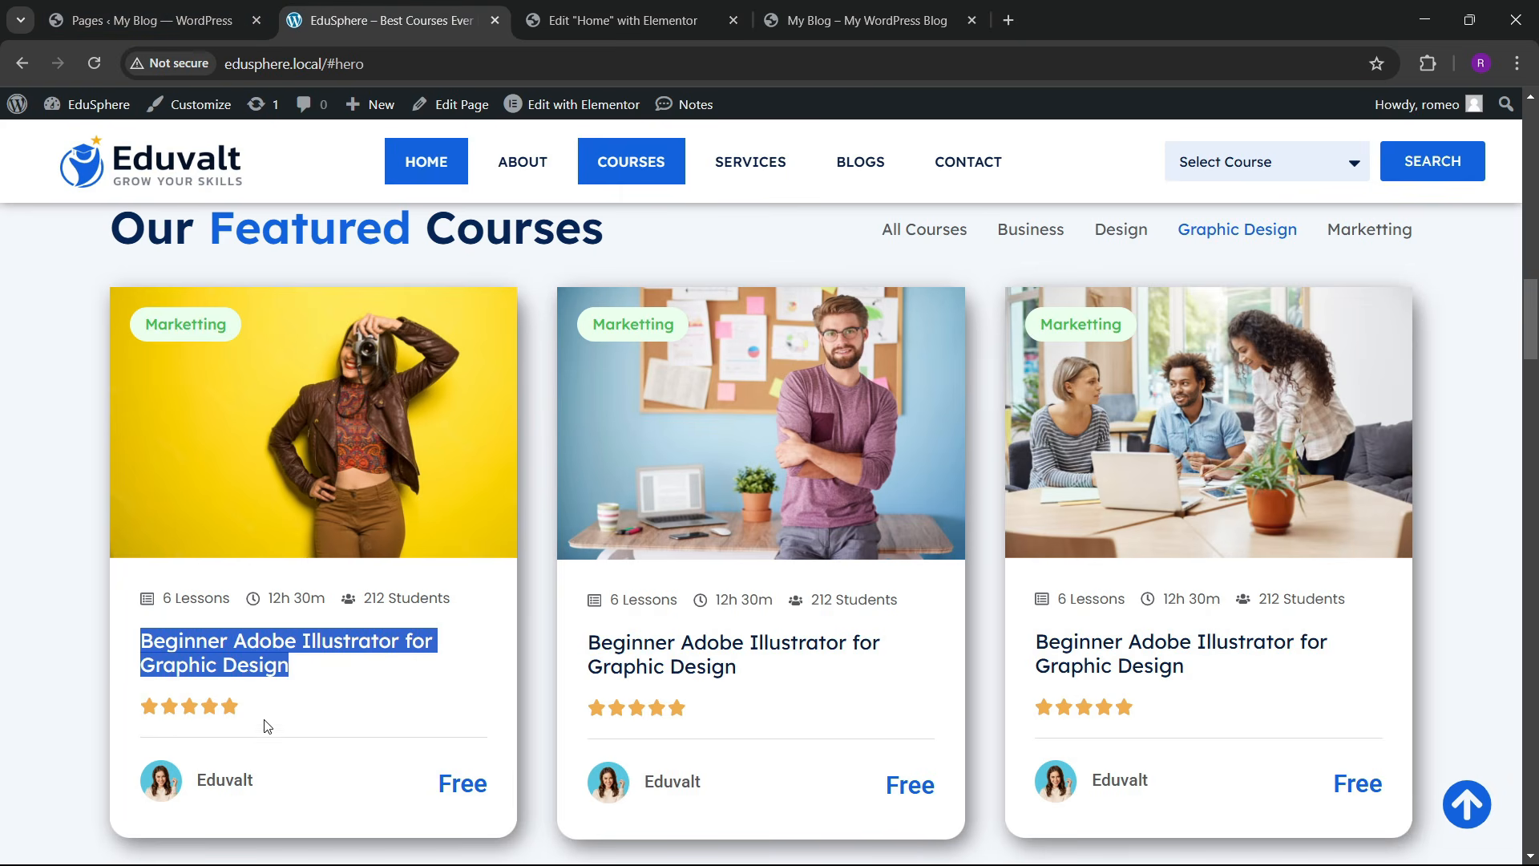
{"action": "left_click", "coordinate": [583, 19]}
Step: Clear the placeholder description and start retitling the box 'Eduvalt'
{"action": "left_click", "coordinate": [56, 218]}
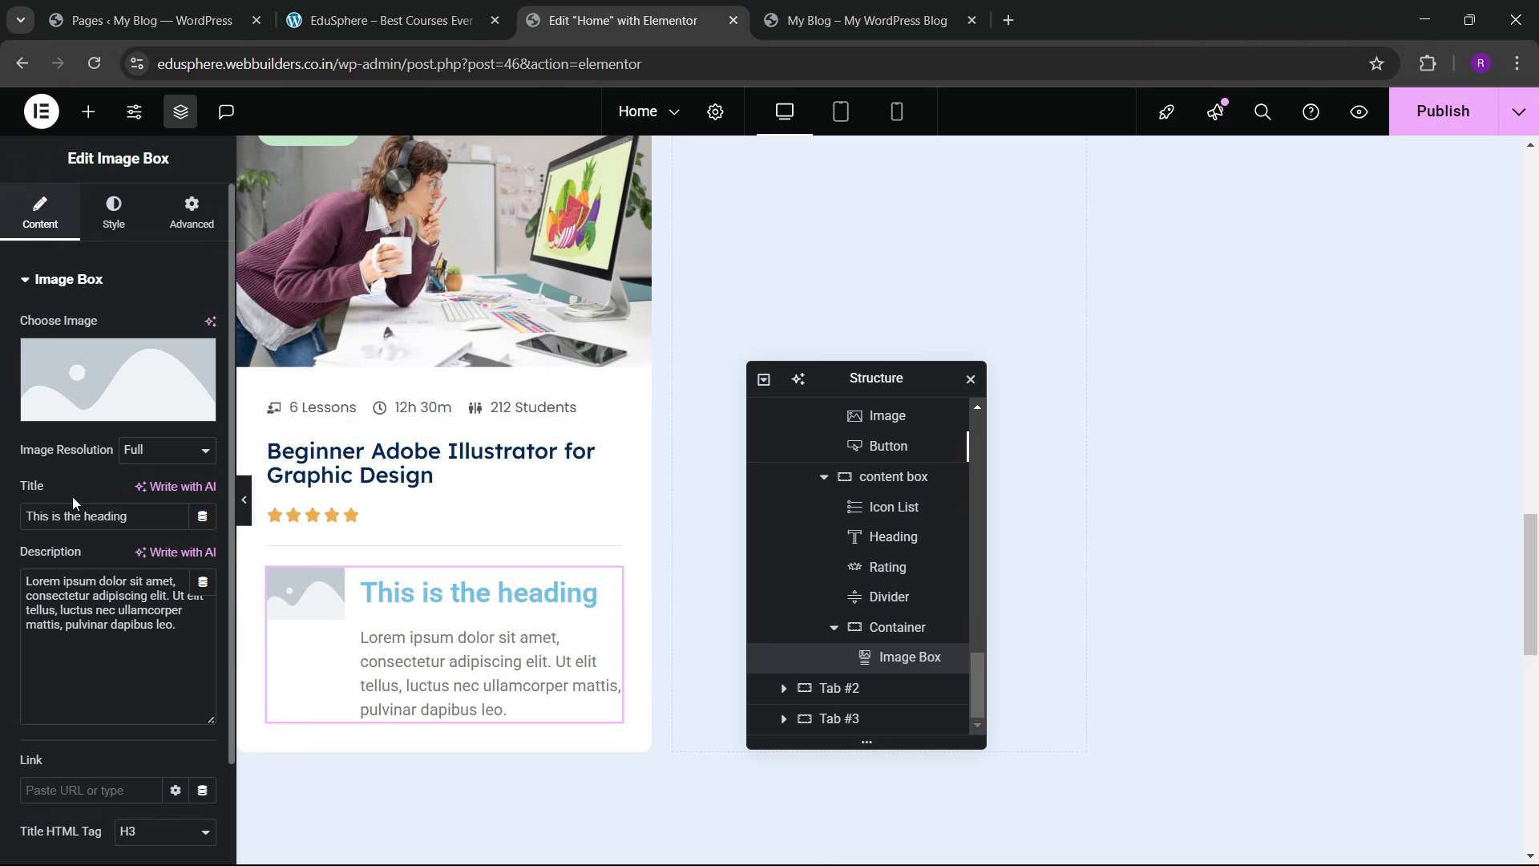
{"action": "triple_click", "coordinate": [112, 633]}
{"action": "key", "text": "BackSpace"}
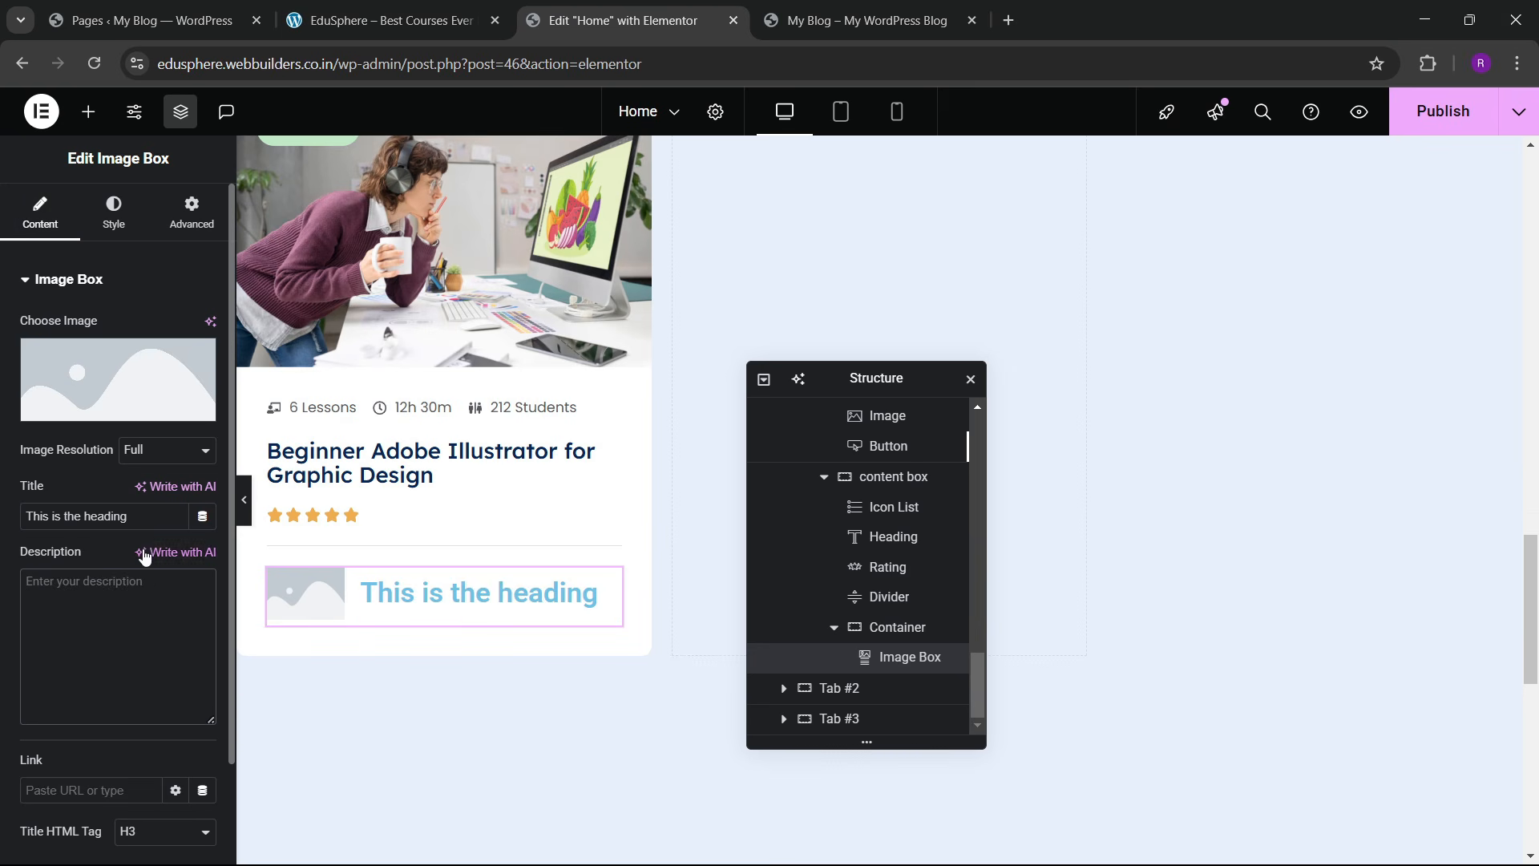
{"action": "triple_click", "coordinate": [118, 515]}
{"action": "type", "text": "Eduvalt"}
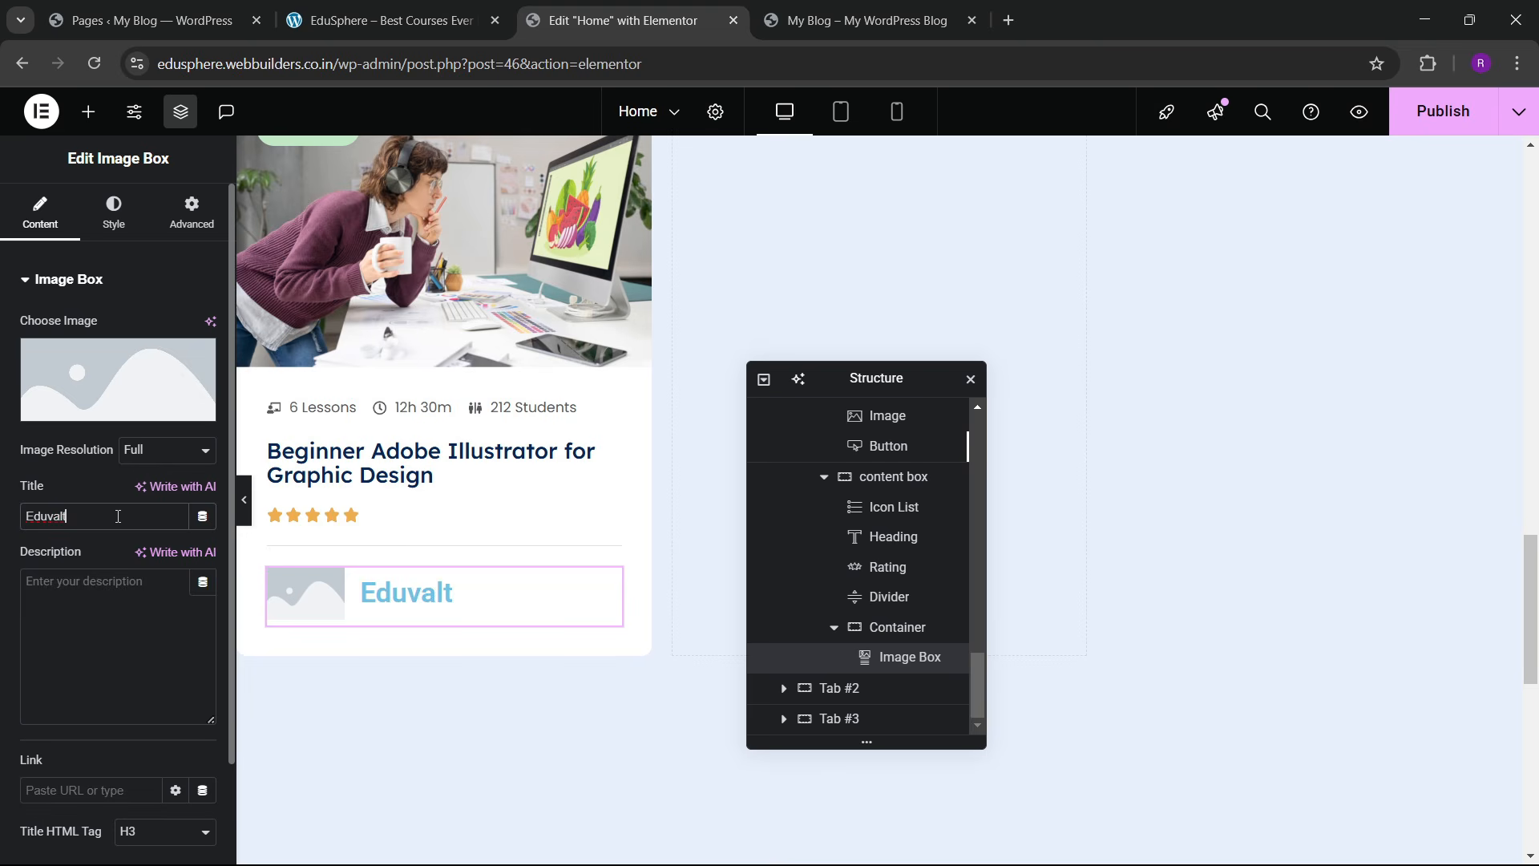
Step: Browse the Media Library for the Image Box's picture, comparing against the live page
{"action": "left_click", "coordinate": [206, 415]}
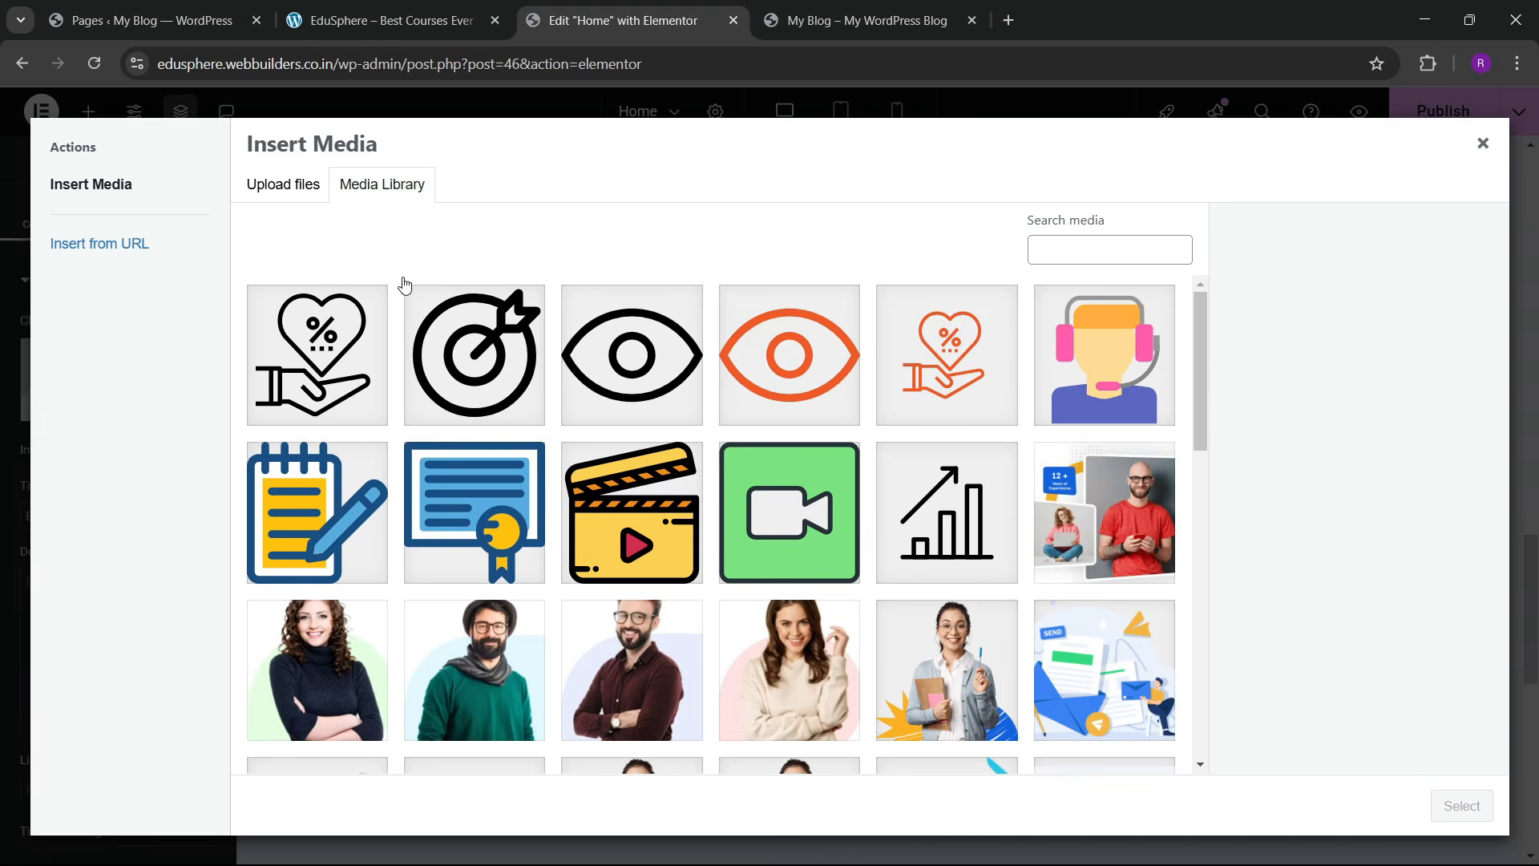
{"action": "scroll", "coordinate": [616, 513], "scroll_direction": "down", "scroll_amount": 10}
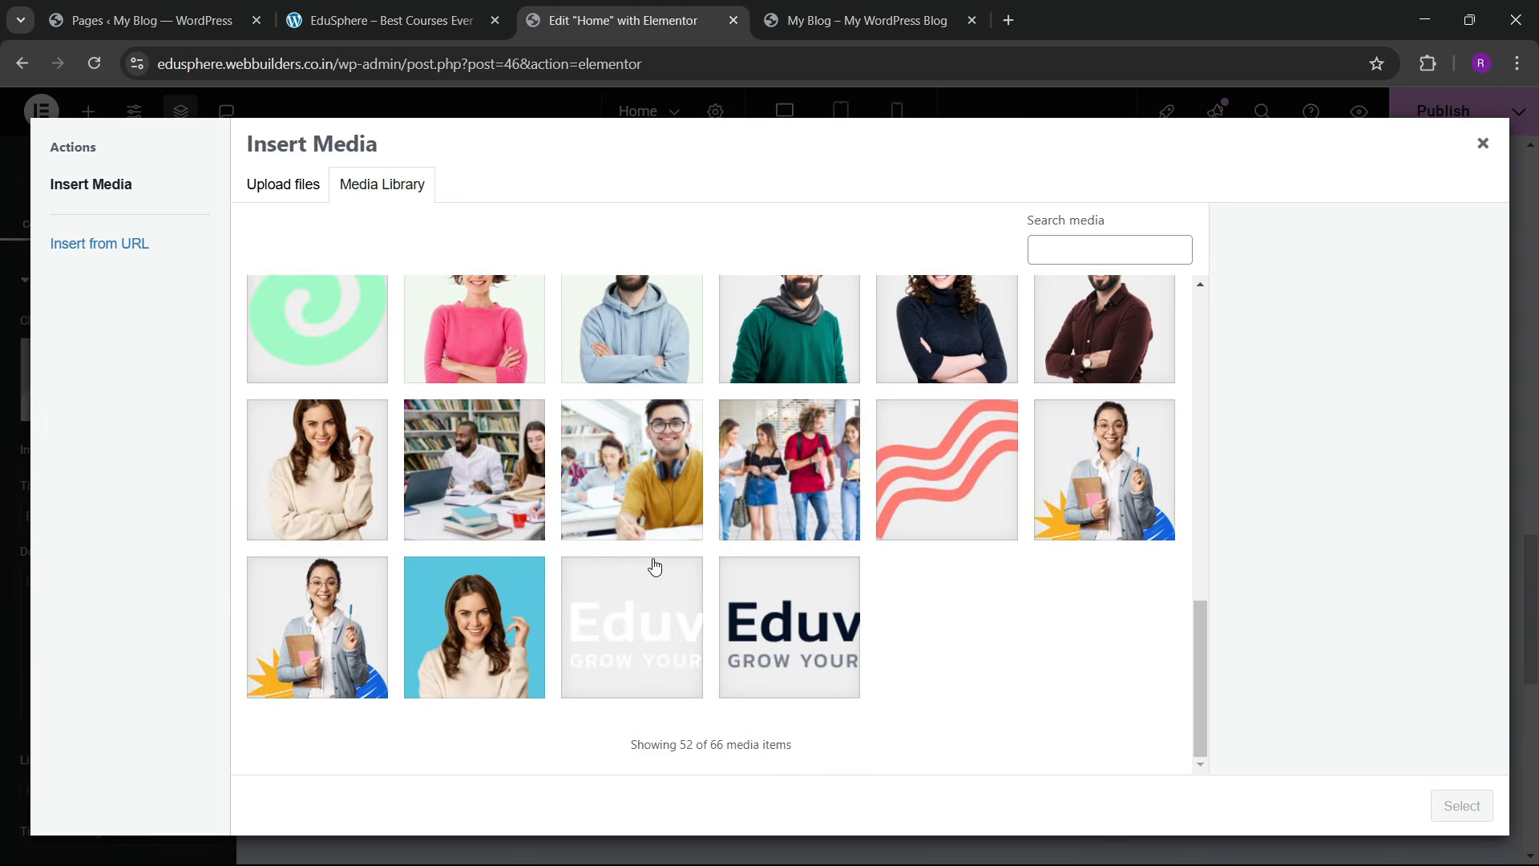
{"action": "scroll", "coordinate": [625, 559], "scroll_direction": "up", "scroll_amount": 9}
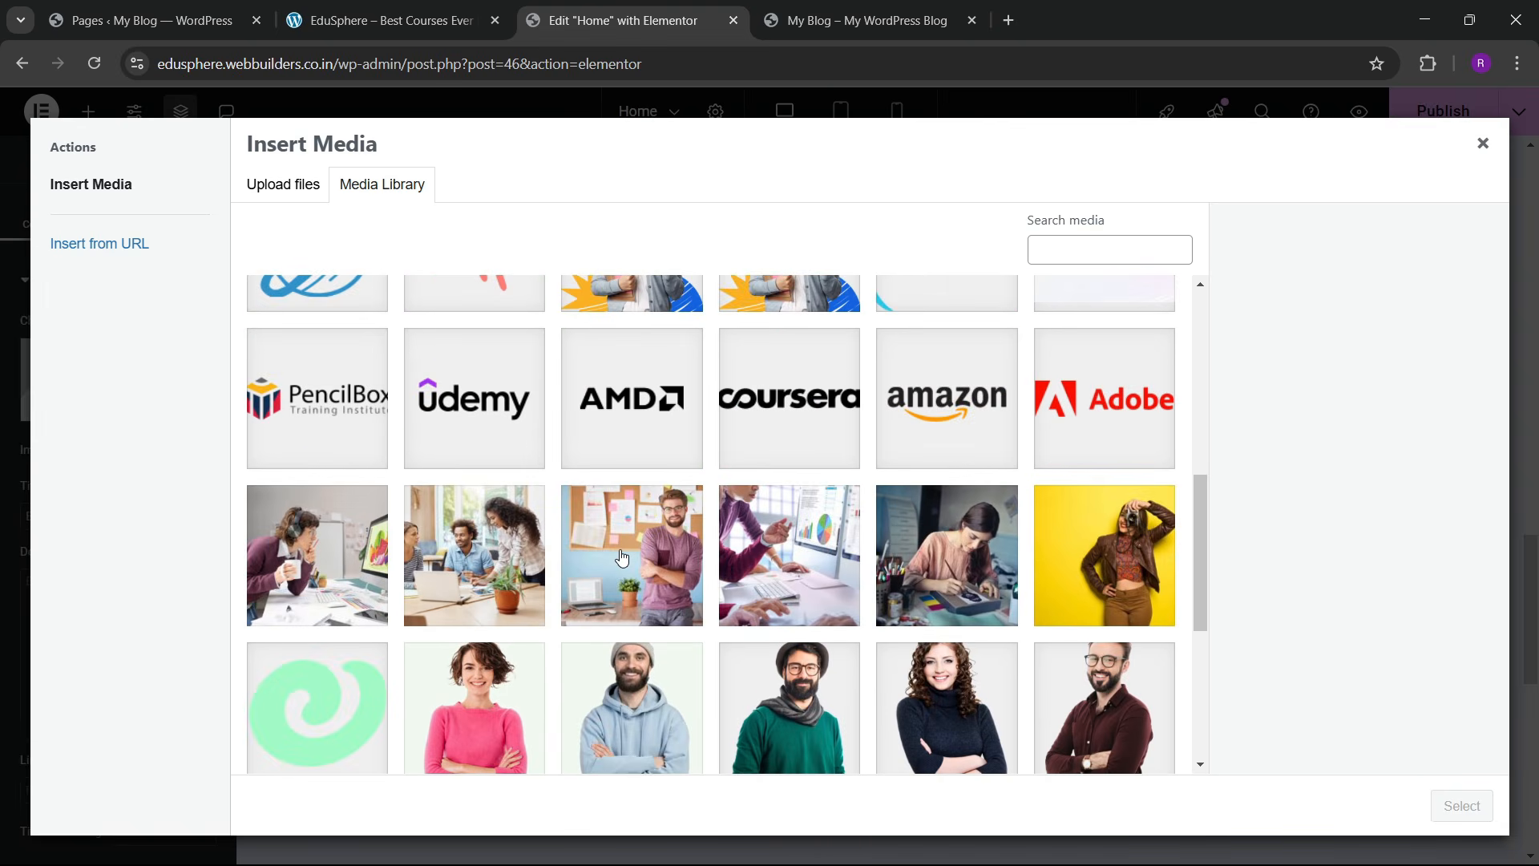
{"action": "scroll", "coordinate": [621, 547], "scroll_direction": "up", "scroll_amount": 3}
{"action": "scroll", "coordinate": [622, 547], "scroll_direction": "down", "scroll_amount": 3}
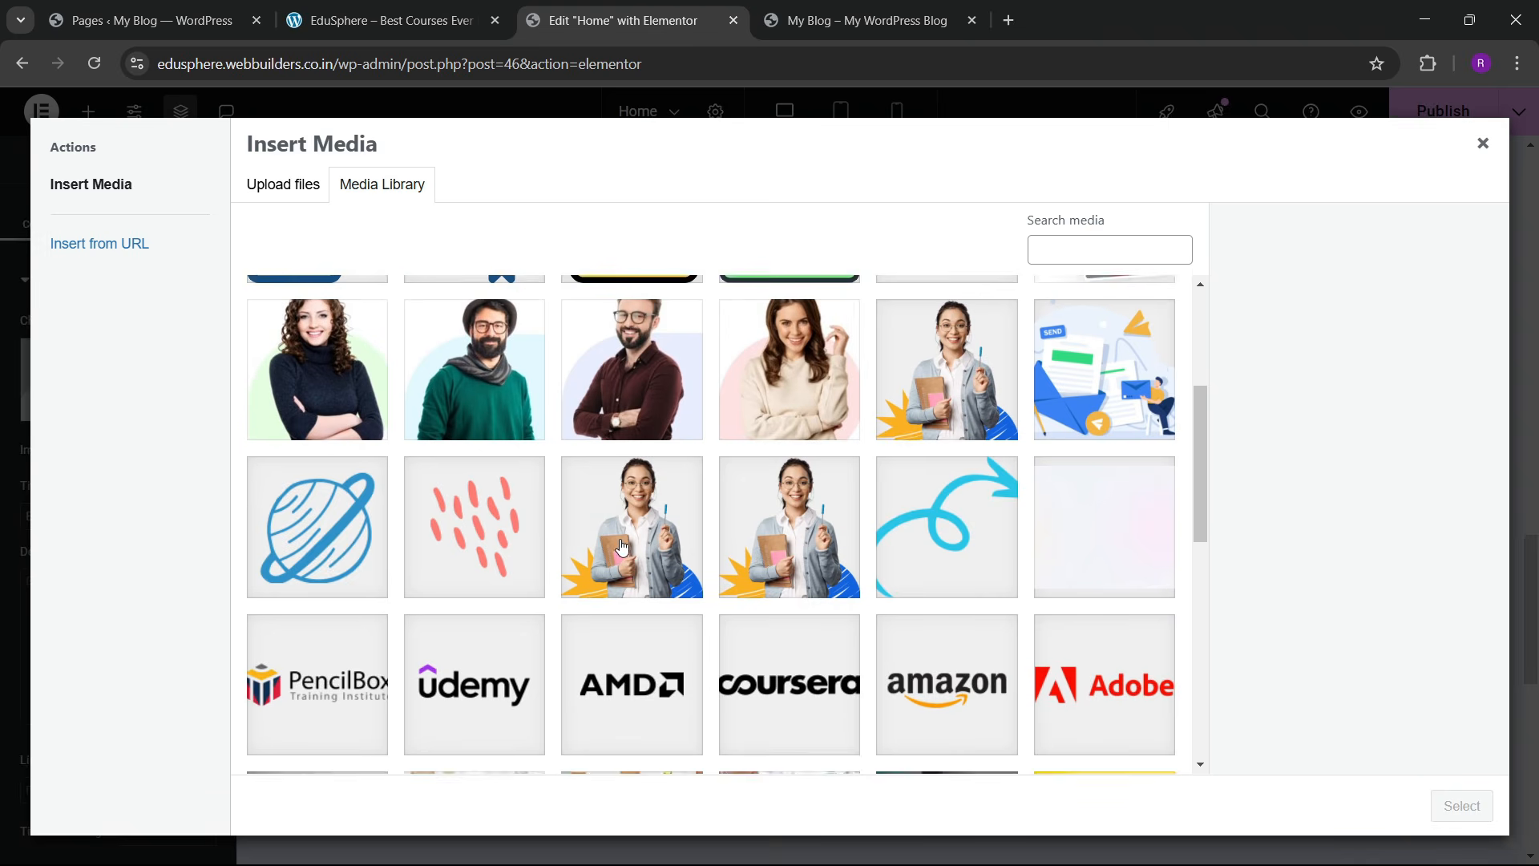
{"action": "scroll", "coordinate": [622, 513], "scroll_direction": "up", "scroll_amount": 3}
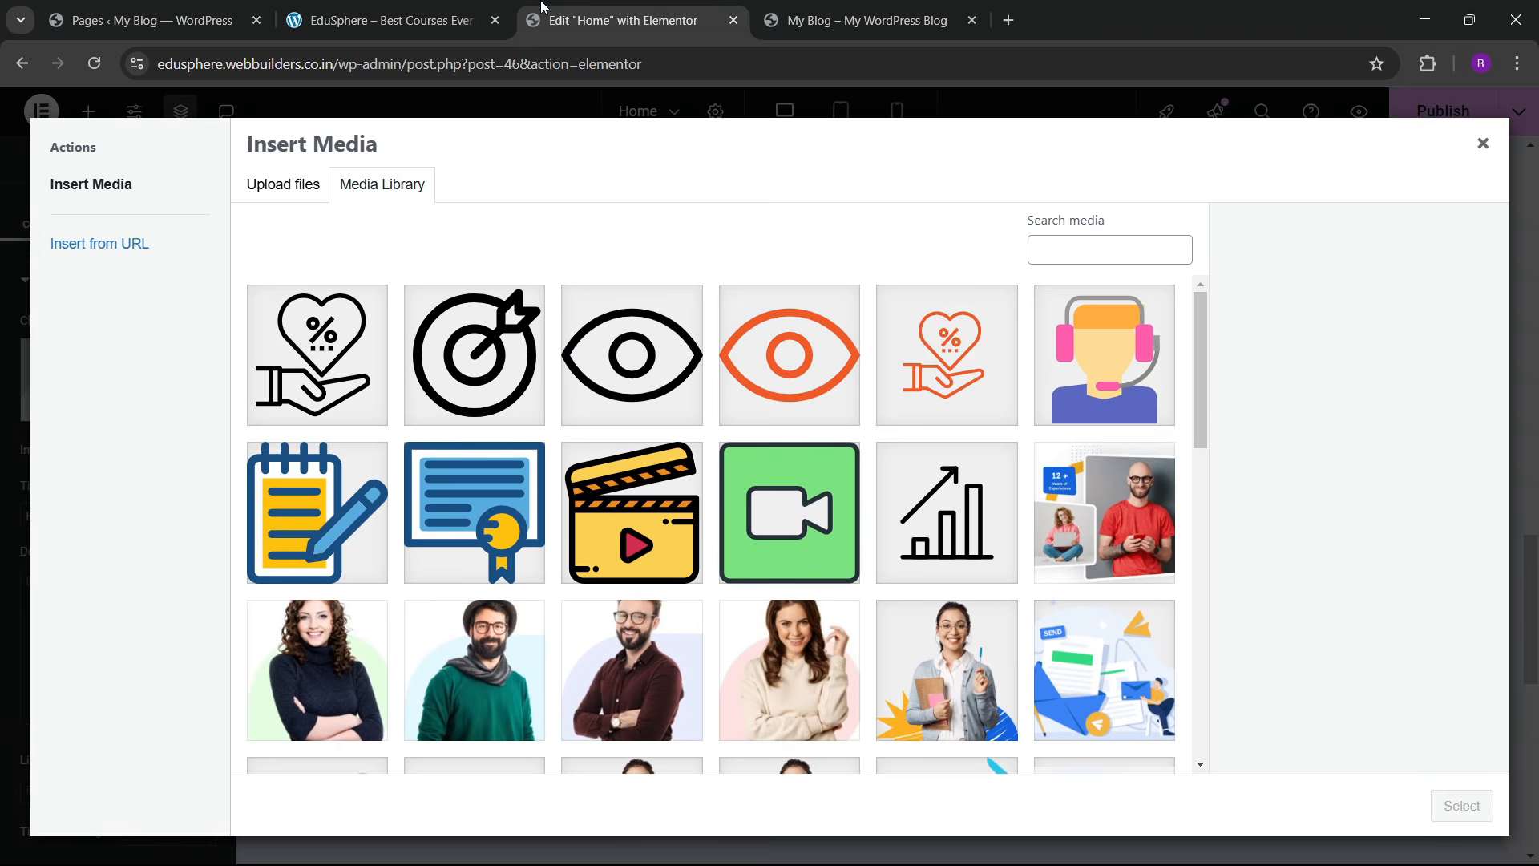
{"action": "left_click", "coordinate": [340, 8]}
{"action": "left_click", "coordinate": [562, 9]}
Step: Select the blue-background author_img.png portrait and insert it into the Image Box
{"action": "scroll", "coordinate": [687, 529], "scroll_direction": "down", "scroll_amount": 3}
{"action": "left_click", "coordinate": [785, 387]}
{"action": "scroll", "coordinate": [578, 600], "scroll_direction": "down", "scroll_amount": 5}
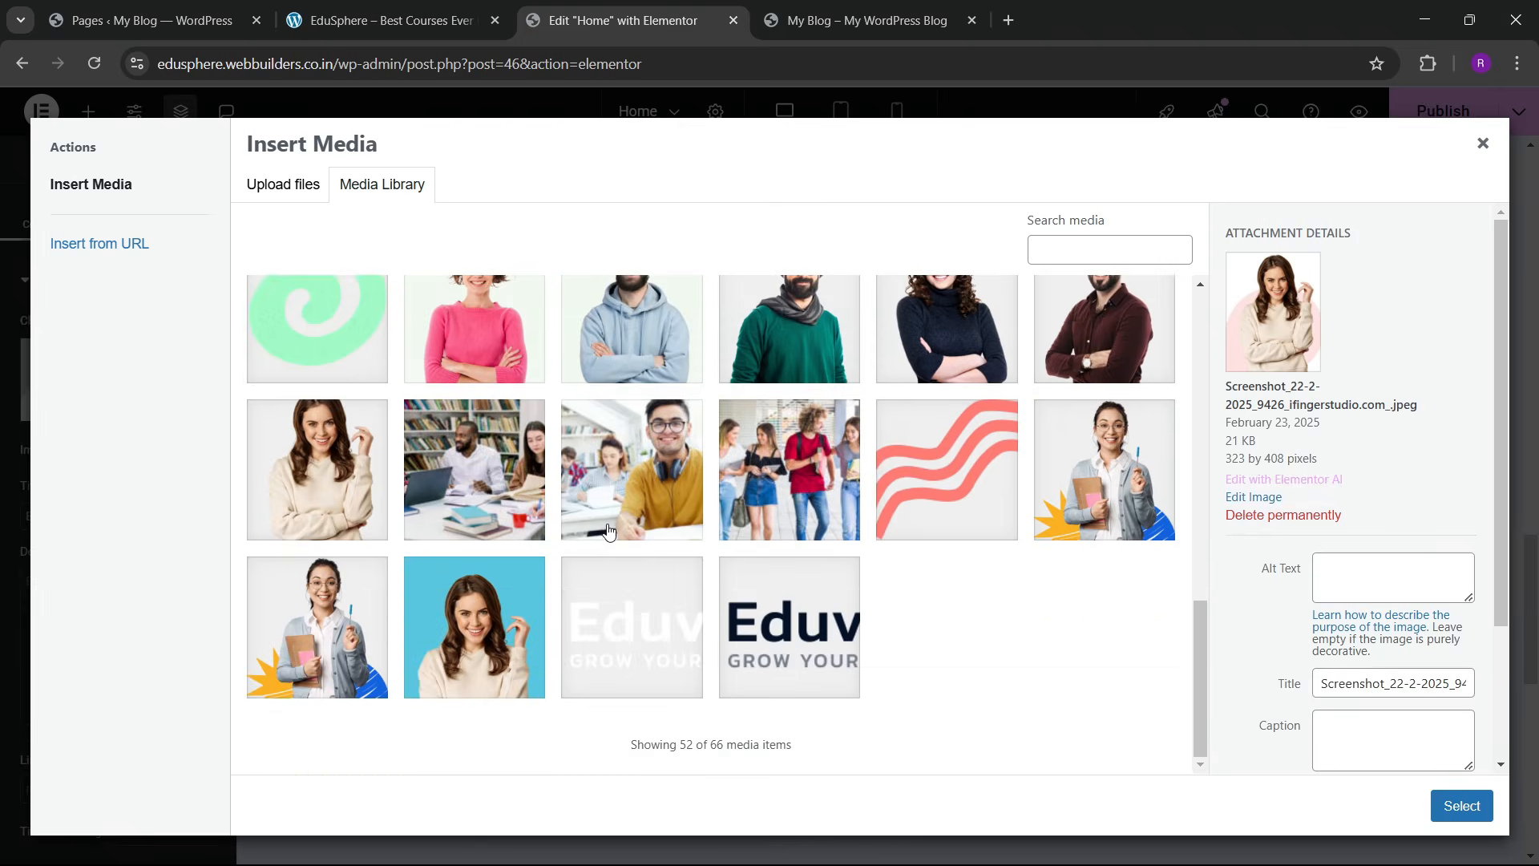
{"action": "scroll", "coordinate": [577, 599], "scroll_direction": "up", "scroll_amount": 2}
{"action": "scroll", "coordinate": [577, 599], "scroll_direction": "down", "scroll_amount": 2}
{"action": "left_click", "coordinate": [469, 629]}
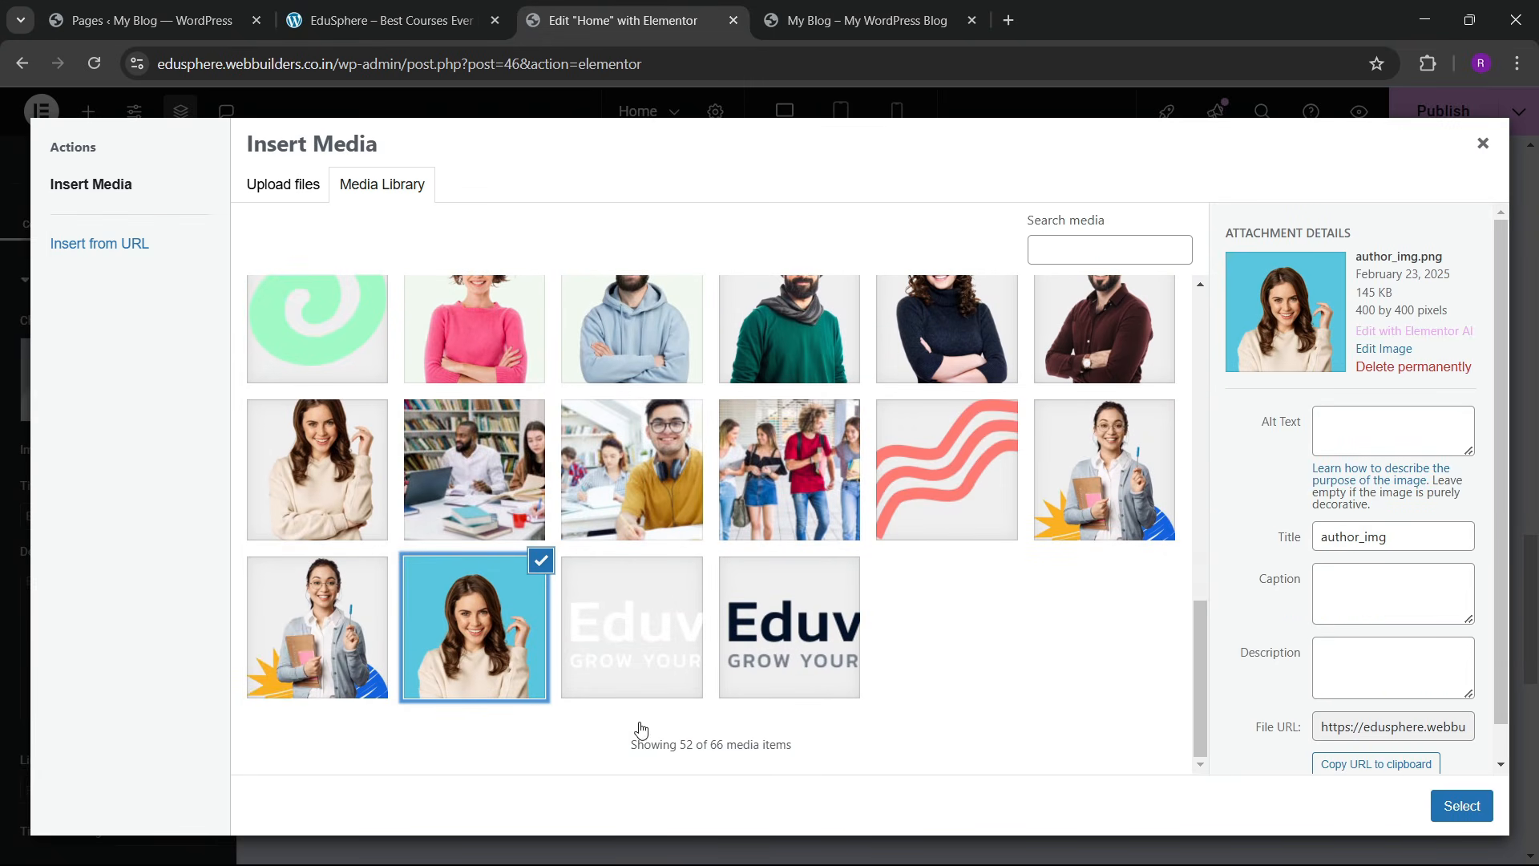
{"action": "left_click", "coordinate": [1462, 806]}
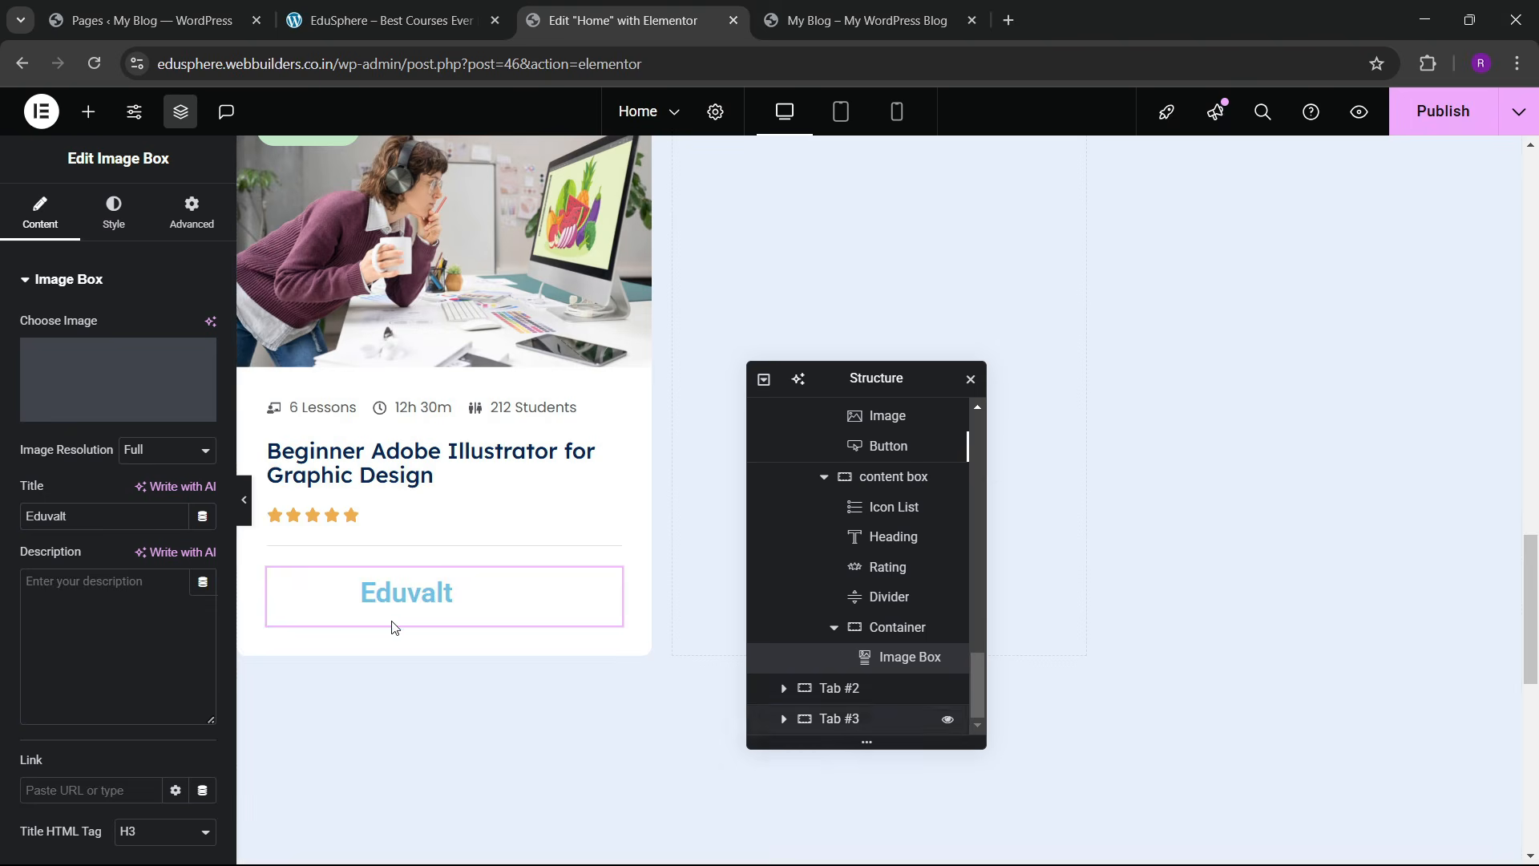
Step: Round the author picture with border radius 100 and set its width to 17%
{"action": "left_click", "coordinate": [106, 212]}
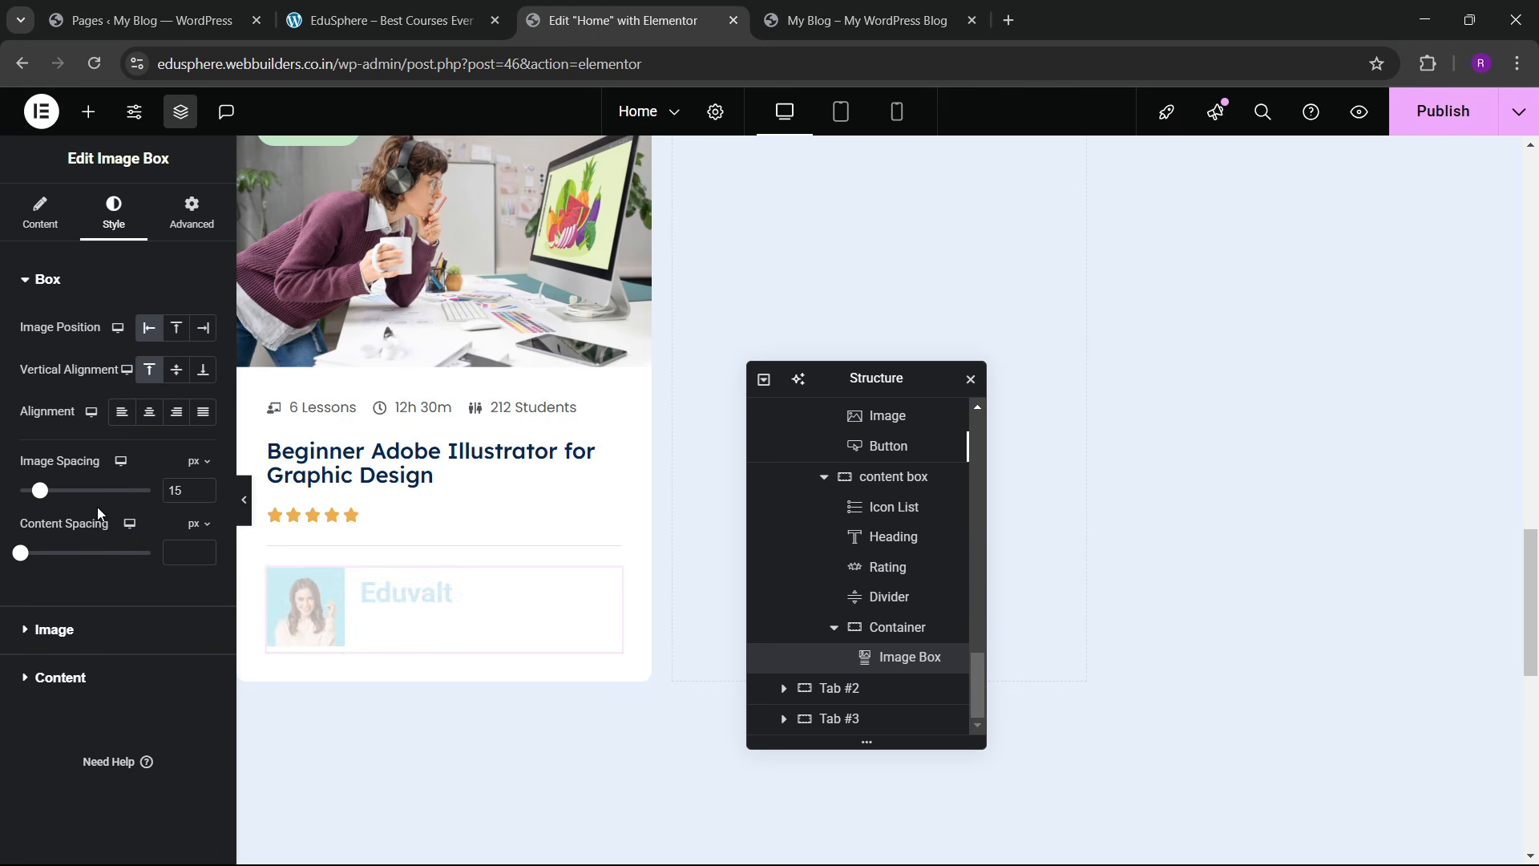
{"action": "left_click", "coordinate": [79, 633]}
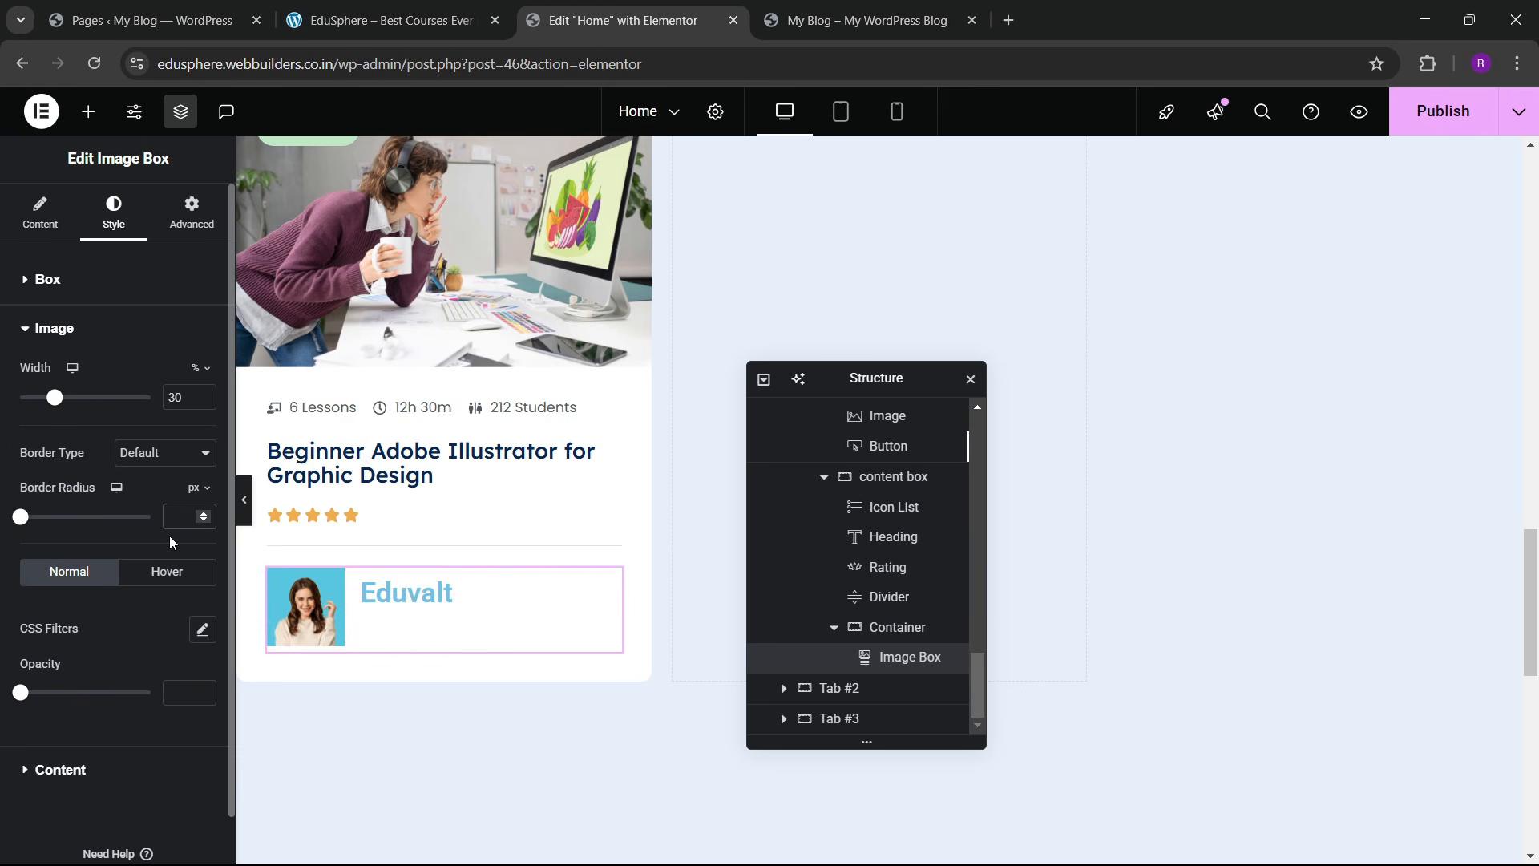
{"action": "type", "text": "100"}
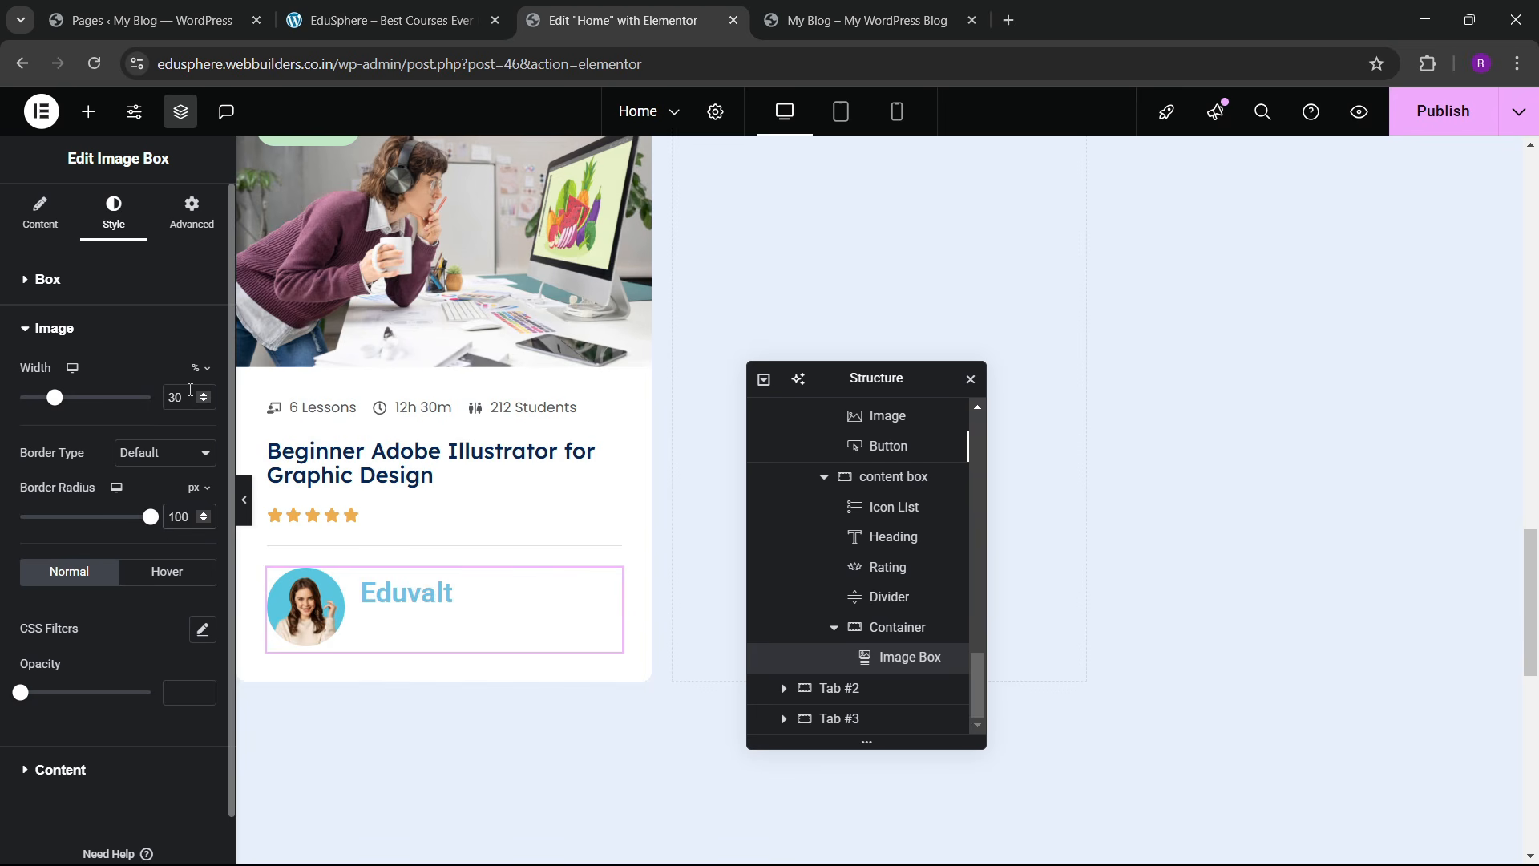
{"action": "left_click", "coordinate": [204, 403]}
{"action": "left_click", "coordinate": [204, 403]}
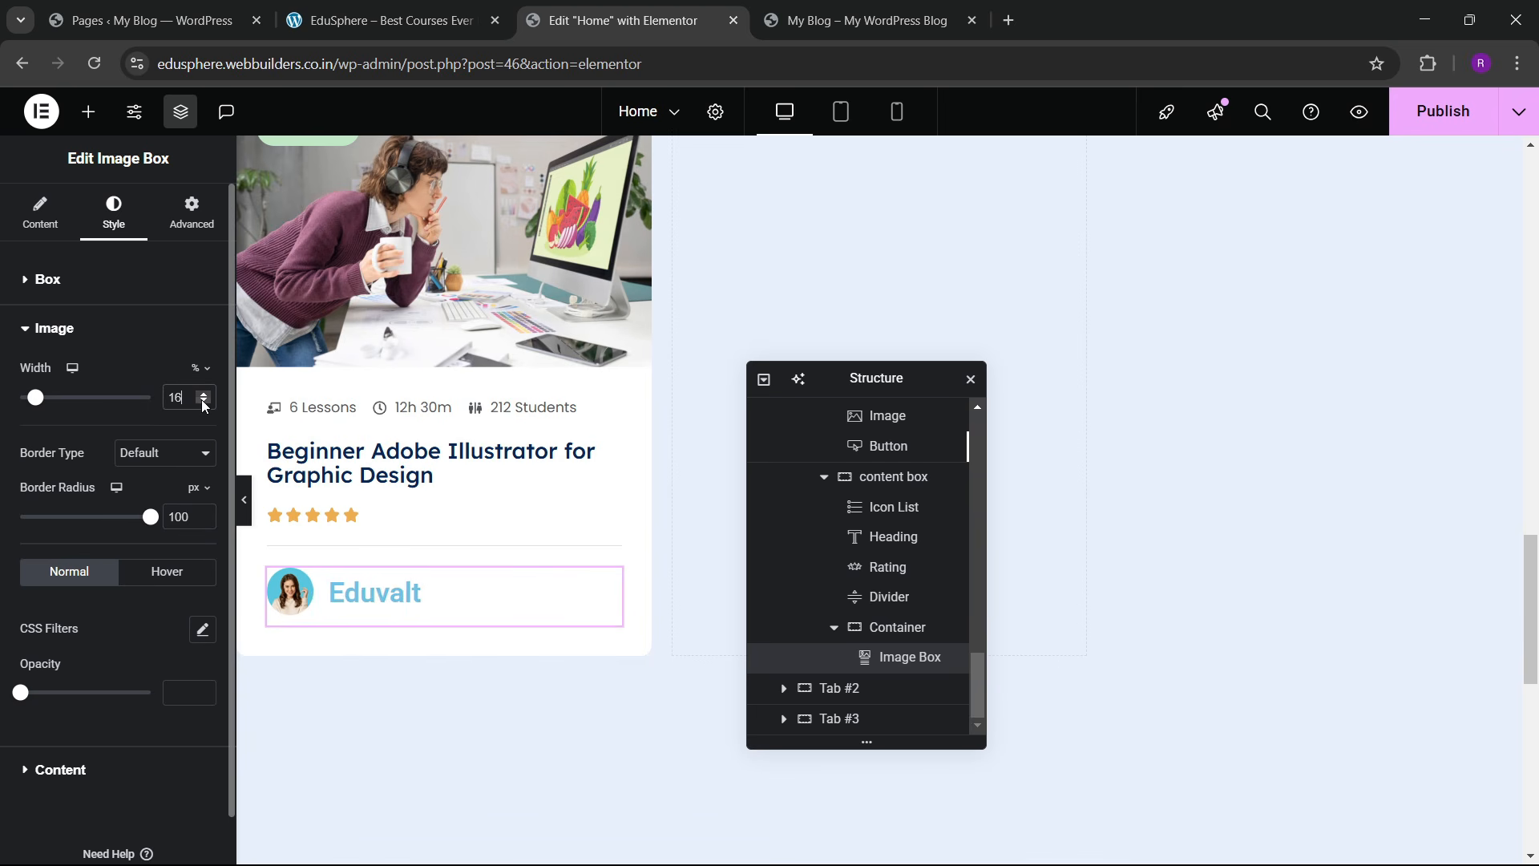
{"action": "left_click", "coordinate": [205, 393]}
Step: Give the Eduvalt title a global colour and the Poppins 600 font
{"action": "scroll", "coordinate": [48, 693], "scroll_direction": "down", "scroll_amount": 1}
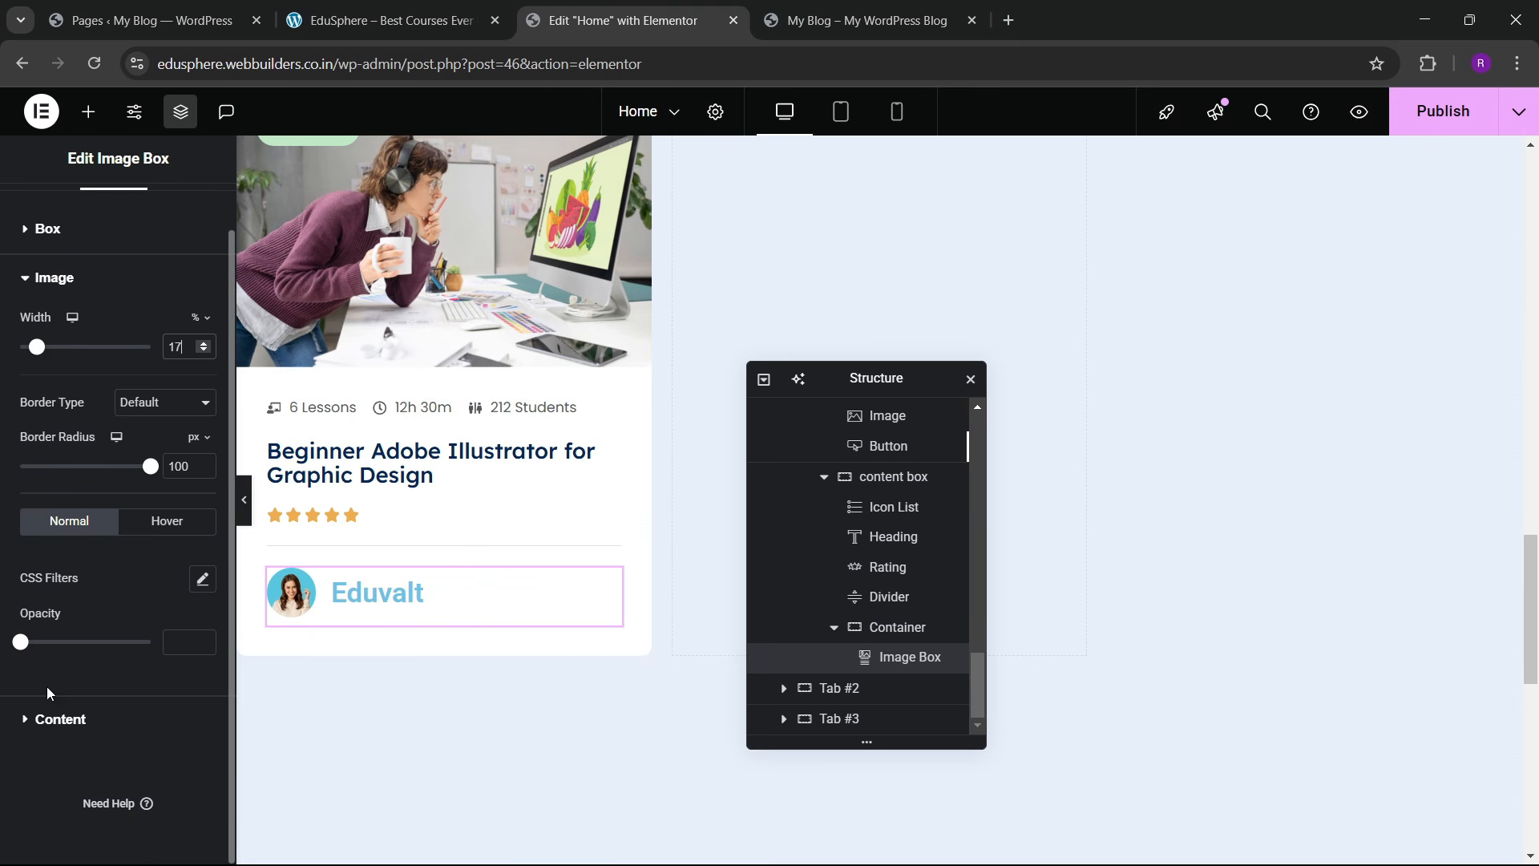
{"action": "left_click", "coordinate": [60, 716]}
{"action": "left_click", "coordinate": [177, 466]}
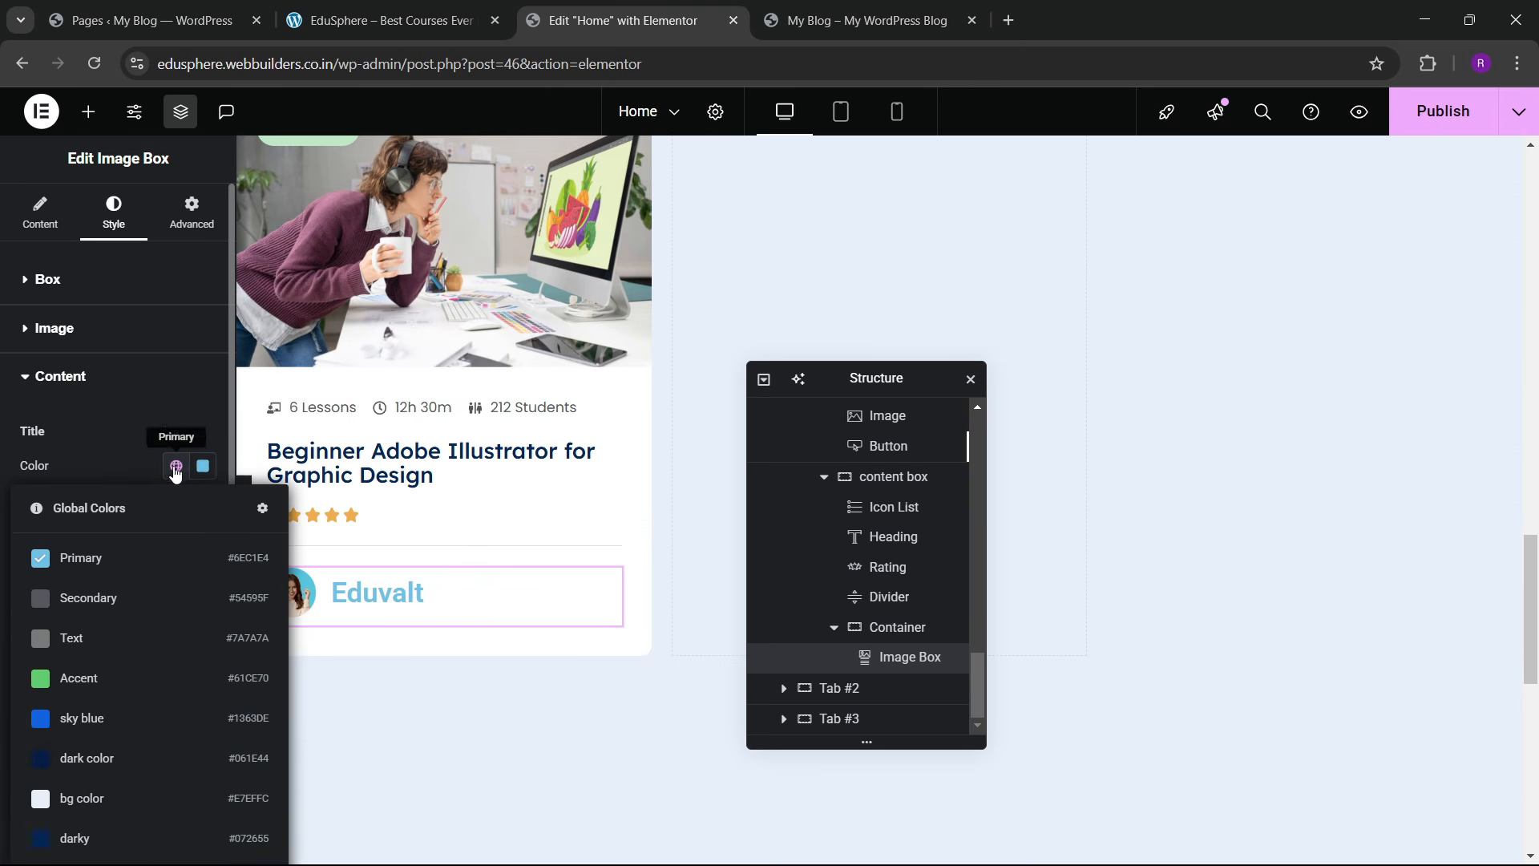
{"action": "left_click", "coordinate": [113, 760]}
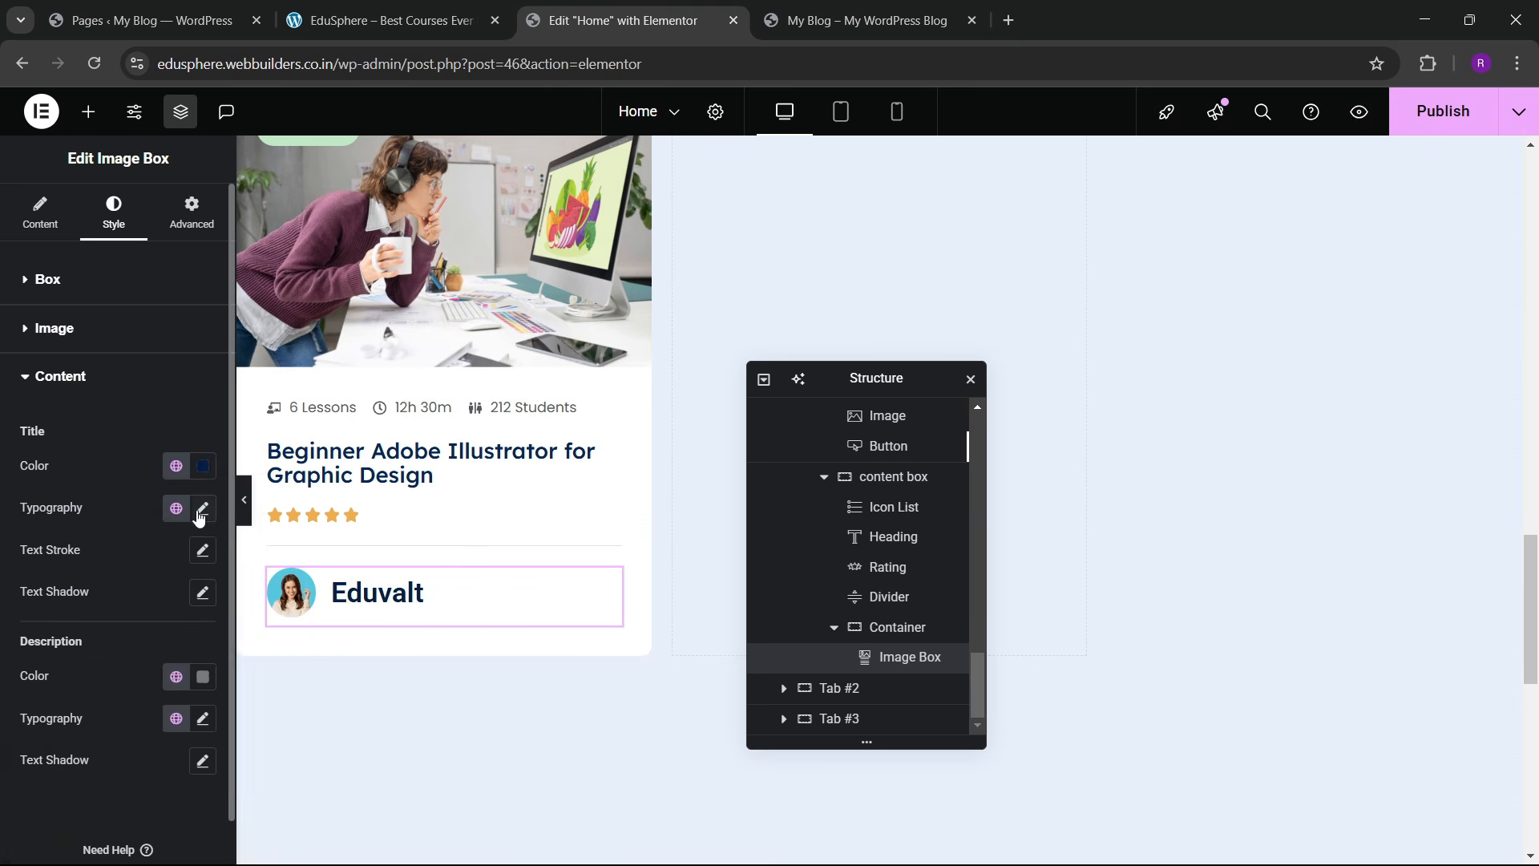
{"action": "left_click", "coordinate": [202, 508]}
{"action": "left_click", "coordinate": [164, 607]}
{"action": "type", "text": "poppins"}
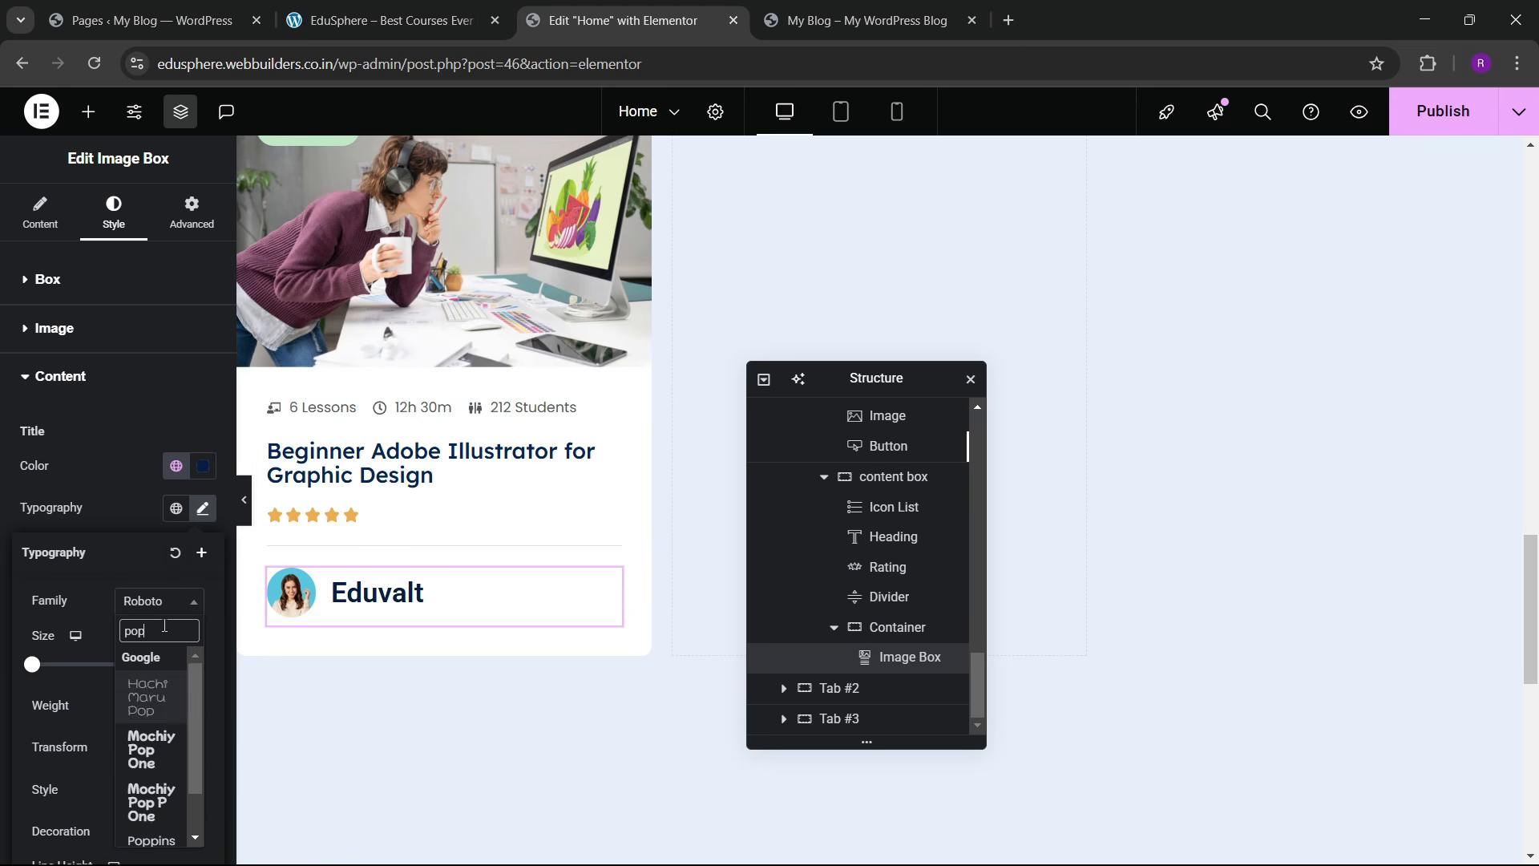
{"action": "key", "text": "Return"}
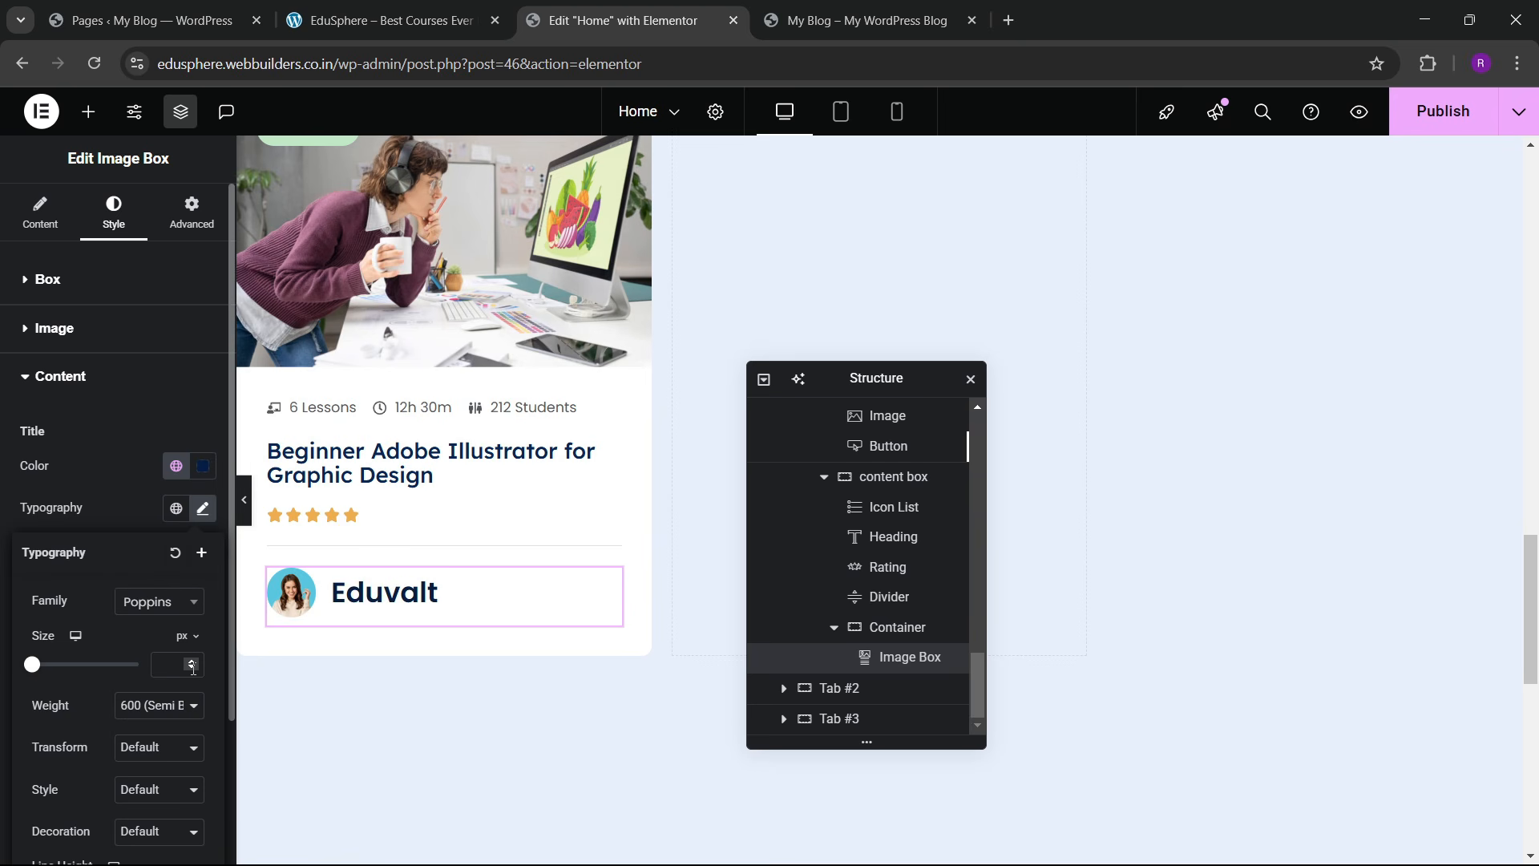
{"action": "left_click", "coordinate": [191, 662]}
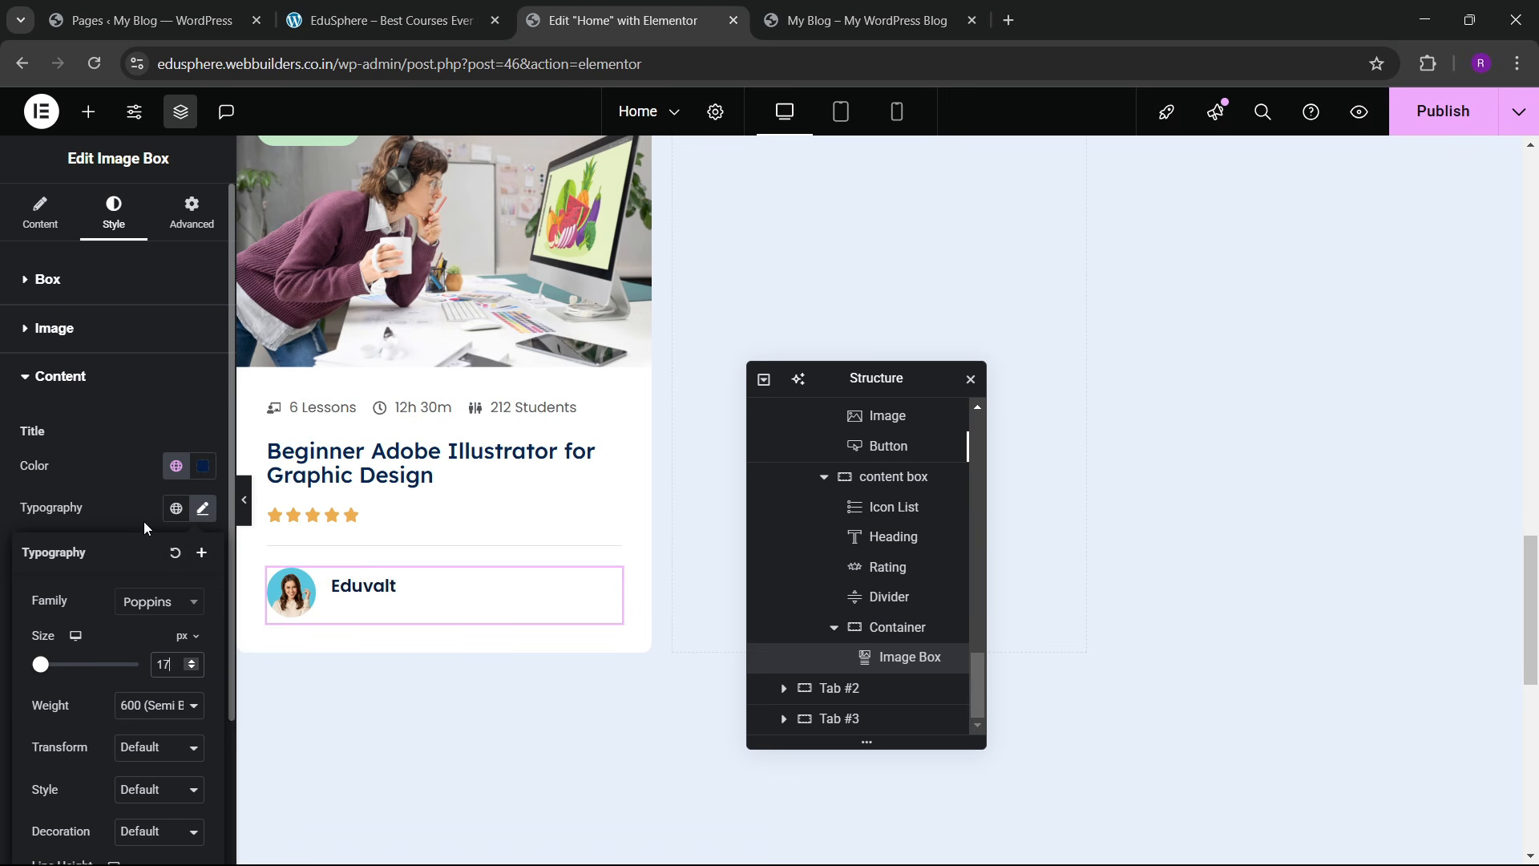
{"action": "left_click", "coordinate": [134, 498]}
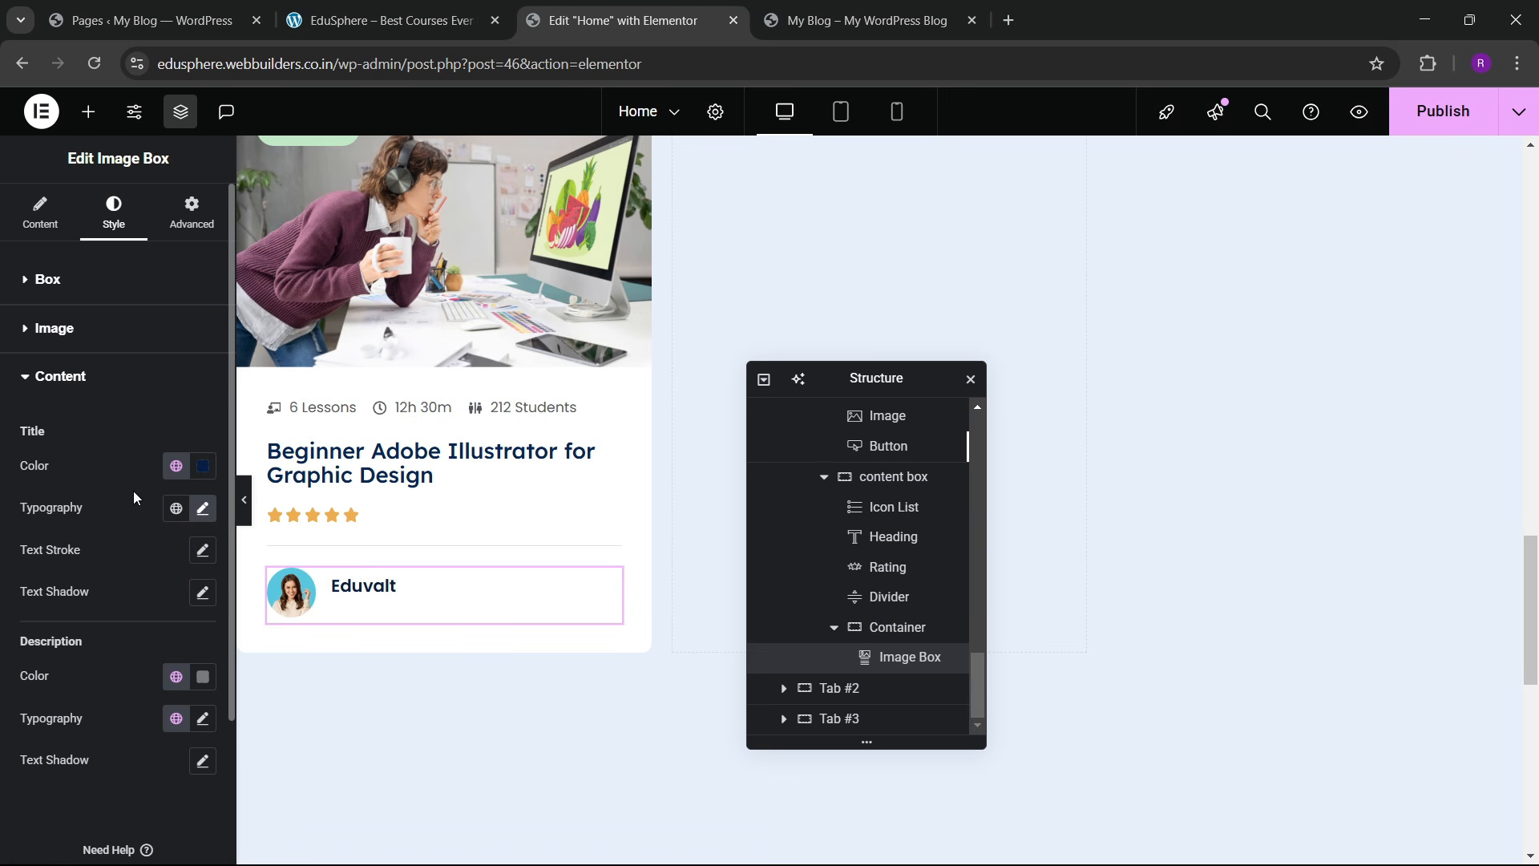
Step: Set the Eduvalt title size to 18 px and its colour to grey Secondary
{"action": "left_click", "coordinate": [417, 591]}
{"action": "left_click", "coordinate": [49, 282]}
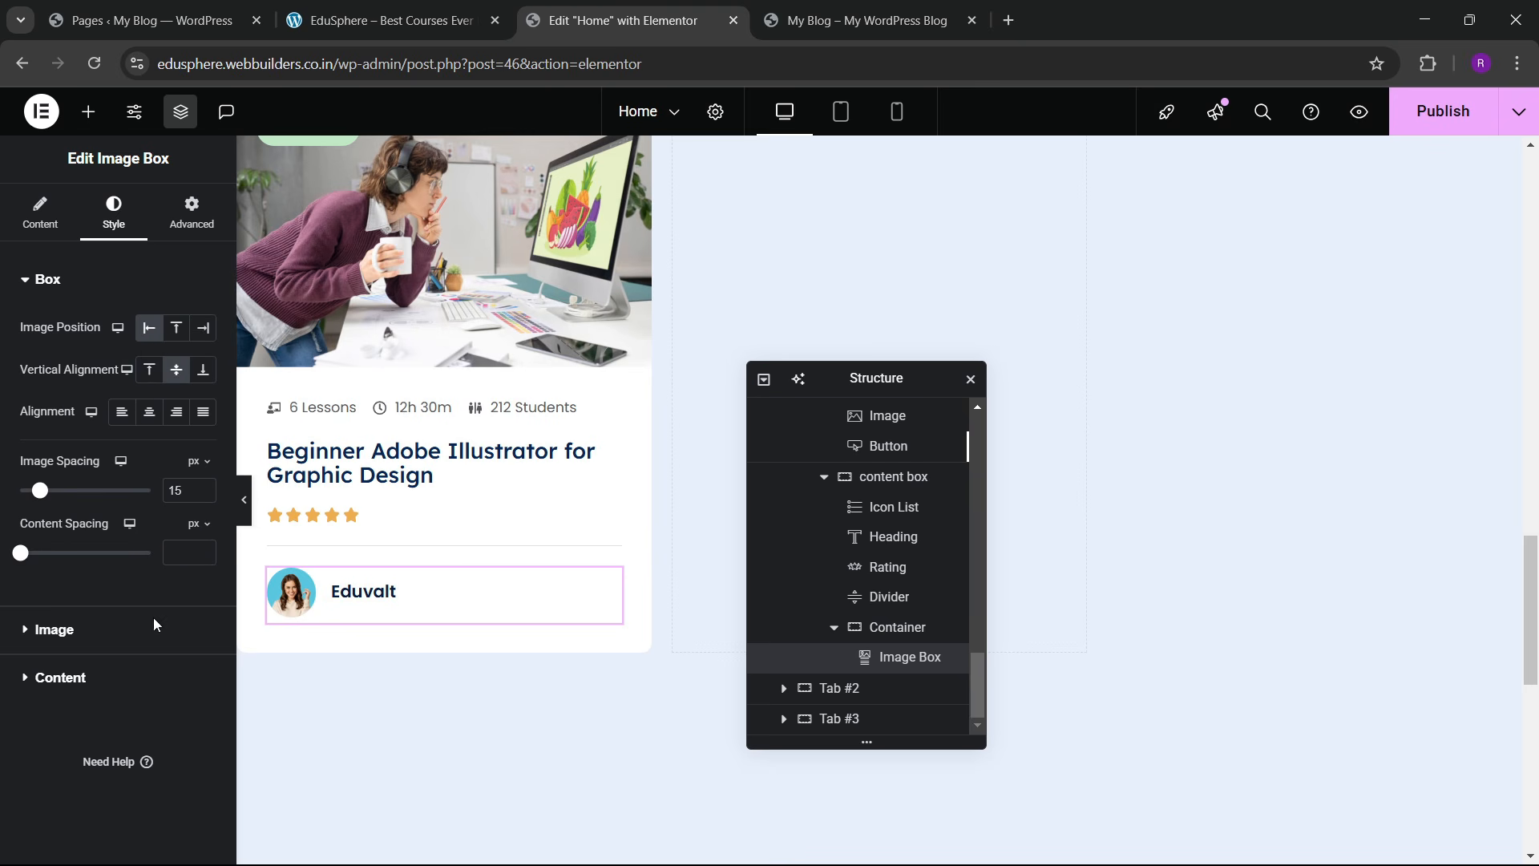
{"action": "left_click", "coordinate": [120, 677]}
{"action": "left_click", "coordinate": [202, 509]}
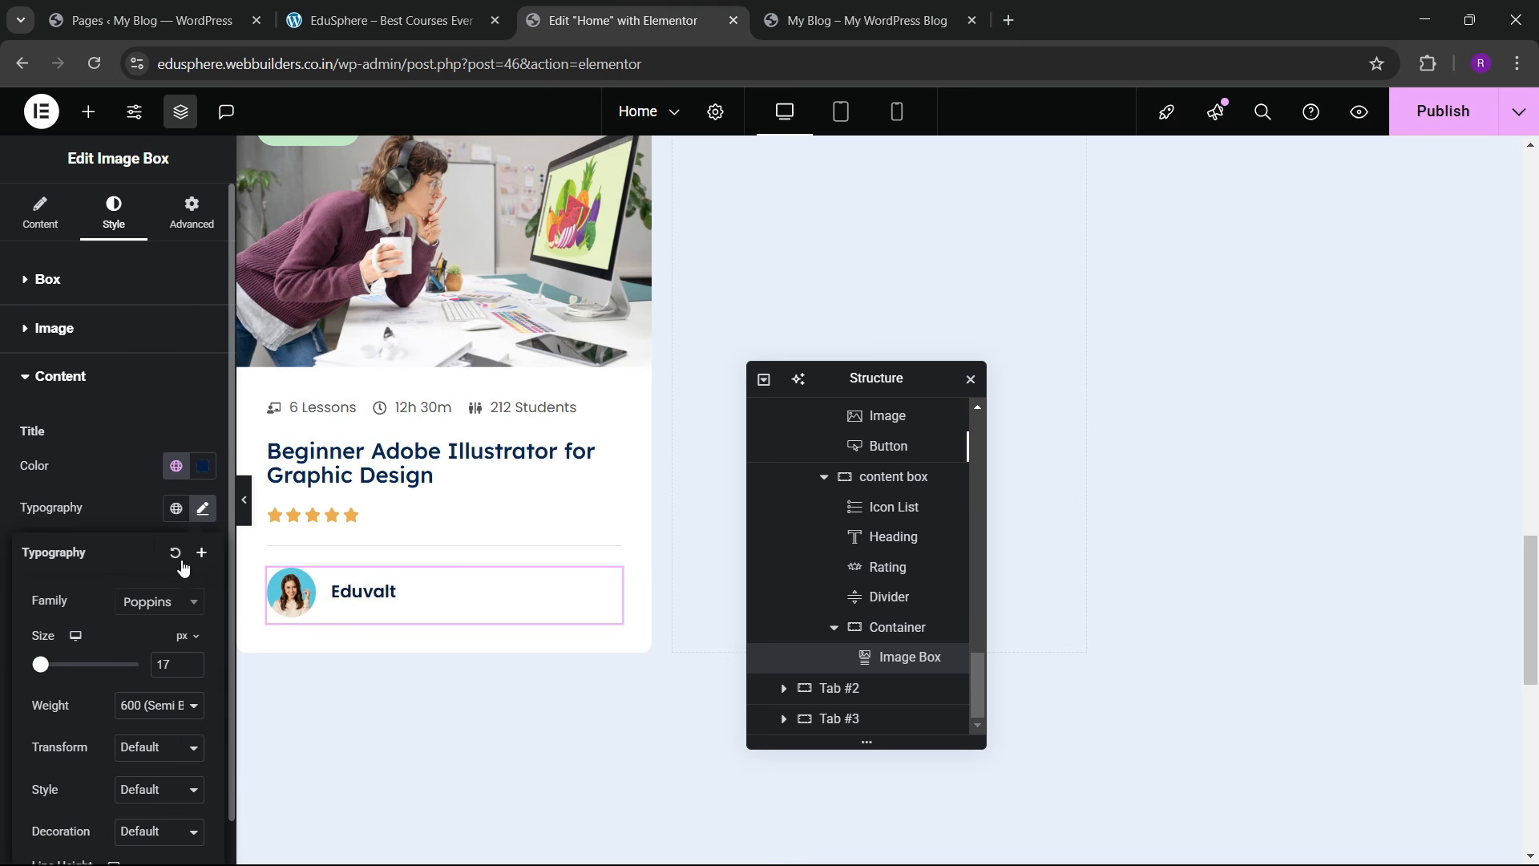
{"action": "left_click", "coordinate": [196, 662]}
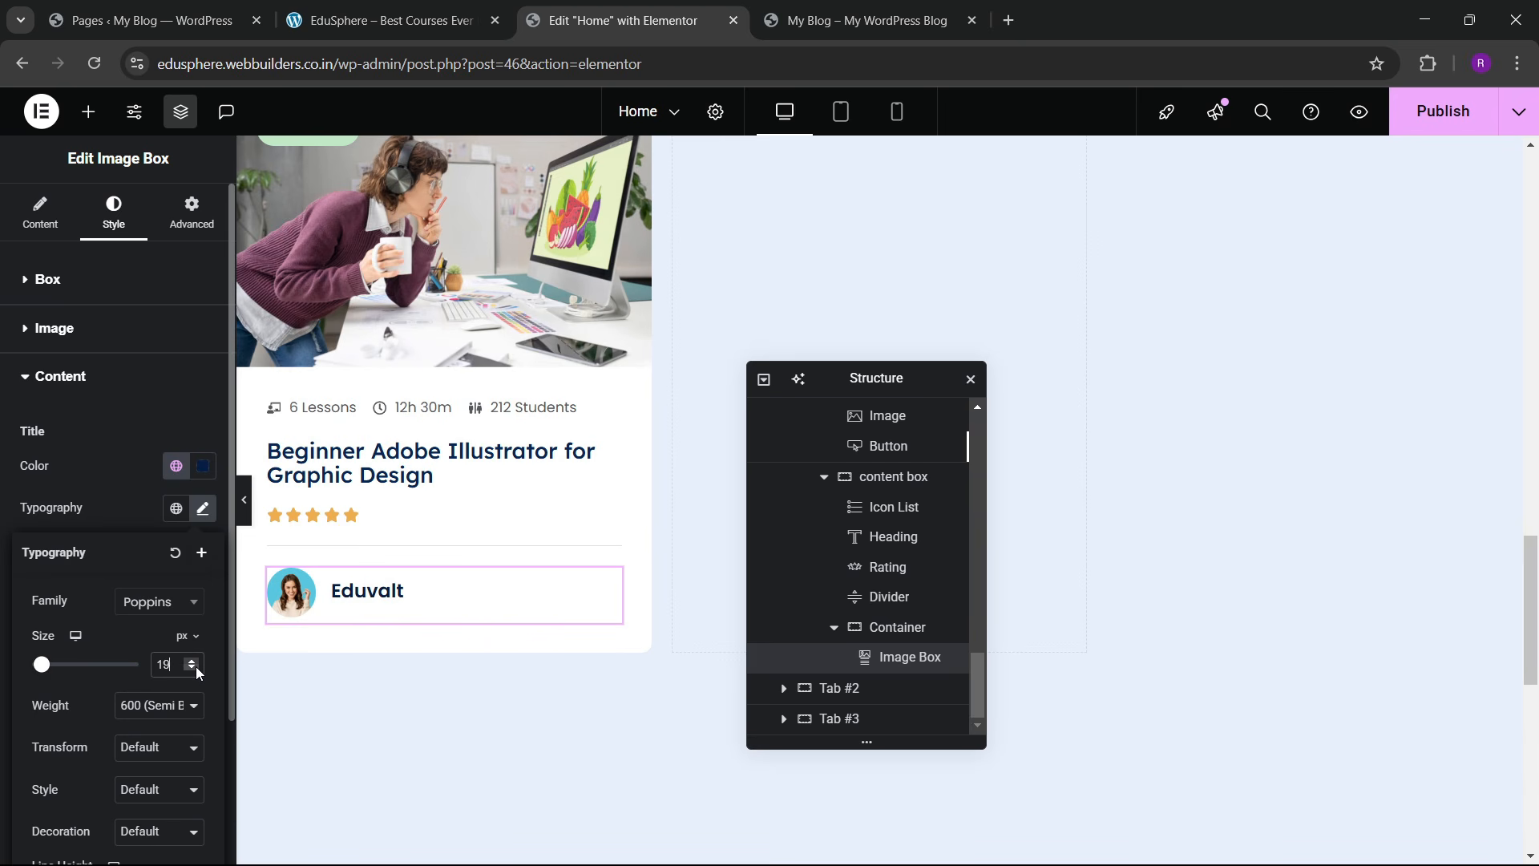
{"action": "left_click", "coordinate": [126, 487]}
{"action": "left_click", "coordinate": [177, 465]}
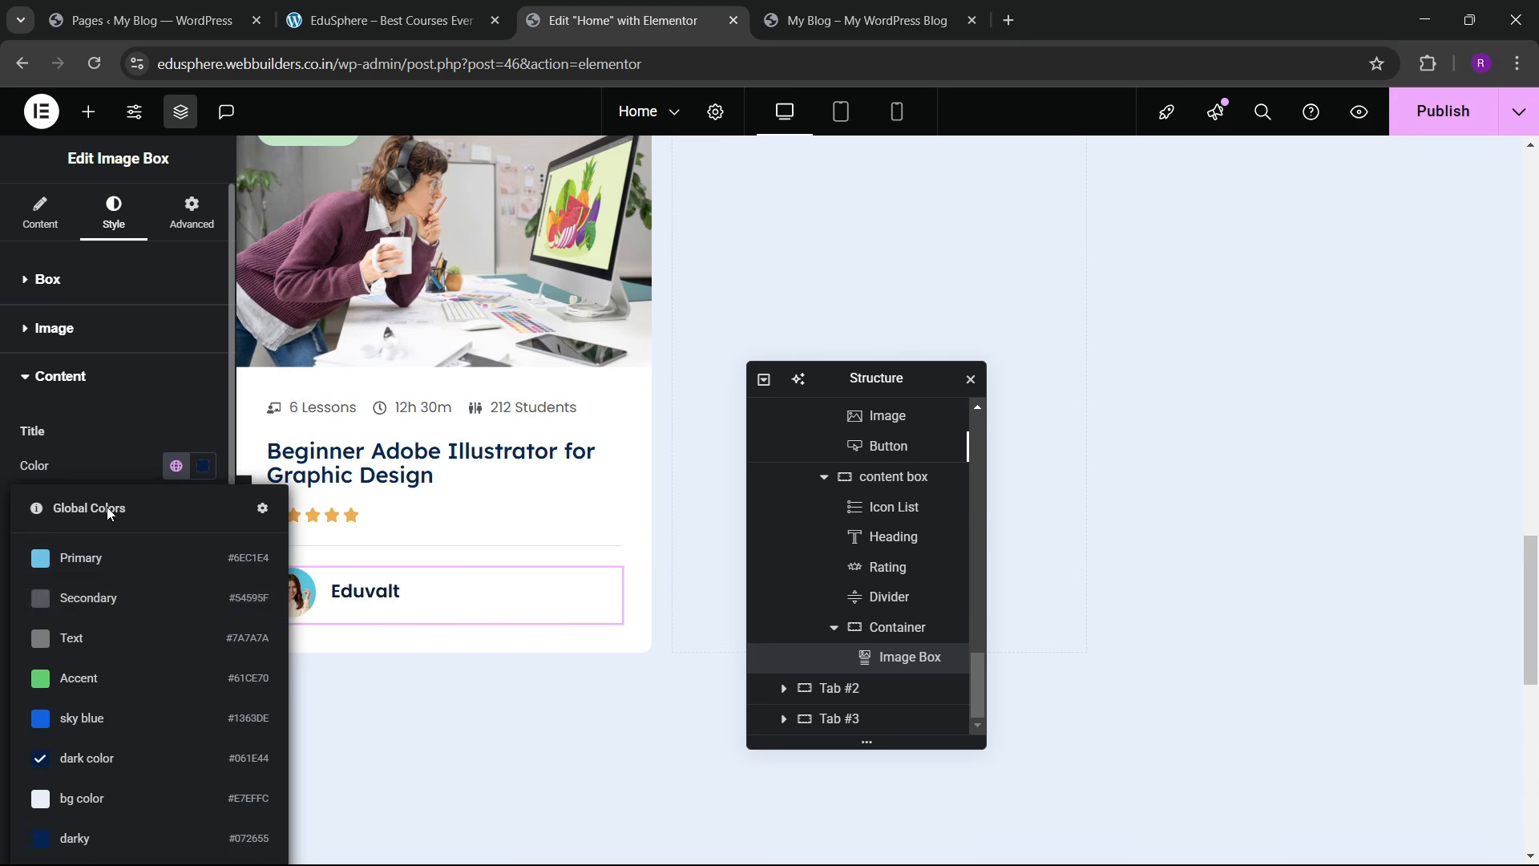
{"action": "left_click", "coordinate": [85, 603]}
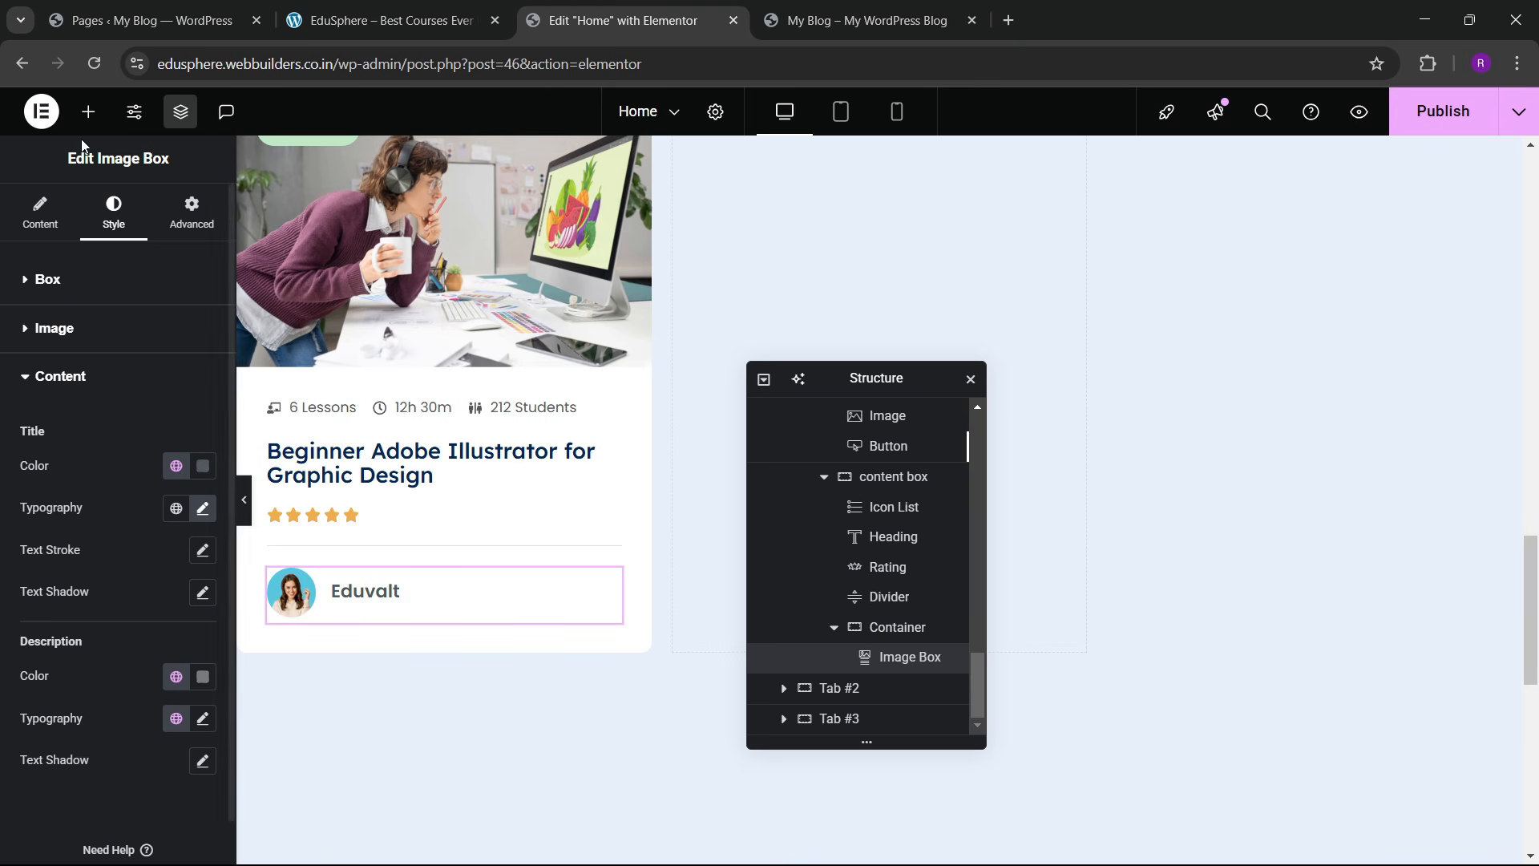
{"action": "left_click", "coordinate": [88, 111]}
Step: Add a Heading to the author container and lay the container out as a centred row
{"action": "left_click_drag", "start_coordinate": [64, 461], "coordinate": [520, 581]}
{"action": "left_click", "coordinate": [881, 639]}
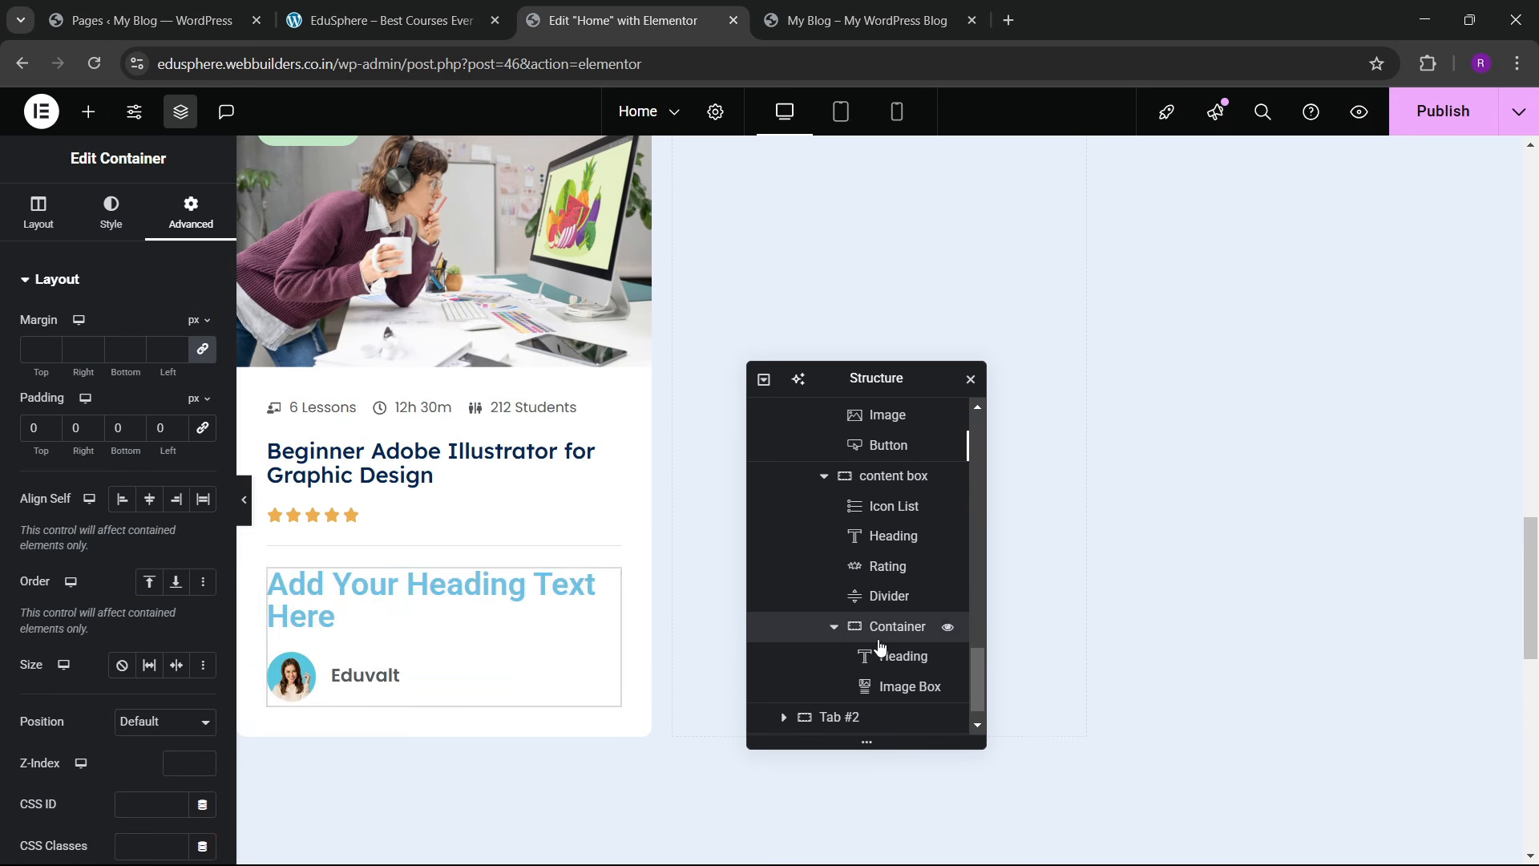
{"action": "left_click", "coordinate": [37, 212]}
{"action": "scroll", "coordinate": [128, 357], "scroll_direction": "down", "scroll_amount": 4}
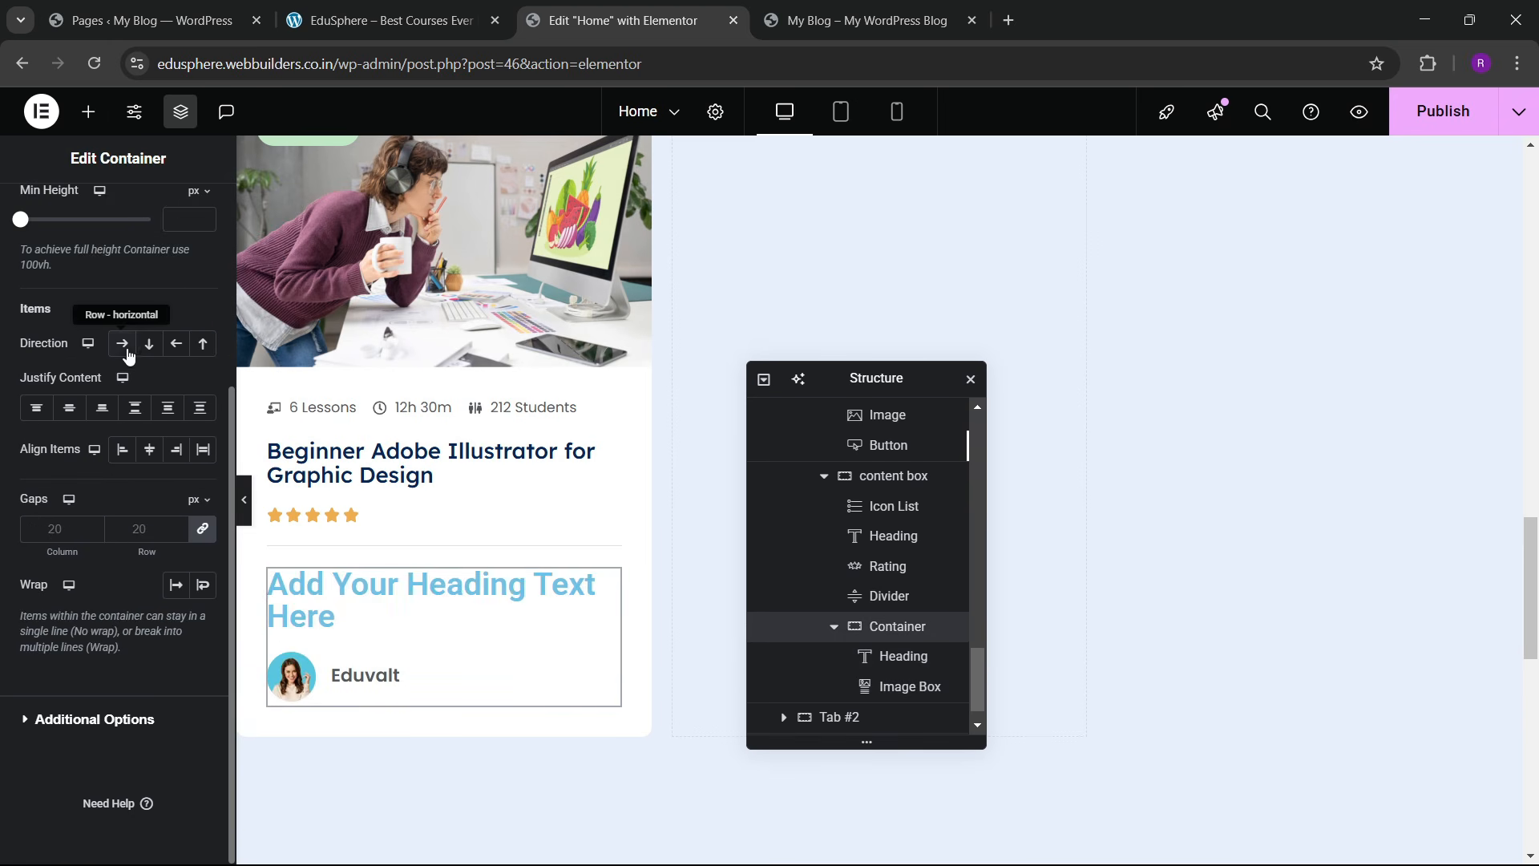
{"action": "left_click", "coordinate": [122, 344]}
{"action": "left_click", "coordinate": [135, 407]}
{"action": "left_click", "coordinate": [149, 449]}
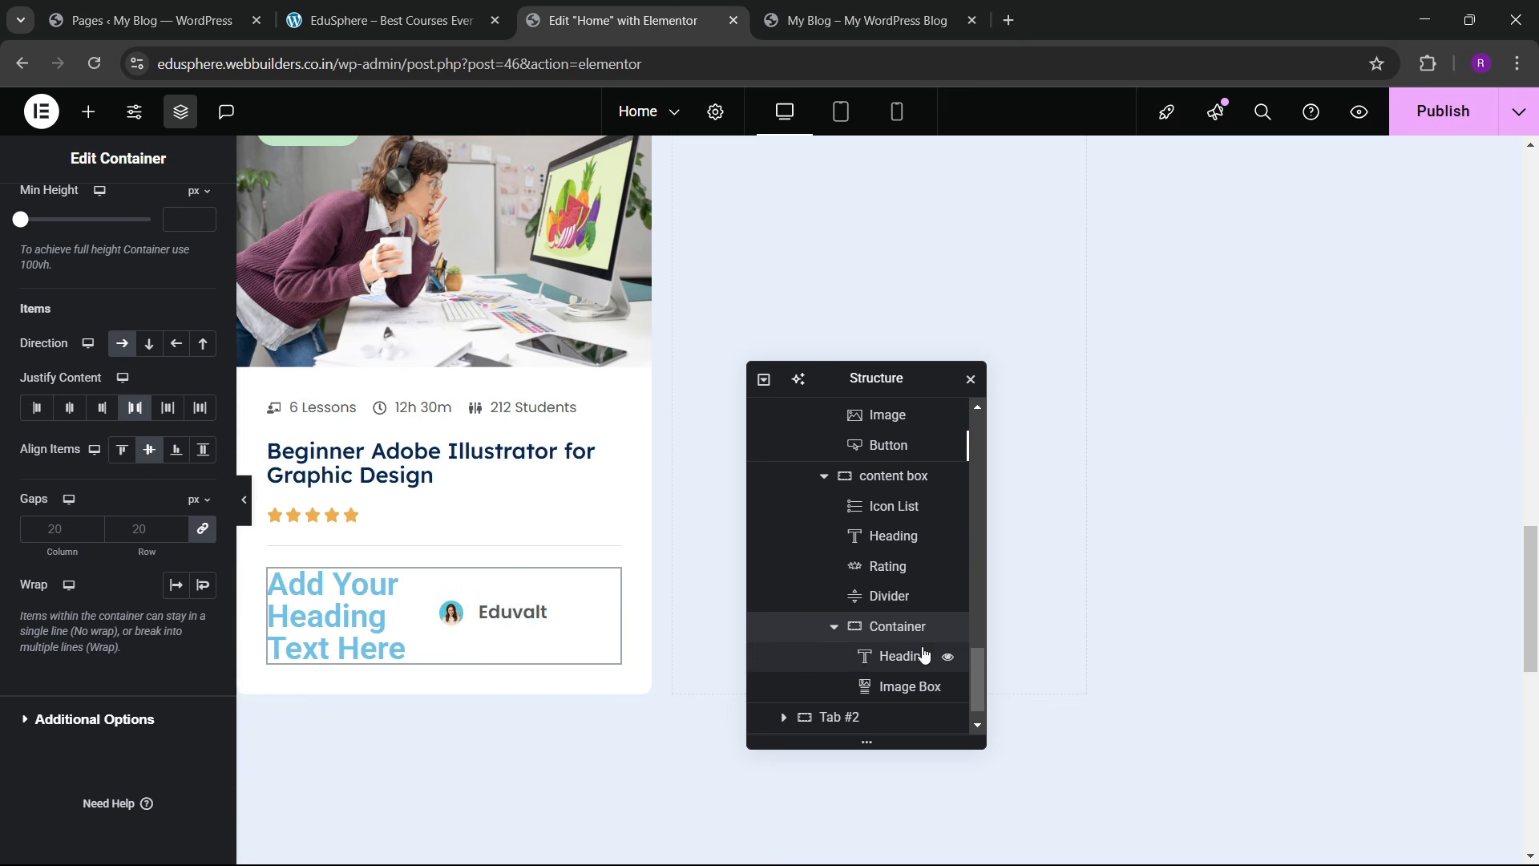
Step: Place the heading after the Eduvalt image box and change its text to 'Free'
{"action": "left_click_drag", "start_coordinate": [903, 659], "coordinate": [906, 691]}
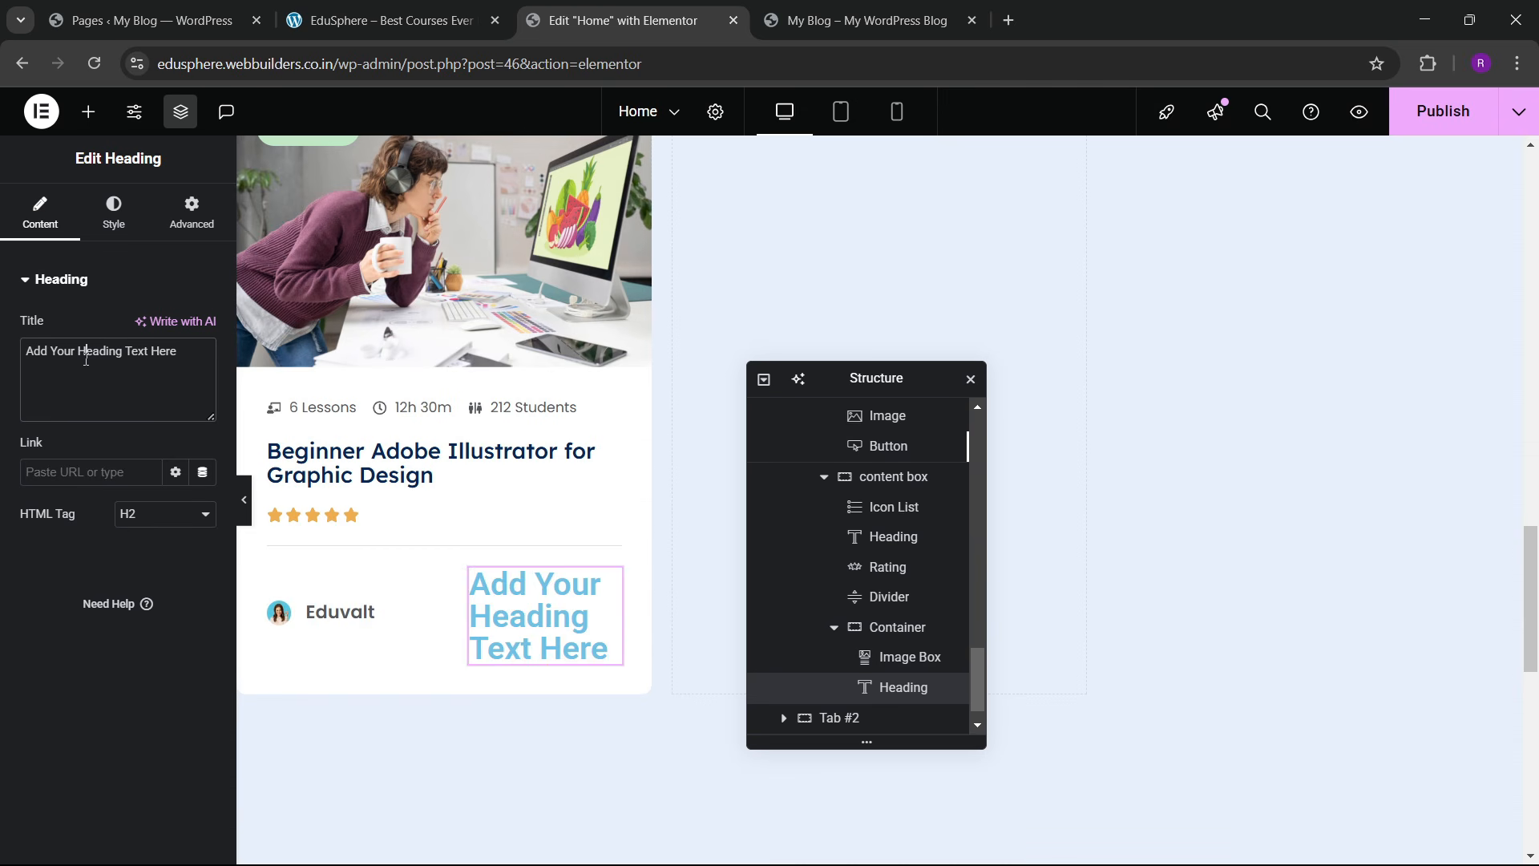
{"action": "triple_click", "coordinate": [83, 419]}
{"action": "key", "text": "BackSpace"}
{"action": "type", "text": "Freee"}
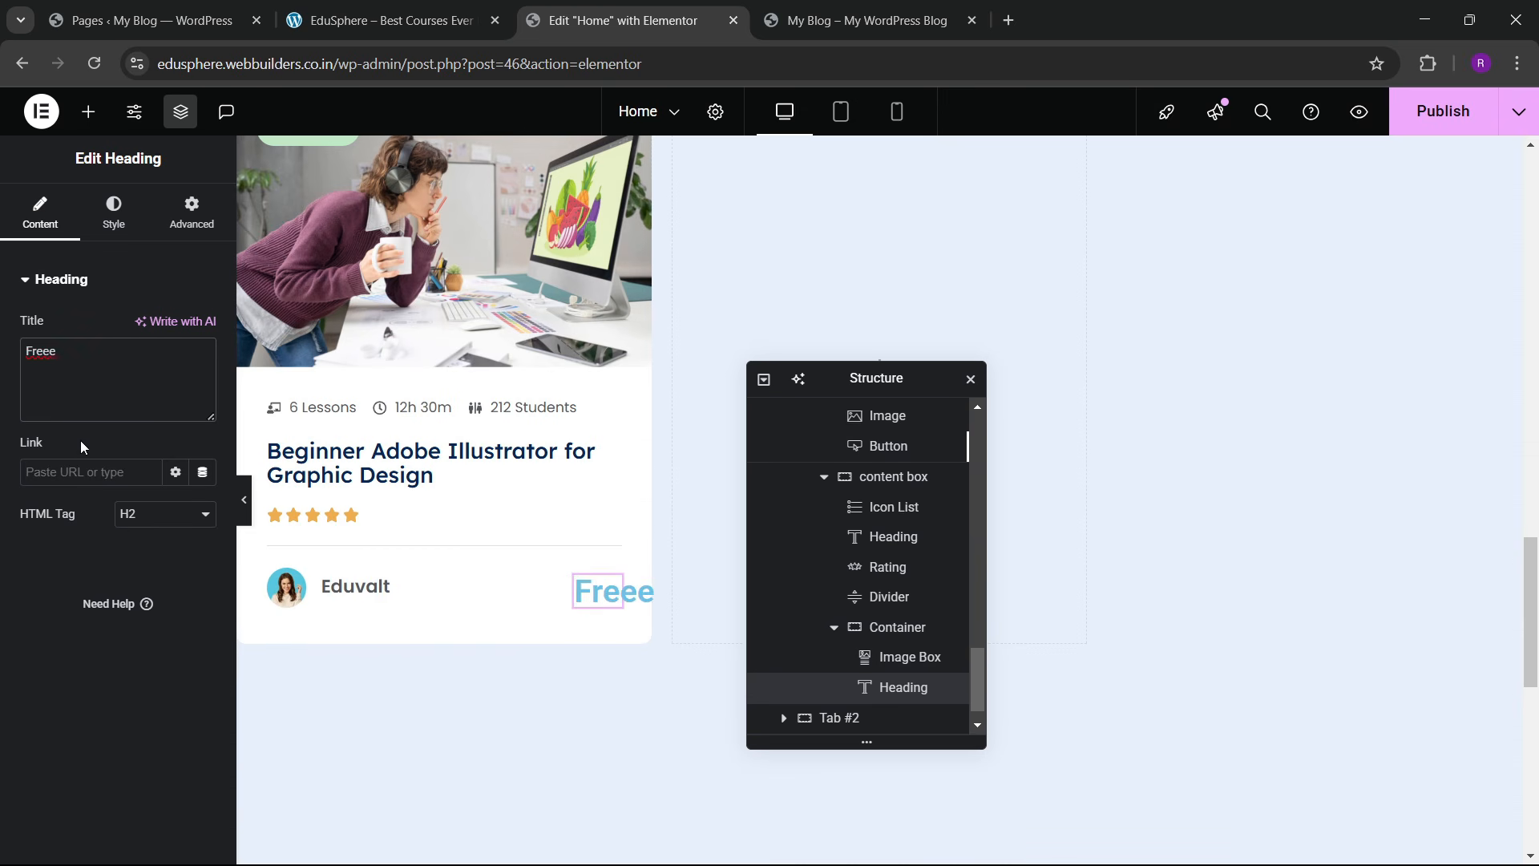
{"action": "key", "text": "BackSpace"}
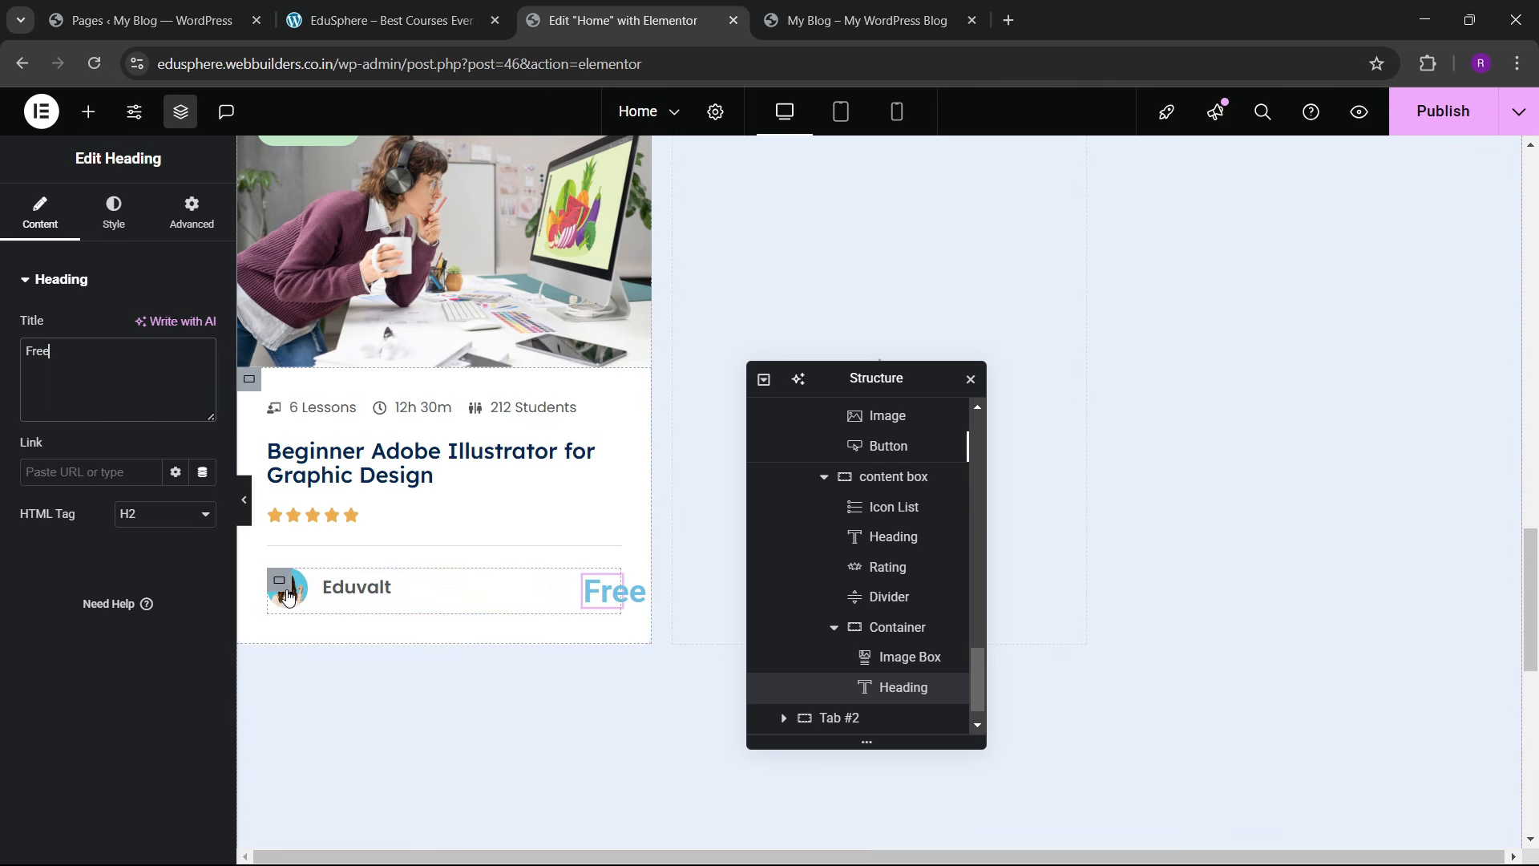
Step: Give the Eduvalt image box a custom width of 50%
{"action": "left_click", "coordinate": [280, 583]}
{"action": "left_click", "coordinate": [534, 595]}
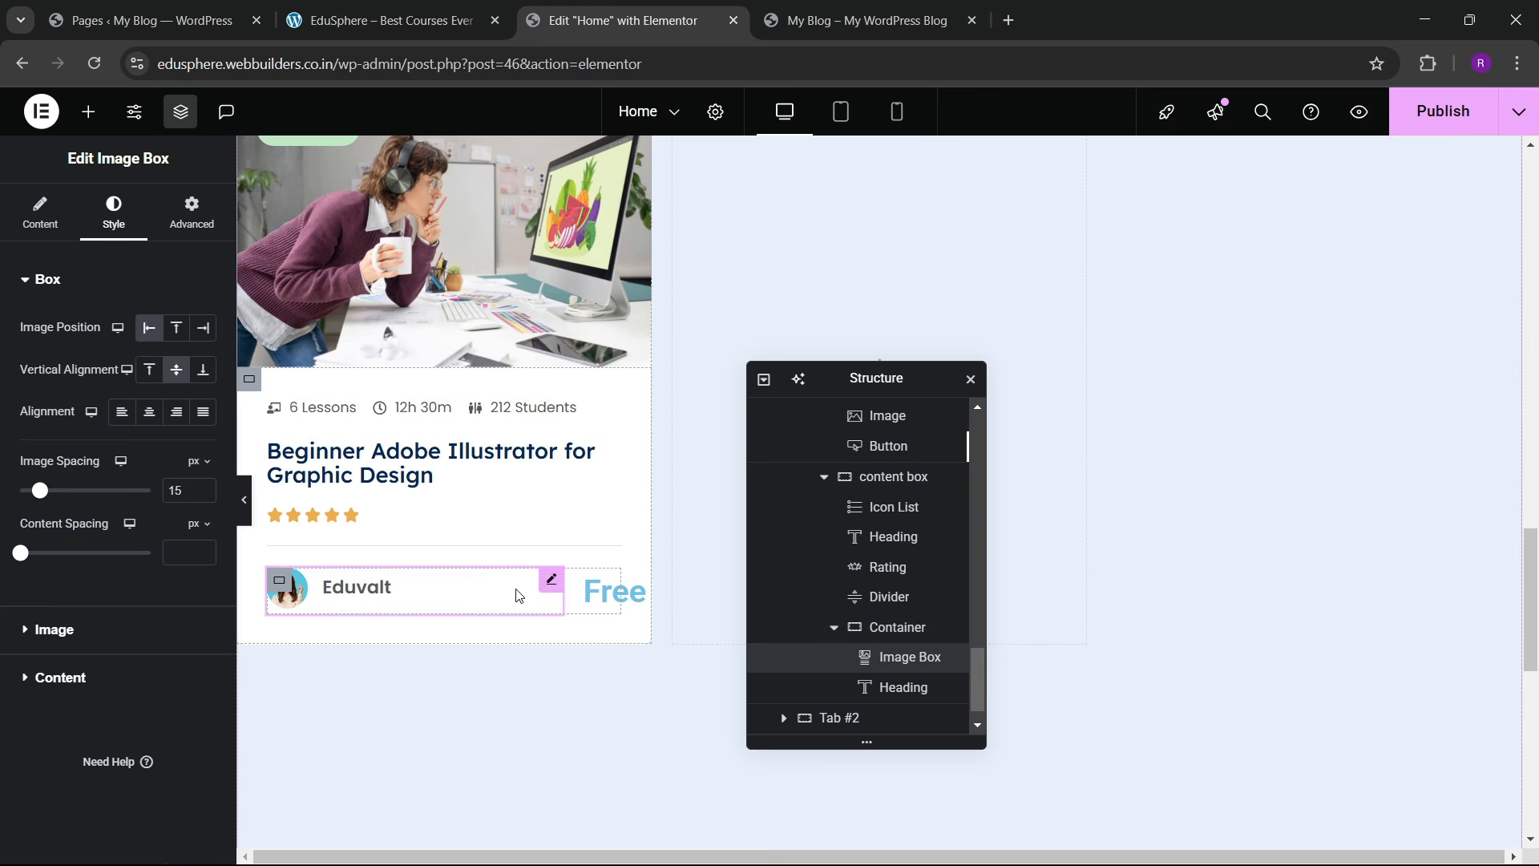
{"action": "left_click", "coordinate": [191, 216]}
{"action": "left_click", "coordinate": [164, 484]}
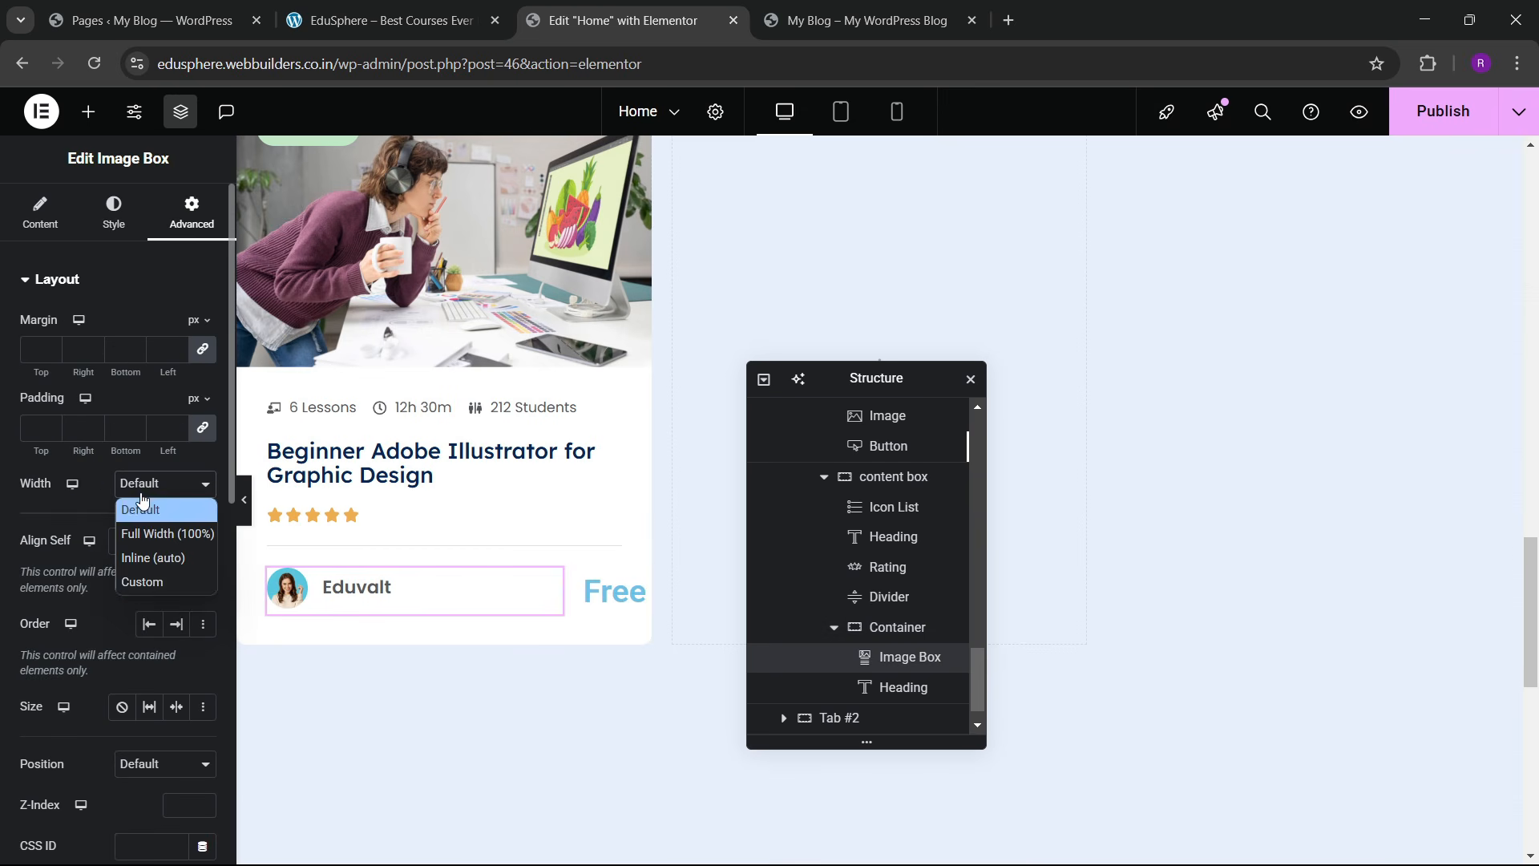
{"action": "left_click", "coordinate": [137, 577]}
{"action": "left_click_drag", "start_coordinate": [30, 556], "coordinate": [47, 557]}
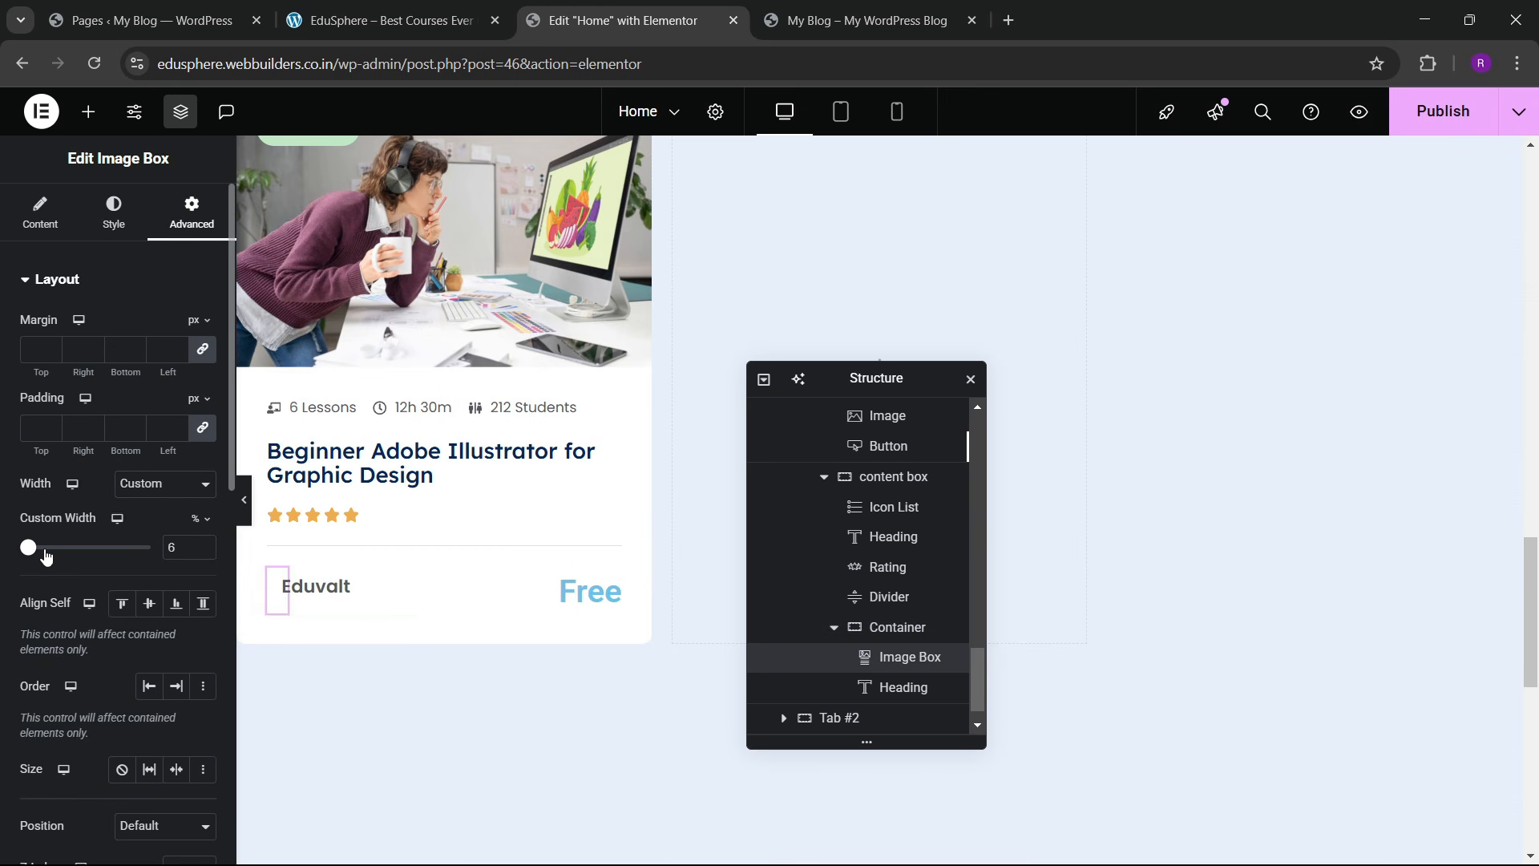
{"action": "left_click_drag", "start_coordinate": [201, 546], "coordinate": [202, 547]}
{"action": "left_click", "coordinate": [202, 552]}
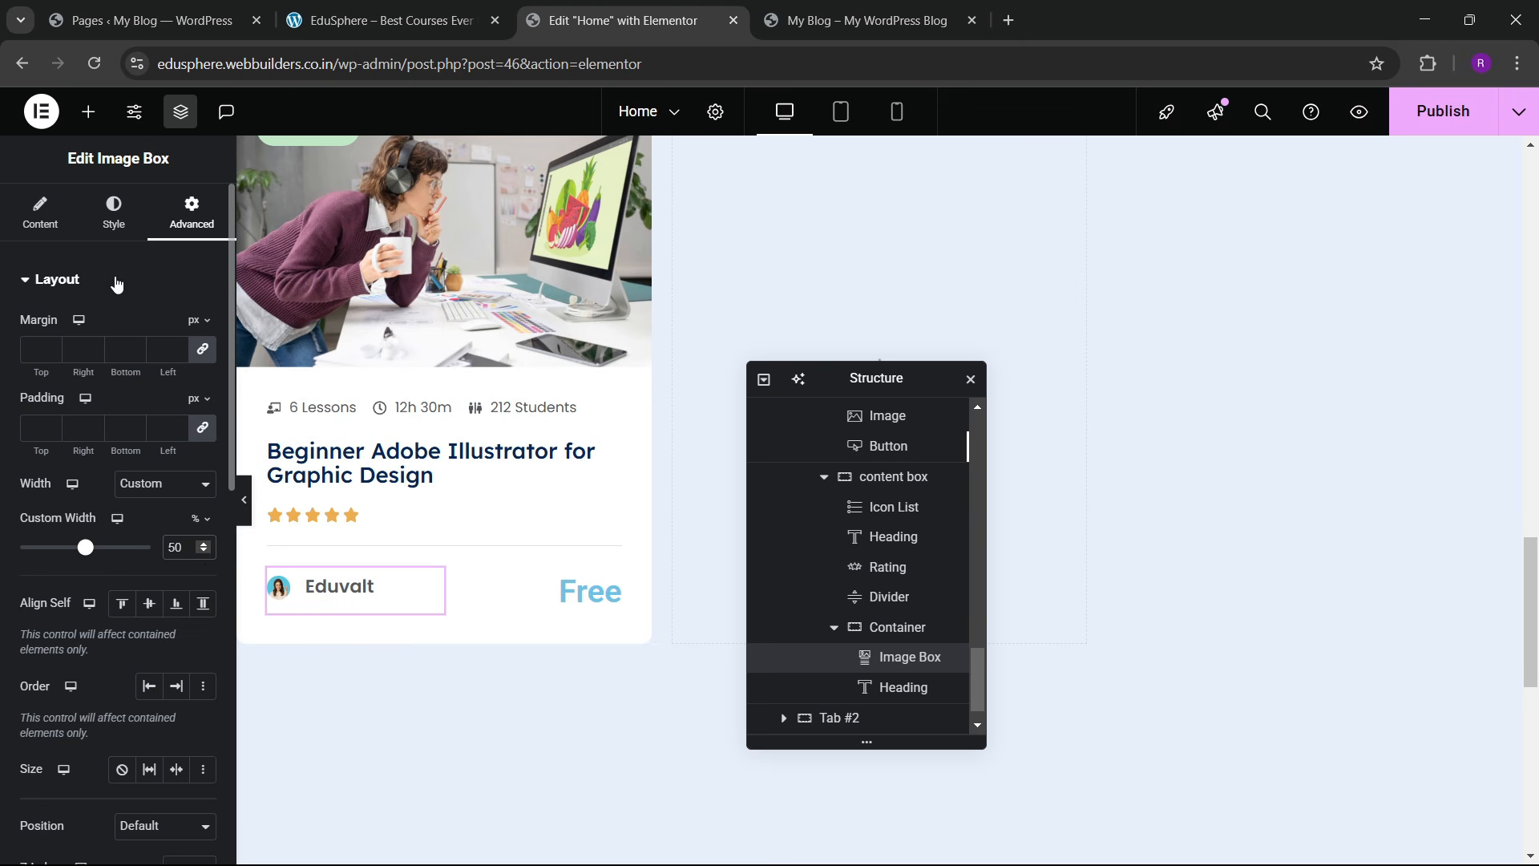
Step: Enlarge the round avatar image width to 40%
{"action": "left_click", "coordinate": [113, 212]}
{"action": "left_click", "coordinate": [56, 628]}
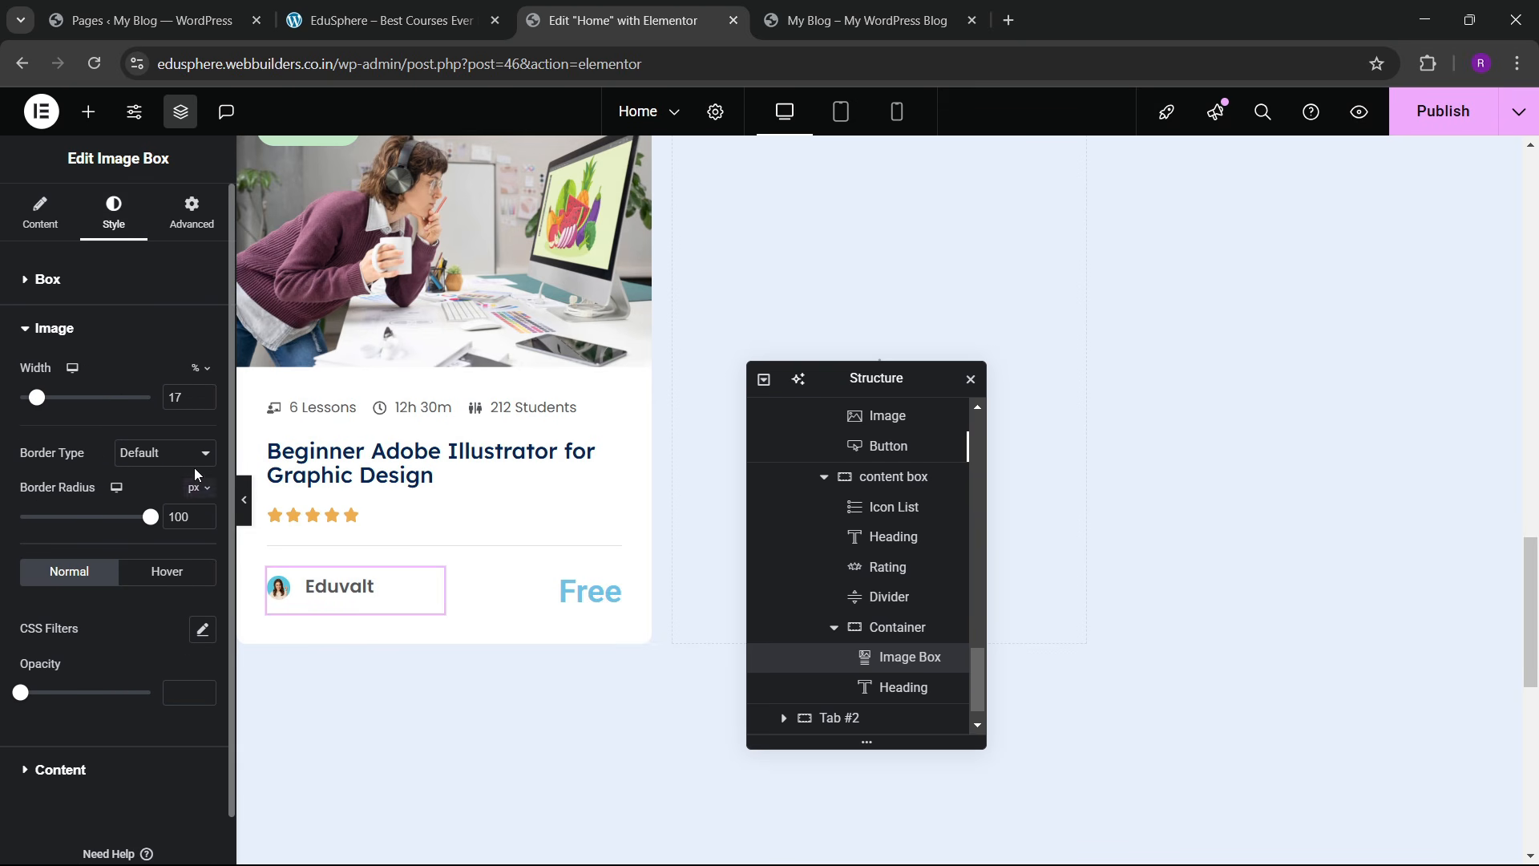
{"action": "left_click", "coordinate": [201, 392]}
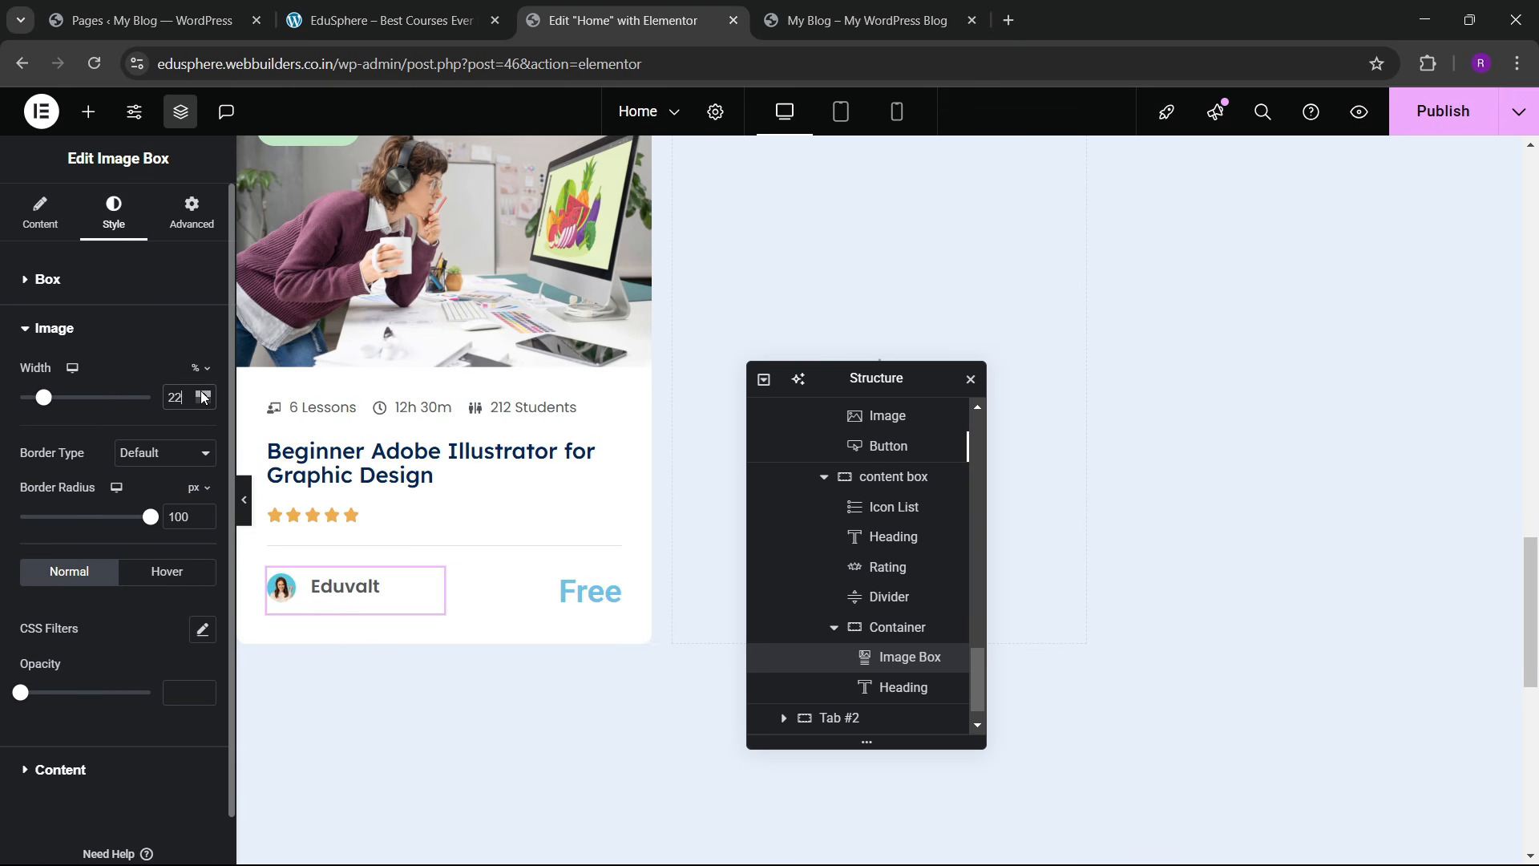
{"action": "left_click", "coordinate": [203, 396]}
{"action": "left_click", "coordinate": [203, 396]}
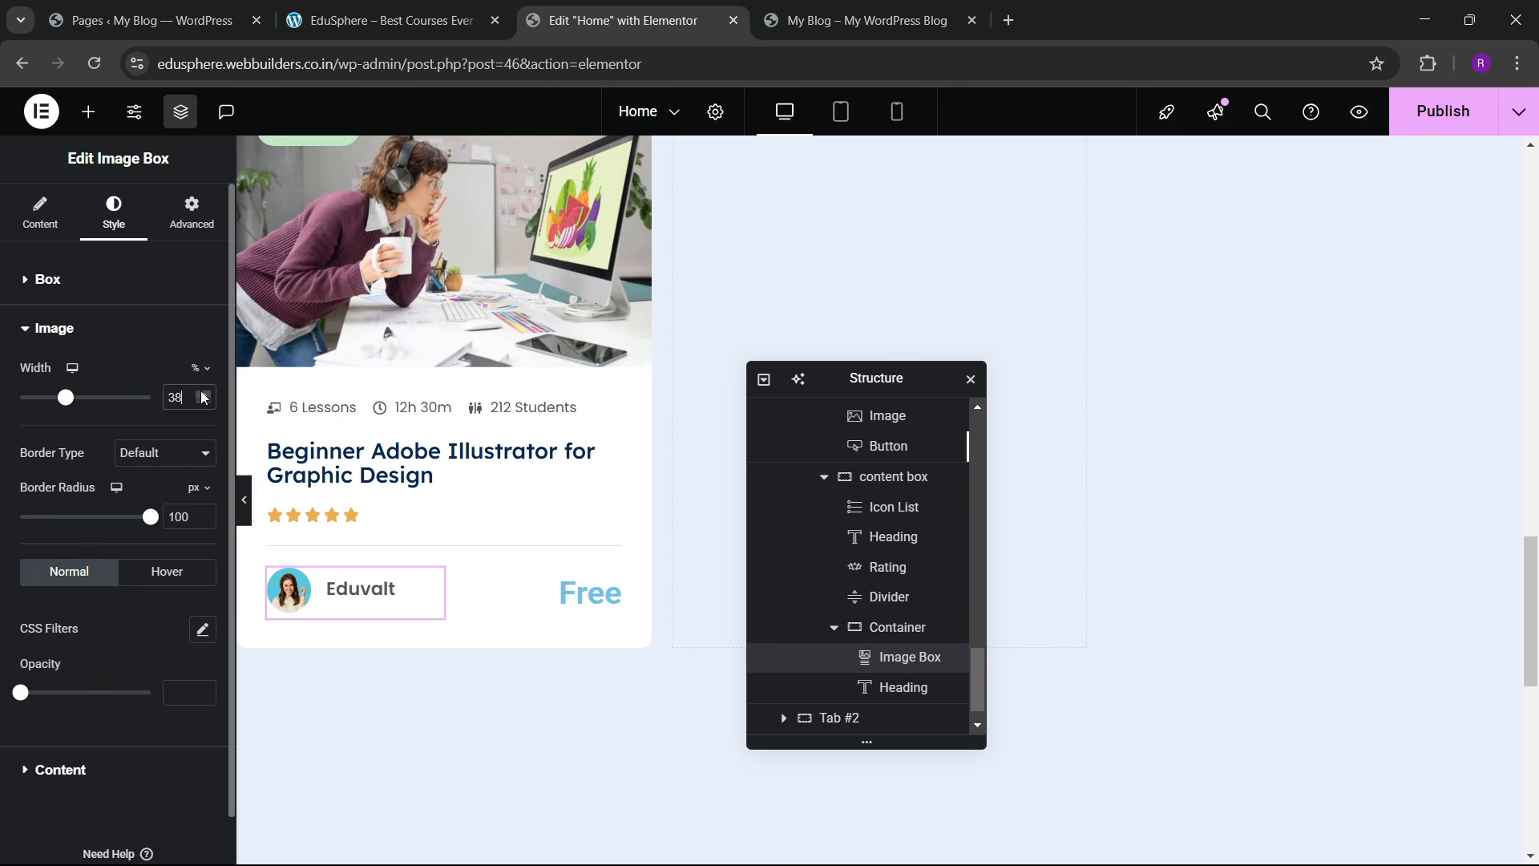
{"action": "left_click", "coordinate": [202, 396]}
{"action": "left_click", "coordinate": [203, 396]}
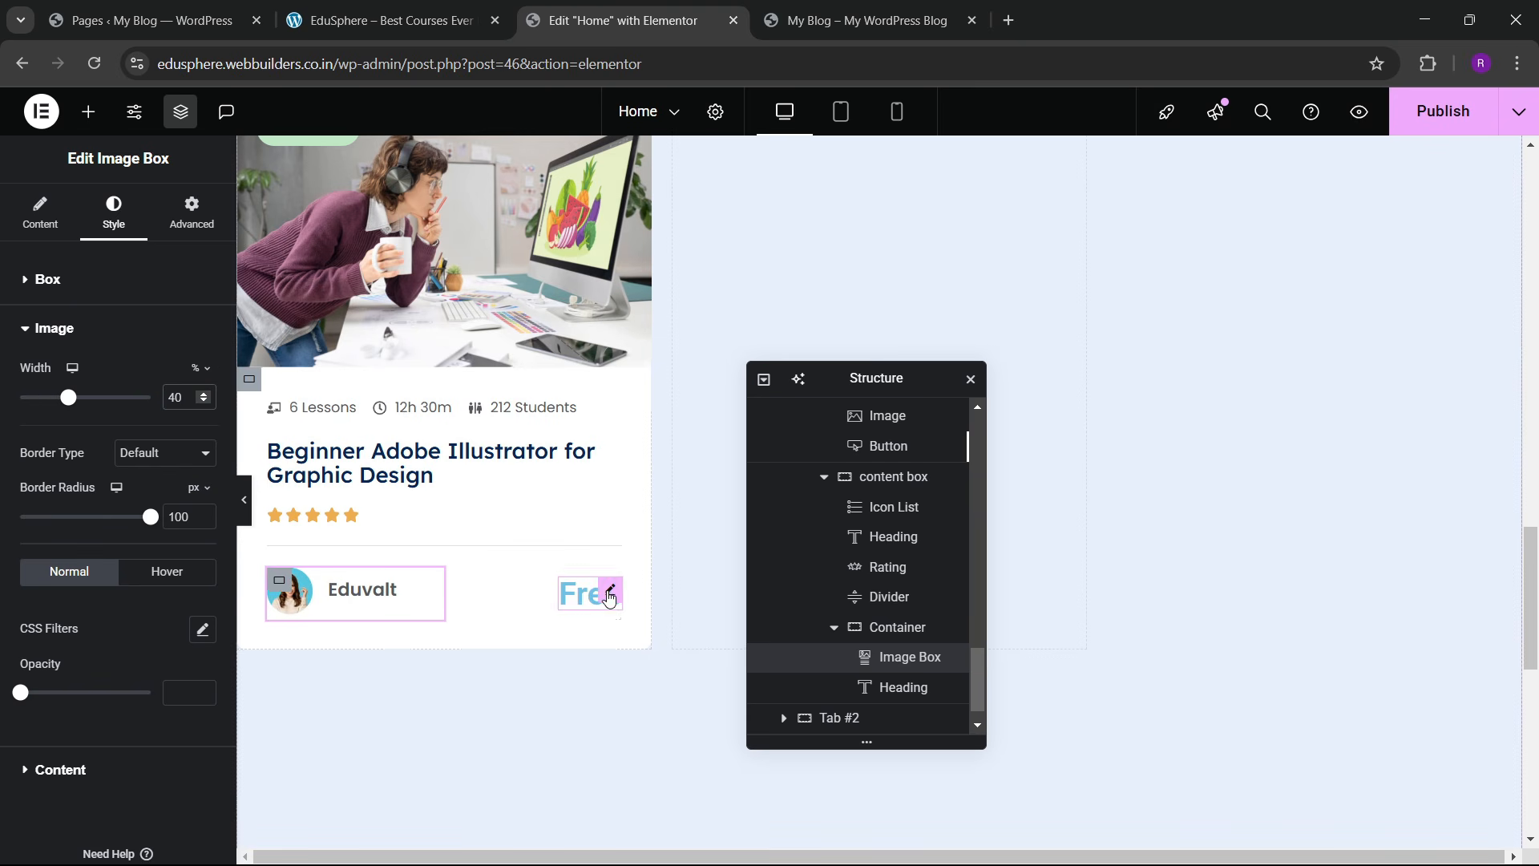
Step: Set the Free heading's font to Lexend and its text colour to a global blue
{"action": "left_click", "coordinate": [607, 599]}
{"action": "left_click", "coordinate": [114, 213]}
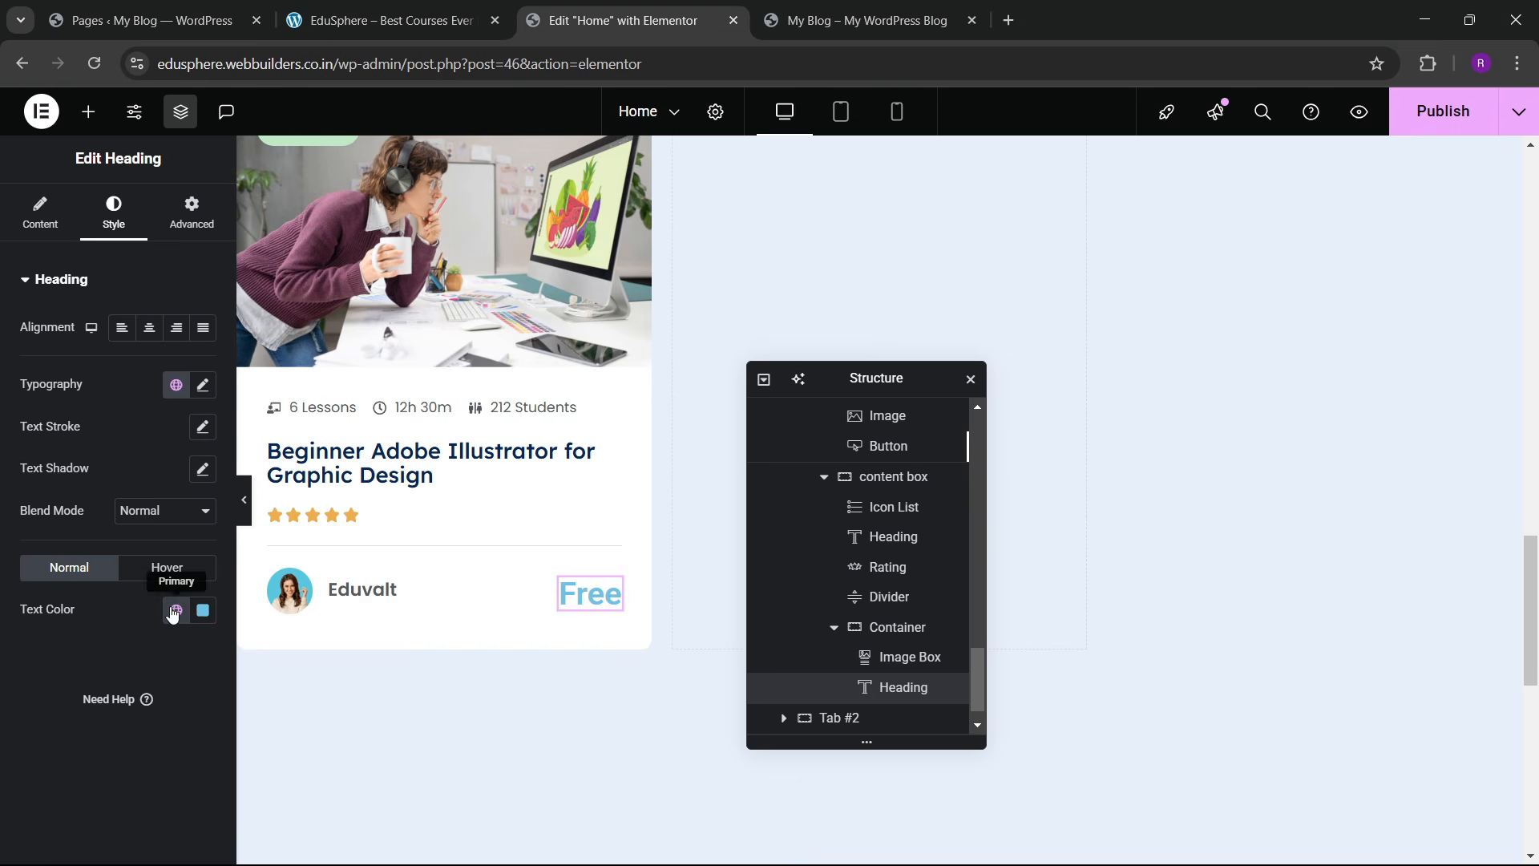
{"action": "left_click", "coordinate": [205, 386]}
{"action": "left_click", "coordinate": [149, 479]}
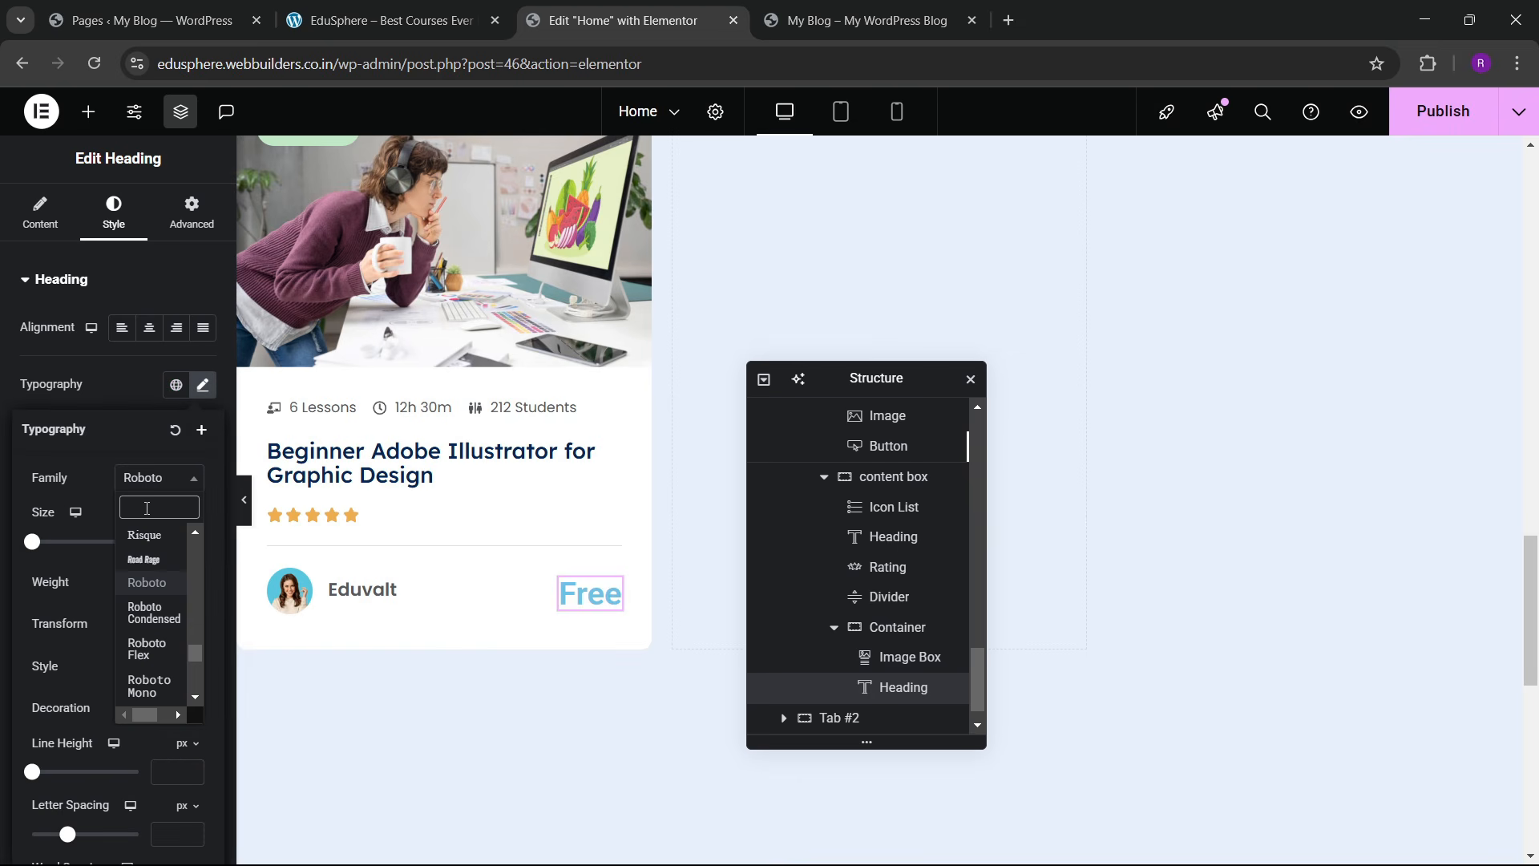
{"action": "type", "text": "lexend"}
{"action": "key", "text": "Return"}
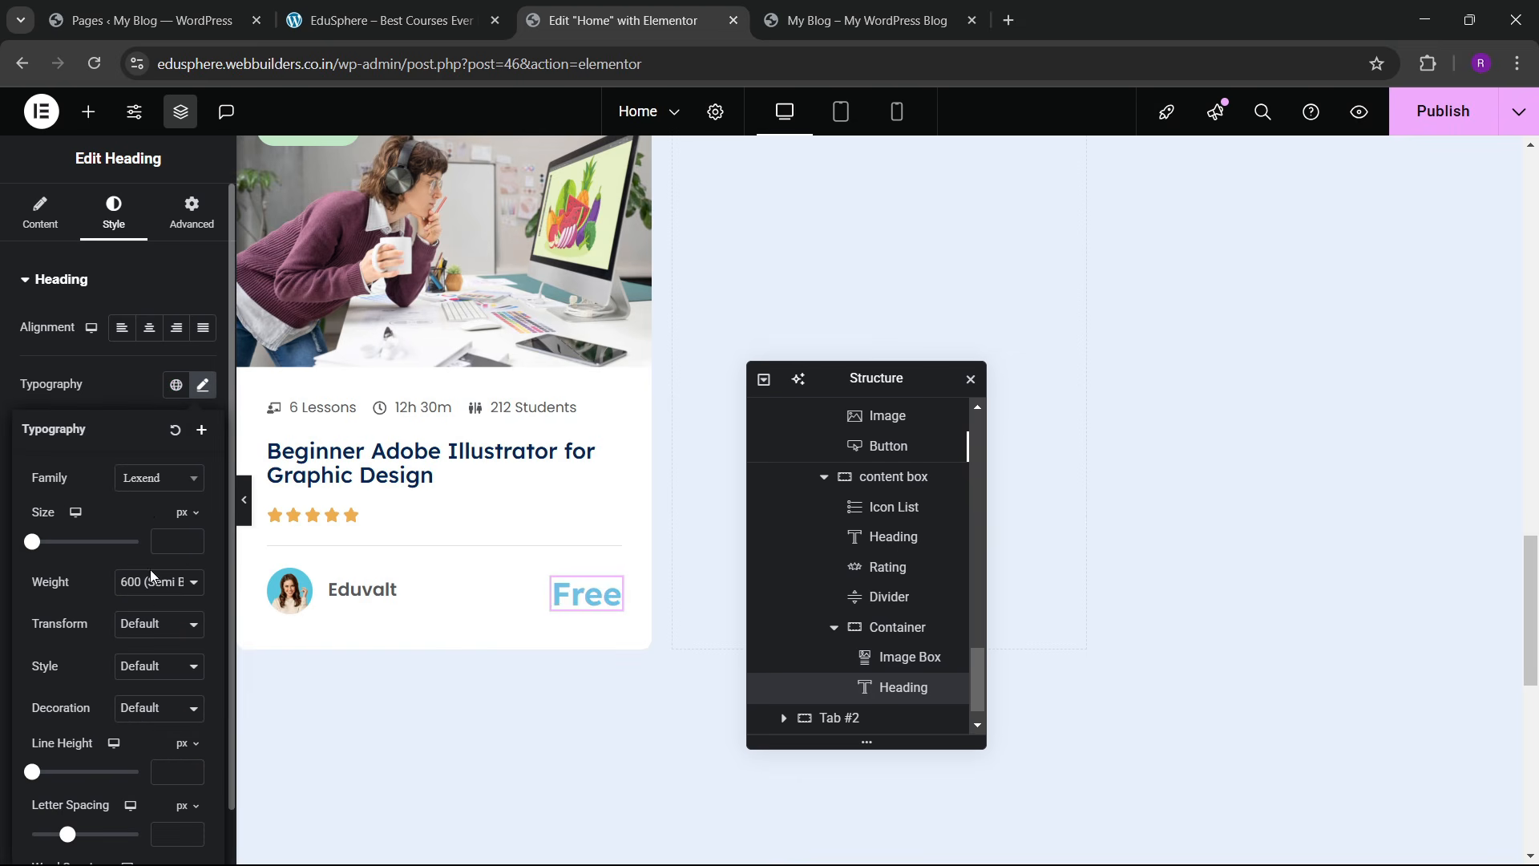
{"action": "left_click", "coordinate": [133, 390]}
{"action": "left_click", "coordinate": [176, 611]}
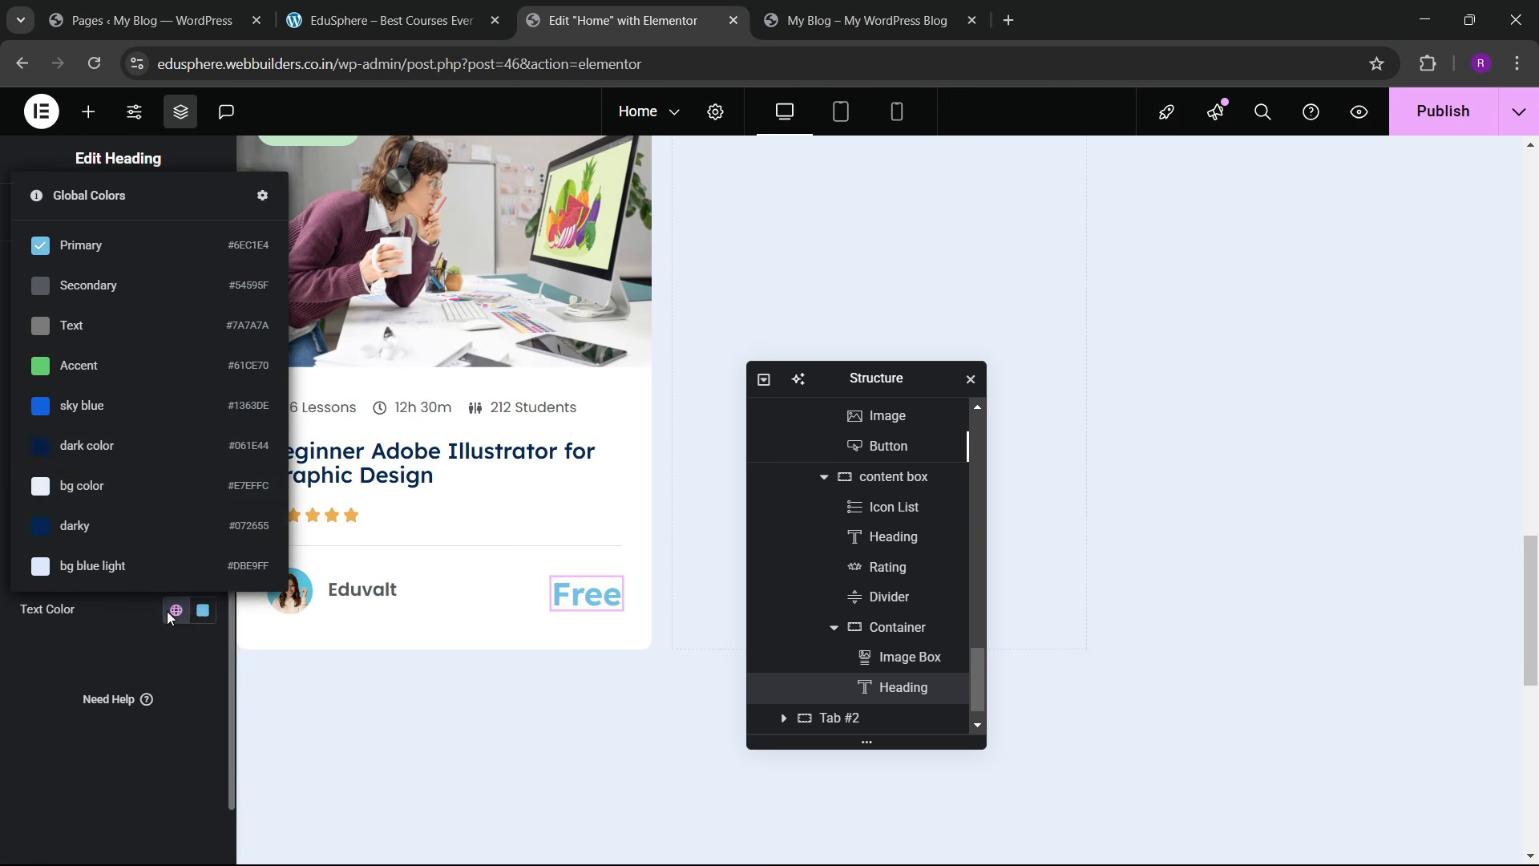
{"action": "left_click", "coordinate": [124, 405]}
Step: Give Free weight 500 Medium and size 25 px, then hide the editor panel
{"action": "left_click", "coordinate": [205, 385]}
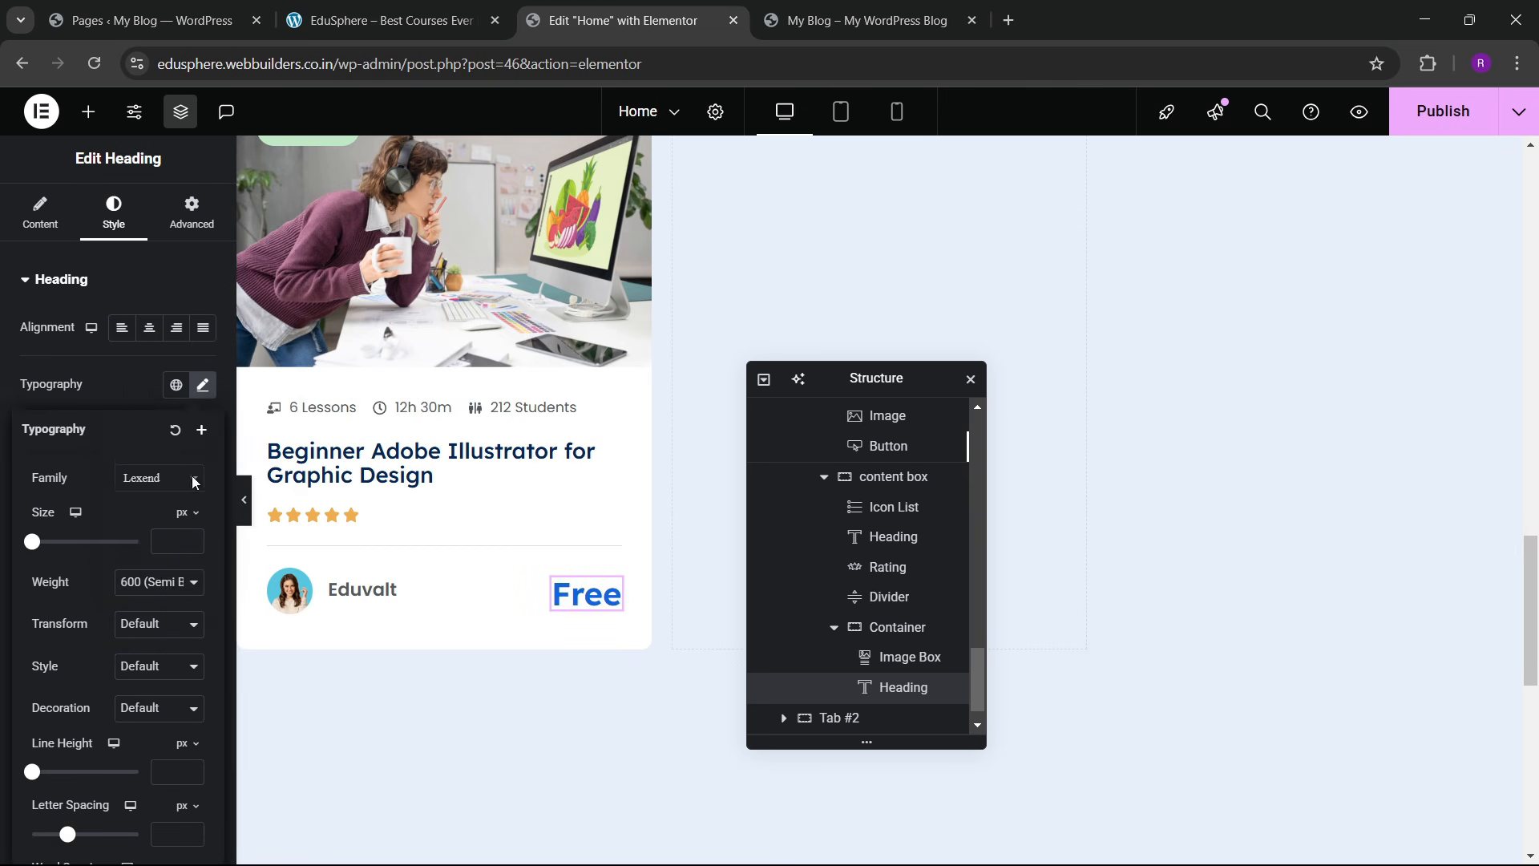
{"action": "left_click", "coordinate": [148, 593]}
{"action": "left_click", "coordinate": [148, 412]}
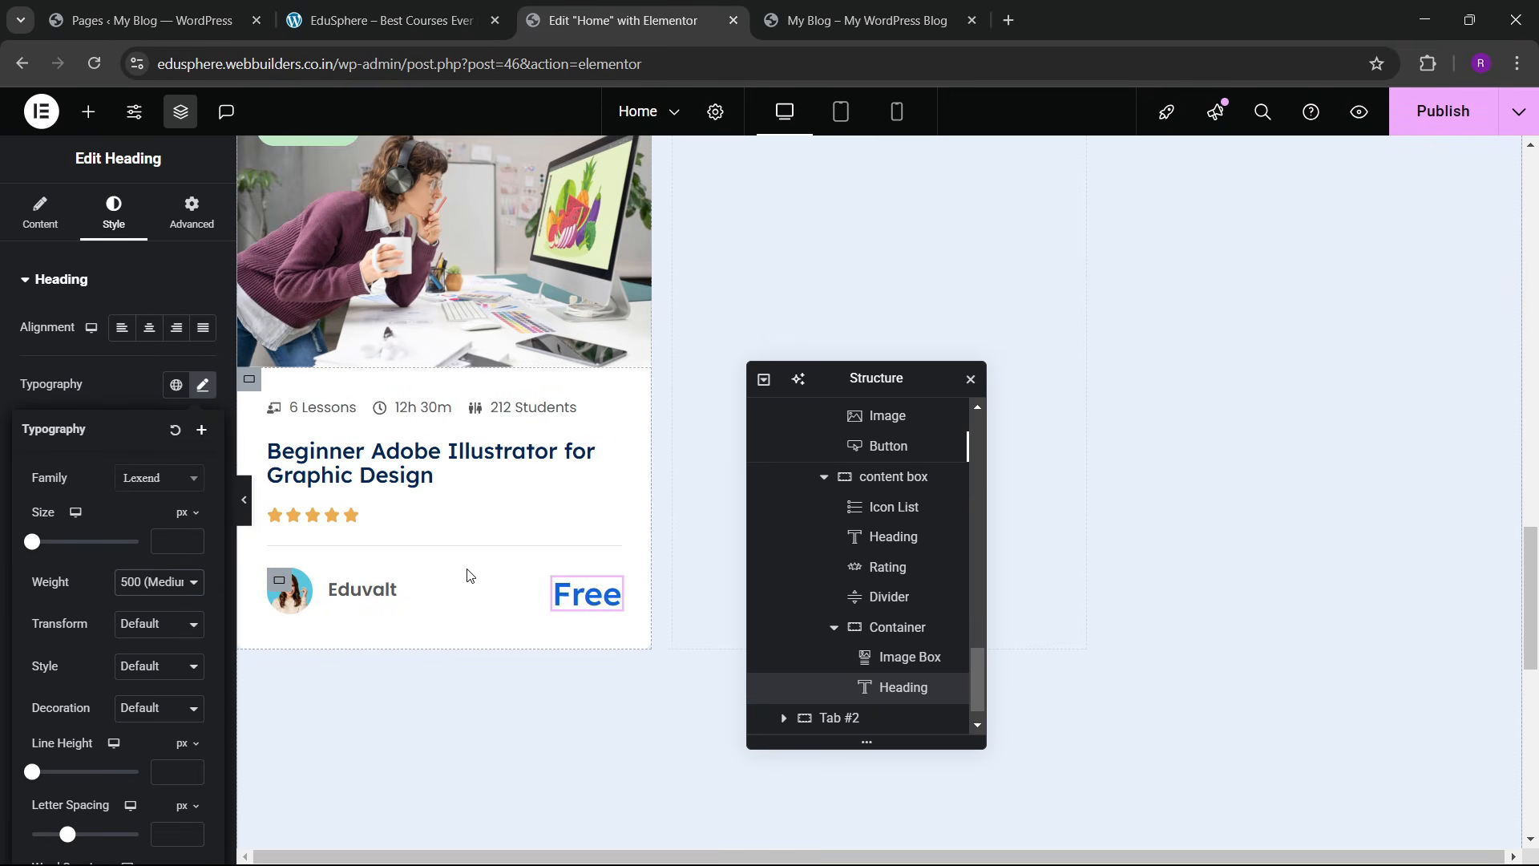
{"action": "left_click", "coordinate": [191, 539]}
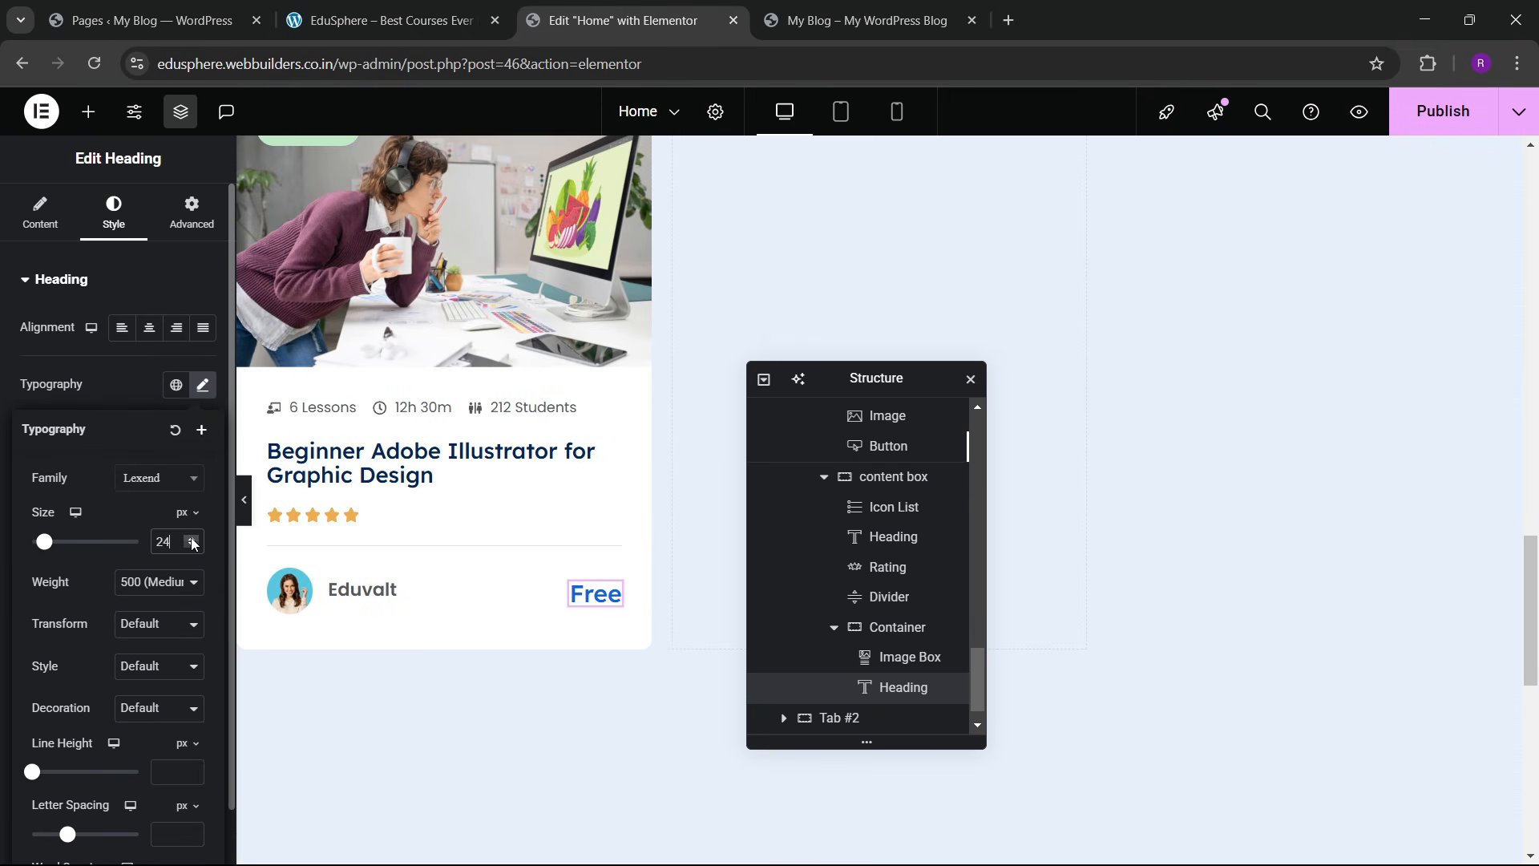
{"action": "scroll", "coordinate": [449, 536], "scroll_direction": "up", "scroll_amount": 2}
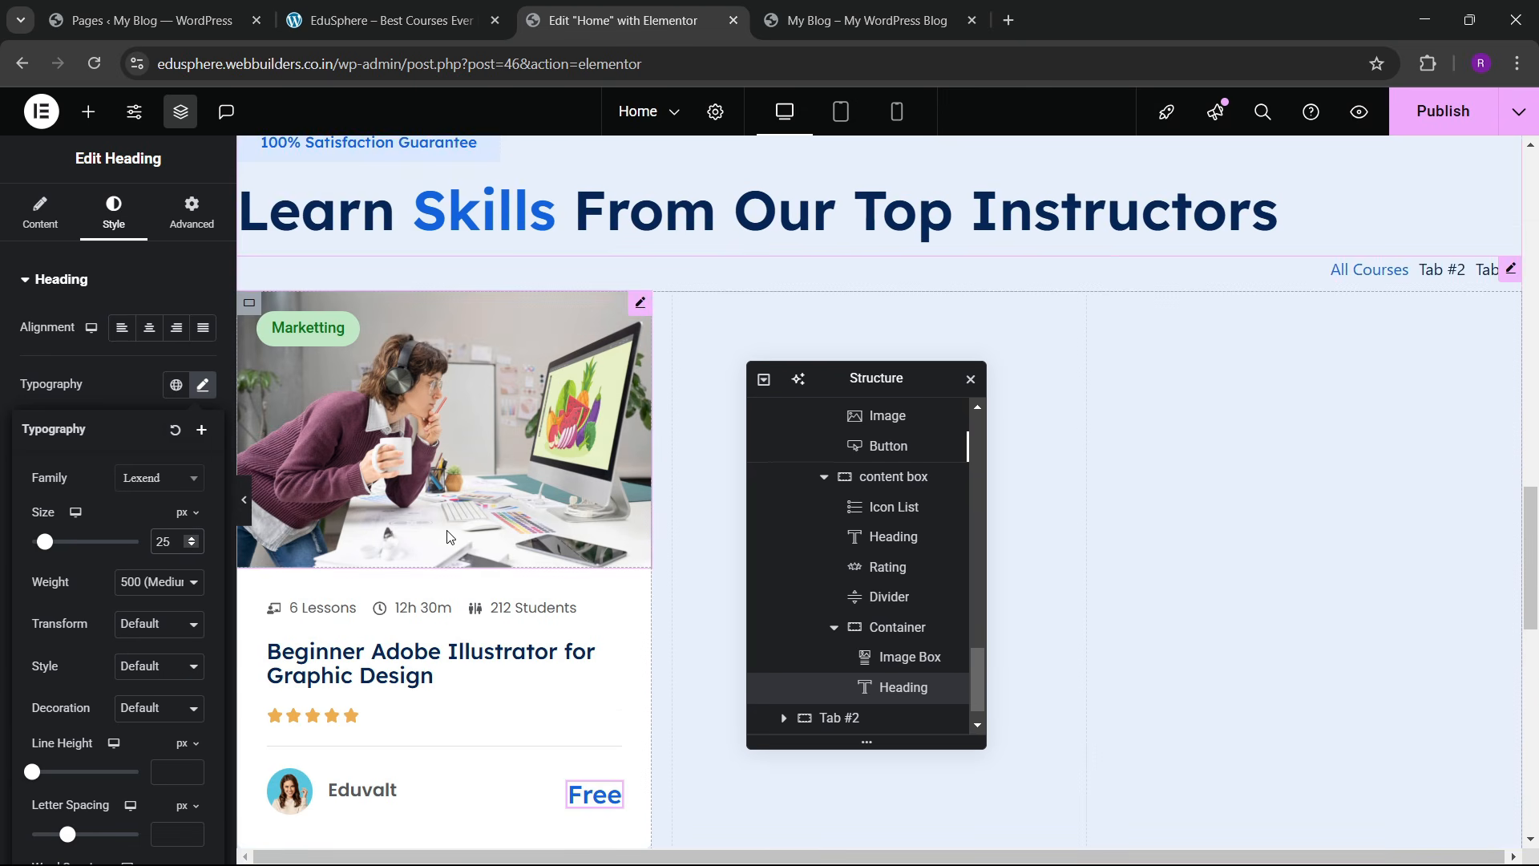
{"action": "scroll", "coordinate": [449, 535], "scroll_direction": "down", "scroll_amount": 2}
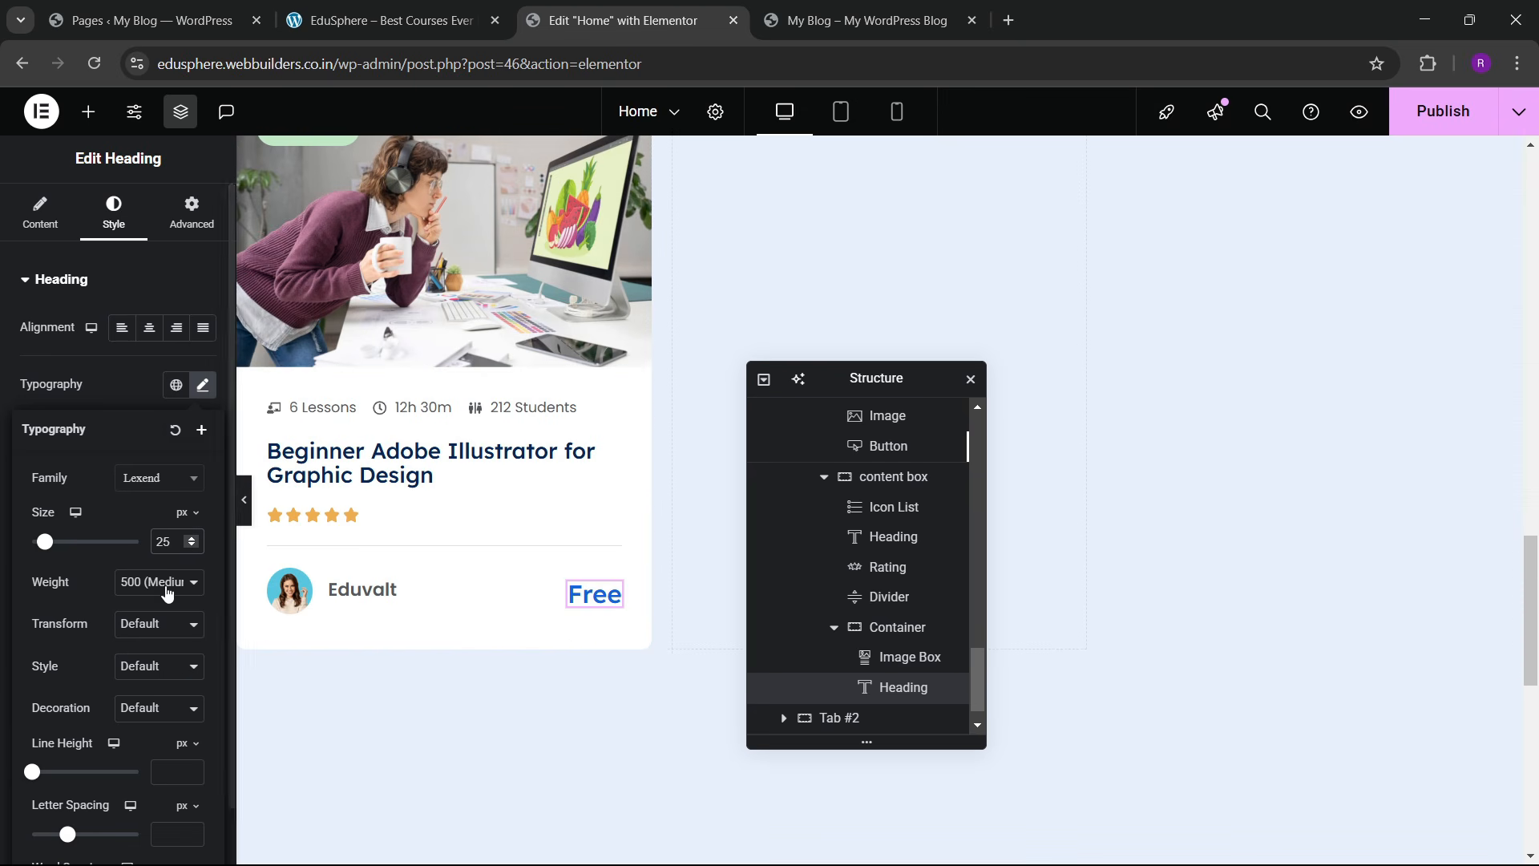
{"action": "left_click", "coordinate": [250, 508]}
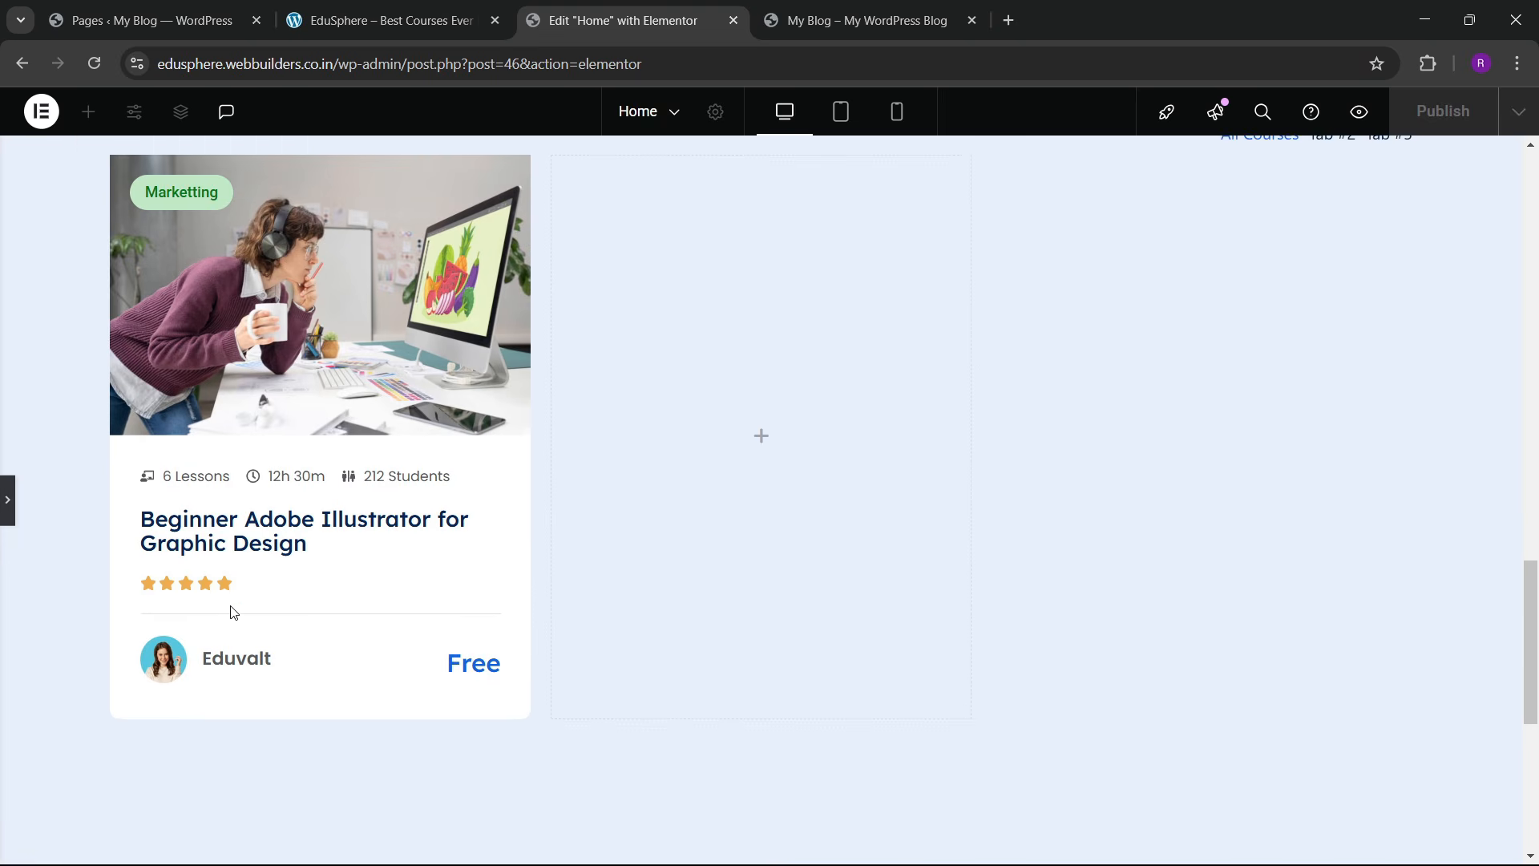
Step: Give the course card container a box shadow: horizontal 5, vertical 7, blur 20
{"action": "left_click", "coordinate": [5, 512]}
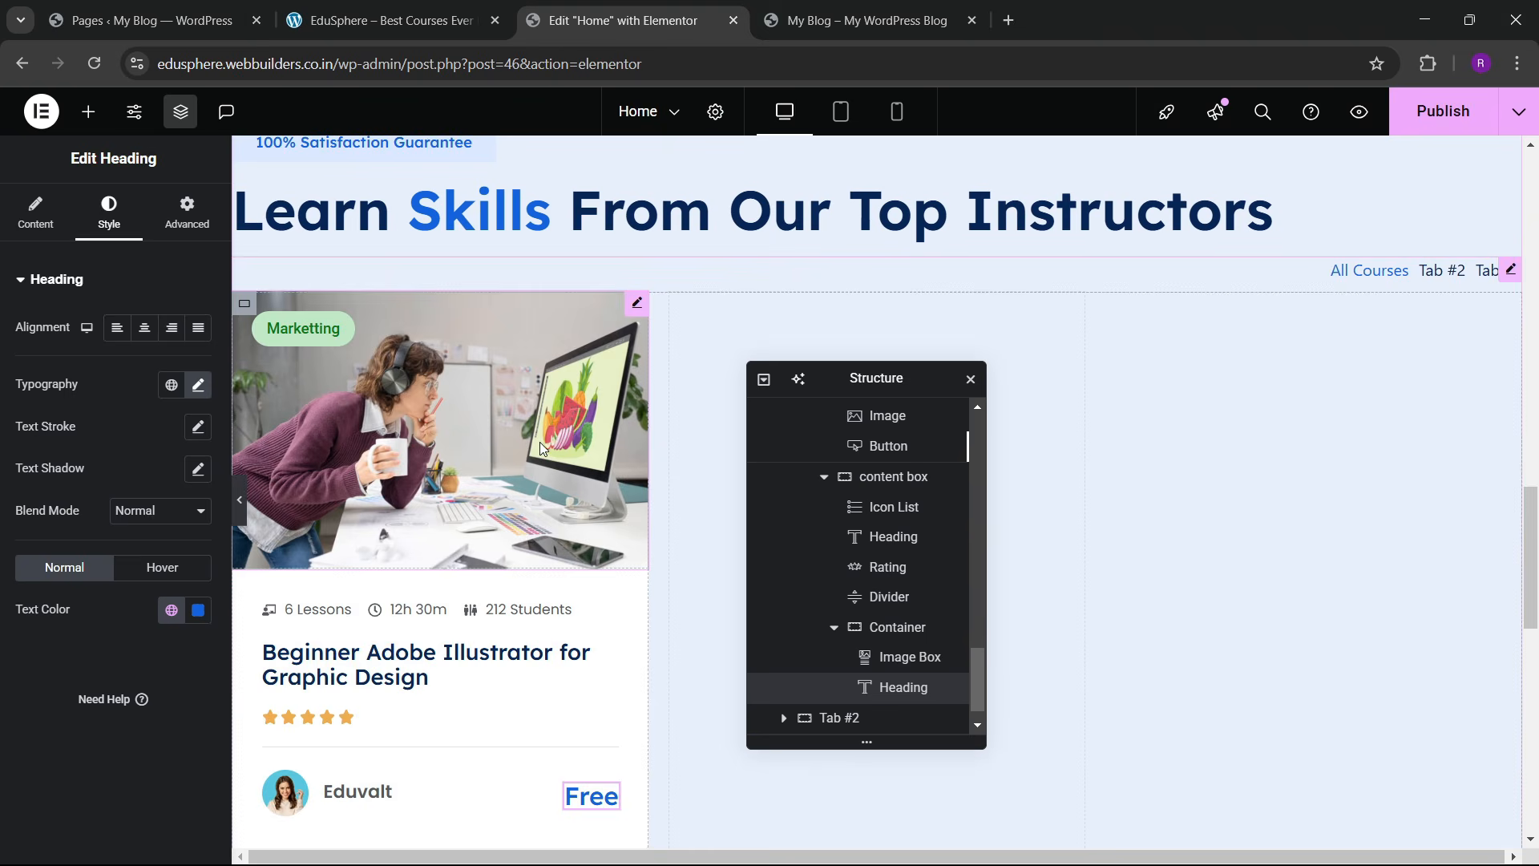
{"action": "left_click", "coordinate": [396, 6]}
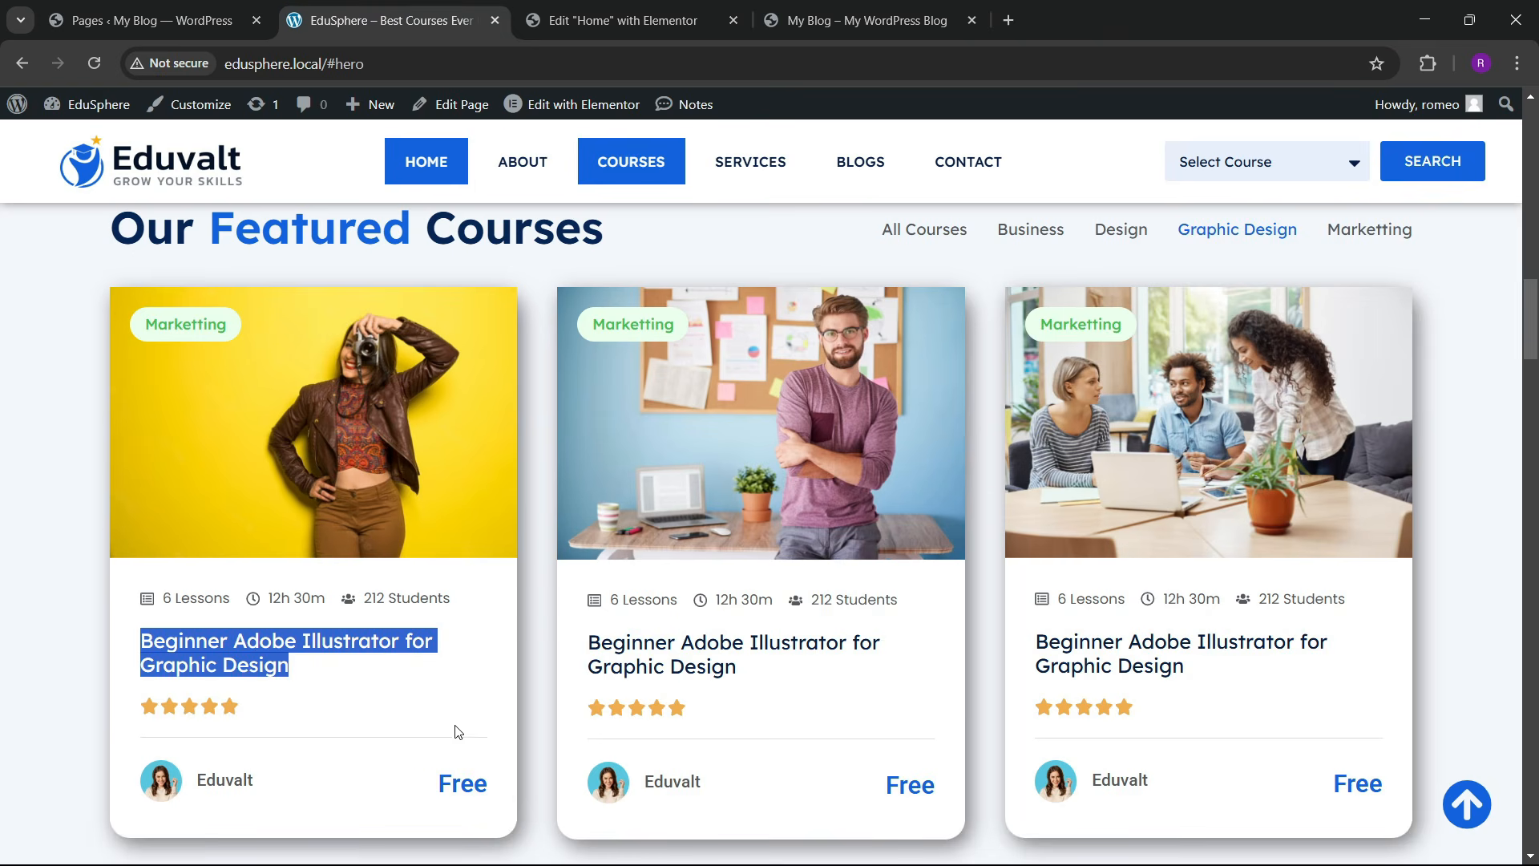
{"action": "left_click", "coordinate": [623, 20]}
{"action": "scroll", "coordinate": [858, 609], "scroll_direction": "up", "scroll_amount": 2}
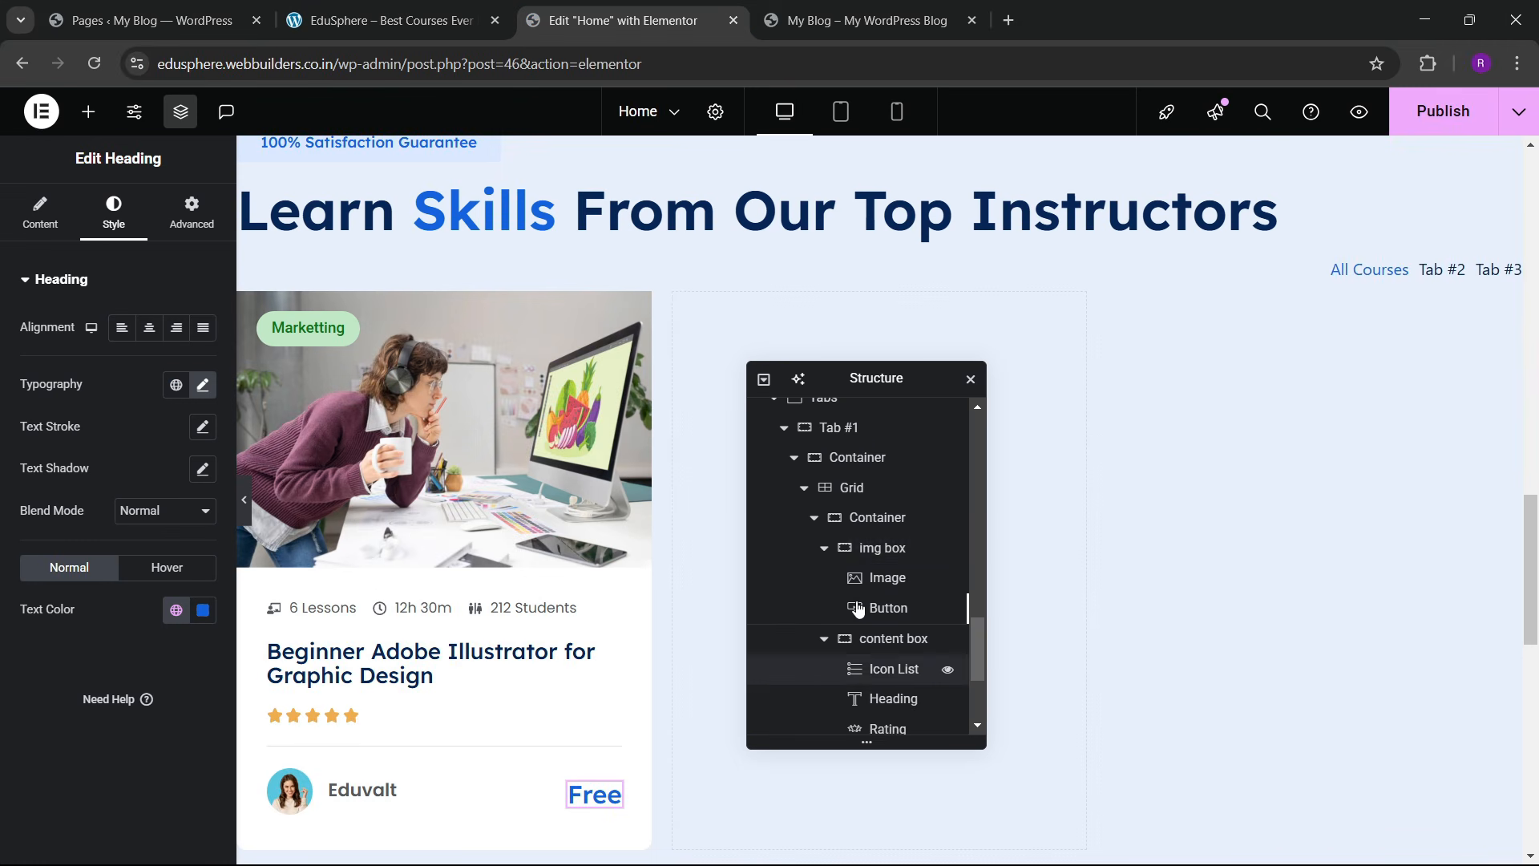
{"action": "left_click", "coordinate": [877, 525]}
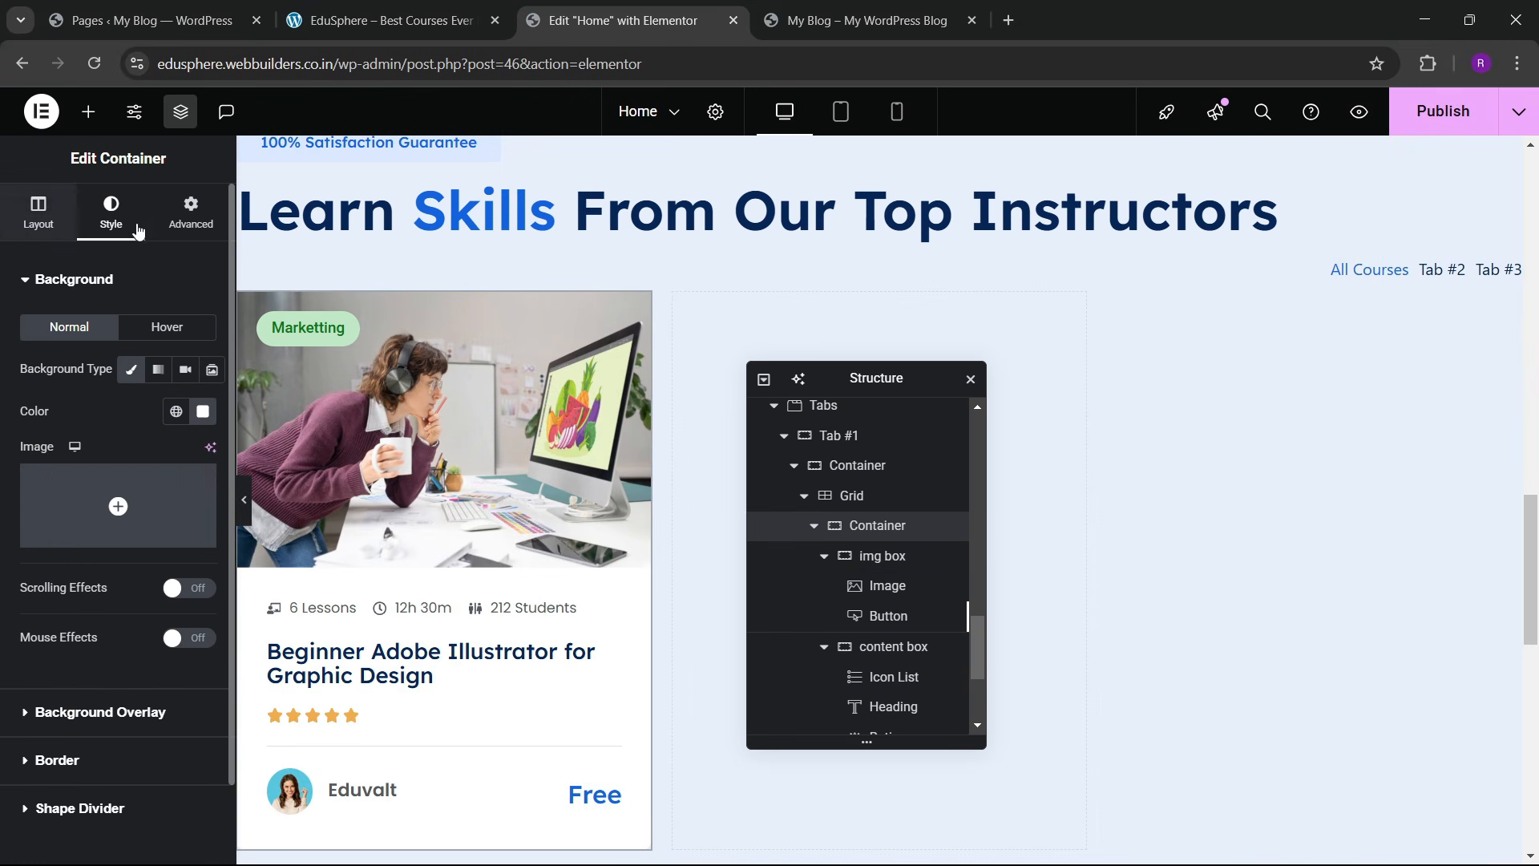
{"action": "scroll", "coordinate": [108, 495], "scroll_direction": "down", "scroll_amount": 2}
{"action": "left_click", "coordinate": [77, 672]}
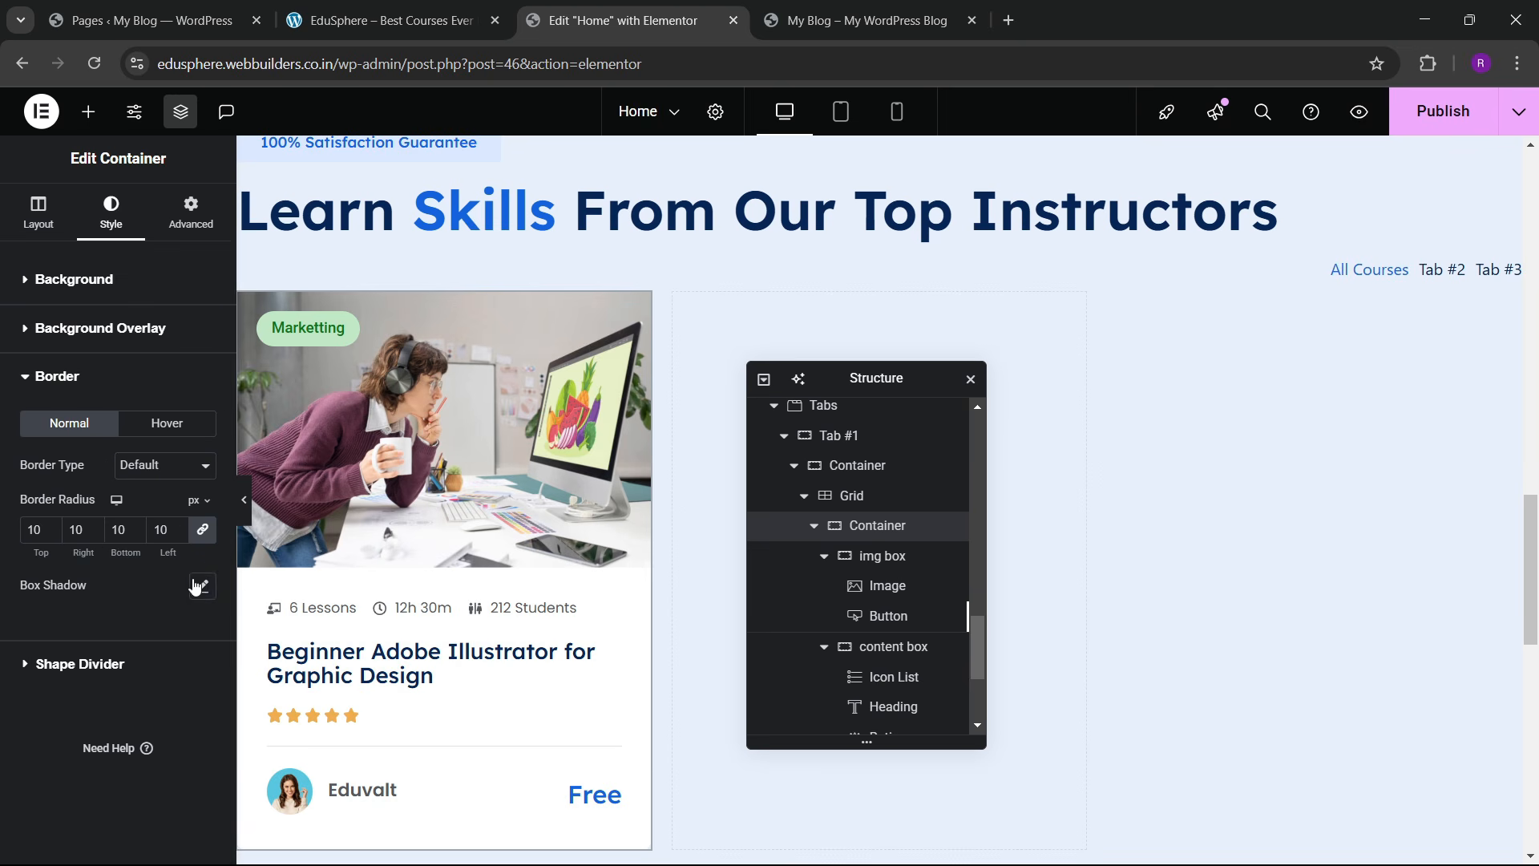
{"action": "left_click", "coordinate": [203, 587]}
{"action": "scroll", "coordinate": [152, 607], "scroll_direction": "down", "scroll_amount": 1}
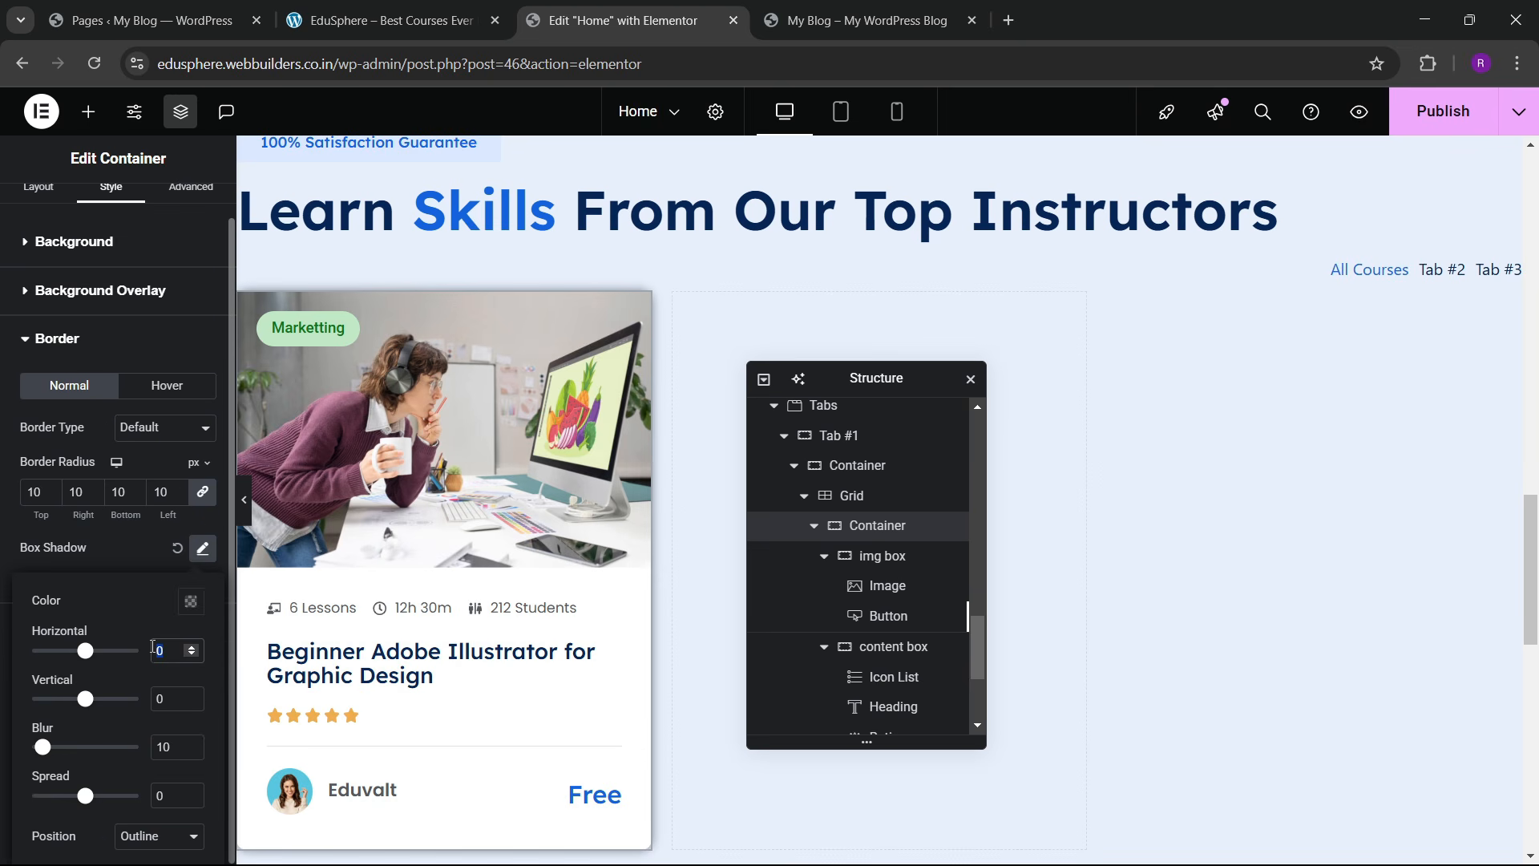
{"action": "type", "text": "5"}
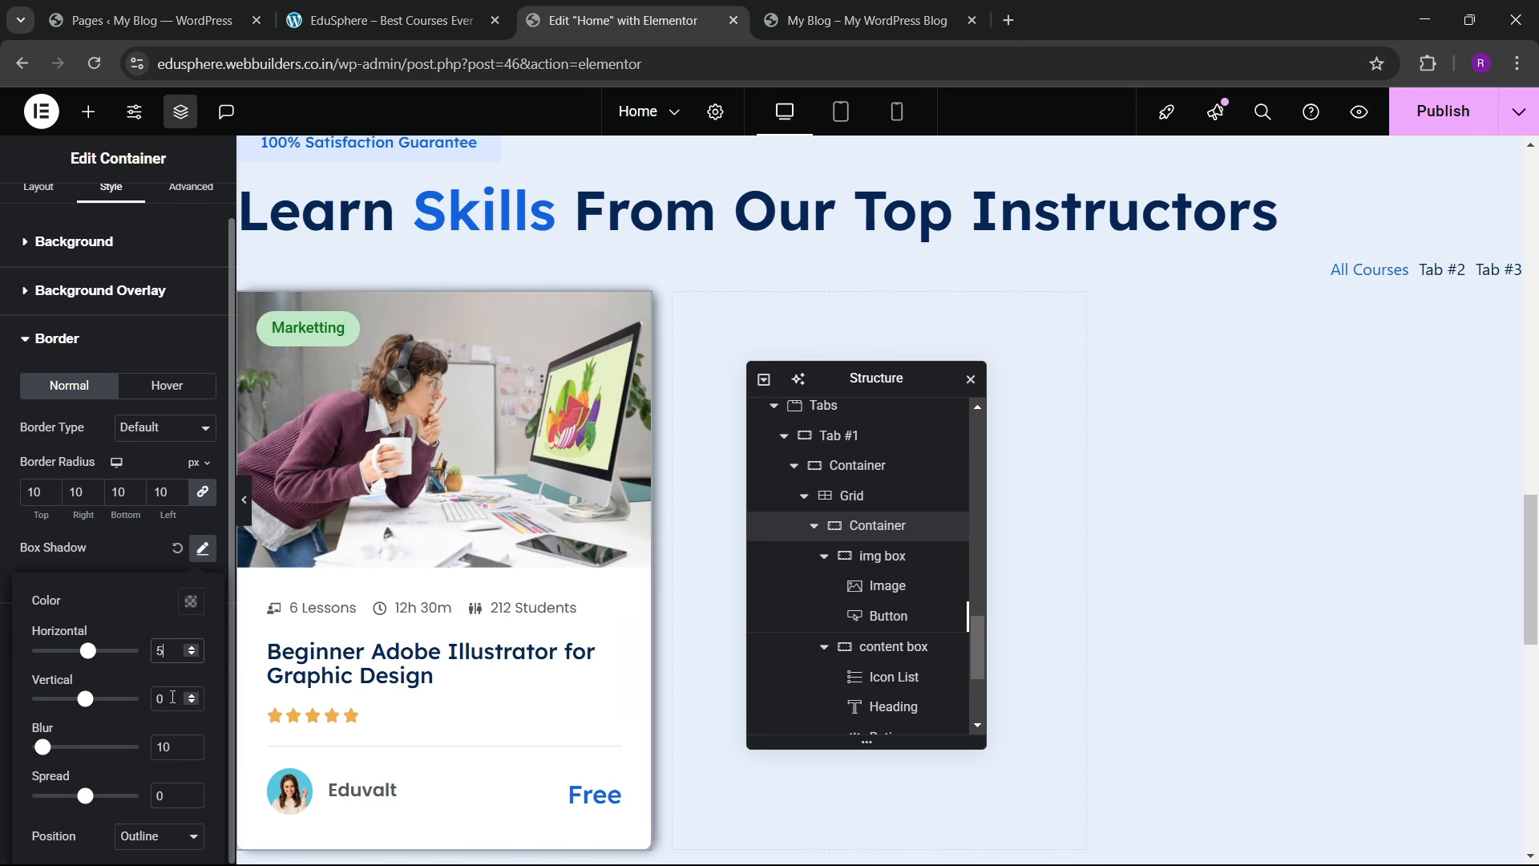
{"action": "type", "text": "7"}
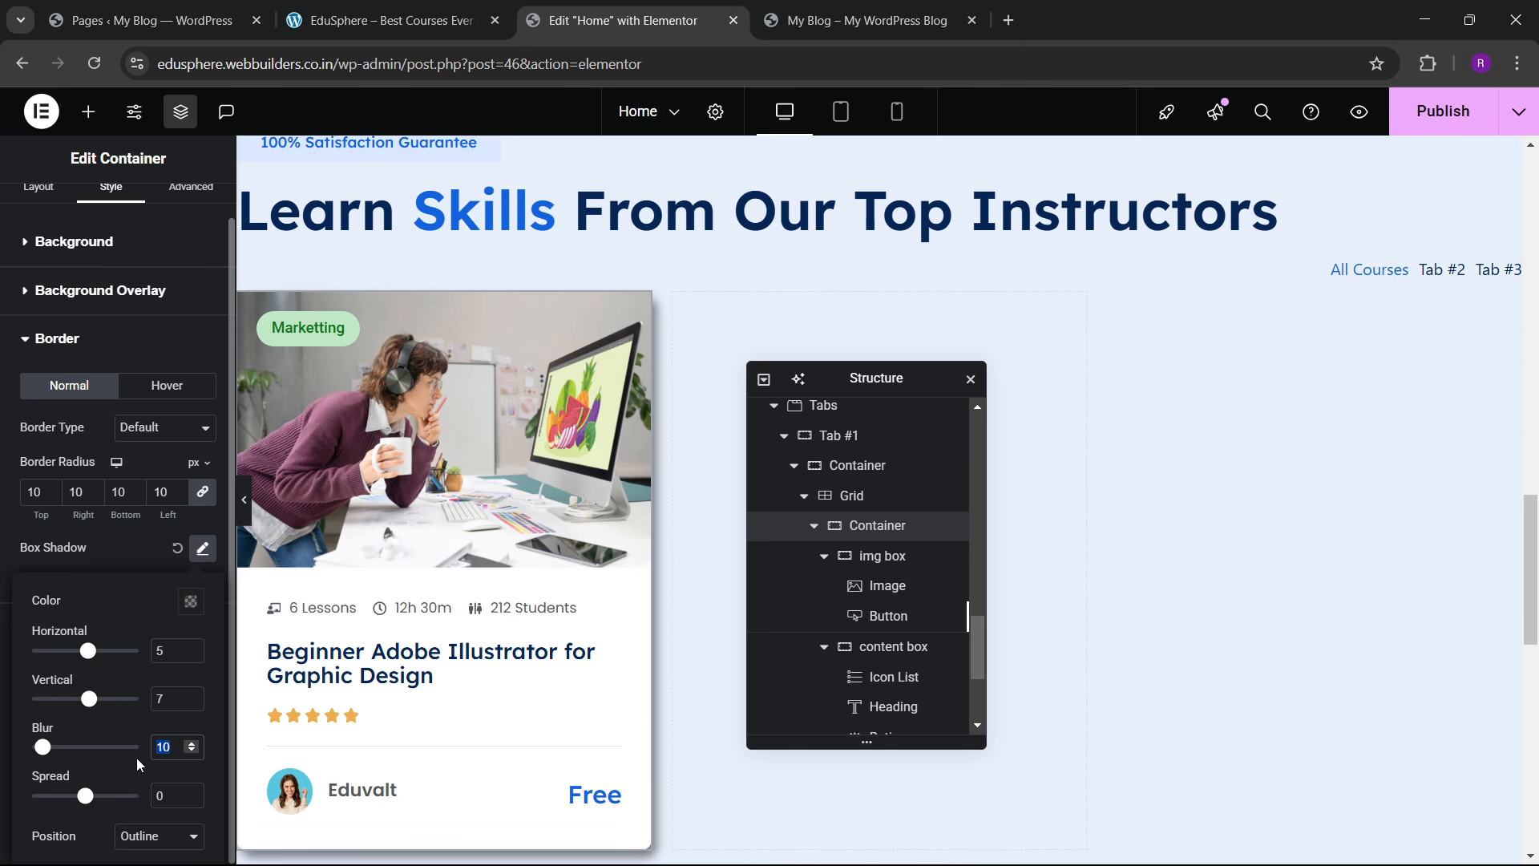
{"action": "type", "text": "20"}
{"action": "scroll", "coordinate": [629, 557], "scroll_direction": "down", "scroll_amount": 3}
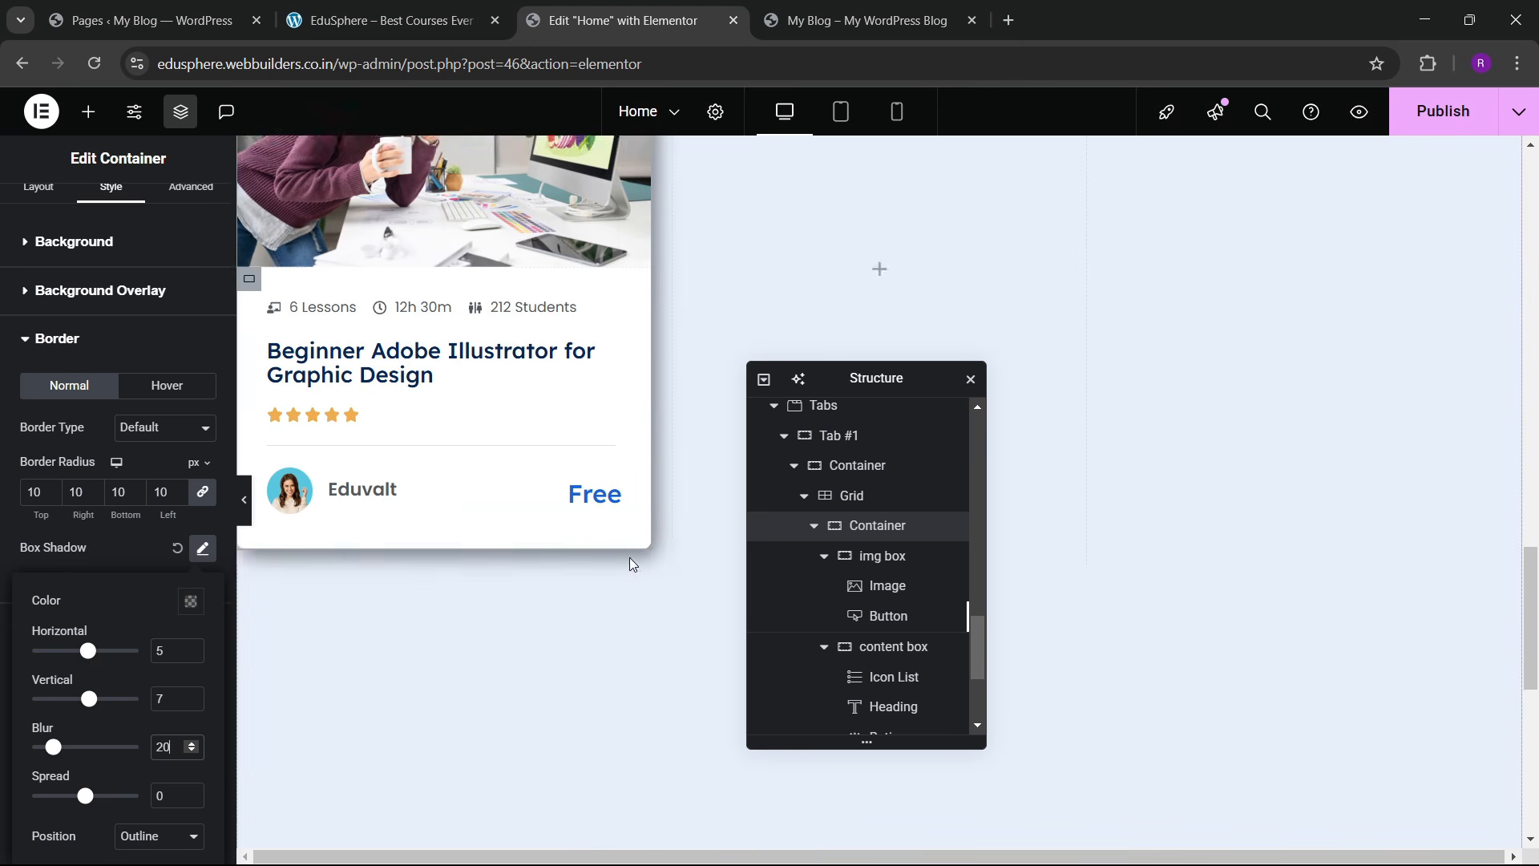
{"action": "scroll", "coordinate": [632, 564], "scroll_direction": "up", "scroll_amount": 3}
Step: Duplicate the course card five times so the grid holds six cards
{"action": "left_click", "coordinate": [815, 527]}
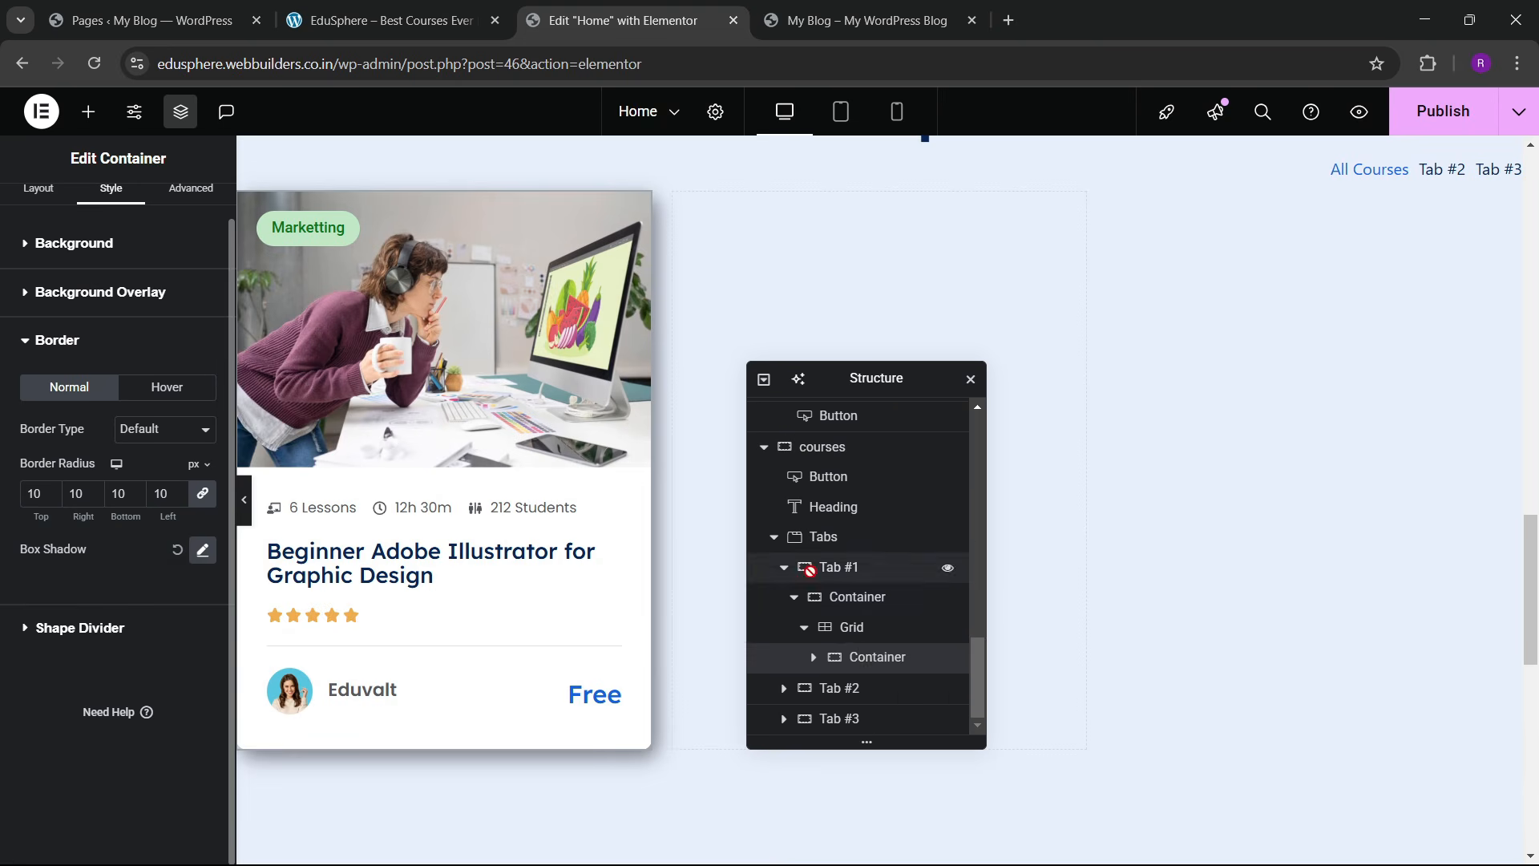
{"action": "right_click", "coordinate": [872, 657]}
{"action": "left_click", "coordinate": [952, 392]}
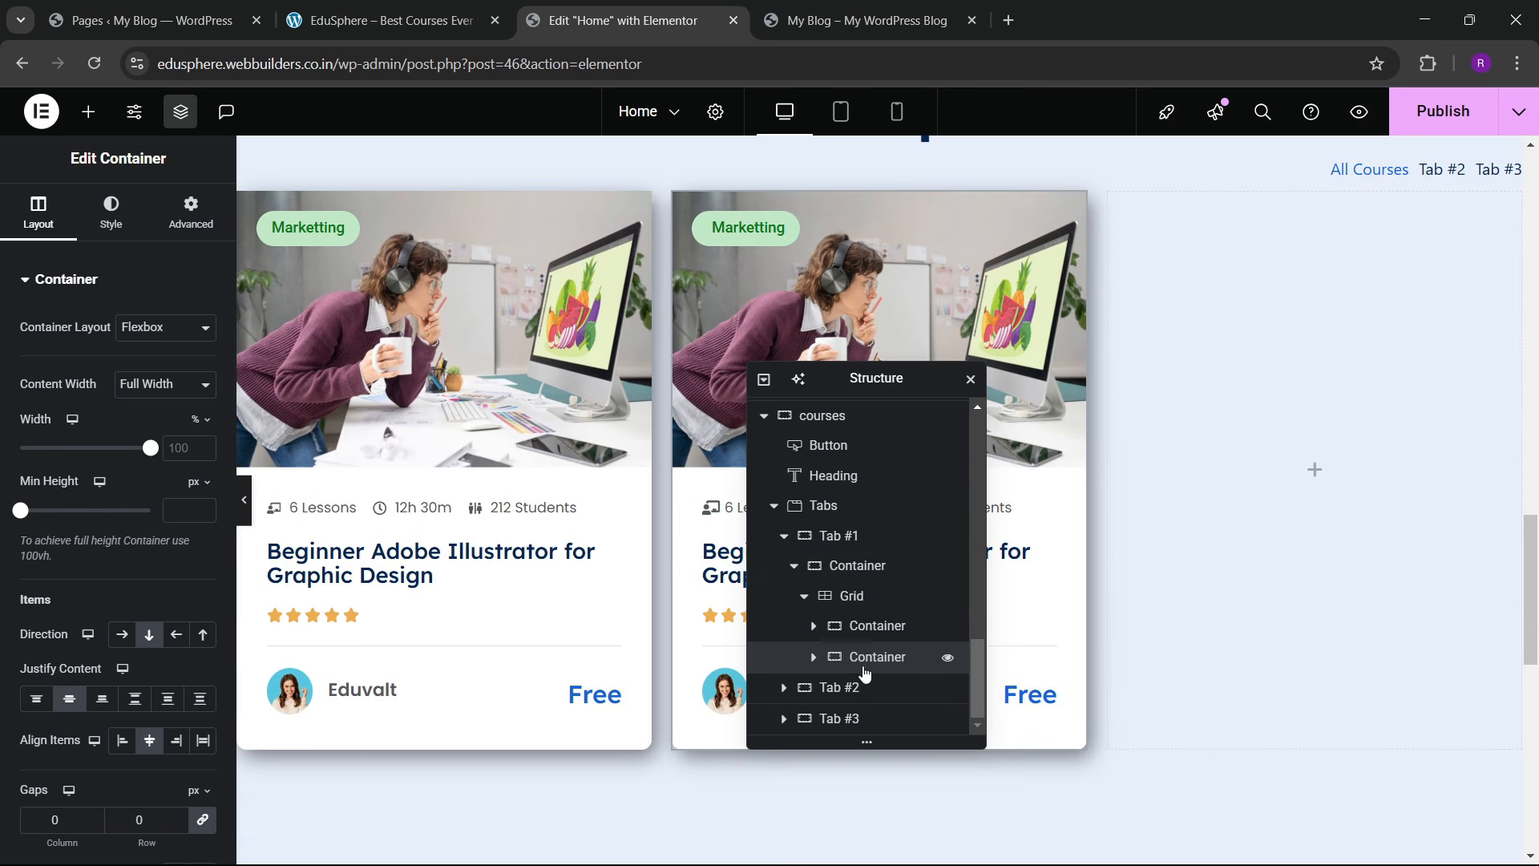
{"action": "right_click", "coordinate": [874, 659]}
{"action": "left_click", "coordinate": [942, 387]}
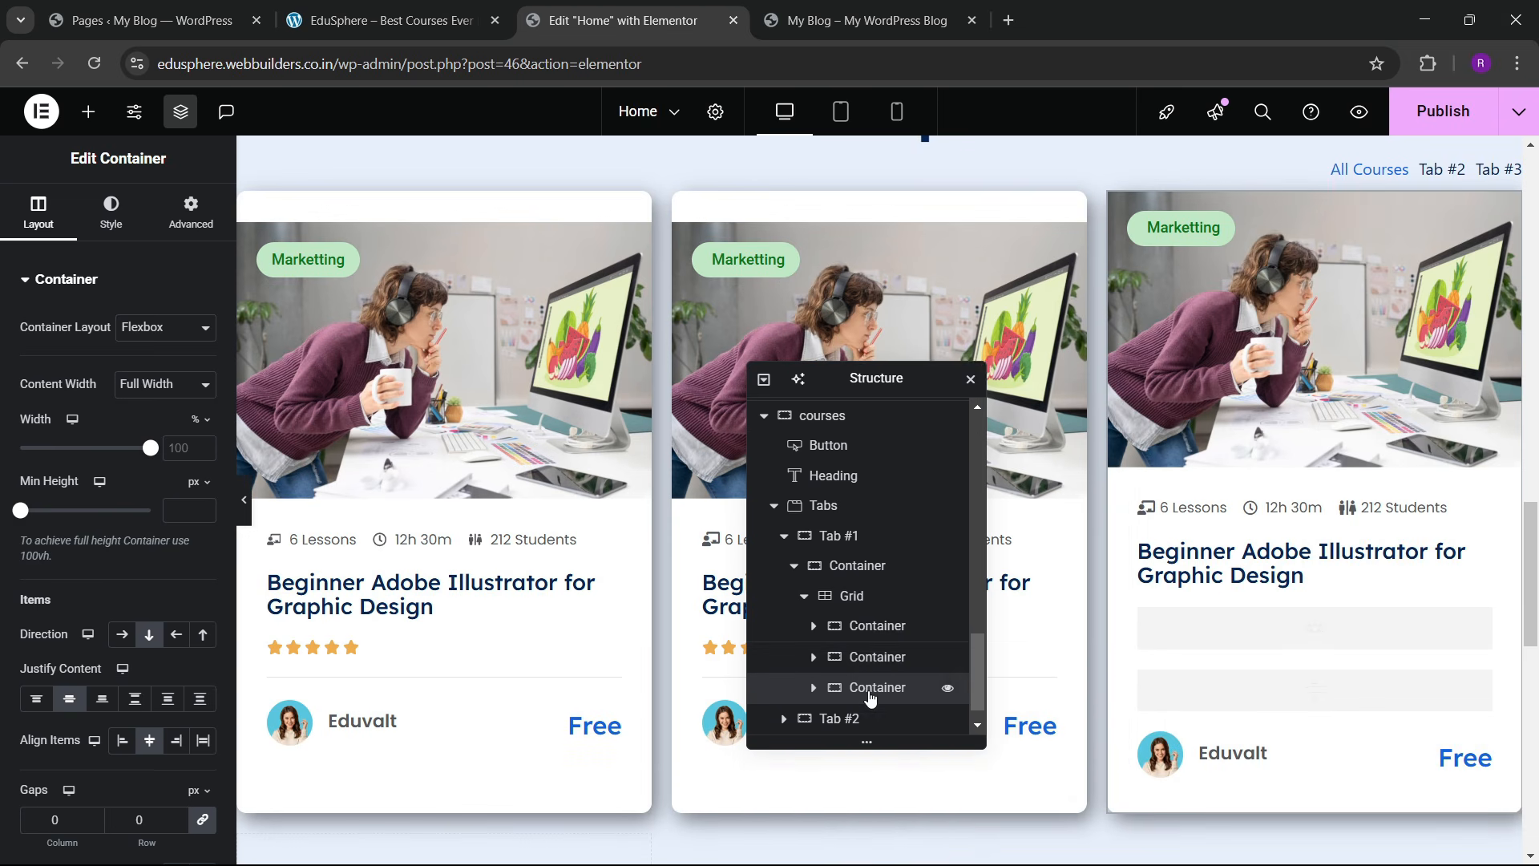
{"action": "right_click", "coordinate": [873, 688]}
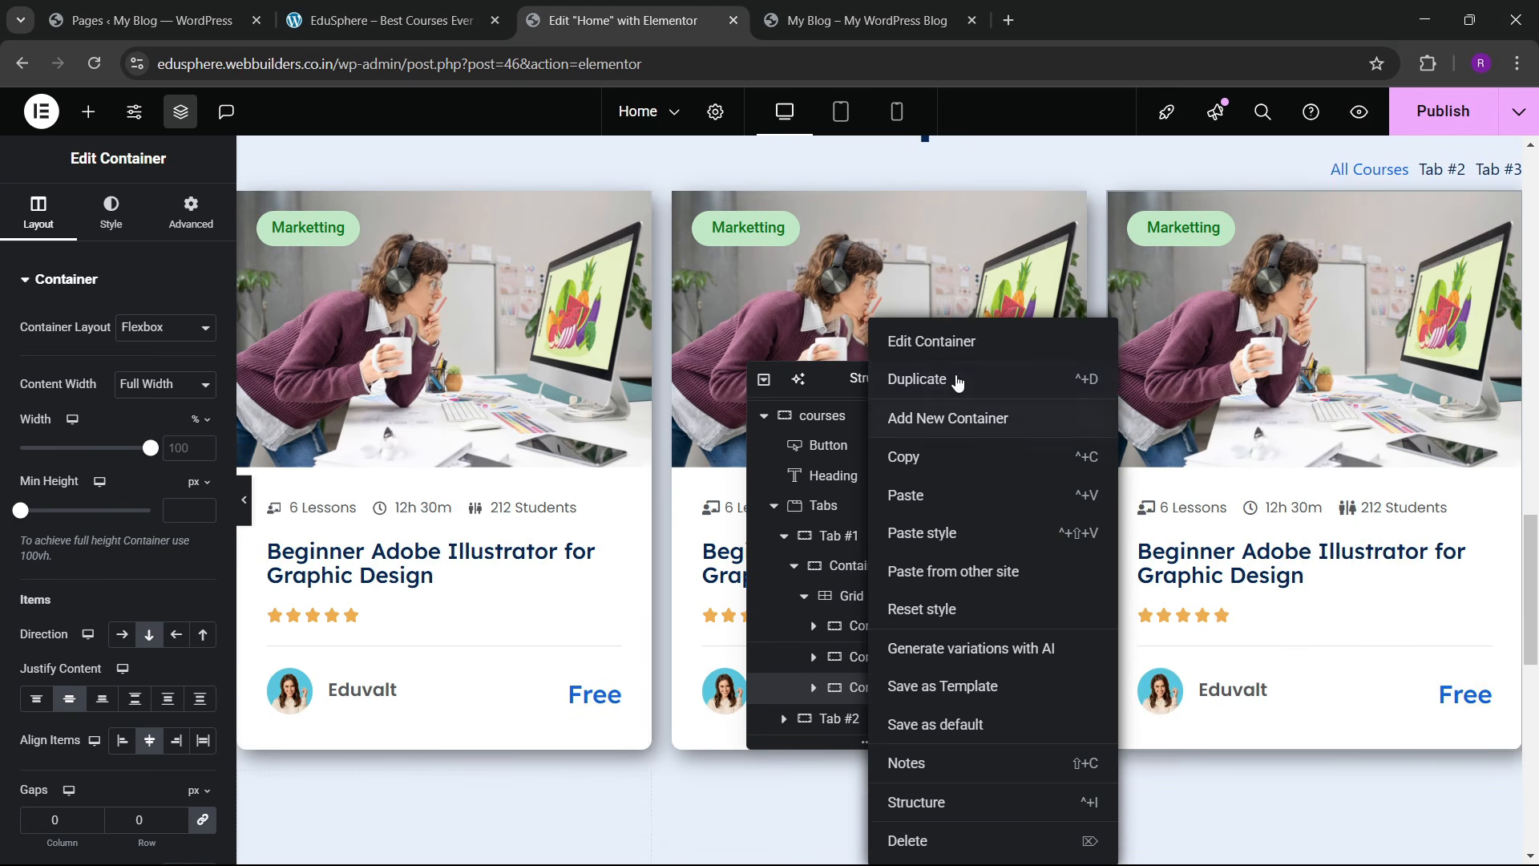
{"action": "left_click", "coordinate": [952, 383]}
{"action": "scroll", "coordinate": [870, 574], "scroll_direction": "down", "scroll_amount": 1}
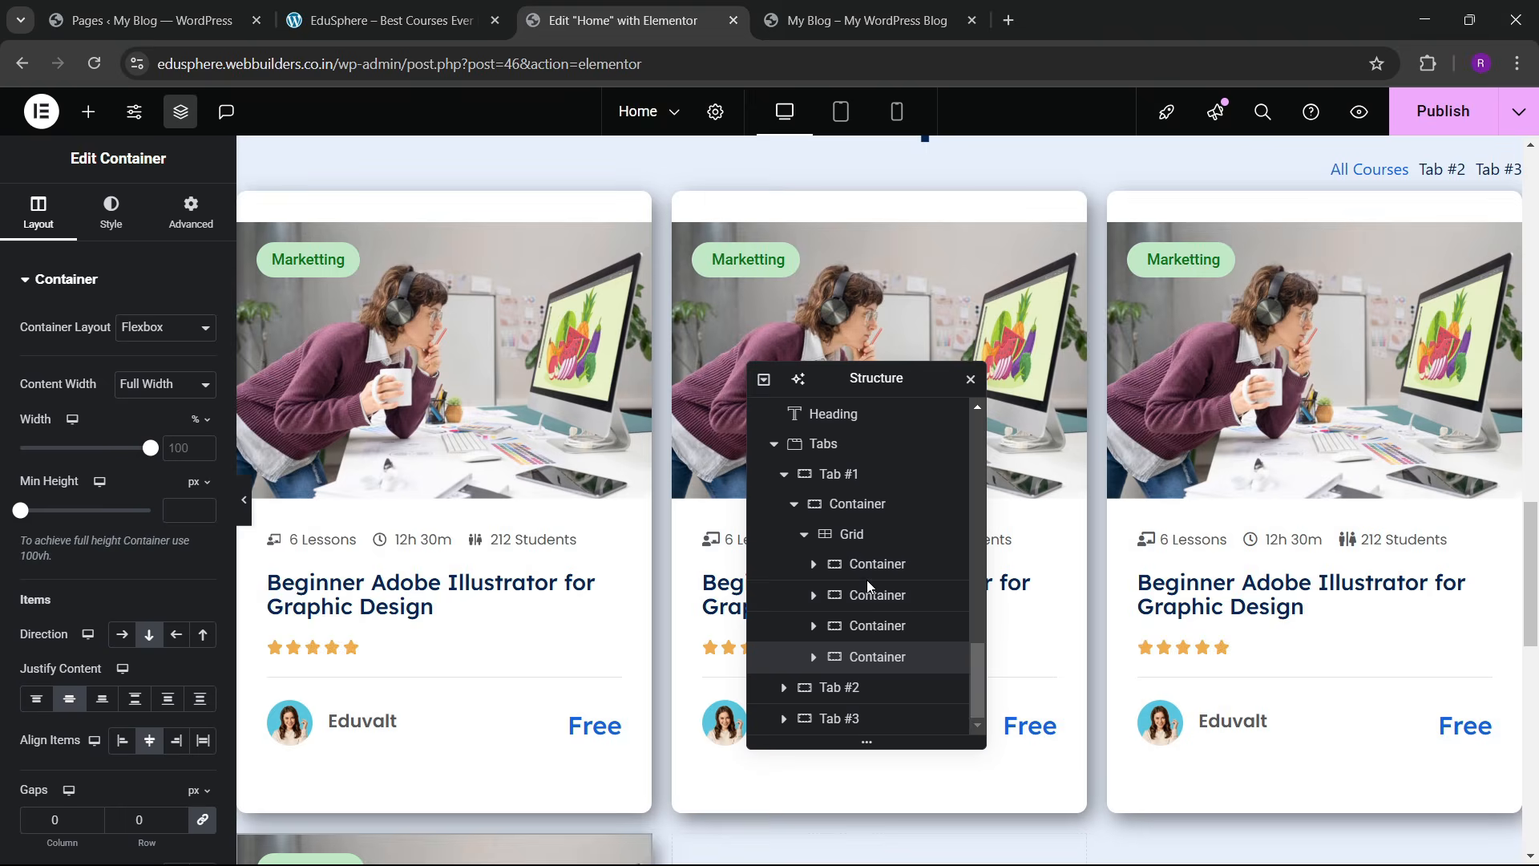
{"action": "right_click", "coordinate": [872, 658]}
{"action": "left_click", "coordinate": [930, 383]}
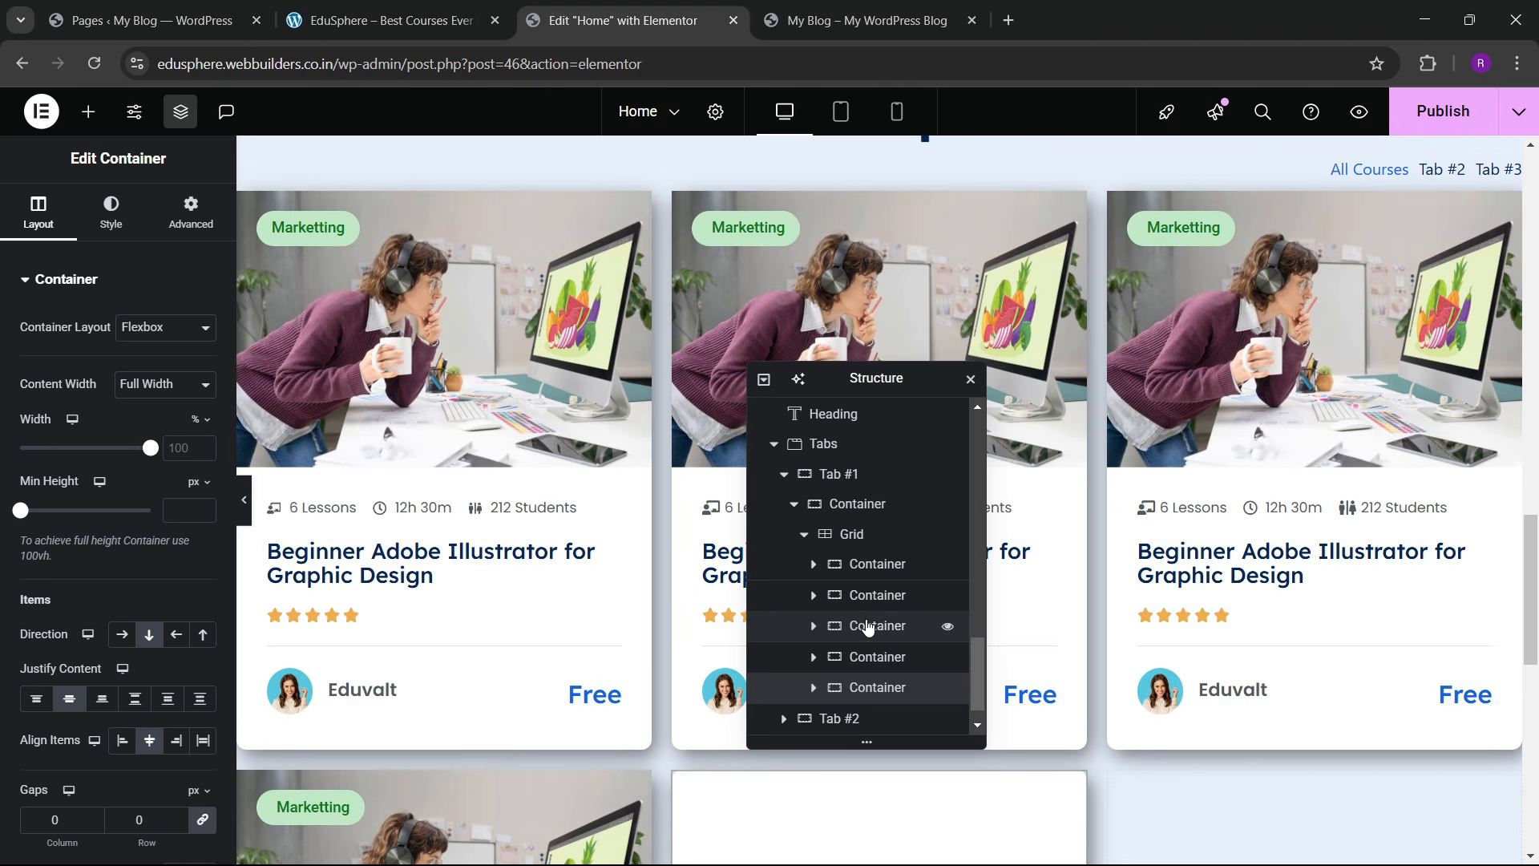
{"action": "scroll", "coordinate": [848, 601], "scroll_direction": "down", "scroll_amount": 1}
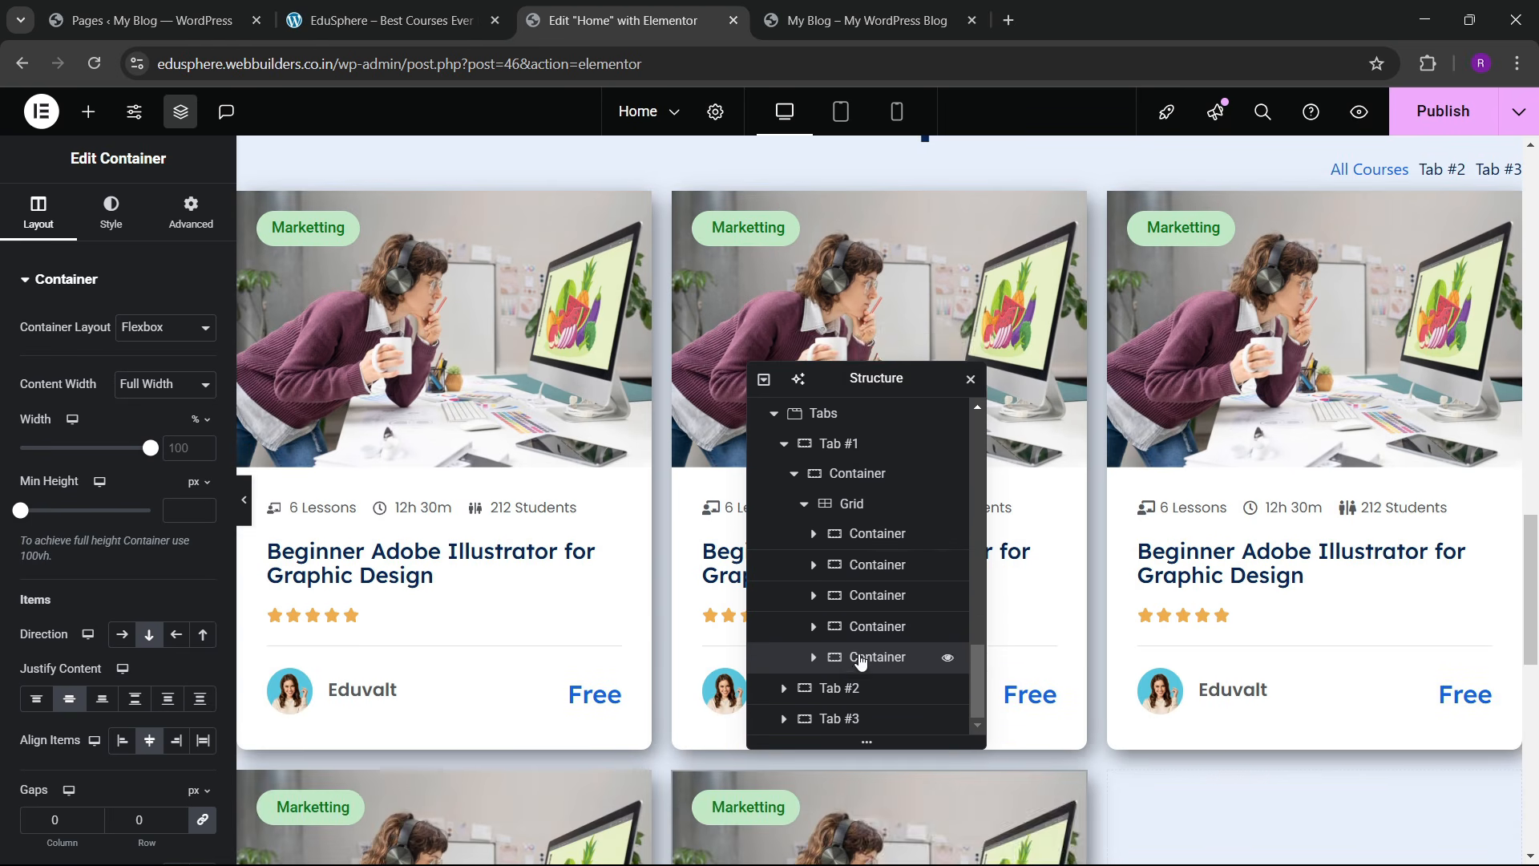
{"action": "right_click", "coordinate": [874, 659]}
{"action": "left_click", "coordinate": [905, 384]}
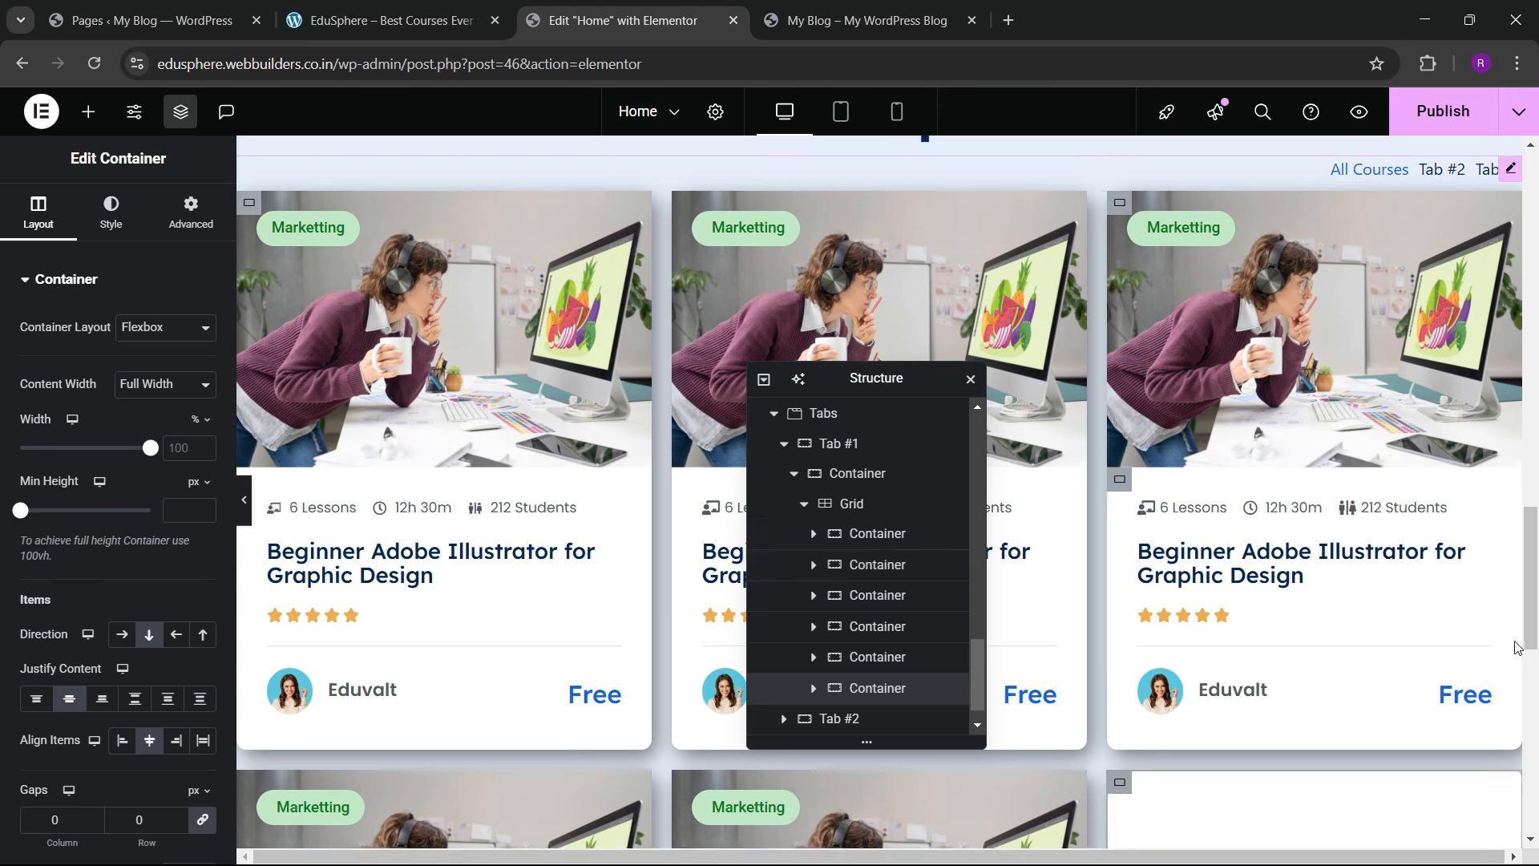
Step: Set the course grid's linked column and row gaps to 40 px, then move the Structure panel aside
{"action": "scroll", "coordinate": [882, 589], "scroll_direction": "down", "scroll_amount": 1}
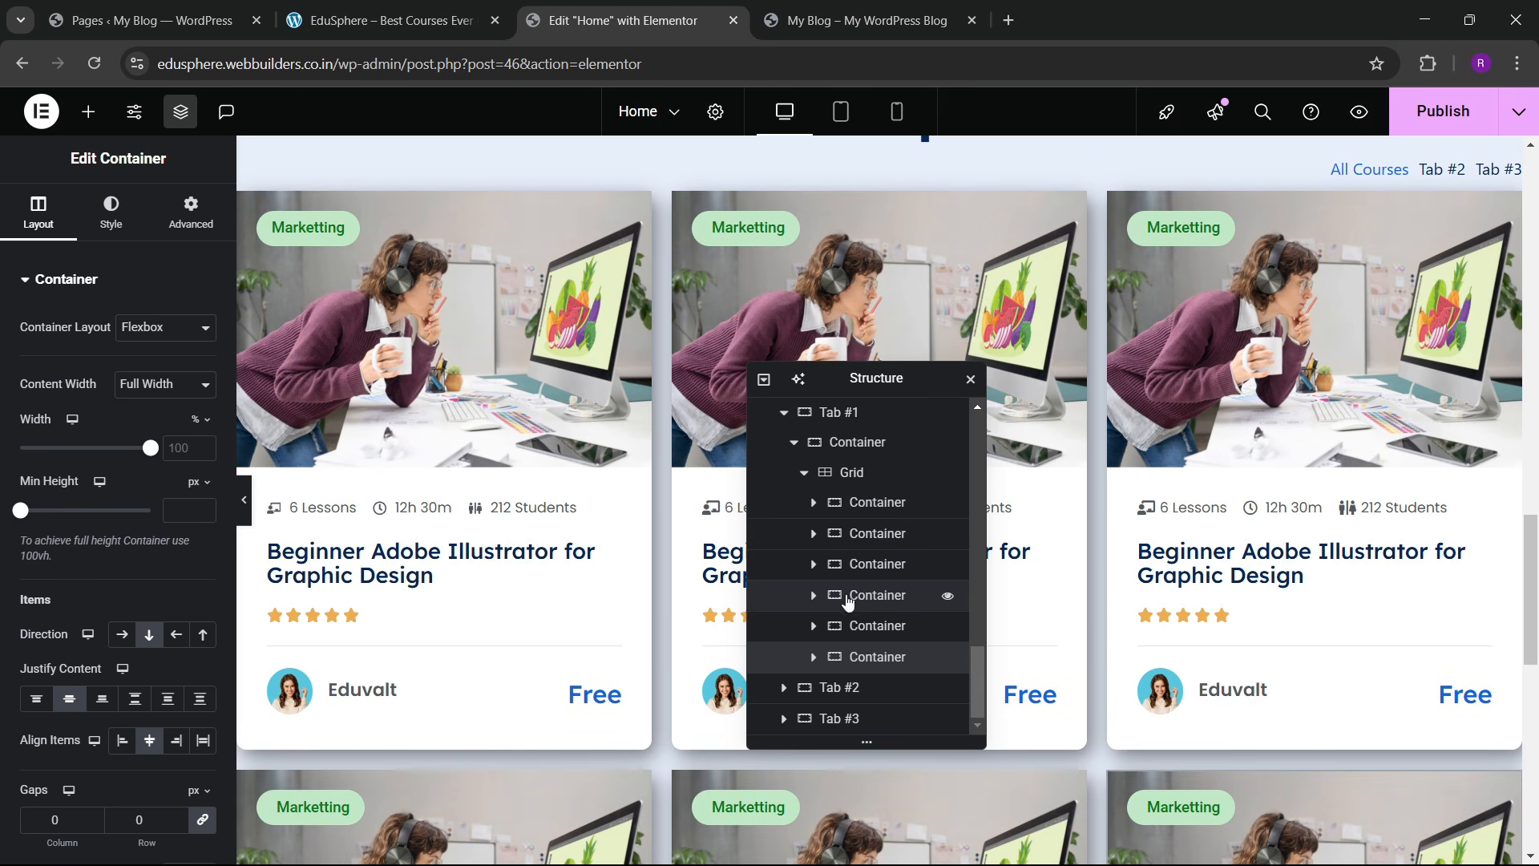
{"action": "left_click", "coordinate": [865, 481]}
{"action": "left_click", "coordinate": [38, 213]}
{"action": "scroll", "coordinate": [147, 522], "scroll_direction": "down", "scroll_amount": 4}
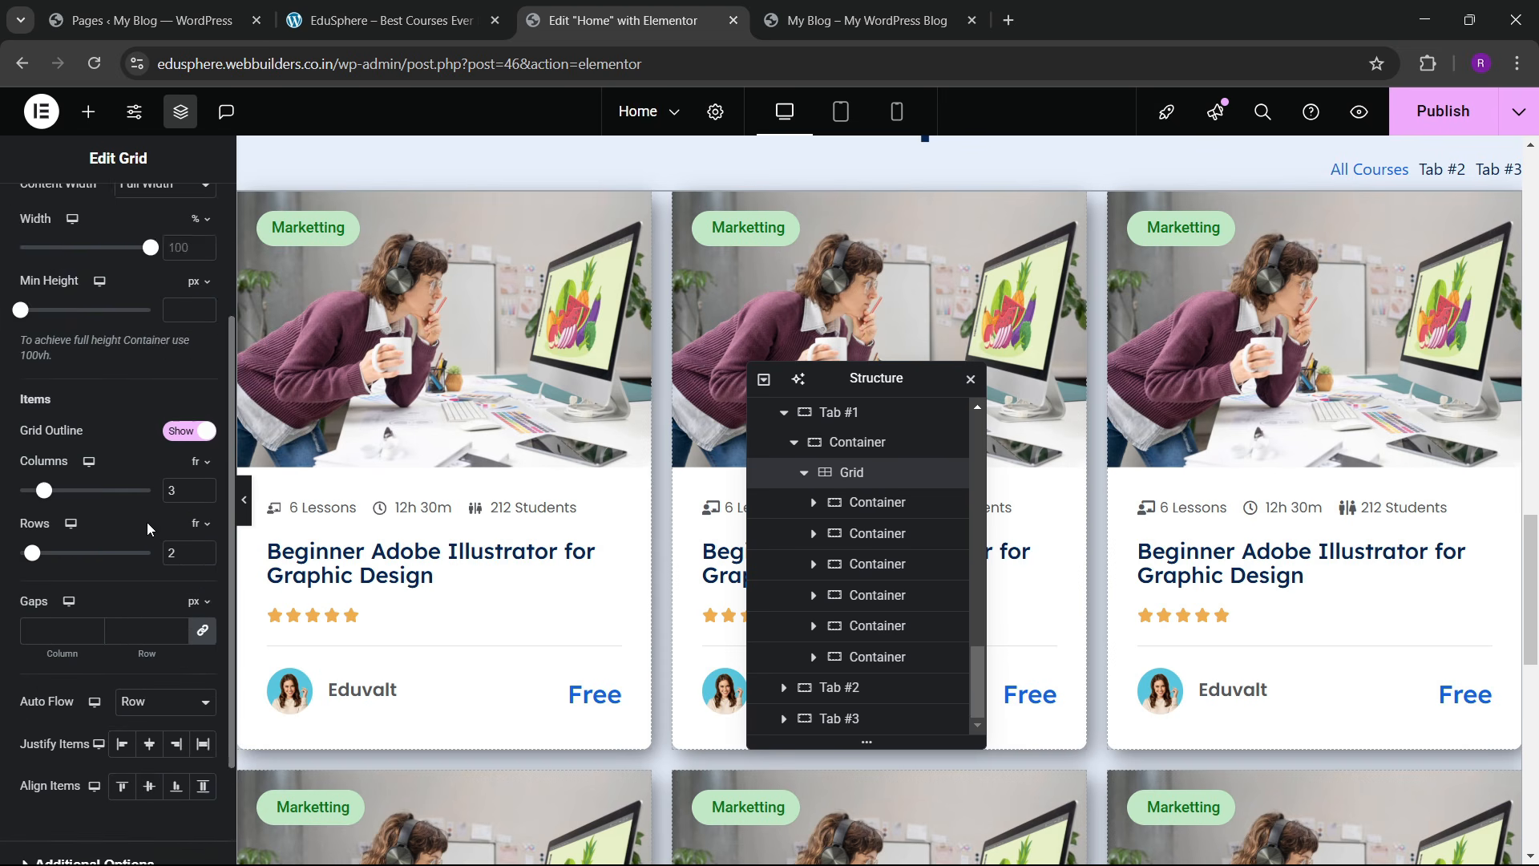
{"action": "scroll", "coordinate": [146, 536], "scroll_direction": "down", "scroll_amount": 1}
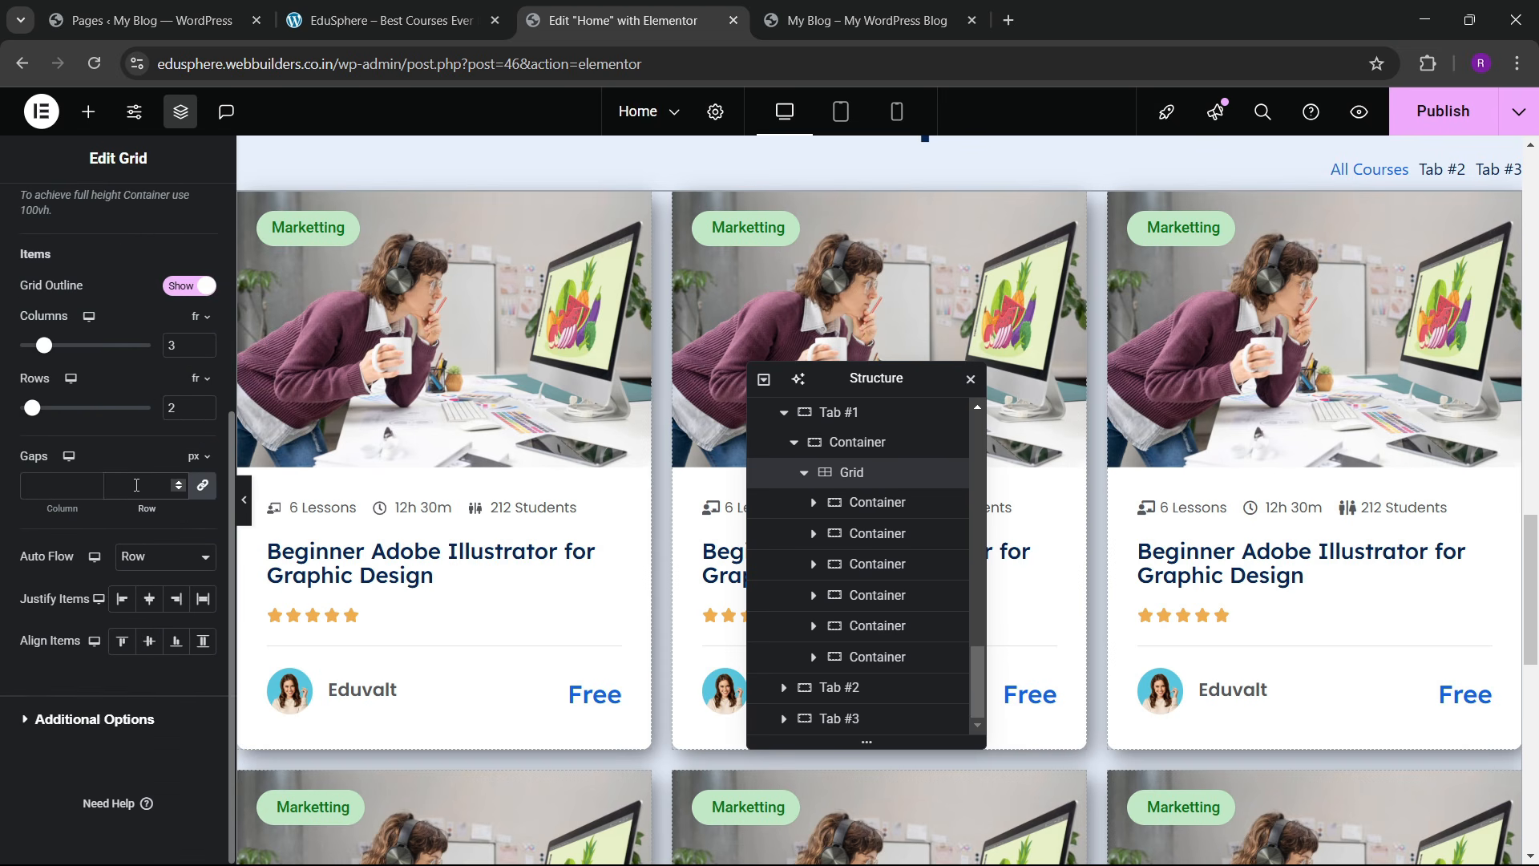
{"action": "left_click", "coordinate": [137, 486]}
{"action": "type", "text": "40"}
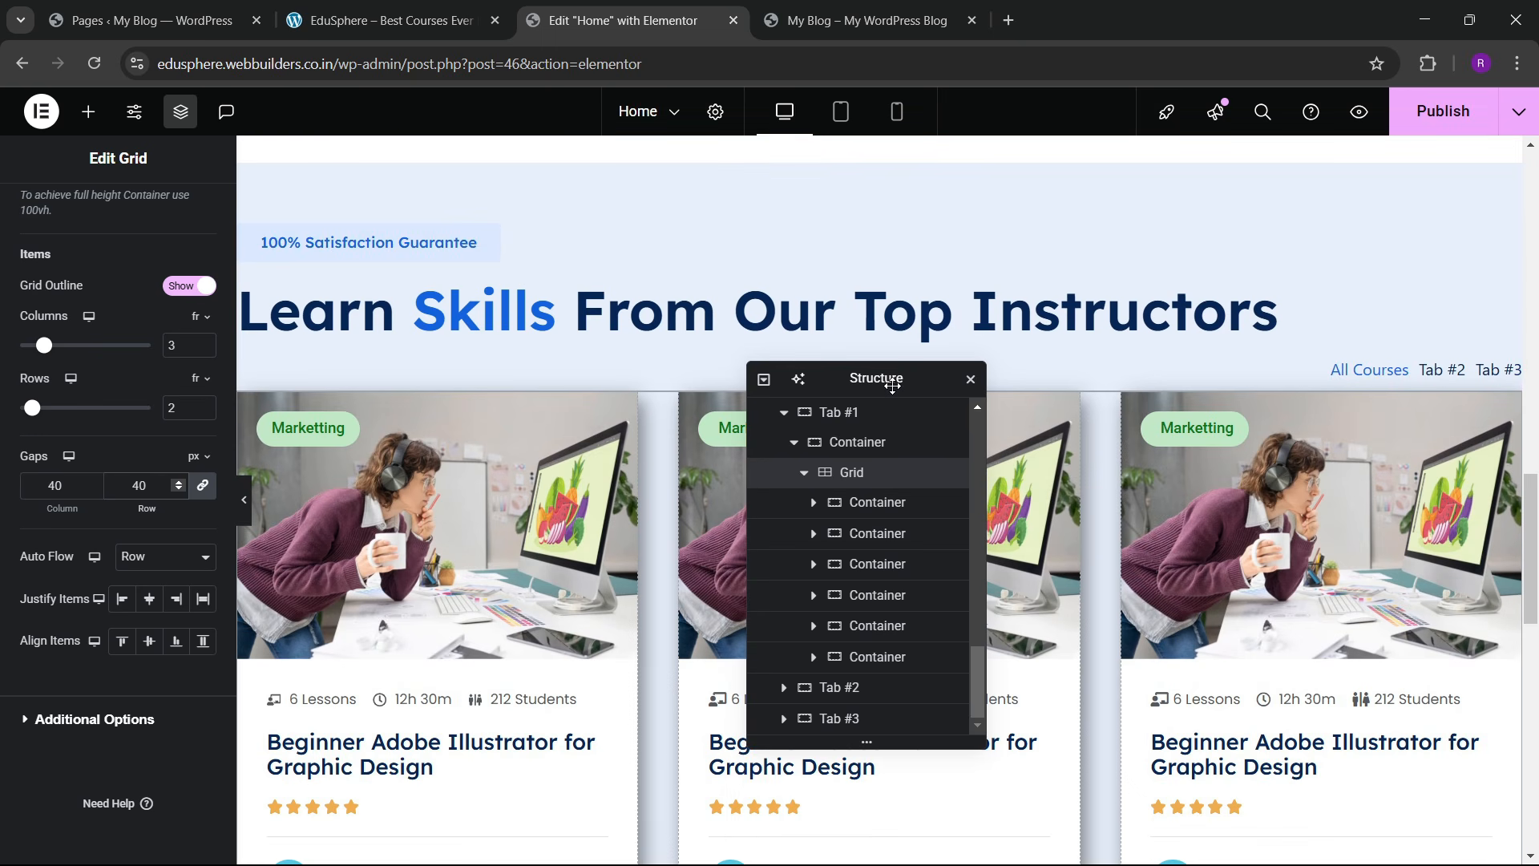
{"action": "left_click_drag", "start_coordinate": [885, 378], "coordinate": [432, 494]}
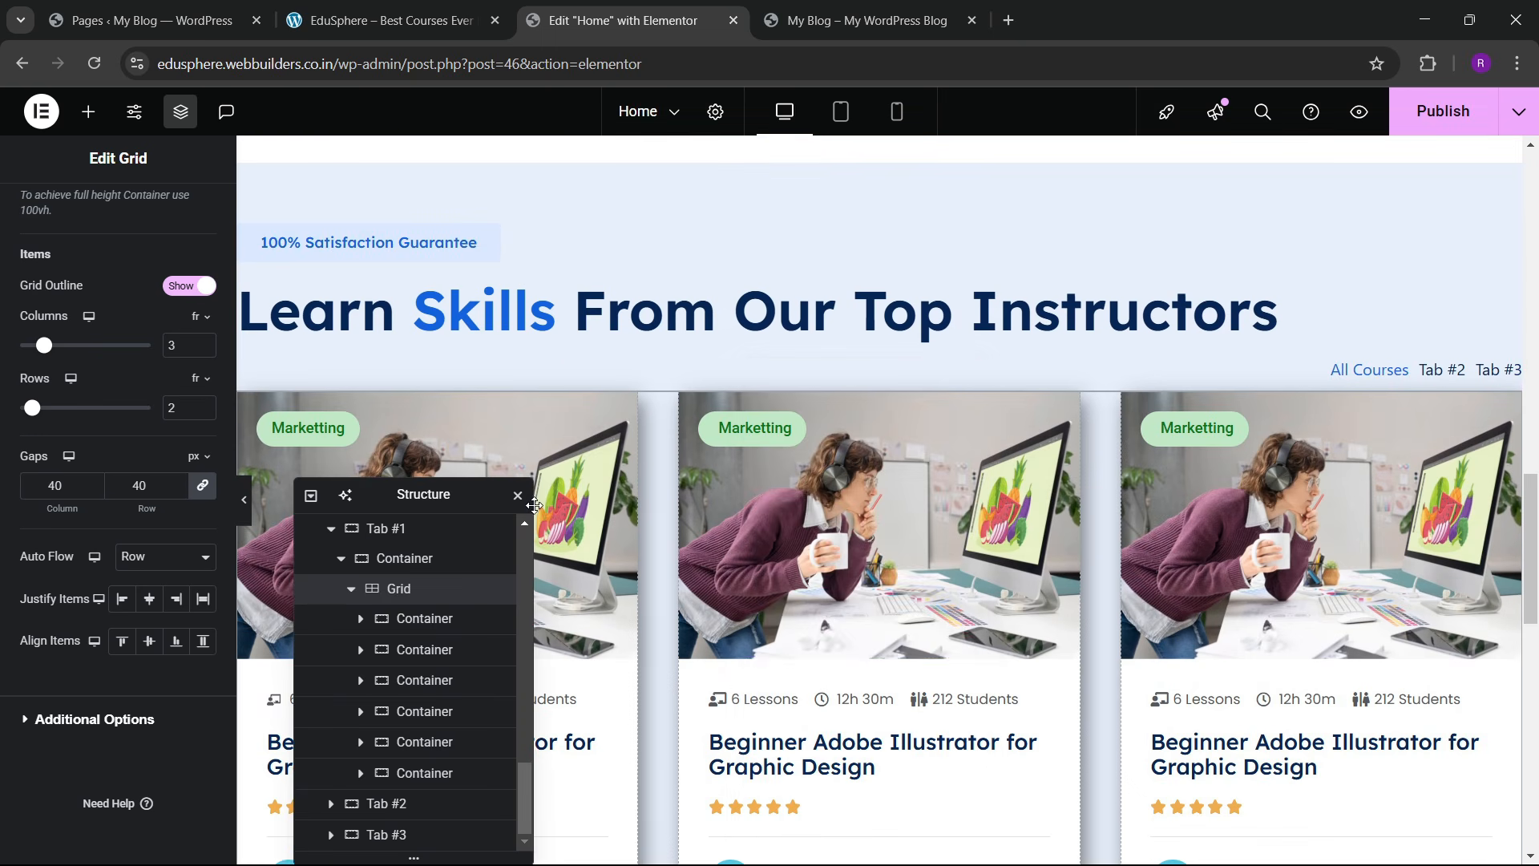
Step: Replace the middle course card's image with the bearded-man photo from the Media Library
{"action": "left_click", "coordinate": [782, 555]}
{"action": "left_click", "coordinate": [183, 405]}
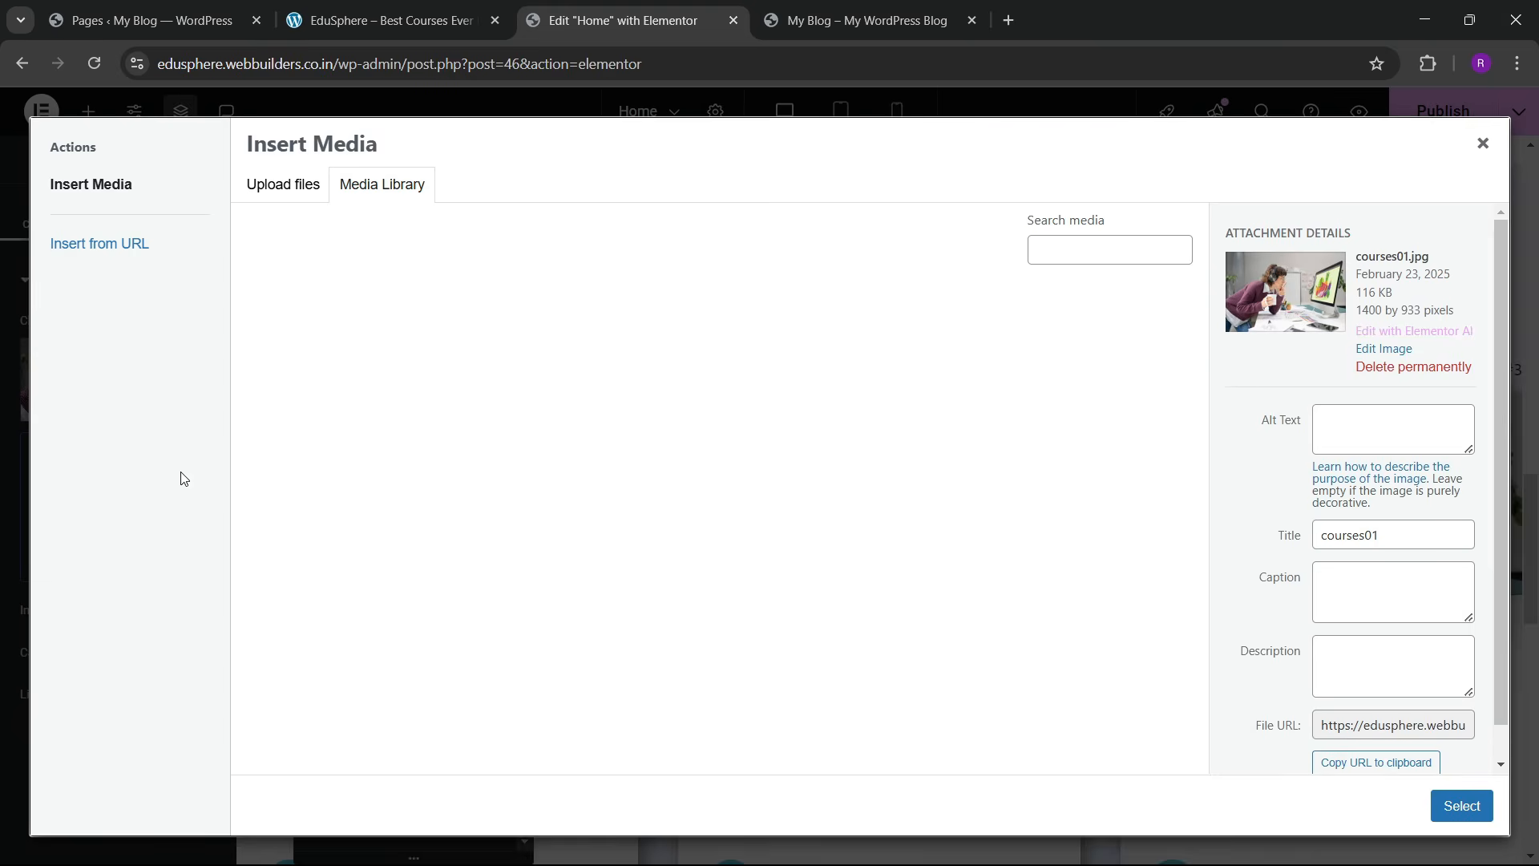
{"action": "scroll", "coordinate": [725, 554], "scroll_direction": "down", "scroll_amount": 5}
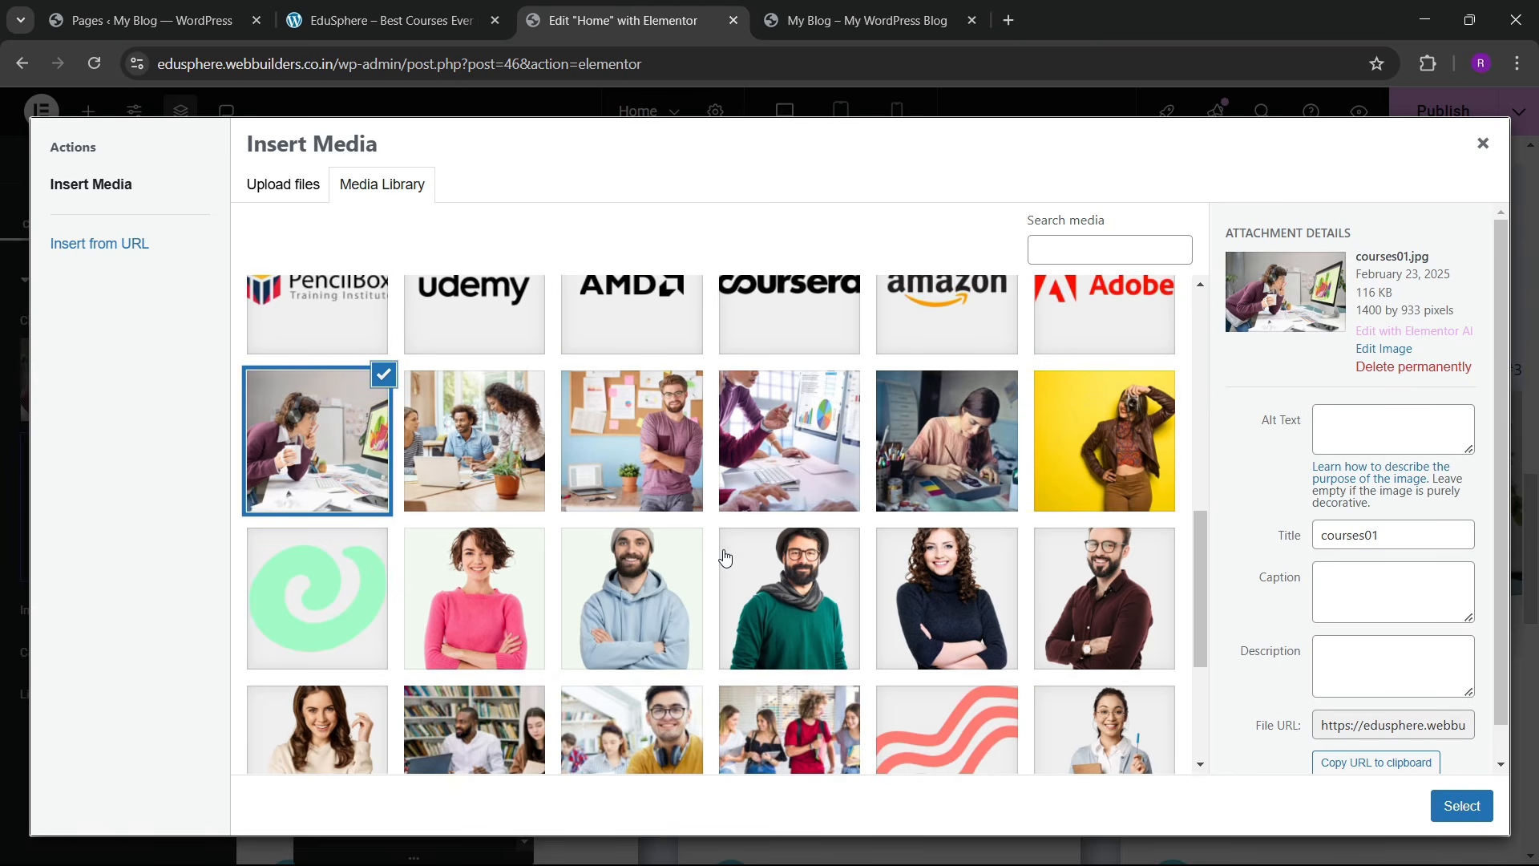
{"action": "left_click", "coordinate": [653, 477]}
{"action": "left_click", "coordinate": [1461, 805]}
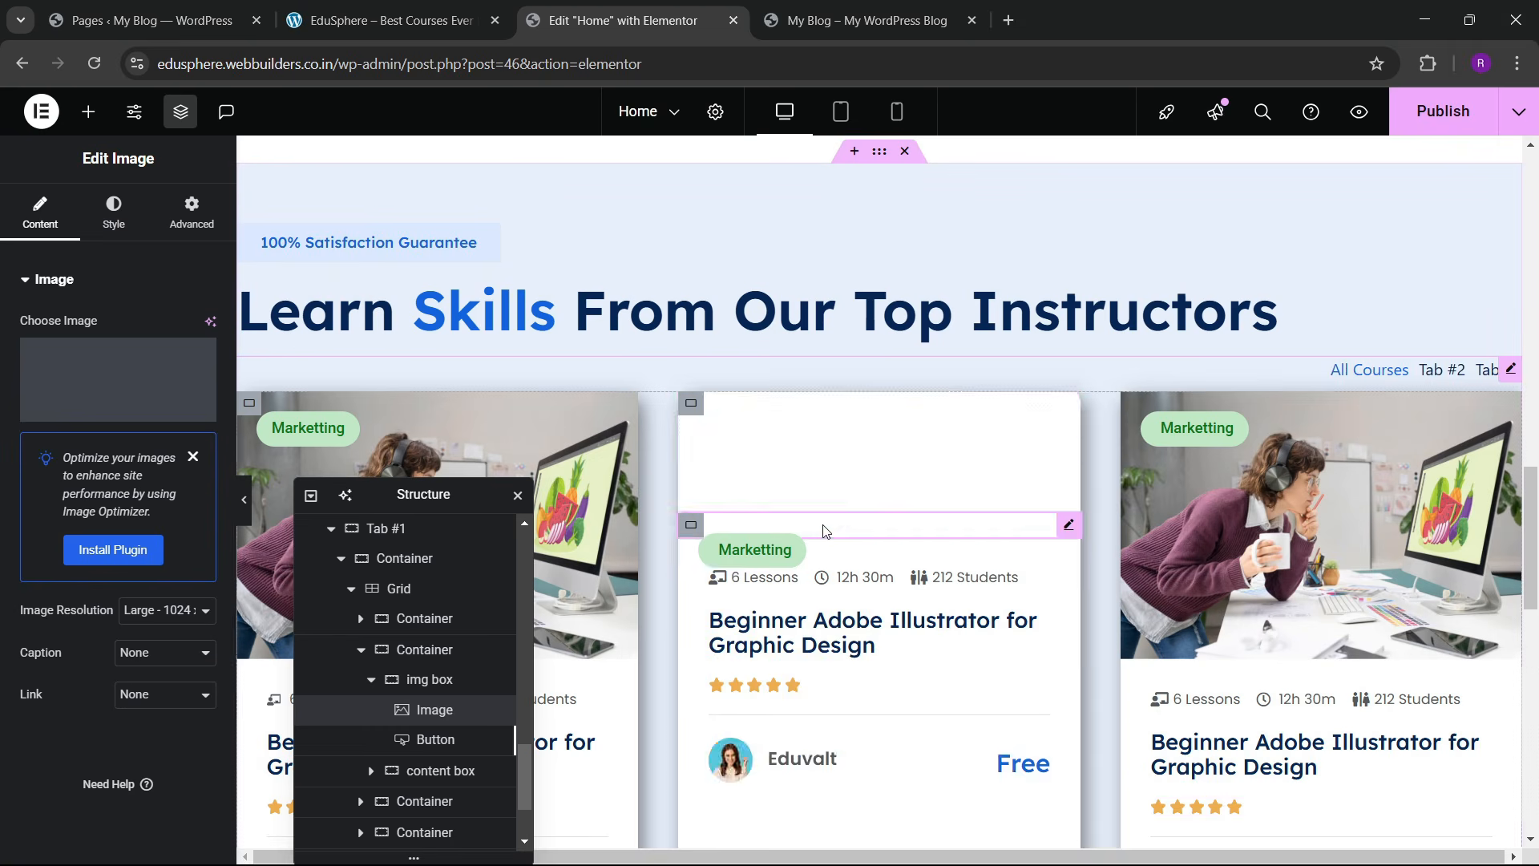
{"action": "scroll", "coordinate": [906, 641], "scroll_direction": "down", "scroll_amount": 4}
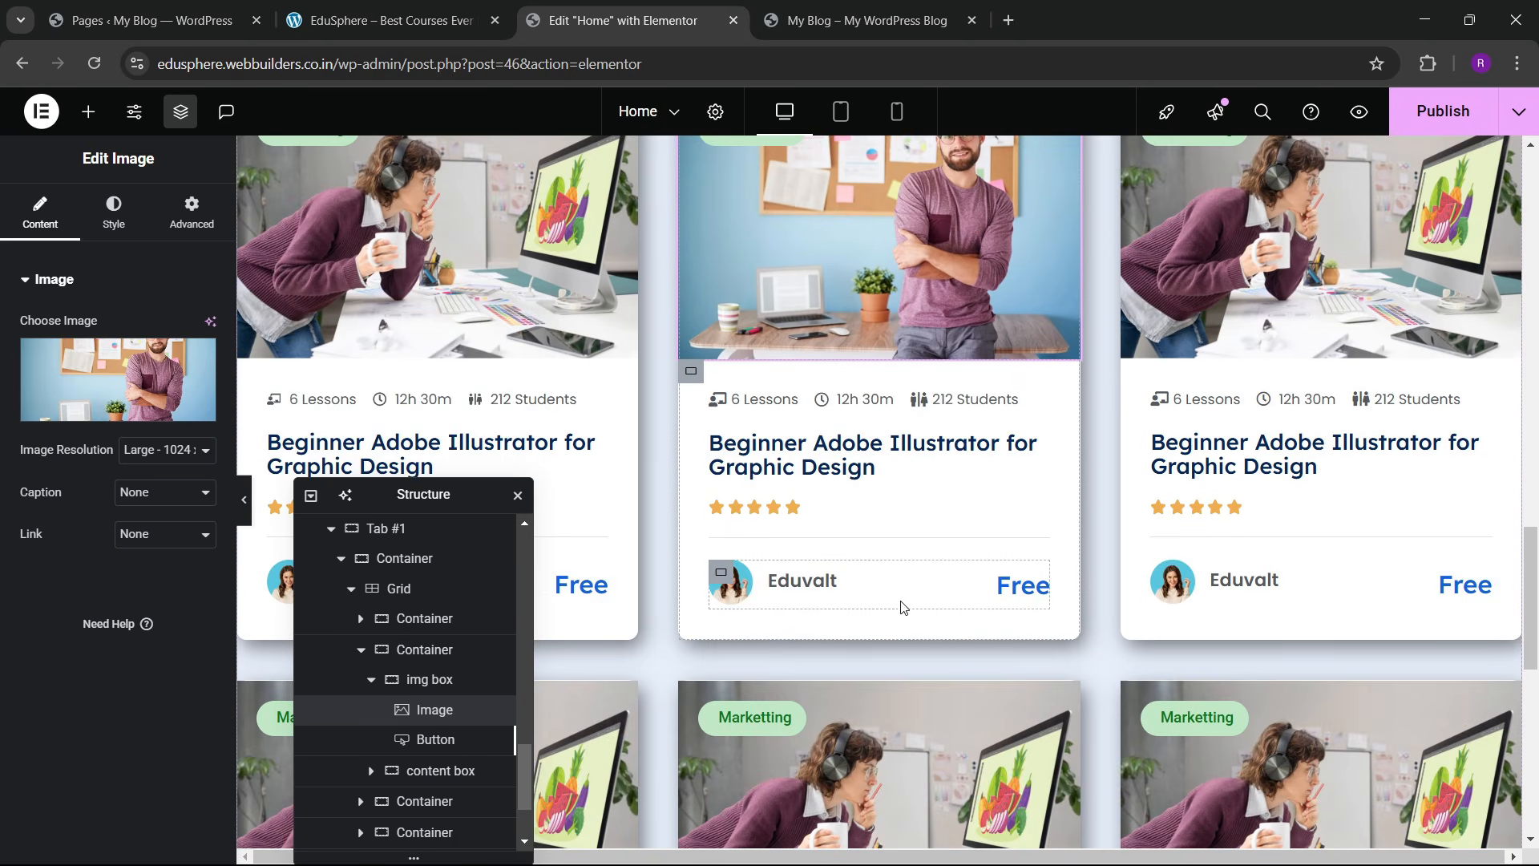
{"action": "scroll", "coordinate": [922, 577], "scroll_direction": "up", "scroll_amount": 1}
{"action": "scroll", "coordinate": [891, 513], "scroll_direction": "up", "scroll_amount": 3}
{"action": "scroll", "coordinate": [859, 540], "scroll_direction": "down", "scroll_amount": 5}
{"action": "scroll", "coordinate": [855, 517], "scroll_direction": "up", "scroll_amount": 5}
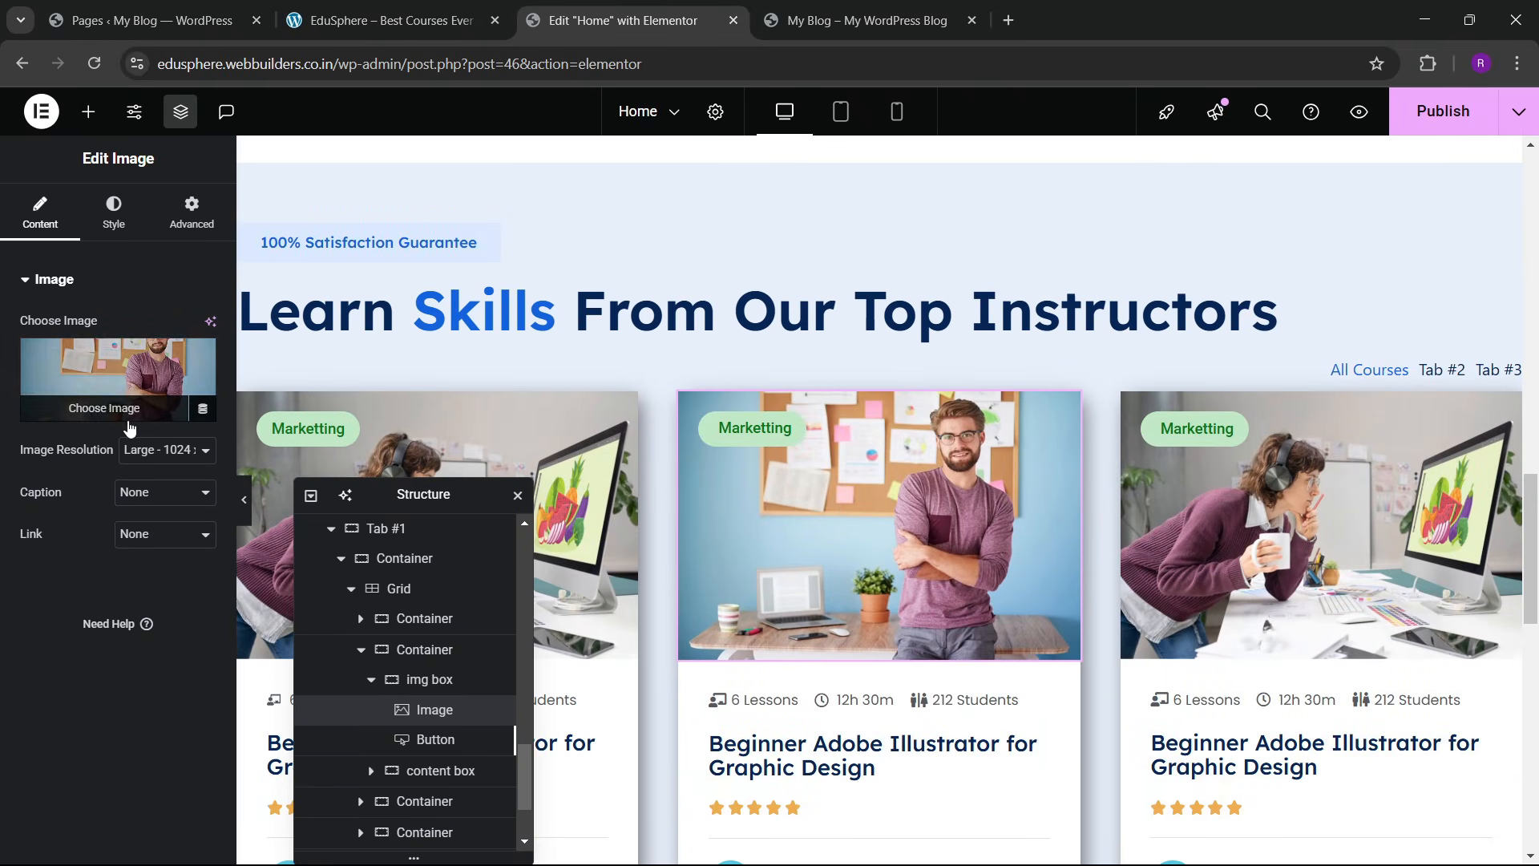
{"action": "left_click", "coordinate": [380, 6]}
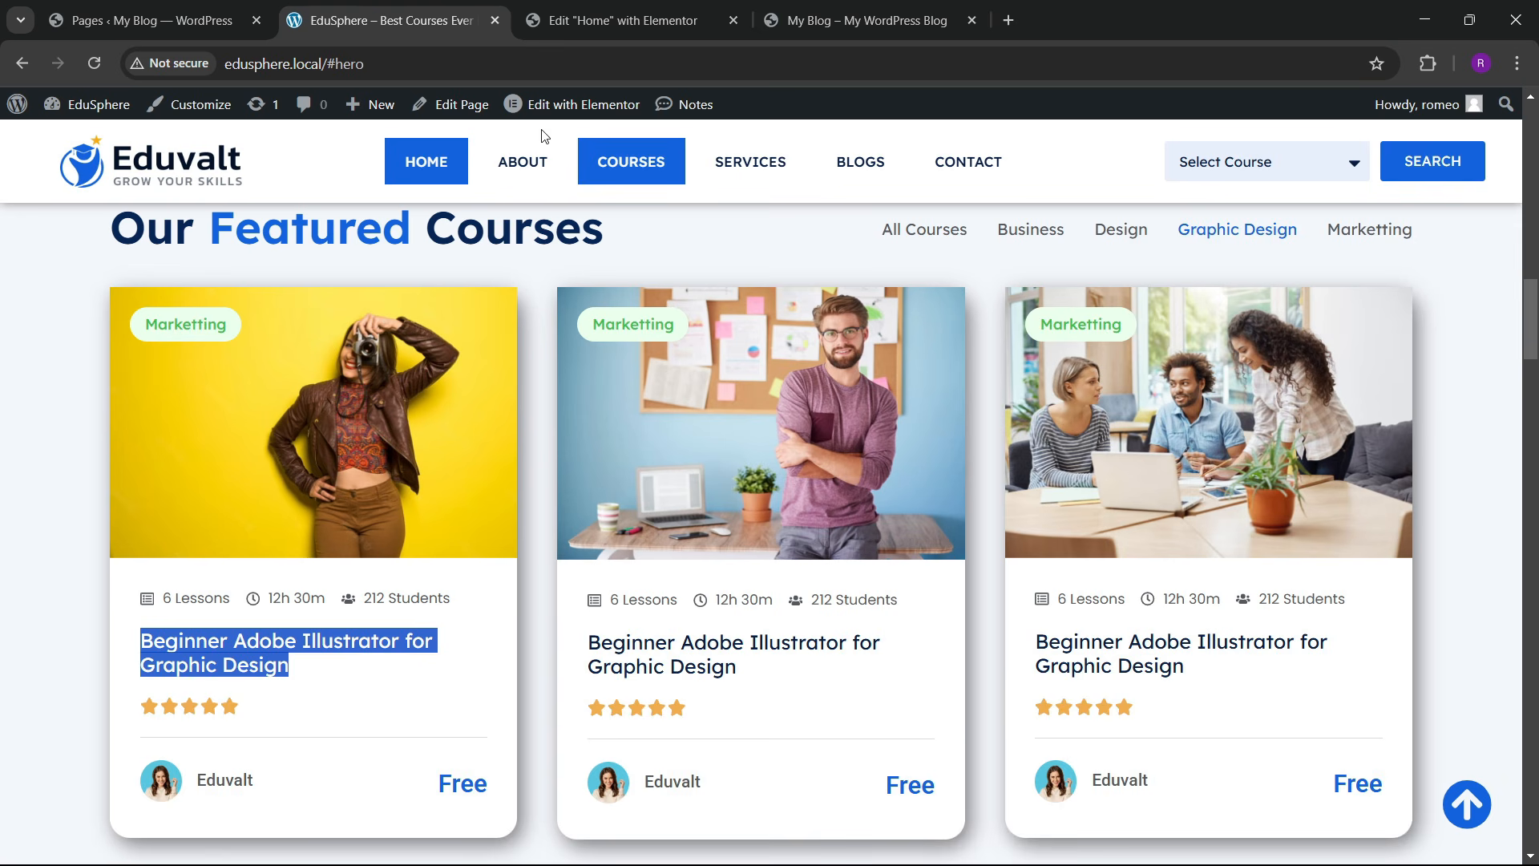
{"action": "scroll", "coordinate": [448, 263], "scroll_direction": "up", "scroll_amount": 2}
{"action": "left_click", "coordinate": [290, 437]}
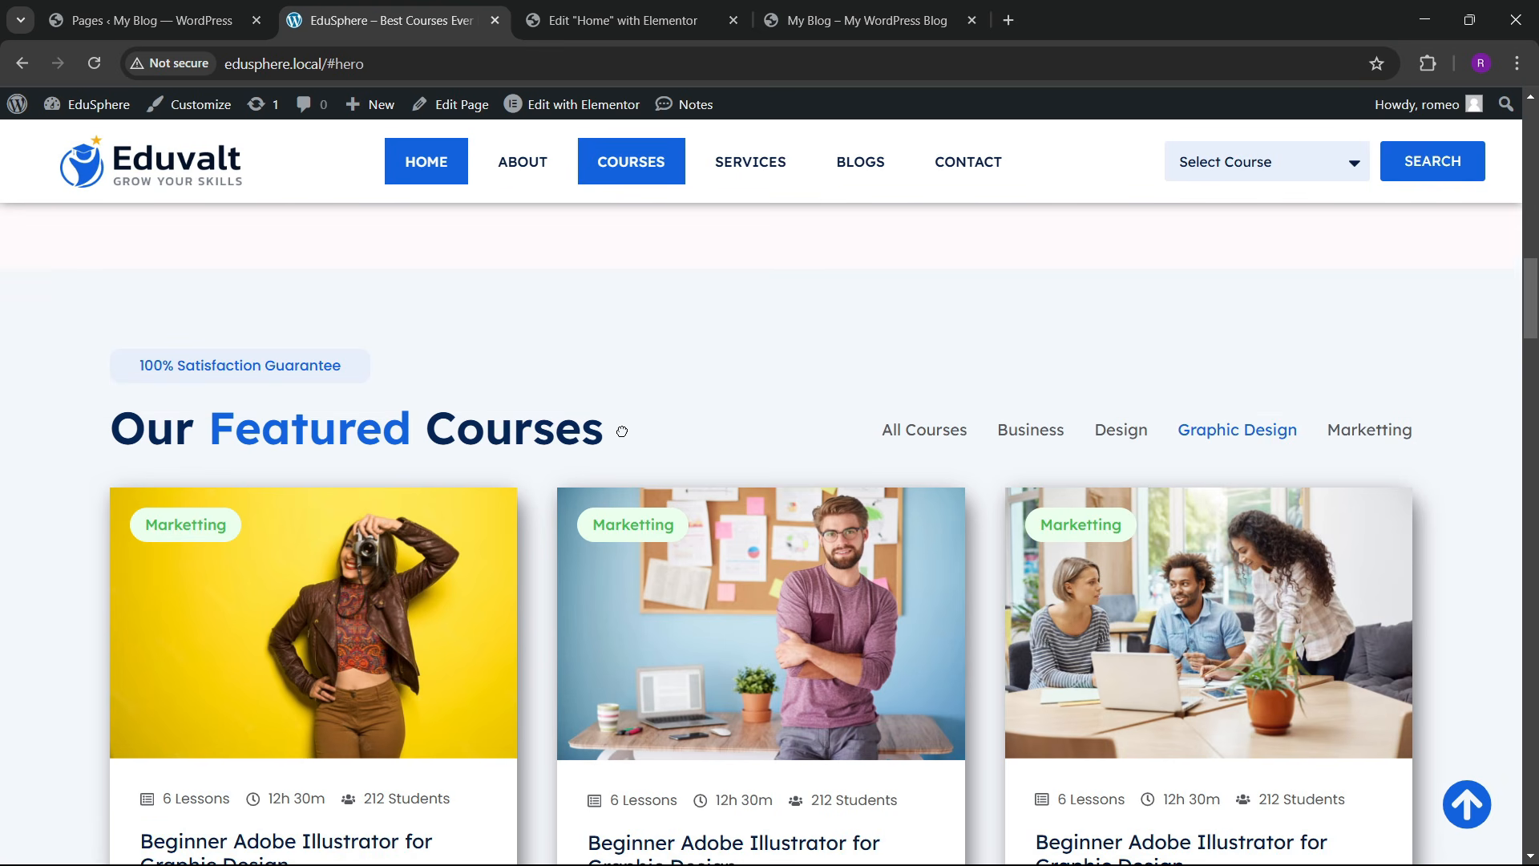
{"action": "triple_click", "coordinate": [326, 447]}
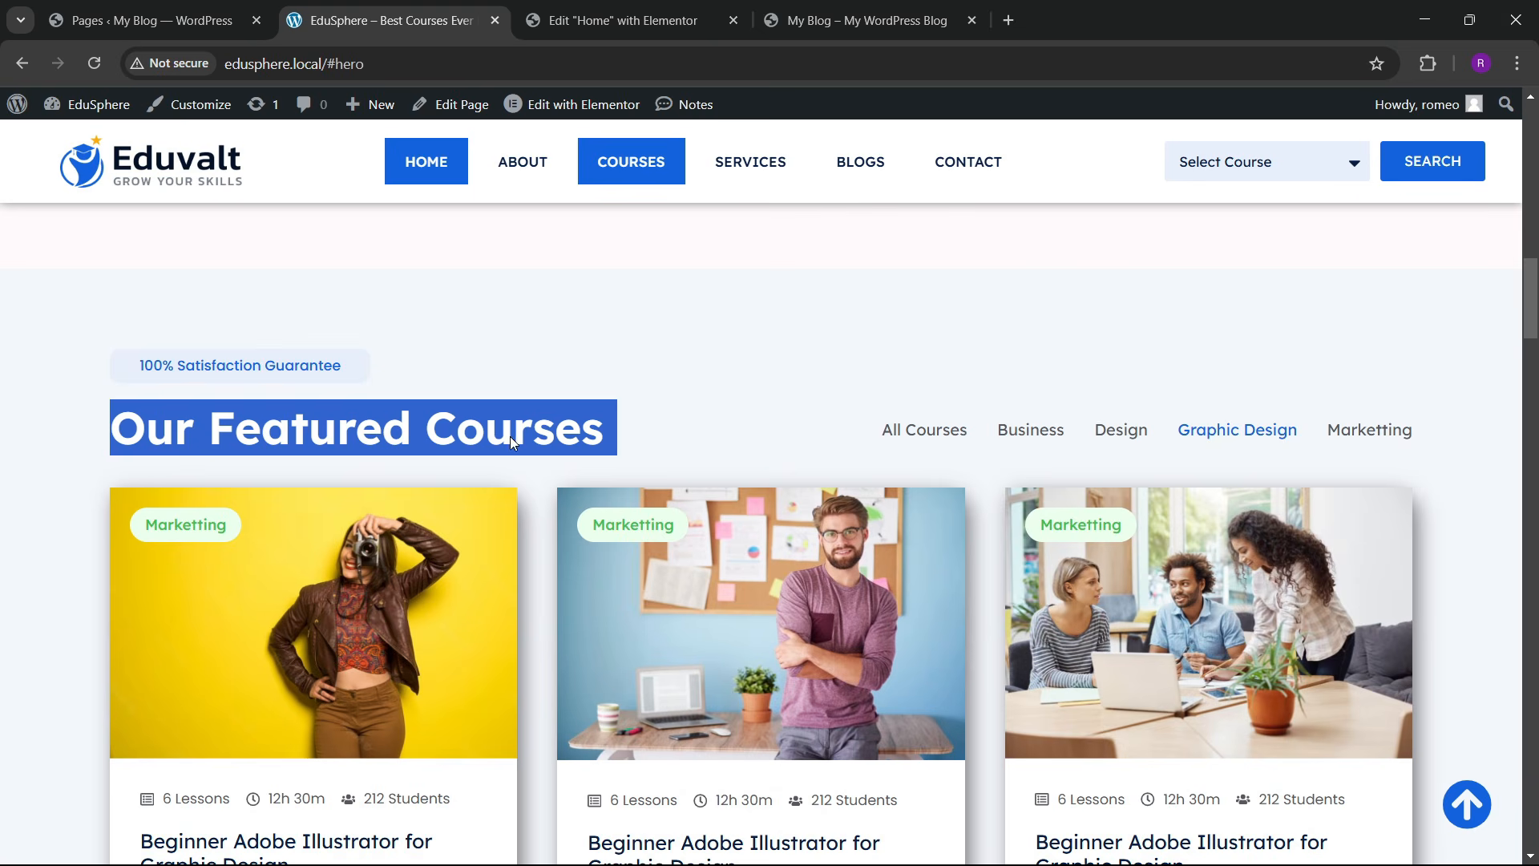
{"action": "left_click", "coordinate": [623, 21]}
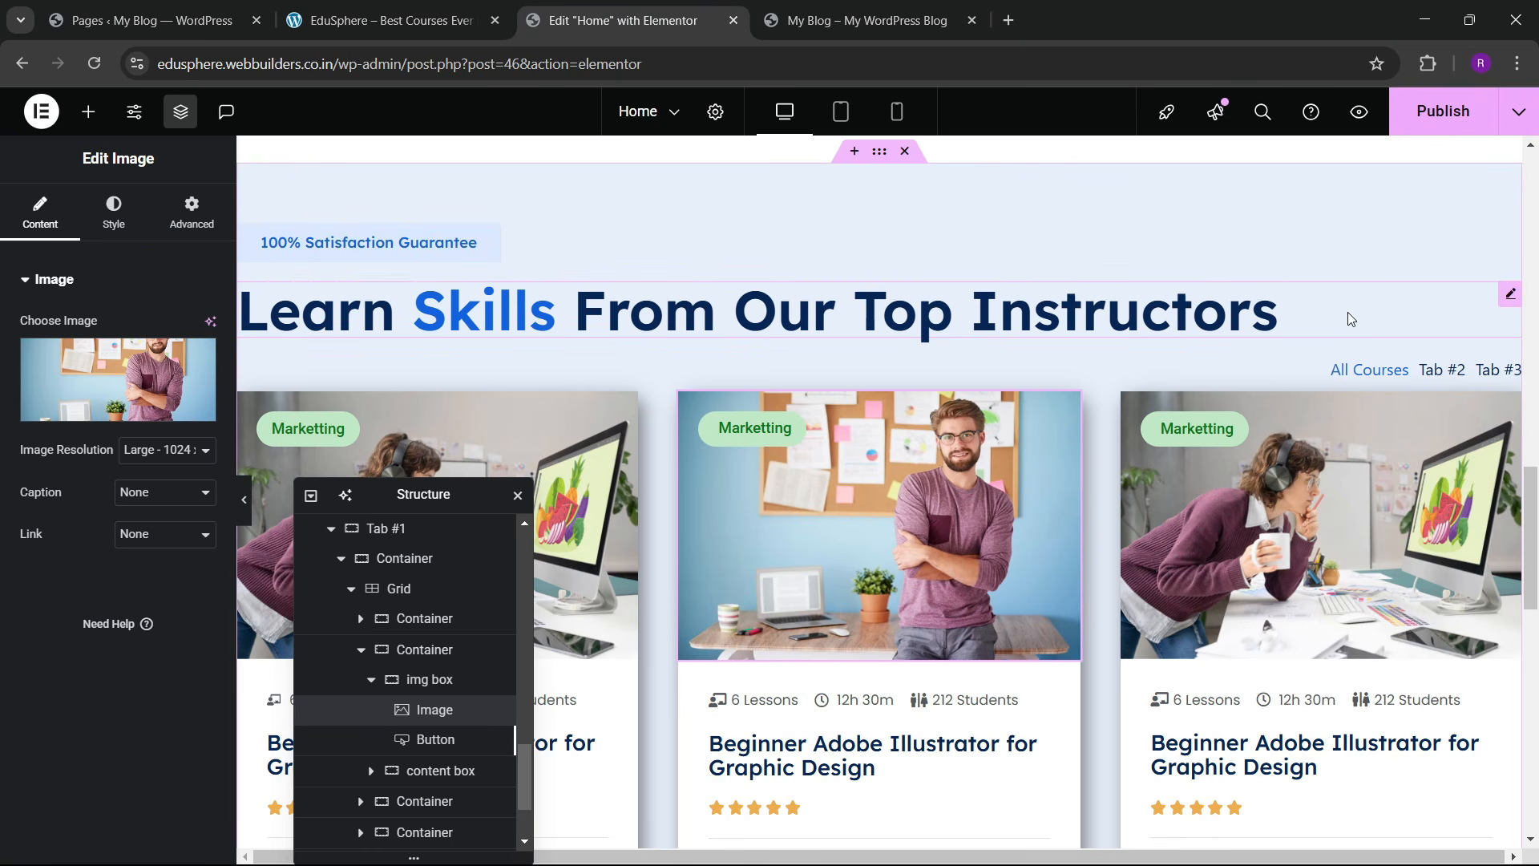
Step: Change the section heading's title to 'Our Featured Courses', with Courses highlighted
{"action": "left_click", "coordinate": [1512, 297]}
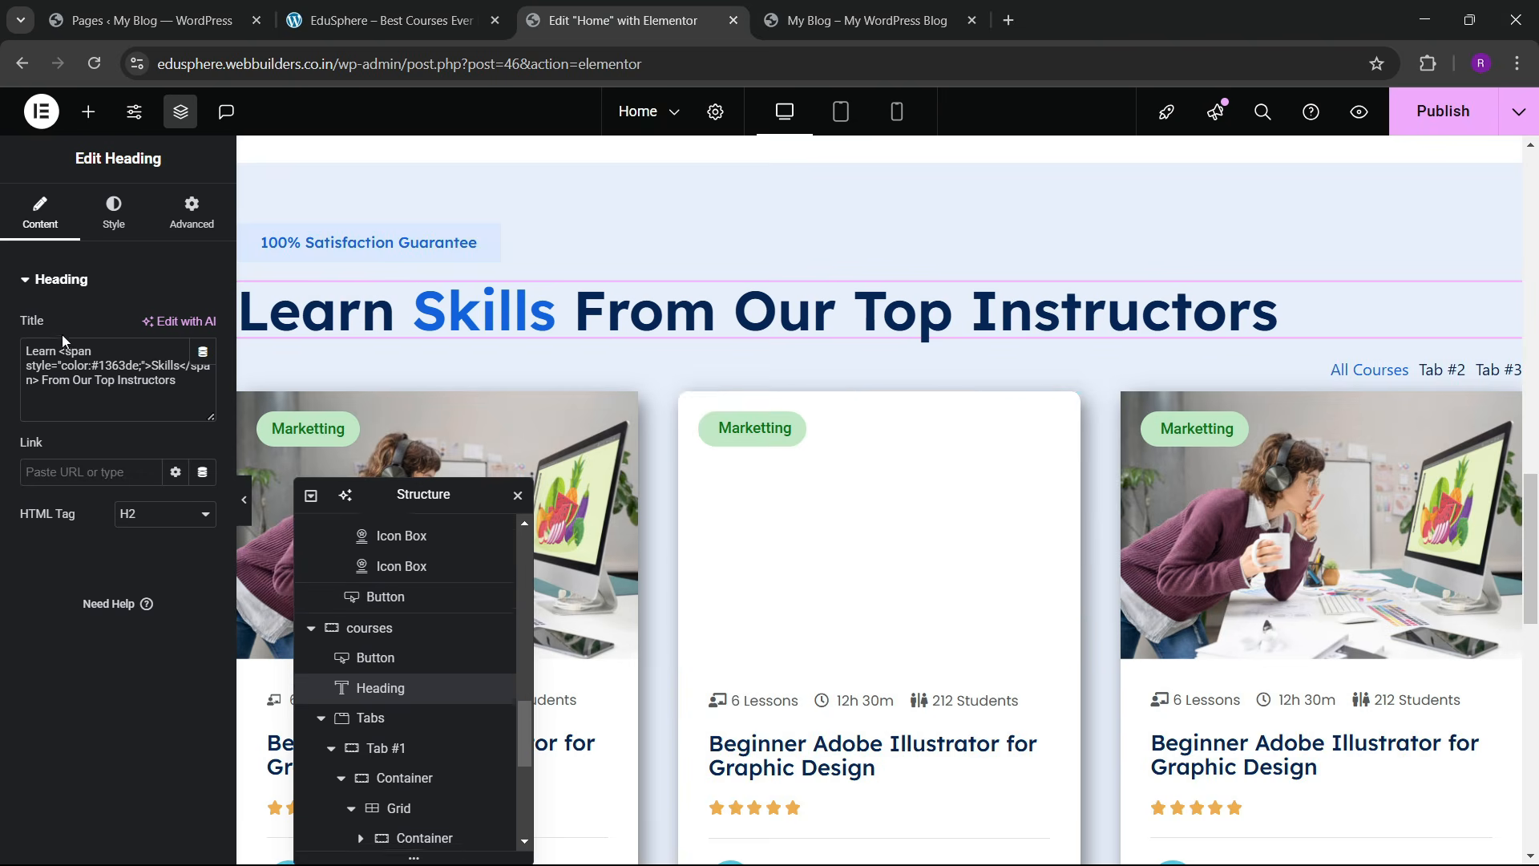
{"action": "left_click_drag", "start_coordinate": [56, 351], "coordinate": [2, 357]}
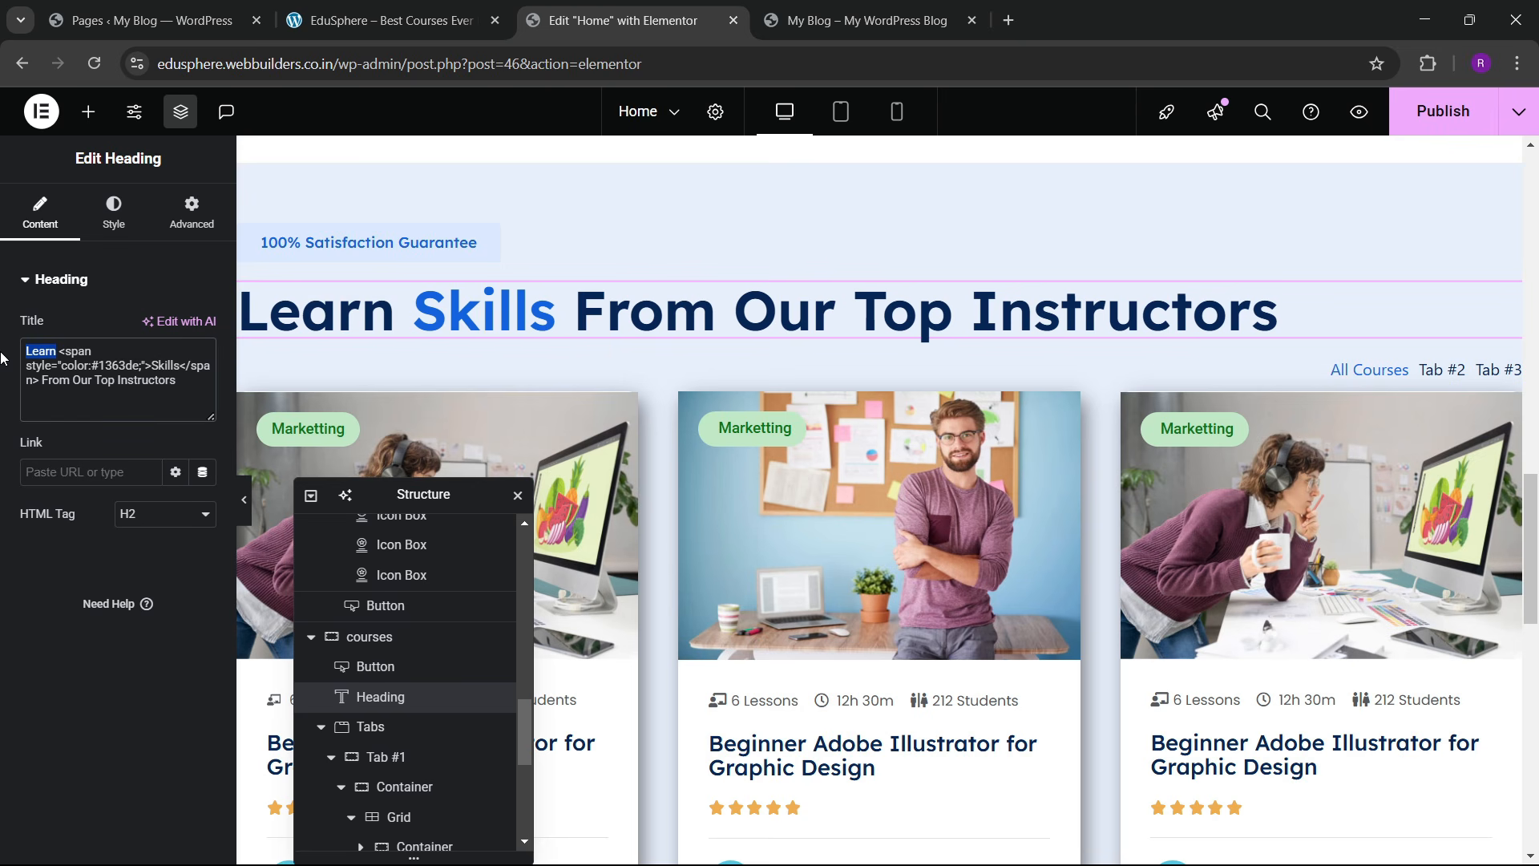
{"action": "type", "text": "Our Feat"}
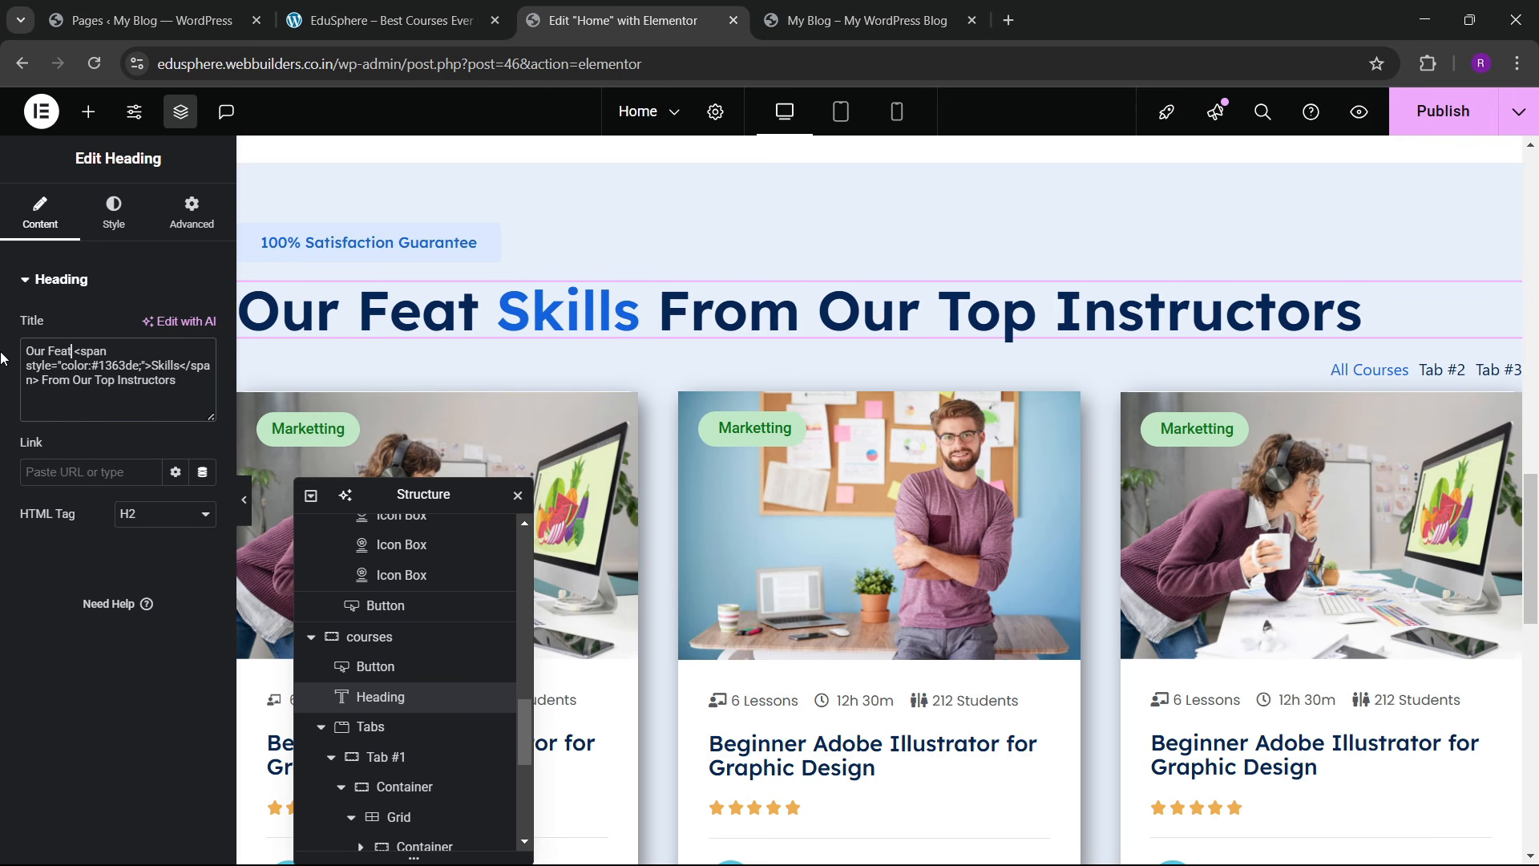
{"action": "type", "text": "ured"}
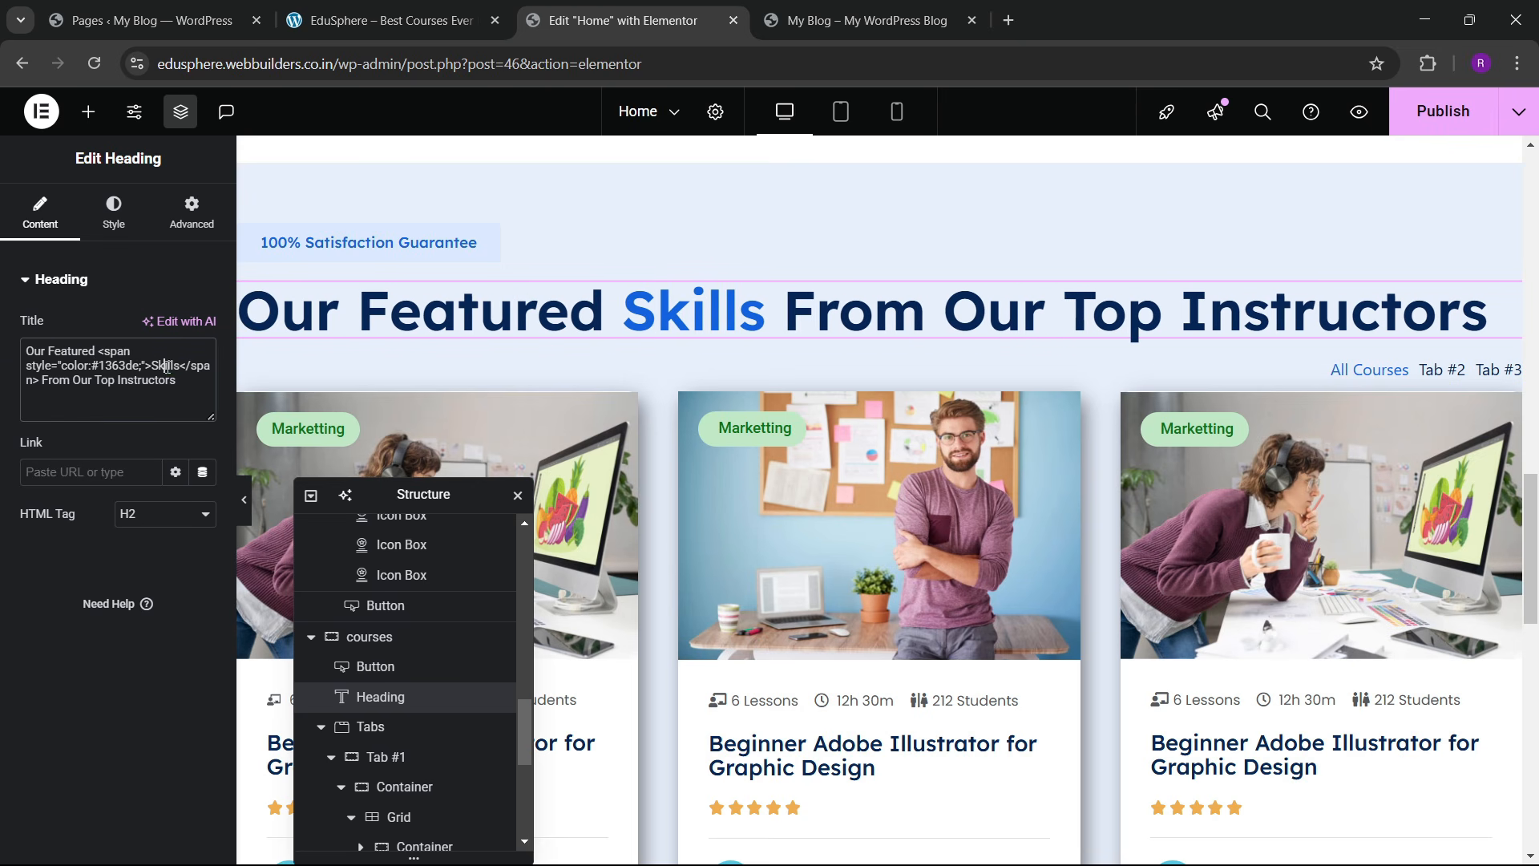
{"action": "type", "text": "Courses"}
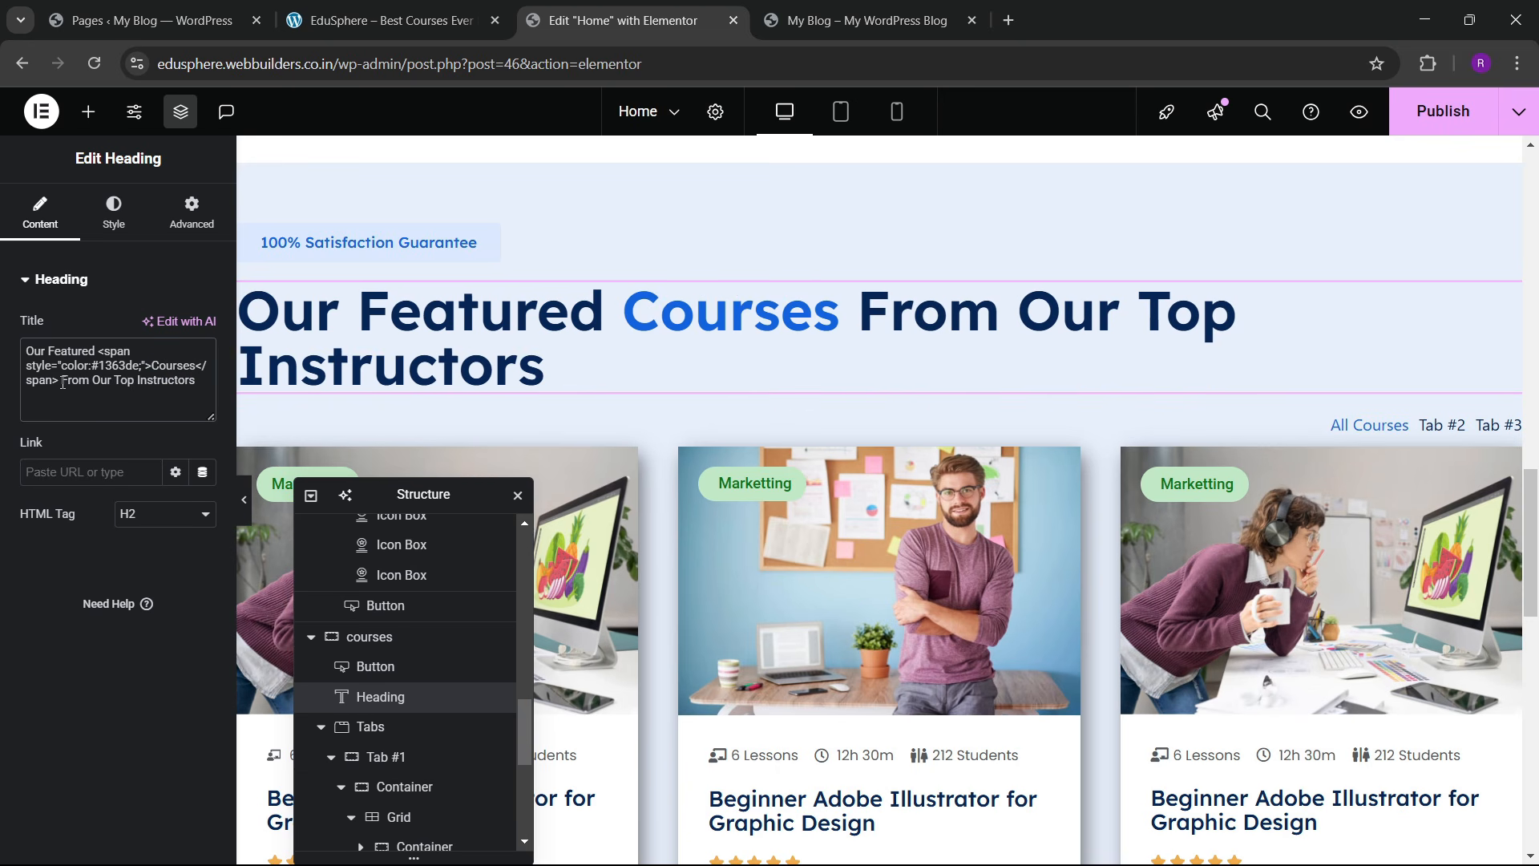
{"action": "left_click_drag", "start_coordinate": [63, 383], "coordinate": [268, 393]}
{"action": "key", "text": "BackSpace"}
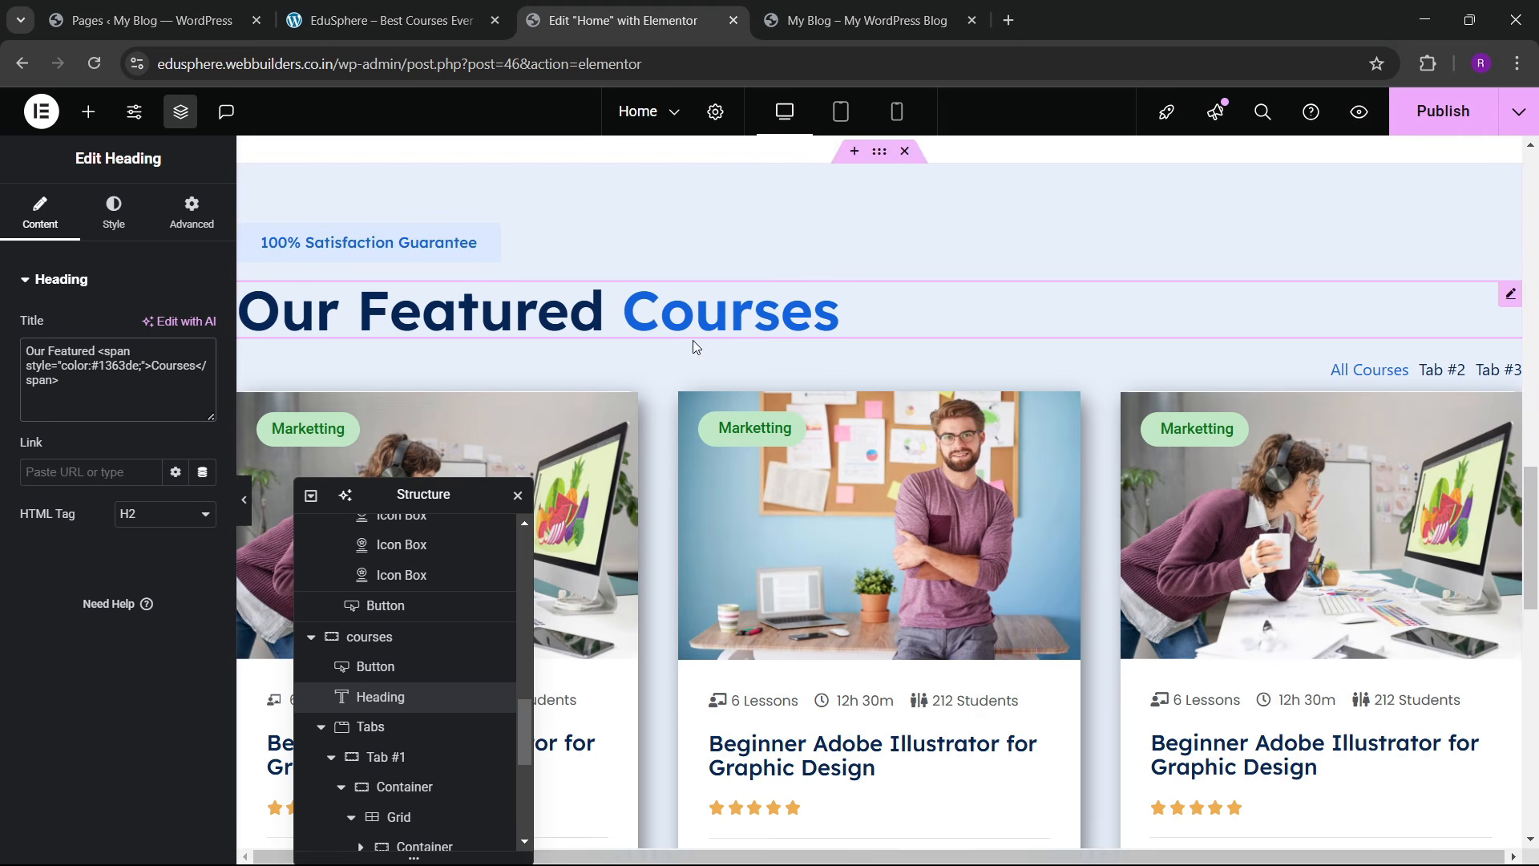
Step: Set the Our Featured Courses heading's typography size to 45 px
{"action": "left_click", "coordinate": [114, 212]}
{"action": "left_click", "coordinate": [202, 385]}
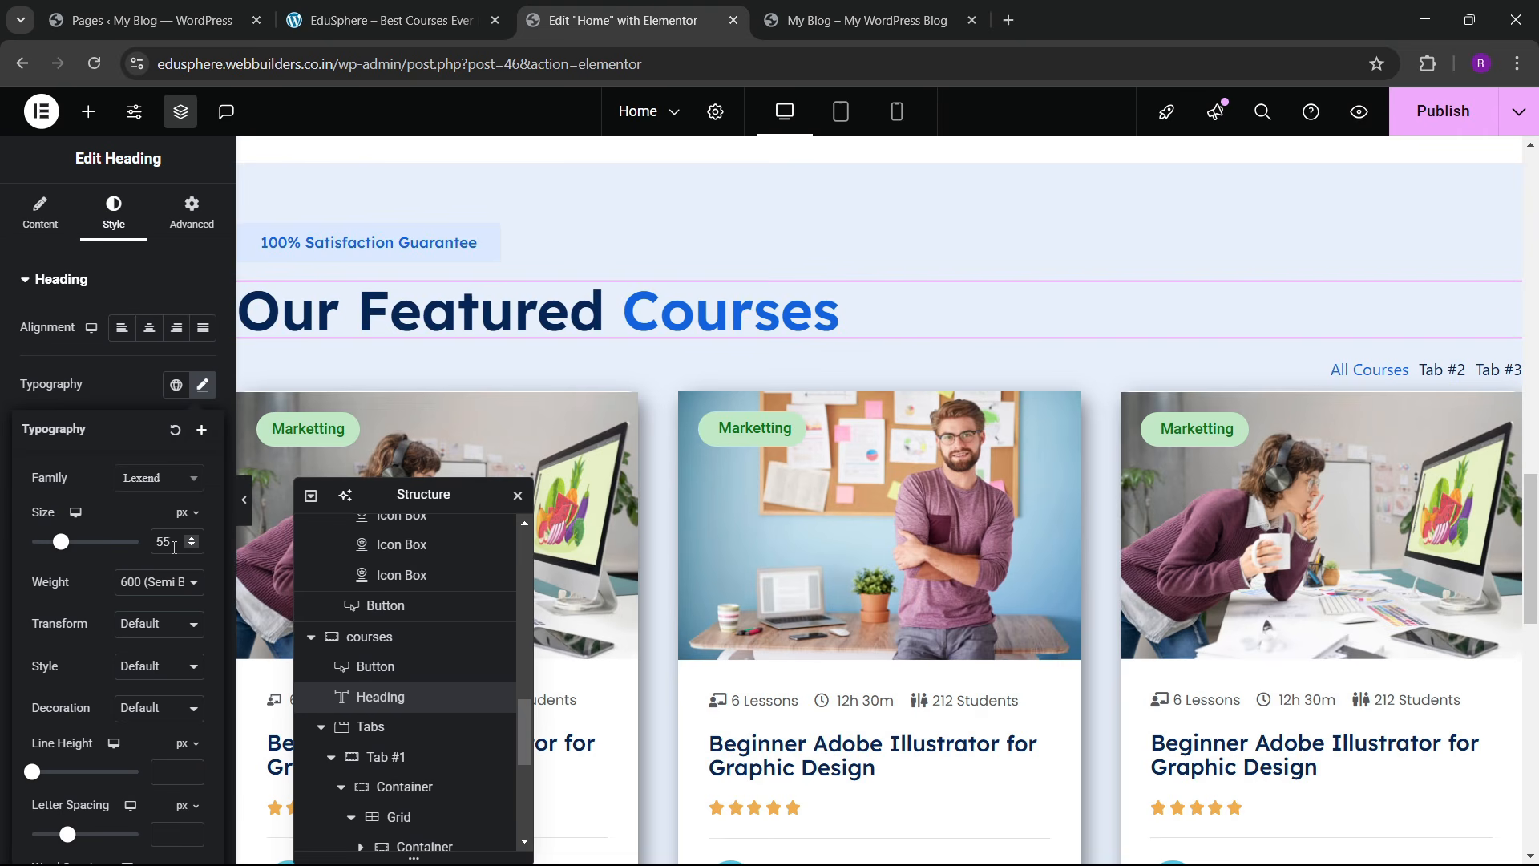
{"action": "type", "text": "45"}
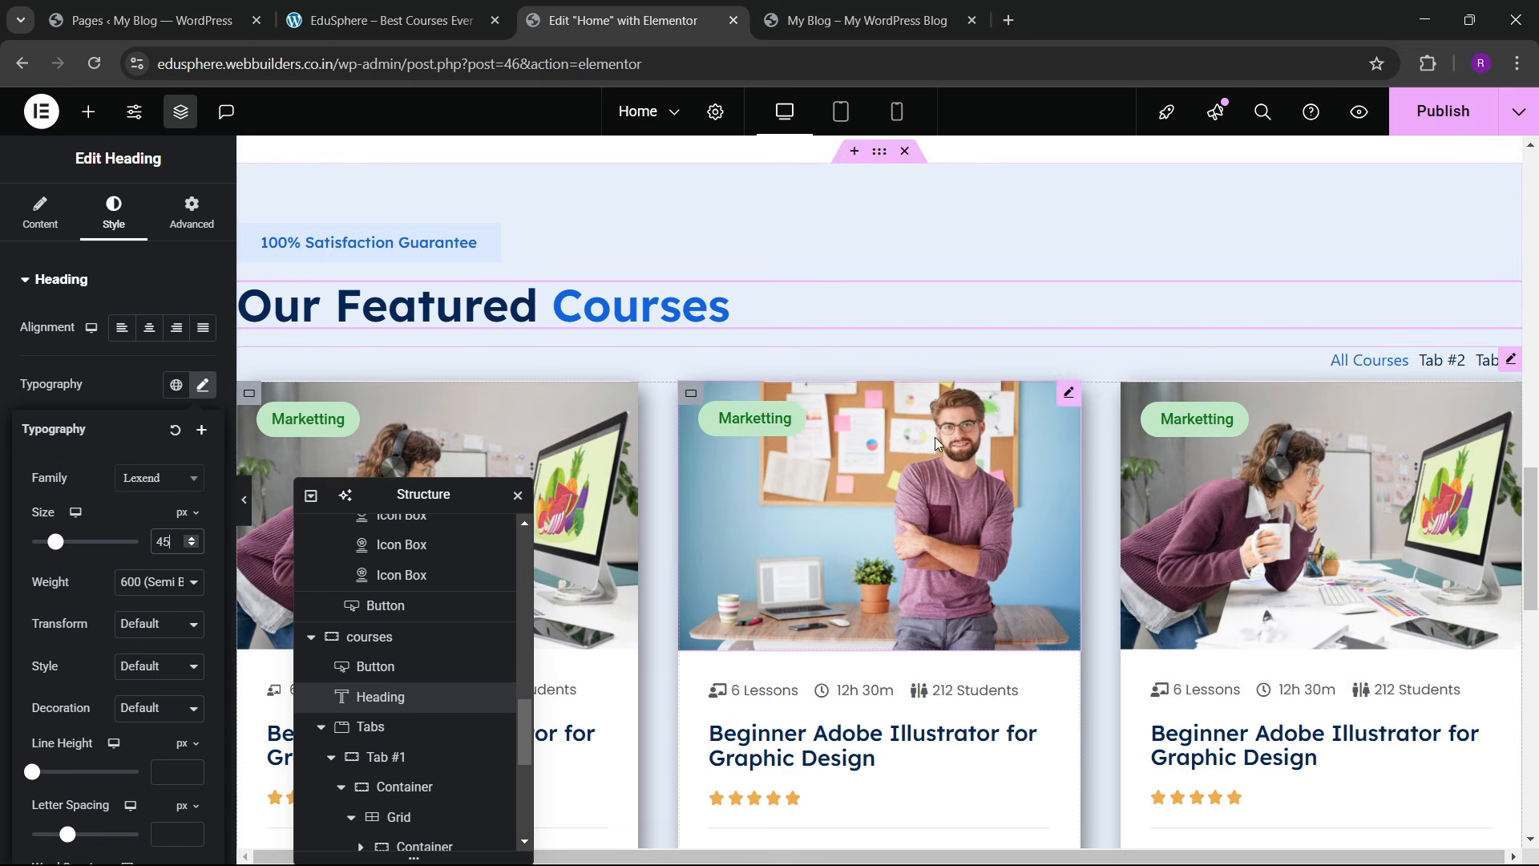
{"action": "scroll", "coordinate": [935, 436], "scroll_direction": "up", "scroll_amount": 10}
Step: Set the Learn Skills From Our Top Instructors heading's typography size to 45 px too
{"action": "left_click", "coordinate": [1510, 445]}
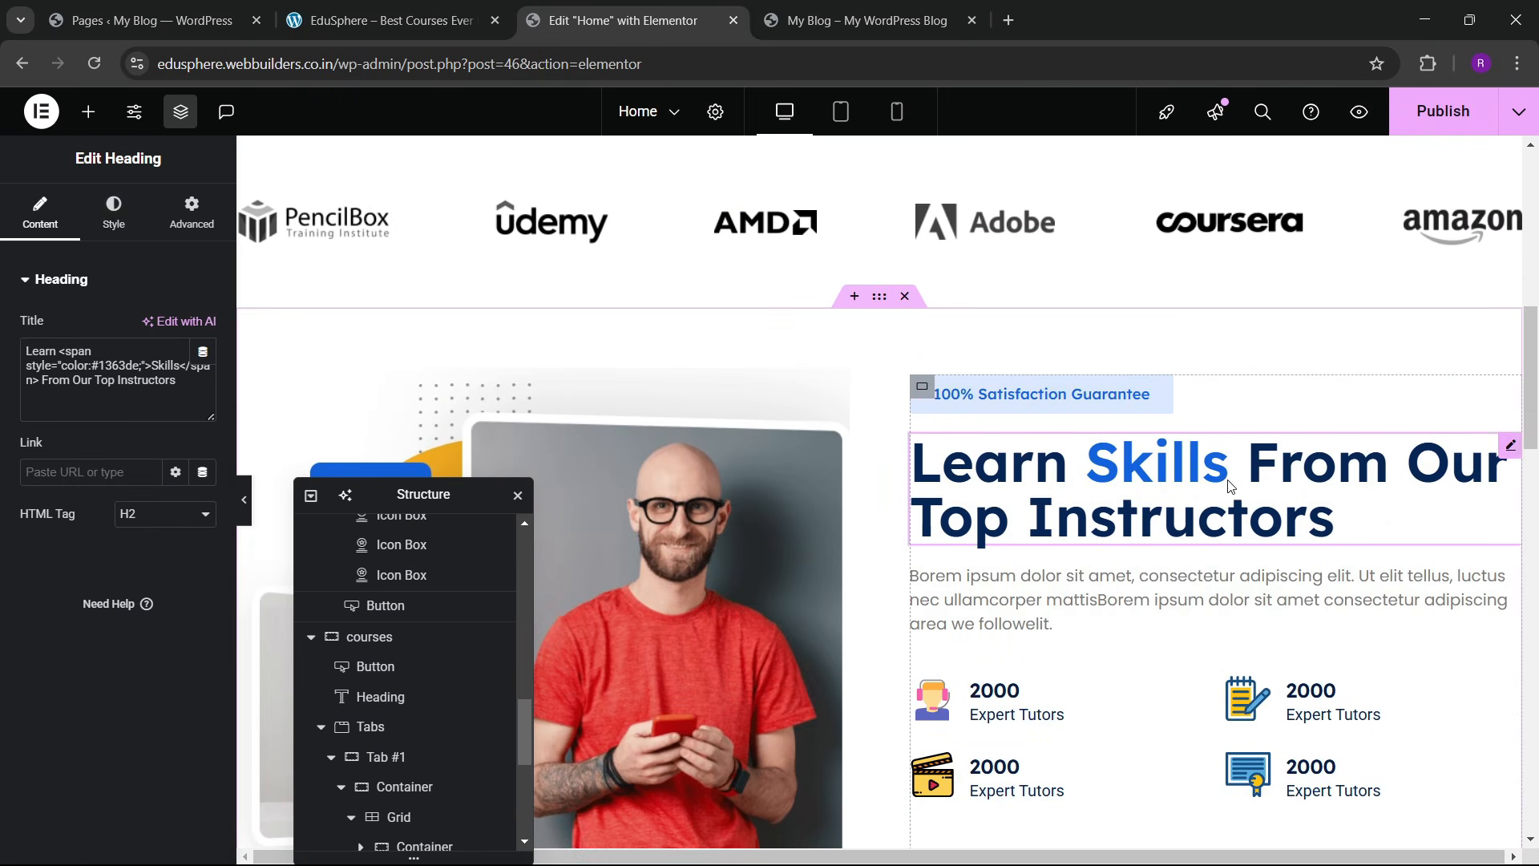
{"action": "left_click", "coordinate": [114, 213]}
{"action": "left_click", "coordinate": [202, 388]}
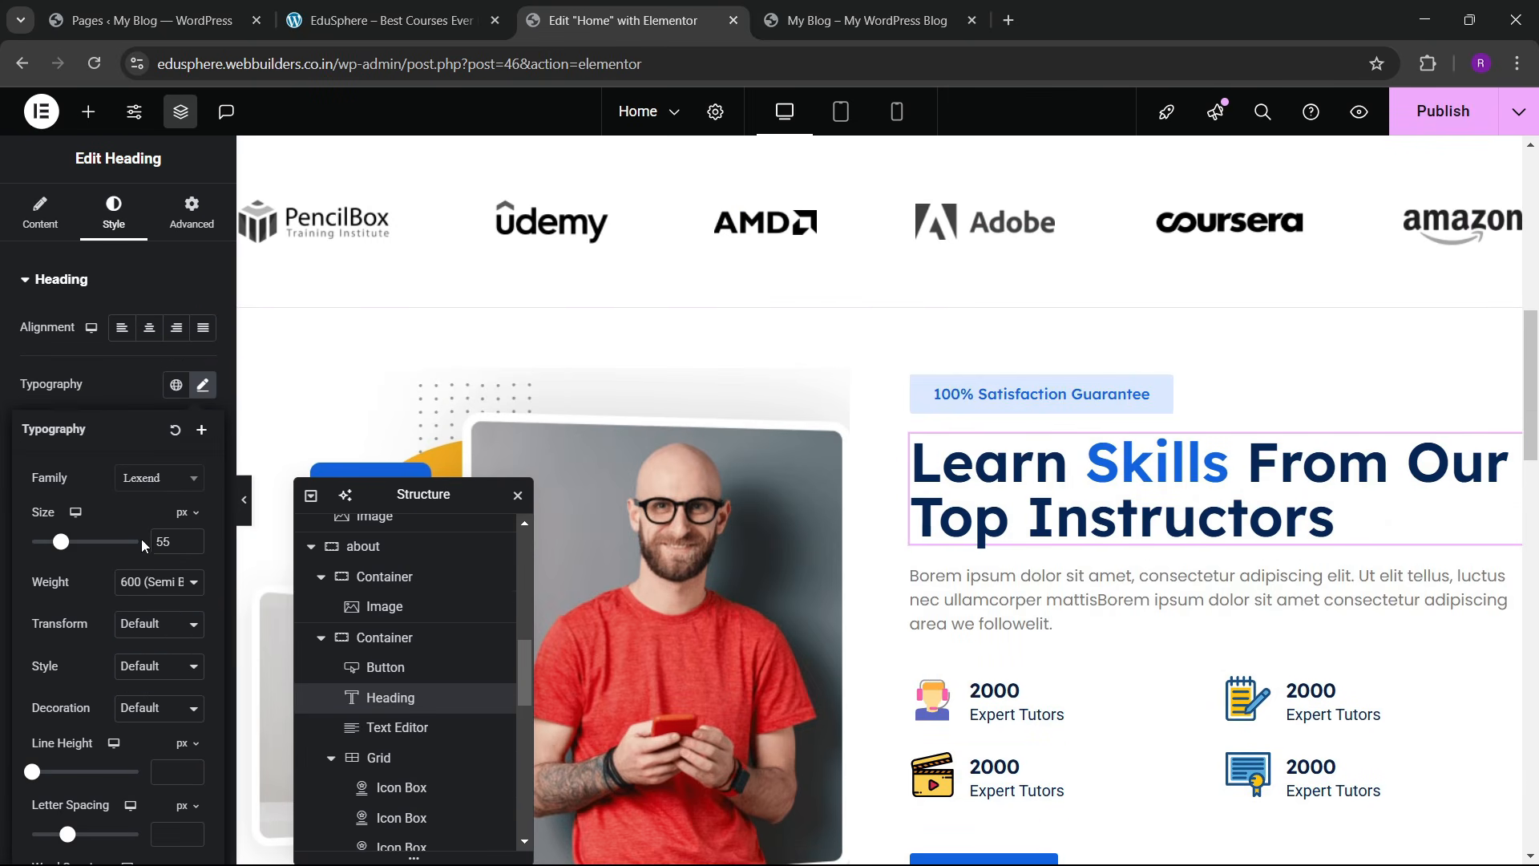
{"action": "type", "text": "45"}
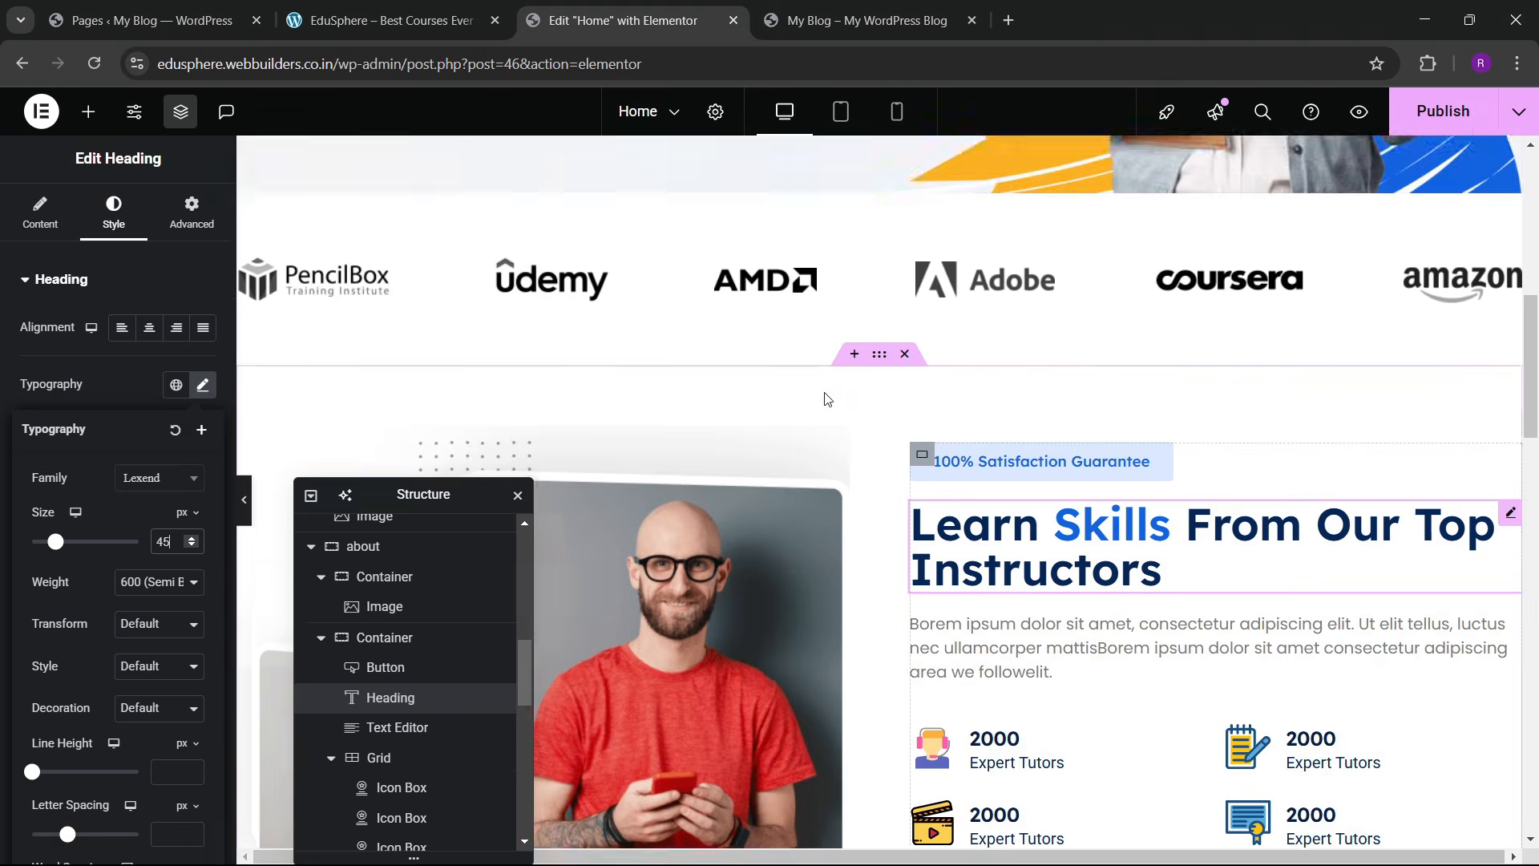
{"action": "scroll", "coordinate": [801, 465], "scroll_direction": "down", "scroll_amount": 12}
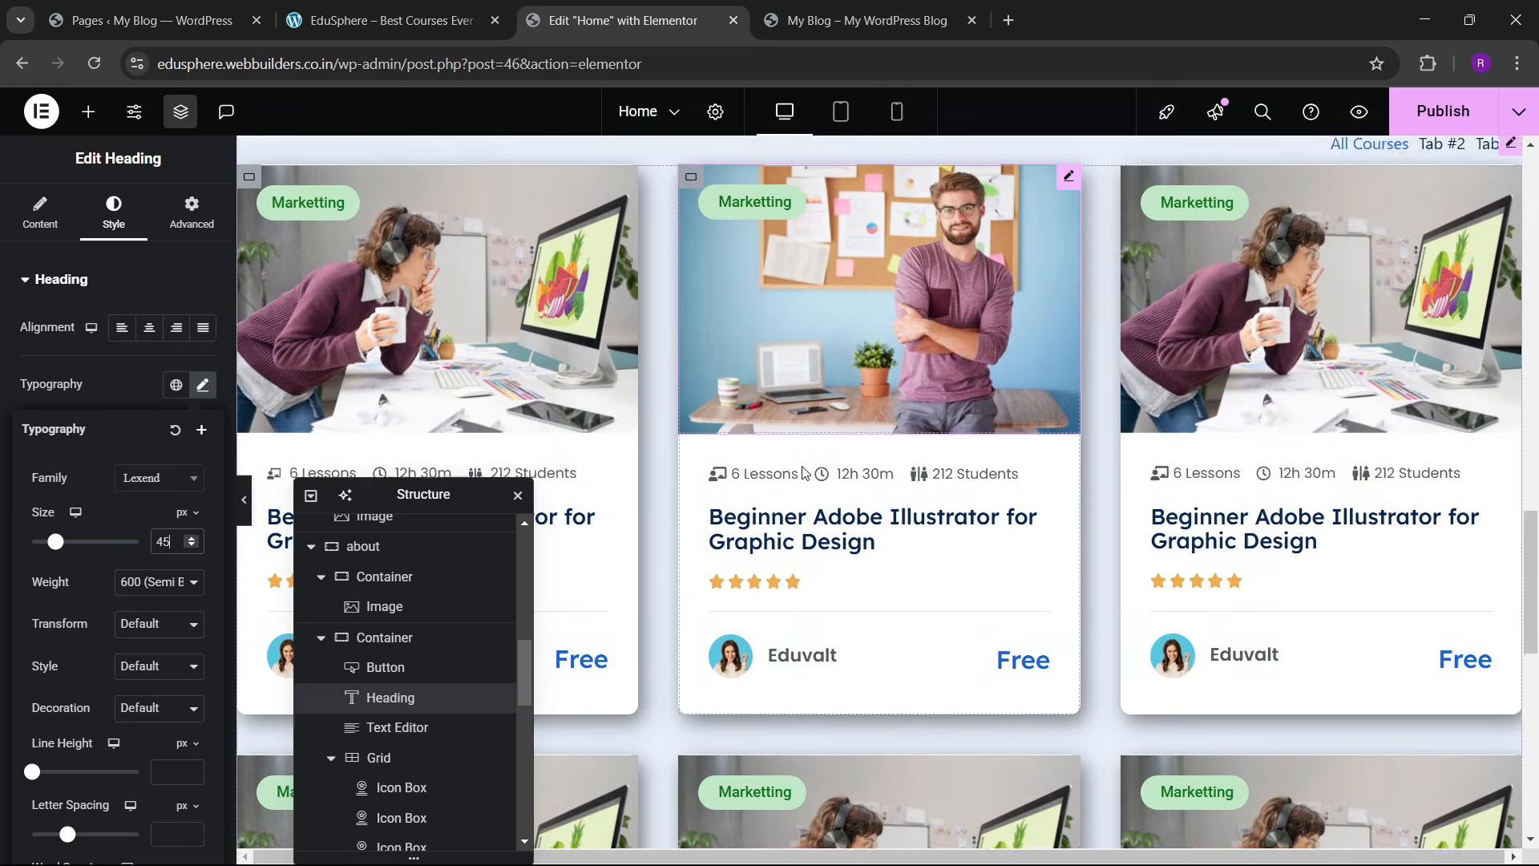
{"action": "scroll", "coordinate": [802, 465], "scroll_direction": "up", "scroll_amount": 5}
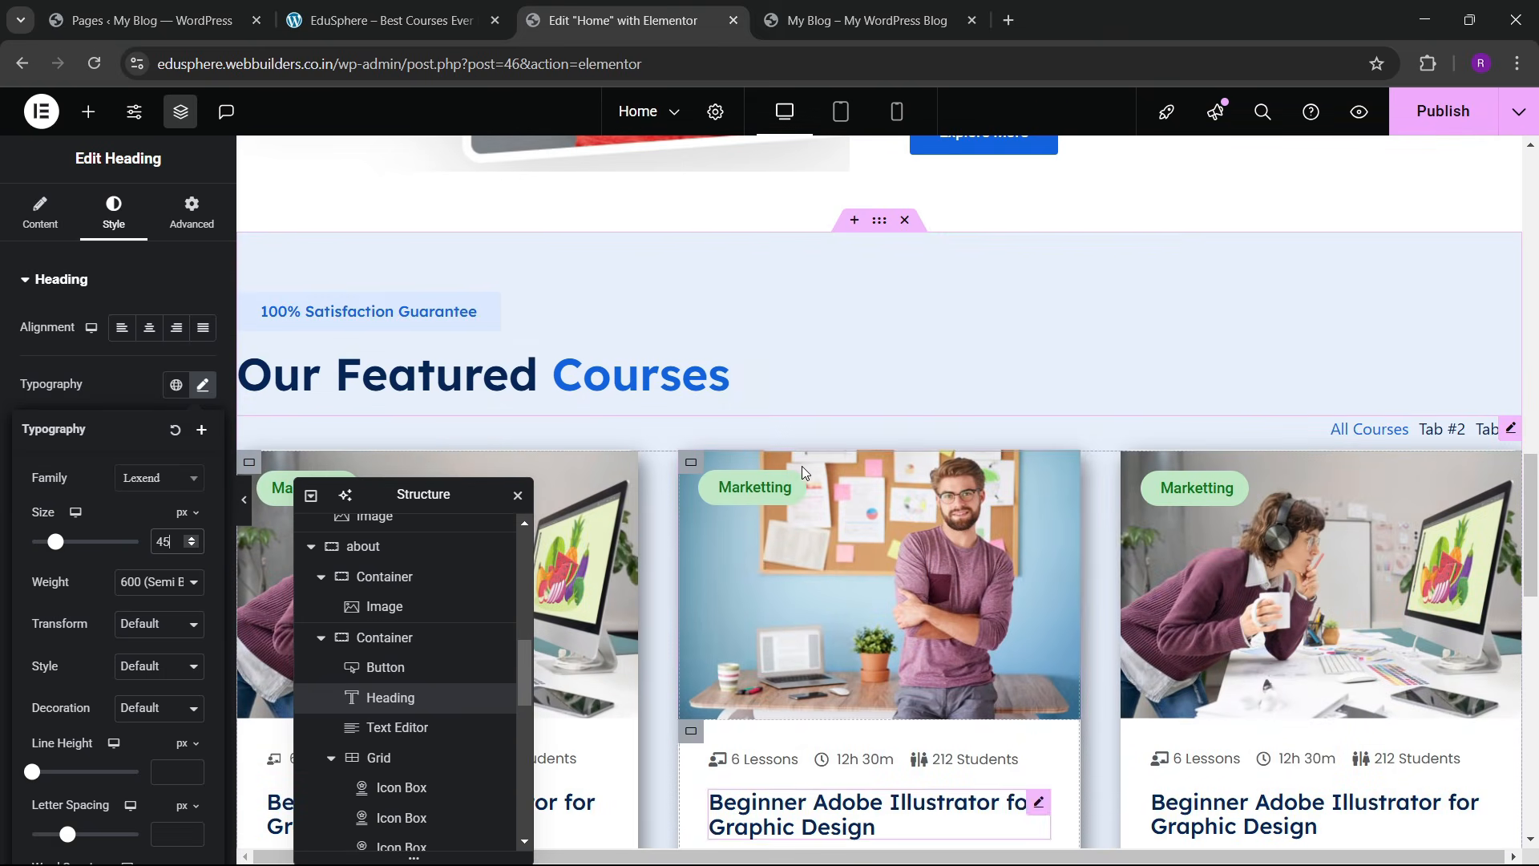
Step: Set the course tabs' distance from content to 35 px and gap between tabs to 25 px
{"action": "left_click", "coordinate": [1510, 428]}
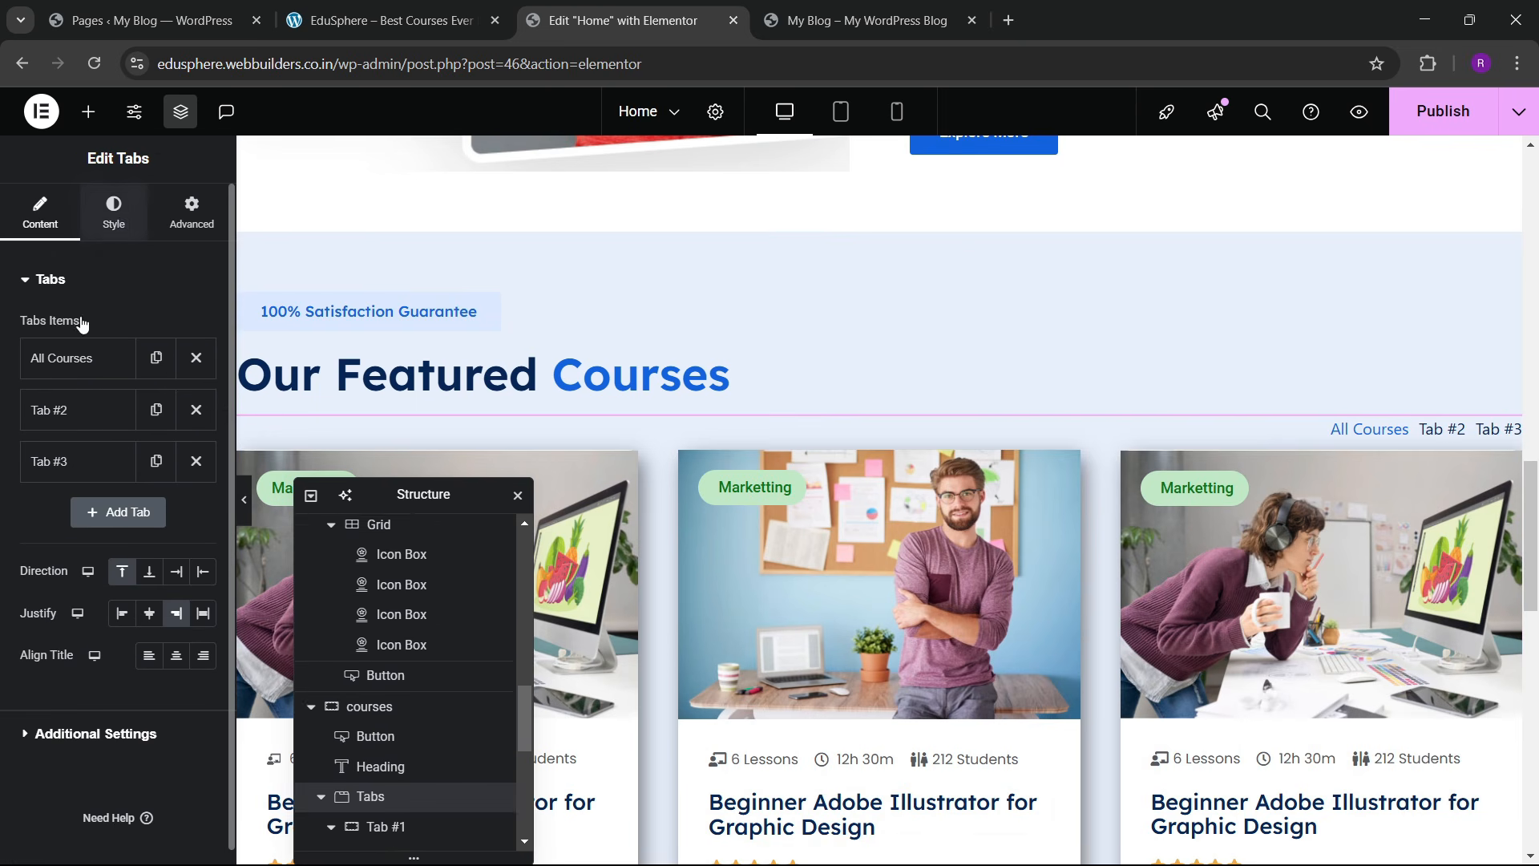
{"action": "left_click", "coordinate": [114, 212]}
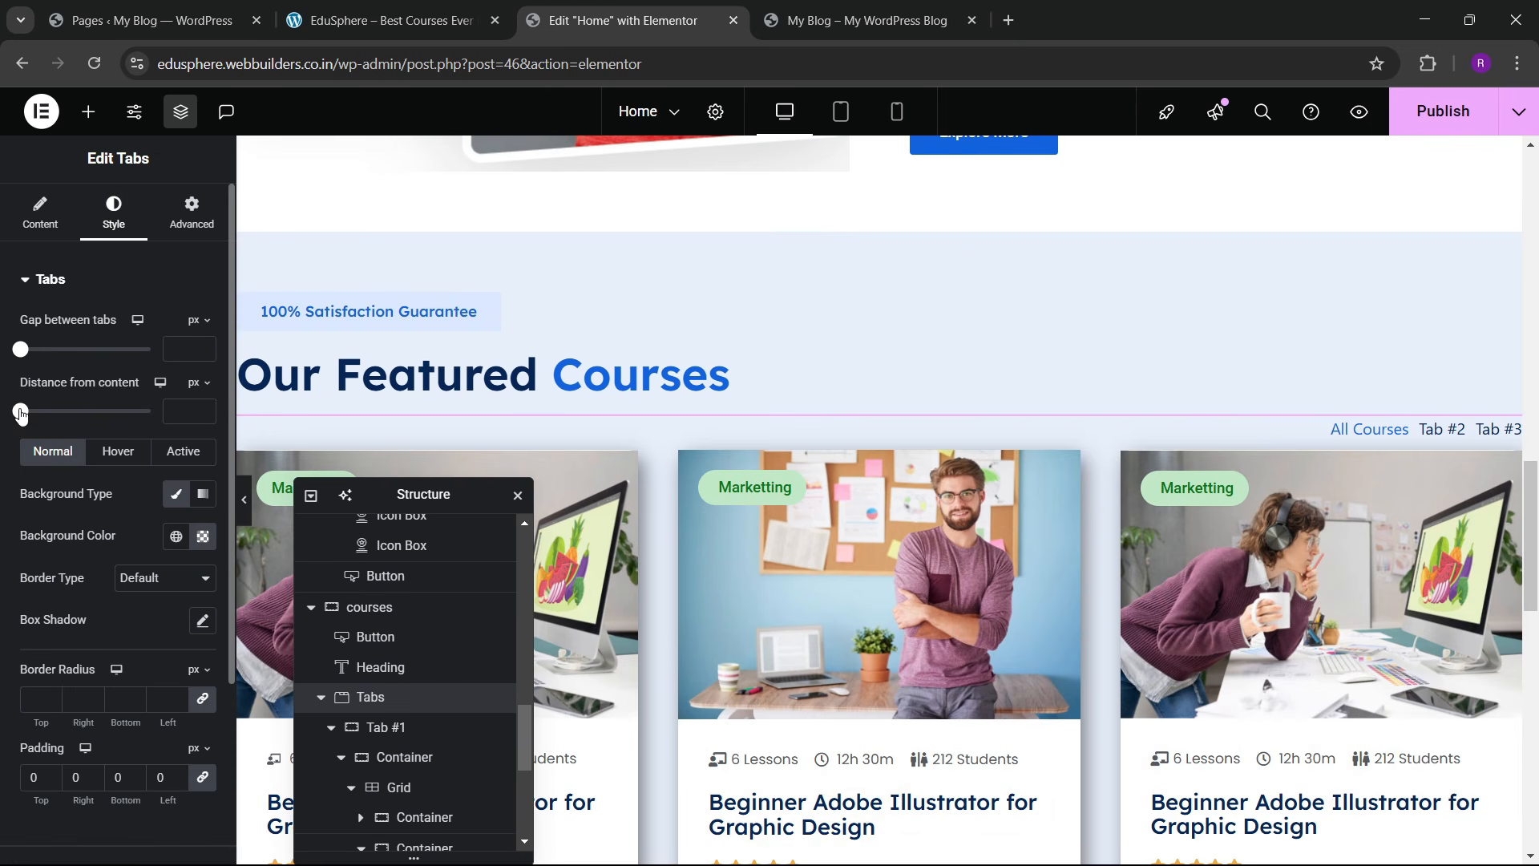
{"action": "left_click", "coordinate": [203, 409]}
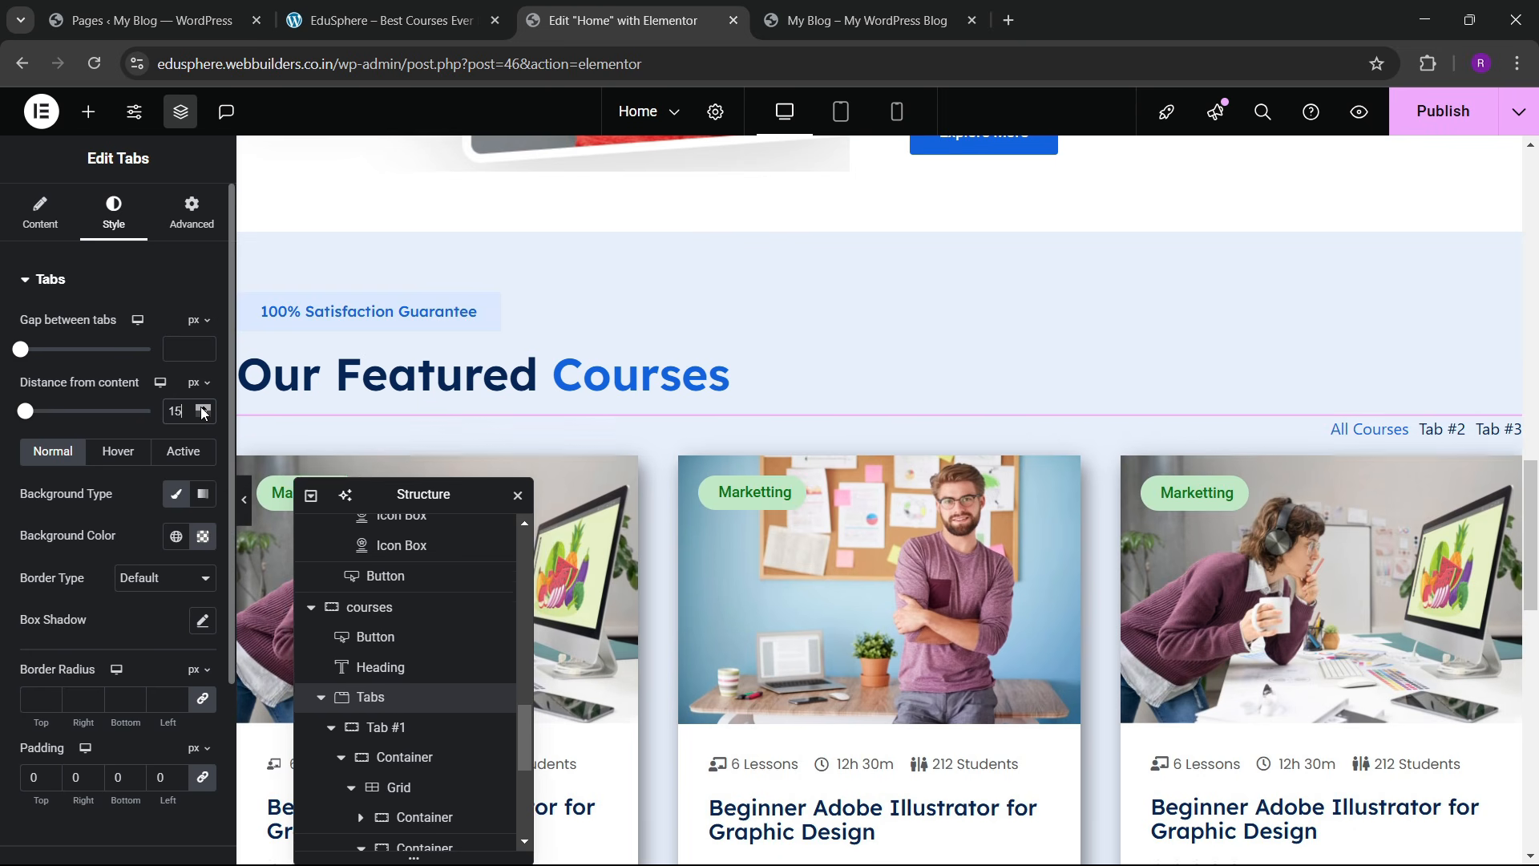
{"action": "left_click", "coordinate": [203, 409]}
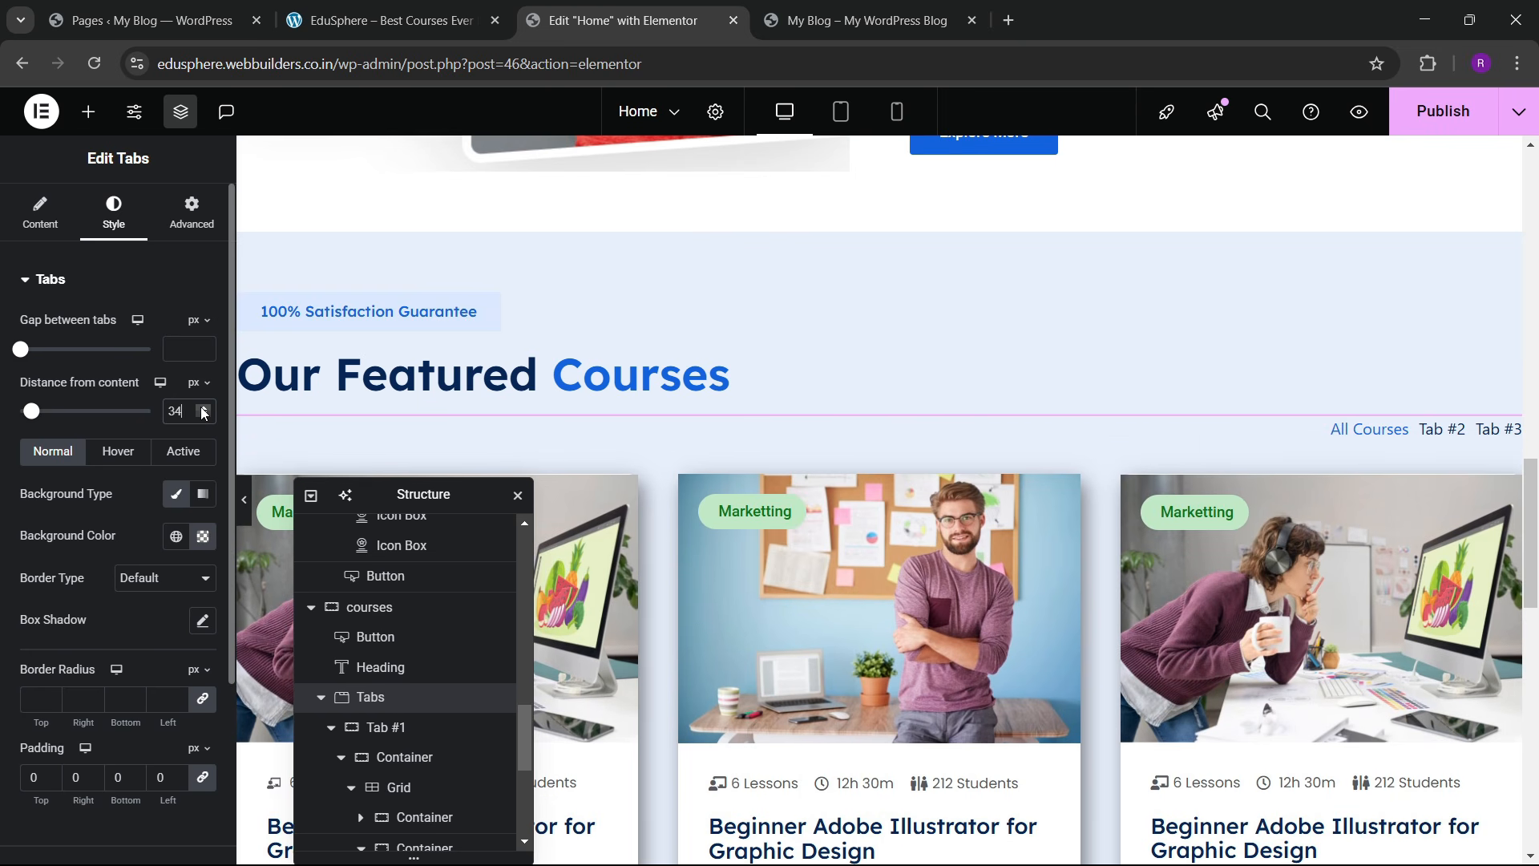
{"action": "left_click", "coordinate": [203, 409]}
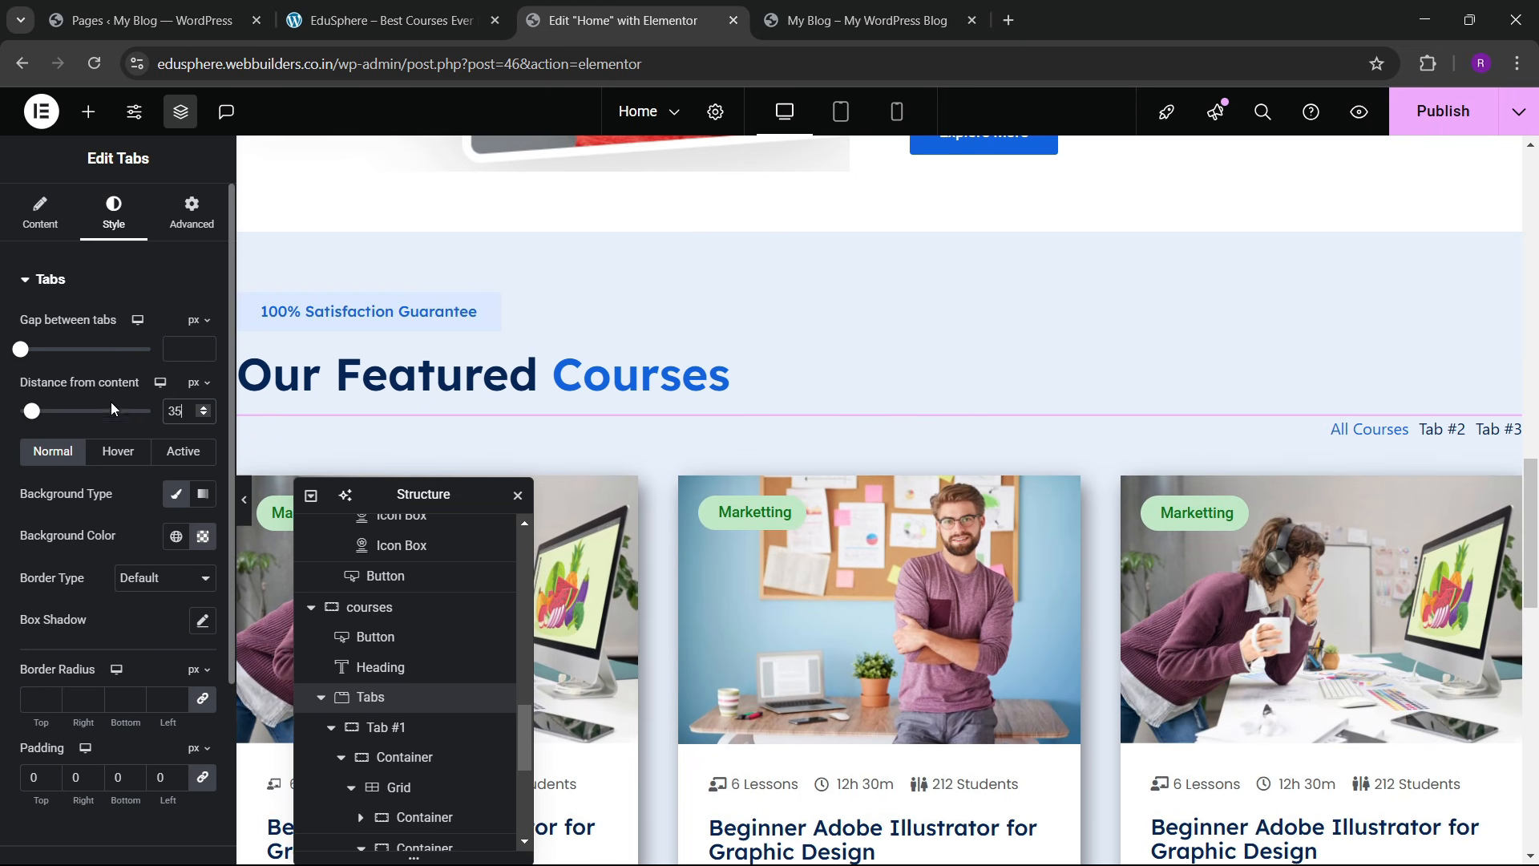
{"action": "left_click_drag", "start_coordinate": [24, 353], "coordinate": [38, 352]}
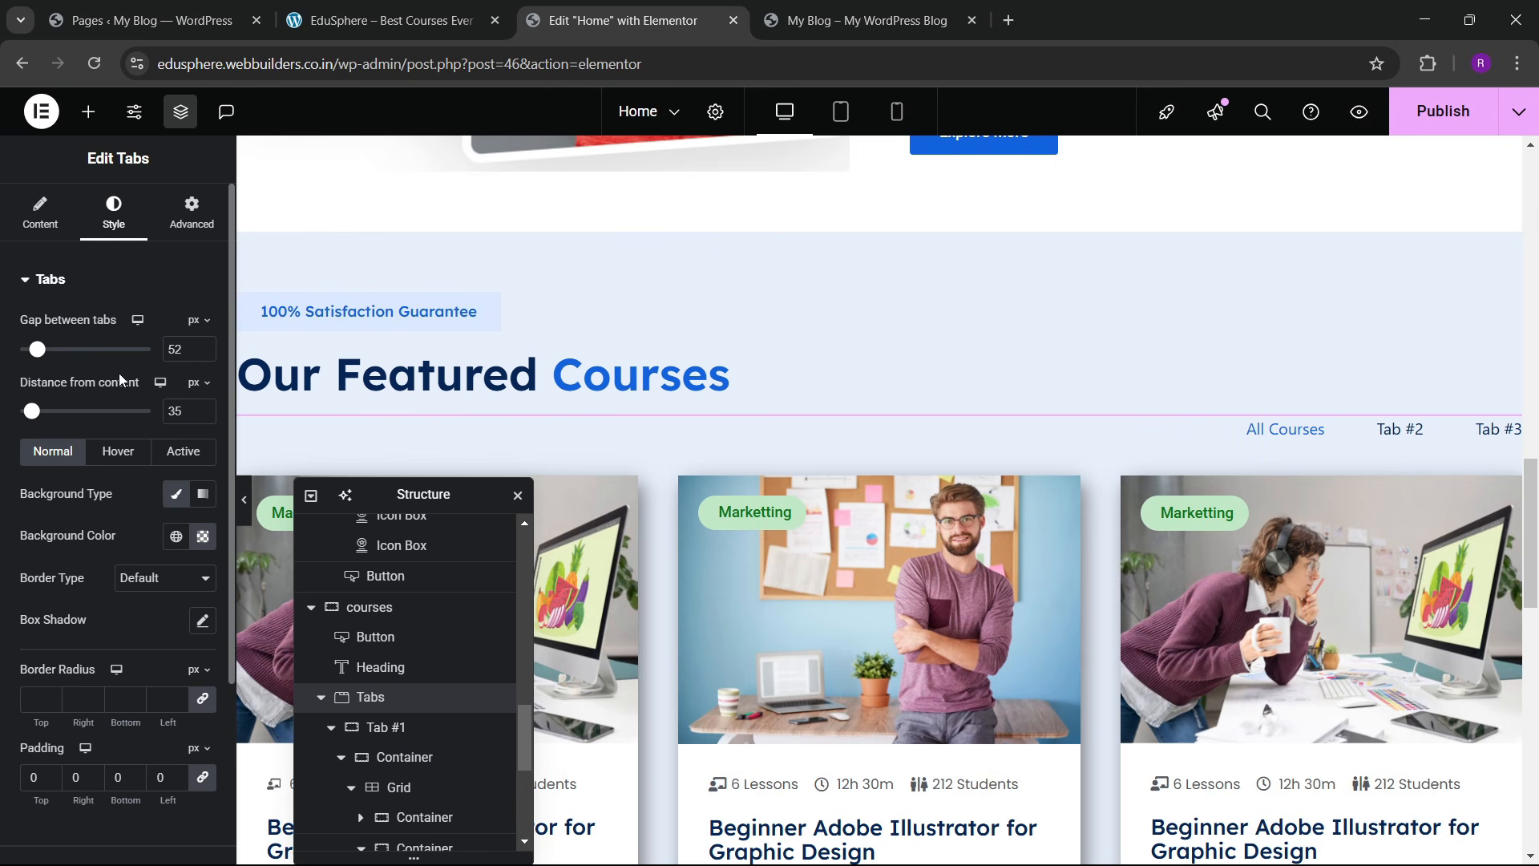
{"action": "type", "text": "40"}
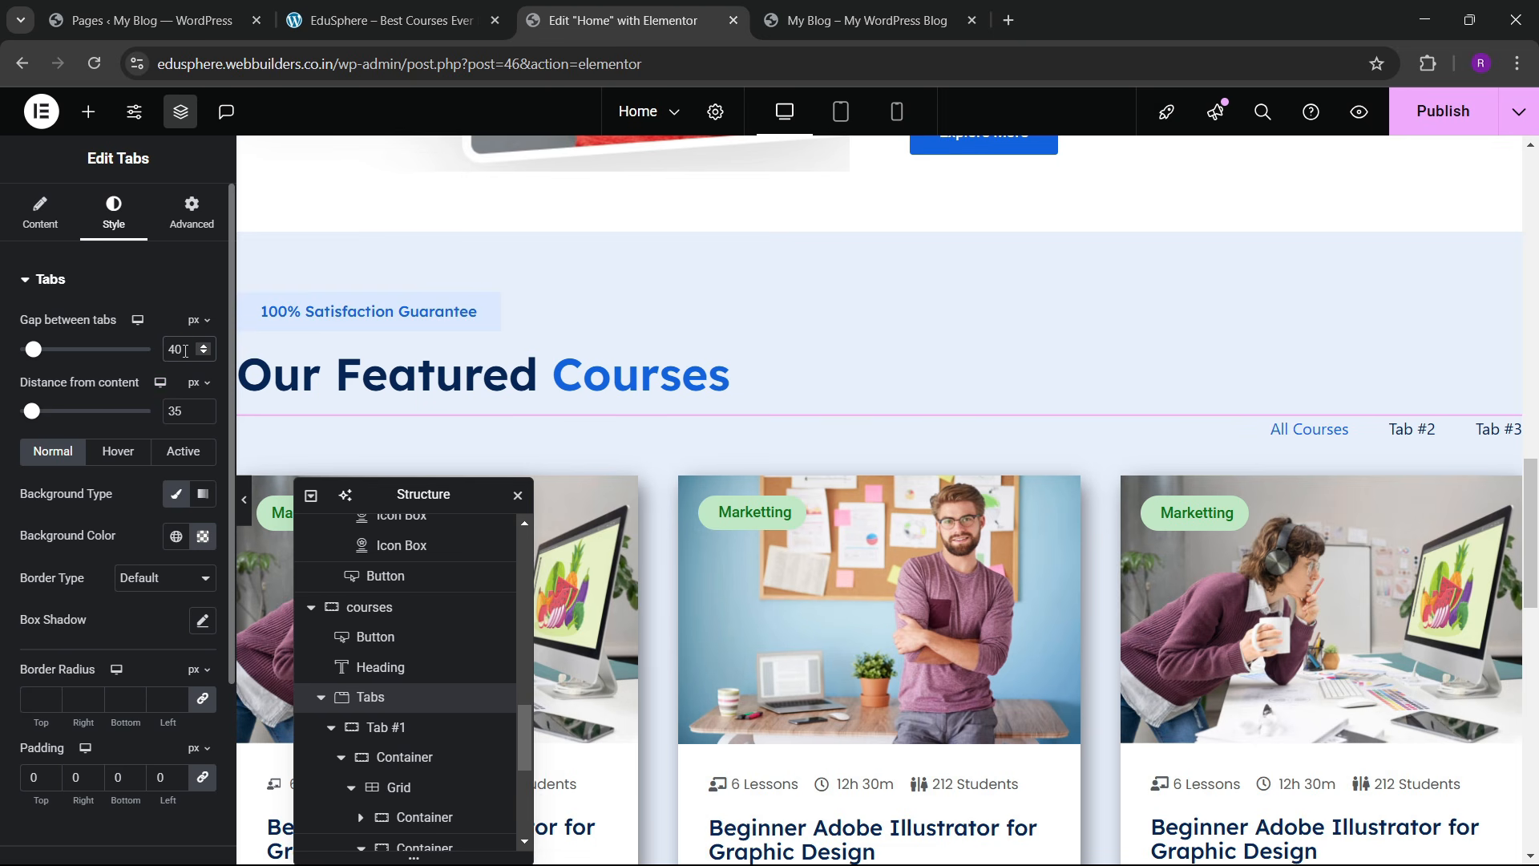
{"action": "type", "text": "30"}
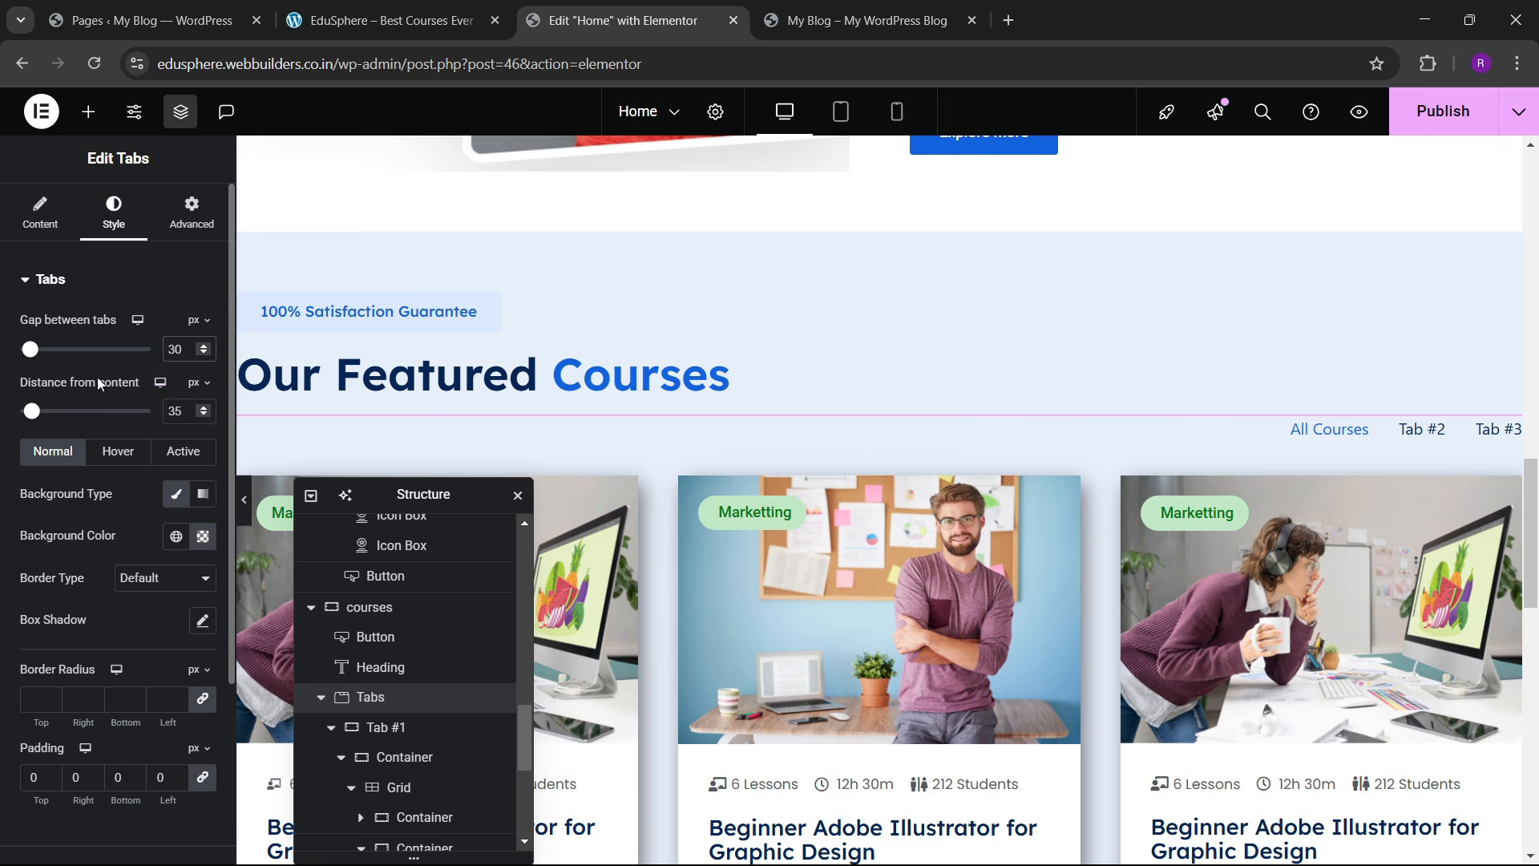
{"action": "key", "text": "BackSpace"}
{"action": "key", "text": "BackSpace"}
{"action": "type", "text": "25"}
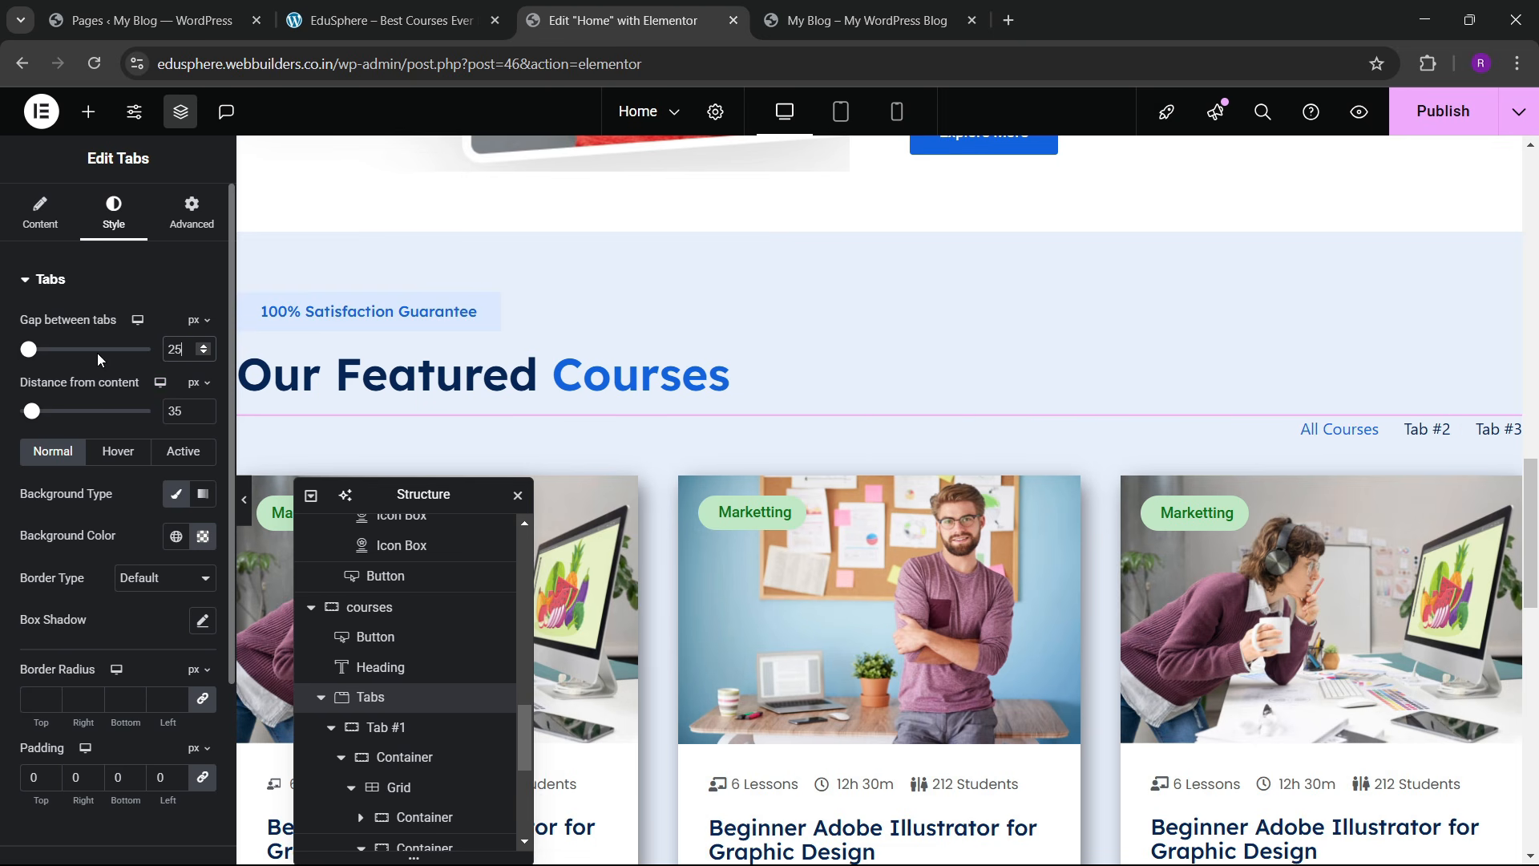
{"action": "scroll", "coordinate": [71, 469], "scroll_direction": "down", "scroll_amount": 3}
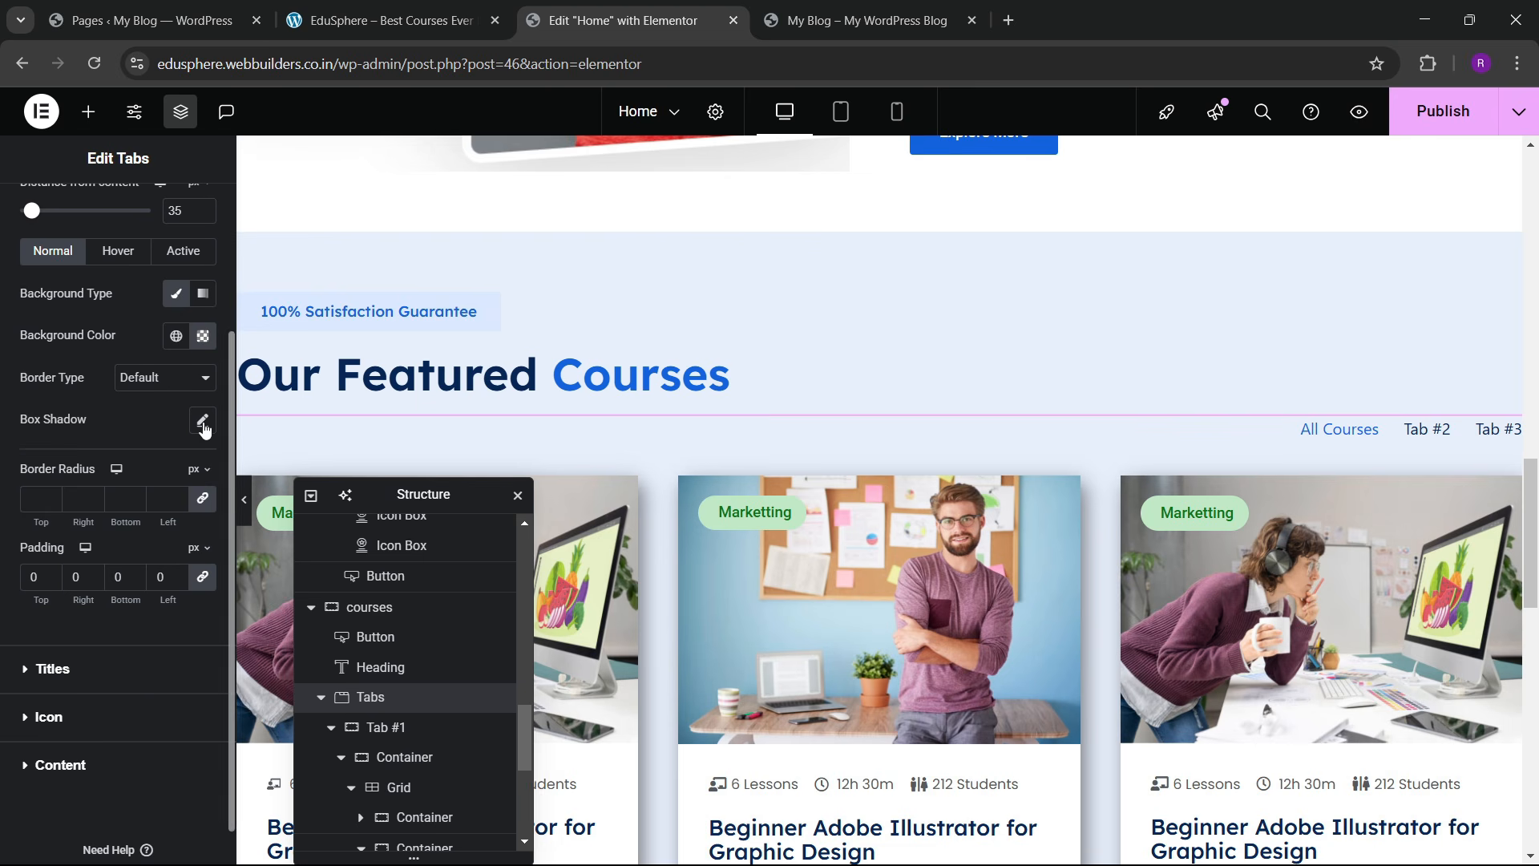
{"action": "scroll", "coordinate": [80, 407], "scroll_direction": "up", "scroll_amount": 3}
{"action": "scroll", "coordinate": [117, 497], "scroll_direction": "down", "scroll_amount": 3}
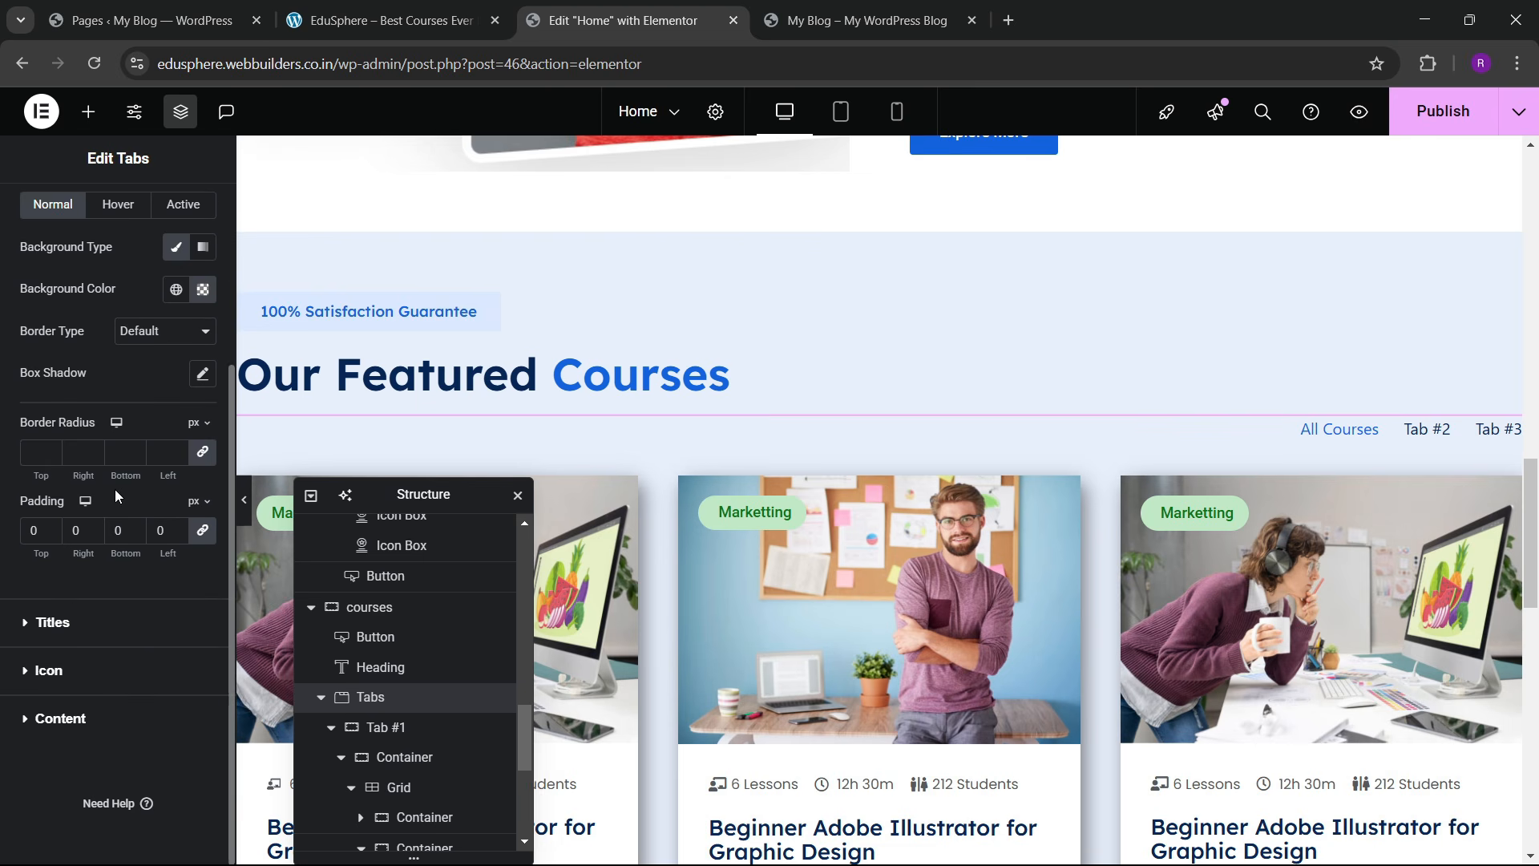
Step: Set the tab titles' font family to Lexend at weight 500 (Medium)
{"action": "left_click", "coordinate": [65, 627]}
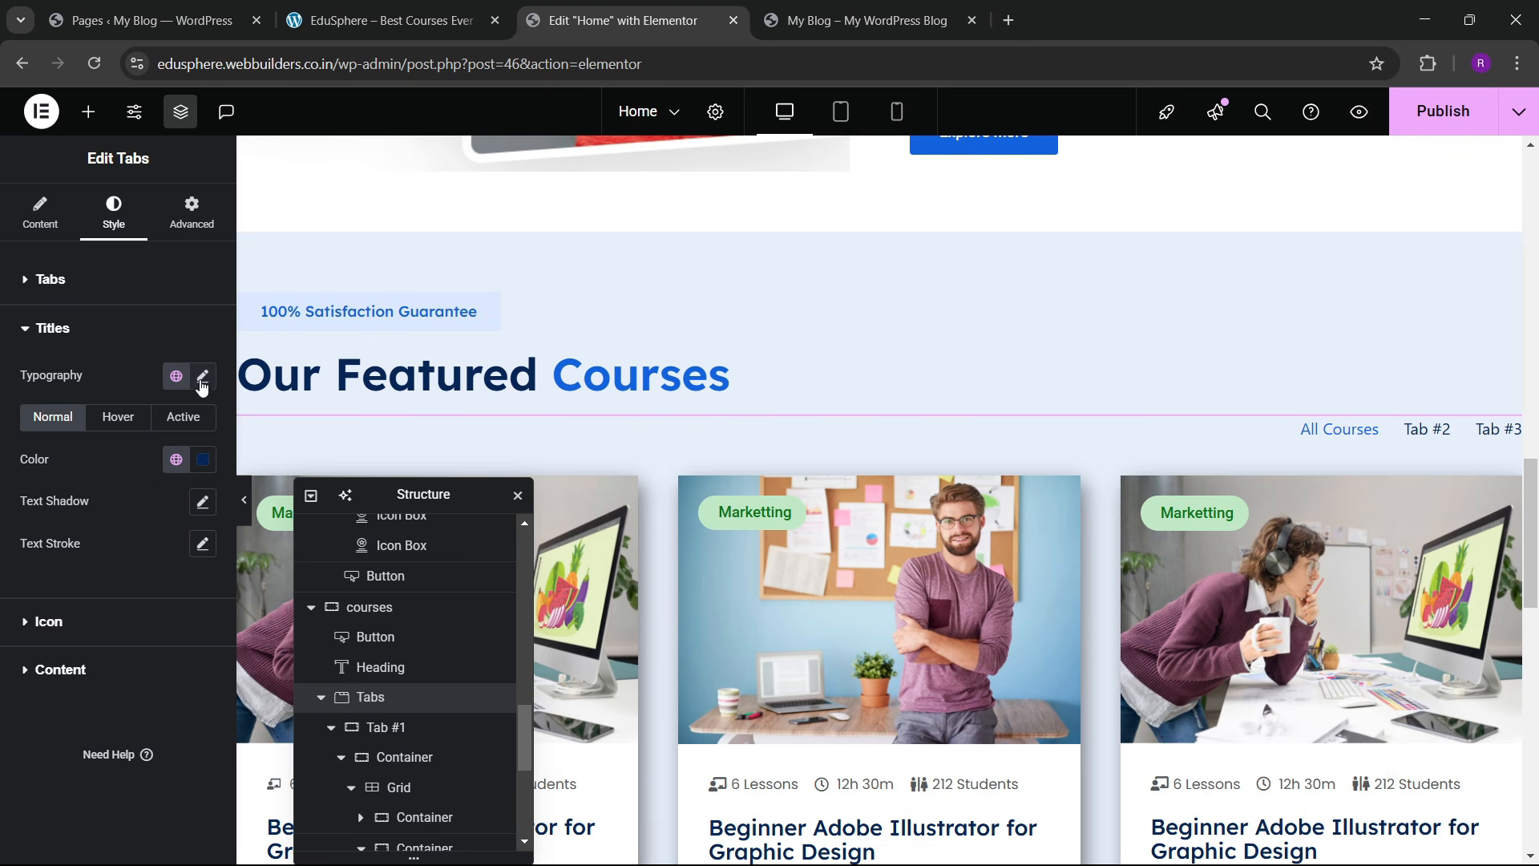
{"action": "left_click", "coordinate": [202, 377]}
{"action": "left_click", "coordinate": [160, 468]}
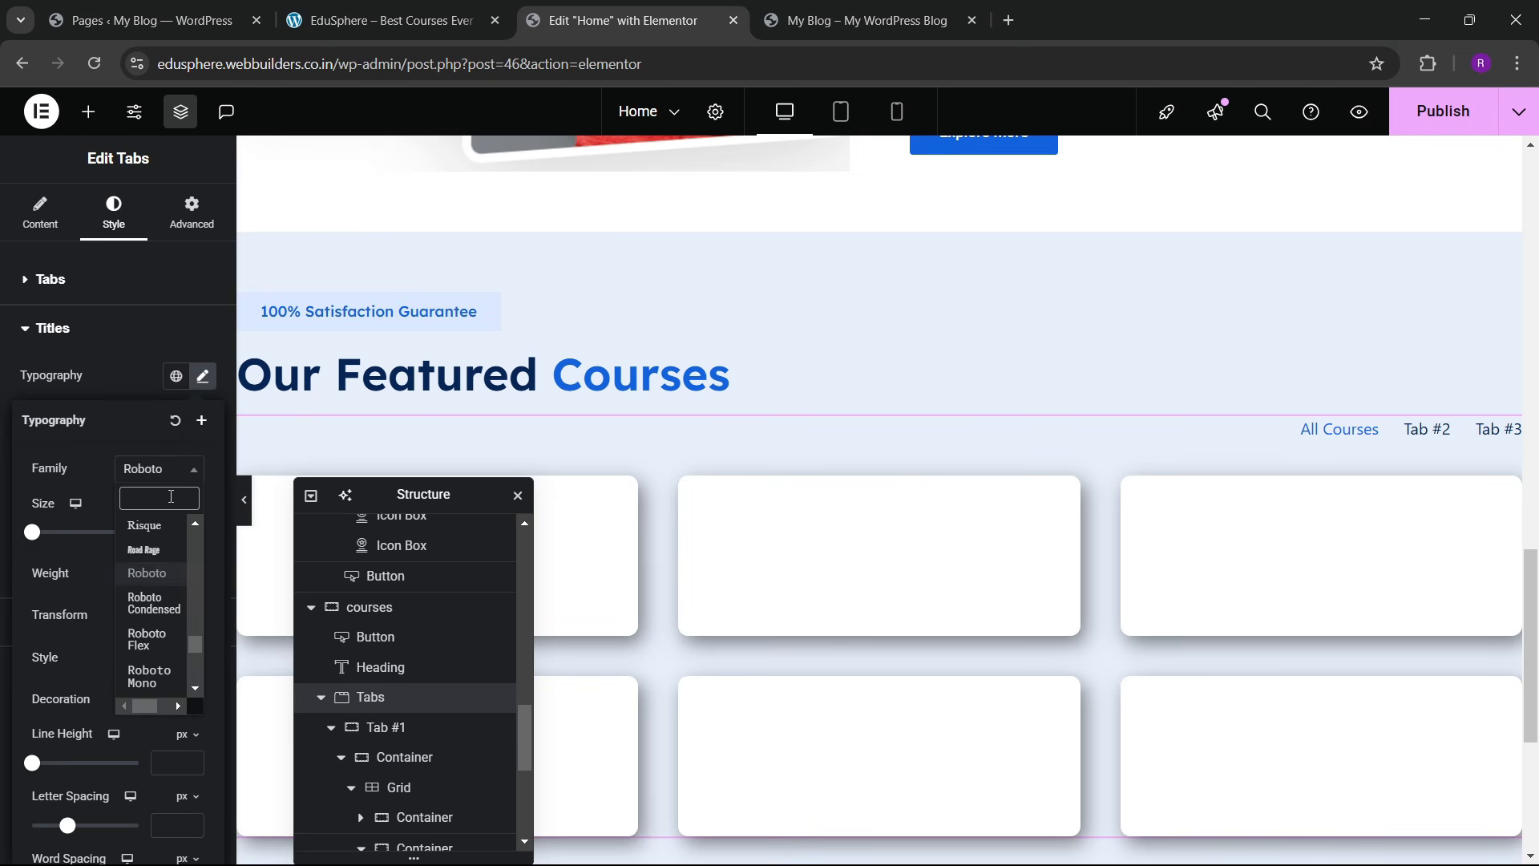
{"action": "type", "text": "lexend"}
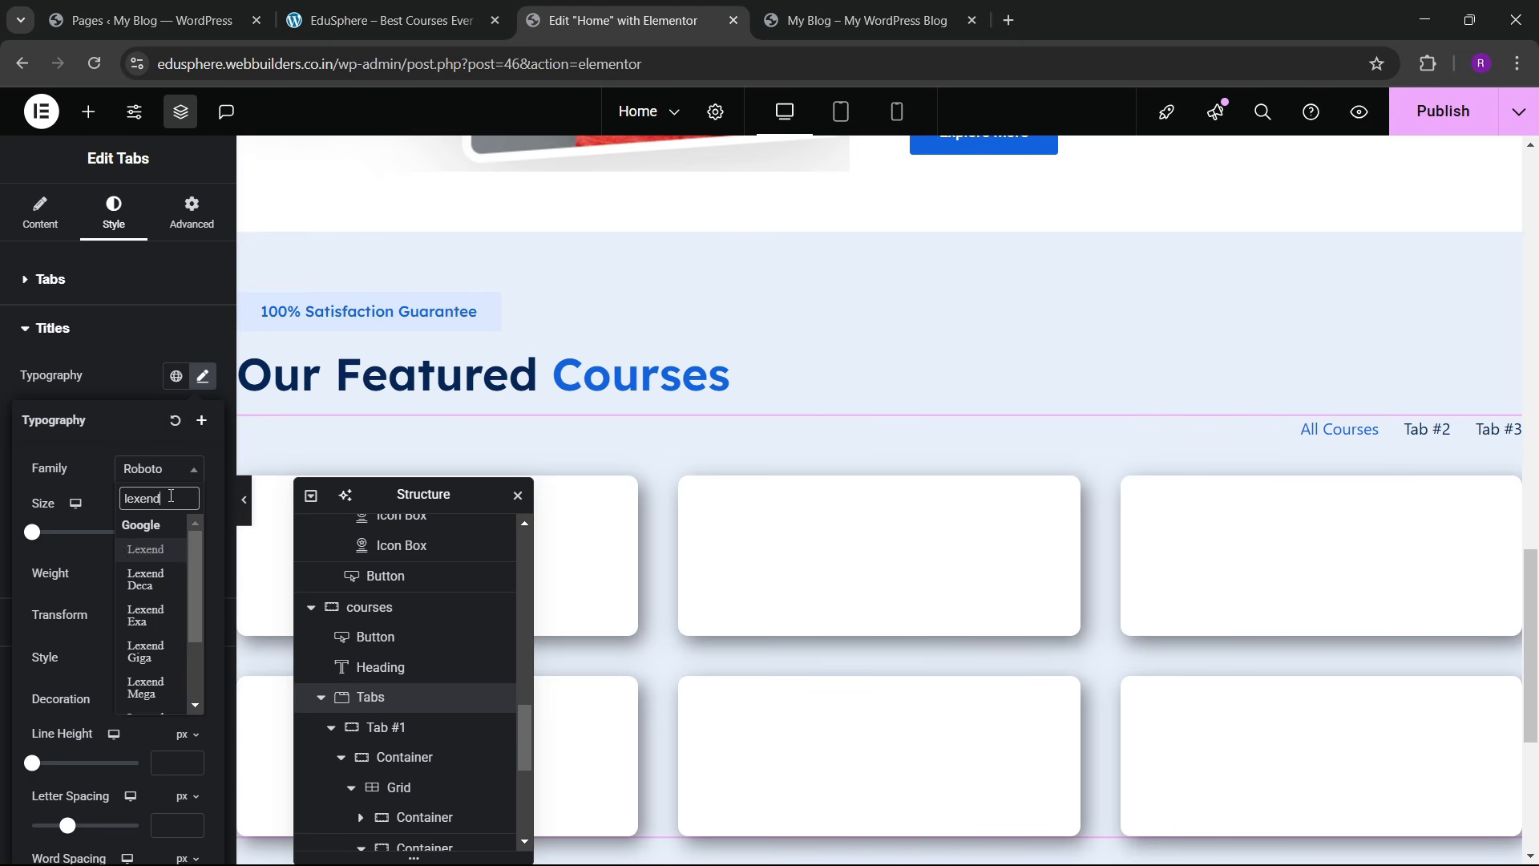
{"action": "key", "text": "Return"}
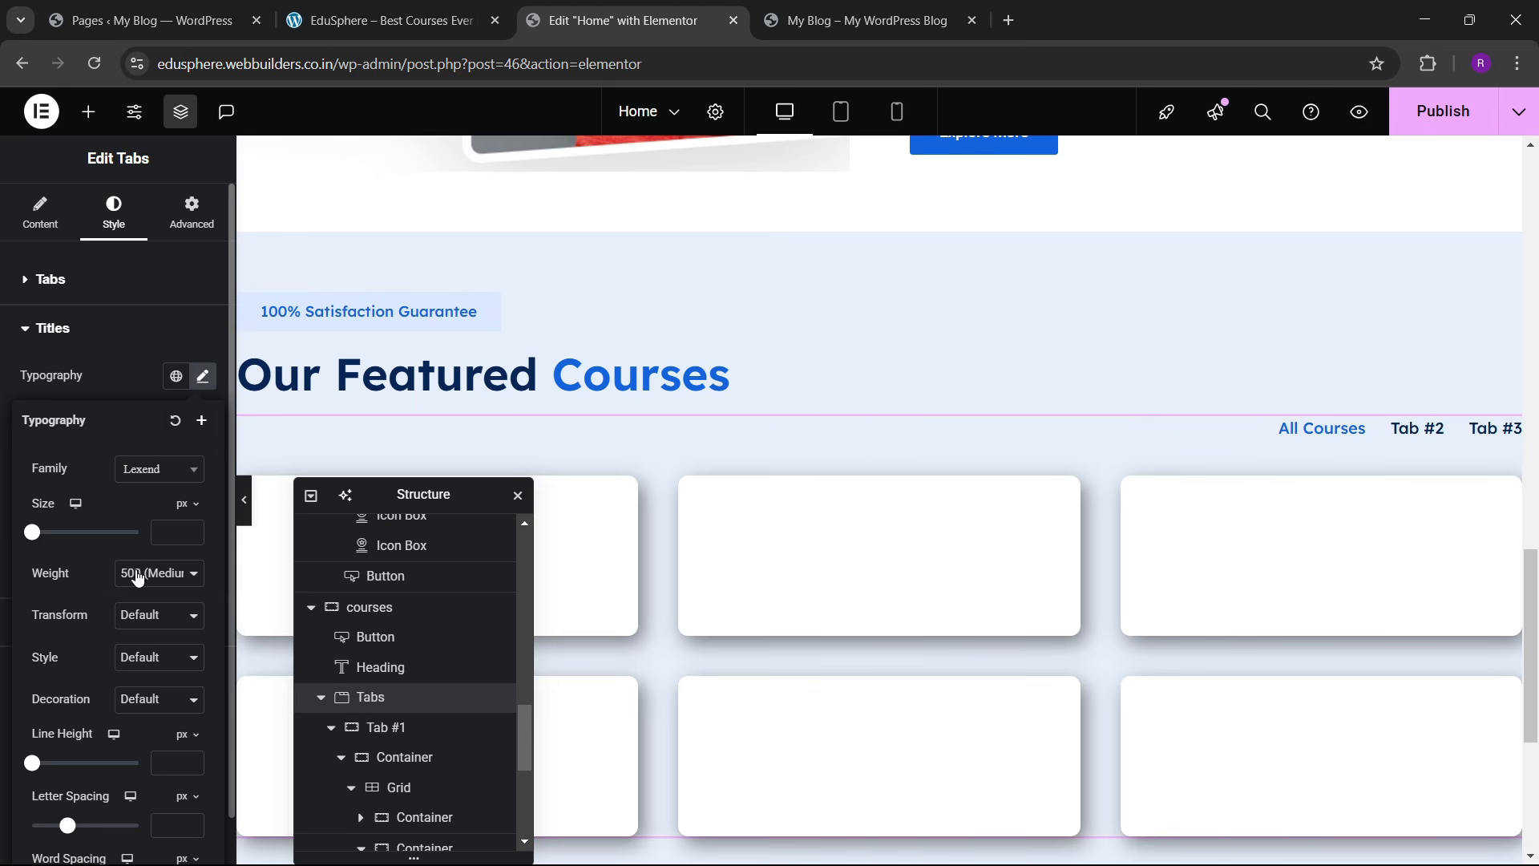
{"action": "left_click", "coordinate": [124, 471]}
{"action": "left_click", "coordinate": [133, 382]}
{"action": "scroll", "coordinate": [872, 449], "scroll_direction": "down", "scroll_amount": 5}
{"action": "scroll", "coordinate": [819, 469], "scroll_direction": "up", "scroll_amount": 4}
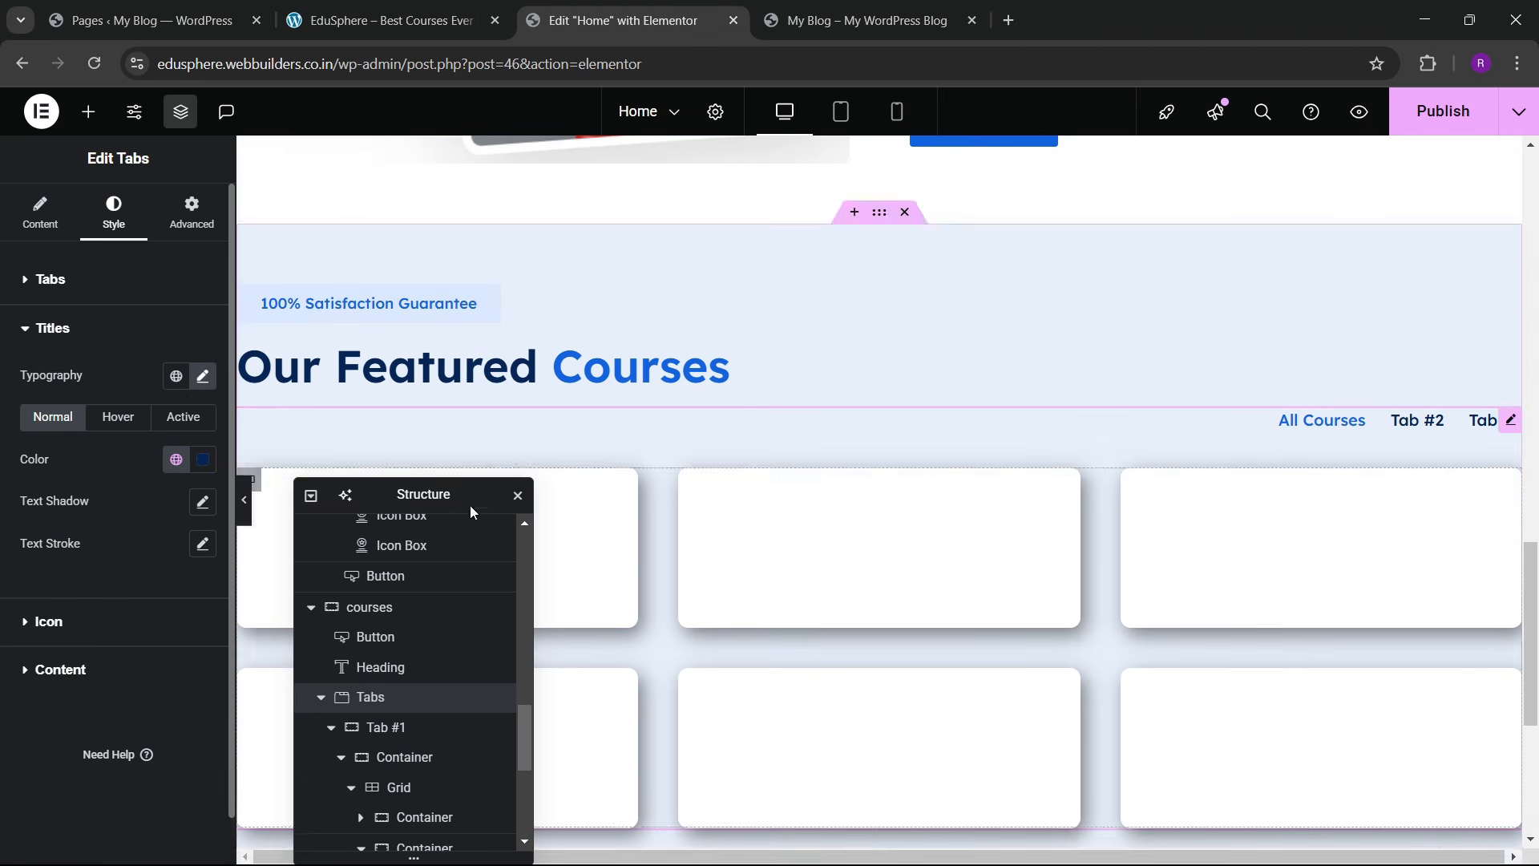
Step: Preview Tab #2's content, then switch back to the All Courses tab
{"action": "left_click_drag", "start_coordinate": [426, 501], "coordinate": [1022, 412]}
{"action": "scroll", "coordinate": [533, 498], "scroll_direction": "down", "scroll_amount": 3}
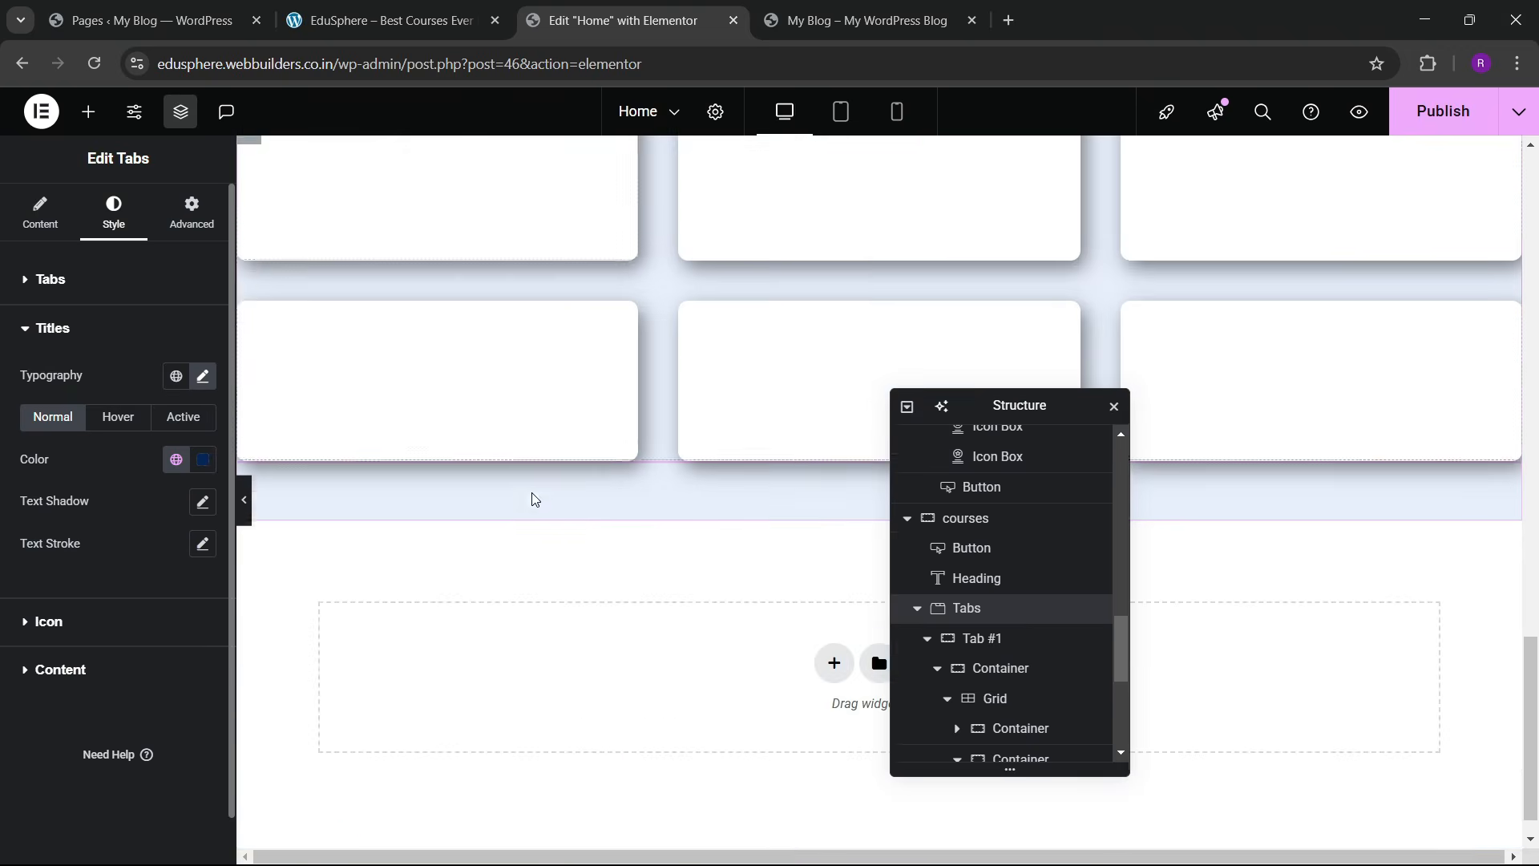
{"action": "scroll", "coordinate": [535, 490], "scroll_direction": "up", "scroll_amount": 1}
{"action": "scroll", "coordinate": [525, 481], "scroll_direction": "up", "scroll_amount": 2}
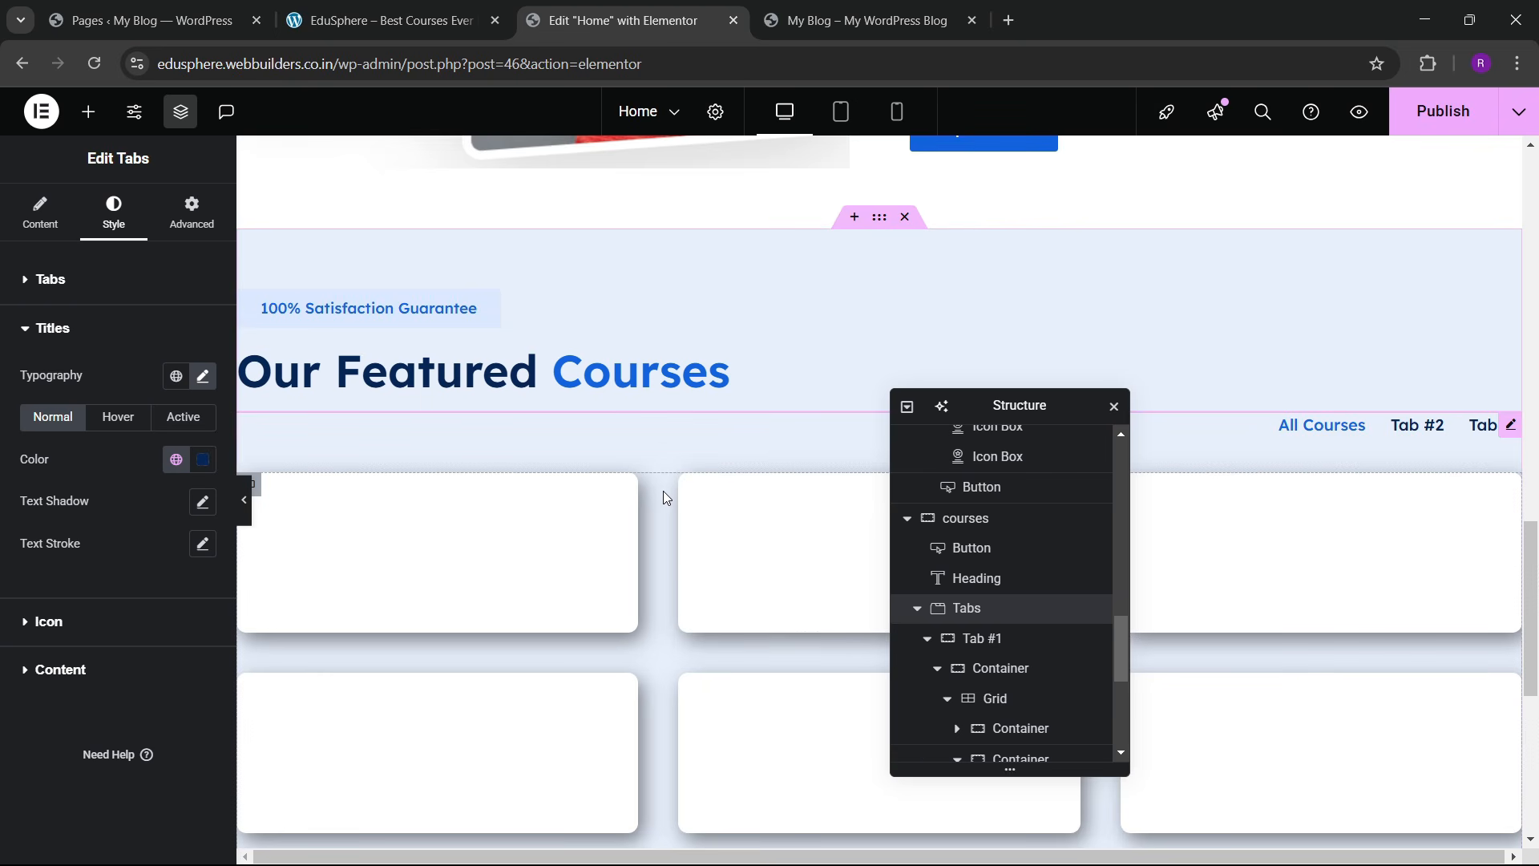
{"action": "scroll", "coordinate": [651, 469], "scroll_direction": "down", "scroll_amount": 4}
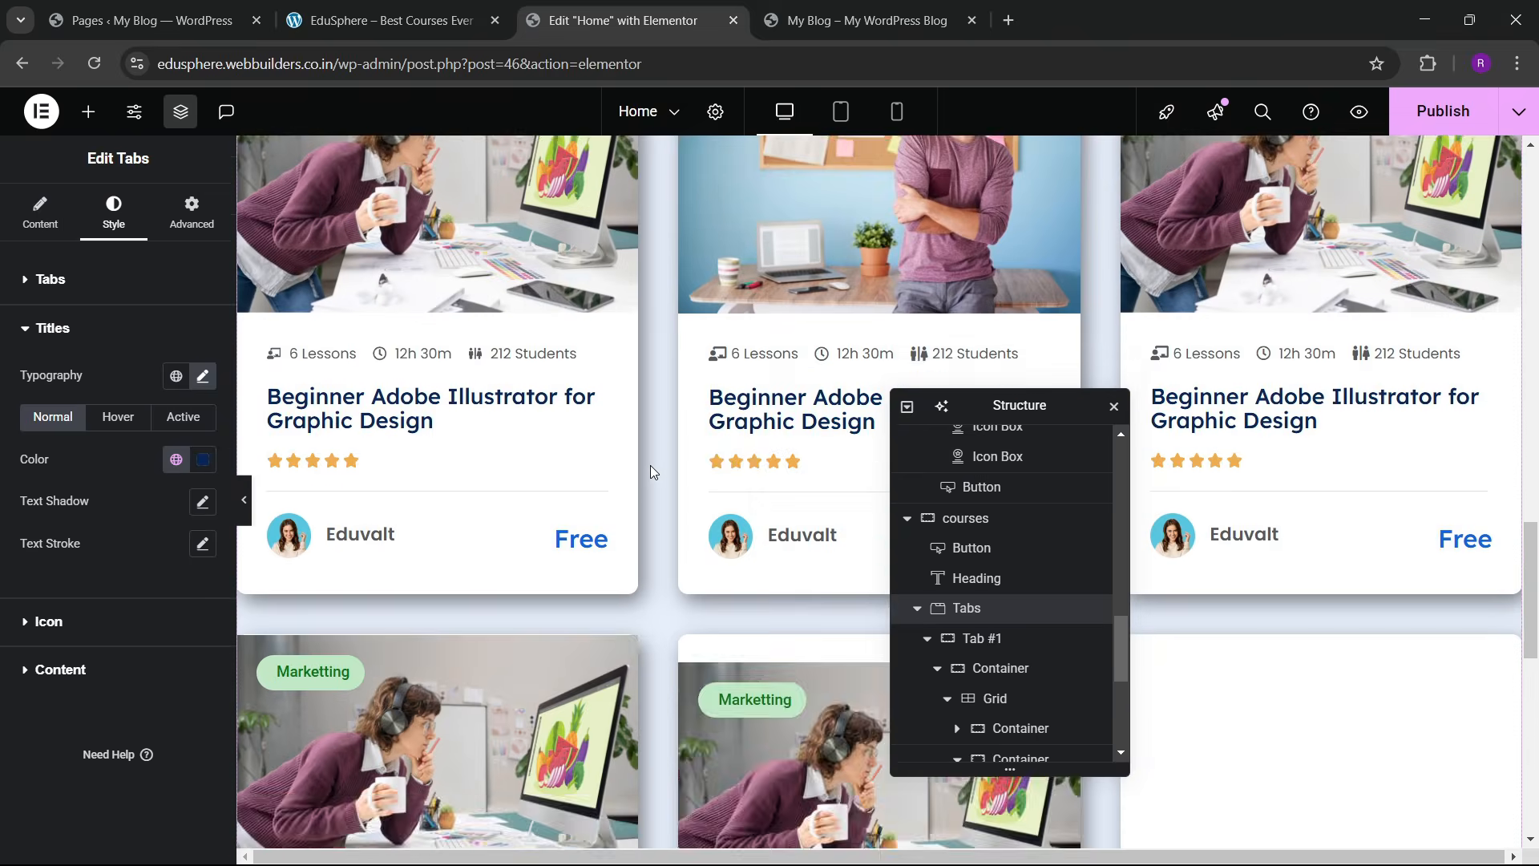
{"action": "scroll", "coordinate": [651, 471], "scroll_direction": "down", "scroll_amount": 3}
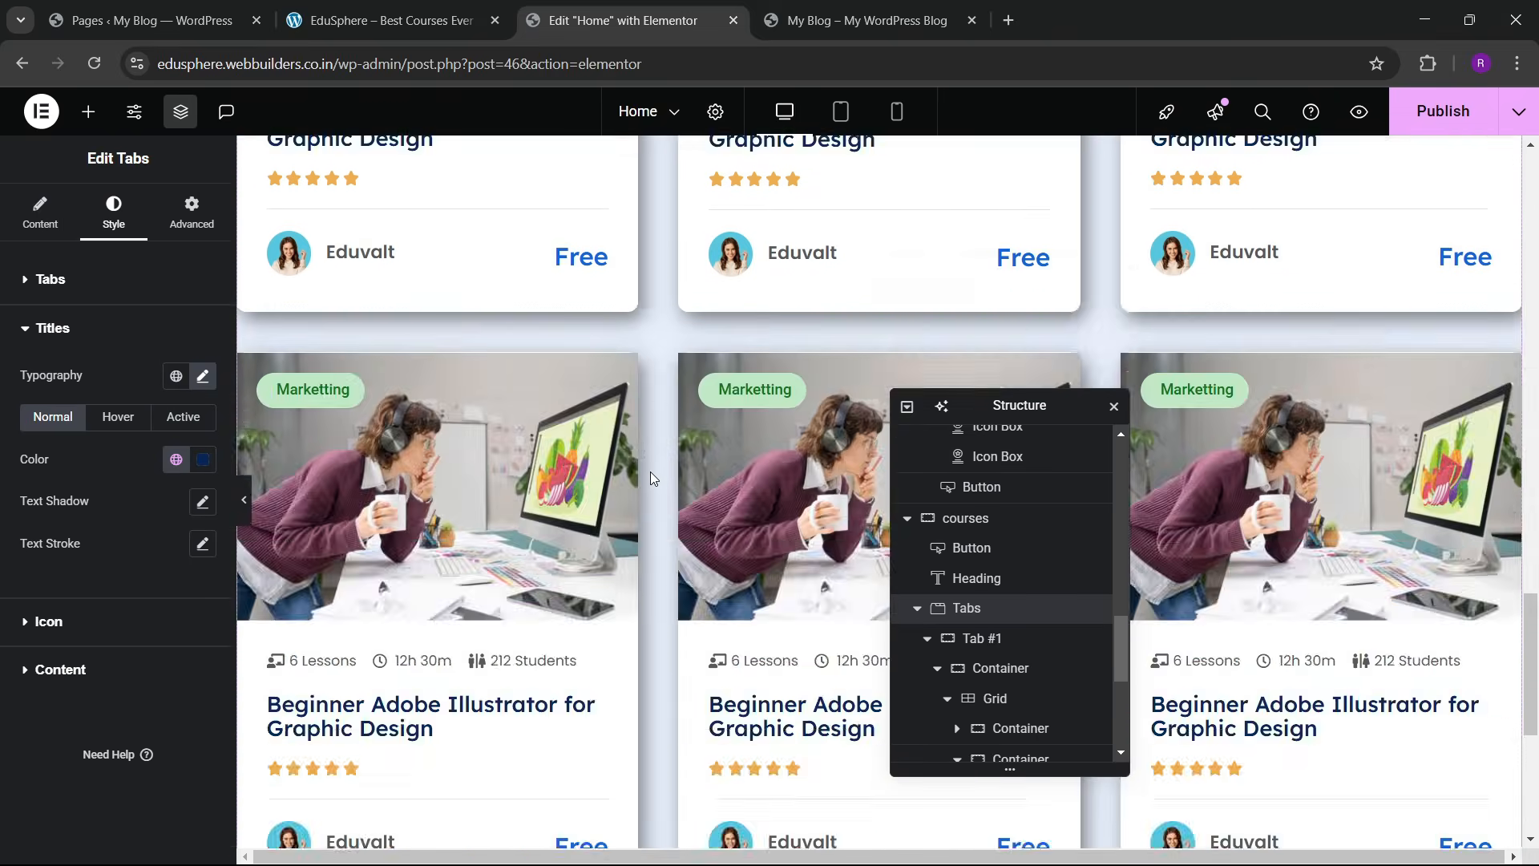
{"action": "scroll", "coordinate": [651, 471], "scroll_direction": "up", "scroll_amount": 7}
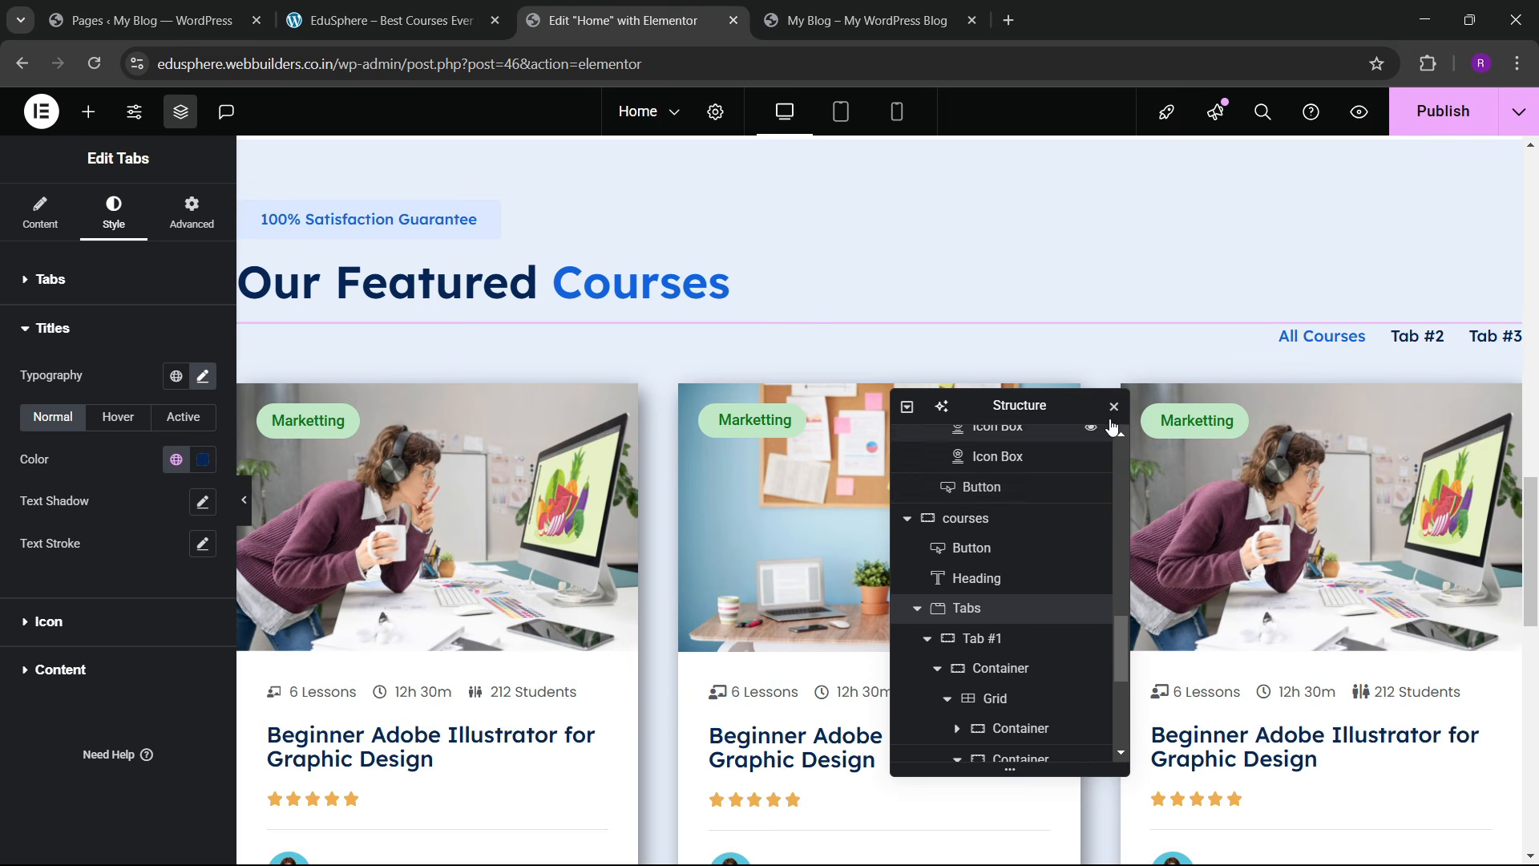
{"action": "left_click", "coordinate": [1418, 336]}
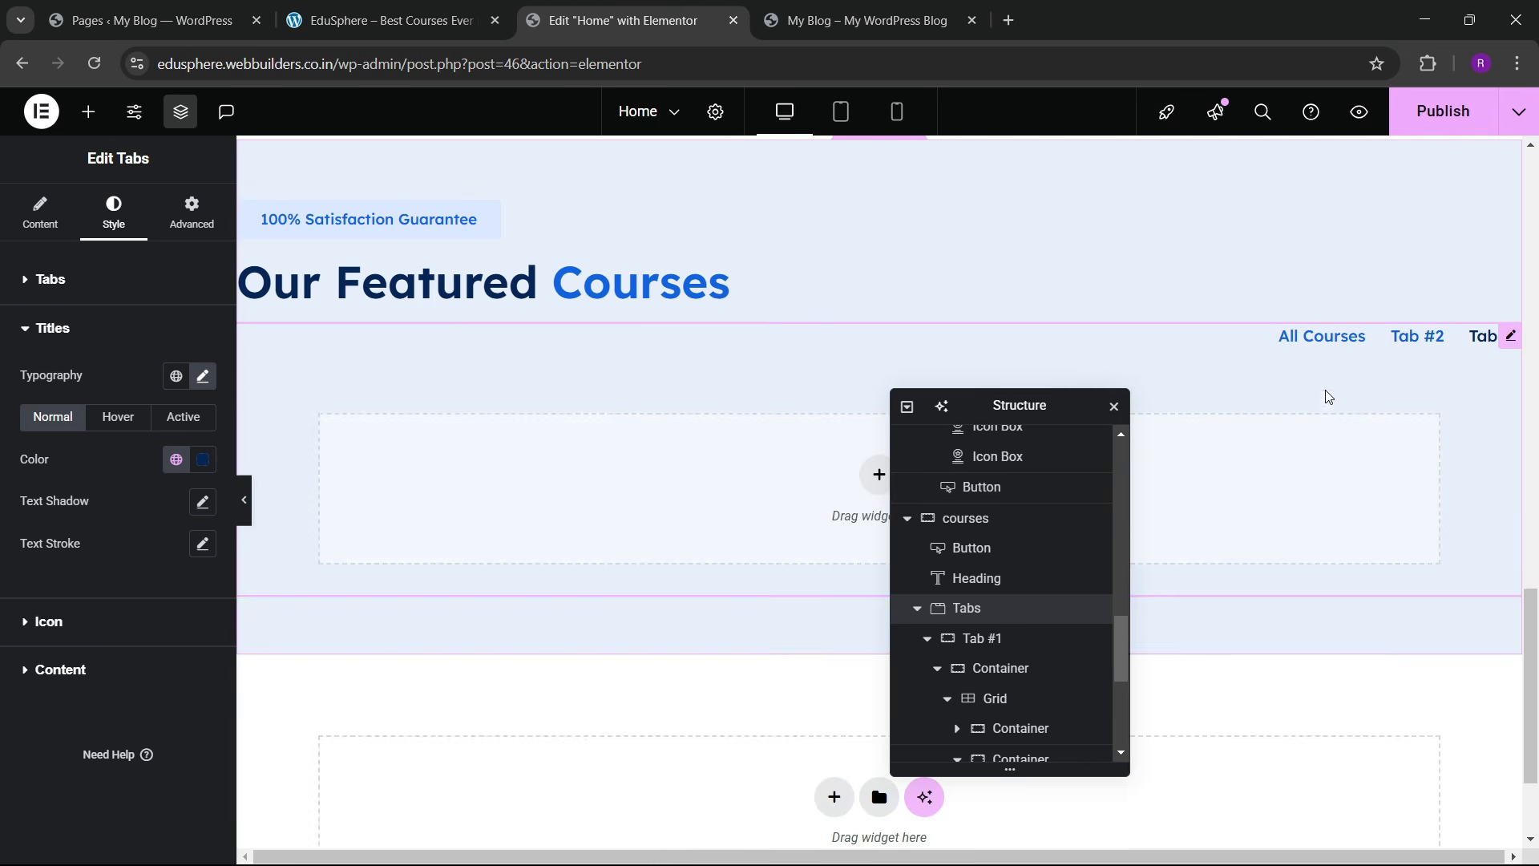
{"action": "left_click", "coordinate": [1316, 337]}
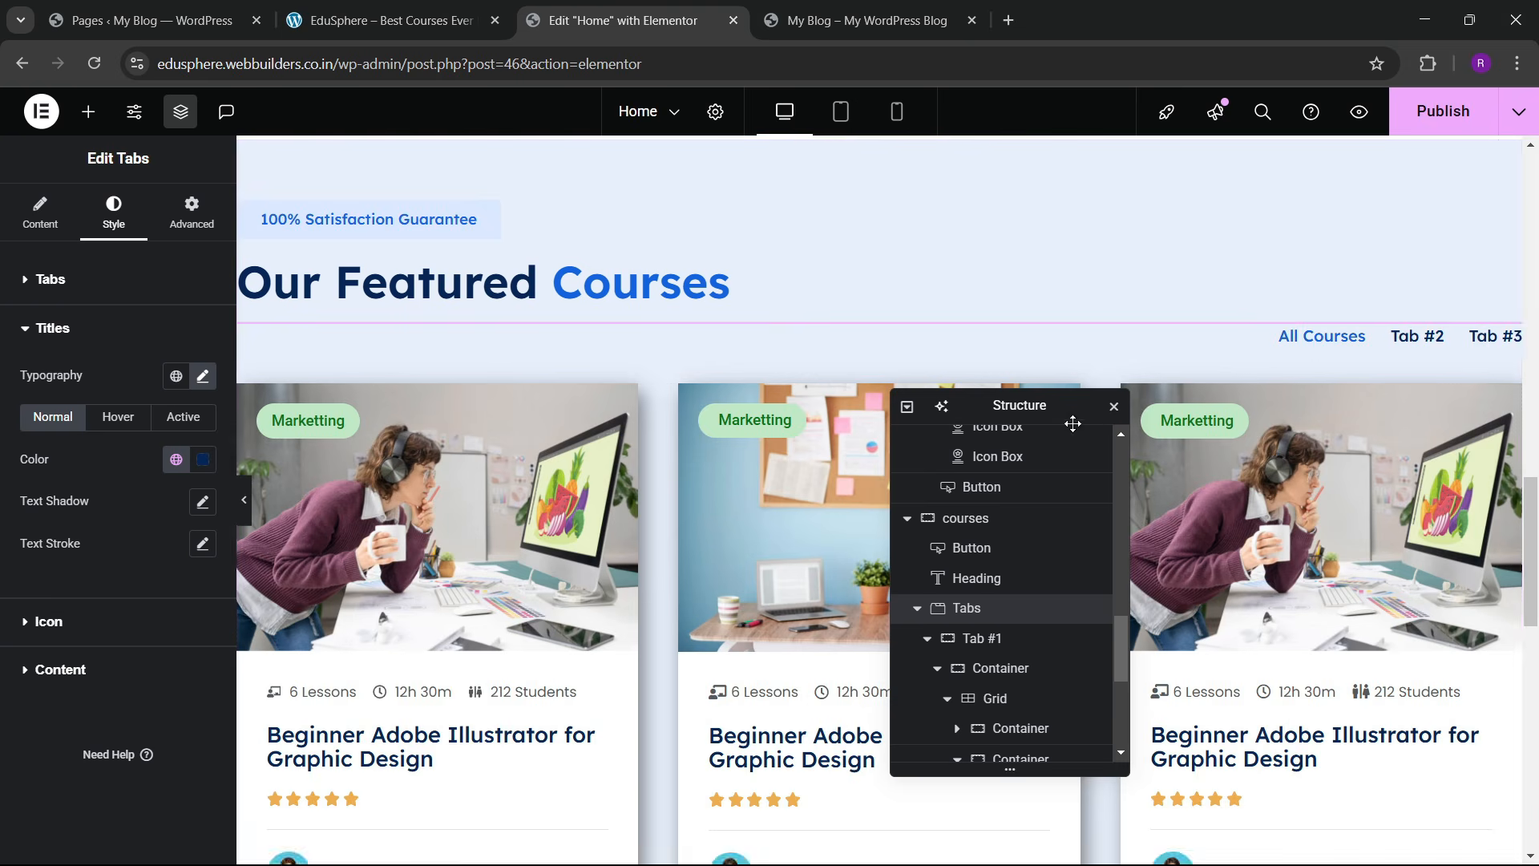
{"action": "scroll", "coordinate": [609, 449], "scroll_direction": "down", "scroll_amount": 3}
{"action": "scroll", "coordinate": [972, 601], "scroll_direction": "down", "scroll_amount": 1}
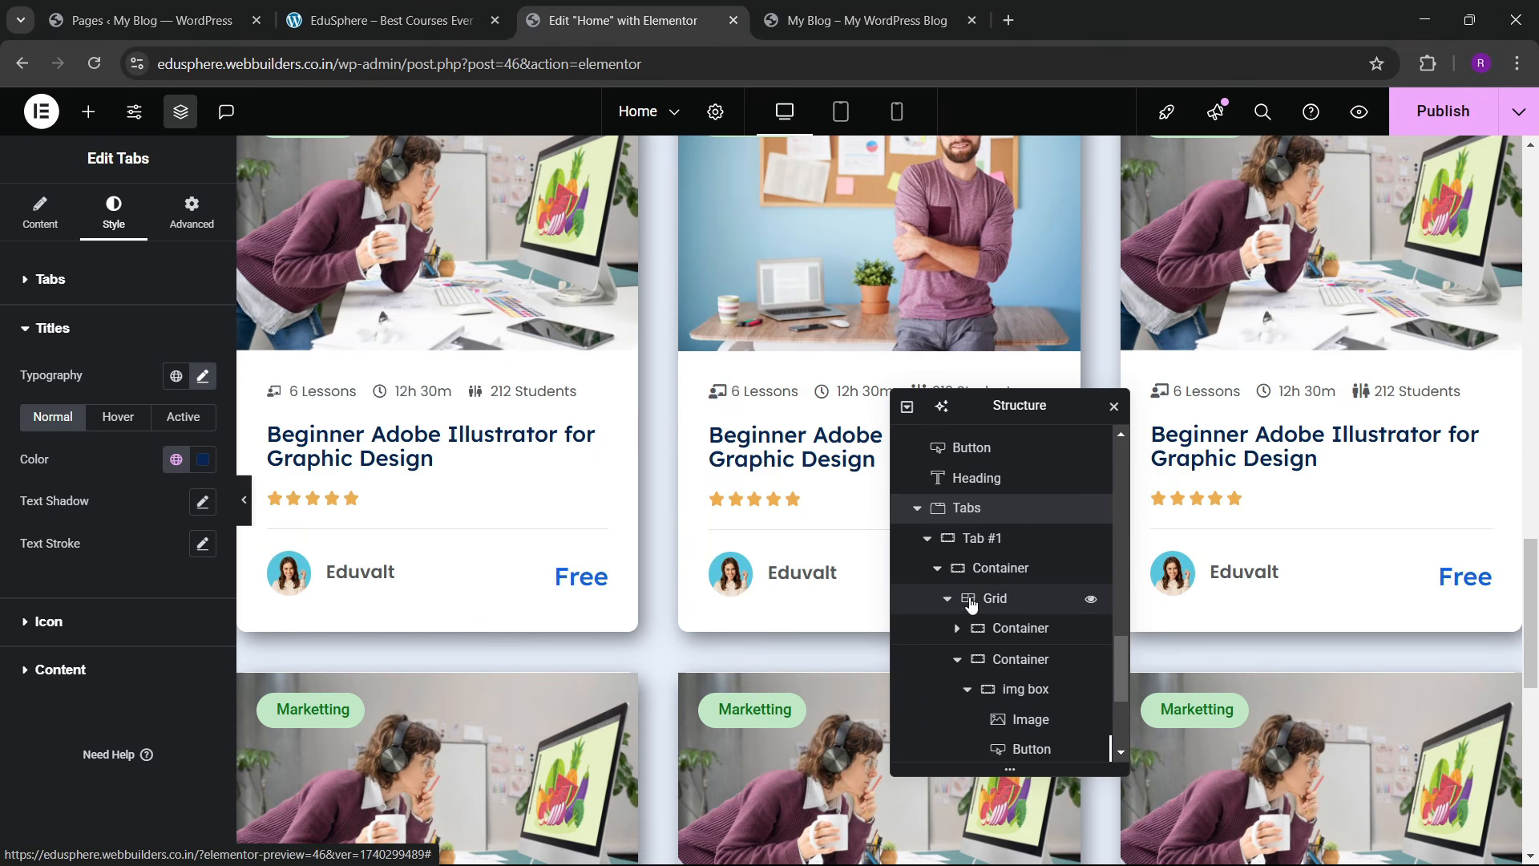
{"action": "scroll", "coordinate": [971, 602], "scroll_direction": "up", "scroll_amount": 2}
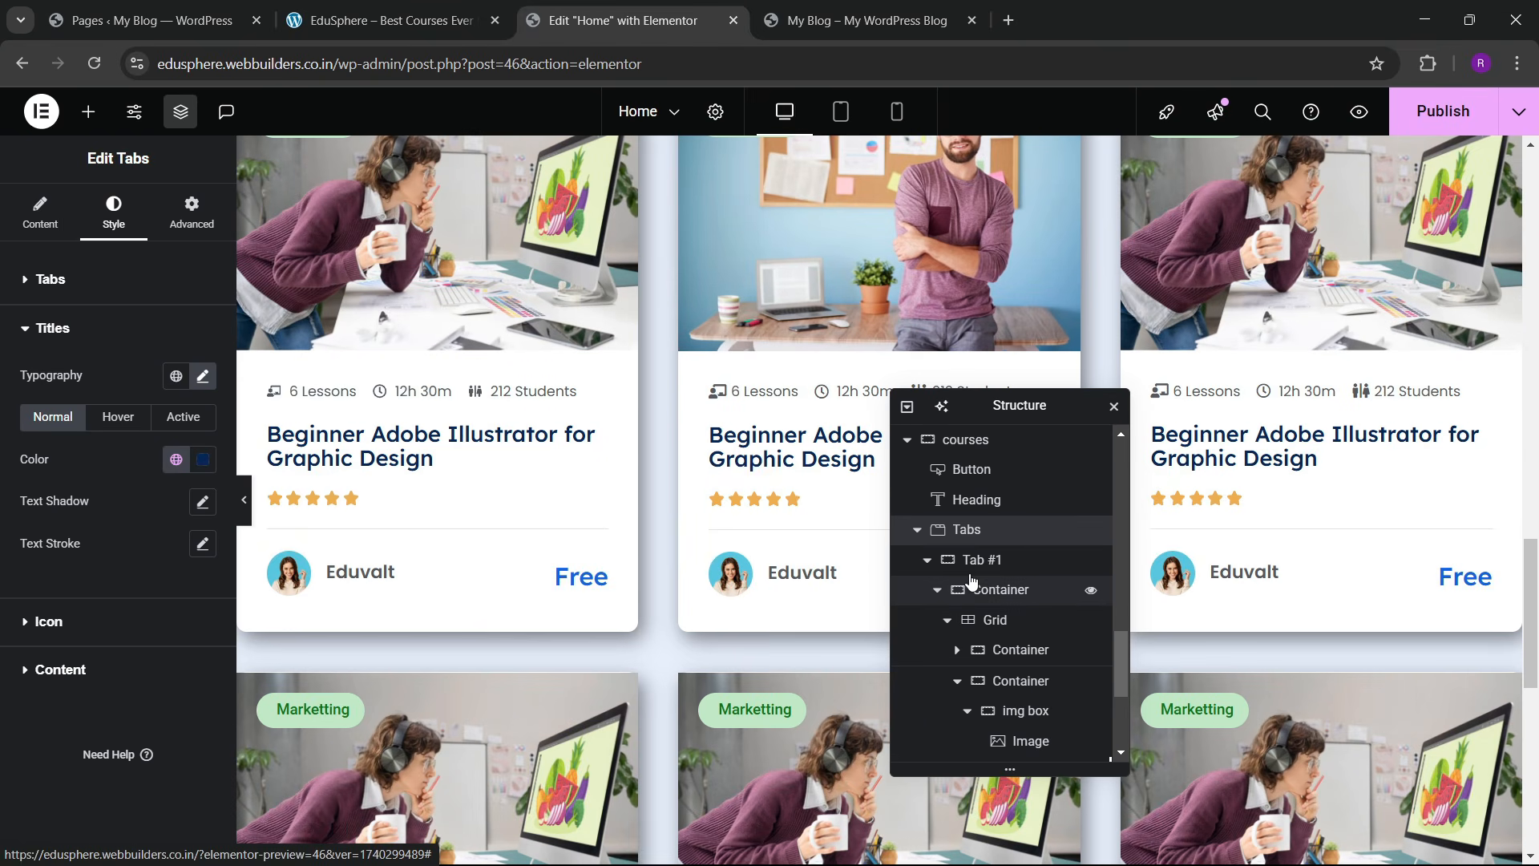
Step: Publish the page changes
{"action": "left_click", "coordinate": [1490, 113]}
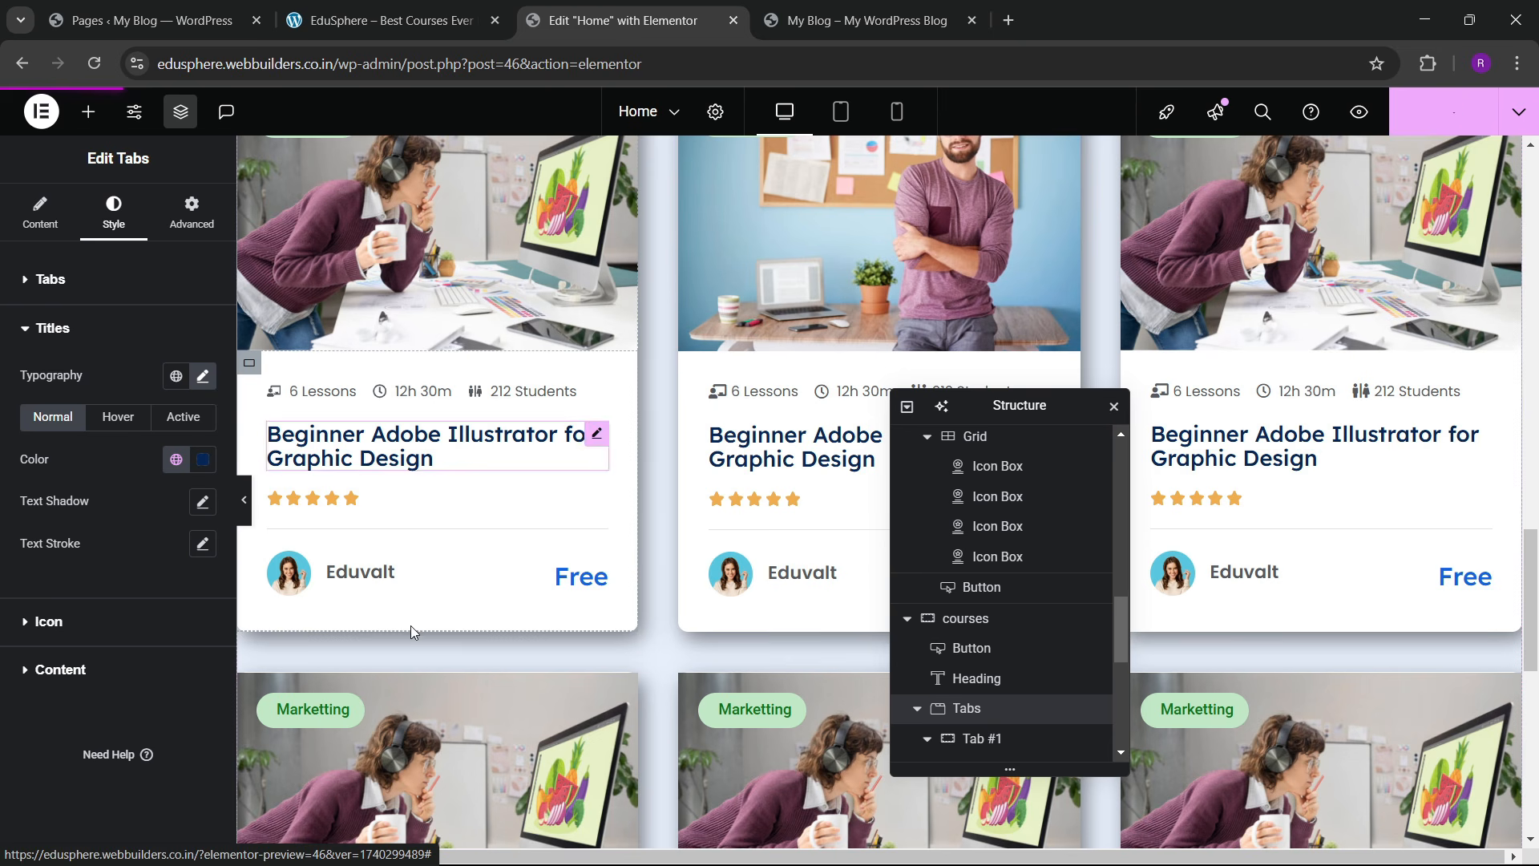
{"action": "mouse_move", "coordinate": [1017, 864]}
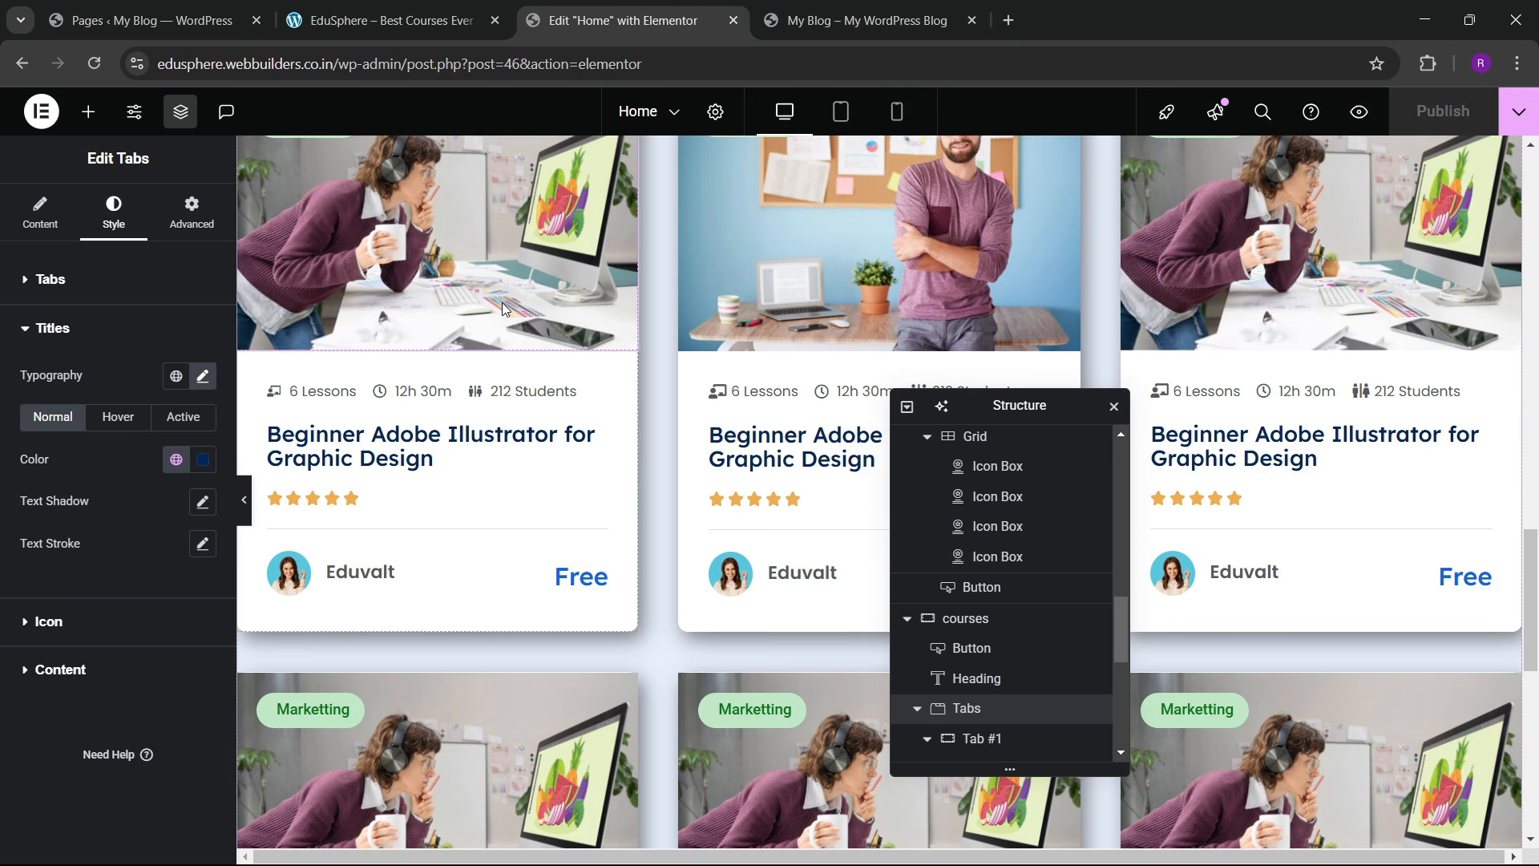
{"action": "scroll", "coordinate": [966, 609], "scroll_direction": "up", "scroll_amount": 3}
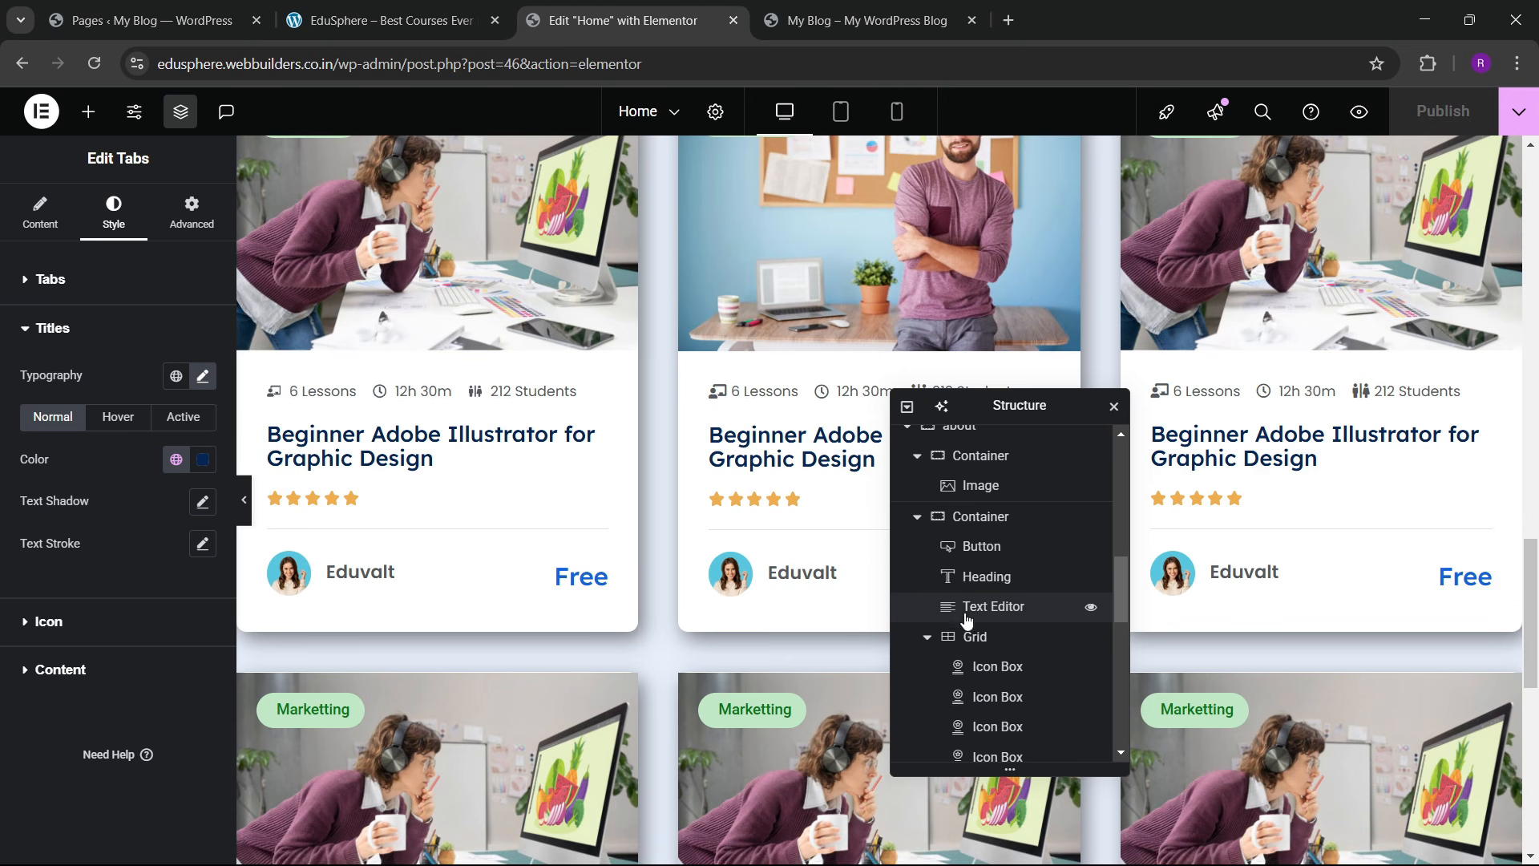
{"action": "scroll", "coordinate": [966, 618], "scroll_direction": "down", "scroll_amount": 4}
Step: Remove the extra tab items and add new ones so the widget has four tabs
{"action": "left_click", "coordinate": [41, 215]}
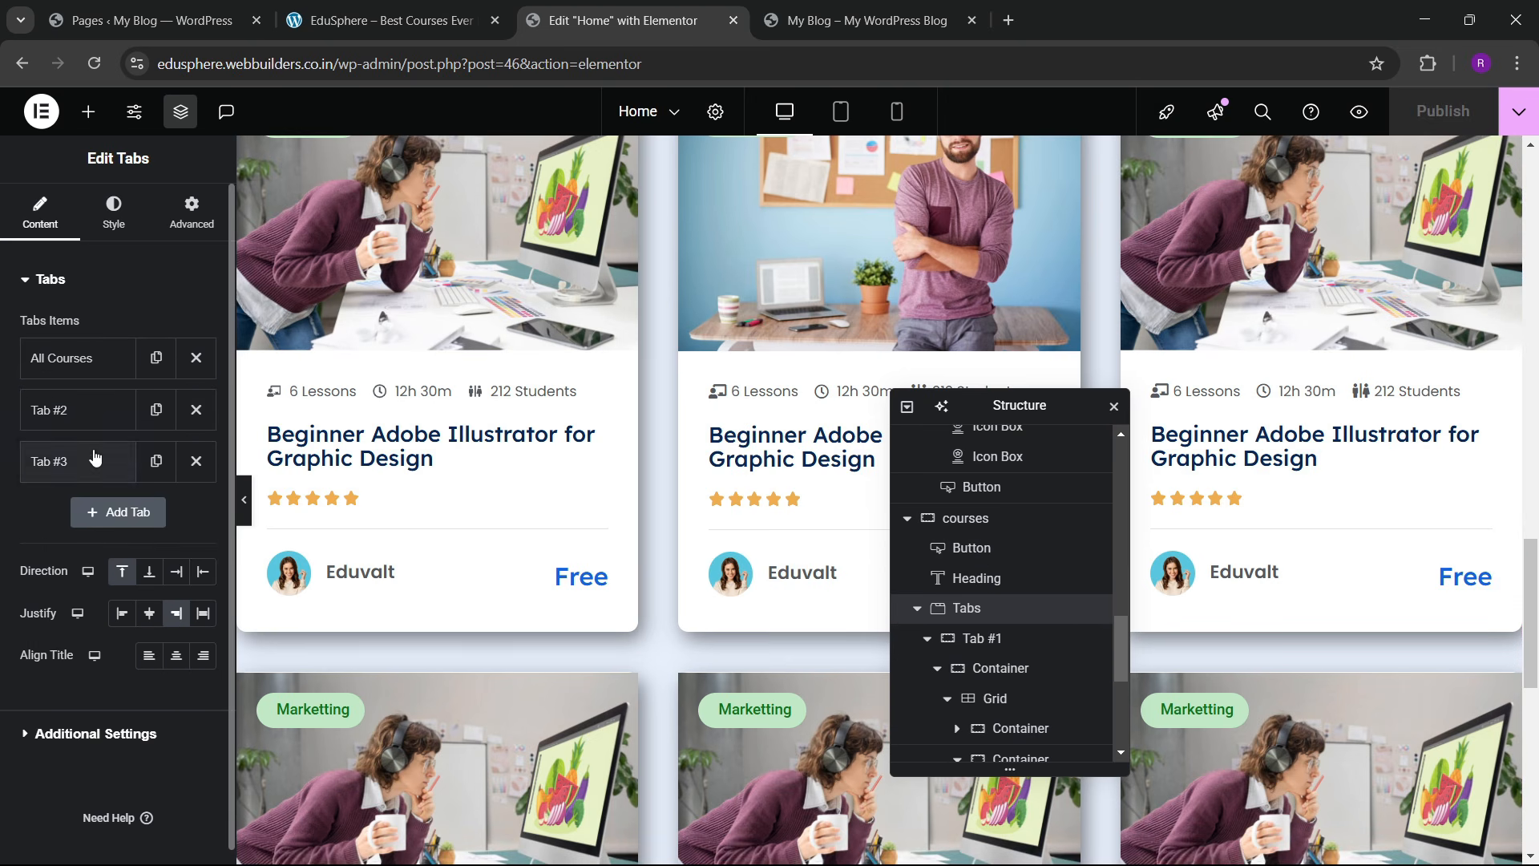
{"action": "left_click", "coordinate": [196, 410]}
{"action": "left_click", "coordinate": [195, 410]}
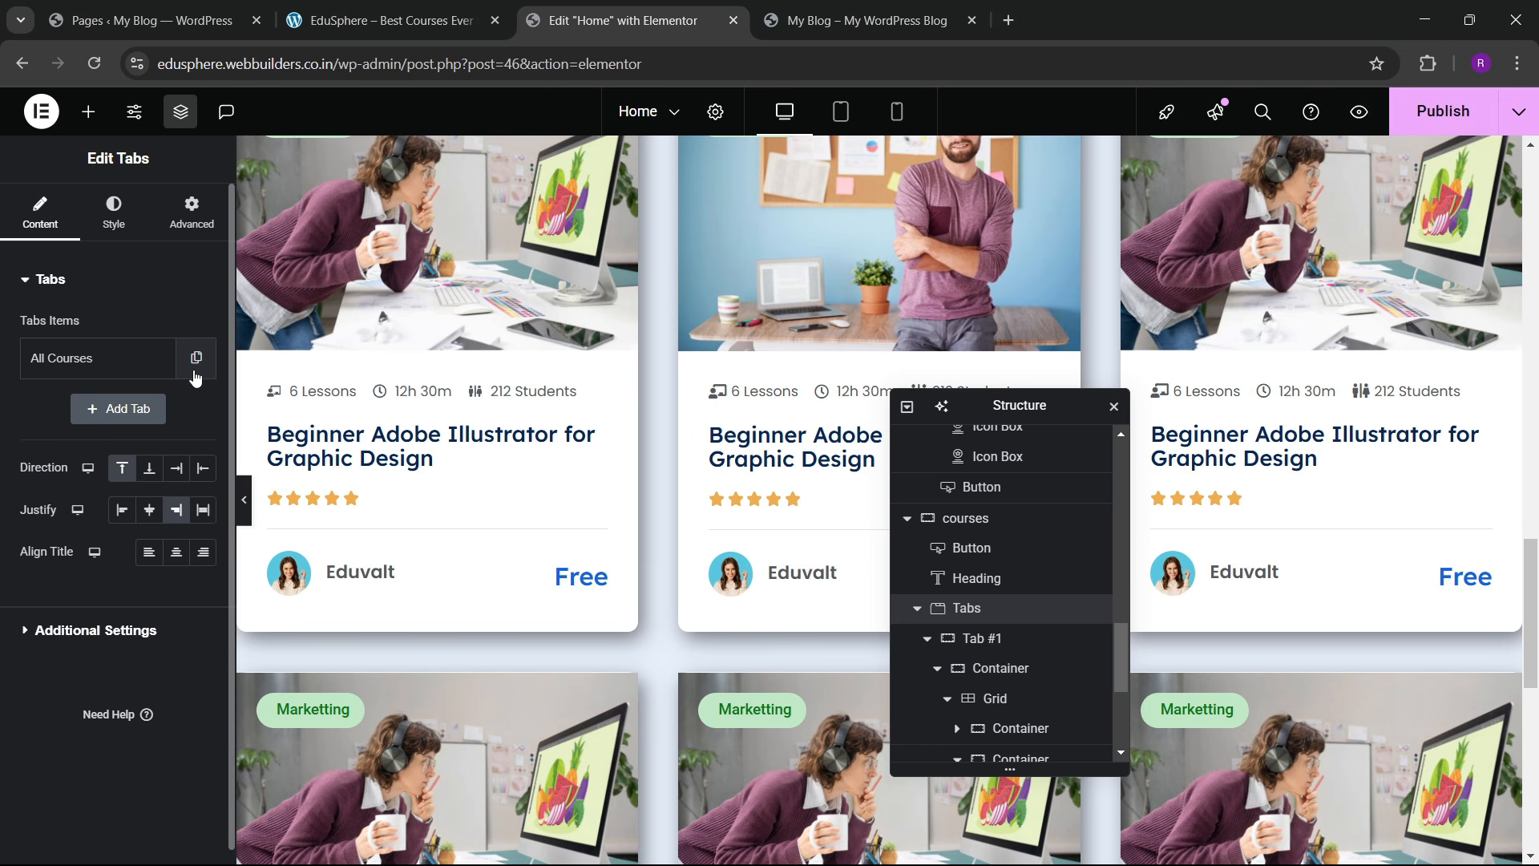
{"action": "left_click", "coordinate": [384, 20]}
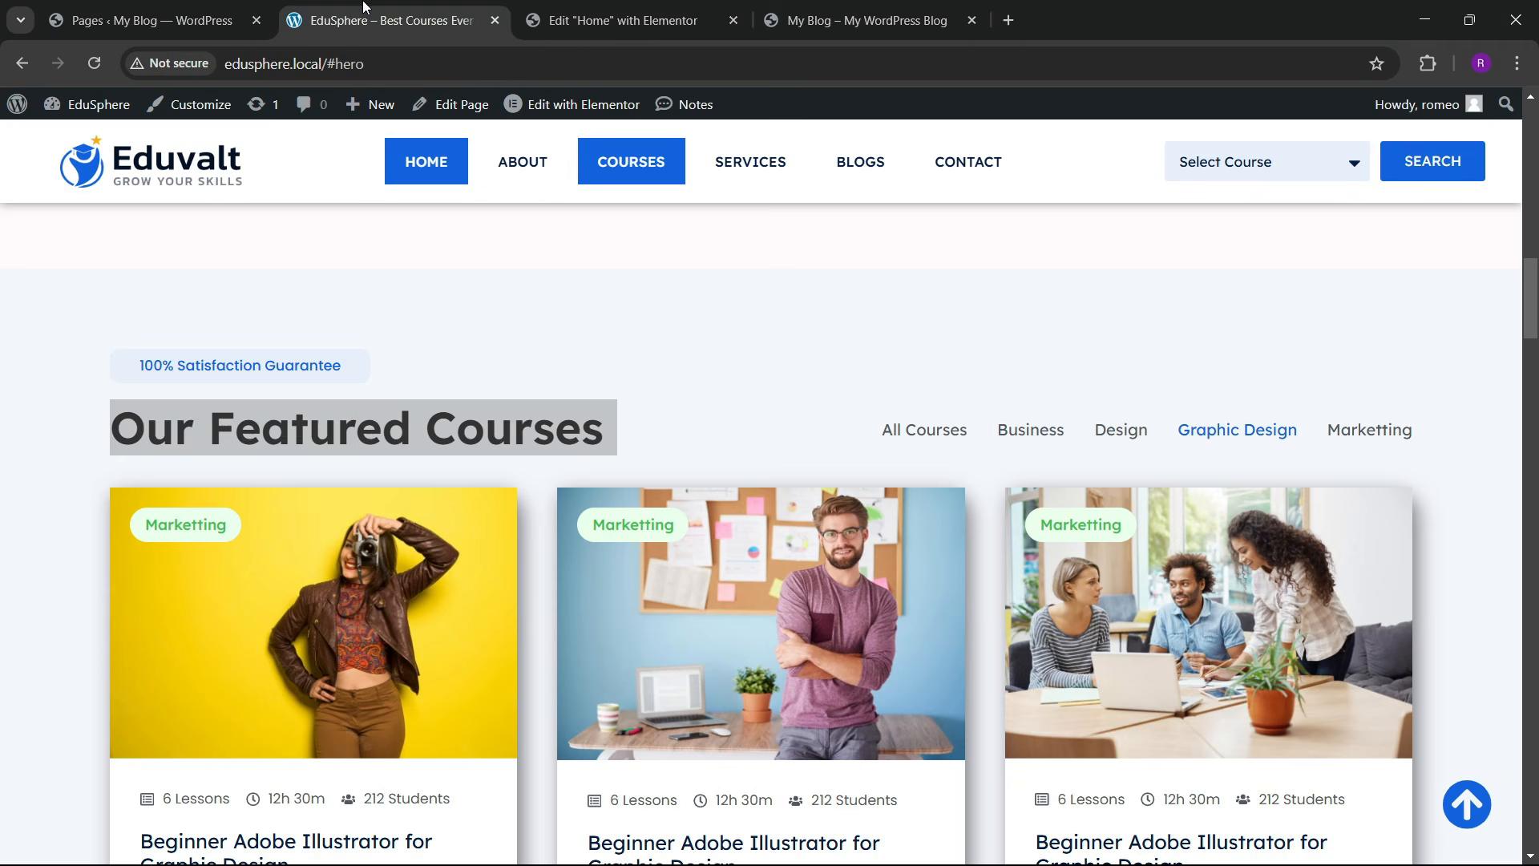
{"action": "left_click", "coordinate": [710, 9]}
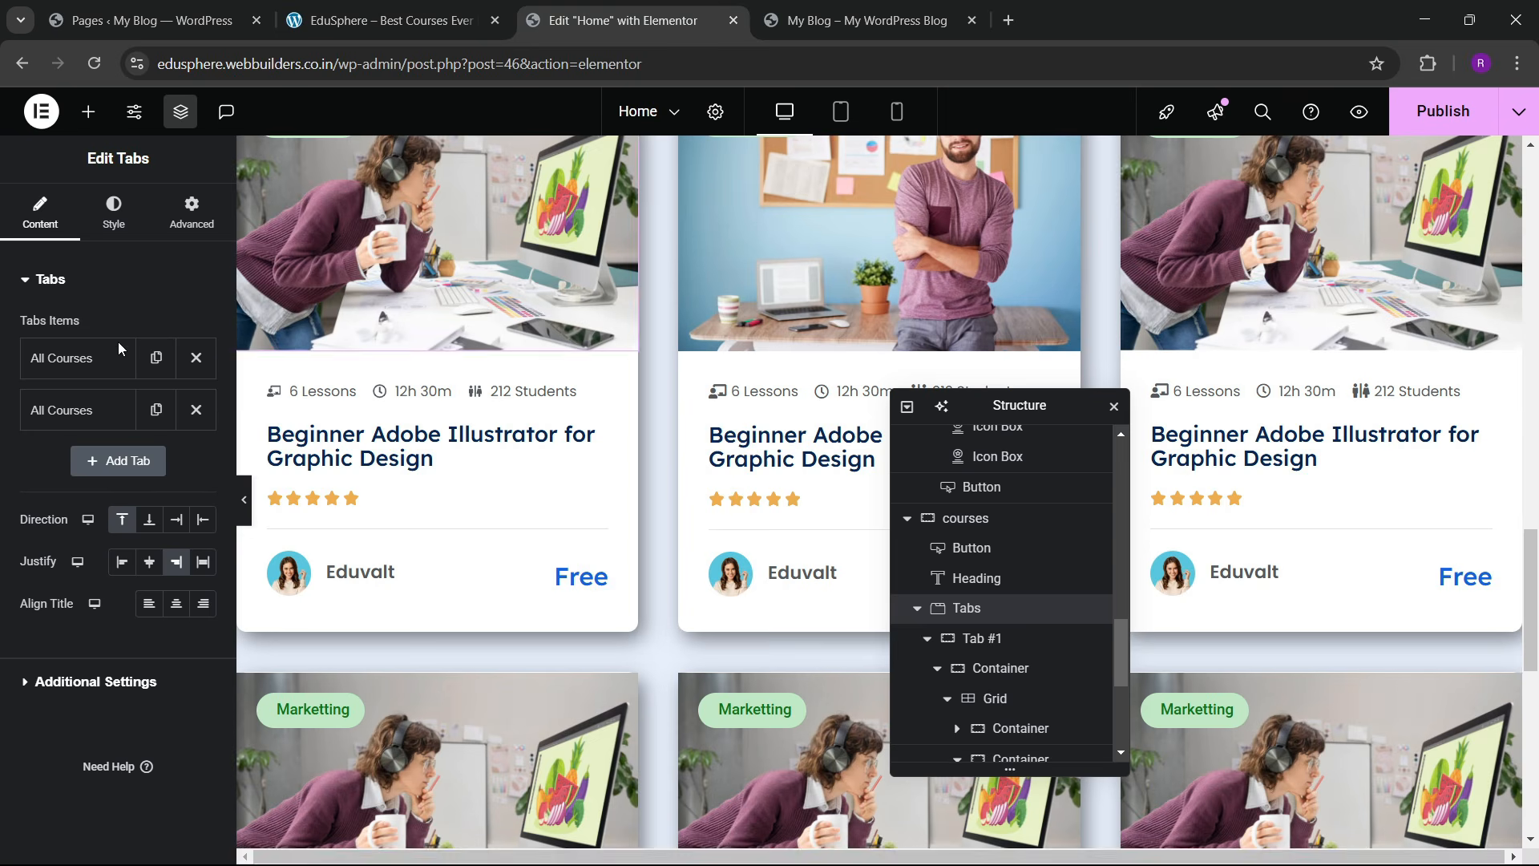
{"action": "left_click", "coordinate": [148, 464]}
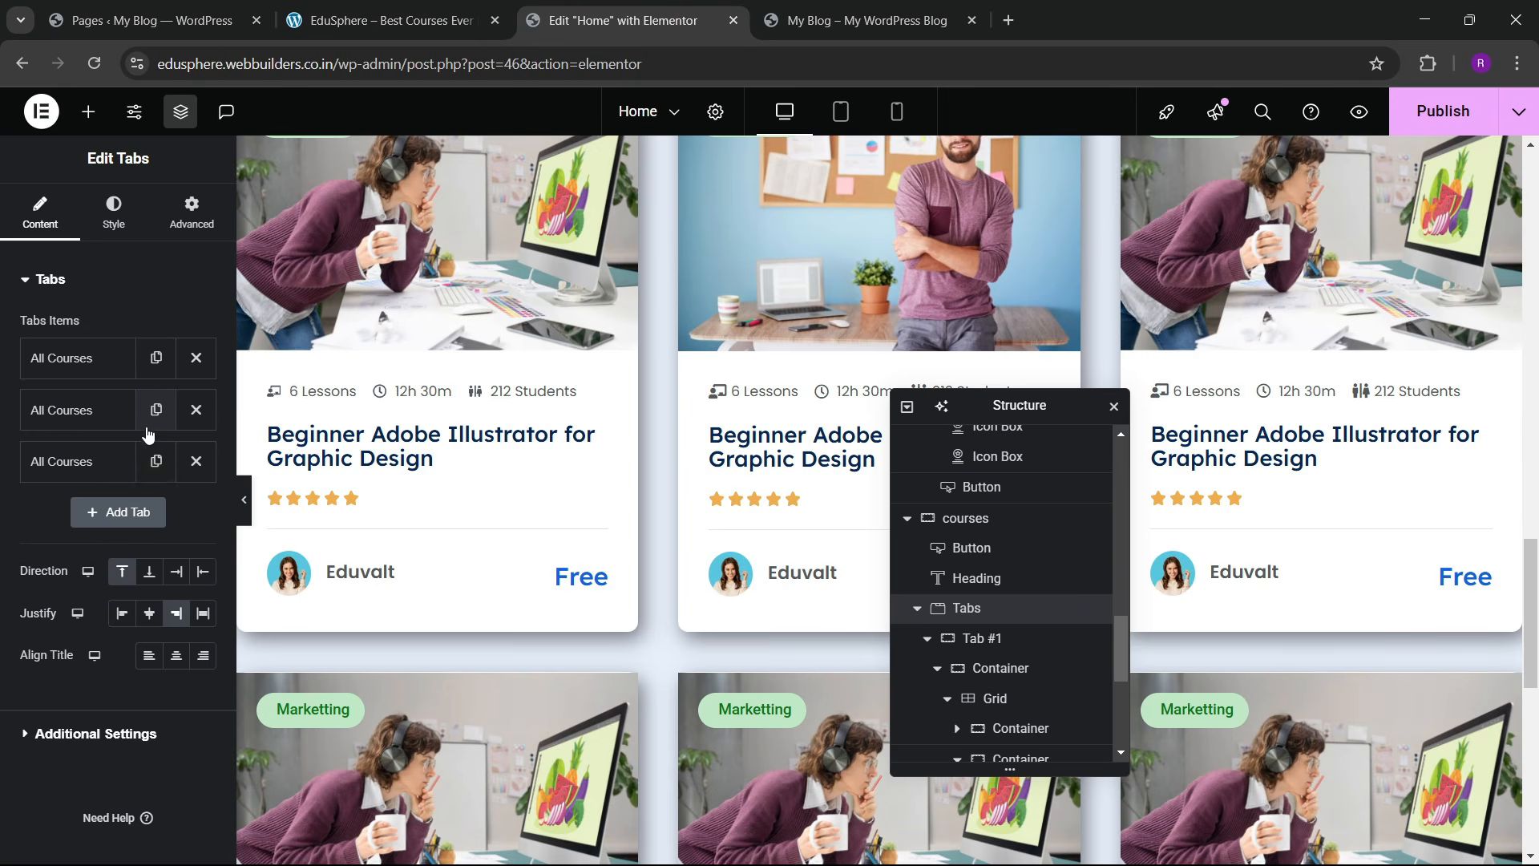
{"action": "left_click", "coordinate": [117, 512]}
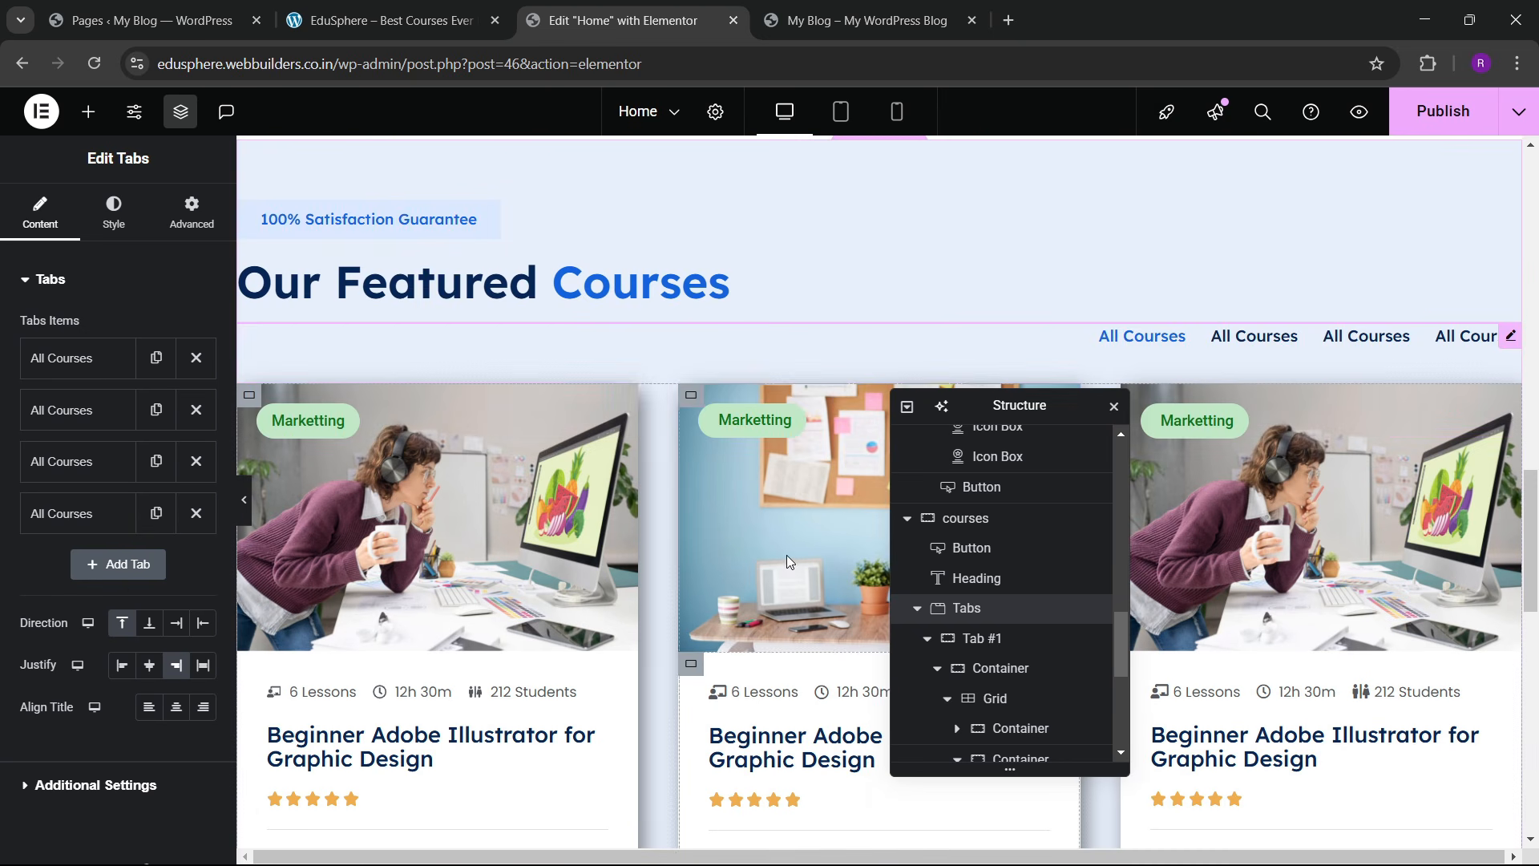
Step: Rename the second, third and fourth tabs to Business, Marketting and Development
{"action": "left_click", "coordinate": [79, 421]}
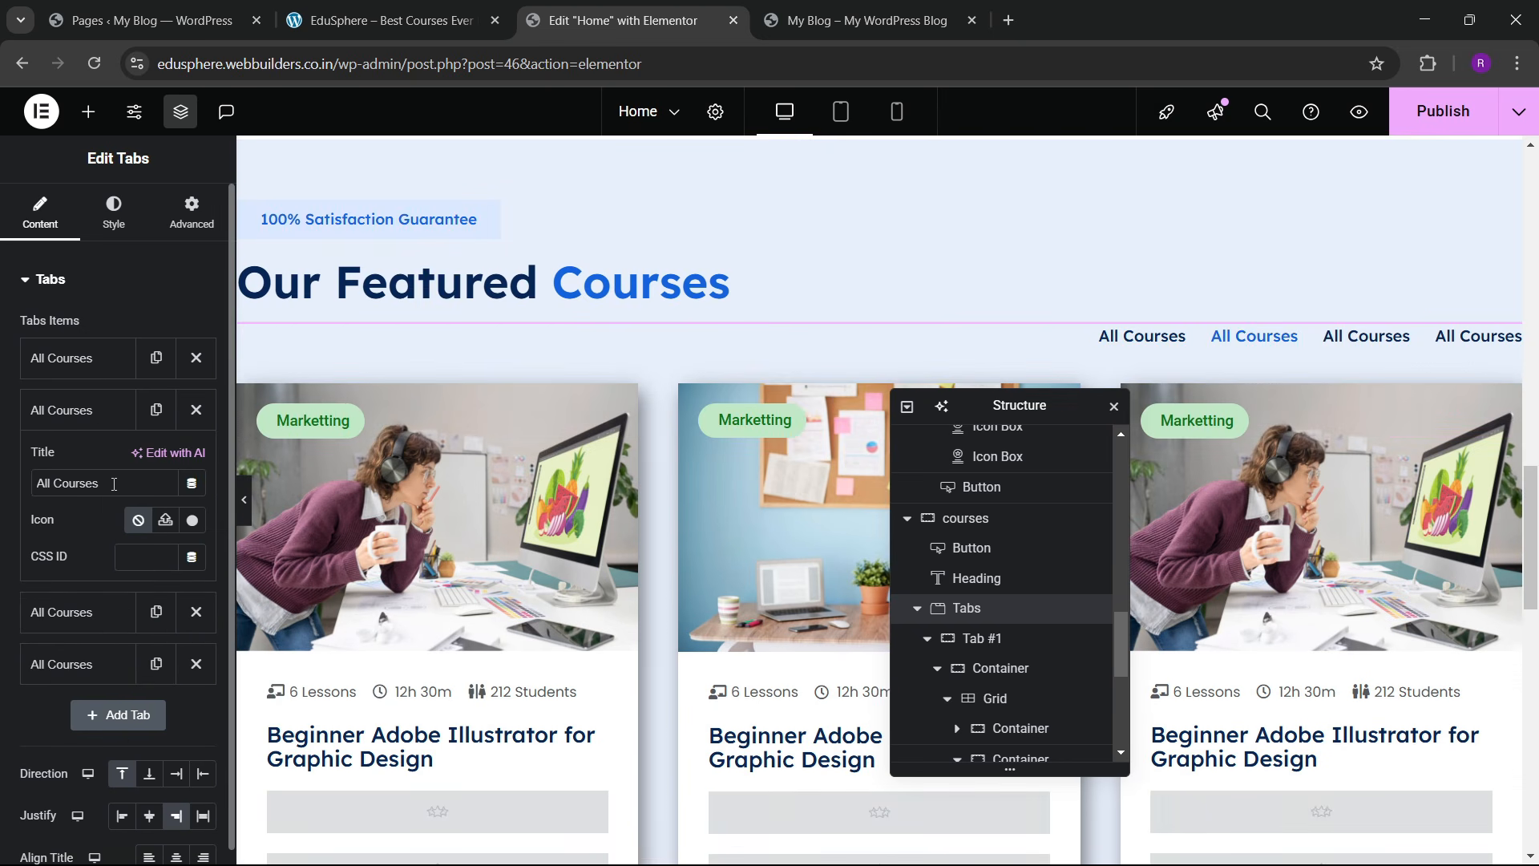
{"action": "left_click_drag", "start_coordinate": [115, 483], "coordinate": [2, 501]}
{"action": "type", "text": "Business"}
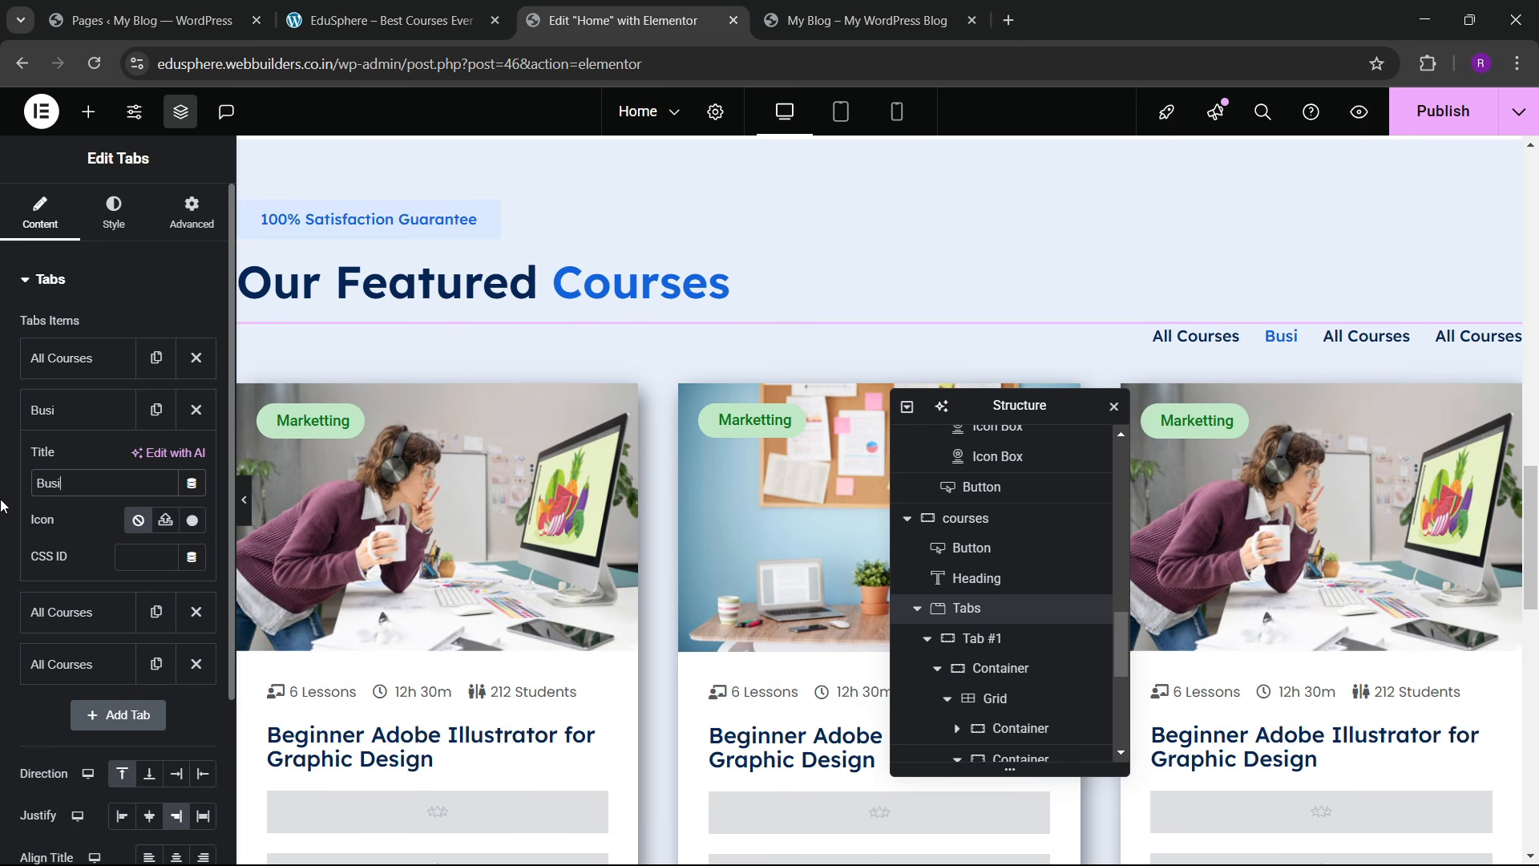
{"action": "left_click", "coordinate": [56, 410]}
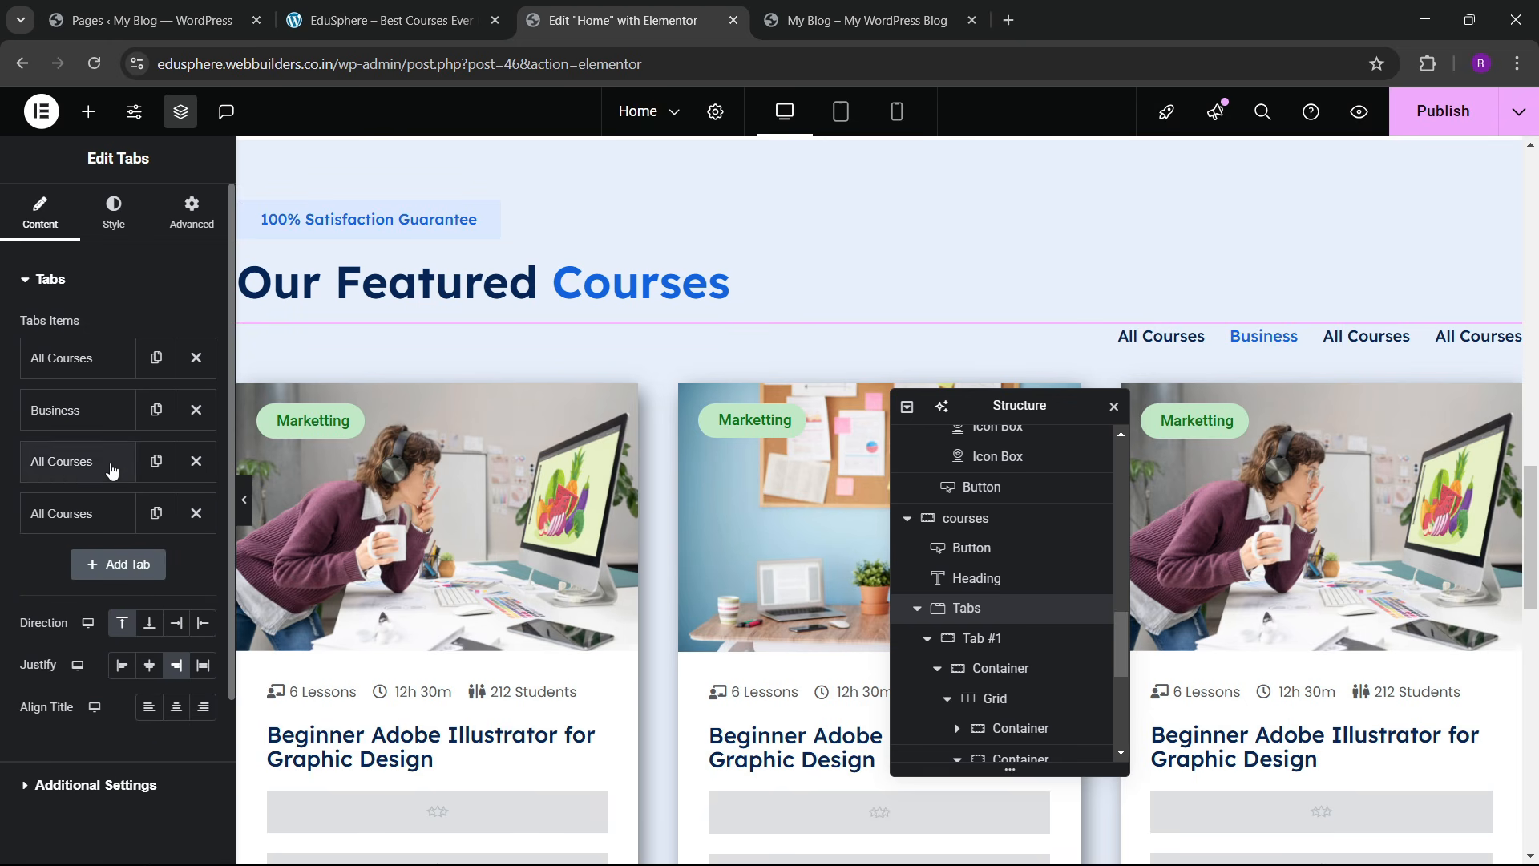
{"action": "left_click", "coordinate": [106, 462]}
{"action": "left_click_drag", "start_coordinate": [107, 532], "coordinate": [2, 505]}
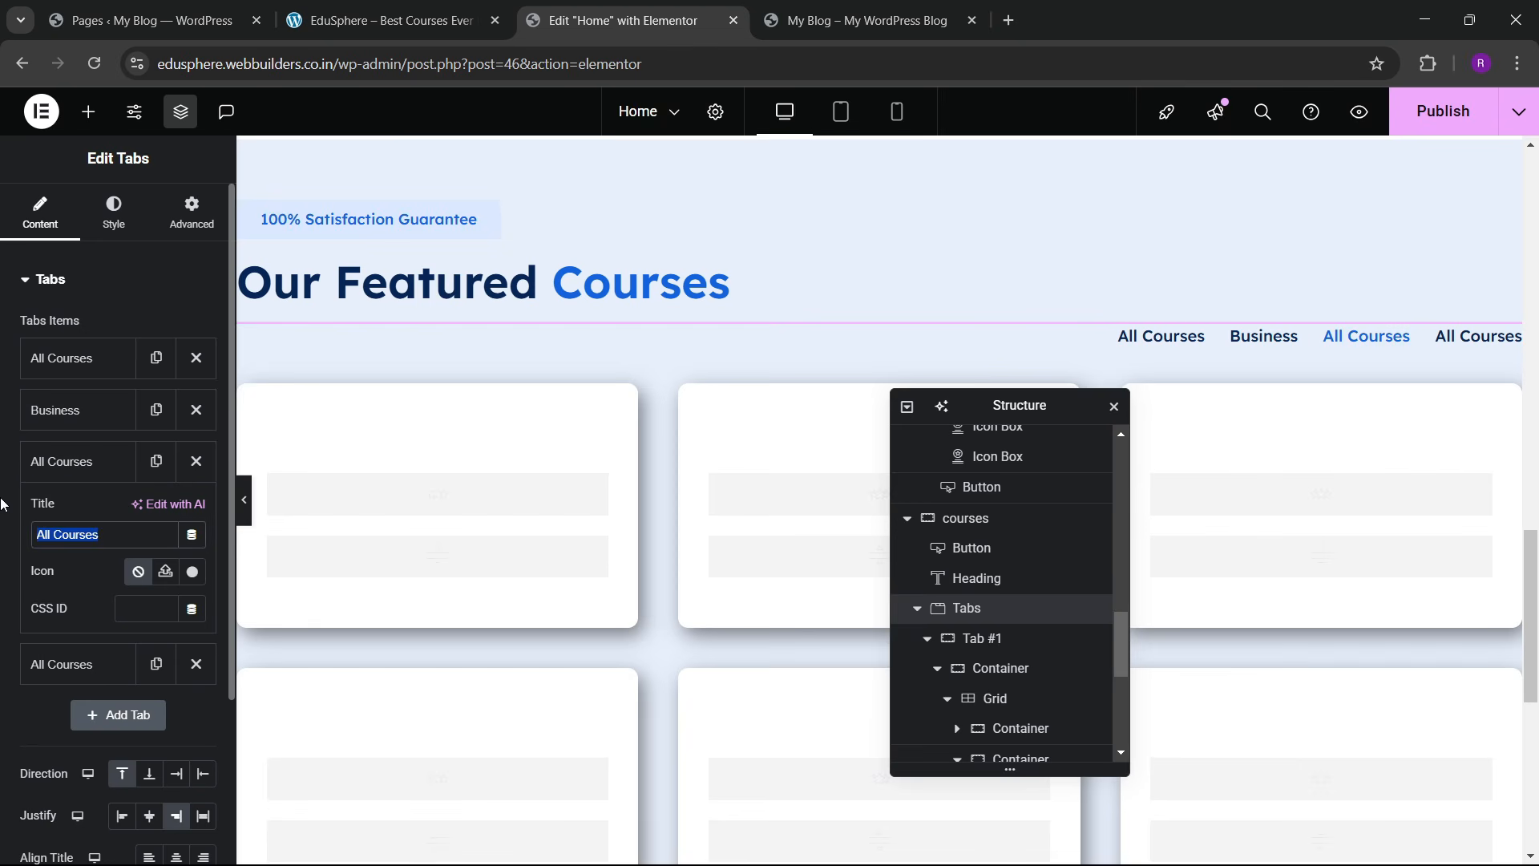
{"action": "type", "text": "Marketting"}
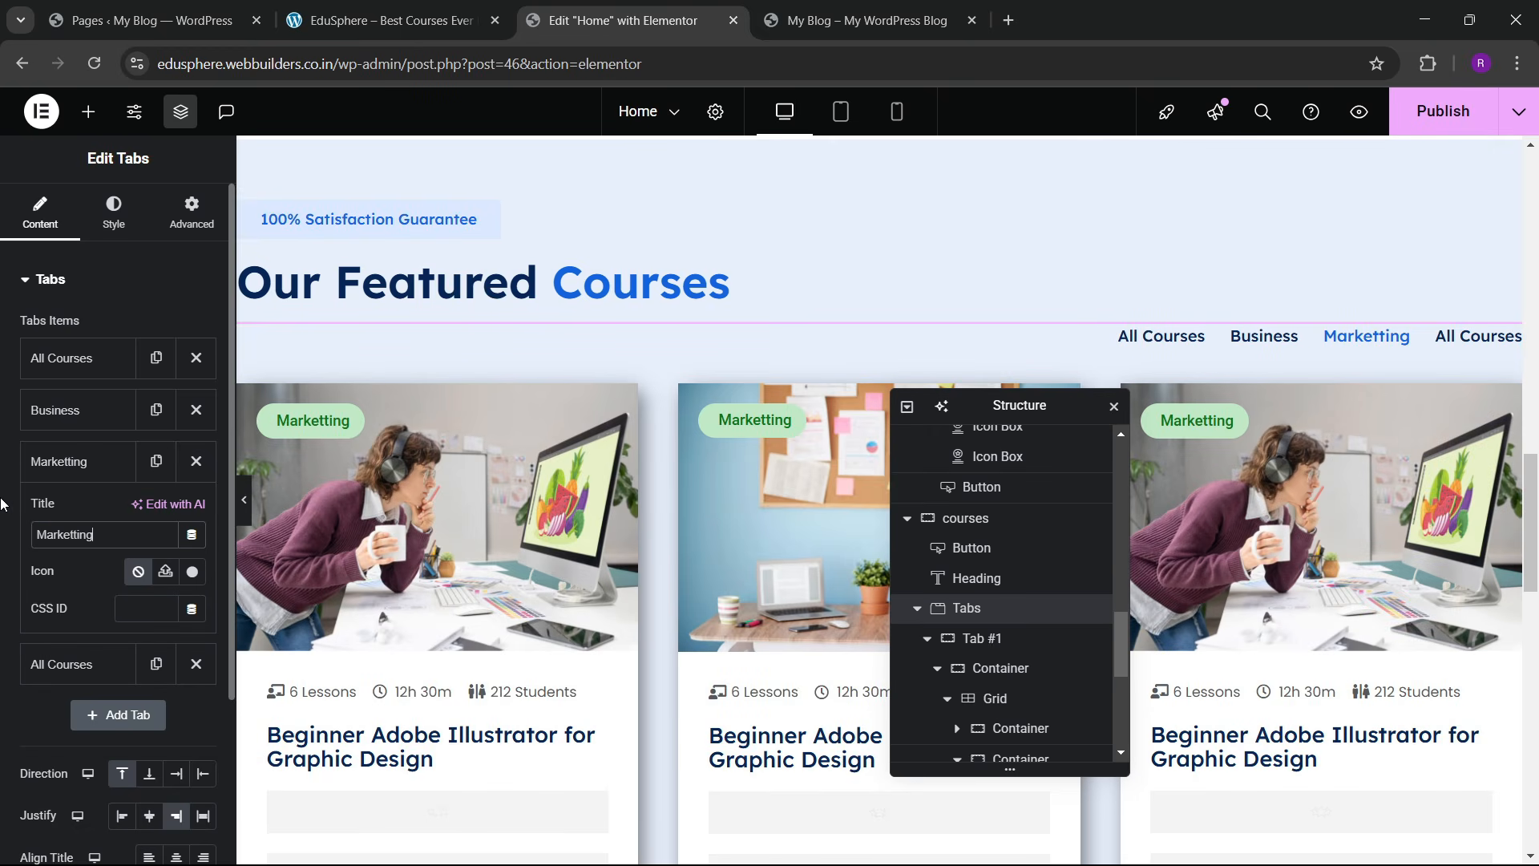
{"action": "left_click", "coordinate": [40, 473]}
{"action": "left_click", "coordinate": [88, 517]}
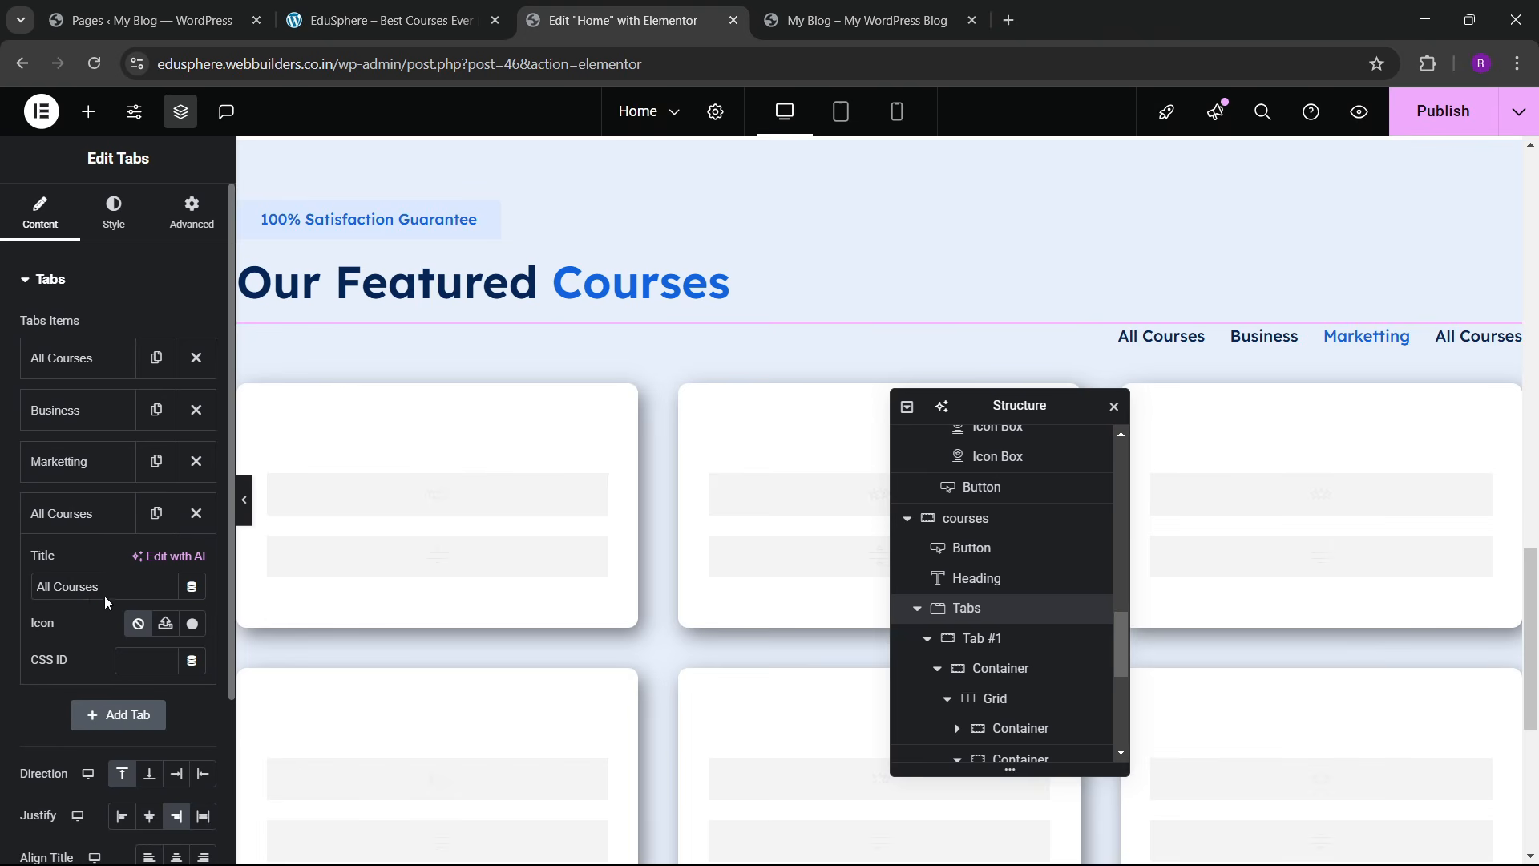
{"action": "left_click_drag", "start_coordinate": [104, 587], "coordinate": [4, 558]}
{"action": "type", "text": "Development"}
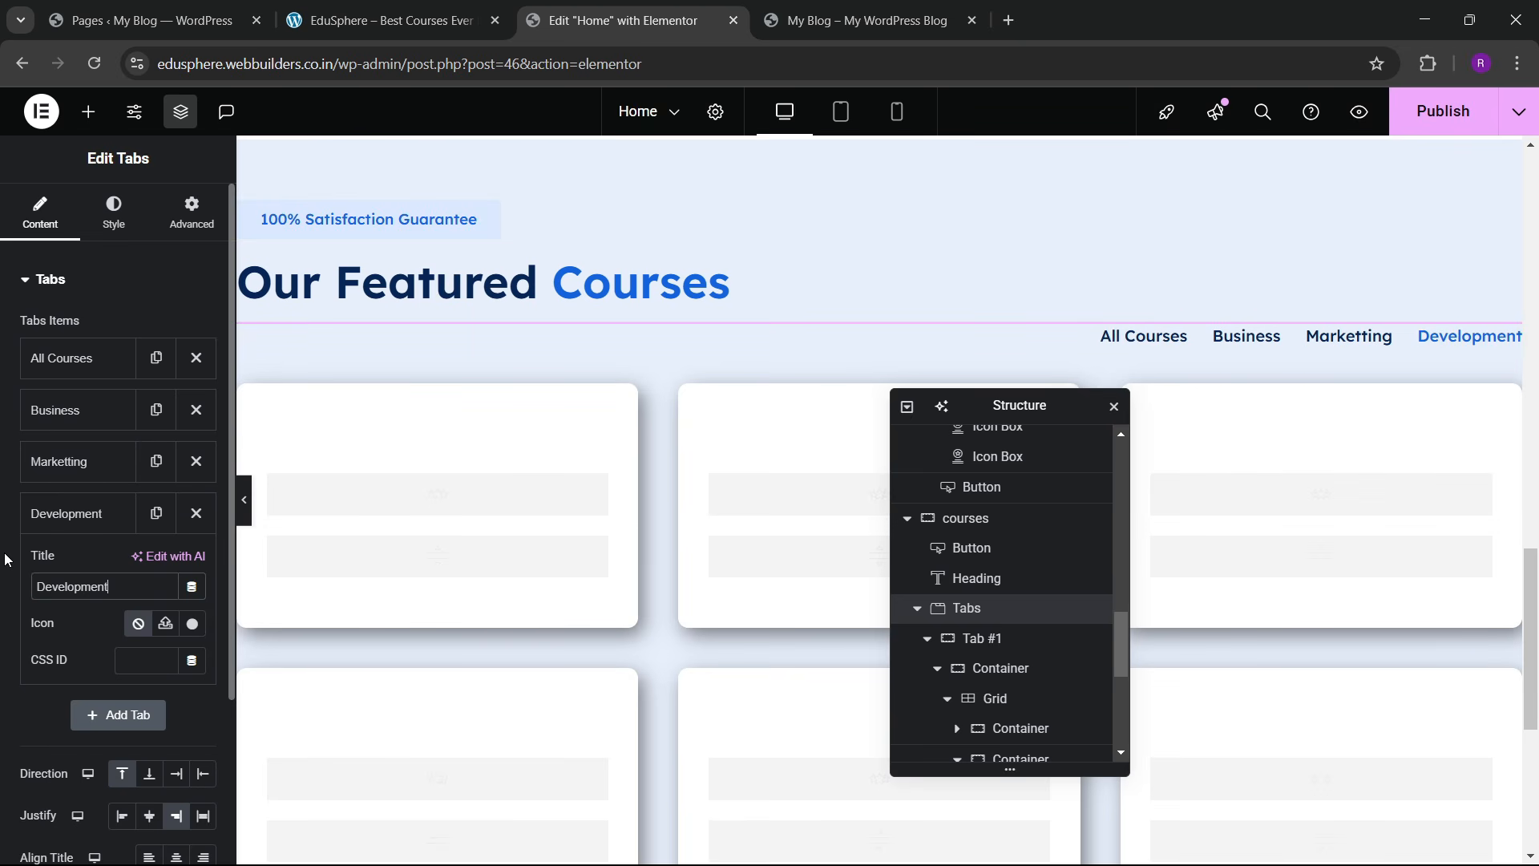
{"action": "left_click", "coordinate": [93, 528]}
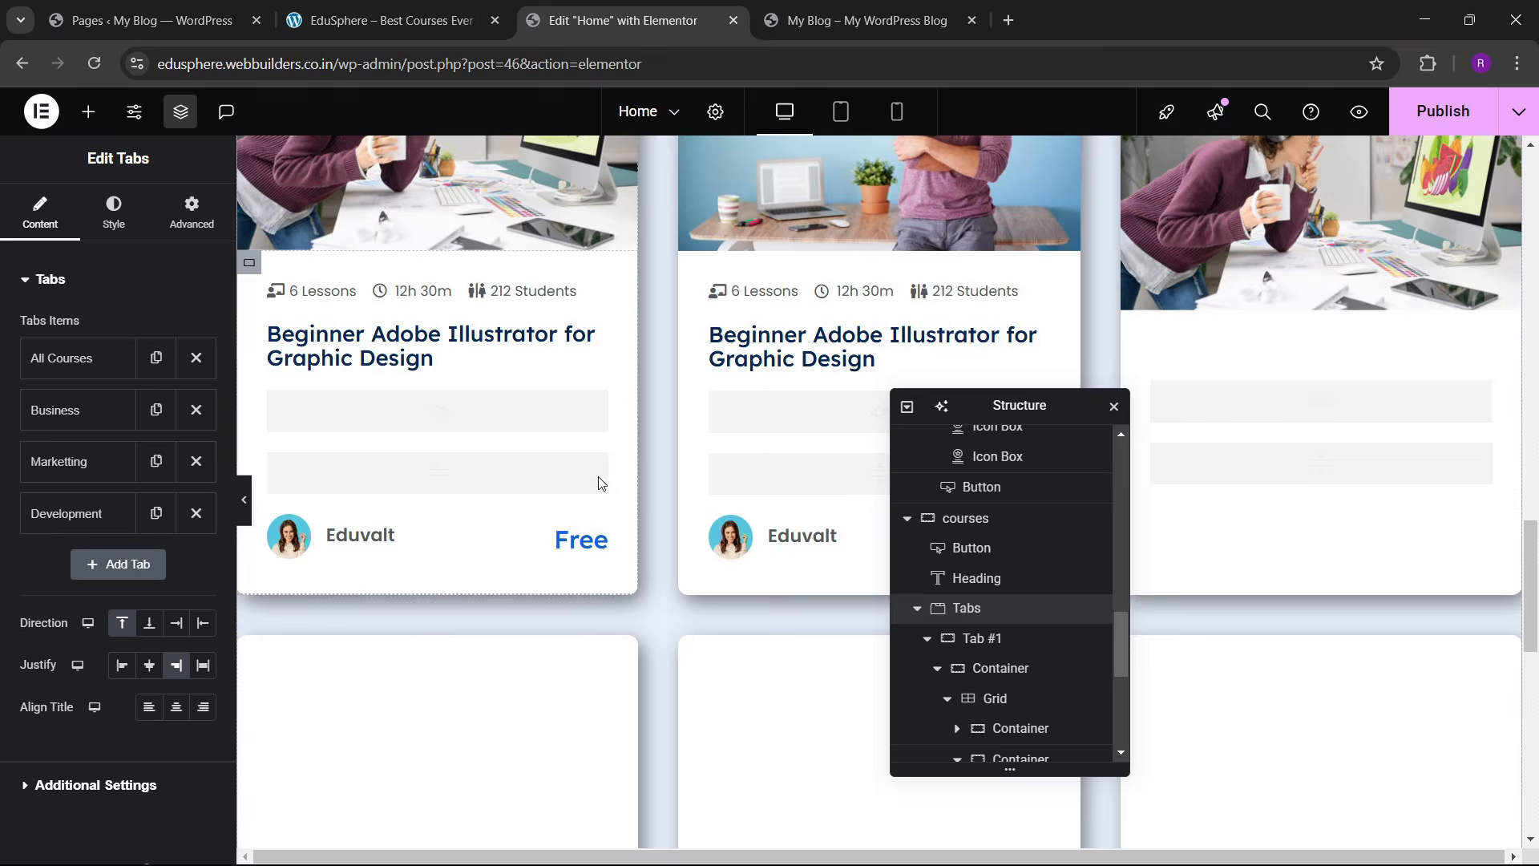
Step: Select the middle card's Rating widget so the gold stars display on the cards
{"action": "scroll", "coordinate": [525, 513], "scroll_direction": "down", "scroll_amount": 10}
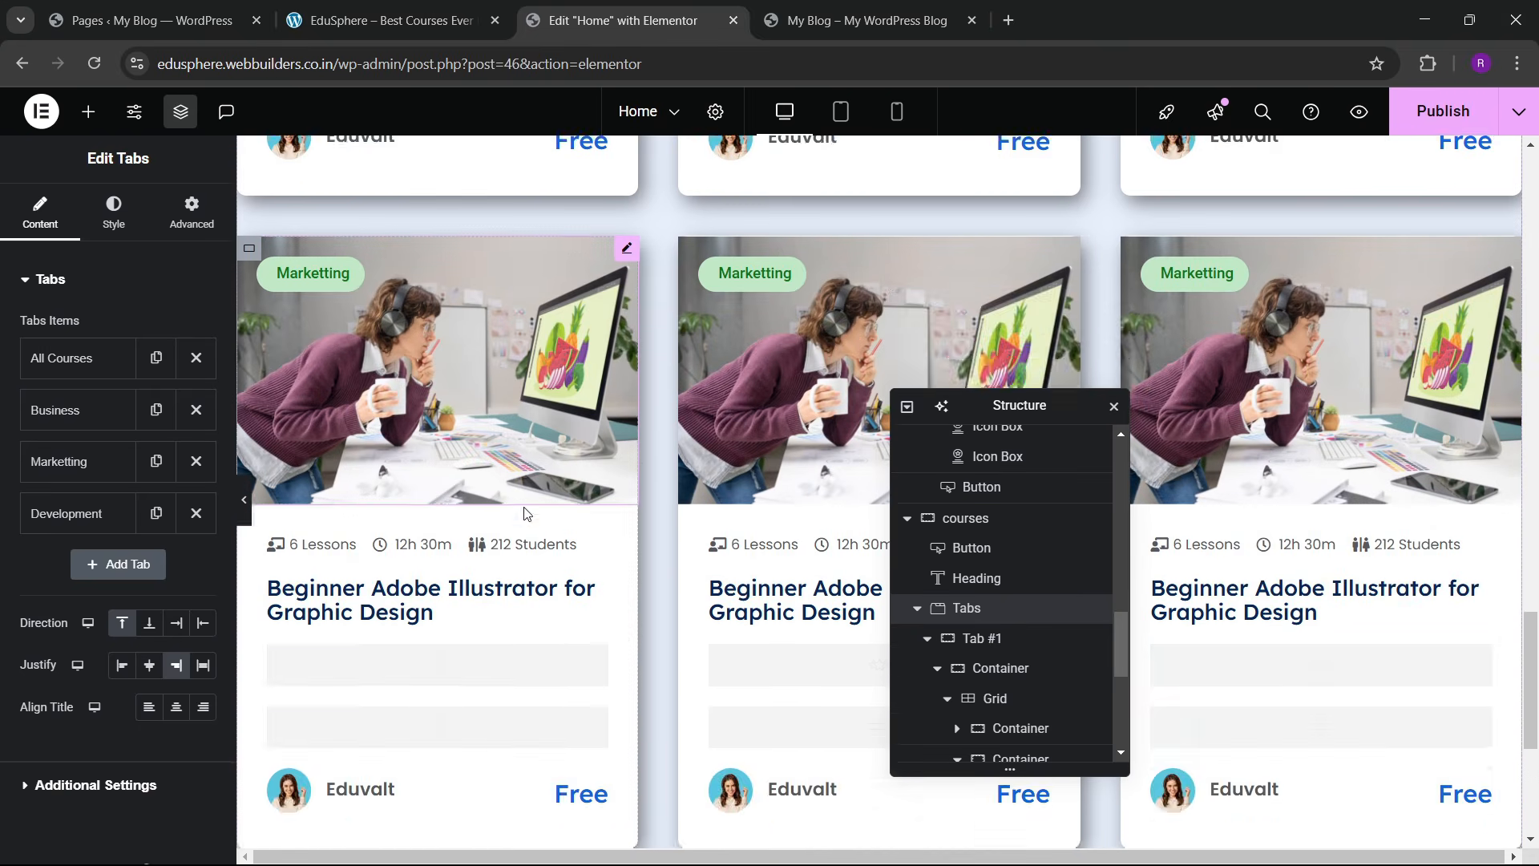
{"action": "scroll", "coordinate": [524, 499], "scroll_direction": "up", "scroll_amount": 5}
{"action": "scroll", "coordinate": [523, 499], "scroll_direction": "down", "scroll_amount": 10}
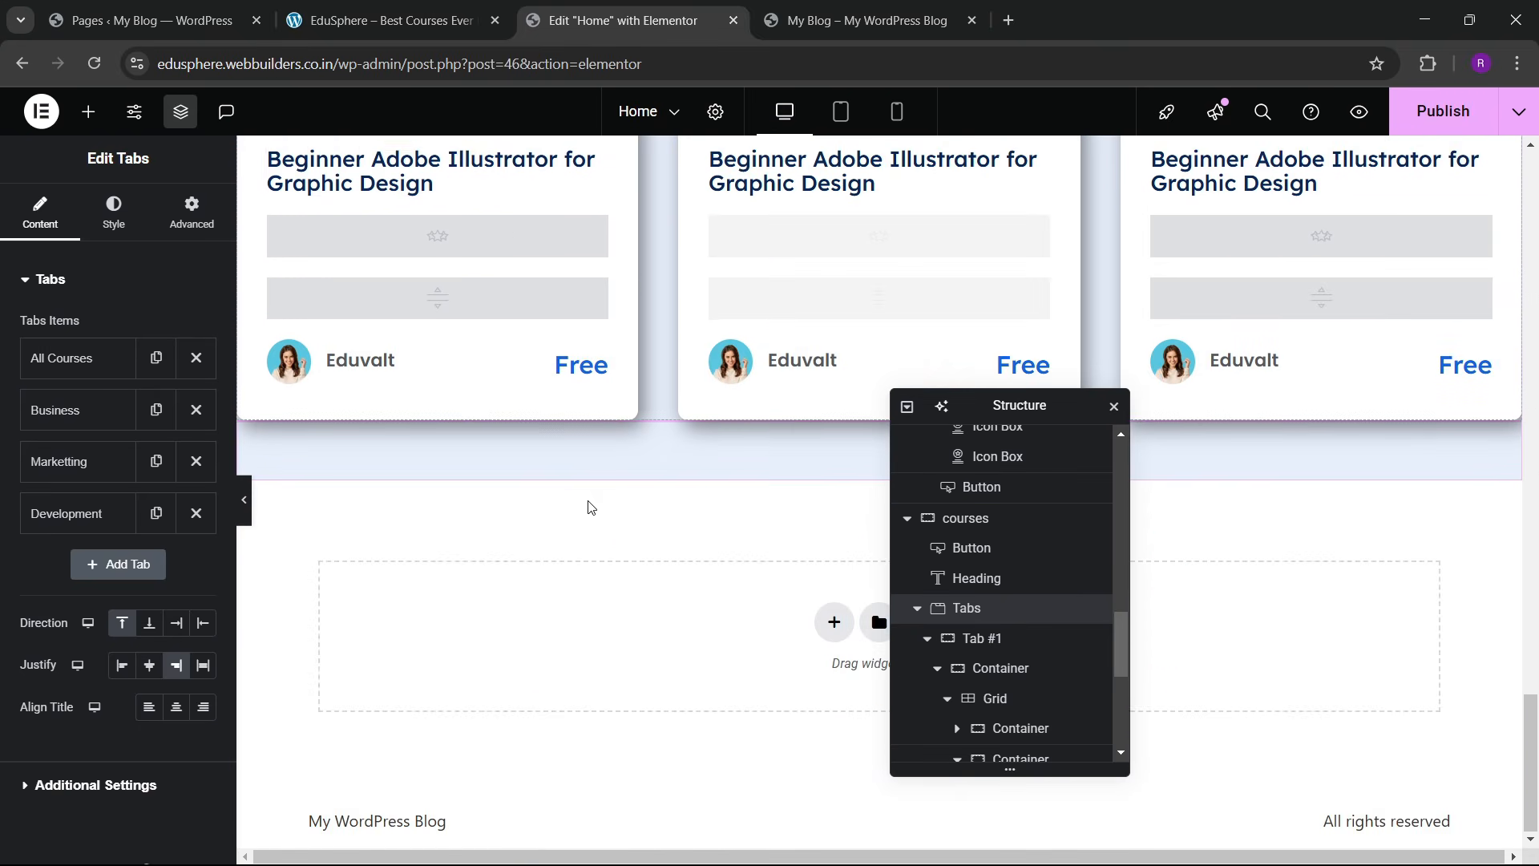
{"action": "scroll", "coordinate": [591, 505], "scroll_direction": "up", "scroll_amount": 9}
{"action": "scroll", "coordinate": [591, 500], "scroll_direction": "up", "scroll_amount": 1}
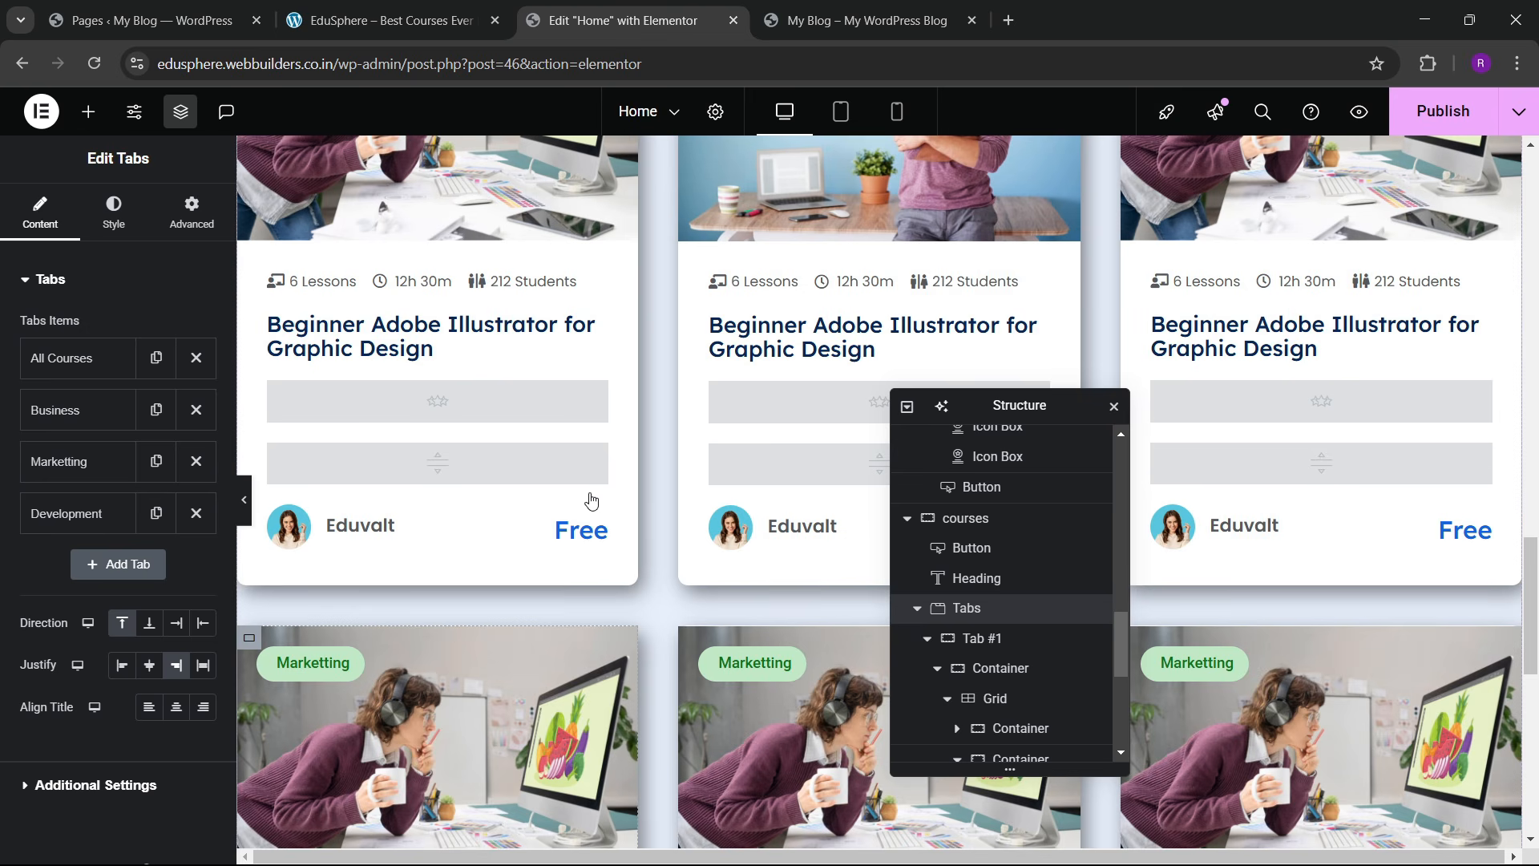
{"action": "scroll", "coordinate": [591, 500], "scroll_direction": "up", "scroll_amount": 4}
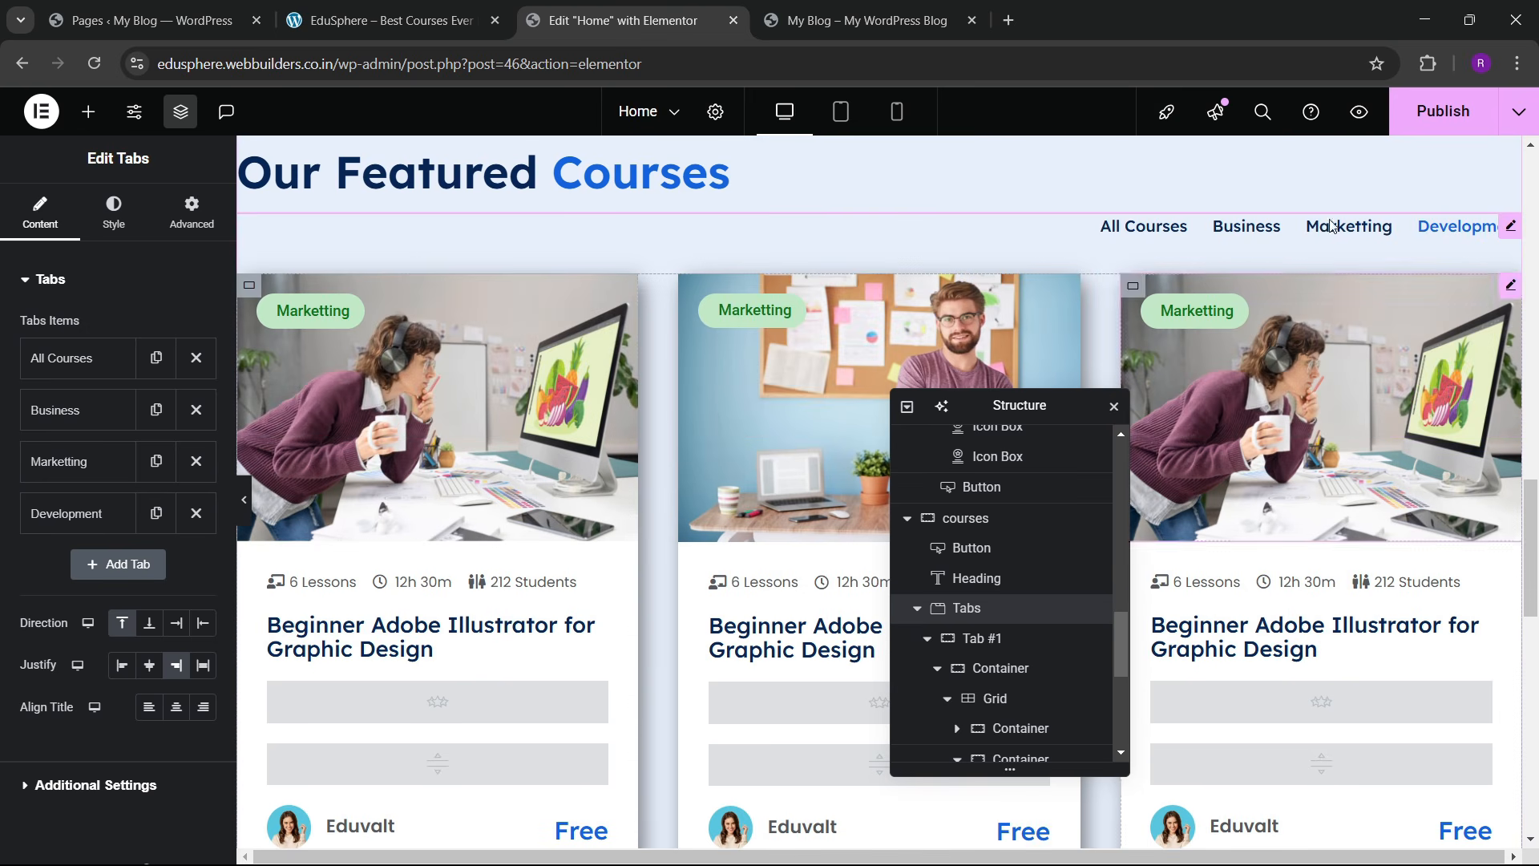
{"action": "scroll", "coordinate": [1315, 539], "scroll_direction": "down", "scroll_amount": 9}
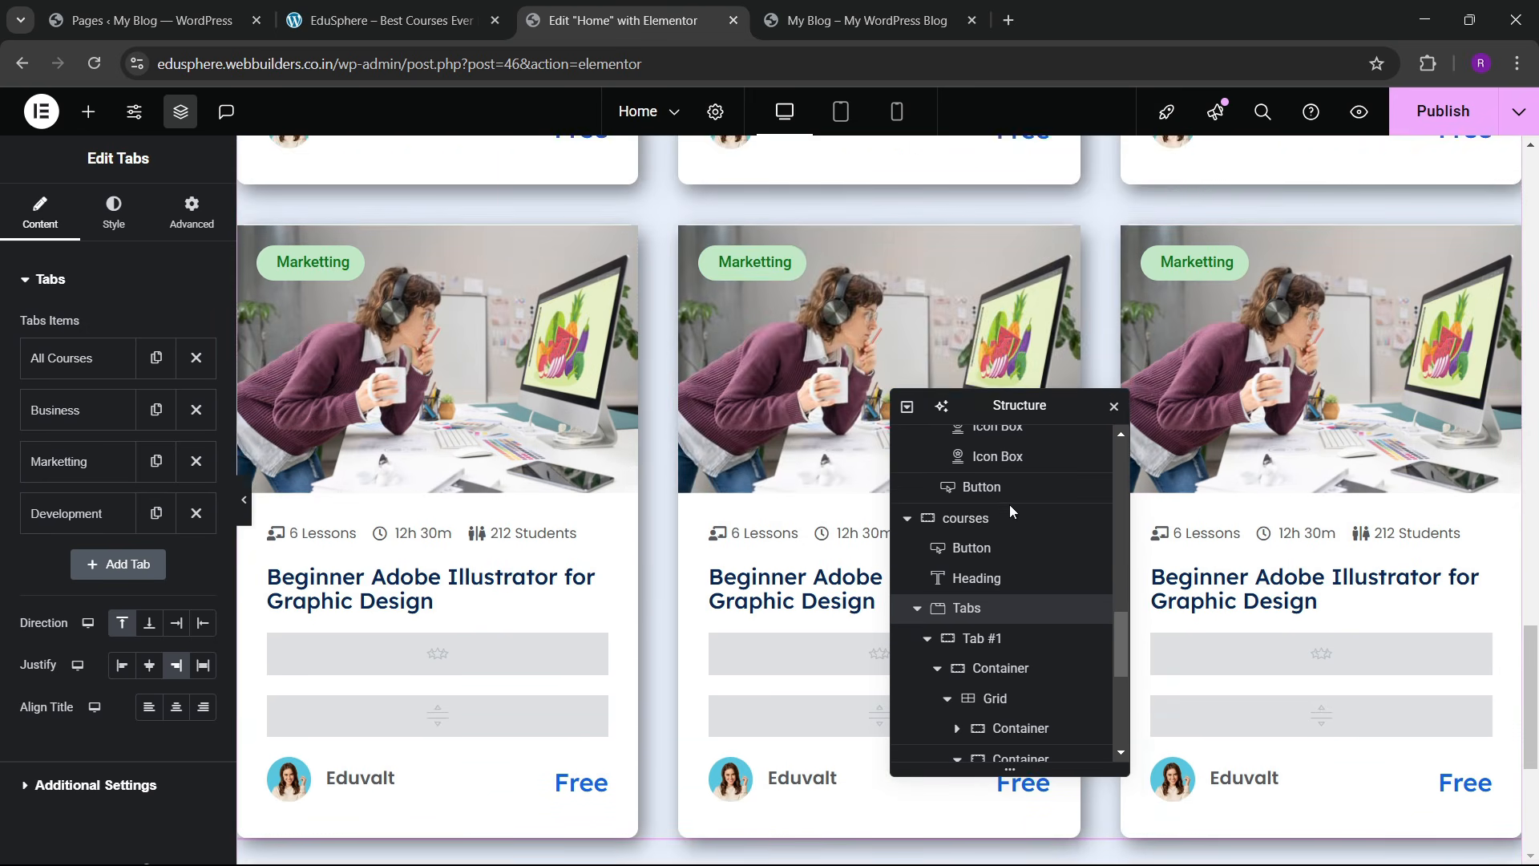
{"action": "left_click_drag", "start_coordinate": [1034, 407], "coordinate": [563, 442]}
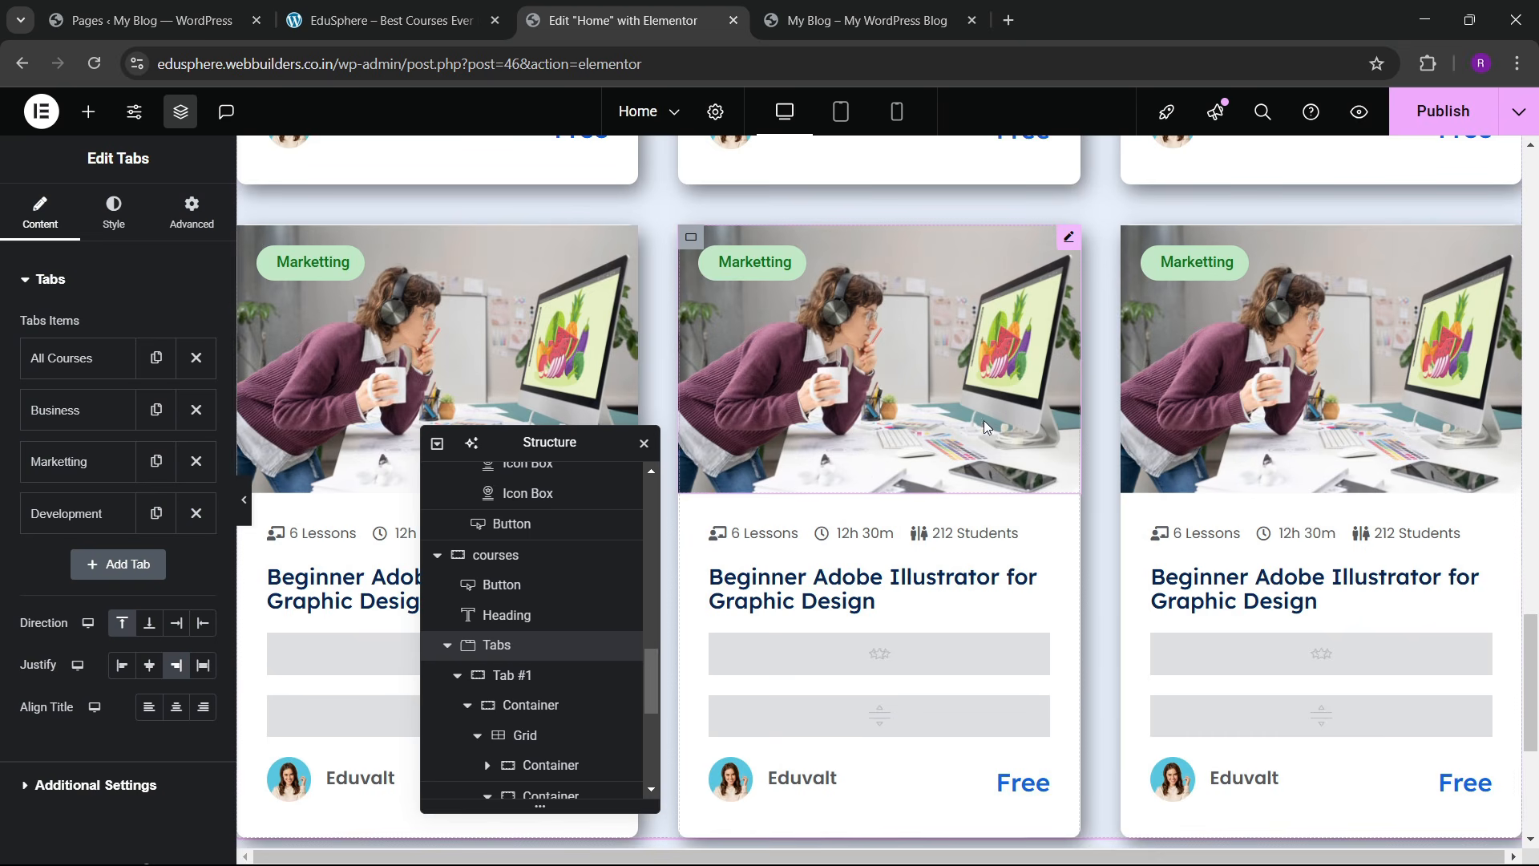
{"action": "scroll", "coordinate": [979, 437], "scroll_direction": "up", "scroll_amount": 8}
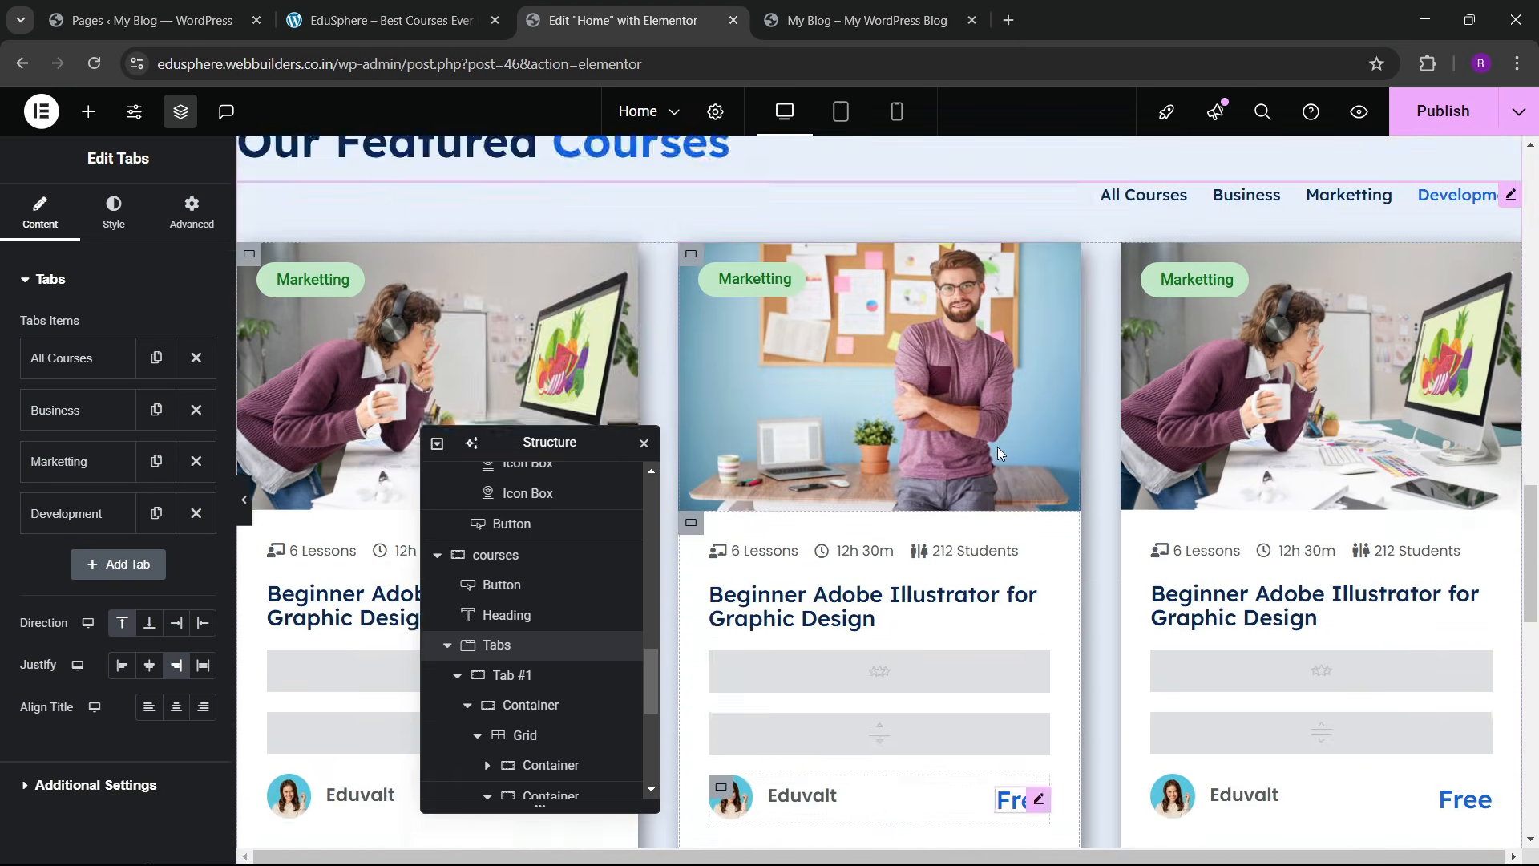
{"action": "scroll", "coordinate": [998, 444], "scroll_direction": "up", "scroll_amount": 6}
{"action": "scroll", "coordinate": [999, 441], "scroll_direction": "down", "scroll_amount": 5}
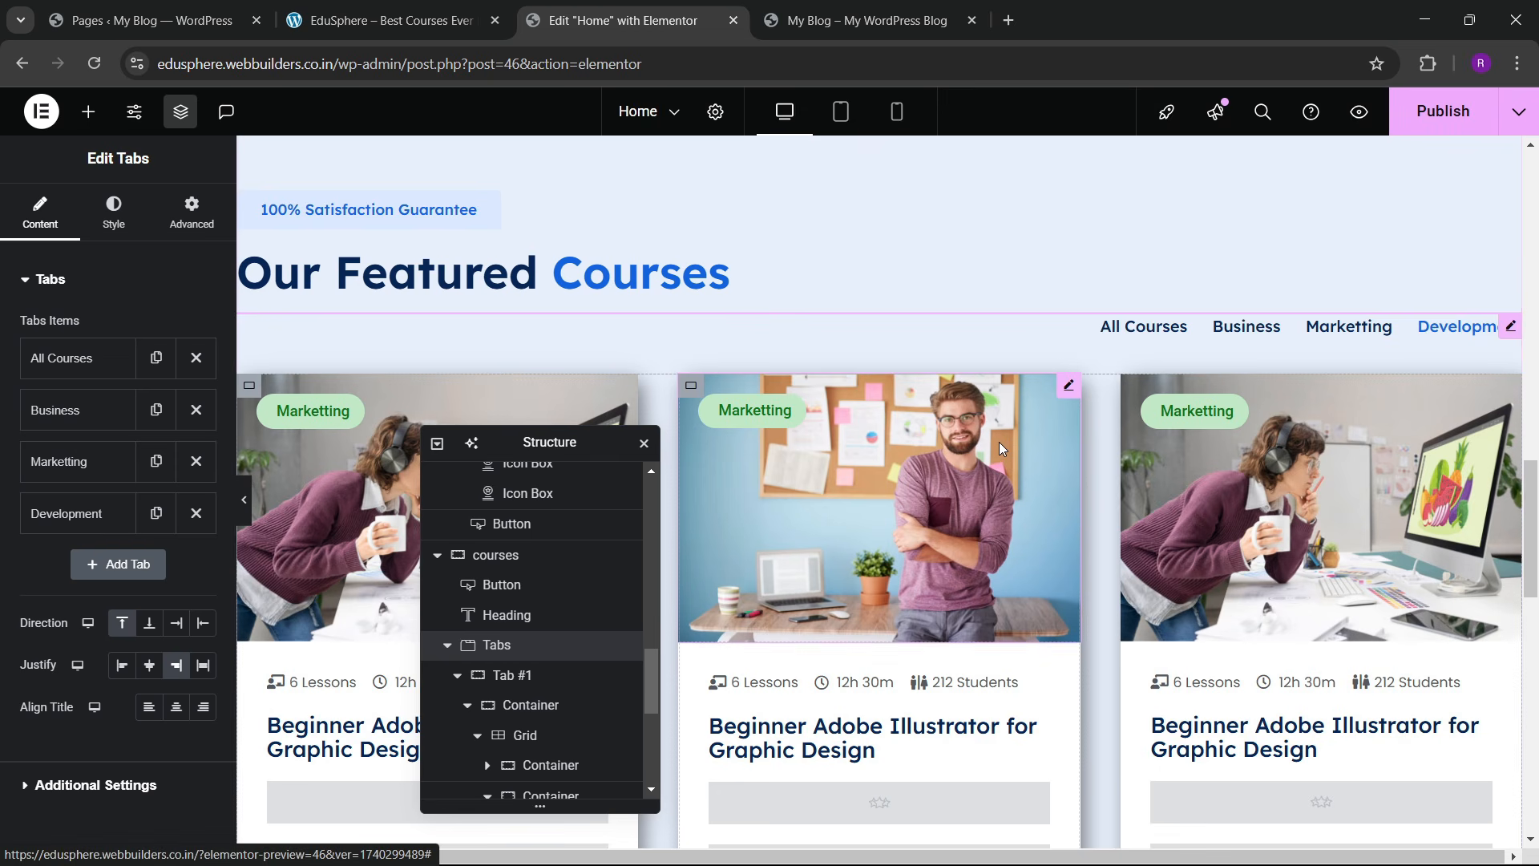
{"action": "scroll", "coordinate": [999, 441], "scroll_direction": "down", "scroll_amount": 12}
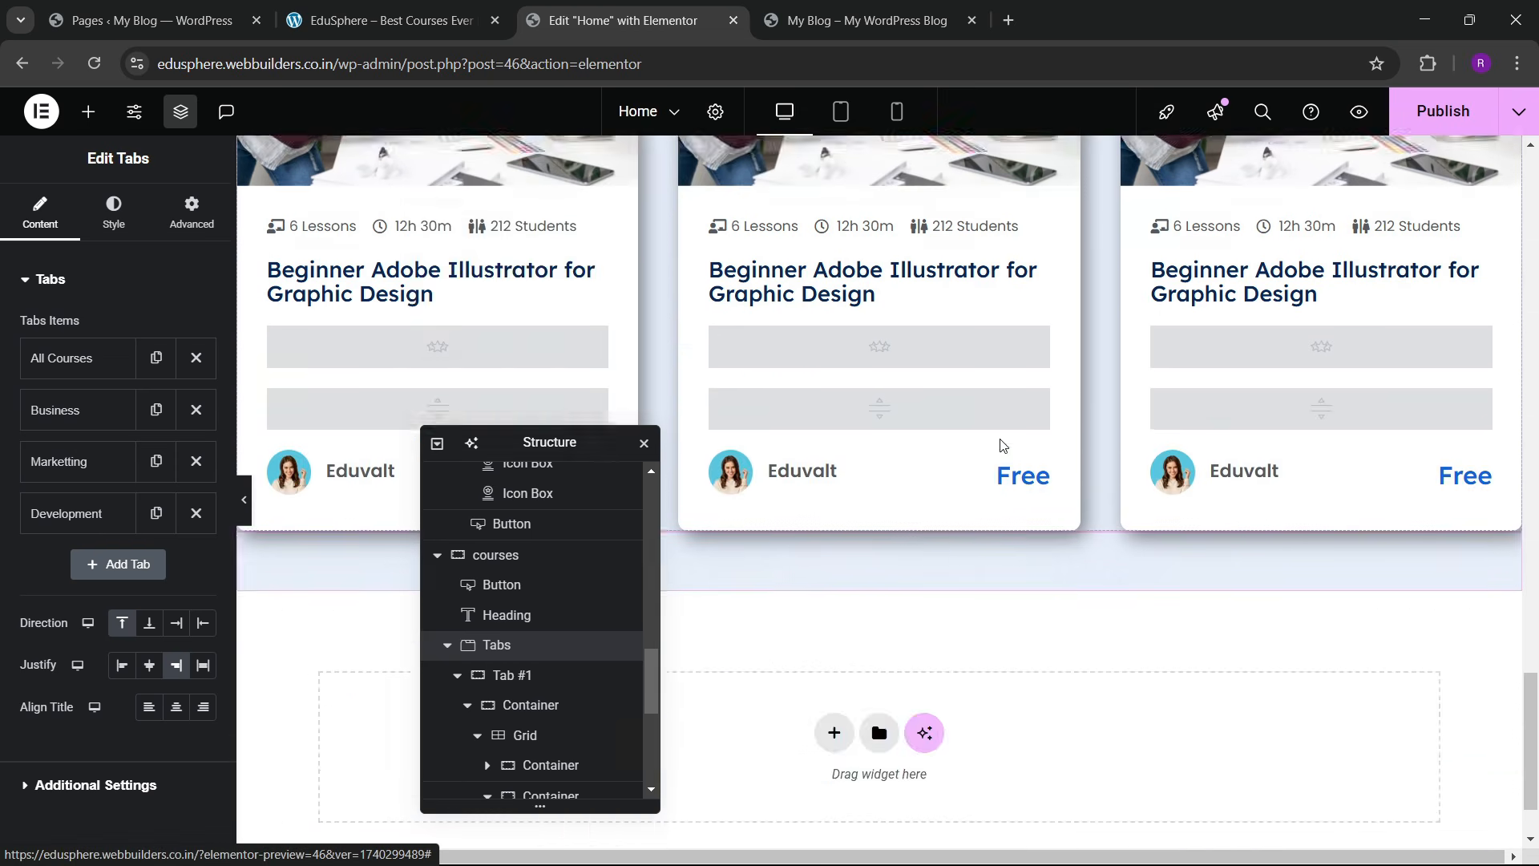
{"action": "scroll", "coordinate": [999, 440], "scroll_direction": "up", "scroll_amount": 4}
{"action": "scroll", "coordinate": [999, 440], "scroll_direction": "up", "scroll_amount": 5}
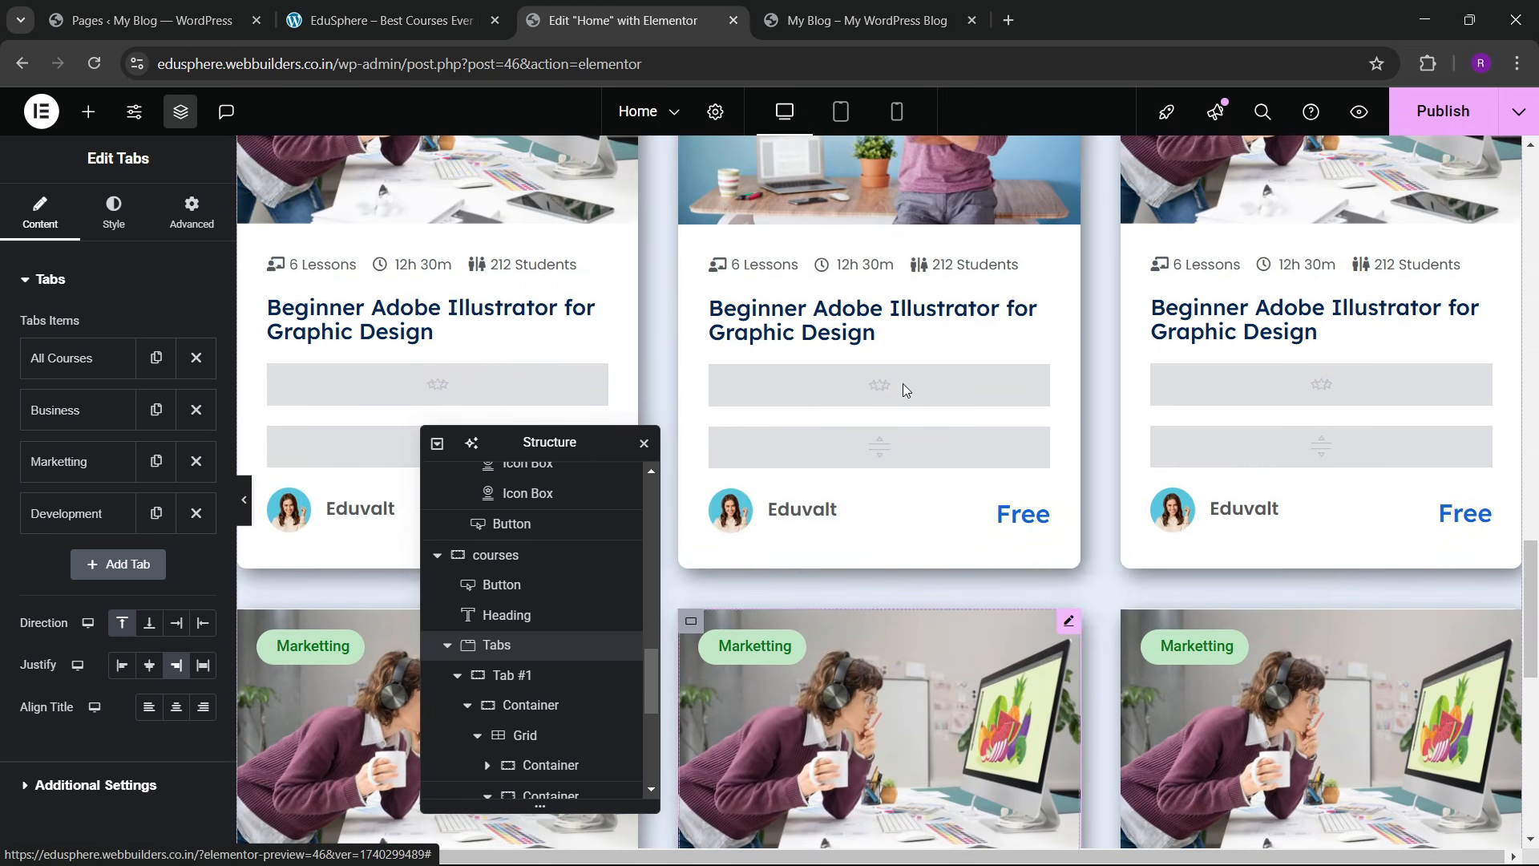
{"action": "left_click", "coordinate": [303, 403]}
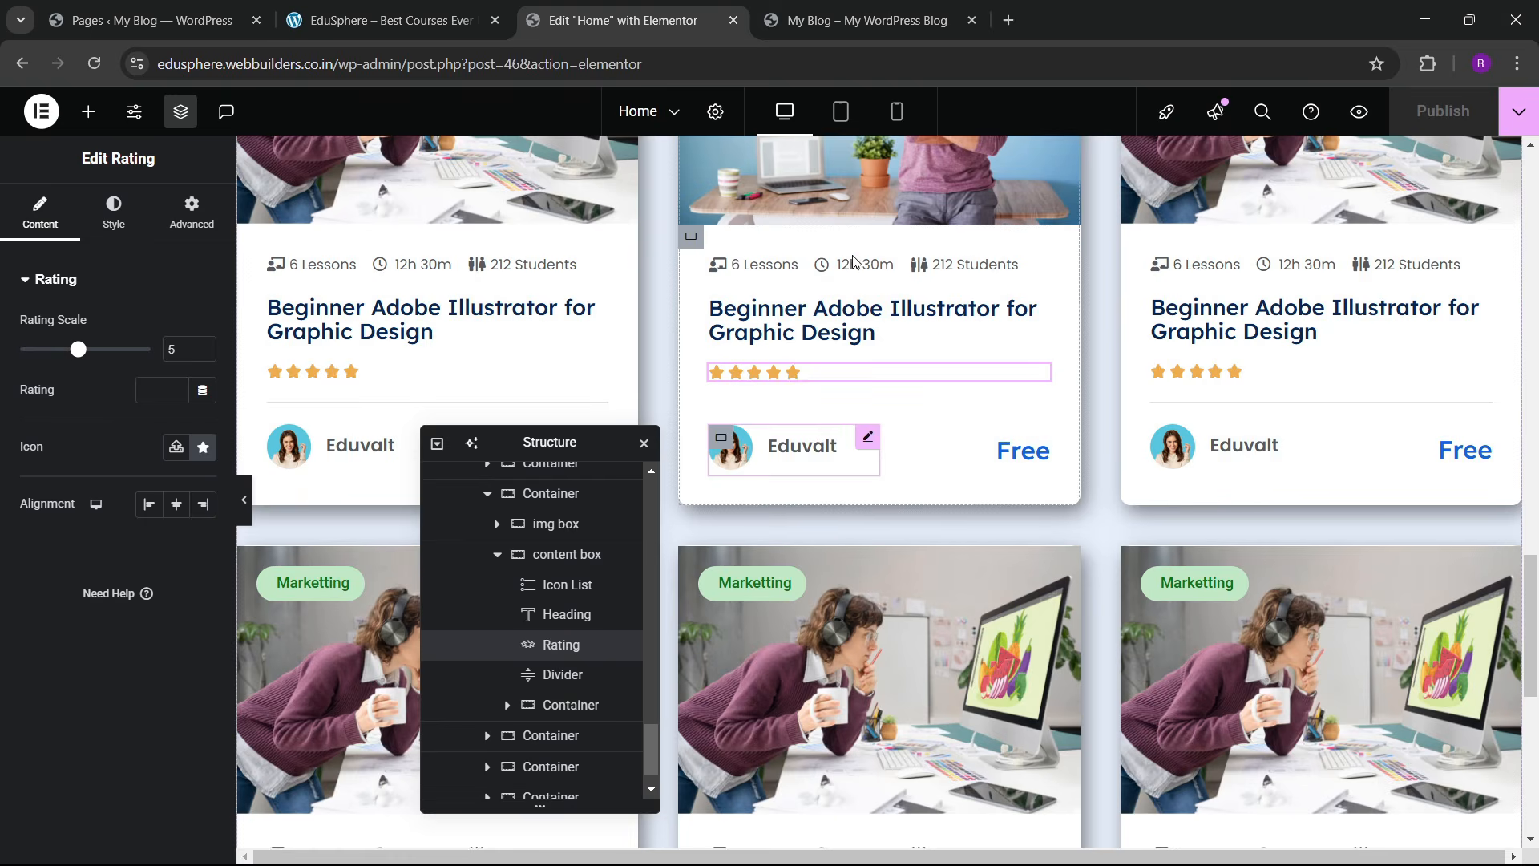
Step: Compare against the live blog page and the EduSphere reference site, then return to the editor
{"action": "left_click", "coordinate": [801, 20]}
{"action": "scroll", "coordinate": [724, 459], "scroll_direction": "up", "scroll_amount": 7}
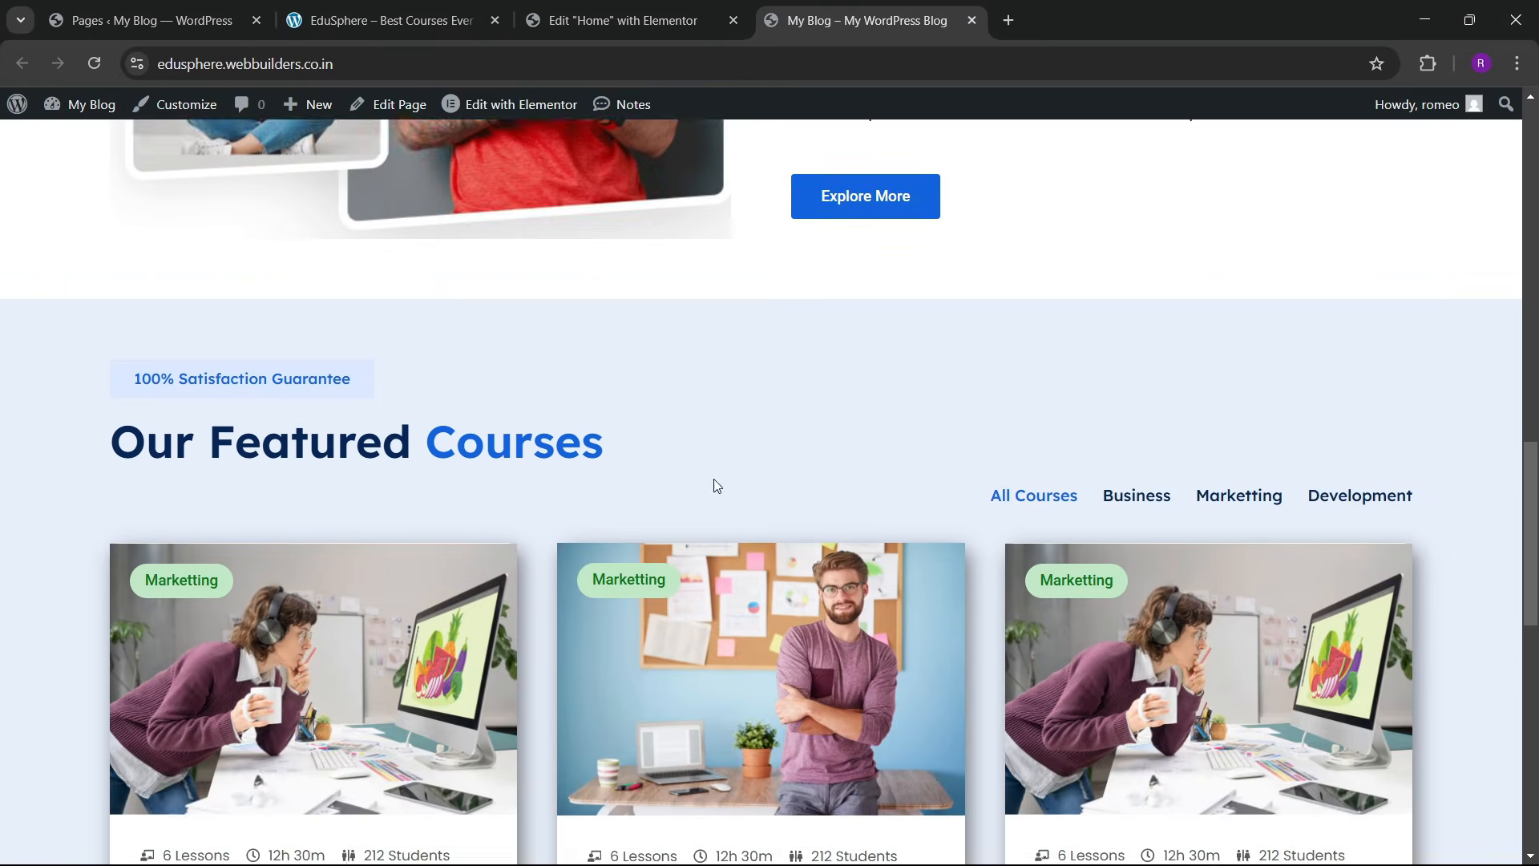
{"action": "scroll", "coordinate": [714, 484], "scroll_direction": "down", "scroll_amount": 3}
{"action": "left_click", "coordinate": [350, 6]}
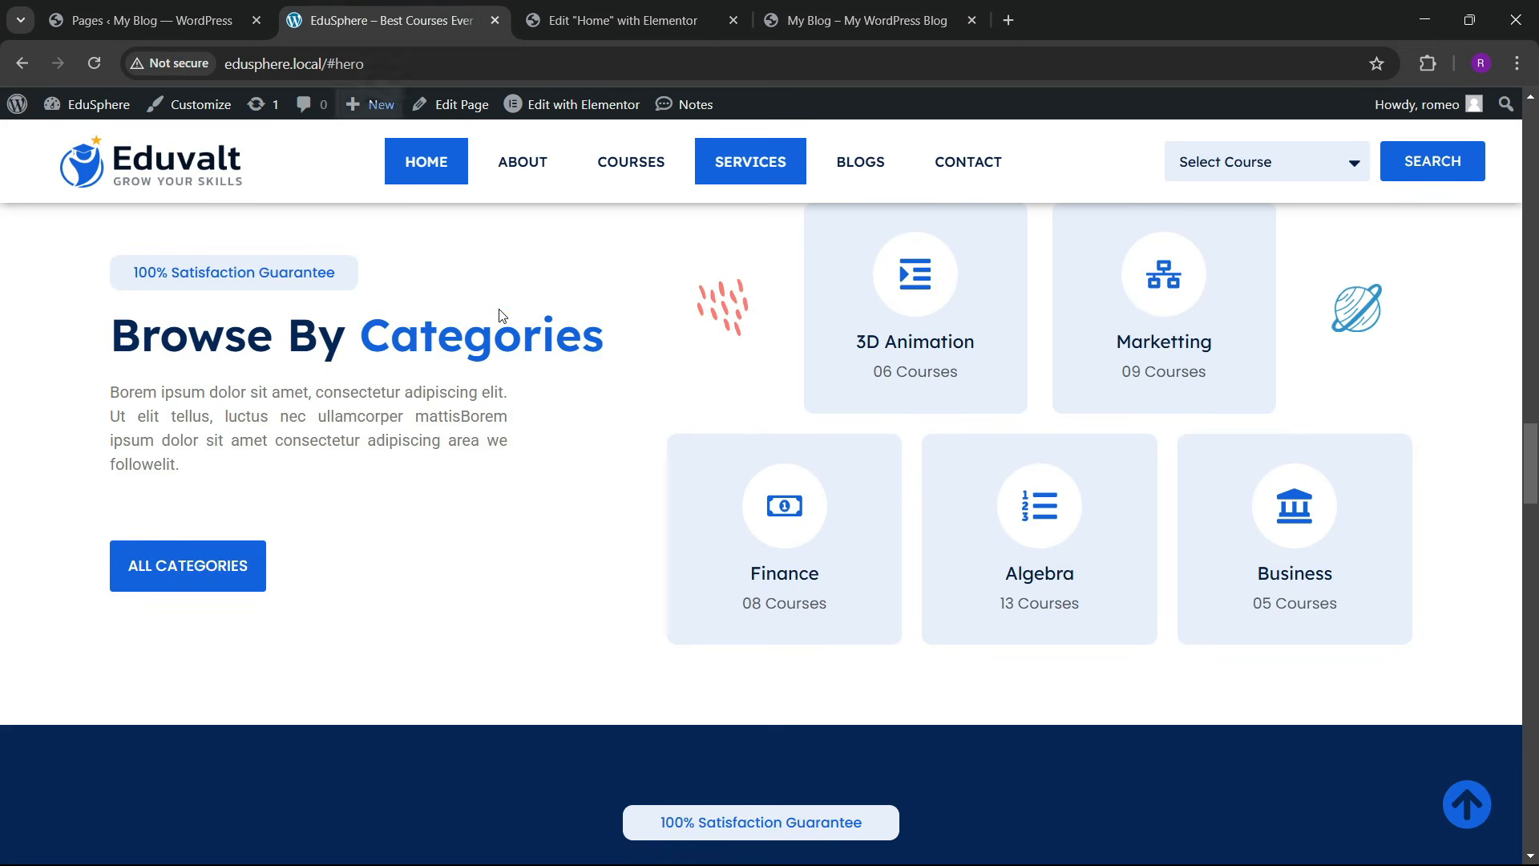
{"action": "scroll", "coordinate": [602, 433], "scroll_direction": "up", "scroll_amount": 15}
{"action": "scroll", "coordinate": [595, 419], "scroll_direction": "up", "scroll_amount": 3}
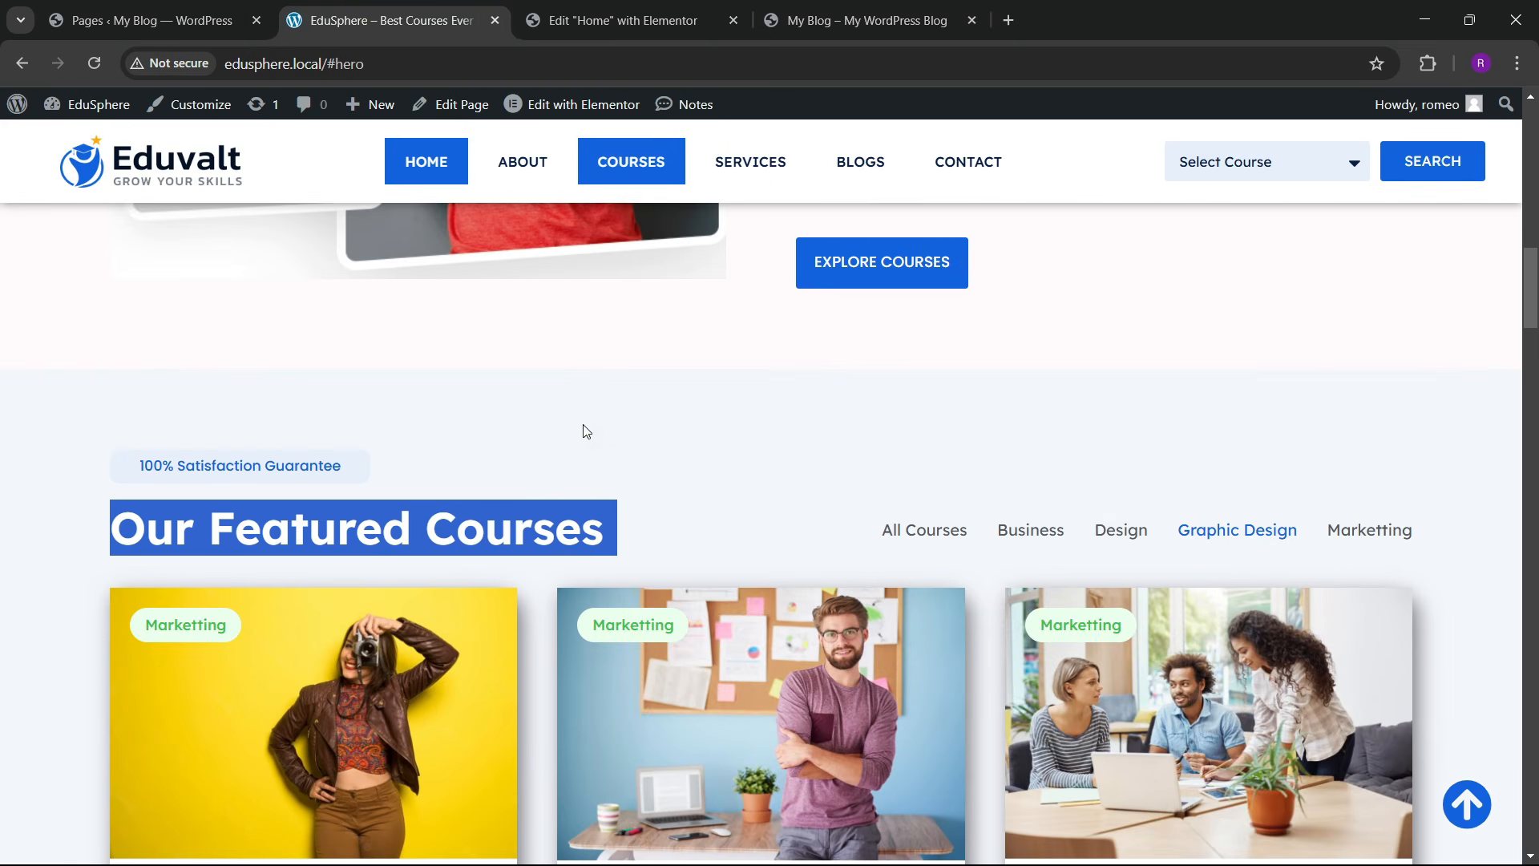
{"action": "left_click", "coordinate": [723, 7]}
{"action": "scroll", "coordinate": [801, 399], "scroll_direction": "up", "scroll_amount": 8}
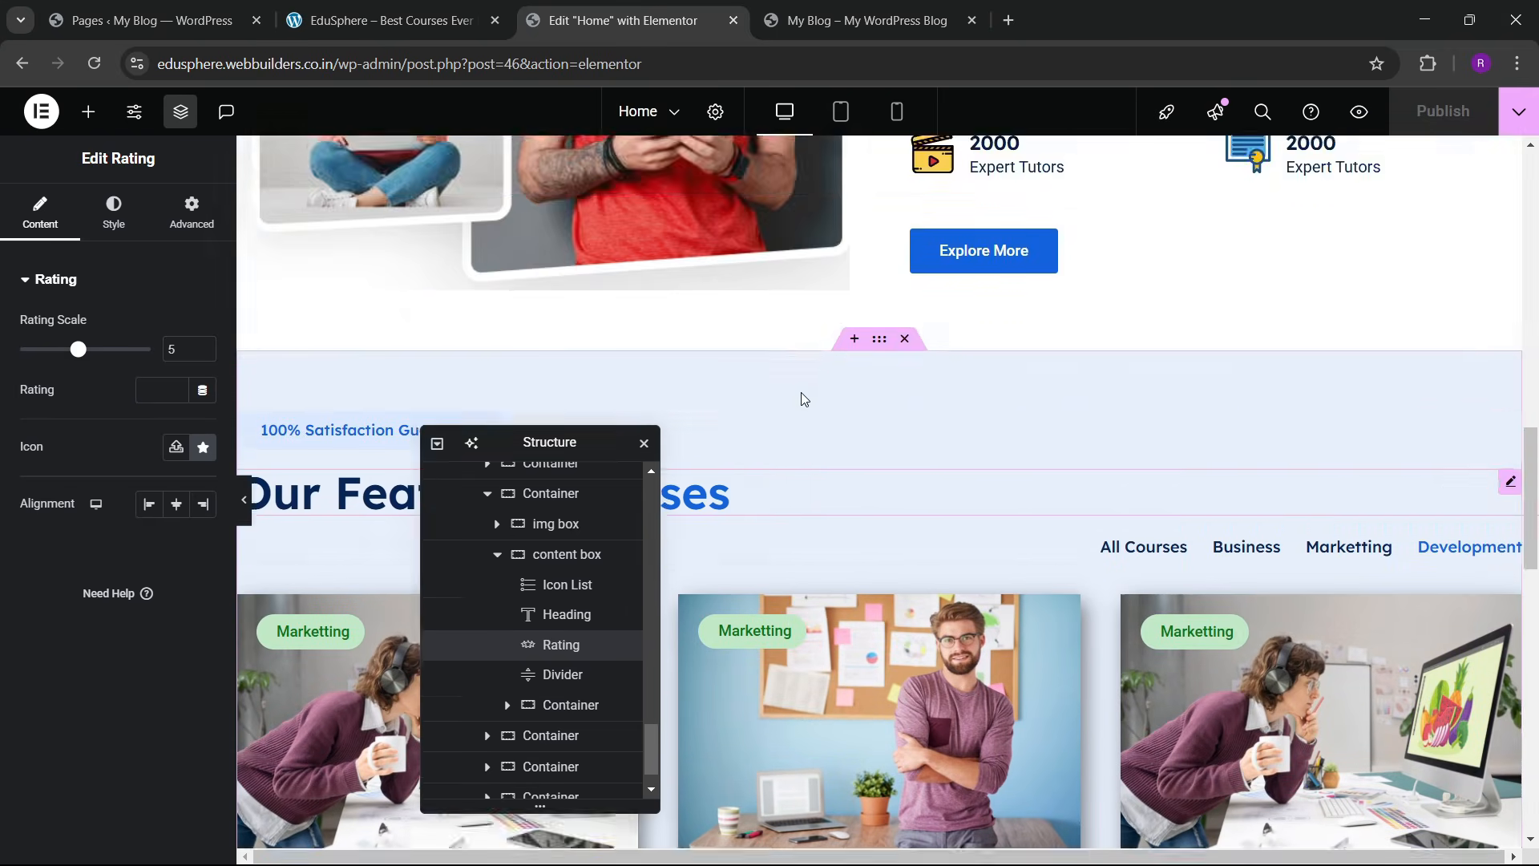
{"action": "scroll", "coordinate": [801, 398], "scroll_direction": "down", "scroll_amount": 3}
Step: Give the Tabs widget a -3 em top margin so the tabs sit level with the heading
{"action": "left_click", "coordinate": [1511, 313]}
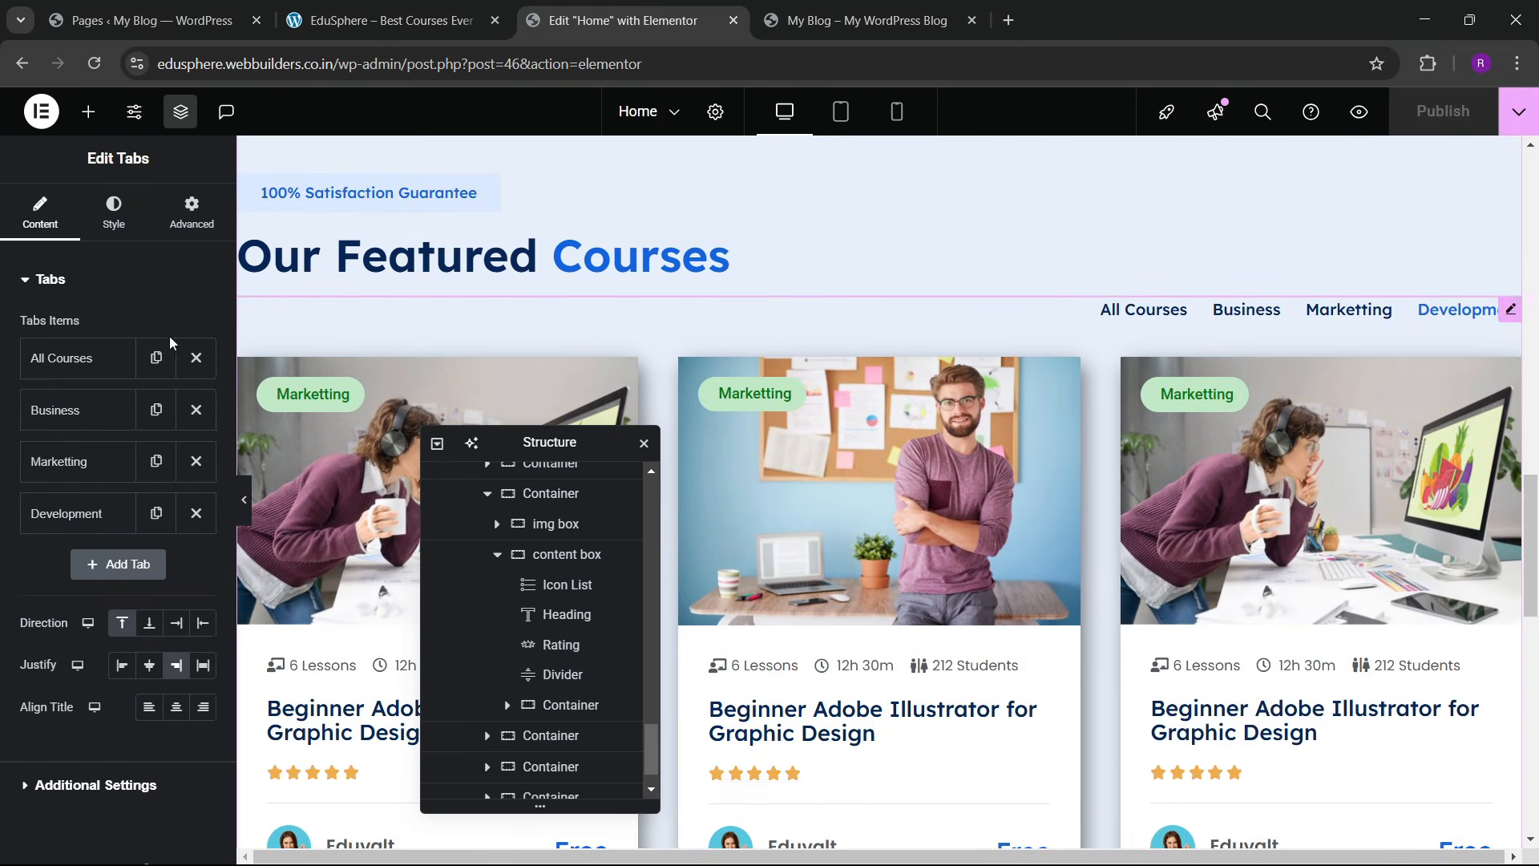
{"action": "left_click", "coordinate": [191, 212]}
{"action": "left_click", "coordinate": [194, 320]}
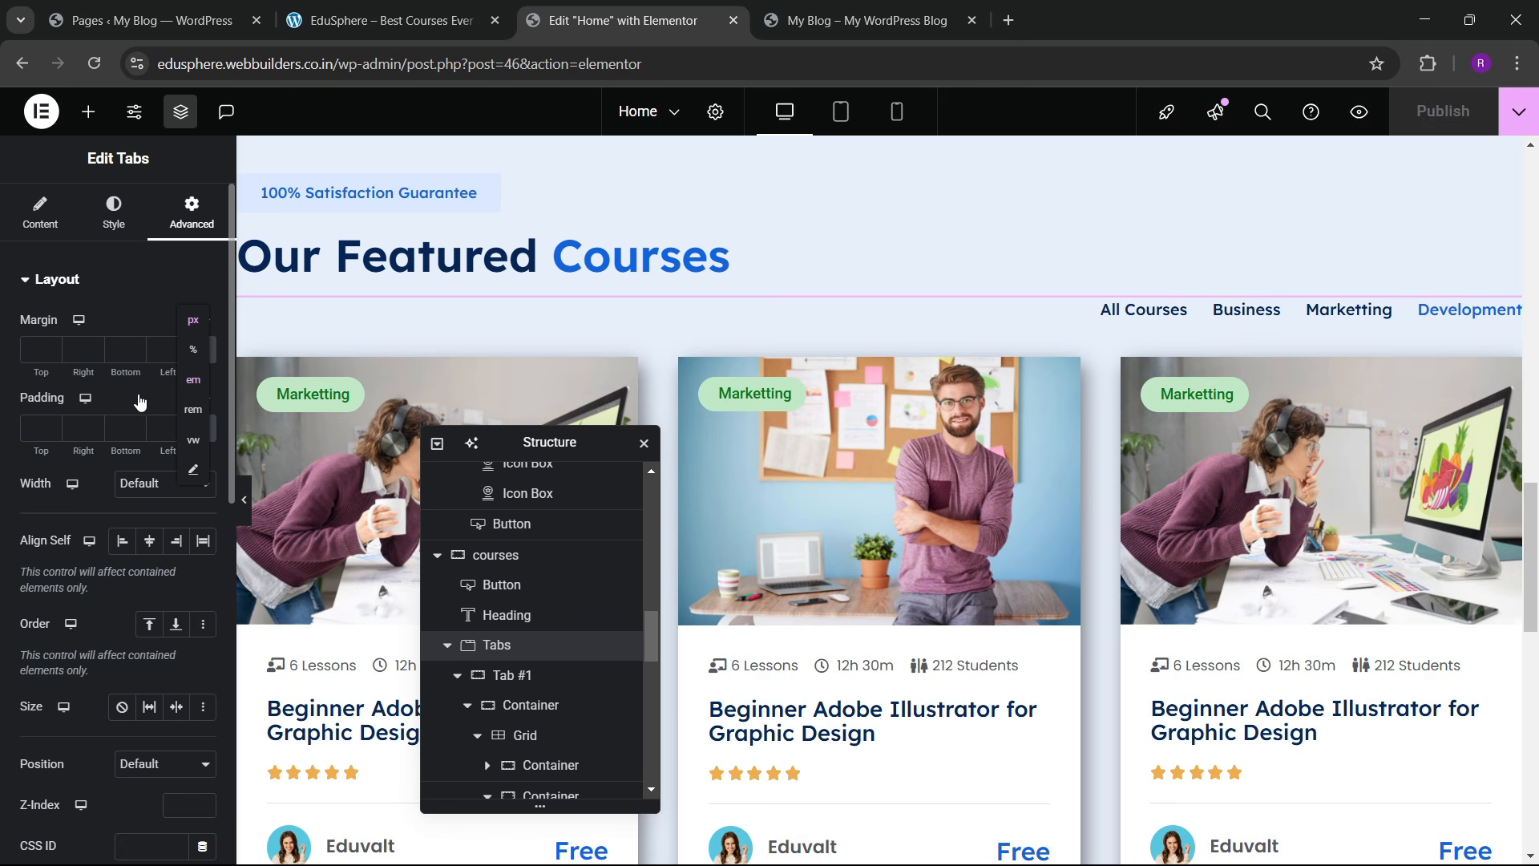
{"action": "left_click", "coordinate": [193, 379]}
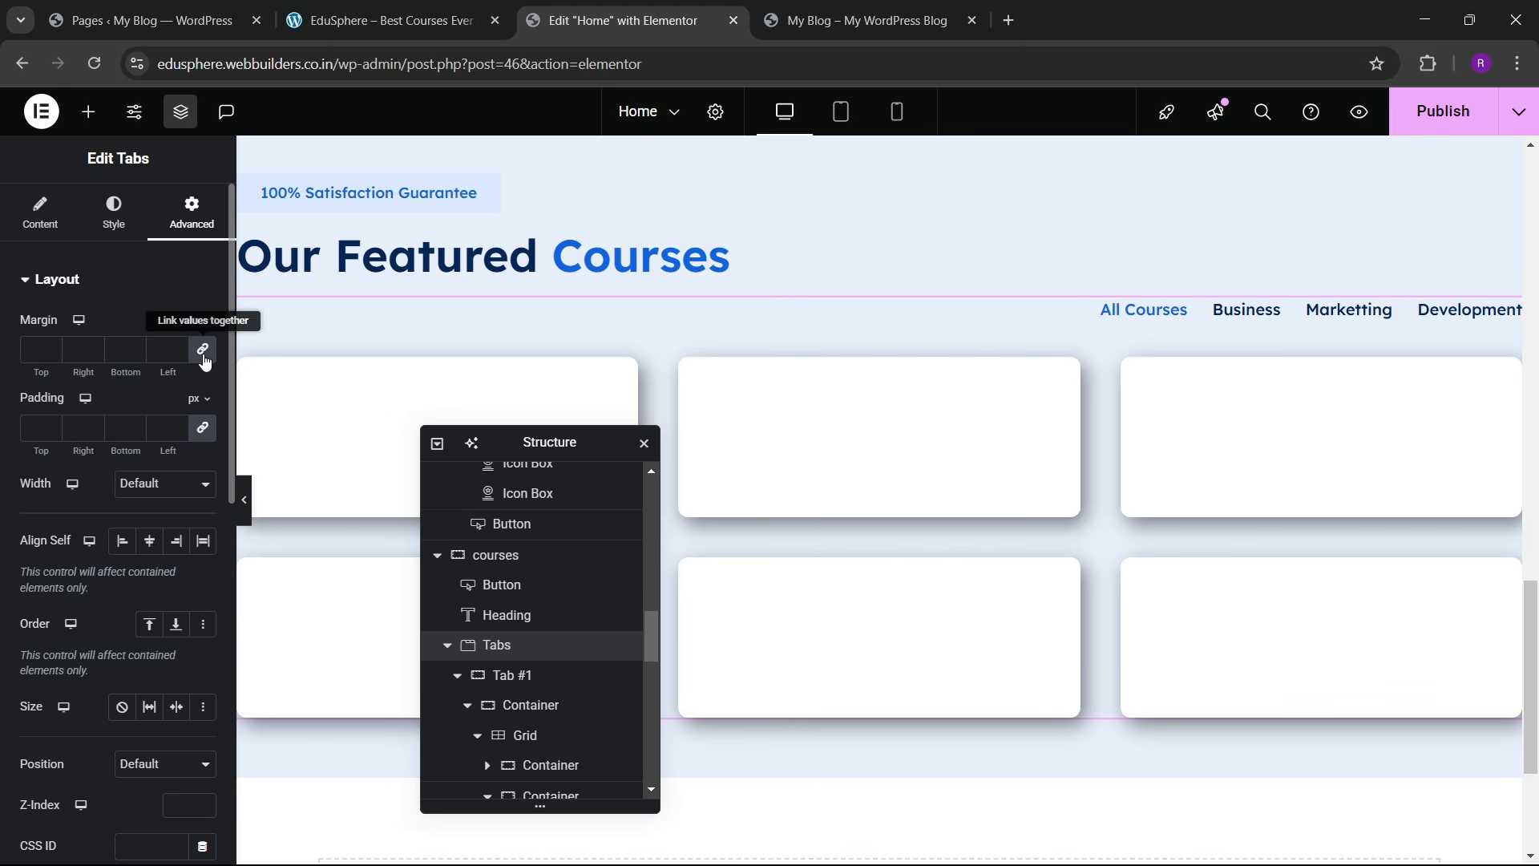
{"action": "left_click", "coordinate": [45, 355]}
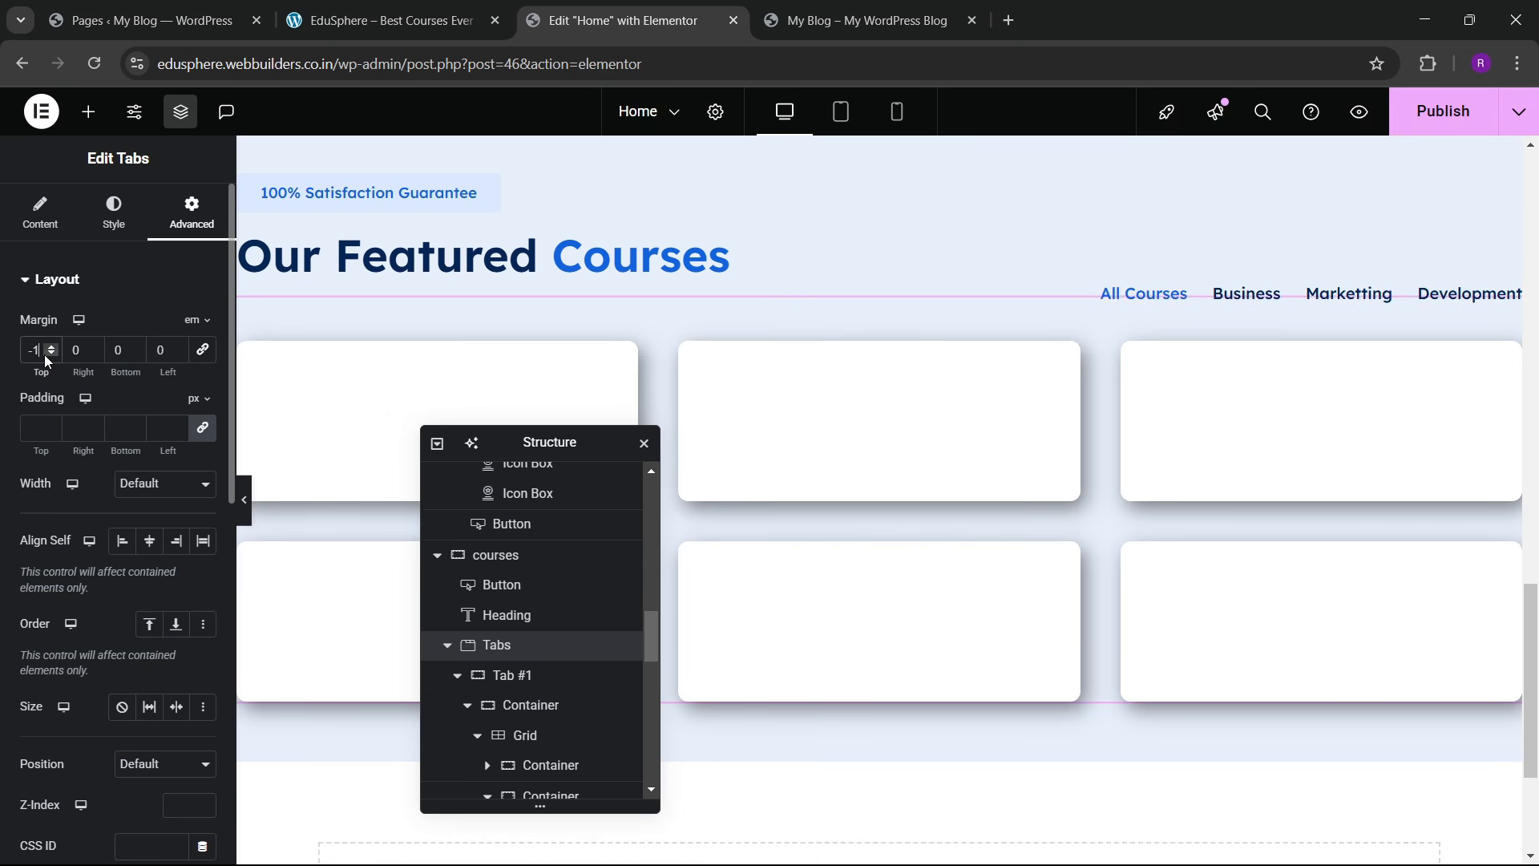
{"action": "left_click", "coordinate": [45, 354]}
{"action": "left_click", "coordinate": [45, 354]}
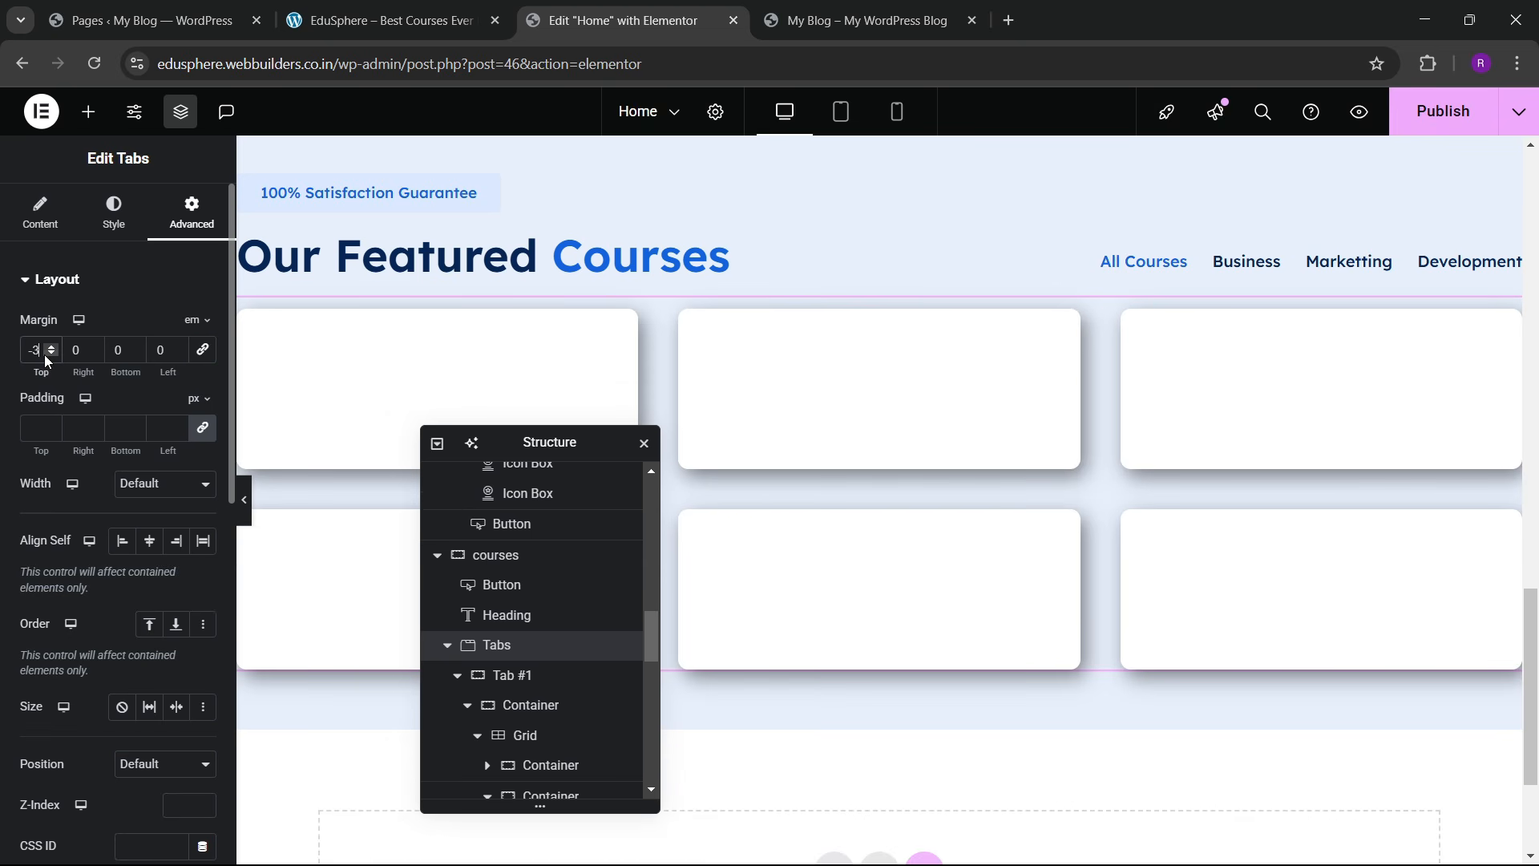
{"action": "scroll", "coordinate": [895, 483], "scroll_direction": "down", "scroll_amount": 1}
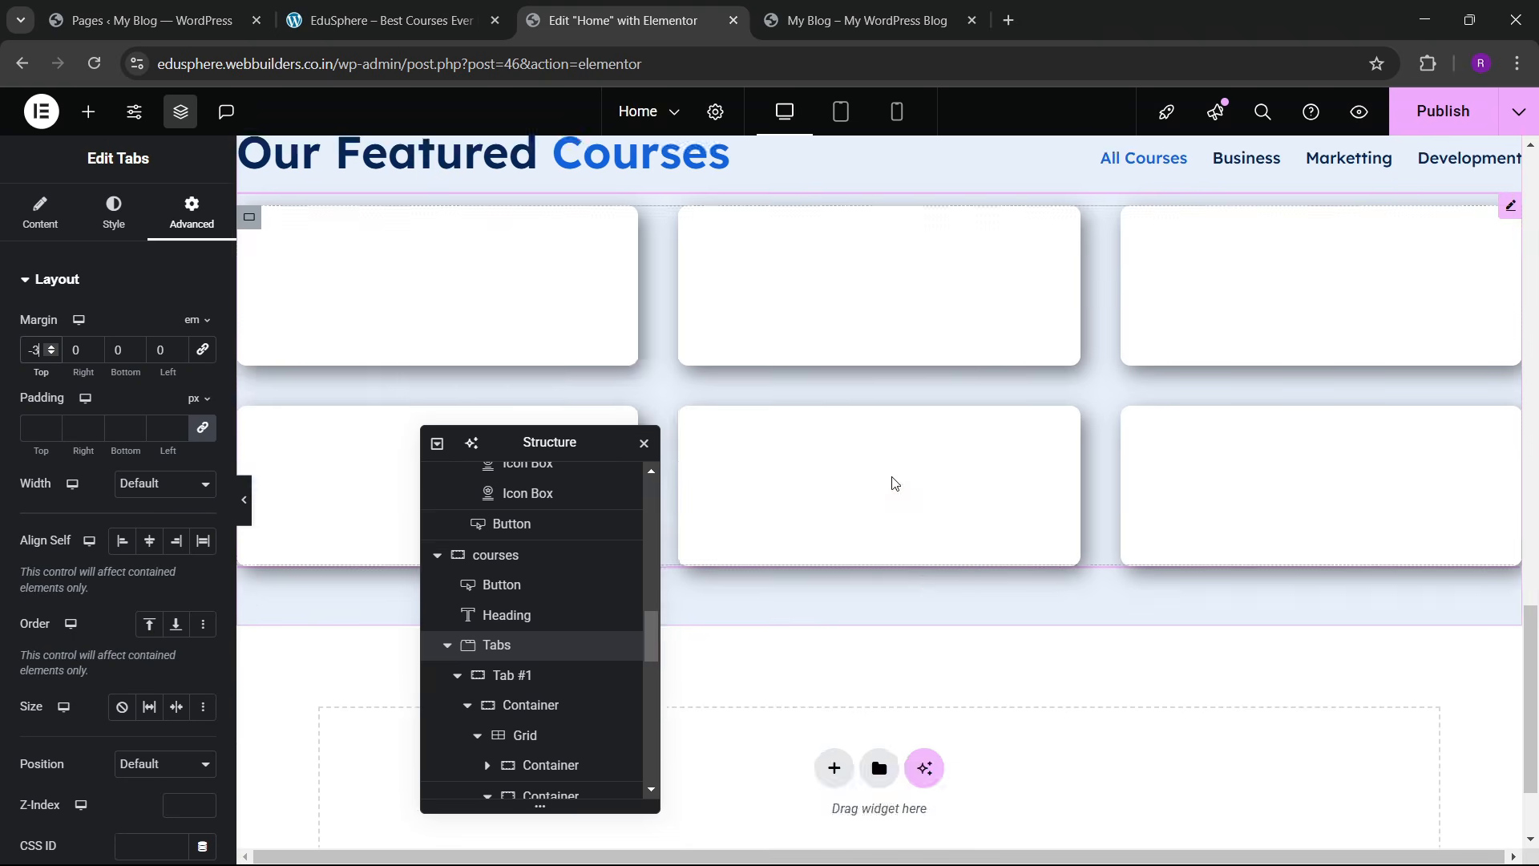
{"action": "scroll", "coordinate": [895, 484], "scroll_direction": "up", "scroll_amount": 1}
{"action": "left_click_drag", "start_coordinate": [524, 448], "coordinate": [1091, 442]}
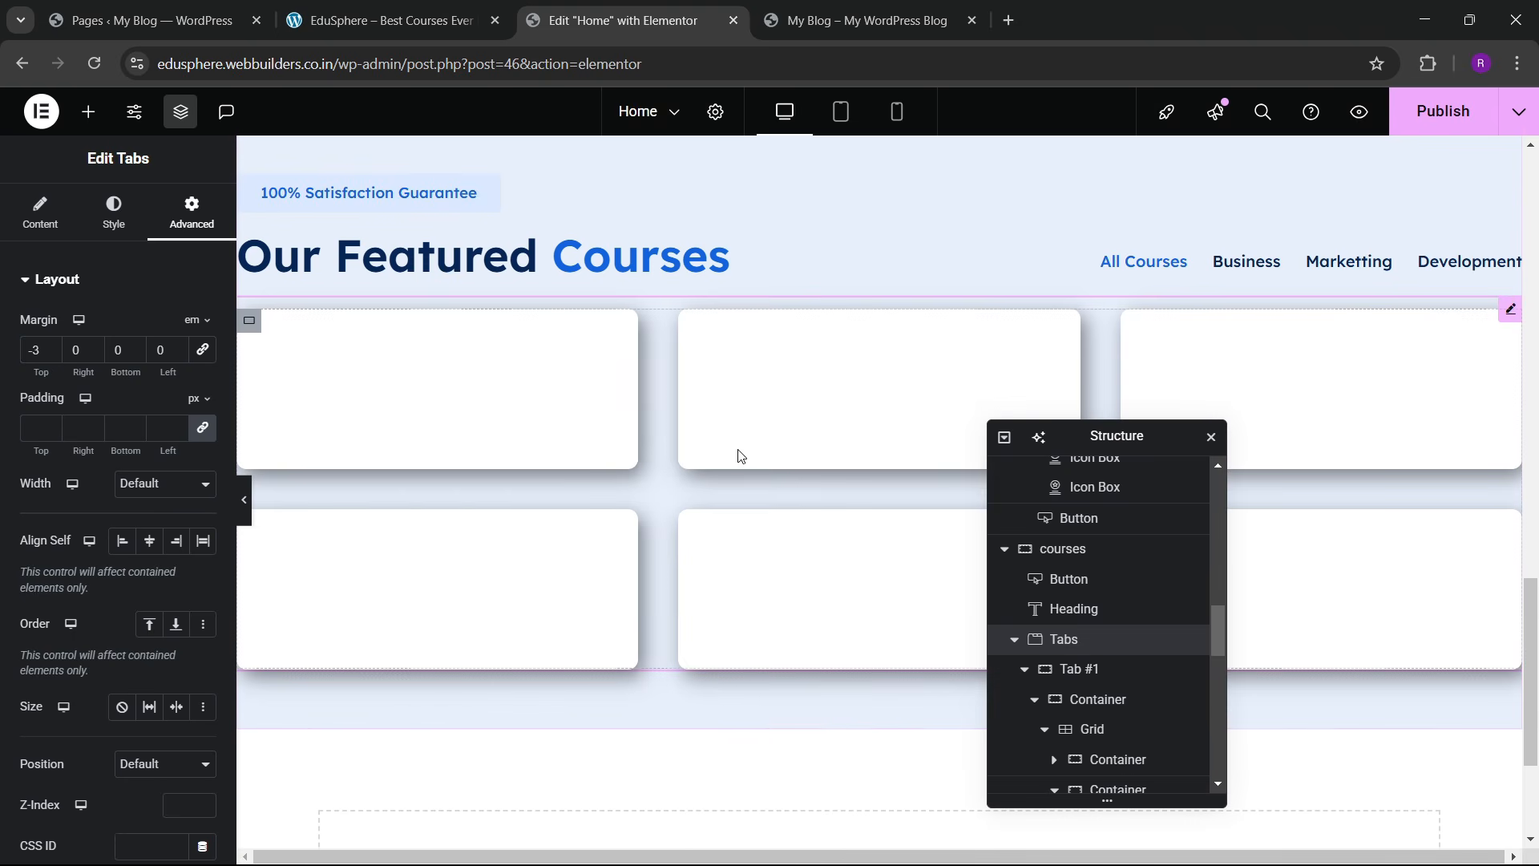
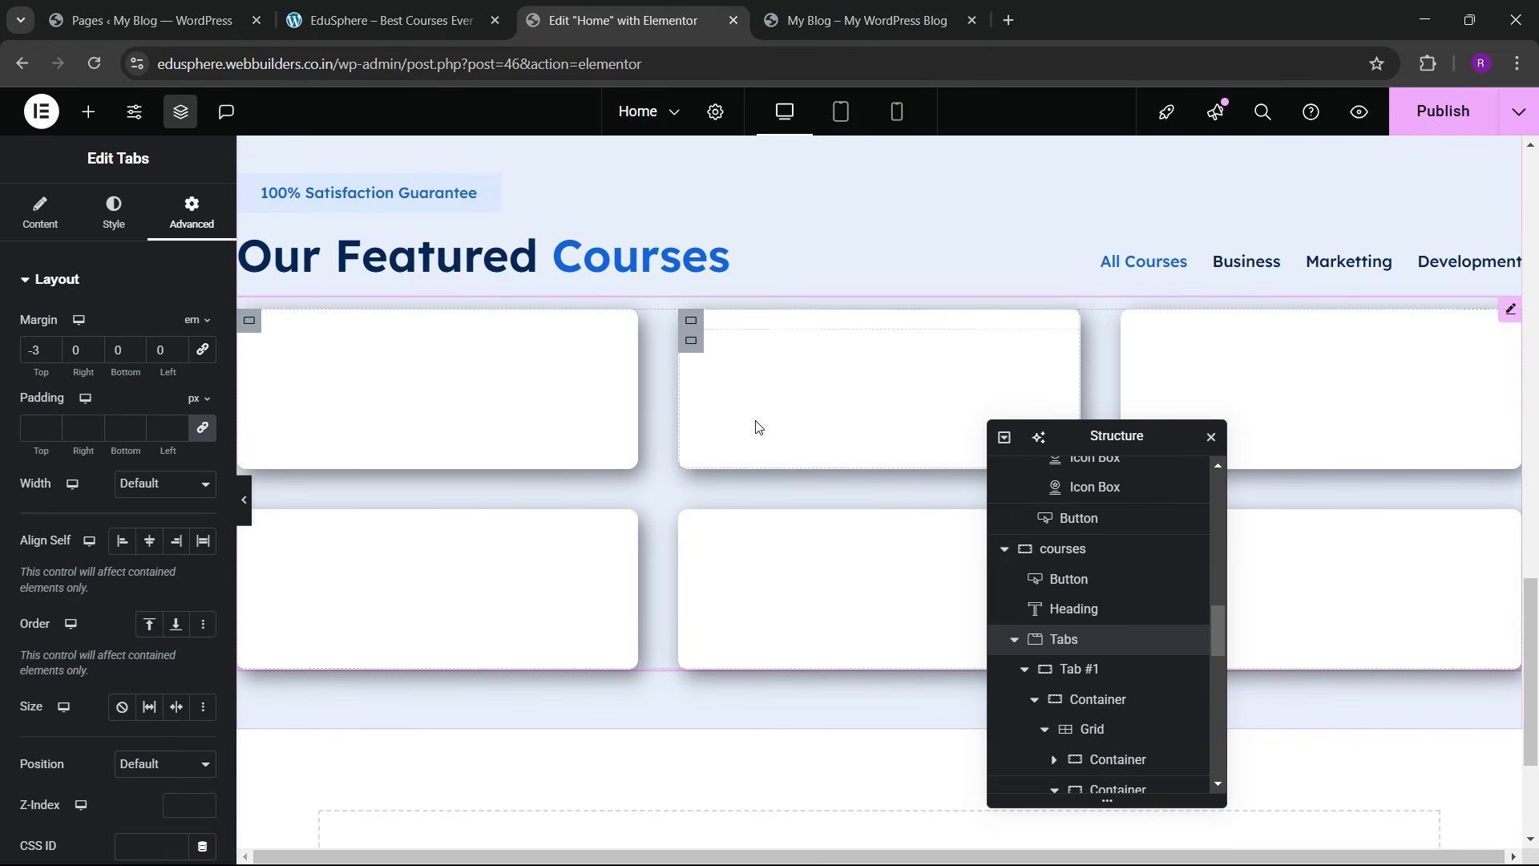
Step: Scroll the canvas around Featured Courses to check the category tabs above the course cards
{"action": "scroll", "coordinate": [758, 426], "scroll_direction": "down", "scroll_amount": 5}
{"action": "scroll", "coordinate": [749, 481], "scroll_direction": "up", "scroll_amount": 3}
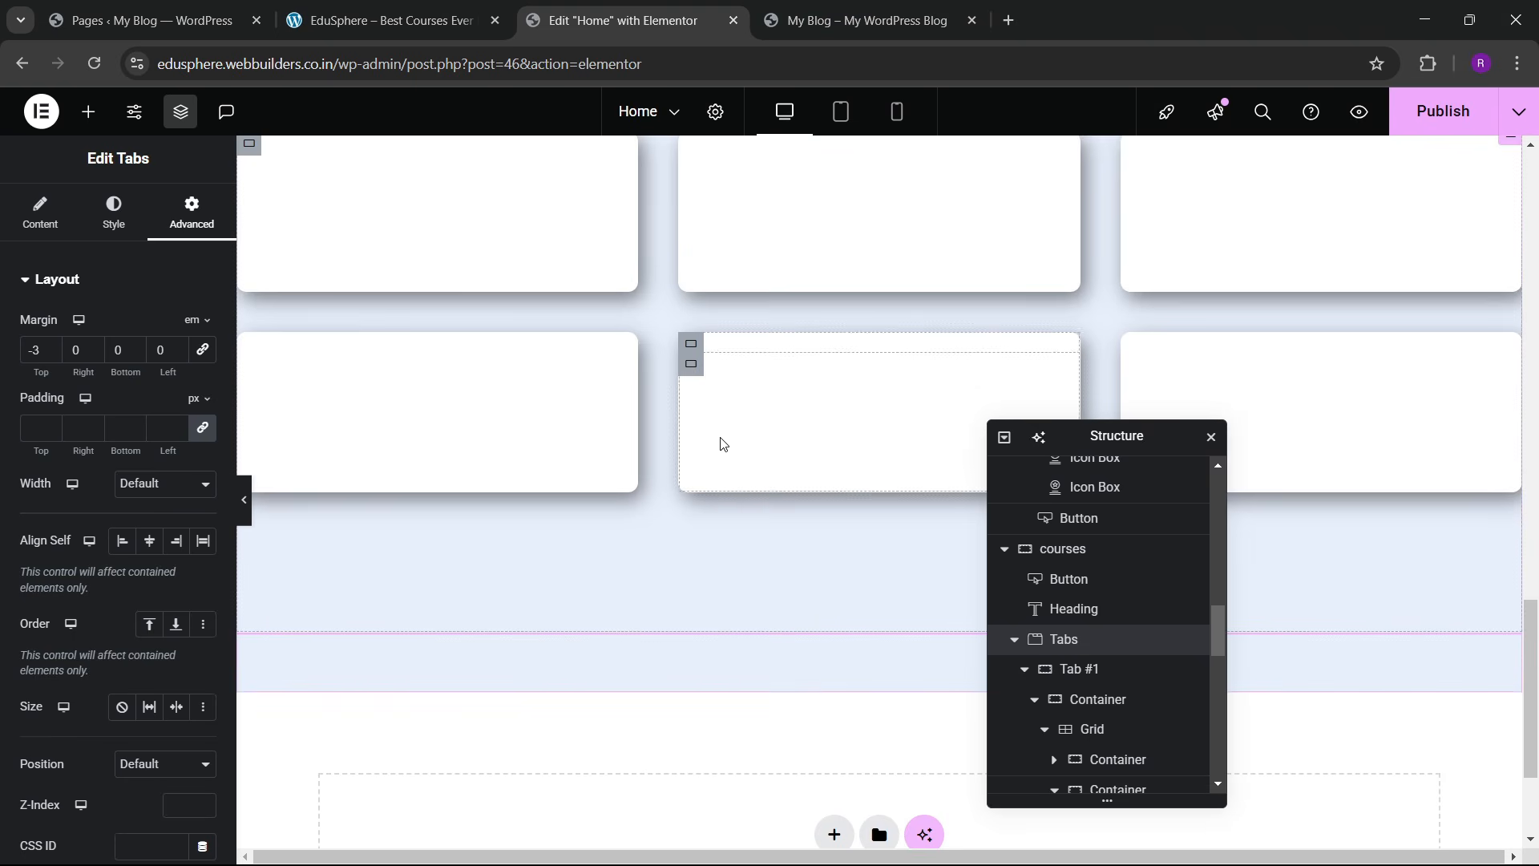
{"action": "scroll", "coordinate": [736, 468], "scroll_direction": "up", "scroll_amount": 4}
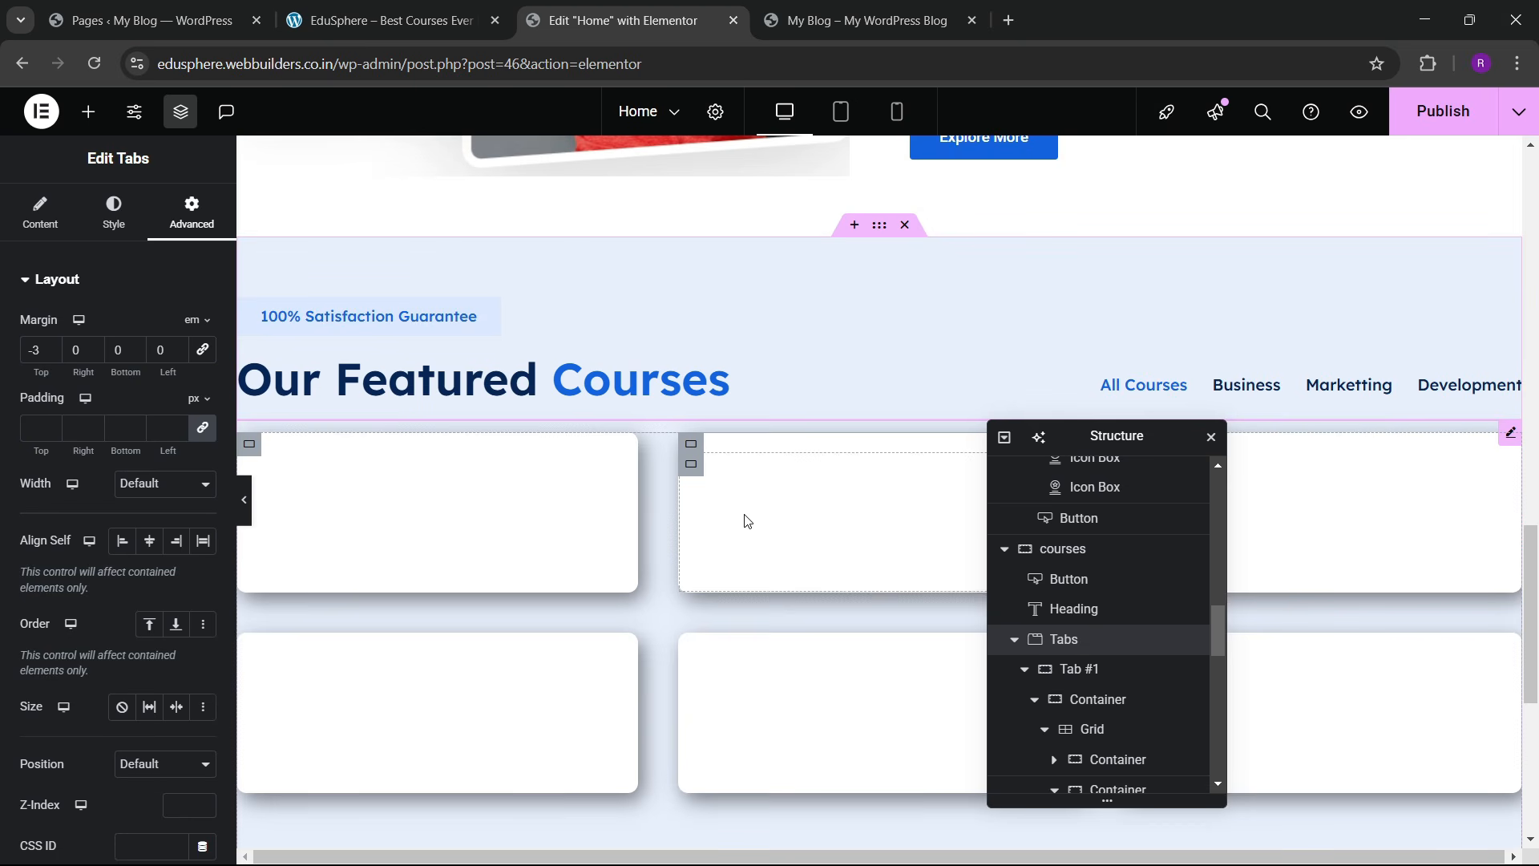
{"action": "scroll", "coordinate": [745, 513], "scroll_direction": "down", "scroll_amount": 10}
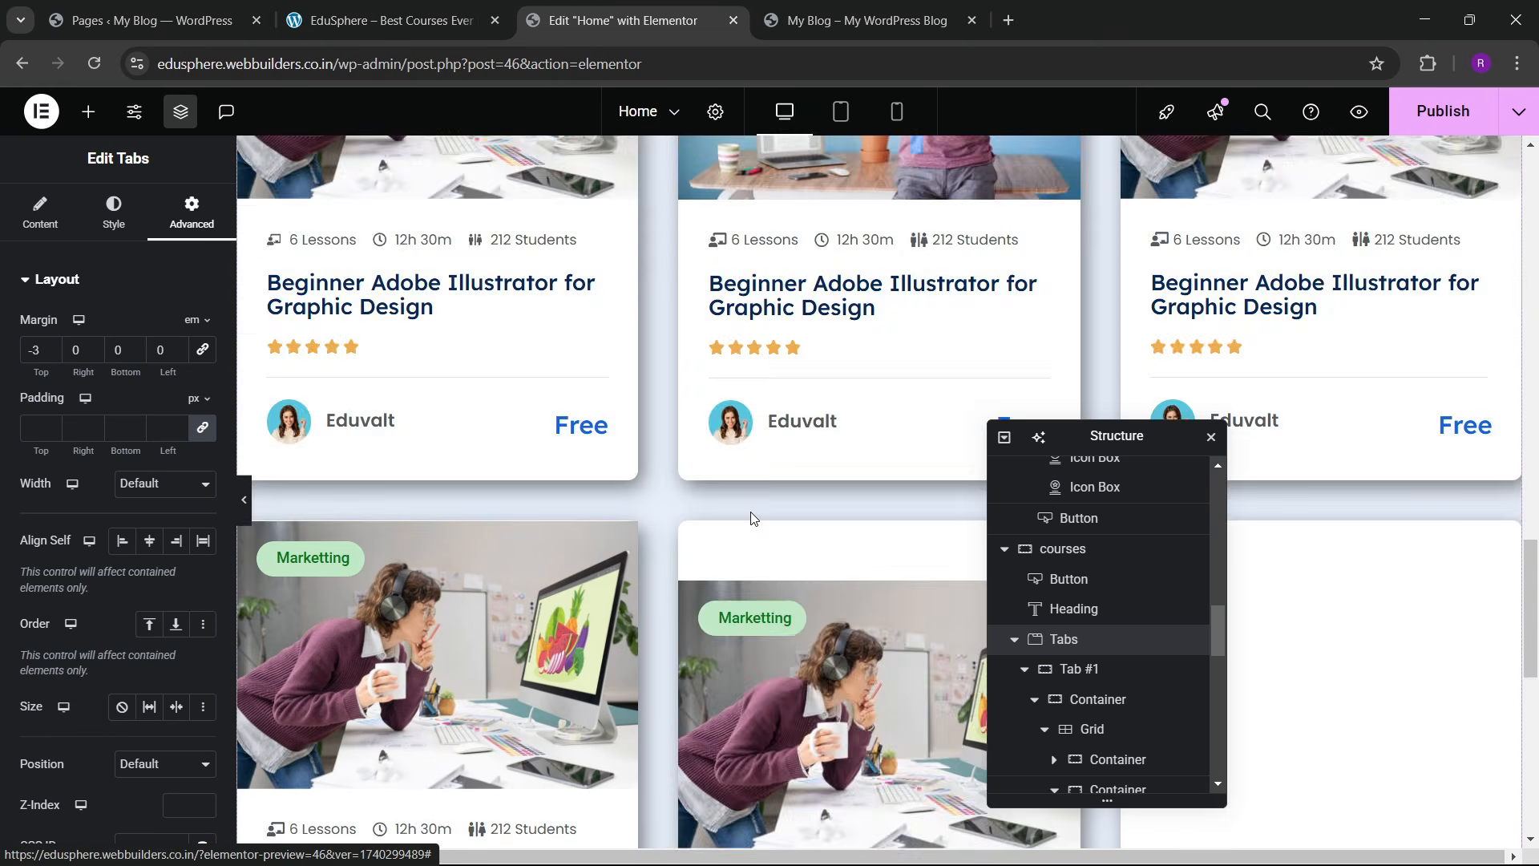
{"action": "scroll", "coordinate": [762, 491], "scroll_direction": "up", "scroll_amount": 4}
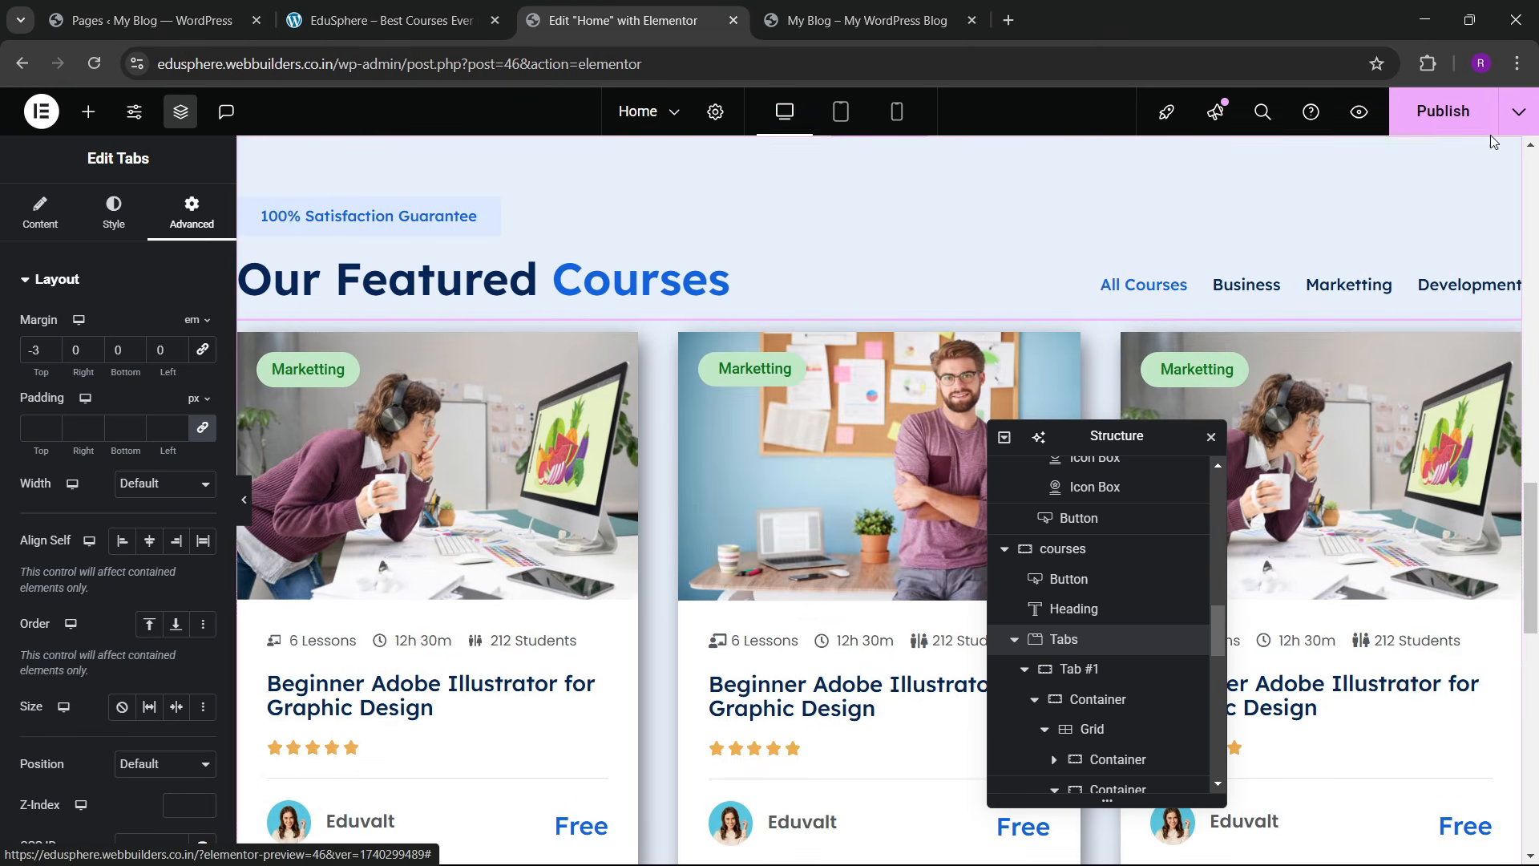
Step: Scroll the EduSphere reference site down to its Browse By Categories section
{"action": "left_click", "coordinate": [470, 8]}
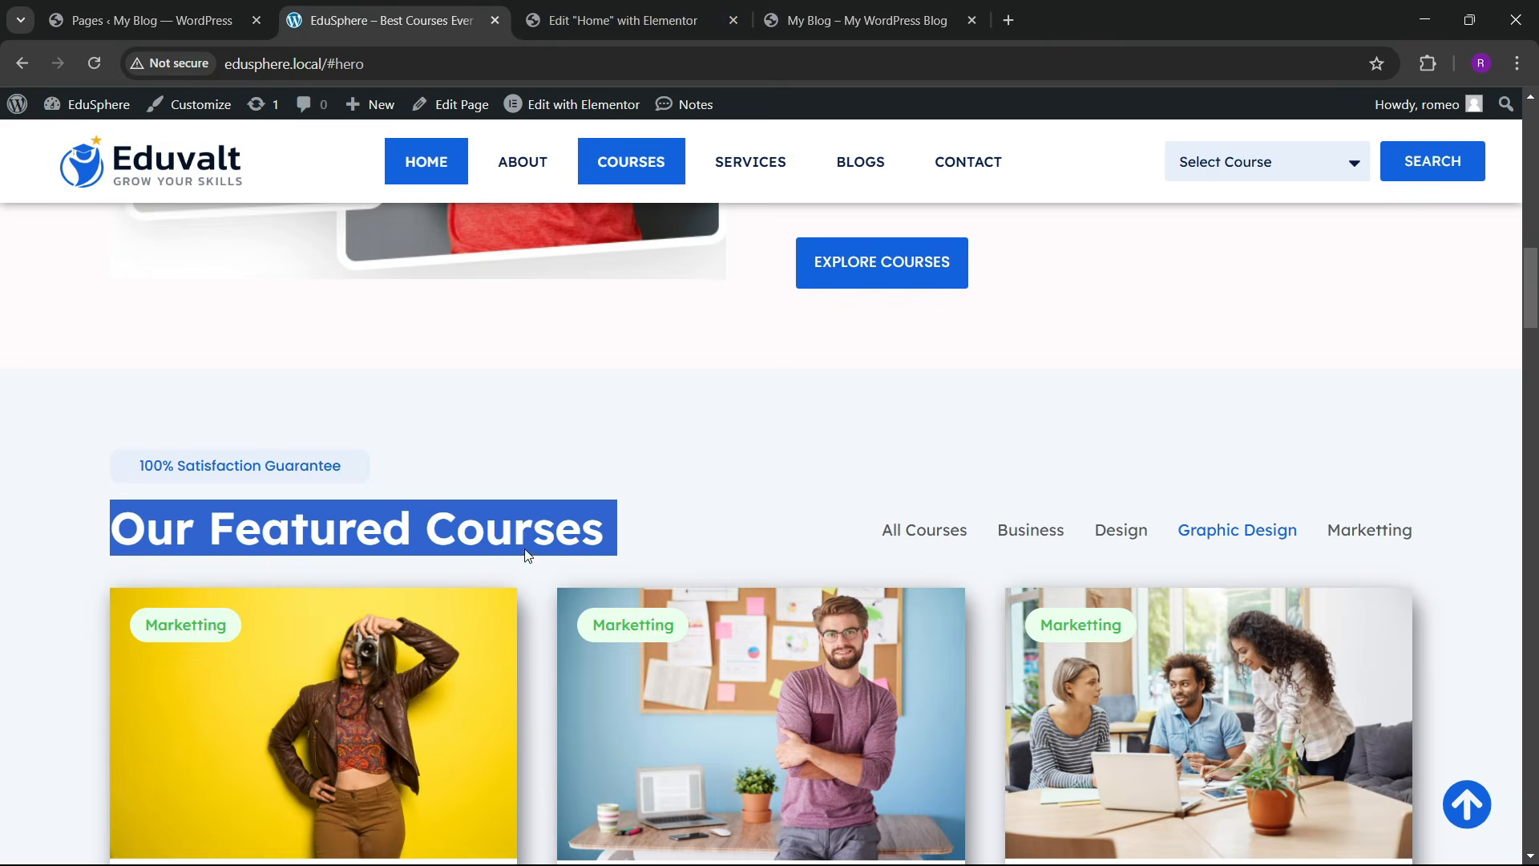
{"action": "scroll", "coordinate": [531, 546], "scroll_direction": "down", "scroll_amount": 17}
{"action": "scroll", "coordinate": [533, 543], "scroll_direction": "down", "scroll_amount": 4}
{"action": "scroll", "coordinate": [538, 531], "scroll_direction": "up", "scroll_amount": 3}
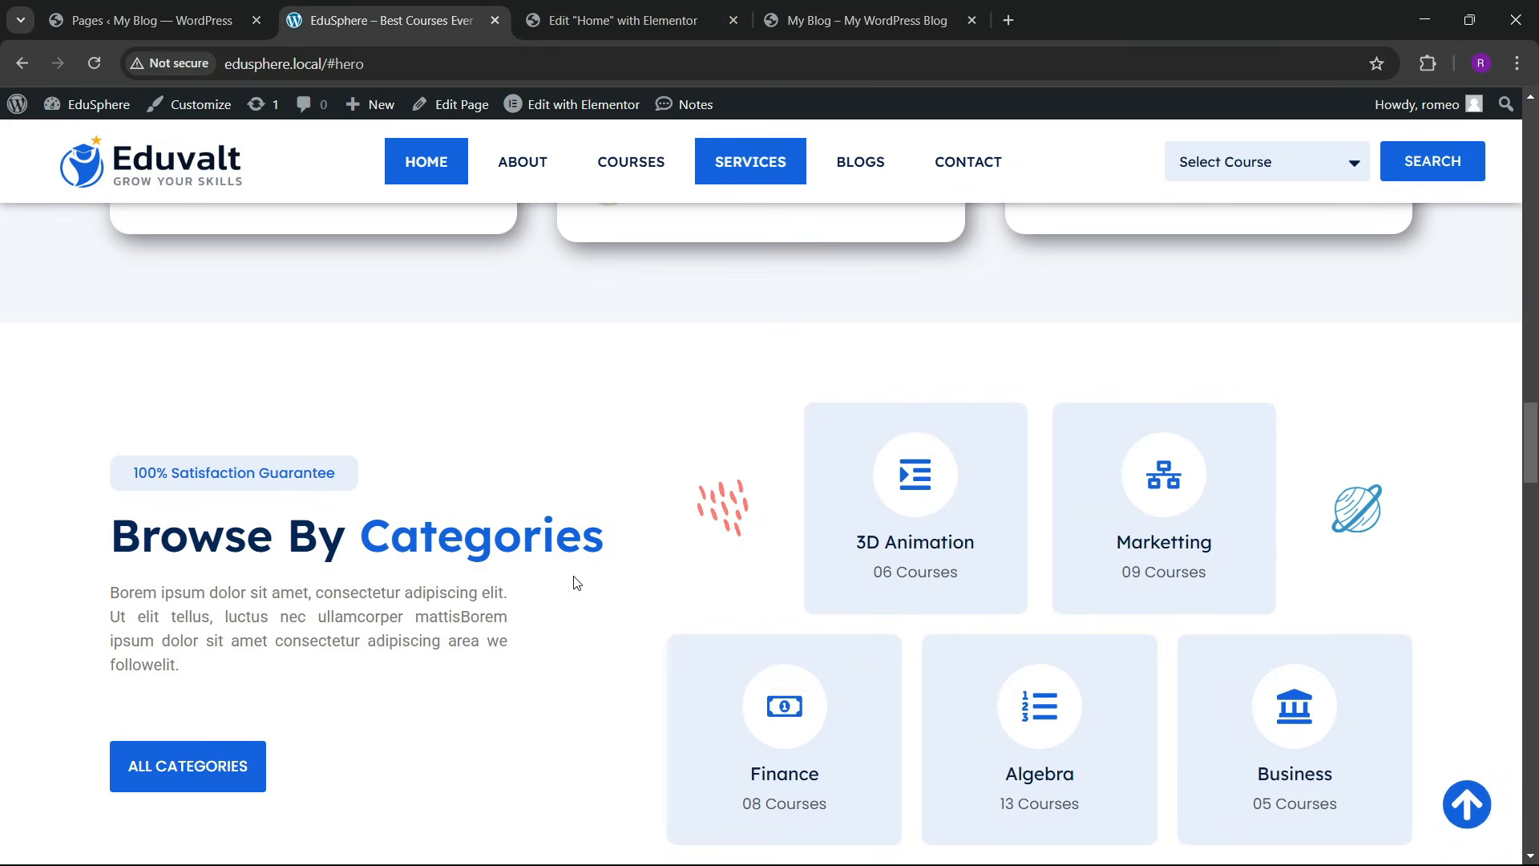
{"action": "scroll", "coordinate": [574, 582], "scroll_direction": "down", "scroll_amount": 20}
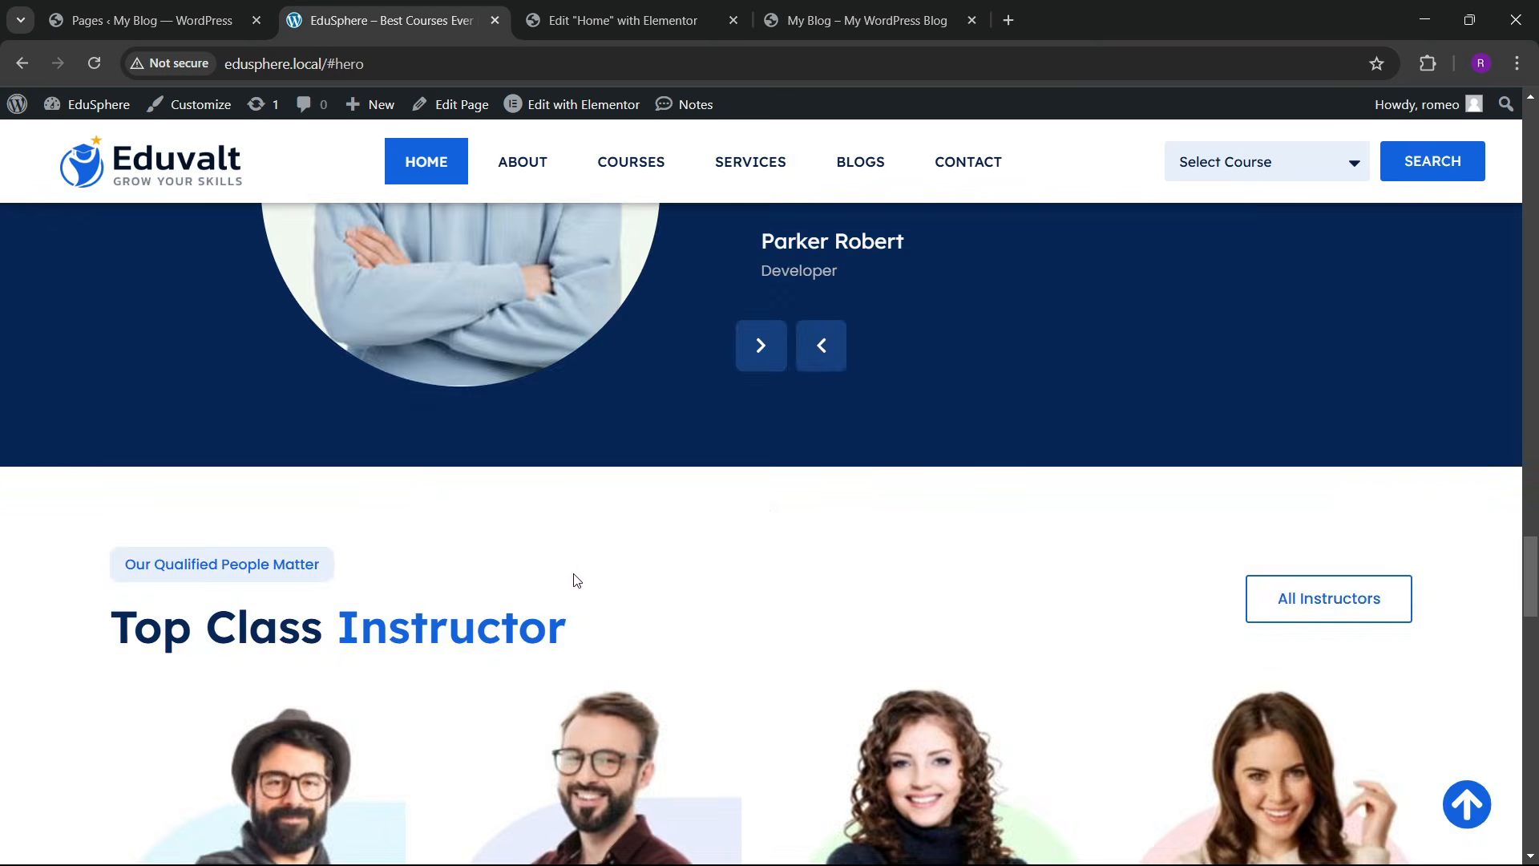
{"action": "scroll", "coordinate": [575, 577], "scroll_direction": "down", "scroll_amount": 13}
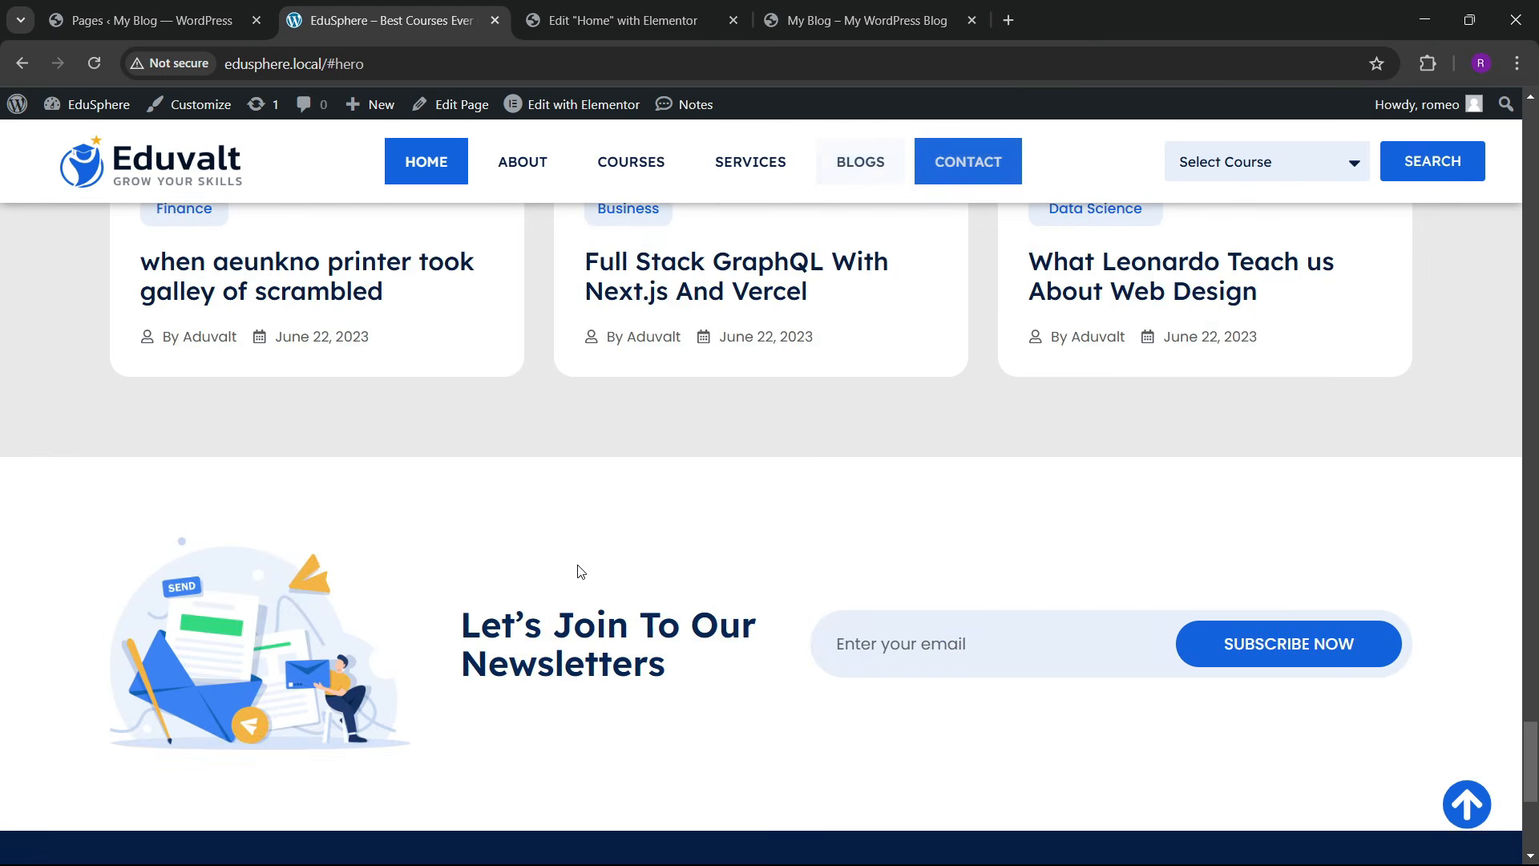
{"action": "scroll", "coordinate": [569, 566], "scroll_direction": "up", "scroll_amount": 6}
{"action": "scroll", "coordinate": [568, 561], "scroll_direction": "up", "scroll_amount": 20}
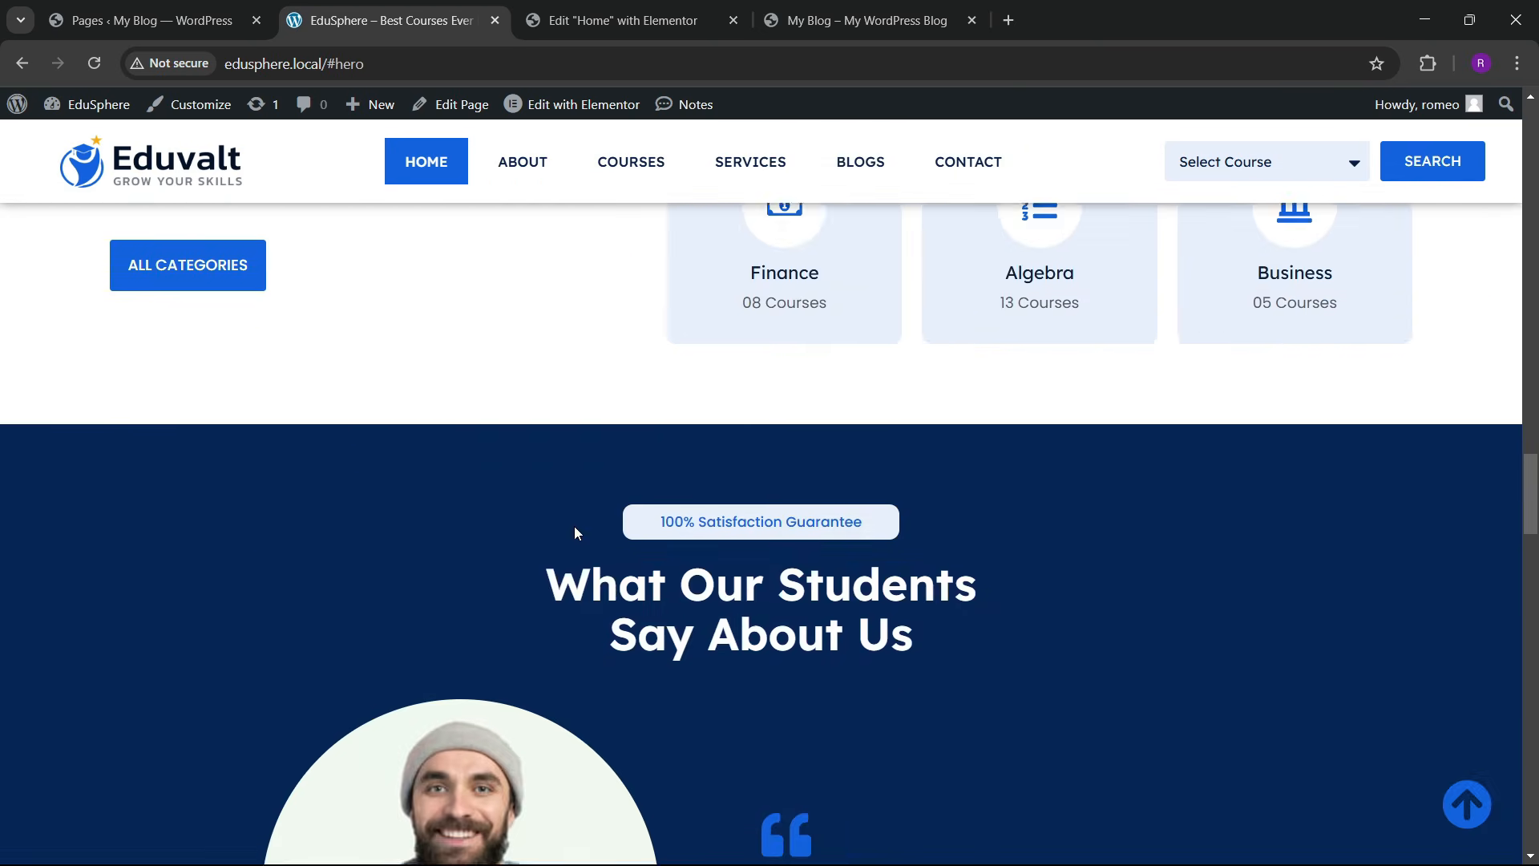
{"action": "scroll", "coordinate": [625, 610], "scroll_direction": "down", "scroll_amount": 3}
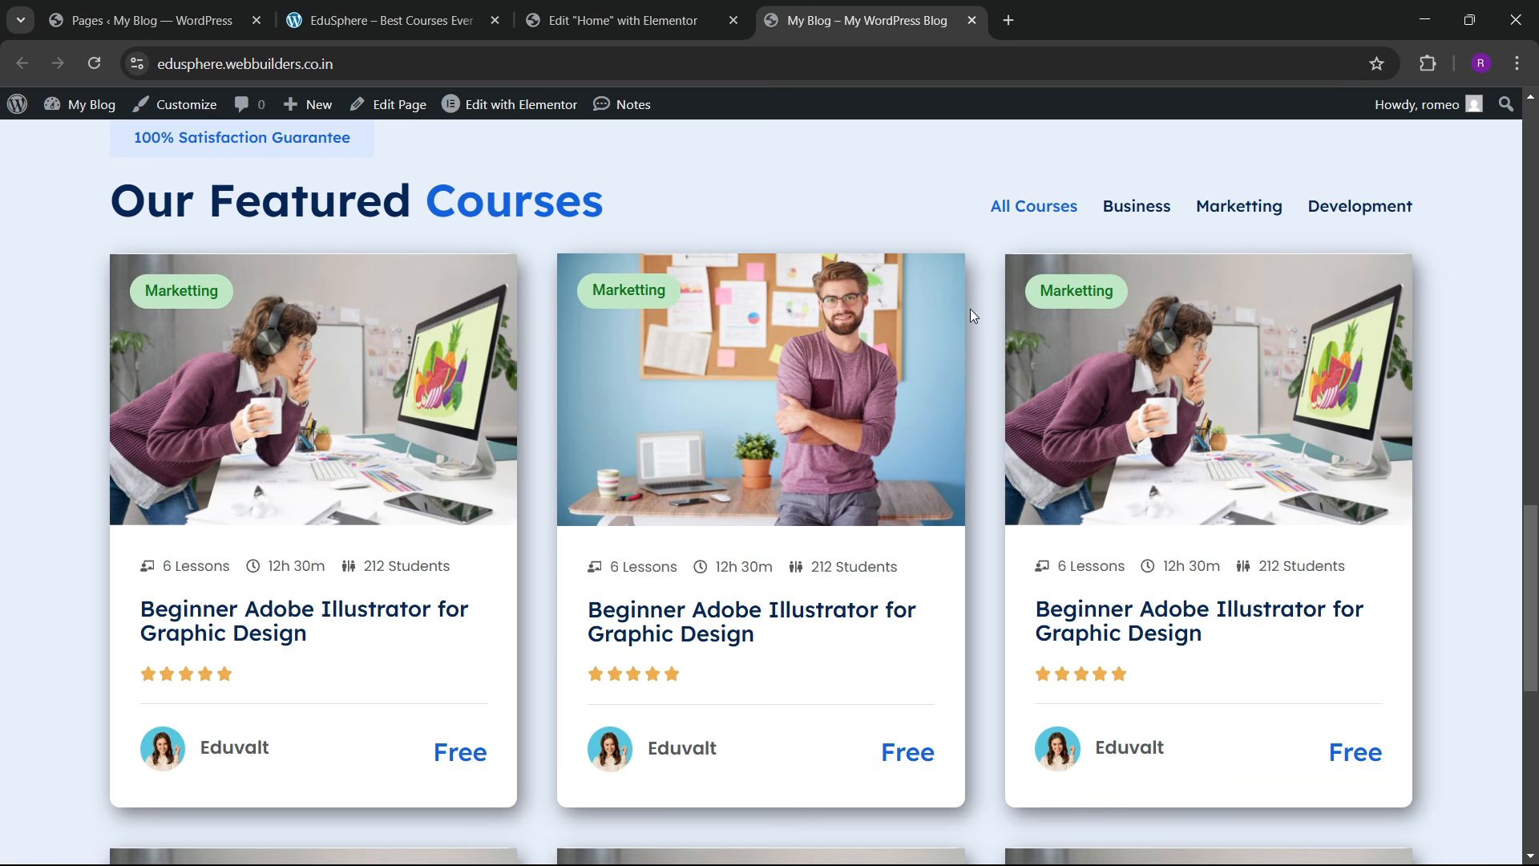
Step: Compare the reference Browse By Categories section with the Home page editor, ending in the editor
{"action": "key", "text": "ctrl+shift+Tab"}
{"action": "key", "text": "ctrl+shift+Tab"}
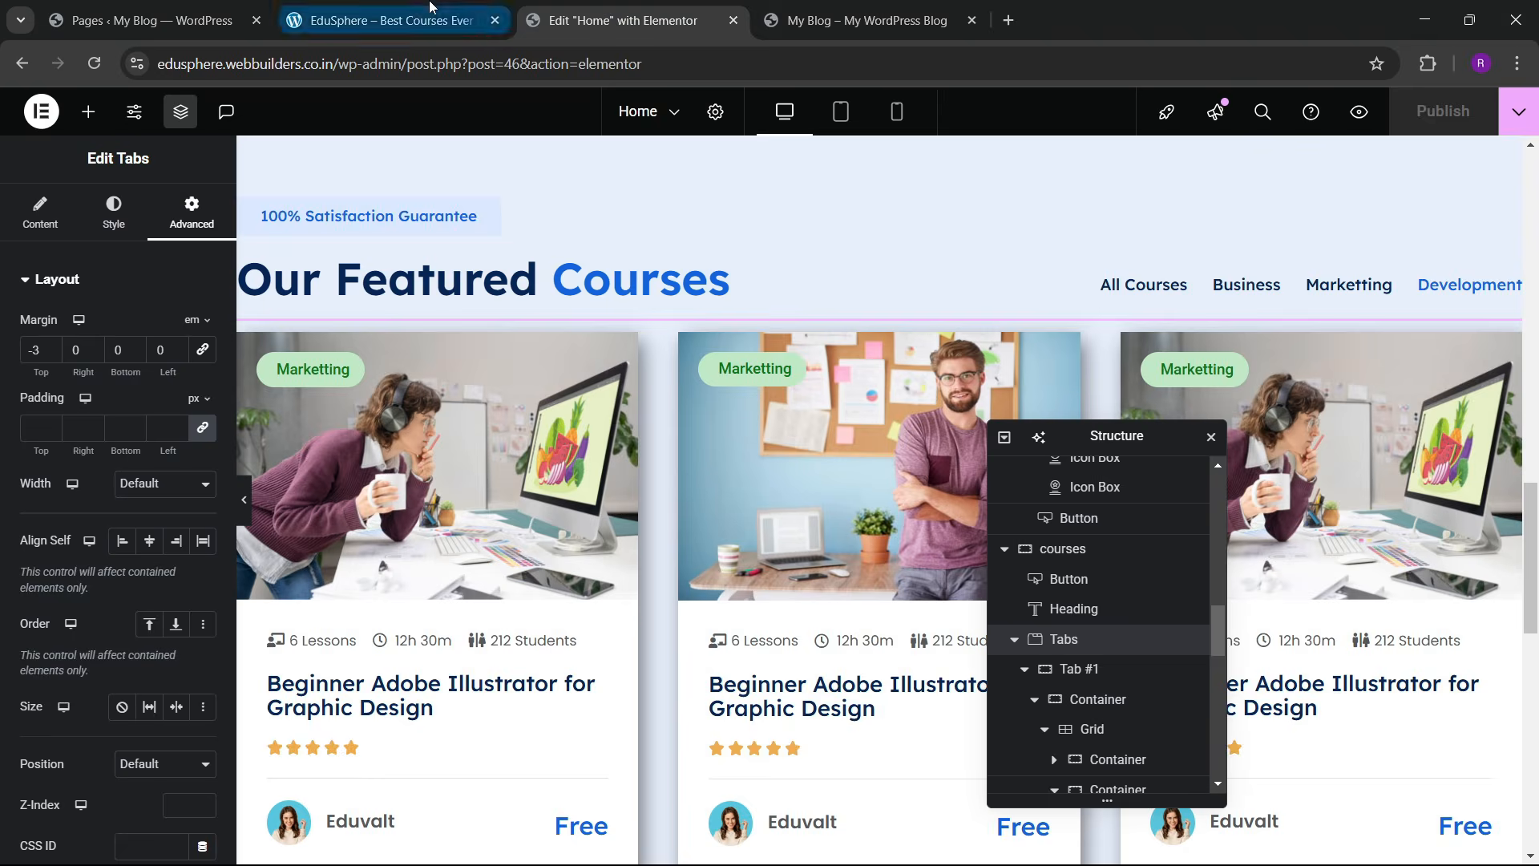
{"action": "key", "text": "ctrl+Tab"}
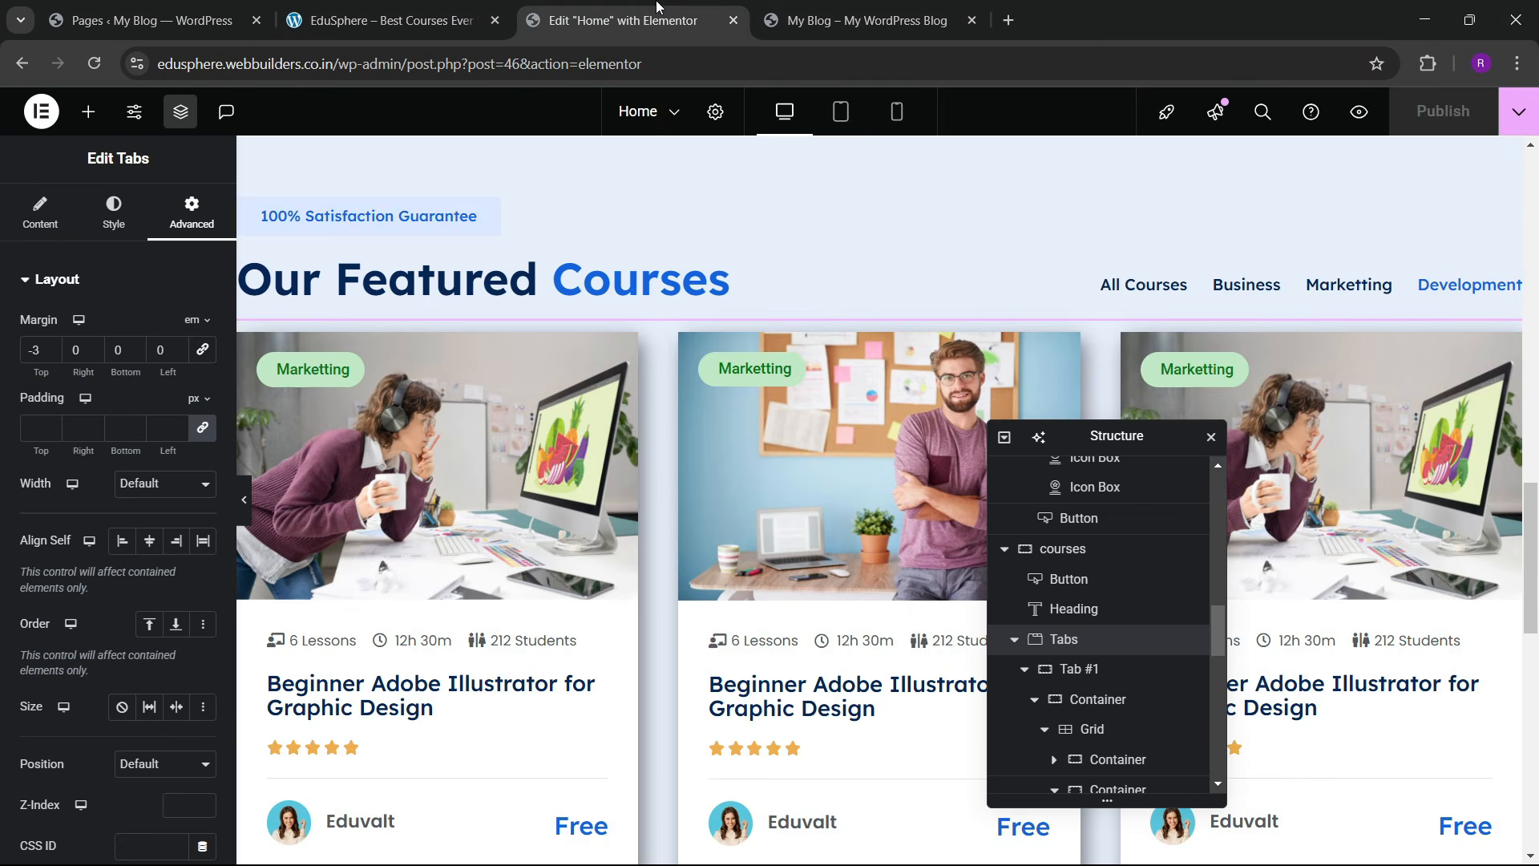
{"action": "scroll", "coordinate": [797, 559], "scroll_direction": "down", "scroll_amount": 3}
{"action": "scroll", "coordinate": [797, 561], "scroll_direction": "down", "scroll_amount": 3}
{"action": "key", "text": "ctrl+shift+Tab"}
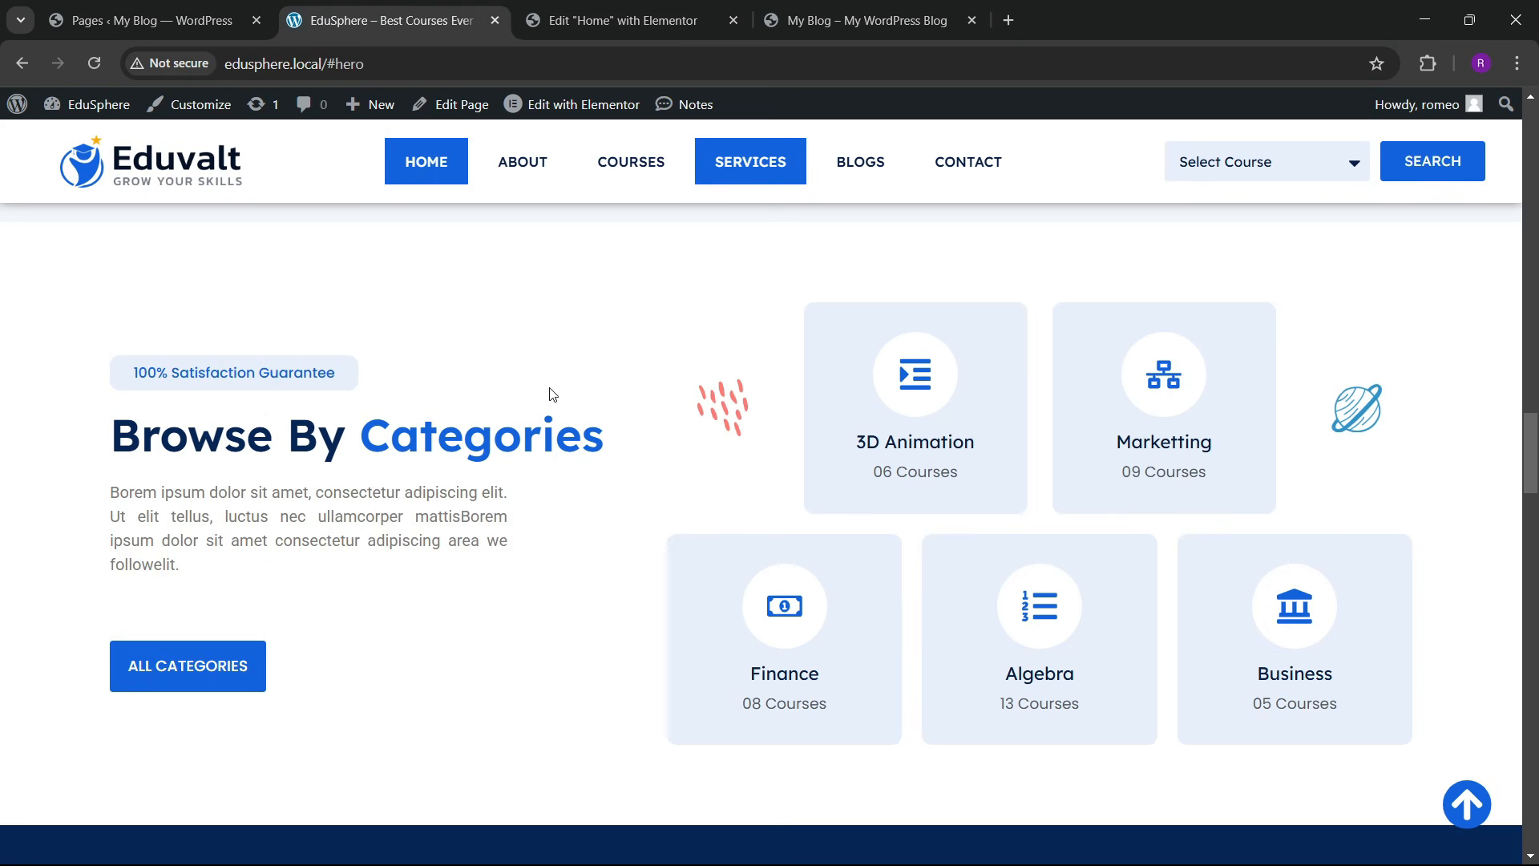
{"action": "key", "text": "ctrl+Tab"}
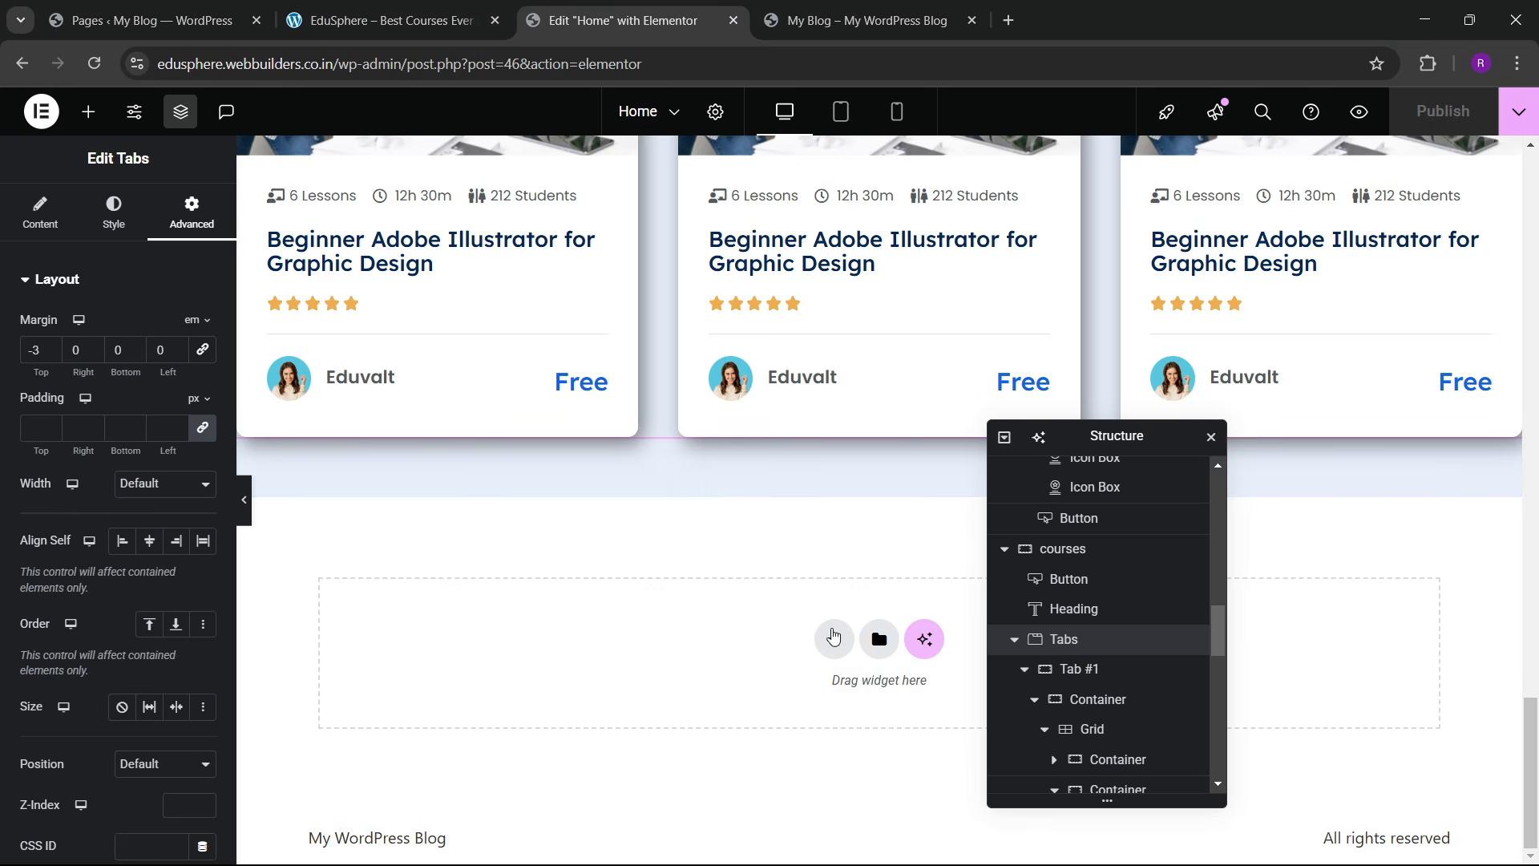
Step: Add a new two-column Flexbox container below the course cards
{"action": "left_click", "coordinate": [833, 636]}
{"action": "left_click", "coordinate": [814, 696]}
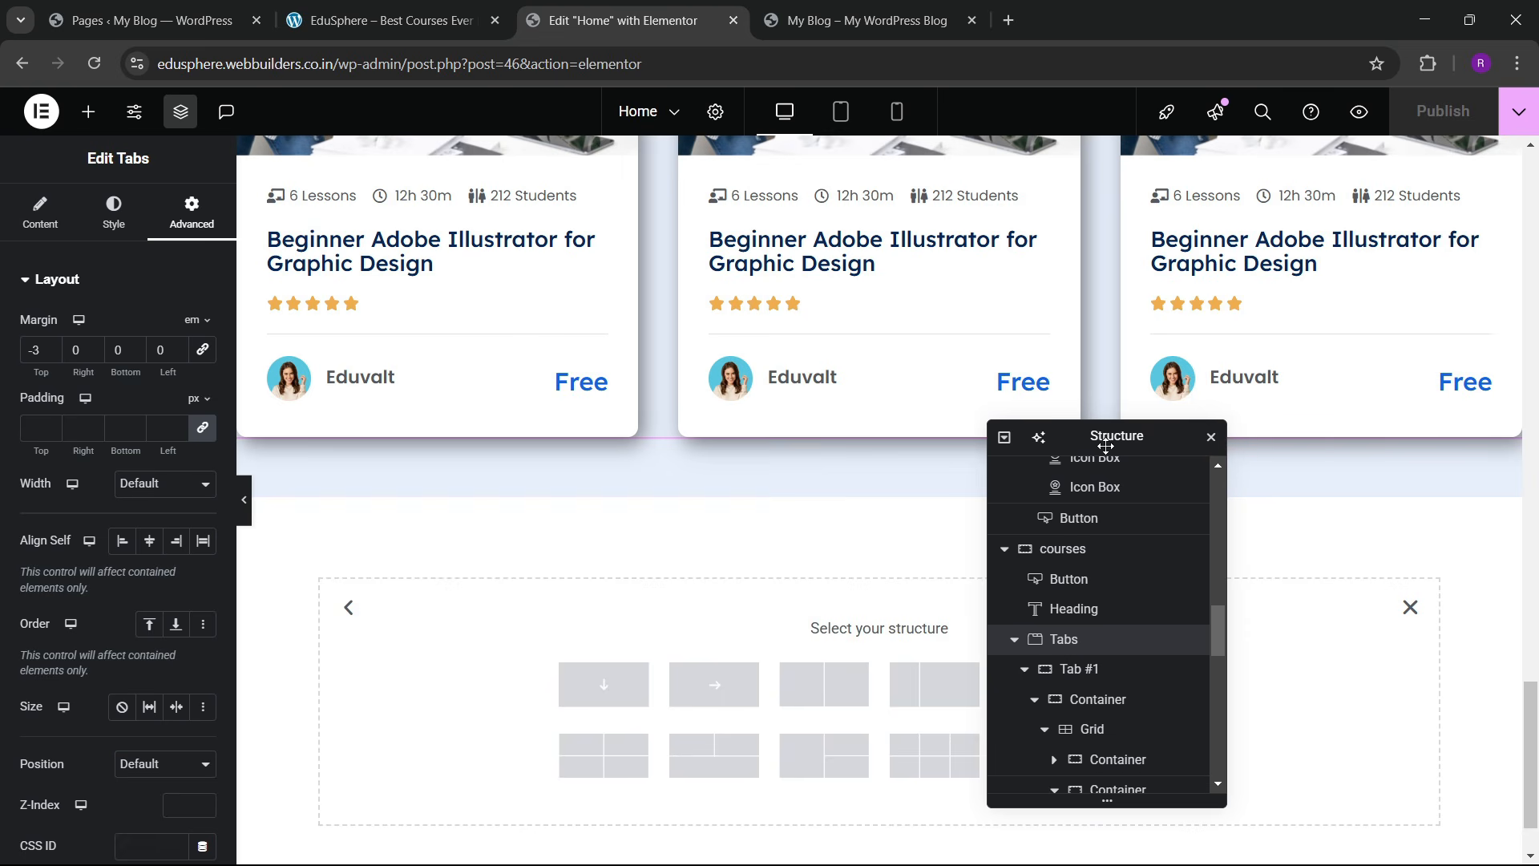
{"action": "left_click_drag", "start_coordinate": [1106, 446], "coordinate": [1292, 355]}
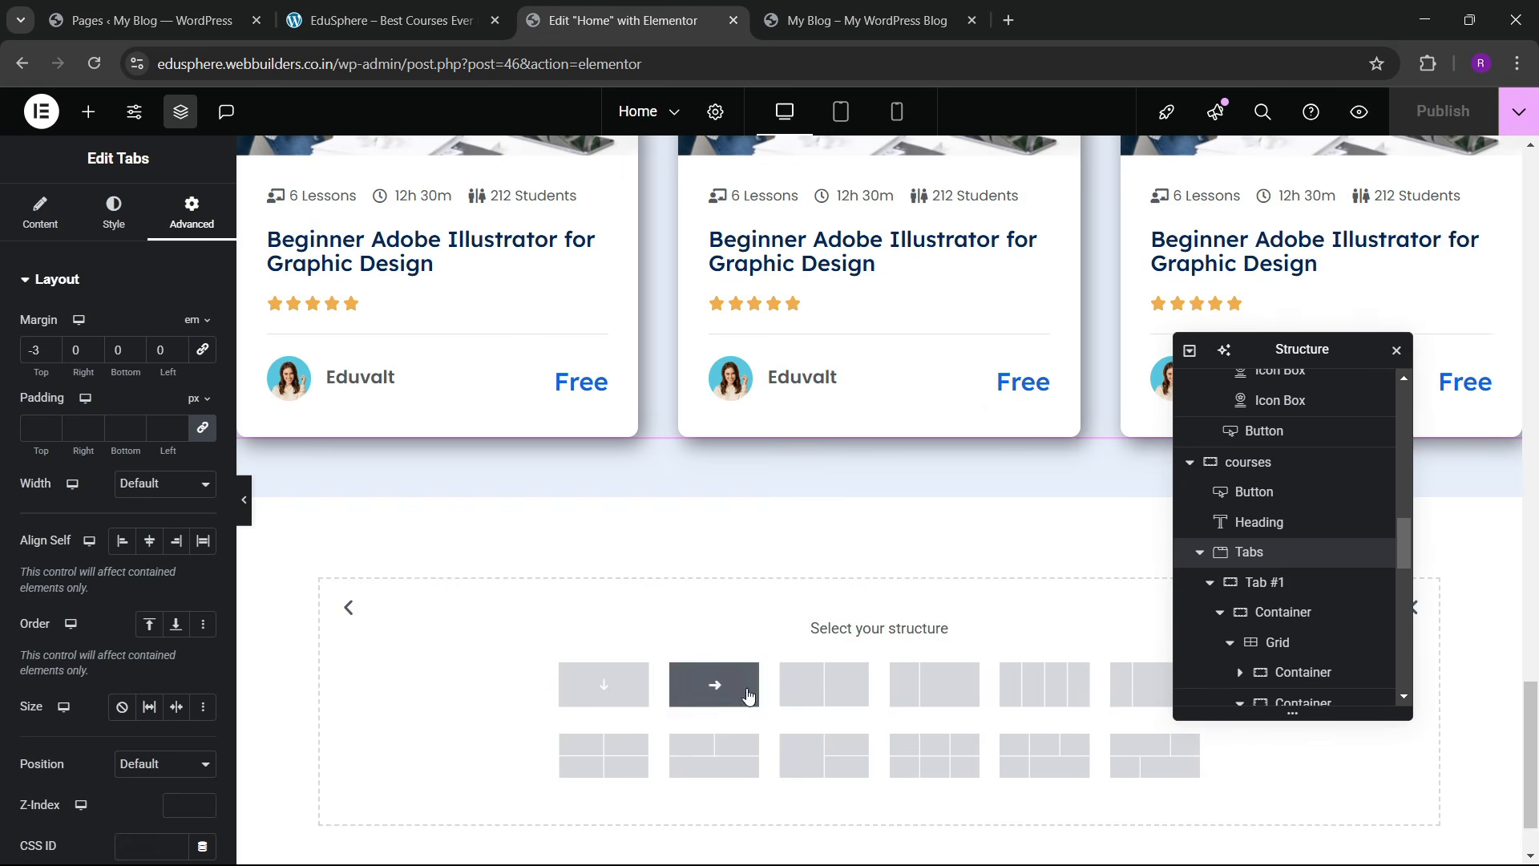
{"action": "left_click", "coordinate": [817, 688]}
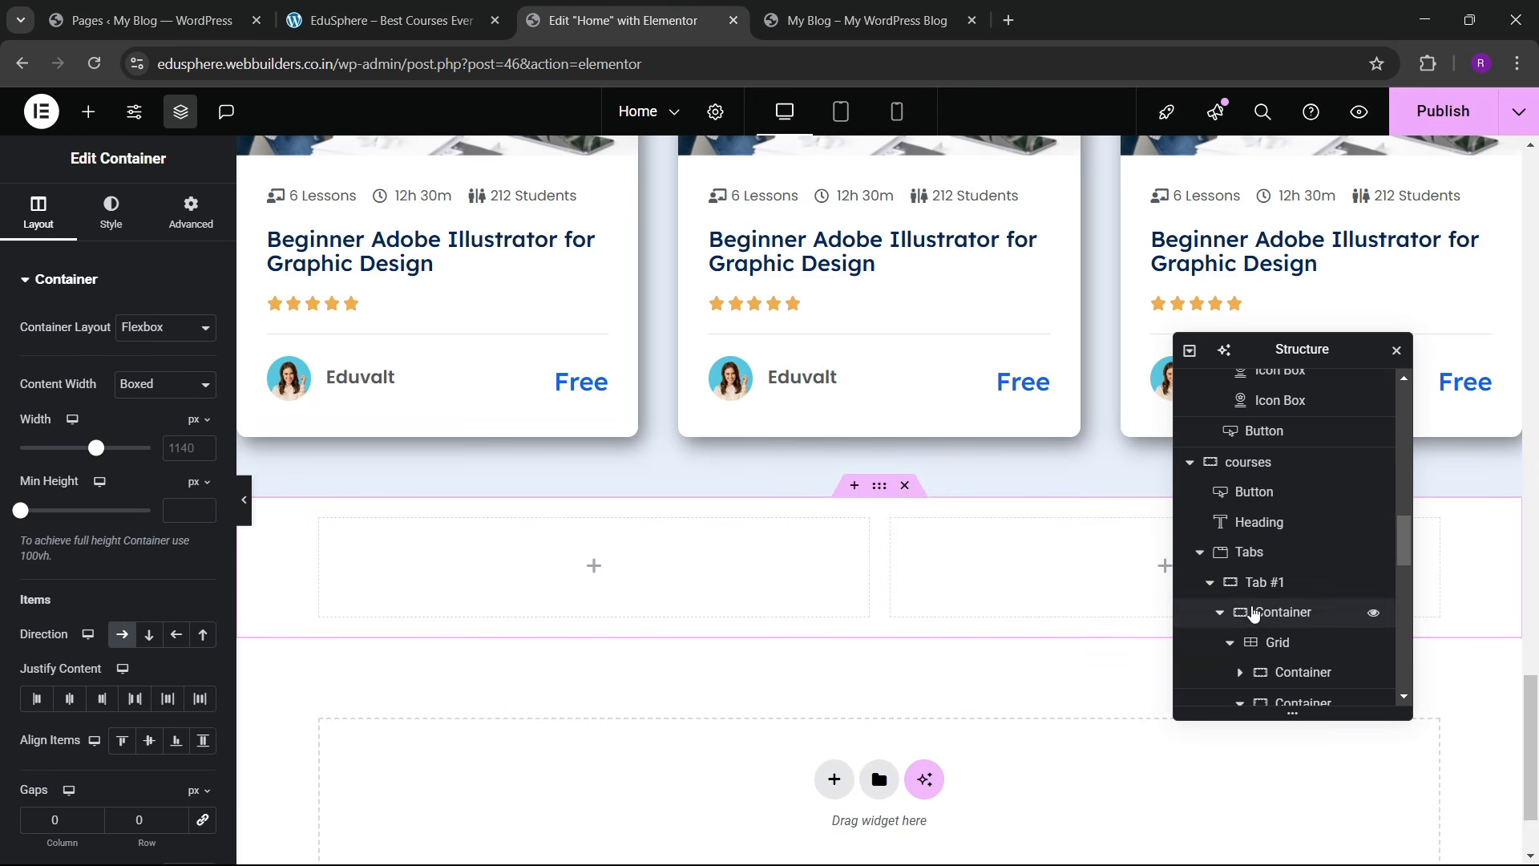
{"action": "scroll", "coordinate": [1254, 613], "scroll_direction": "down", "scroll_amount": 5}
{"action": "left_click", "coordinate": [1194, 360]}
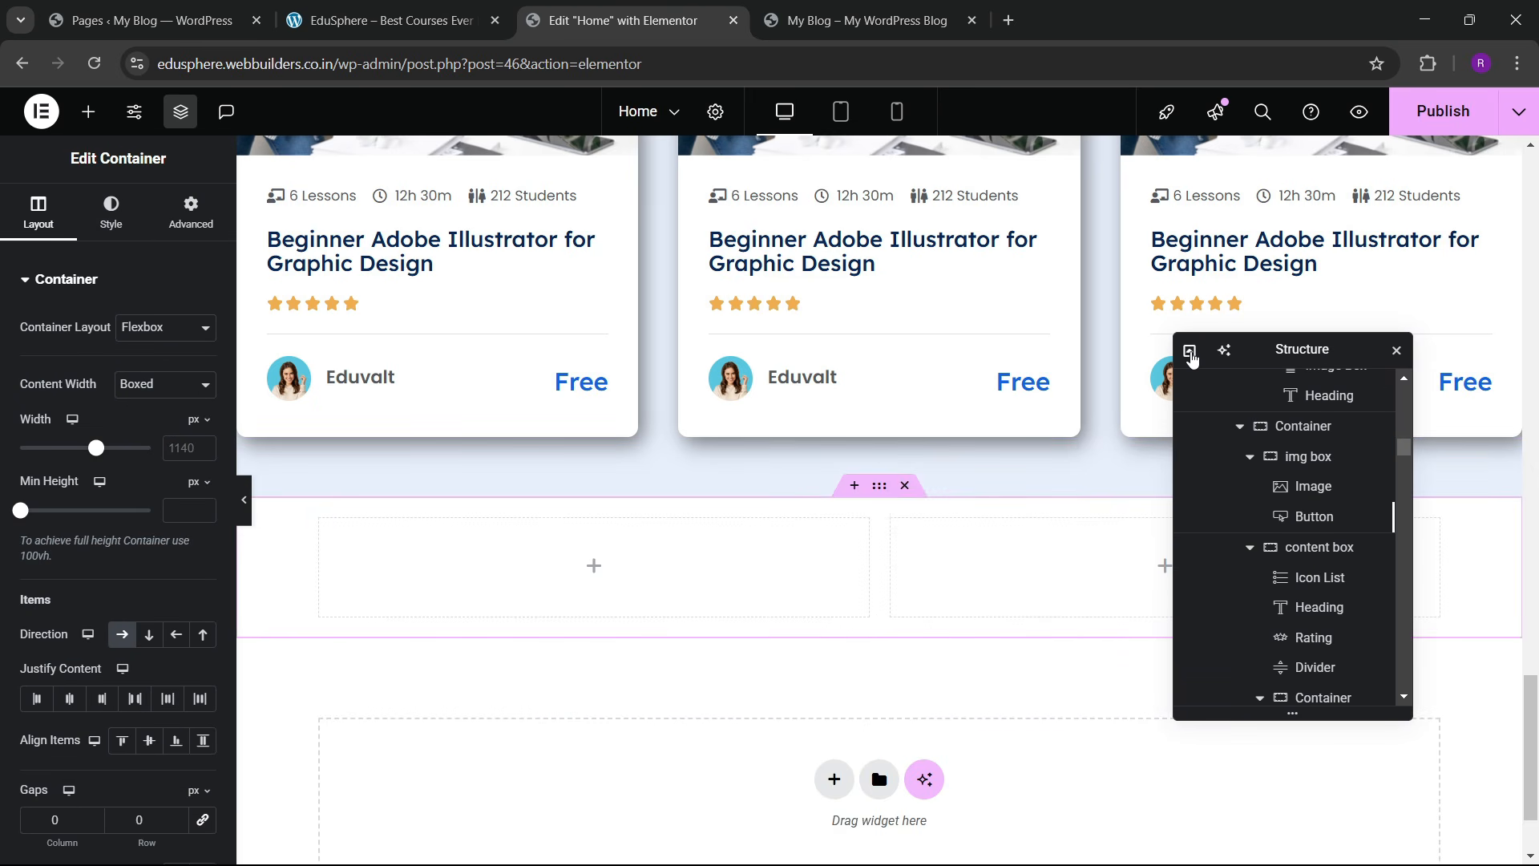
{"action": "left_click", "coordinate": [1188, 354]}
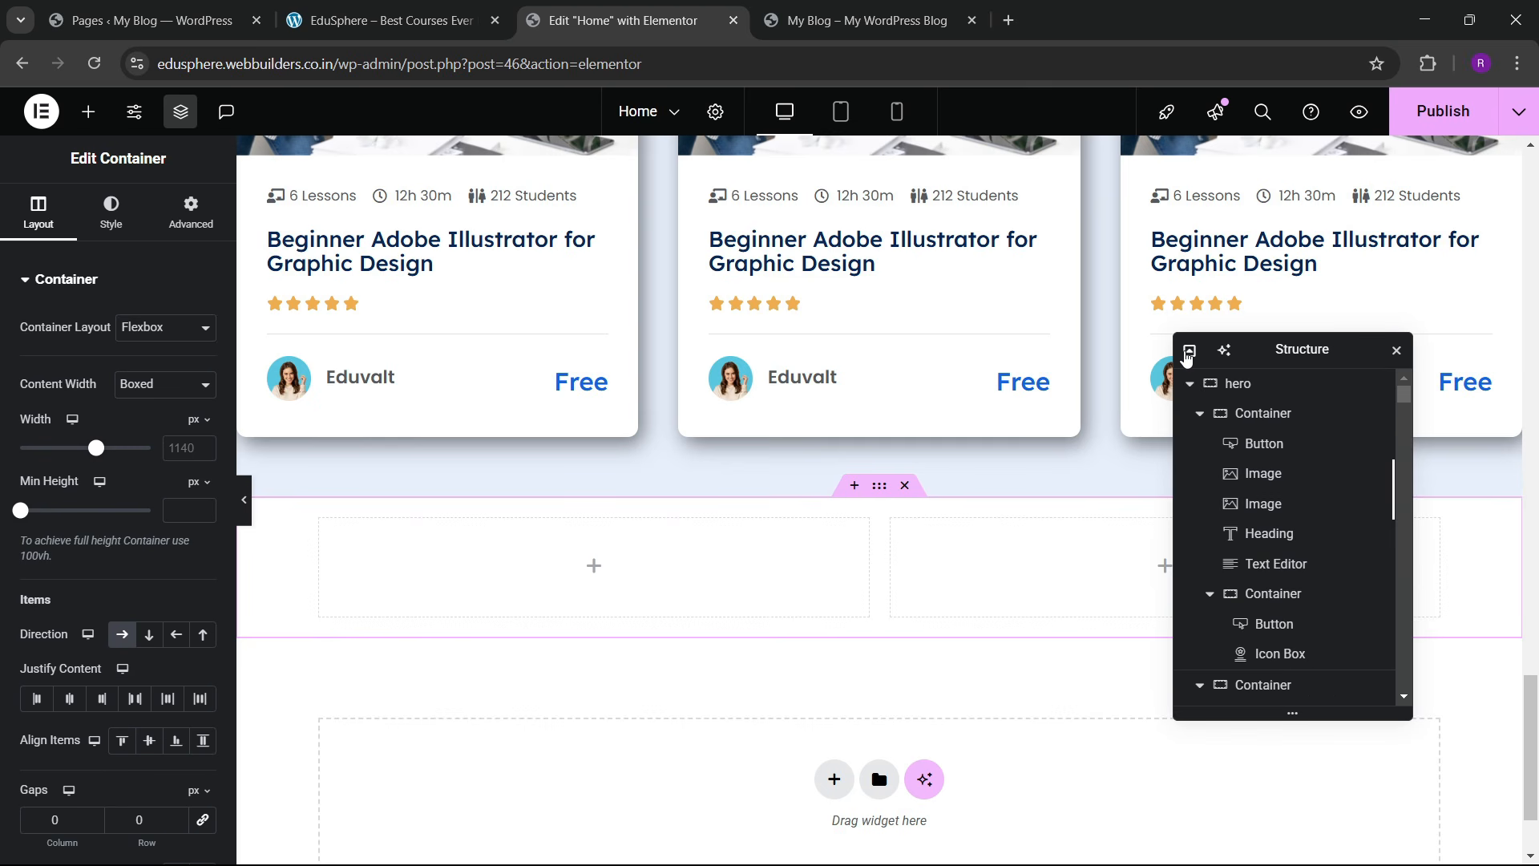
{"action": "left_click", "coordinate": [1188, 352]}
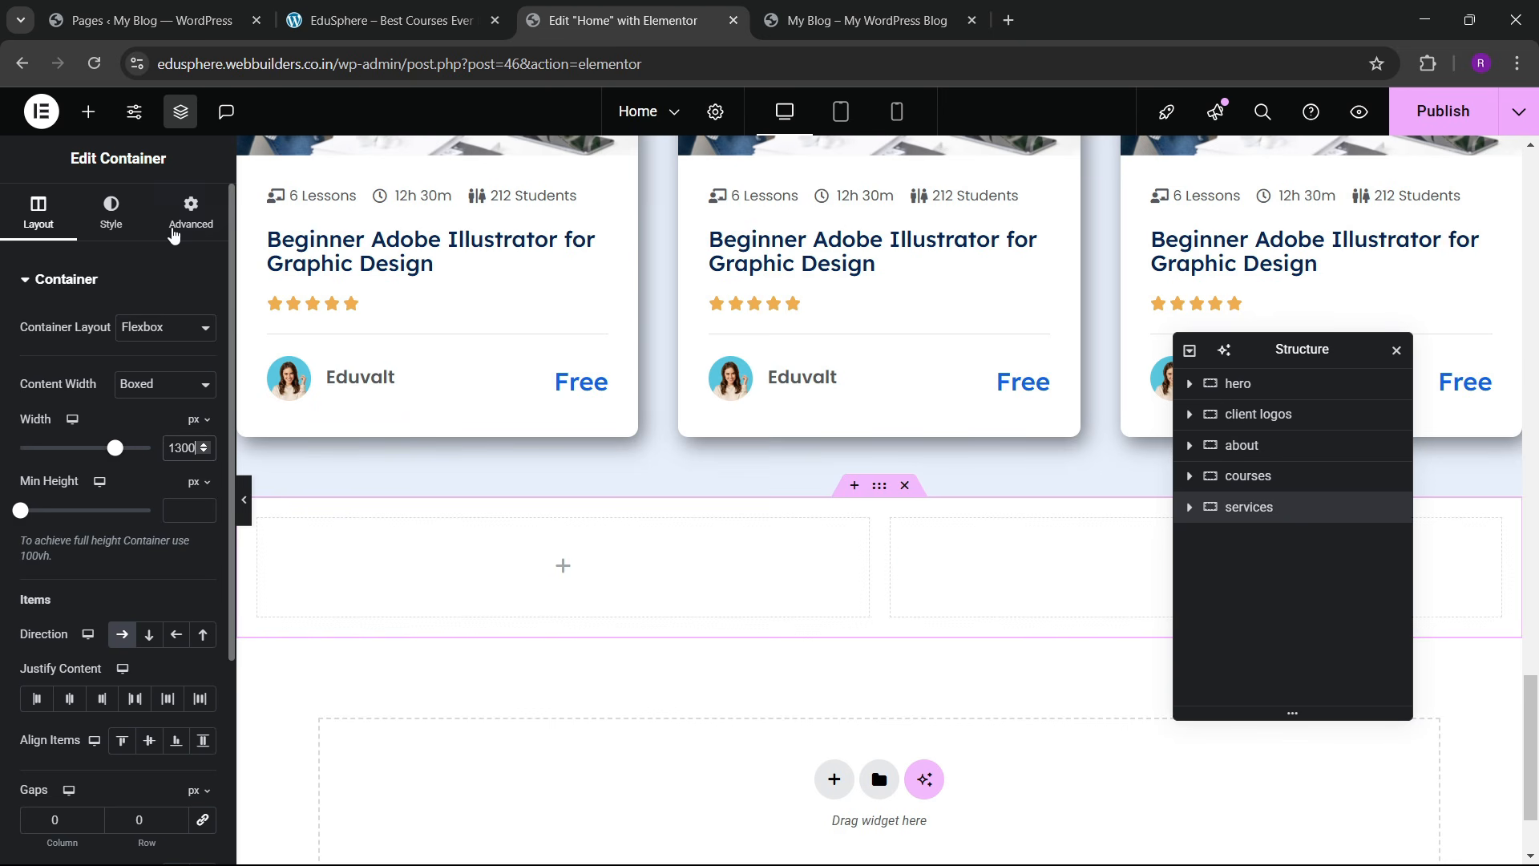
Step: Set the container's padding to 0 with 60 px top padding, then compare with the reference site
{"action": "left_click", "coordinate": [173, 233]}
{"action": "left_click", "coordinate": [203, 427]}
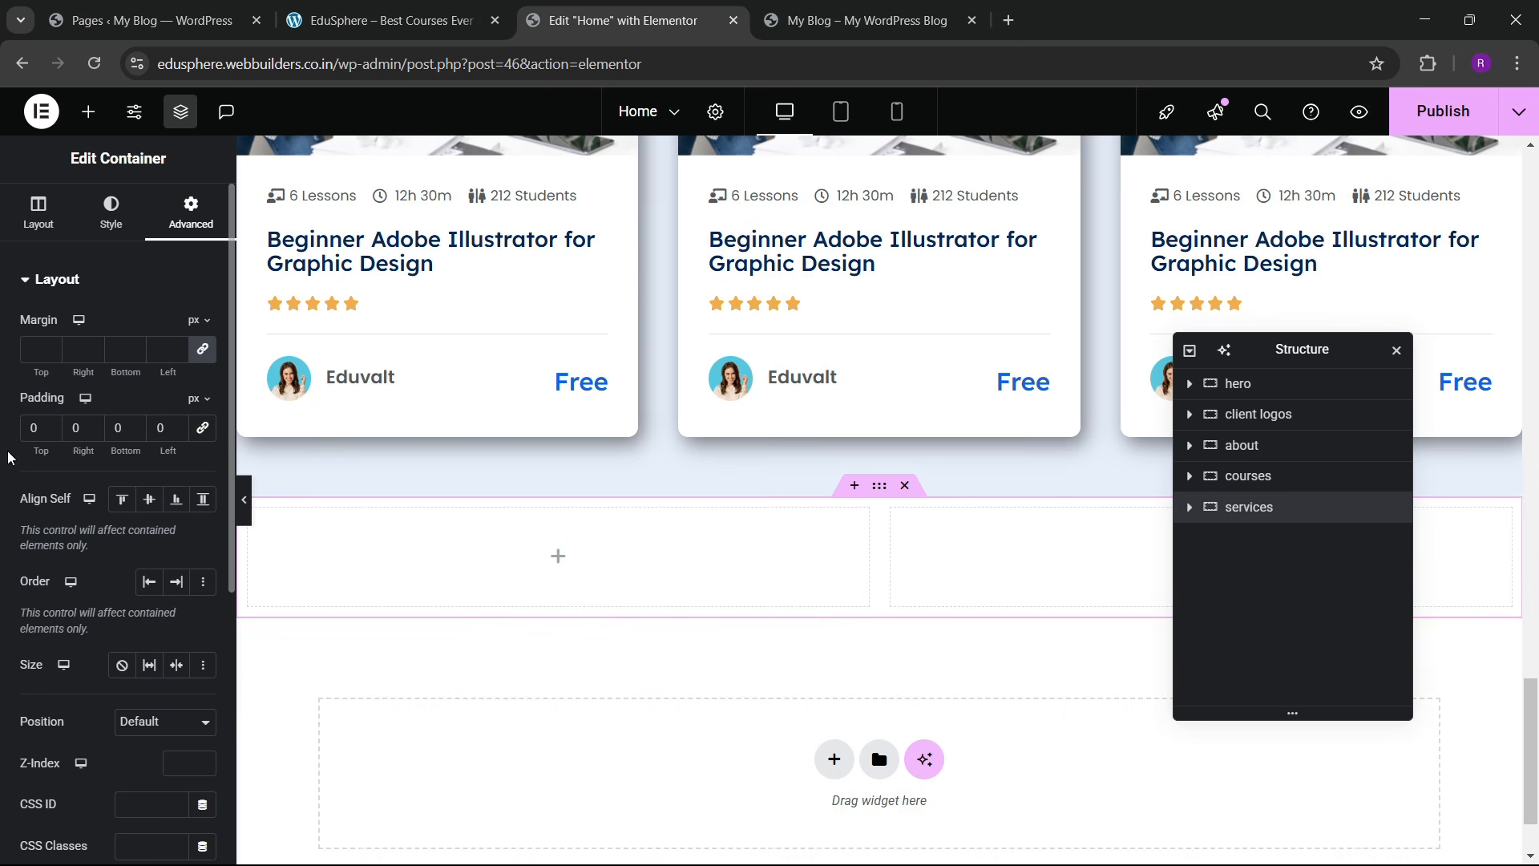
{"action": "left_click_drag", "start_coordinate": [39, 451], "coordinate": [88, 429]}
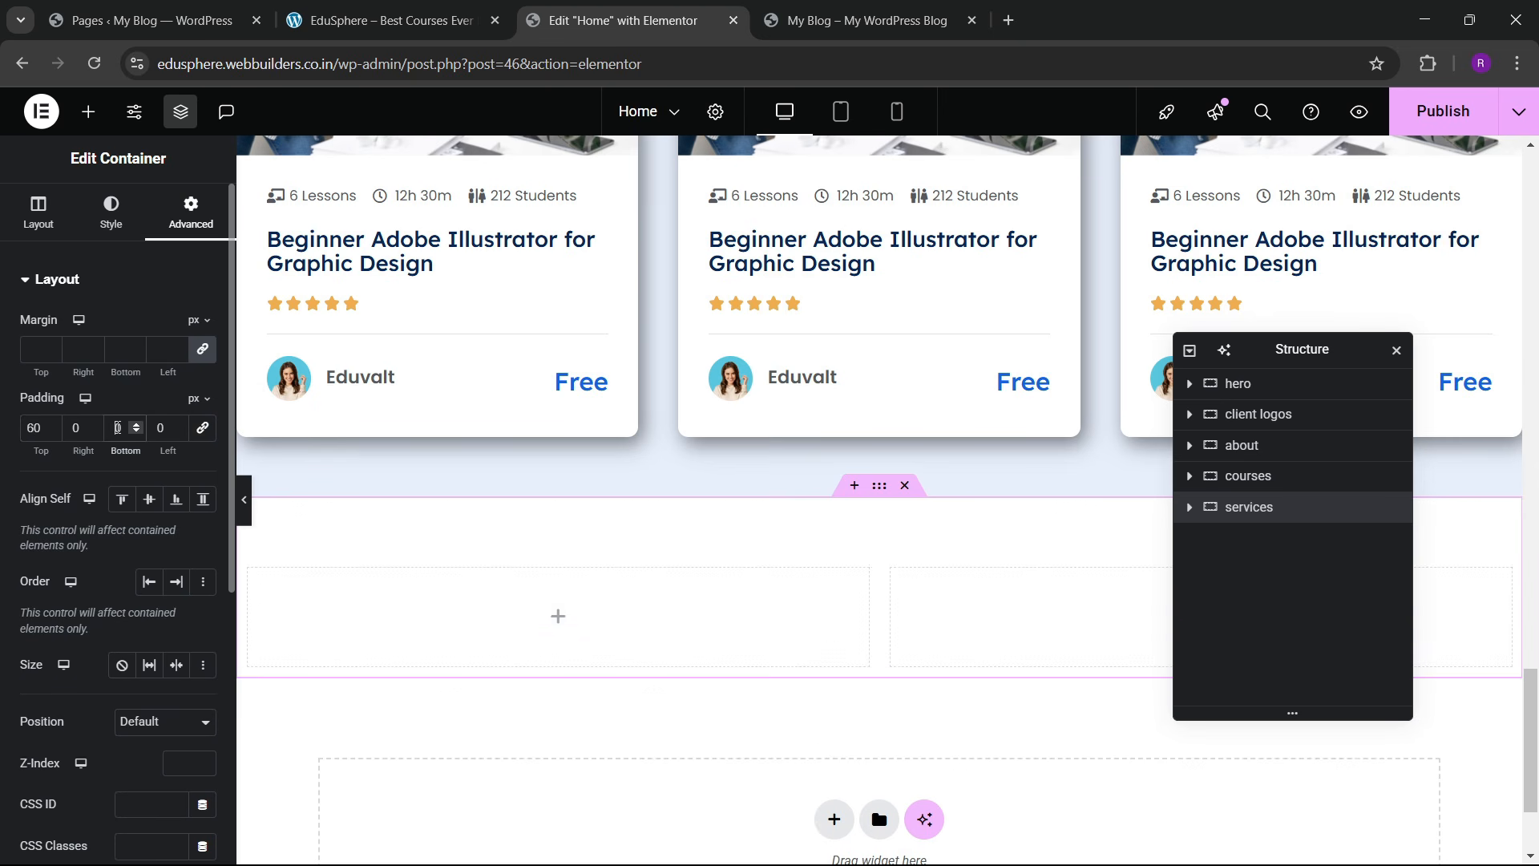
{"action": "scroll", "coordinate": [906, 532], "scroll_direction": "down", "scroll_amount": 3}
{"action": "left_click", "coordinate": [370, 9]}
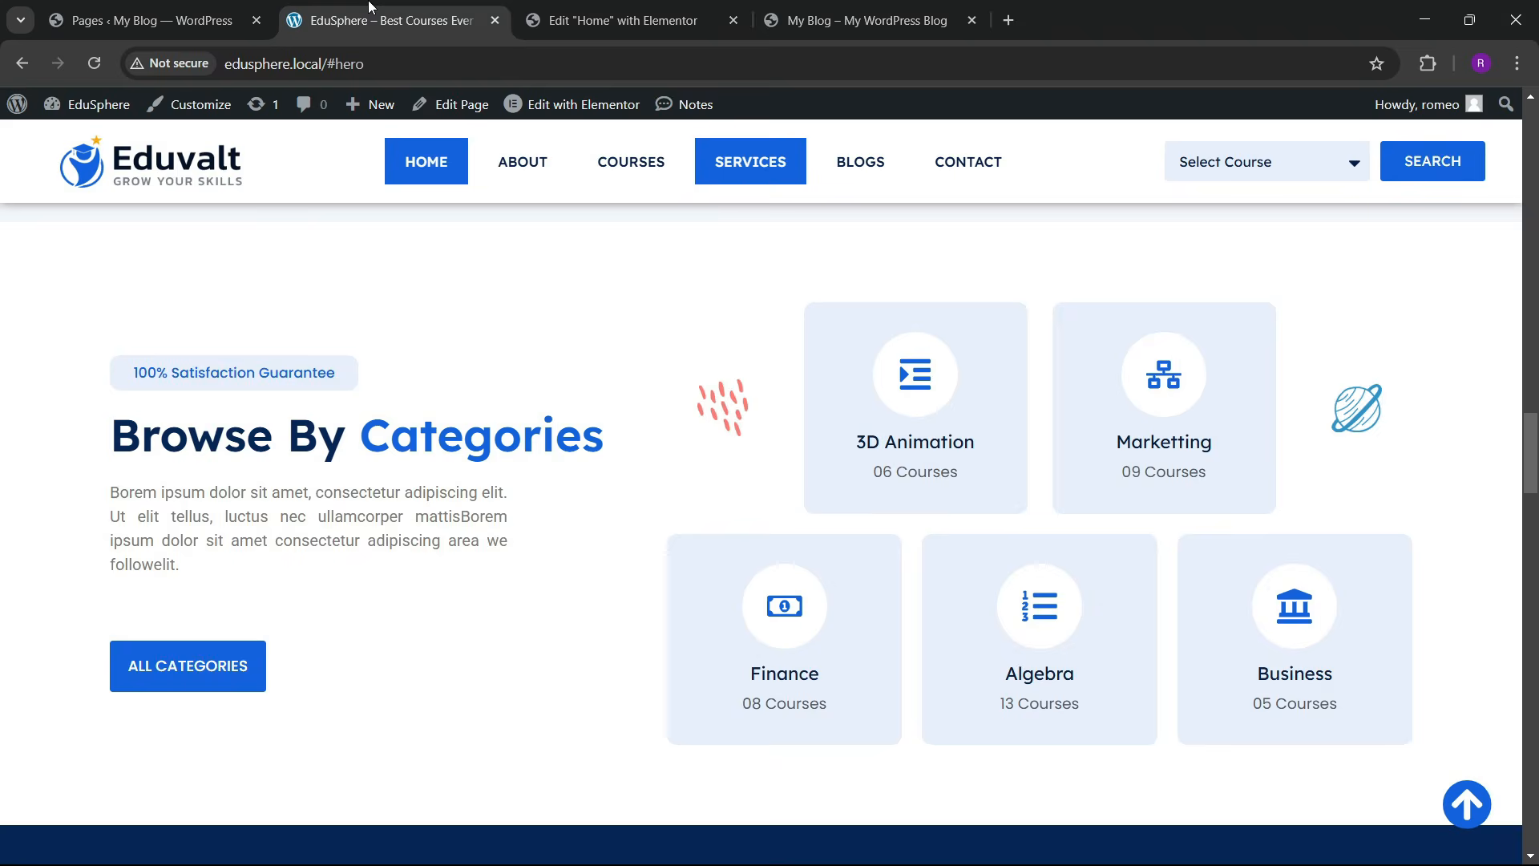
Step: Copy the 100% Satisfaction Guarantee button into the new section's left column
{"action": "left_click", "coordinate": [615, 20]}
{"action": "scroll", "coordinate": [784, 457], "scroll_direction": "up", "scroll_amount": 15}
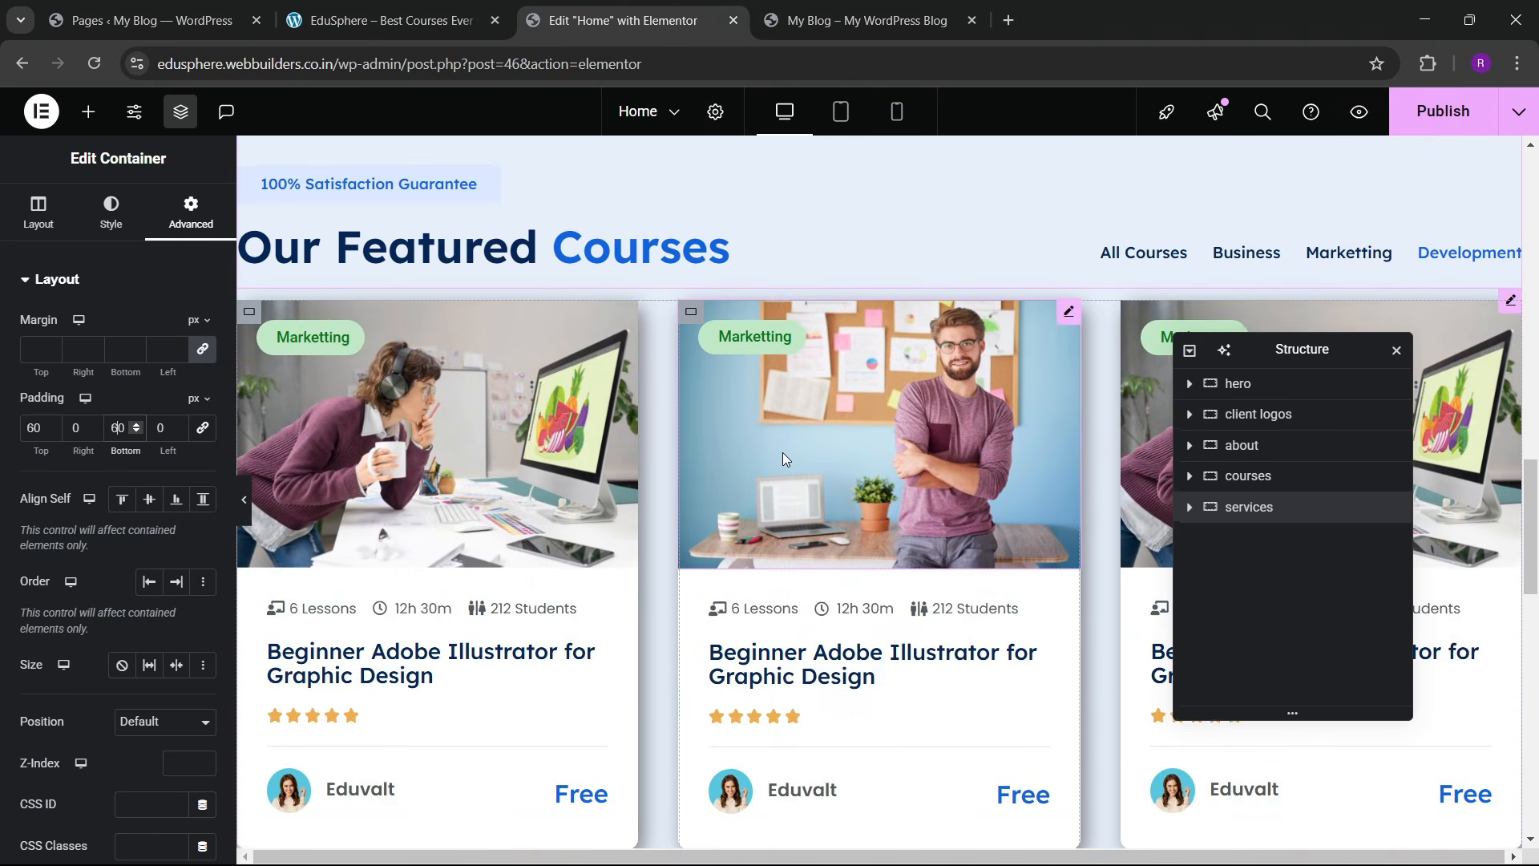
{"action": "scroll", "coordinate": [782, 452], "scroll_direction": "up", "scroll_amount": 3}
{"action": "right_click", "coordinate": [446, 385]}
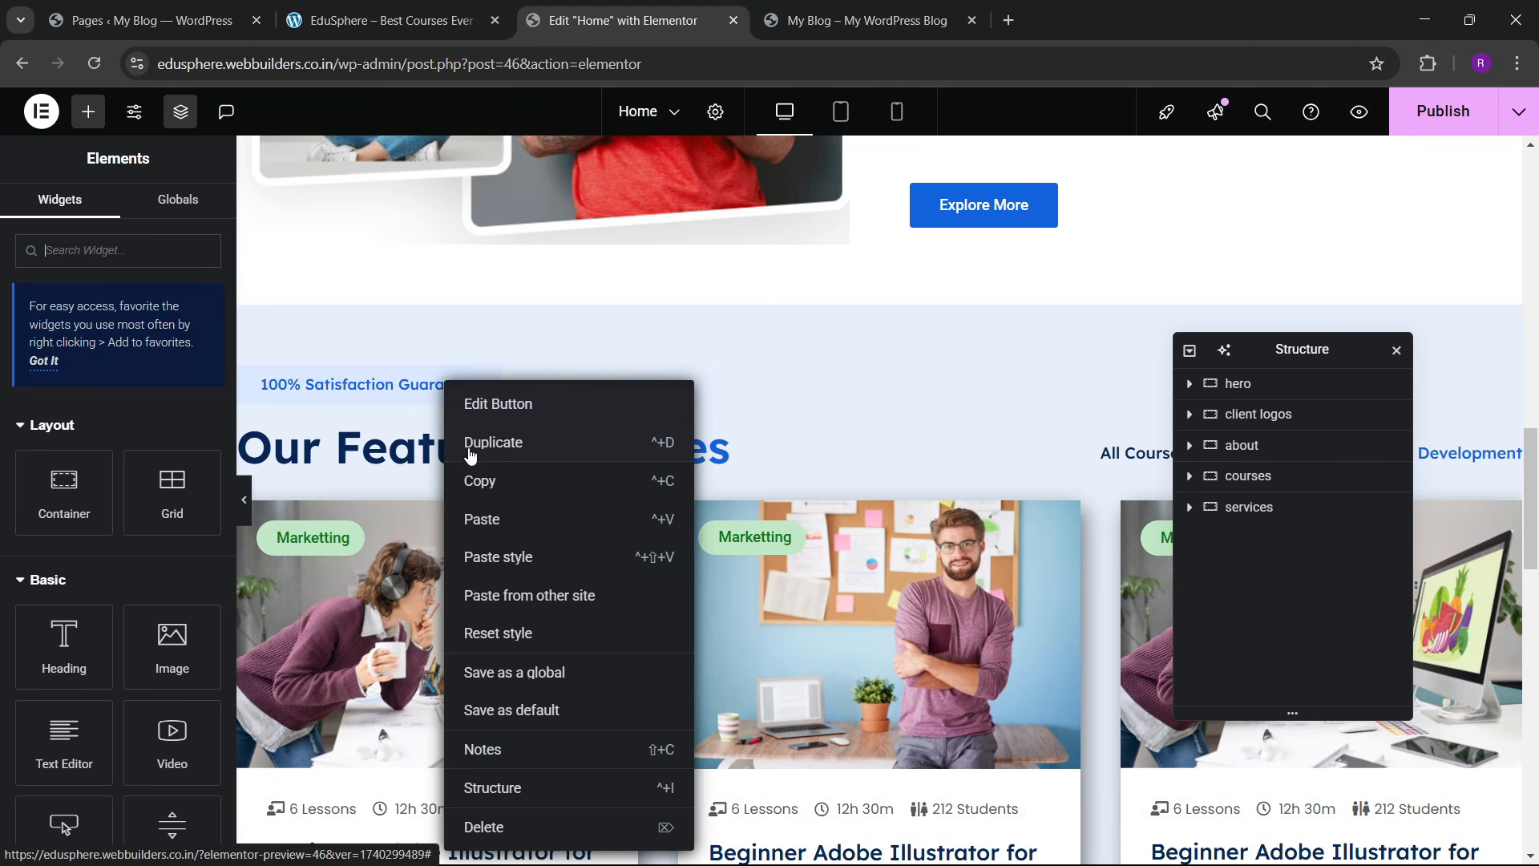
{"action": "left_click", "coordinate": [479, 481]}
{"action": "scroll", "coordinate": [460, 502], "scroll_direction": "down", "scroll_amount": 12}
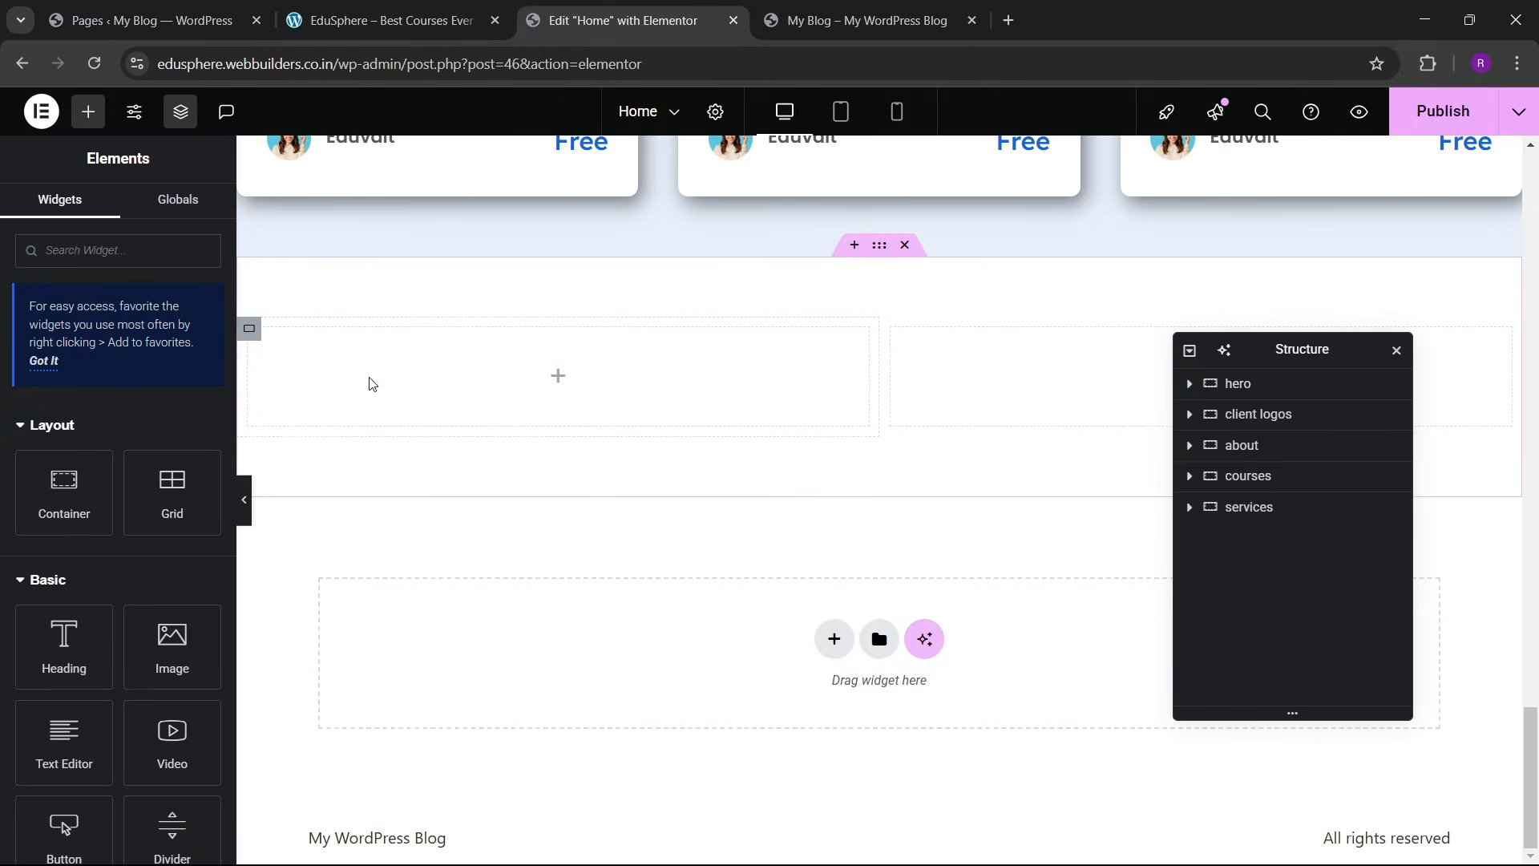
{"action": "right_click", "coordinate": [373, 380]}
{"action": "left_click", "coordinate": [422, 485]}
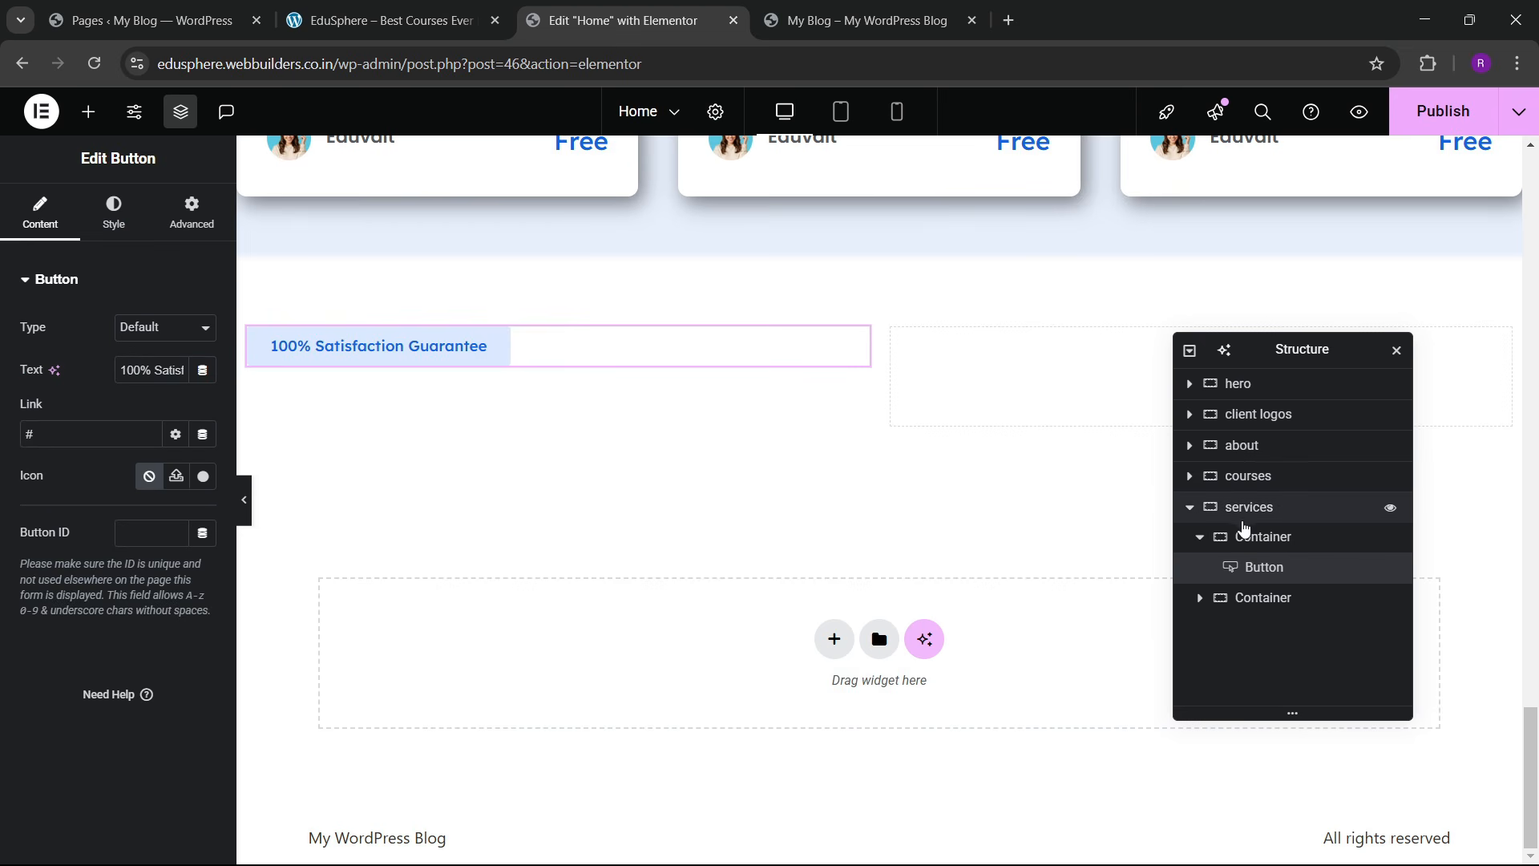
Step: Inspect the left and right columns' spacing settings against the reference site
{"action": "left_click", "coordinate": [1262, 537]}
{"action": "left_click", "coordinate": [191, 213]}
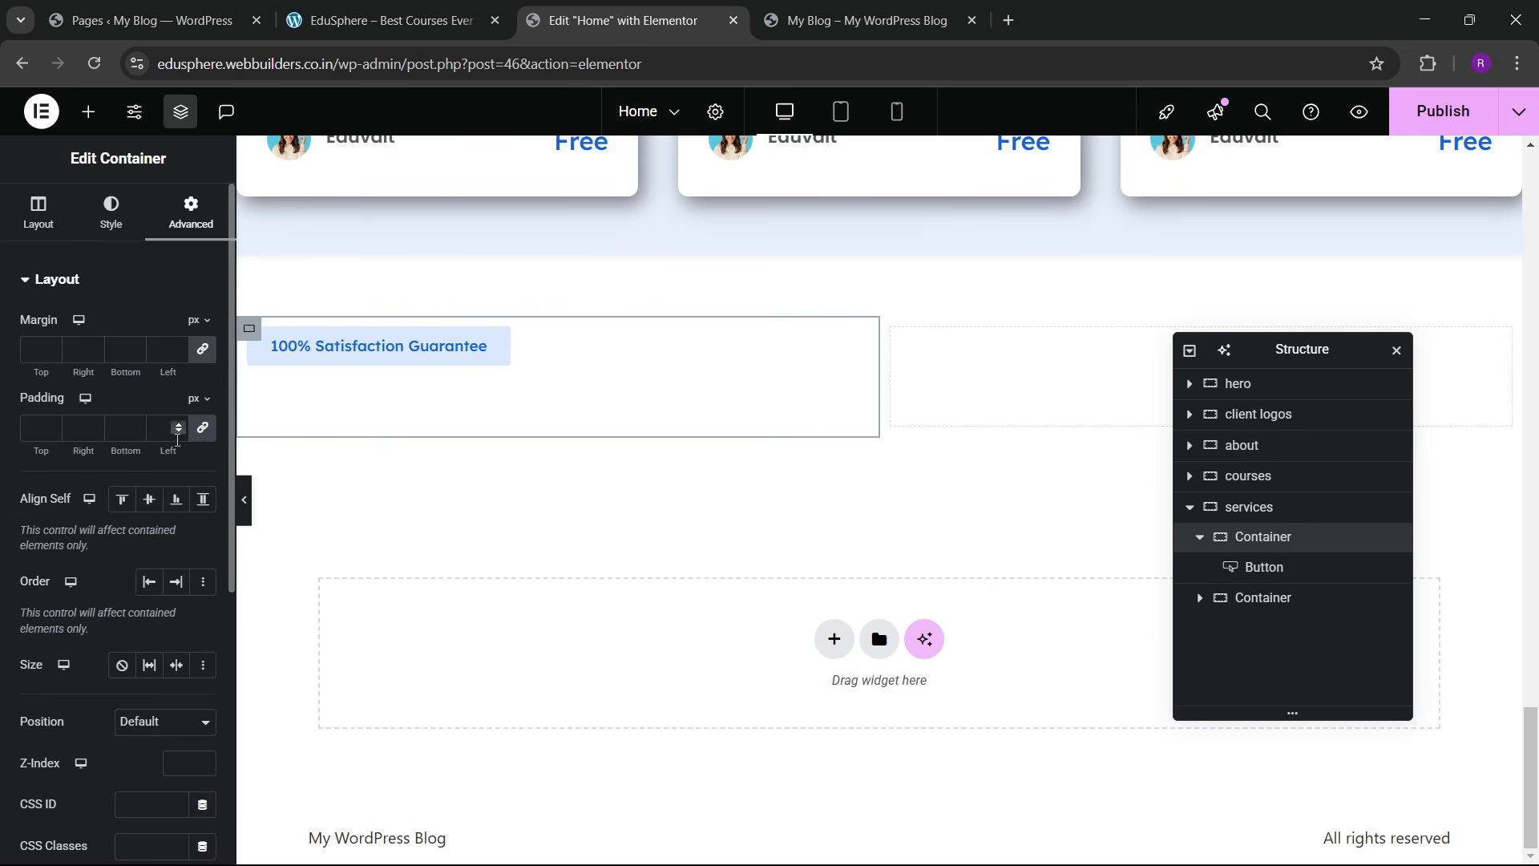
{"action": "left_click", "coordinate": [1258, 598]}
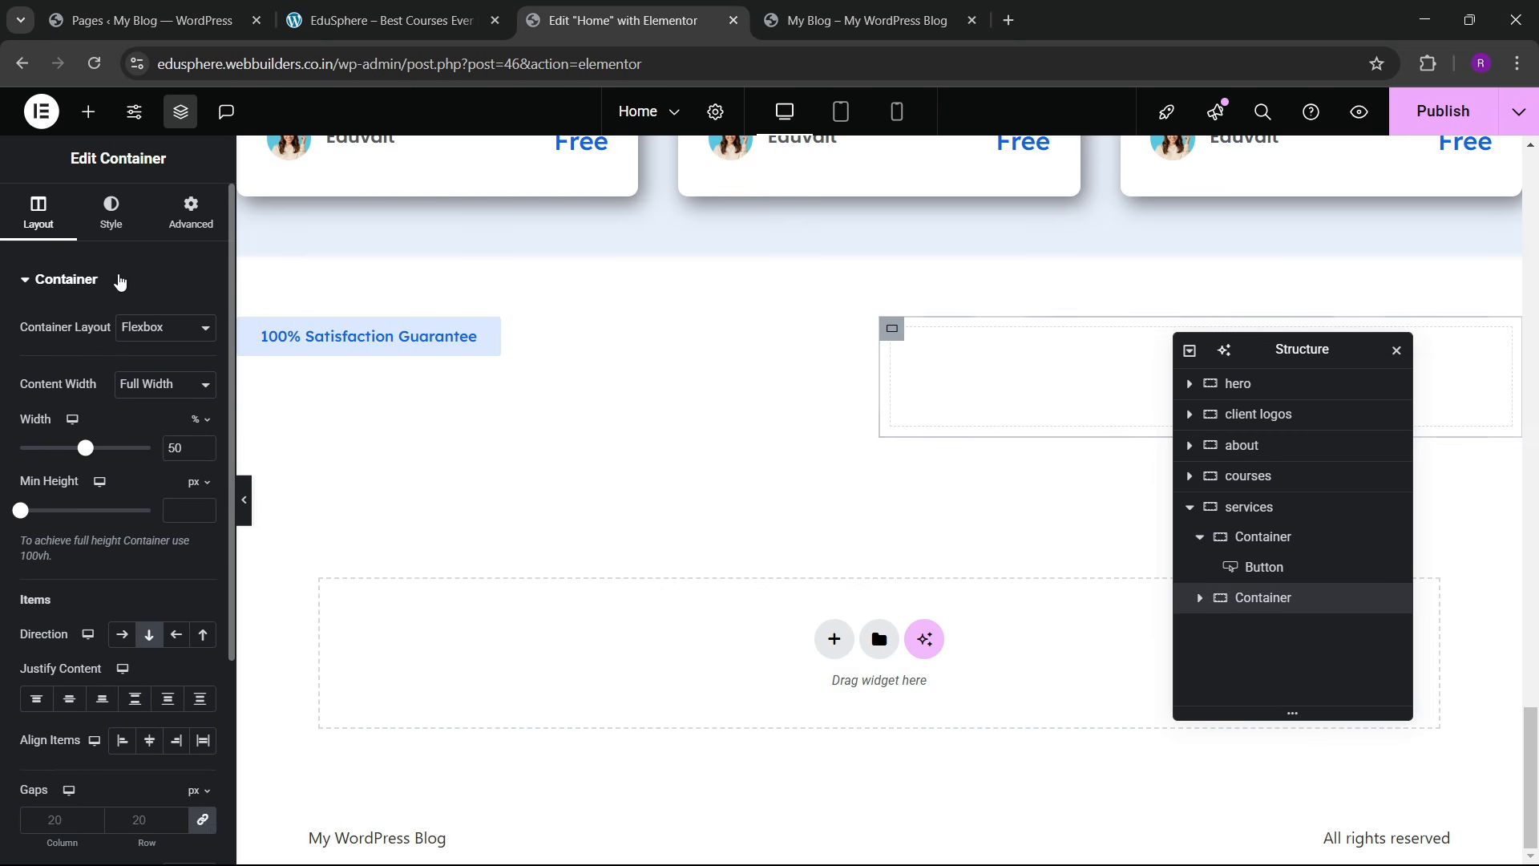
{"action": "left_click", "coordinate": [191, 212]}
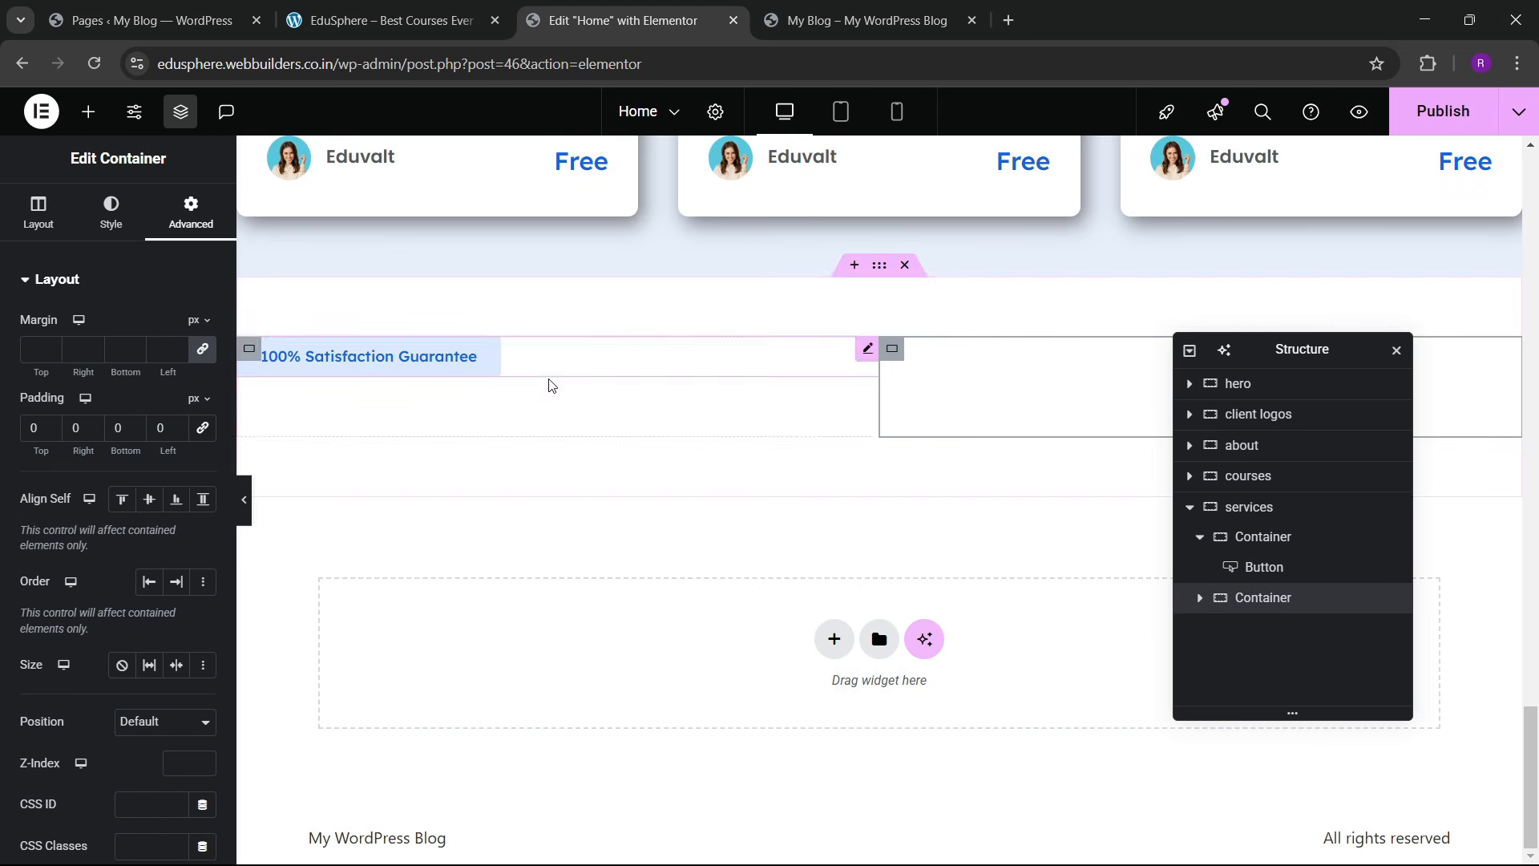
{"action": "left_click", "coordinate": [412, 8]}
{"action": "left_click", "coordinate": [608, 7]}
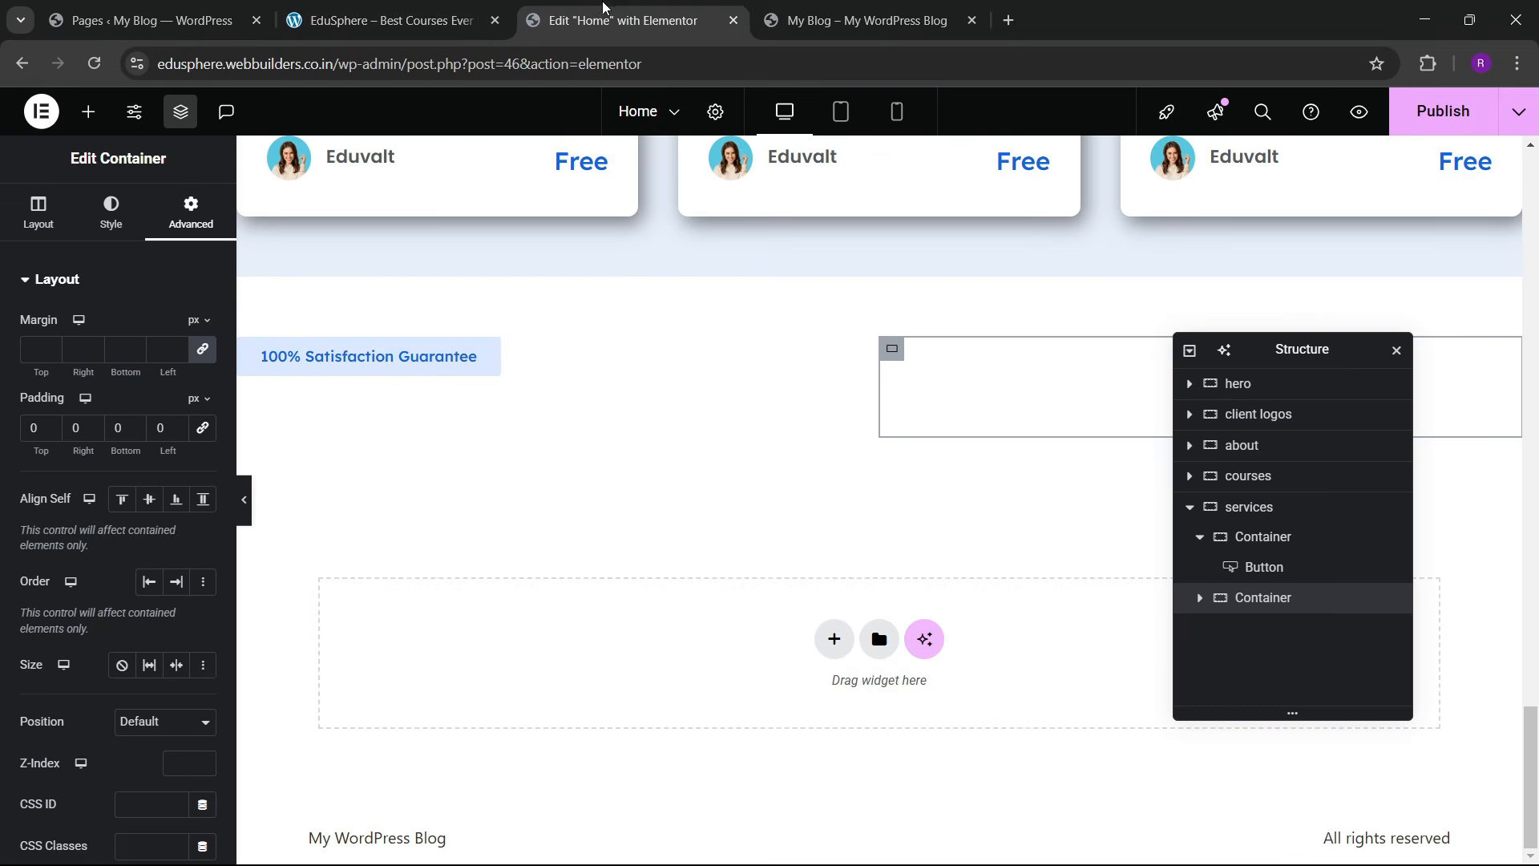
{"action": "left_click", "coordinate": [456, 8]}
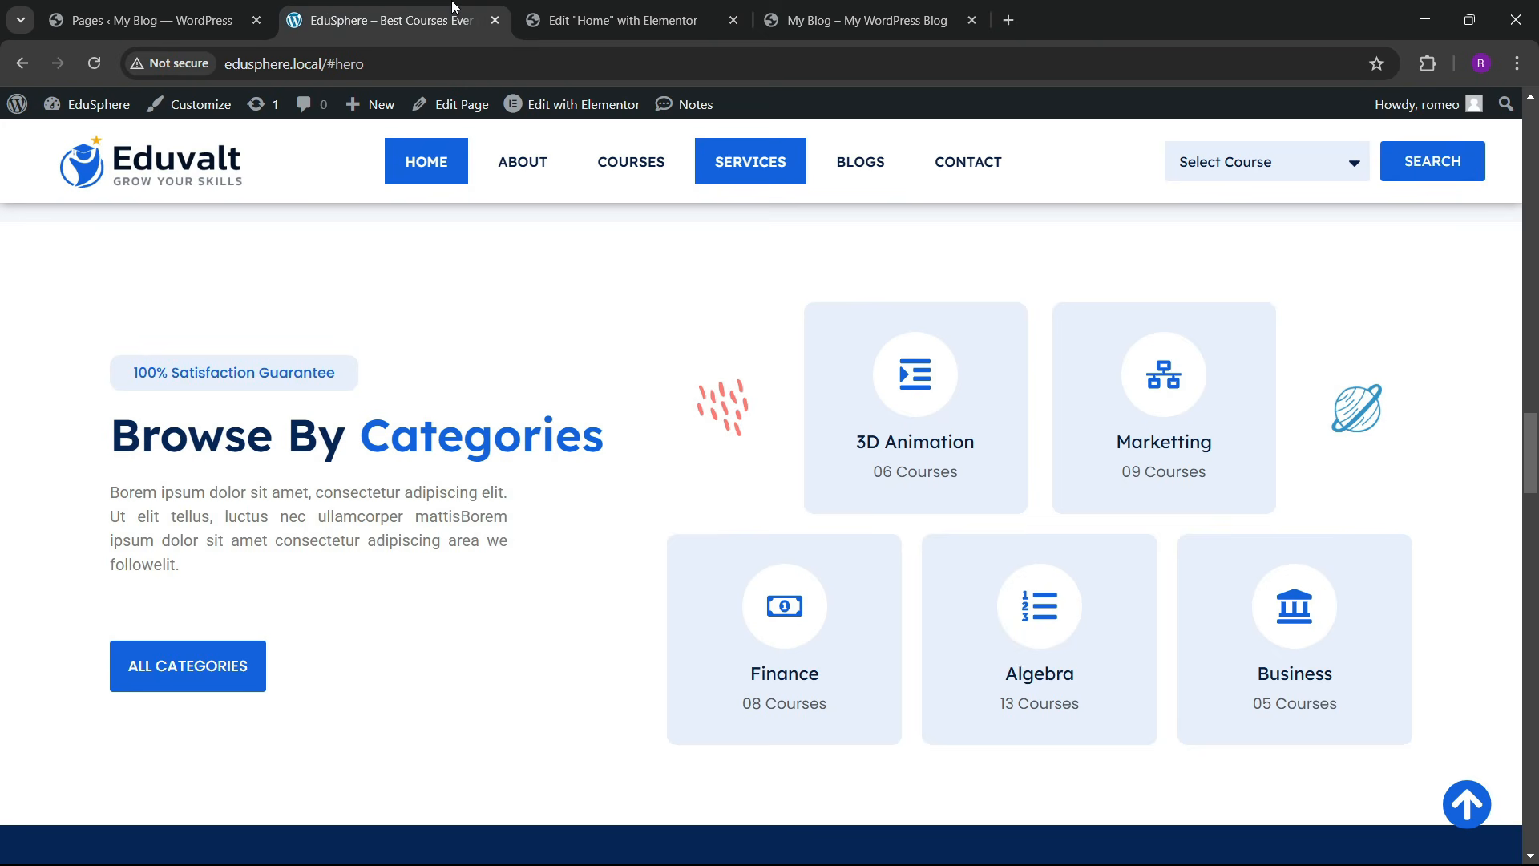
{"action": "left_click", "coordinate": [713, 11]}
{"action": "scroll", "coordinate": [810, 279], "scroll_direction": "up", "scroll_amount": 15}
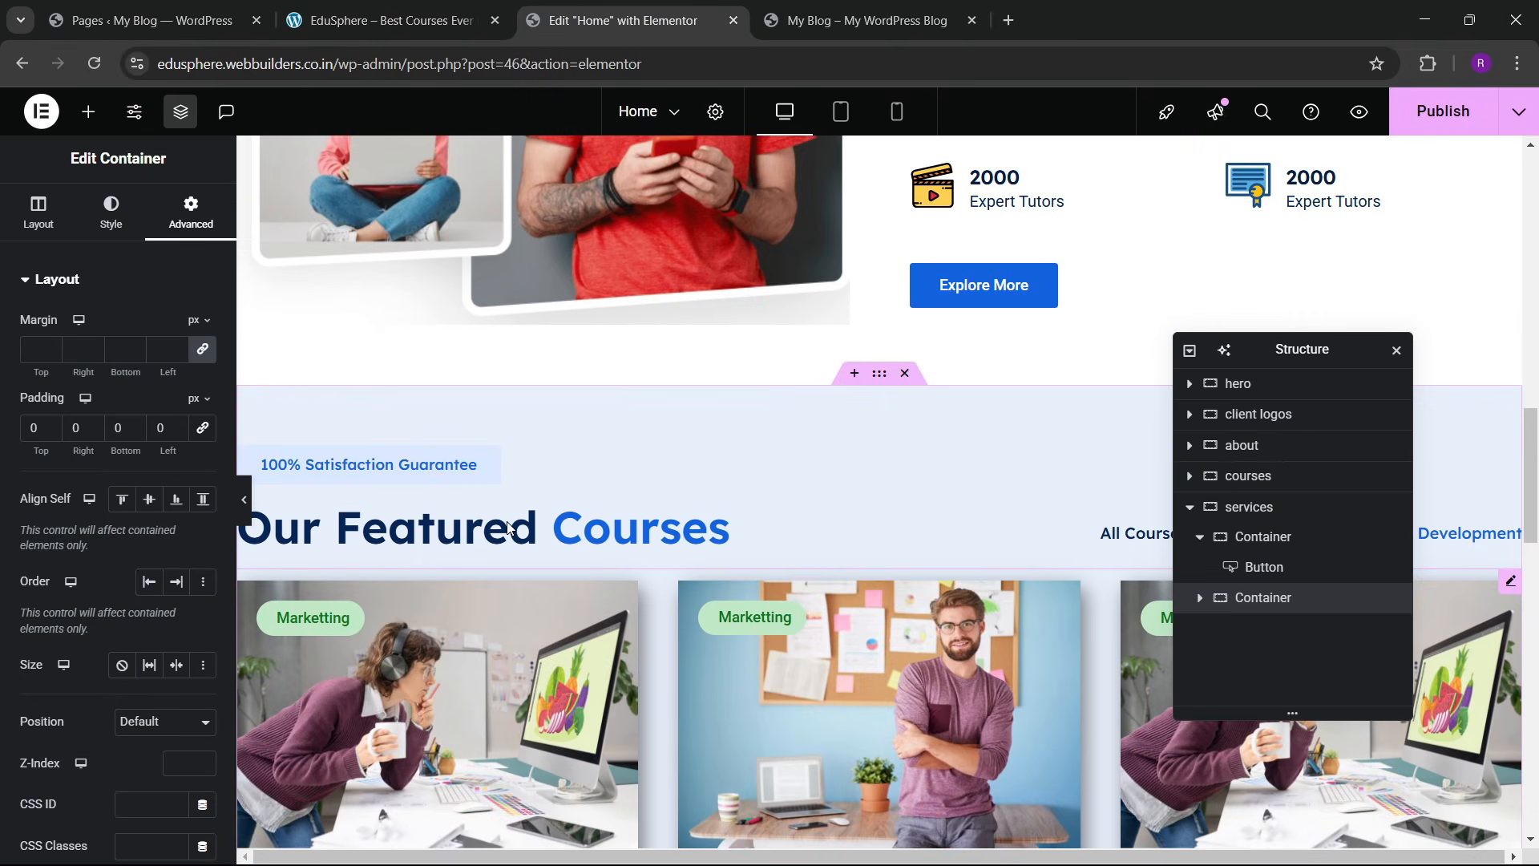
Step: Paste the copied label into the new section and delete the duplicate Satisfaction label
{"action": "right_click", "coordinate": [509, 528]}
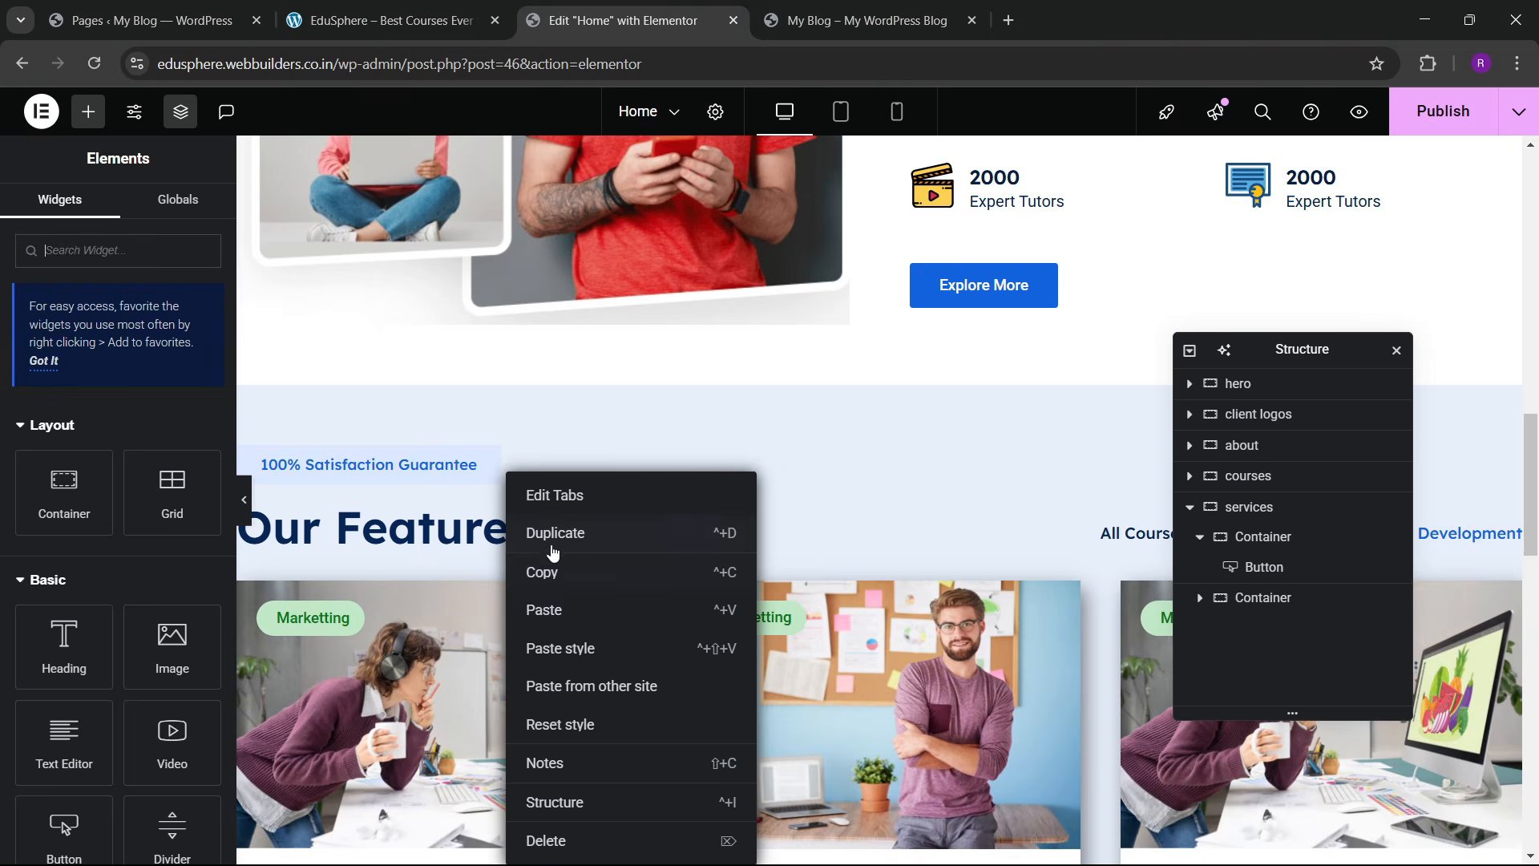
{"action": "left_click", "coordinate": [558, 534]}
{"action": "scroll", "coordinate": [521, 465], "scroll_direction": "down", "scroll_amount": 2}
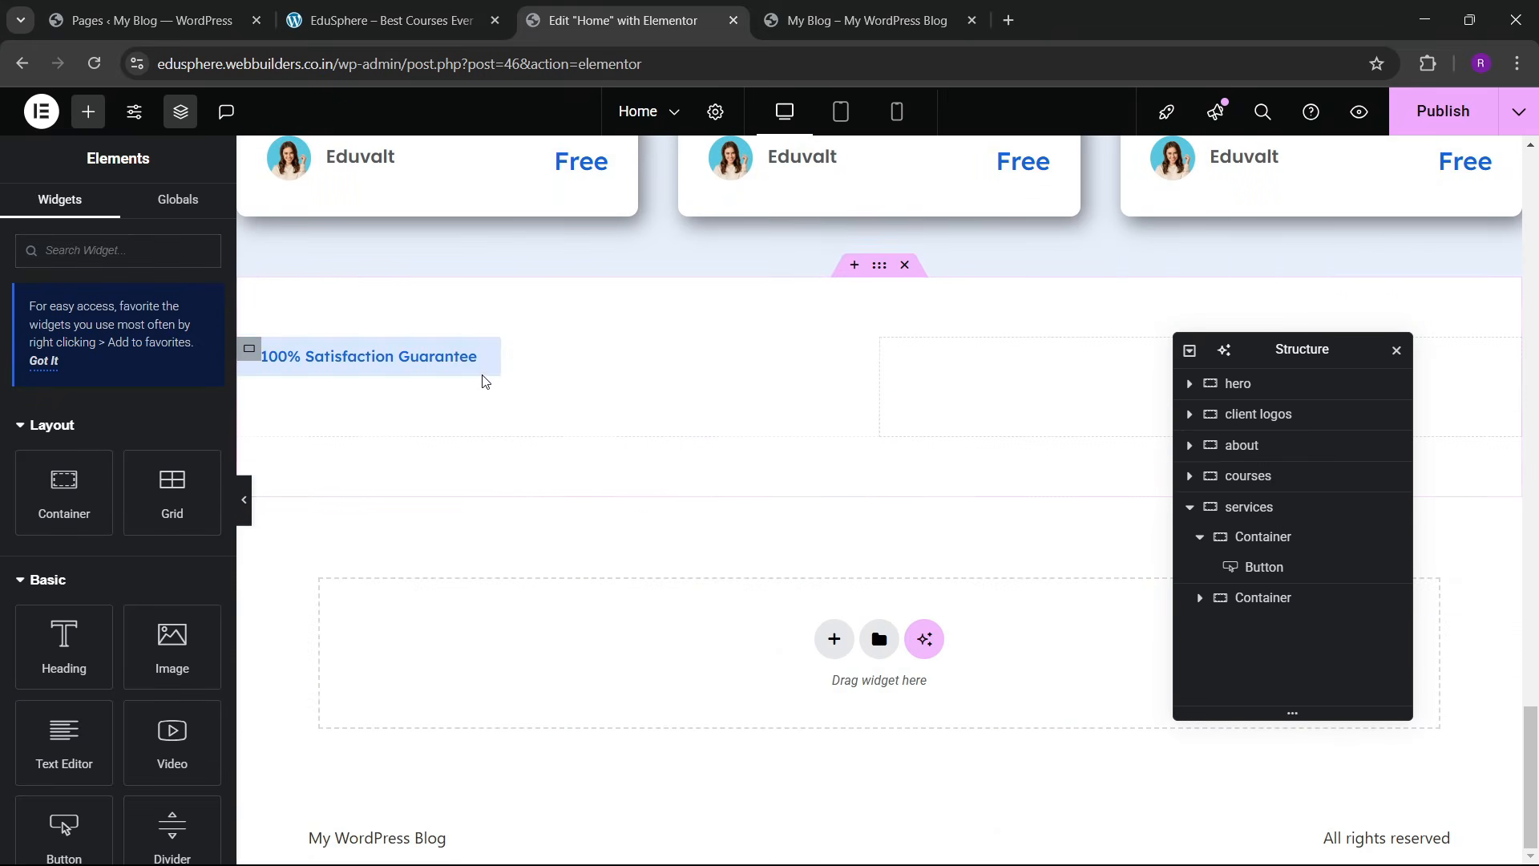
{"action": "right_click", "coordinate": [496, 417]}
{"action": "left_click", "coordinate": [529, 505]}
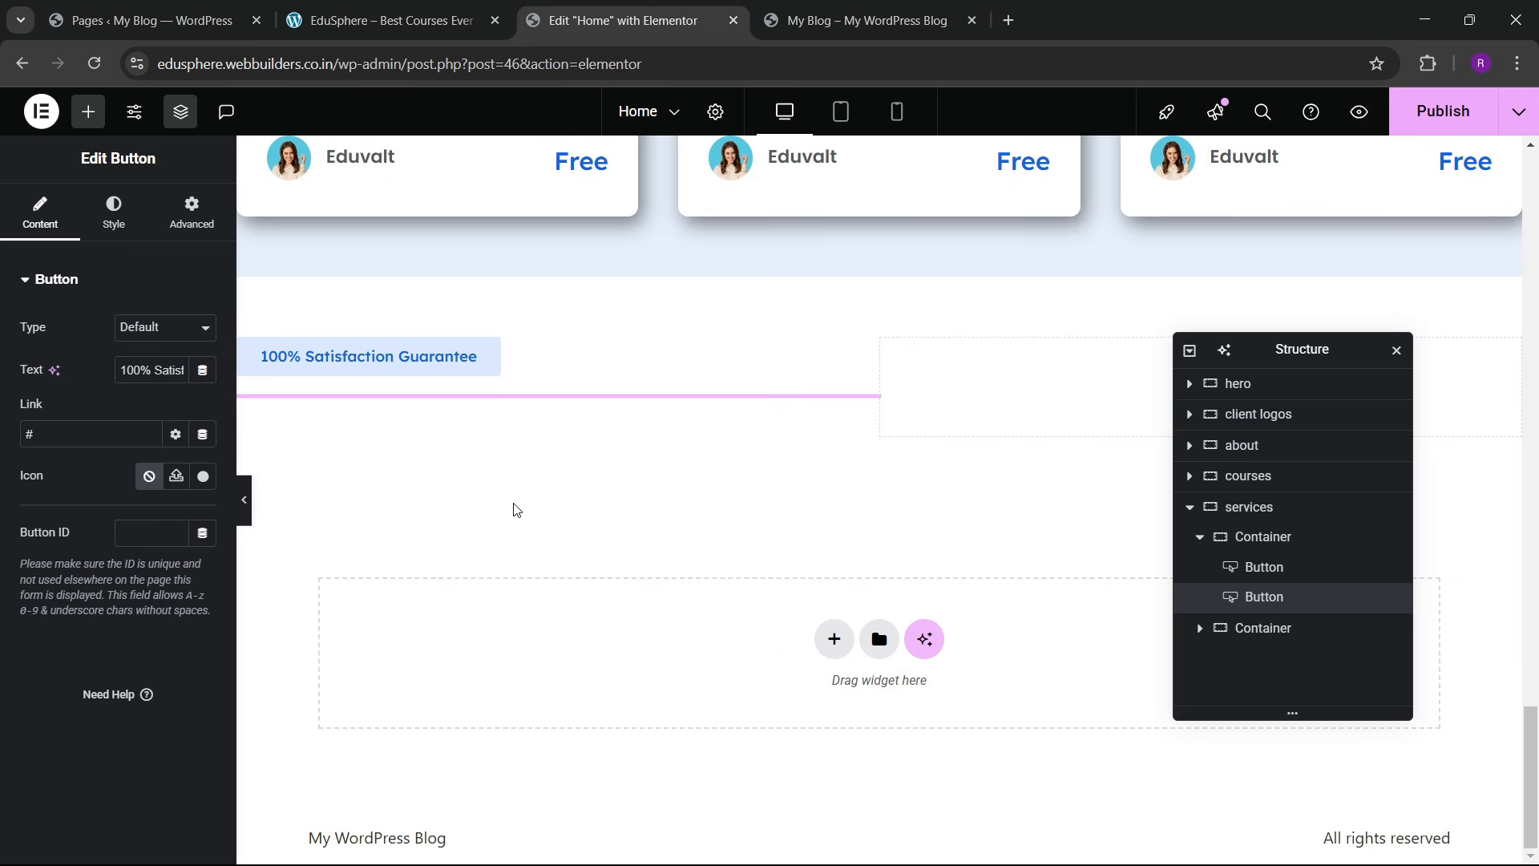
{"action": "right_click", "coordinate": [541, 431]}
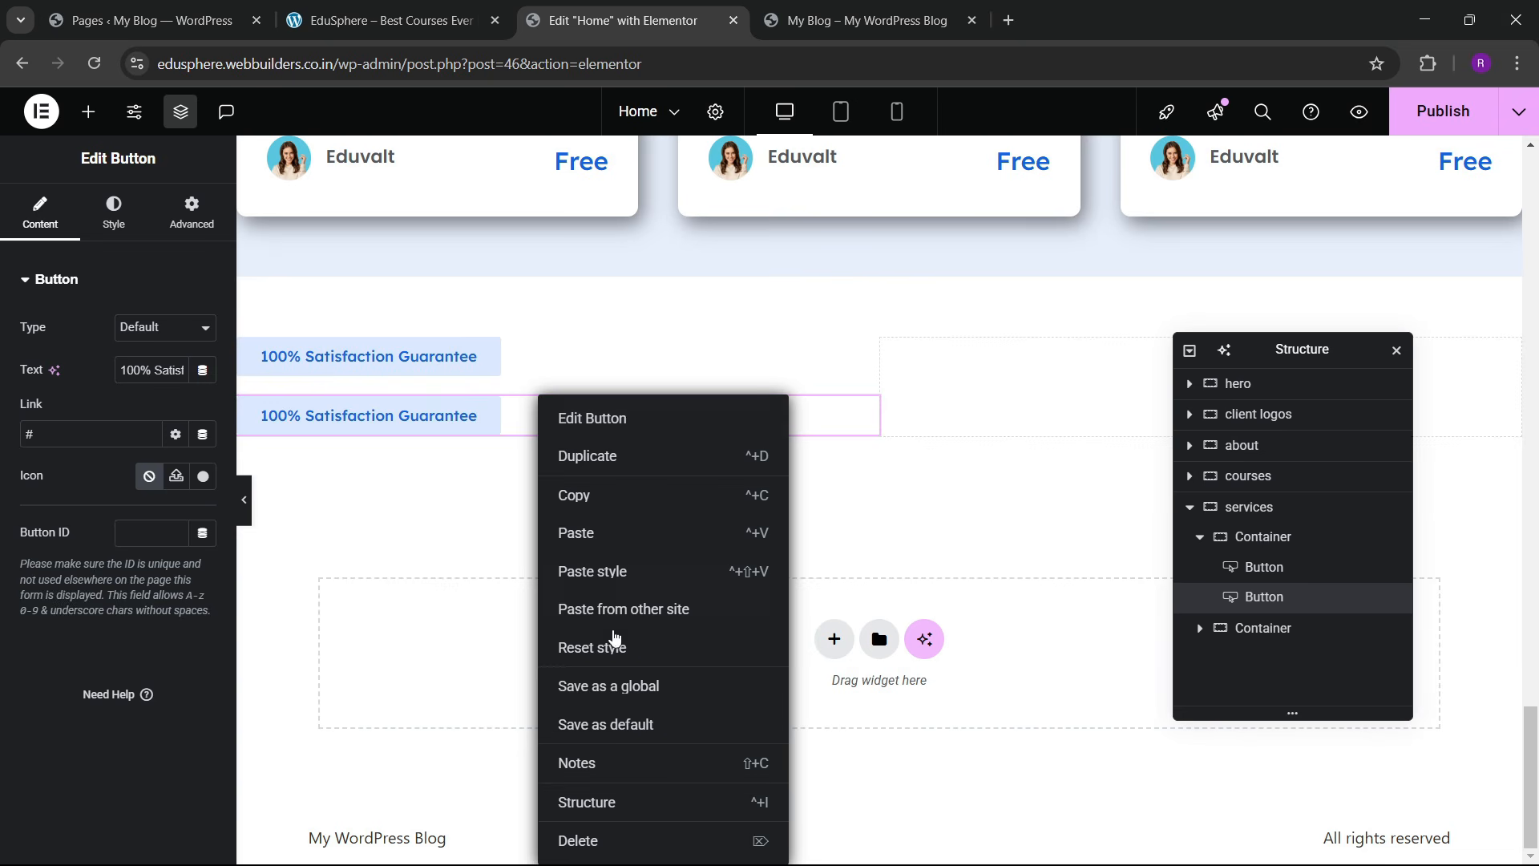
{"action": "left_click", "coordinate": [606, 840]}
Step: Copy the Learn Skills heading from the about section
{"action": "scroll", "coordinate": [551, 376], "scroll_direction": "up", "scroll_amount": 10}
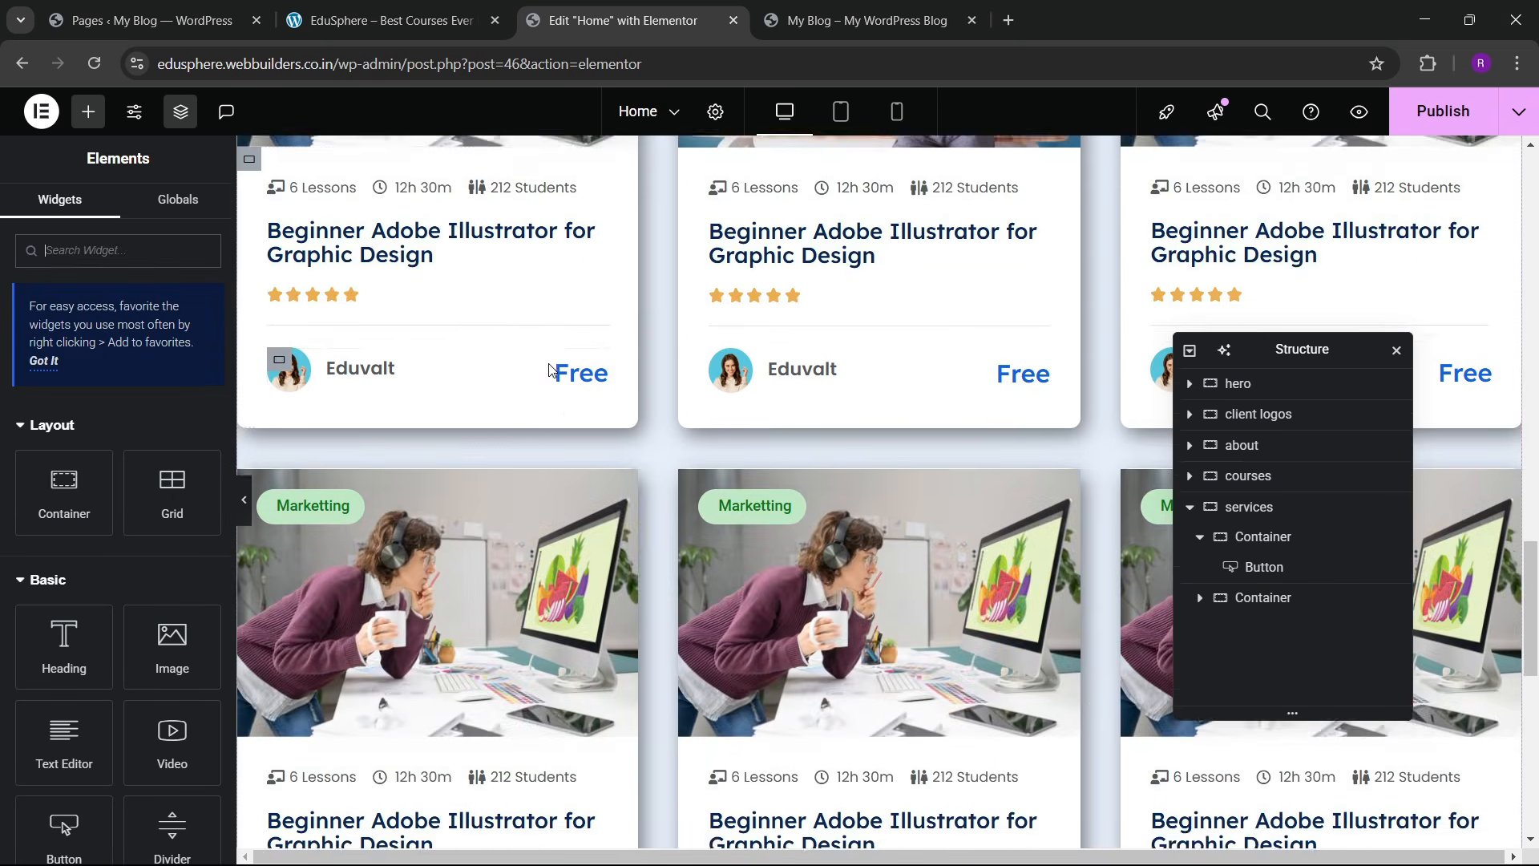
{"action": "scroll", "coordinate": [569, 465], "scroll_direction": "up", "scroll_amount": 3}
{"action": "scroll", "coordinate": [682, 489], "scroll_direction": "down", "scroll_amount": 2}
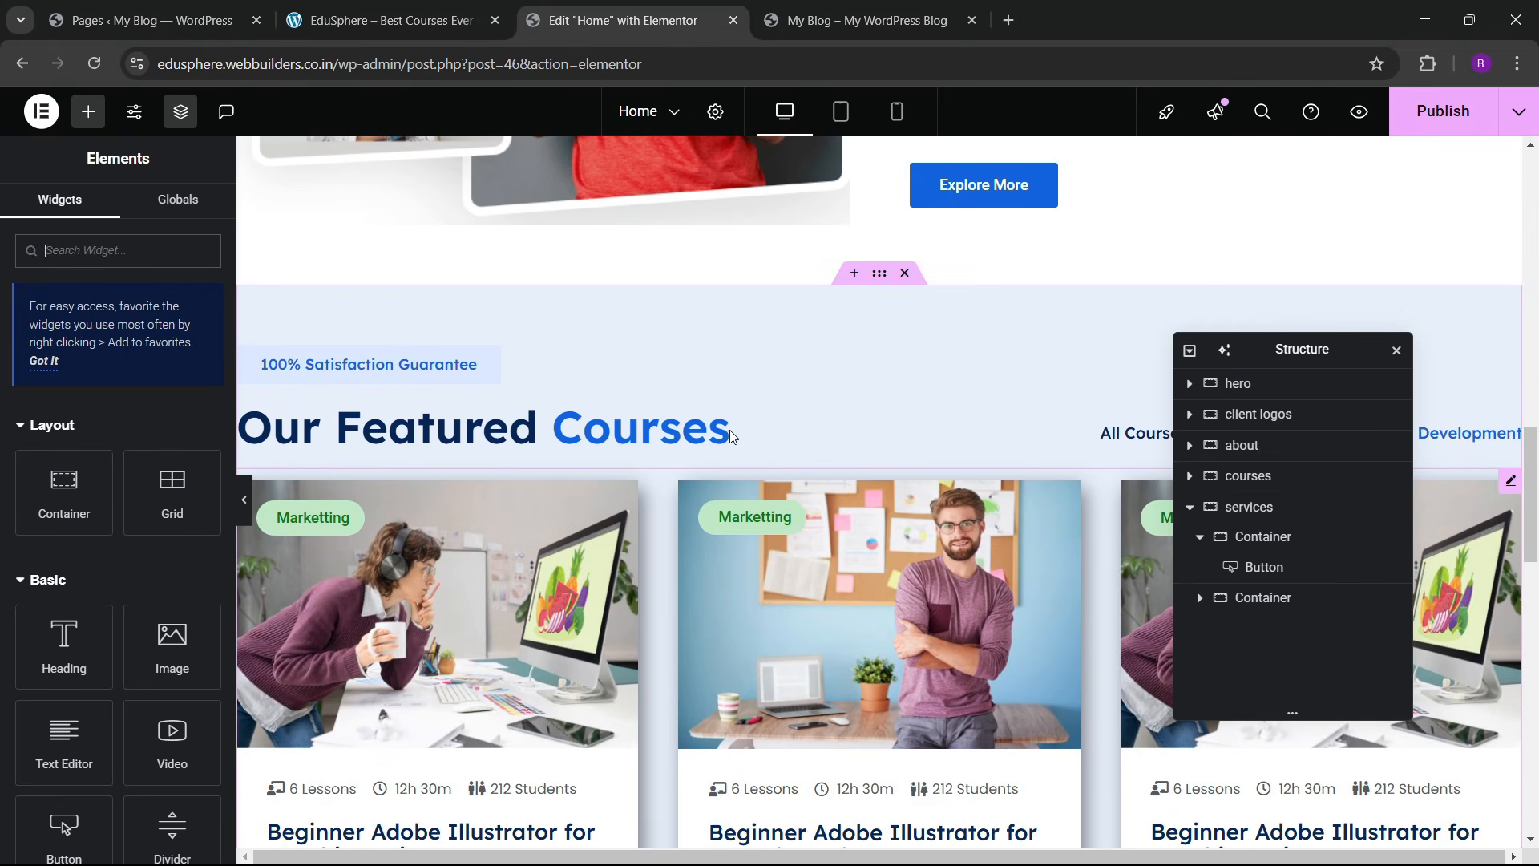
{"action": "left_click", "coordinate": [651, 436]}
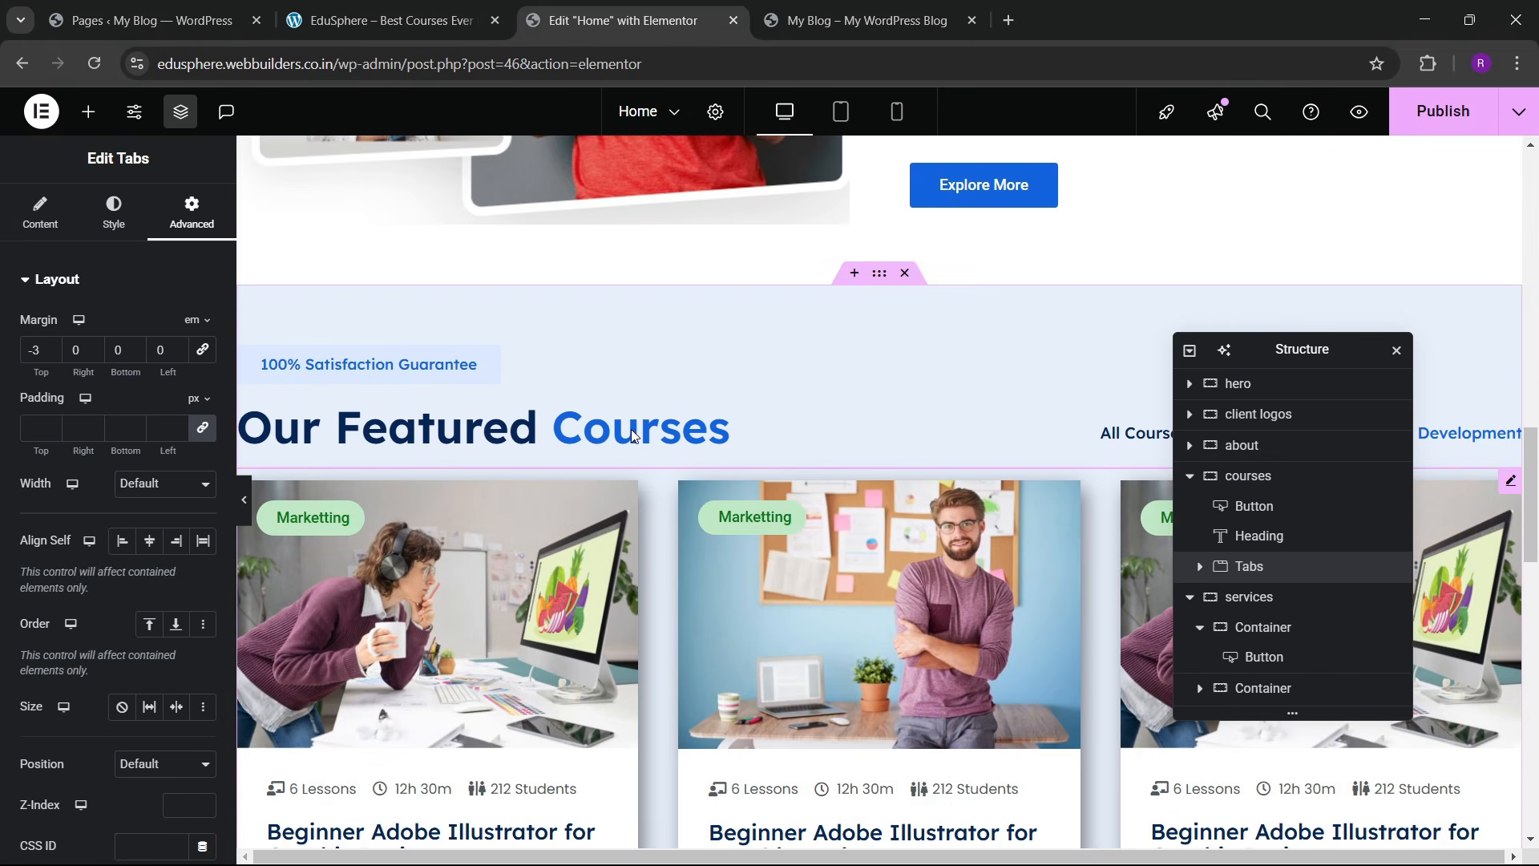
{"action": "scroll", "coordinate": [625, 412], "scroll_direction": "up", "scroll_amount": 9}
{"action": "scroll", "coordinate": [635, 432], "scroll_direction": "down", "scroll_amount": 2}
{"action": "right_click", "coordinate": [1006, 510]}
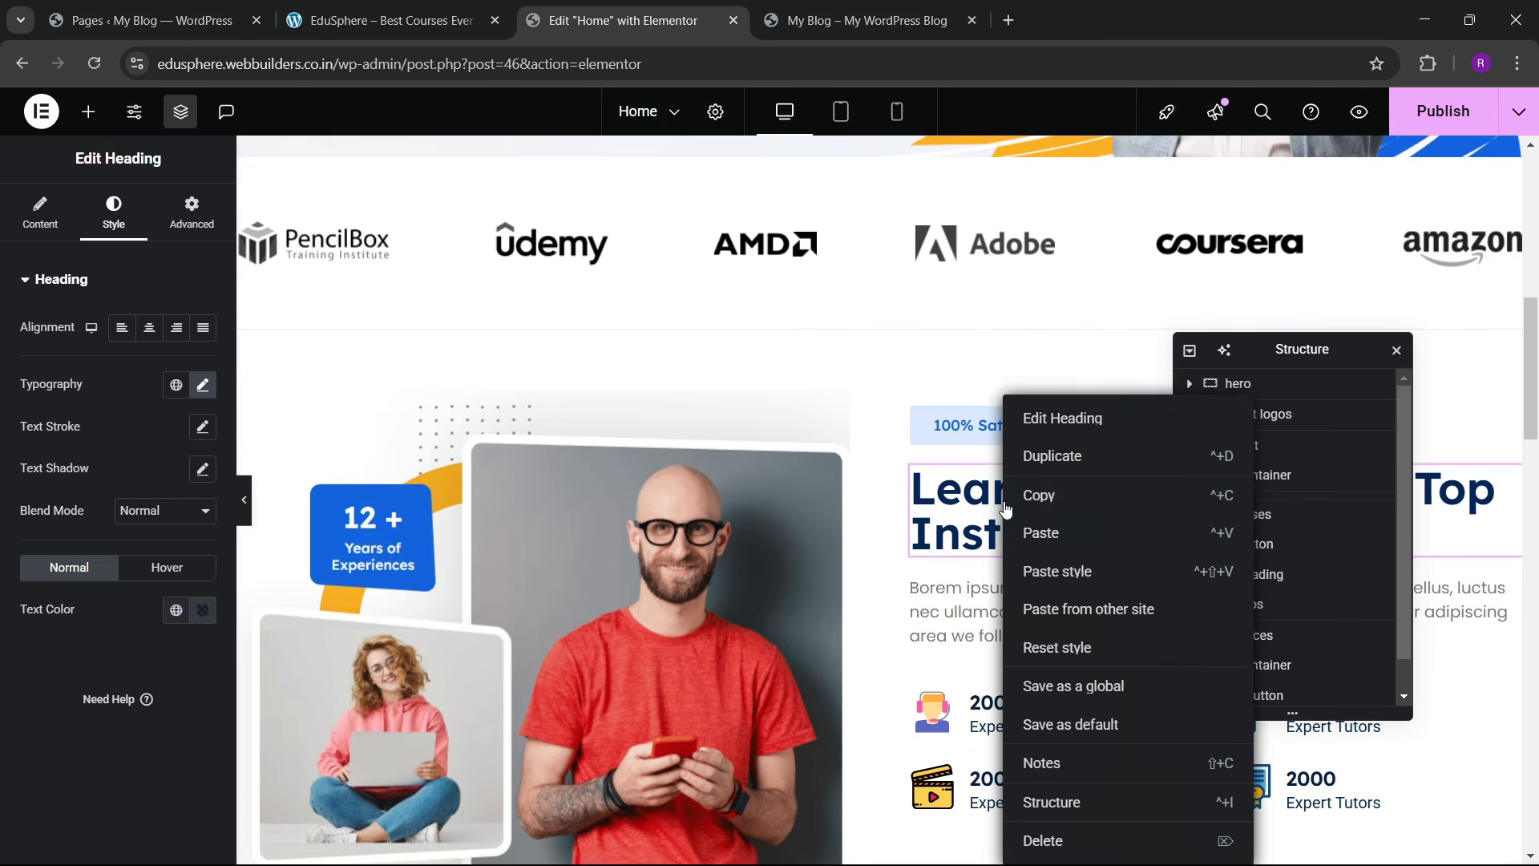
{"action": "left_click", "coordinate": [1041, 532]}
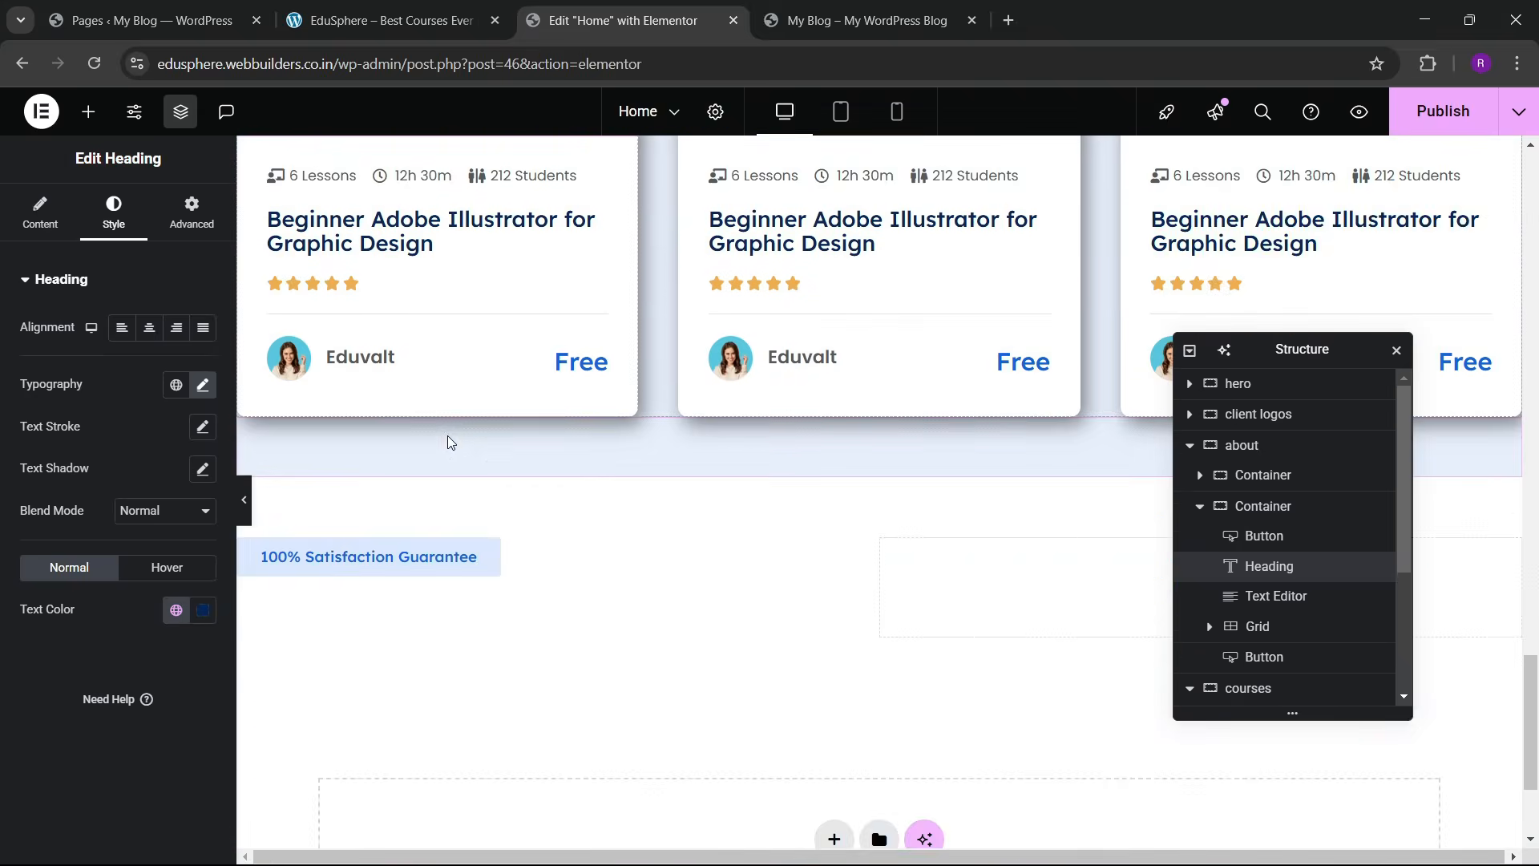
{"action": "scroll", "coordinate": [449, 417], "scroll_direction": "down", "scroll_amount": 2}
Step: Paste the heading into the new section and retitle it 'Browse By Categories'
{"action": "right_click", "coordinate": [503, 402]}
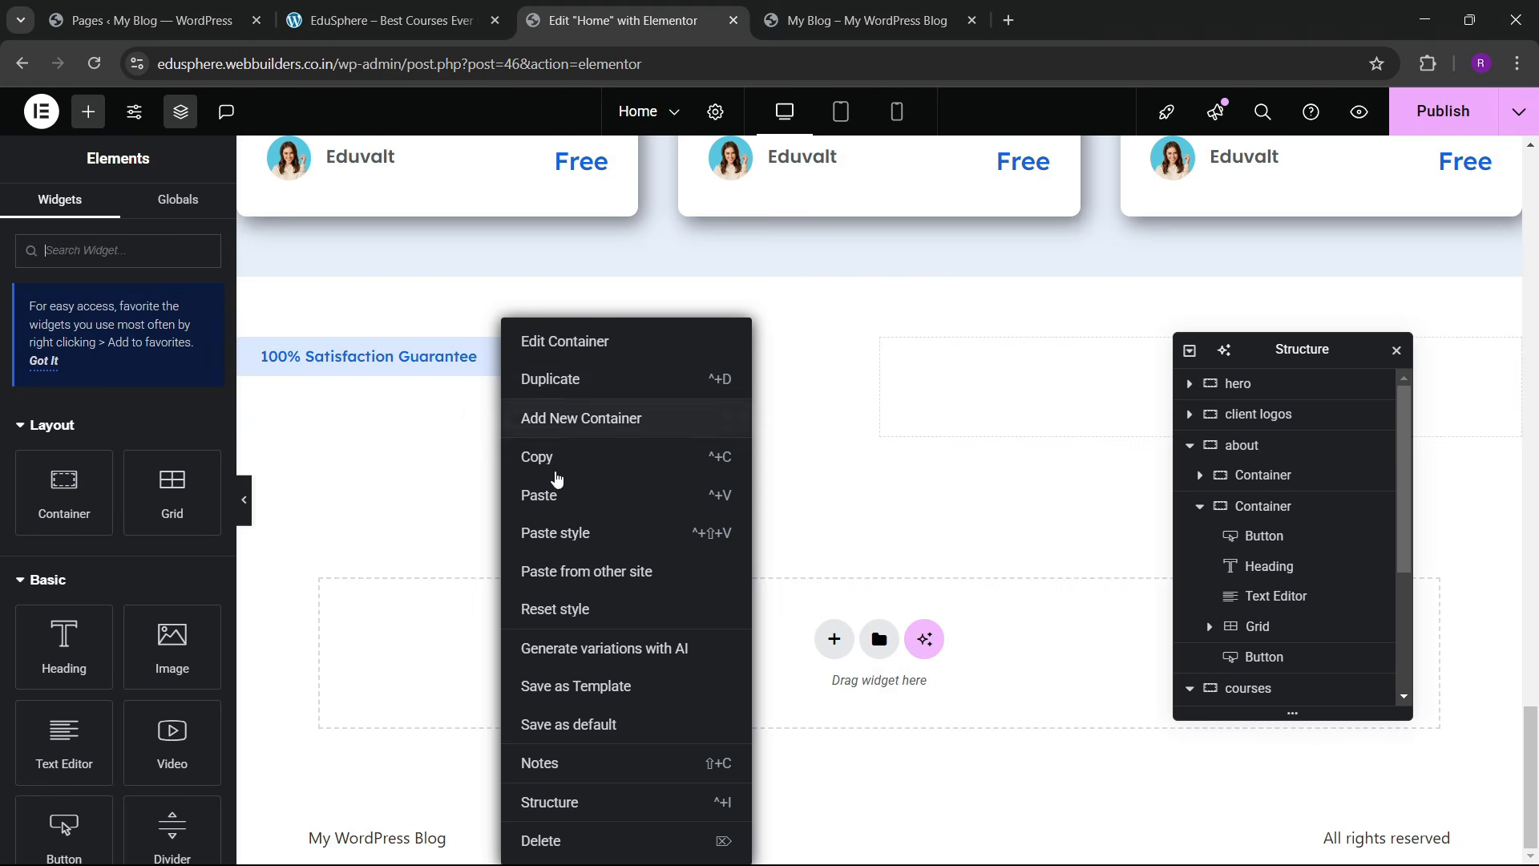
{"action": "left_click", "coordinate": [553, 495]}
{"action": "left_click", "coordinate": [384, 20]}
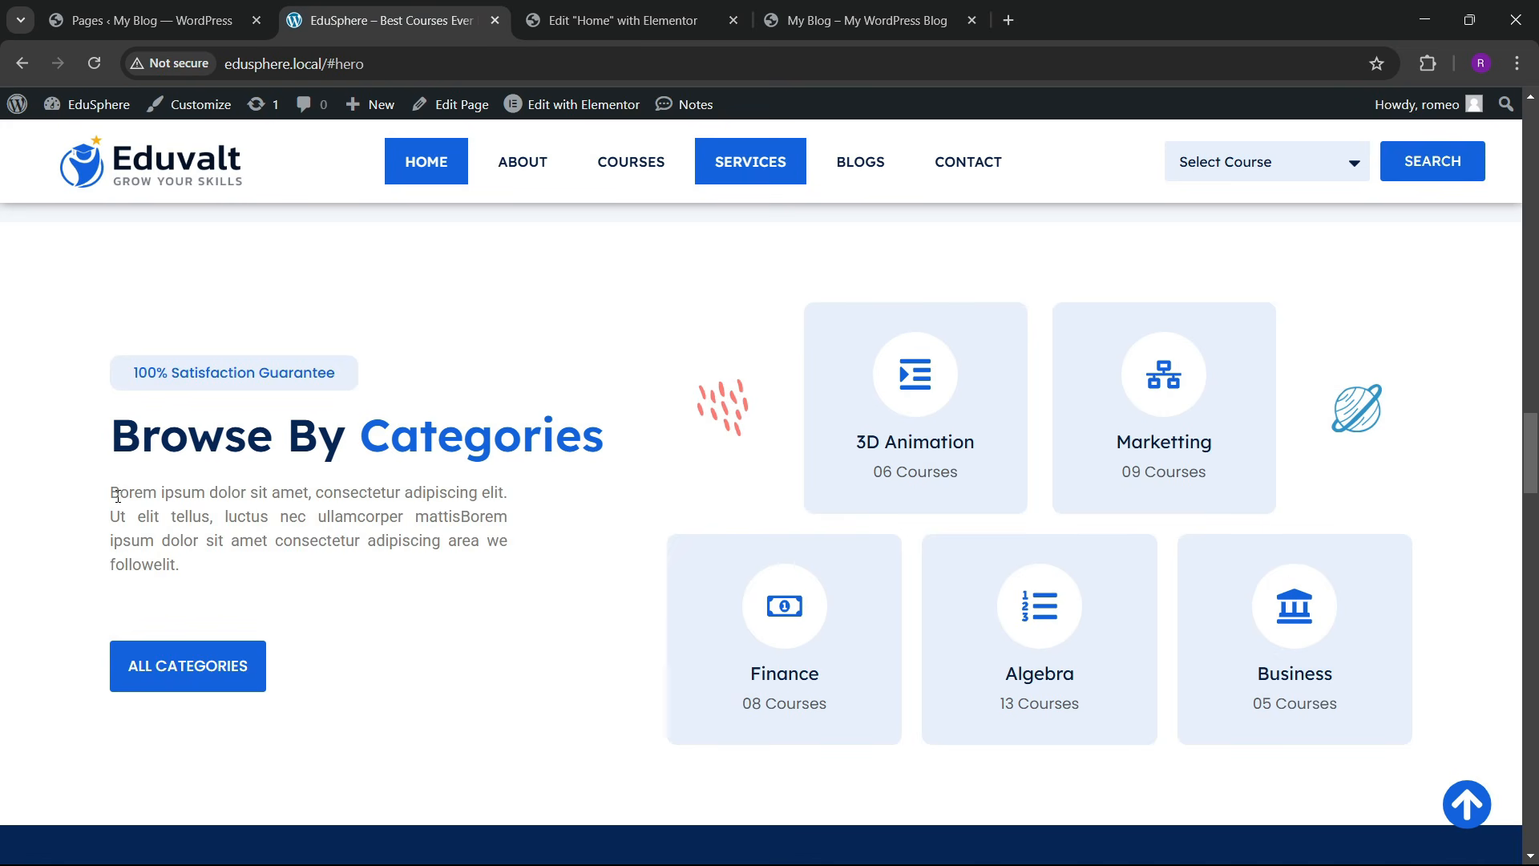
{"action": "left_click_drag", "start_coordinate": [124, 457], "coordinate": [373, 456]}
{"action": "key", "text": "ctrl+c"}
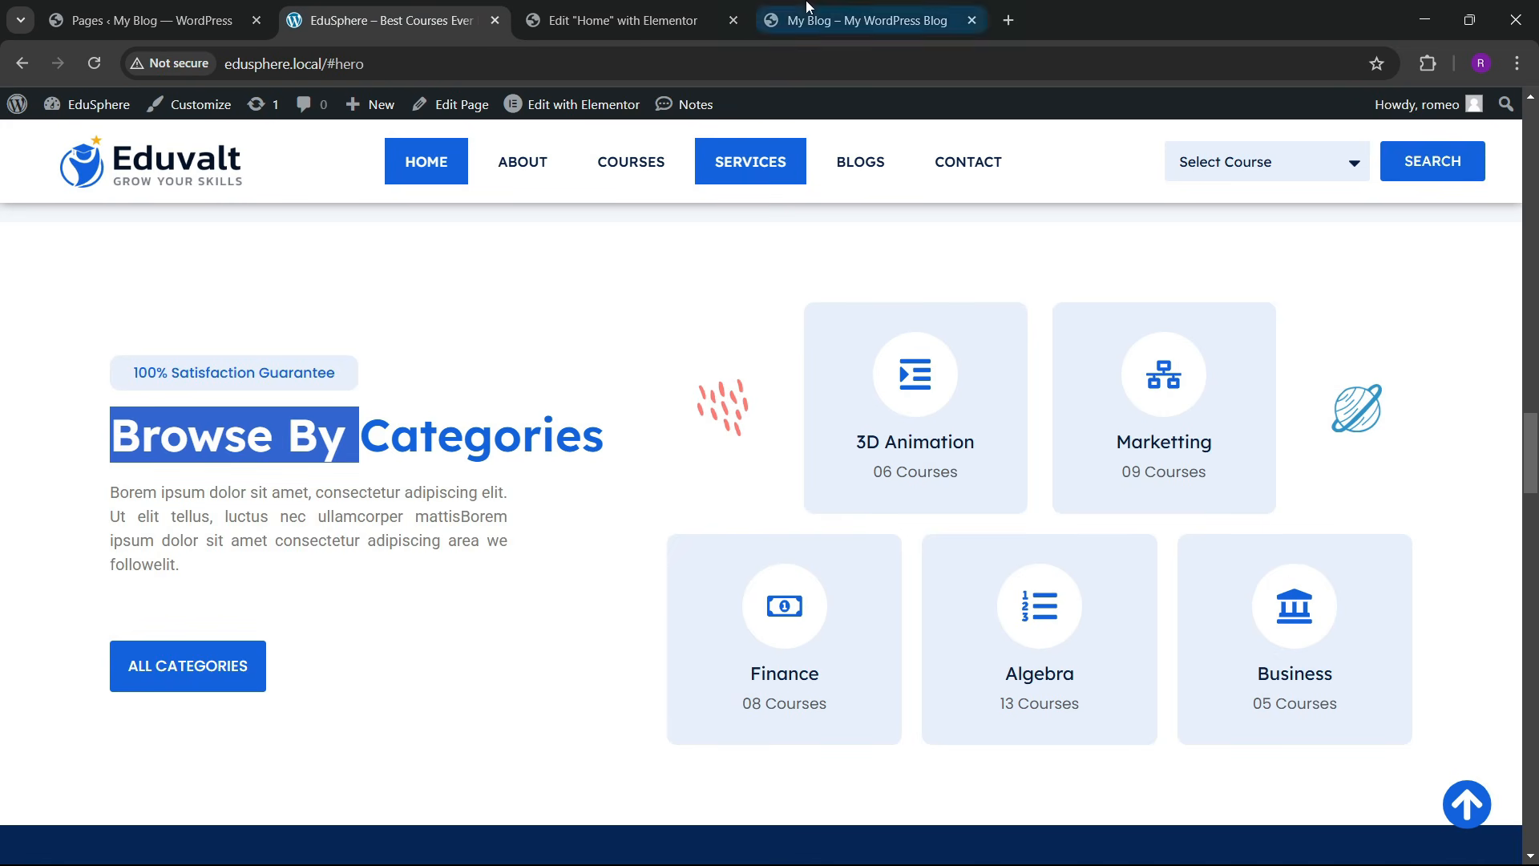
{"action": "left_click", "coordinate": [593, 20]}
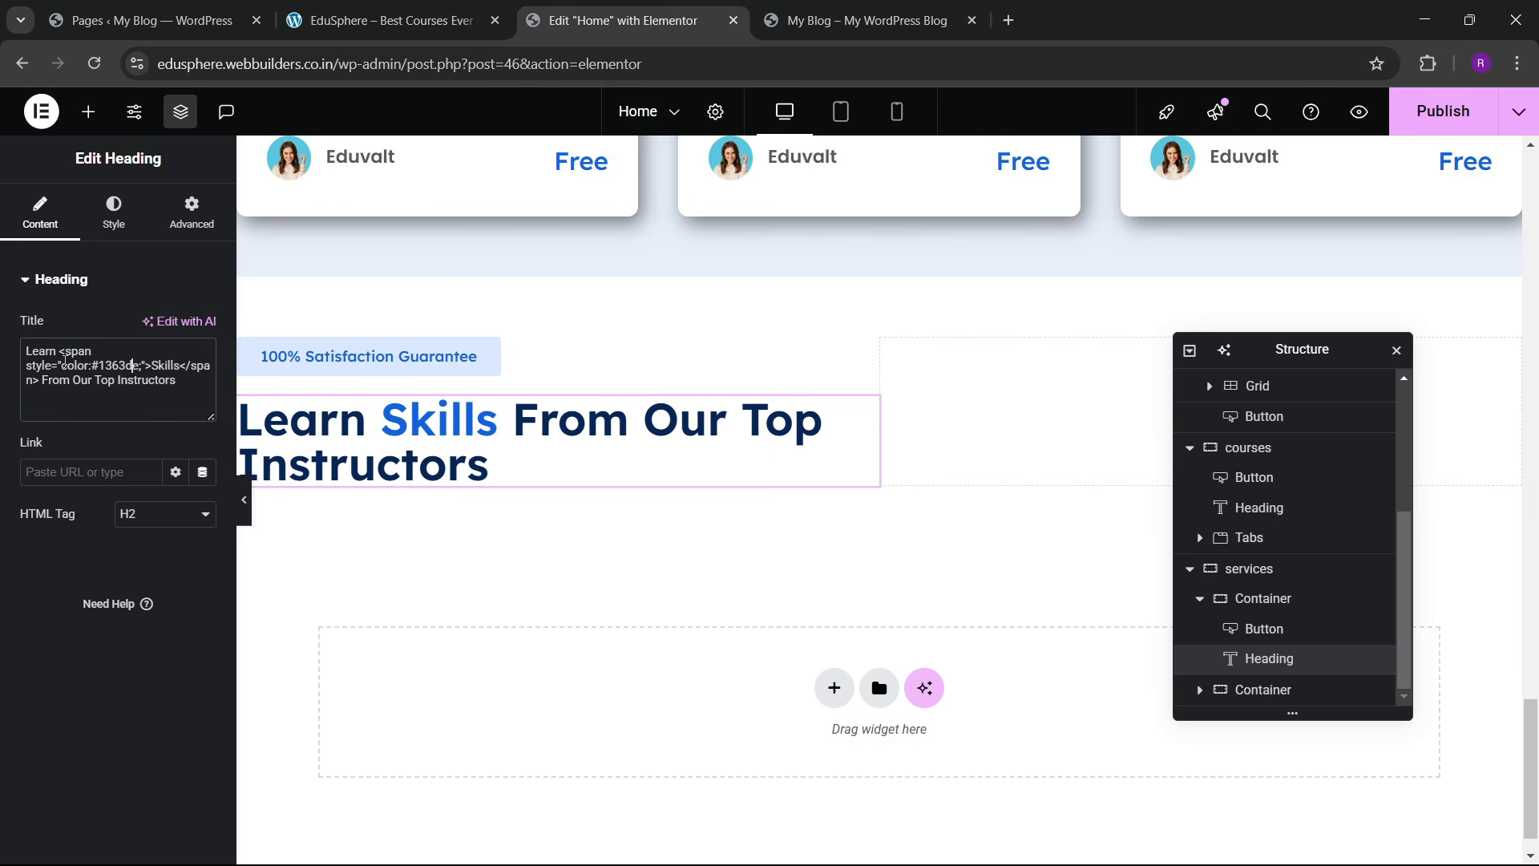
{"action": "key", "text": "ctrl+v"}
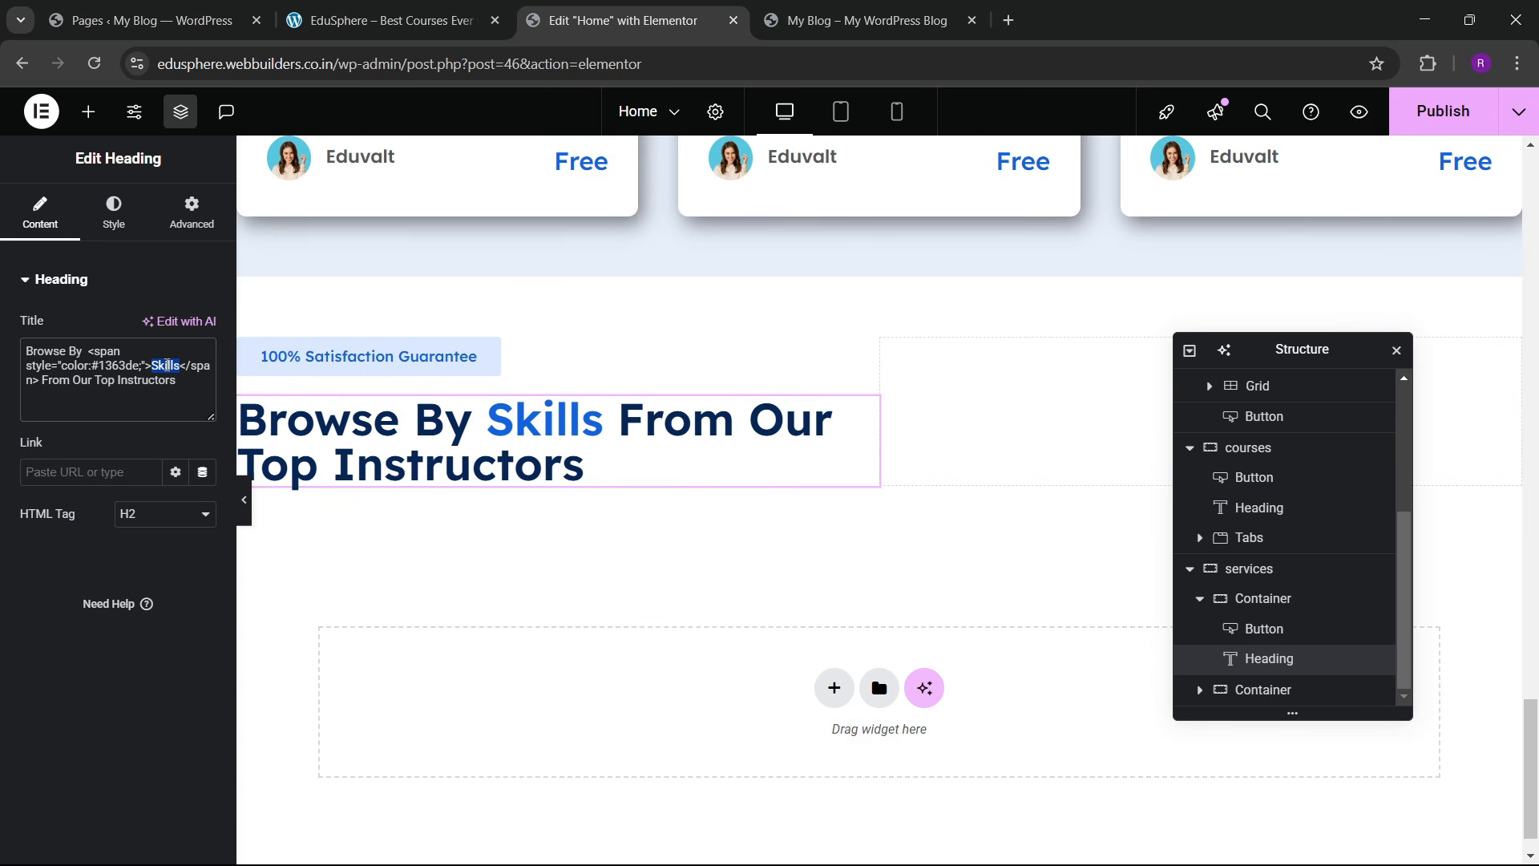
{"action": "type", "text": "Categories"}
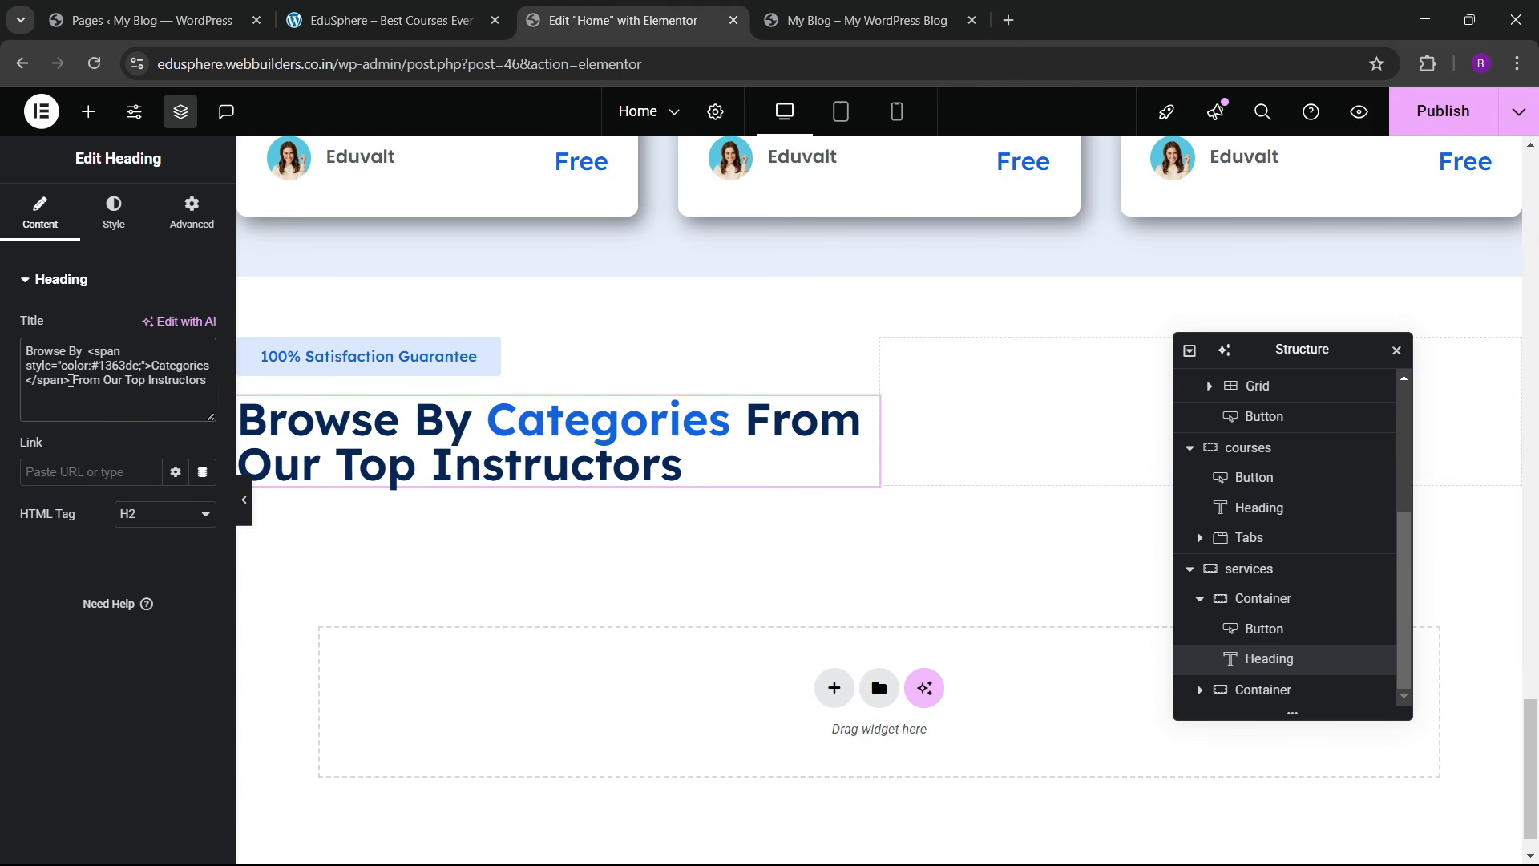
{"action": "key", "text": "BackSpace"}
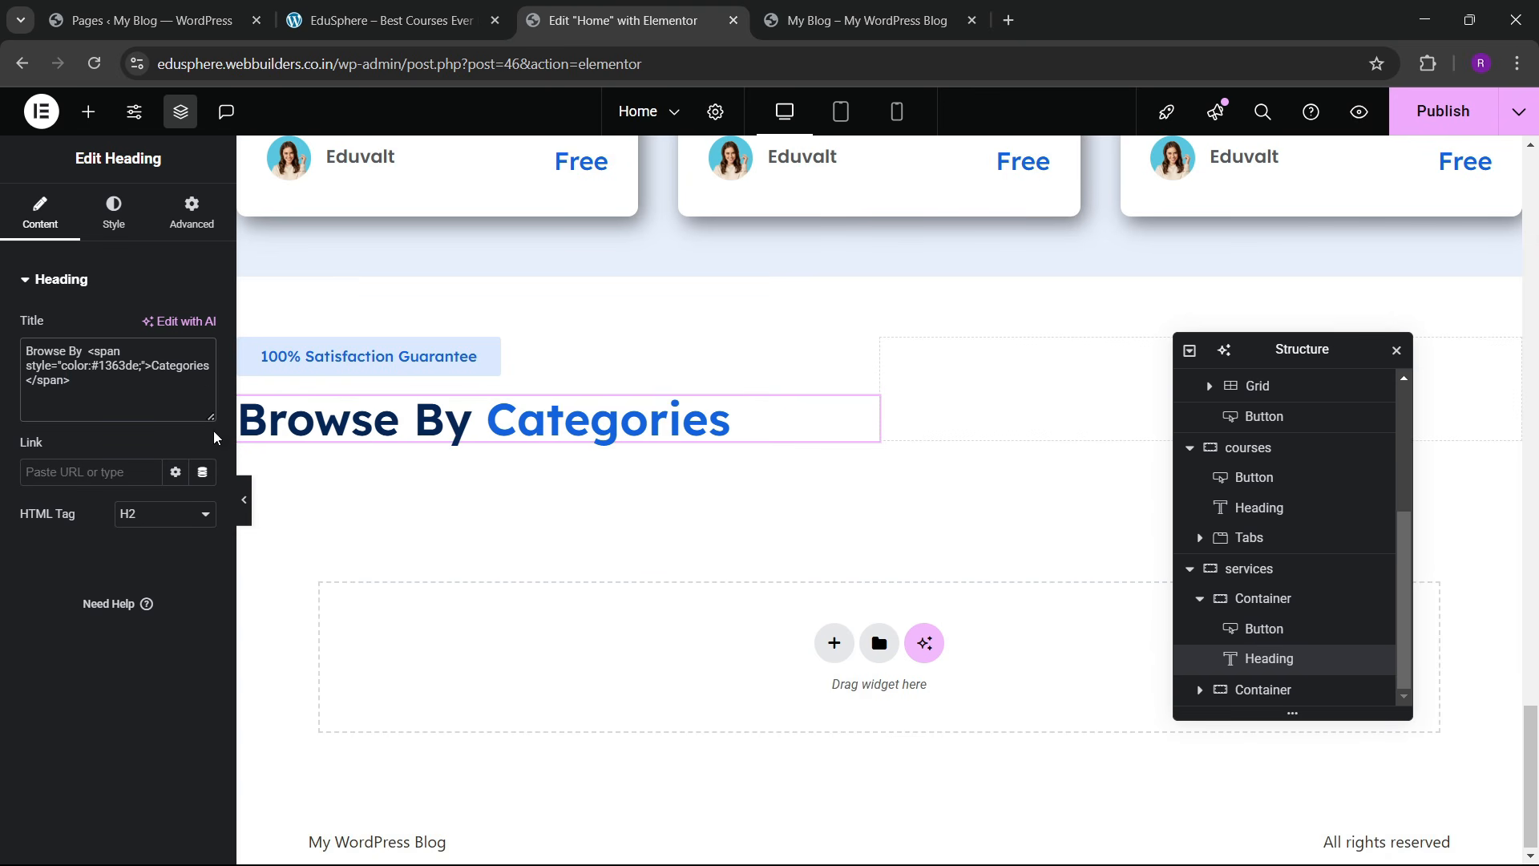
{"action": "left_click", "coordinate": [392, 20]}
{"action": "left_click", "coordinate": [623, 20]}
Step: Copy the about section's lorem ipsum paragraph below the Browse By Categories heading
{"action": "scroll", "coordinate": [712, 289], "scroll_direction": "up", "scroll_amount": 10}
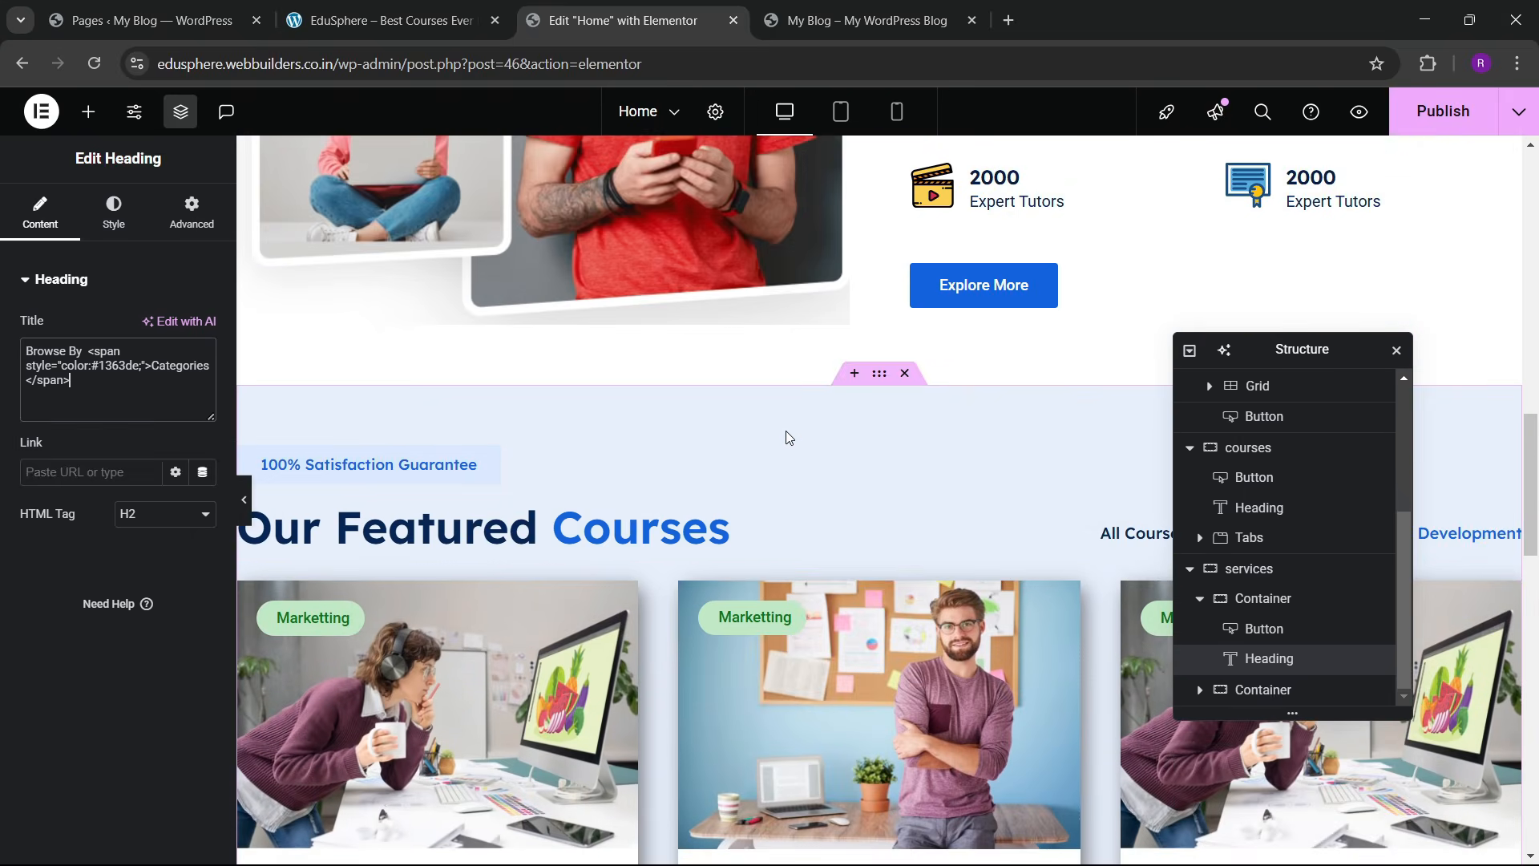
{"action": "scroll", "coordinate": [781, 441], "scroll_direction": "up", "scroll_amount": 5}
{"action": "right_click", "coordinate": [942, 400]}
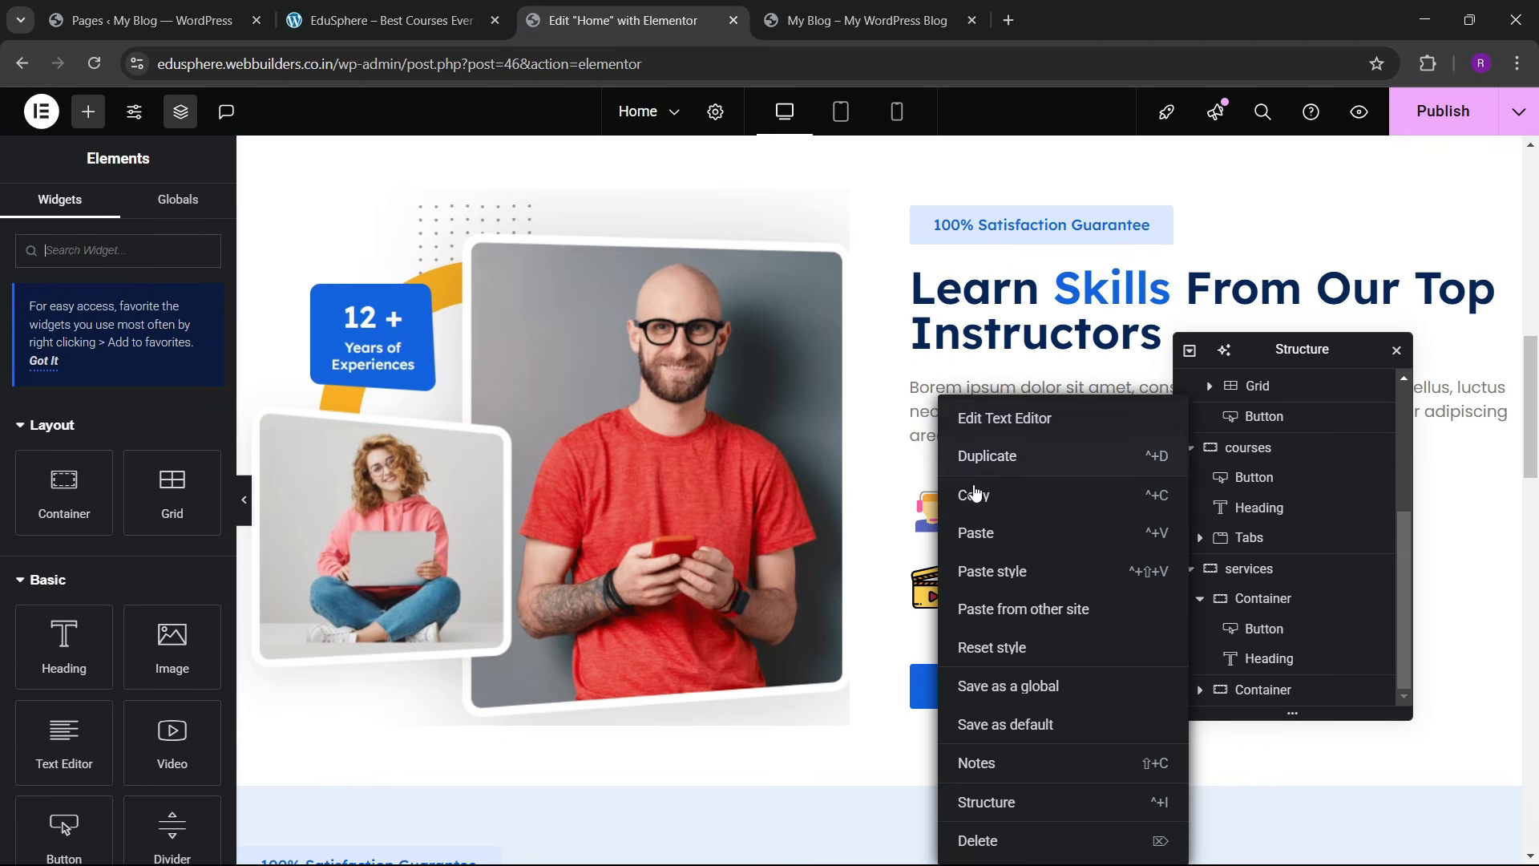
{"action": "left_click", "coordinate": [974, 492]}
{"action": "scroll", "coordinate": [490, 481], "scroll_direction": "down", "scroll_amount": 15}
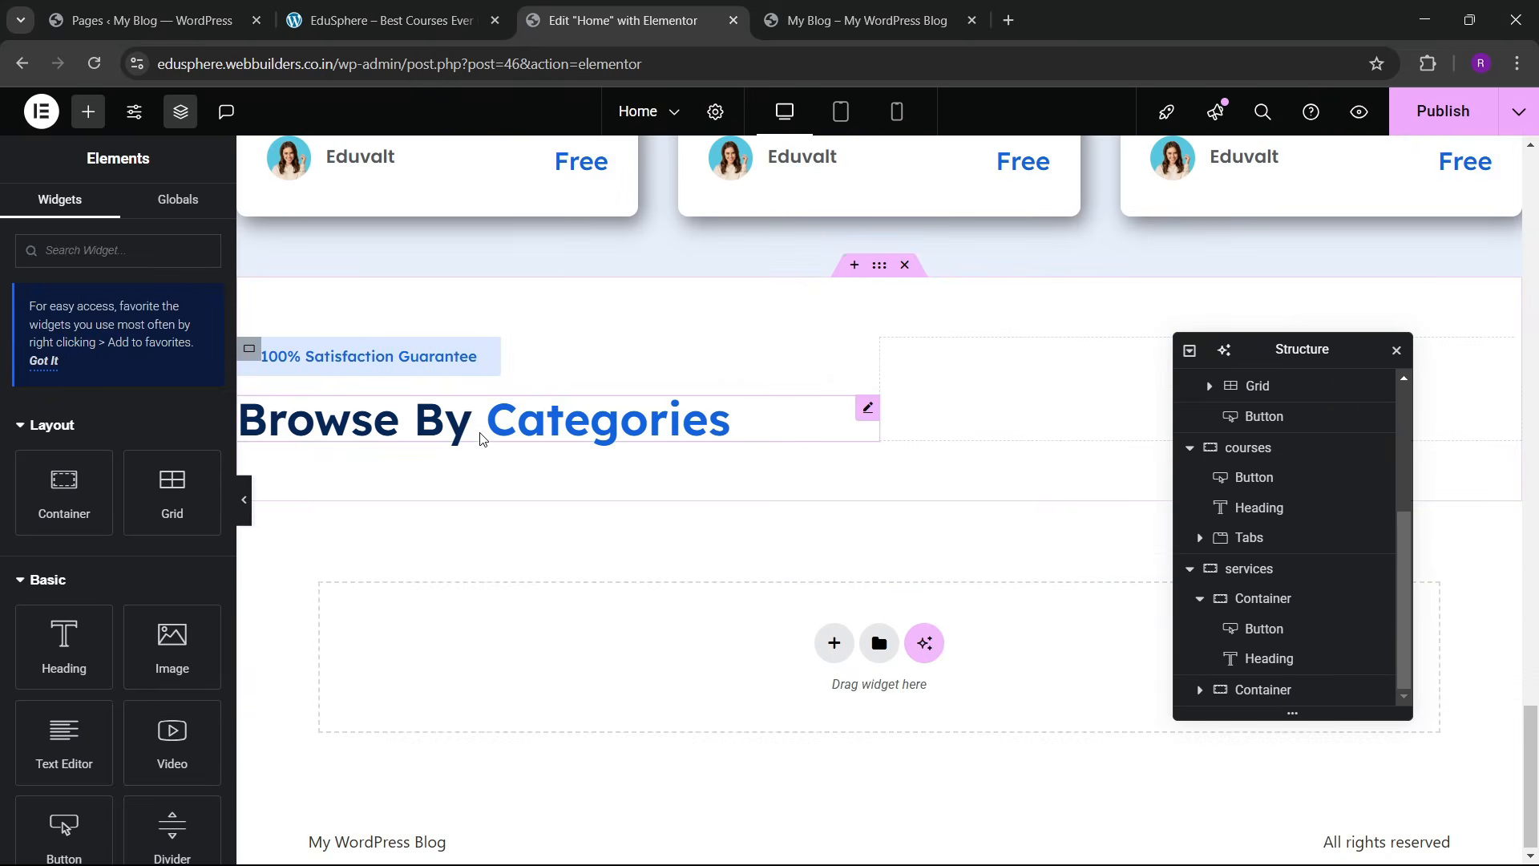
{"action": "right_click", "coordinate": [484, 439]}
{"action": "left_click", "coordinate": [526, 532]}
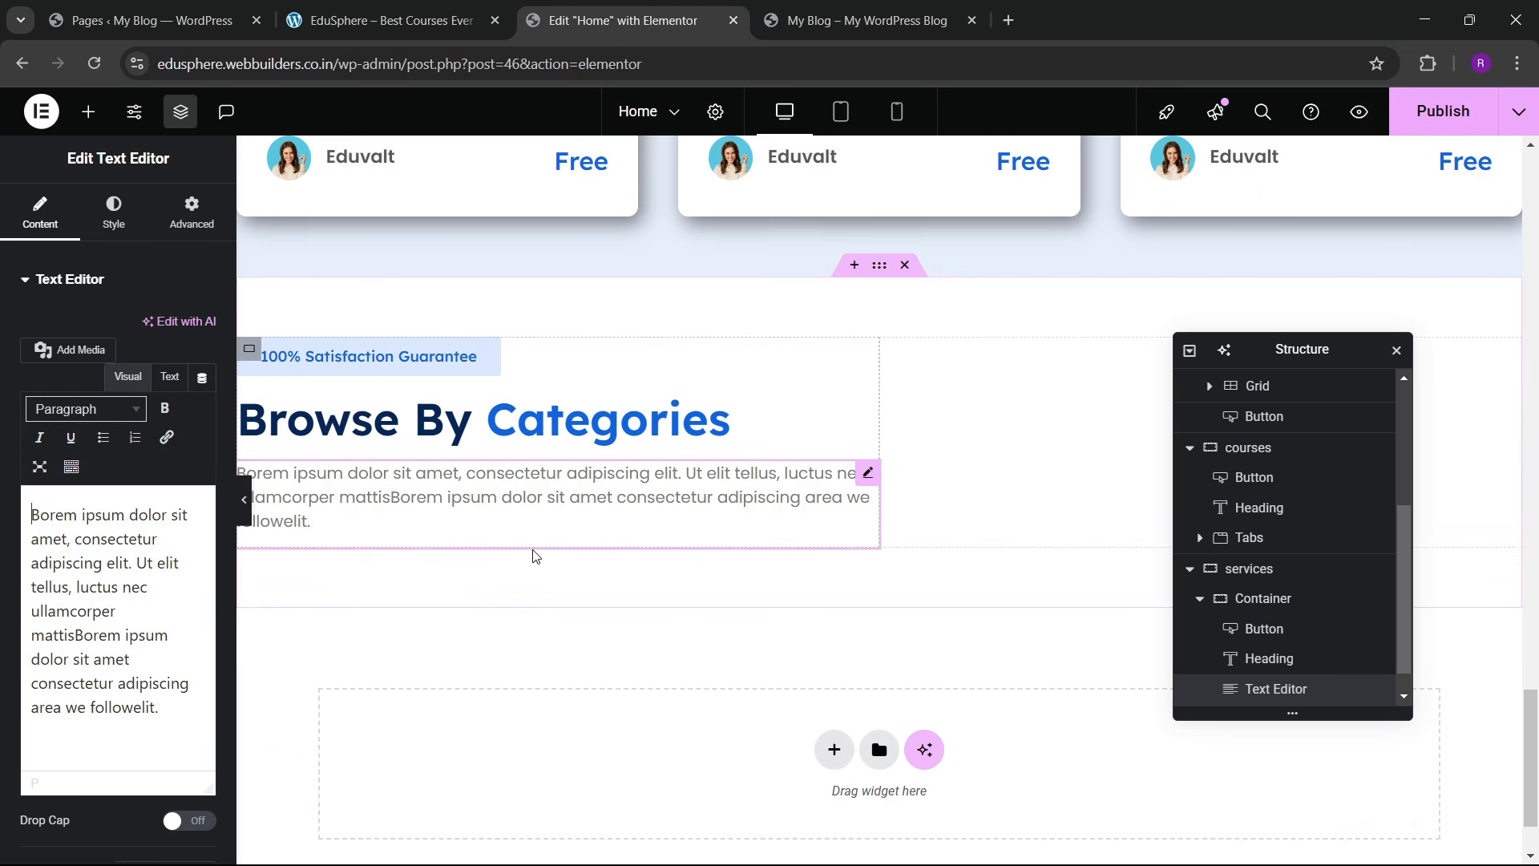
{"action": "left_click", "coordinate": [418, 6]}
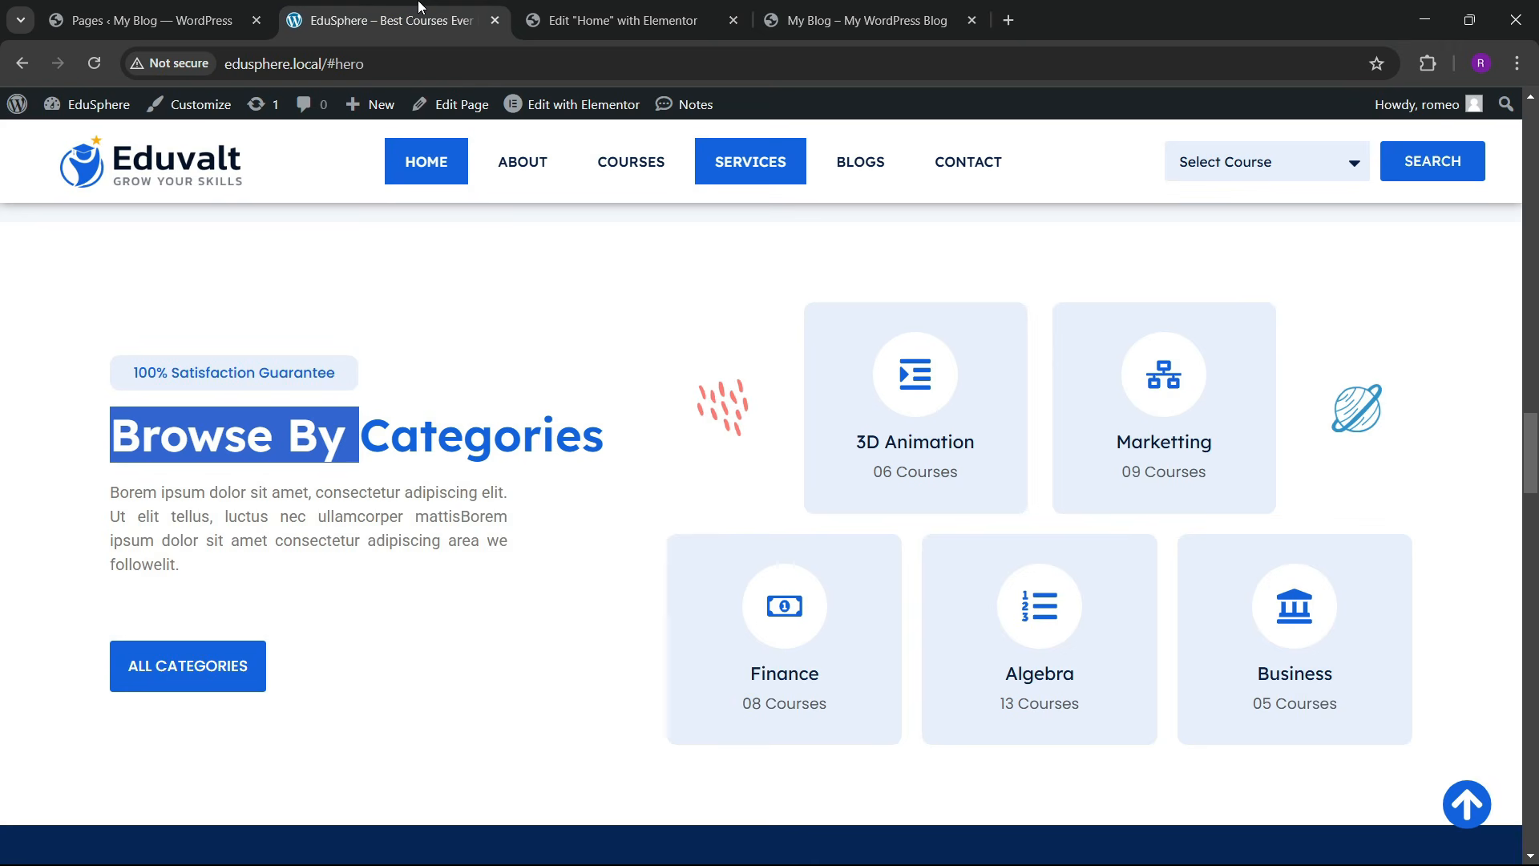
{"action": "left_click", "coordinate": [593, 7]}
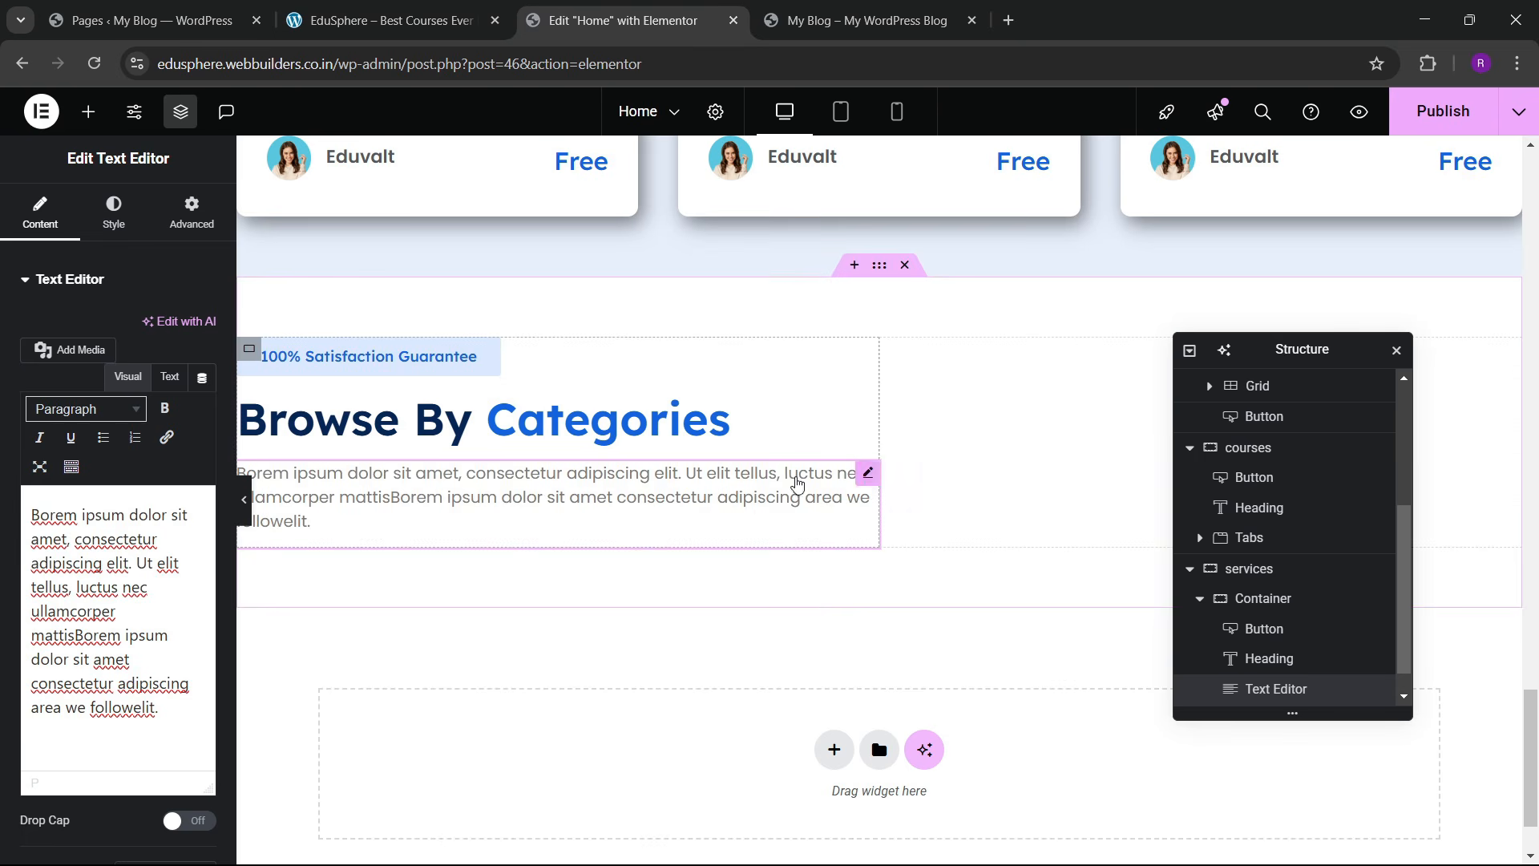
Step: Give the paragraph a custom width of 72%
{"action": "left_click", "coordinate": [188, 215]}
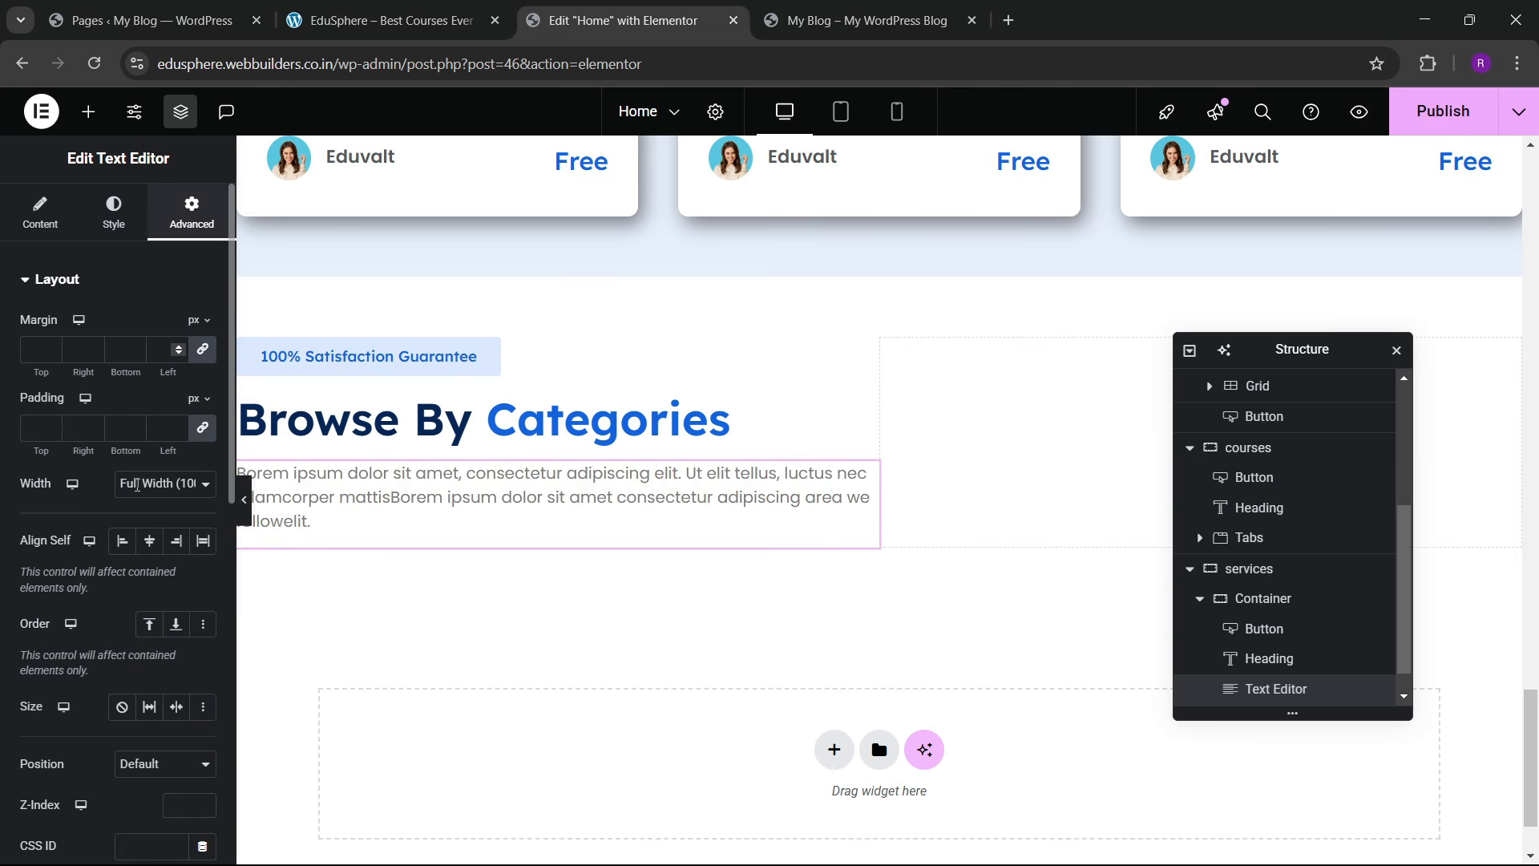
{"action": "left_click", "coordinate": [151, 504]}
{"action": "left_click", "coordinate": [151, 577]}
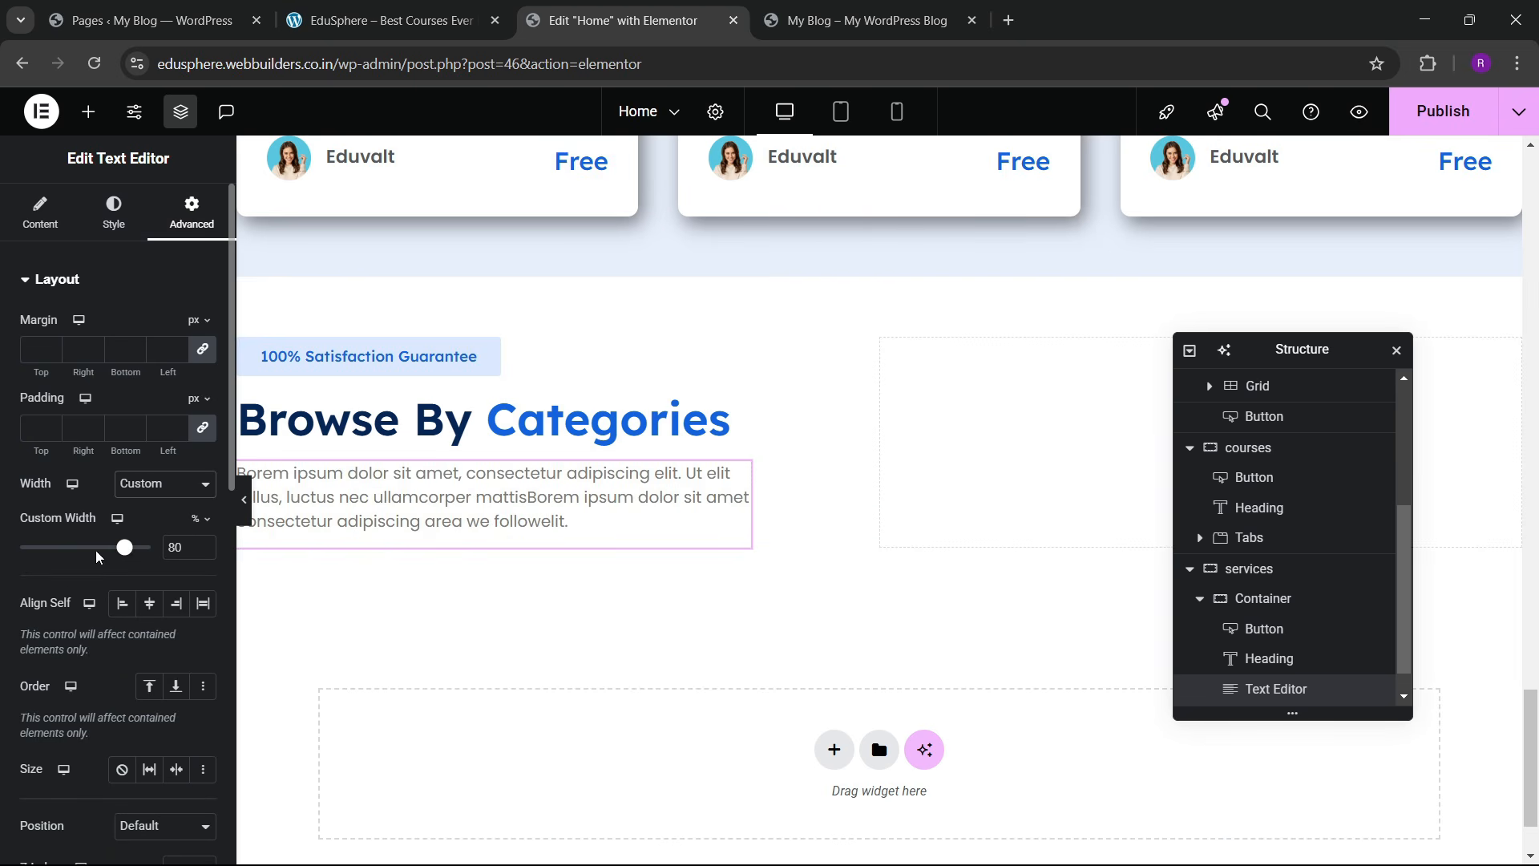
{"action": "left_click_drag", "start_coordinate": [124, 552], "coordinate": [114, 554]}
{"action": "scroll", "coordinate": [652, 433], "scroll_direction": "up", "scroll_amount": 15}
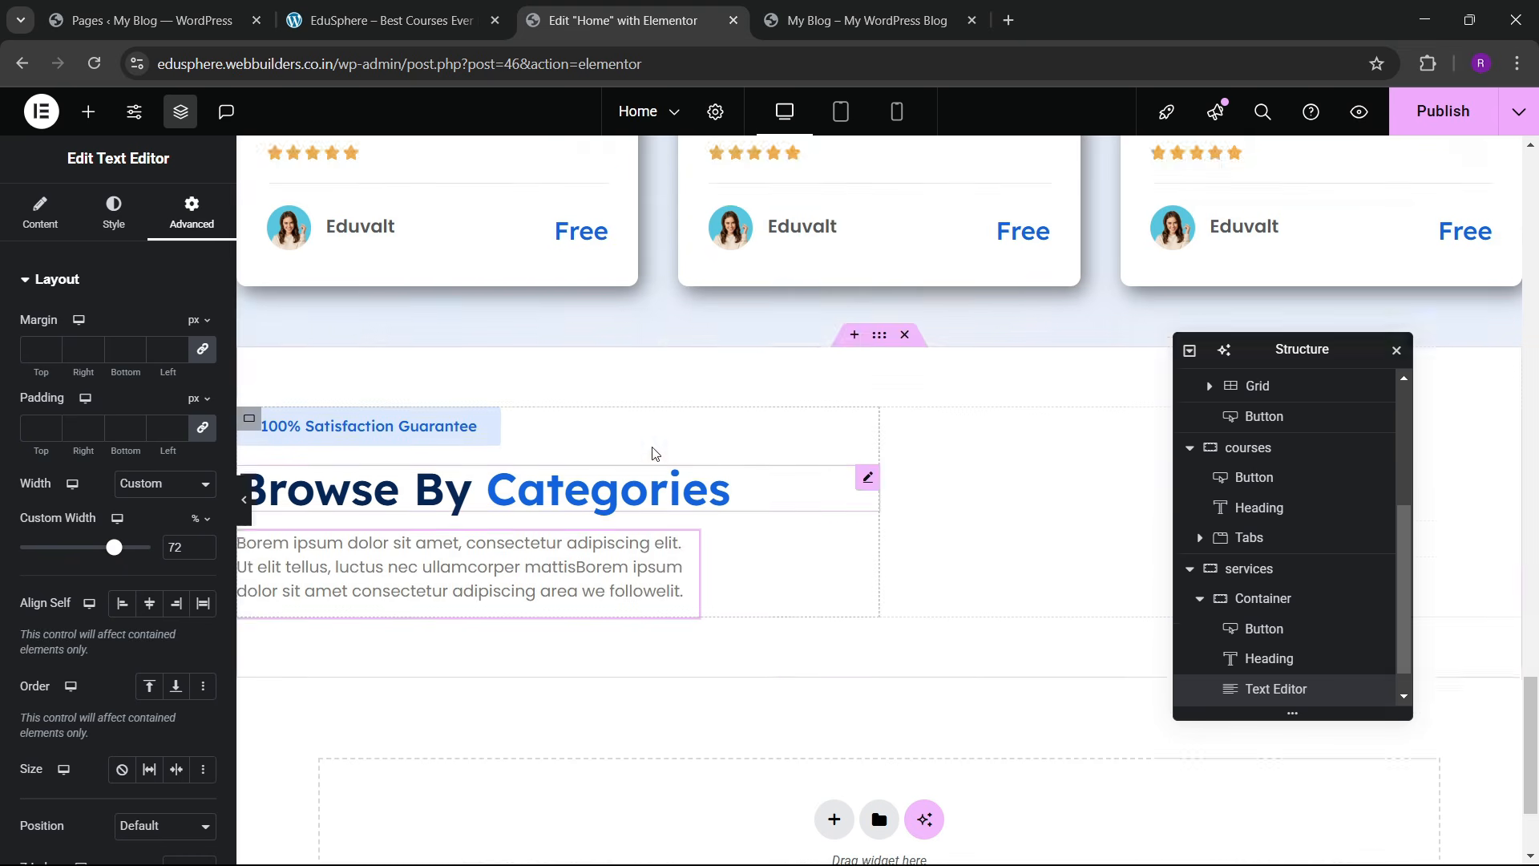
{"action": "scroll", "coordinate": [650, 420], "scroll_direction": "up", "scroll_amount": 3}
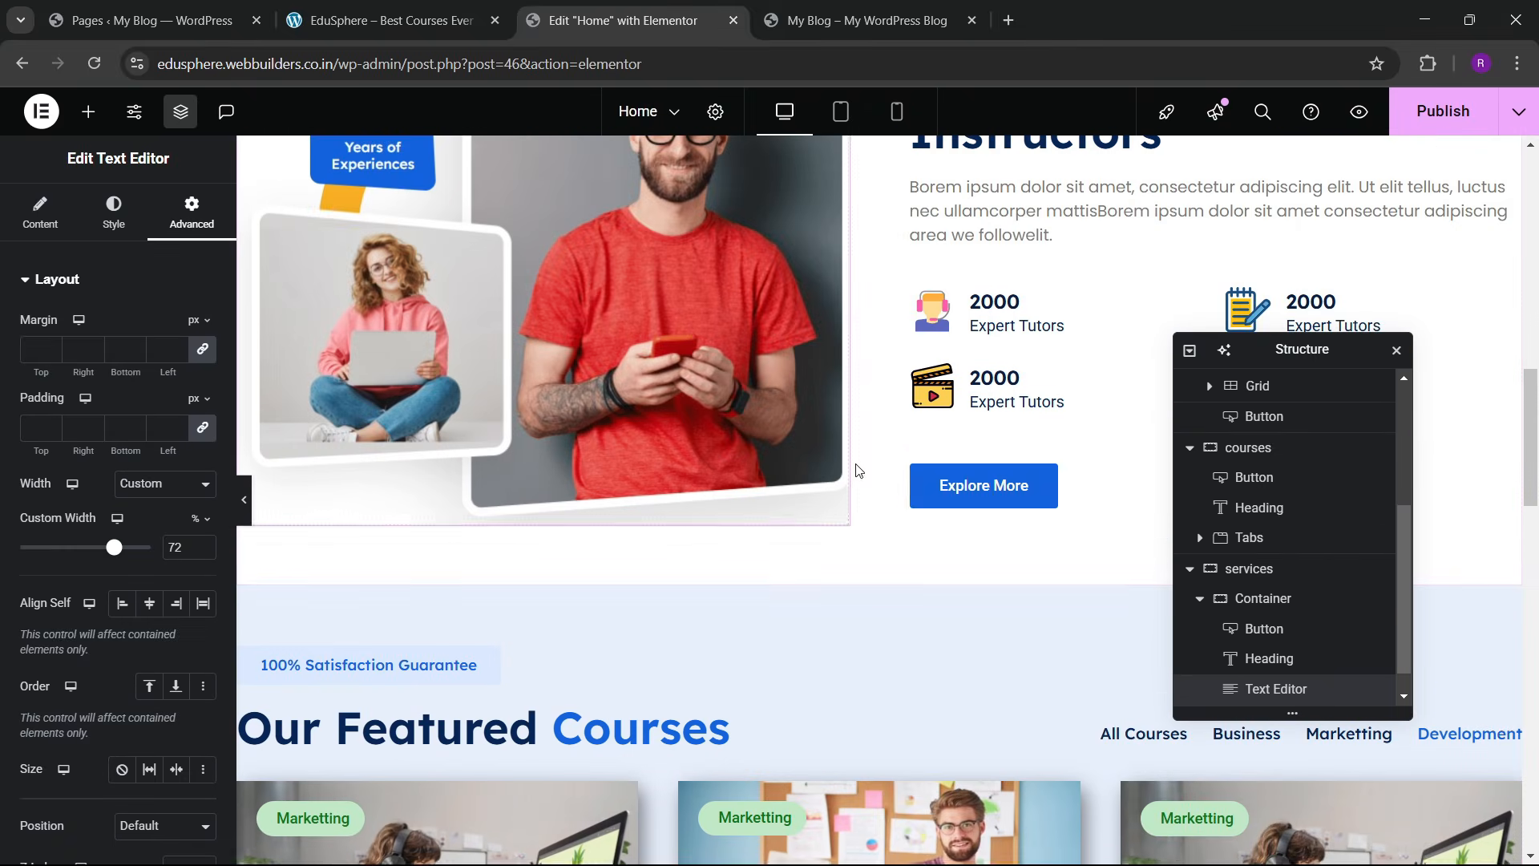
Step: Copy the Explore More button and paste it below the new paragraph
{"action": "right_click", "coordinate": [980, 485]}
{"action": "left_click", "coordinate": [611, 574]}
{"action": "scroll", "coordinate": [612, 574], "scroll_direction": "down", "scroll_amount": 15}
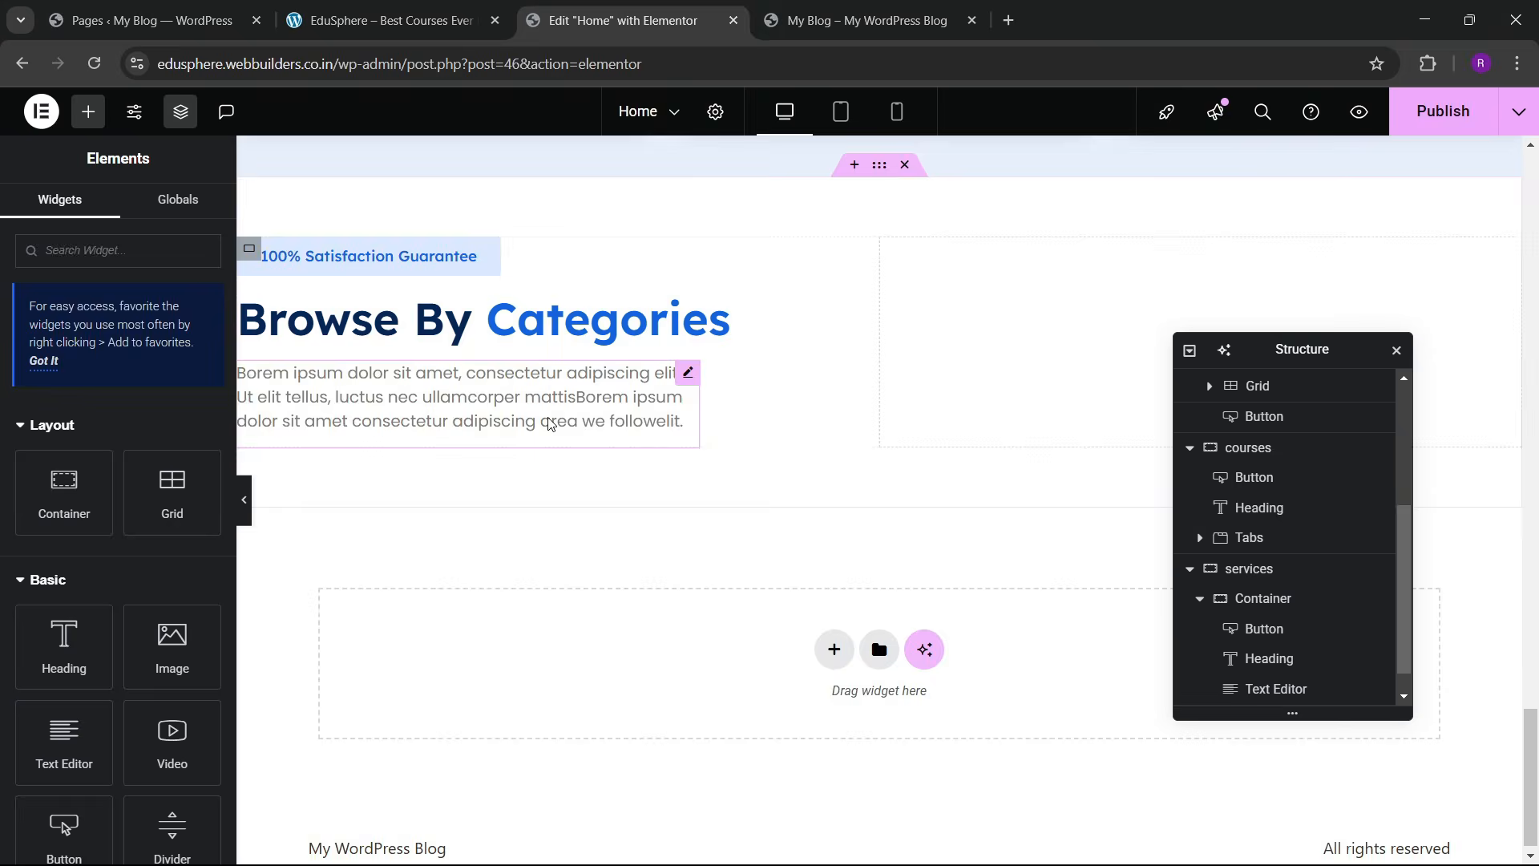
{"action": "right_click", "coordinate": [550, 423]}
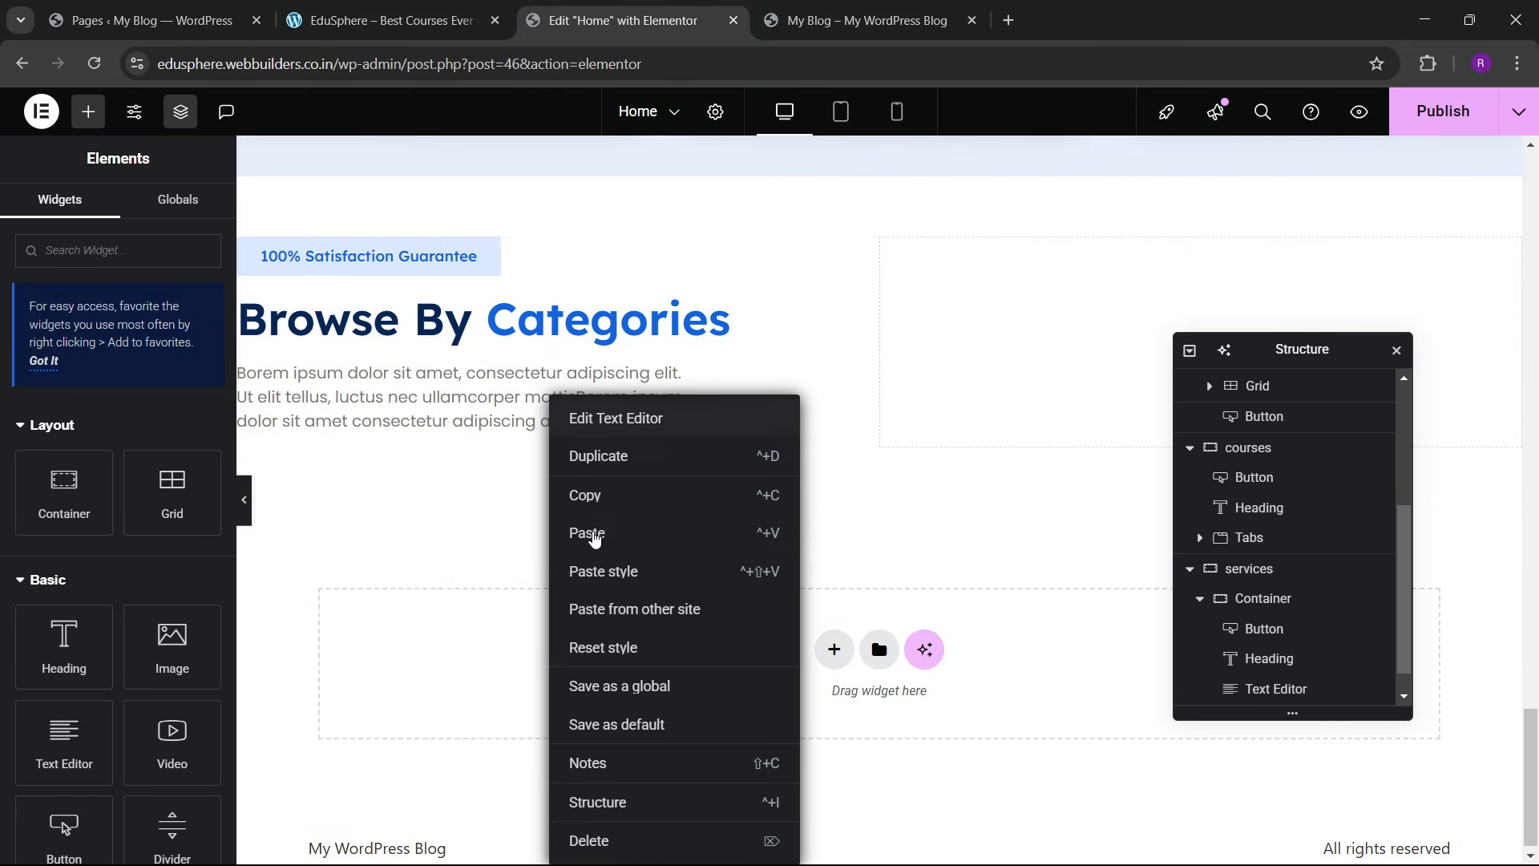
{"action": "left_click", "coordinate": [589, 534]}
{"action": "left_click", "coordinate": [430, 10]}
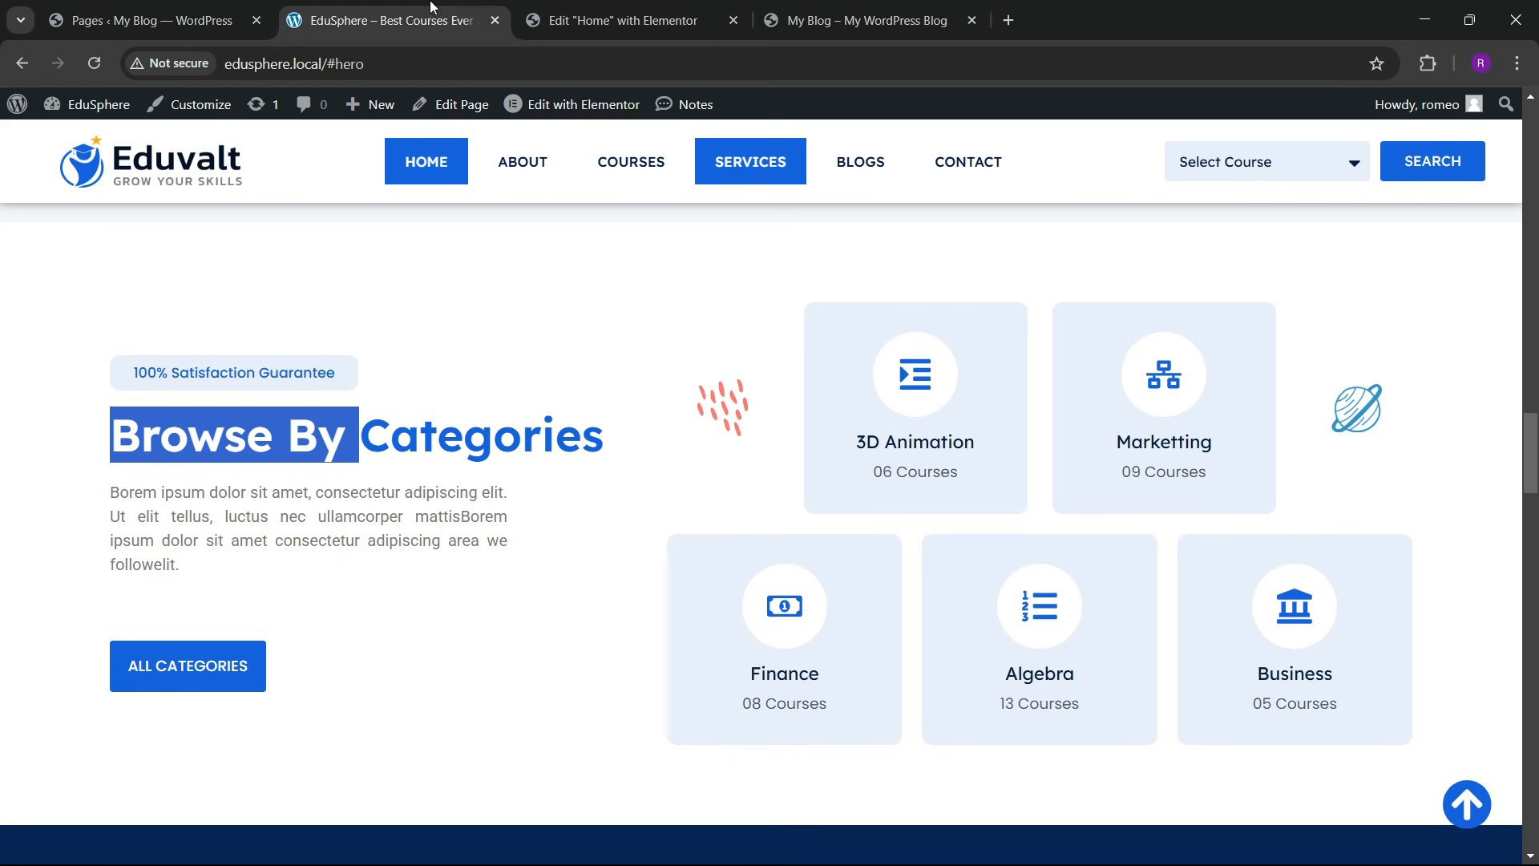
{"action": "left_click", "coordinate": [589, 8]}
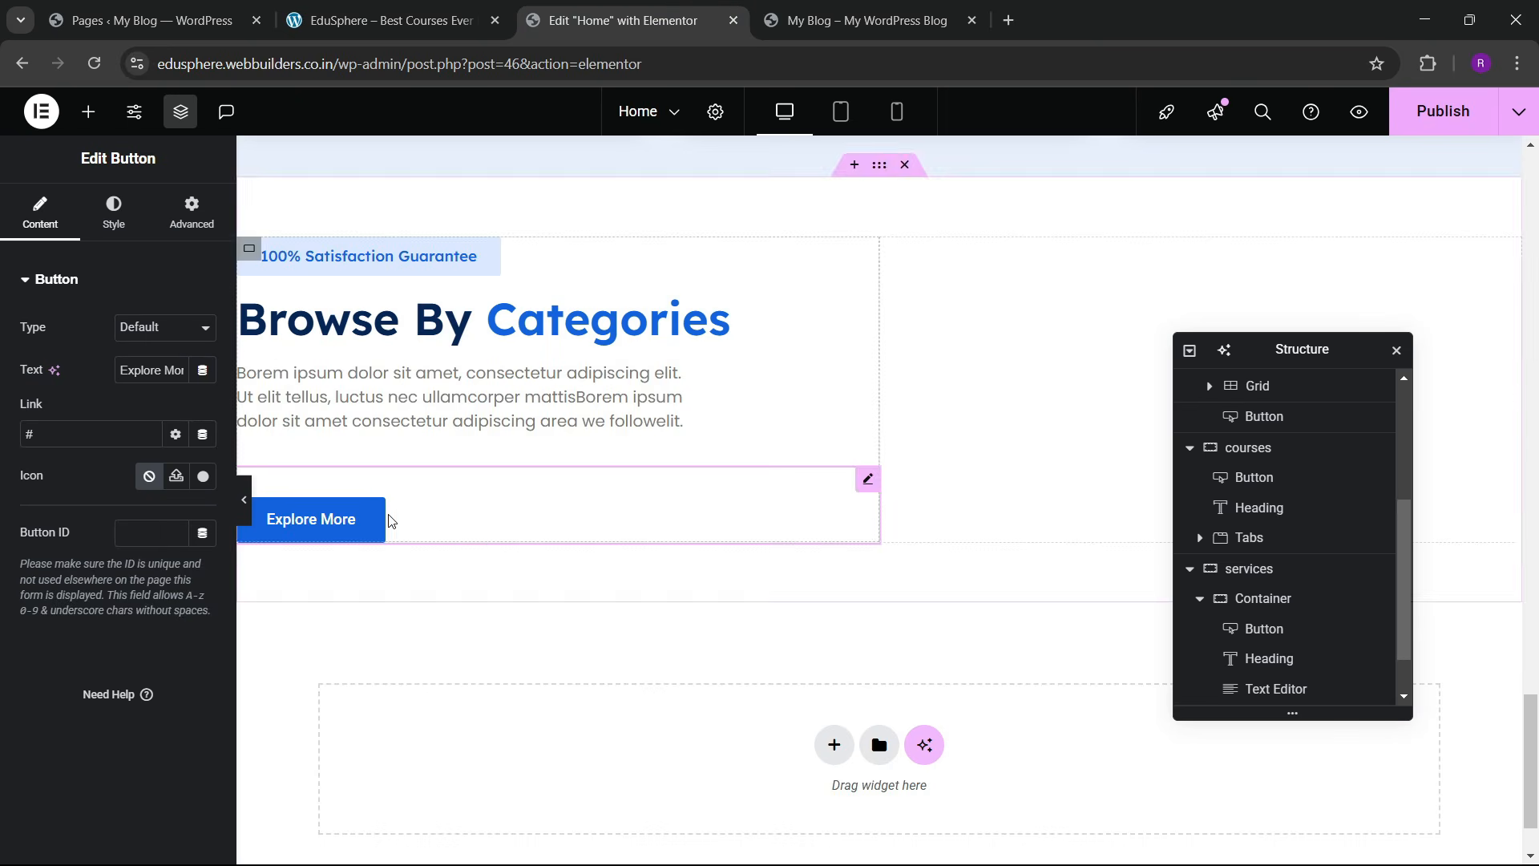
Step: Change the button text to 'All Categories', publish the page, and check the live site
{"action": "key", "text": "BackSpace"}
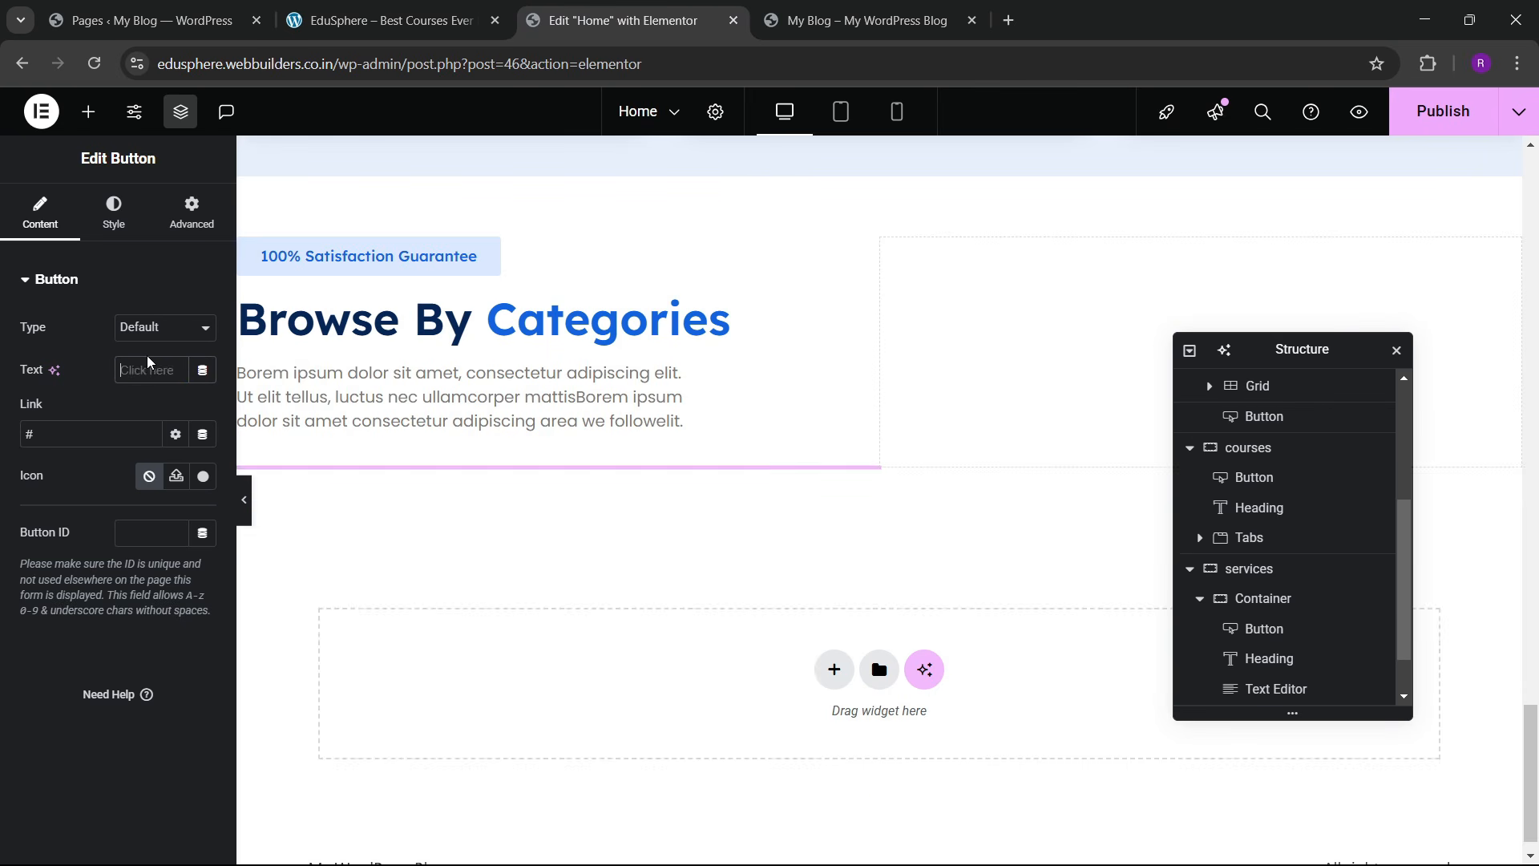
{"action": "type", "text": "All Categories"}
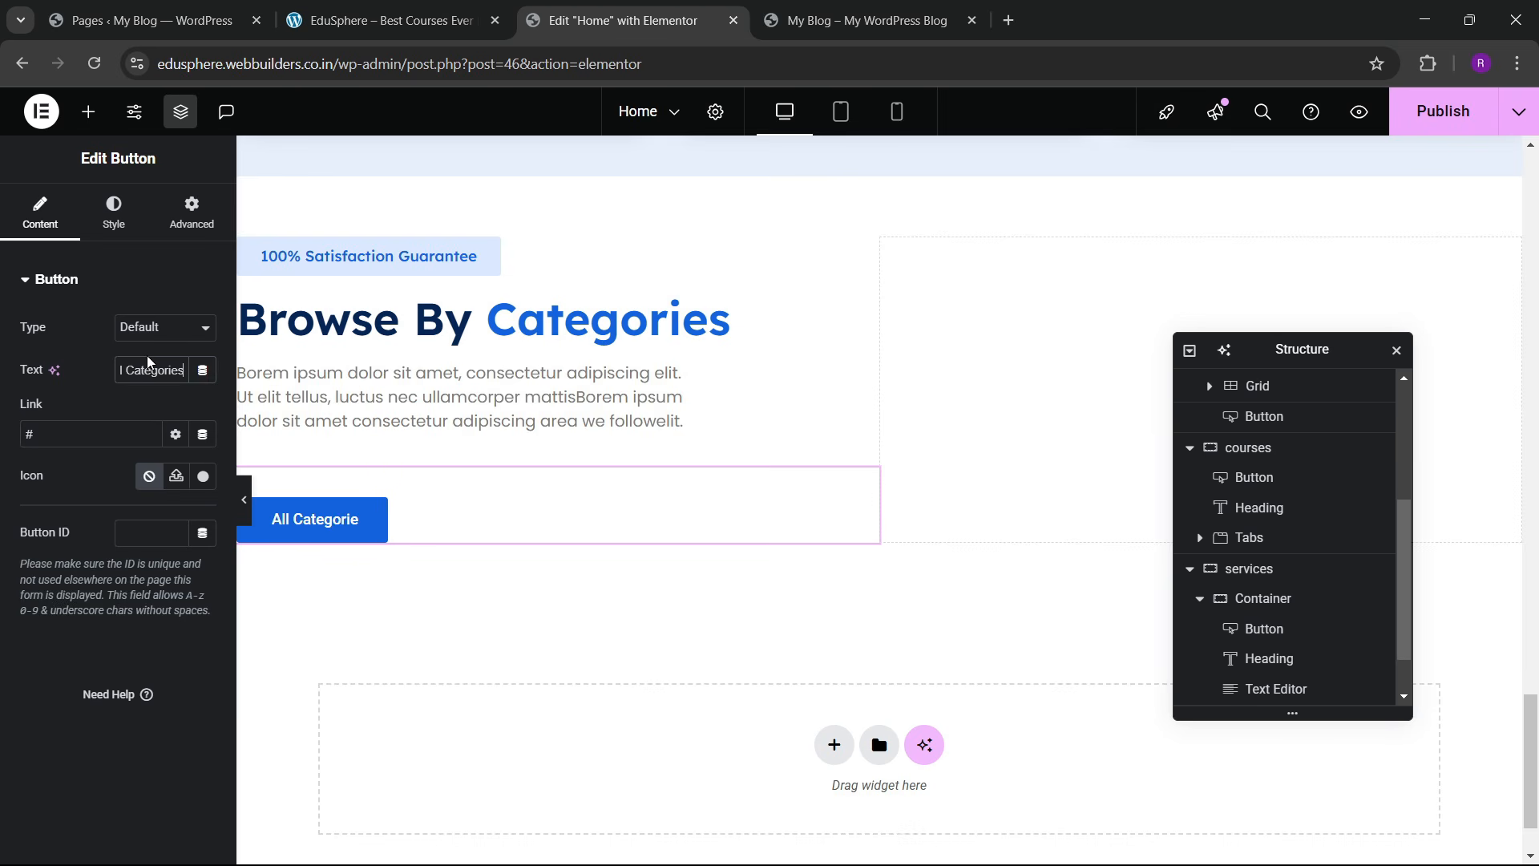
{"action": "scroll", "coordinate": [636, 440], "scroll_direction": "up", "scroll_amount": 1}
{"action": "scroll", "coordinate": [634, 443], "scroll_direction": "down", "scroll_amount": 2}
{"action": "scroll", "coordinate": [632, 446], "scroll_direction": "up", "scroll_amount": 2}
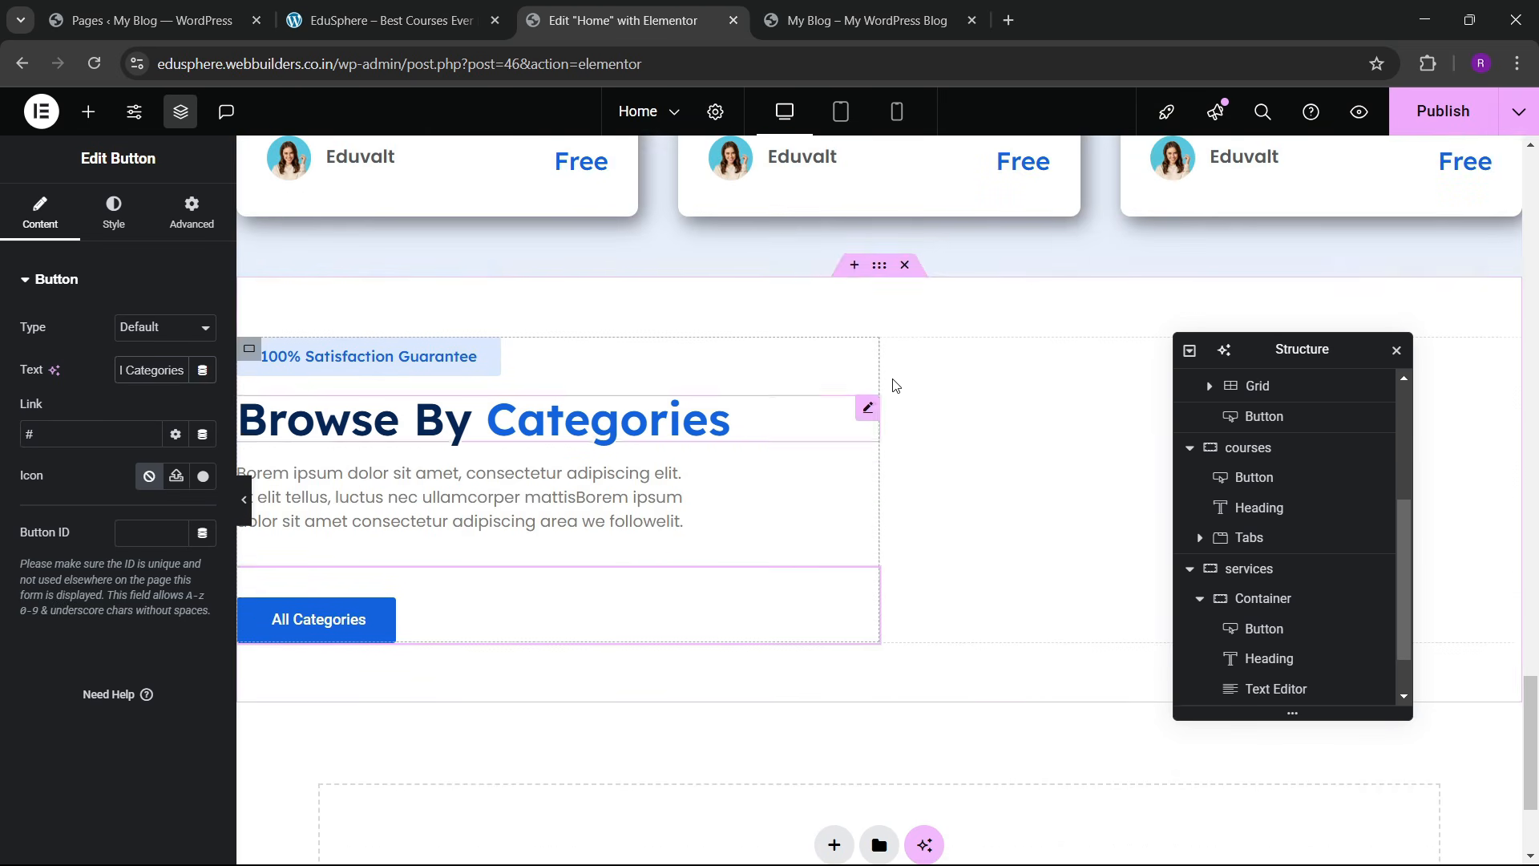
{"action": "left_click", "coordinate": [1444, 112]}
{"action": "left_click", "coordinate": [391, 20]}
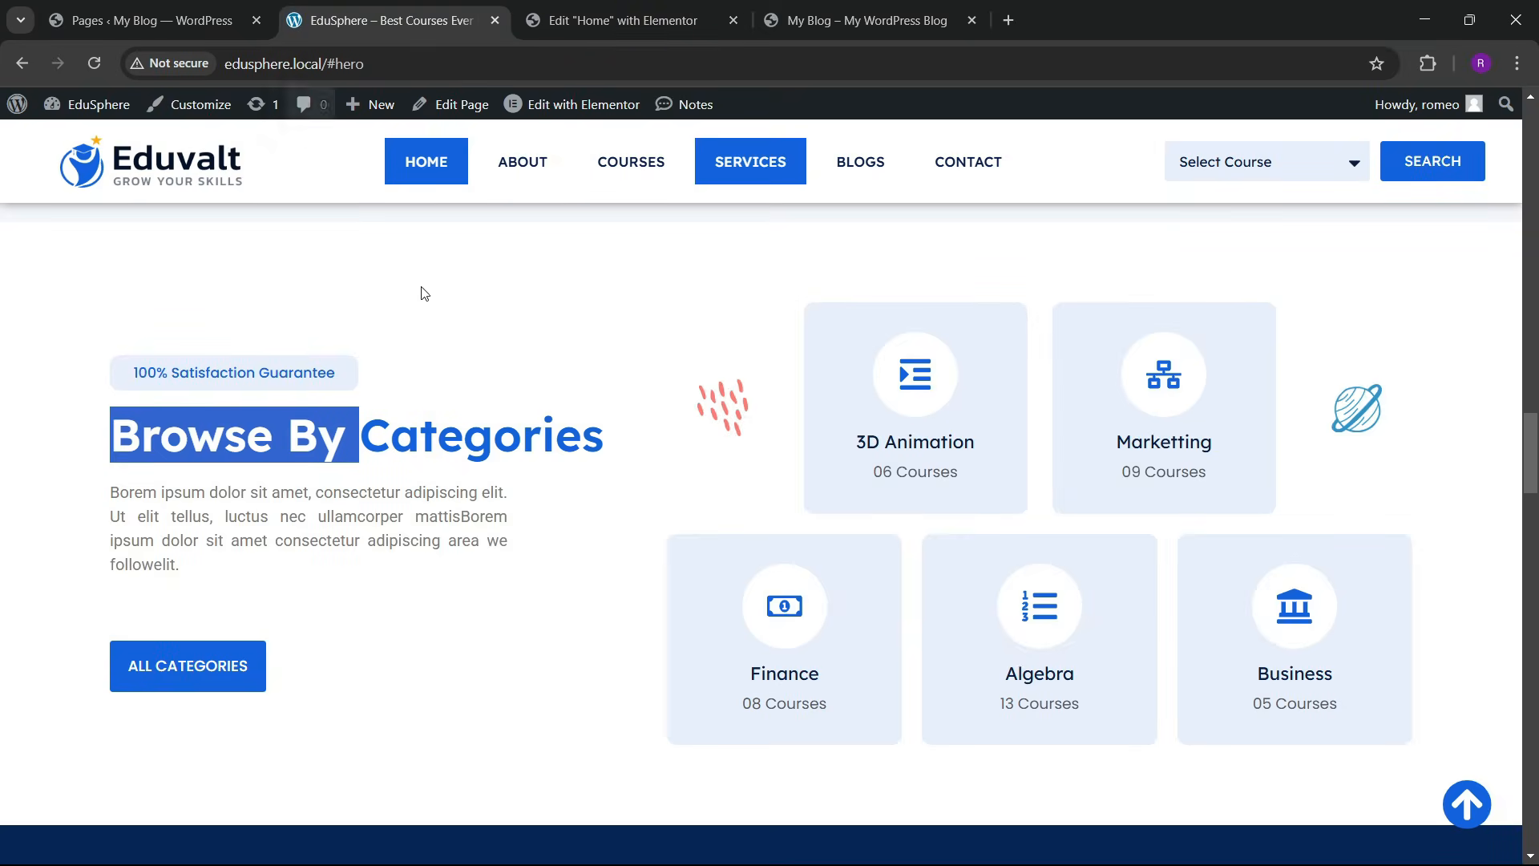
{"action": "left_click", "coordinate": [622, 20]}
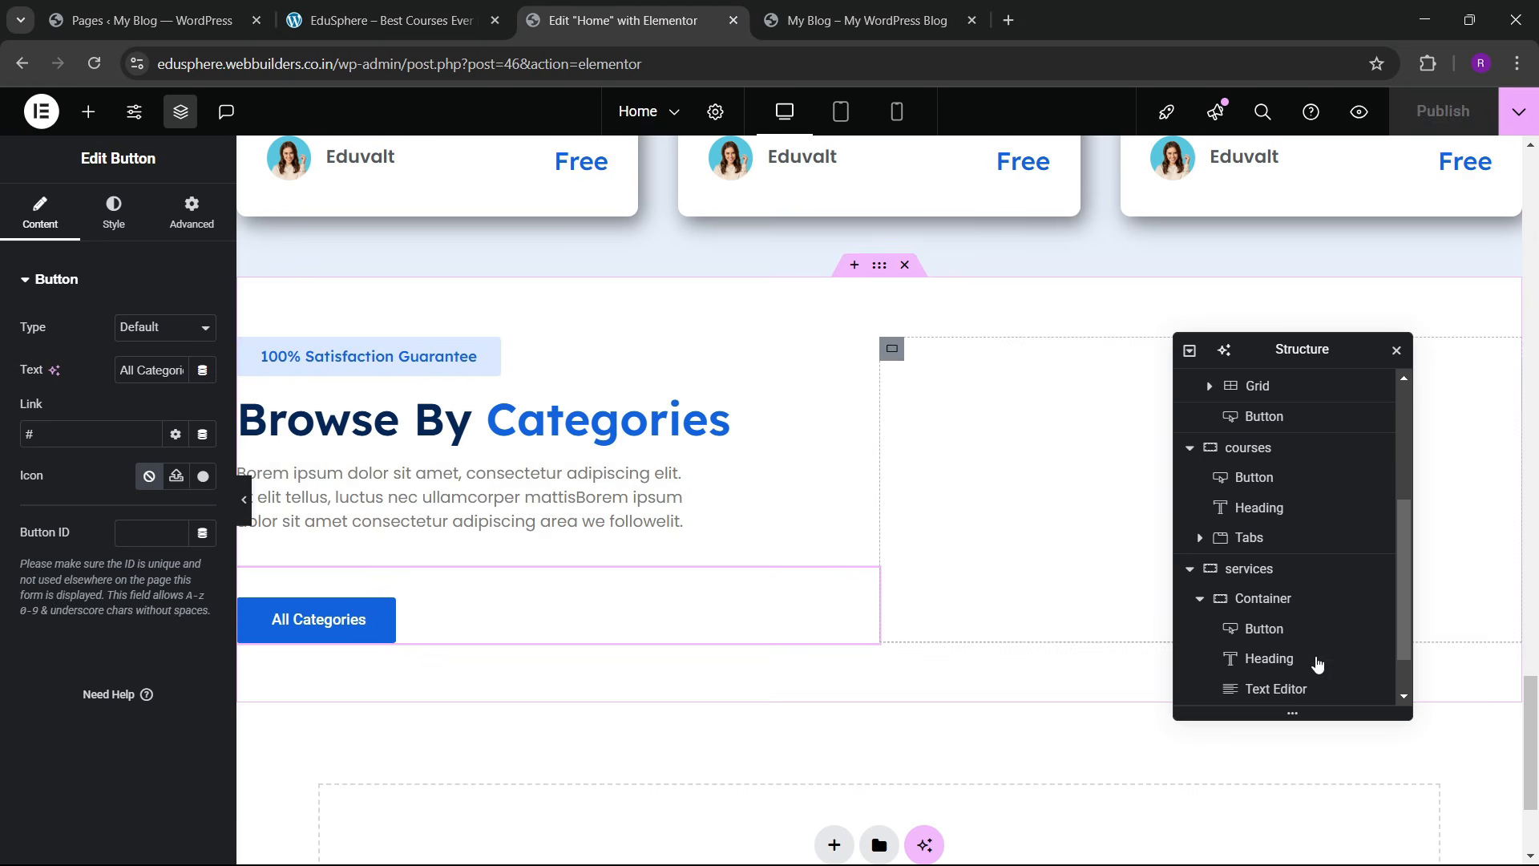
Step: Set the services container's item alignment and link its column and row gaps at 50
{"action": "scroll", "coordinate": [1319, 664], "scroll_direction": "down", "scroll_amount": 1}
{"action": "left_click", "coordinate": [1306, 688]}
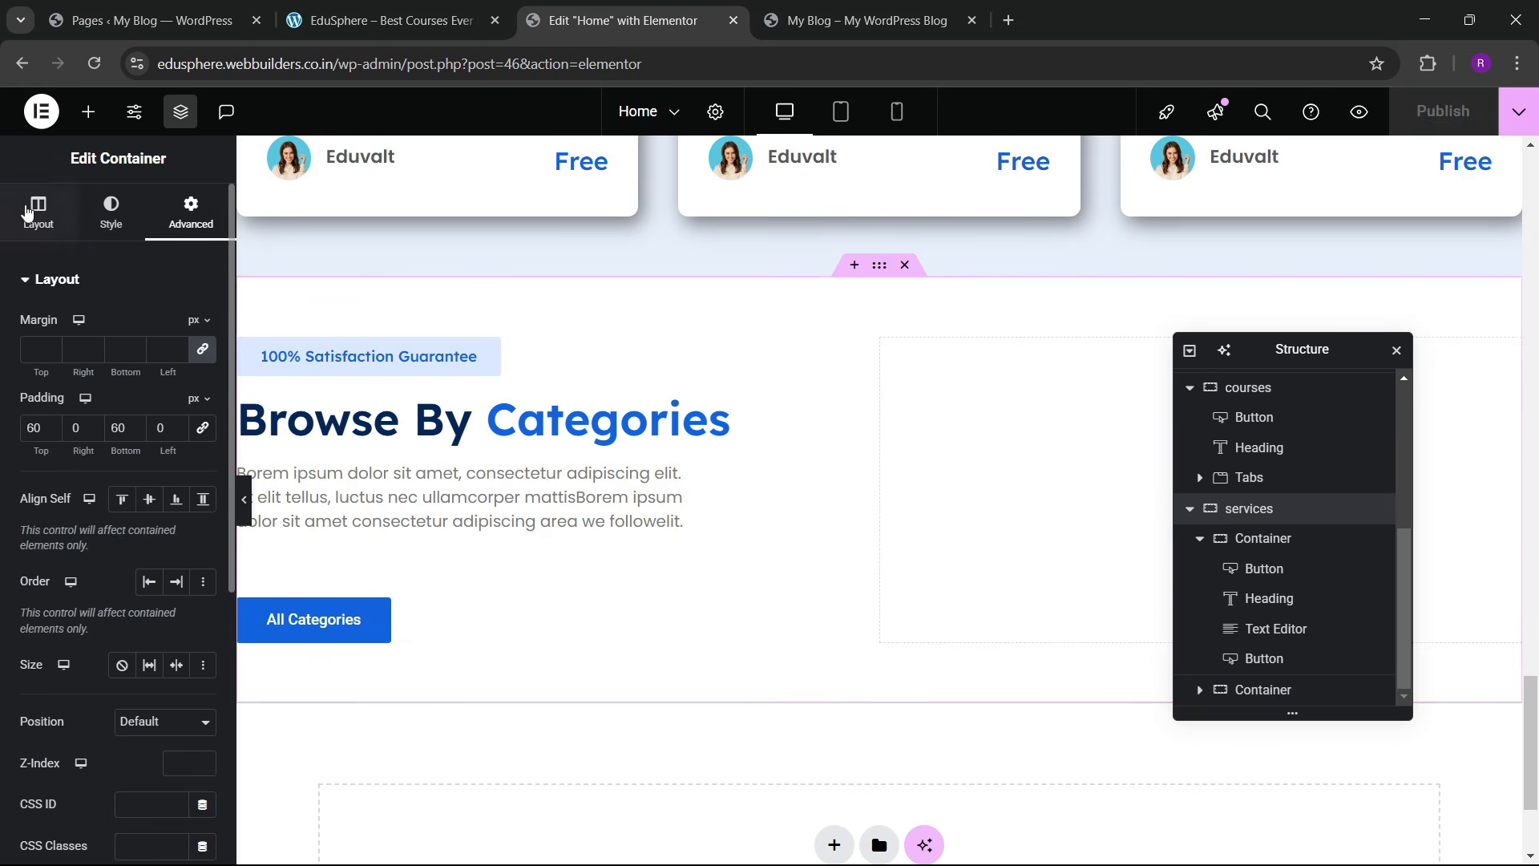
{"action": "left_click", "coordinate": [38, 213]}
{"action": "scroll", "coordinate": [121, 481], "scroll_direction": "down", "scroll_amount": 3}
{"action": "left_click", "coordinate": [141, 451]}
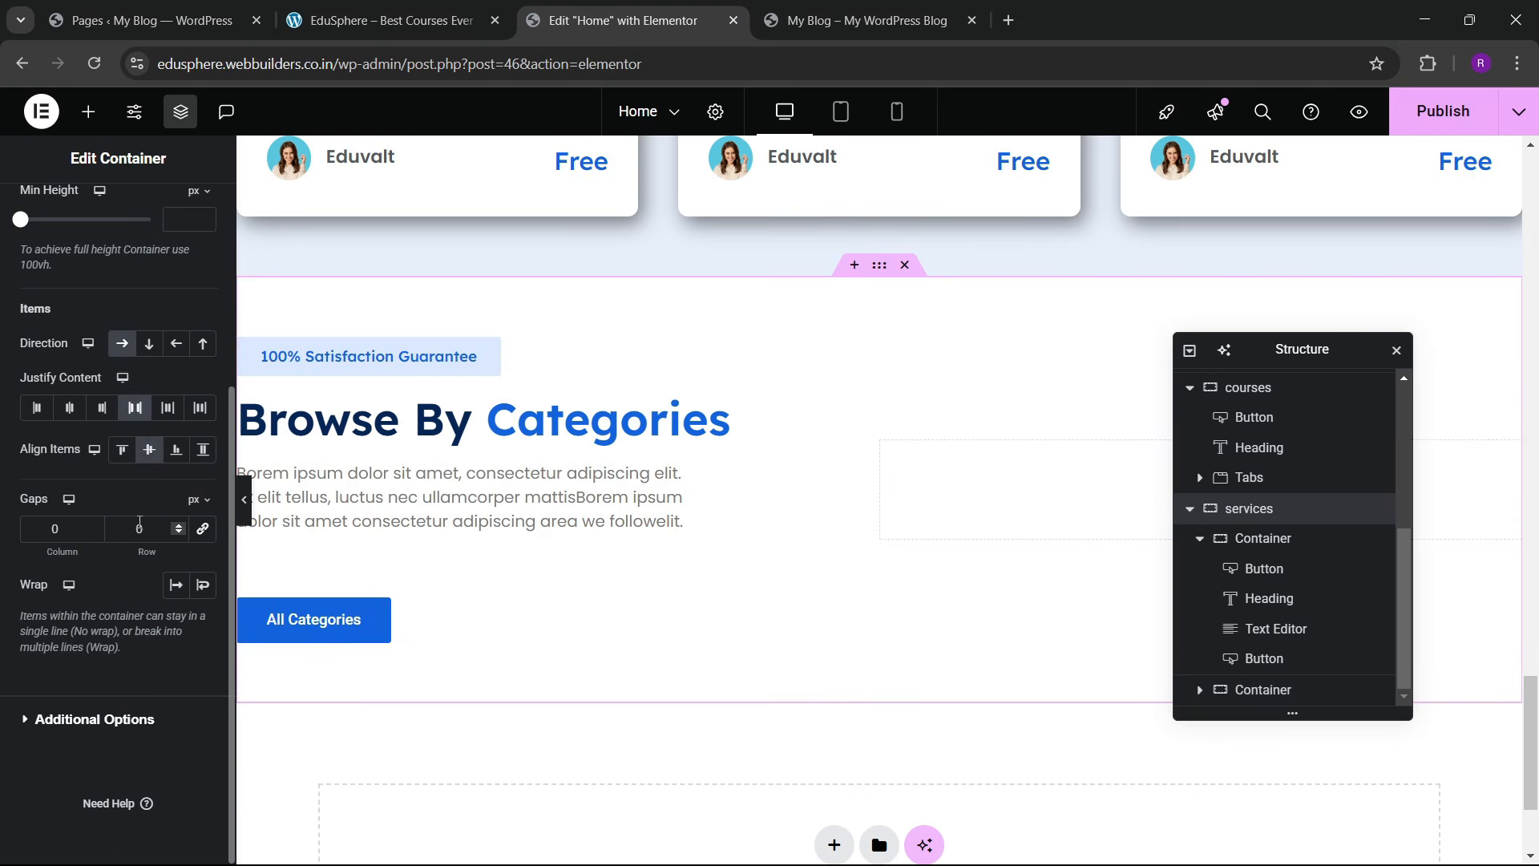
{"action": "left_click", "coordinate": [203, 529]}
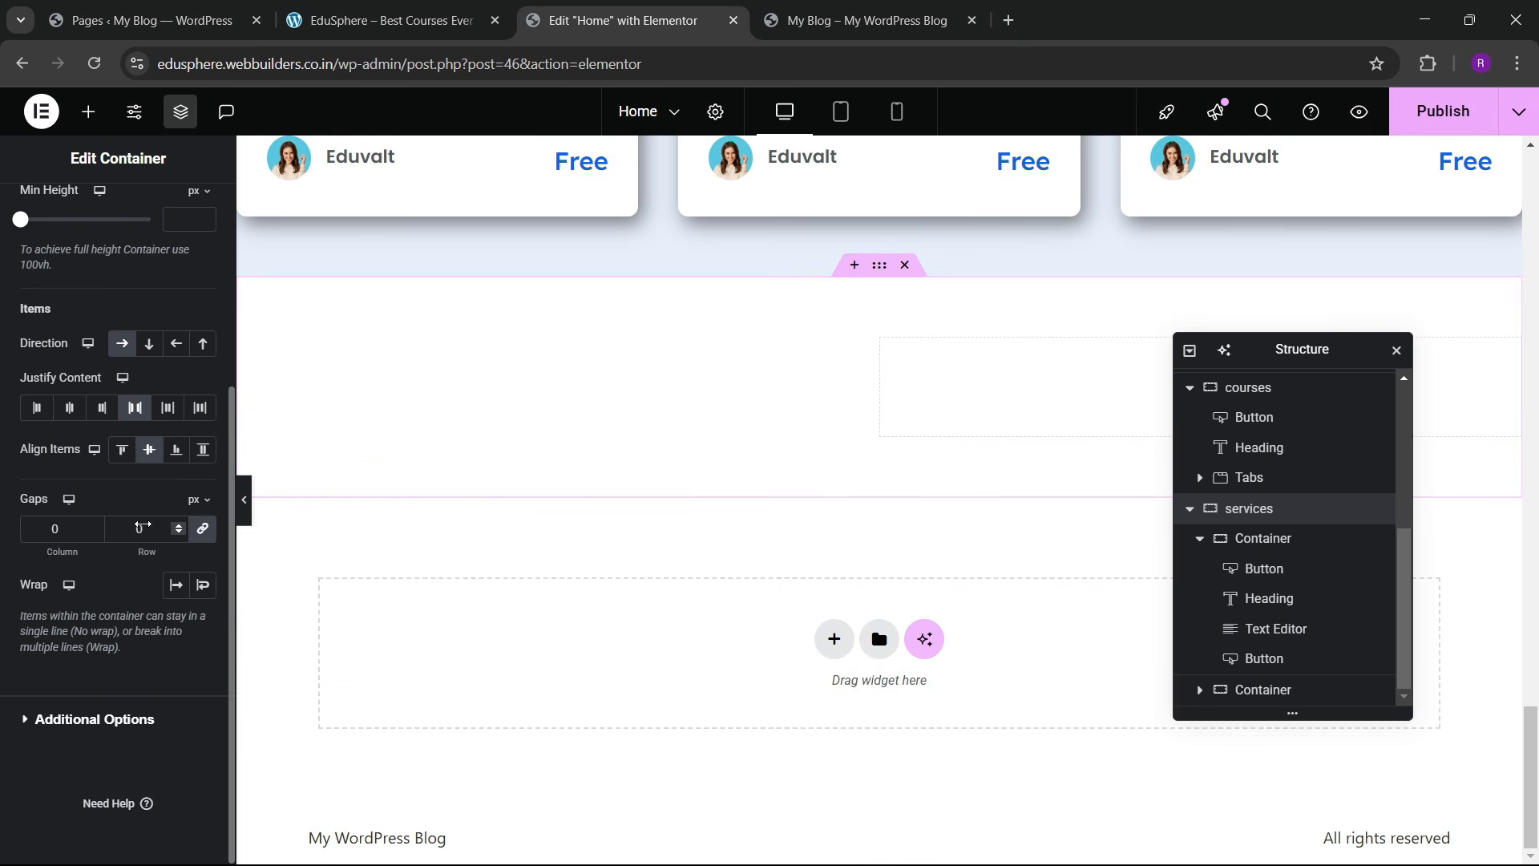
{"action": "left_click", "coordinate": [145, 528]}
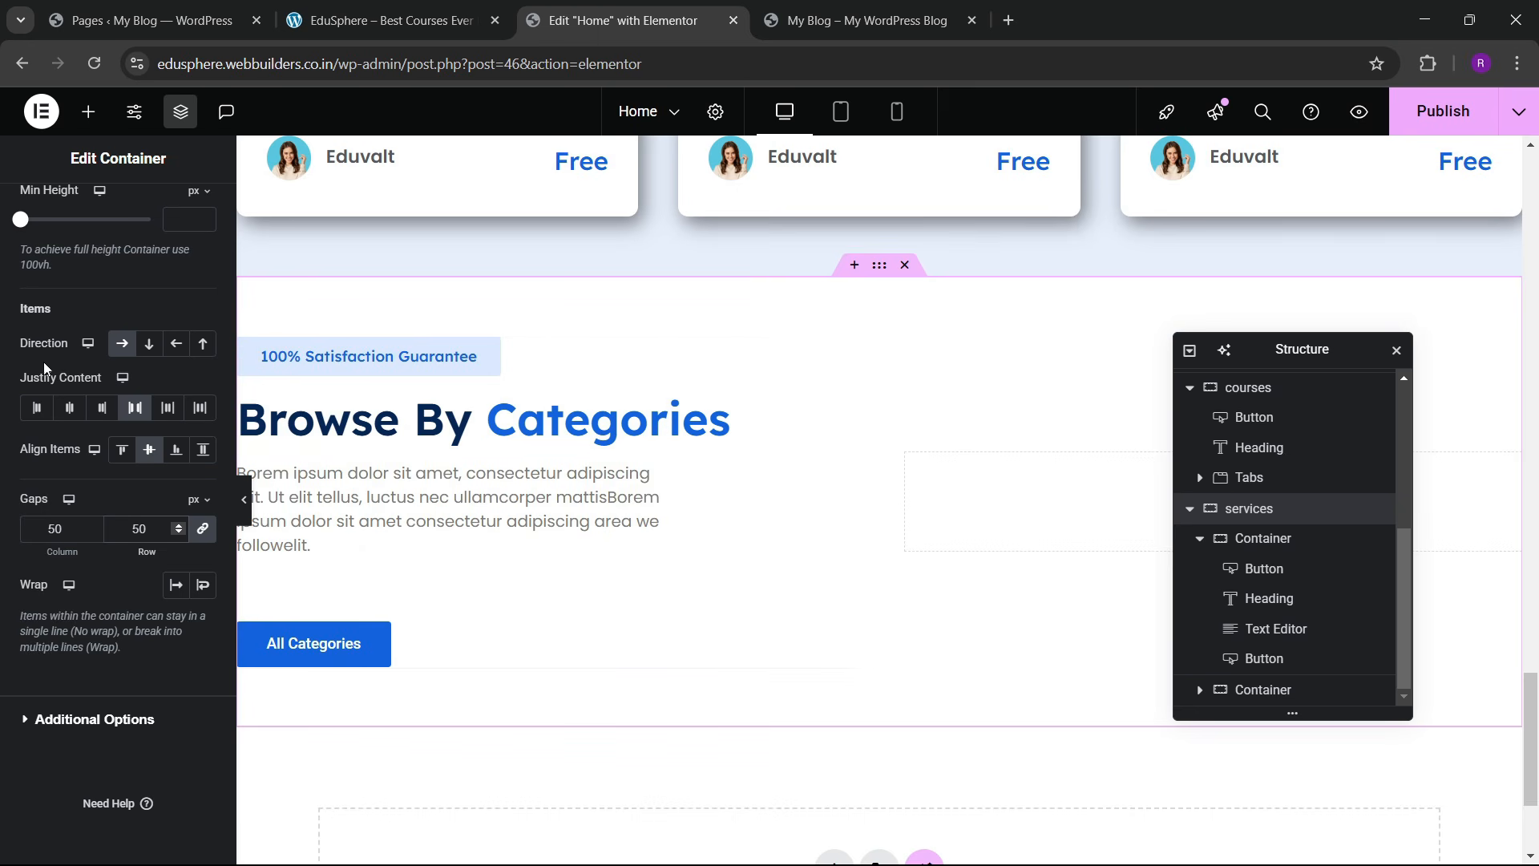
{"action": "scroll", "coordinate": [92, 282], "scroll_direction": "up", "scroll_amount": 4}
Step: Reselect the services section and return to the widget list
{"action": "left_click", "coordinate": [89, 120]}
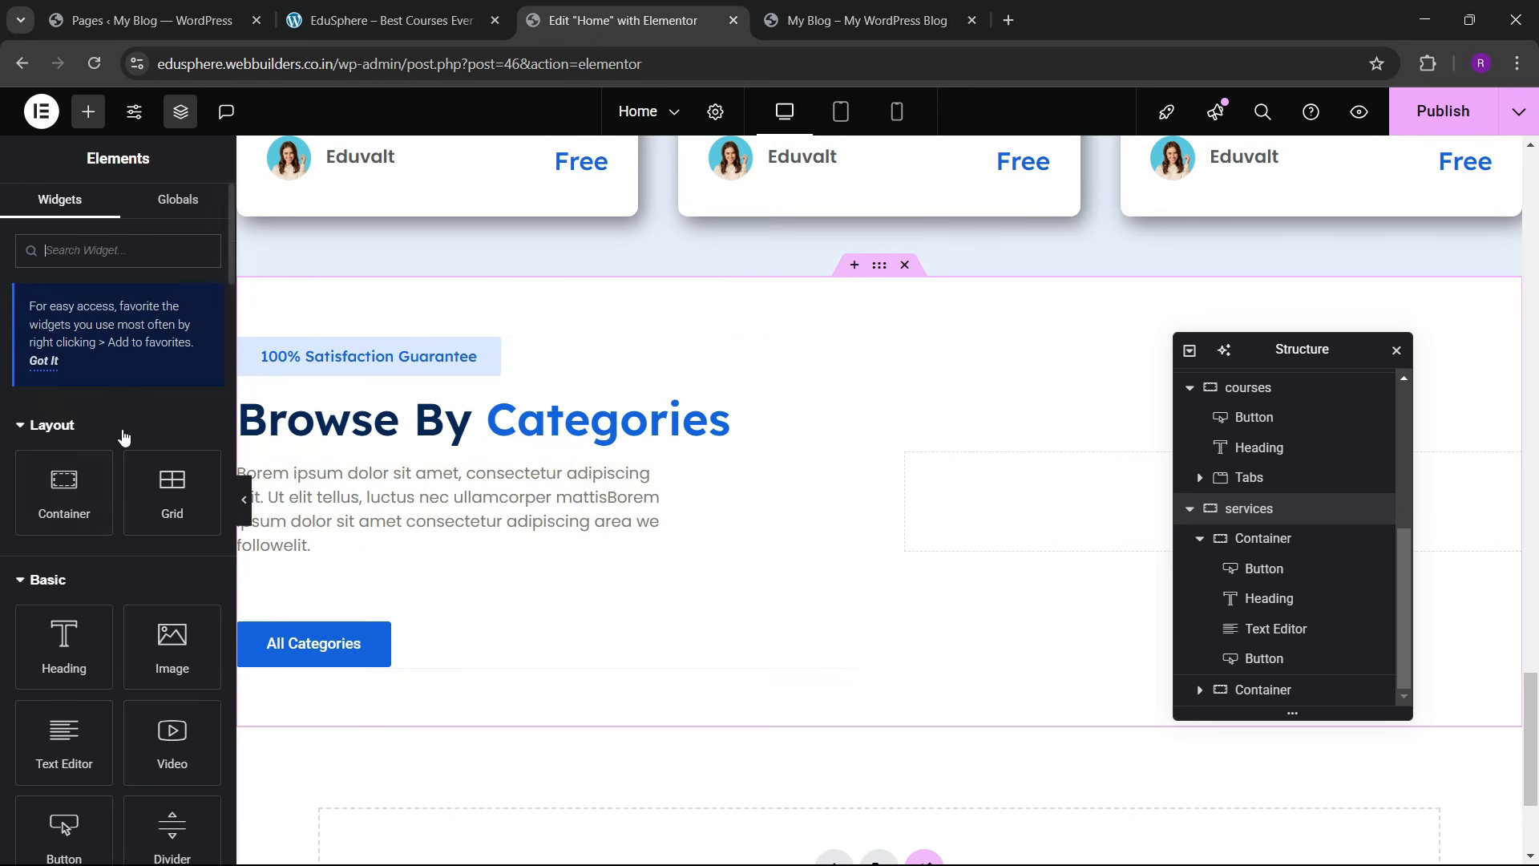
{"action": "scroll", "coordinate": [1051, 518], "scroll_direction": "down", "scroll_amount": 3}
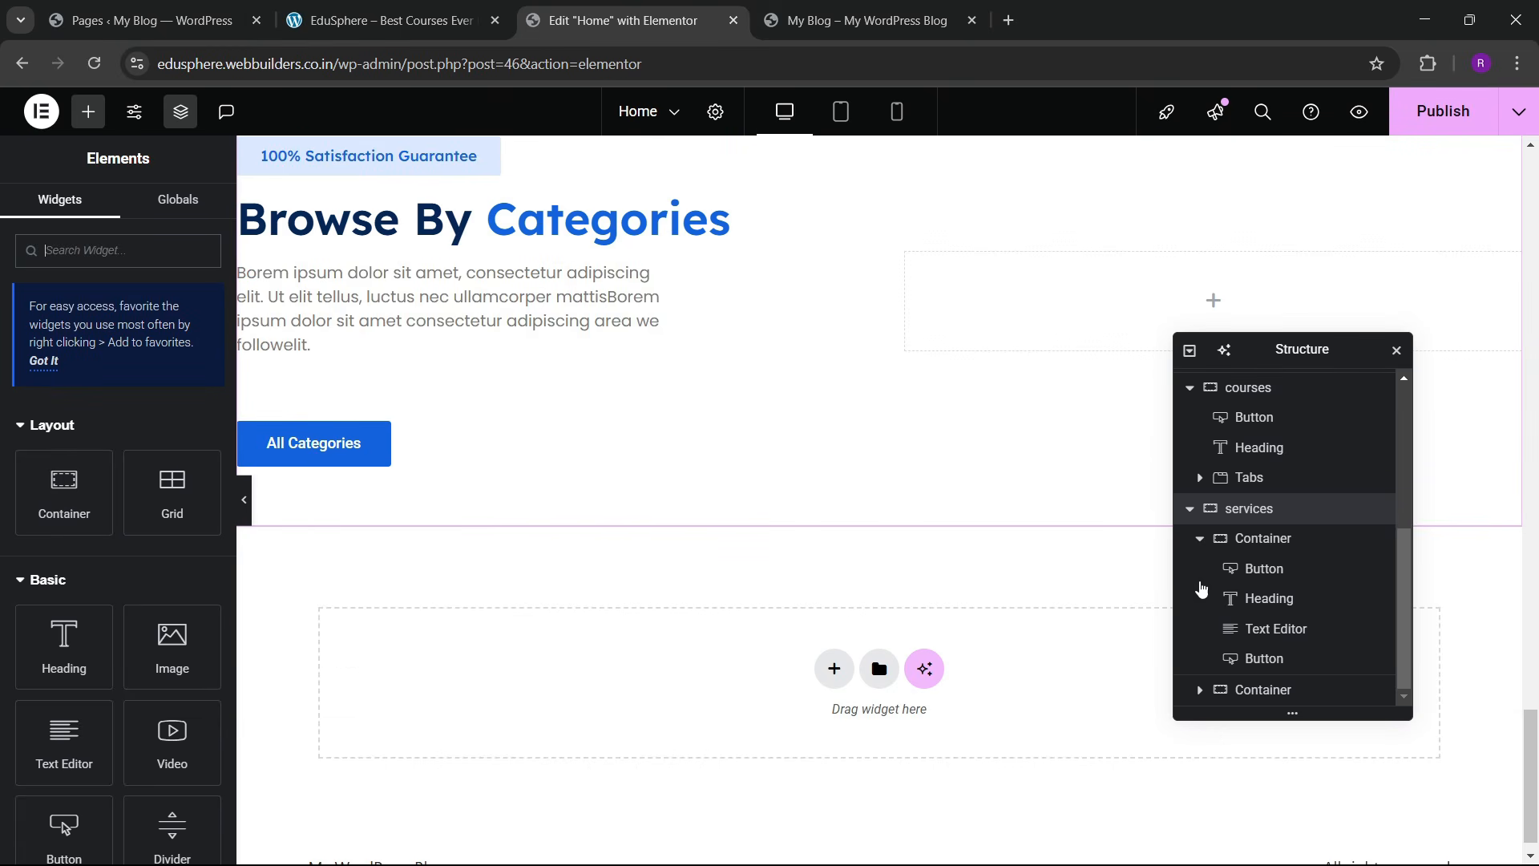
{"action": "left_click", "coordinate": [1276, 511]}
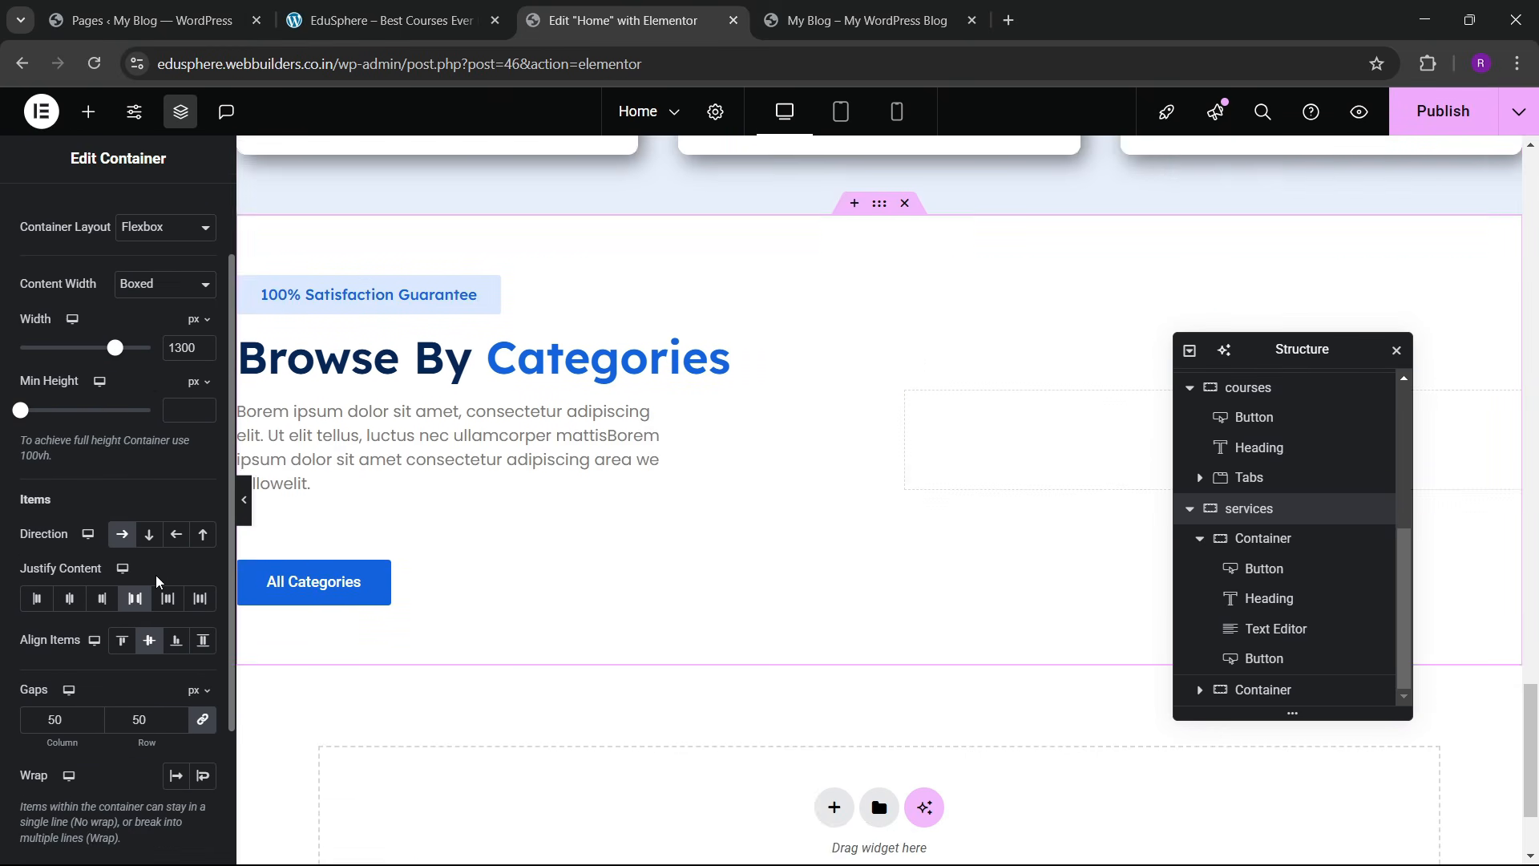
{"action": "scroll", "coordinate": [487, 626], "scroll_direction": "down", "scroll_amount": 5}
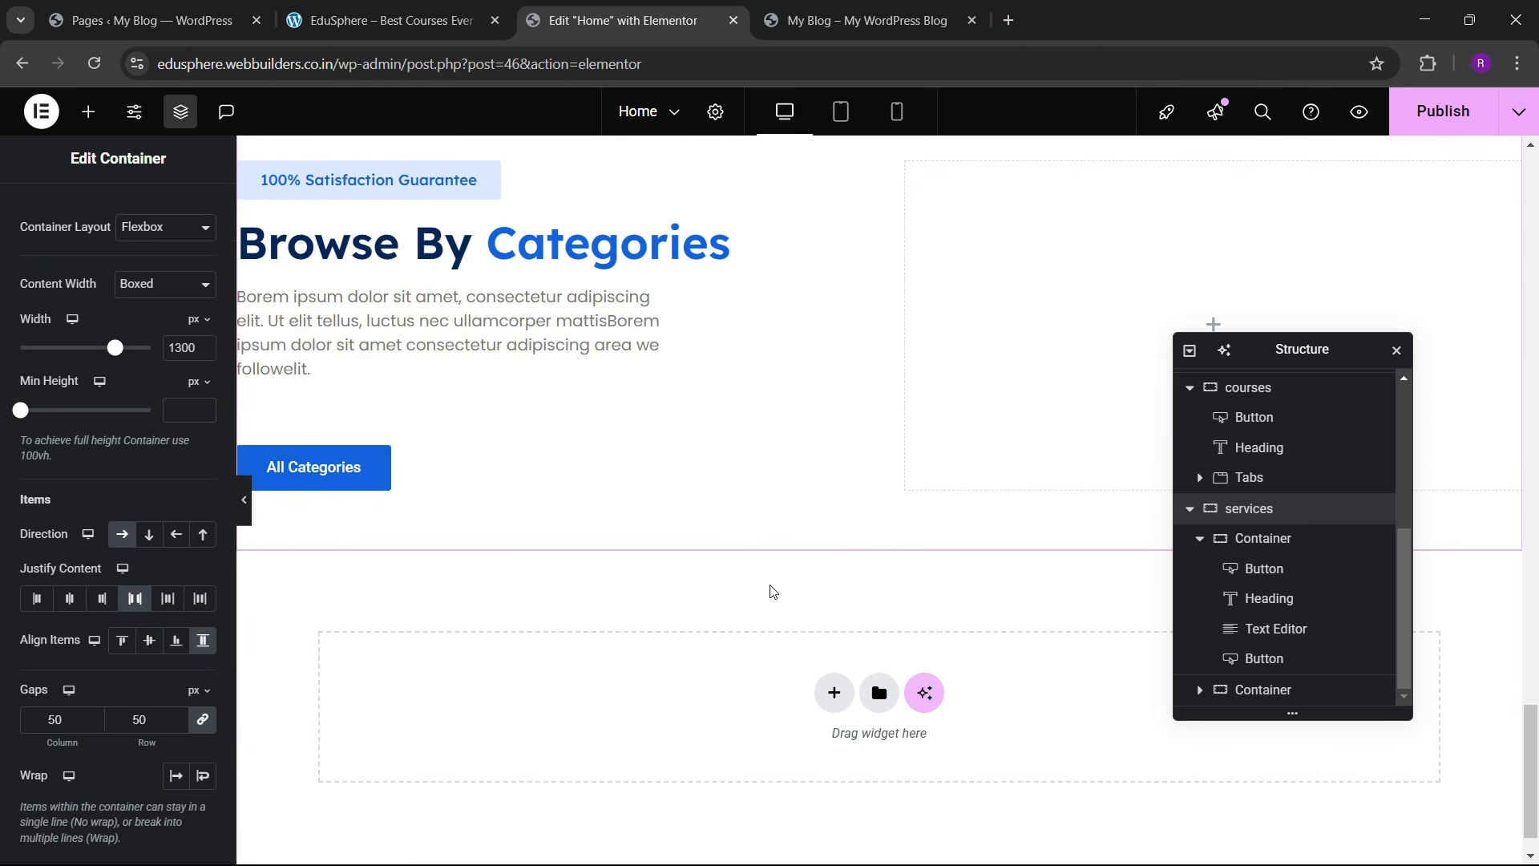
{"action": "left_click", "coordinate": [88, 112]}
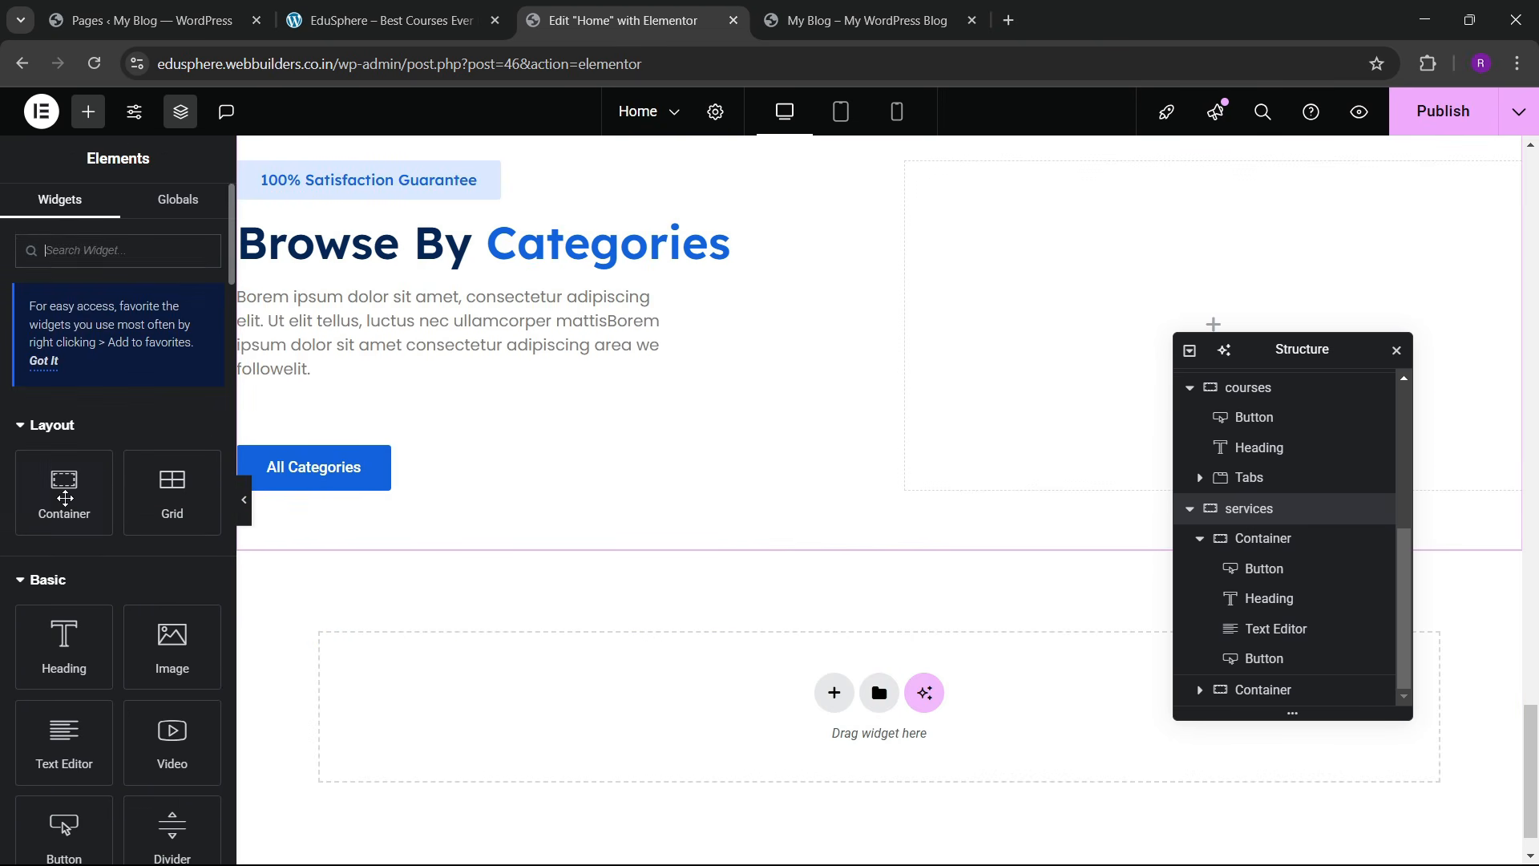
Step: Drop a new Container widget into the empty right column and compare it with the live category cards
{"action": "left_click_drag", "start_coordinate": [65, 498], "coordinate": [1182, 375]}
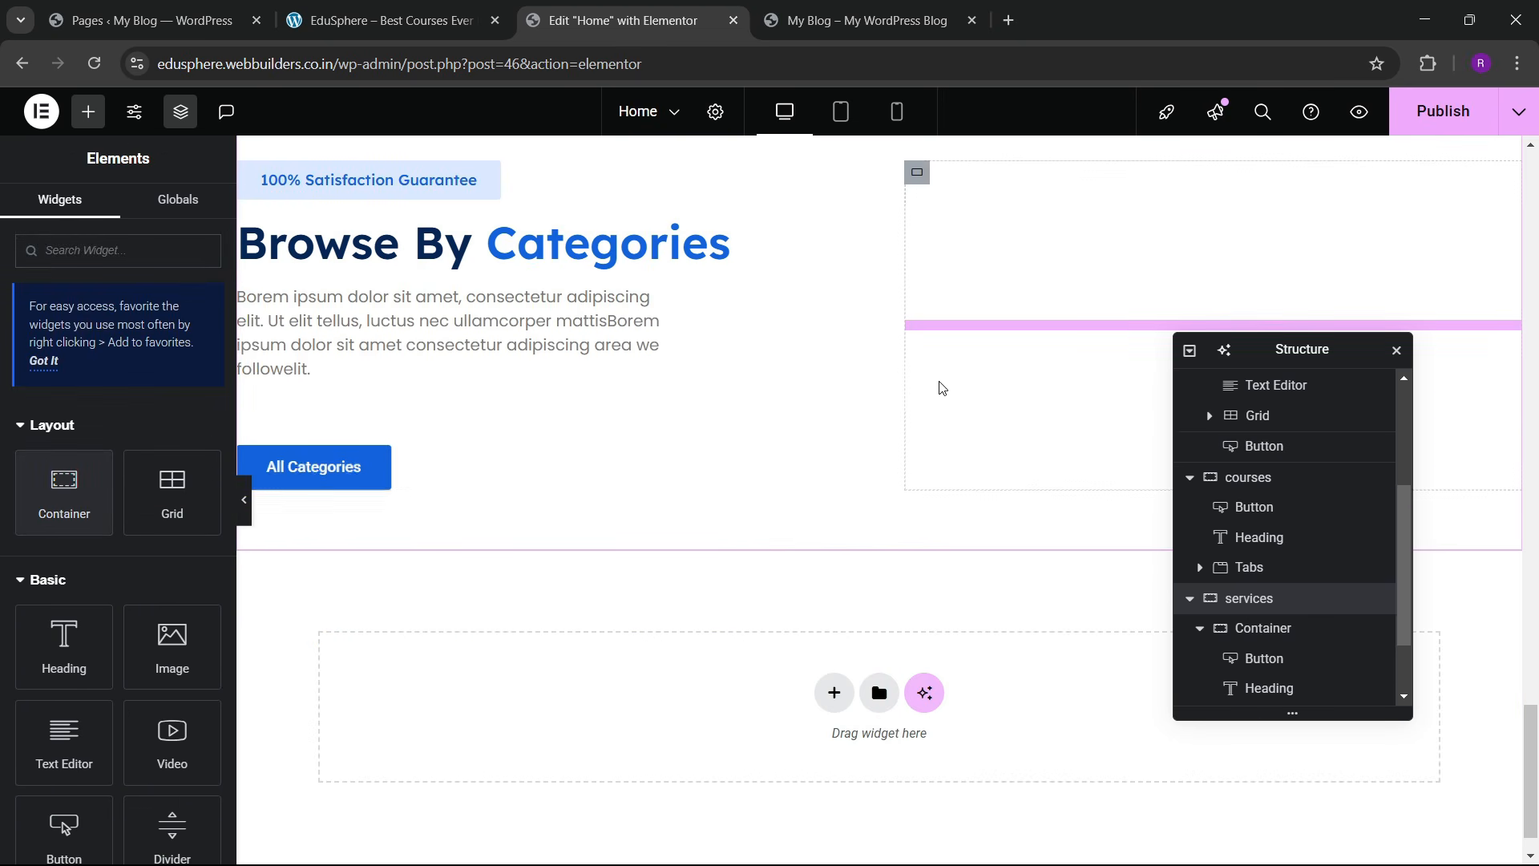
{"action": "left_click_drag", "start_coordinate": [51, 498], "coordinate": [1023, 410]}
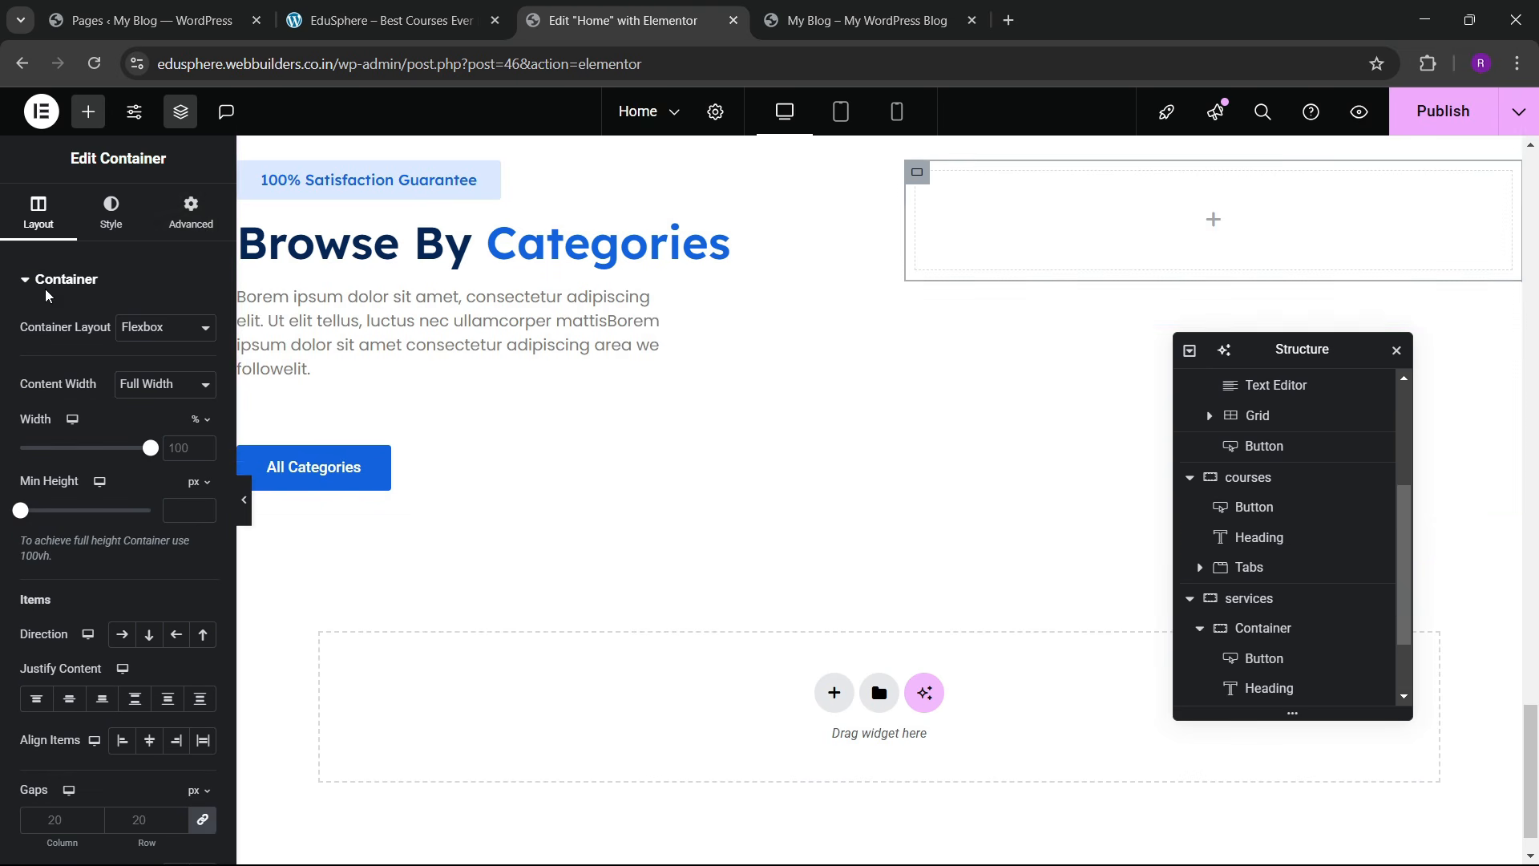
{"action": "left_click", "coordinate": [197, 227]}
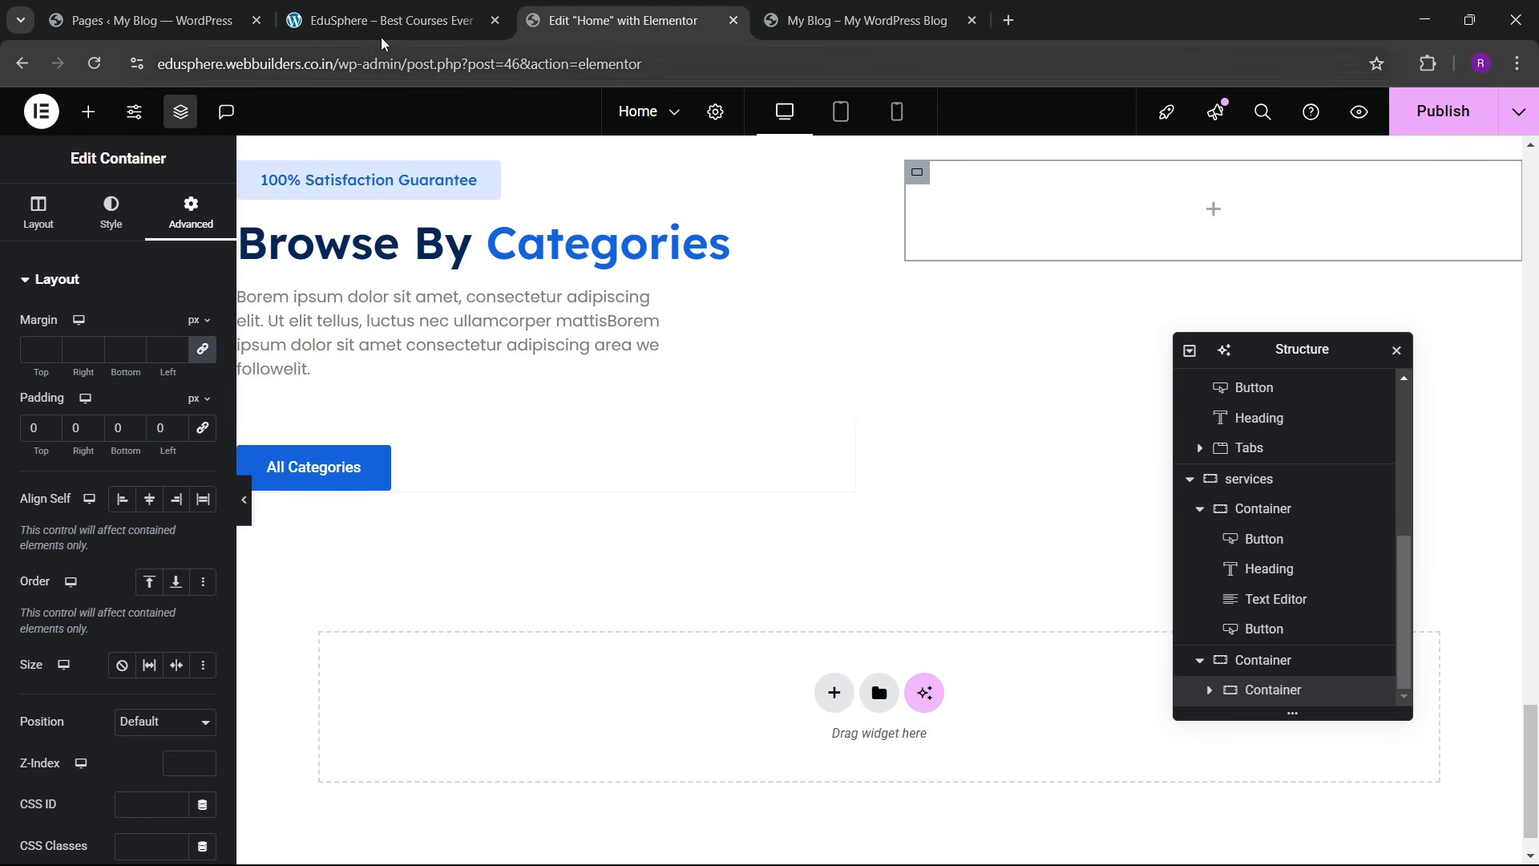
{"action": "left_click", "coordinate": [153, 20]}
{"action": "left_click", "coordinate": [391, 20]}
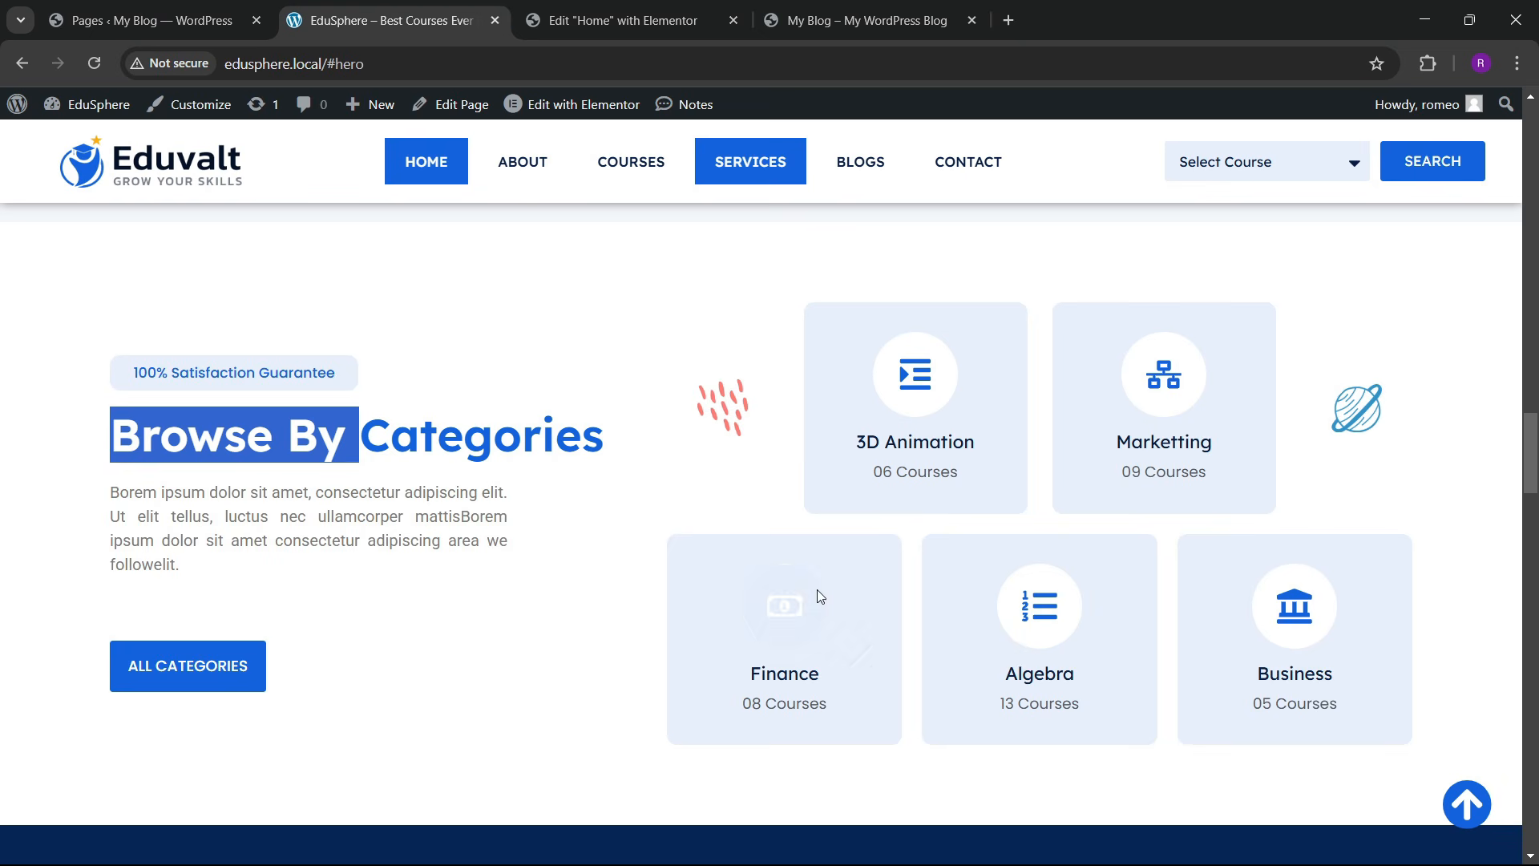
{"action": "left_click", "coordinate": [623, 20]}
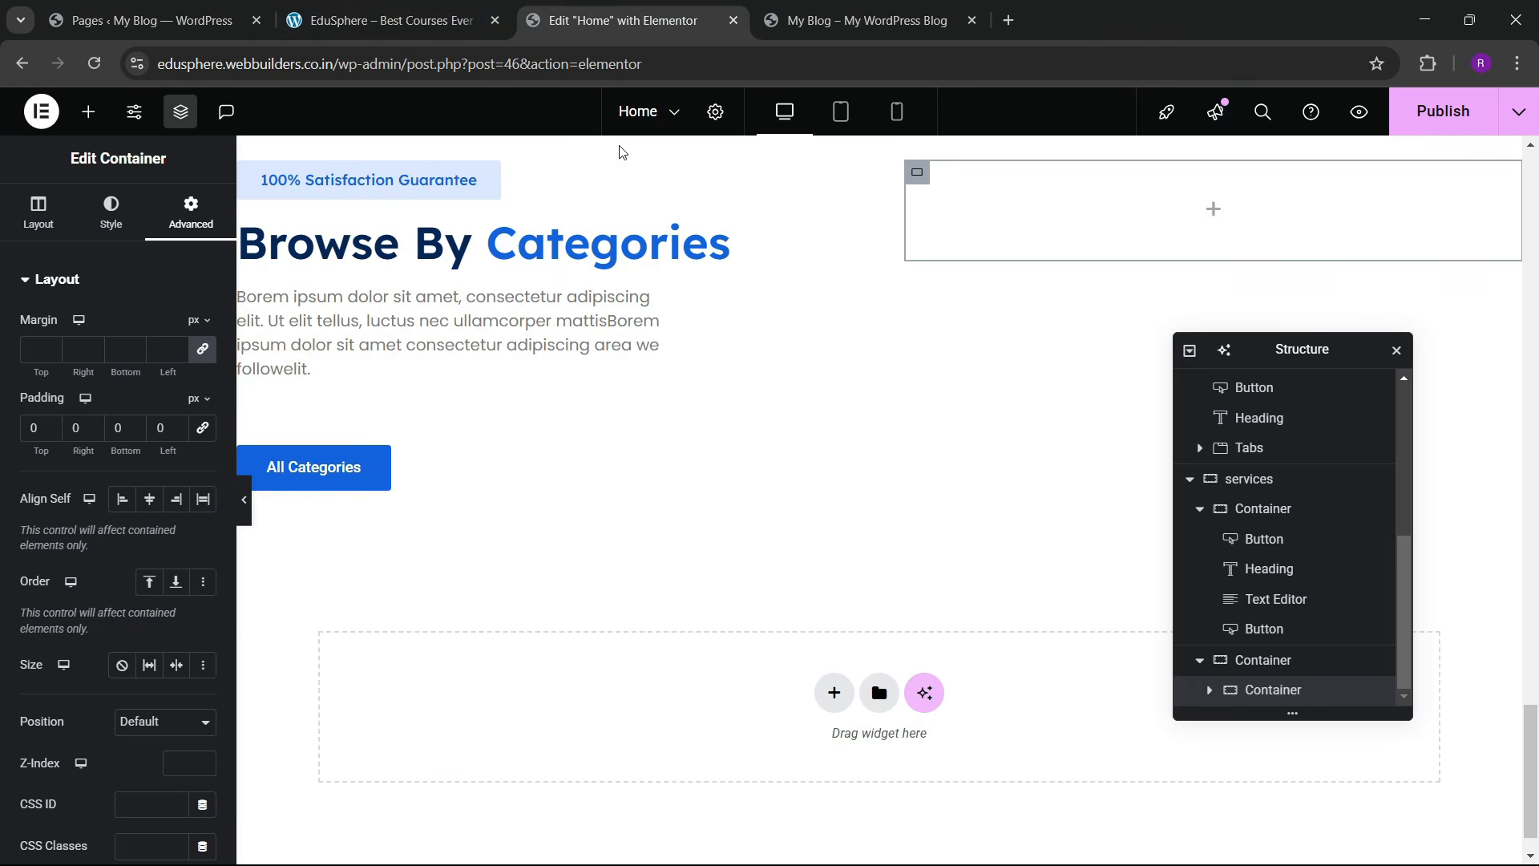
Step: Rename the right column's container to 'main services b' in the Navigator
{"action": "scroll", "coordinate": [1255, 725], "scroll_direction": "down", "scroll_amount": 1}
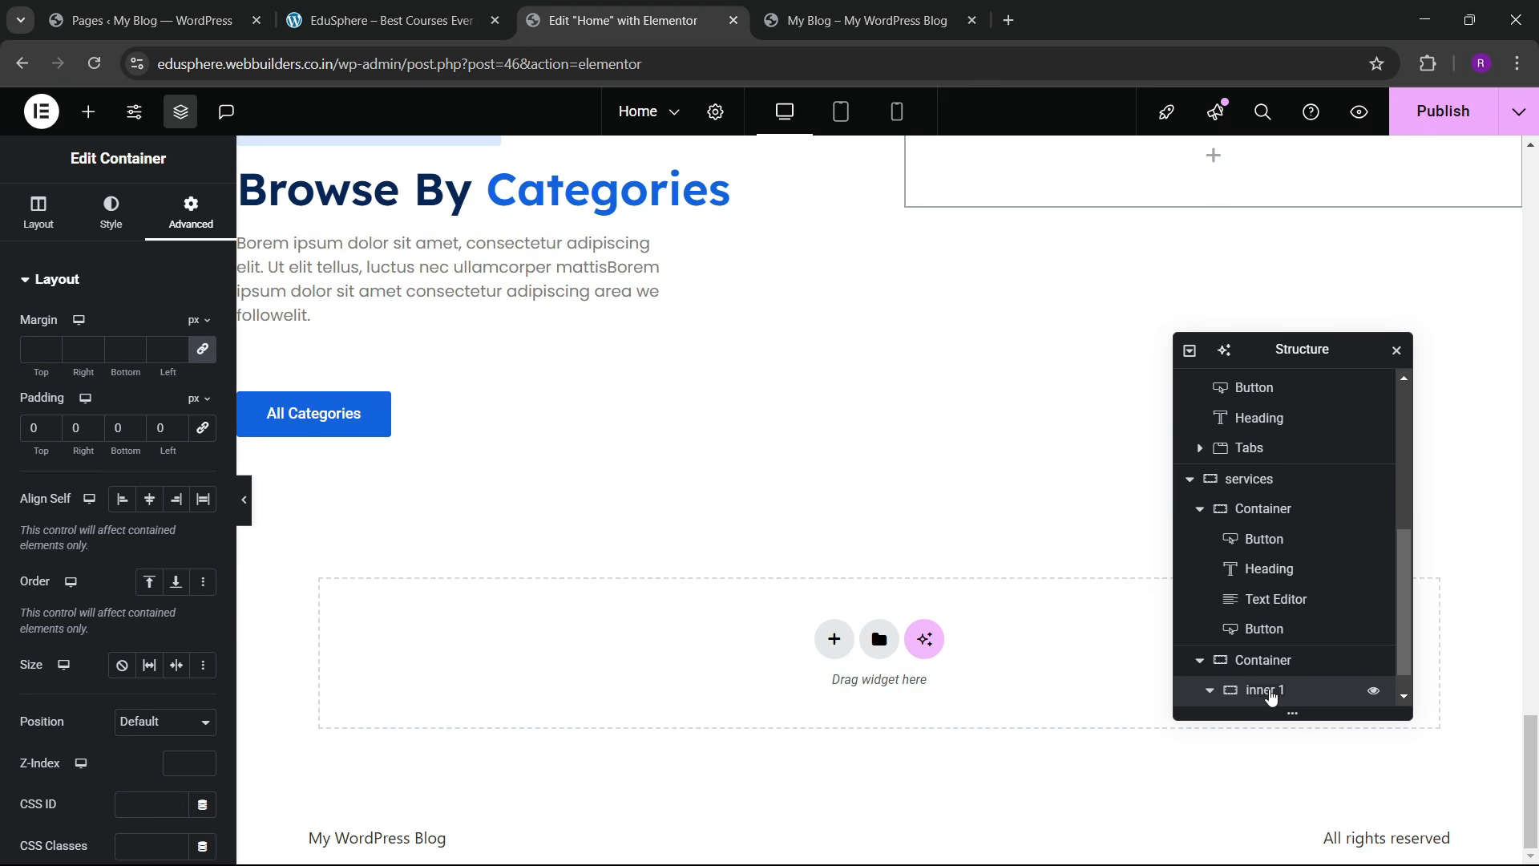
{"action": "double_click", "coordinate": [1274, 662]}
{"action": "type", "text": "main"}
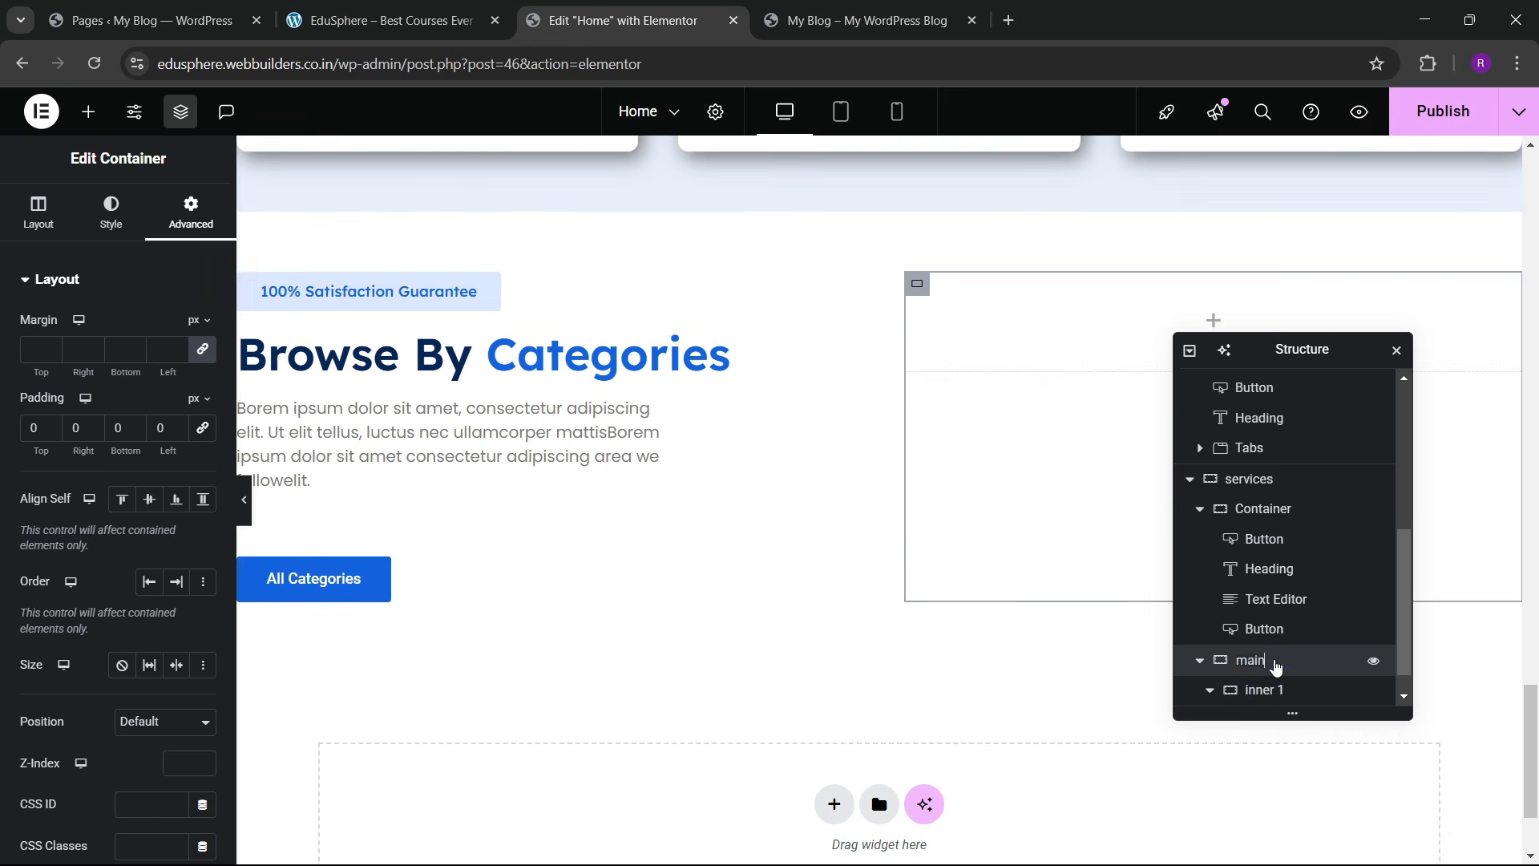
{"action": "type", "text": " servic"}
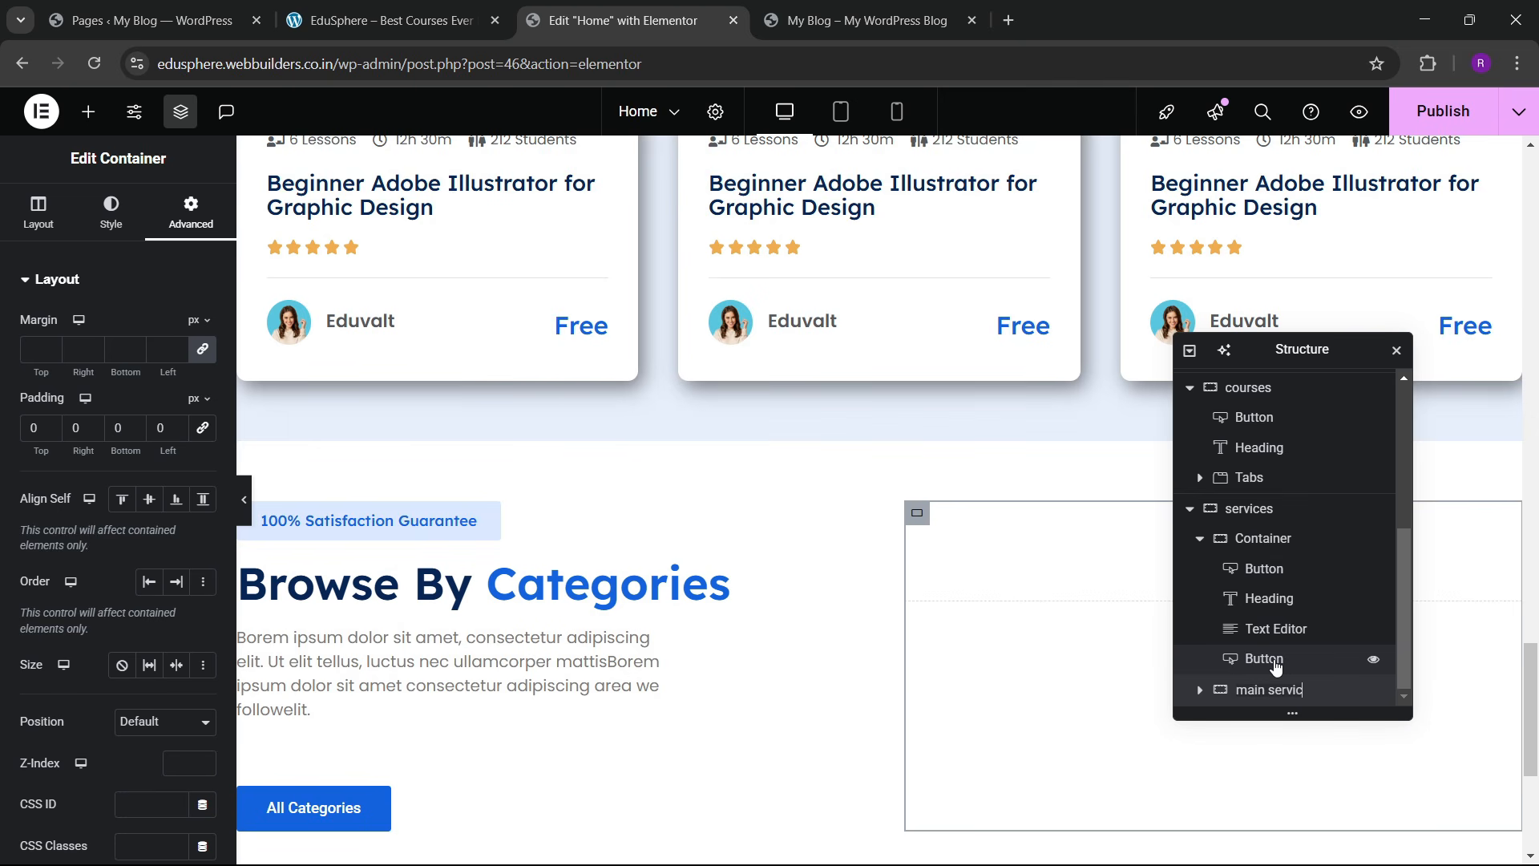
{"action": "type", "text": "es boxes"}
Step: Confirm the 'main services boxes' name, duplicate inner 1, and nest a new container inside it
{"action": "key", "text": "Return"}
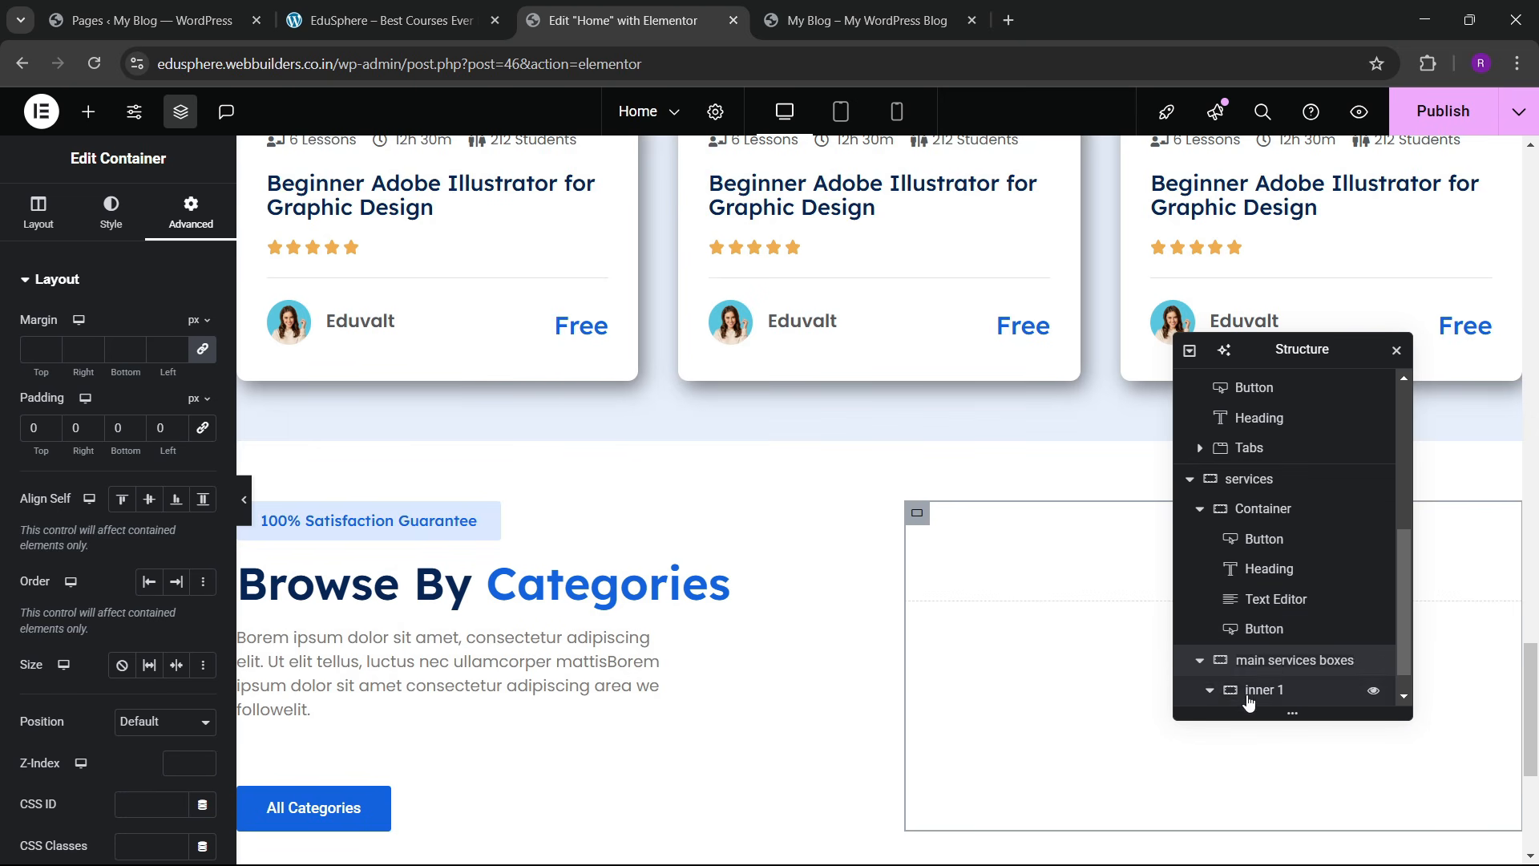
{"action": "right_click", "coordinate": [1262, 694]}
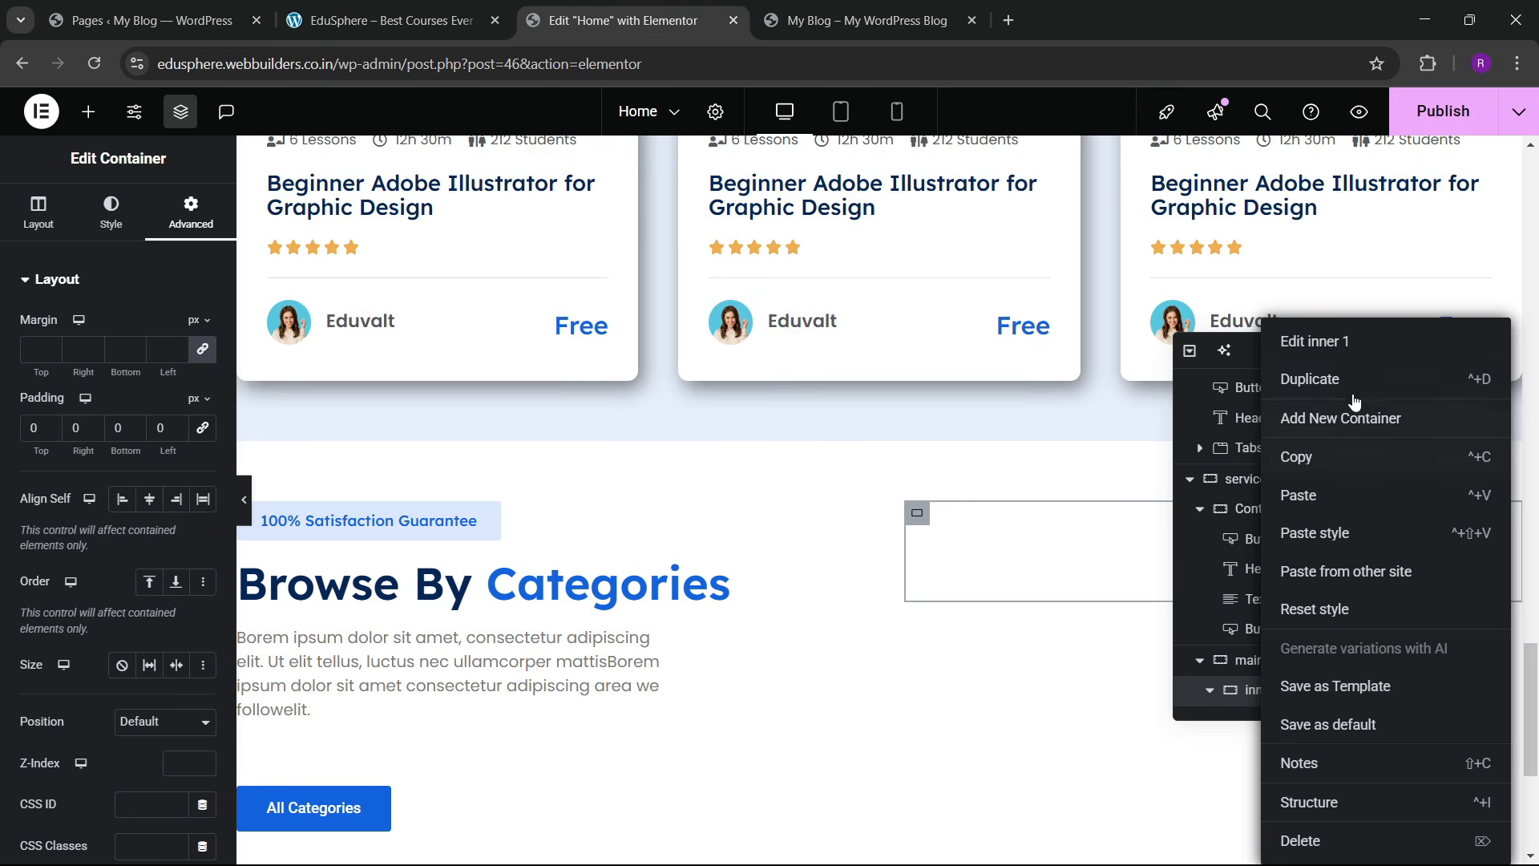
{"action": "left_click", "coordinate": [1343, 379]}
{"action": "scroll", "coordinate": [1268, 659], "scroll_direction": "down", "scroll_amount": 1}
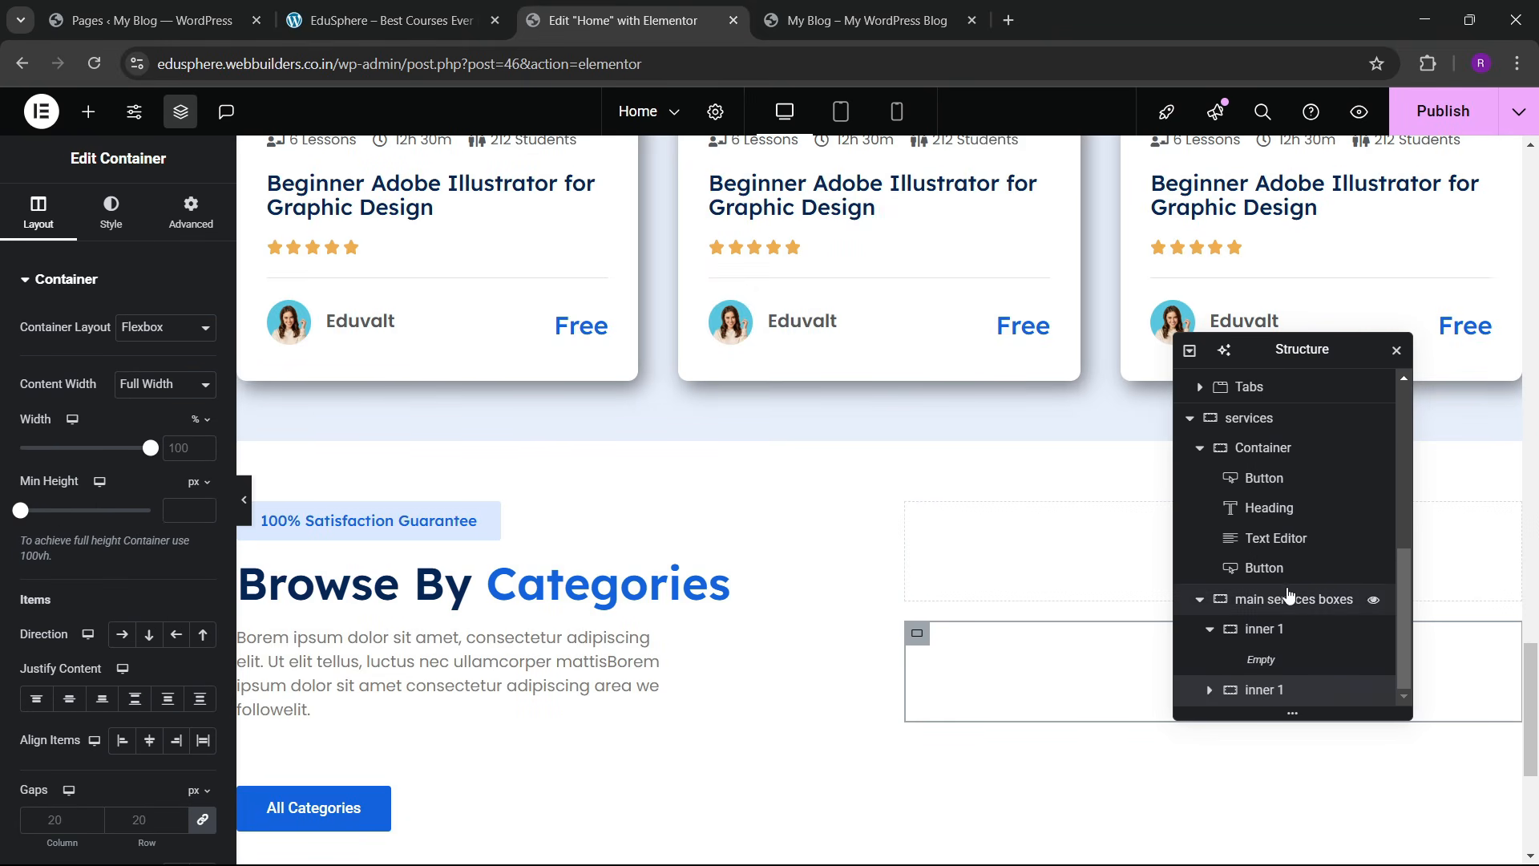
{"action": "left_click", "coordinate": [1142, 739]}
{"action": "left_click", "coordinate": [1249, 632]}
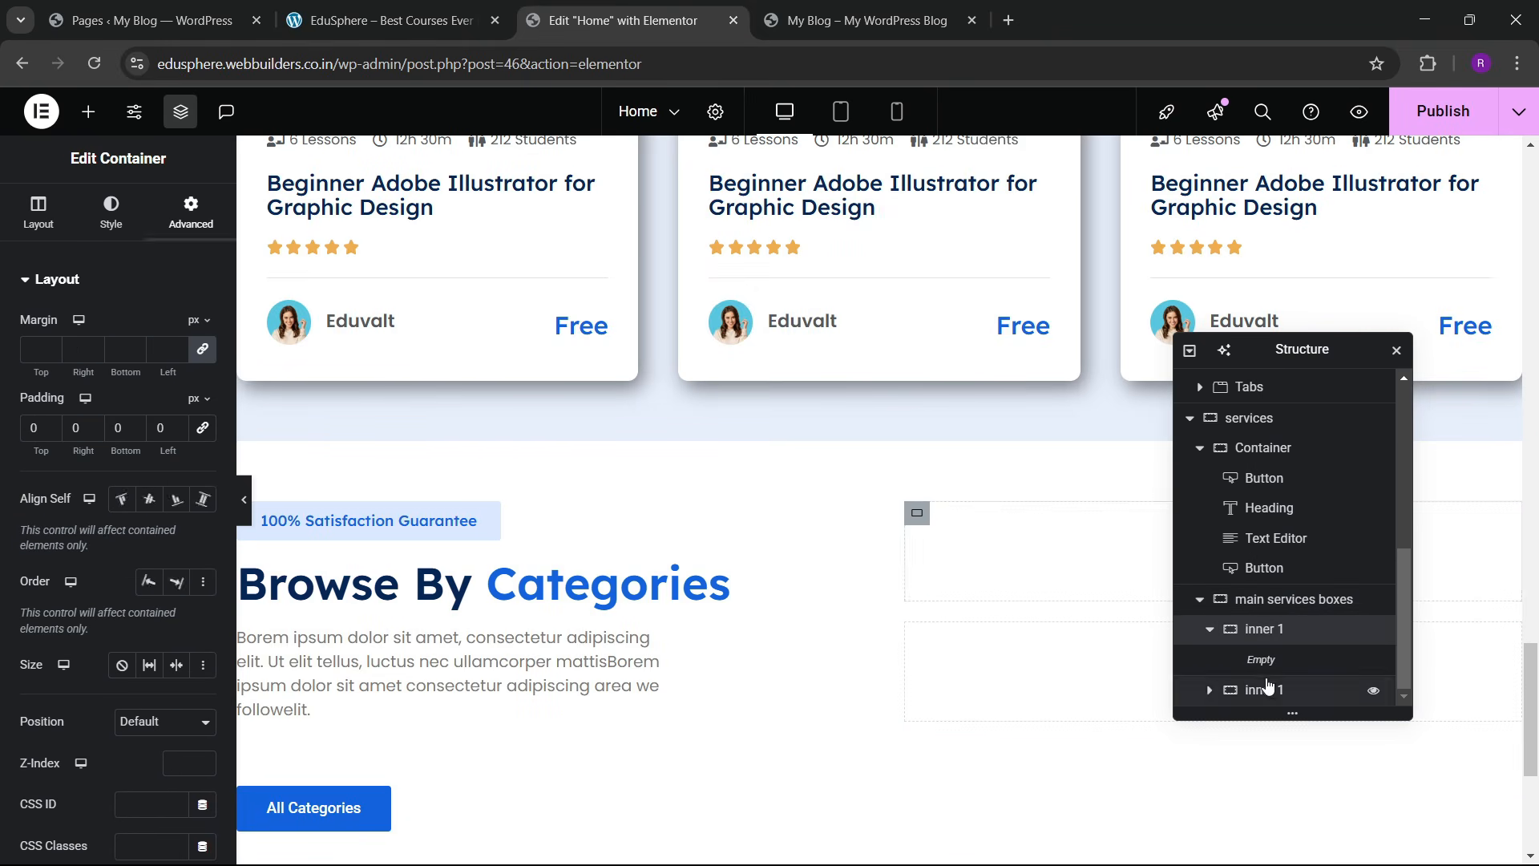
{"action": "right_click", "coordinate": [1277, 638]}
{"action": "left_click", "coordinate": [1254, 419]}
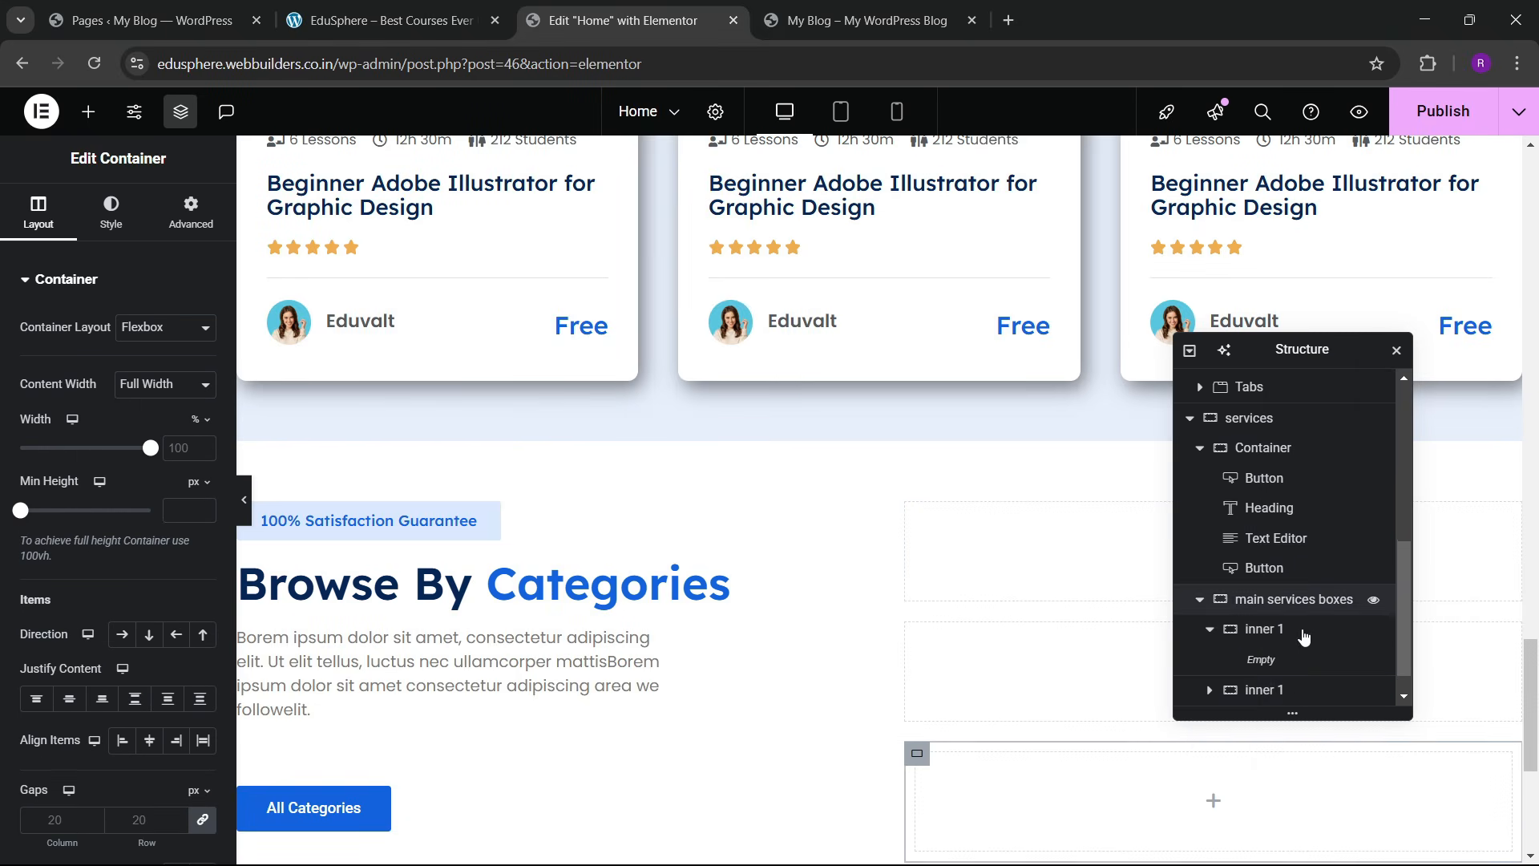
{"action": "left_click_drag", "start_coordinate": [1275, 696], "coordinate": [1307, 648]}
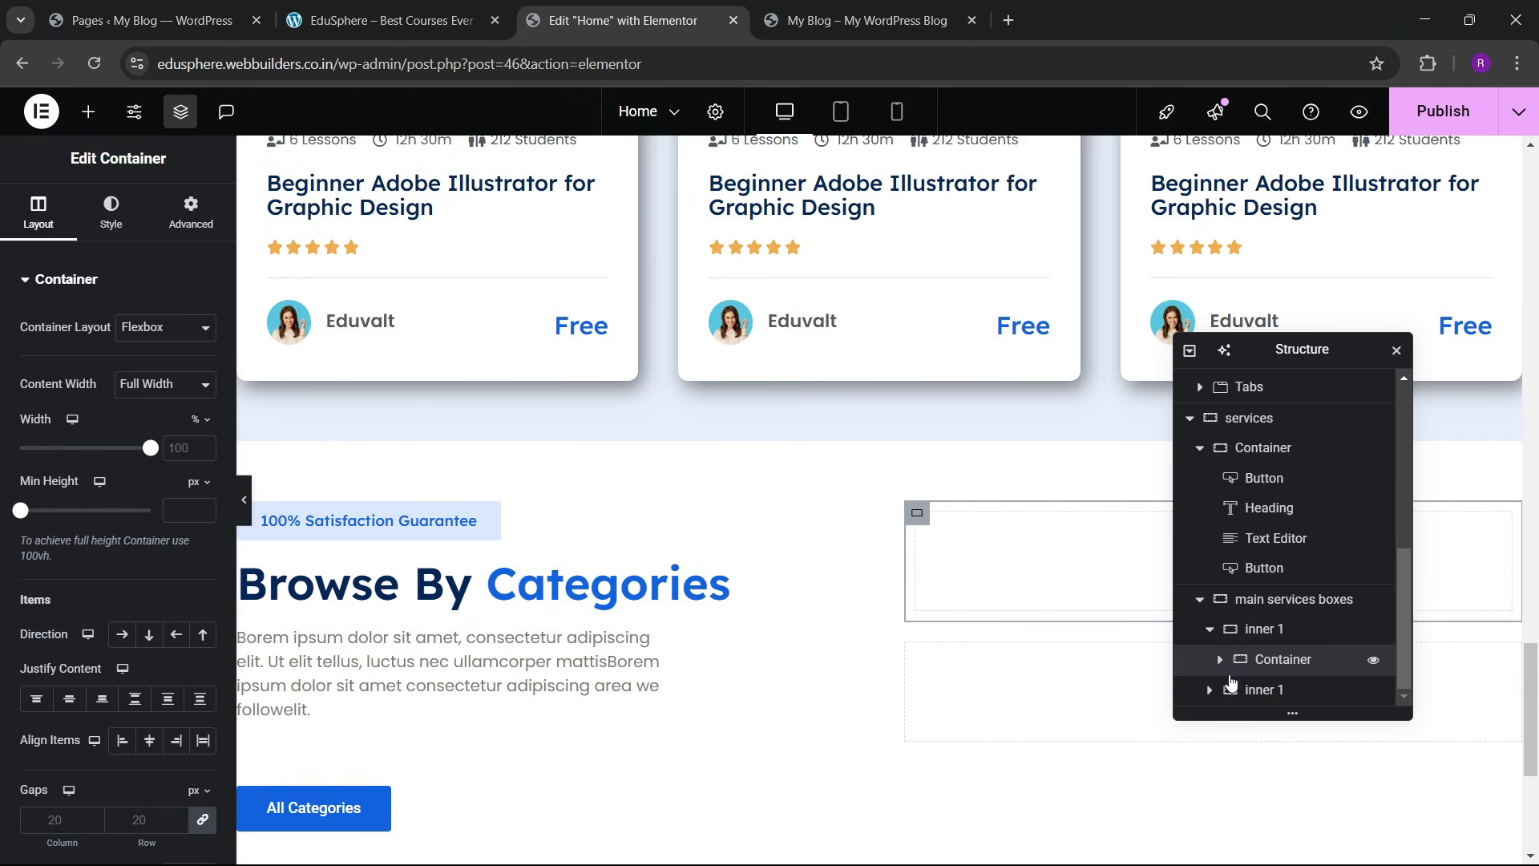
Step: Duplicate the nested container three times so inner 1 holds four containers
{"action": "left_click", "coordinate": [191, 213]}
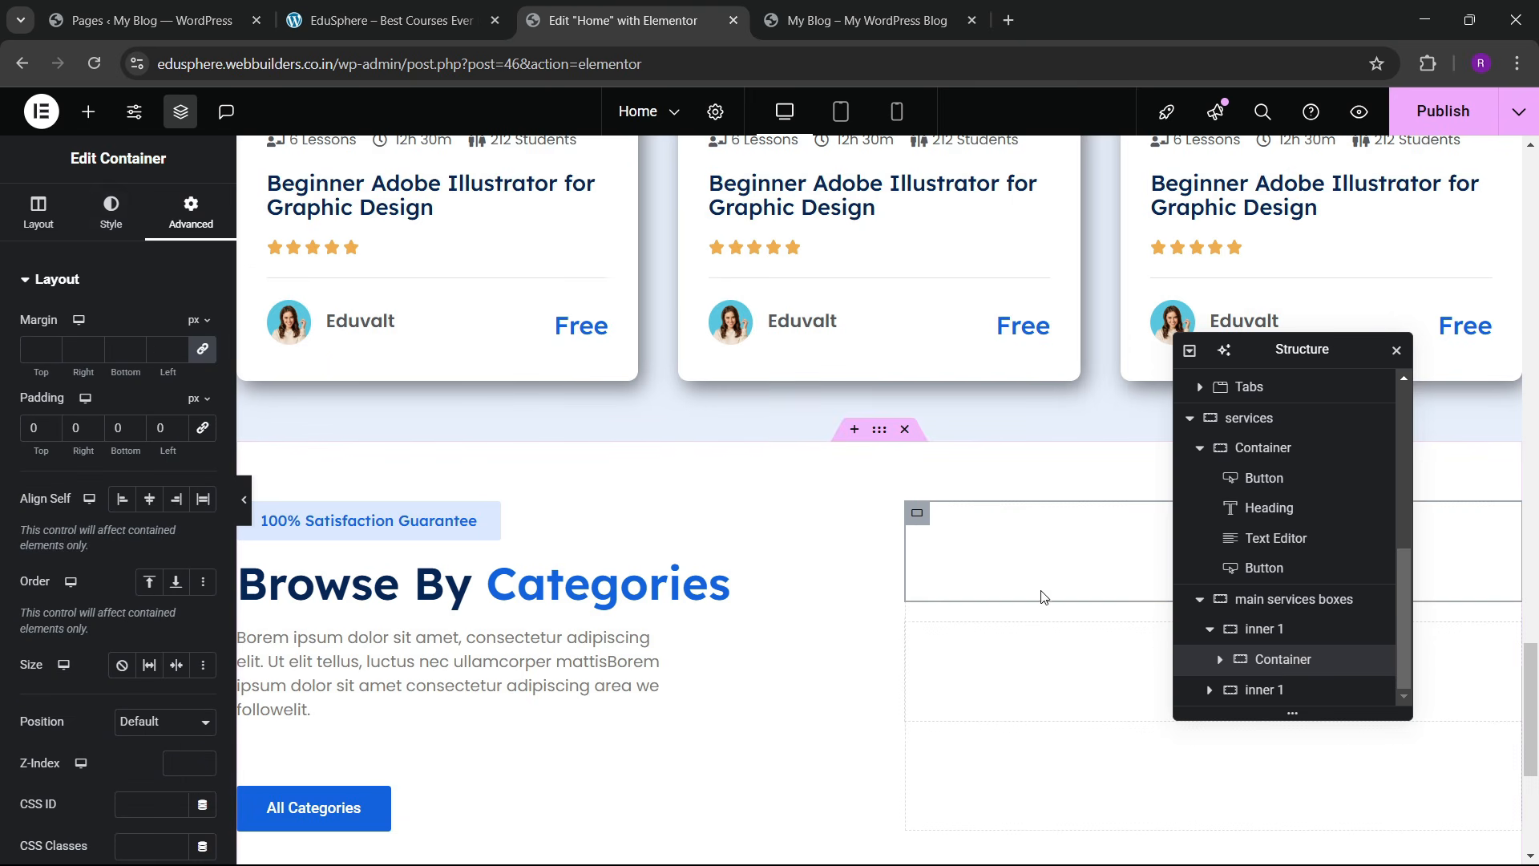
{"action": "right_click", "coordinate": [1277, 659]}
{"action": "left_click", "coordinate": [1347, 393]}
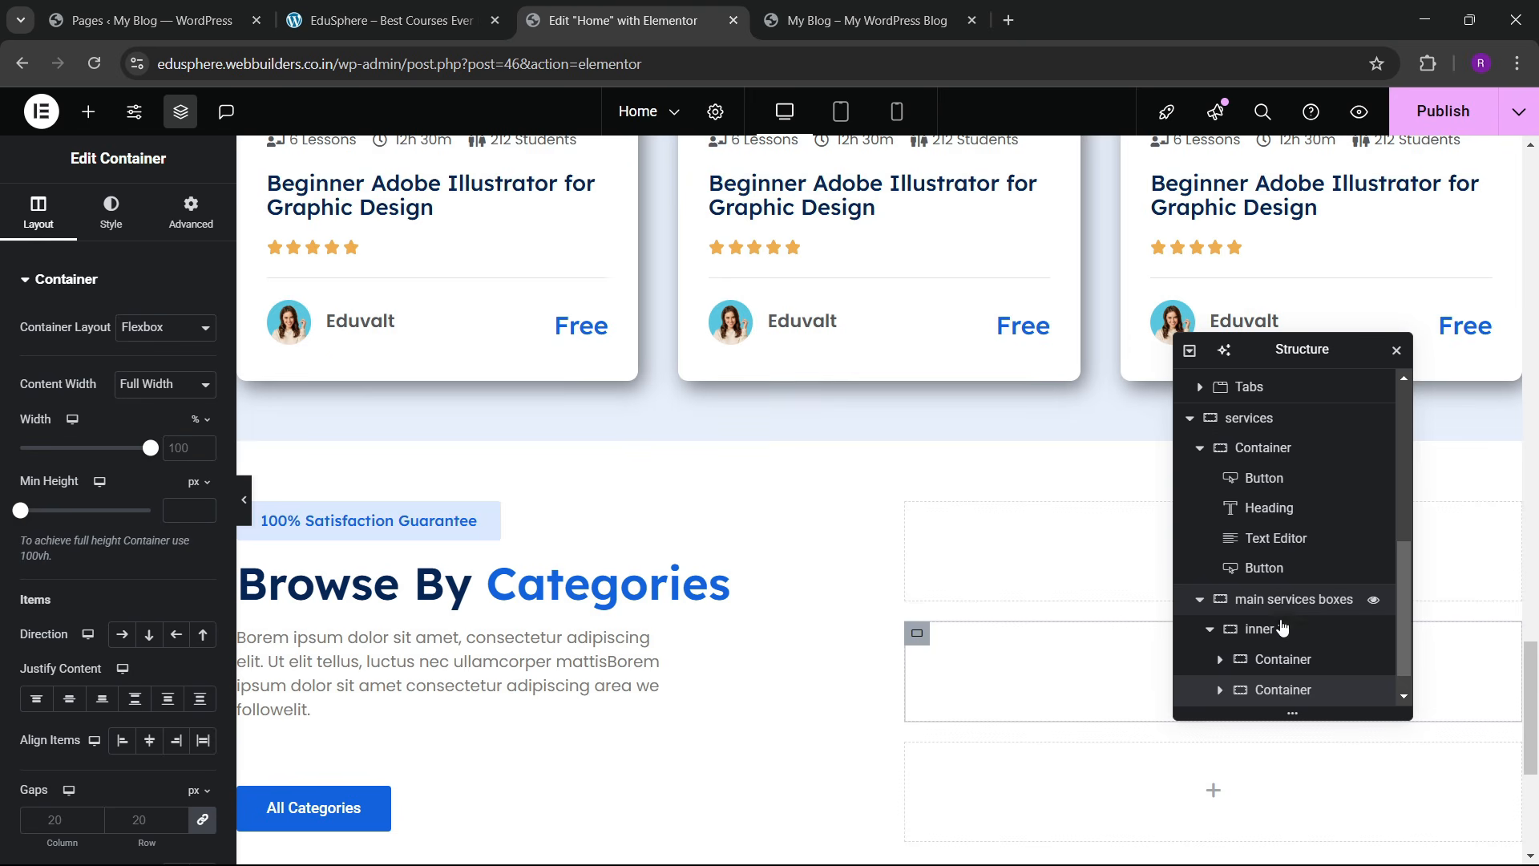
{"action": "scroll", "coordinate": [1283, 666], "scroll_direction": "down", "scroll_amount": 1}
{"action": "right_click", "coordinate": [1286, 666]}
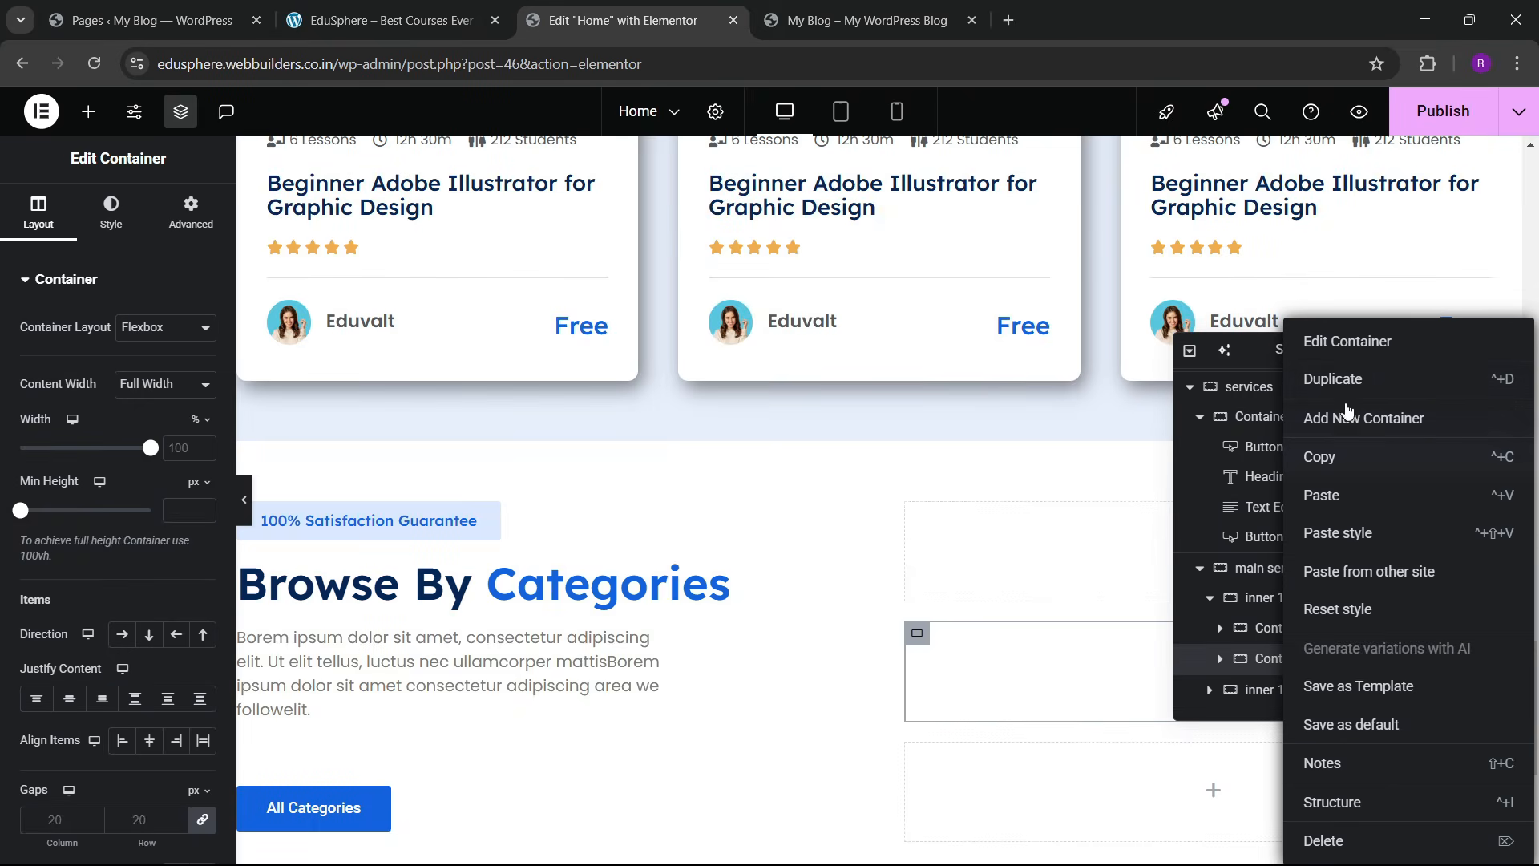
{"action": "left_click", "coordinate": [1251, 381]}
{"action": "scroll", "coordinate": [1275, 681], "scroll_direction": "down", "scroll_amount": 1}
{"action": "right_click", "coordinate": [1280, 660]}
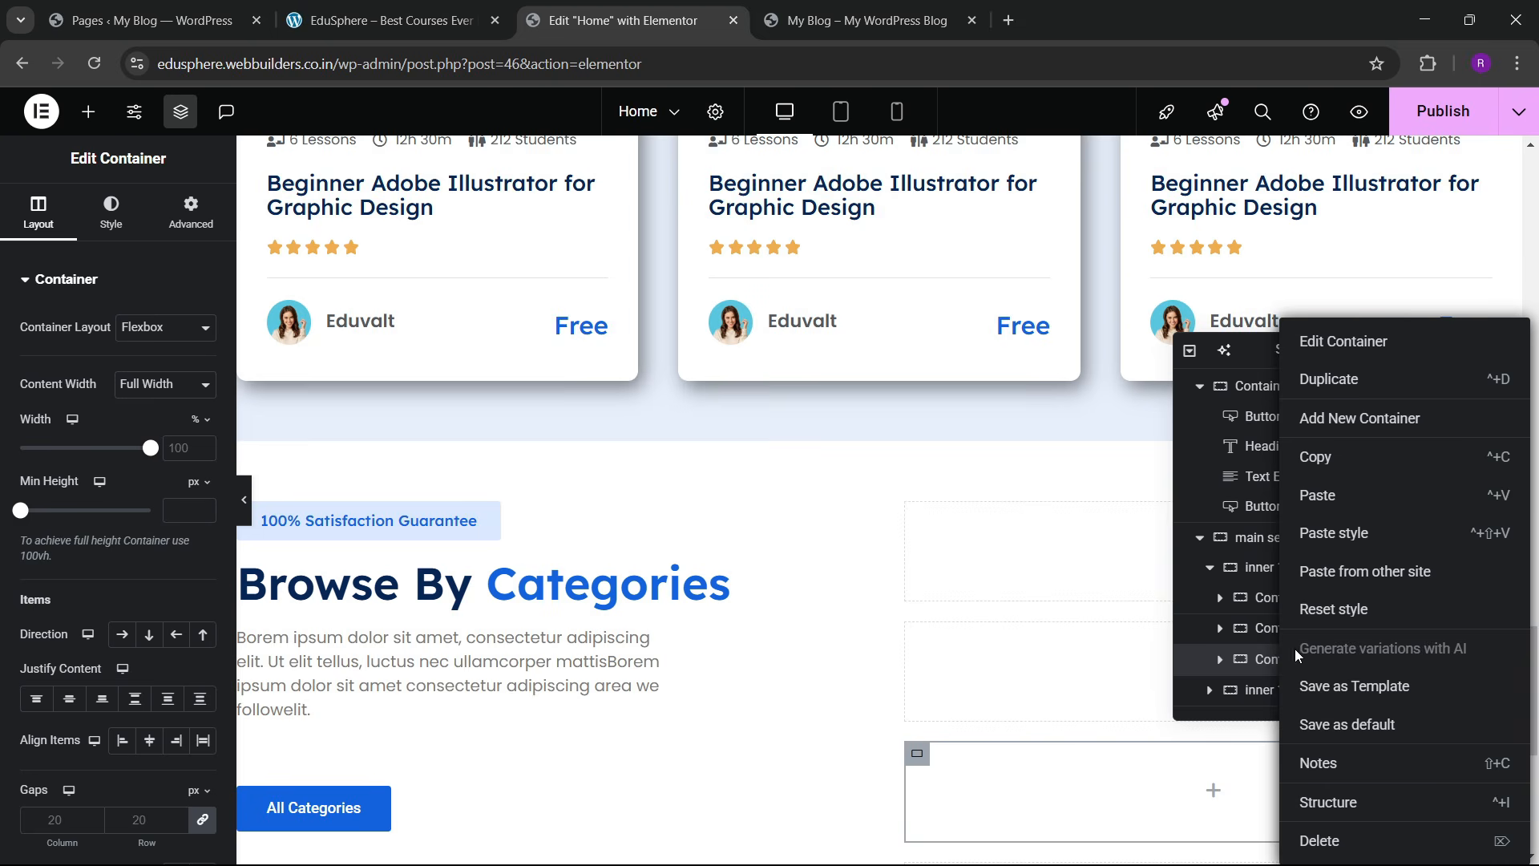
{"action": "left_click", "coordinate": [1337, 384]}
Step: Set inner 1's layout direction to Row - horizontal
{"action": "left_click", "coordinate": [1282, 574]}
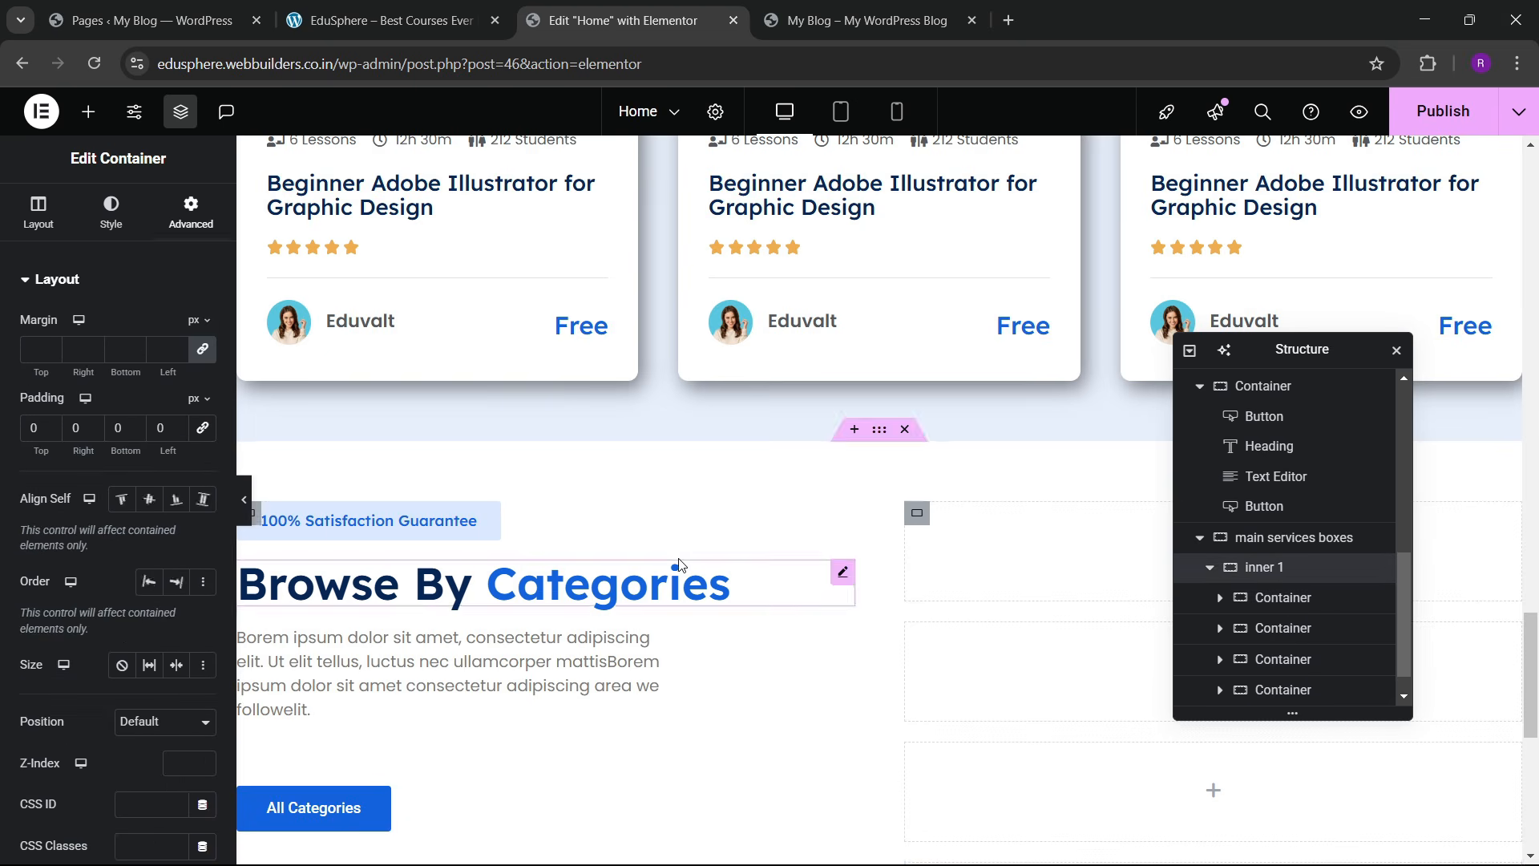
{"action": "left_click", "coordinate": [38, 210]}
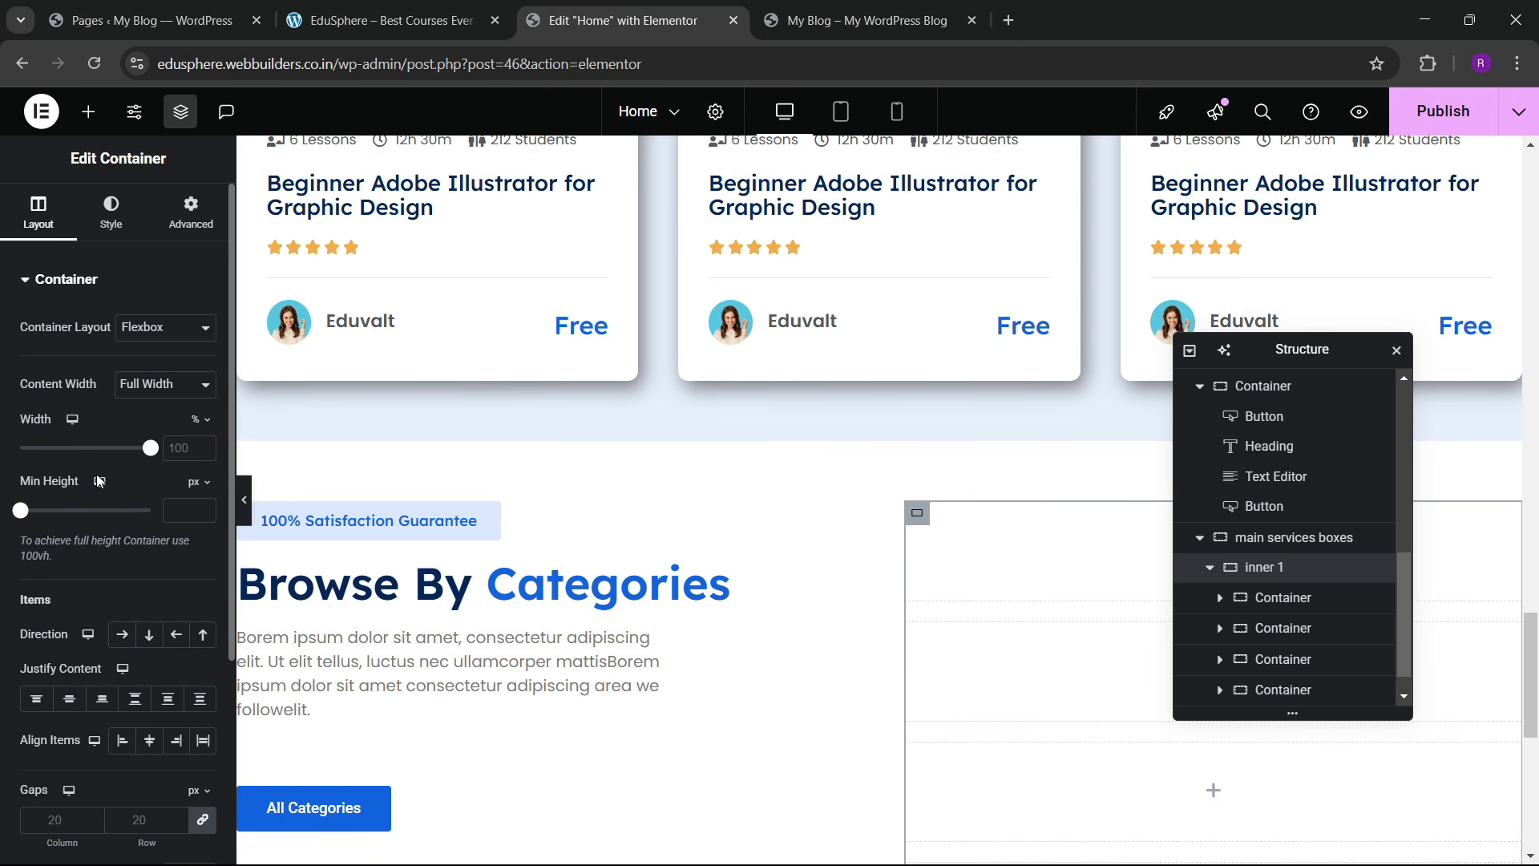
{"action": "left_click", "coordinate": [122, 635]}
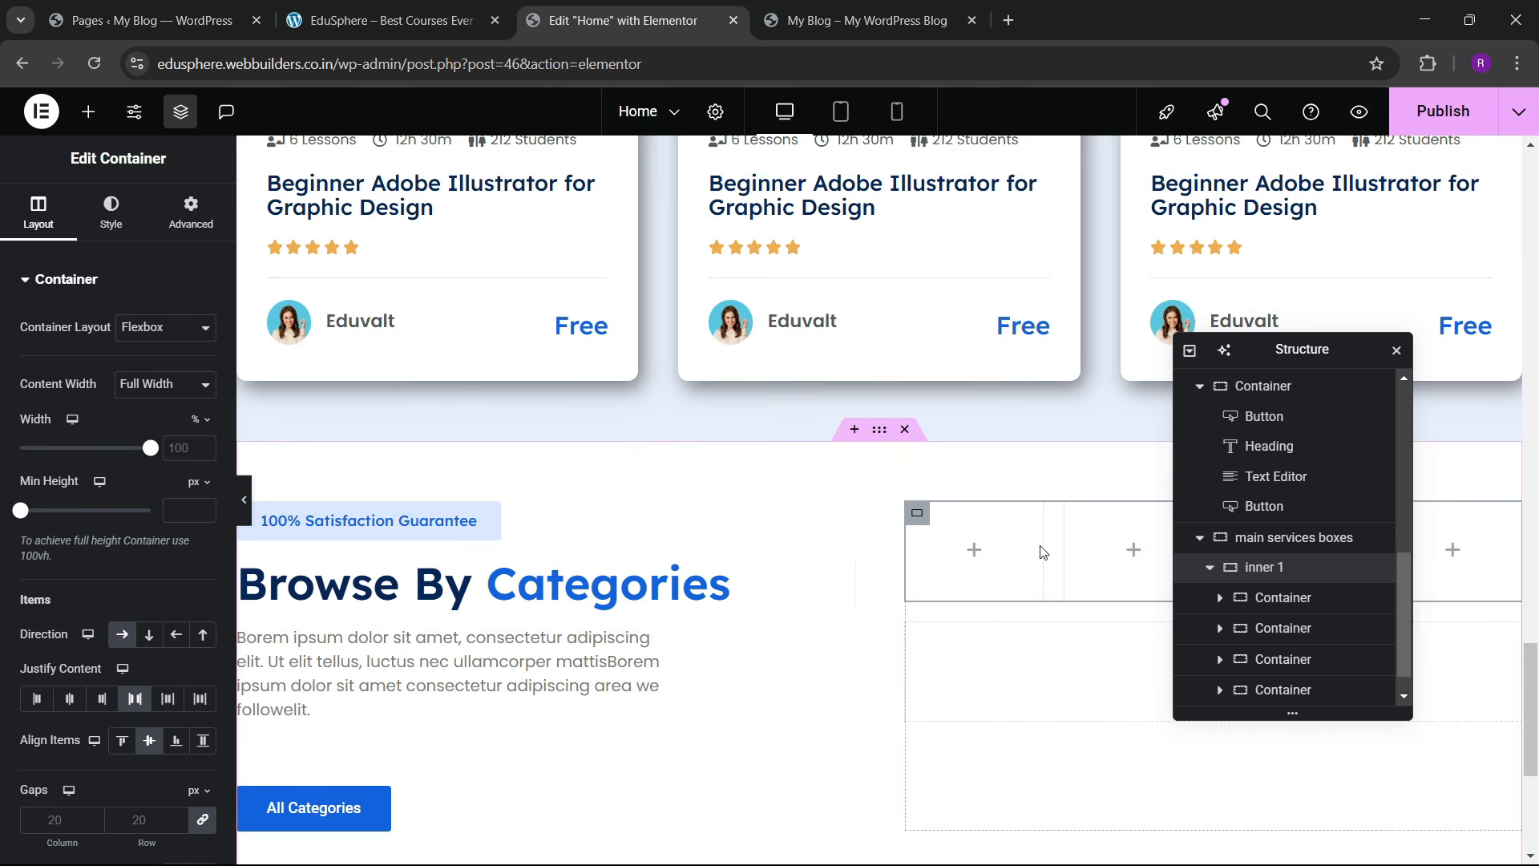
Step: Place an Image widget in the first container showing the red-dots bshape_02 image
{"action": "left_click_drag", "start_coordinate": [1307, 351], "coordinate": [642, 386]}
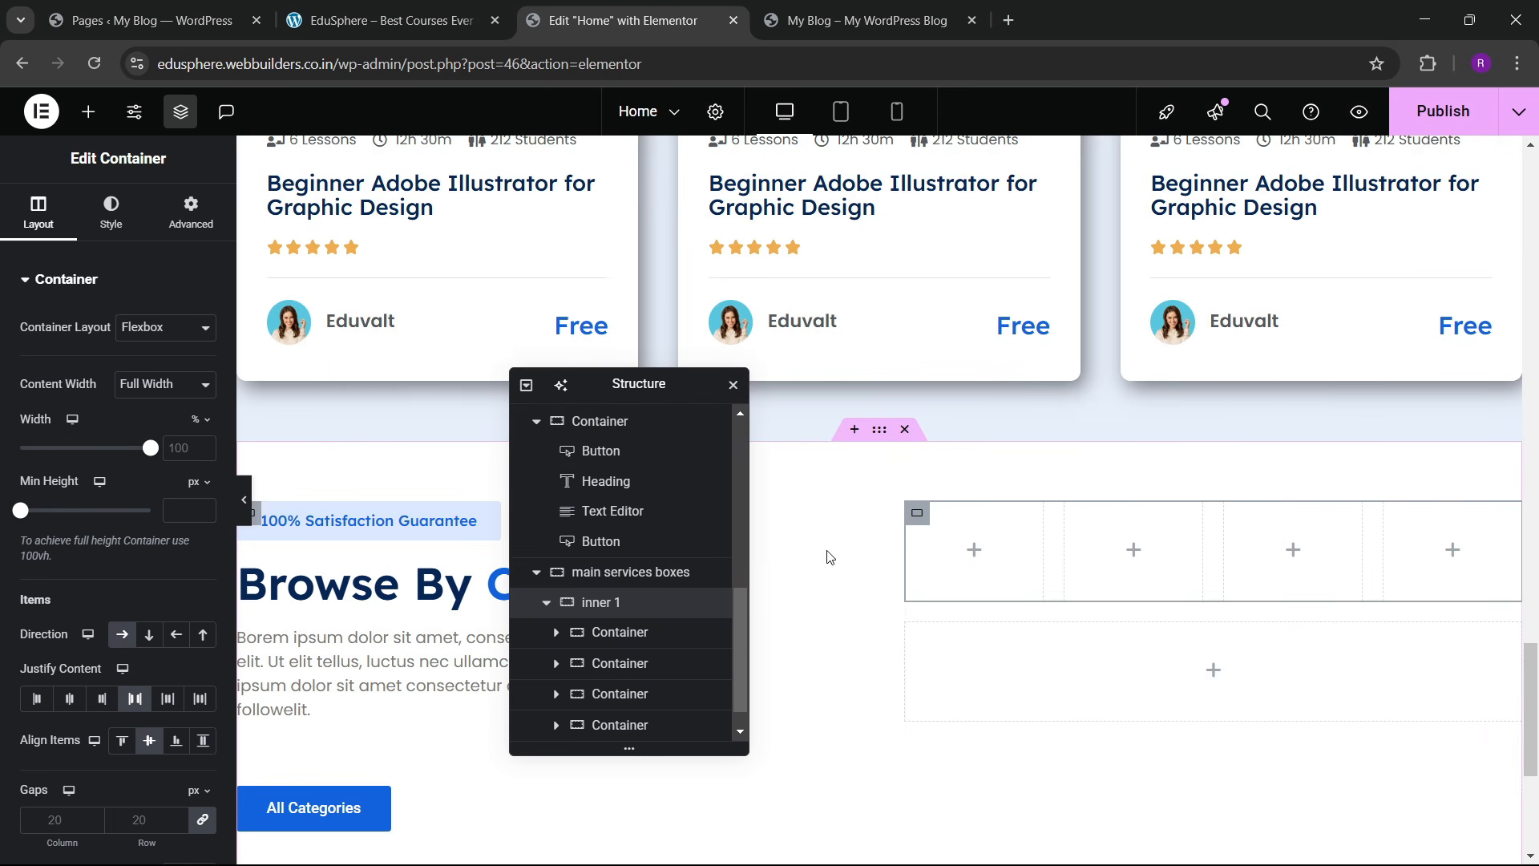
{"action": "left_click", "coordinate": [88, 110]}
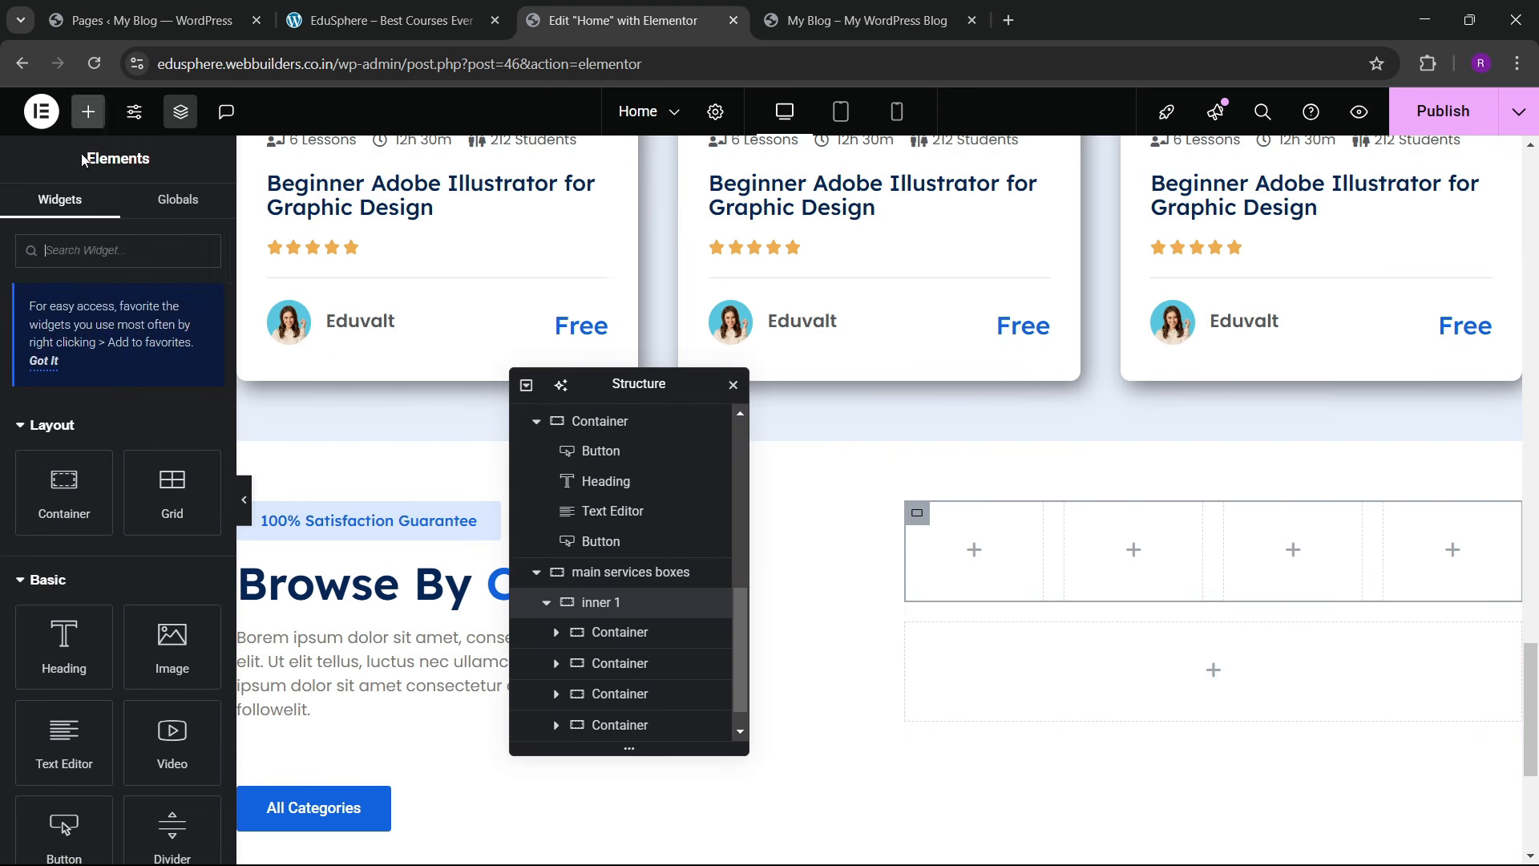
{"action": "left_click_drag", "start_coordinate": [171, 447], "coordinate": [974, 549]}
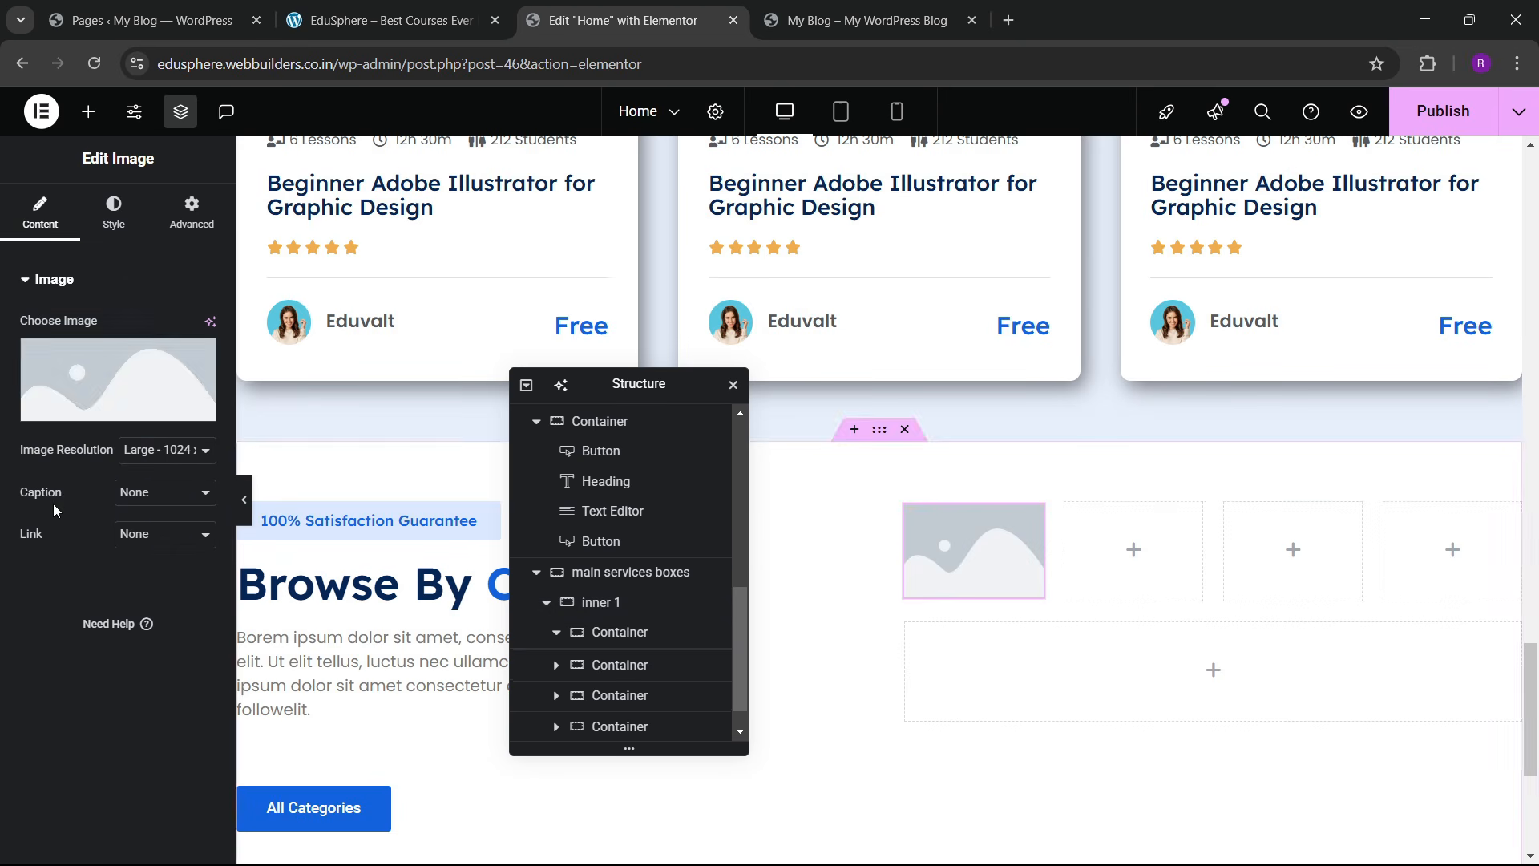
{"action": "left_click", "coordinate": [114, 386]}
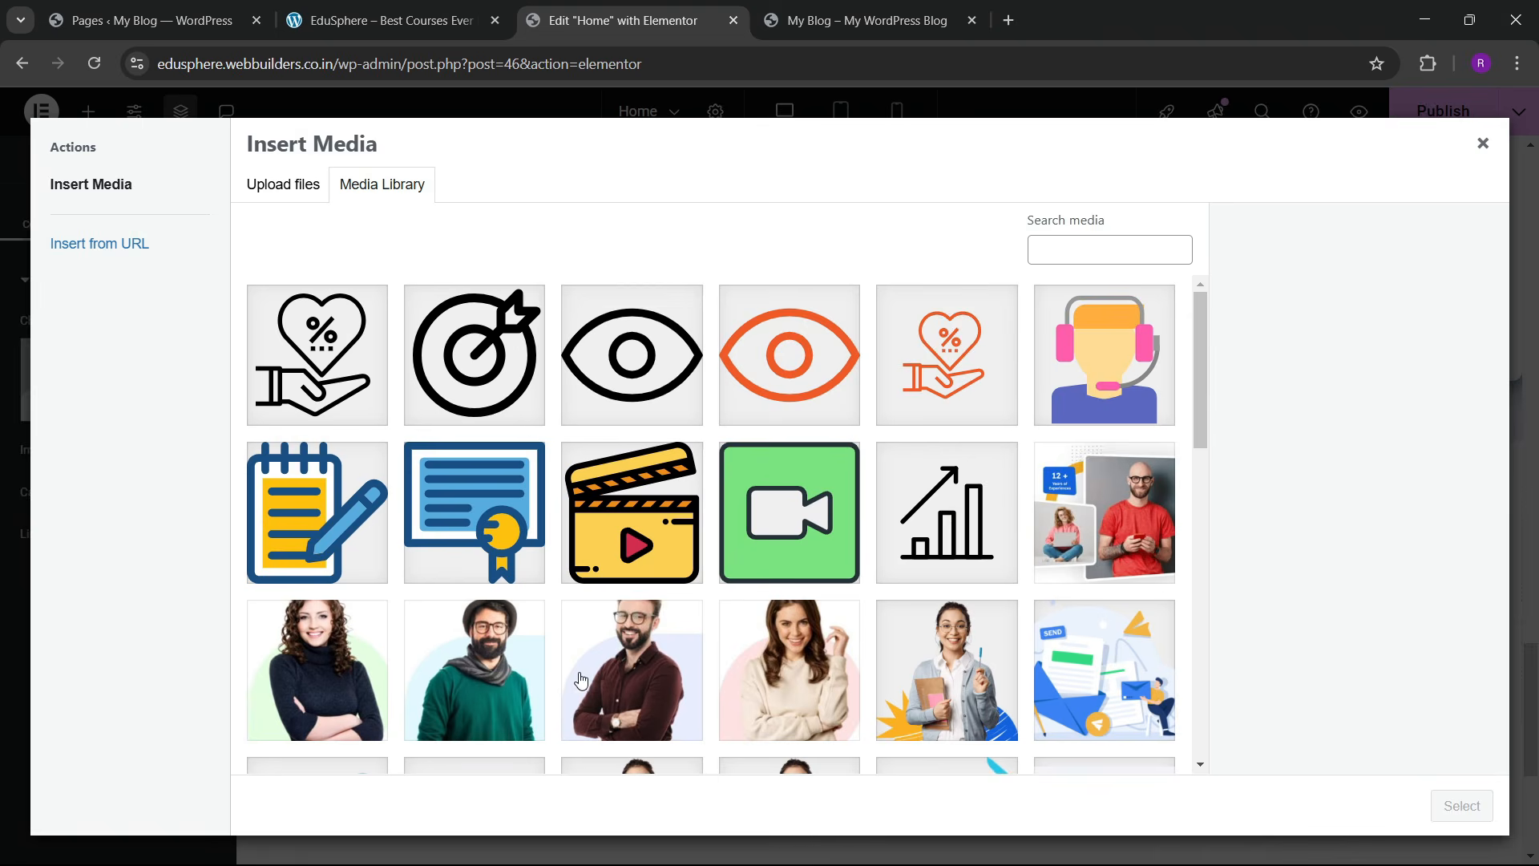
{"action": "scroll", "coordinate": [585, 665], "scroll_direction": "down", "scroll_amount": 5}
{"action": "left_click", "coordinate": [373, 7]}
{"action": "left_click", "coordinate": [681, 10]}
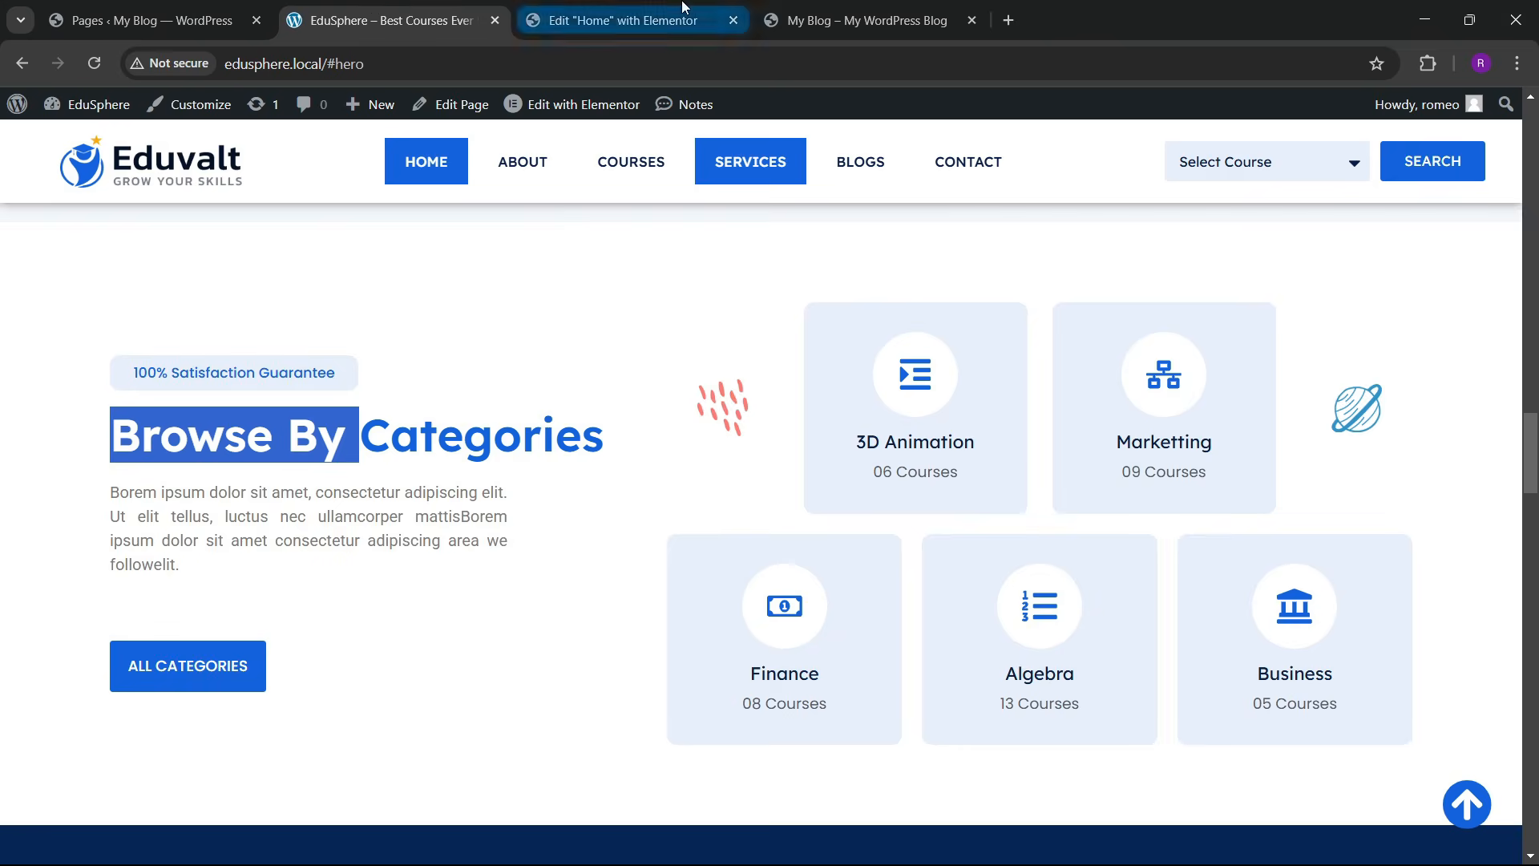
{"action": "scroll", "coordinate": [968, 513], "scroll_direction": "down", "scroll_amount": 2}
{"action": "left_click", "coordinate": [454, 351]}
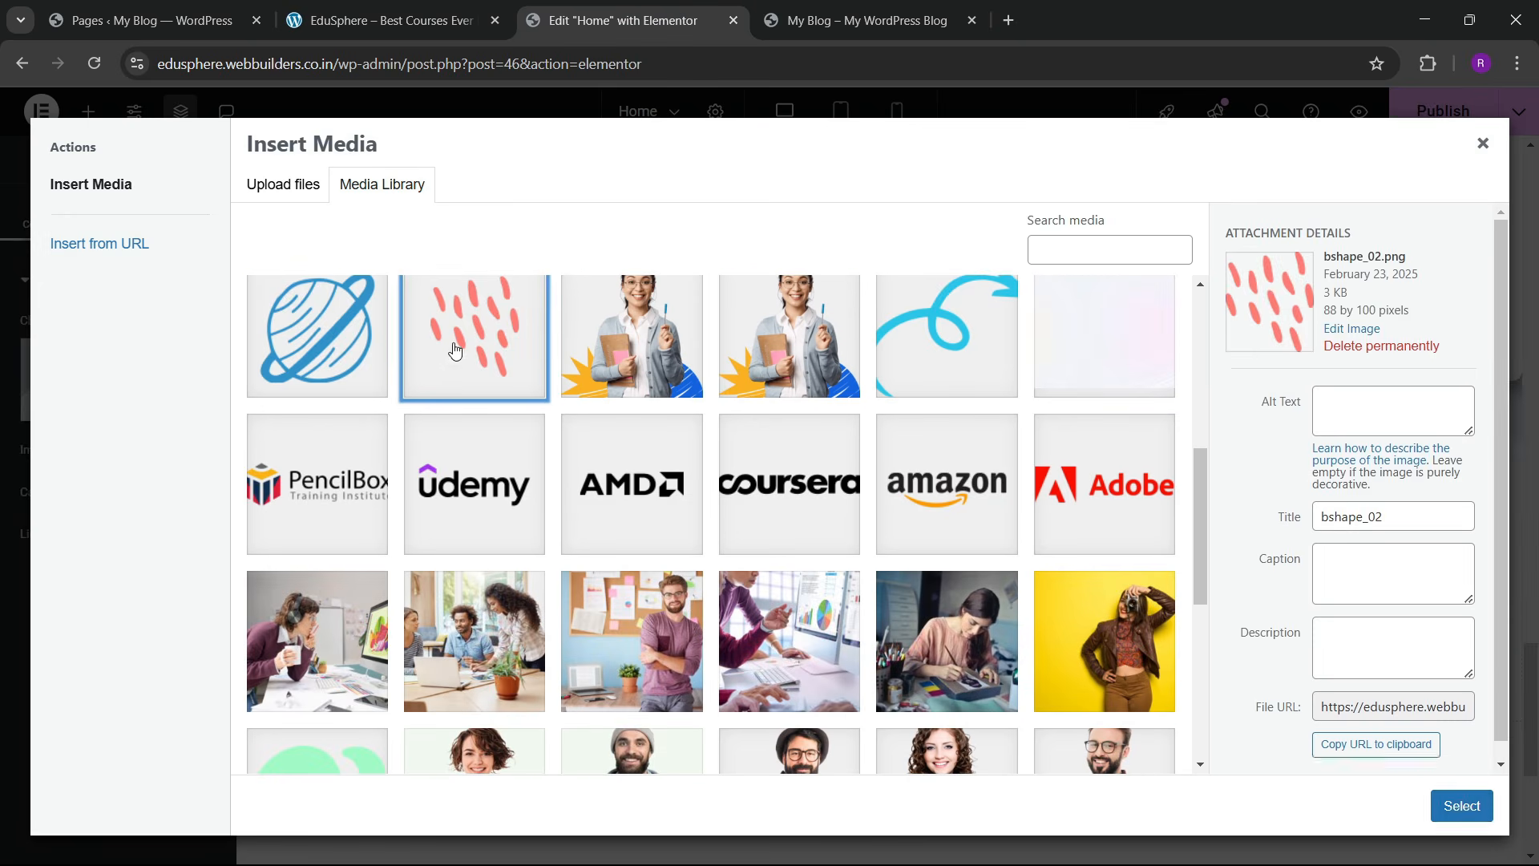
{"action": "left_click", "coordinate": [1461, 806]}
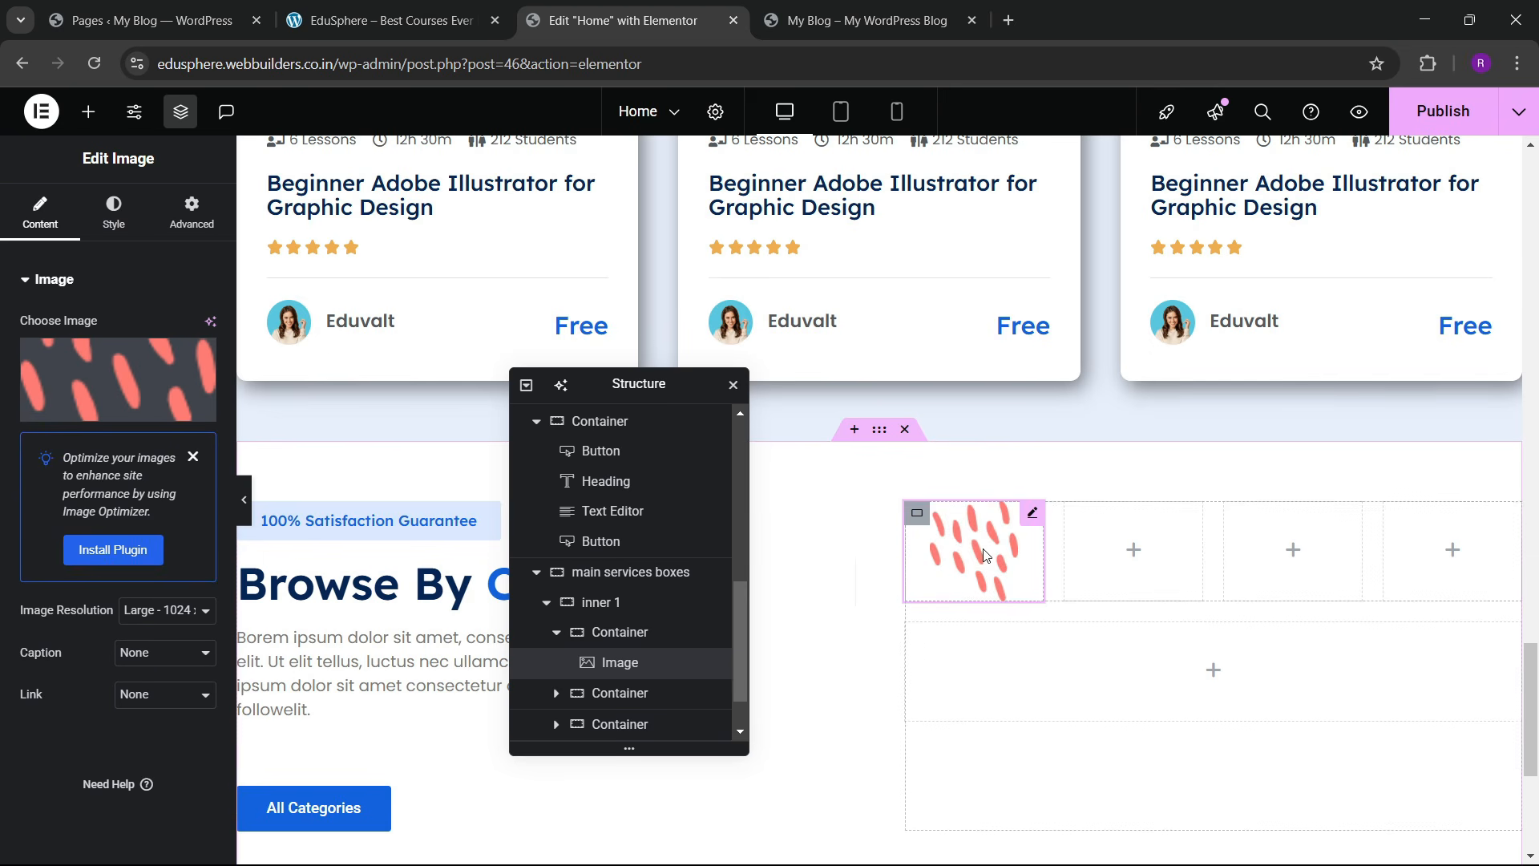
Step: Copy the image widget into the last container and swap it to the blue planet bshape_01
{"action": "right_click", "coordinate": [969, 566]}
{"action": "key", "text": "Escape"}
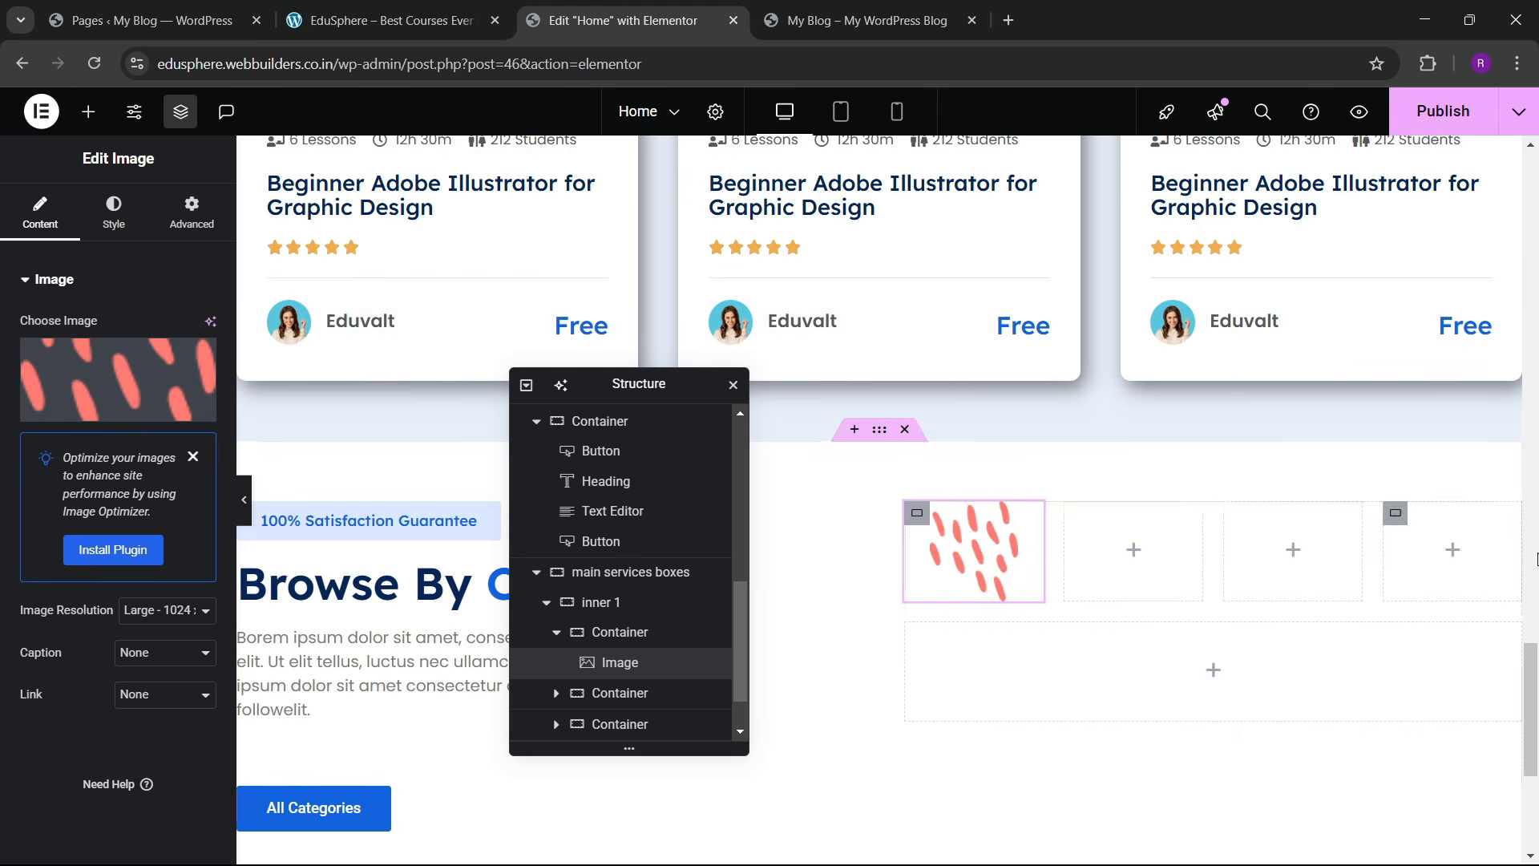
{"action": "right_click", "coordinate": [1419, 574]}
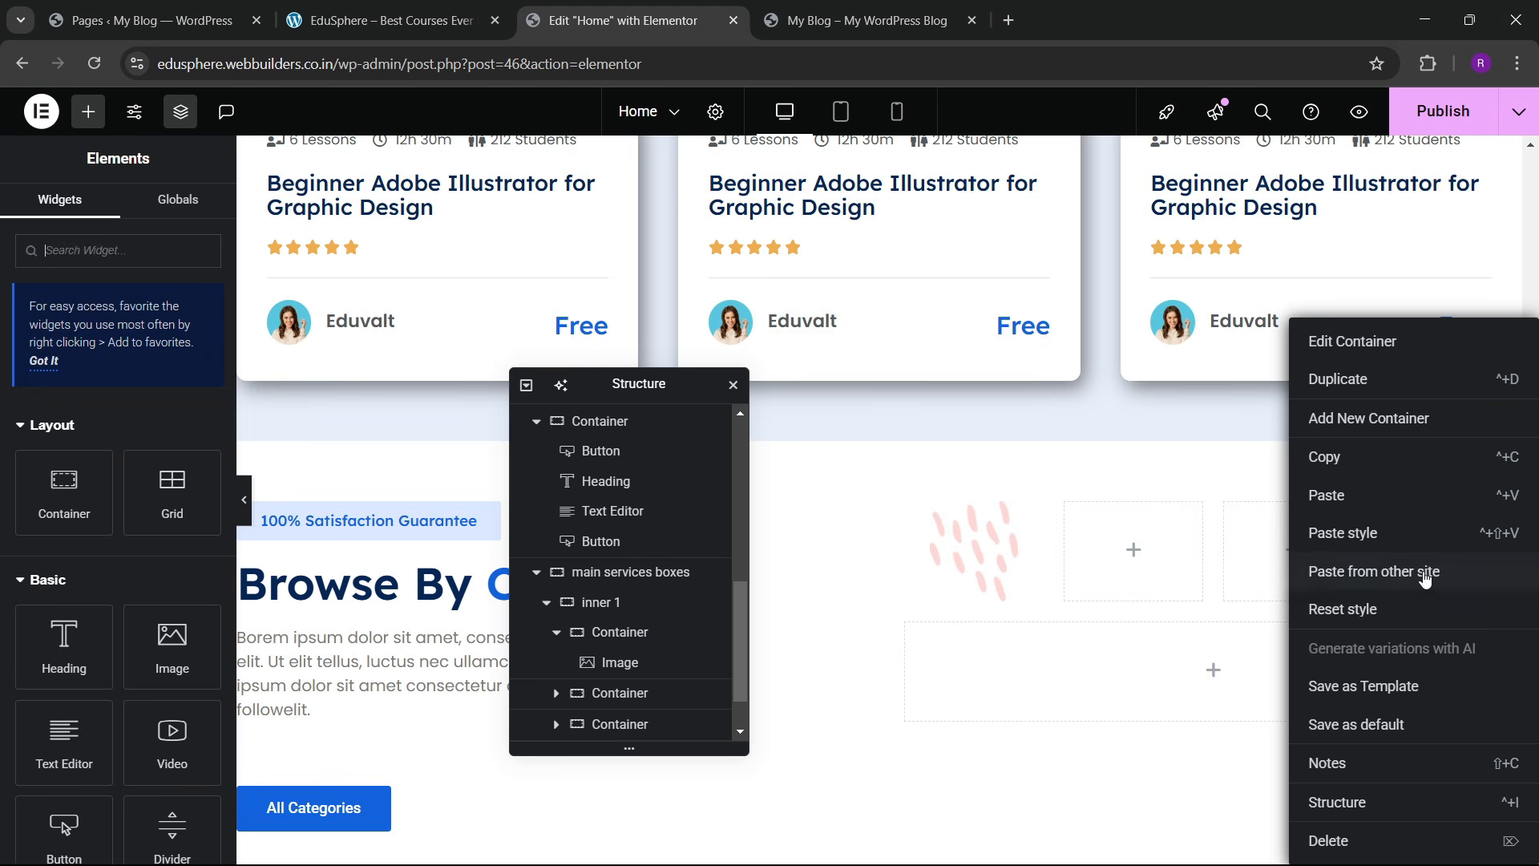
{"action": "left_click", "coordinate": [1340, 509]}
{"action": "left_click", "coordinate": [106, 386]}
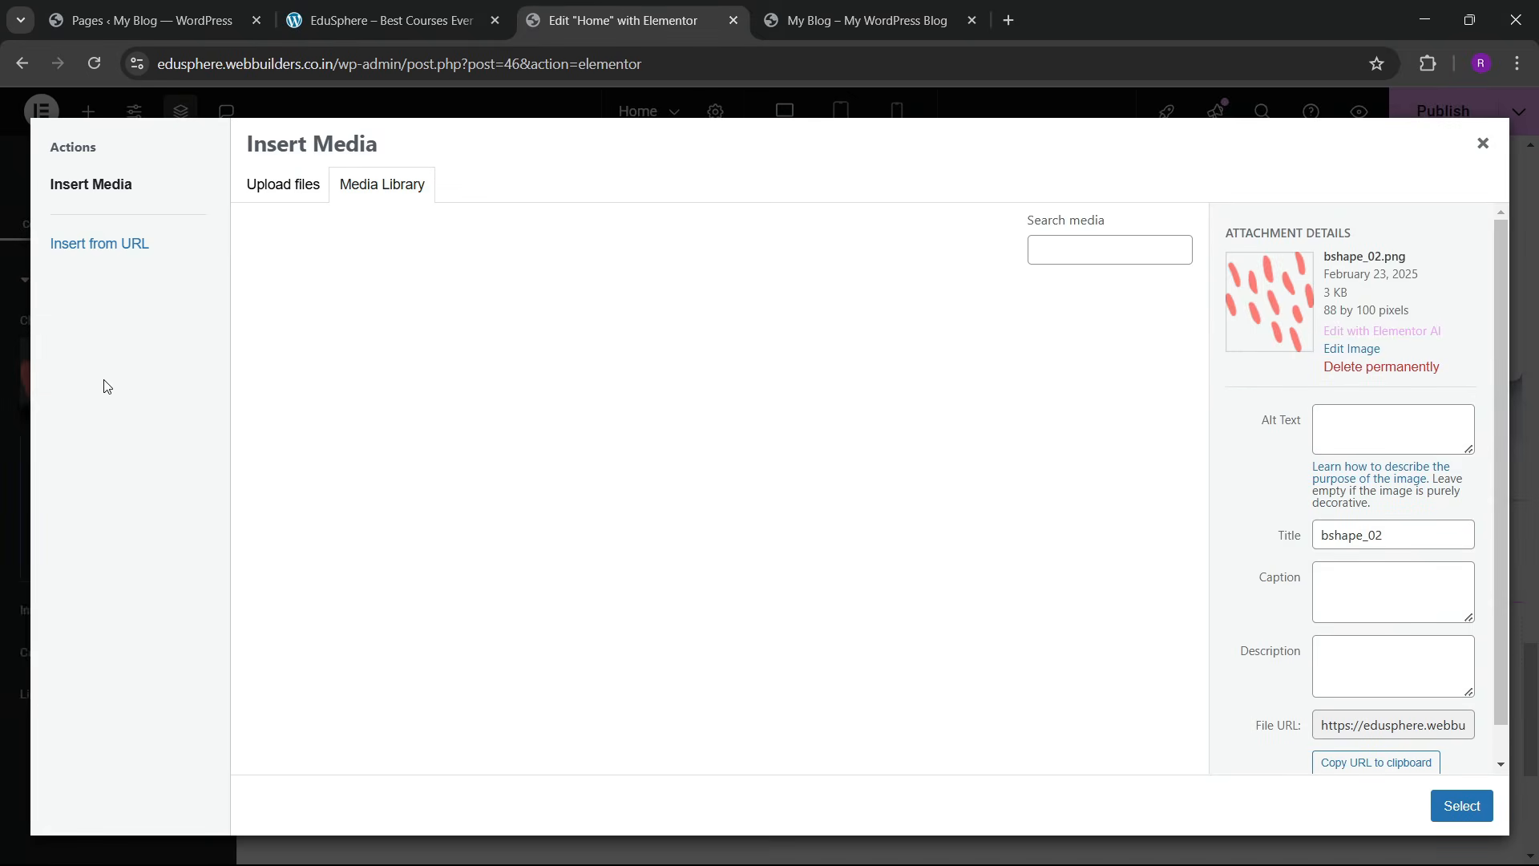
{"action": "left_click", "coordinate": [471, 7]}
{"action": "left_click", "coordinate": [688, 6]}
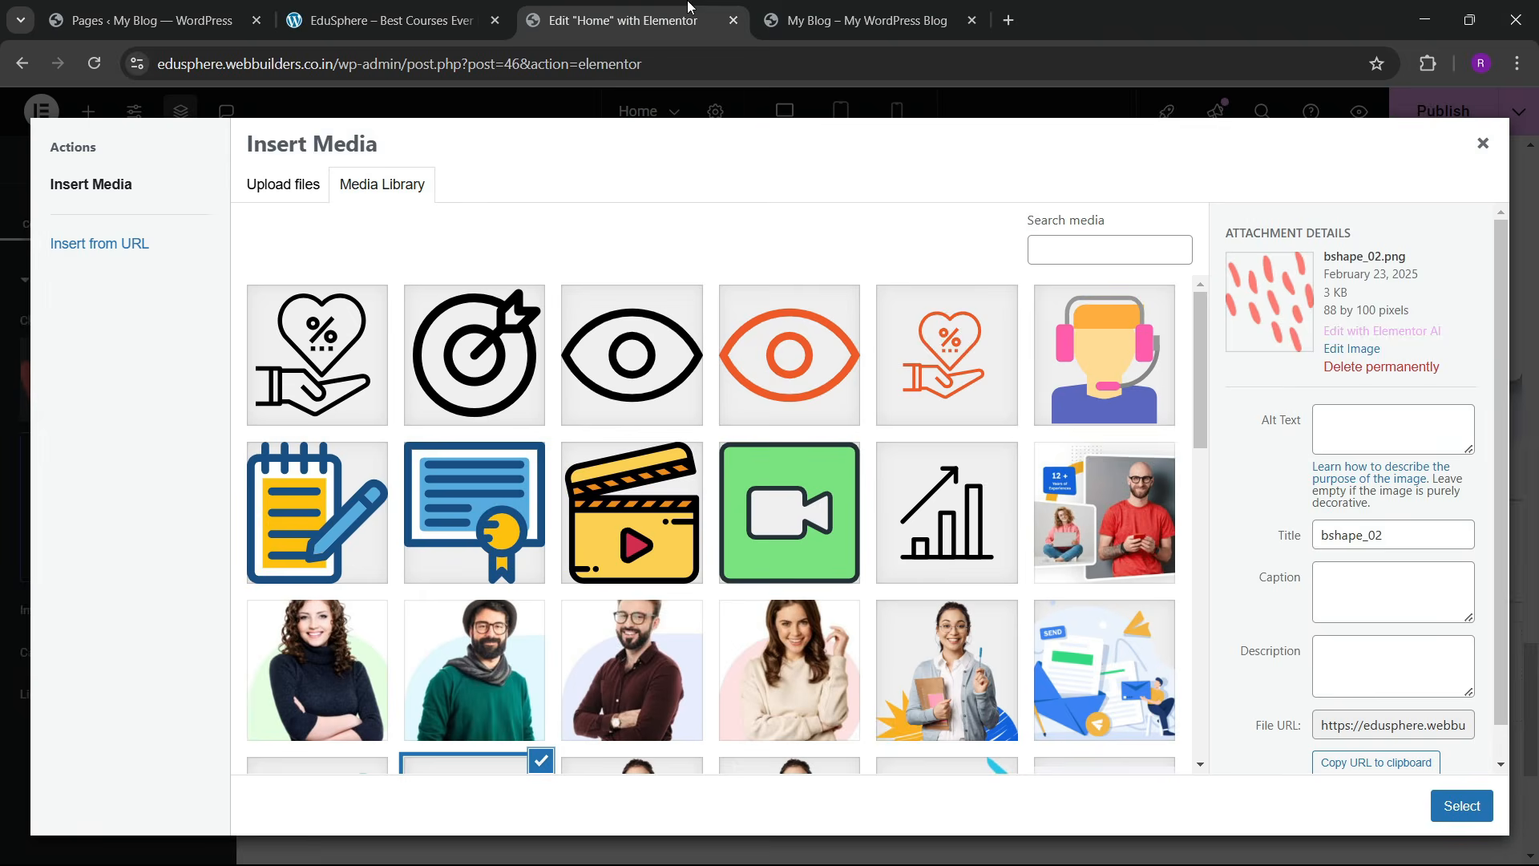
{"action": "scroll", "coordinate": [591, 550], "scroll_direction": "down", "scroll_amount": 8}
{"action": "scroll", "coordinate": [574, 556], "scroll_direction": "up", "scroll_amount": 4}
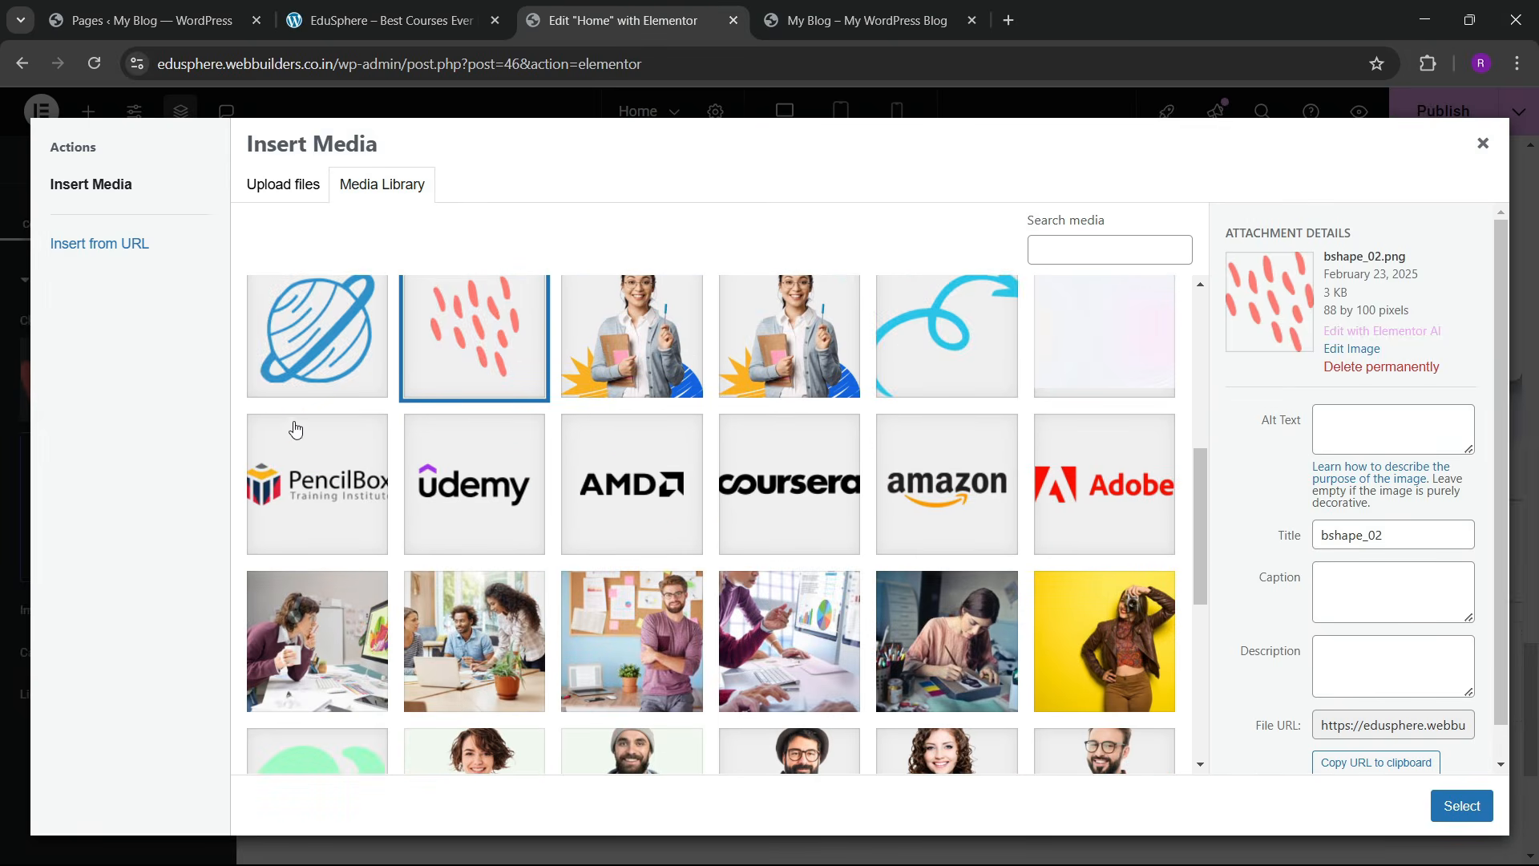
{"action": "left_click", "coordinate": [309, 369]}
{"action": "left_click", "coordinate": [1461, 805]}
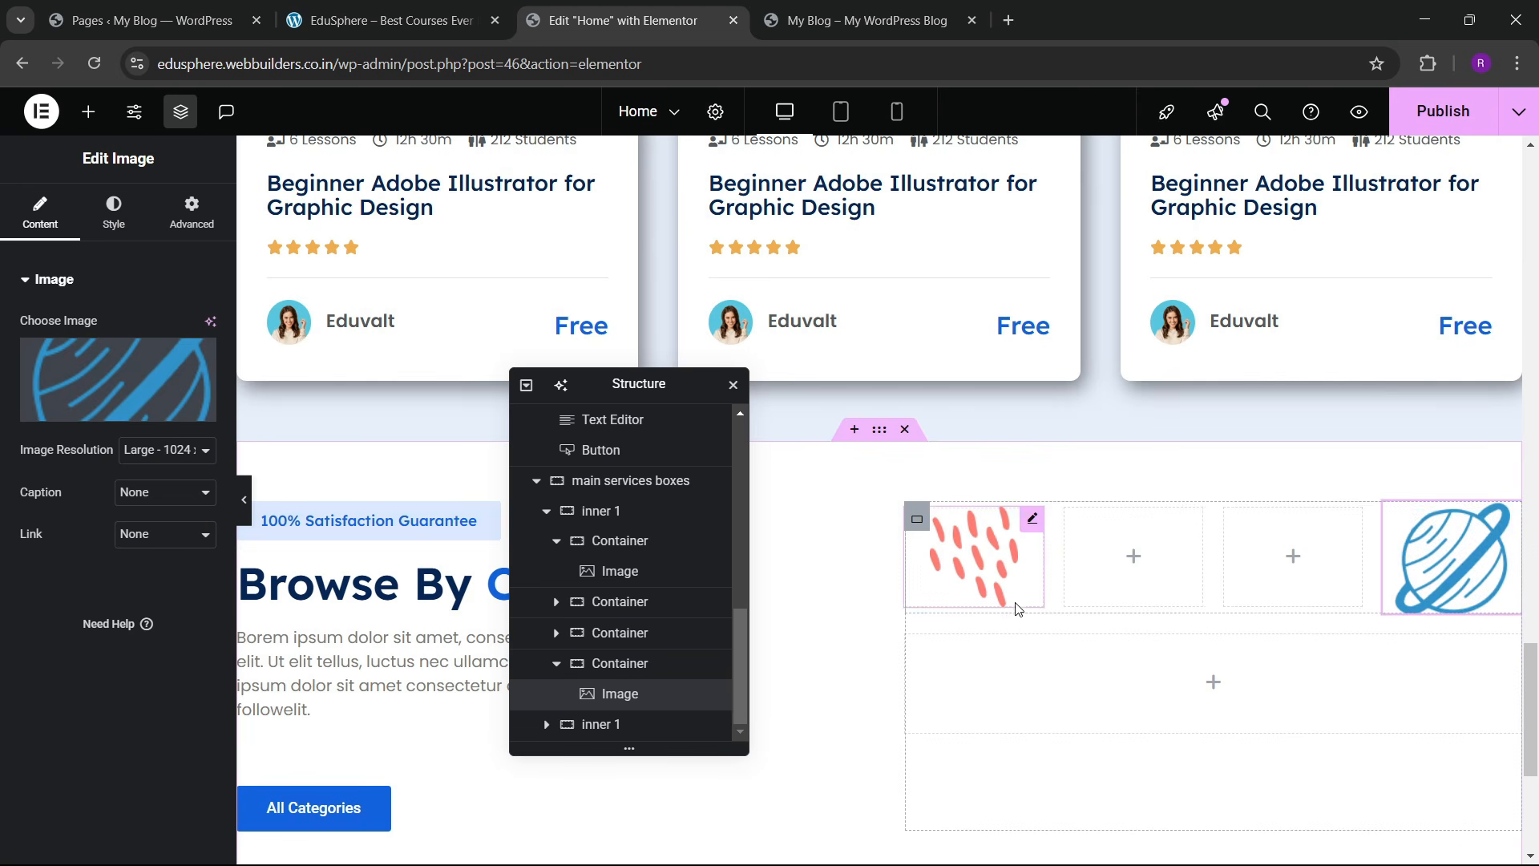
Step: Select the container holding the red-dots image and show its layout settings
{"action": "left_click", "coordinate": [1005, 581]}
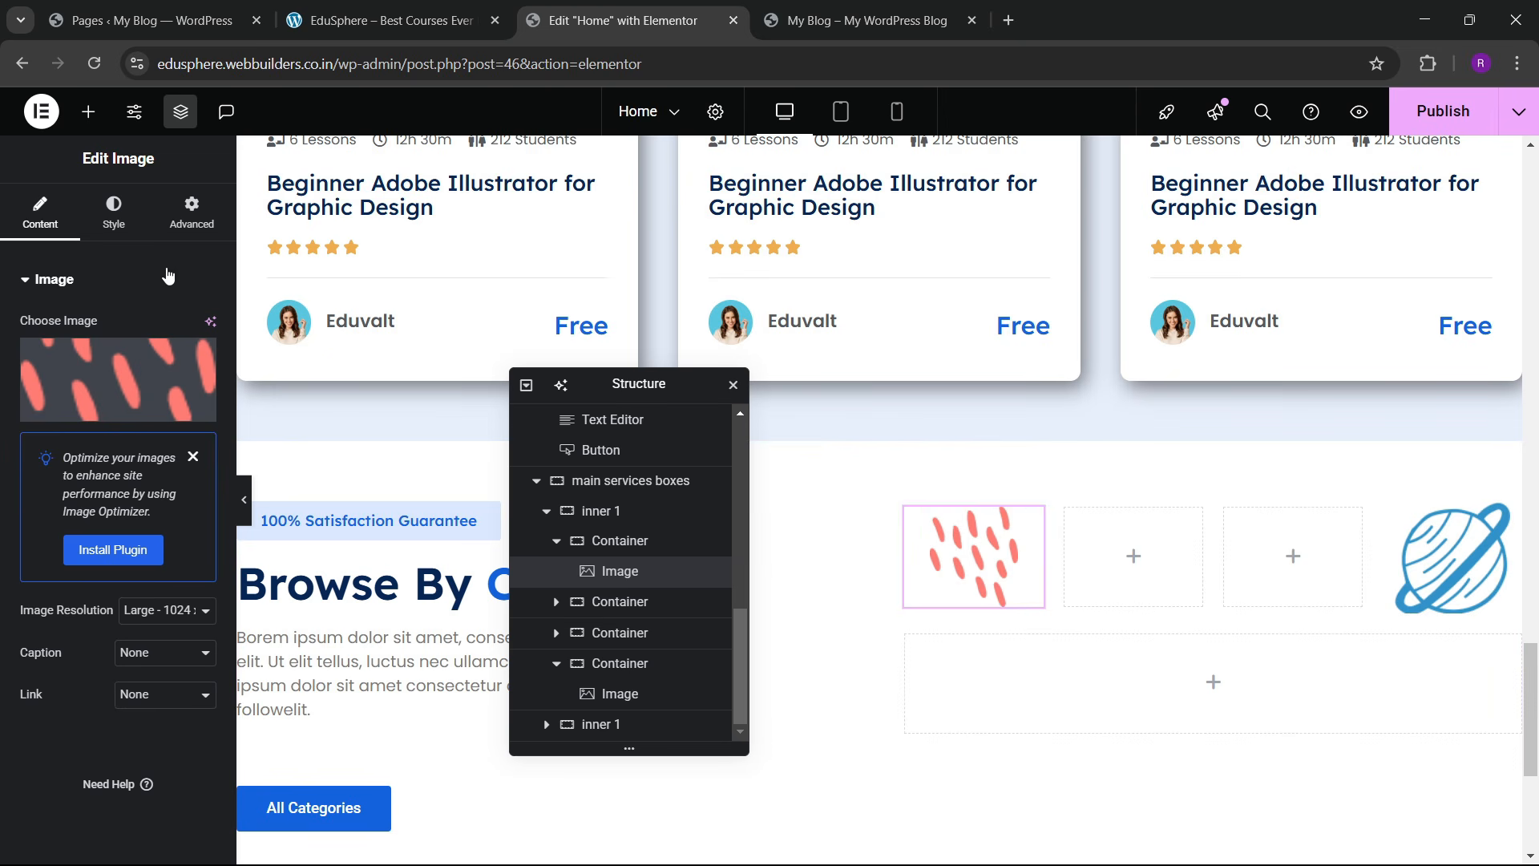
{"action": "left_click", "coordinate": [192, 212]}
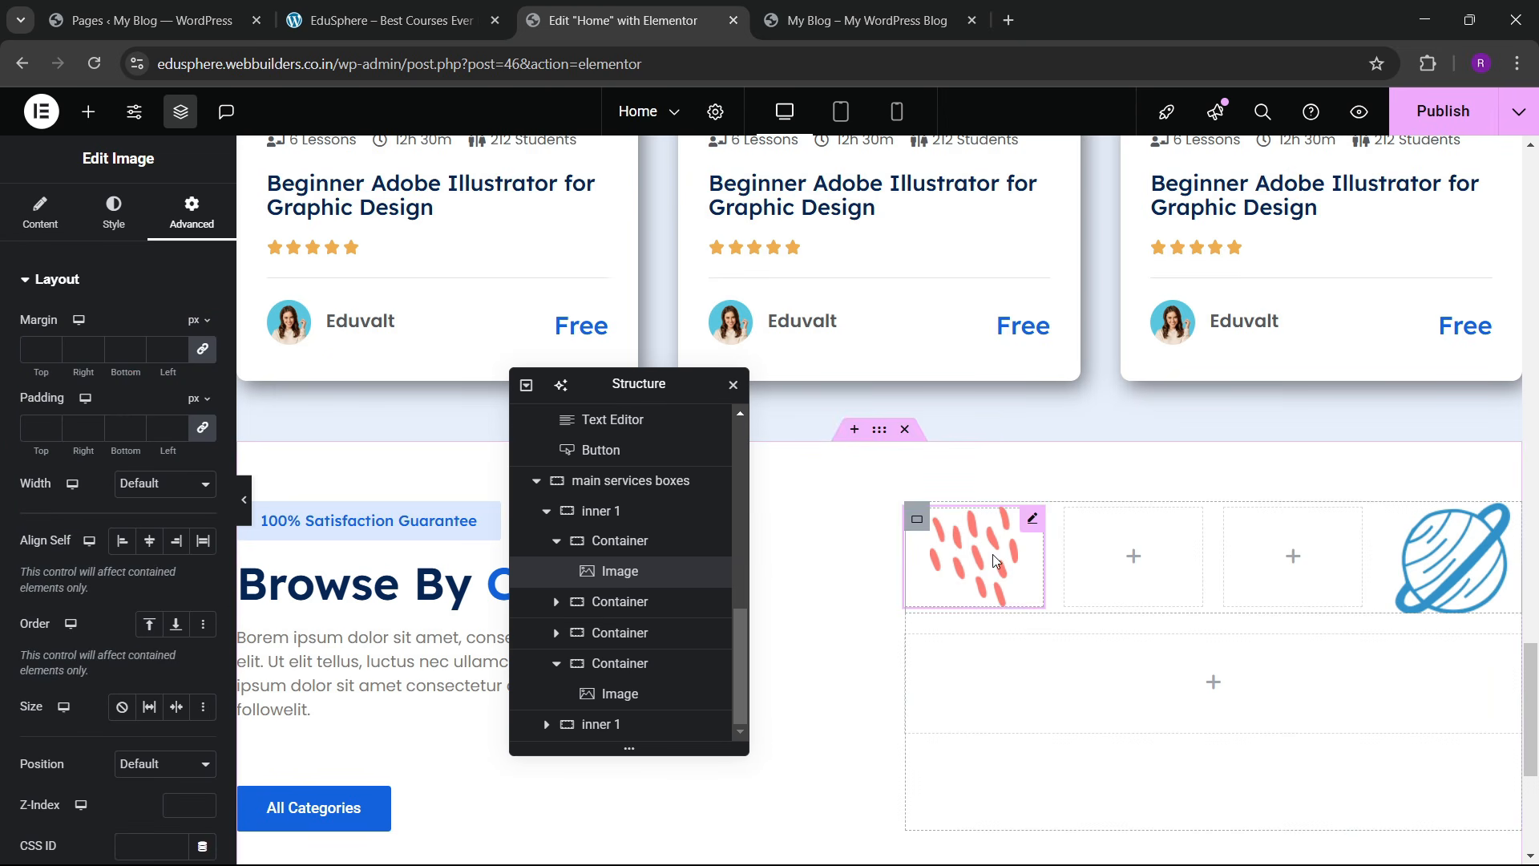
{"action": "left_click", "coordinate": [641, 541]}
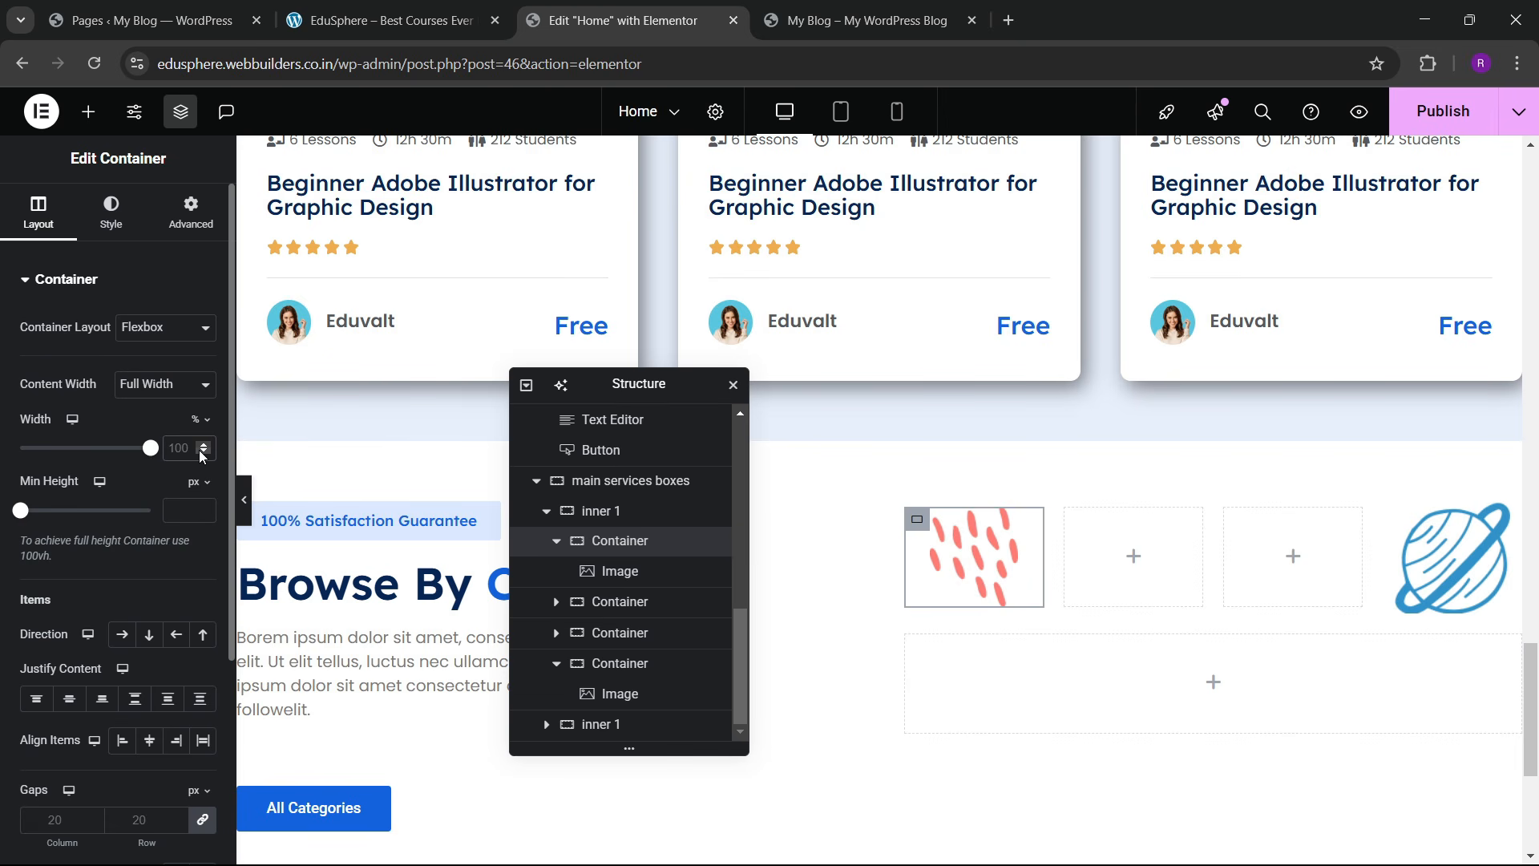
Step: Set the red-dots and planet image containers to 20% width
{"action": "type", "text": "10"}
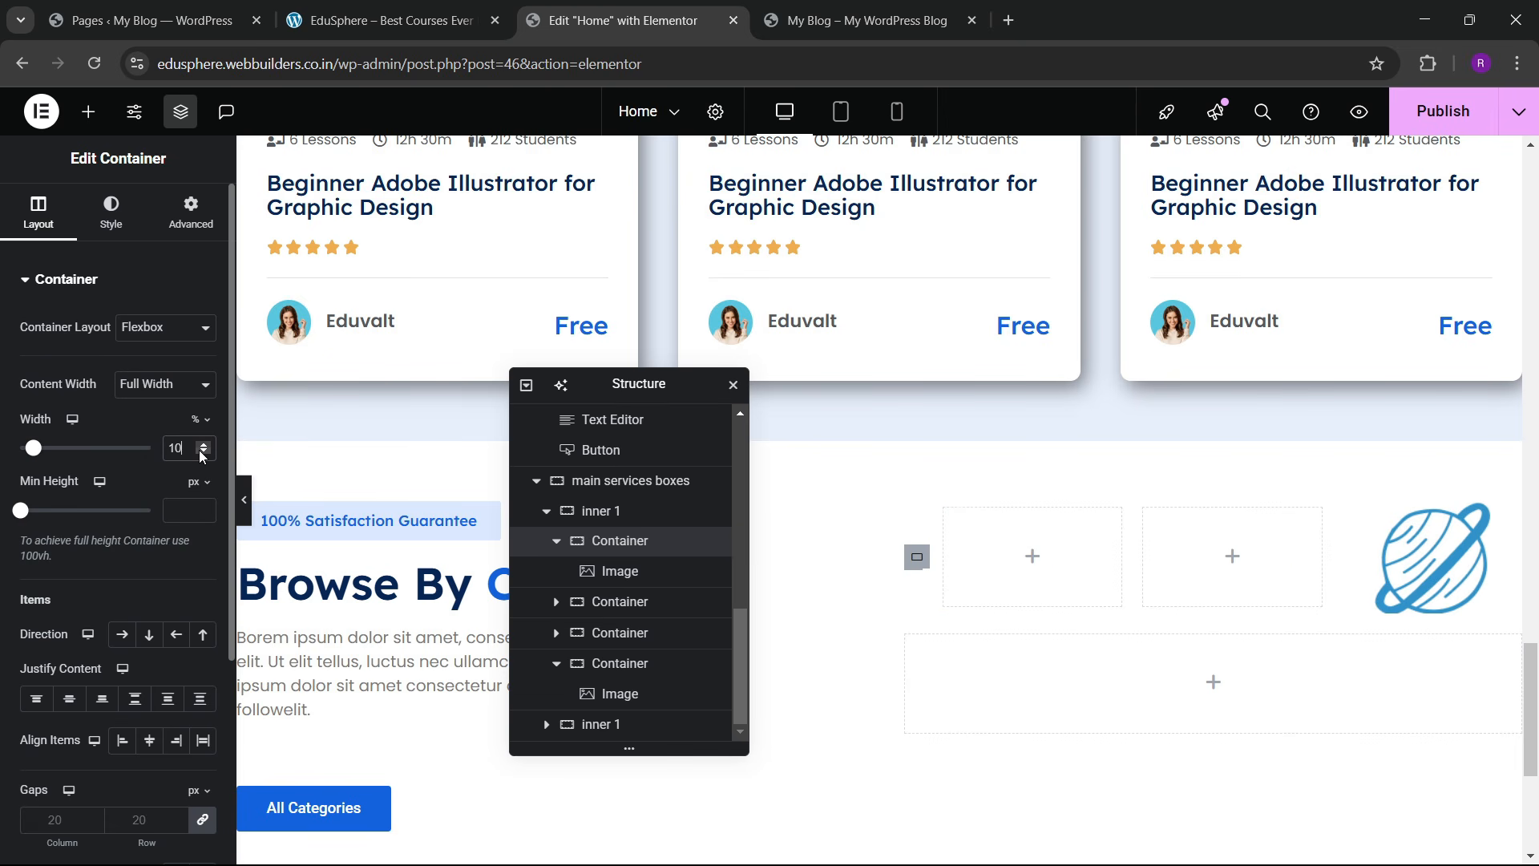
{"action": "key", "text": "BackSpace"}
{"action": "key", "text": "BackSpace"}
{"action": "type", "text": "20"}
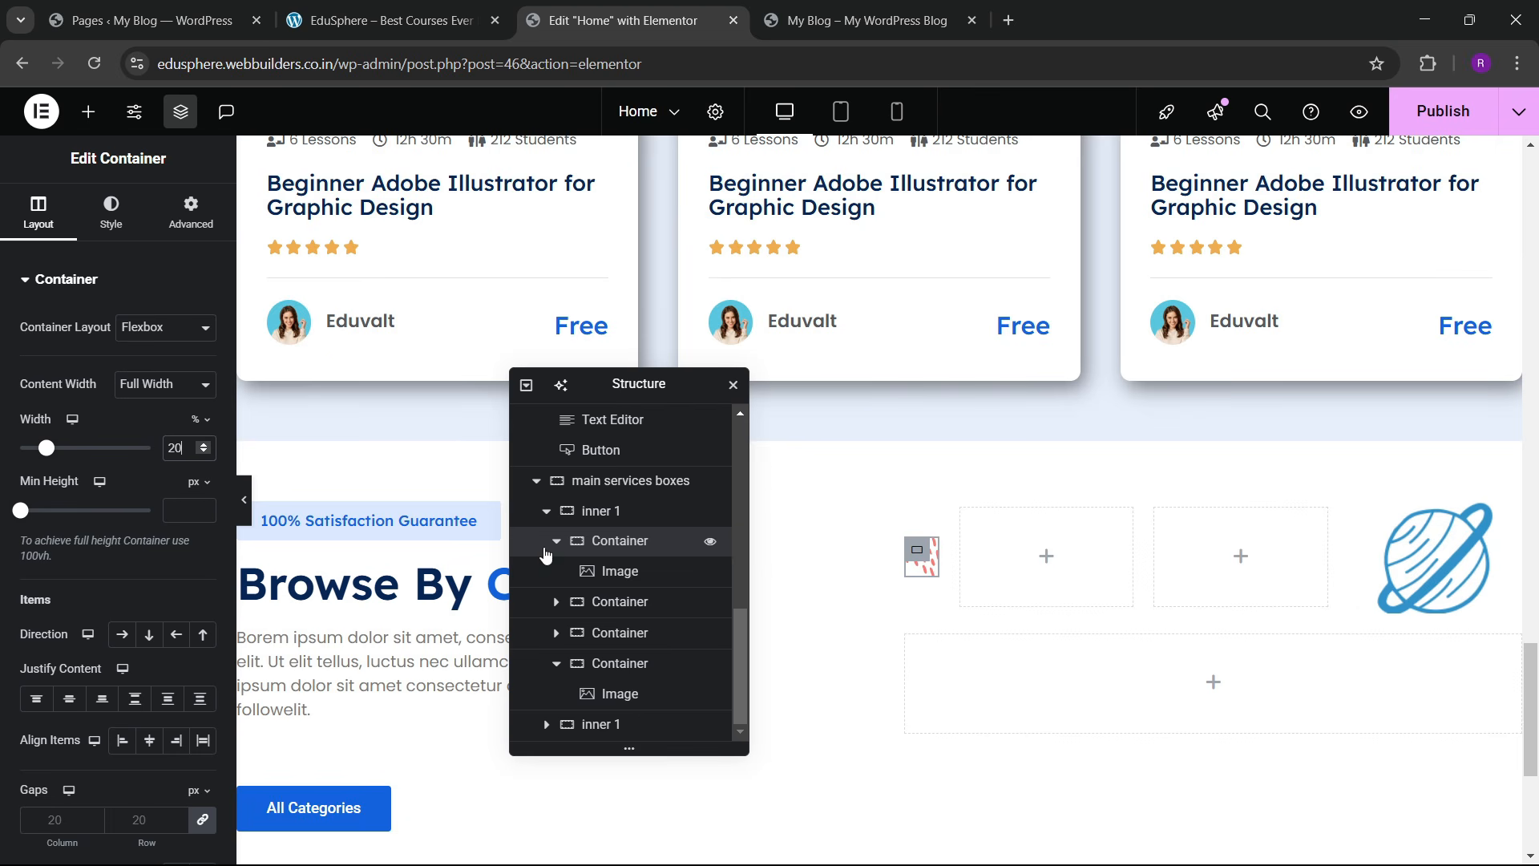
{"action": "left_click", "coordinate": [570, 670]}
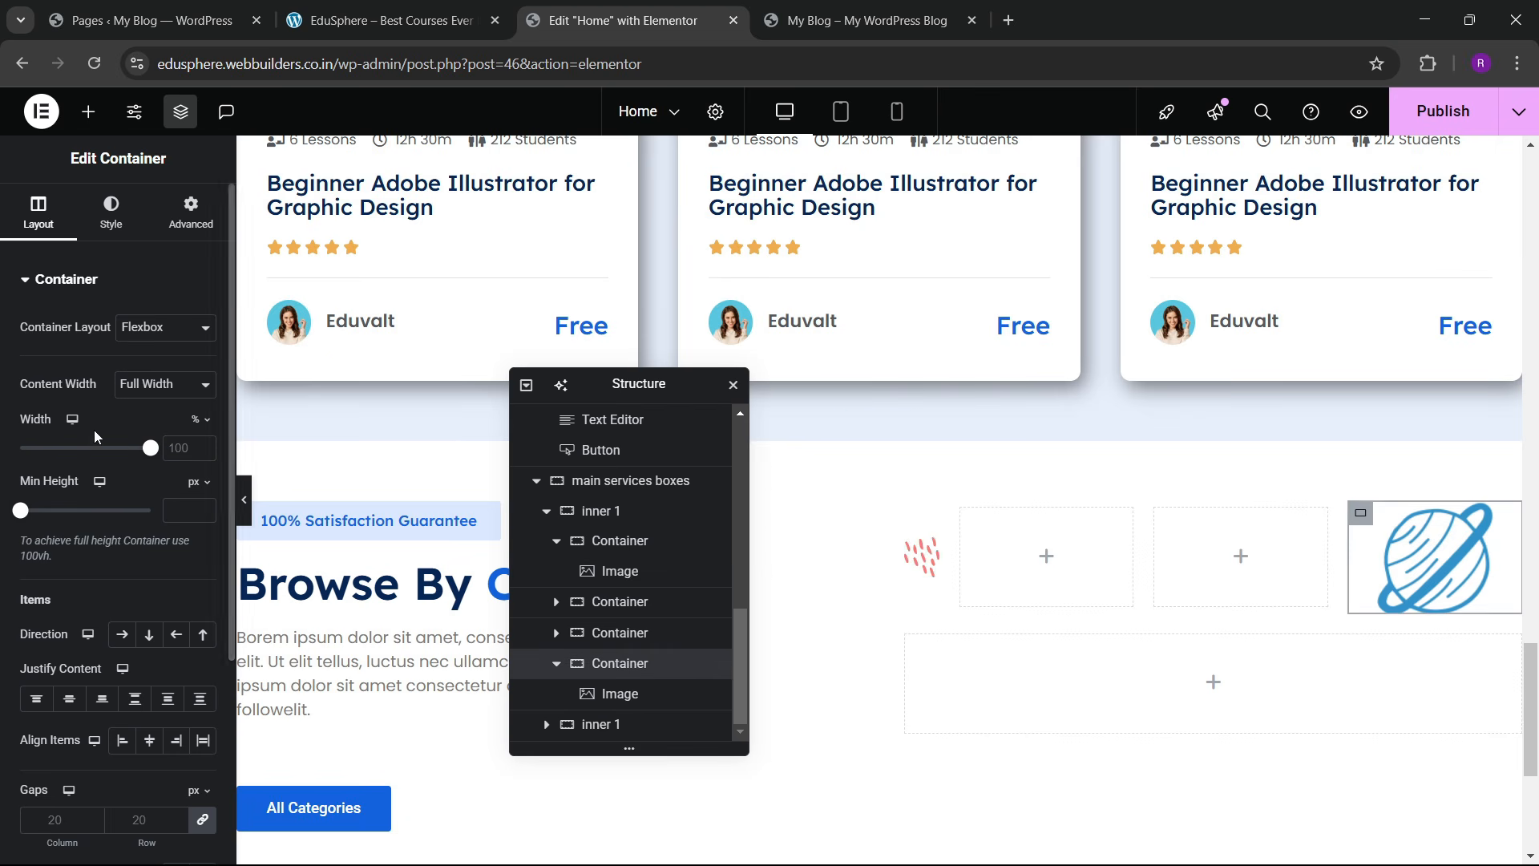
{"action": "left_click", "coordinate": [172, 451]}
{"action": "type", "text": "20"}
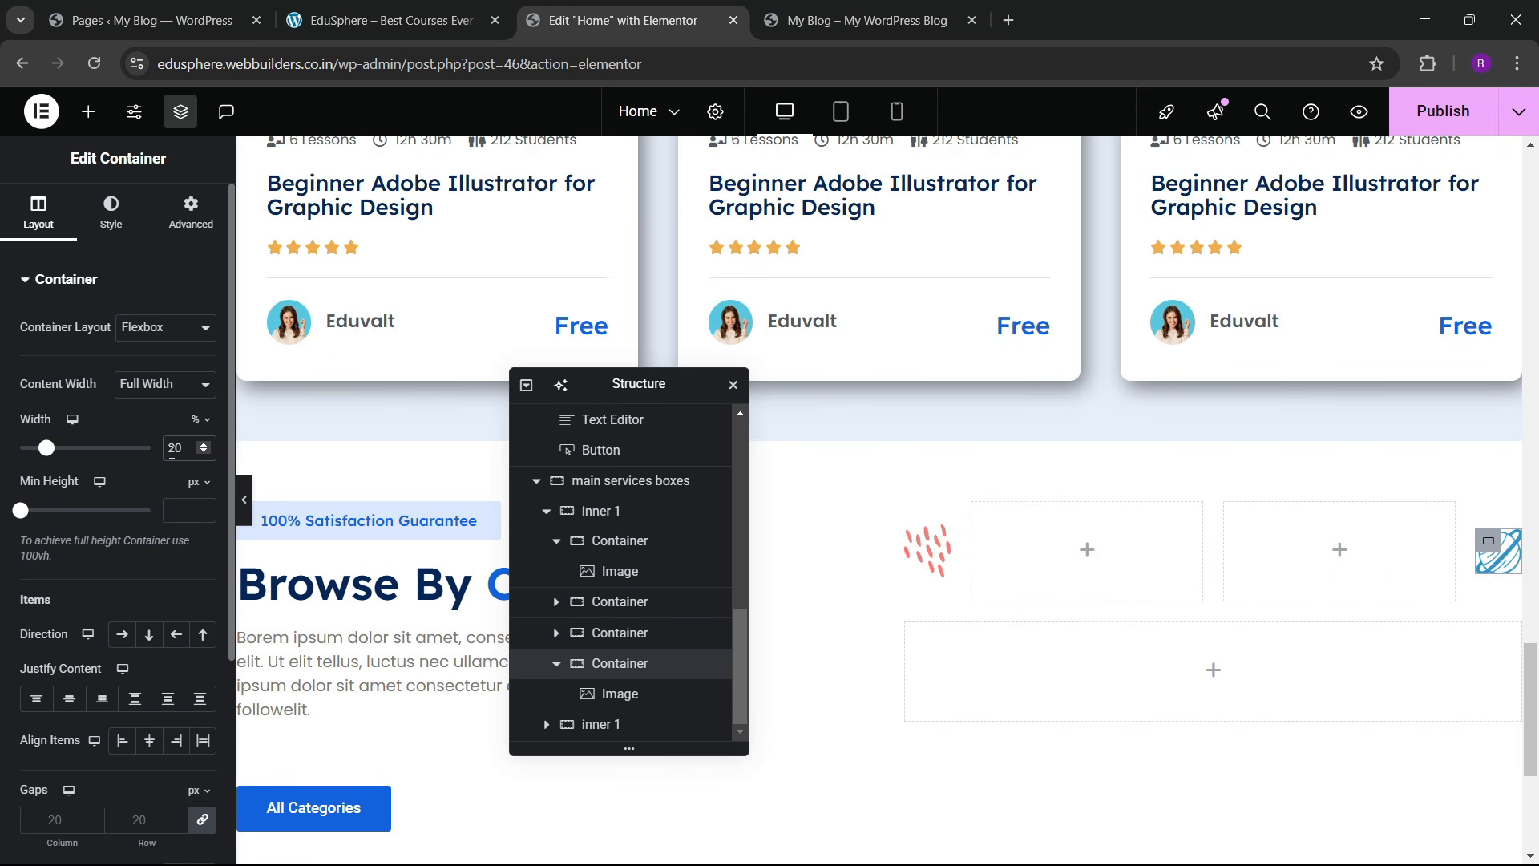
Step: Give the third container 30% width and shrink both image containers to 10%
{"action": "left_click", "coordinate": [557, 545]}
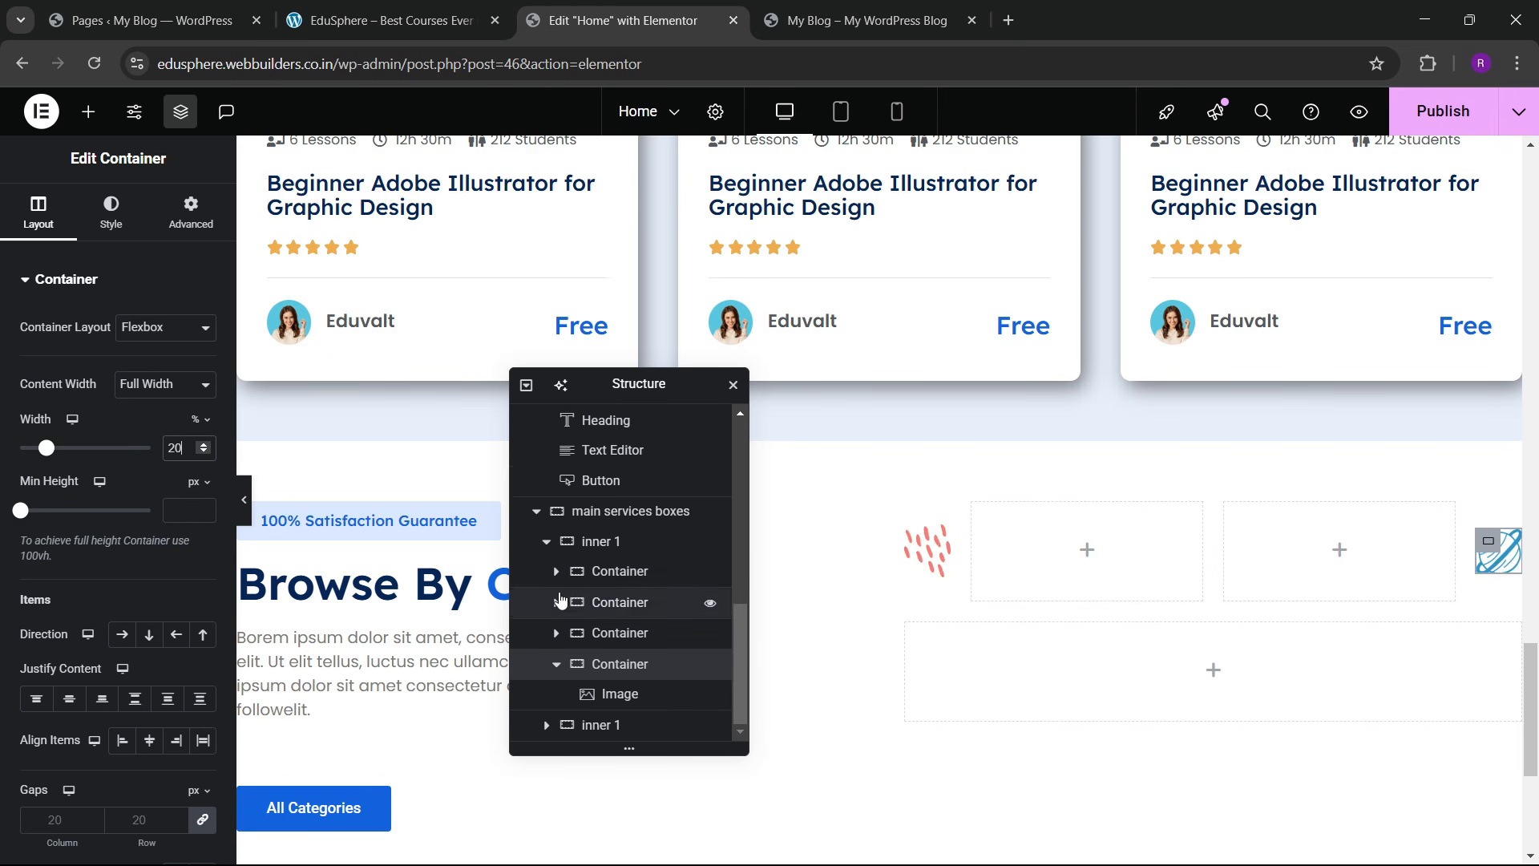
{"action": "left_click", "coordinate": [557, 665]}
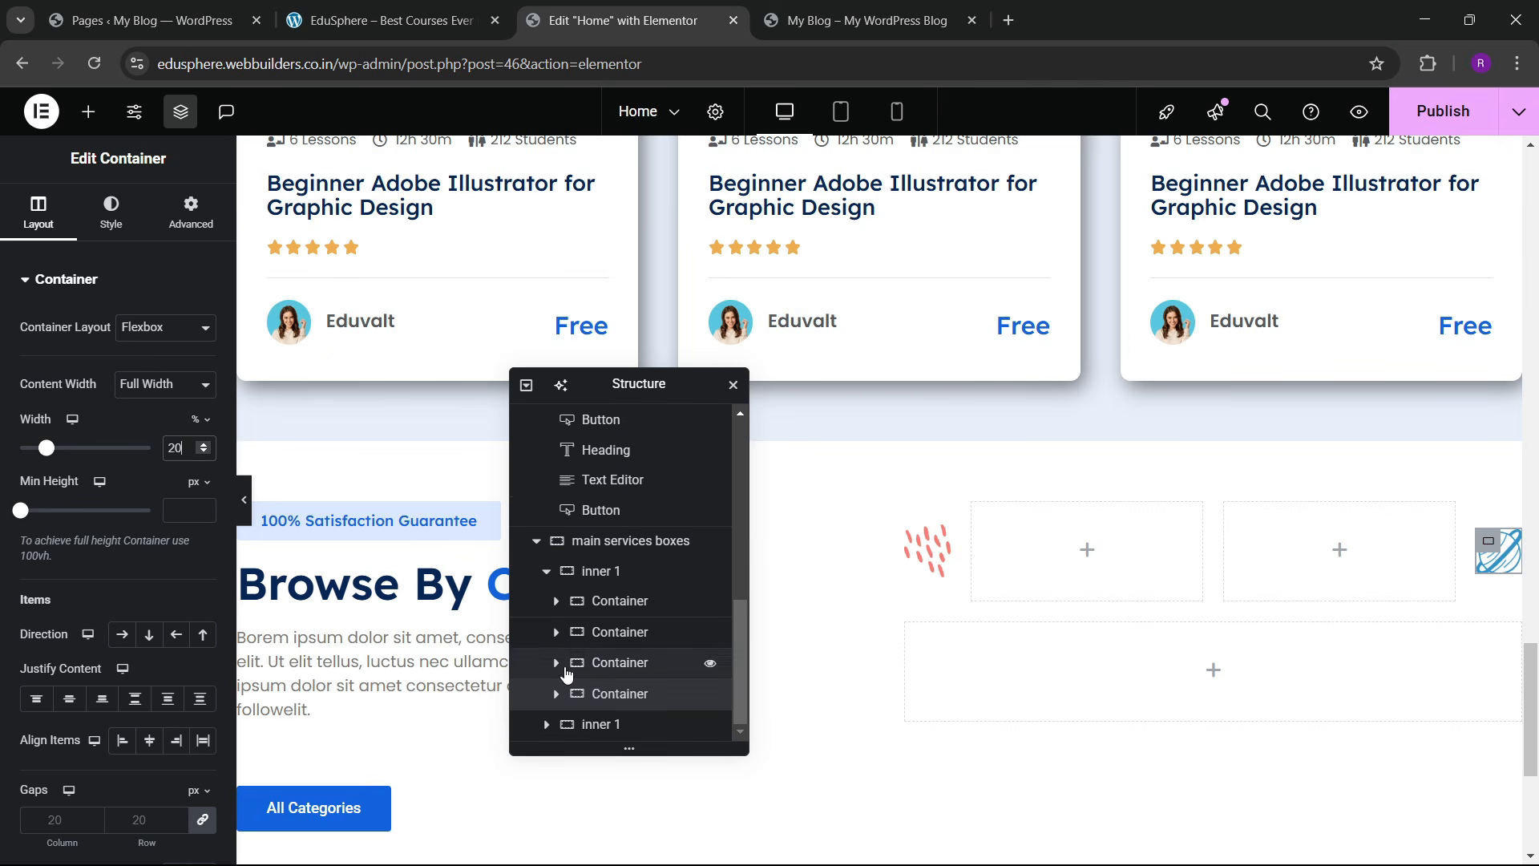
{"action": "left_click", "coordinate": [571, 637]}
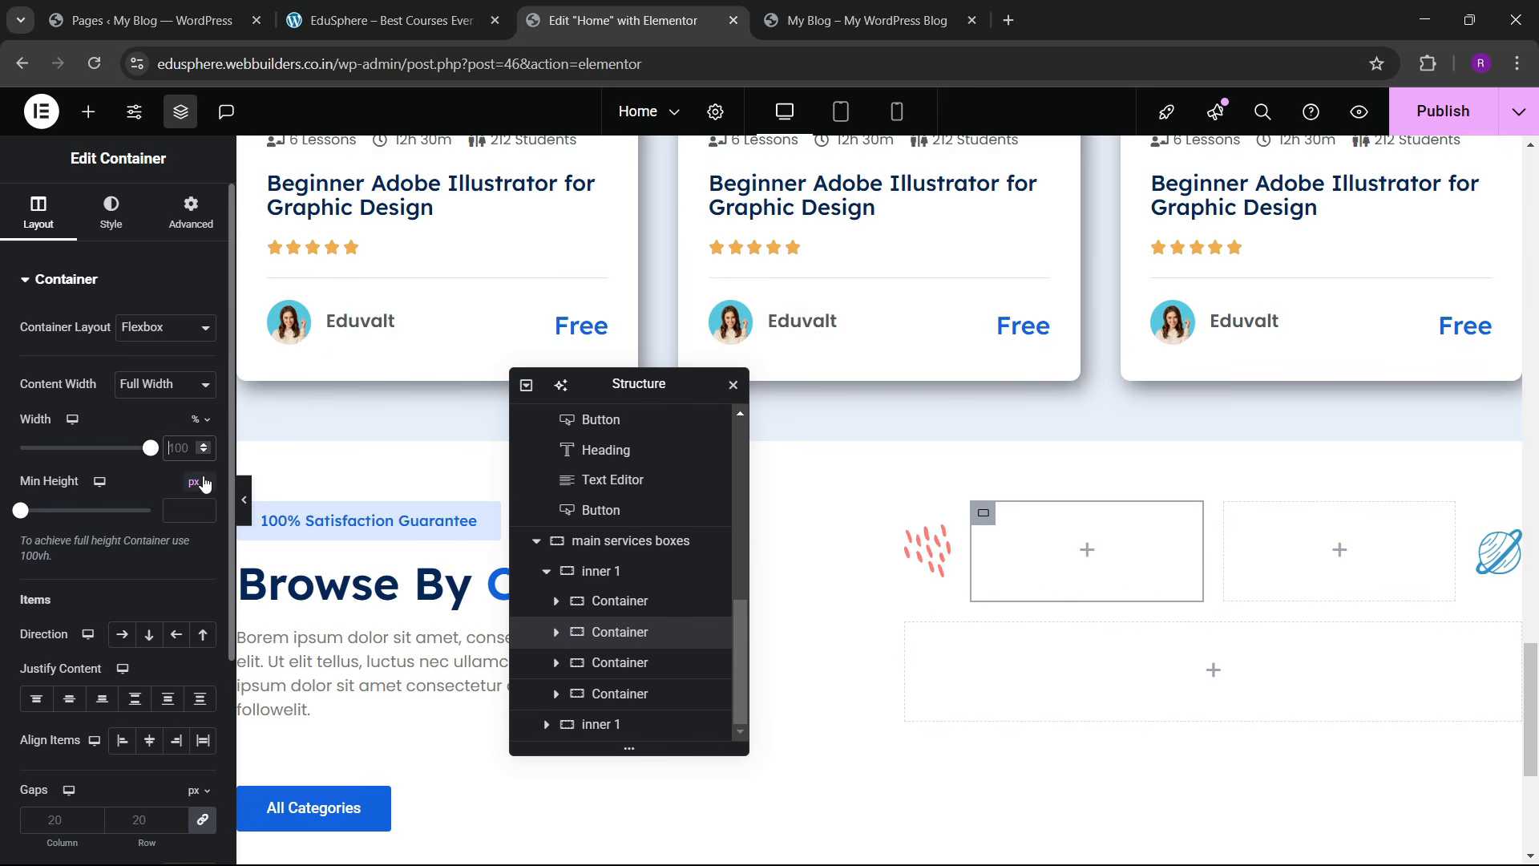
{"action": "left_click", "coordinate": [677, 666]}
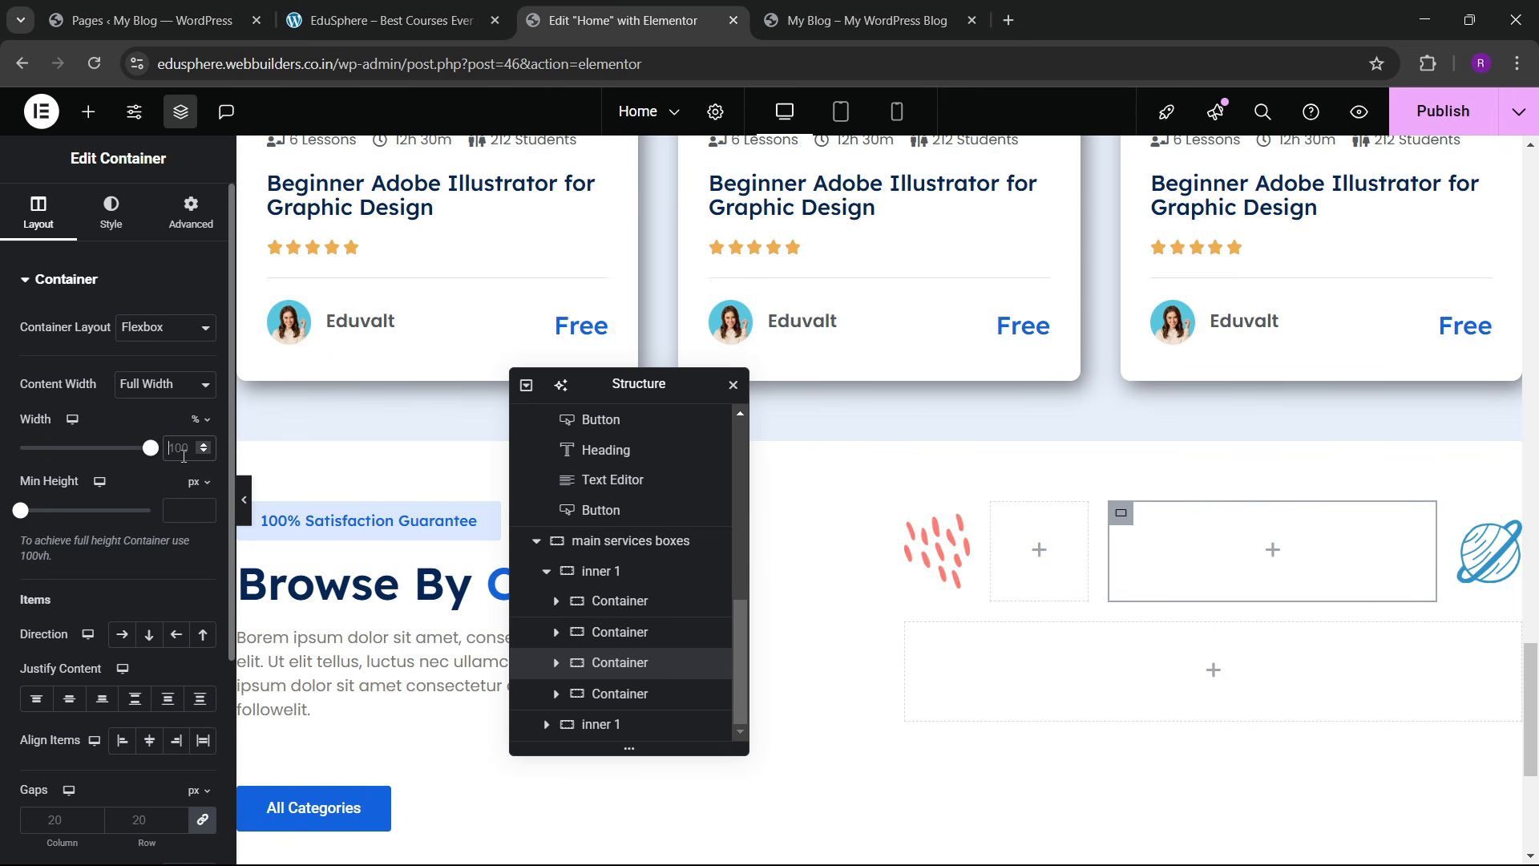
{"action": "type", "text": "30"}
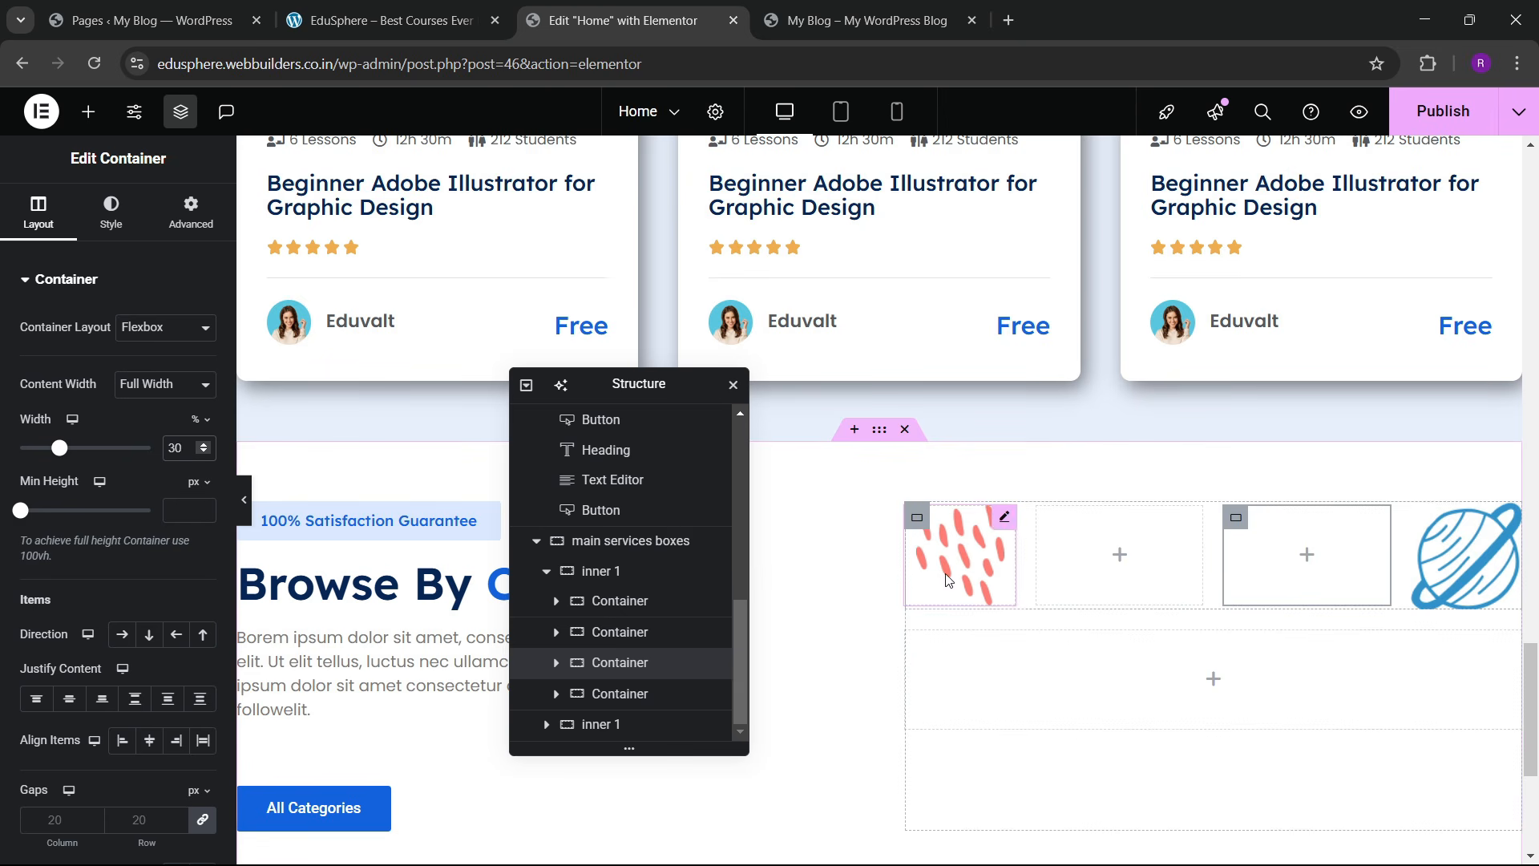
{"action": "left_click", "coordinate": [682, 601]}
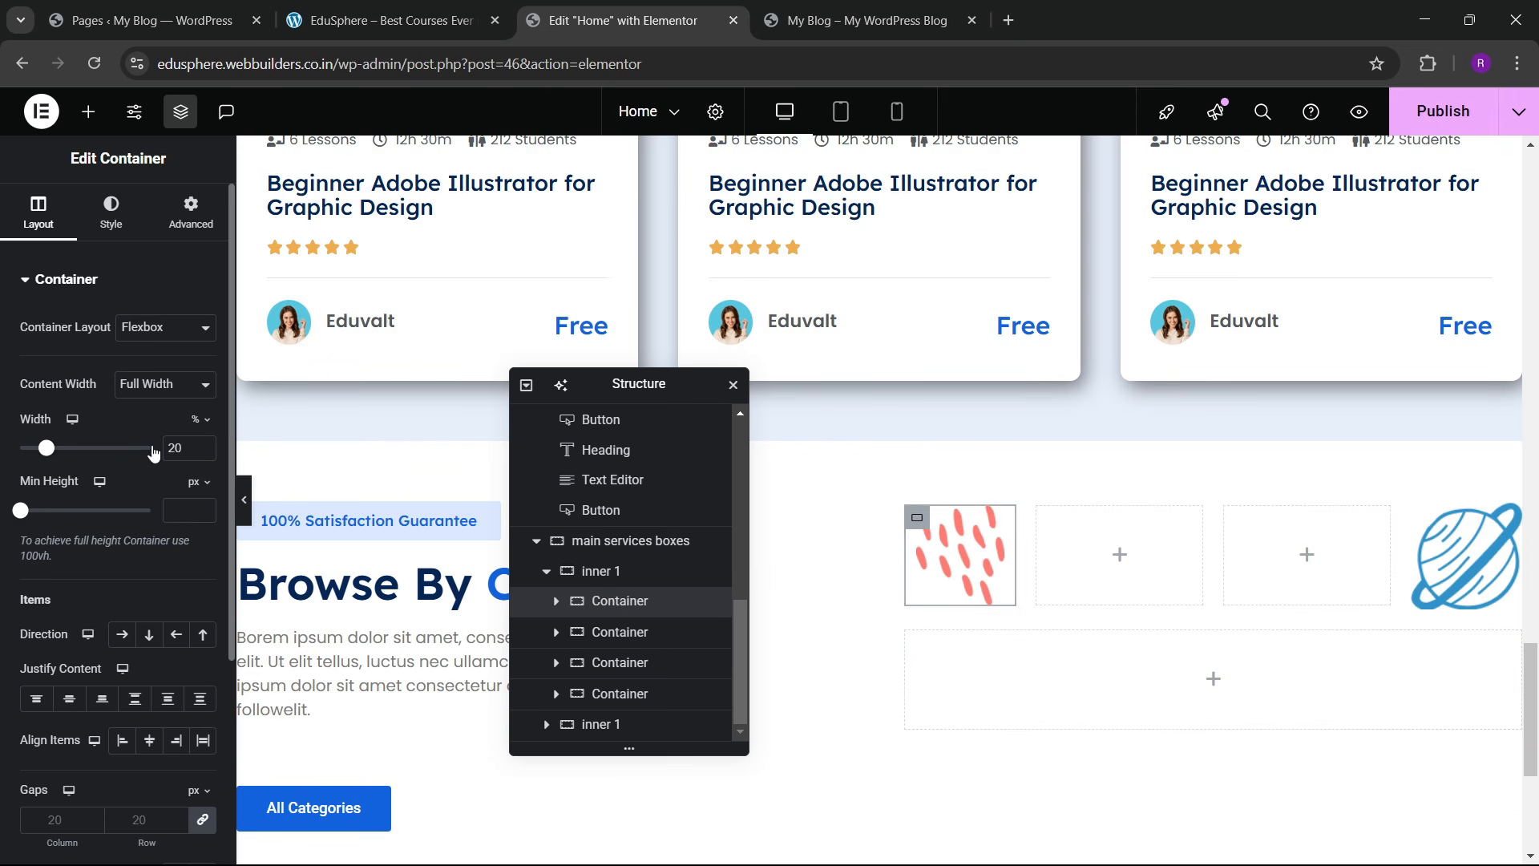
{"action": "type", "text": "10"}
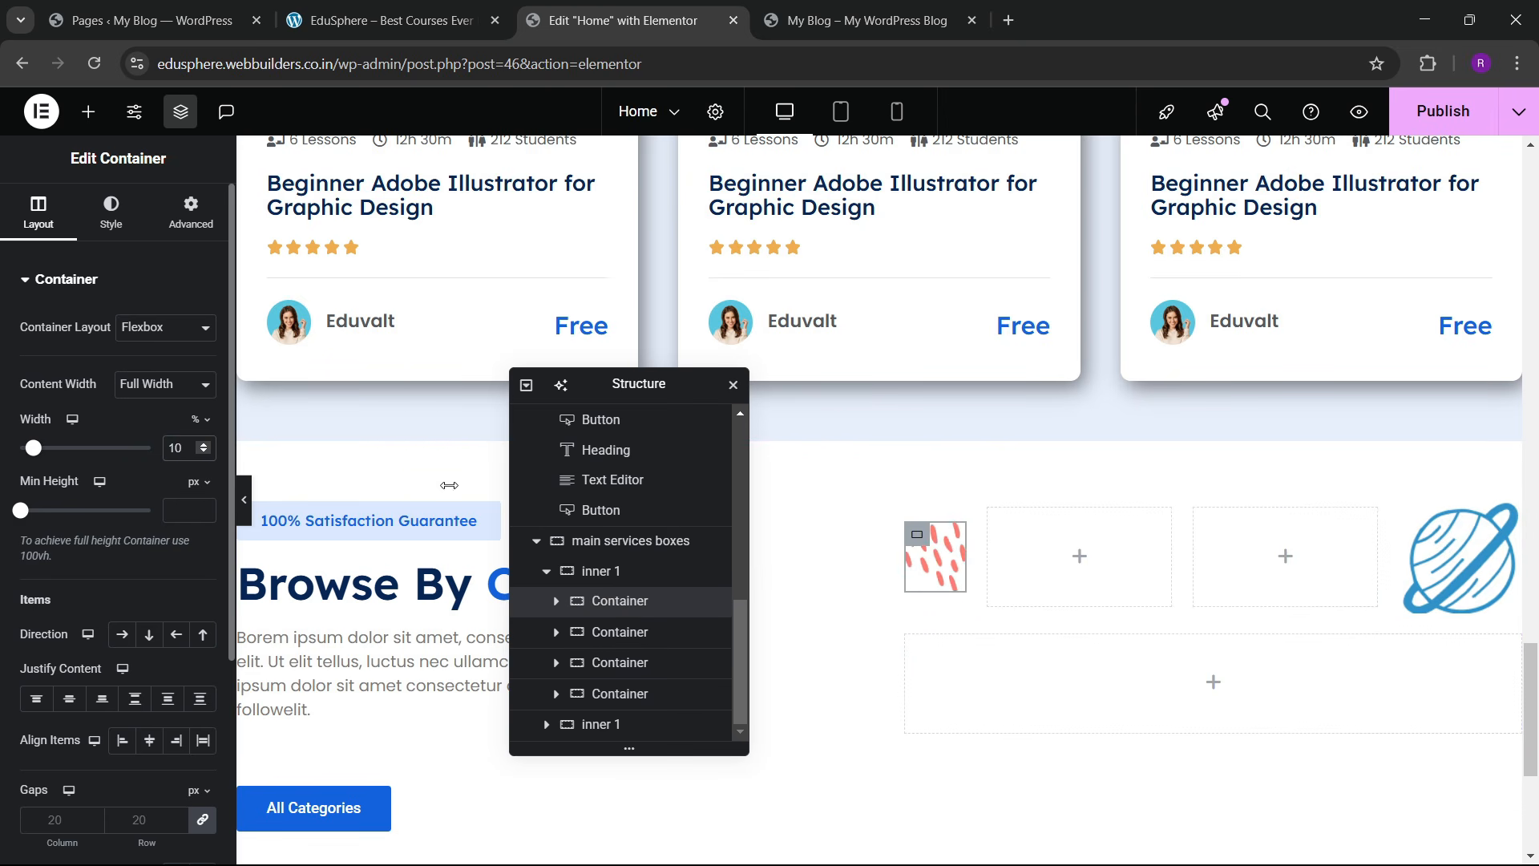
{"action": "left_click", "coordinate": [1455, 557]}
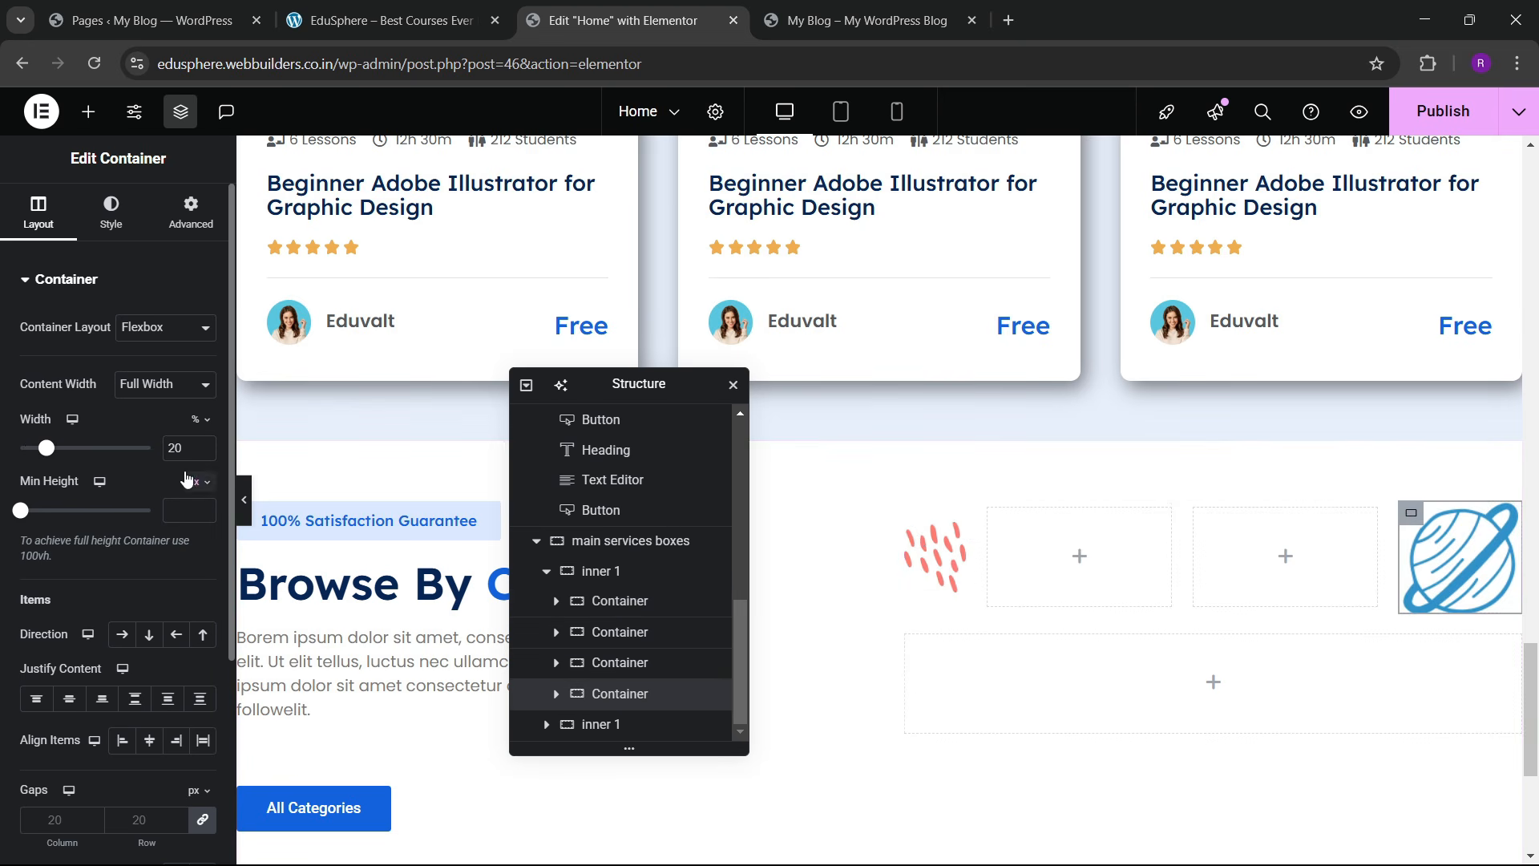
{"action": "type", "text": "10"}
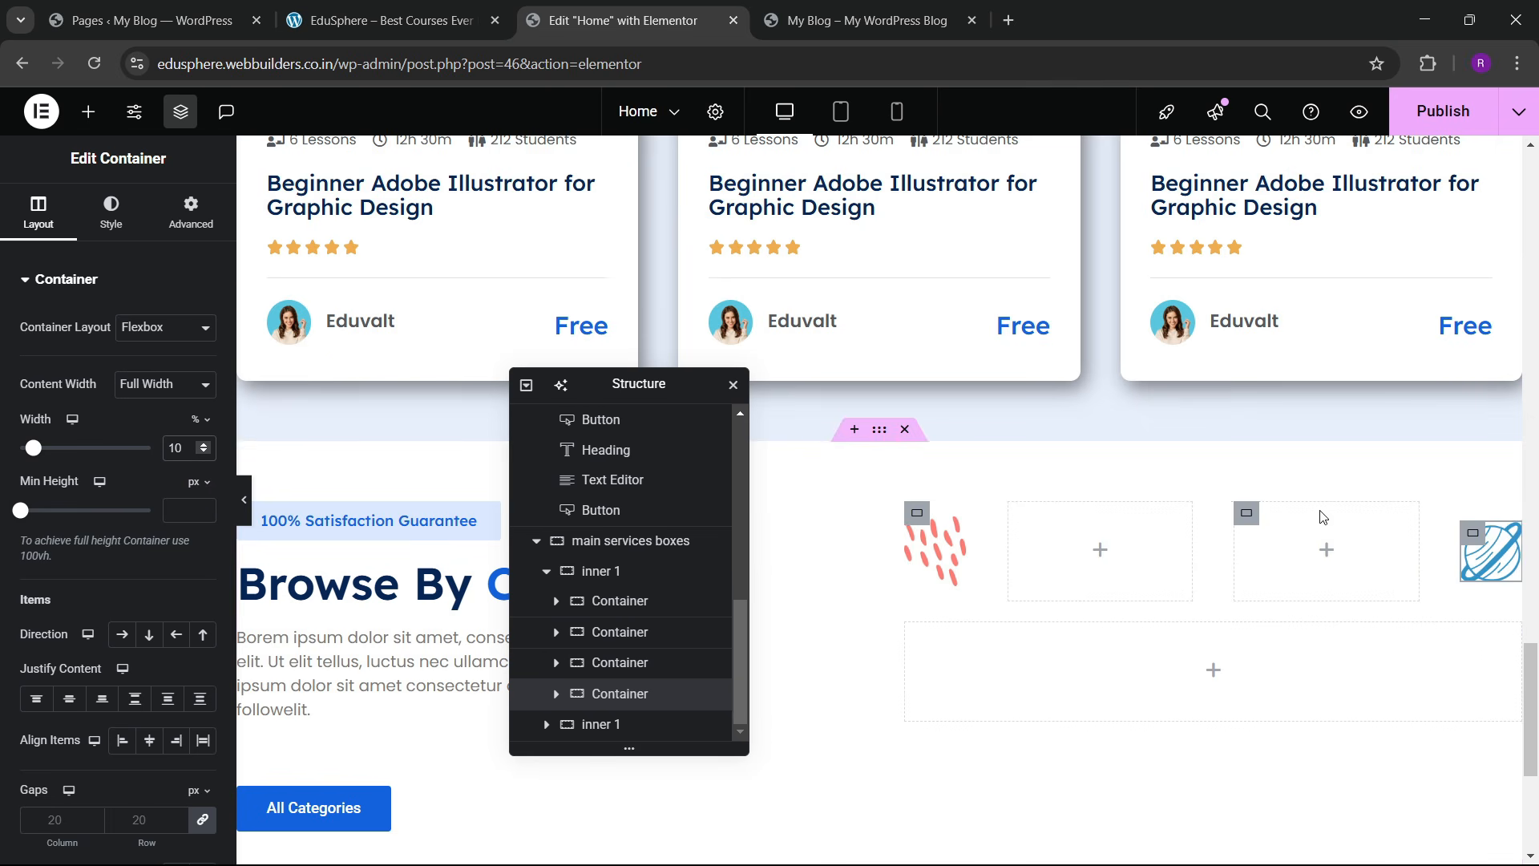
Step: Set the middle boxes to 40% width and compare against the live site
{"action": "left_click", "coordinate": [1023, 520]}
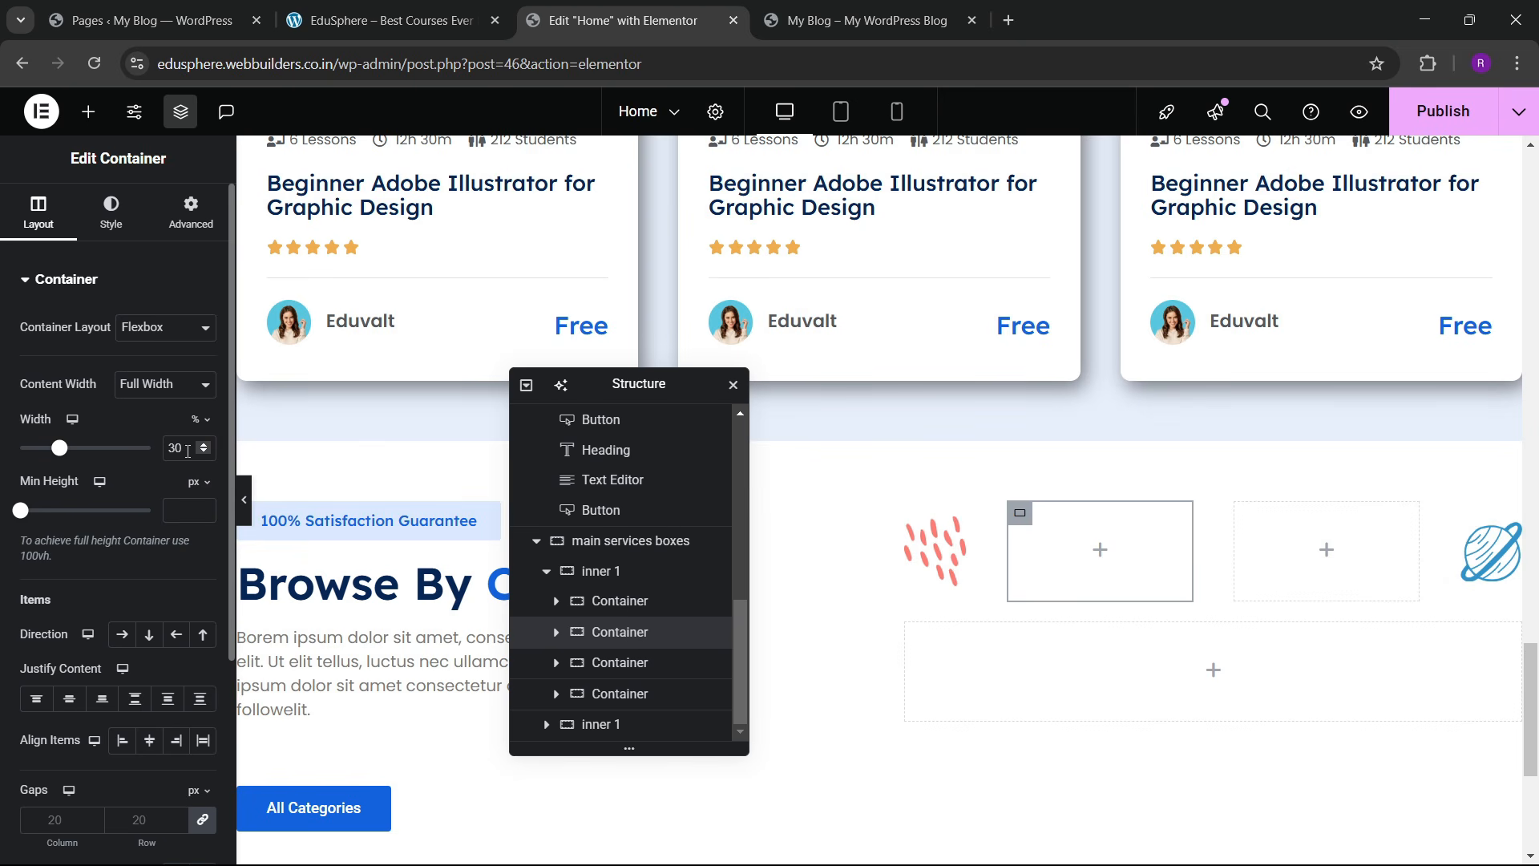
{"action": "type", "text": "40"}
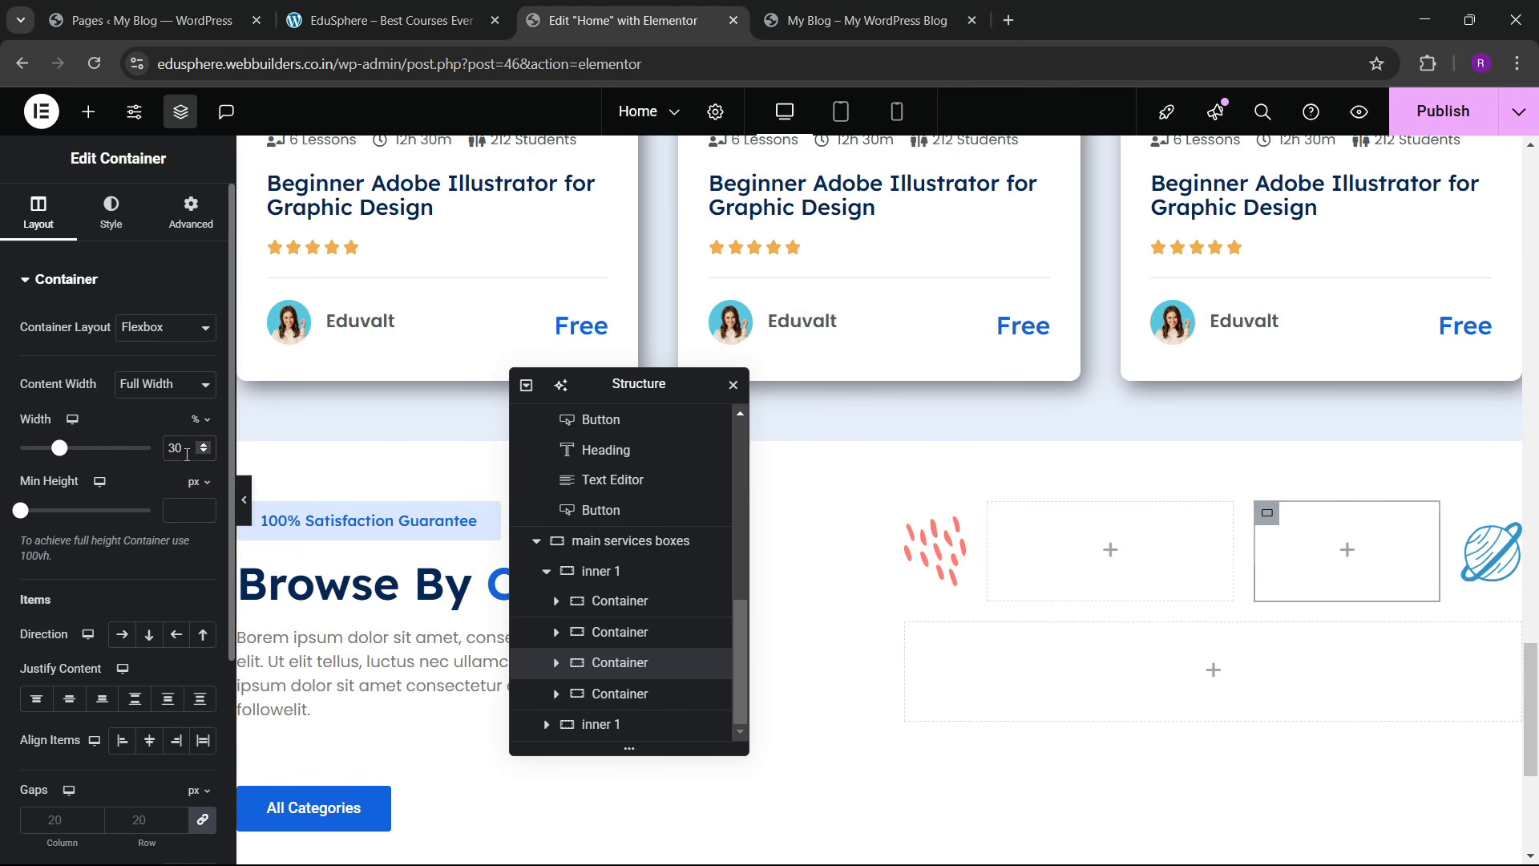
{"action": "type", "text": "40"}
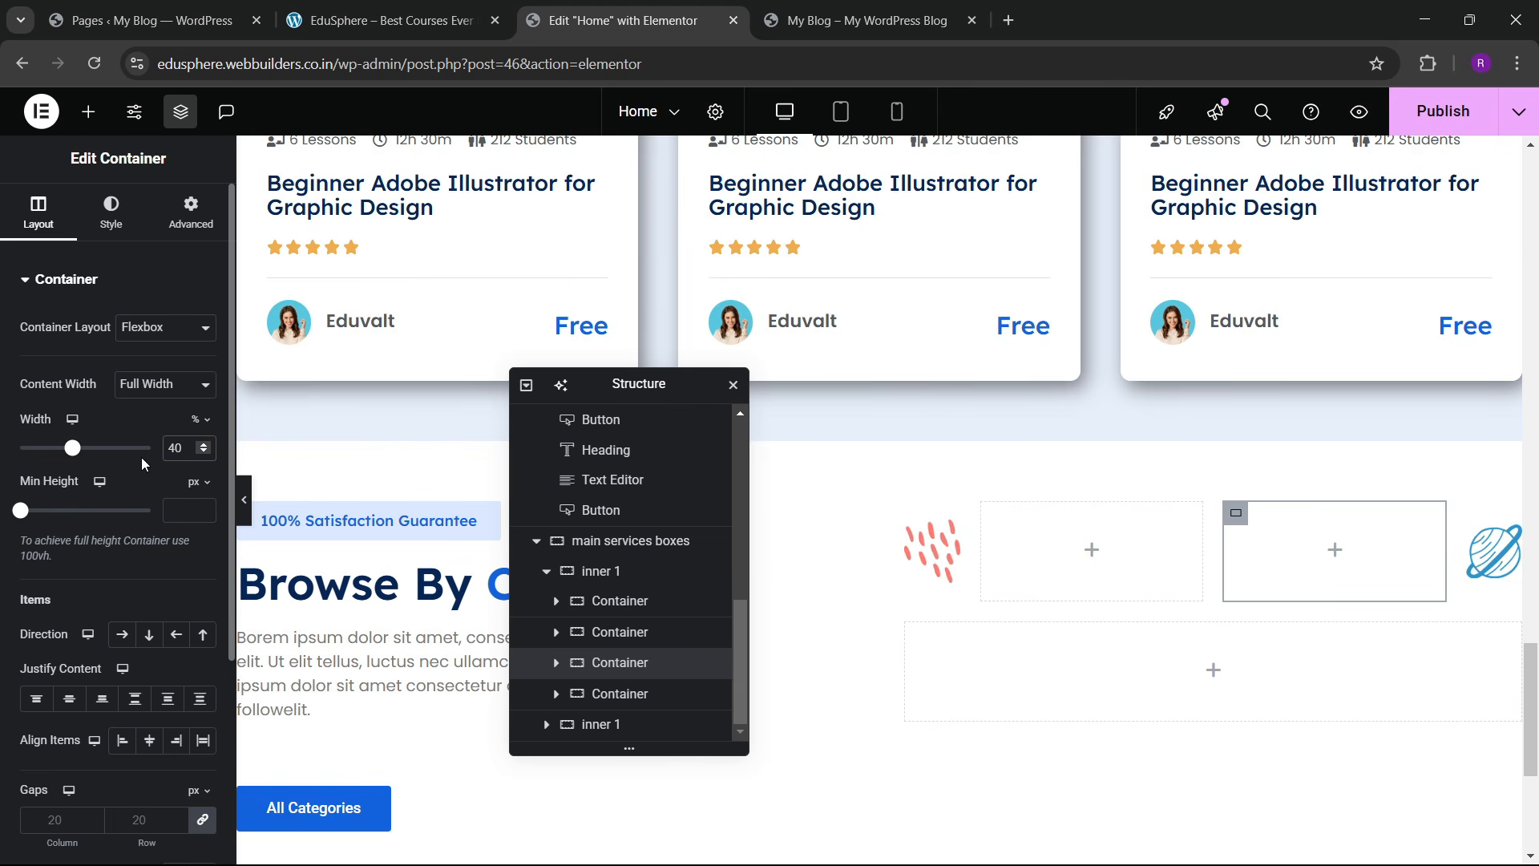
{"action": "left_click", "coordinate": [385, 20]}
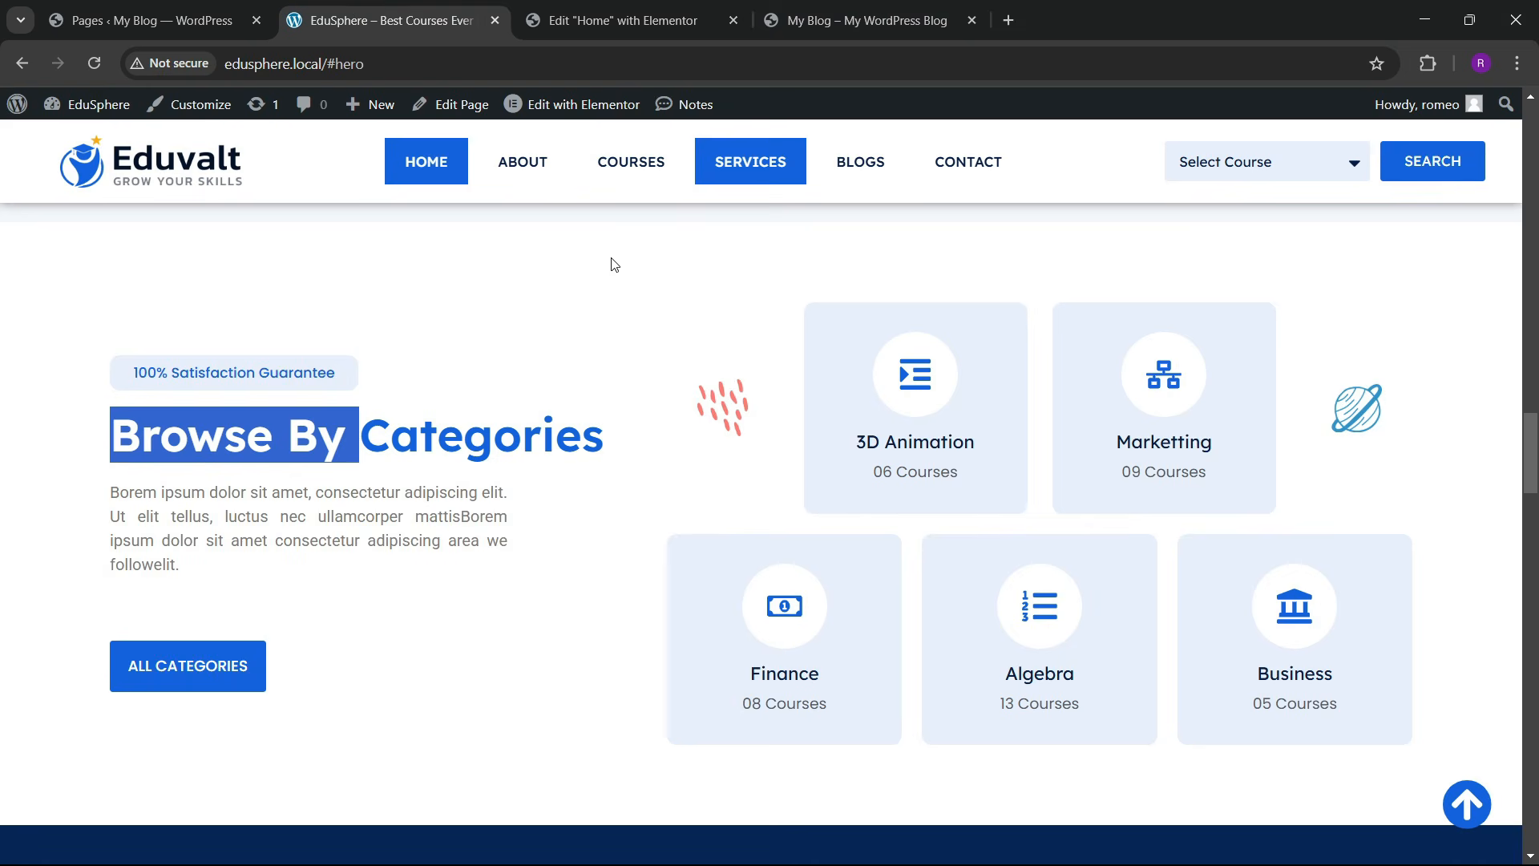
{"action": "left_click", "coordinate": [623, 20]}
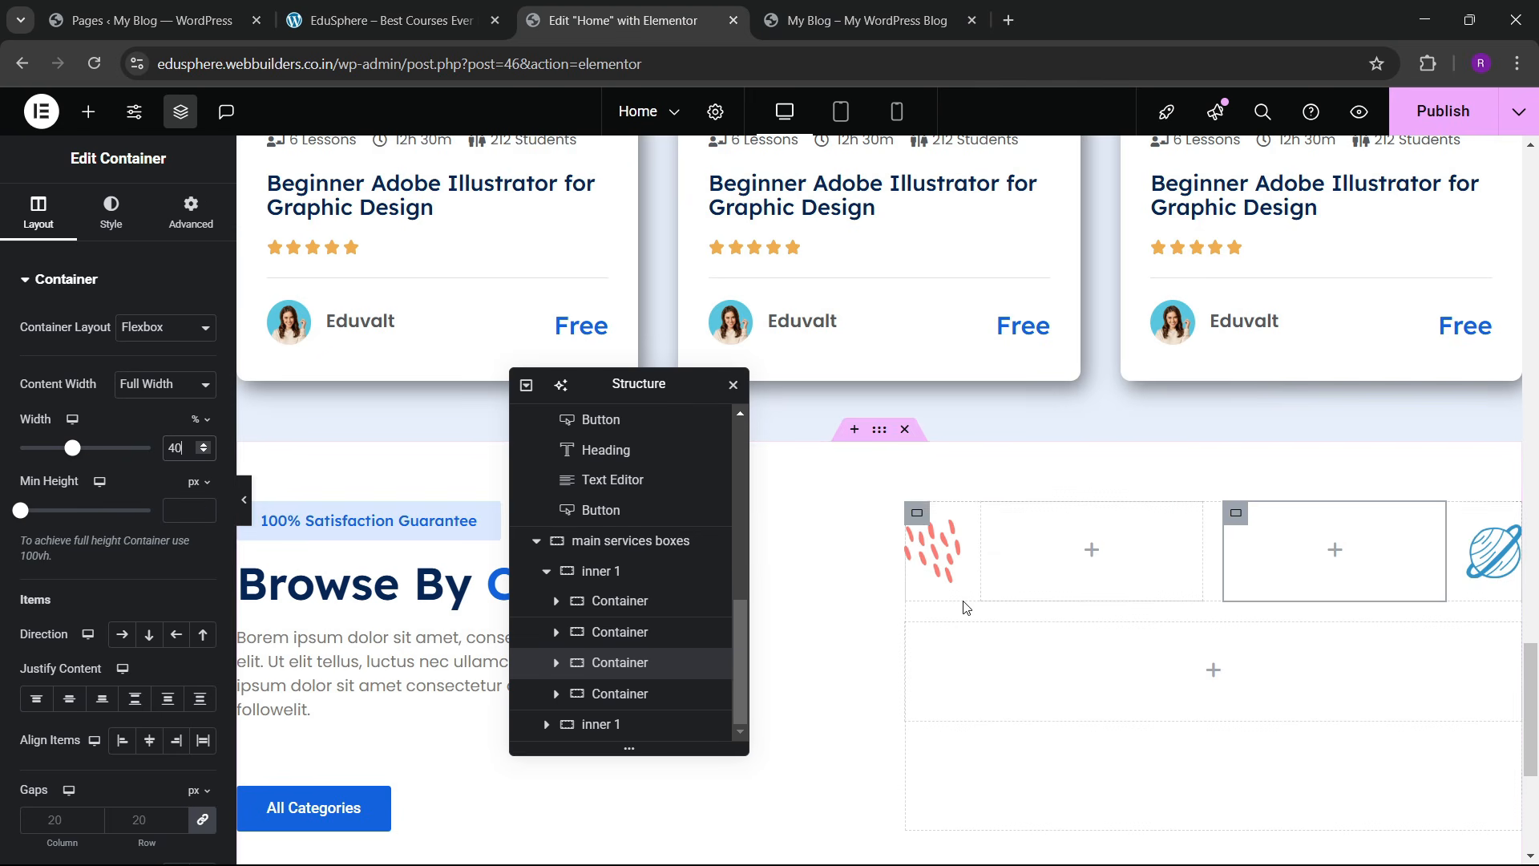
{"action": "left_click", "coordinate": [992, 514]}
Step: Give the first top-row box a Classic background in global colour bg blue light
{"action": "left_click", "coordinate": [111, 212]}
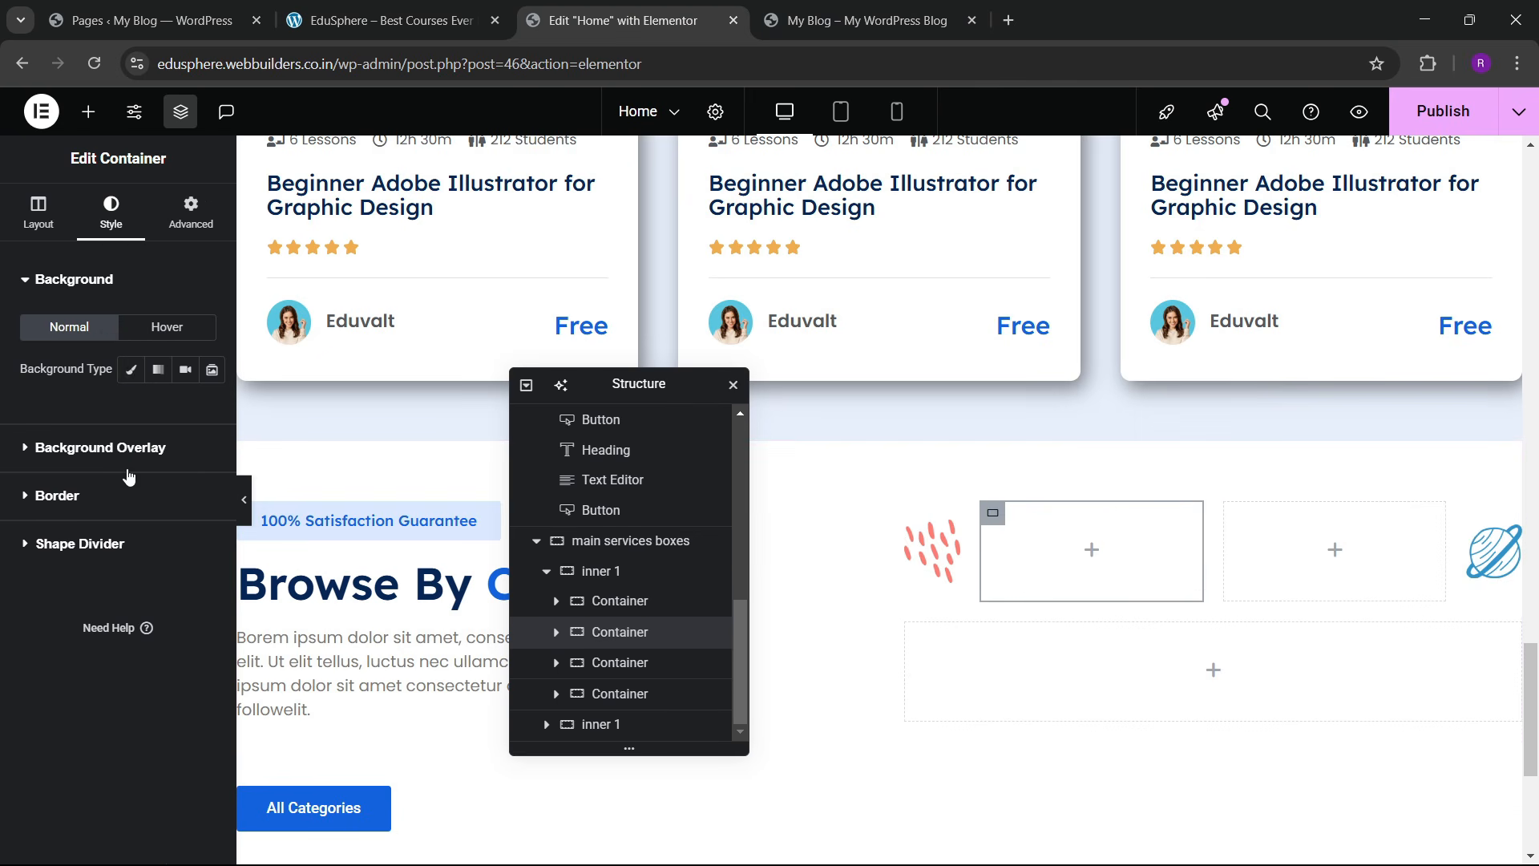
{"action": "left_click", "coordinate": [133, 366]}
{"action": "left_click", "coordinate": [175, 410]}
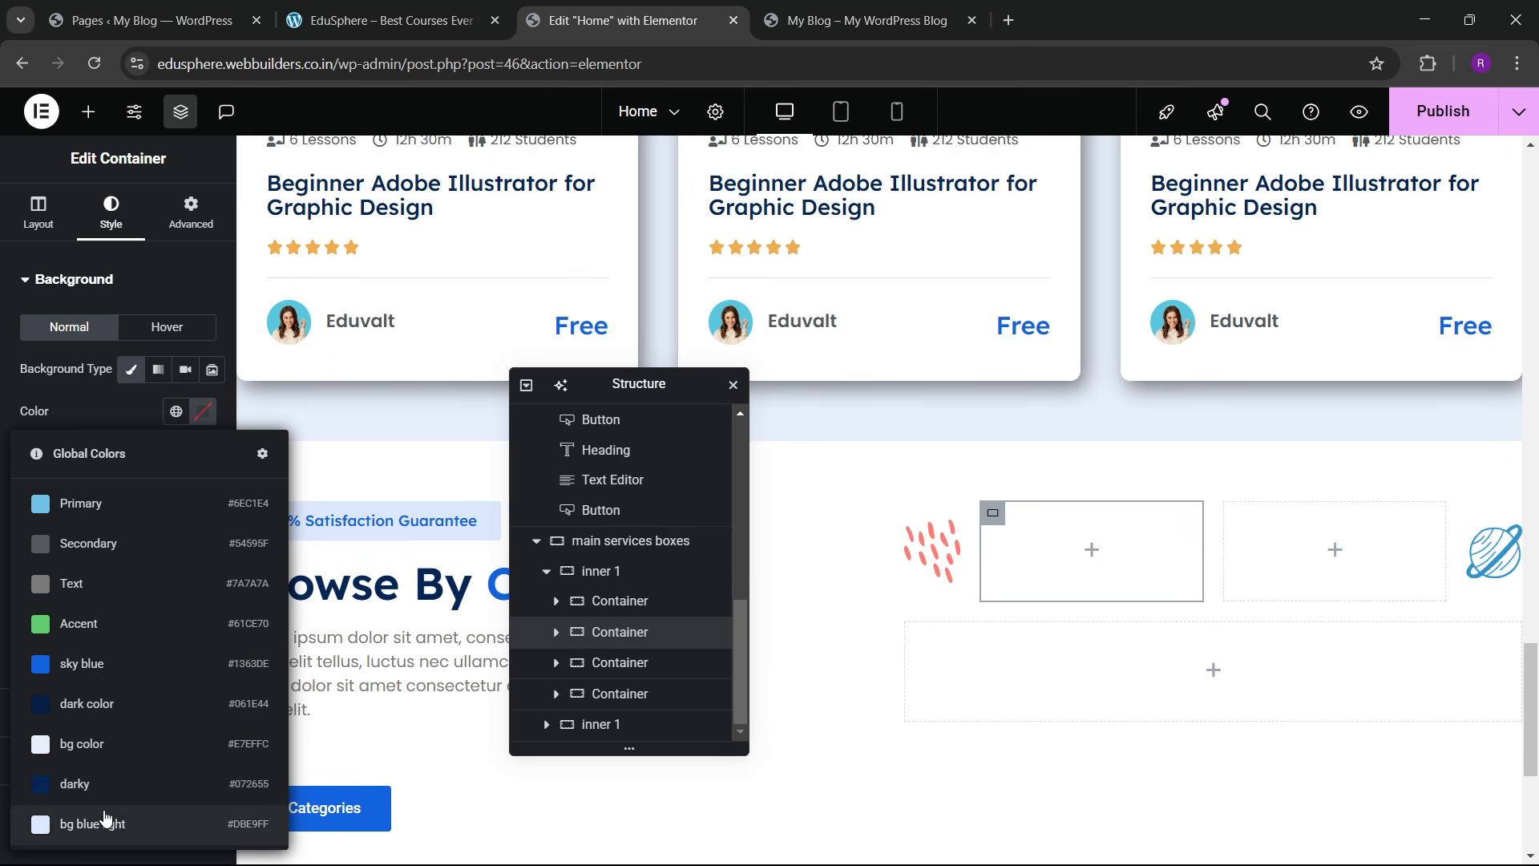
{"action": "left_click", "coordinate": [101, 823]}
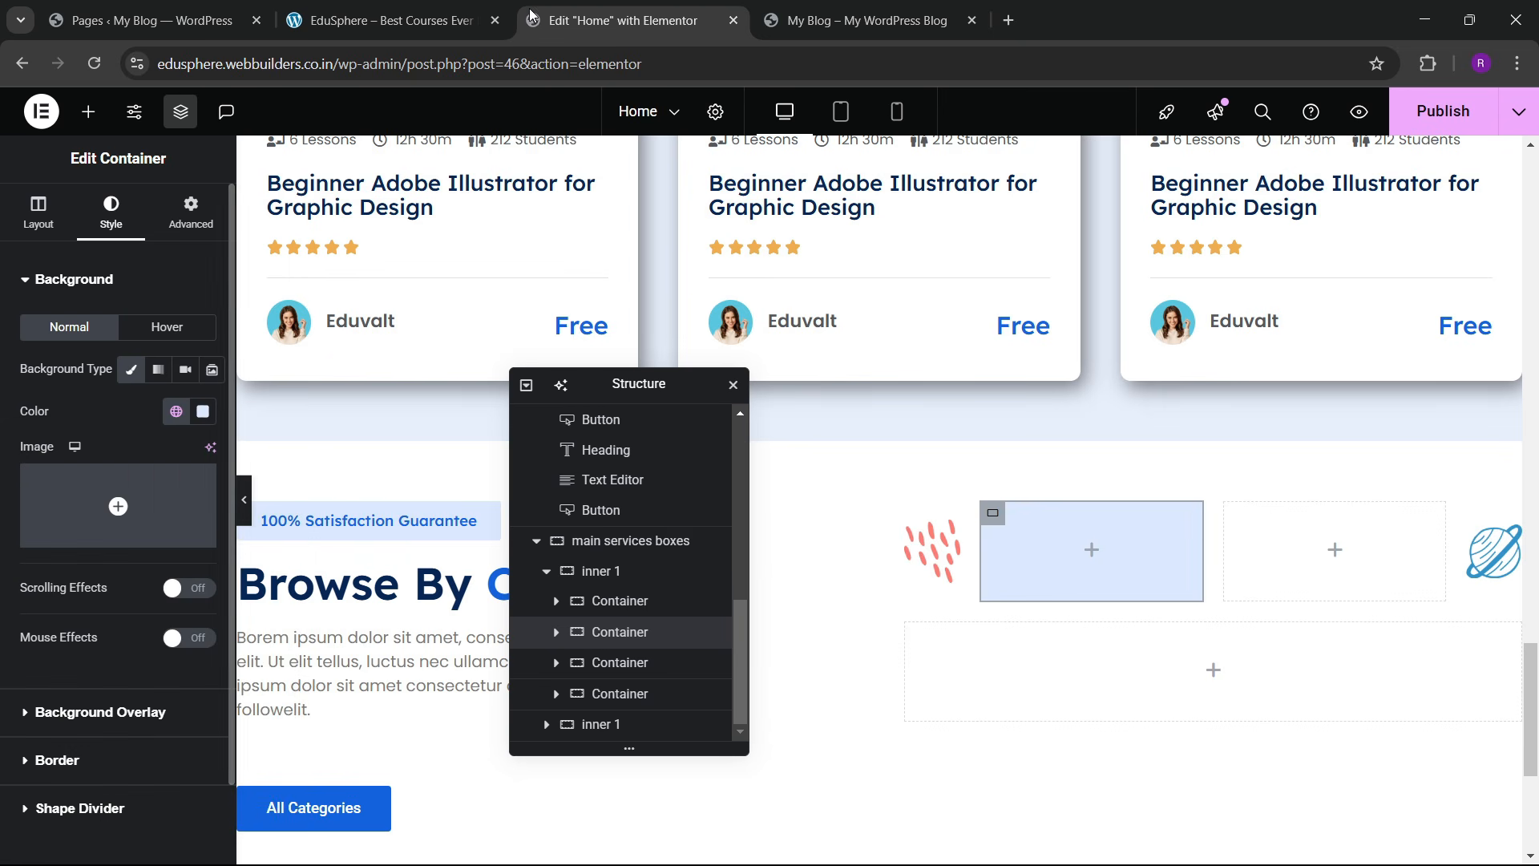
{"action": "left_click", "coordinate": [469, 8]}
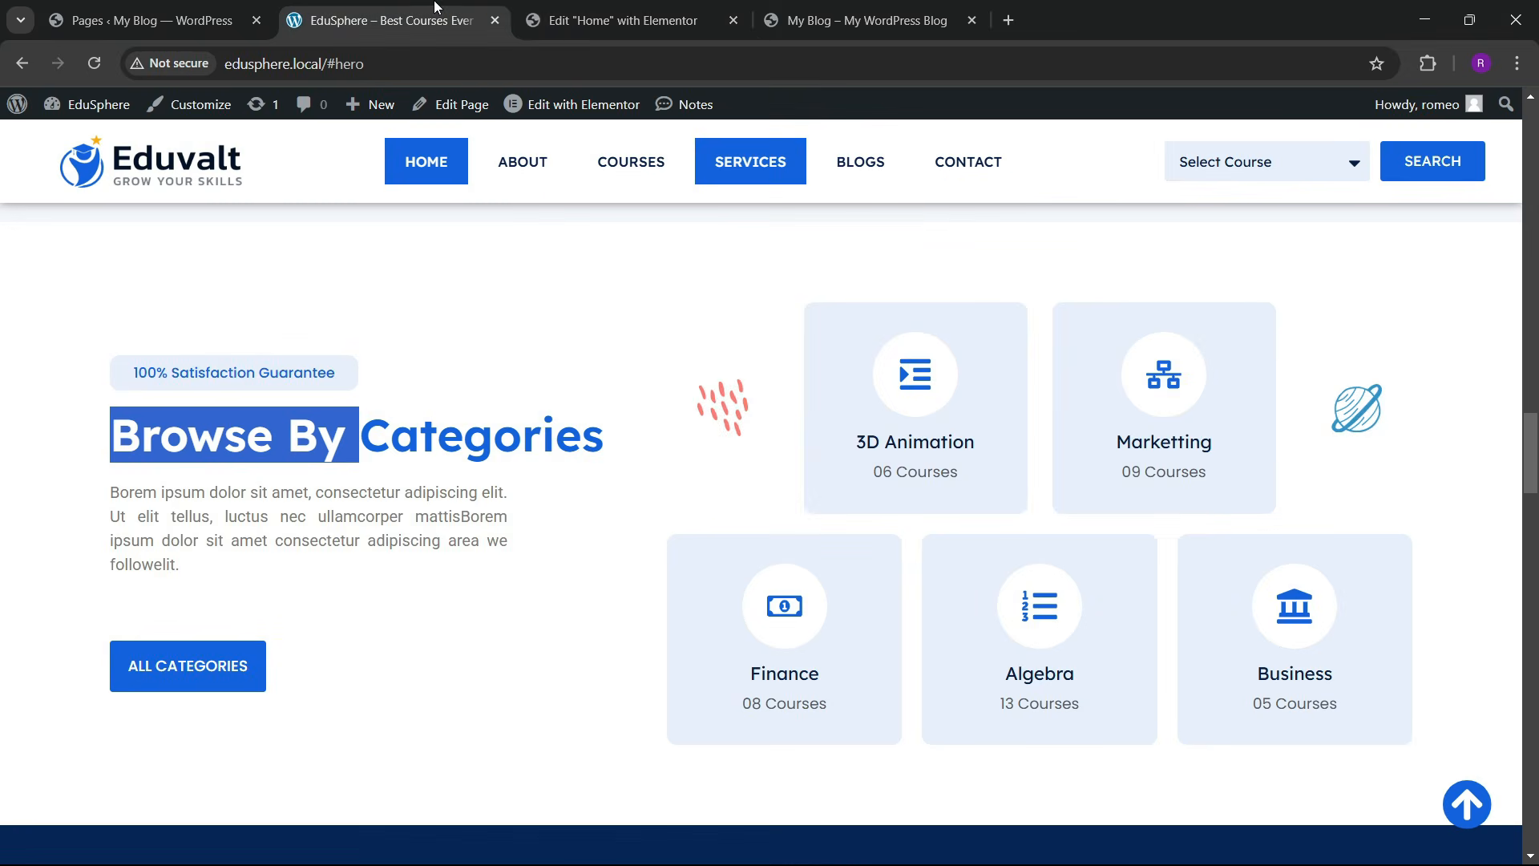
{"action": "left_click", "coordinate": [617, 20]}
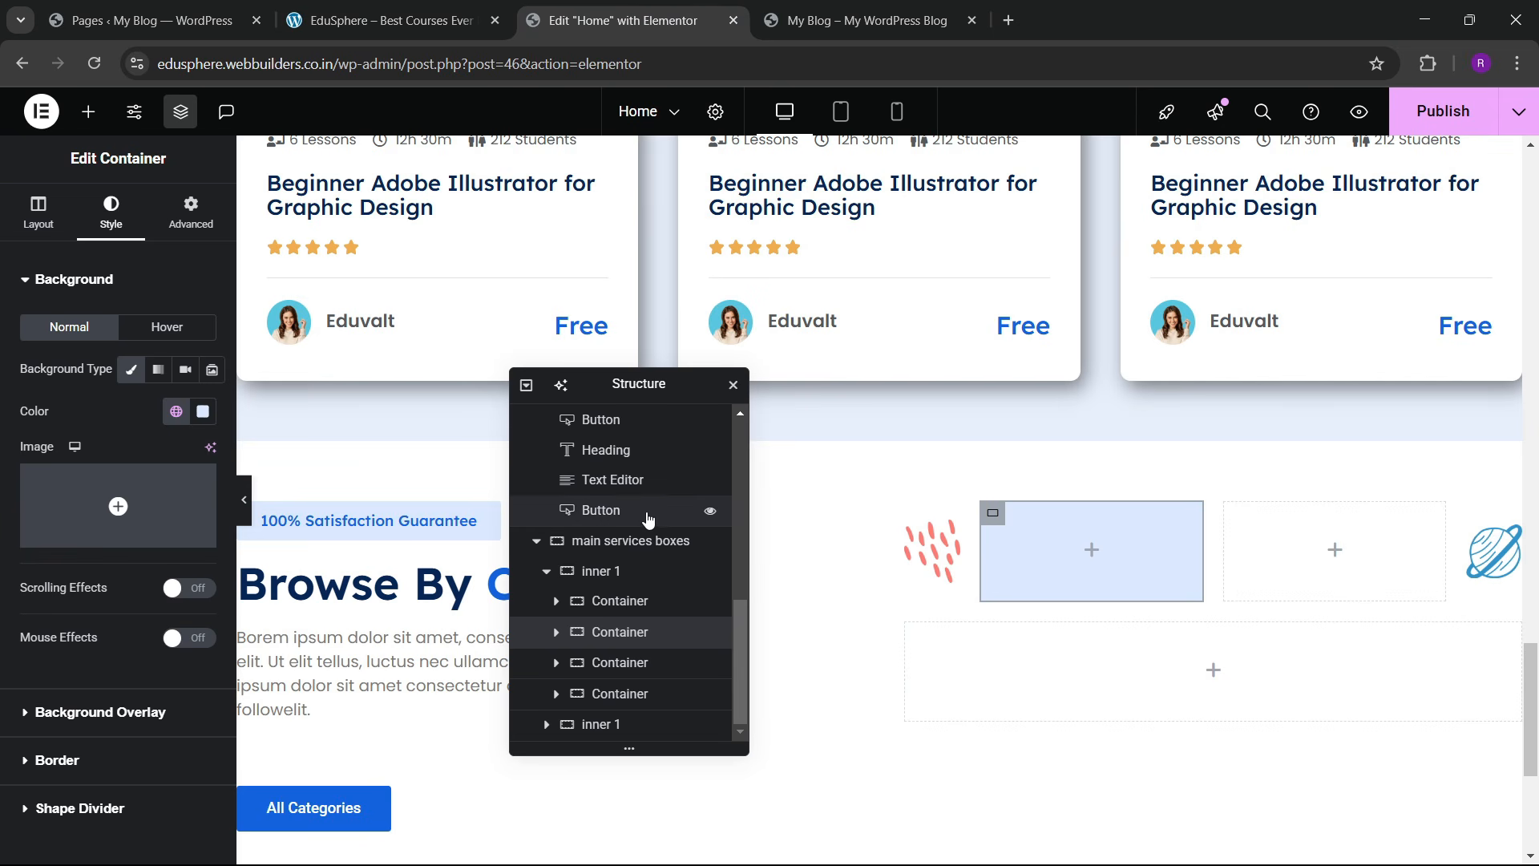
Step: Add an Icon widget to the light-blue box with View set to Stacked
{"action": "left_click", "coordinate": [88, 111]}
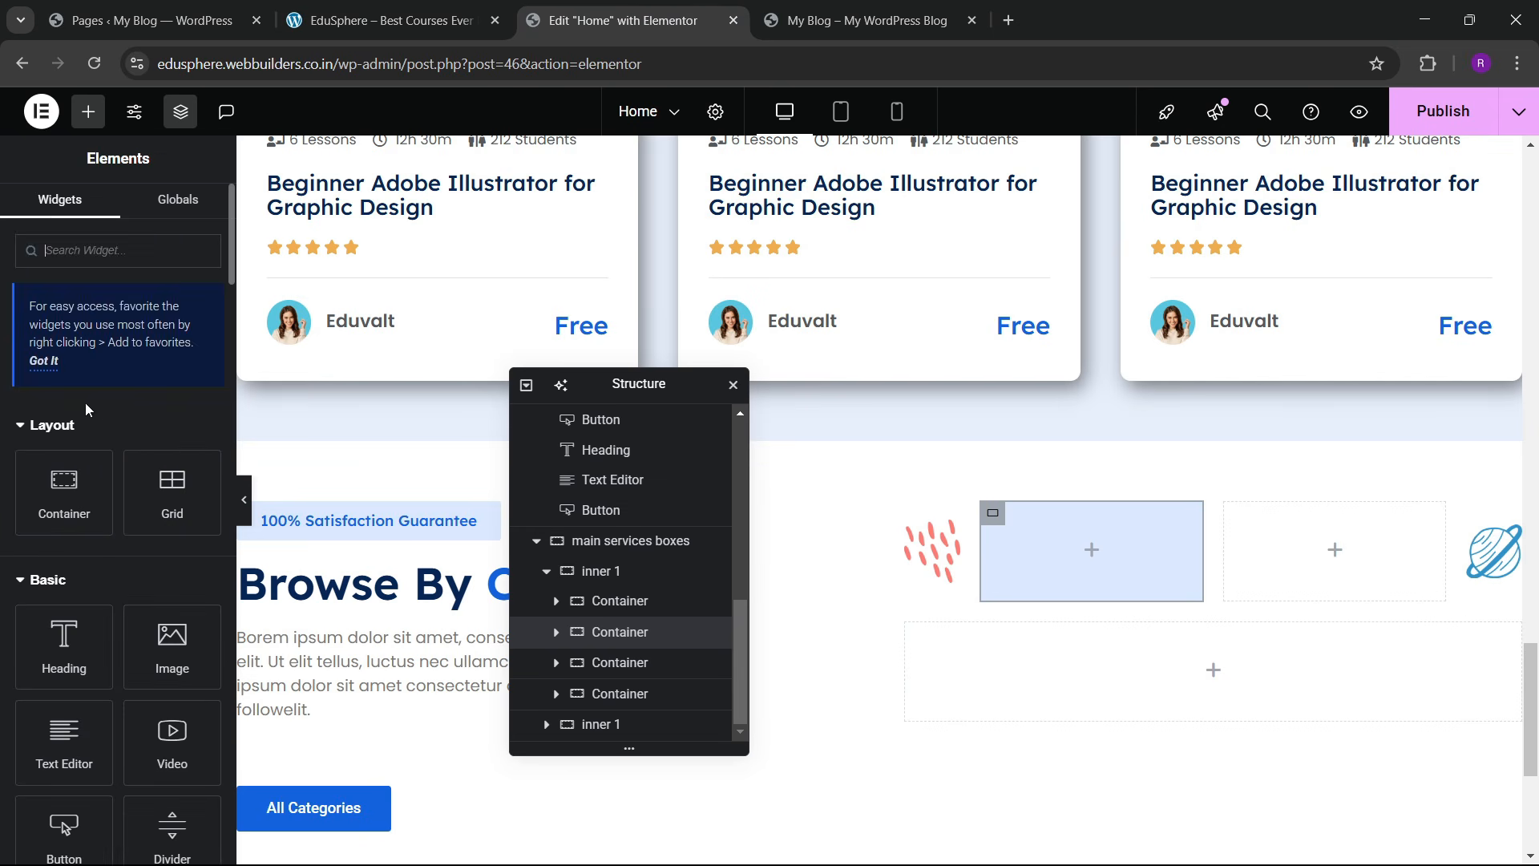
{"action": "type", "text": "icon"}
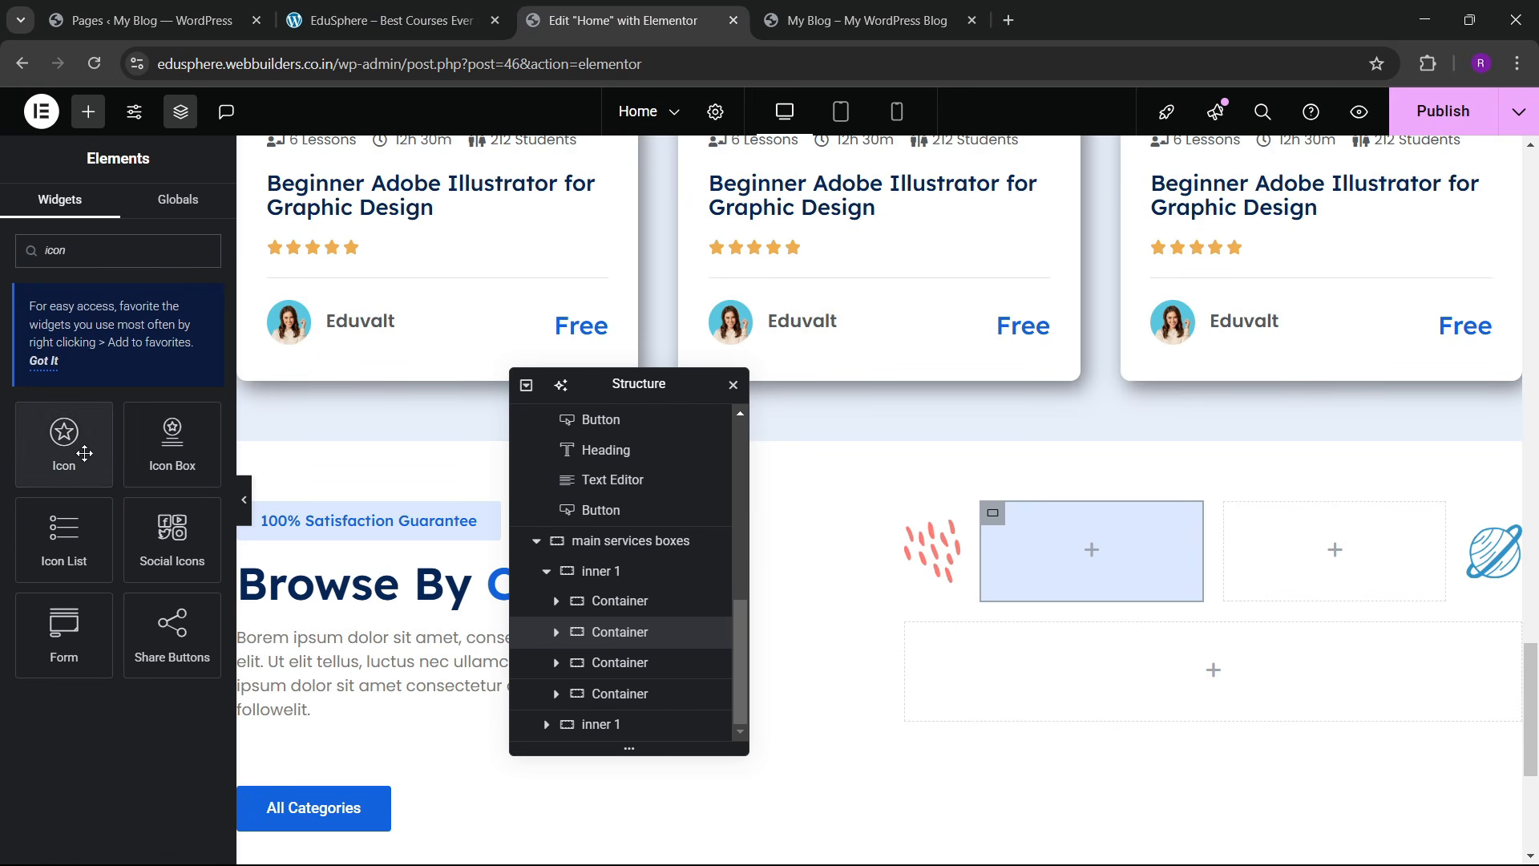
{"action": "left_click_drag", "start_coordinate": [84, 457], "coordinate": [1155, 553]}
{"action": "left_click", "coordinate": [385, 20]}
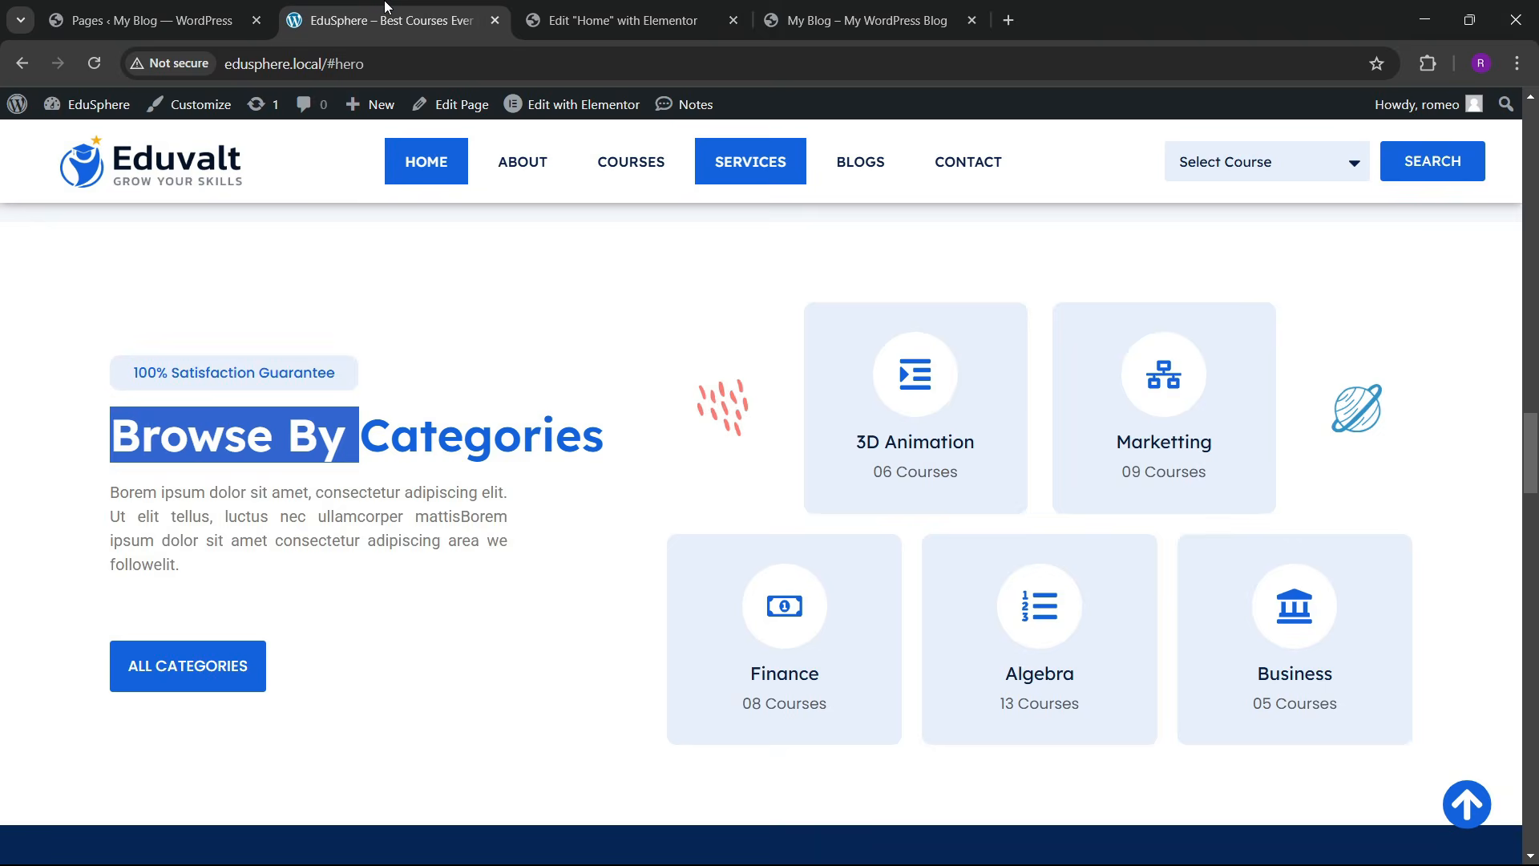
{"action": "left_click", "coordinate": [622, 20]}
{"action": "mouse_move", "coordinate": [166, 411]}
{"action": "left_click", "coordinate": [164, 448]}
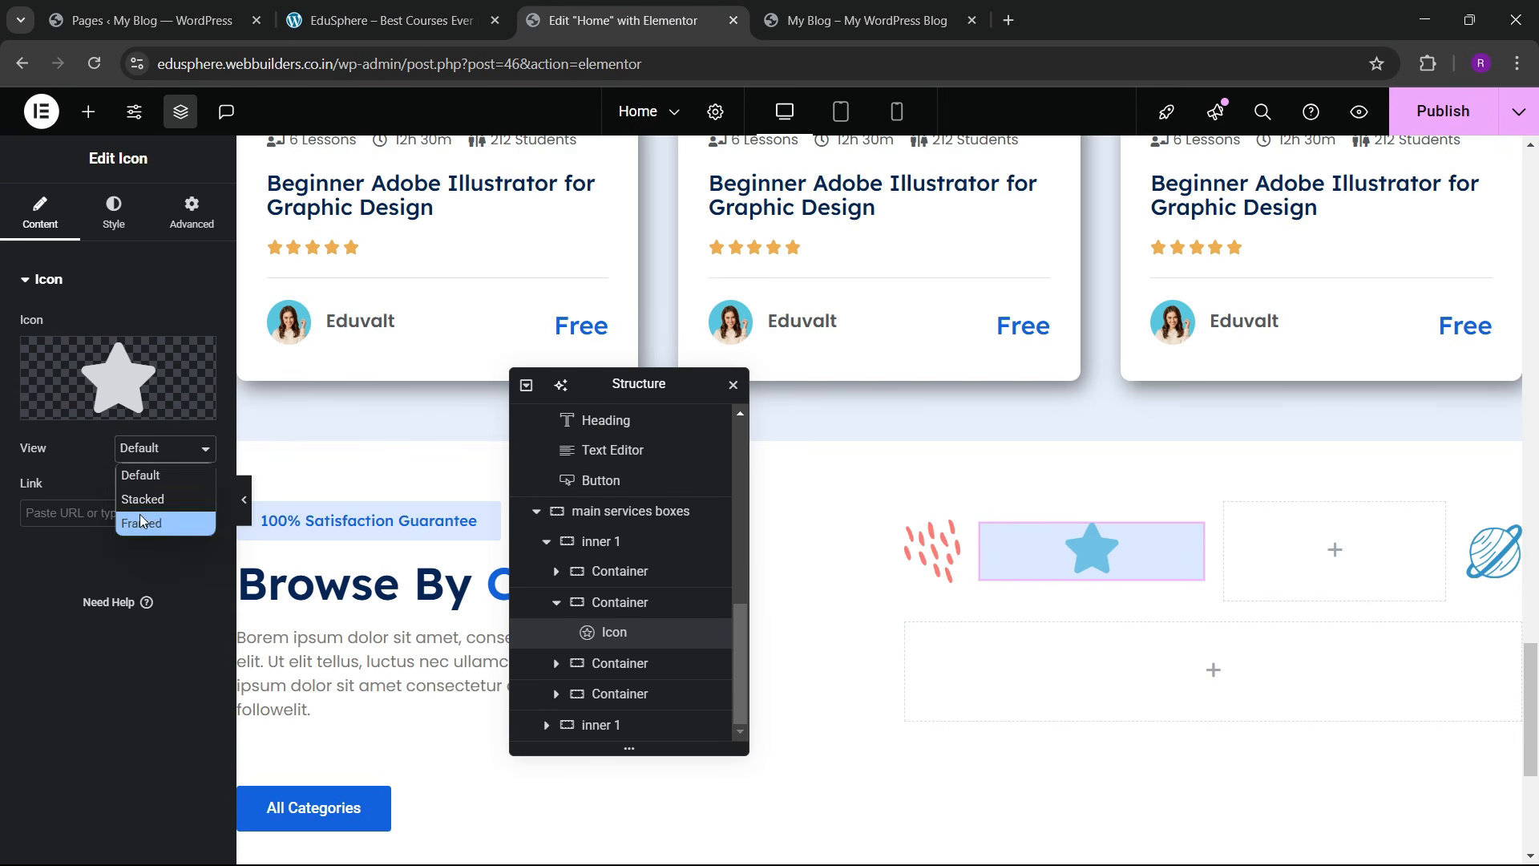
{"action": "left_click", "coordinate": [142, 523]}
{"action": "left_click", "coordinate": [160, 448]}
{"action": "left_click", "coordinate": [161, 500]}
{"action": "mouse_move", "coordinate": [155, 399]}
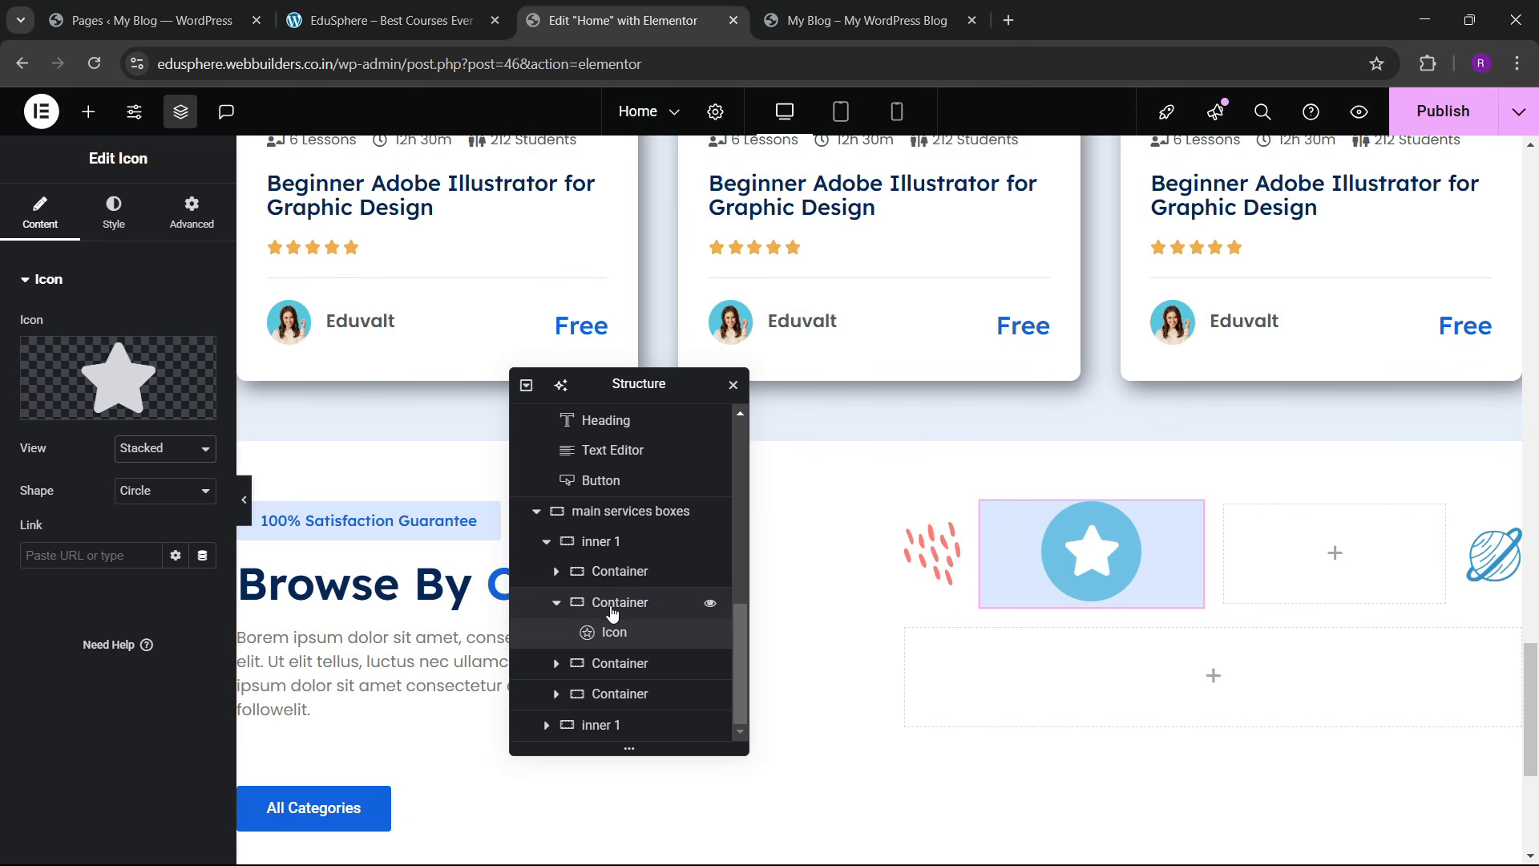
Step: Give the icon's box linked padding of 40 on all sides
{"action": "left_click", "coordinate": [621, 610]}
{"action": "left_click", "coordinate": [191, 212]}
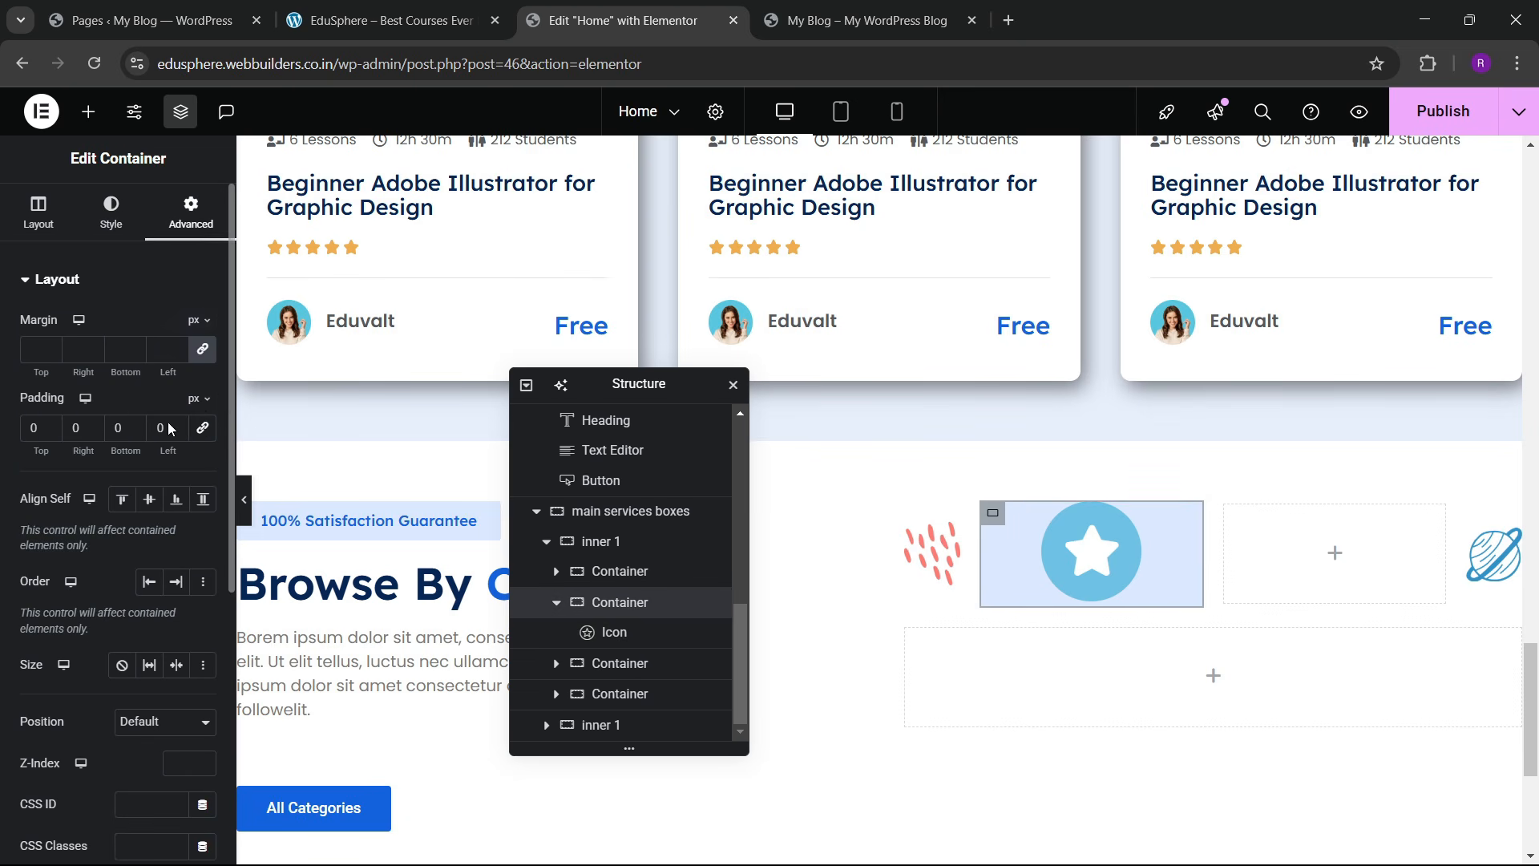
{"action": "left_click", "coordinate": [202, 429]}
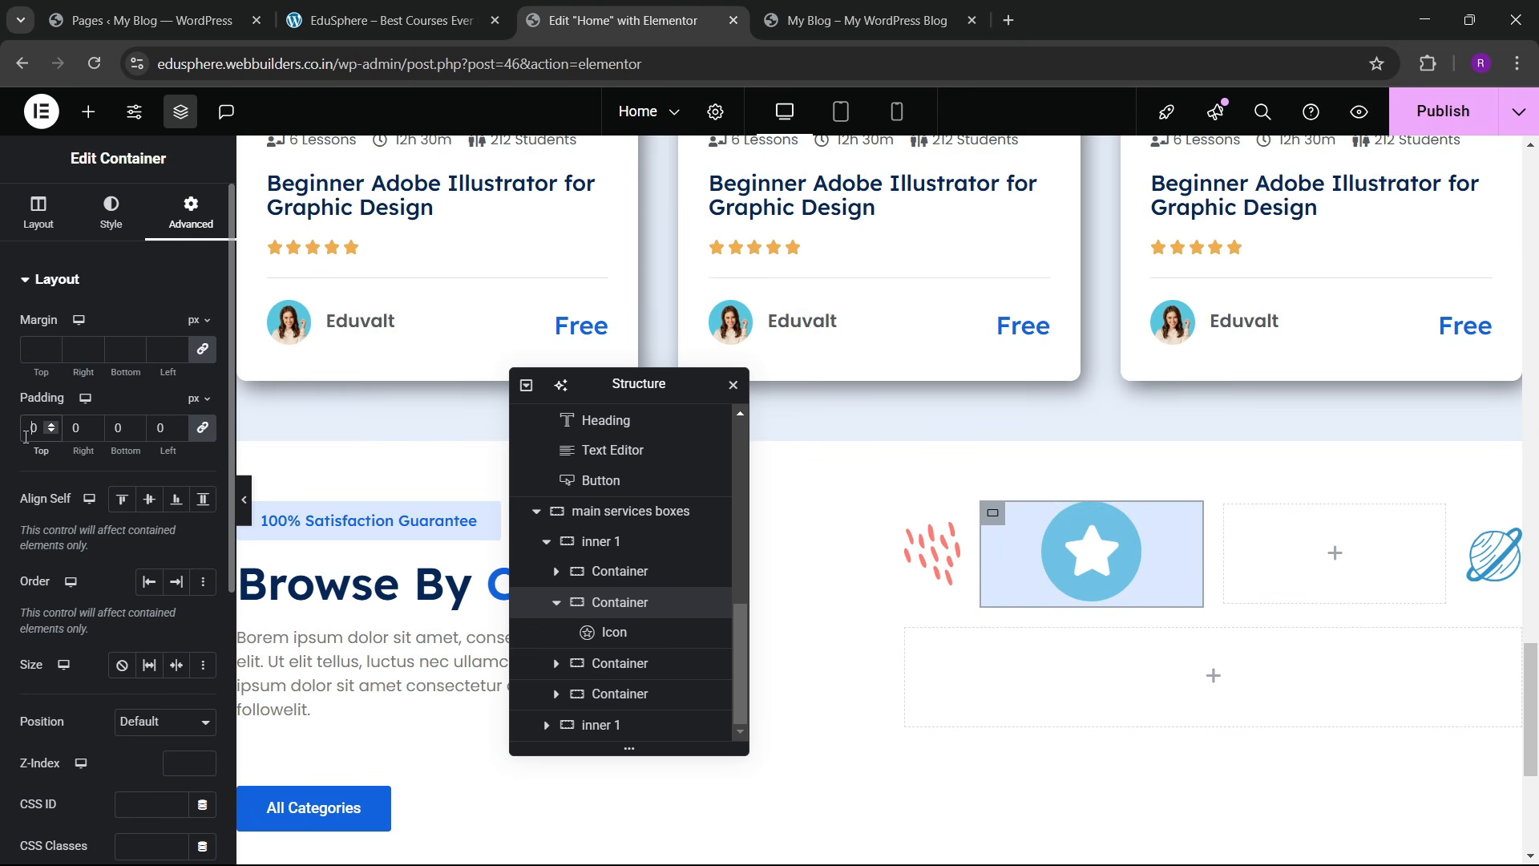
{"action": "type", "text": "4"}
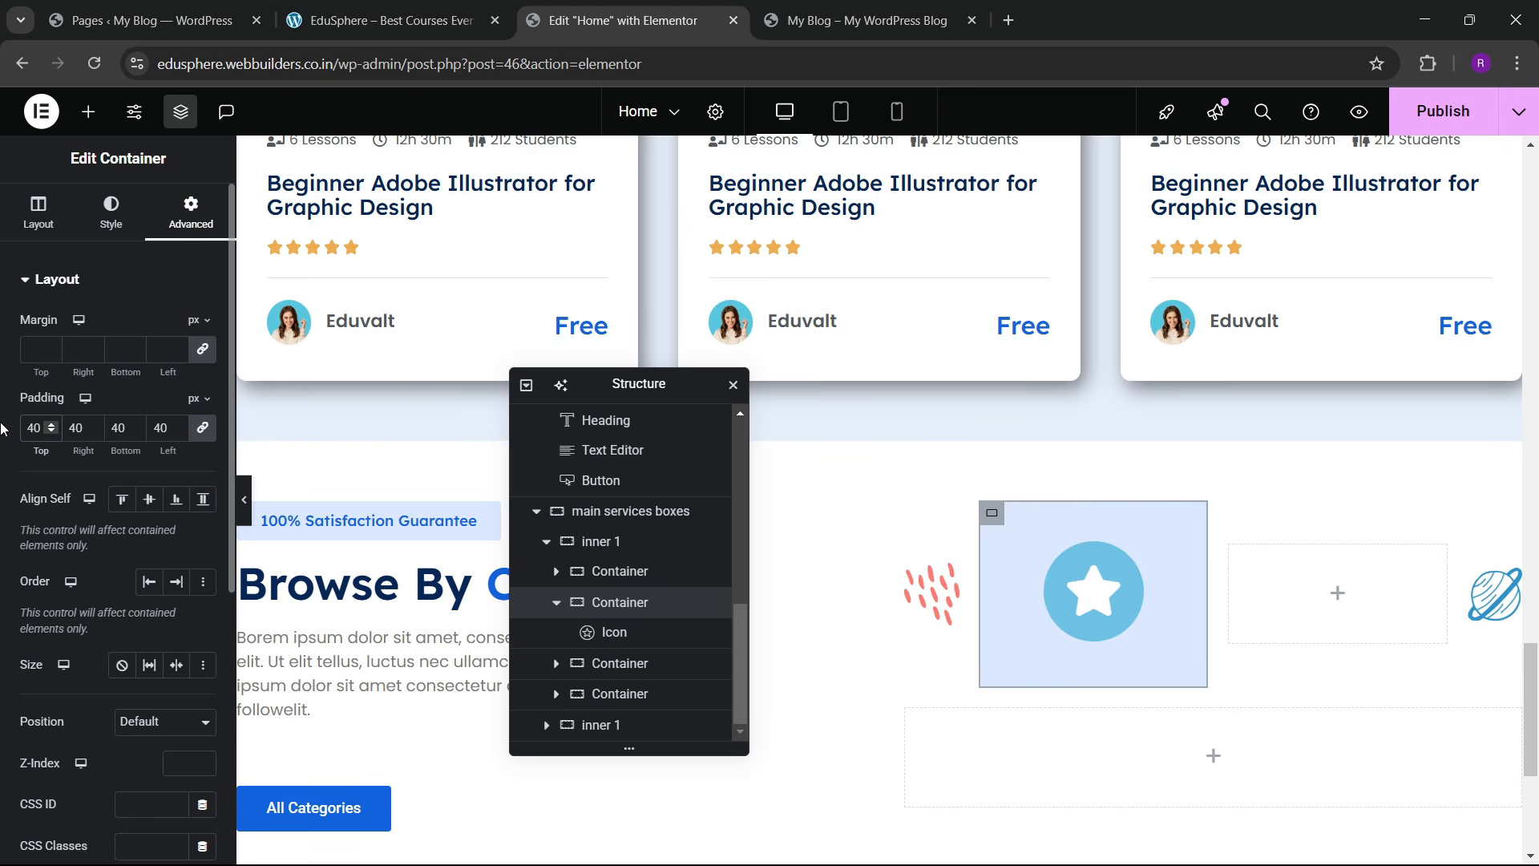
{"action": "left_click", "coordinate": [33, 217]}
Step: Select the star icon and open the Icon Library to replace it
{"action": "left_click", "coordinate": [1090, 619]}
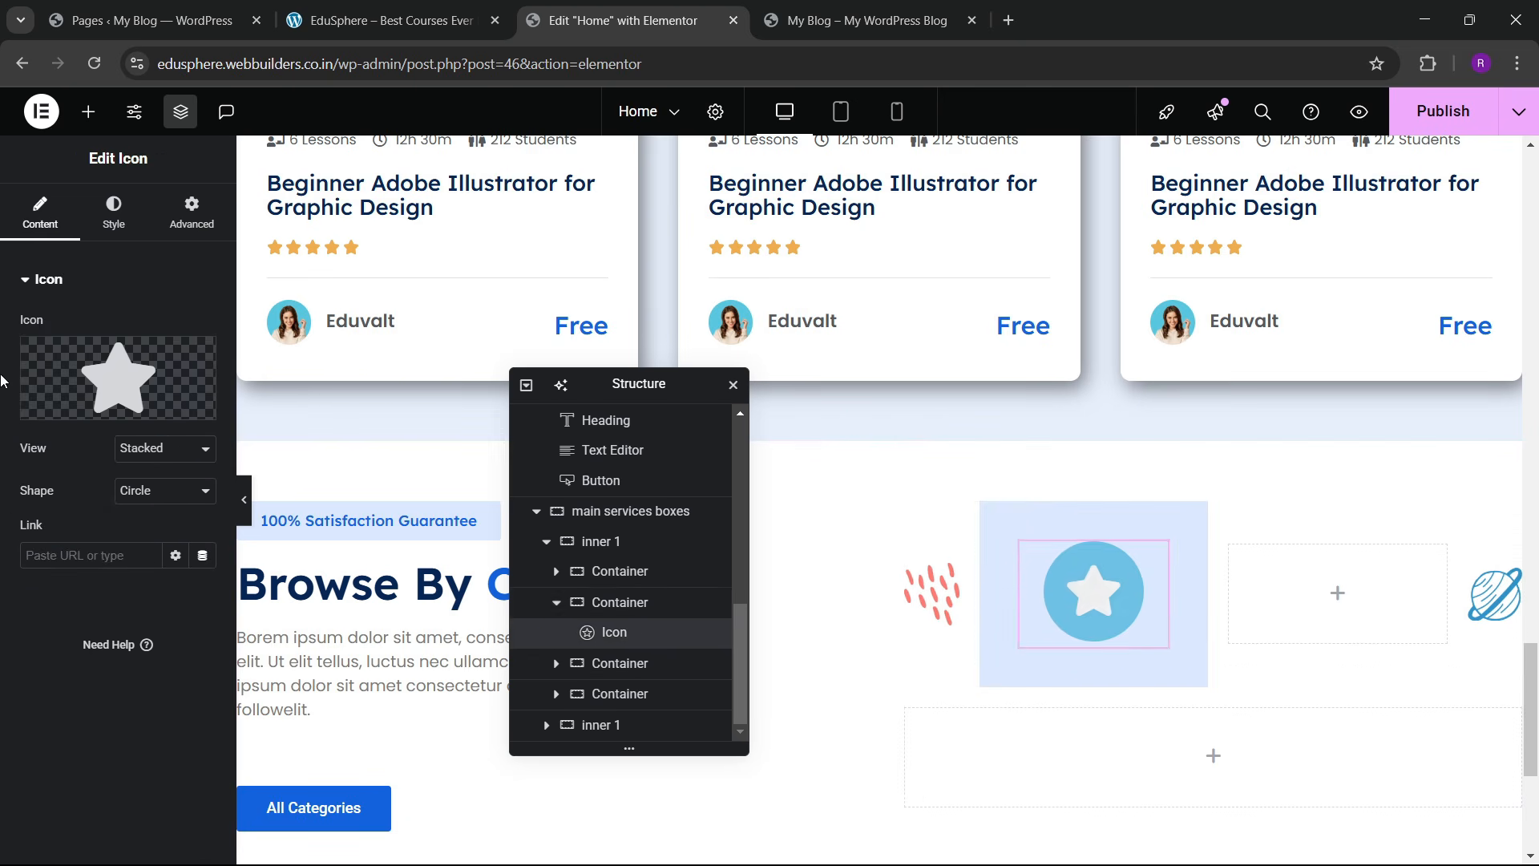
{"action": "left_click", "coordinate": [422, 16]}
{"action": "left_click", "coordinate": [608, 11]}
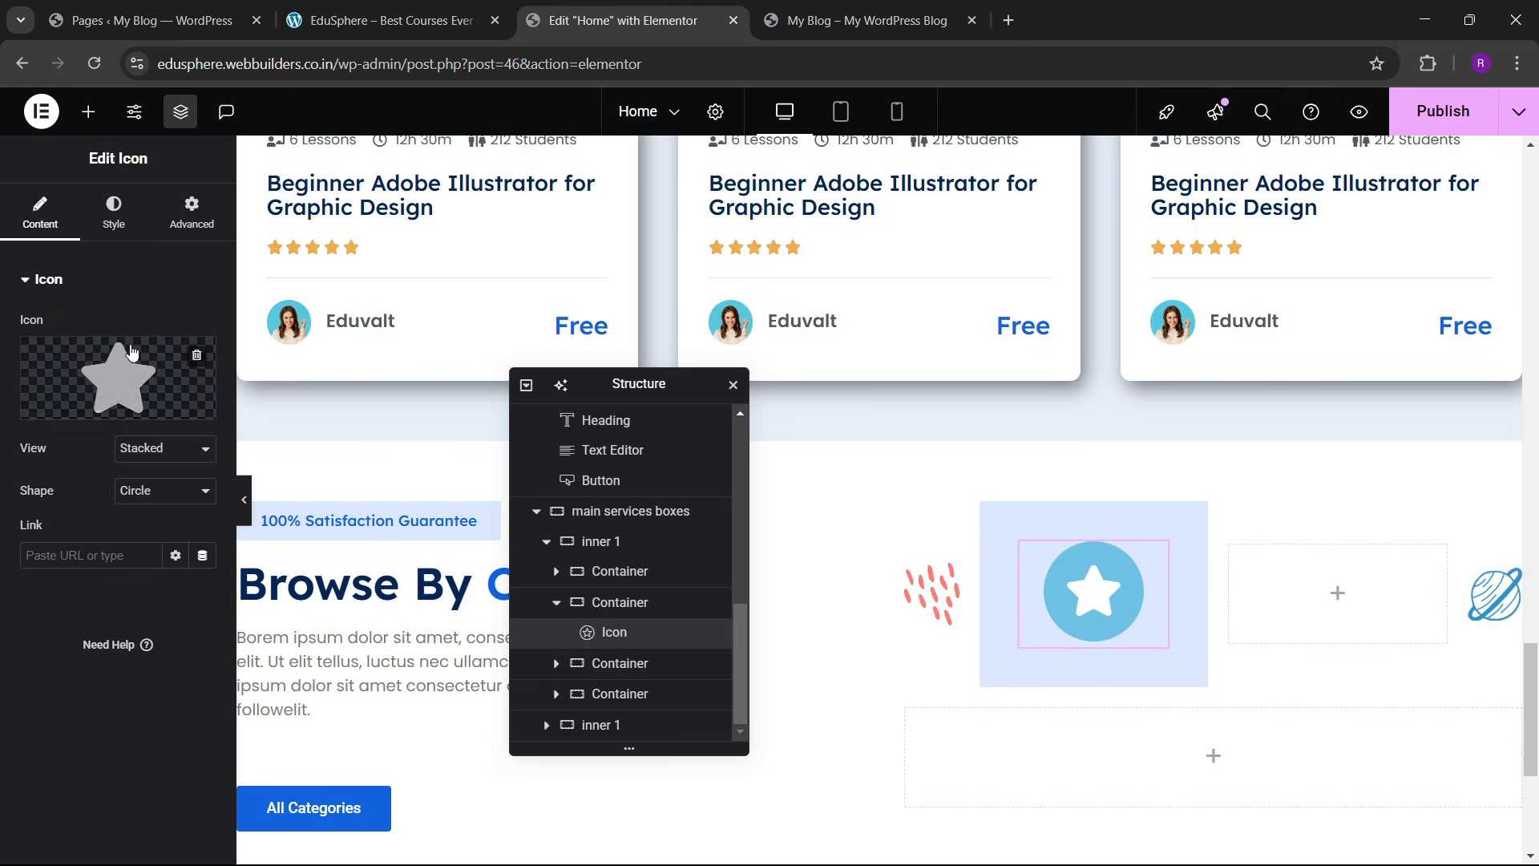
{"action": "left_click", "coordinate": [143, 383]}
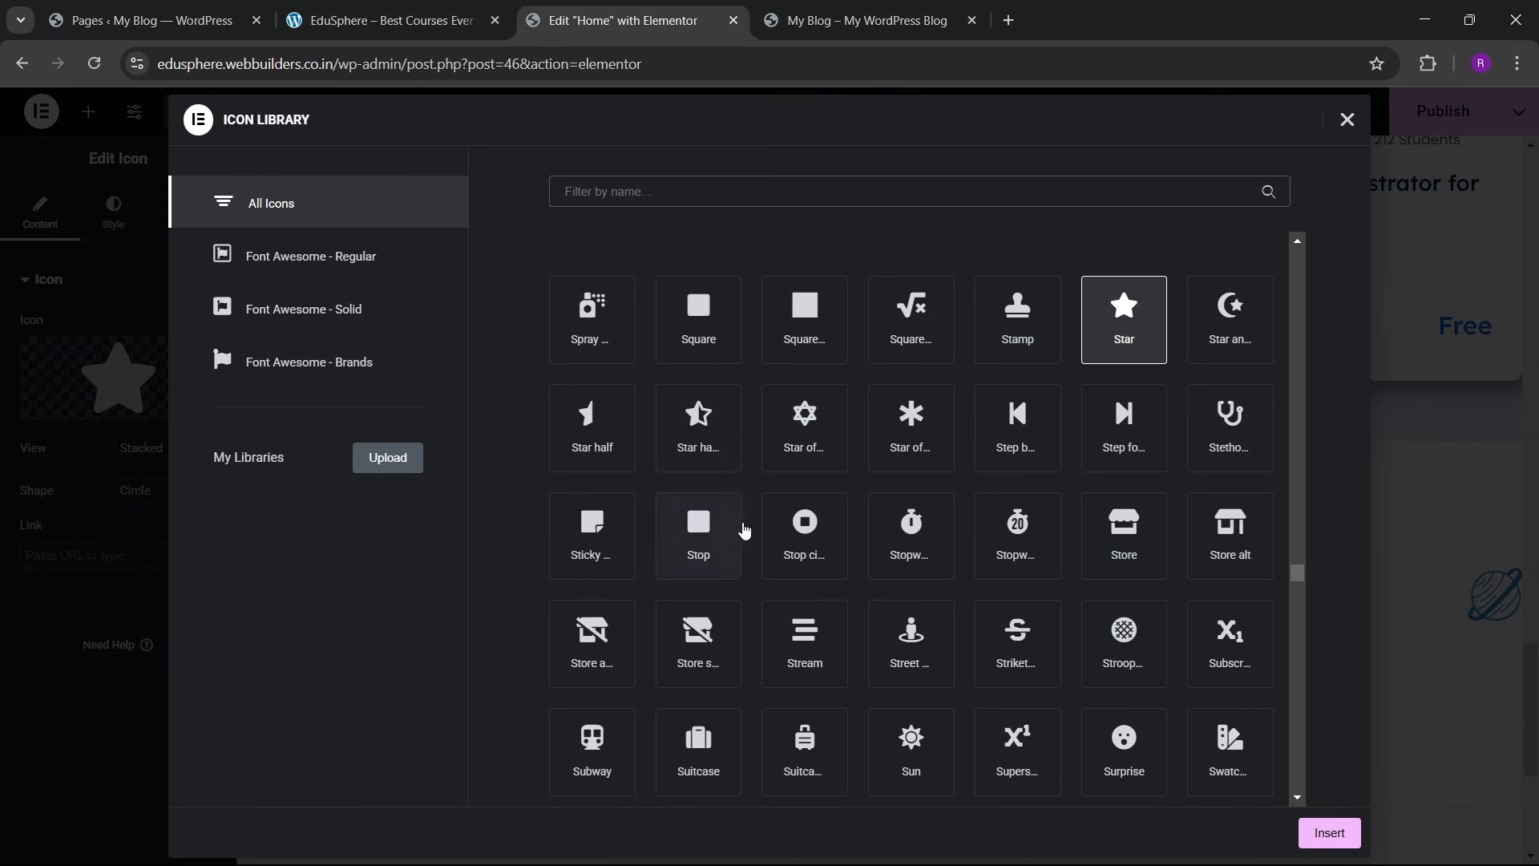
Step: Choose the Table icon from the Icon Library and insert it
{"action": "scroll", "coordinate": [748, 513], "scroll_direction": "down", "scroll_amount": 3}
{"action": "scroll", "coordinate": [777, 551], "scroll_direction": "down", "scroll_amount": 4}
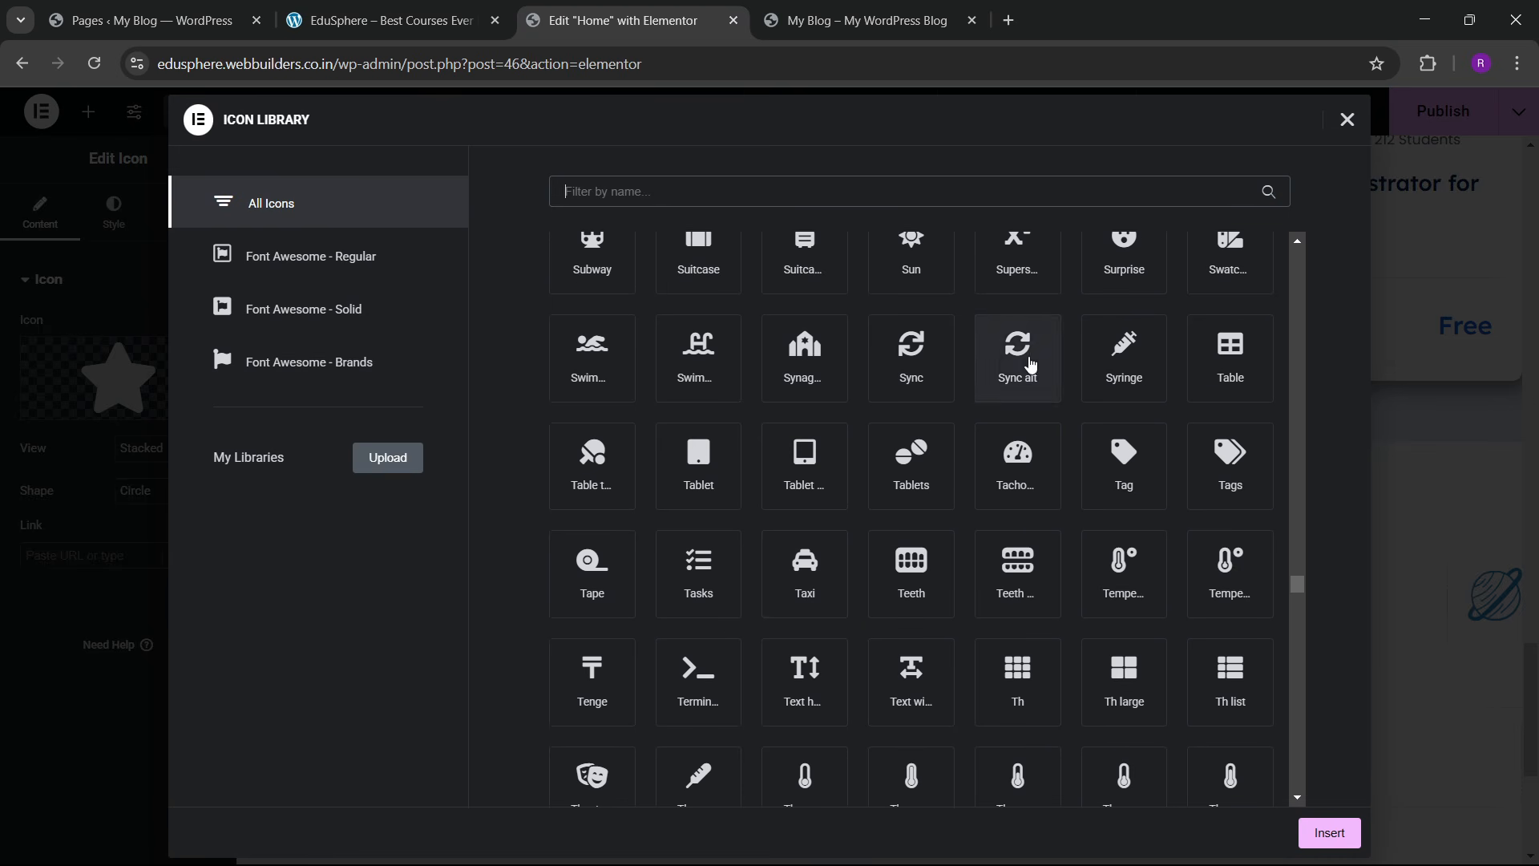
{"action": "left_click", "coordinate": [1215, 379]}
{"action": "left_click", "coordinate": [1319, 830]}
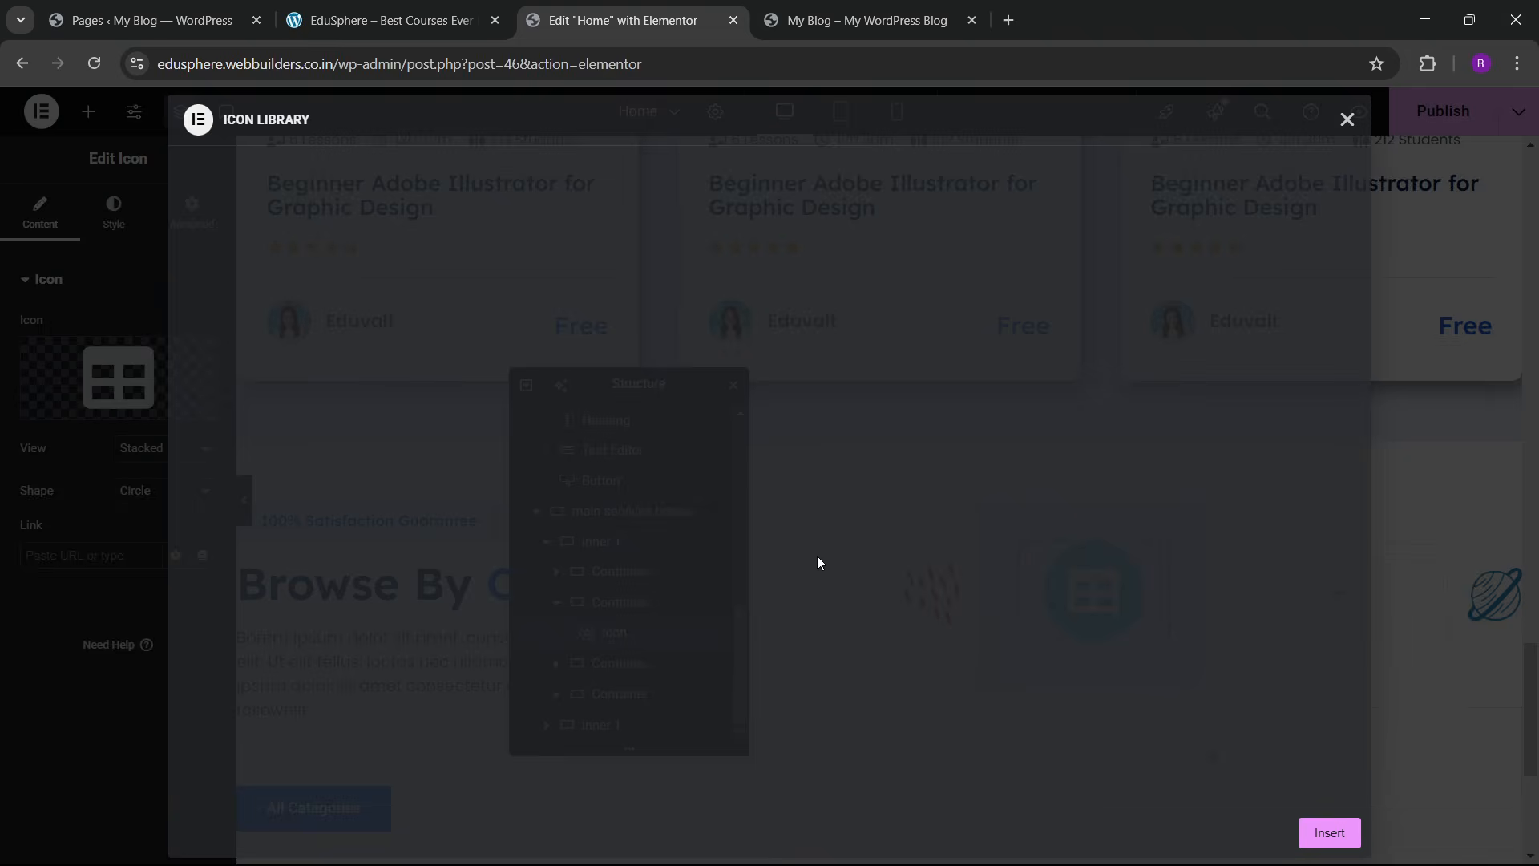
Step: Set the icon's primary colour to bg blue light and secondary colour to blue
{"action": "left_click", "coordinate": [113, 215]}
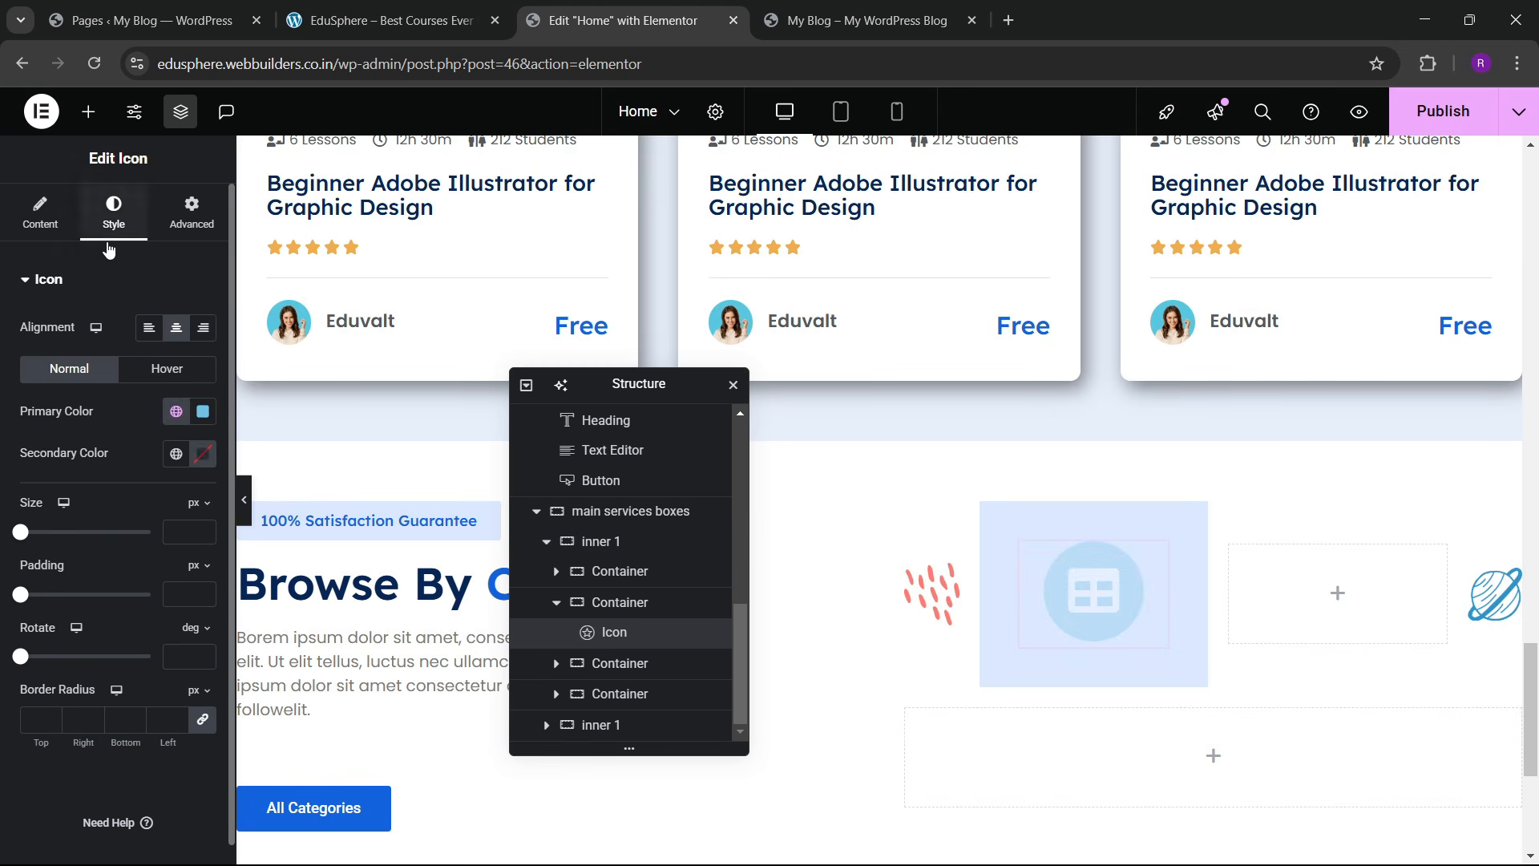
{"action": "left_click", "coordinate": [176, 411]}
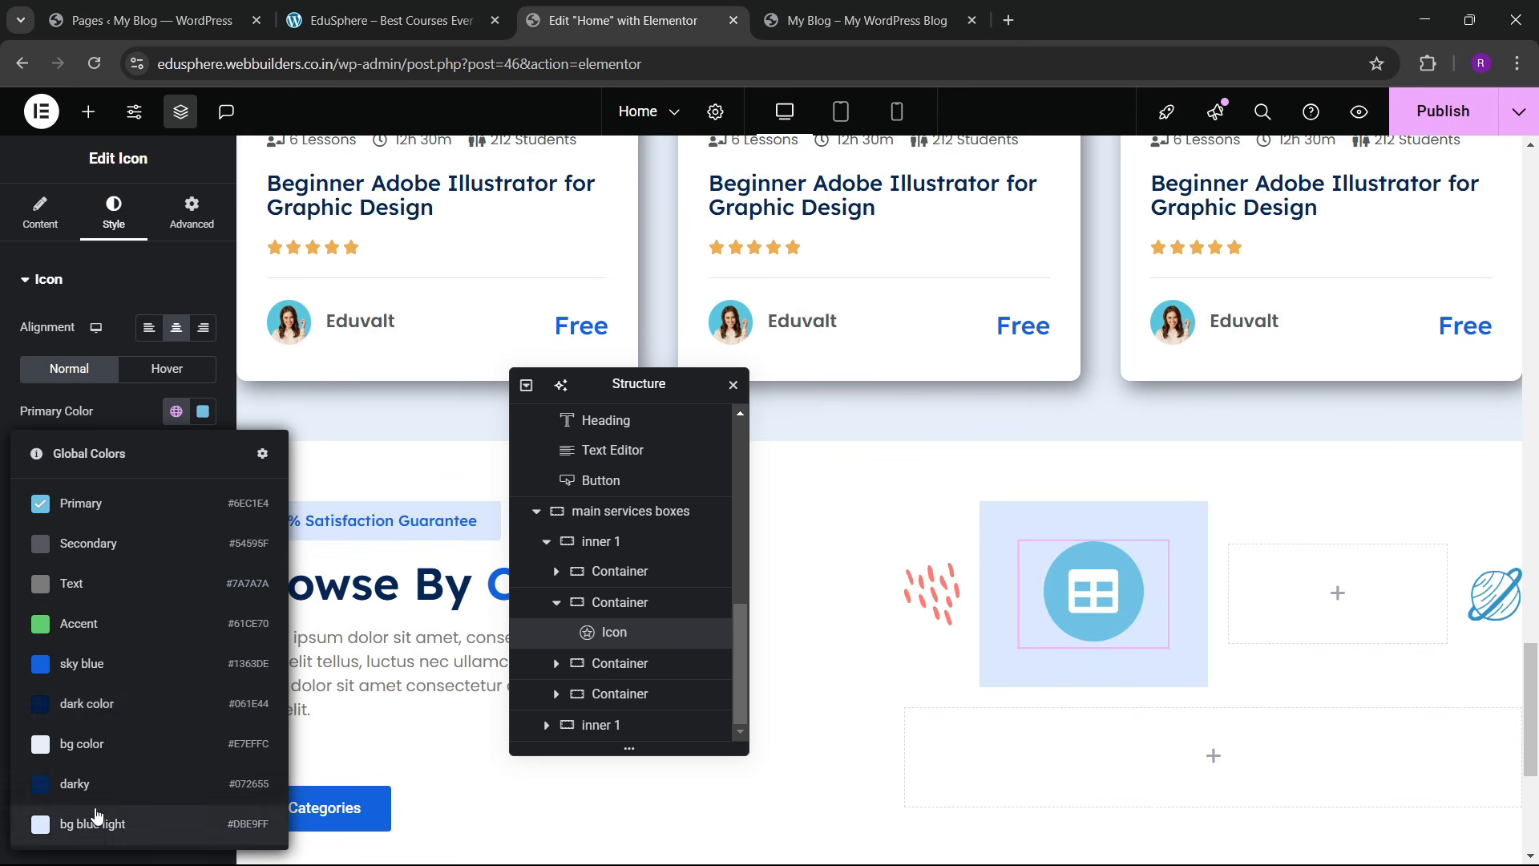
{"action": "left_click", "coordinate": [91, 824]}
{"action": "left_click", "coordinate": [176, 454]}
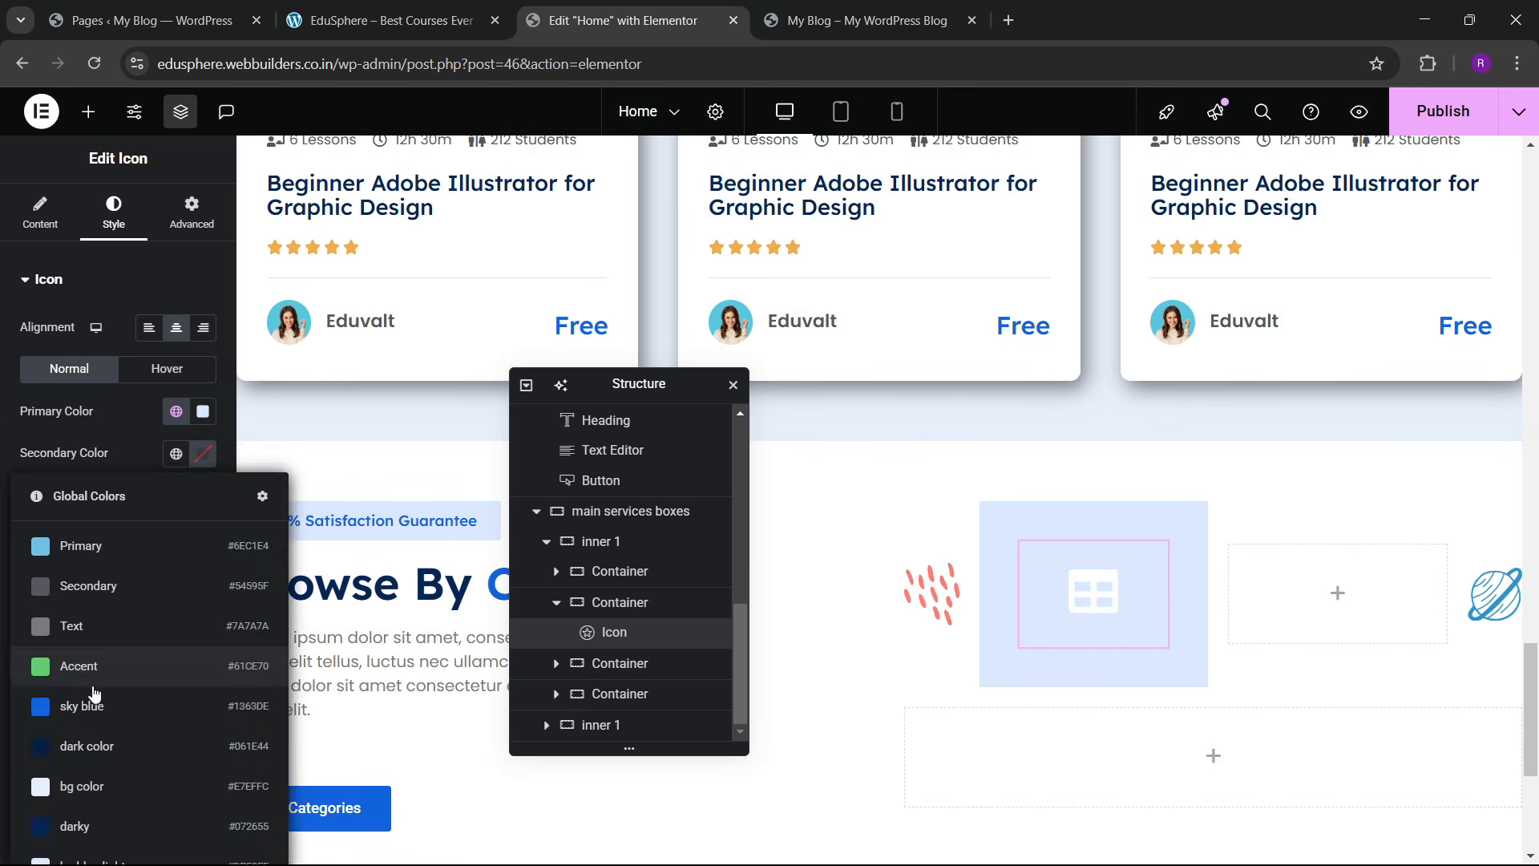
{"action": "left_click", "coordinate": [91, 697]}
Step: Set the icon's hover colours to sky blue primary and near-white secondary
{"action": "left_click", "coordinate": [183, 371]}
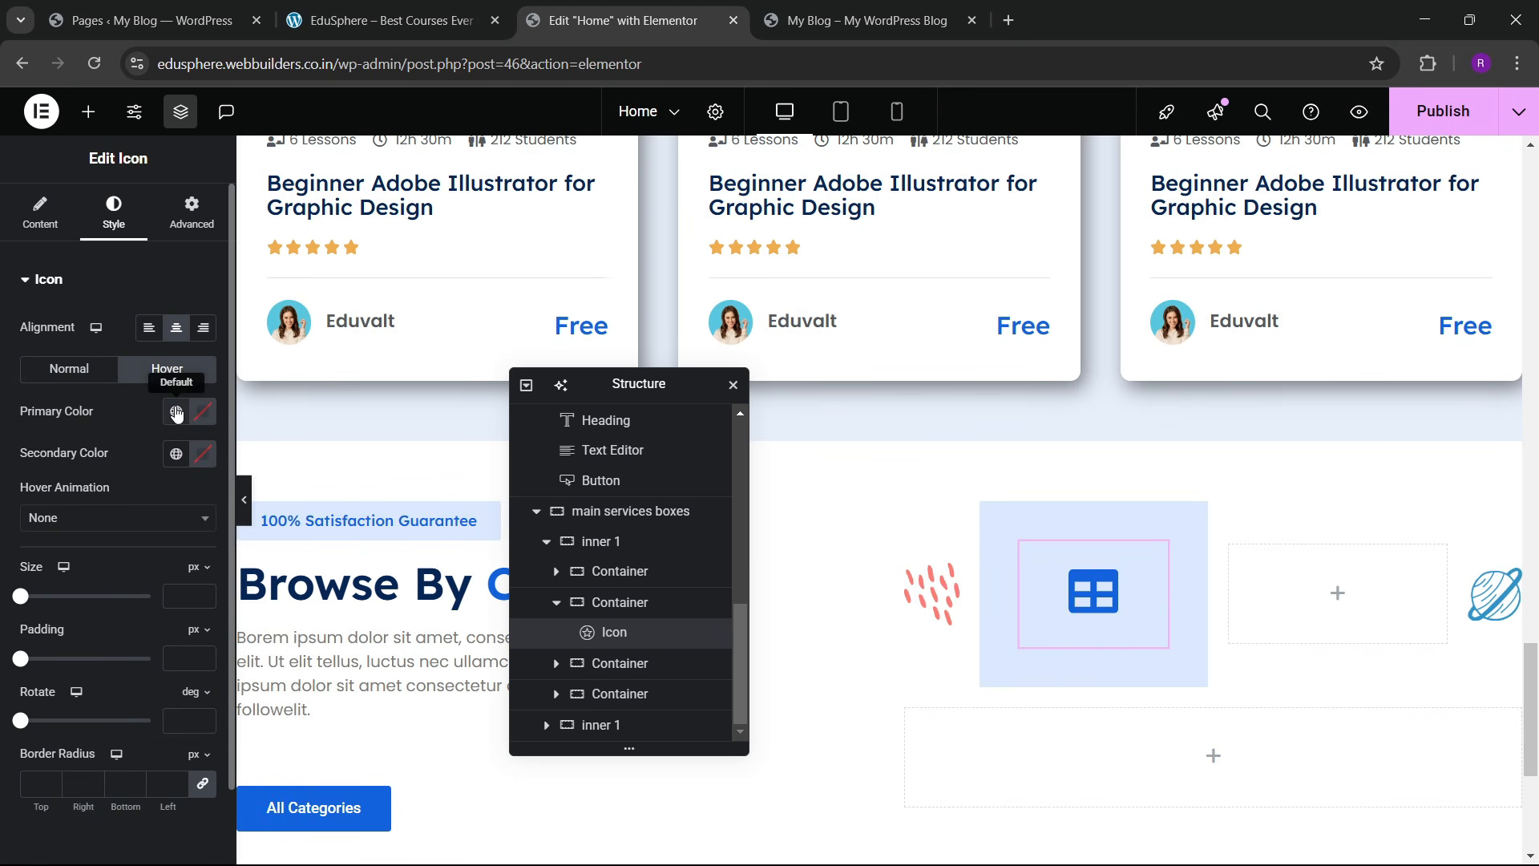
{"action": "left_click", "coordinate": [176, 413]}
{"action": "left_click", "coordinate": [103, 670]}
{"action": "left_click", "coordinate": [203, 453]}
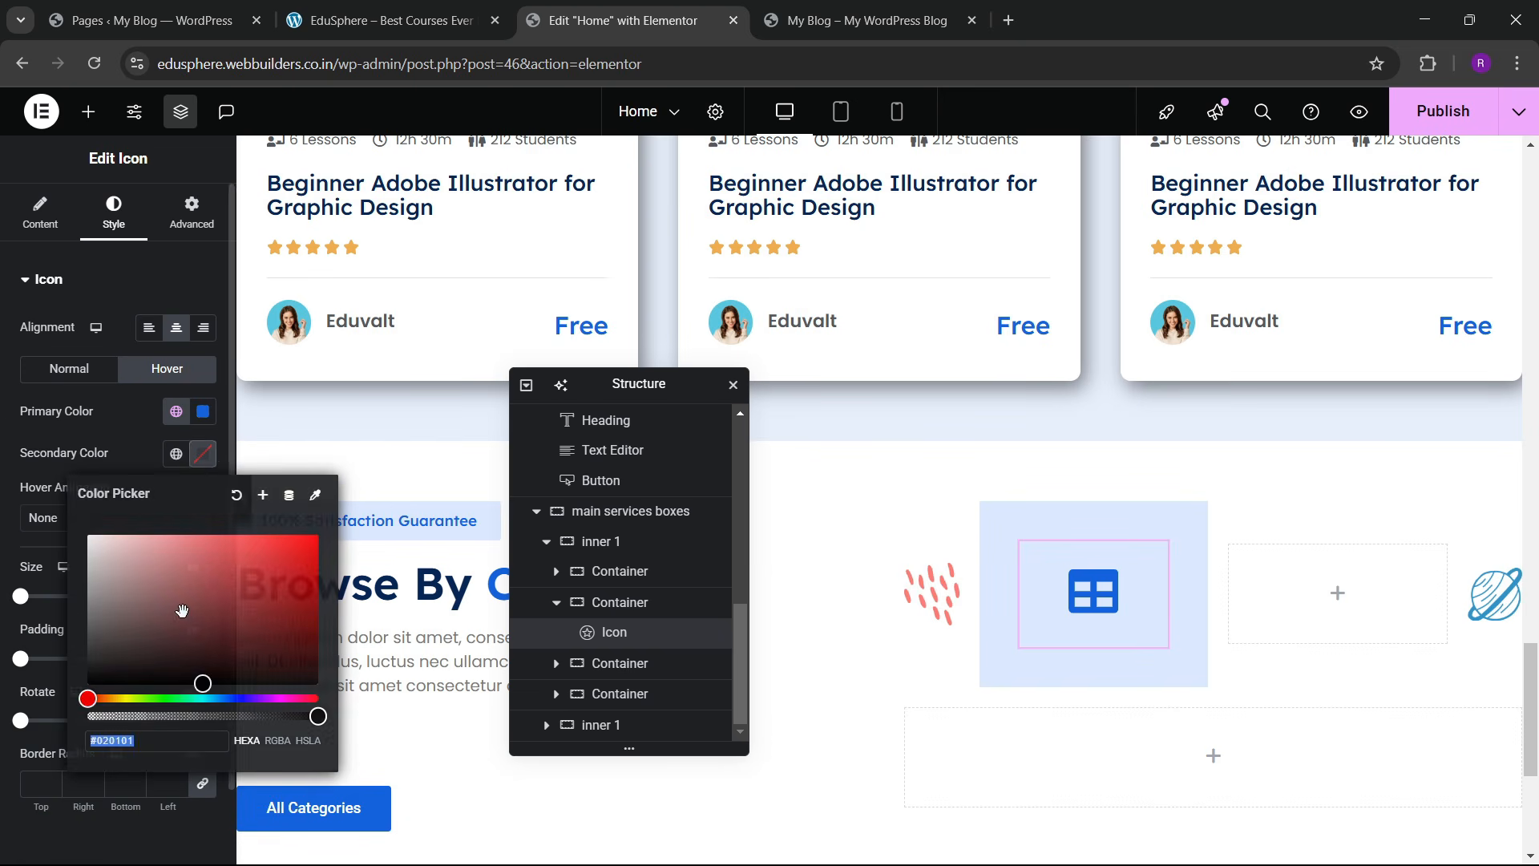
{"action": "left_click_drag", "start_coordinate": [182, 611], "coordinate": [91, 495]}
{"action": "left_click", "coordinate": [128, 465]}
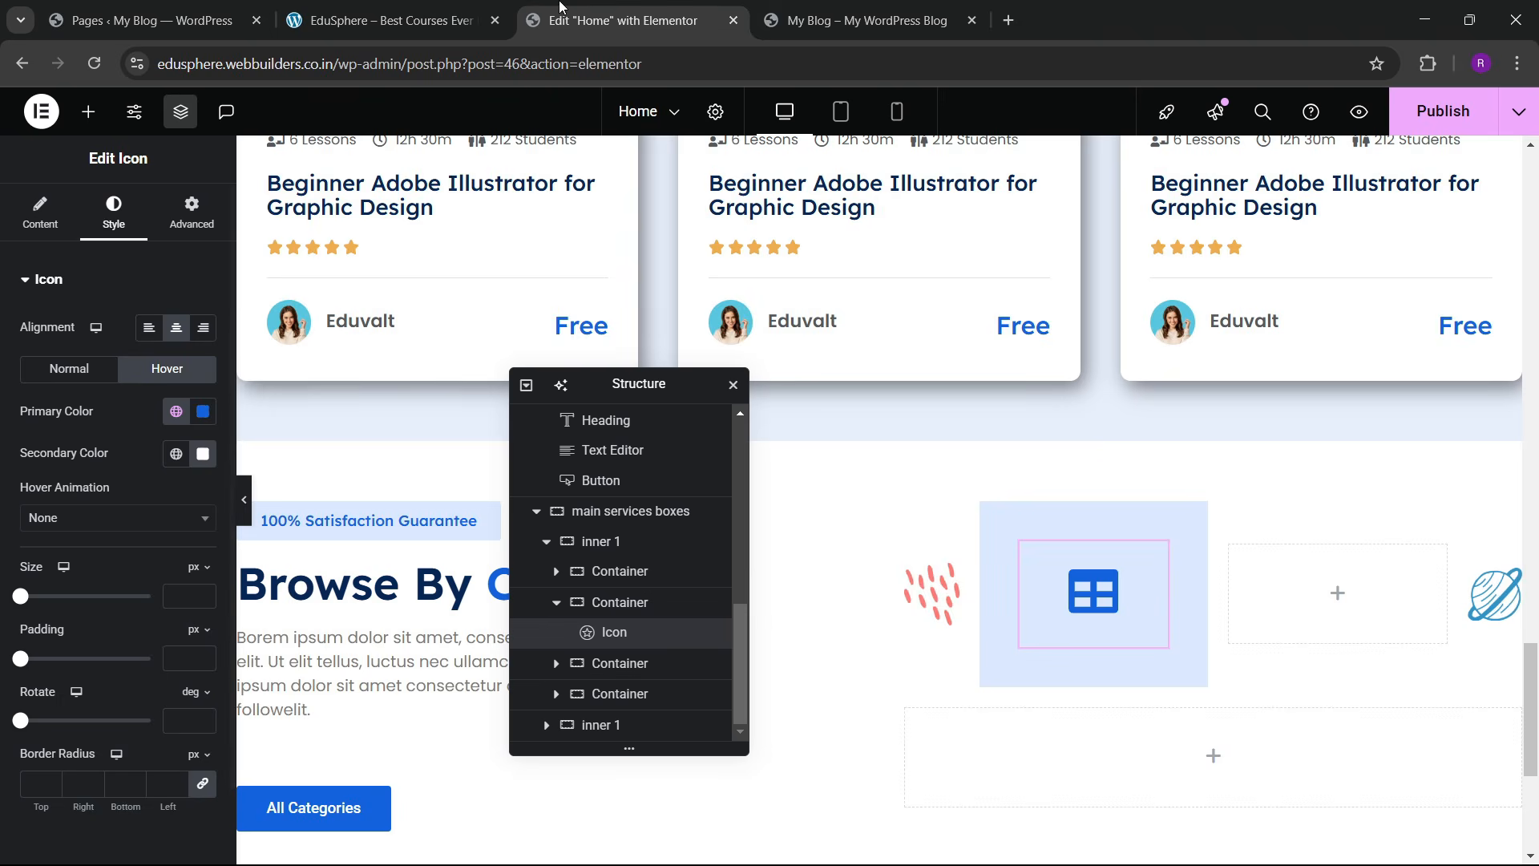
Step: After checking the live site, change the icon's normal primary colour to white
{"action": "left_click", "coordinate": [385, 20]}
{"action": "left_click", "coordinate": [575, 16]}
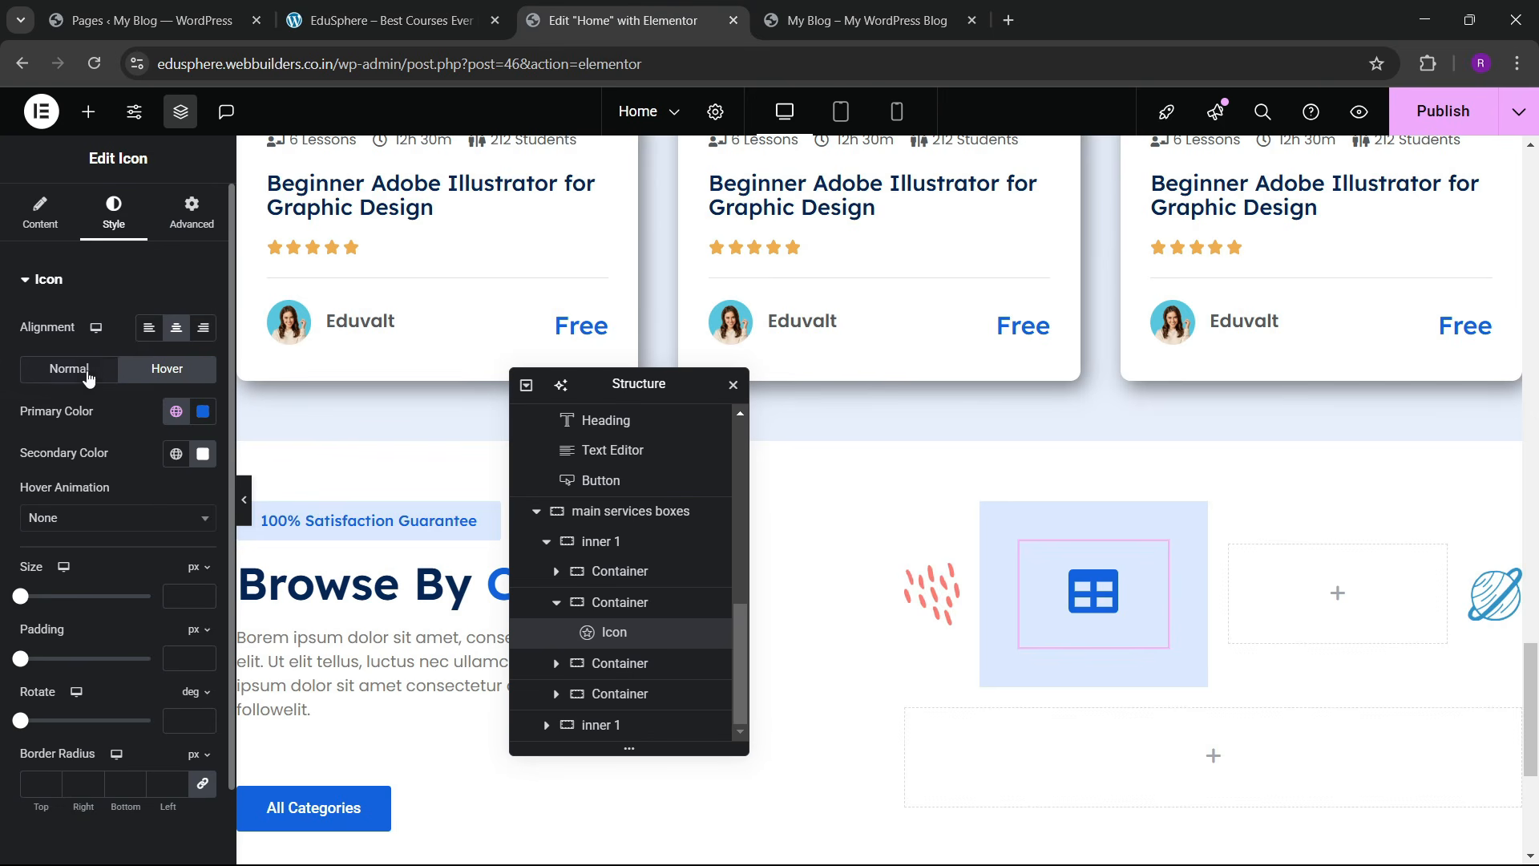
{"action": "left_click", "coordinate": [88, 375]}
{"action": "left_click", "coordinate": [203, 412]}
{"action": "left_click_drag", "start_coordinate": [116, 525], "coordinate": [44, 442]}
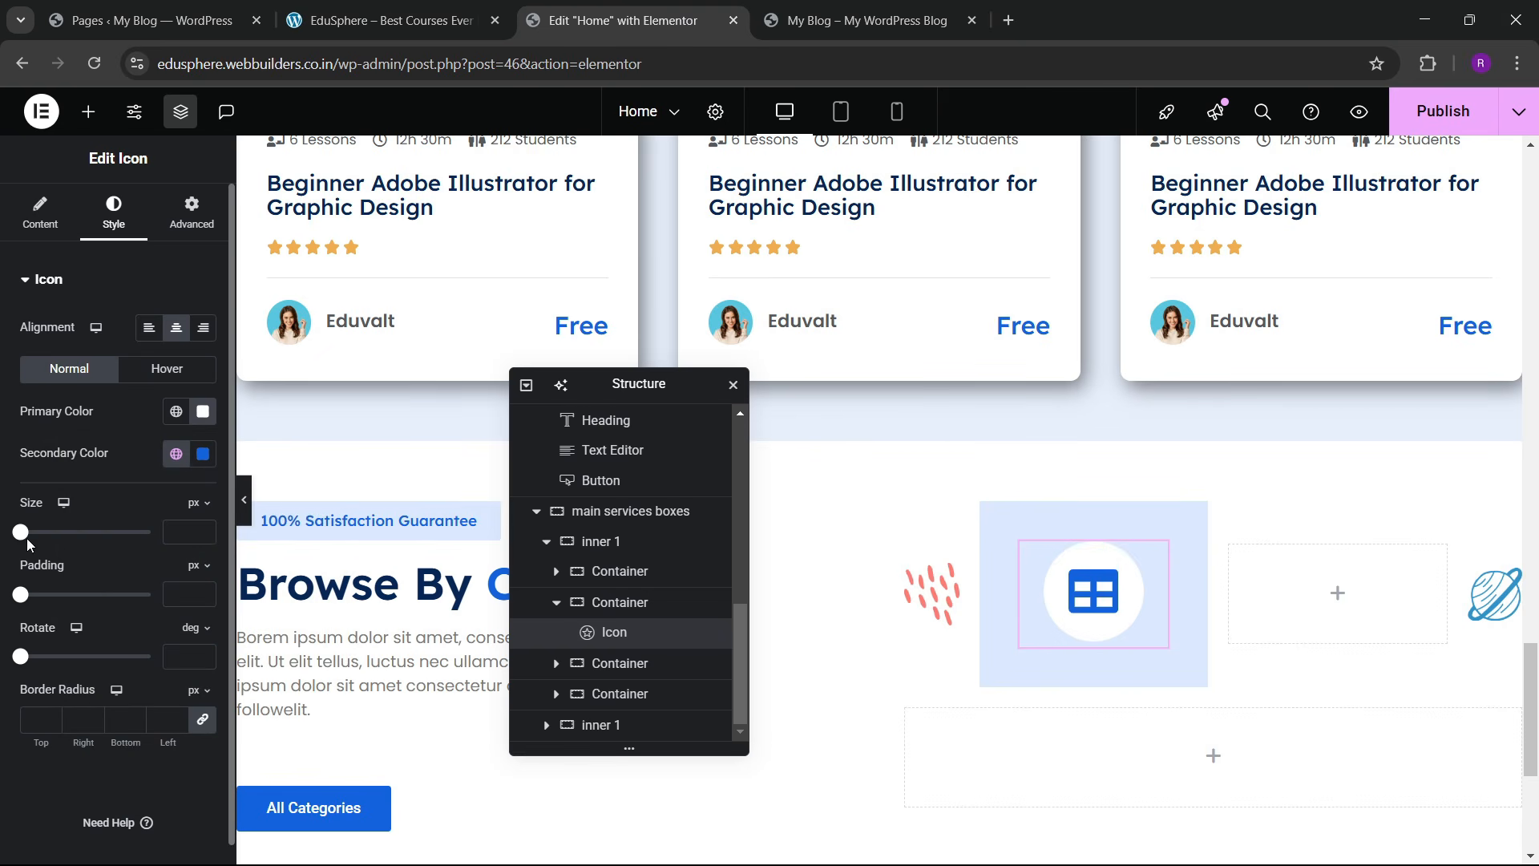
Step: Raise the icon size step by step toward 40 px and view the live site
{"action": "left_click", "coordinate": [205, 535]}
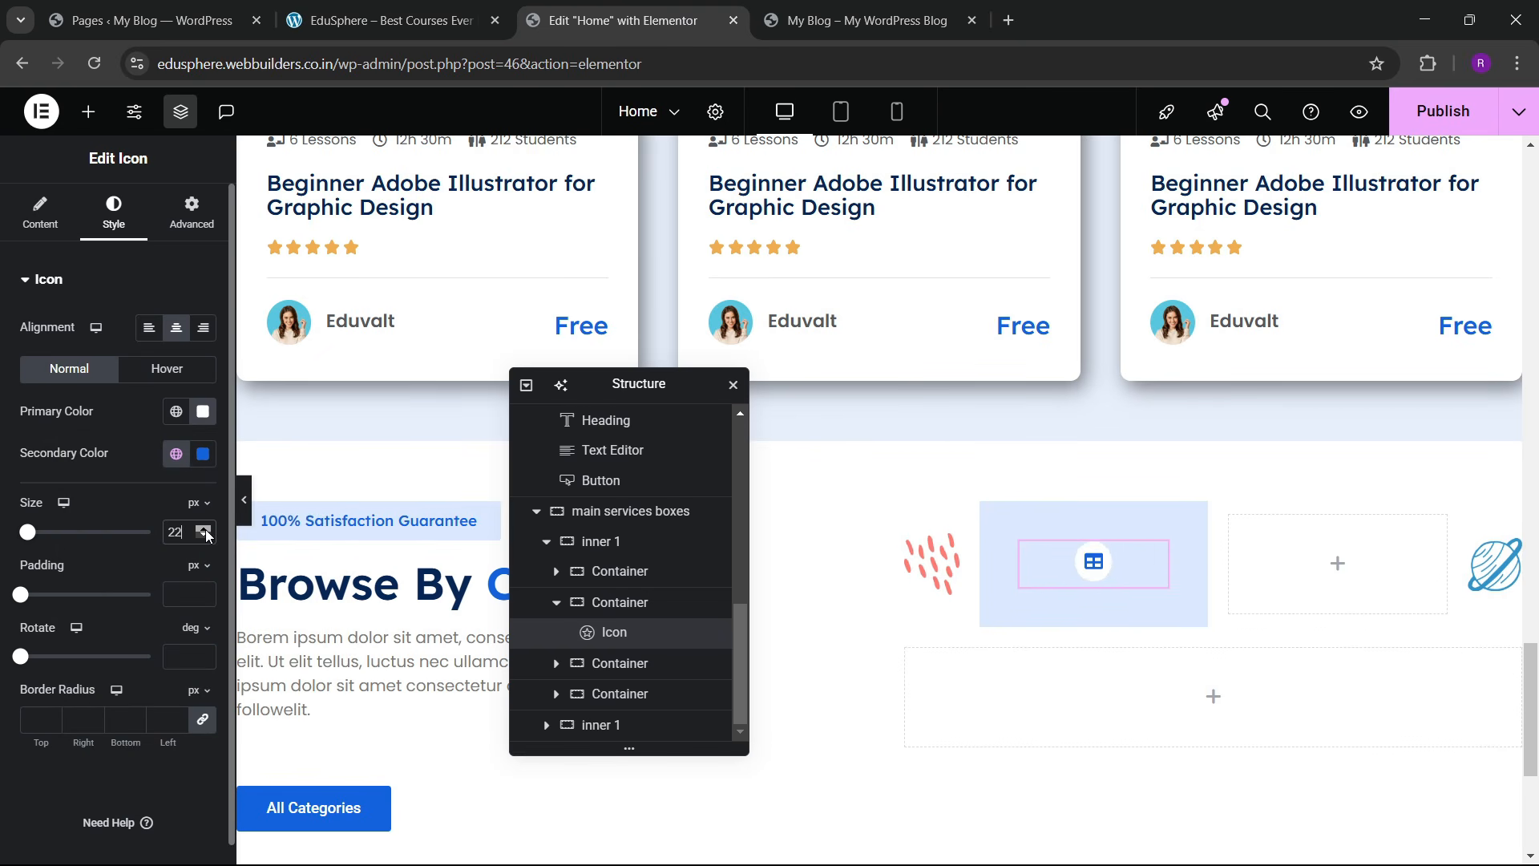
{"action": "left_click", "coordinate": [205, 531]}
{"action": "left_click", "coordinate": [205, 531]}
{"action": "left_click", "coordinate": [205, 531]}
{"action": "left_click", "coordinate": [206, 530]}
{"action": "left_click", "coordinate": [205, 531]}
{"action": "left_click", "coordinate": [206, 530]}
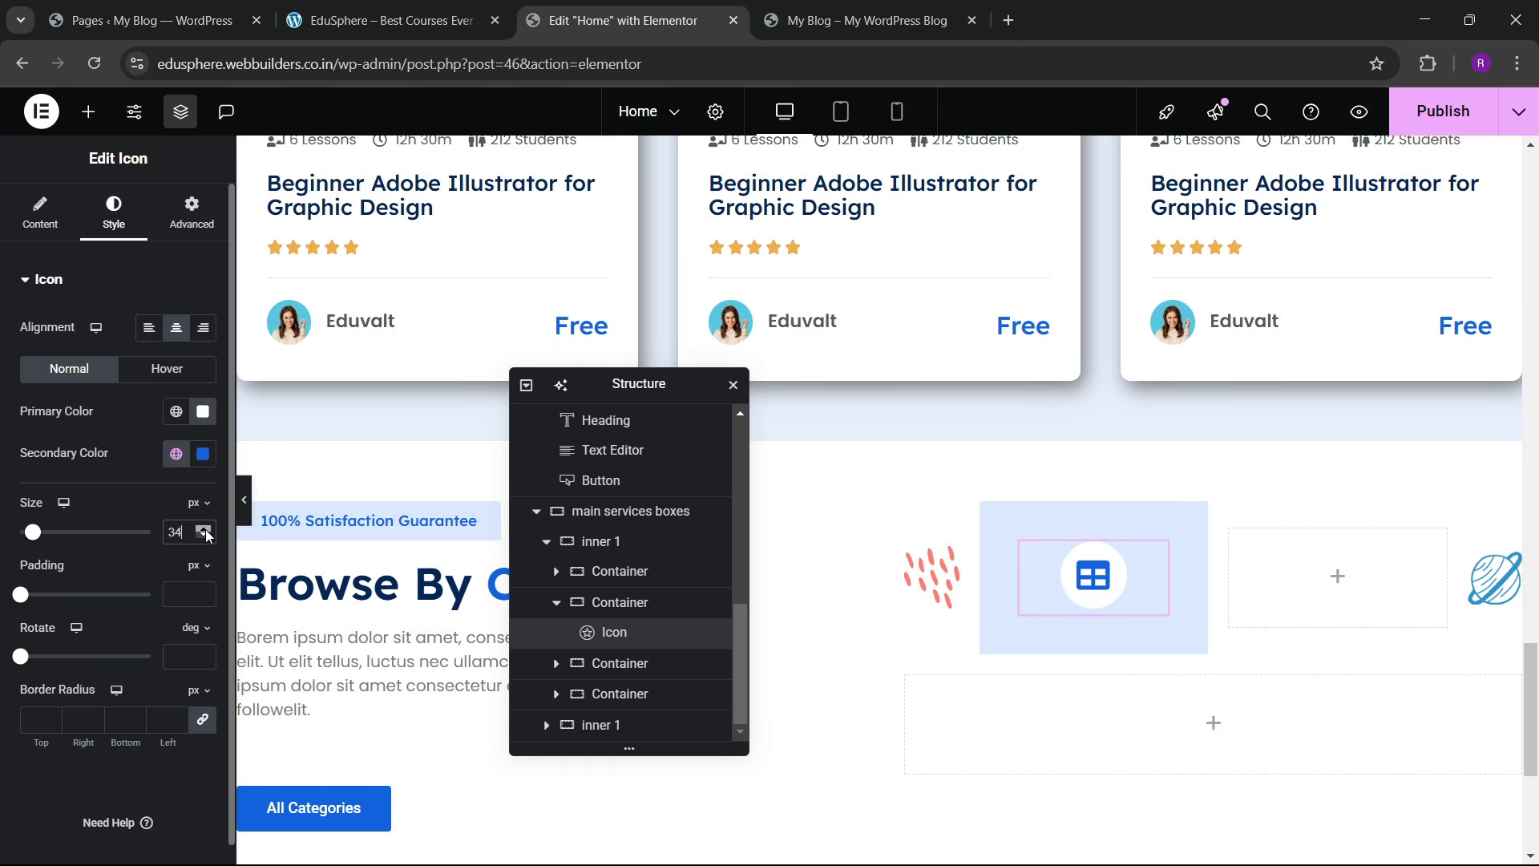
{"action": "left_click", "coordinate": [206, 531]}
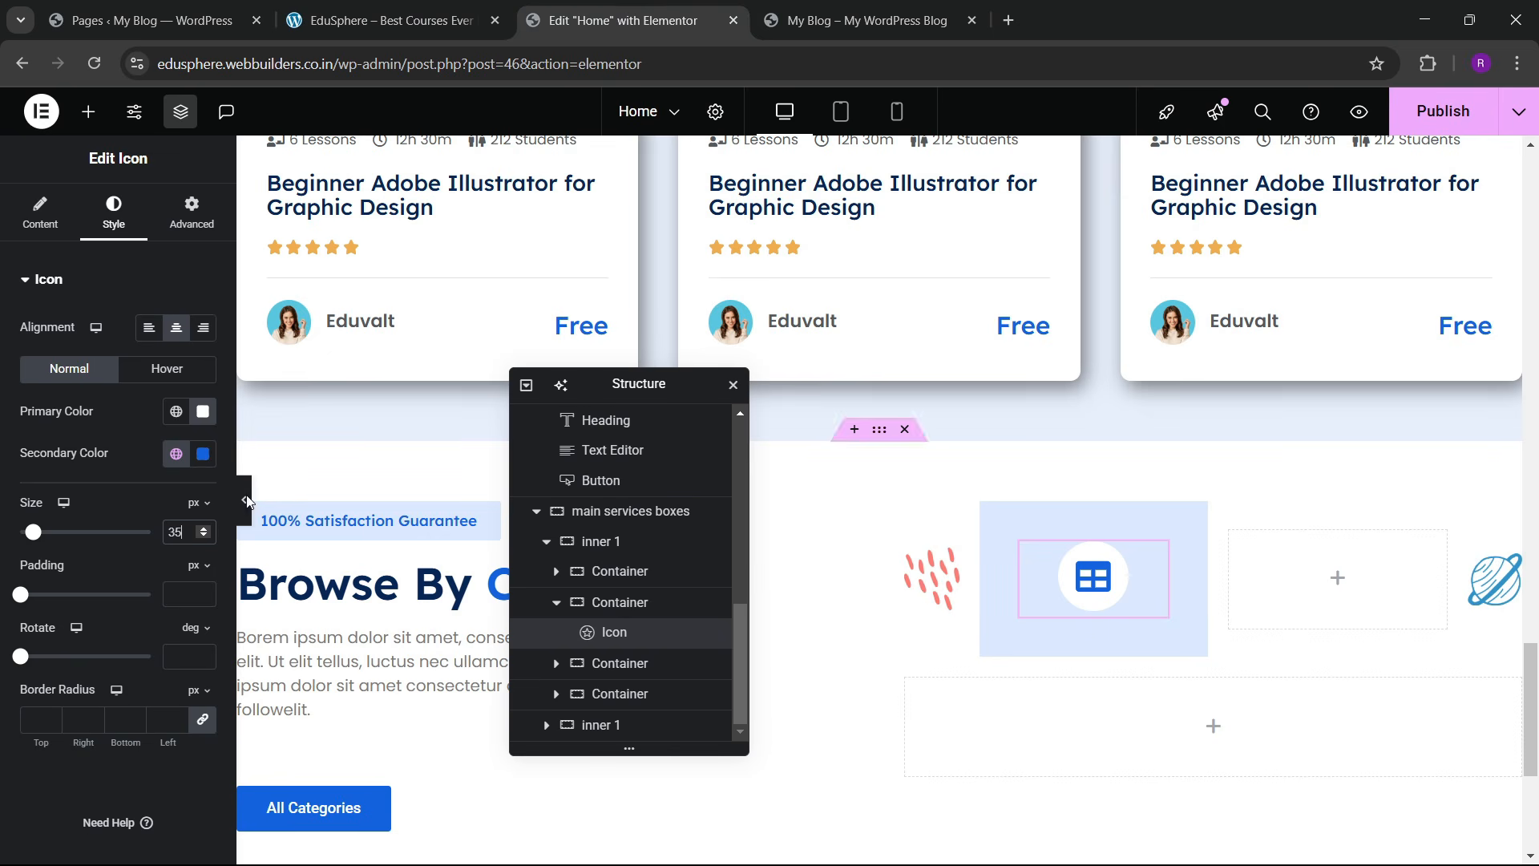
{"action": "left_click", "coordinate": [206, 528]}
{"action": "left_click", "coordinate": [206, 529]}
{"action": "left_click", "coordinate": [206, 528]}
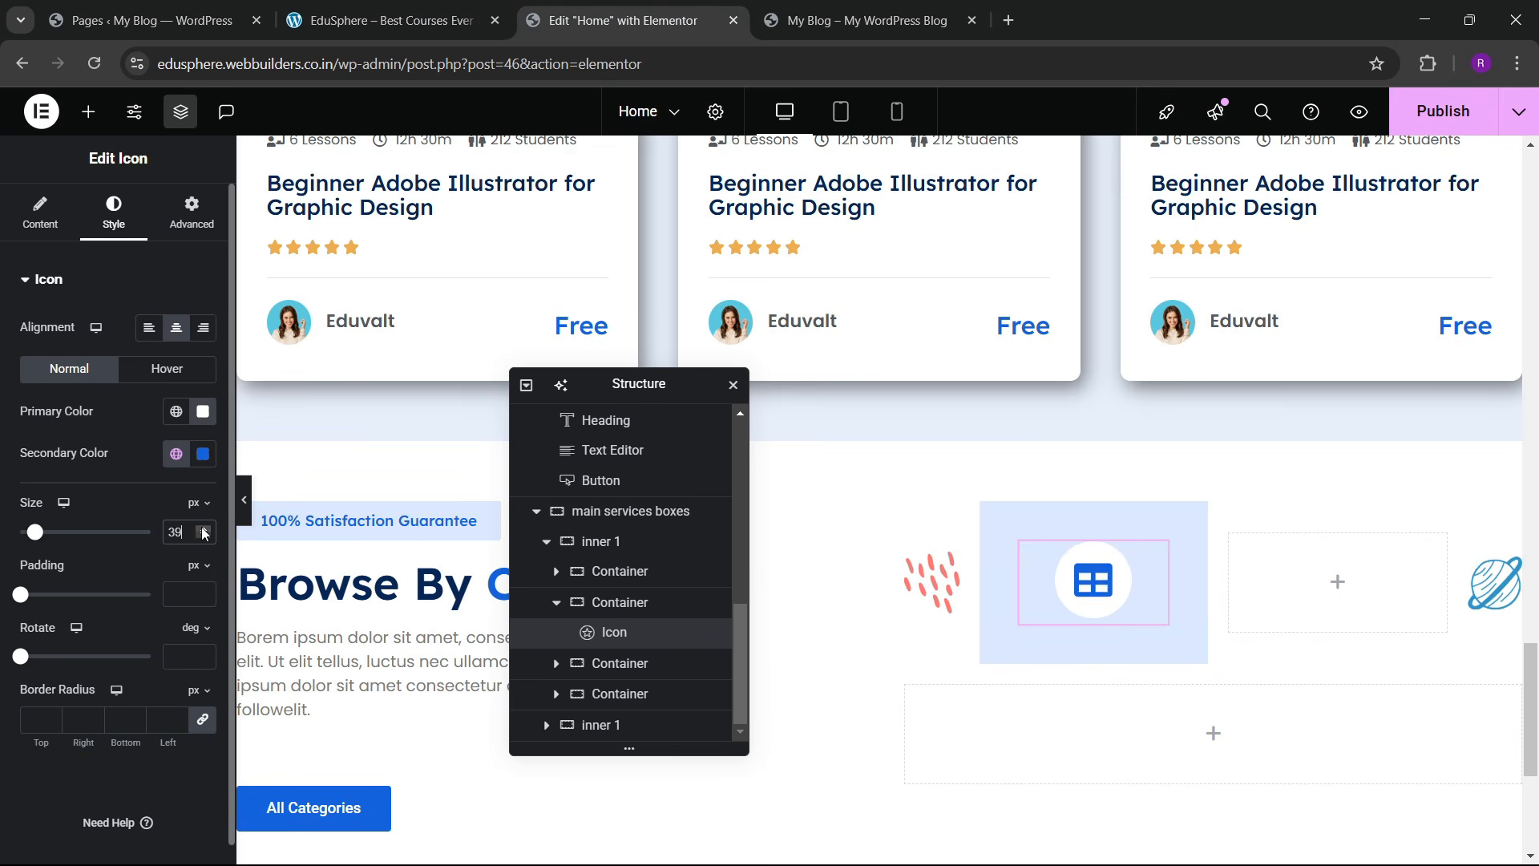
{"action": "left_click", "coordinate": [206, 529]}
{"action": "left_click", "coordinate": [205, 529]}
{"action": "left_click", "coordinate": [474, 6]}
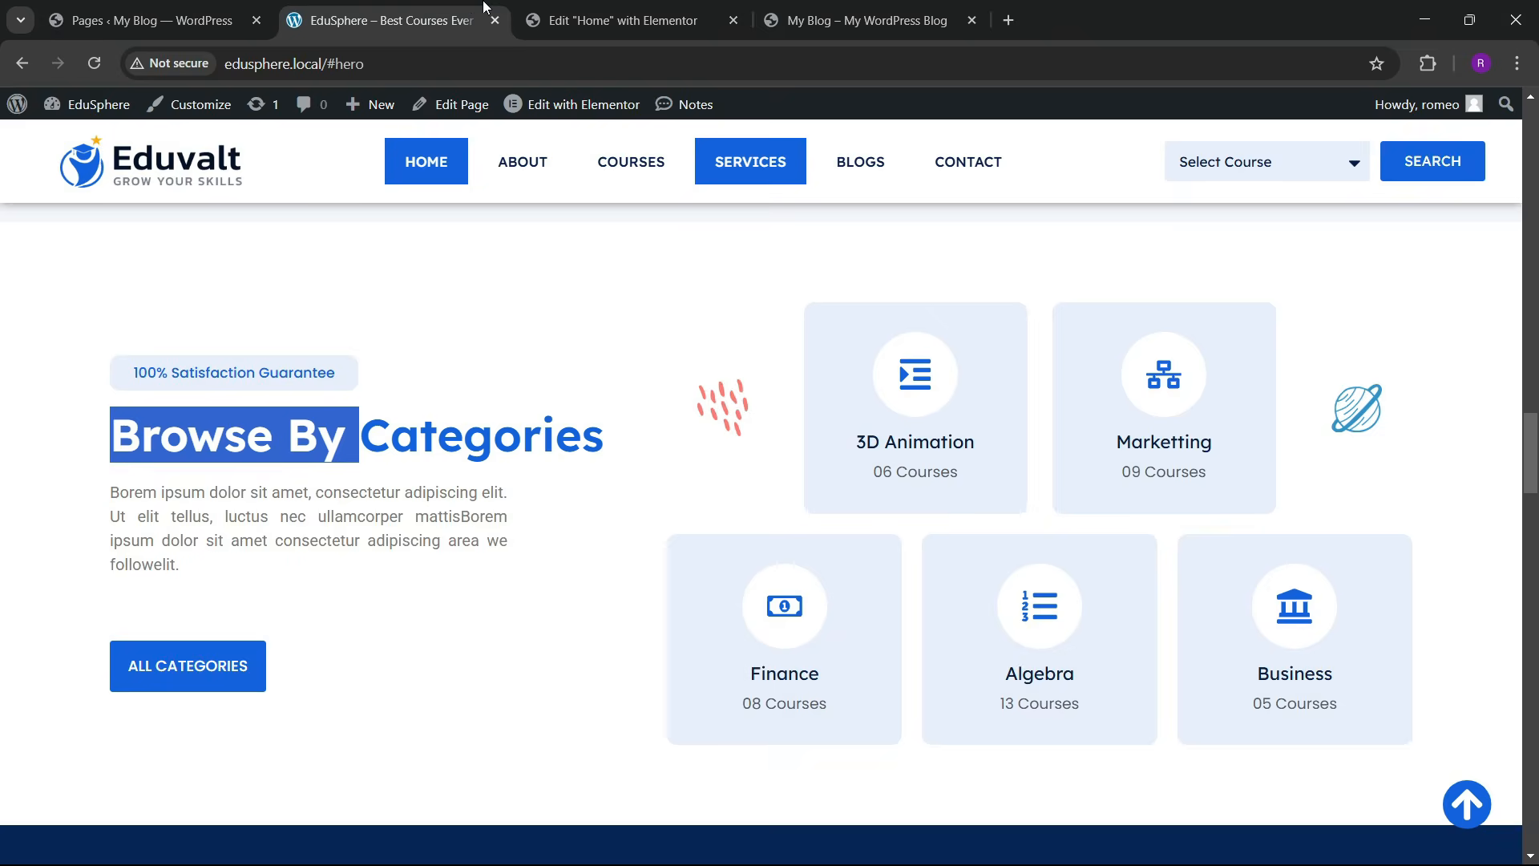
{"action": "left_click", "coordinate": [539, 10]}
Step: Add a Heading widget under the card's icon reading '3D Animation'
{"action": "left_click", "coordinate": [88, 112]}
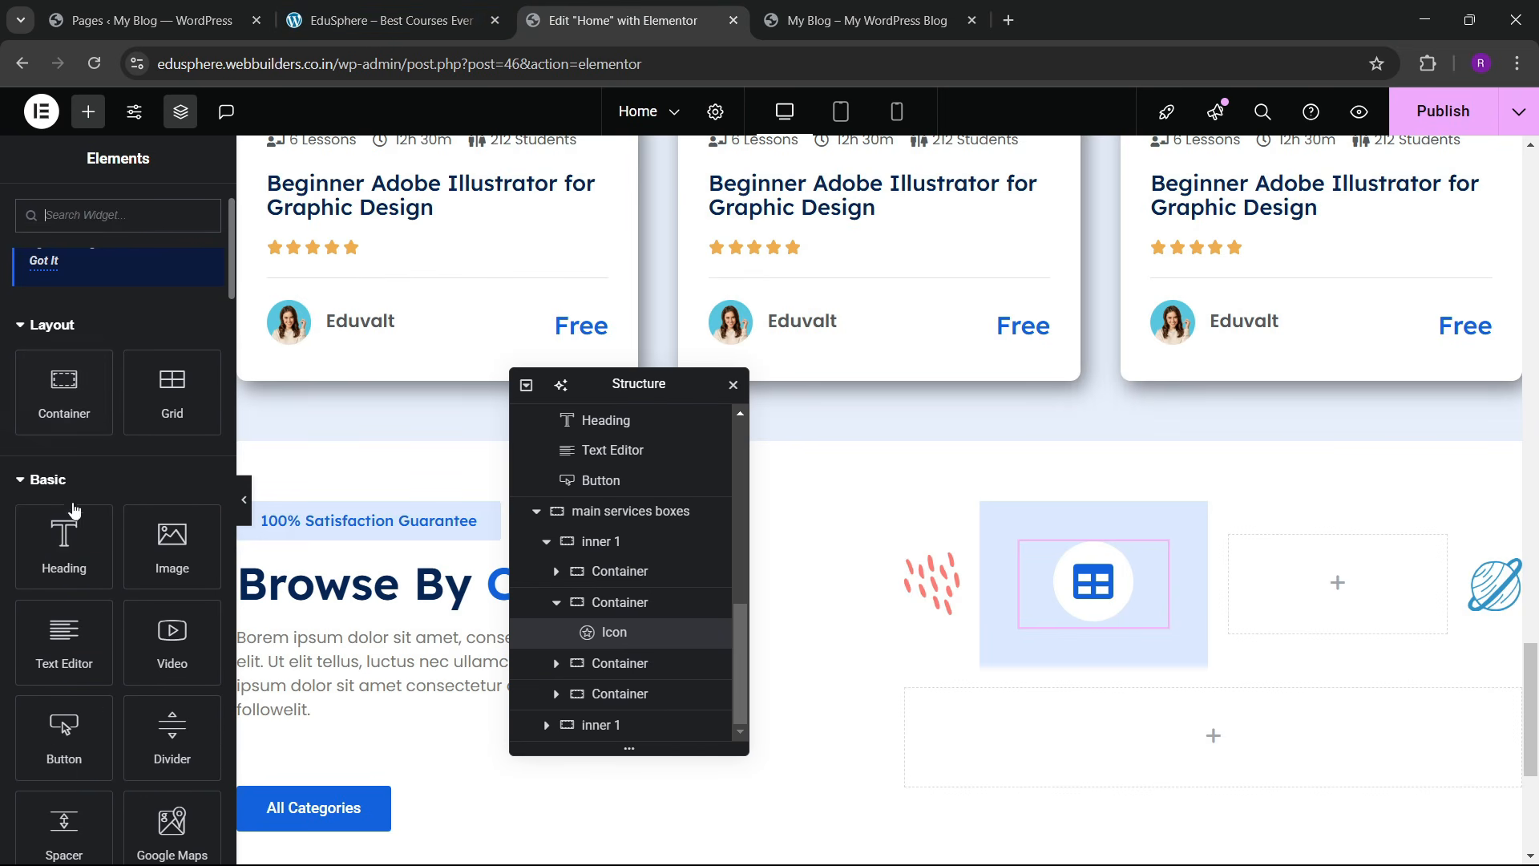
{"action": "left_click_drag", "start_coordinate": [77, 563], "coordinate": [1094, 622]}
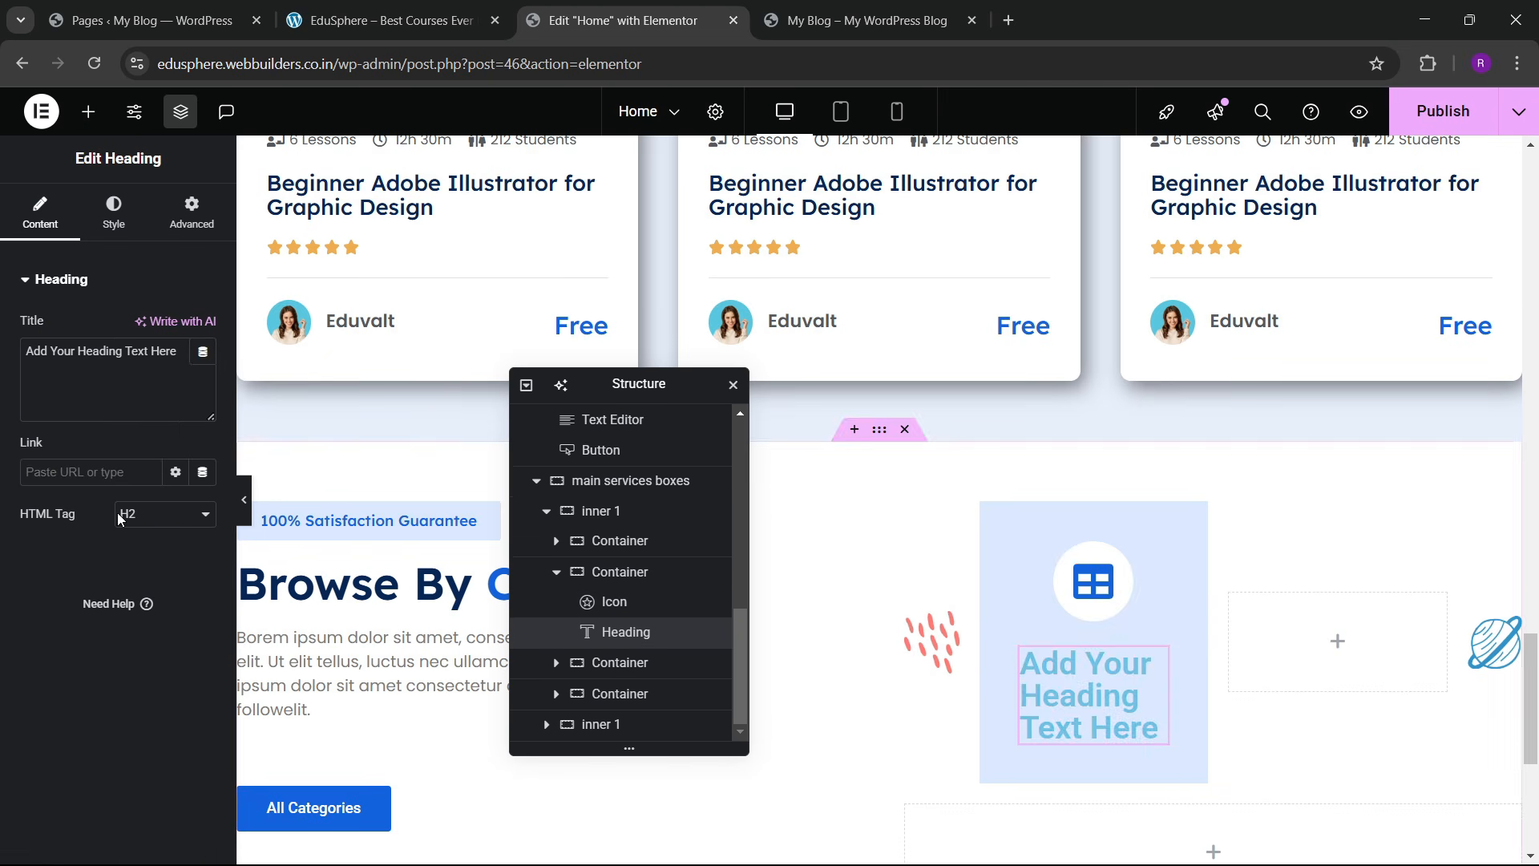
{"action": "triple_click", "coordinate": [86, 411]}
{"action": "type", "text": "3"}
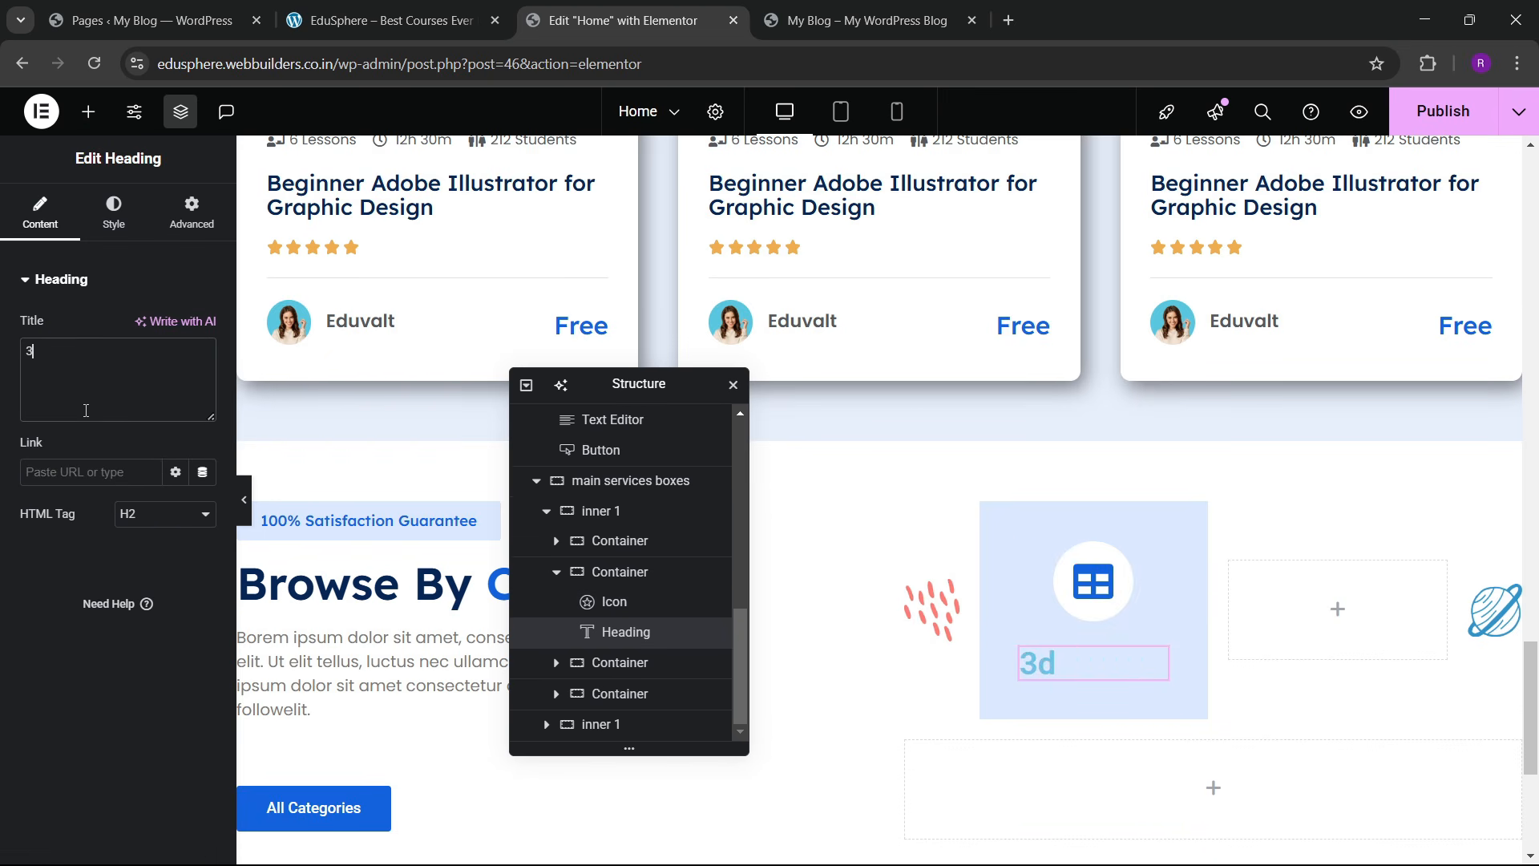
{"action": "type", "text": "D Animatio"}
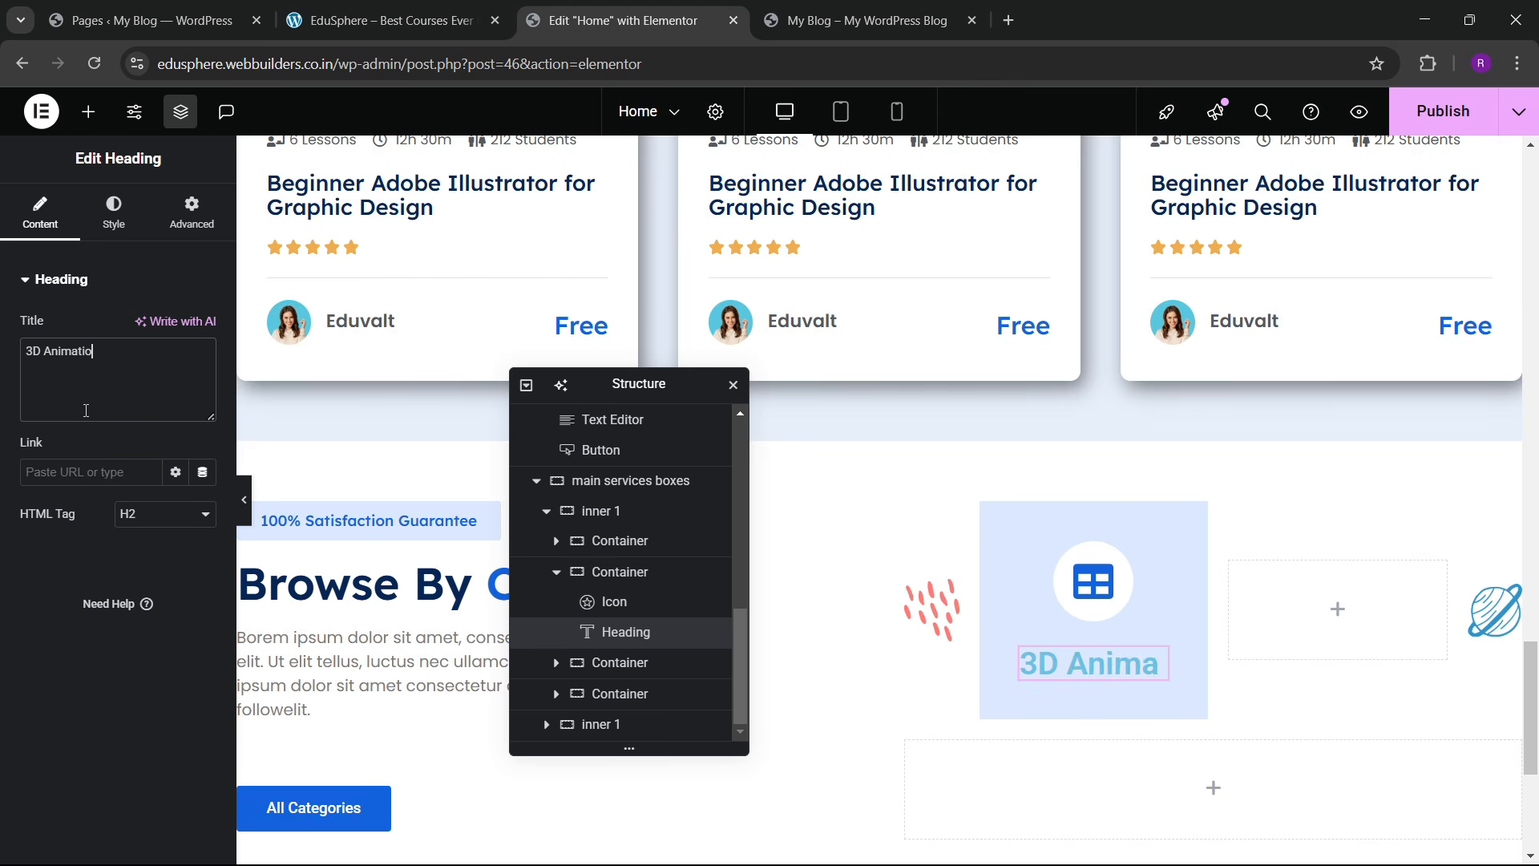
{"action": "type", "text": "n"}
{"action": "left_click", "coordinate": [401, 10]}
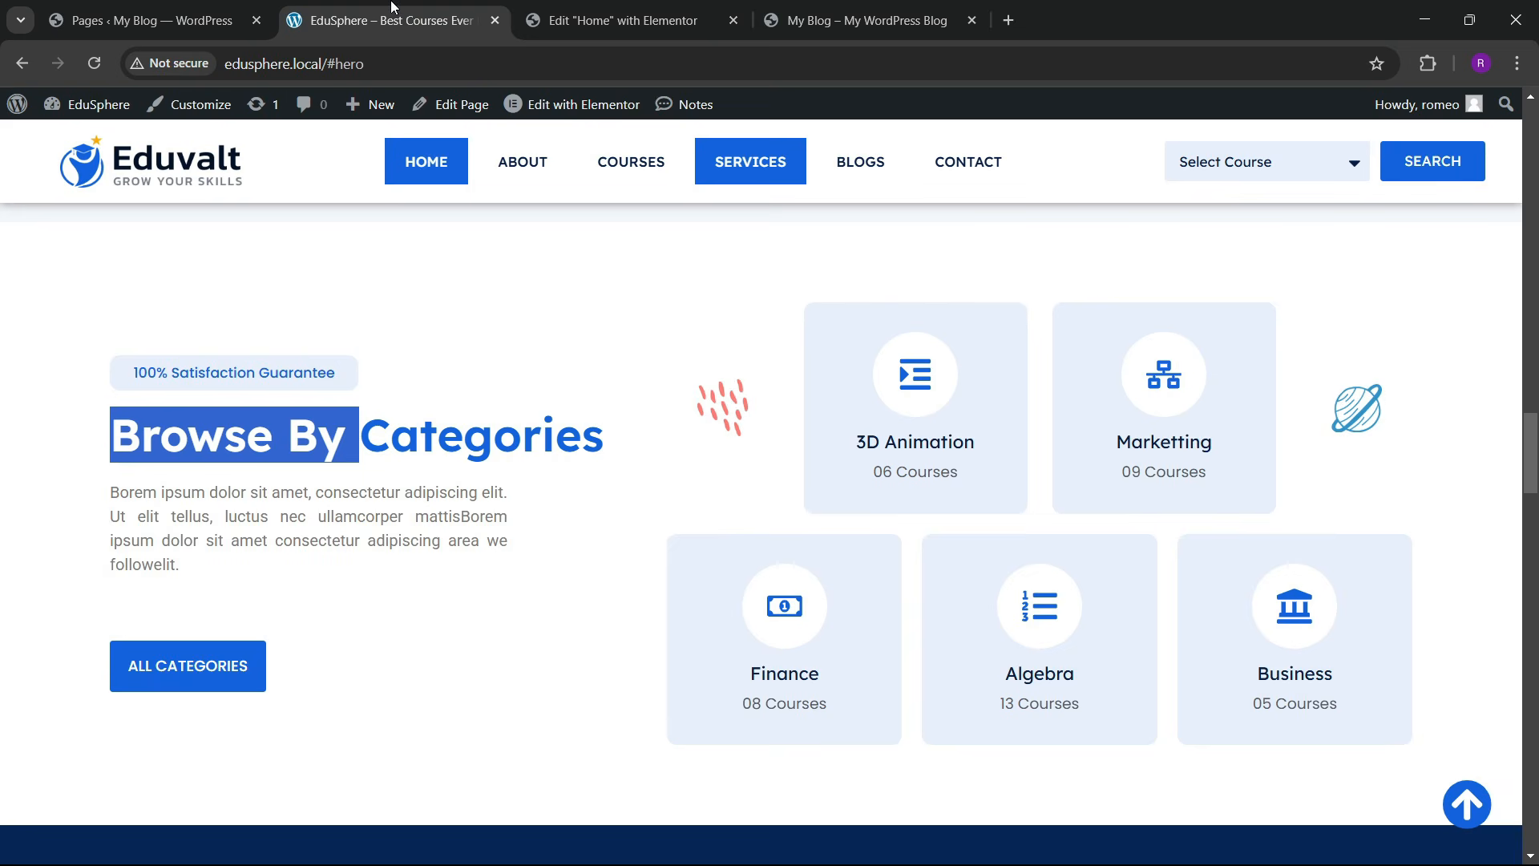
{"action": "left_click", "coordinate": [613, 20]}
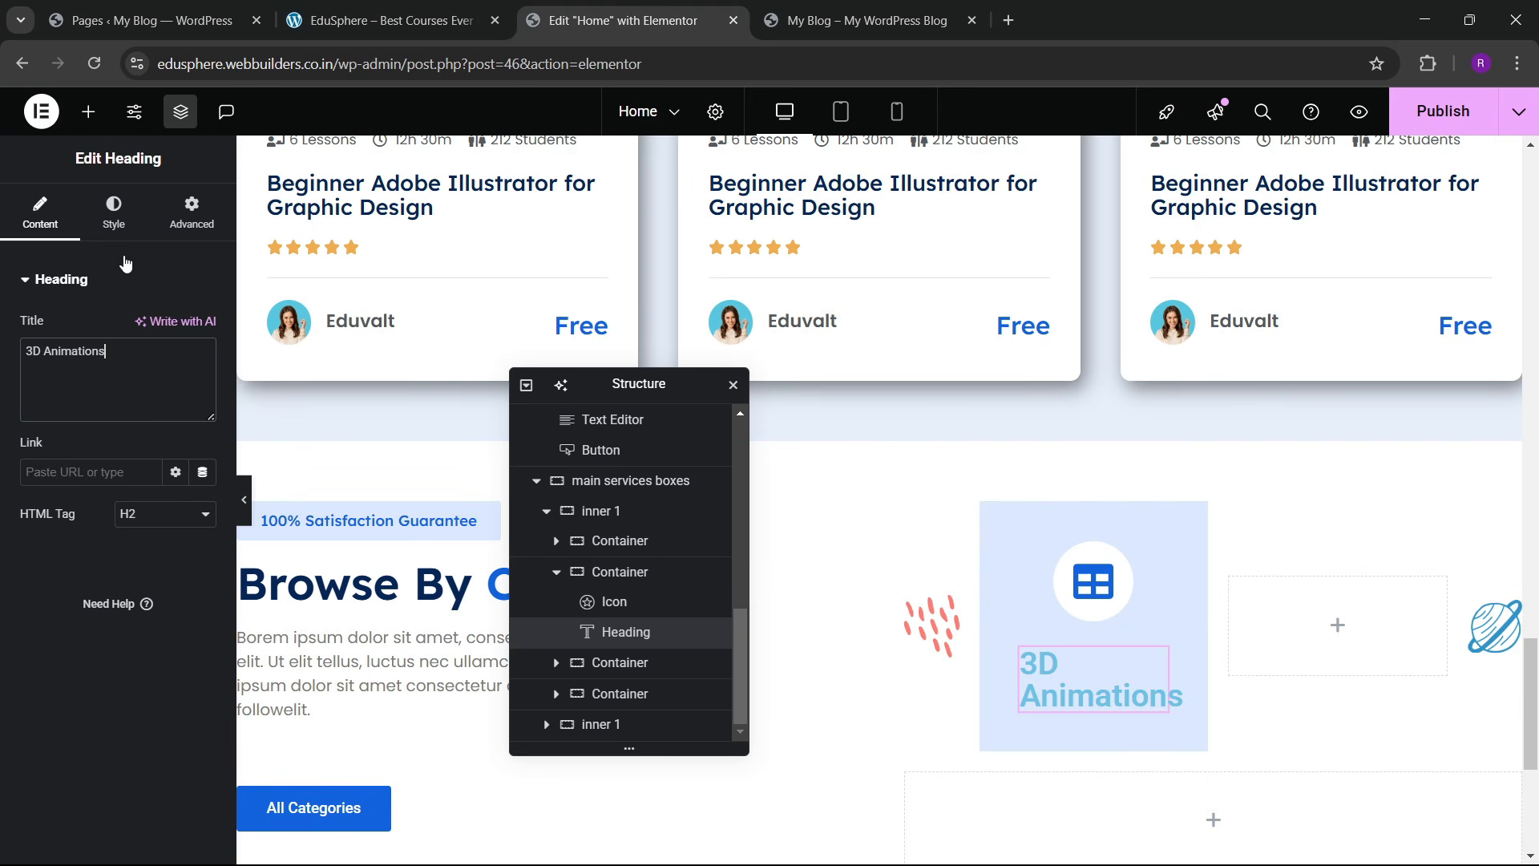
Step: Set the heading's typography to Lexend at 19 px
{"action": "left_click", "coordinate": [113, 210]}
{"action": "left_click", "coordinate": [203, 385]}
{"action": "left_click", "coordinate": [157, 478]}
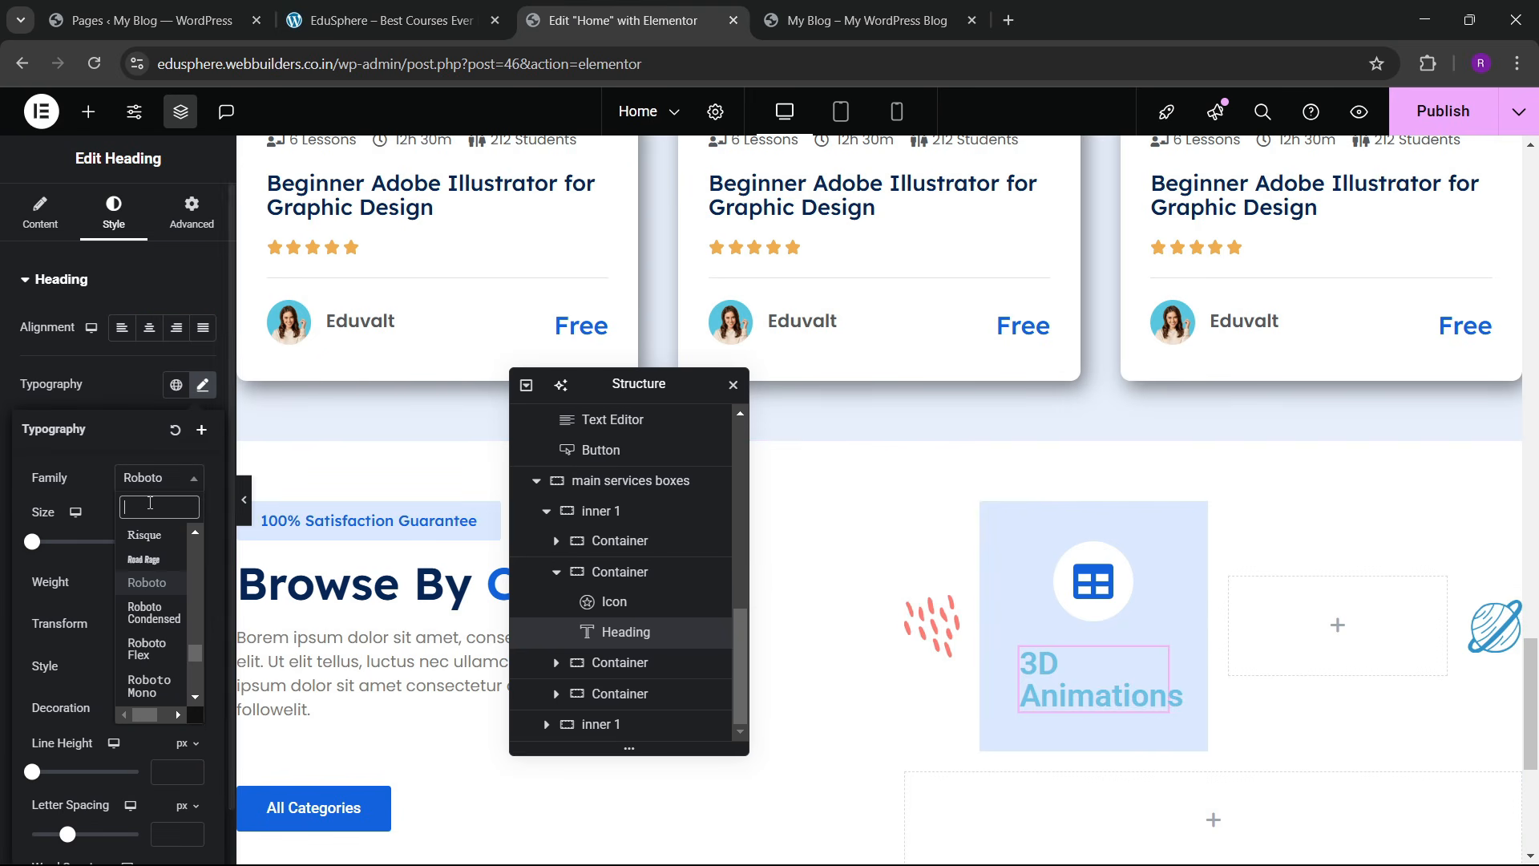
{"action": "type", "text": "lexend"}
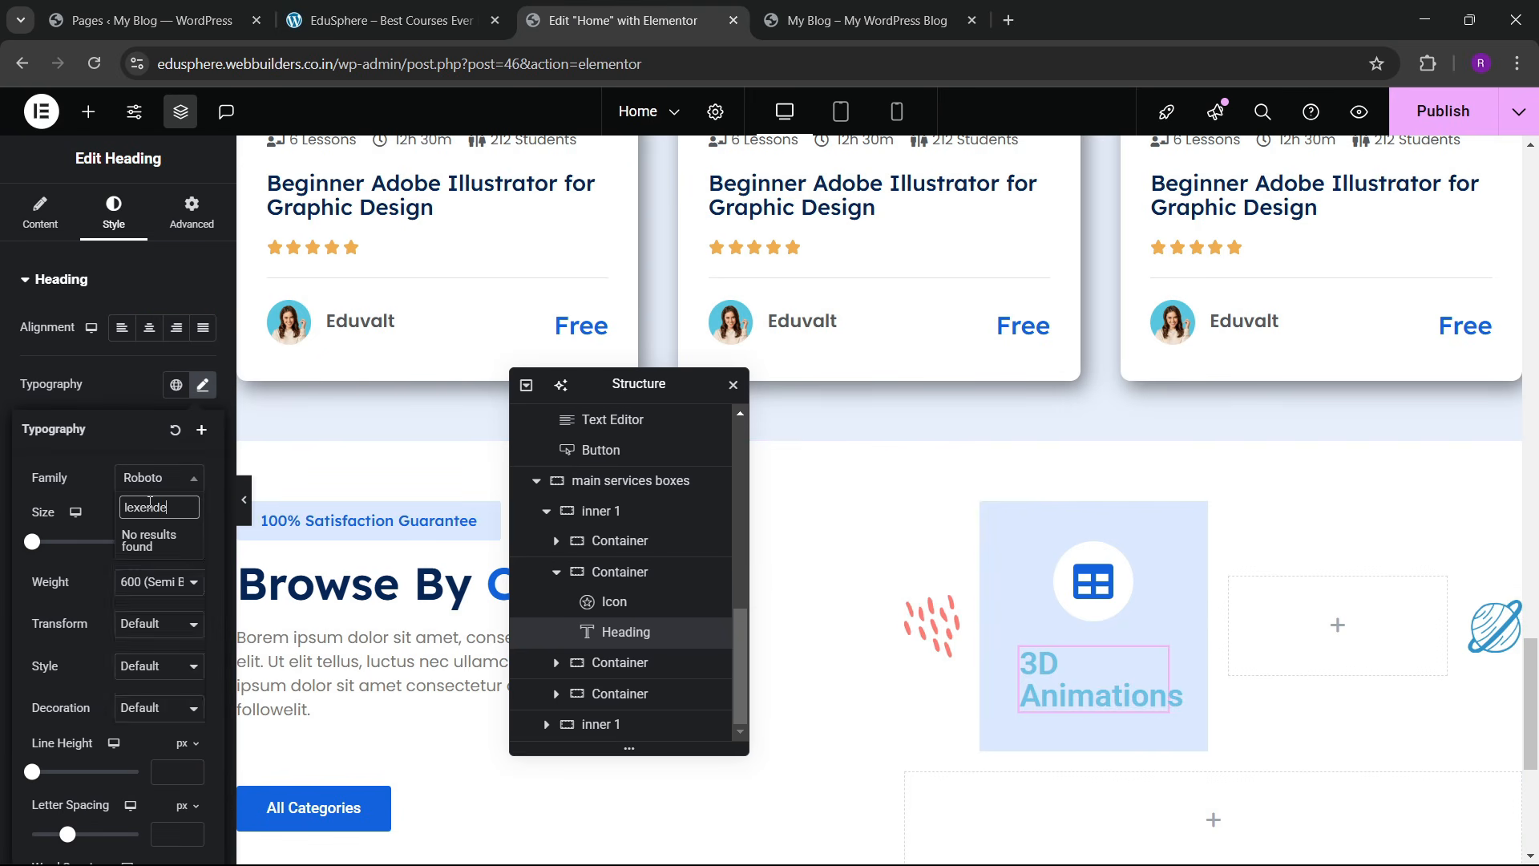
{"action": "key", "text": "Return"}
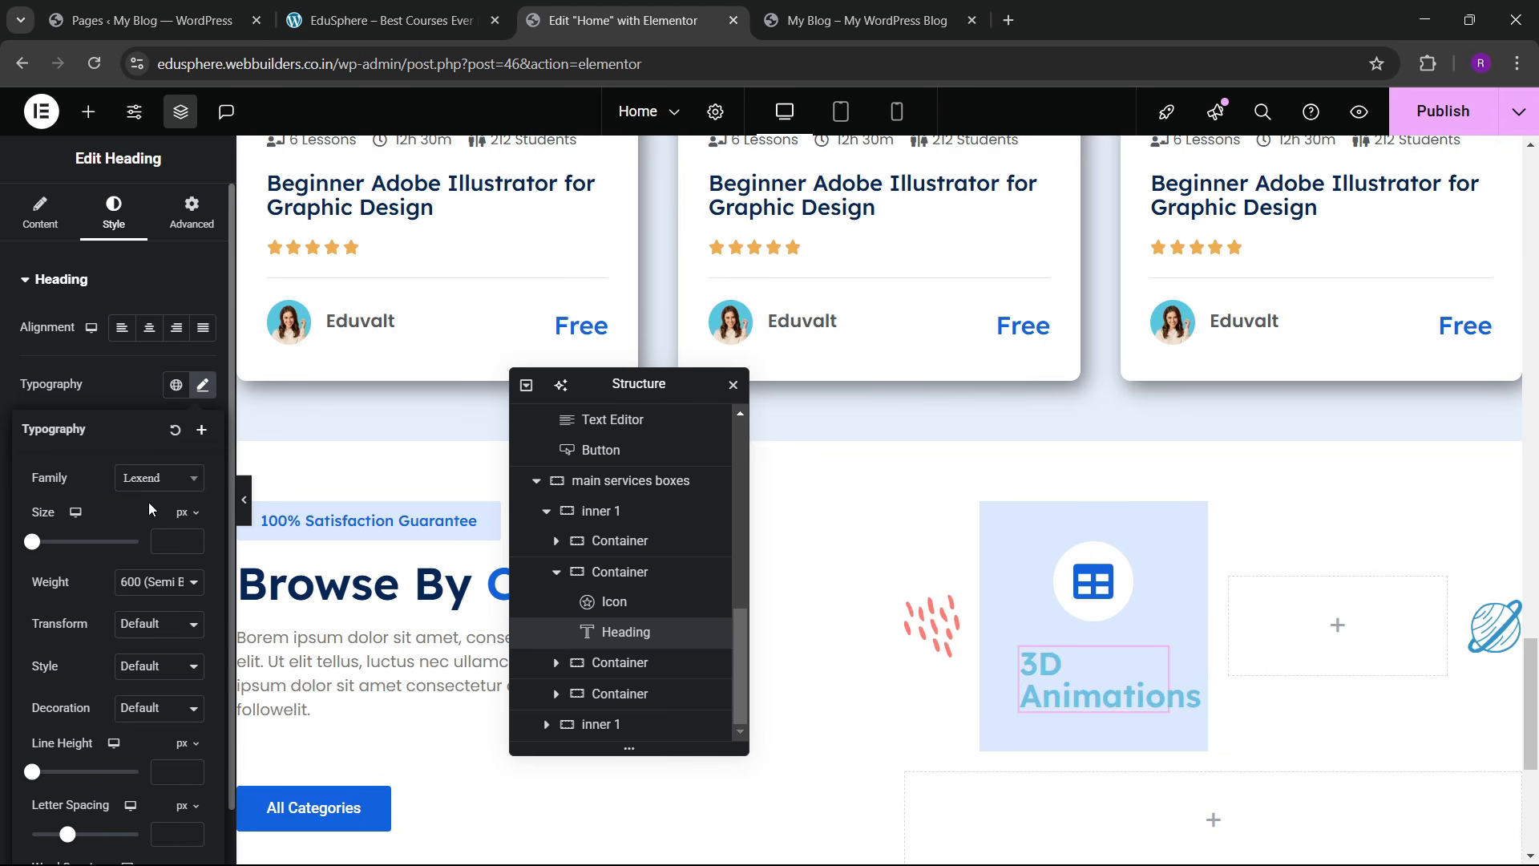
{"action": "type", "text": "5"}
{"action": "left_click", "coordinate": [191, 538]}
{"action": "left_click", "coordinate": [191, 538]}
{"action": "left_click", "coordinate": [191, 538]}
{"action": "left_click", "coordinate": [191, 538]}
{"action": "left_click", "coordinate": [191, 538]}
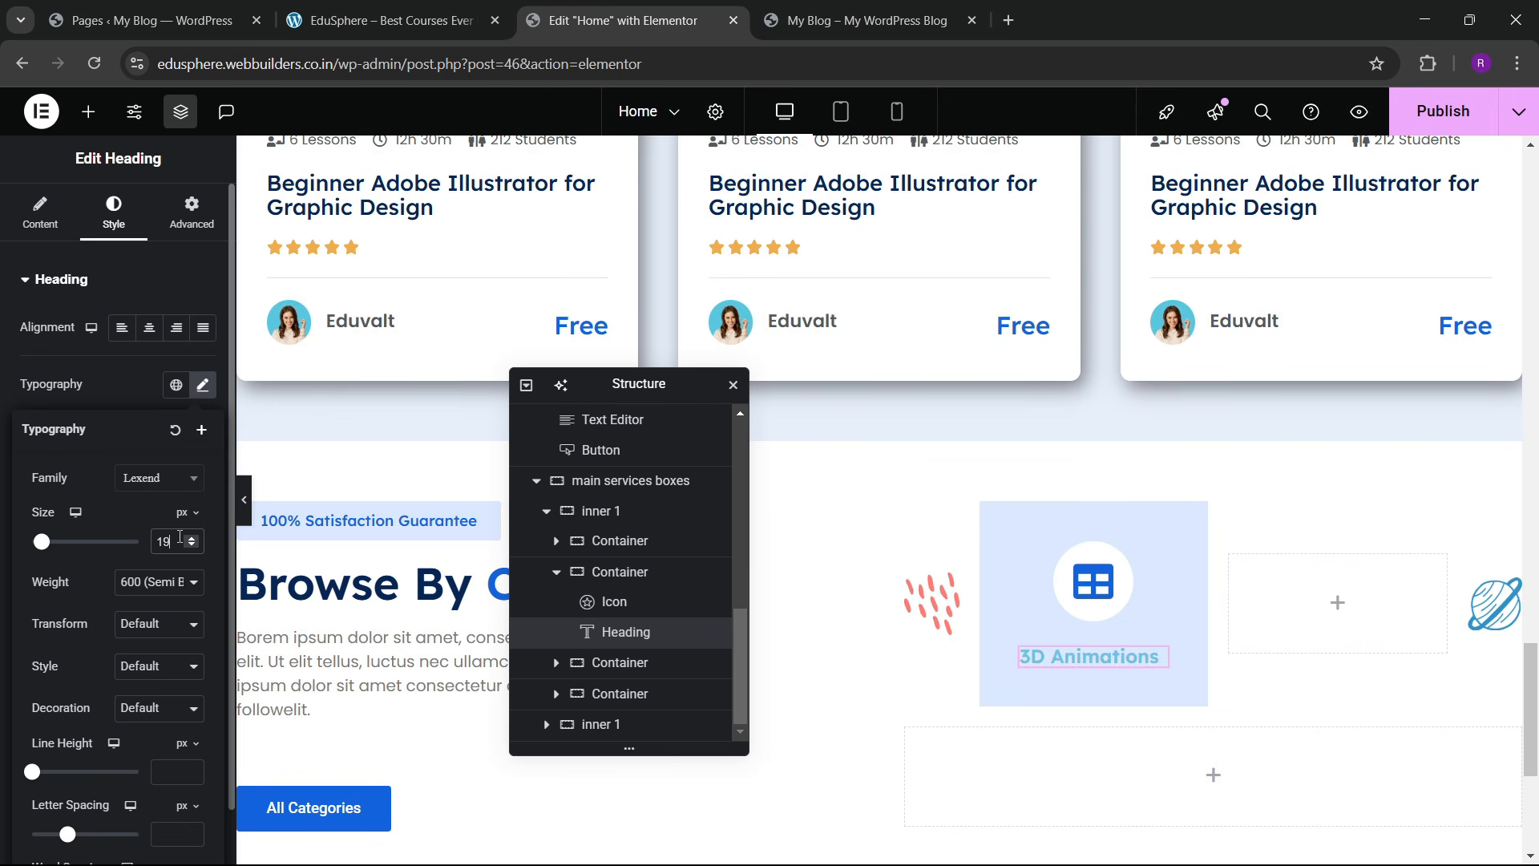
{"action": "left_click", "coordinate": [168, 357]}
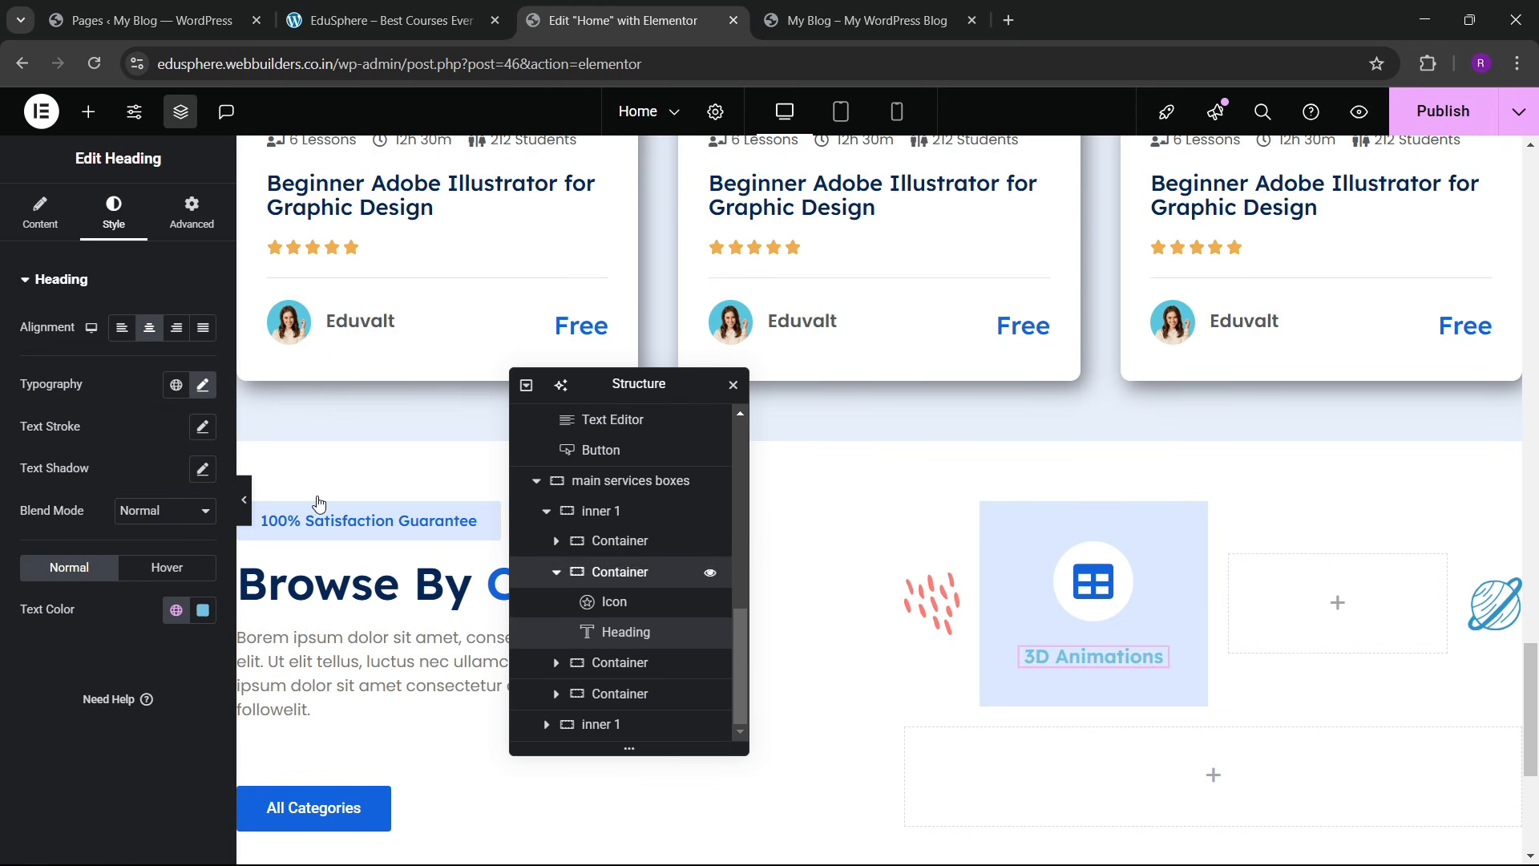
Step: Stack the card container's contents vertically and centre them both ways
{"action": "left_click", "coordinate": [689, 572]}
{"action": "scroll", "coordinate": [134, 485], "scroll_direction": "down", "scroll_amount": 3}
{"action": "left_click", "coordinate": [149, 434]}
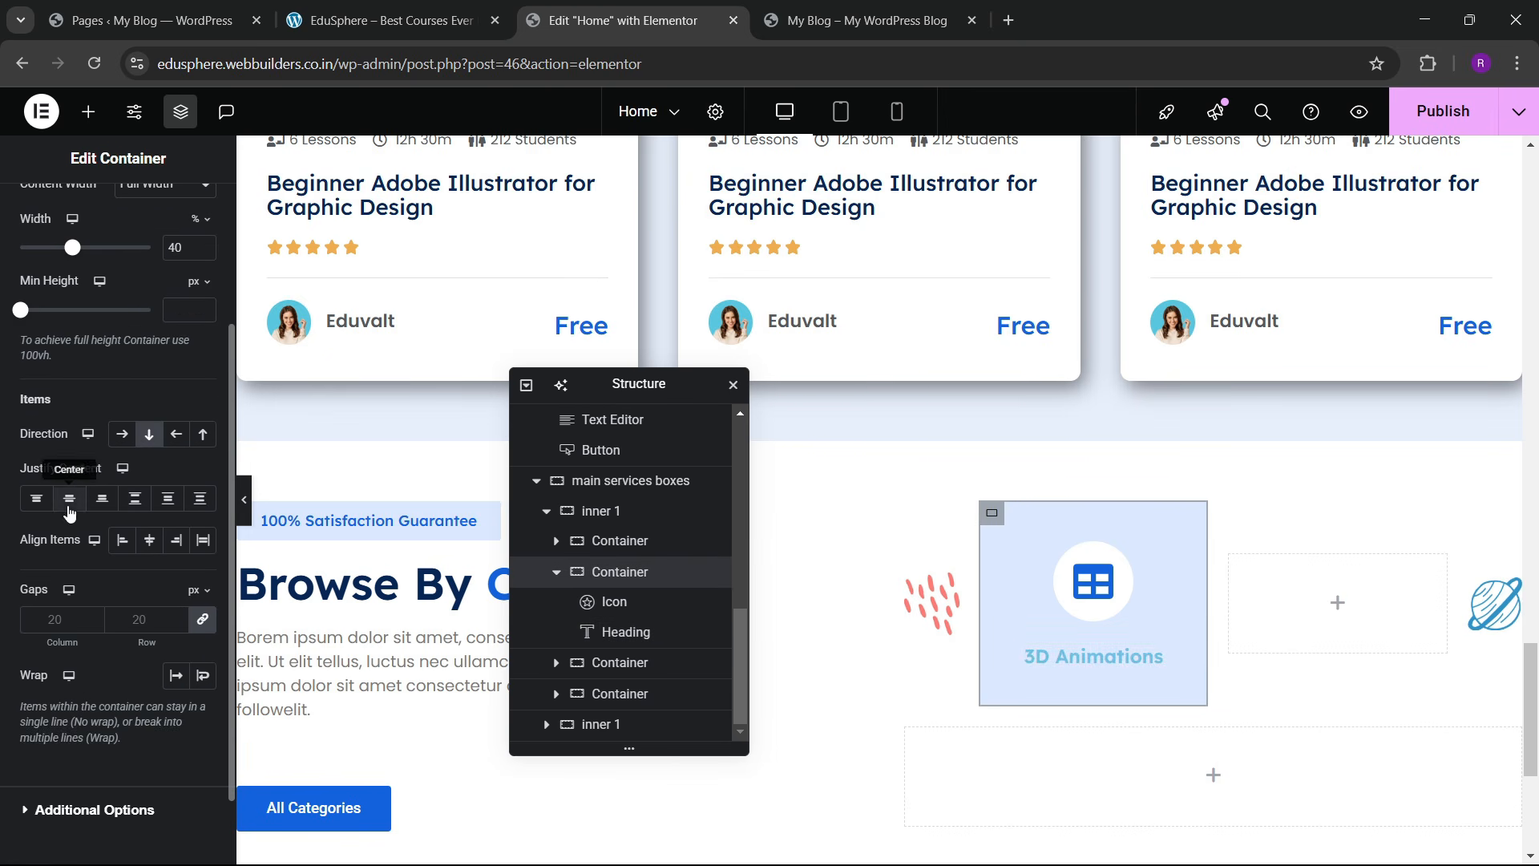
{"action": "left_click", "coordinate": [68, 498]}
{"action": "left_click", "coordinate": [146, 553]}
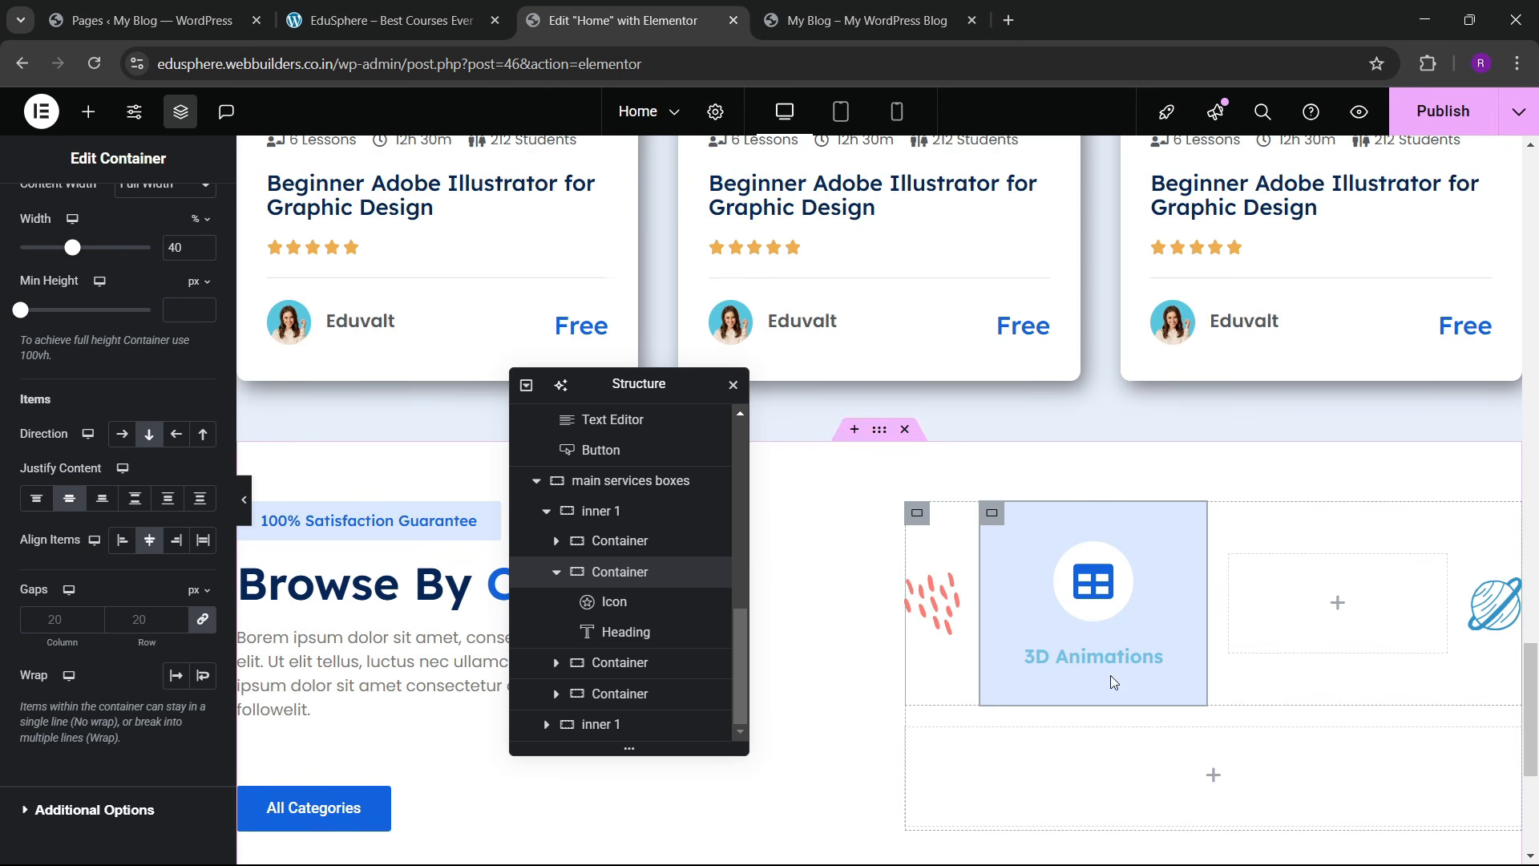
Step: Give the heading the dark navy global text colour
{"action": "left_click", "coordinate": [1150, 664]}
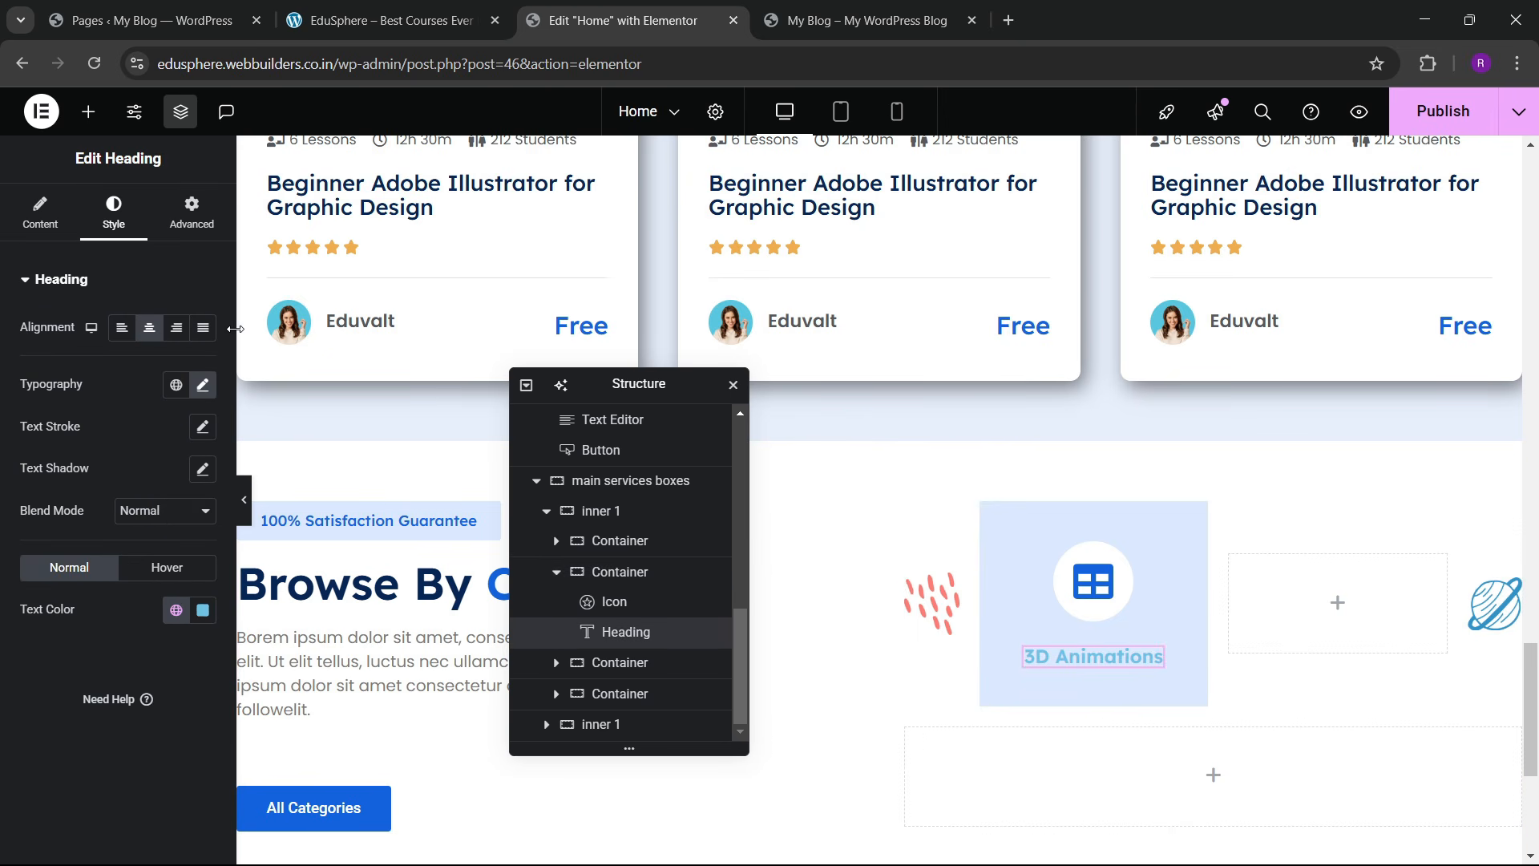
{"action": "left_click", "coordinate": [203, 386]}
{"action": "left_click", "coordinate": [203, 386]}
{"action": "left_click", "coordinate": [173, 611]}
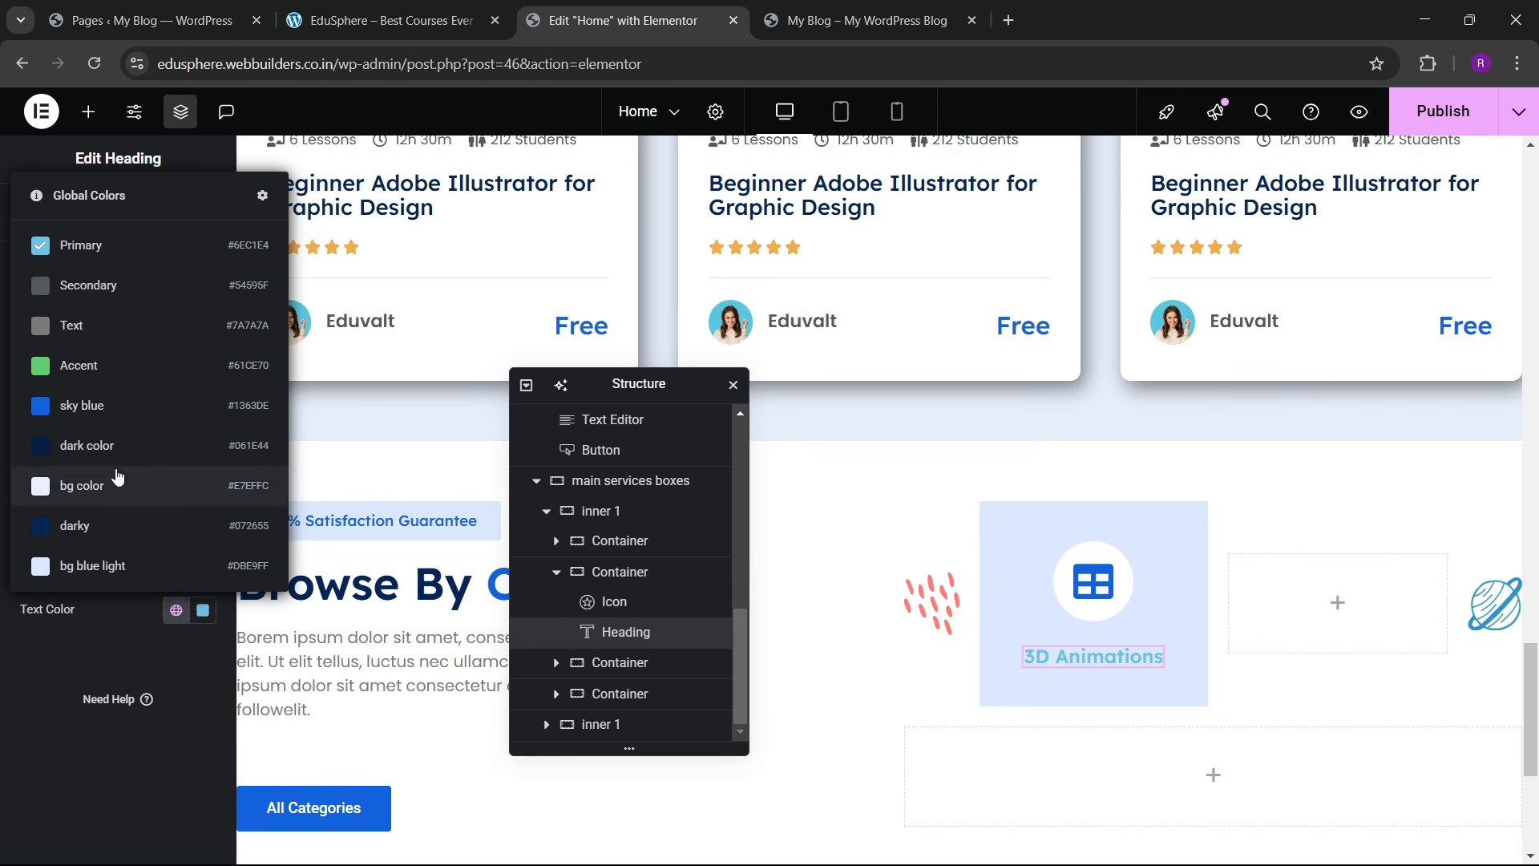
{"action": "left_click", "coordinate": [114, 526]}
Step: Fine-tune the heading size and settle its font weight at 400 Normal
{"action": "left_click", "coordinate": [201, 387]}
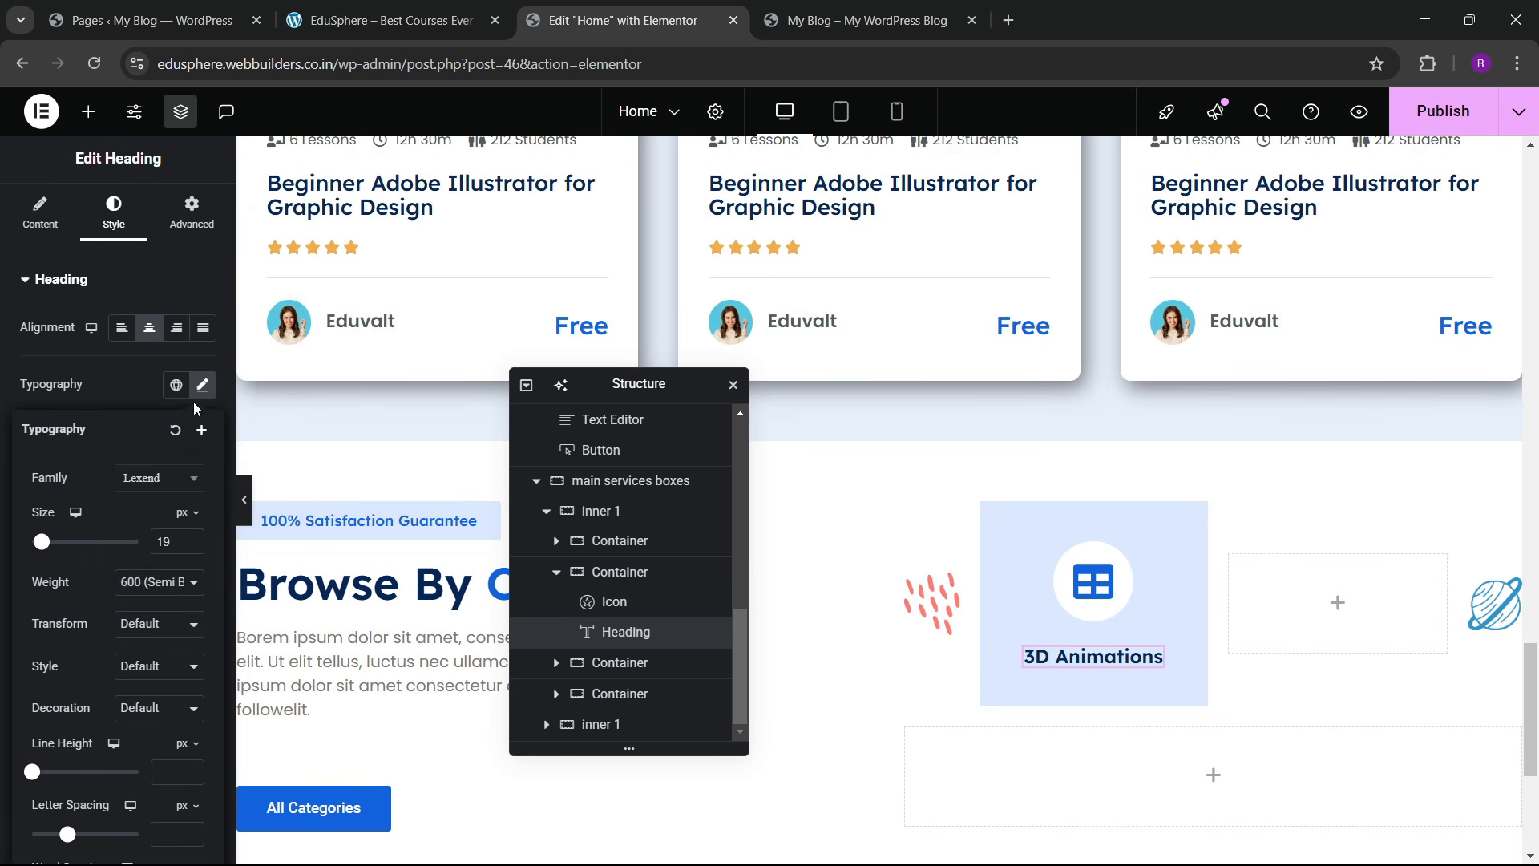
{"action": "left_click", "coordinate": [140, 583]}
{"action": "left_click", "coordinate": [148, 413]}
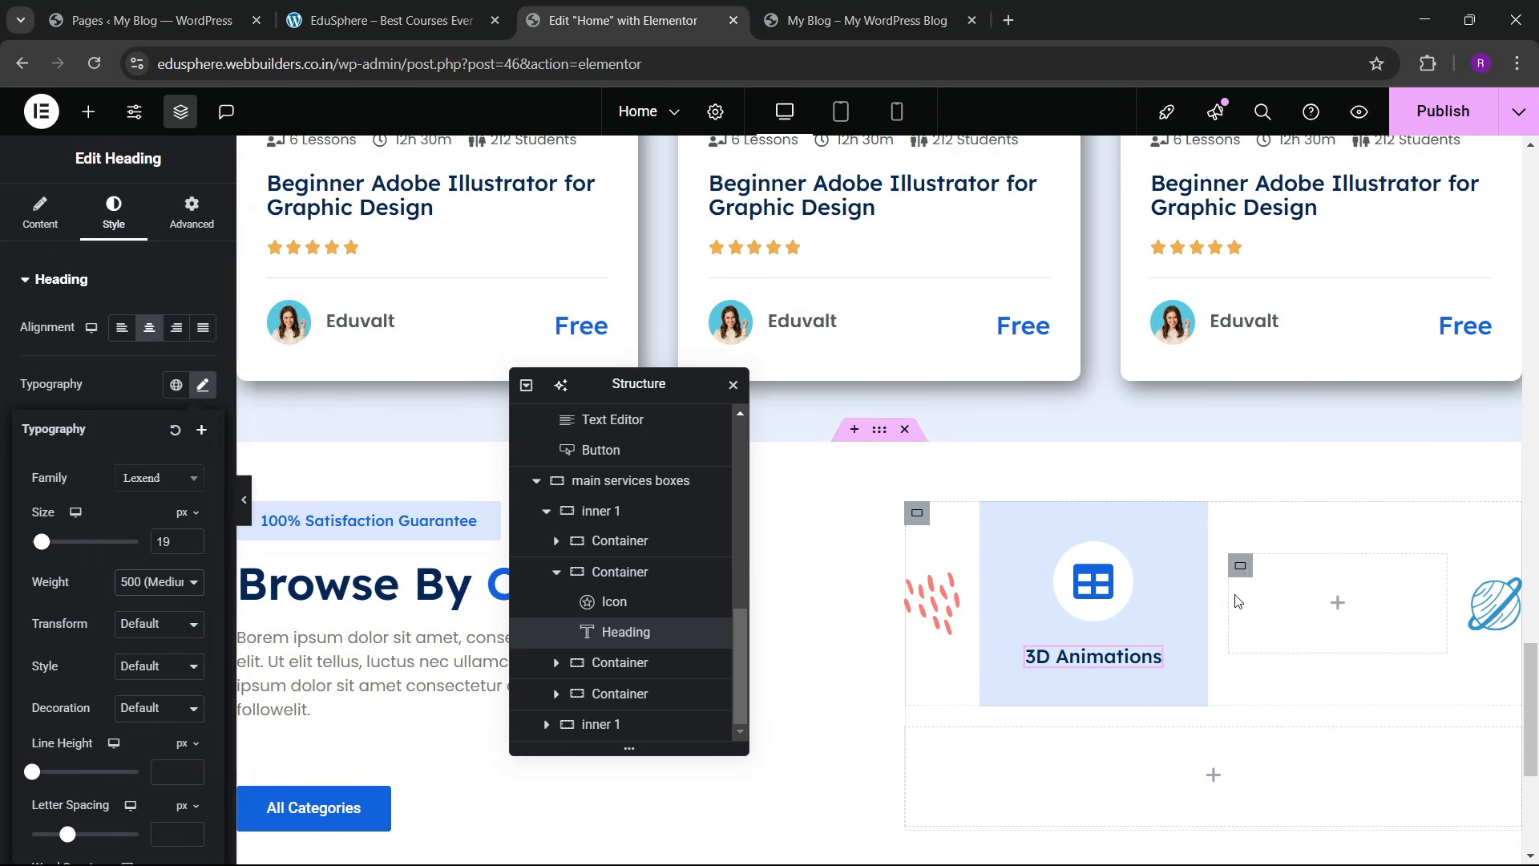
{"action": "left_click", "coordinate": [193, 547]}
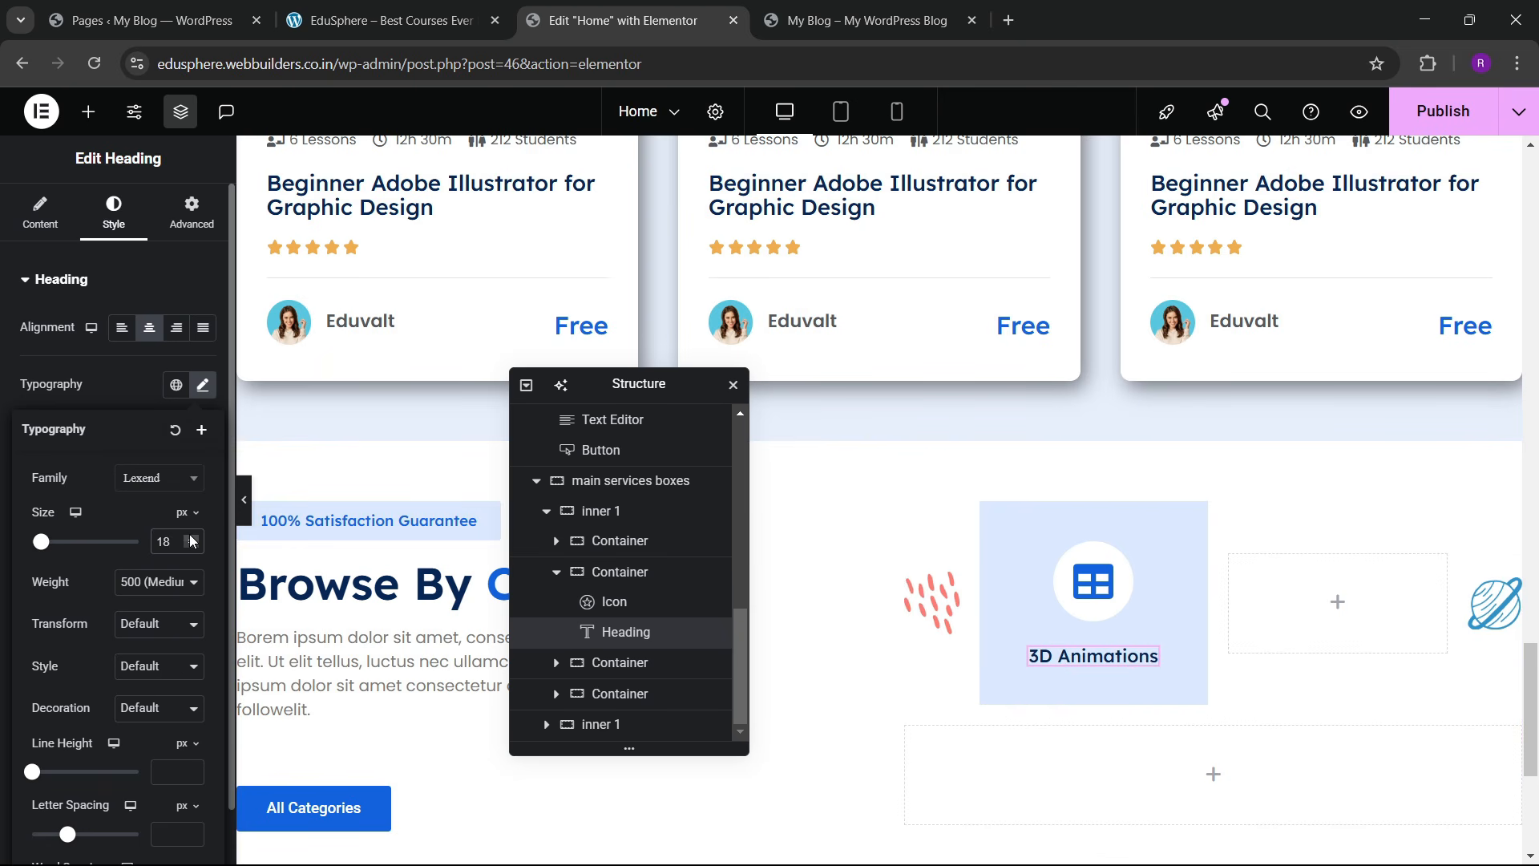
{"action": "left_click", "coordinate": [331, 10]}
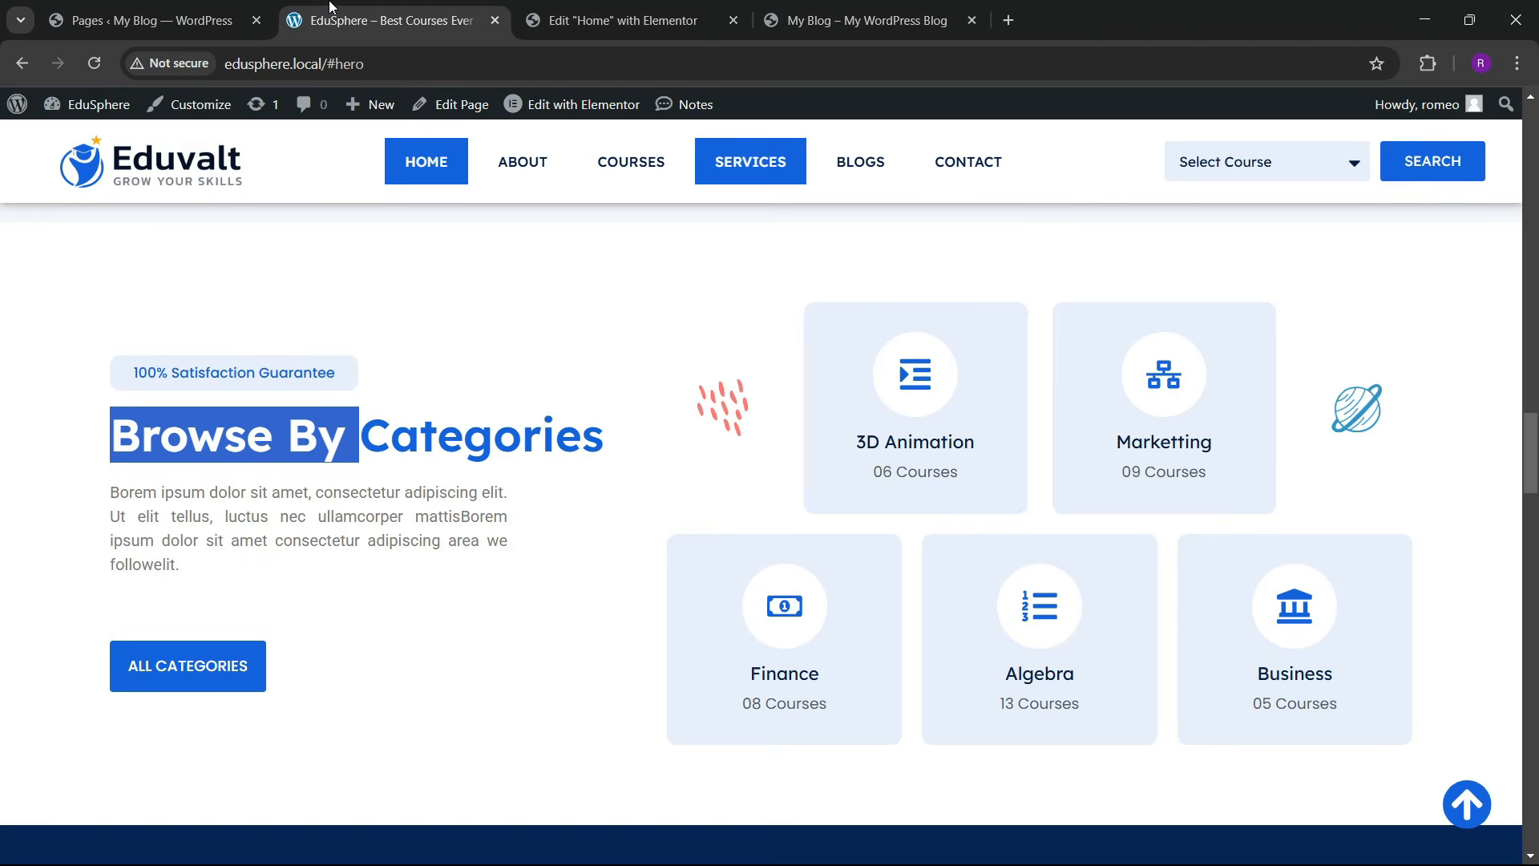
{"action": "left_click", "coordinate": [600, 11]}
{"action": "left_click", "coordinate": [152, 583]}
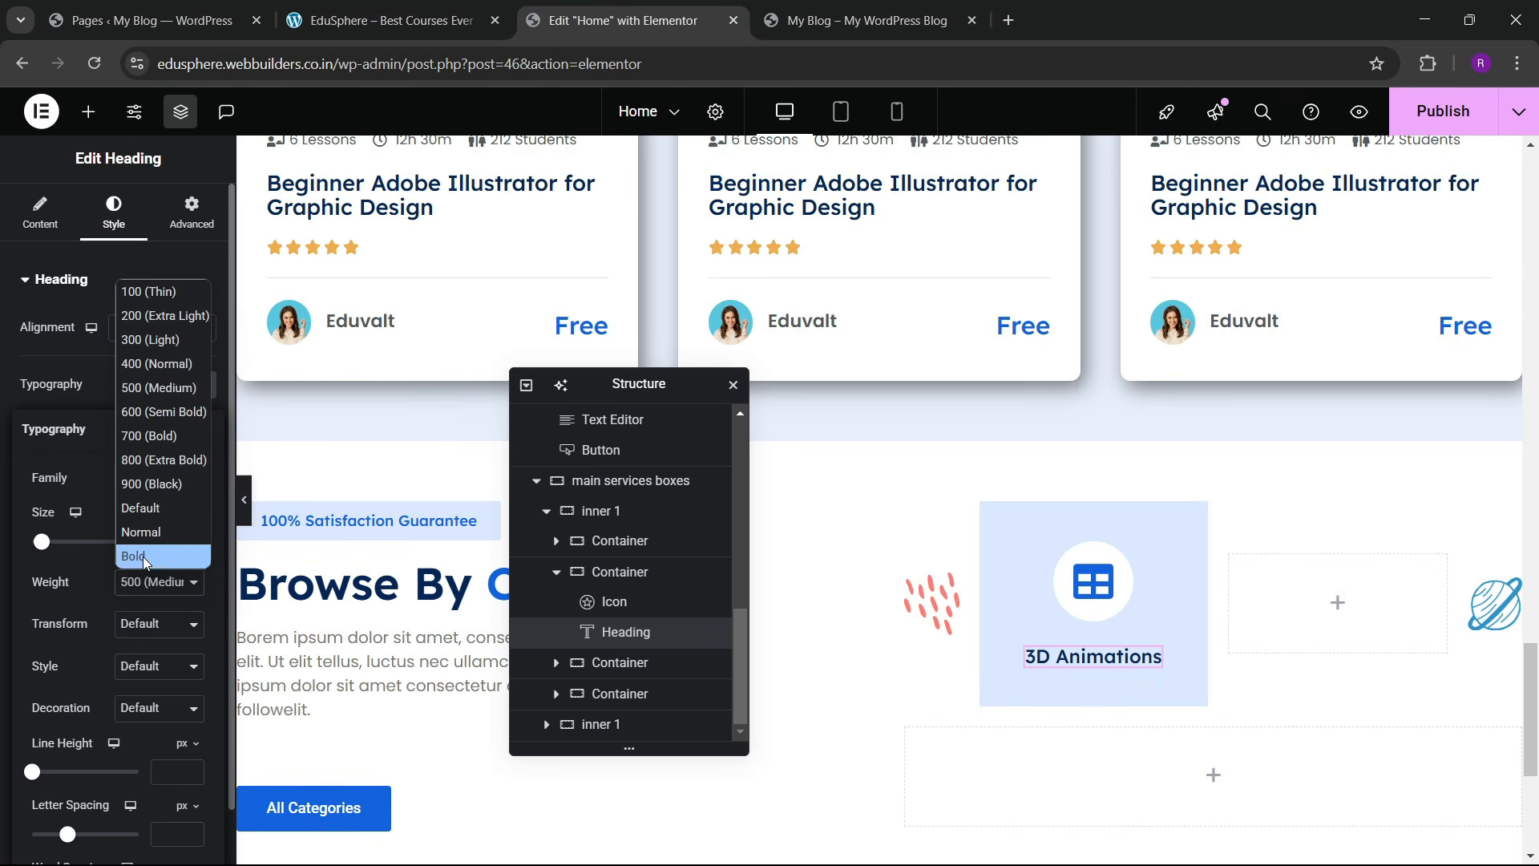
{"action": "left_click", "coordinate": [148, 373]}
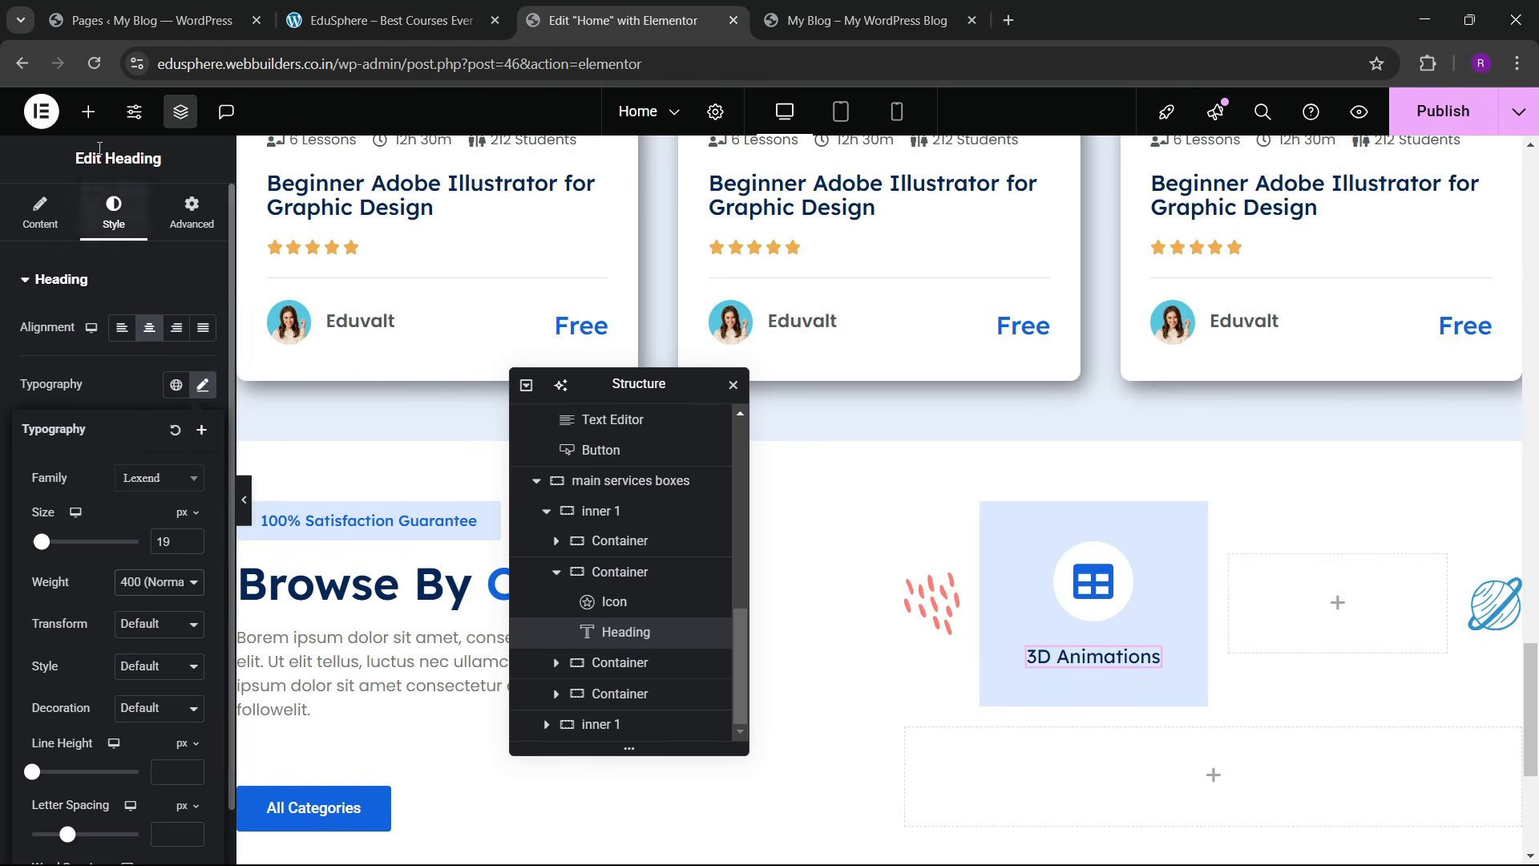
{"action": "left_click", "coordinate": [88, 111]}
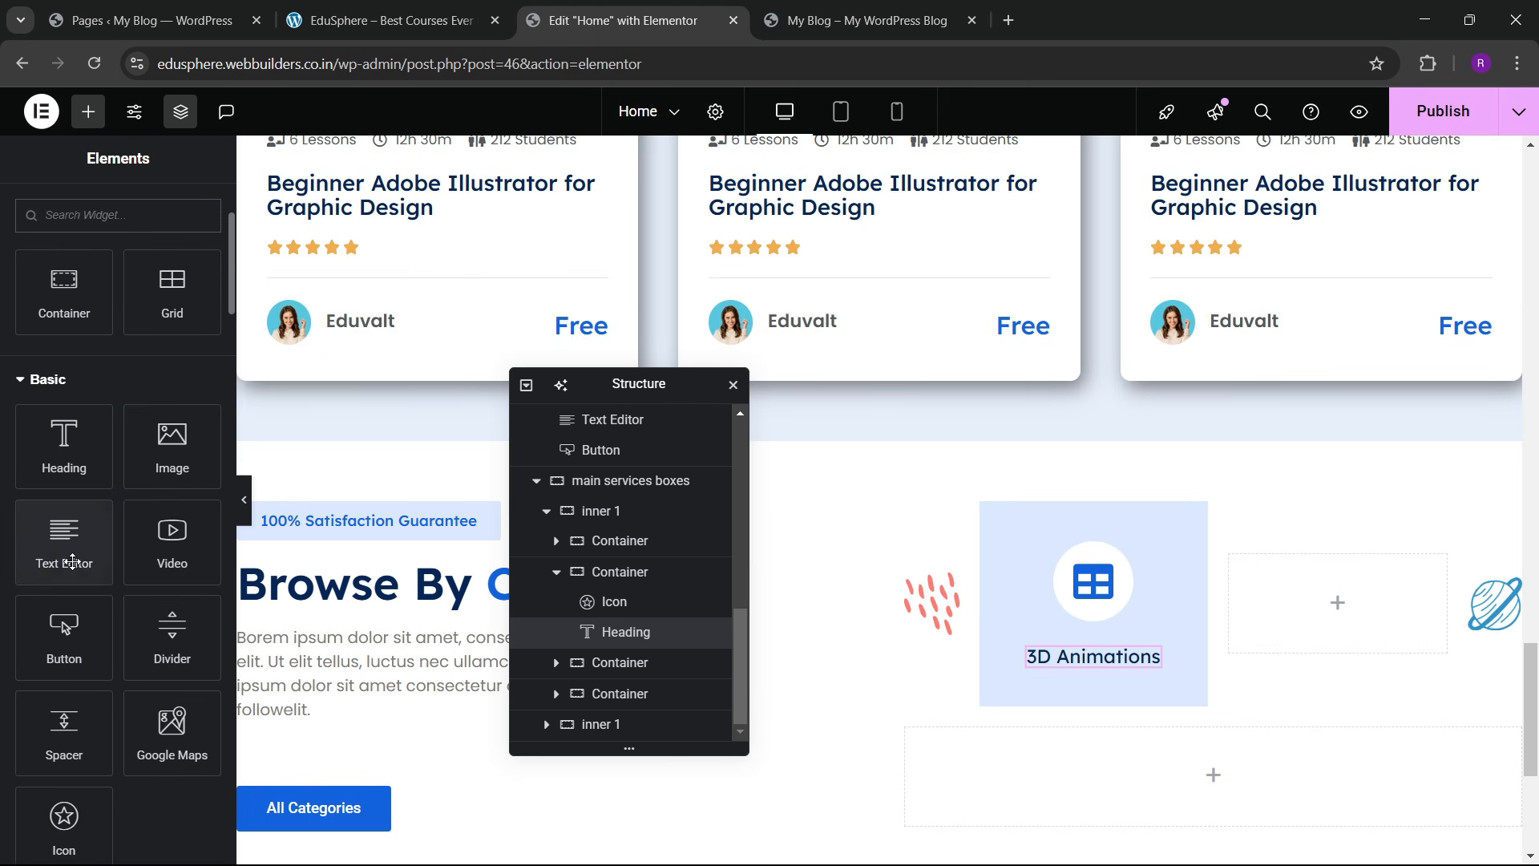
Step: Duplicate the 3D Animations heading and change its text to '06 Courses'
{"action": "right_click", "coordinate": [1132, 664]}
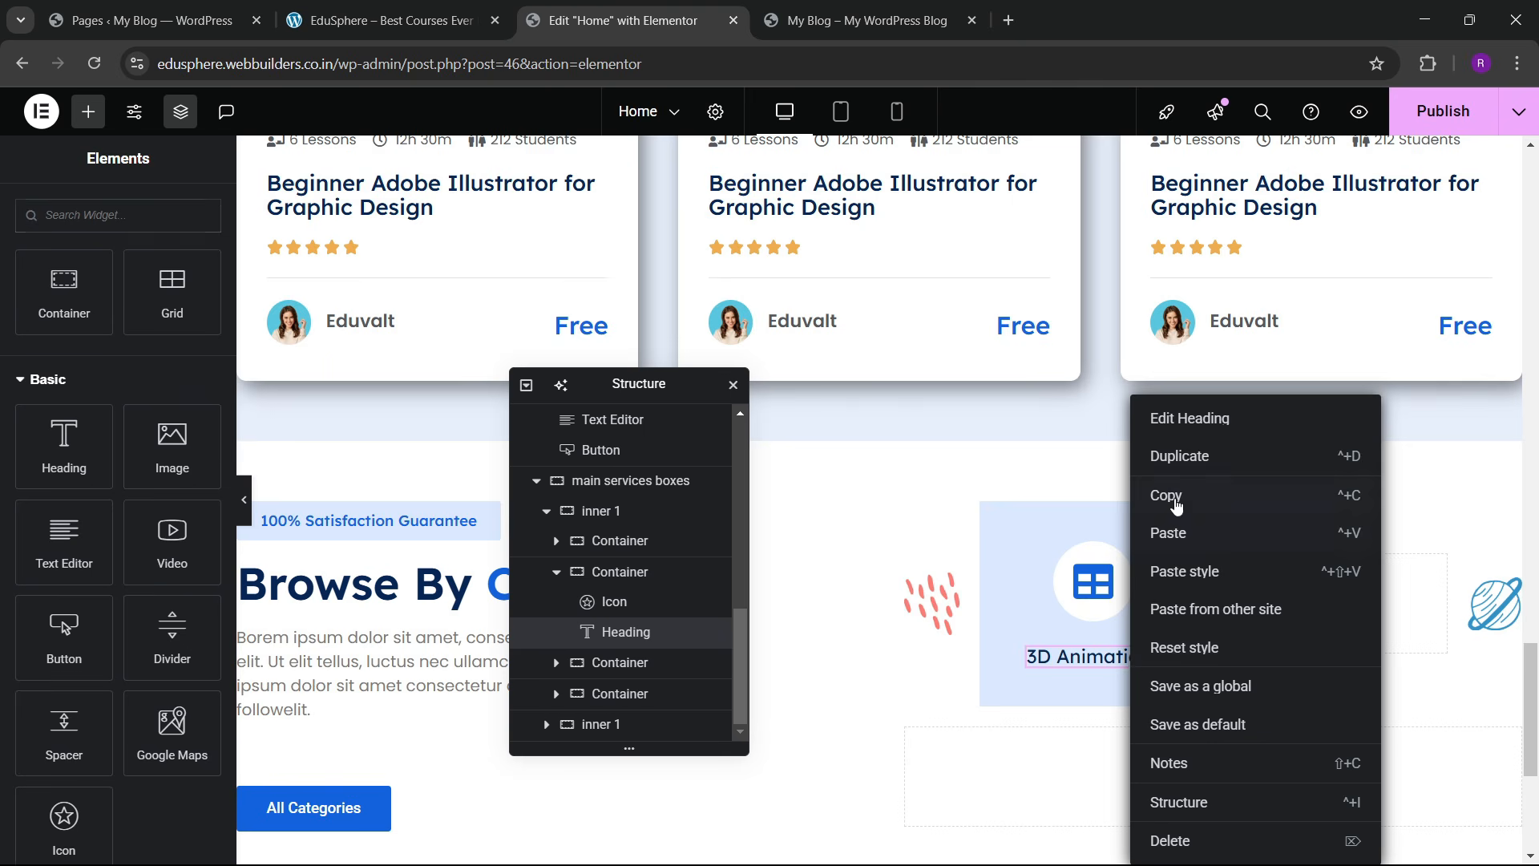
{"action": "left_click", "coordinate": [1178, 457]}
{"action": "left_click", "coordinate": [391, 8]}
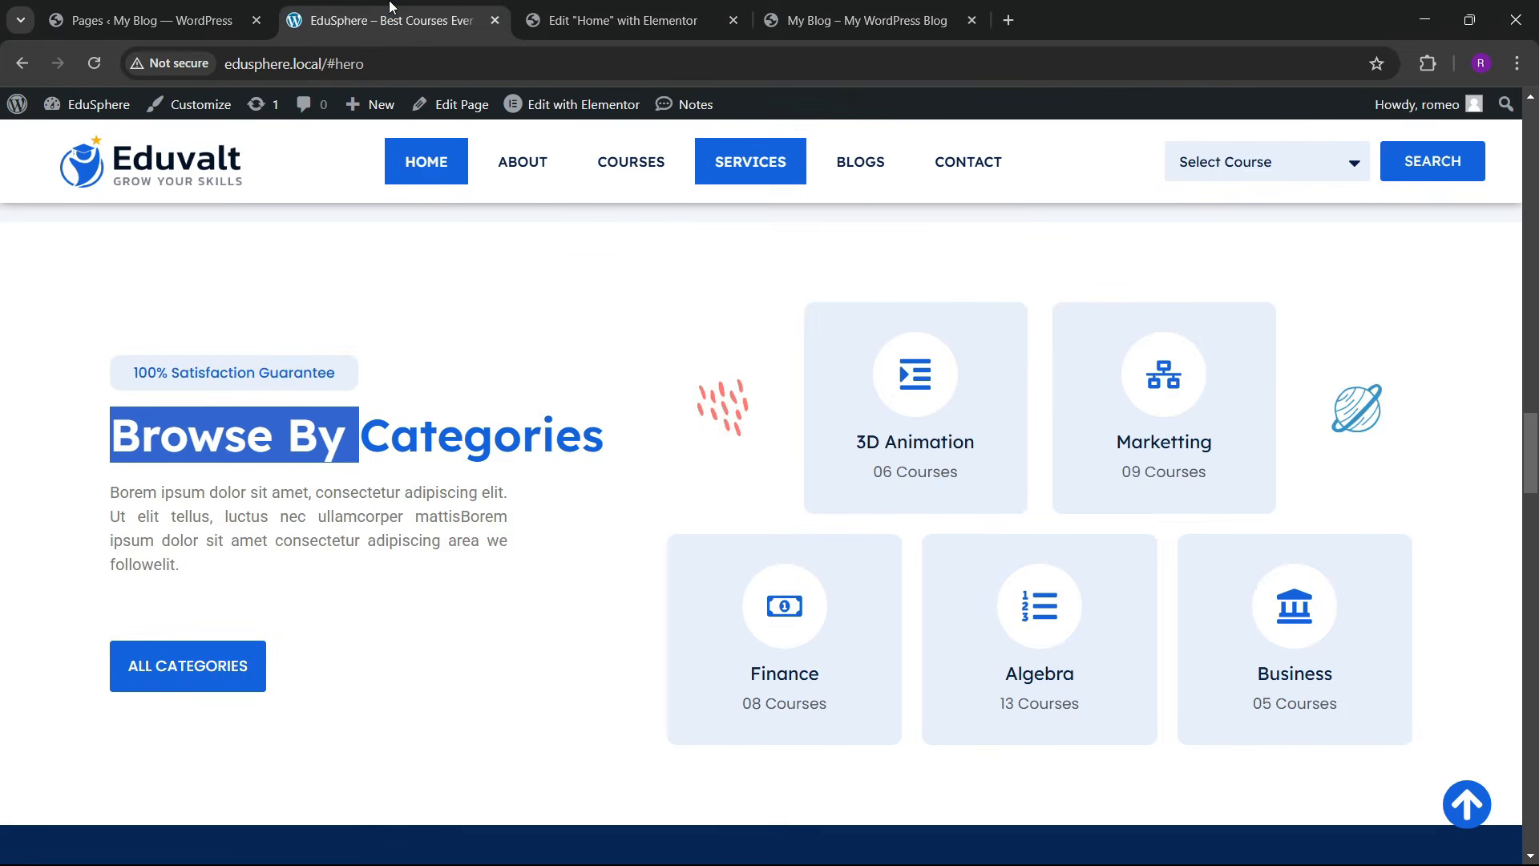
{"action": "left_click", "coordinate": [577, 20]}
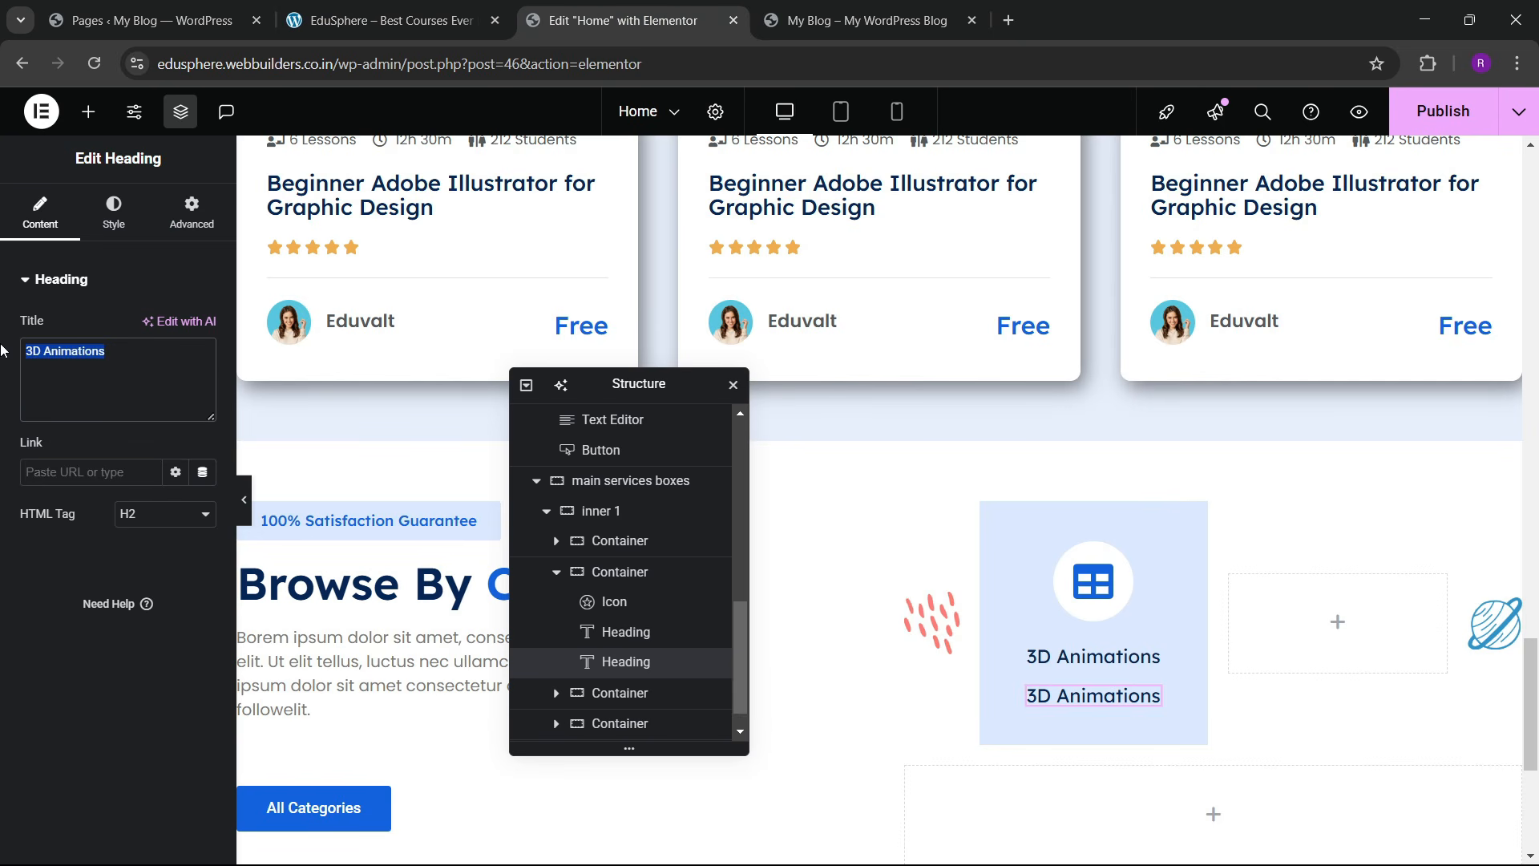
{"action": "type", "text": "06"}
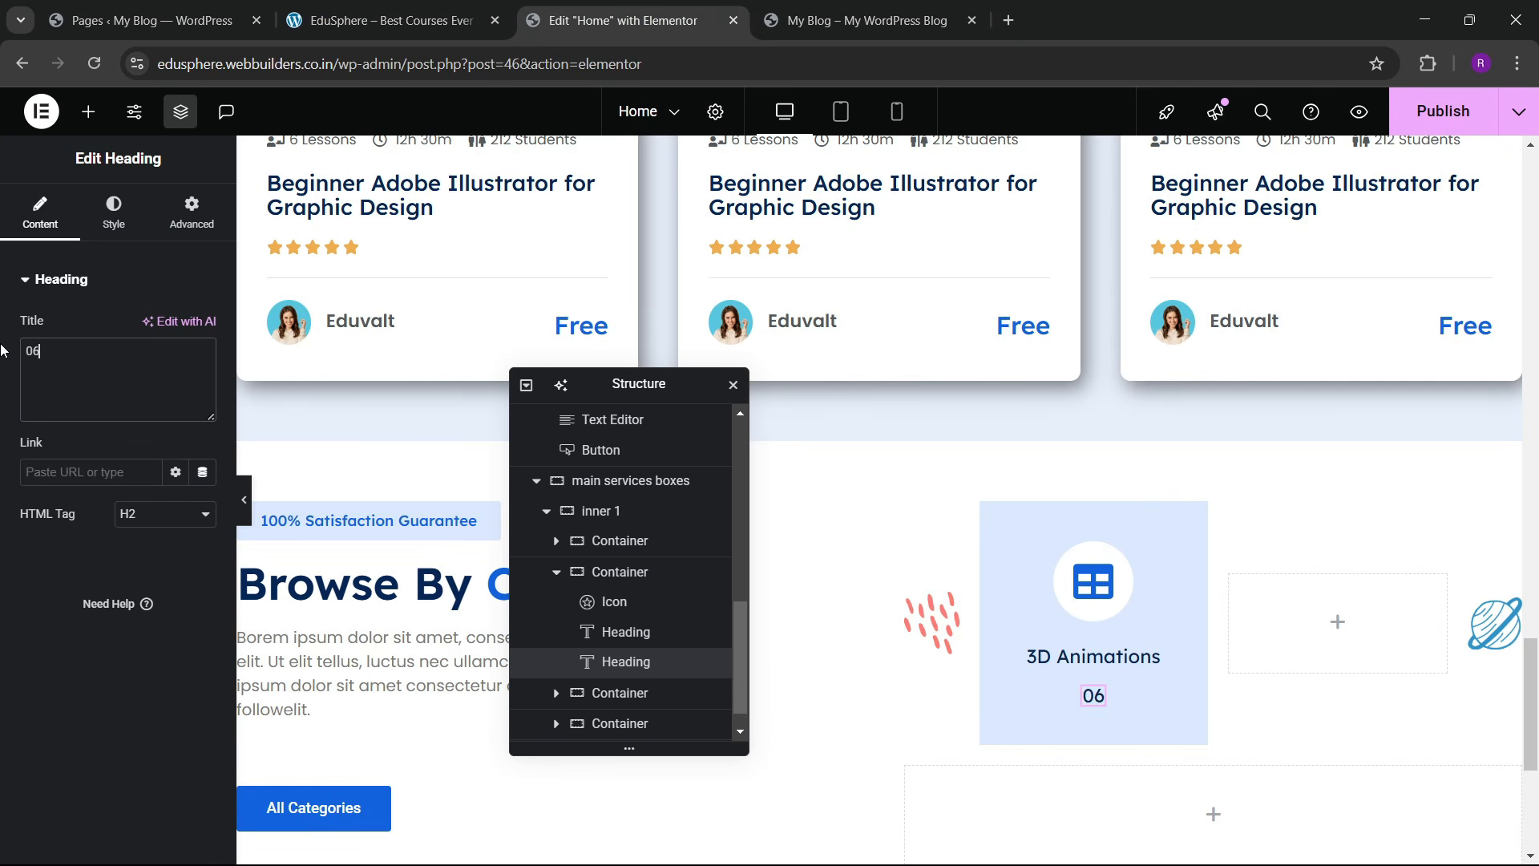
{"action": "type", "text": " Courses"}
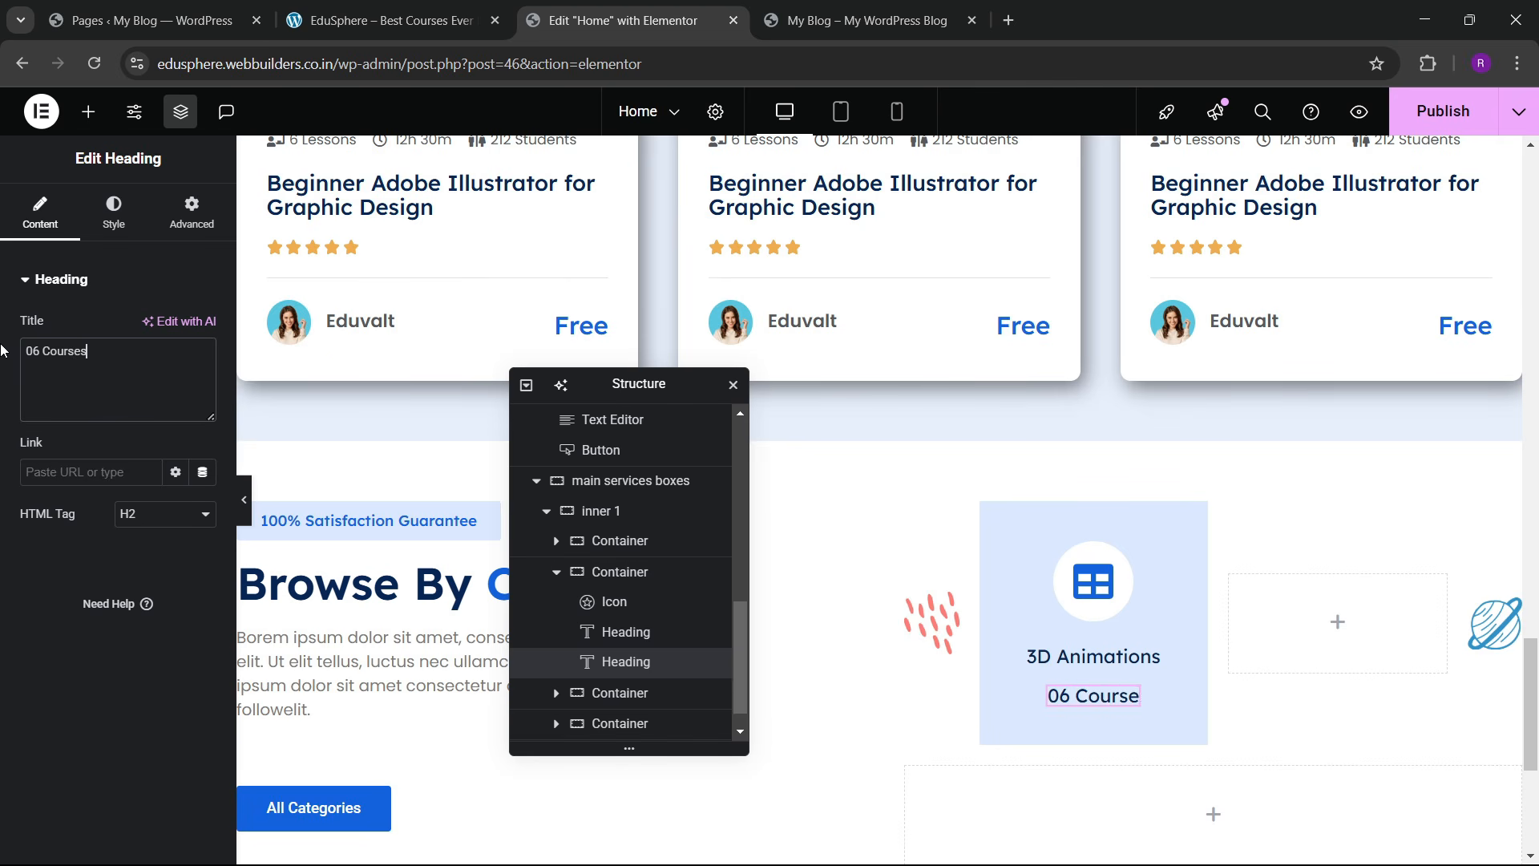
Step: Reduce the 06 Courses text to 17 px and apply a global text colour
{"action": "left_click", "coordinate": [113, 213]}
{"action": "left_click", "coordinate": [203, 385]}
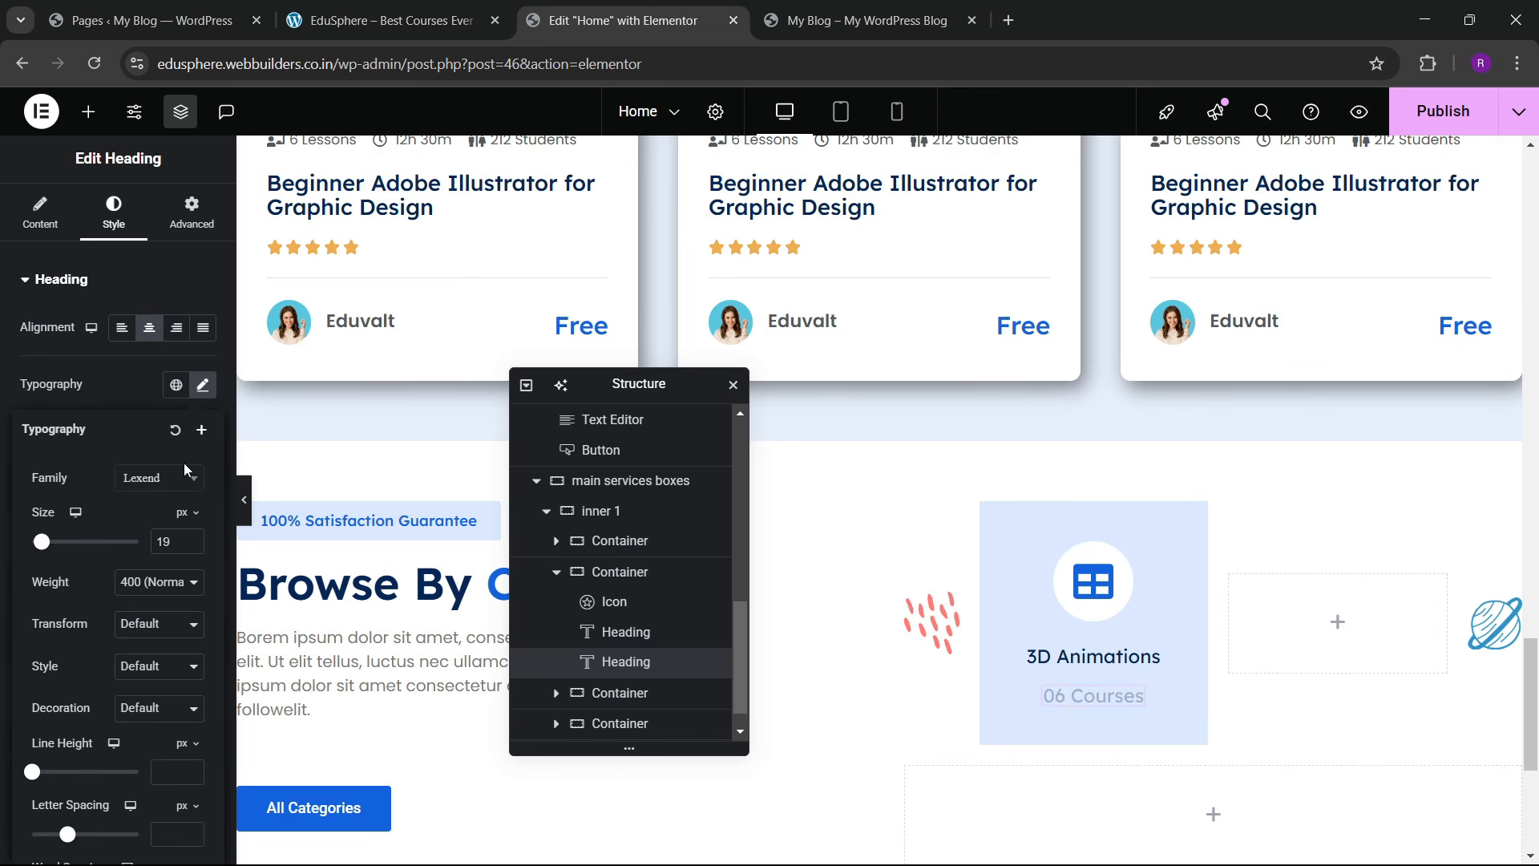
{"action": "left_click", "coordinate": [192, 547]}
{"action": "left_click", "coordinate": [192, 547]}
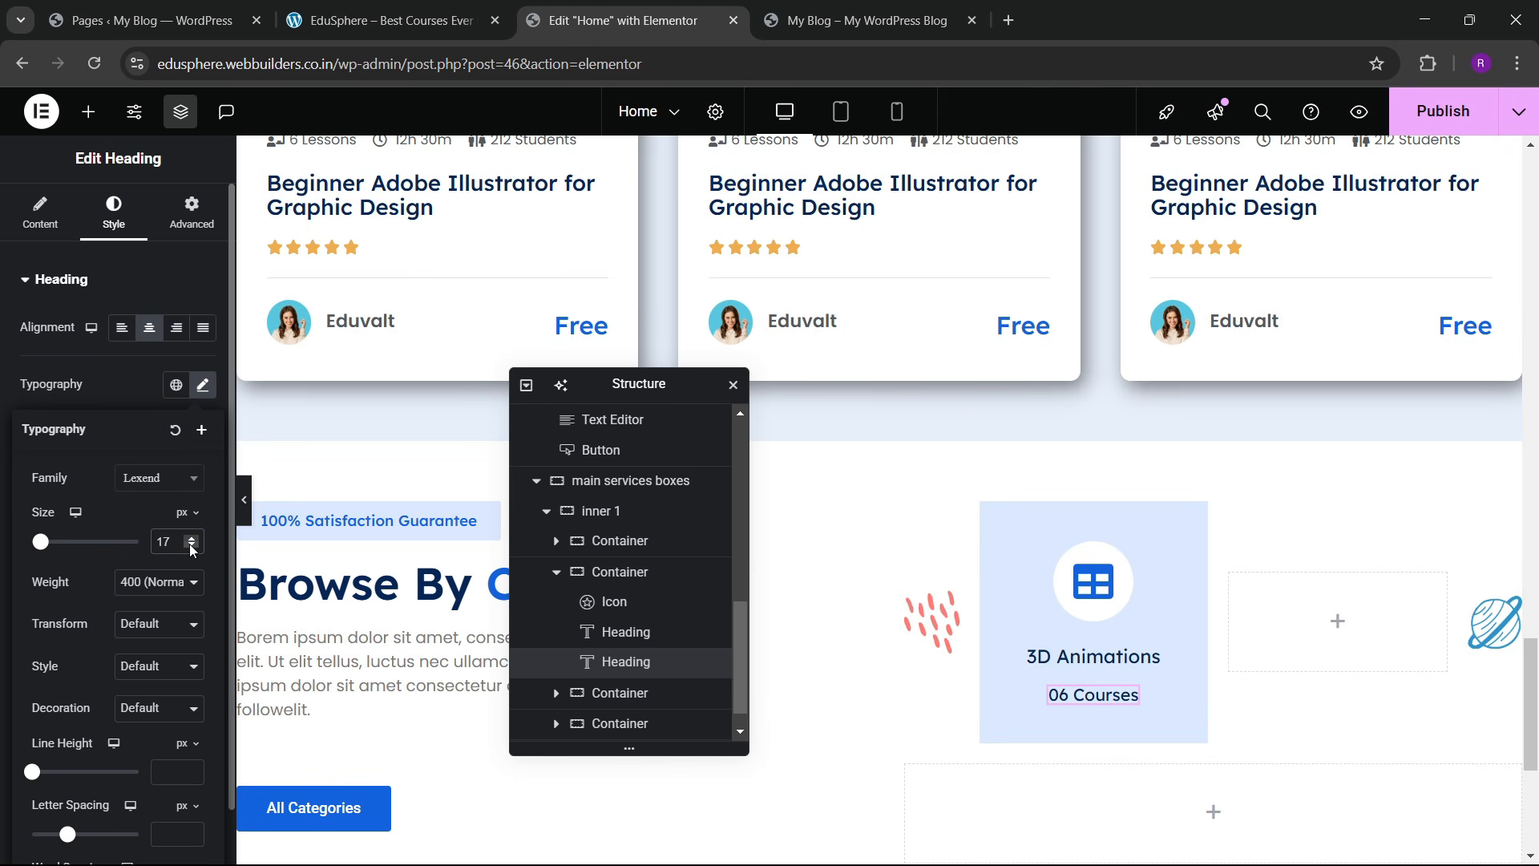
{"action": "left_click", "coordinate": [128, 389]}
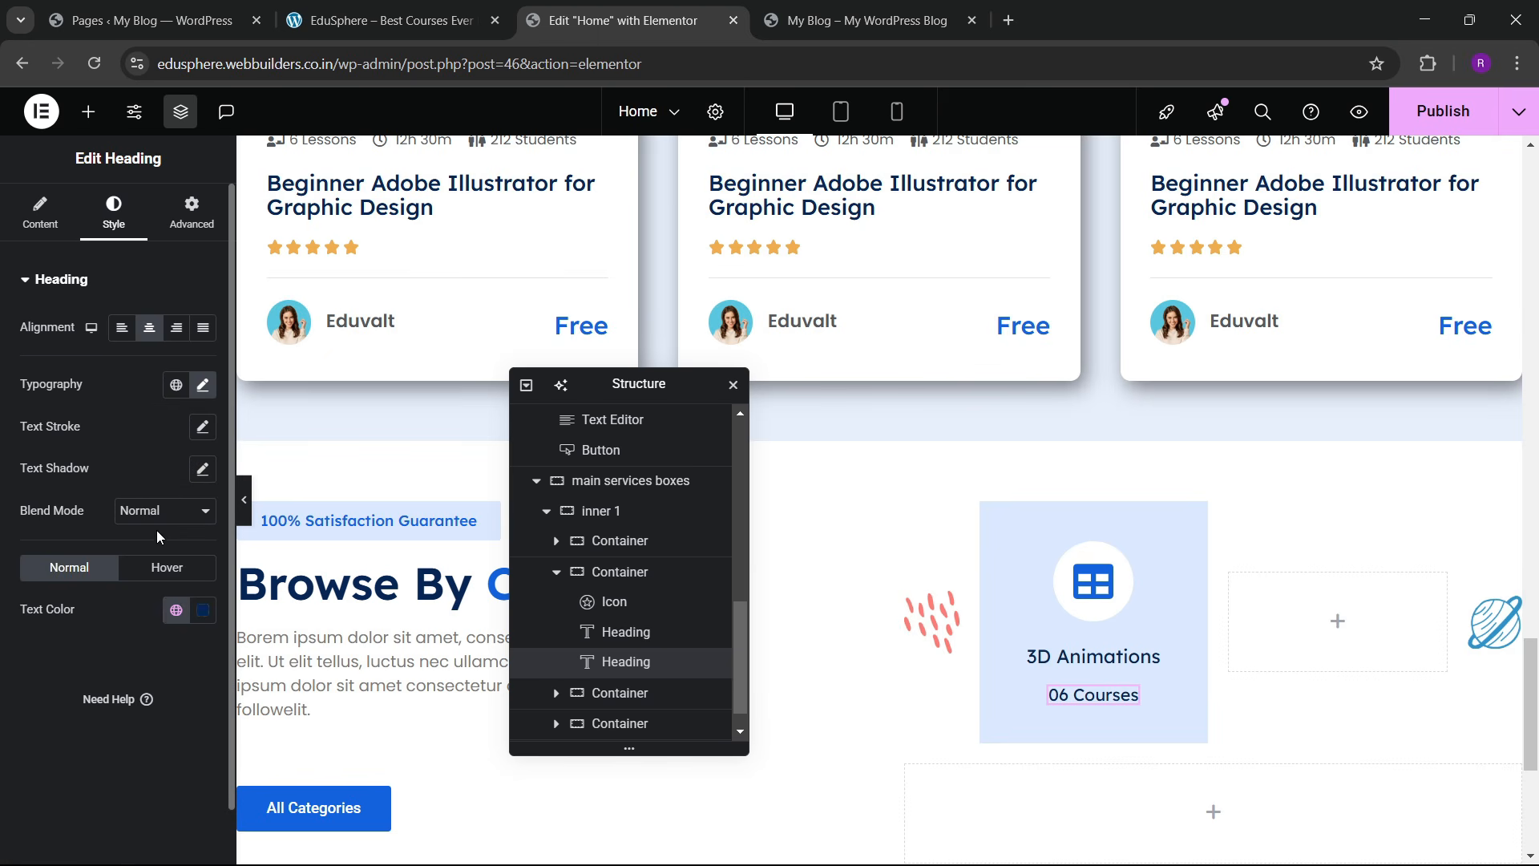
{"action": "left_click", "coordinate": [170, 611]}
{"action": "left_click", "coordinate": [111, 293]}
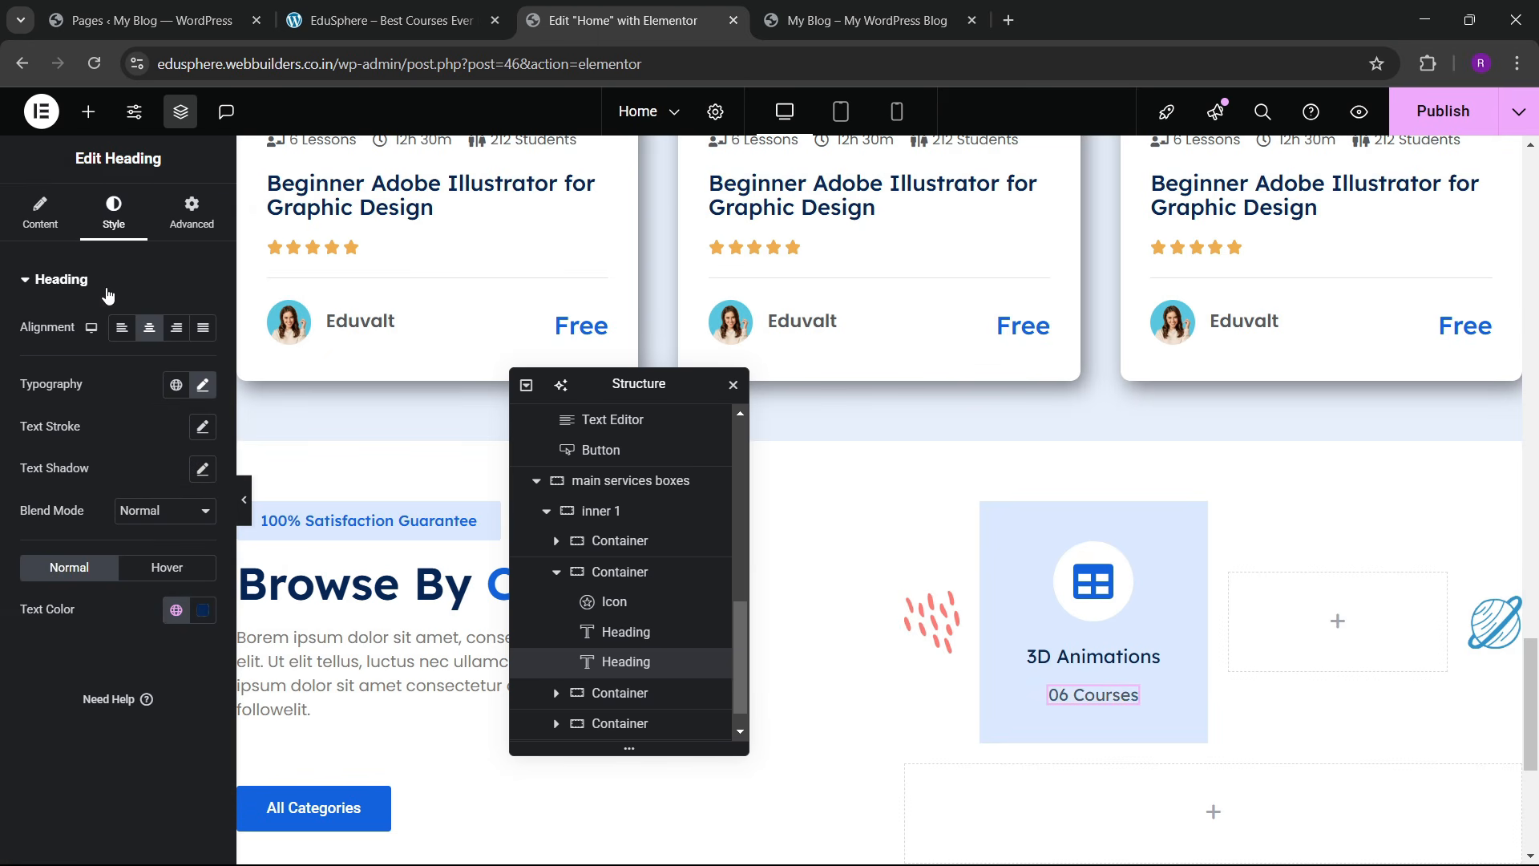
Step: Set the card container's gap between items to 10
{"action": "left_click", "coordinate": [626, 574]}
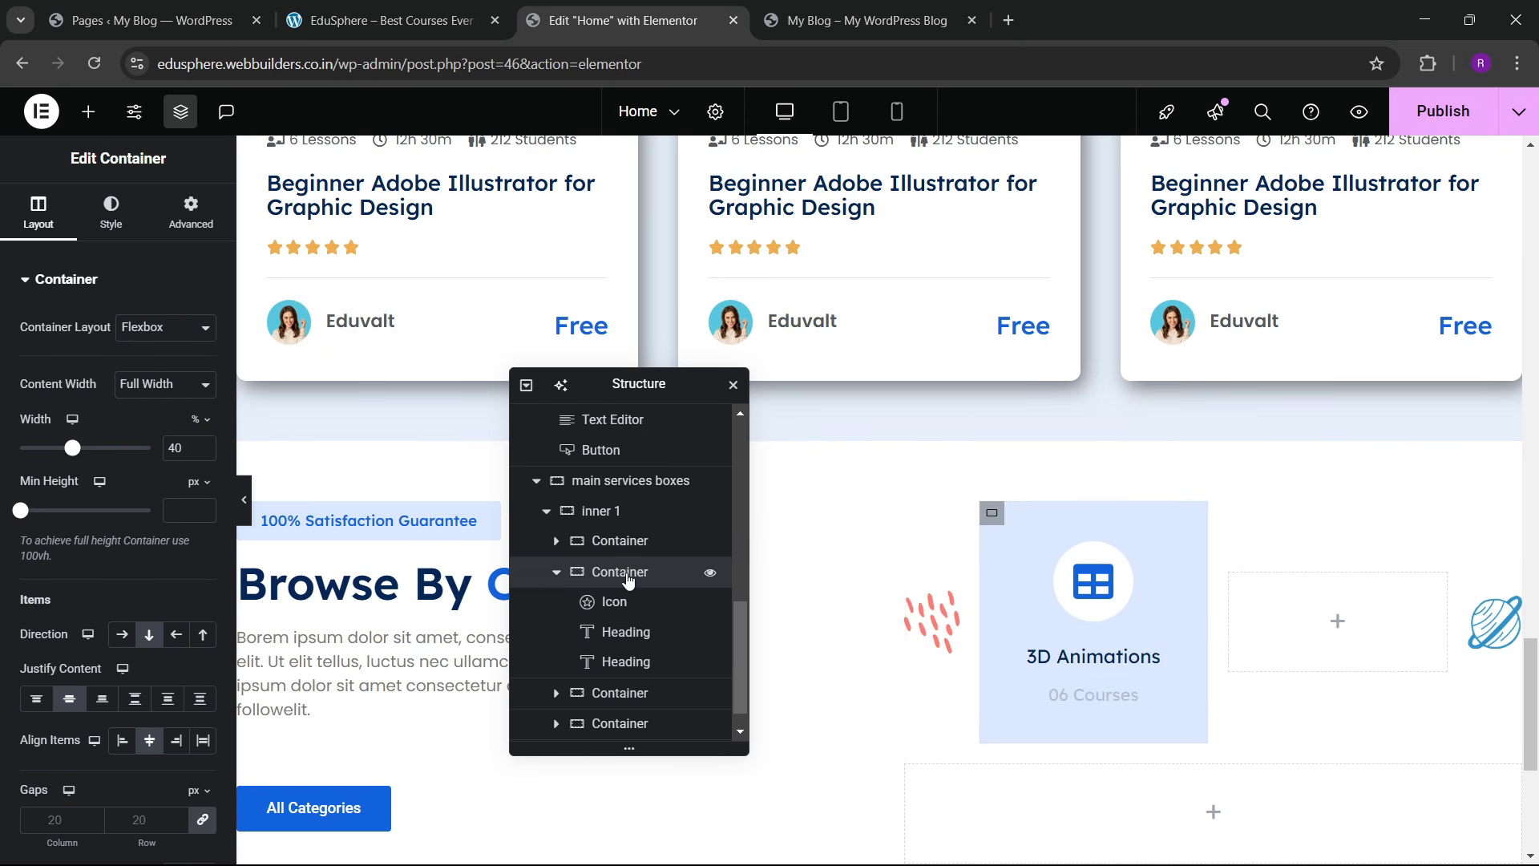
{"action": "scroll", "coordinate": [126, 611], "scroll_direction": "down", "scroll_amount": 3}
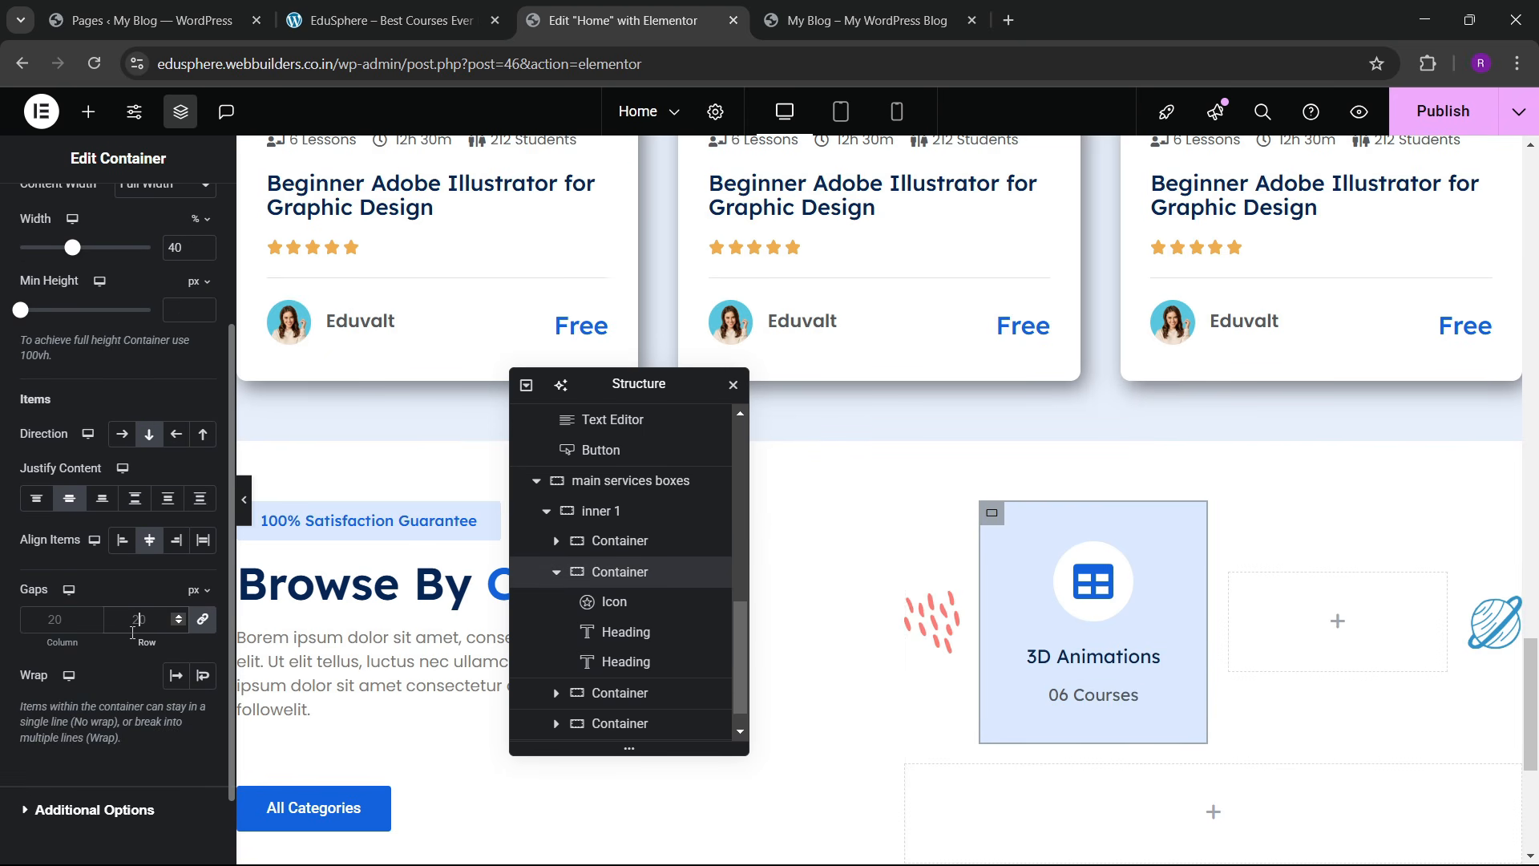
{"action": "left_click", "coordinate": [133, 619]}
{"action": "type", "text": "10"}
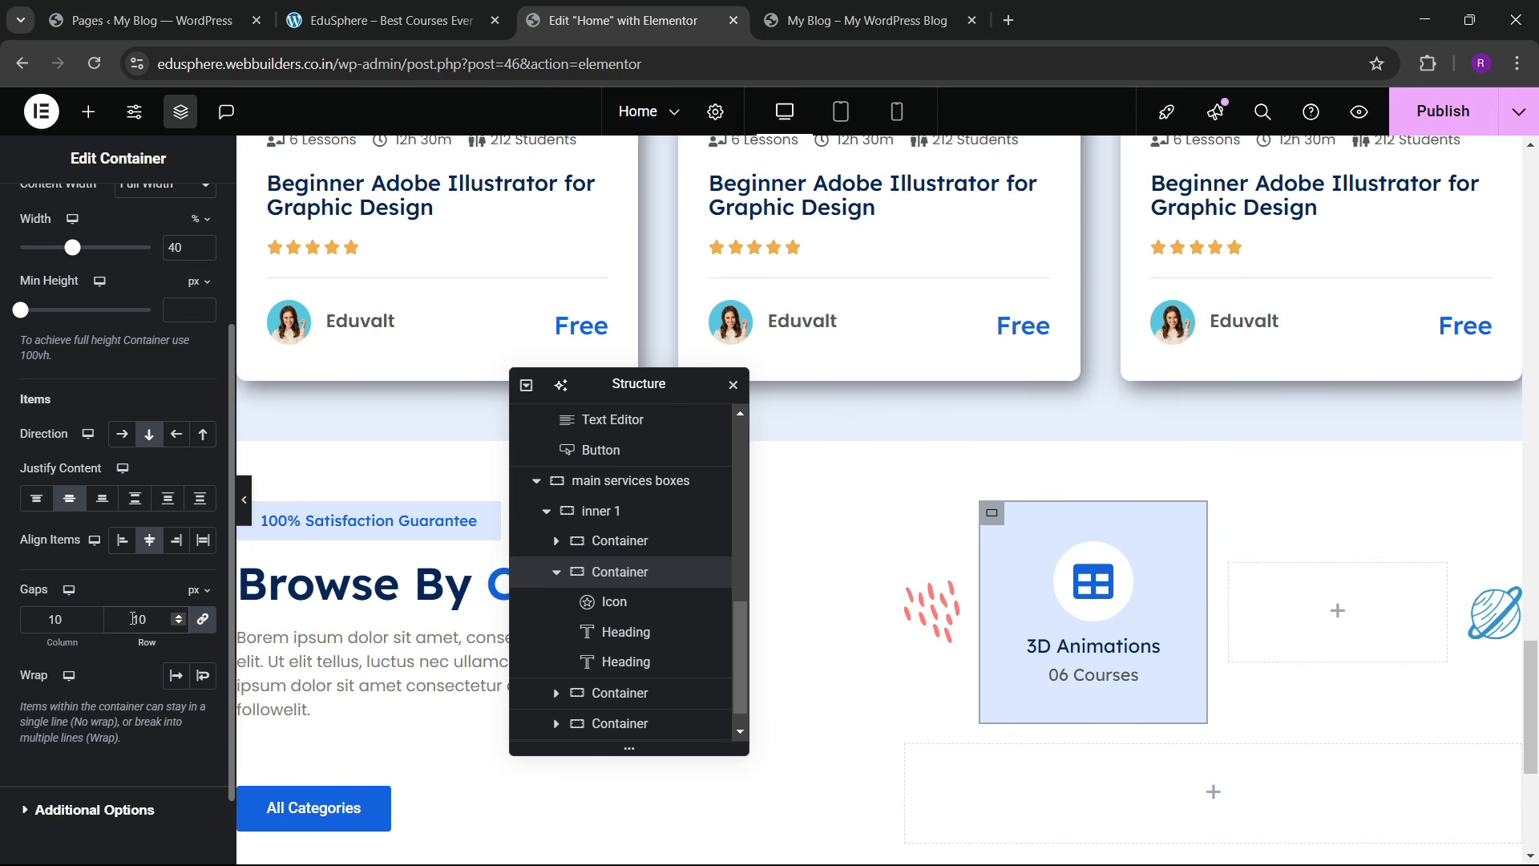
Step: Resize the 3D Animations heading to 18 px
{"action": "left_click", "coordinate": [1035, 663]}
{"action": "left_click", "coordinate": [203, 385]}
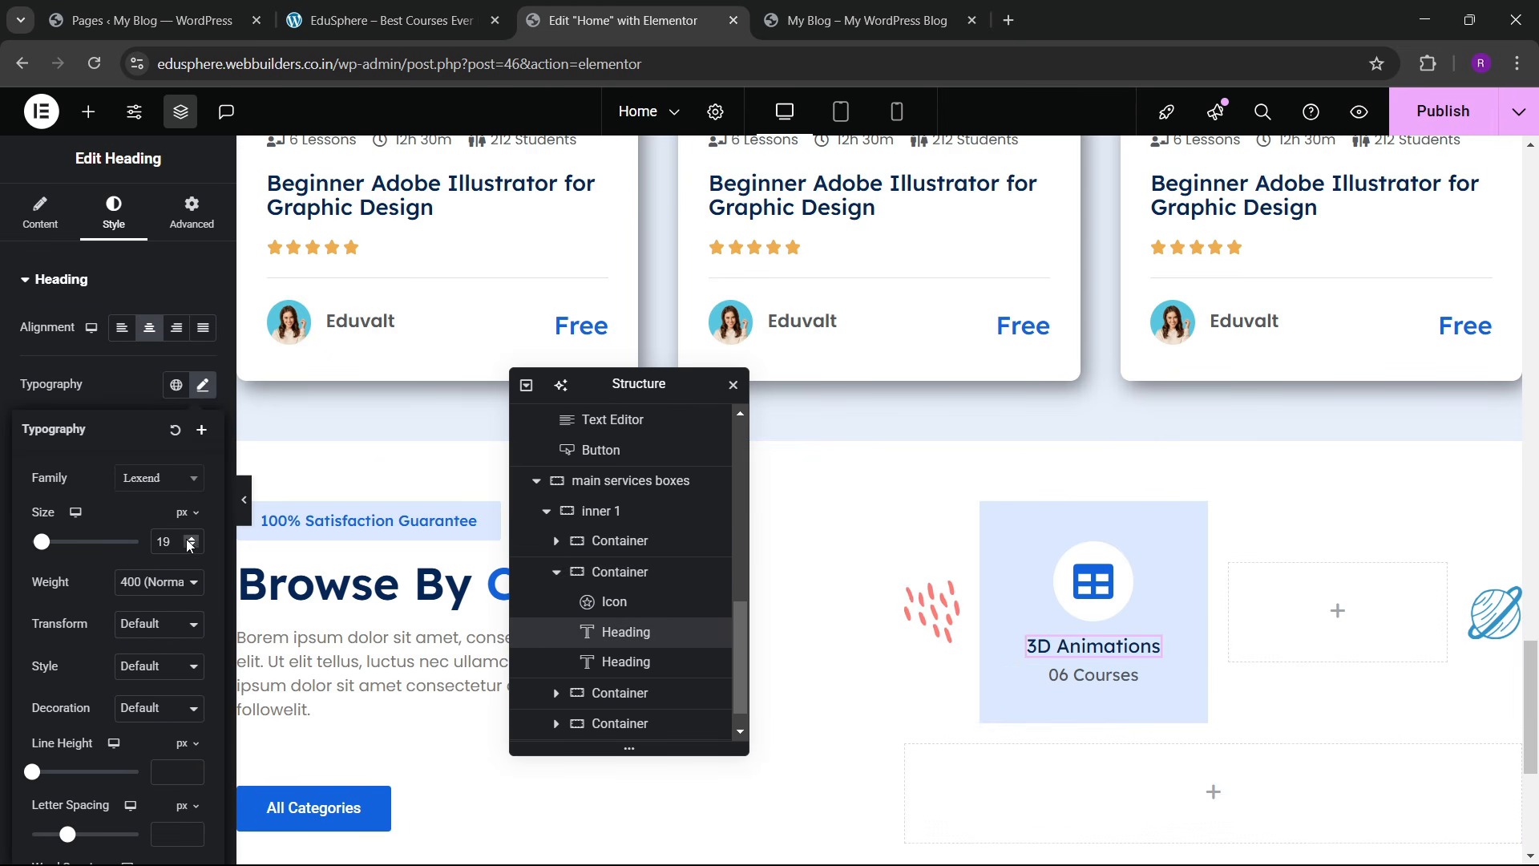
{"action": "left_click", "coordinate": [192, 547]}
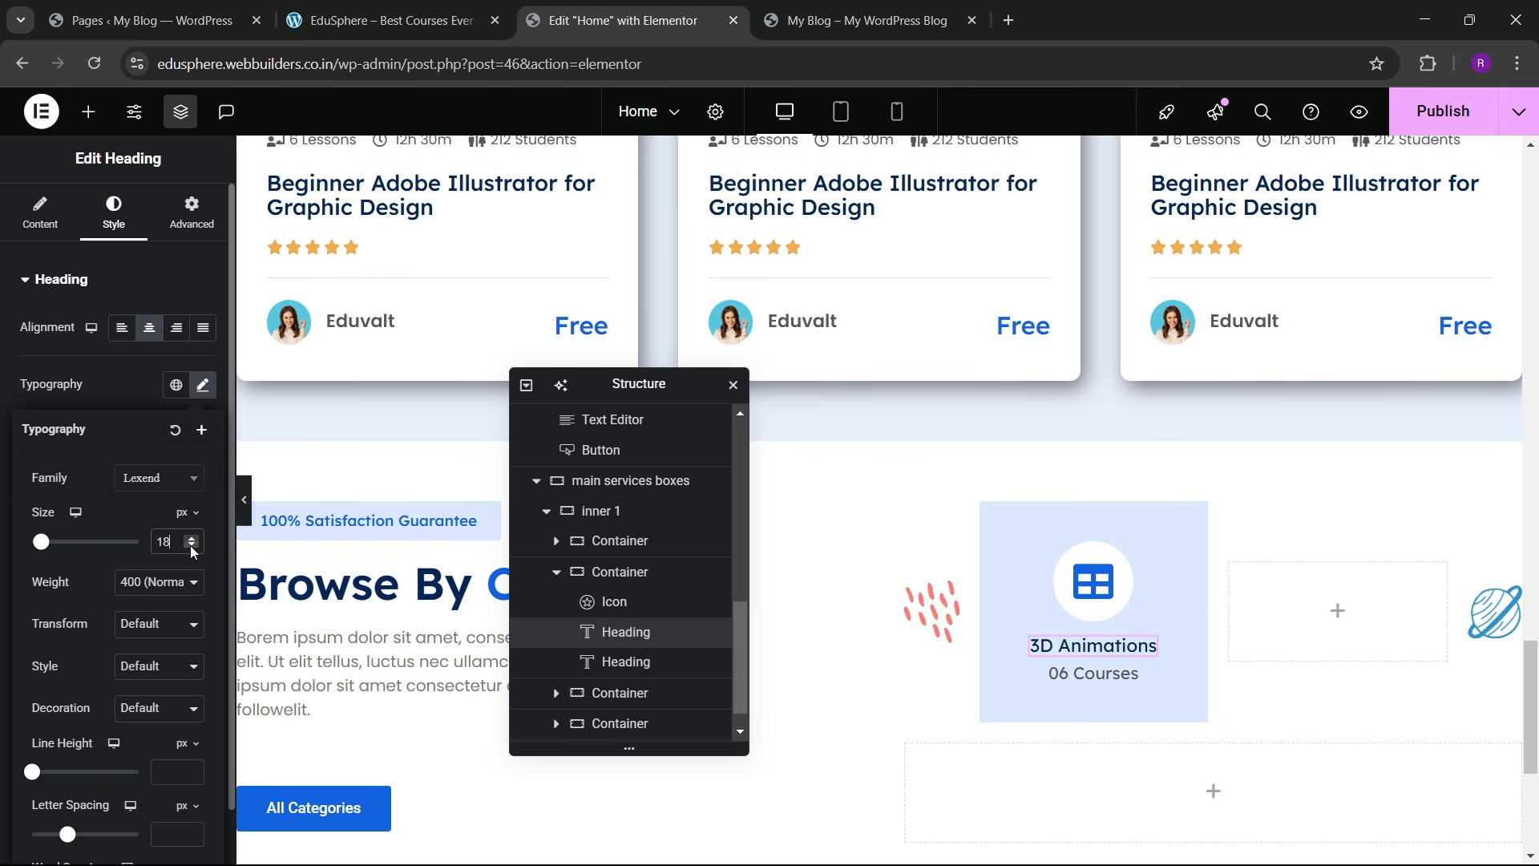
{"action": "left_click", "coordinate": [193, 547]}
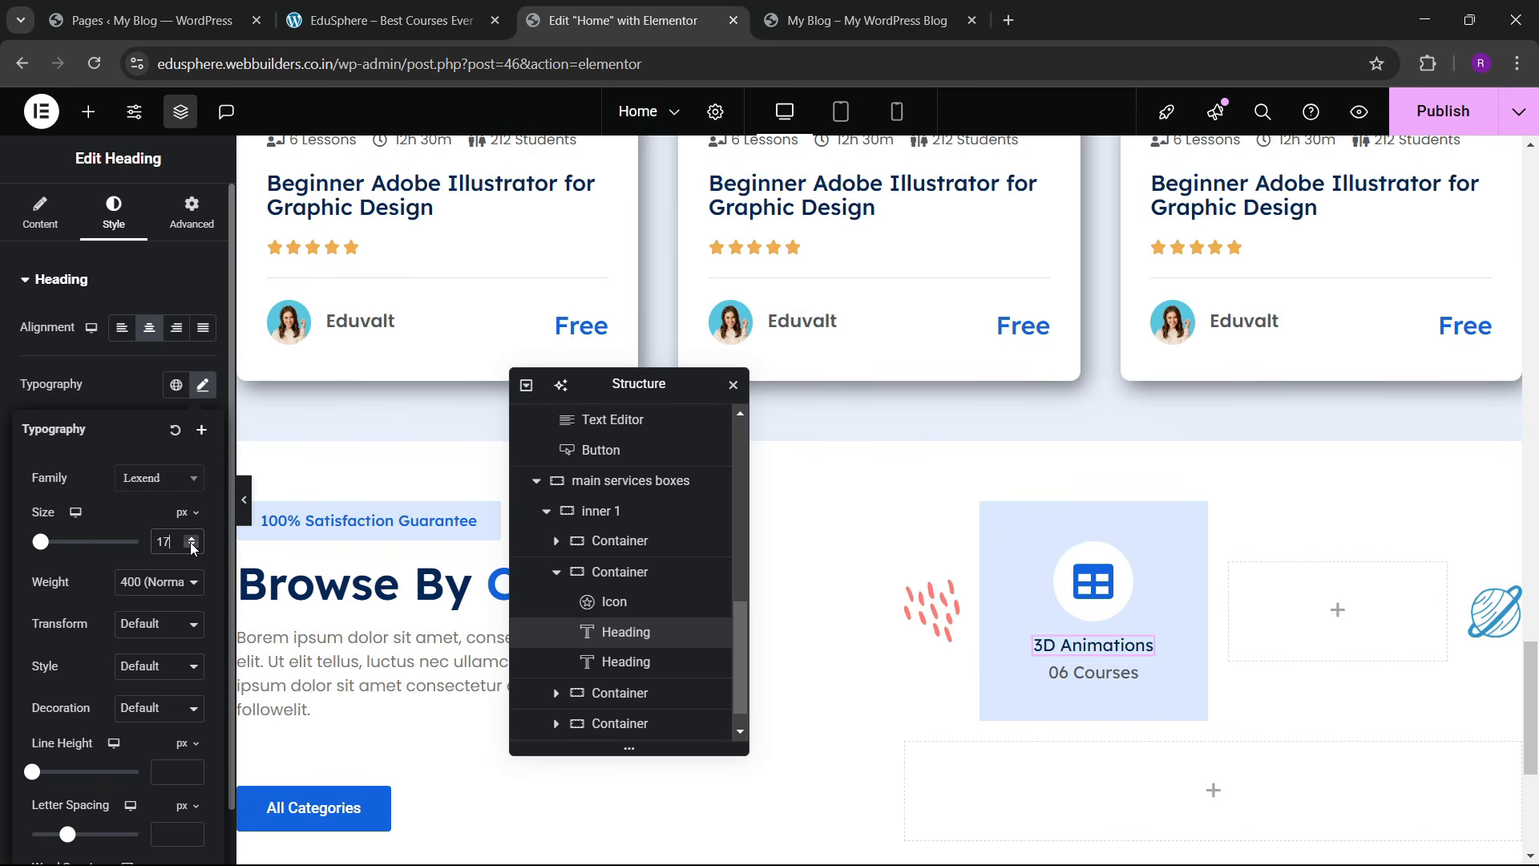
{"action": "left_click", "coordinate": [192, 541]}
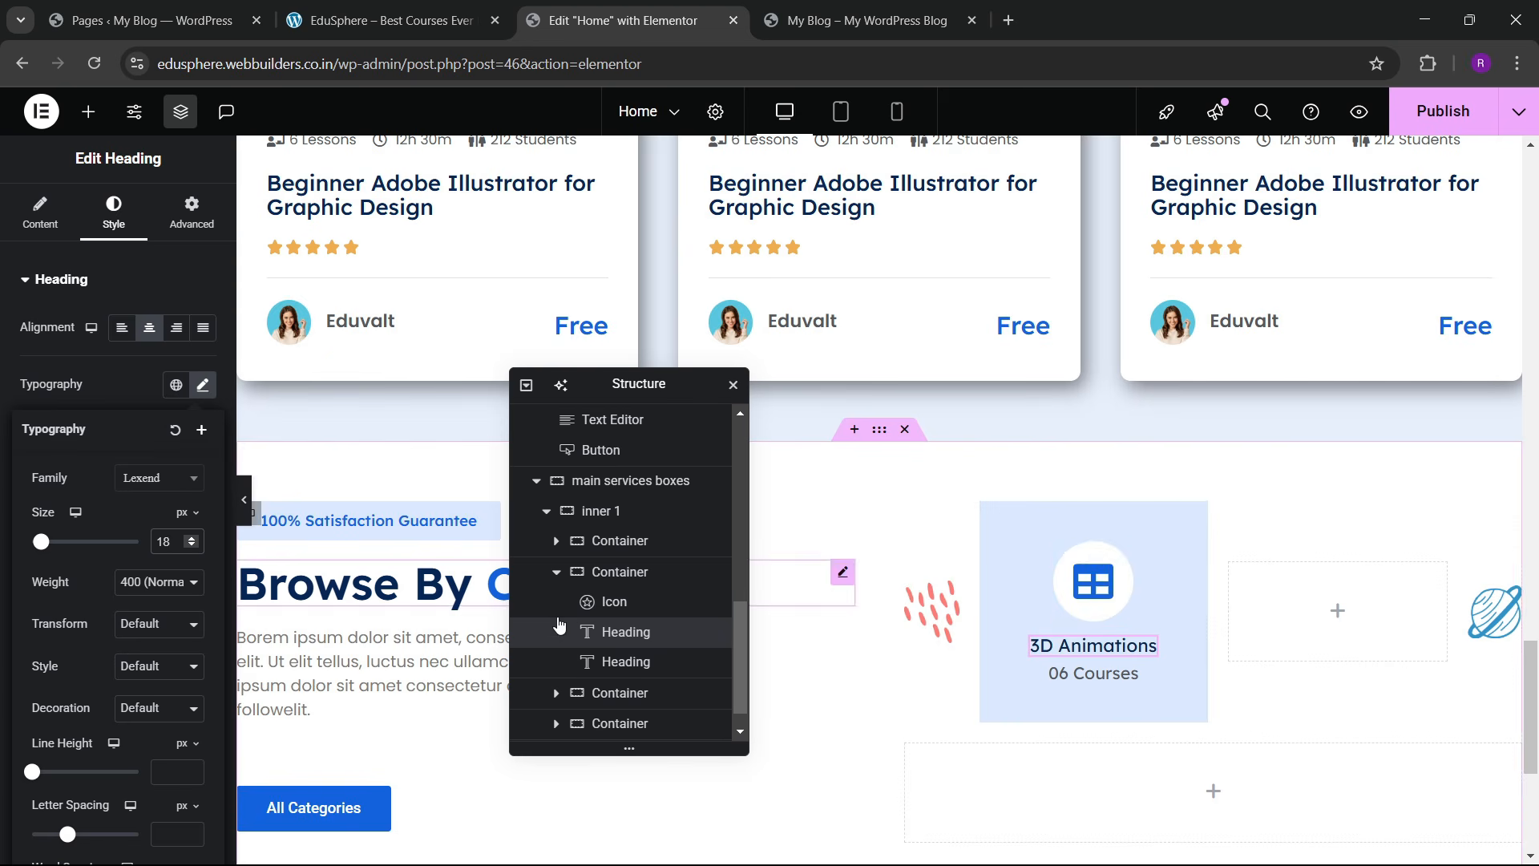
Step: Open the card container's border style settings
{"action": "left_click", "coordinate": [589, 570]}
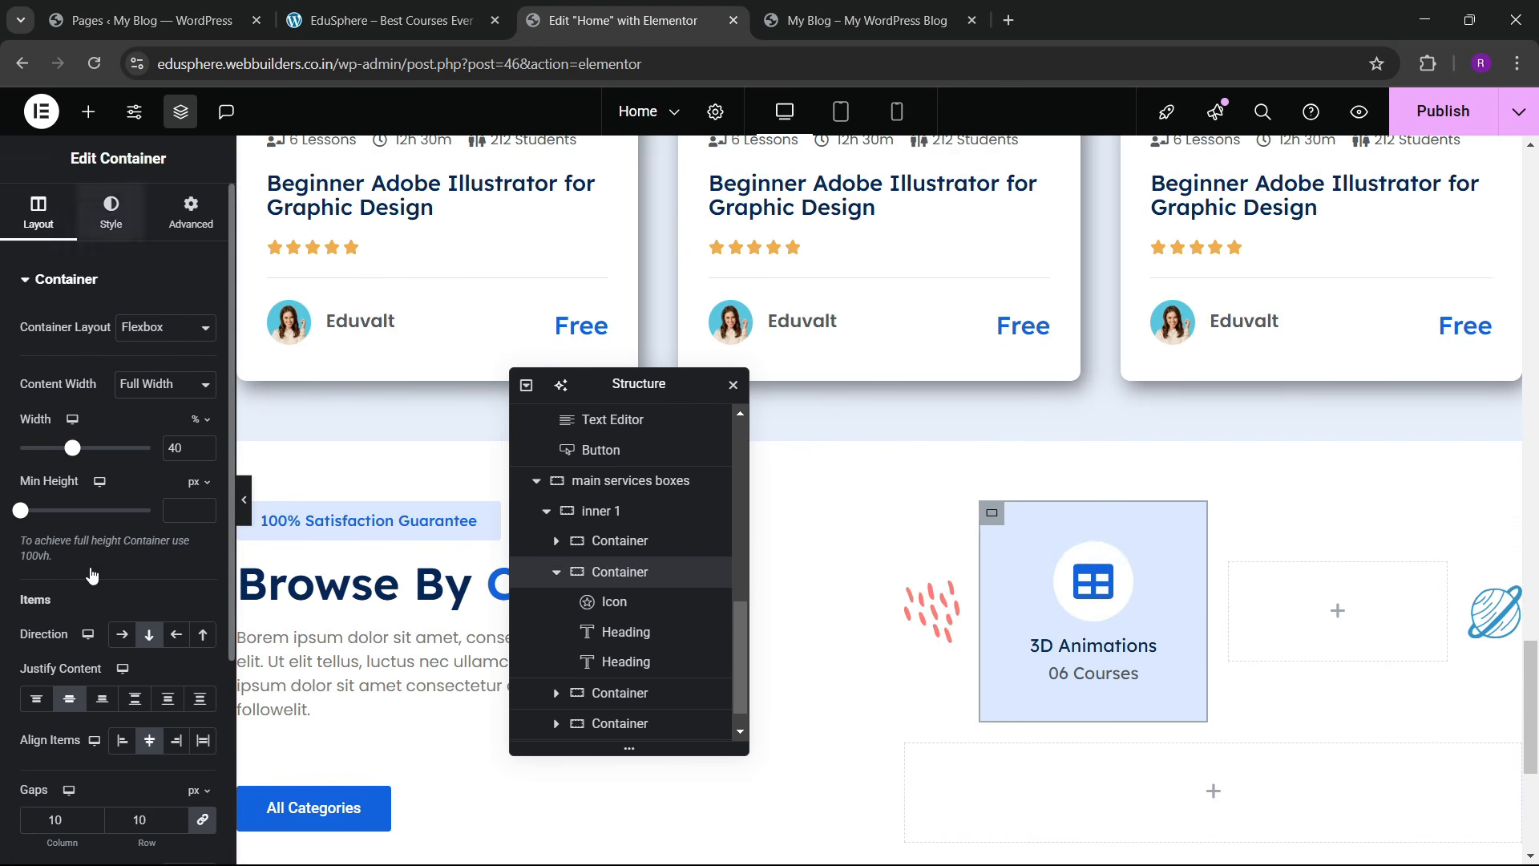
{"action": "left_click", "coordinate": [111, 212]}
{"action": "left_click", "coordinate": [32, 666]}
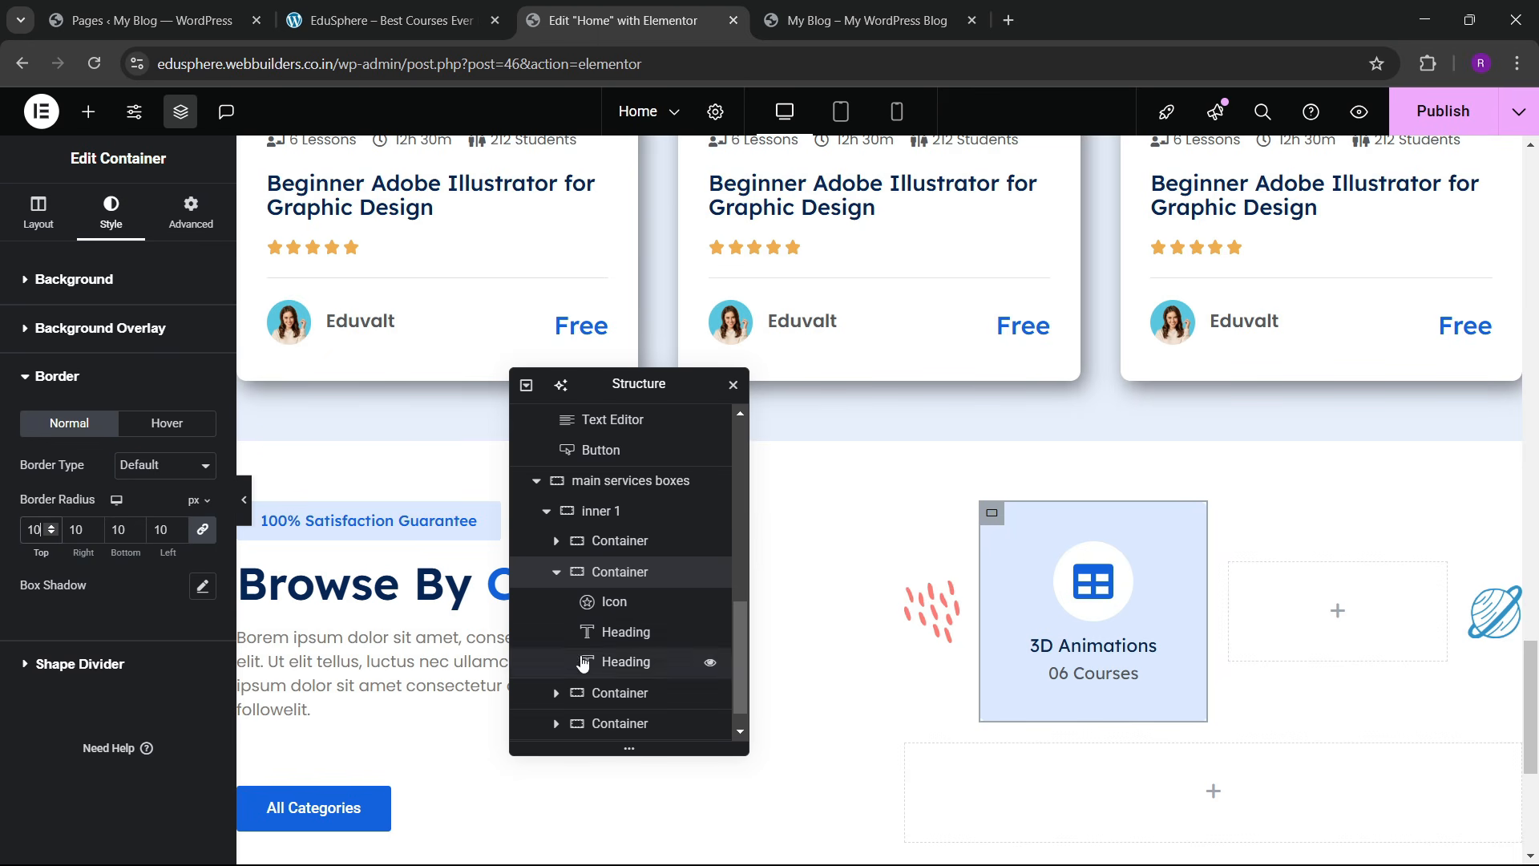
{"action": "left_click", "coordinate": [557, 574]}
Step: Delete the empty placeholder box and duplicate the 3D Animations card
{"action": "left_click", "coordinate": [629, 662]}
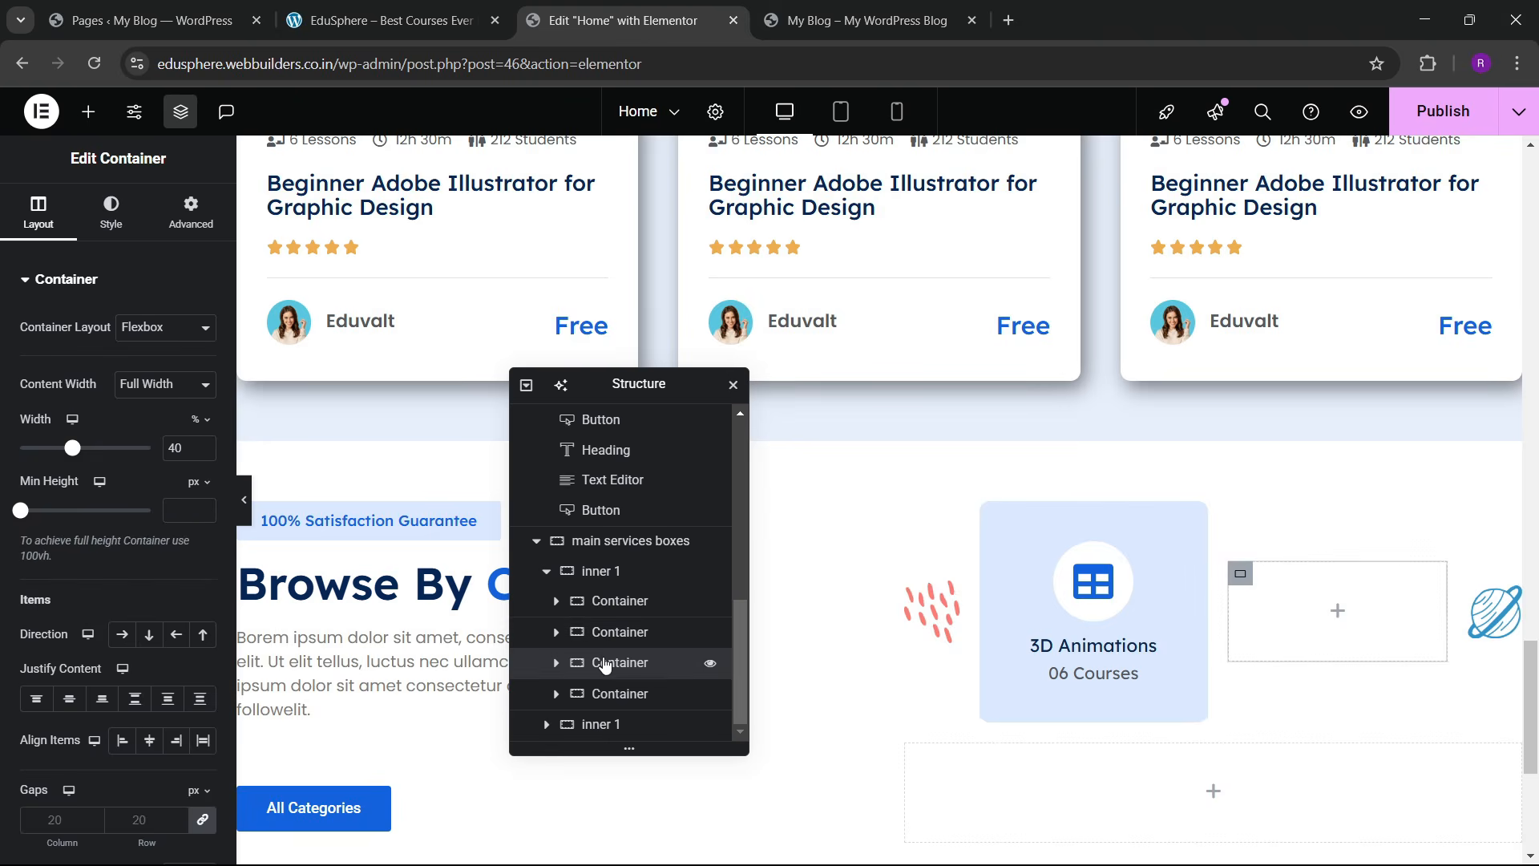
{"action": "right_click", "coordinate": [628, 662]}
{"action": "left_click", "coordinate": [641, 840]}
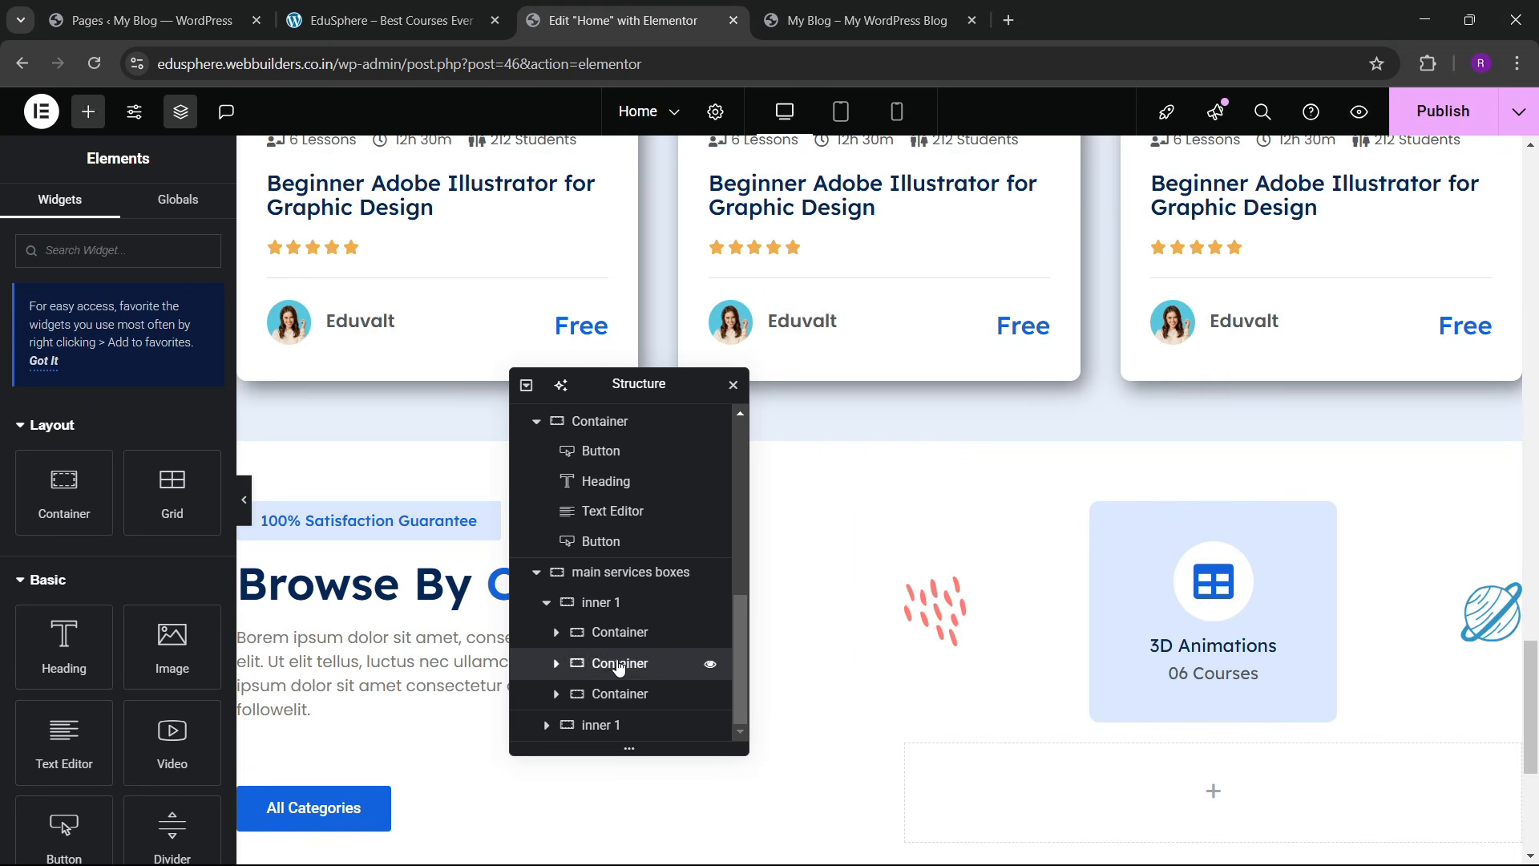
{"action": "left_click", "coordinate": [613, 663]}
{"action": "right_click", "coordinate": [613, 662]}
{"action": "left_click", "coordinate": [666, 378]}
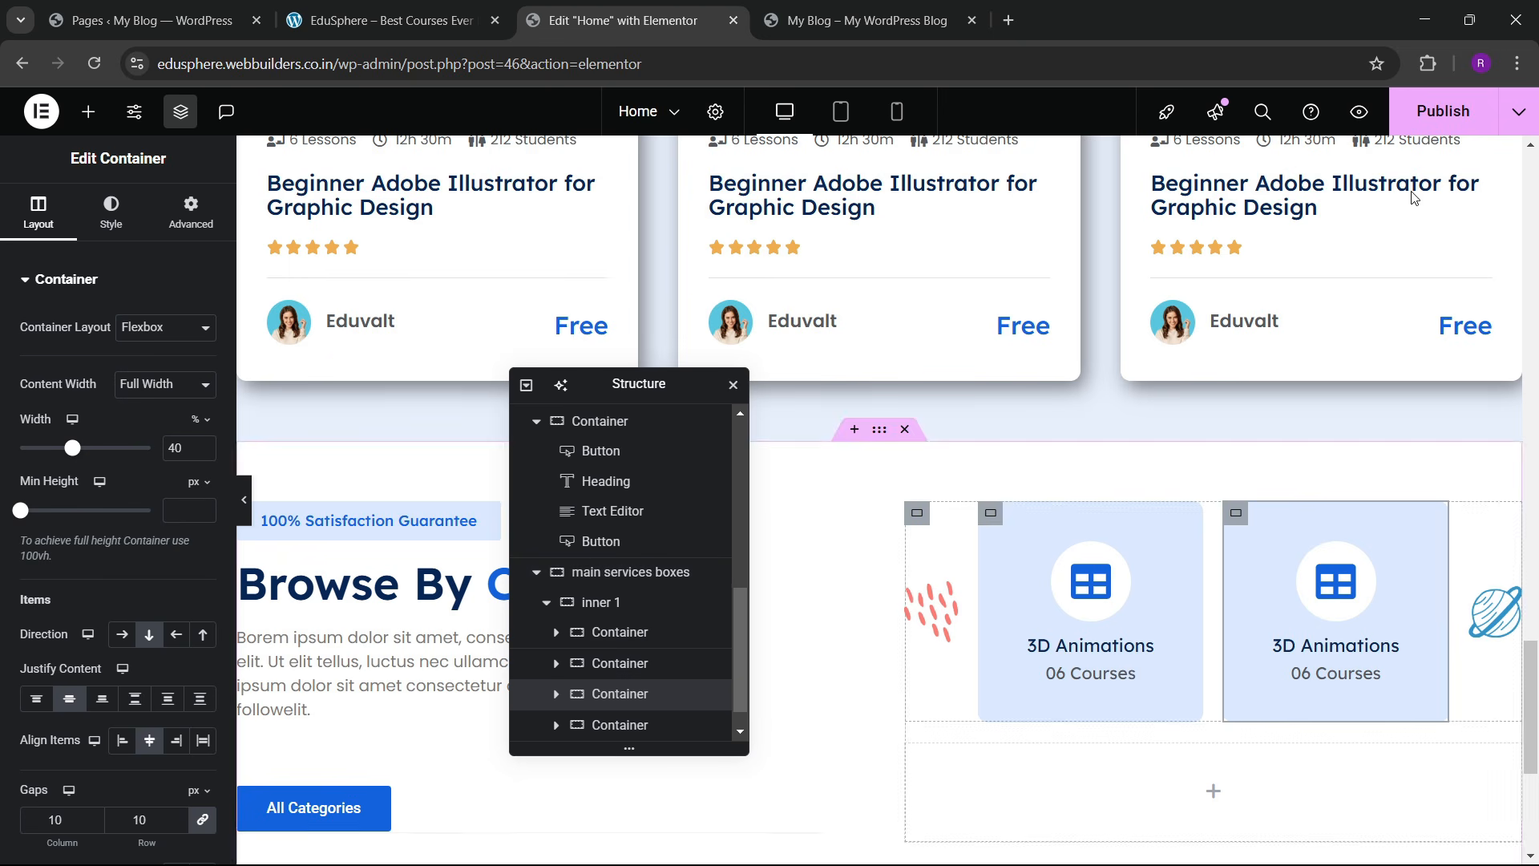
Step: Publish the page and check the categories section on the live site
{"action": "left_click", "coordinate": [1443, 113]}
{"action": "left_click", "coordinate": [377, 21]}
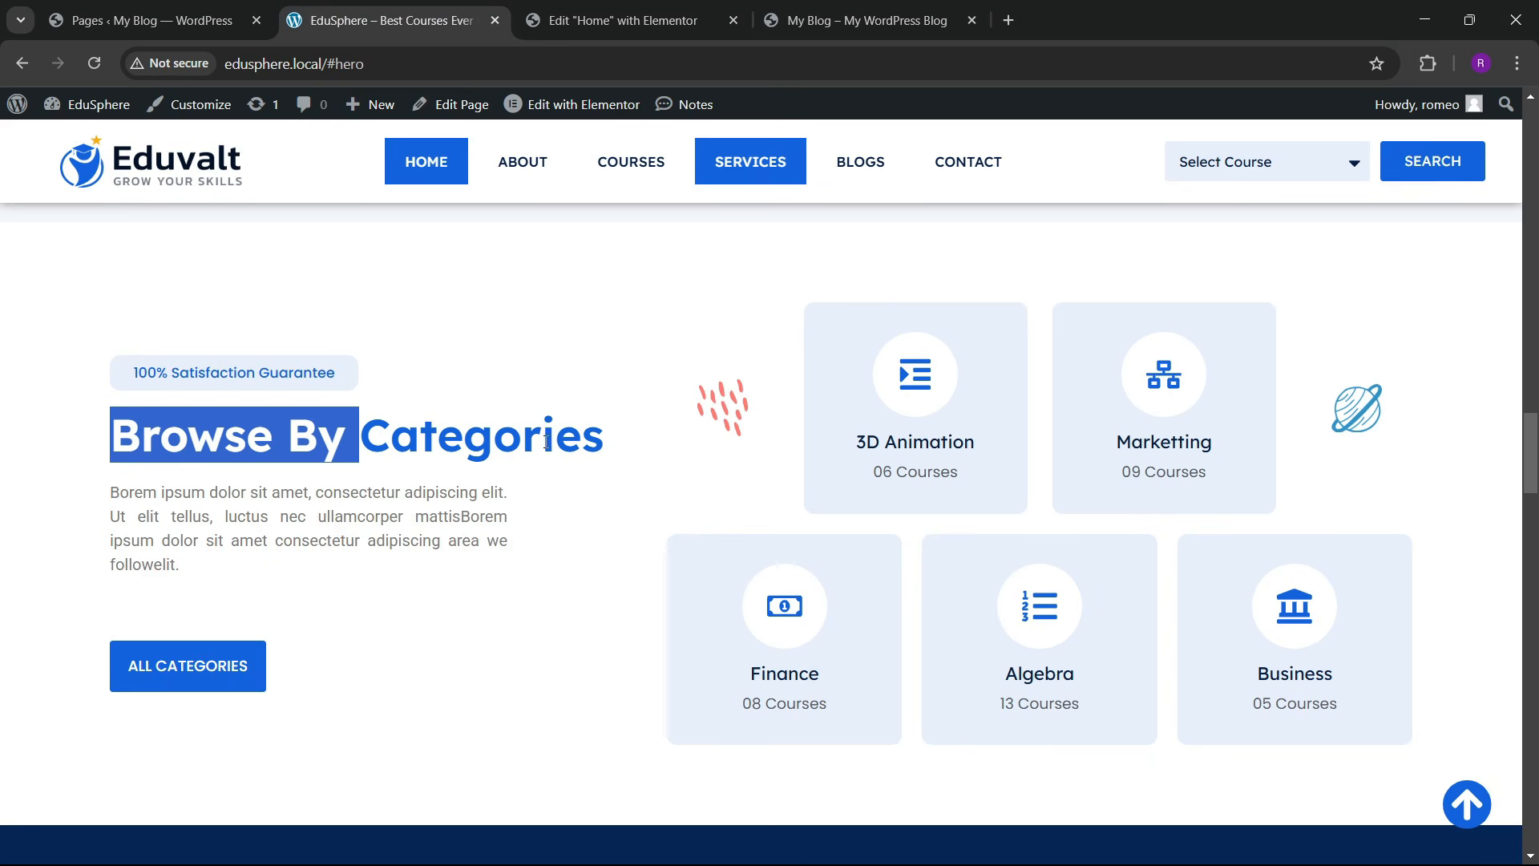
{"action": "left_click", "coordinate": [623, 20]}
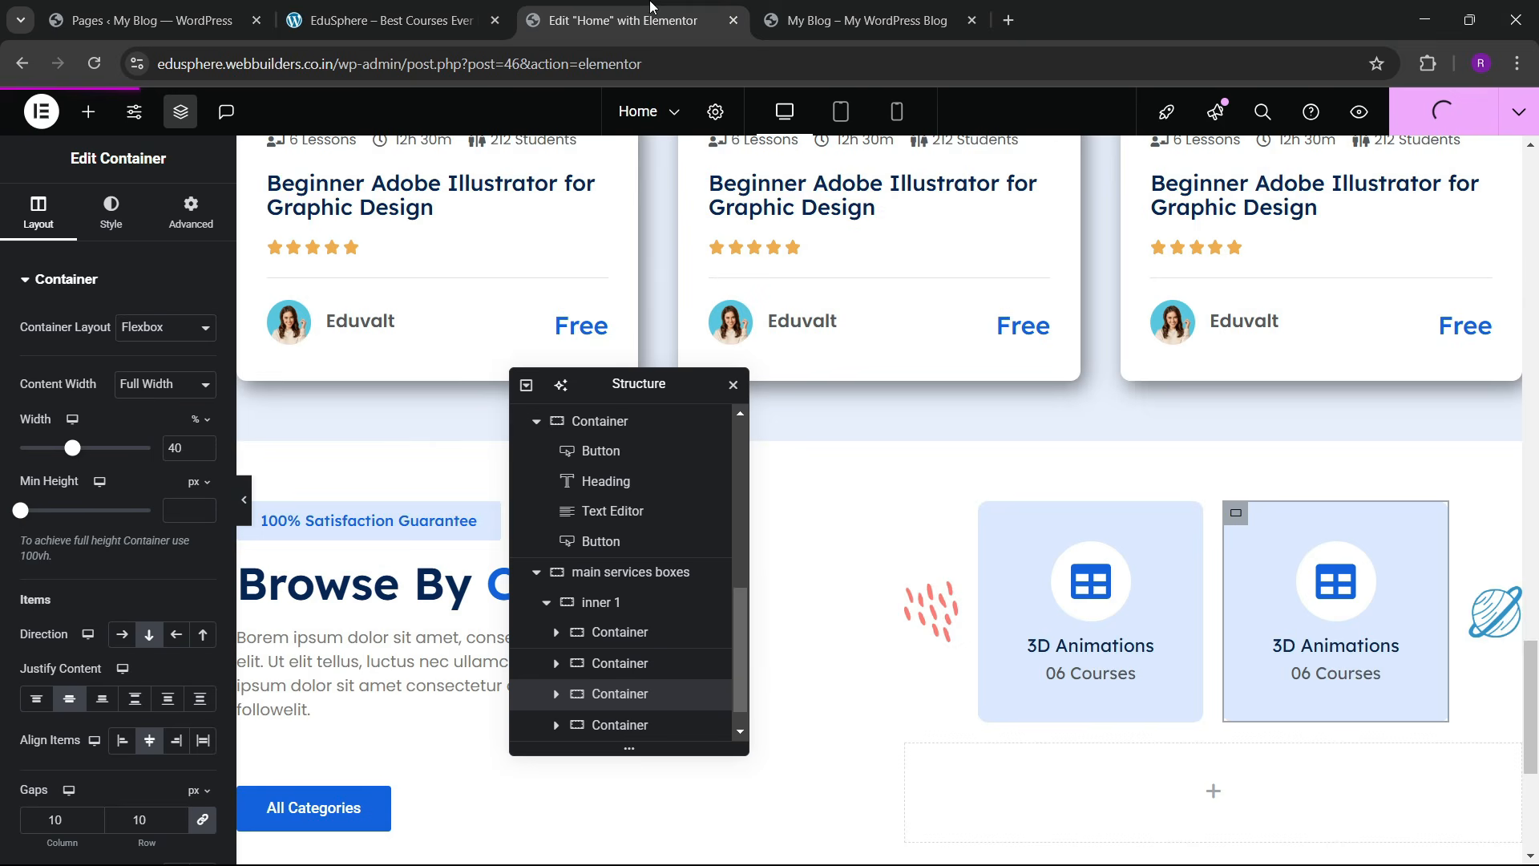
{"action": "scroll", "coordinate": [971, 582], "scroll_direction": "down", "scroll_amount": 2}
{"action": "scroll", "coordinate": [970, 583], "scroll_direction": "up", "scroll_amount": 1}
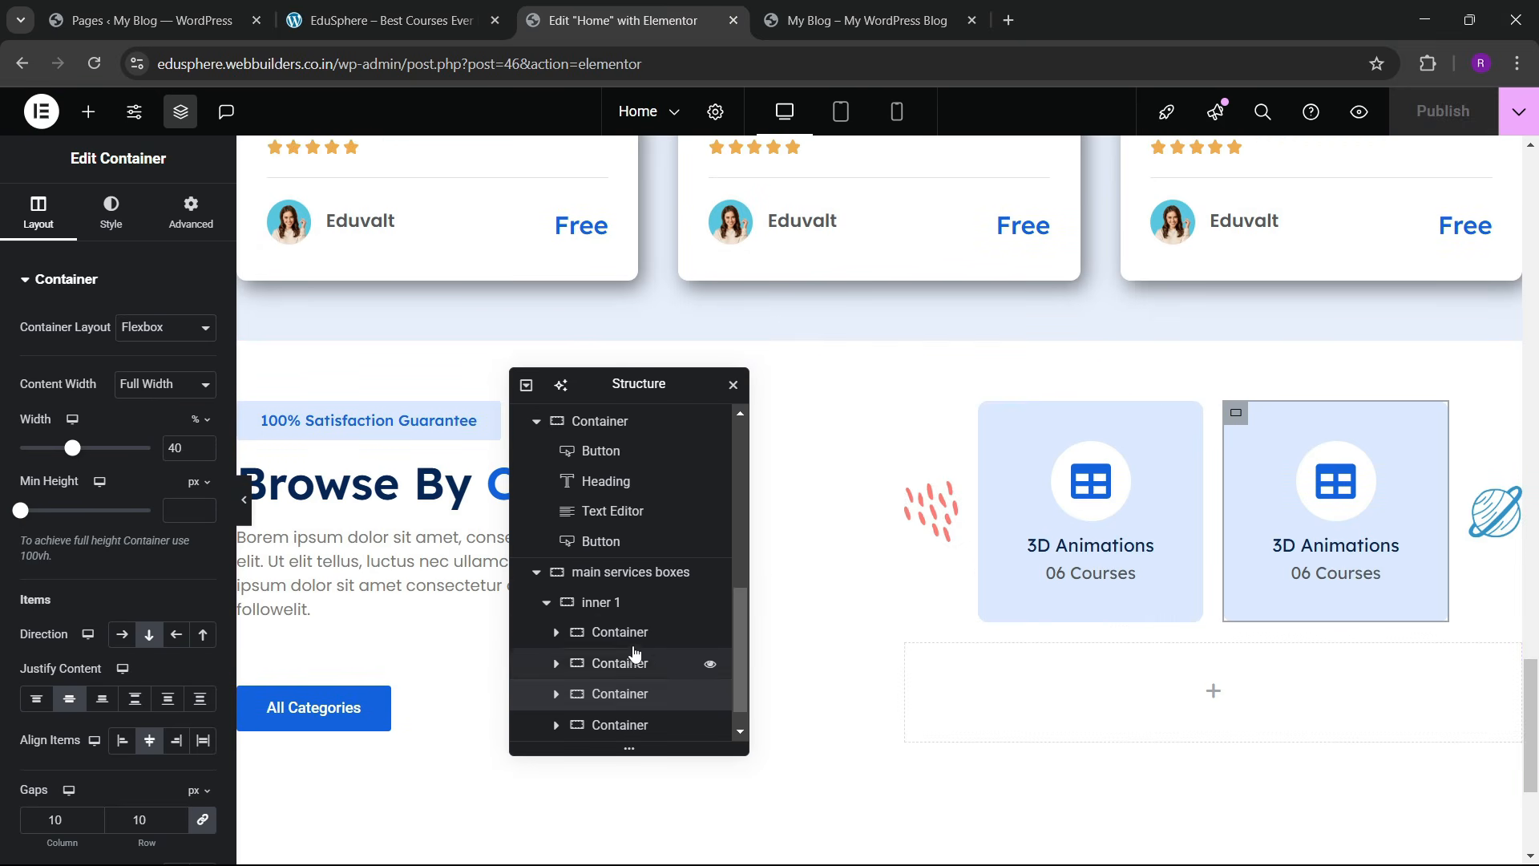
Step: Duplicate the first inner 1 card row and delete the empty extra inner 1 row
{"action": "left_click", "coordinate": [545, 611]}
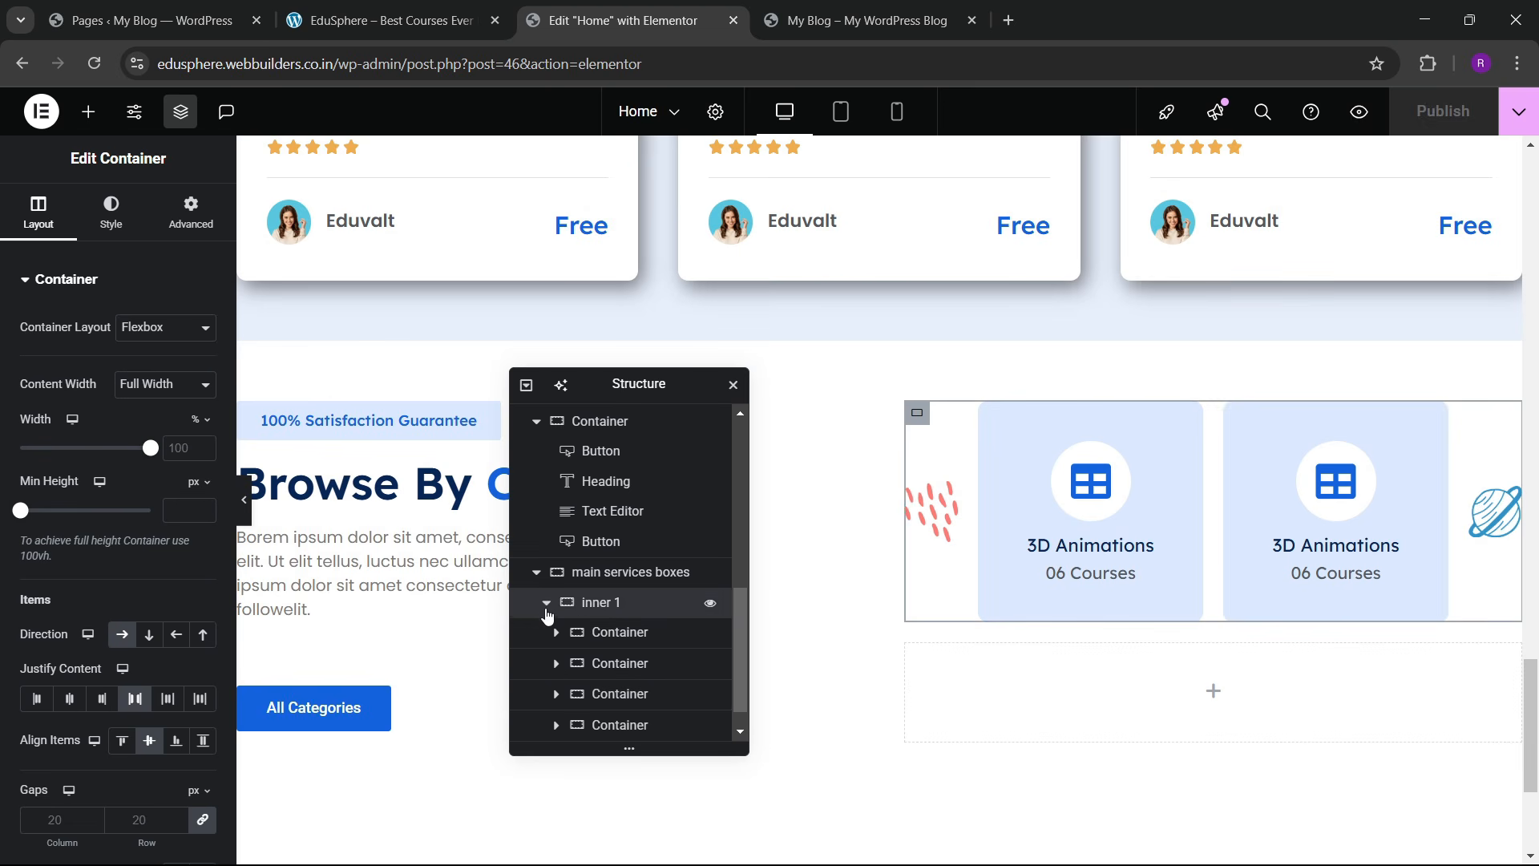
{"action": "left_click", "coordinate": [546, 602]}
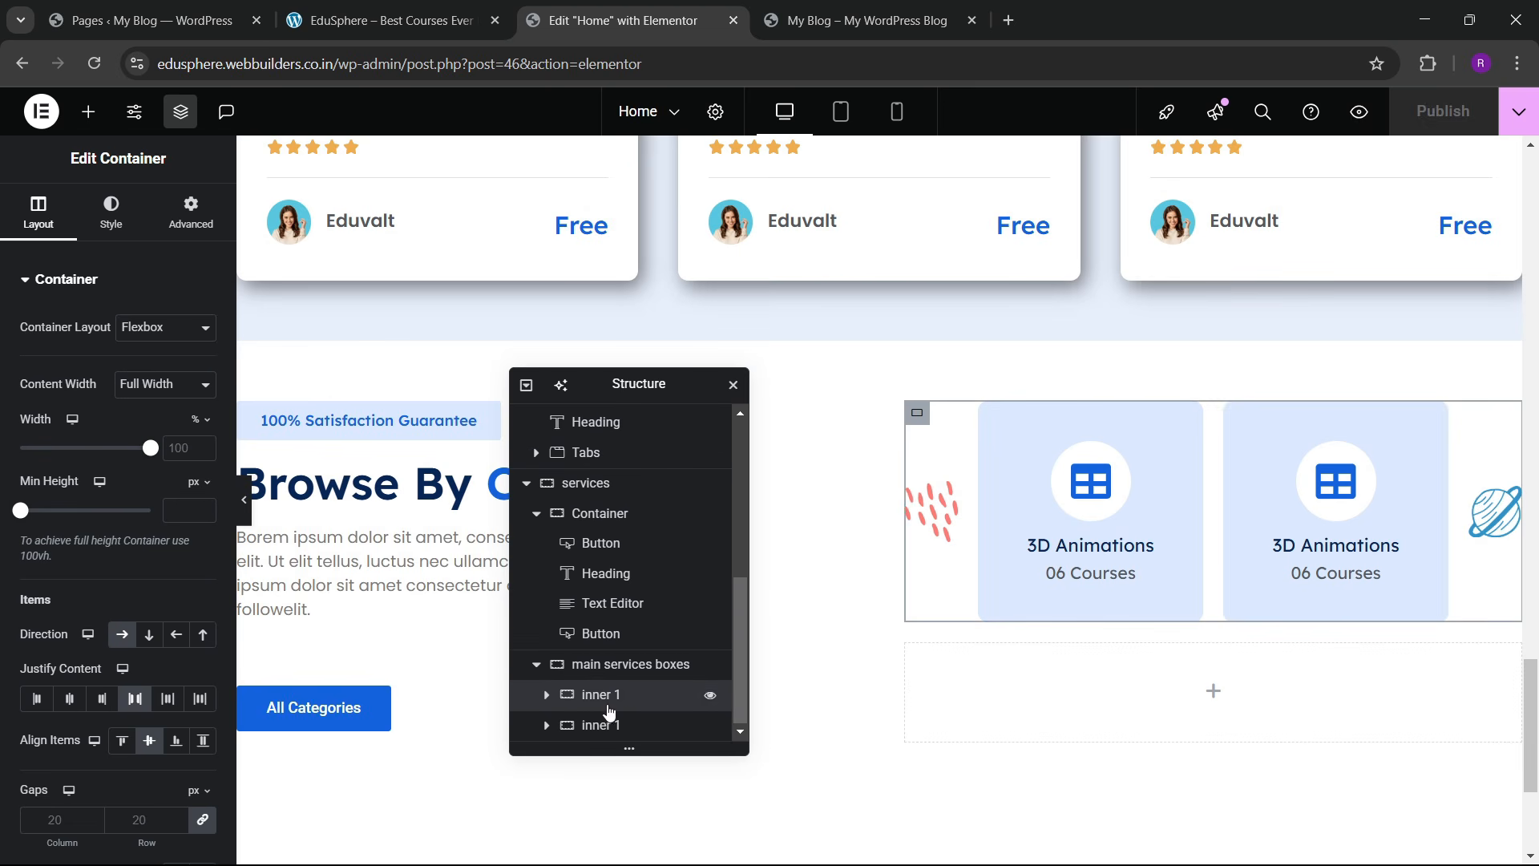
{"action": "left_click", "coordinate": [561, 726]}
{"action": "left_click", "coordinate": [547, 725]}
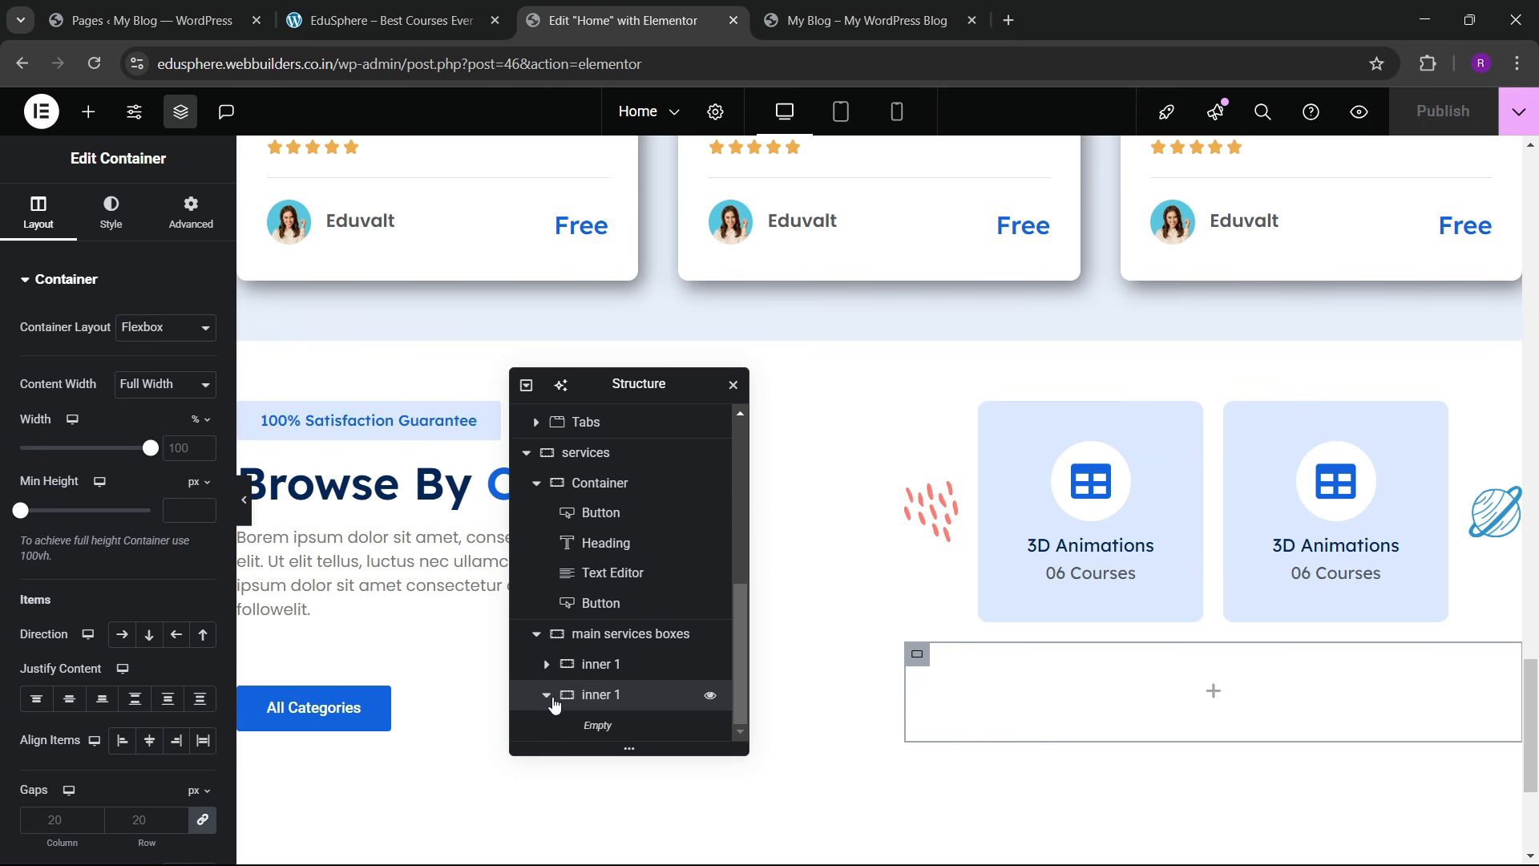
{"action": "left_click", "coordinate": [550, 696]}
{"action": "left_click", "coordinate": [605, 696]}
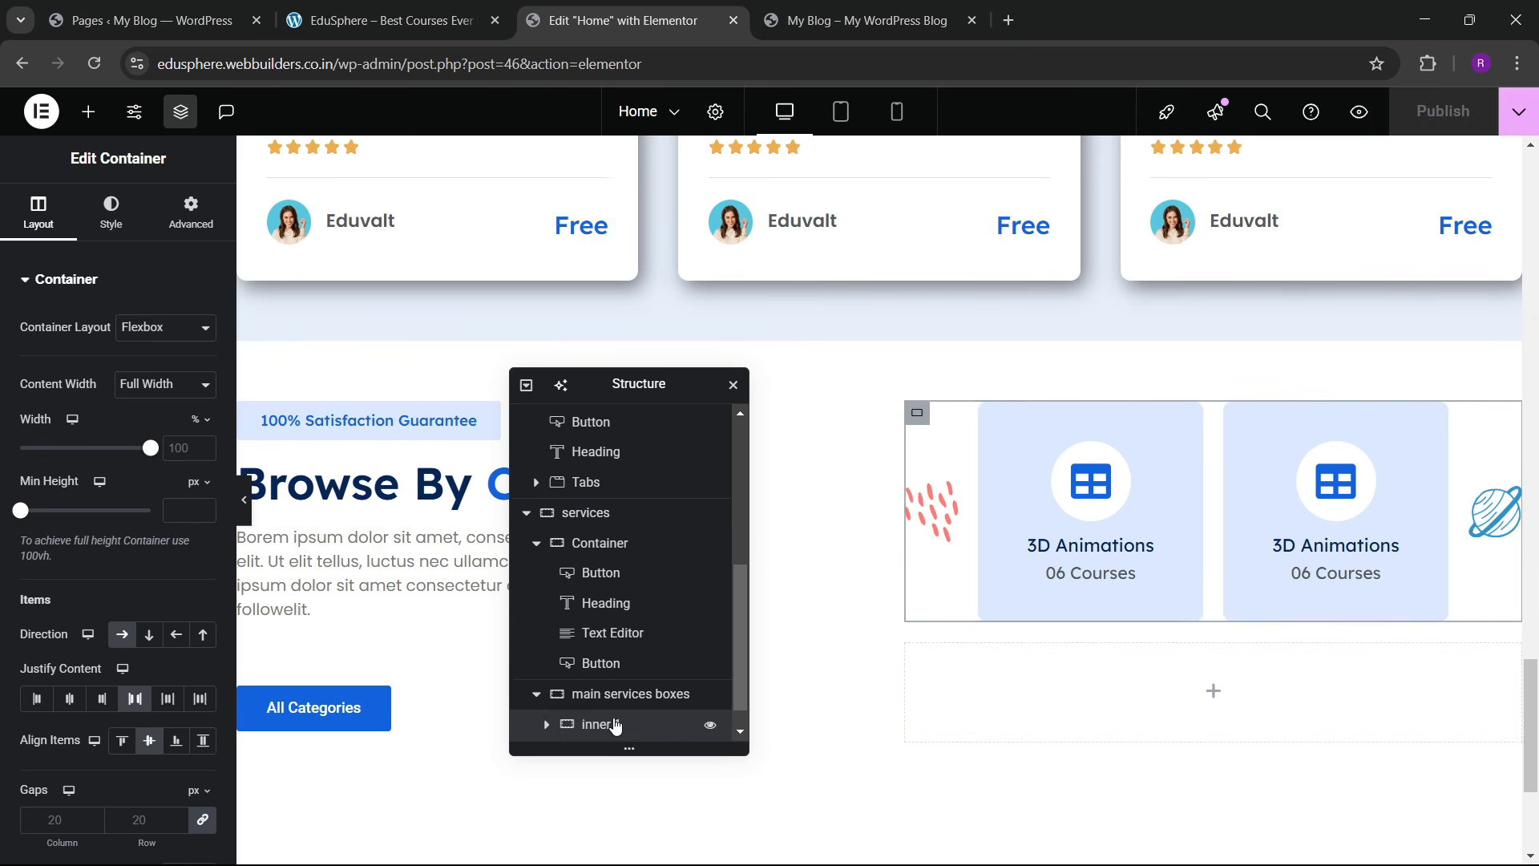
{"action": "scroll", "coordinate": [612, 720], "scroll_direction": "down", "scroll_amount": 1}
{"action": "right_click", "coordinate": [607, 697]}
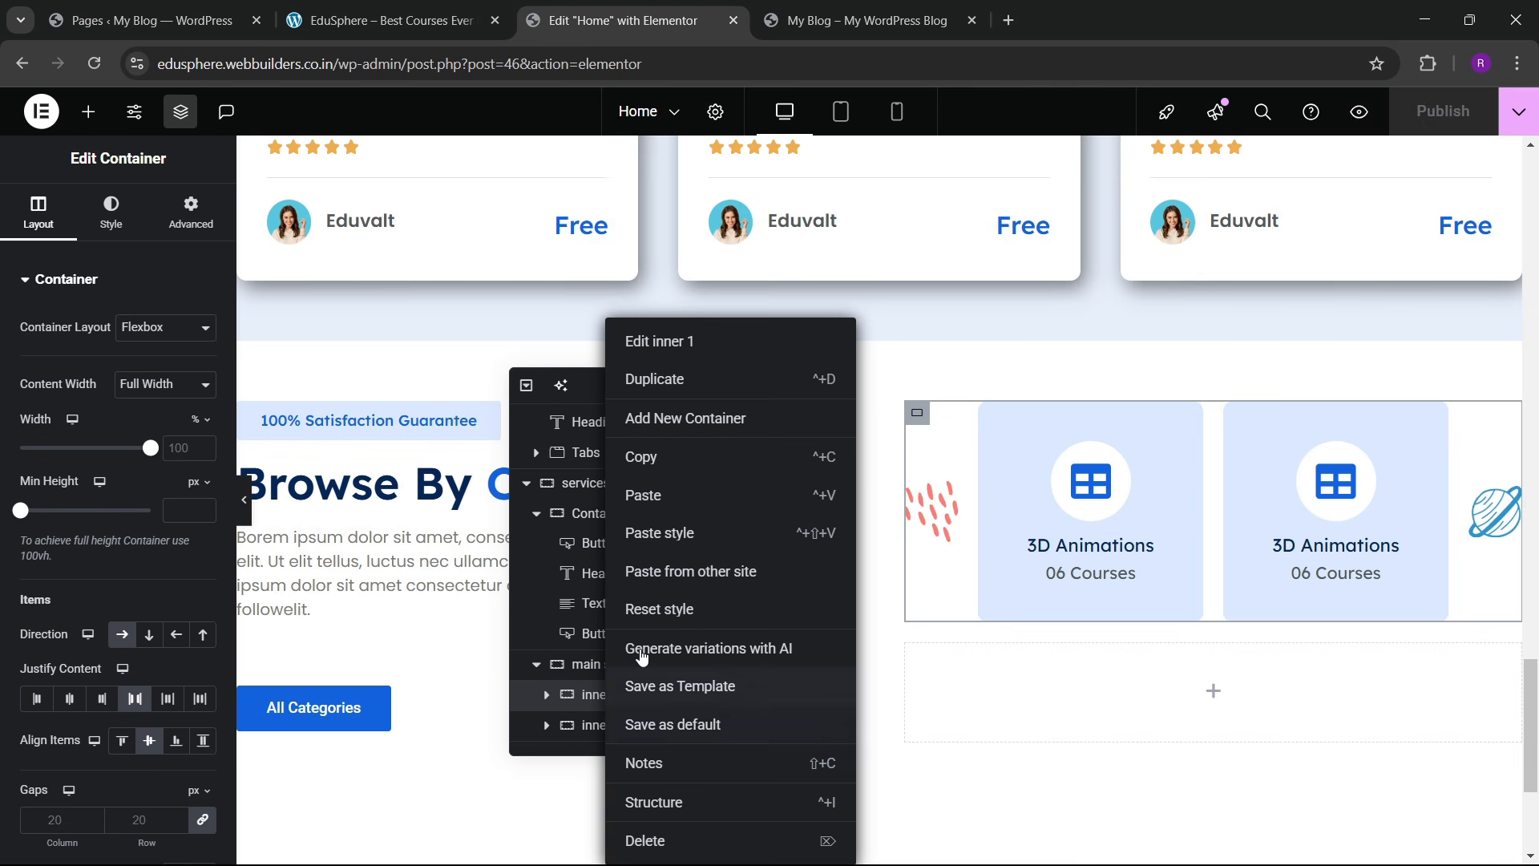
{"action": "left_click", "coordinate": [654, 380]}
{"action": "scroll", "coordinate": [595, 707], "scroll_direction": "down", "scroll_amount": 1}
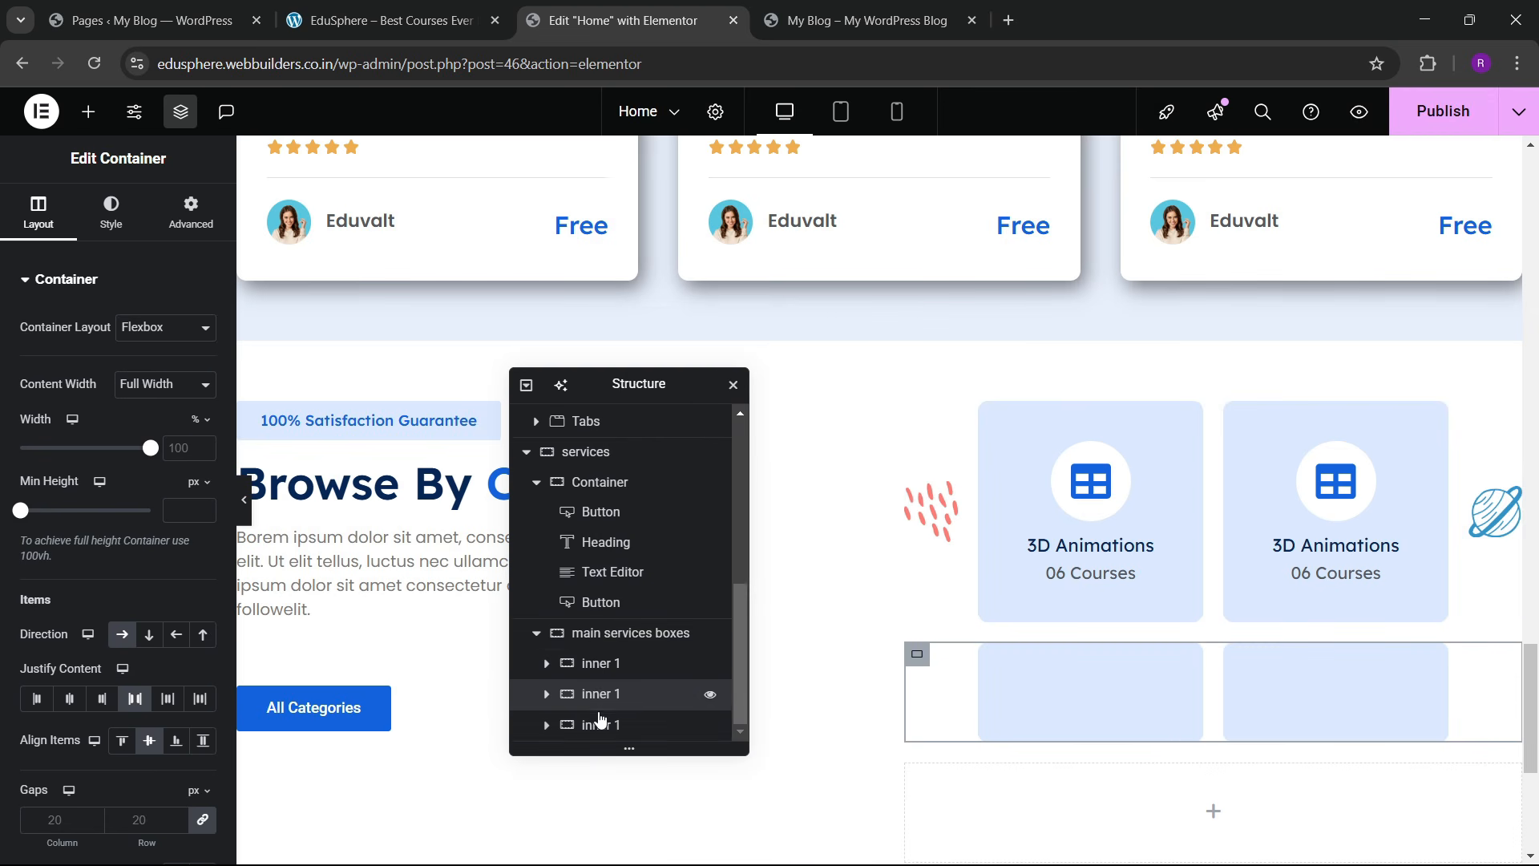
{"action": "right_click", "coordinate": [599, 732]}
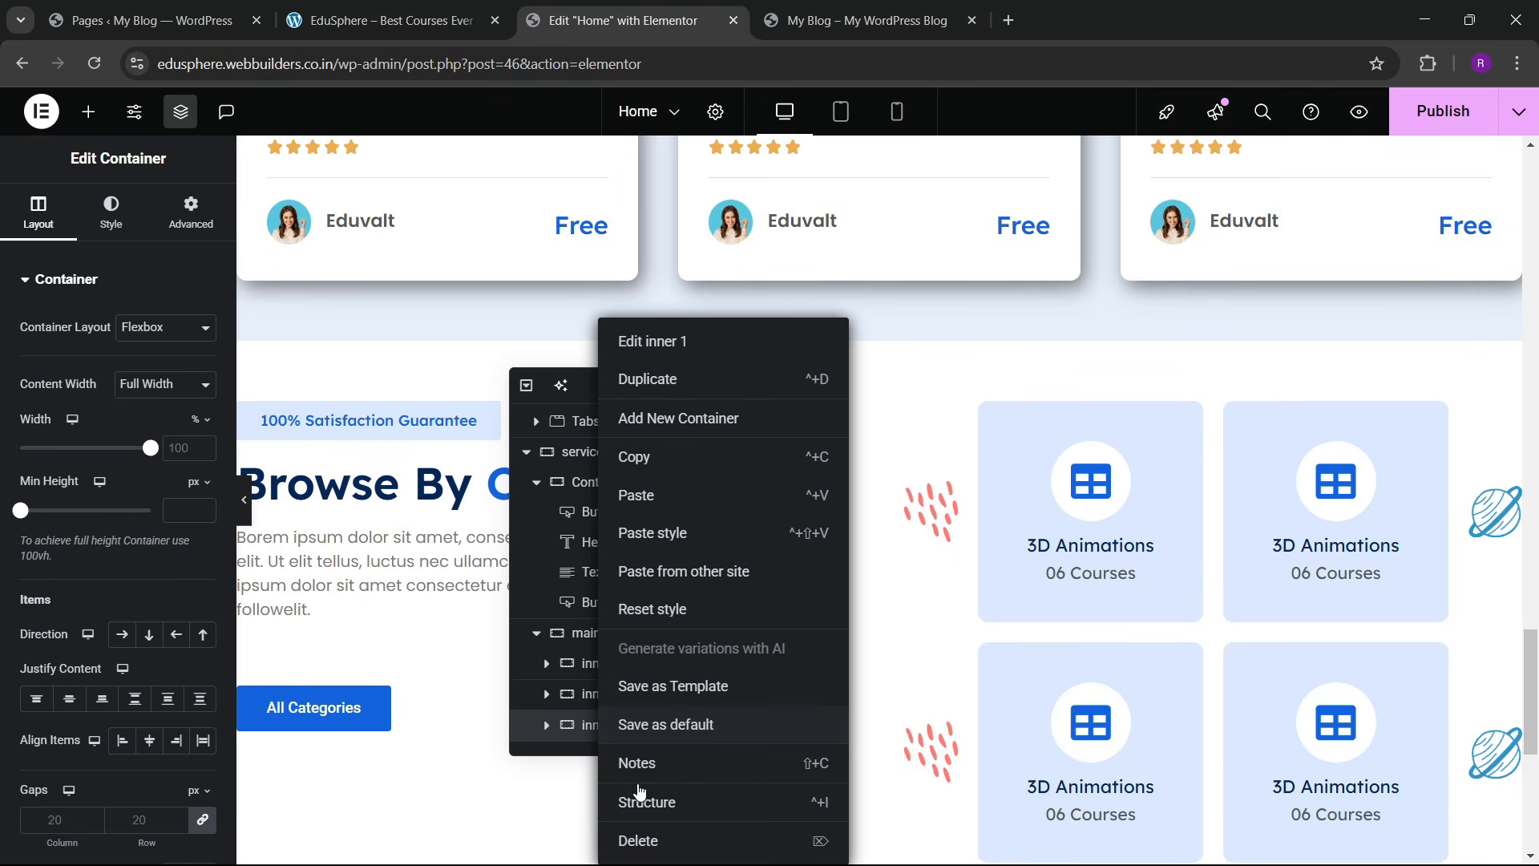
{"action": "left_click", "coordinate": [631, 841]}
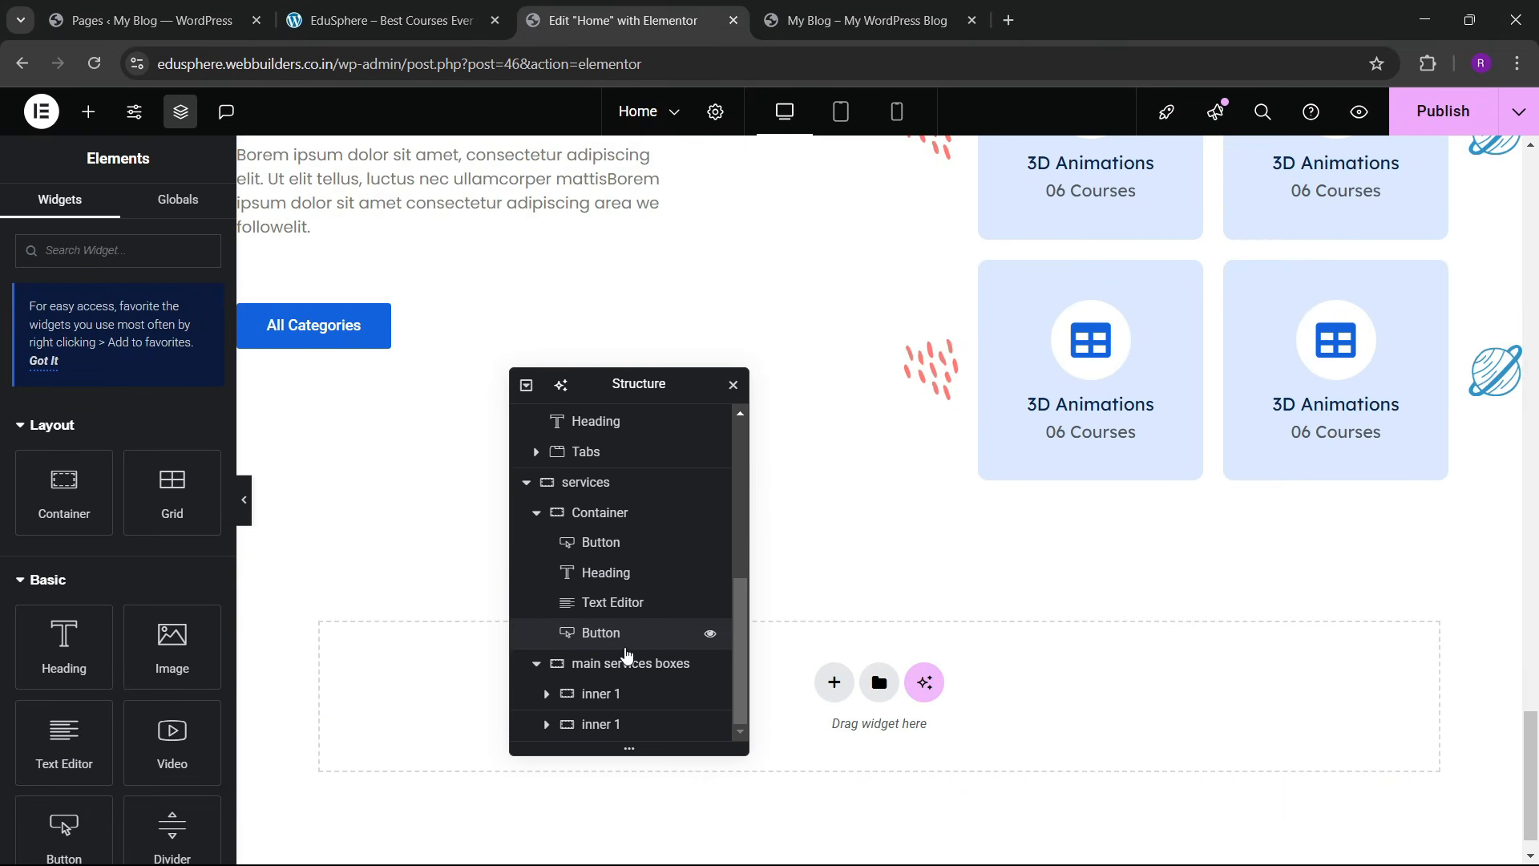
Step: Remove two of the cards from the lower card row
{"action": "left_click", "coordinate": [601, 724]}
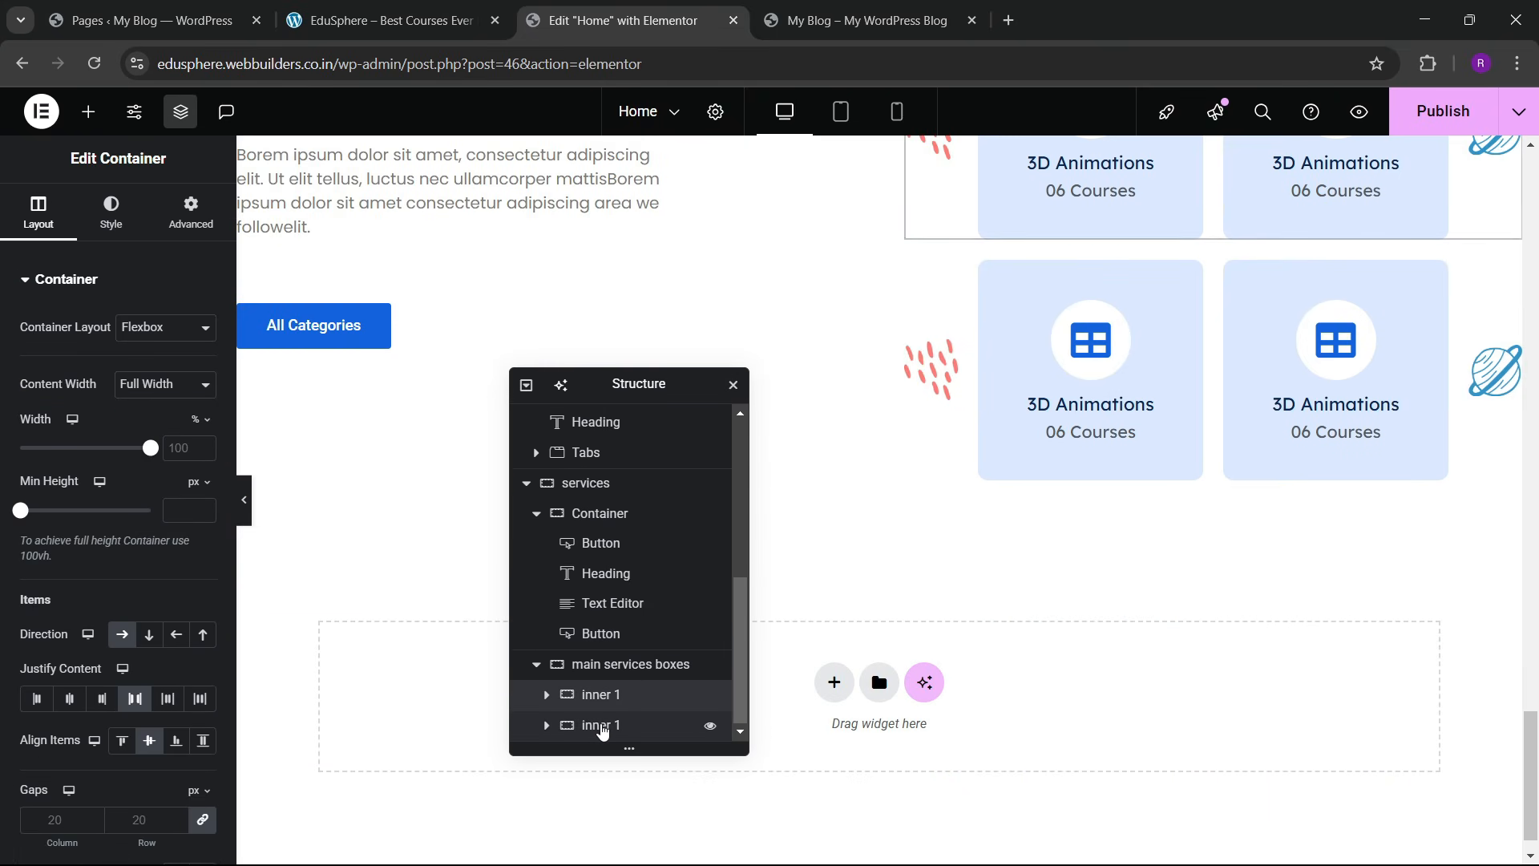
{"action": "left_click", "coordinate": [607, 671]}
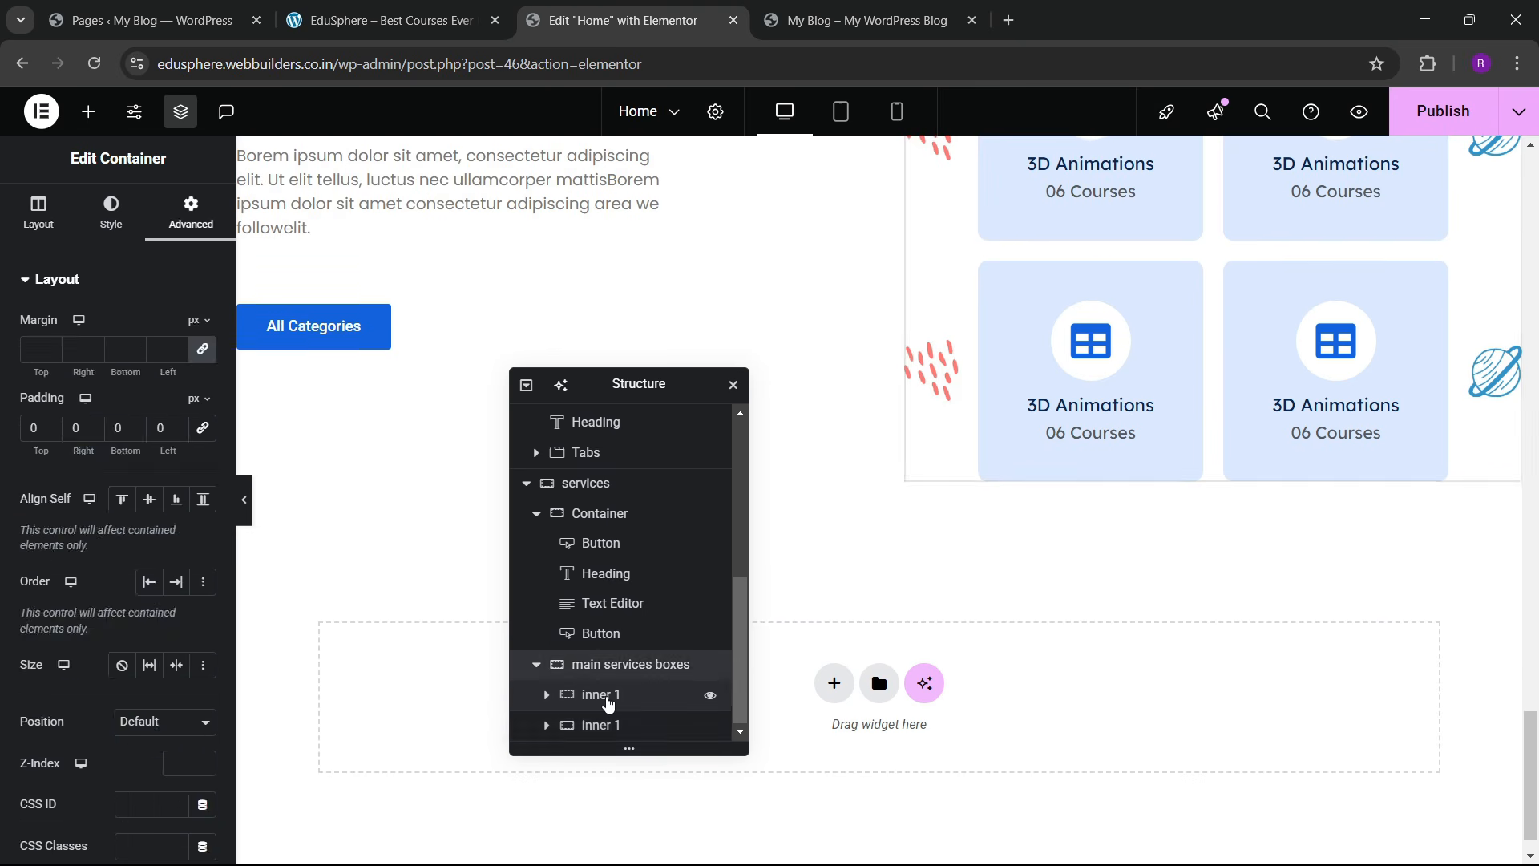
{"action": "left_click", "coordinate": [607, 699]}
{"action": "left_click", "coordinate": [604, 728]}
{"action": "left_click", "coordinate": [549, 728]}
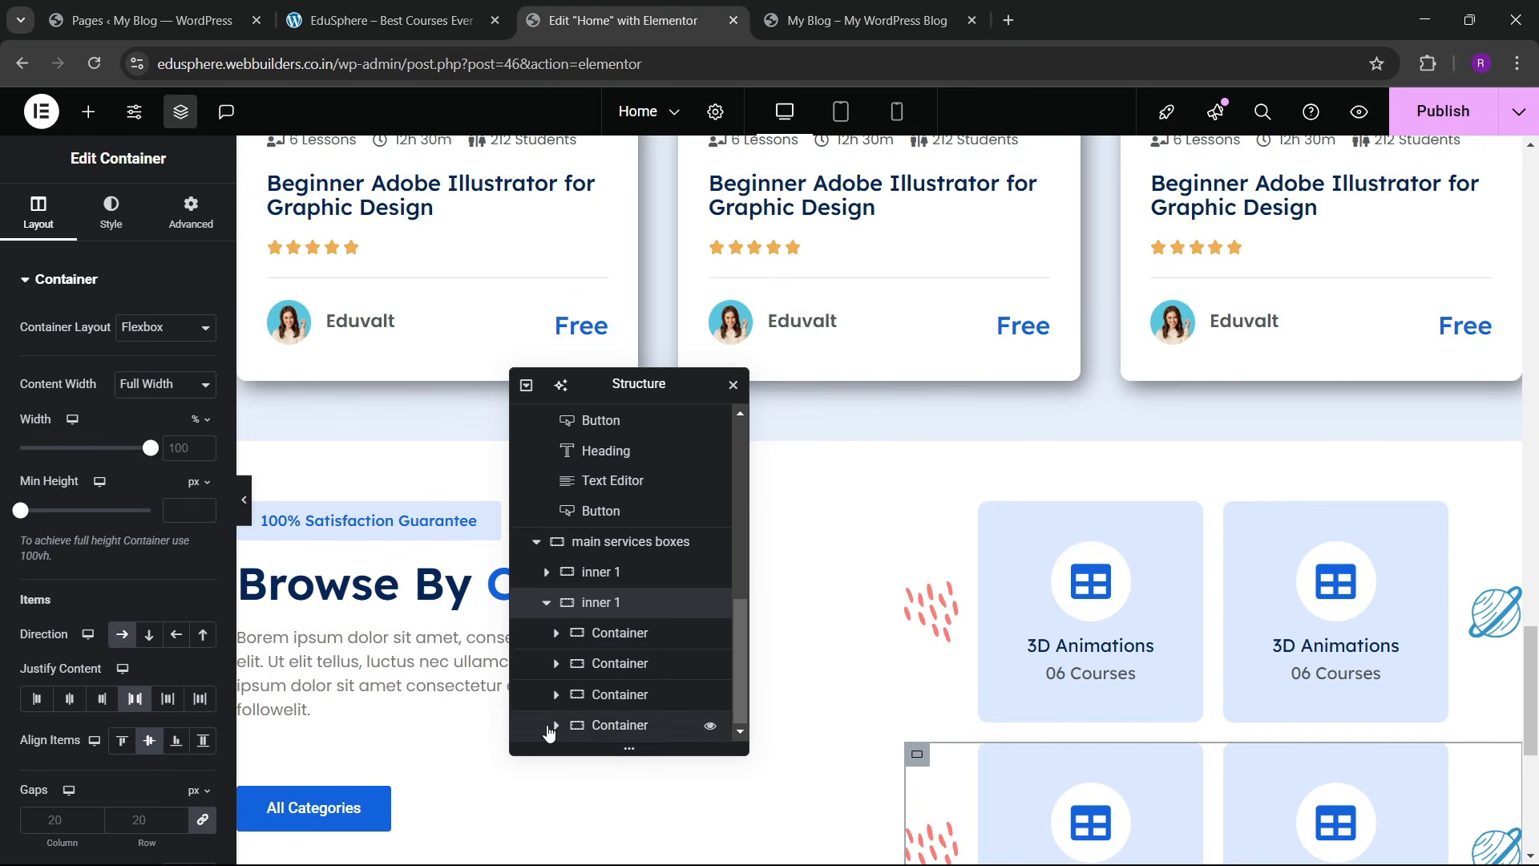
{"action": "left_click", "coordinate": [628, 634]}
{"action": "right_click", "coordinate": [630, 637]}
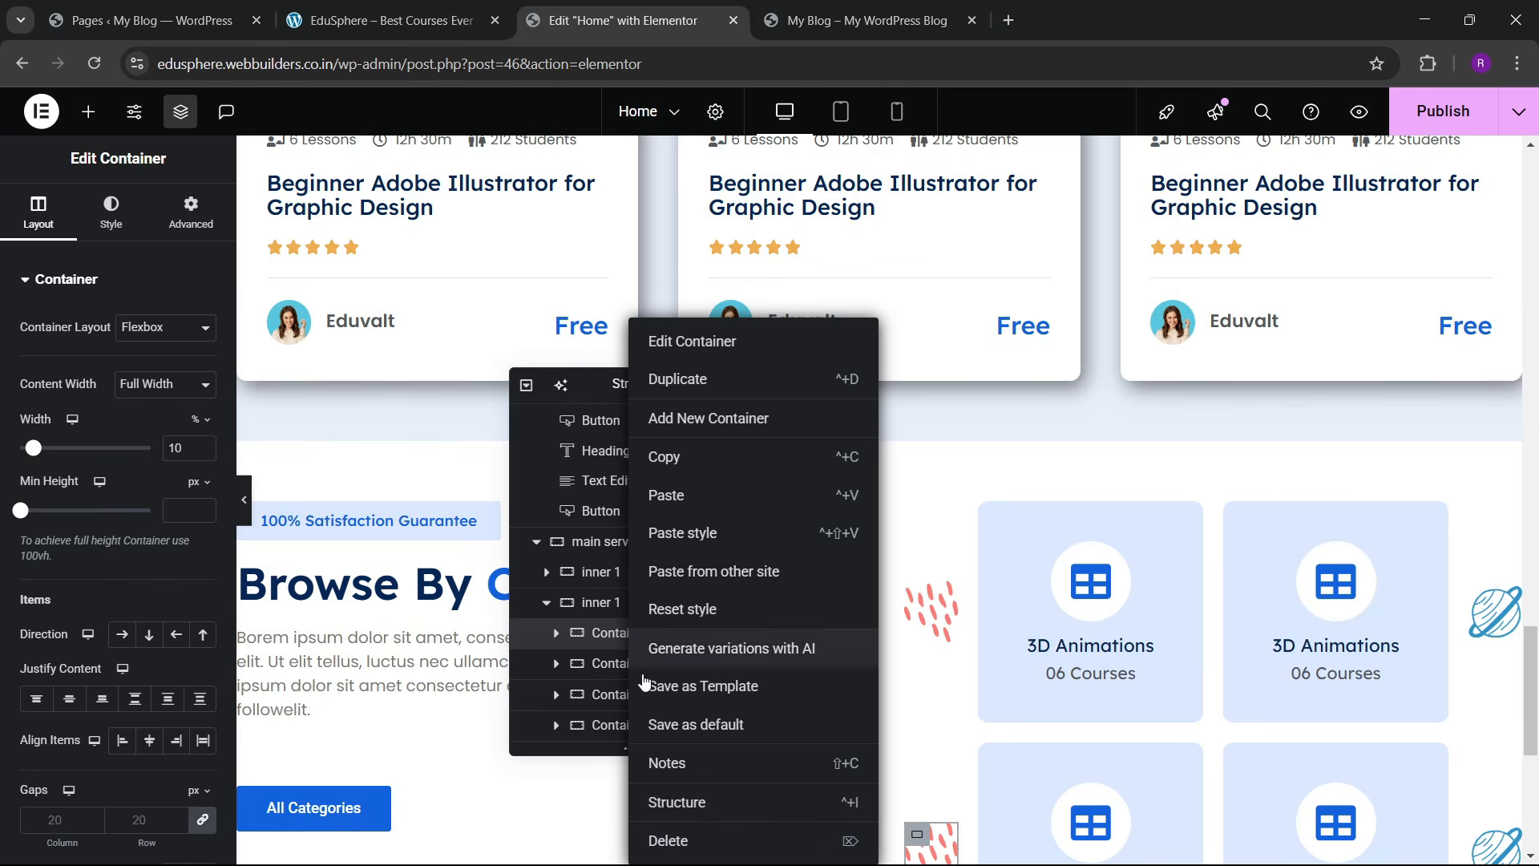
{"action": "left_click", "coordinate": [662, 837]}
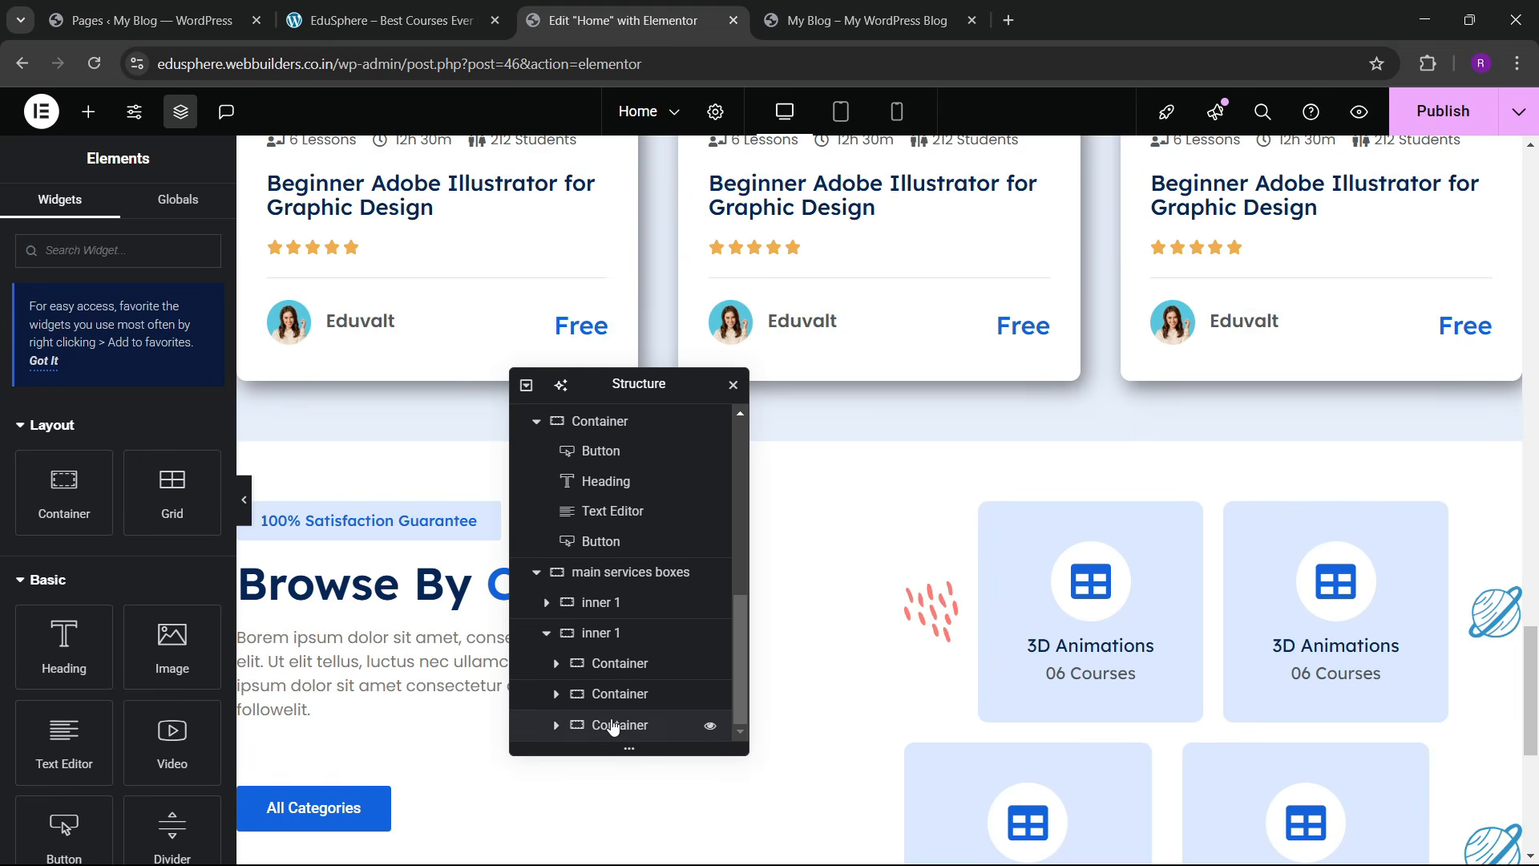
{"action": "right_click", "coordinate": [617, 724]}
{"action": "left_click", "coordinate": [663, 837]}
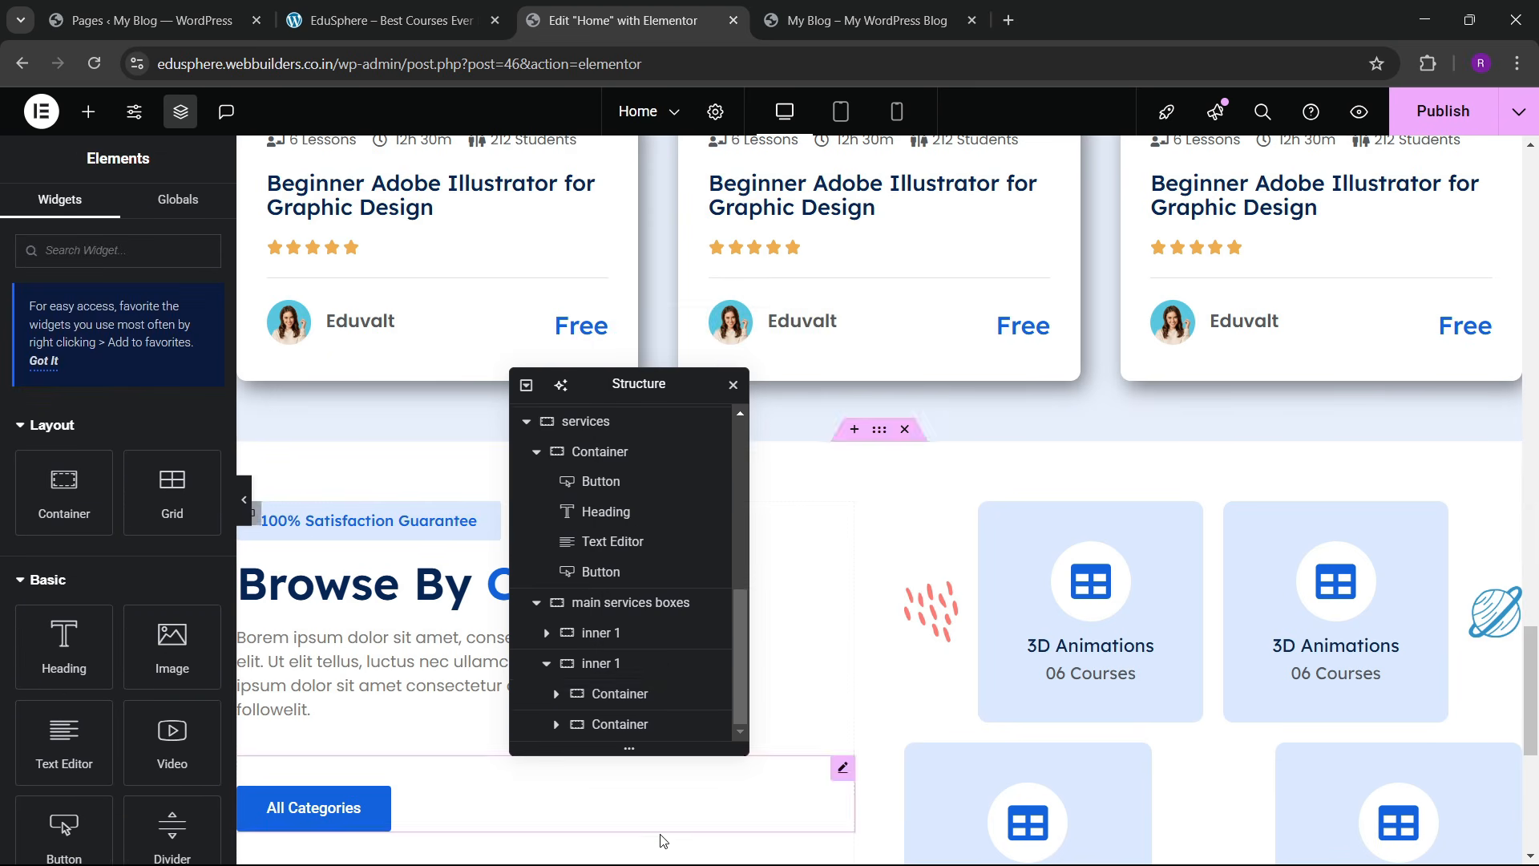
Step: Duplicate a category card container to give the lower row a third card
{"action": "left_click", "coordinate": [627, 695]}
{"action": "right_click", "coordinate": [630, 696]}
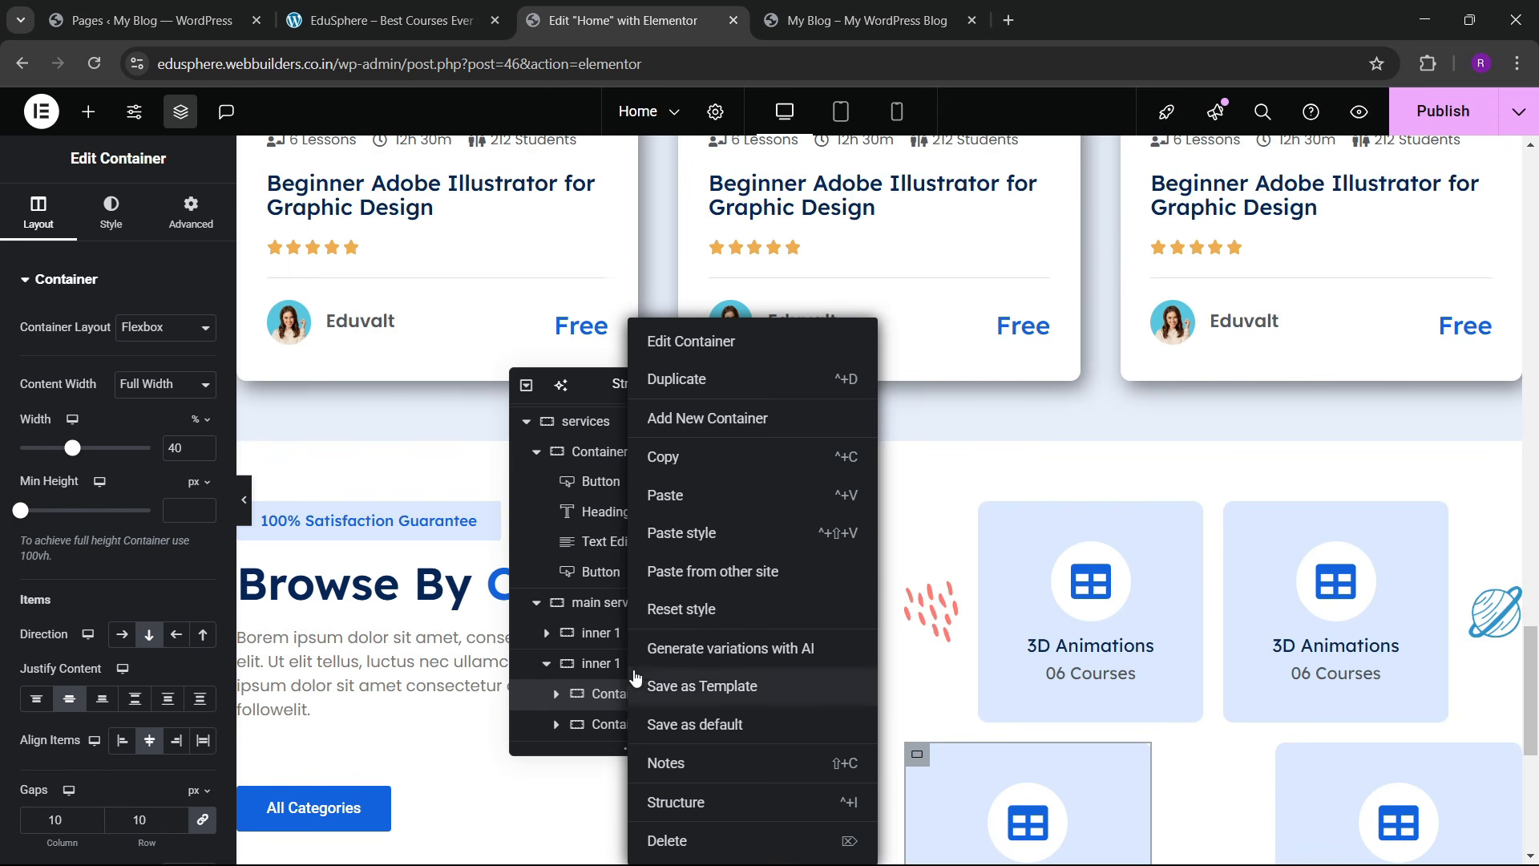
{"action": "left_click", "coordinate": [690, 388]}
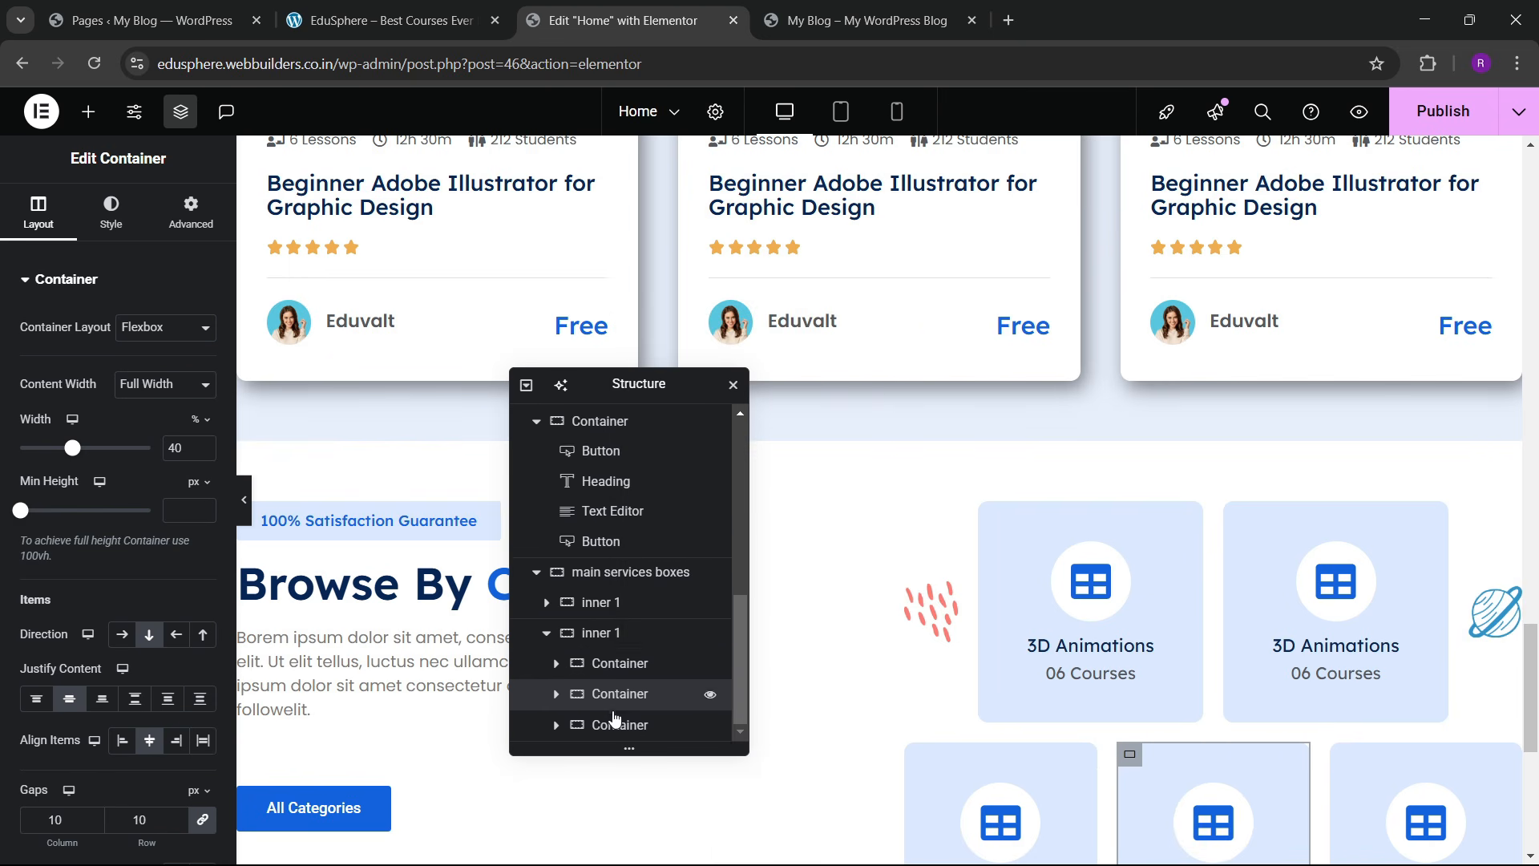
{"action": "right_click", "coordinate": [622, 731]}
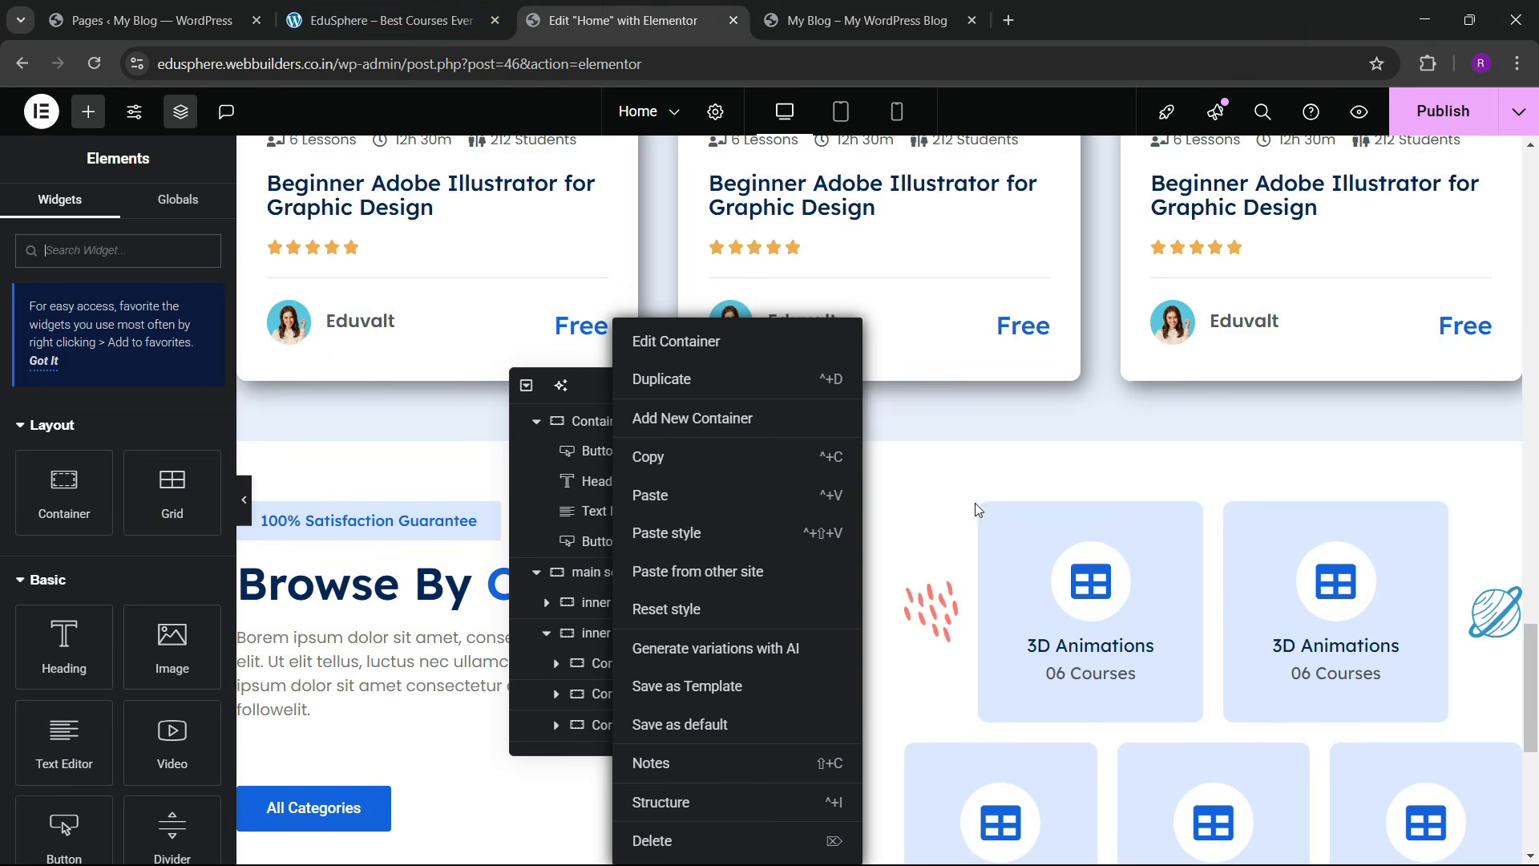
{"action": "scroll", "coordinate": [1194, 622], "scroll_direction": "down", "scroll_amount": 5}
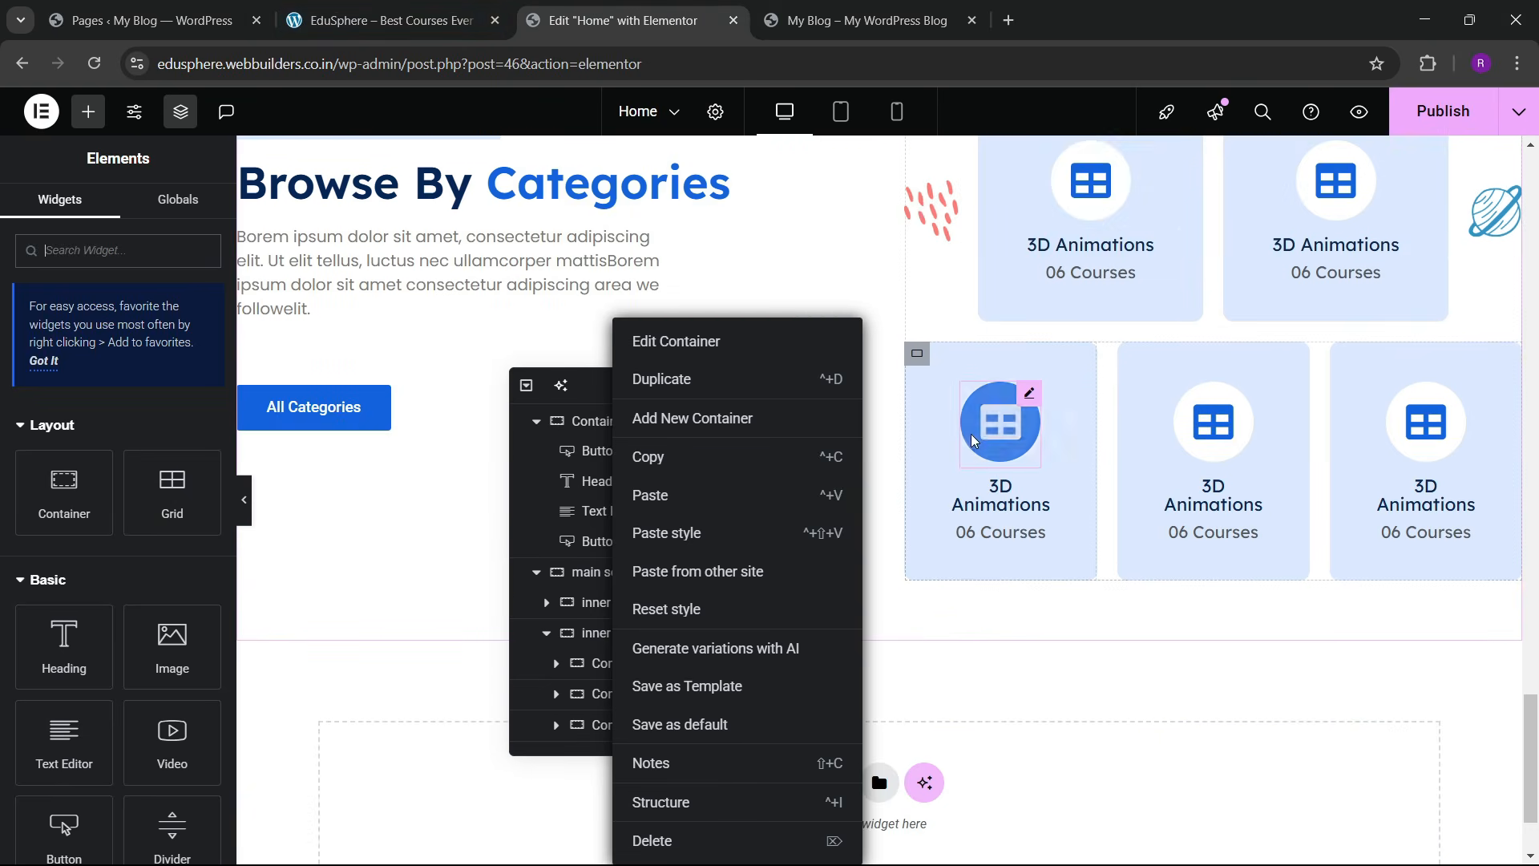
{"action": "scroll", "coordinate": [974, 429], "scroll_direction": "up", "scroll_amount": 3}
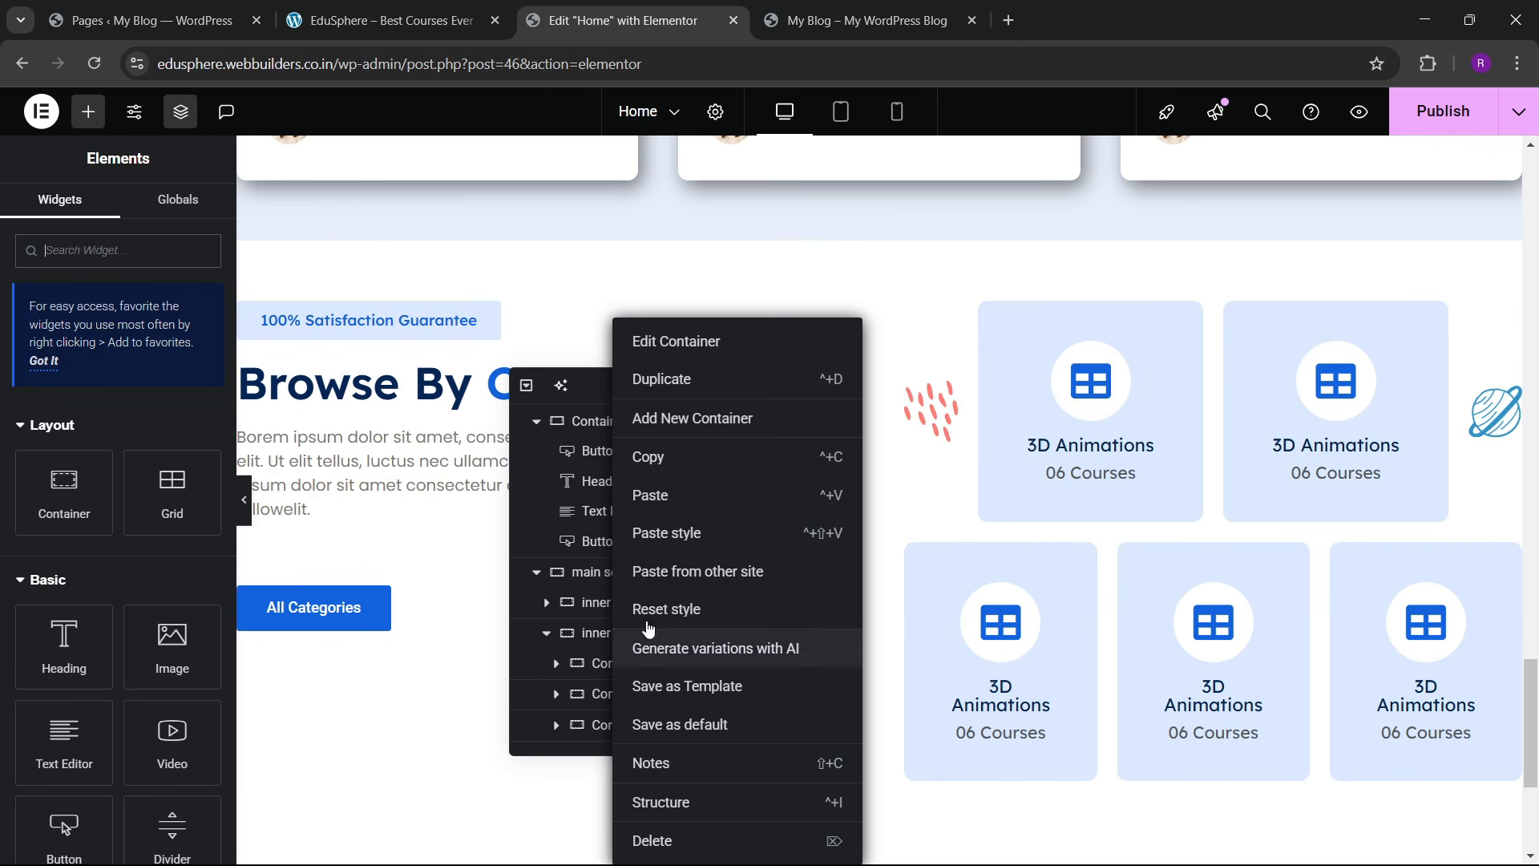
Step: Set the text column container's width to 40%
{"action": "left_click", "coordinate": [462, 653]}
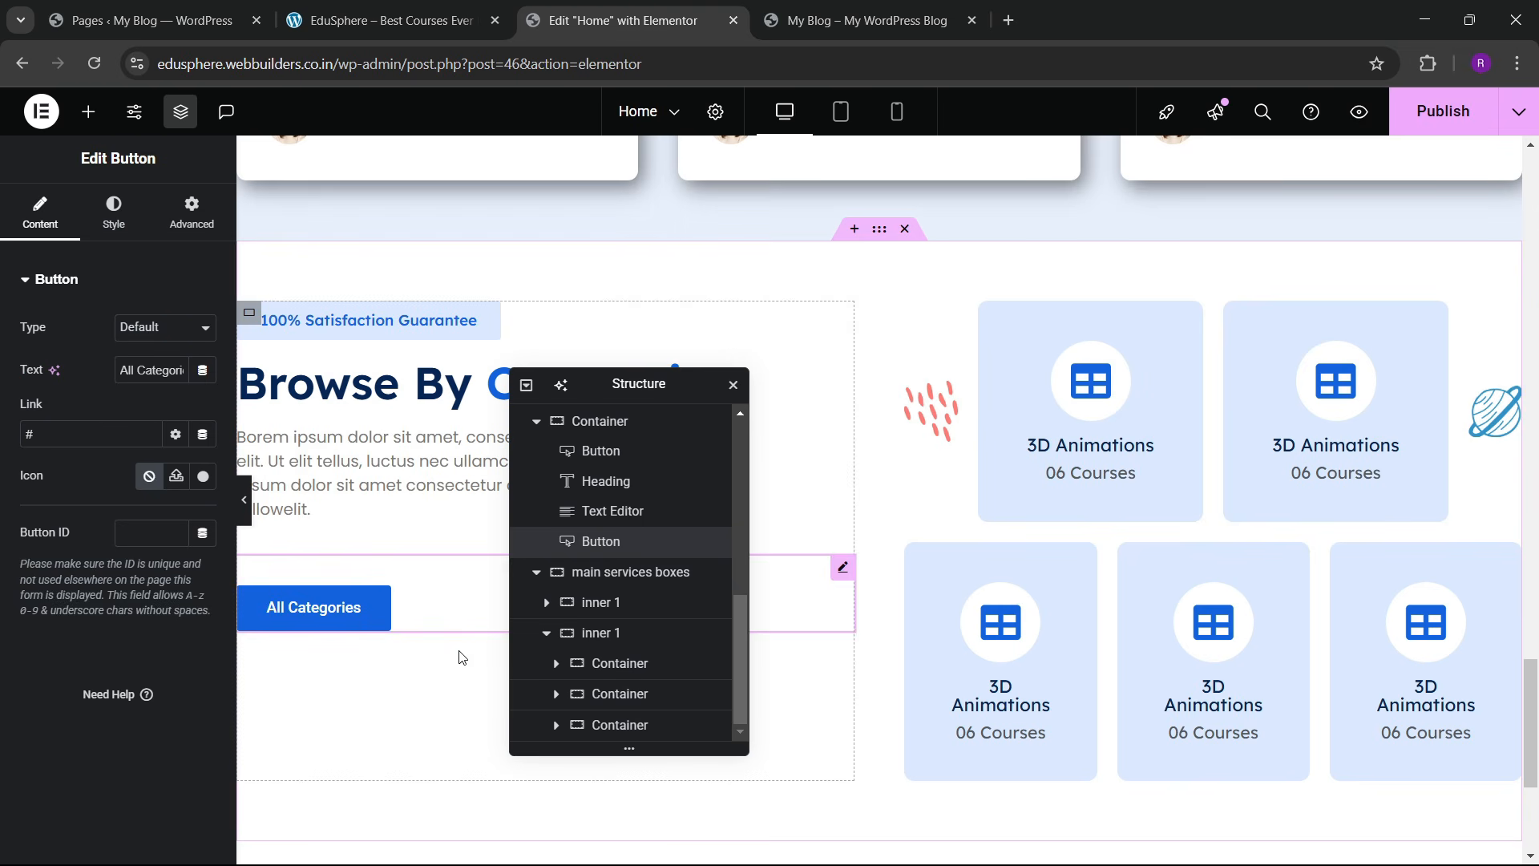
{"action": "left_click", "coordinate": [879, 229]}
{"action": "scroll", "coordinate": [132, 529], "scroll_direction": "down", "scroll_amount": 4}
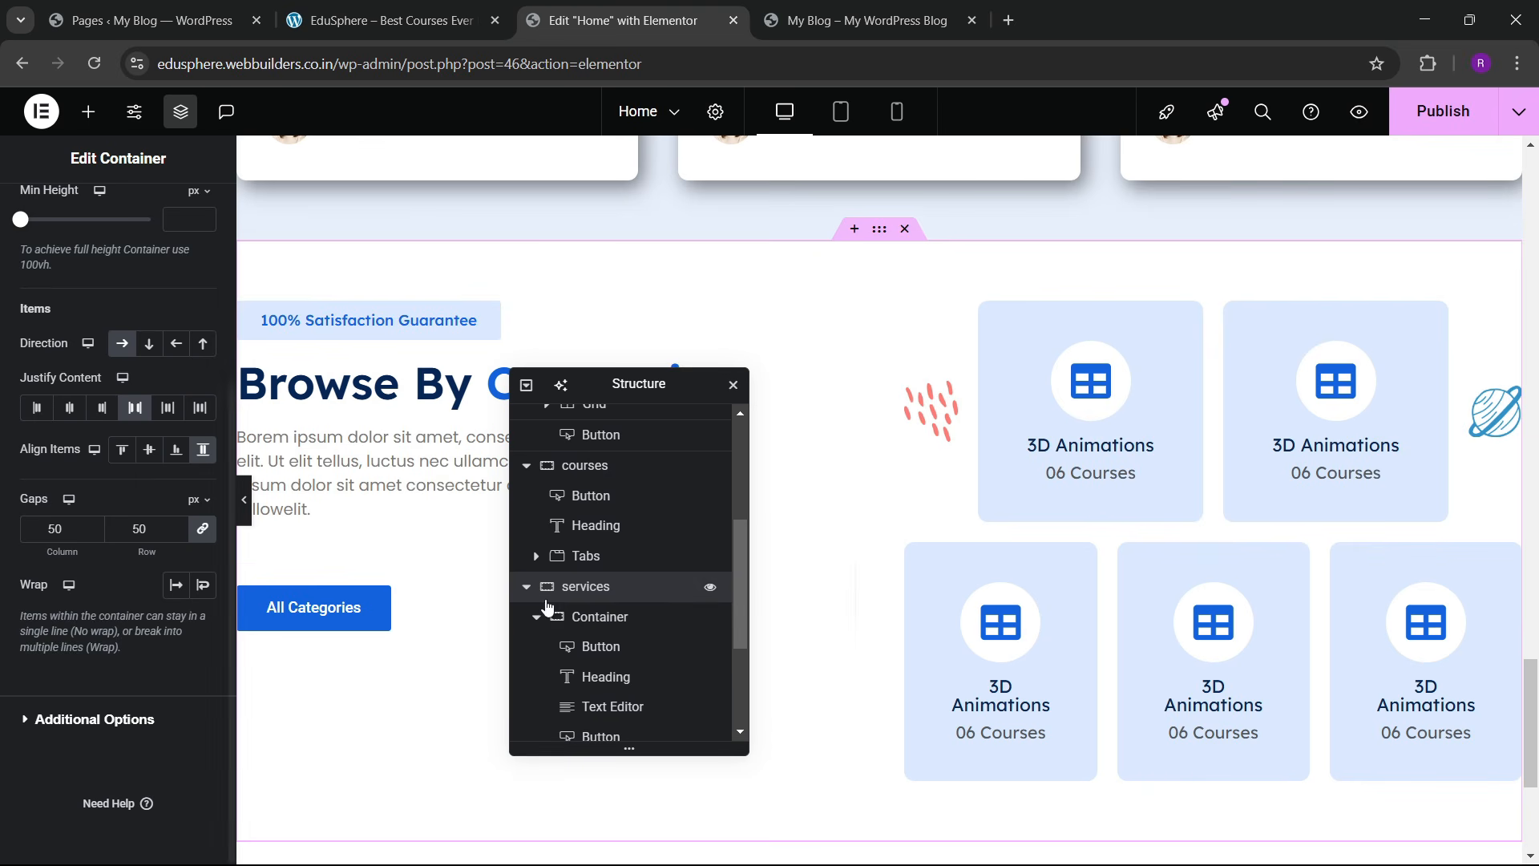
{"action": "left_click", "coordinate": [592, 617]}
{"action": "left_click", "coordinate": [48, 212]}
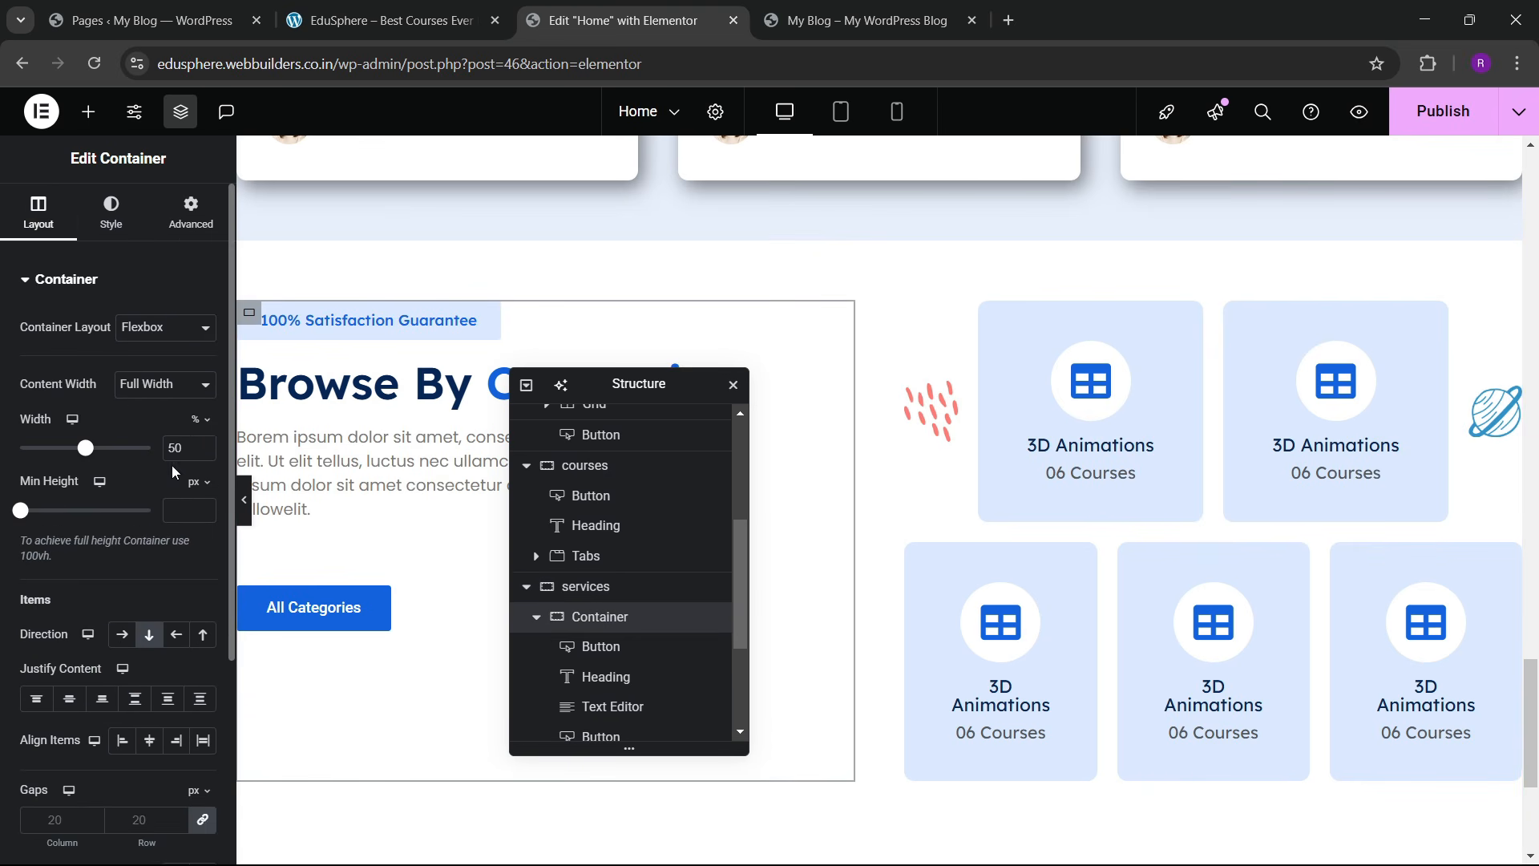
{"action": "mouse_move", "coordinate": [85, 447]}
{"action": "left_mouse_down"}
{"action": "mouse_move", "coordinate": [29, 447]}
{"action": "mouse_move", "coordinate": [72, 447]}
{"action": "left_mouse_up"}
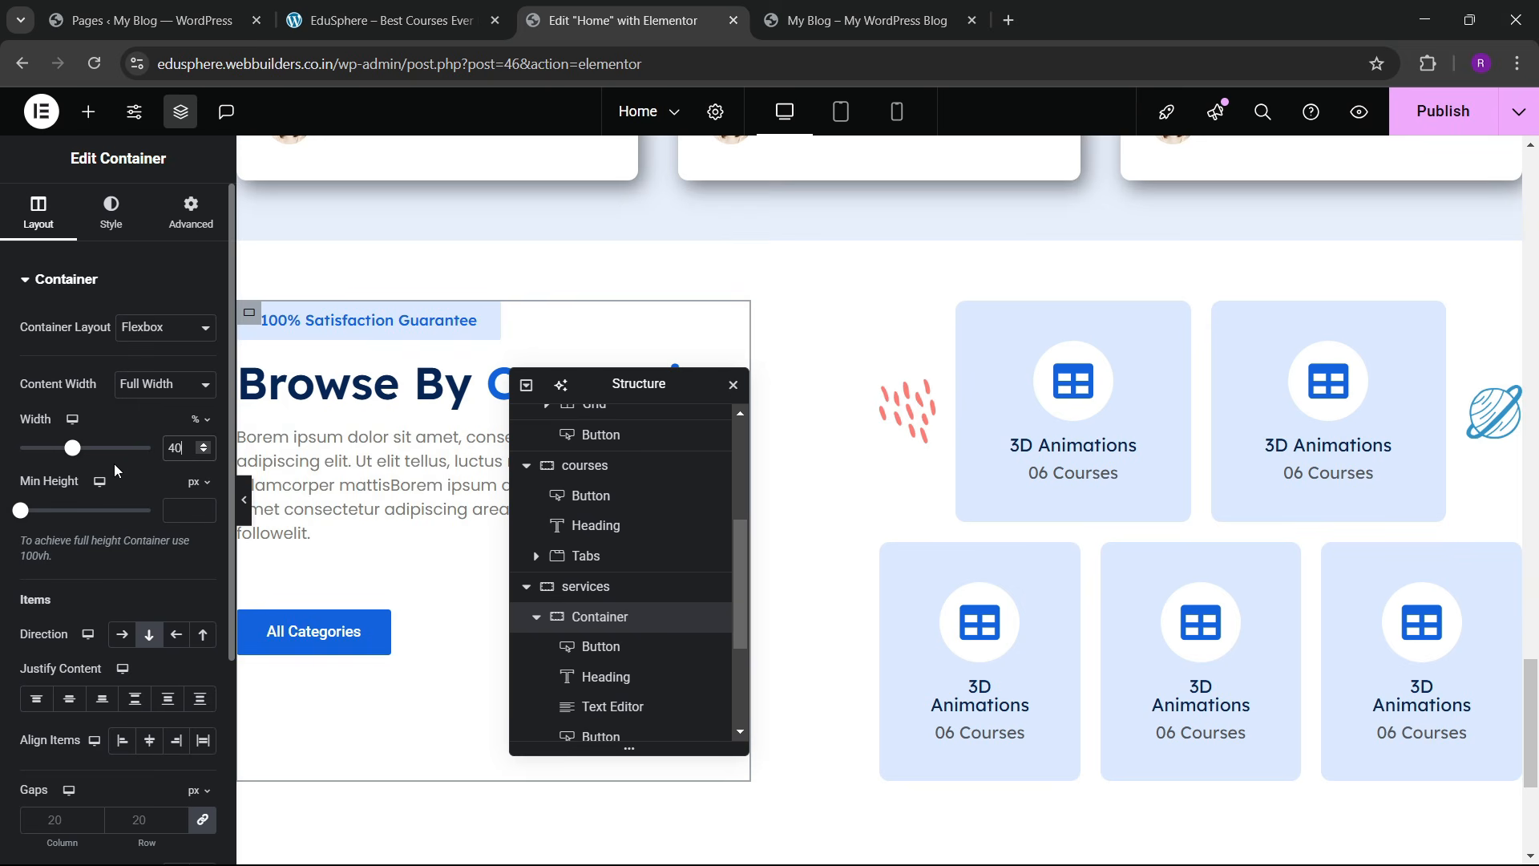
{"action": "left_click", "coordinate": [536, 617]}
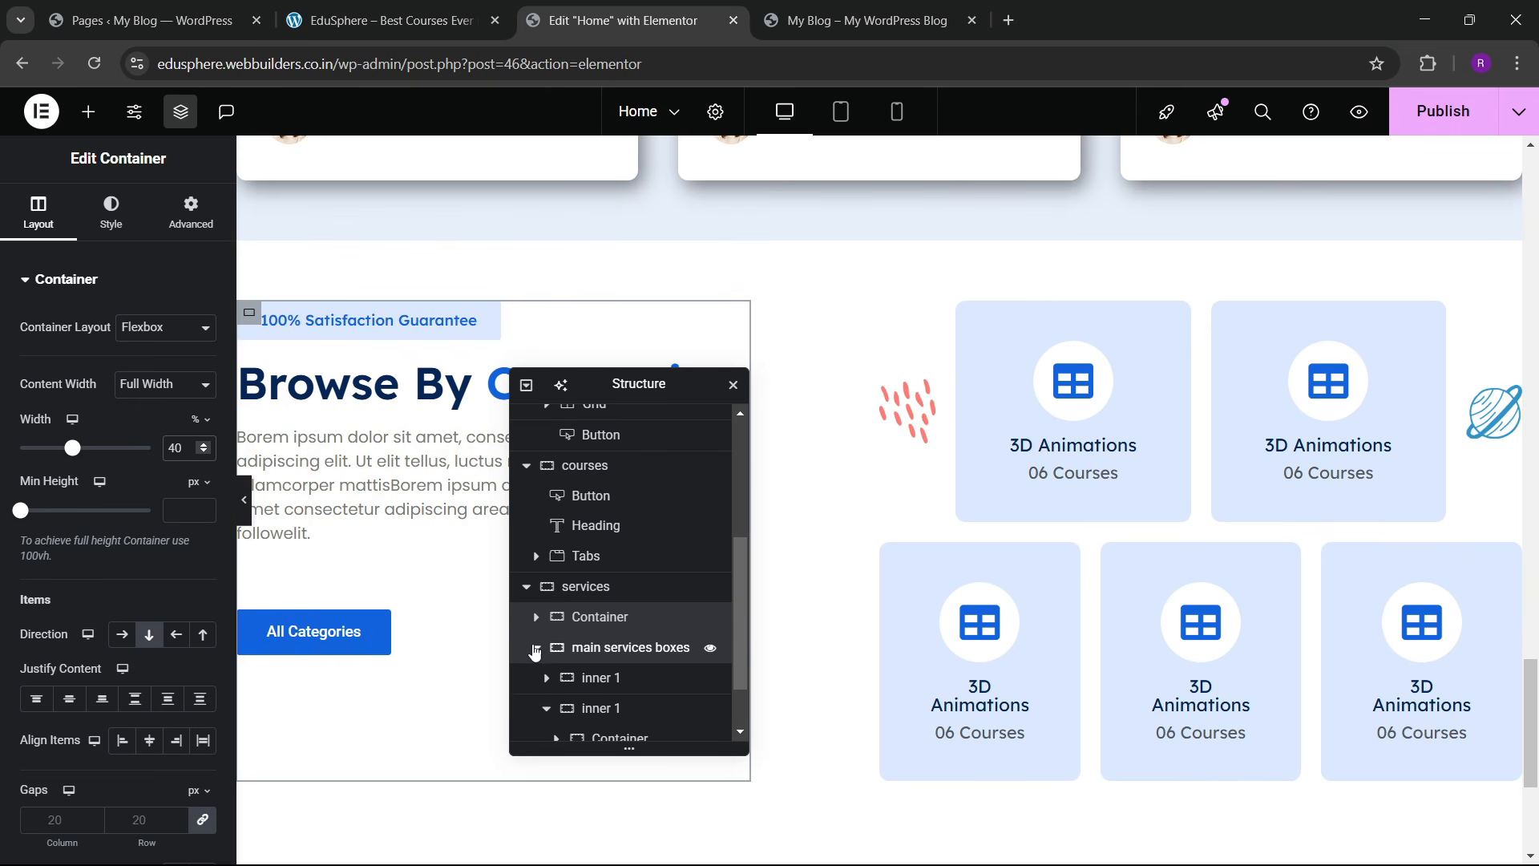
Step: Set the main services boxes width to 60% and save the page
{"action": "left_click", "coordinate": [594, 647]}
{"action": "left_click", "coordinate": [38, 213]}
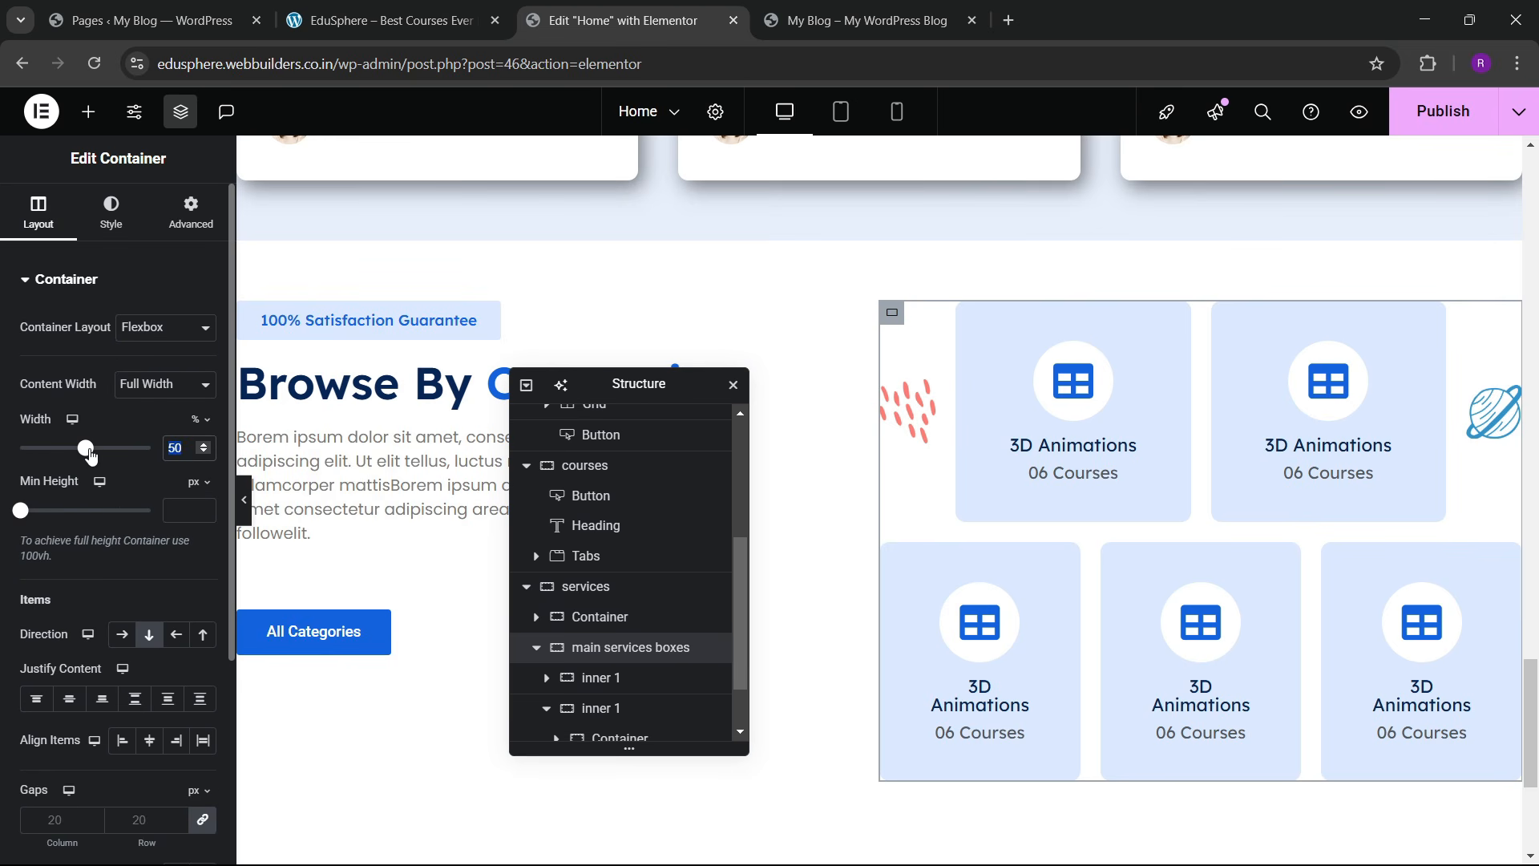
{"action": "type", "text": "60"}
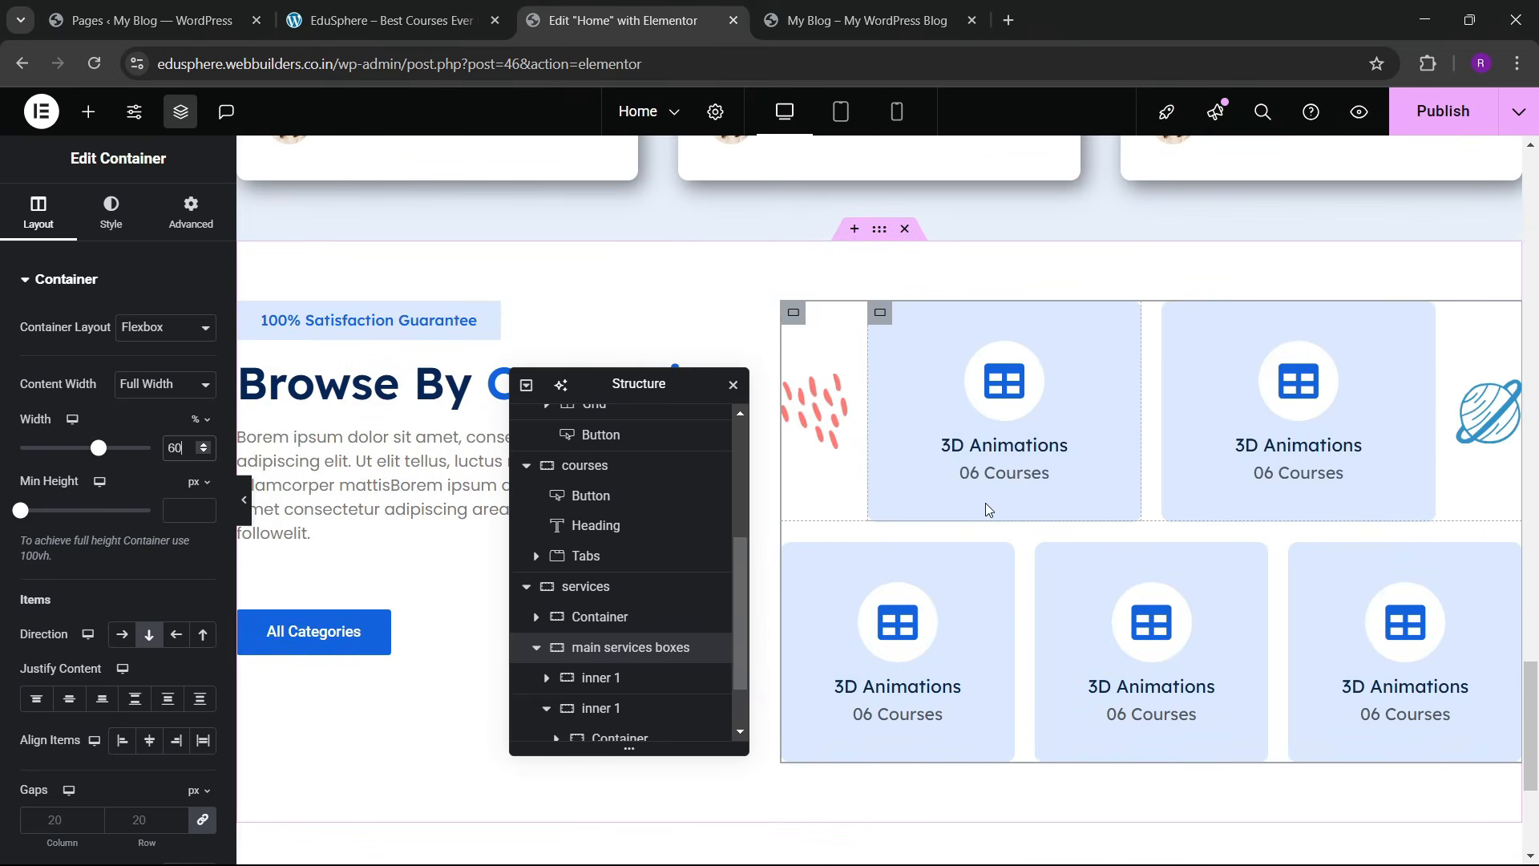
{"action": "key", "text": "ctrl+s"}
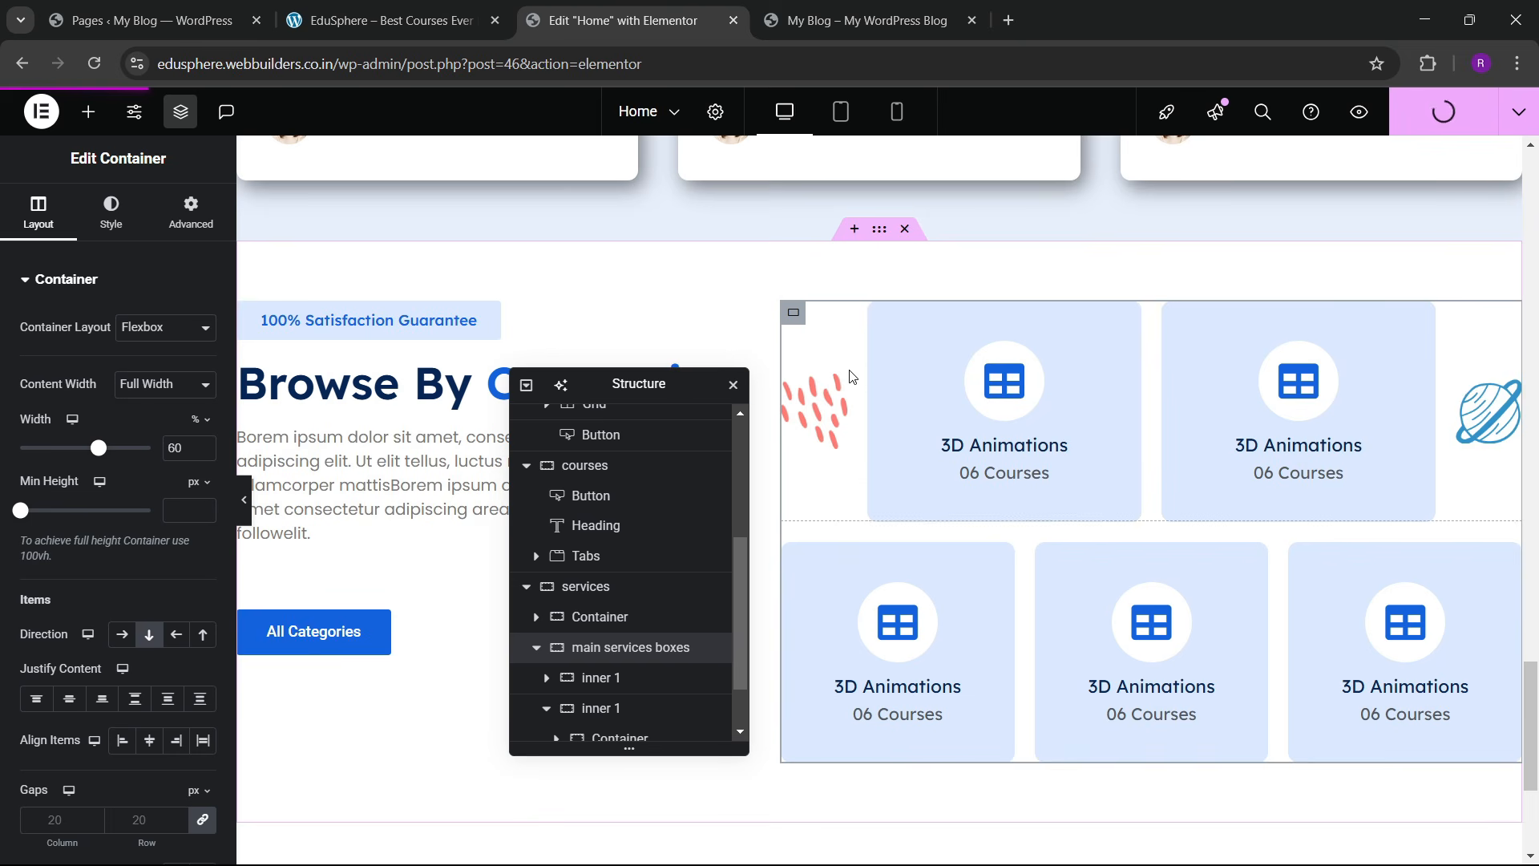
Step: Reload the live blog page and scroll through the updated section
{"action": "left_click", "coordinate": [865, 20]}
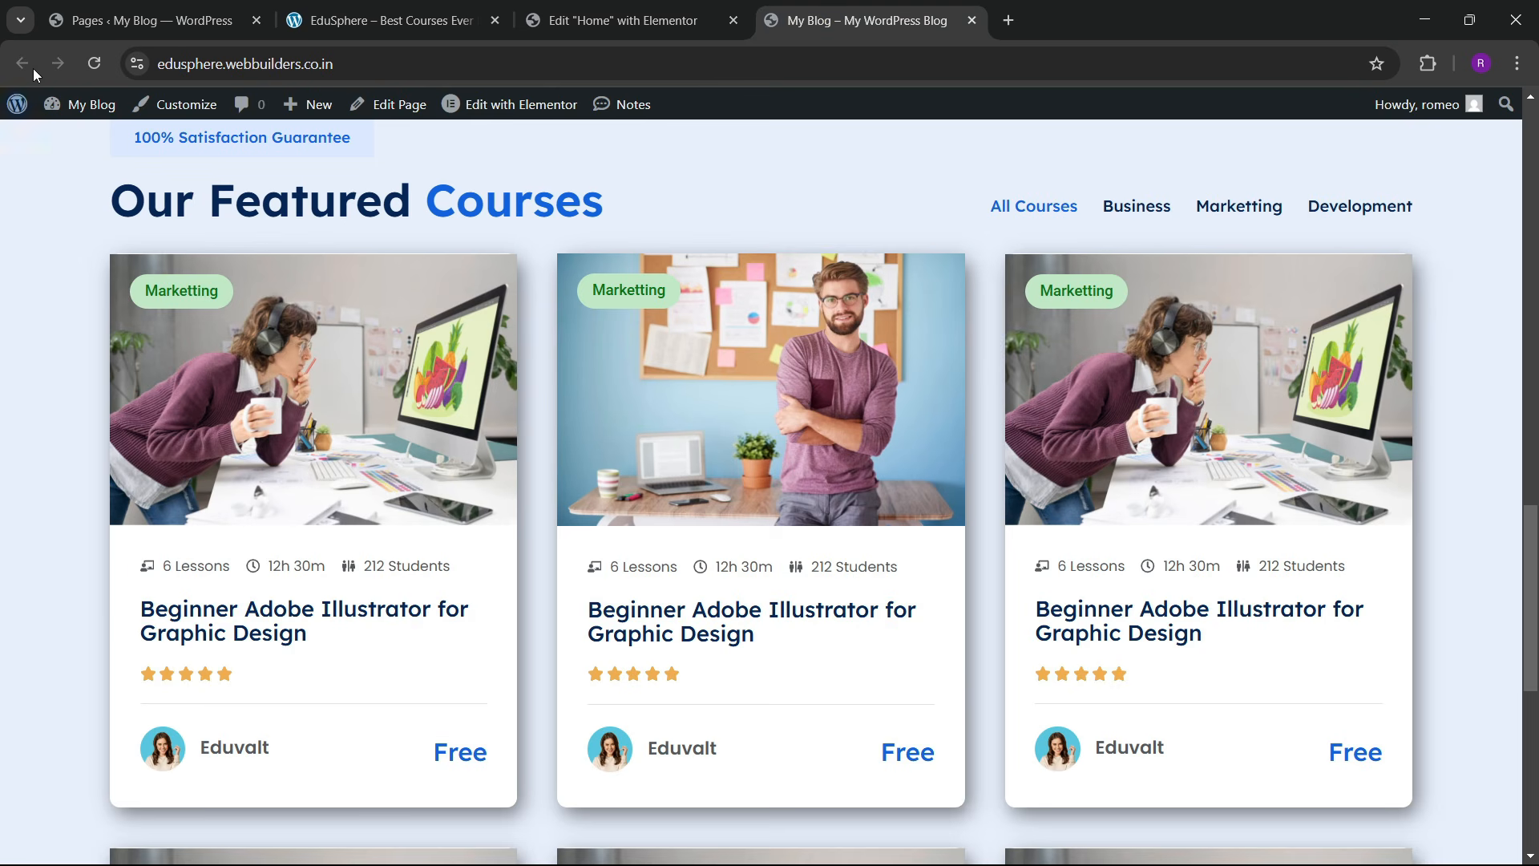
{"action": "left_click", "coordinate": [96, 64]}
{"action": "scroll", "coordinate": [529, 532], "scroll_direction": "down", "scroll_amount": 3}
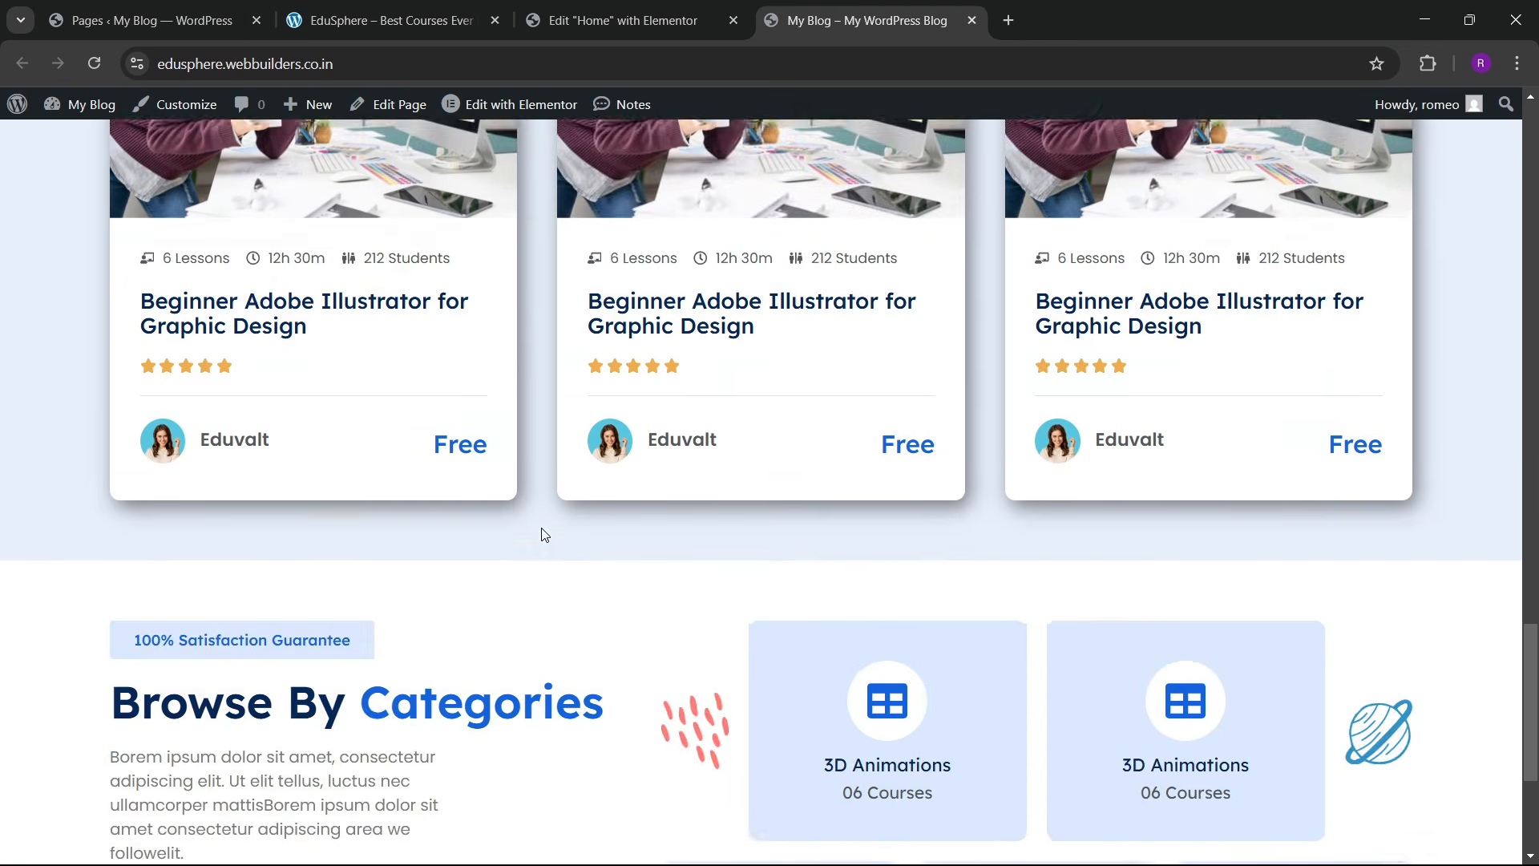
{"action": "scroll", "coordinate": [544, 535], "scroll_direction": "down", "scroll_amount": 4}
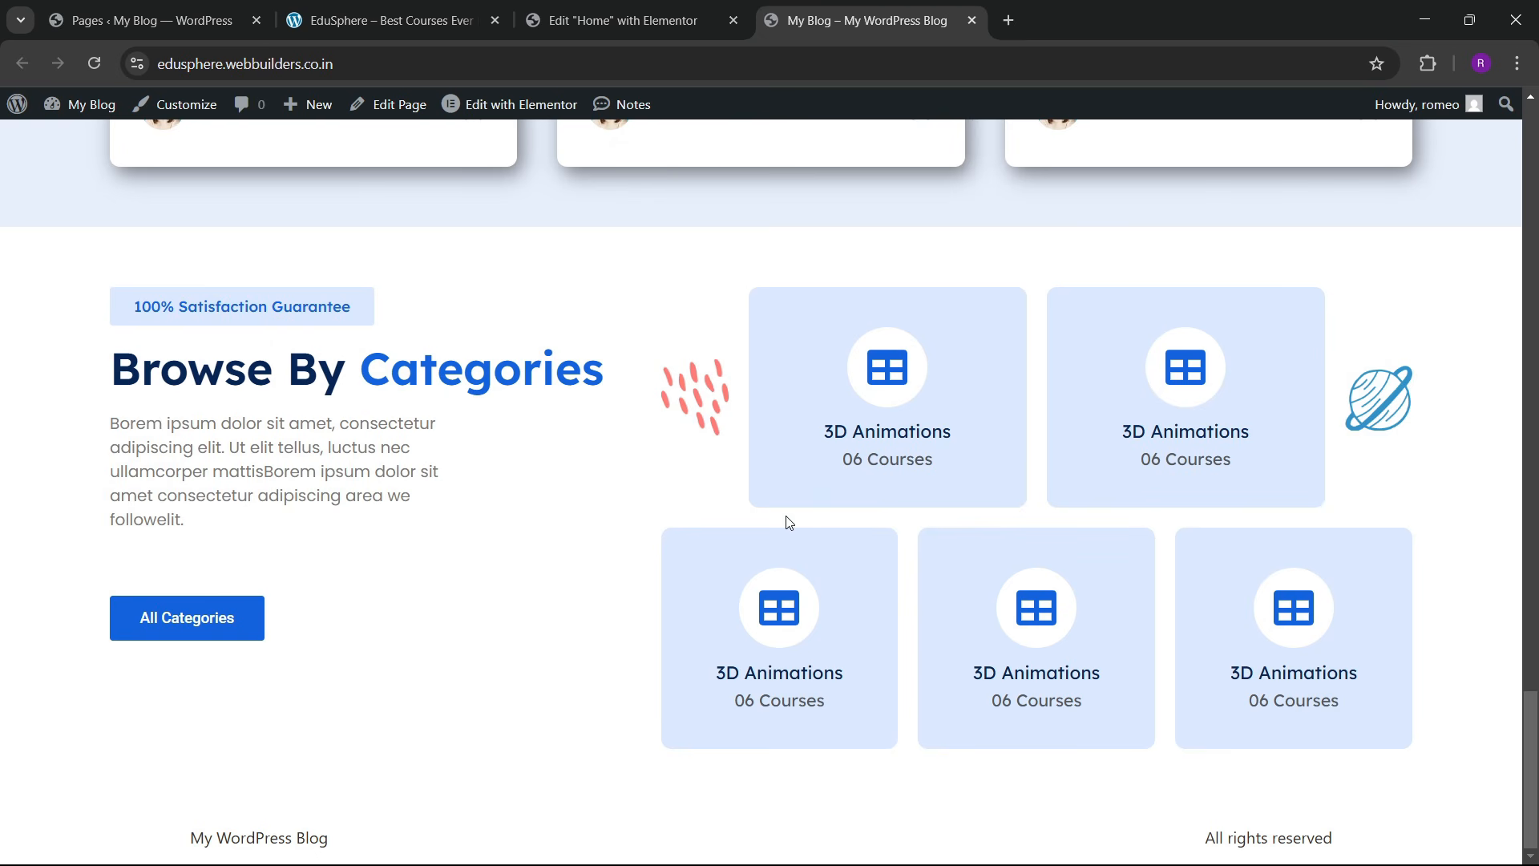
Step: Set the services section's Align Items to Center in the Elementor editor
{"action": "left_click", "coordinate": [690, 21]}
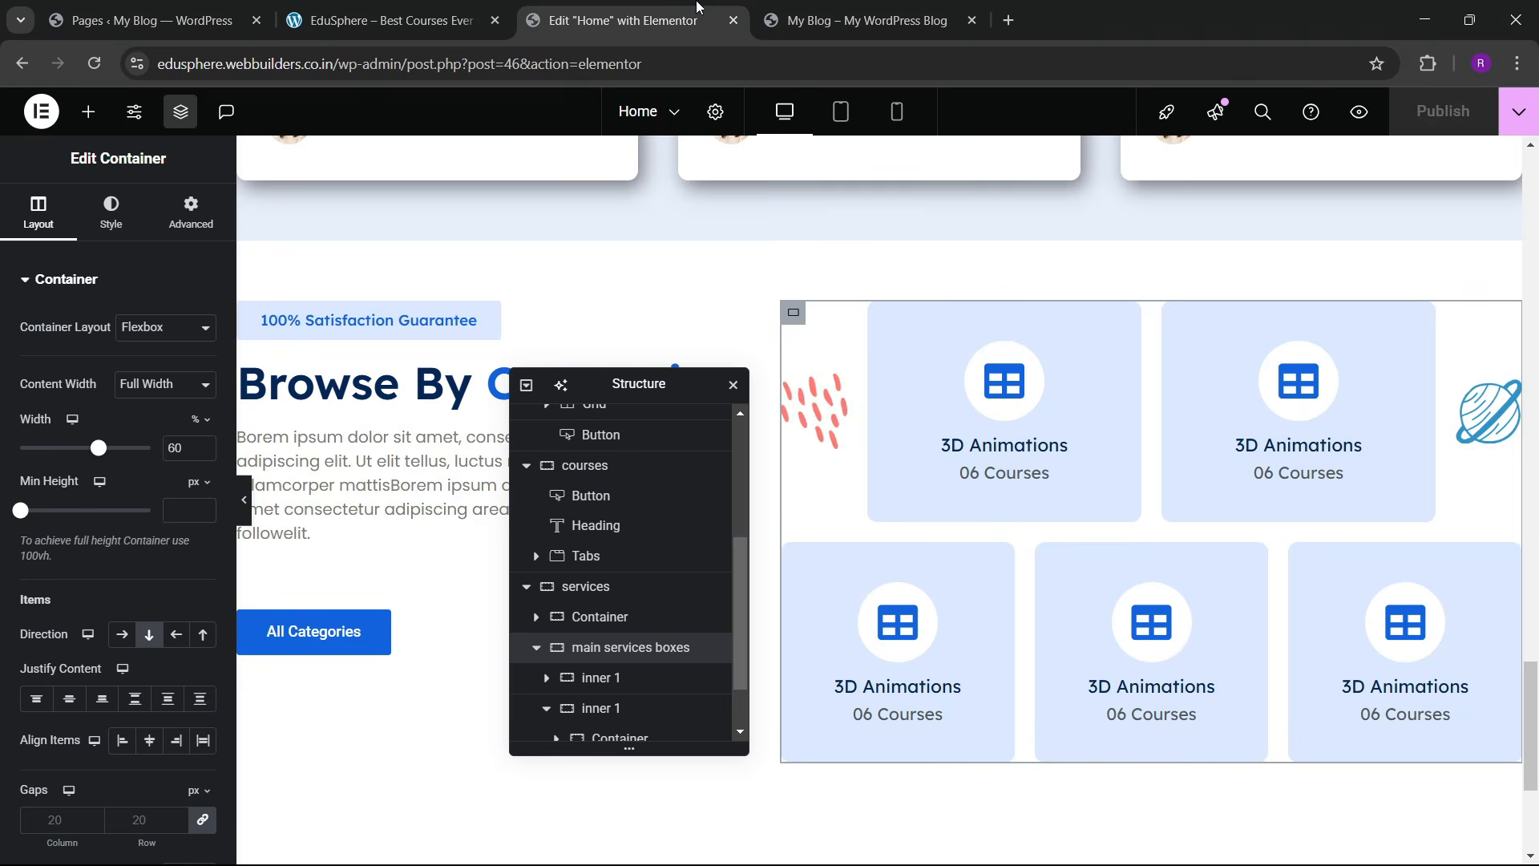
{"action": "left_click", "coordinate": [878, 236]}
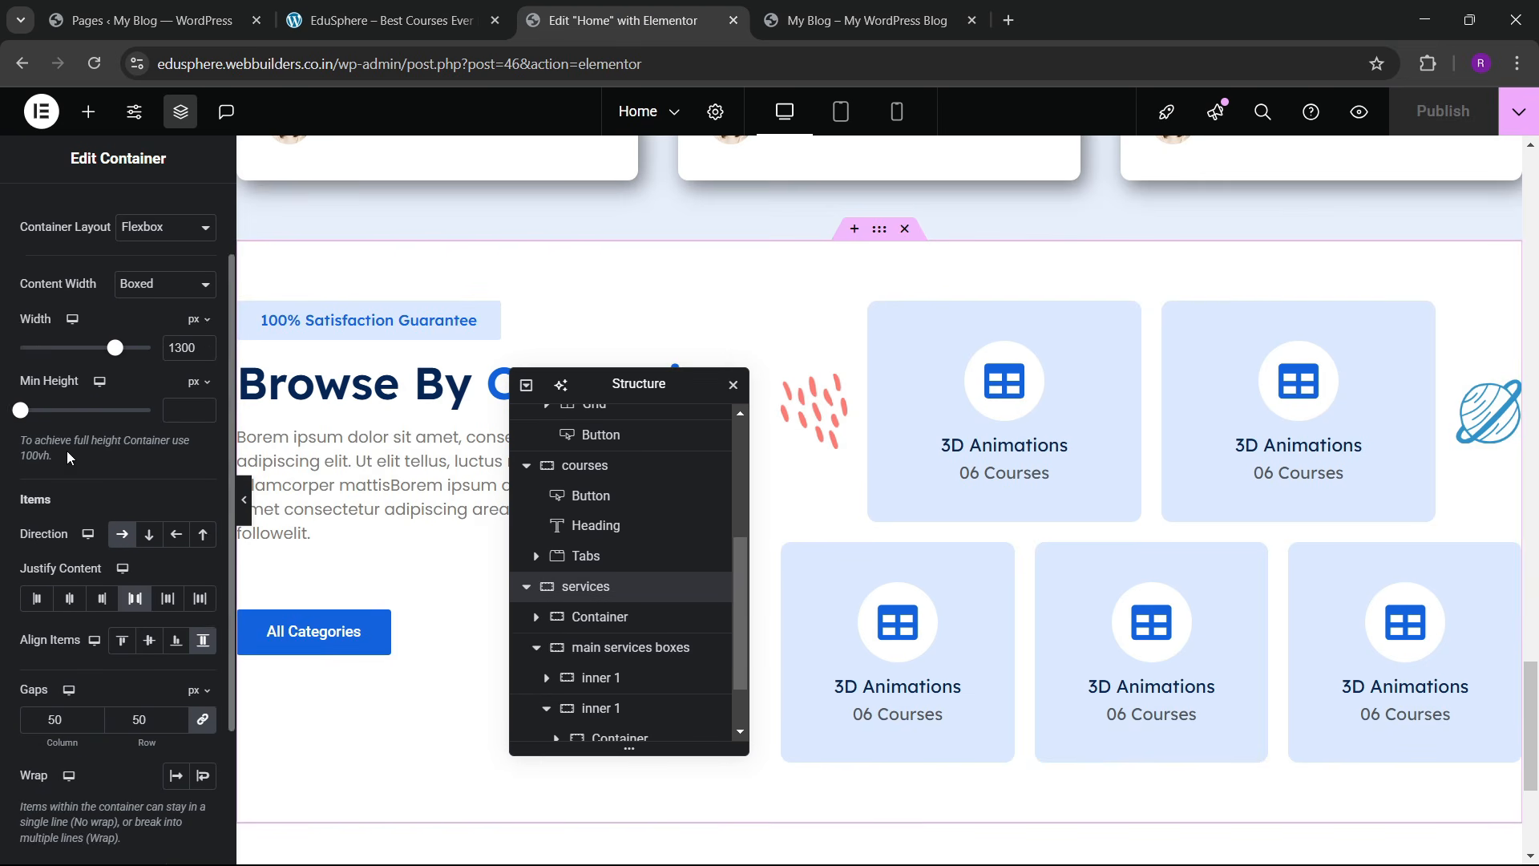
{"action": "scroll", "coordinate": [132, 432], "scroll_direction": "down", "scroll_amount": 3}
{"action": "left_click", "coordinate": [150, 449]}
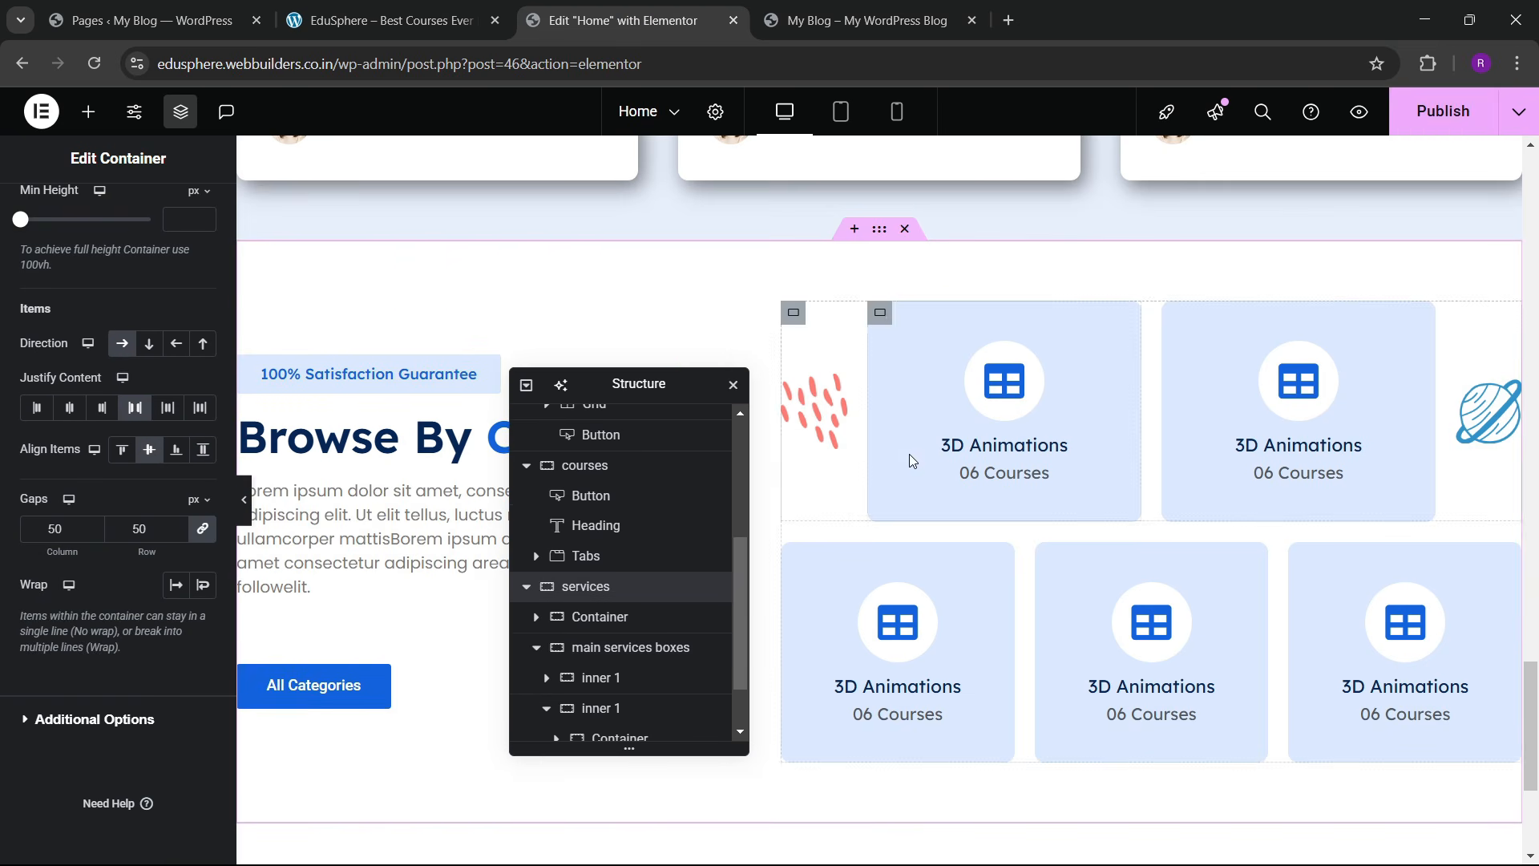
Step: Compare the live blog page with the EduSphere reference site
{"action": "left_click", "coordinate": [918, 8]}
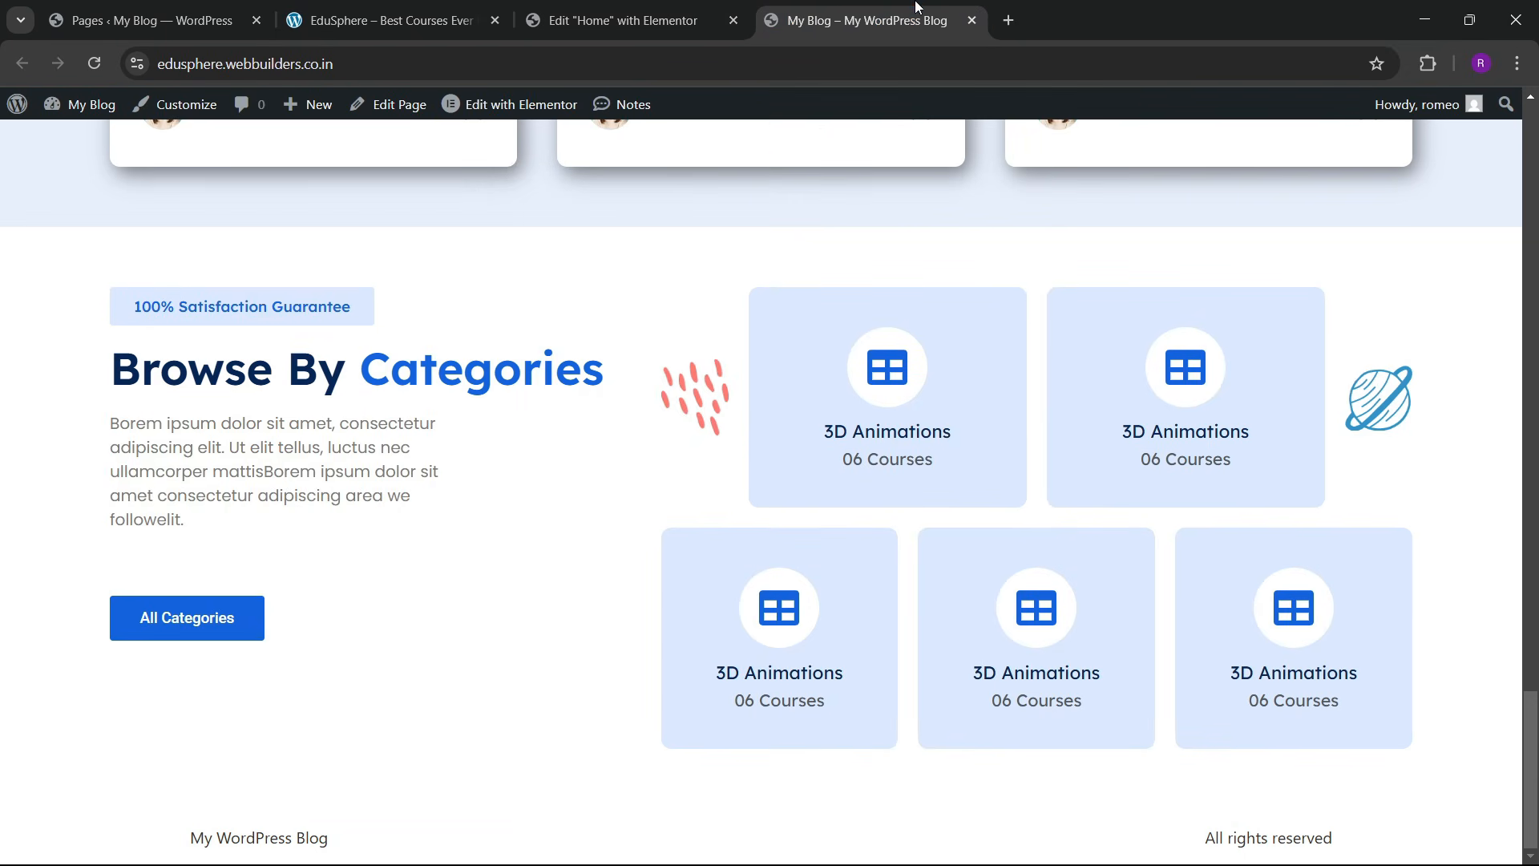
{"action": "left_click", "coordinate": [719, 7]}
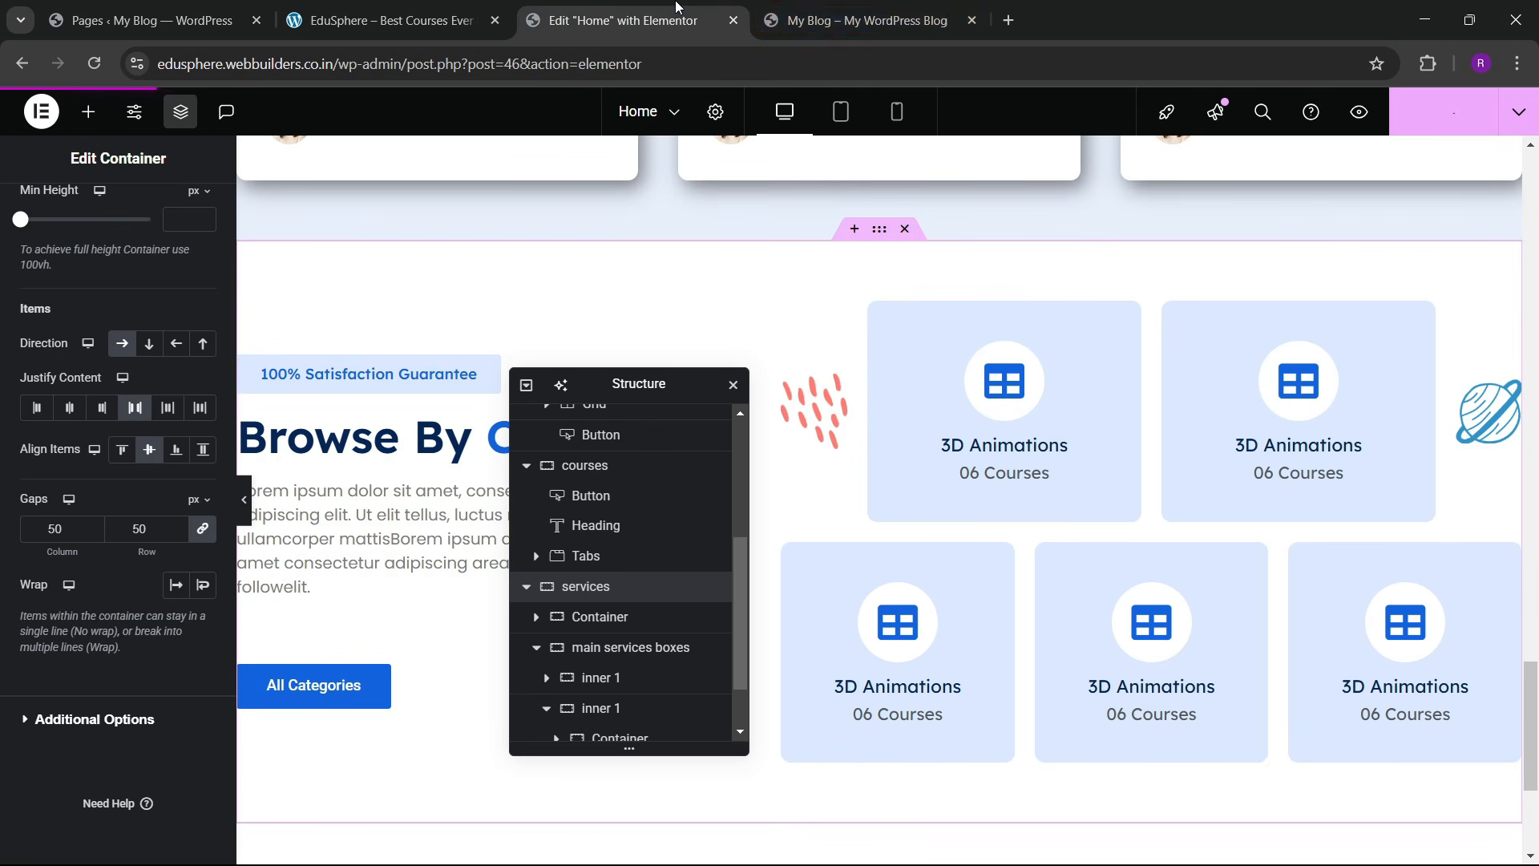
{"action": "left_click", "coordinate": [812, 6]}
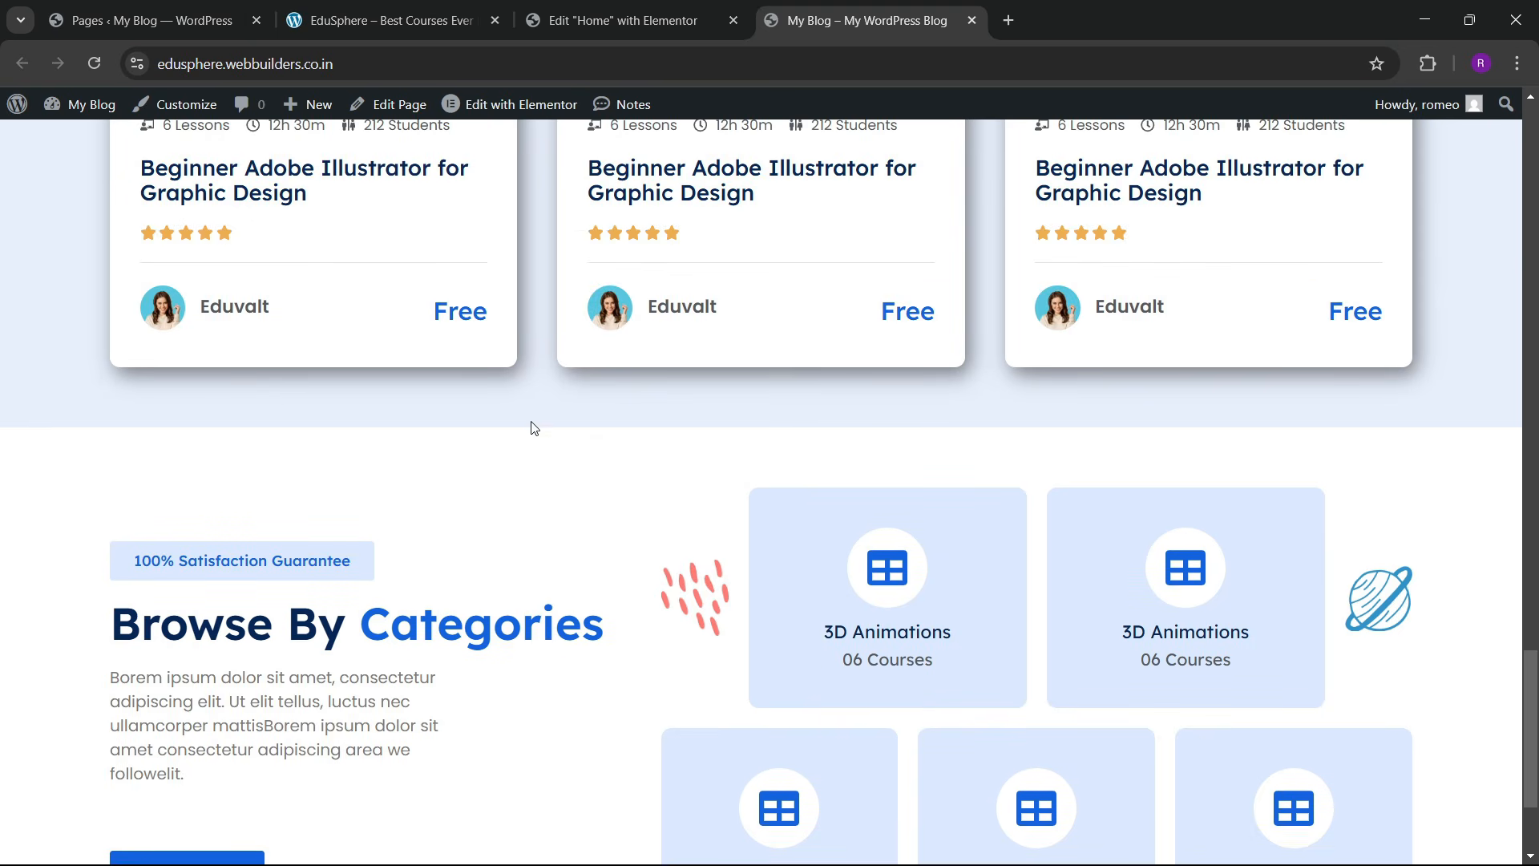
{"action": "left_click", "coordinate": [347, 18]}
Step: Review the EduSphere reference site and move the Elementor structure panel aside
{"action": "scroll", "coordinate": [678, 679], "scroll_direction": "down", "scroll_amount": 10}
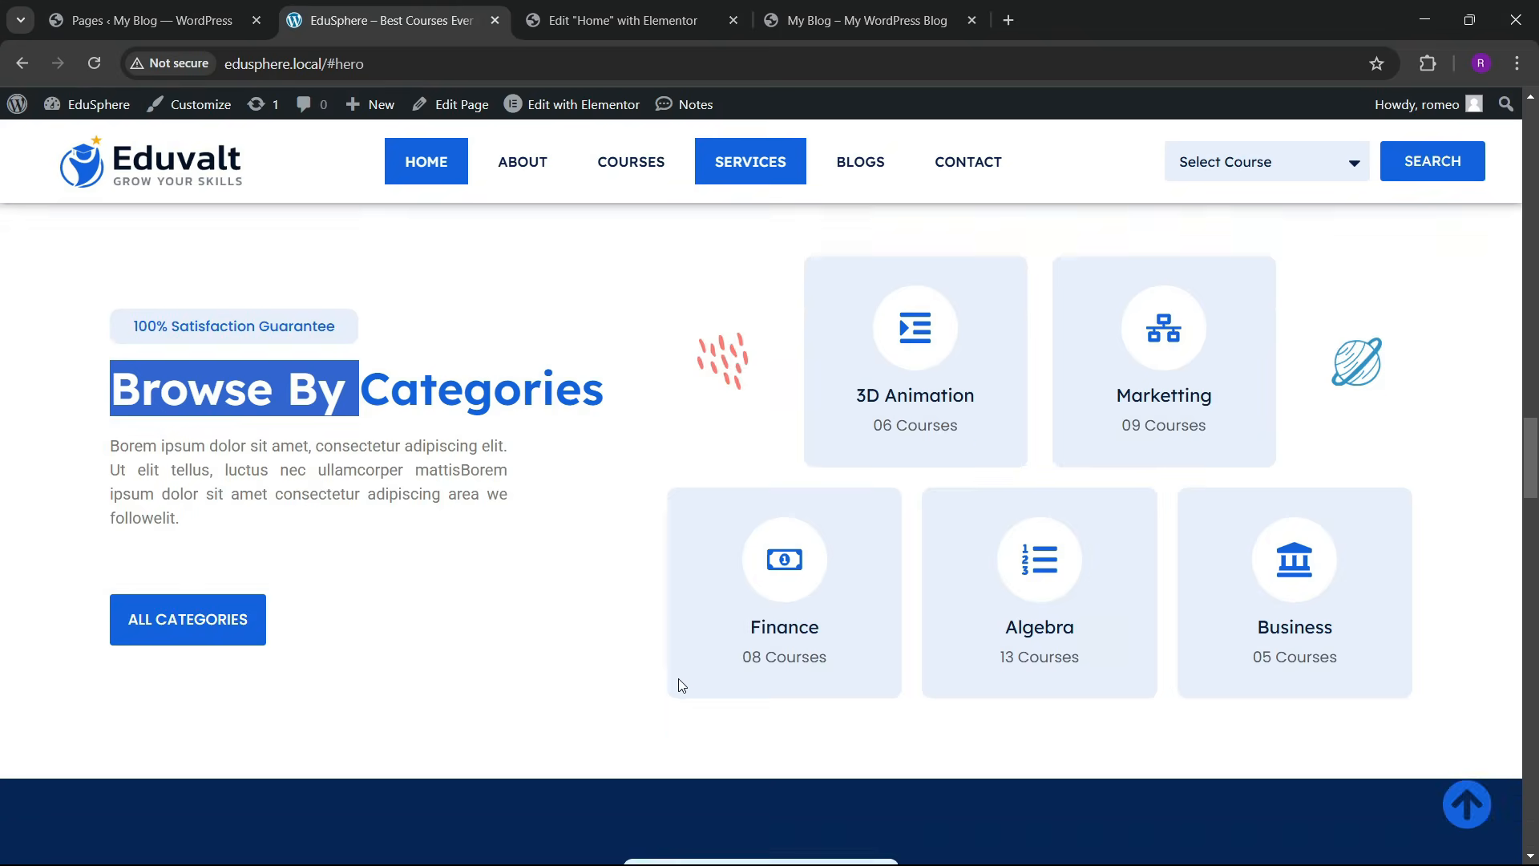
{"action": "scroll", "coordinate": [600, 532], "scroll_direction": "down", "scroll_amount": 18}
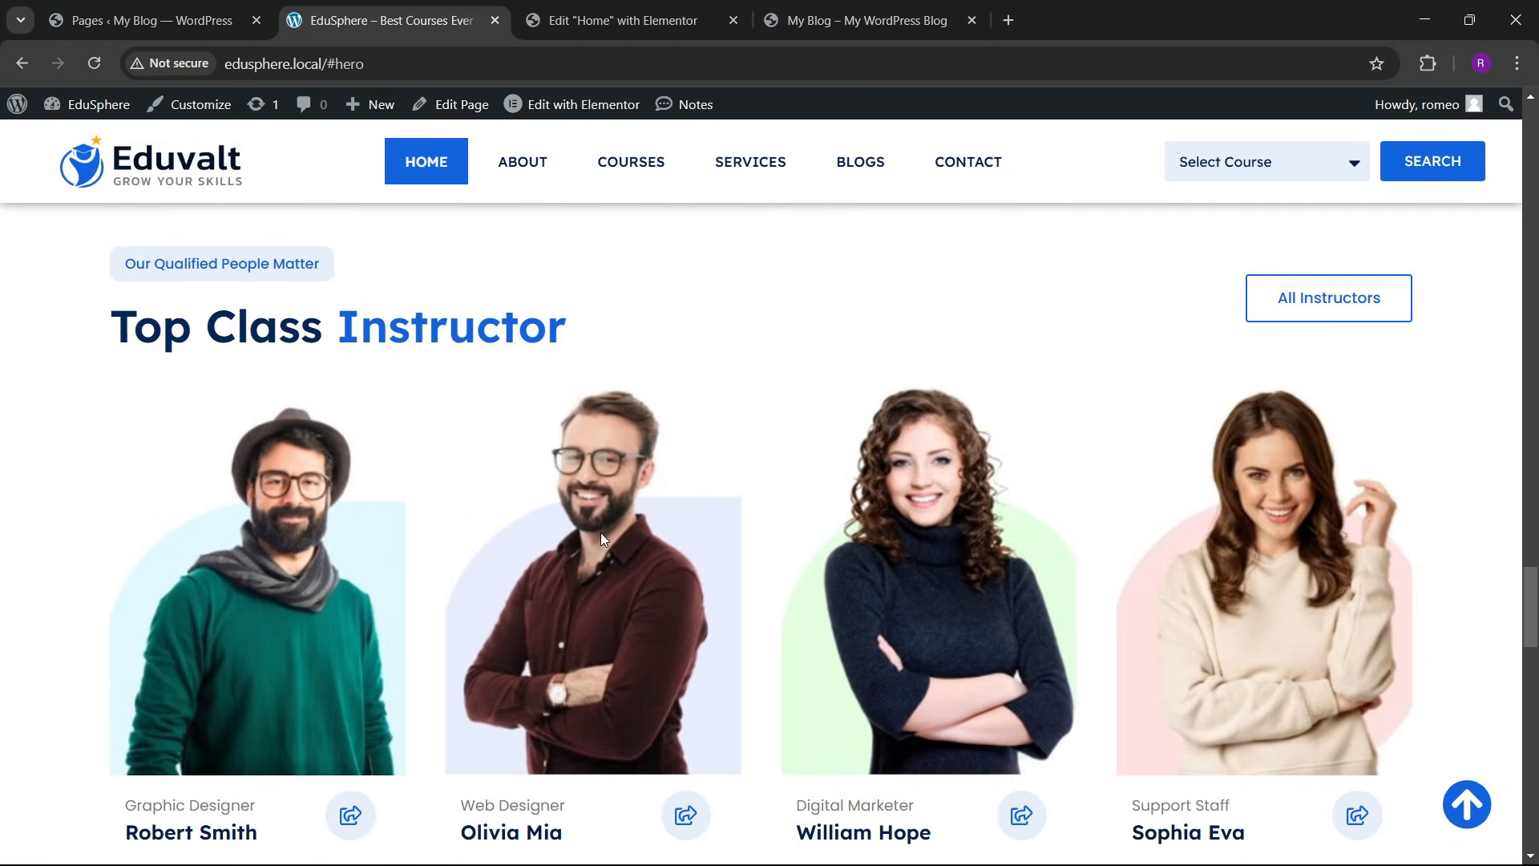
{"action": "scroll", "coordinate": [600, 541], "scroll_direction": "up", "scroll_amount": 7}
{"action": "scroll", "coordinate": [599, 529], "scroll_direction": "up", "scroll_amount": 12}
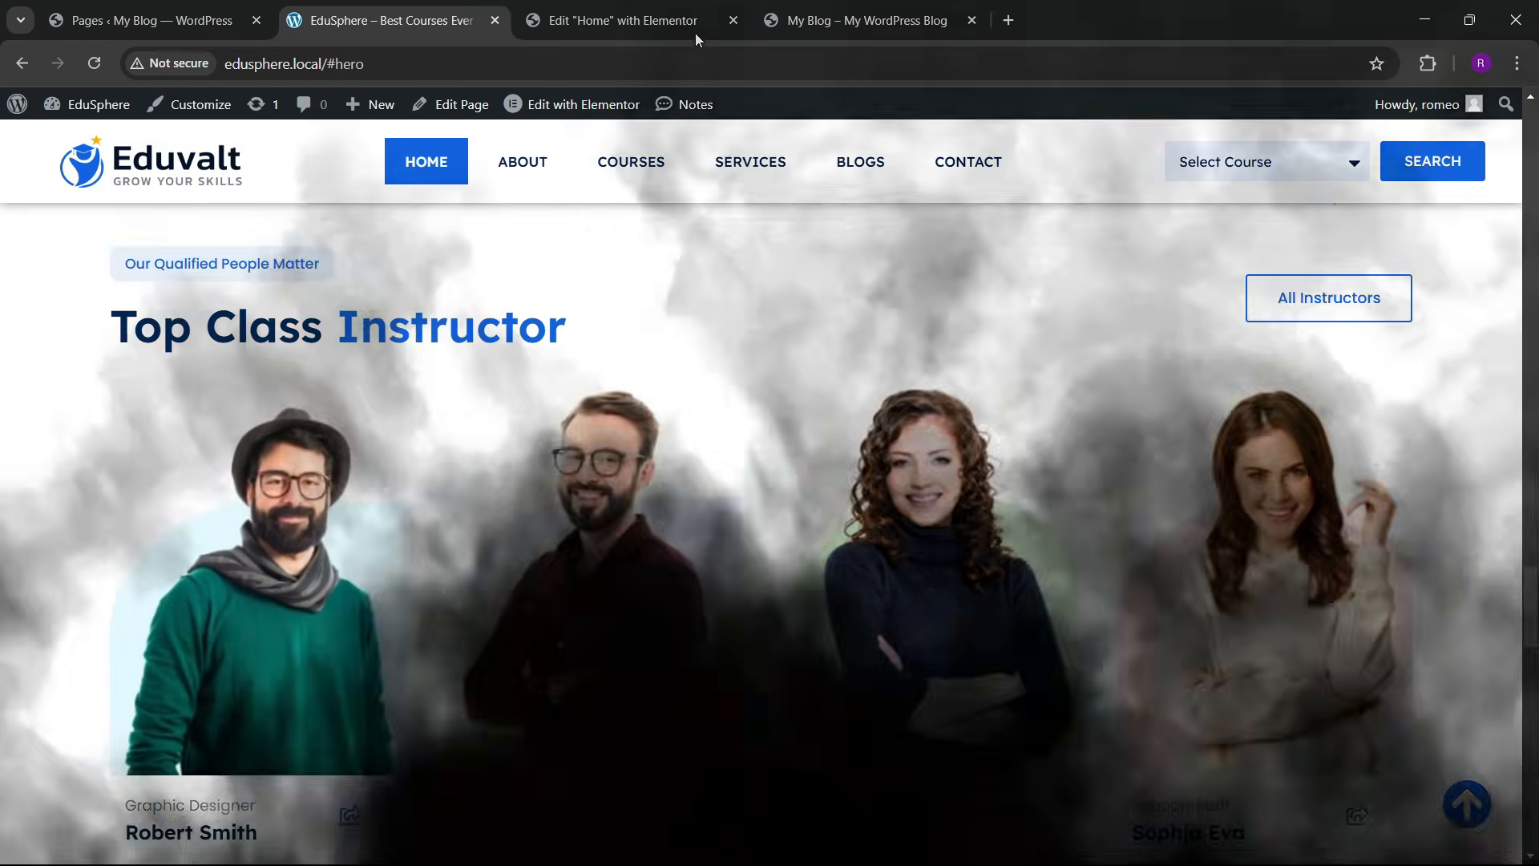
{"action": "left_click", "coordinate": [642, 7]}
{"action": "scroll", "coordinate": [762, 473], "scroll_direction": "down", "scroll_amount": 4}
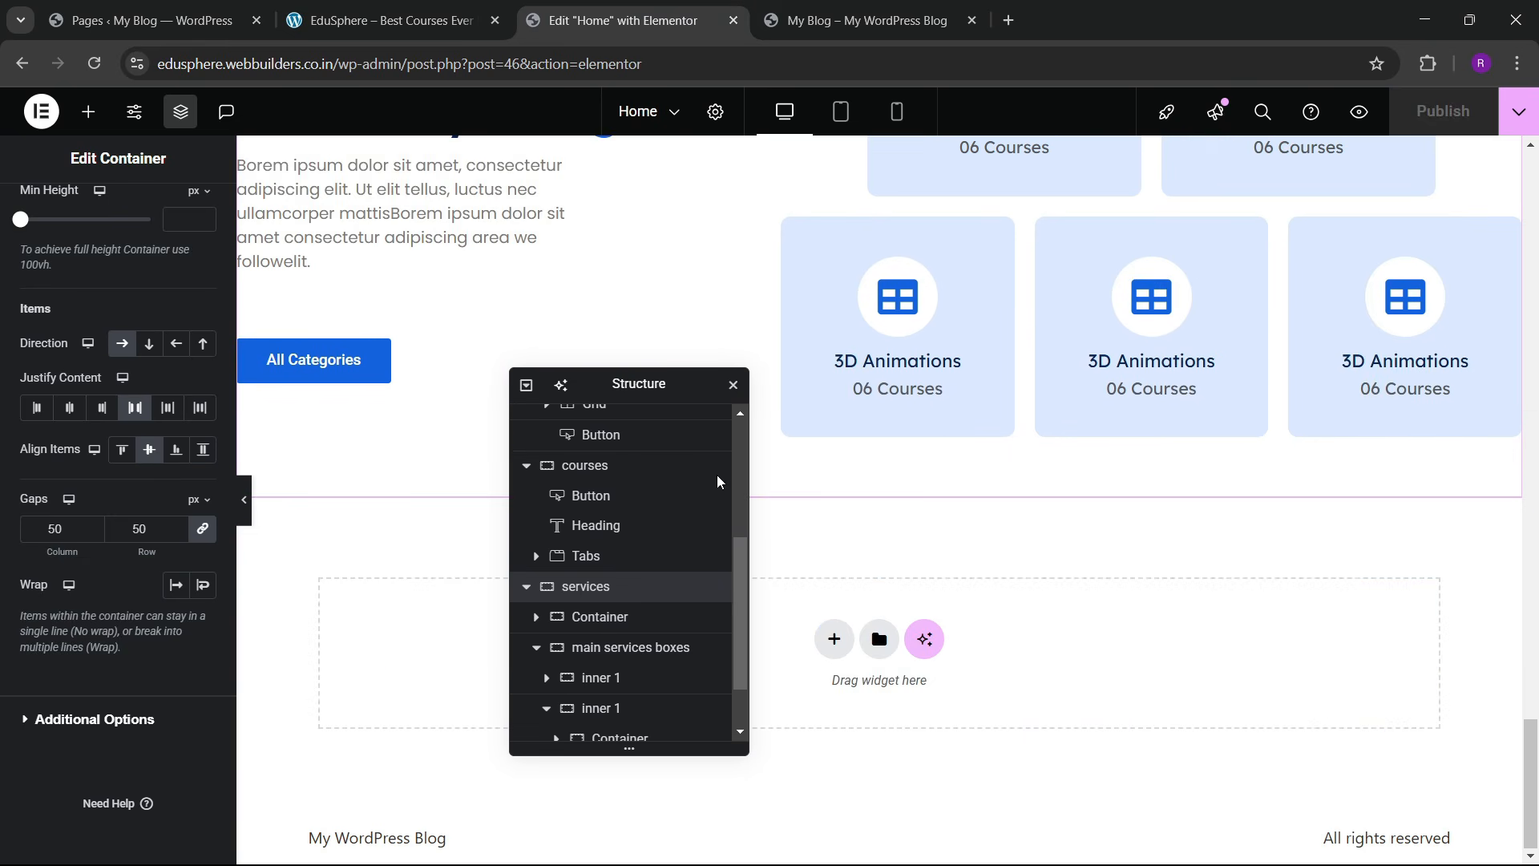
{"action": "left_click_drag", "start_coordinate": [636, 388], "coordinate": [1122, 270]}
{"action": "left_click", "coordinate": [393, 8]}
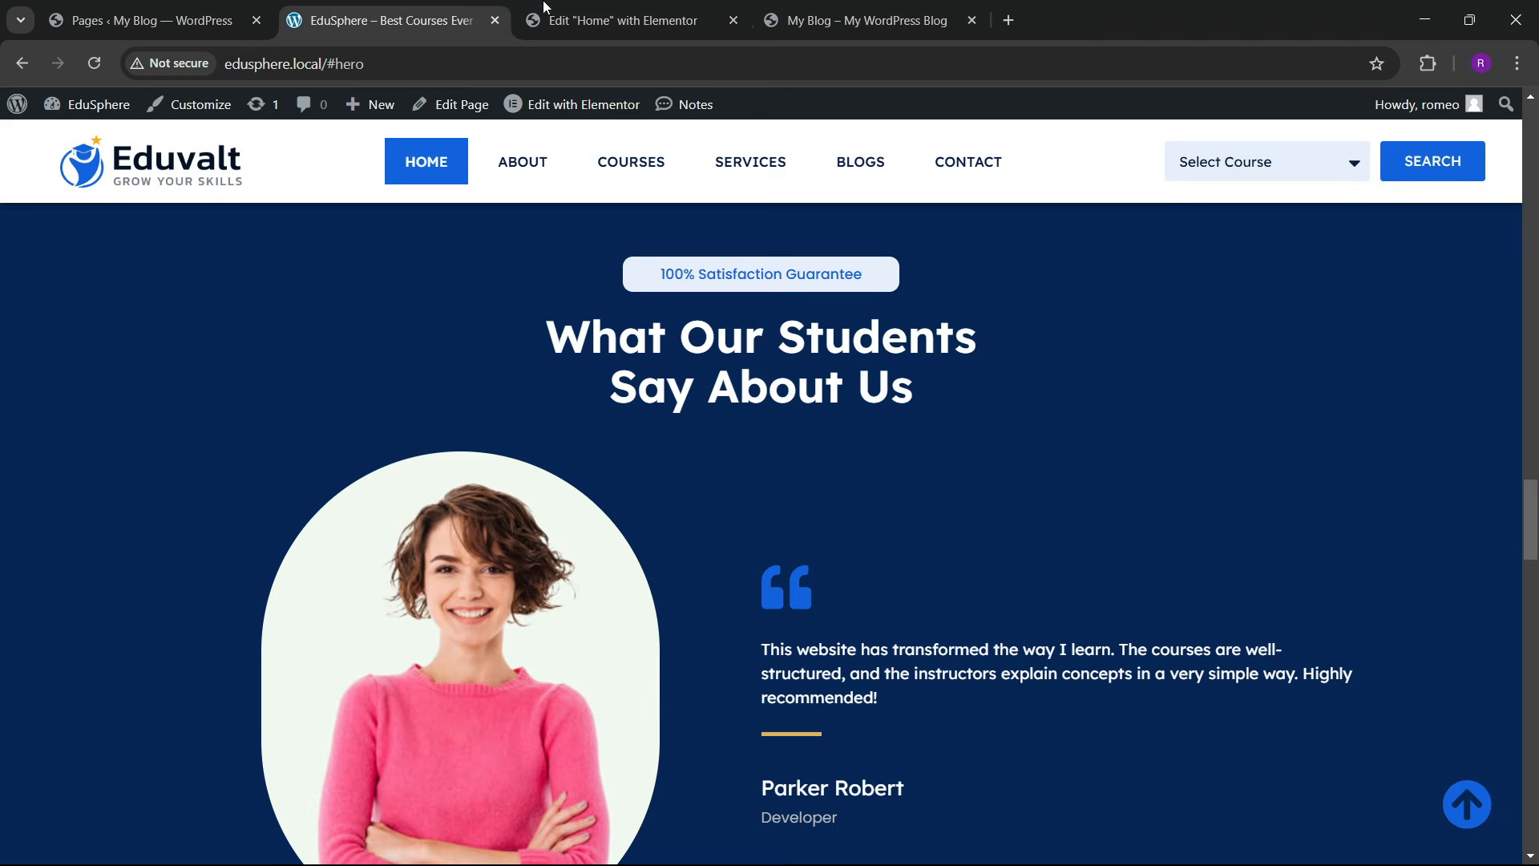
{"action": "left_click", "coordinate": [598, 3]}
Step: Add a single-column Flexbox container below the Browse By Categories section
{"action": "left_click", "coordinate": [834, 636]}
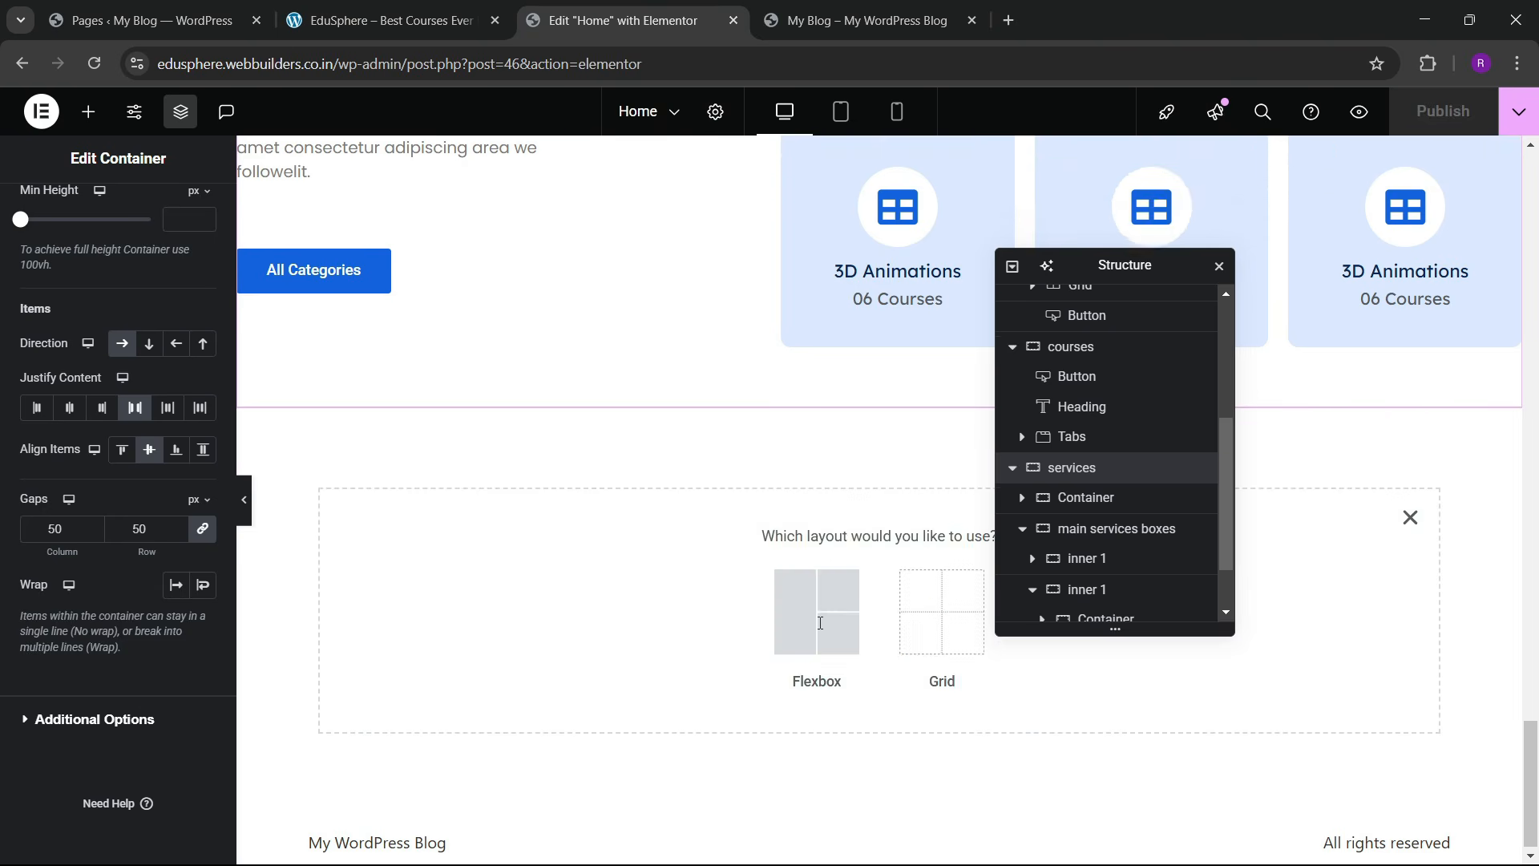
{"action": "left_click", "coordinate": [818, 611]}
{"action": "left_click", "coordinate": [604, 591]}
{"action": "scroll", "coordinate": [1087, 537], "scroll_direction": "down", "scroll_amount": 3}
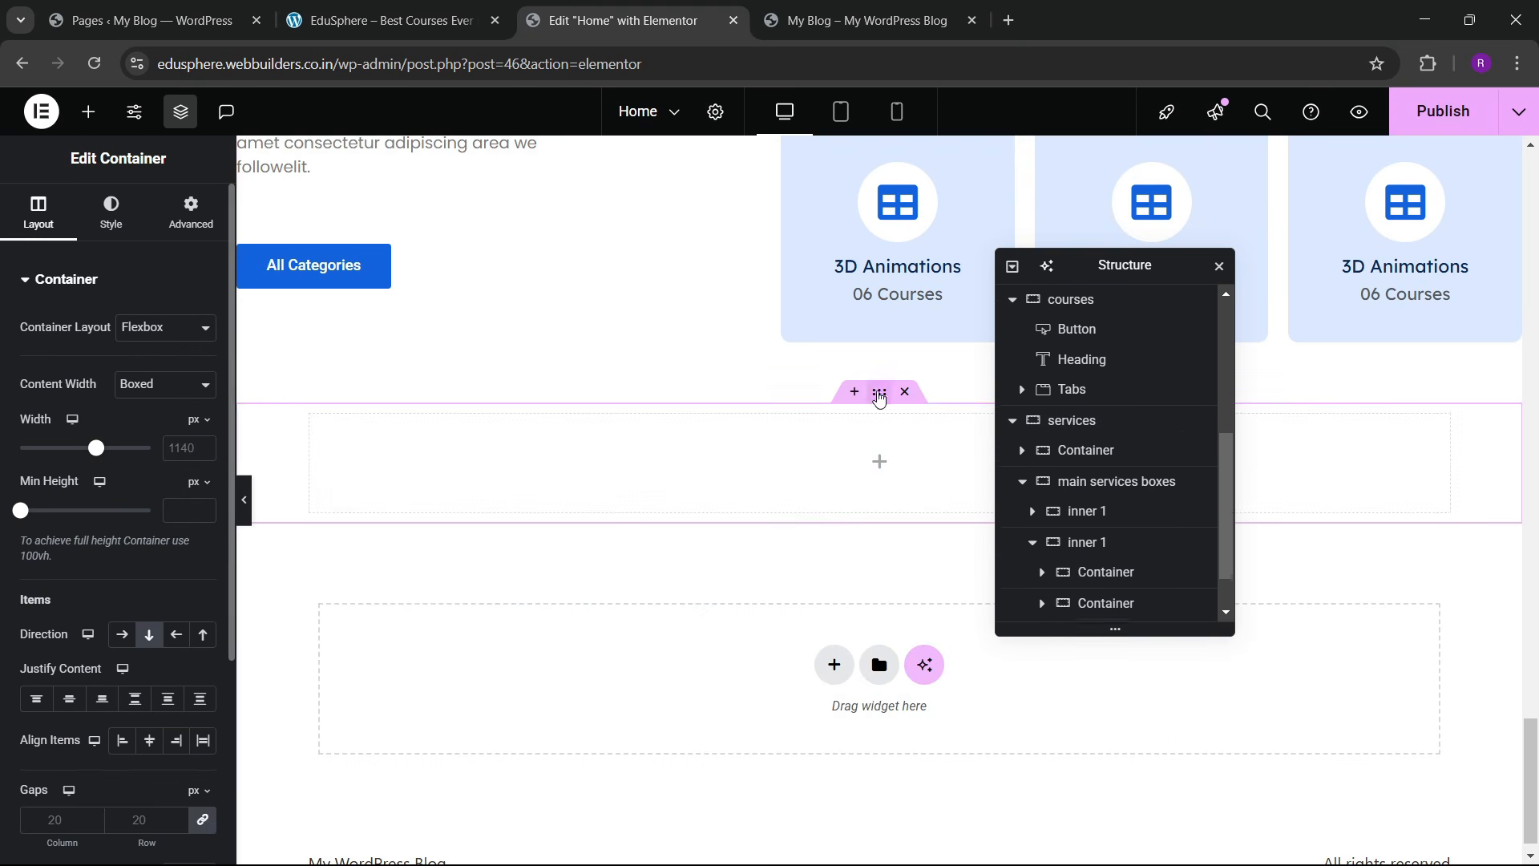
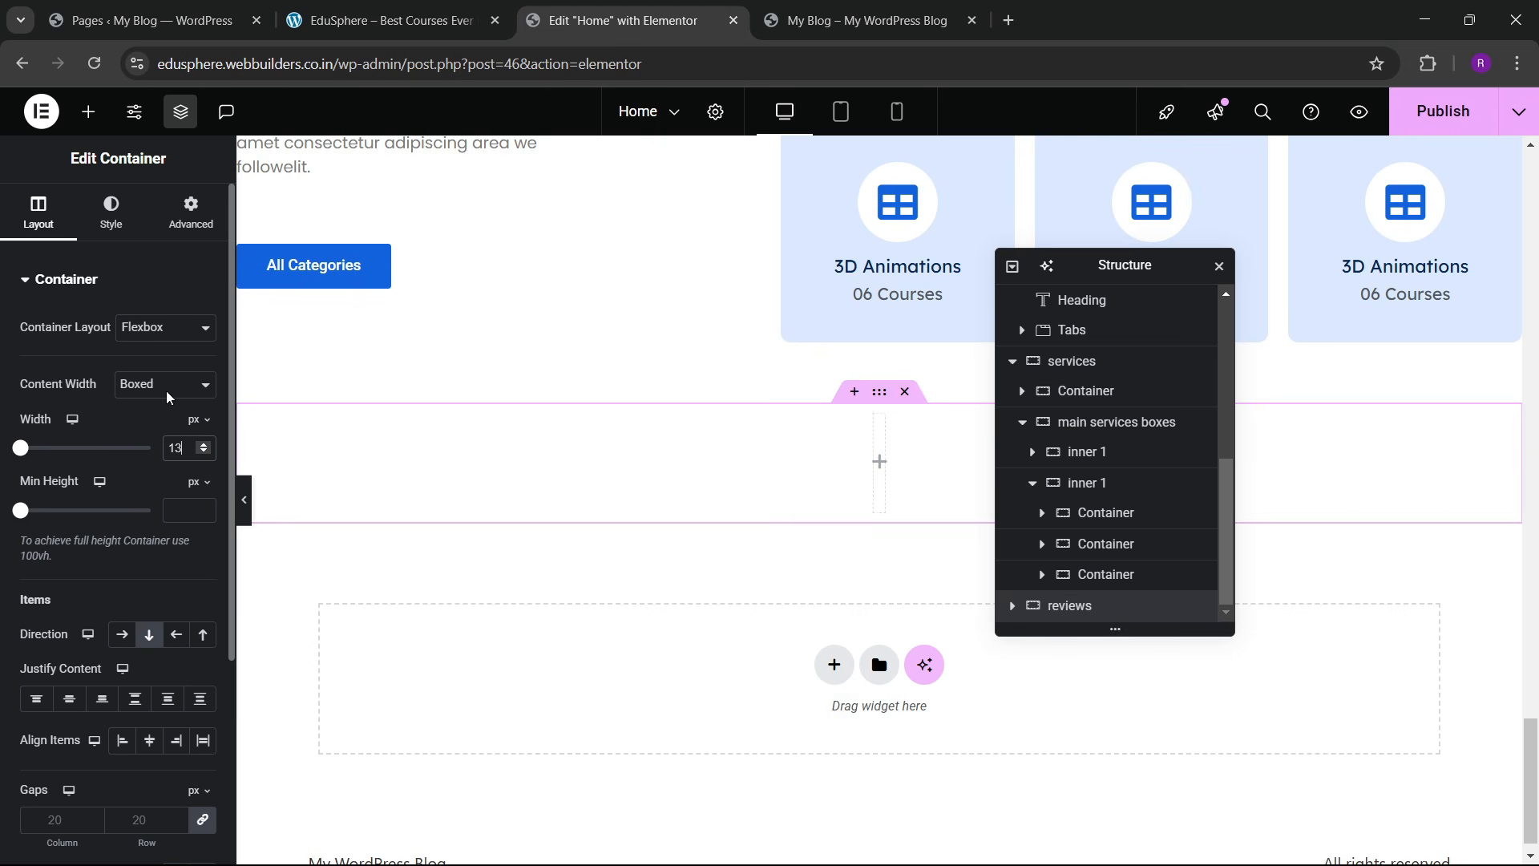
Step: Give the new reviews container 60 px top and bottom padding
{"action": "left_click", "coordinate": [173, 241]}
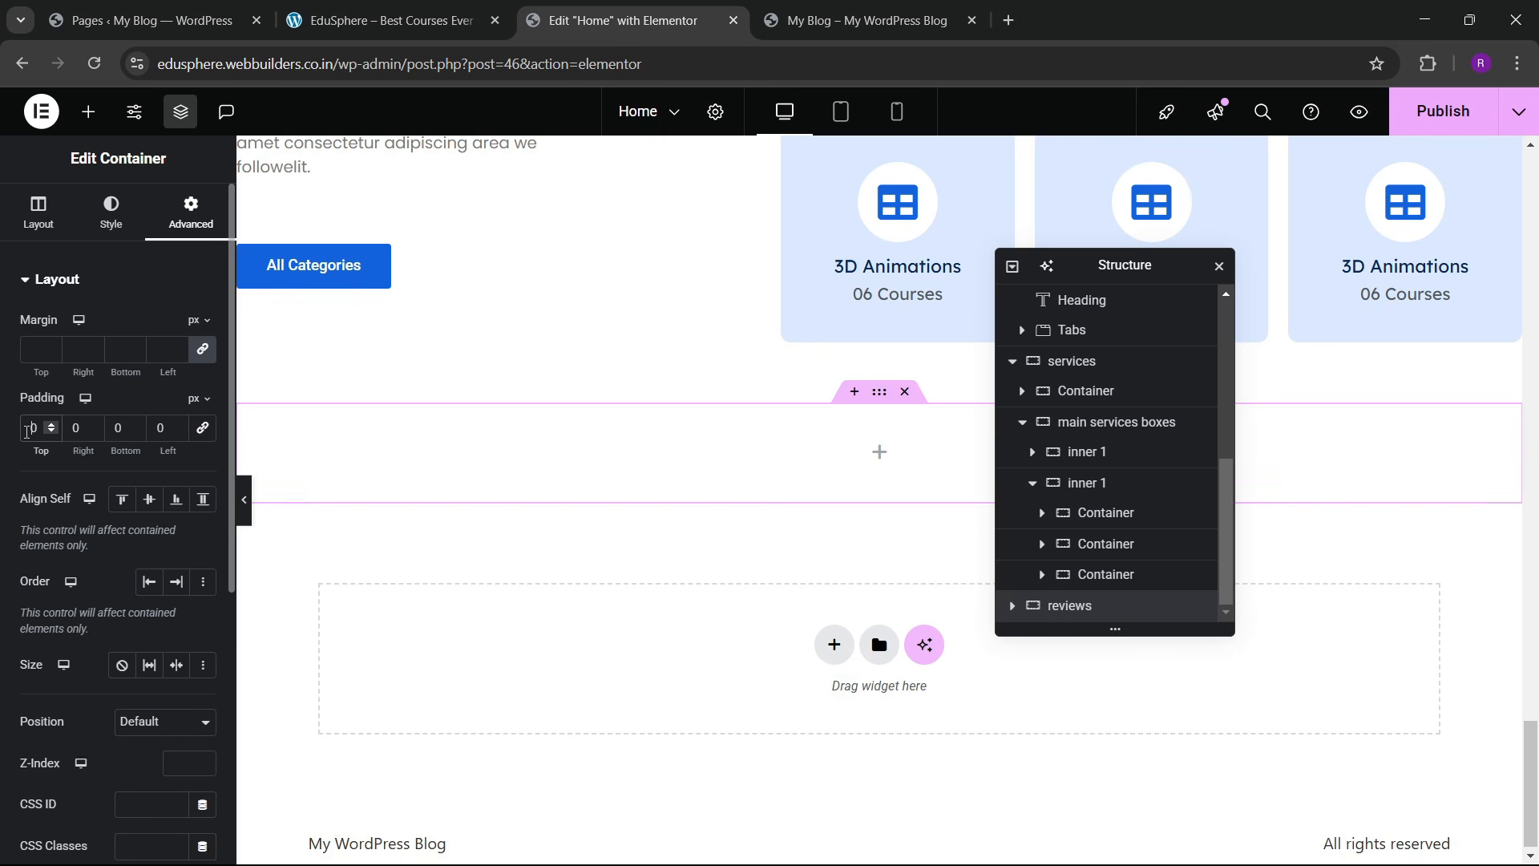
{"action": "left_click", "coordinate": [27, 431]}
{"action": "type", "text": "6"}
{"action": "left_click", "coordinate": [115, 429]}
{"action": "type", "text": "6"}
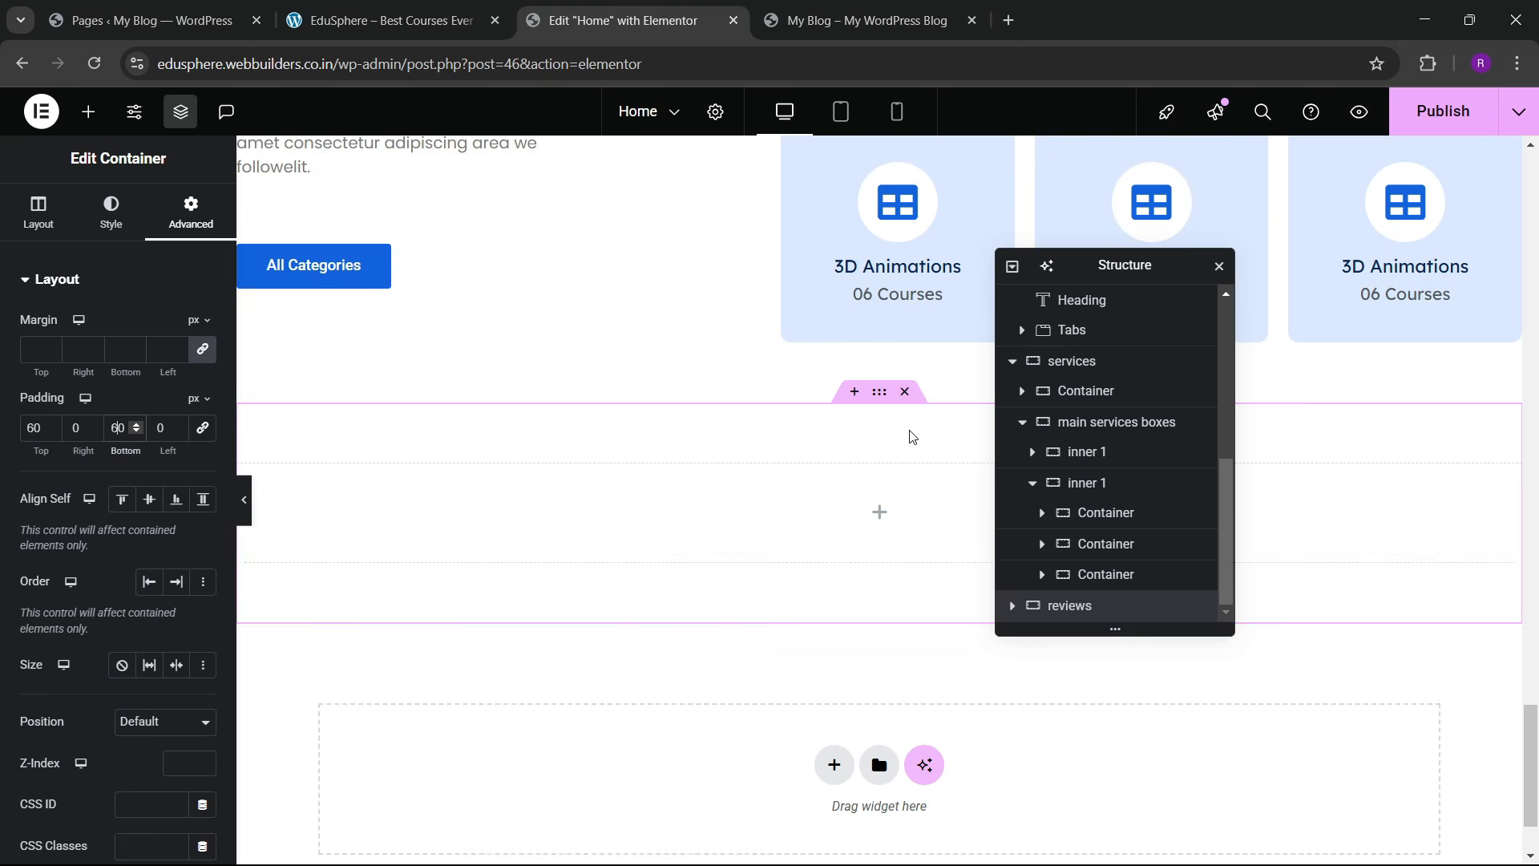
{"action": "scroll", "coordinate": [912, 501], "scroll_direction": "down", "scroll_amount": 2}
{"action": "left_click", "coordinate": [413, 16]}
{"action": "left_click", "coordinate": [621, 20]}
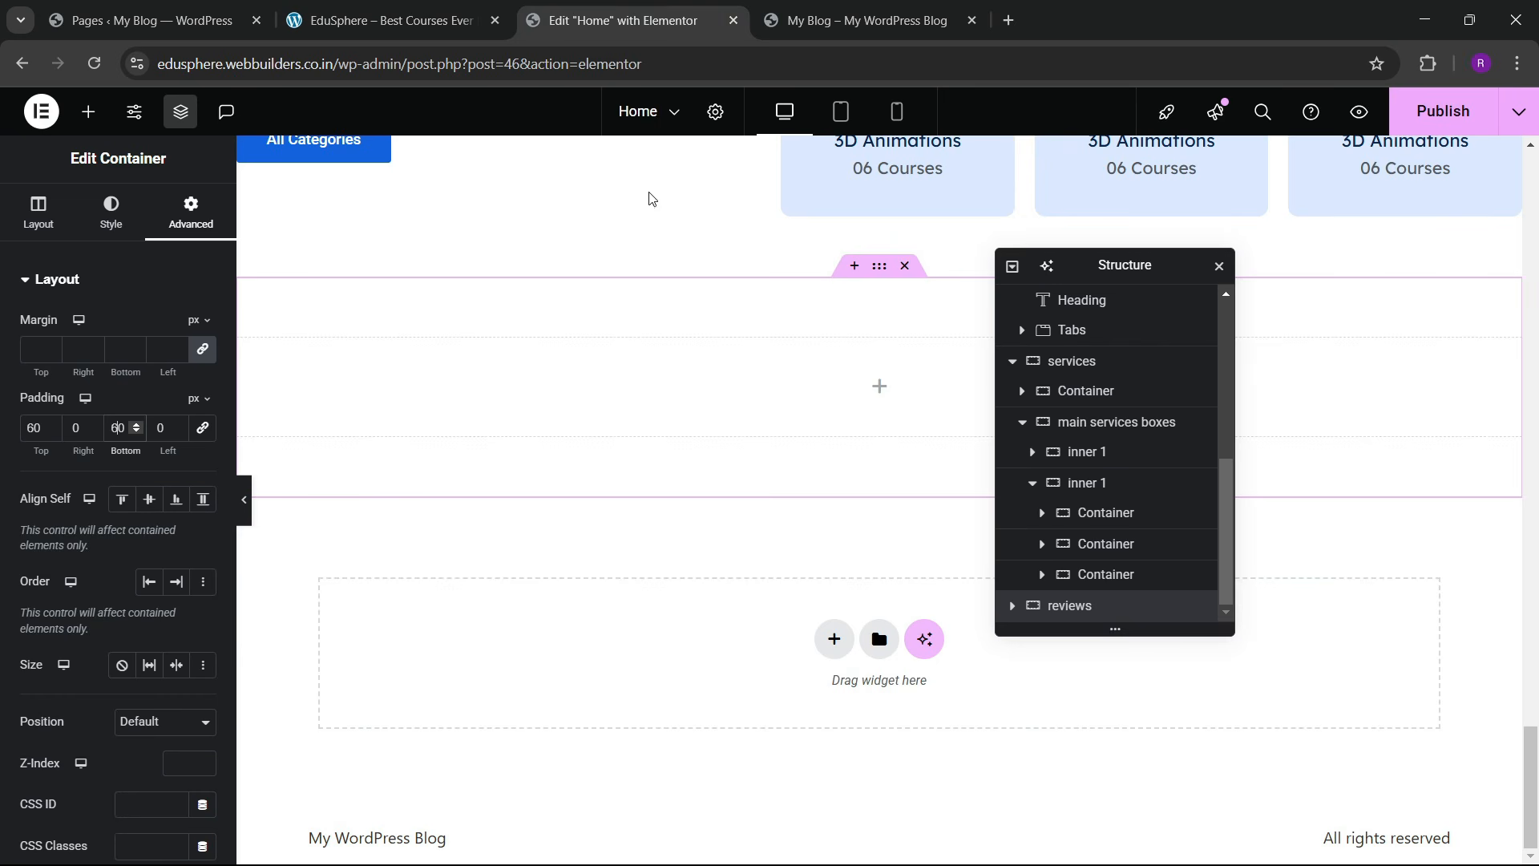
Step: Fill the container with a classic background using the global dark color
{"action": "left_click", "coordinate": [111, 213]}
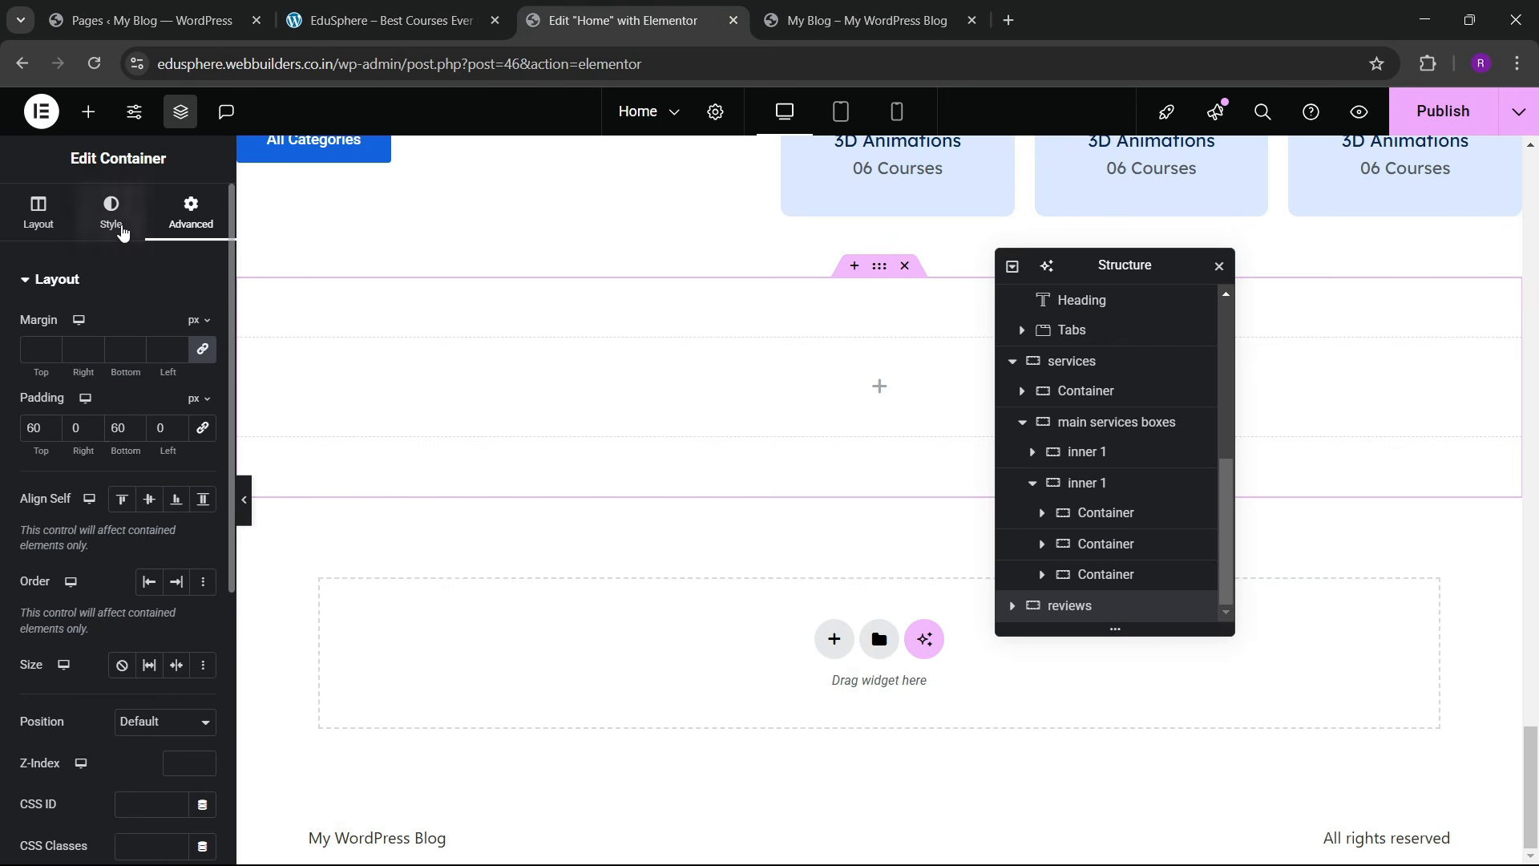
{"action": "left_click", "coordinate": [131, 369]}
{"action": "left_click", "coordinate": [175, 411]}
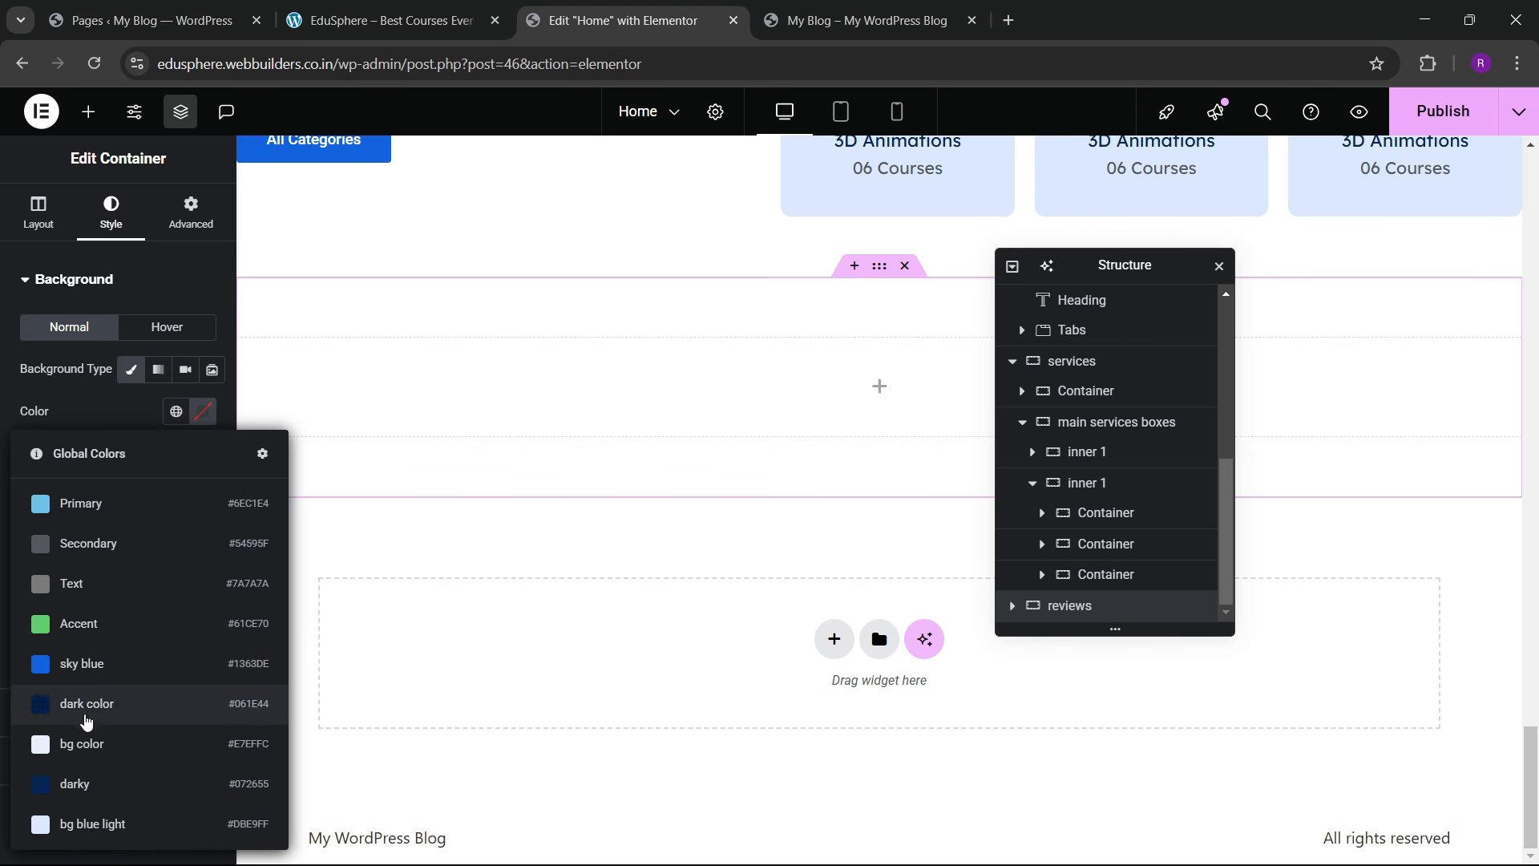
{"action": "left_click", "coordinate": [85, 713]}
{"action": "left_click", "coordinate": [285, 8]}
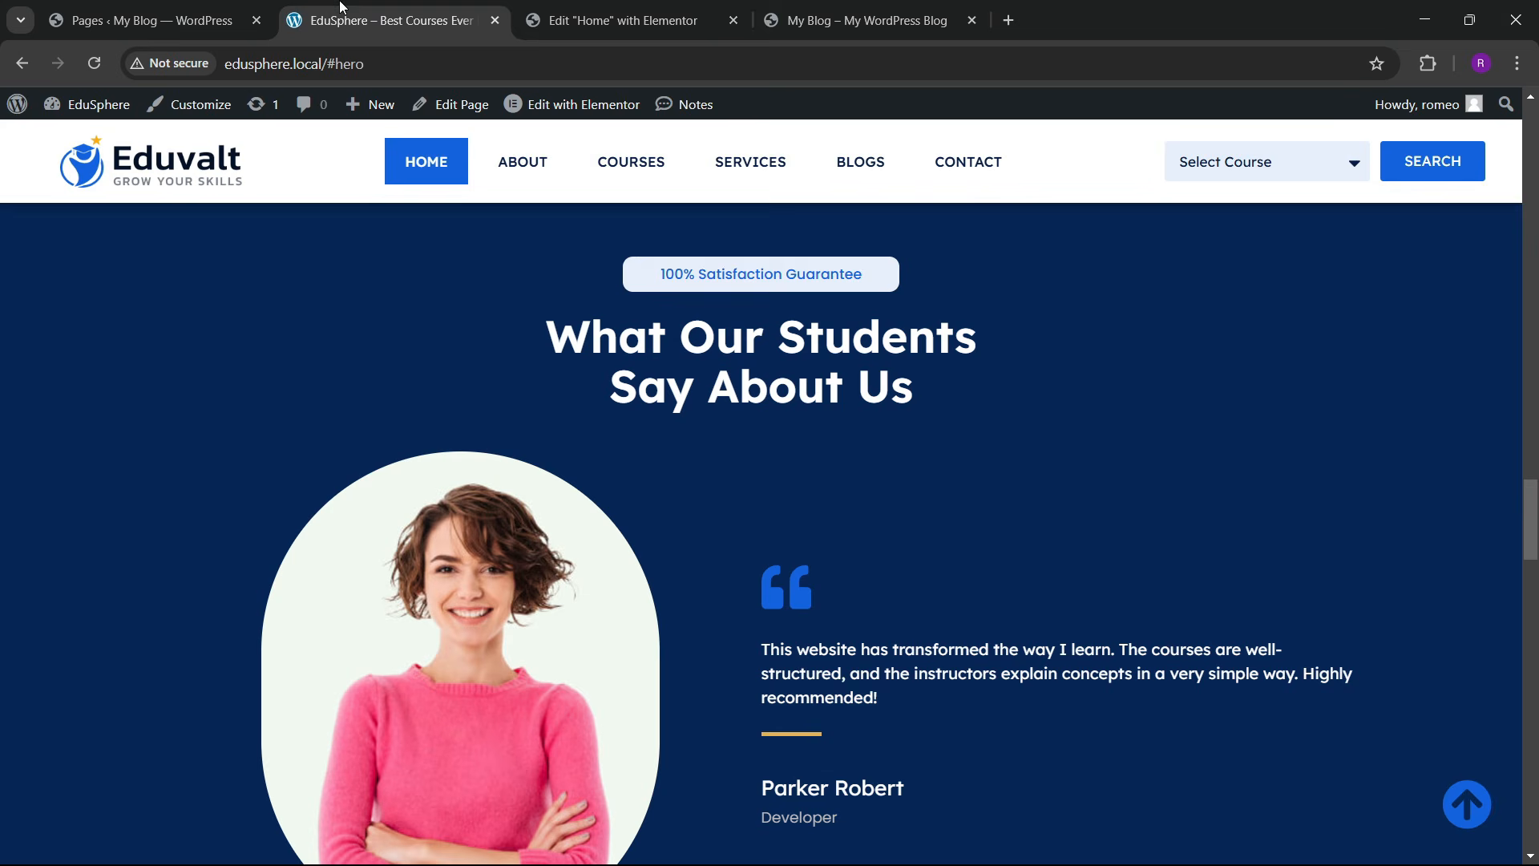
{"action": "left_click", "coordinate": [651, 7]}
Step: Copy the 100% Satisfaction Guarantee badge and paste it into the reviews section
{"action": "scroll", "coordinate": [621, 372], "scroll_direction": "up", "scroll_amount": 7}
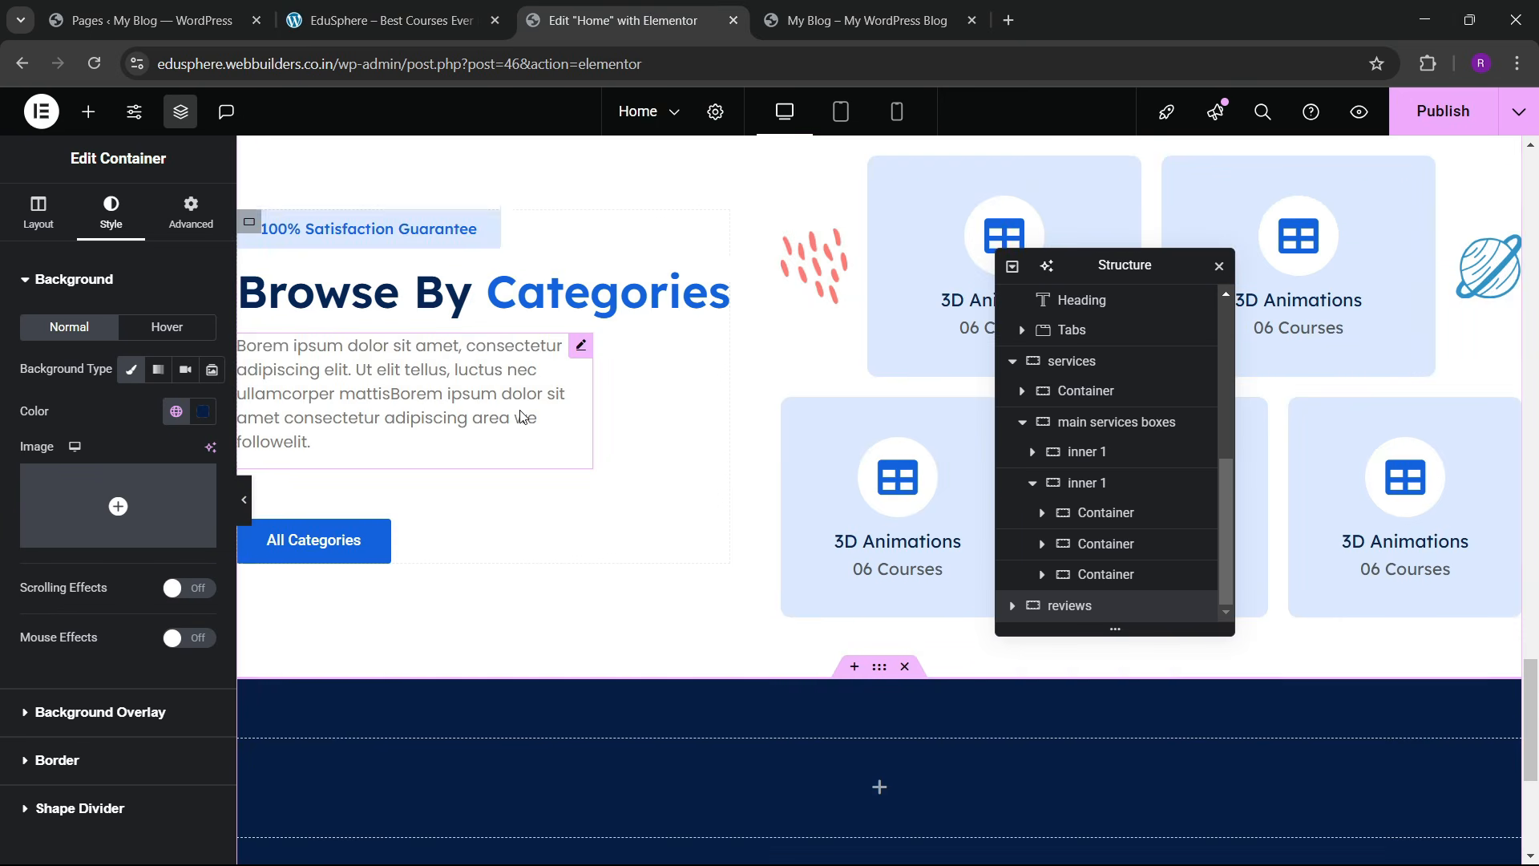
{"action": "right_click", "coordinate": [463, 435]}
{"action": "key", "text": "Escape"}
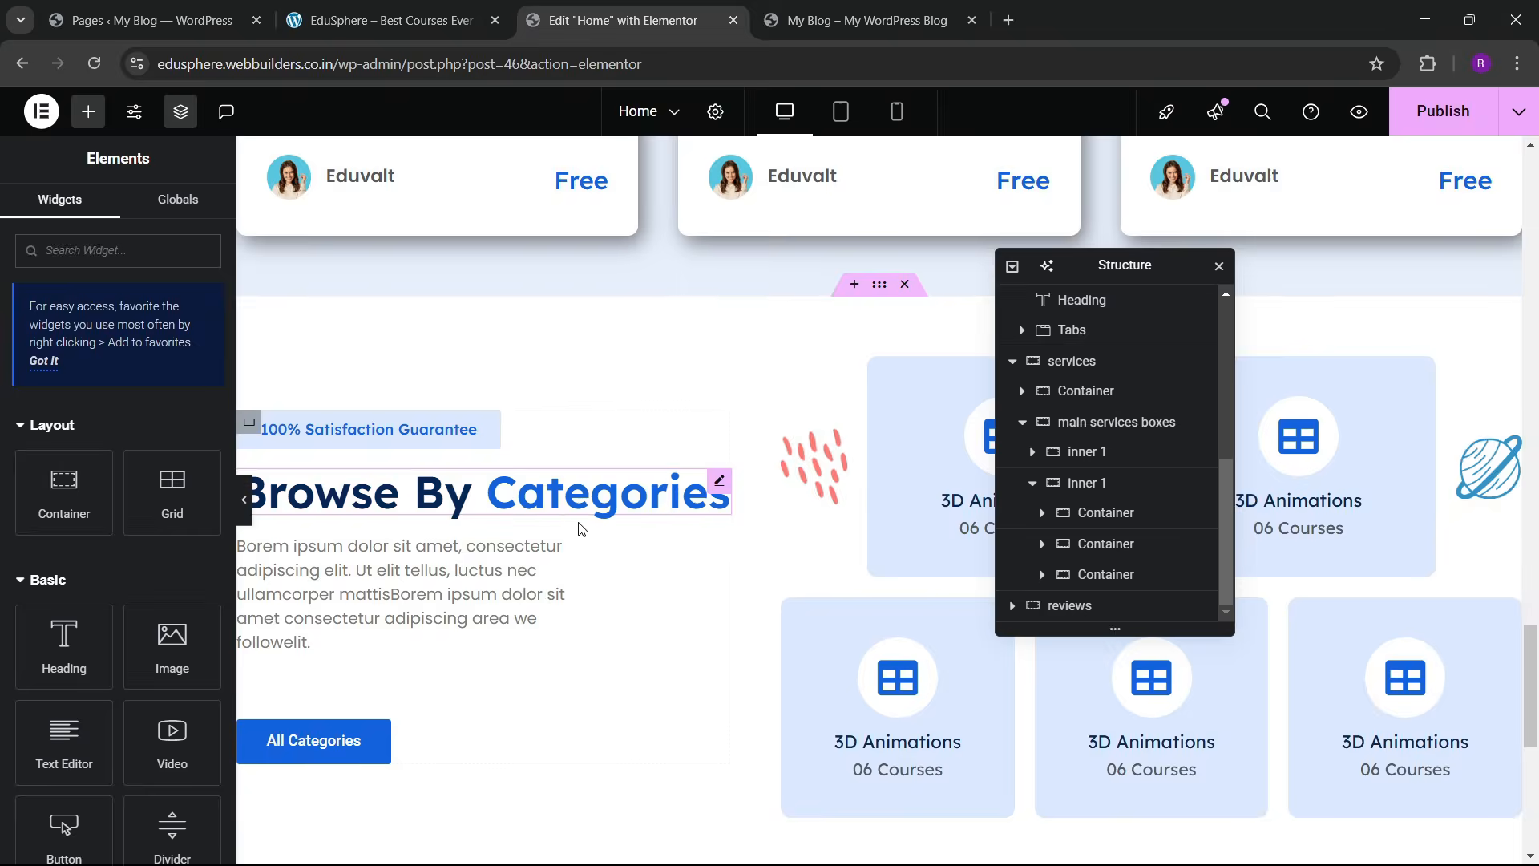
{"action": "scroll", "coordinate": [724, 569], "scroll_direction": "down", "scroll_amount": 5}
{"action": "right_click", "coordinate": [725, 569]}
{"action": "left_click", "coordinate": [768, 516]}
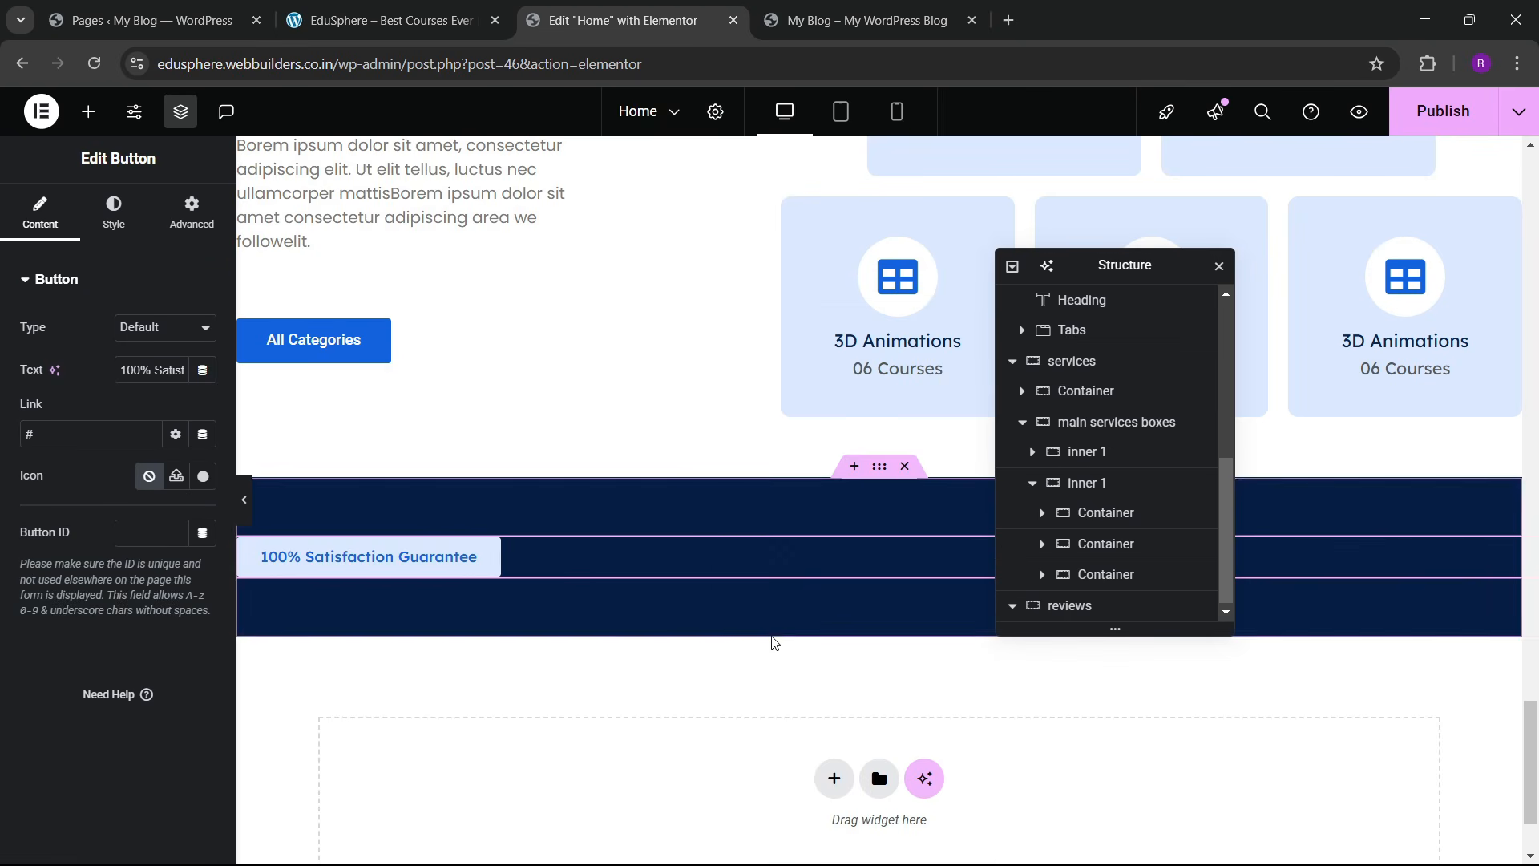
{"action": "left_click", "coordinate": [802, 502]}
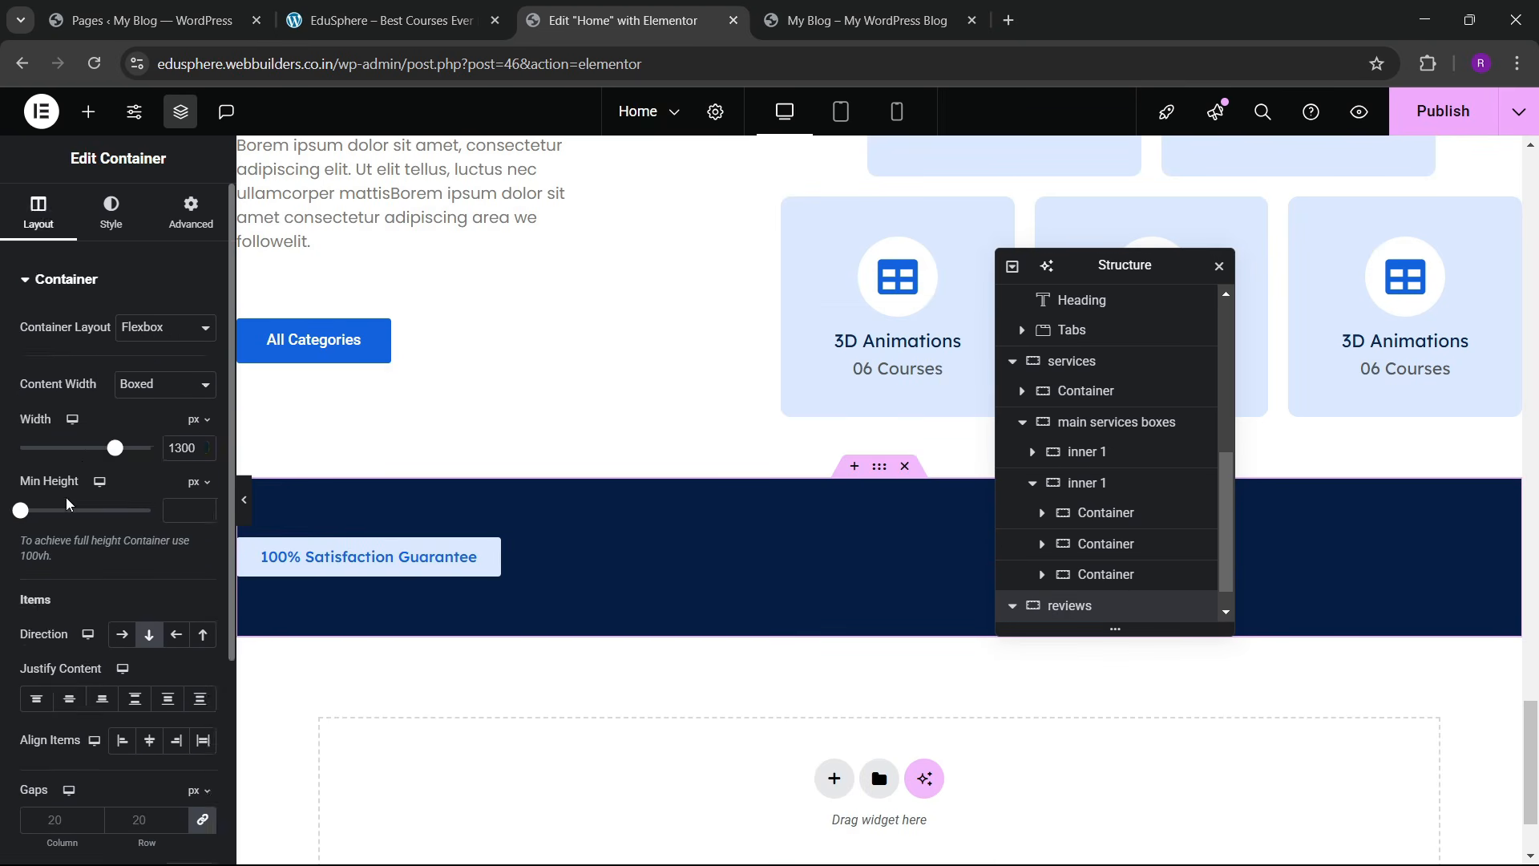
{"action": "scroll", "coordinate": [87, 497], "scroll_direction": "down", "scroll_amount": 4}
Step: Centre the badge by setting the section's Justify and Align Items to center
{"action": "left_click", "coordinate": [69, 408]}
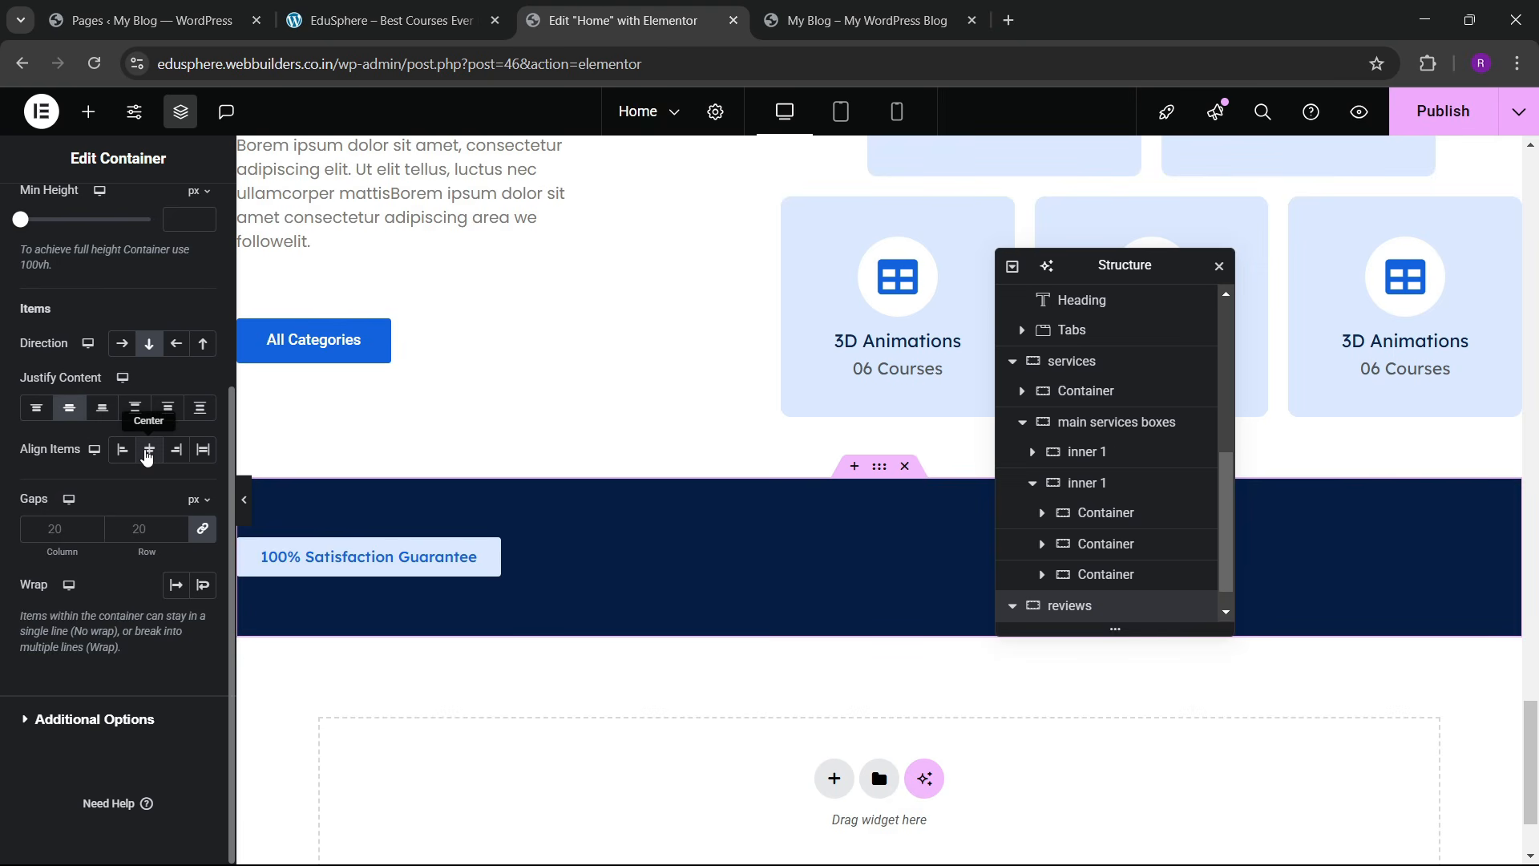
{"action": "left_click", "coordinate": [148, 449]}
{"action": "left_click", "coordinate": [391, 10]}
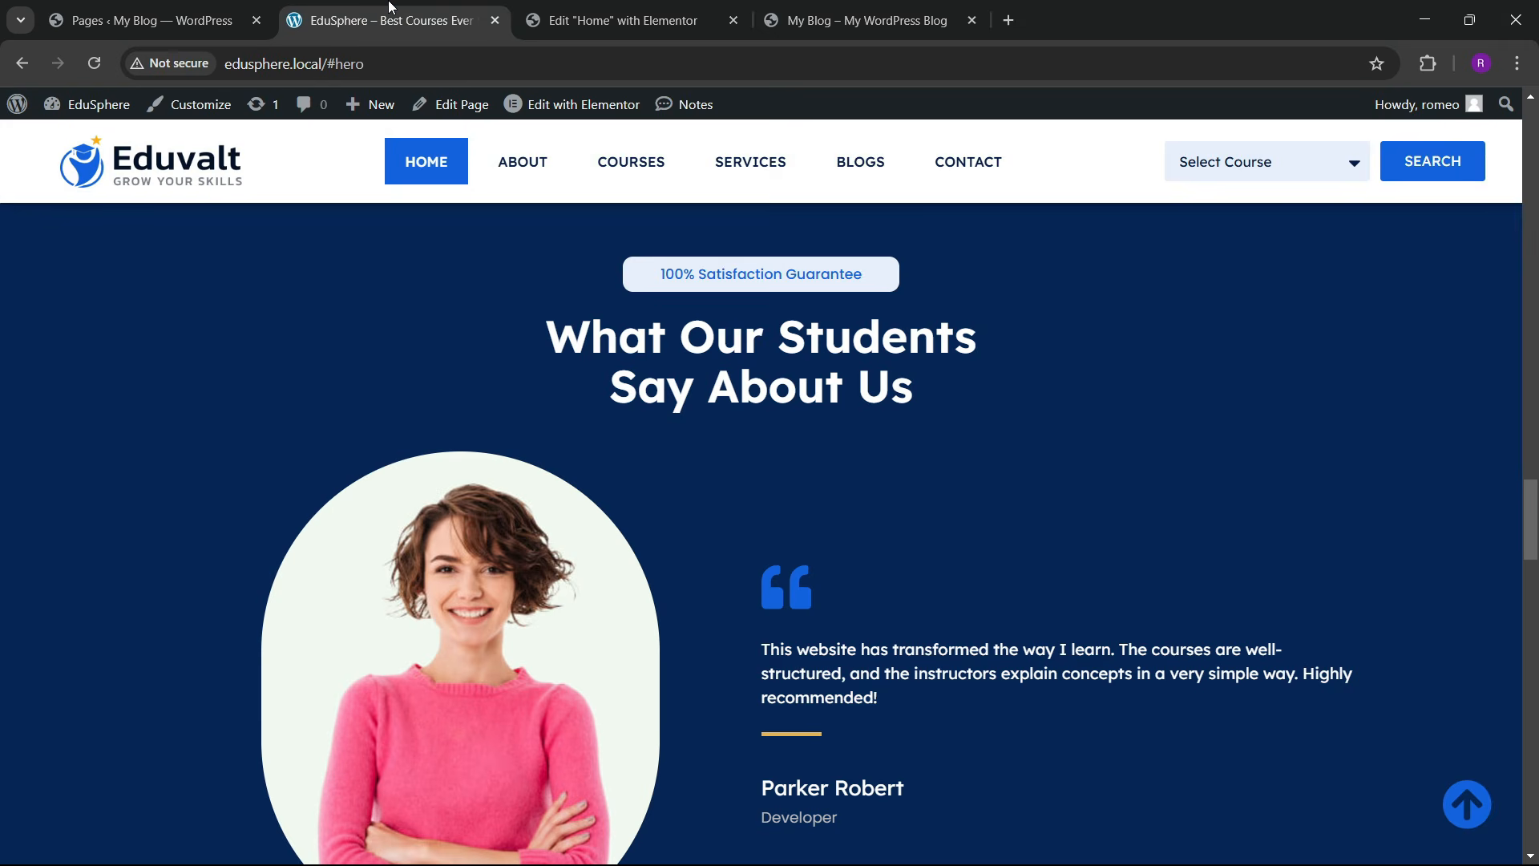
{"action": "key", "text": "ctrl+Tab"}
{"action": "scroll", "coordinate": [633, 241], "scroll_direction": "up", "scroll_amount": 3}
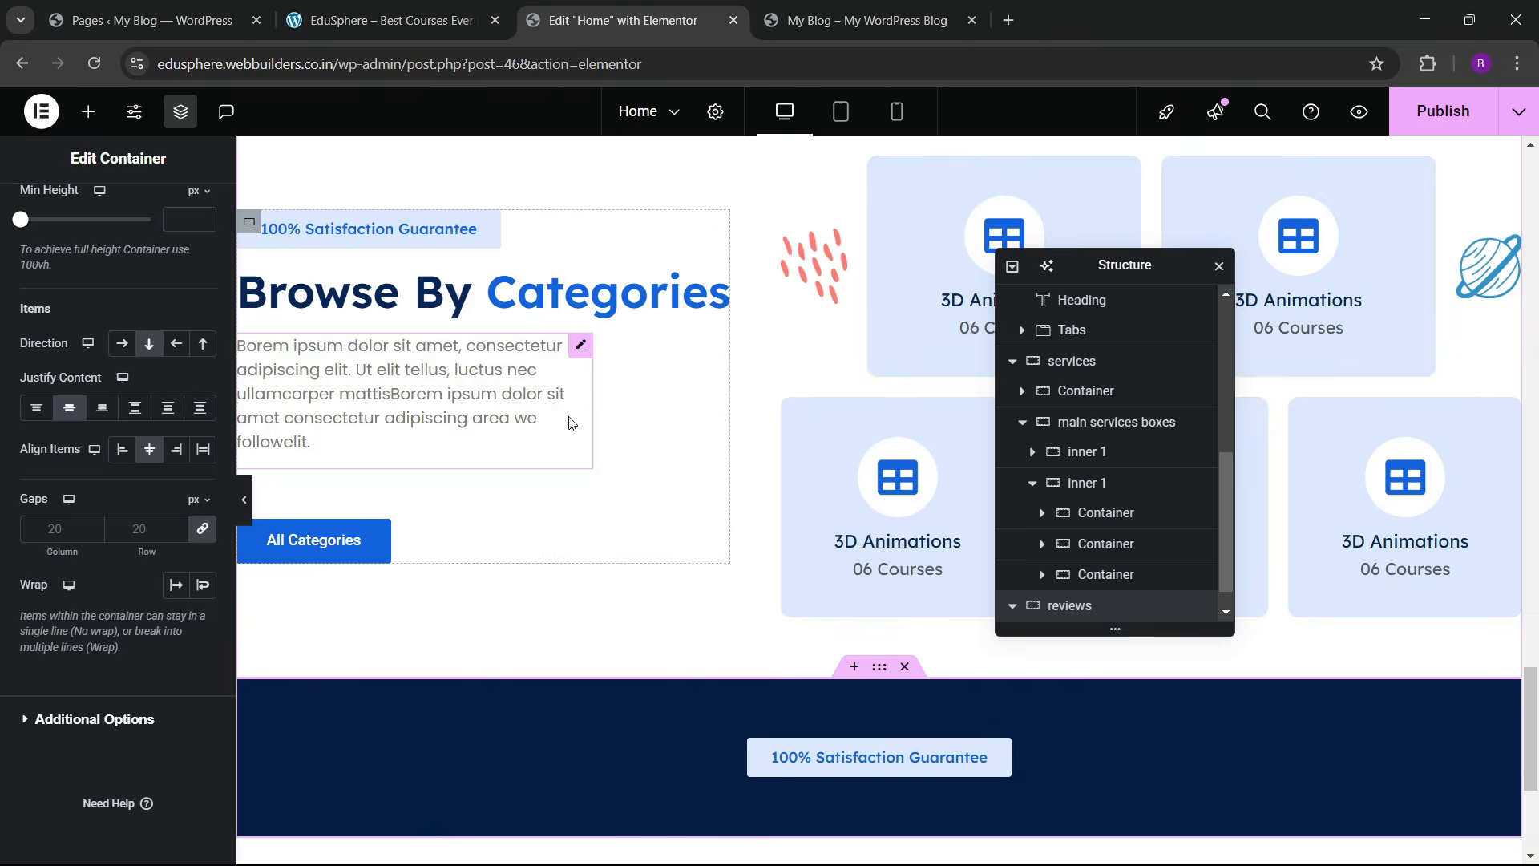
{"action": "right_click", "coordinate": [604, 313]}
{"action": "scroll", "coordinate": [709, 408], "scroll_direction": "down", "scroll_amount": 4}
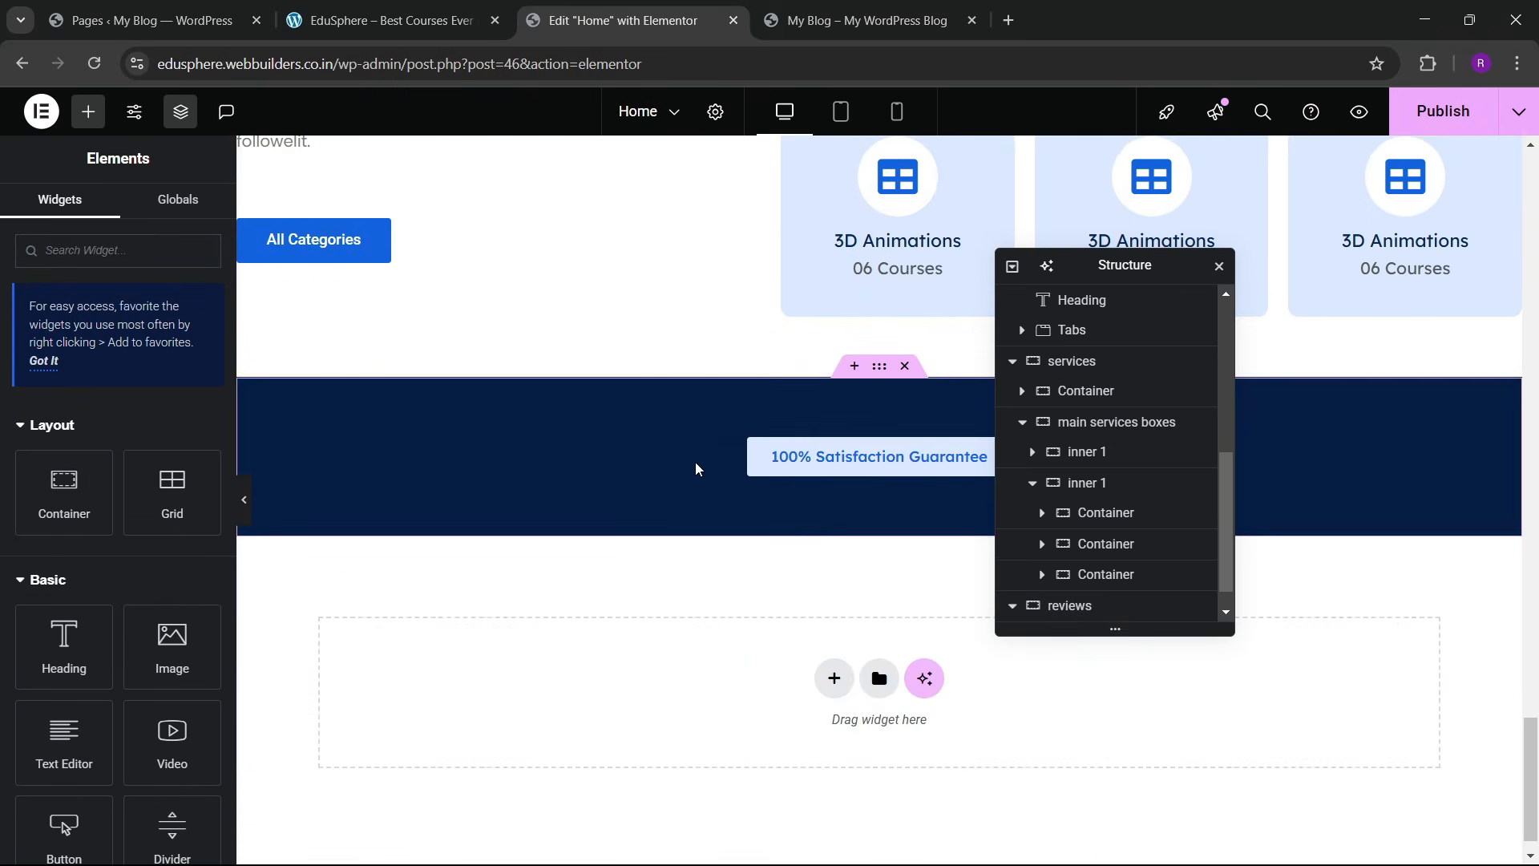
Step: Paste the copied heading into the reviews section and make its text white
{"action": "right_click", "coordinate": [695, 462]}
{"action": "left_click", "coordinate": [726, 495]}
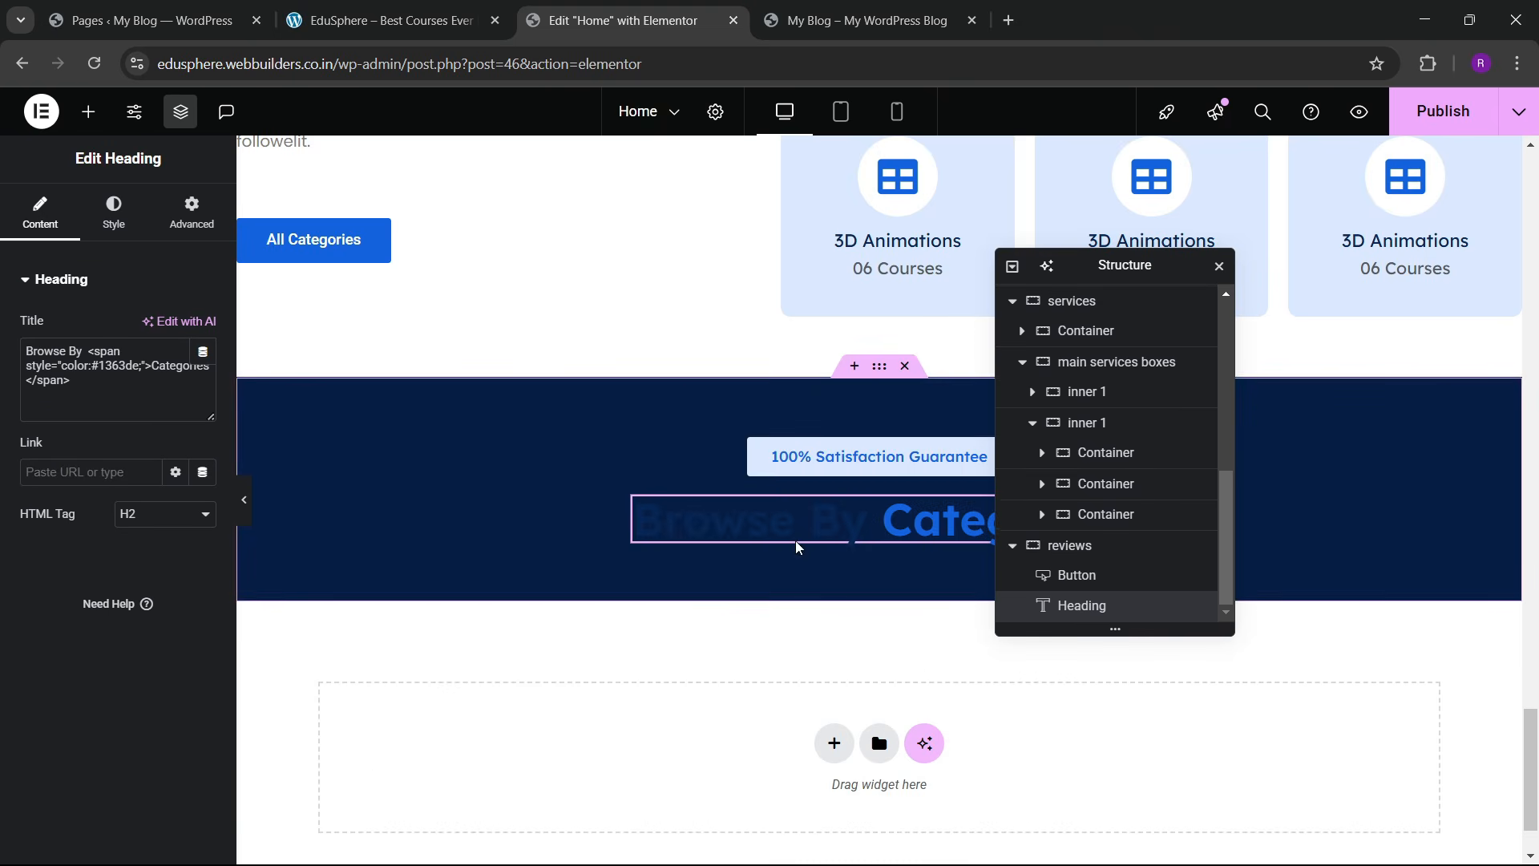
{"action": "left_click", "coordinate": [90, 215]}
{"action": "left_click", "coordinate": [203, 610]}
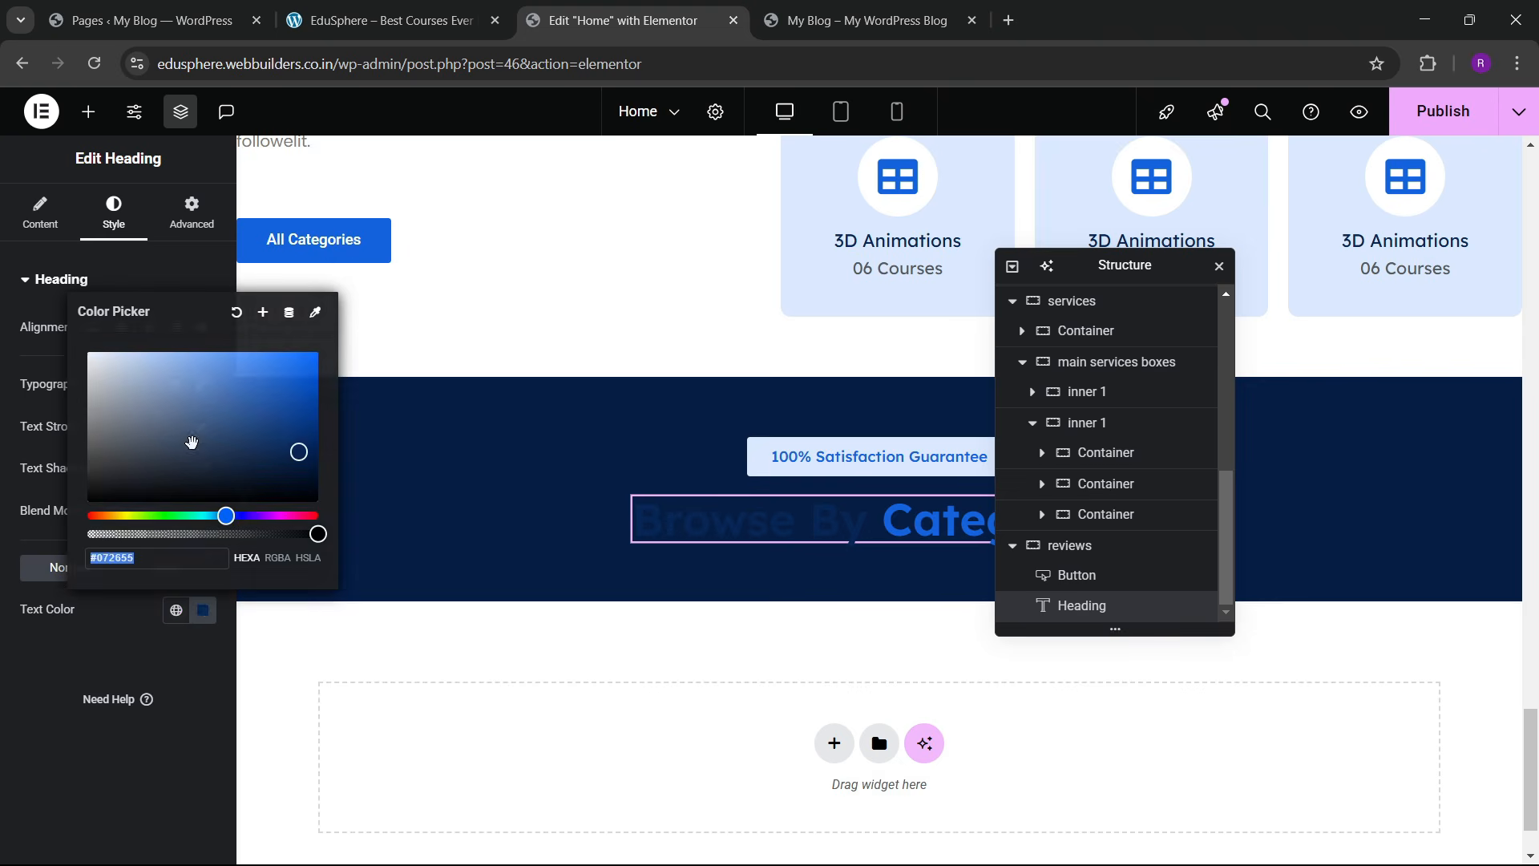
{"action": "left_click_drag", "start_coordinate": [189, 439], "coordinate": [80, 344]}
{"action": "left_click", "coordinate": [57, 707]}
Step: Change the heading title to 'What Our Students <br>Say About Us', copied from the live site
{"action": "left_click", "coordinate": [423, 8]}
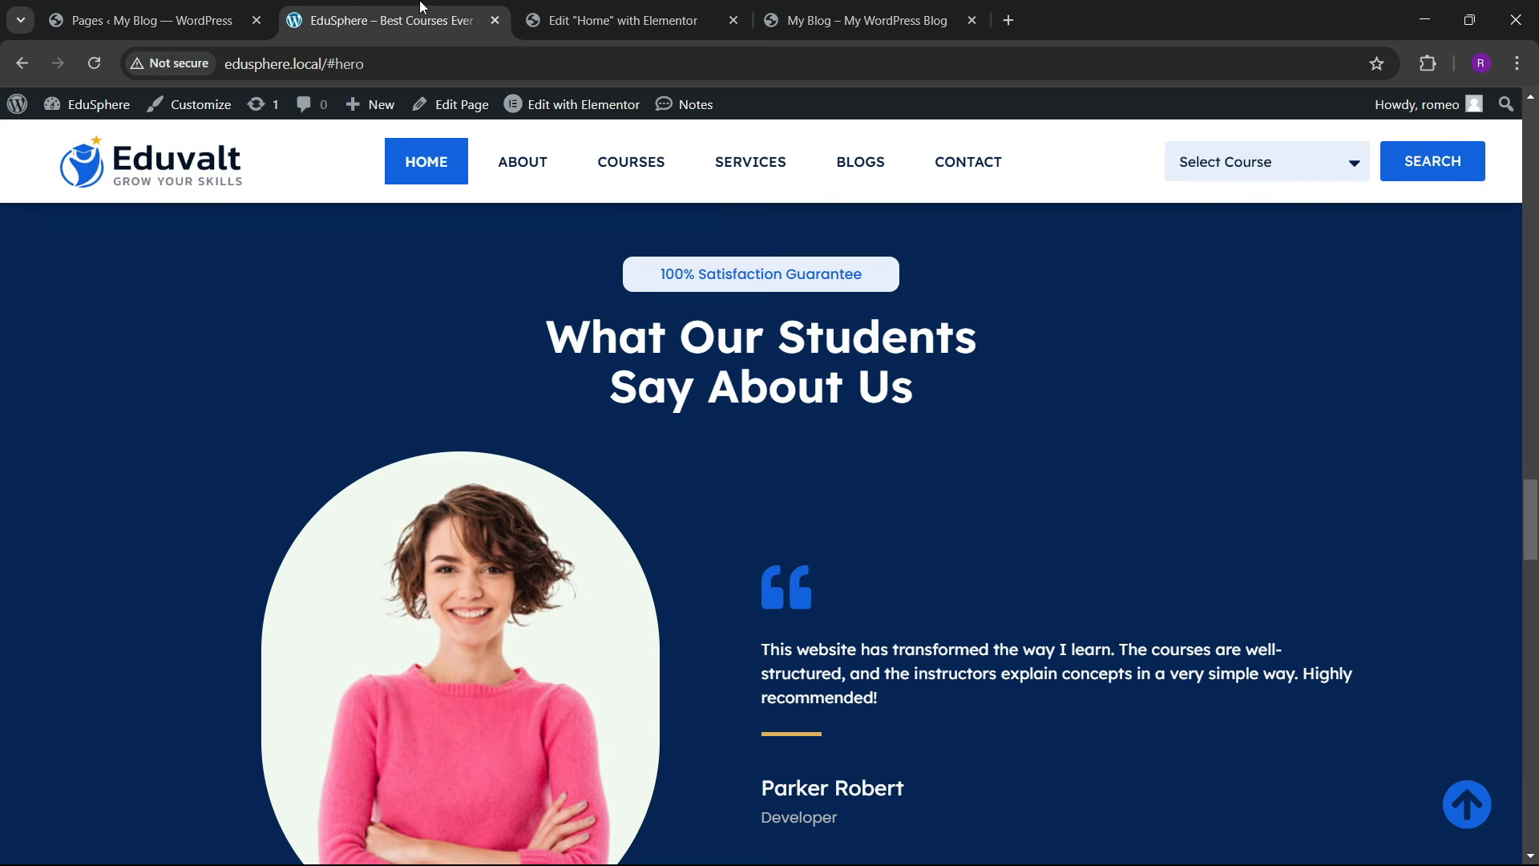
{"action": "left_click_drag", "start_coordinate": [542, 350], "coordinate": [916, 392]}
{"action": "key", "text": "ctrl+c"}
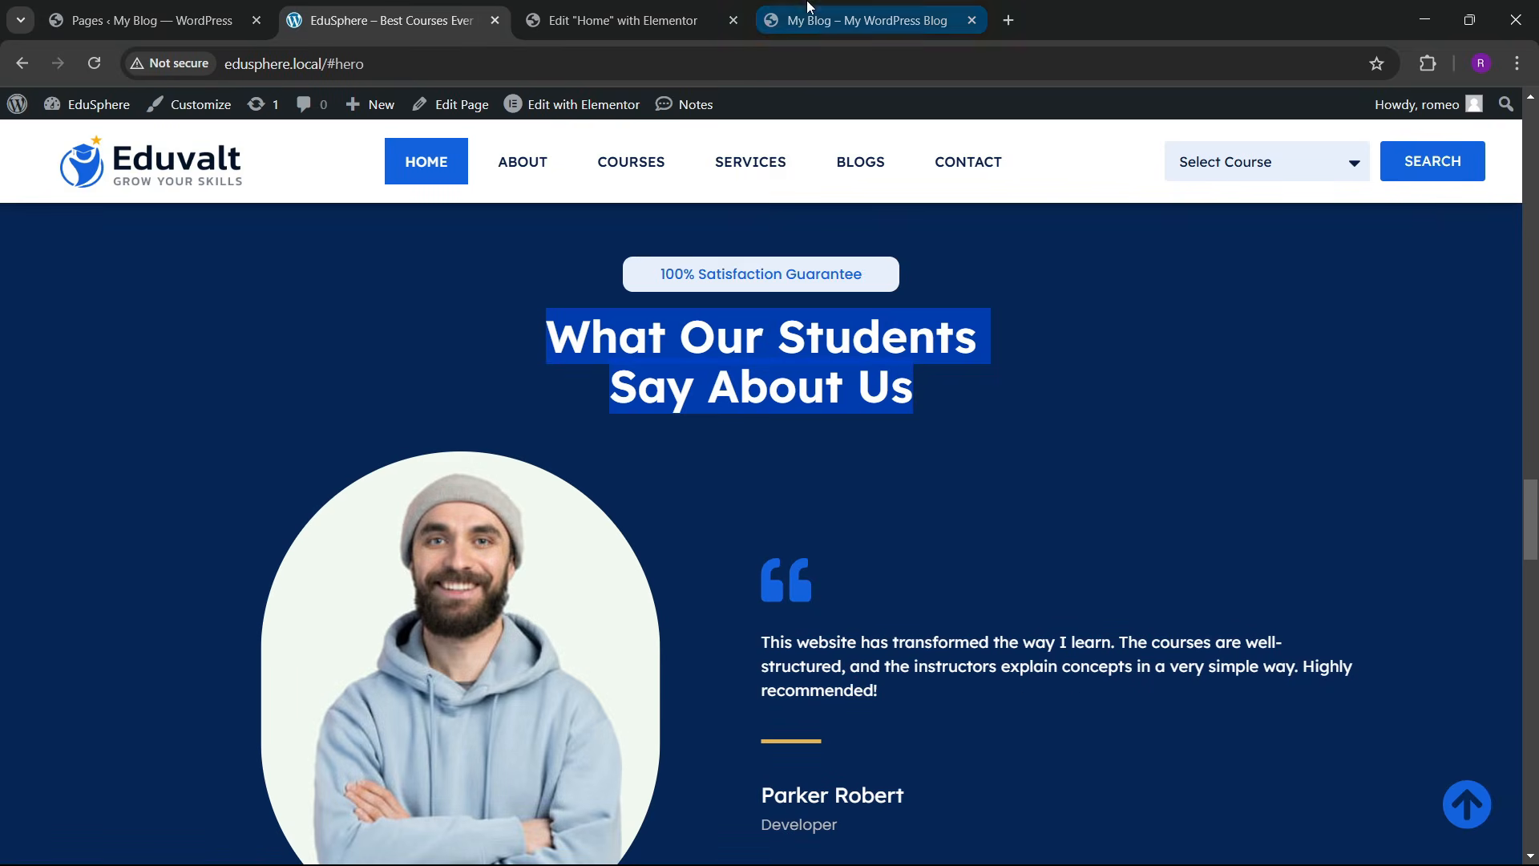
{"action": "left_click", "coordinate": [712, 12]}
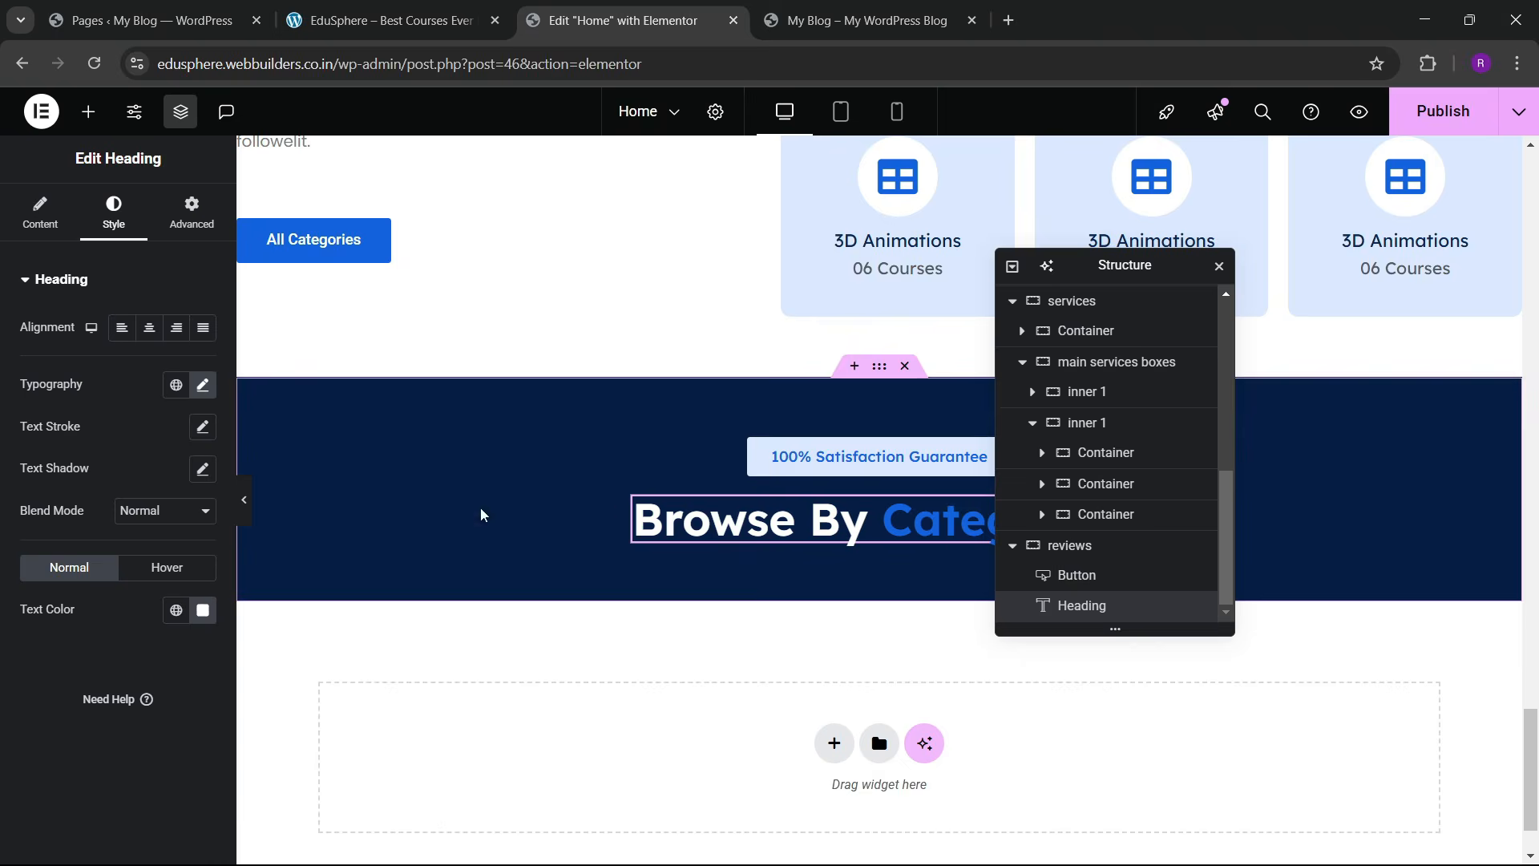
{"action": "left_click", "coordinate": [56, 233]}
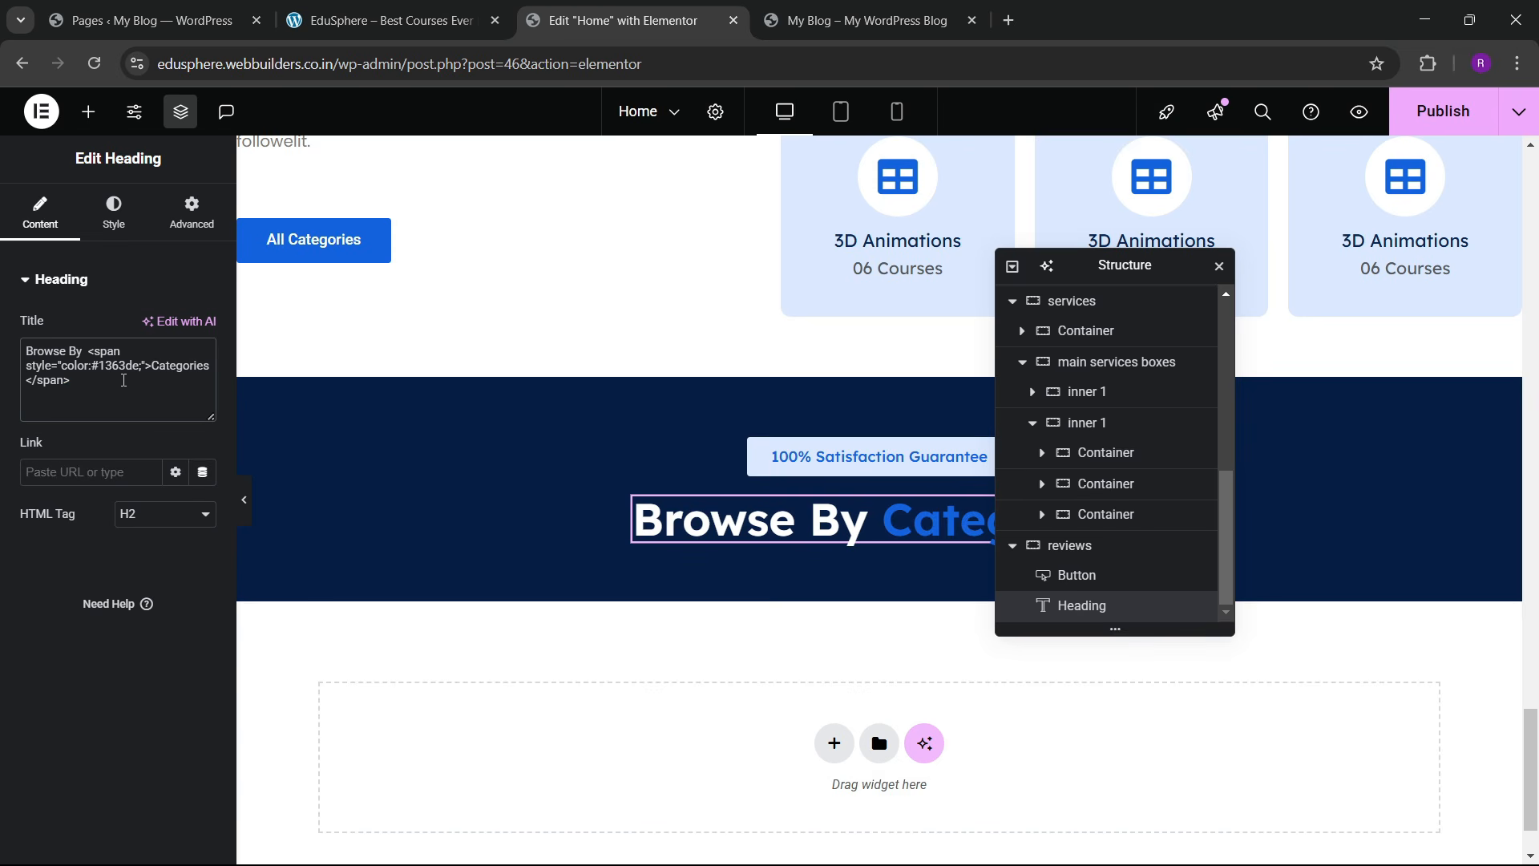
{"action": "left_click", "coordinate": [123, 380]}
{"action": "key", "text": "ctrl+a"}
{"action": "key", "text": "ctrl+v"}
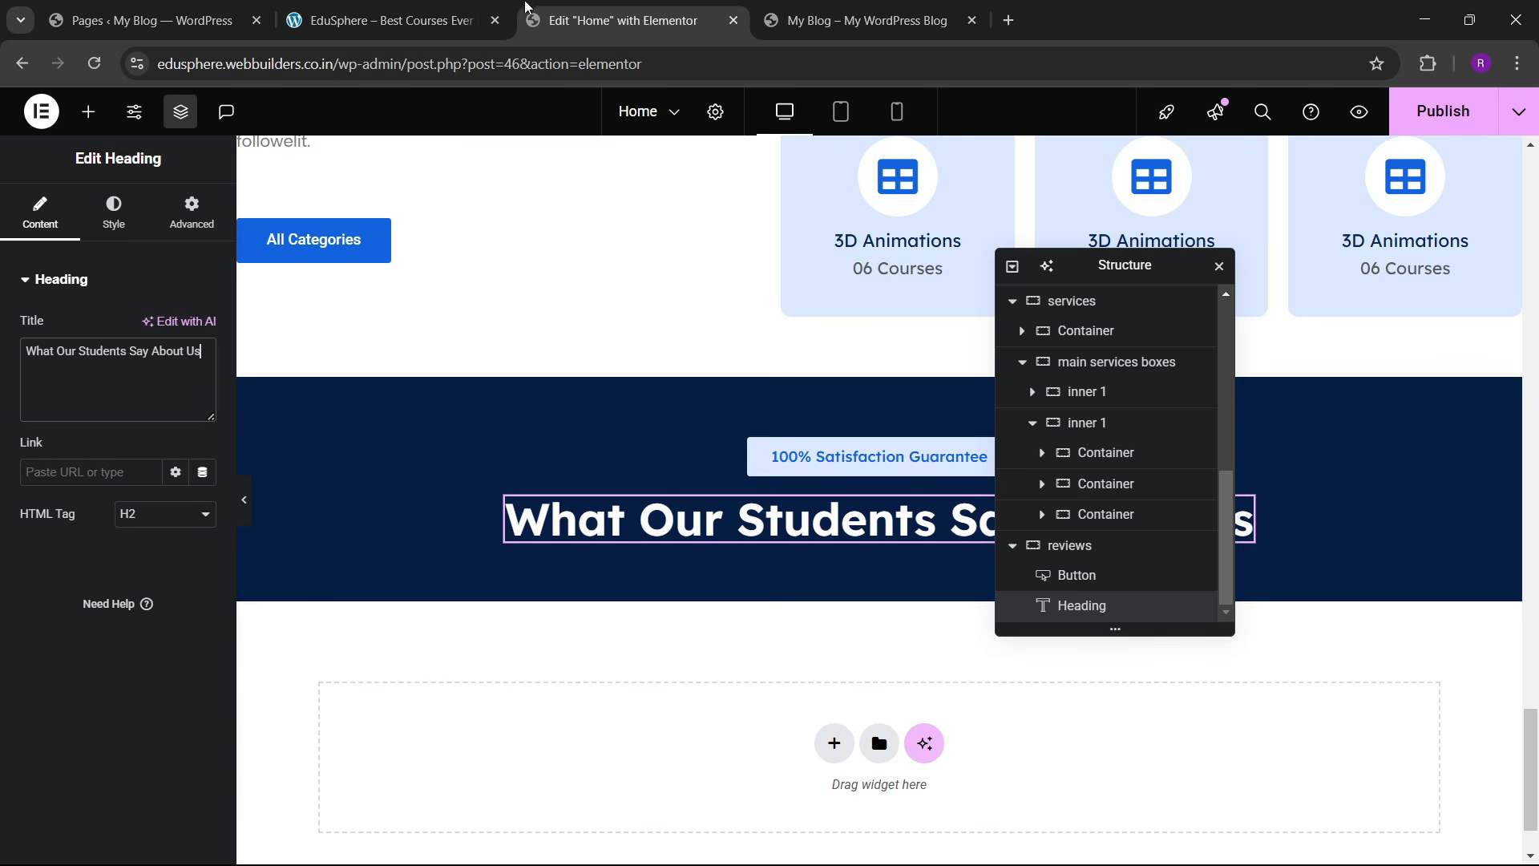
{"action": "left_click", "coordinate": [353, 11]}
{"action": "left_click", "coordinate": [595, 13]}
{"action": "type", "text": "<br>"}
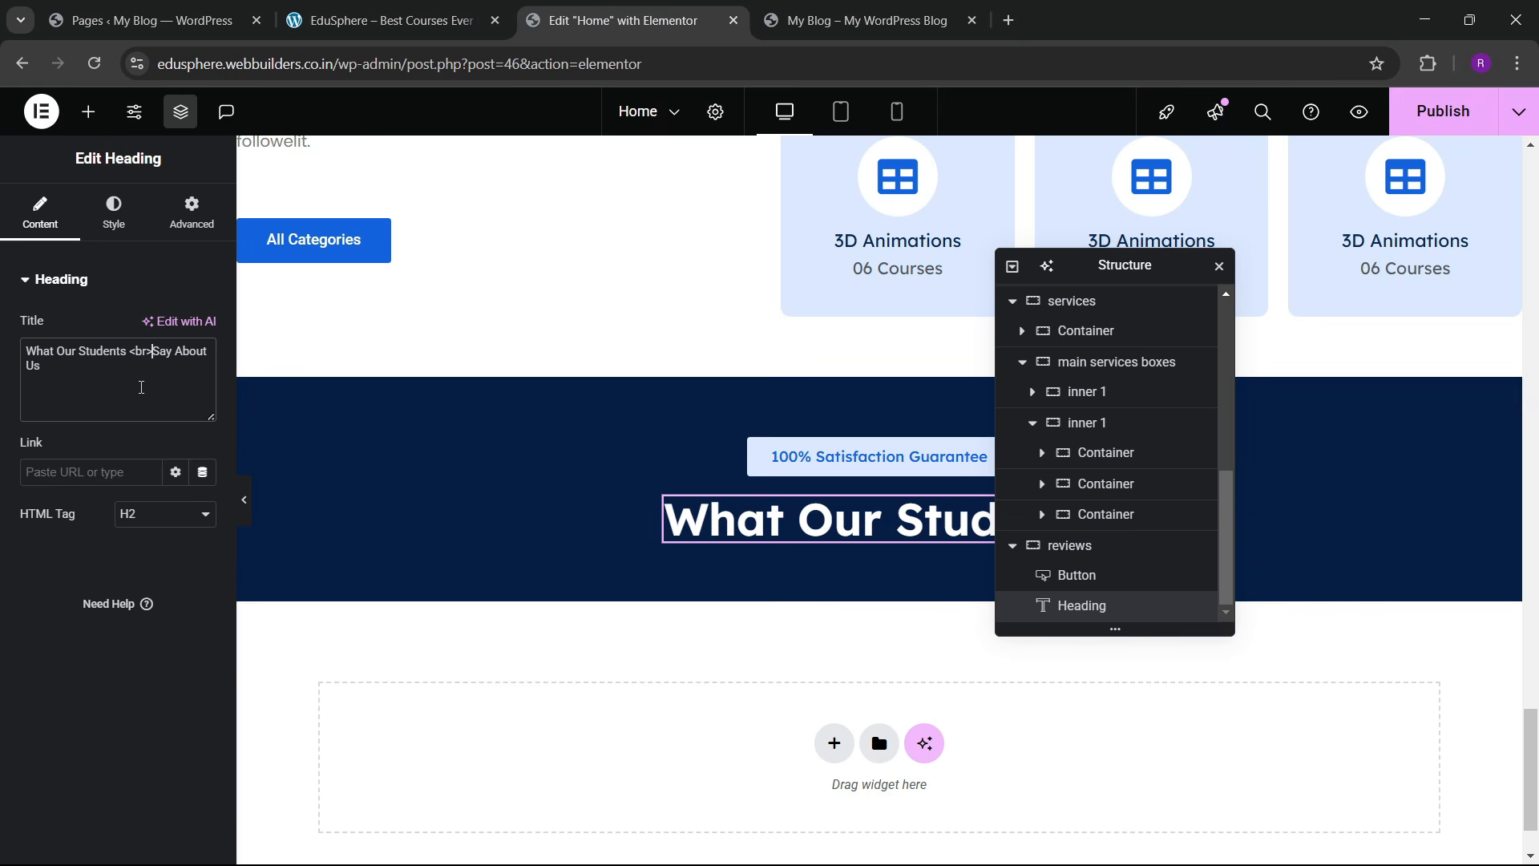
Step: Centre-align the heading and compare it with the live site
{"action": "left_click", "coordinate": [114, 212]}
{"action": "left_click", "coordinate": [149, 327]}
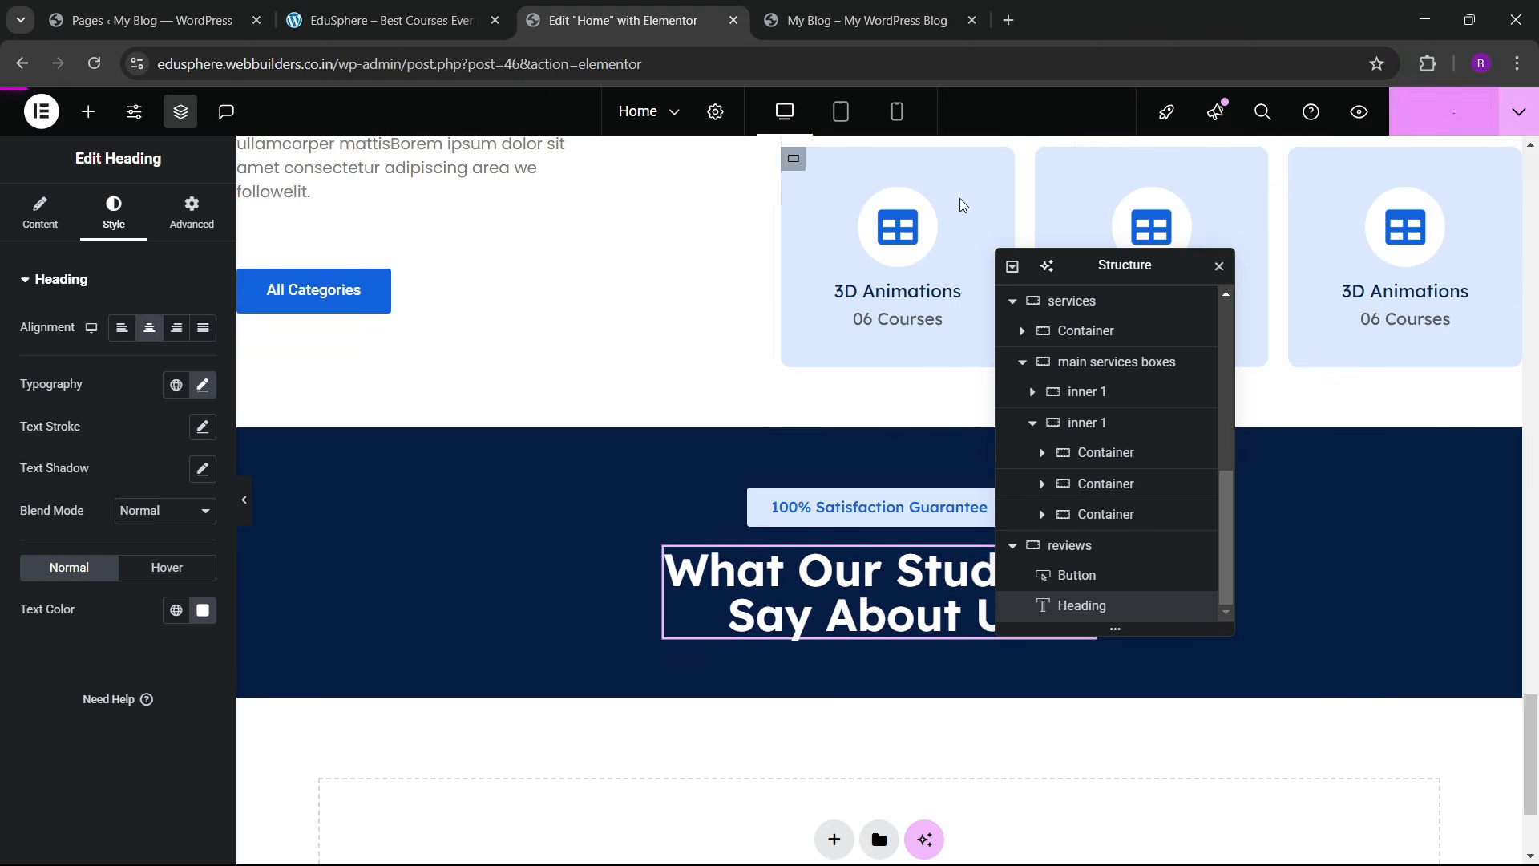
{"action": "left_click", "coordinate": [384, 20]}
{"action": "scroll", "coordinate": [534, 465], "scroll_direction": "down", "scroll_amount": 1}
{"action": "scroll", "coordinate": [534, 465], "scroll_direction": "down", "scroll_amount": 3}
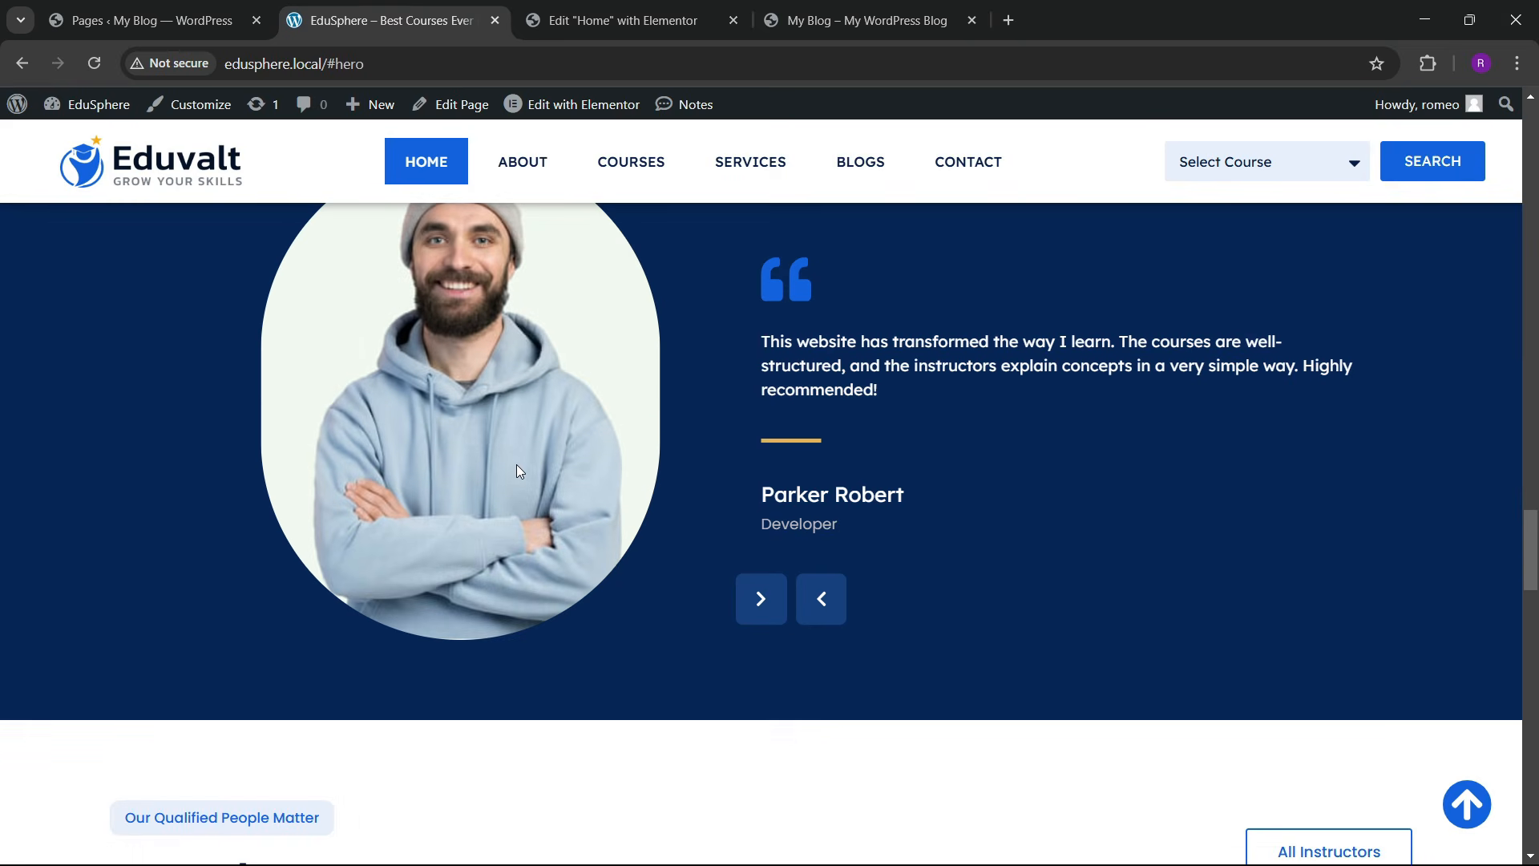
{"action": "scroll", "coordinate": [578, 433], "scroll_direction": "up", "scroll_amount": 3}
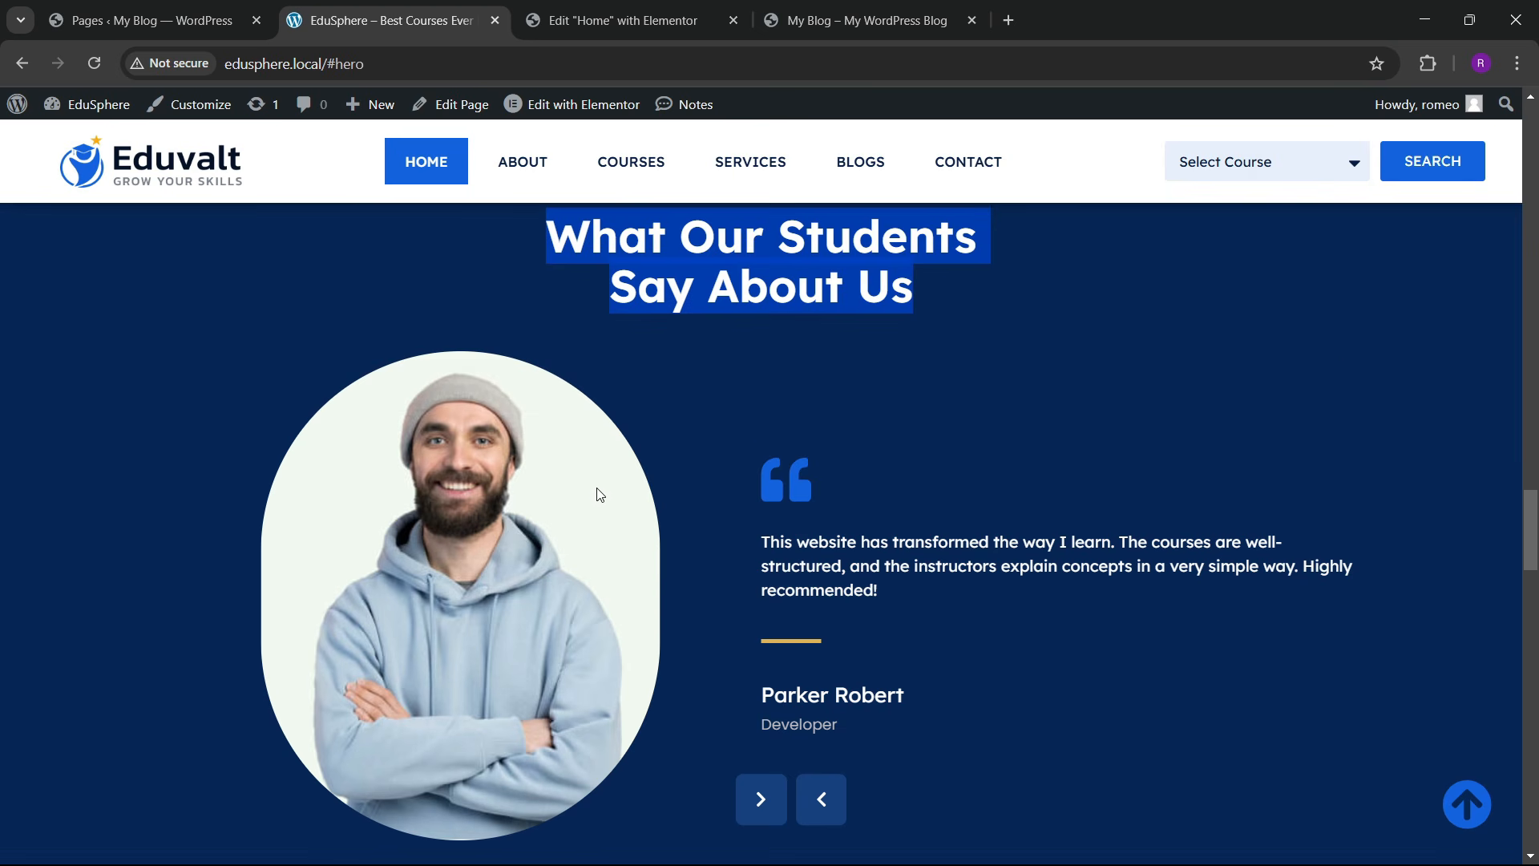
Step: Add a Carousel widget beneath the reviews heading
{"action": "left_click", "coordinate": [641, 22]}
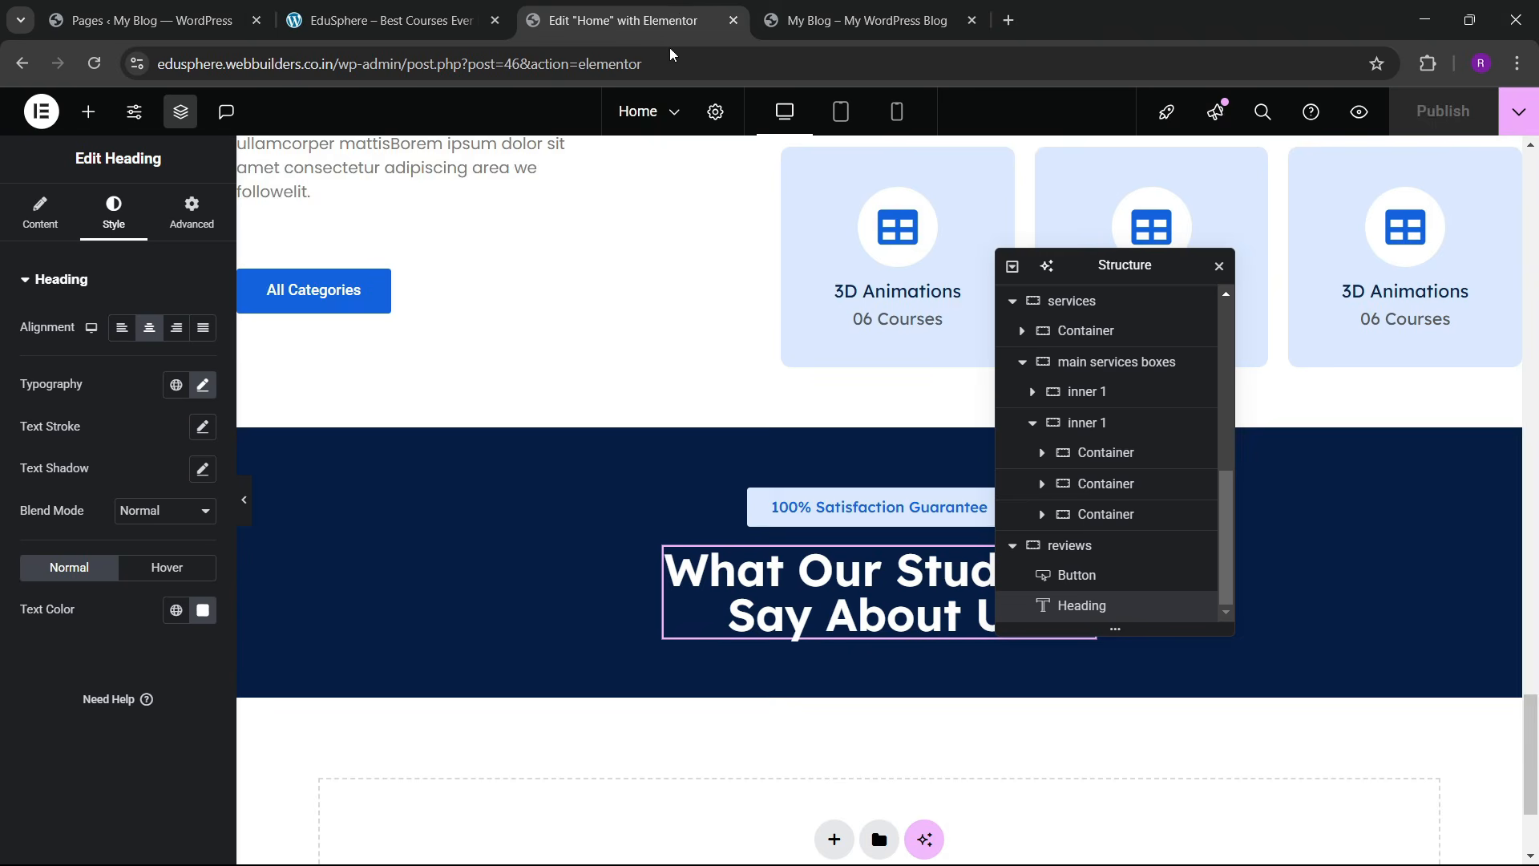
{"action": "scroll", "coordinate": [720, 489], "scroll_direction": "down", "scroll_amount": 3}
{"action": "left_click", "coordinate": [88, 111]}
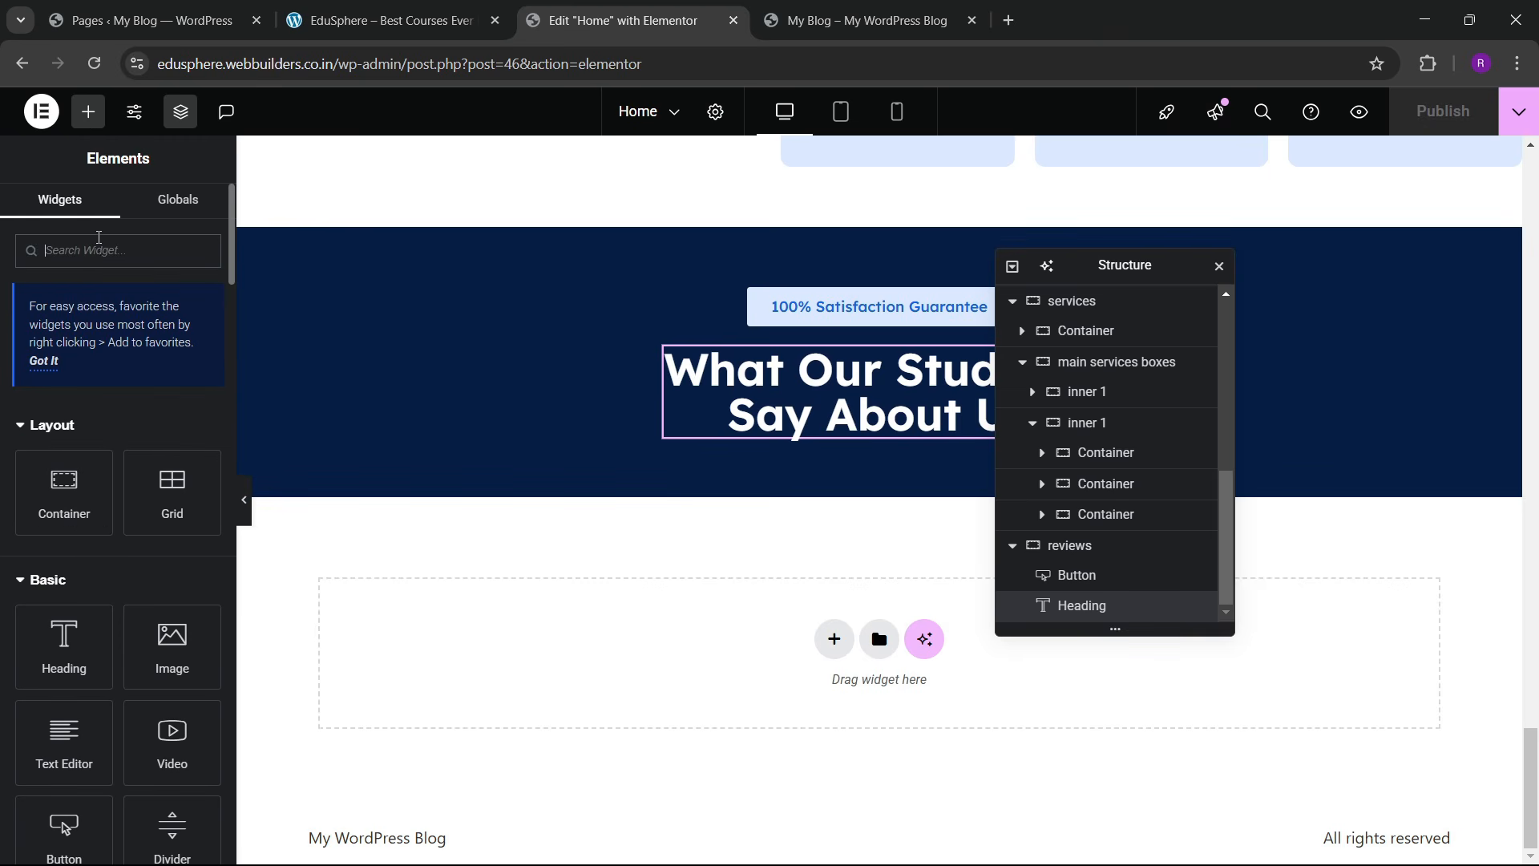
{"action": "type", "text": "car"}
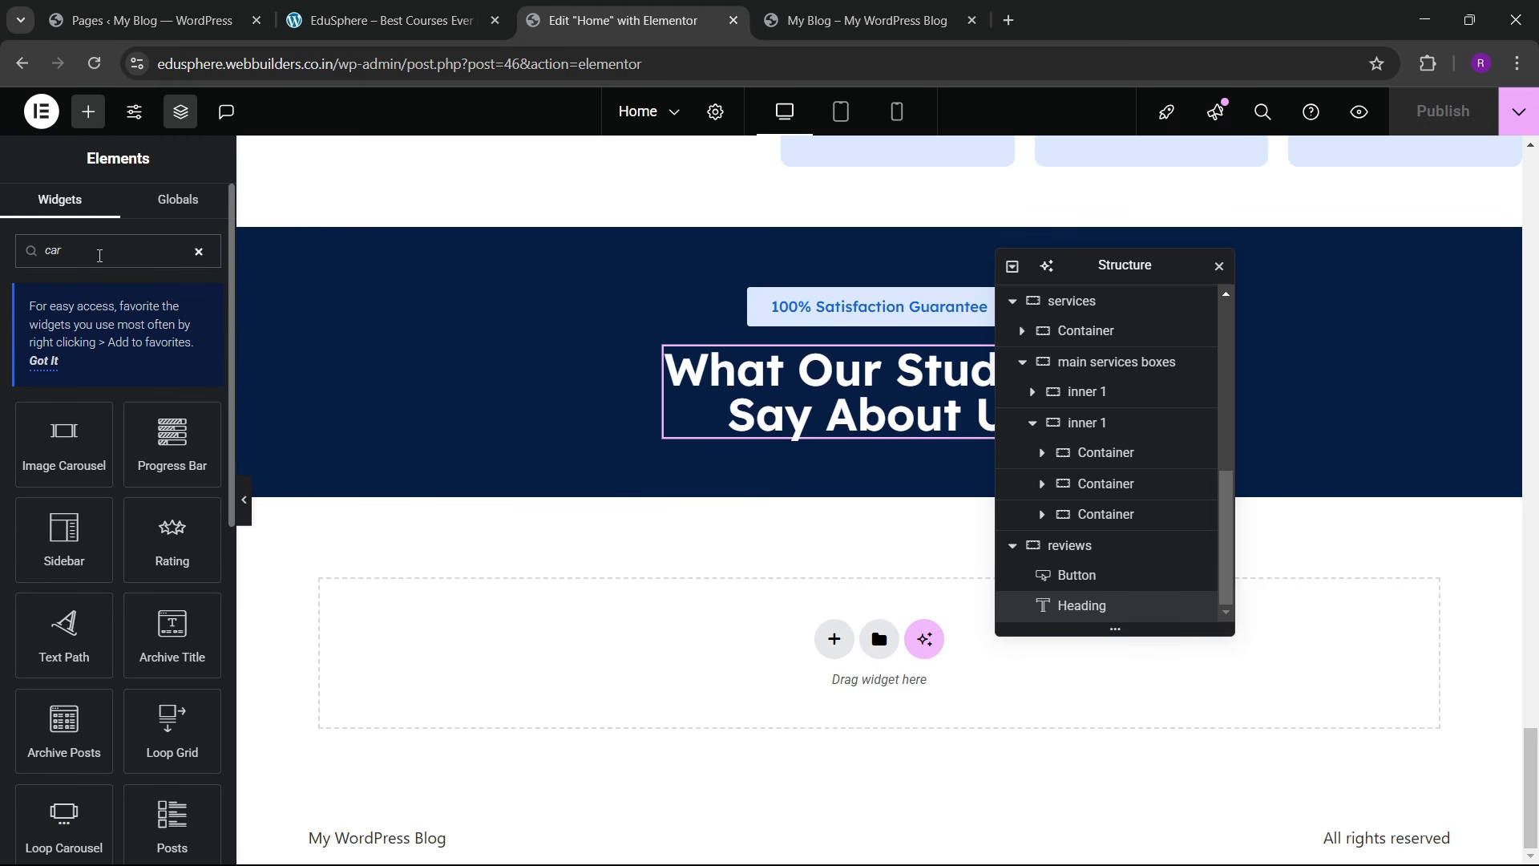
{"action": "type", "text": "ousel"}
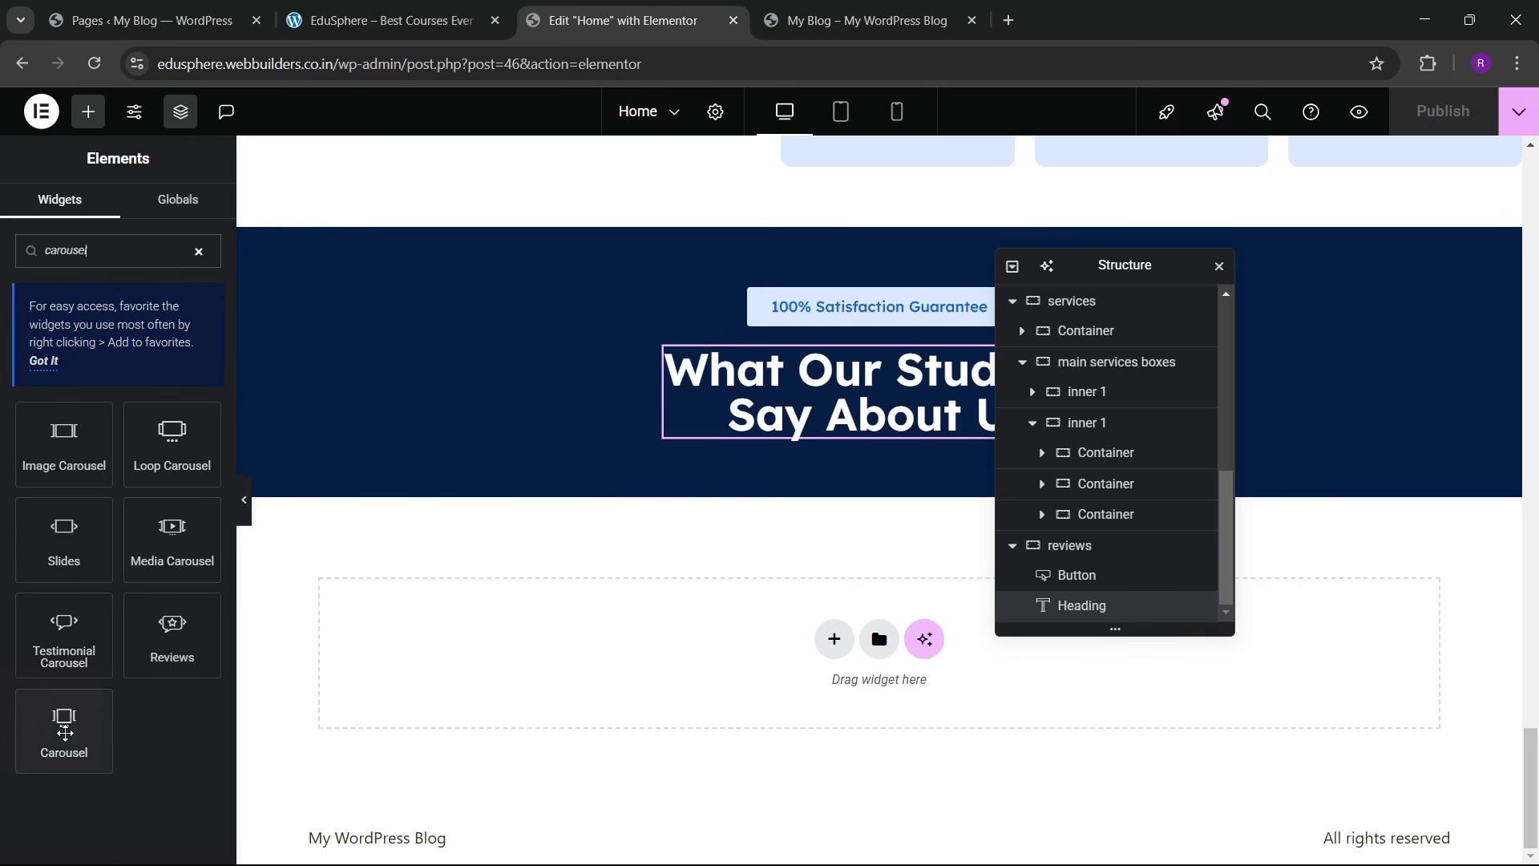
{"action": "left_click_drag", "start_coordinate": [64, 726], "coordinate": [893, 502]}
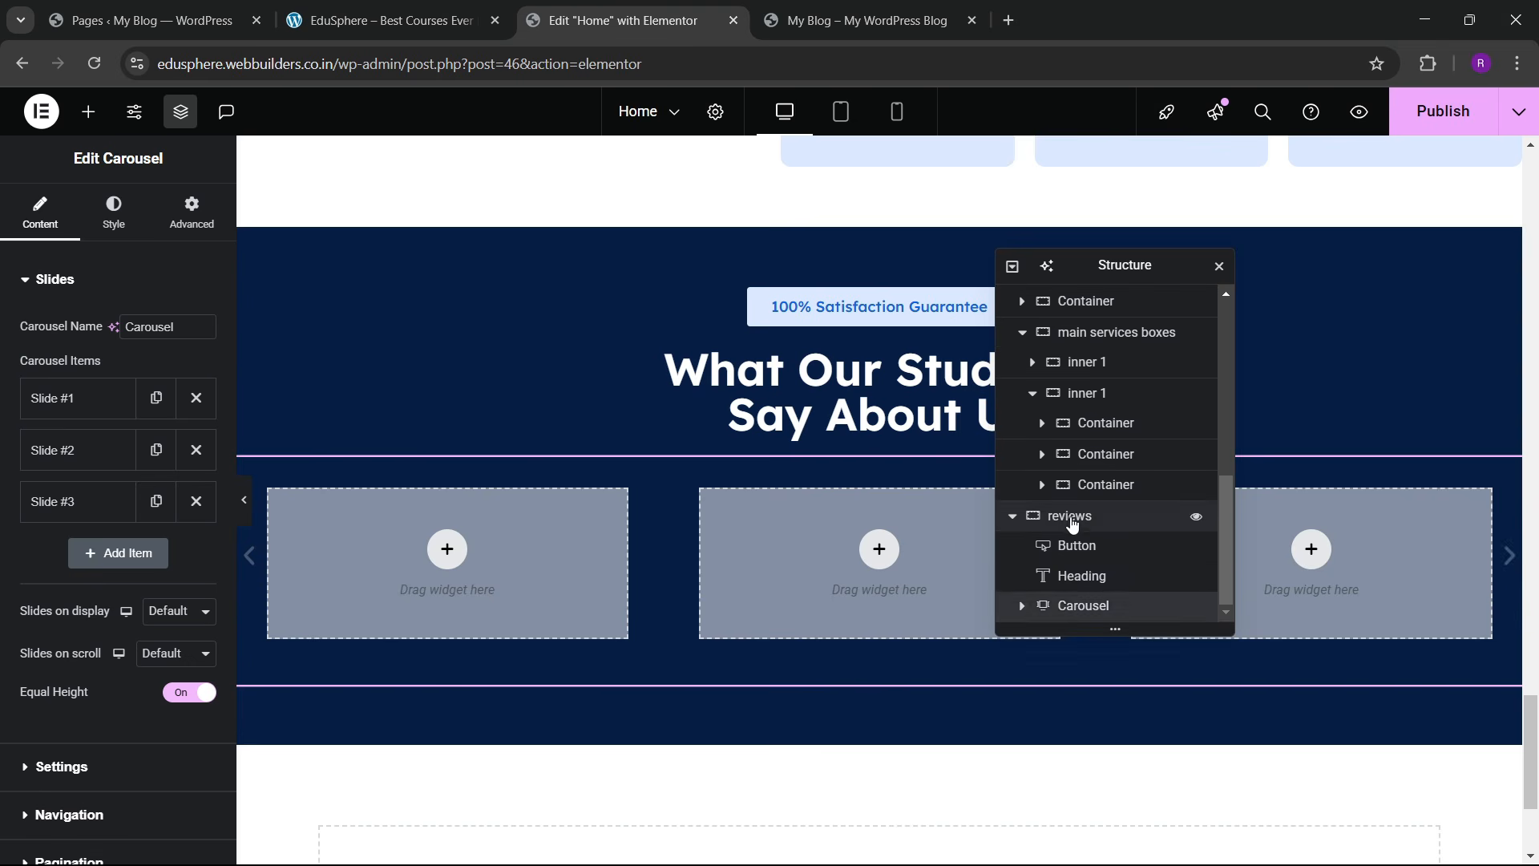
Step: Keep the reviews section at boxed width and stretch its items across it
{"action": "left_click", "coordinate": [1070, 515]}
{"action": "scroll", "coordinate": [219, 511], "scroll_direction": "down", "scroll_amount": 3}
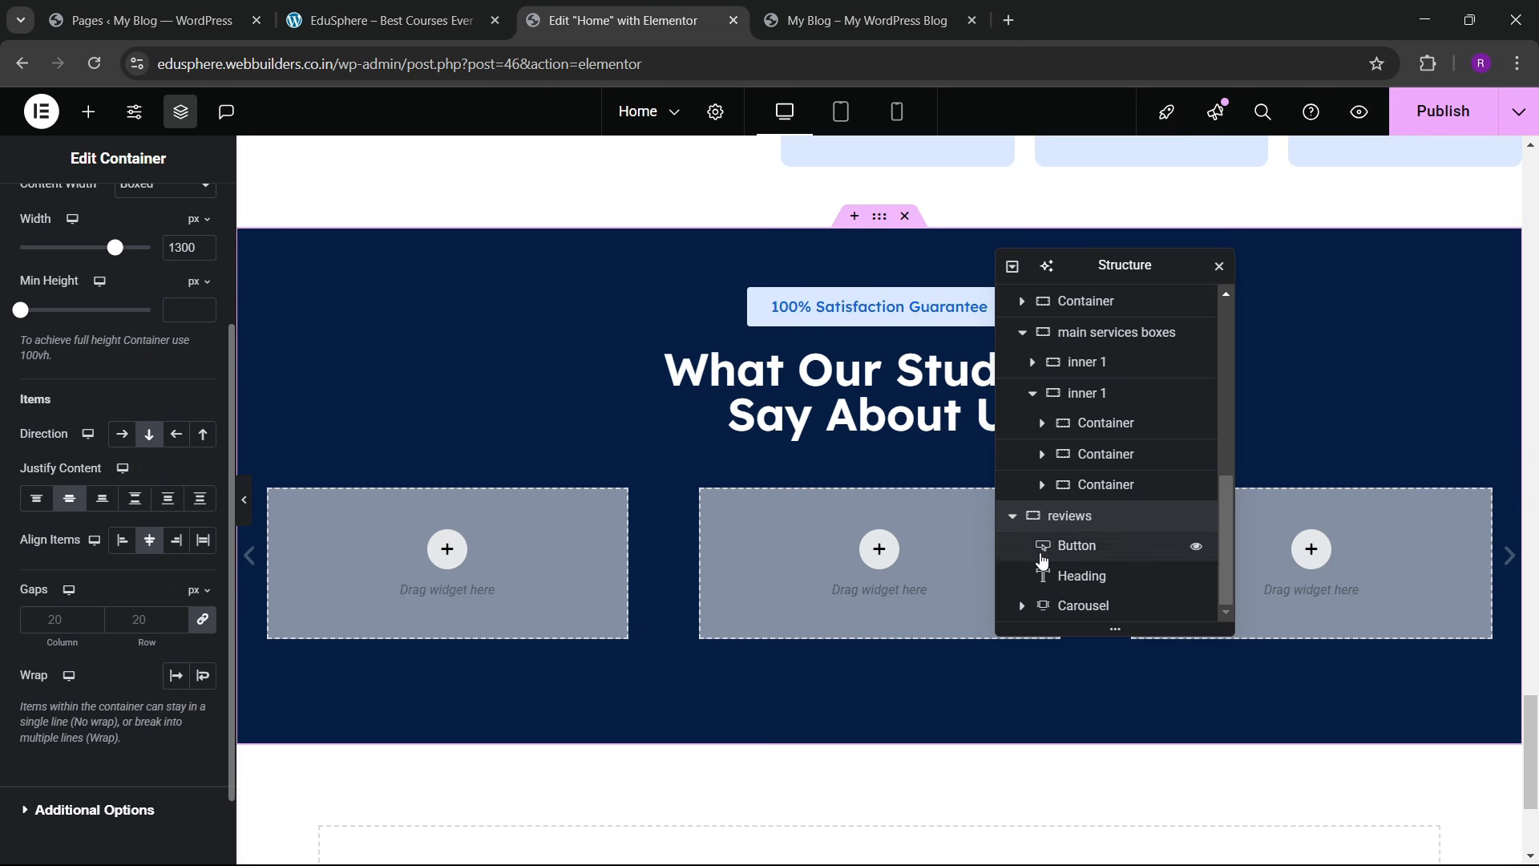
{"action": "scroll", "coordinate": [153, 441], "scroll_direction": "up", "scroll_amount": 3}
{"action": "left_click", "coordinate": [165, 384]}
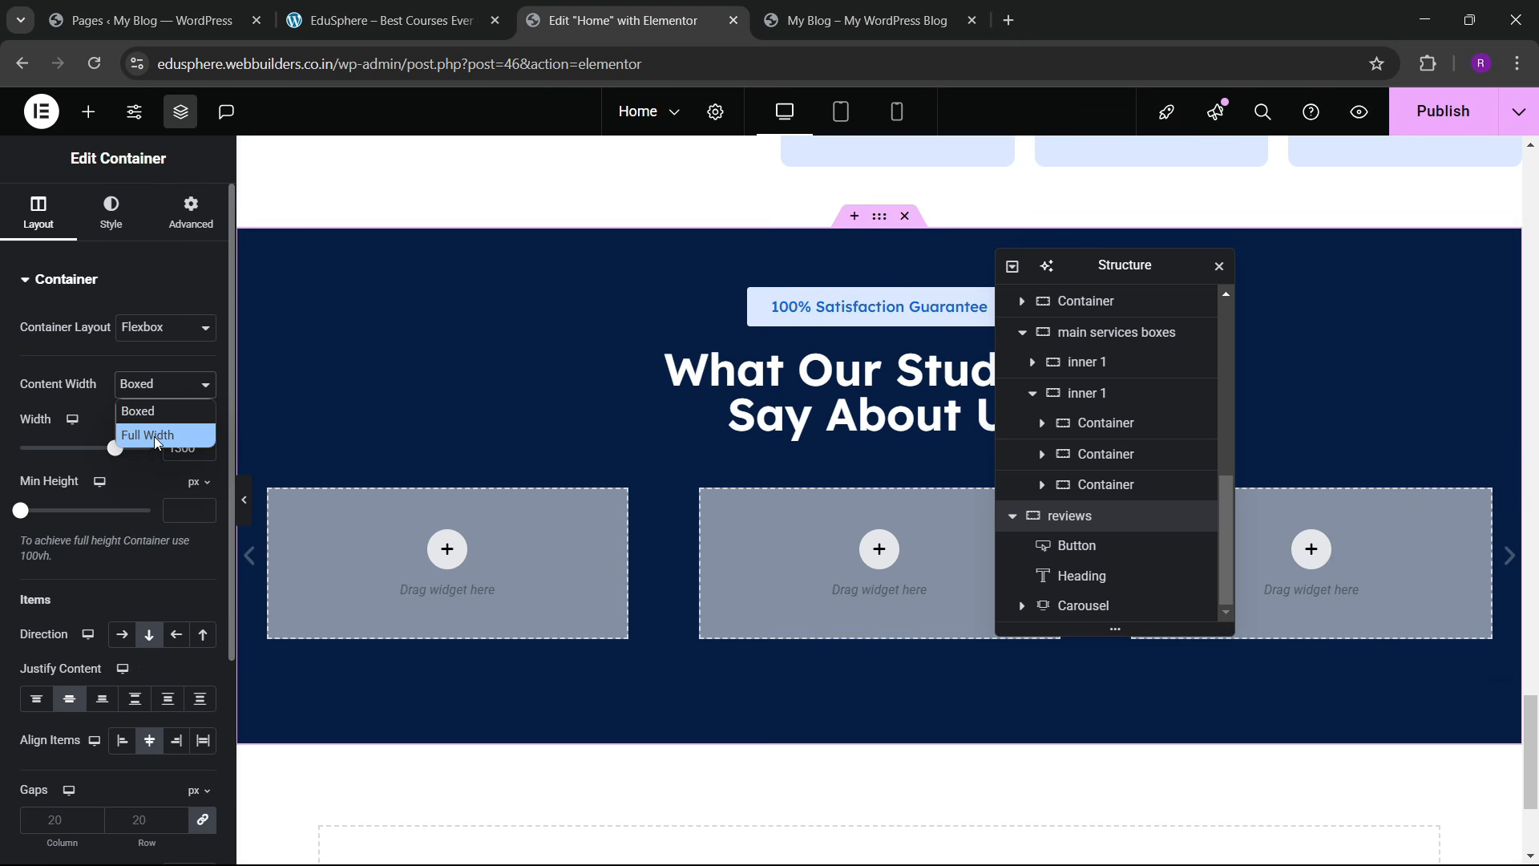
{"action": "left_click", "coordinate": [157, 435]}
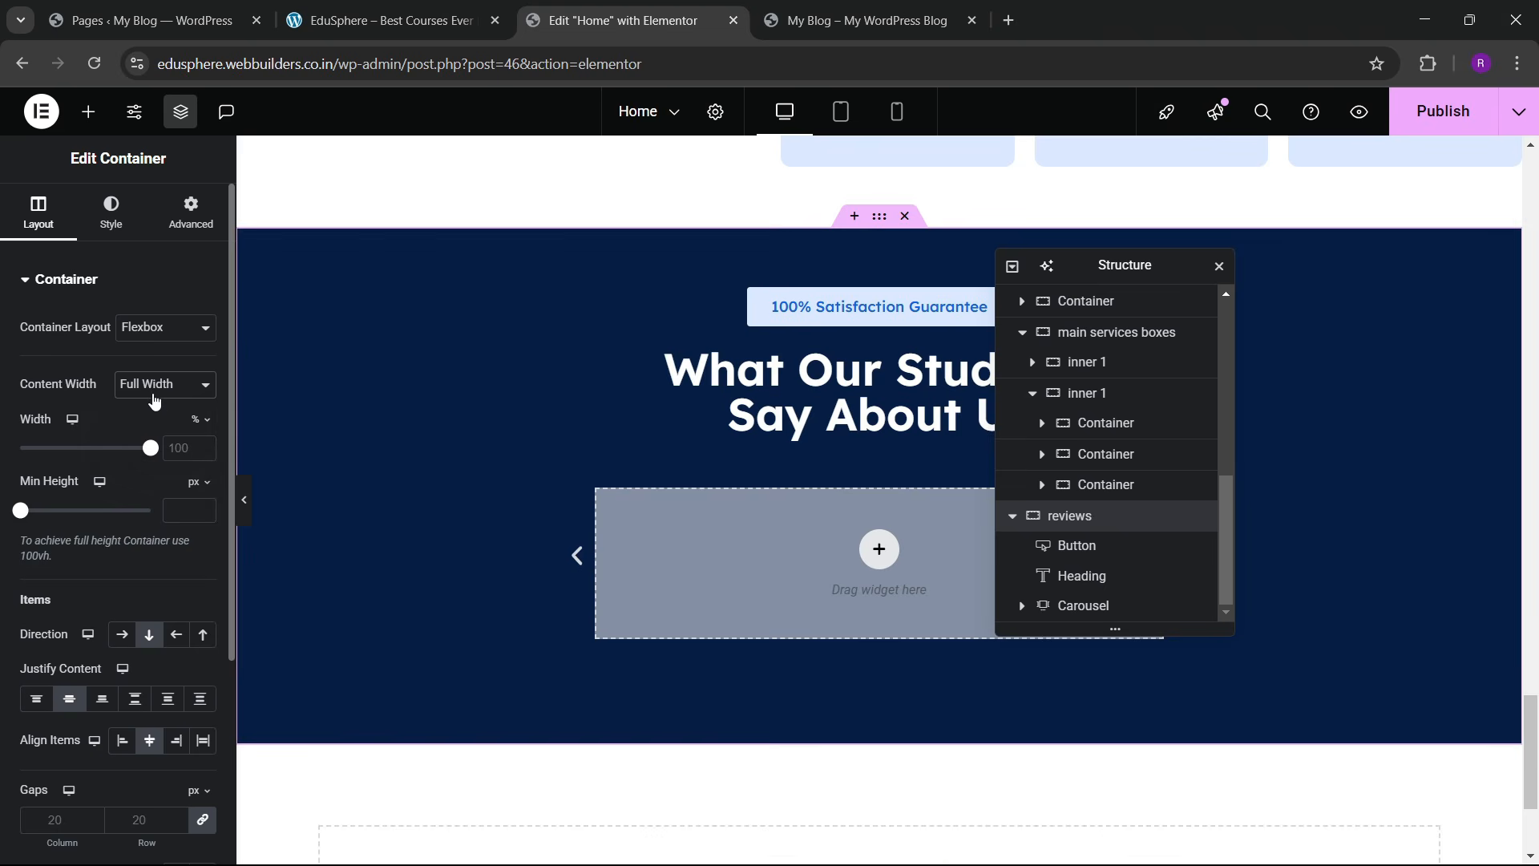
{"action": "left_click", "coordinate": [155, 401]}
{"action": "left_click", "coordinate": [153, 409]}
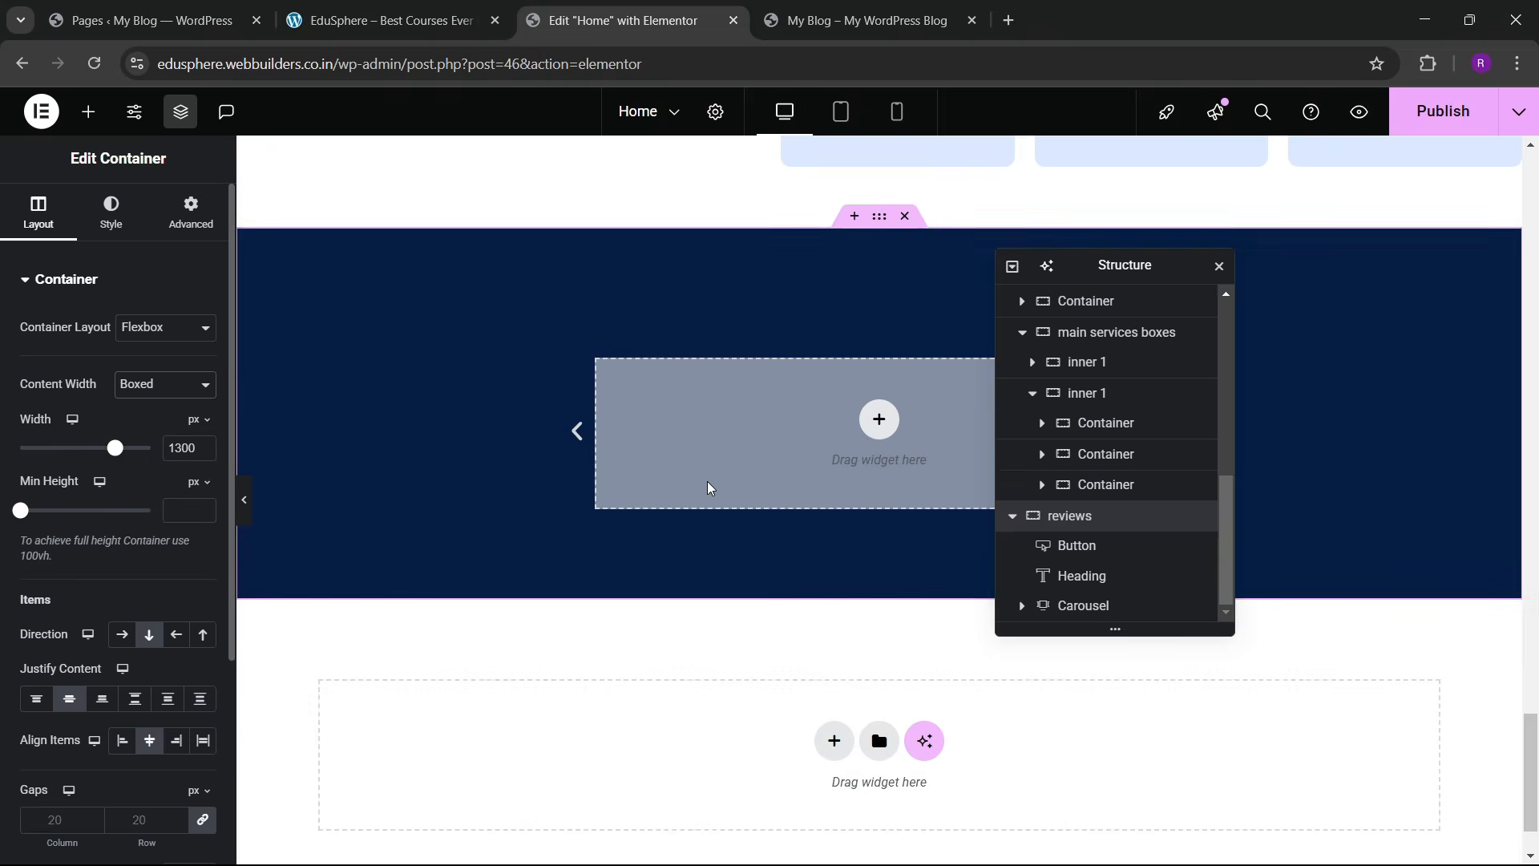
{"action": "scroll", "coordinate": [708, 487], "scroll_direction": "down", "scroll_amount": 2}
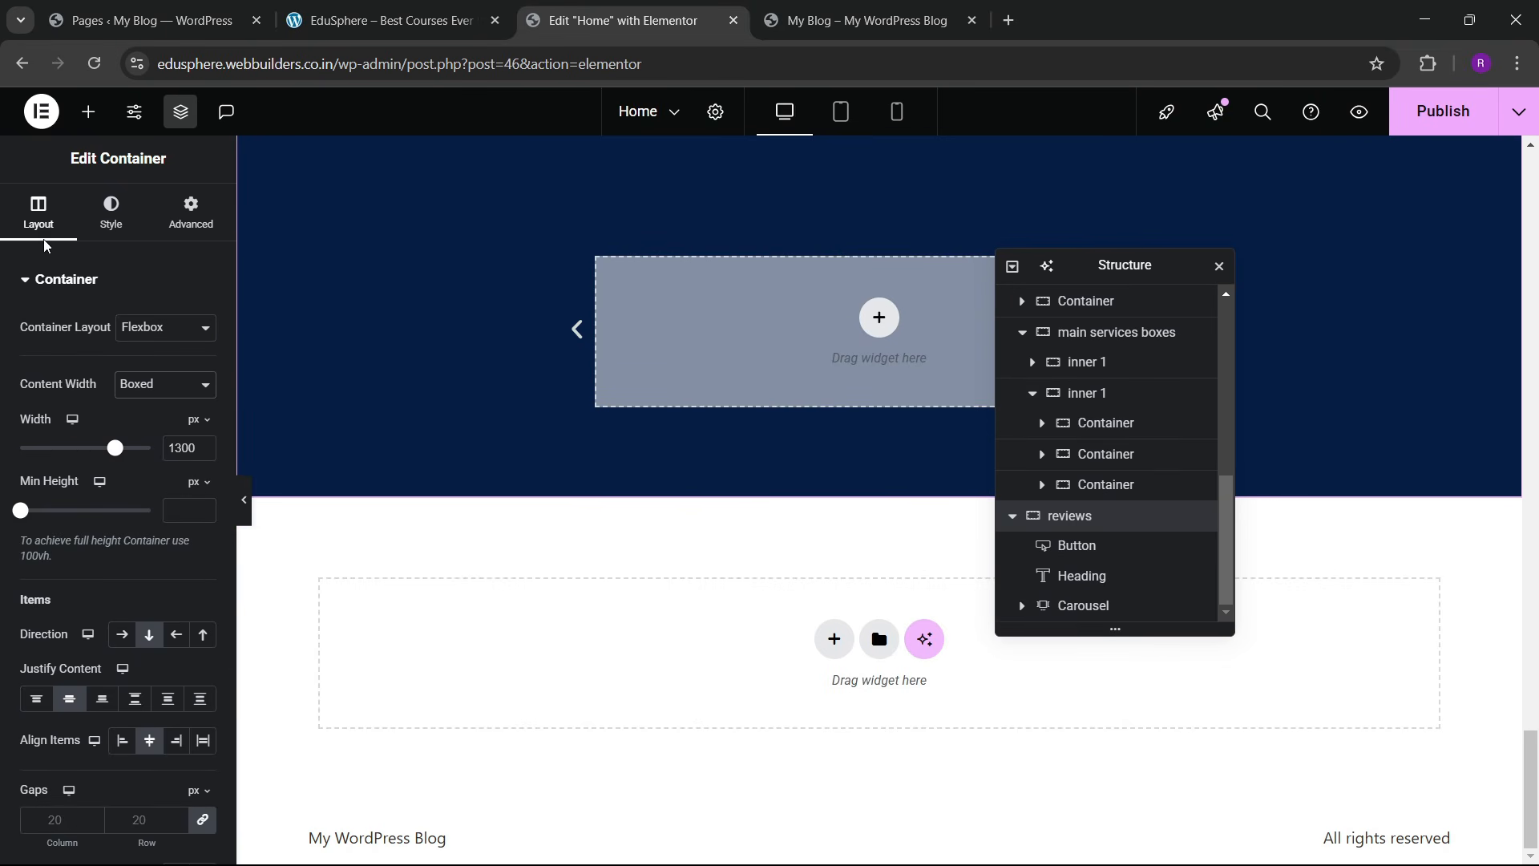
{"action": "scroll", "coordinate": [127, 480], "scroll_direction": "down", "scroll_amount": 4}
{"action": "left_click", "coordinate": [204, 452]}
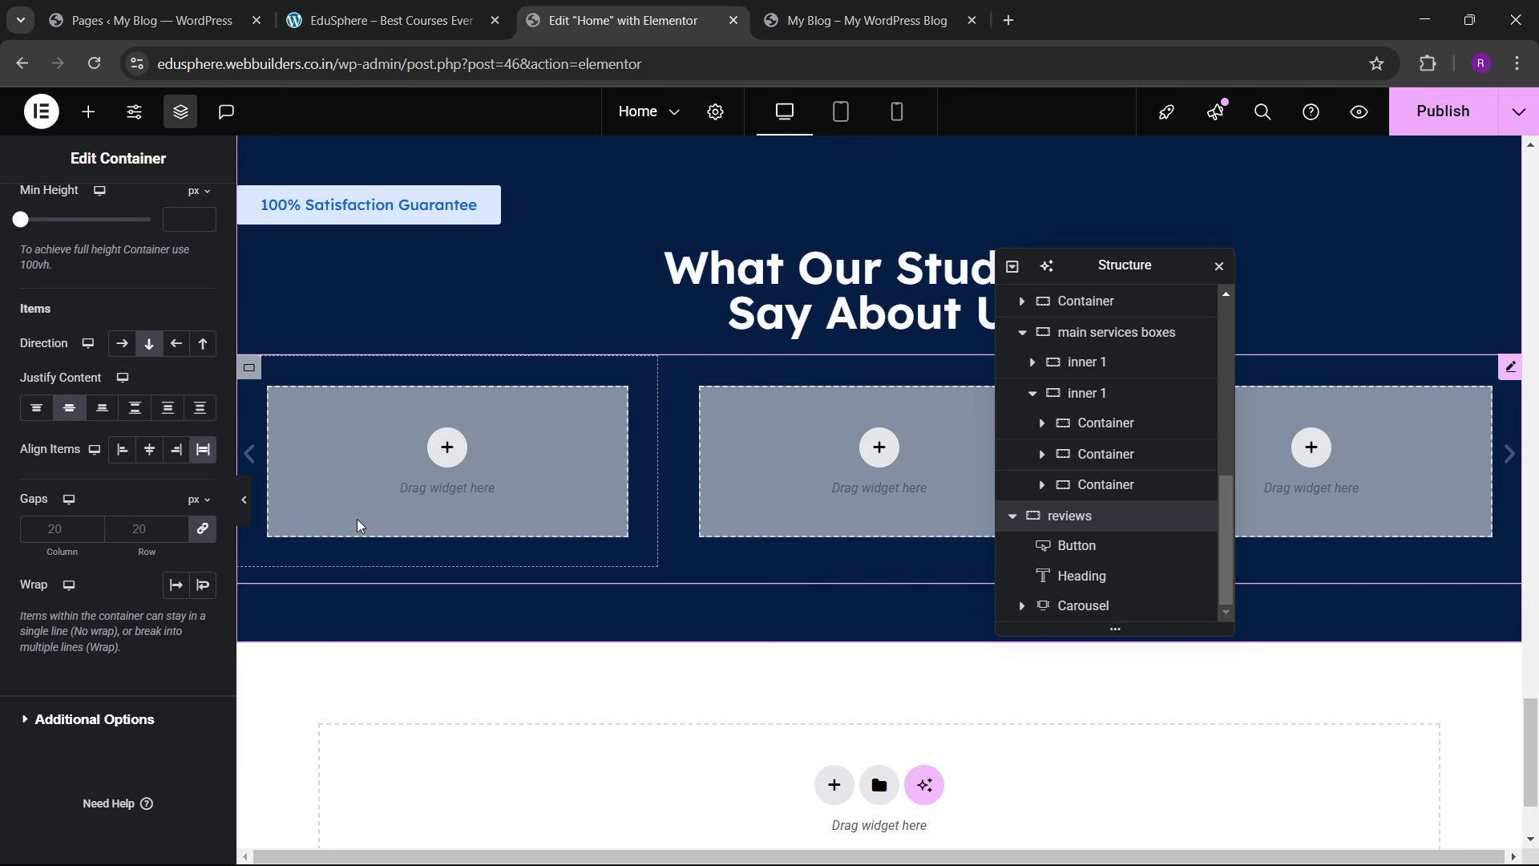
Step: Reduce the carousel to one slide, with 1 slide on display and 1 on scroll
{"action": "left_click", "coordinate": [1081, 607]}
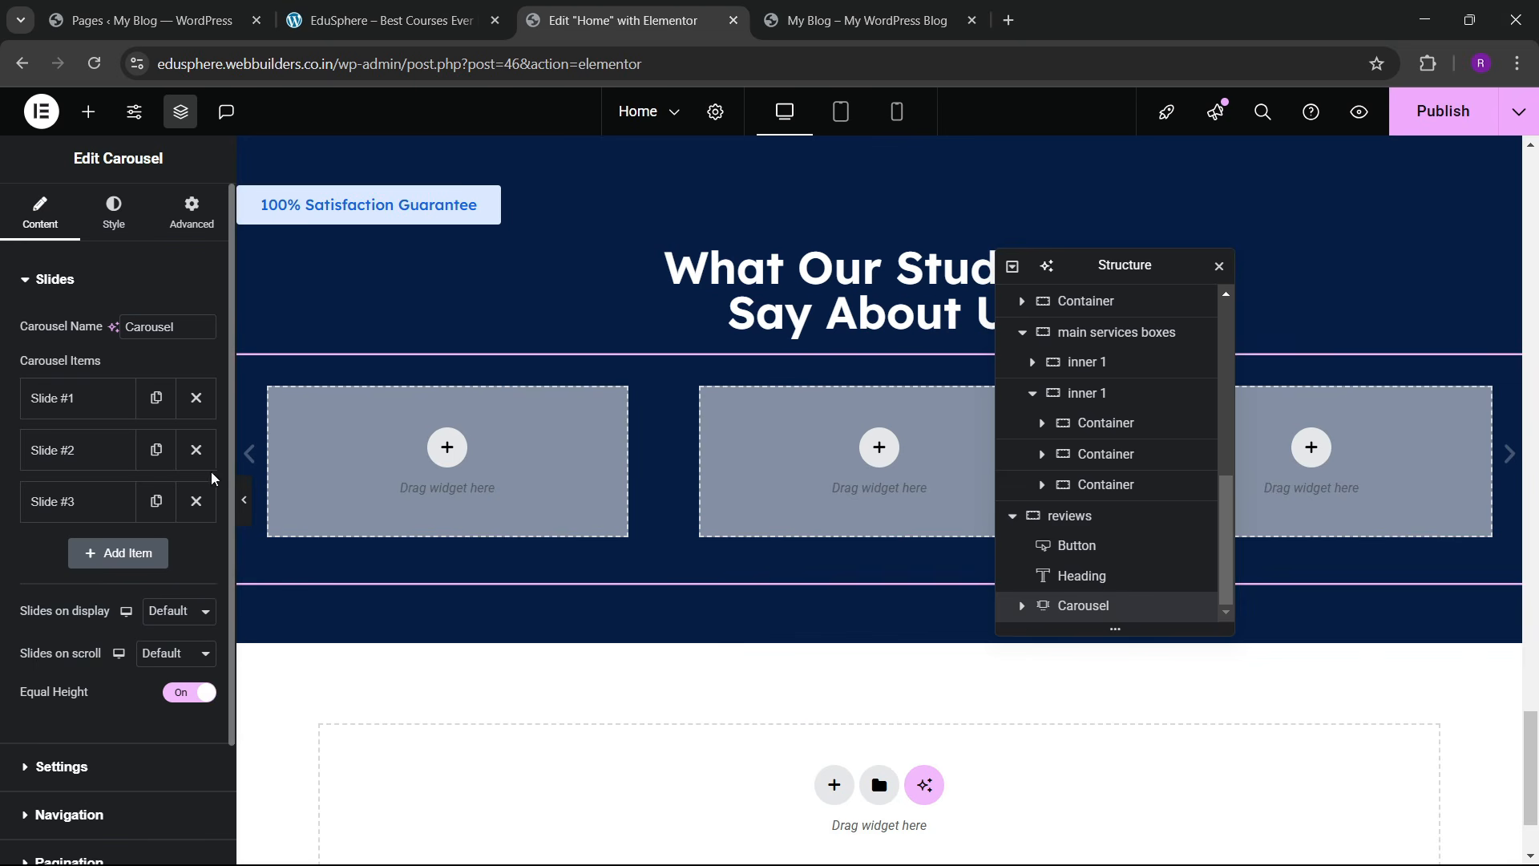
{"action": "left_click", "coordinate": [196, 450]}
{"action": "left_click", "coordinate": [197, 450]}
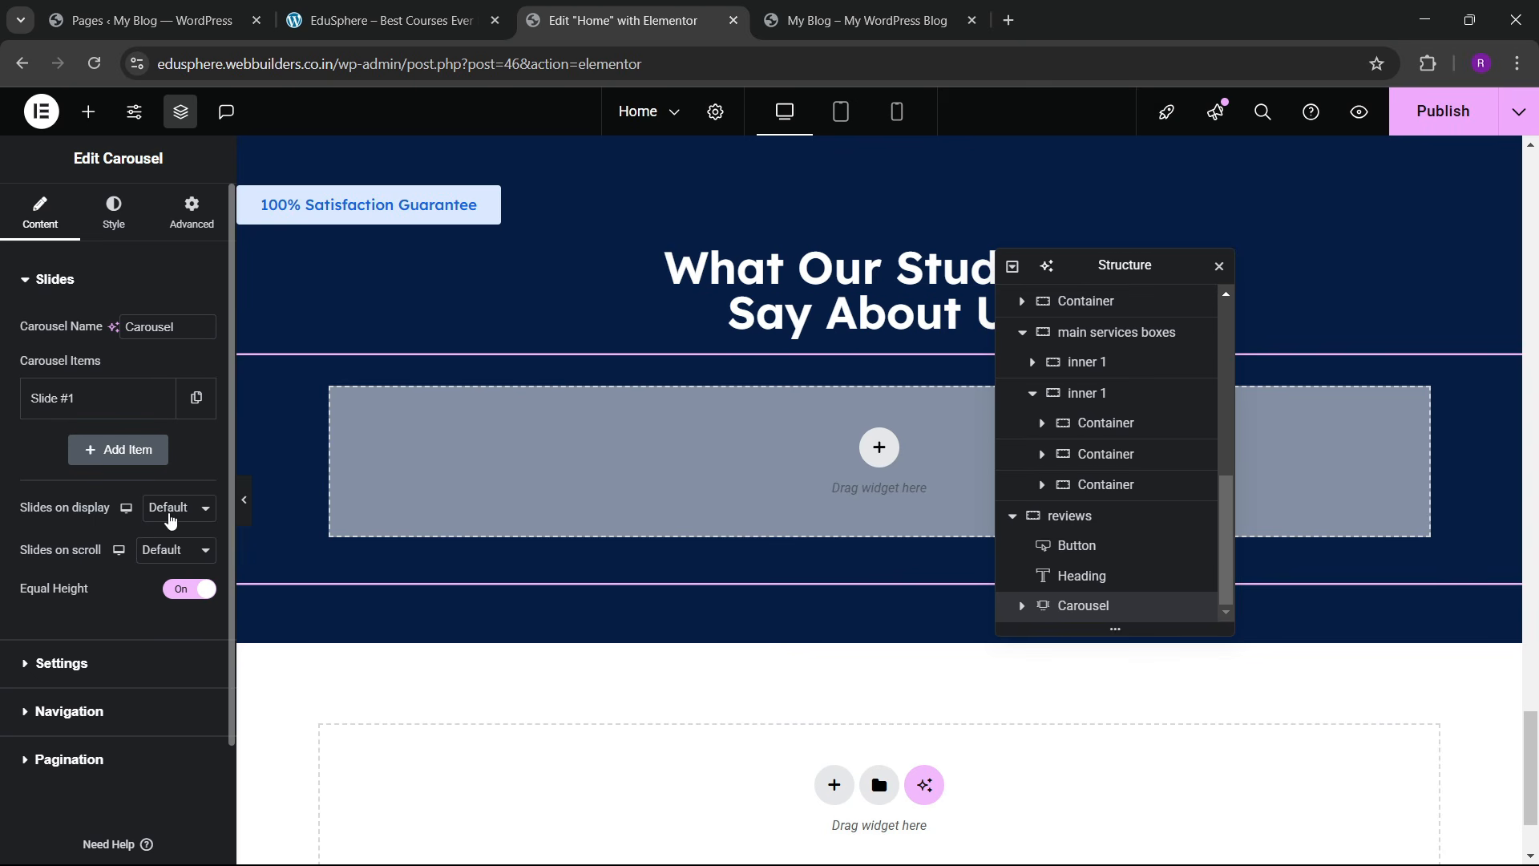
{"action": "left_click", "coordinate": [170, 519]}
{"action": "left_click", "coordinate": [169, 538]}
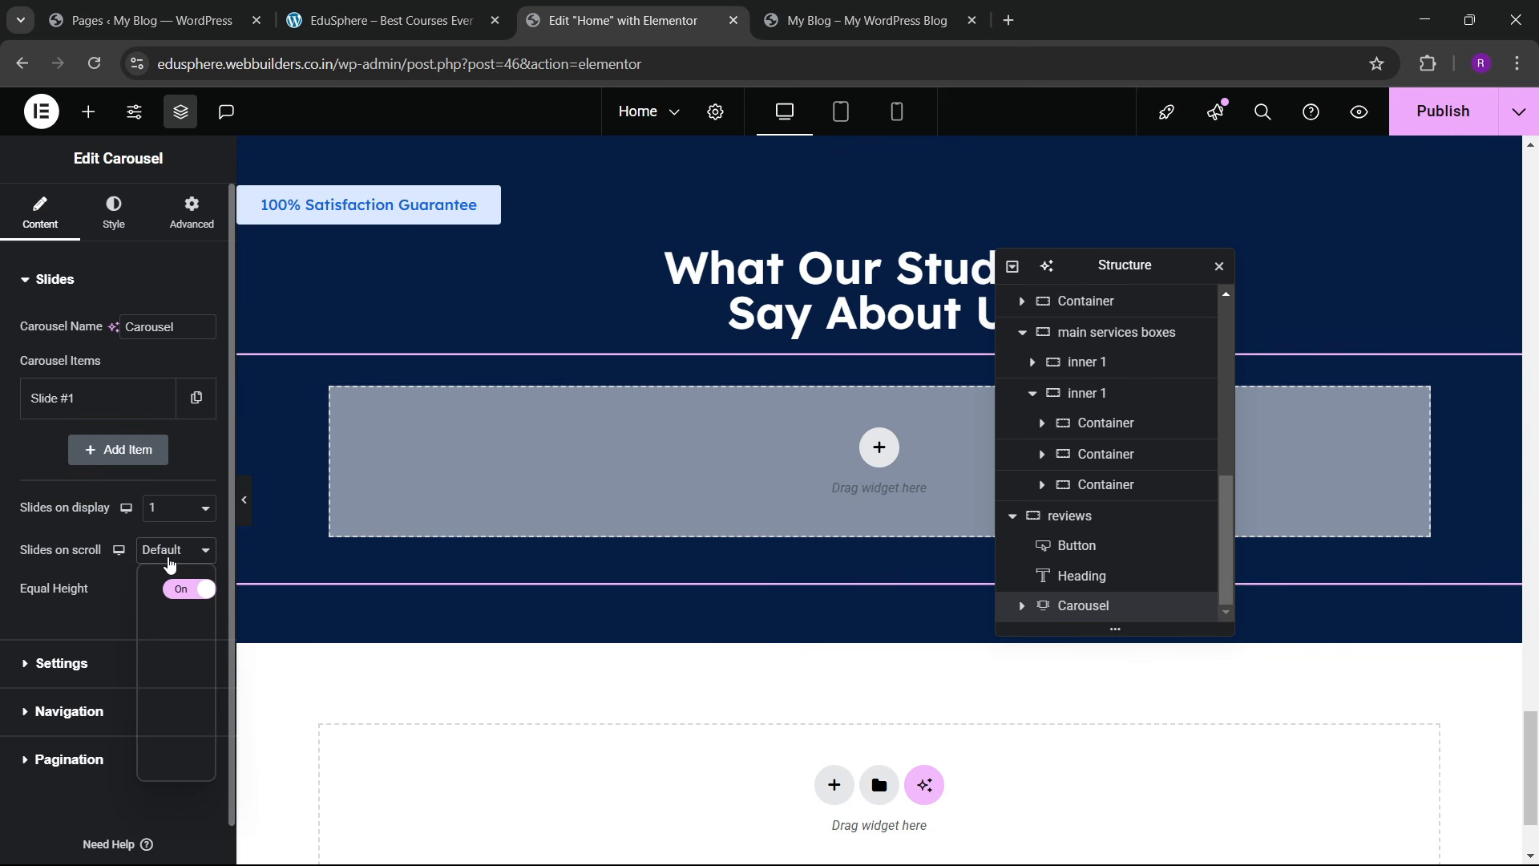
{"action": "left_click", "coordinate": [169, 574]}
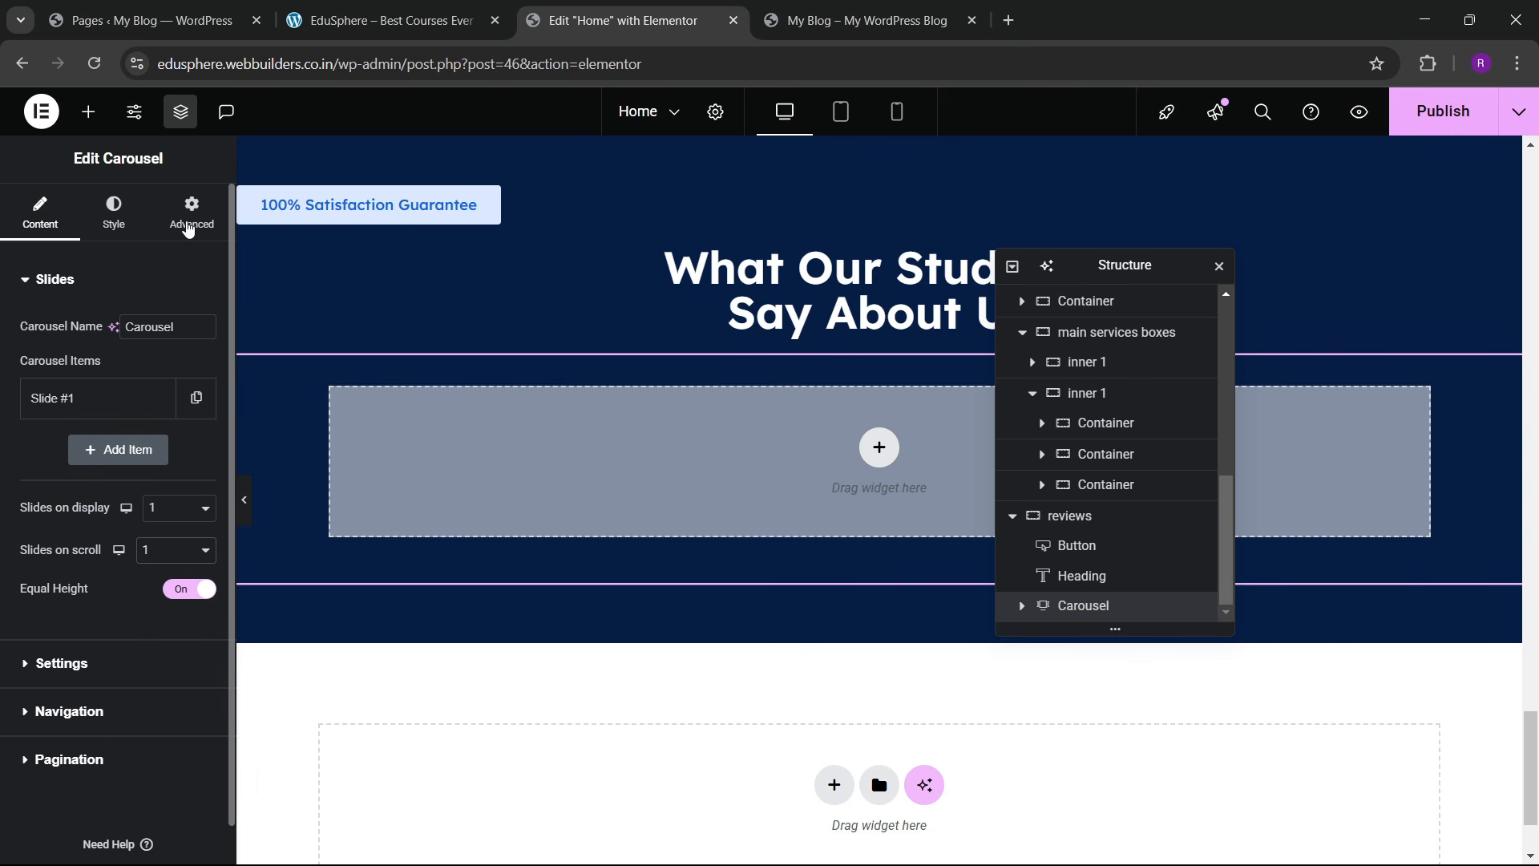
{"action": "left_click", "coordinate": [192, 212]}
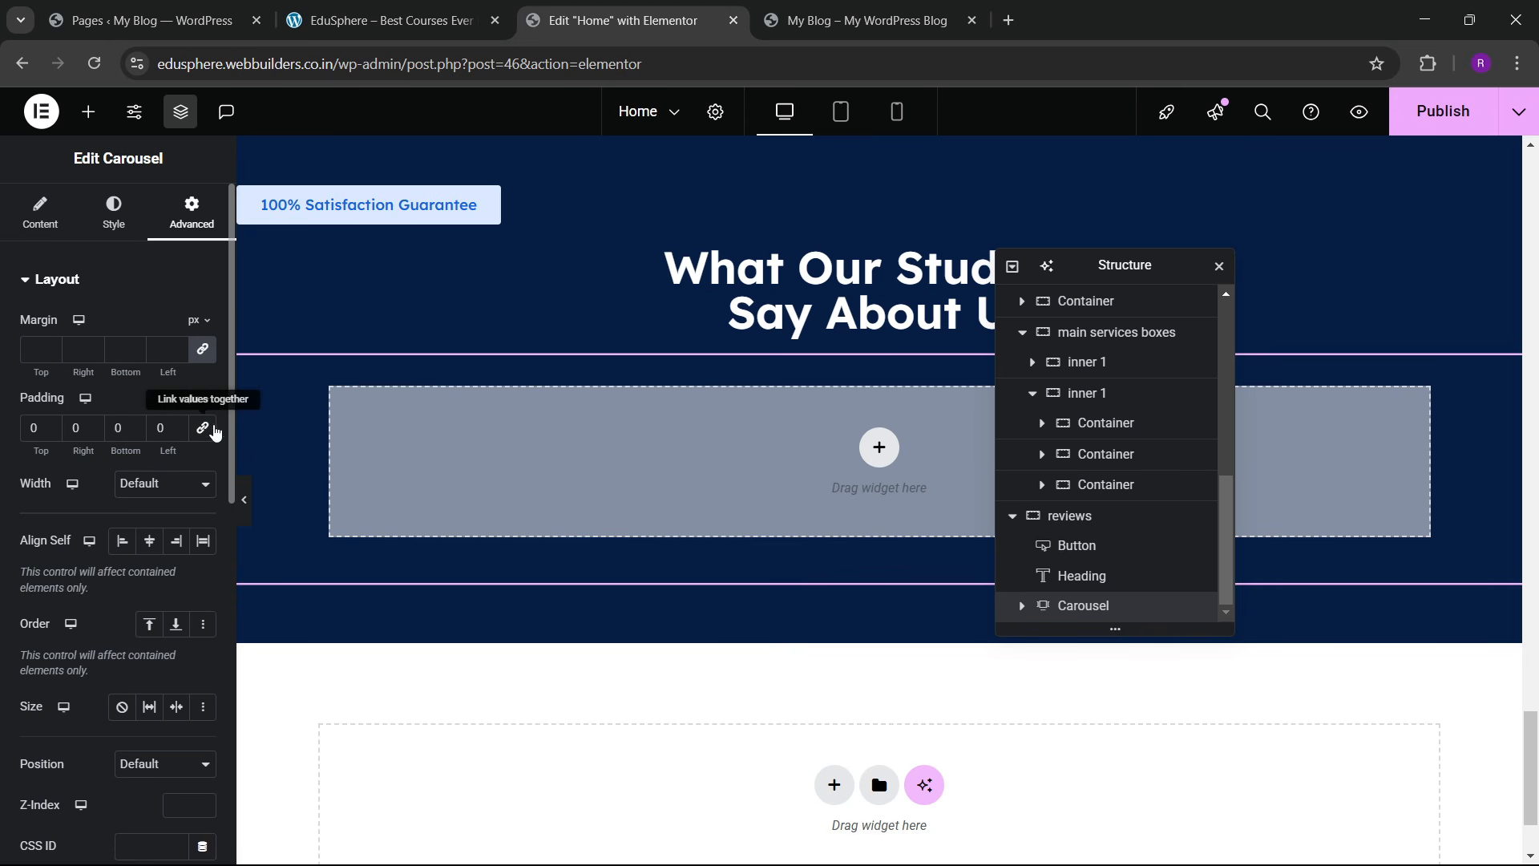
Step: Centre the 100% Satisfaction Guarantee button using its Style position setting
{"action": "left_click", "coordinate": [88, 111]}
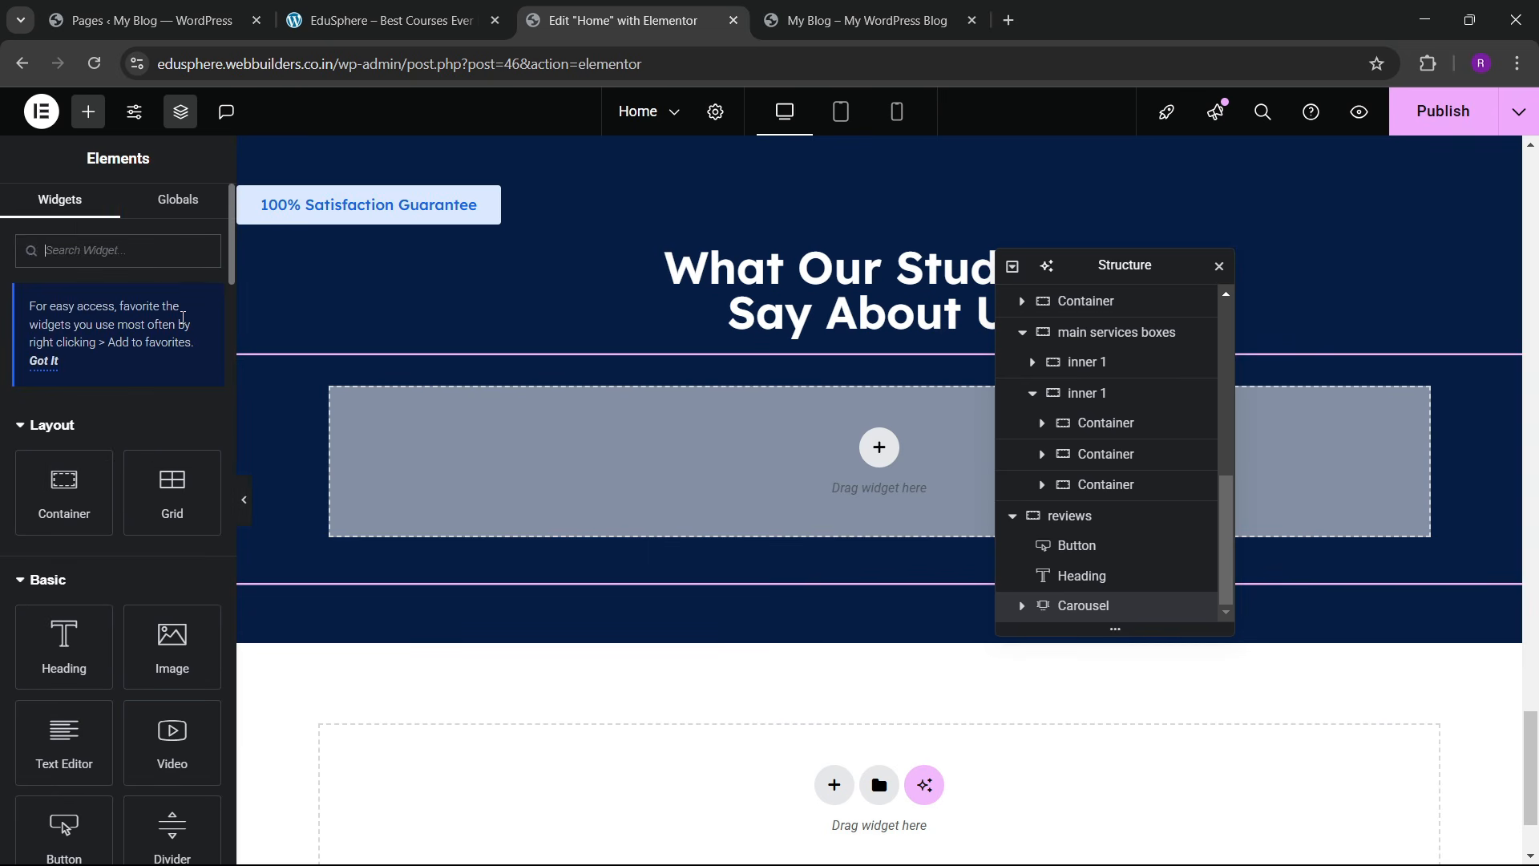
{"action": "scroll", "coordinate": [460, 426], "scroll_direction": "up", "scroll_amount": 3}
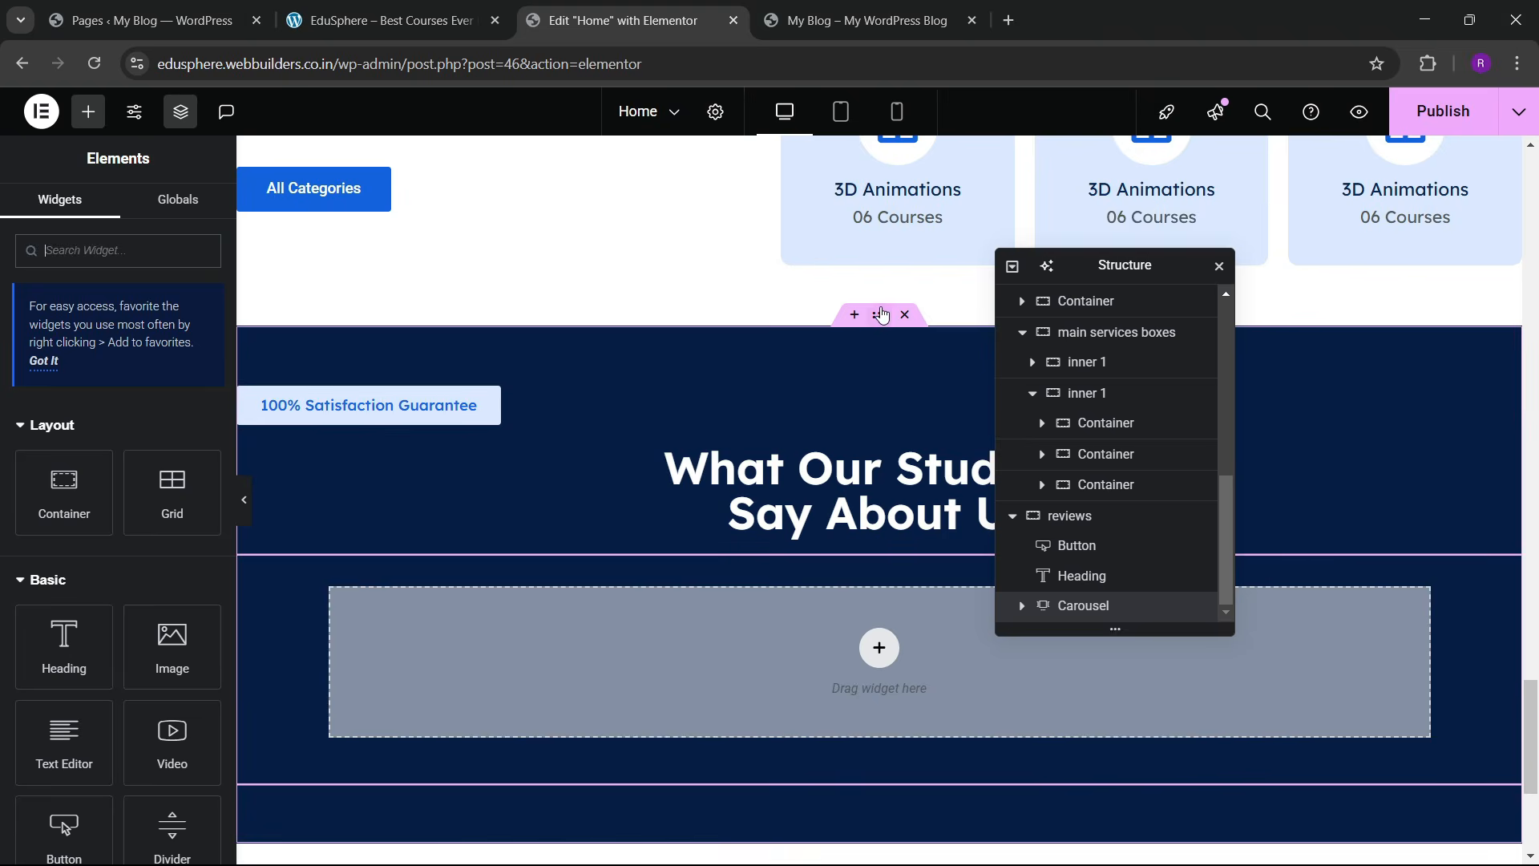
{"action": "left_click", "coordinate": [882, 314]}
{"action": "left_click", "coordinate": [550, 402]}
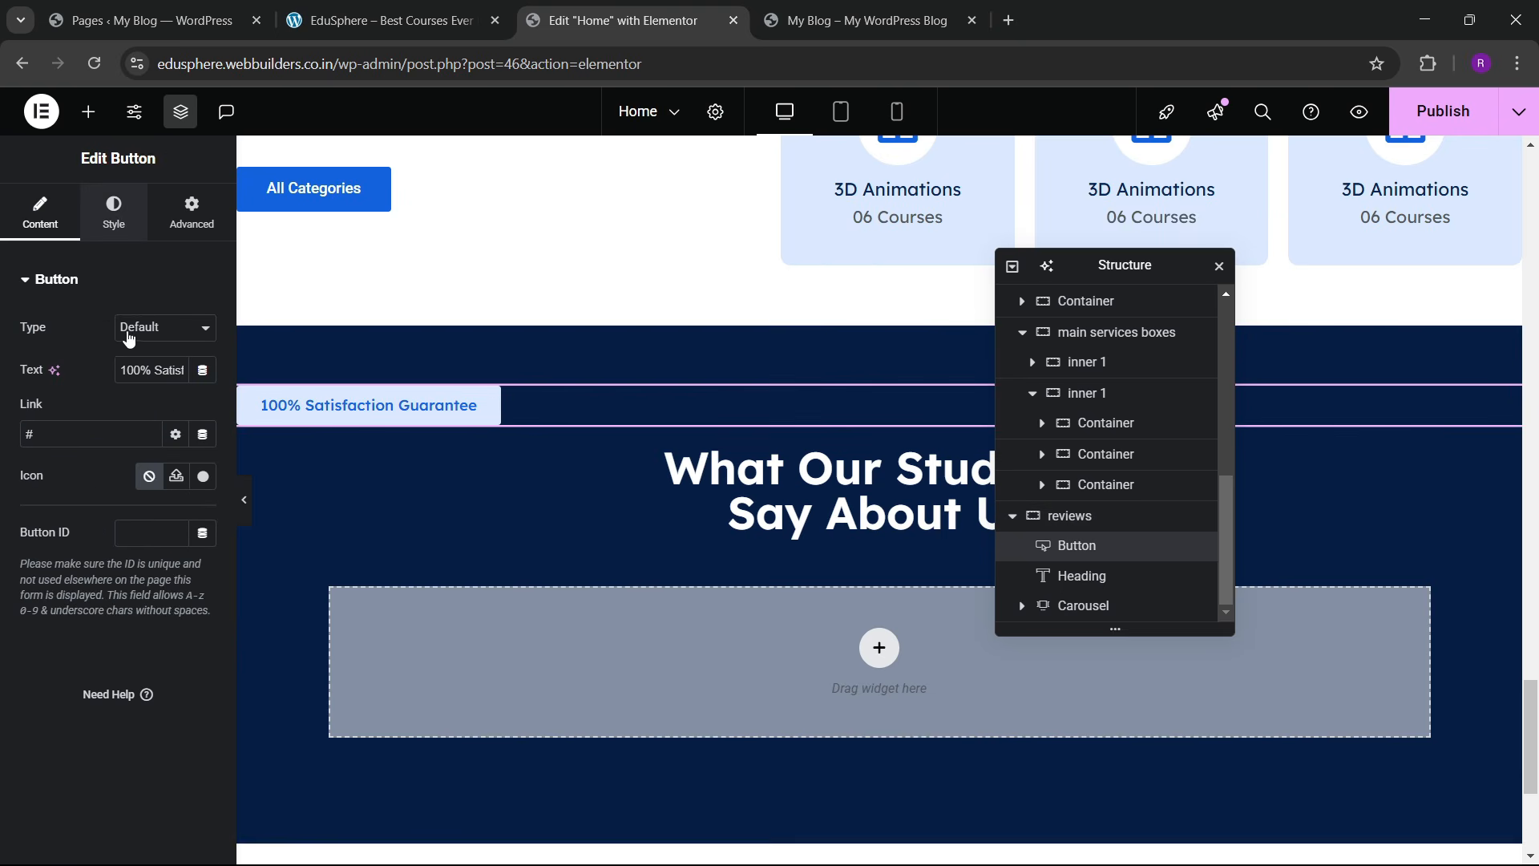
{"action": "left_click", "coordinate": [114, 210]}
{"action": "left_click", "coordinate": [149, 328]}
{"action": "scroll", "coordinate": [728, 498], "scroll_direction": "down", "scroll_amount": 4}
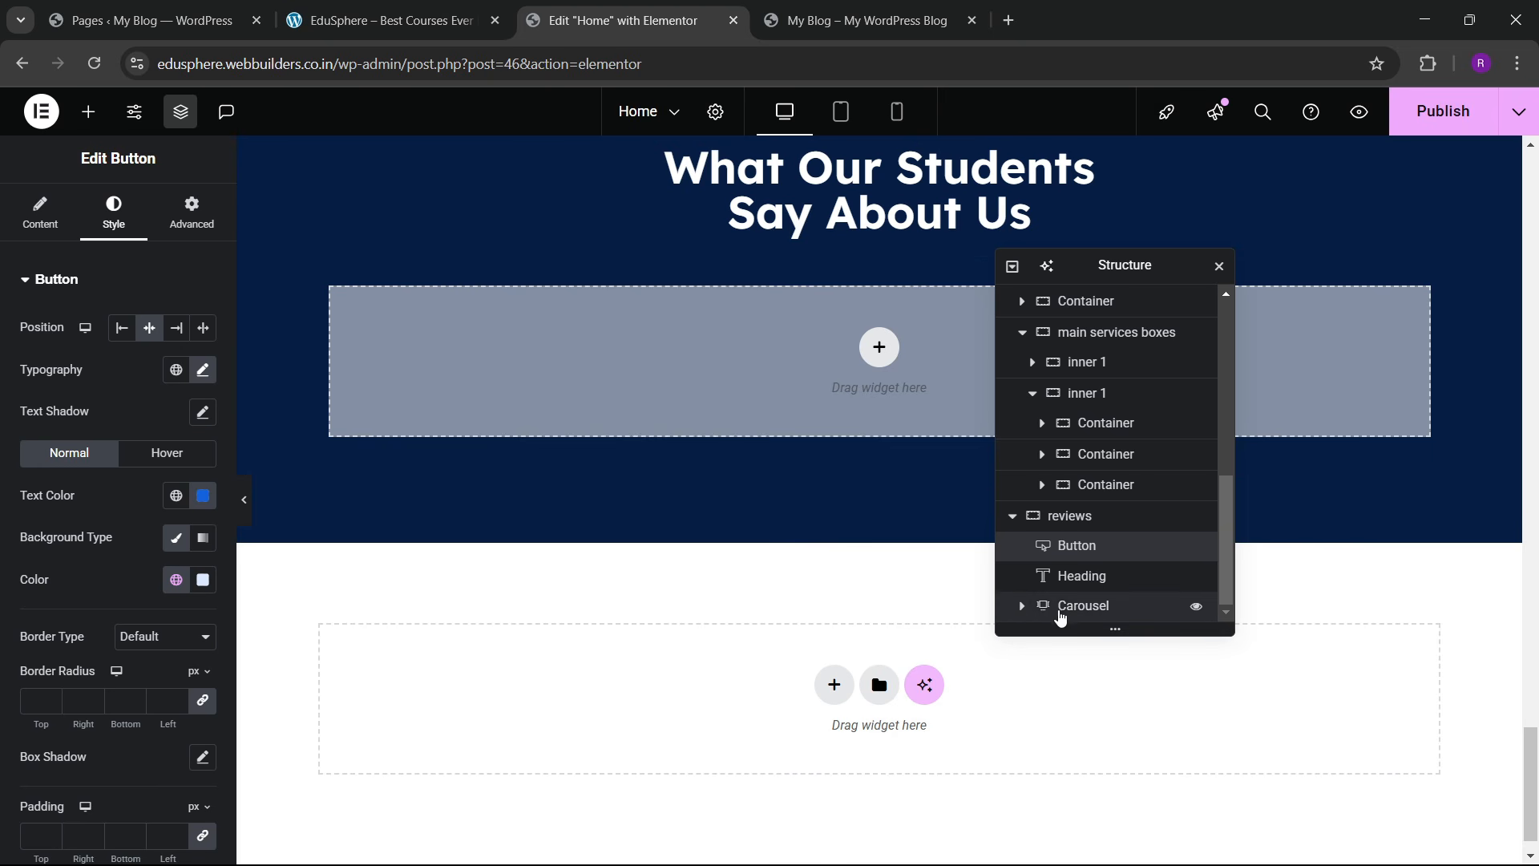
Step: Make the carousel's Slide #1 full width with zero padding
{"action": "left_click", "coordinate": [1021, 608]}
{"action": "left_click", "coordinate": [1120, 606]}
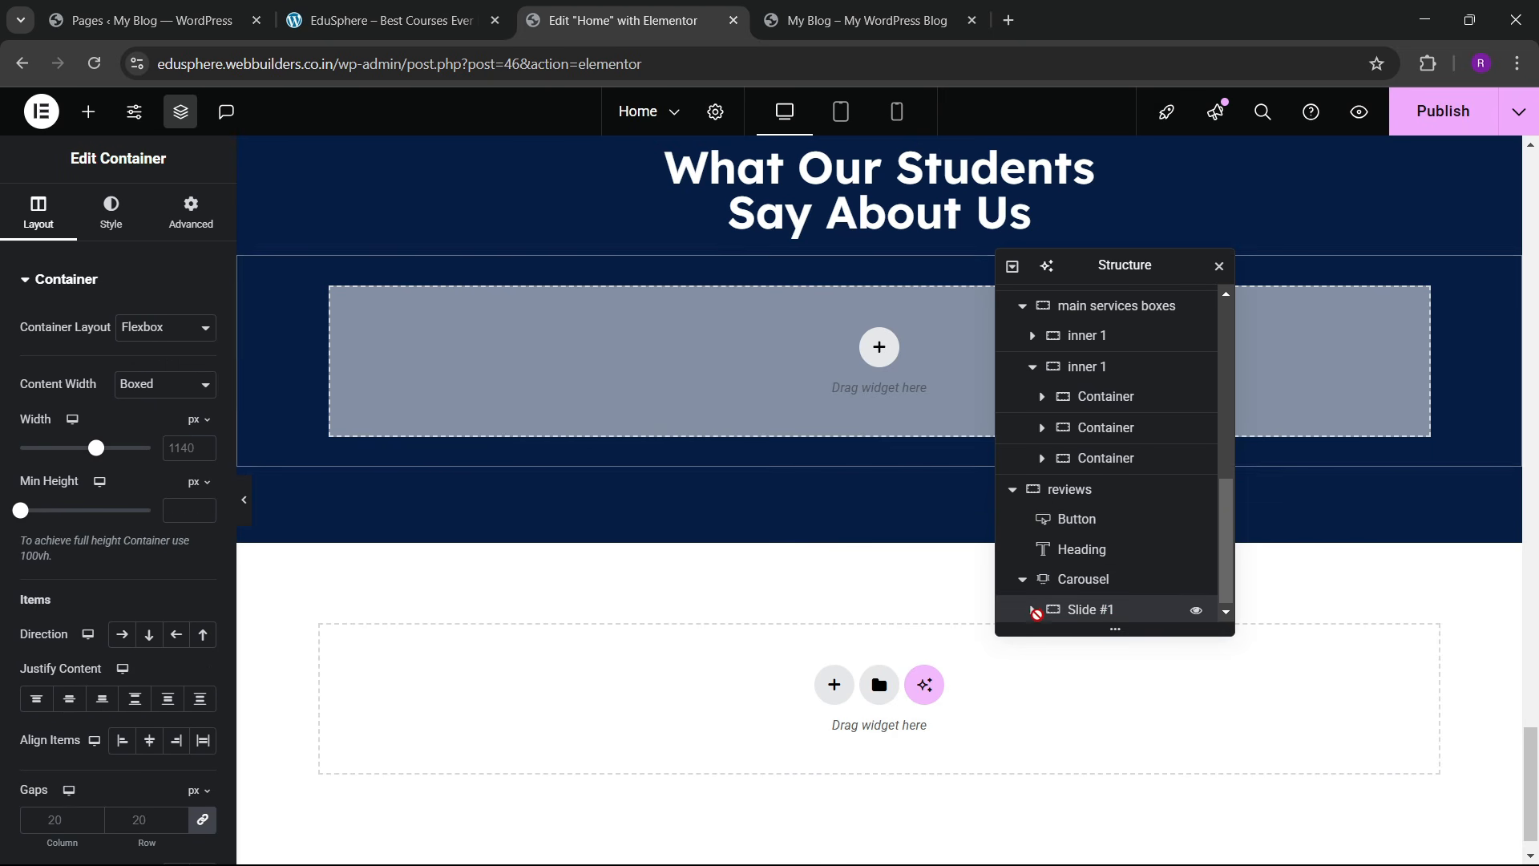
{"action": "left_click", "coordinate": [1033, 609]}
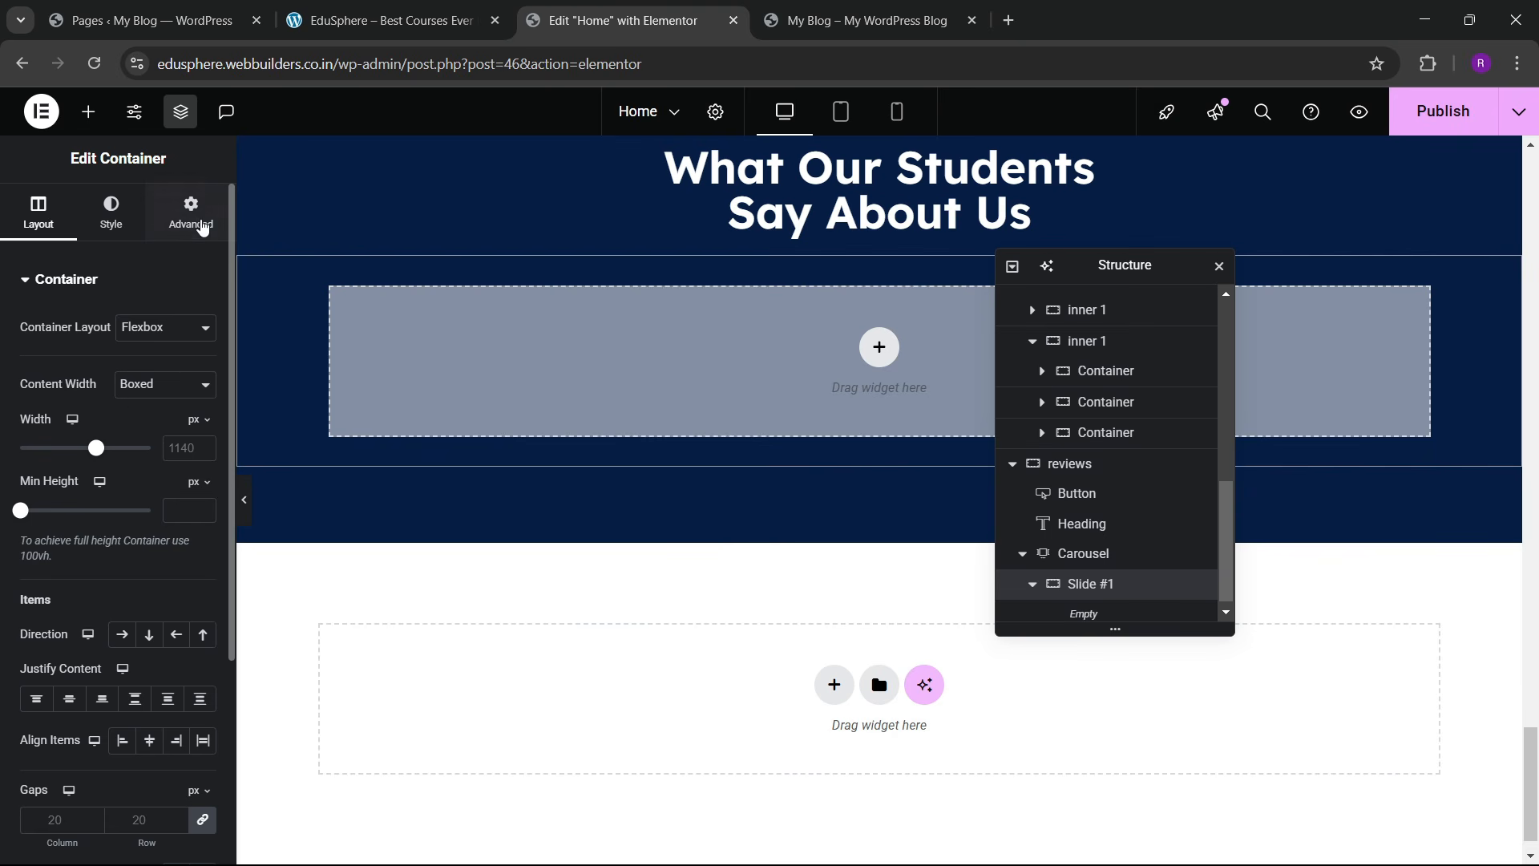
{"action": "left_click", "coordinate": [160, 391]}
{"action": "left_click", "coordinate": [140, 433]}
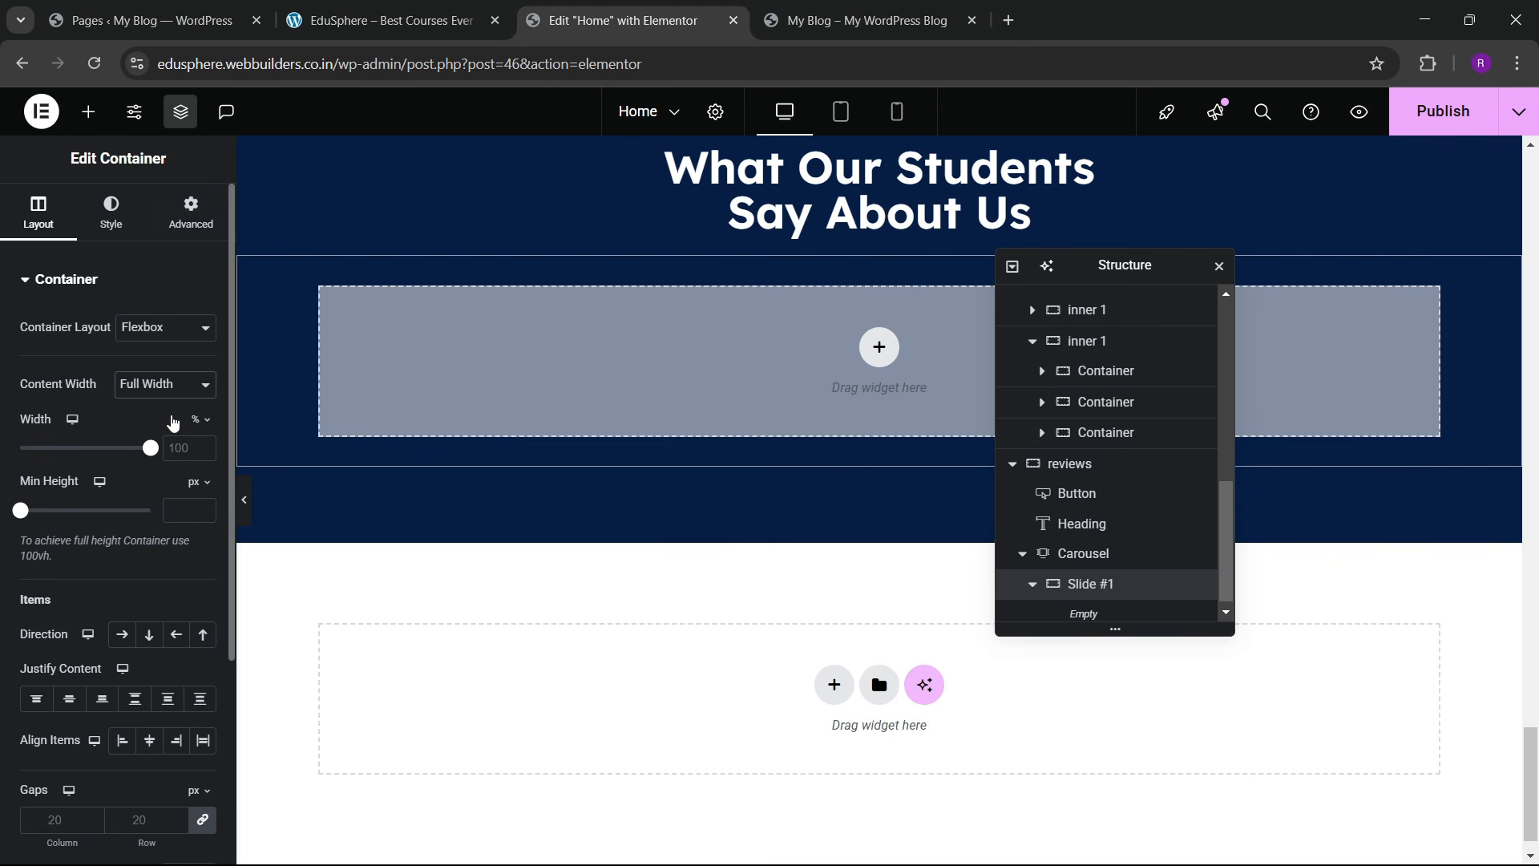
{"action": "left_click", "coordinate": [191, 212]}
{"action": "left_click", "coordinate": [202, 427]}
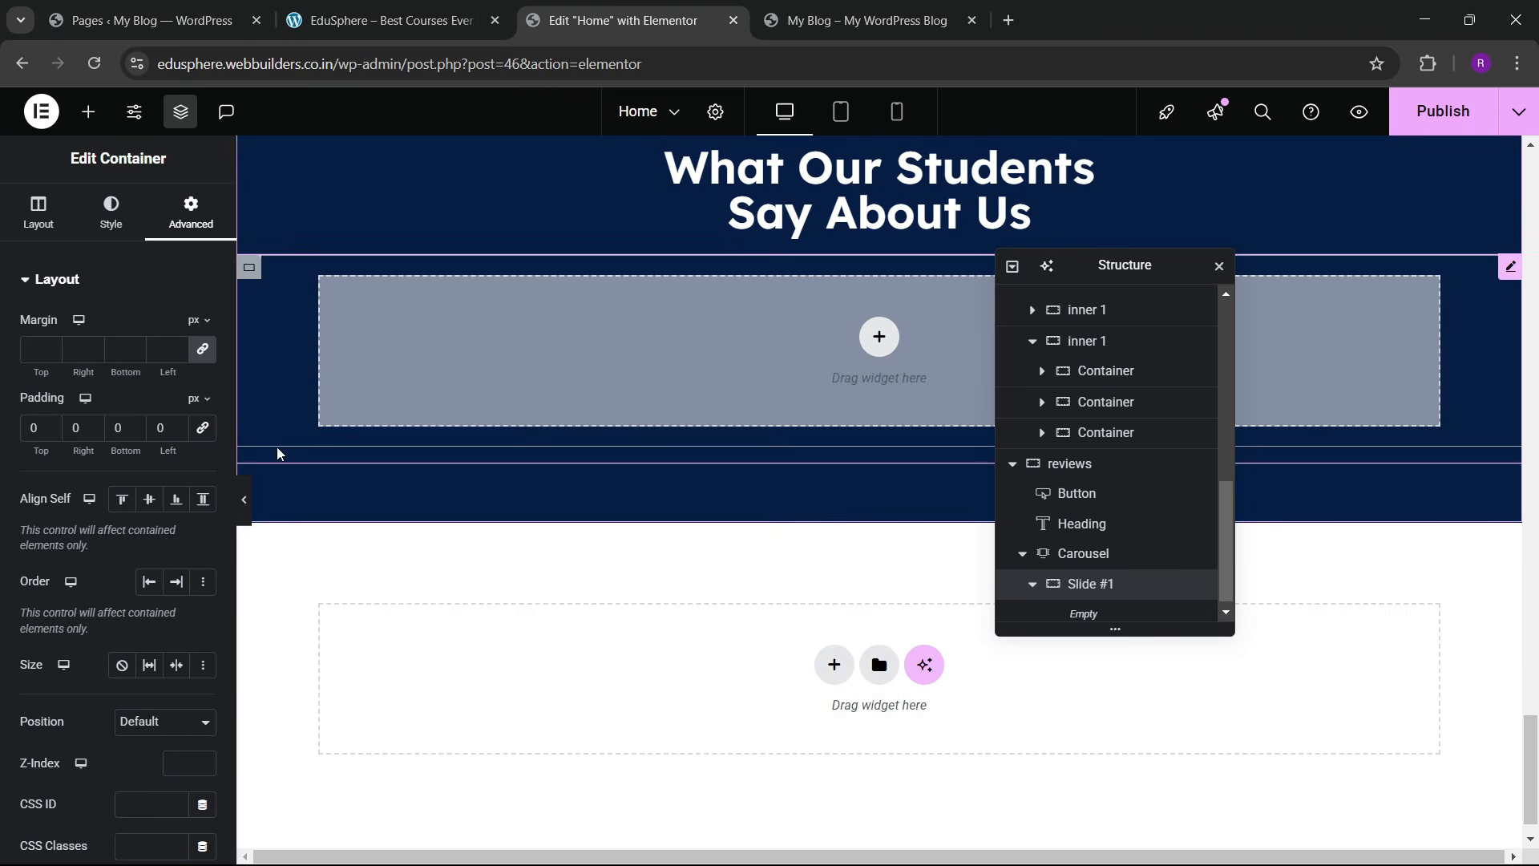
Step: Split the slide into a two-column structure
{"action": "left_click", "coordinate": [88, 112]}
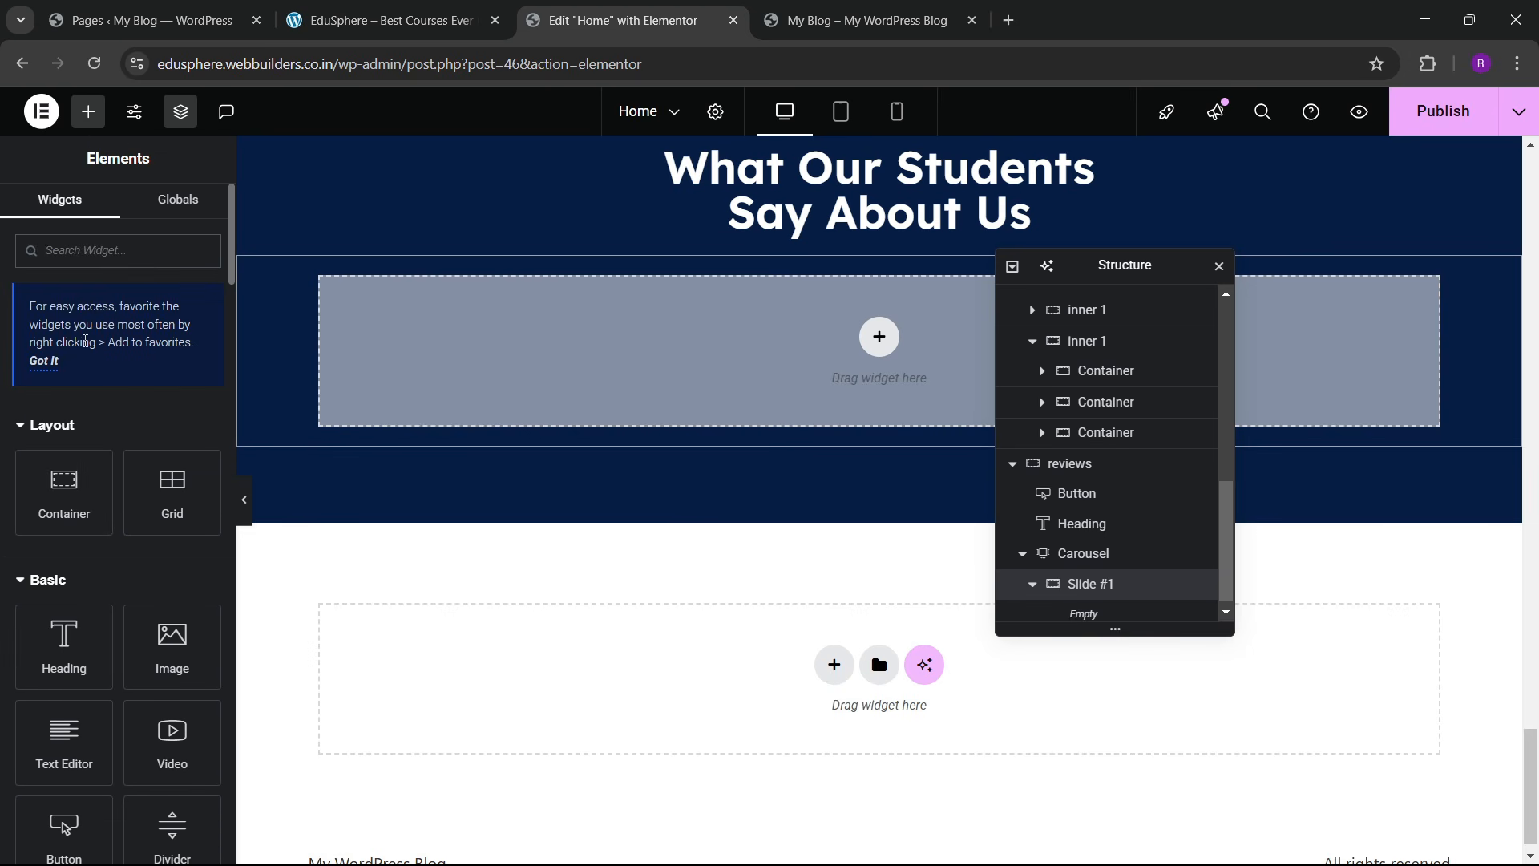
{"action": "mouse_move", "coordinate": [73, 498]}
{"action": "left_mouse_down"}
{"action": "mouse_move", "coordinate": [611, 417]}
{"action": "mouse_move", "coordinate": [628, 375]}
{"action": "mouse_move", "coordinate": [75, 494]}
{"action": "left_mouse_up"}
{"action": "left_click", "coordinate": [879, 337]}
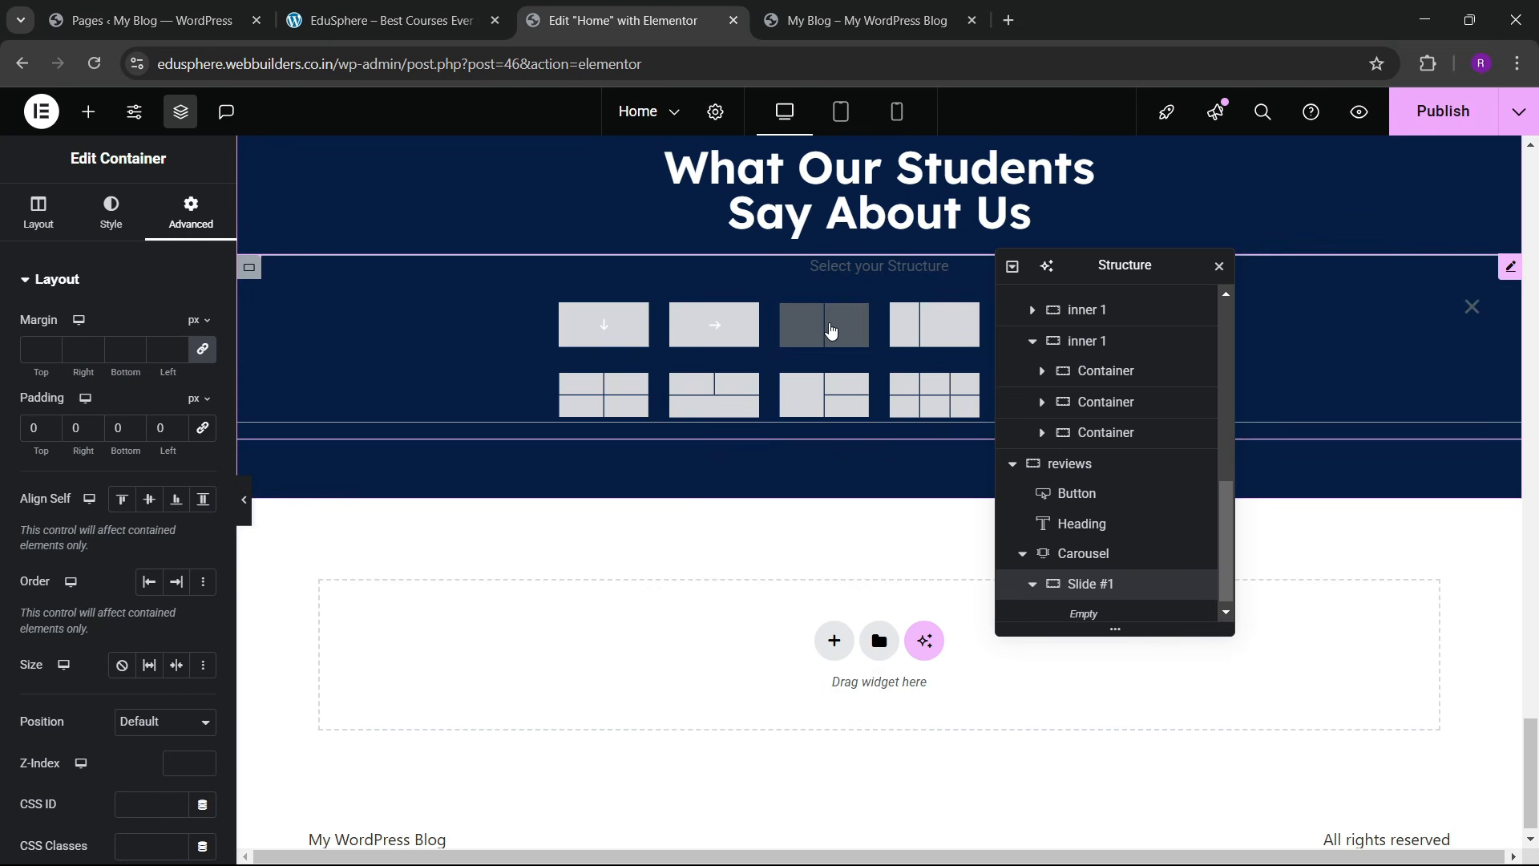
{"action": "left_click", "coordinate": [826, 330]}
{"action": "left_click", "coordinate": [405, 14]}
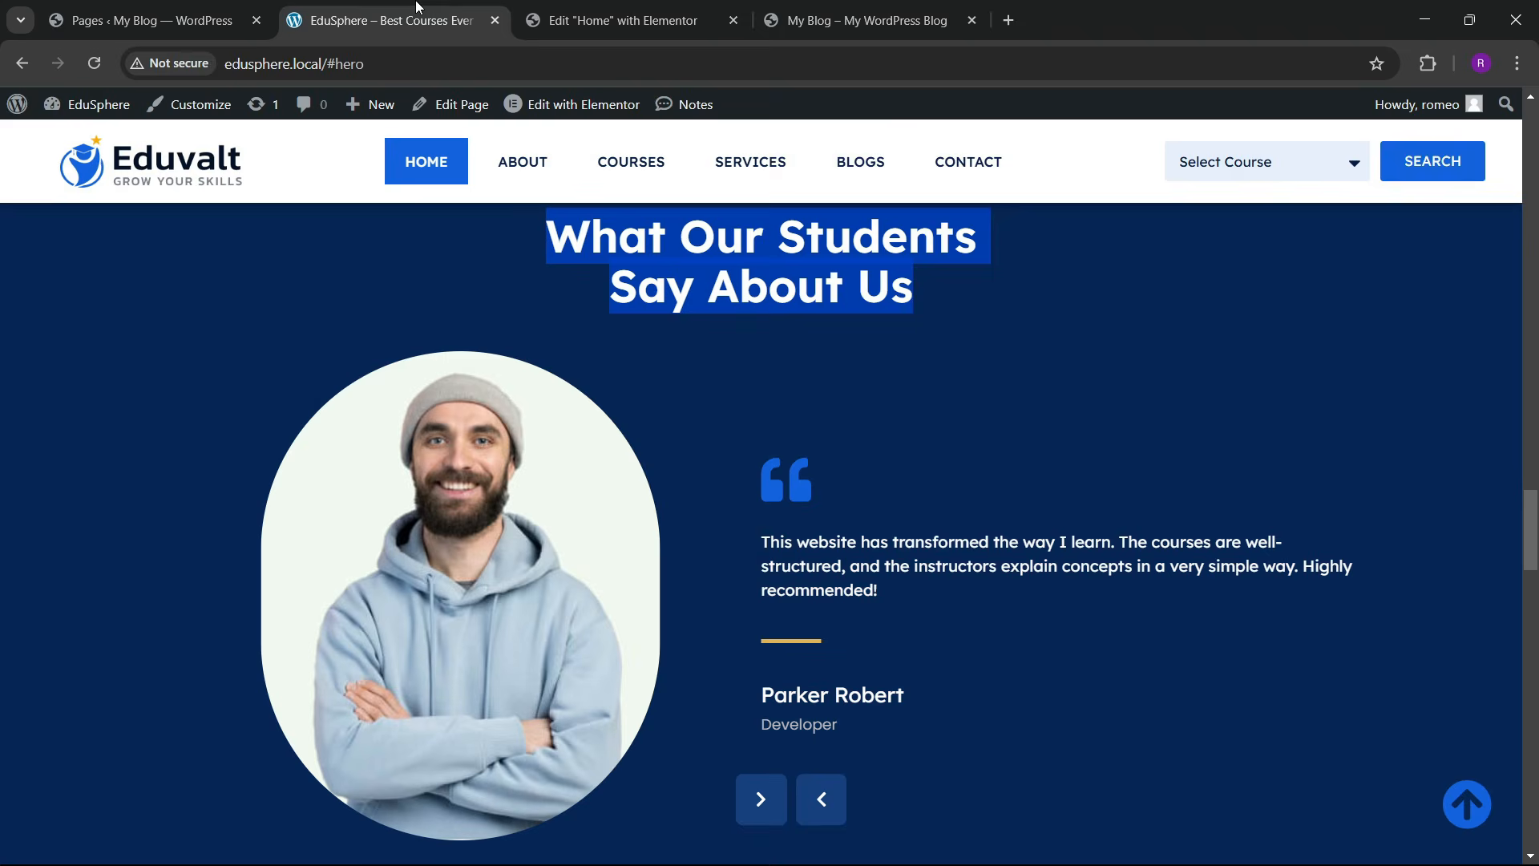
{"action": "left_click", "coordinate": [634, 16]}
{"action": "scroll", "coordinate": [1071, 593], "scroll_direction": "down", "scroll_amount": 1}
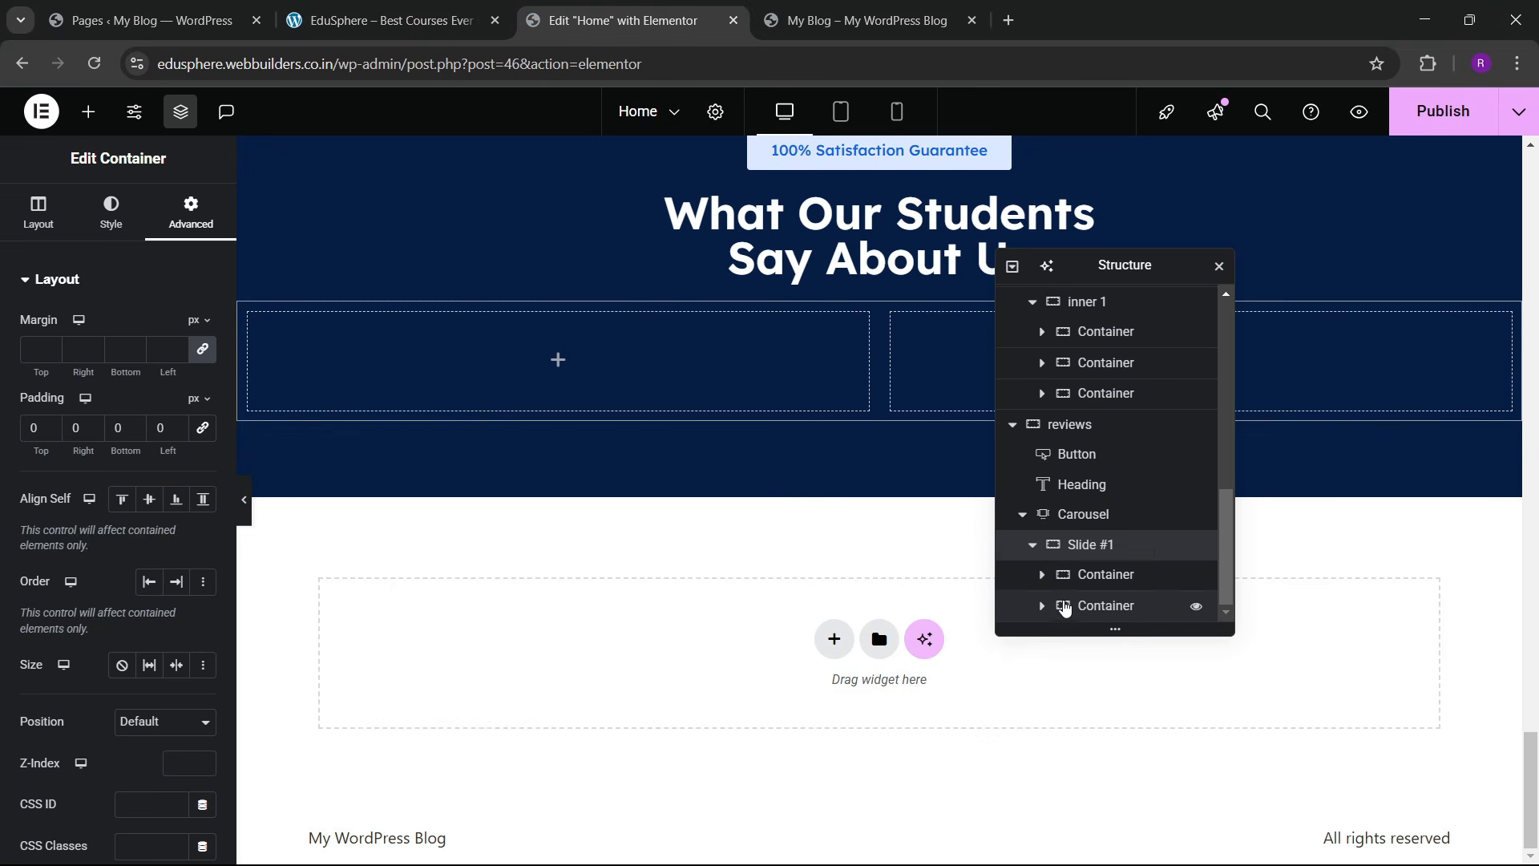
Step: Set both columns' padding to 0 and compare with the live testimonials section
{"action": "left_click", "coordinate": [1147, 578]}
{"action": "left_click", "coordinate": [192, 218]}
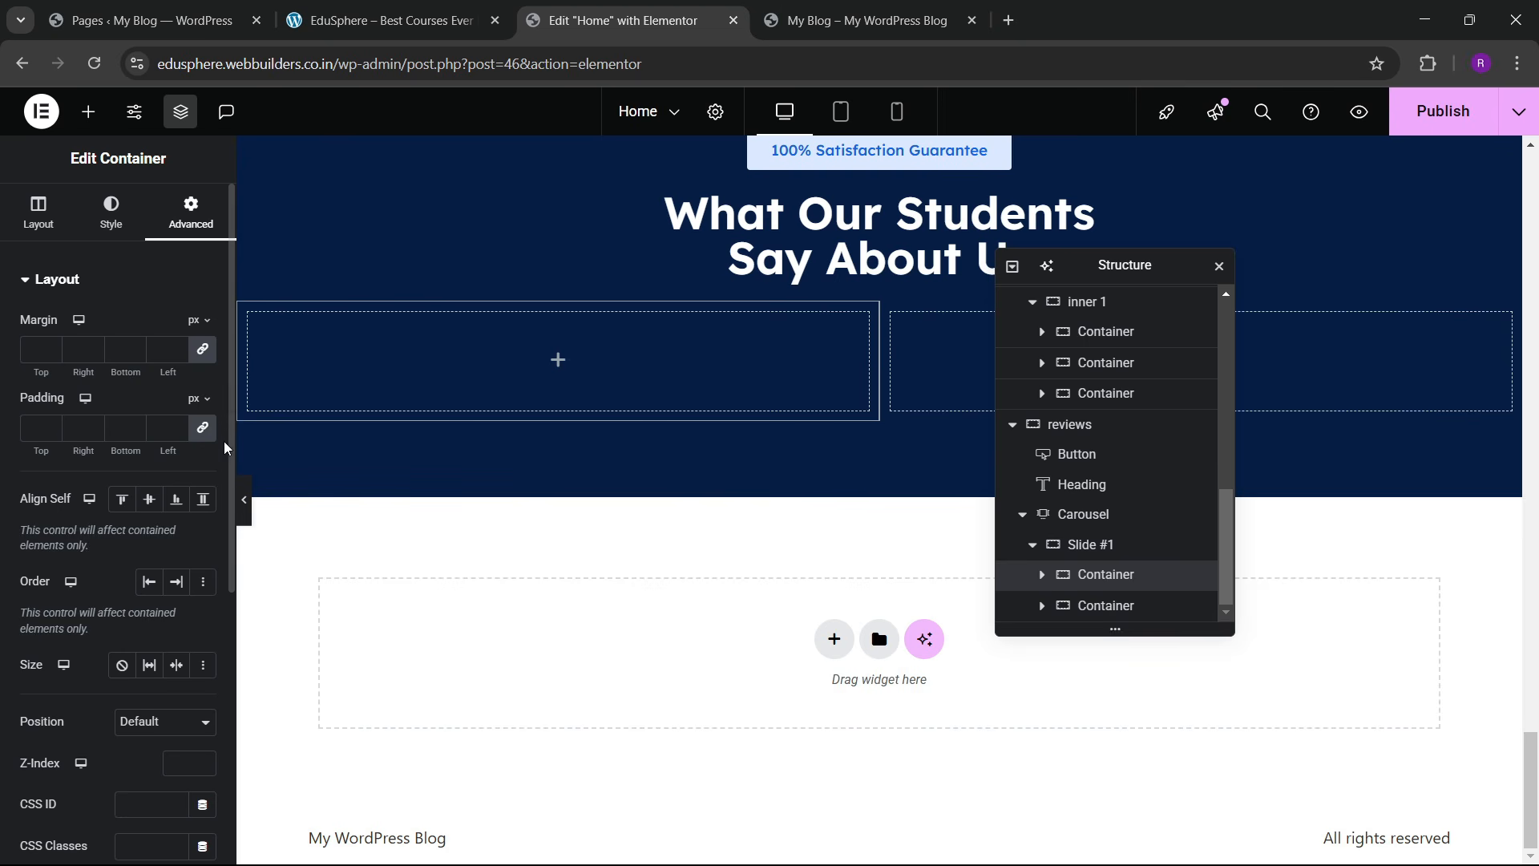
{"action": "left_click", "coordinate": [203, 428]}
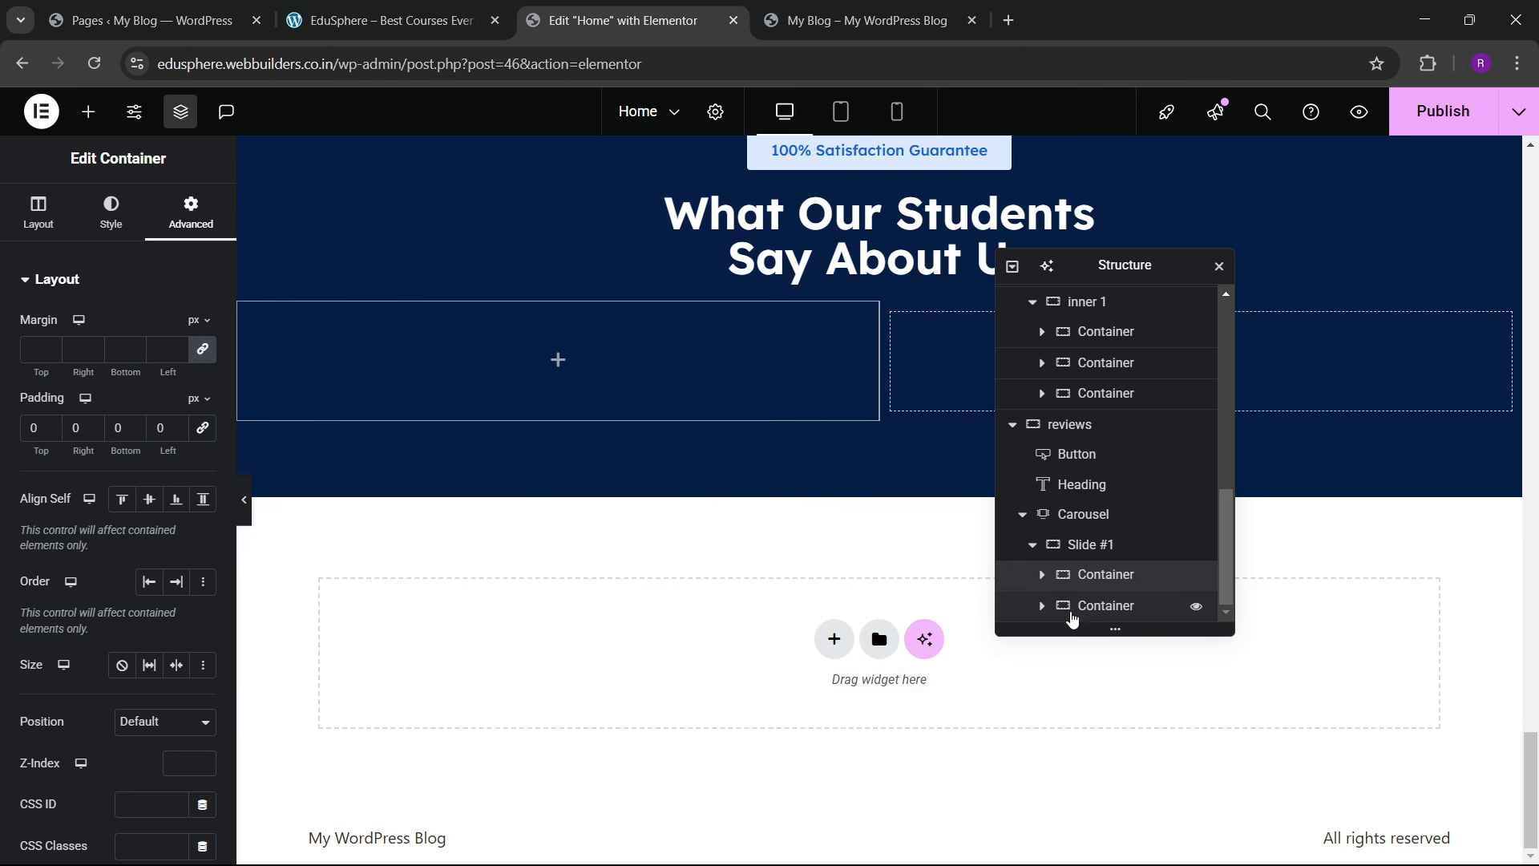
{"action": "left_click", "coordinate": [1110, 605]}
{"action": "left_click", "coordinate": [191, 210]}
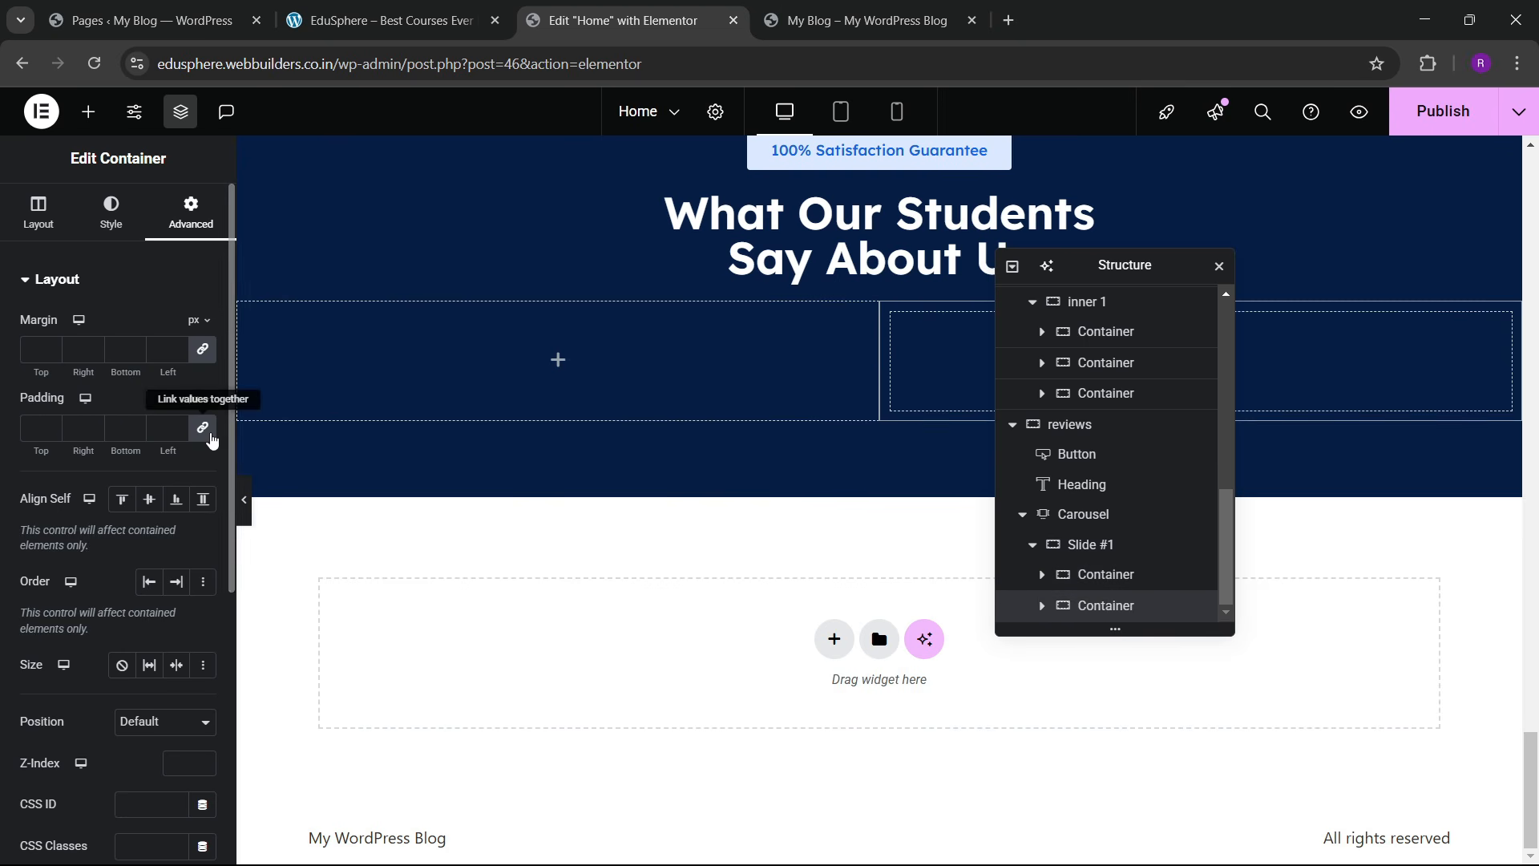
{"action": "left_click", "coordinate": [203, 427]}
{"action": "left_click", "coordinate": [407, 8]}
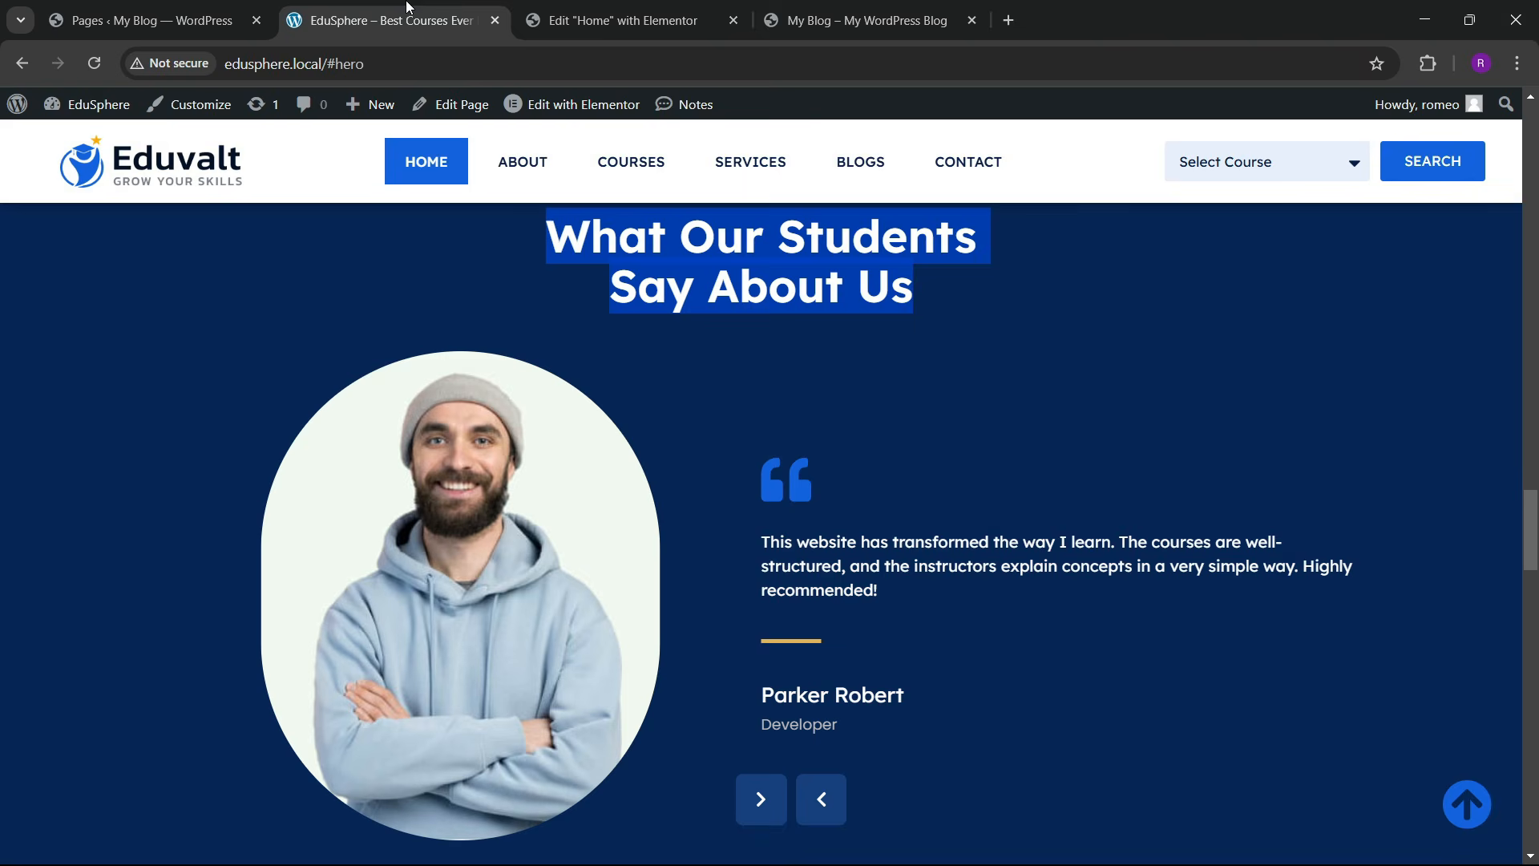
{"action": "left_click", "coordinate": [710, 8]}
{"action": "left_click", "coordinate": [103, 117]}
Step: Place an Image widget in the left column showing the hoodie-man photo from the Media Library
{"action": "scroll", "coordinate": [120, 481], "scroll_direction": "down", "scroll_amount": 4}
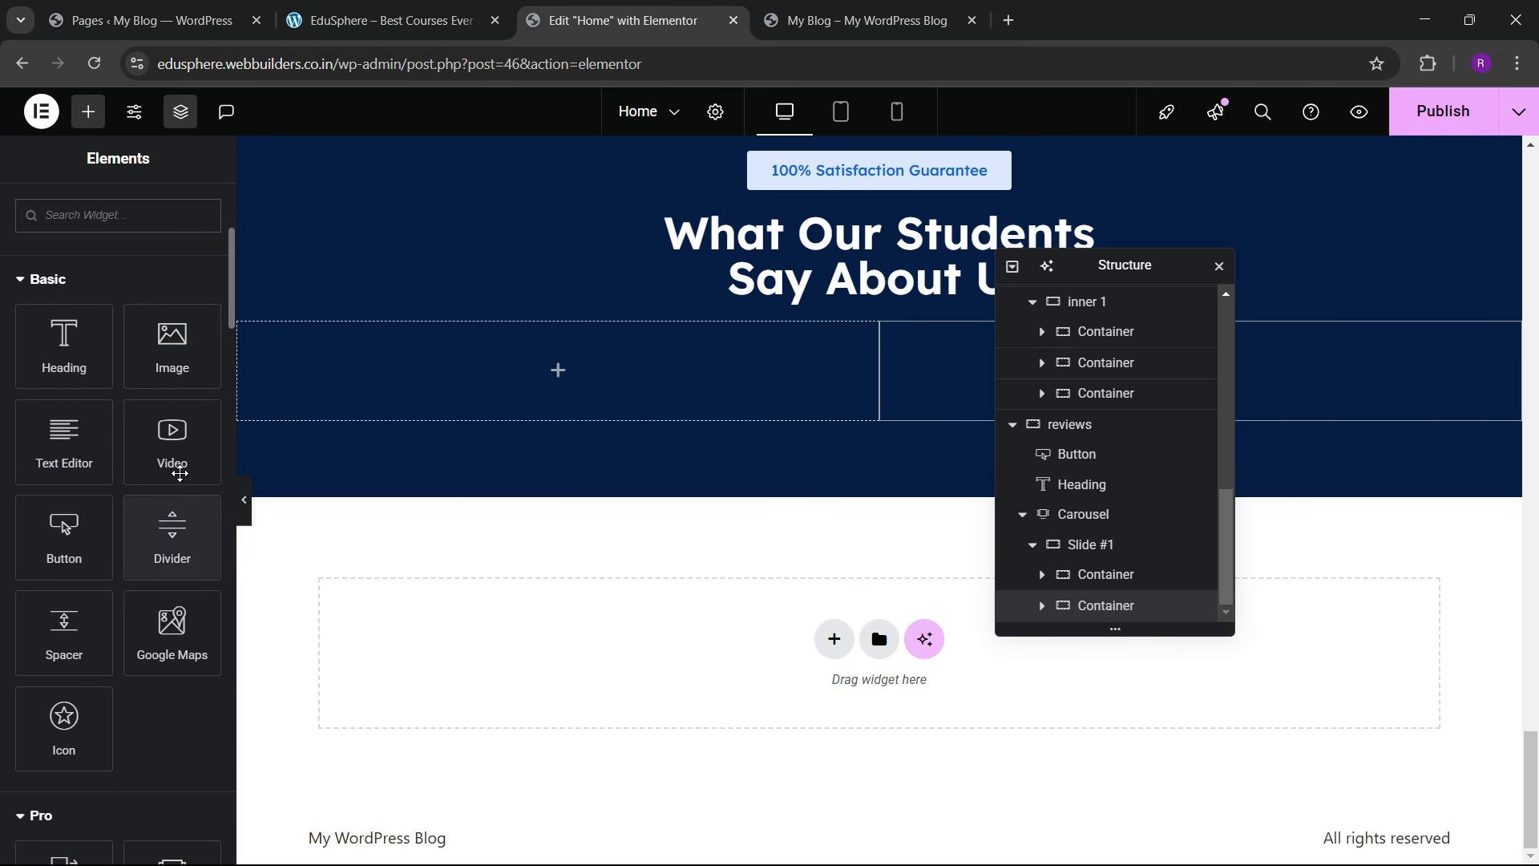
{"action": "left_click_drag", "start_coordinate": [171, 345], "coordinate": [377, 385]}
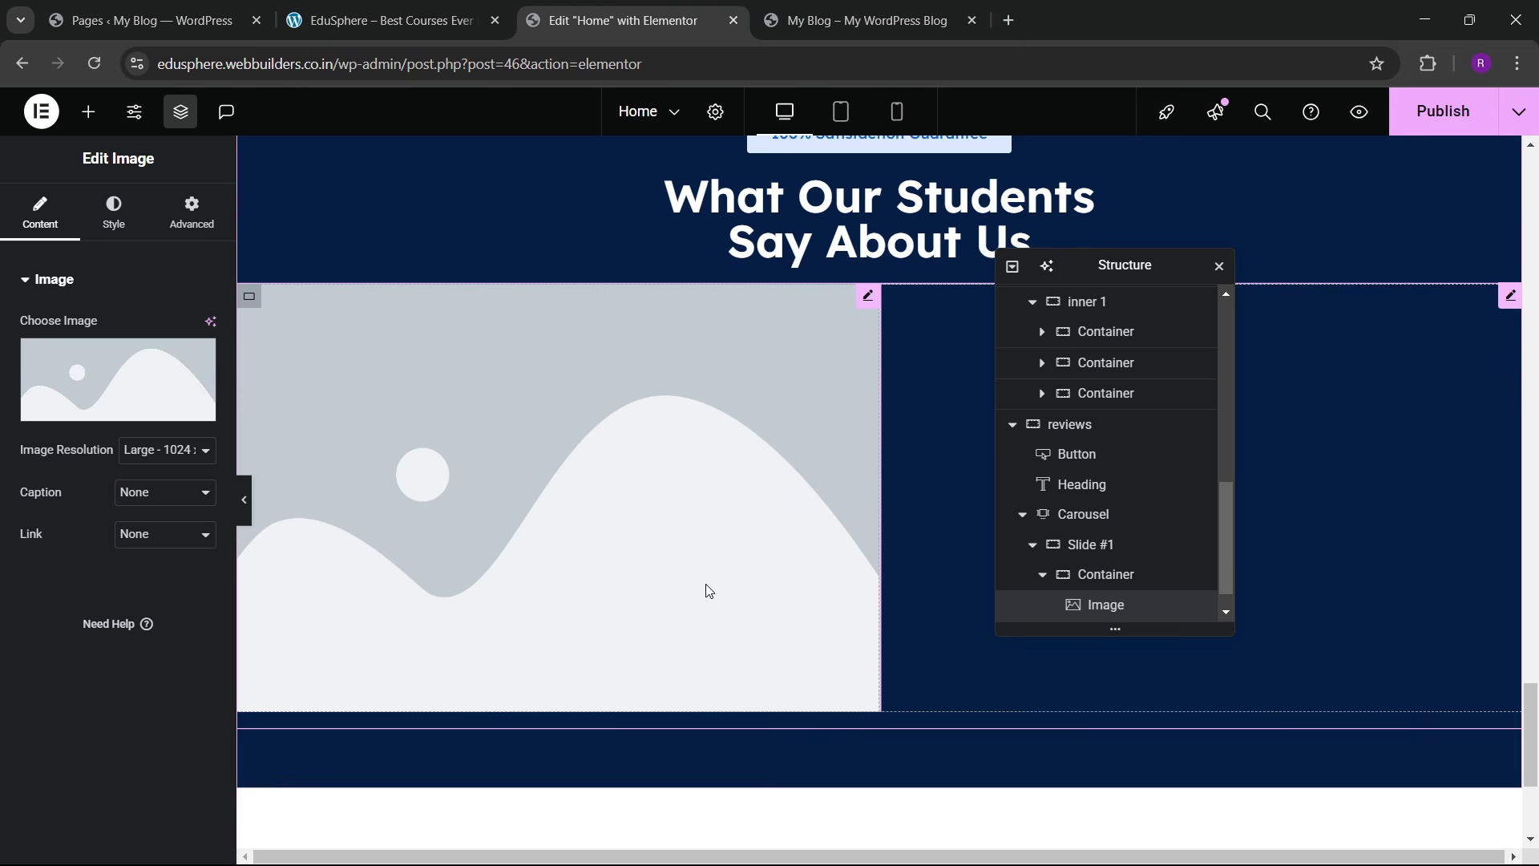
{"action": "left_click", "coordinate": [210, 382]}
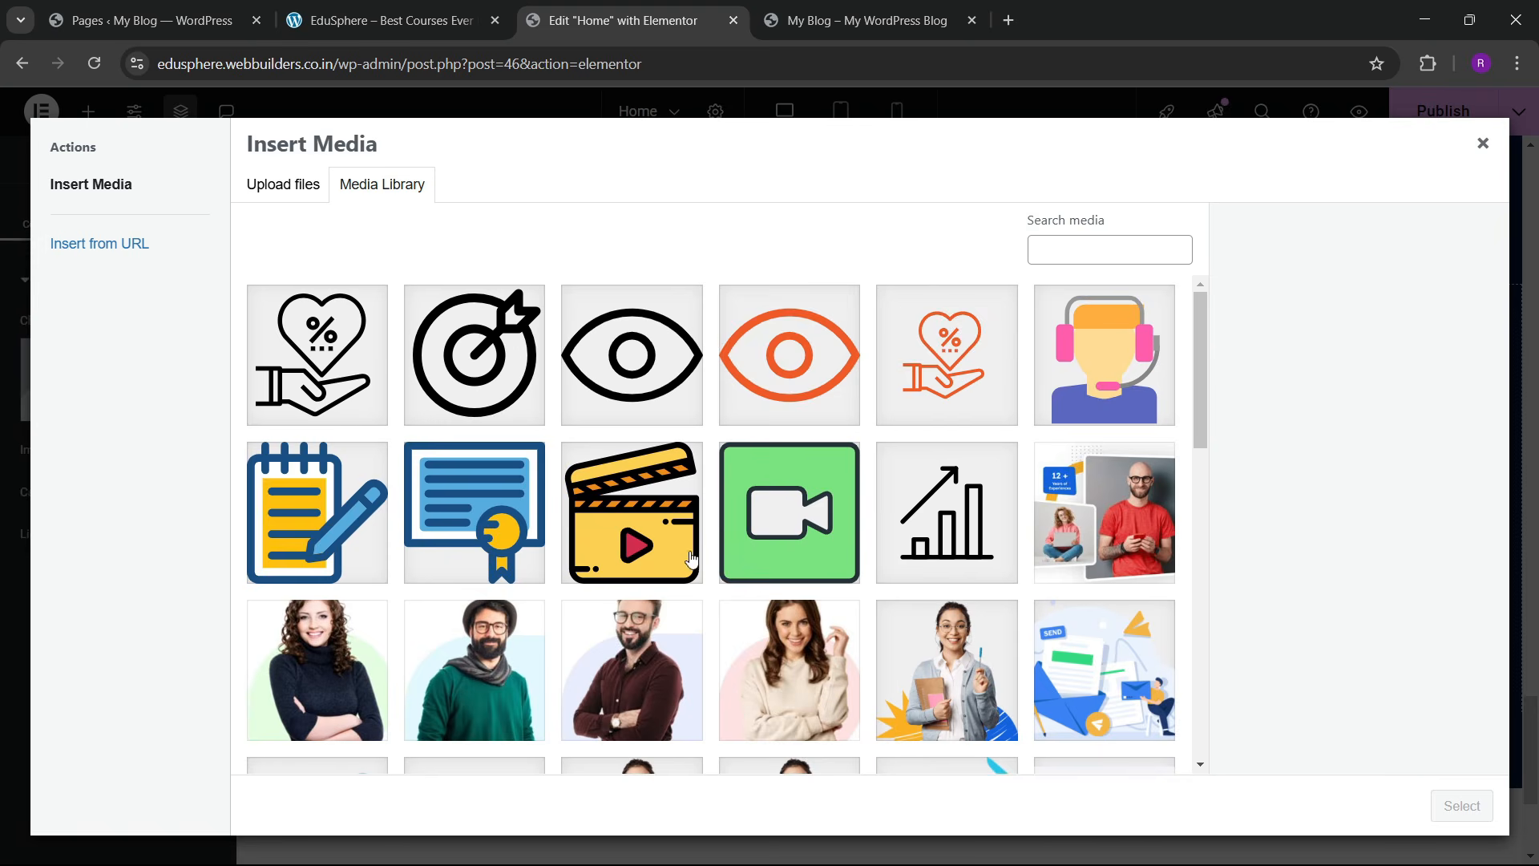
{"action": "scroll", "coordinate": [594, 522], "scroll_direction": "down", "scroll_amount": 5}
{"action": "scroll", "coordinate": [609, 529], "scroll_direction": "up", "scroll_amount": 5}
{"action": "scroll", "coordinate": [622, 544], "scroll_direction": "down", "scroll_amount": 8}
{"action": "left_click", "coordinate": [620, 546]}
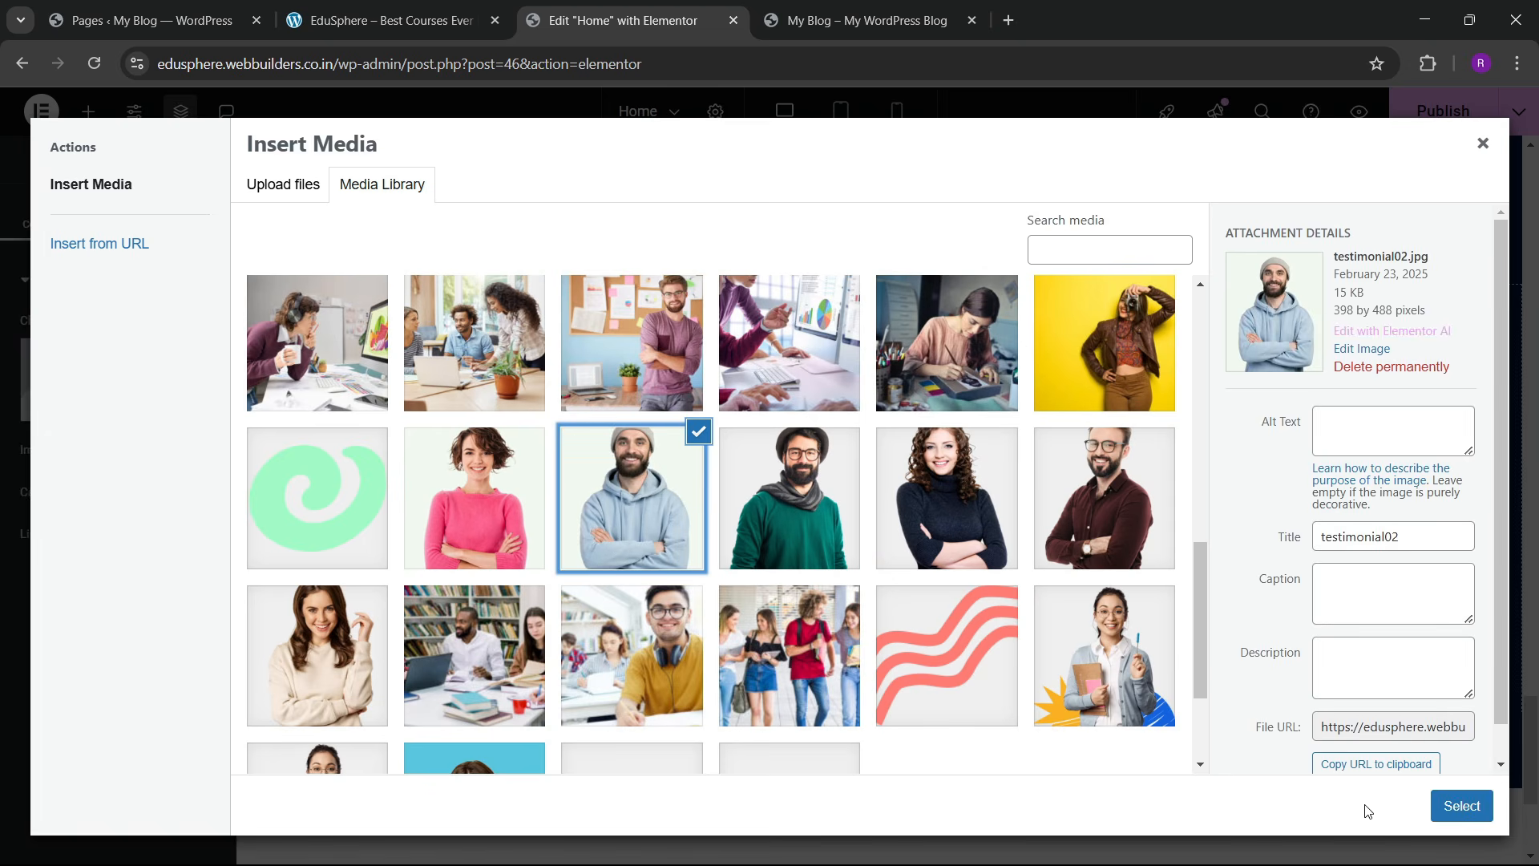
{"action": "left_click", "coordinate": [1461, 806]}
Step: Round the photo into an oval with a 500 px border radius
{"action": "left_click", "coordinate": [114, 213]}
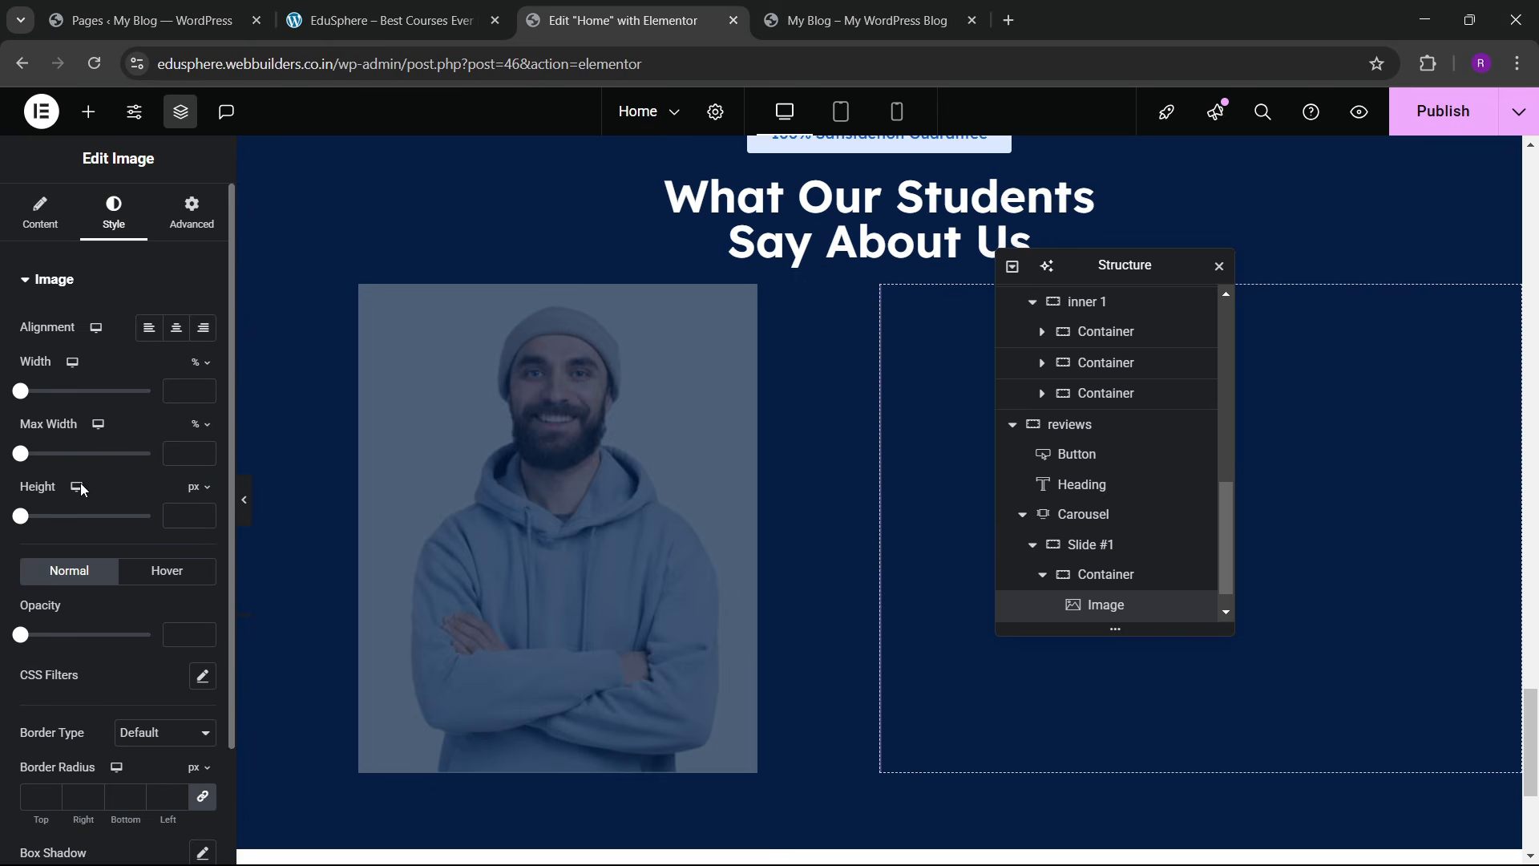
{"action": "scroll", "coordinate": [88, 550], "scroll_direction": "down", "scroll_amount": 2}
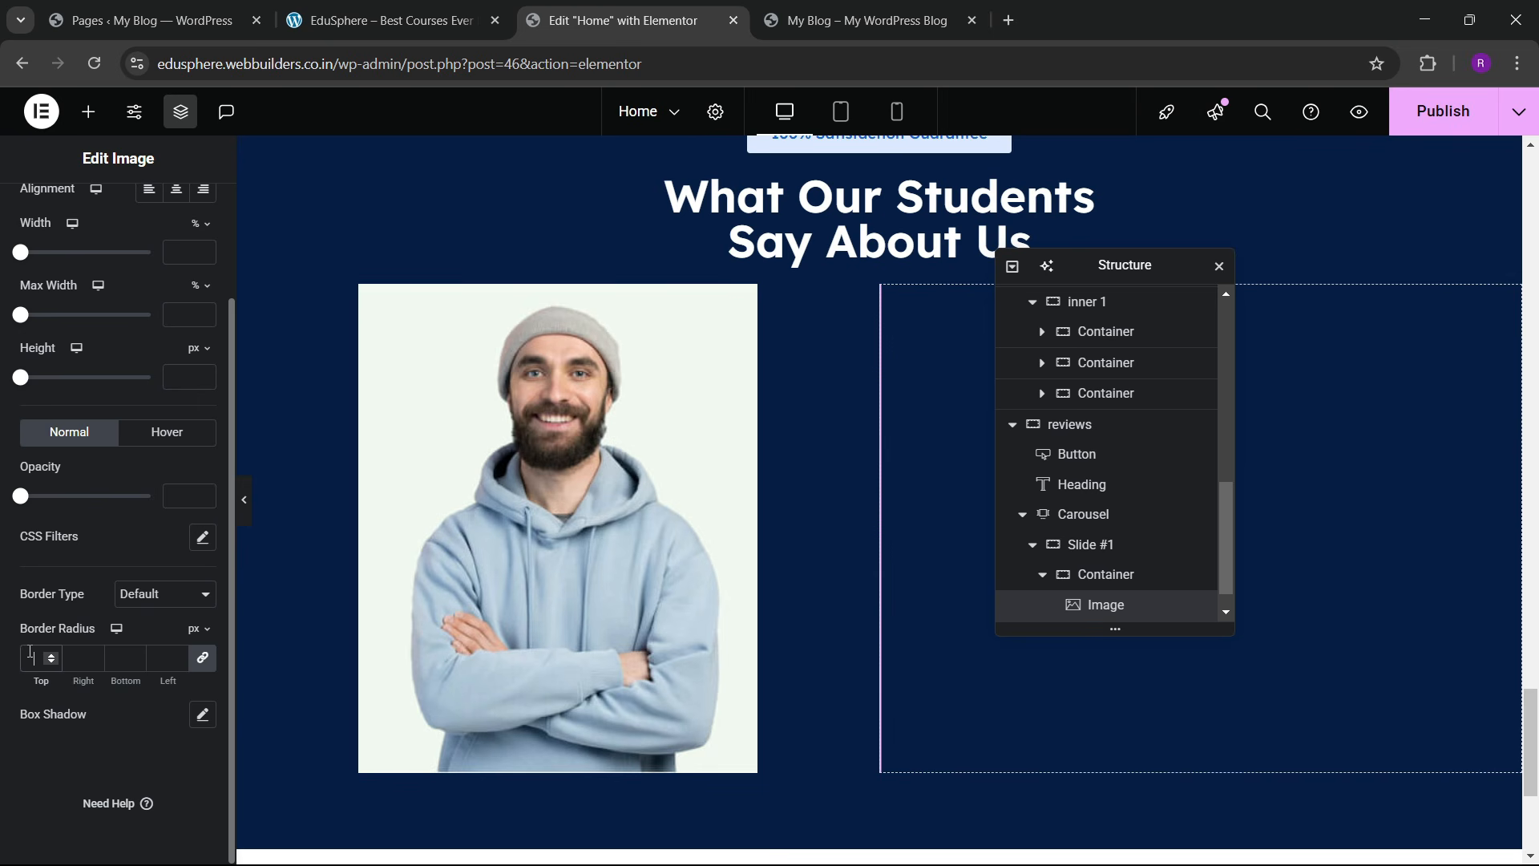
{"action": "type", "text": "100"}
{"action": "key", "text": "BackSpace"}
{"action": "key", "text": "BackSpace"}
{"action": "key", "text": "BackSpace"}
{"action": "type", "text": "500"}
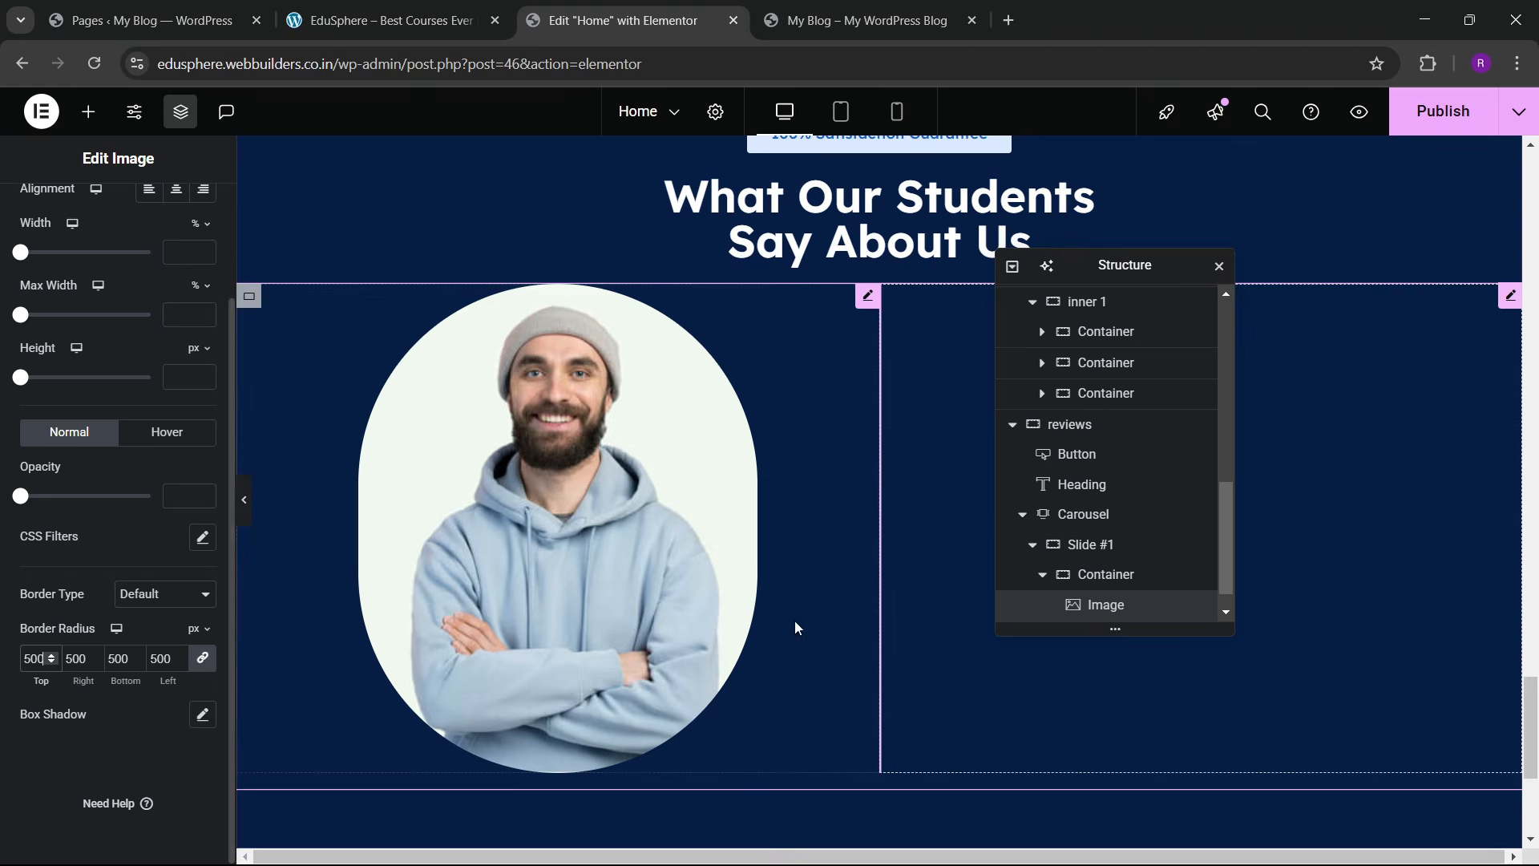
{"action": "left_click", "coordinate": [419, 10]}
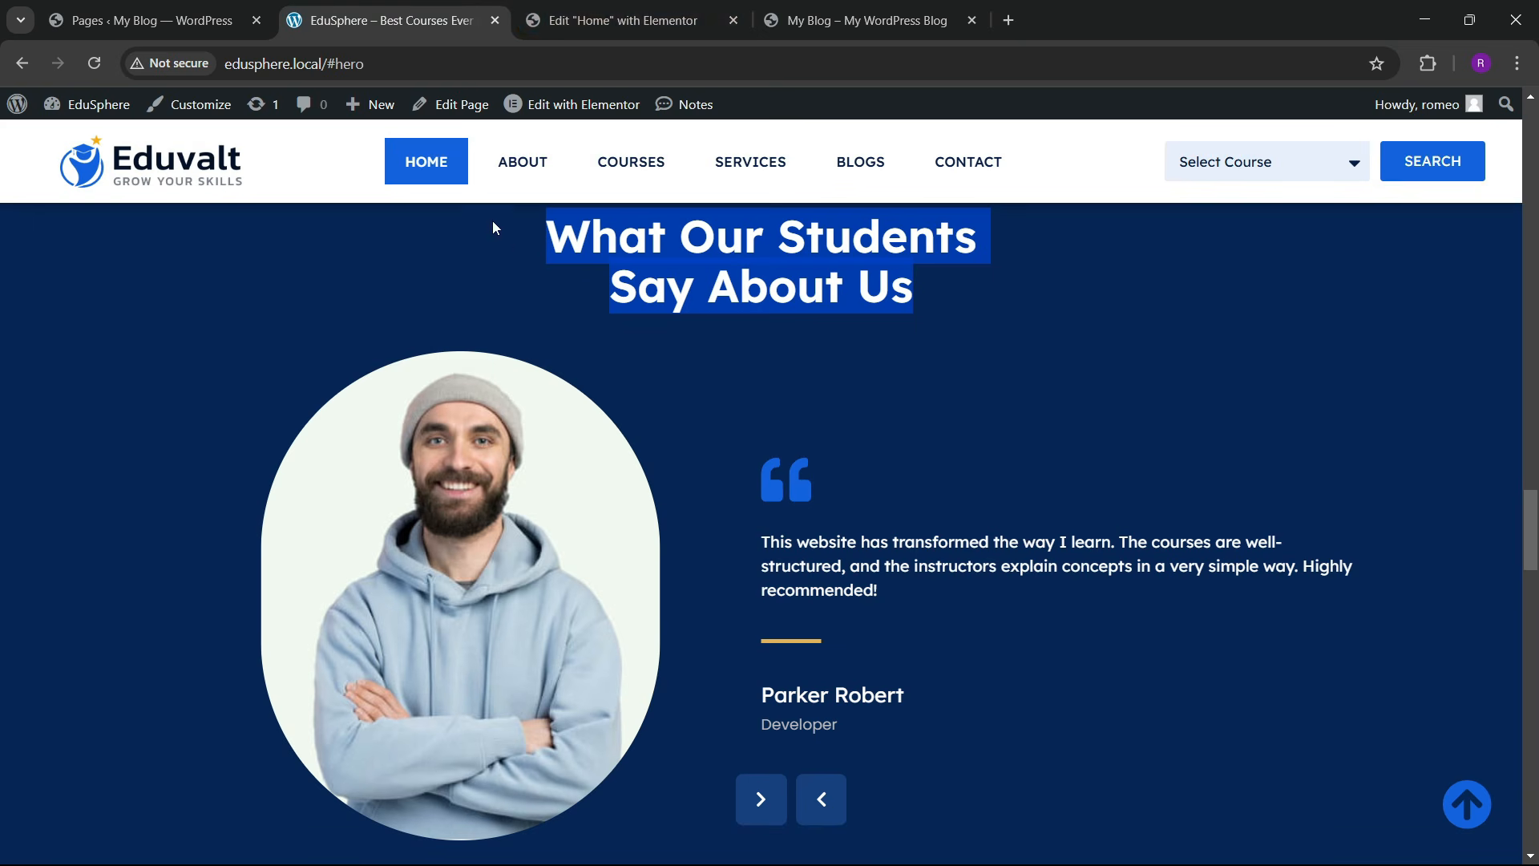
{"action": "left_click", "coordinate": [609, 8]}
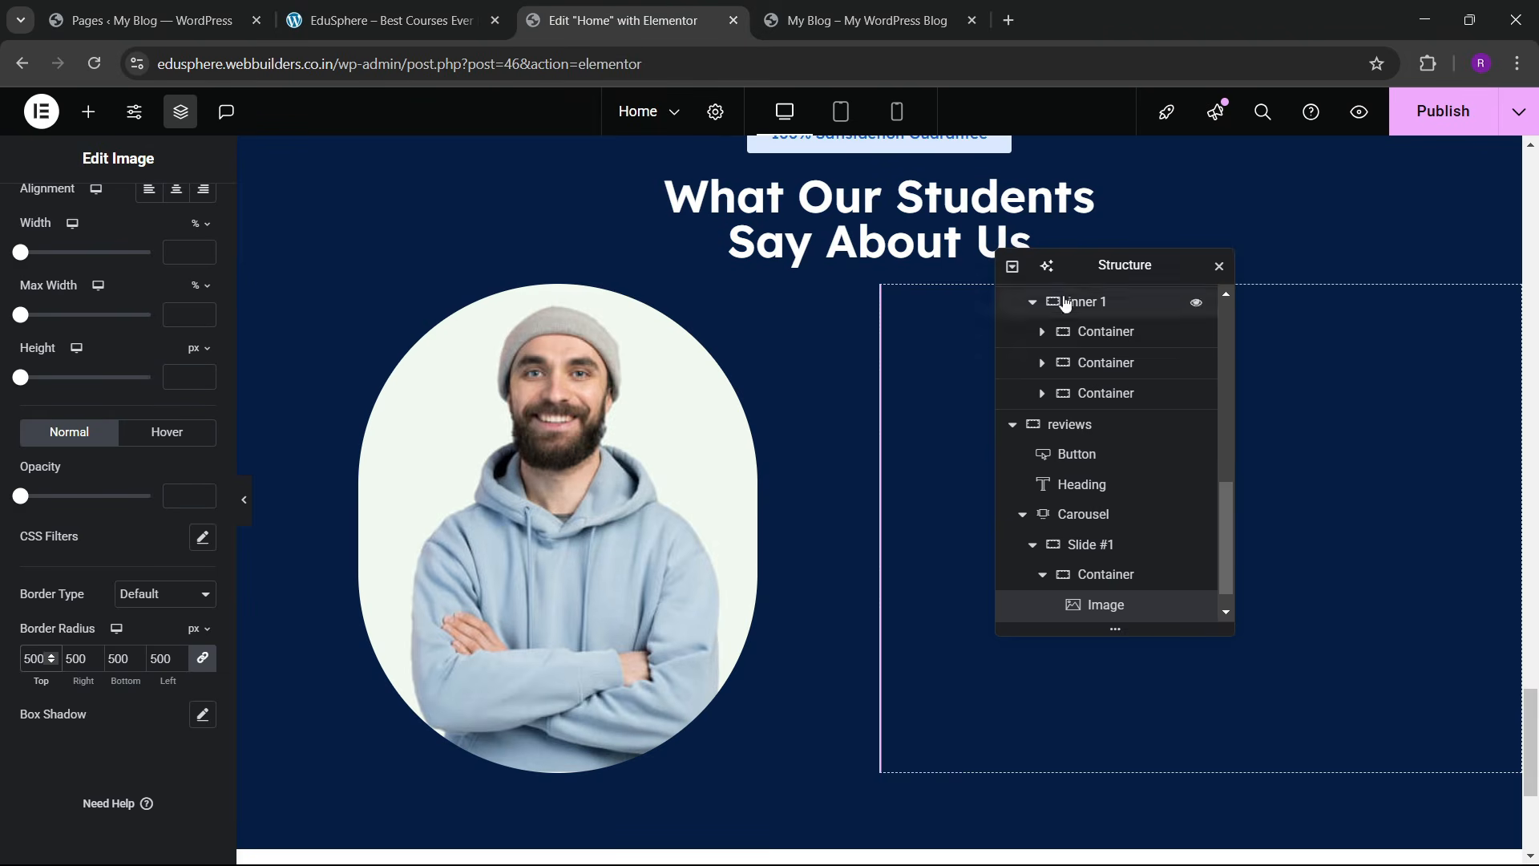
Step: Add an Icon widget to the empty right container and change its icon to Quote left
{"action": "left_click_drag", "start_coordinate": [1013, 275], "coordinate": [331, 364]}
{"action": "left_click", "coordinate": [88, 112]}
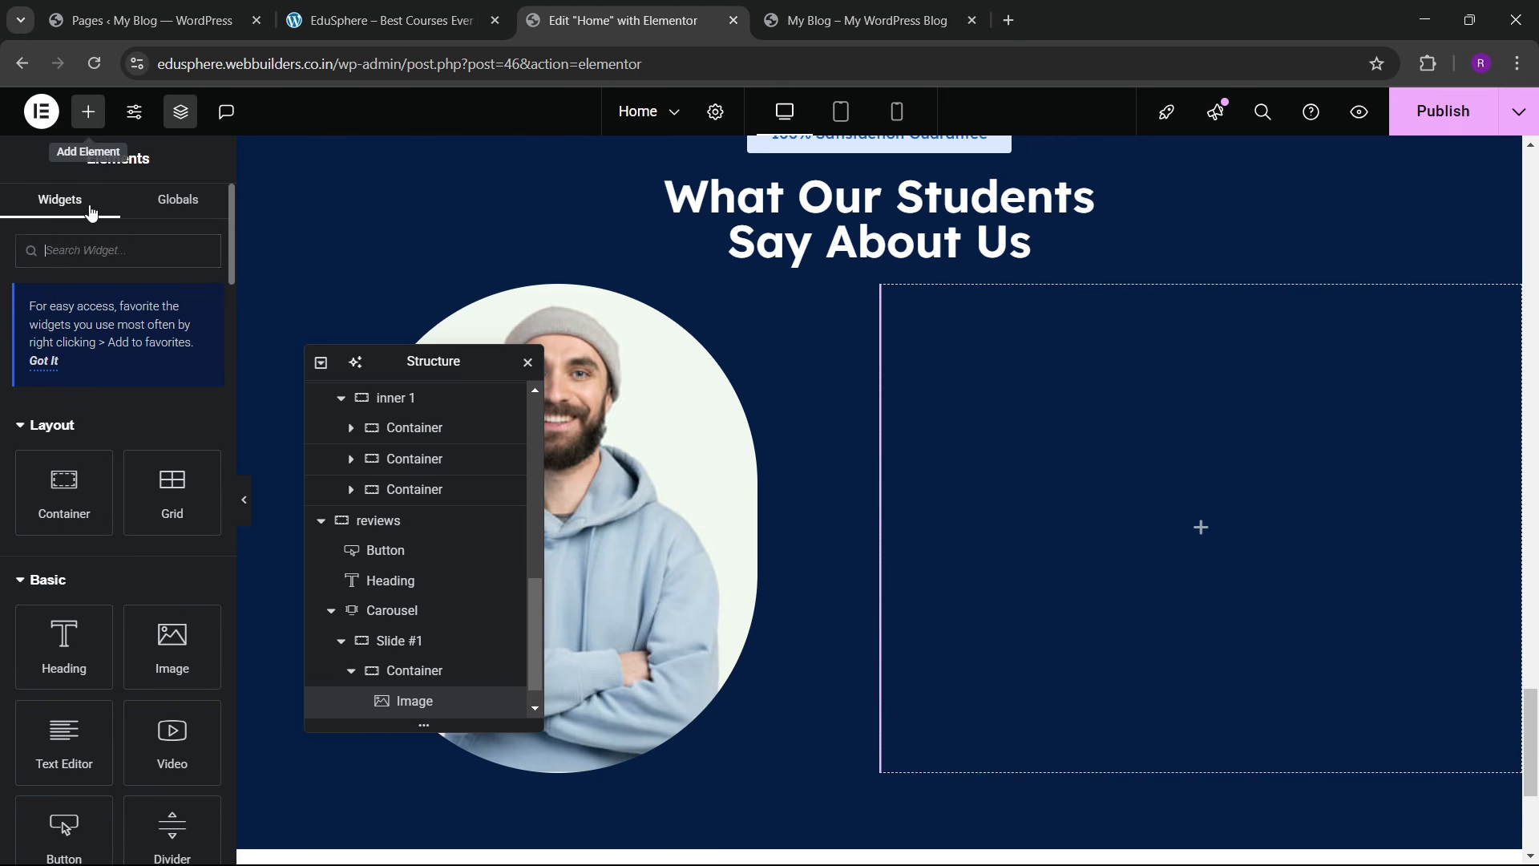
{"action": "type", "text": "icon"}
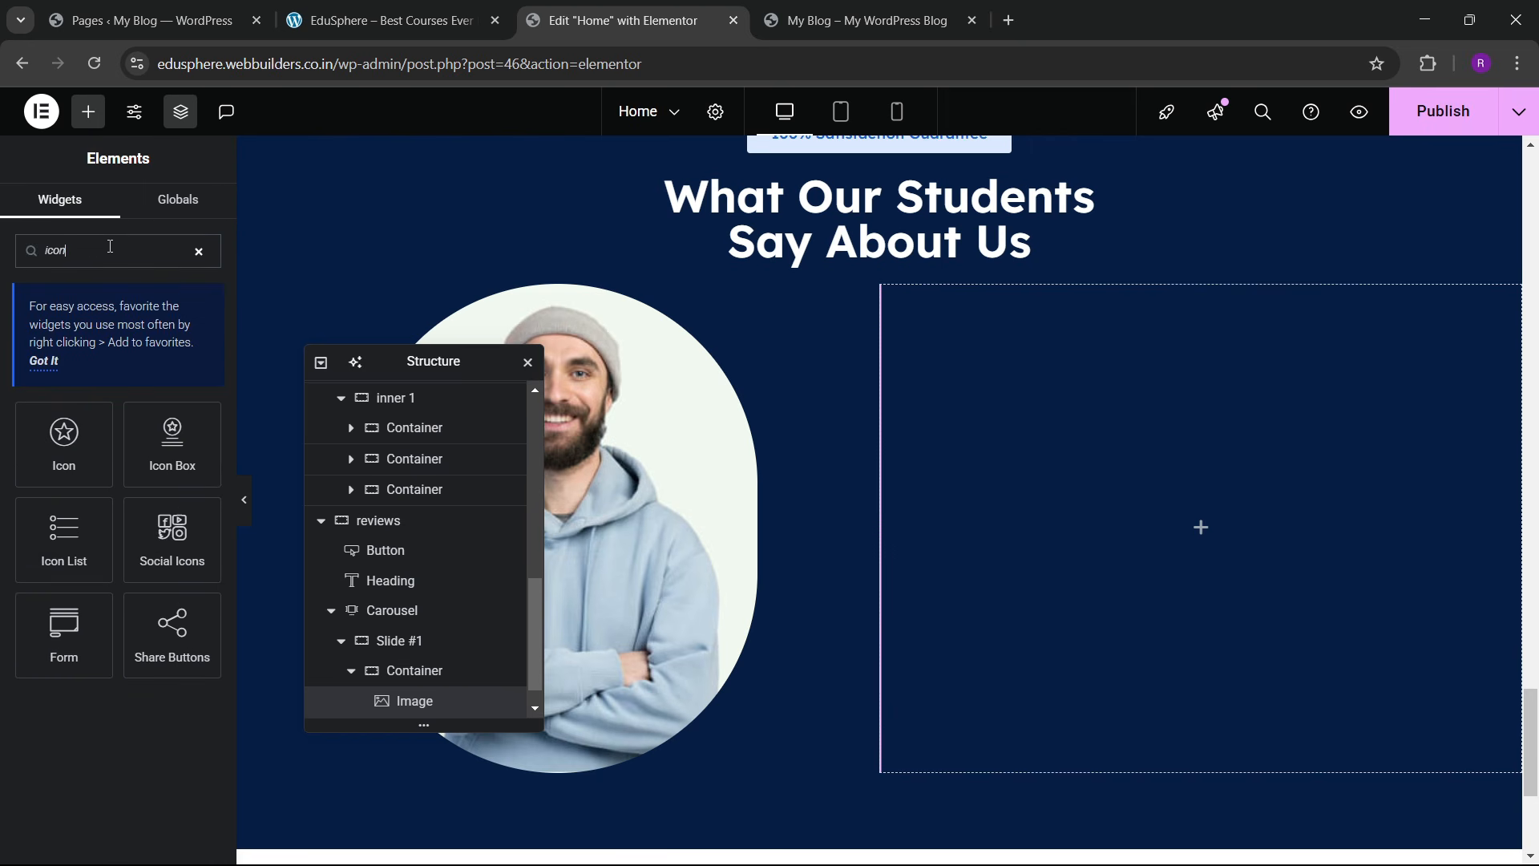
{"action": "left_click_drag", "start_coordinate": [80, 449], "coordinate": [1110, 457]}
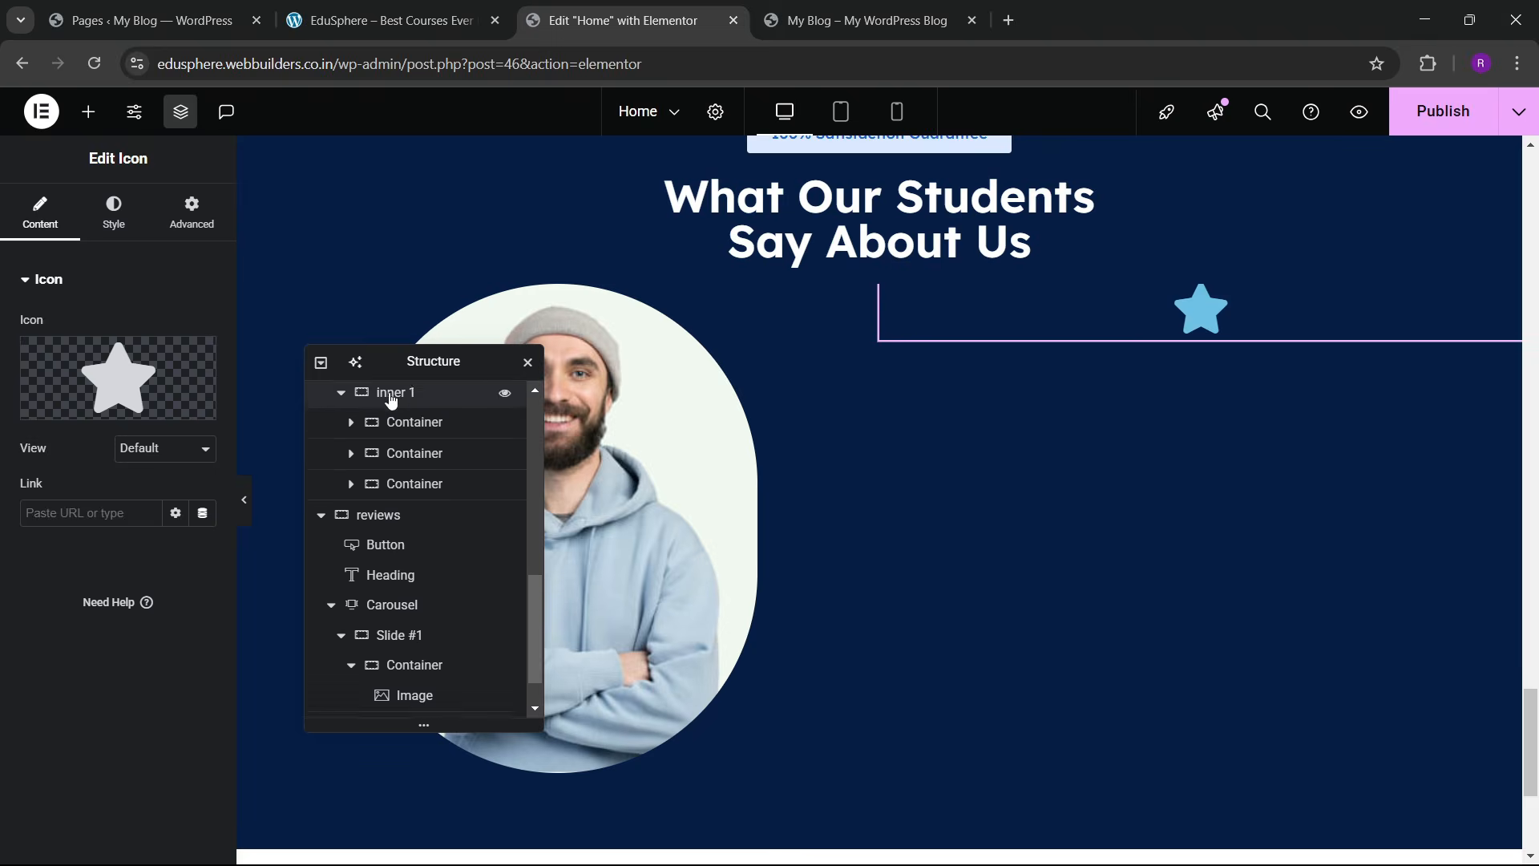
{"action": "left_click", "coordinate": [108, 363]}
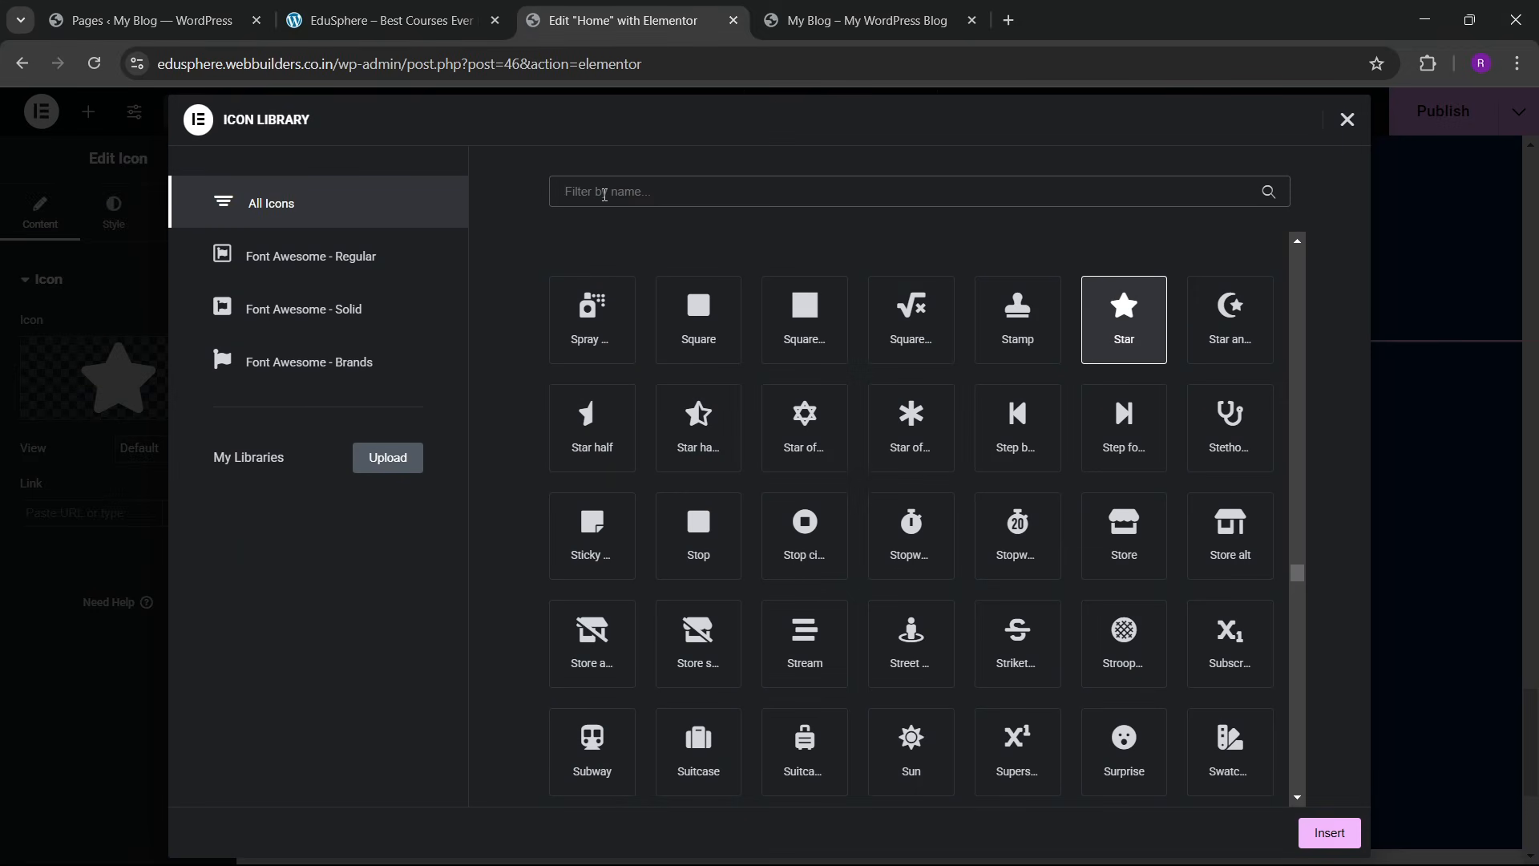
{"action": "type", "text": "quote"}
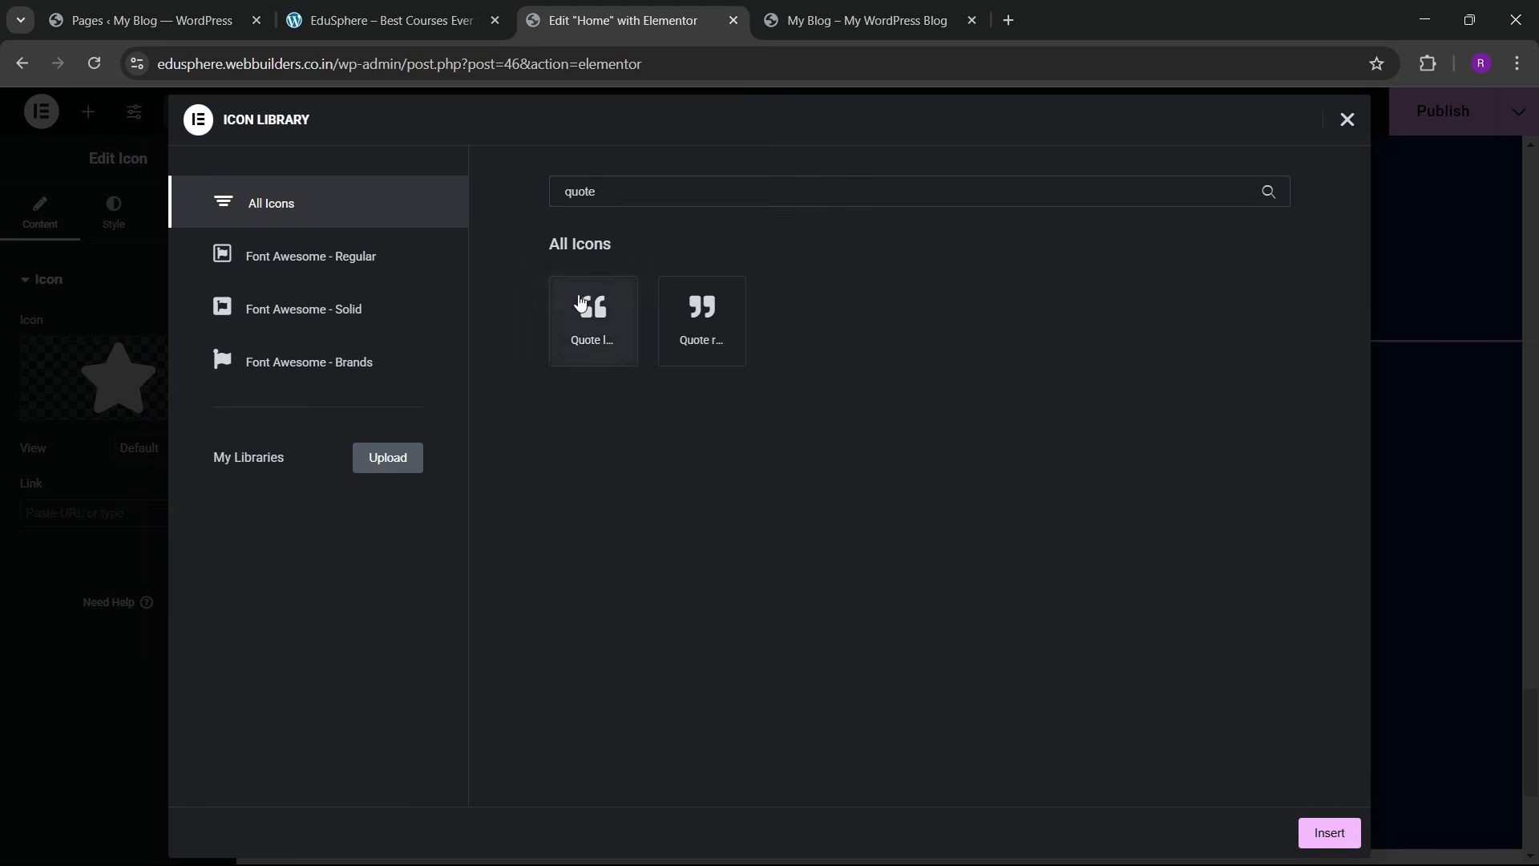
{"action": "left_click", "coordinate": [593, 316]}
{"action": "left_click", "coordinate": [1329, 833]}
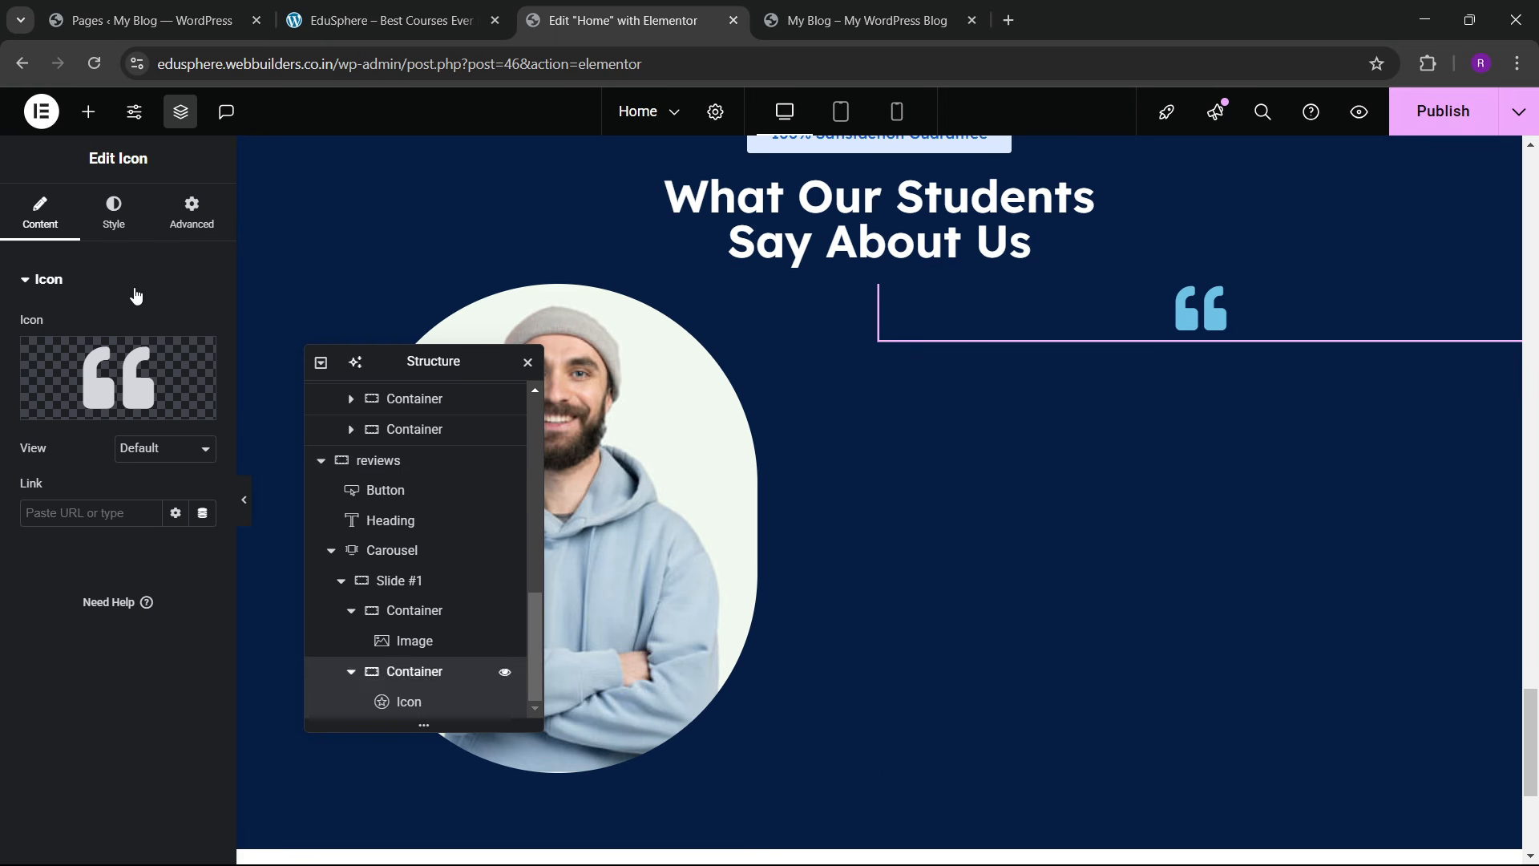
Step: Align the right container's quote icon to the left edge, vertically centred
{"action": "left_click", "coordinate": [434, 680]}
{"action": "scroll", "coordinate": [81, 526], "scroll_direction": "down", "scroll_amount": 1}
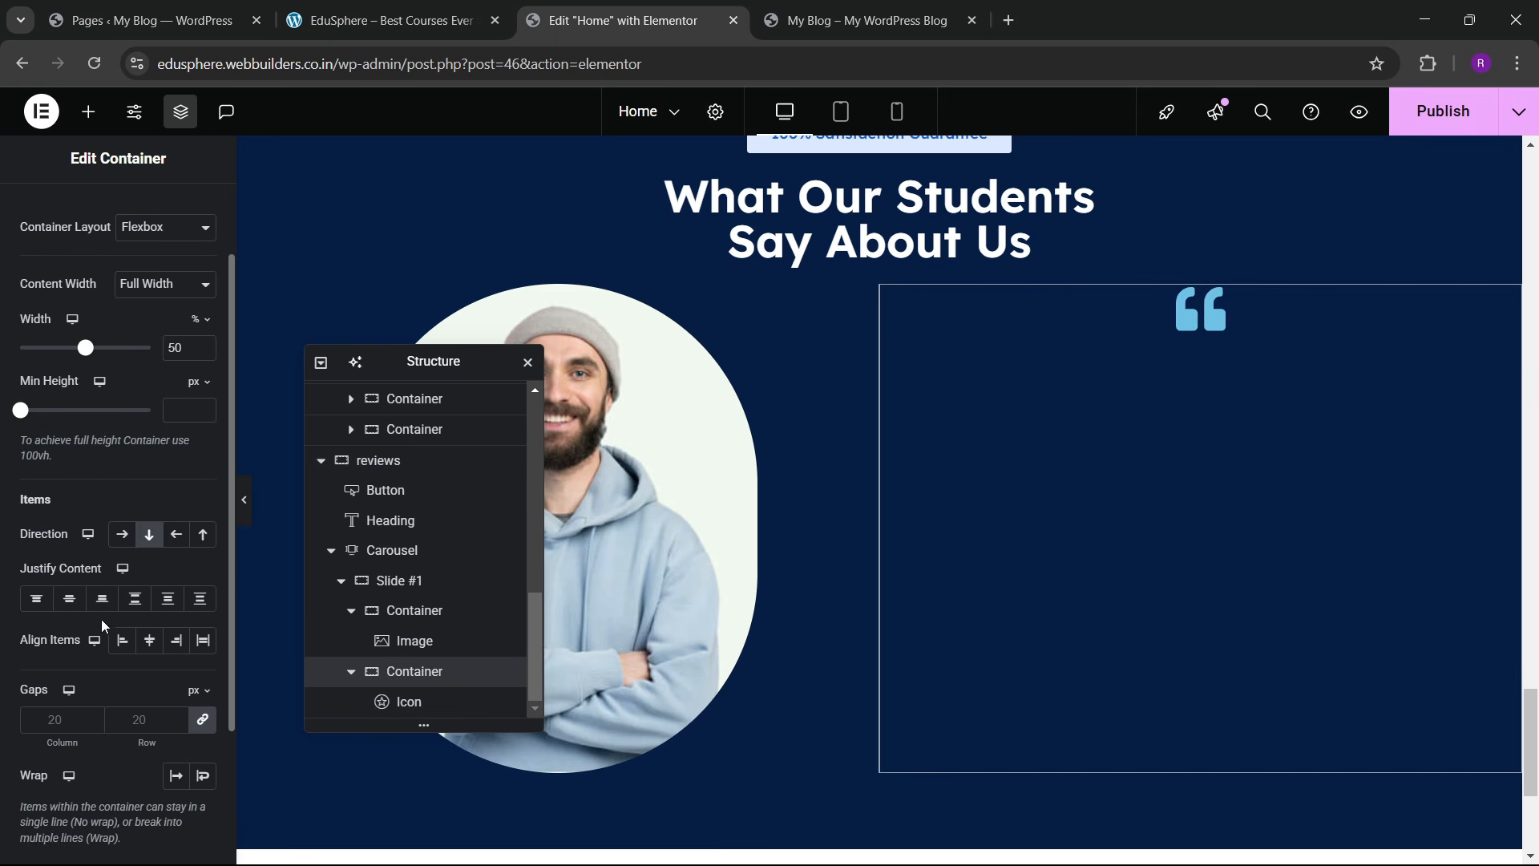
{"action": "left_click", "coordinate": [70, 598]}
{"action": "left_click", "coordinate": [123, 645]}
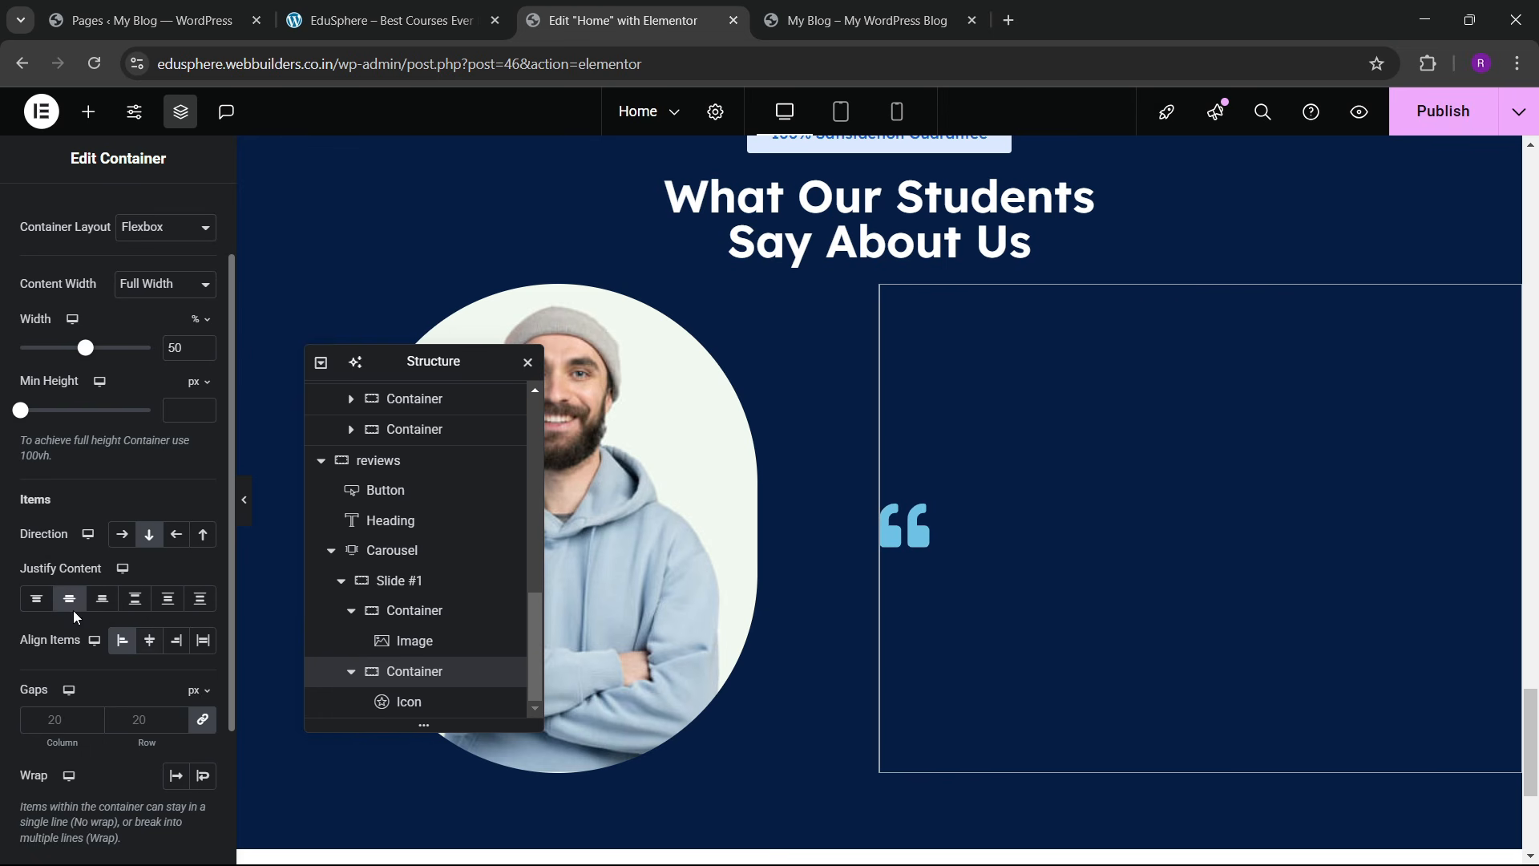
{"action": "left_click", "coordinate": [37, 603]}
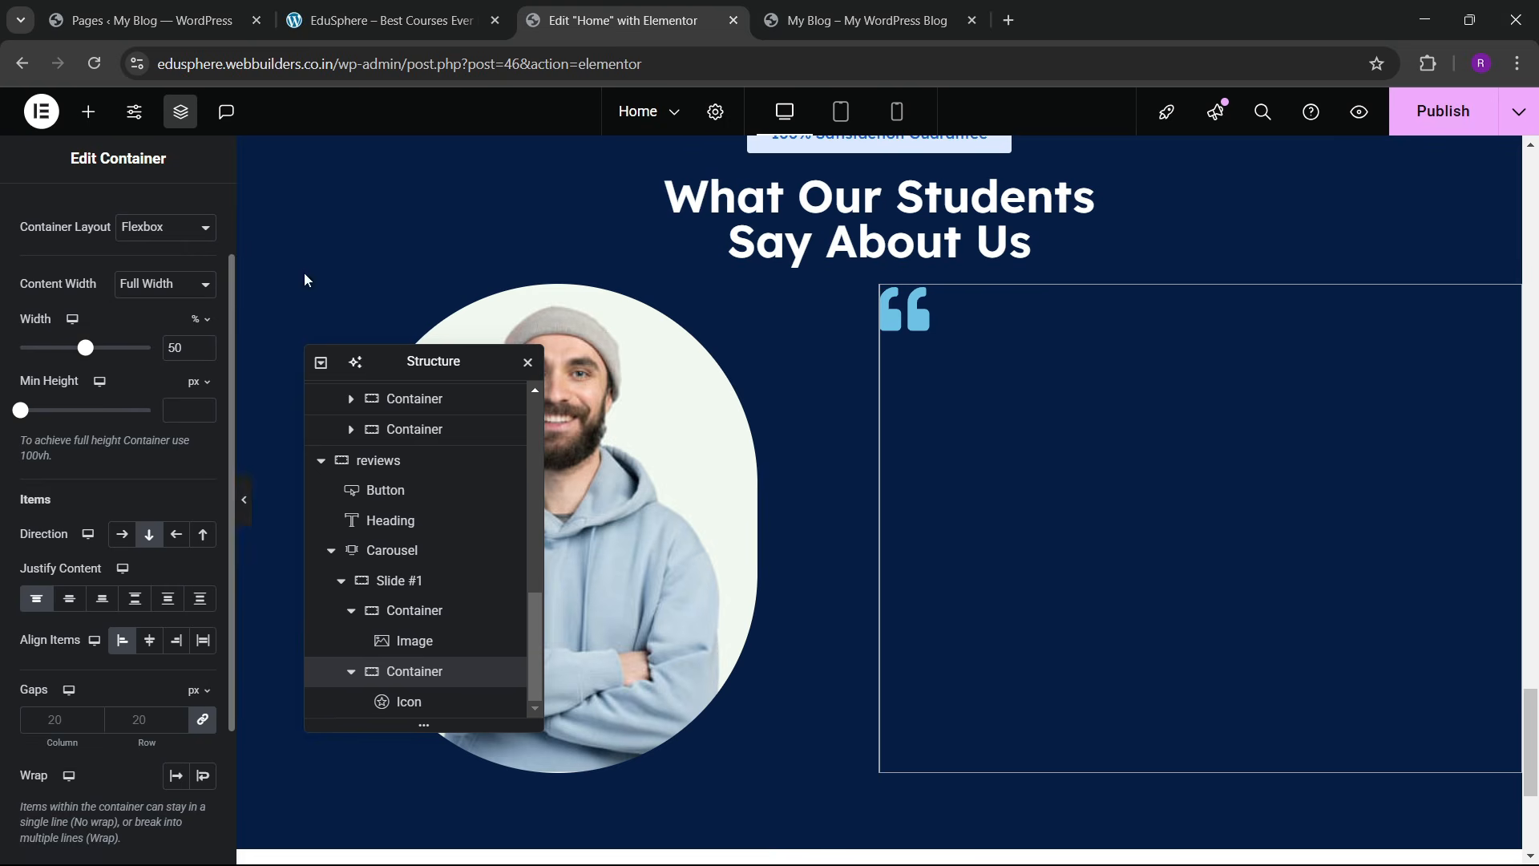
{"action": "left_click", "coordinate": [449, 6]}
{"action": "left_click", "coordinate": [539, 6]}
{"action": "left_click", "coordinate": [133, 646]}
{"action": "left_click", "coordinate": [121, 646]}
{"action": "left_click", "coordinate": [69, 598]}
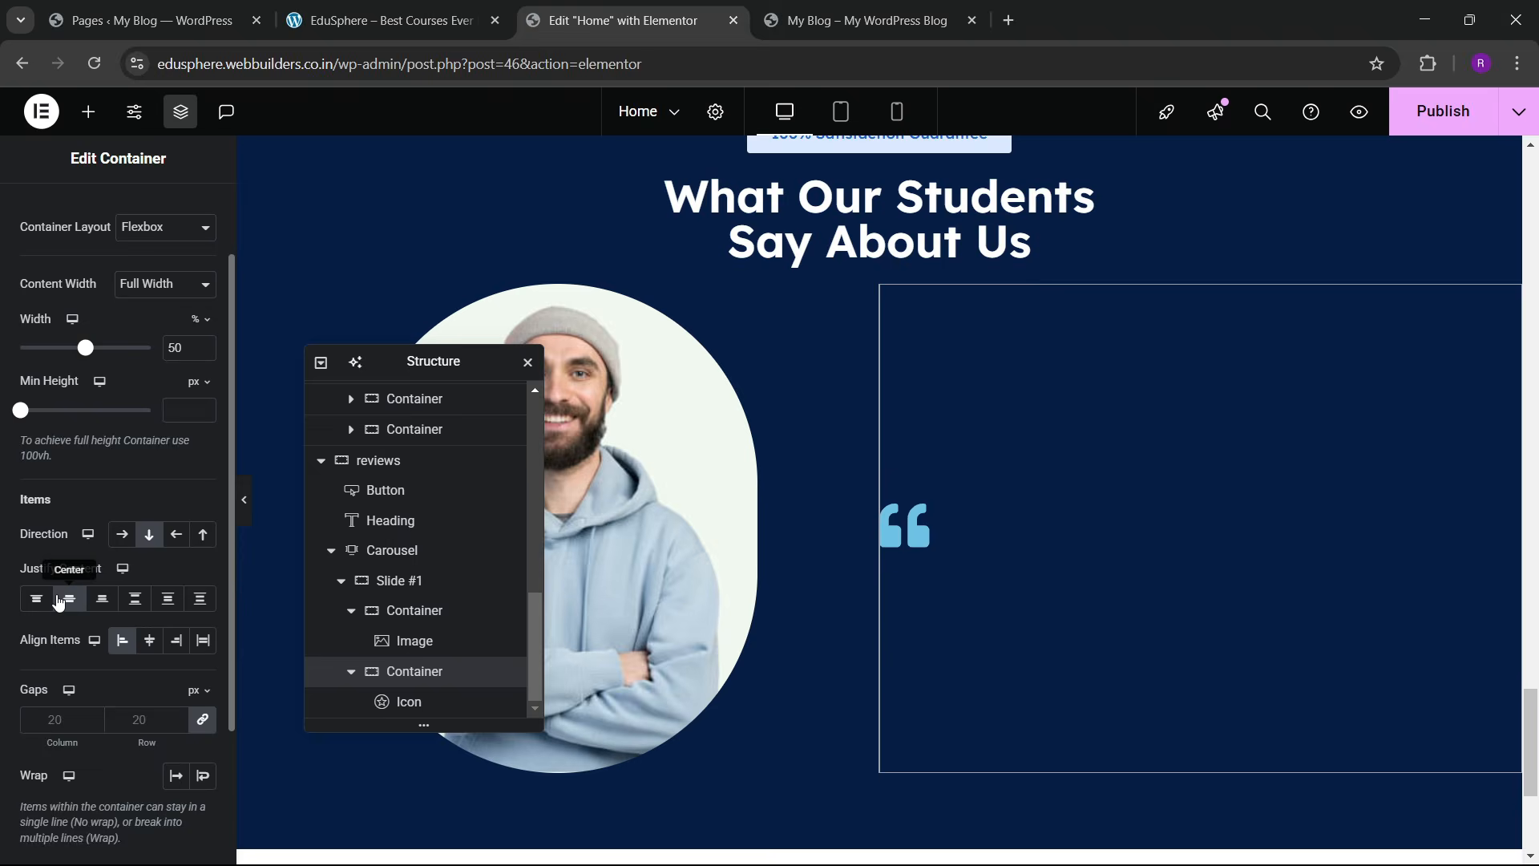
Step: Colour the quote icon with the global sky blue colour
{"action": "left_click", "coordinate": [901, 517]}
{"action": "left_click", "coordinate": [110, 225]}
{"action": "left_click", "coordinate": [176, 412]}
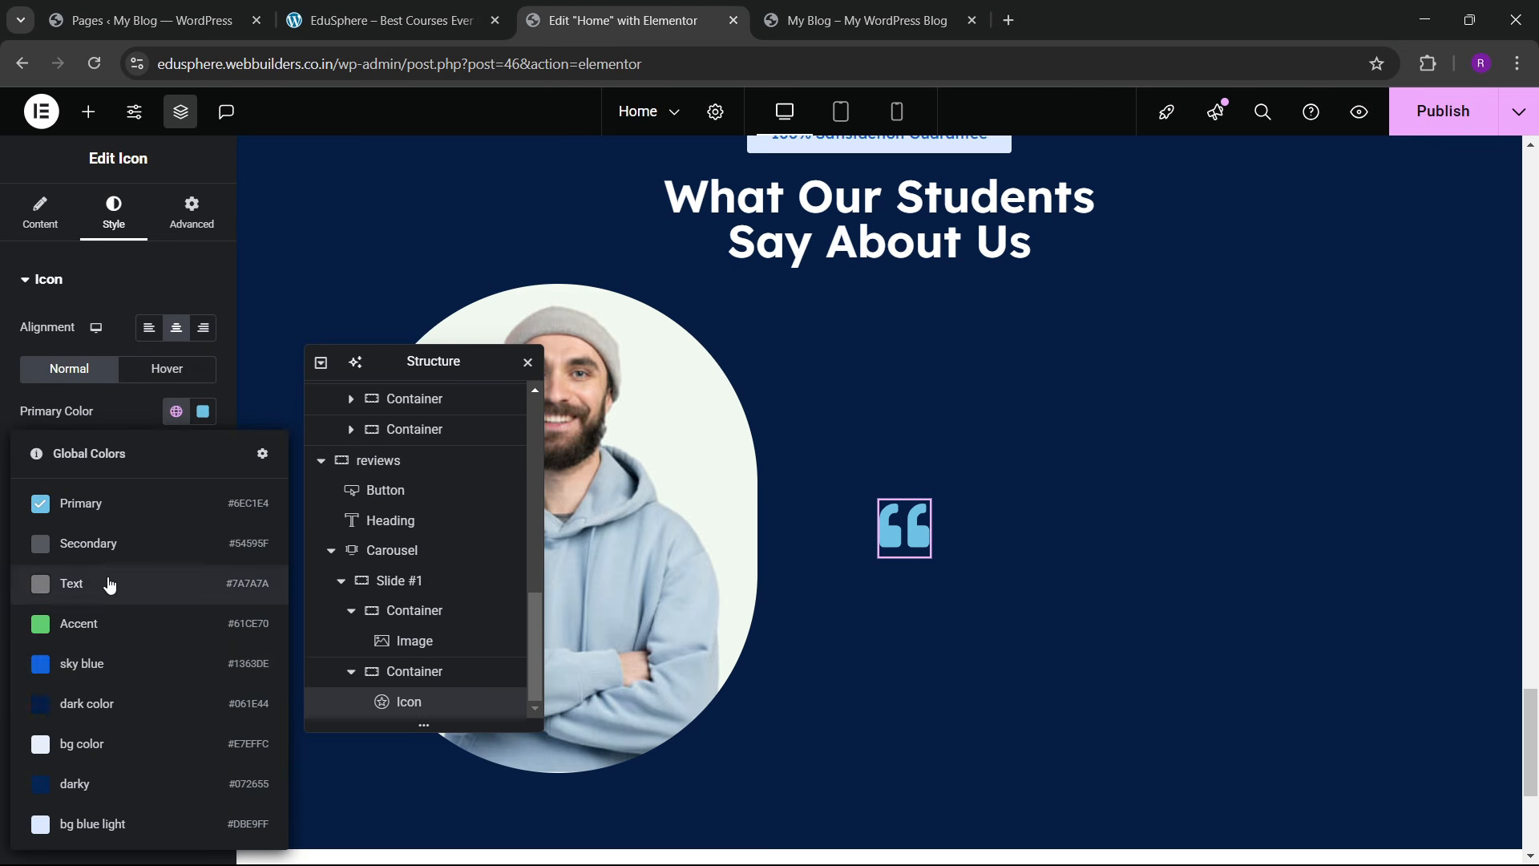
{"action": "left_click", "coordinate": [113, 663]}
{"action": "left_click", "coordinate": [490, 6]}
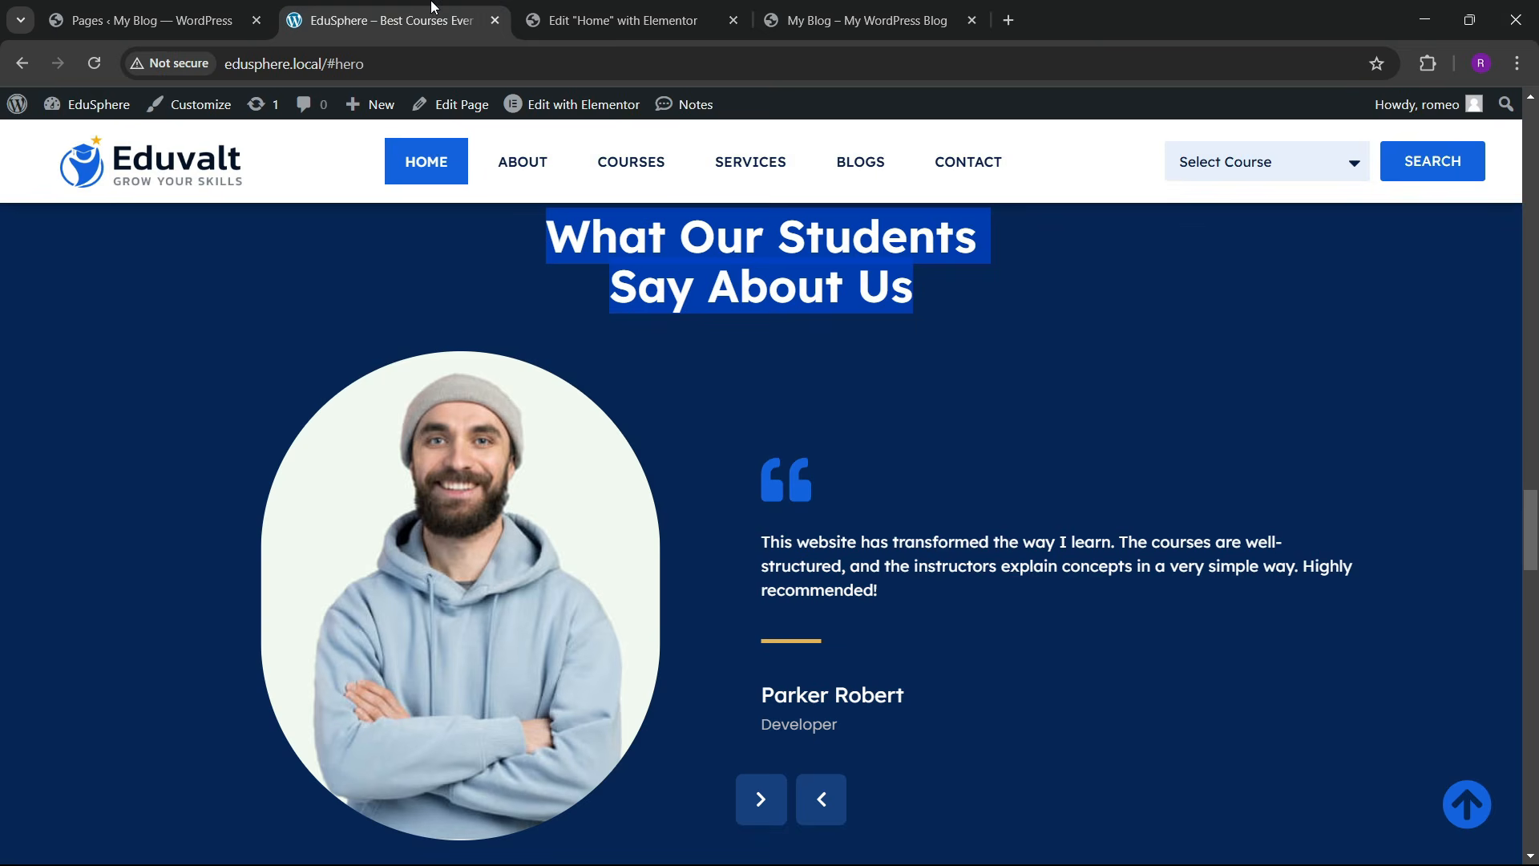
{"action": "left_click", "coordinate": [609, 20]}
{"action": "left_click", "coordinate": [88, 111]}
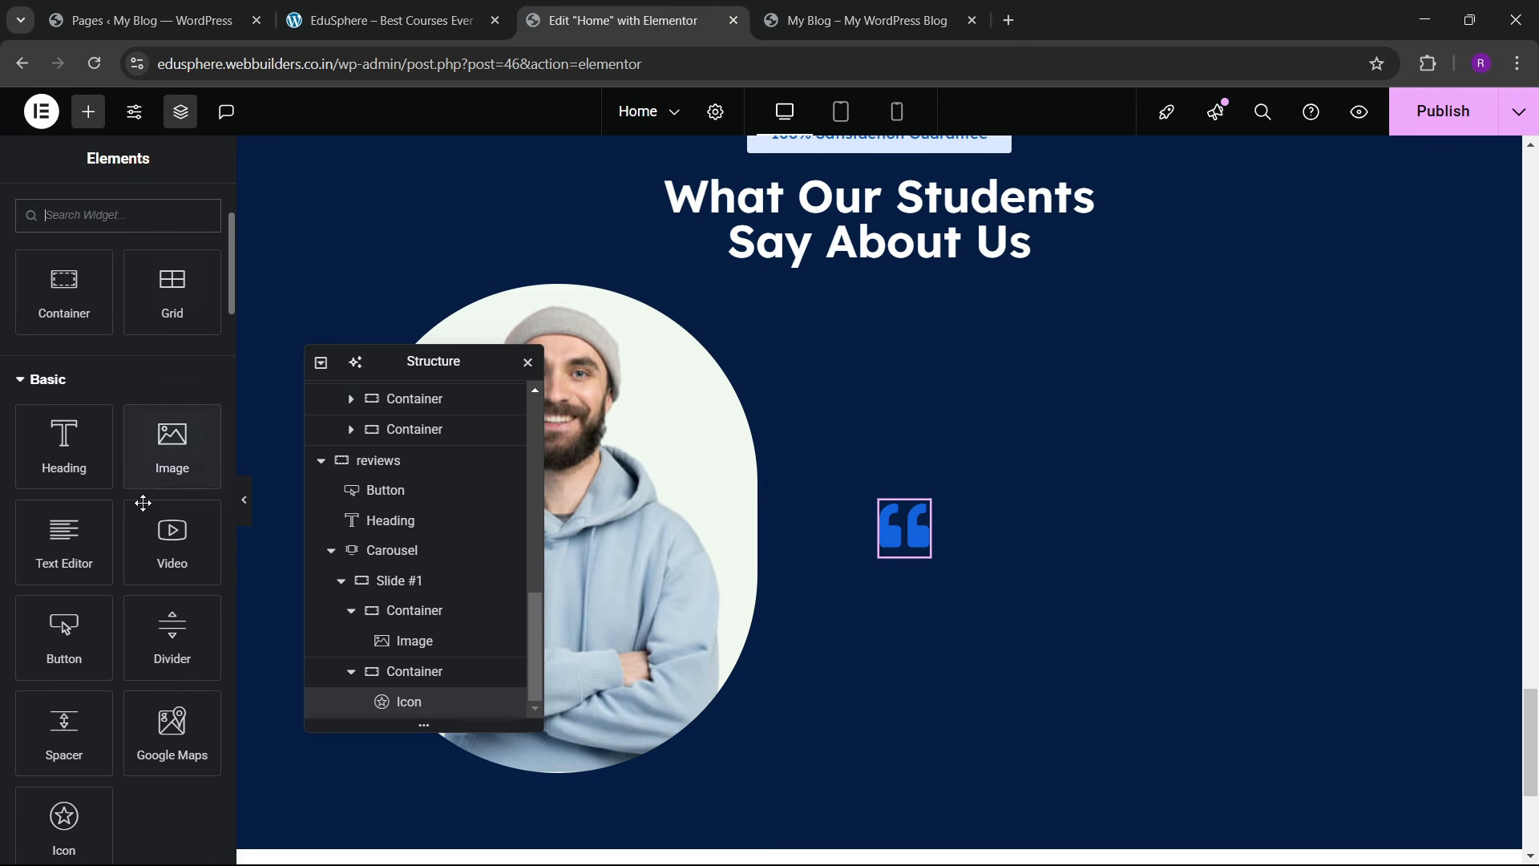
Step: Add a Text Editor widget below the quote icon with near-white #F5F5F5 text
{"action": "left_click_drag", "start_coordinate": [84, 549], "coordinate": [902, 523]}
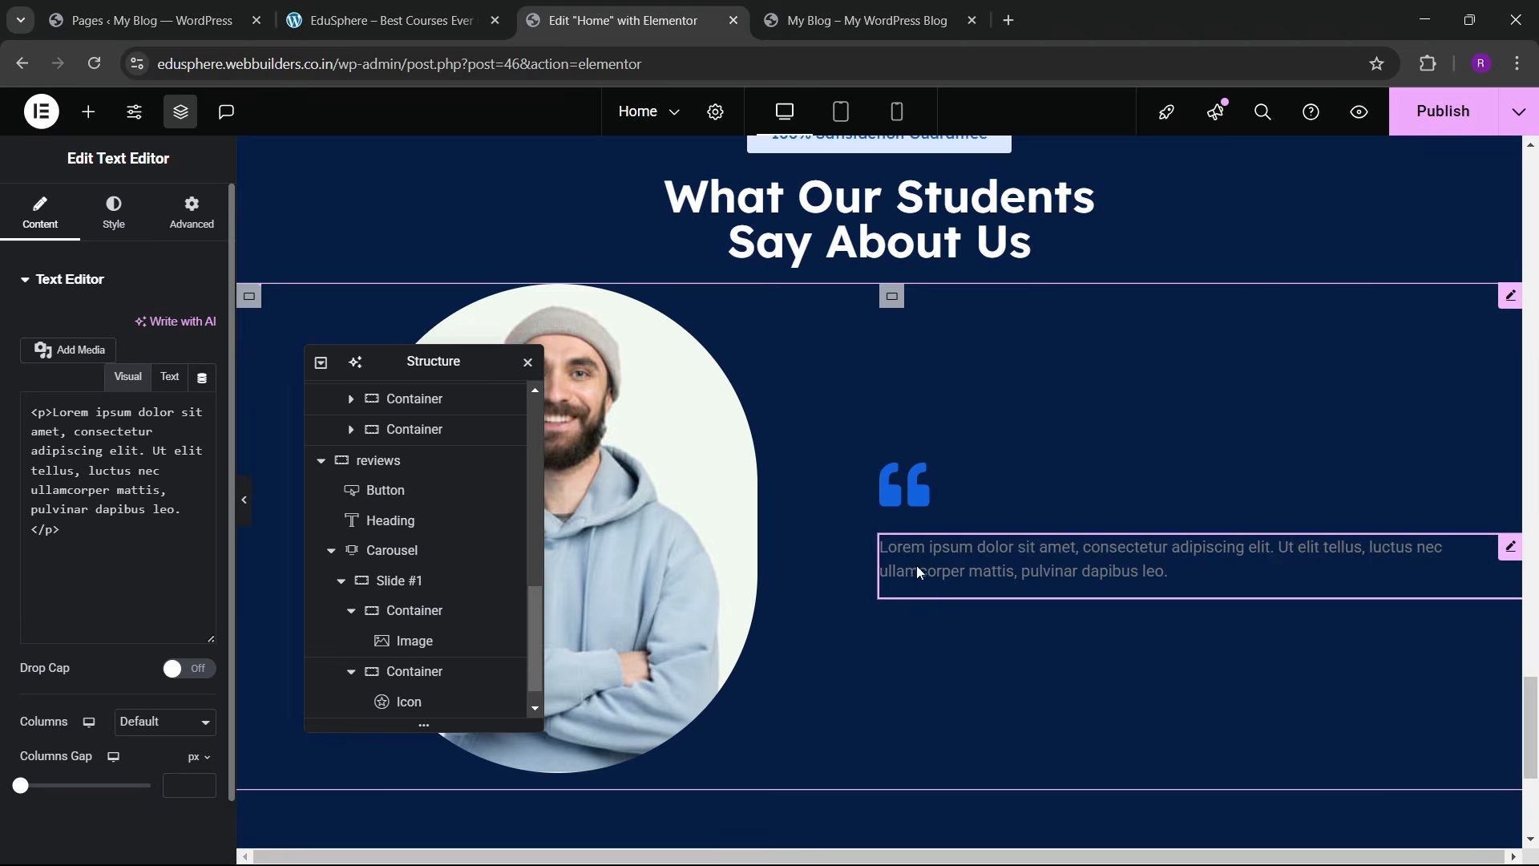
{"action": "left_click", "coordinate": [390, 20]}
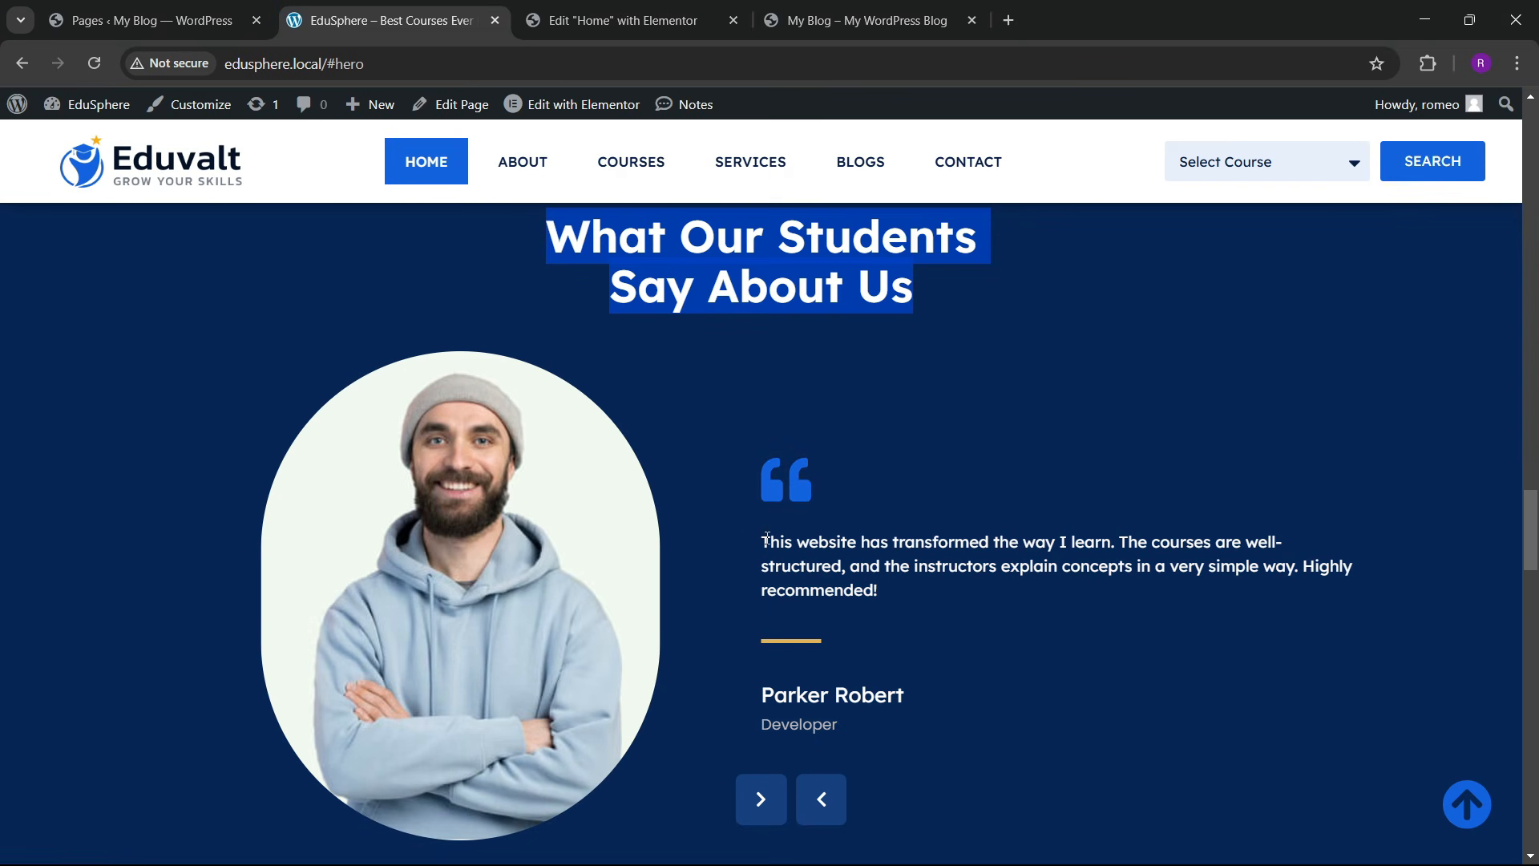
{"action": "left_click_drag", "start_coordinate": [767, 539], "coordinate": [845, 592]}
{"action": "left_click", "coordinate": [615, 13]}
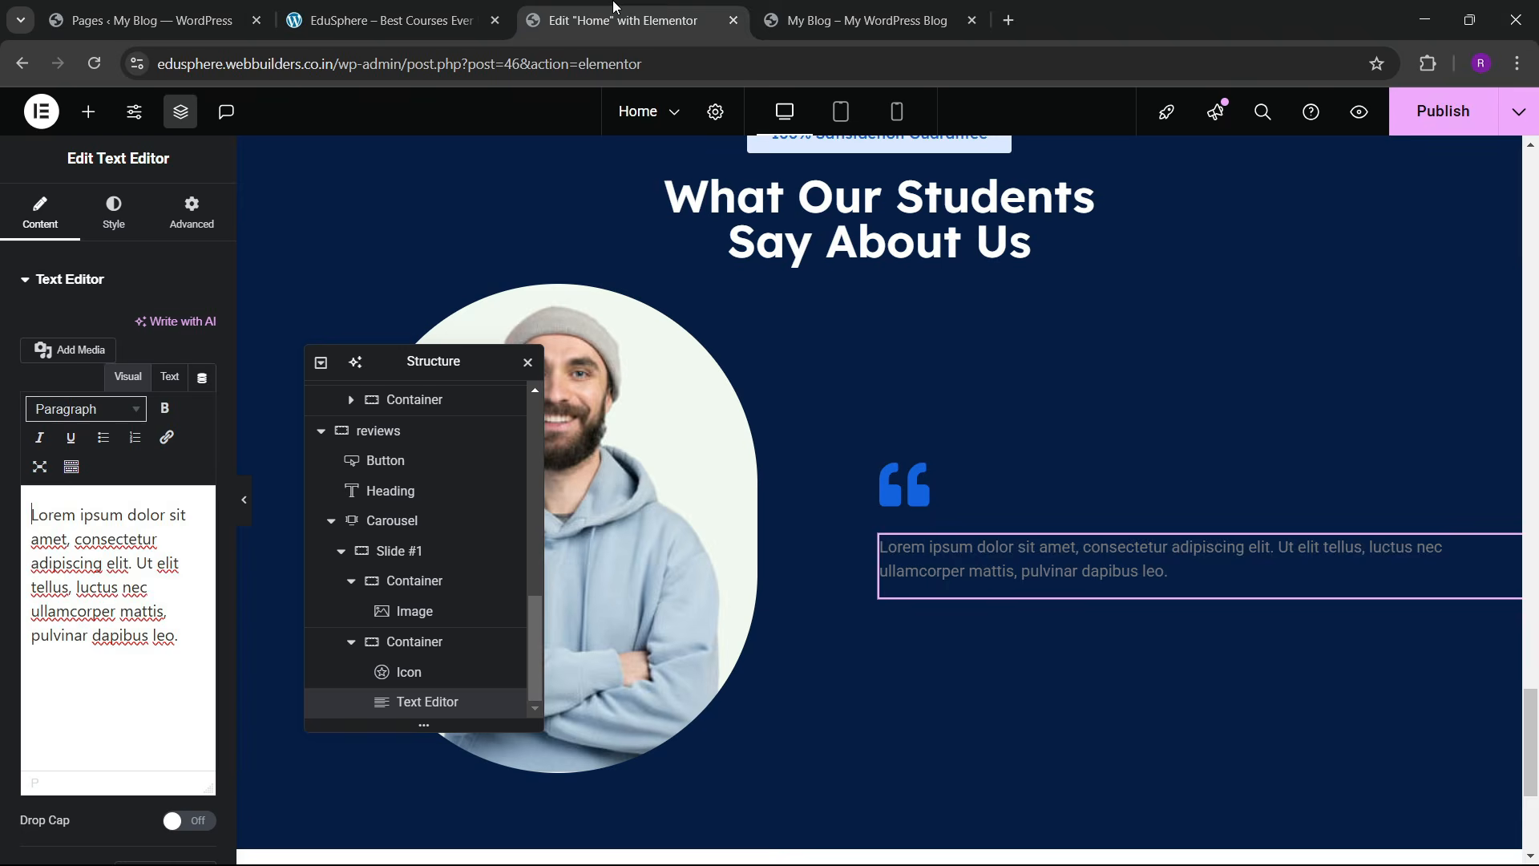
{"action": "left_click", "coordinate": [114, 213]}
{"action": "left_click", "coordinate": [203, 369]}
{"action": "left_click", "coordinate": [137, 514]}
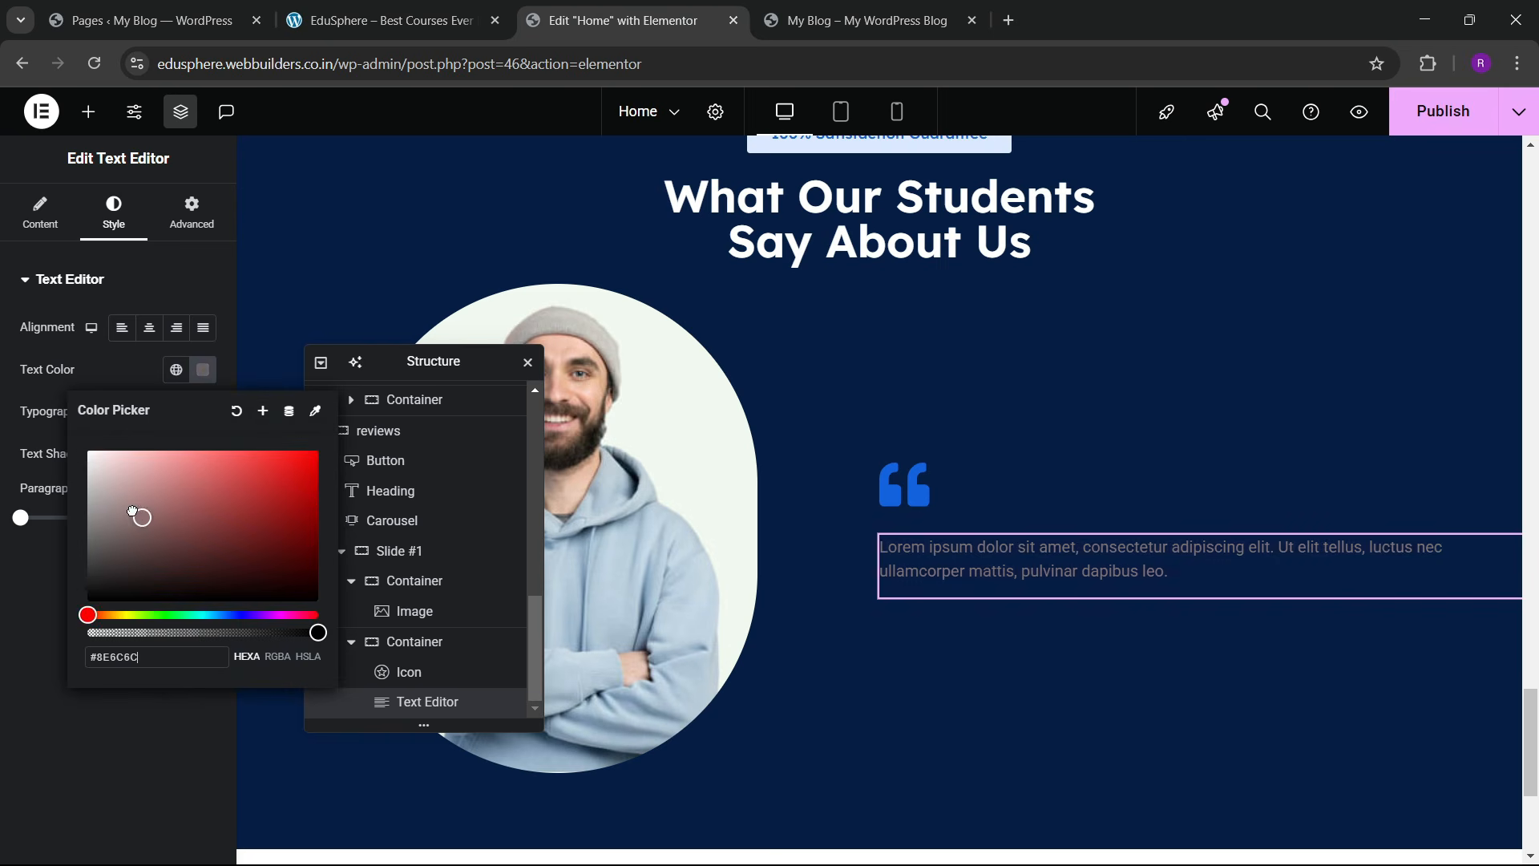
{"action": "left_click_drag", "start_coordinate": [133, 511], "coordinate": [89, 456]}
{"action": "left_click", "coordinate": [51, 567]}
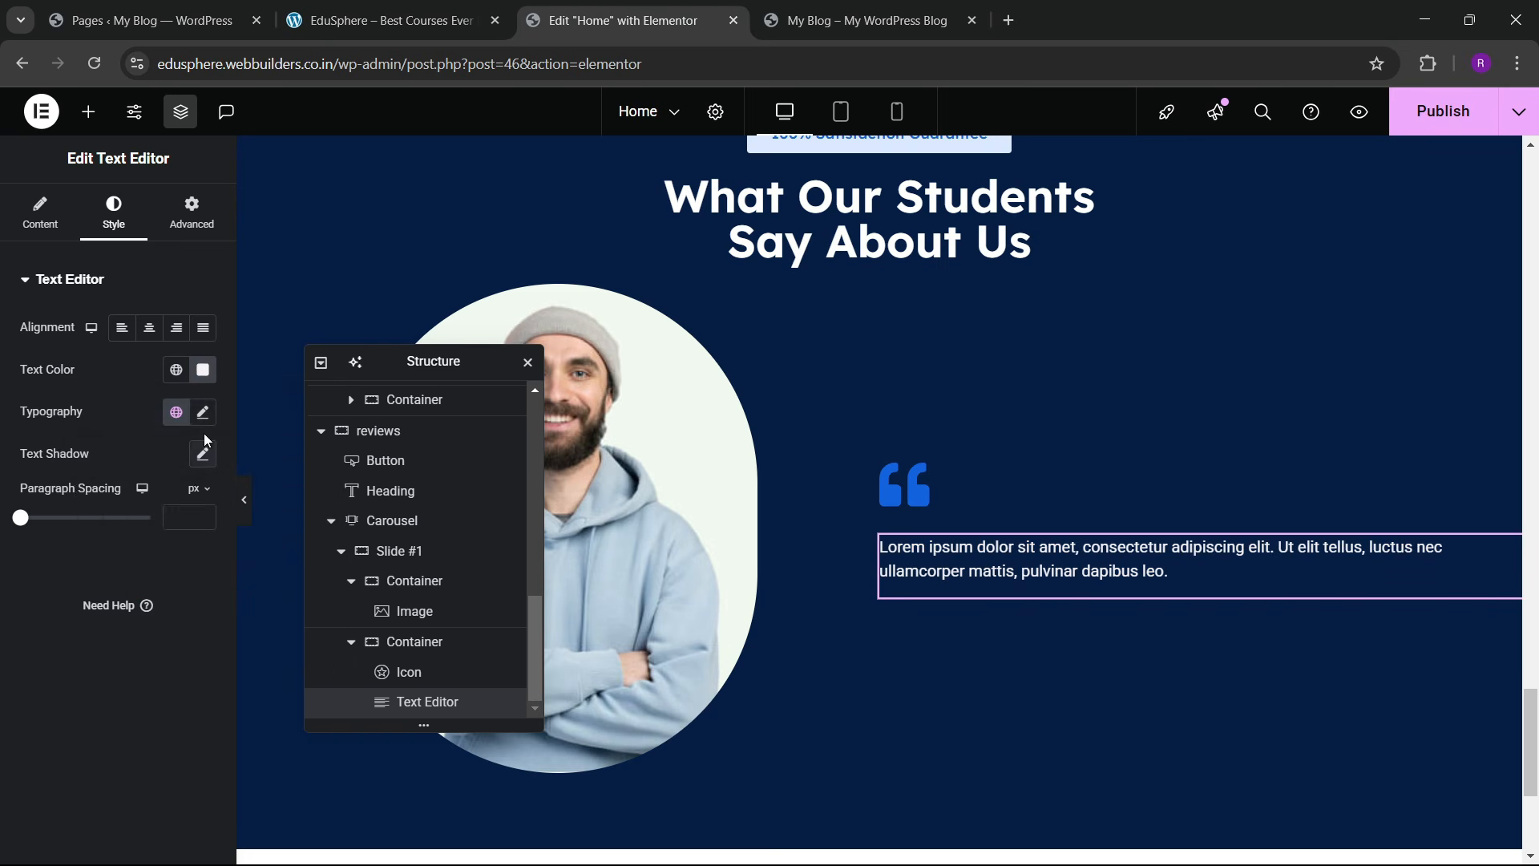
Step: Set the testimonial text typography to Poppins at 16 px
{"action": "left_click", "coordinate": [202, 412]}
{"action": "left_click", "coordinate": [159, 505]}
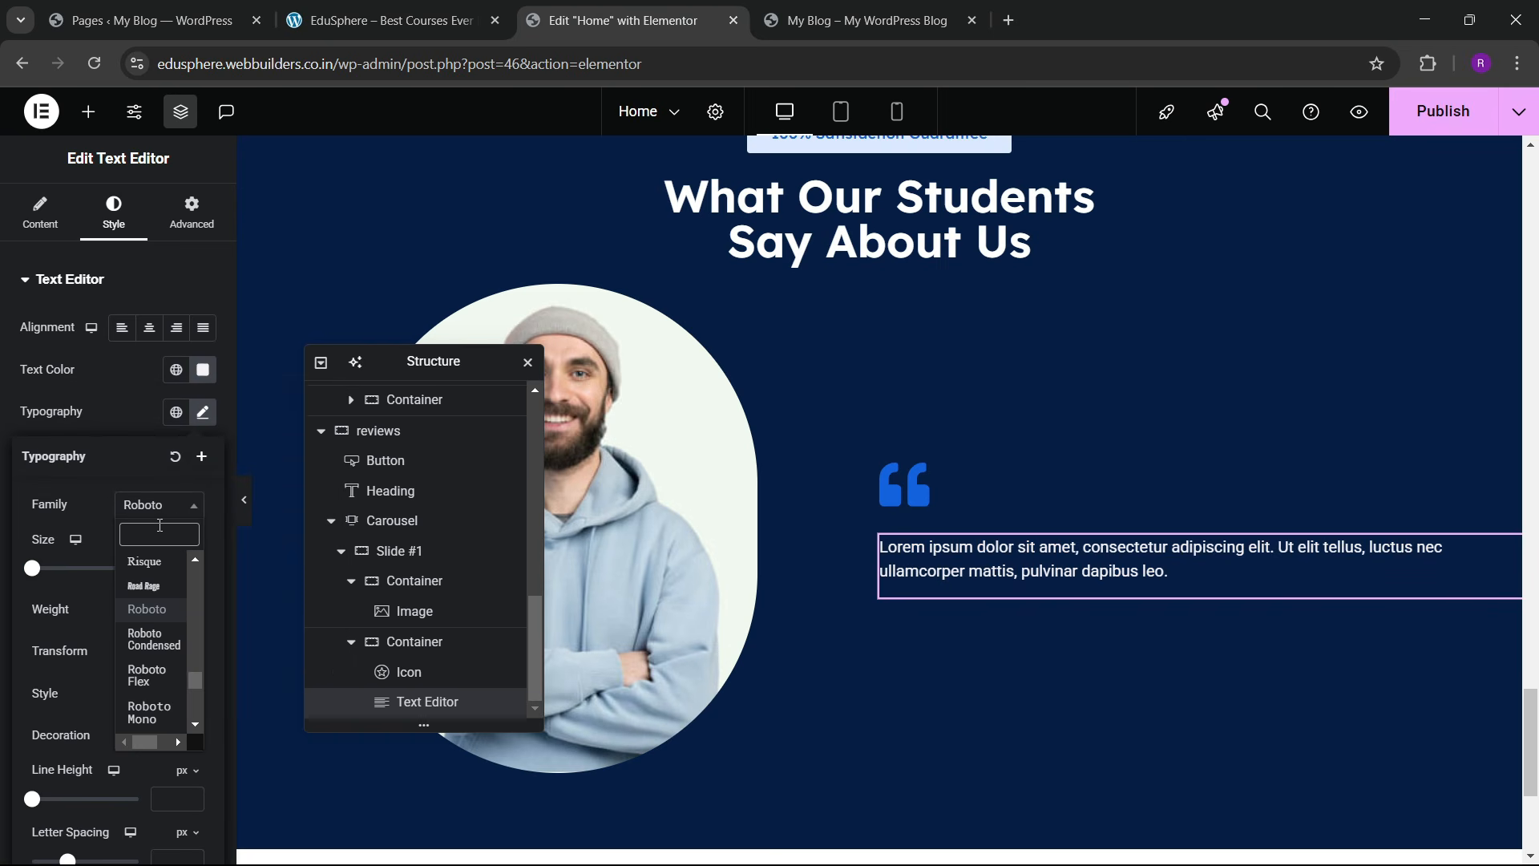
{"action": "type", "text": "poppi"}
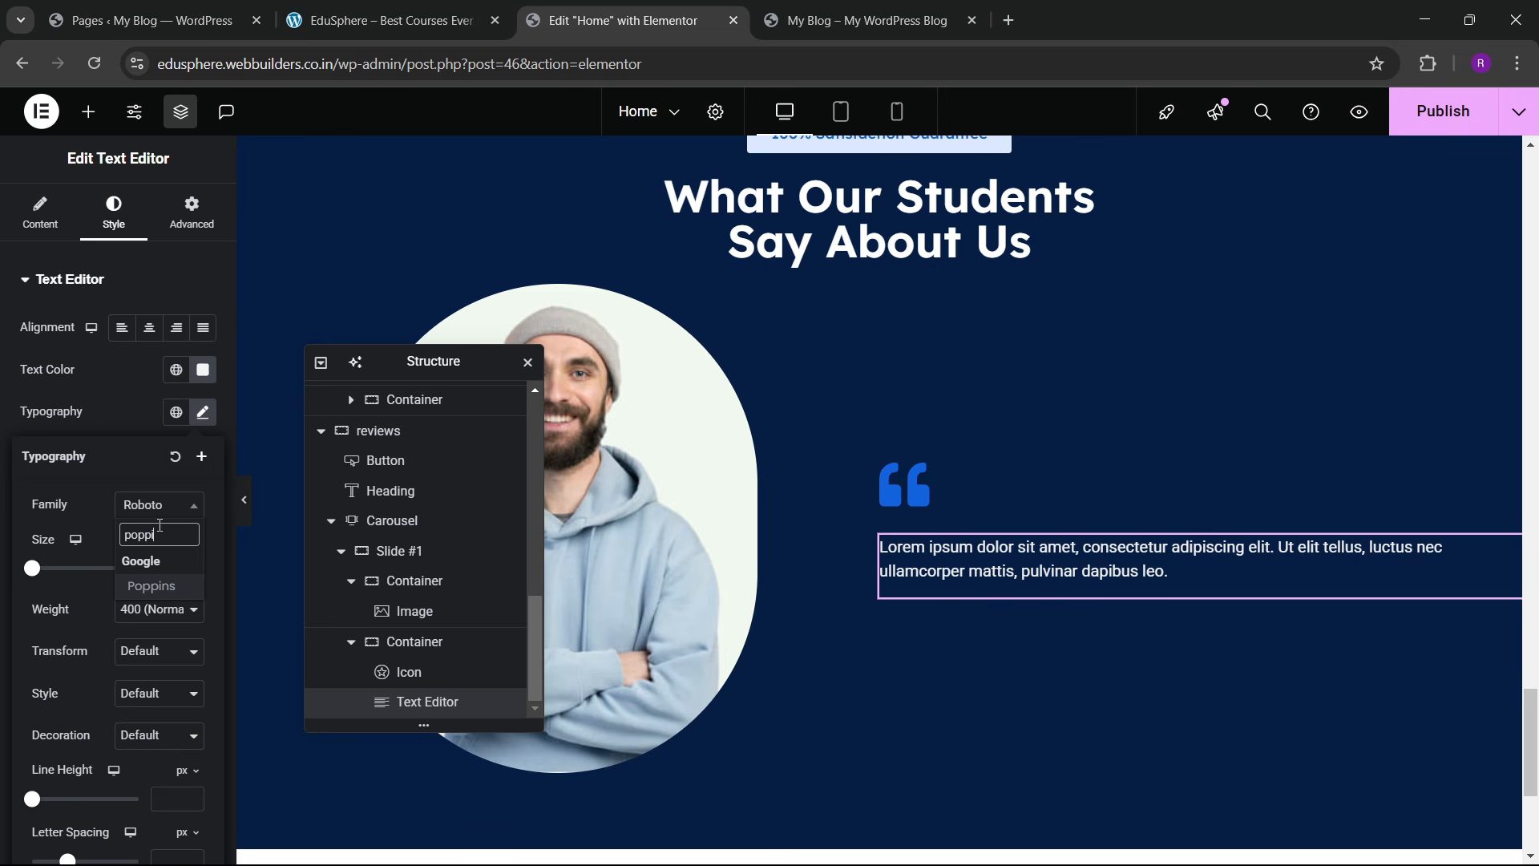
{"action": "type", "text": "ns"}
{"action": "key", "text": "Return"}
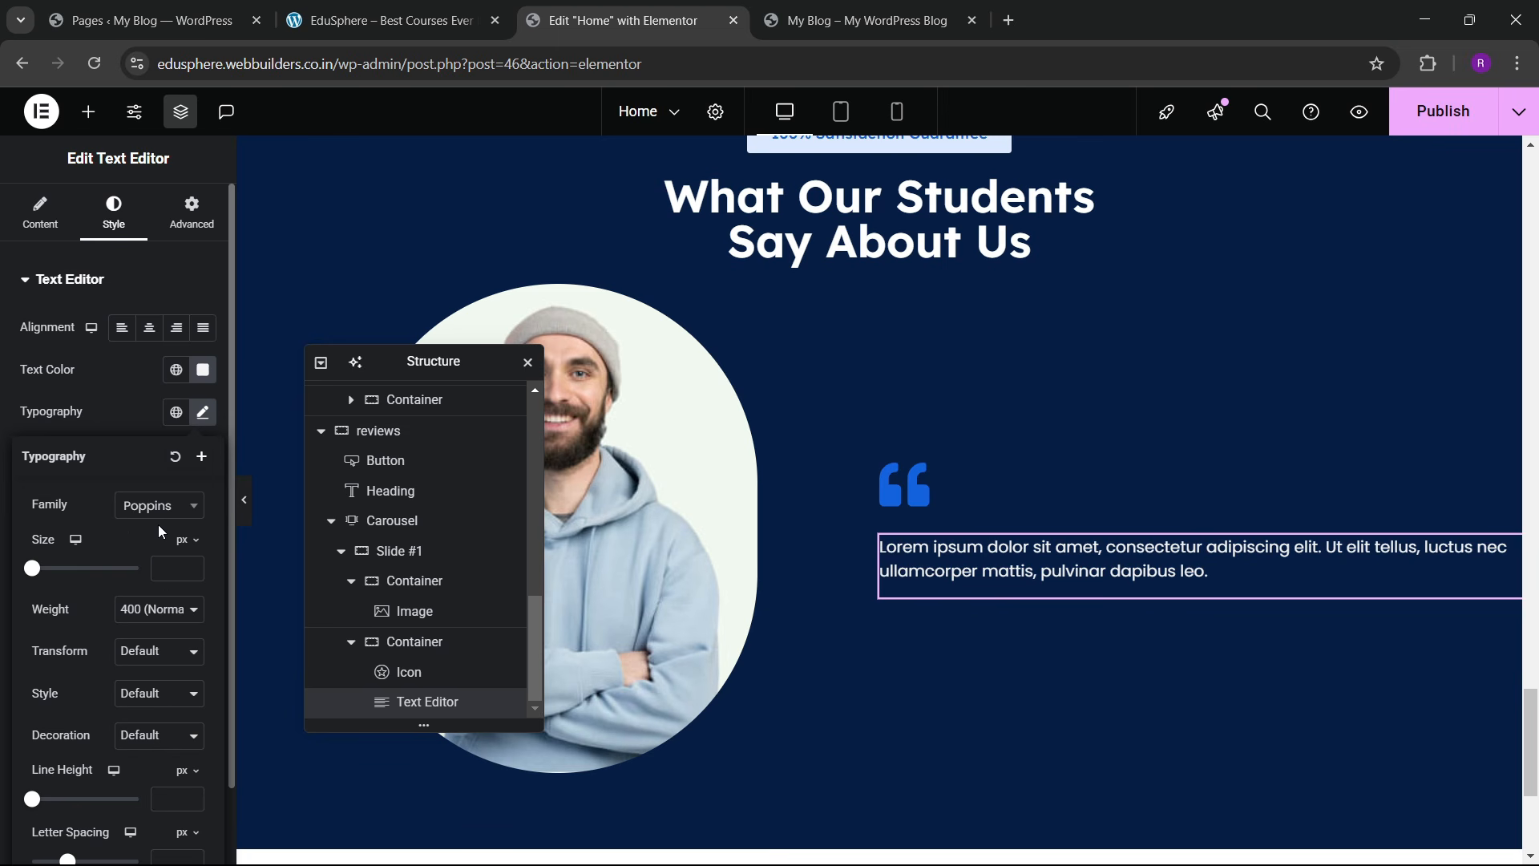
{"action": "left_click", "coordinate": [190, 570]}
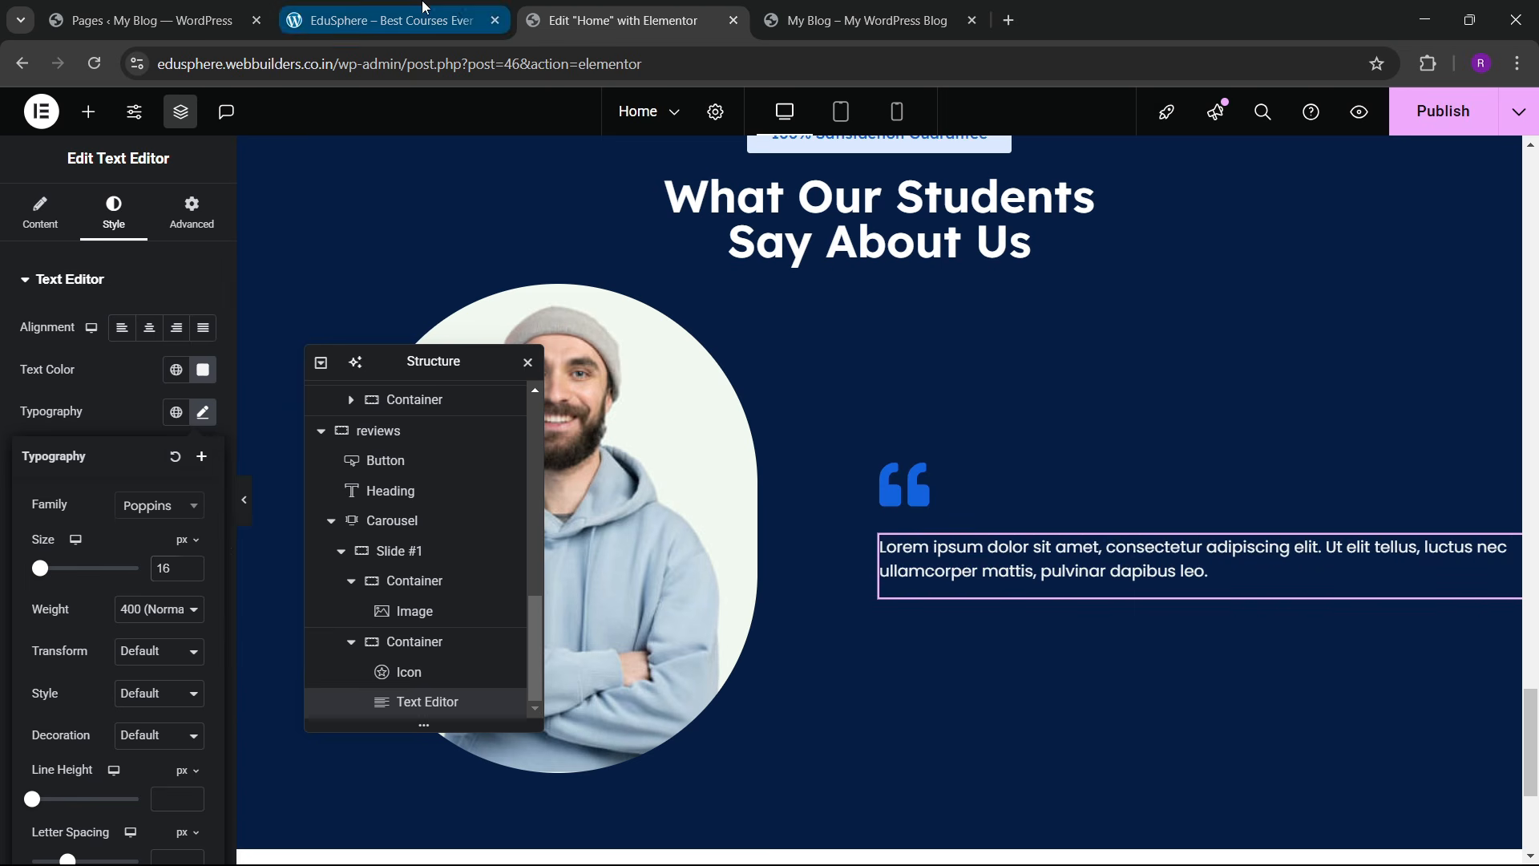
{"action": "left_click", "coordinate": [384, 20]}
{"action": "left_click", "coordinate": [588, 10]}
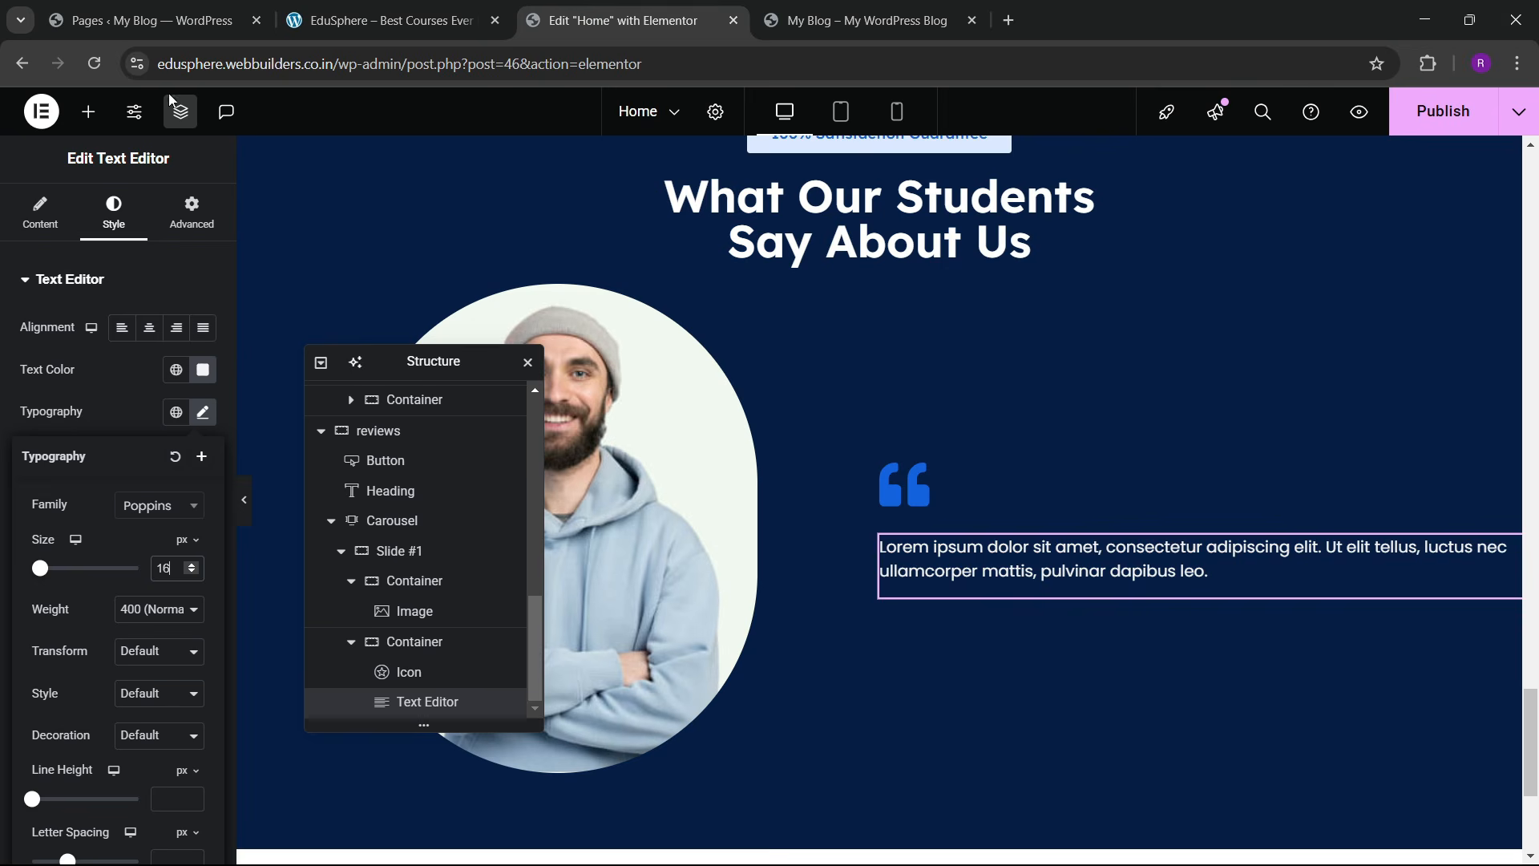
Step: Place a Divider widget below the quote text with its gap set to 0
{"action": "left_click", "coordinate": [88, 111]}
{"action": "type", "text": "divider"}
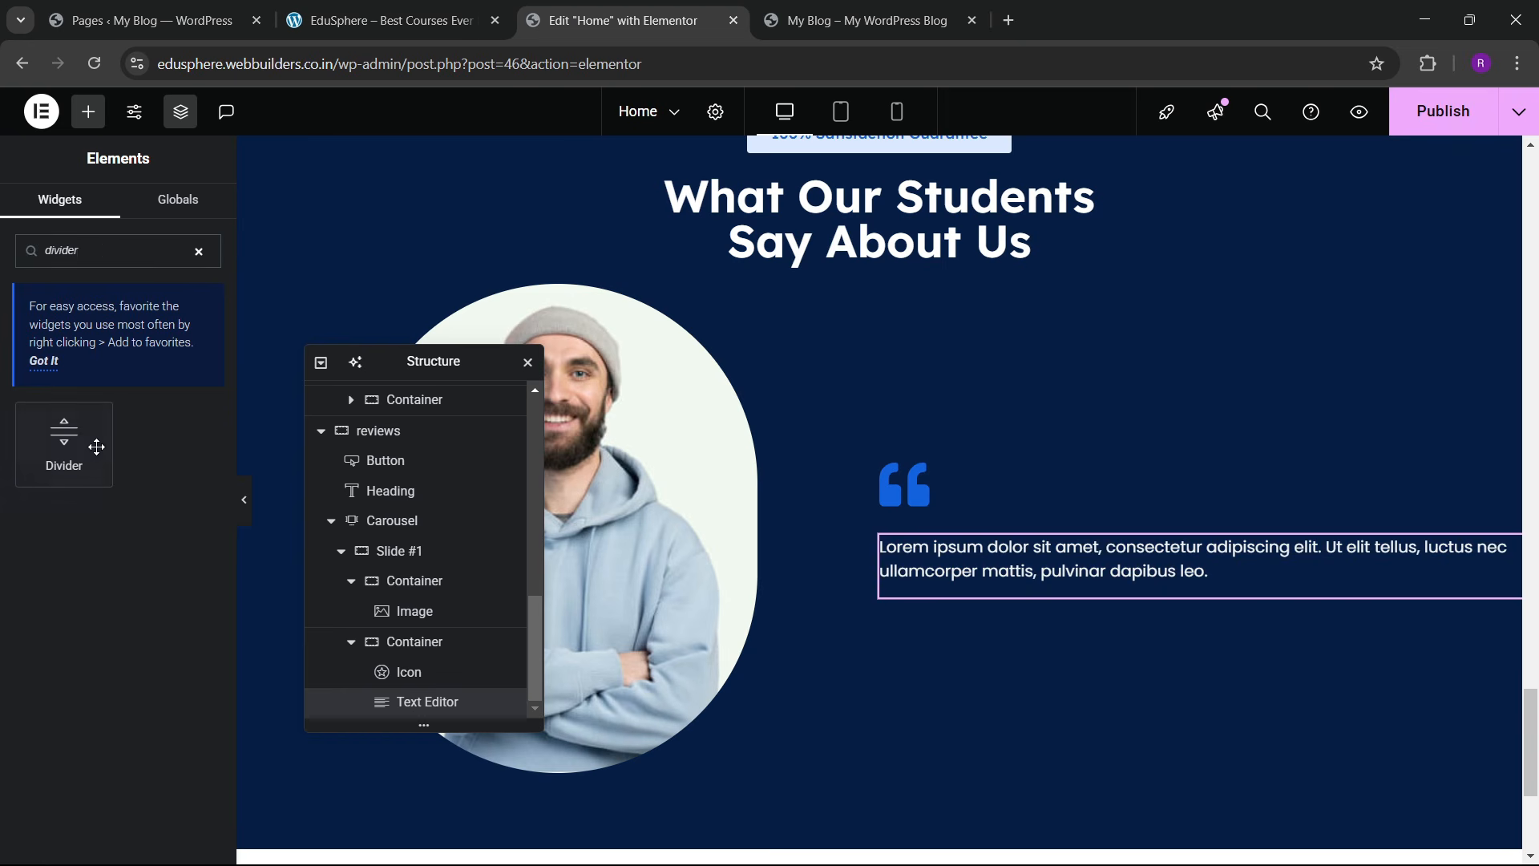
{"action": "left_click_drag", "start_coordinate": [96, 446], "coordinate": [1000, 579]}
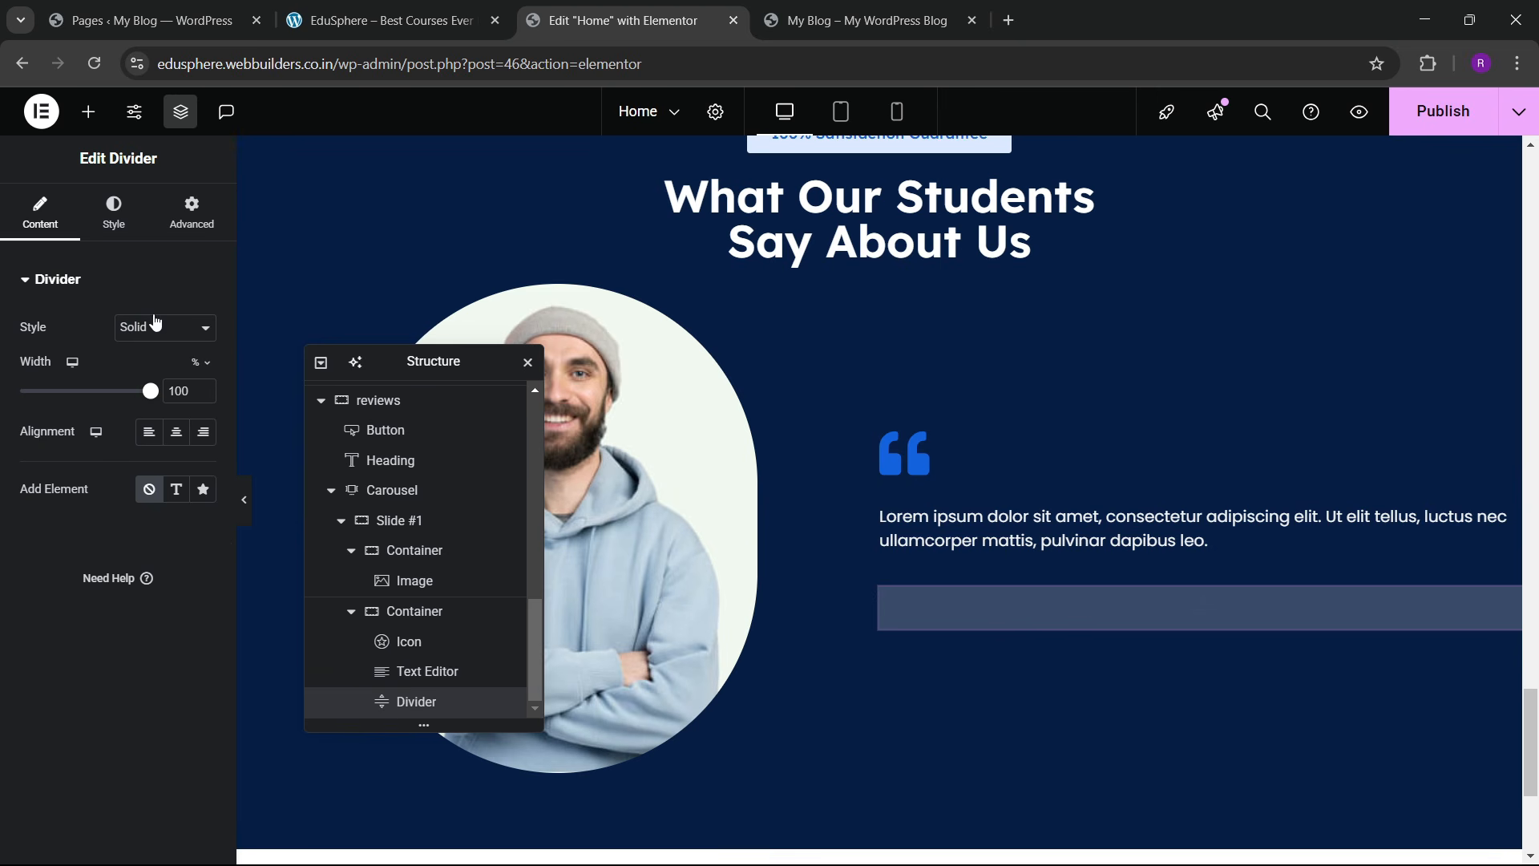
{"action": "left_click", "coordinate": [114, 212]}
{"action": "left_click", "coordinate": [200, 466]}
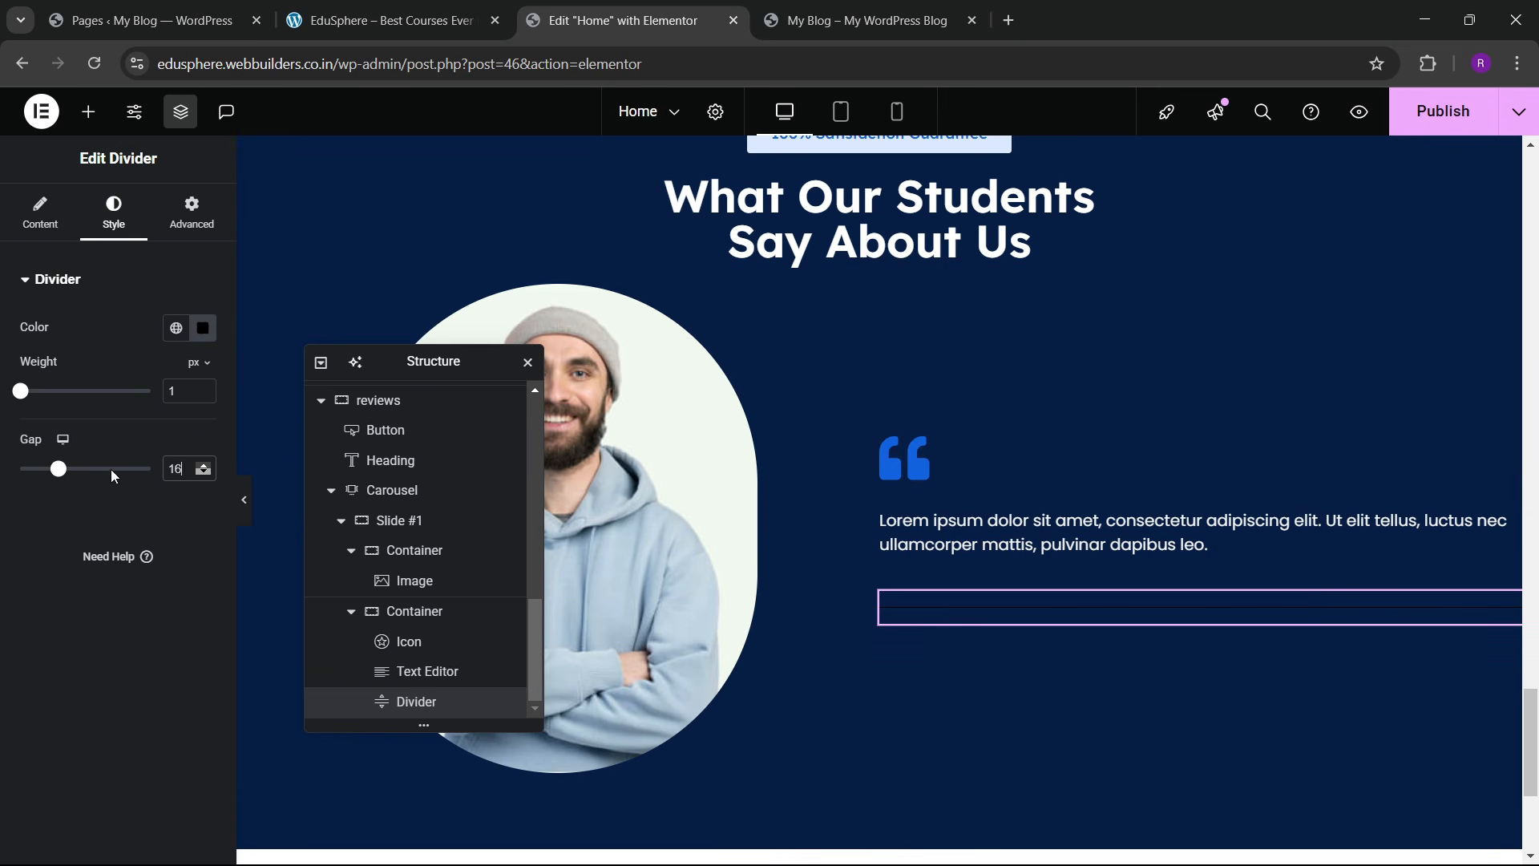
{"action": "key", "text": "BackSpace"}
{"action": "key", "text": "BackSpace"}
{"action": "type", "text": "0"}
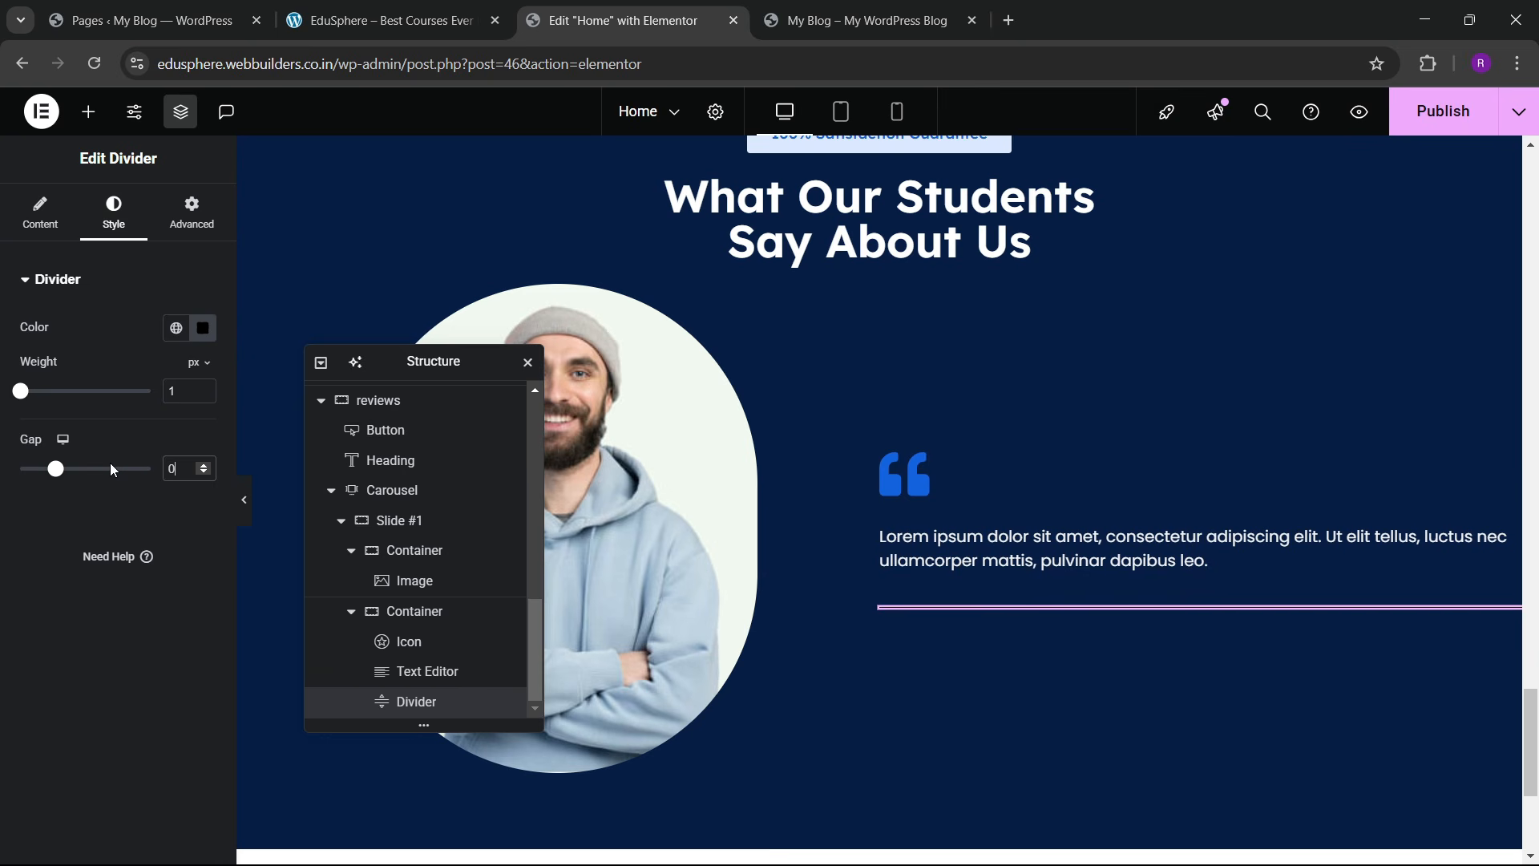
Step: Colour the divider dark olive #6C670A
{"action": "left_click", "coordinate": [176, 327]}
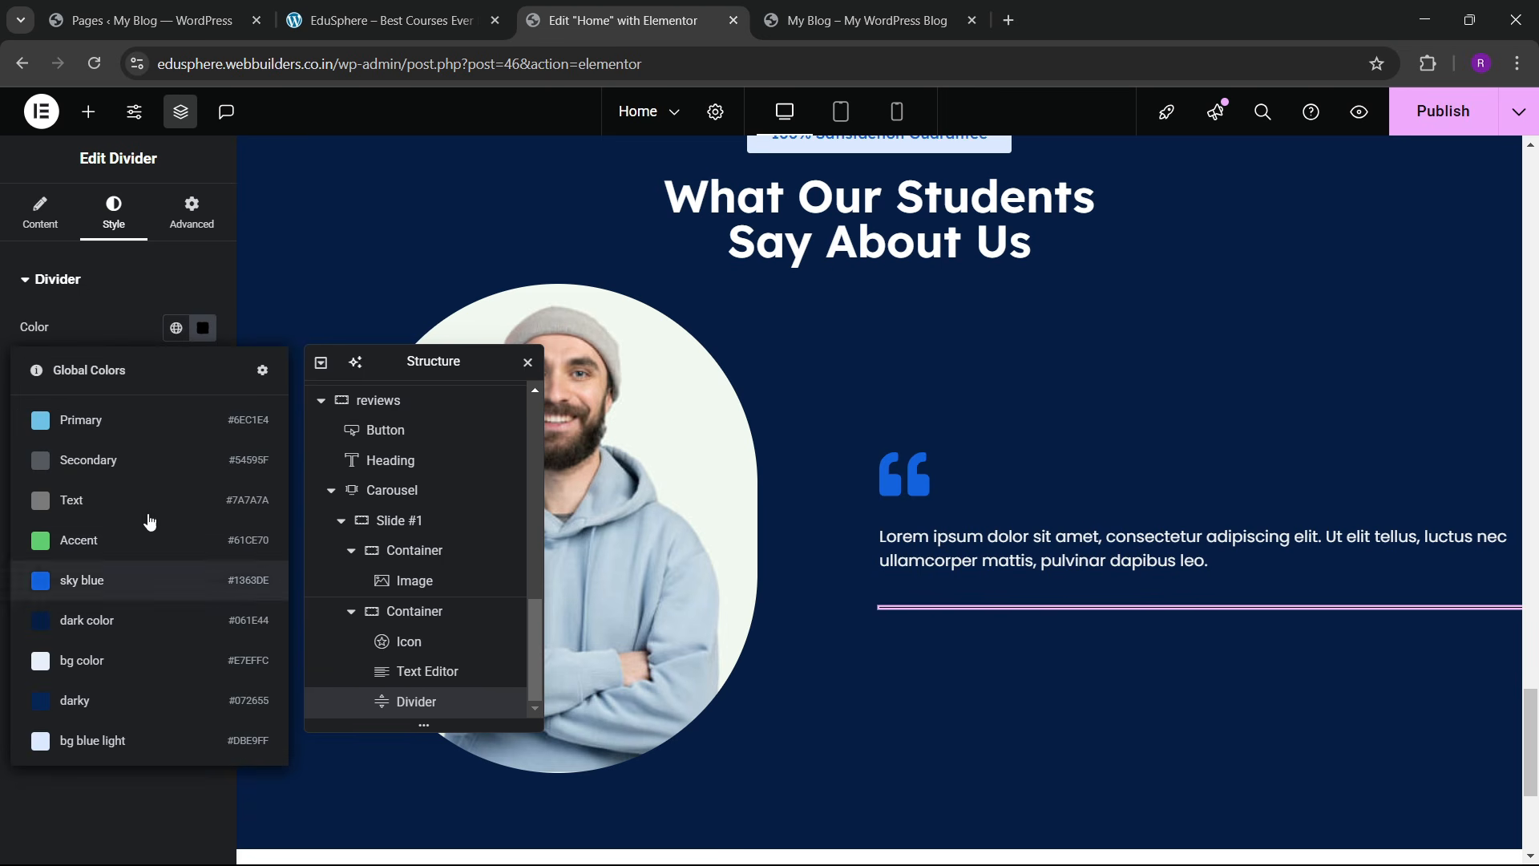
{"action": "left_click", "coordinate": [203, 327]}
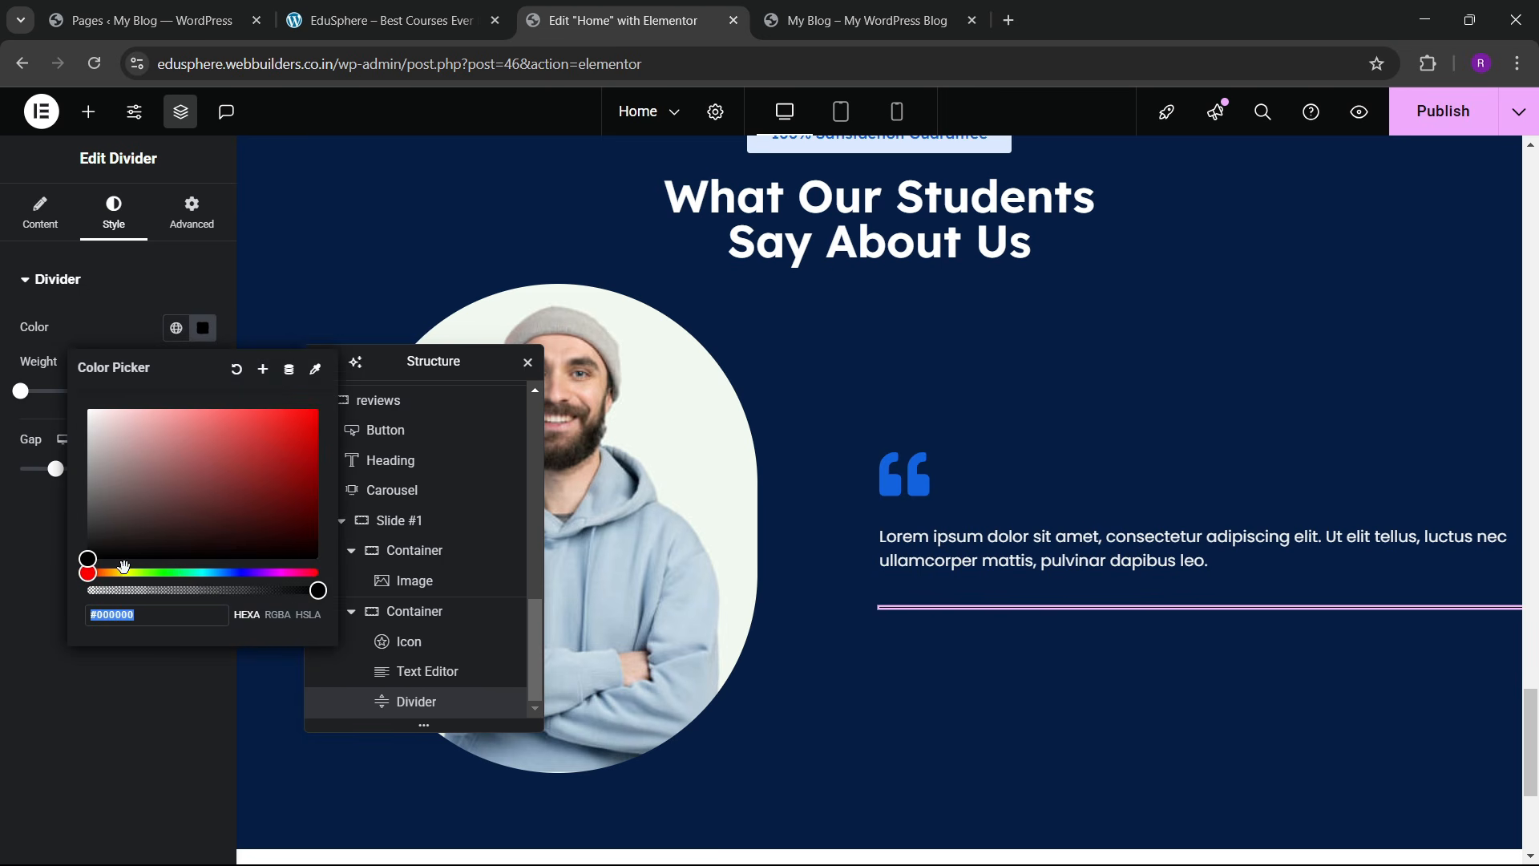
{"action": "mouse_move", "coordinate": [124, 566]}
{"action": "left_mouse_down"}
{"action": "mouse_move", "coordinate": [118, 588]}
{"action": "mouse_move", "coordinate": [124, 573]}
{"action": "left_mouse_up"}
{"action": "left_click", "coordinate": [291, 495]}
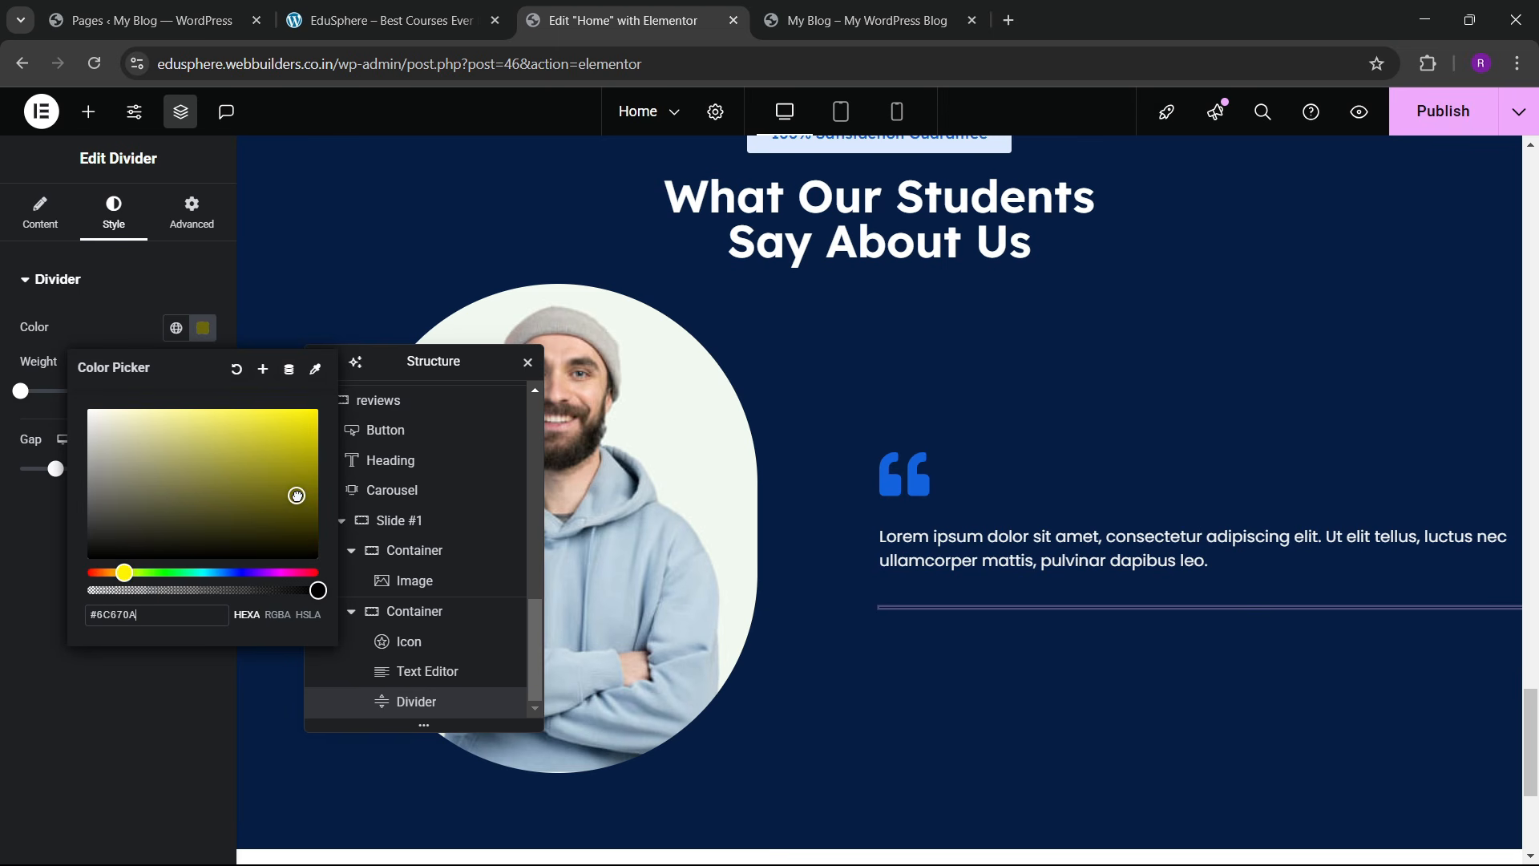
{"action": "left_click", "coordinate": [68, 306]}
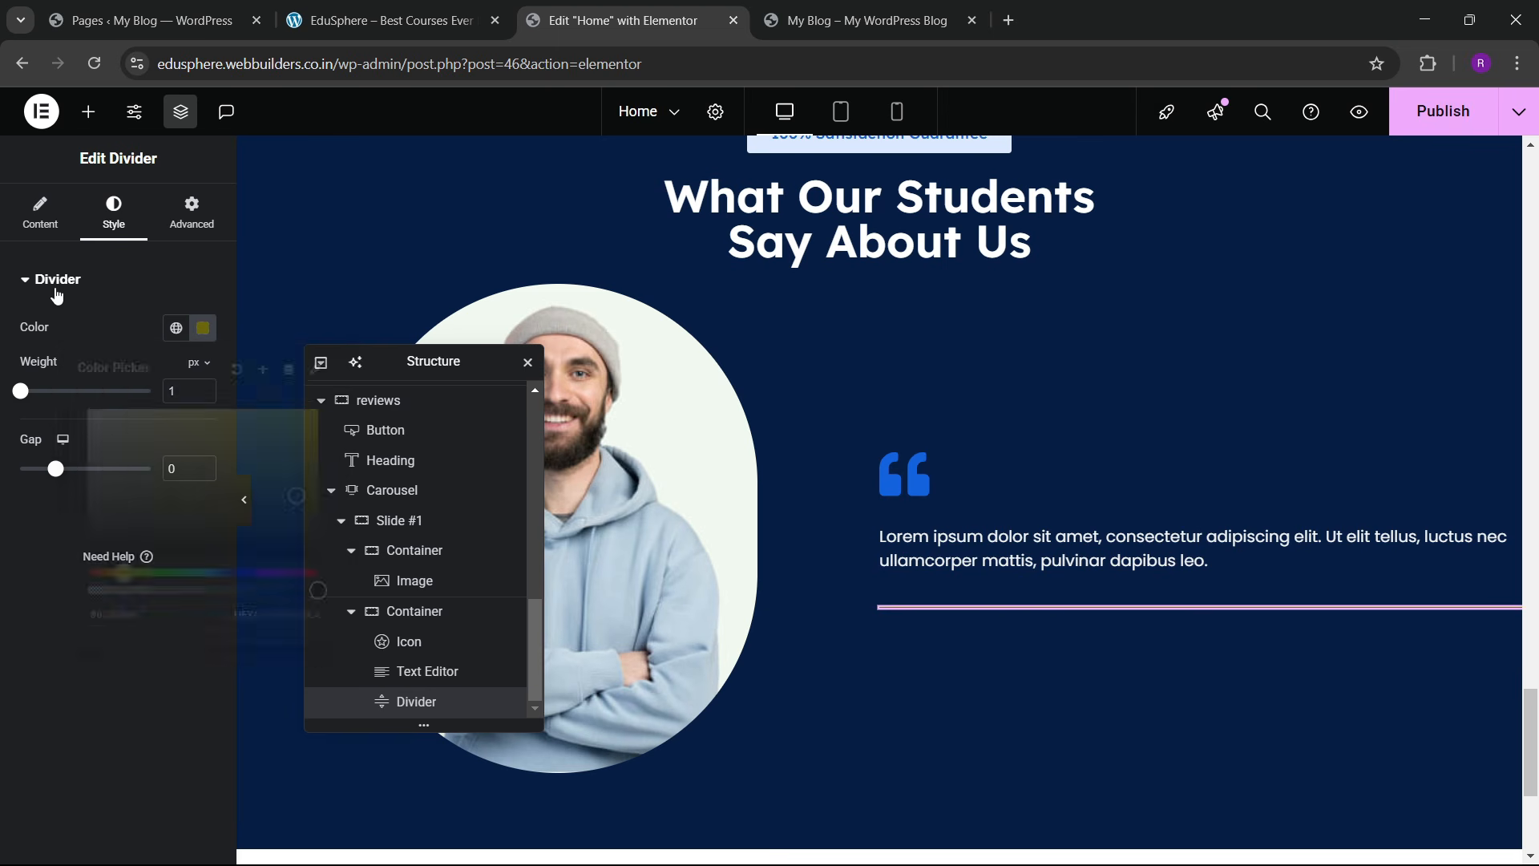
Step: Give the divider a 3 px weight and shorten its width to 12%
{"action": "left_click", "coordinate": [42, 215]}
{"action": "left_click", "coordinate": [114, 215]}
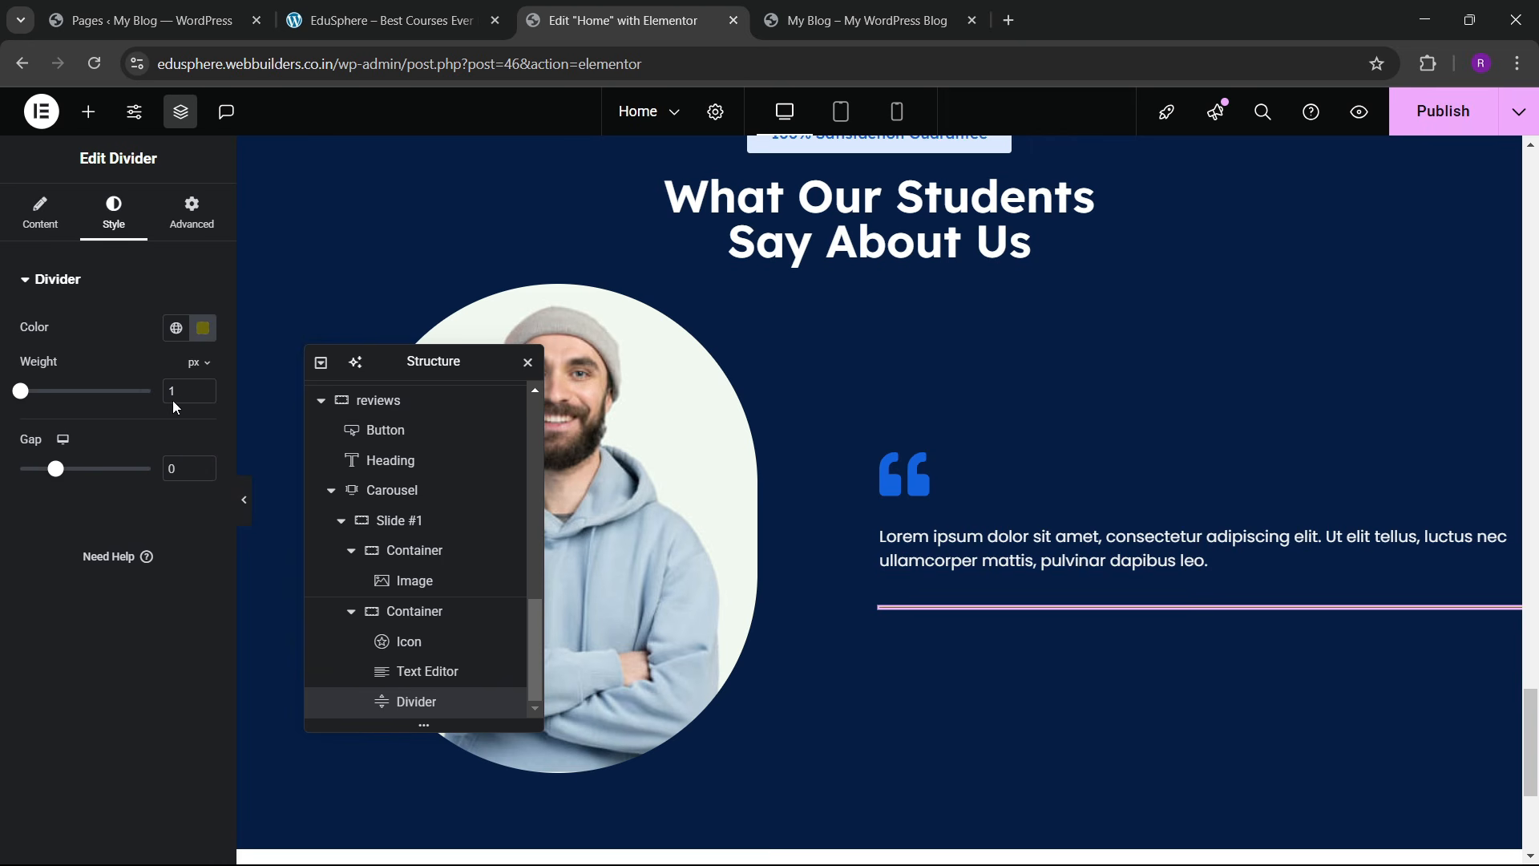
{"action": "type", "text": "3"}
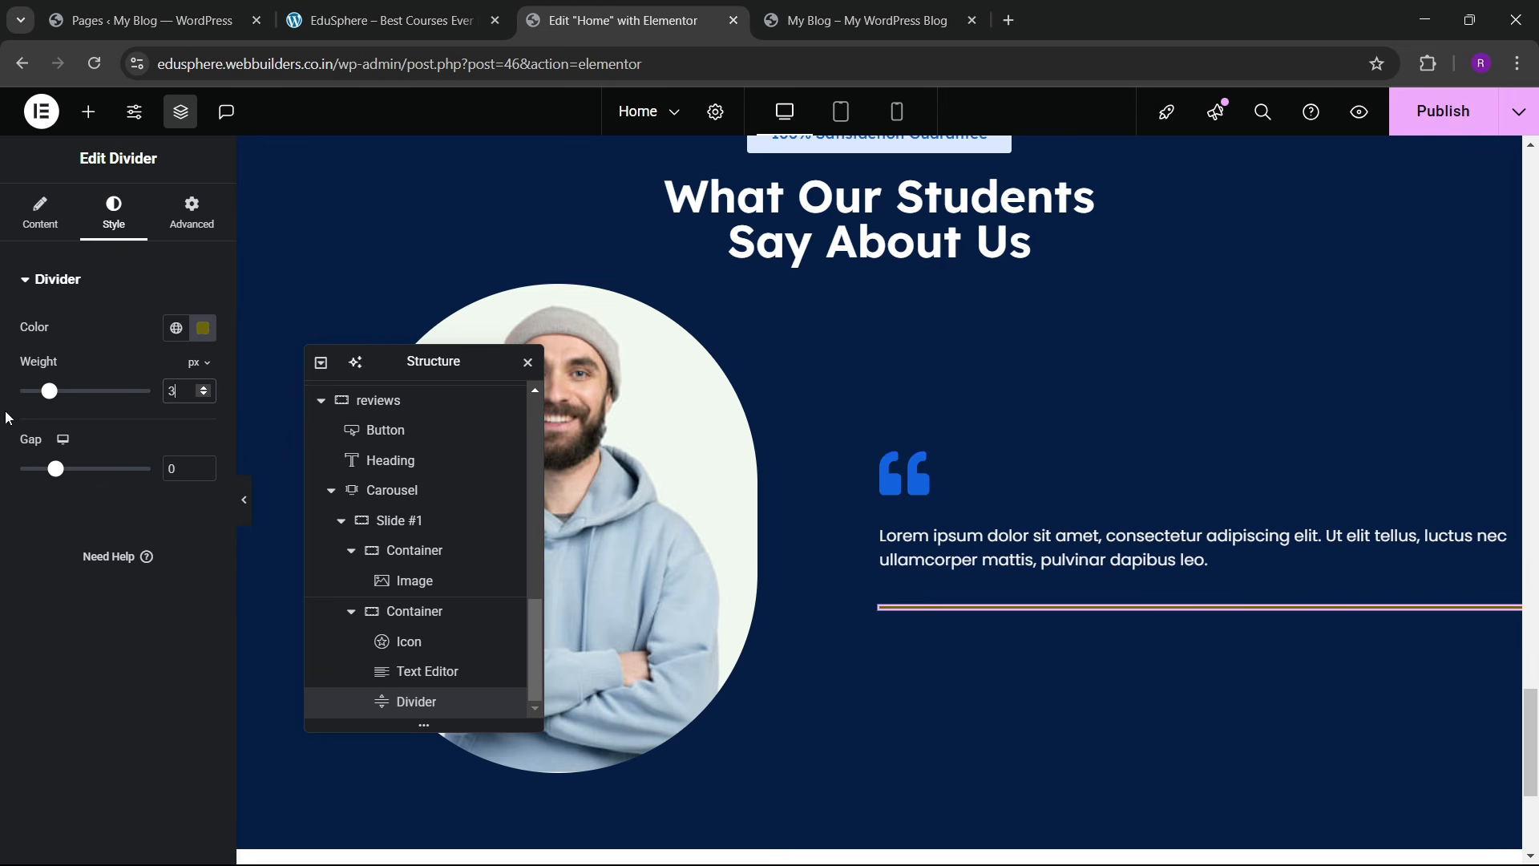
{"action": "left_click", "coordinate": [40, 215]}
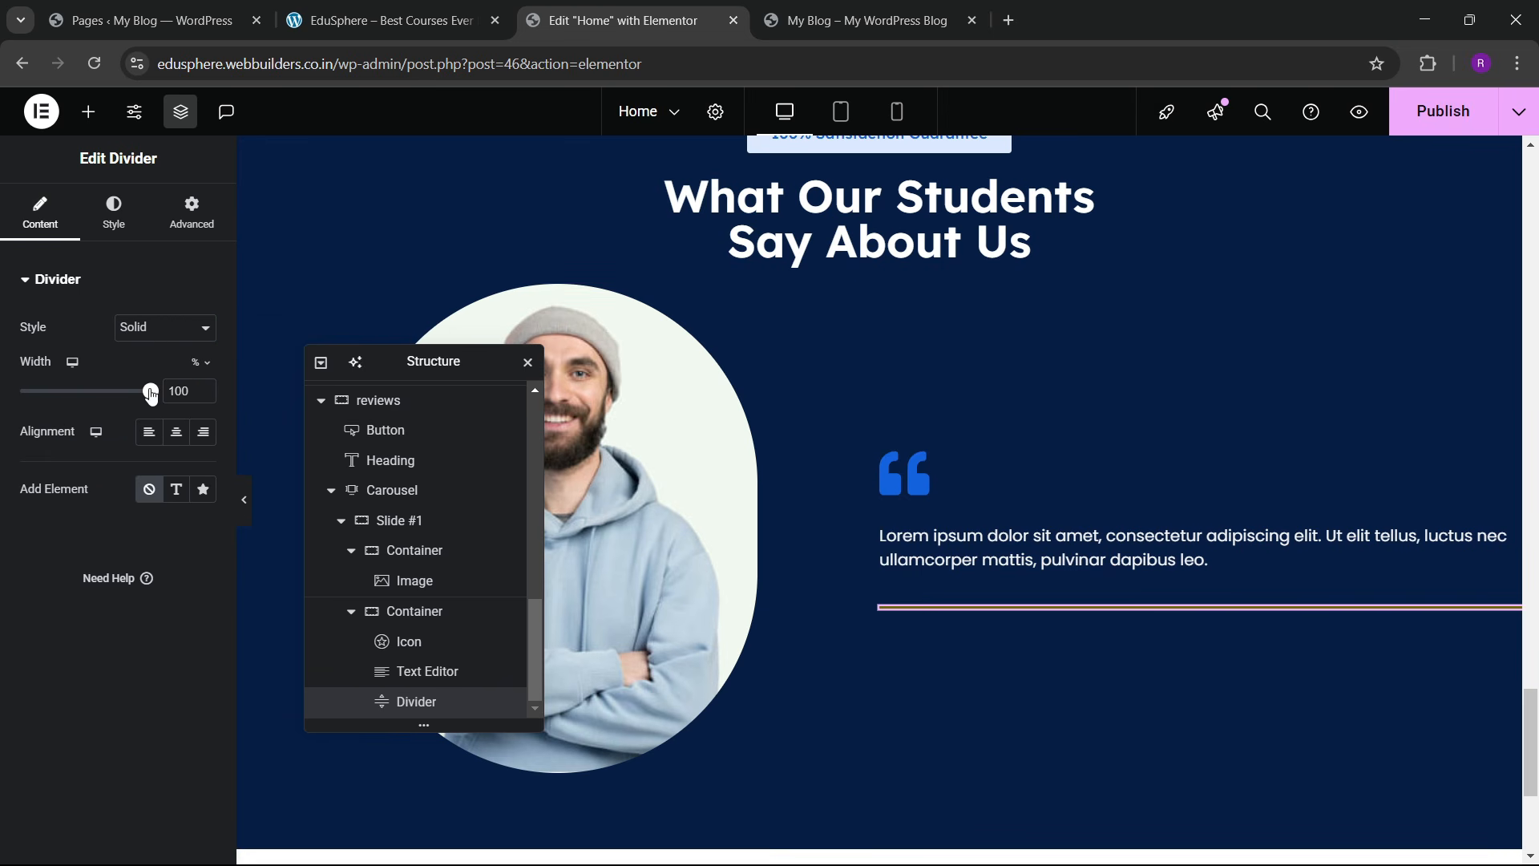
{"action": "left_click_drag", "start_coordinate": [152, 396], "coordinate": [23, 433]}
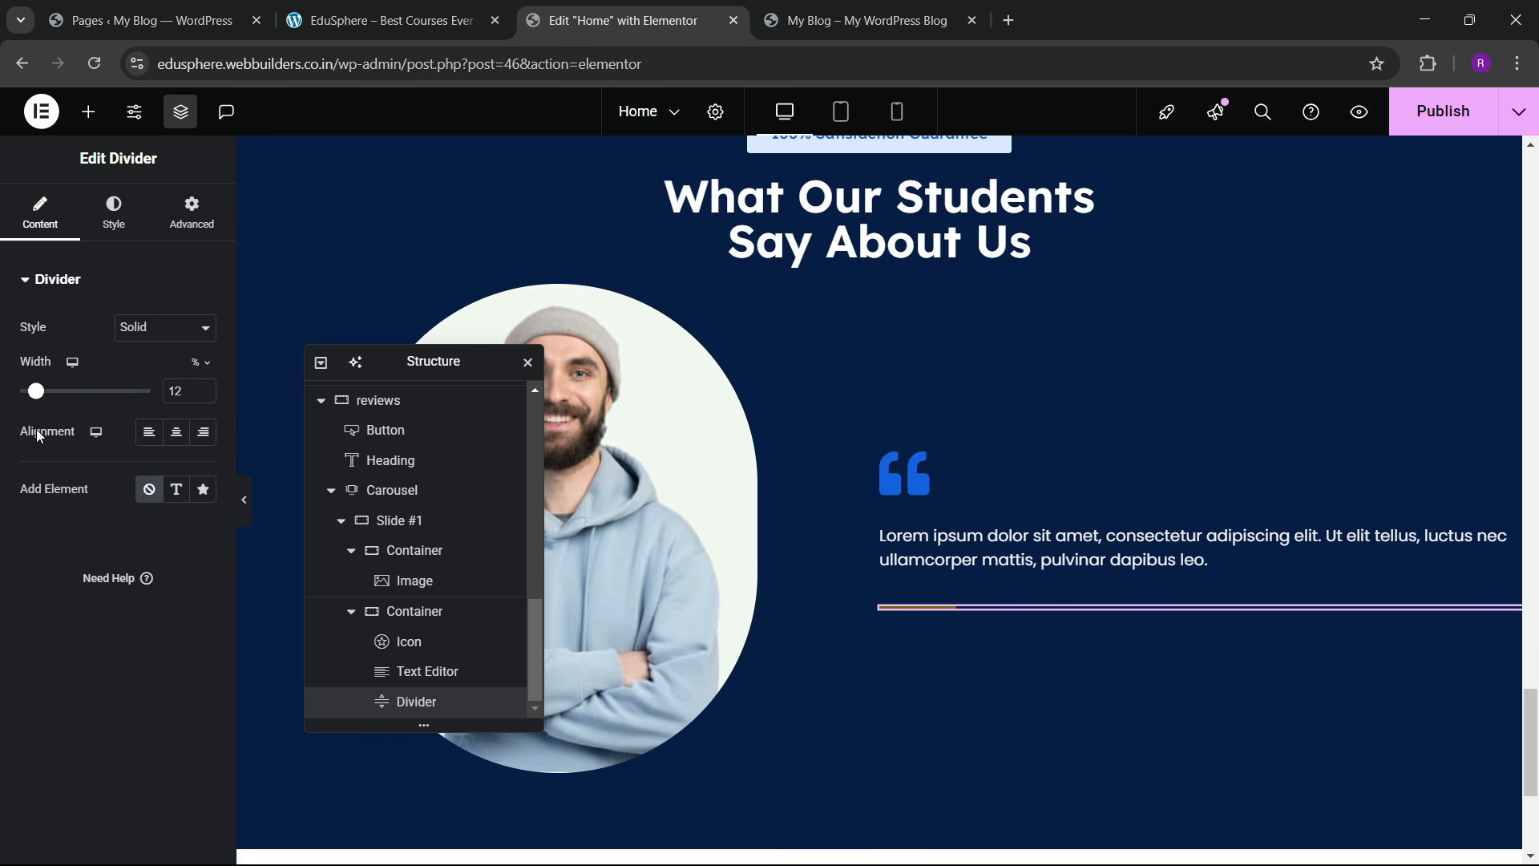
{"action": "left_click", "coordinate": [250, 515]}
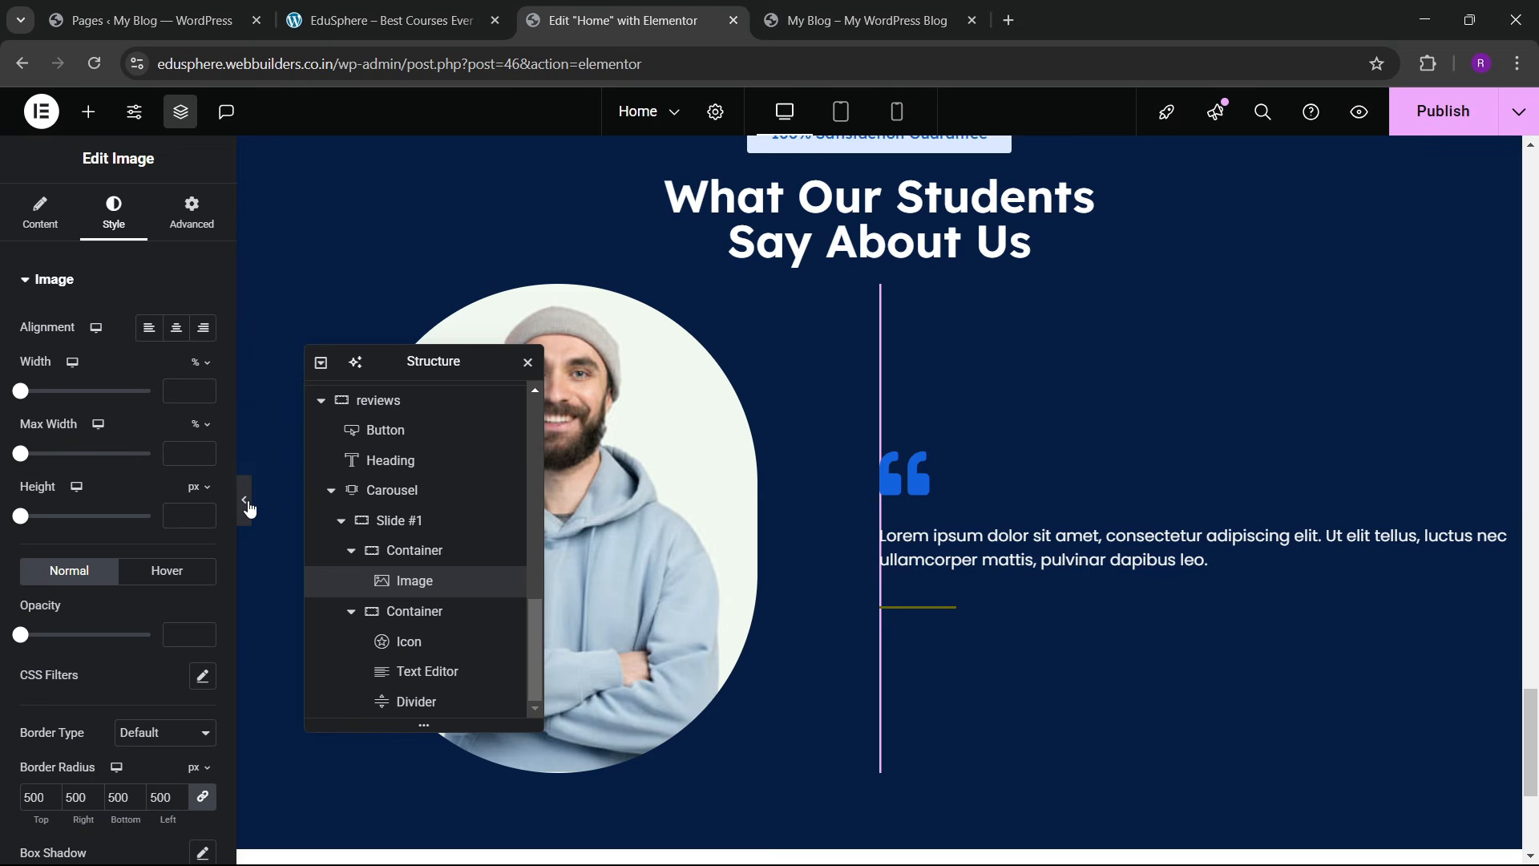
Step: Reselect the divider and change its colour to a brighter yellow, #C1B815
{"action": "left_click", "coordinate": [248, 505]}
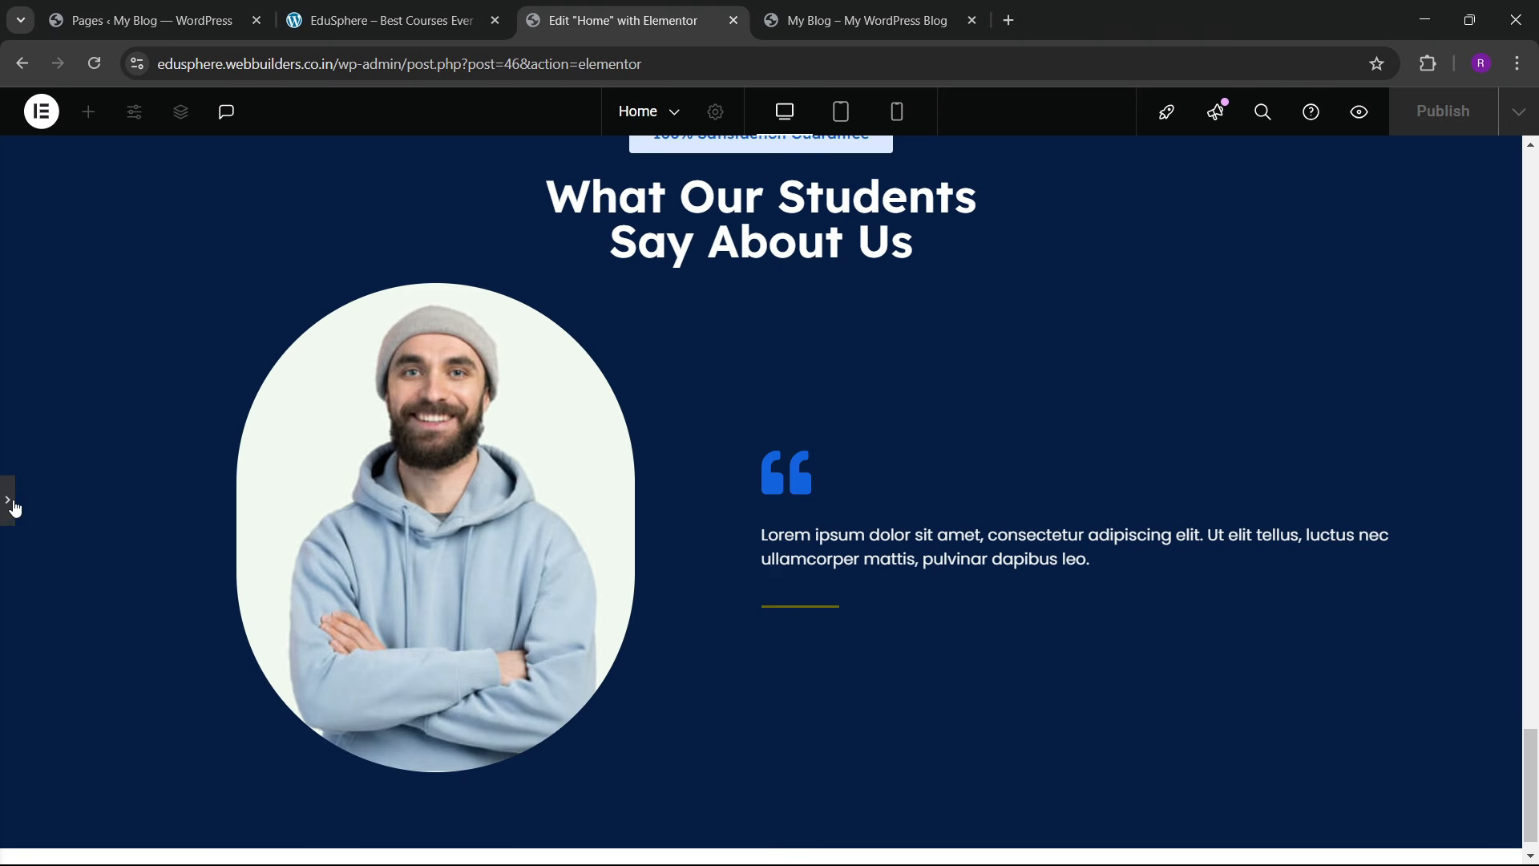
{"action": "left_click", "coordinate": [7, 517]}
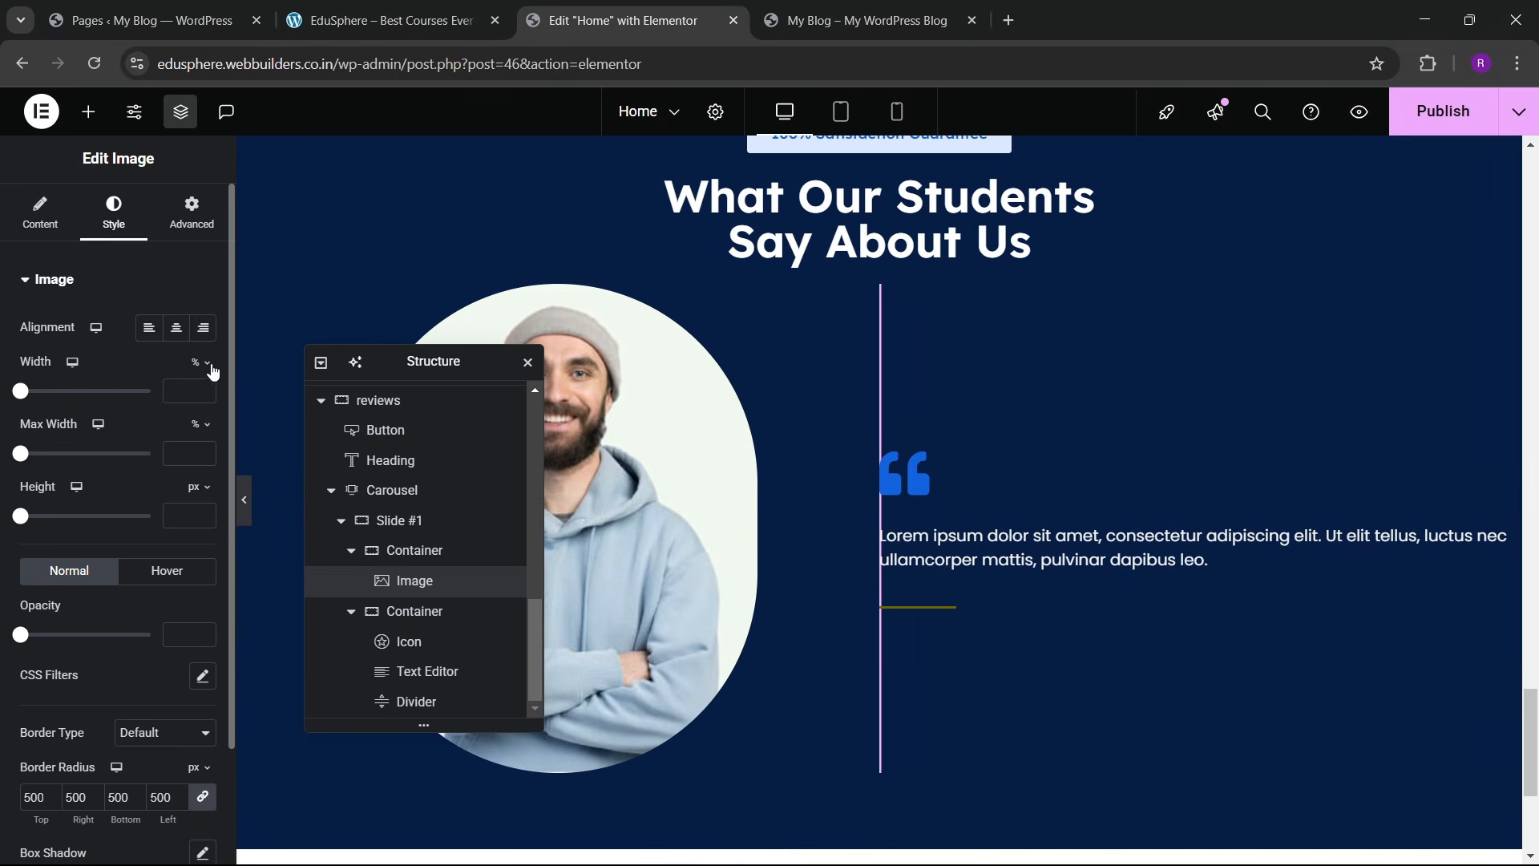
{"action": "left_click", "coordinate": [940, 609]}
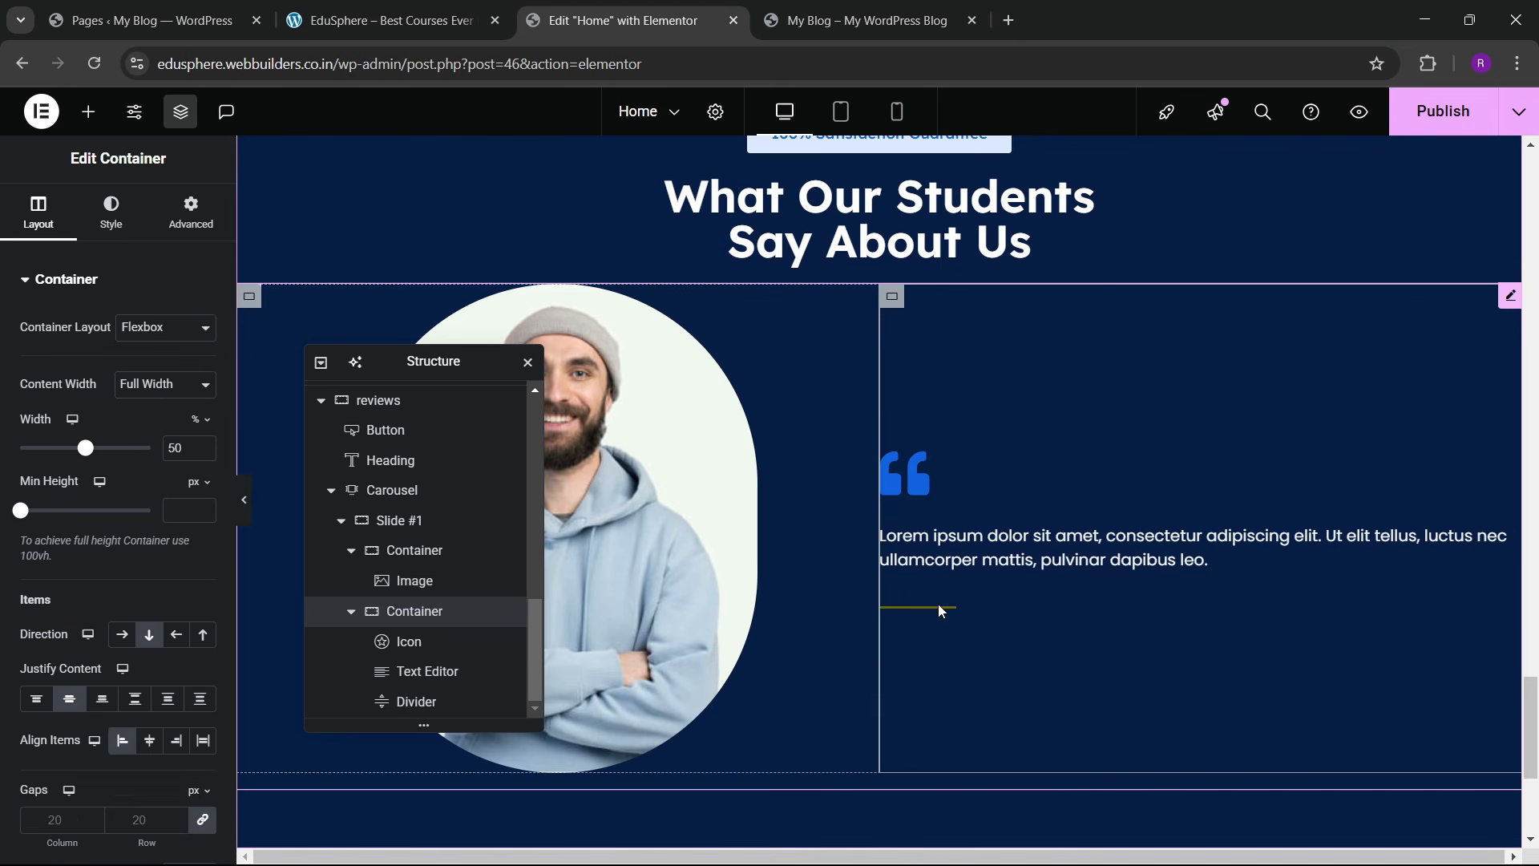
{"action": "left_click", "coordinate": [937, 607]}
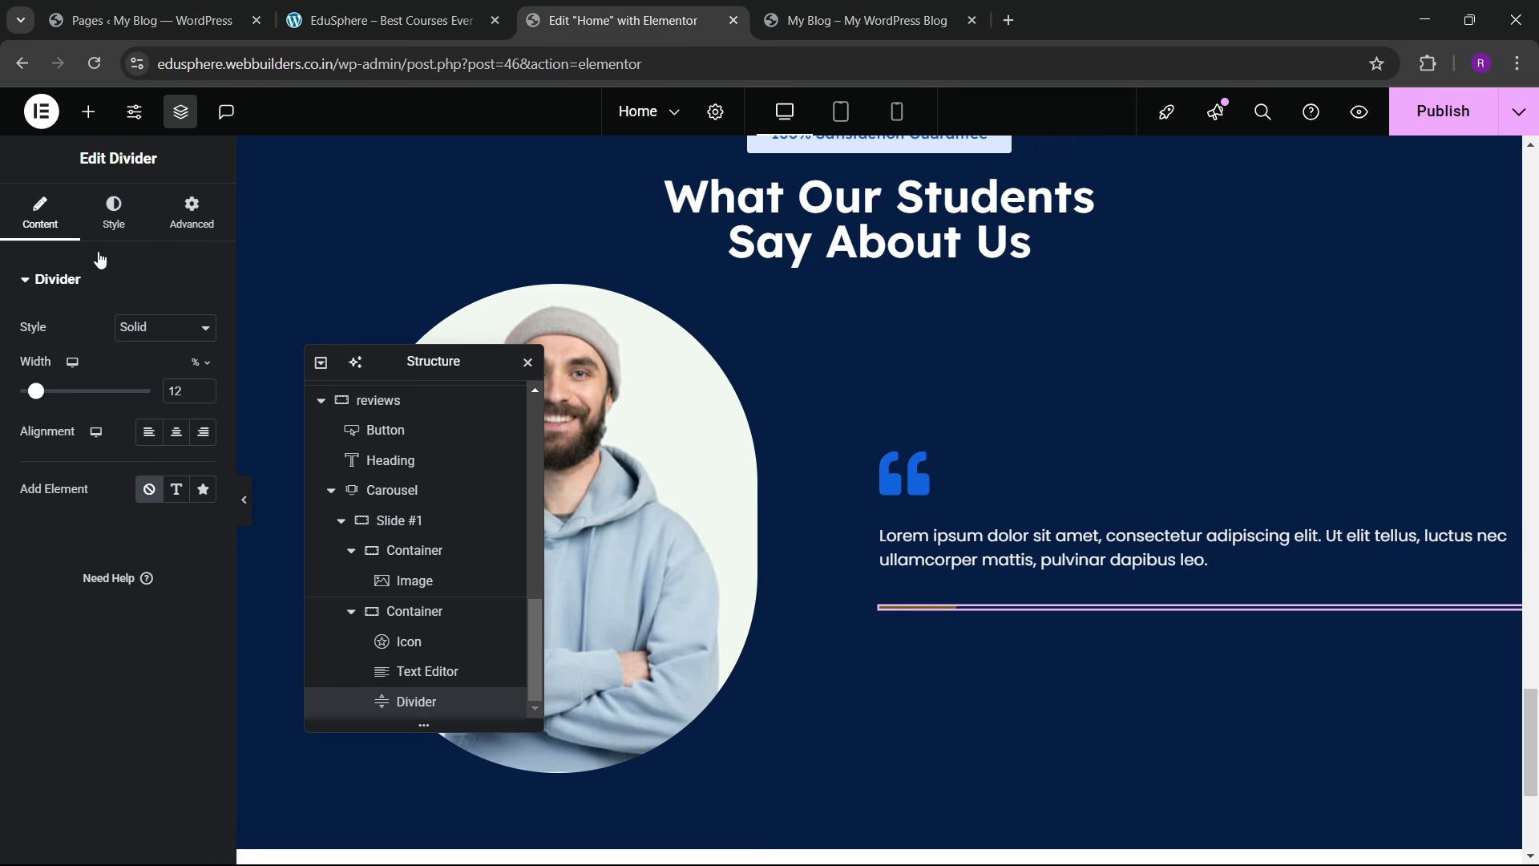
{"action": "left_click", "coordinate": [114, 213]}
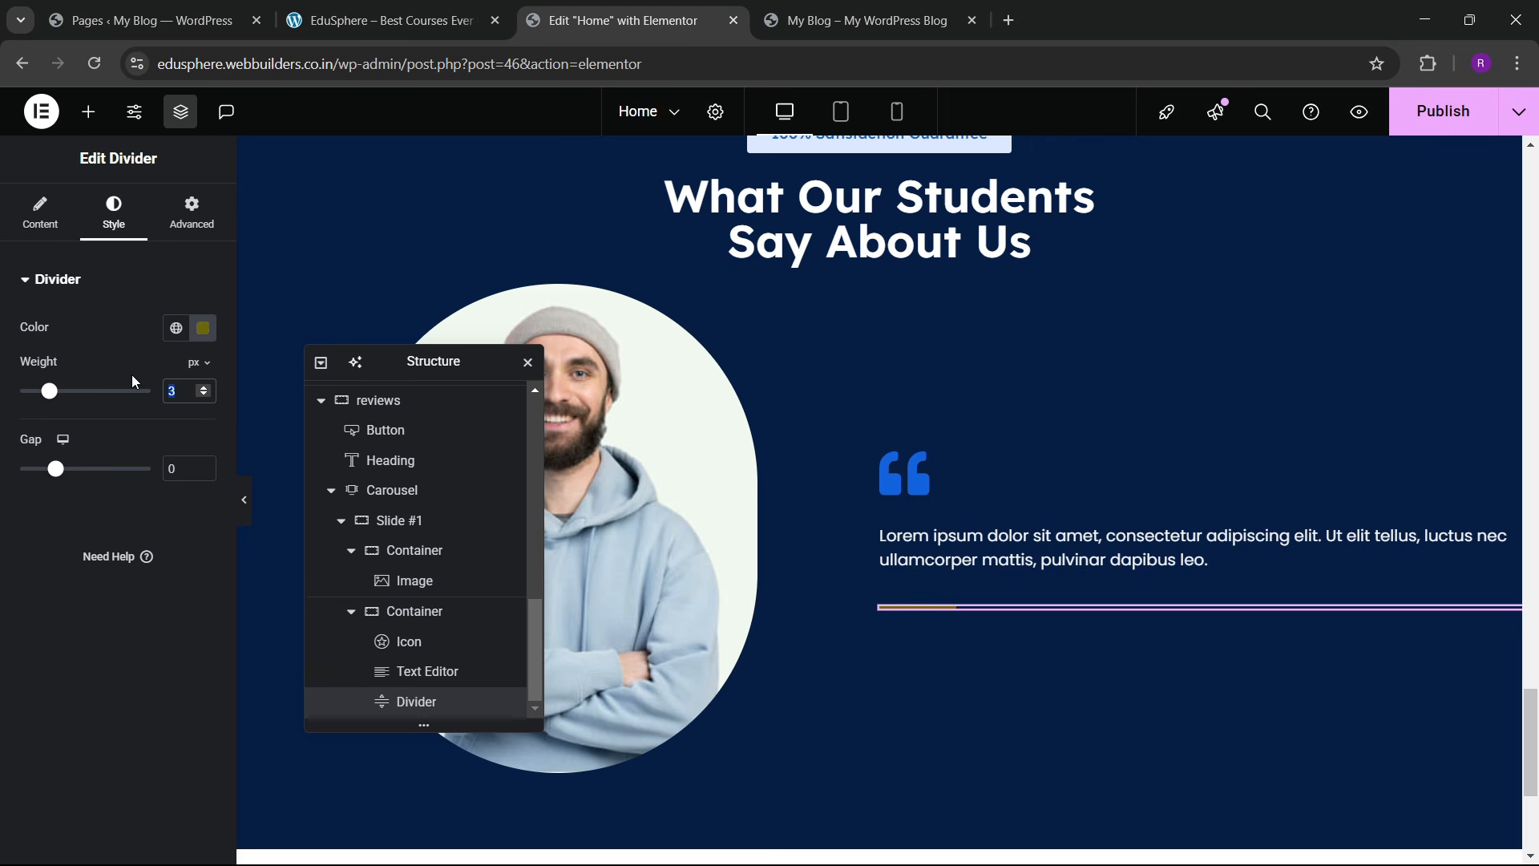
{"action": "type", "text": "10"}
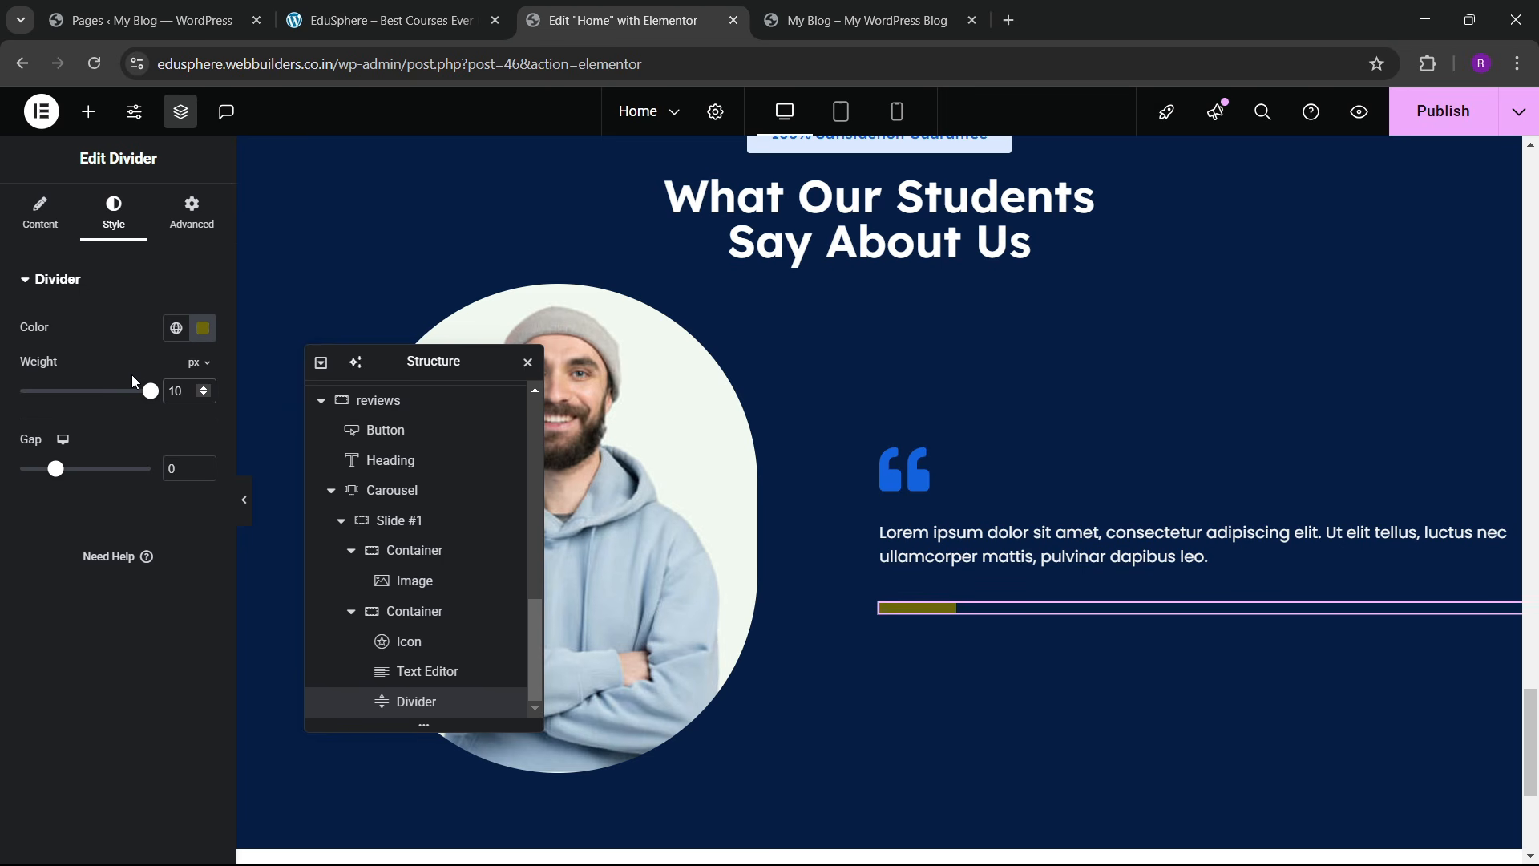
{"action": "key", "text": "BackSpace"}
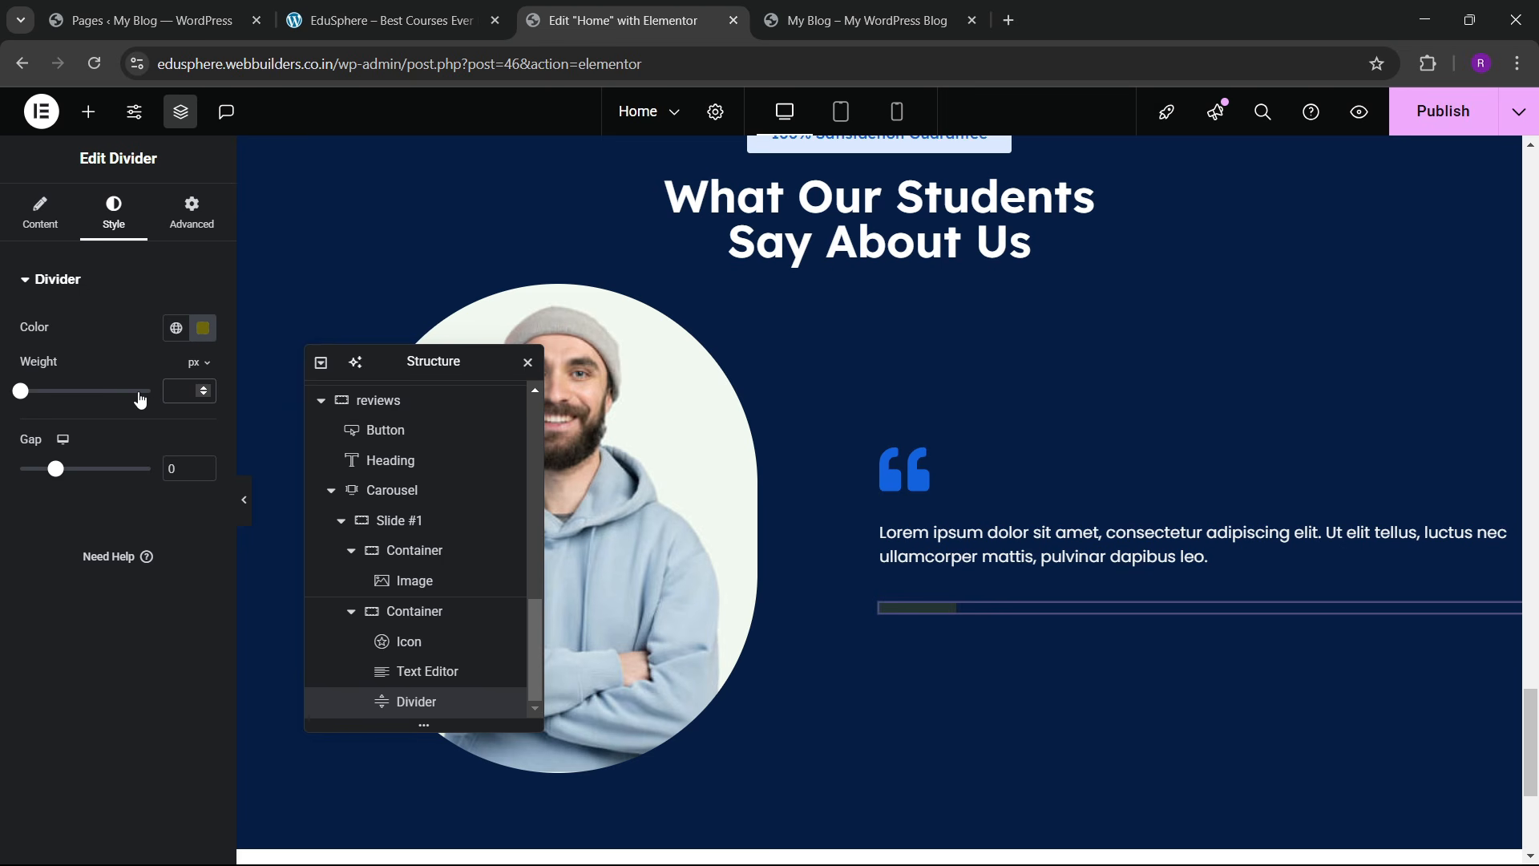
{"action": "left_click", "coordinate": [122, 391]}
{"action": "left_click", "coordinate": [202, 328]}
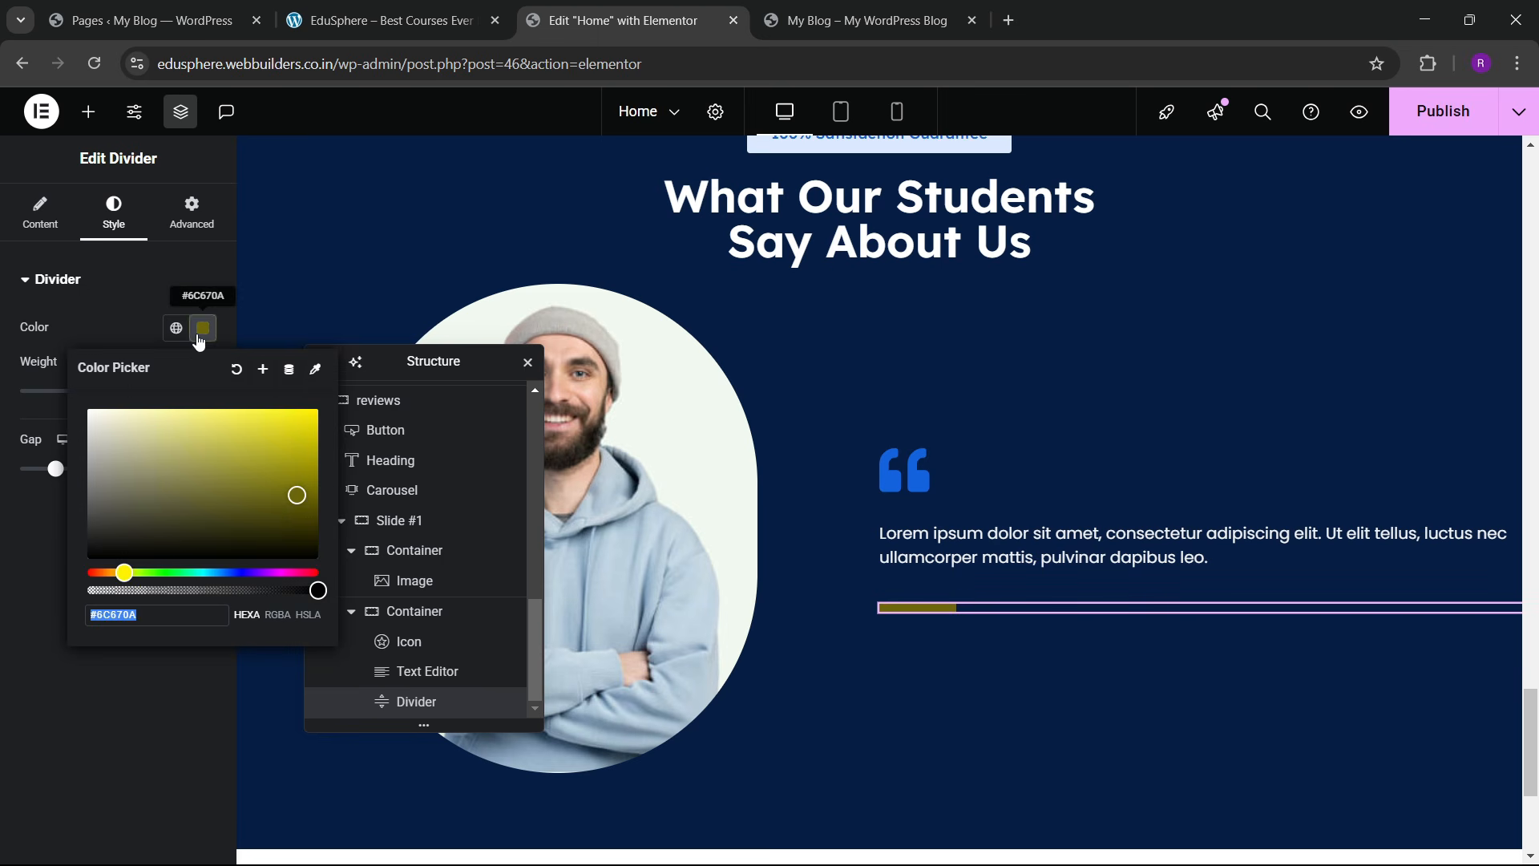
{"action": "left_click", "coordinate": [293, 446]}
{"action": "left_click", "coordinate": [107, 337]}
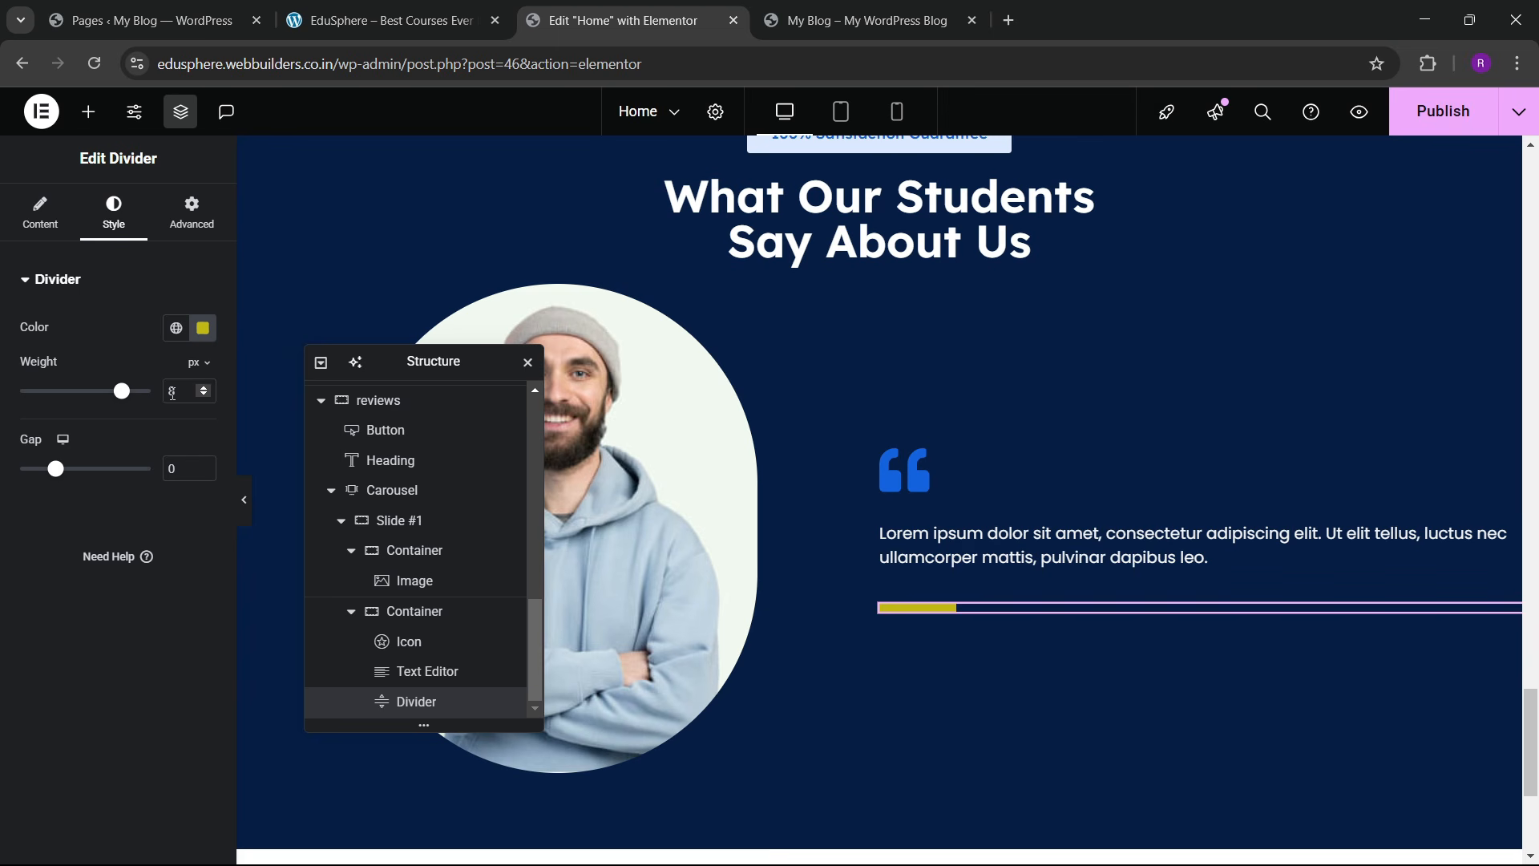
Step: Set the divider weight to 5 px and compare with the live site
{"action": "type", "text": "5"}
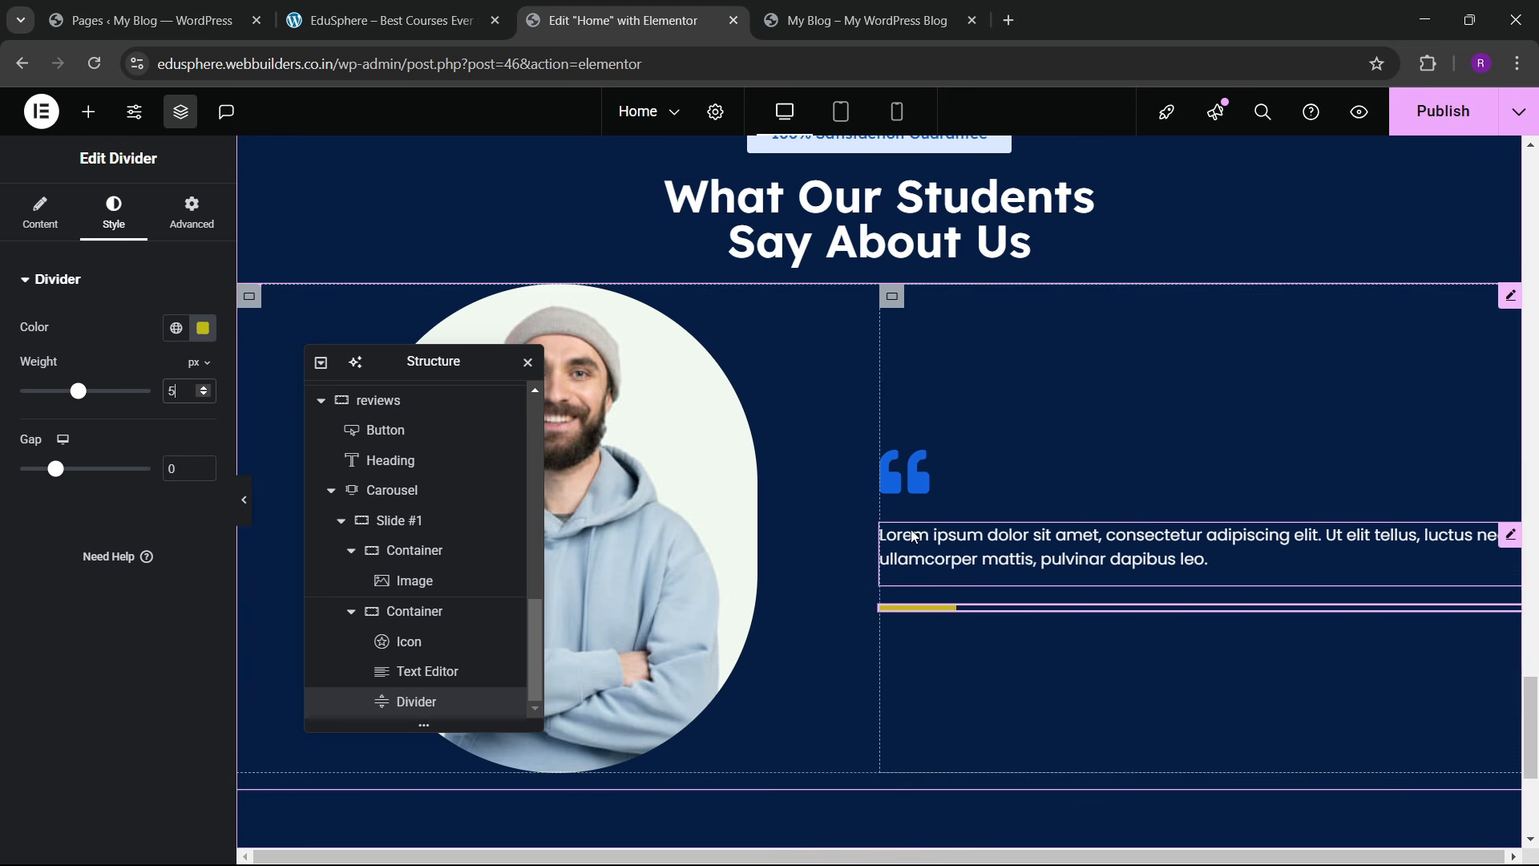
{"action": "left_click", "coordinate": [323, 8]}
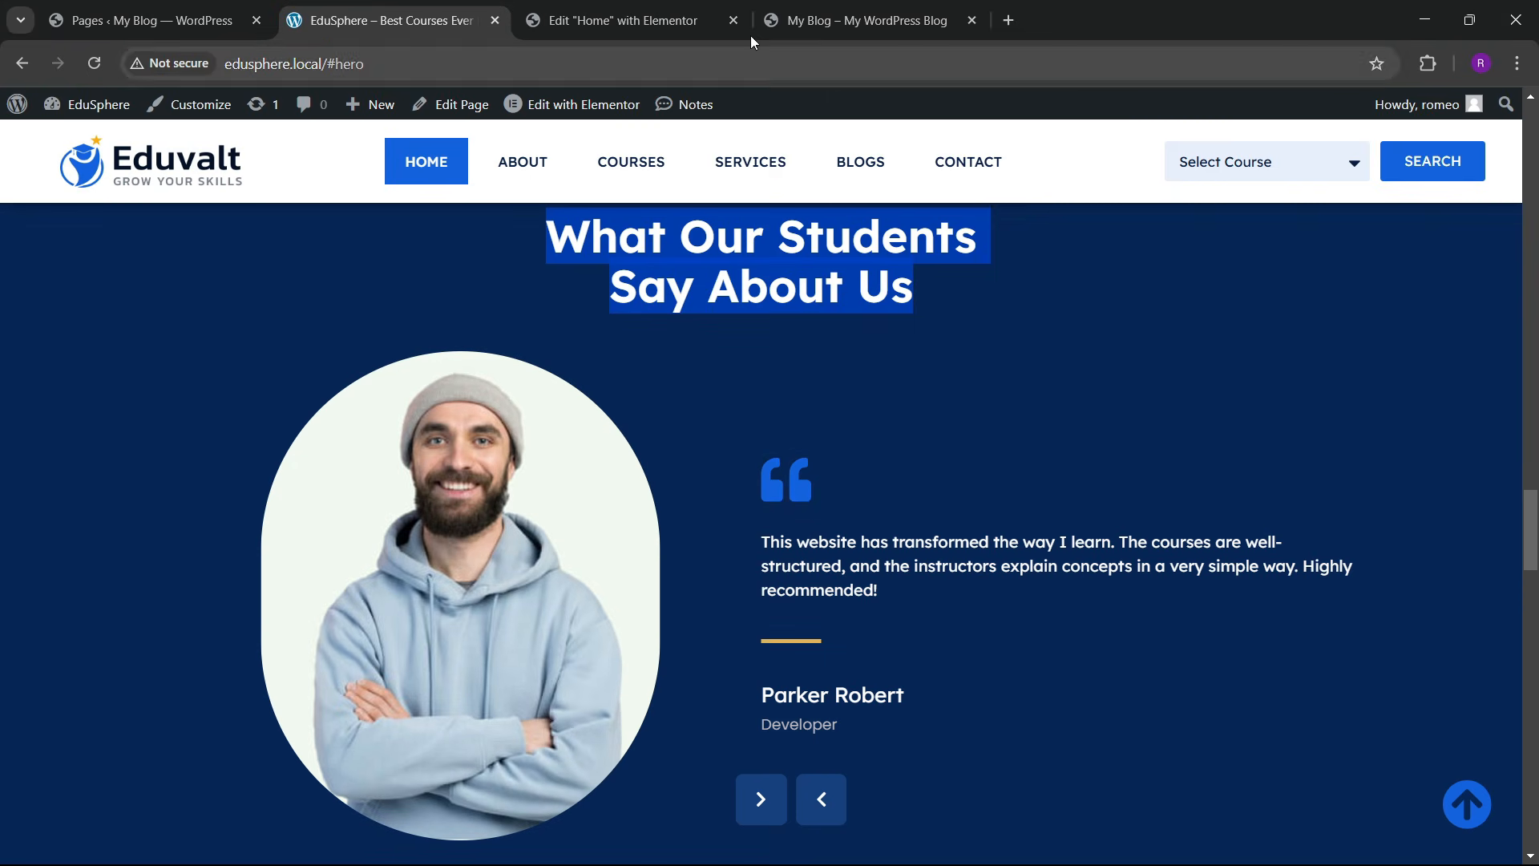
{"action": "left_click", "coordinate": [672, 6]}
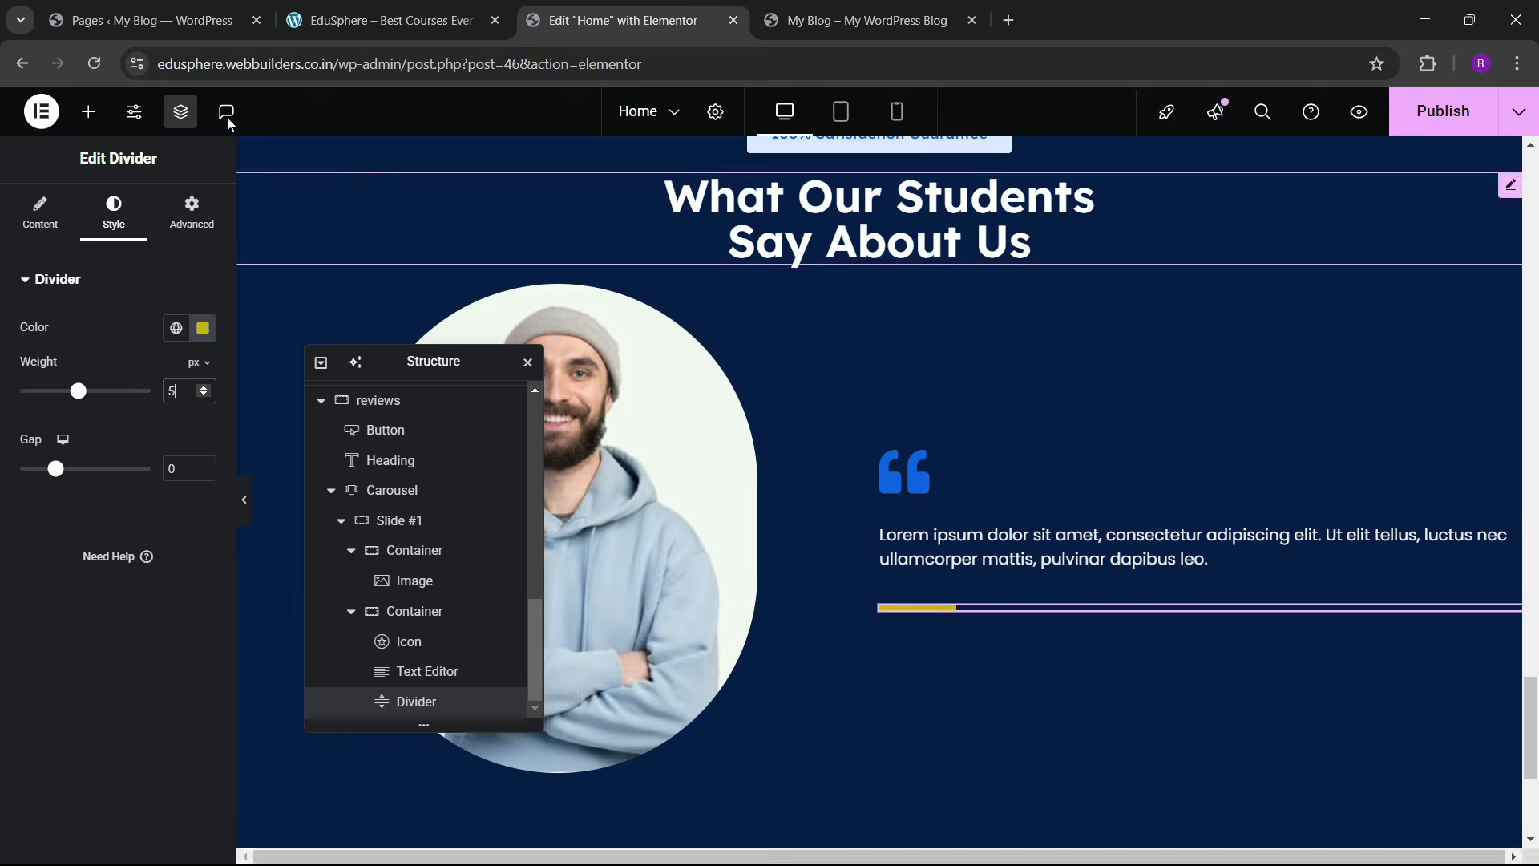
{"action": "left_click", "coordinate": [84, 115]}
Step: Add a container below the divider holding a Heading reading 'Parker Robert'
{"action": "left_click_drag", "start_coordinate": [72, 480], "coordinate": [979, 642]}
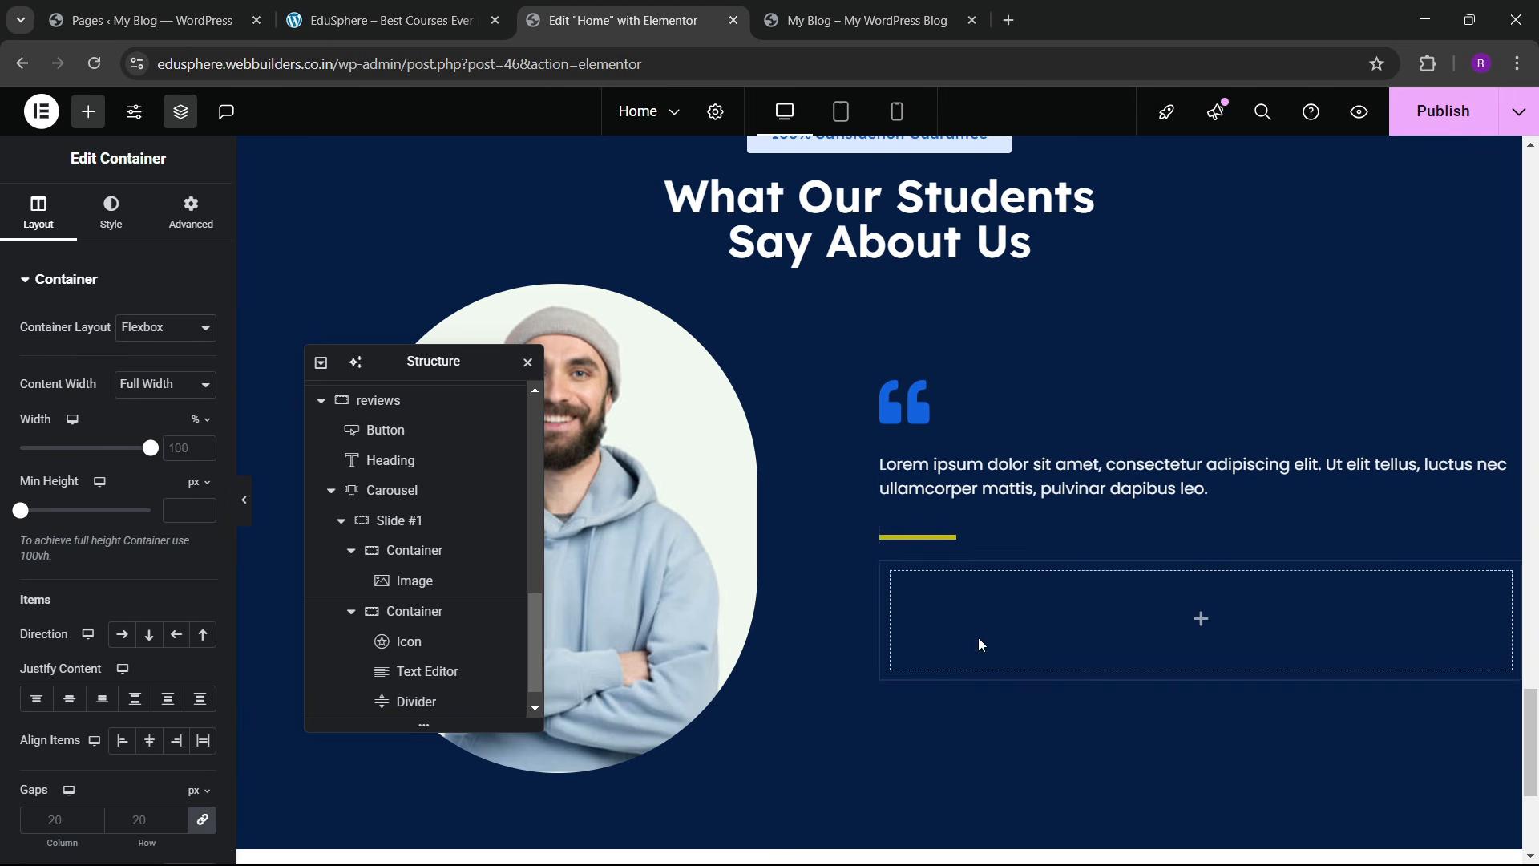
{"action": "left_click", "coordinate": [195, 222]}
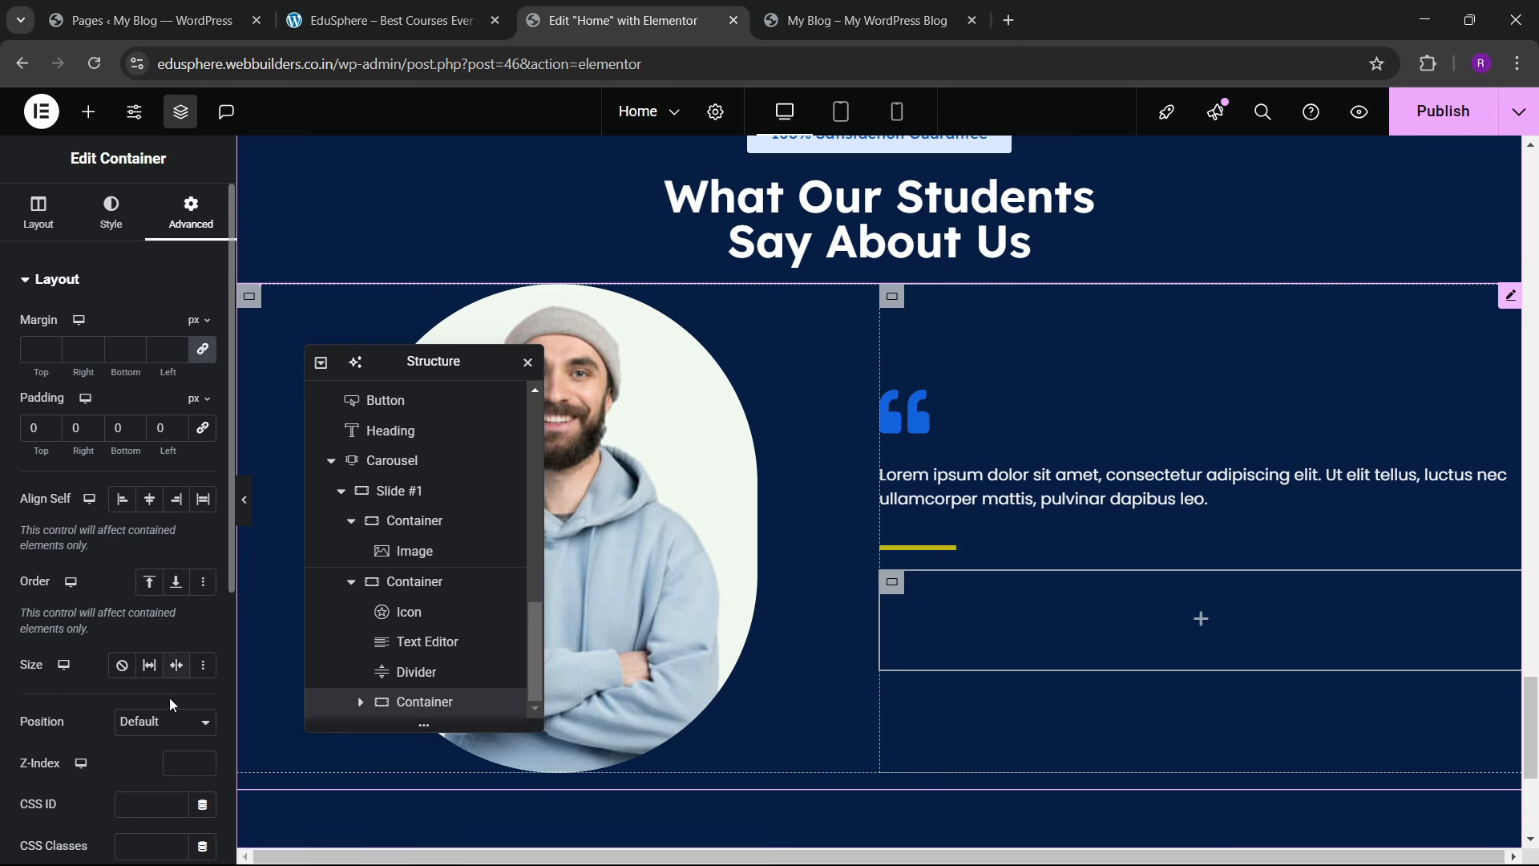
{"action": "left_click", "coordinate": [389, 12]}
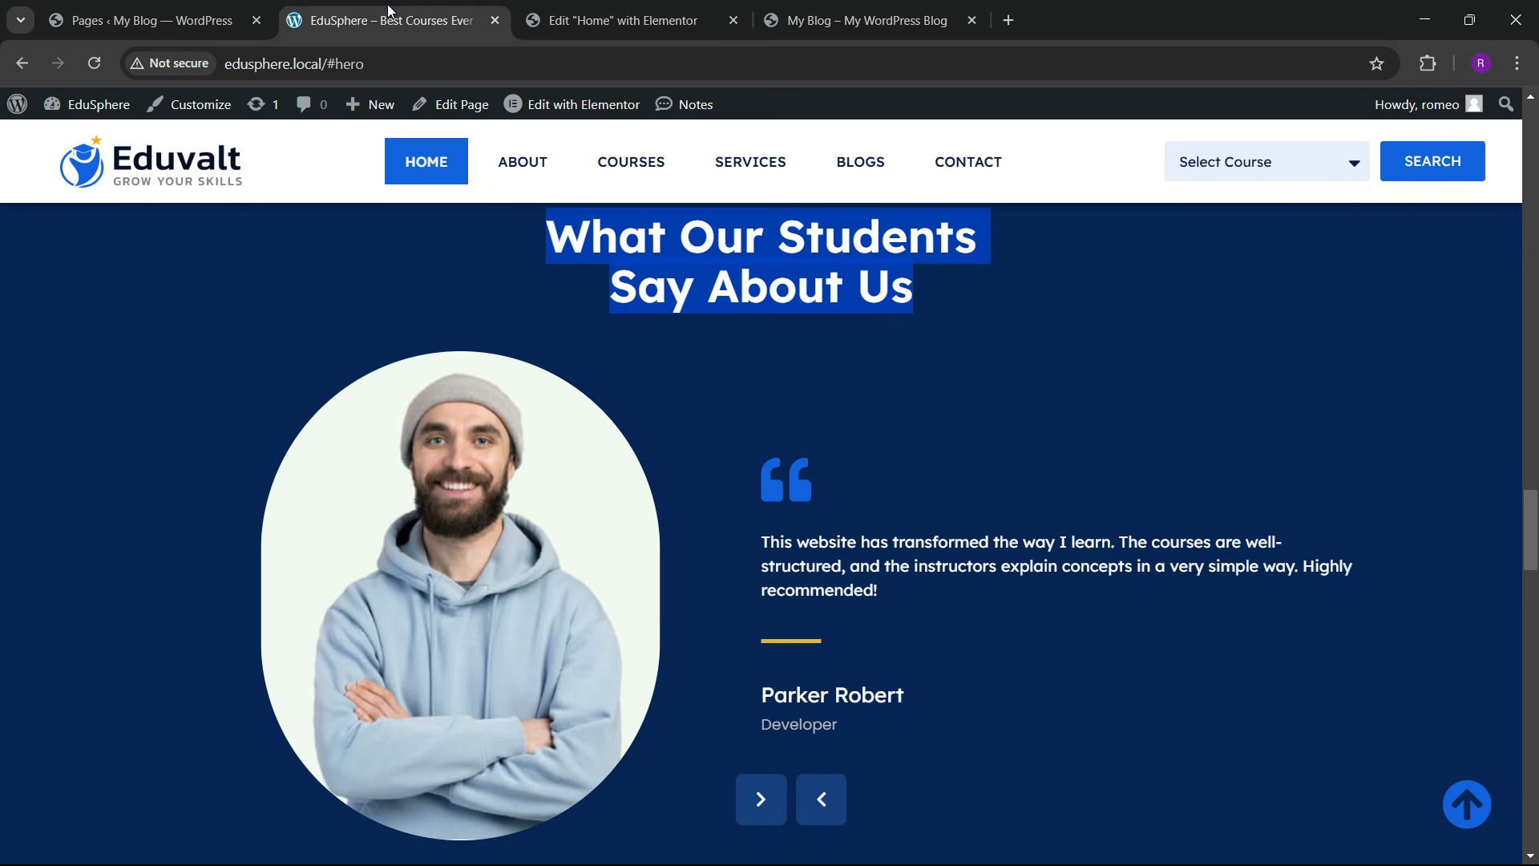
{"action": "left_click", "coordinate": [657, 11]}
{"action": "left_click", "coordinate": [88, 111]}
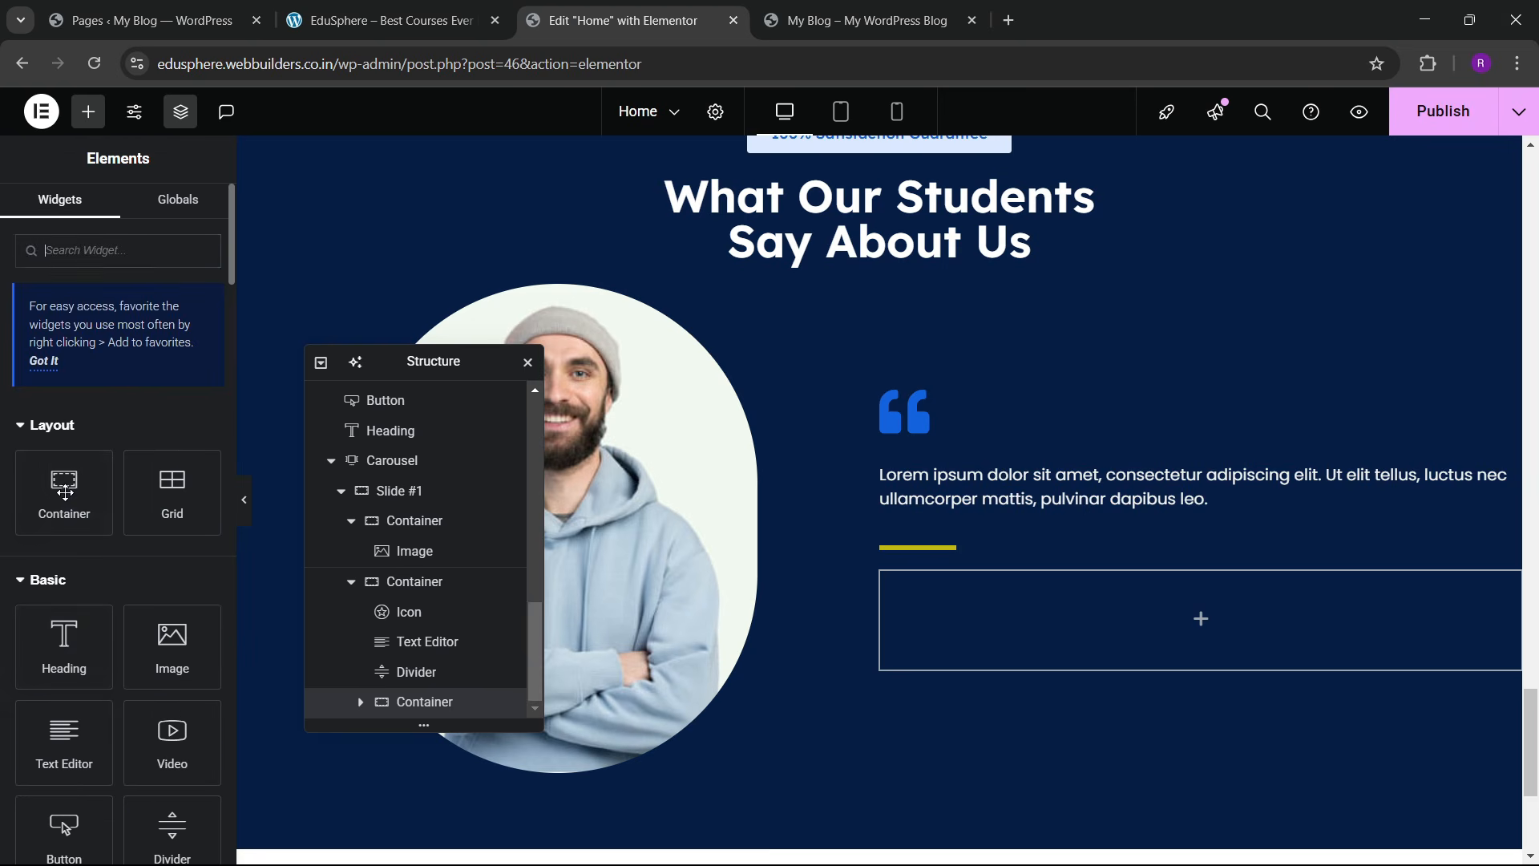
{"action": "left_click_drag", "start_coordinate": [68, 638], "coordinate": [935, 608]}
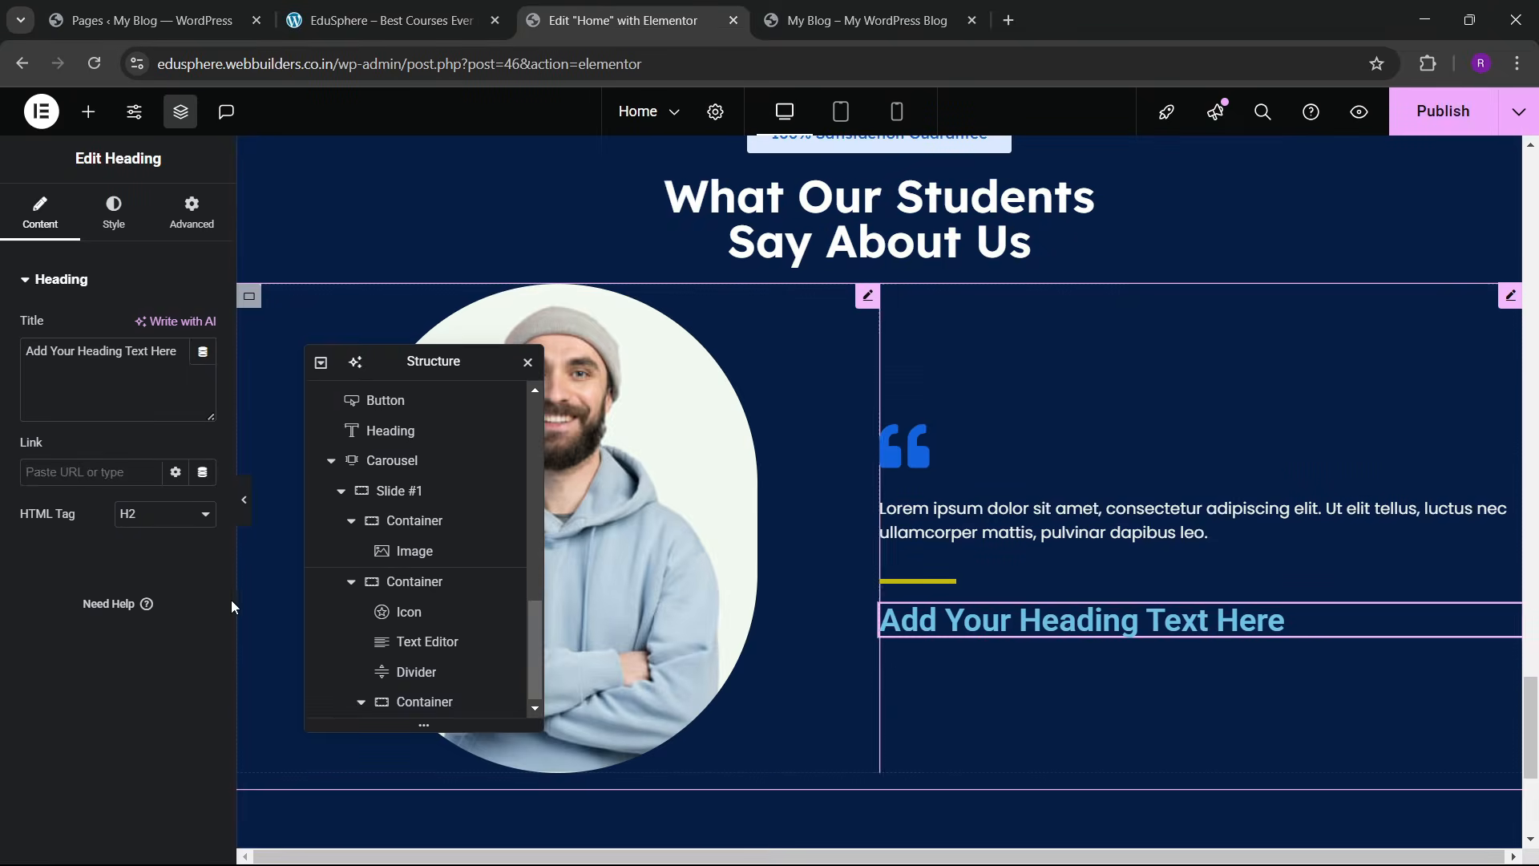
{"action": "triple_click", "coordinate": [110, 392]}
{"action": "key", "text": "BackSpace"}
{"action": "type", "text": "P"}
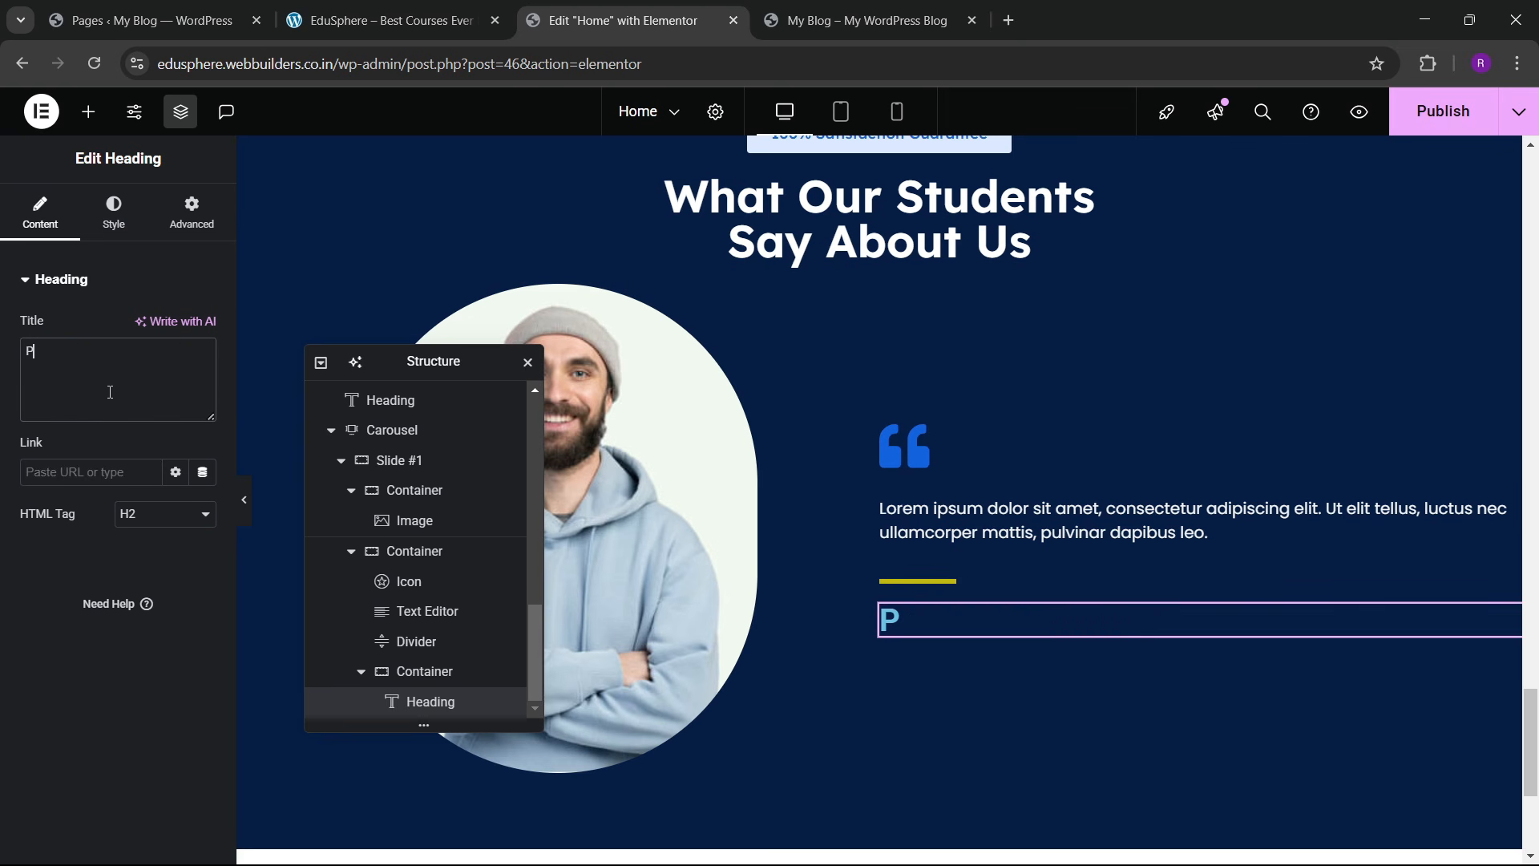
{"action": "type", "text": "arker Robert"}
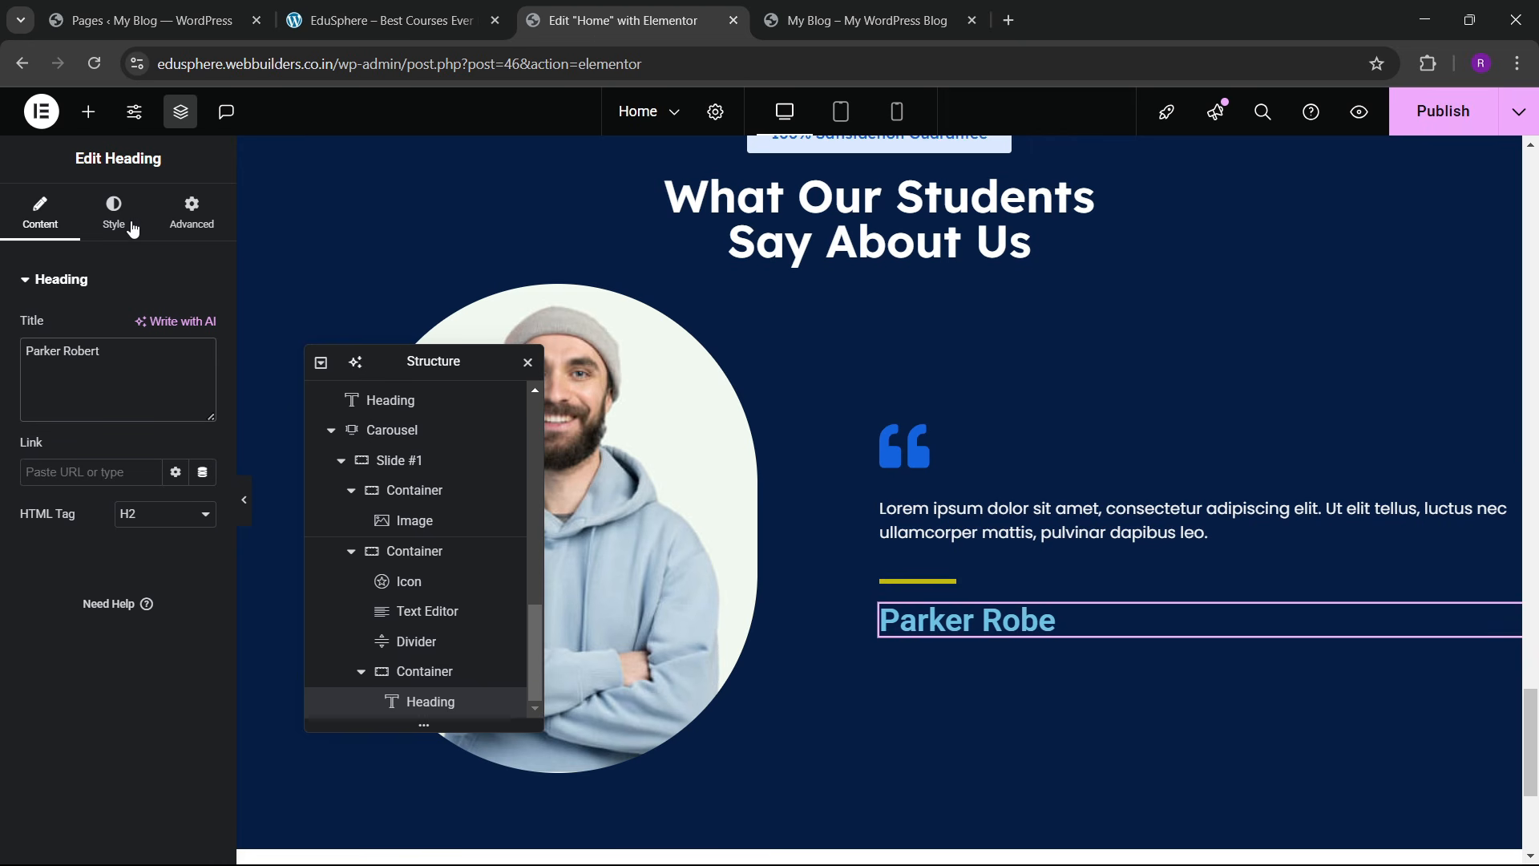
Step: Set the name heading's typography to Lexend 600 at a smaller 19 px
{"action": "left_click", "coordinate": [132, 228]}
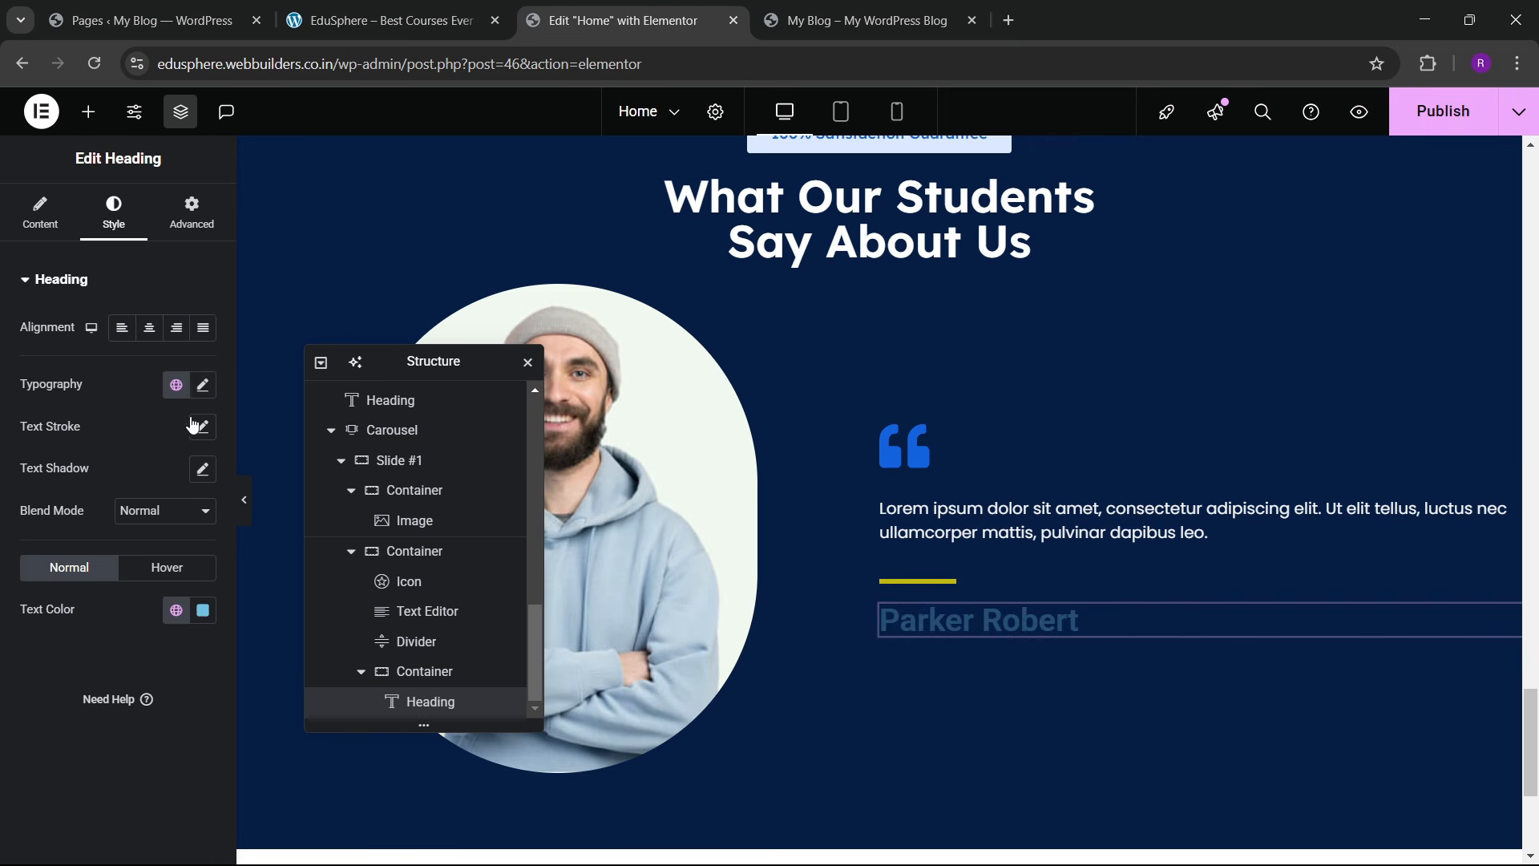
{"action": "left_click", "coordinate": [203, 385]}
{"action": "left_click", "coordinate": [158, 478]}
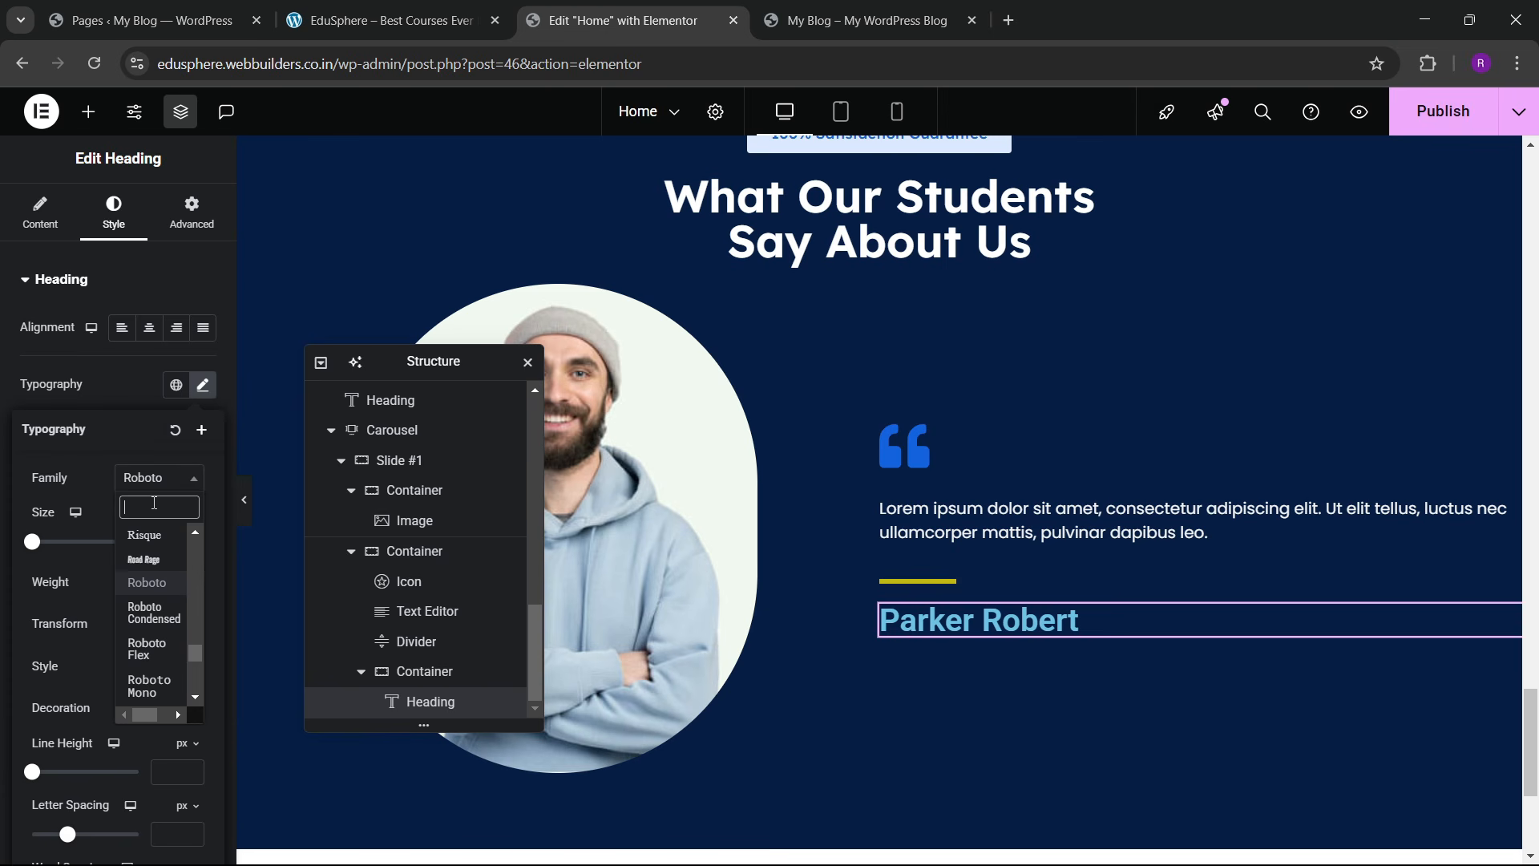
{"action": "type", "text": "lexend"}
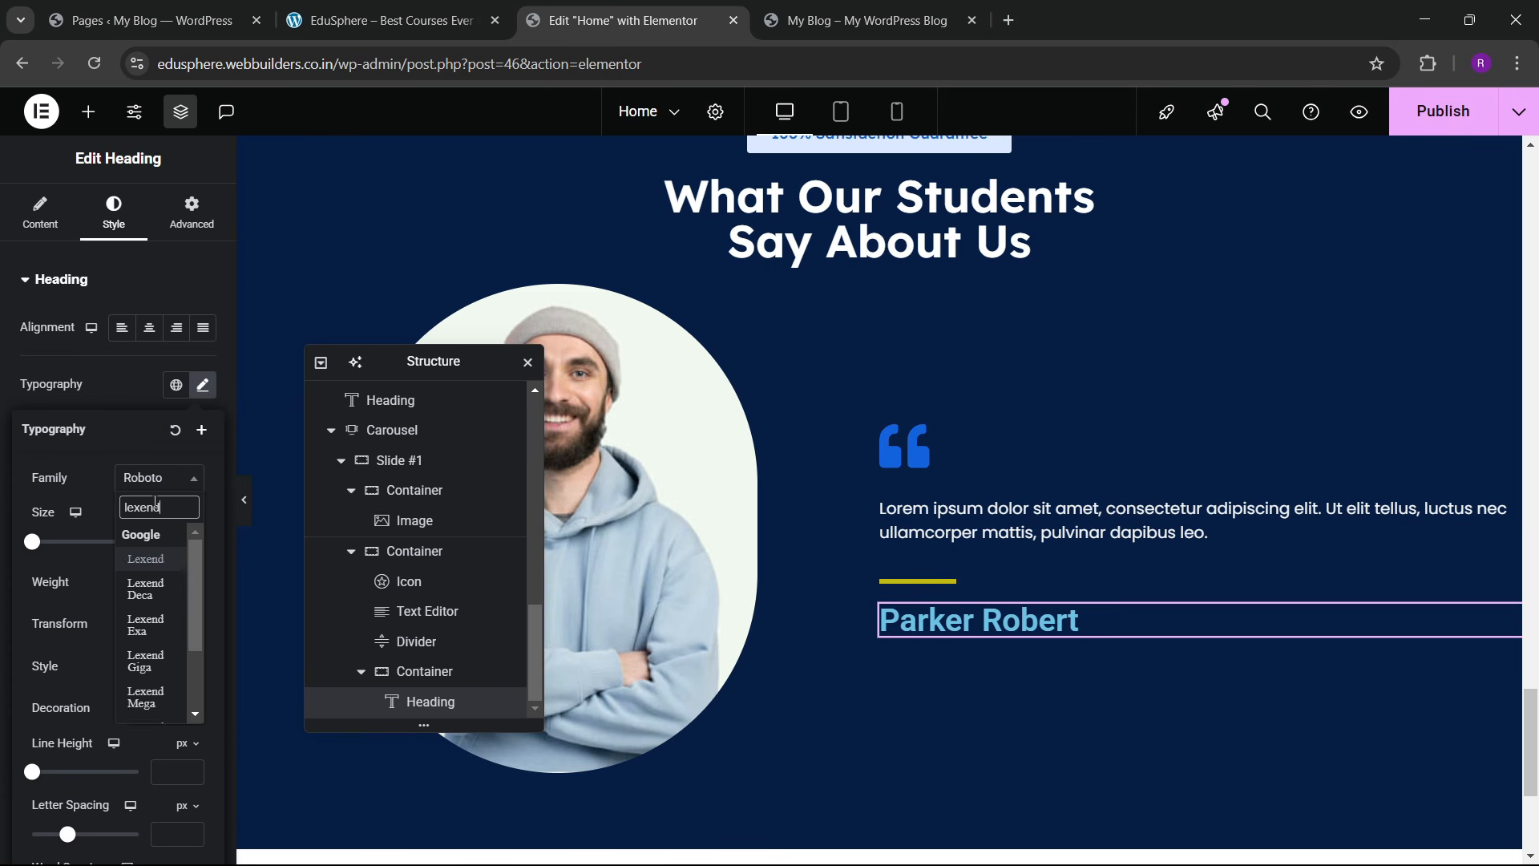
{"action": "key", "text": "Return"}
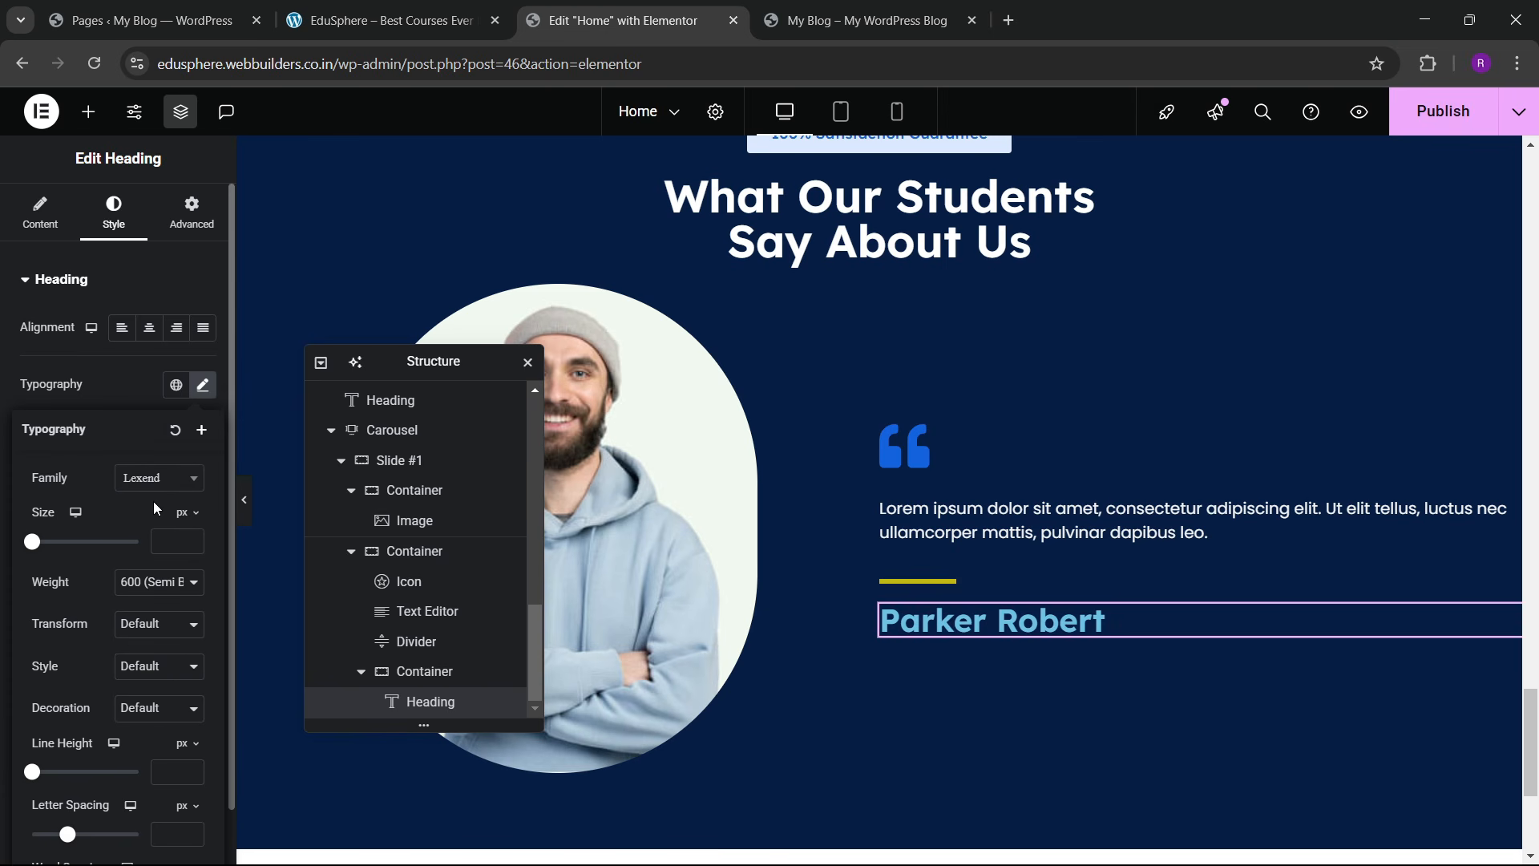
{"action": "left_click", "coordinate": [190, 539]}
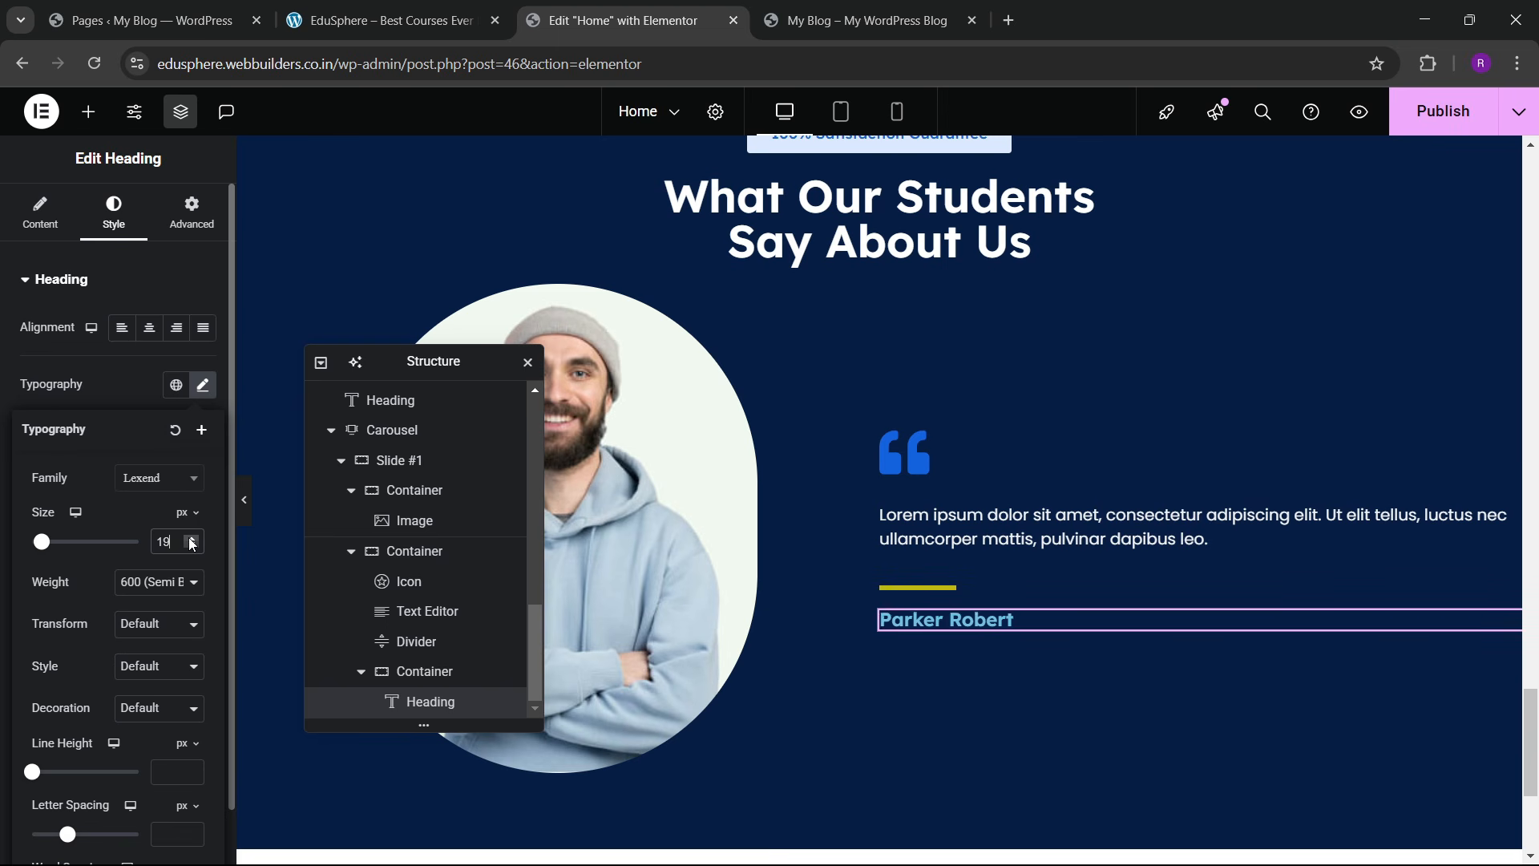
{"action": "left_click", "coordinate": [113, 392]}
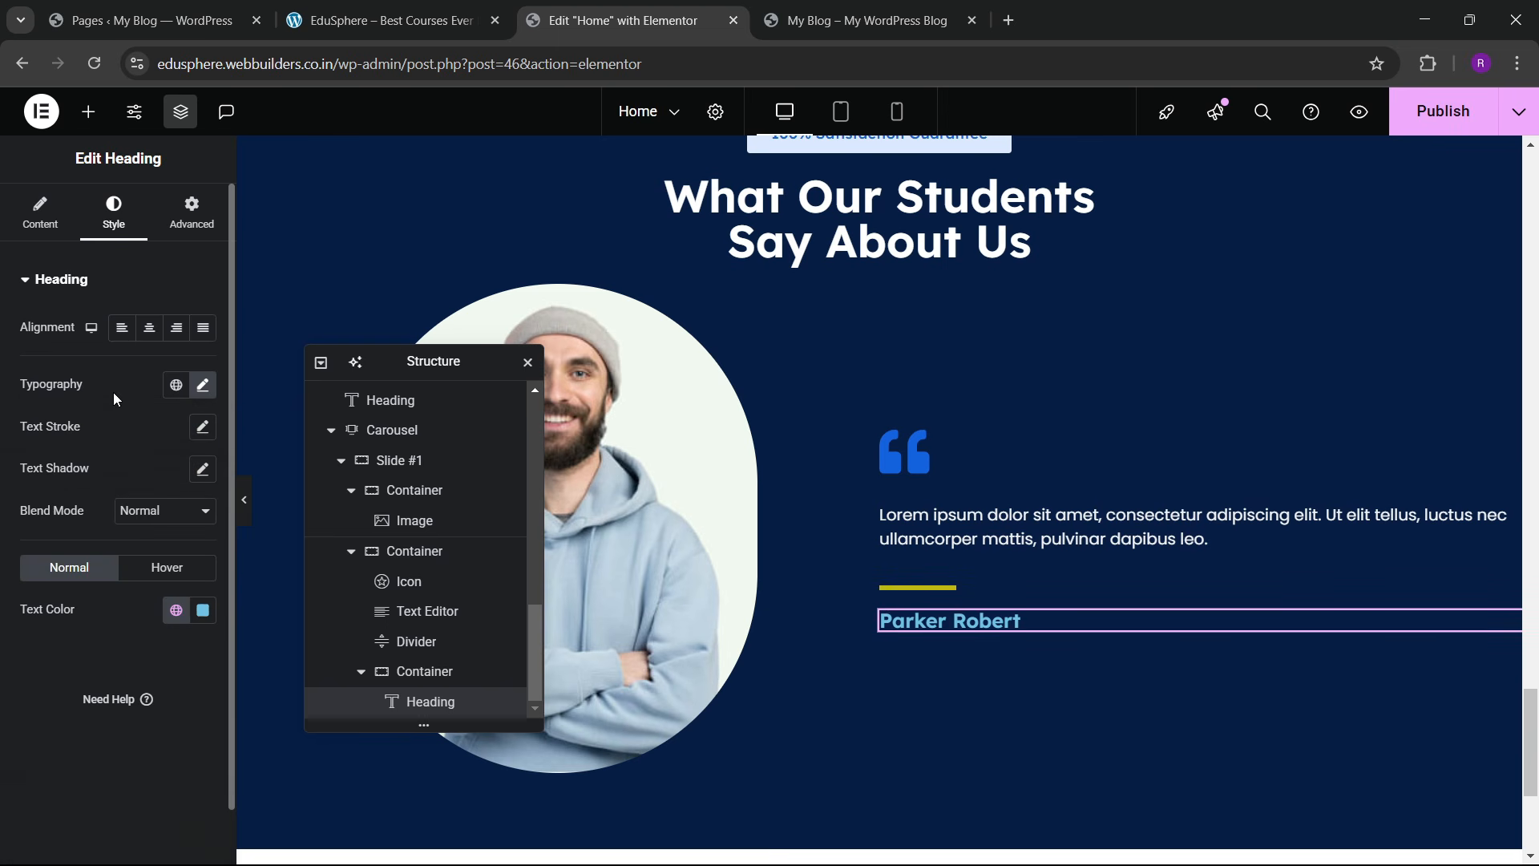
Step: Make the Parker Robert heading text white
{"action": "left_click", "coordinate": [202, 609]}
{"action": "left_click_drag", "start_coordinate": [145, 401], "coordinate": [10, 298]}
{"action": "left_click", "coordinate": [21, 660]}
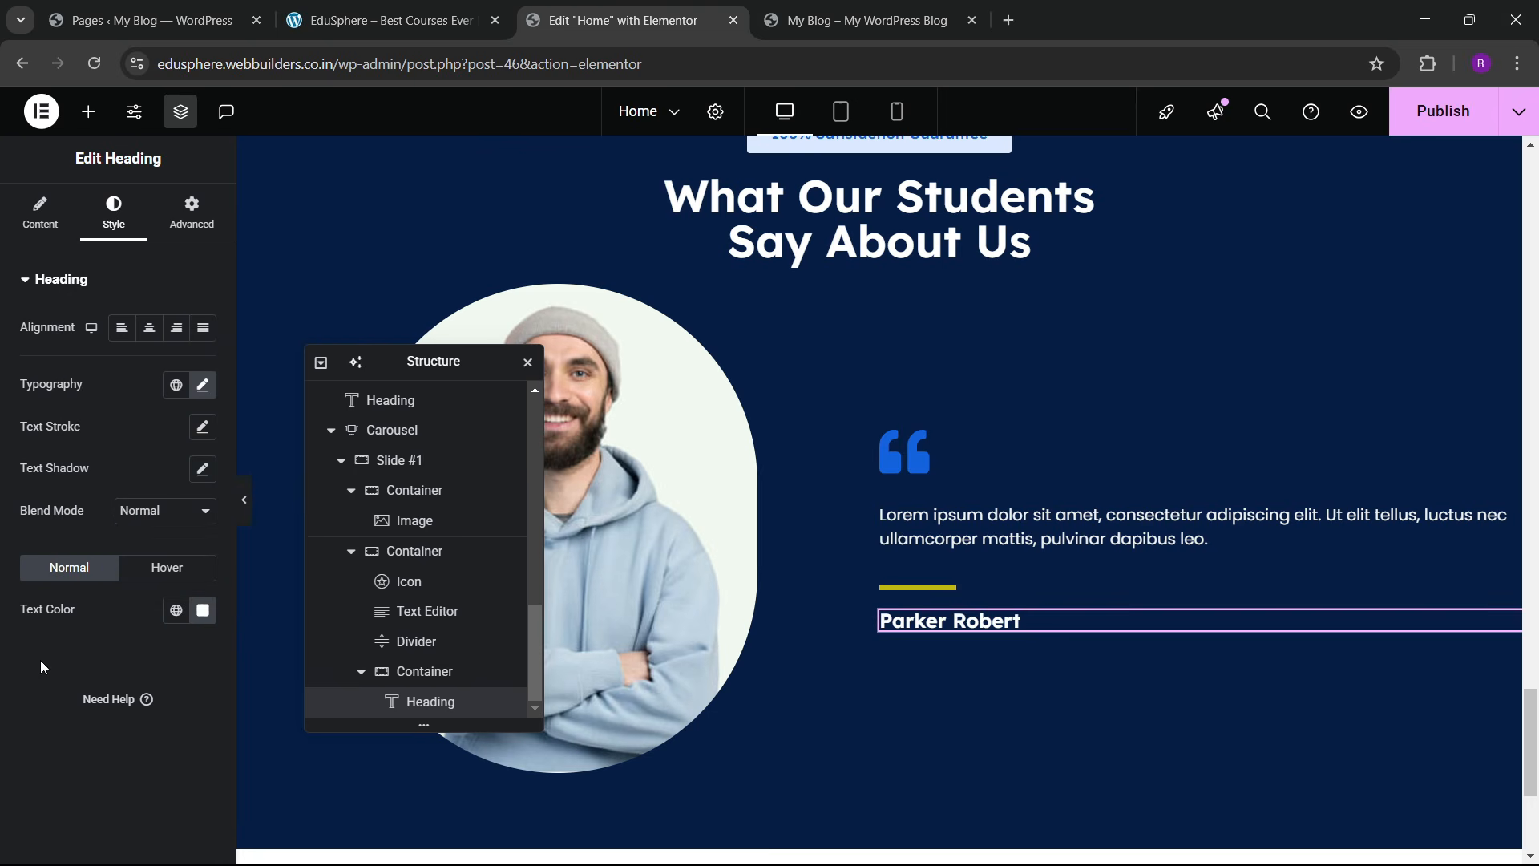
{"action": "left_click", "coordinate": [401, 20]}
{"action": "left_click", "coordinate": [693, 16]}
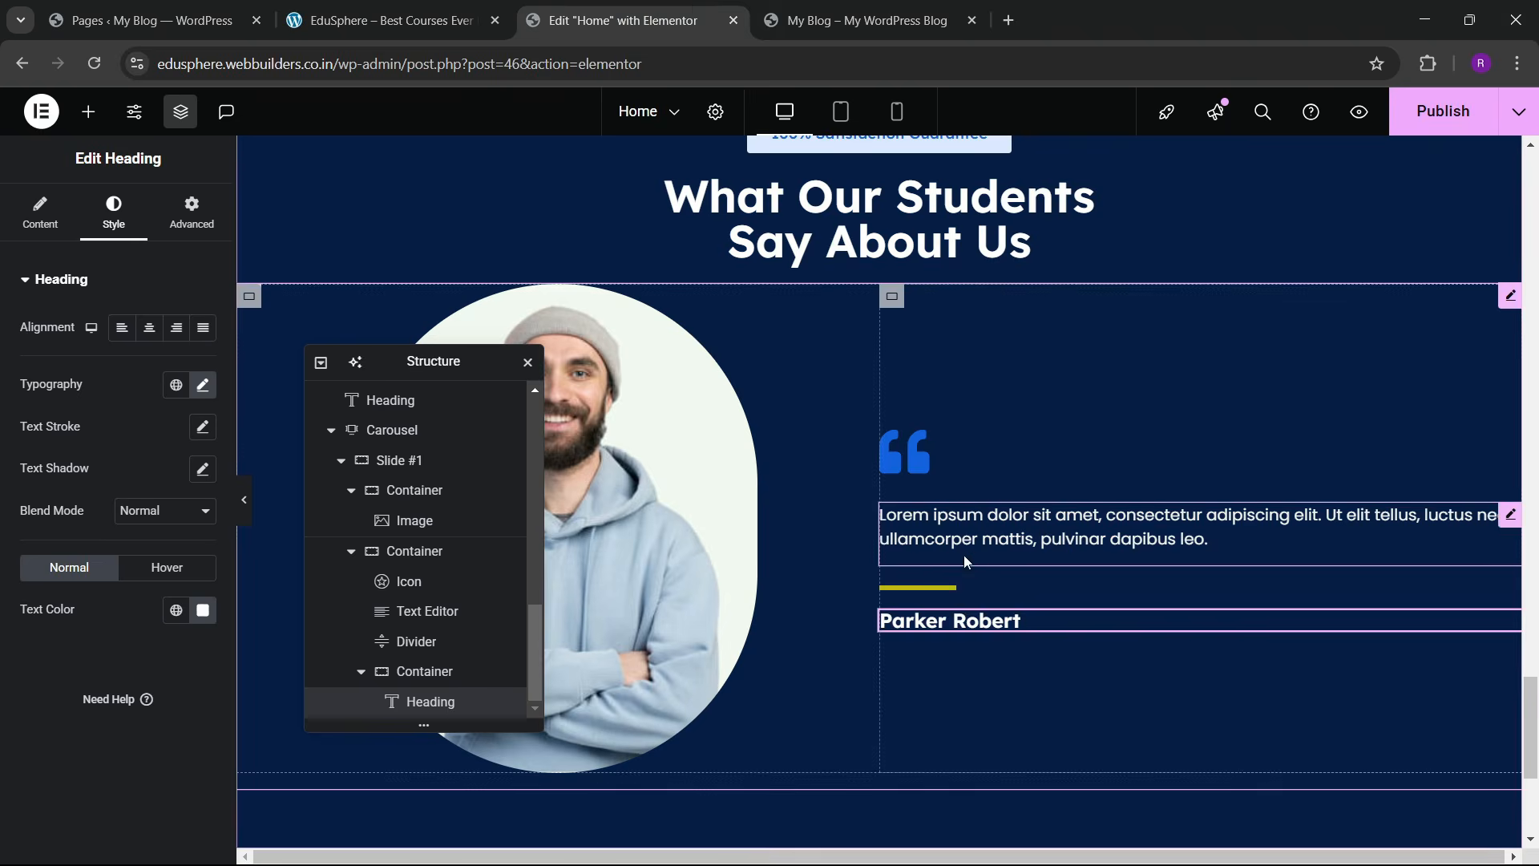
{"action": "right_click", "coordinate": [1039, 623]}
{"action": "left_click", "coordinate": [1098, 458]}
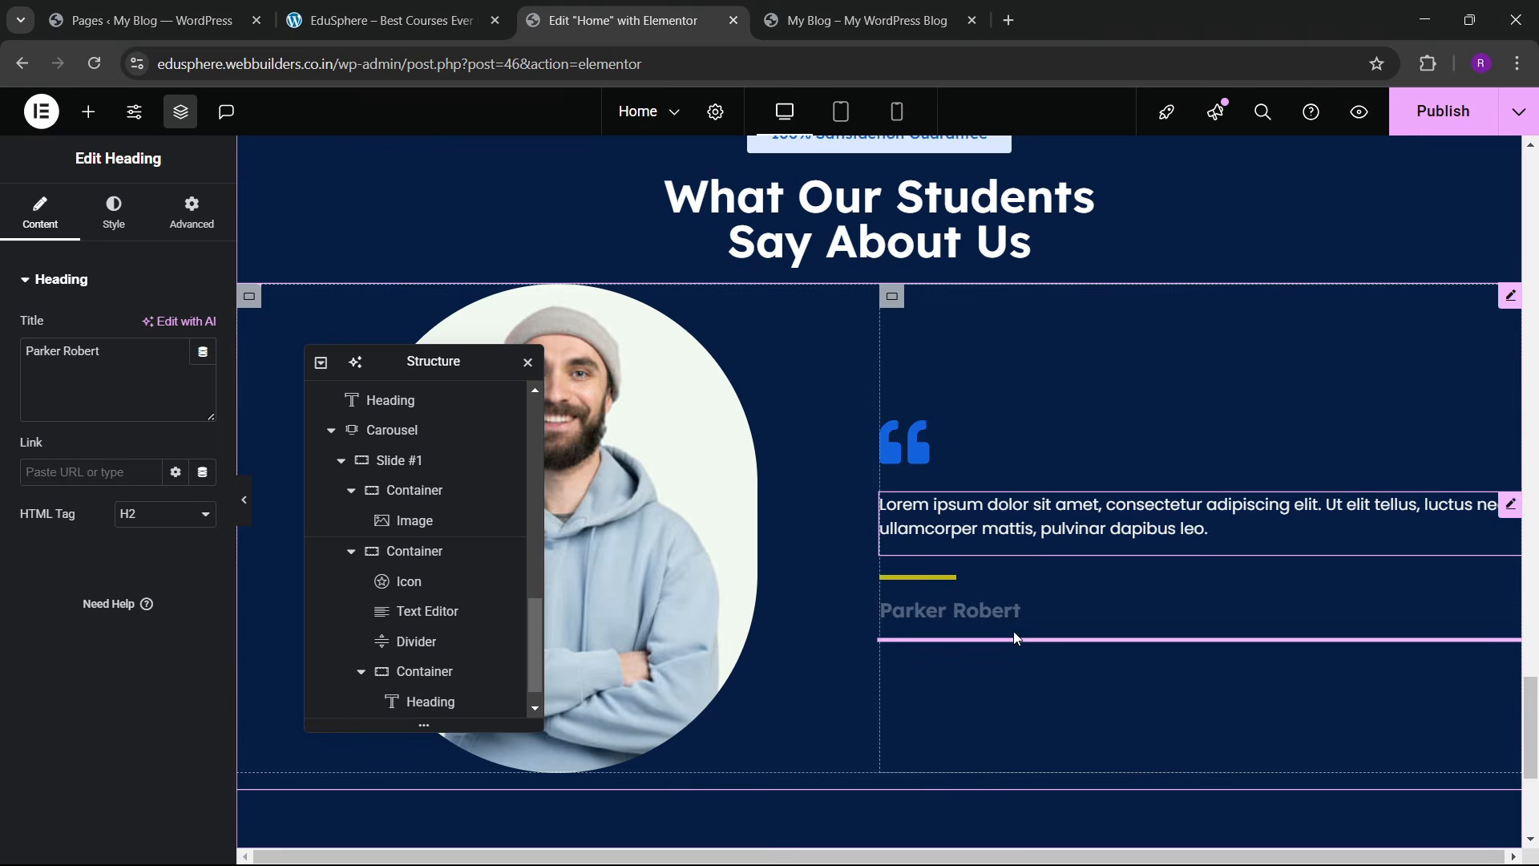
{"action": "left_click_drag", "start_coordinate": [103, 352], "coordinate": [3, 363]}
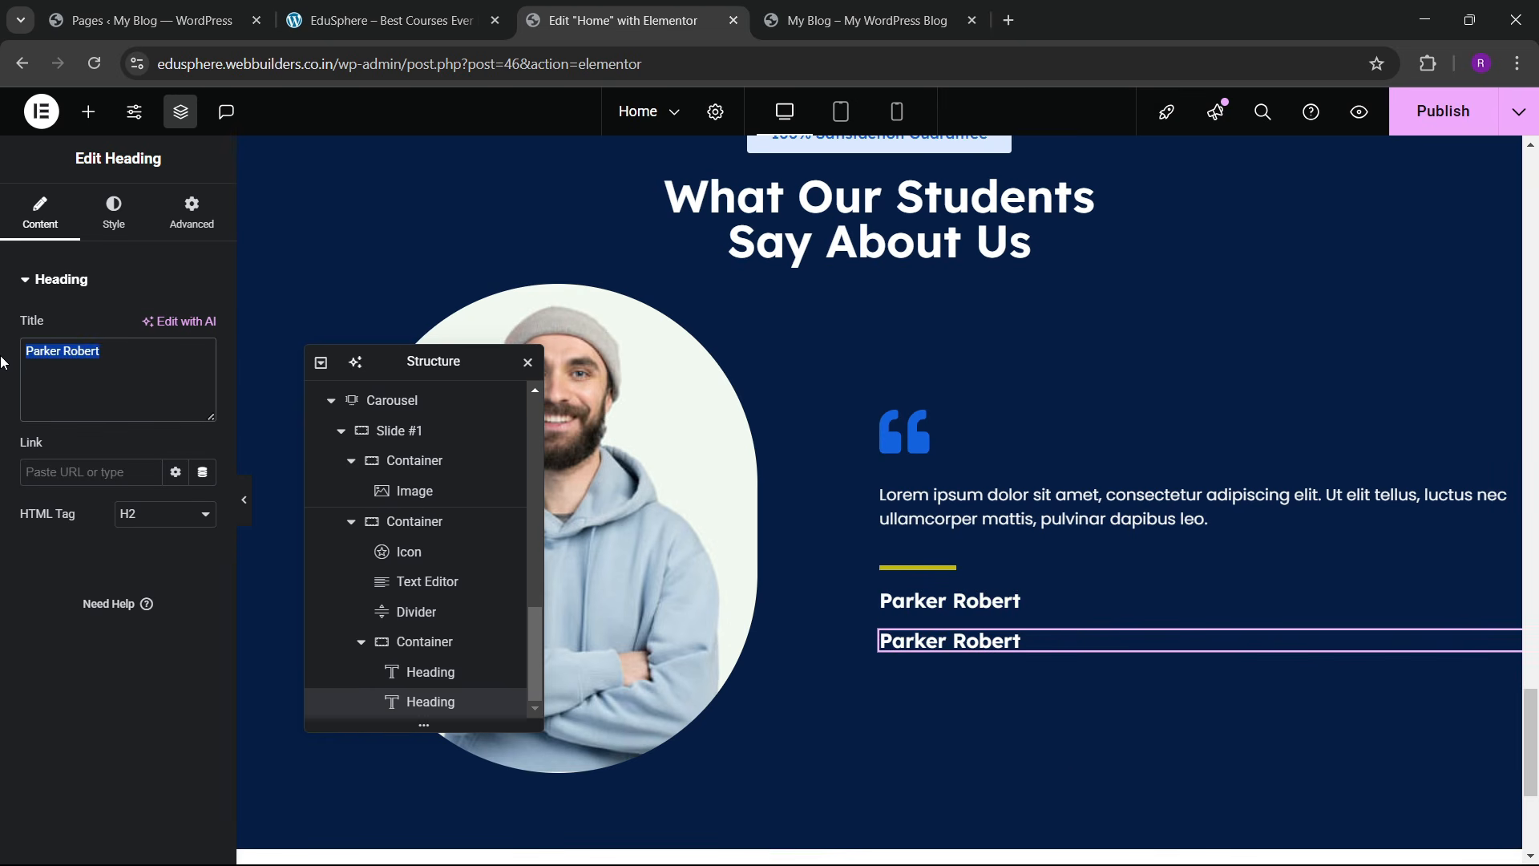
{"action": "type", "text": "Develo"}
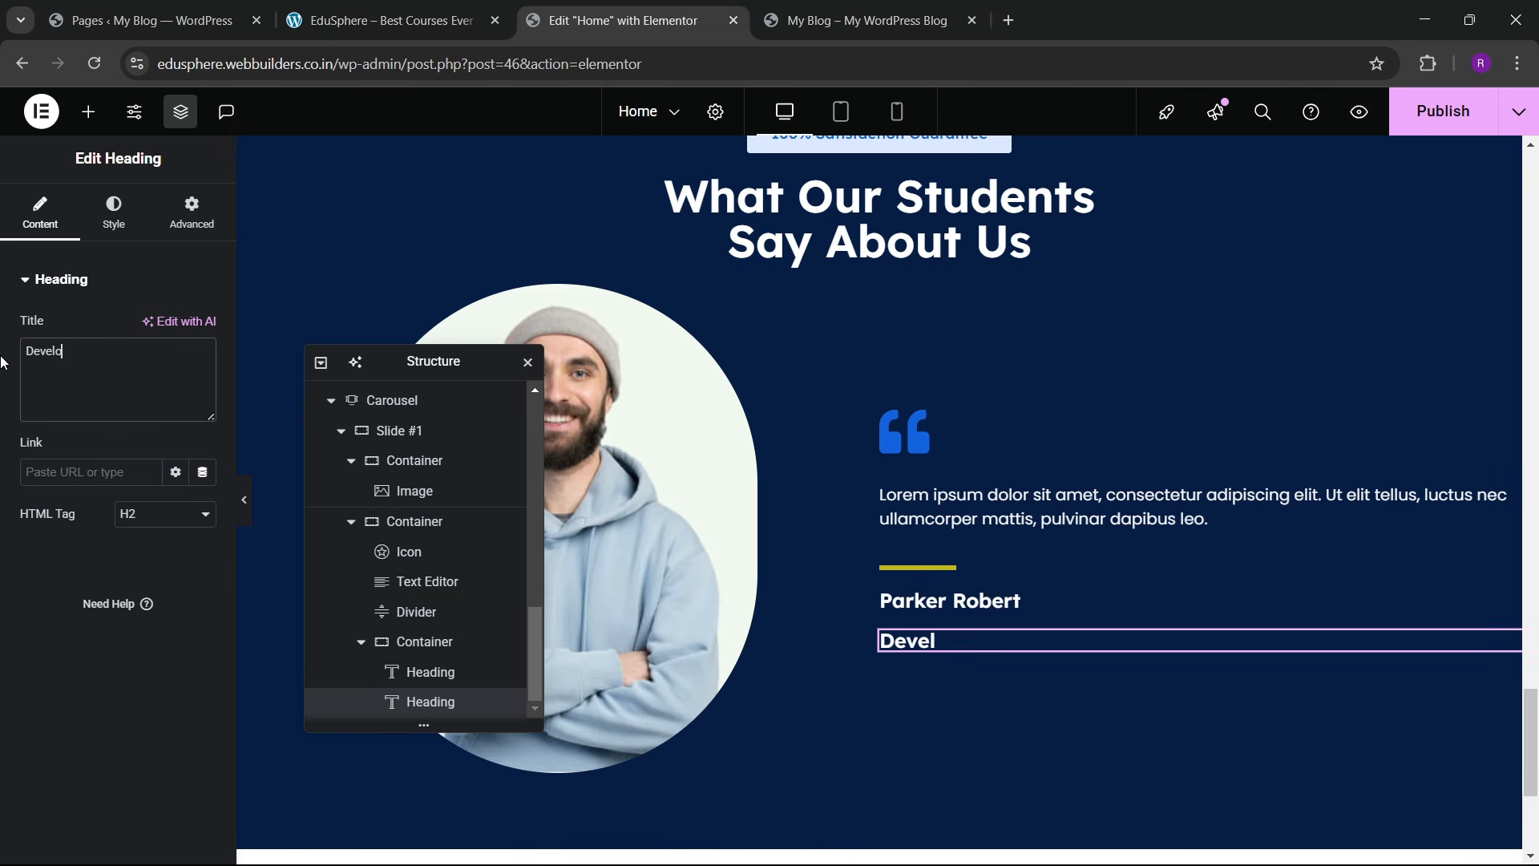
{"action": "type", "text": "per"}
Step: Set the Developer heading to Poppins, 16 px, weight 500
{"action": "left_click", "coordinate": [114, 213]}
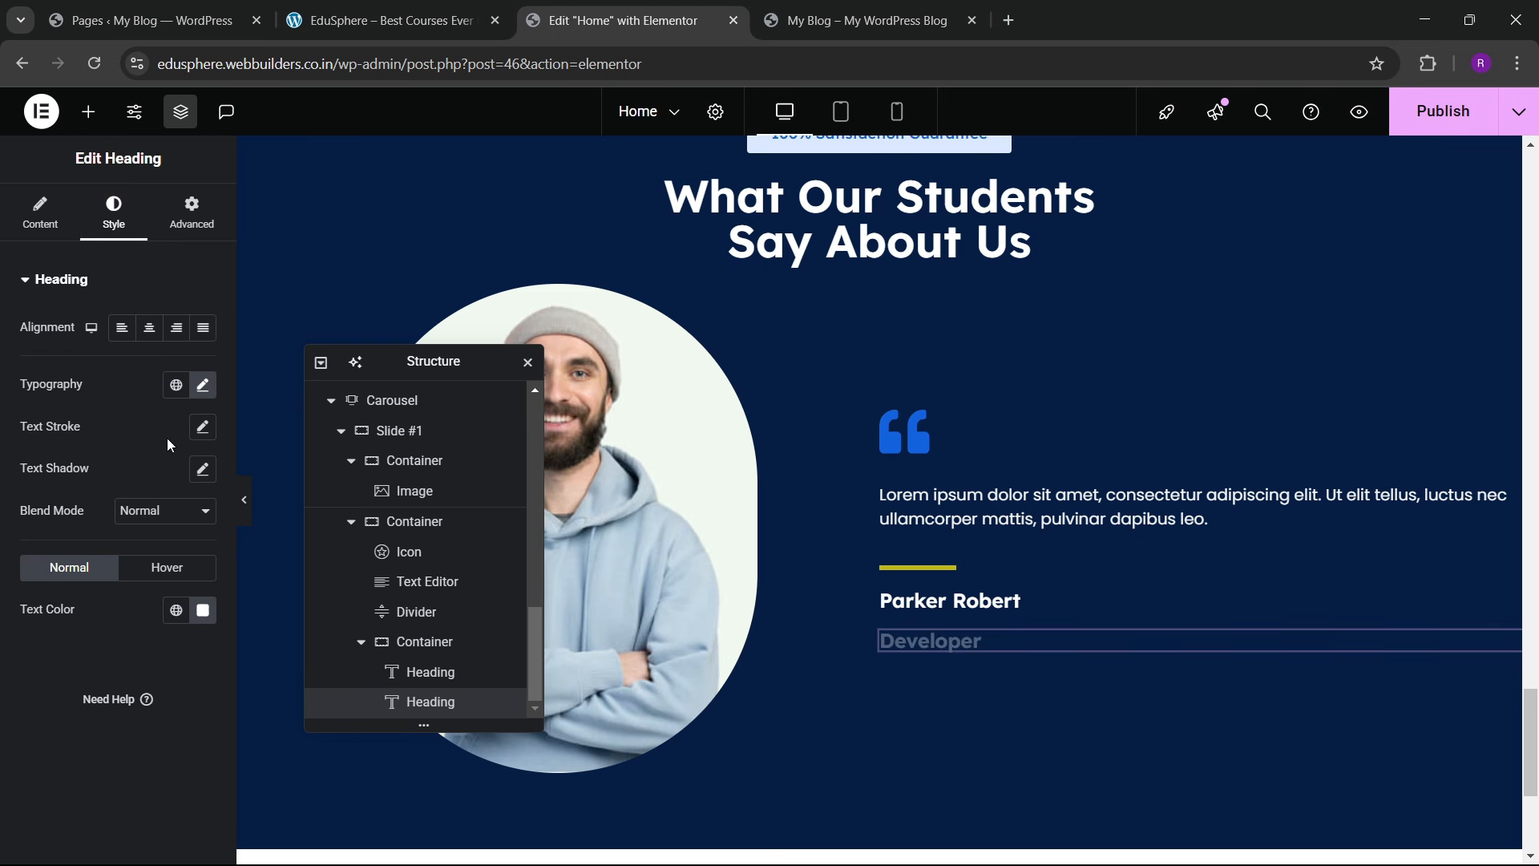
{"action": "left_click", "coordinate": [203, 385]}
{"action": "left_click", "coordinate": [152, 481]}
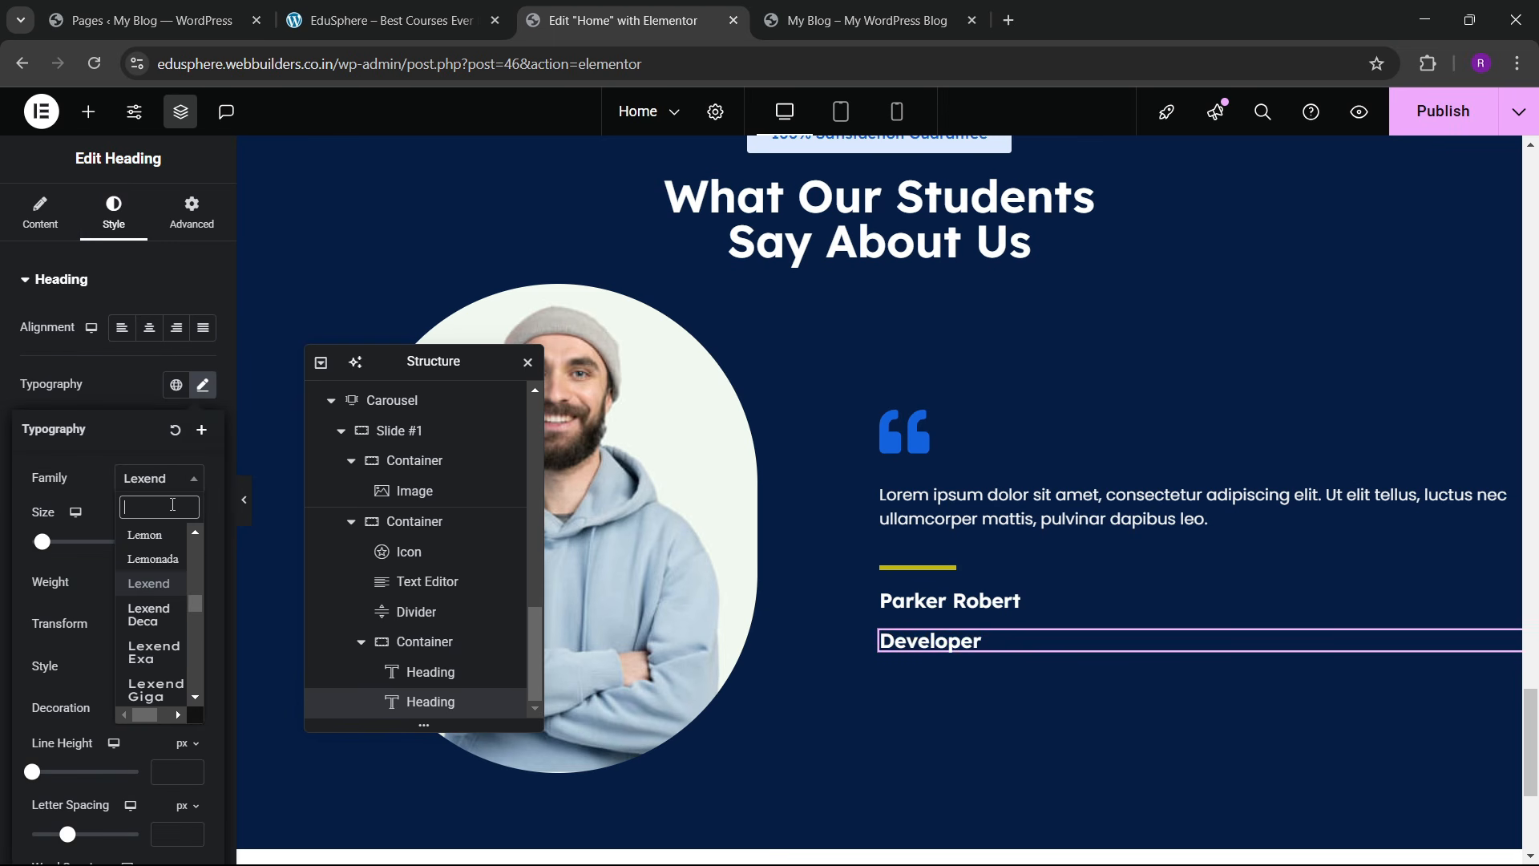
{"action": "type", "text": "poppins"}
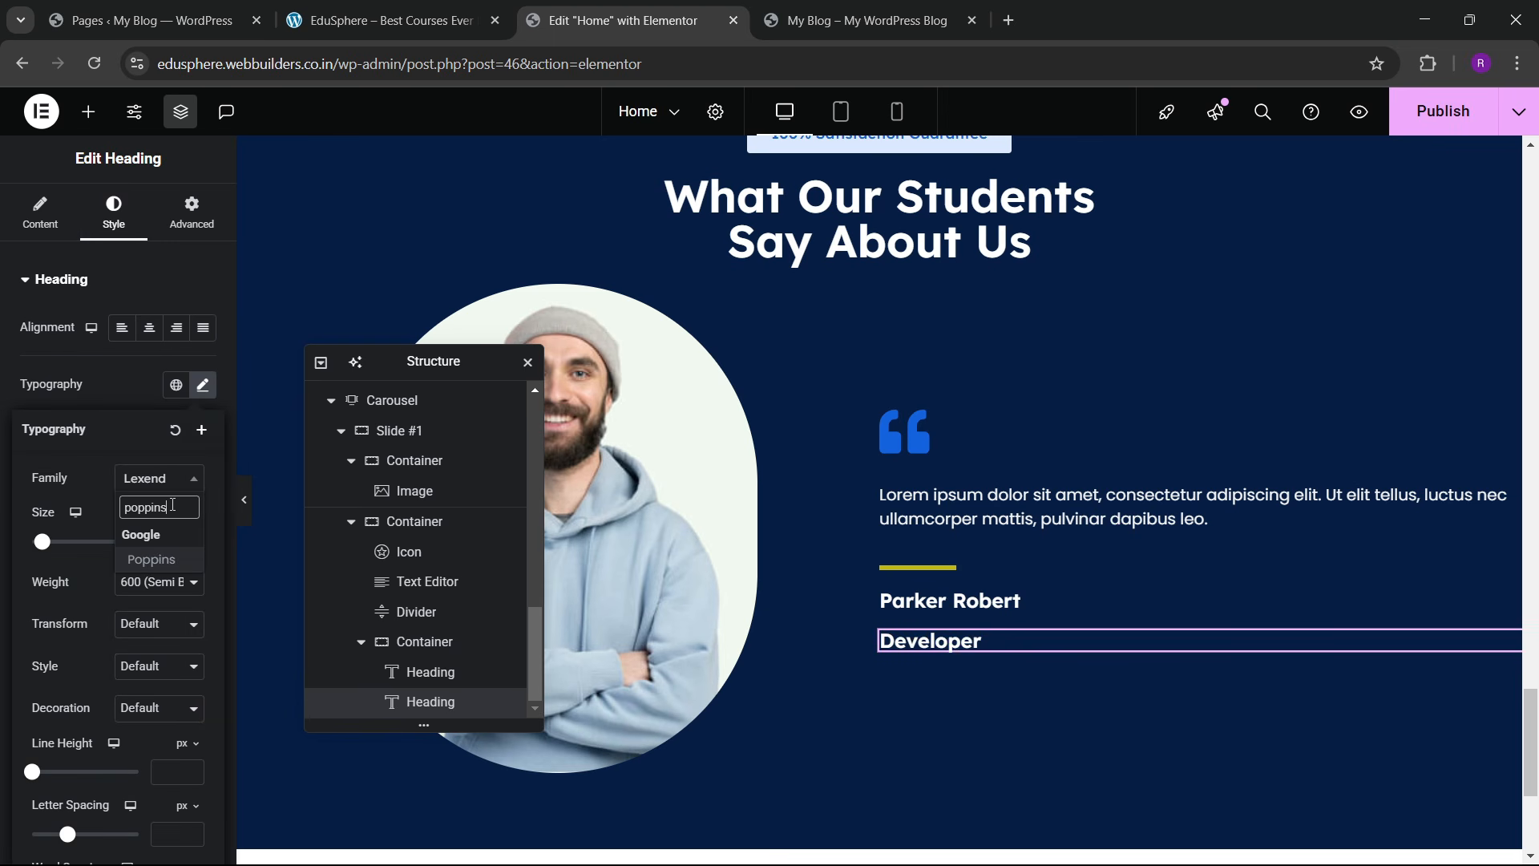
{"action": "key", "text": "Return"}
{"action": "left_click", "coordinate": [192, 547]}
{"action": "left_click", "coordinate": [192, 547]}
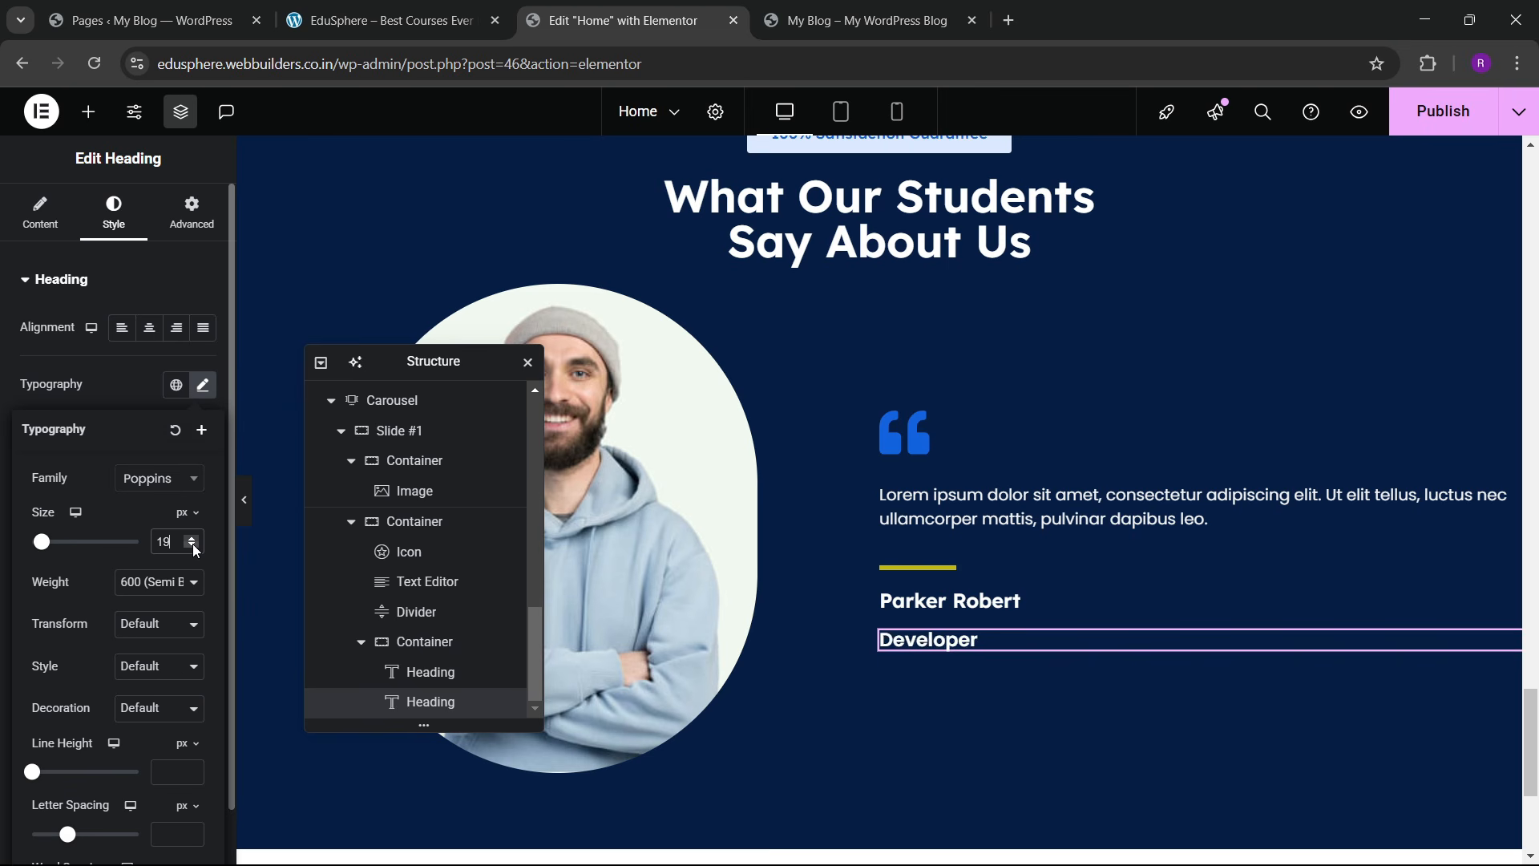
{"action": "left_click", "coordinate": [192, 548]}
{"action": "left_click", "coordinate": [192, 547]}
{"action": "left_click", "coordinate": [203, 385]}
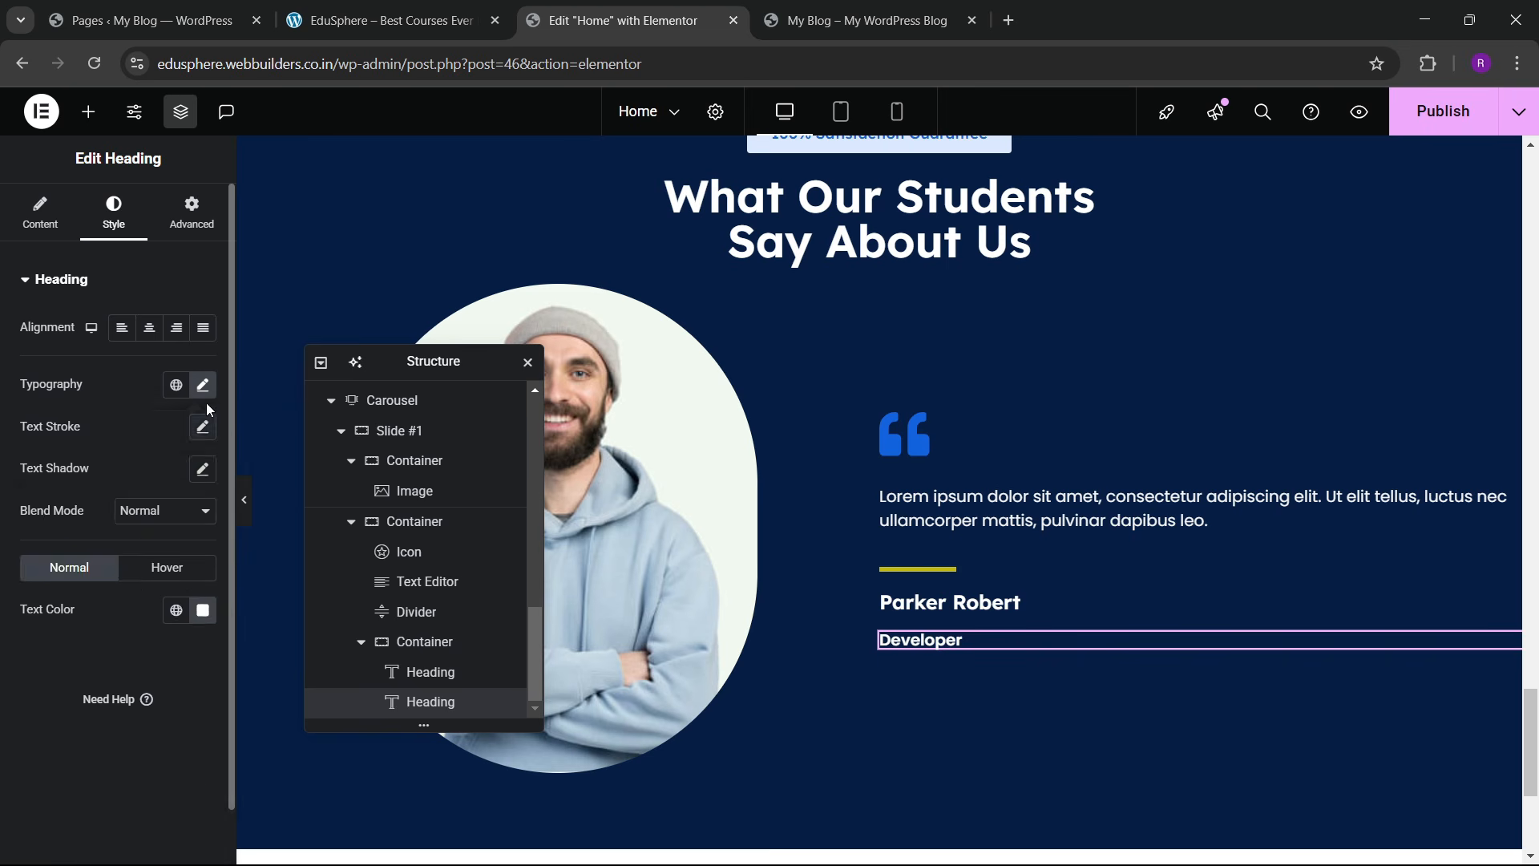
{"action": "left_click", "coordinate": [203, 386]}
{"action": "left_click", "coordinate": [159, 582]}
{"action": "left_click", "coordinate": [143, 388]}
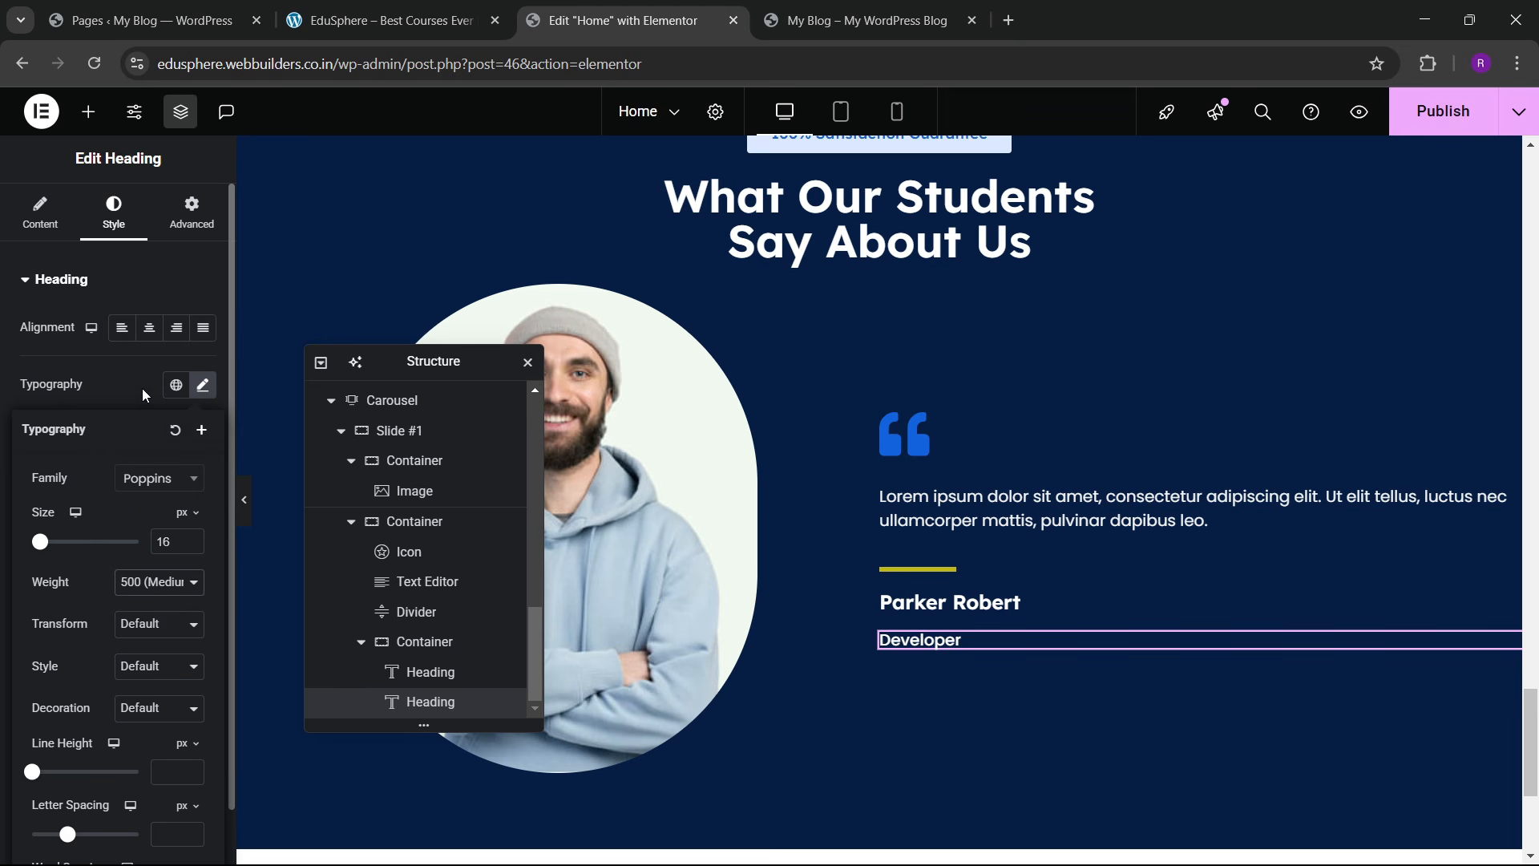
{"action": "left_click", "coordinate": [98, 359]}
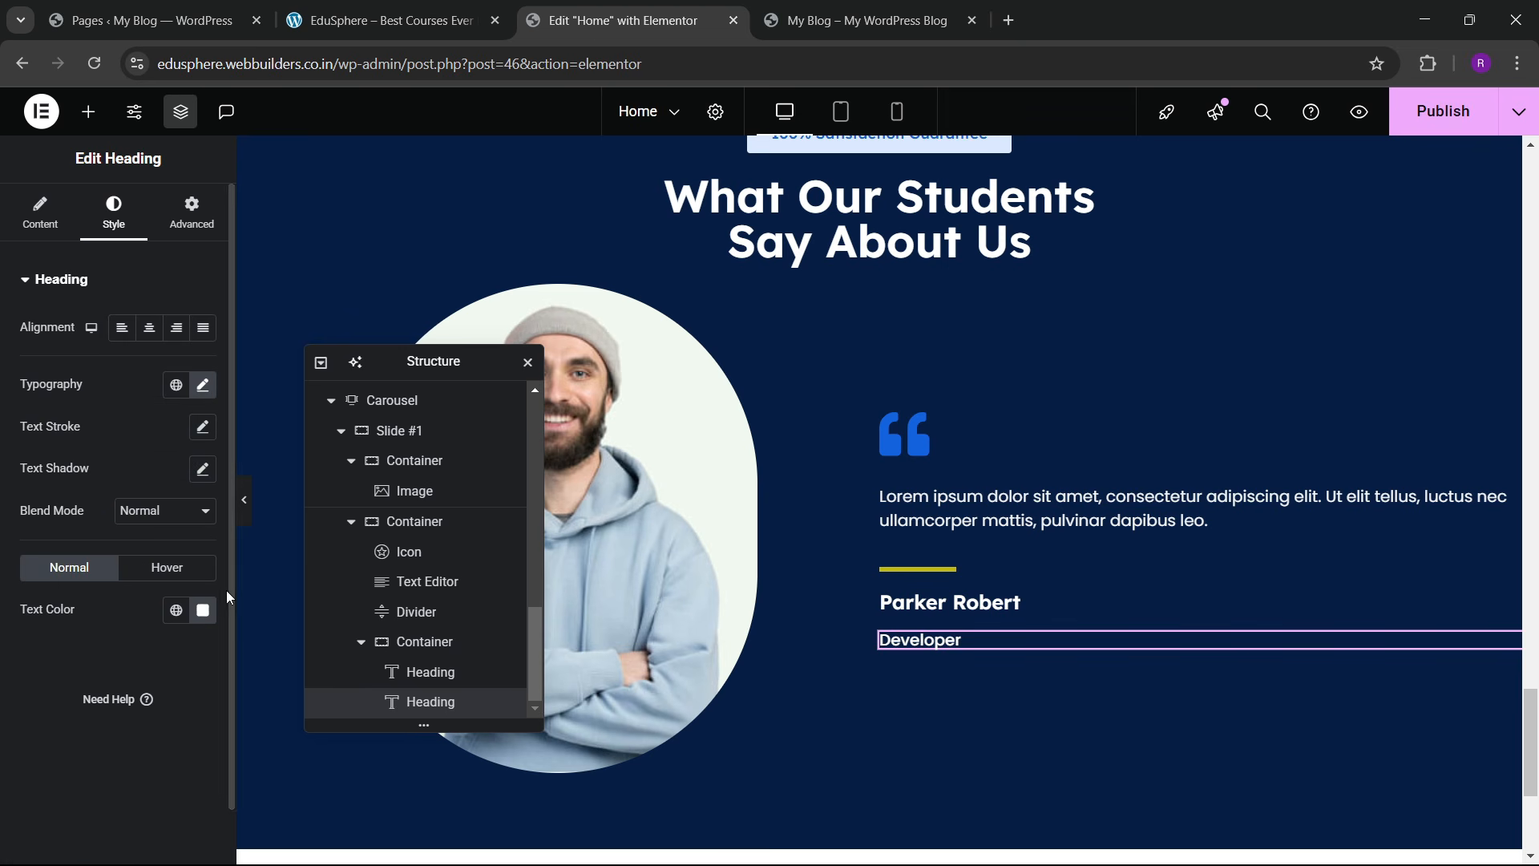
Step: Colour the Developer text pale pinkish grey #D7C1C1 and view the live page
{"action": "left_click", "coordinate": [203, 610]}
{"action": "left_click", "coordinate": [131, 409]}
{"action": "left_click_drag", "start_coordinate": [131, 409], "coordinate": [112, 376]}
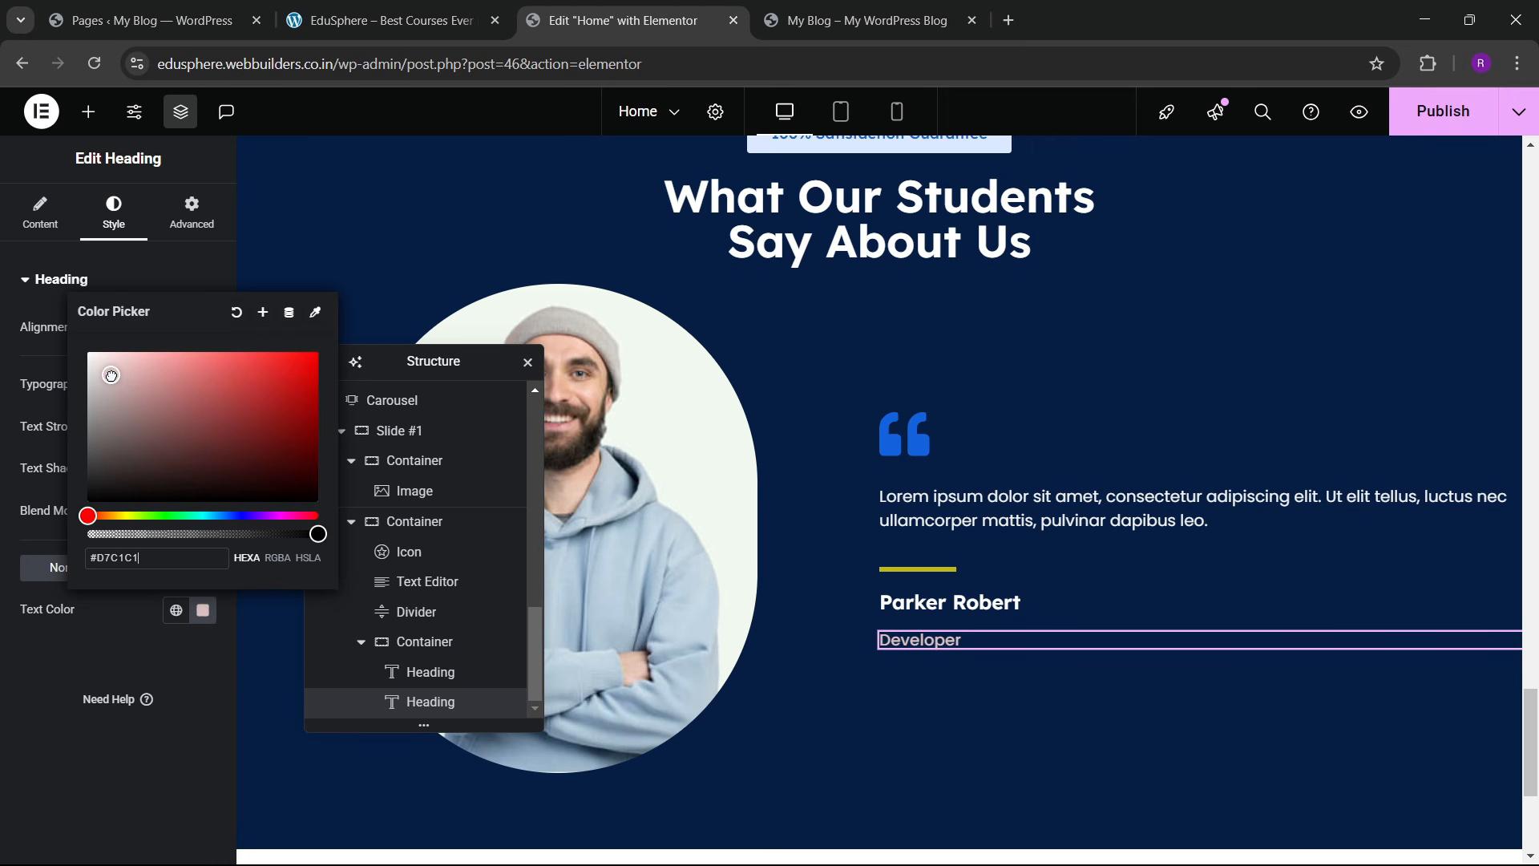
{"action": "left_click", "coordinate": [42, 394]}
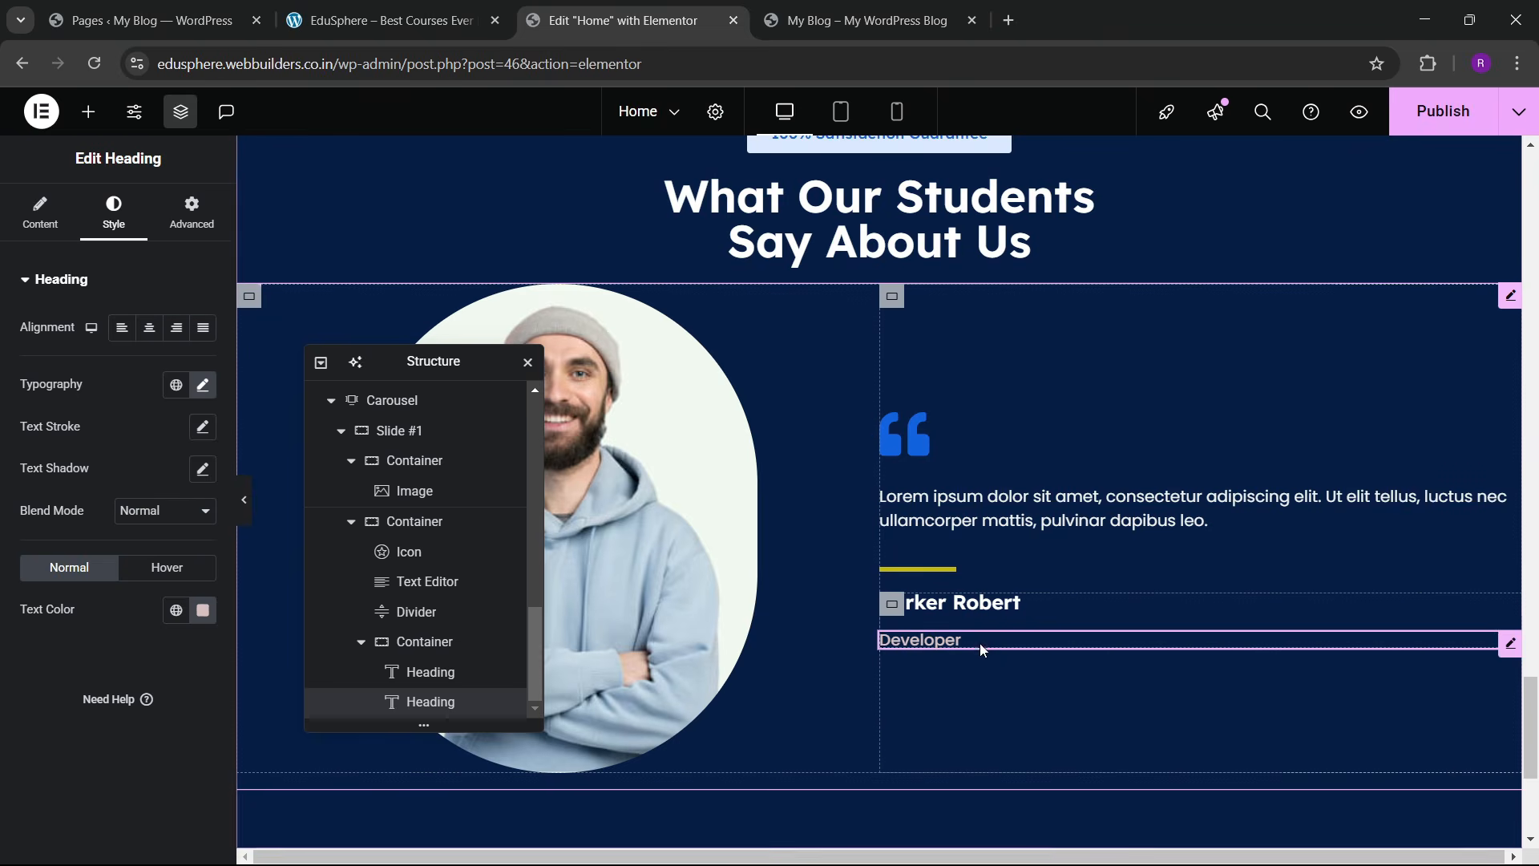
{"action": "left_click", "coordinate": [419, 6]}
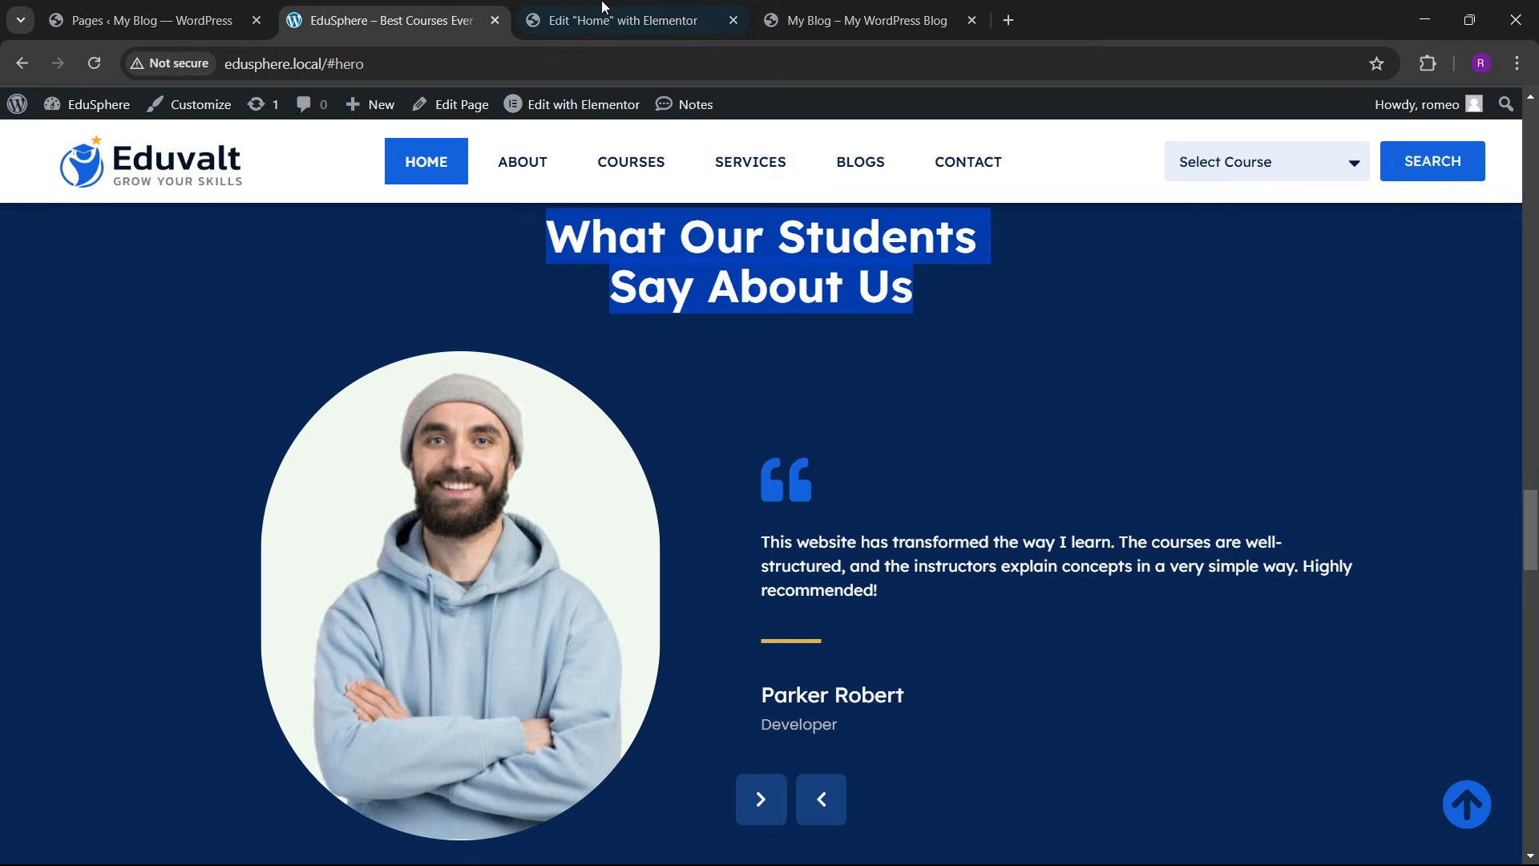
{"action": "left_click", "coordinate": [603, 6]}
Step: Set the name-and-role container's alignment and a 10 px gap between headings
{"action": "left_click", "coordinate": [893, 604]}
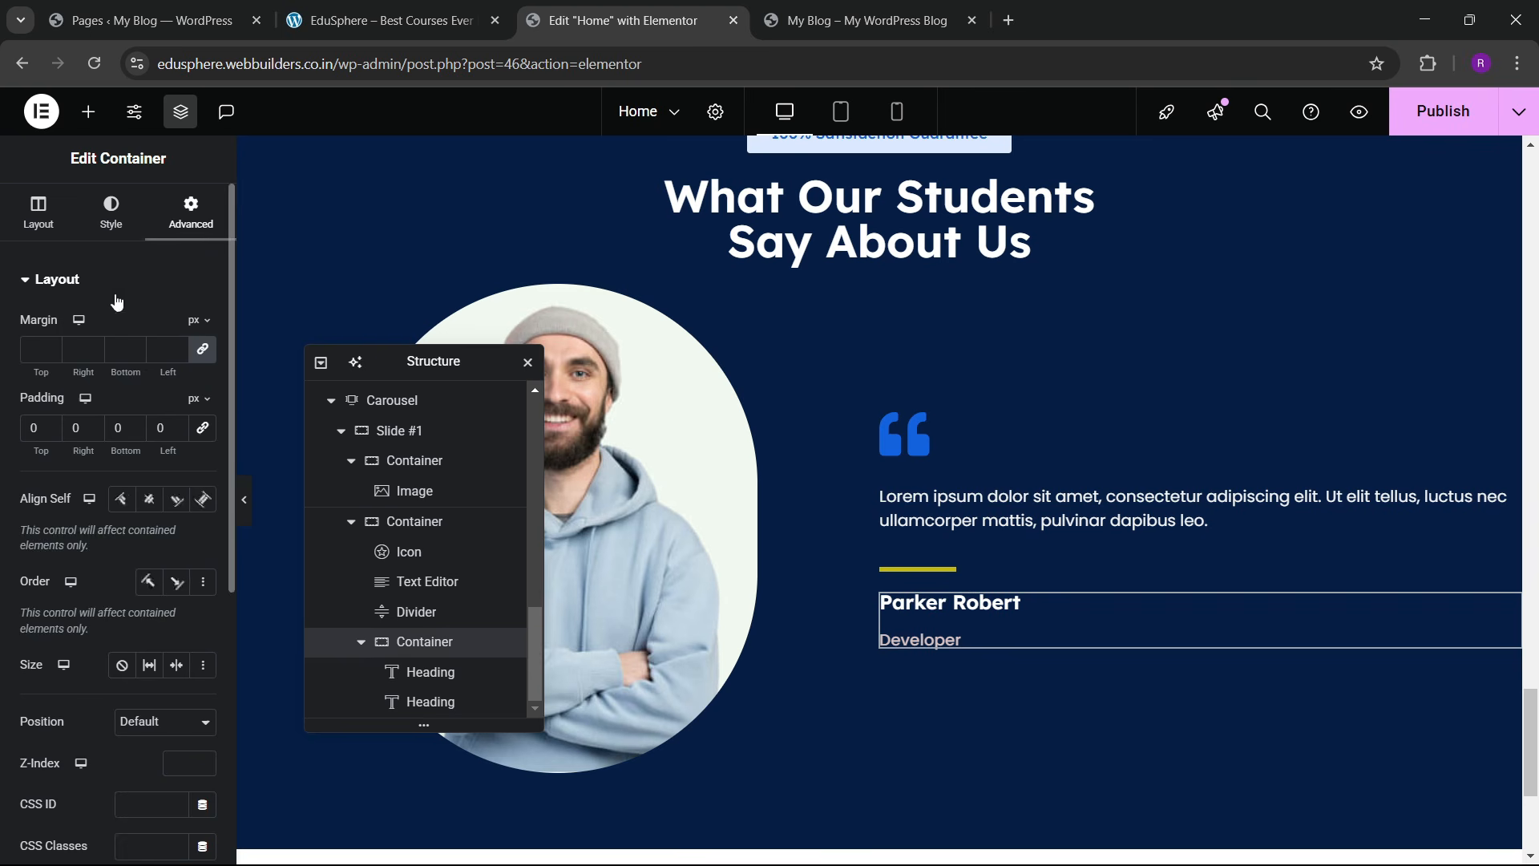
{"action": "left_click", "coordinate": [38, 211]}
{"action": "scroll", "coordinate": [120, 497], "scroll_direction": "down", "scroll_amount": 3}
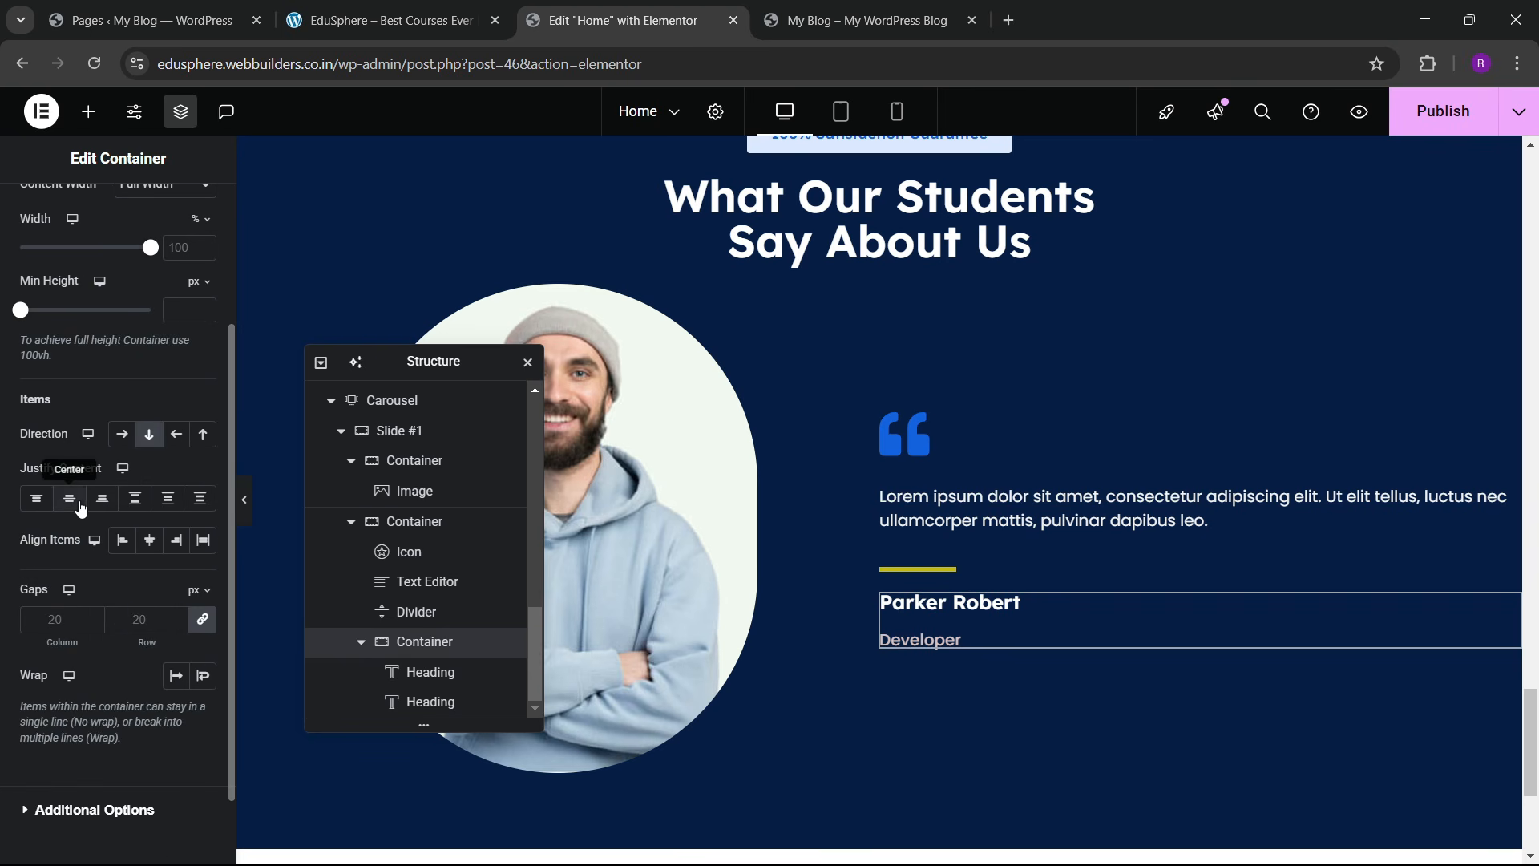
{"action": "left_click", "coordinate": [79, 505]}
{"action": "left_click", "coordinate": [146, 543]}
{"action": "left_click", "coordinate": [125, 543]}
{"action": "left_click", "coordinate": [137, 617]}
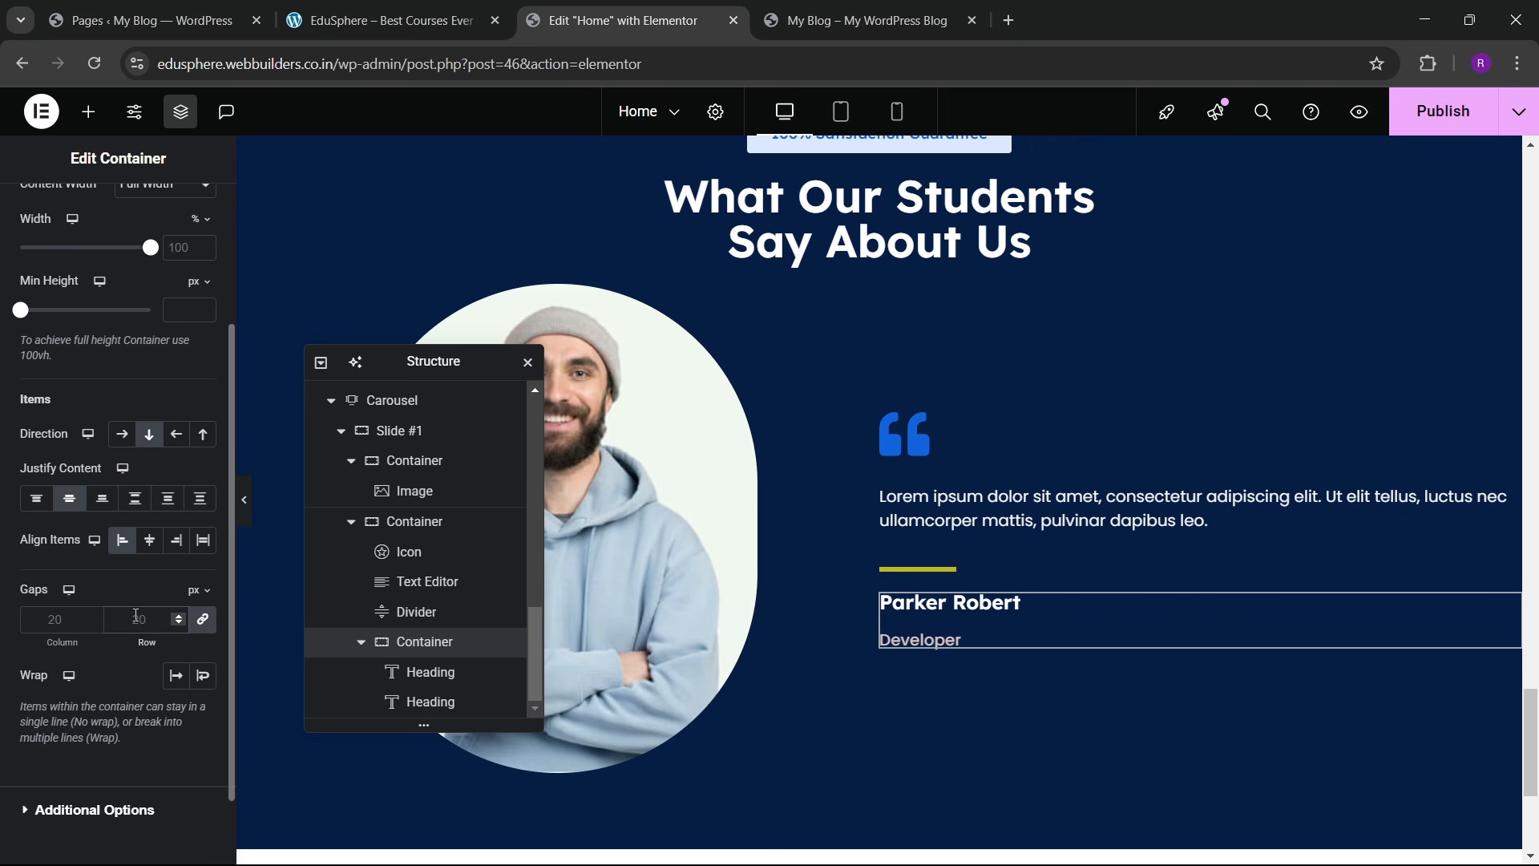
{"action": "type", "text": "10"}
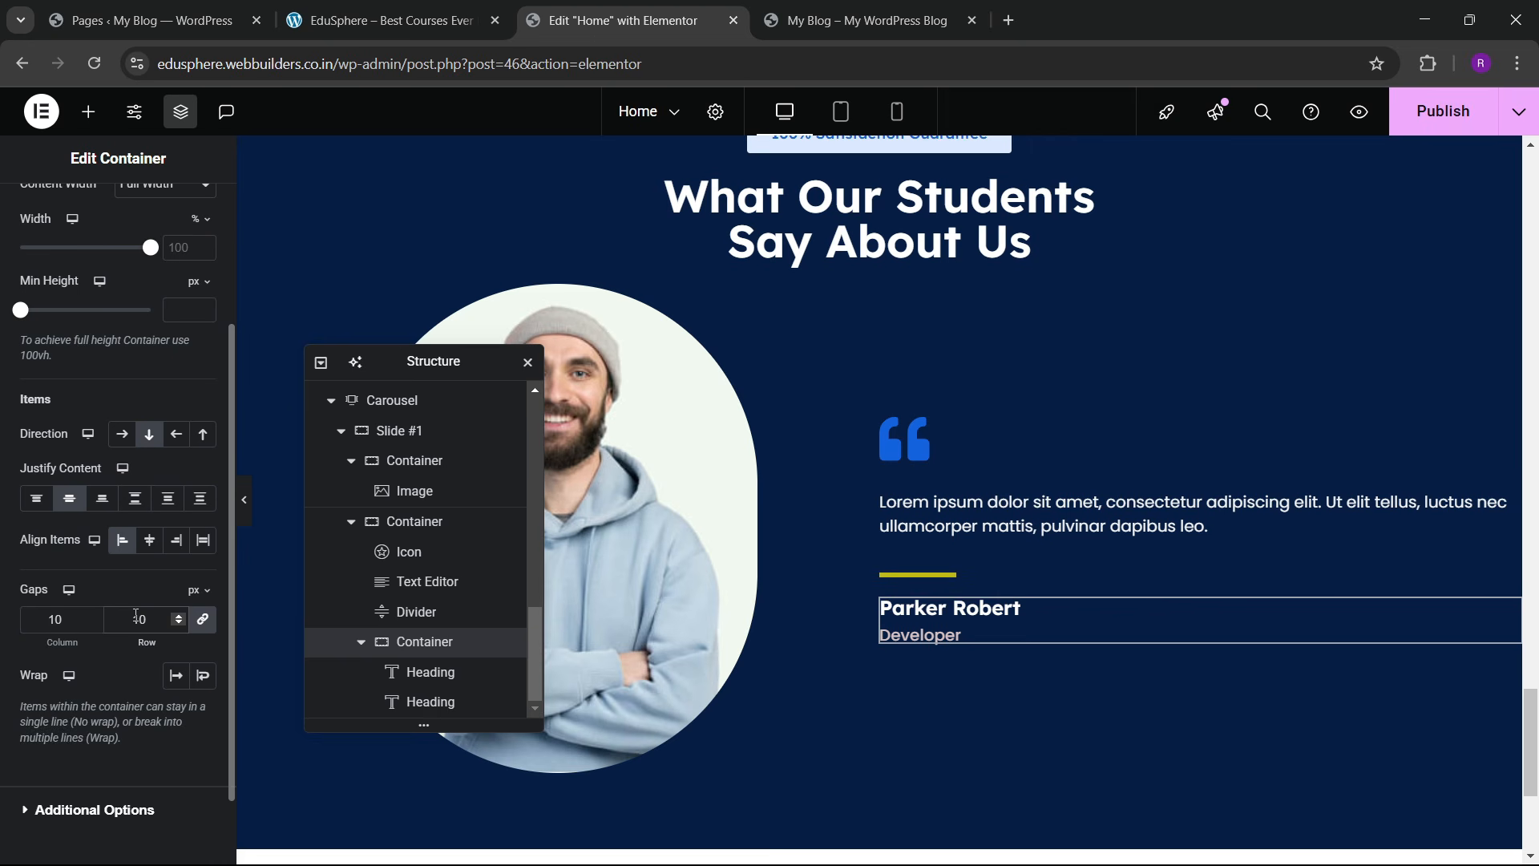
Step: Give the container a 30 px top margin below the divider
{"action": "scroll", "coordinate": [200, 353], "scroll_direction": "up", "scroll_amount": 5}
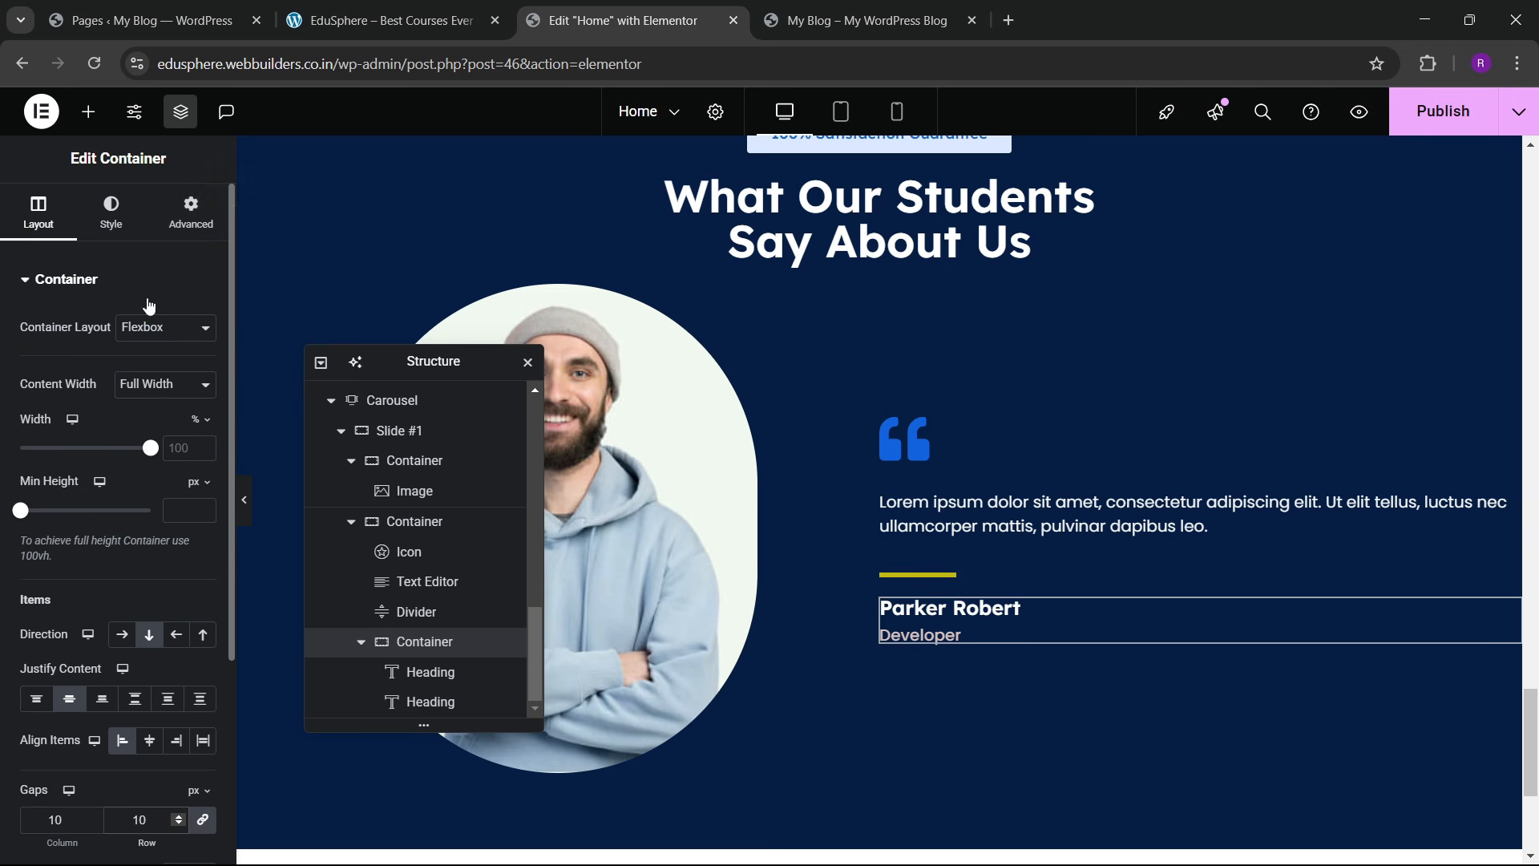
{"action": "left_click", "coordinate": [191, 213]}
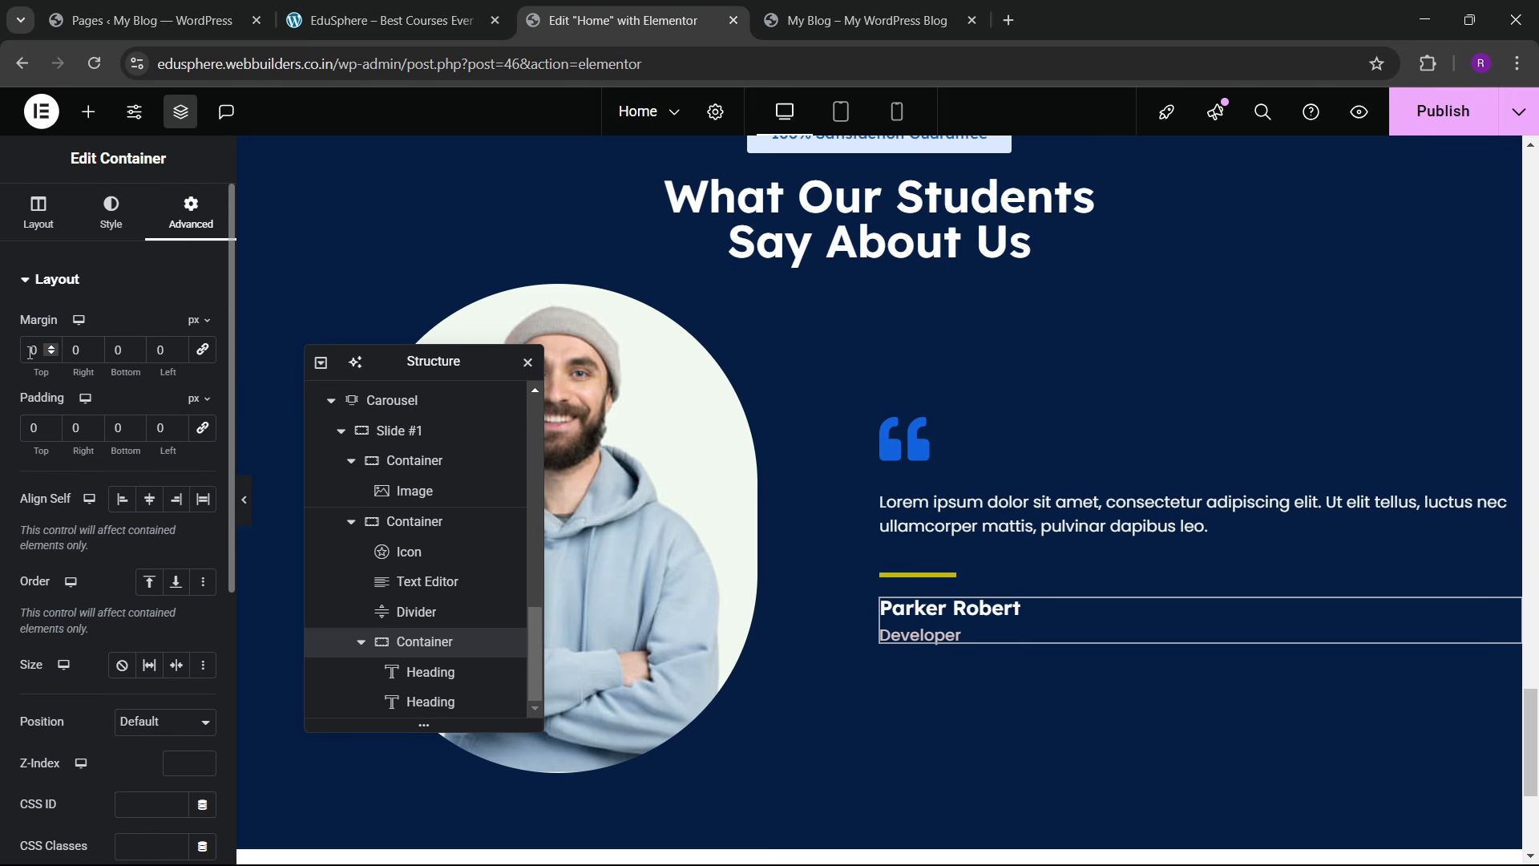
{"action": "type", "text": "3"}
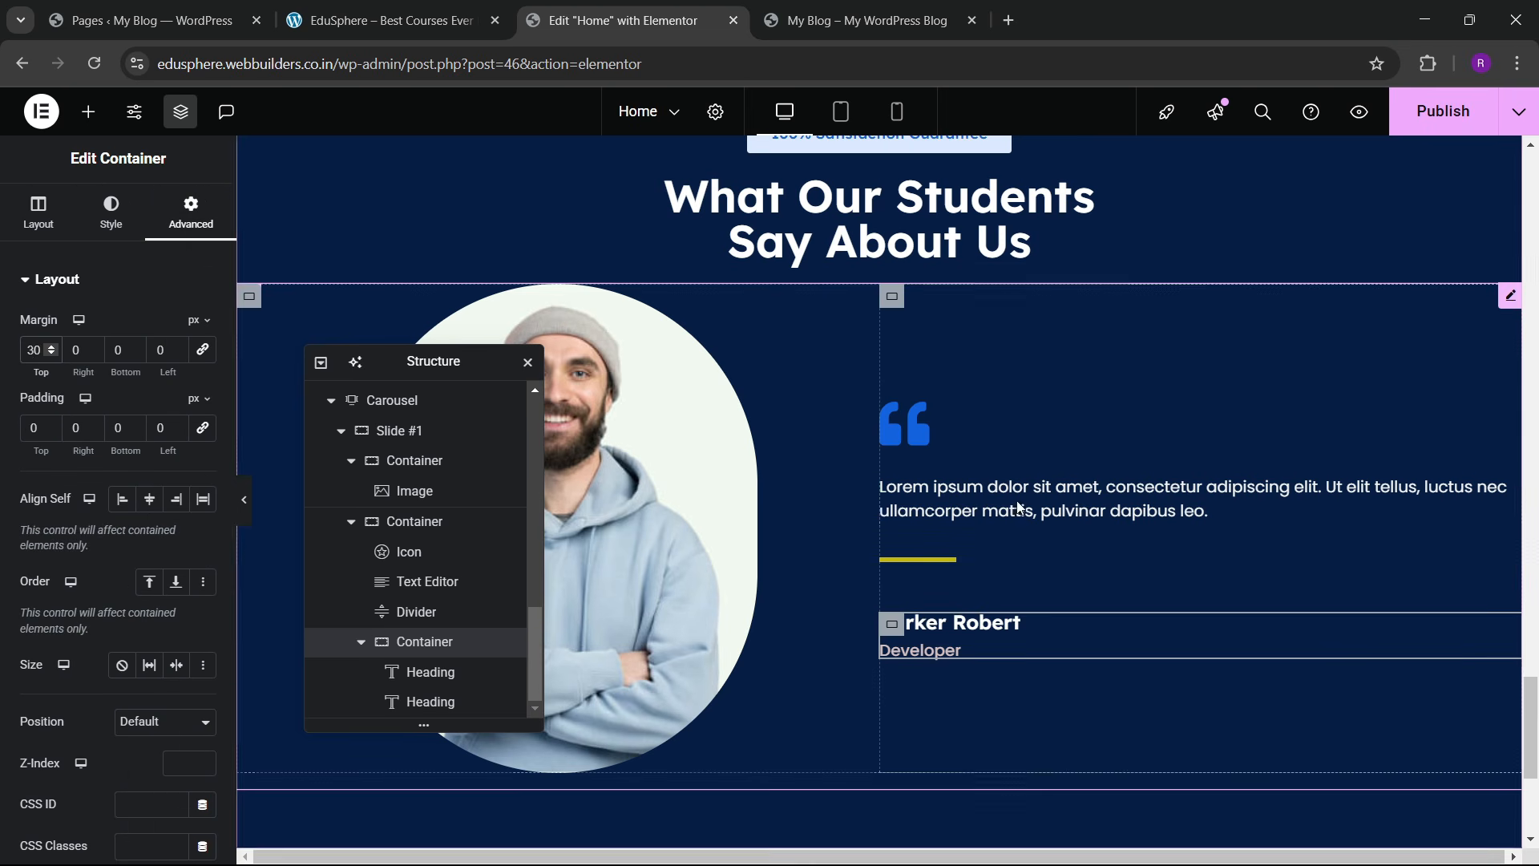
{"action": "left_click", "coordinate": [1508, 490]}
Step: Give the testimonial Text Editor a custom width of 78%
{"action": "left_click", "coordinate": [192, 212]}
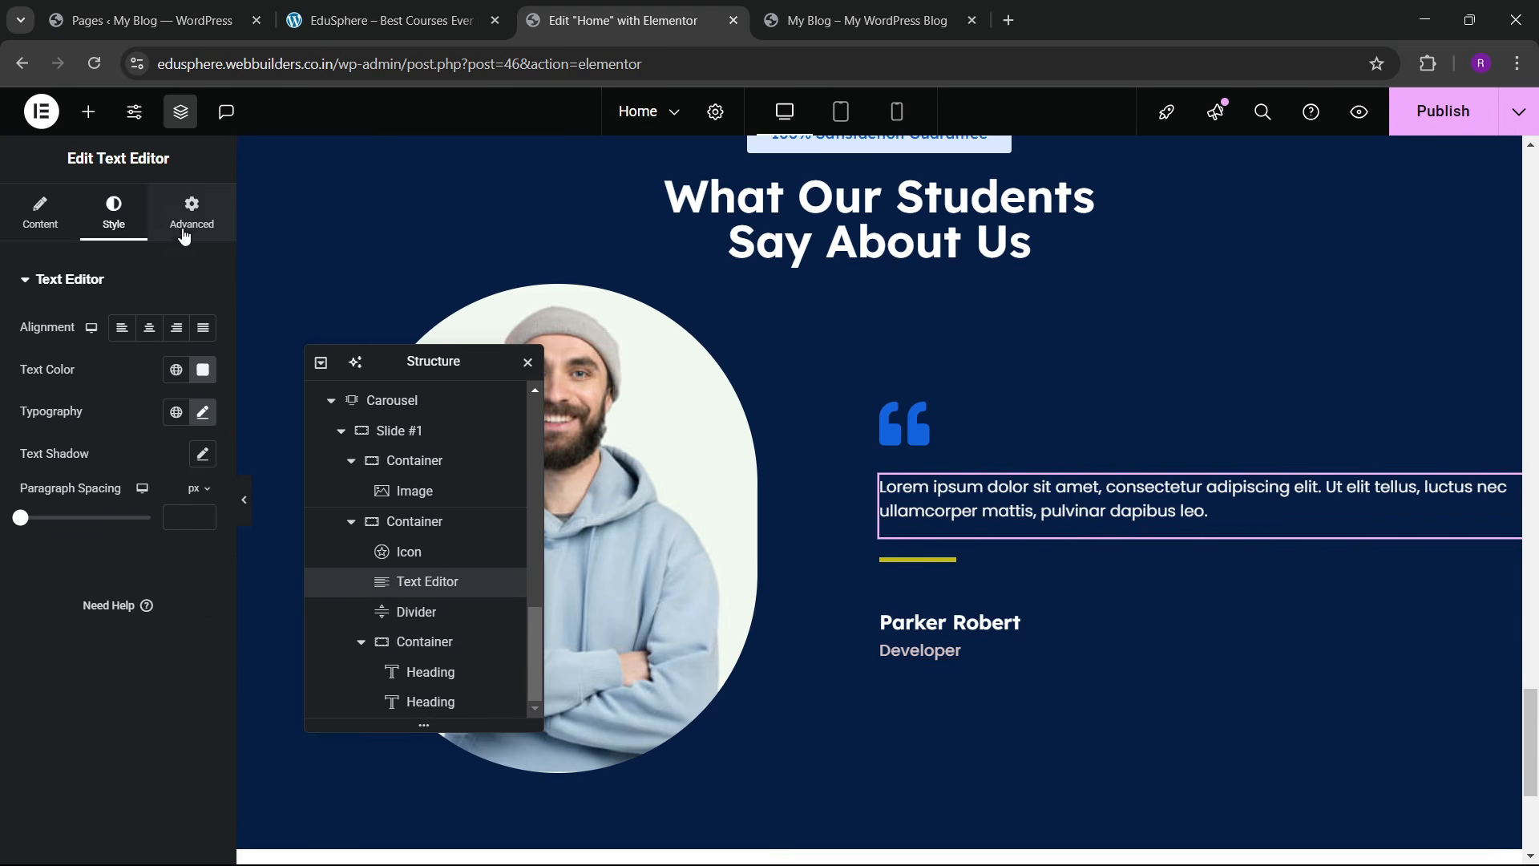
{"action": "left_click", "coordinate": [161, 484]}
{"action": "left_click", "coordinate": [142, 582]}
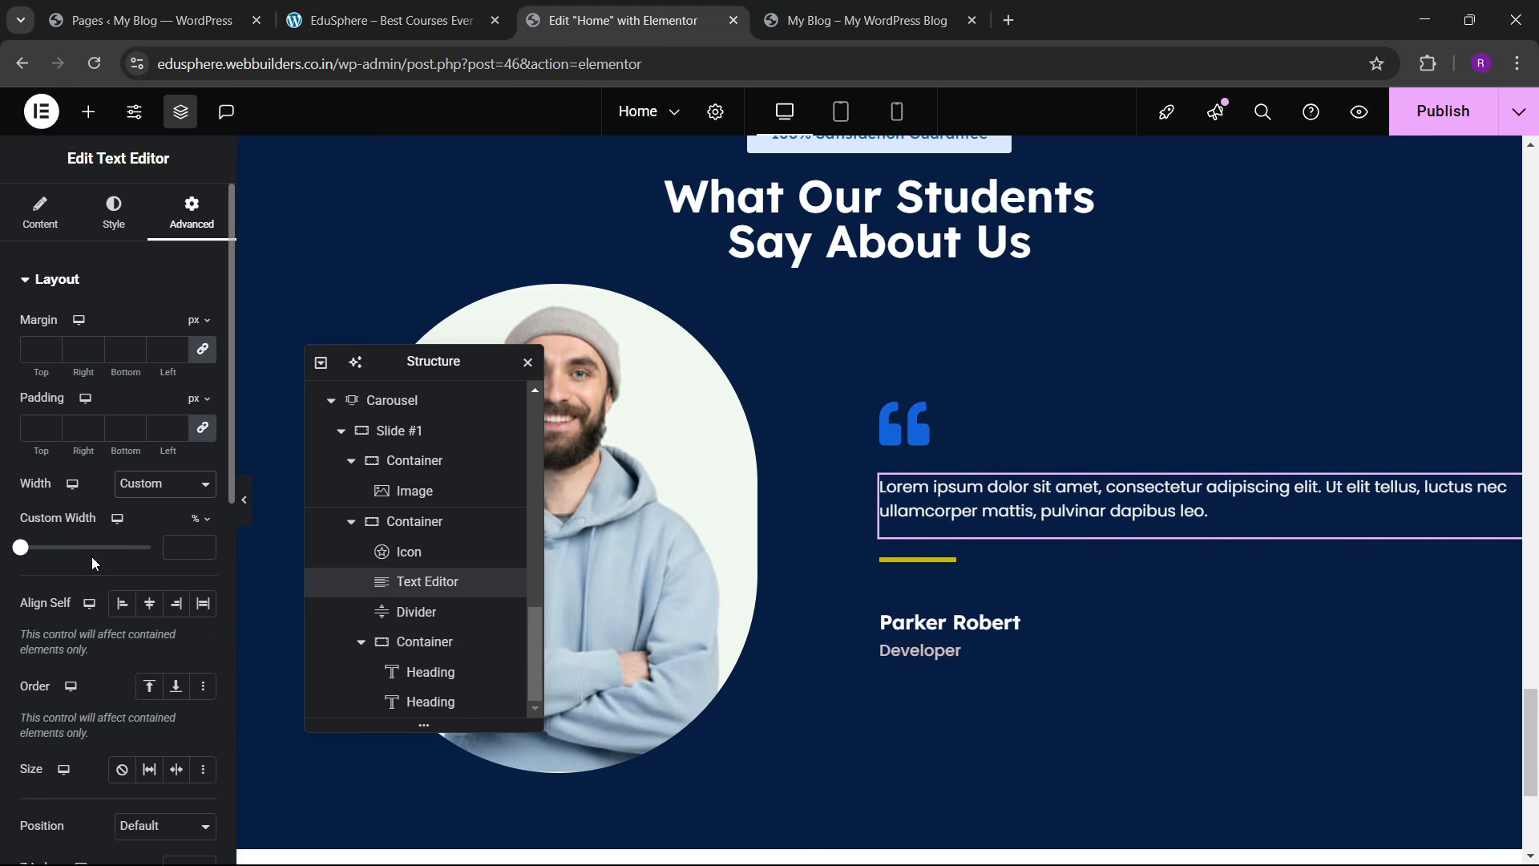
{"action": "left_click_drag", "start_coordinate": [23, 552], "coordinate": [126, 564]}
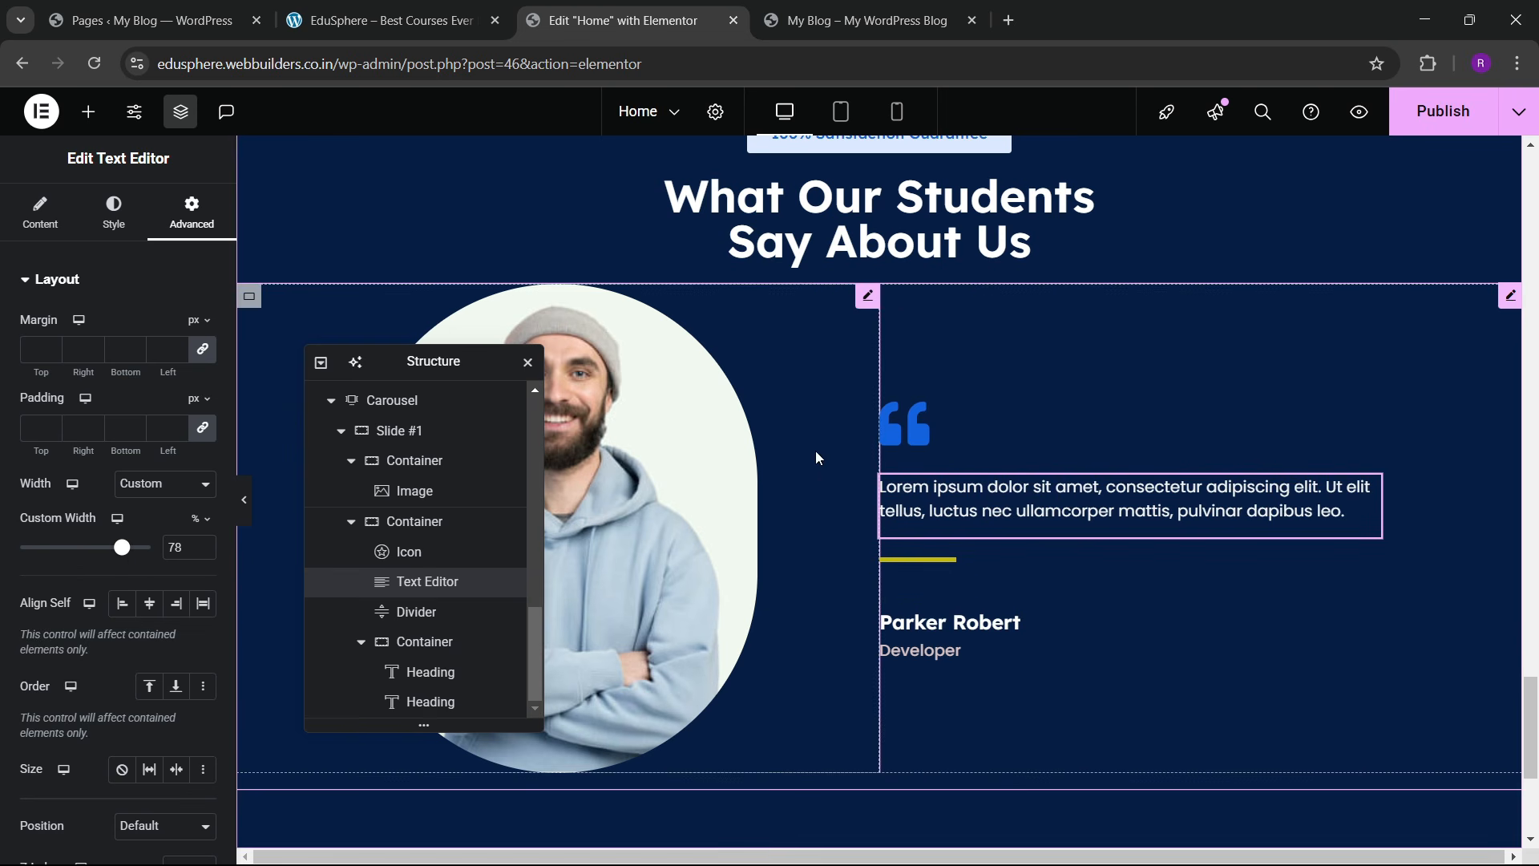
Step: Set the carousel's top margin to 30 px
{"action": "left_click", "coordinate": [1511, 295]}
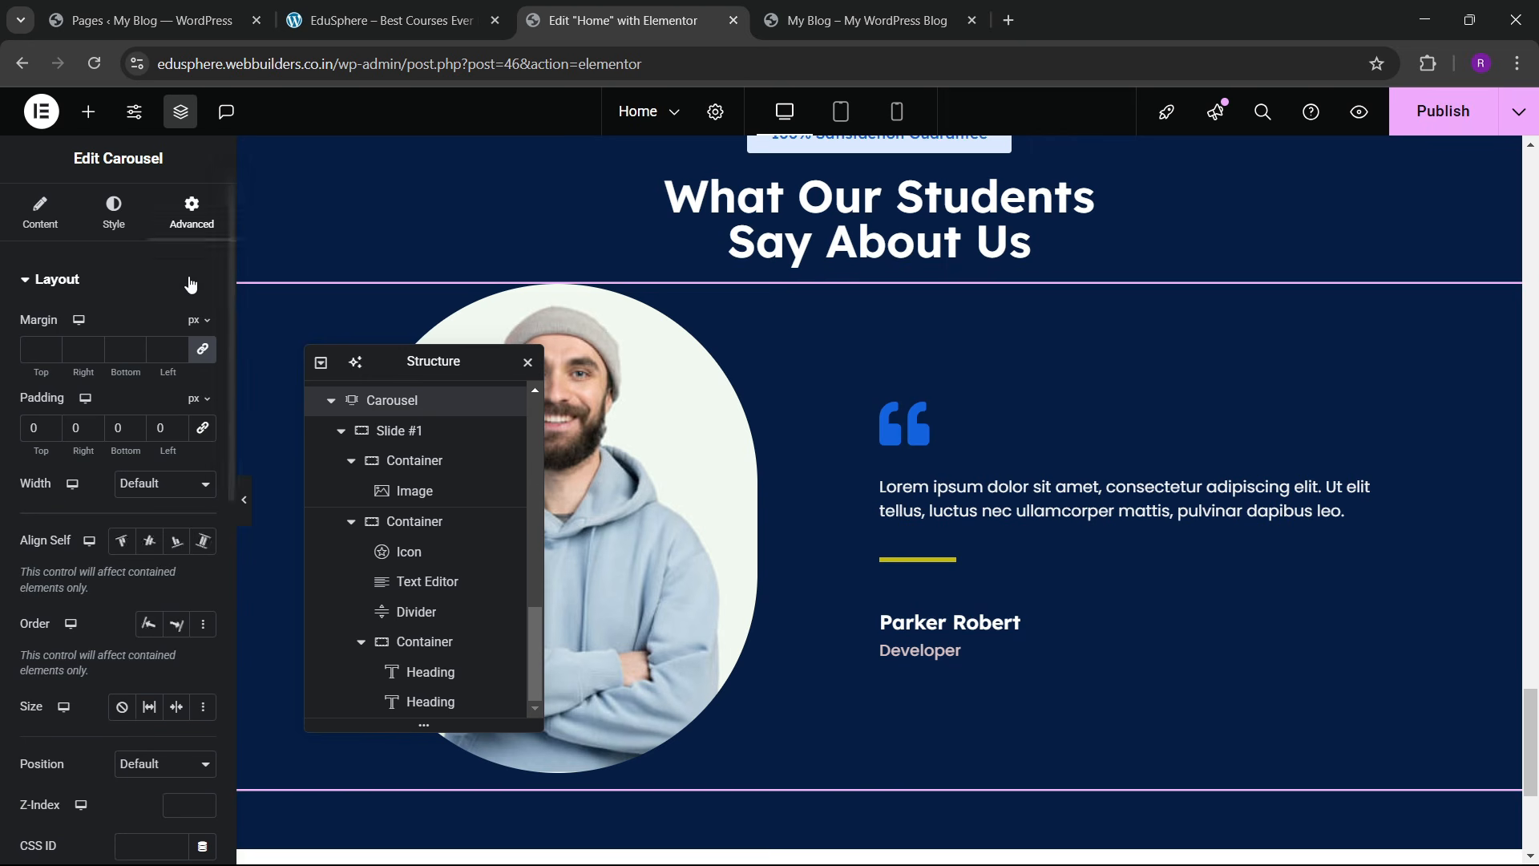
{"action": "left_click", "coordinate": [52, 353]}
{"action": "type", "text": "30"}
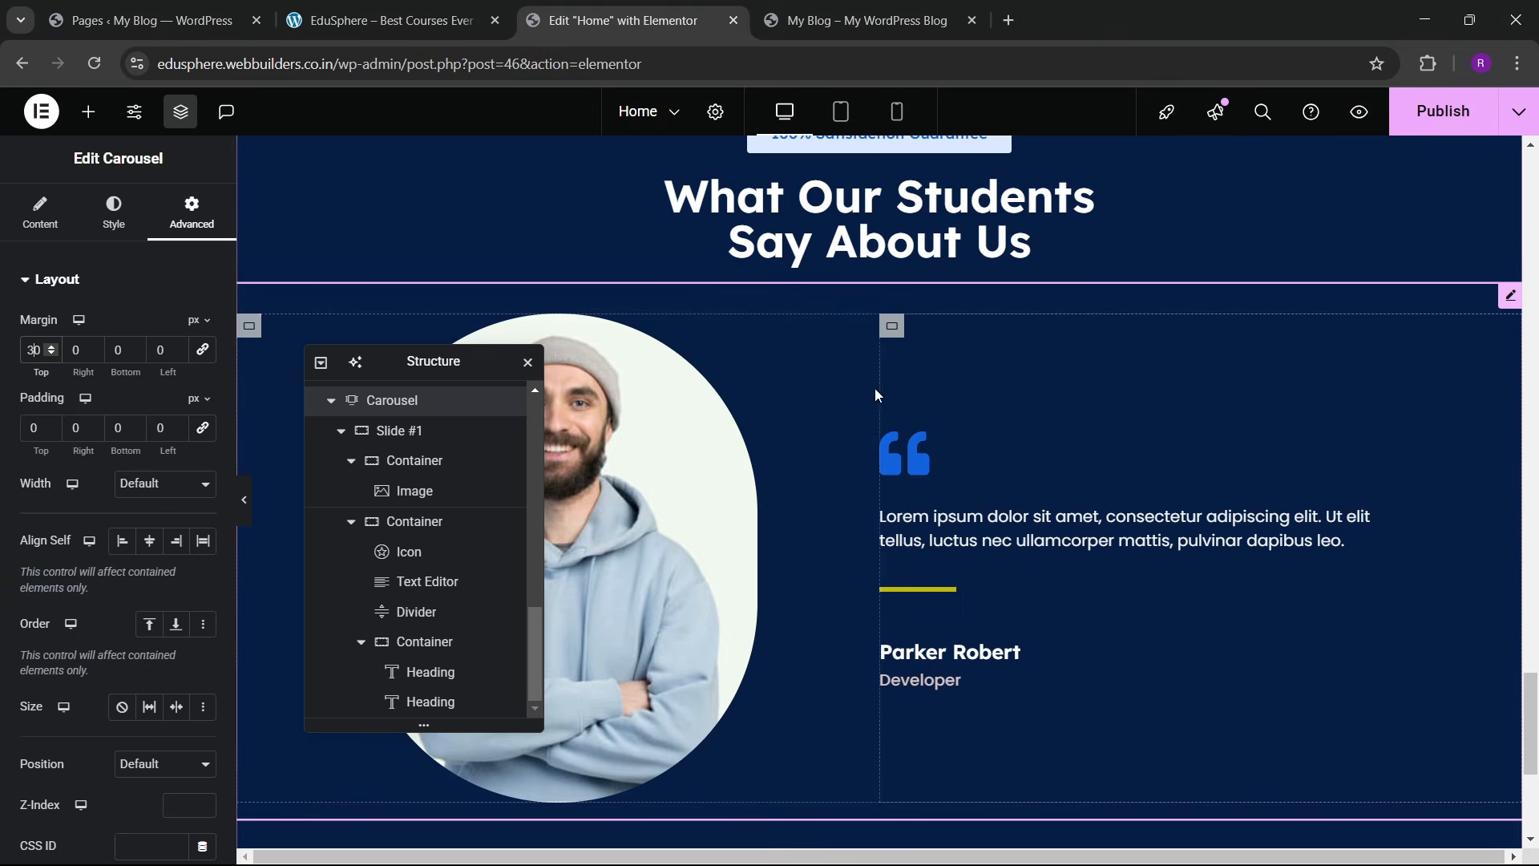
{"action": "scroll", "coordinate": [873, 388], "scroll_direction": "up", "scroll_amount": 3}
Step: Publish the Home page changes
{"action": "left_click", "coordinate": [1423, 129]}
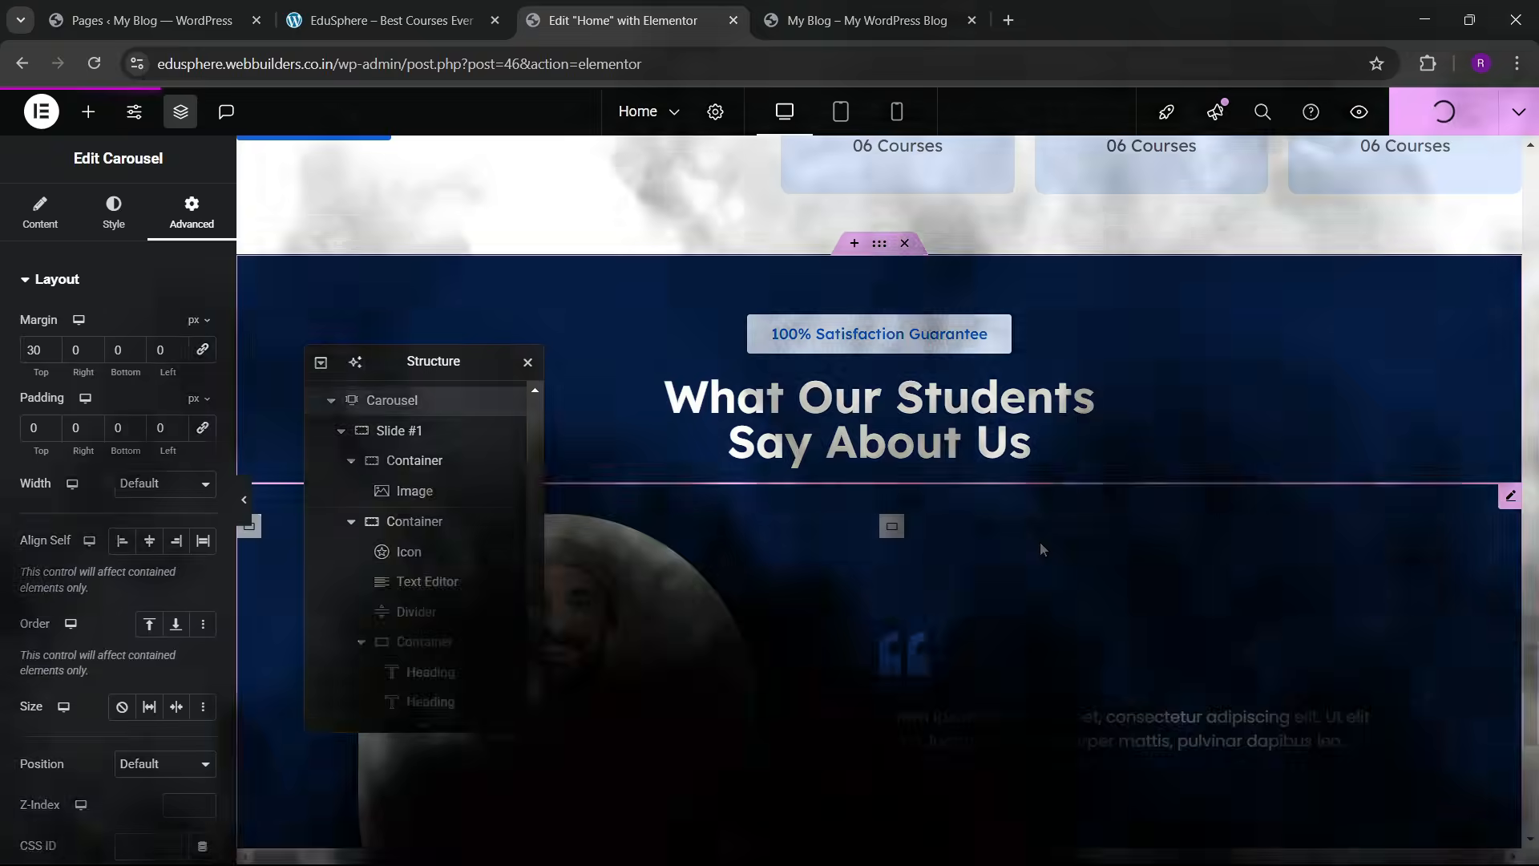
{"action": "scroll", "coordinate": [1041, 542], "scroll_direction": "down", "scroll_amount": 4}
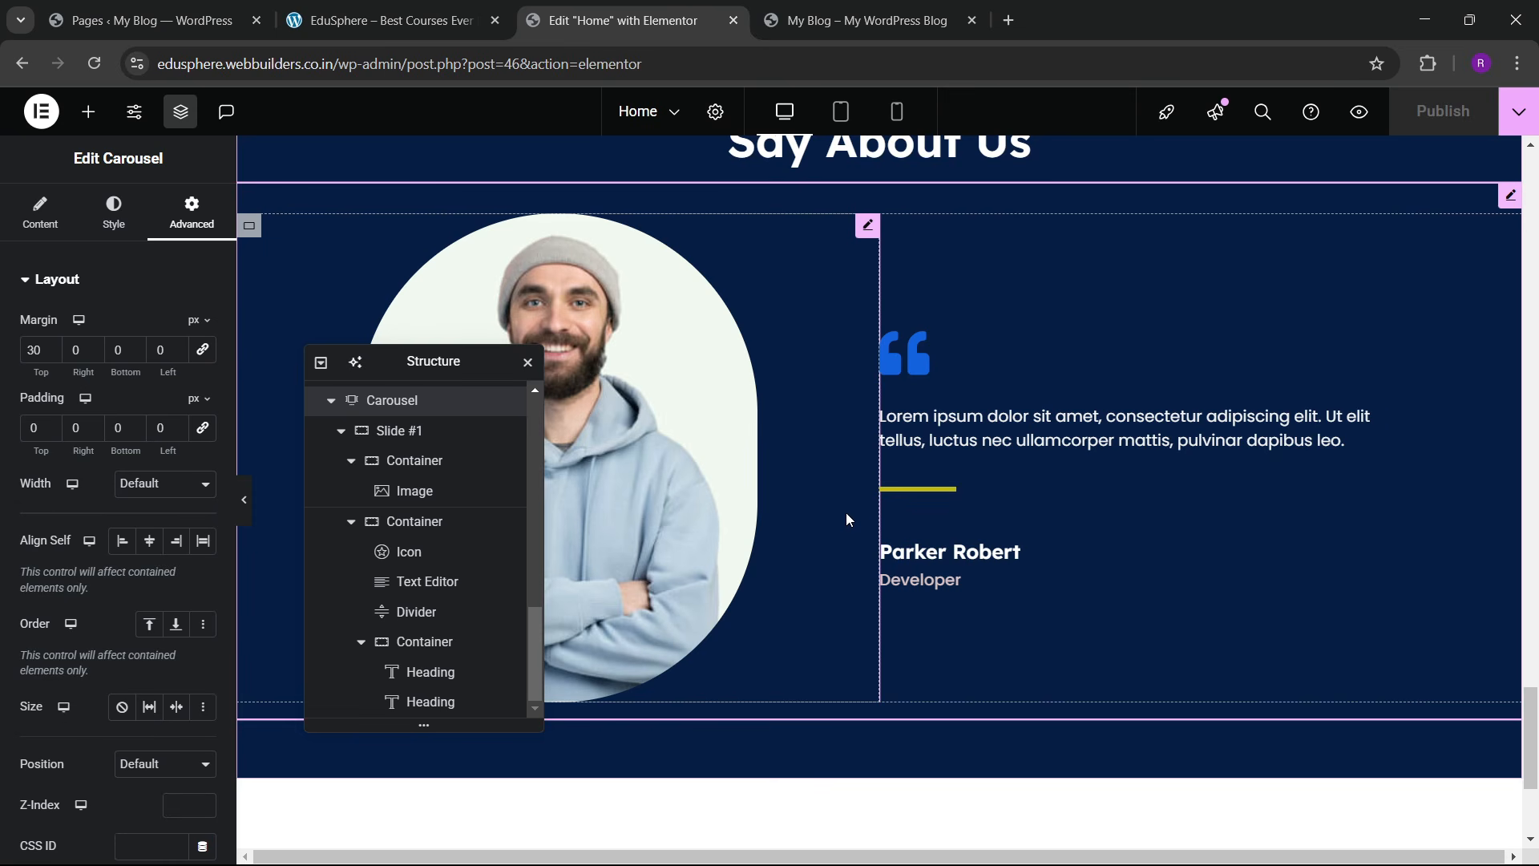
{"action": "scroll", "coordinate": [1056, 414], "scroll_direction": "up", "scroll_amount": 1}
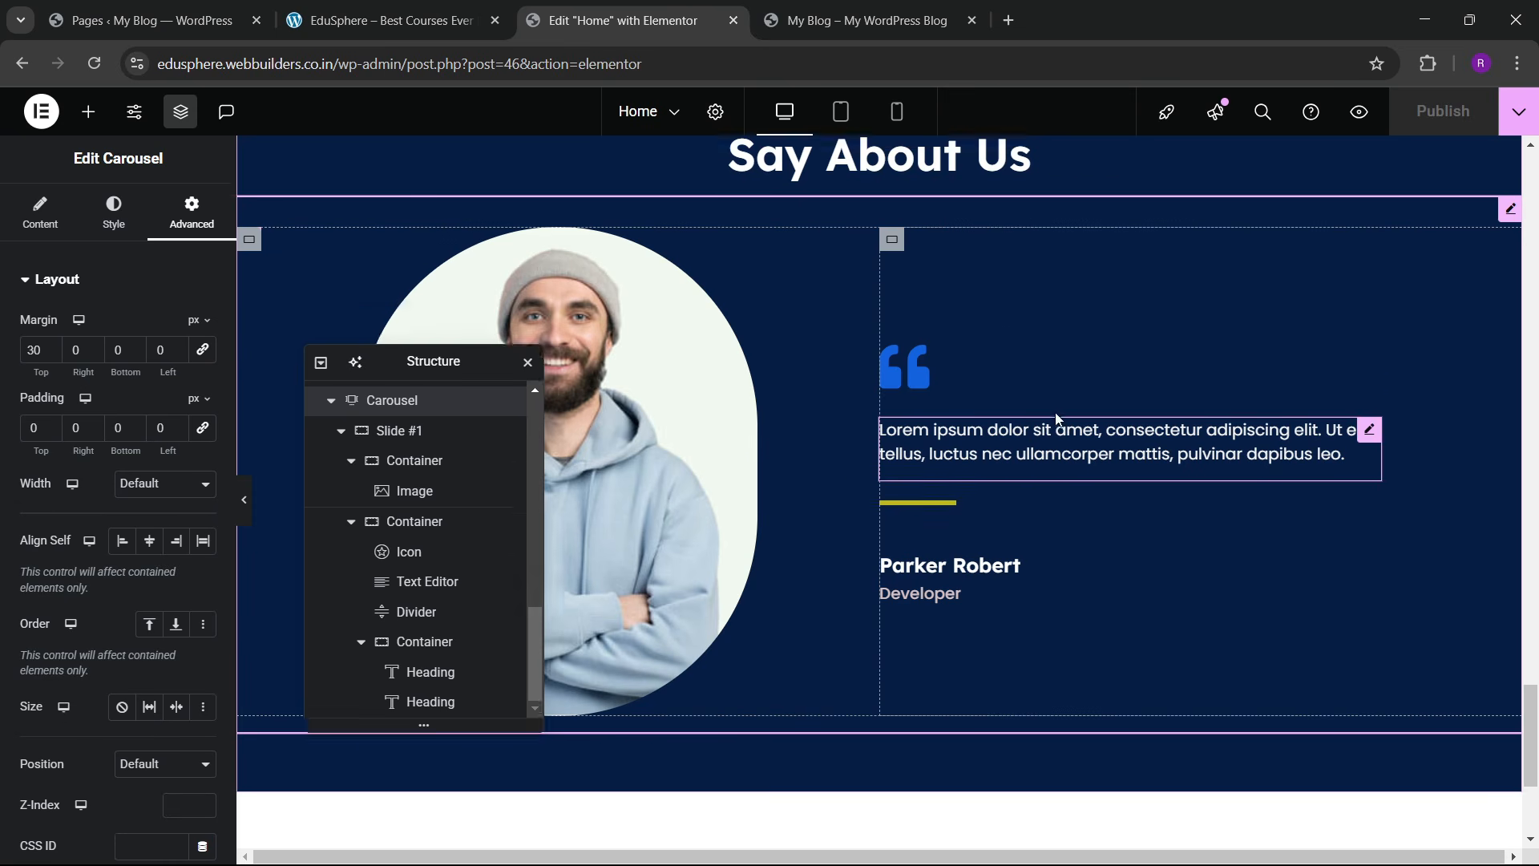
{"action": "scroll", "coordinate": [1055, 417], "scroll_direction": "up", "scroll_amount": 2}
{"action": "scroll", "coordinate": [722, 477], "scroll_direction": "down", "scroll_amount": 3}
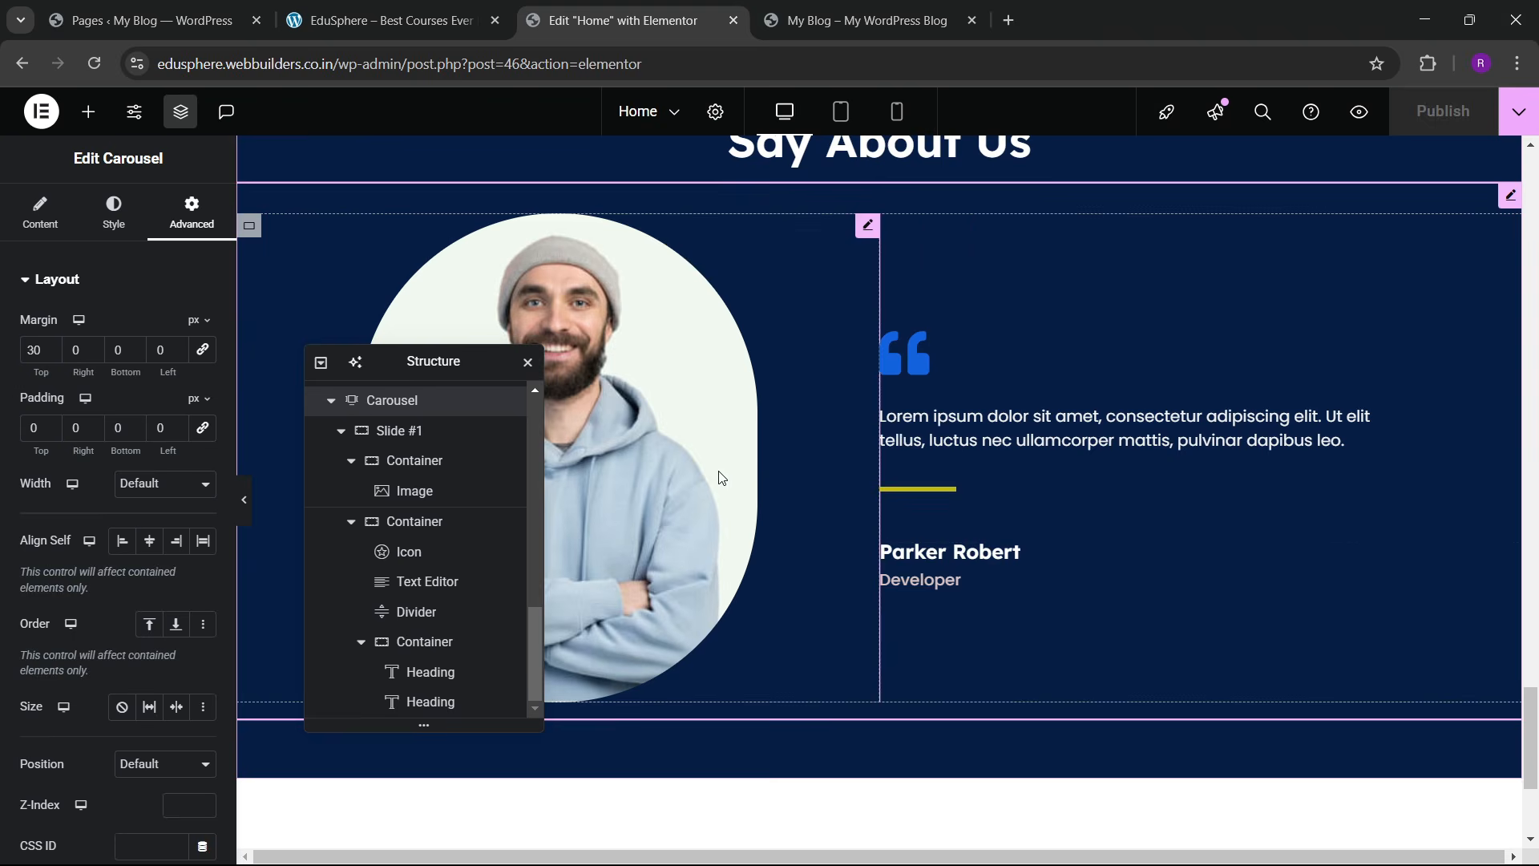
{"action": "scroll", "coordinate": [386, 563], "scroll_direction": "up", "scroll_amount": 2}
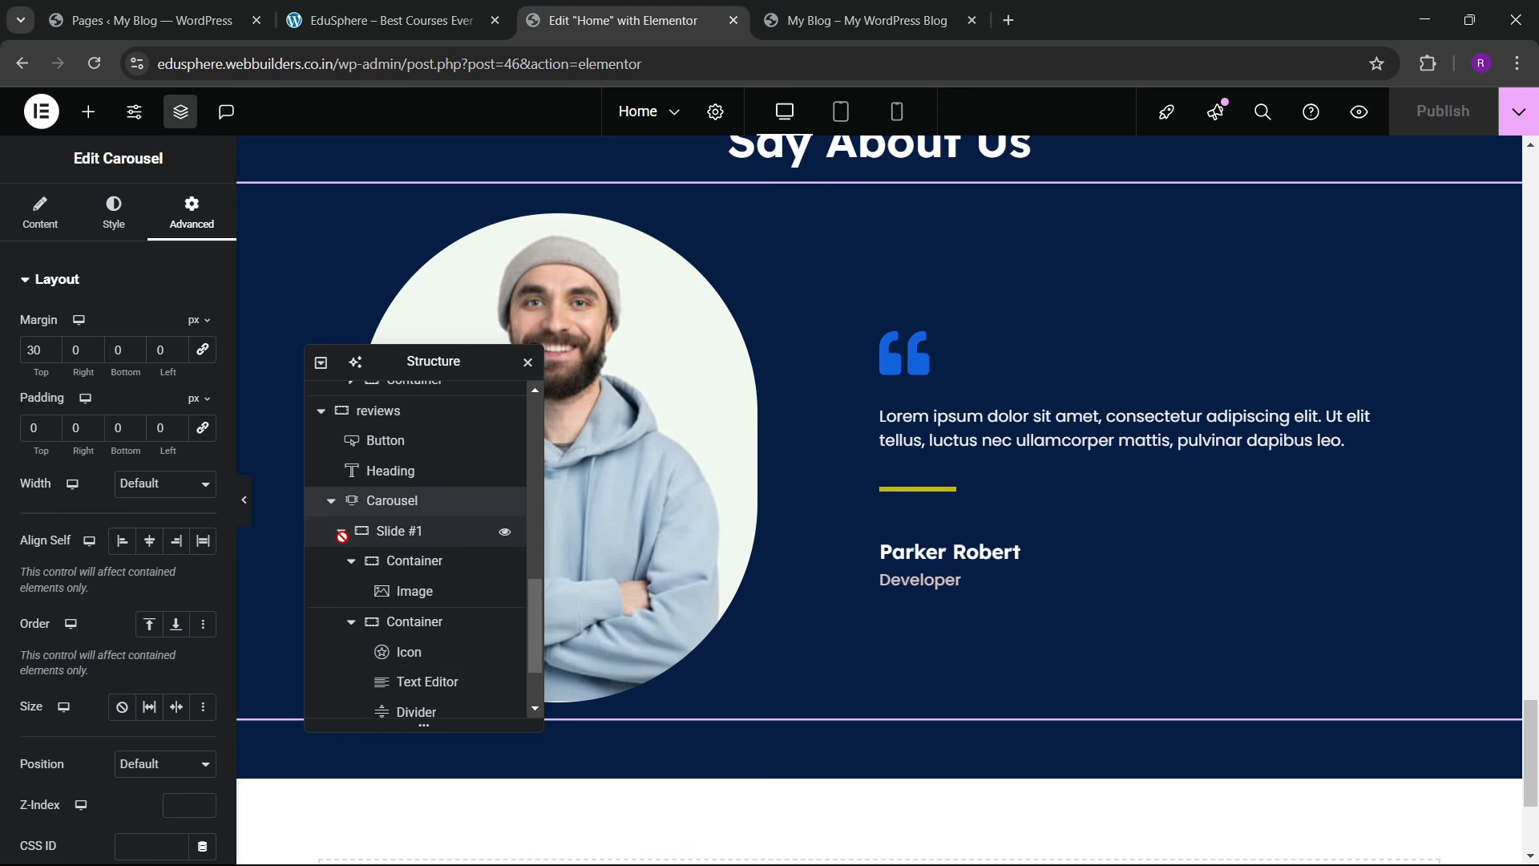
Step: Duplicate the Slide #1 testimonial under Carousel Items so the carousel has three slides
{"action": "left_click", "coordinate": [343, 532]}
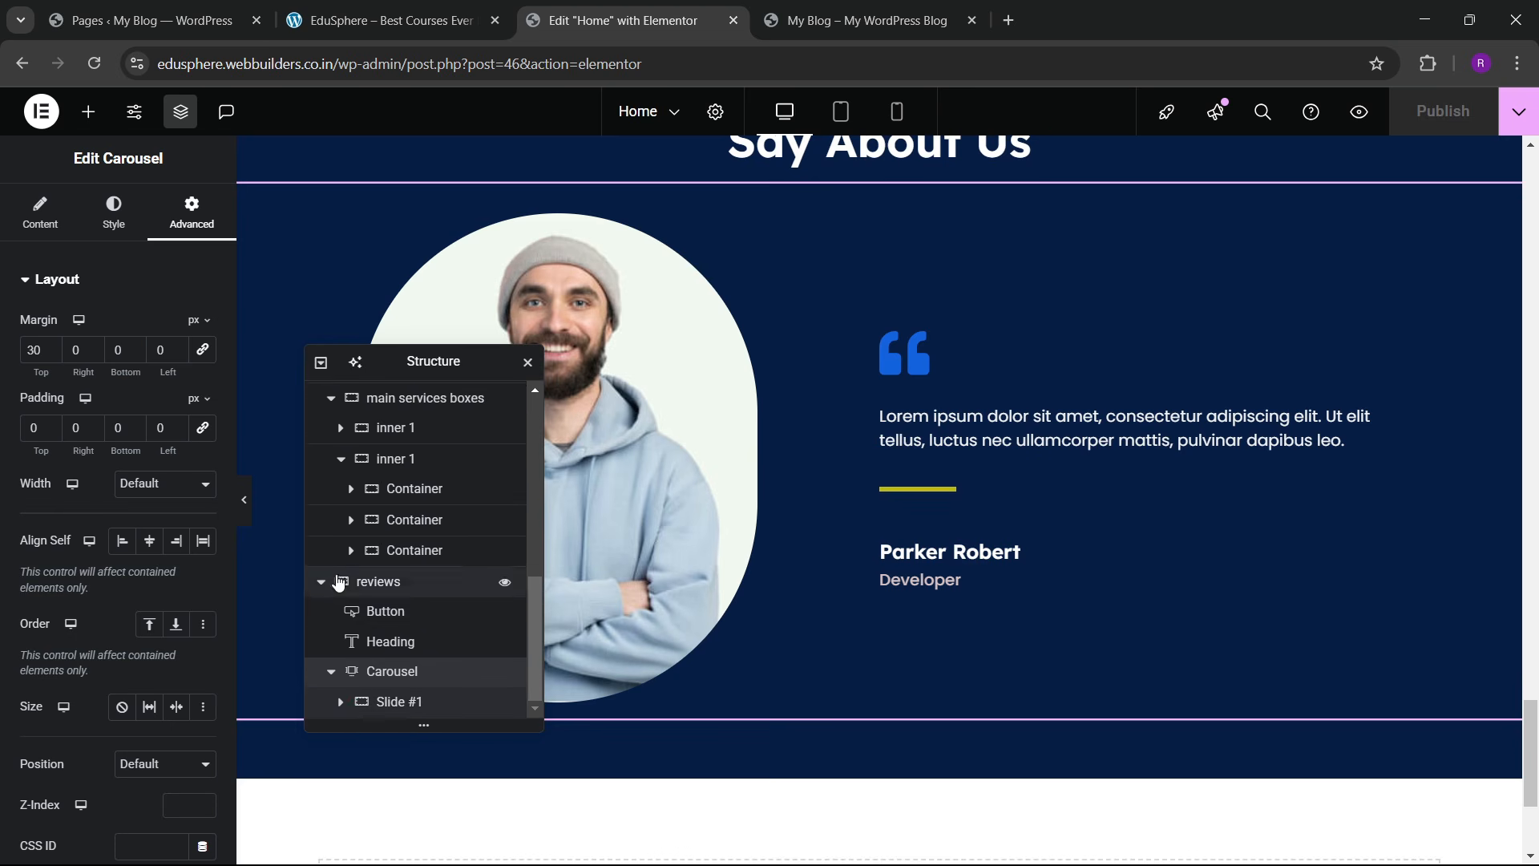
{"action": "left_click", "coordinate": [40, 213]}
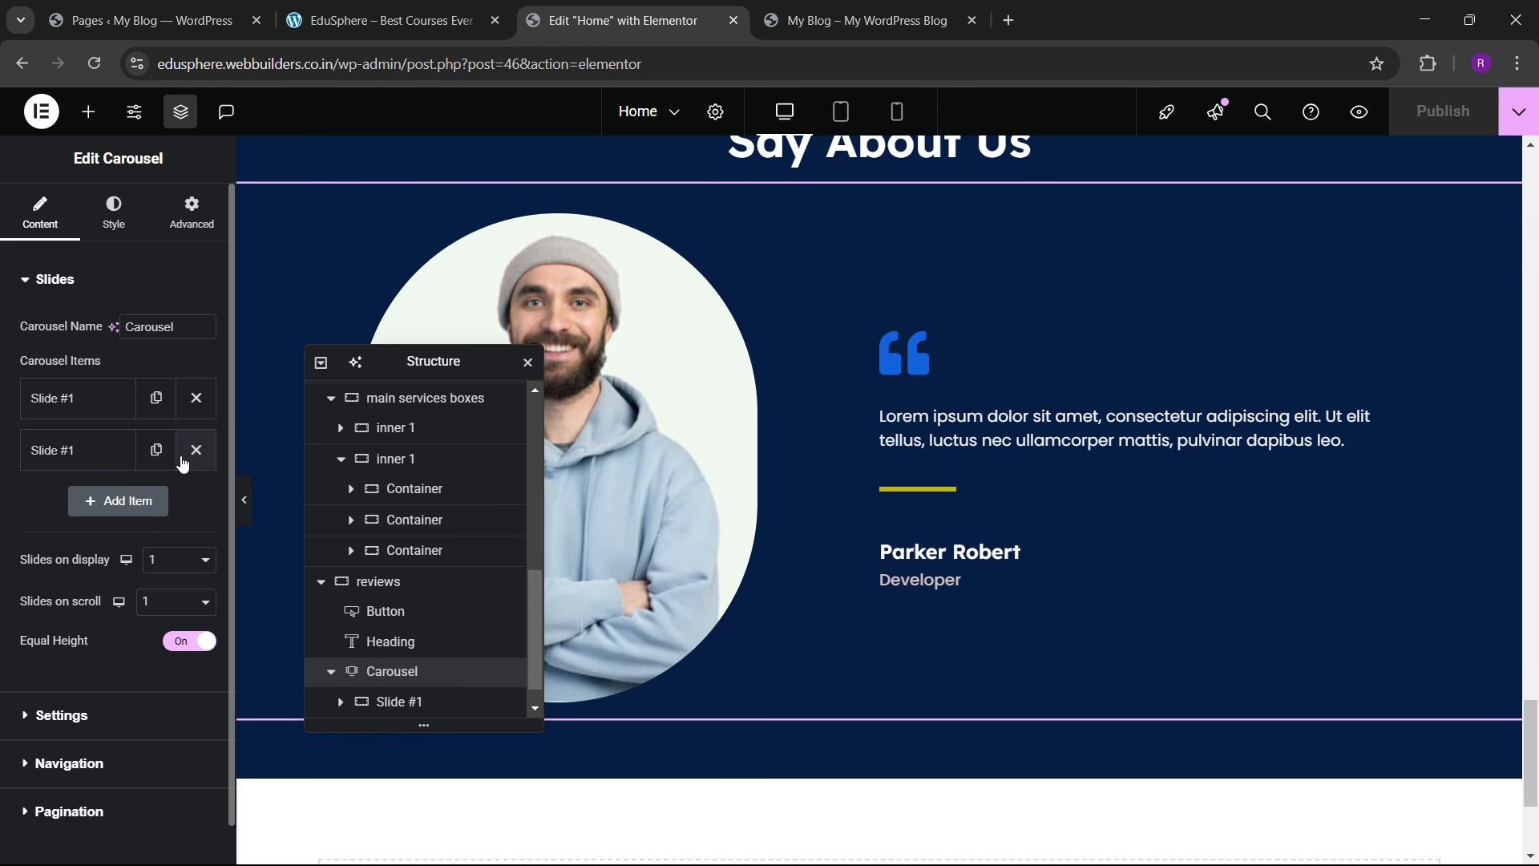
{"action": "left_click", "coordinate": [170, 501]}
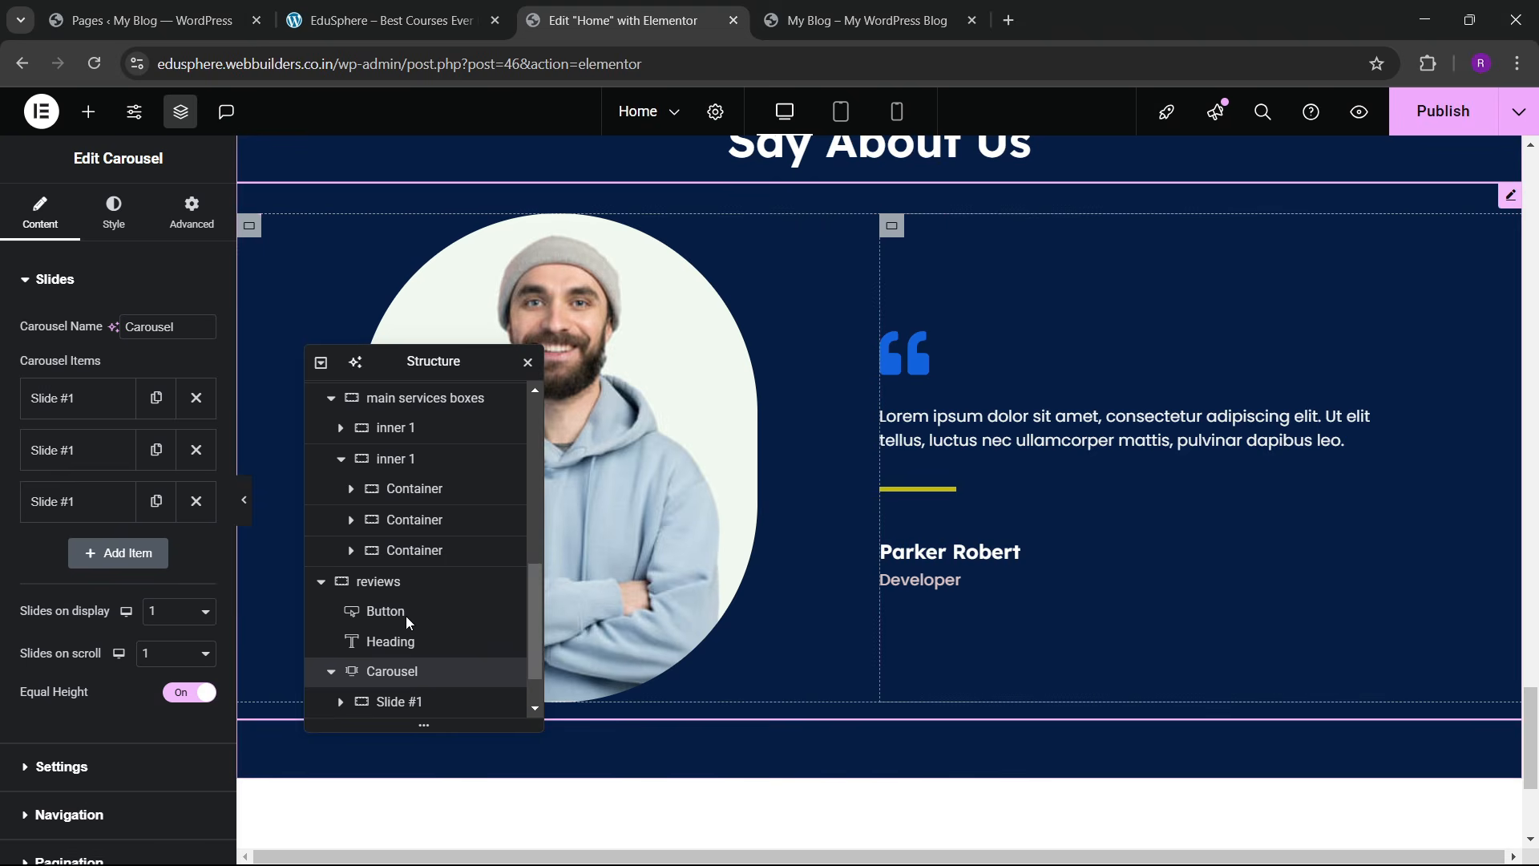
{"action": "scroll", "coordinate": [403, 682], "scroll_direction": "down", "scroll_amount": 1}
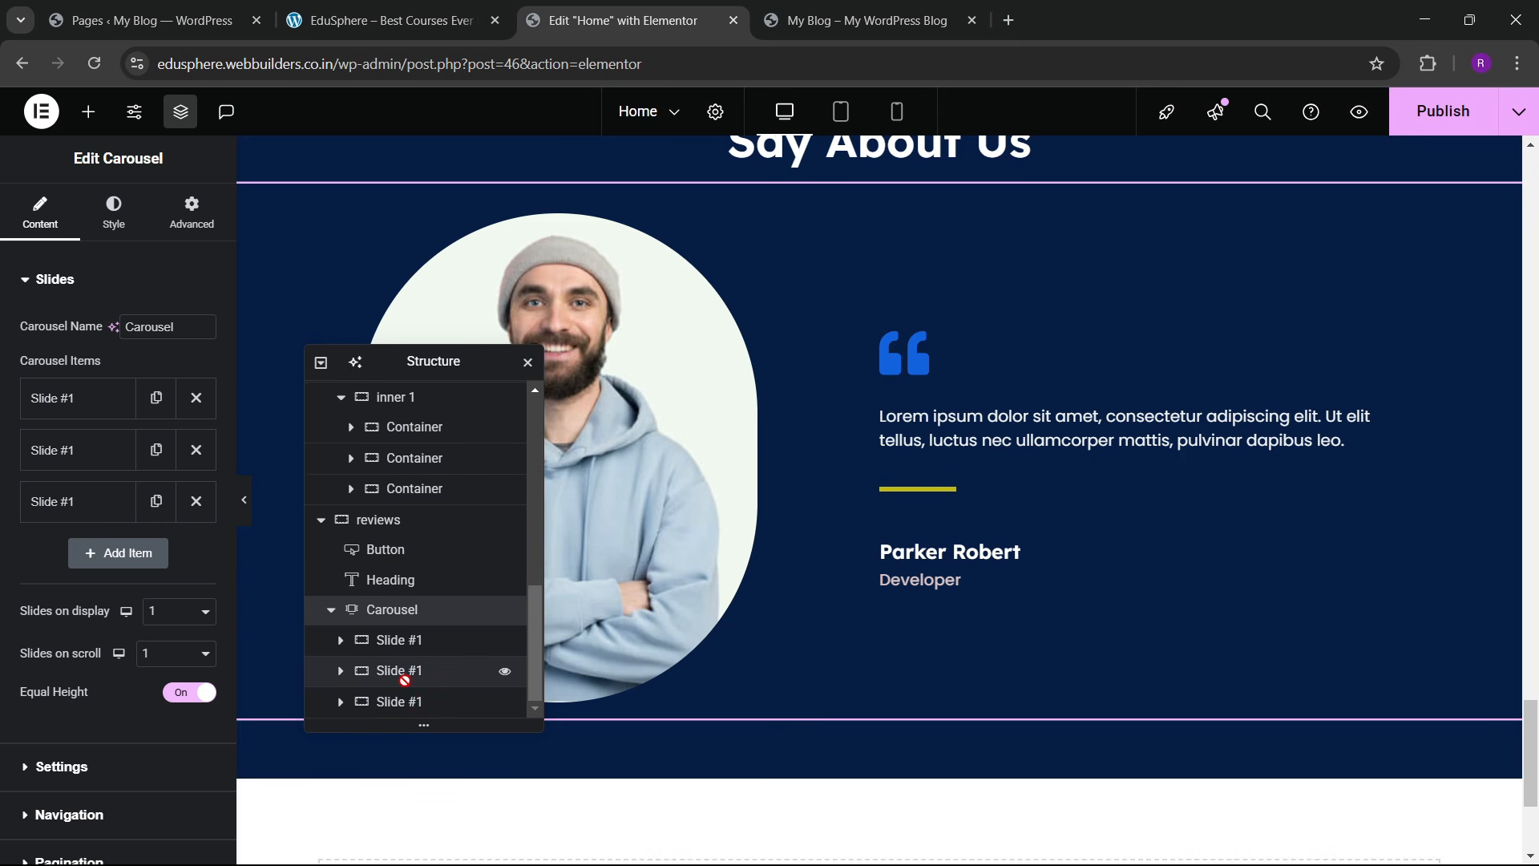
{"action": "scroll", "coordinate": [864, 507], "scroll_direction": "down", "scroll_amount": 1}
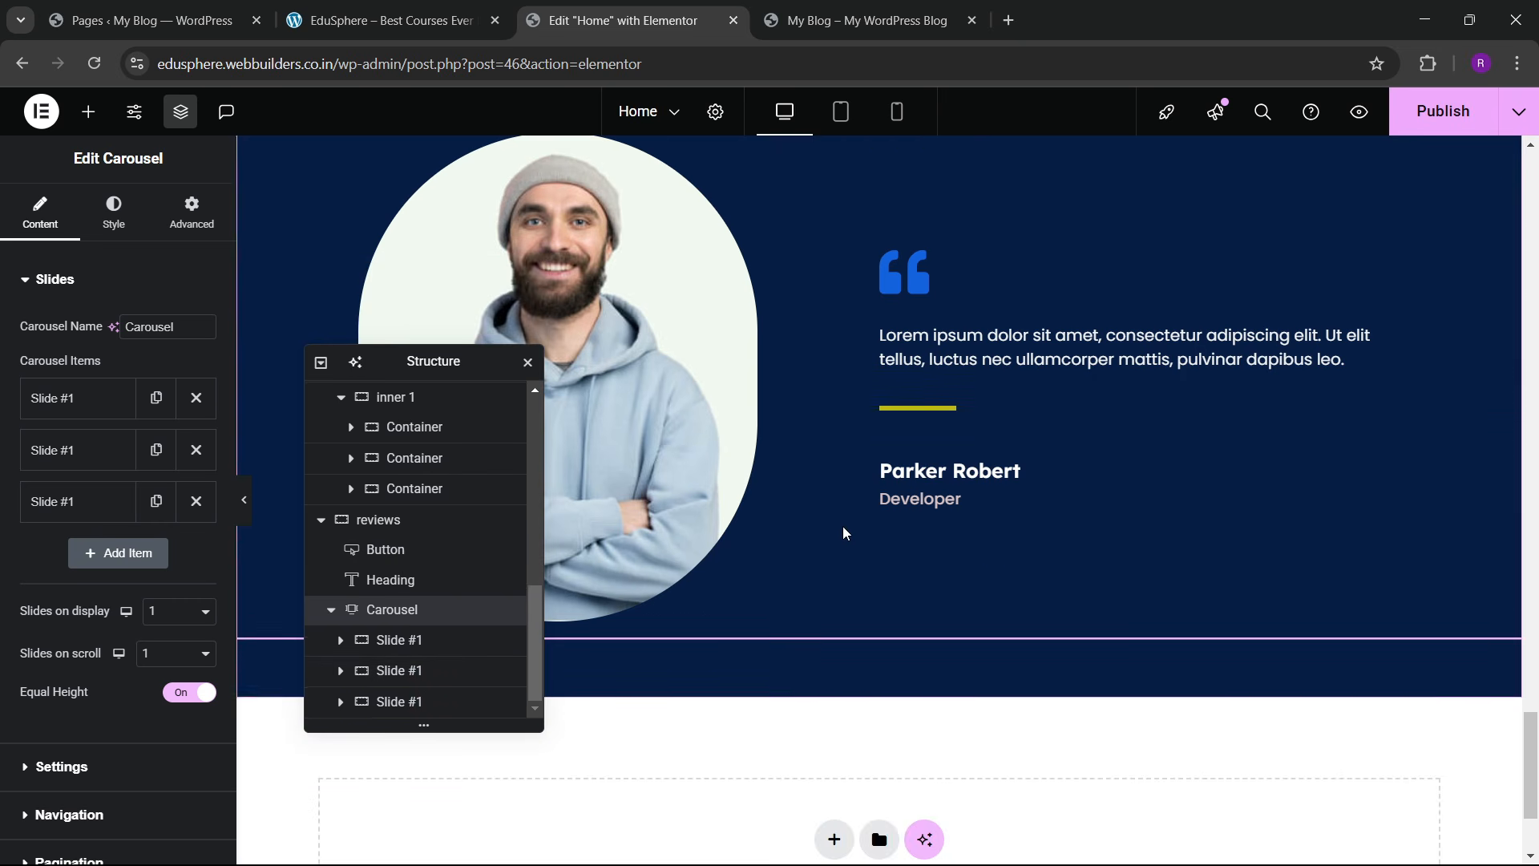
{"action": "scroll", "coordinate": [78, 552], "scroll_direction": "down", "scroll_amount": 2}
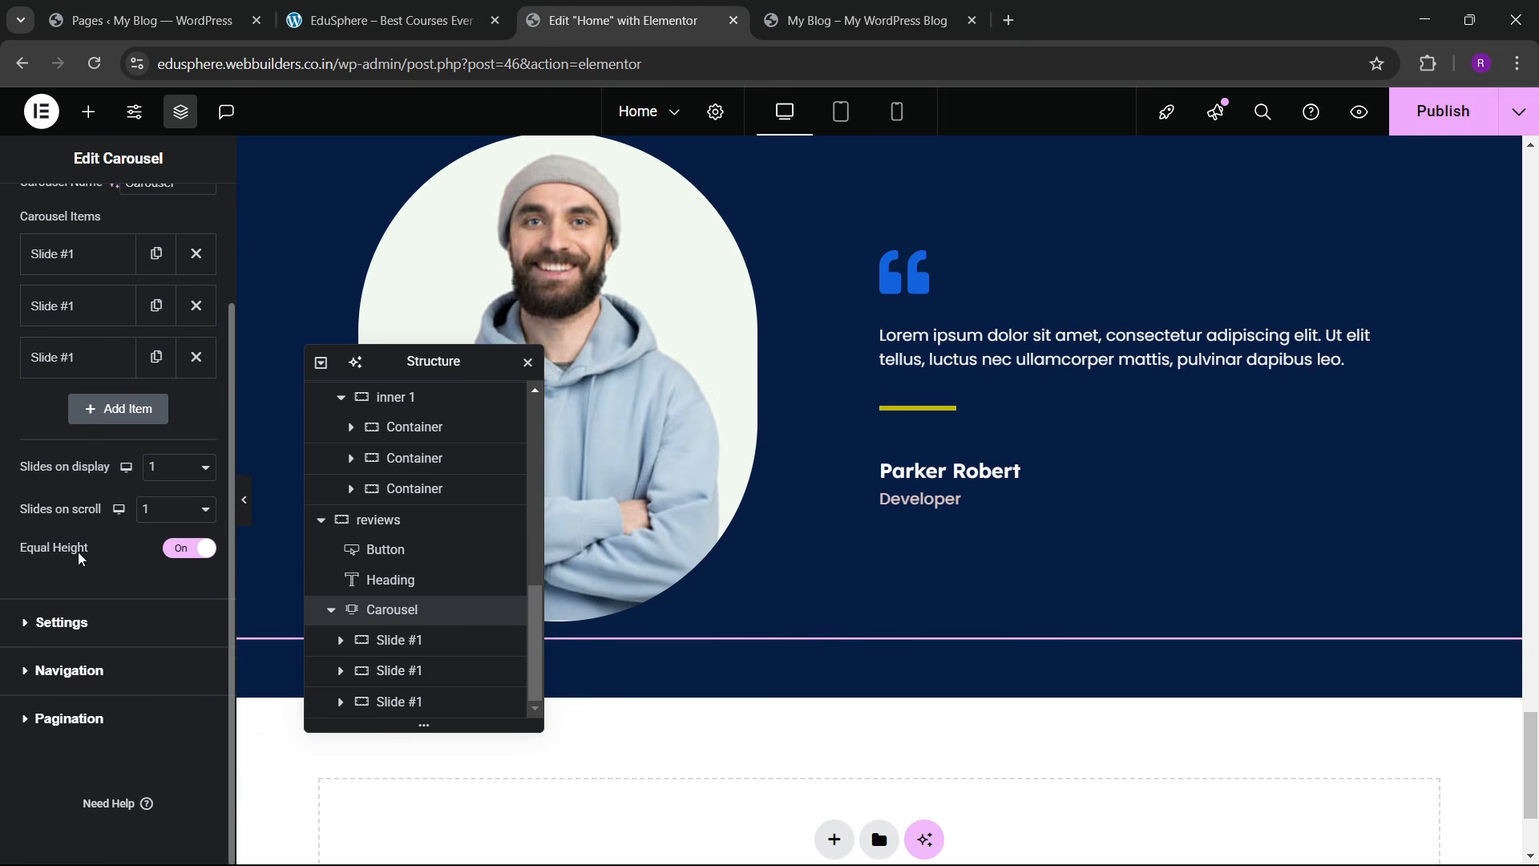
Step: Set the carousel's autoplay scroll speed to 3000 ms
{"action": "left_click", "coordinate": [69, 623]}
{"action": "left_click", "coordinate": [178, 453]}
{"action": "key", "text": "BackSpace"}
{"action": "type", "text": "3000"}
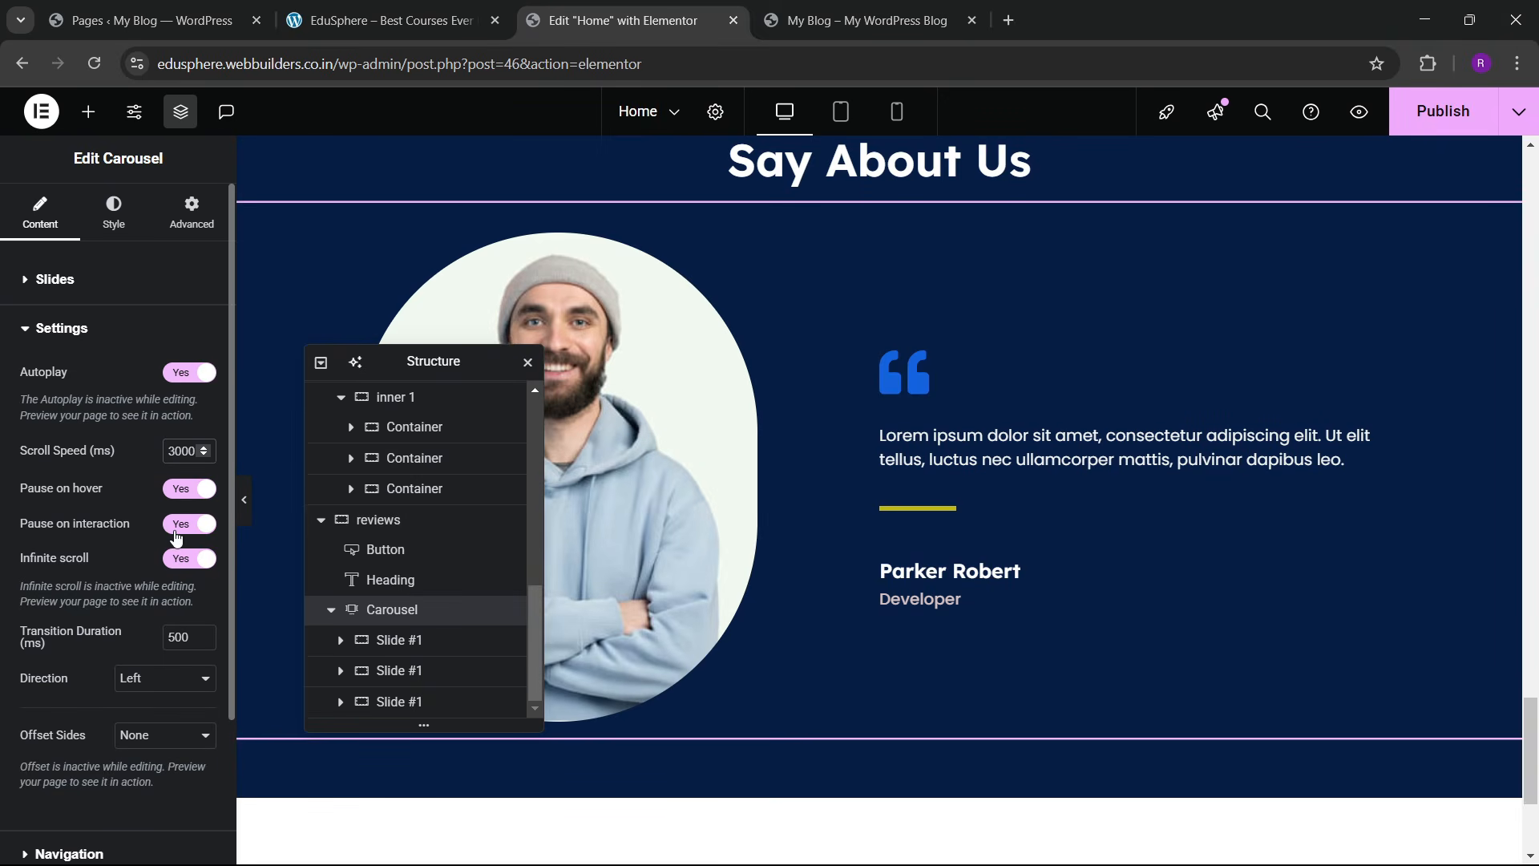
{"action": "scroll", "coordinate": [113, 492], "scroll_direction": "down", "scroll_amount": 2}
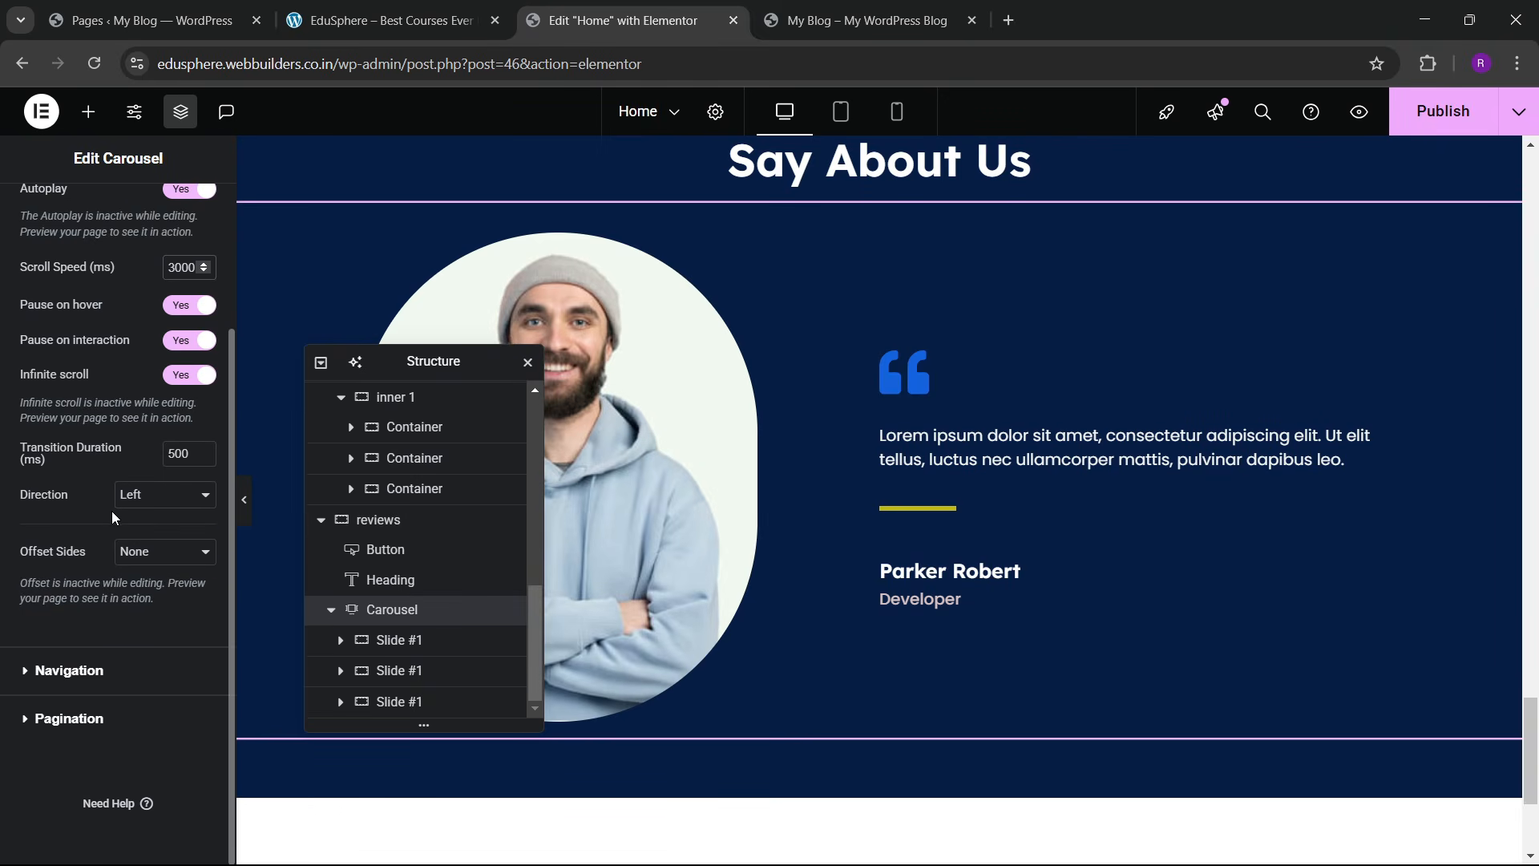
{"action": "scroll", "coordinate": [112, 508], "scroll_direction": "up", "scroll_amount": 2}
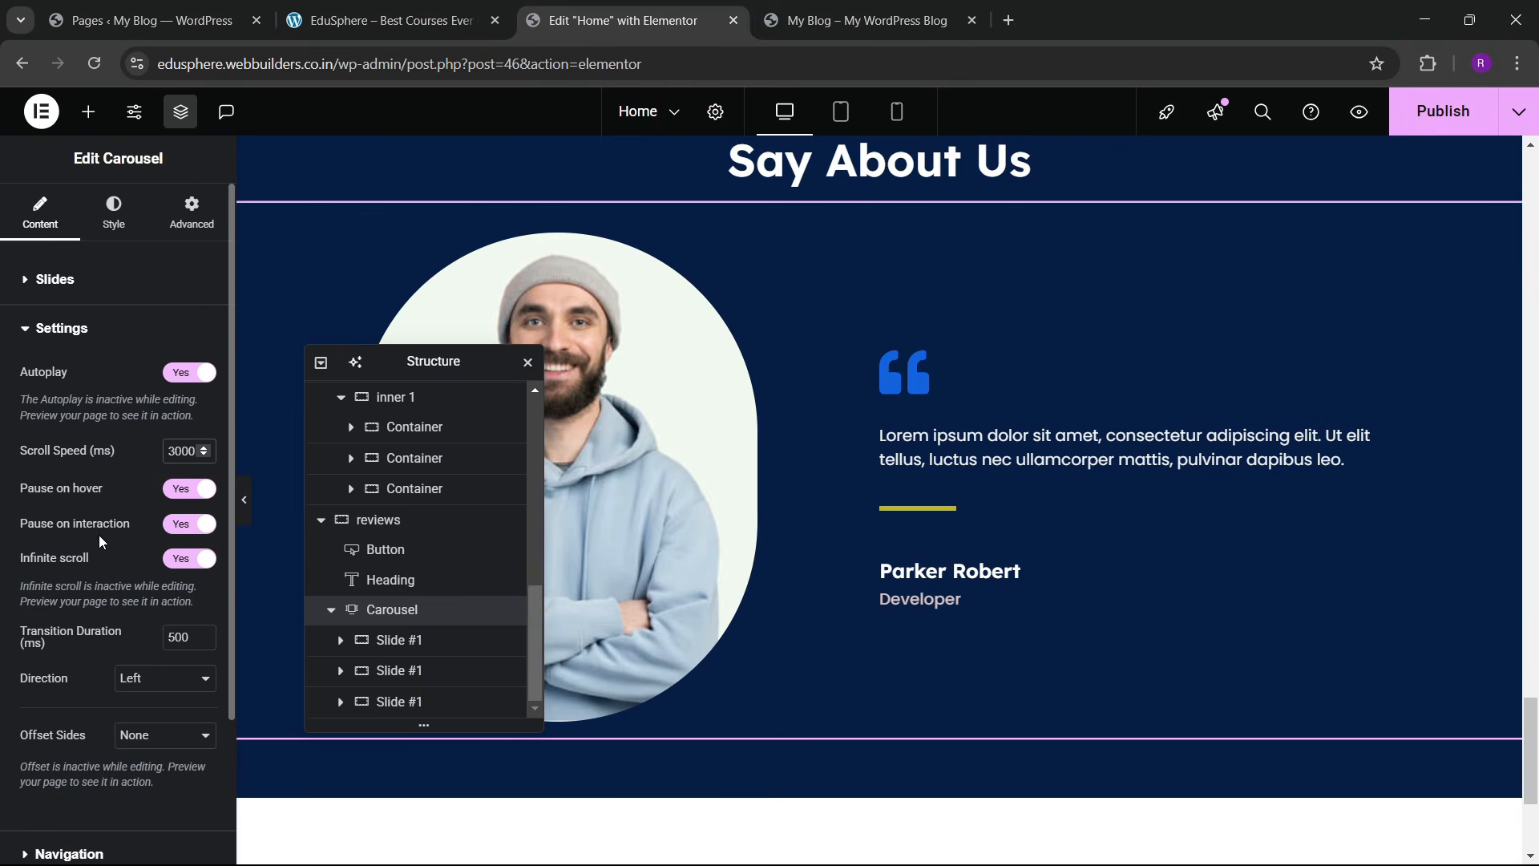
{"action": "scroll", "coordinate": [88, 585], "scroll_direction": "down", "scroll_amount": 2}
Step: Set the carousel's pagination to None, leaving only the arrows
{"action": "left_click", "coordinate": [71, 669]}
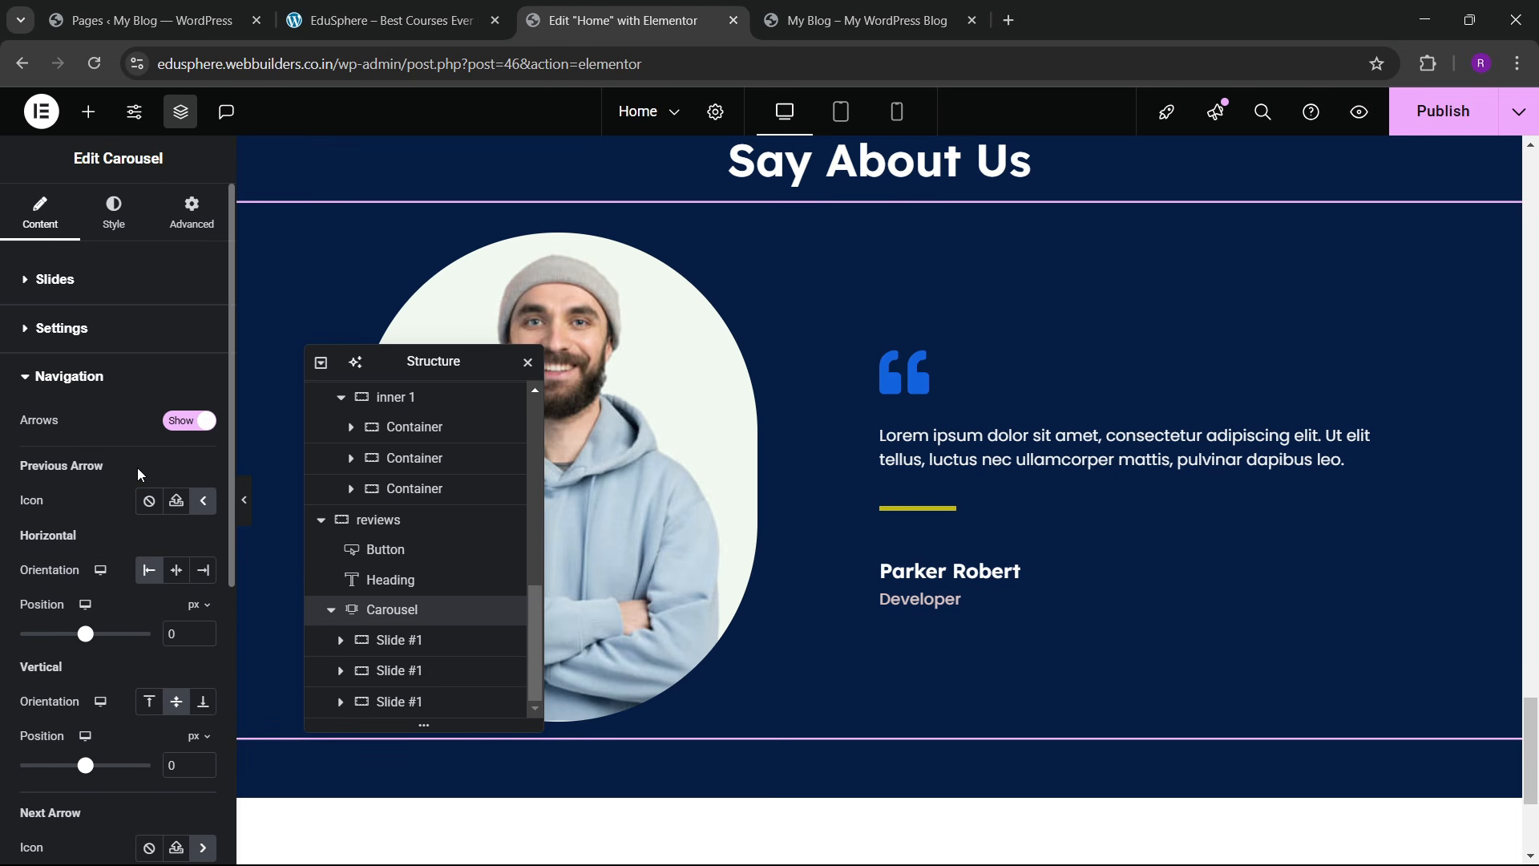
{"action": "scroll", "coordinate": [137, 469], "scroll_direction": "down", "scroll_amount": 5}
{"action": "left_click", "coordinate": [71, 718]}
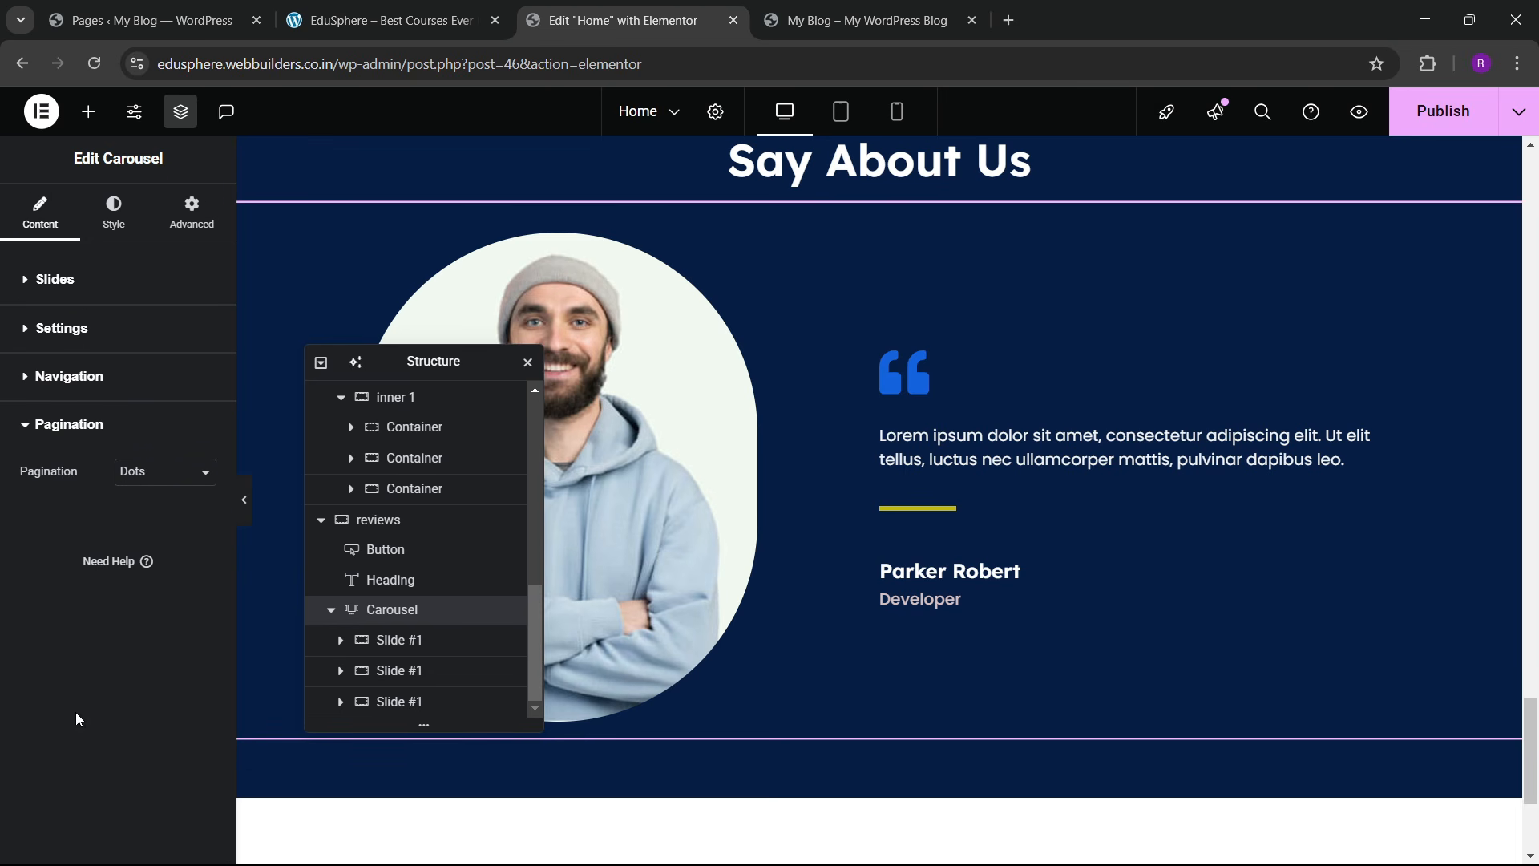
{"action": "left_click", "coordinate": [175, 473]}
{"action": "left_click", "coordinate": [152, 497]}
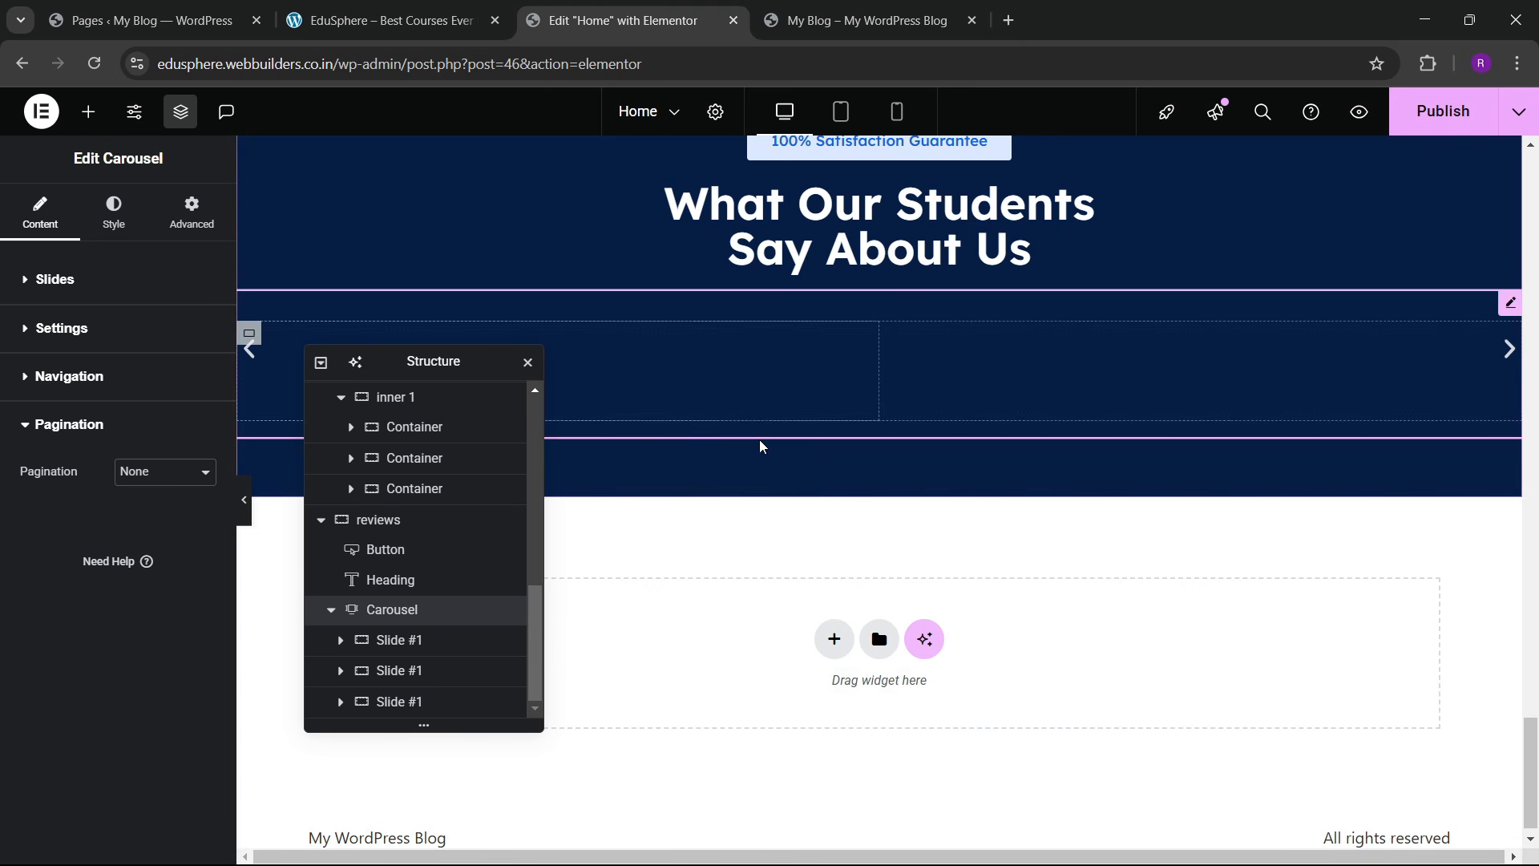
{"action": "scroll", "coordinate": [823, 495], "scroll_direction": "up", "scroll_amount": 3}
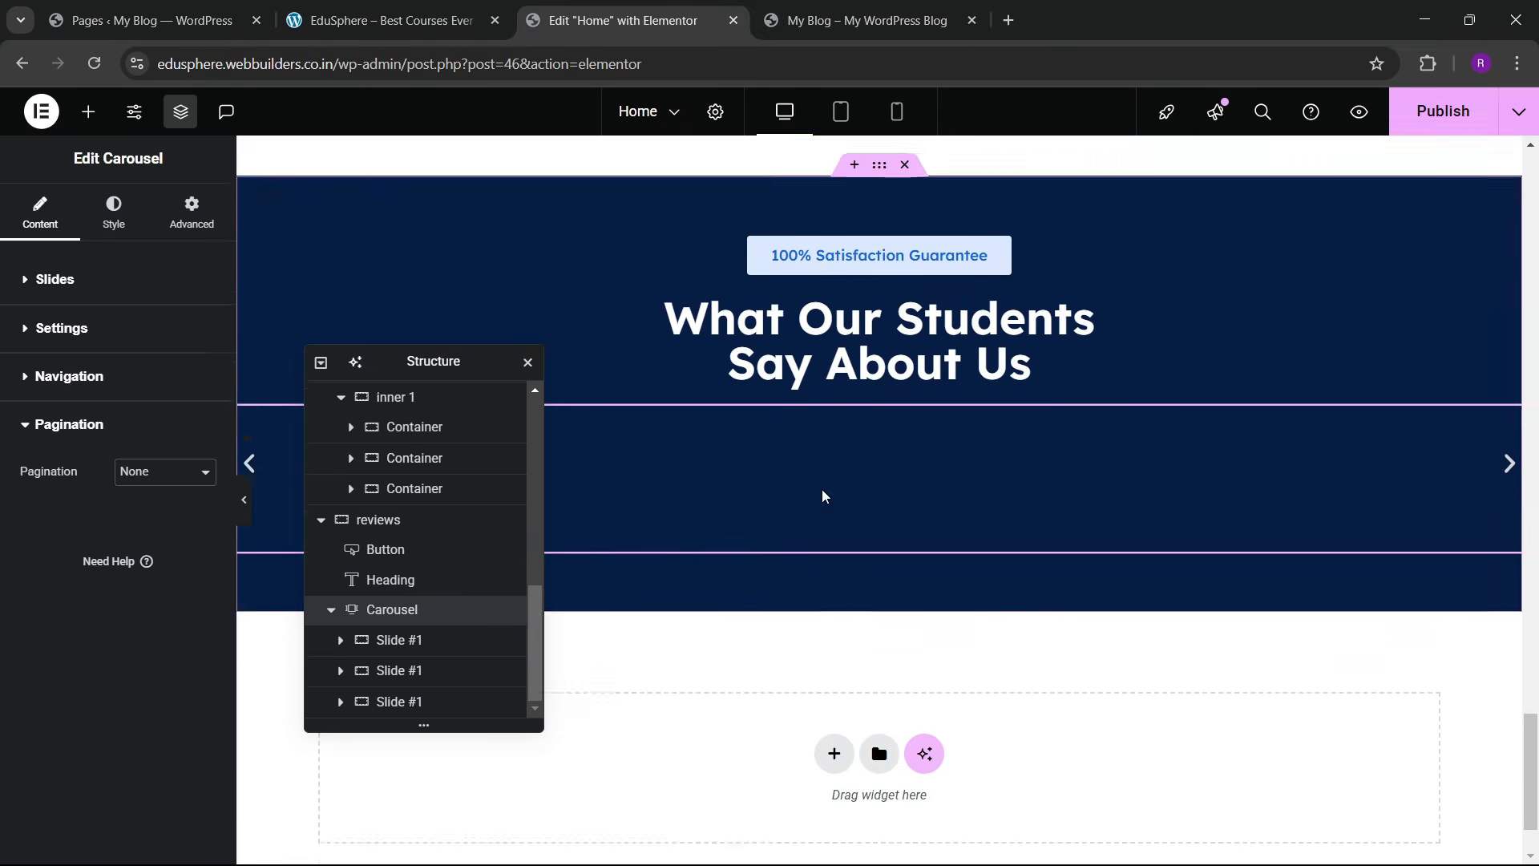
Step: Test the carousel's next and previous arrows on the live site, then return to the Elementor editor
{"action": "left_click", "coordinate": [393, 20]}
{"action": "scroll", "coordinate": [863, 530], "scroll_direction": "down", "scroll_amount": 4}
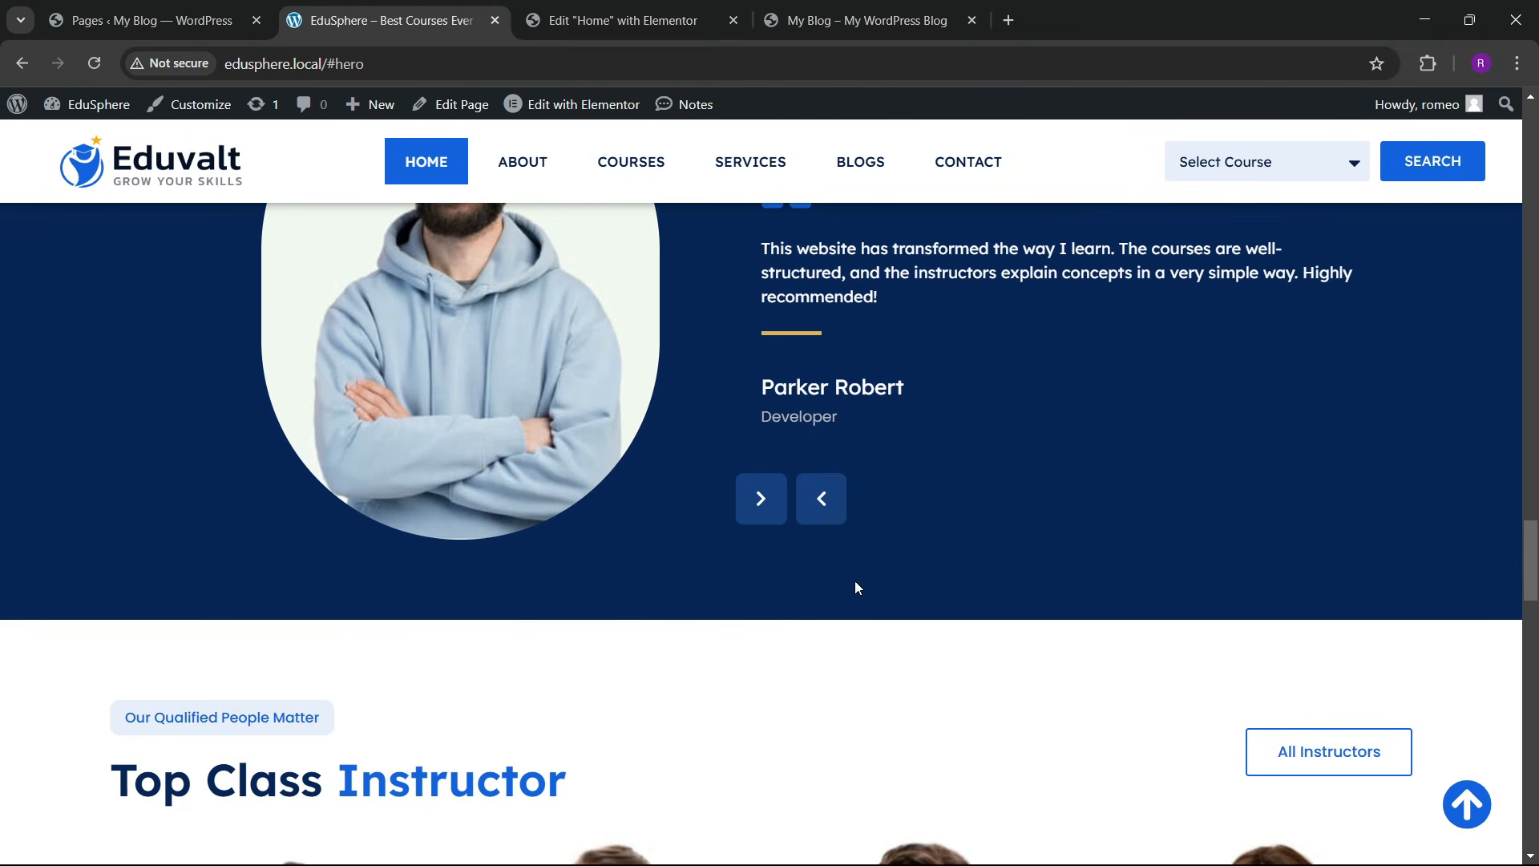
{"action": "left_click", "coordinate": [824, 501]}
{"action": "left_click", "coordinate": [772, 517]}
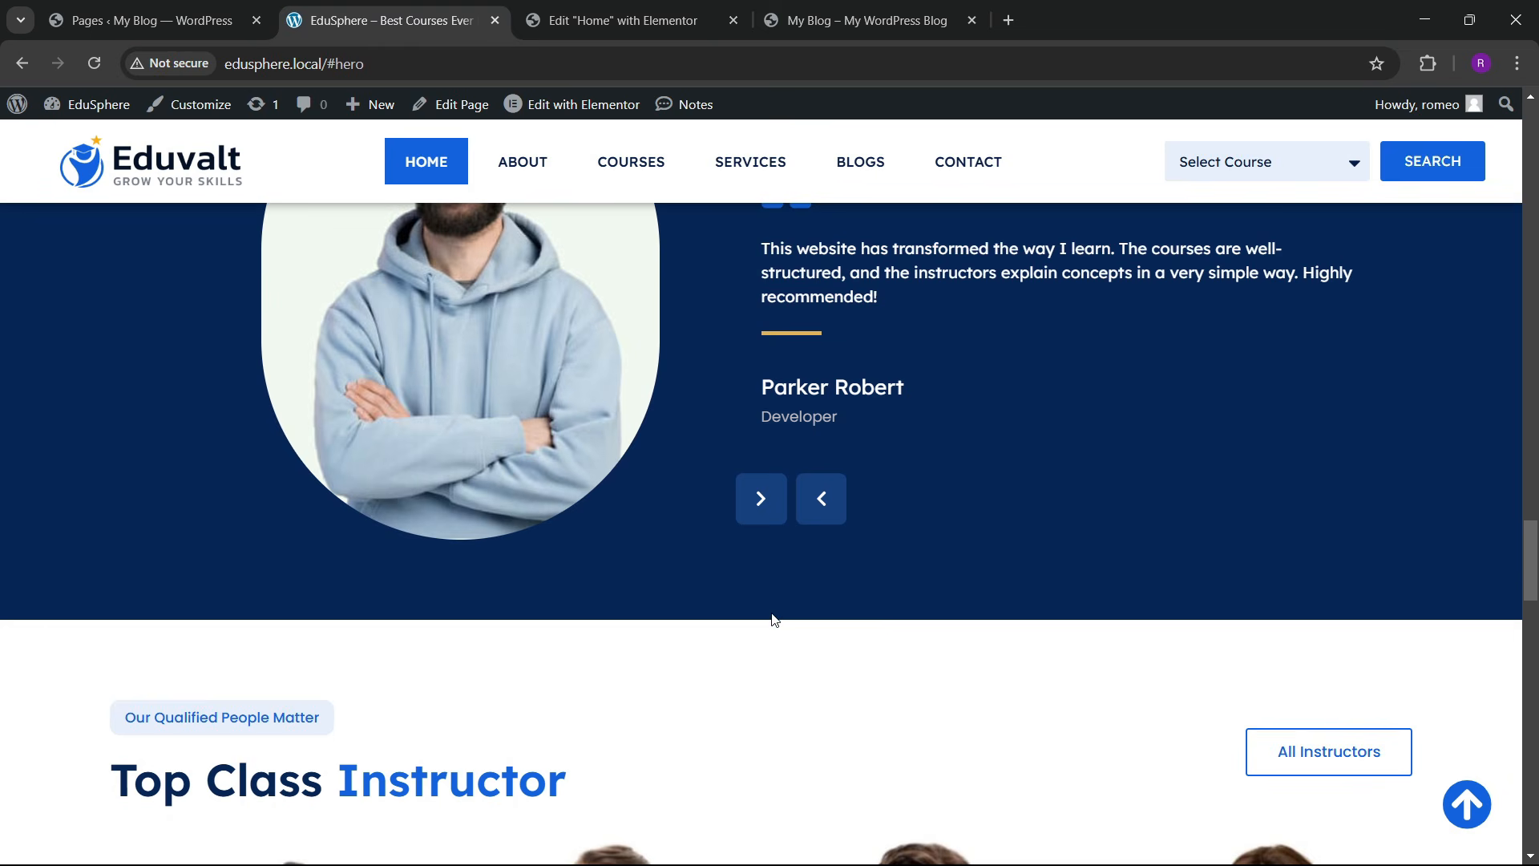
{"action": "left_click", "coordinate": [766, 517]}
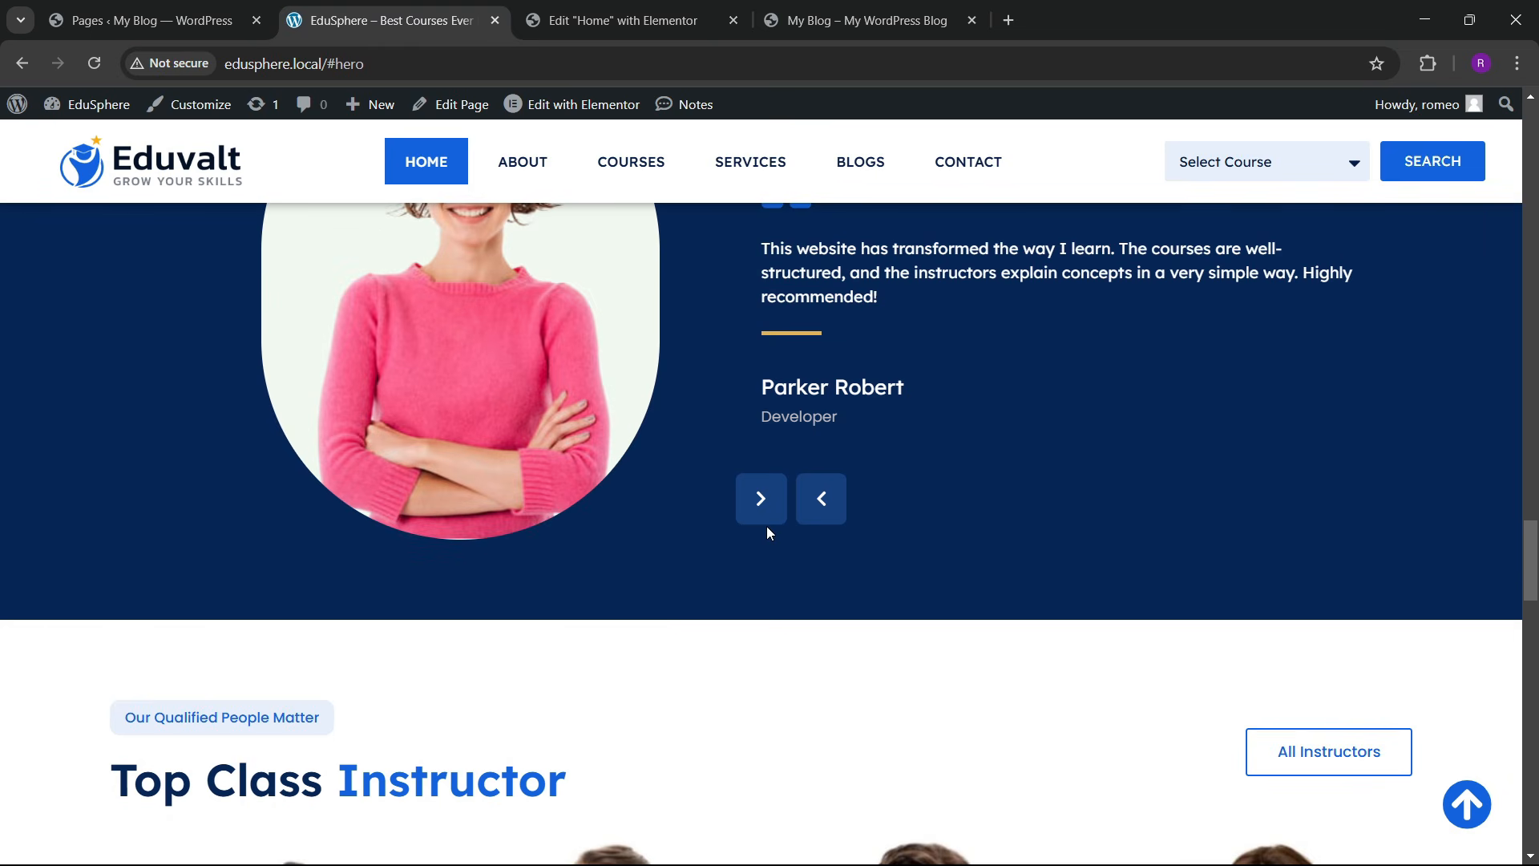
{"action": "left_click", "coordinate": [768, 503]}
{"action": "left_click", "coordinate": [816, 515]}
{"action": "left_click", "coordinate": [819, 497]}
{"action": "left_click", "coordinate": [617, 20]}
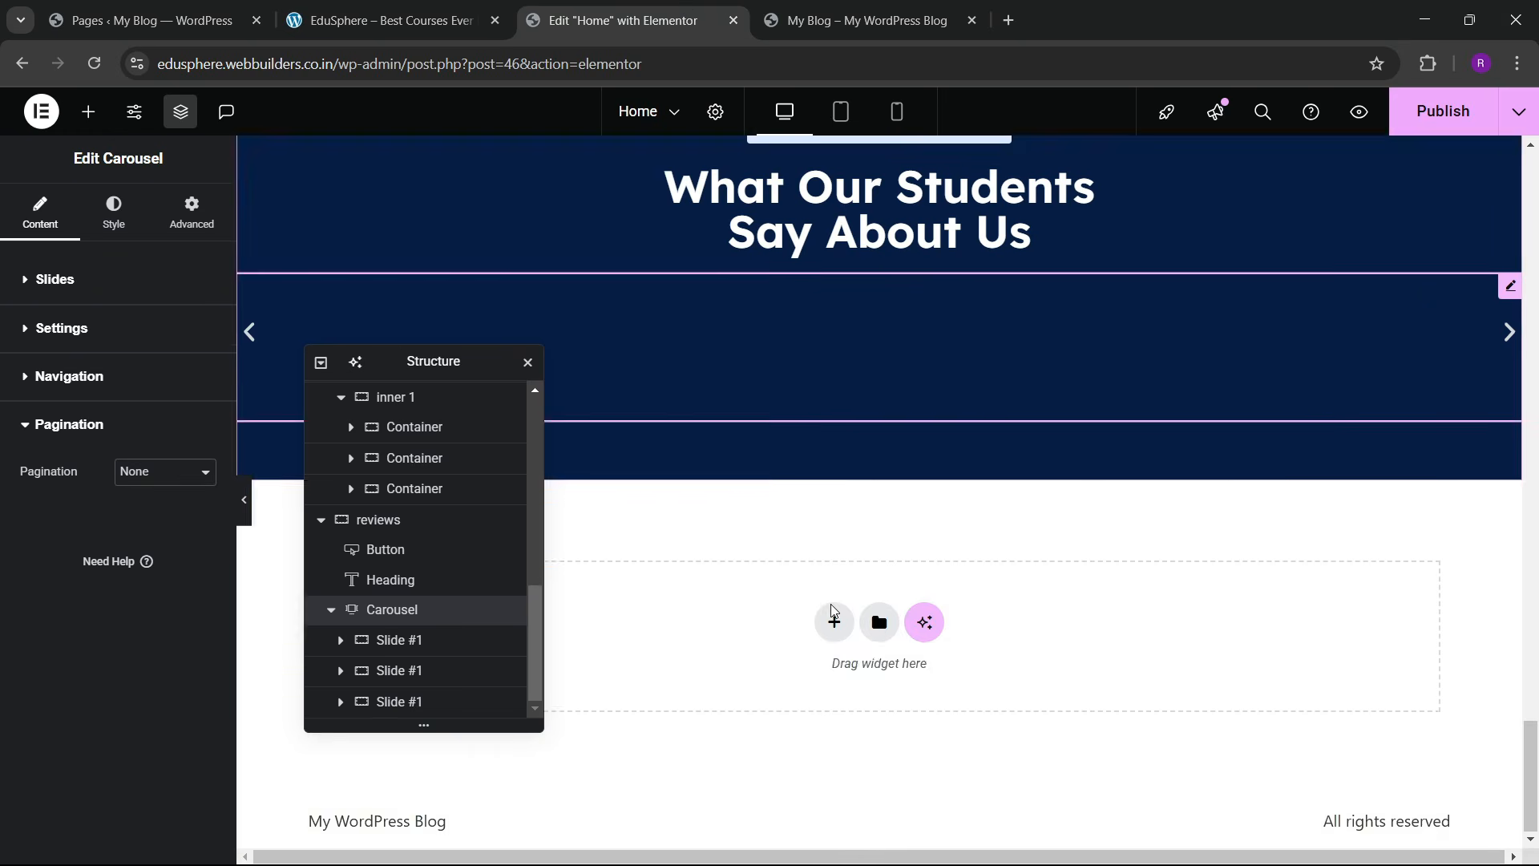
Step: Position the previous arrow at horizontal Center and vertical Bottom
{"action": "scroll", "coordinate": [832, 611], "scroll_direction": "up", "scroll_amount": 4}
{"action": "left_click_drag", "start_coordinate": [425, 368], "coordinate": [1280, 287]}
{"action": "scroll", "coordinate": [454, 475], "scroll_direction": "down", "scroll_amount": 3}
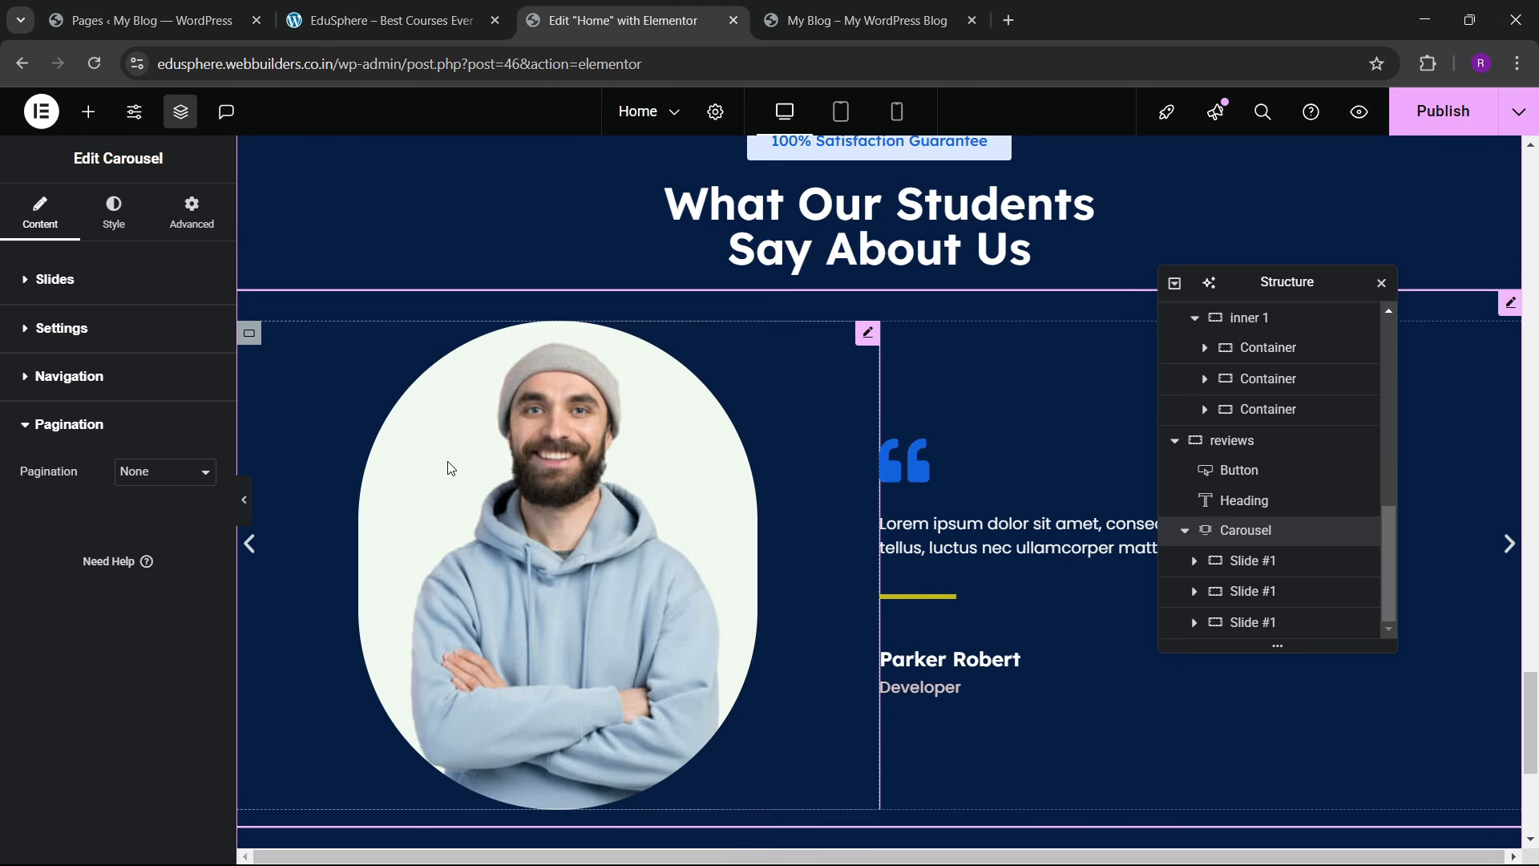
{"action": "scroll", "coordinate": [849, 533], "scroll_direction": "down", "scroll_amount": 1}
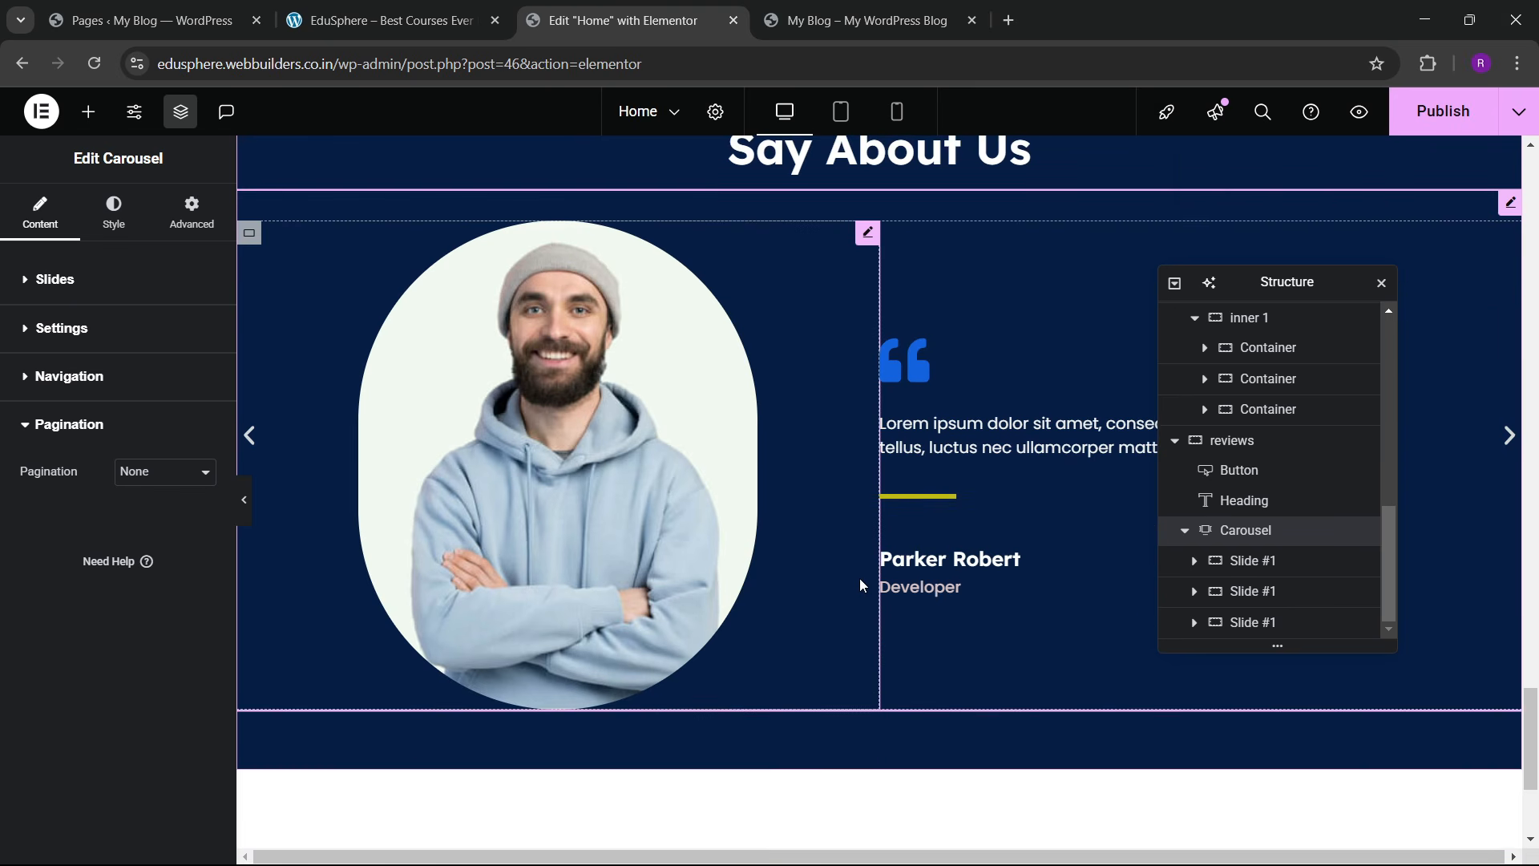
{"action": "scroll", "coordinate": [860, 579], "scroll_direction": "up", "scroll_amount": 2}
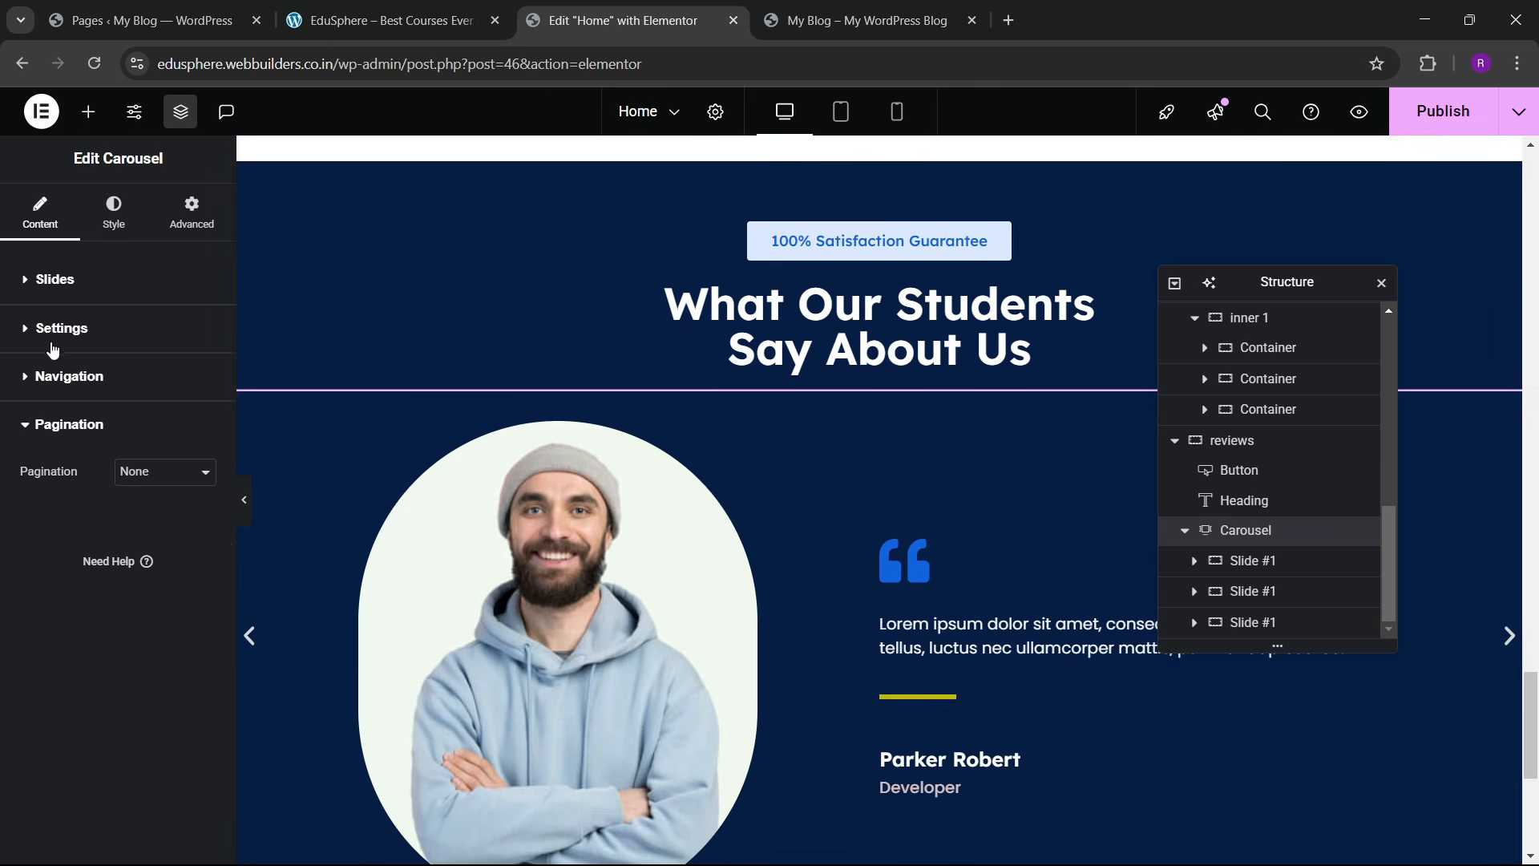
{"action": "left_click", "coordinate": [56, 382]}
{"action": "scroll", "coordinate": [114, 532], "scroll_direction": "down", "scroll_amount": 2}
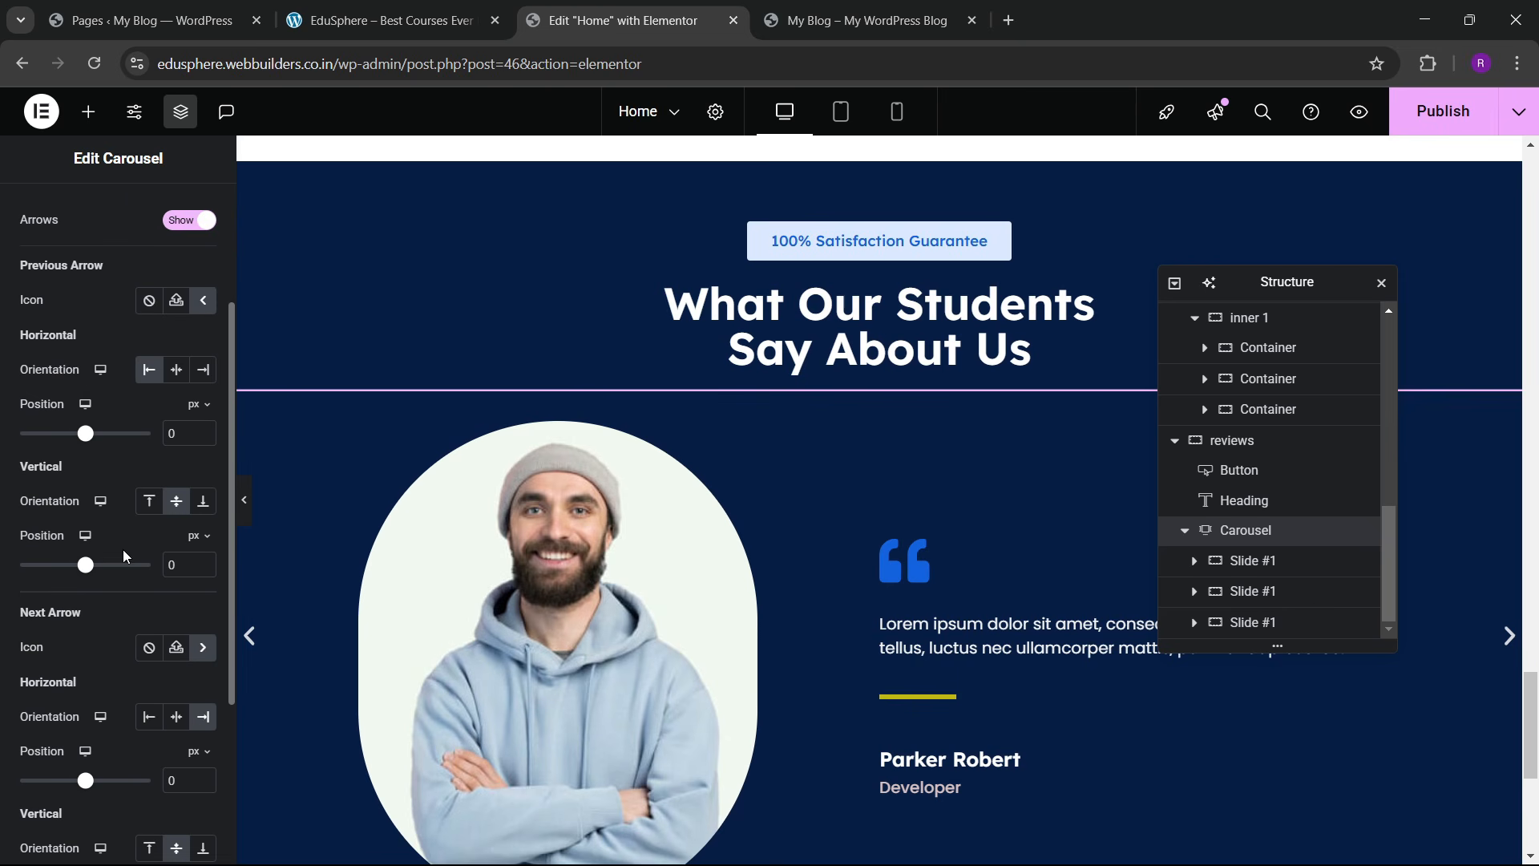
{"action": "left_click", "coordinate": [177, 370]}
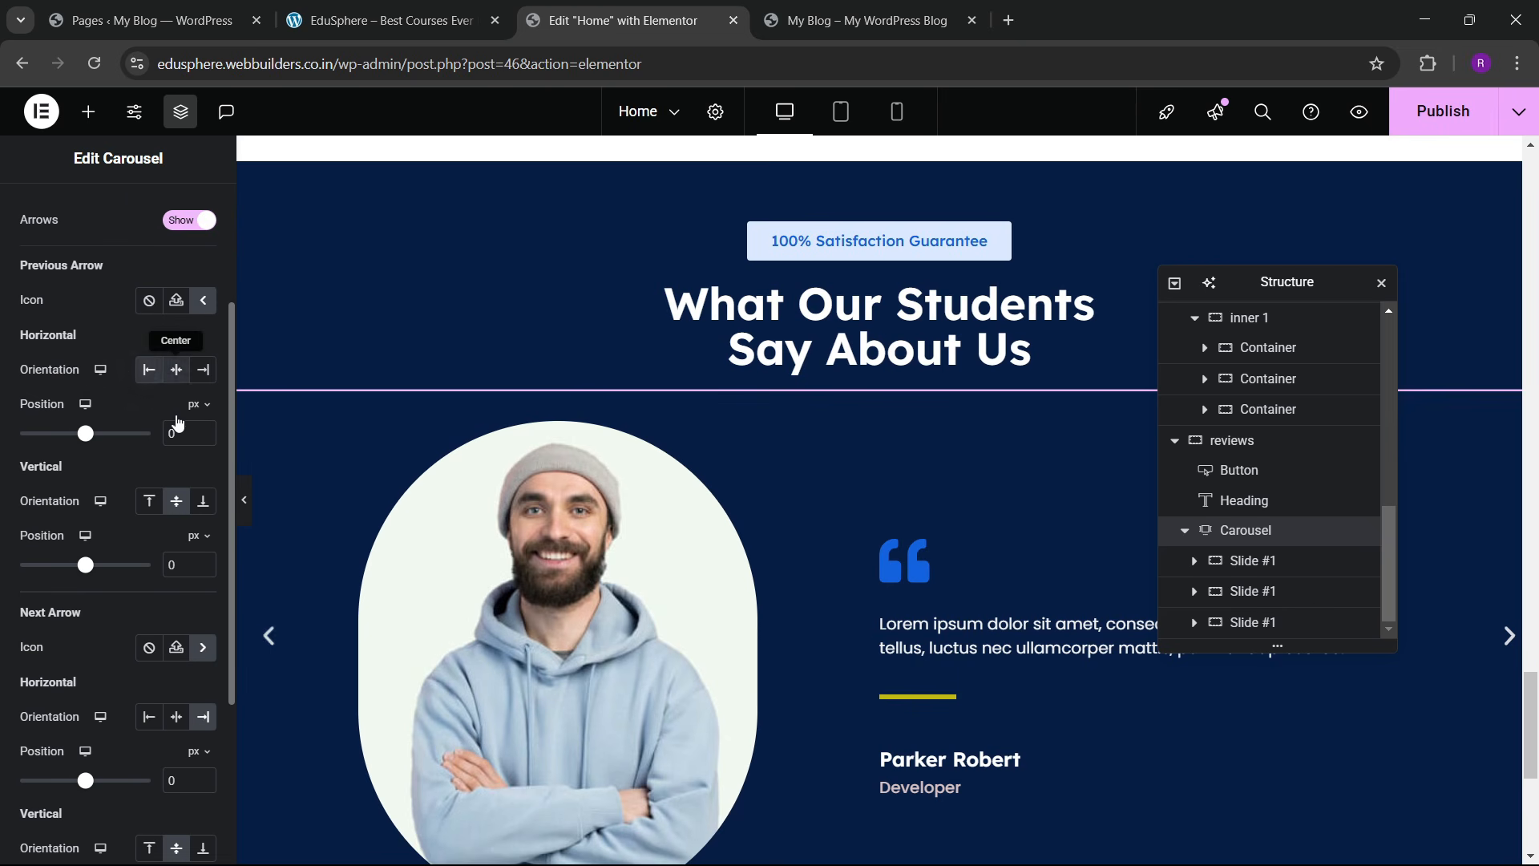
{"action": "left_click", "coordinate": [203, 500]}
Step: Position the next arrow at horizontal Center and vertical Bottom as well
{"action": "scroll", "coordinate": [888, 567], "scroll_direction": "down", "scroll_amount": 3}
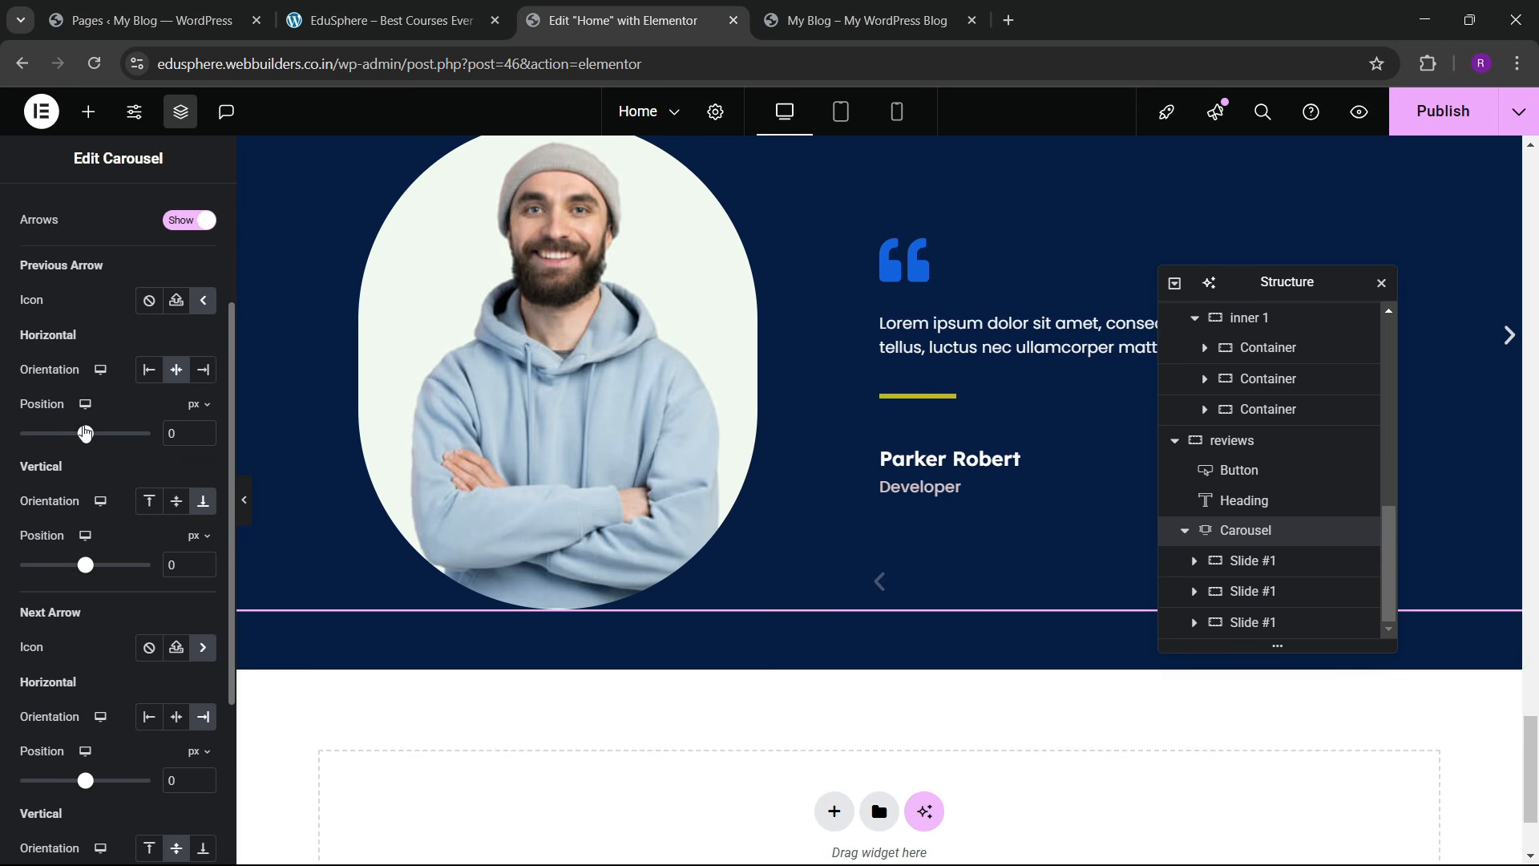
{"action": "scroll", "coordinate": [174, 507], "scroll_direction": "down", "scroll_amount": 3}
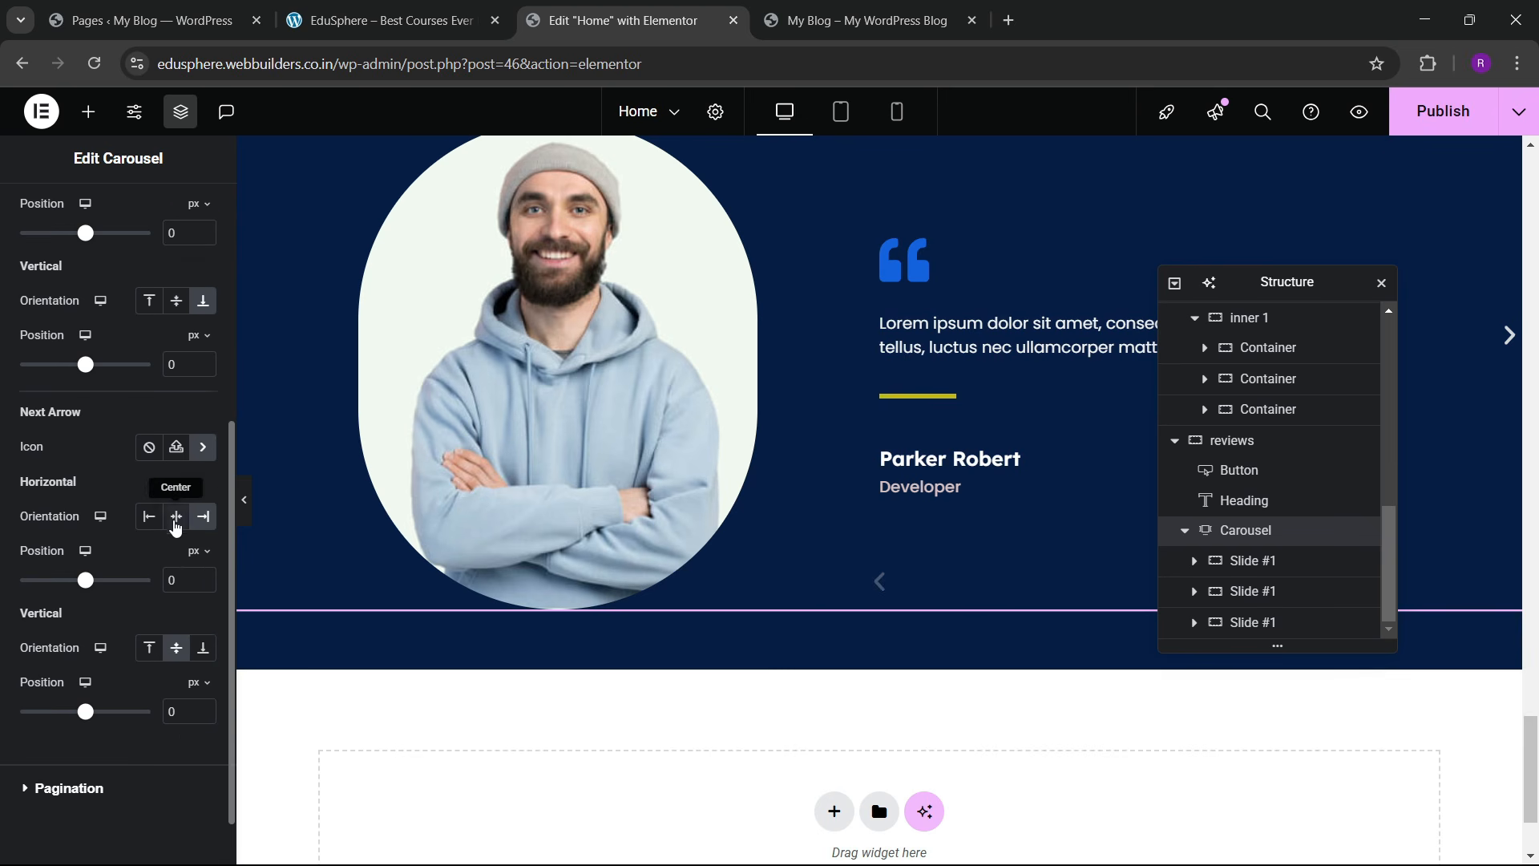
{"action": "left_click", "coordinate": [176, 516]}
{"action": "left_click", "coordinate": [202, 649]}
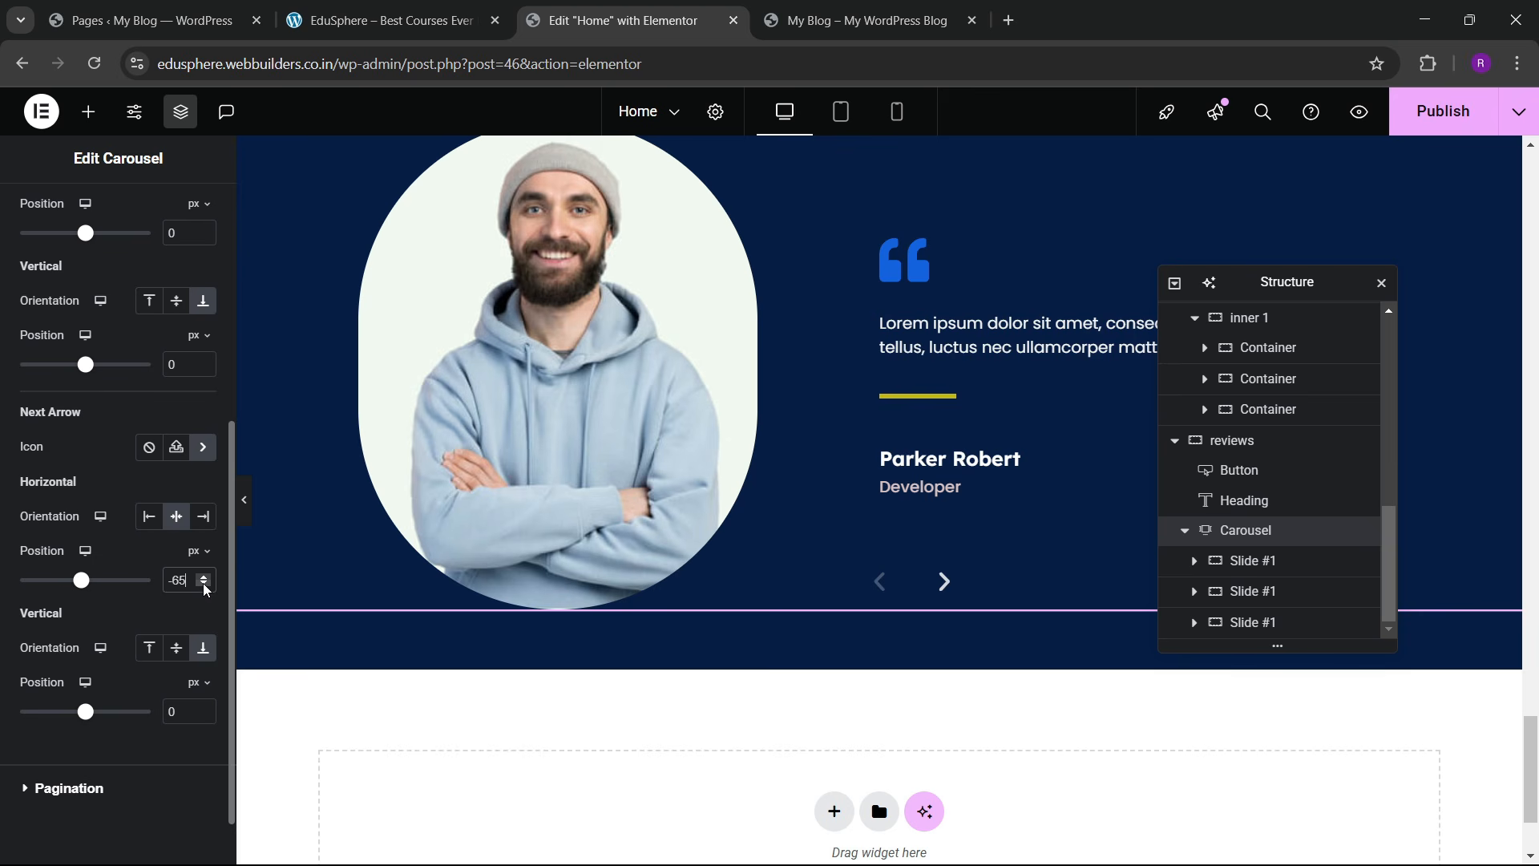
{"action": "scroll", "coordinate": [128, 433], "scroll_direction": "up", "scroll_amount": 15}
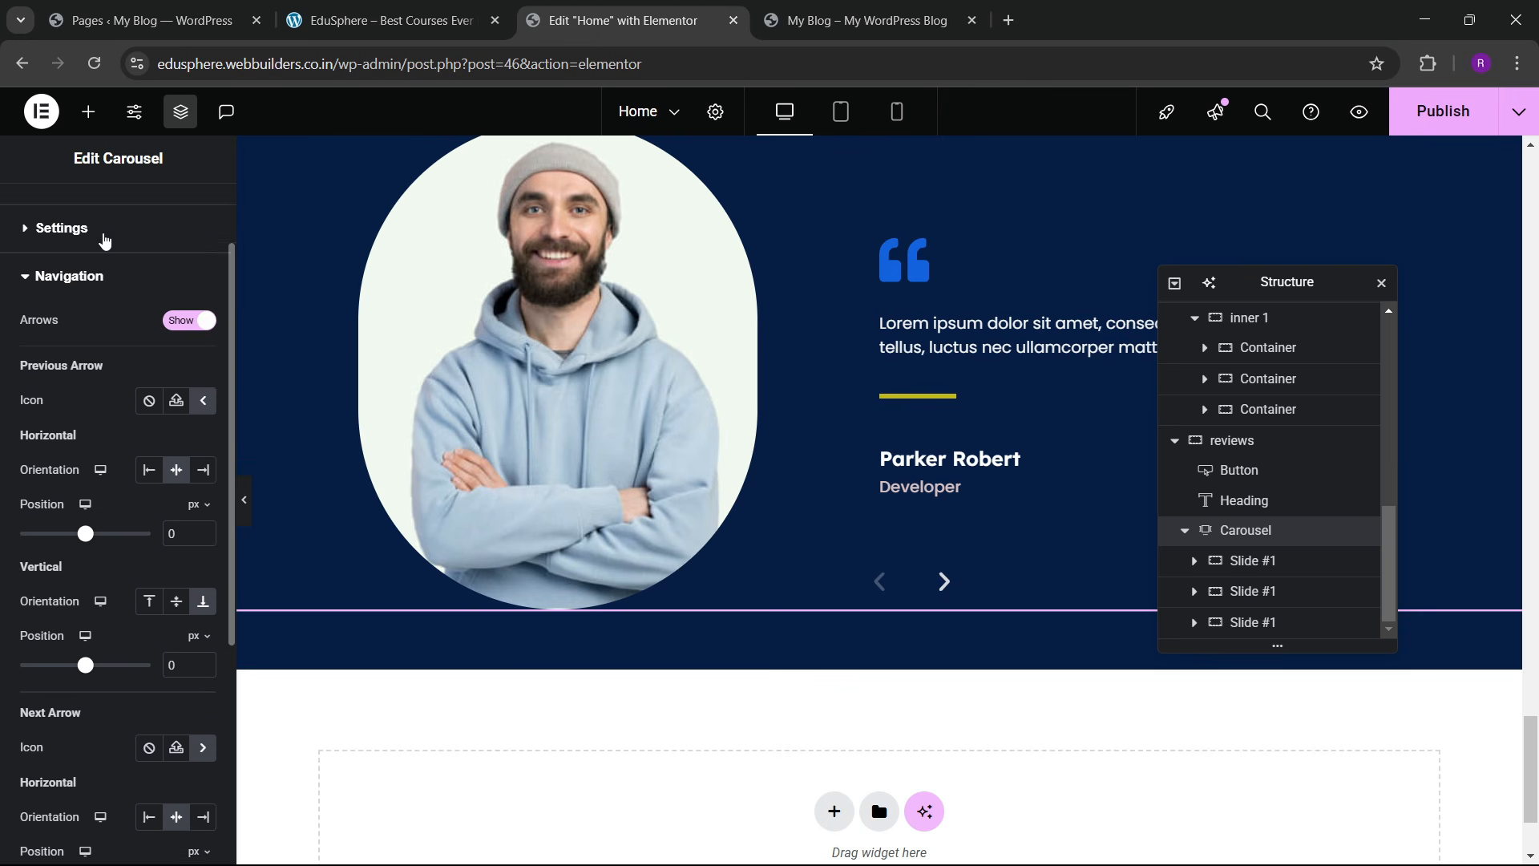
{"action": "left_click", "coordinate": [108, 216]}
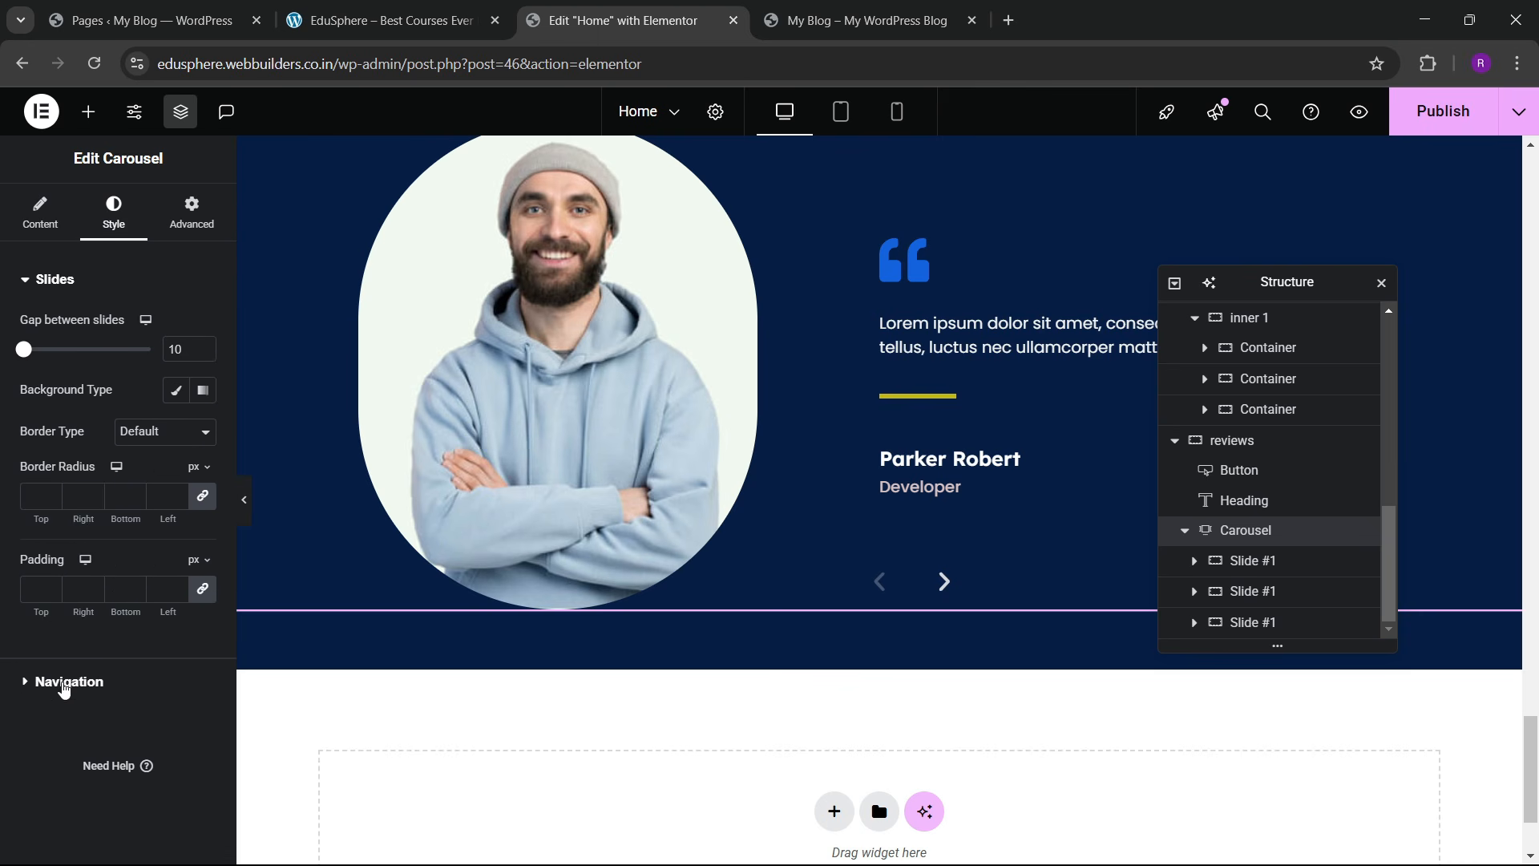
Step: Give the navigation arrows a Classic sky-blue background and 10 px padding
{"action": "left_click", "coordinate": [64, 682]}
{"action": "scroll", "coordinate": [140, 529], "scroll_direction": "down", "scroll_amount": 2}
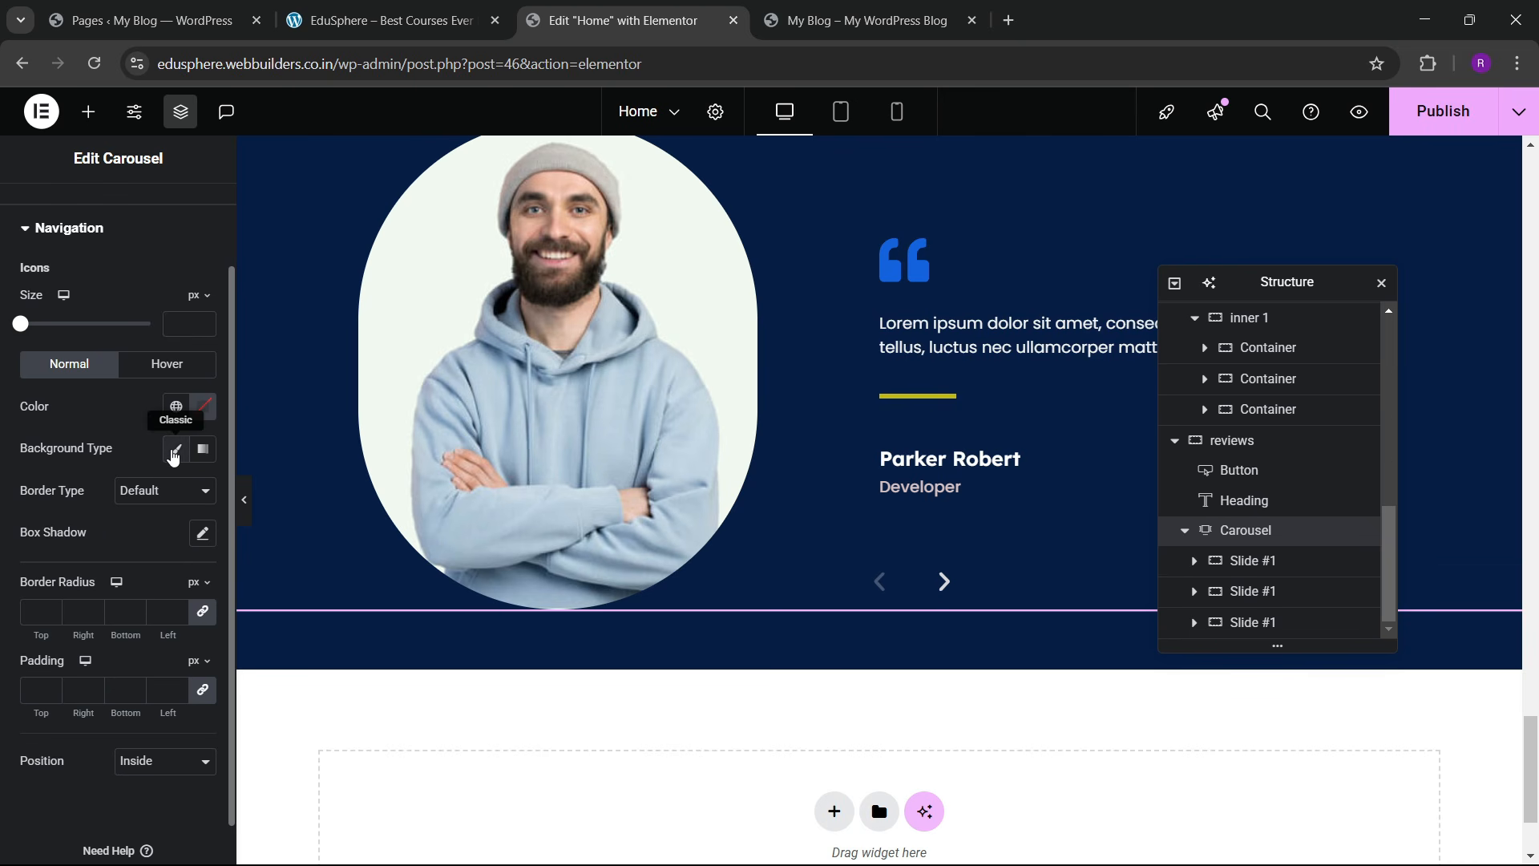
{"action": "left_click", "coordinate": [173, 450]}
{"action": "left_click", "coordinate": [177, 490]}
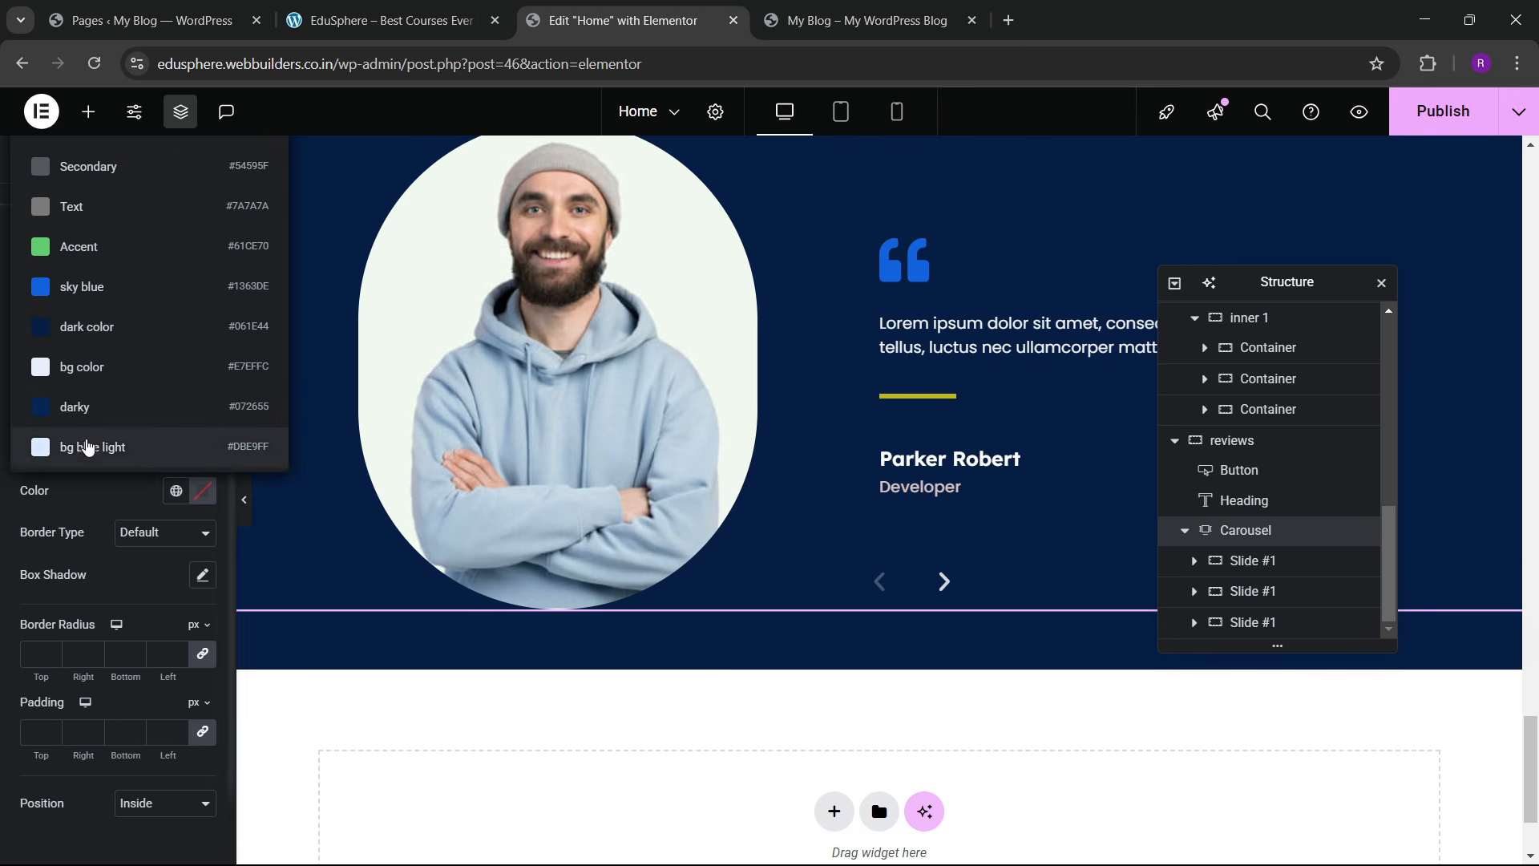
{"action": "left_click", "coordinate": [95, 289]}
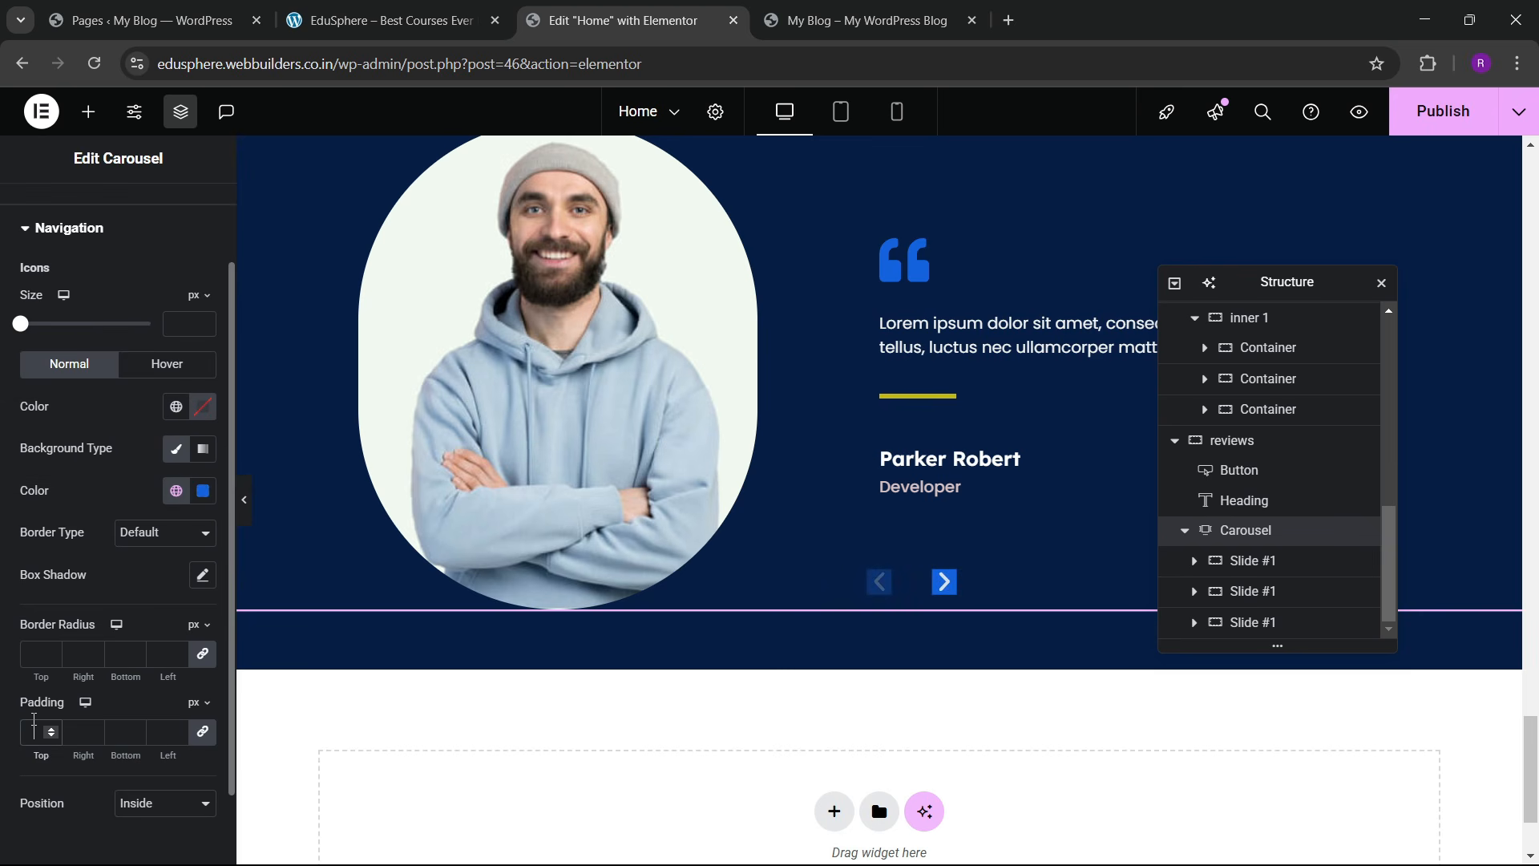
{"action": "left_click", "coordinate": [34, 725]}
{"action": "type", "text": "10"}
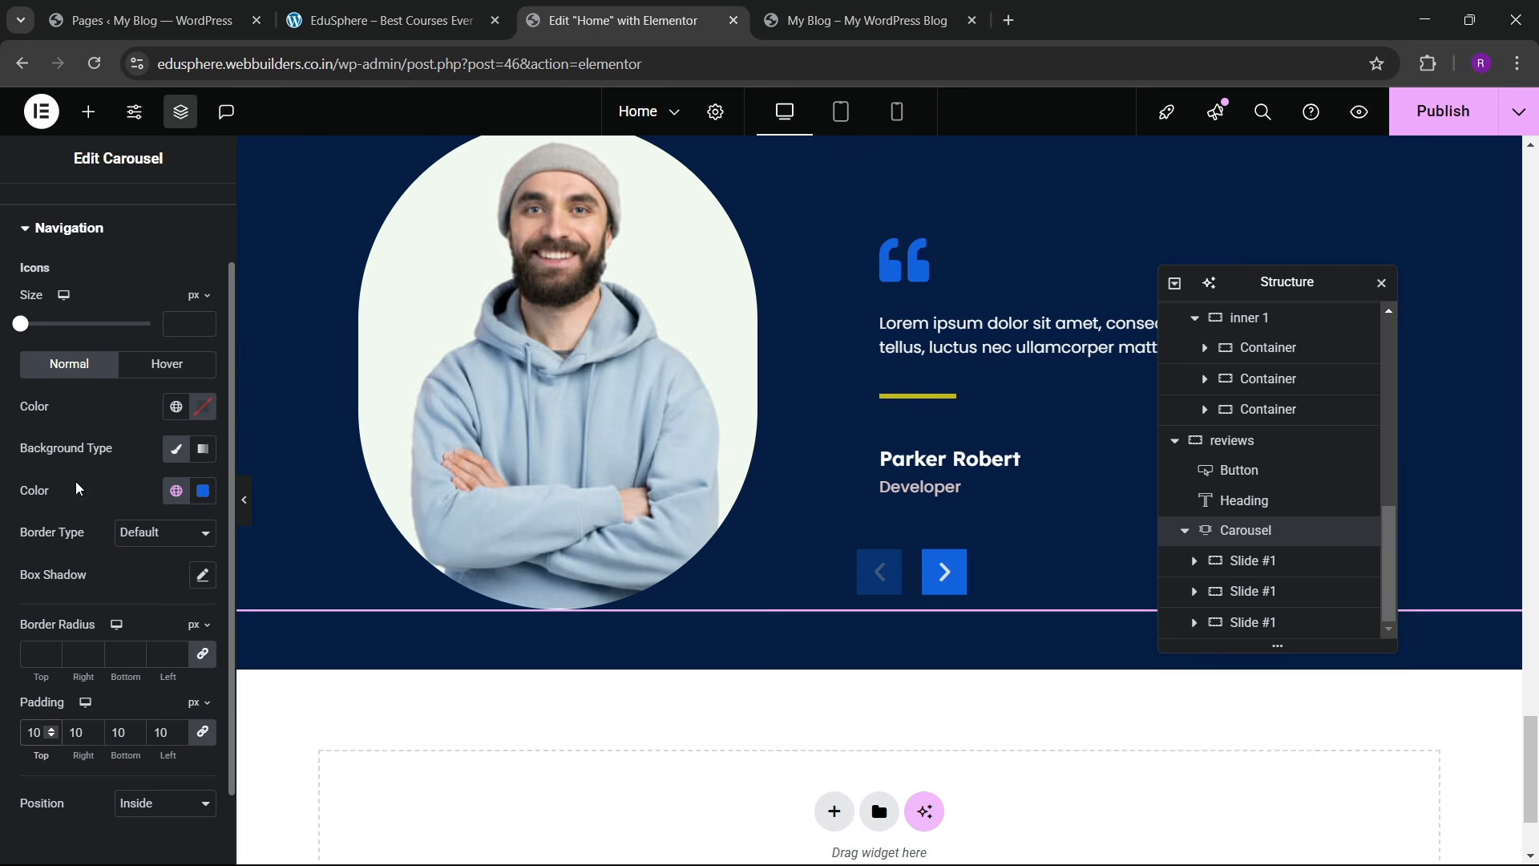
Step: Darken the arrow background to #0A3D8C and make the arrow icons white
{"action": "left_click", "coordinate": [203, 491]}
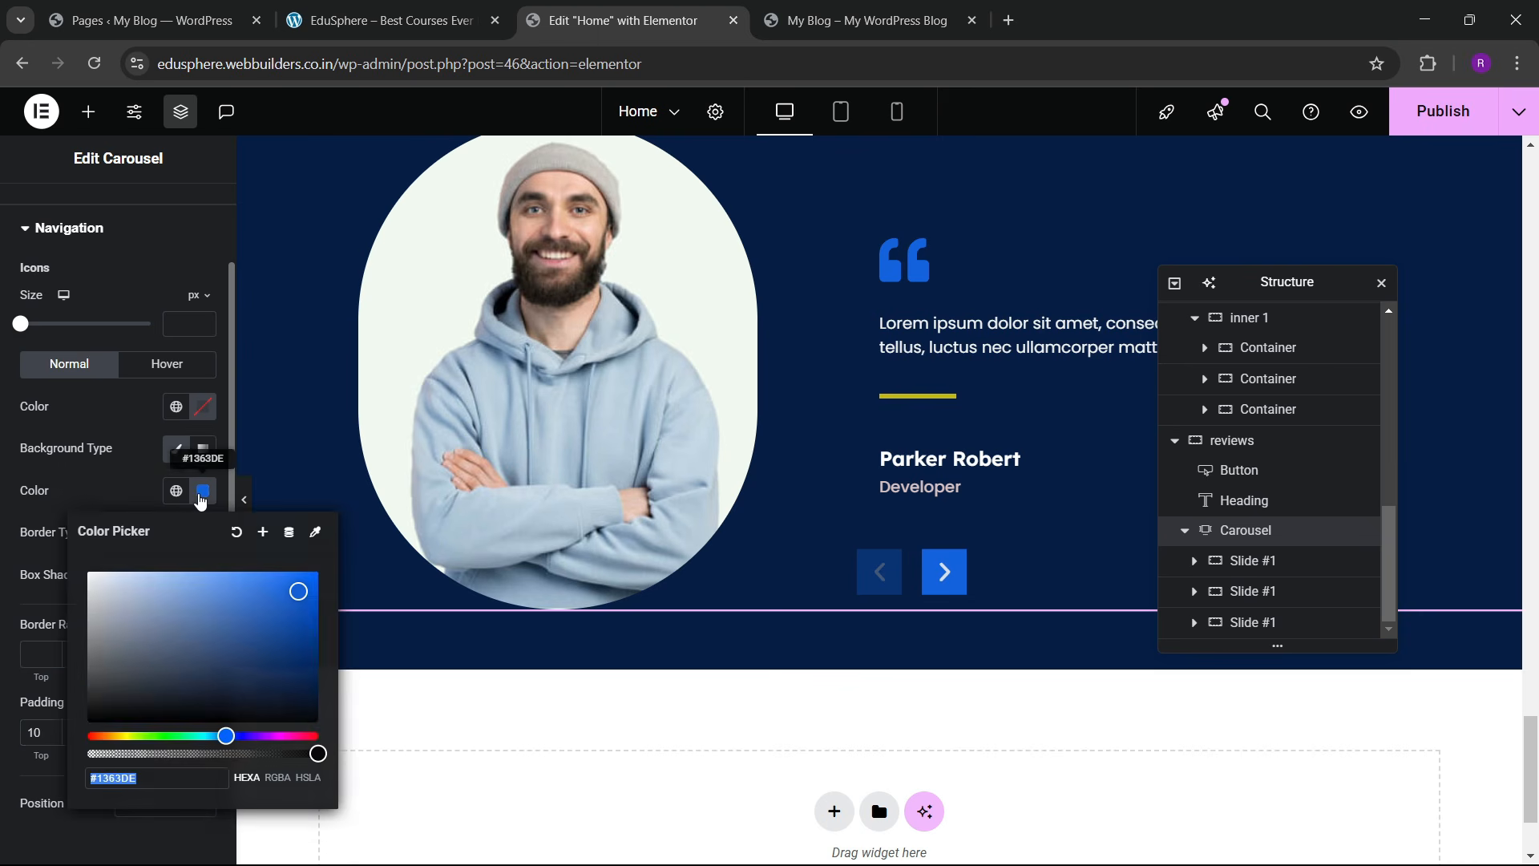
{"action": "left_click_drag", "start_coordinate": [285, 676], "coordinate": [303, 636]}
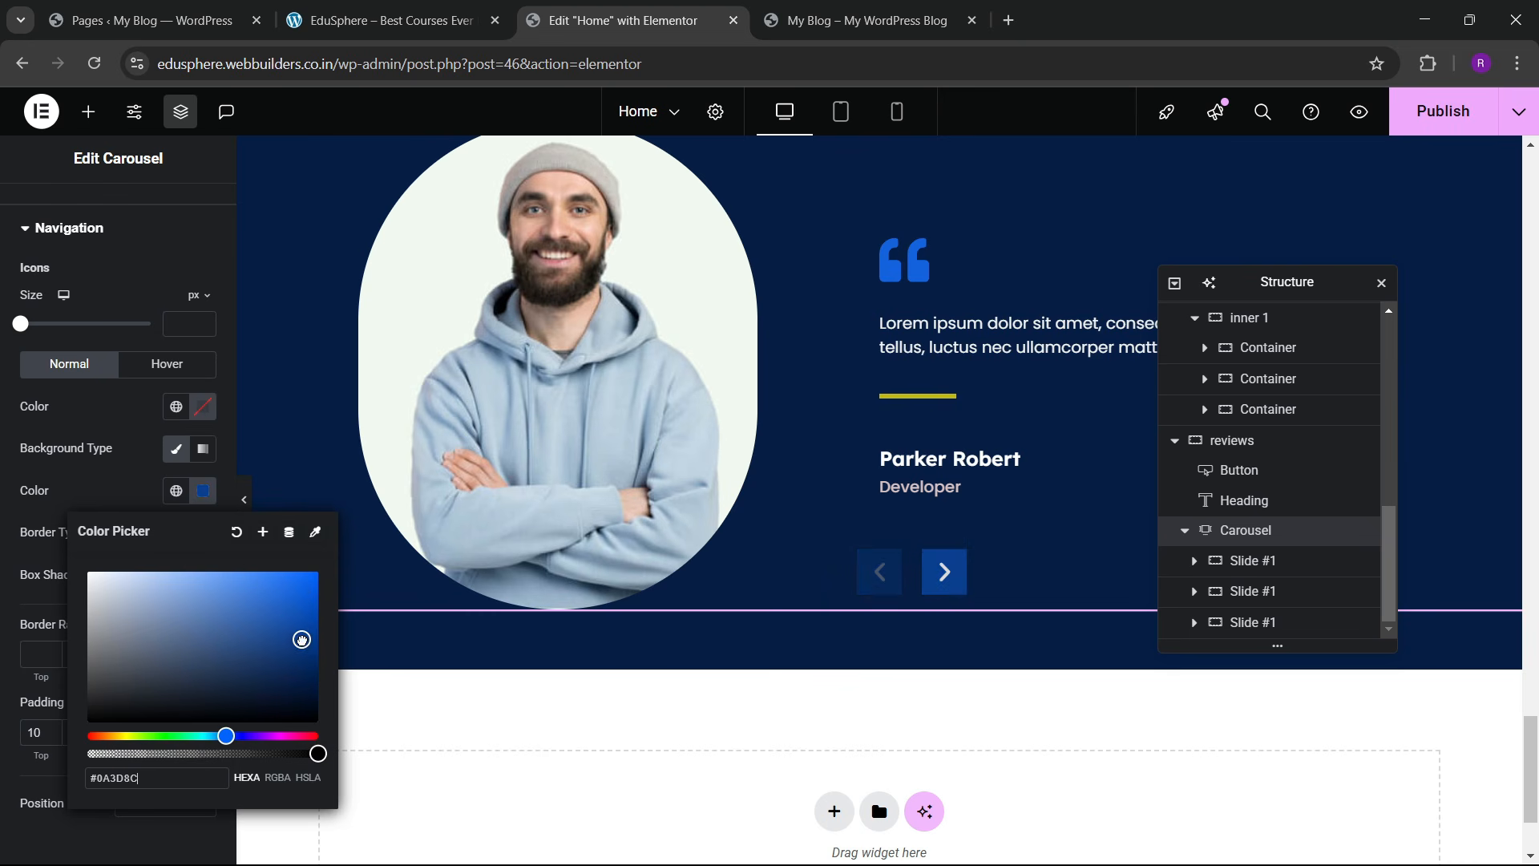
{"action": "left_click", "coordinate": [90, 478]}
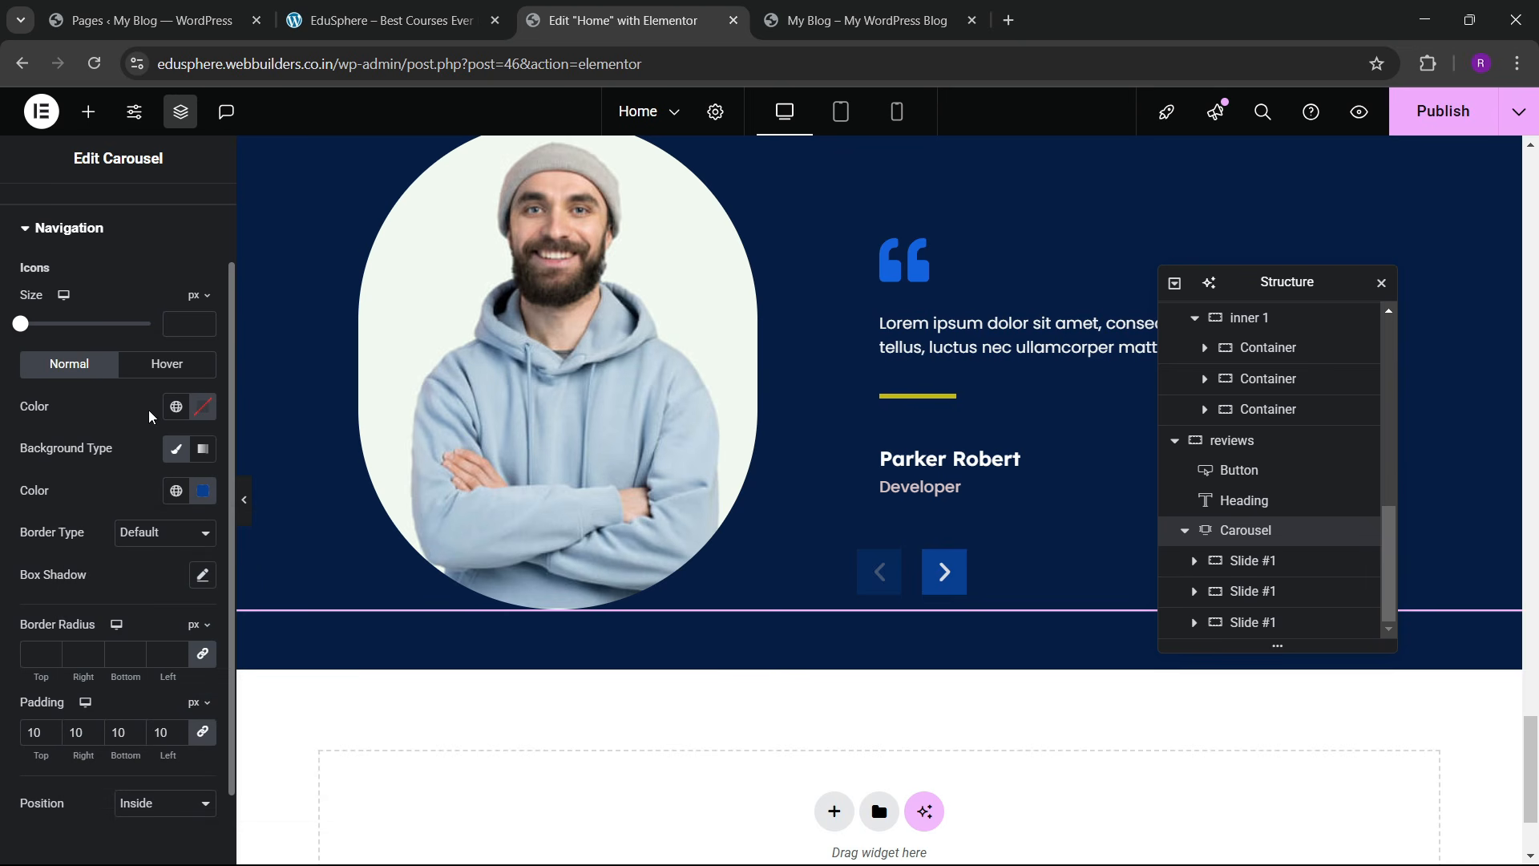
{"action": "left_click", "coordinate": [210, 421]}
{"action": "left_click_drag", "start_coordinate": [182, 570], "coordinate": [96, 423]}
{"action": "left_click", "coordinate": [97, 423]}
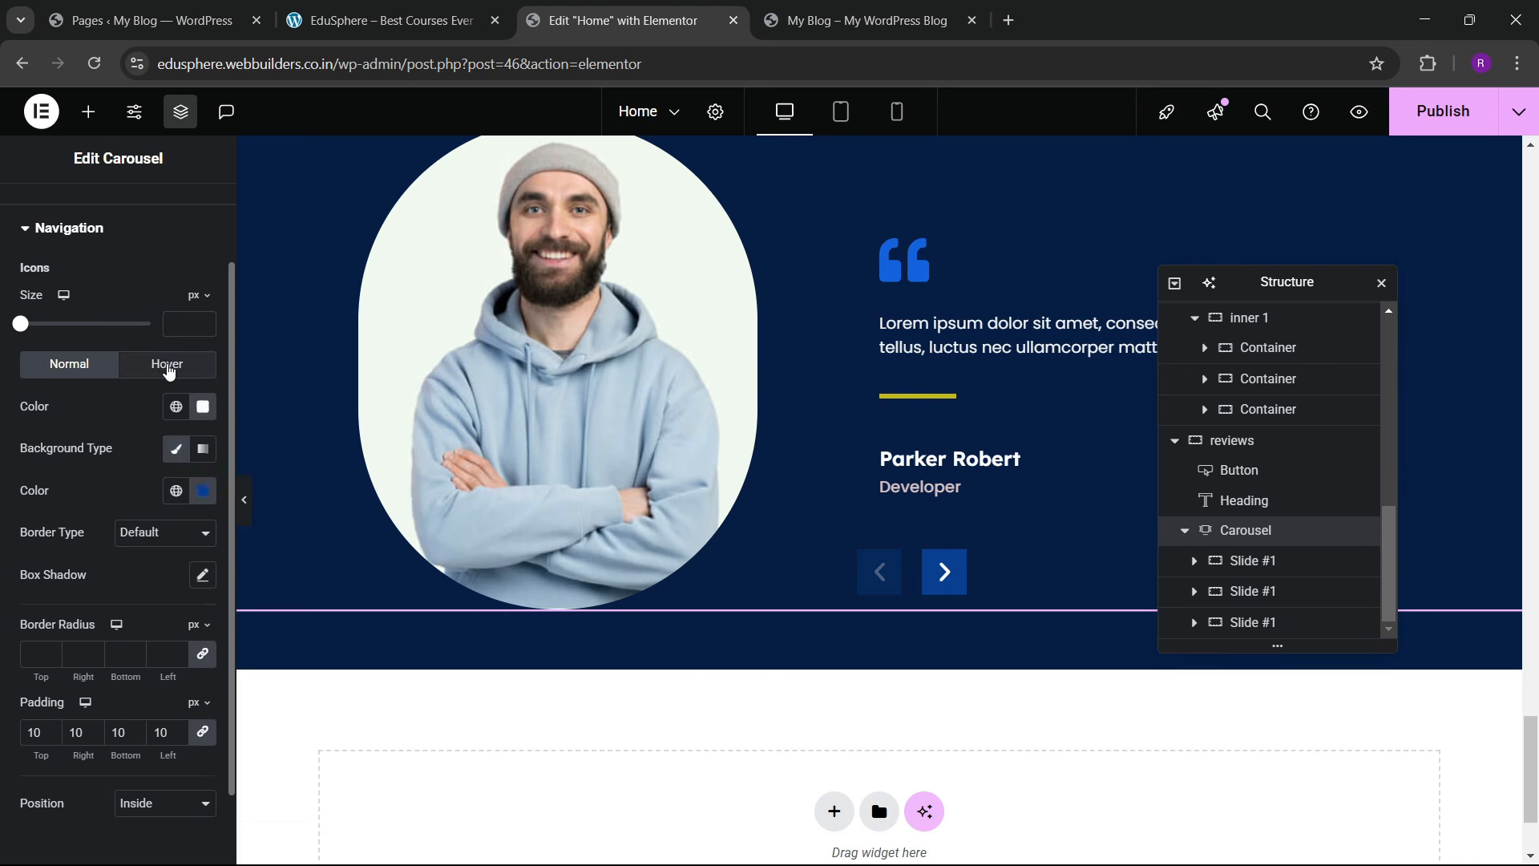
Step: On hover, give the arrows a white background and sky blue icons
{"action": "left_click", "coordinate": [166, 369]}
{"action": "left_click", "coordinate": [176, 448]}
{"action": "left_click", "coordinate": [176, 490]}
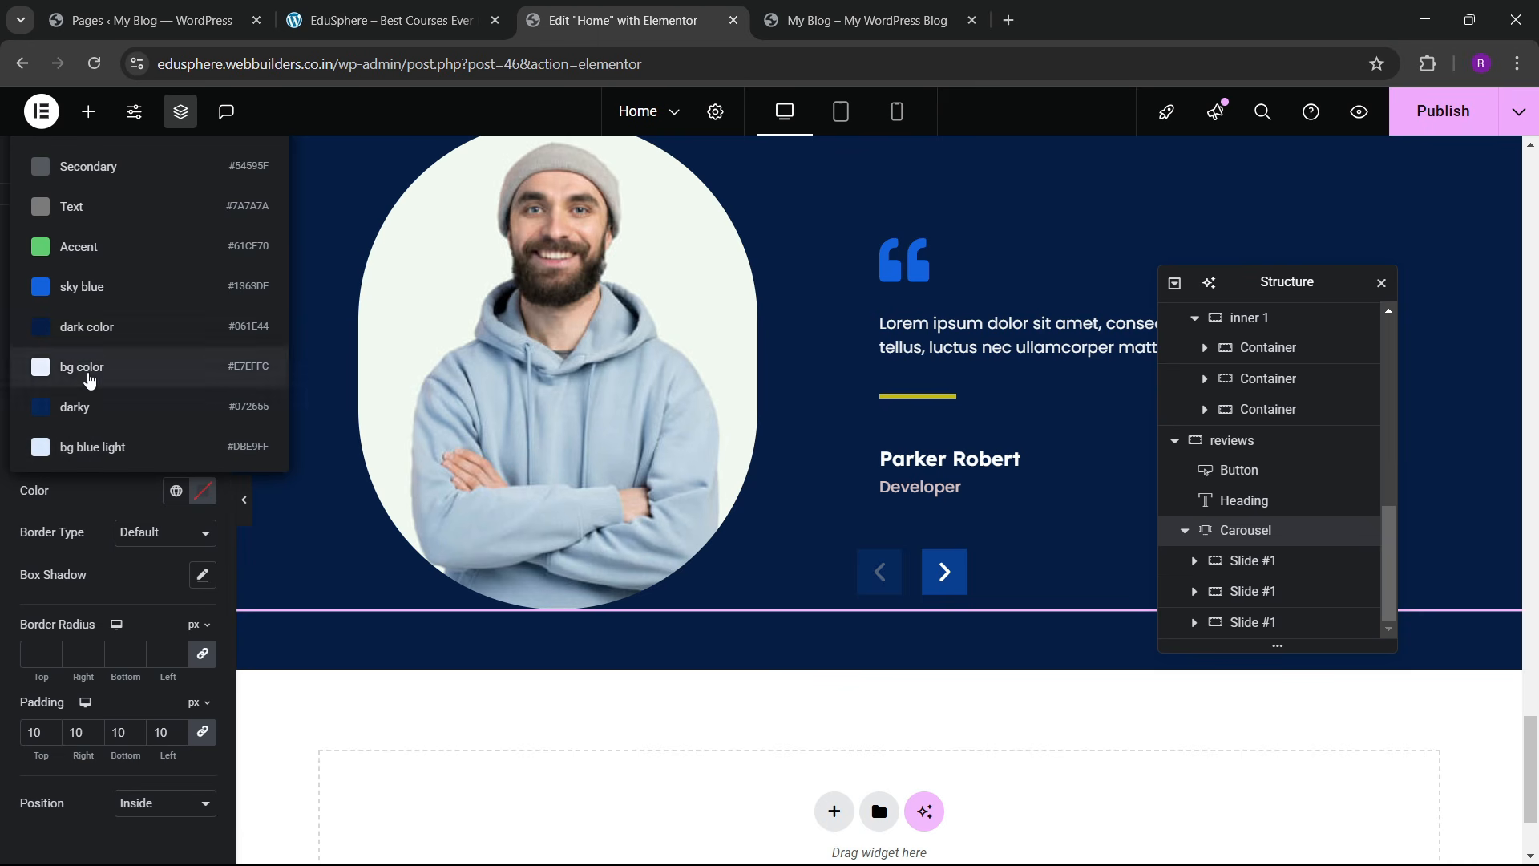
{"action": "left_click", "coordinate": [203, 490]}
{"action": "left_click", "coordinate": [70, 492]}
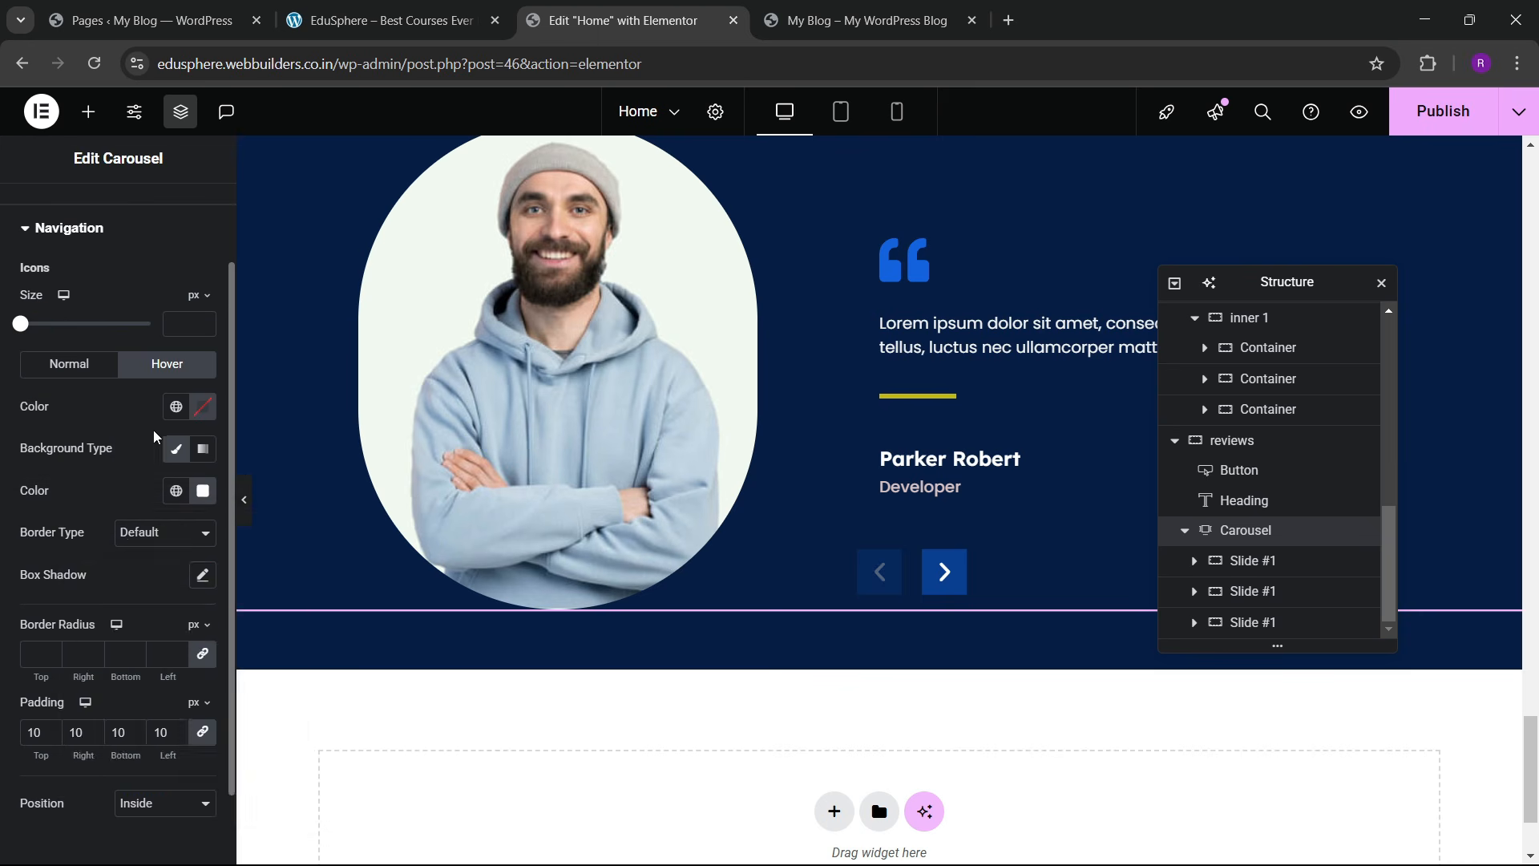
{"action": "left_click", "coordinate": [176, 407]}
{"action": "left_click", "coordinate": [69, 655]}
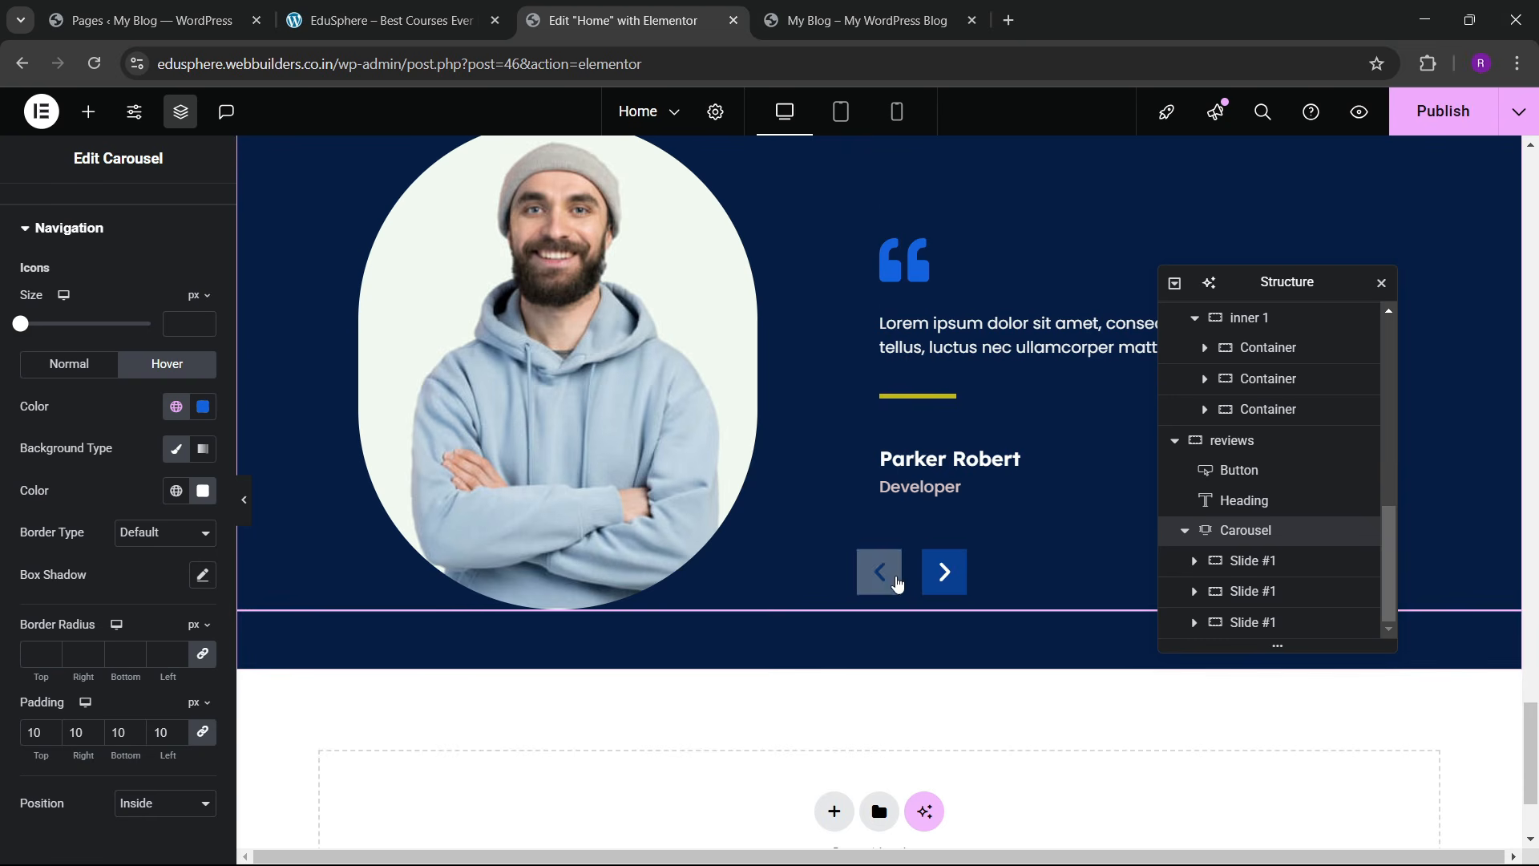
{"action": "scroll", "coordinate": [920, 479], "scroll_direction": "up", "scroll_amount": 3}
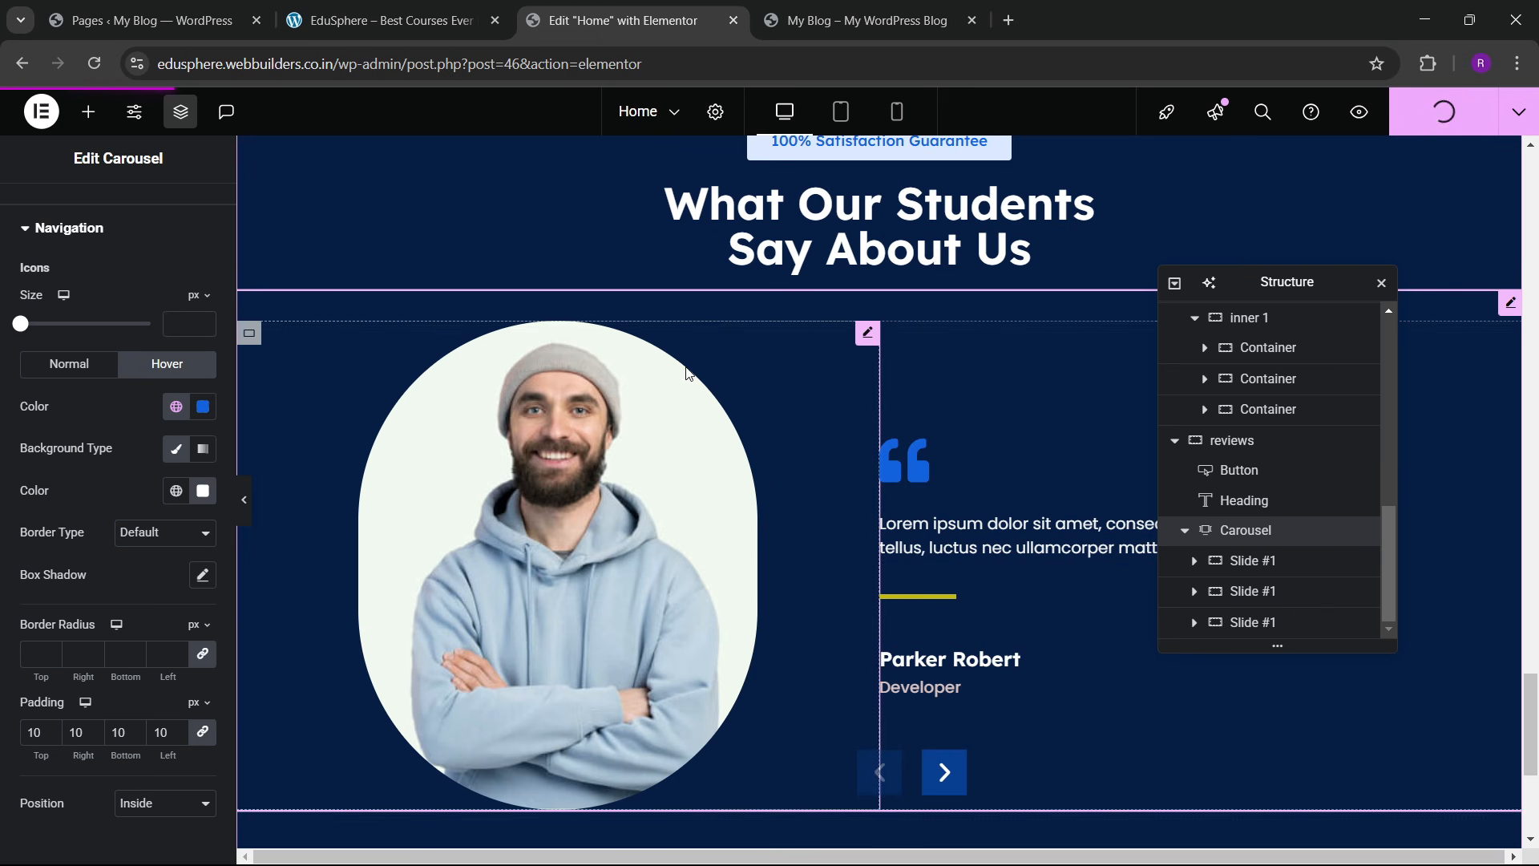
{"action": "key", "text": "ctrl+shift+Tab"}
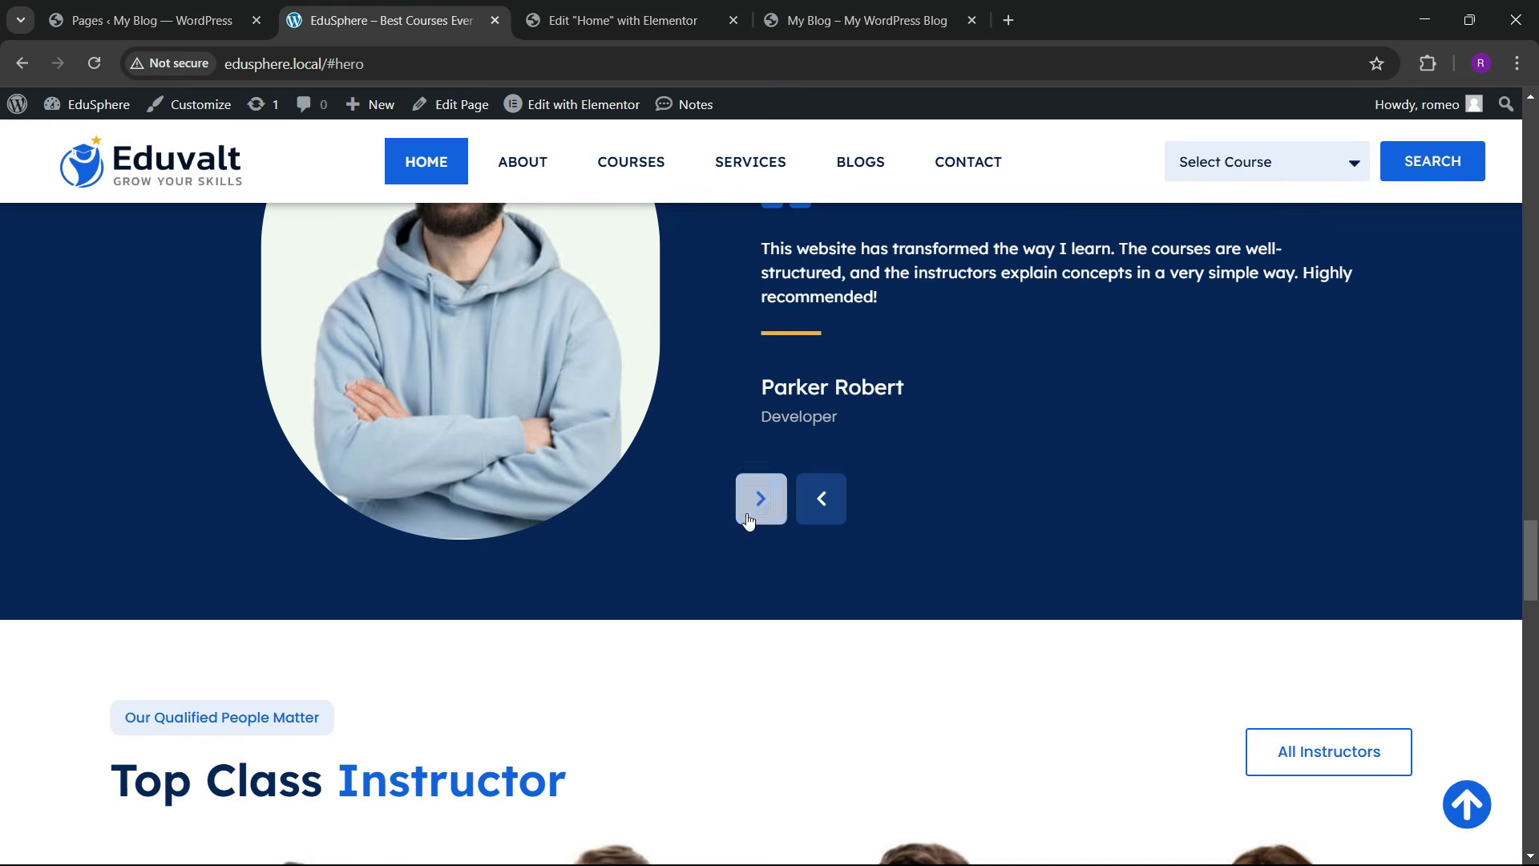
{"action": "left_click", "coordinate": [625, 20]}
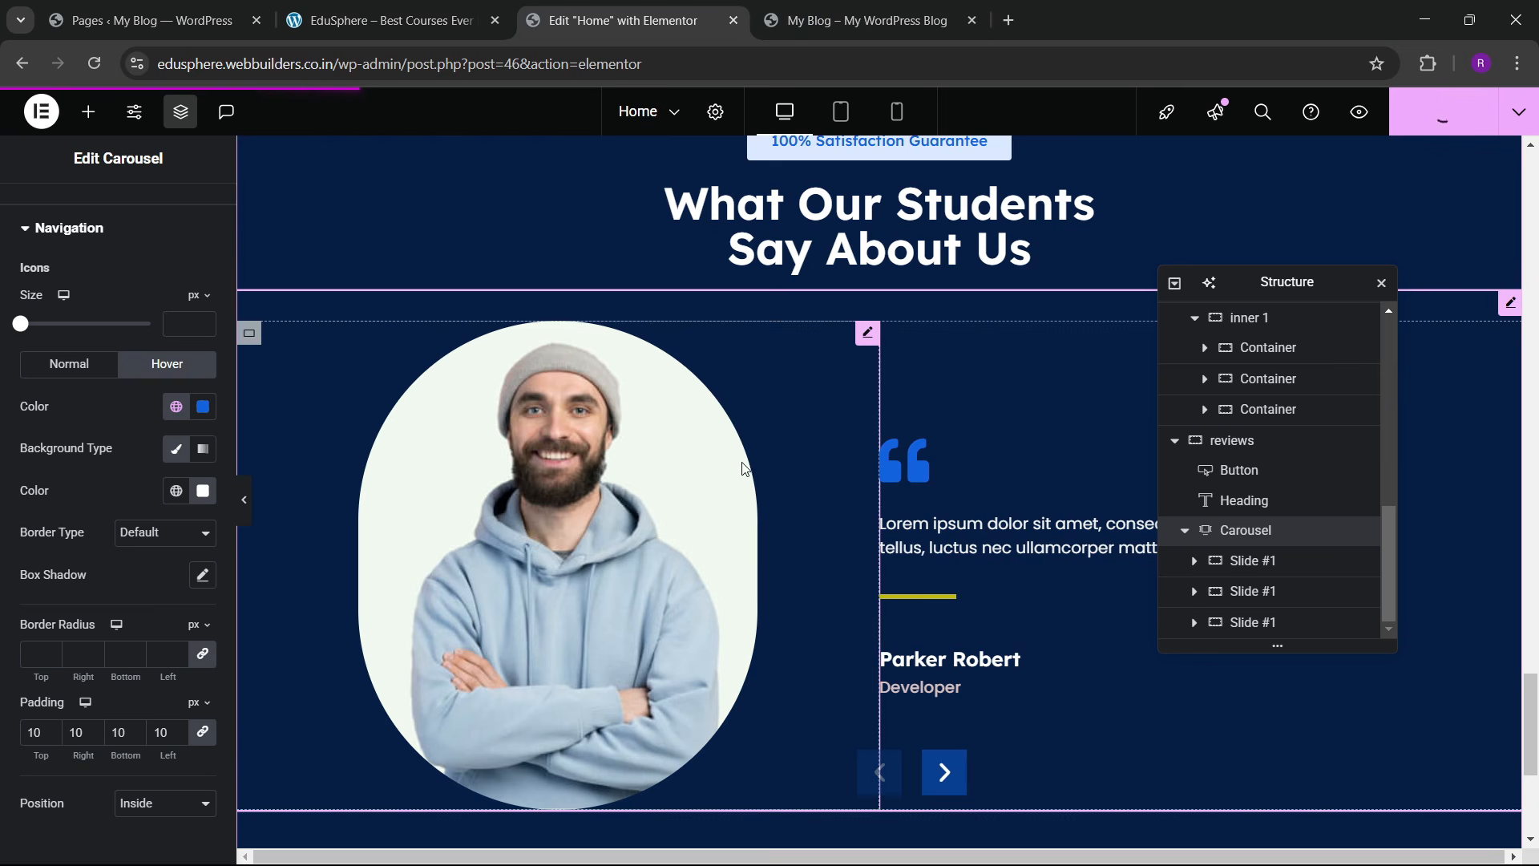
{"action": "scroll", "coordinate": [672, 594], "scroll_direction": "down", "scroll_amount": 4}
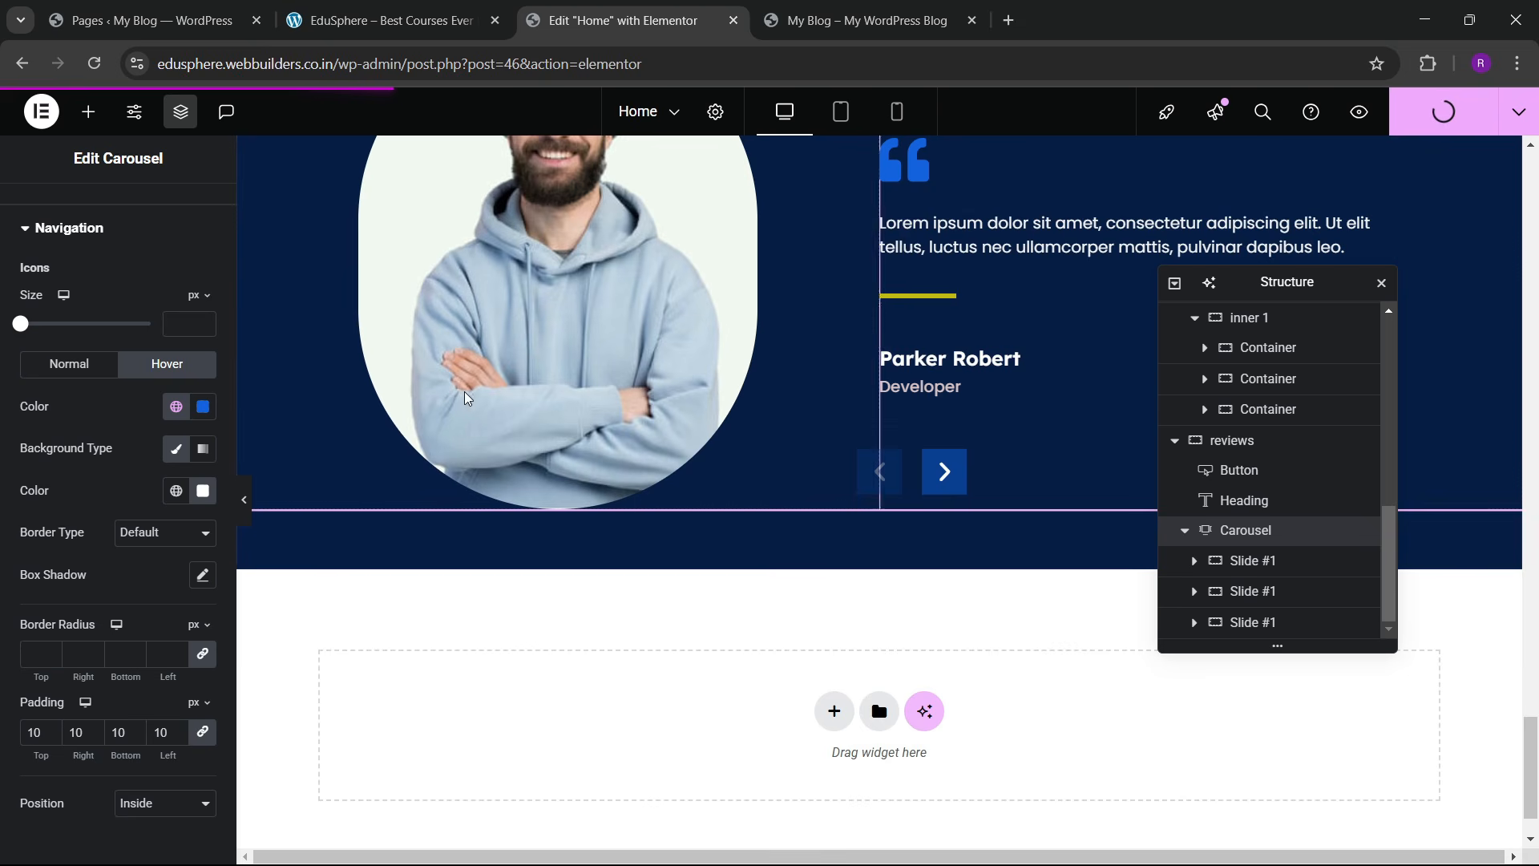
{"action": "scroll", "coordinate": [606, 408], "scroll_direction": "up", "scroll_amount": 3}
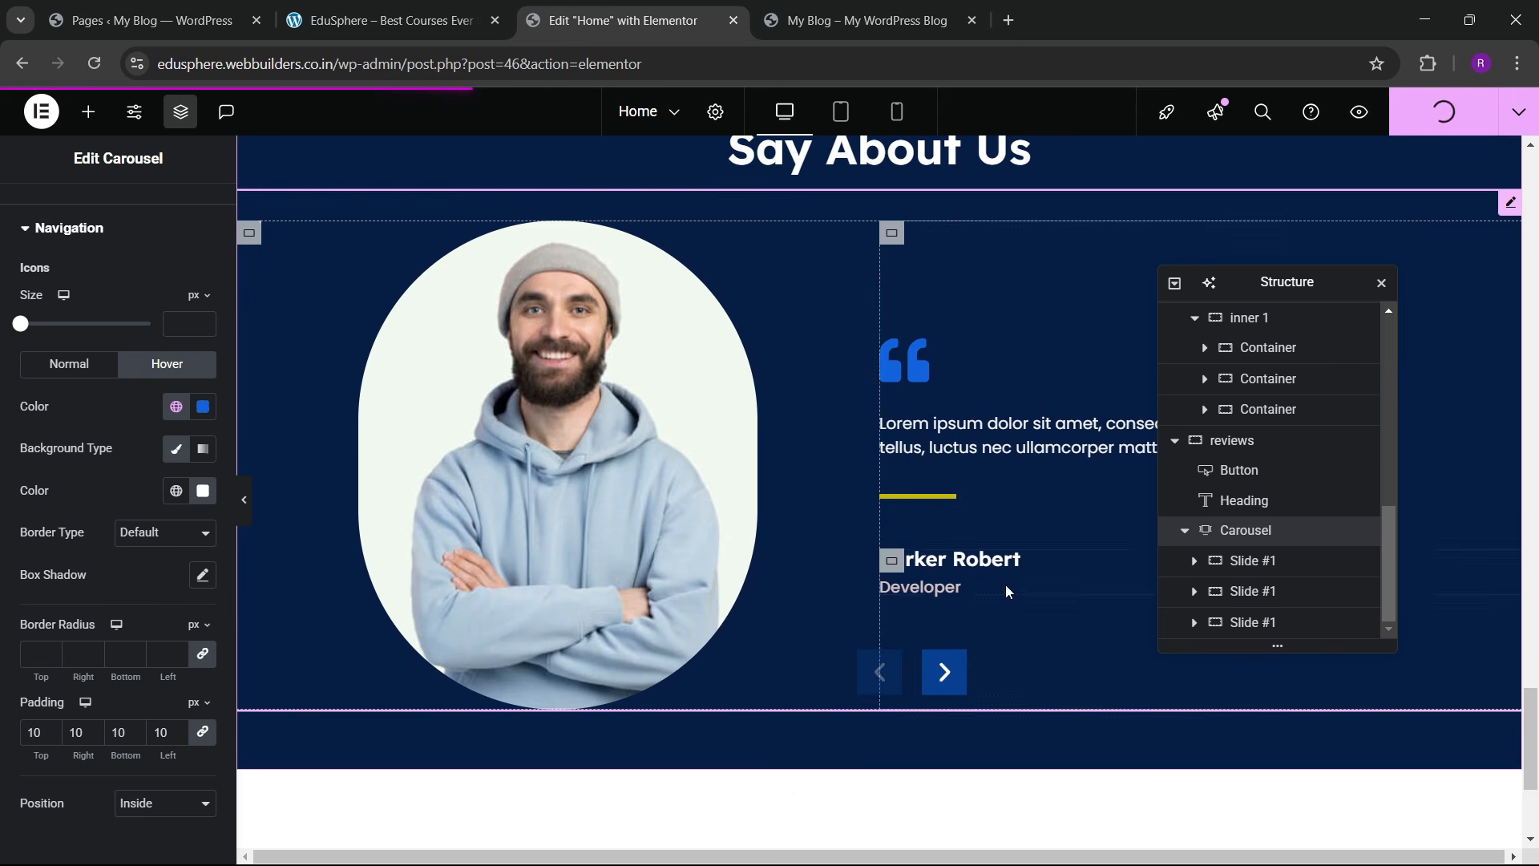
{"action": "left_click", "coordinate": [891, 8]}
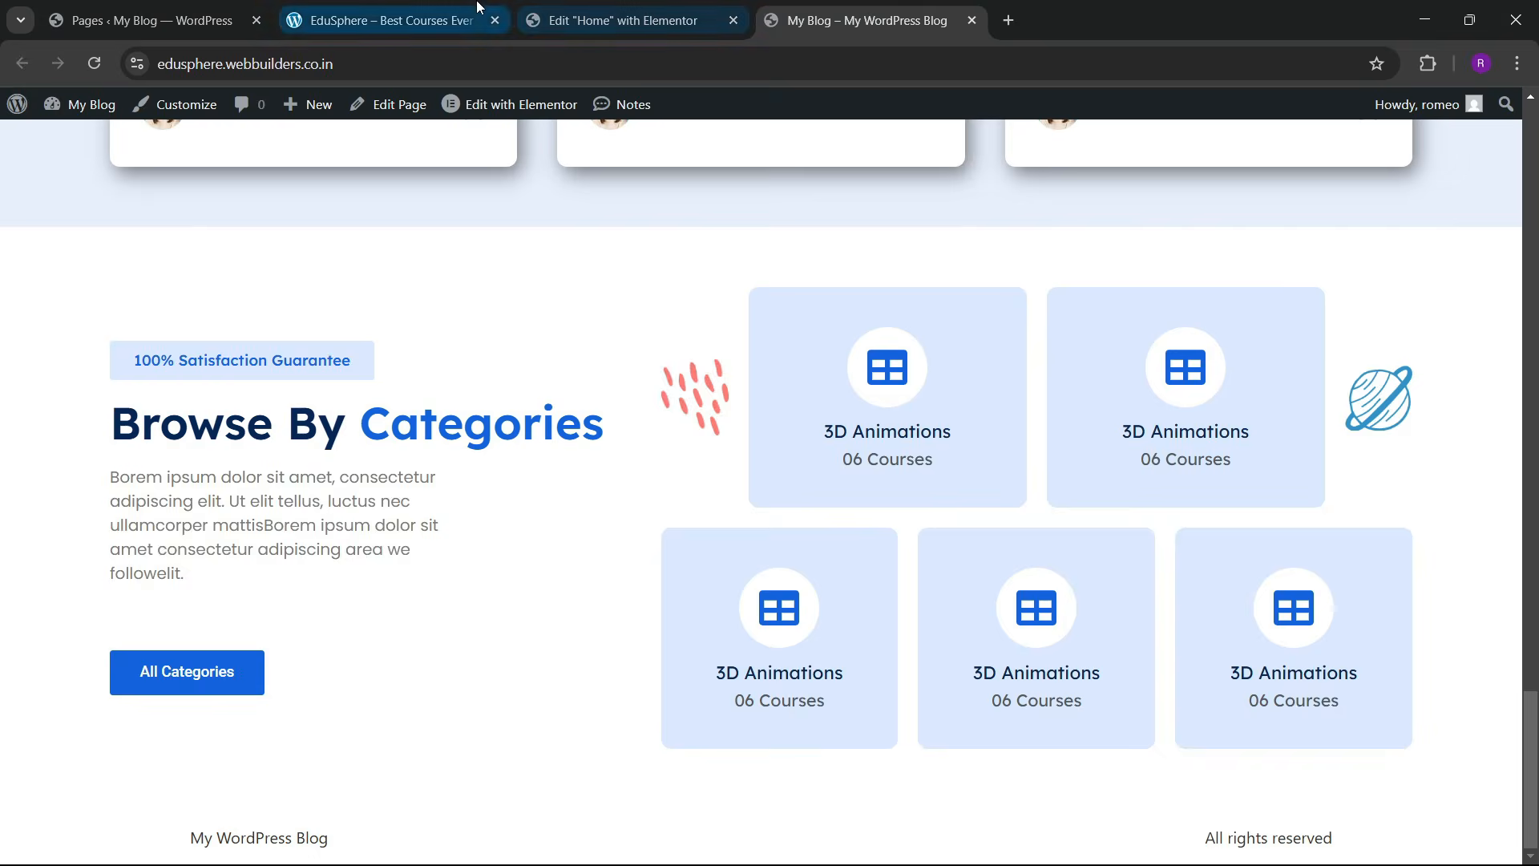
{"action": "left_click", "coordinate": [384, 20]}
{"action": "scroll", "coordinate": [689, 412], "scroll_direction": "up", "scroll_amount": 5}
{"action": "left_click", "coordinate": [663, 13]}
{"action": "scroll", "coordinate": [859, 451], "scroll_direction": "down", "scroll_amount": 3}
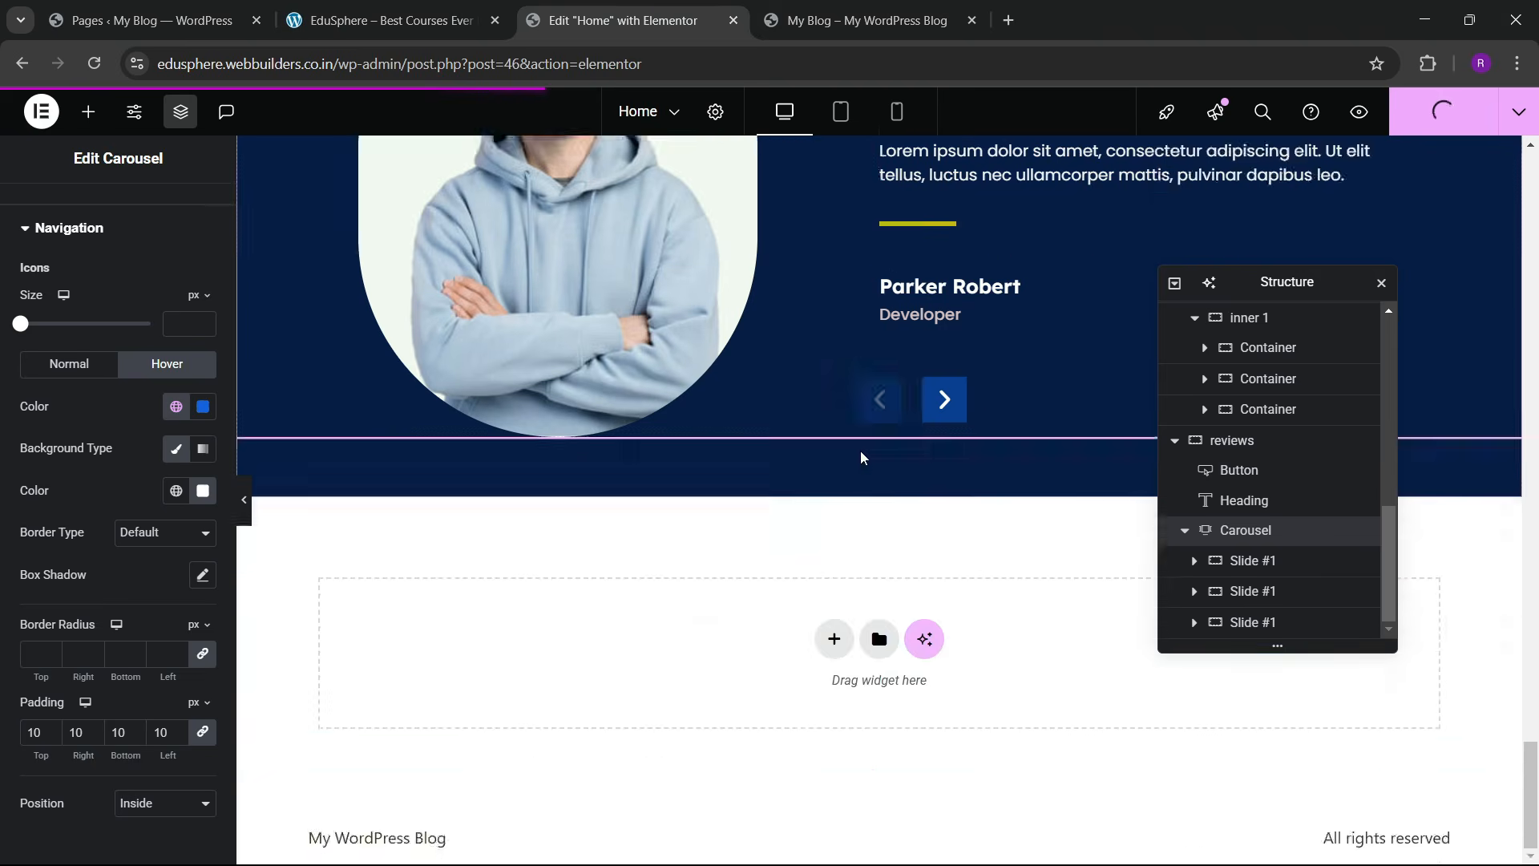
{"action": "scroll", "coordinate": [856, 433], "scroll_direction": "up", "scroll_amount": 5}
{"action": "scroll", "coordinate": [853, 417], "scroll_direction": "down", "scroll_amount": 3}
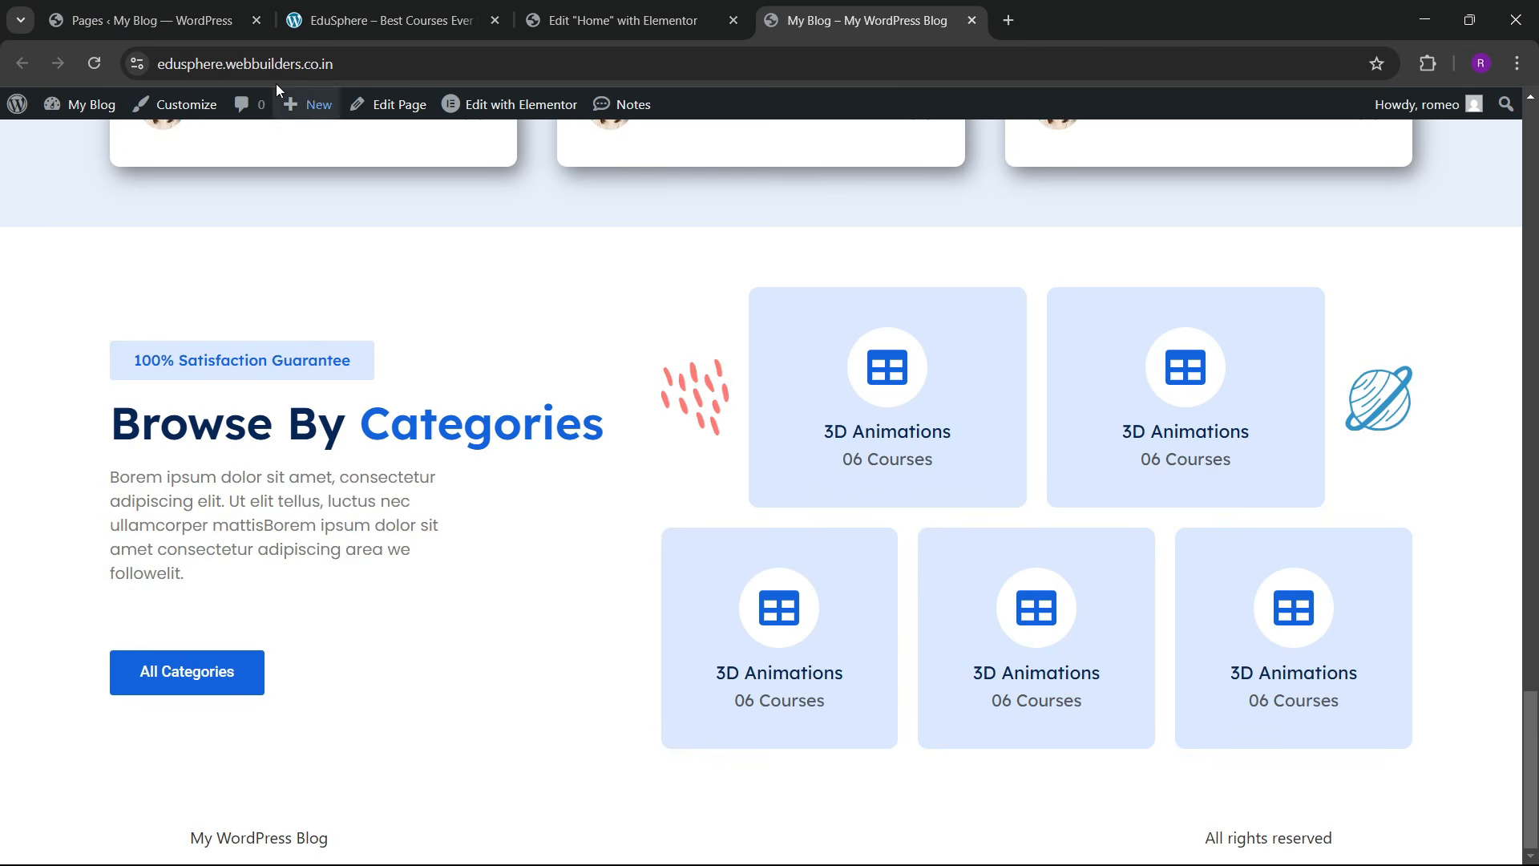
{"action": "left_click", "coordinate": [93, 67]}
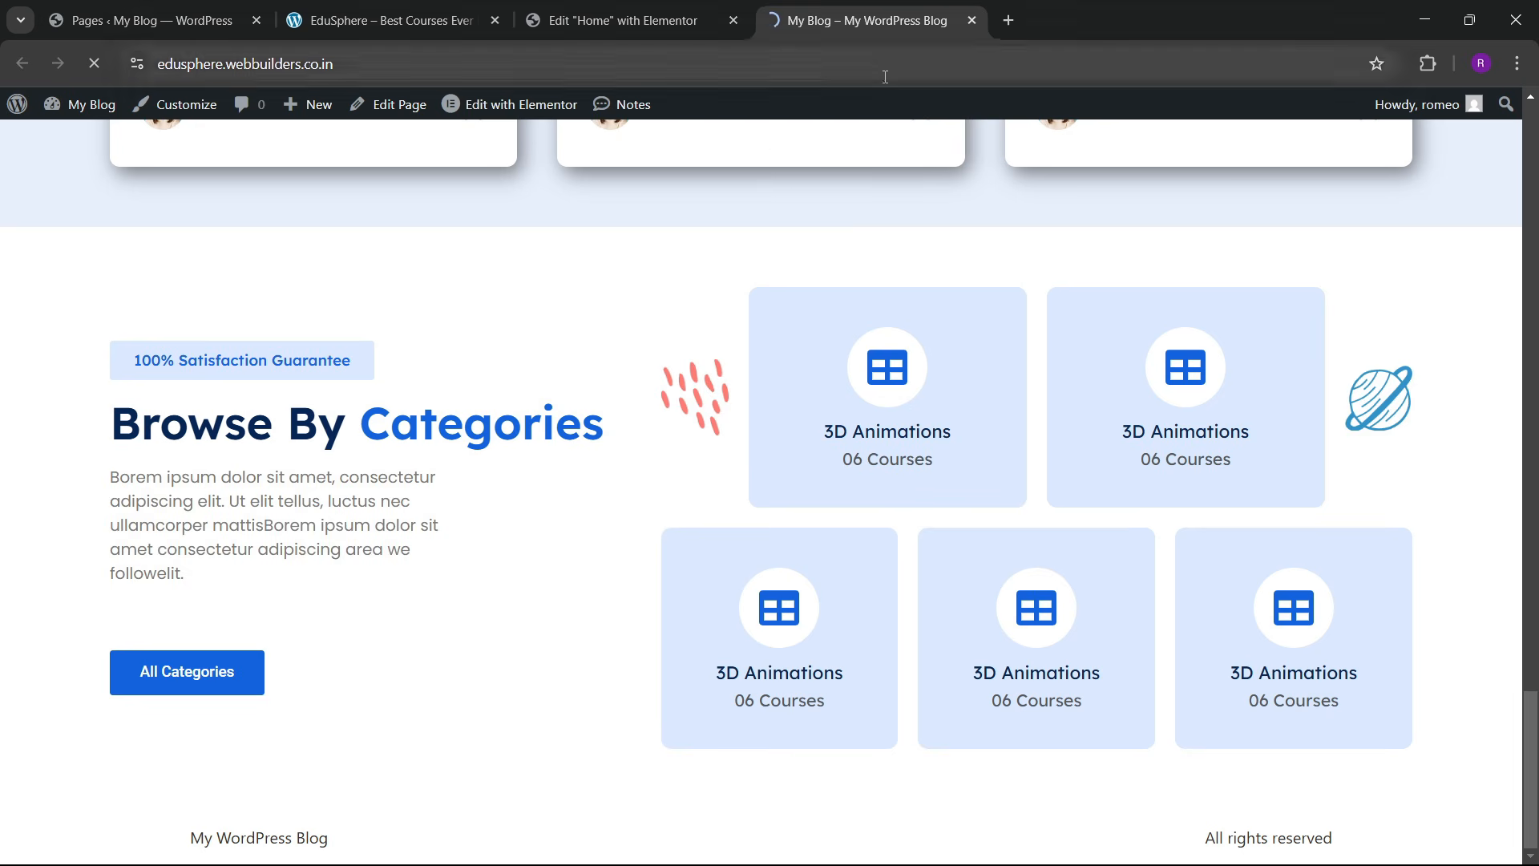
{"action": "left_click", "coordinate": [353, 20]}
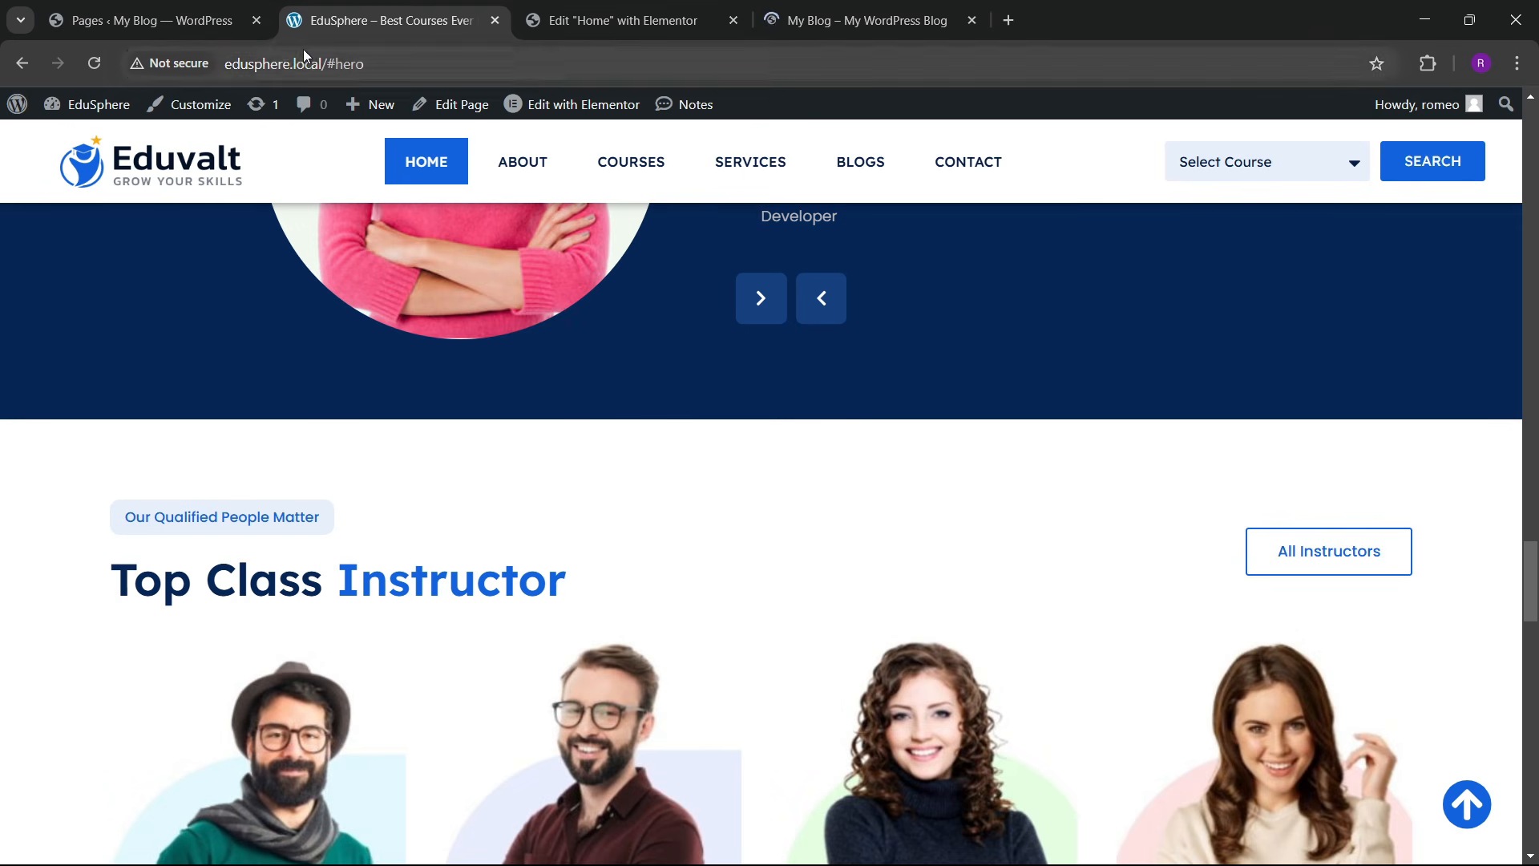
{"action": "left_click", "coordinate": [828, 8]}
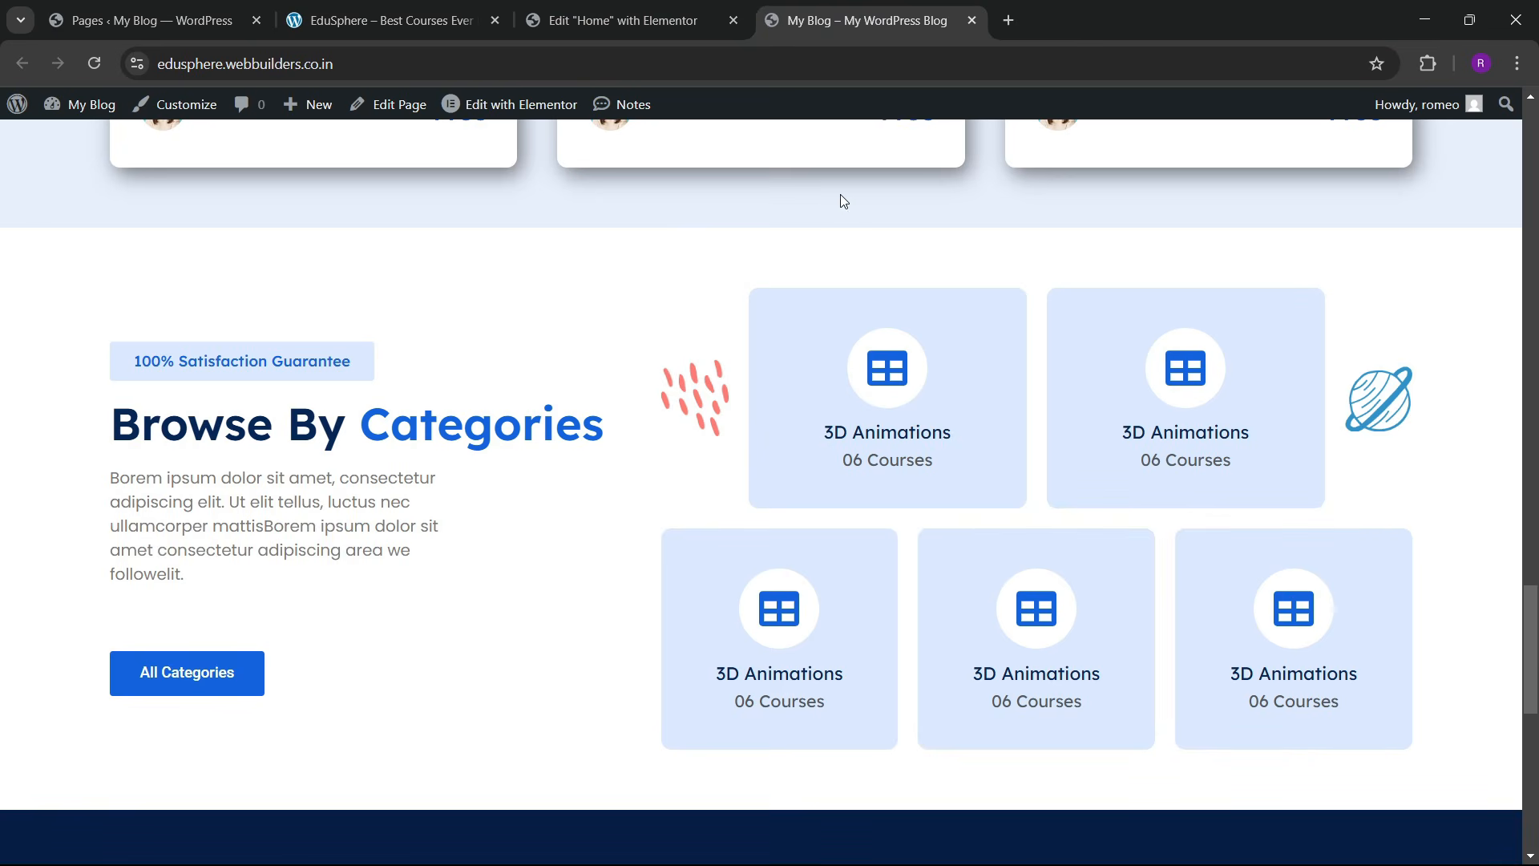
{"action": "scroll", "coordinate": [672, 428], "scroll_direction": "down", "scroll_amount": 9}
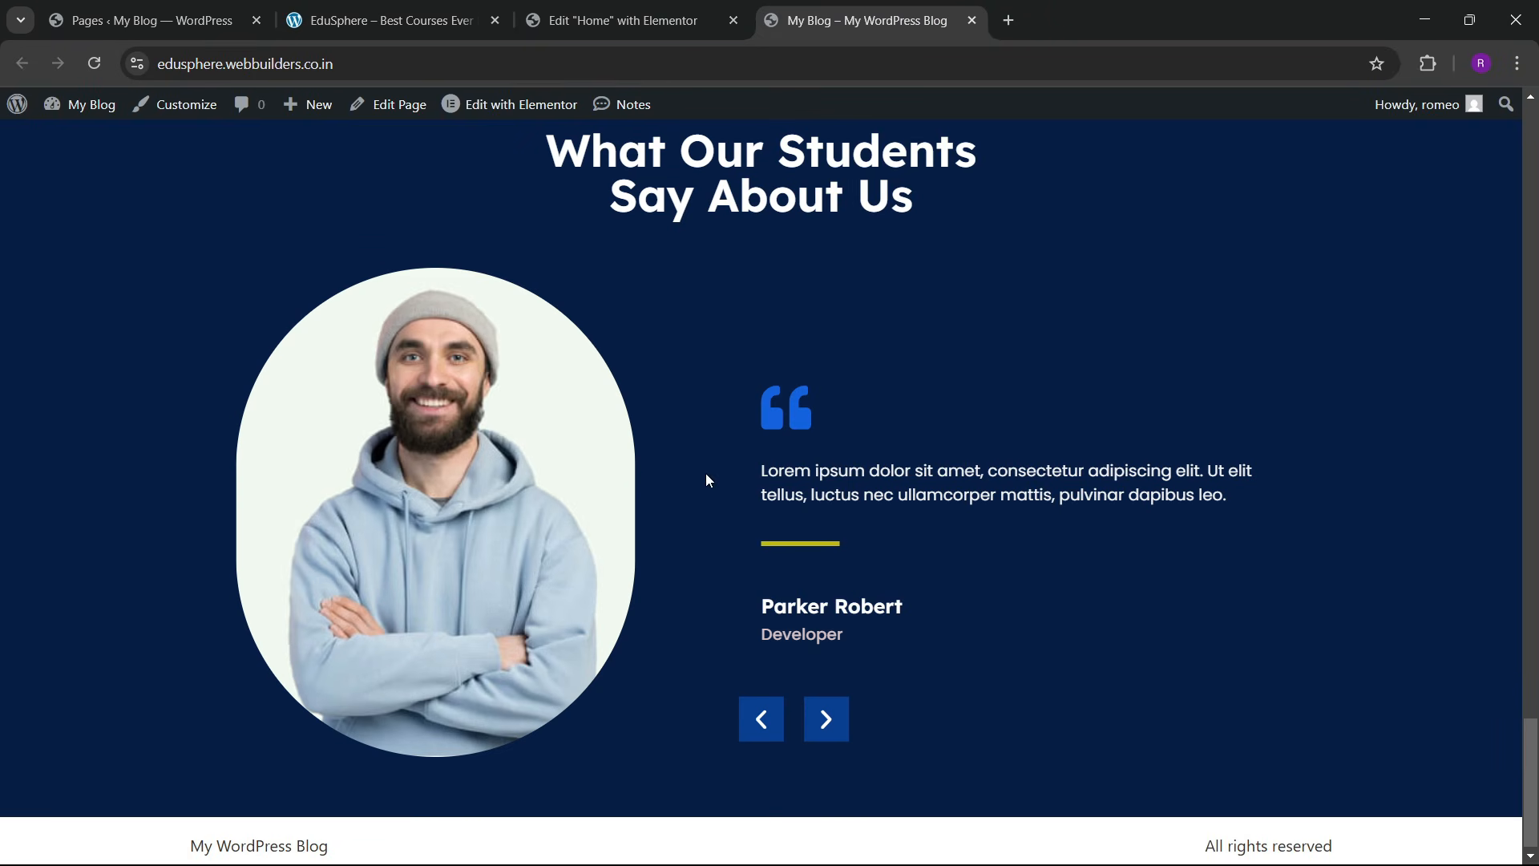
{"action": "left_click", "coordinate": [827, 720]}
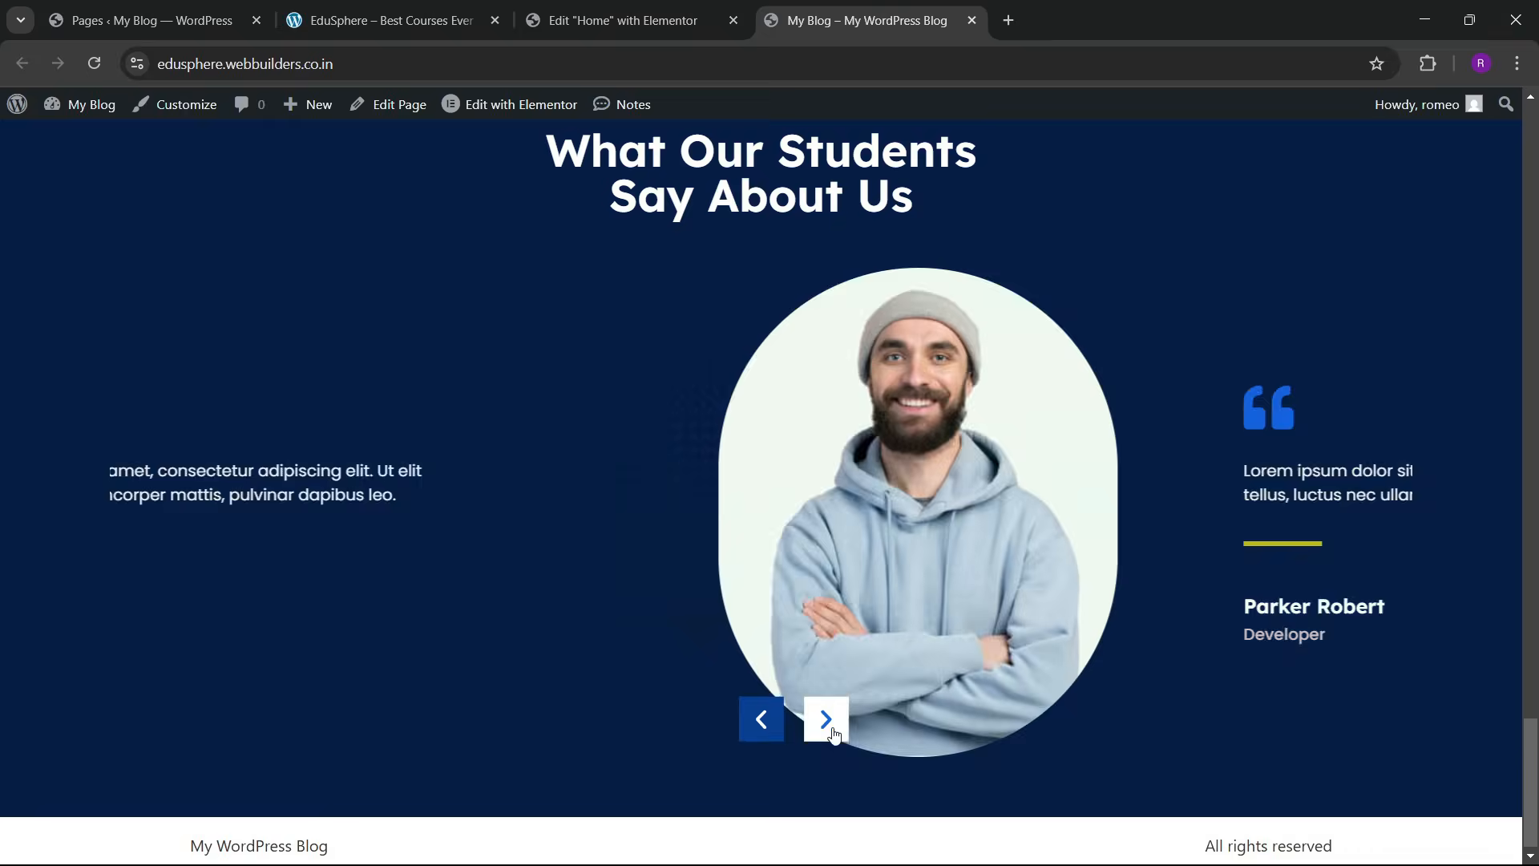
{"action": "left_click", "coordinate": [776, 732]}
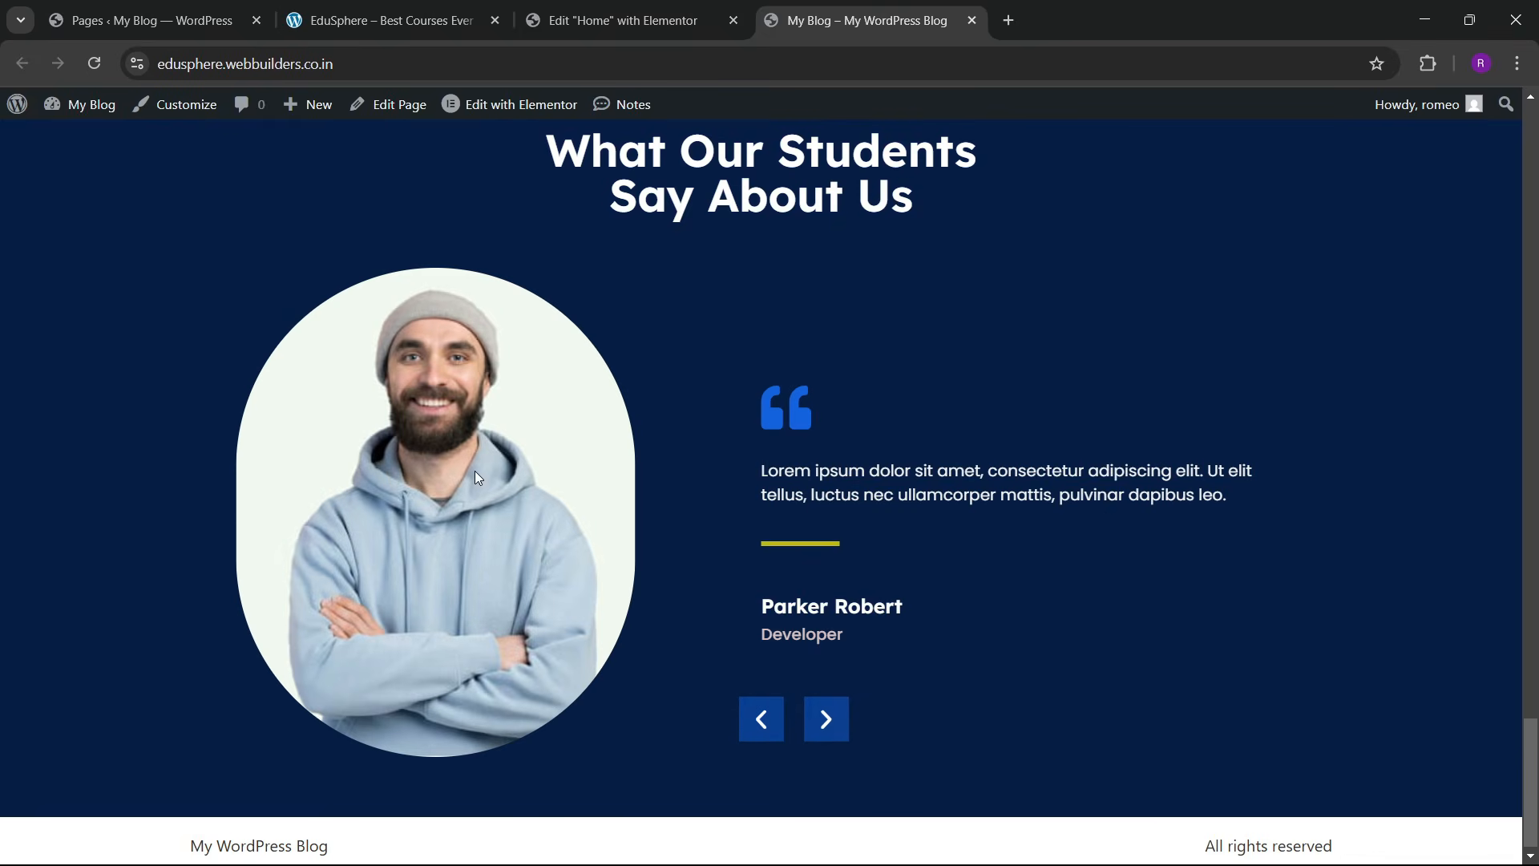
{"action": "left_click", "coordinate": [613, 20]}
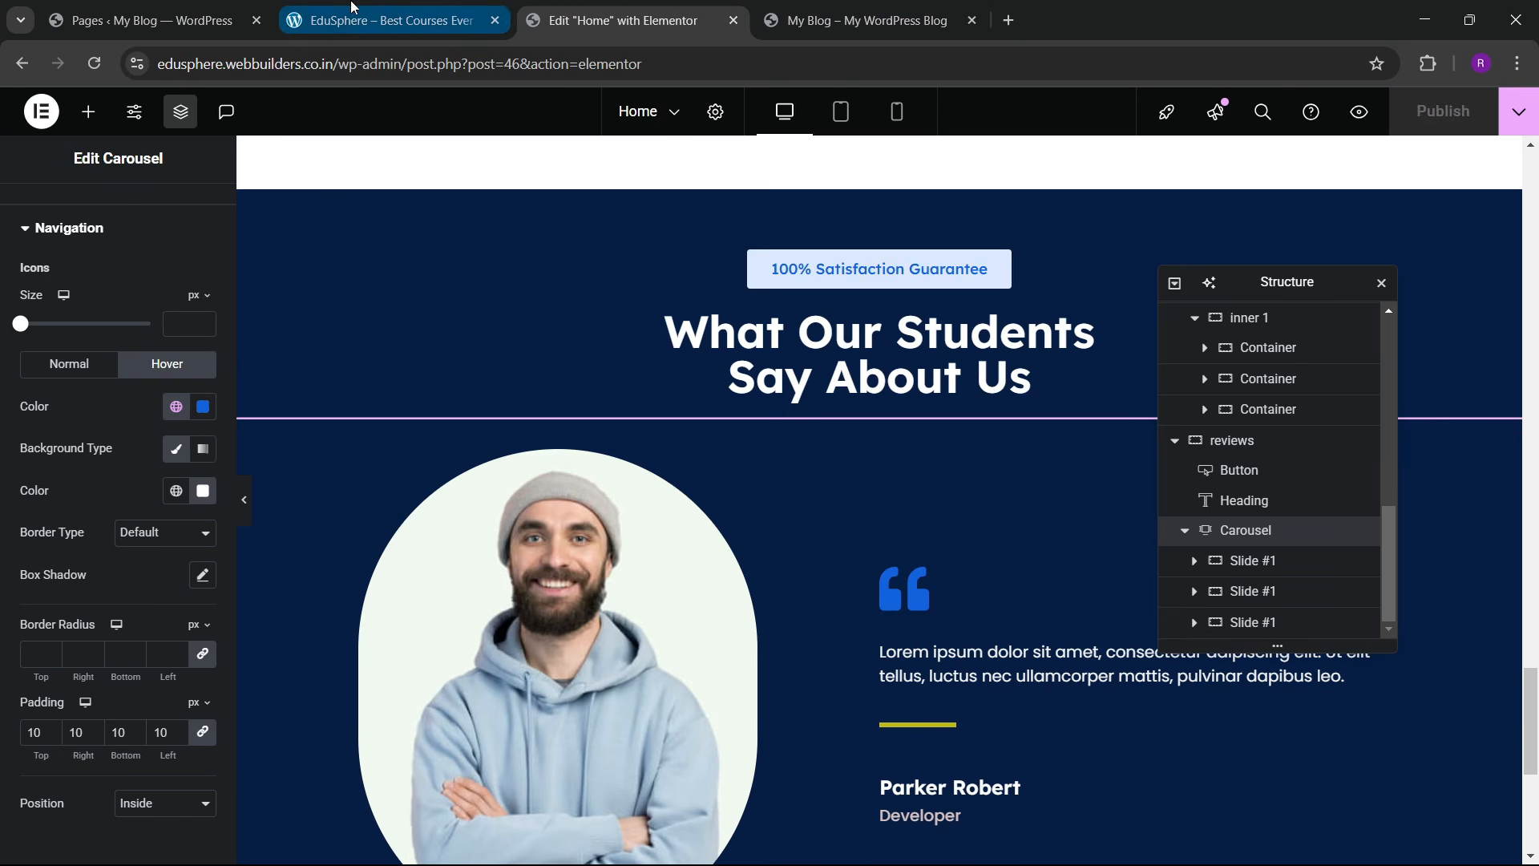
Step: In Settings > General, change the Site Title to 'Edu Sphere'
{"action": "left_click", "coordinate": [158, 17]}
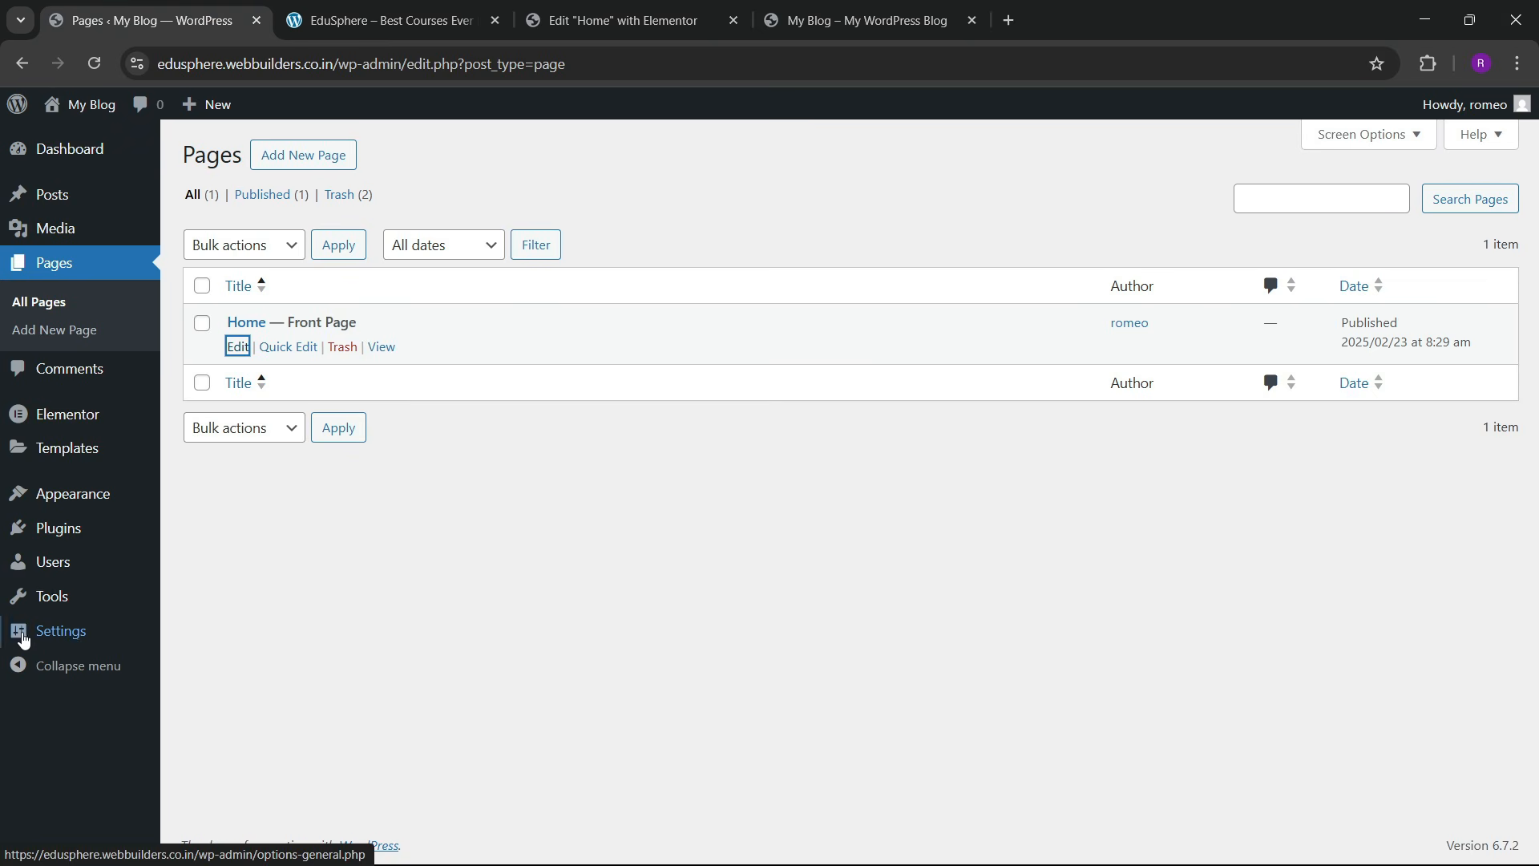
{"action": "mouse_move", "coordinate": [70, 641]}
{"action": "left_click", "coordinate": [201, 597]}
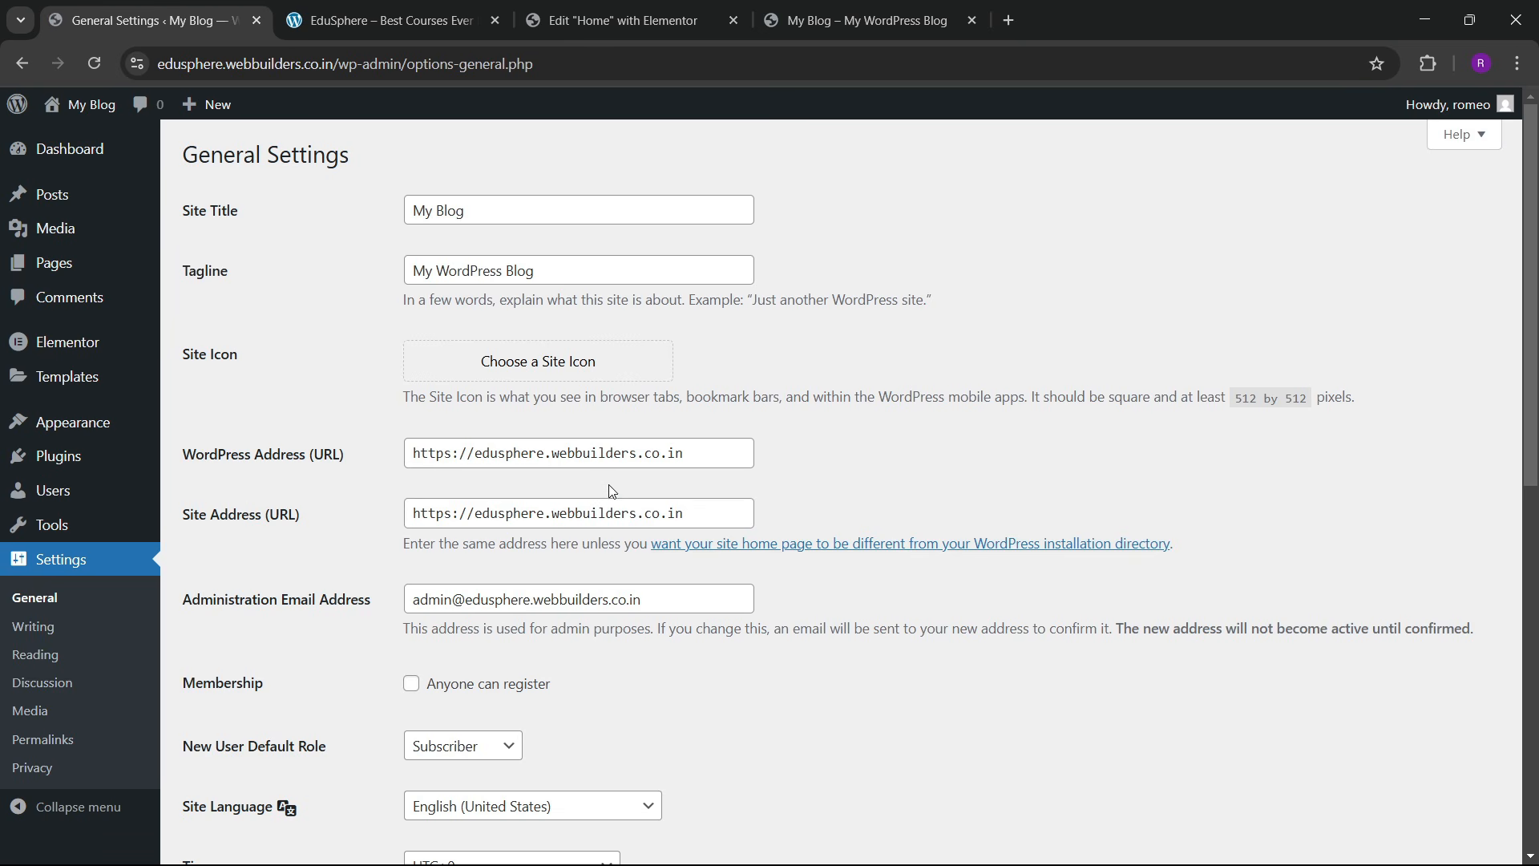
{"action": "left_click_drag", "start_coordinate": [465, 204], "coordinate": [373, 219]}
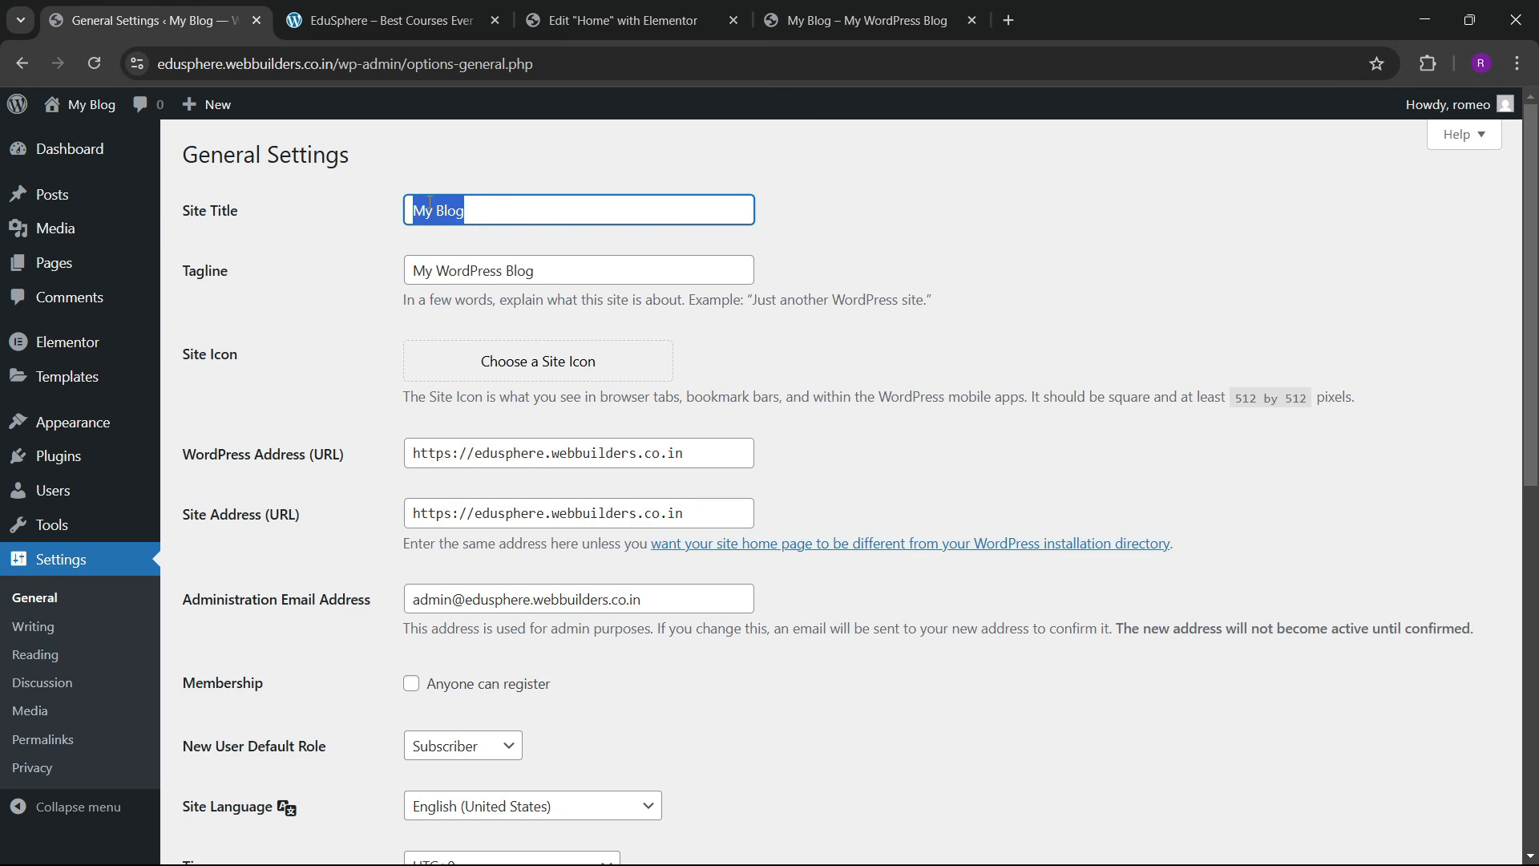
{"action": "type", "text": "Edu Sp"}
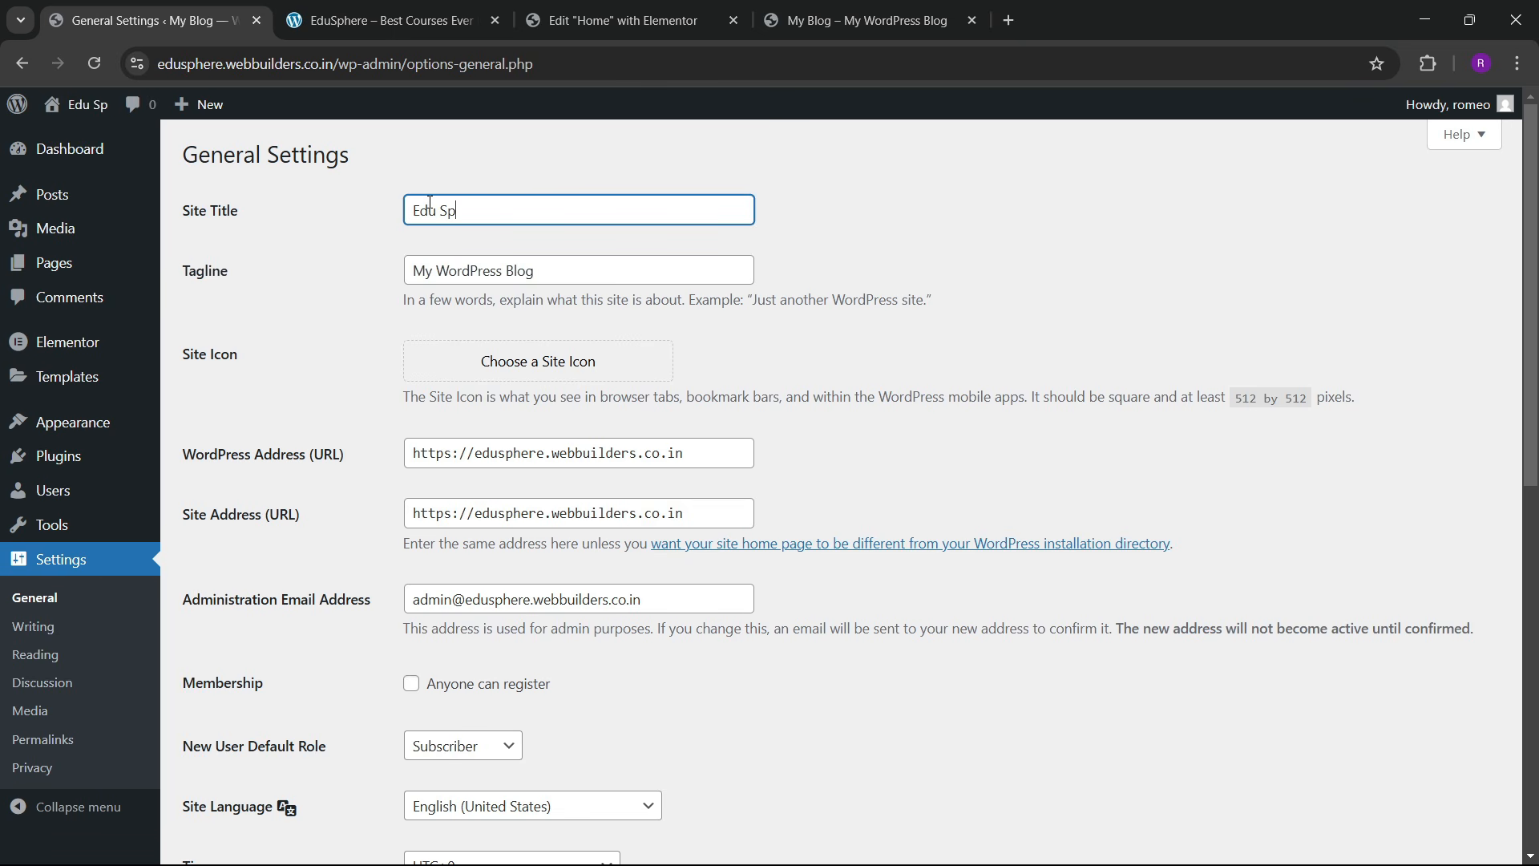
{"action": "type", "text": "here"}
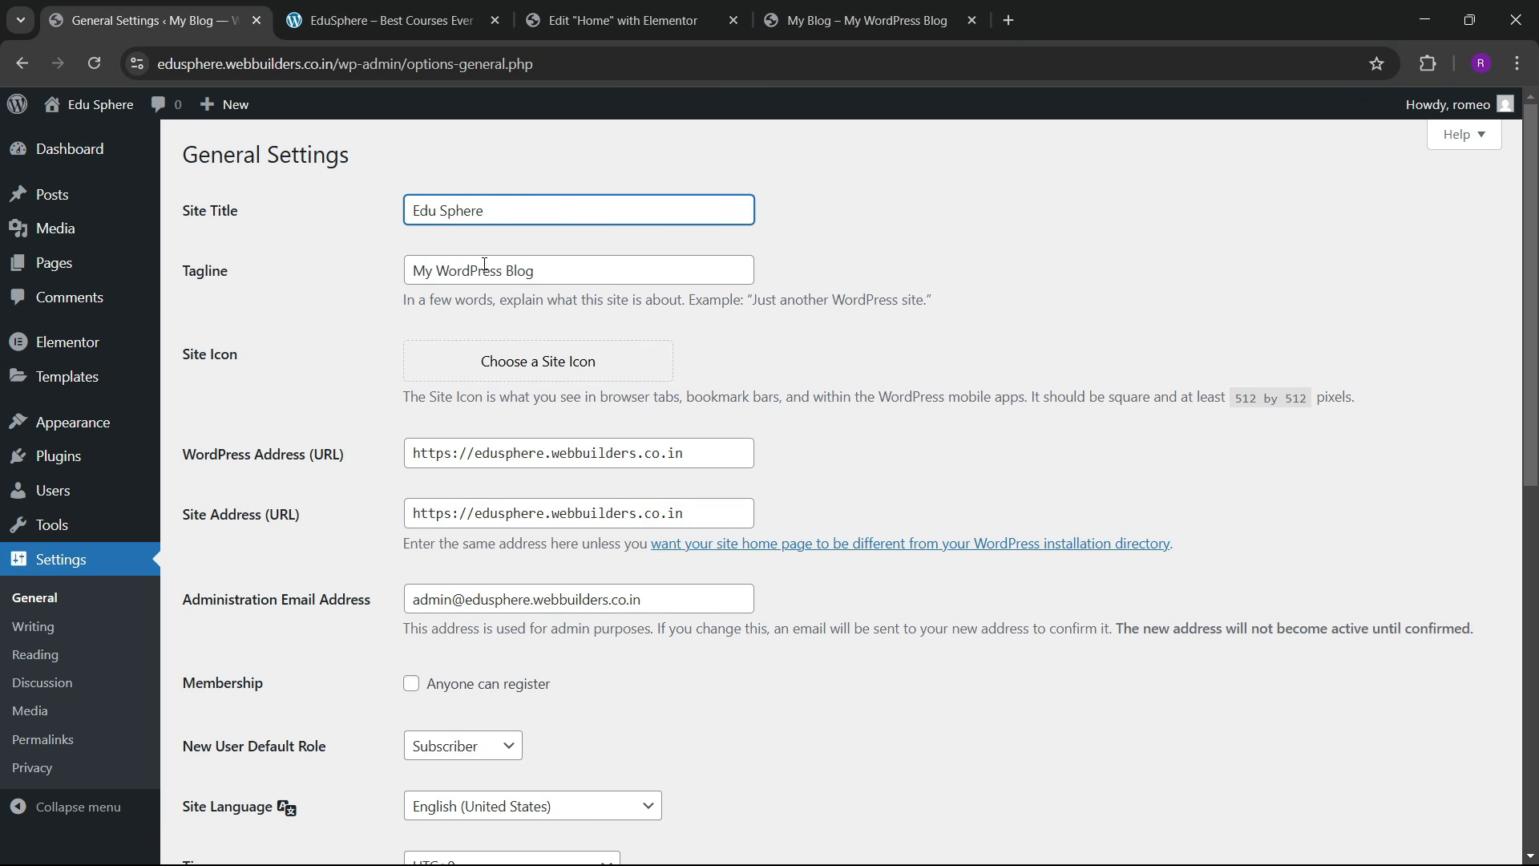
Step: Replace the Tagline with 'Best Courses Ever Made'
{"action": "left_click", "coordinate": [485, 263]}
{"action": "key", "text": "ctrl+a"}
{"action": "key", "text": "BackSpace"}
{"action": "type", "text": "b"}
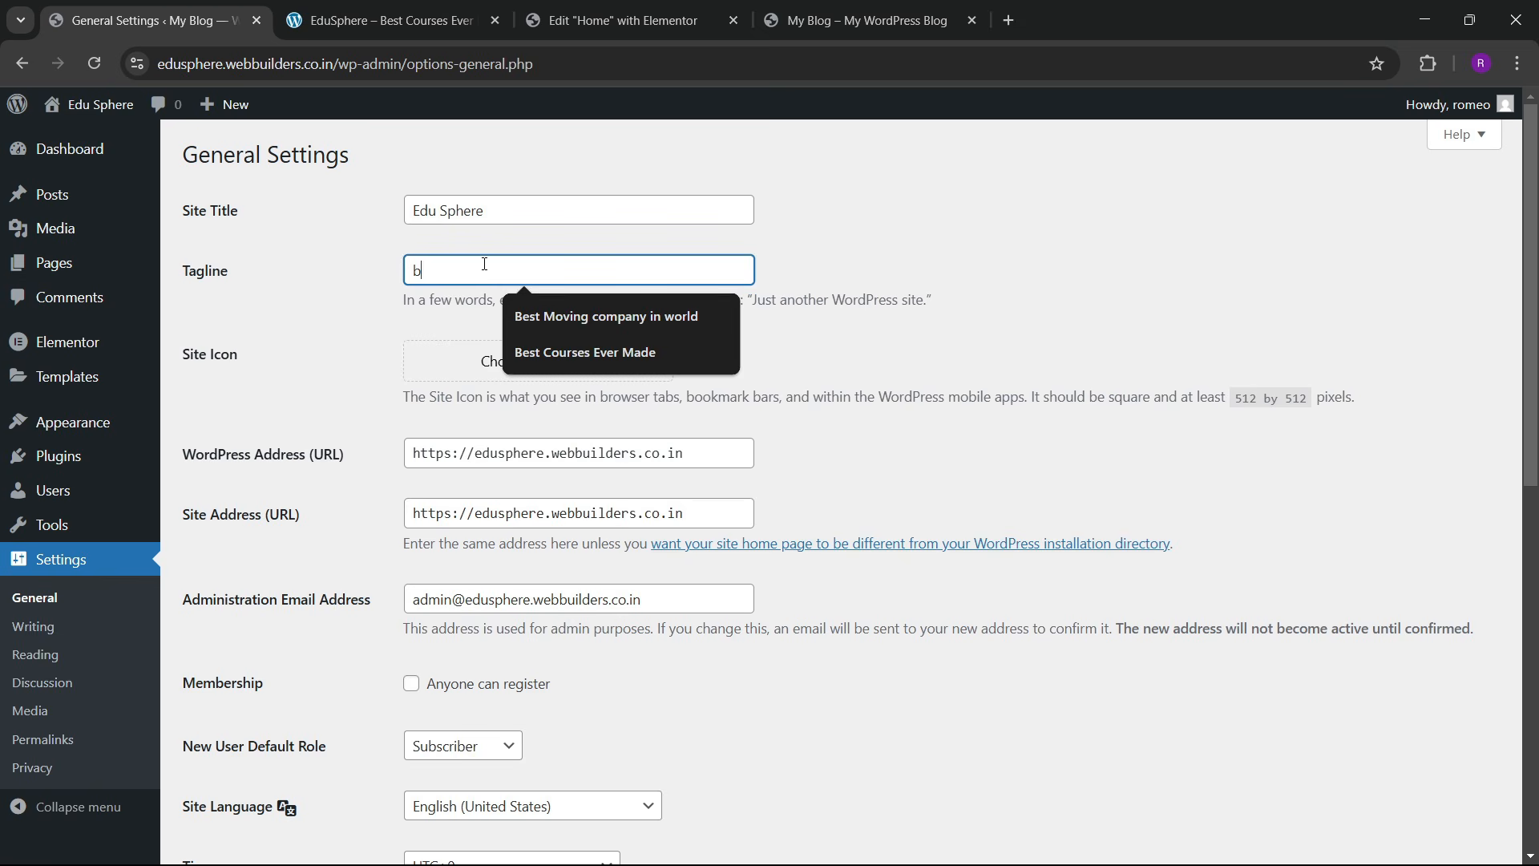
{"action": "type", "text": "es"}
{"action": "key", "text": "BackSpace"}
{"action": "key", "text": "BackSpace"}
{"action": "key", "text": "BackSpace"}
{"action": "type", "text": "Best Courses"}
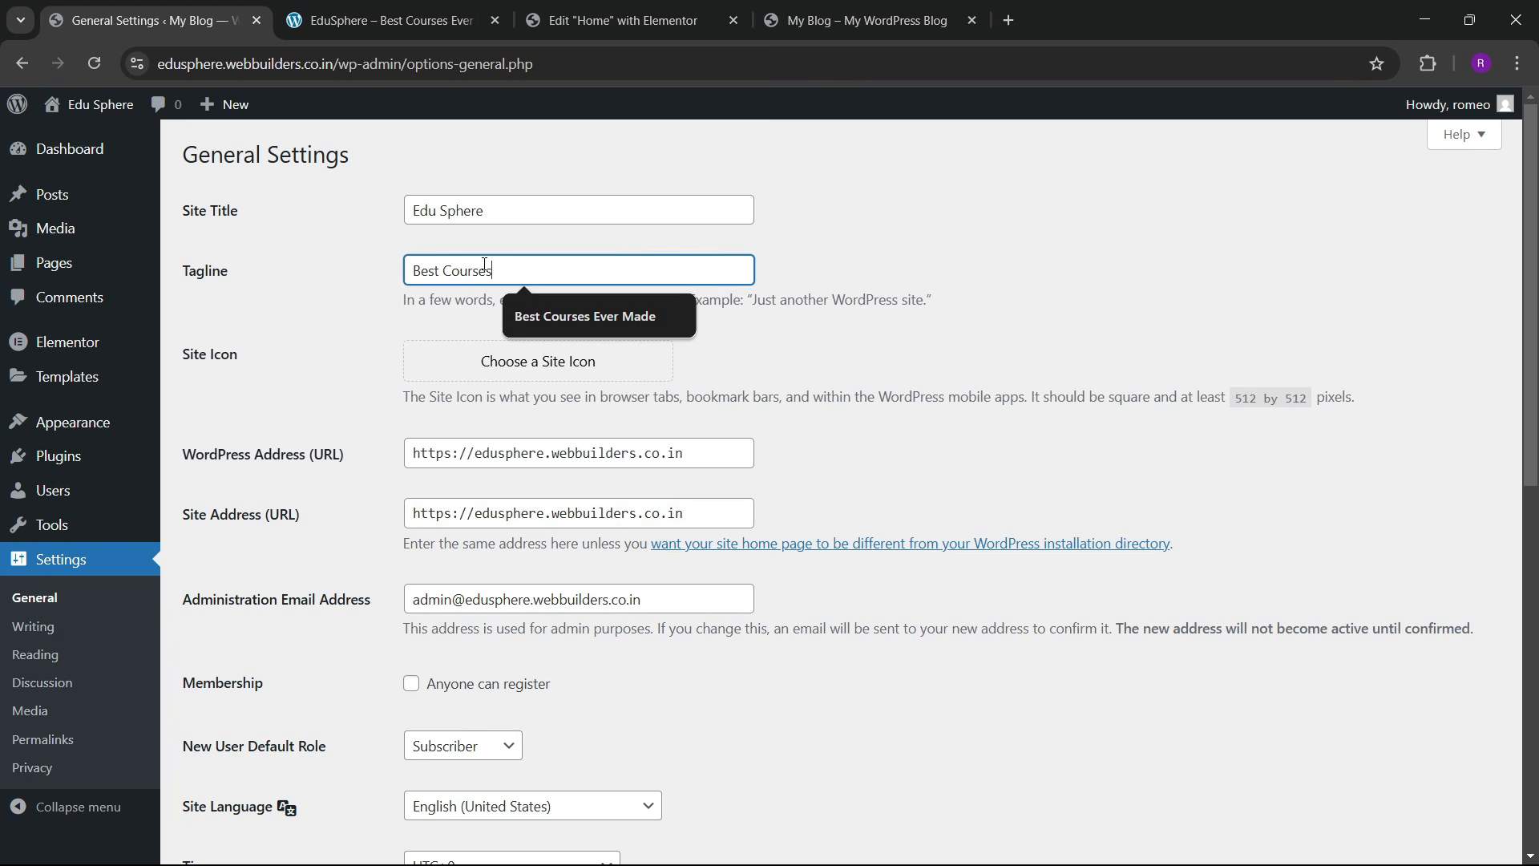
{"action": "type", "text": " Ever Made"}
Step: Save the General Settings changes
{"action": "scroll", "coordinate": [365, 489], "scroll_direction": "down", "scroll_amount": 5}
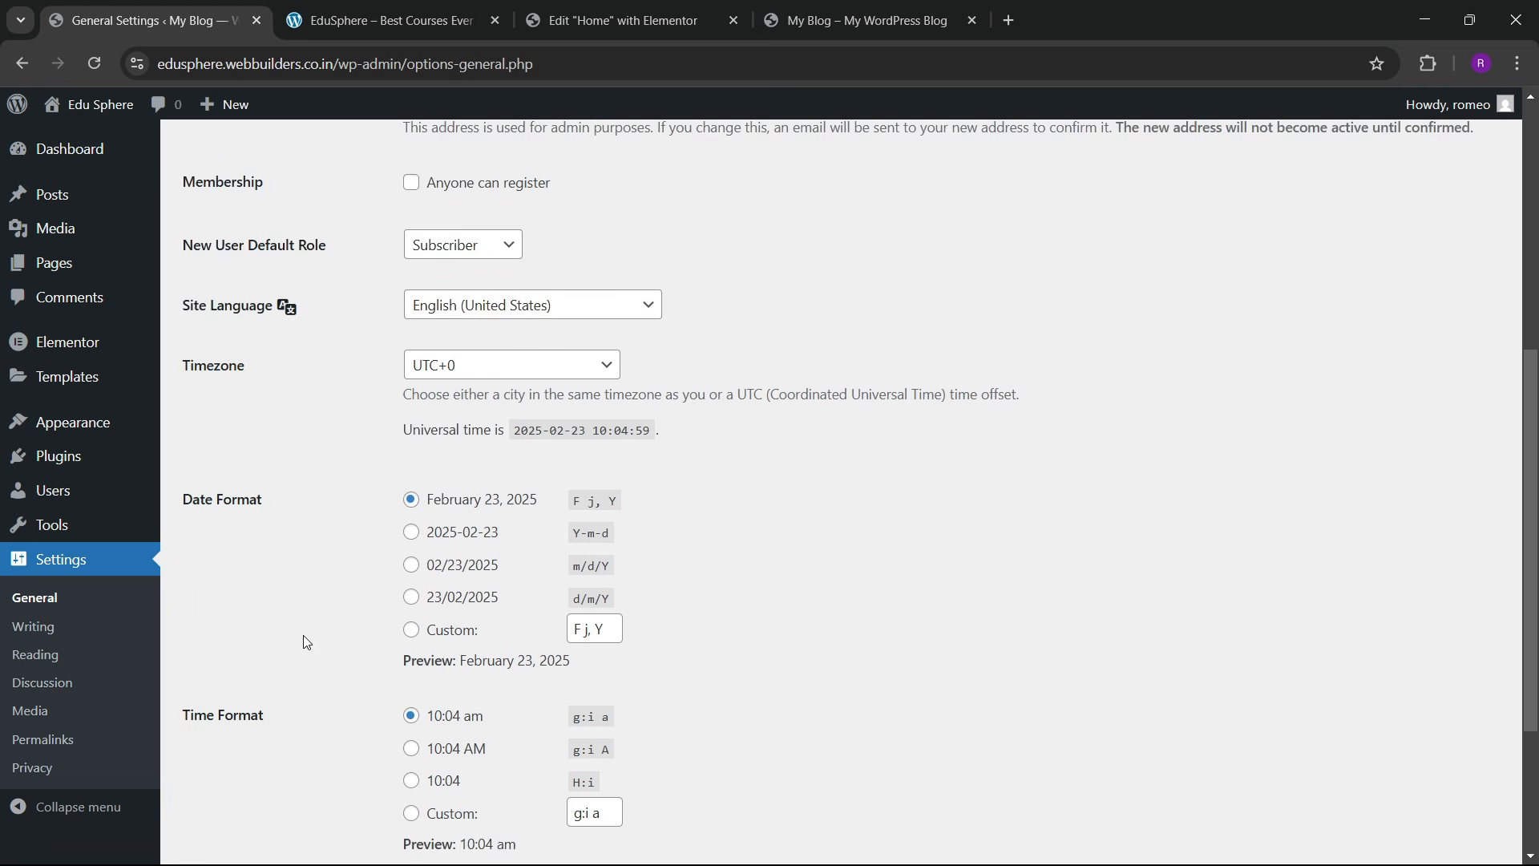
{"action": "scroll", "coordinate": [307, 641], "scroll_direction": "down", "scroll_amount": 3}
{"action": "left_click", "coordinate": [228, 768]}
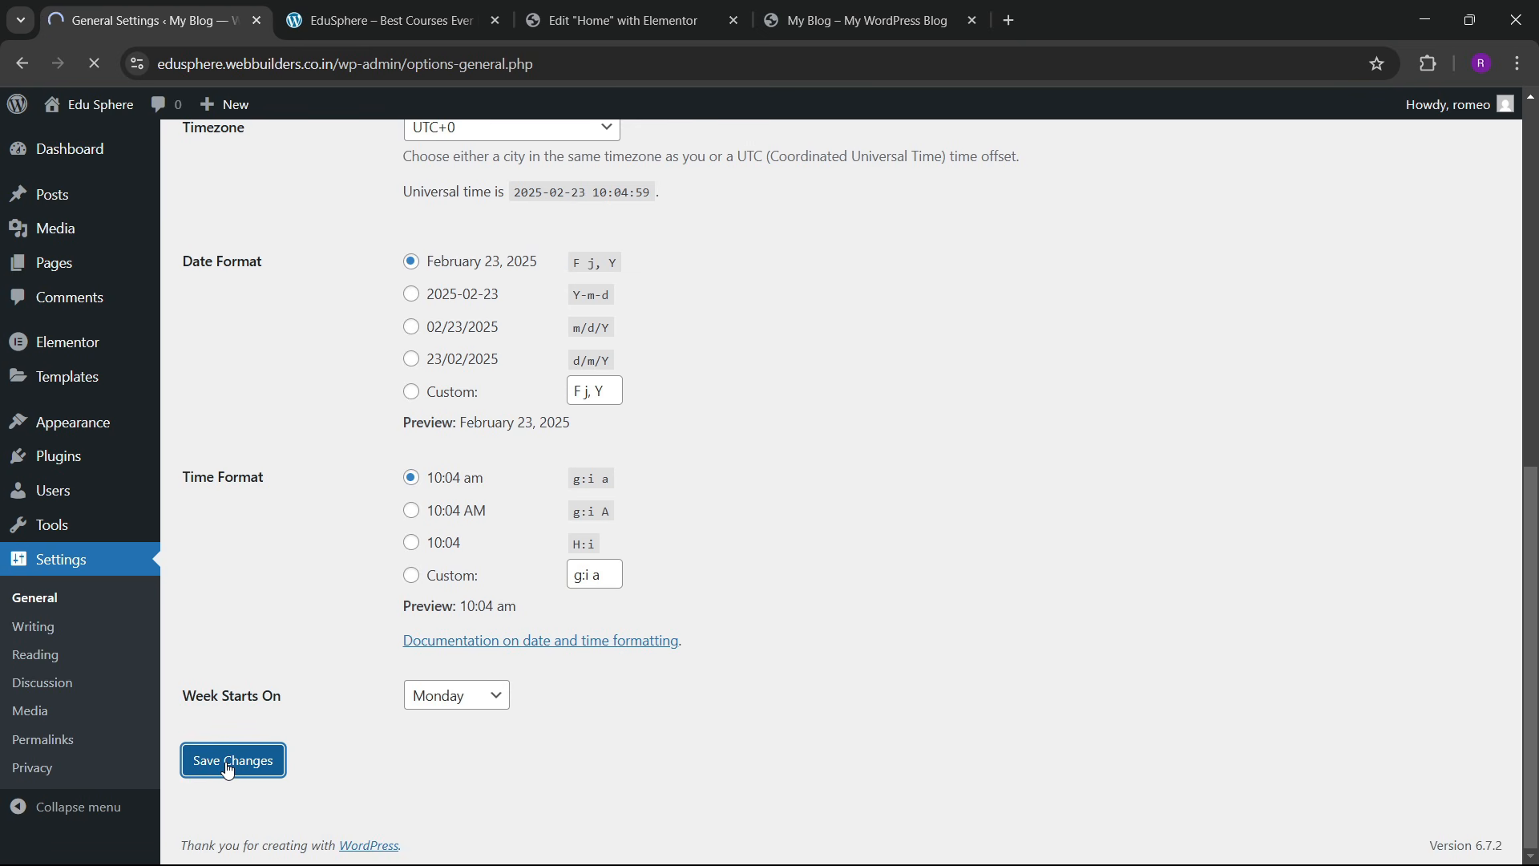
{"action": "scroll", "coordinate": [379, 393], "scroll_direction": "up", "scroll_amount": 8}
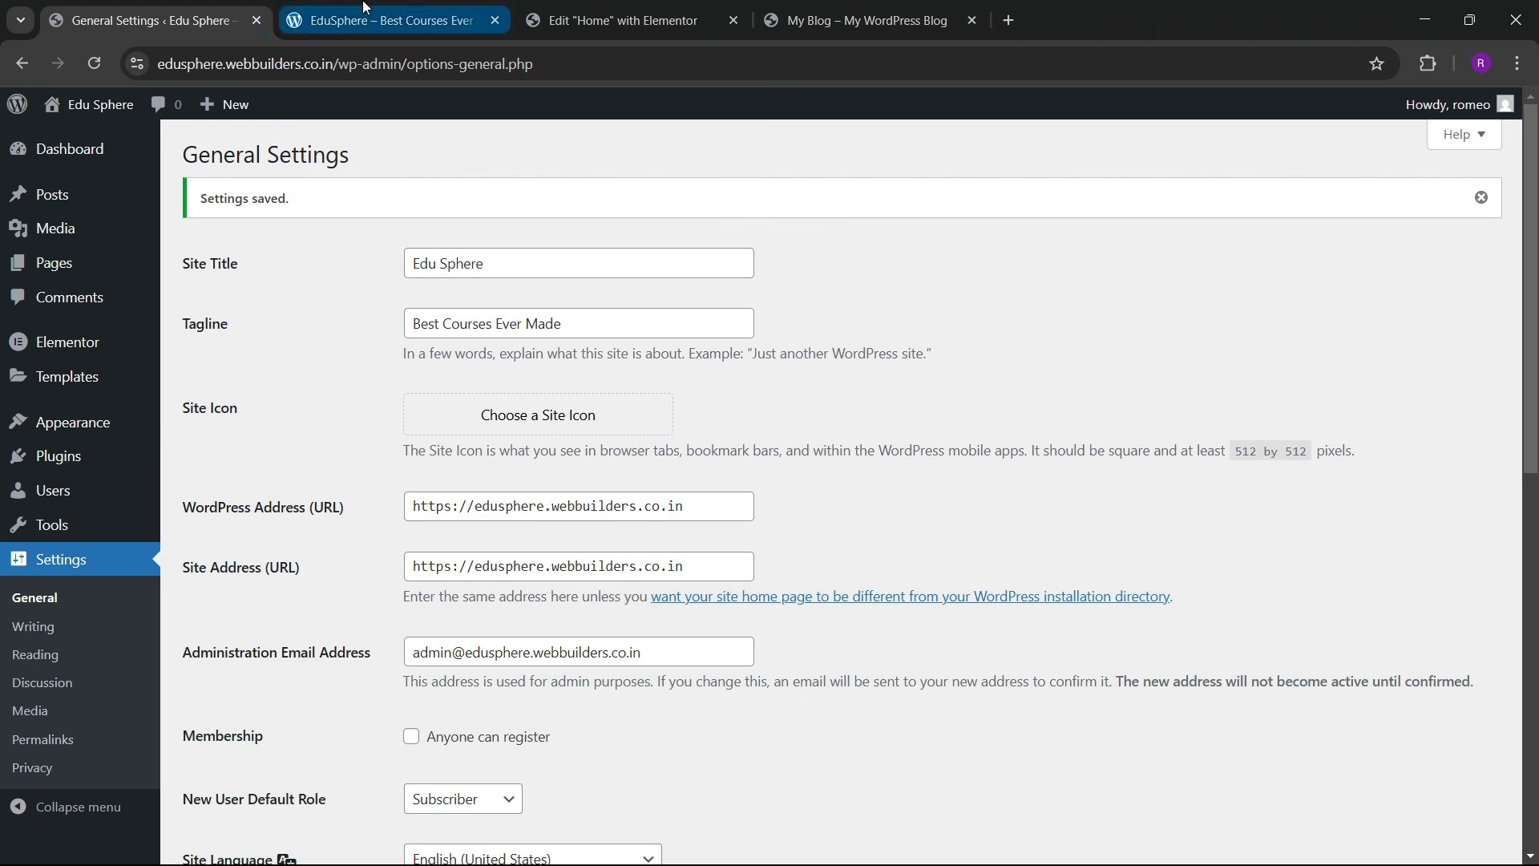
Step: Check the new tagline on the live homepage against the reference EduSphere site, then return to Elementor
{"action": "left_click", "coordinate": [866, 20]}
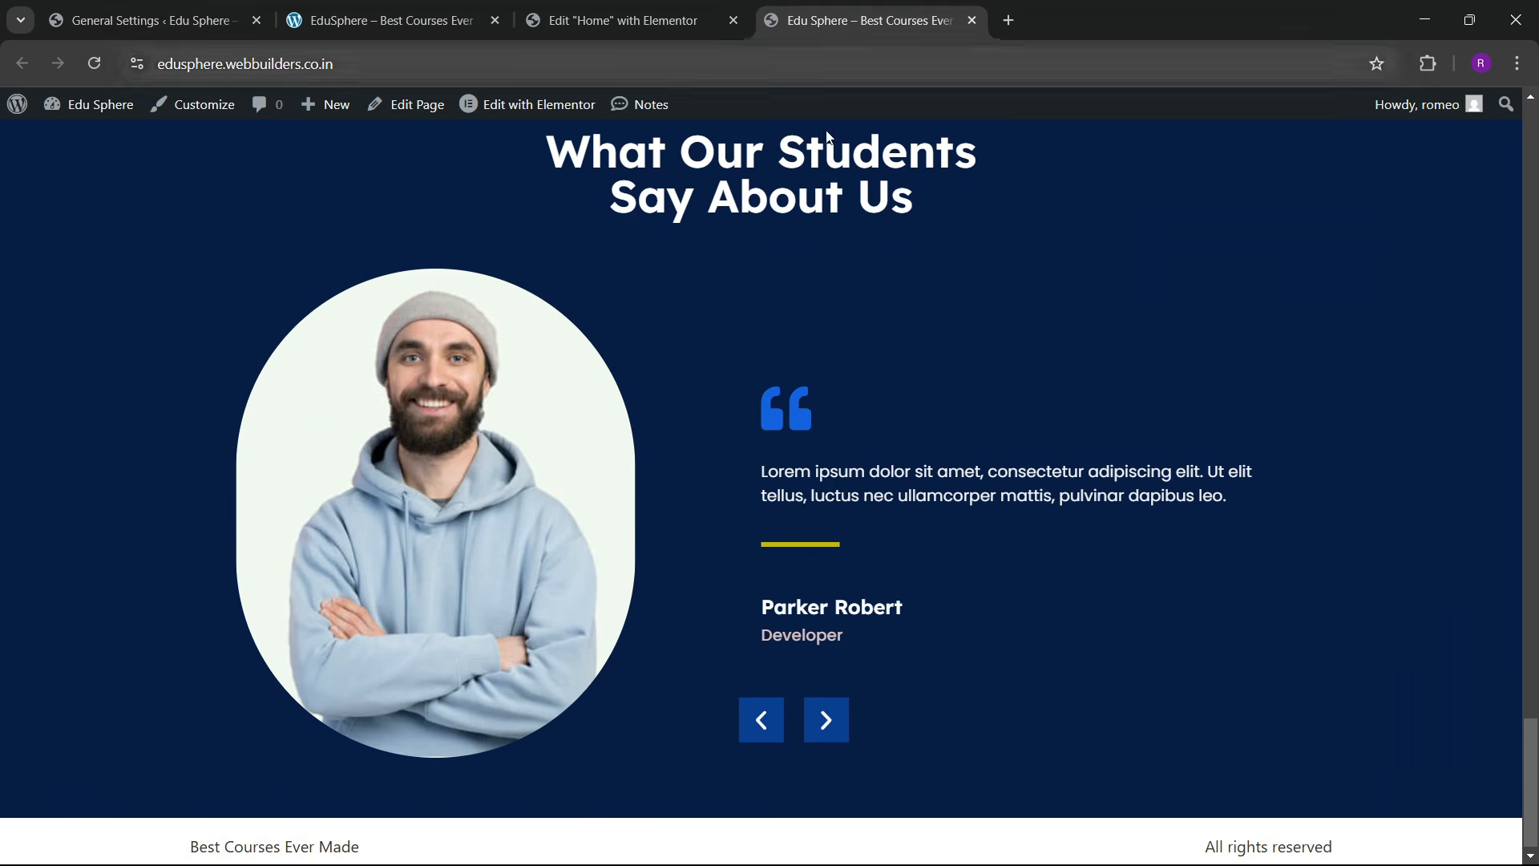
{"action": "left_click", "coordinate": [385, 20]}
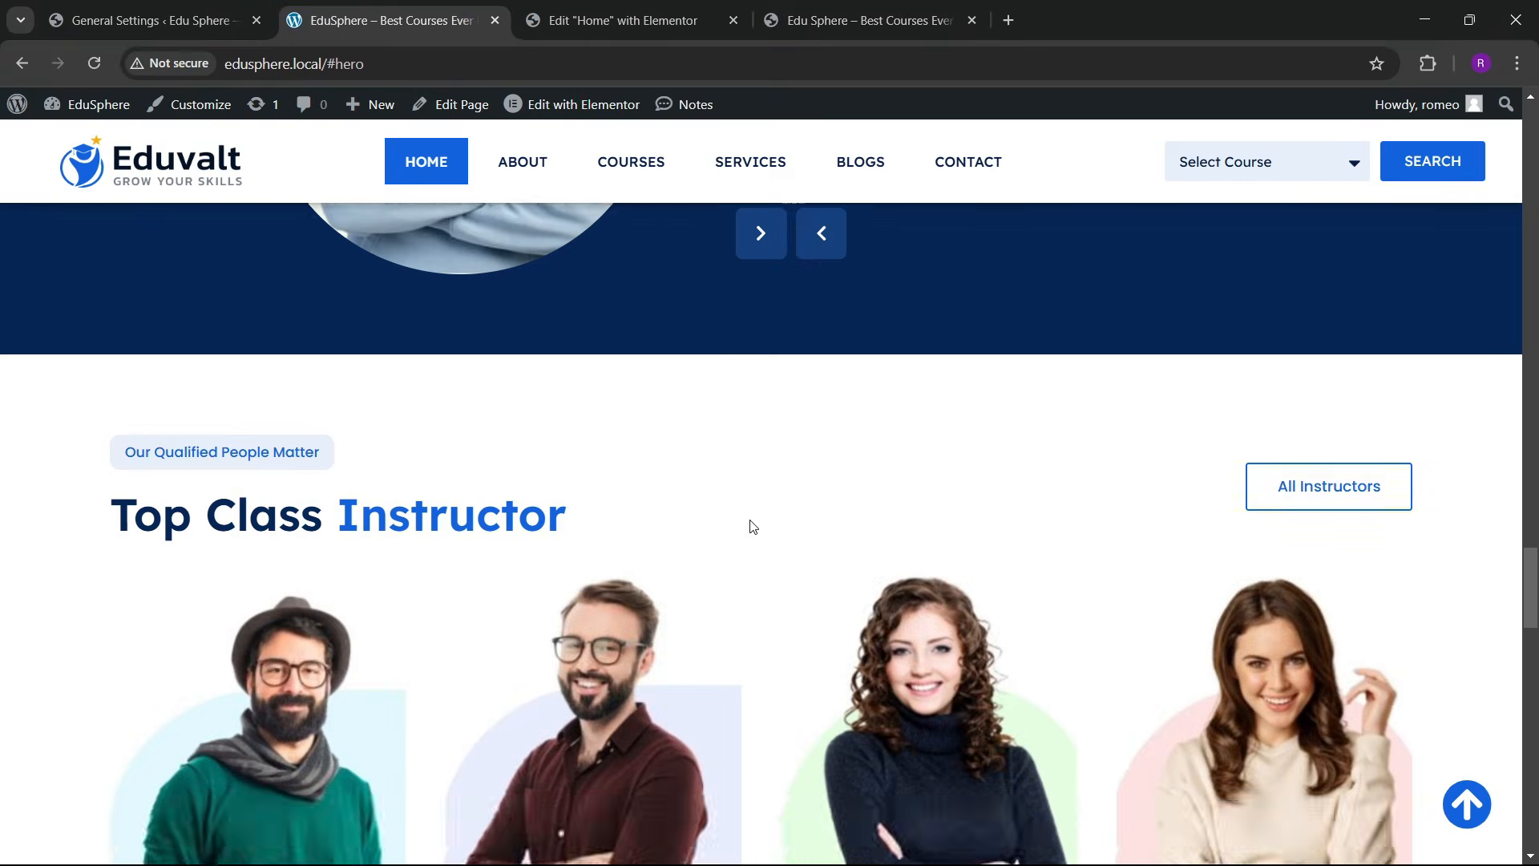
{"action": "scroll", "coordinate": [714, 481], "scroll_direction": "up", "scroll_amount": 5}
{"action": "scroll", "coordinate": [711, 464], "scroll_direction": "up", "scroll_amount": 6}
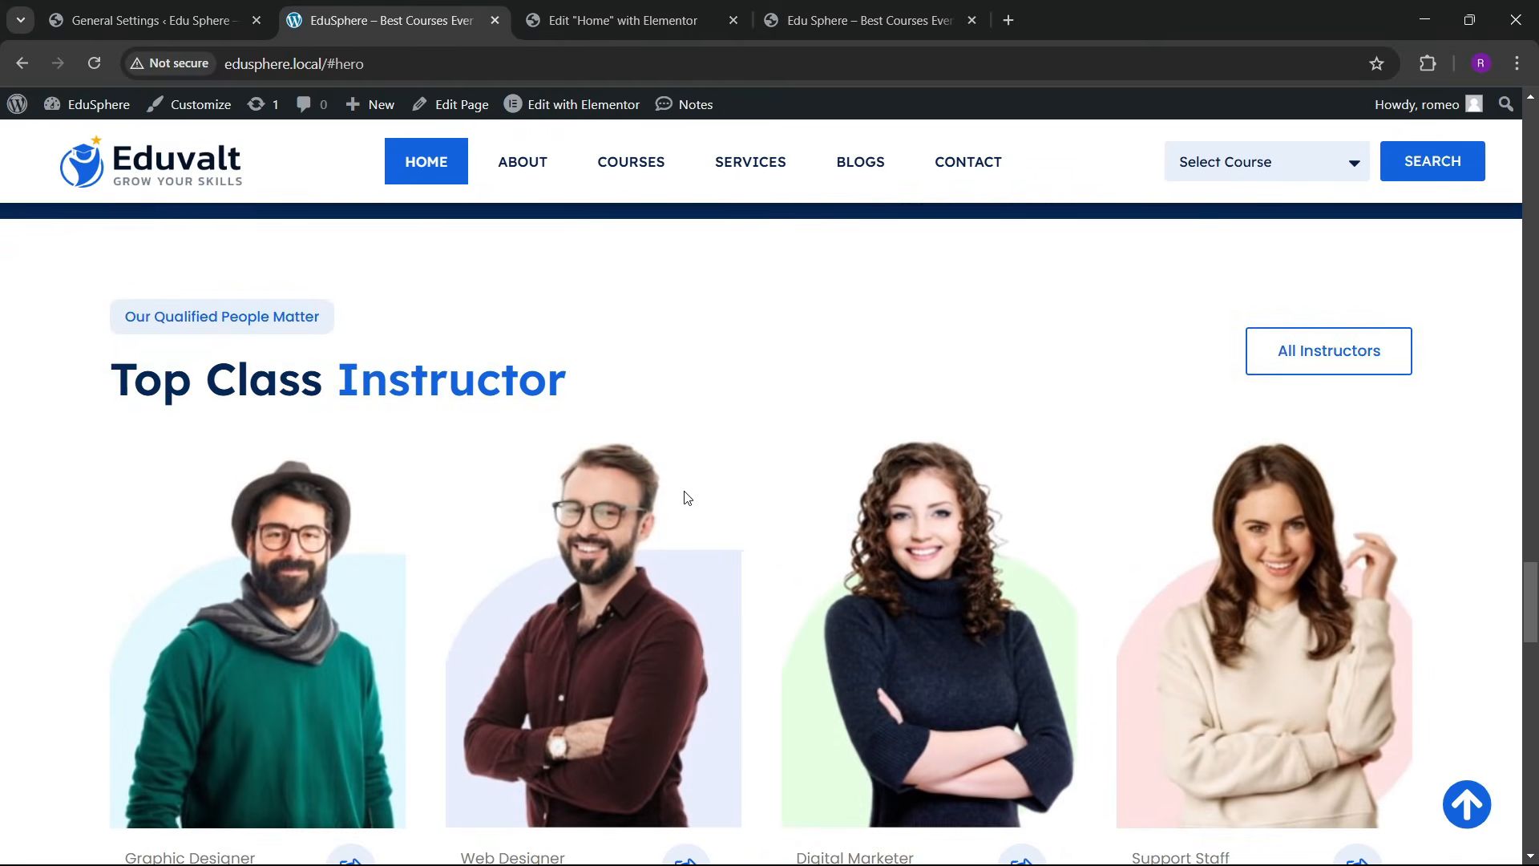
{"action": "key", "text": "ctrl+Tab"}
{"action": "scroll", "coordinate": [828, 559], "scroll_direction": "down", "scroll_amount": 5}
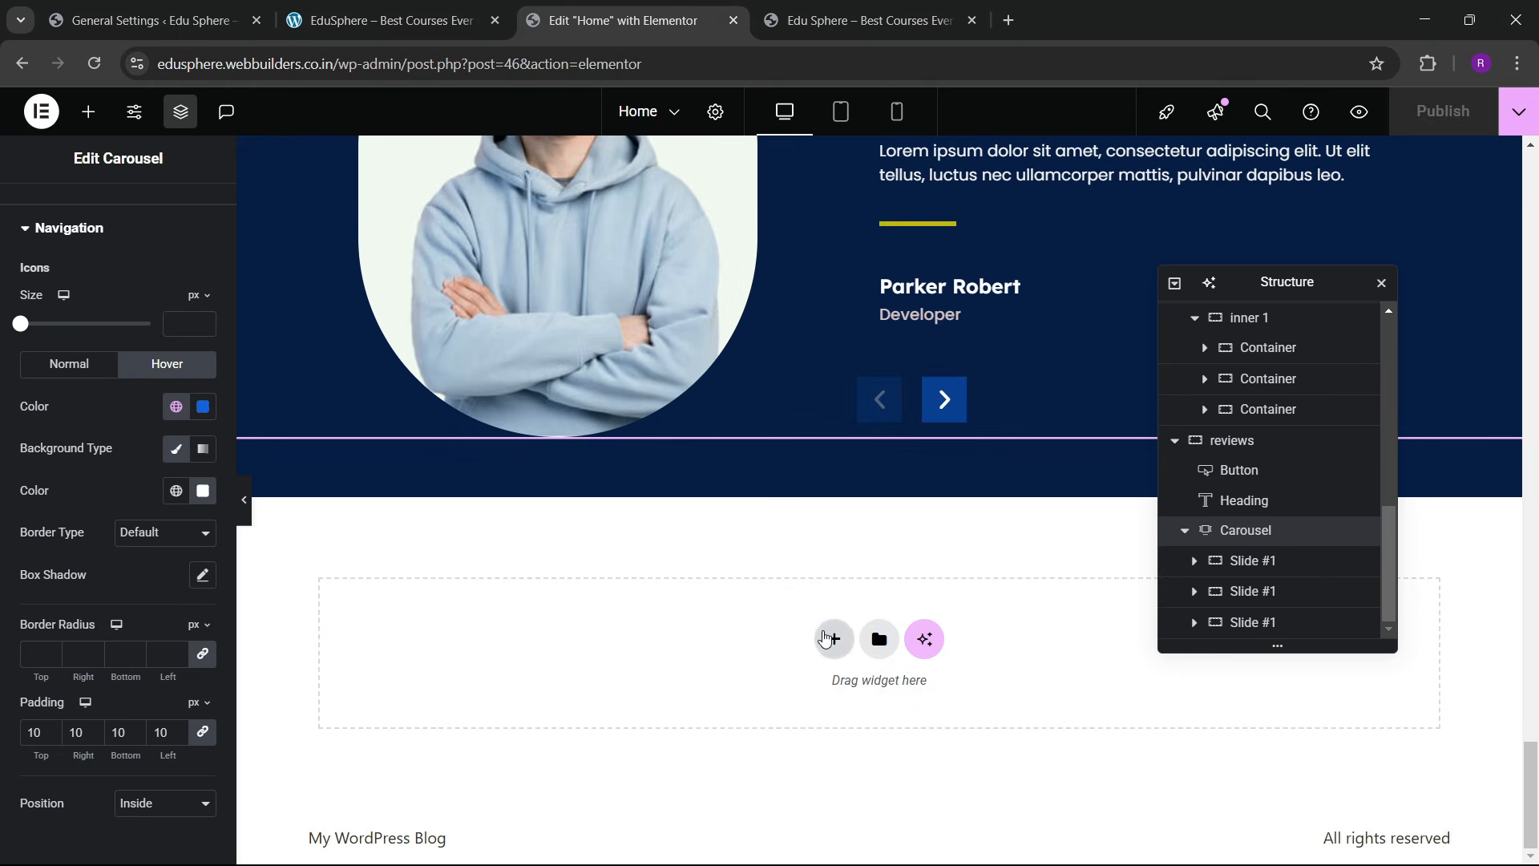
{"action": "left_click", "coordinate": [387, 6]}
{"action": "key", "text": "ctrl+Tab"}
Step: Add a single-column Flexbox container below the testimonials section
{"action": "left_click", "coordinate": [834, 639]}
{"action": "left_click", "coordinate": [817, 710]}
{"action": "left_click", "coordinate": [603, 683]}
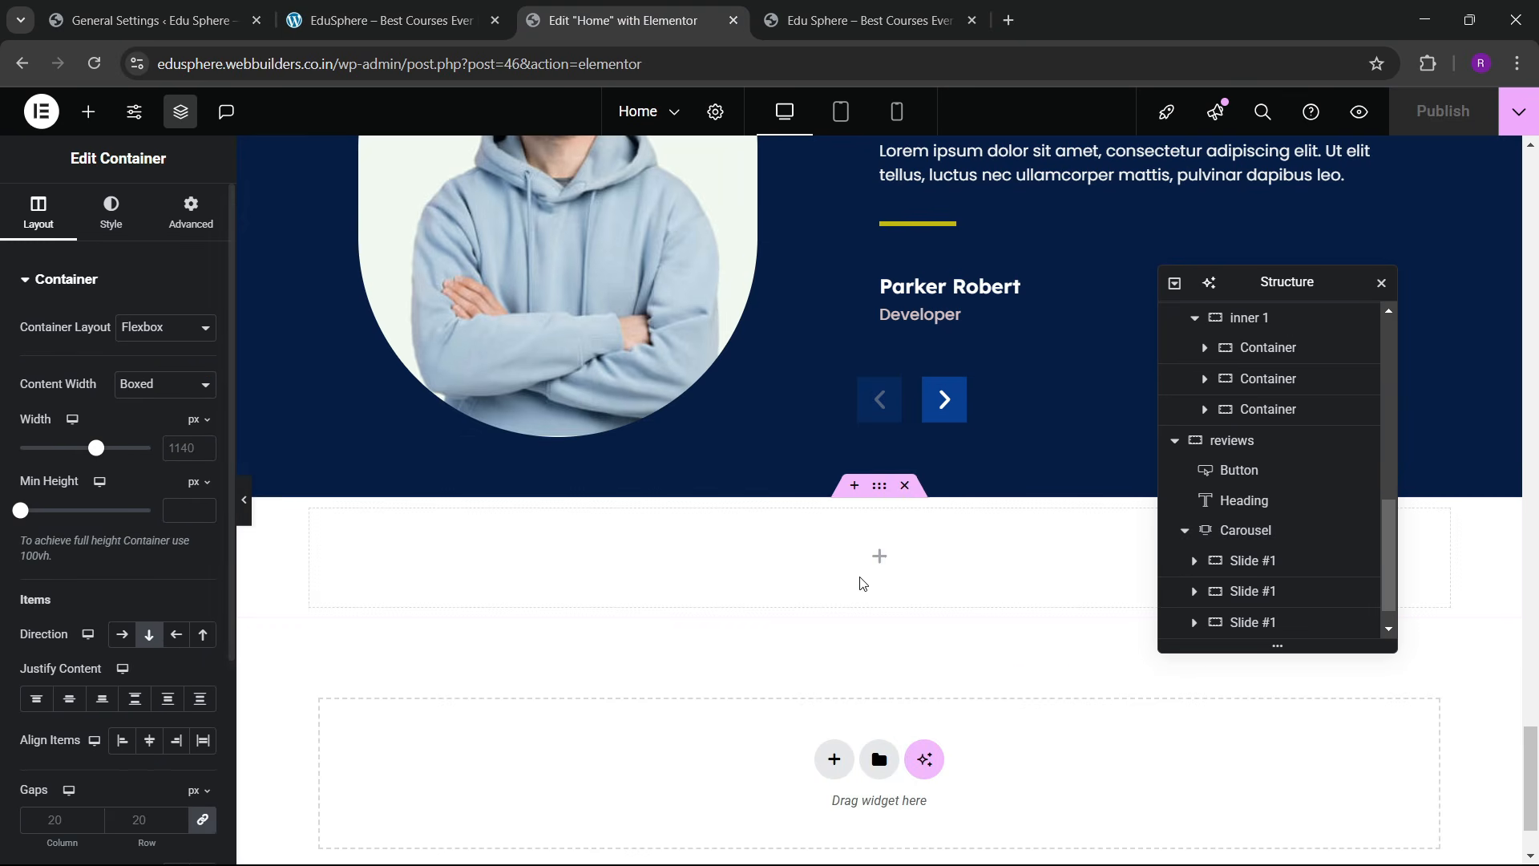
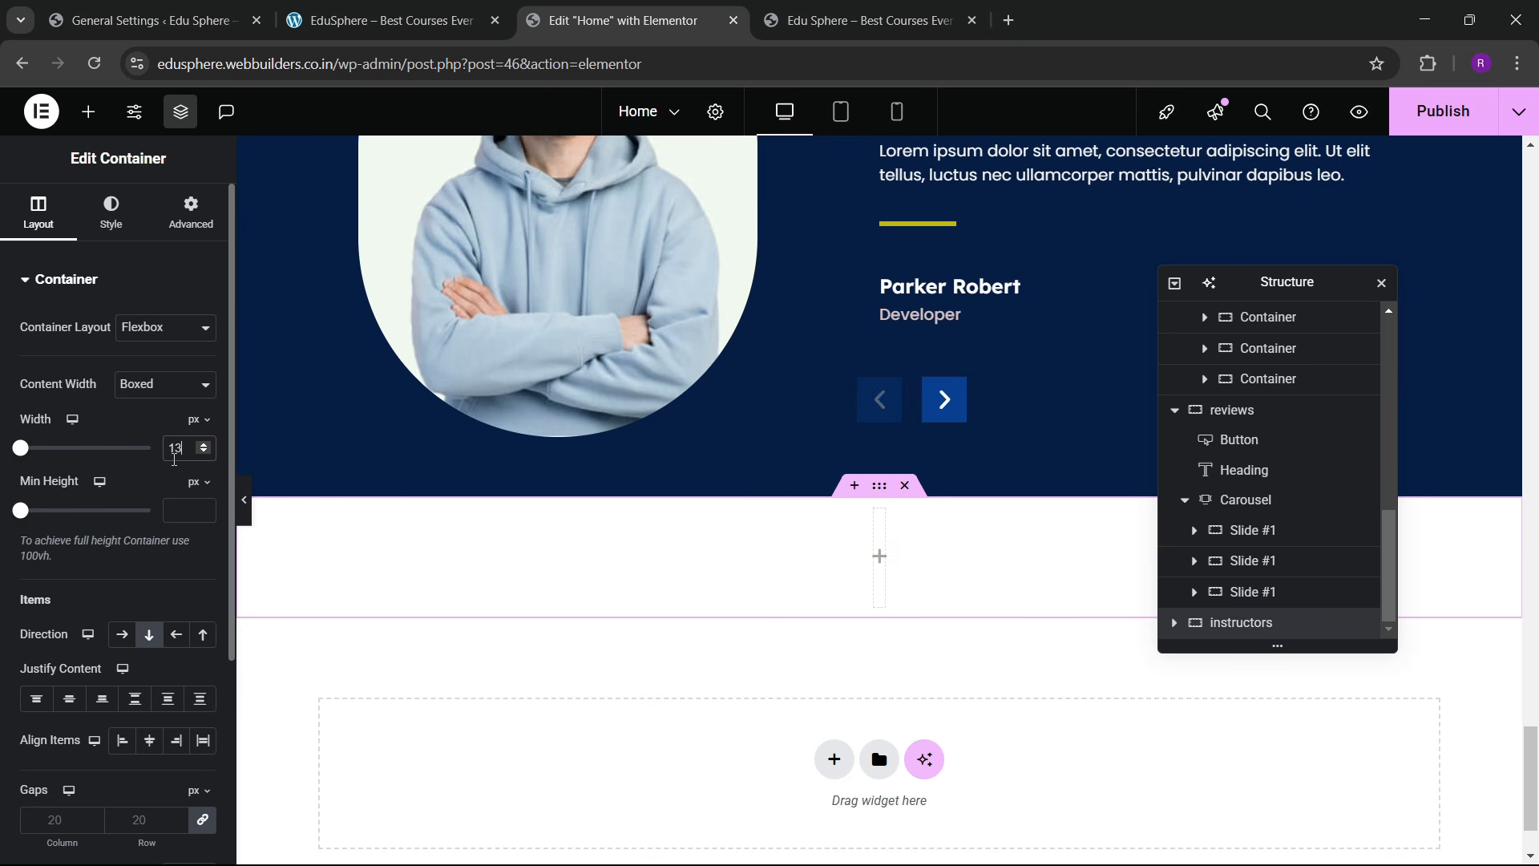
Step: Unlink the section padding and set Top and Bottom to 60 px
{"action": "left_click", "coordinate": [171, 230]}
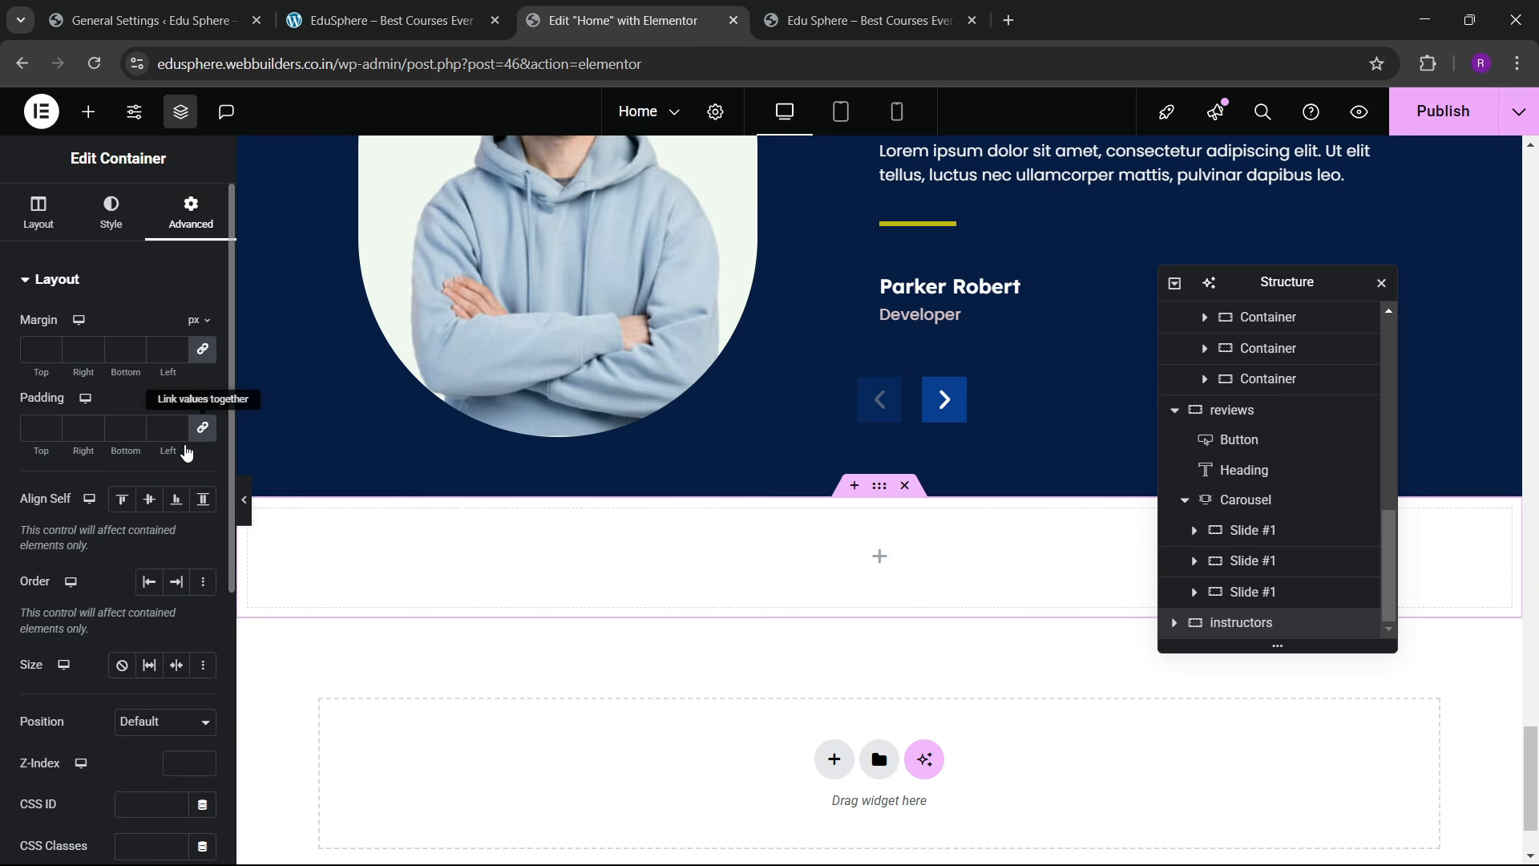
{"action": "left_click", "coordinate": [33, 431]}
{"action": "type", "text": "0"}
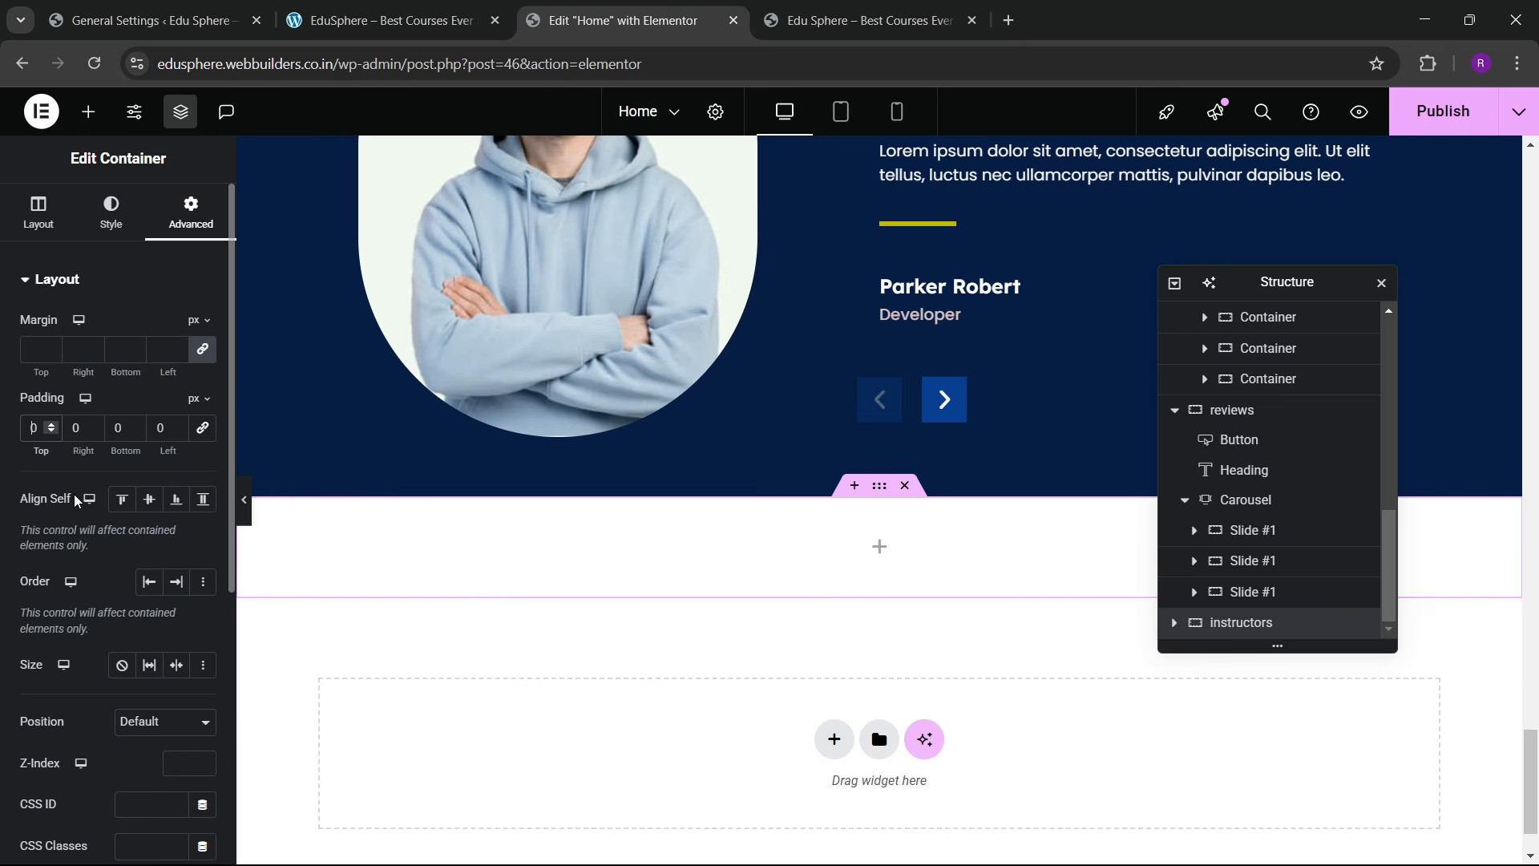
{"action": "type", "text": "6"}
{"action": "left_click", "coordinate": [109, 431]}
{"action": "type", "text": "6"}
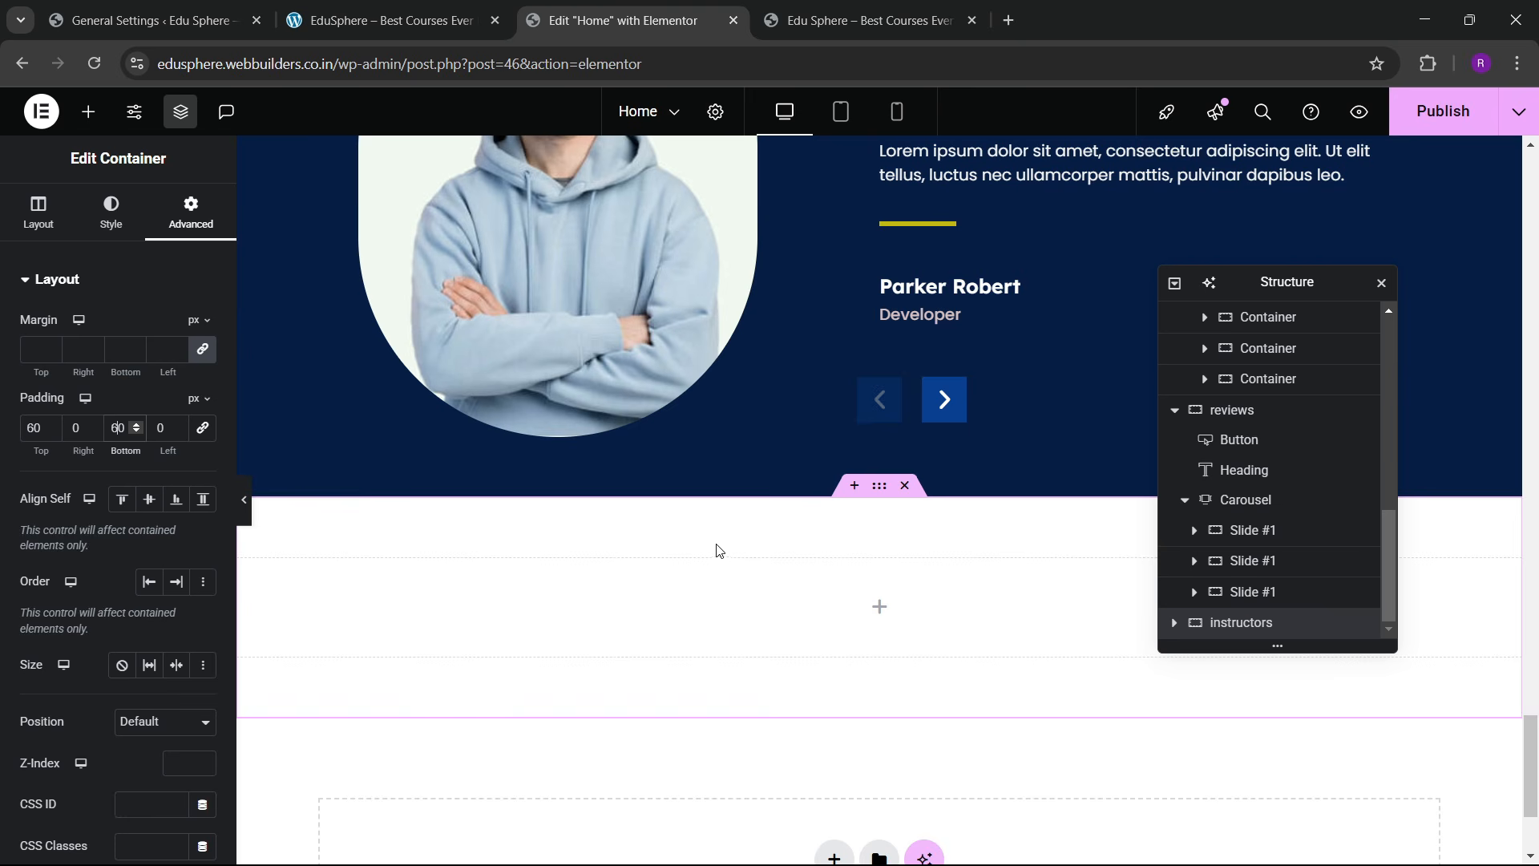
Step: Copy the 100% Satisfaction Guarantee button and paste it into the instructors section
{"action": "scroll", "coordinate": [738, 521], "scroll_direction": "up", "scroll_amount": 6}
{"action": "scroll", "coordinate": [768, 492], "scroll_direction": "up", "scroll_amount": 8}
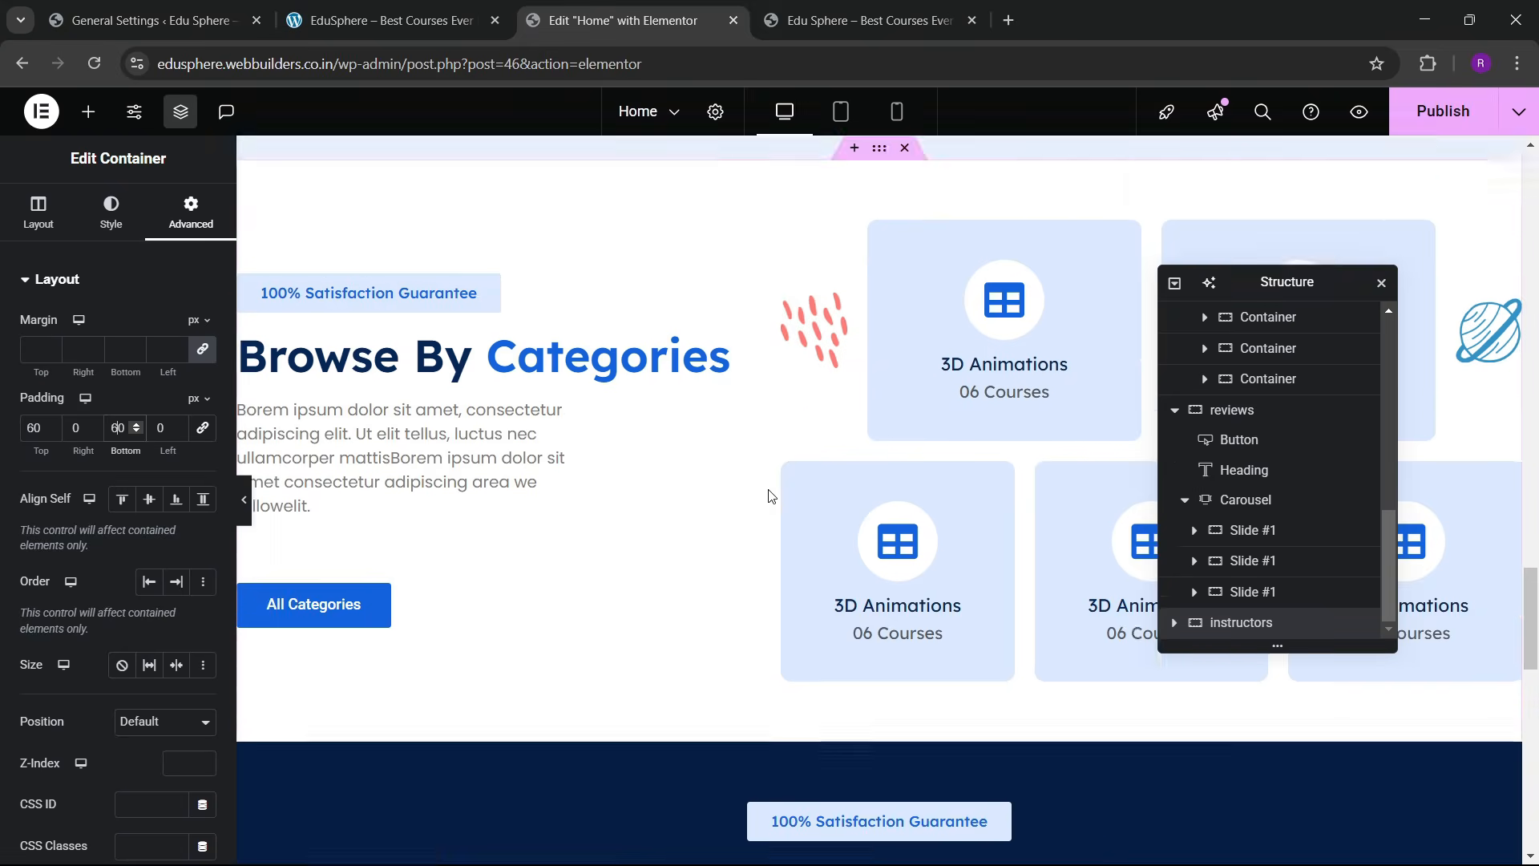
{"action": "scroll", "coordinate": [305, 401], "scroll_direction": "down", "scroll_amount": 2}
{"action": "right_click", "coordinate": [363, 346]}
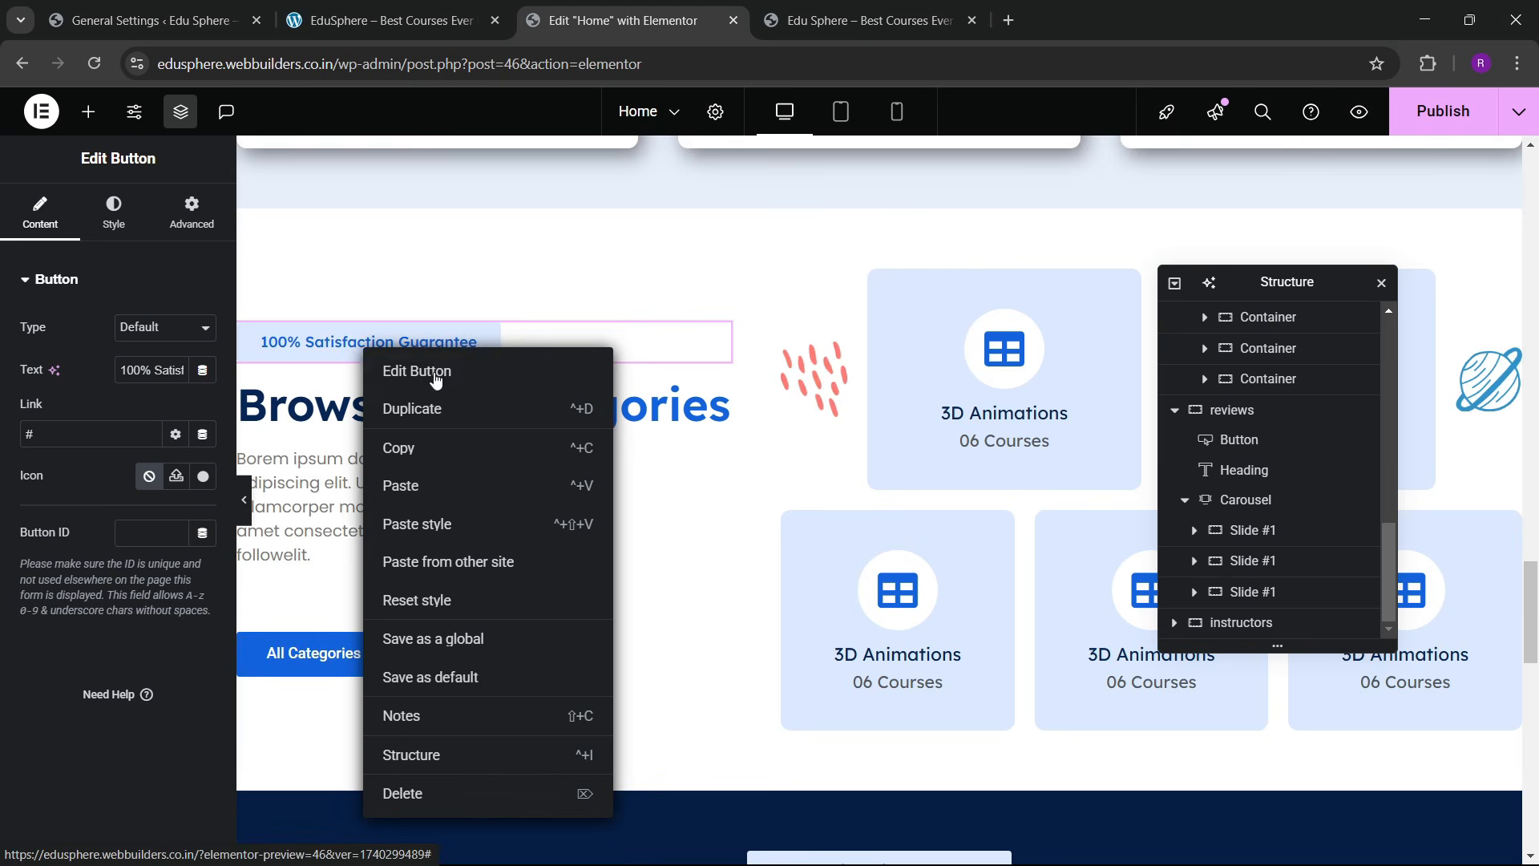
{"action": "left_click", "coordinate": [451, 447]}
{"action": "scroll", "coordinate": [671, 497], "scroll_direction": "down", "scroll_amount": 9}
{"action": "scroll", "coordinate": [670, 499], "scroll_direction": "down", "scroll_amount": 8}
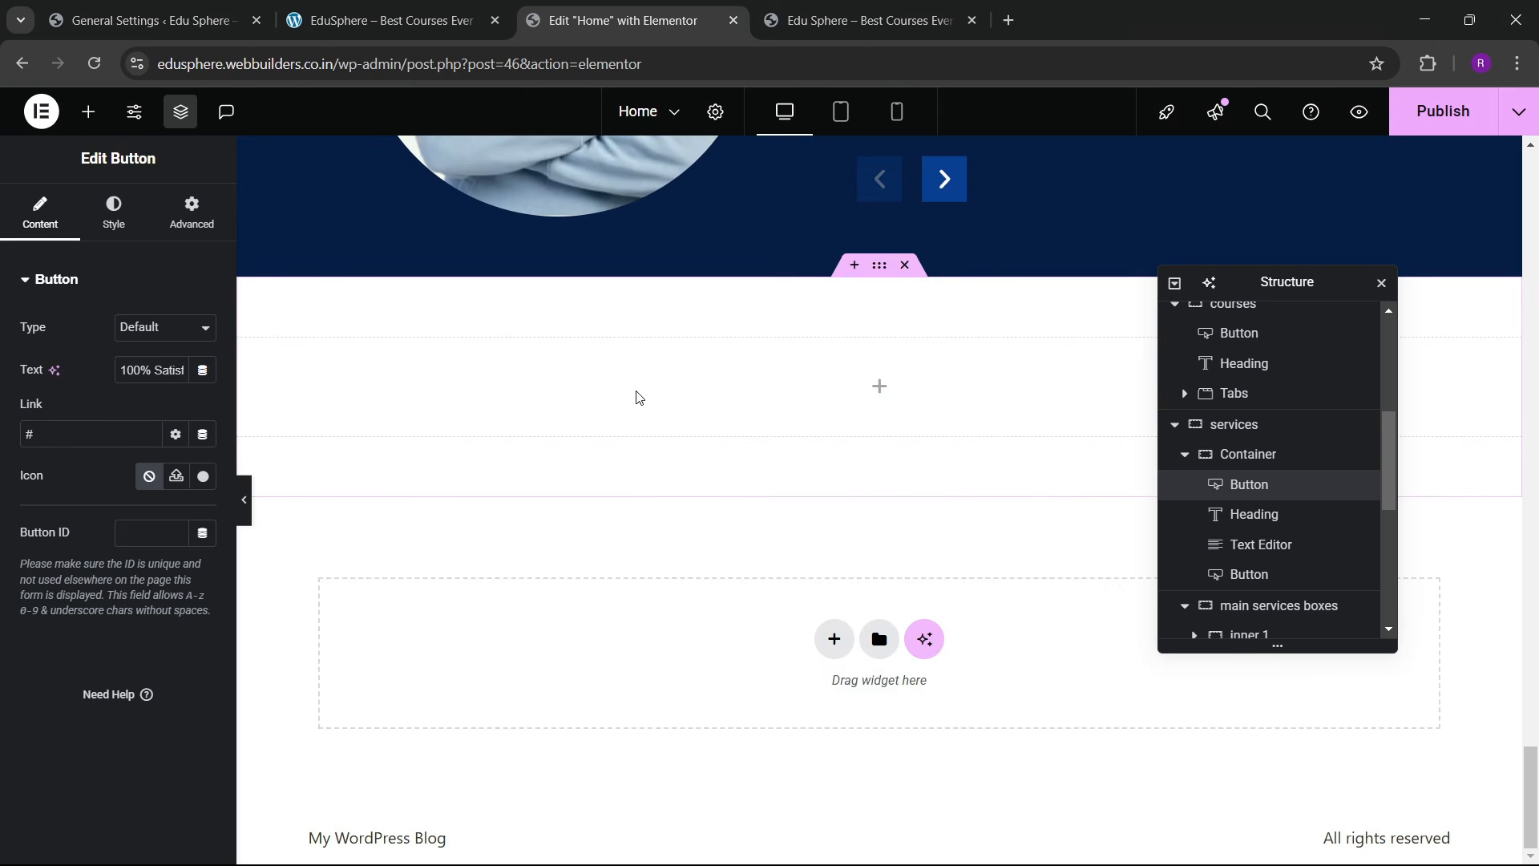
{"action": "right_click", "coordinate": [678, 396]}
{"action": "left_click", "coordinate": [695, 495]}
Step: Copy the Browse By Categories heading
{"action": "scroll", "coordinate": [727, 478], "scroll_direction": "up", "scroll_amount": 15}
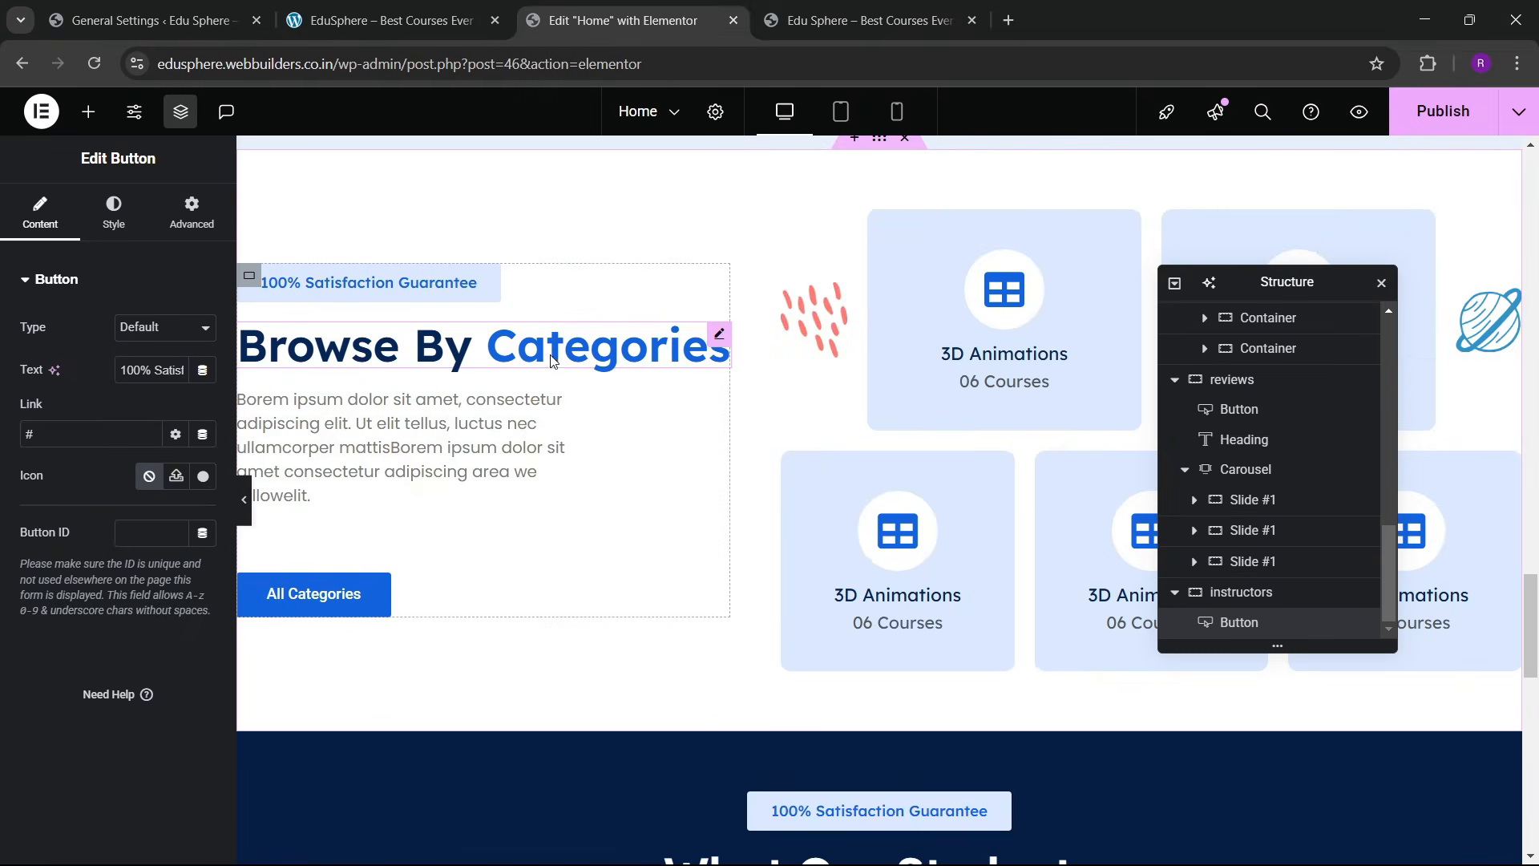
{"action": "right_click", "coordinate": [551, 360]}
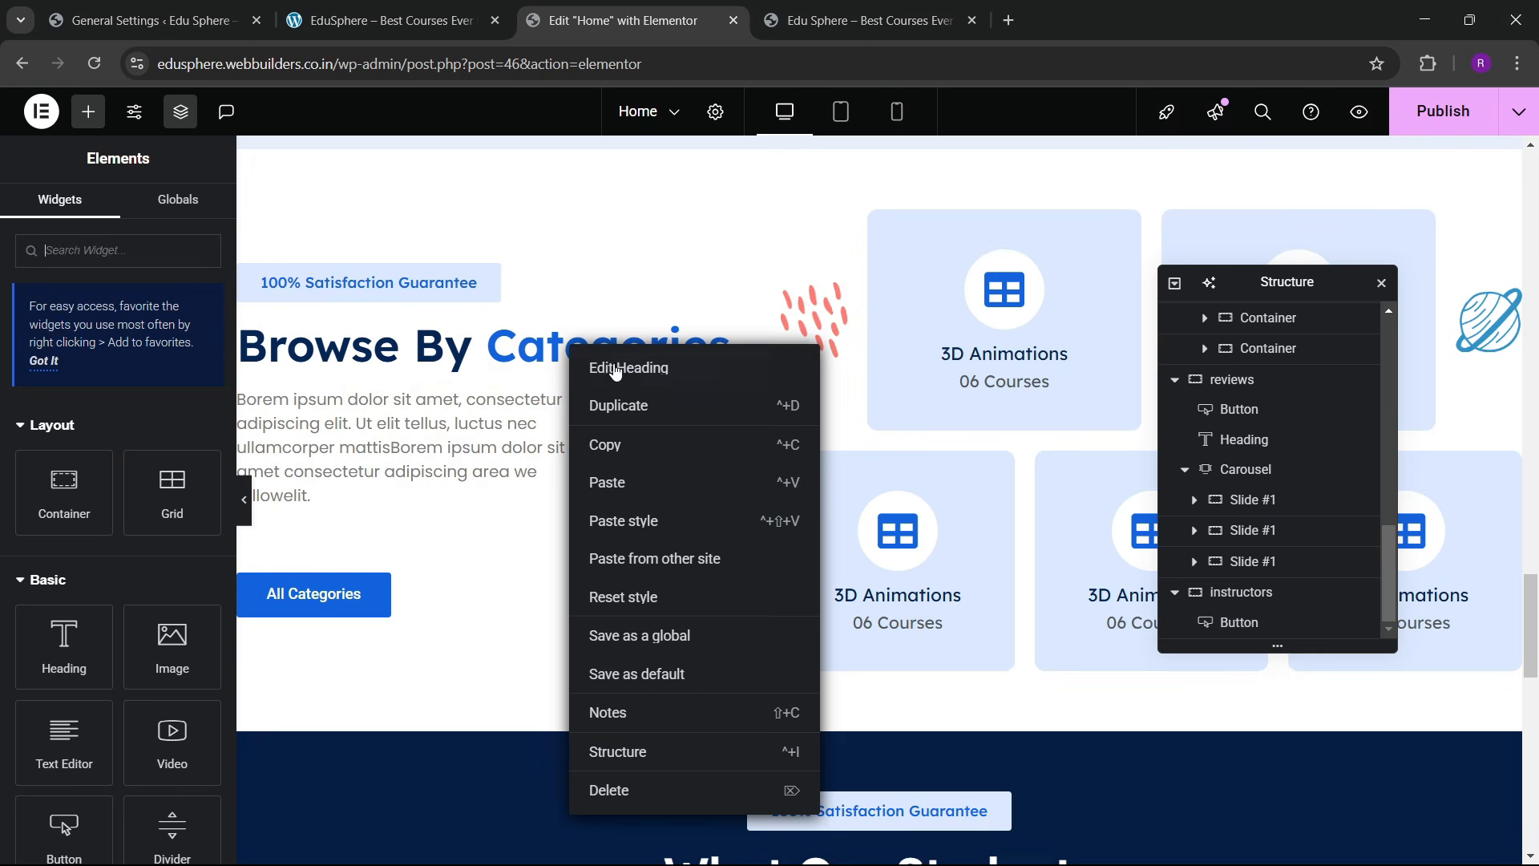
{"action": "left_click", "coordinate": [613, 442]}
{"action": "scroll", "coordinate": [750, 481], "scroll_direction": "down", "scroll_amount": 10}
{"action": "scroll", "coordinate": [754, 484], "scroll_direction": "down", "scroll_amount": 4}
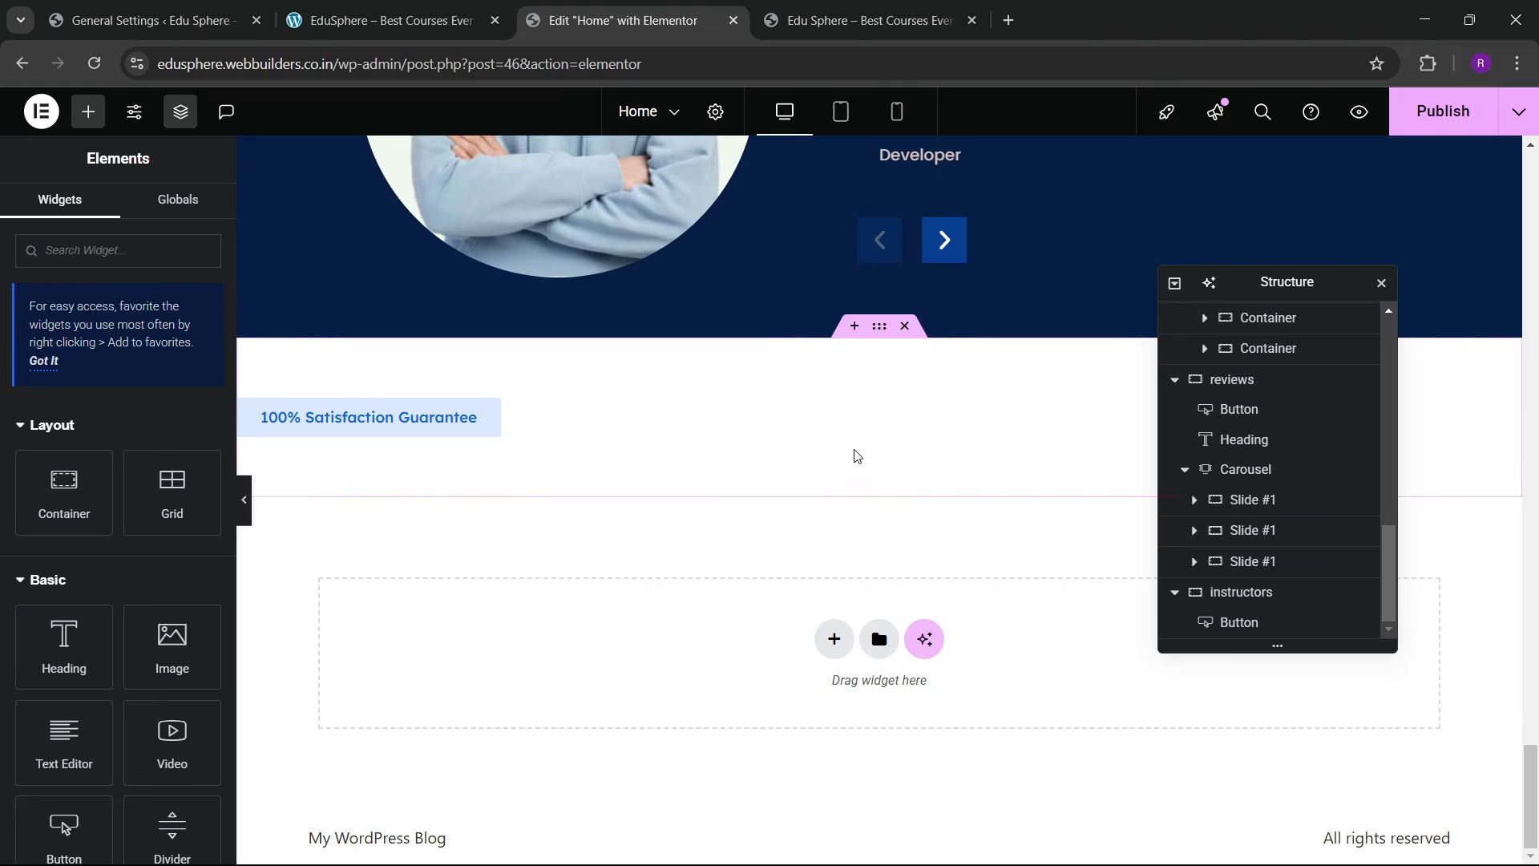
Step: Delete the pasted guarantee button and drop an empty Container into the instructors section
{"action": "left_click", "coordinate": [618, 412]}
{"action": "right_click", "coordinate": [620, 416]}
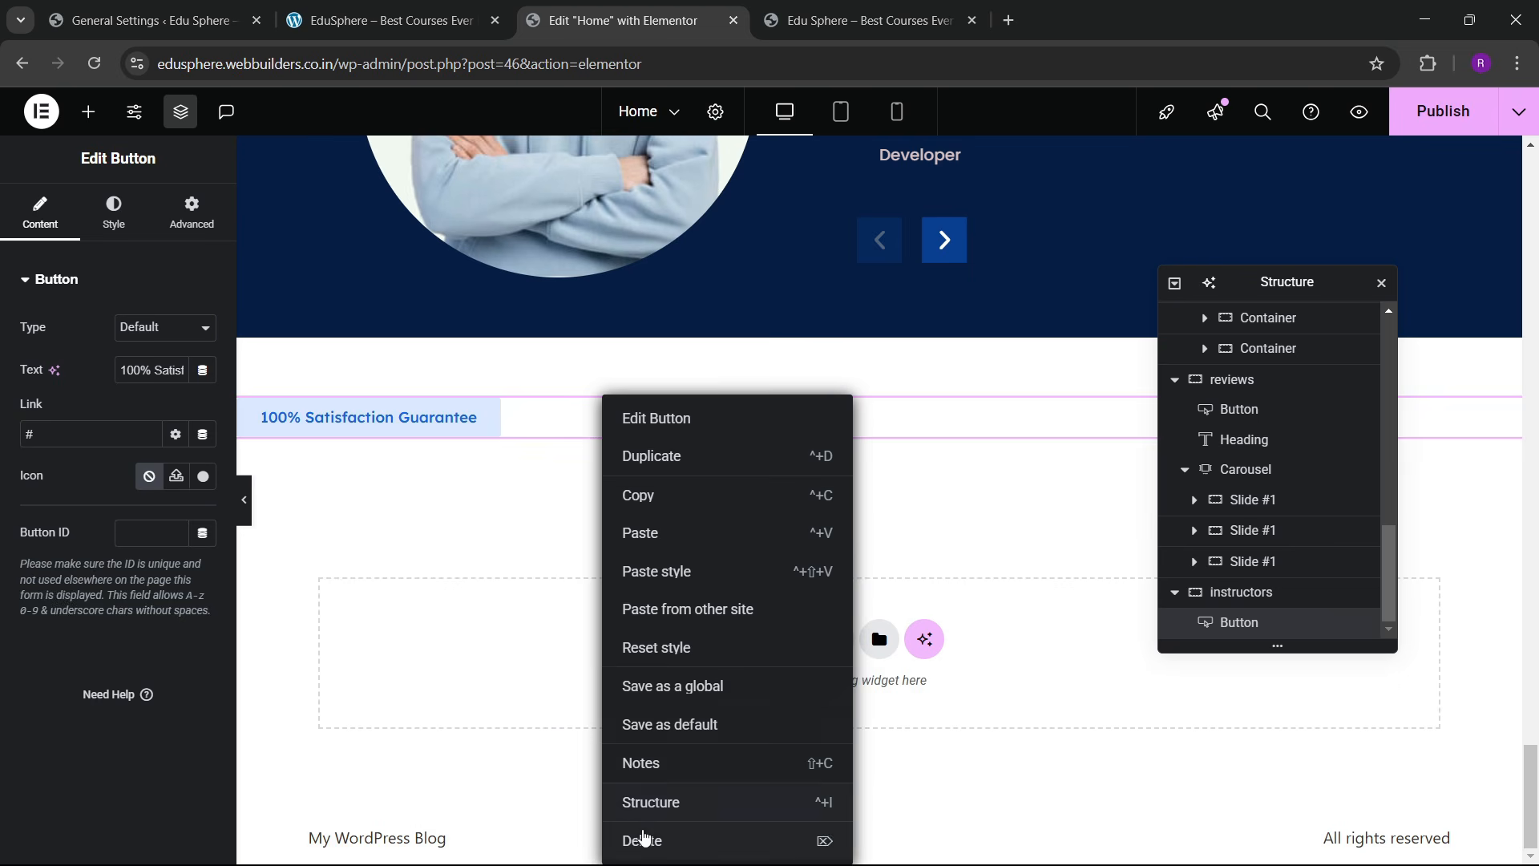
{"action": "left_click", "coordinate": [639, 834]}
{"action": "left_click_drag", "start_coordinate": [89, 508], "coordinate": [587, 454]}
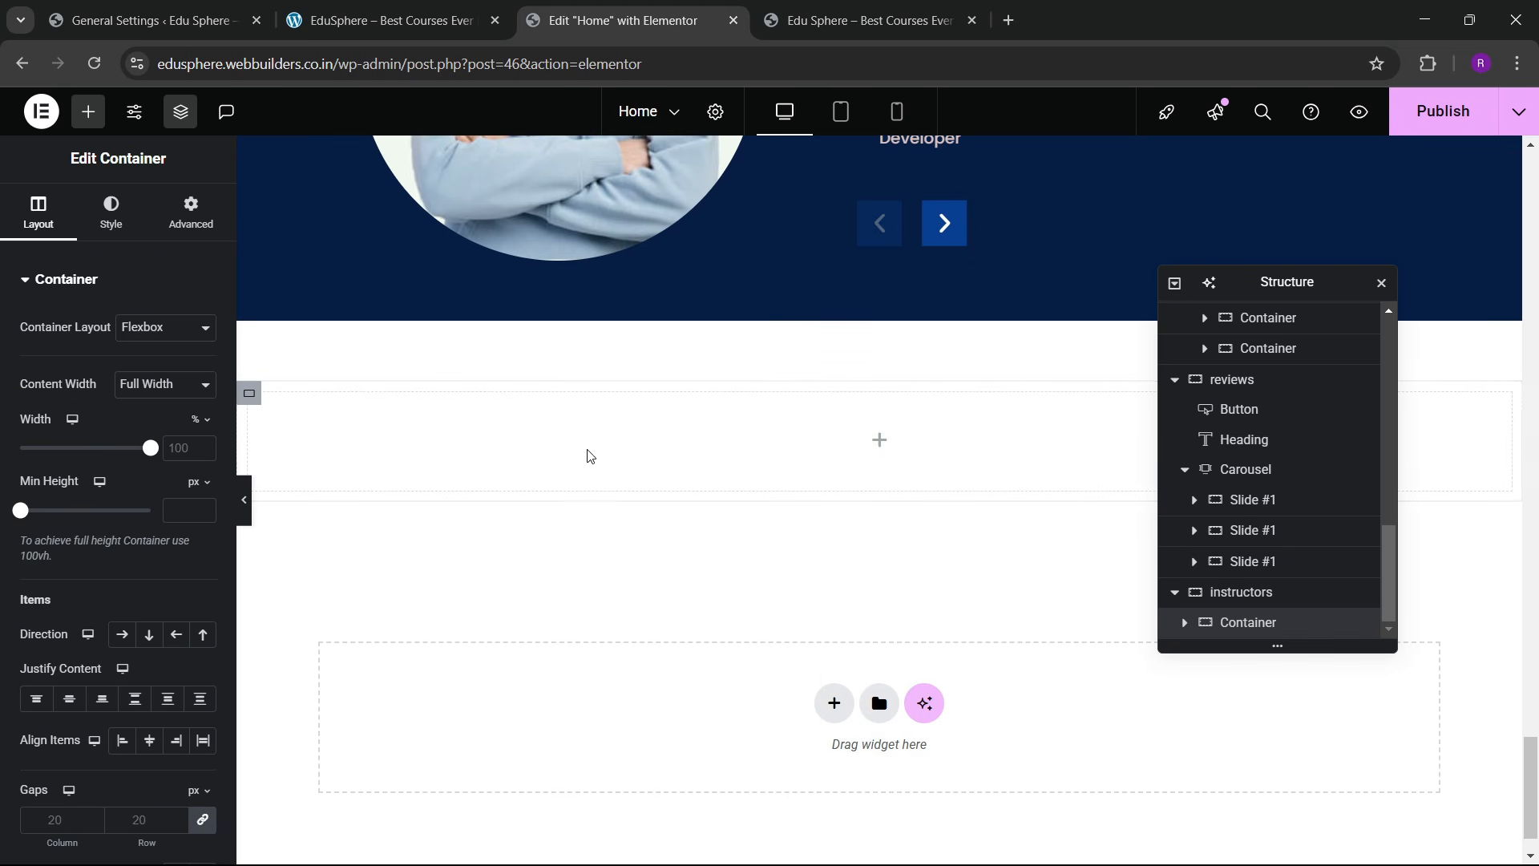
Step: Reset the new container's padding to 0, checking the reference instructors layout
{"action": "left_click", "coordinate": [167, 227]}
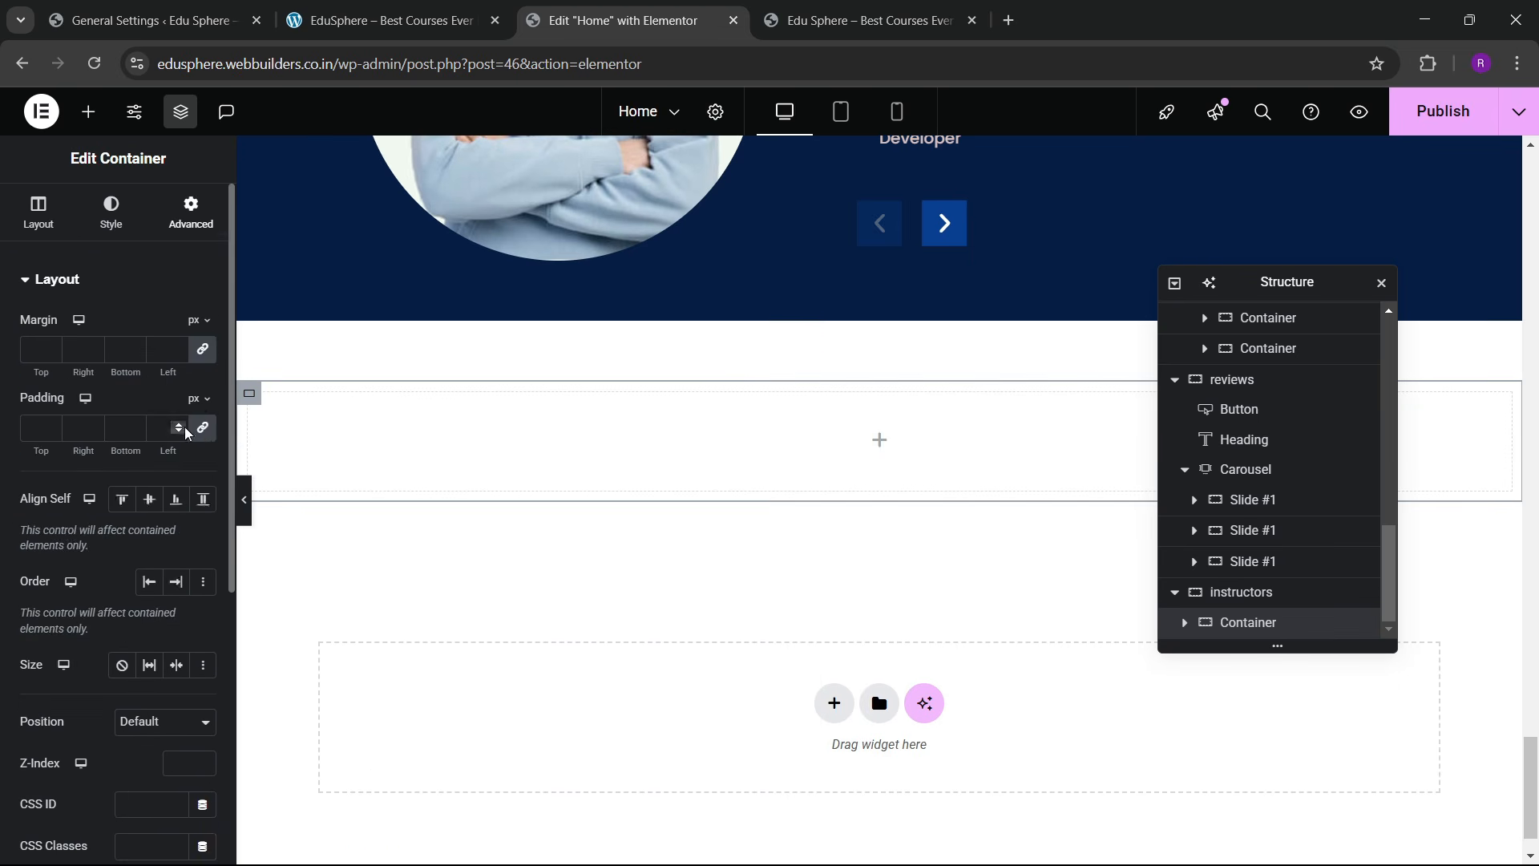
{"action": "left_click", "coordinate": [203, 429]}
{"action": "left_click", "coordinate": [442, 6]}
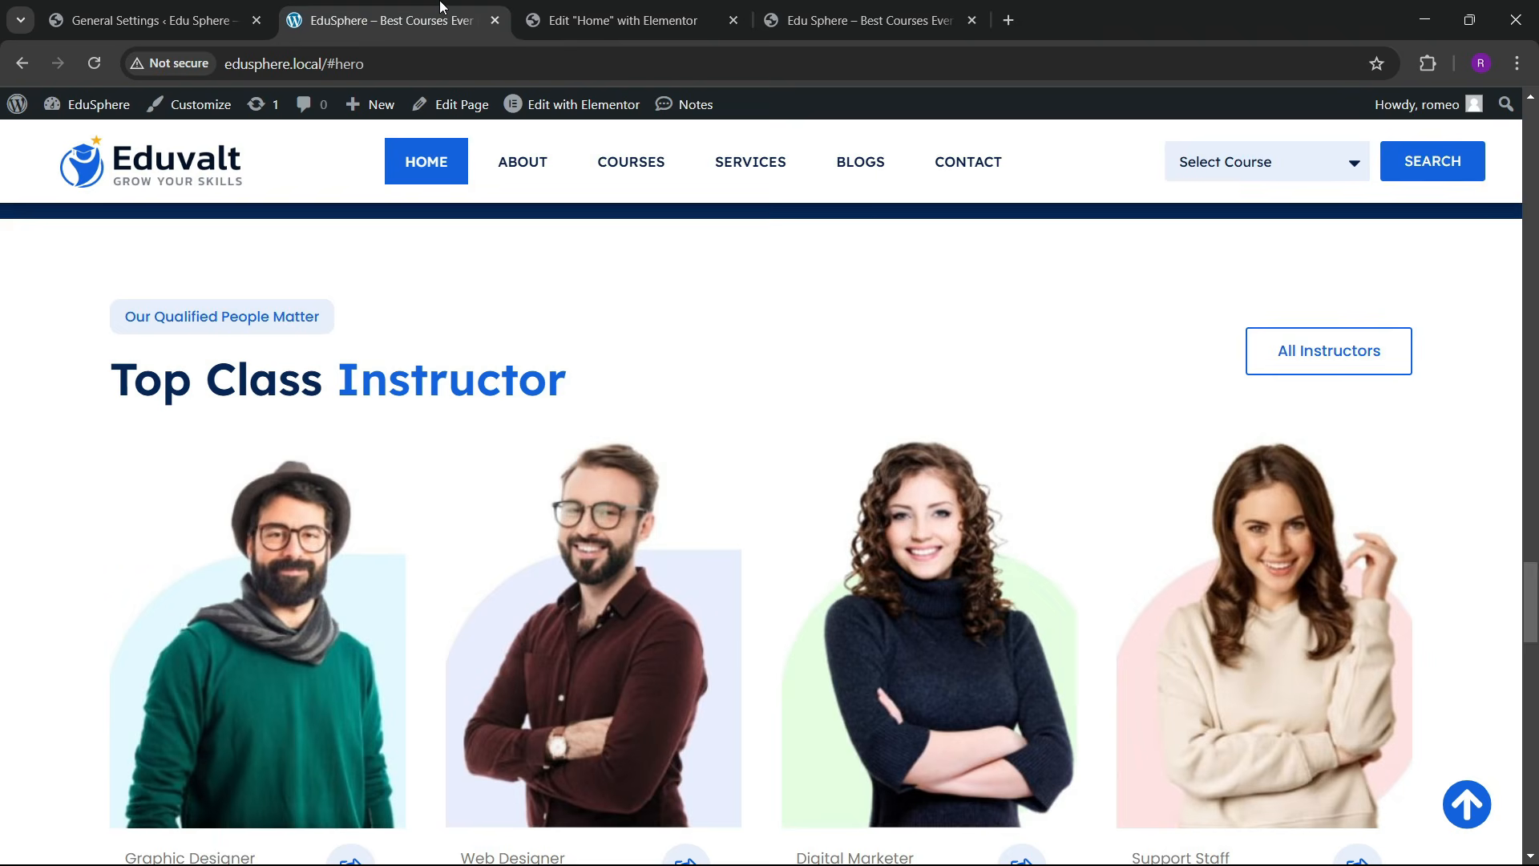
{"action": "left_click", "coordinate": [617, 20]}
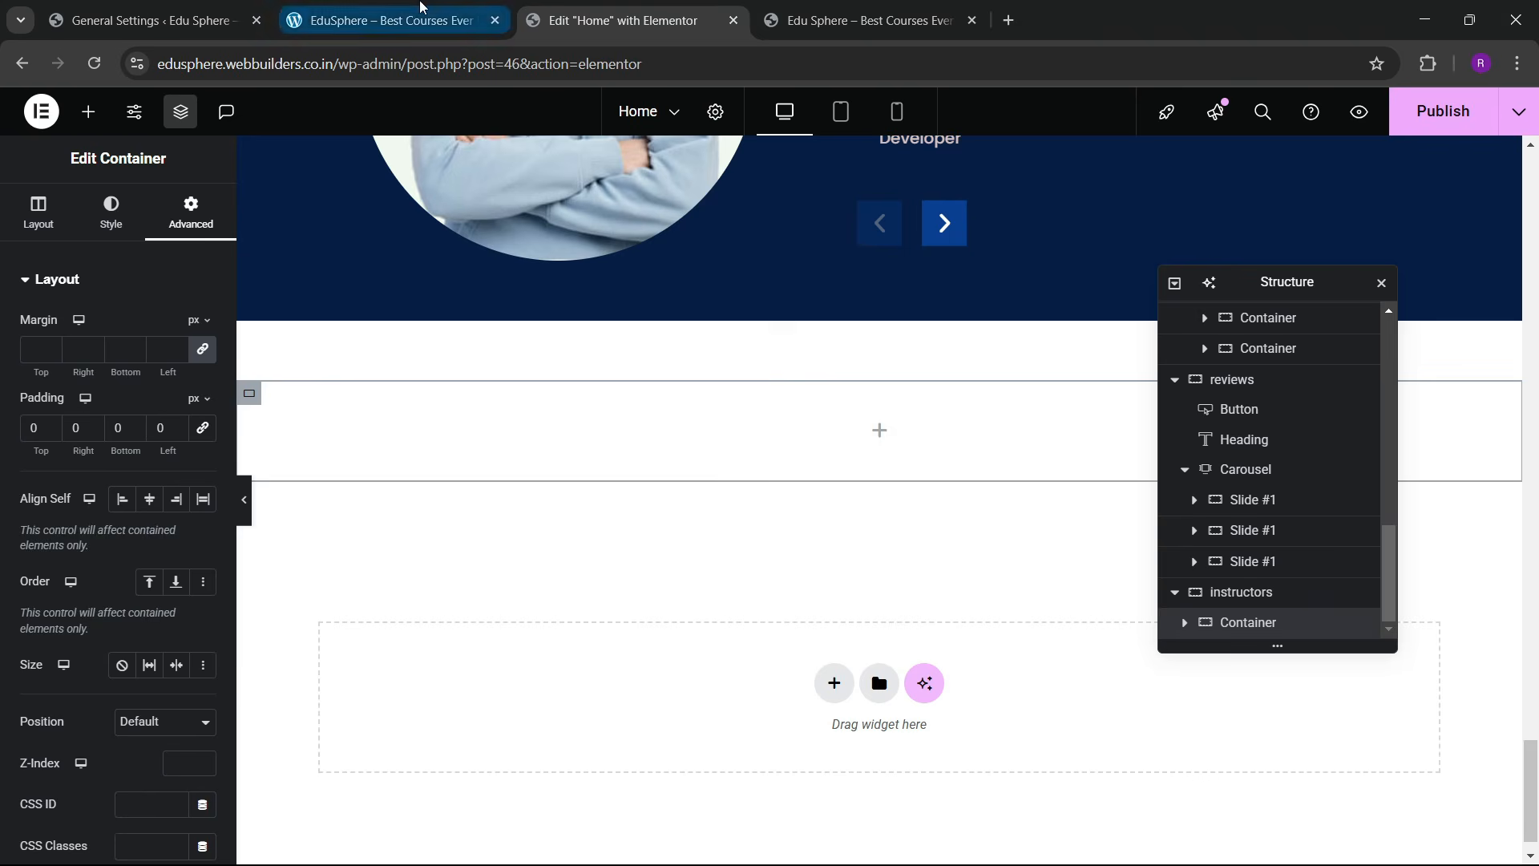
{"action": "left_click", "coordinate": [420, 6]}
{"action": "left_click", "coordinate": [561, 23]}
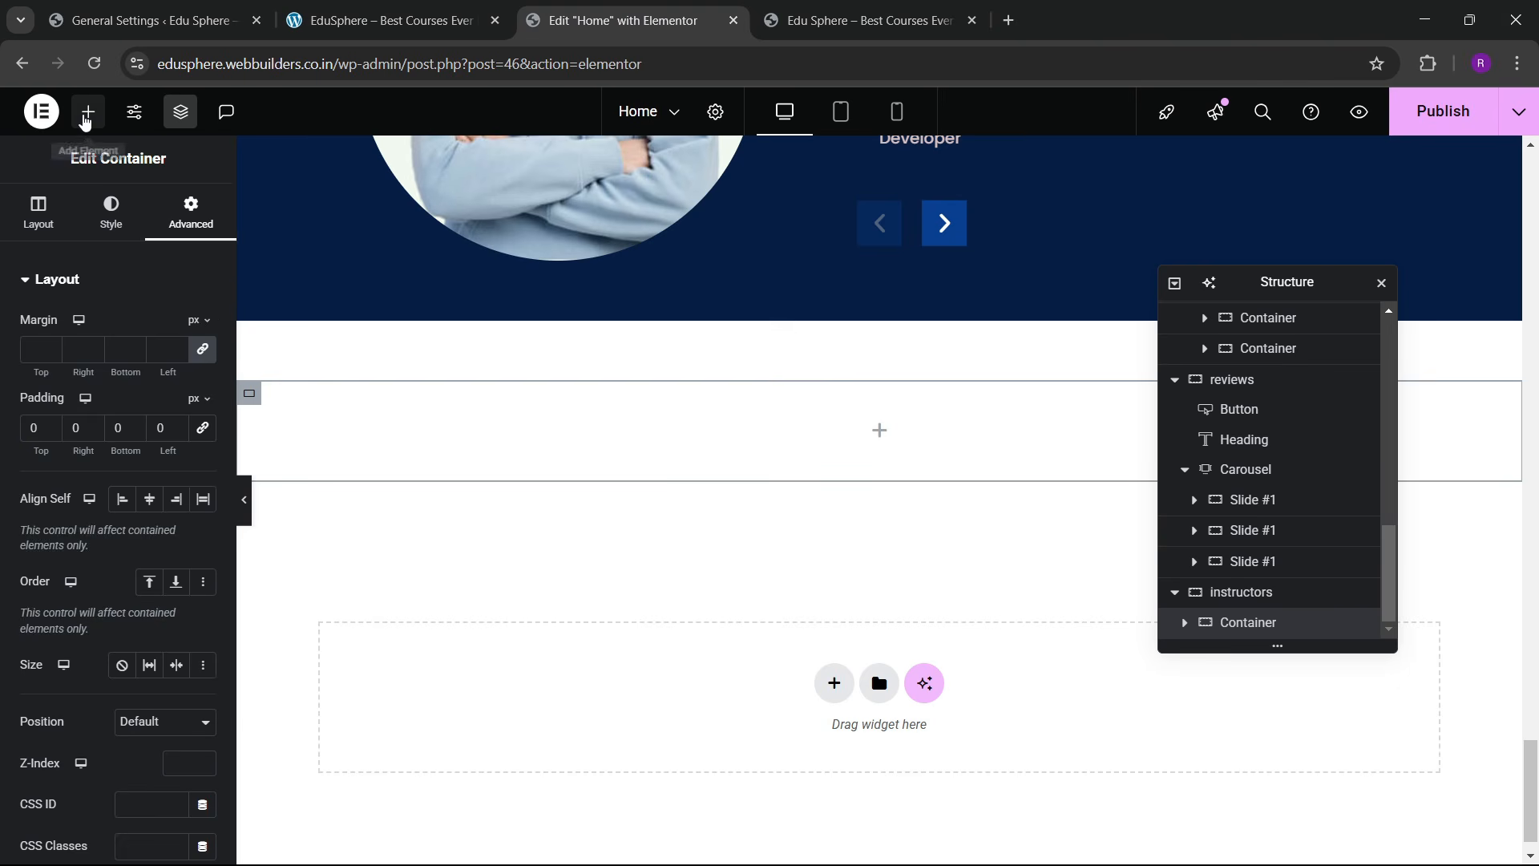
Step: Nest two inner containers side by side inside the instructors container
{"action": "left_click", "coordinate": [86, 120]}
{"action": "left_click_drag", "start_coordinate": [62, 481], "coordinate": [481, 473]}
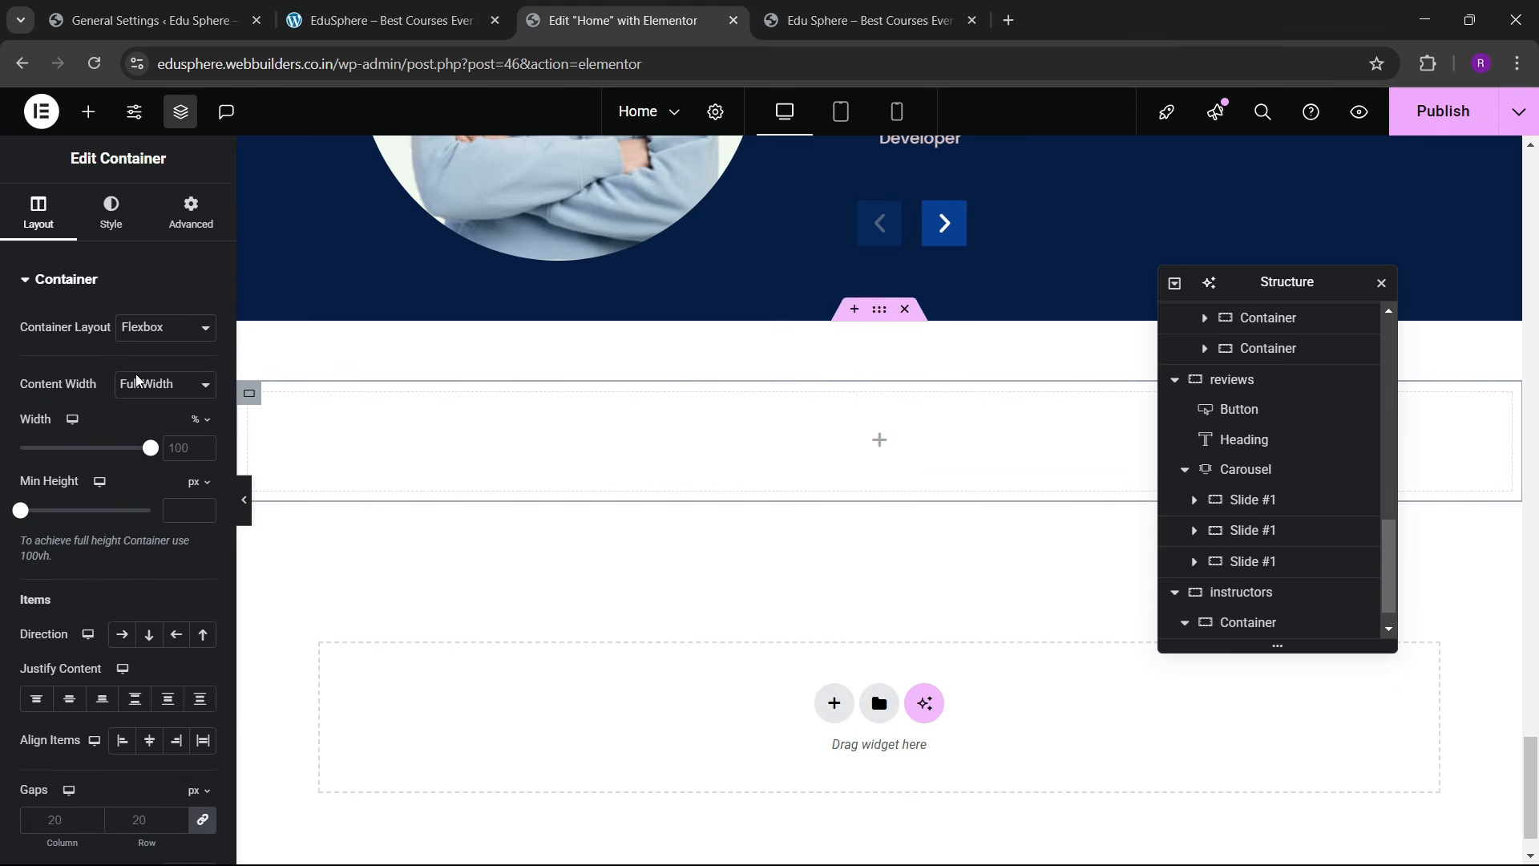
{"action": "left_click", "coordinate": [191, 213]}
{"action": "scroll", "coordinate": [1275, 620], "scroll_direction": "down", "scroll_amount": 1}
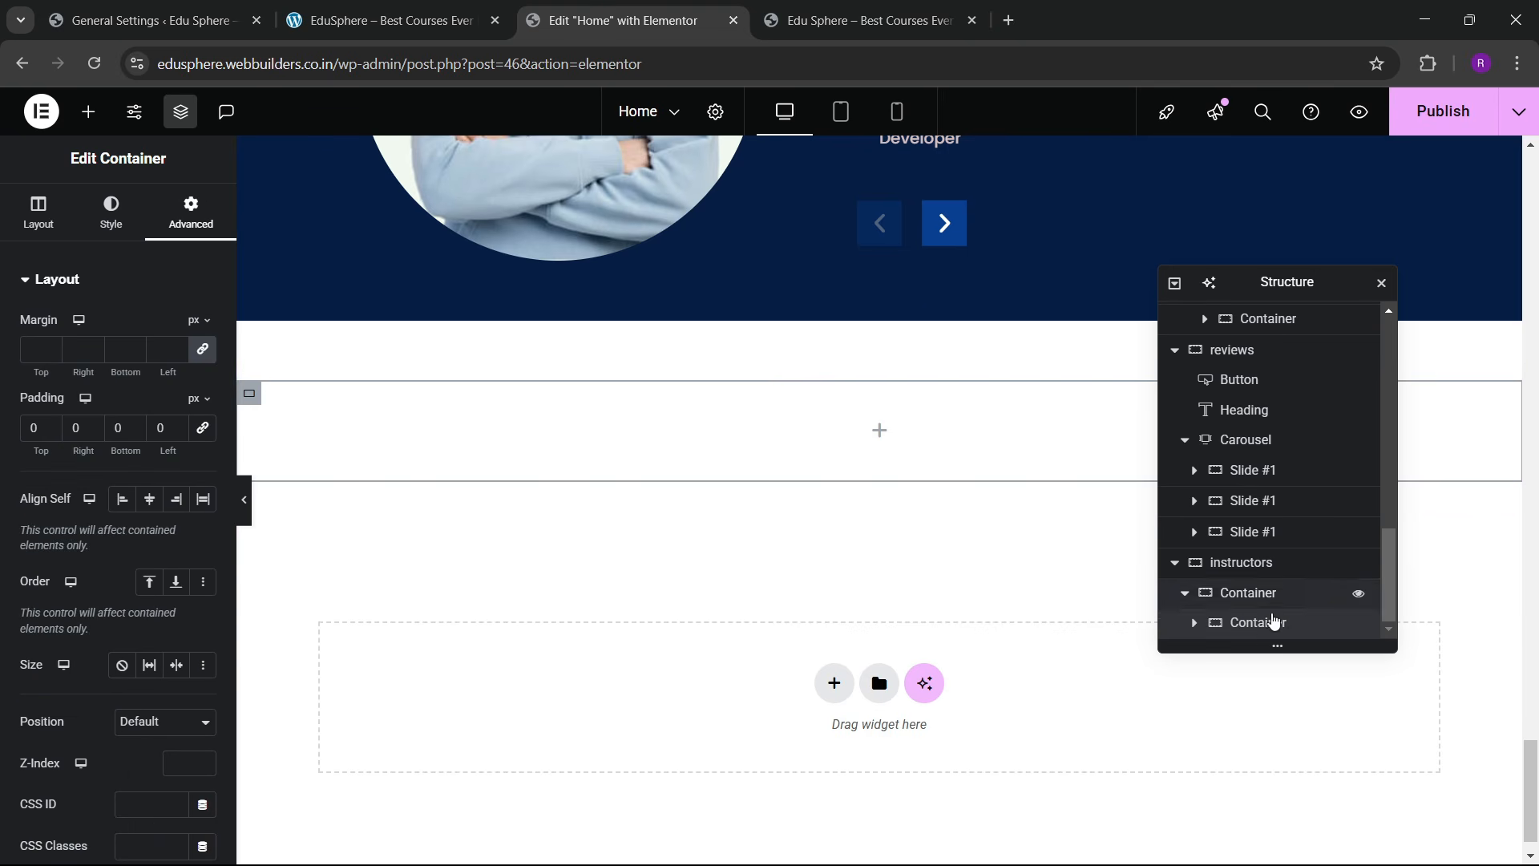
{"action": "right_click", "coordinate": [1259, 623]}
{"action": "left_click", "coordinate": [1307, 409]}
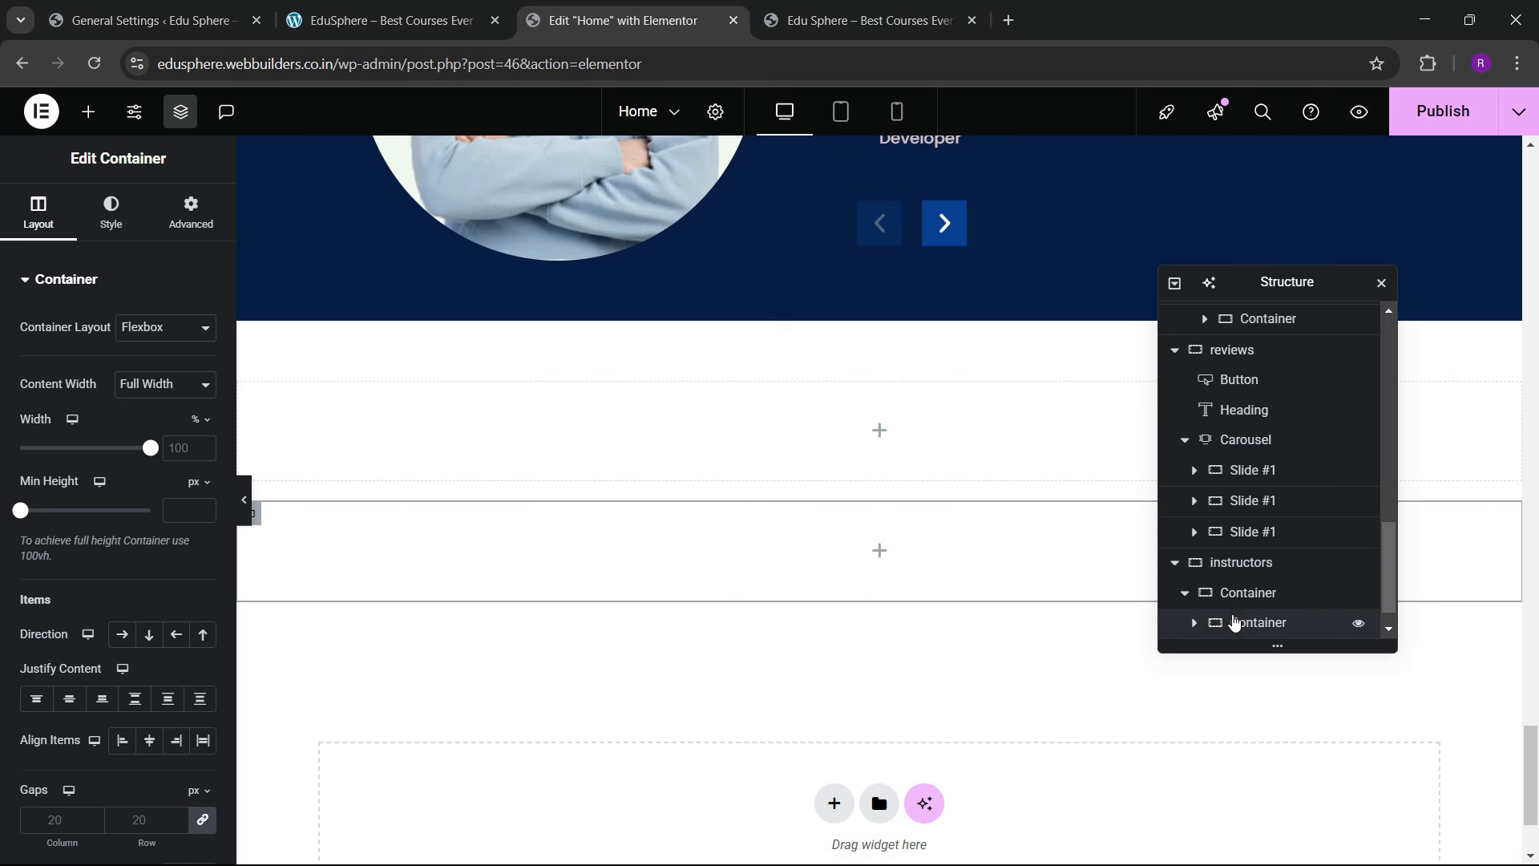
{"action": "scroll", "coordinate": [1234, 623], "scroll_direction": "down", "scroll_amount": 1}
Step: Set the parent container to row direction, space-between justification and vertically centred items
{"action": "left_click", "coordinate": [1249, 562]}
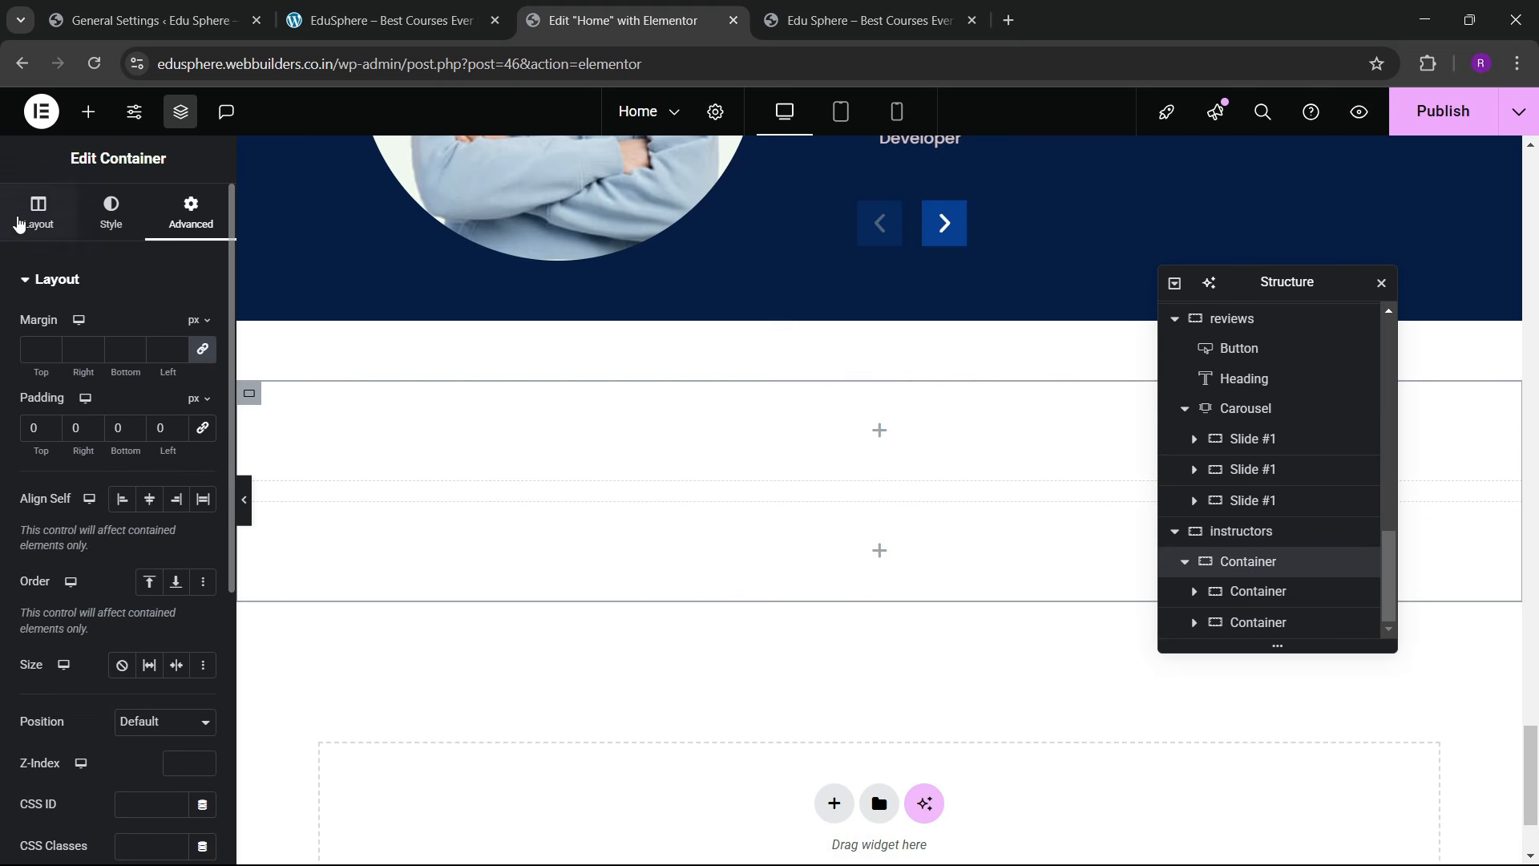
{"action": "left_click", "coordinate": [17, 222]}
{"action": "scroll", "coordinate": [121, 432], "scroll_direction": "down", "scroll_amount": 3}
{"action": "left_click", "coordinate": [121, 434]}
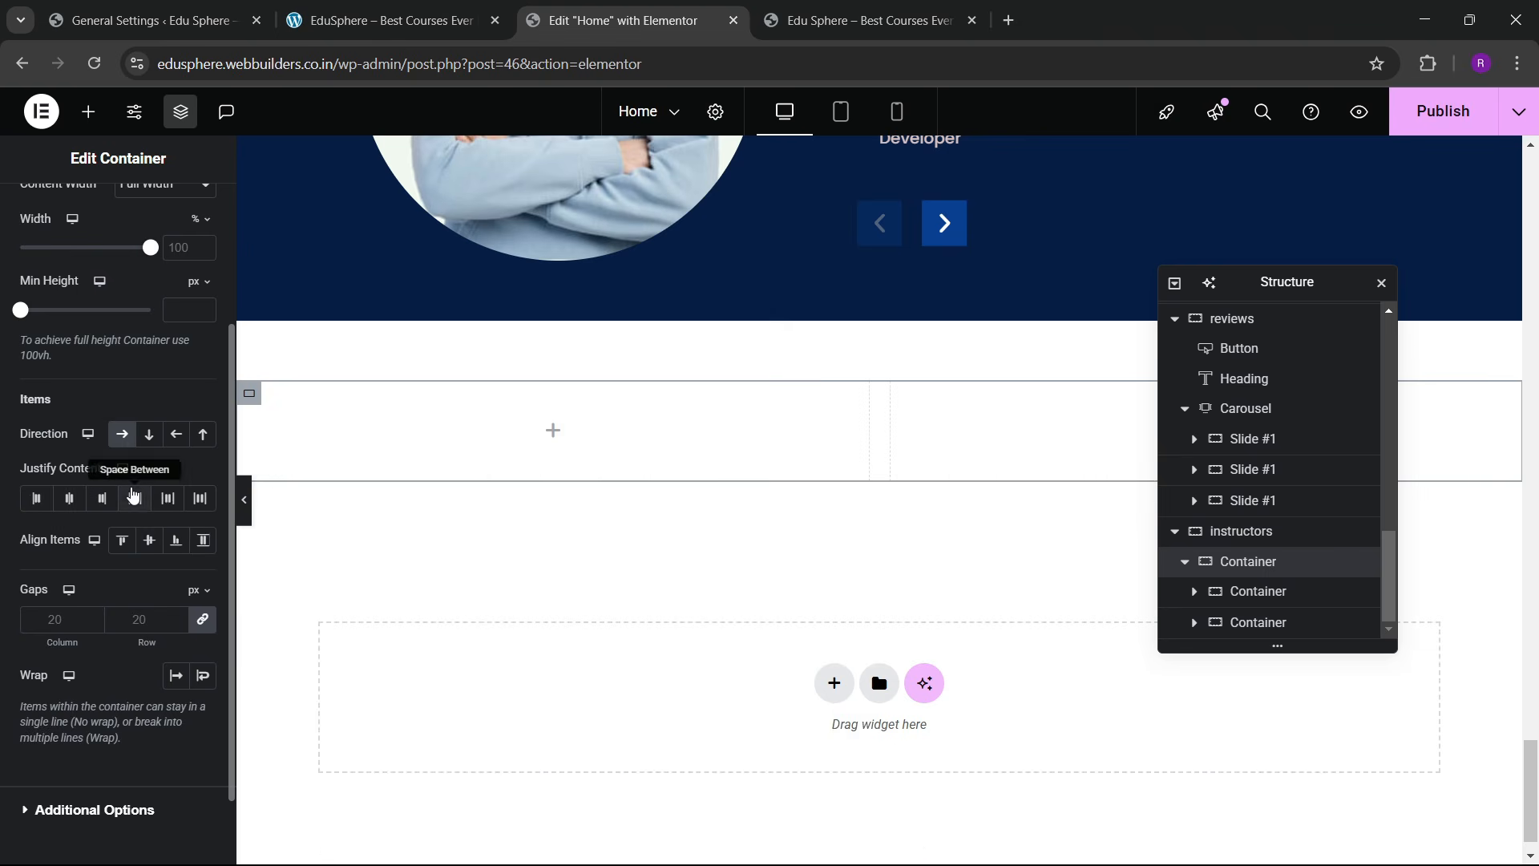
{"action": "left_click", "coordinate": [133, 497]}
{"action": "left_click", "coordinate": [149, 540]}
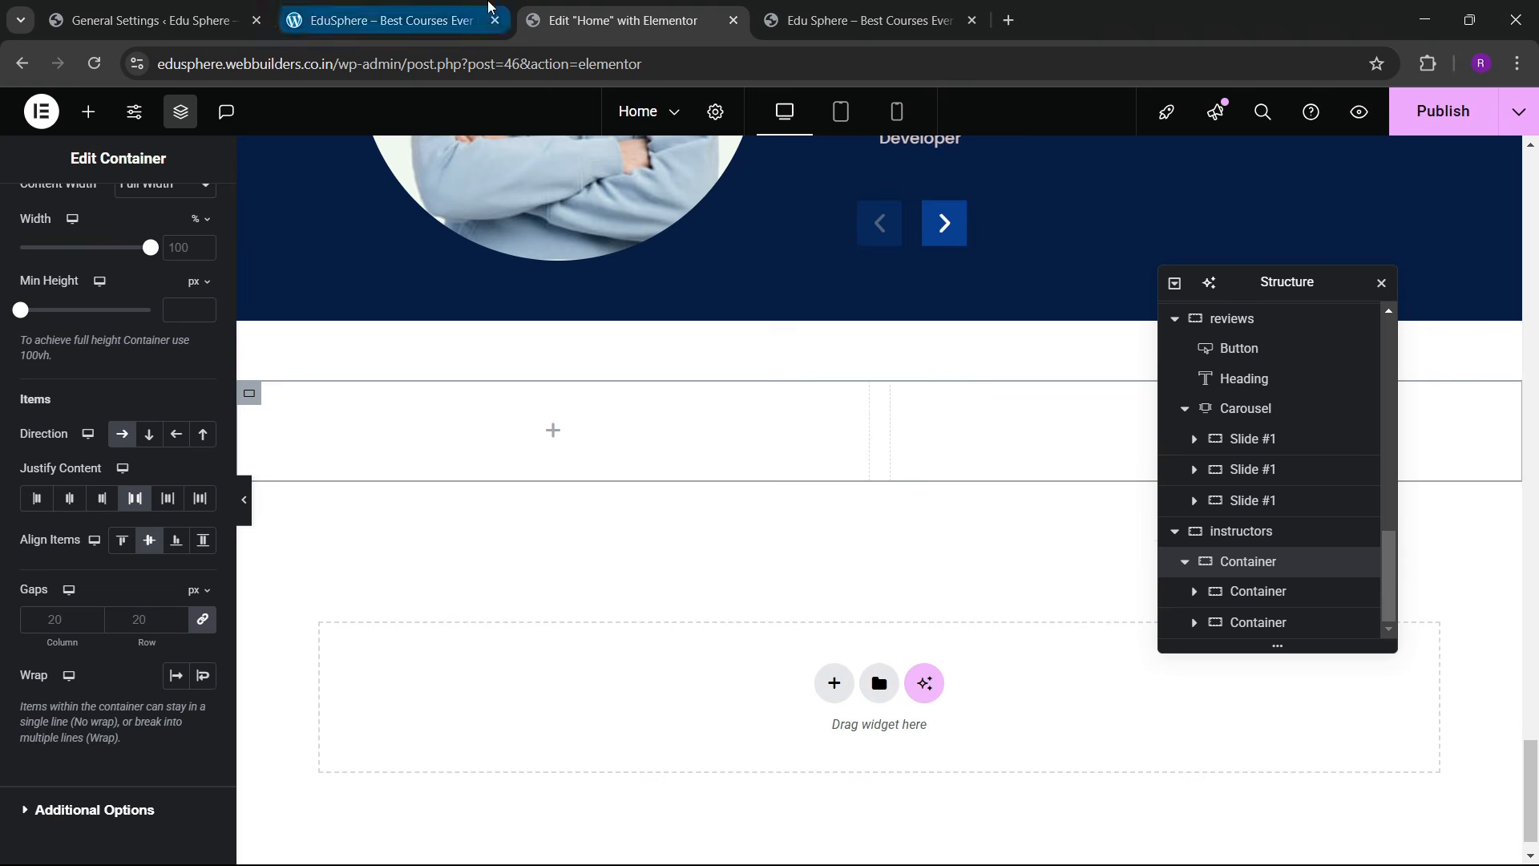
{"action": "left_click", "coordinate": [385, 20]}
{"action": "left_click", "coordinate": [687, 10]}
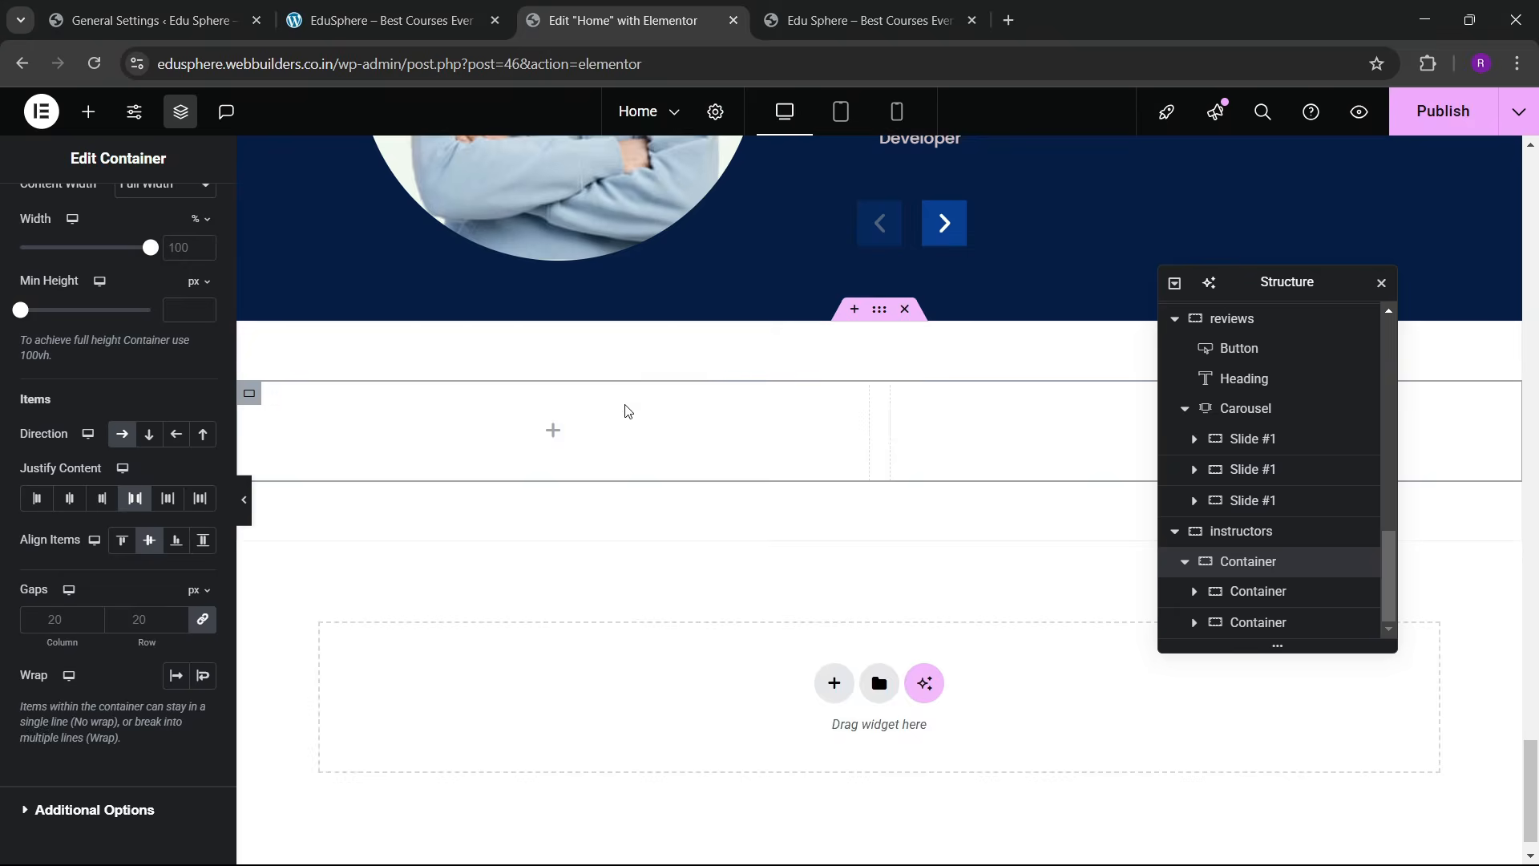
Step: Copy the 100% Satisfaction Guarantee button and paste it into the left inner container
{"action": "scroll", "coordinate": [558, 392], "scroll_direction": "up", "scroll_amount": 8}
{"action": "scroll", "coordinate": [535, 405], "scroll_direction": "up", "scroll_amount": 5}
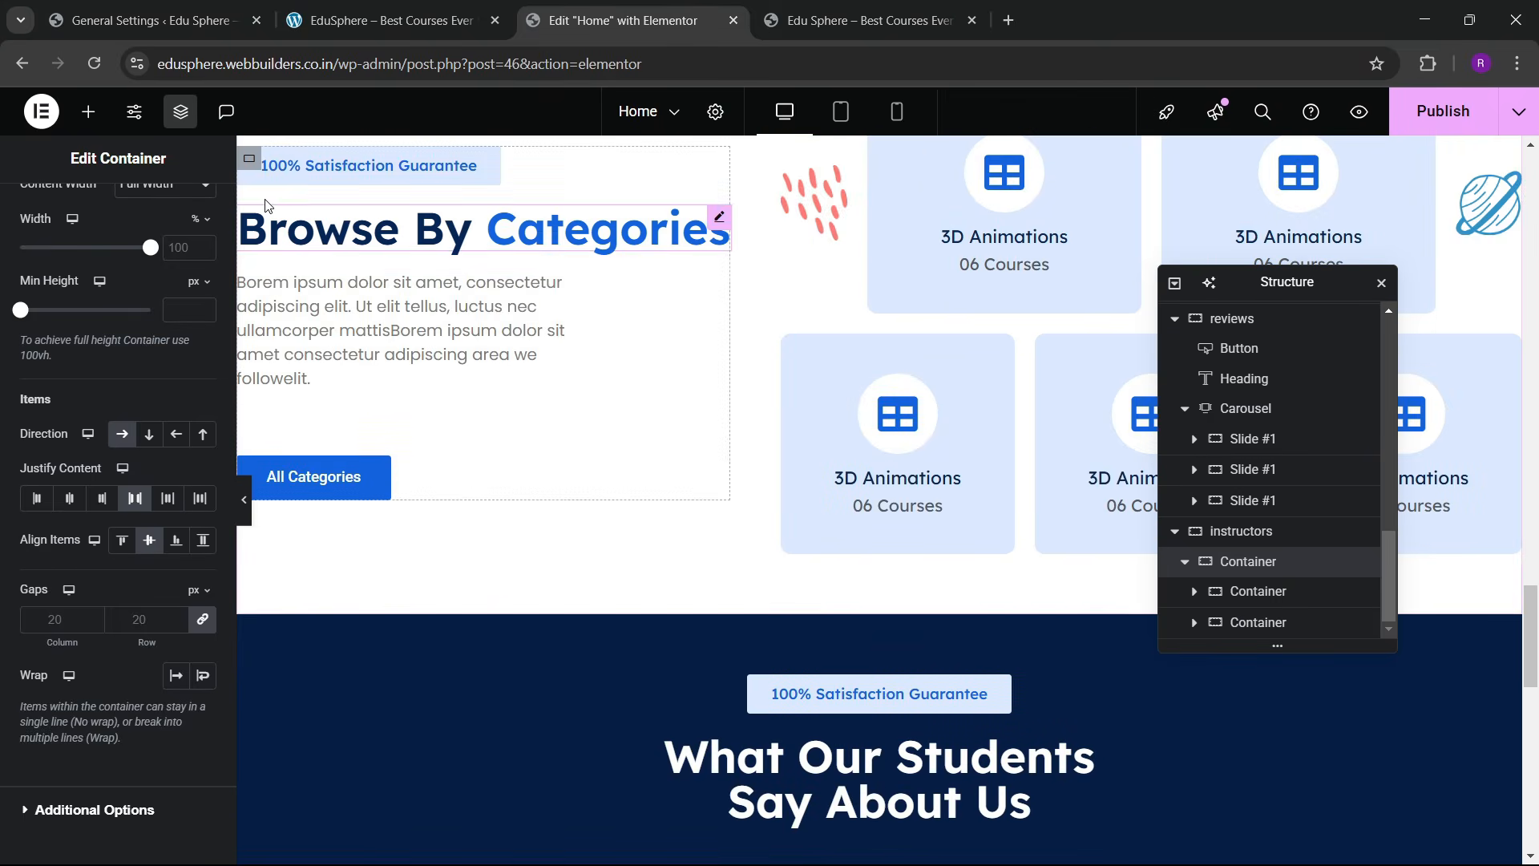
{"action": "scroll", "coordinate": [345, 265], "scroll_direction": "up", "scroll_amount": 1}
{"action": "left_click", "coordinate": [346, 263]}
{"action": "right_click", "coordinate": [346, 262]}
{"action": "left_click", "coordinate": [406, 354]}
{"action": "scroll", "coordinate": [491, 416], "scroll_direction": "down", "scroll_amount": 15}
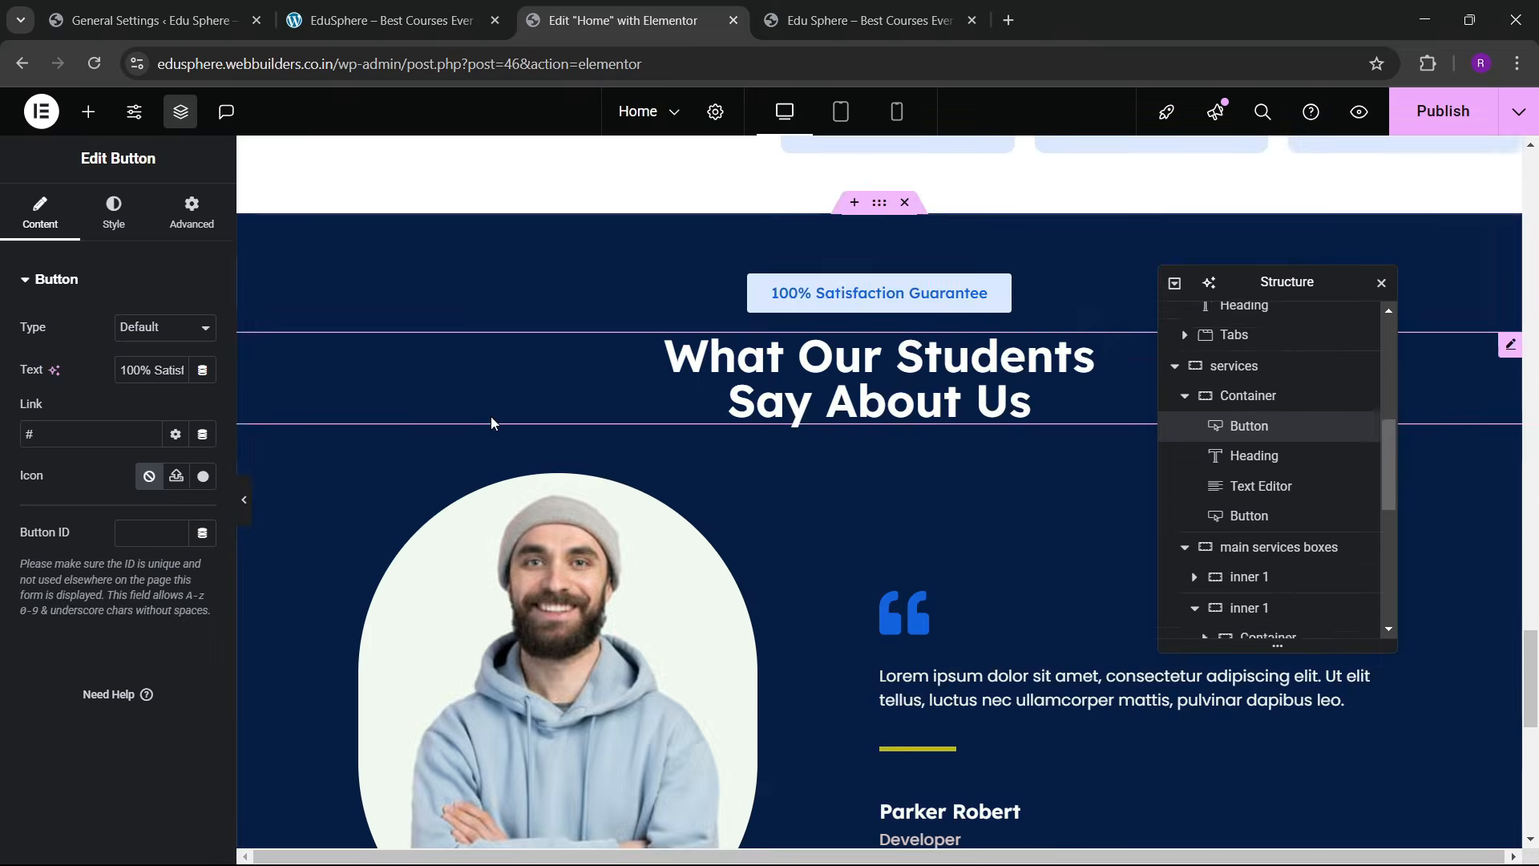
{"action": "right_click", "coordinate": [357, 387]}
{"action": "left_click", "coordinate": [421, 493]}
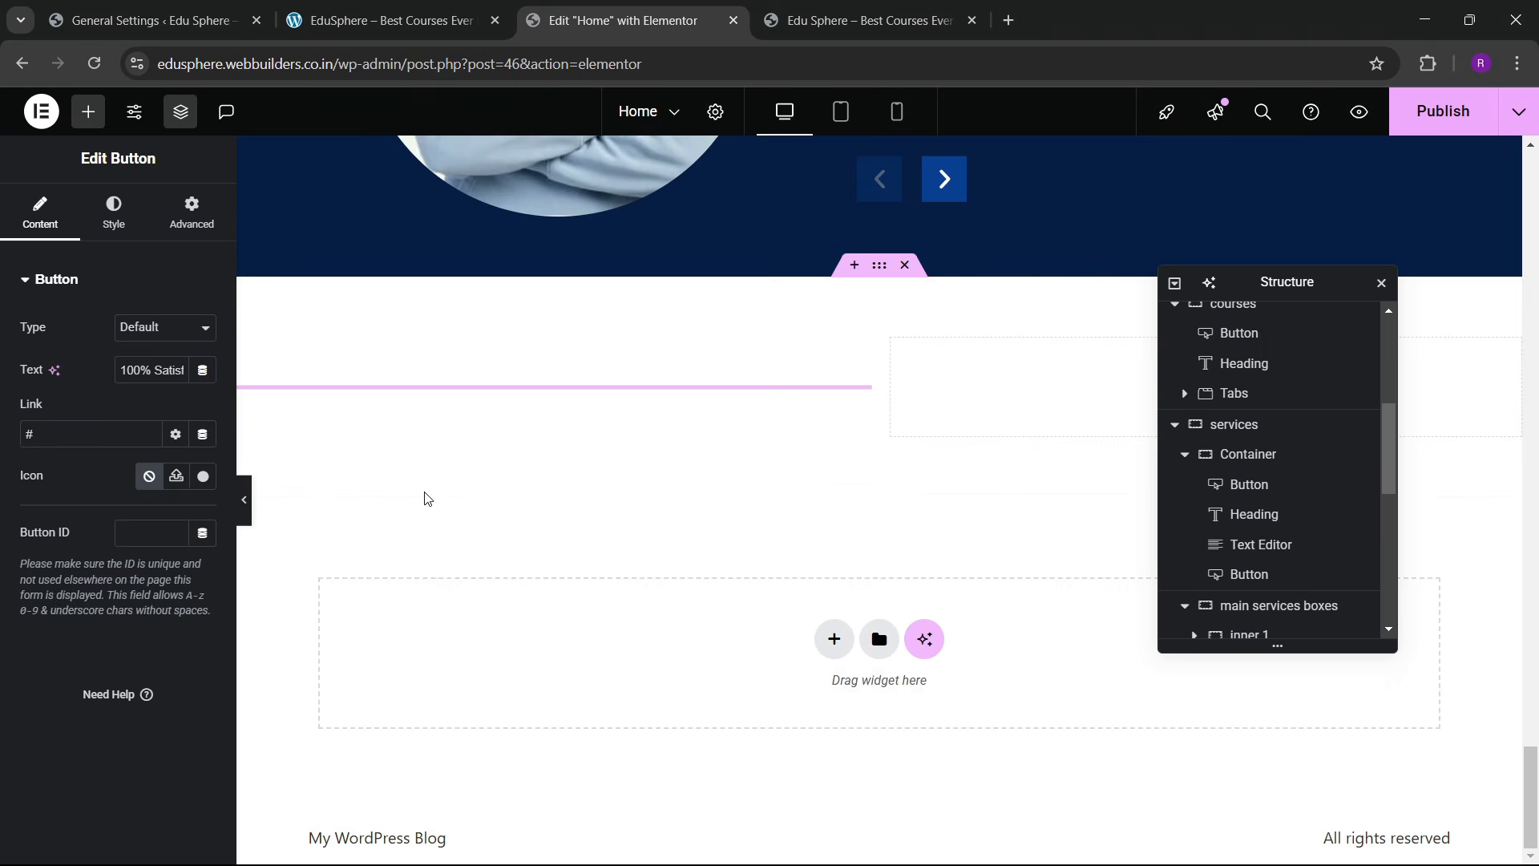
Step: Compare the editor with the reference site's instructors section
{"action": "key", "text": "ctrl+Page_Up"}
{"action": "key", "text": "ctrl+Page_Down"}
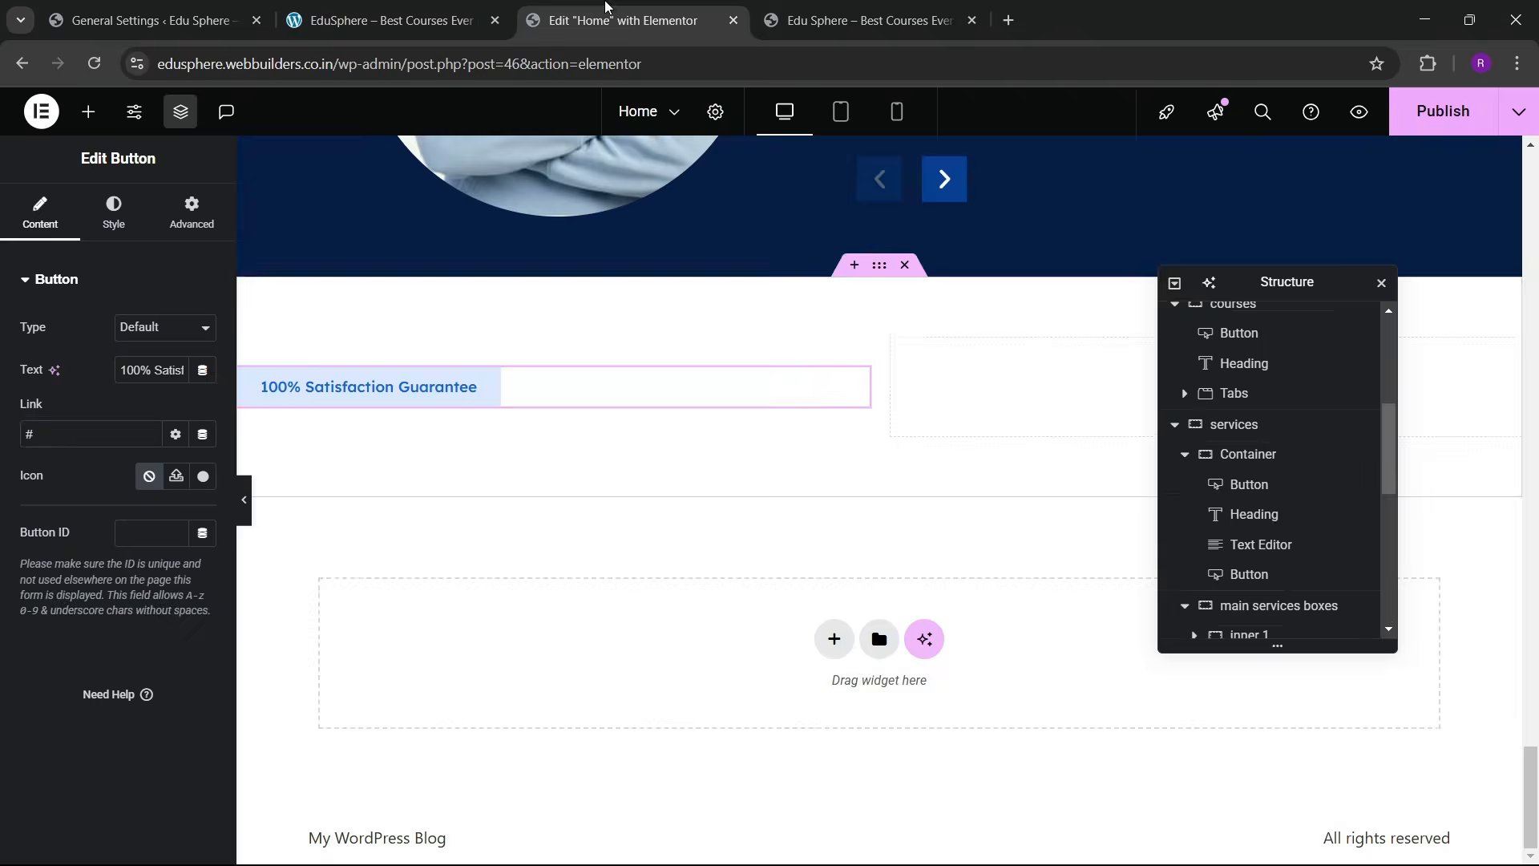
{"action": "scroll", "coordinate": [793, 407], "scroll_direction": "up", "scroll_amount": 10}
{"action": "scroll", "coordinate": [519, 367], "scroll_direction": "up", "scroll_amount": 4}
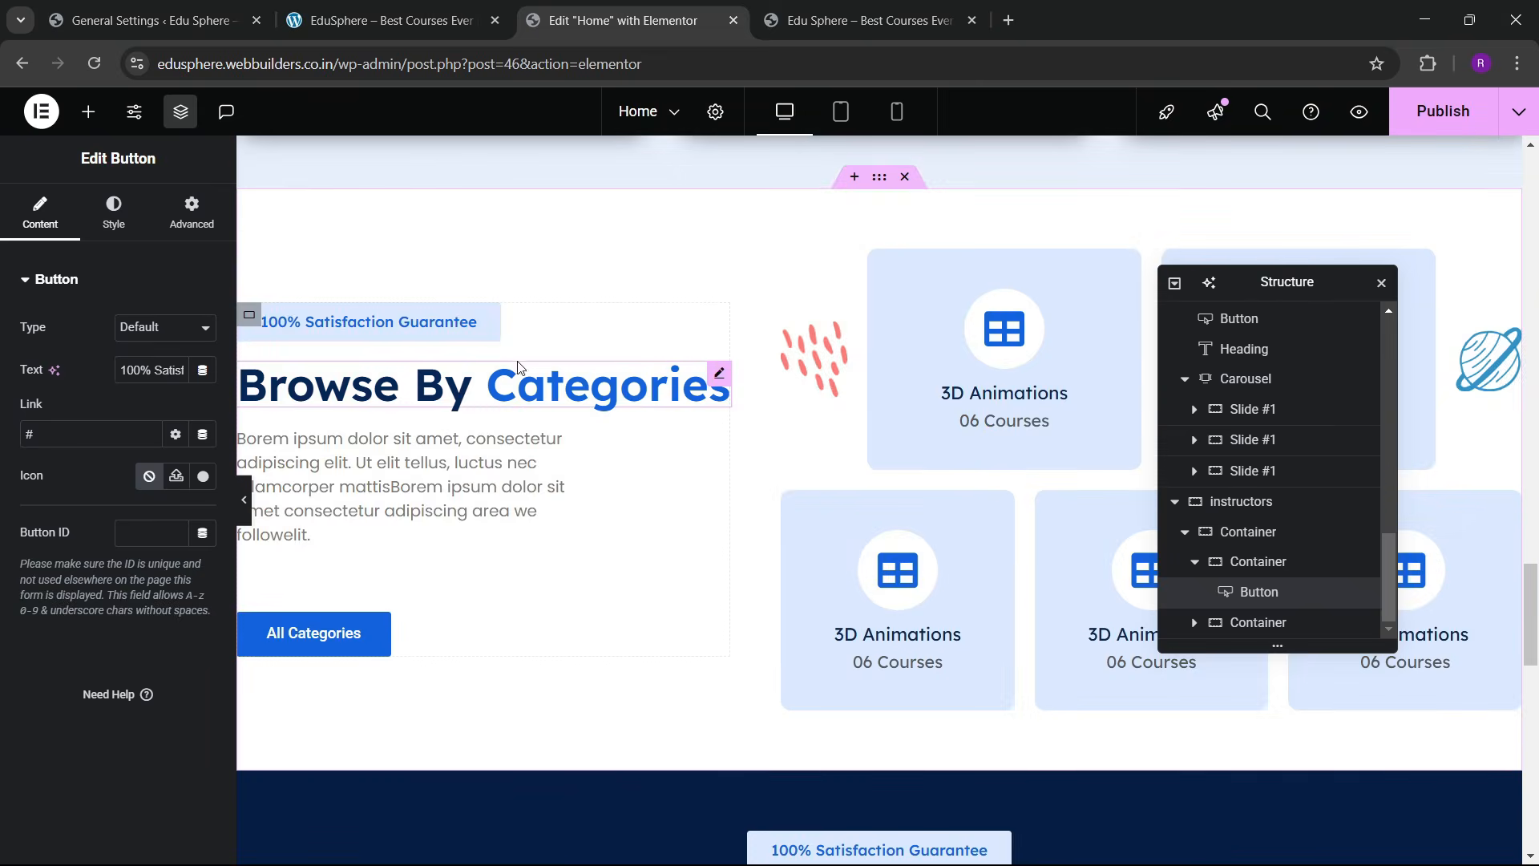
{"action": "right_click", "coordinate": [603, 388]}
{"action": "key", "text": "Escape"}
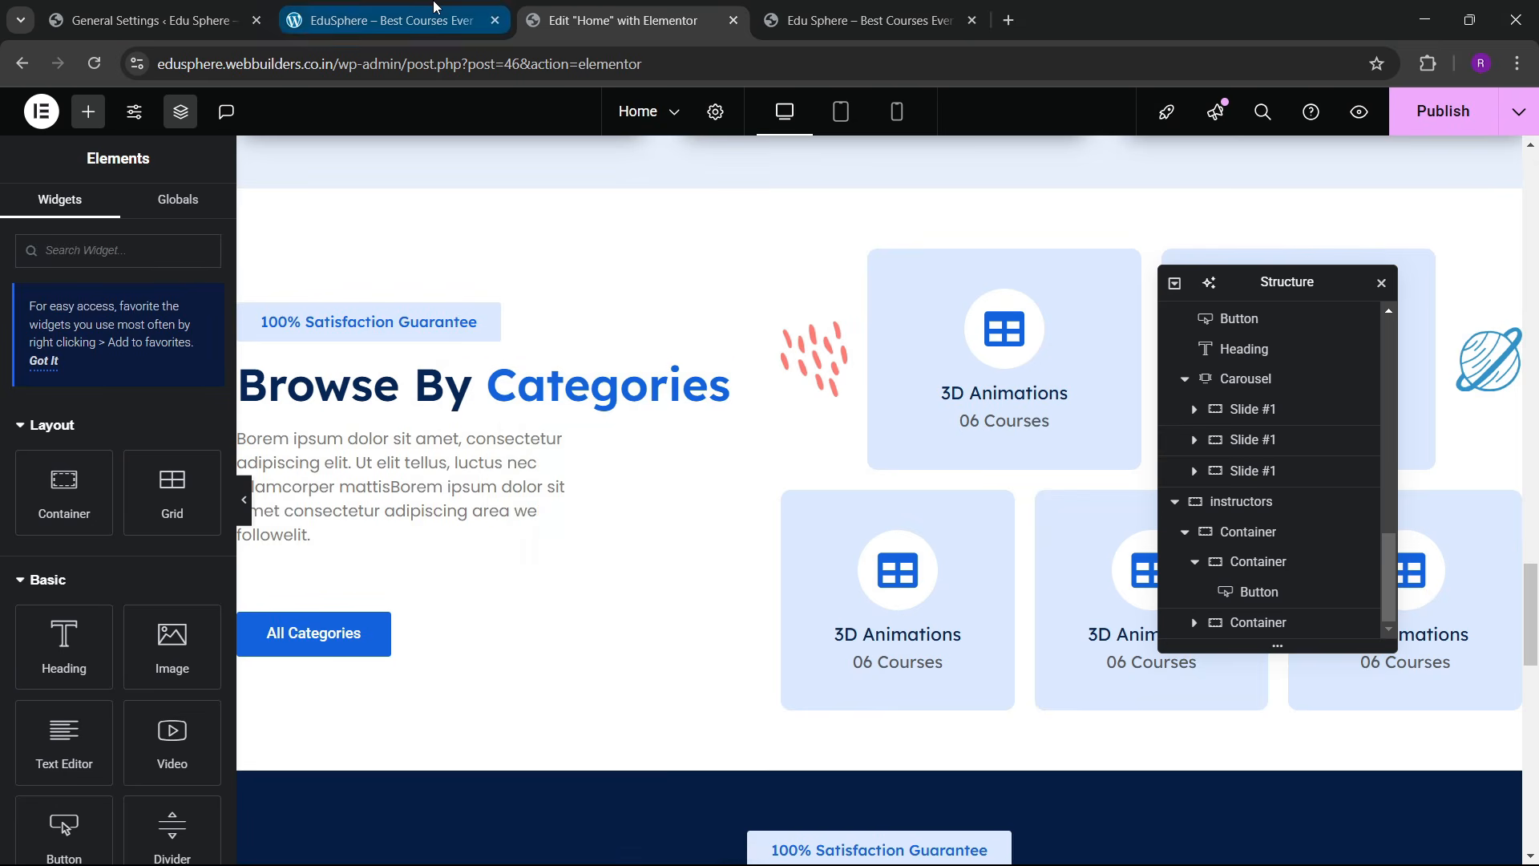
{"action": "left_click", "coordinate": [393, 20]}
{"action": "left_click", "coordinate": [808, 7]}
{"action": "scroll", "coordinate": [543, 395], "scroll_direction": "up", "scroll_amount": 1}
{"action": "left_click", "coordinate": [561, 7]}
{"action": "scroll", "coordinate": [519, 485], "scroll_direction": "down", "scroll_amount": 12}
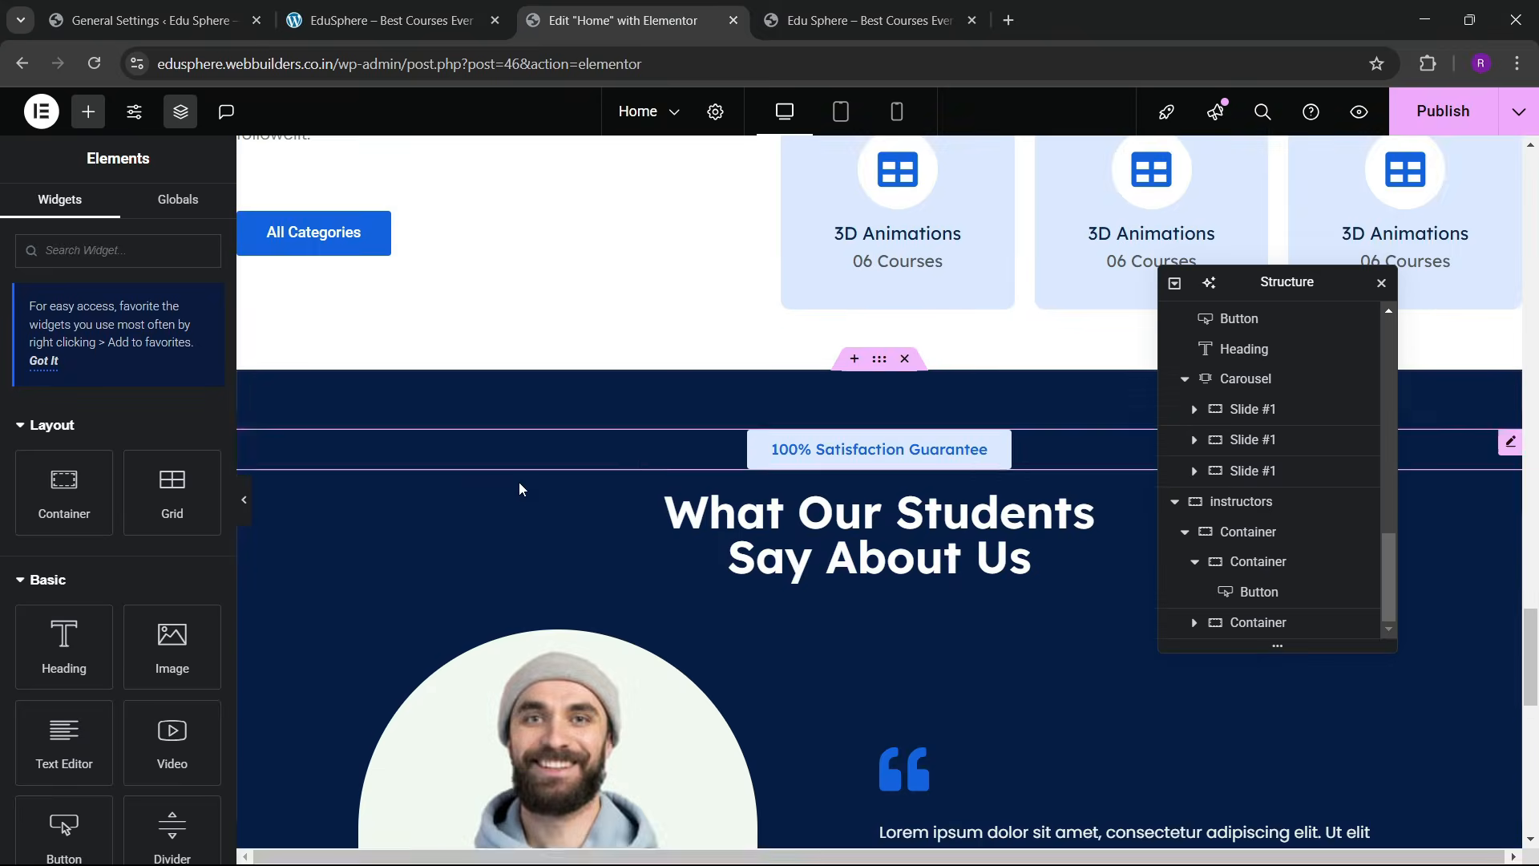
Step: Paste the Browse By Categories heading after the guarantee label and copy 'Top Class' from the reference
{"action": "left_click", "coordinate": [461, 389]}
{"action": "right_click", "coordinate": [461, 389]}
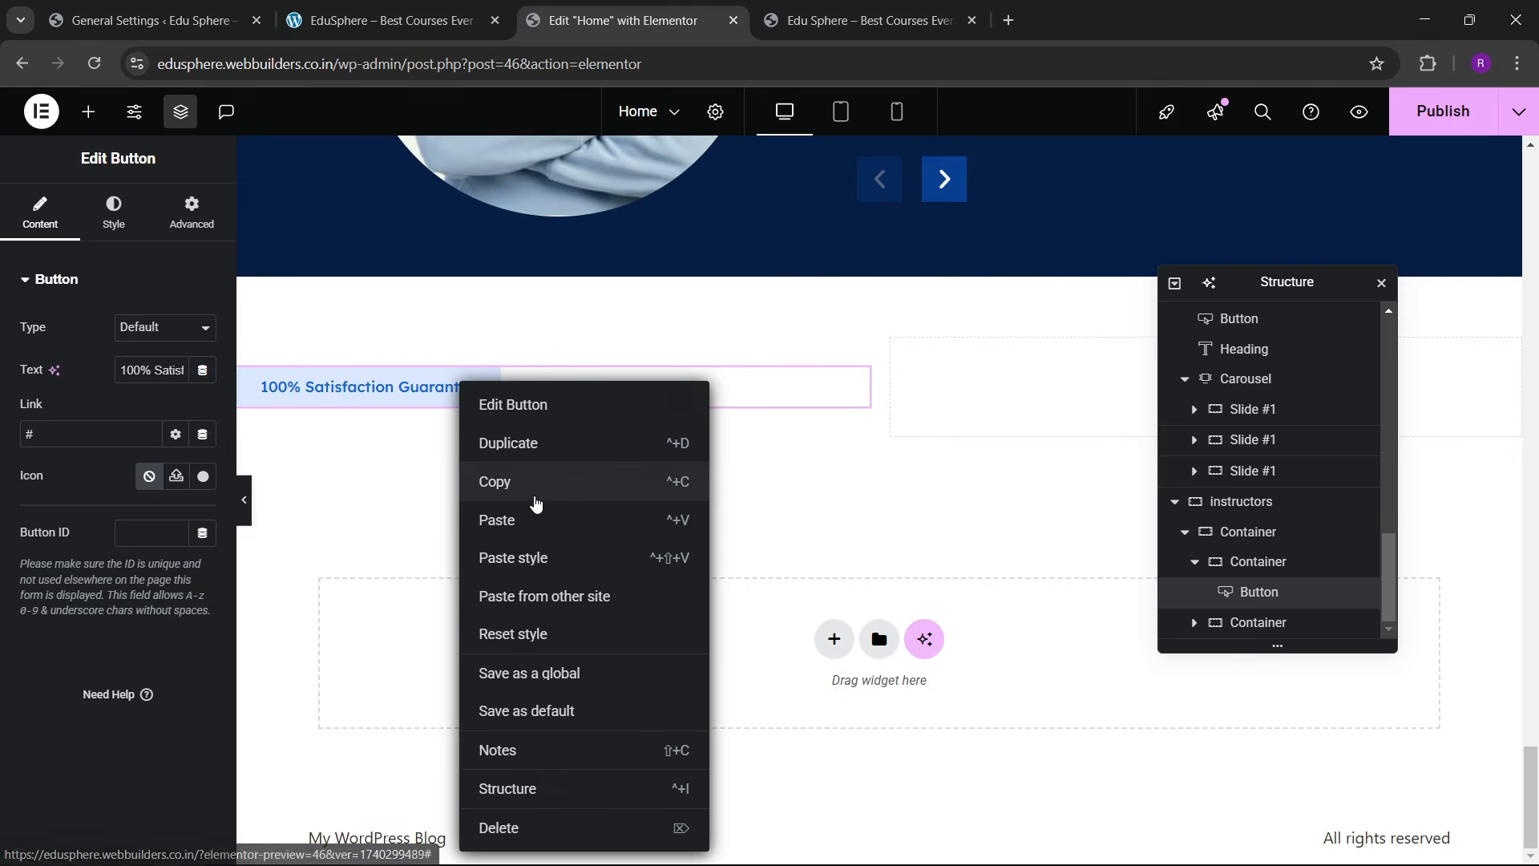
{"action": "left_click", "coordinate": [597, 519]}
{"action": "left_click", "coordinate": [385, 20]}
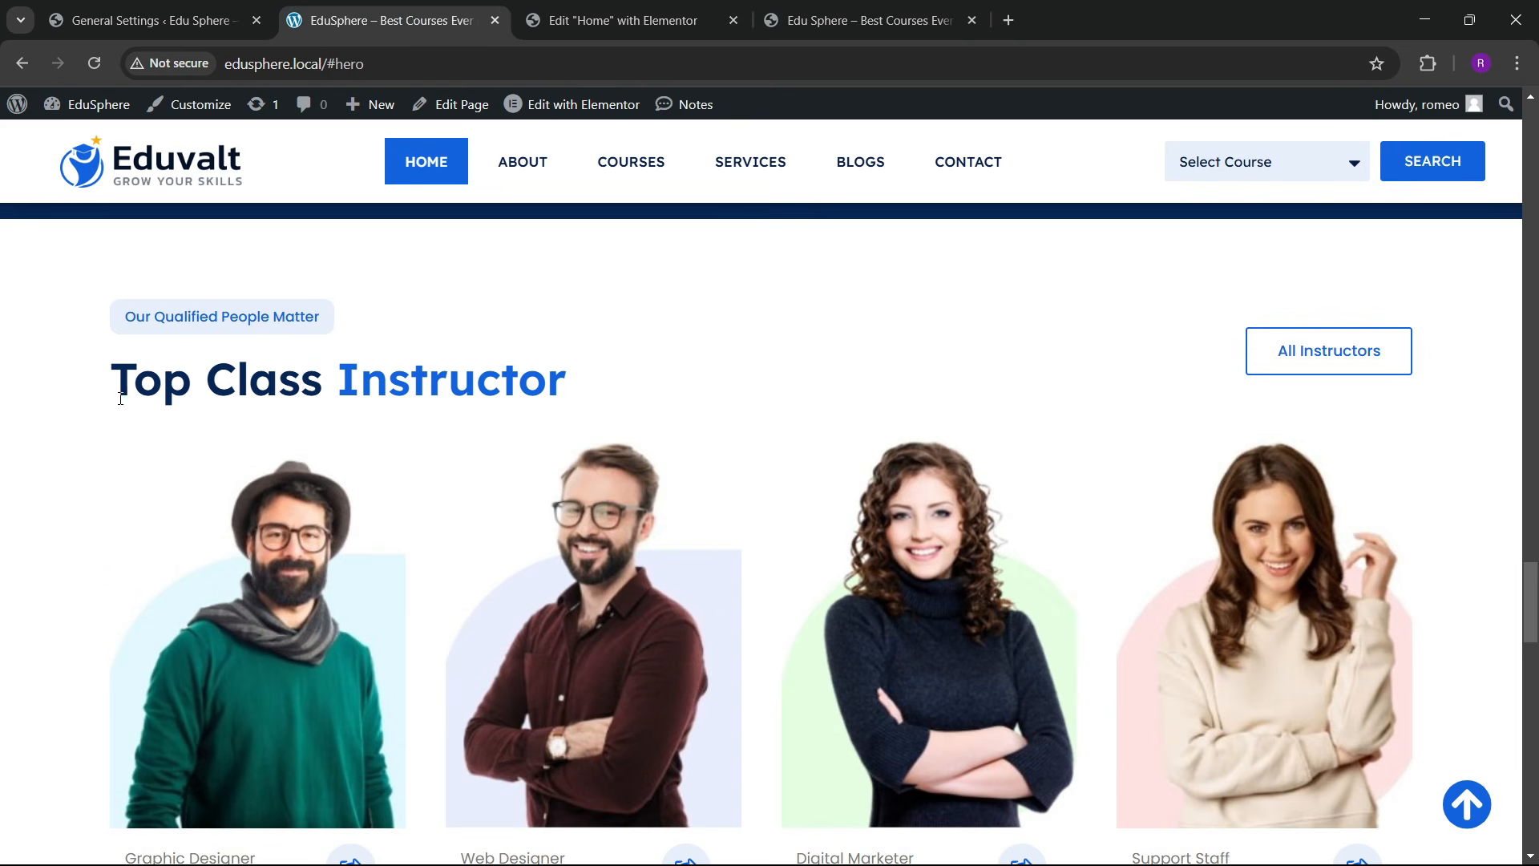
{"action": "left_click_drag", "start_coordinate": [120, 398], "coordinate": [302, 395]}
Step: Change the heading text to 'Top Class Instructors'
{"action": "left_click", "coordinate": [617, 20]}
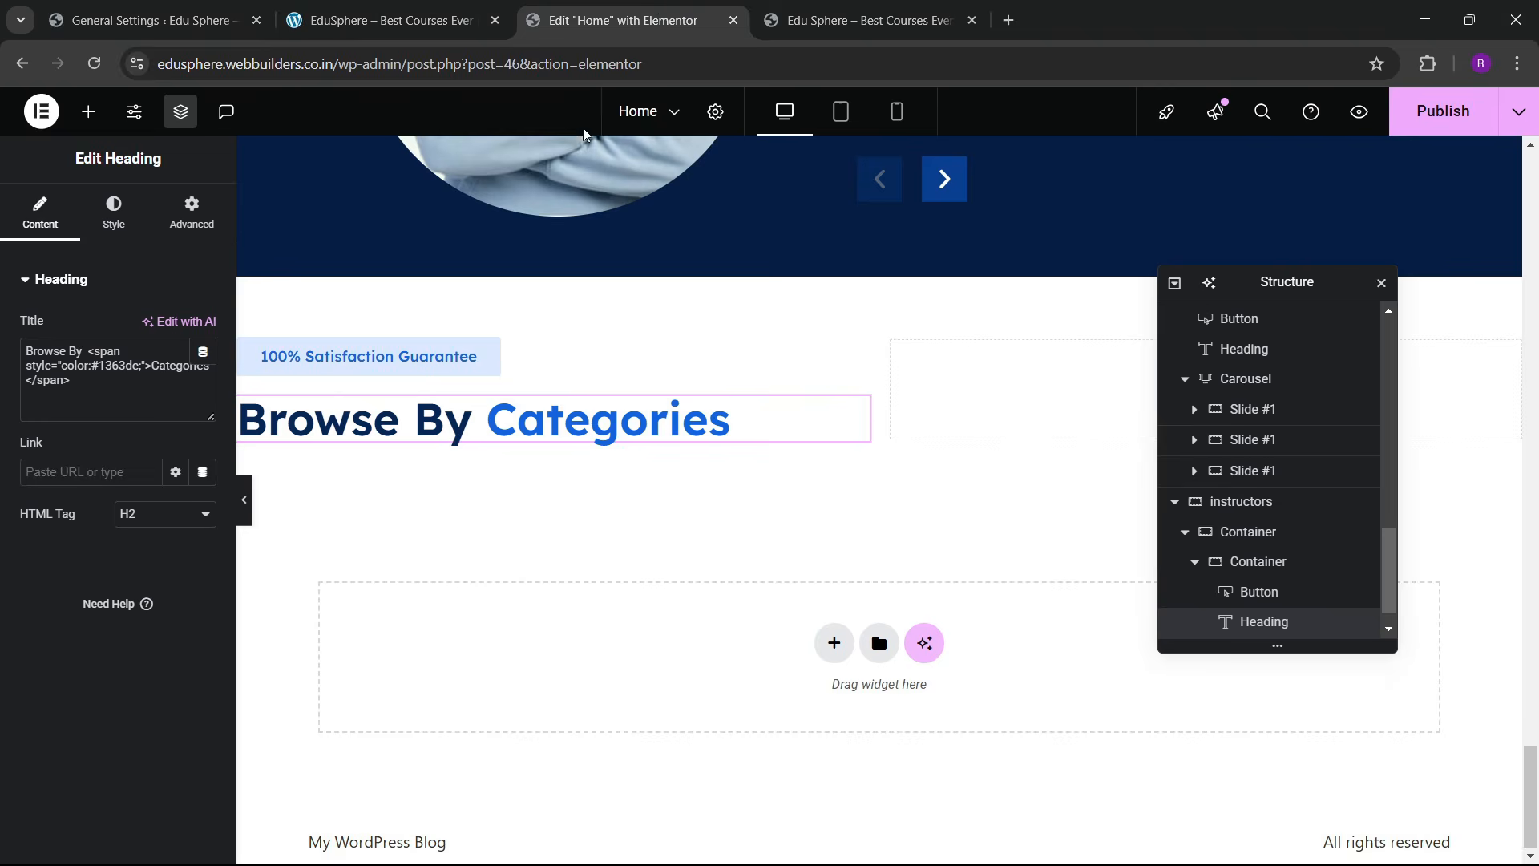
{"action": "key", "text": "BackSpace"}
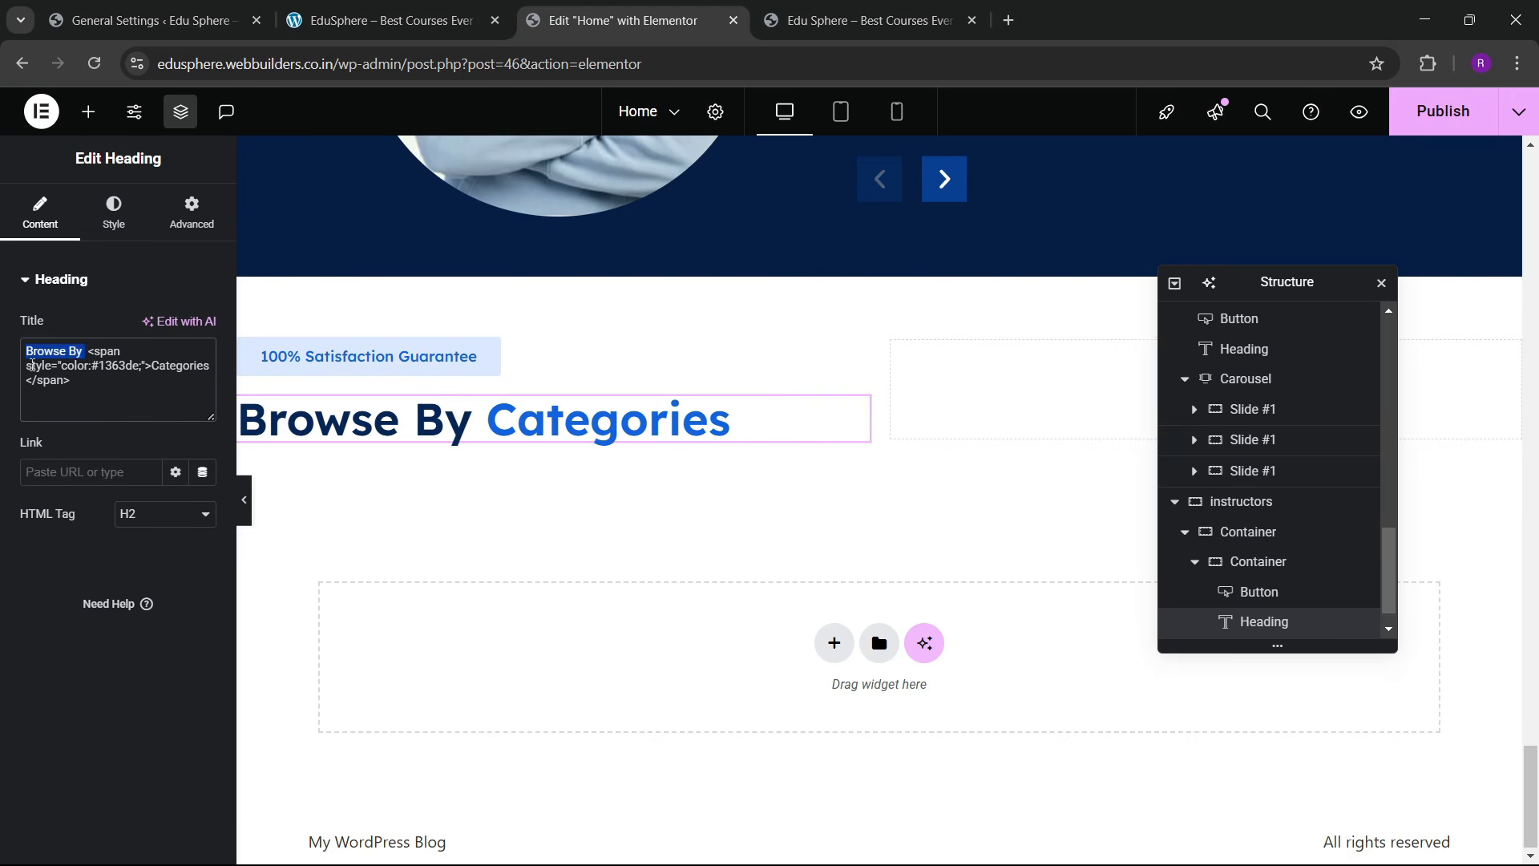
{"action": "key", "text": "ctrl+v"}
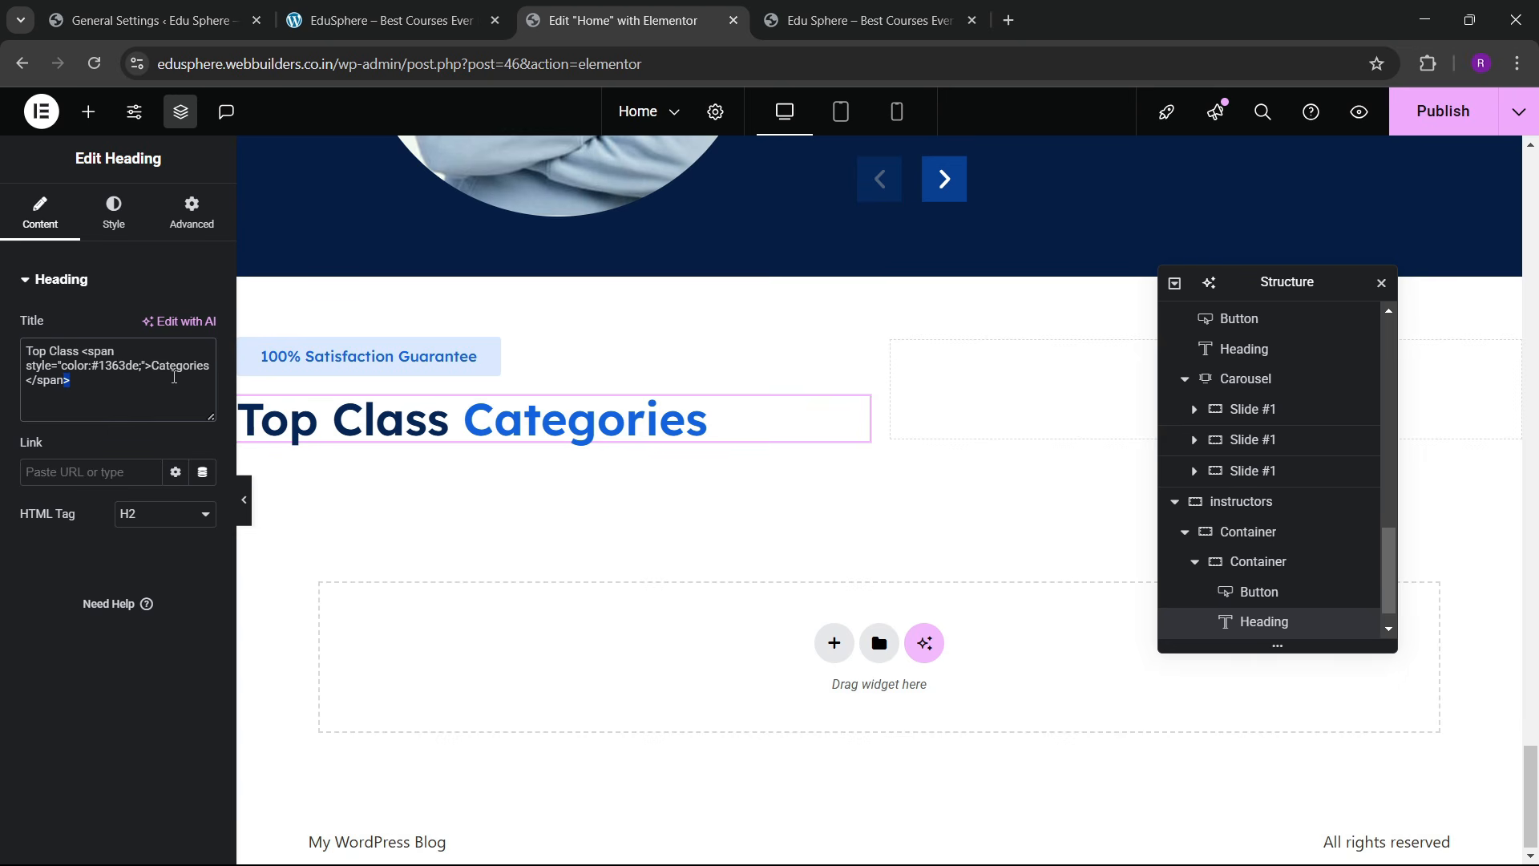
{"action": "type", "text": "Instruct"}
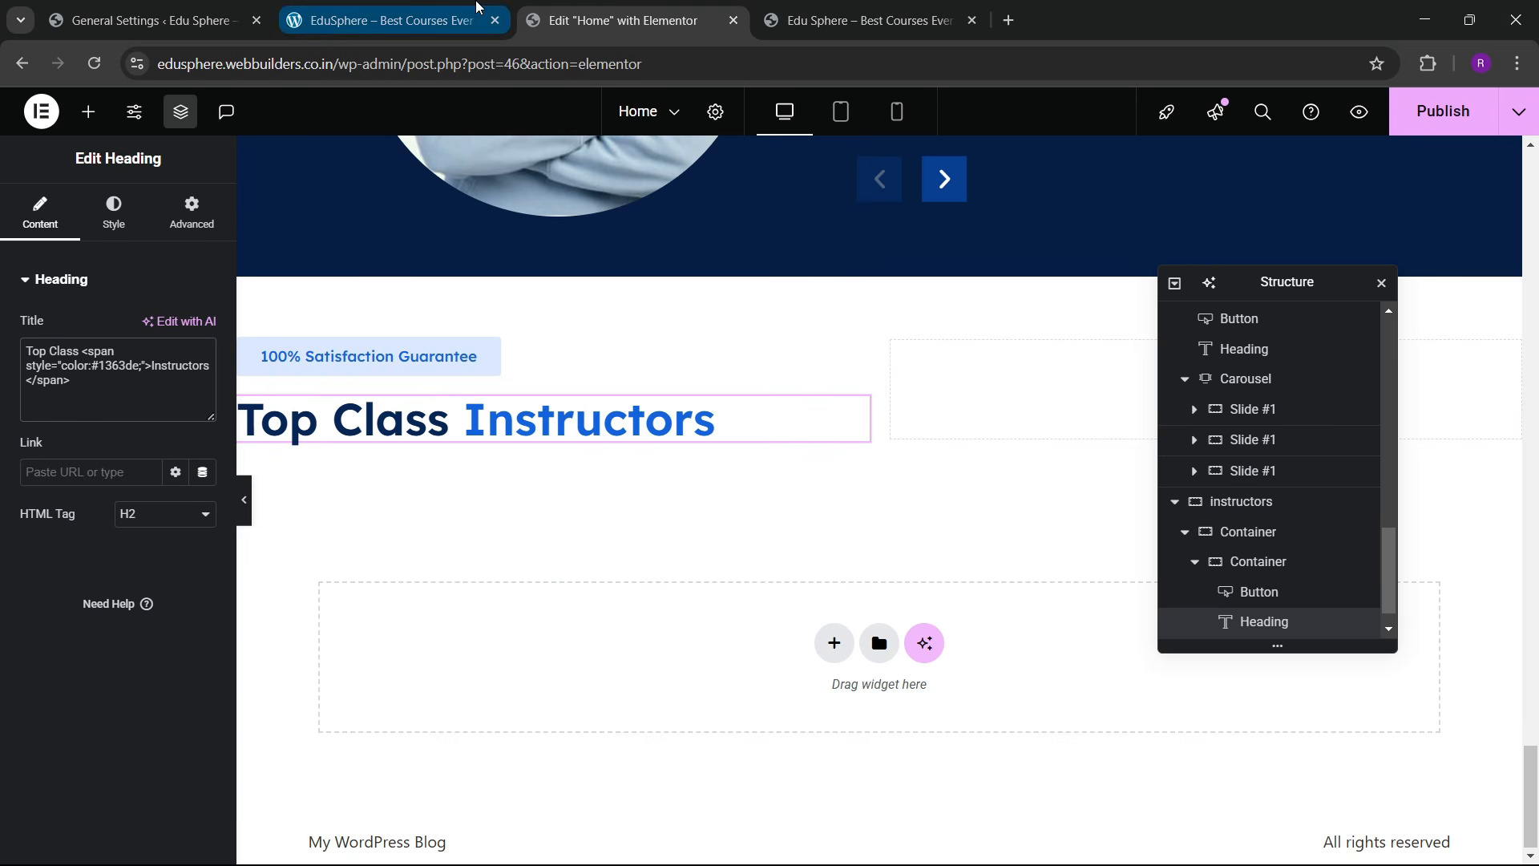
Step: Add a Button widget to the empty right inner container
{"action": "left_click", "coordinate": [391, 20]}
{"action": "left_click", "coordinate": [624, 20]}
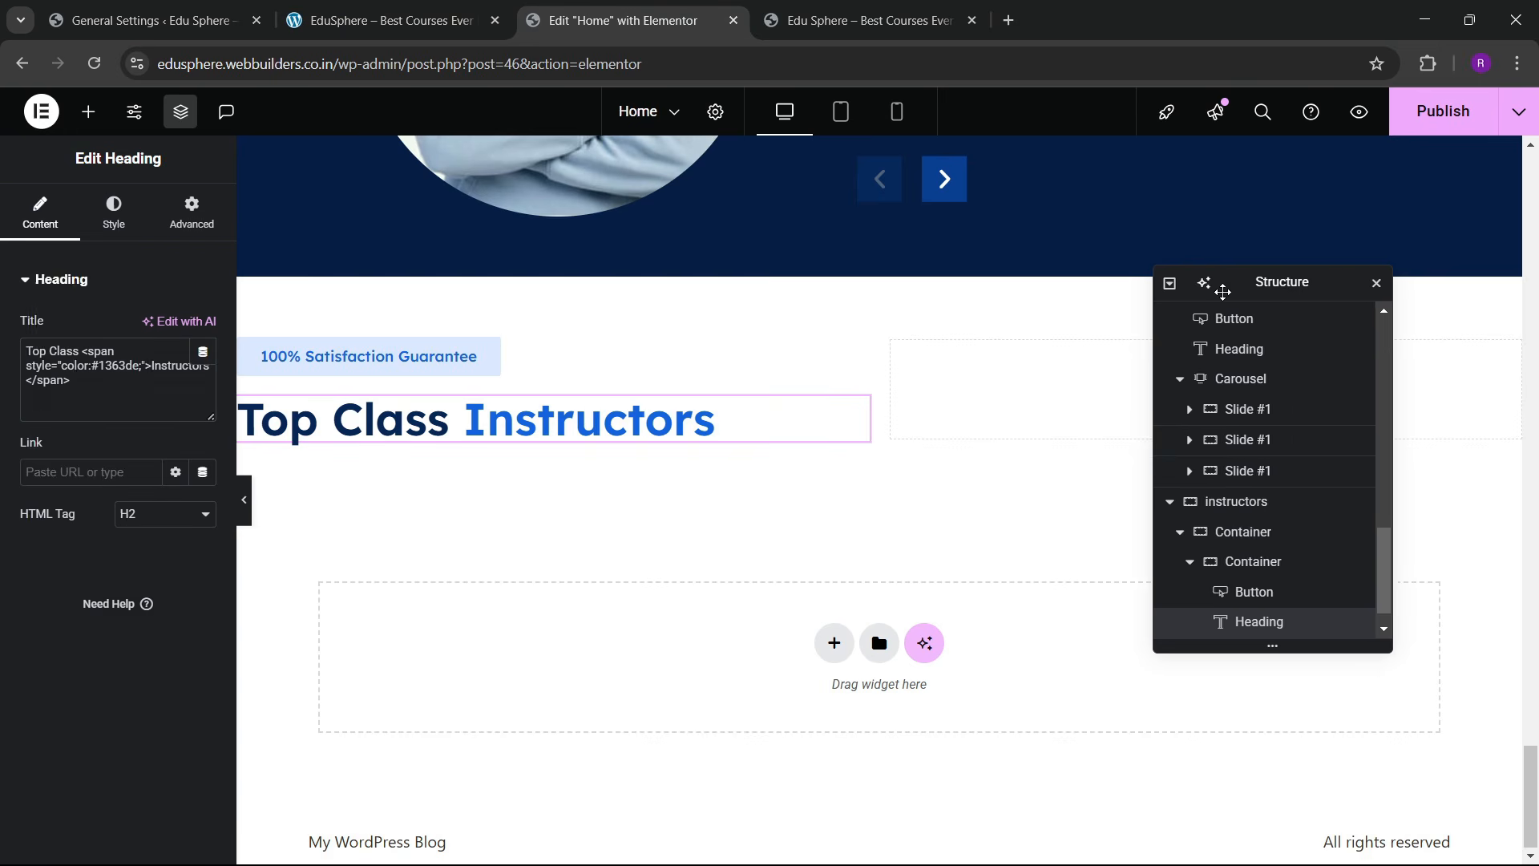
{"action": "left_click_drag", "start_coordinate": [1219, 287], "coordinate": [623, 386]}
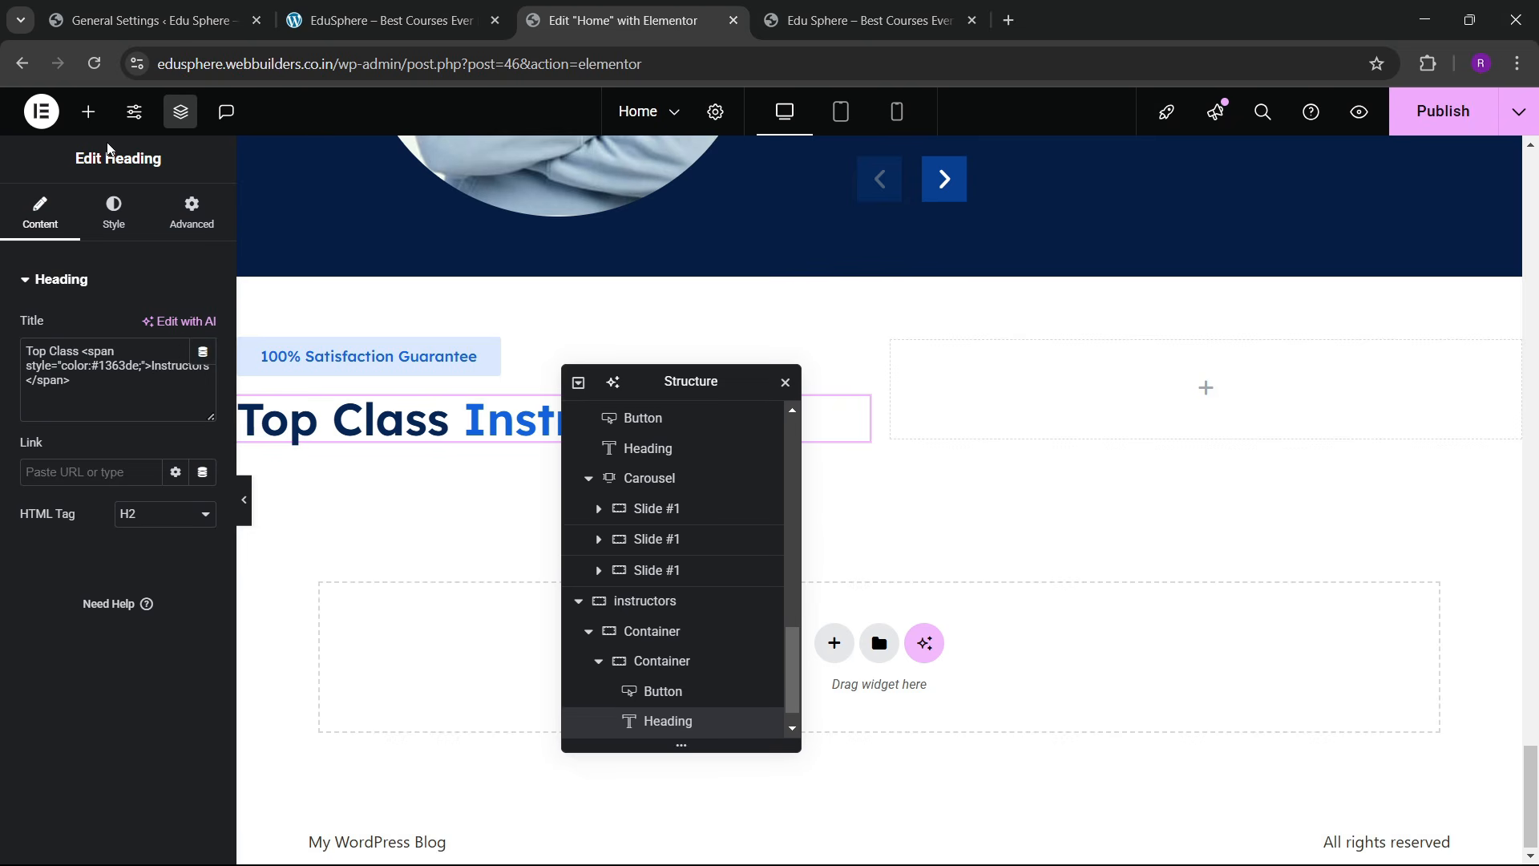
{"action": "left_click", "coordinate": [88, 111]}
{"action": "left_click_drag", "start_coordinate": [104, 561], "coordinate": [1074, 483]}
{"action": "left_click_drag", "start_coordinate": [49, 555], "coordinate": [1117, 396]}
{"action": "left_click", "coordinate": [371, 7]}
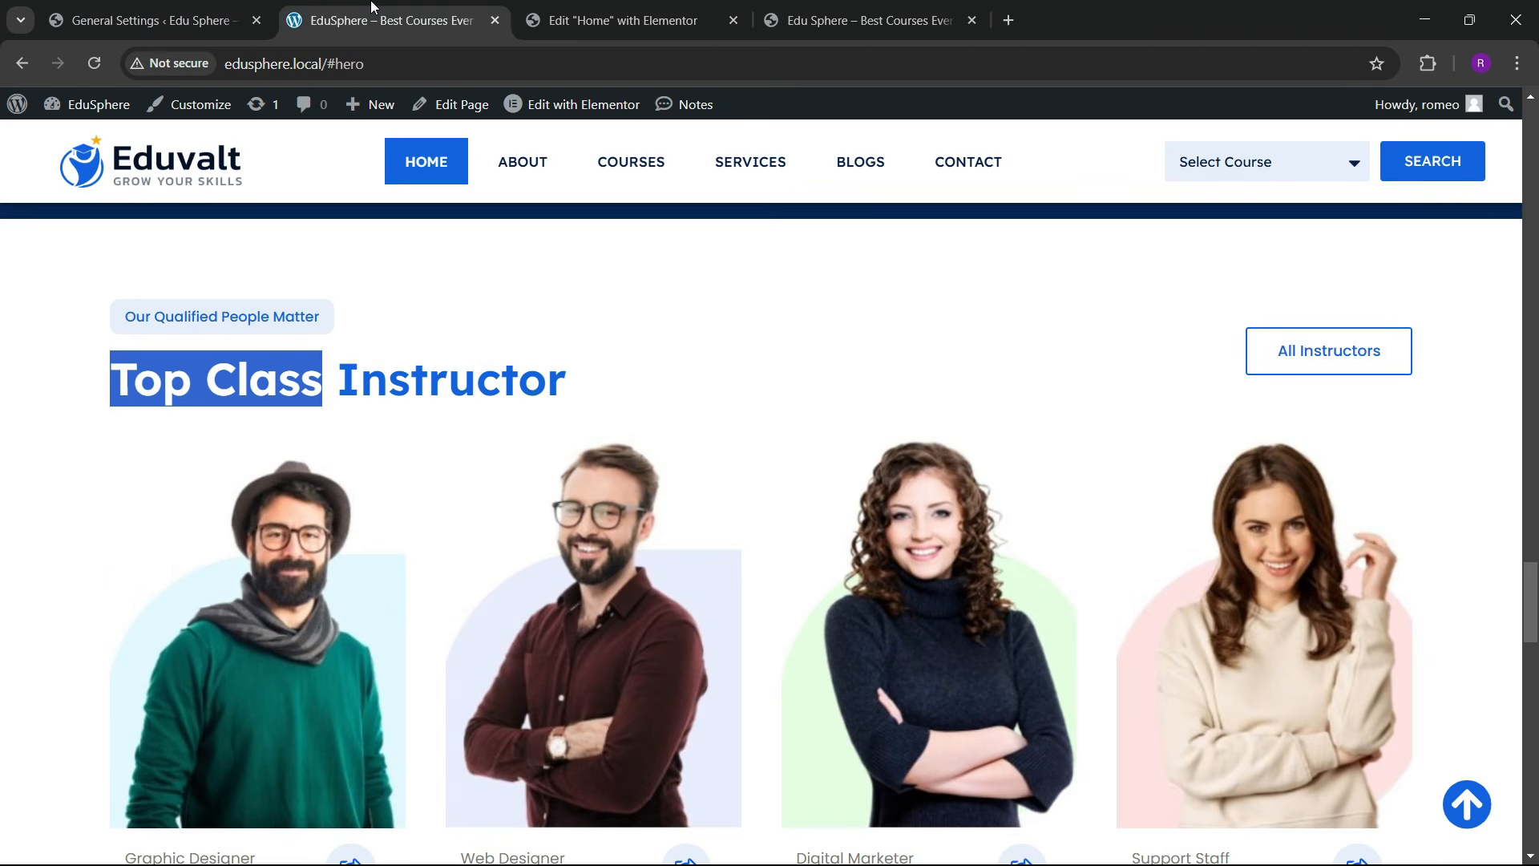
{"action": "left_click", "coordinate": [697, 11]}
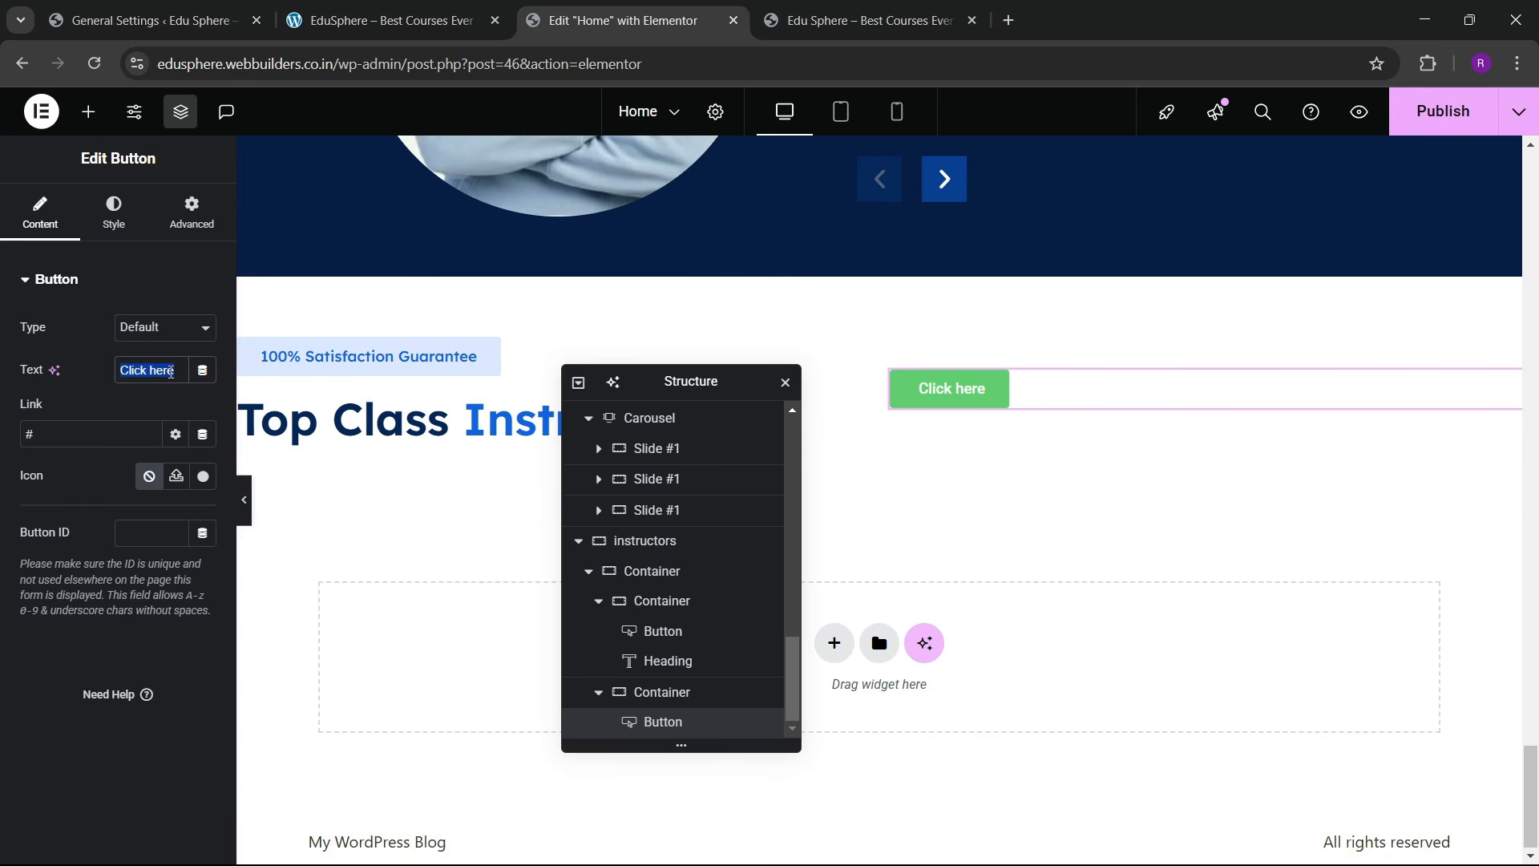
Step: Change the button label from Click here to 'All Instructors'
{"action": "key", "text": "BackSpace"}
{"action": "type", "text": "All Instructors"}
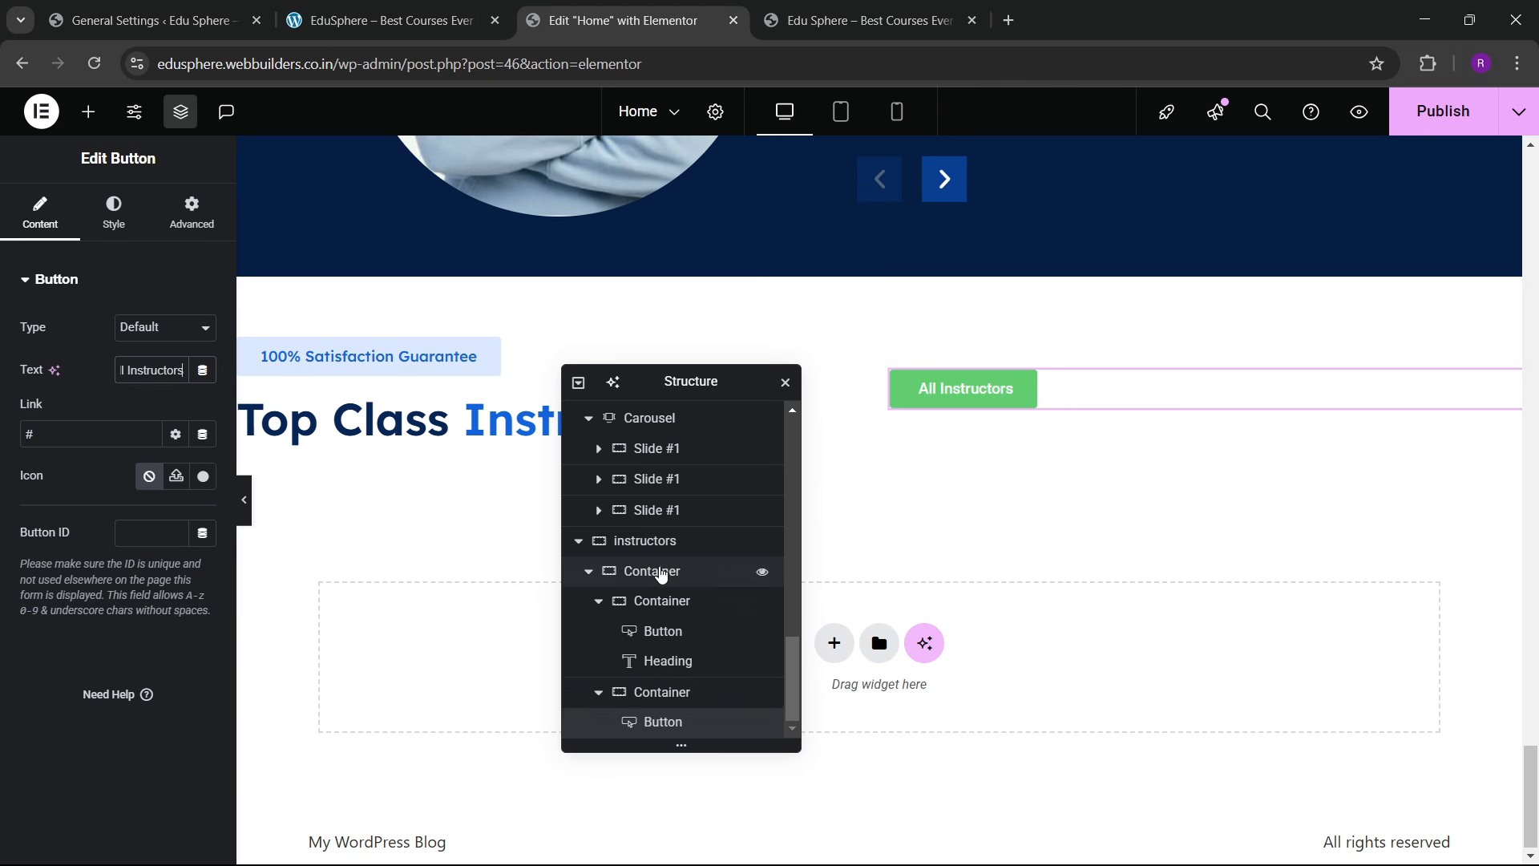
{"action": "left_click_drag", "start_coordinate": [654, 572], "coordinate": [595, 733]}
Step: Give the button's container column direction, centred justification and items aligned to the end
{"action": "left_click", "coordinate": [587, 727]}
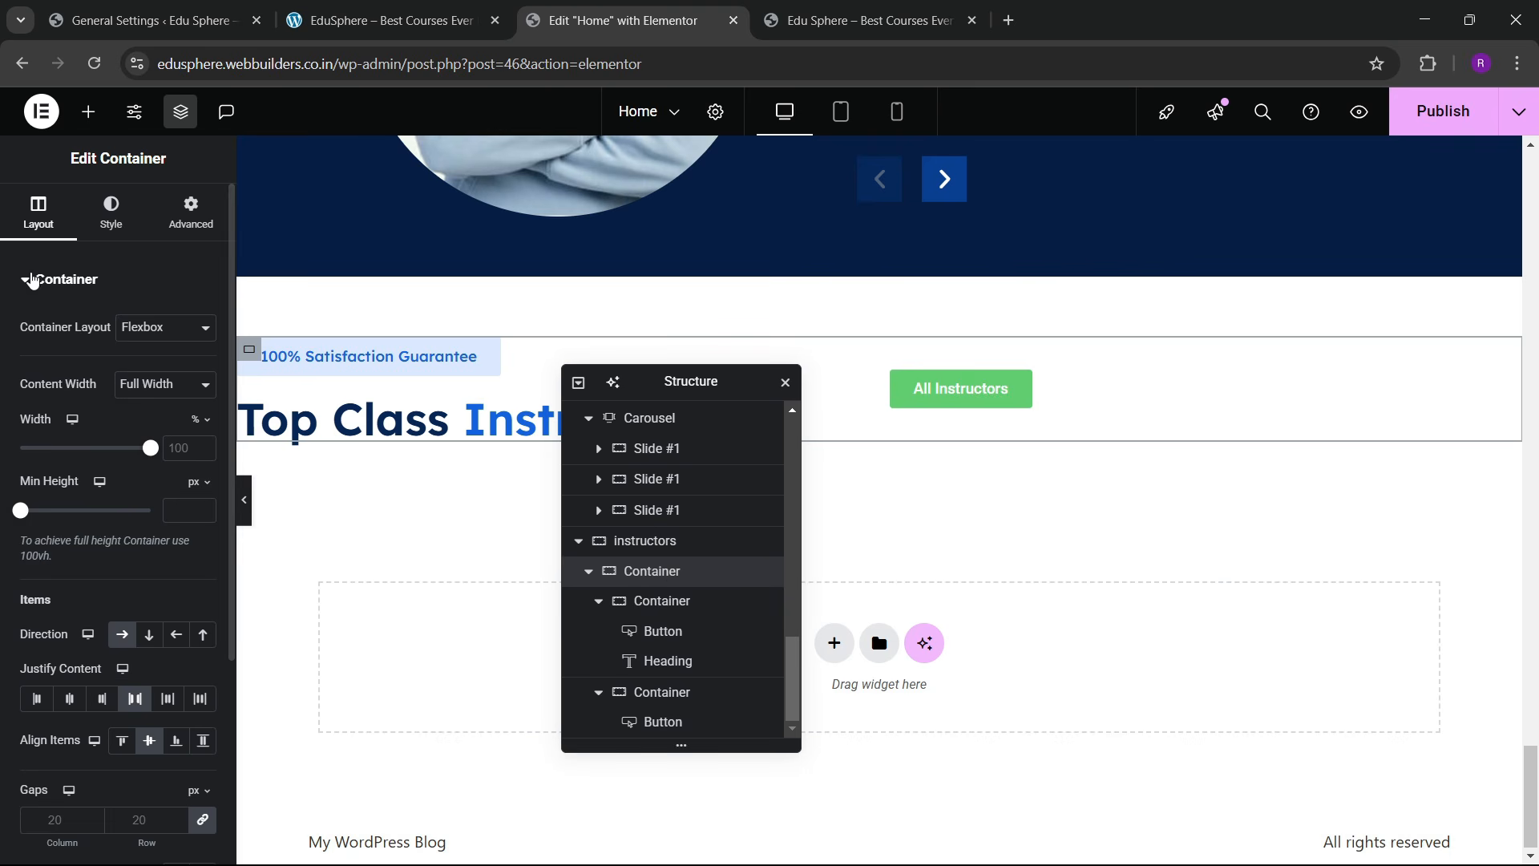
{"action": "scroll", "coordinate": [112, 598], "scroll_direction": "down", "scroll_amount": 4}
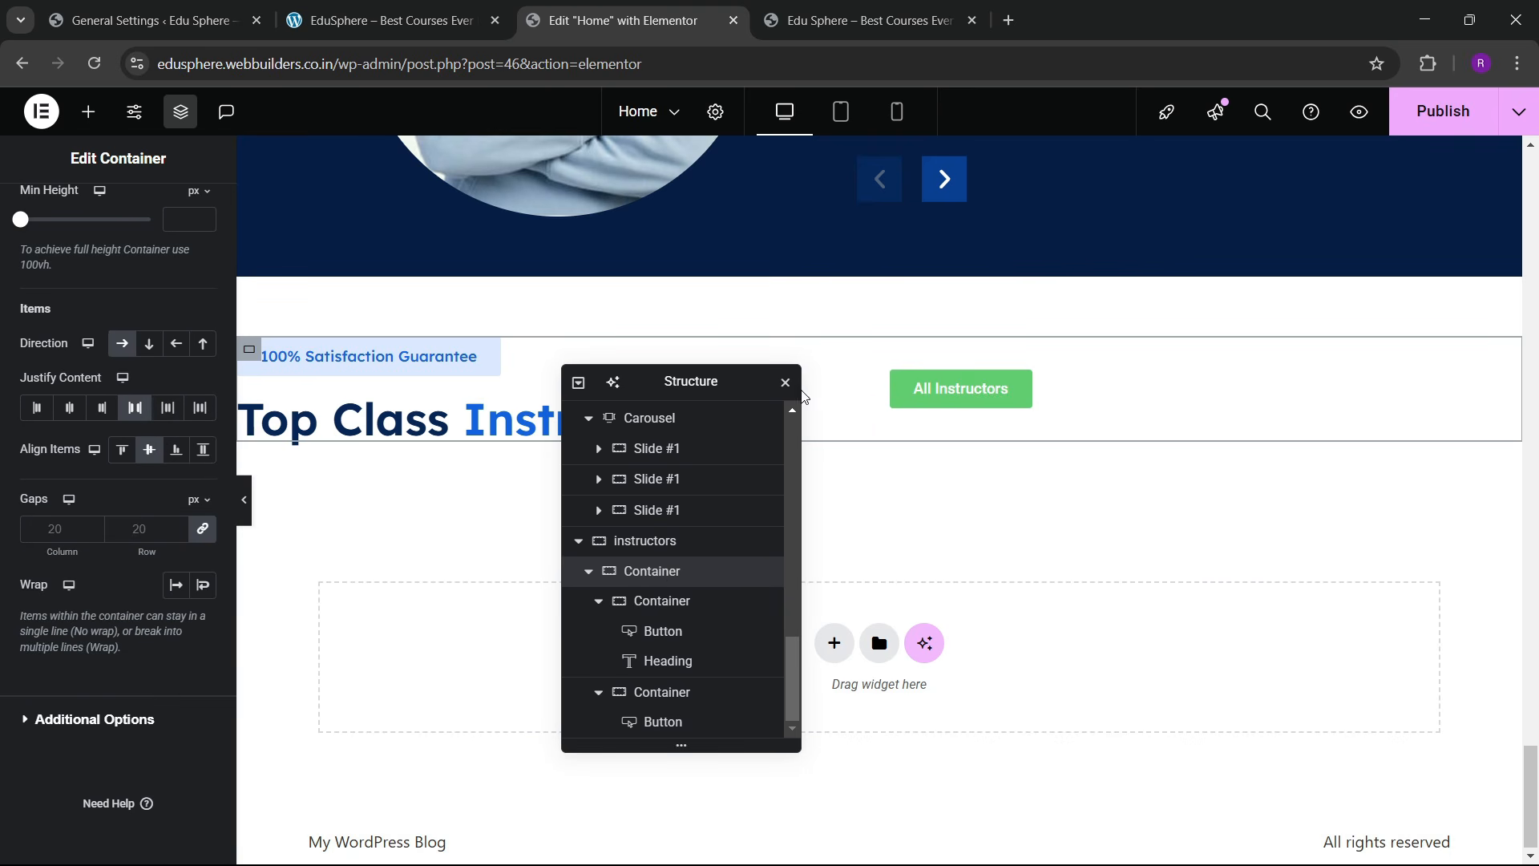
{"action": "left_click", "coordinate": [900, 392]}
{"action": "scroll", "coordinate": [143, 510], "scroll_direction": "down", "scroll_amount": 4}
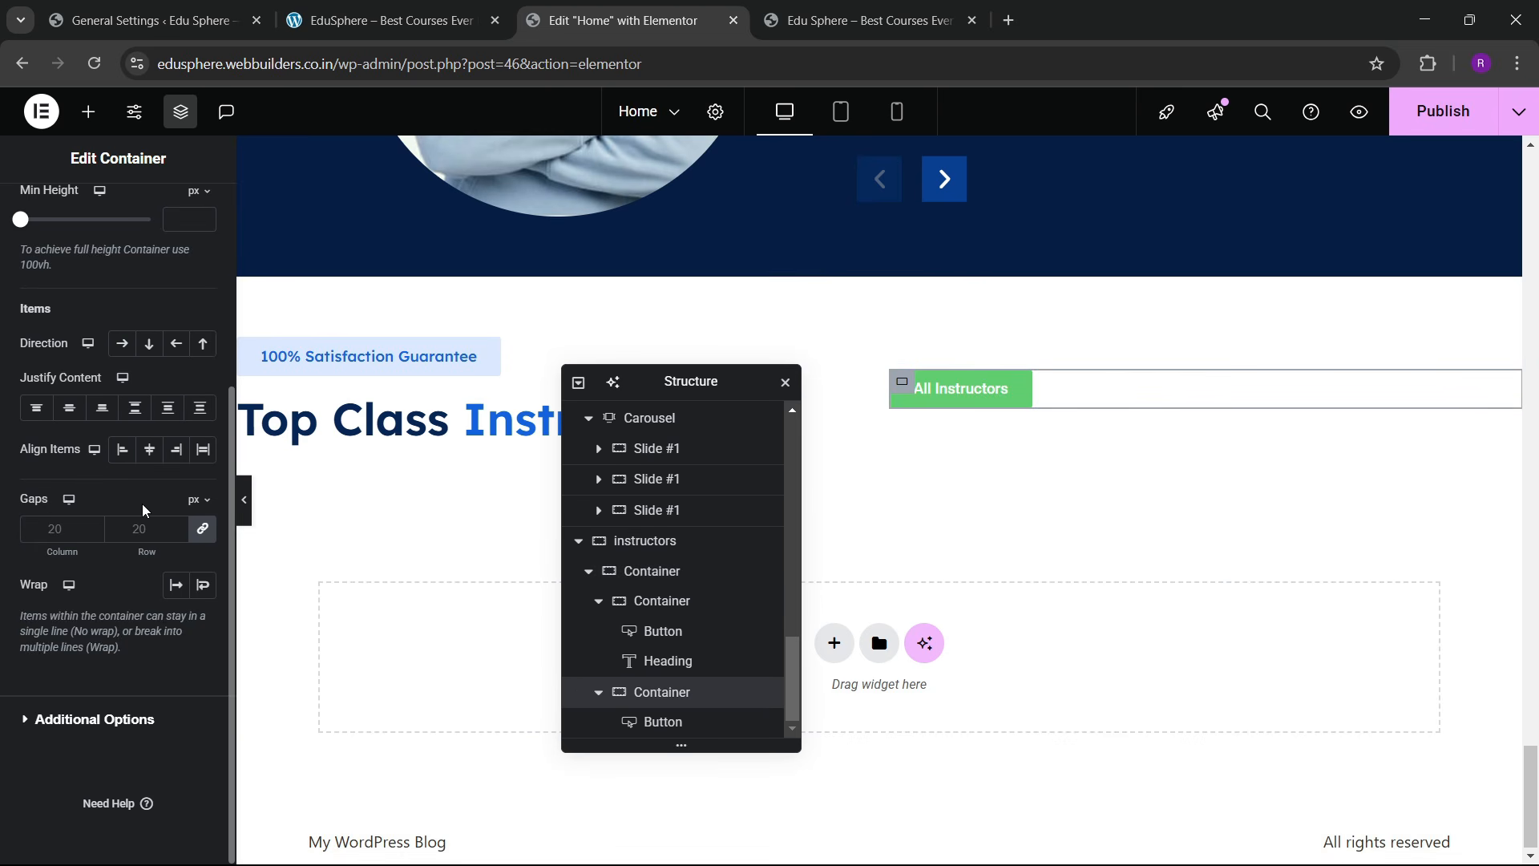
{"action": "left_click", "coordinate": [150, 343]}
{"action": "left_click", "coordinate": [69, 407]}
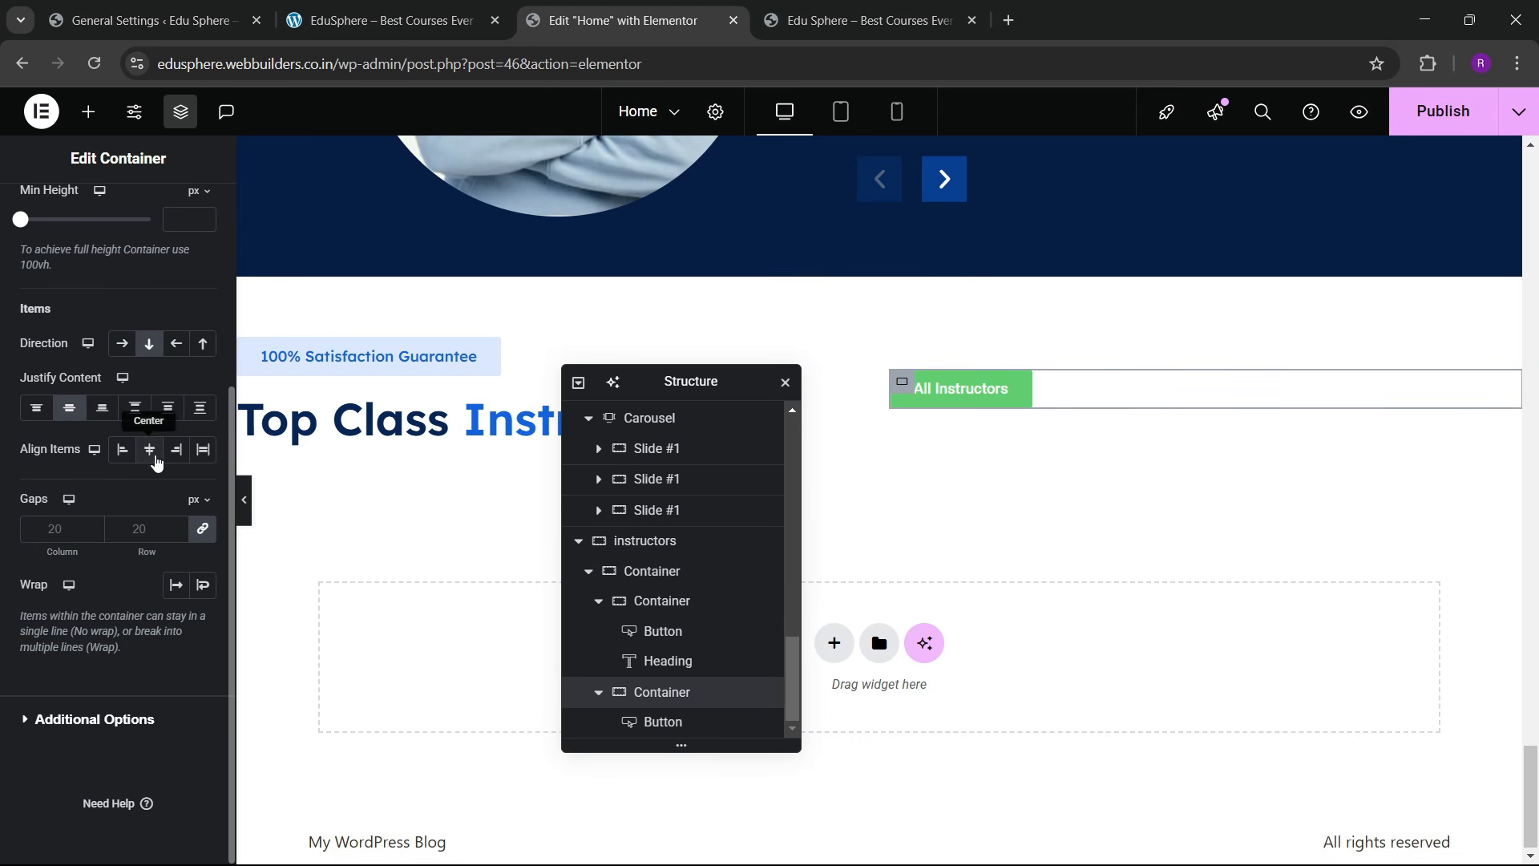
{"action": "left_click", "coordinate": [149, 449]}
{"action": "left_click", "coordinate": [170, 451]}
{"action": "scroll", "coordinate": [0, 337], "scroll_direction": "up", "scroll_amount": 4}
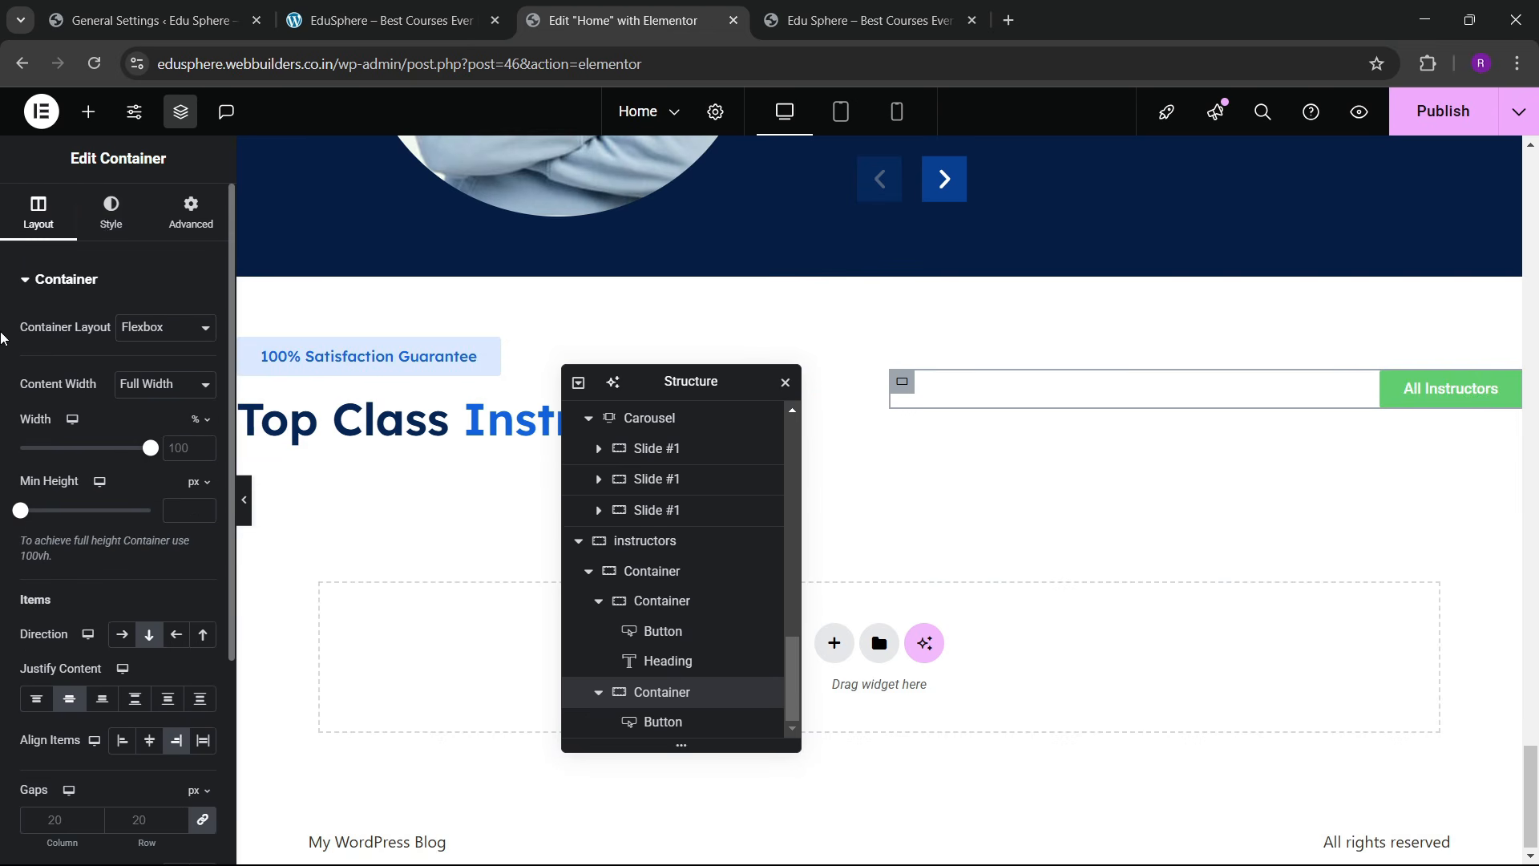
Step: Make the All Instructors button background fully transparent
{"action": "left_click", "coordinate": [103, 230]}
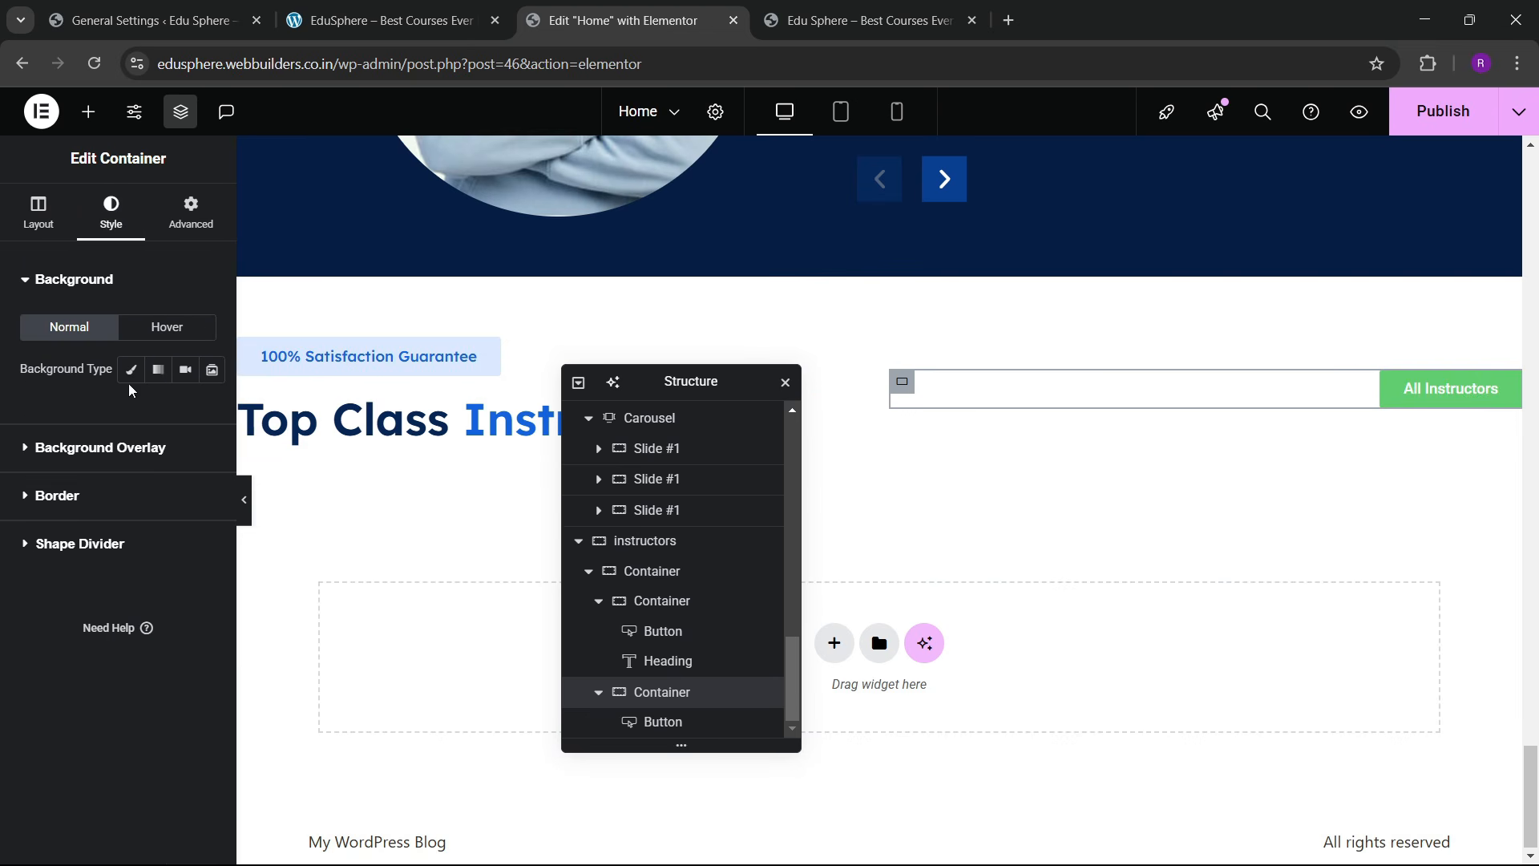
{"action": "left_click", "coordinate": [66, 500]}
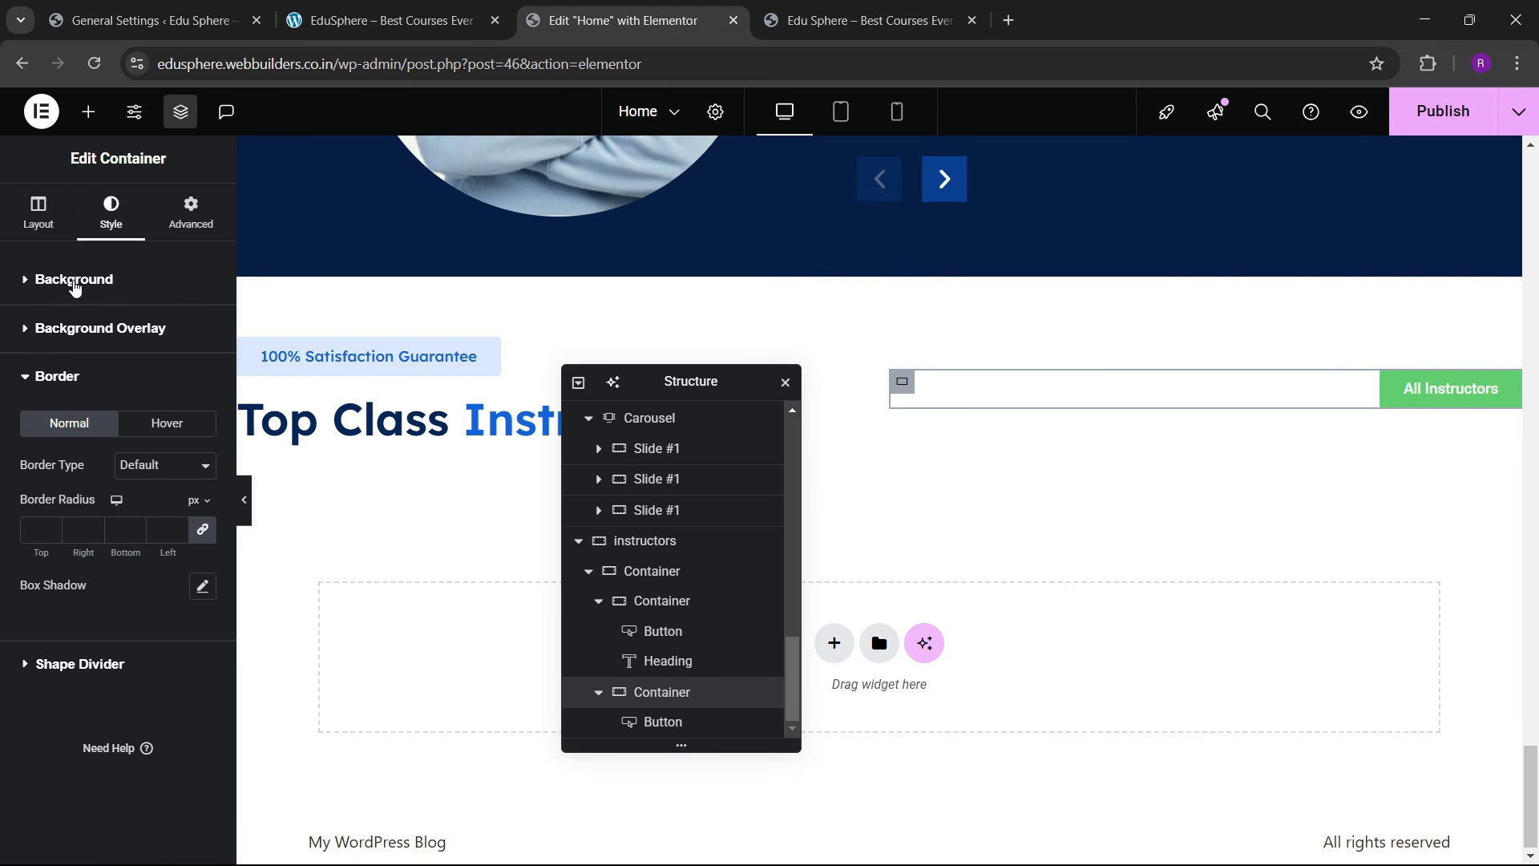
{"action": "left_click", "coordinate": [1436, 389]}
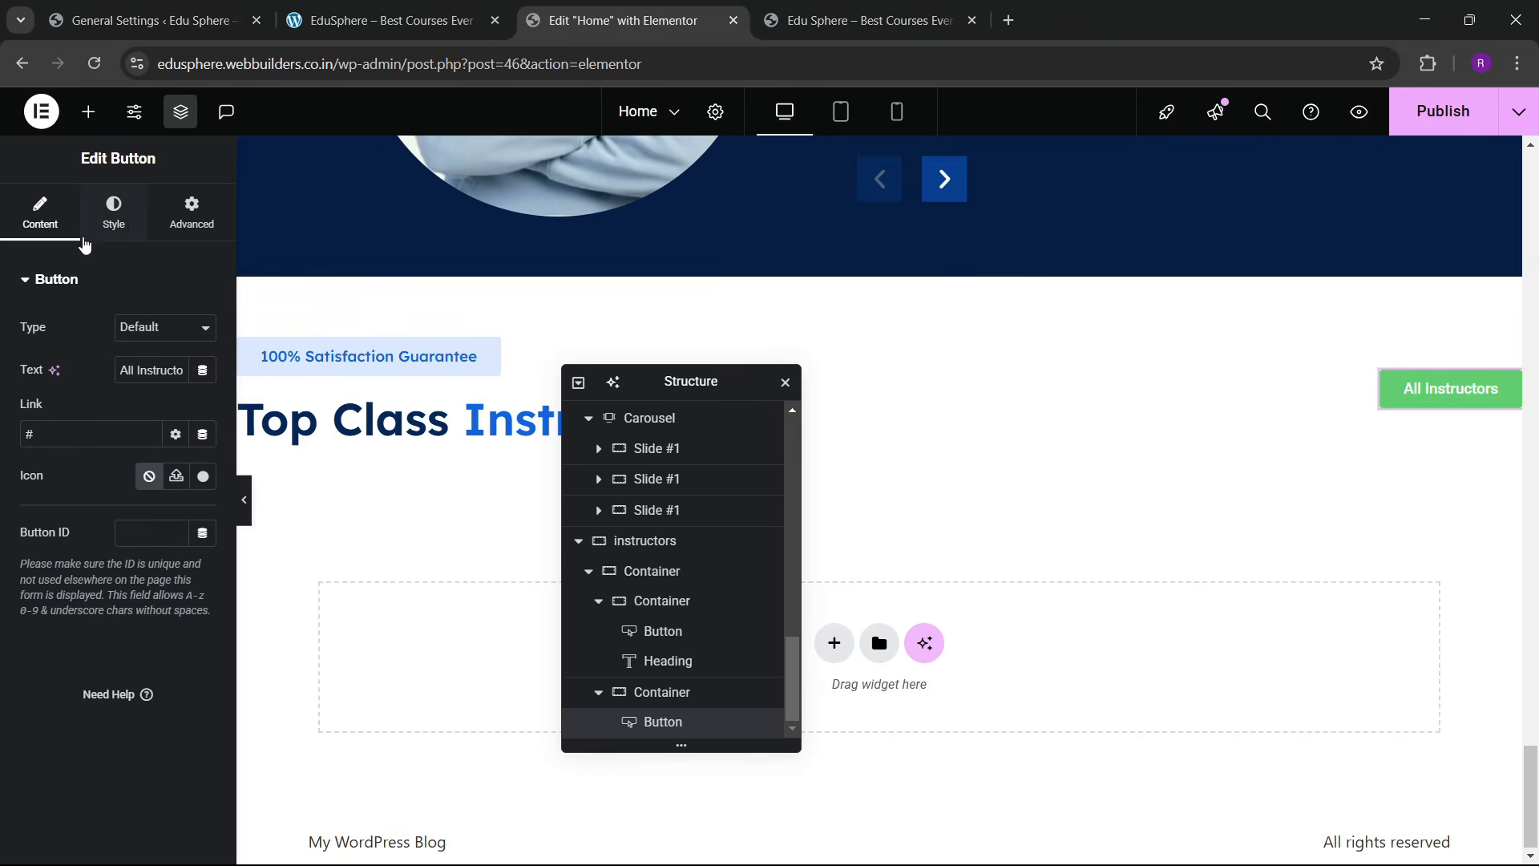
{"action": "left_click", "coordinate": [115, 217]}
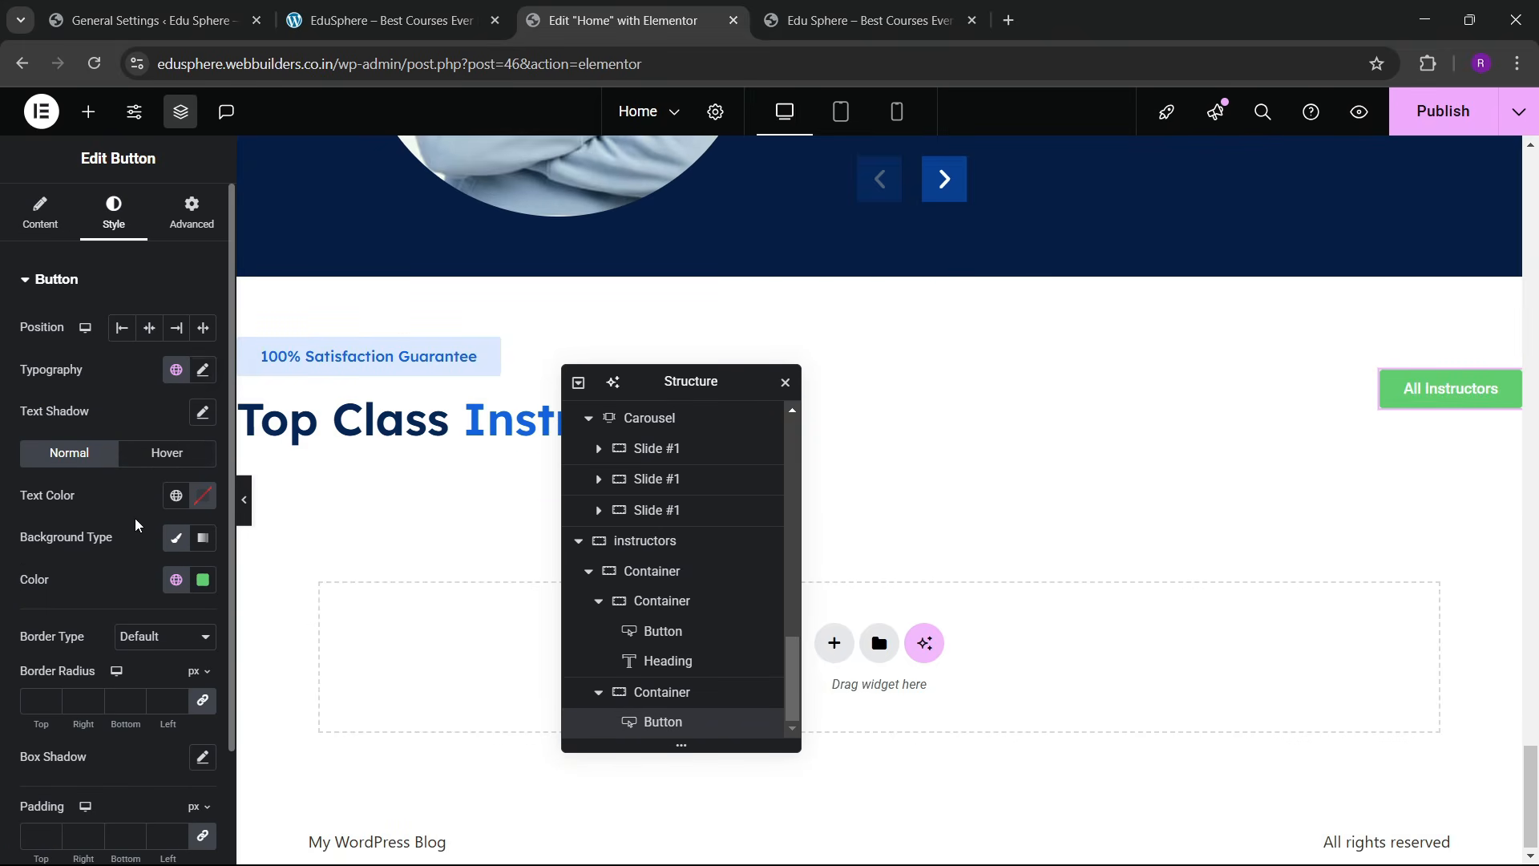
{"action": "scroll", "coordinate": [136, 525], "scroll_direction": "down", "scroll_amount": 2}
{"action": "left_click", "coordinate": [203, 443]}
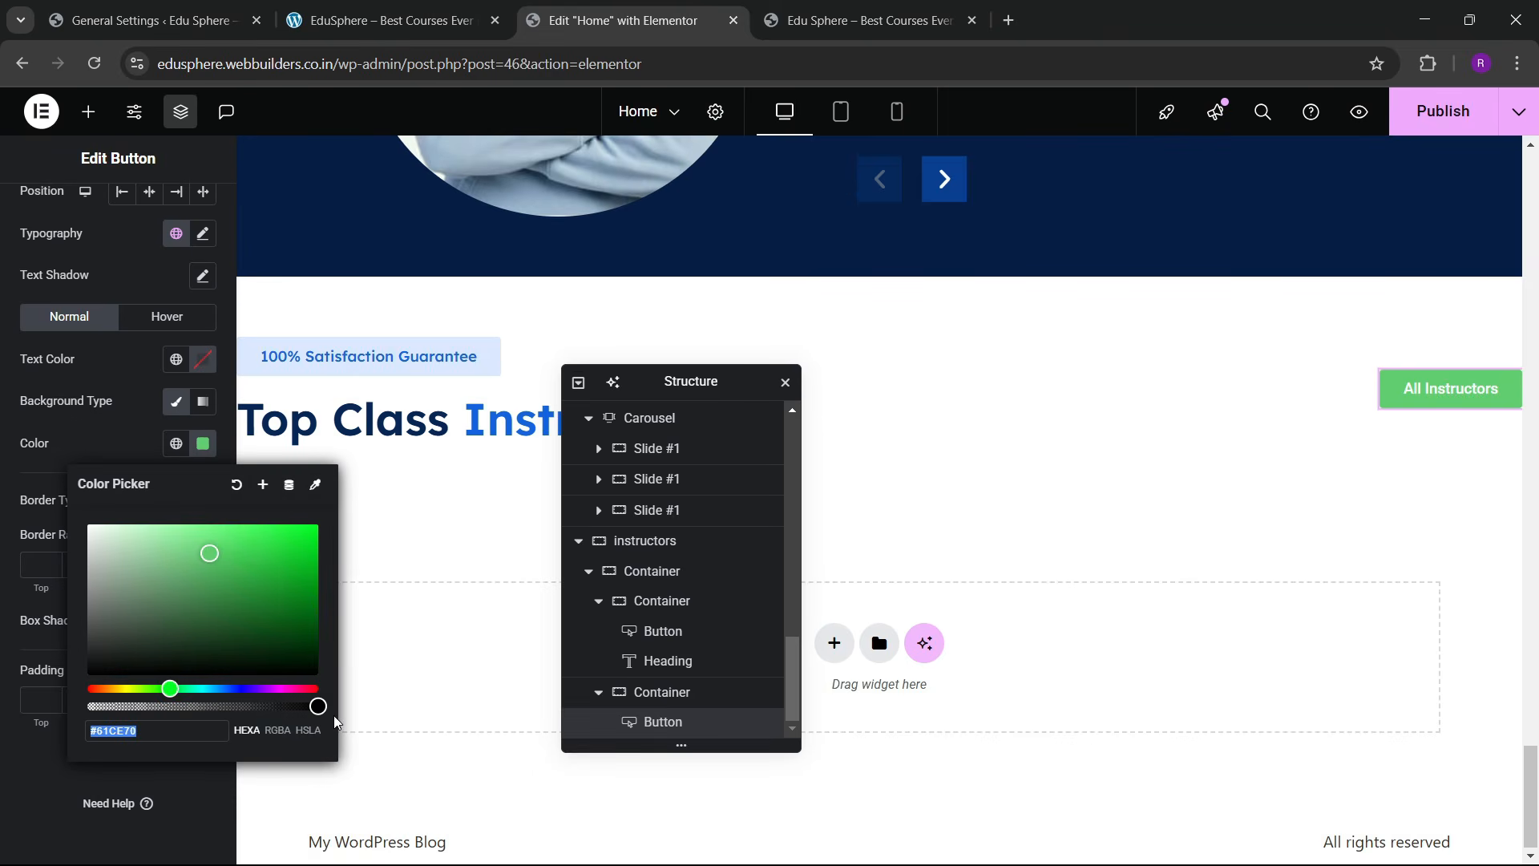
{"action": "left_click_drag", "start_coordinate": [320, 705], "coordinate": [88, 706]}
{"action": "left_click", "coordinate": [49, 497]}
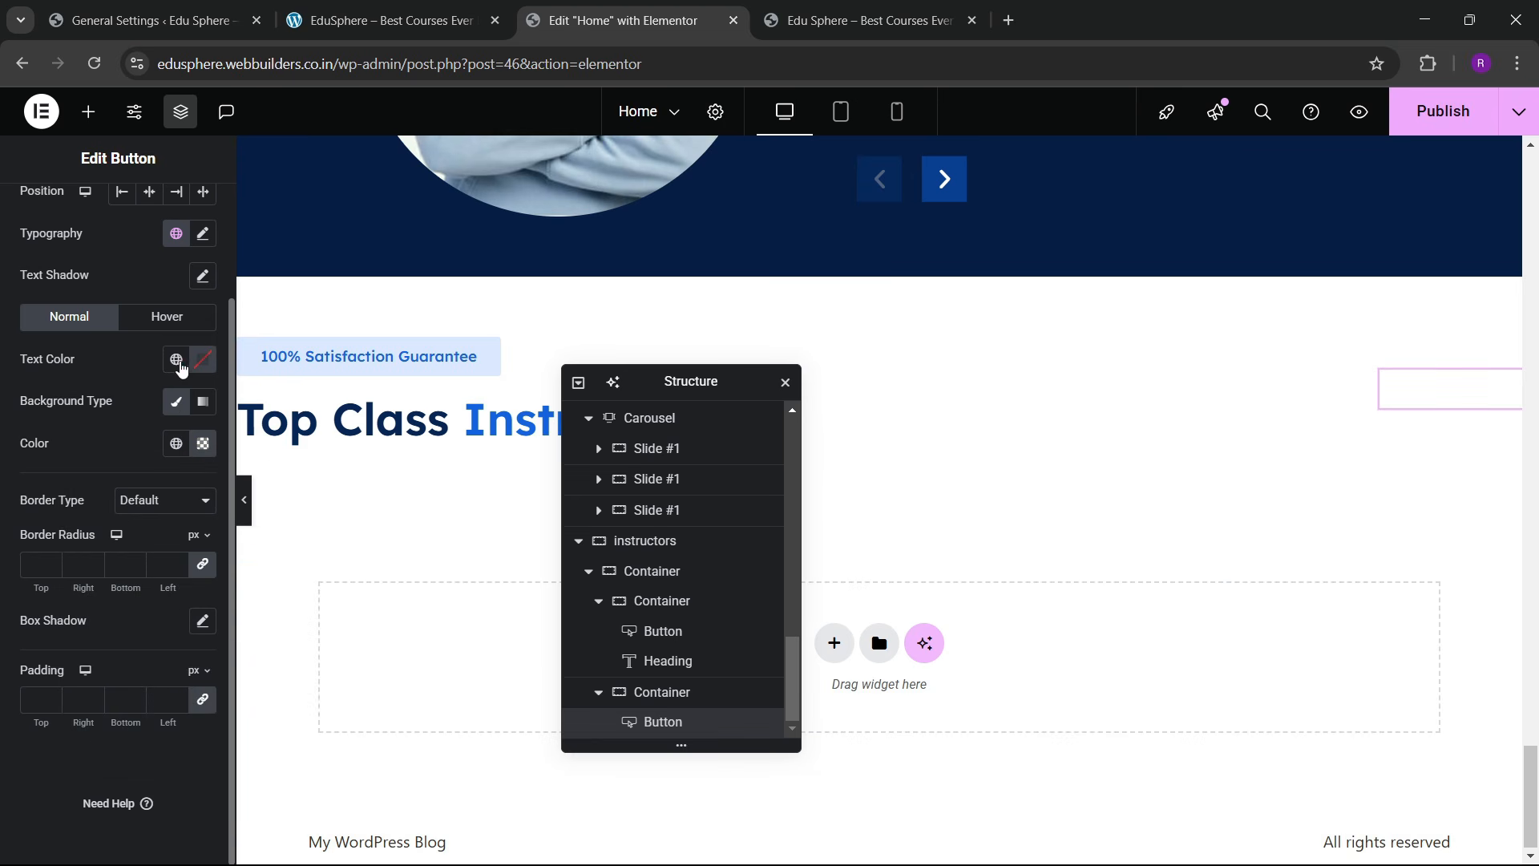
Step: Give the button sky blue text and a solid 2 px blue global-colour border
{"action": "left_click", "coordinate": [177, 358]}
{"action": "left_click", "coordinate": [115, 612]}
{"action": "left_click", "coordinate": [162, 505]}
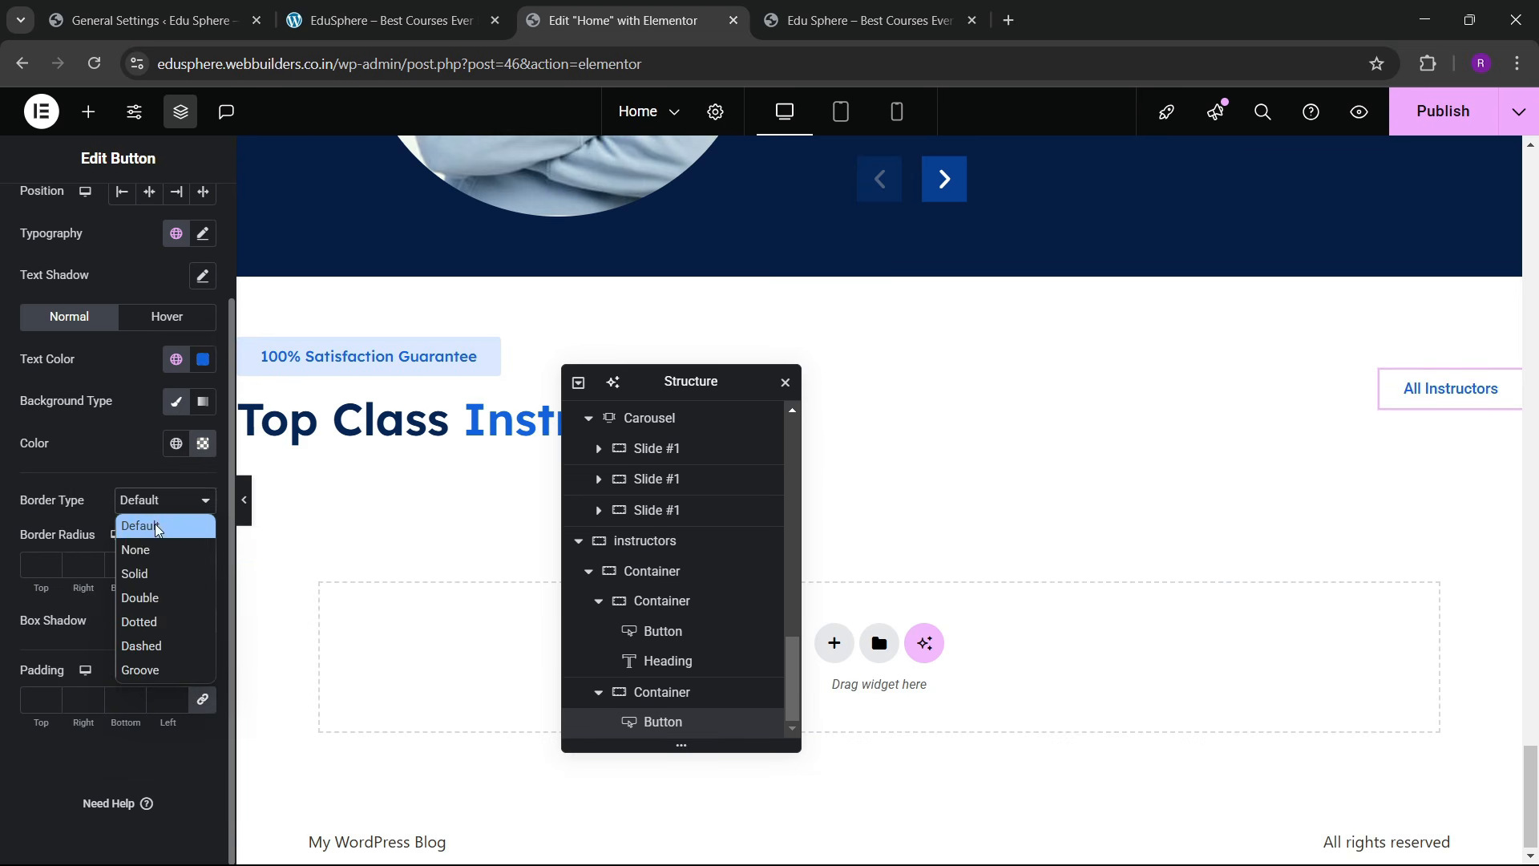
{"action": "left_click", "coordinate": [150, 576]}
{"action": "left_click", "coordinate": [52, 562]}
{"action": "left_click", "coordinate": [51, 563]}
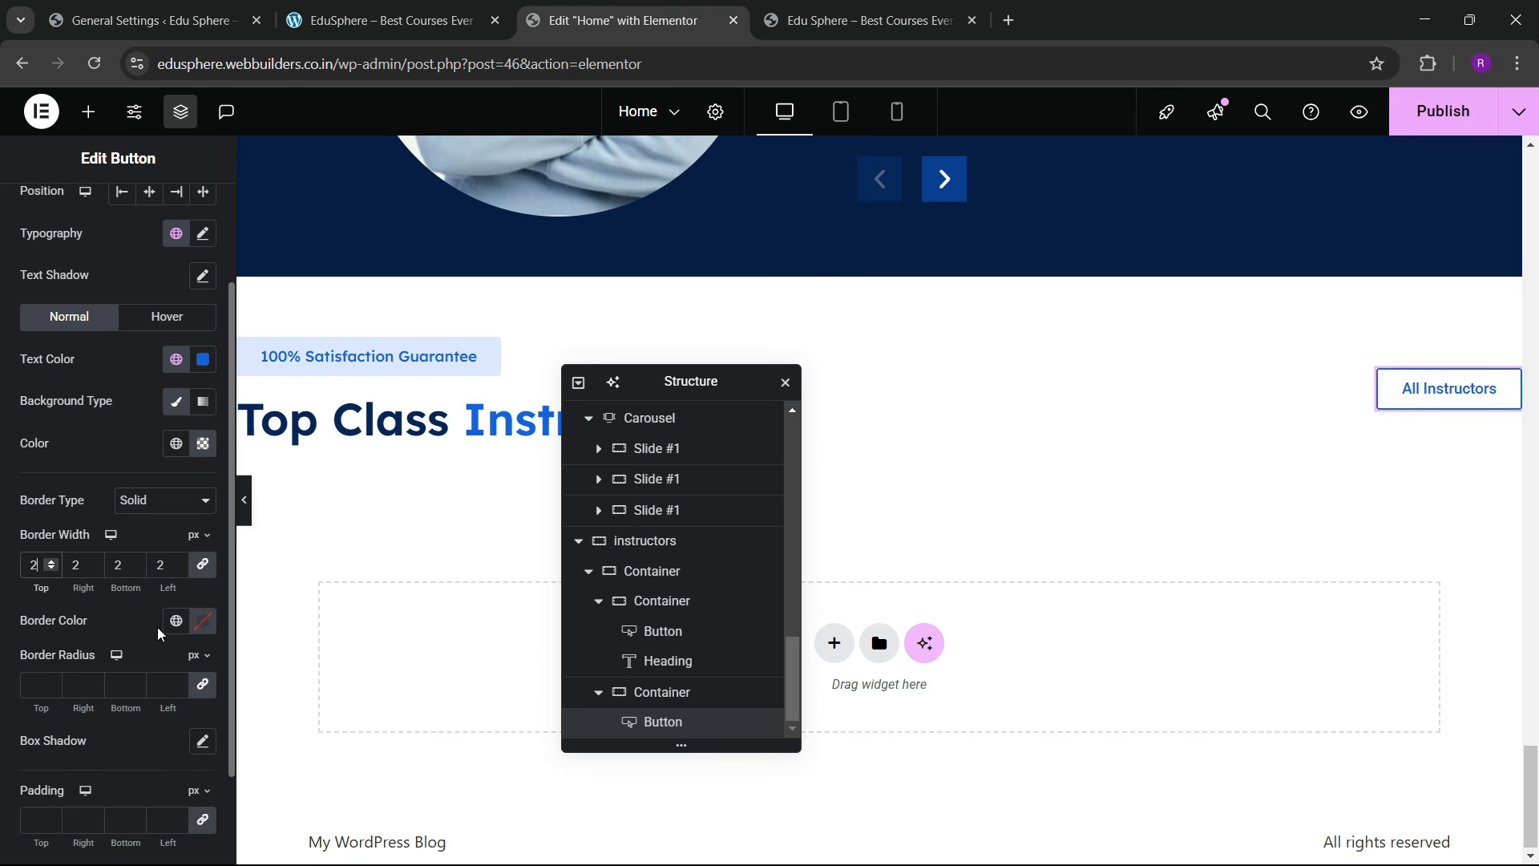
{"action": "left_click", "coordinate": [176, 620]}
{"action": "left_click", "coordinate": [103, 441]}
{"action": "left_click", "coordinate": [177, 621]}
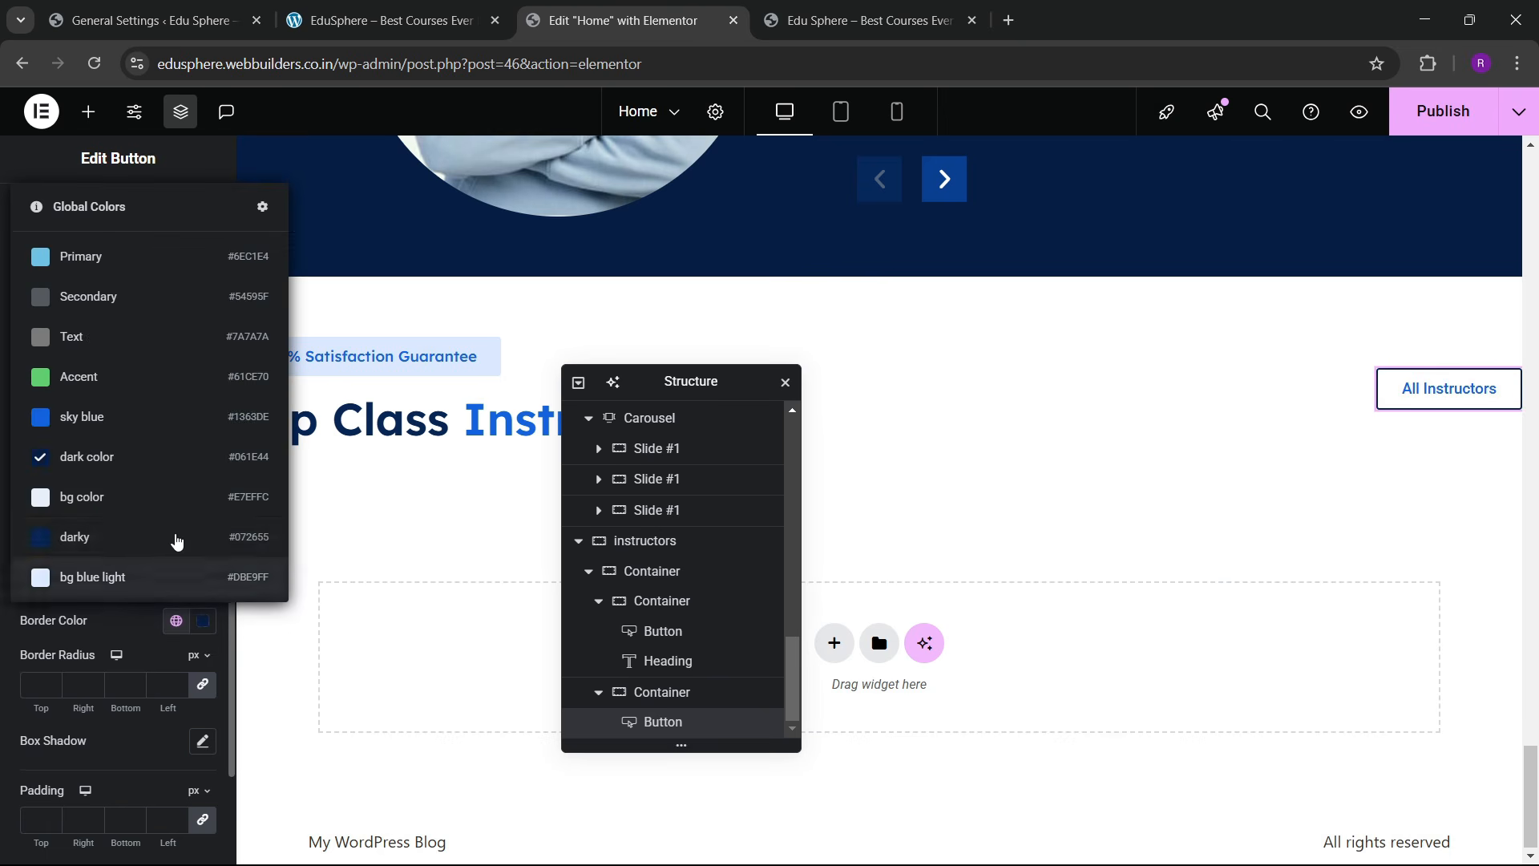
{"action": "left_click", "coordinate": [137, 426]}
{"action": "scroll", "coordinate": [66, 577], "scroll_direction": "down", "scroll_amount": 3}
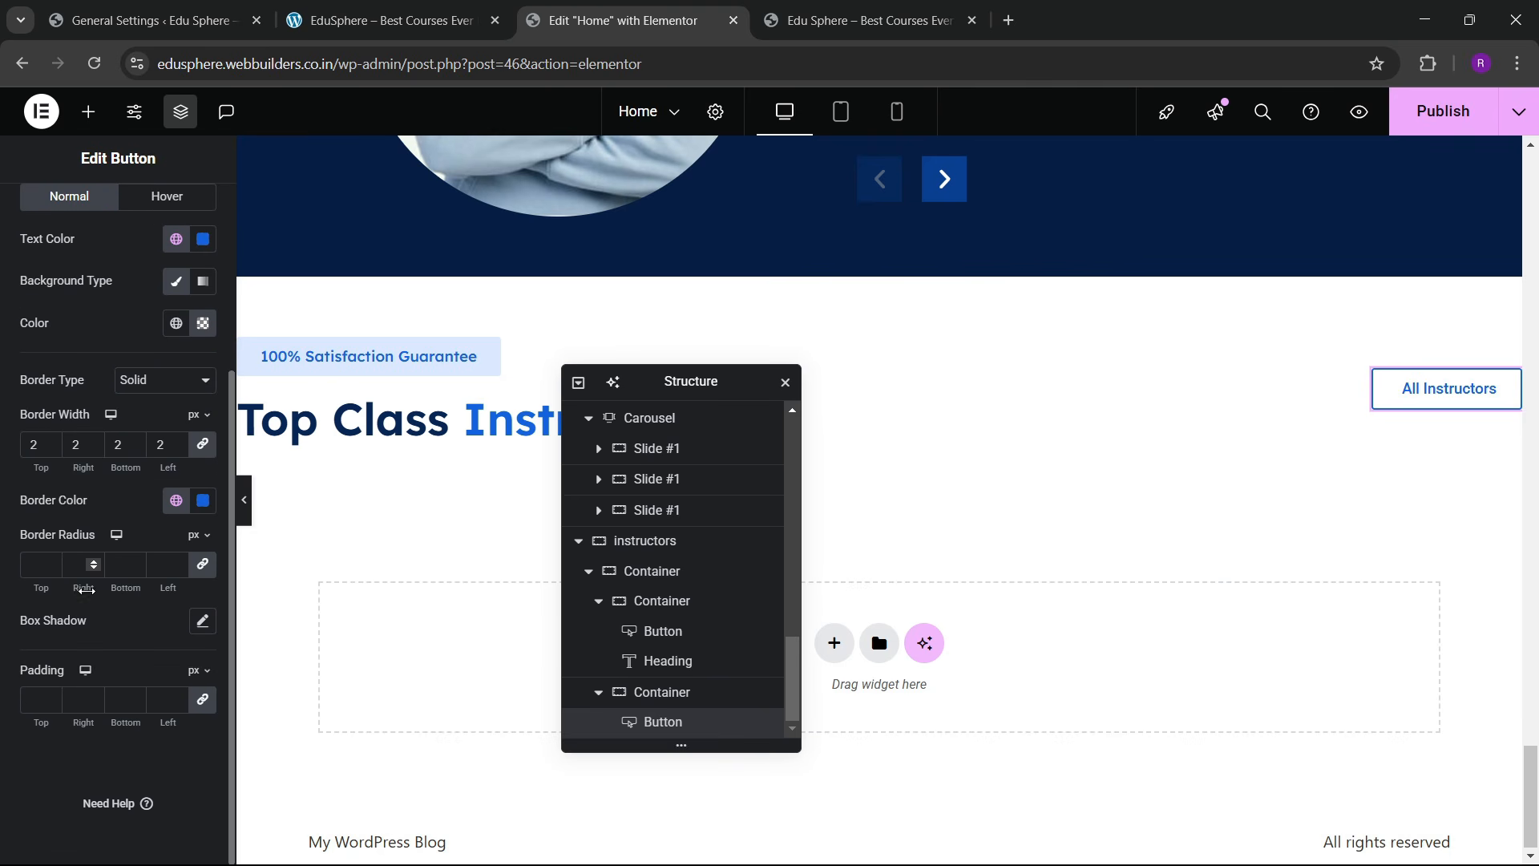
{"action": "scroll", "coordinate": [121, 495], "scroll_direction": "up", "scroll_amount": 4}
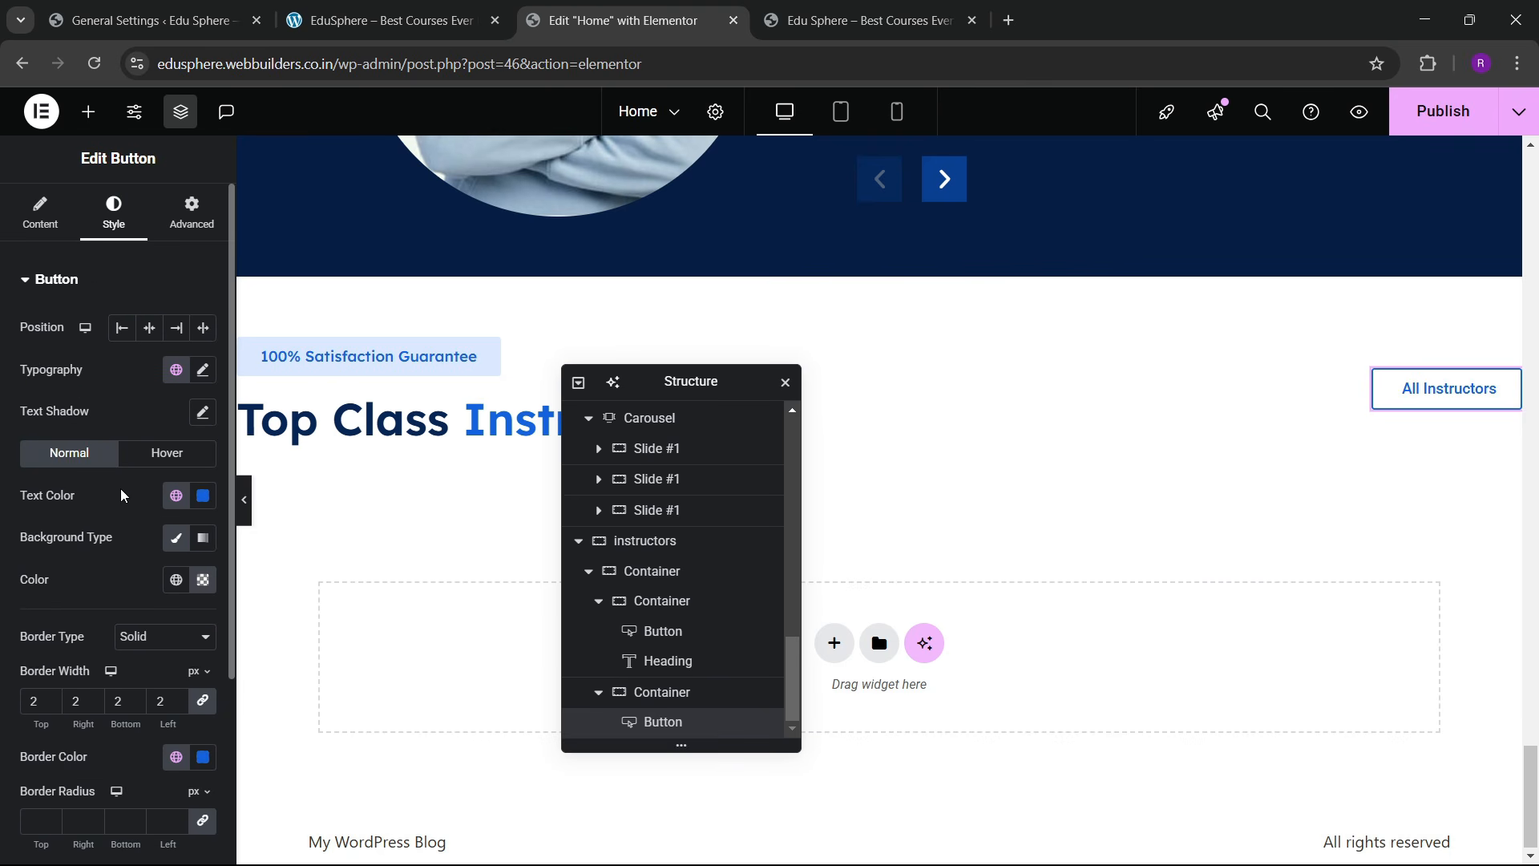
Step: Set the button's typography size to 16 px
{"action": "left_click", "coordinate": [203, 369]}
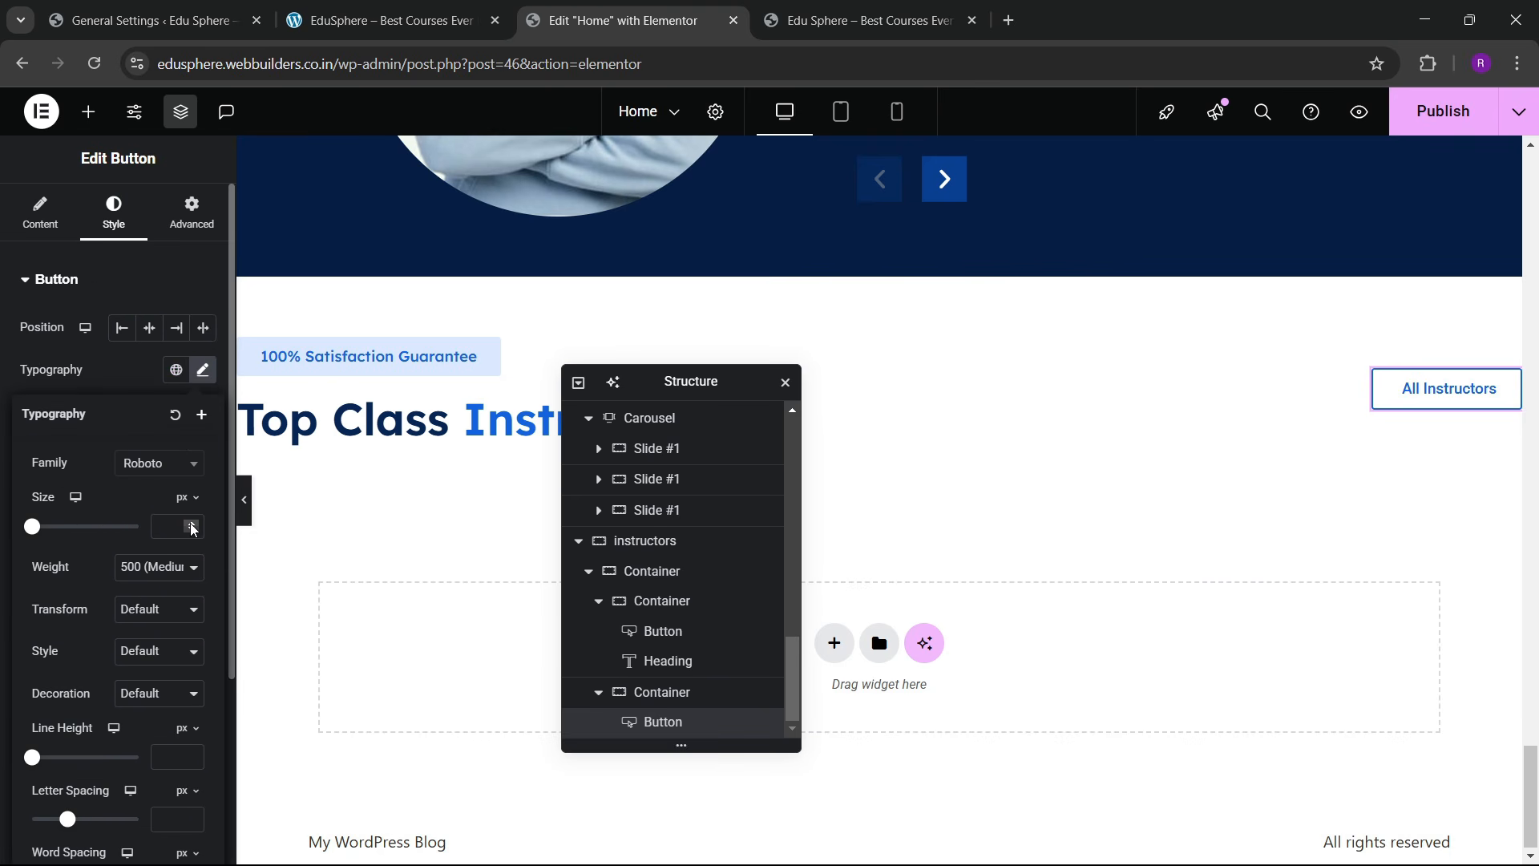
{"action": "left_click", "coordinate": [191, 524]}
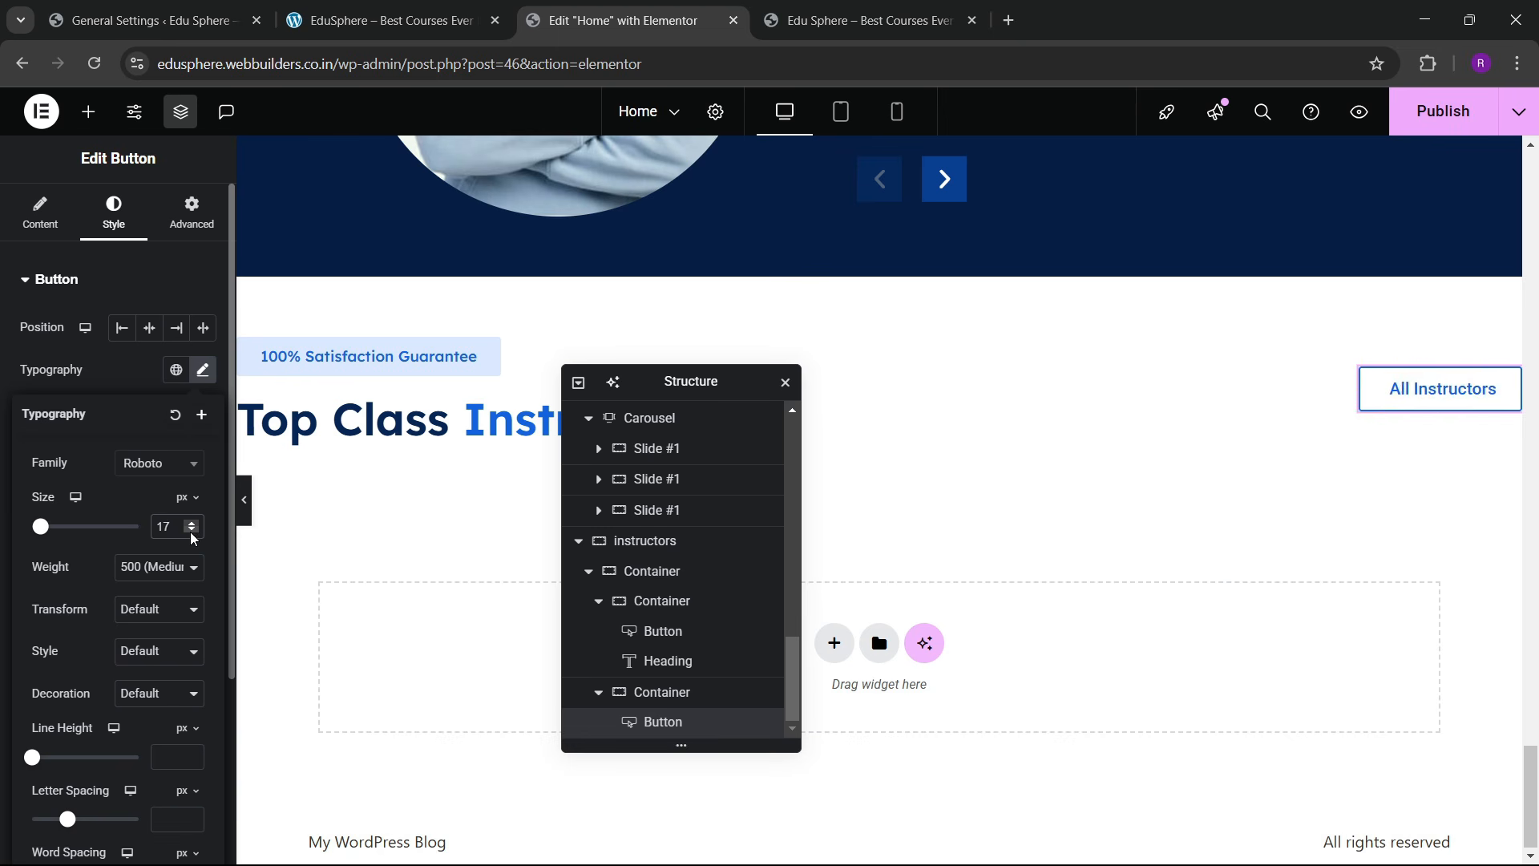
{"action": "left_click", "coordinate": [192, 533]}
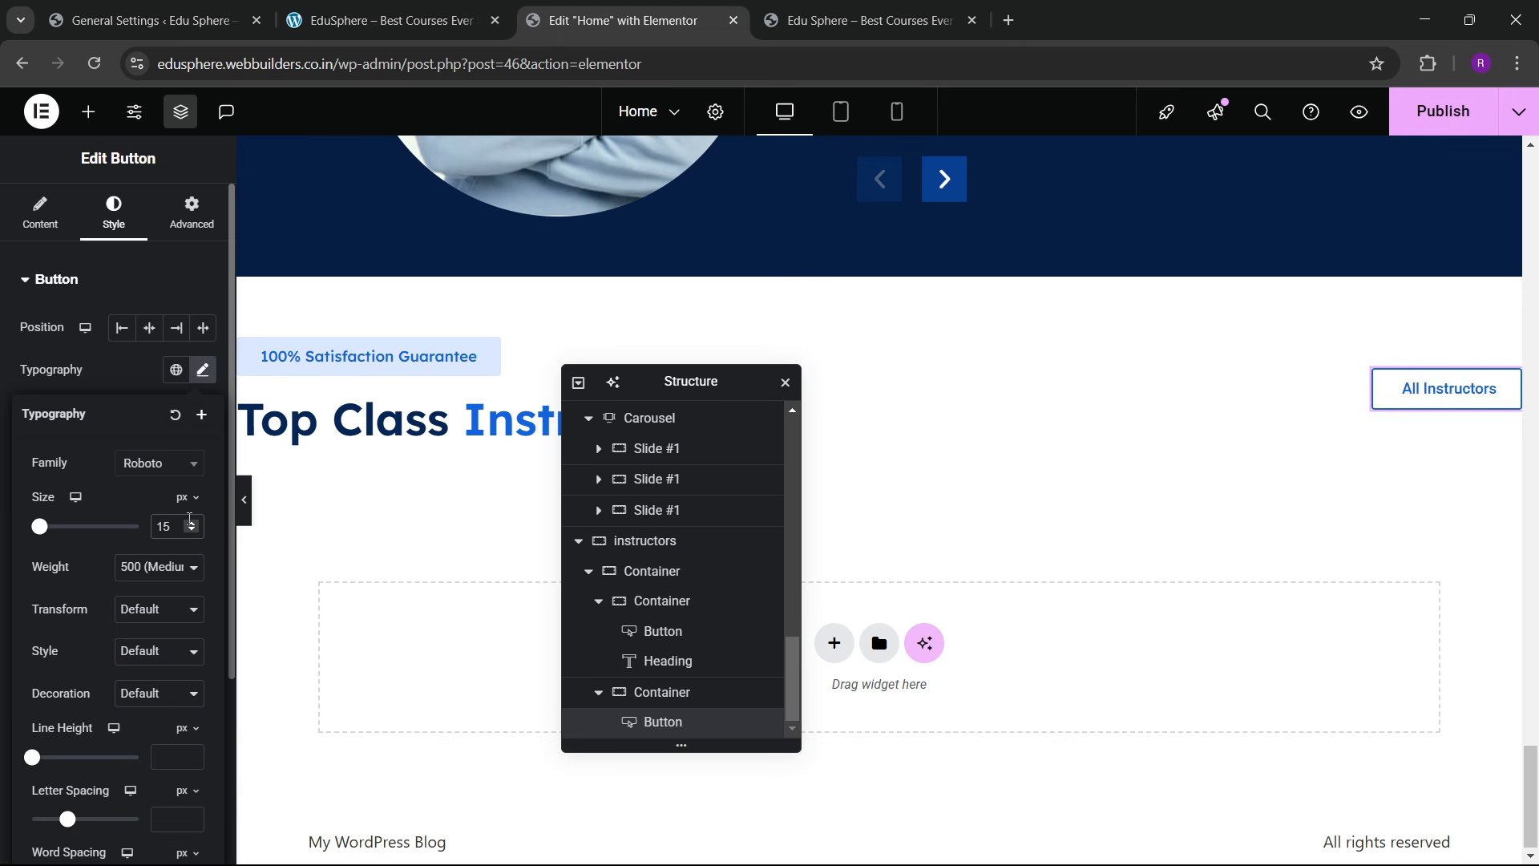
{"action": "left_click", "coordinate": [191, 527]}
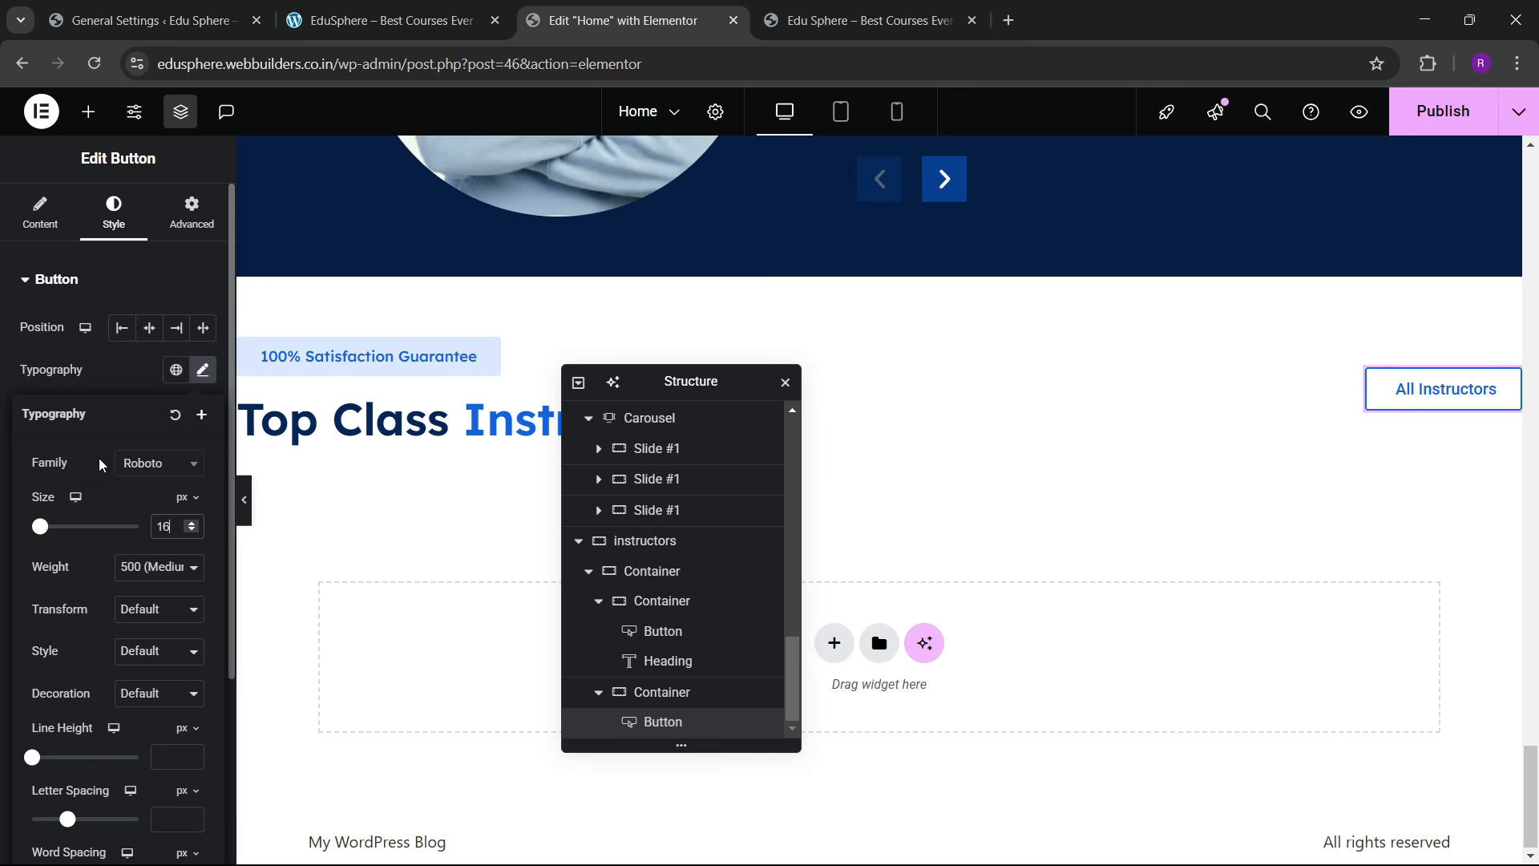
Step: On hover, give the button a global blue background with #FFFFFF text
{"action": "left_click", "coordinate": [134, 392]}
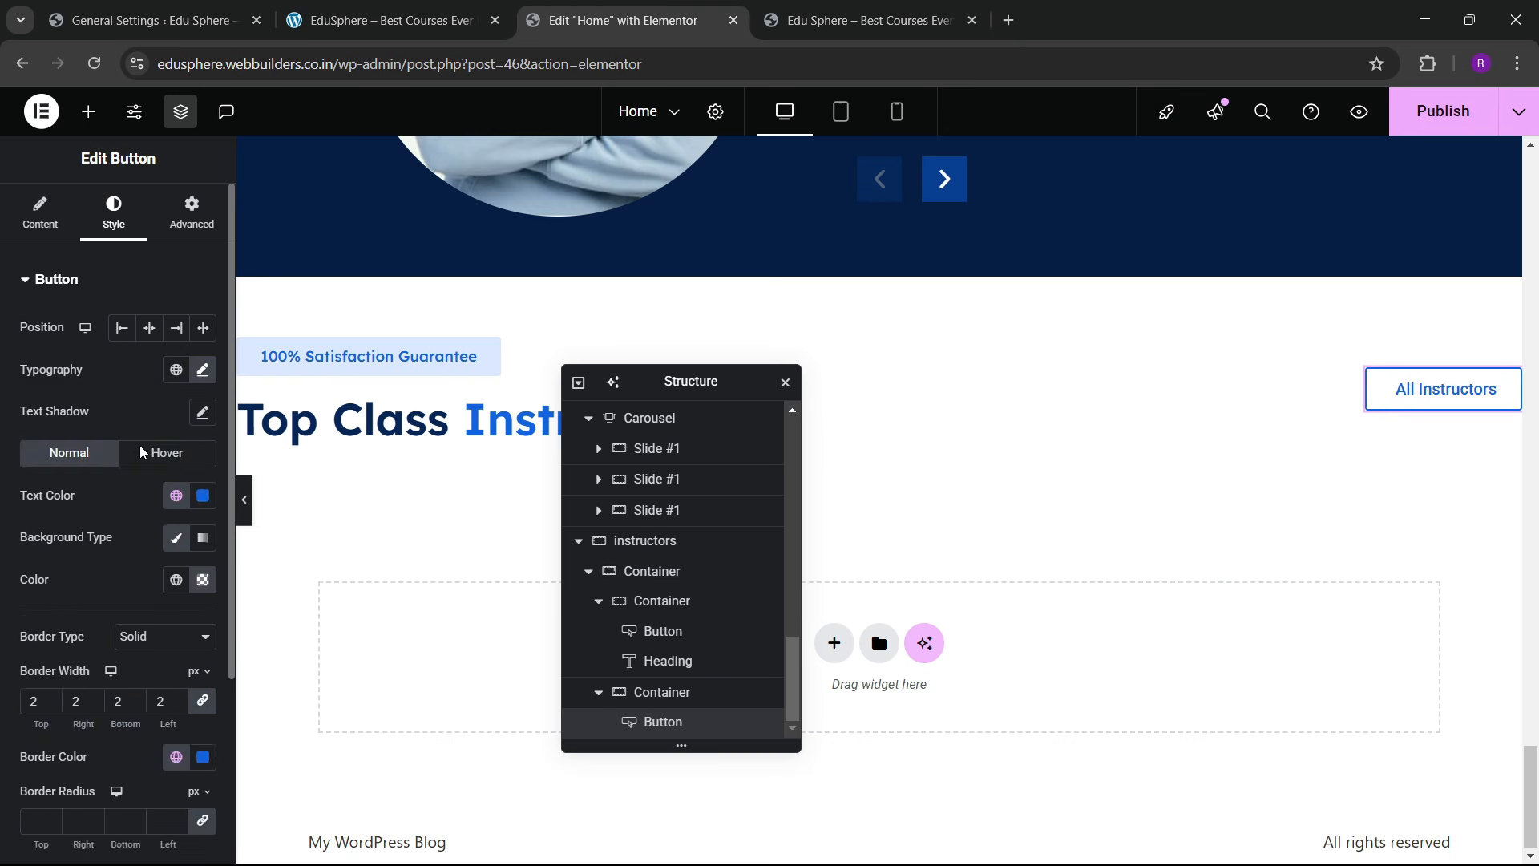
{"action": "left_click", "coordinate": [144, 453]}
{"action": "left_click", "coordinate": [176, 579]}
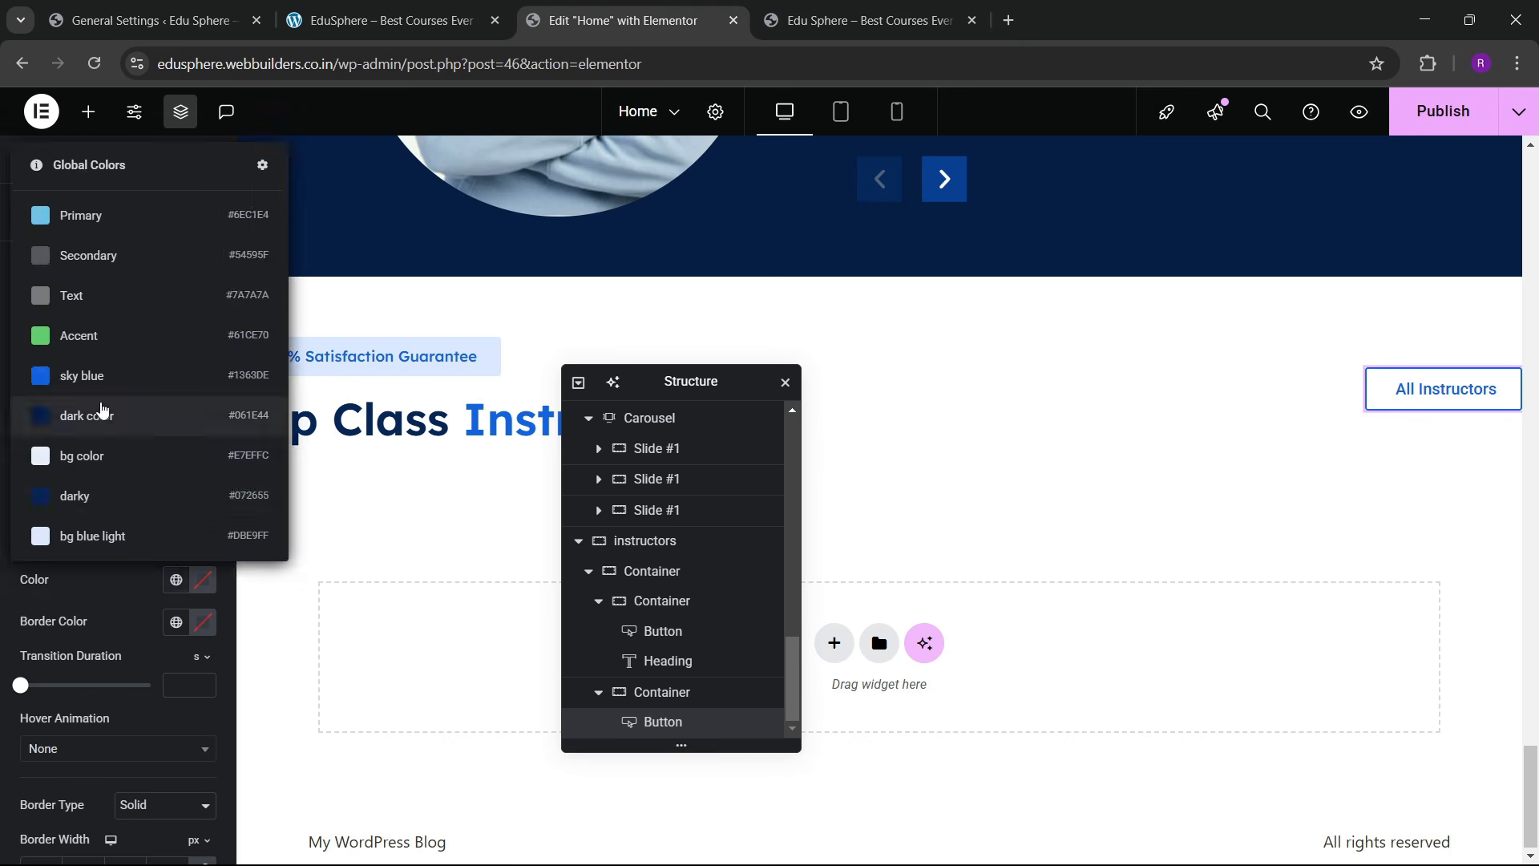
{"action": "left_click", "coordinate": [101, 371]}
{"action": "left_click", "coordinate": [202, 507]}
{"action": "left_click_drag", "start_coordinate": [112, 601], "coordinate": [32, 502]}
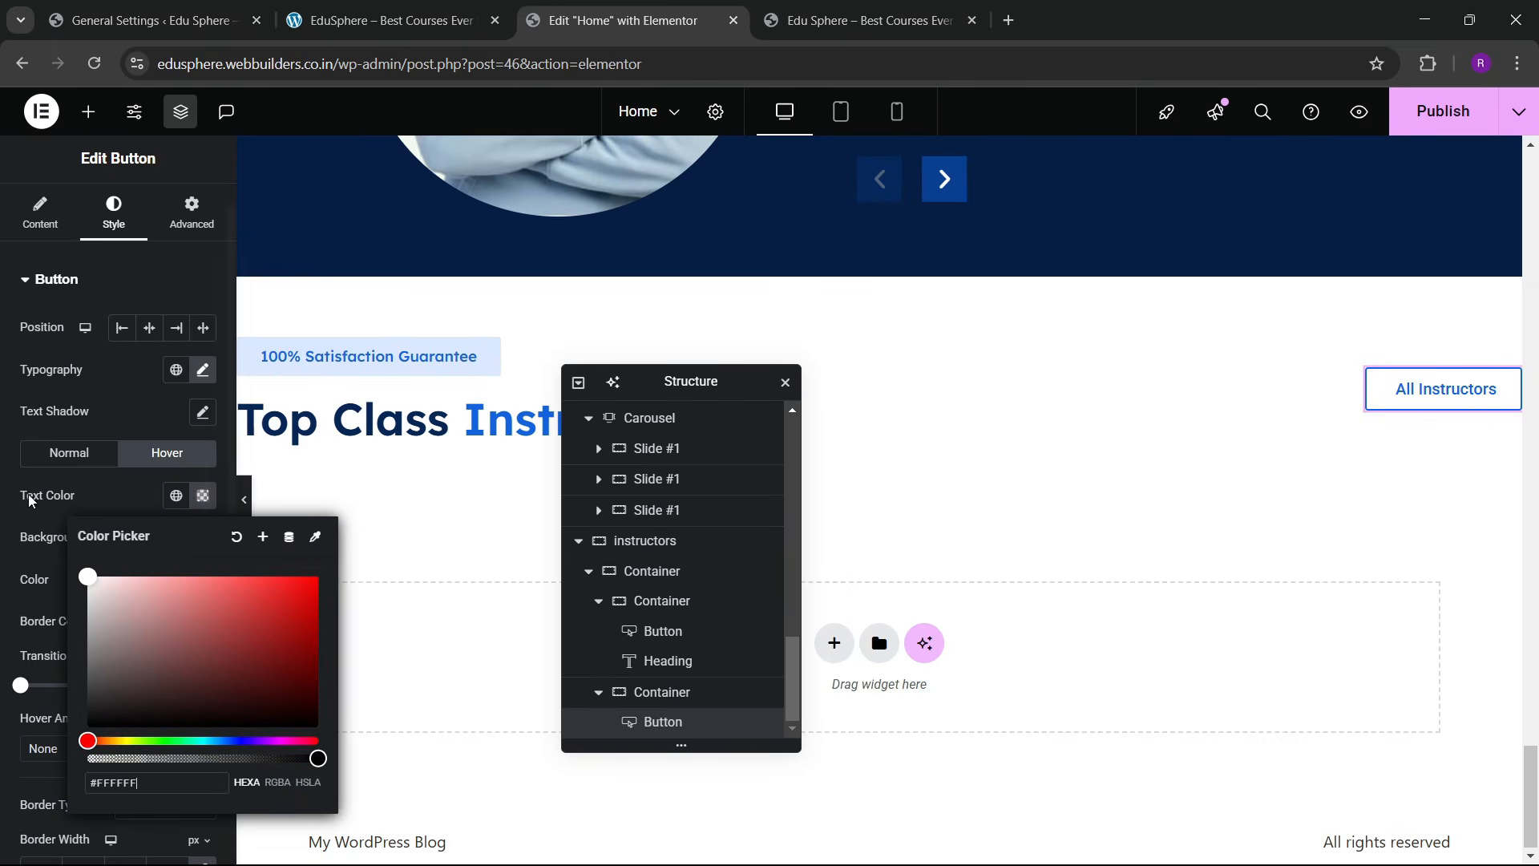
{"action": "left_click", "coordinate": [34, 504]}
{"action": "scroll", "coordinate": [152, 576], "scroll_direction": "down", "scroll_amount": 2}
{"action": "scroll", "coordinate": [154, 562], "scroll_direction": "down", "scroll_amount": 1}
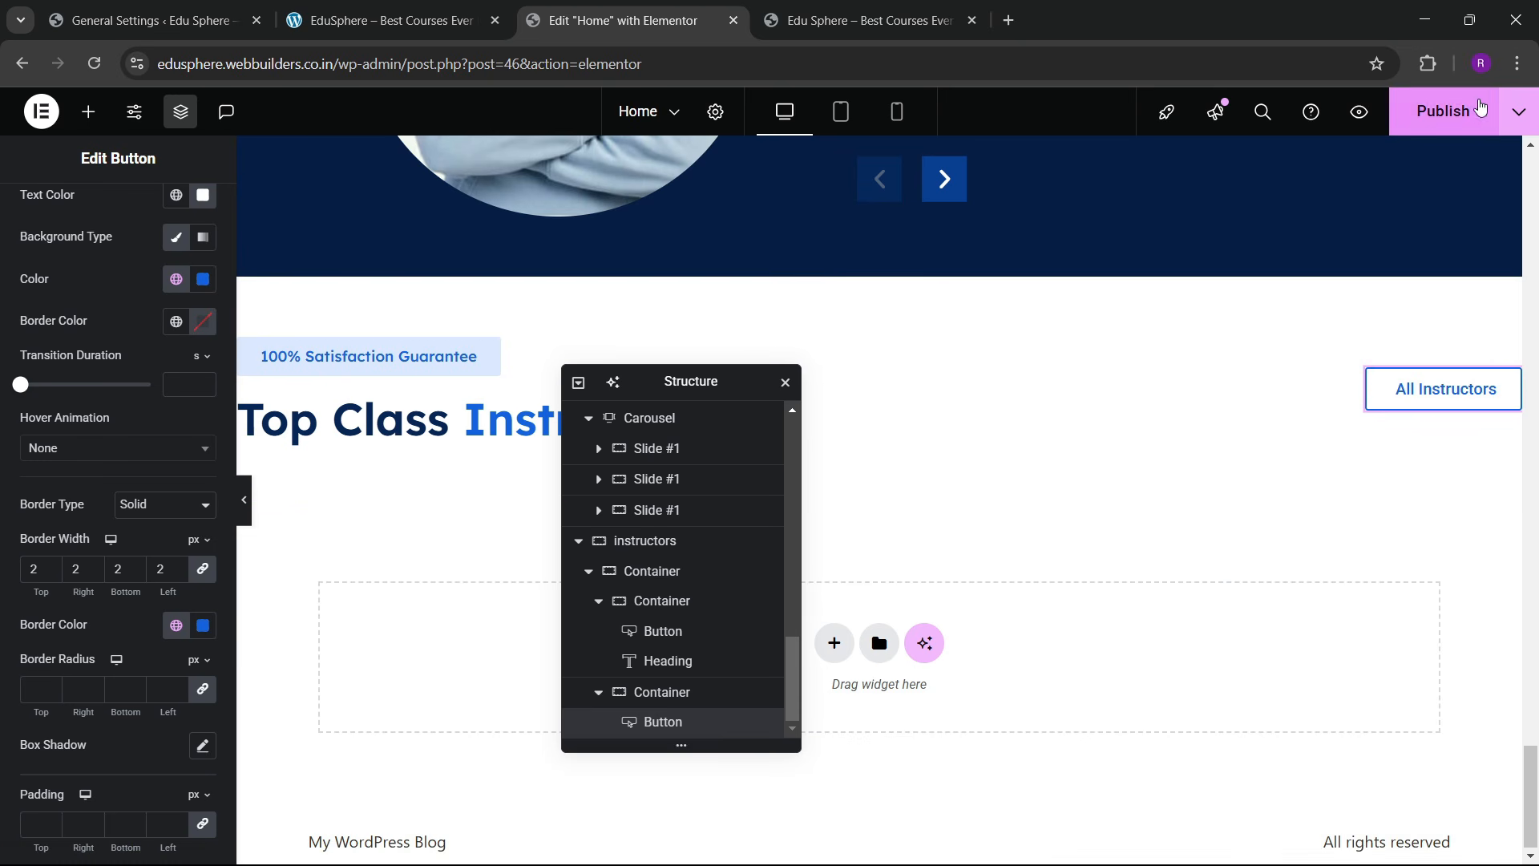
Step: Review the live site's instructors section, then move the Navigator aside
{"action": "left_click", "coordinate": [448, 26]}
{"action": "scroll", "coordinate": [635, 499], "scroll_direction": "down", "scroll_amount": 3}
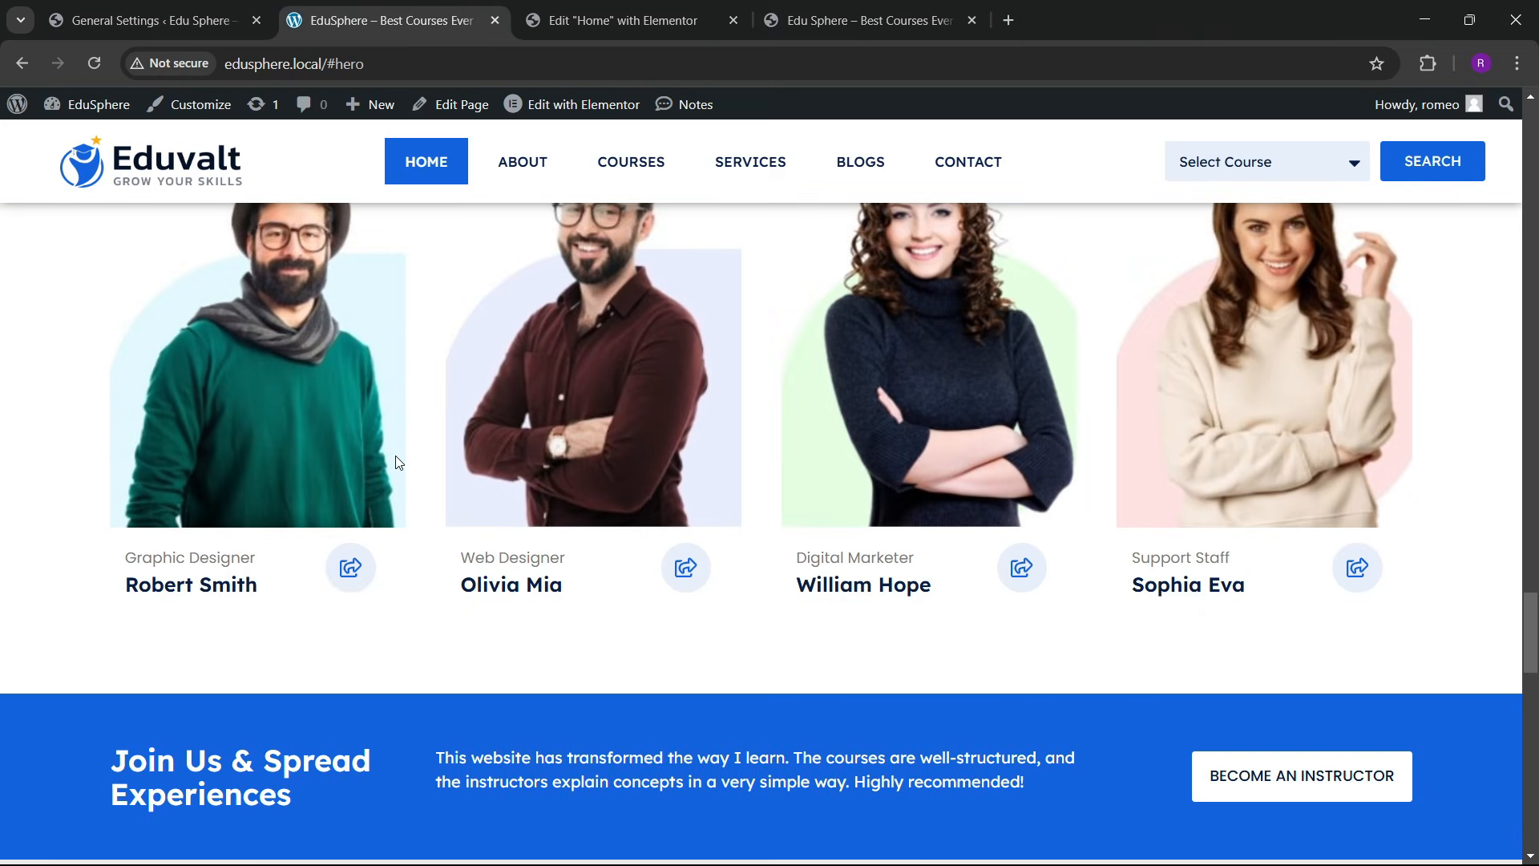
{"action": "scroll", "coordinate": [570, 476], "scroll_direction": "up", "scroll_amount": 3}
{"action": "left_click", "coordinate": [614, 20]}
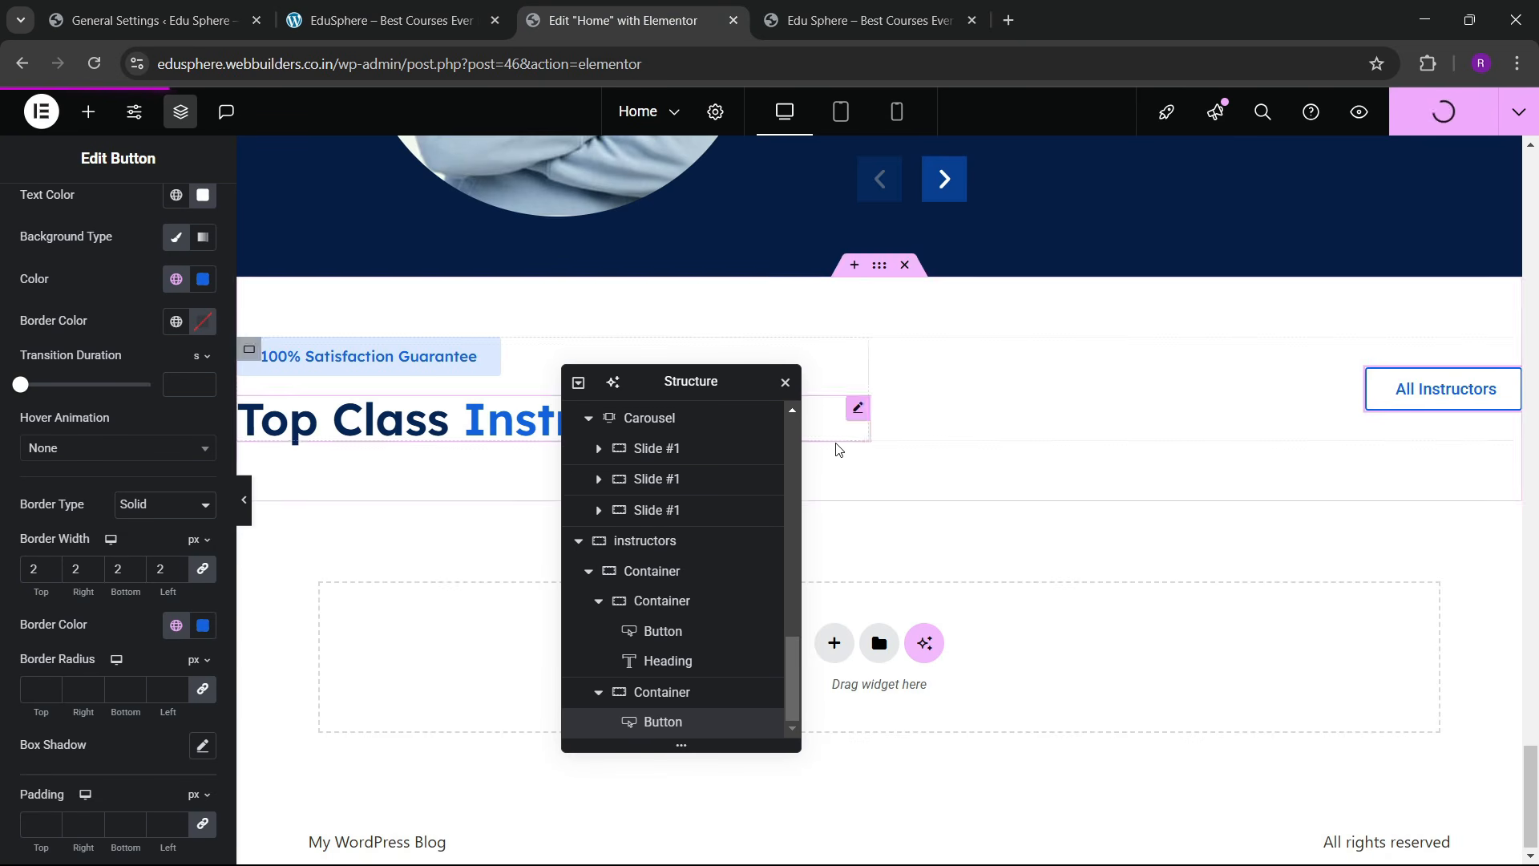
{"action": "left_click_drag", "start_coordinate": [692, 382], "coordinate": [1104, 320]}
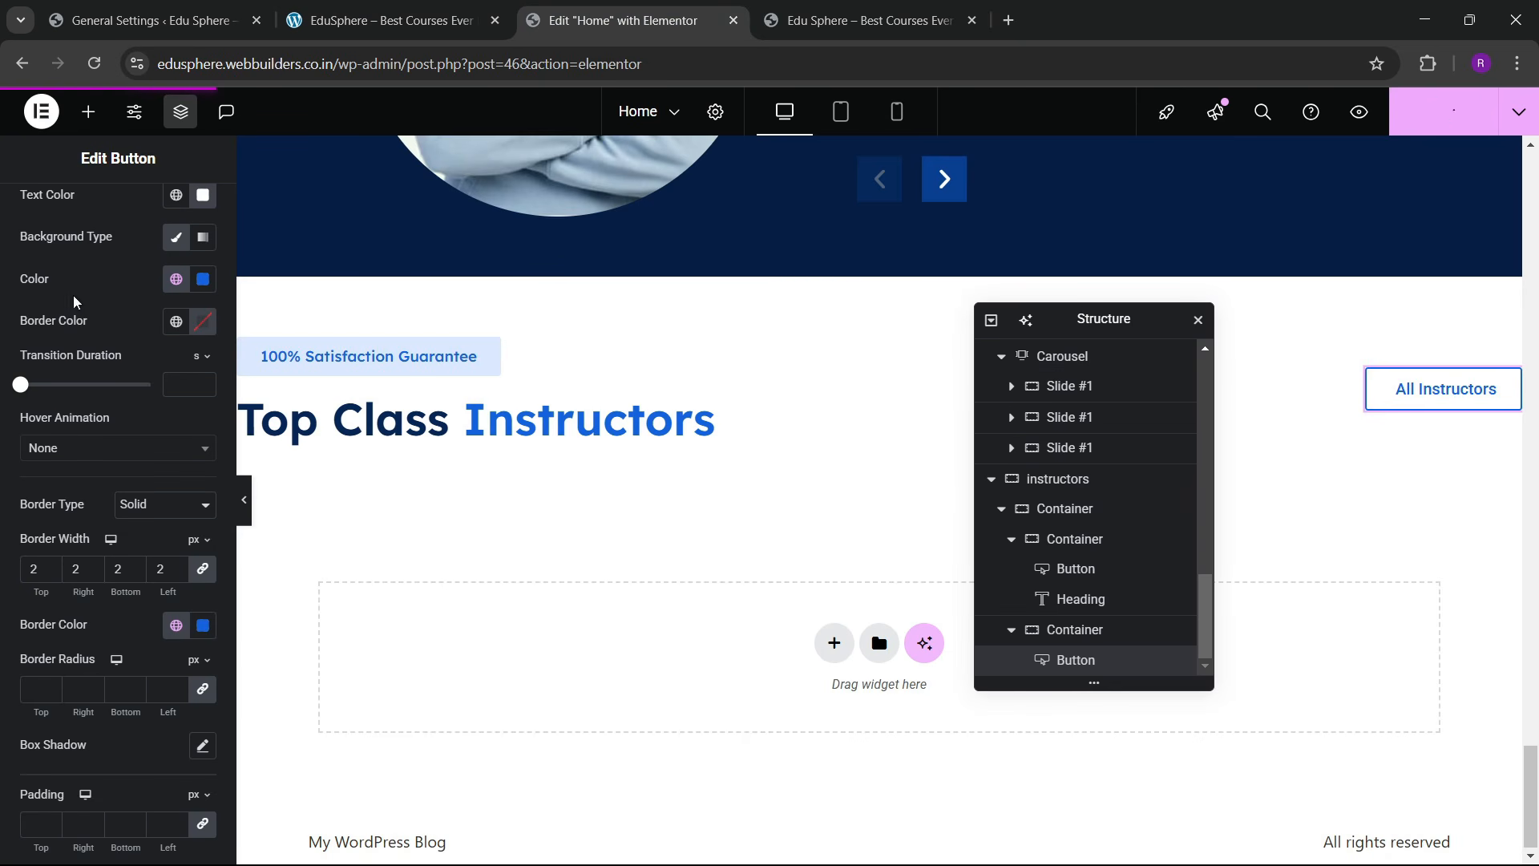
Step: Search the widgets for 'grid' and drop a Grid into the instructors section
{"action": "left_click", "coordinate": [88, 112]}
{"action": "left_click", "coordinate": [112, 249]}
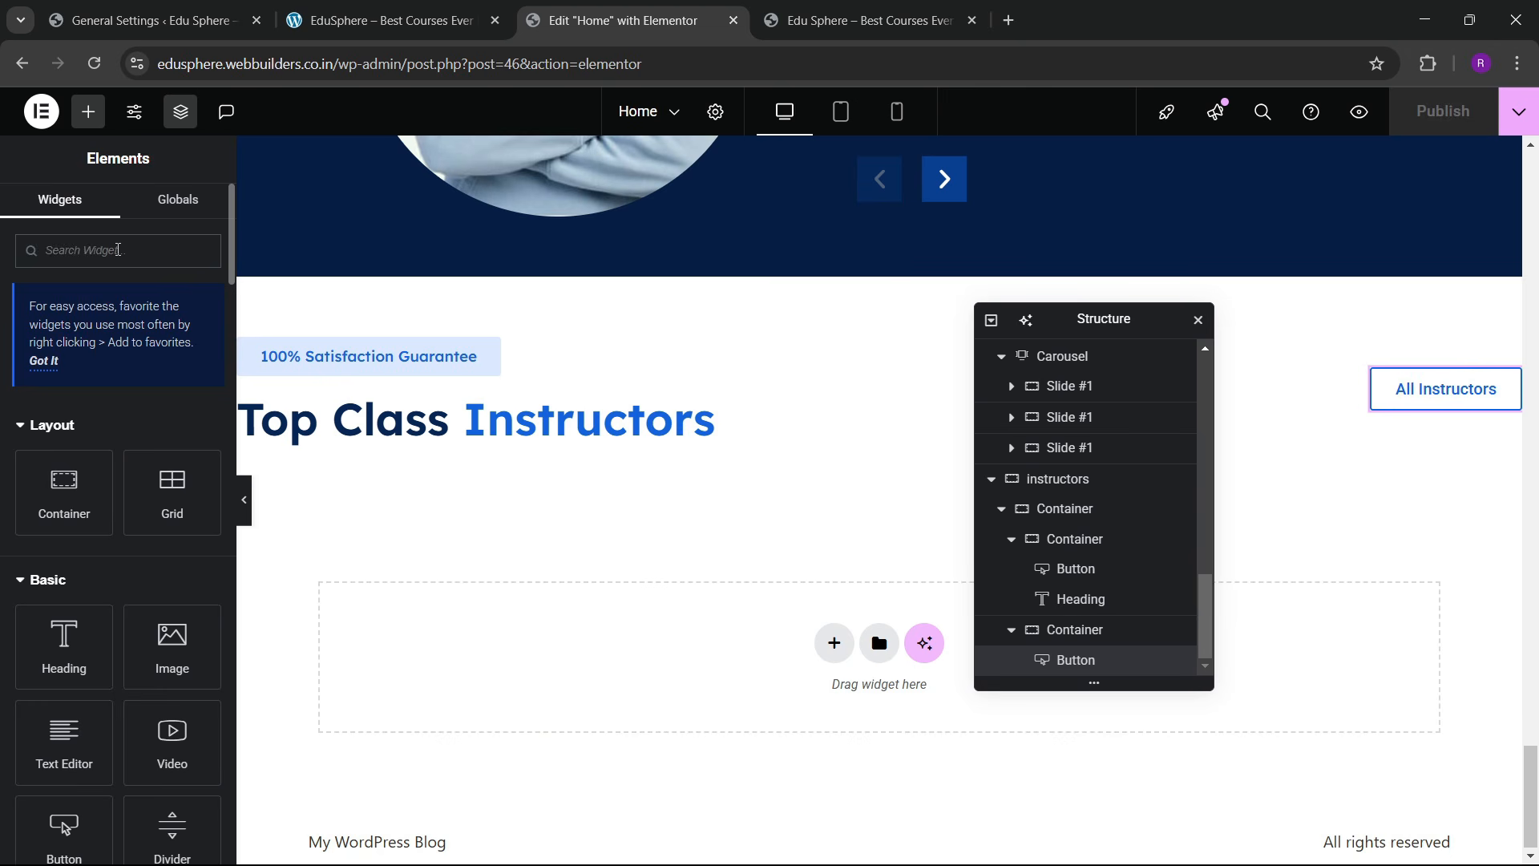
{"action": "type", "text": "grid"}
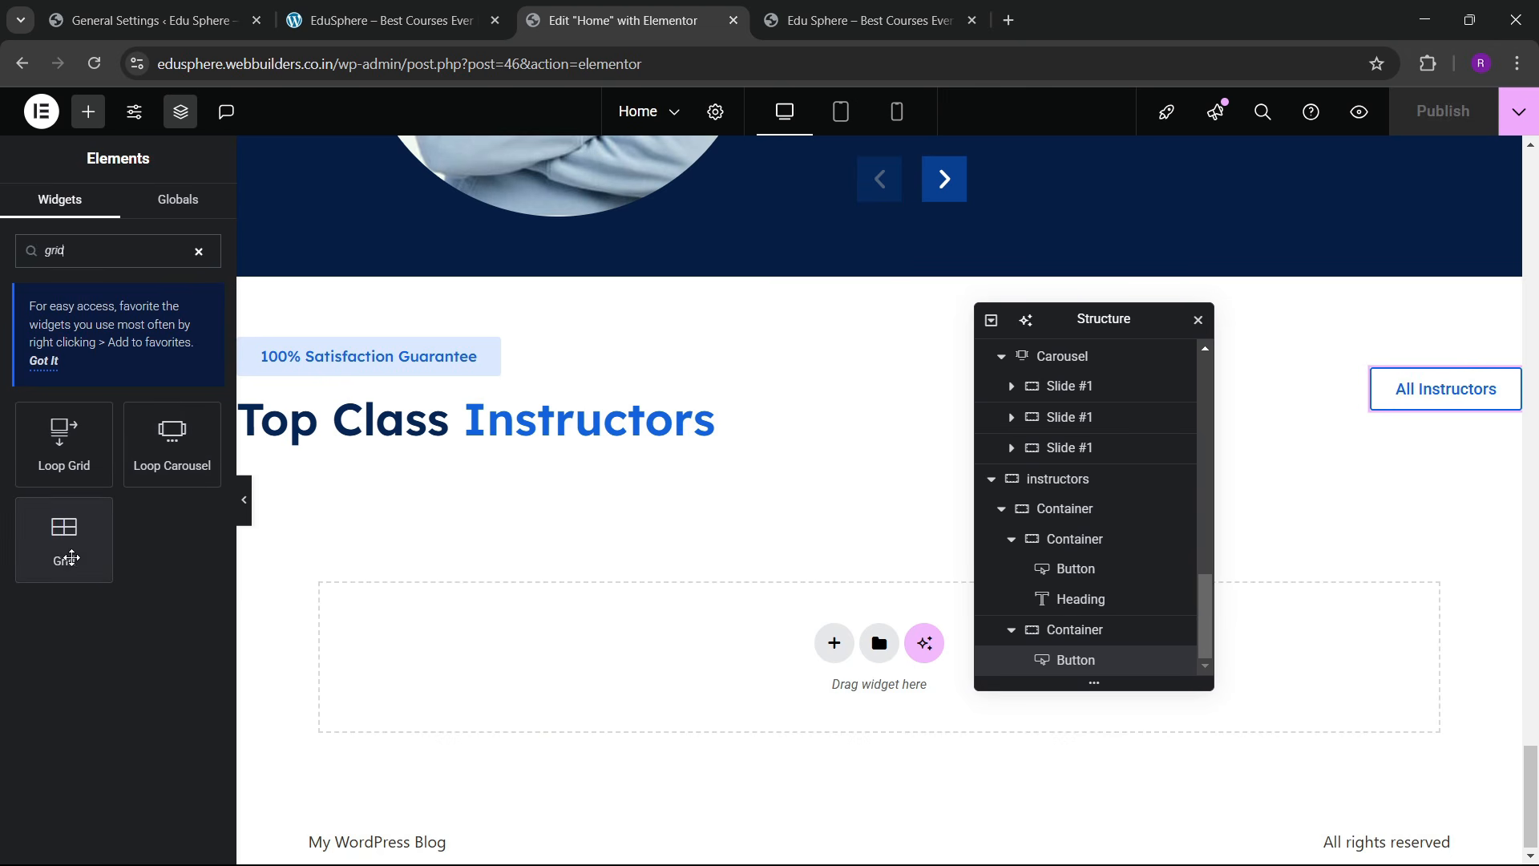
{"action": "left_click_drag", "start_coordinate": [64, 537], "coordinate": [562, 453]}
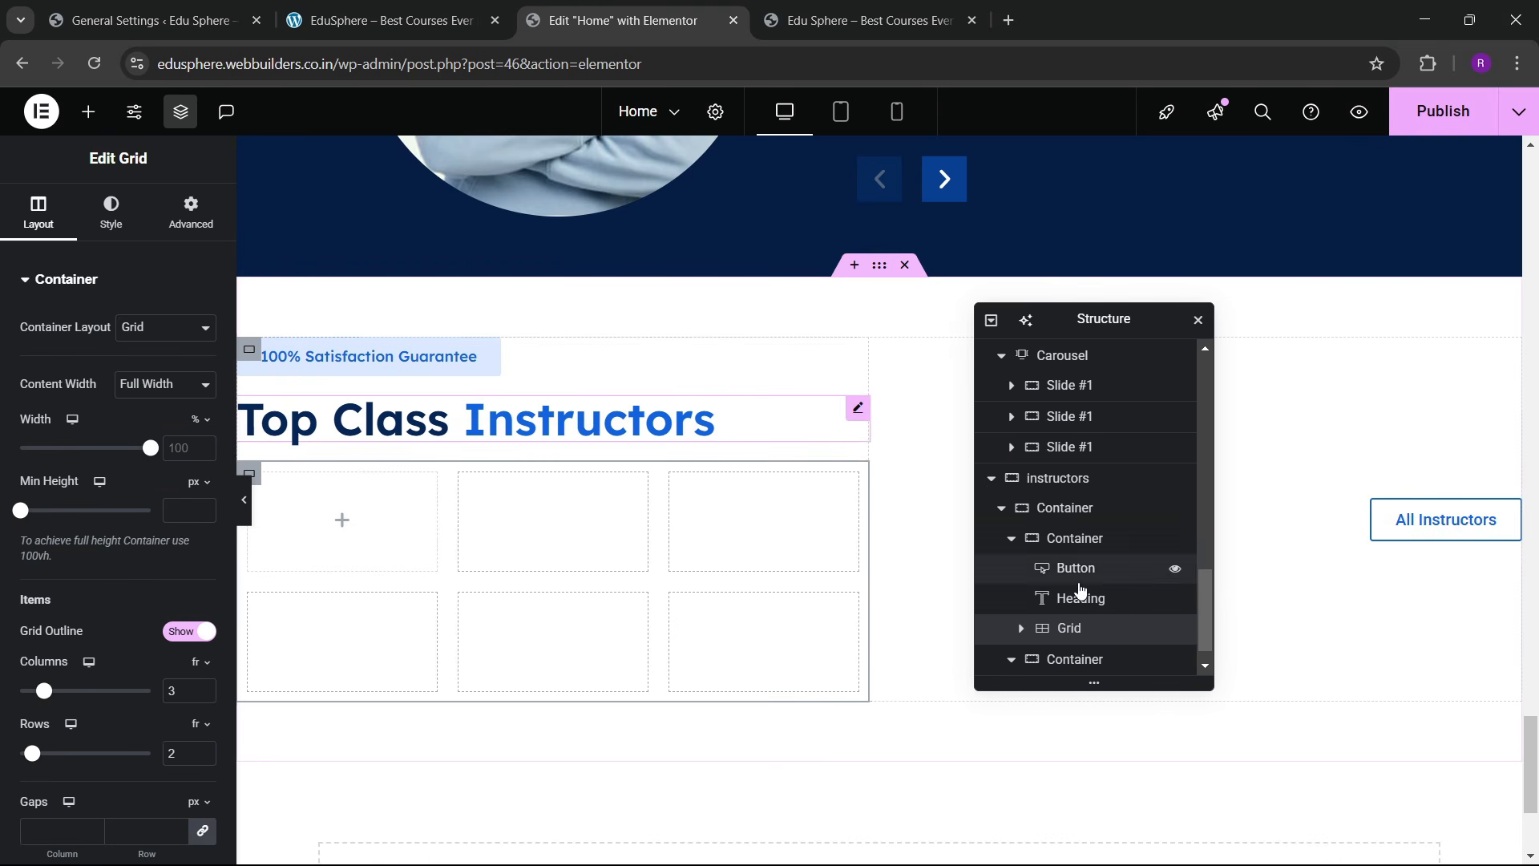
Step: In the Navigator, move the Grid directly under the instructors section
{"action": "scroll", "coordinate": [1022, 594], "scroll_direction": "down", "scroll_amount": 1}
{"action": "left_click", "coordinate": [1012, 632]}
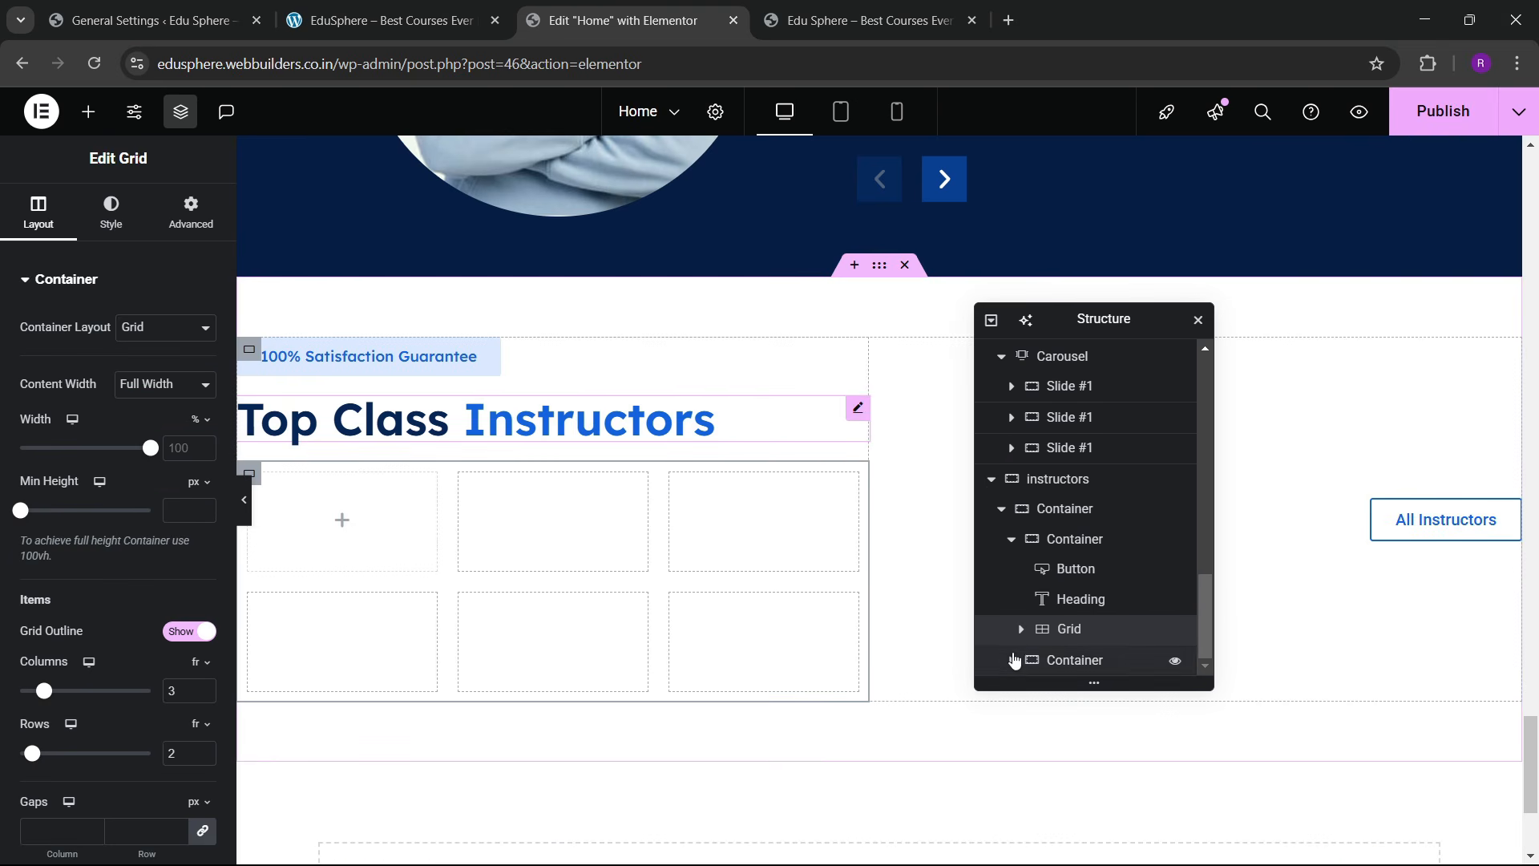
{"action": "left_click", "coordinate": [1012, 540]}
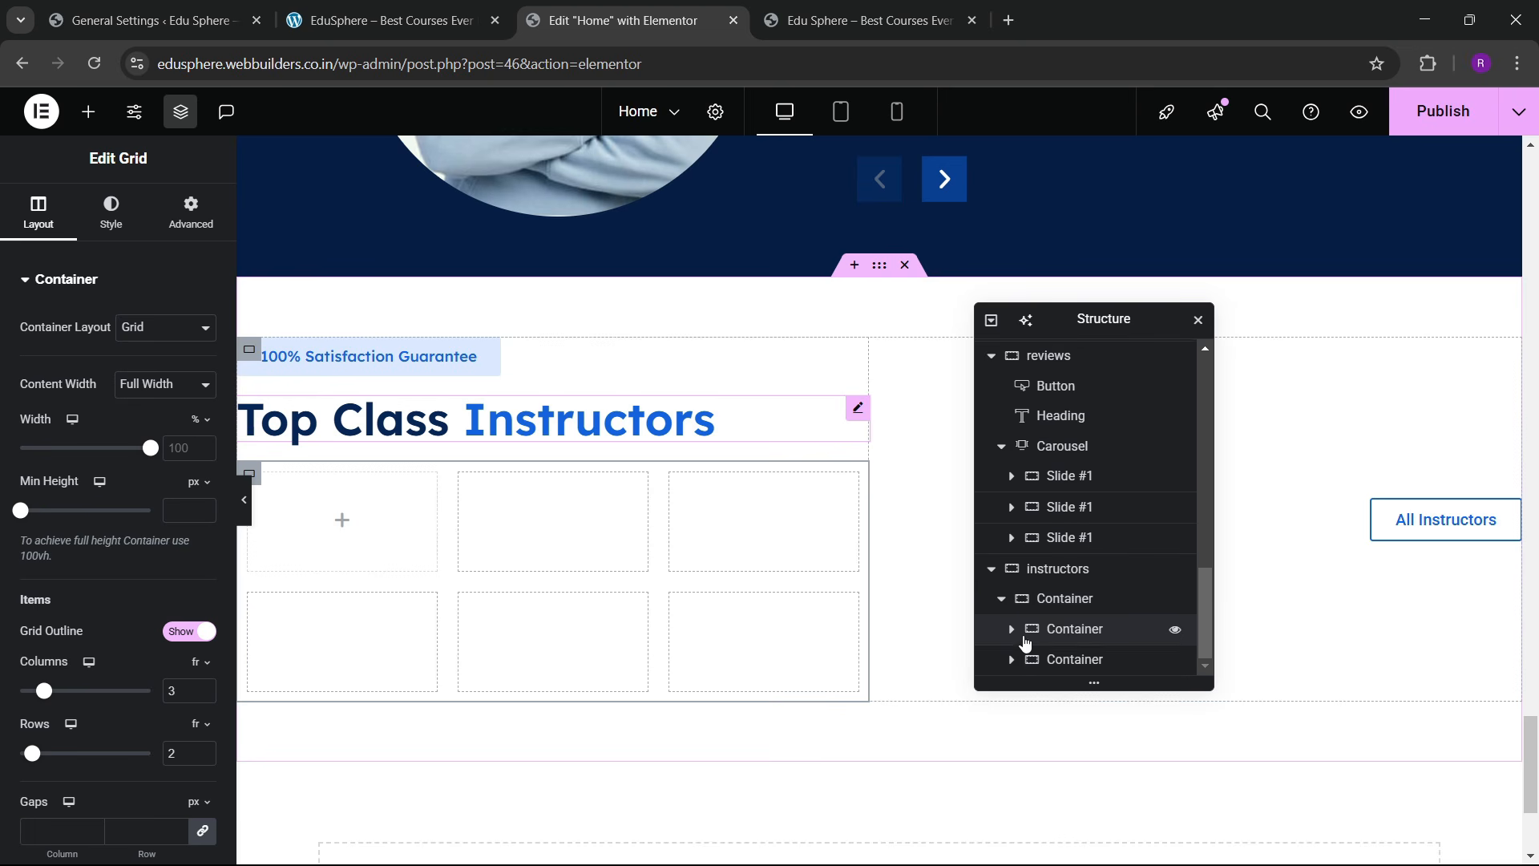
{"action": "left_click", "coordinate": [1012, 627]}
{"action": "left_click_drag", "start_coordinate": [1078, 639], "coordinate": [1001, 581]}
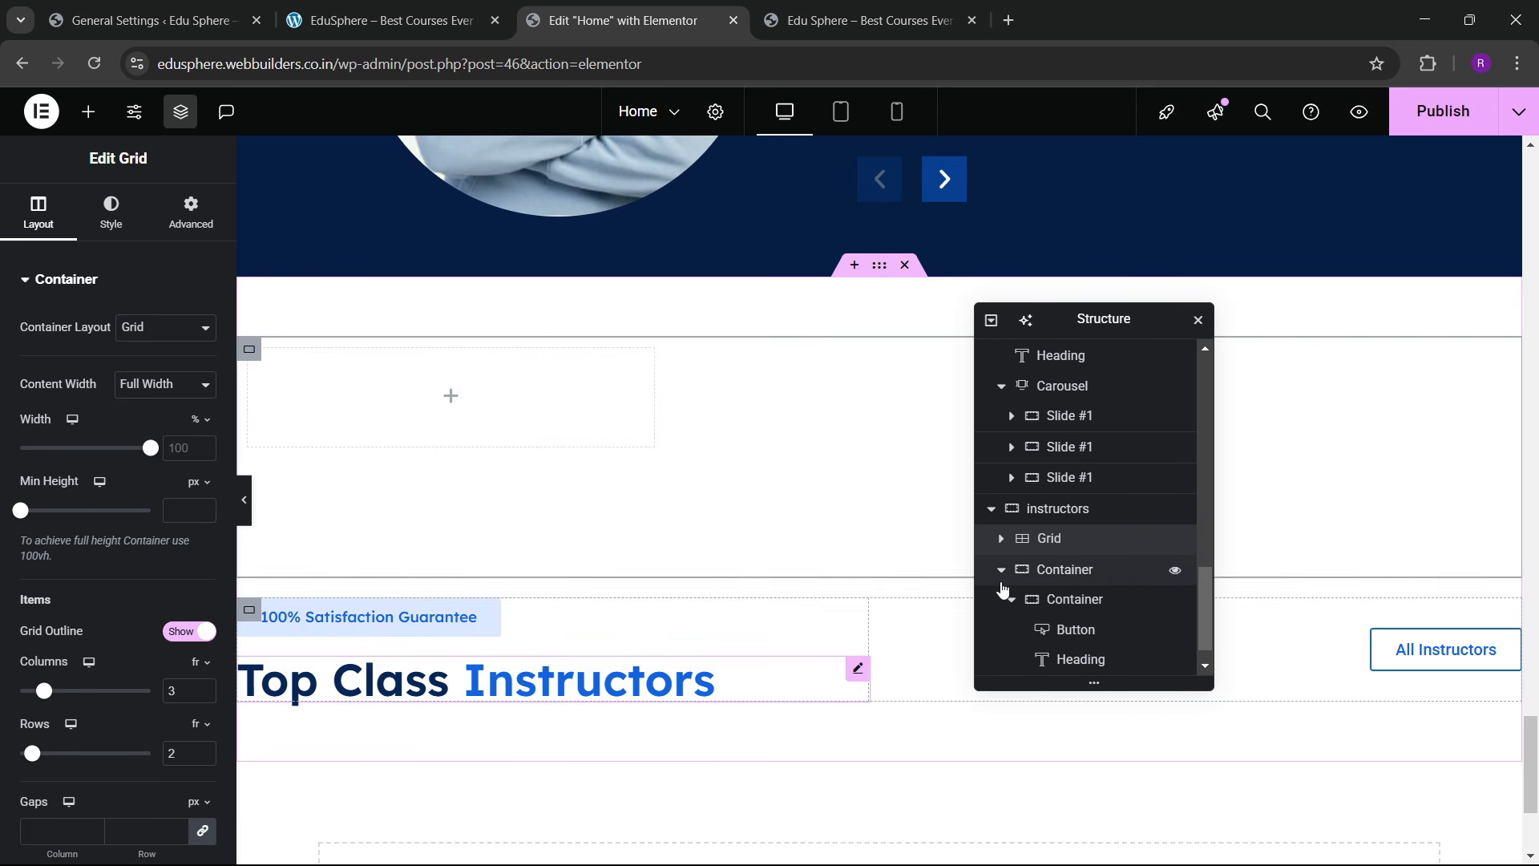
{"action": "left_click", "coordinate": [1001, 571]}
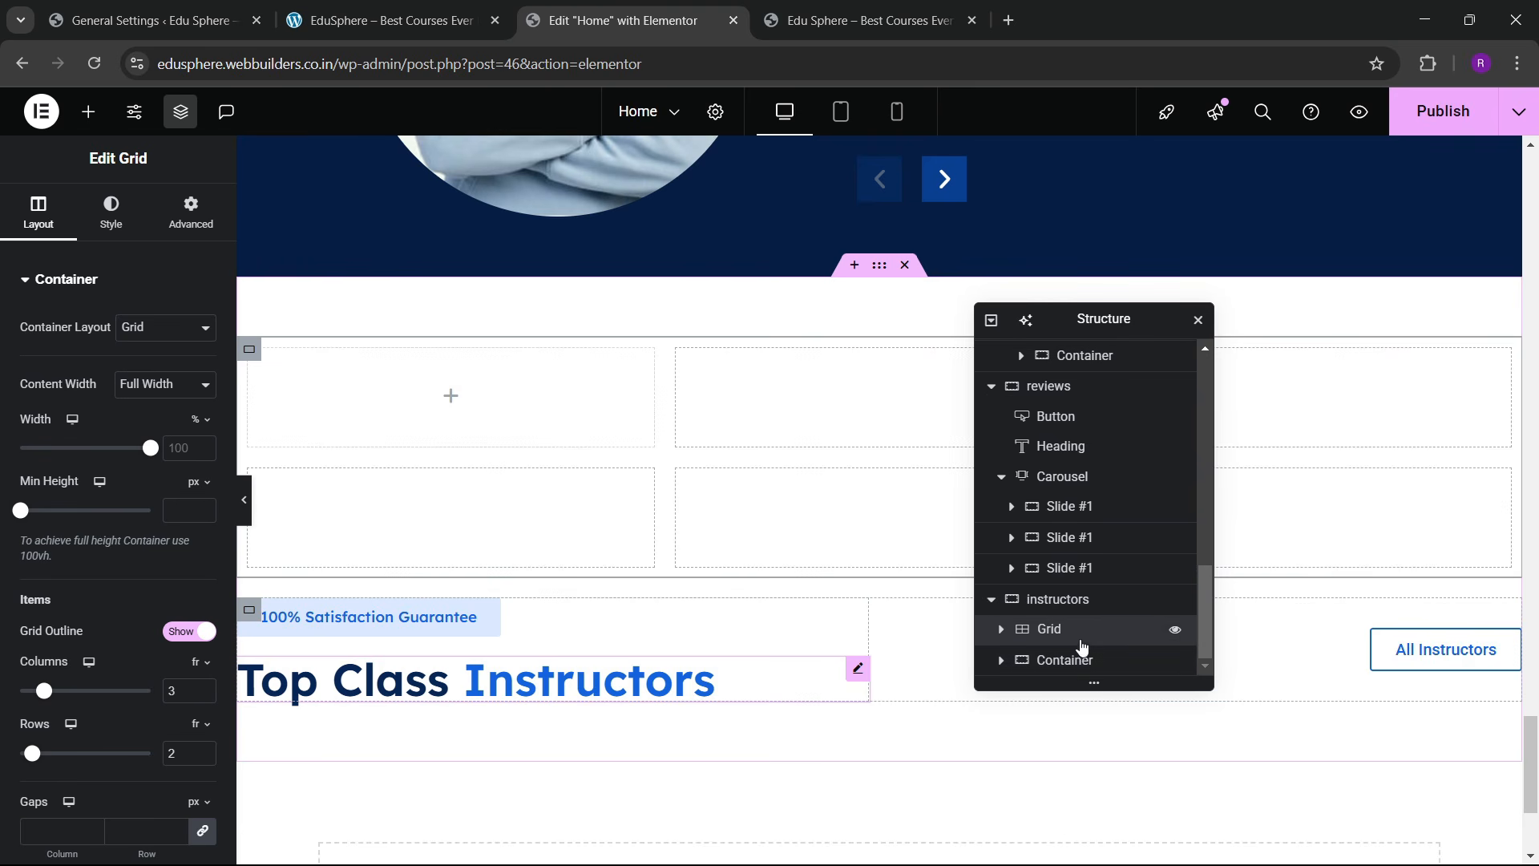
{"action": "mouse_move", "coordinate": [1066, 642]}
{"action": "left_mouse_down"}
{"action": "mouse_move", "coordinate": [1071, 701]}
{"action": "mouse_move", "coordinate": [1079, 632]}
{"action": "left_mouse_up"}
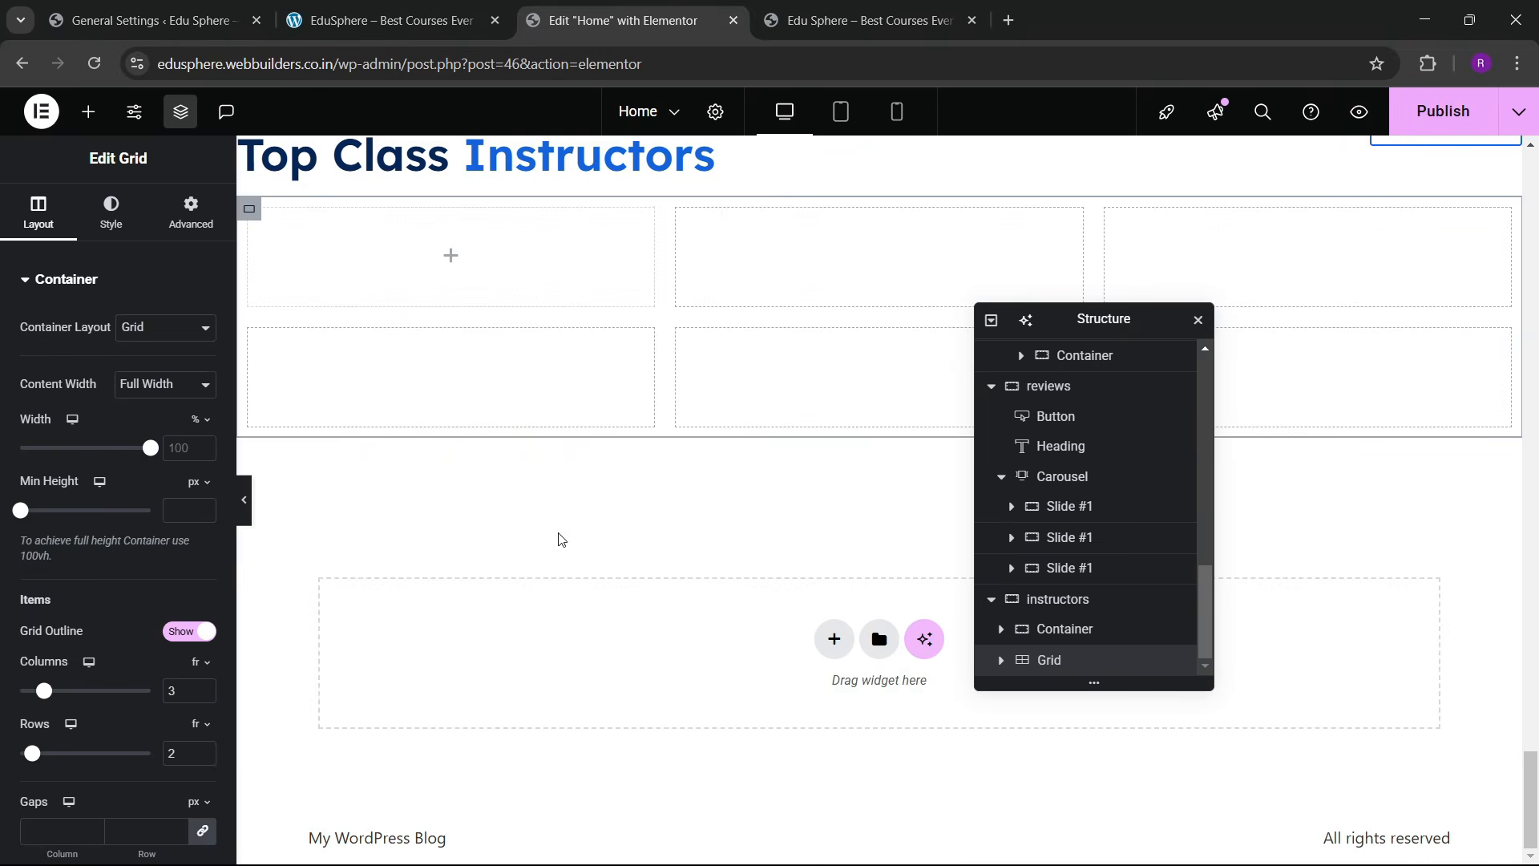
Step: Set the grid to 4 columns and 1 row with 0 padding on all sides
{"action": "left_click", "coordinate": [357, 16]}
{"action": "left_click", "coordinate": [618, 20]}
{"action": "scroll", "coordinate": [110, 530], "scroll_direction": "down", "scroll_amount": 4}
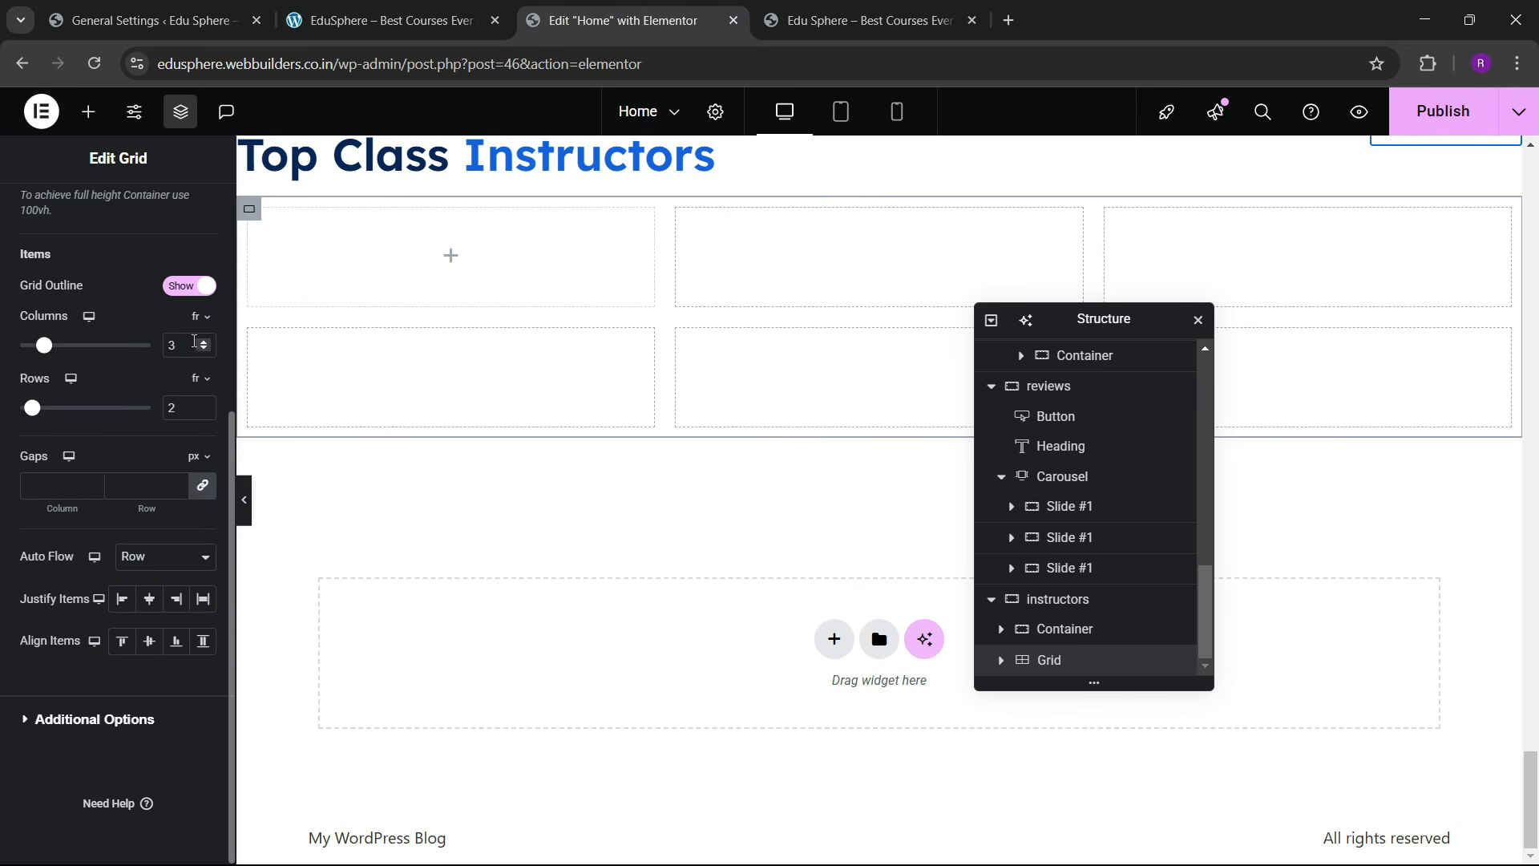
{"action": "left_click", "coordinate": [202, 341]}
{"action": "left_click", "coordinate": [204, 412]}
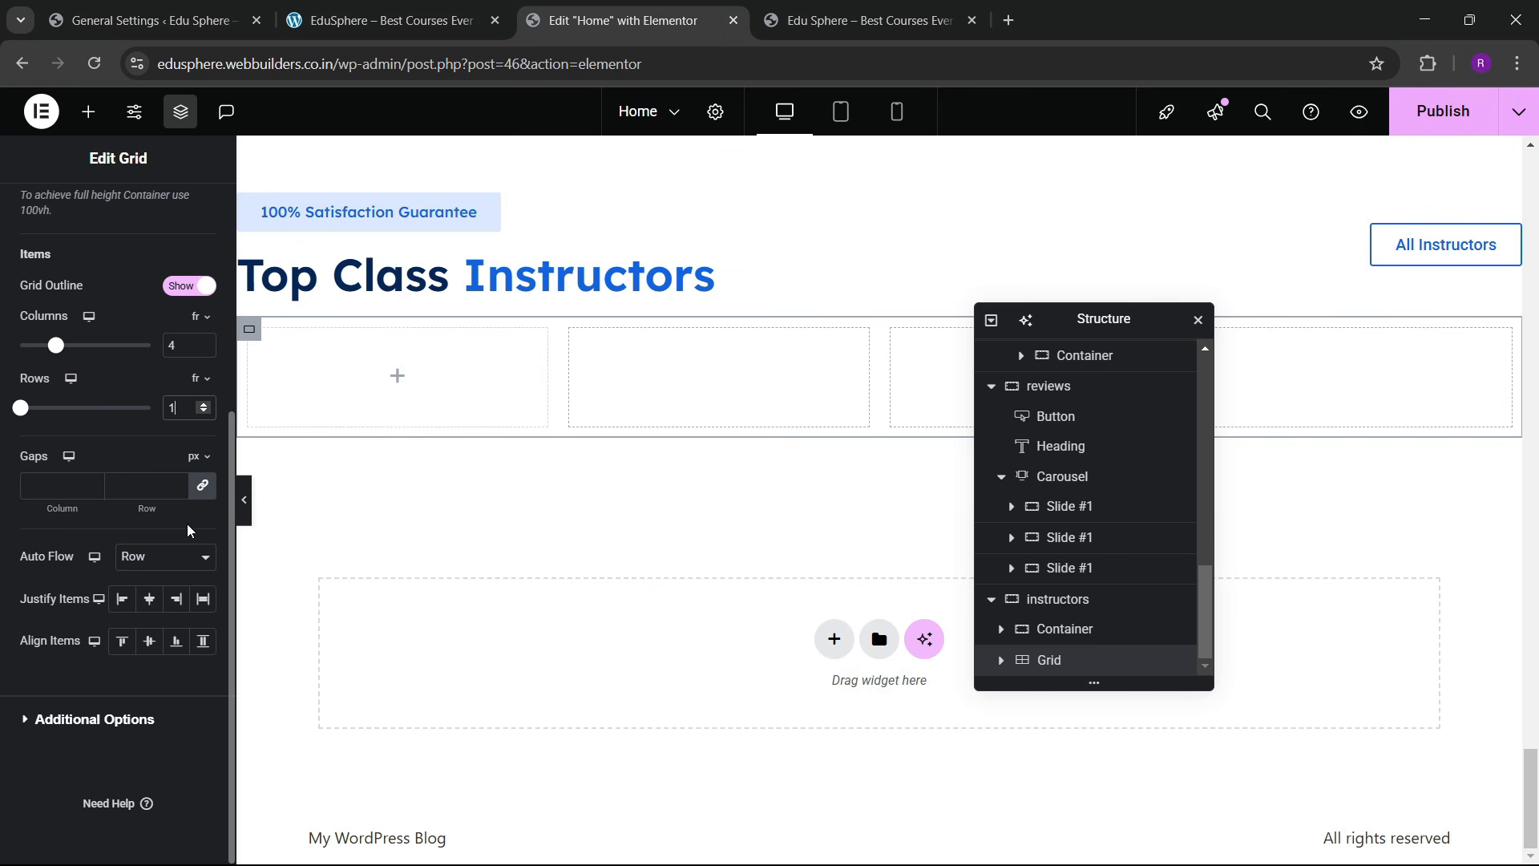
{"action": "scroll", "coordinate": [186, 428], "scroll_direction": "up", "scroll_amount": 5}
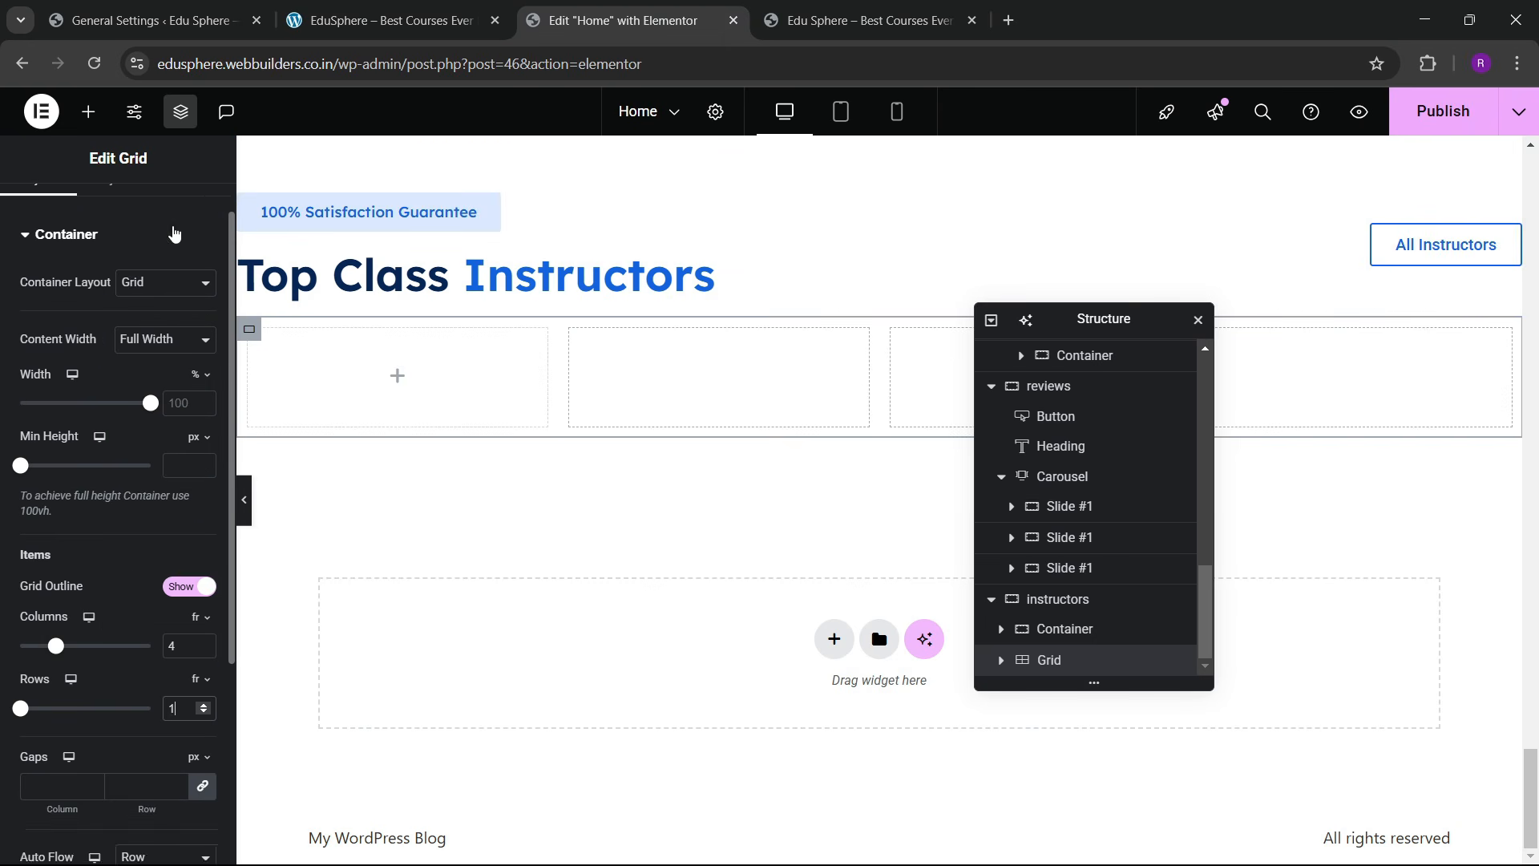
{"action": "left_click", "coordinate": [191, 213]}
{"action": "left_click", "coordinate": [178, 431]}
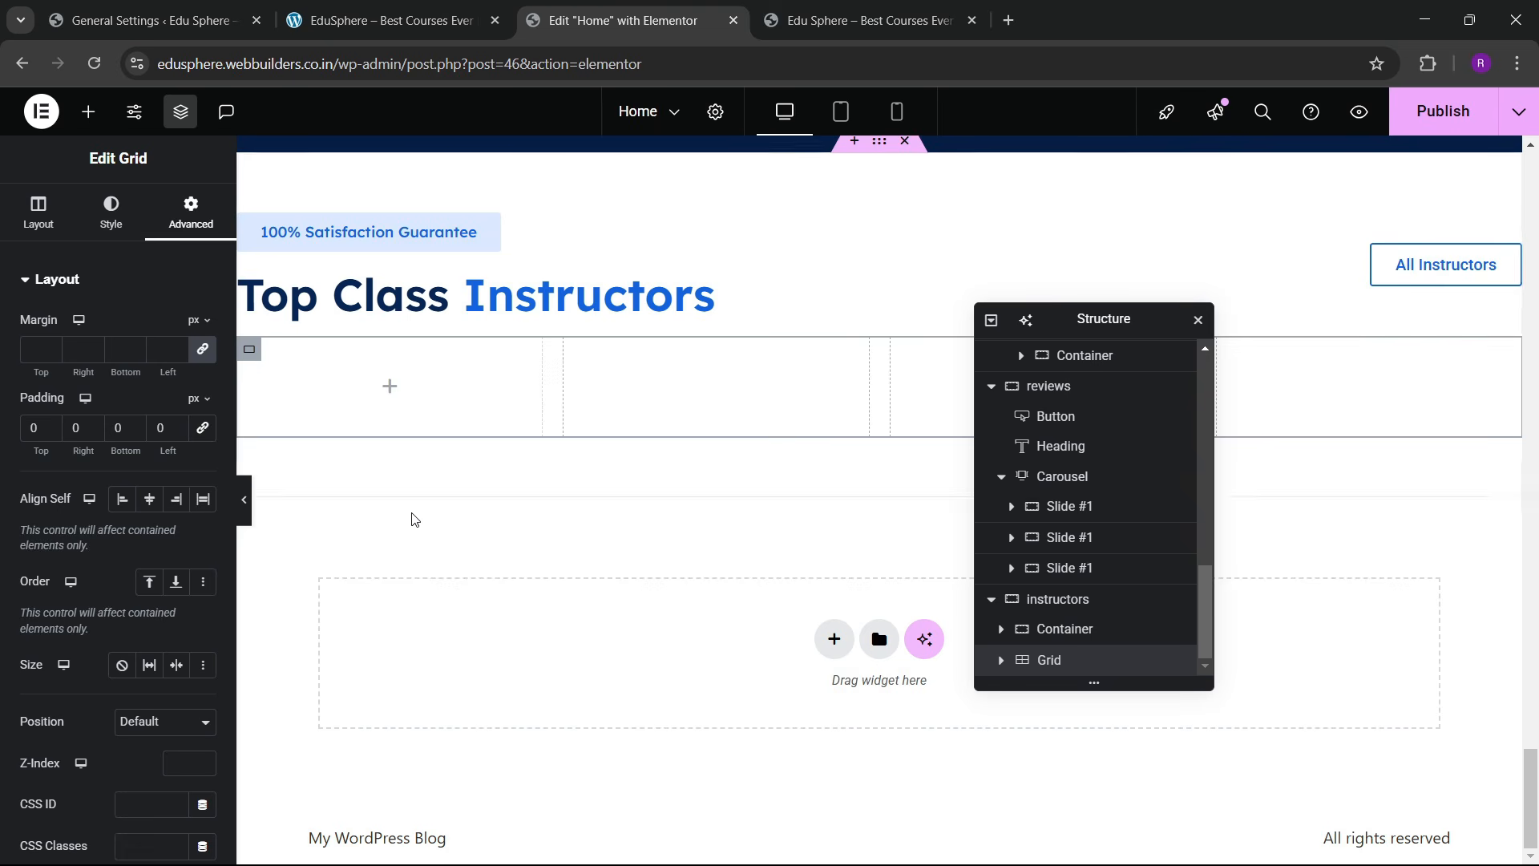
{"action": "left_click", "coordinate": [453, 24]}
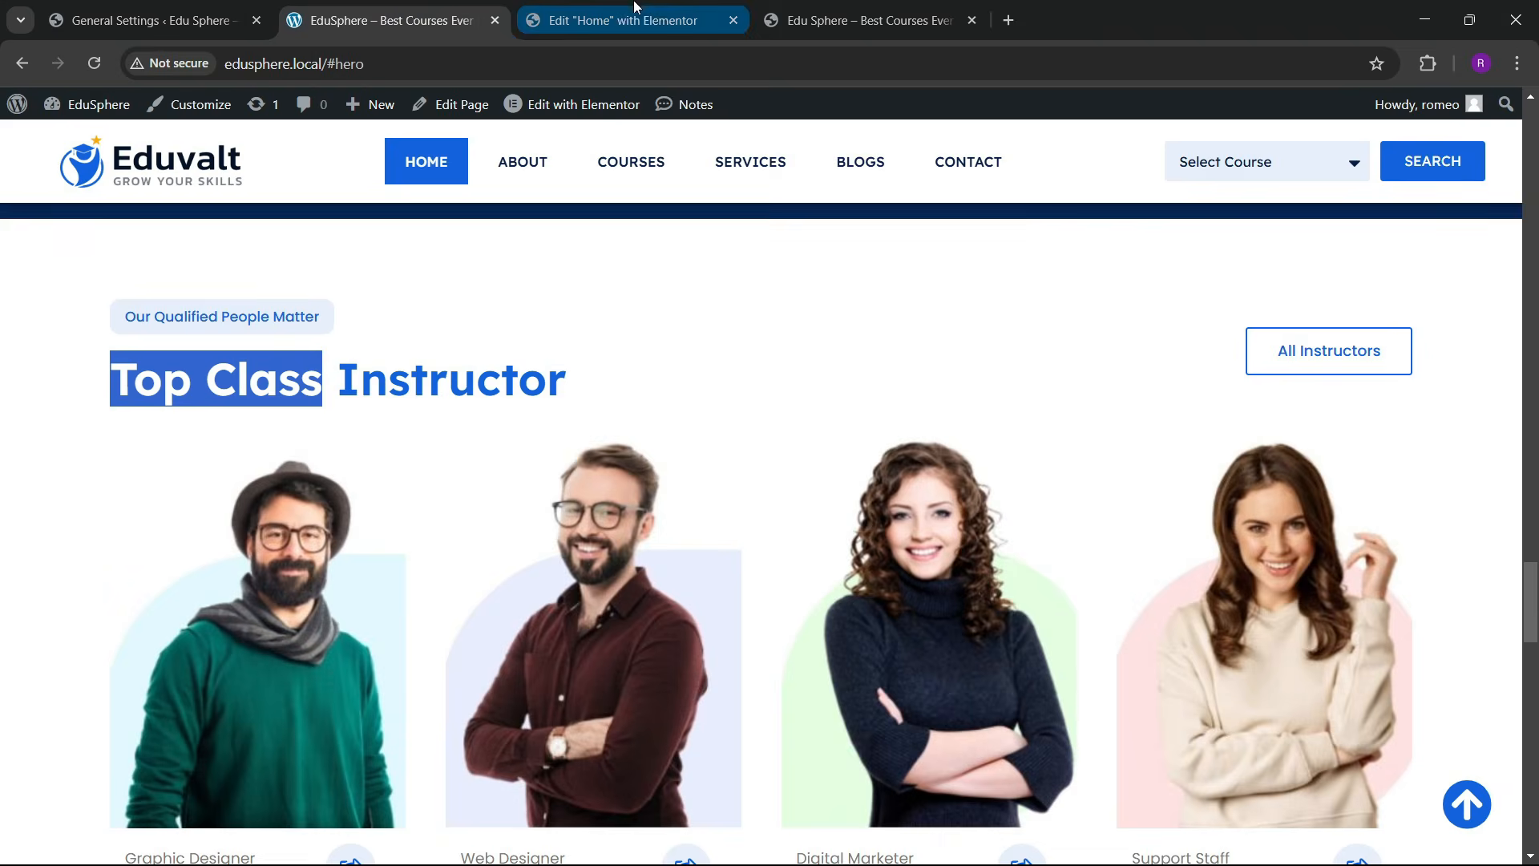
Step: Drop a Container into the first grid cell
{"action": "left_click", "coordinate": [637, 18]}
{"action": "left_click", "coordinate": [89, 112]}
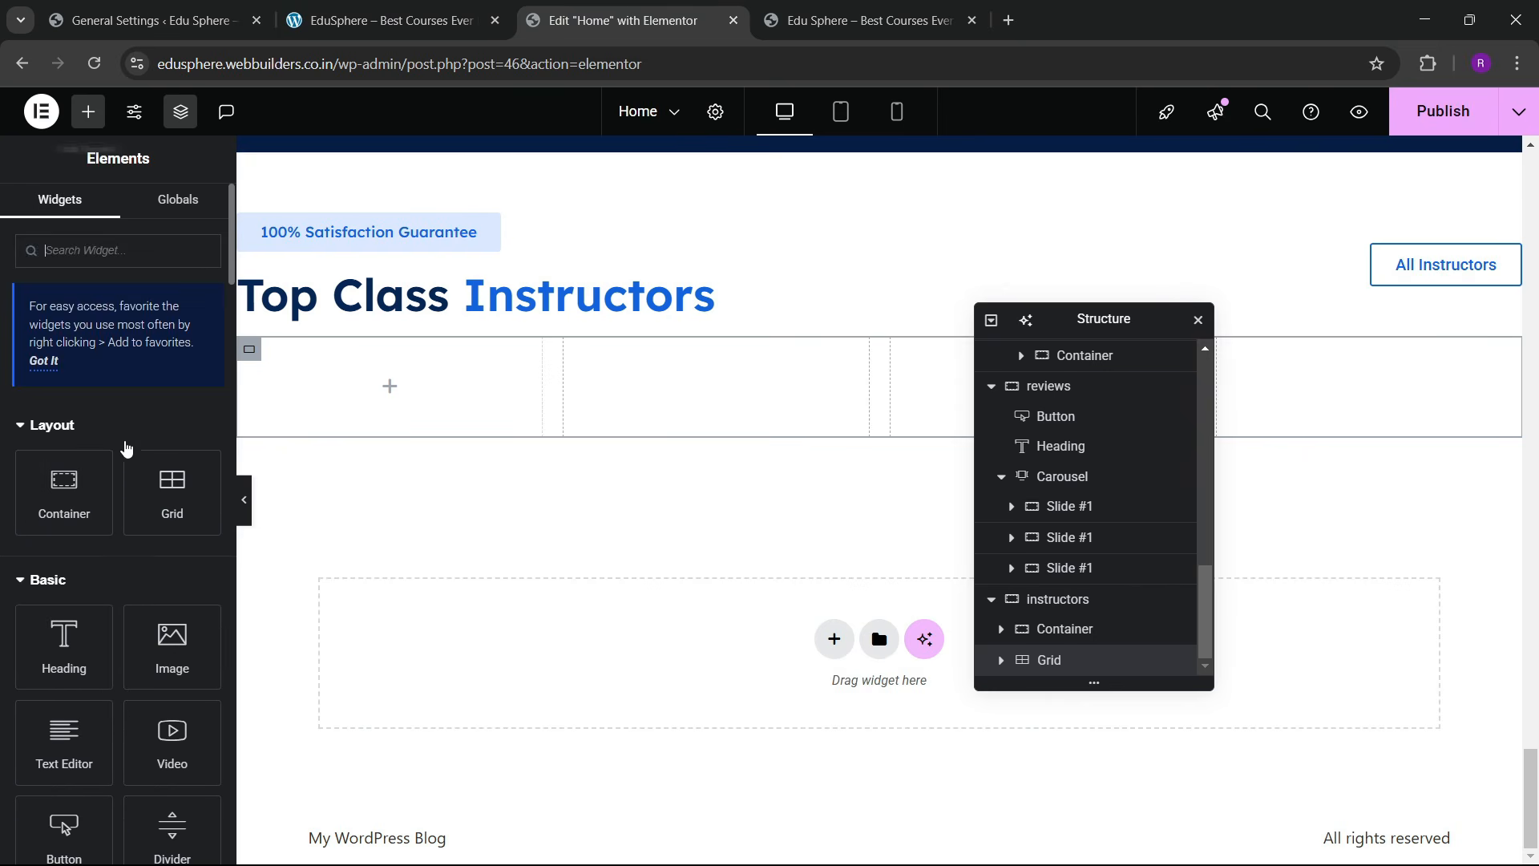
{"action": "left_click_drag", "start_coordinate": [64, 489], "coordinate": [392, 381]}
{"action": "left_click", "coordinate": [444, 7]}
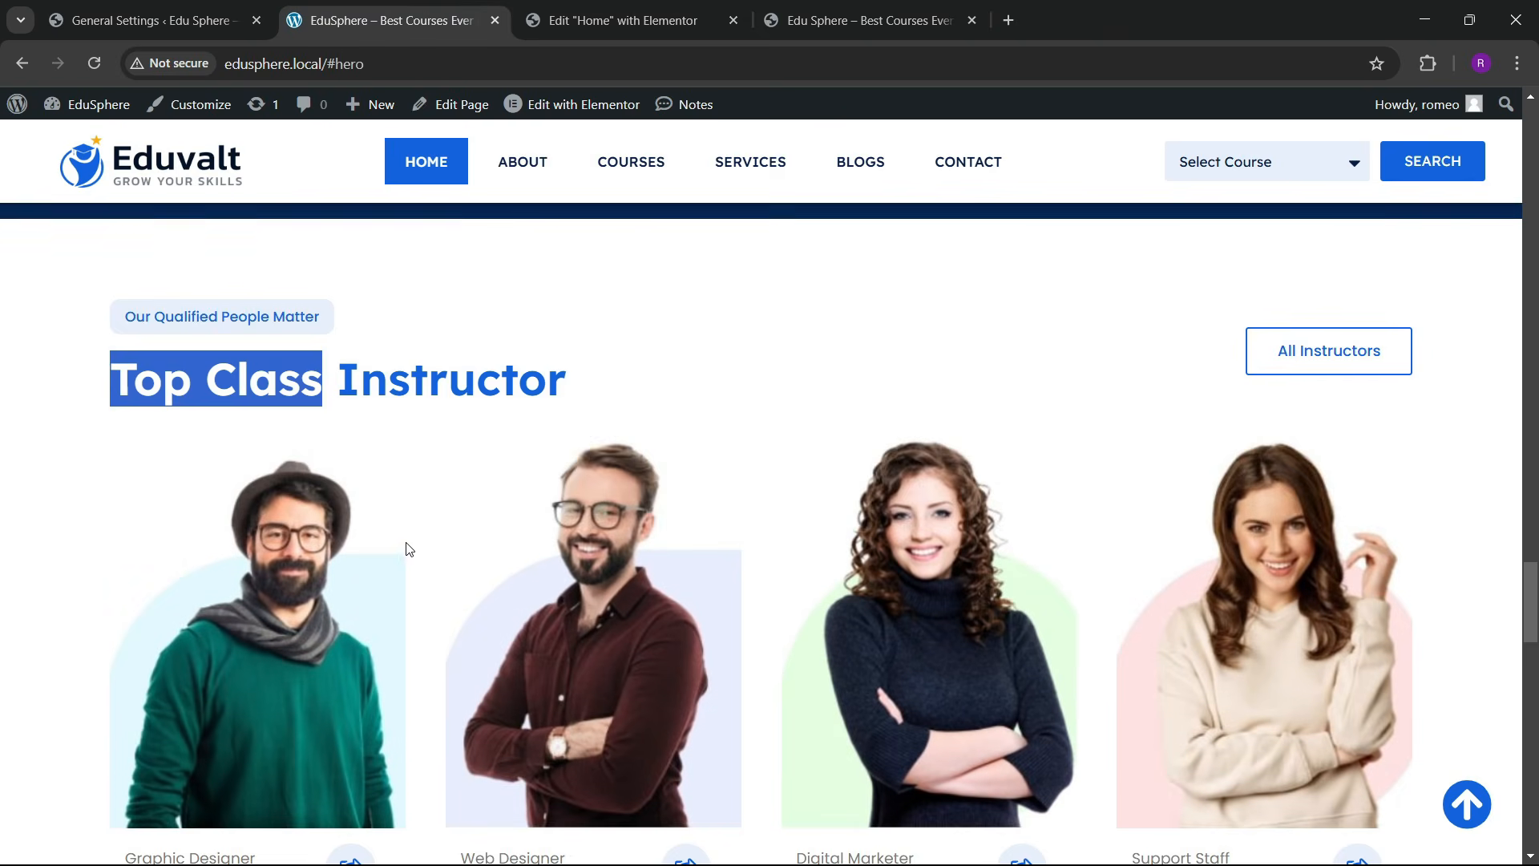
{"action": "scroll", "coordinate": [406, 545], "scroll_direction": "down", "scroll_amount": 5}
{"action": "key", "text": "ctrl+Tab"}
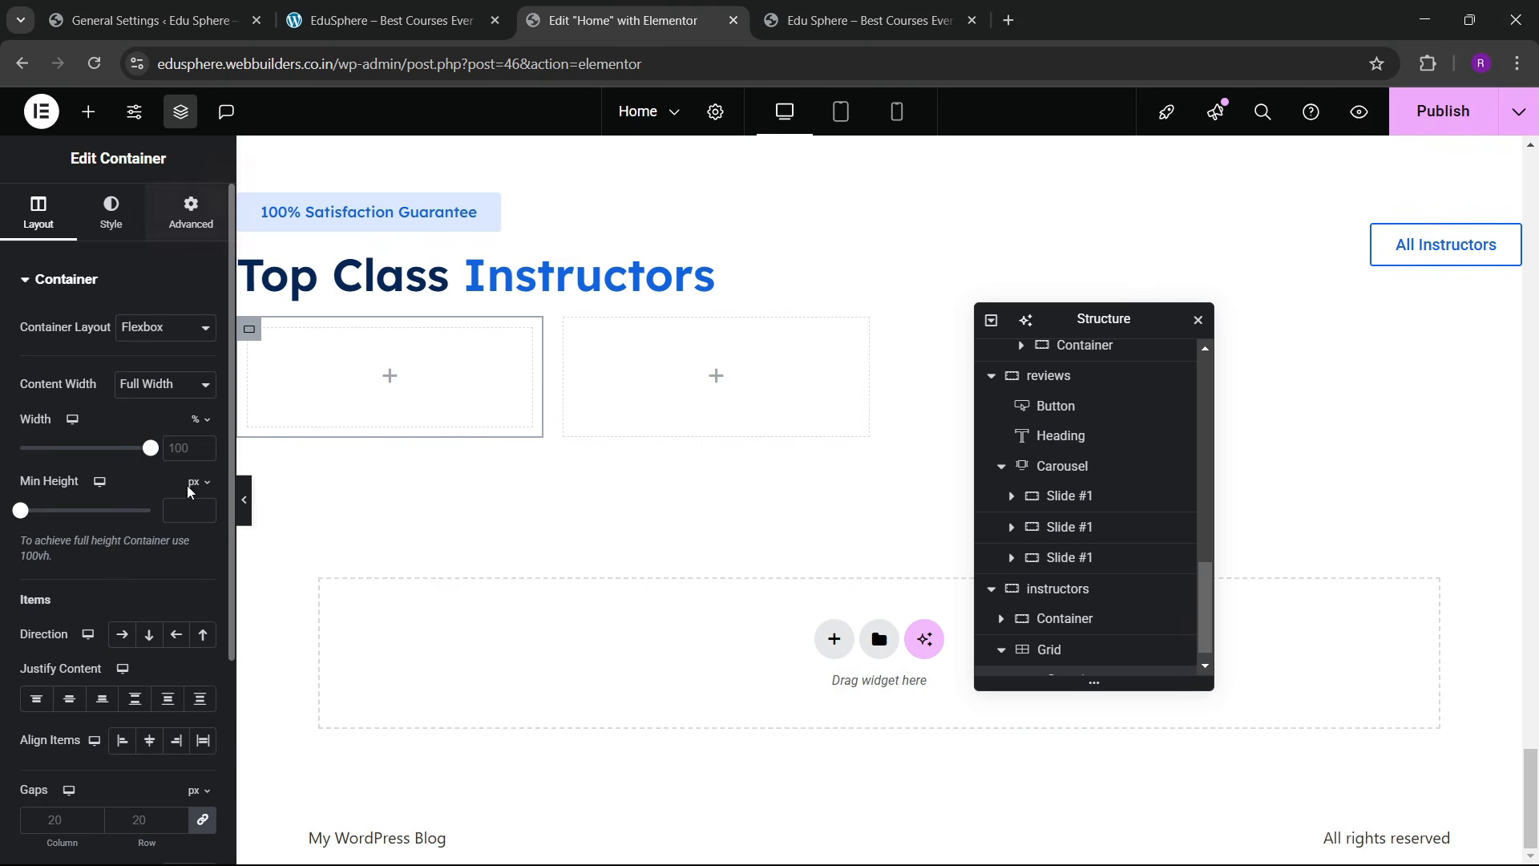
{"action": "left_click", "coordinate": [191, 212]}
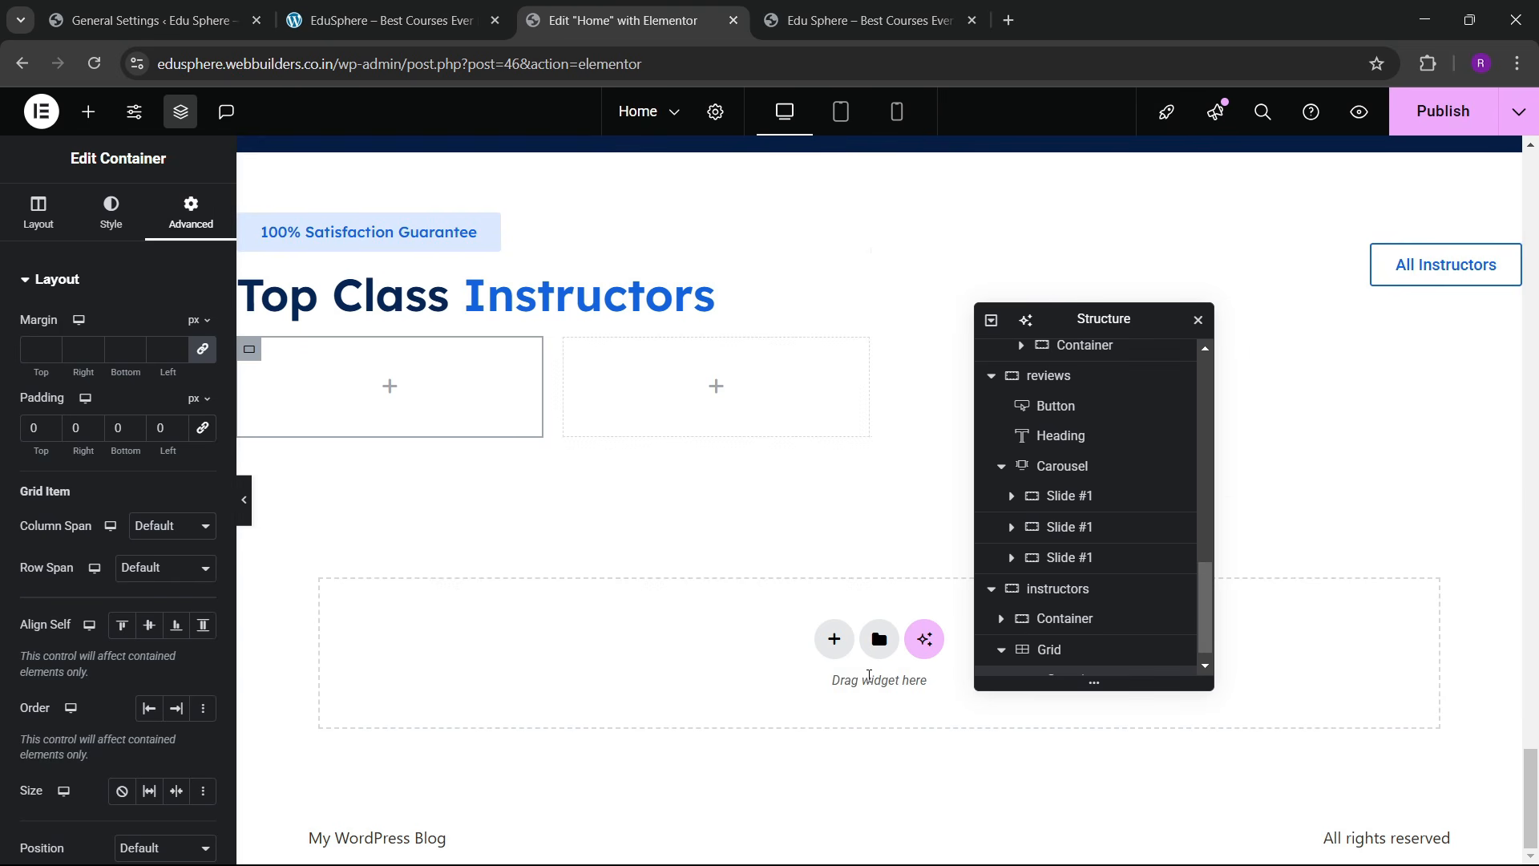
Step: Add an Image widget to the first card, with a Container below it
{"action": "left_click", "coordinate": [433, 8]}
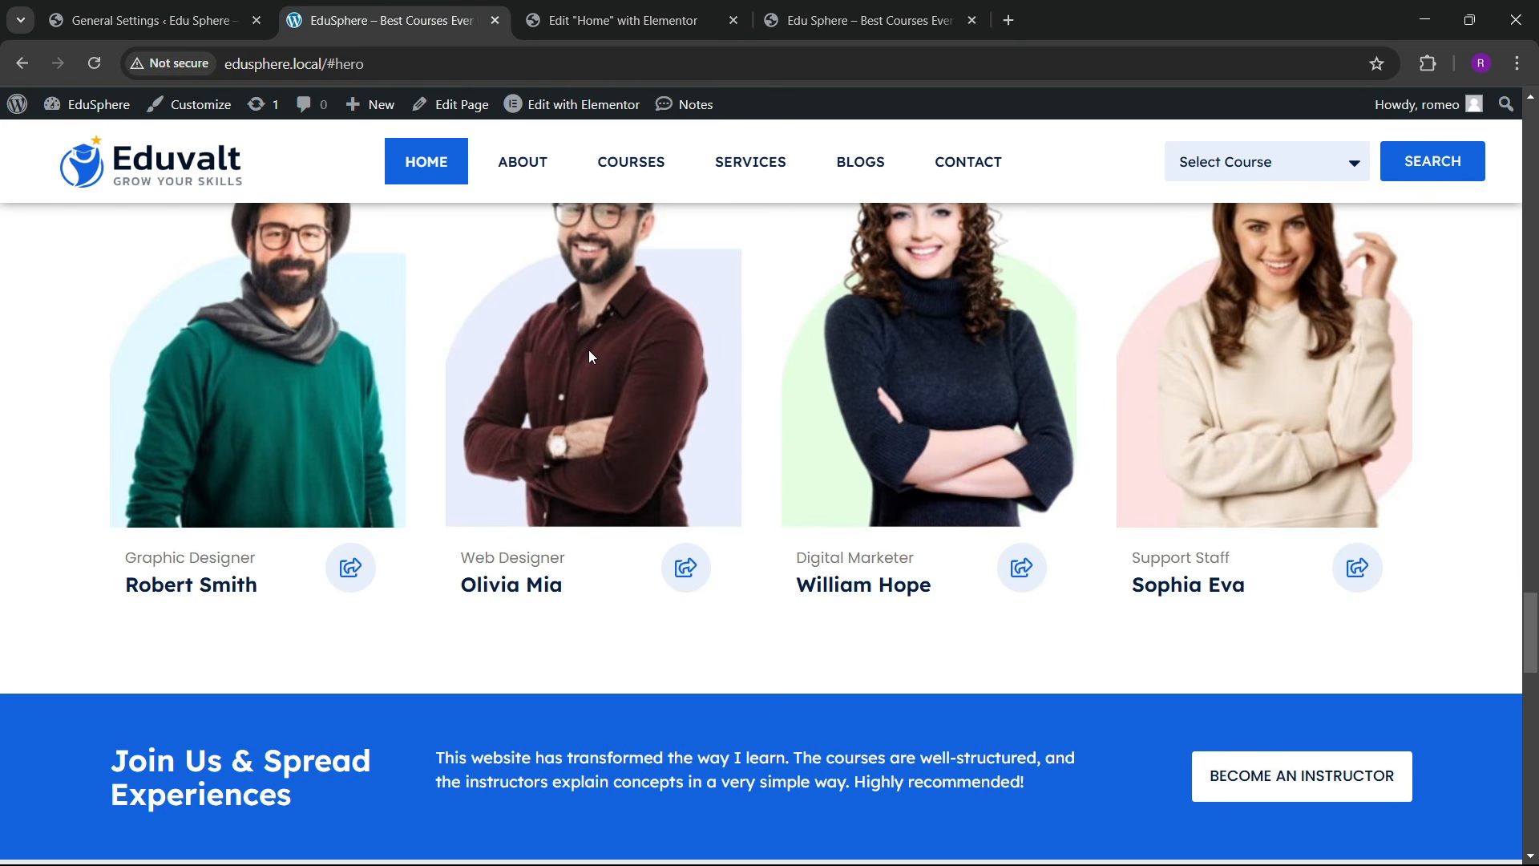
{"action": "left_click", "coordinate": [625, 18]}
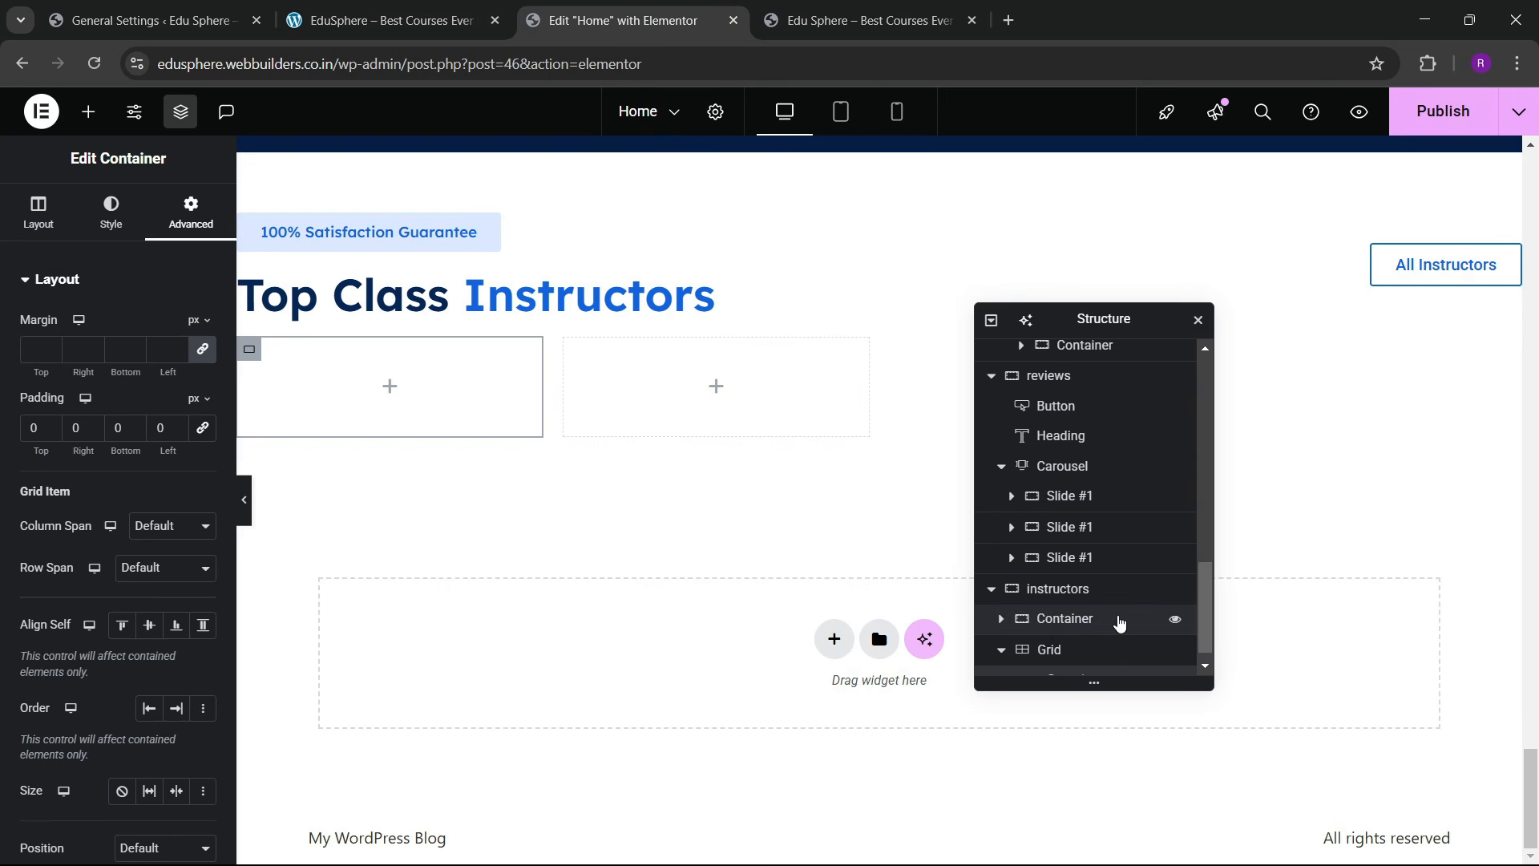
{"action": "scroll", "coordinate": [1120, 624], "scroll_direction": "down", "scroll_amount": 1}
{"action": "scroll", "coordinate": [1017, 670], "scroll_direction": "down", "scroll_amount": 1}
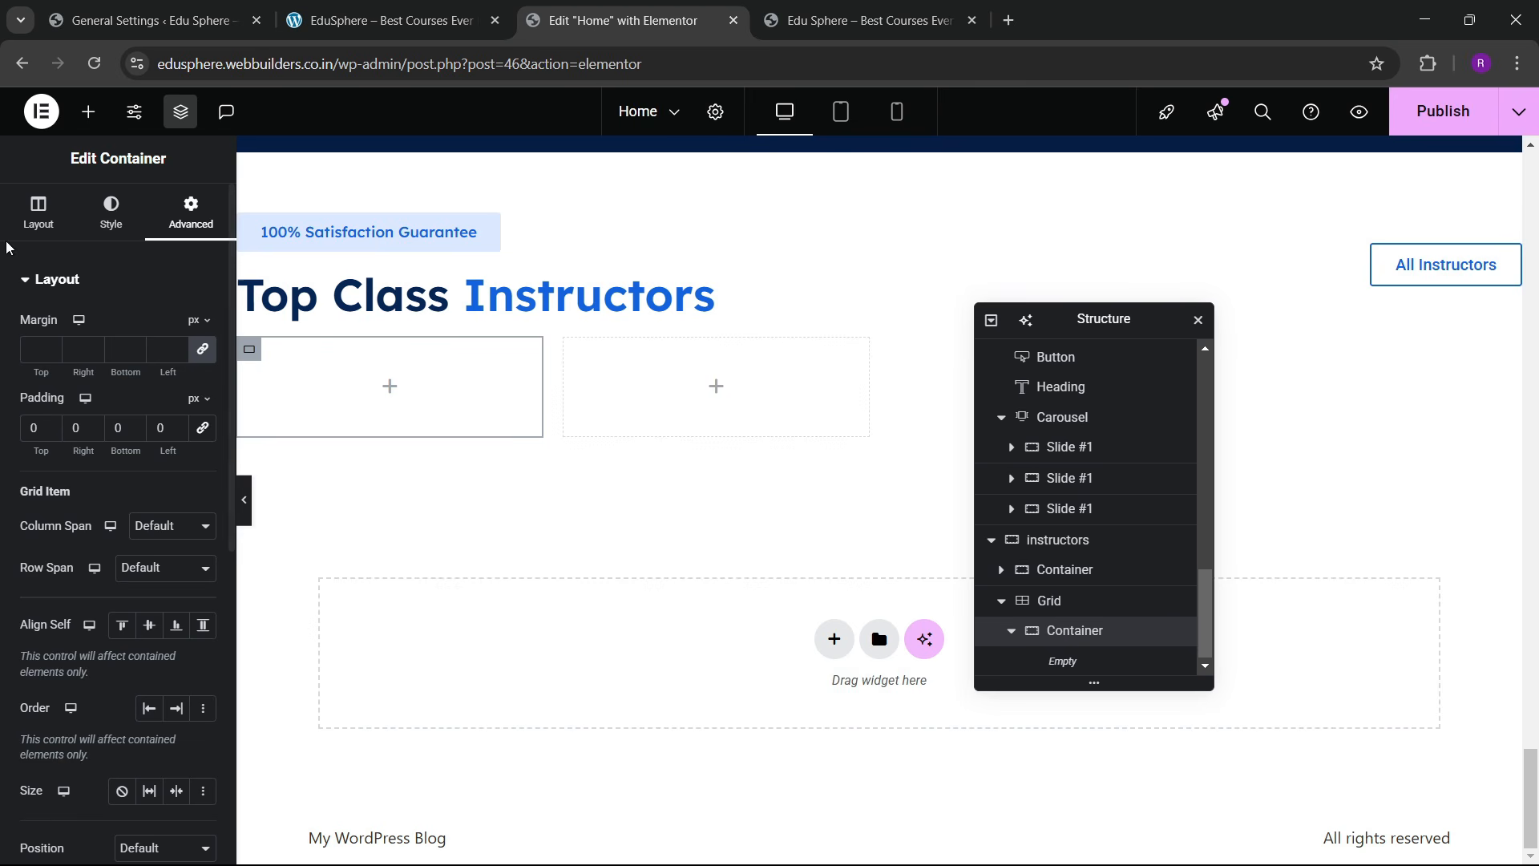
{"action": "left_click", "coordinate": [88, 111]}
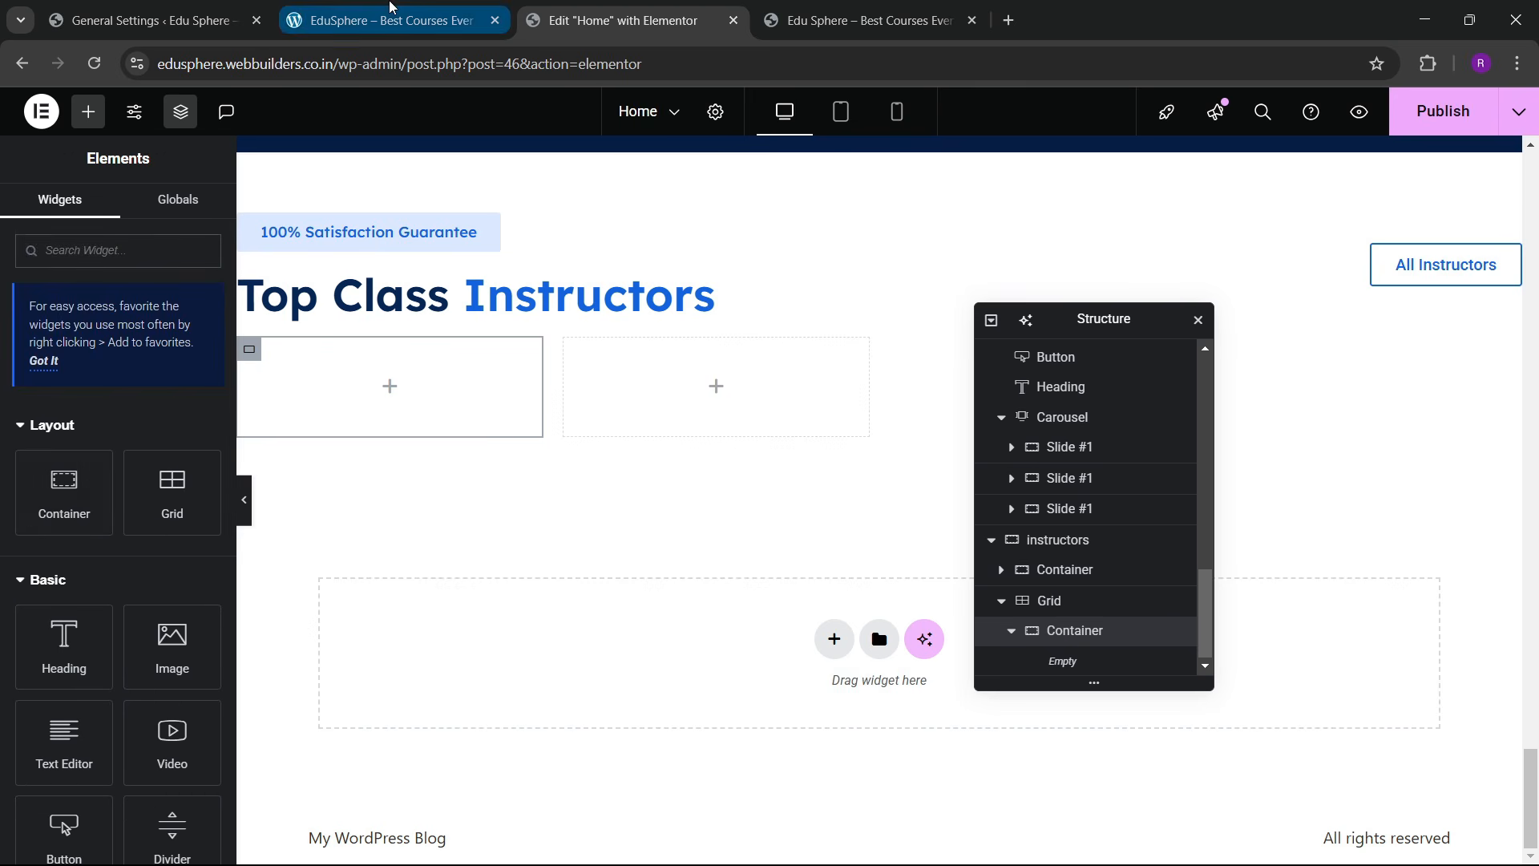
{"action": "left_click", "coordinate": [385, 20]}
{"action": "left_click", "coordinate": [577, 20]}
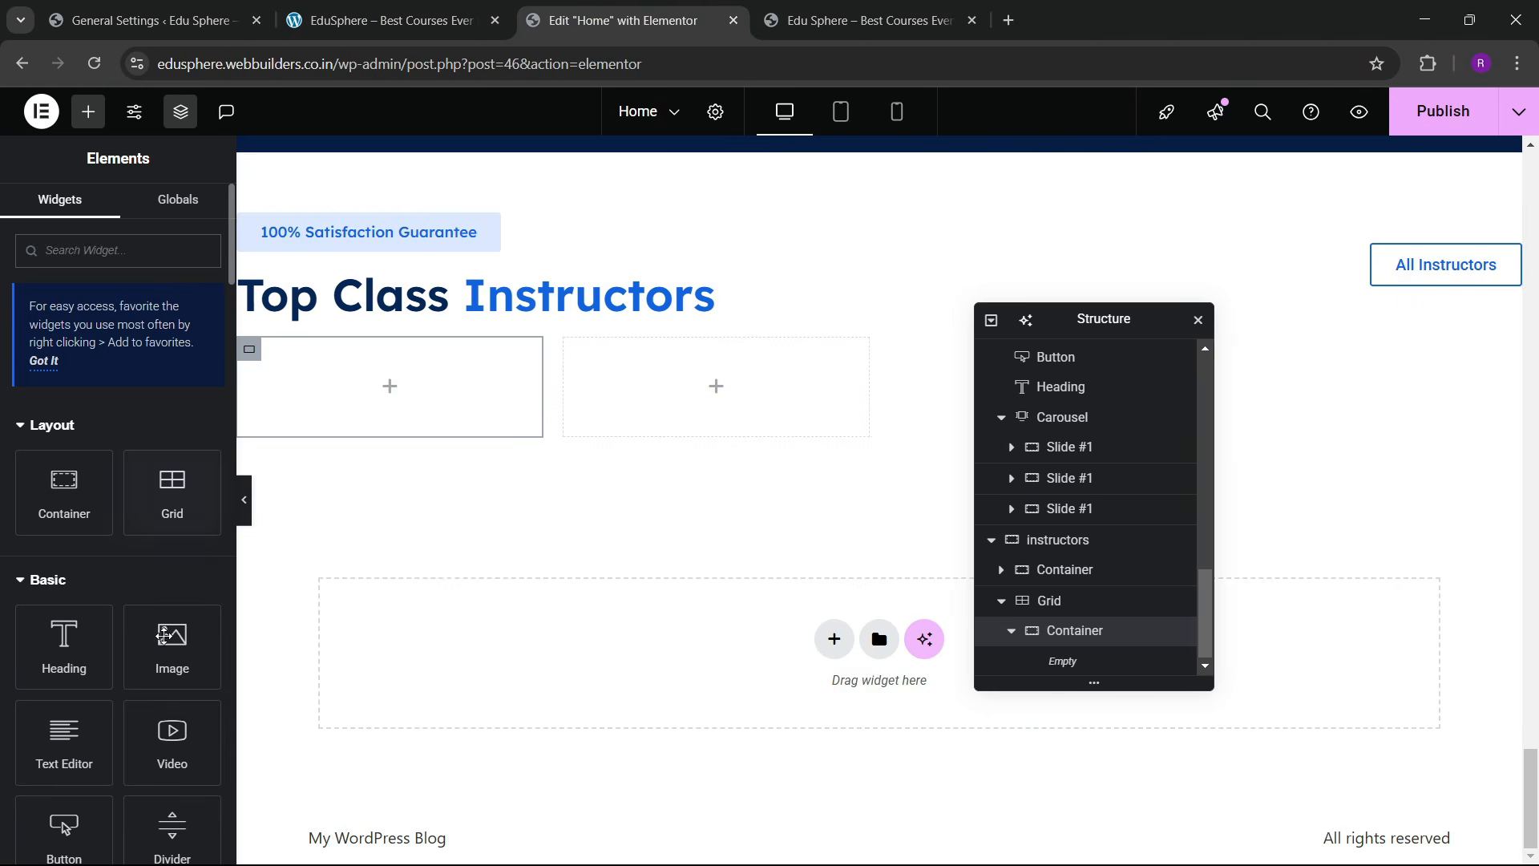
{"action": "left_click_drag", "start_coordinate": [163, 636], "coordinate": [390, 401]}
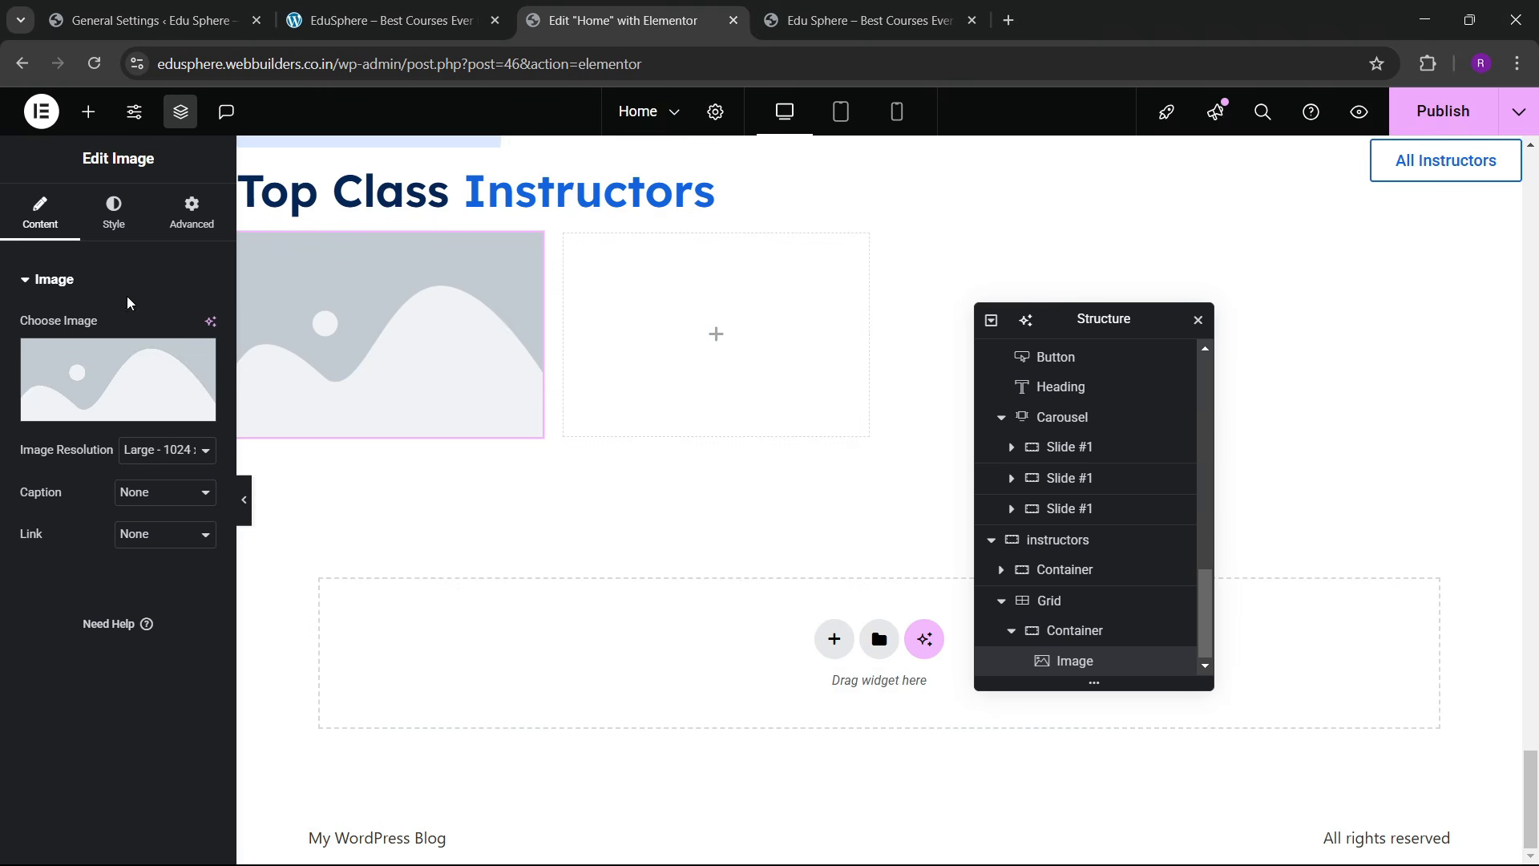
{"action": "left_click", "coordinate": [89, 112]}
{"action": "left_click_drag", "start_coordinate": [92, 510], "coordinate": [399, 508]}
{"action": "scroll", "coordinate": [1106, 632], "scroll_direction": "down", "scroll_amount": 1}
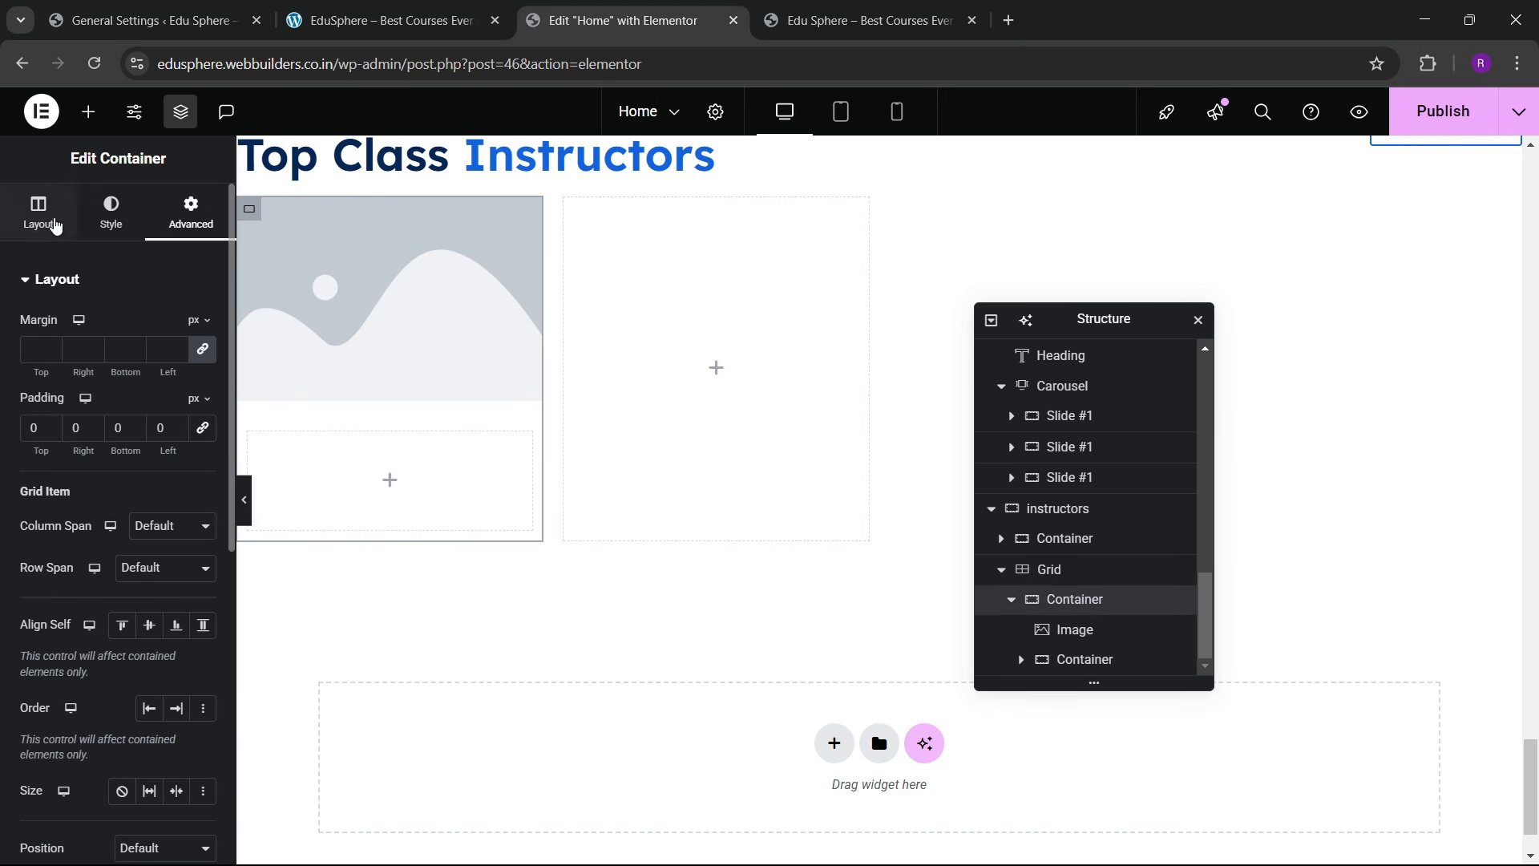
Step: Set the card's layout to column direction, centered content and 0 gap
{"action": "left_click", "coordinate": [38, 217]}
{"action": "scroll", "coordinate": [90, 567], "scroll_direction": "down", "scroll_amount": 2}
{"action": "left_click", "coordinate": [149, 434]}
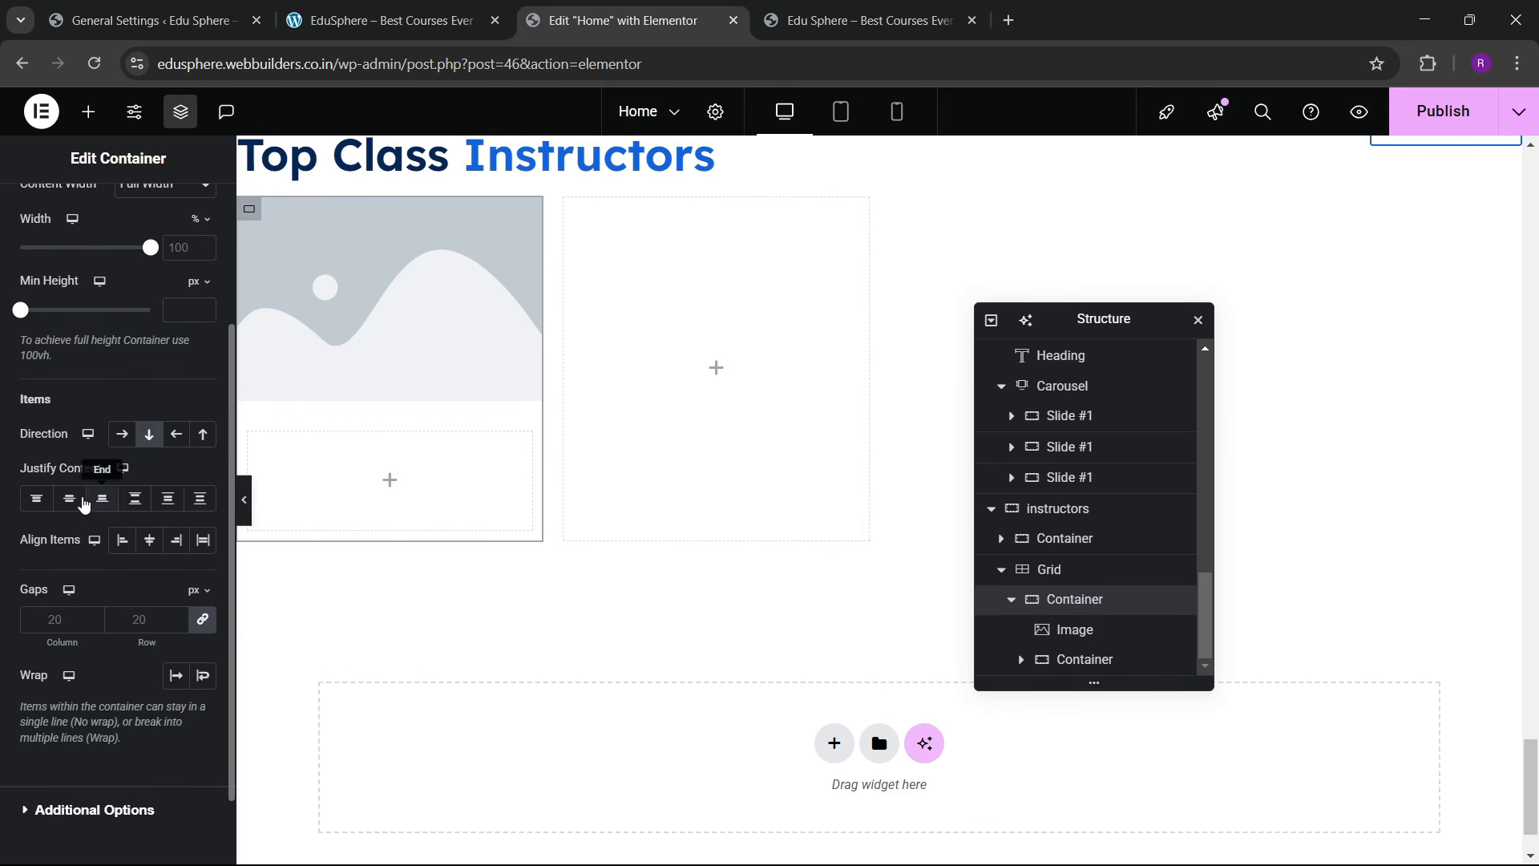
{"action": "left_click", "coordinate": [69, 498]}
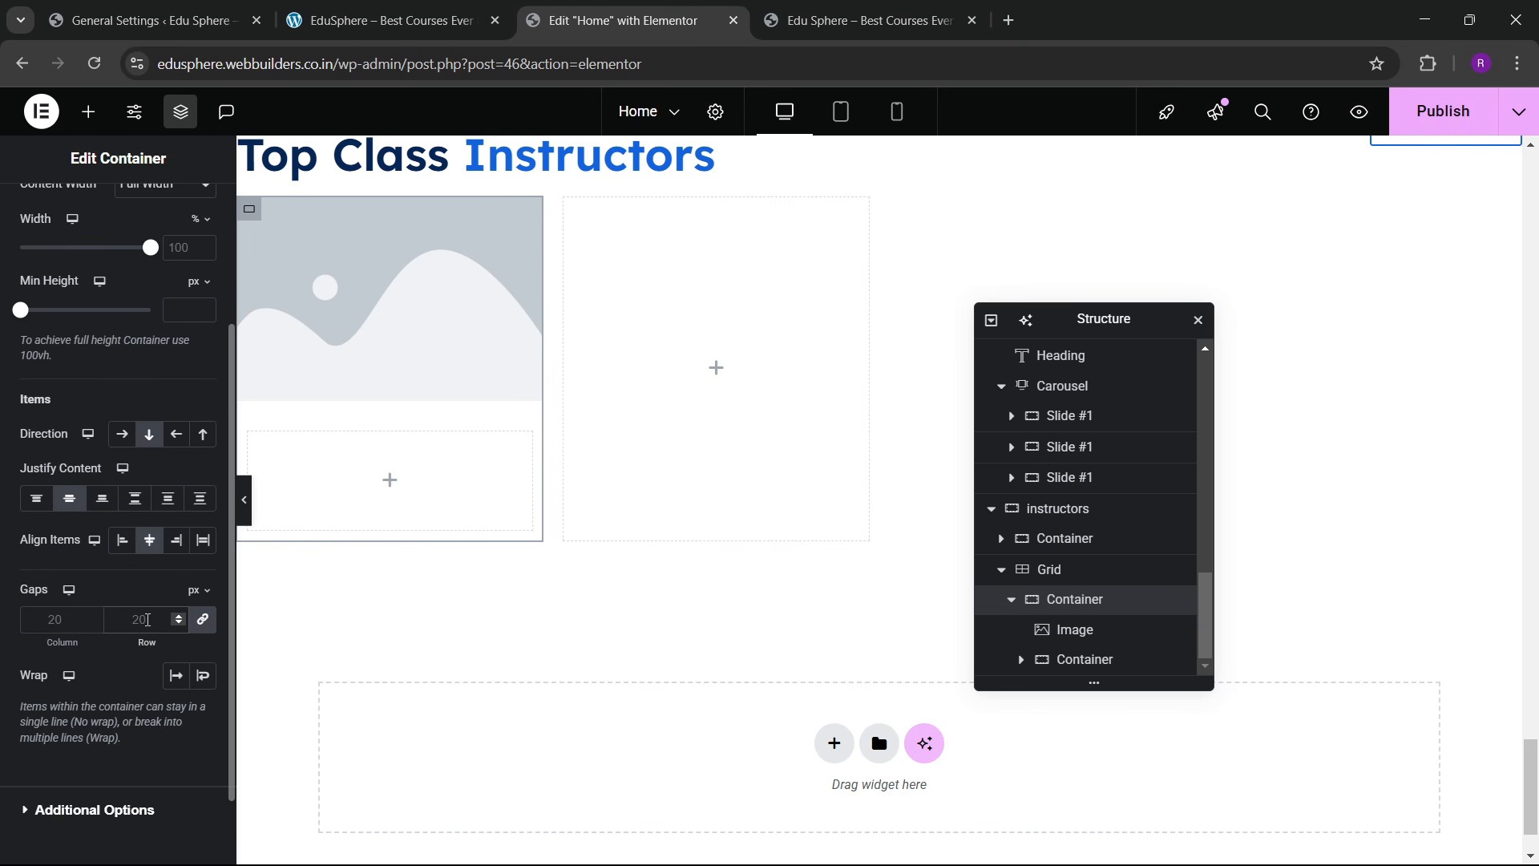
{"action": "left_click", "coordinate": [147, 619]}
{"action": "type", "text": "0"}
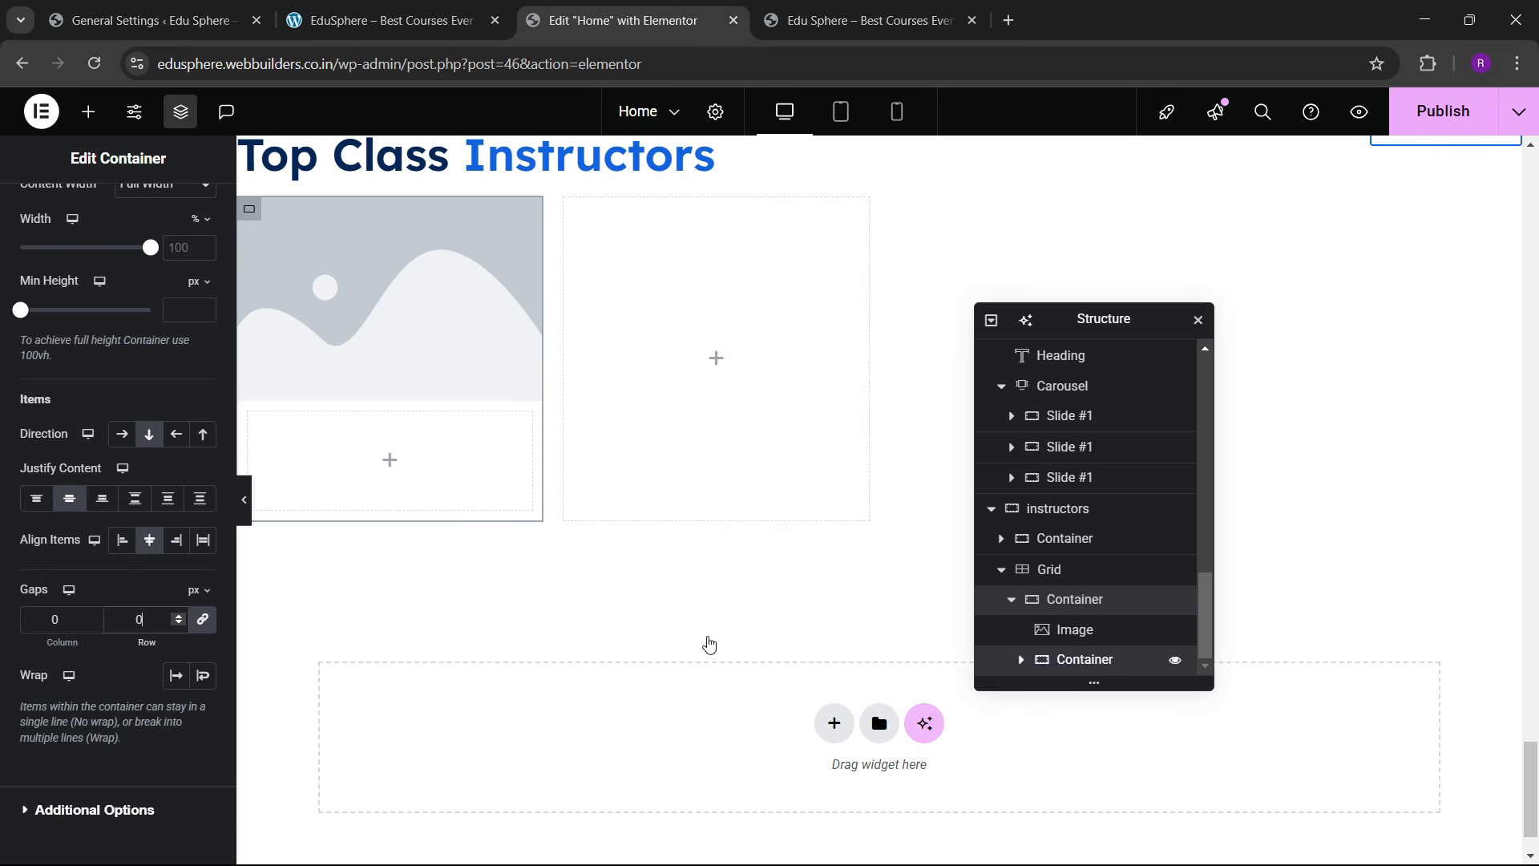
{"action": "left_click", "coordinate": [1085, 659]}
{"action": "left_click", "coordinate": [191, 210]}
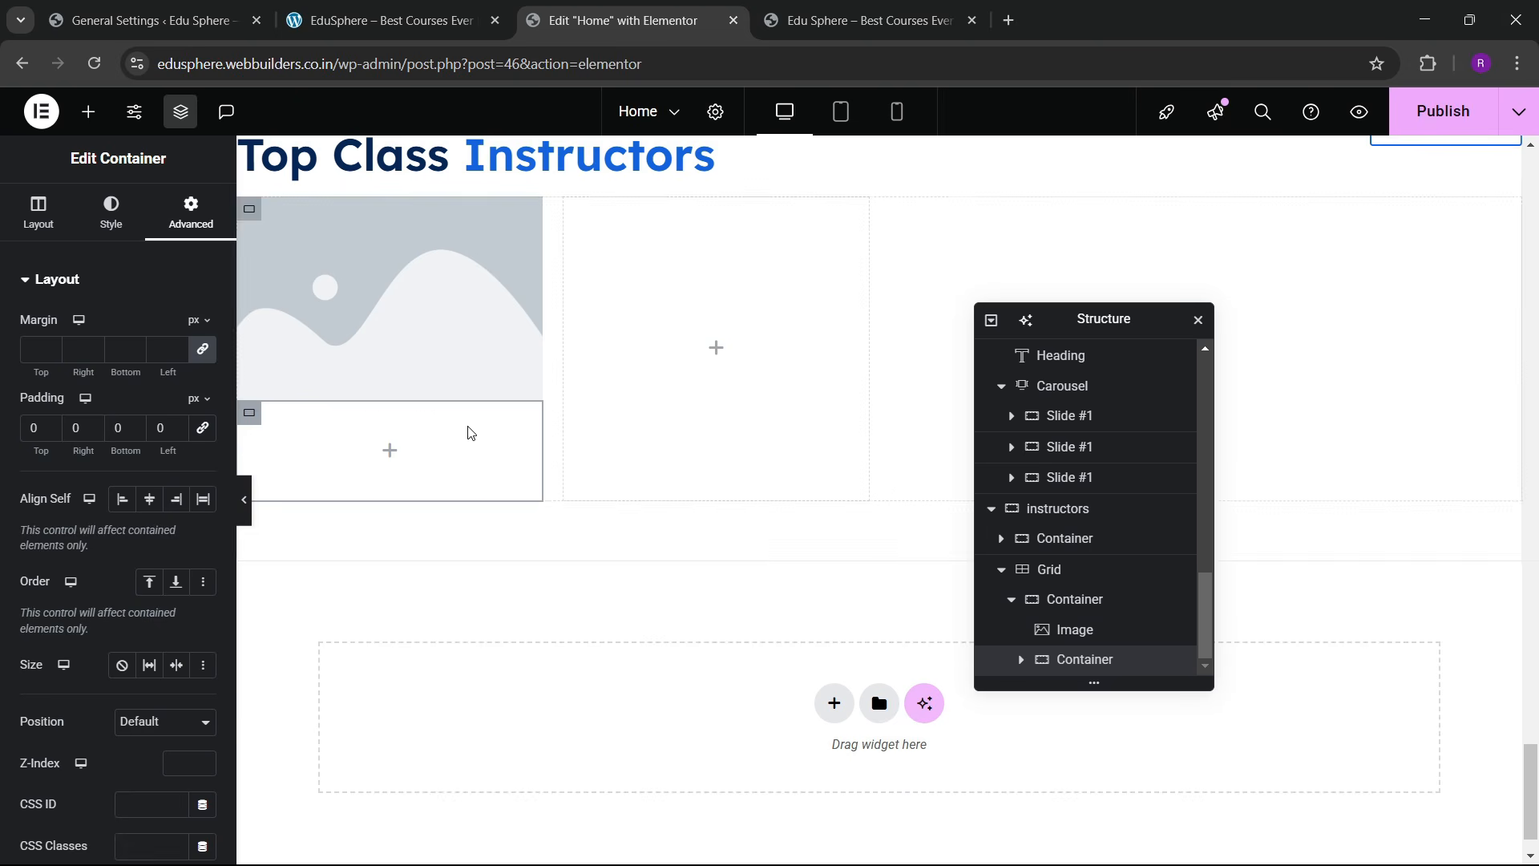
{"action": "left_click", "coordinate": [446, 8]}
{"action": "left_click", "coordinate": [613, 19]}
Step: Replace the placeholder image with the photo of the bearded man in a green sweater
{"action": "left_click", "coordinate": [345, 360]}
{"action": "left_click", "coordinate": [126, 365]}
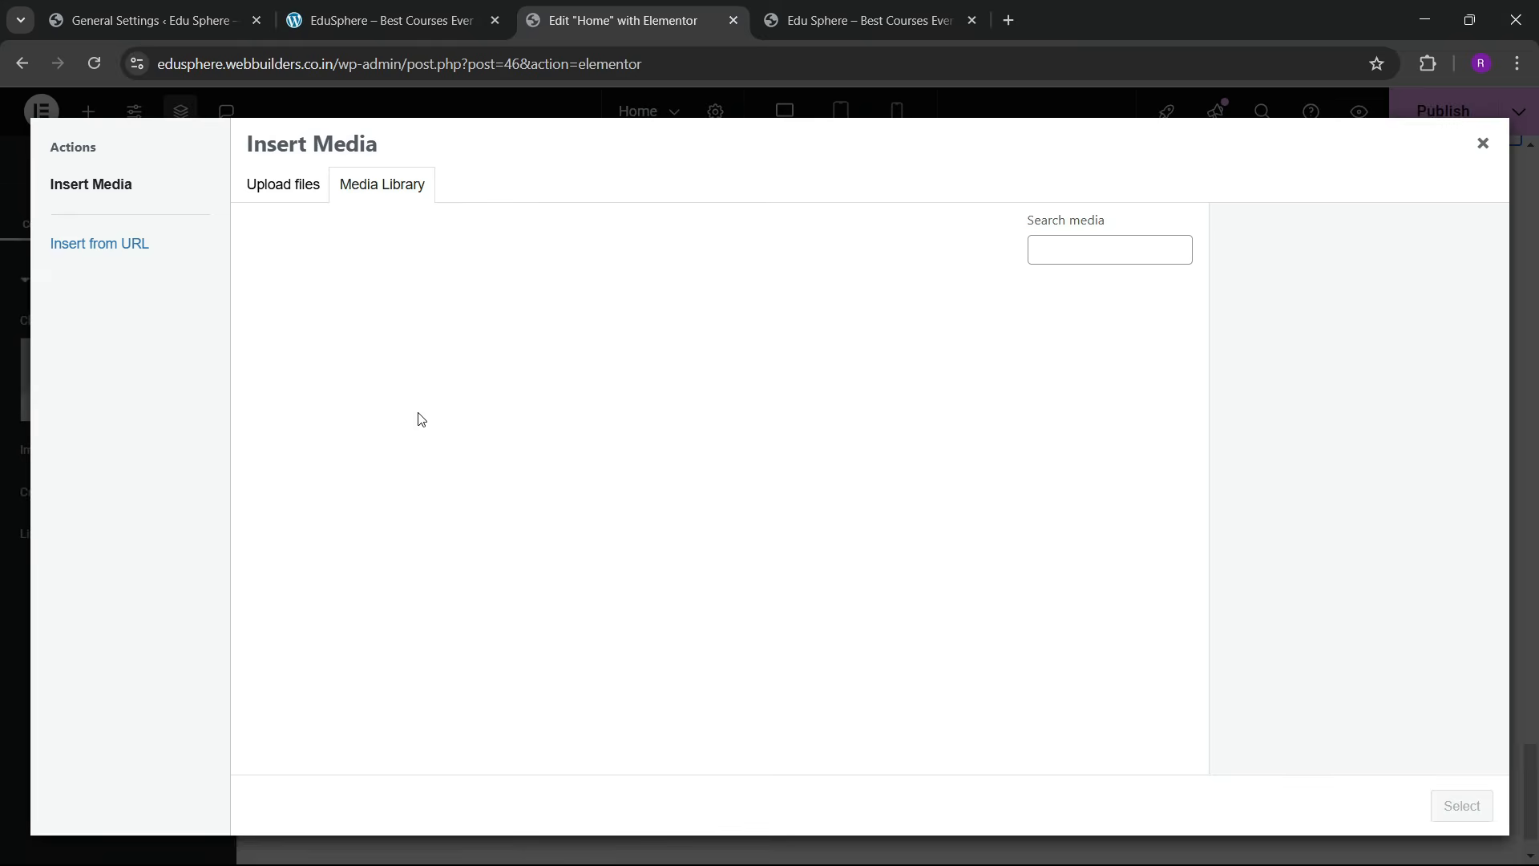
{"action": "scroll", "coordinate": [477, 503], "scroll_direction": "down", "scroll_amount": 5}
{"action": "scroll", "coordinate": [477, 502], "scroll_direction": "up", "scroll_amount": 2}
{"action": "left_click", "coordinate": [477, 503]}
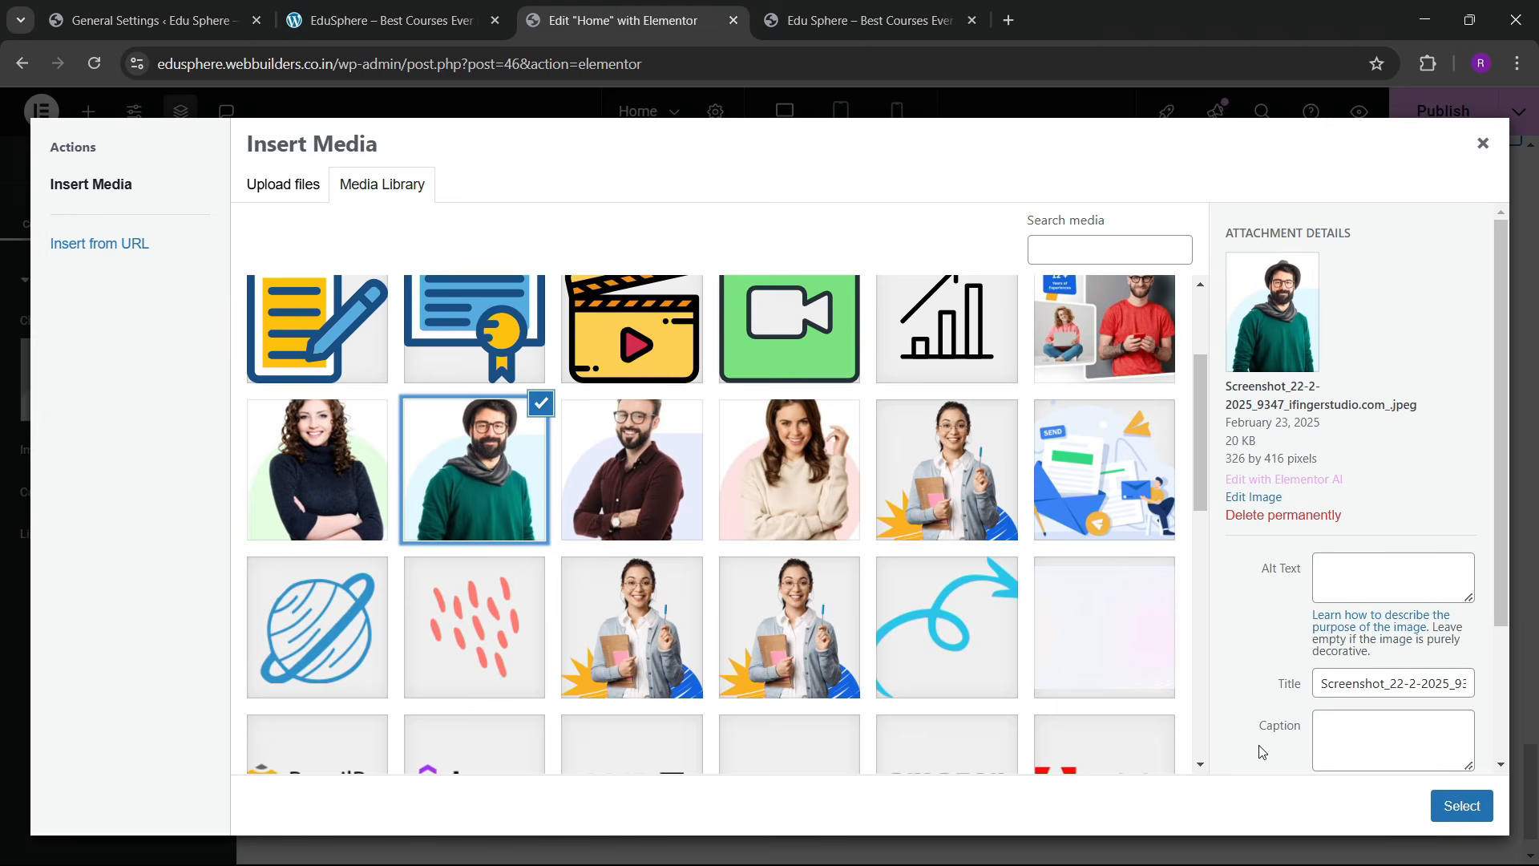
{"action": "left_click", "coordinate": [1461, 806]}
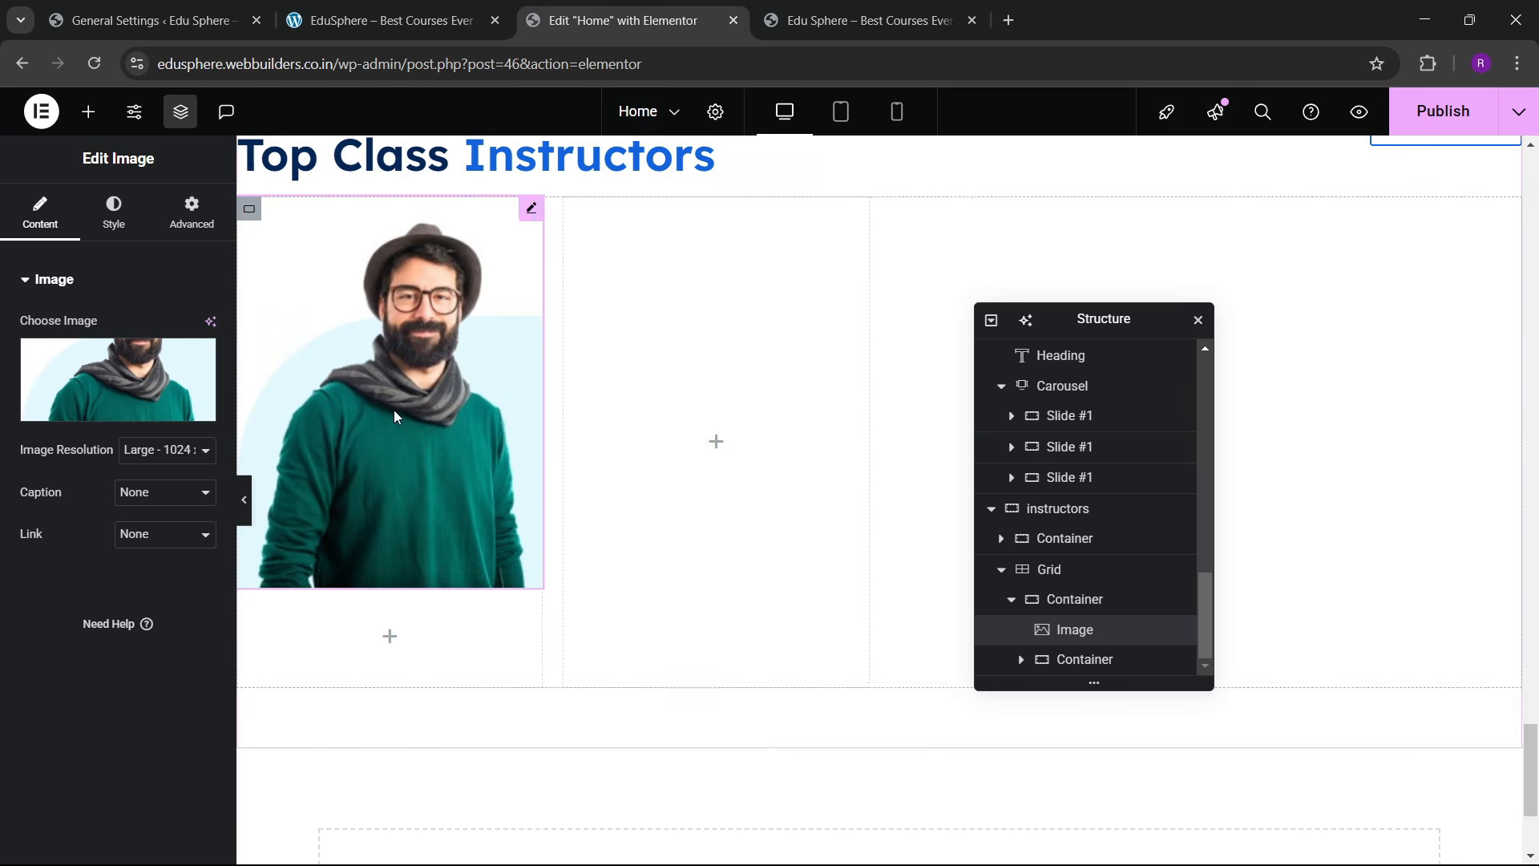
{"action": "left_click", "coordinate": [453, 10]}
{"action": "left_click", "coordinate": [621, 20]}
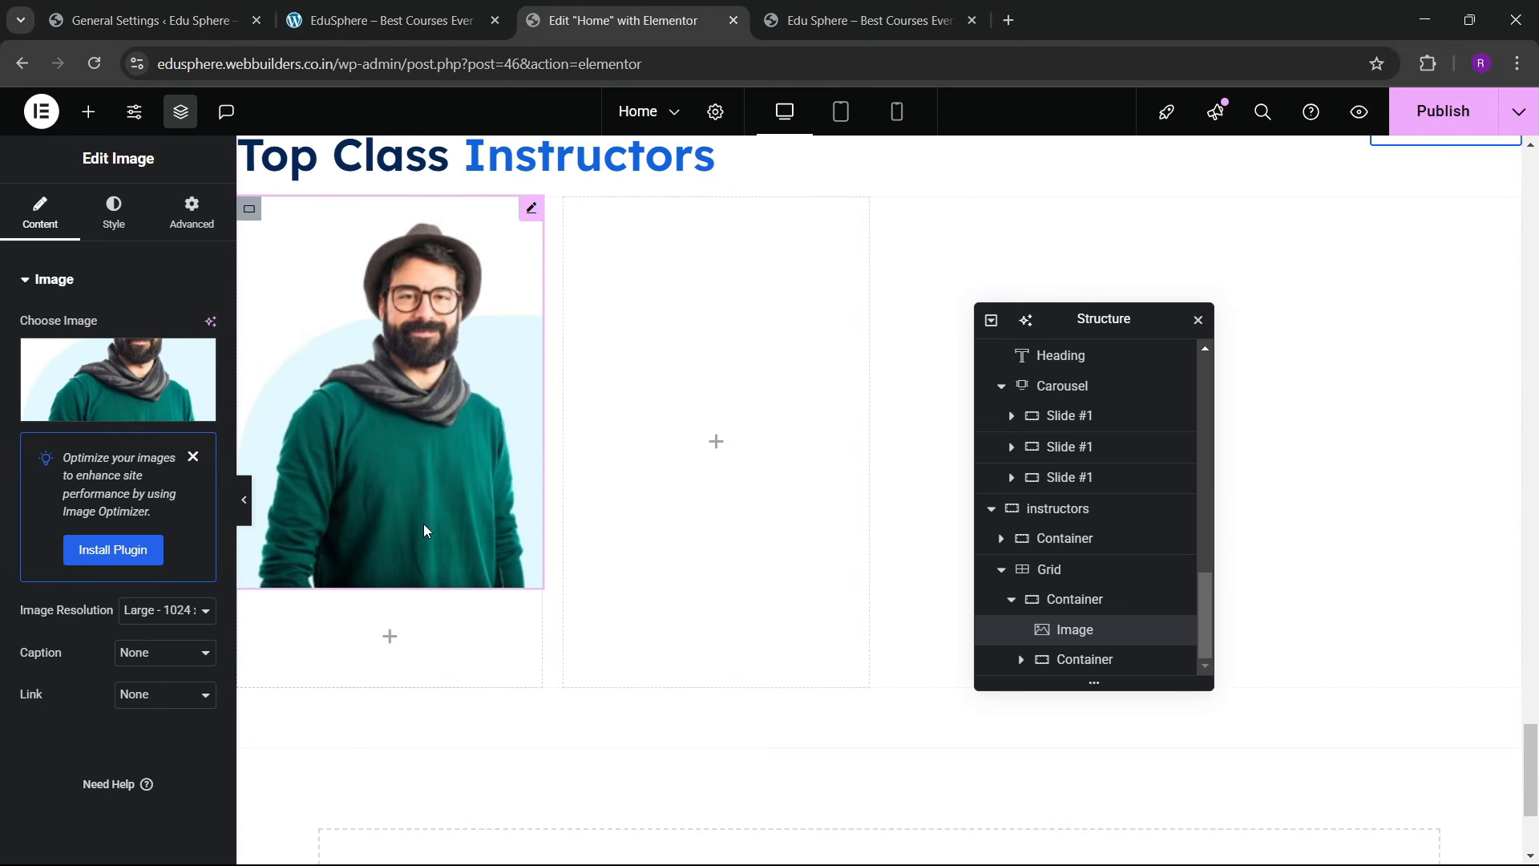
{"action": "left_click", "coordinate": [427, 8]}
{"action": "left_click", "coordinate": [594, 14]}
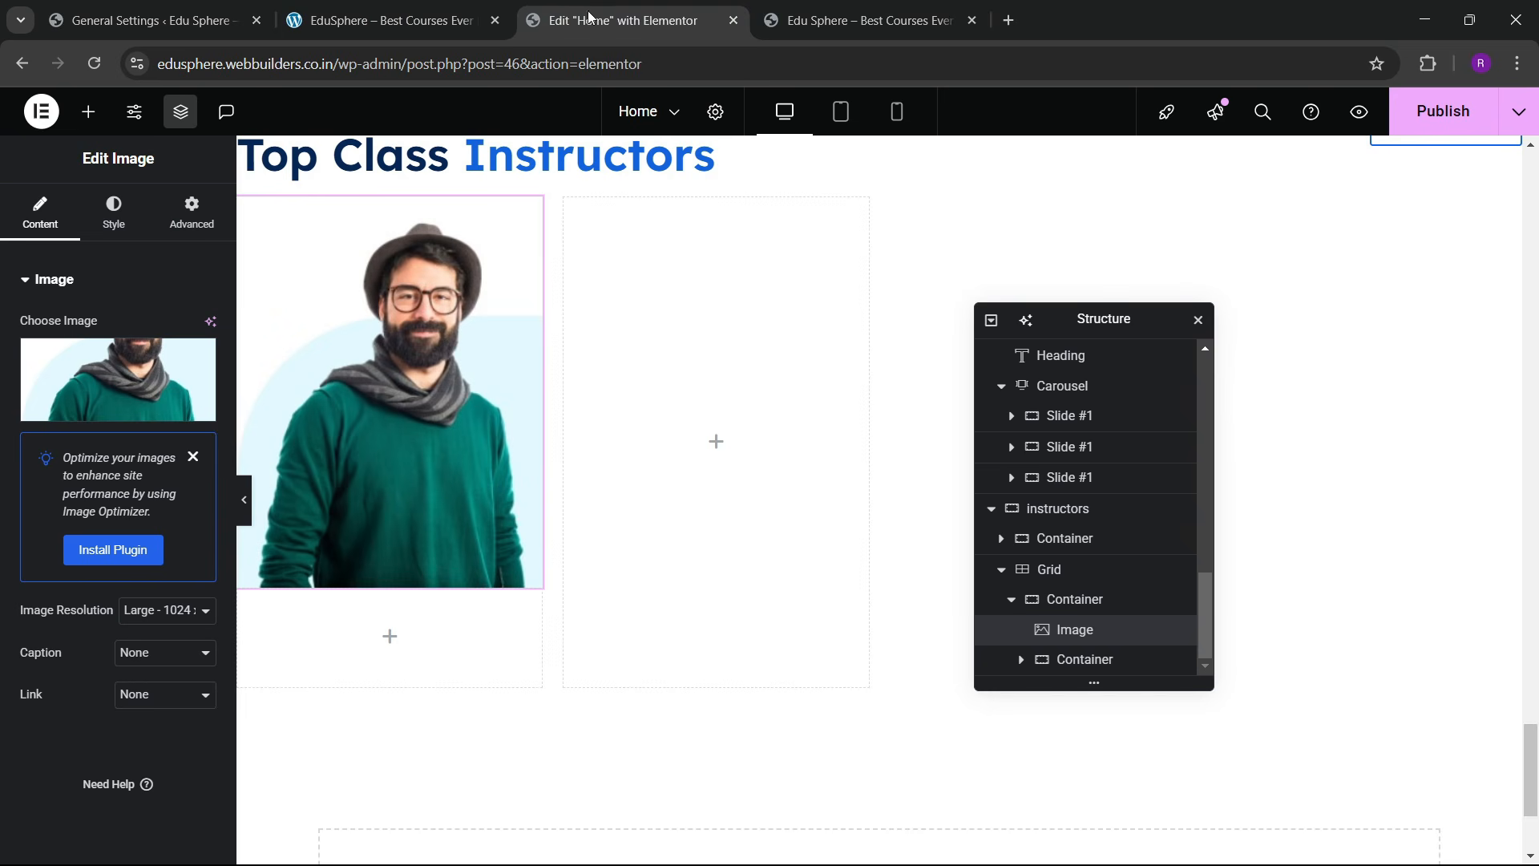
Step: Raise the empty box's linked padding to 15 px on all sides
{"action": "left_click", "coordinate": [176, 228]}
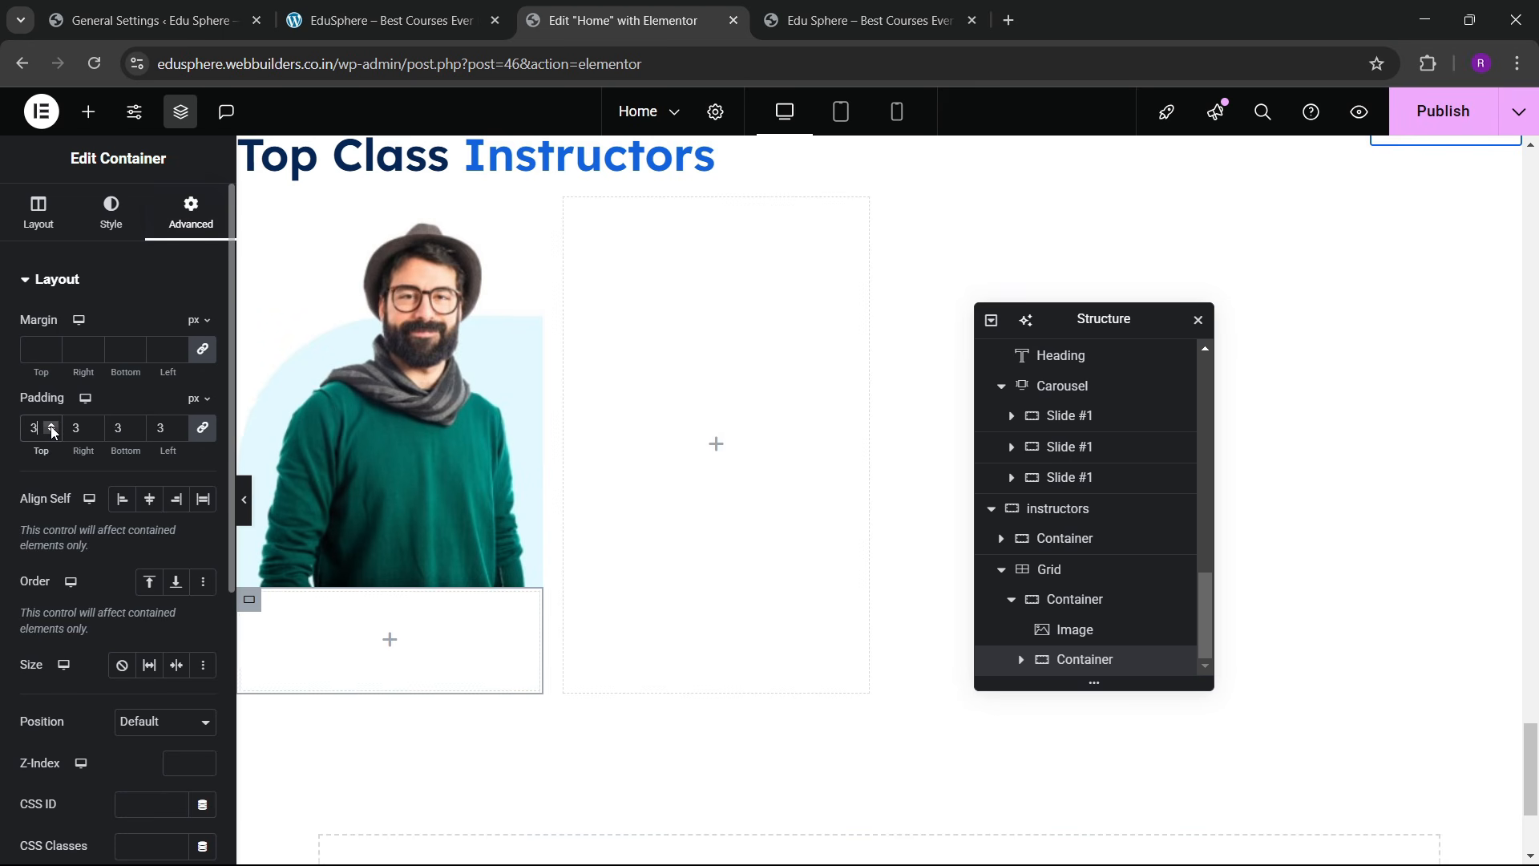
{"action": "left_click", "coordinate": [51, 426]}
{"action": "left_click", "coordinate": [51, 426]}
{"action": "left_click", "coordinate": [51, 425]}
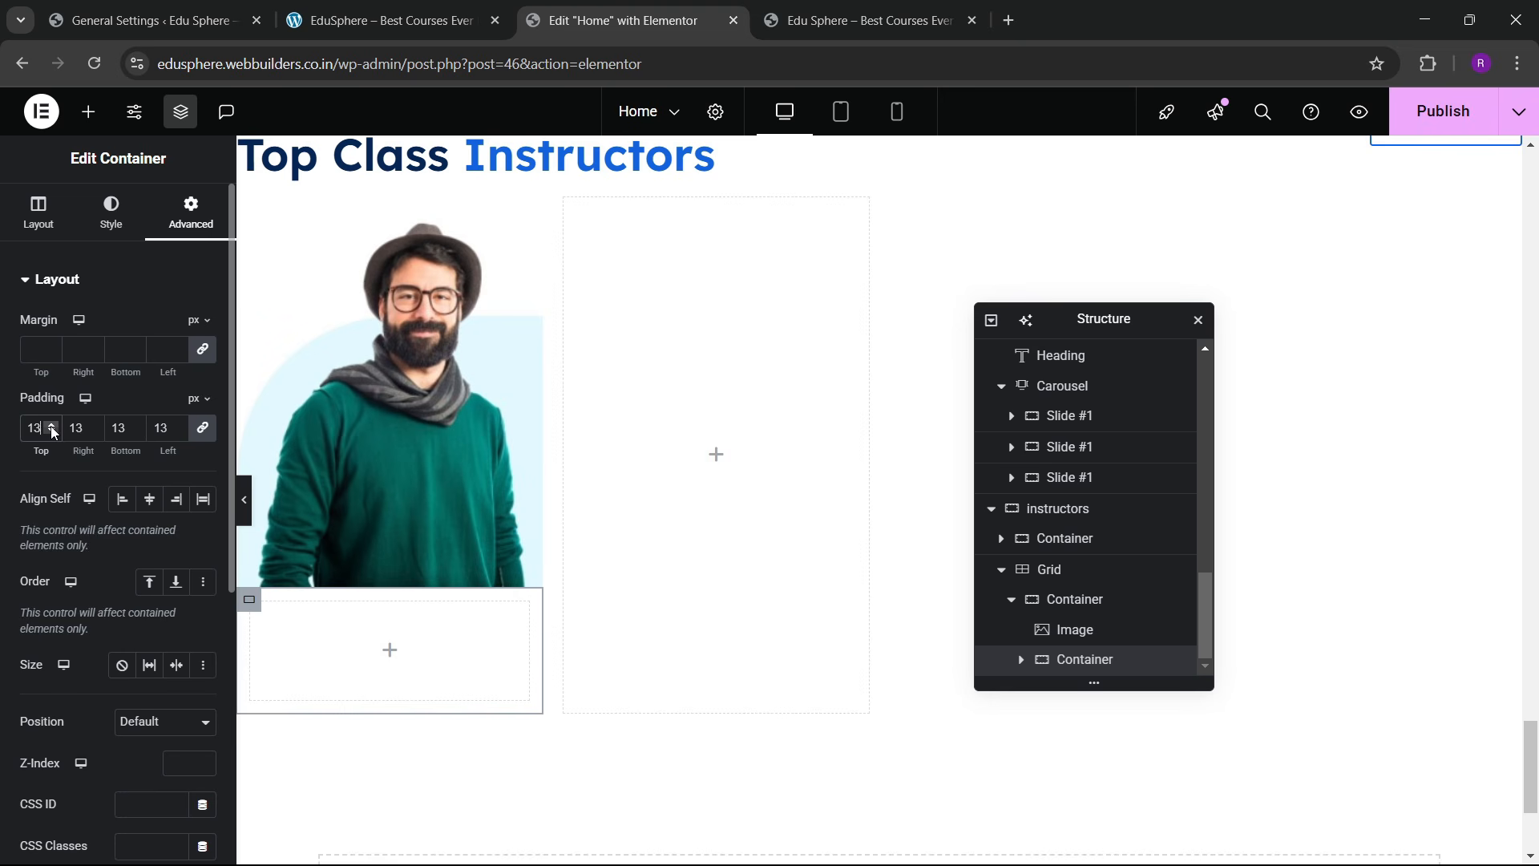
{"action": "left_click", "coordinate": [401, 63]}
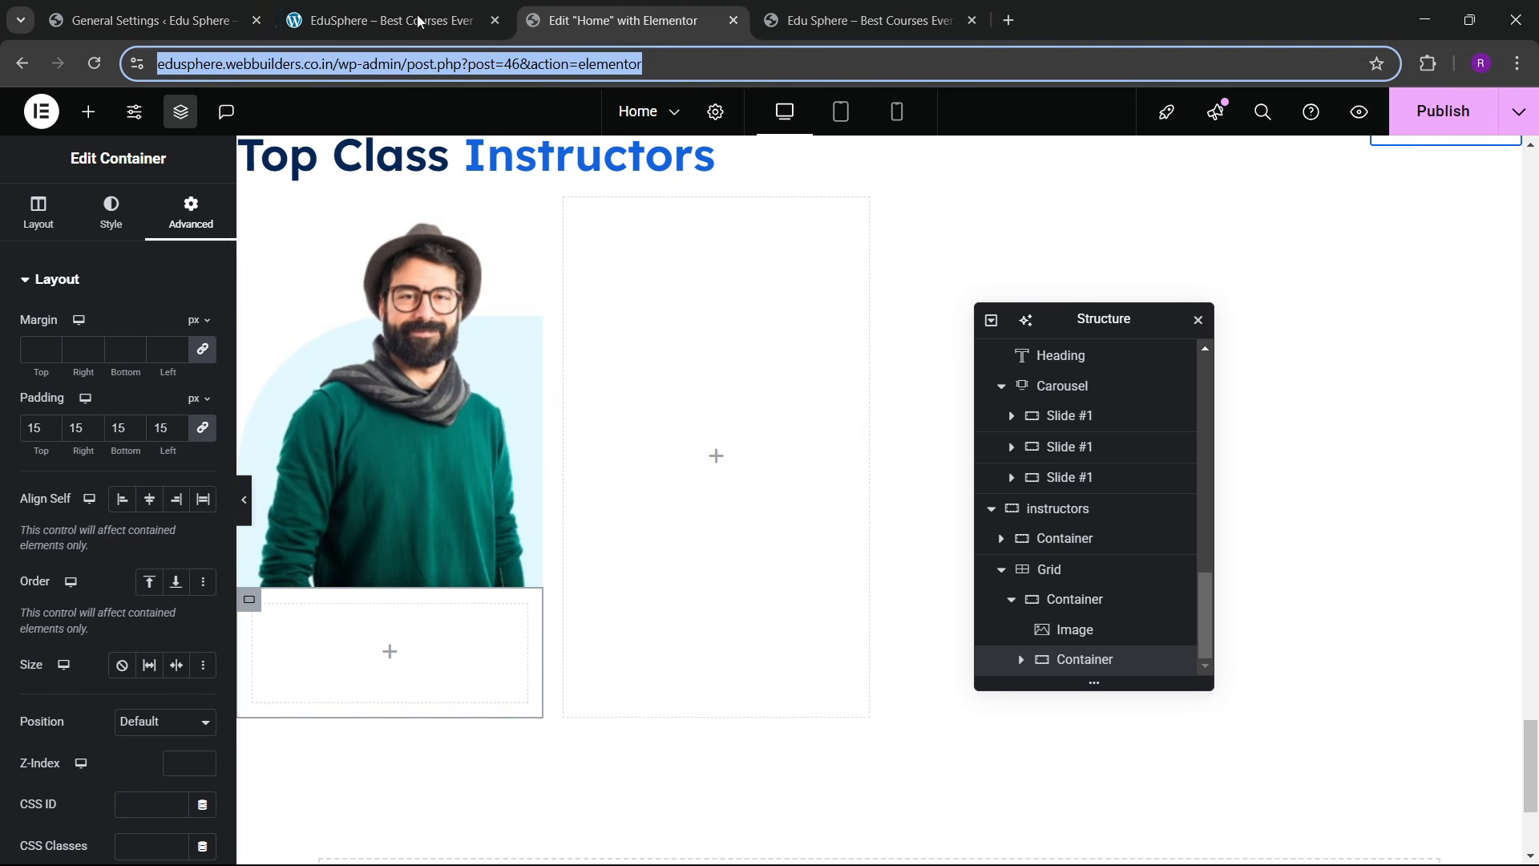
{"action": "left_click", "coordinate": [421, 20]}
{"action": "left_click", "coordinate": [640, 8]}
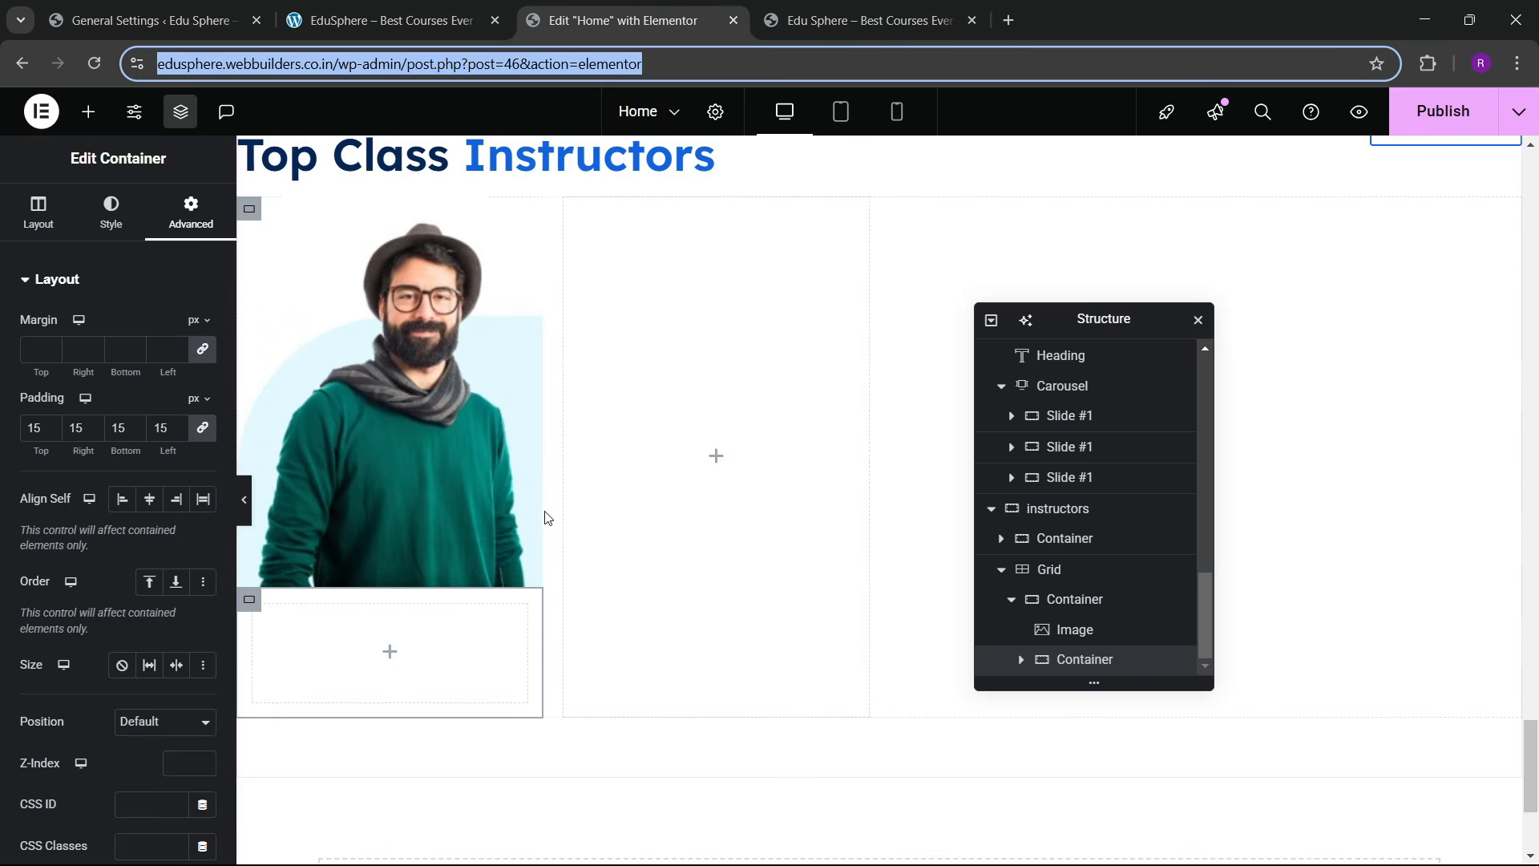
Step: Check the live site's card text layout, then select the empty box and reopen the widget list
{"action": "left_click", "coordinate": [89, 111]}
{"action": "scroll", "coordinate": [99, 436], "scroll_direction": "down", "scroll_amount": 3}
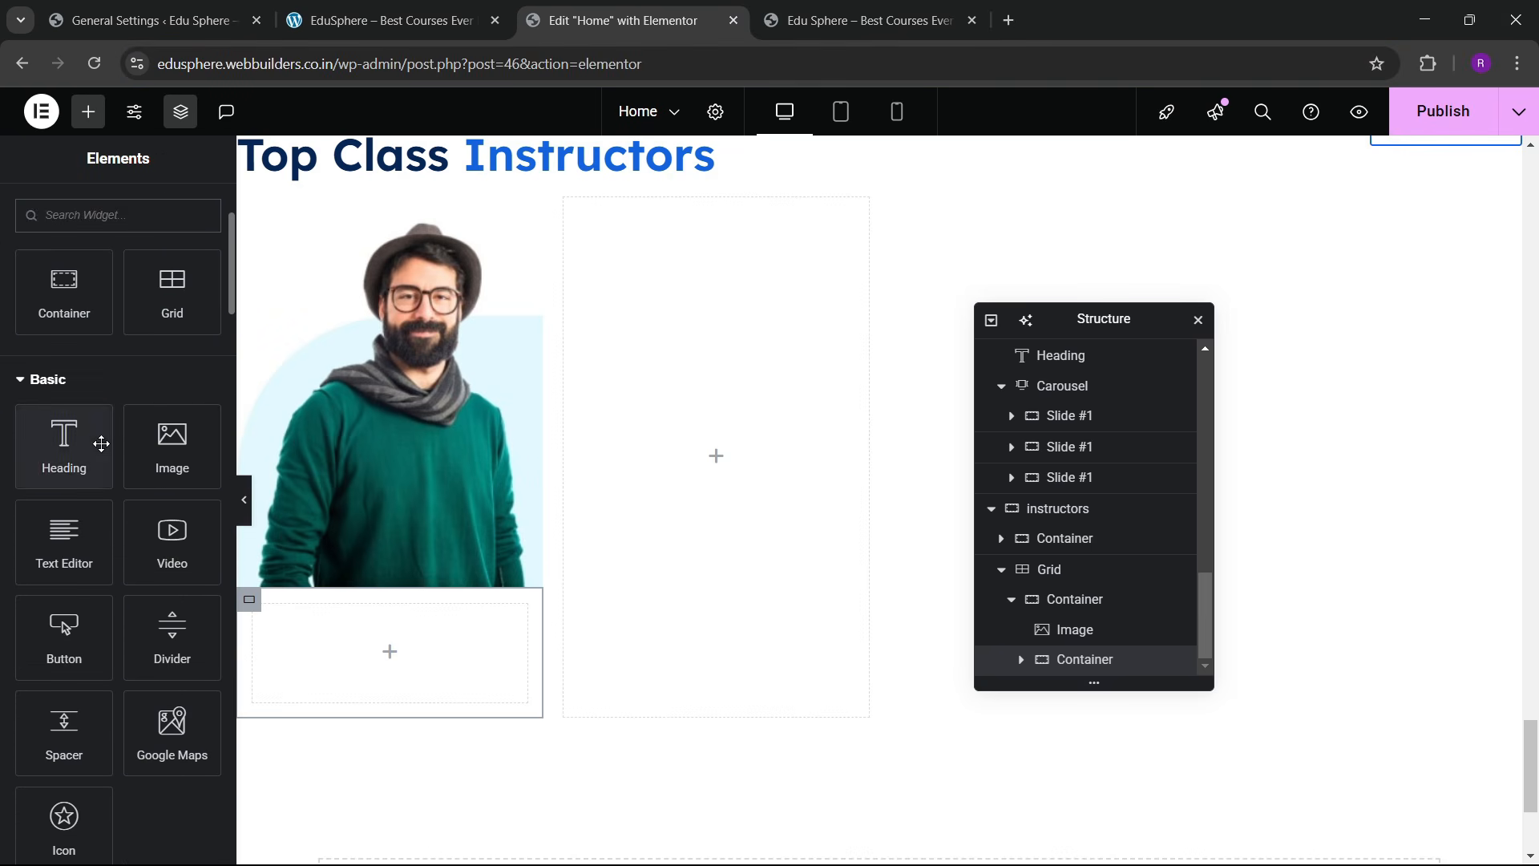
{"action": "mouse_move", "coordinate": [84, 458]}
{"action": "left_mouse_down"}
{"action": "mouse_move", "coordinate": [302, 596]}
{"action": "mouse_move", "coordinate": [321, 641]}
{"action": "mouse_move", "coordinate": [78, 459]}
{"action": "left_mouse_up"}
{"action": "left_click", "coordinate": [385, 8]}
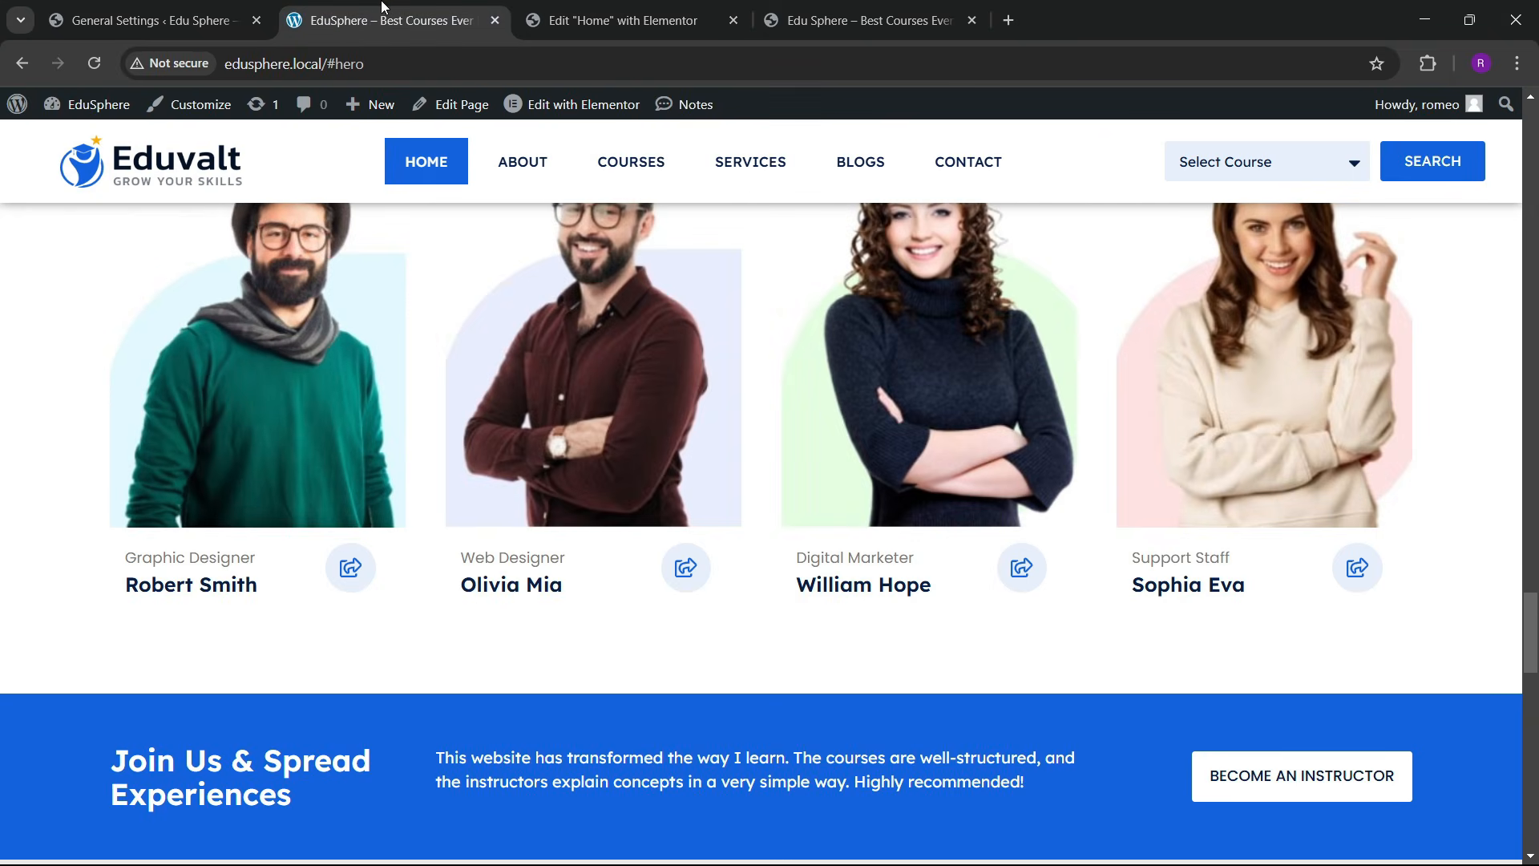
{"action": "left_click", "coordinate": [539, 21]}
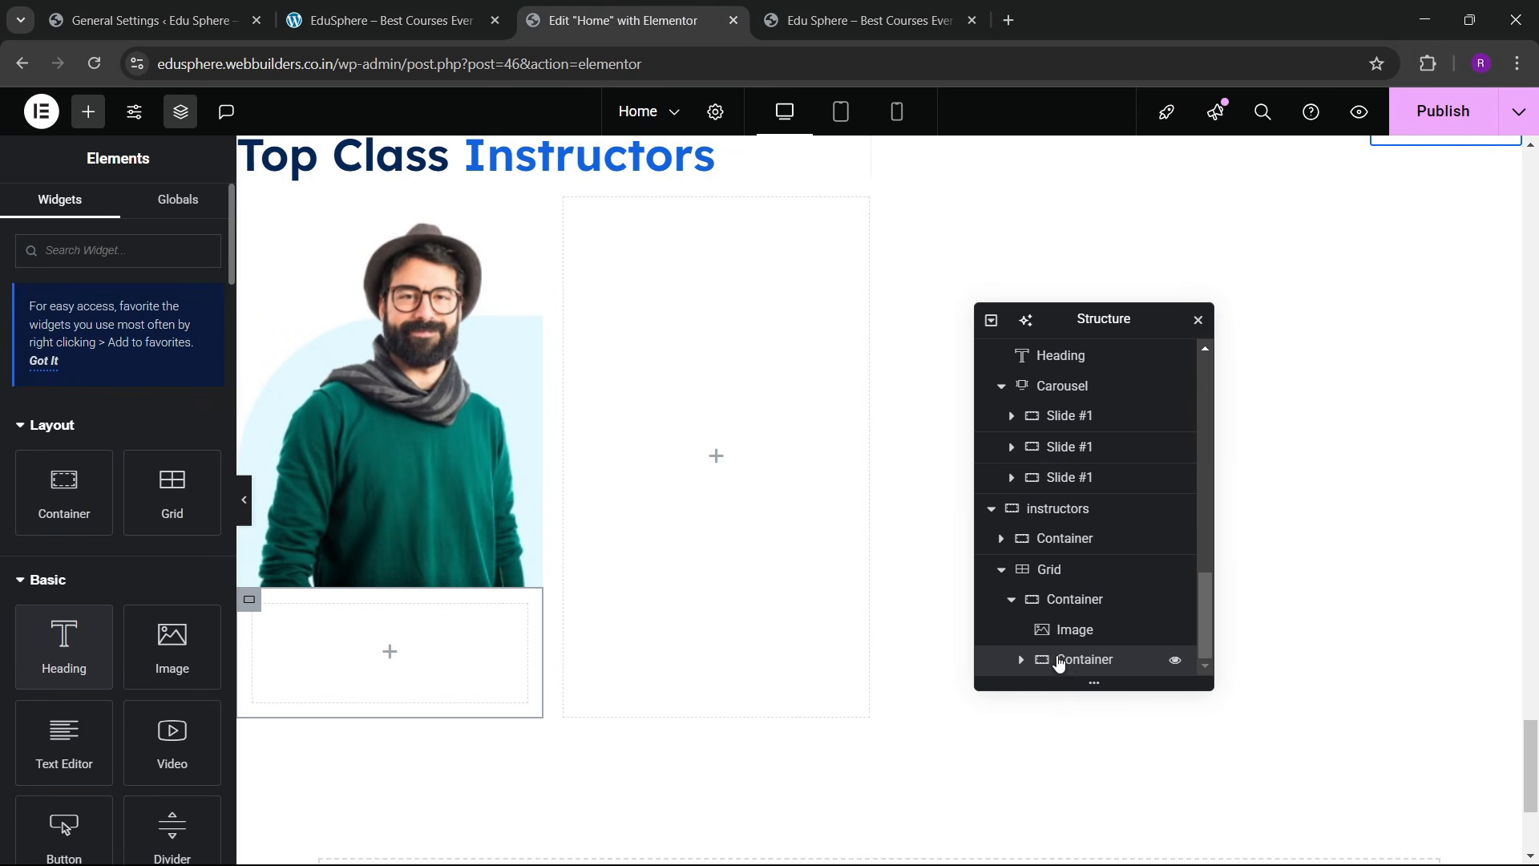
{"action": "left_click", "coordinate": [685, 614]}
{"action": "left_click", "coordinate": [88, 111]}
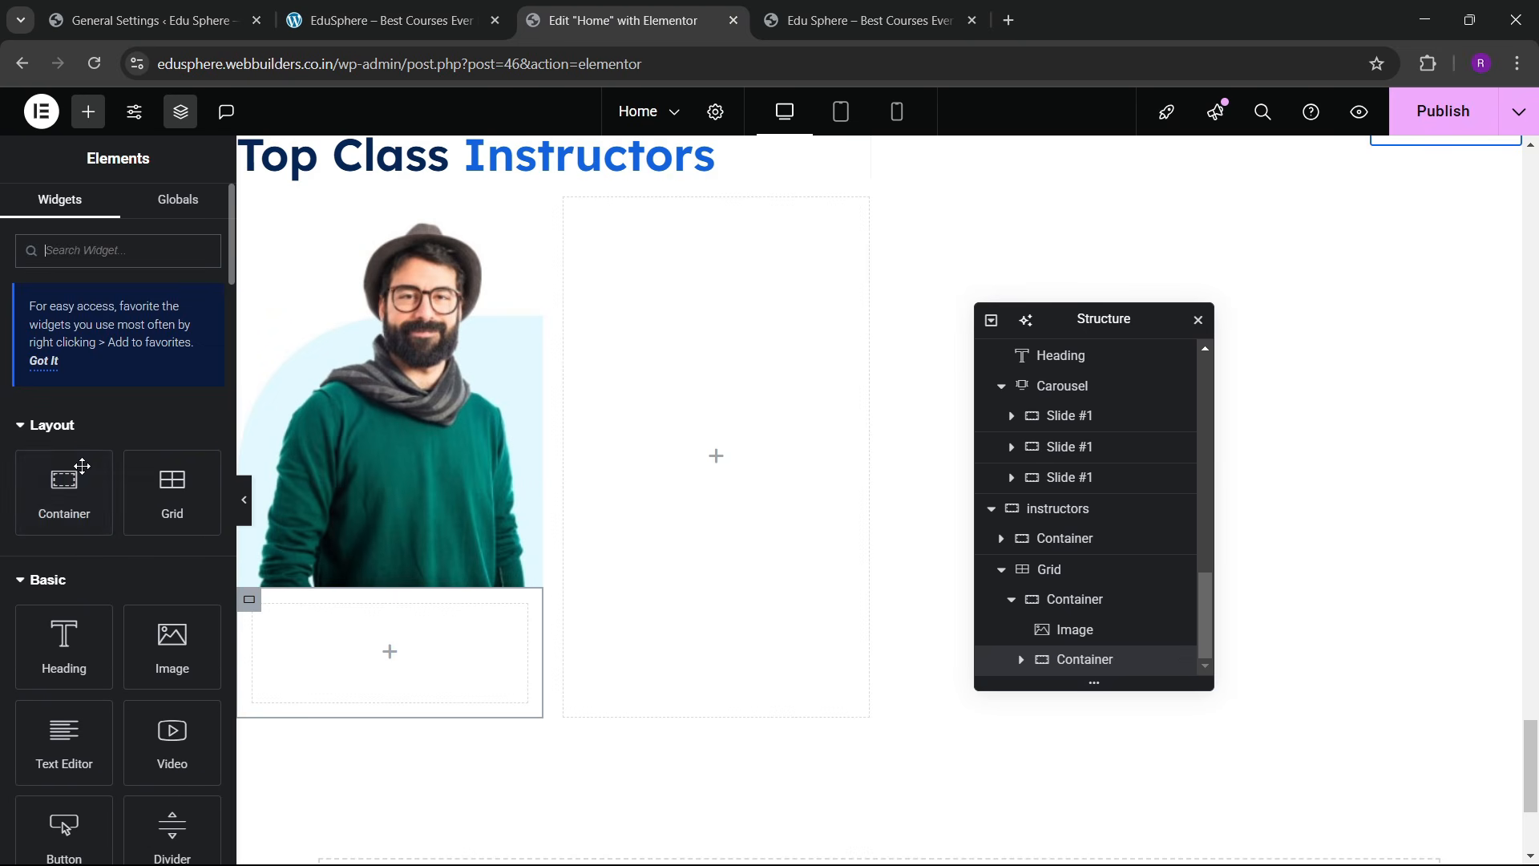
Step: Nest a container inside the box below the photo and duplicate it
{"action": "left_click_drag", "start_coordinate": [72, 504], "coordinate": [316, 636]}
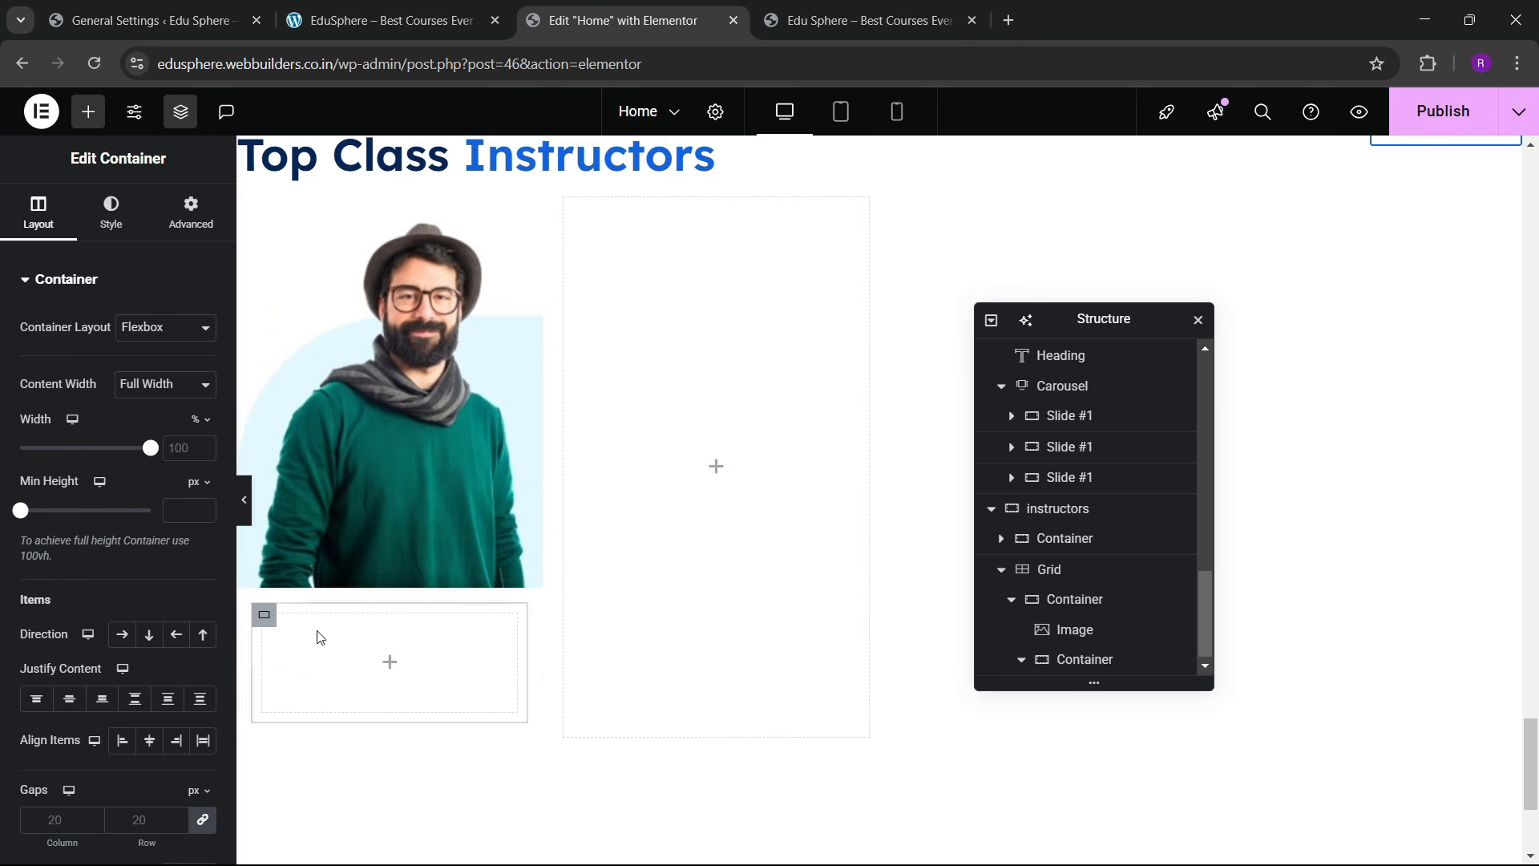
{"action": "left_click", "coordinate": [190, 212]}
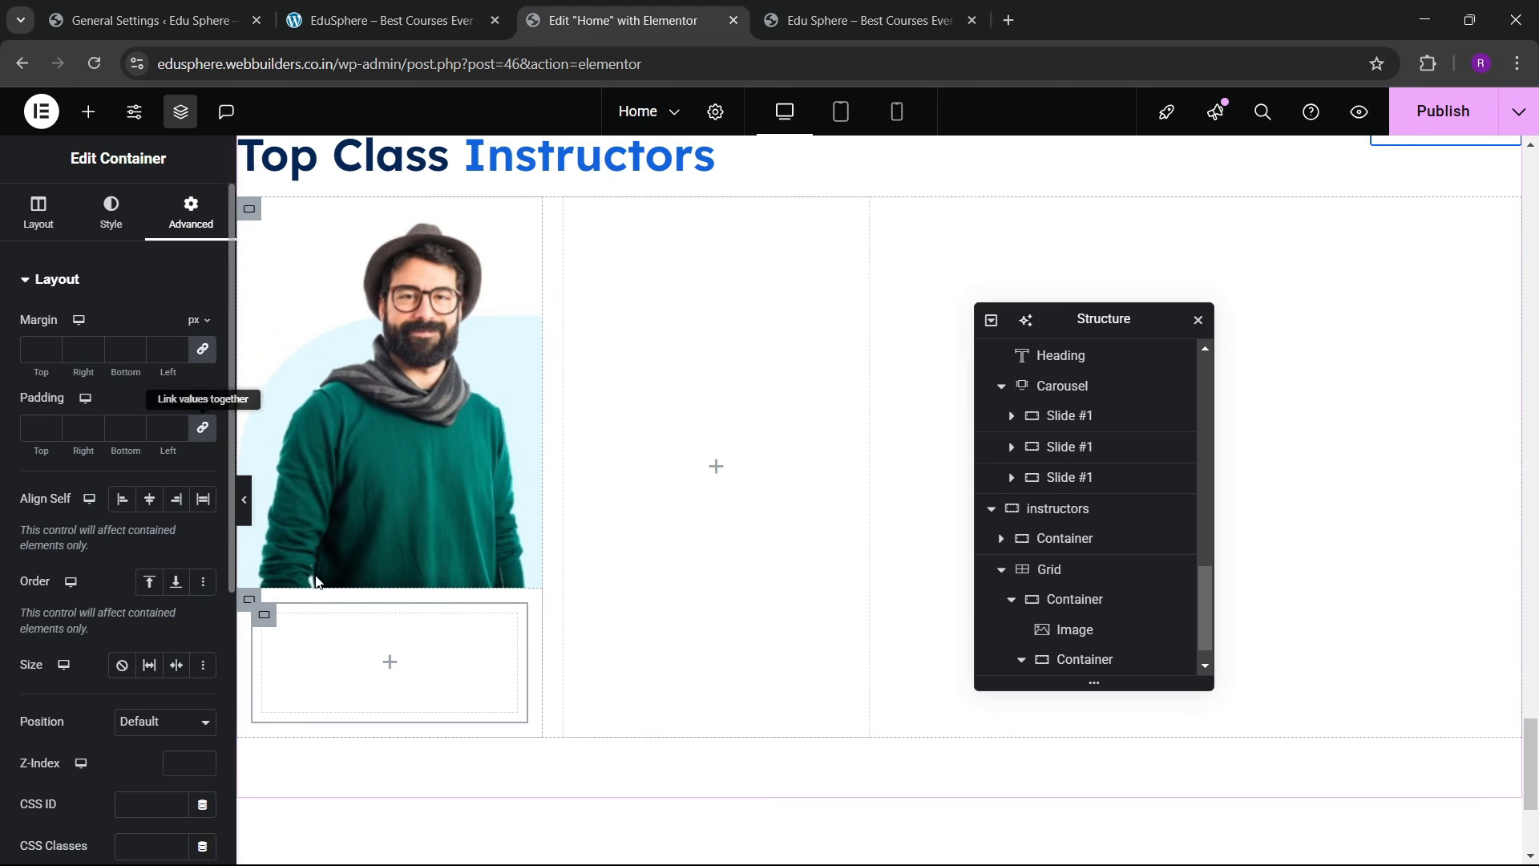
{"action": "scroll", "coordinate": [1079, 633], "scroll_direction": "down", "scroll_amount": 1}
{"action": "right_click", "coordinate": [1090, 661]}
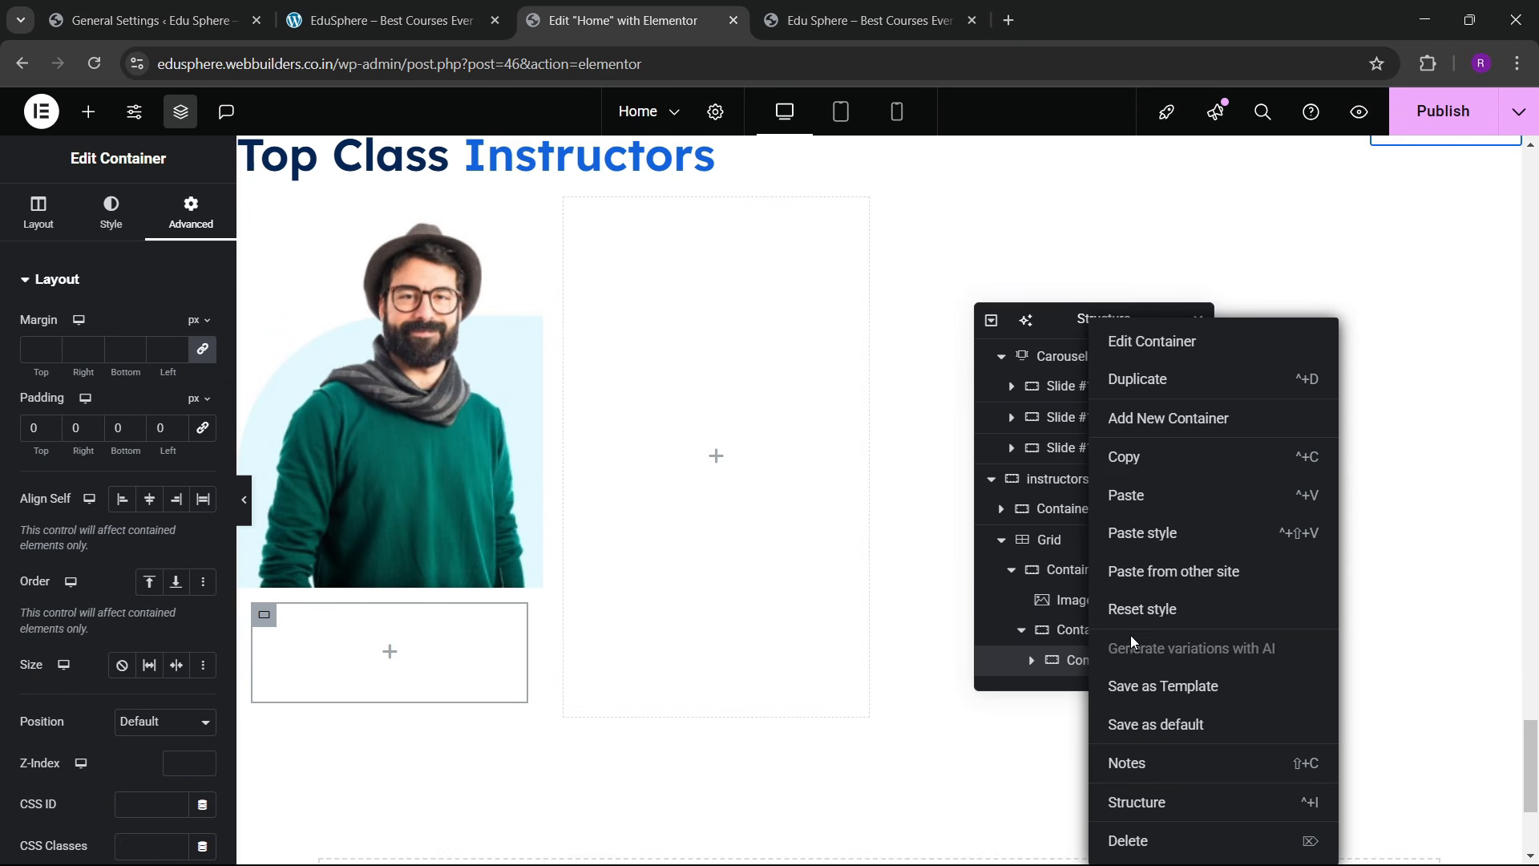
{"action": "left_click", "coordinate": [1144, 396]}
{"action": "scroll", "coordinate": [1090, 672], "scroll_direction": "down", "scroll_amount": 1}
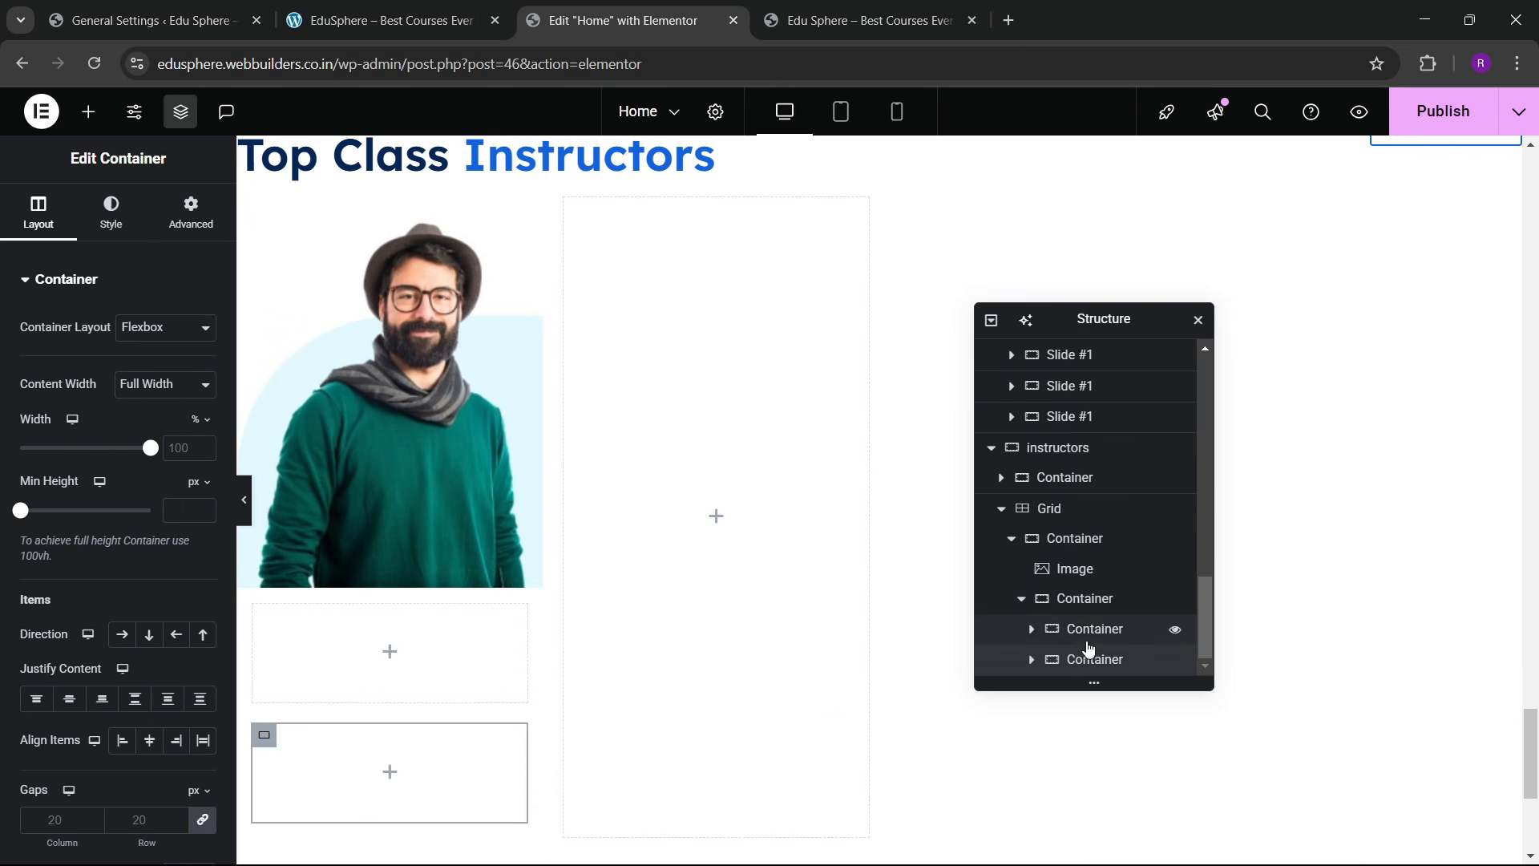
Step: Lay the two inner boxes side by side, vertically centered, with 0 gap
{"action": "left_click", "coordinate": [1084, 600]}
{"action": "left_click", "coordinate": [36, 207]}
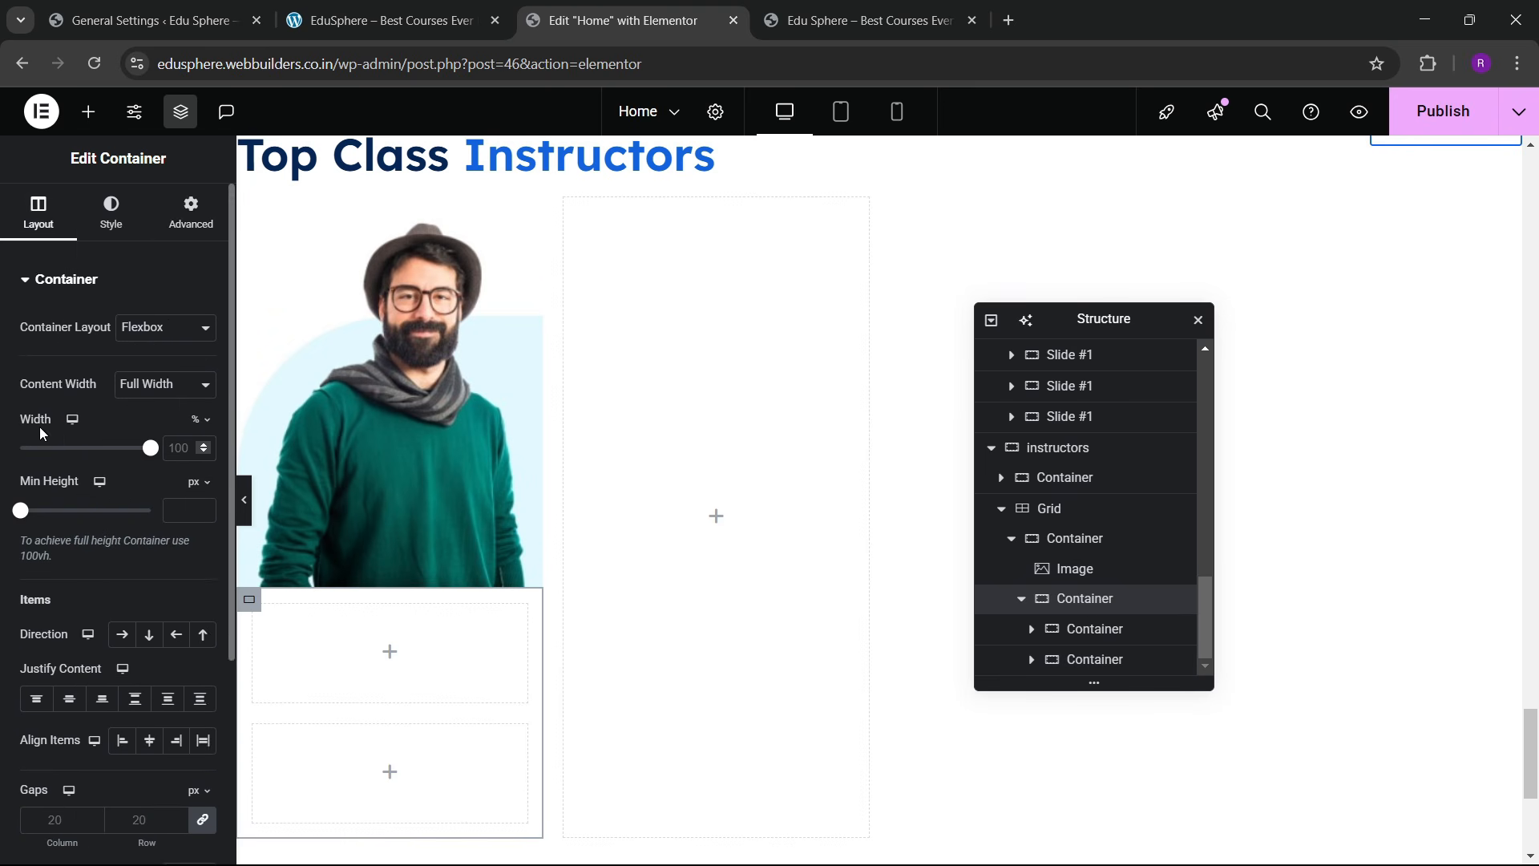
{"action": "scroll", "coordinate": [120, 481], "scroll_direction": "down", "scroll_amount": 1}
{"action": "left_click", "coordinate": [123, 536]}
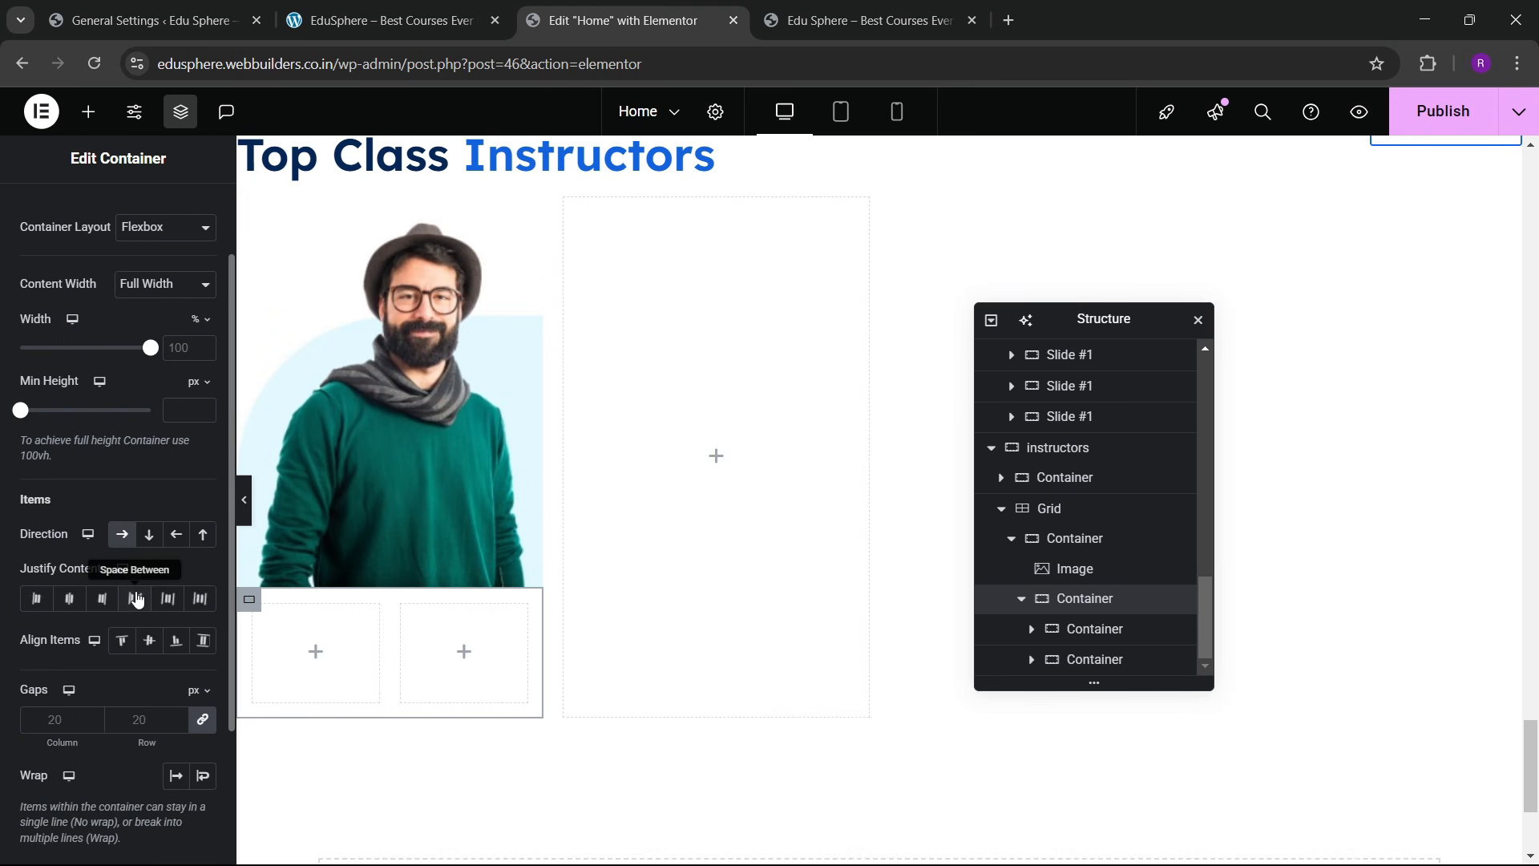
{"action": "left_click", "coordinate": [149, 641]}
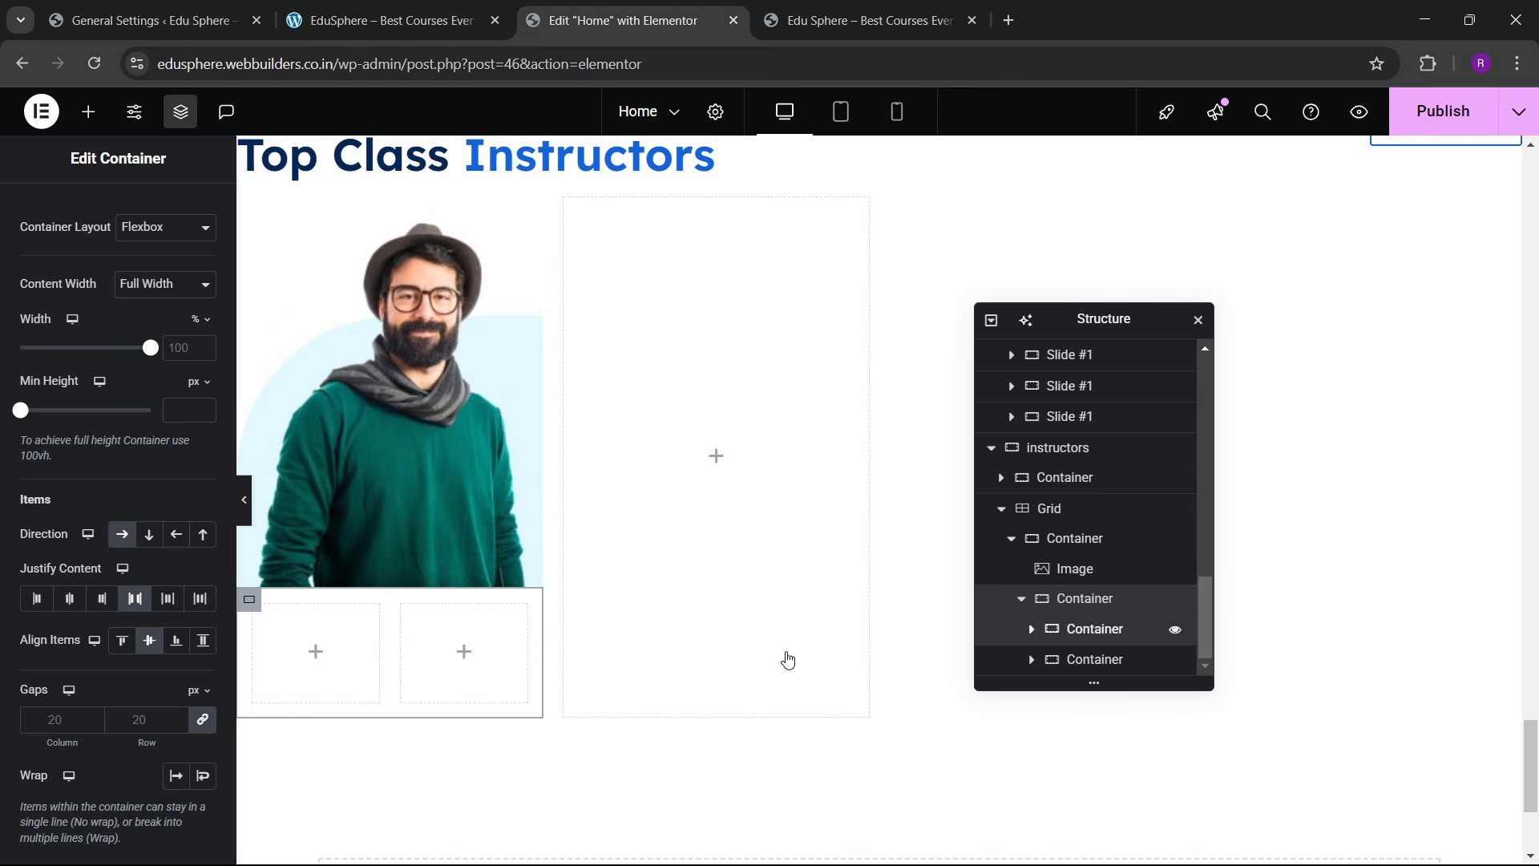
{"action": "left_click", "coordinate": [1094, 629]}
{"action": "left_click", "coordinate": [188, 214]}
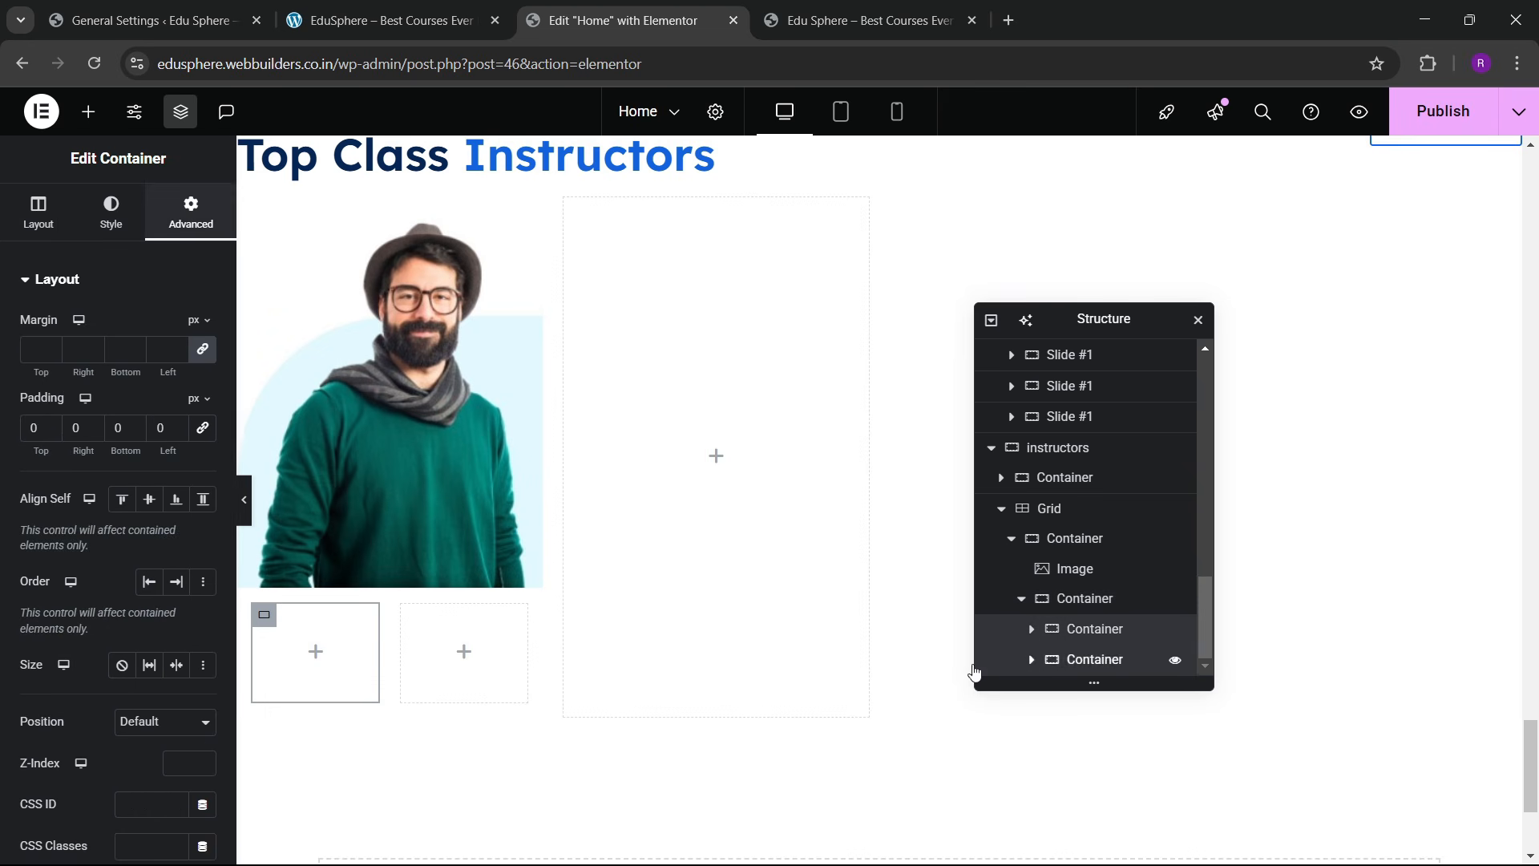
{"action": "left_click", "coordinate": [1094, 629]}
{"action": "left_click", "coordinate": [191, 214]}
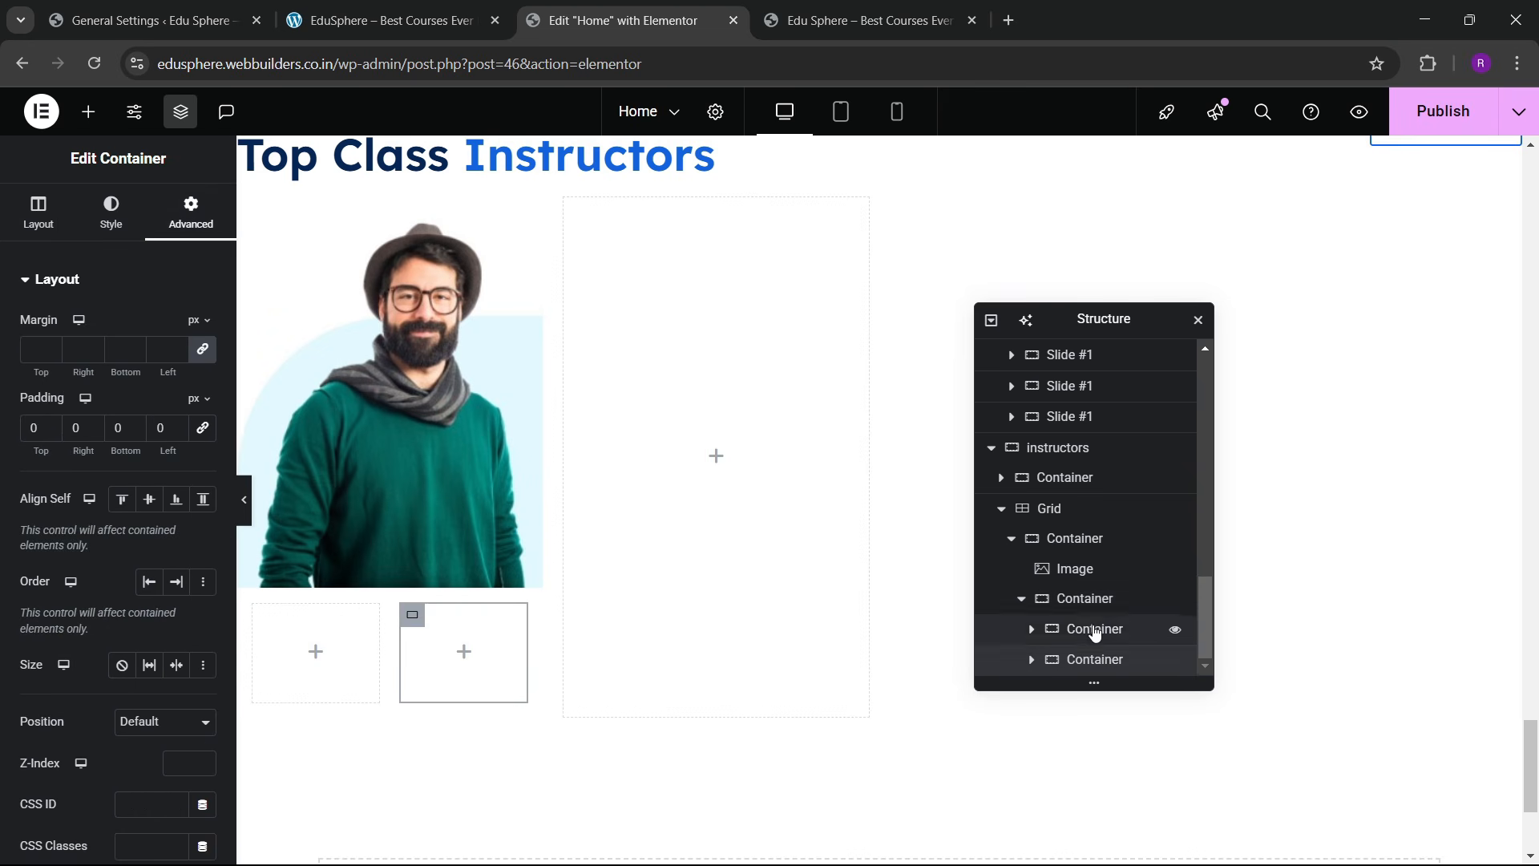
{"action": "left_click", "coordinate": [1084, 598]}
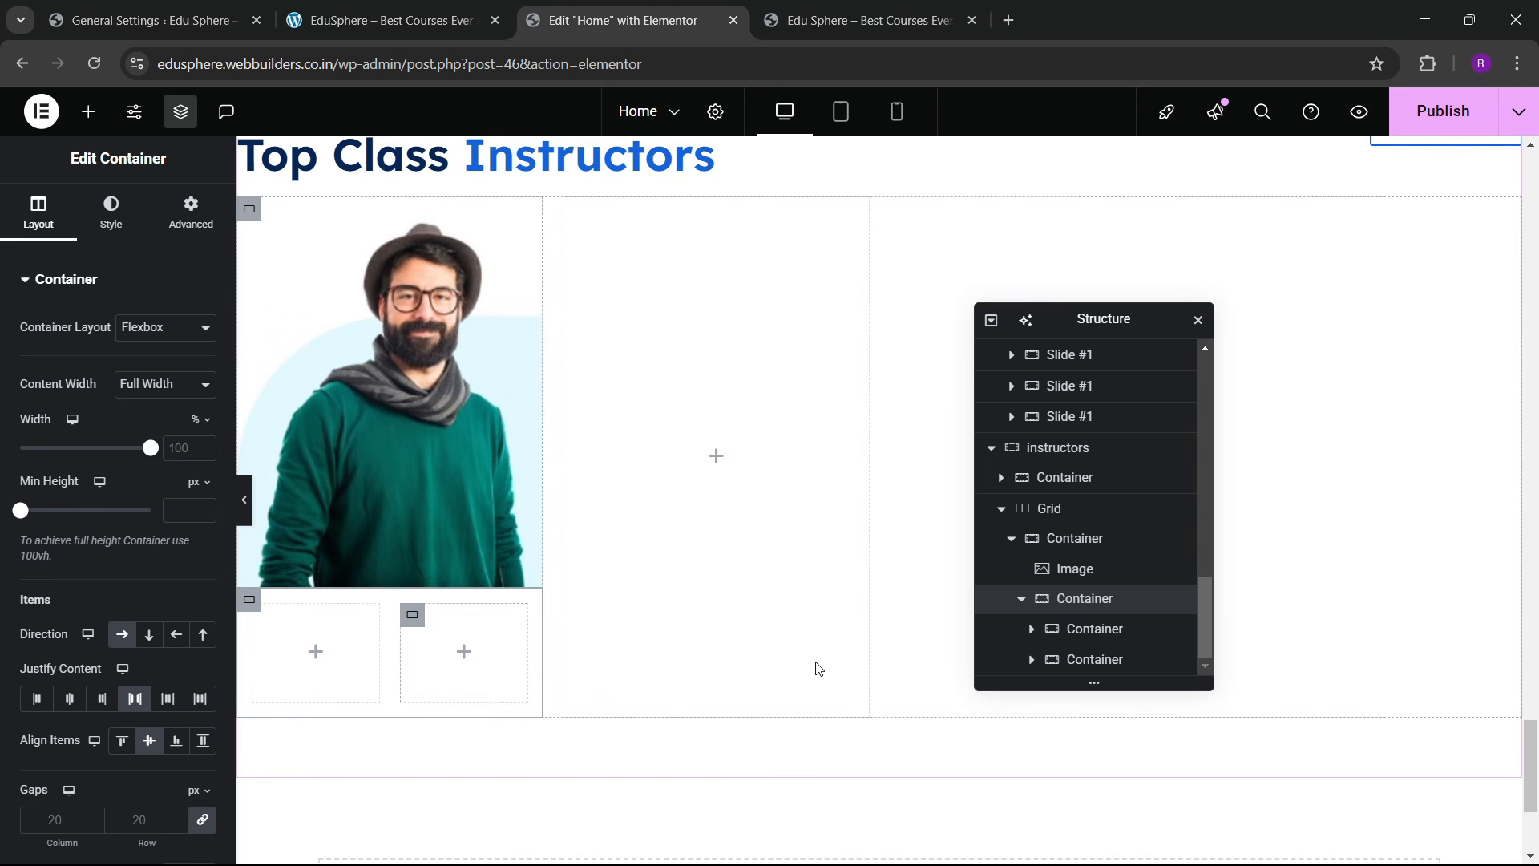
{"action": "scroll", "coordinate": [127, 609], "scroll_direction": "down", "scroll_amount": 3}
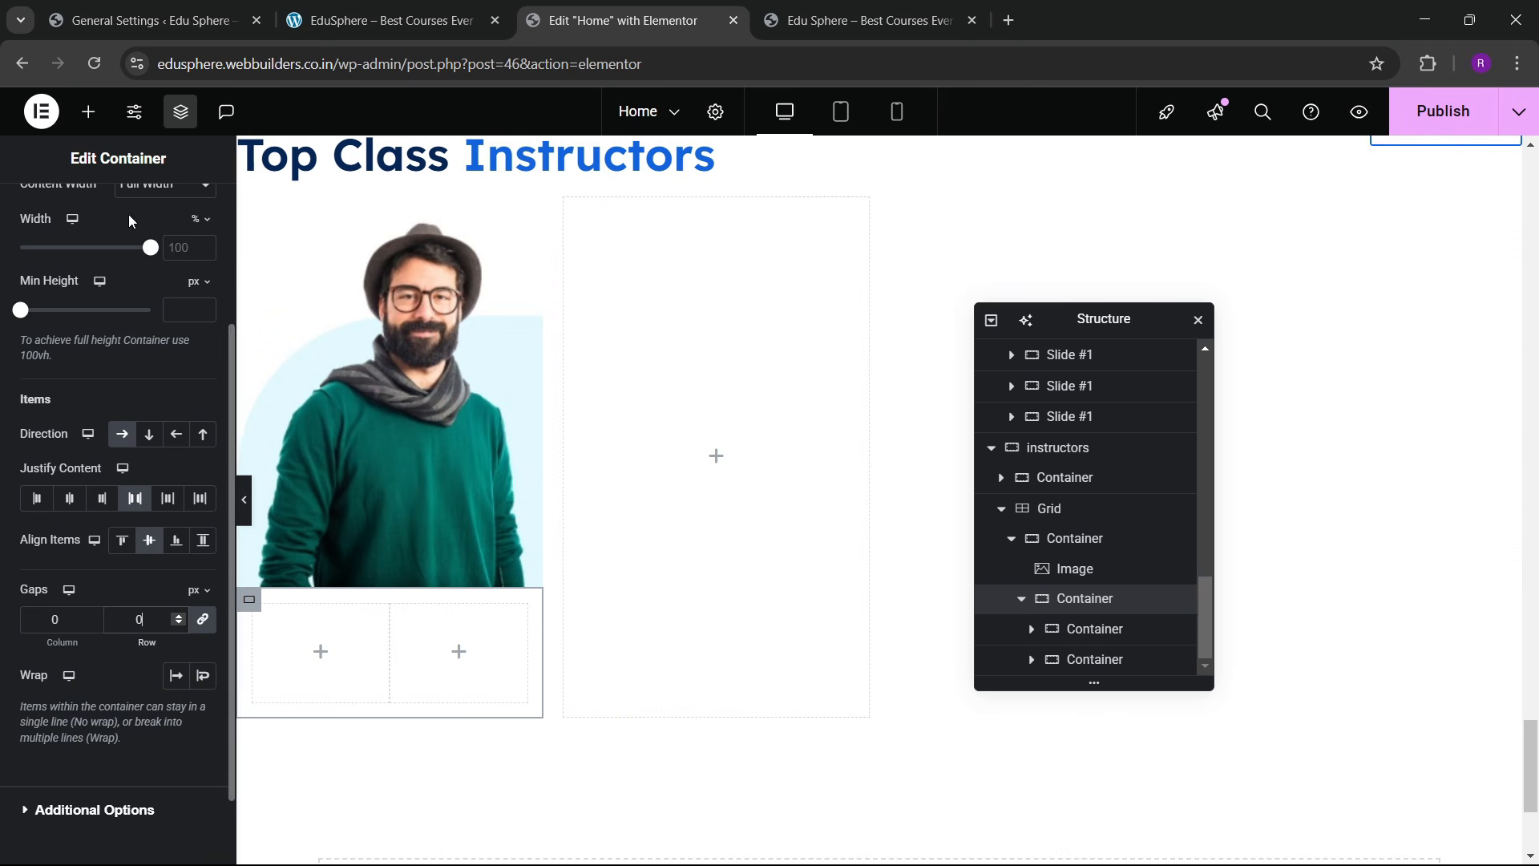
Step: Search widgets for 'icon' and drop an Icon into the right inner box
{"action": "left_click", "coordinate": [88, 111]}
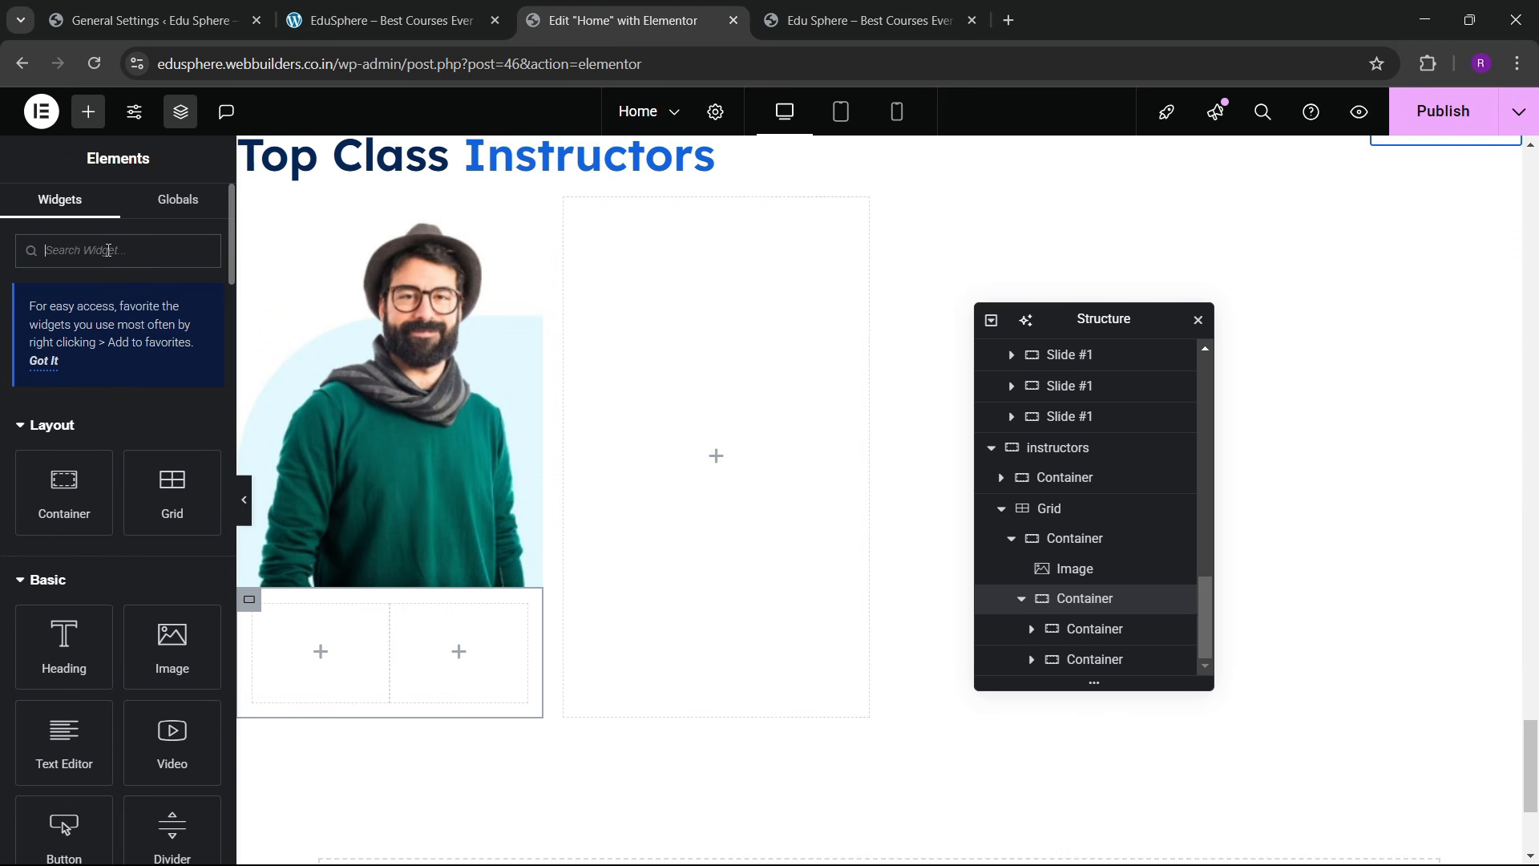
{"action": "type", "text": "icon"}
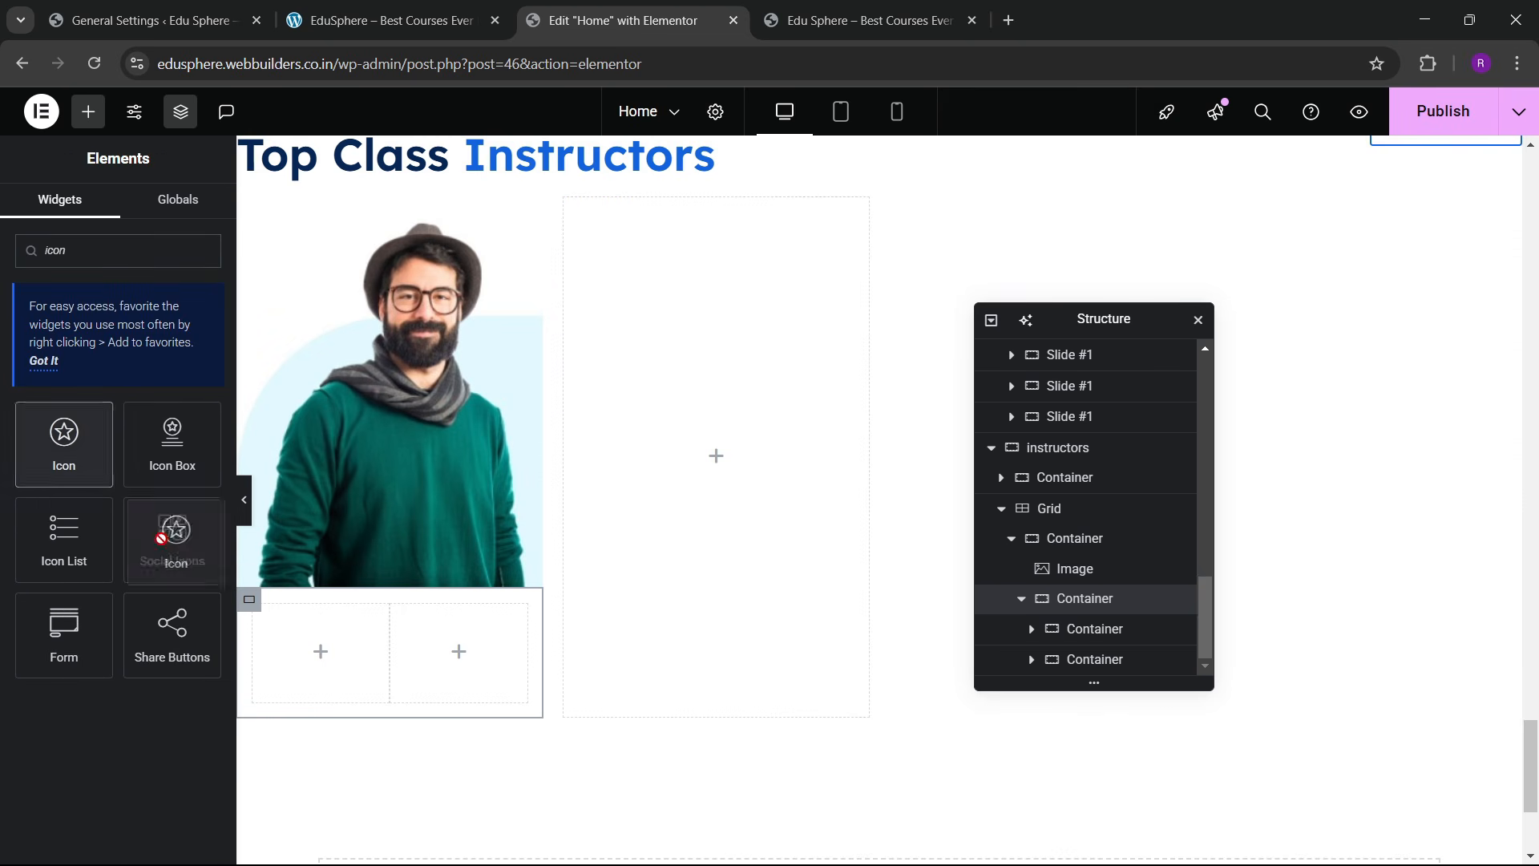
{"action": "left_click_drag", "start_coordinate": [65, 445], "coordinate": [445, 622]}
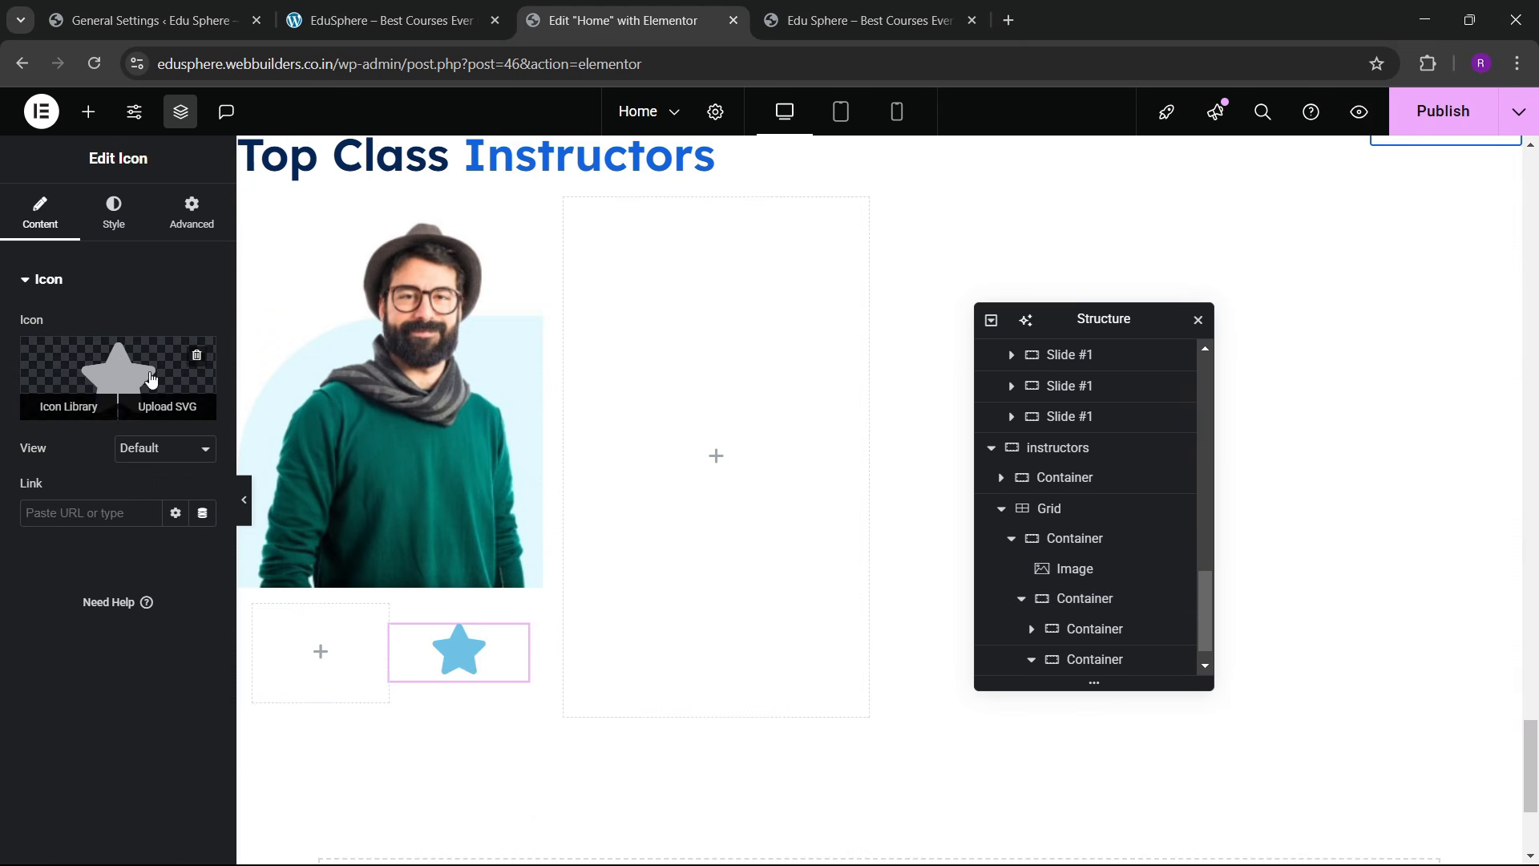
Step: Replace the star with the Bezier Curve icon from the icon library
{"action": "left_click", "coordinate": [70, 404]}
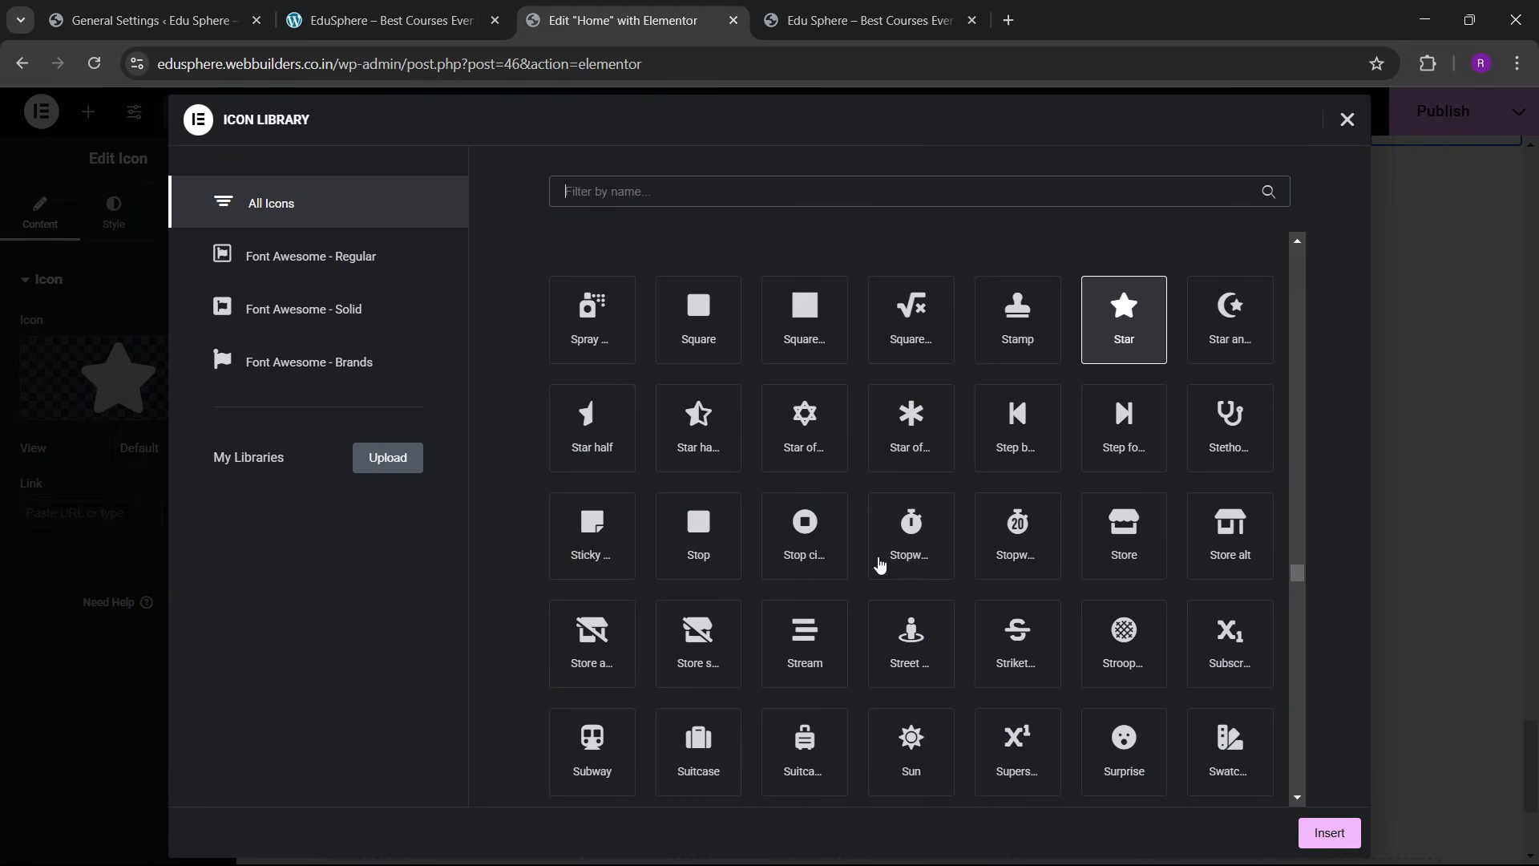
{"action": "scroll", "coordinate": [880, 565], "scroll_direction": "down", "scroll_amount": 10}
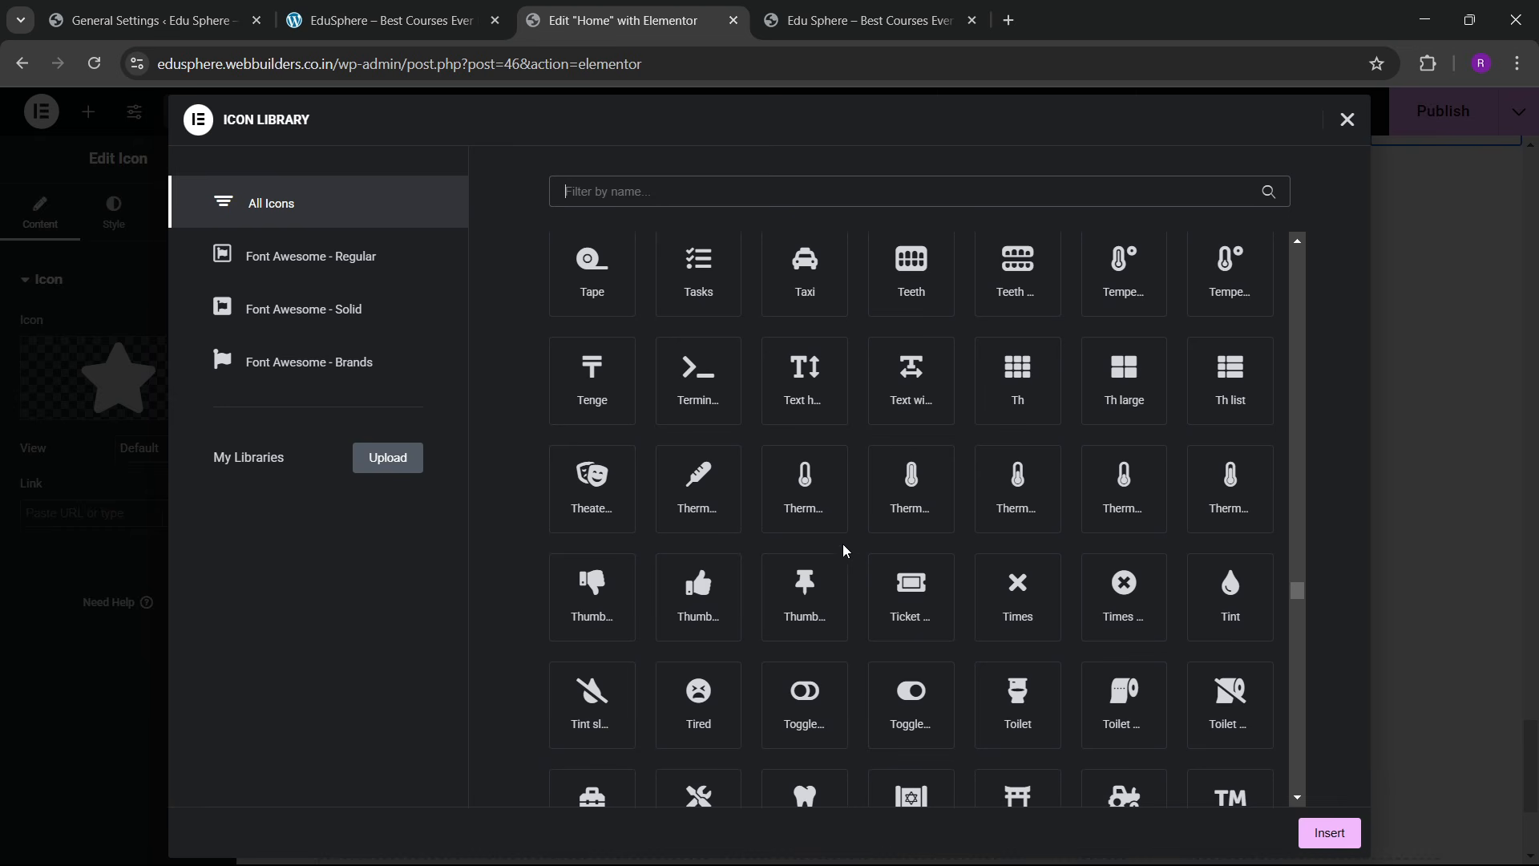
{"action": "scroll", "coordinate": [842, 553], "scroll_direction": "down", "scroll_amount": 4}
{"action": "scroll", "coordinate": [835, 581], "scroll_direction": "up", "scroll_amount": 5}
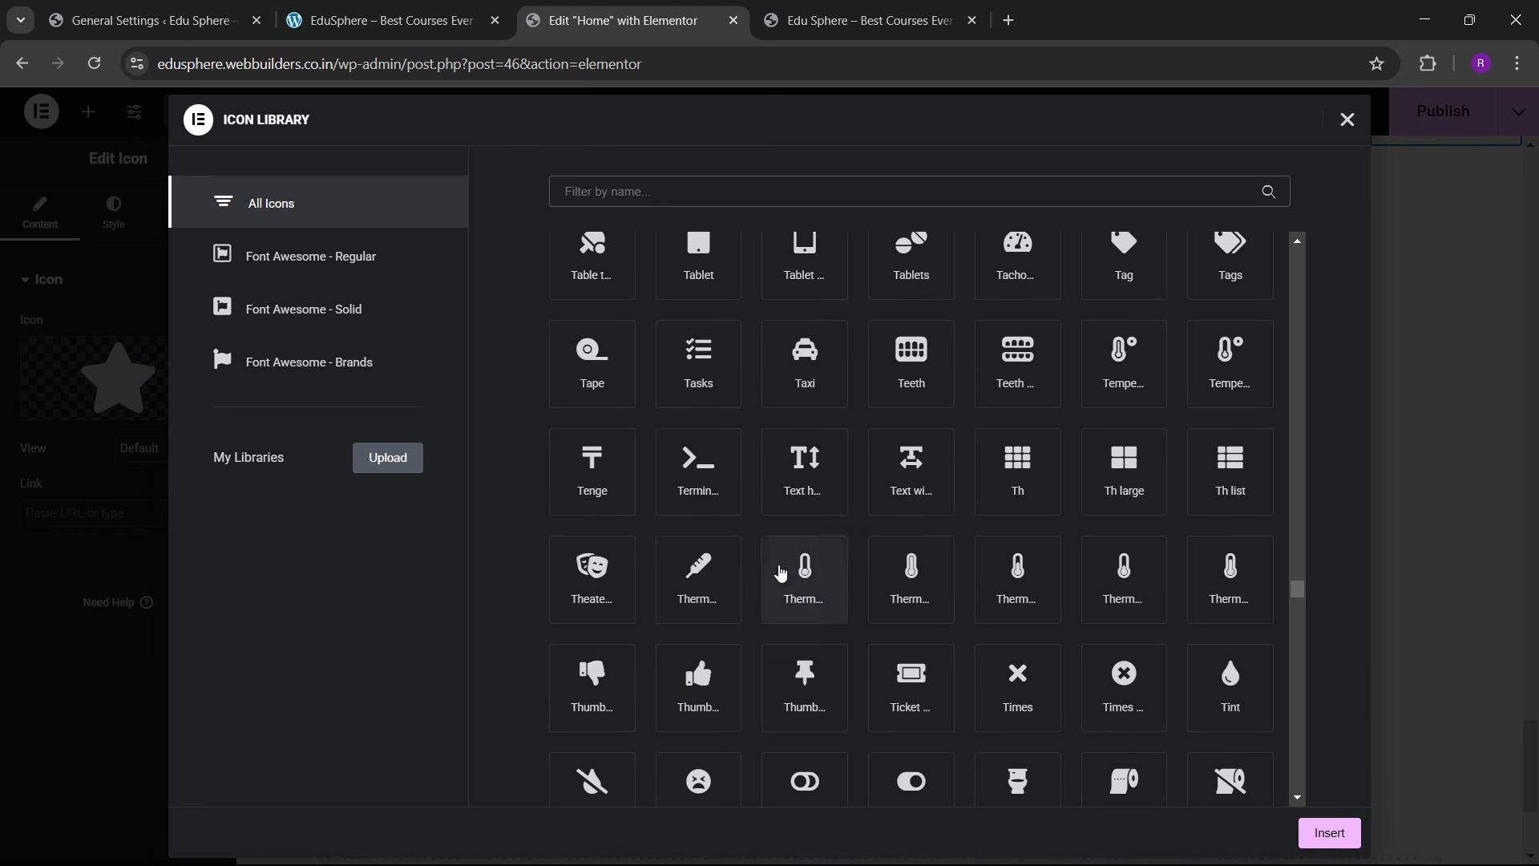
{"action": "scroll", "coordinate": [831, 566], "scroll_direction": "down", "scroll_amount": 15}
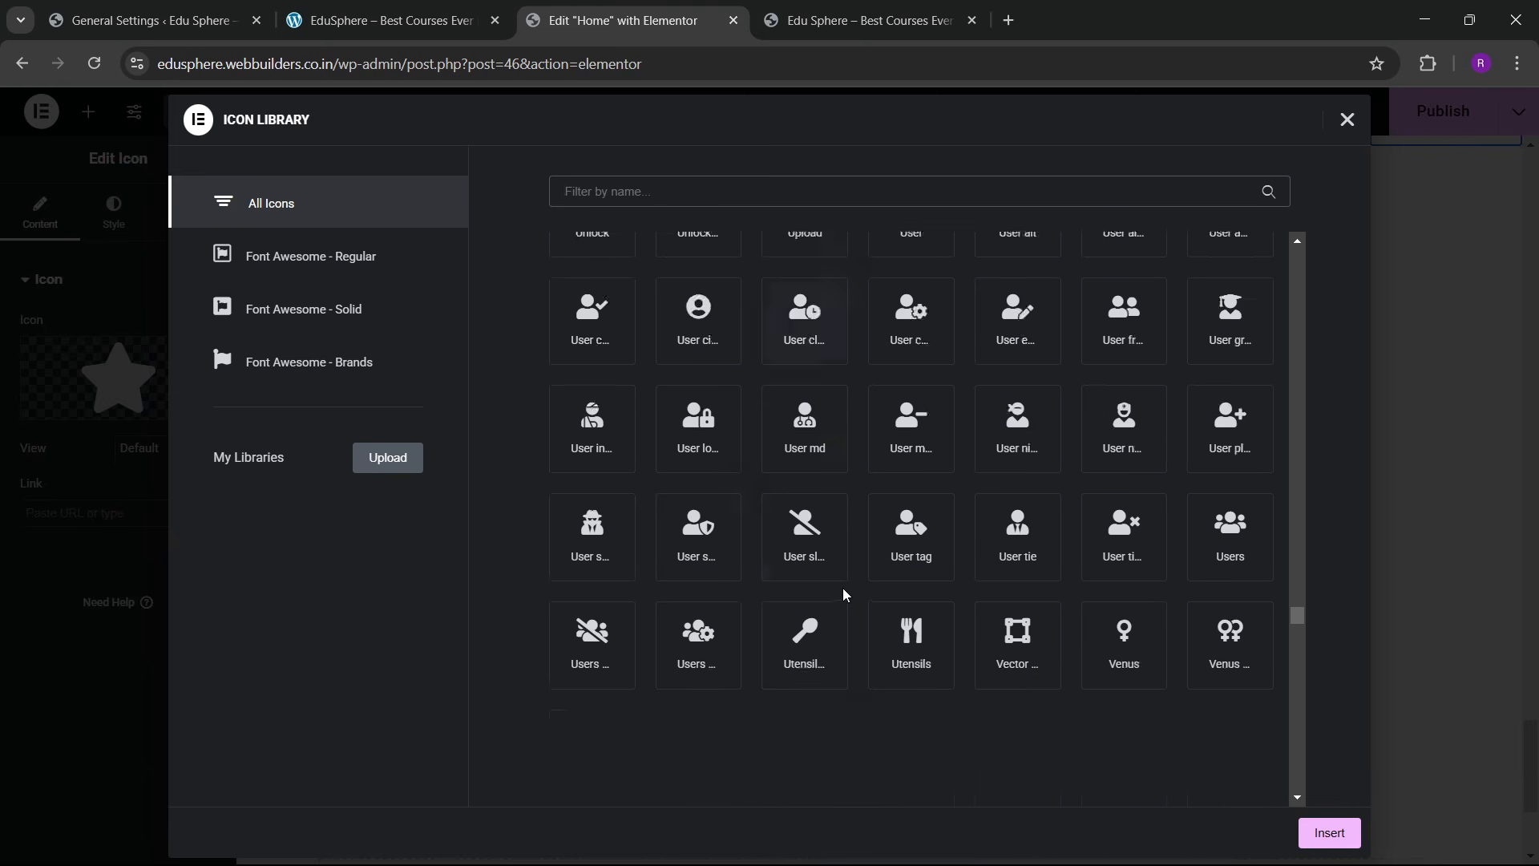
{"action": "scroll", "coordinate": [834, 582], "scroll_direction": "down", "scroll_amount": 10}
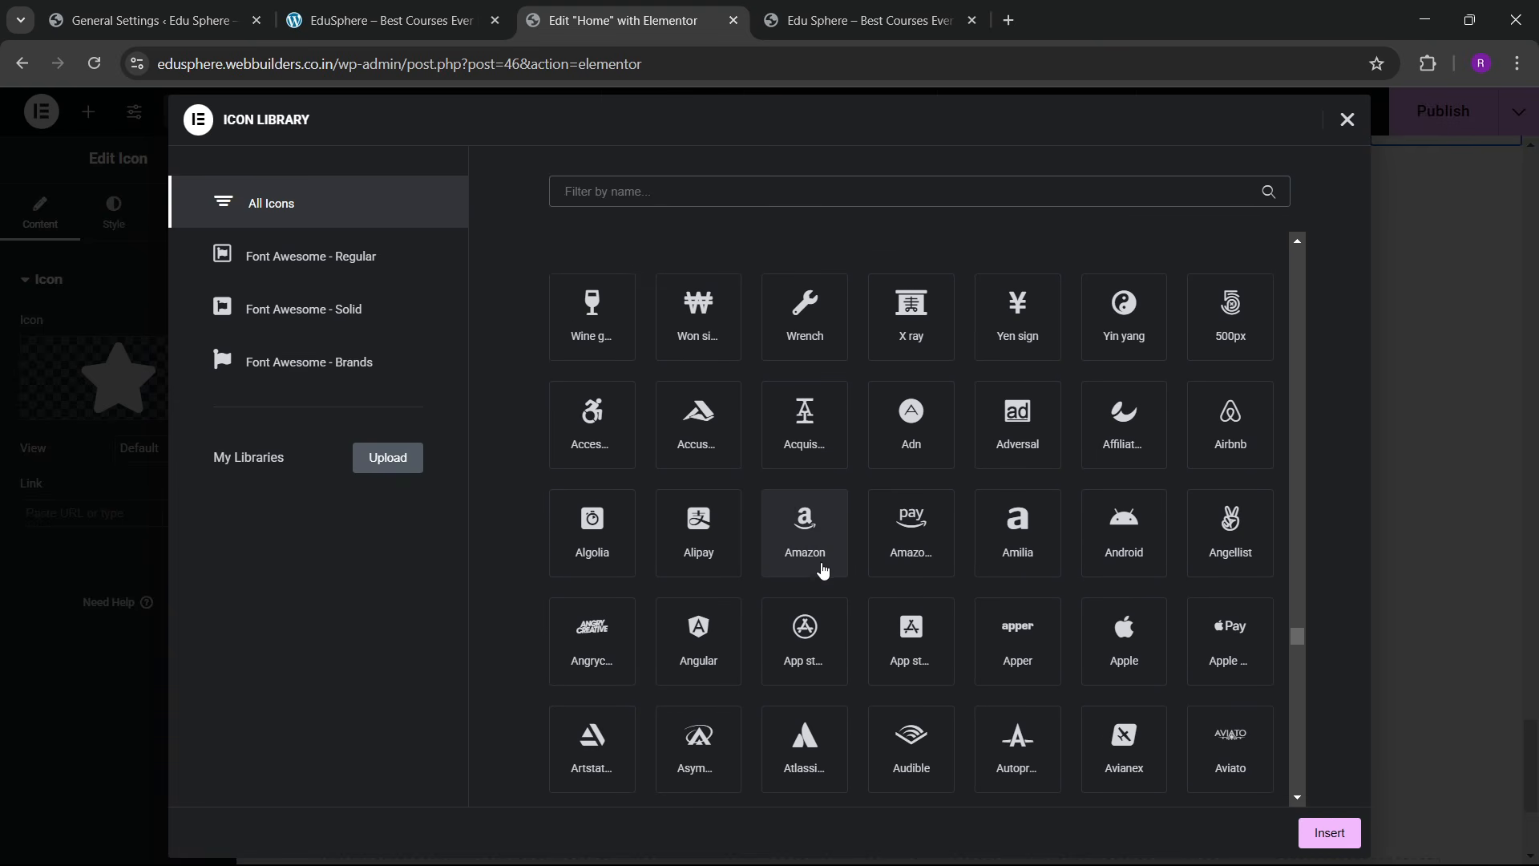
{"action": "scroll", "coordinate": [822, 568], "scroll_direction": "down", "scroll_amount": 12}
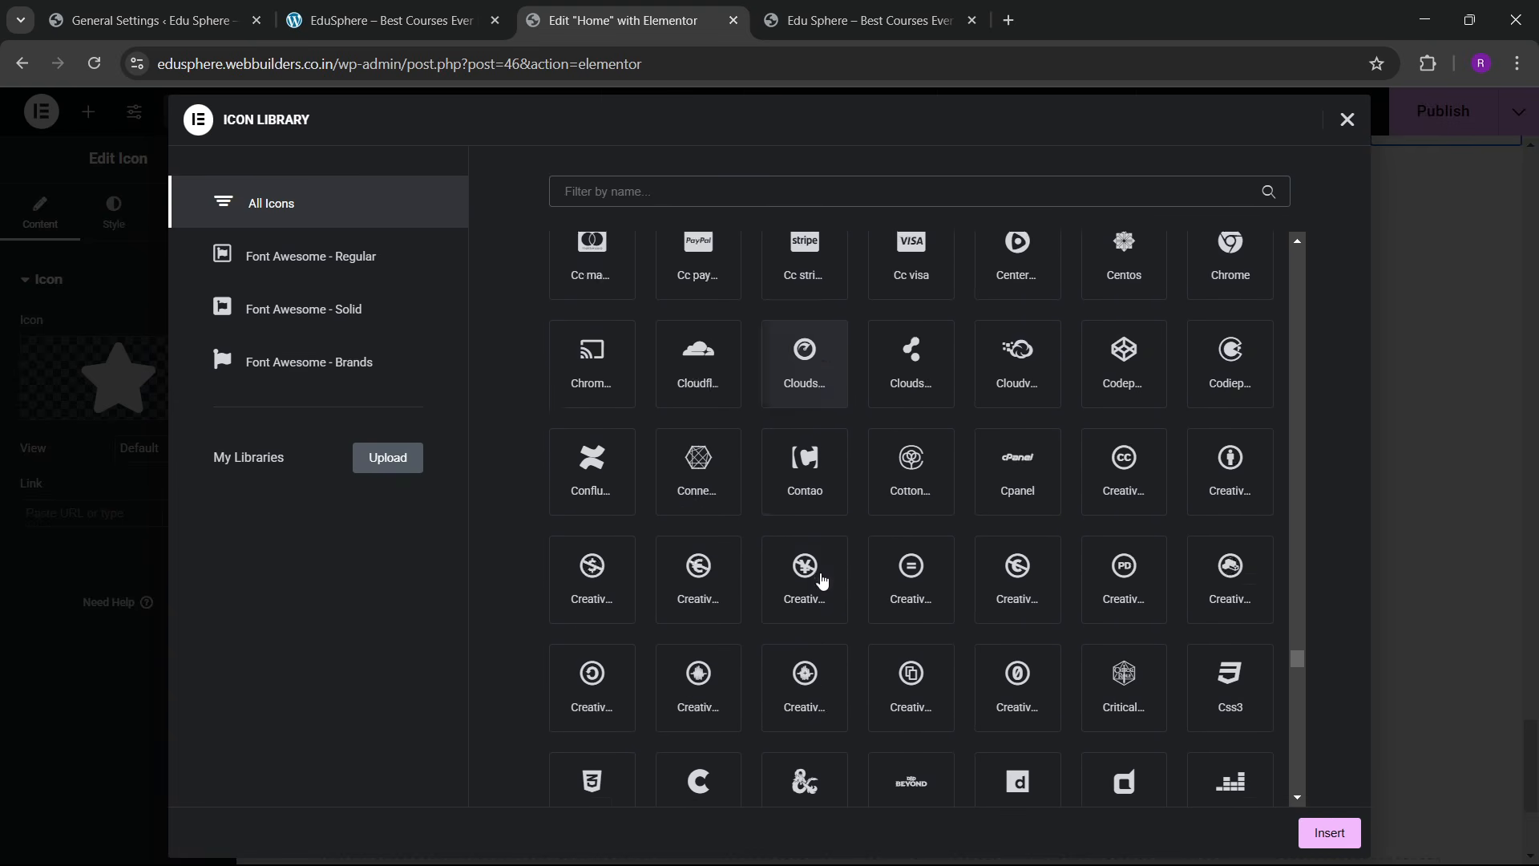
{"action": "scroll", "coordinate": [1078, 598], "scroll_direction": "up", "scroll_amount": 8}
{"action": "left_click_drag", "start_coordinate": [1293, 651], "coordinate": [1275, 241]}
{"action": "scroll", "coordinate": [858, 522], "scroll_direction": "down", "scroll_amount": 10}
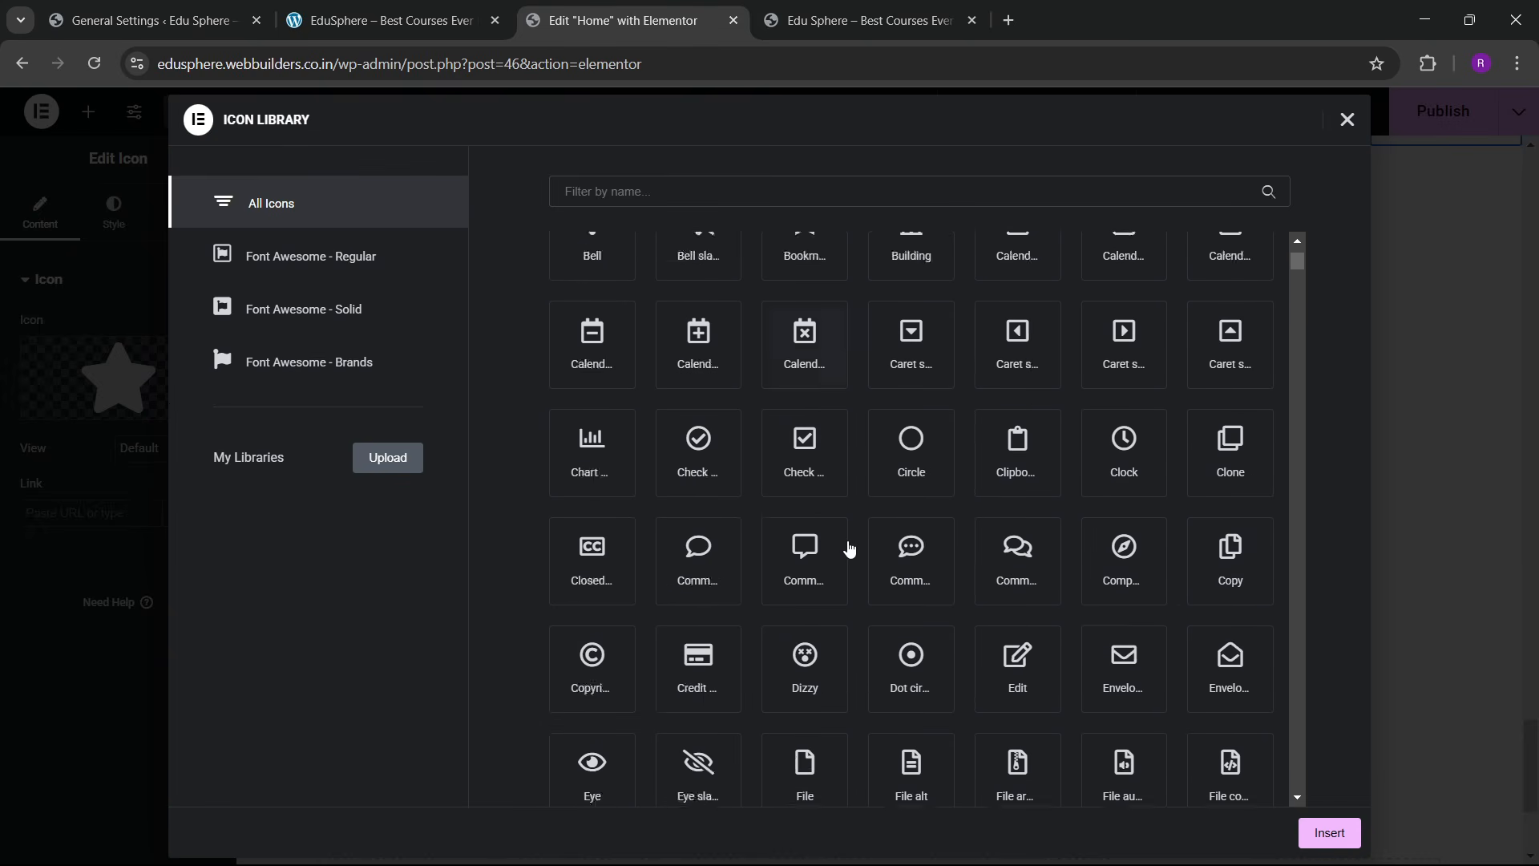
{"action": "scroll", "coordinate": [840, 549], "scroll_direction": "down", "scroll_amount": 3}
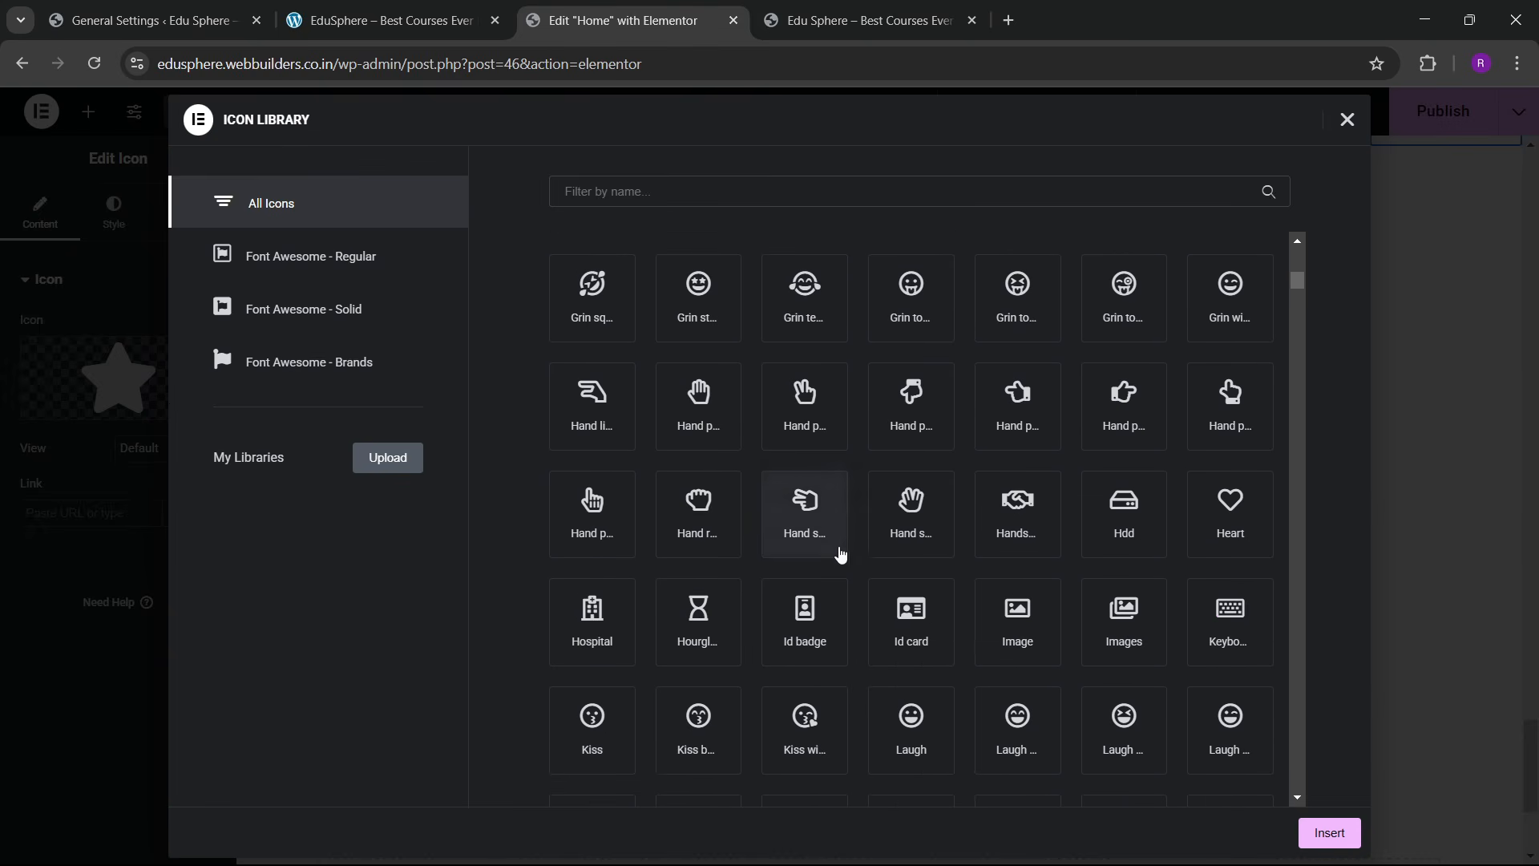
{"action": "scroll", "coordinate": [849, 610], "scroll_direction": "down", "scroll_amount": 6}
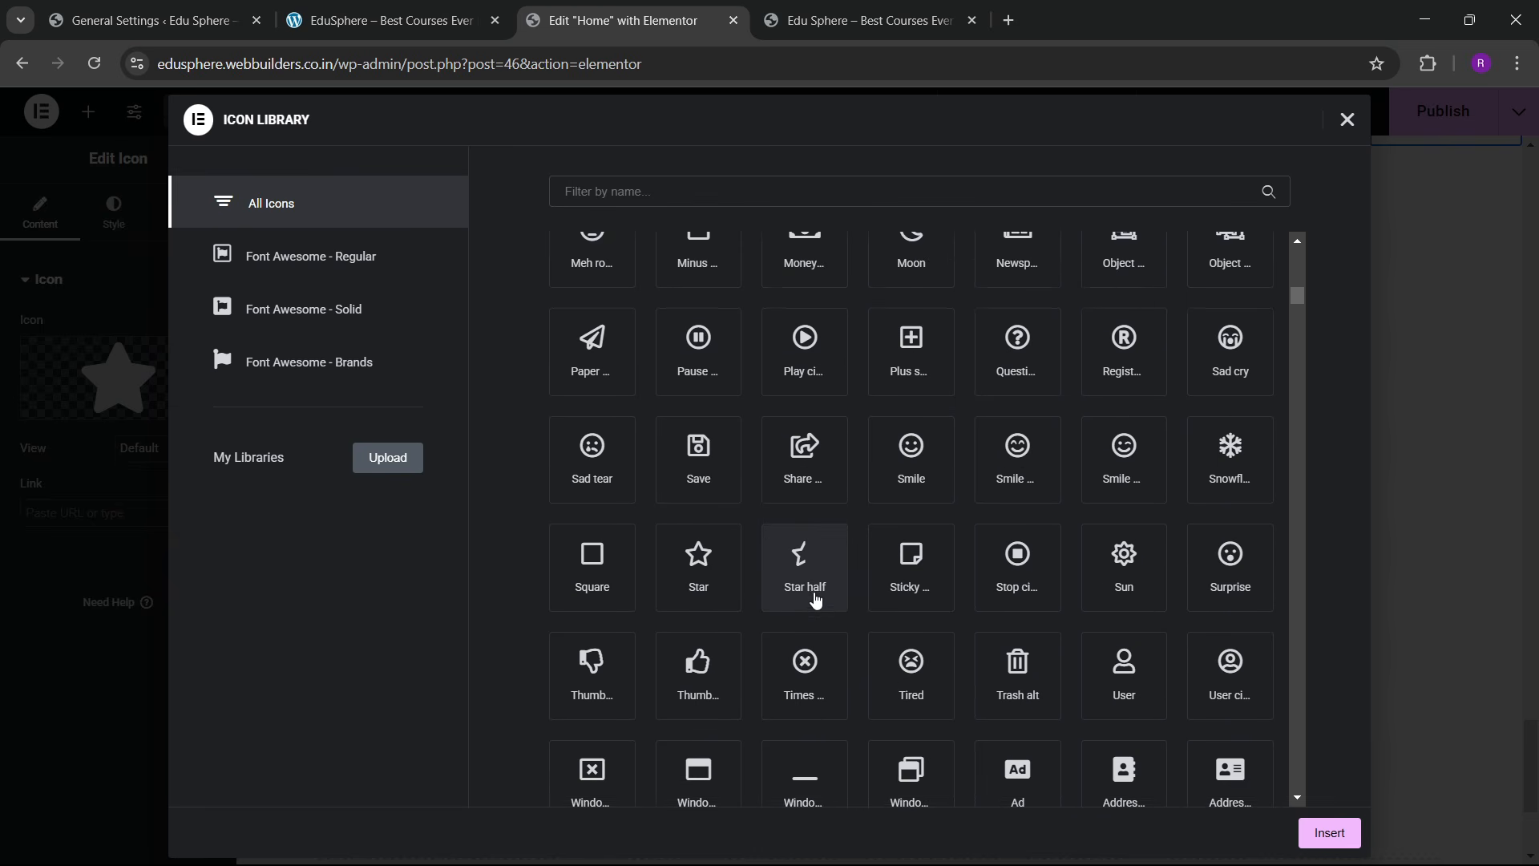
{"action": "scroll", "coordinate": [816, 600], "scroll_direction": "down", "scroll_amount": 3}
{"action": "scroll", "coordinate": [815, 592], "scroll_direction": "down", "scroll_amount": 4}
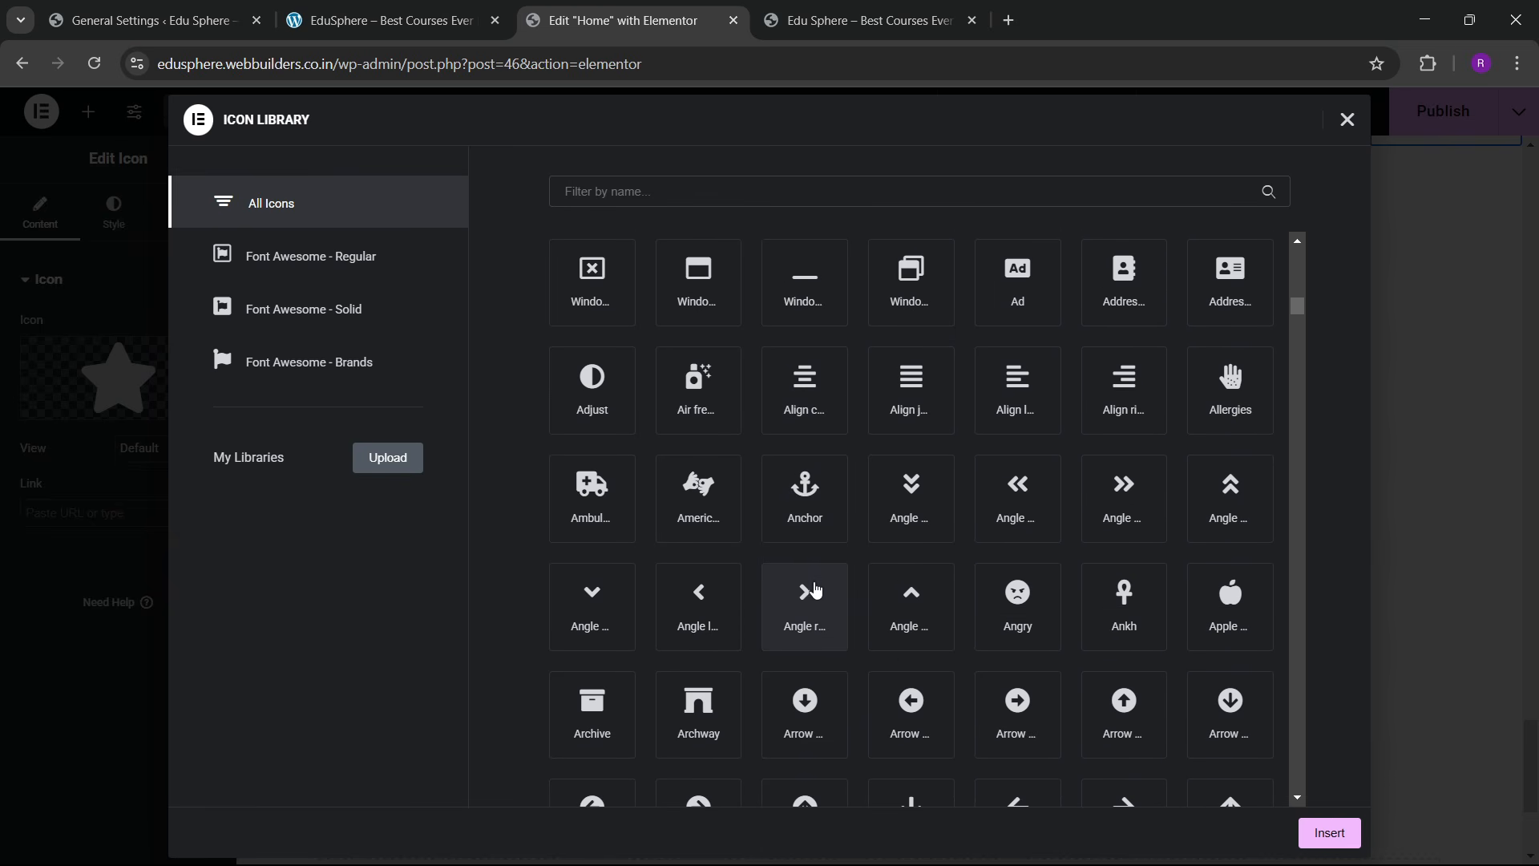
{"action": "scroll", "coordinate": [815, 594], "scroll_direction": "down", "scroll_amount": 2}
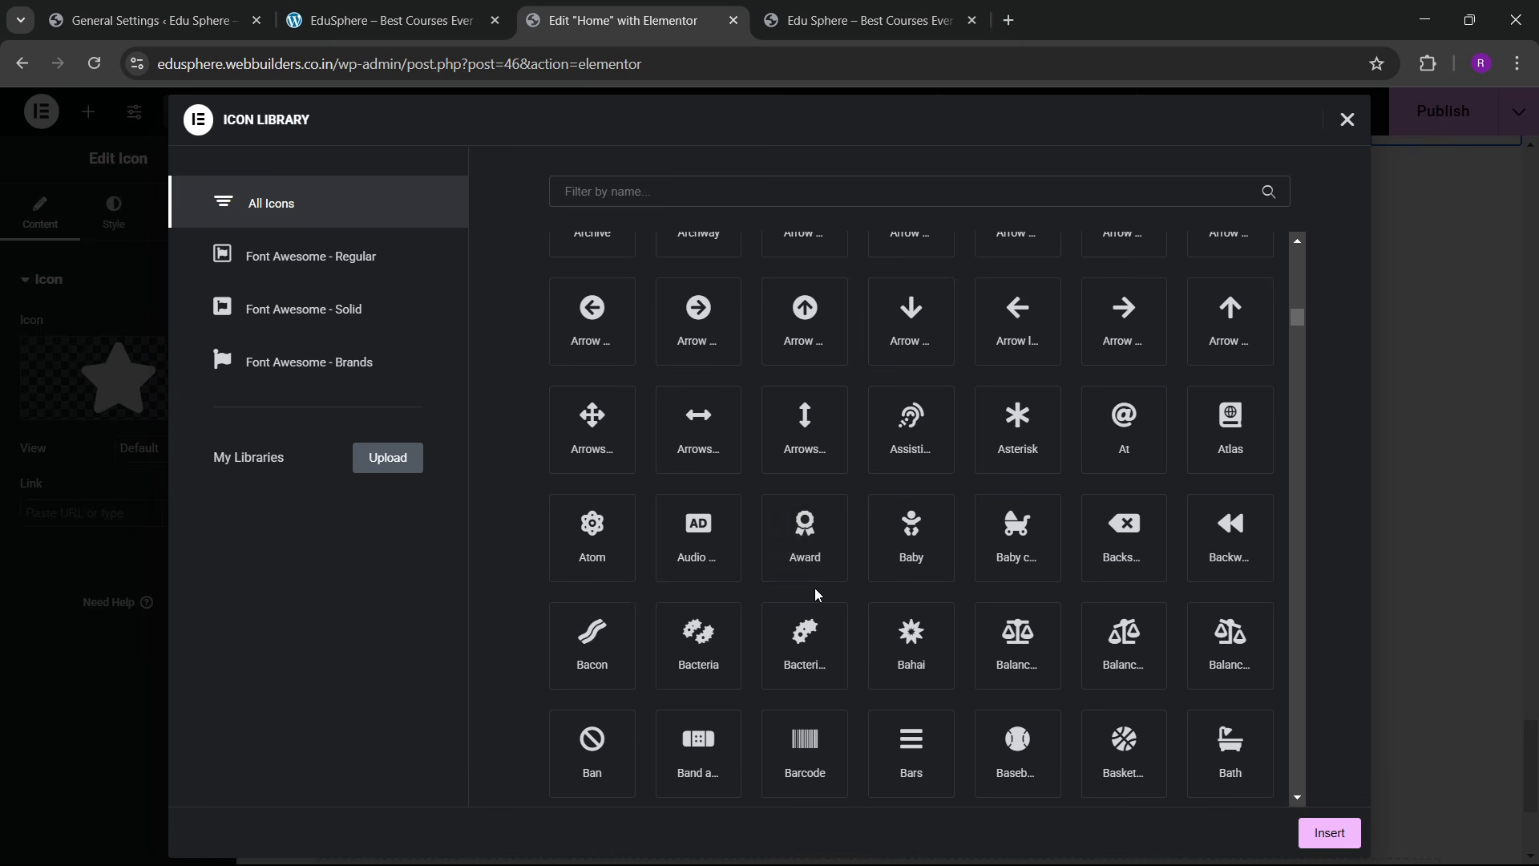
{"action": "scroll", "coordinate": [815, 594], "scroll_direction": "down", "scroll_amount": 2}
{"action": "scroll", "coordinate": [813, 595], "scroll_direction": "down", "scroll_amount": 3}
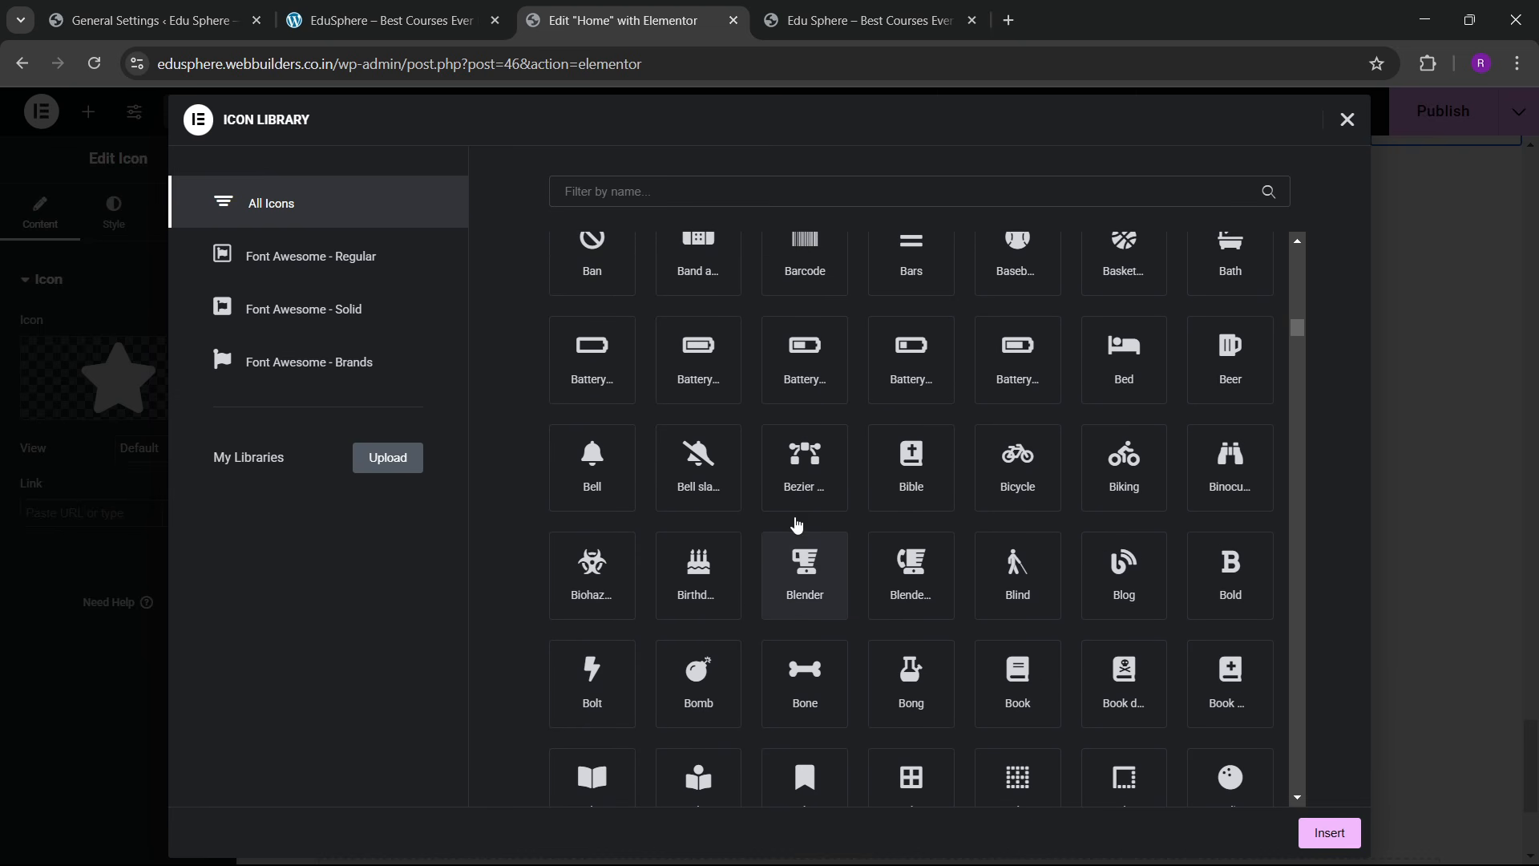
{"action": "left_click", "coordinate": [799, 498]}
{"action": "left_click", "coordinate": [1327, 833]}
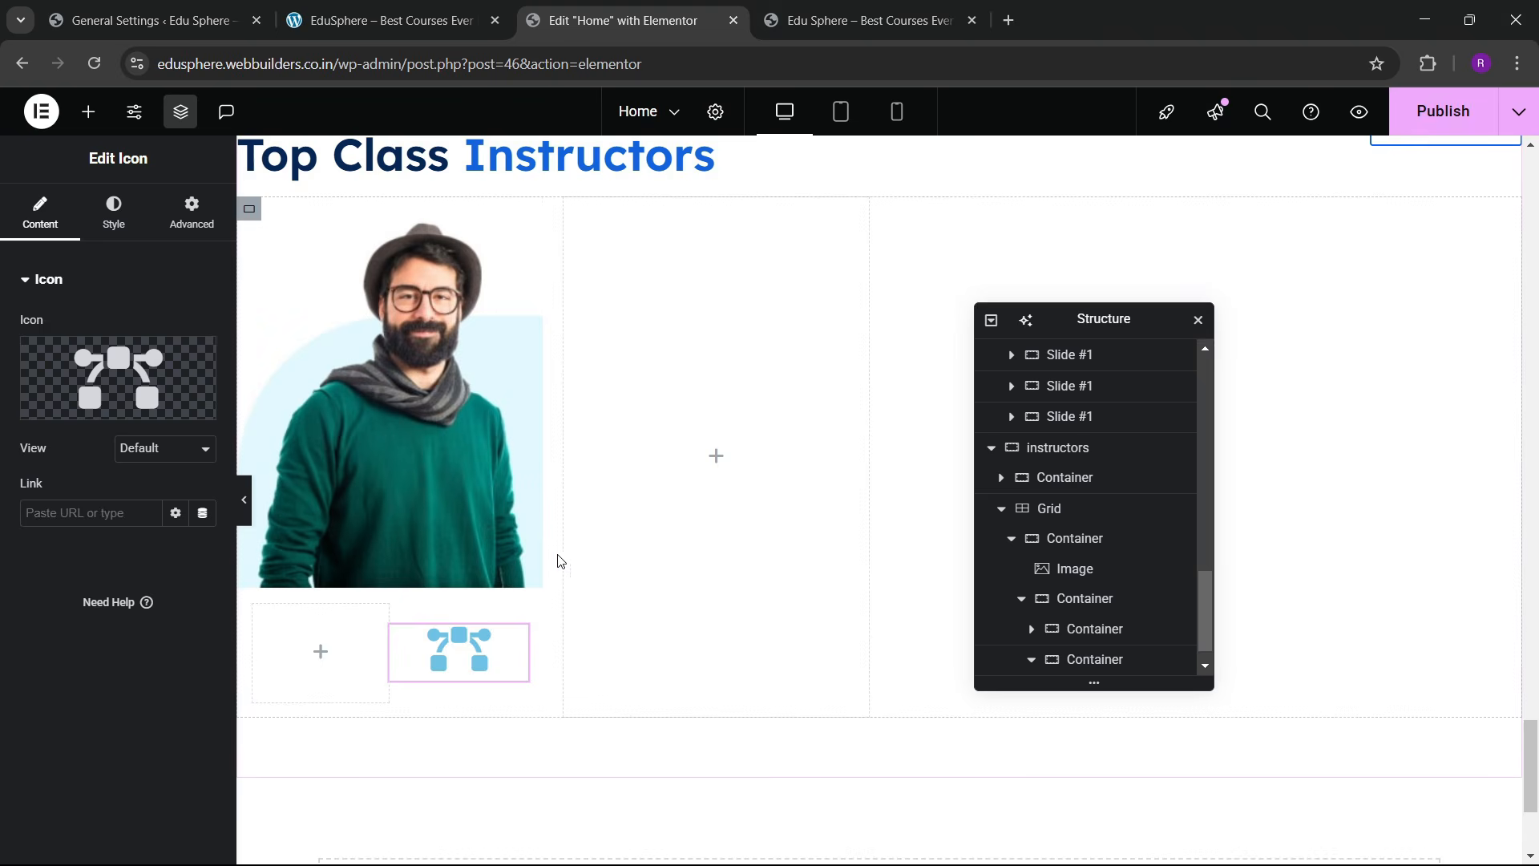
Step: Give the icon the Stacked view with a circular background
{"action": "left_click", "coordinate": [153, 451]}
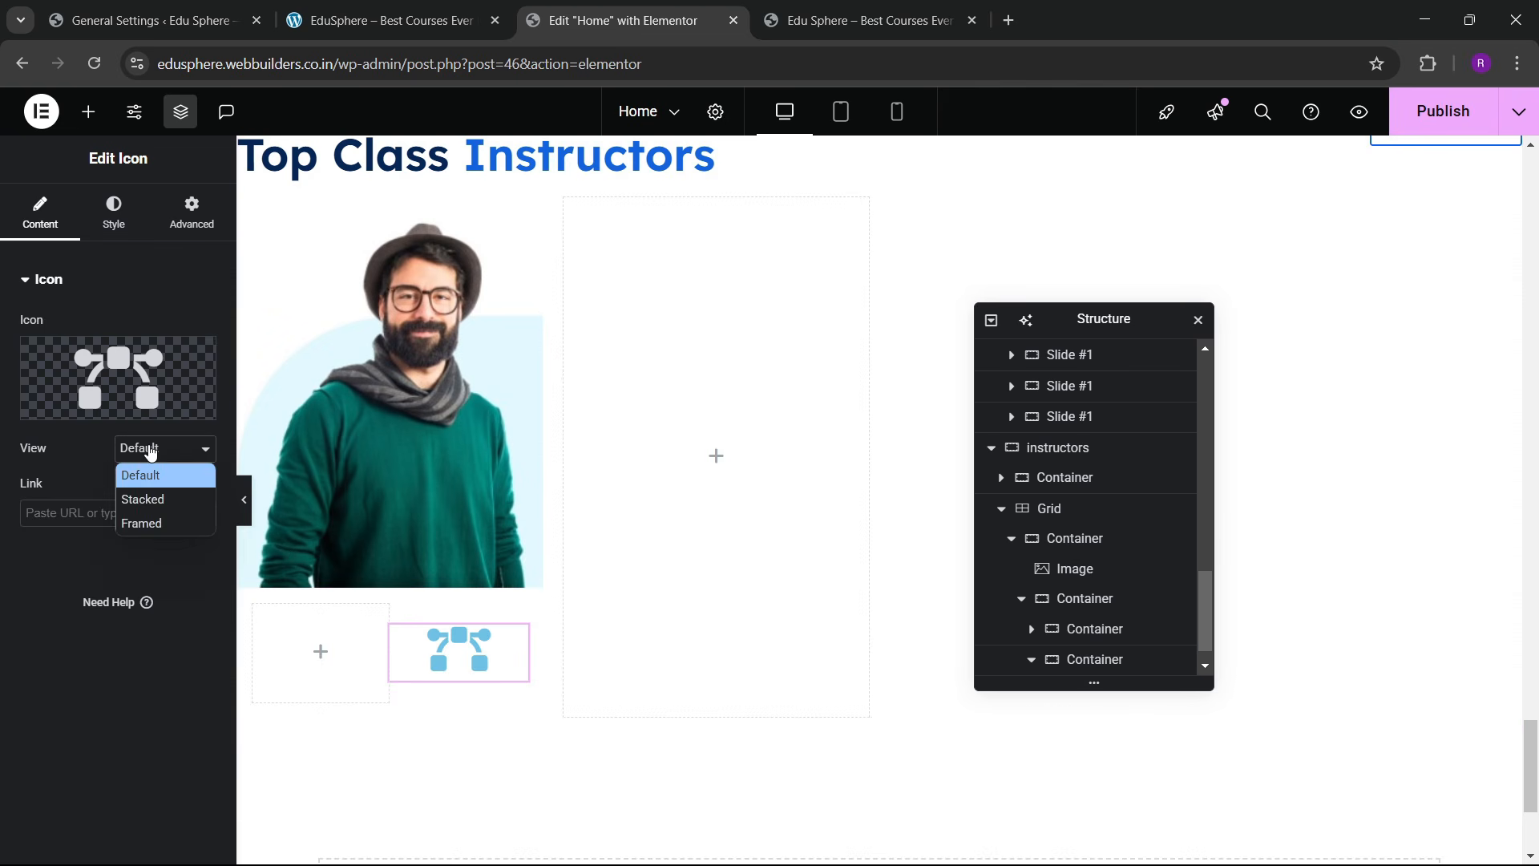
{"action": "left_click", "coordinate": [141, 504]}
{"action": "left_click", "coordinate": [401, 20]}
{"action": "left_click", "coordinate": [554, 20]}
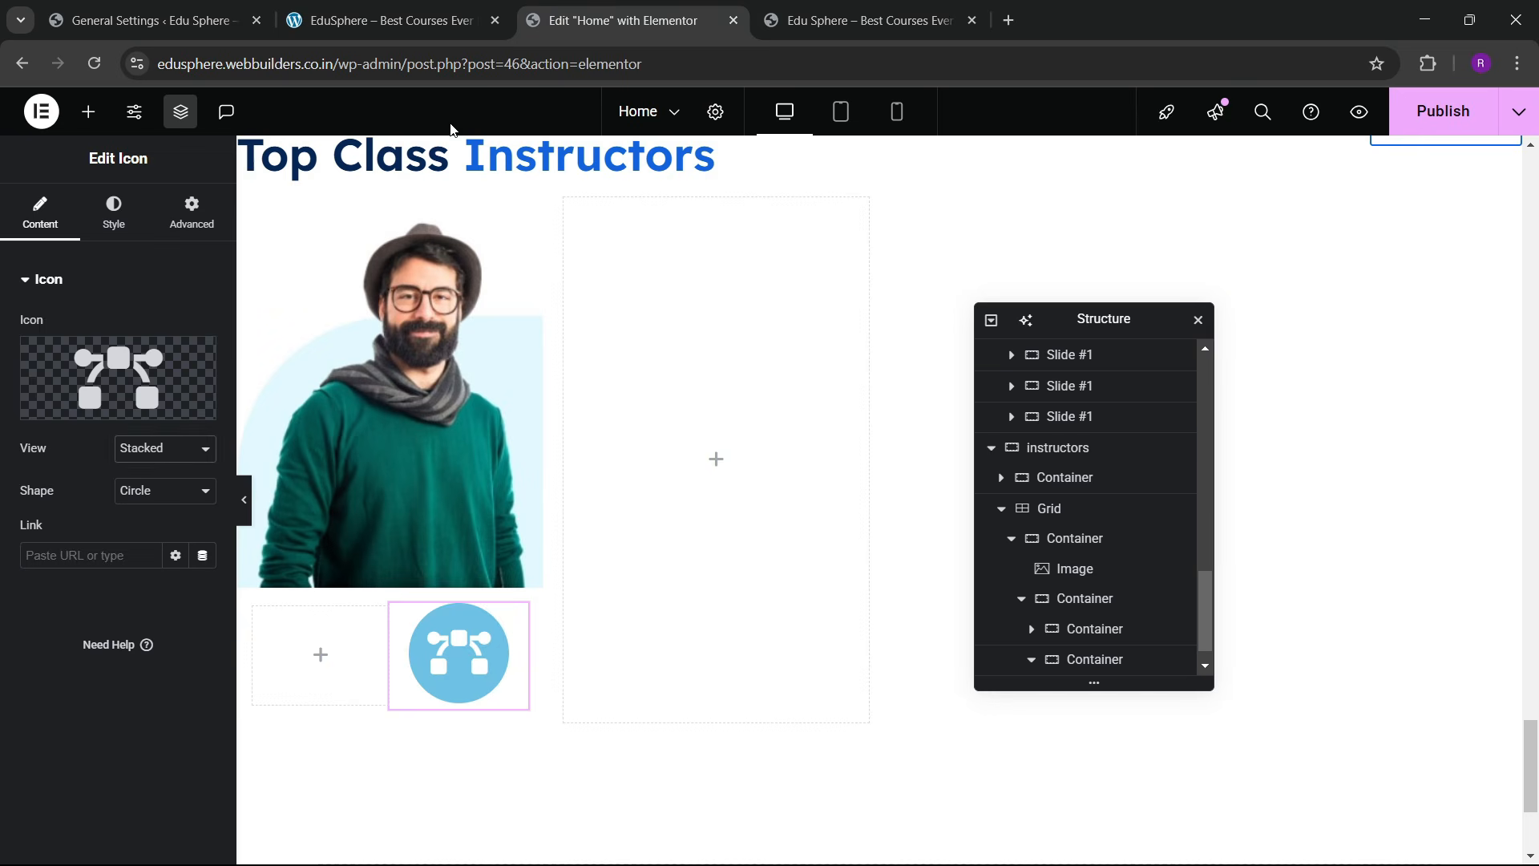
Step: Style the icon with a bg blue light background, blue glyph and size 18
{"action": "left_click", "coordinate": [115, 205]}
{"action": "left_click", "coordinate": [175, 413]}
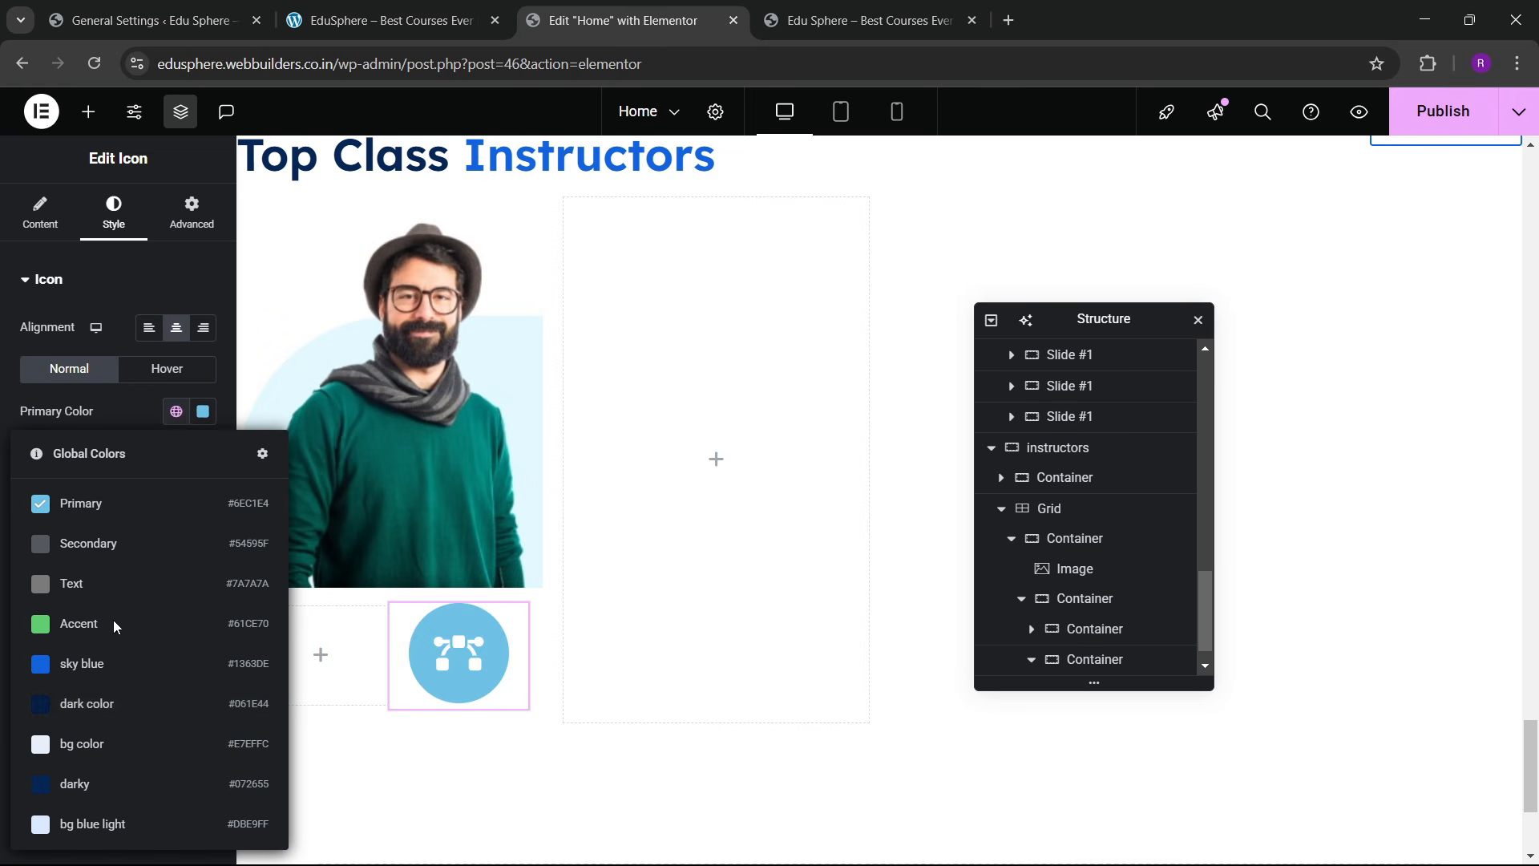
{"action": "left_click", "coordinate": [50, 831]}
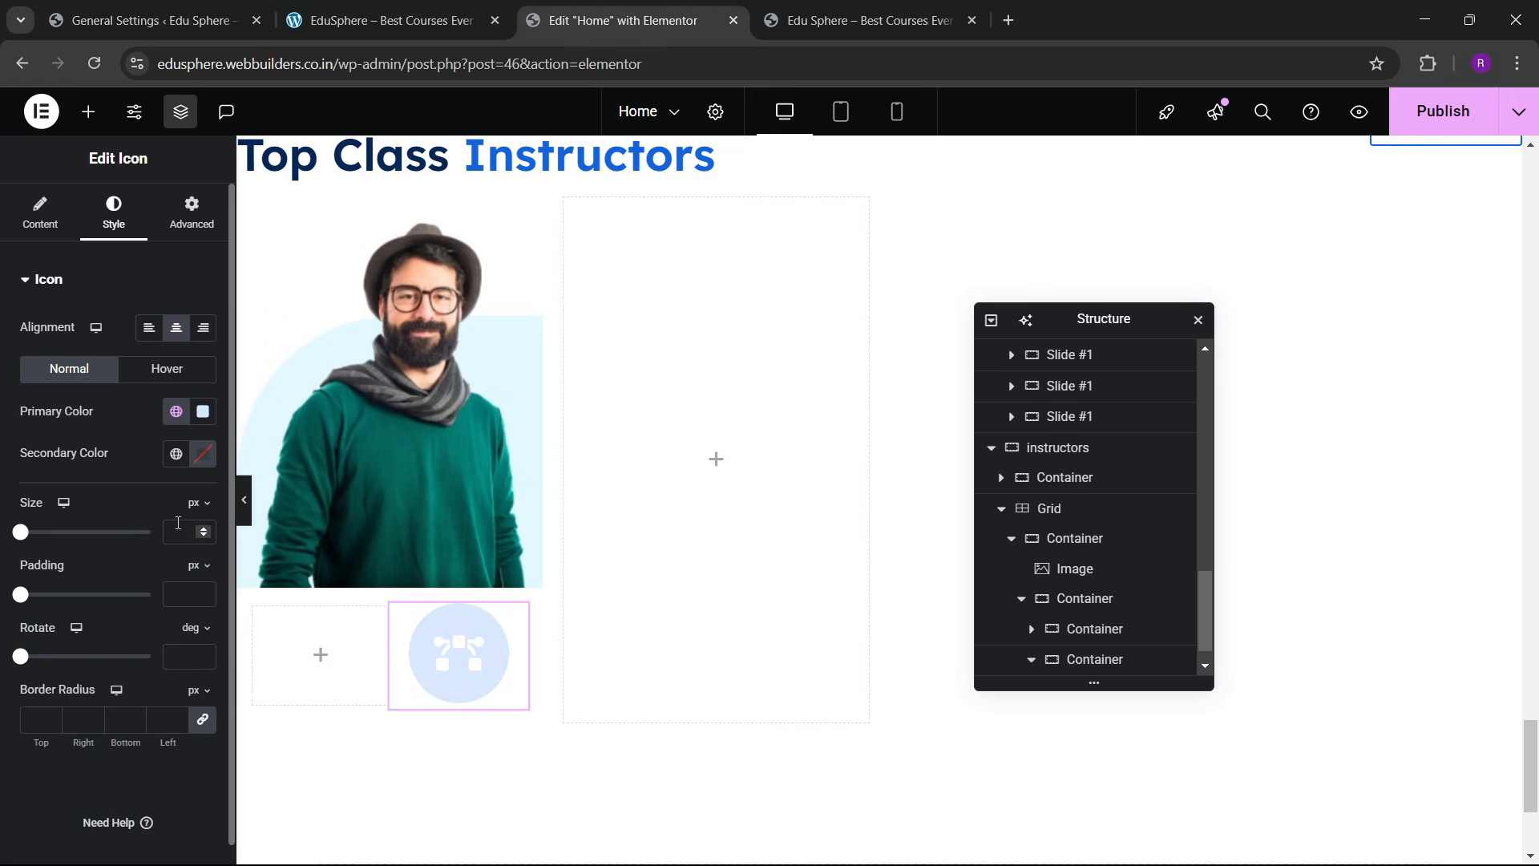
{"action": "left_click", "coordinate": [175, 453]}
{"action": "left_click", "coordinate": [118, 690]}
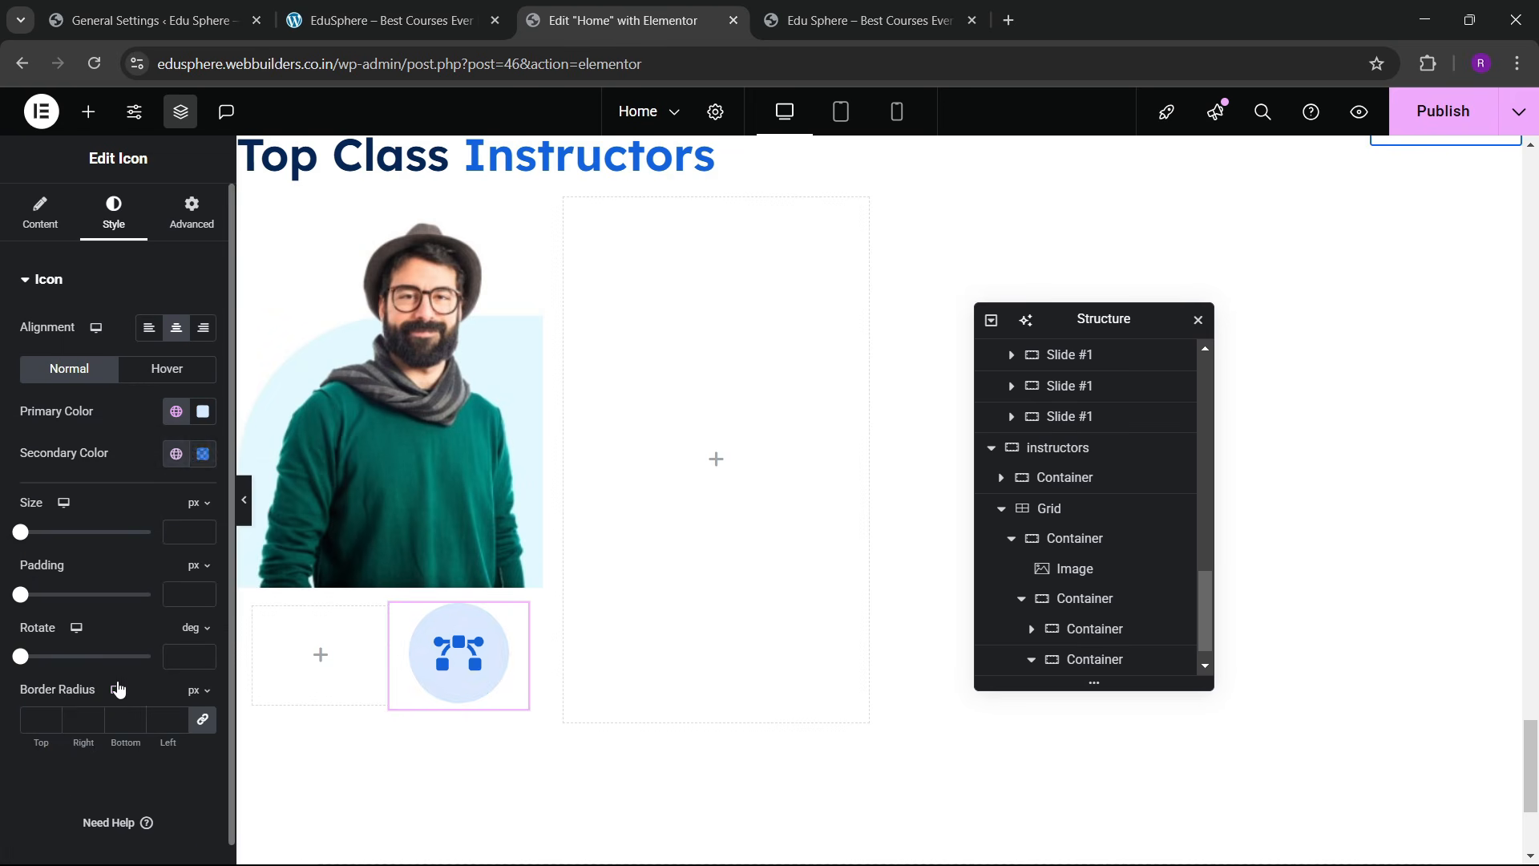
{"action": "left_click", "coordinate": [190, 531]}
{"action": "type", "text": "18"}
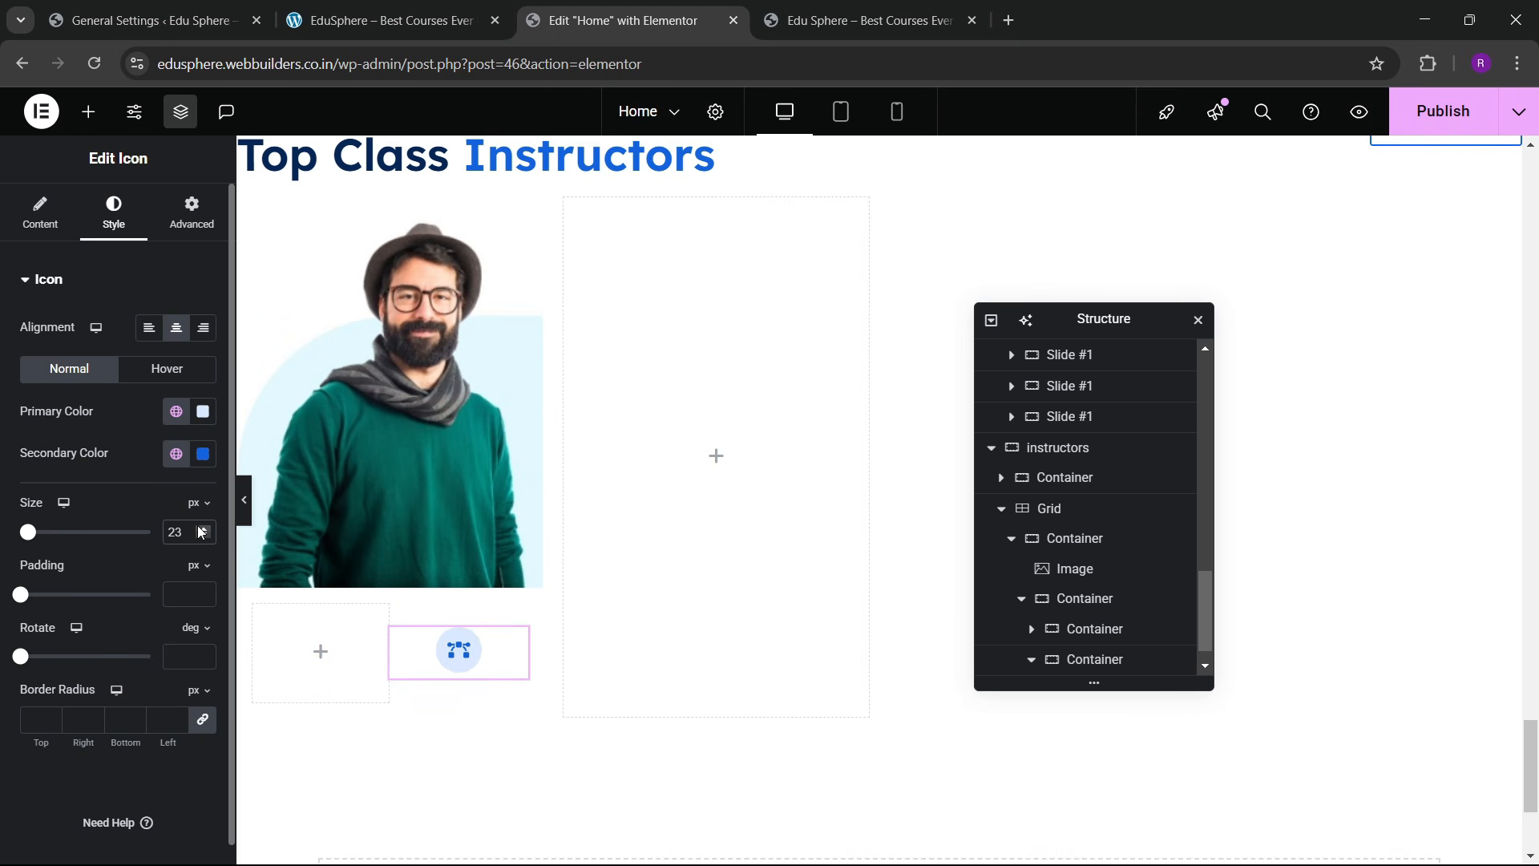
Step: Set hover colours to a sky blue background with a white glyph
{"action": "left_click", "coordinate": [147, 374]}
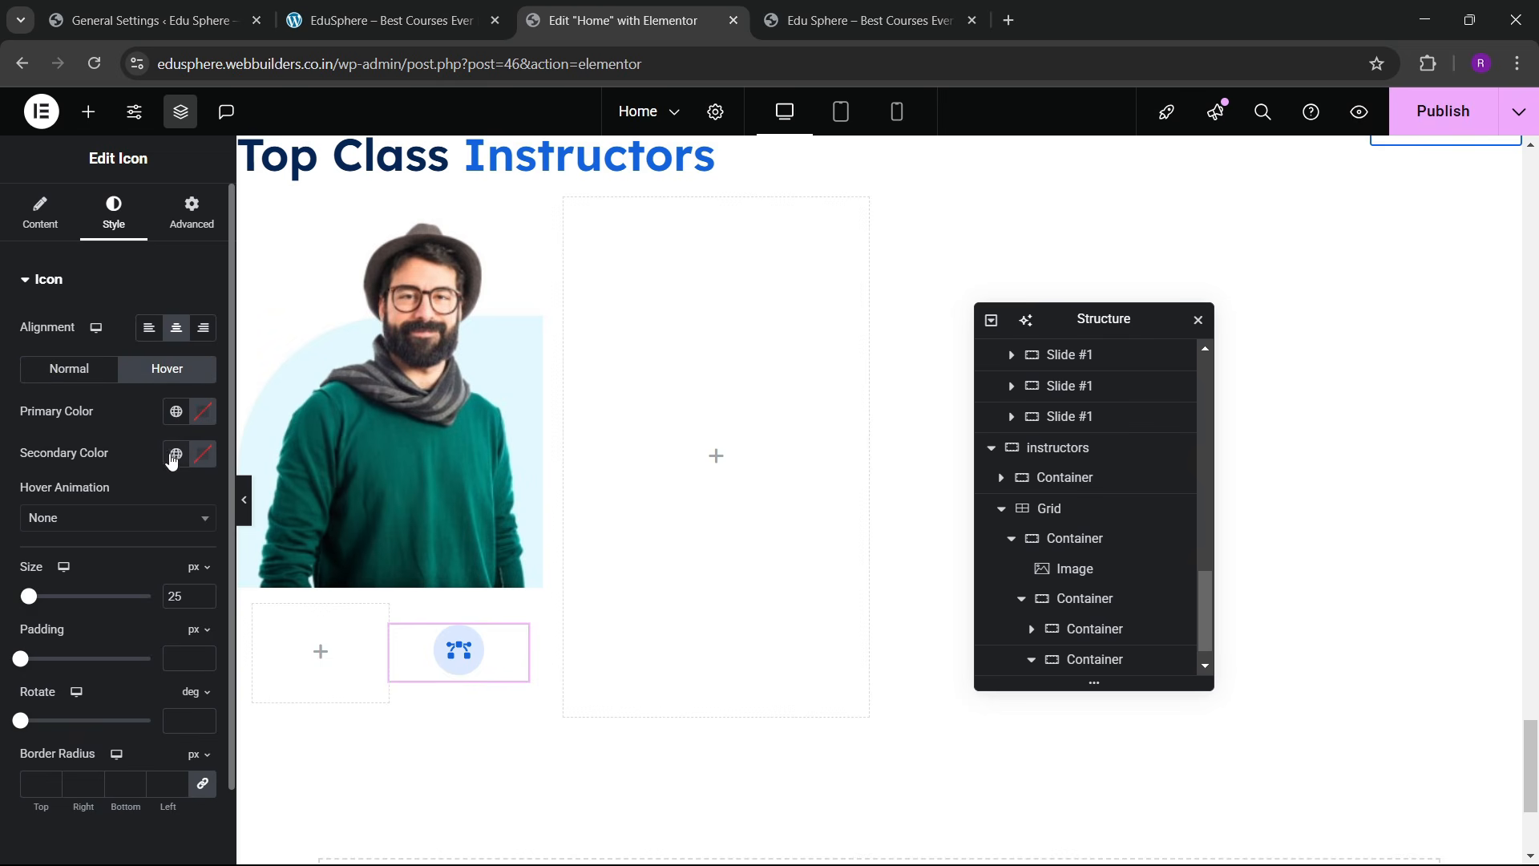
{"action": "left_click", "coordinate": [175, 411]}
{"action": "left_click", "coordinate": [99, 661]}
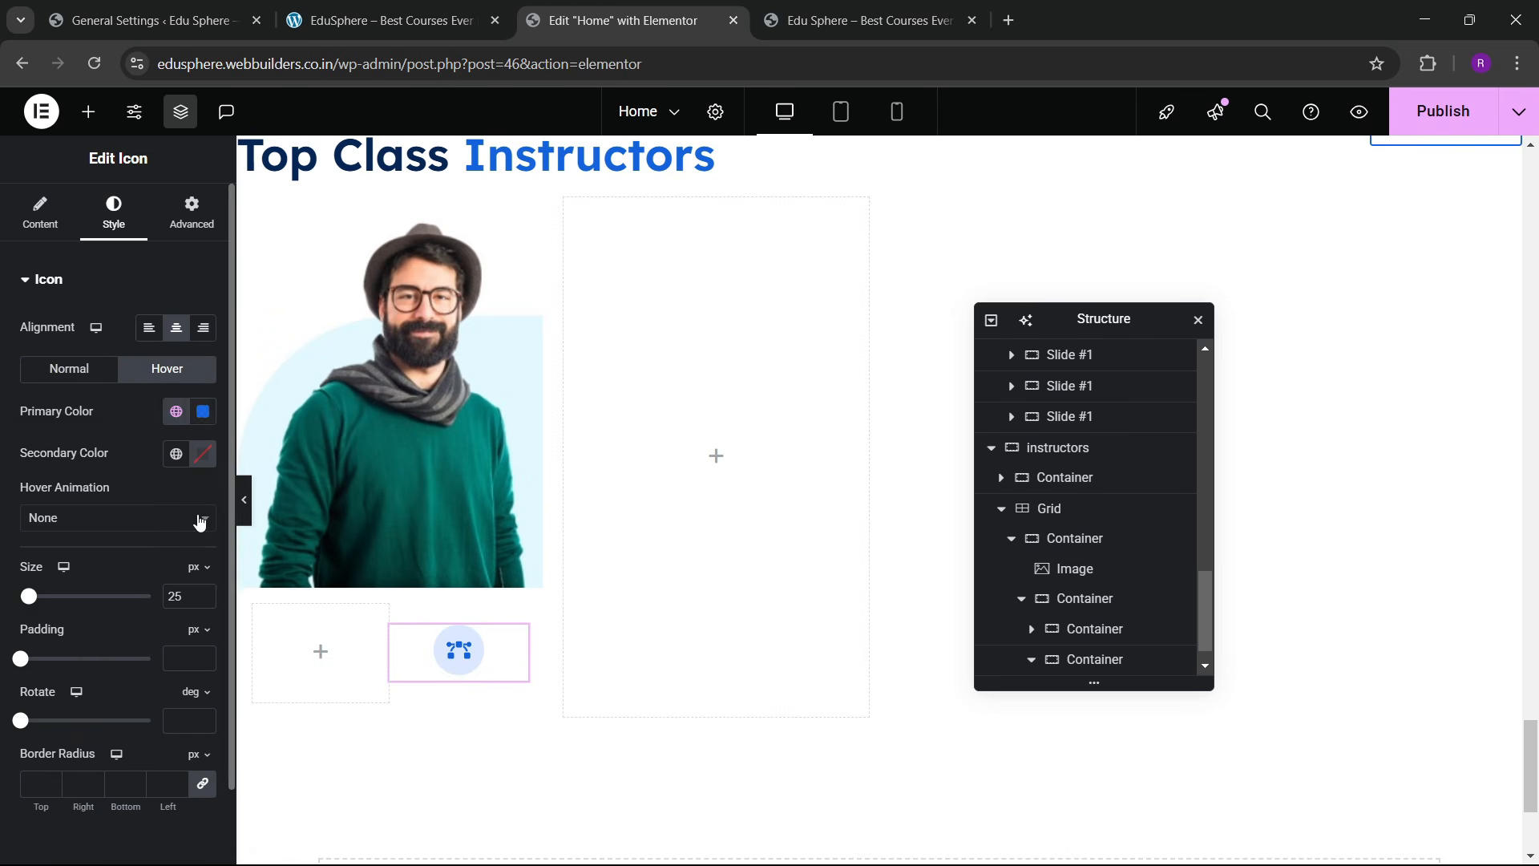
{"action": "left_click", "coordinate": [200, 466]}
{"action": "left_click_drag", "start_coordinate": [112, 553], "coordinate": [11, 478]}
{"action": "left_click", "coordinate": [10, 481]}
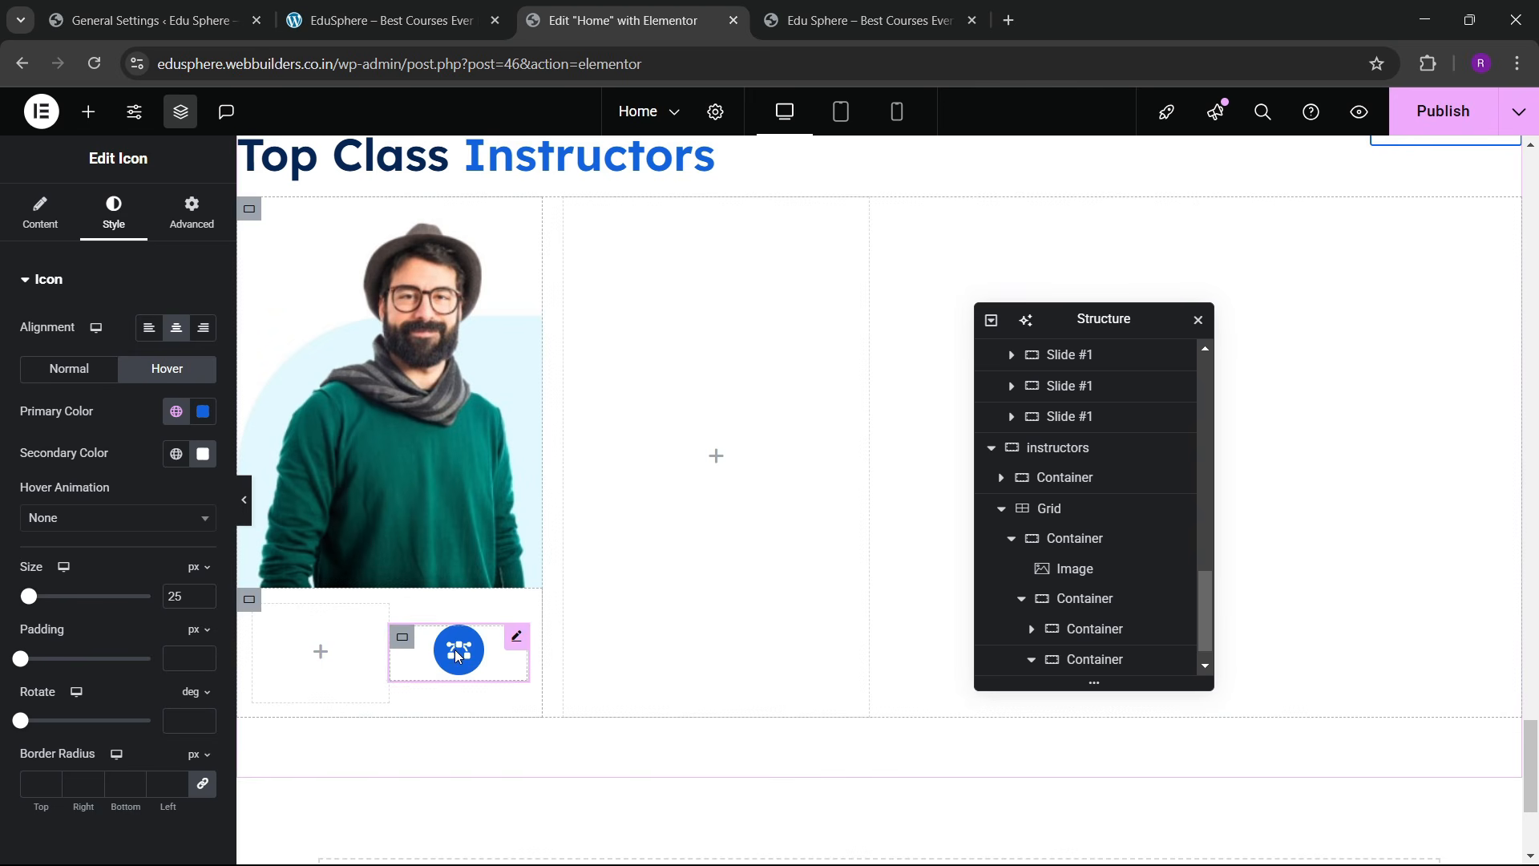
Step: Set the icon's Hover Animation to Grow
{"action": "left_click", "coordinate": [74, 520]}
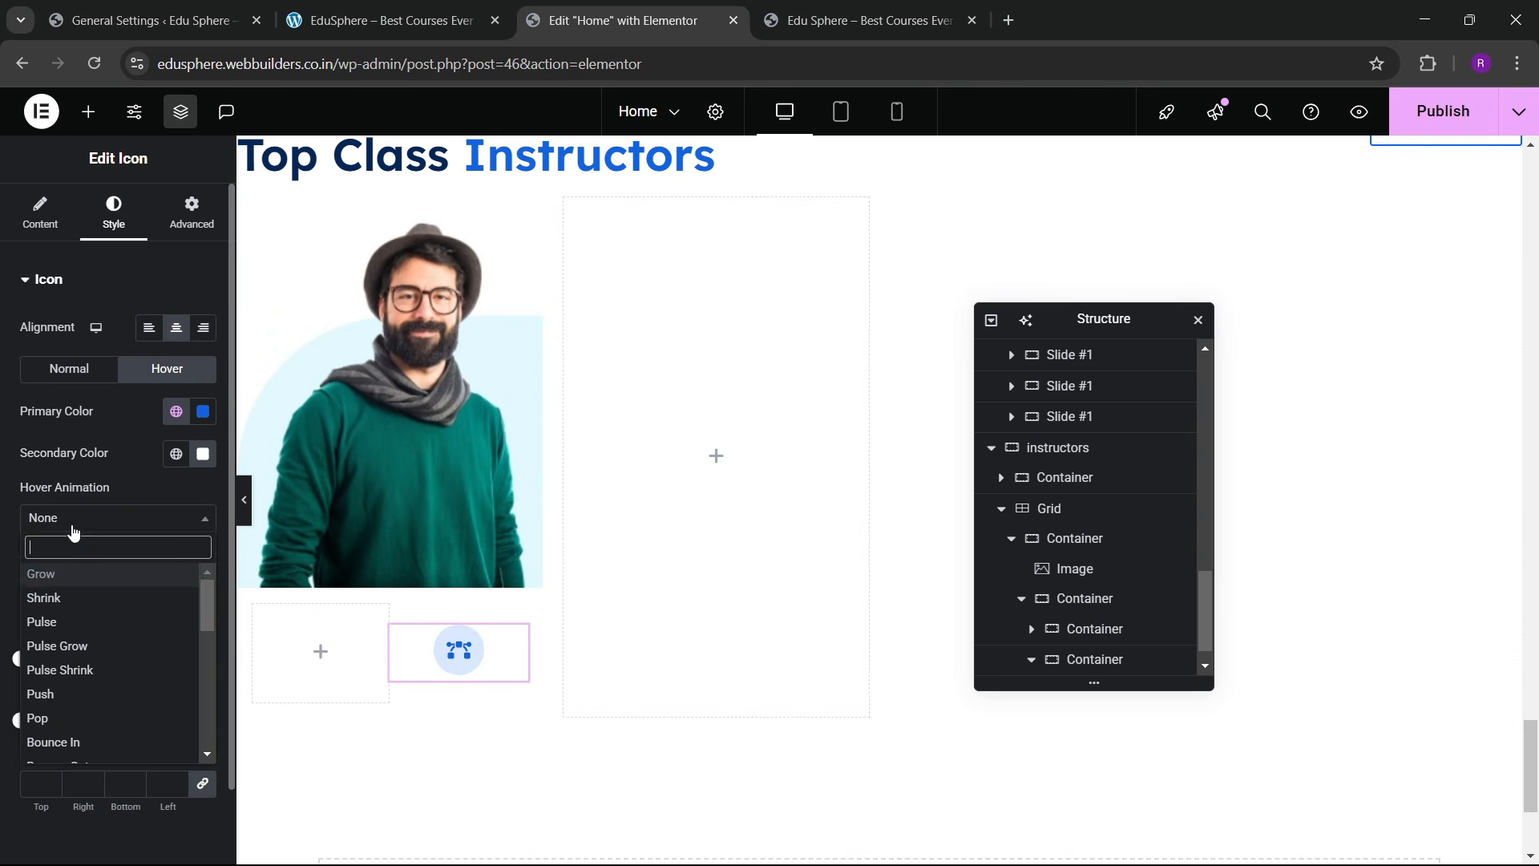
{"action": "left_click", "coordinate": [68, 593]}
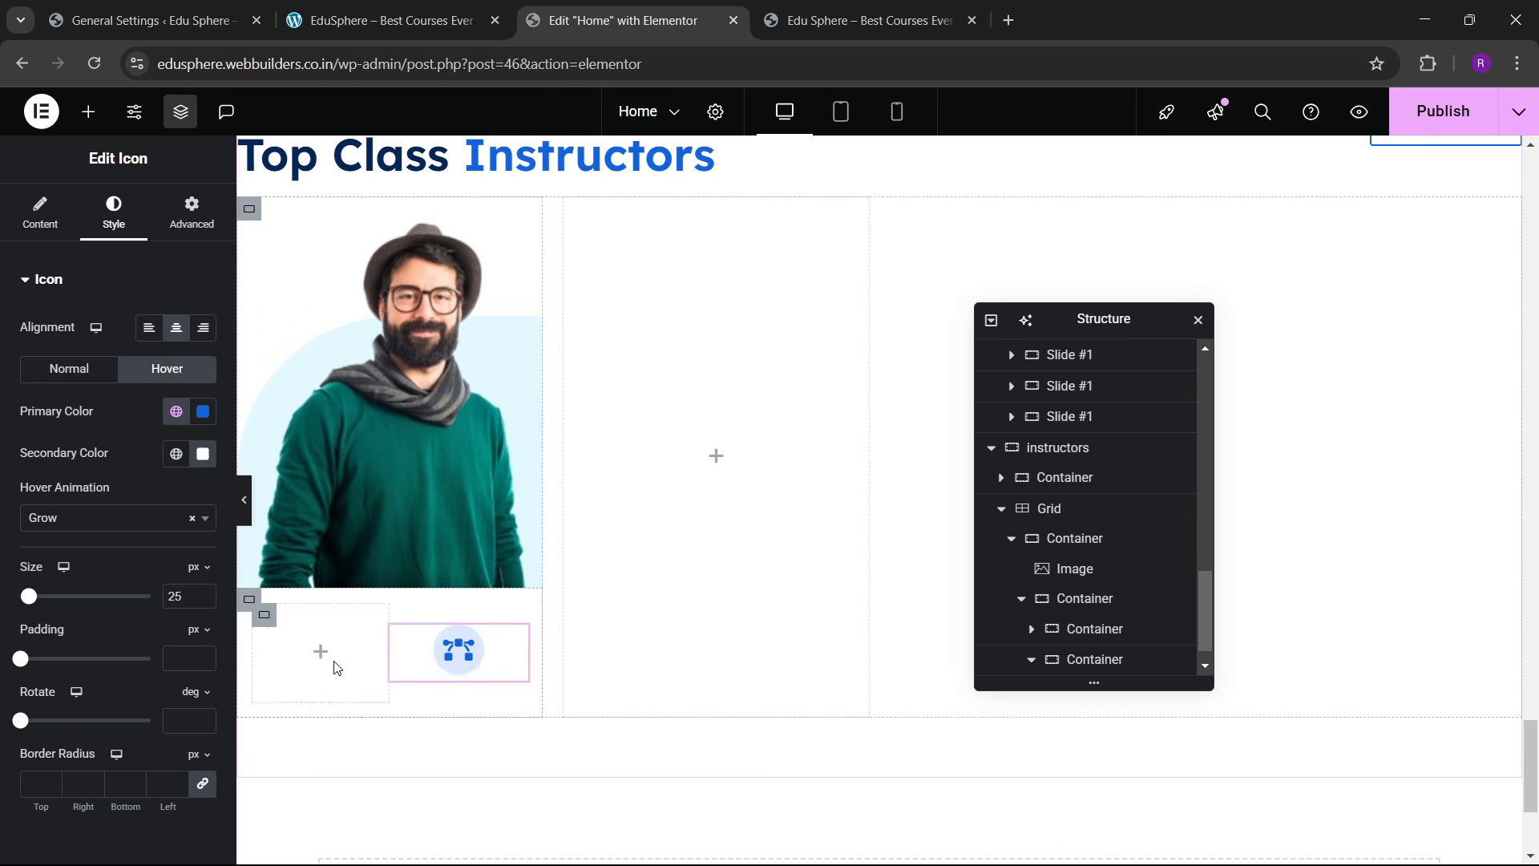
{"action": "left_click", "coordinate": [351, 21]}
{"action": "left_click", "coordinate": [631, 10]}
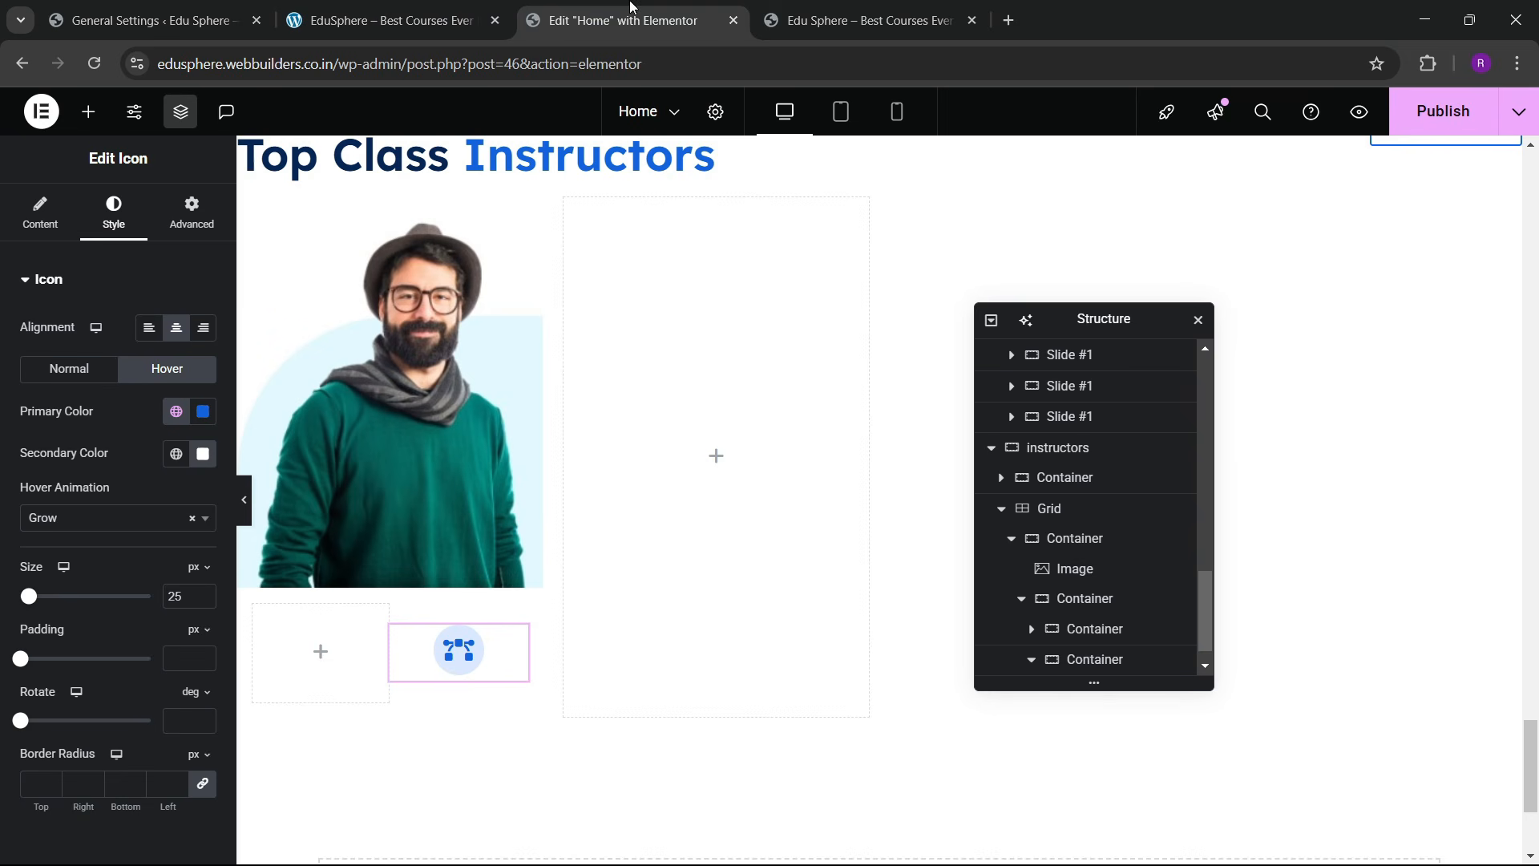
{"action": "scroll", "coordinate": [1084, 649], "scroll_direction": "down", "scroll_amount": 1}
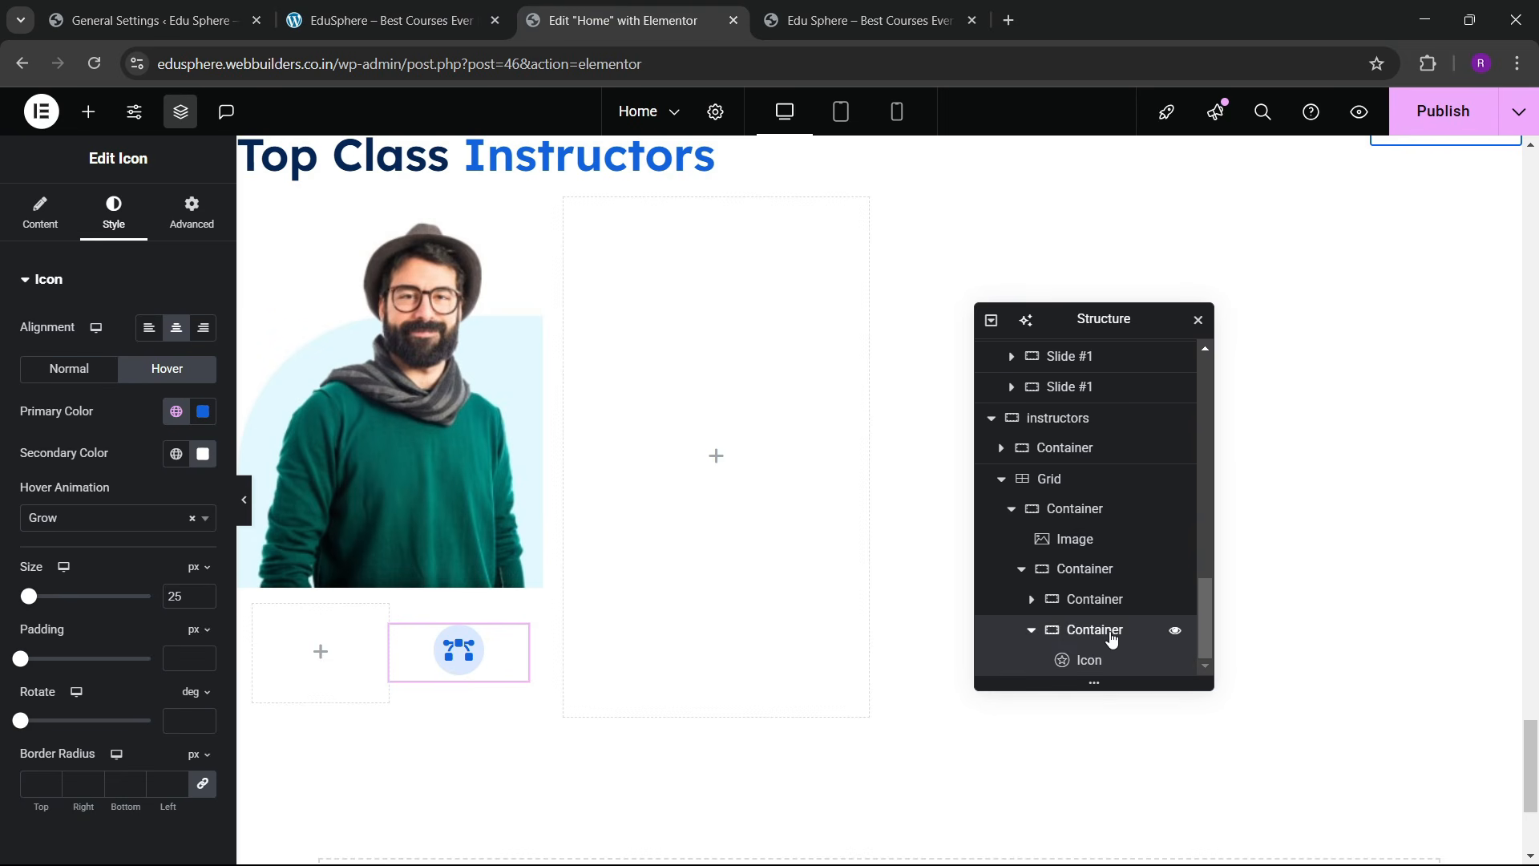
Step: Set the icon container width to 20% and the empty text container to 80%
{"action": "left_click", "coordinate": [1094, 630]}
{"action": "left_click", "coordinate": [39, 212]}
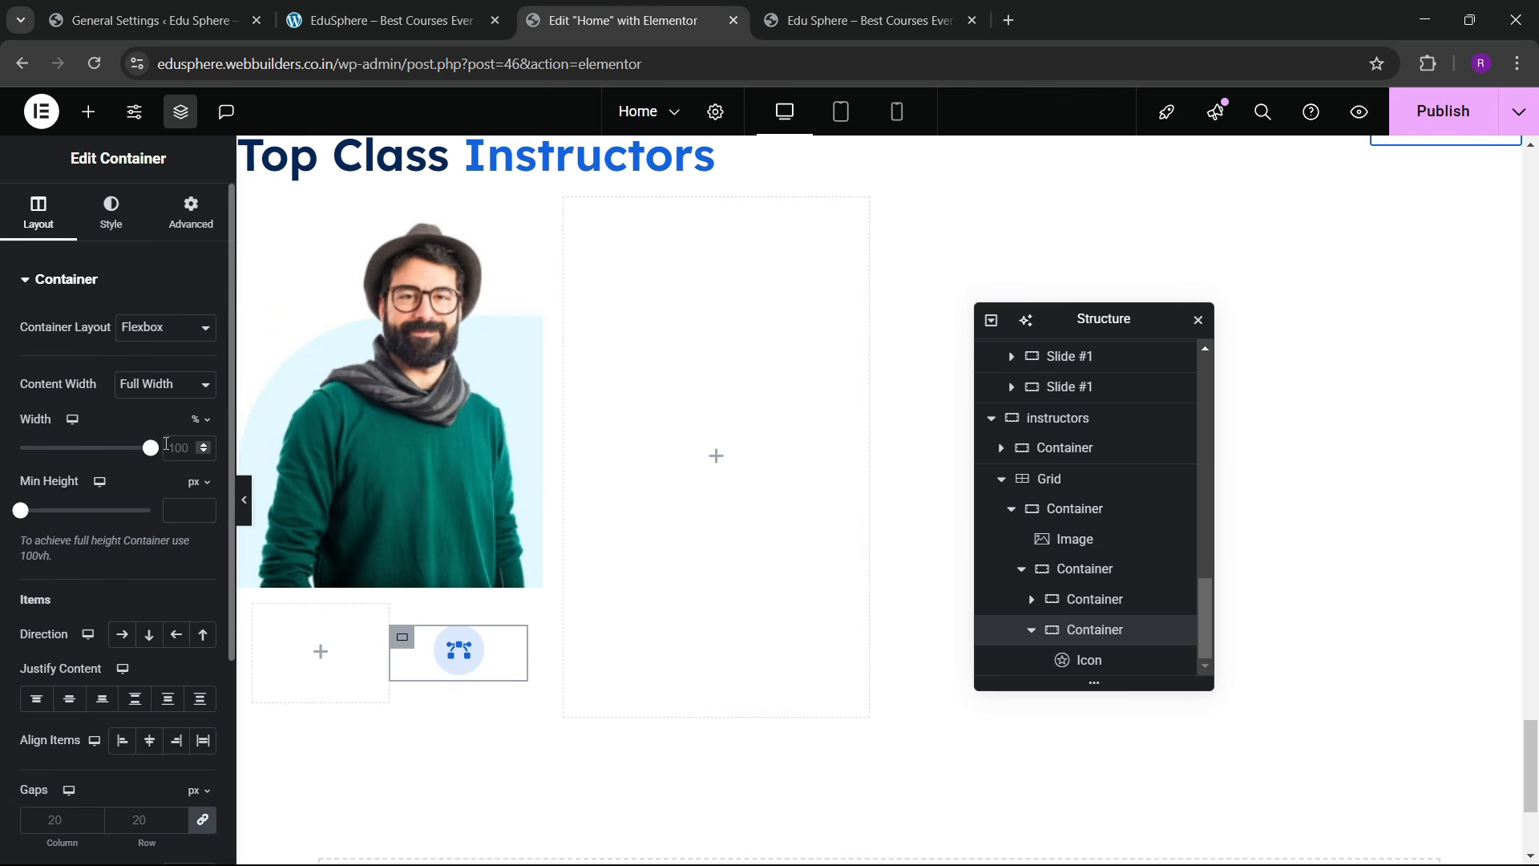
{"action": "type", "text": "20"}
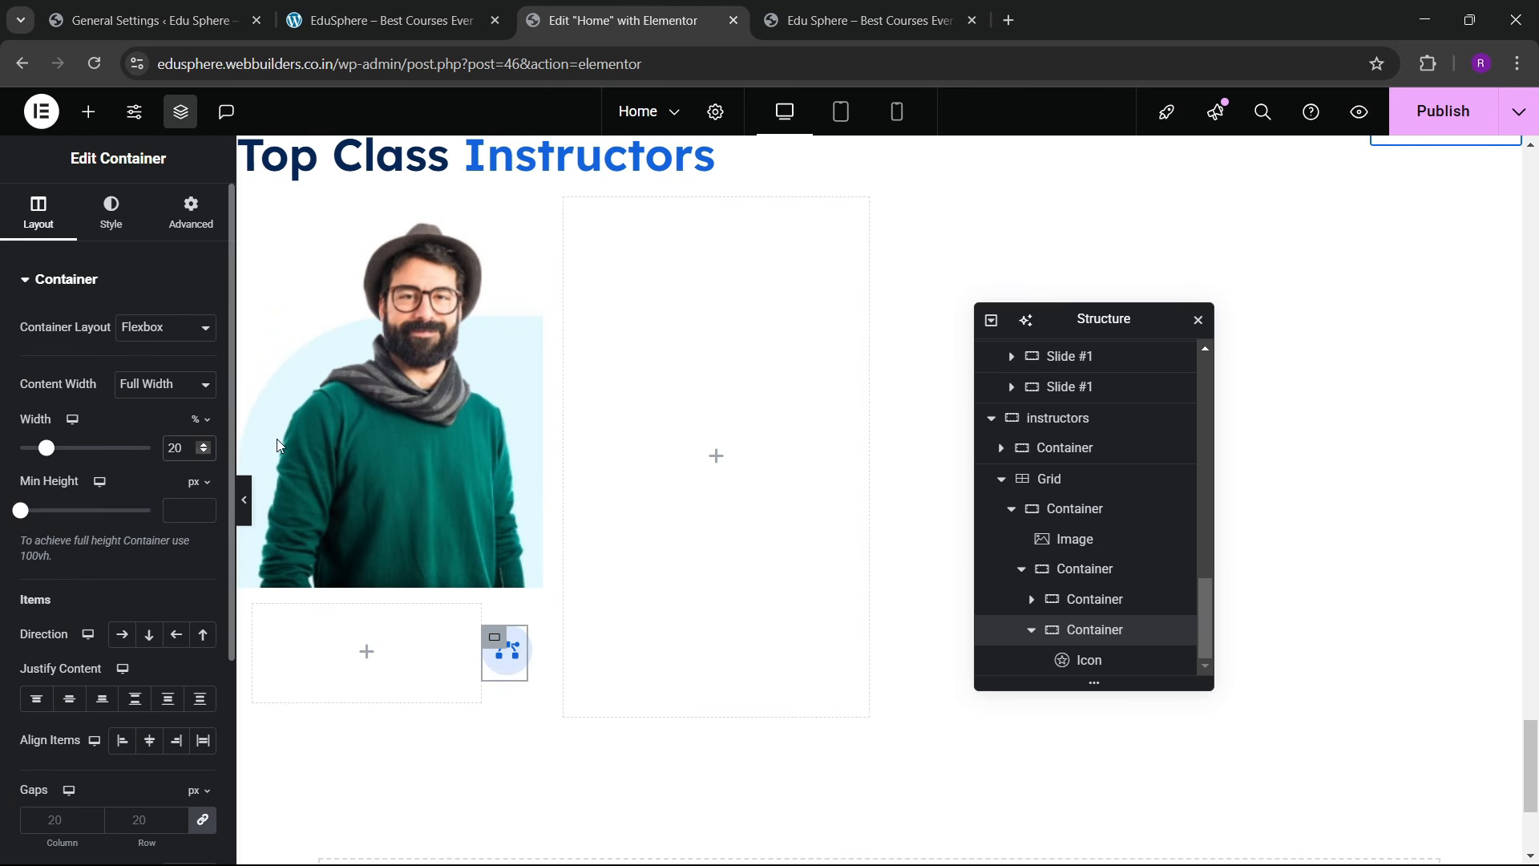
{"action": "left_click", "coordinate": [1095, 599]}
{"action": "left_click", "coordinate": [39, 213]}
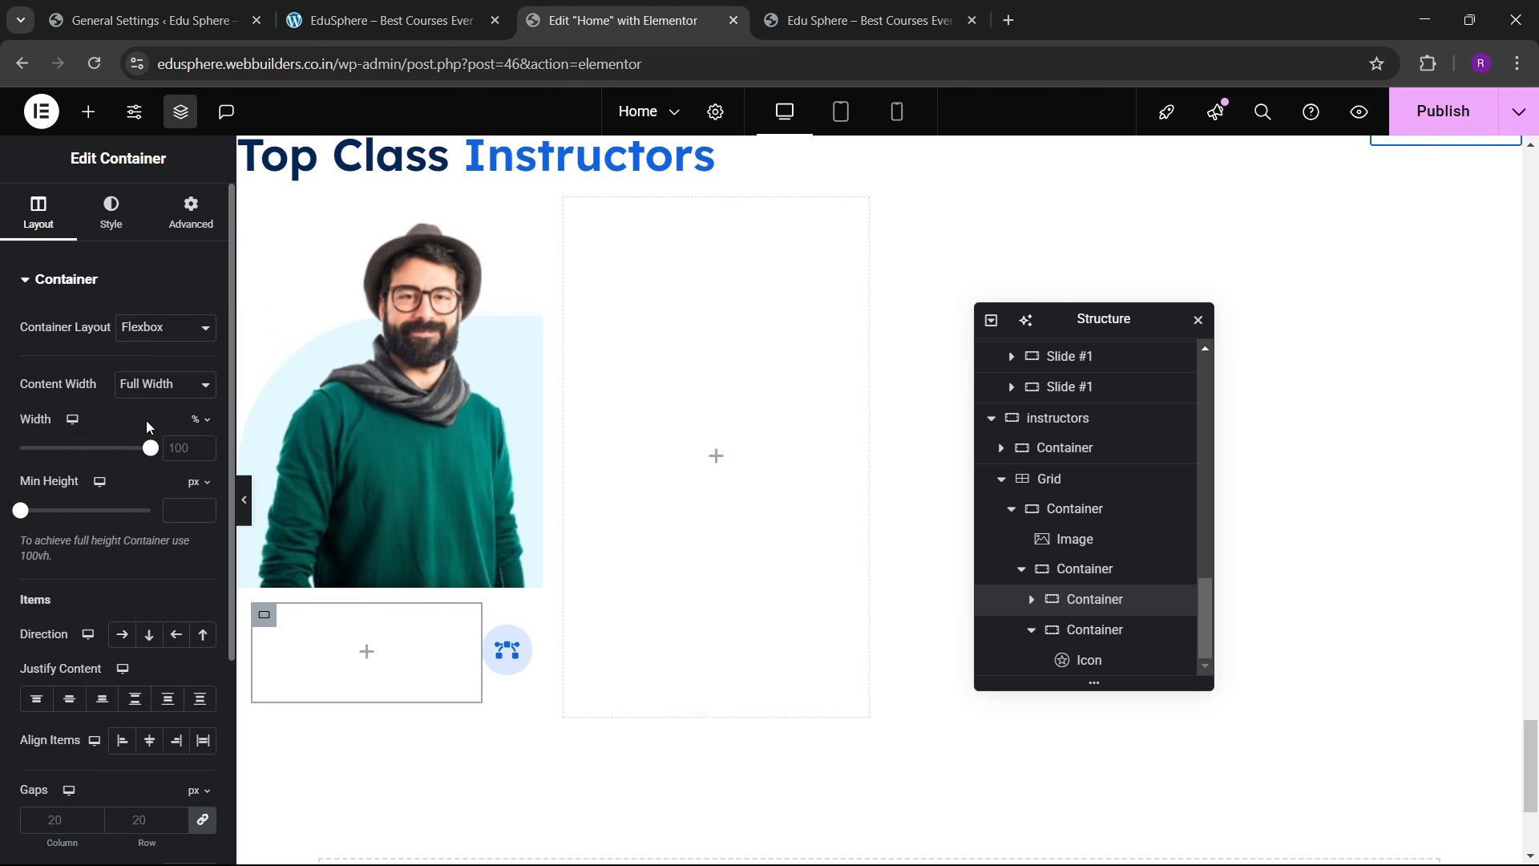
{"action": "type", "text": "80"}
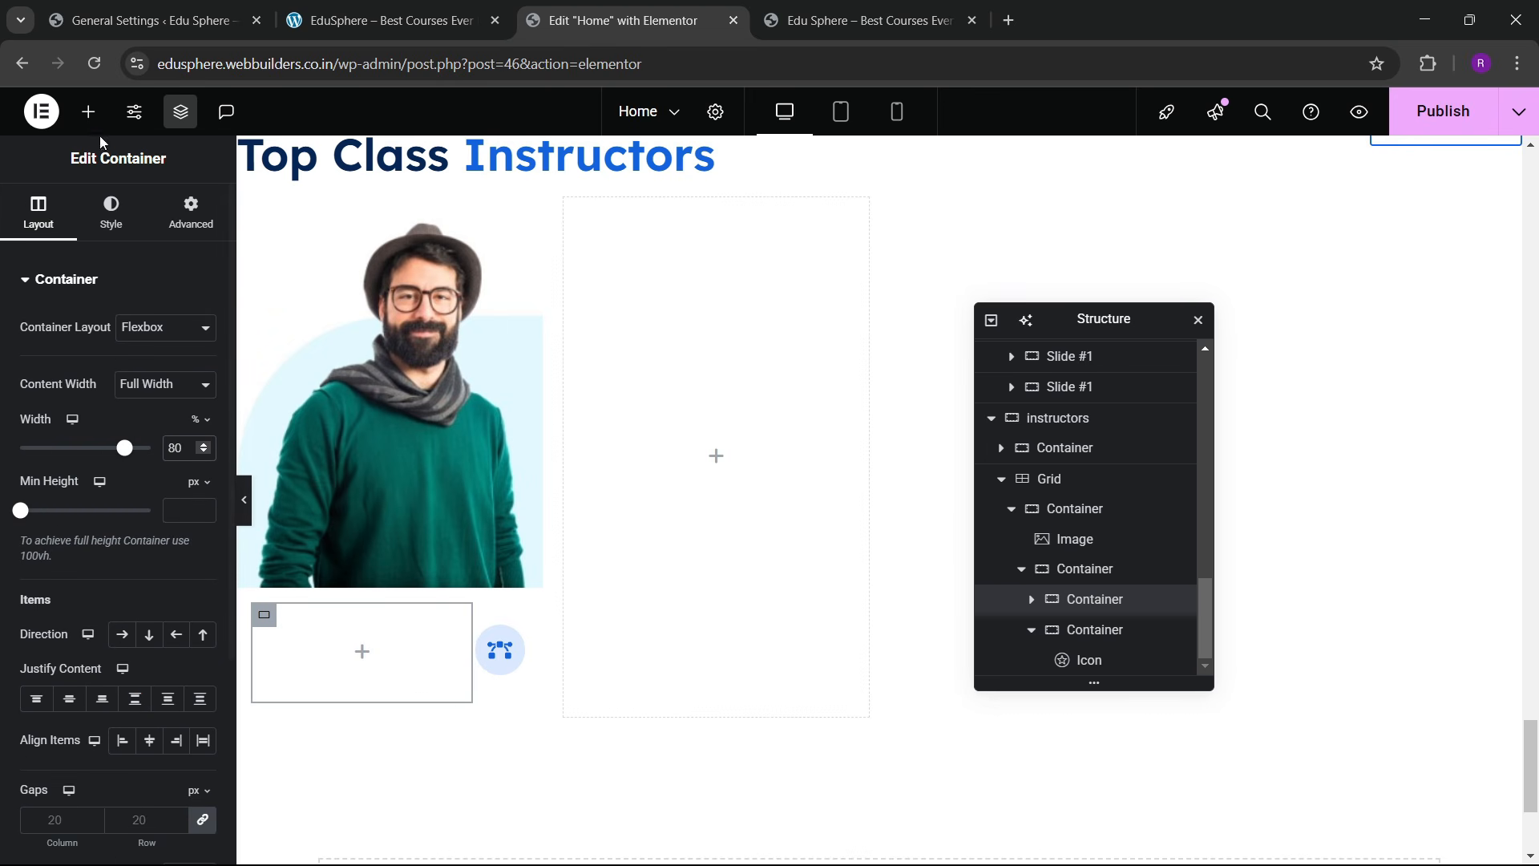
Step: Add a Heading widget to the 80% container titled 'Graphic Designer'
{"action": "left_click", "coordinate": [88, 112]}
{"action": "left_click_drag", "start_coordinate": [46, 628], "coordinate": [411, 657]}
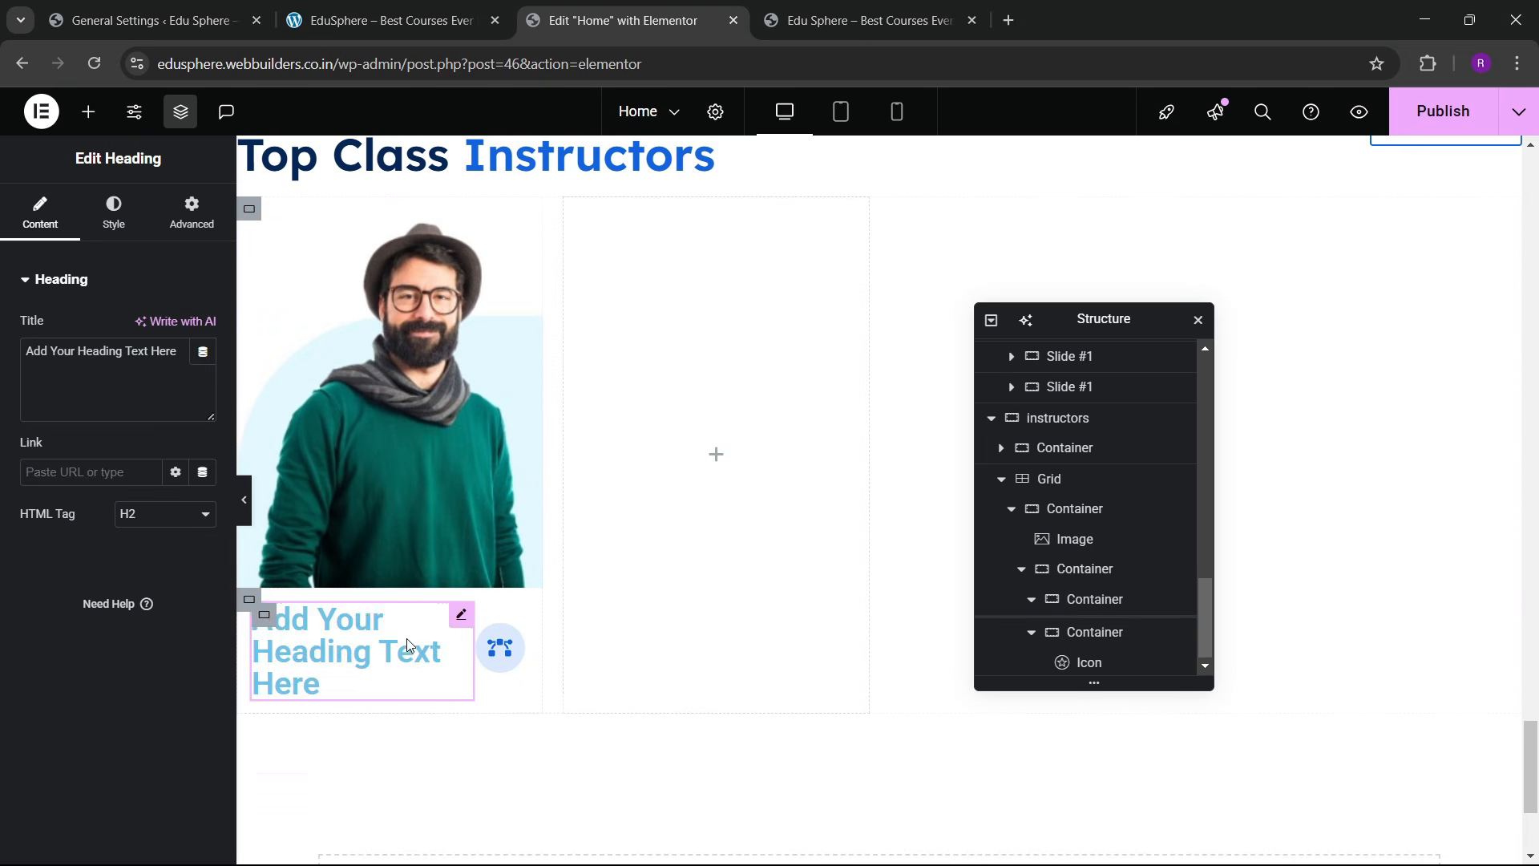
{"action": "left_click", "coordinate": [476, 8]}
{"action": "left_click", "coordinate": [525, 12]}
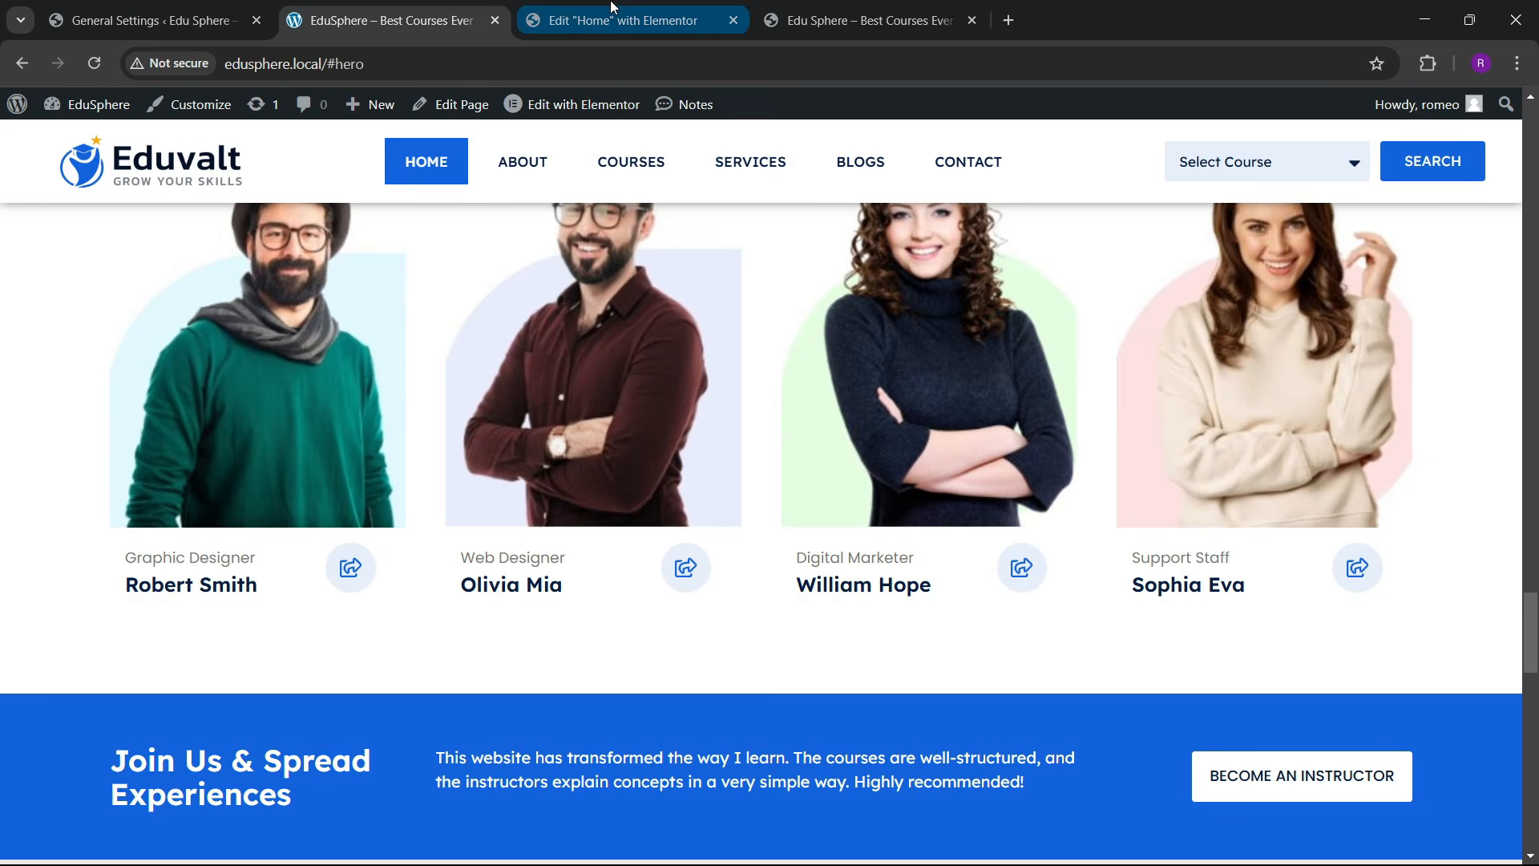
{"action": "key", "text": "ctrl+a"}
{"action": "key", "text": "BackSpace"}
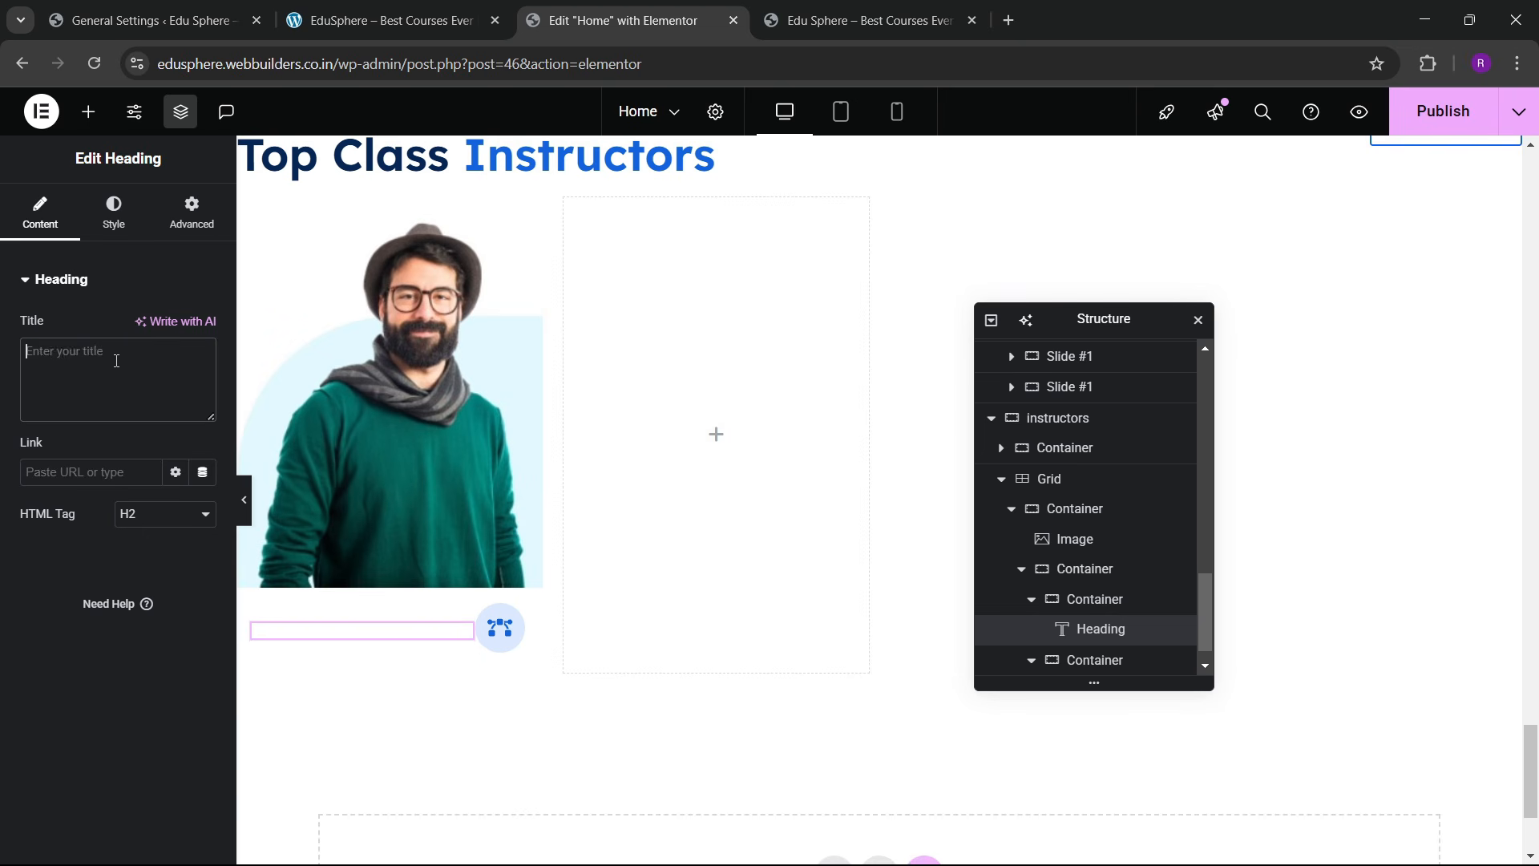
{"action": "type", "text": "Graphic "}
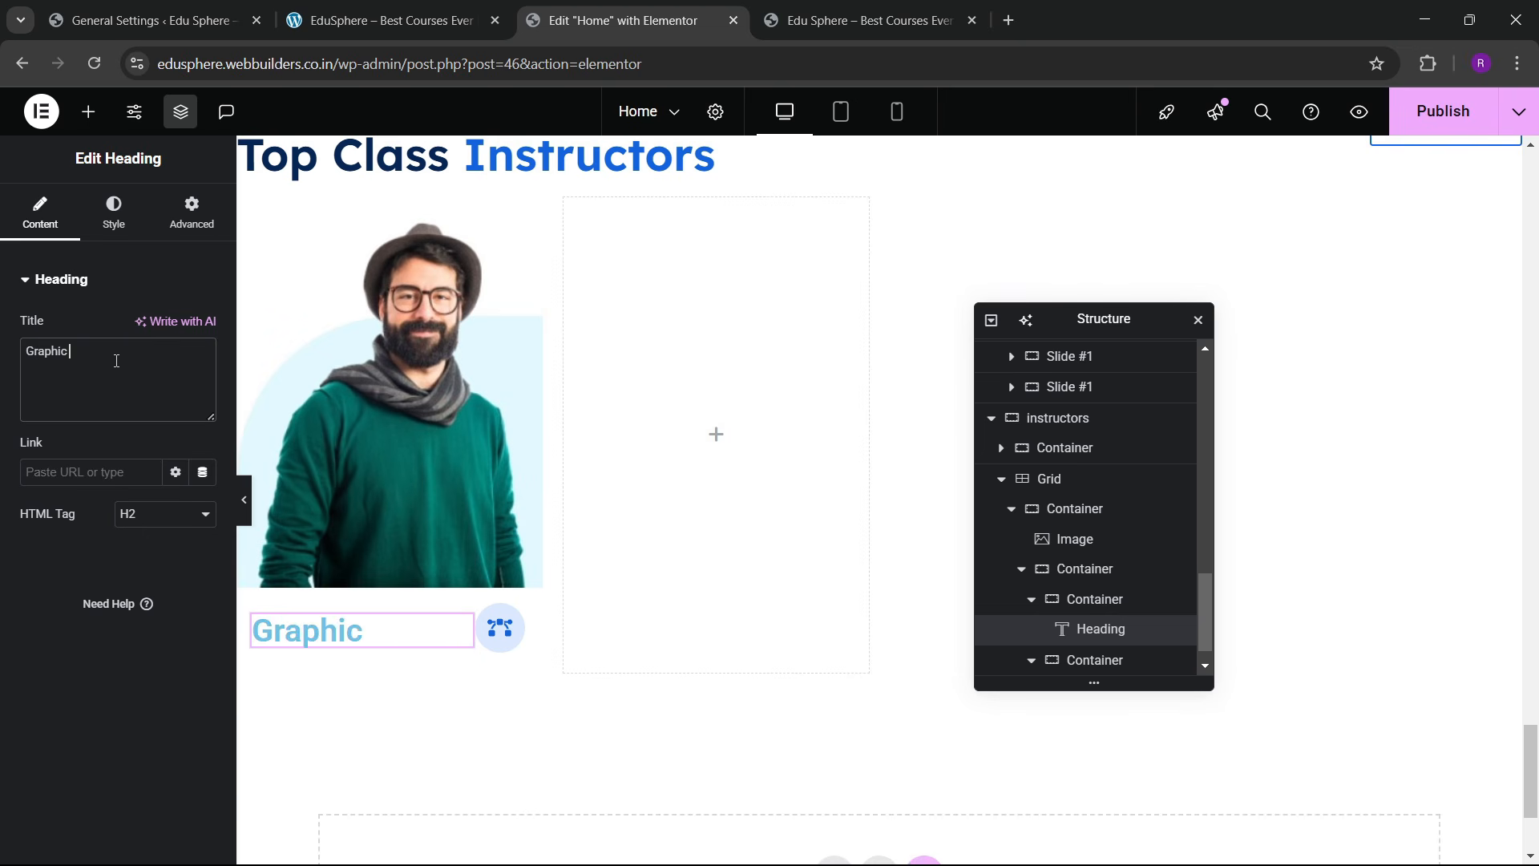
{"action": "type", "text": "Designer"}
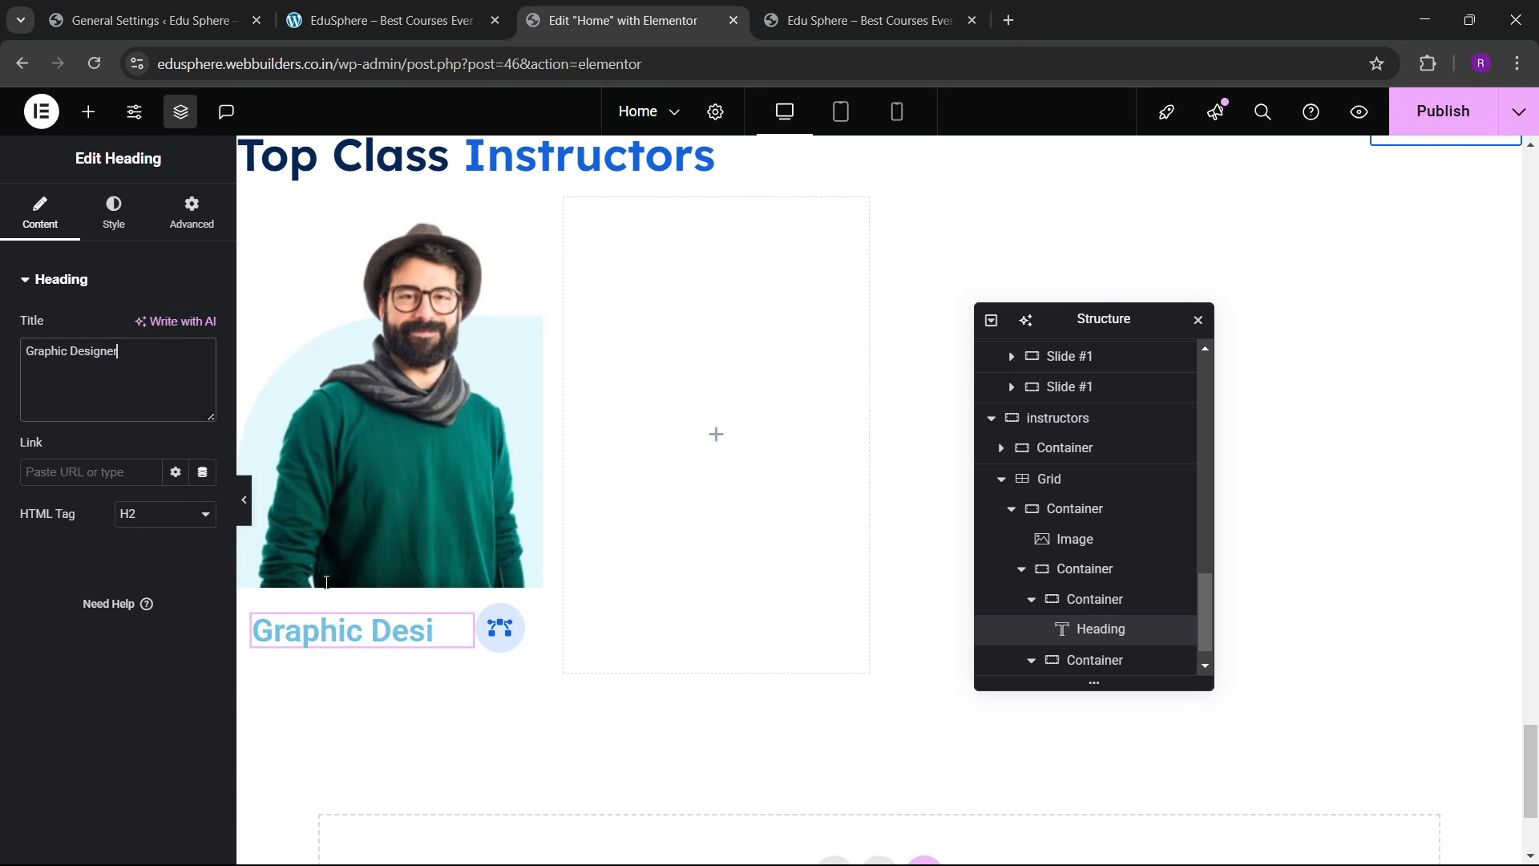
Step: Style the heading in Lexend 17 px, weight 400, with the grey global colour
{"action": "left_click", "coordinate": [114, 213]}
{"action": "left_click", "coordinate": [202, 385]}
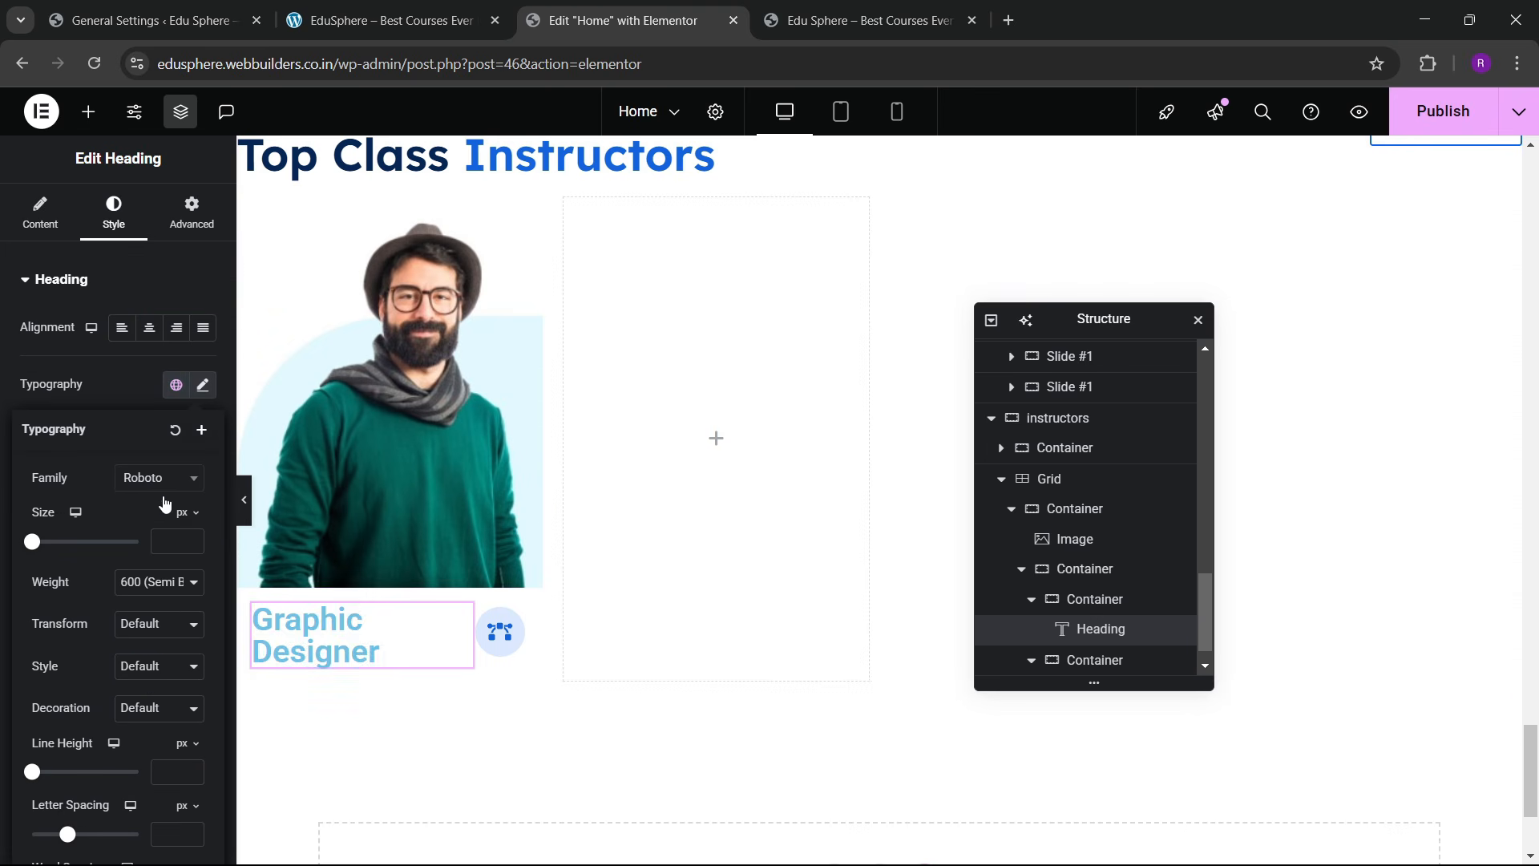
{"action": "left_click", "coordinate": [160, 480]}
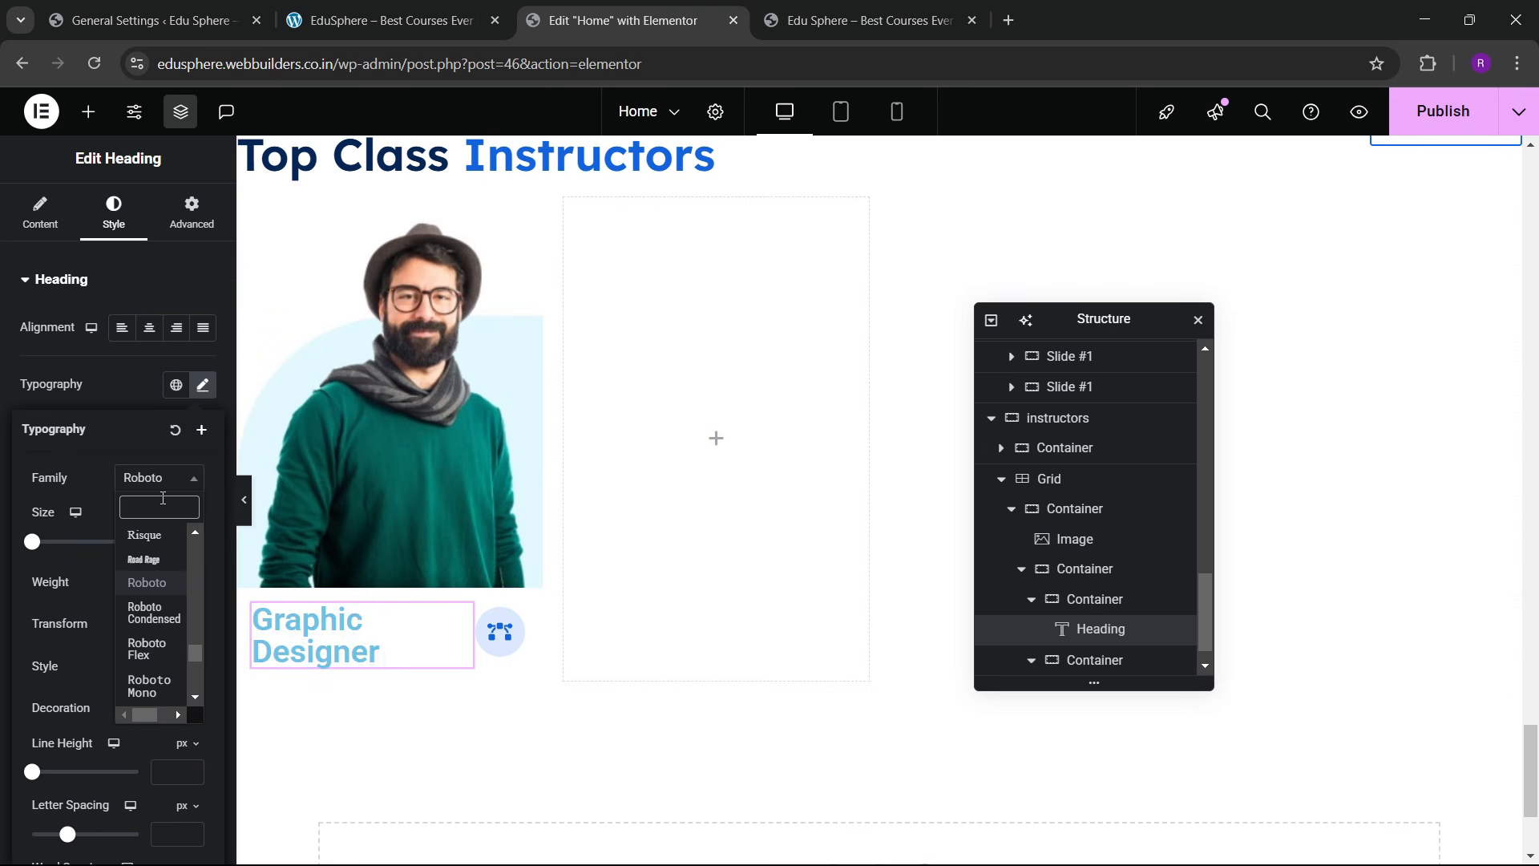
{"action": "type", "text": "lexend"}
{"action": "key", "text": "Return"}
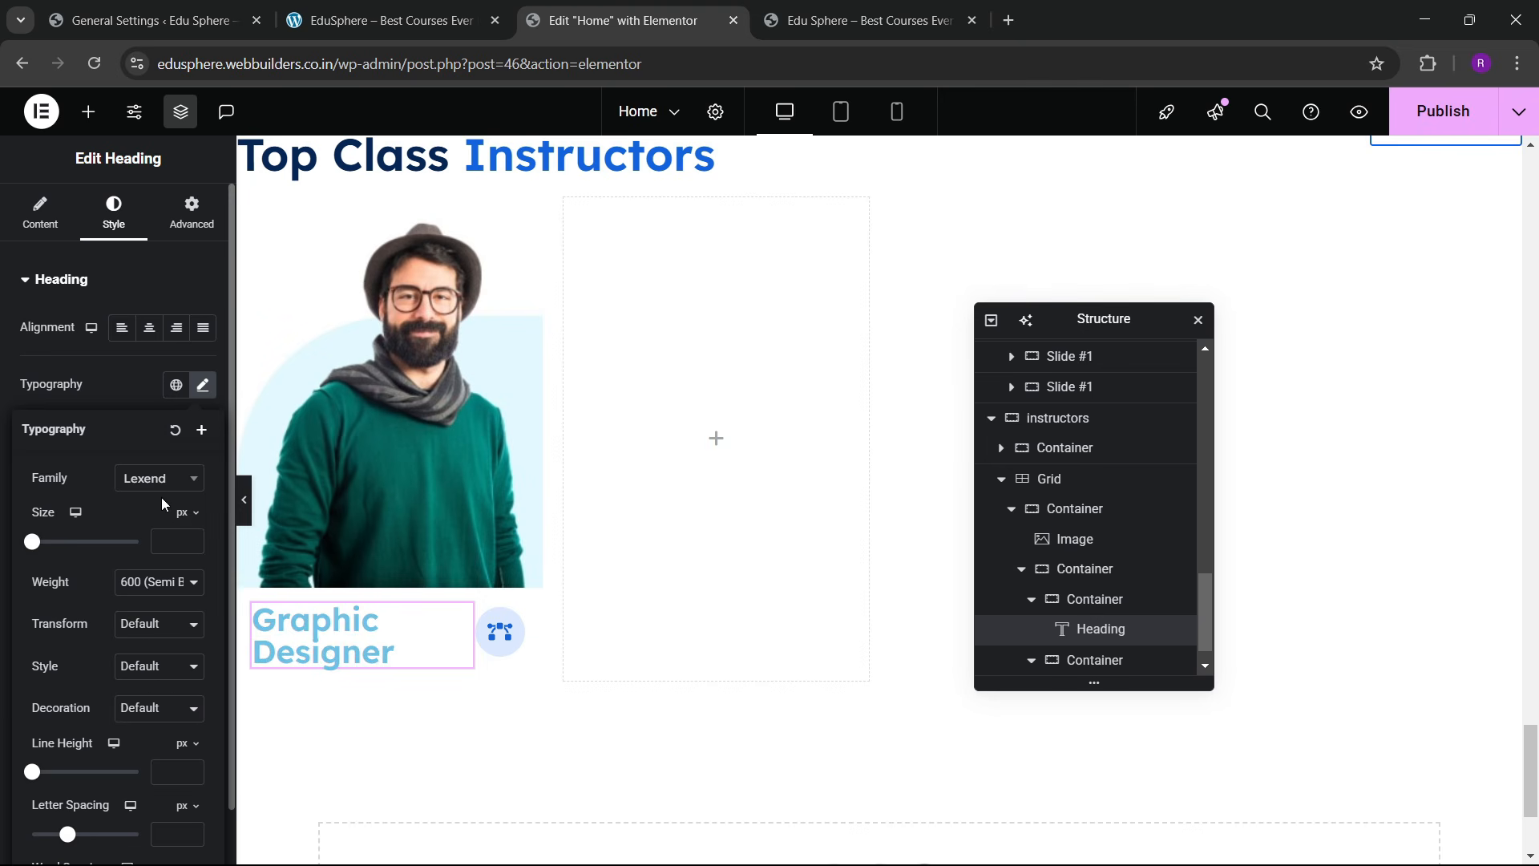
{"action": "left_click", "coordinate": [192, 535]}
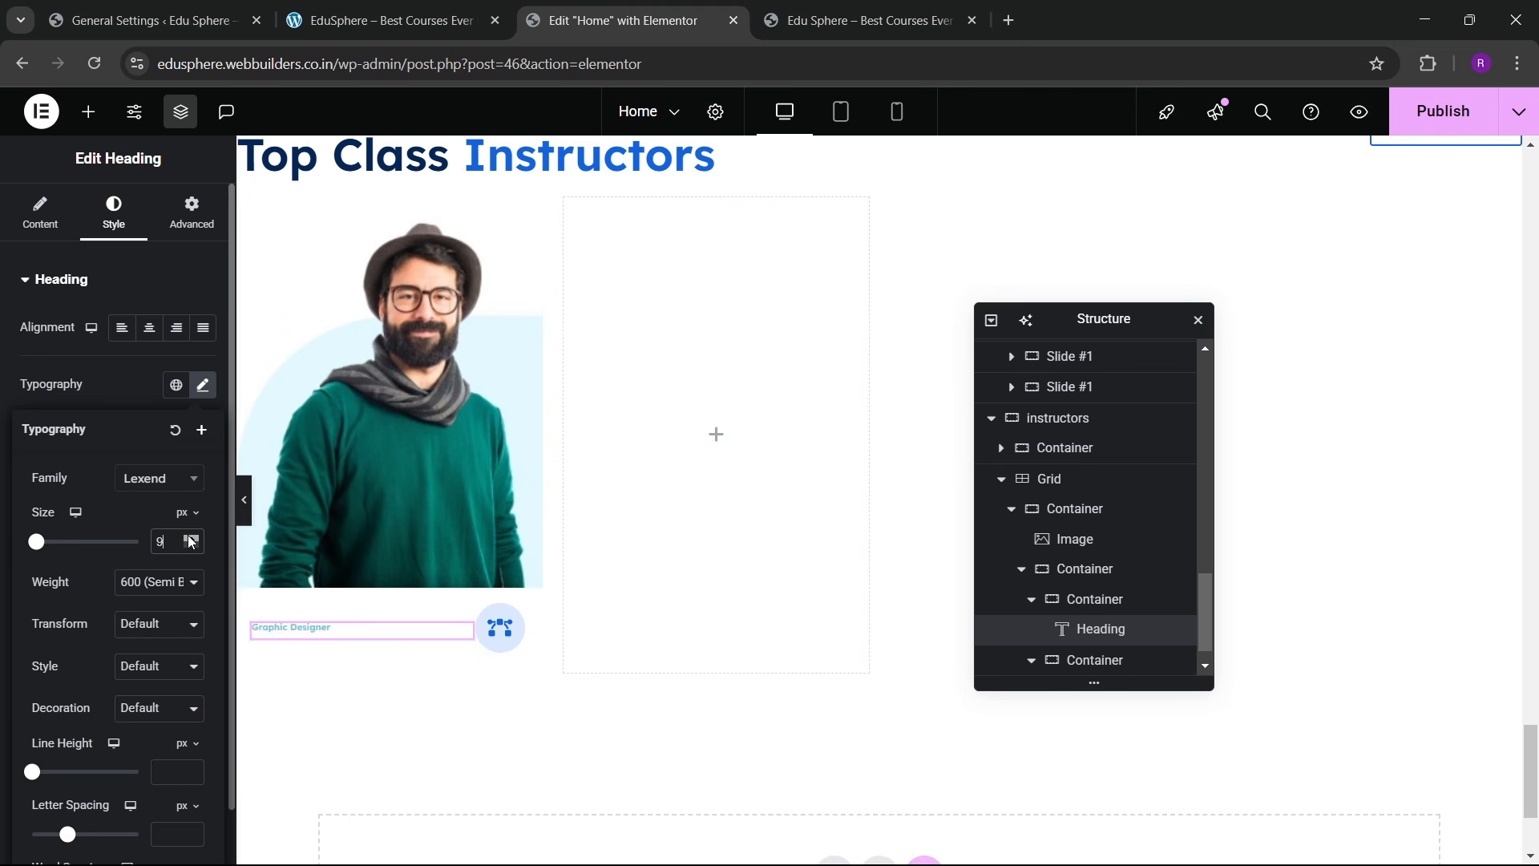
{"action": "left_click", "coordinate": [191, 538]}
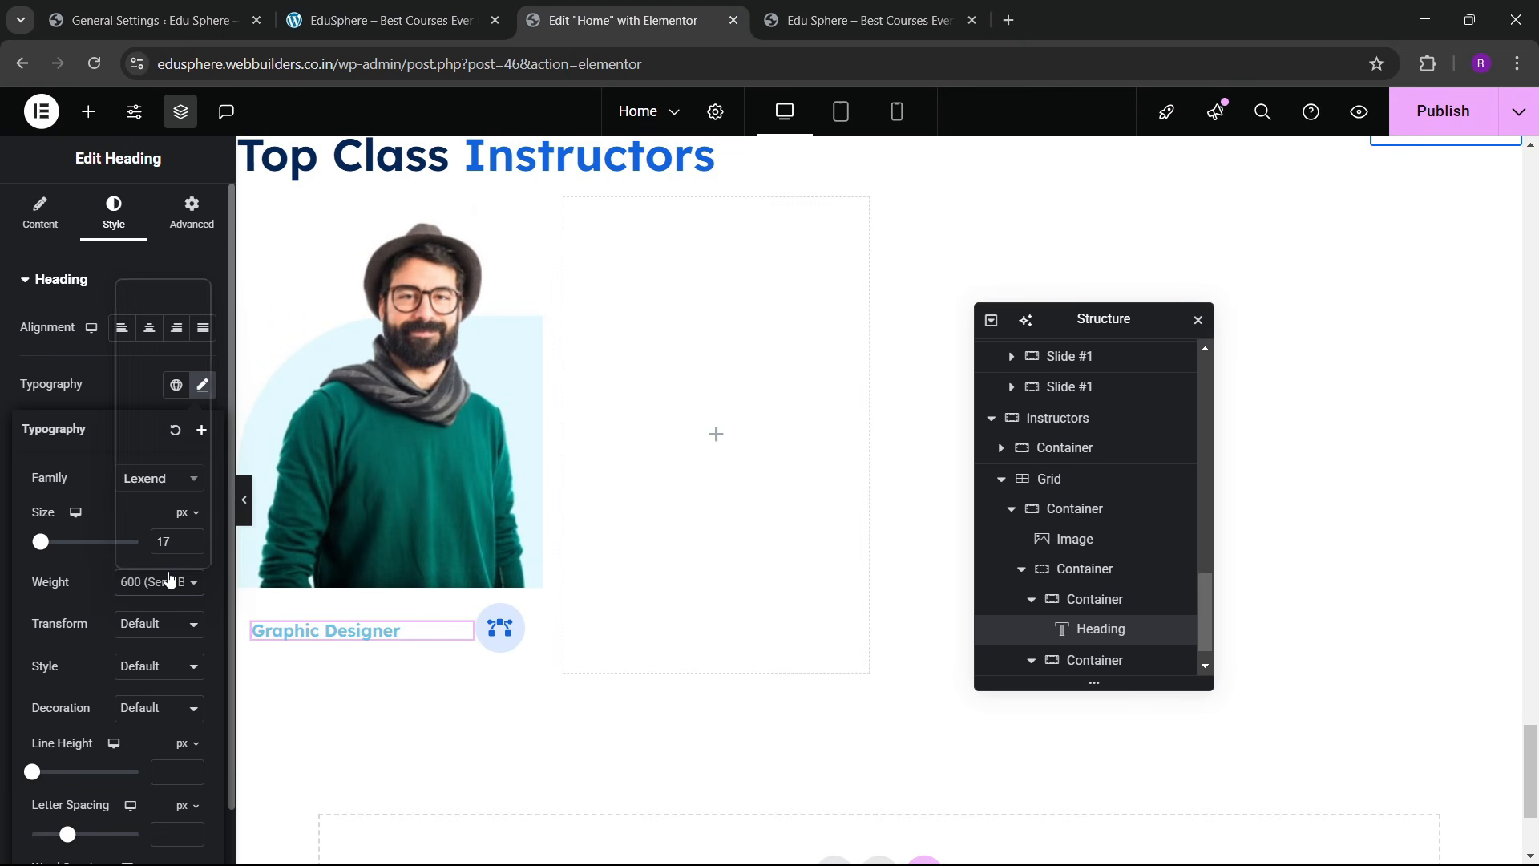
{"action": "left_click", "coordinate": [148, 371]}
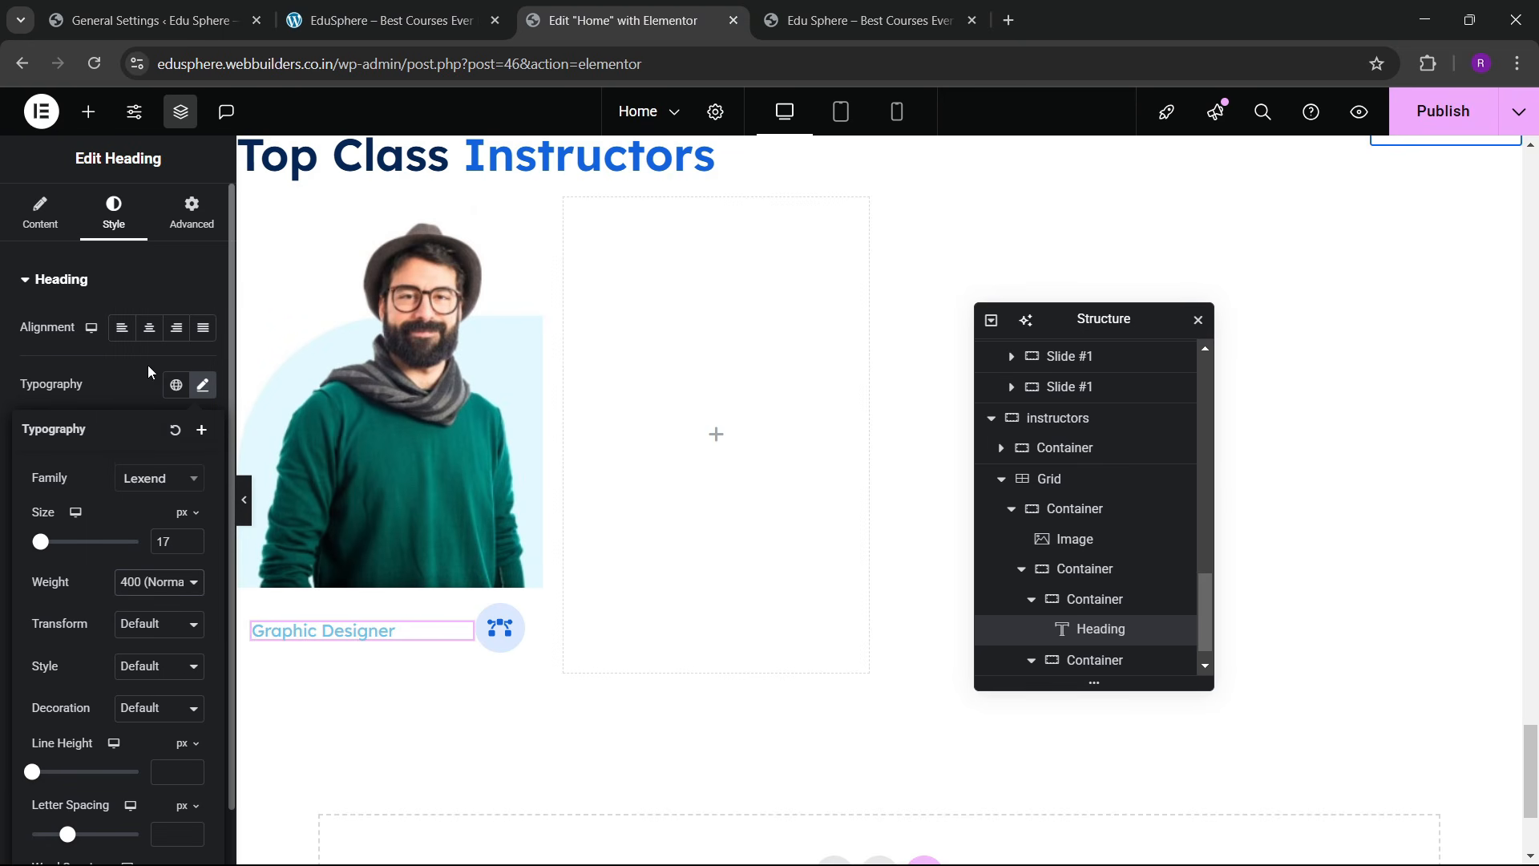
{"action": "left_click", "coordinate": [132, 384]}
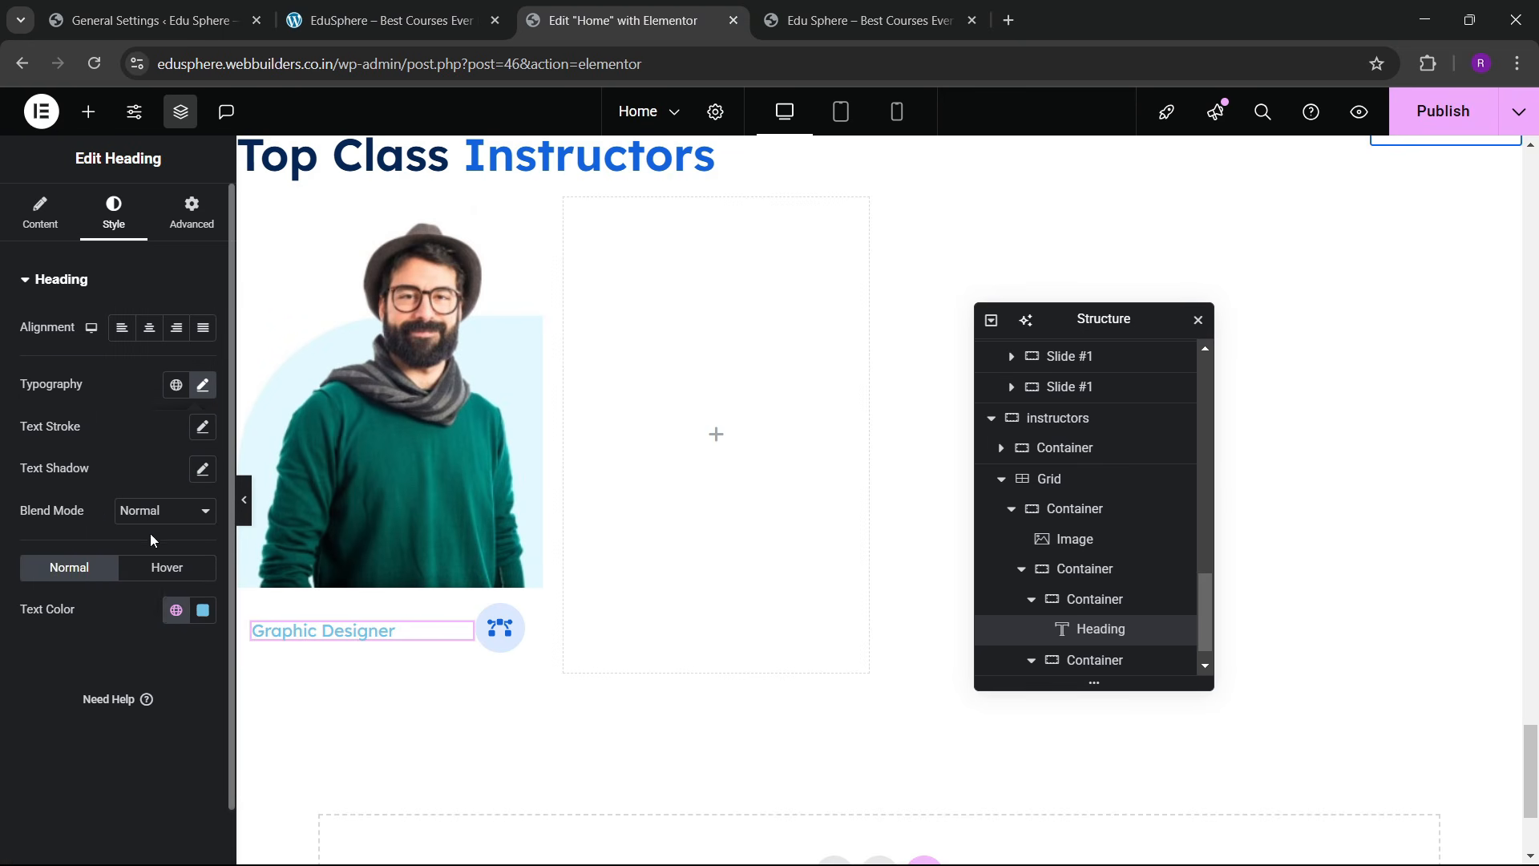
{"action": "left_click", "coordinate": [171, 613]}
{"action": "left_click", "coordinate": [96, 353]}
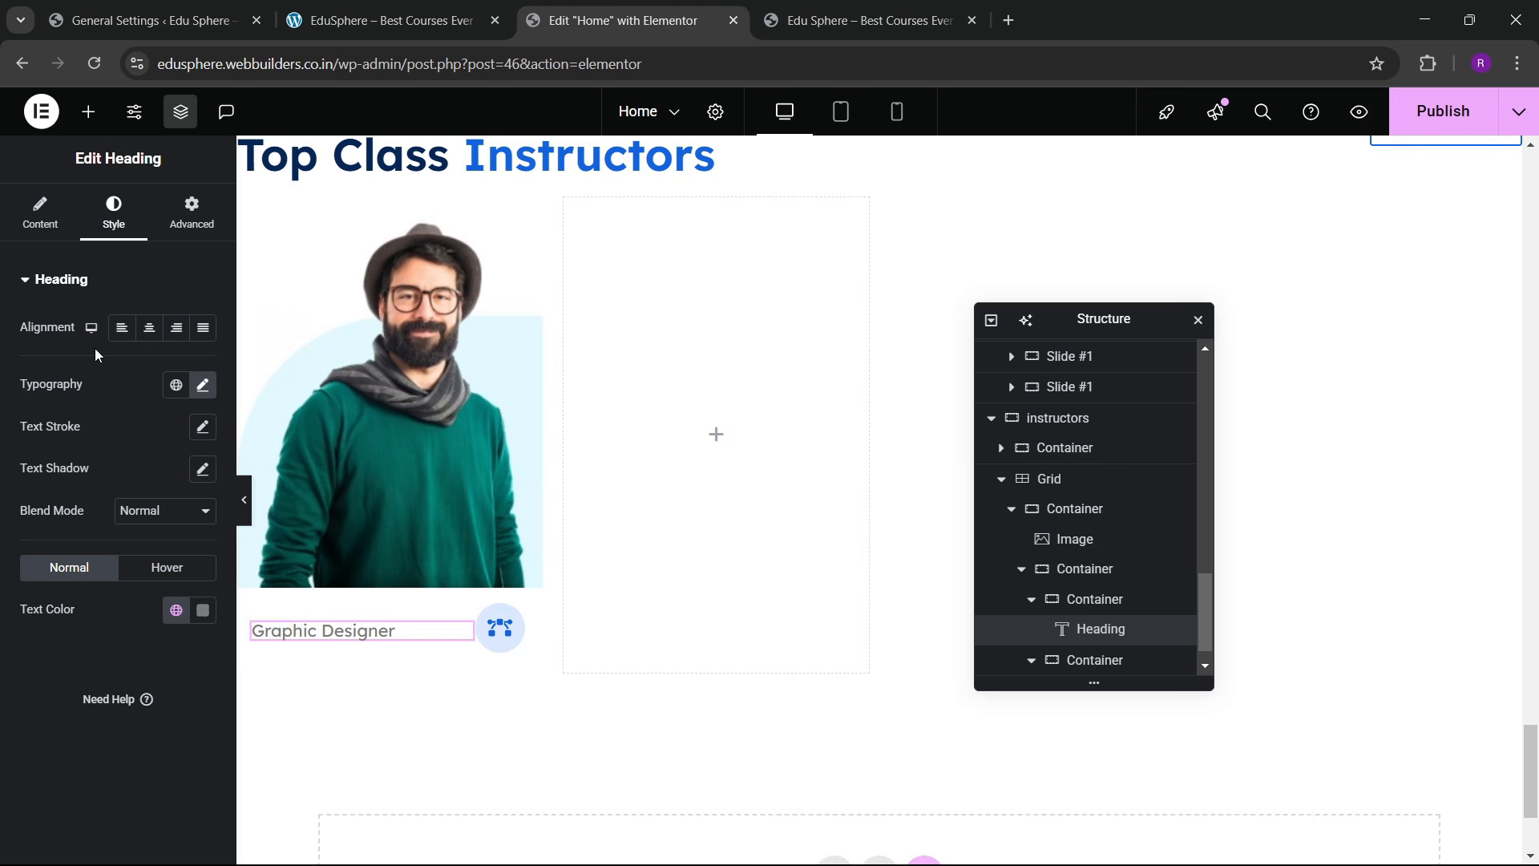
{"action": "right_click", "coordinate": [404, 639]}
Step: Duplicate the Graphic Designer heading and retype the copy as the instructor's name
{"action": "left_click", "coordinate": [481, 454]}
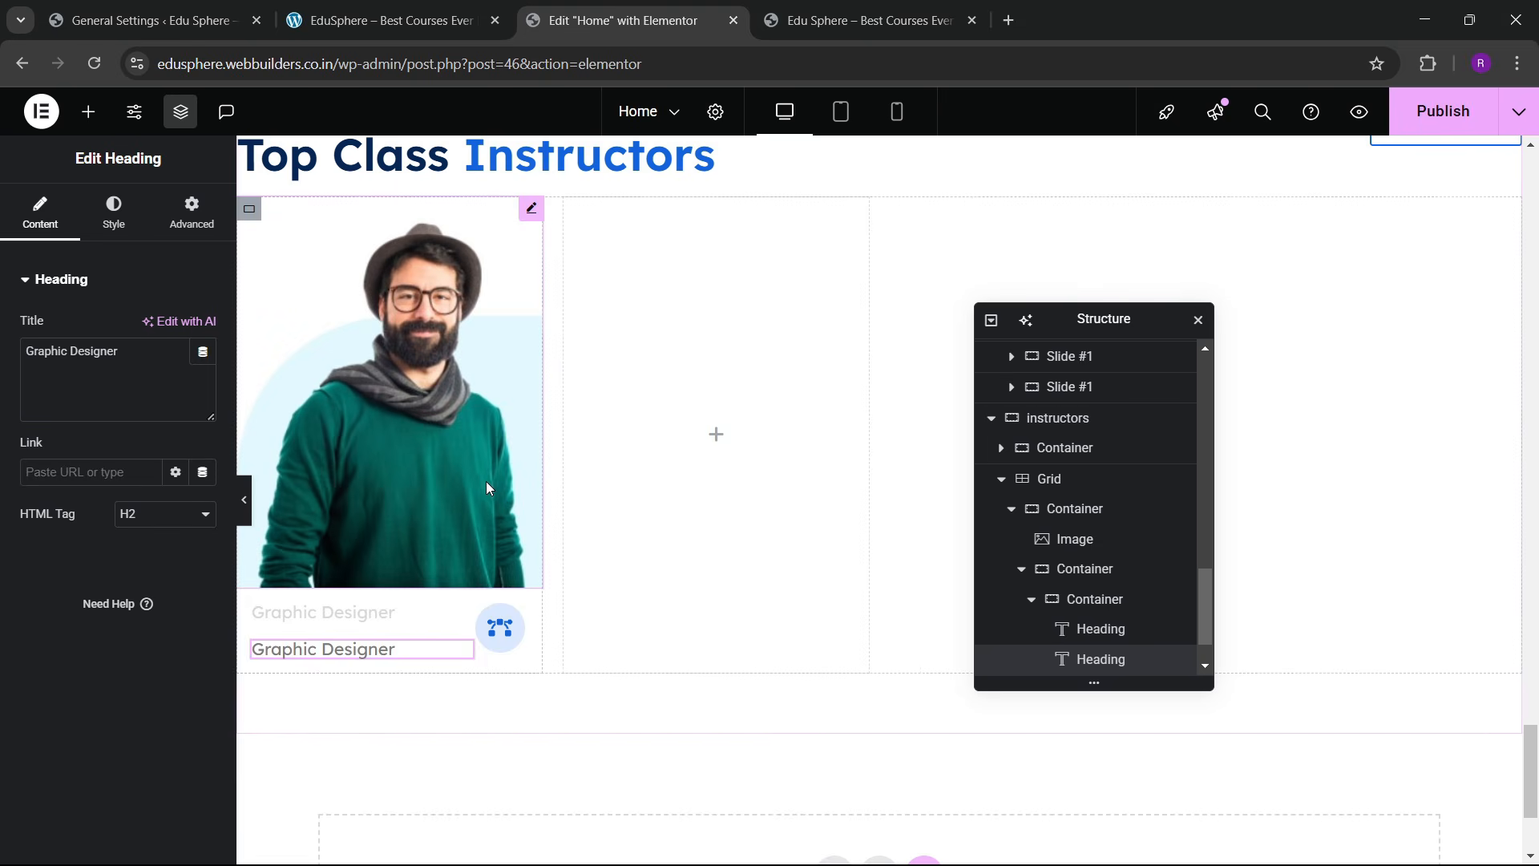
{"action": "left_click", "coordinate": [449, 20]}
{"action": "left_click", "coordinate": [538, 10]}
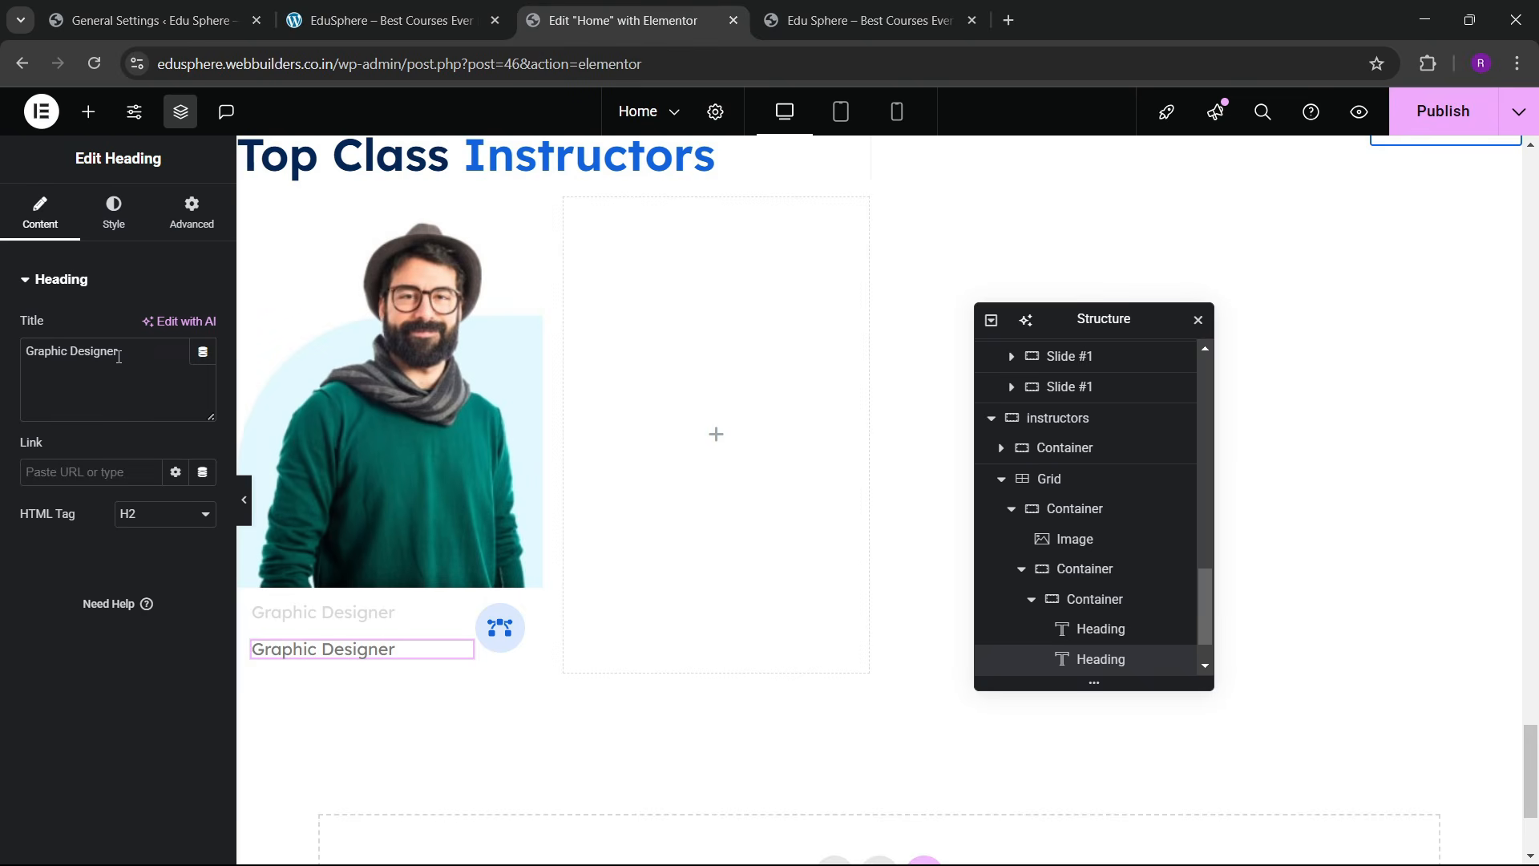
{"action": "left_click_drag", "start_coordinate": [147, 361], "coordinate": [16, 351]}
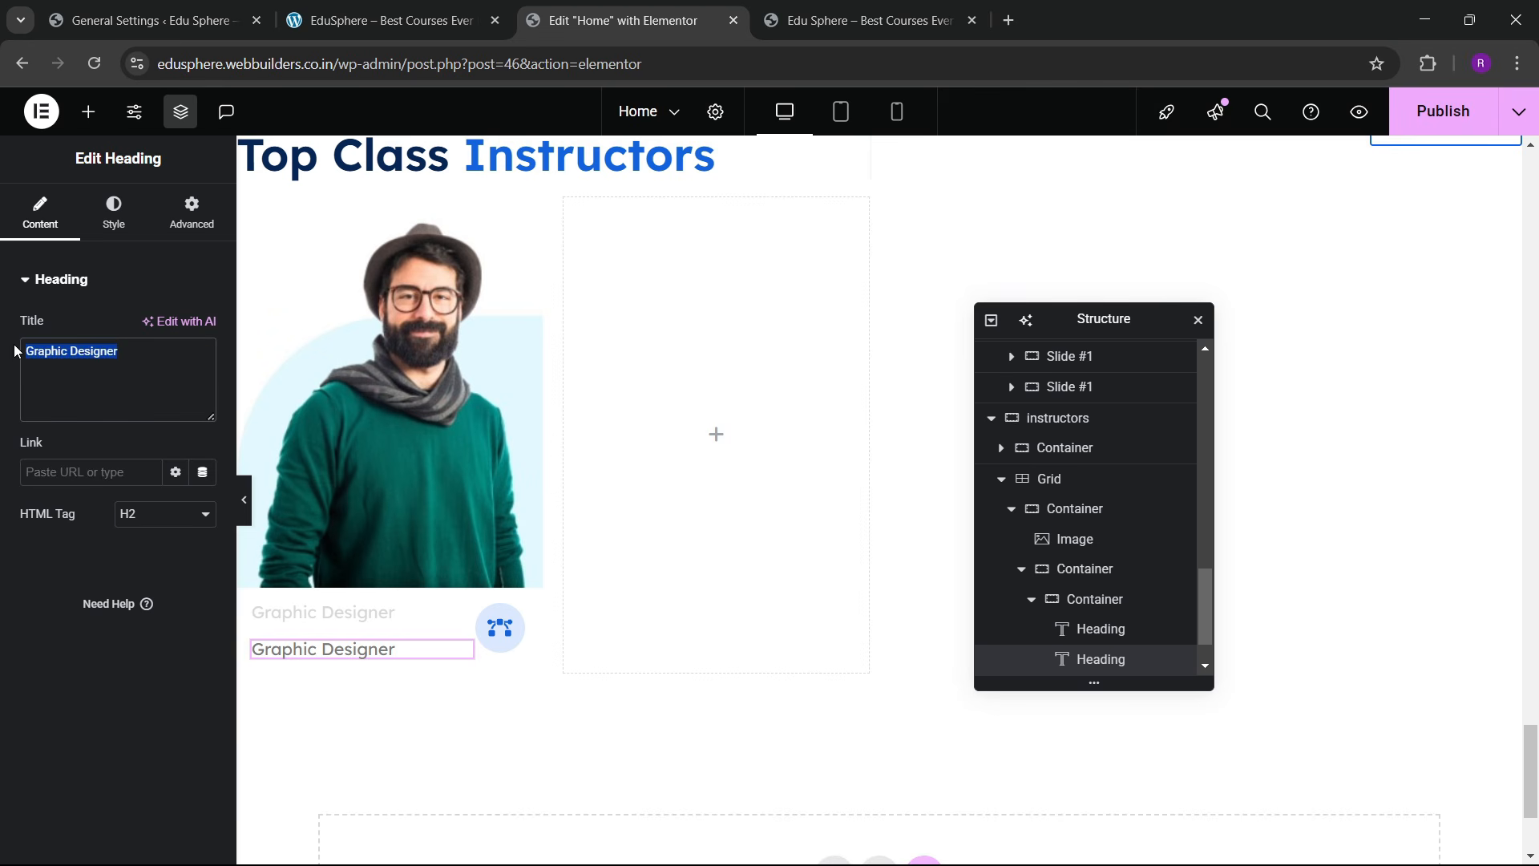
{"action": "type", "text": "Robert Smith"}
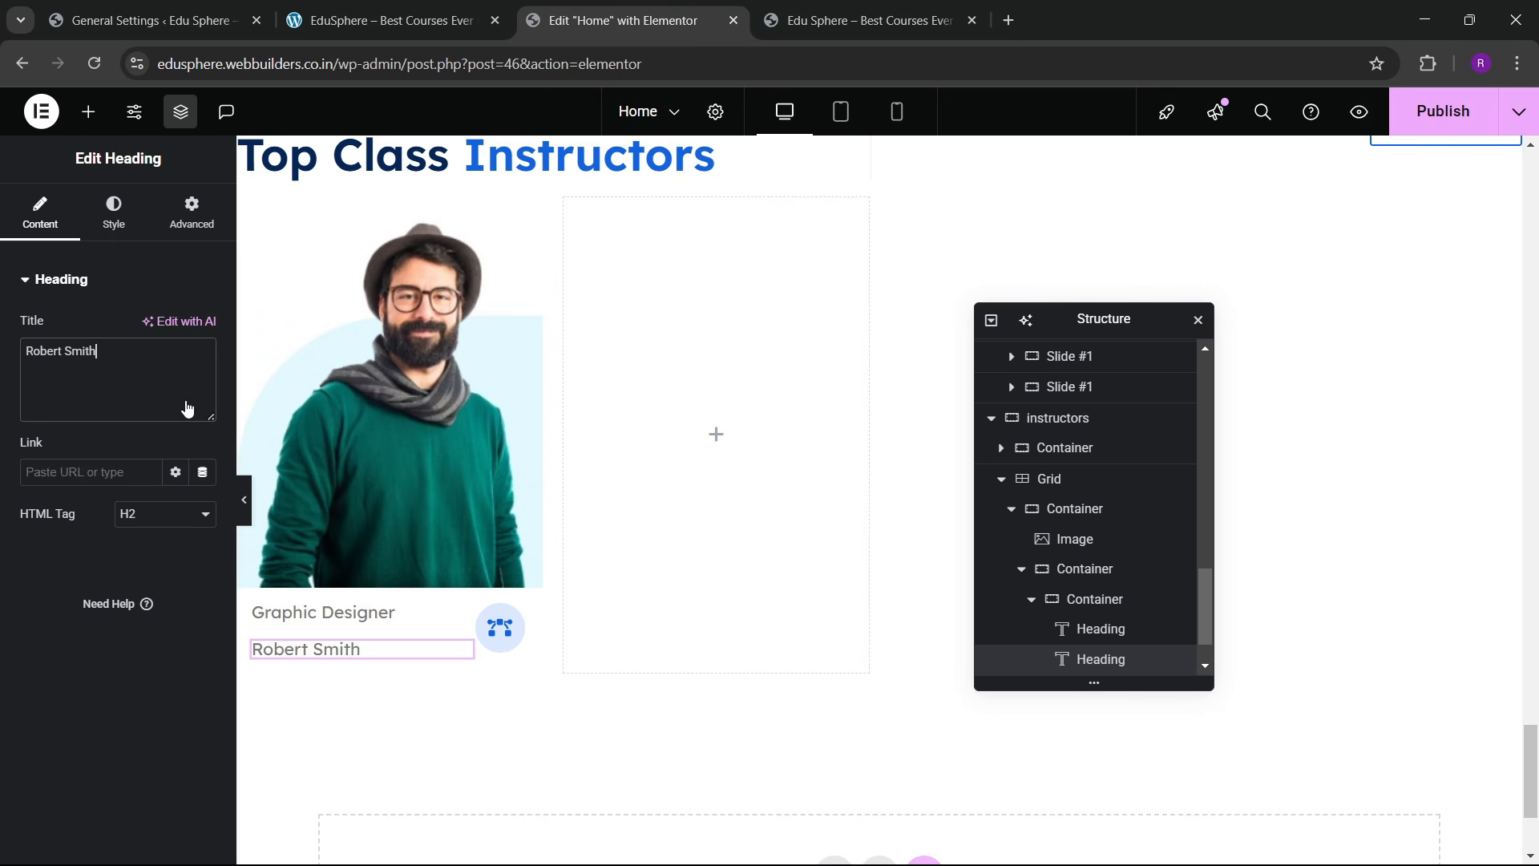
Step: Enlarge the name heading and give it medium 500 weight and the navy global colour
{"action": "left_click", "coordinate": [113, 213]}
{"action": "left_click", "coordinate": [202, 385]}
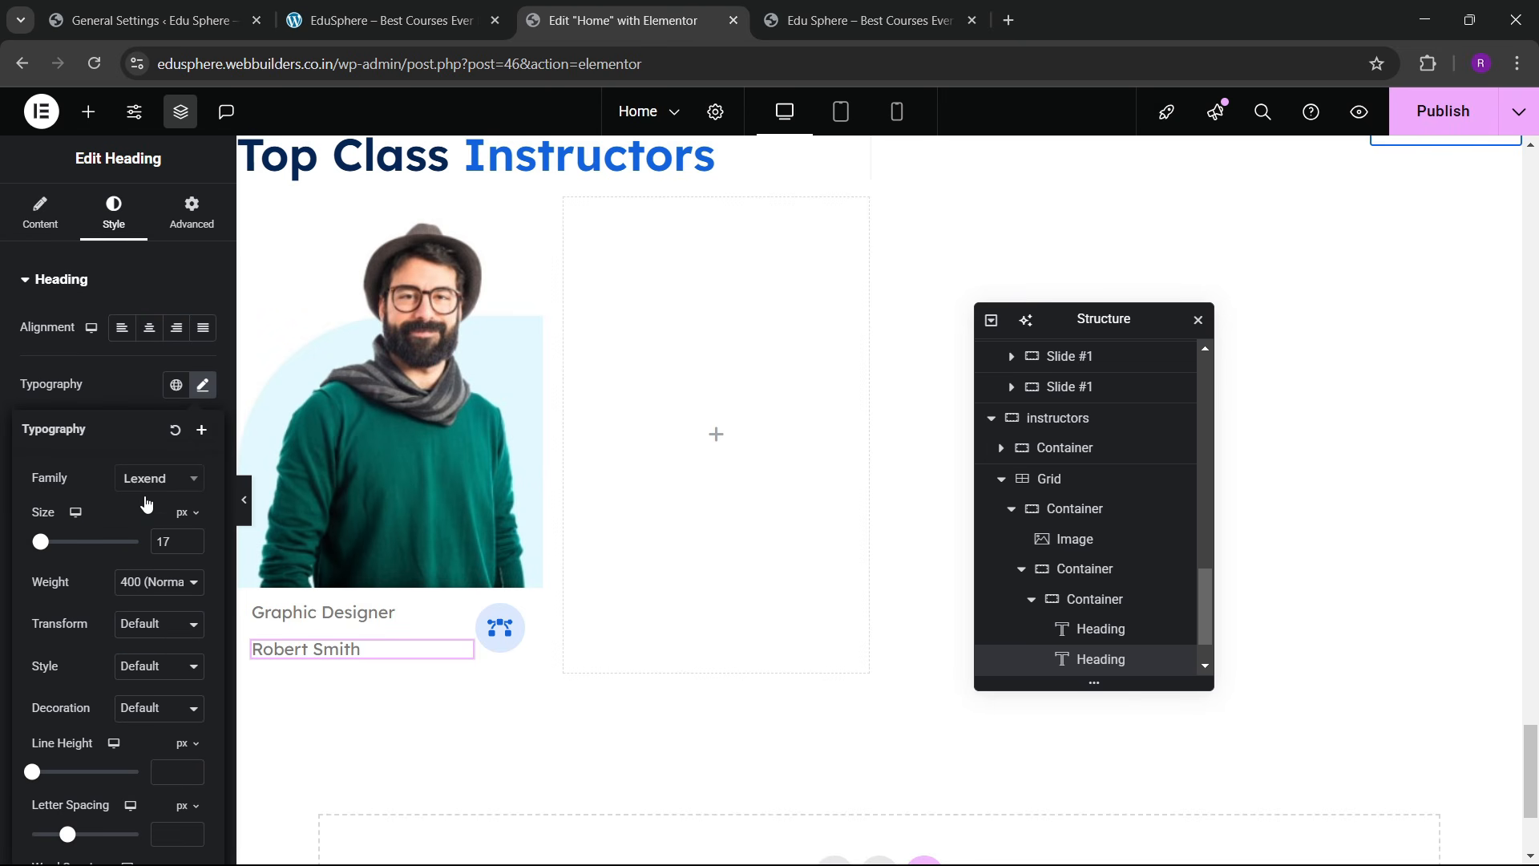
{"action": "left_click", "coordinate": [191, 539]}
{"action": "left_click", "coordinate": [192, 540]}
{"action": "left_click", "coordinate": [192, 539]}
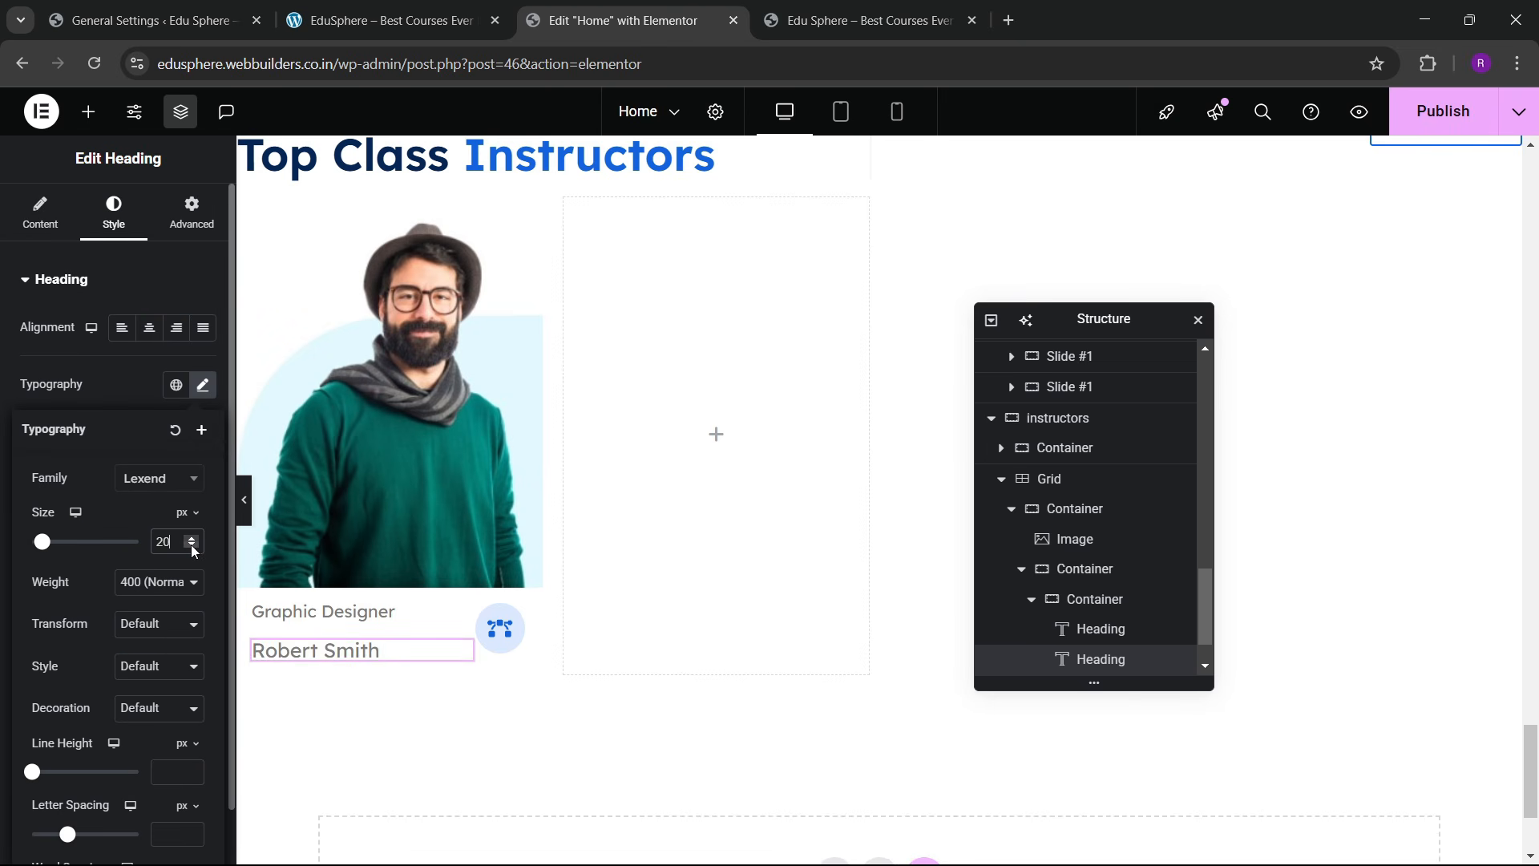
{"action": "left_click", "coordinate": [192, 546]}
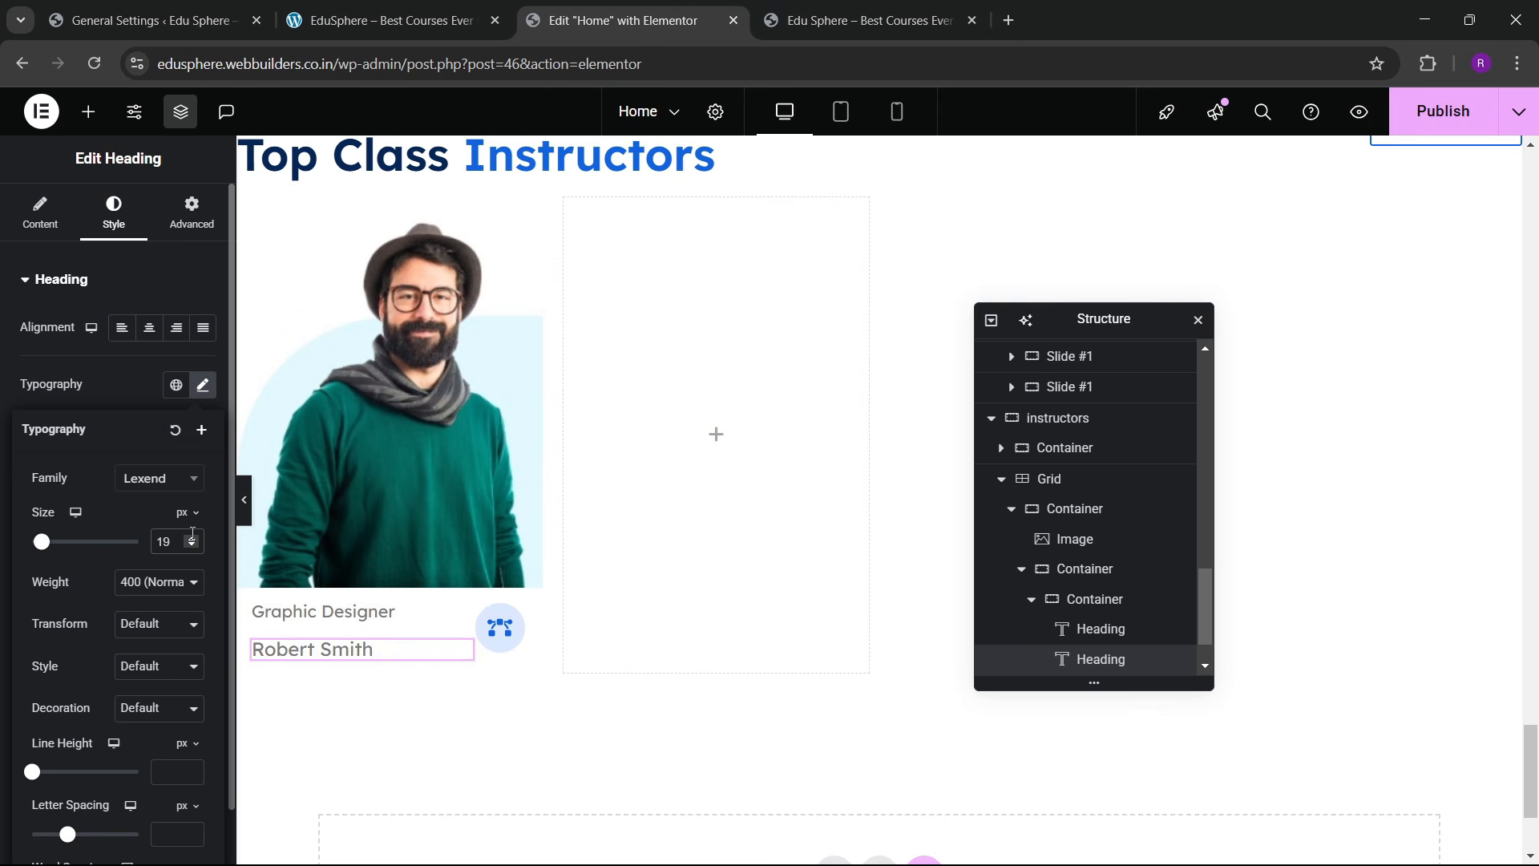
{"action": "left_click", "coordinate": [158, 583]}
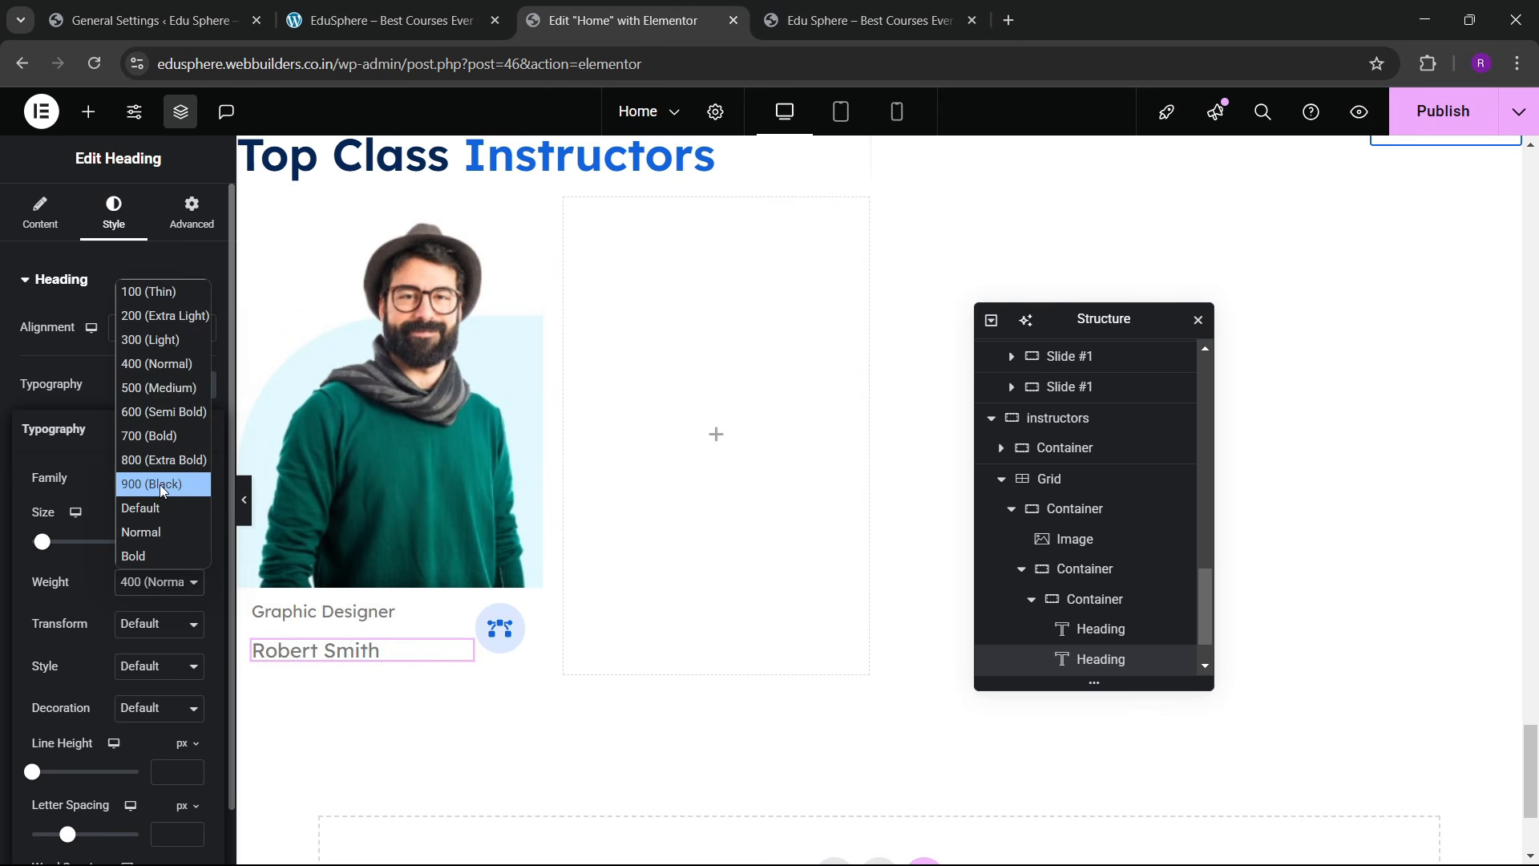
{"action": "left_click", "coordinate": [144, 411]}
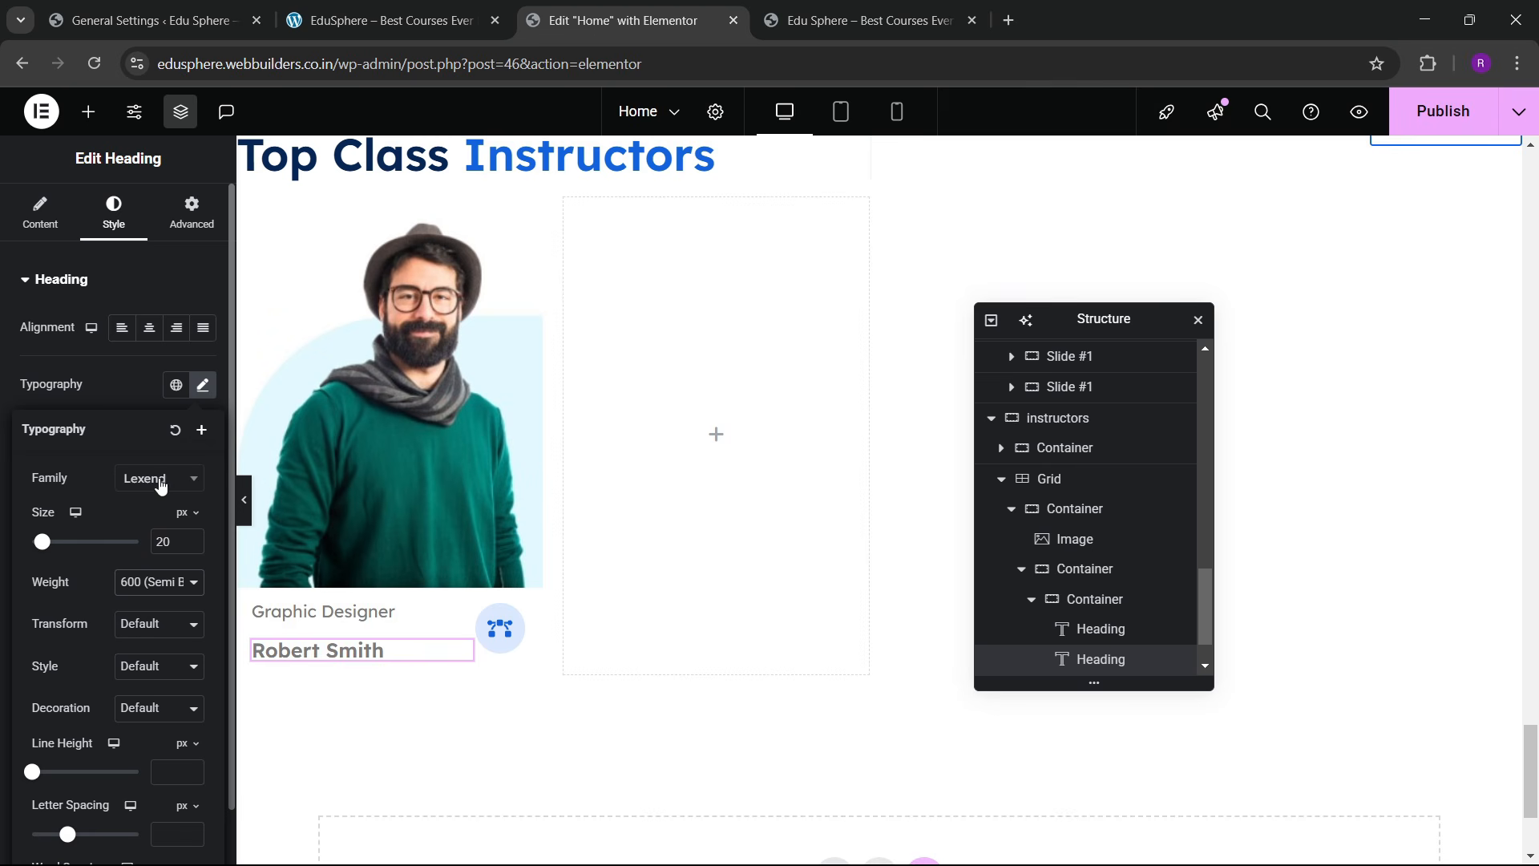
{"action": "left_click", "coordinate": [146, 586]}
{"action": "left_click", "coordinate": [138, 395]}
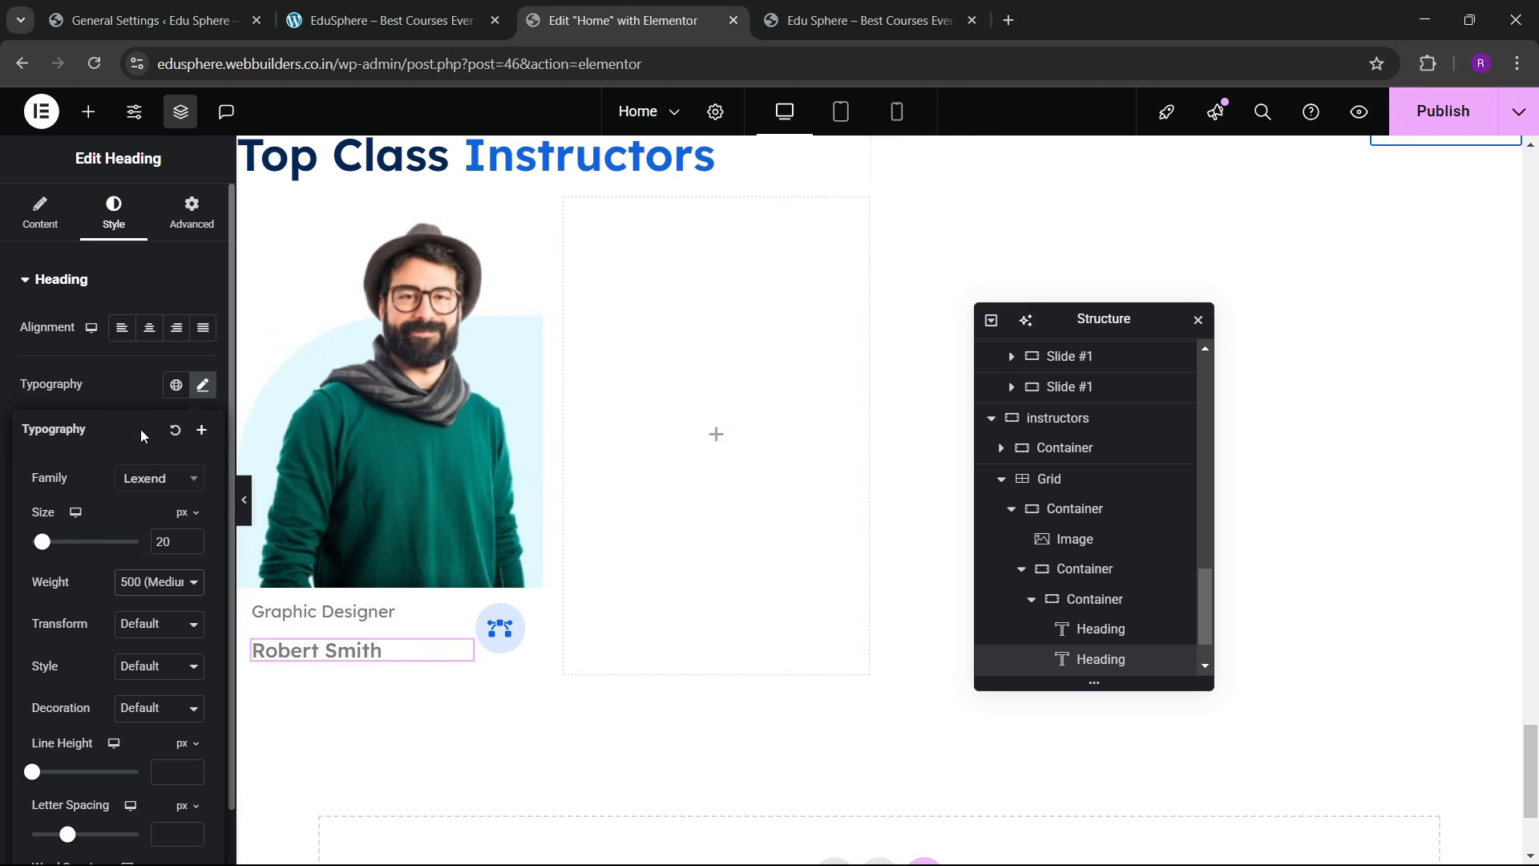
{"action": "left_click", "coordinate": [140, 389]}
{"action": "left_click", "coordinate": [176, 610]}
{"action": "left_click", "coordinate": [117, 525]}
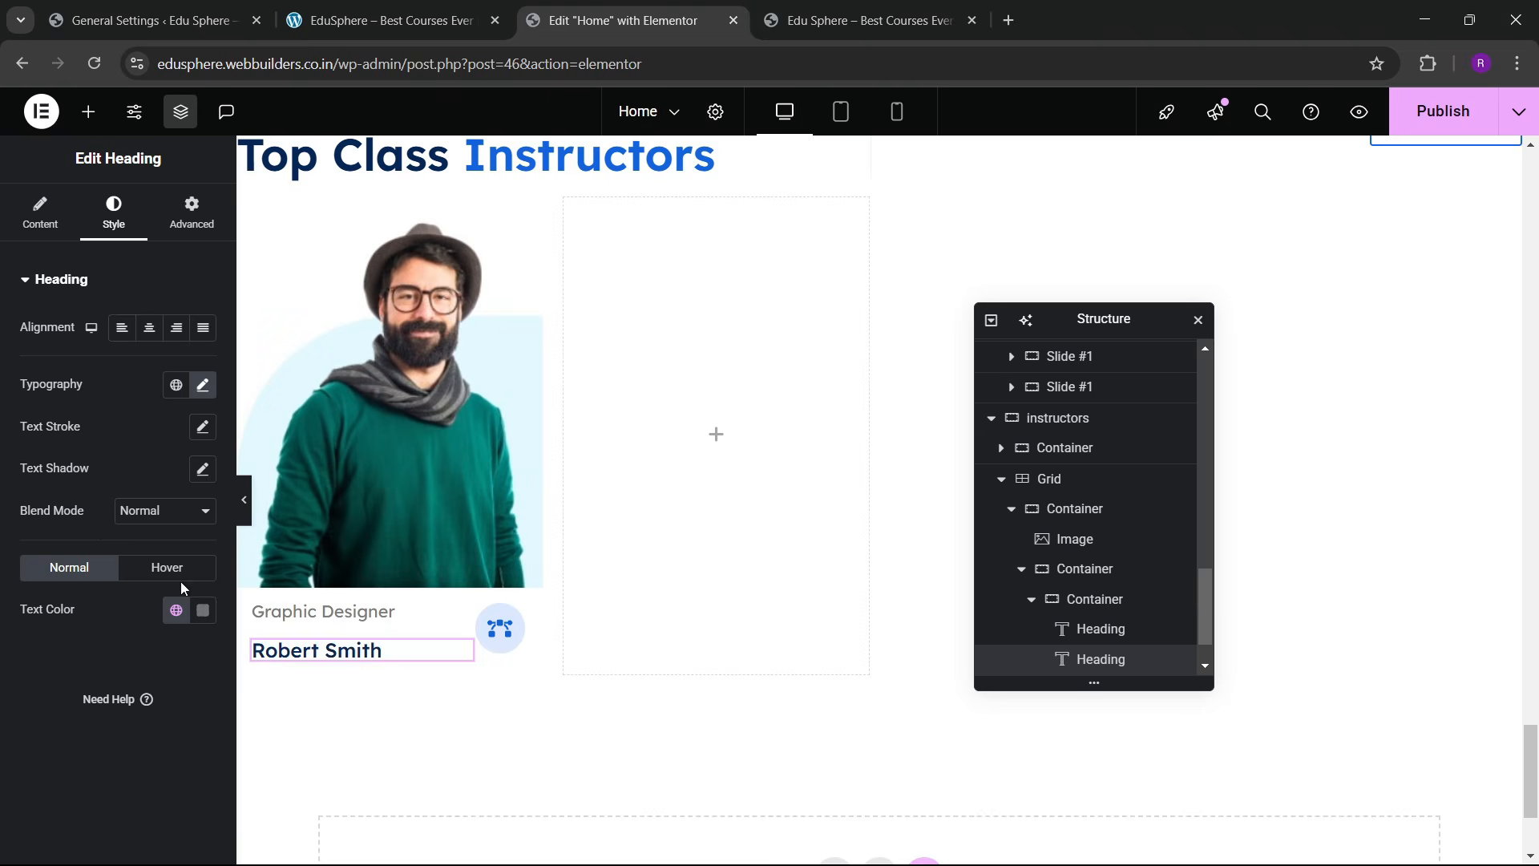
Step: Reduce the Graphic Designer role heading to 16 px
{"action": "left_click", "coordinate": [453, 614]}
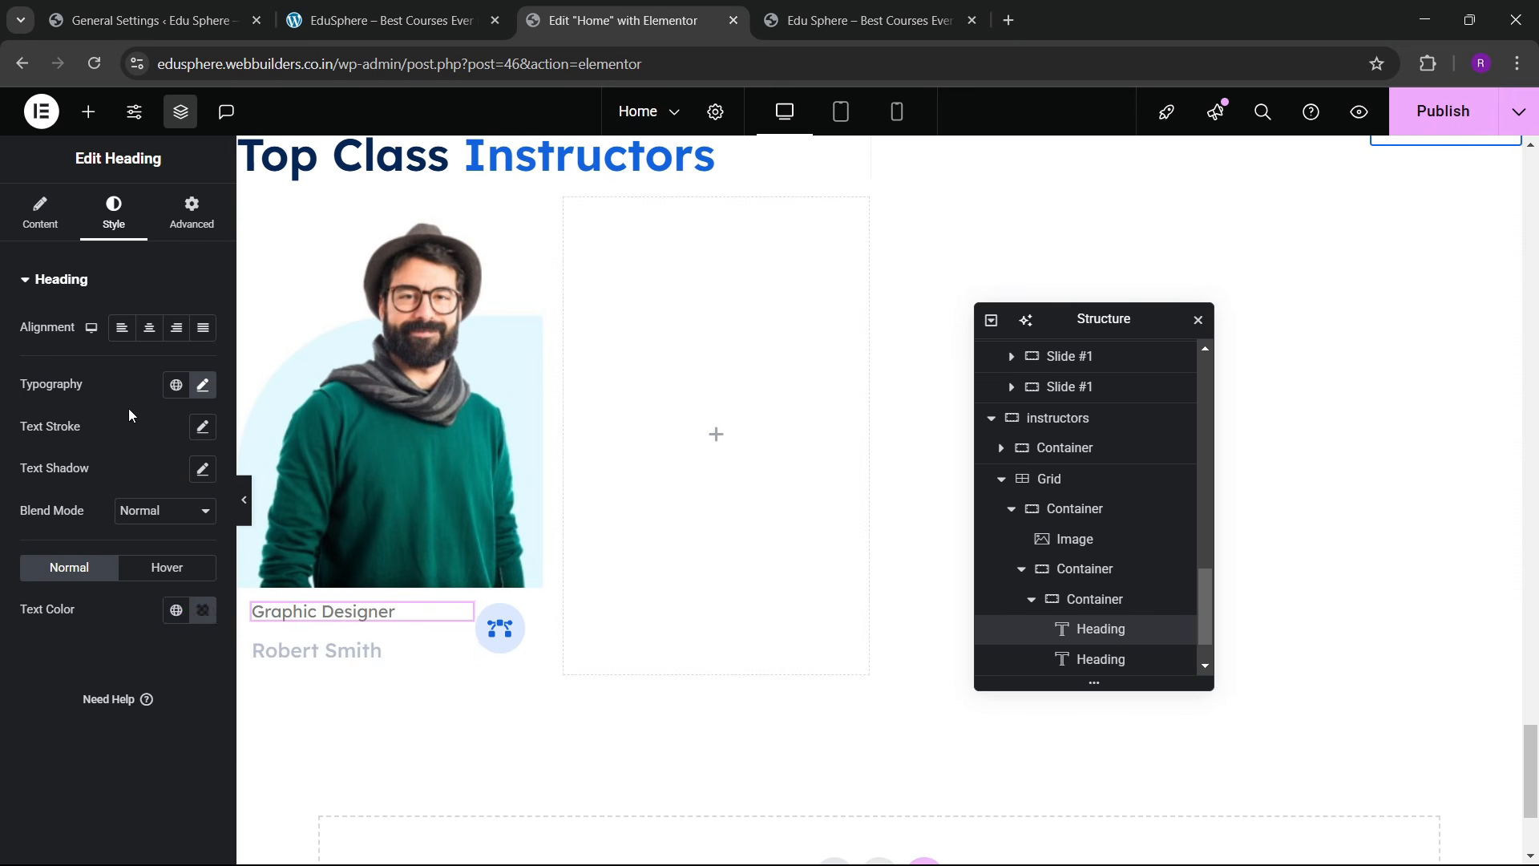
{"action": "left_click", "coordinate": [205, 388]}
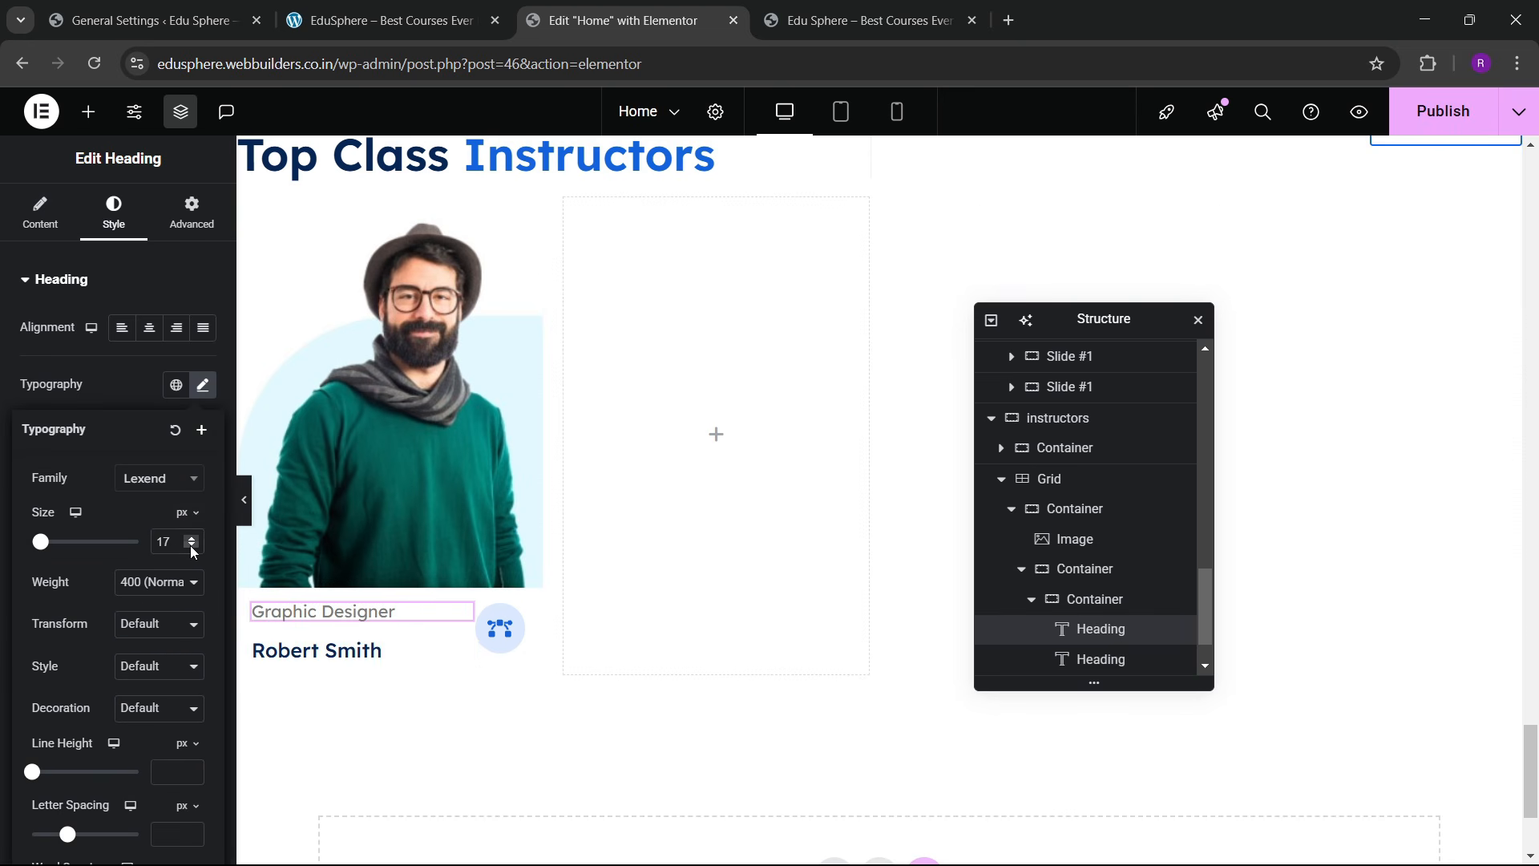
{"action": "left_click", "coordinate": [191, 546]}
{"action": "scroll", "coordinate": [1092, 605], "scroll_direction": "down", "scroll_amount": 1}
Step: Set the headings container to column direction, justify center, align start, gap 10
{"action": "scroll", "coordinate": [1092, 604], "scroll_direction": "down", "scroll_amount": 1}
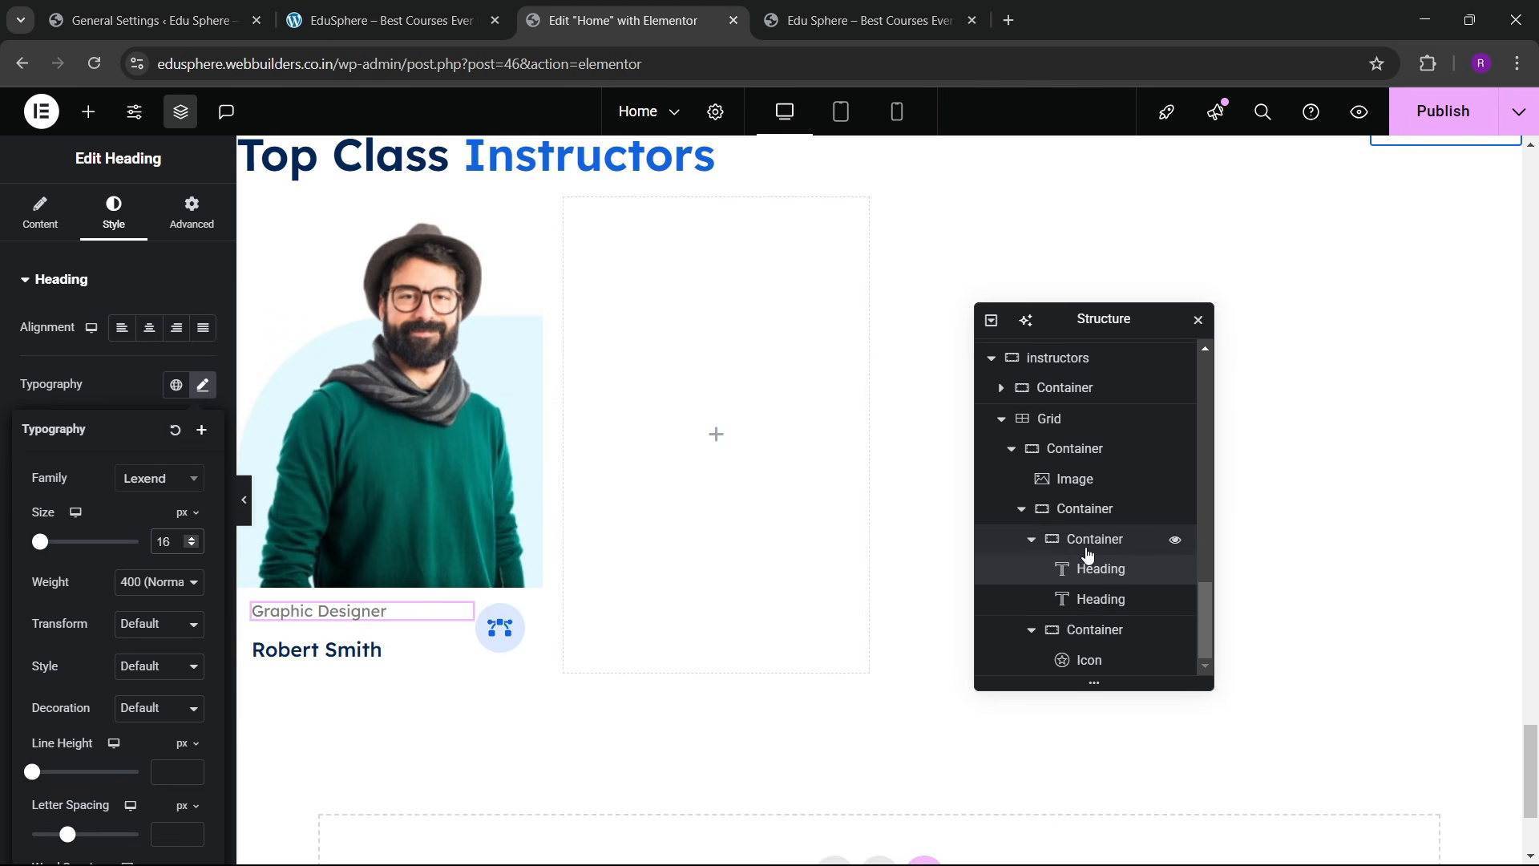
{"action": "left_click", "coordinate": [1094, 538]}
{"action": "scroll", "coordinate": [128, 481], "scroll_direction": "down", "scroll_amount": 3}
{"action": "left_click", "coordinate": [149, 433]}
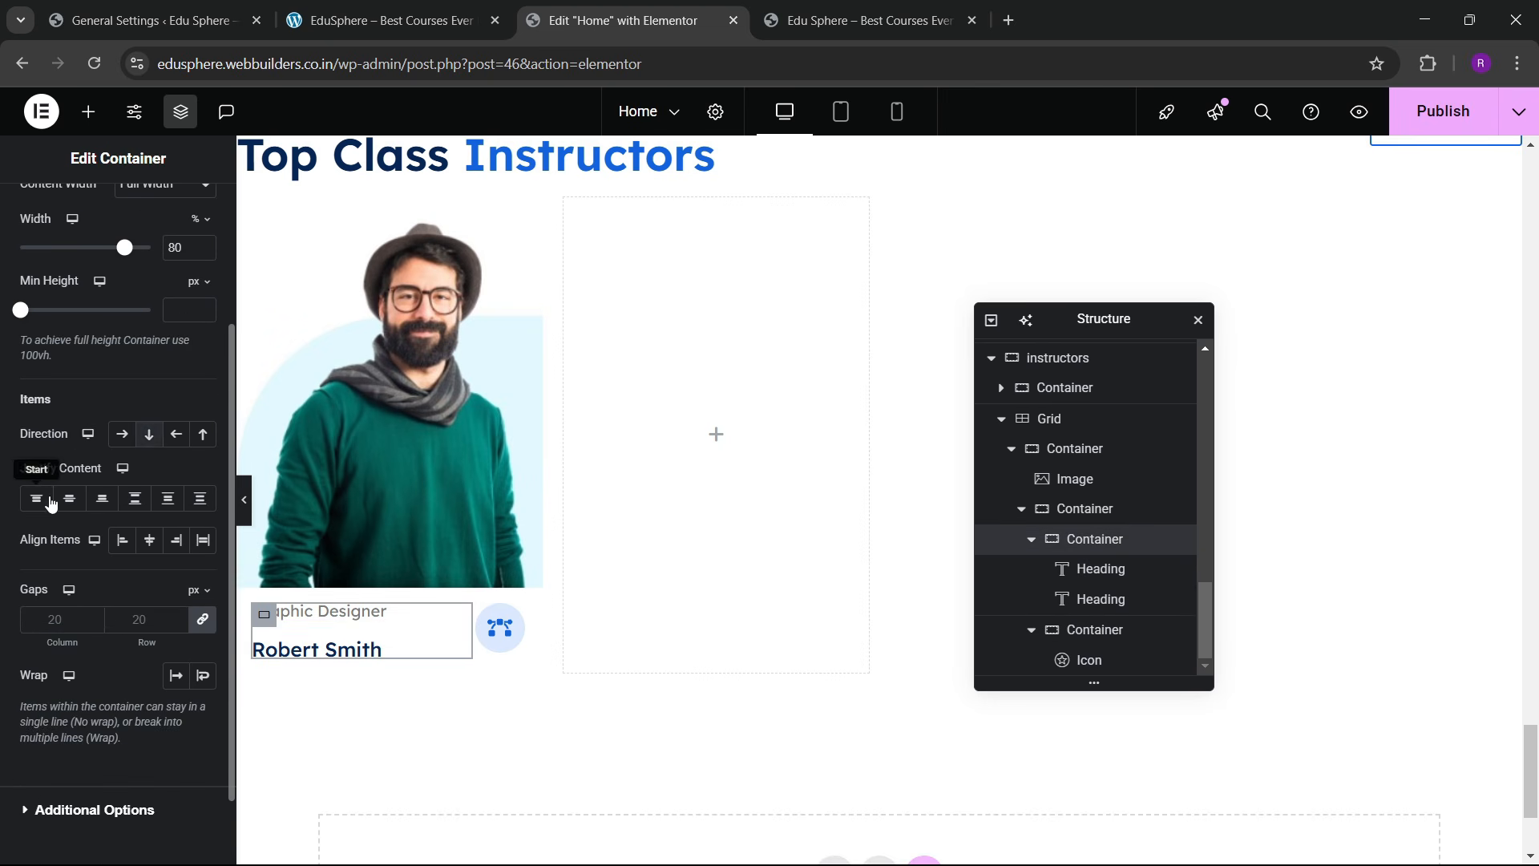
{"action": "left_click", "coordinate": [69, 498]}
{"action": "left_click", "coordinate": [123, 545]}
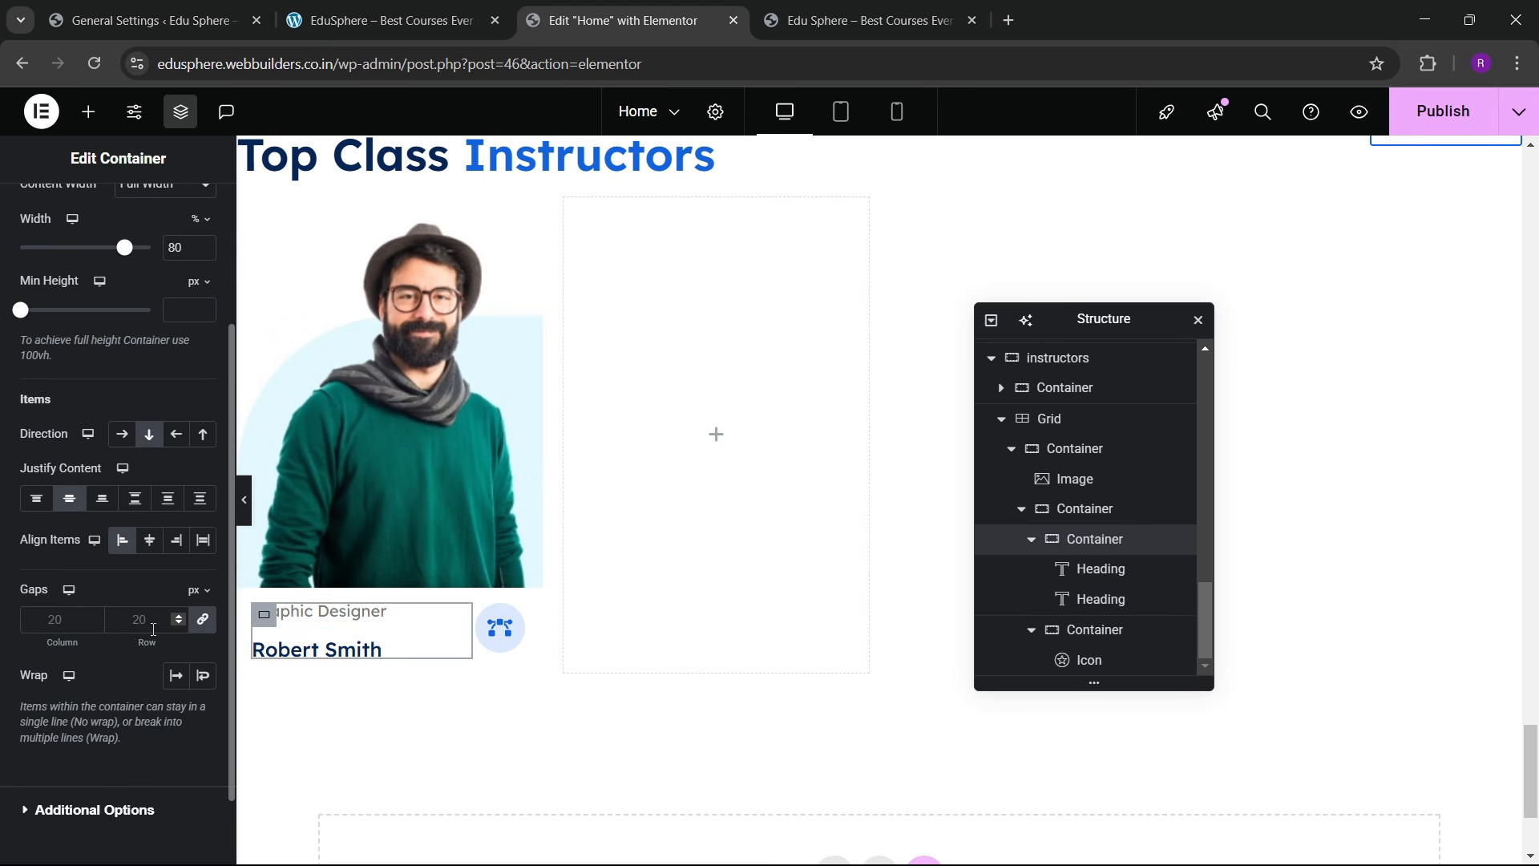
{"action": "left_click", "coordinate": [146, 629]}
{"action": "type", "text": "10"}
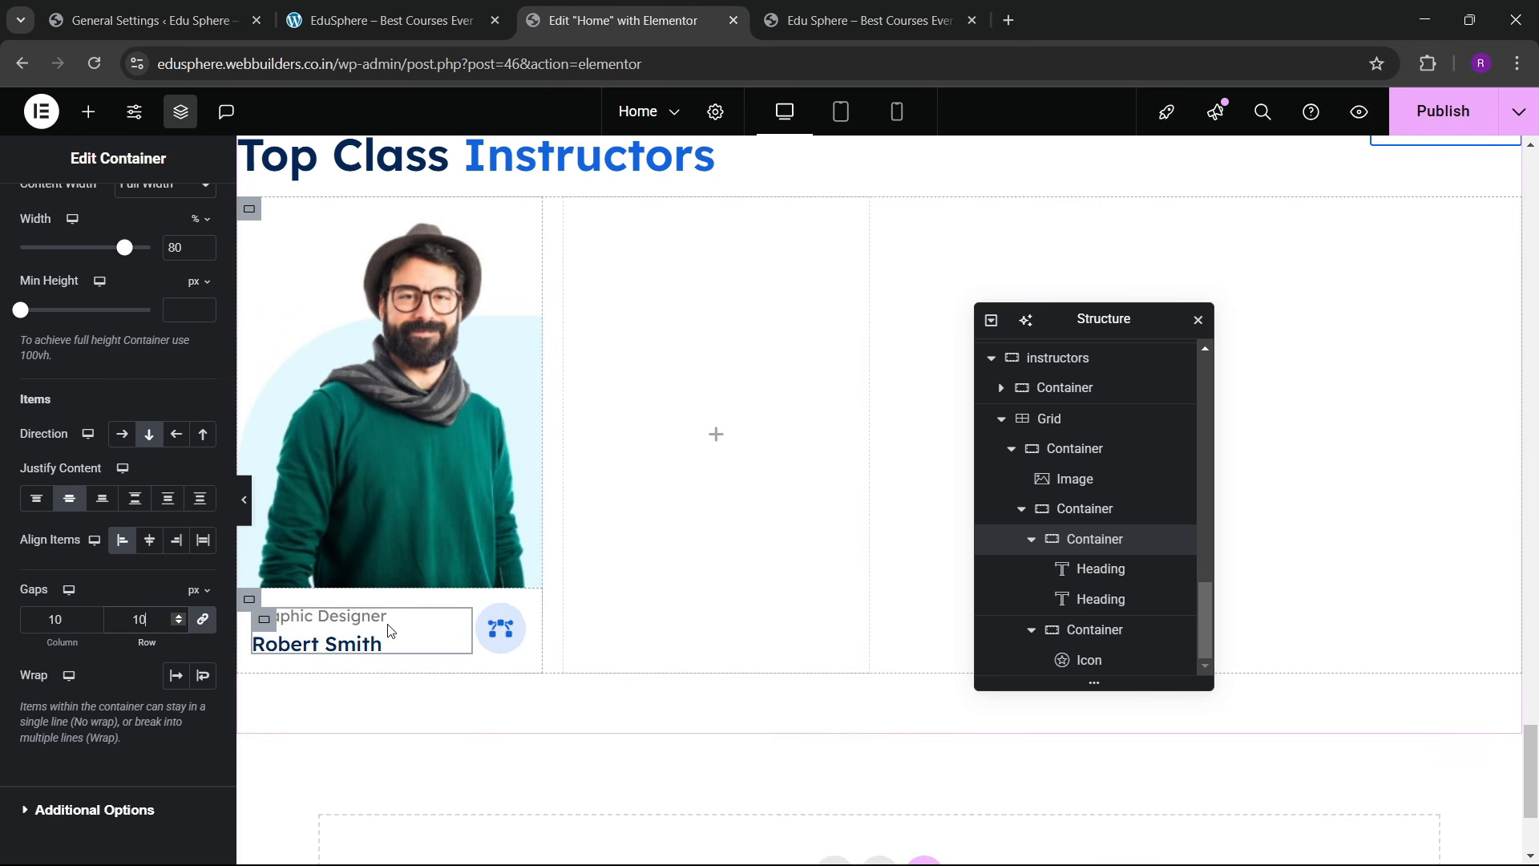
Step: Compare the card against the live site's instructors section and collapse it in the structure tree
{"action": "left_click", "coordinate": [471, 6]}
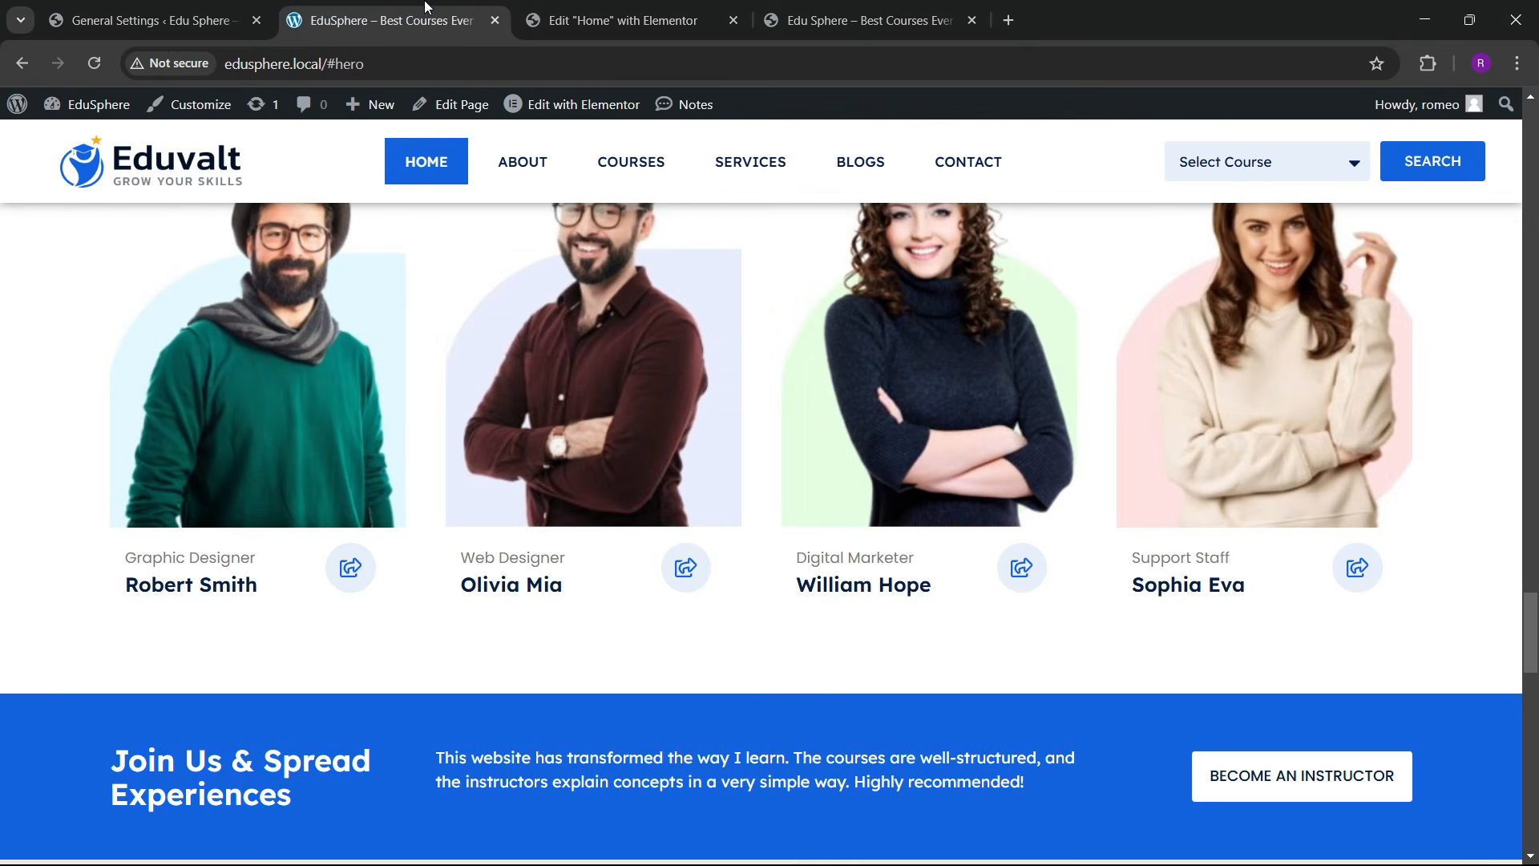
{"action": "left_click", "coordinate": [622, 6]}
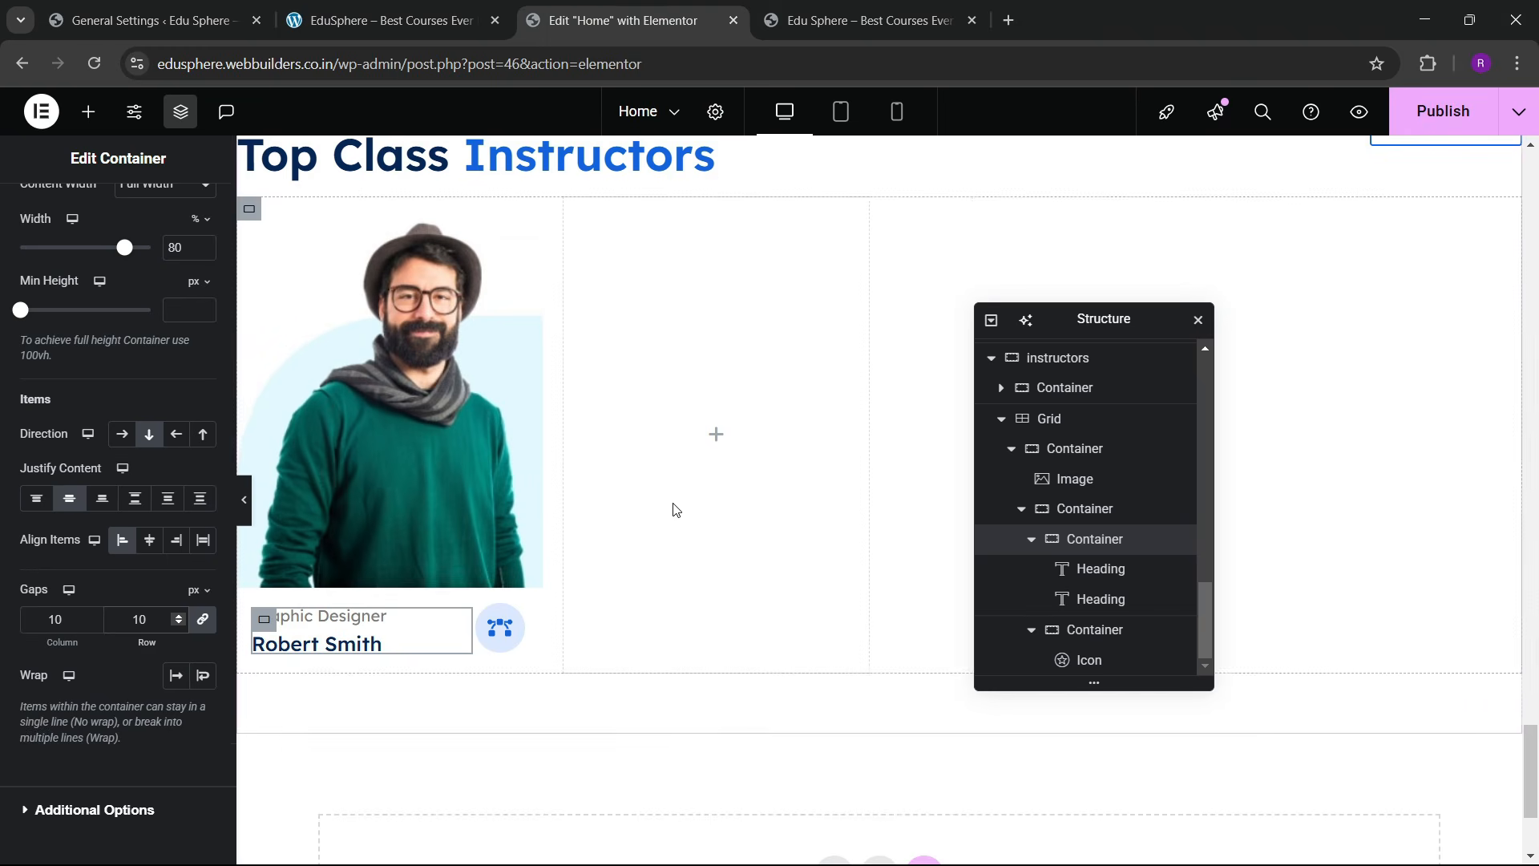
{"action": "scroll", "coordinate": [673, 509], "scroll_direction": "up", "scroll_amount": 3}
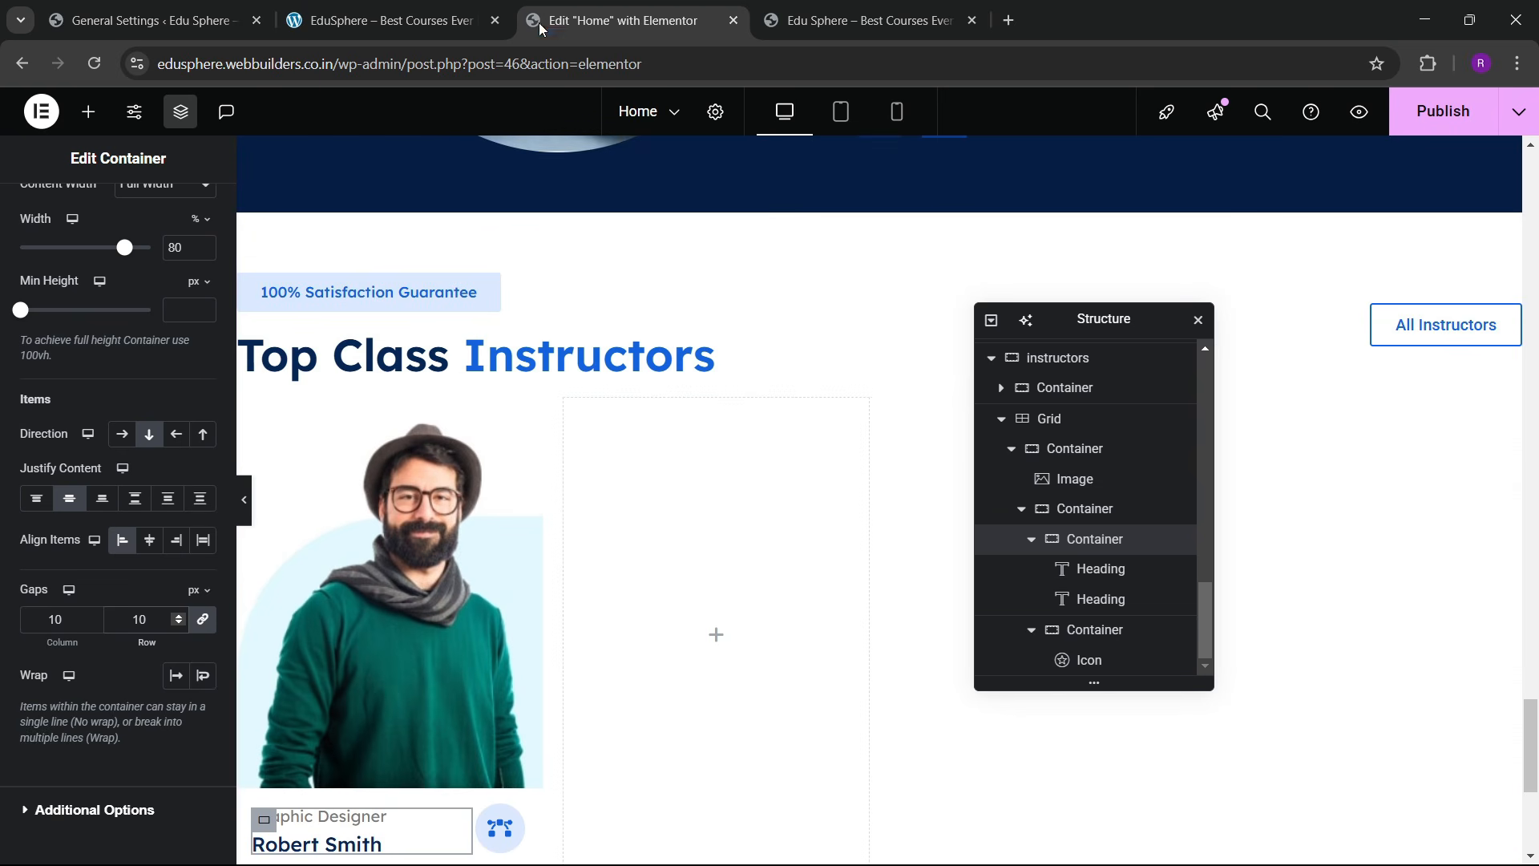
{"action": "left_click", "coordinate": [384, 20]}
{"action": "scroll", "coordinate": [618, 481], "scroll_direction": "down", "scroll_amount": 2}
{"action": "scroll", "coordinate": [607, 536], "scroll_direction": "up", "scroll_amount": 2}
{"action": "scroll", "coordinate": [607, 536], "scroll_direction": "up", "scroll_amount": 3}
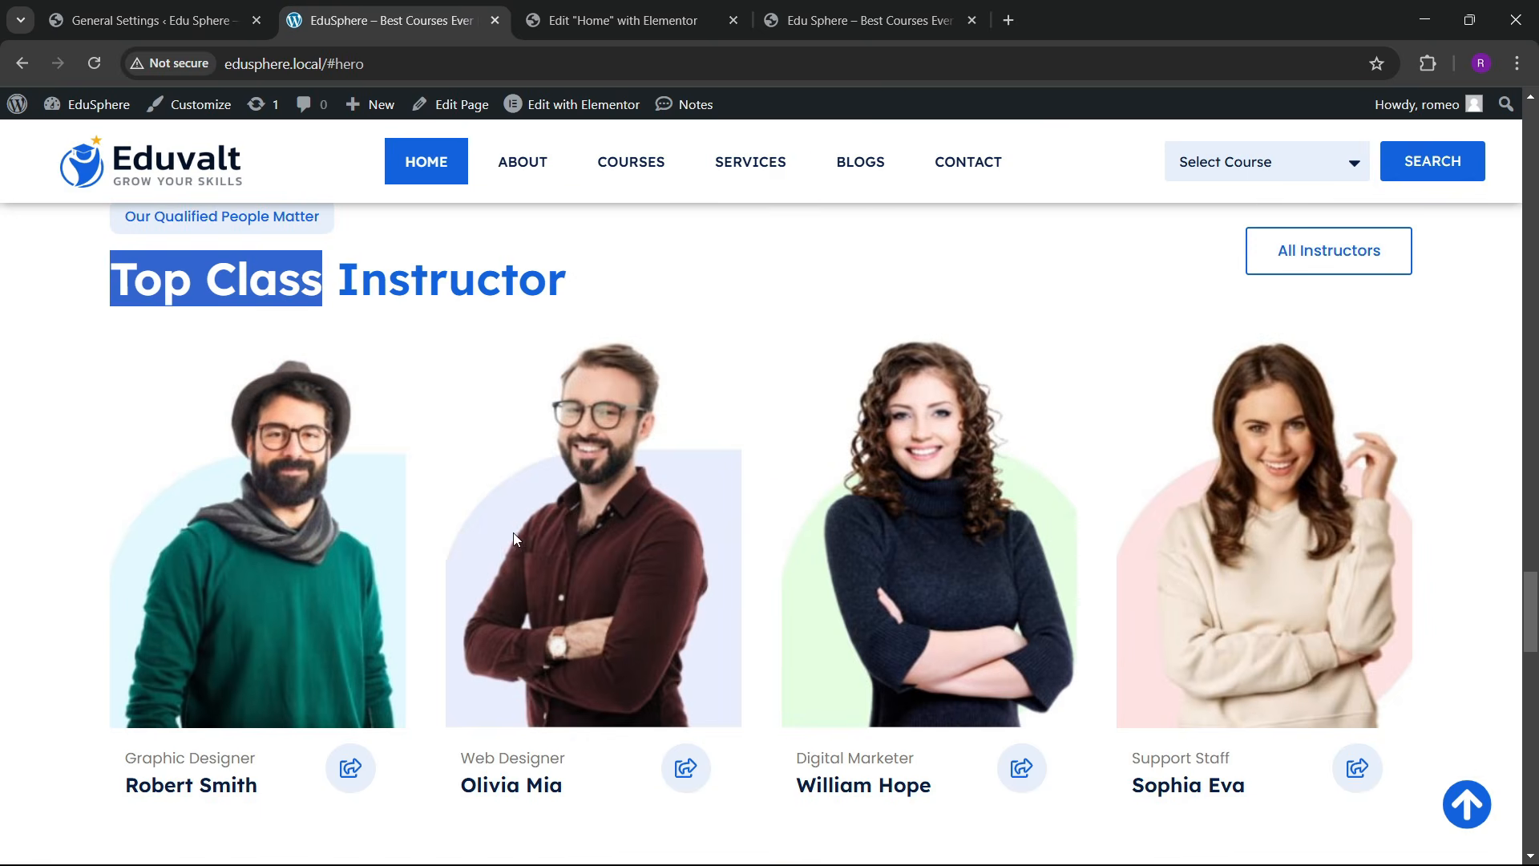
{"action": "left_click", "coordinate": [622, 20]}
{"action": "scroll", "coordinate": [669, 526], "scroll_direction": "down", "scroll_amount": 2}
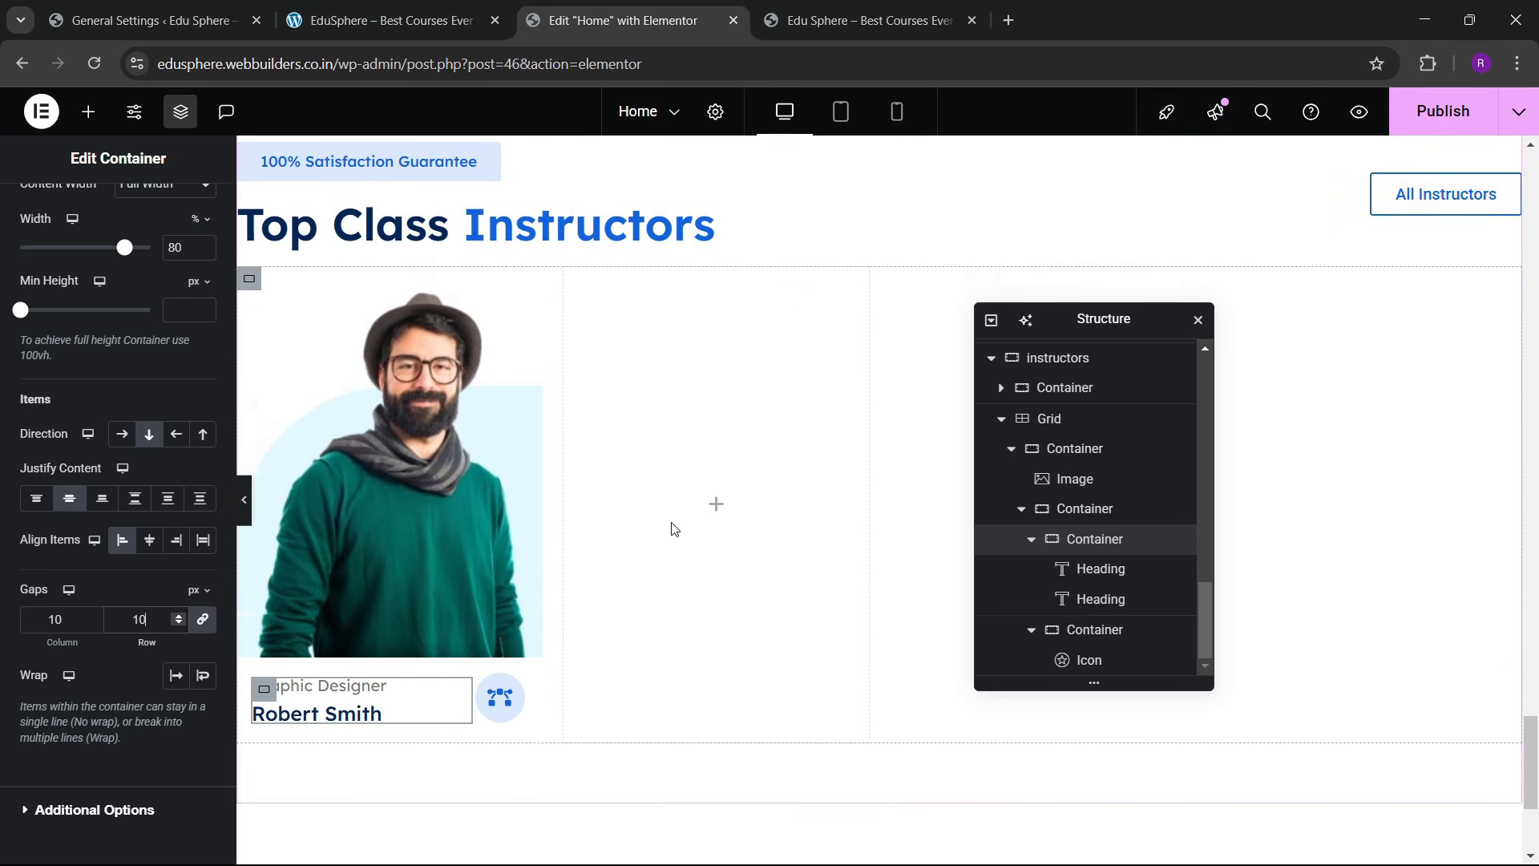
{"action": "scroll", "coordinate": [1015, 459], "scroll_direction": "up", "scroll_amount": 1}
{"action": "left_click", "coordinate": [1014, 459]}
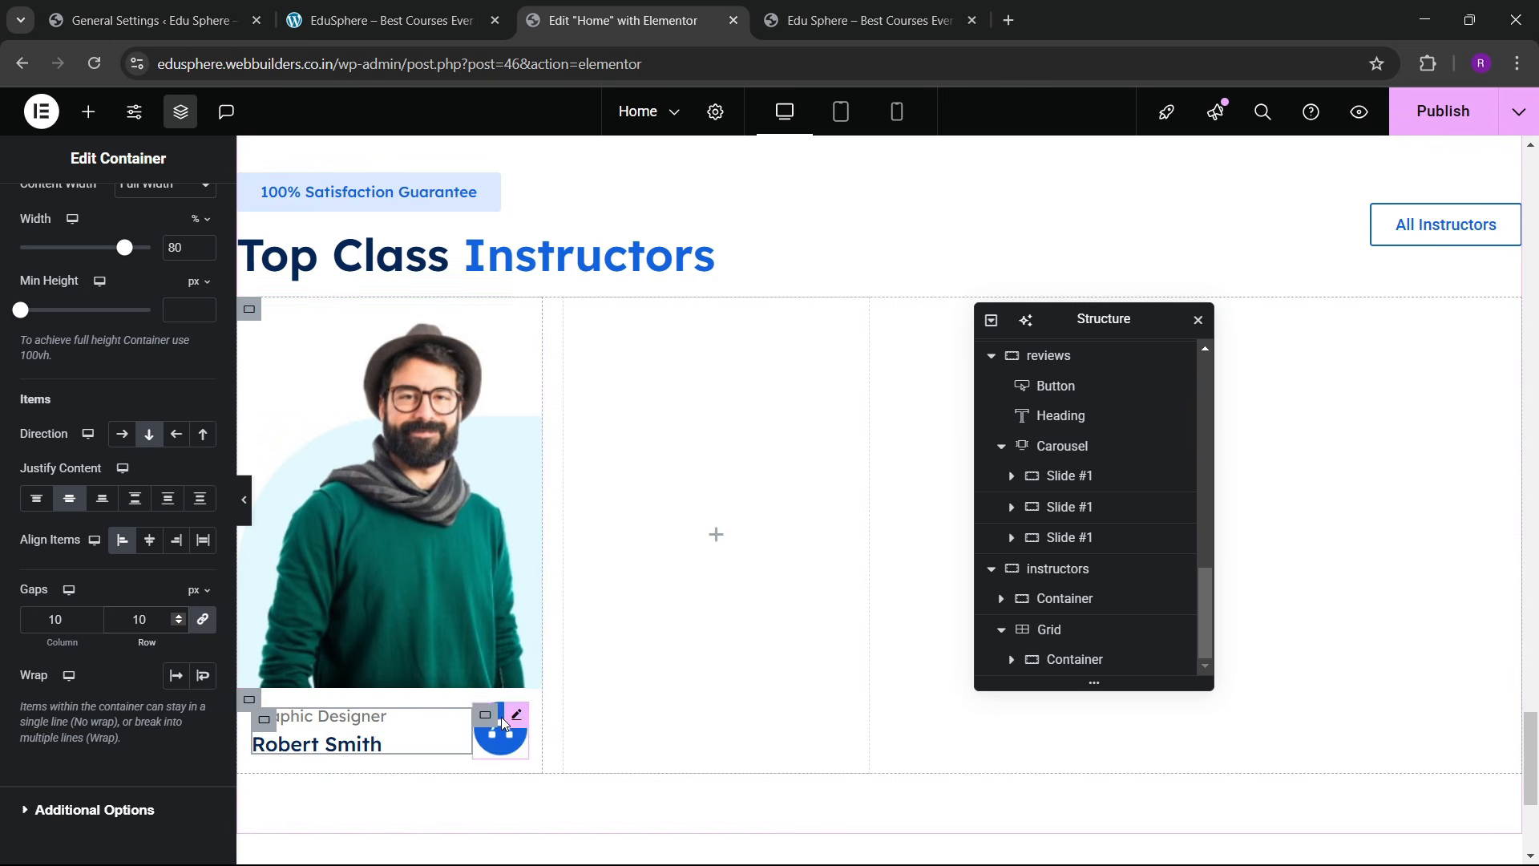
Step: Give the card container a classic white background, 10 px radius and box shadow 5/7/20
{"action": "left_click", "coordinate": [1074, 659]}
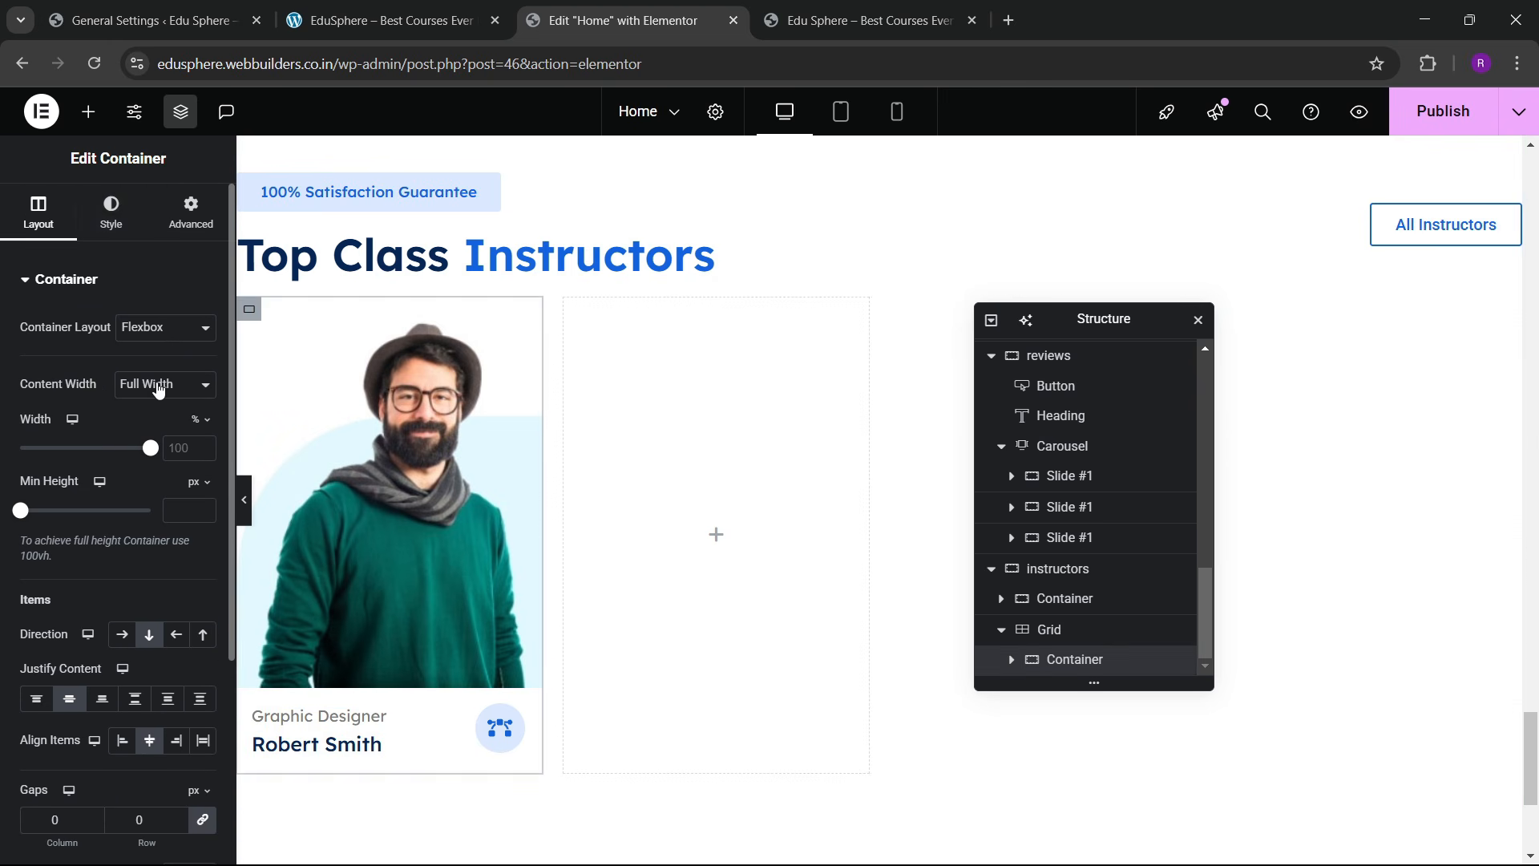
{"action": "left_click", "coordinate": [112, 213]}
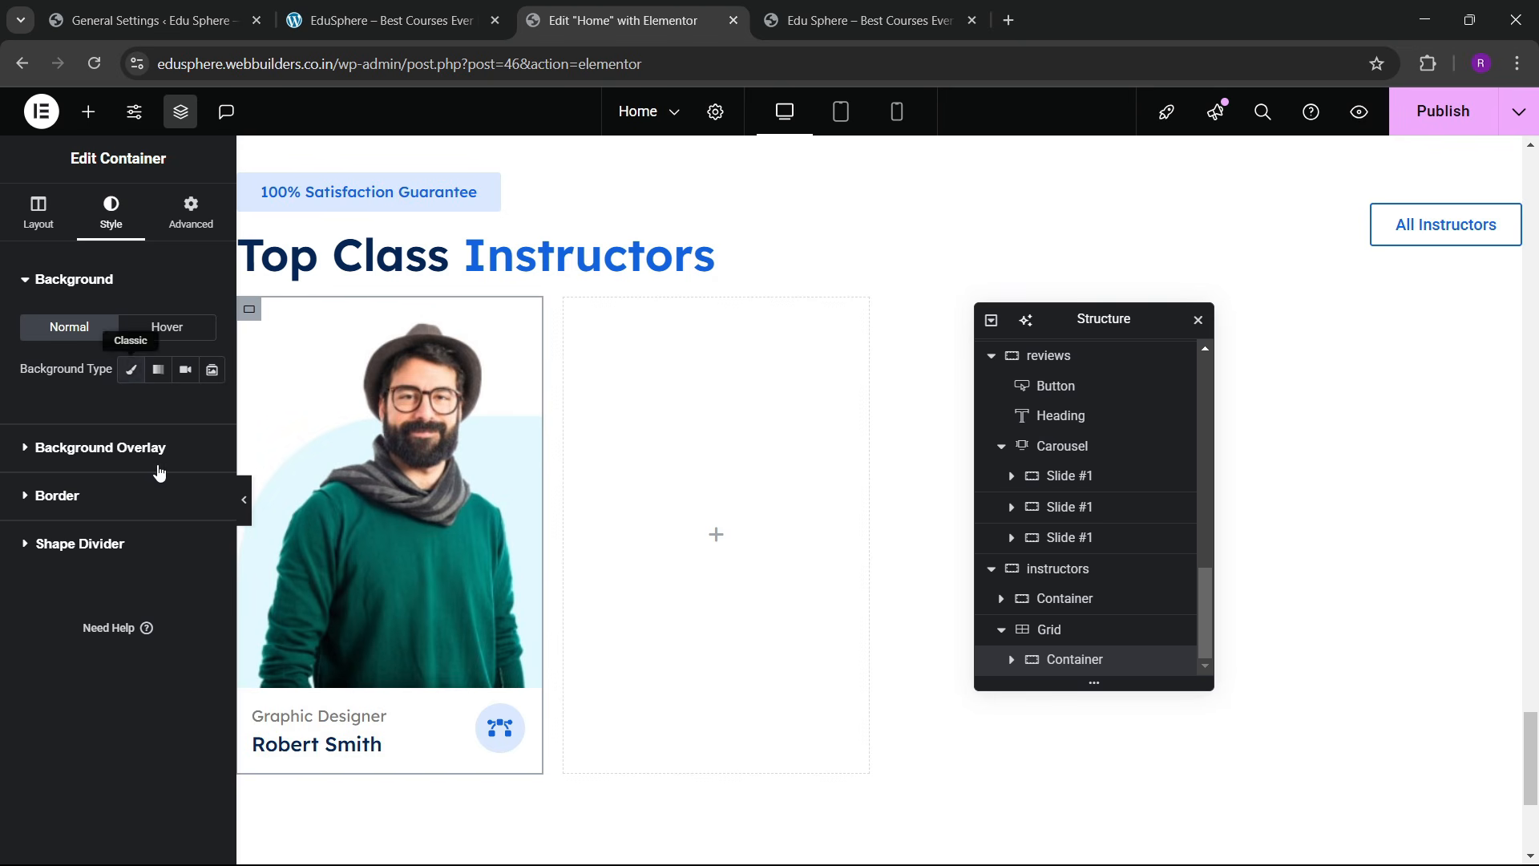
{"action": "left_click", "coordinate": [131, 369]}
{"action": "left_click", "coordinate": [203, 411]}
{"action": "left_click", "coordinate": [99, 414]}
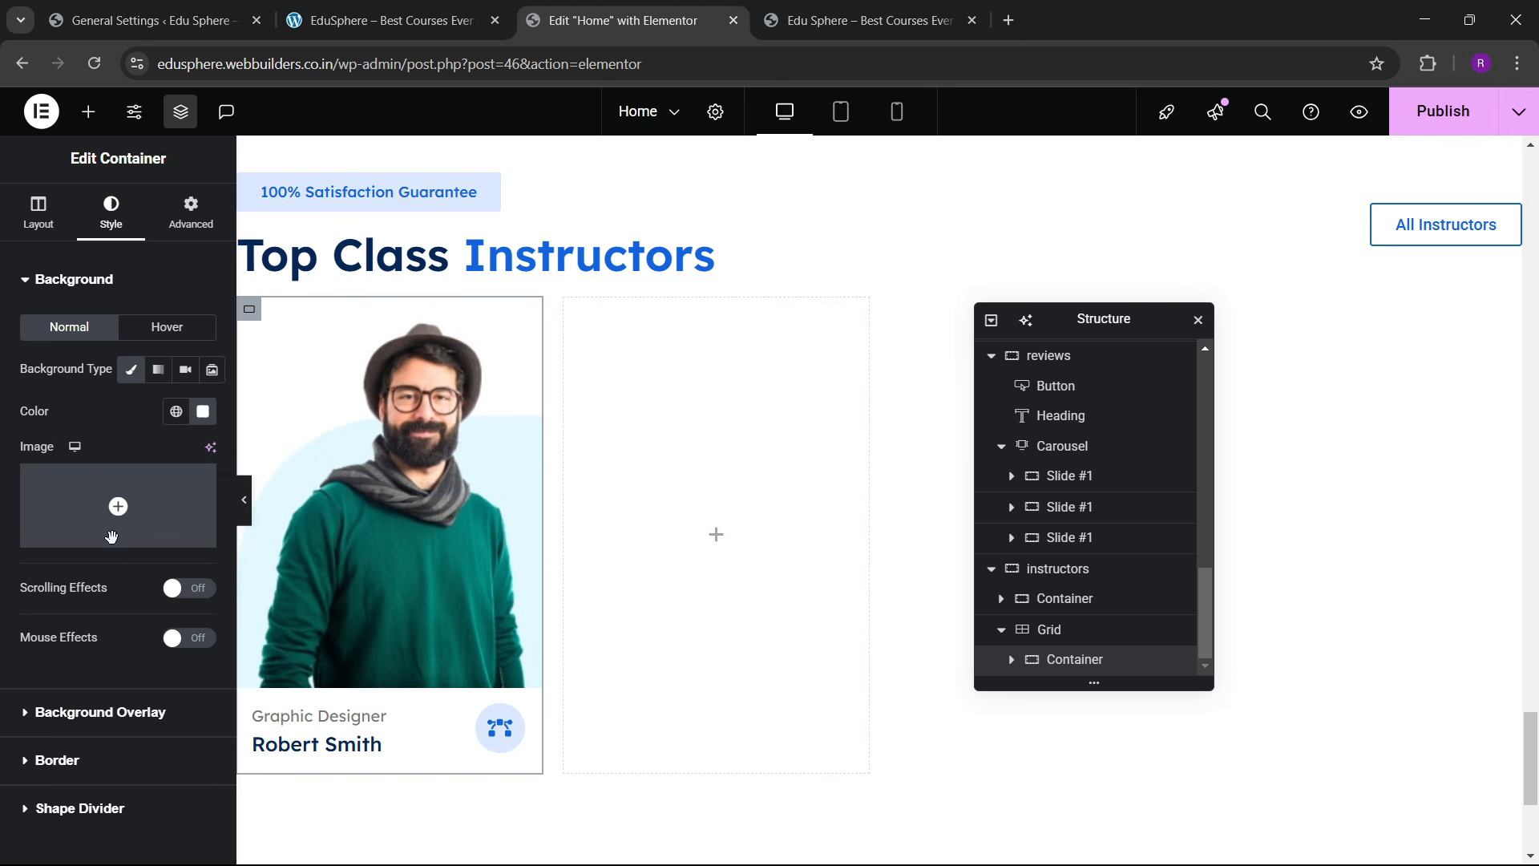
{"action": "left_click", "coordinate": [36, 665]}
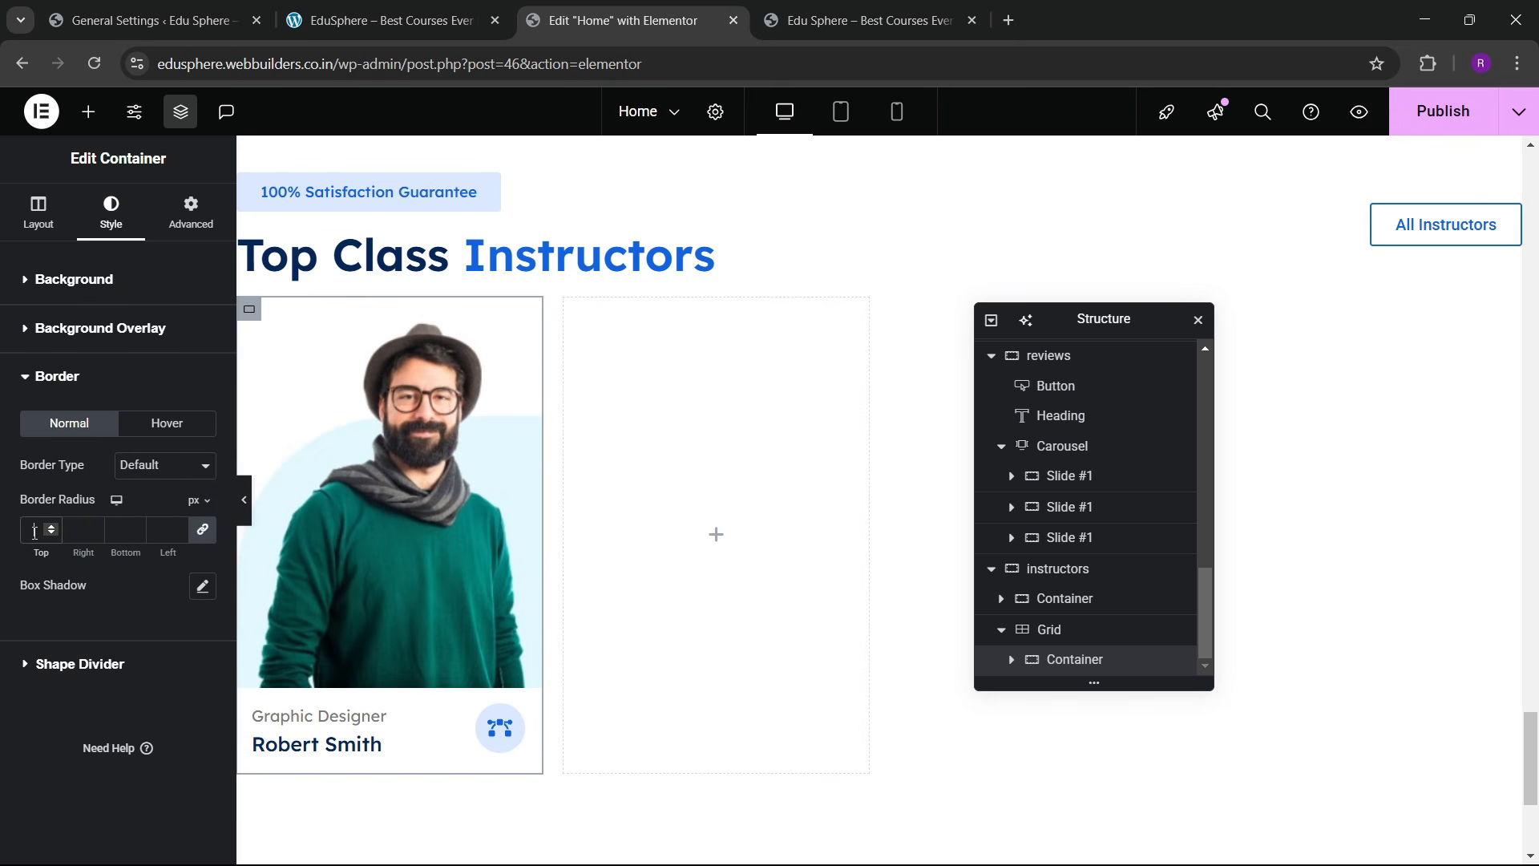
{"action": "left_click", "coordinate": [196, 591]}
{"action": "scroll", "coordinate": [87, 593], "scroll_direction": "down", "scroll_amount": 1}
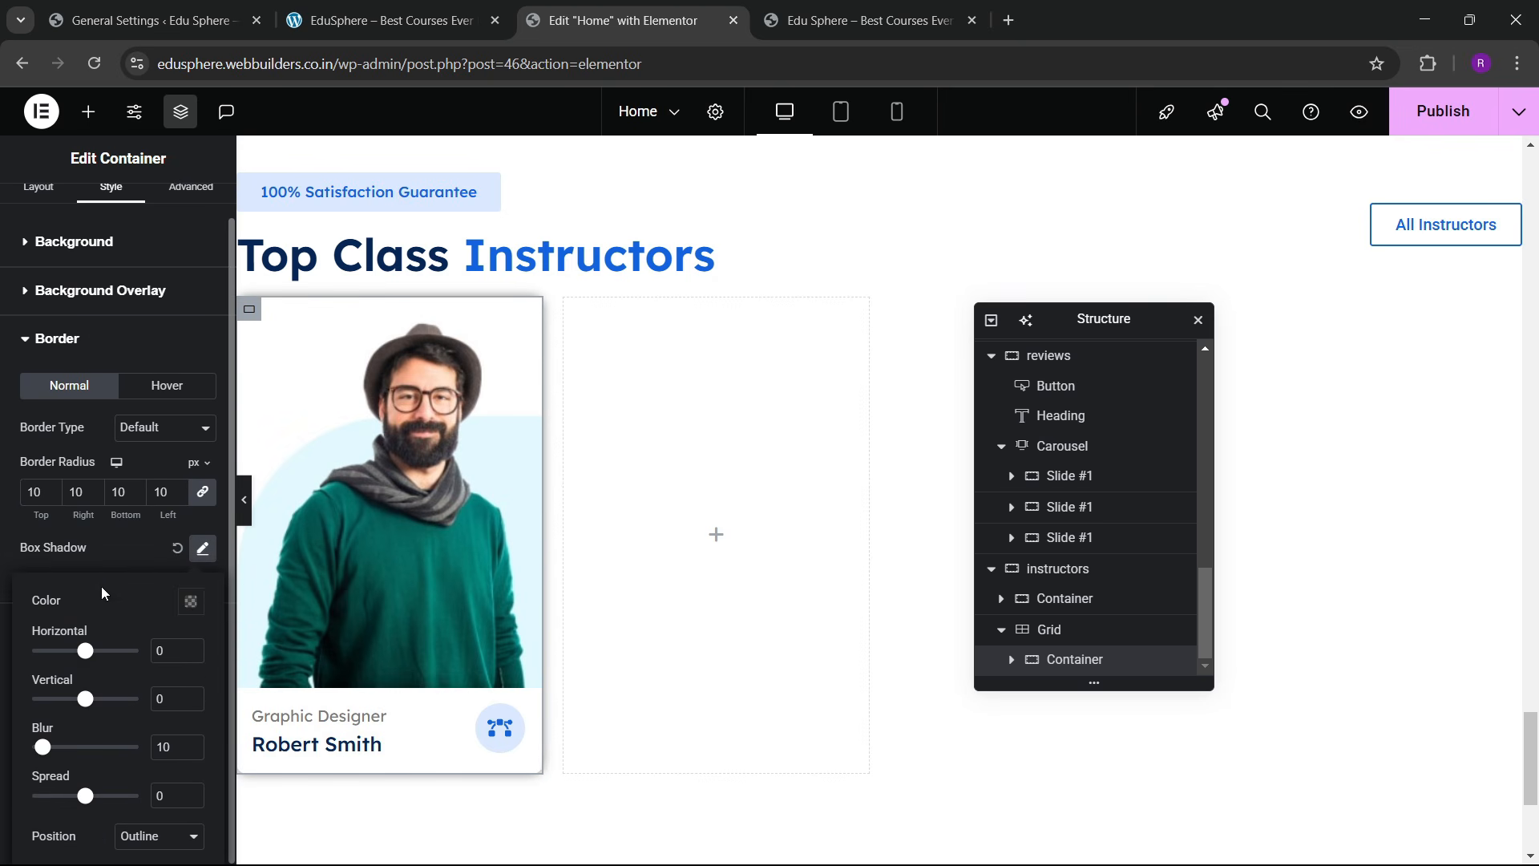
{"action": "type", "text": "5"}
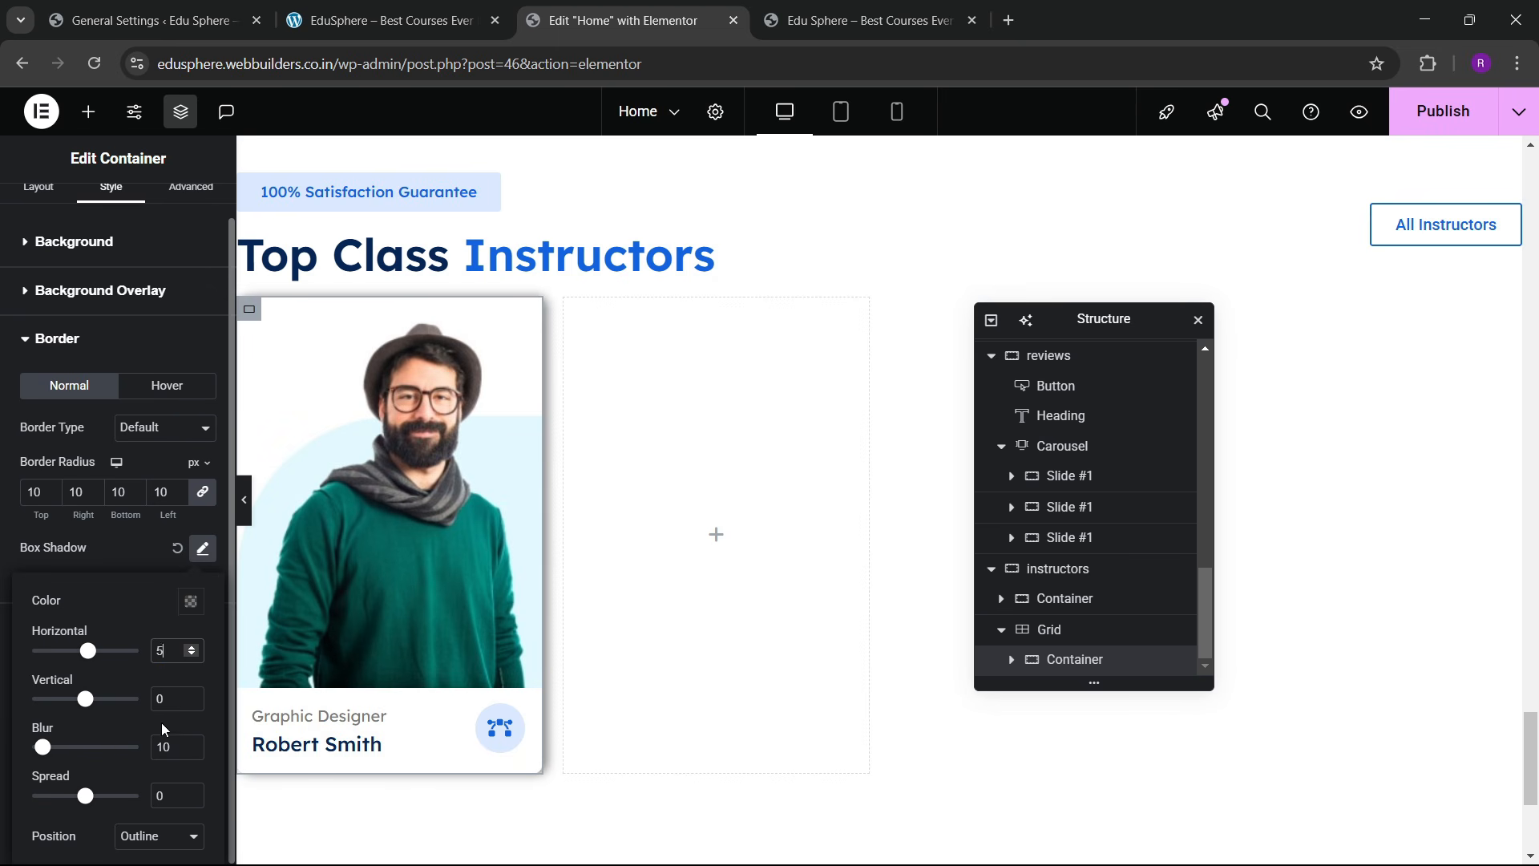
{"action": "type", "text": "7"}
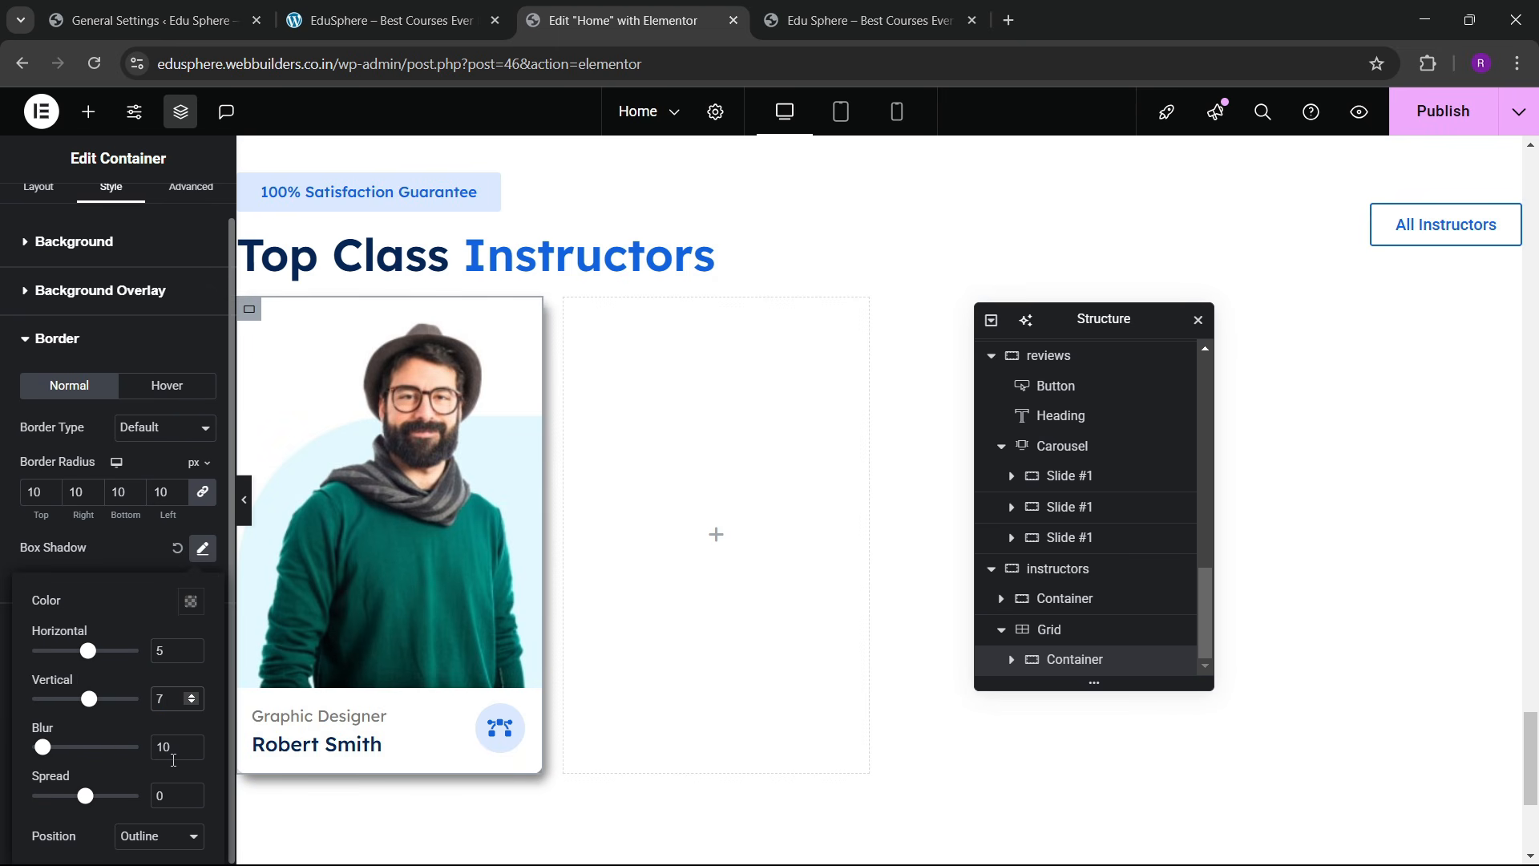
{"action": "type", "text": "20"}
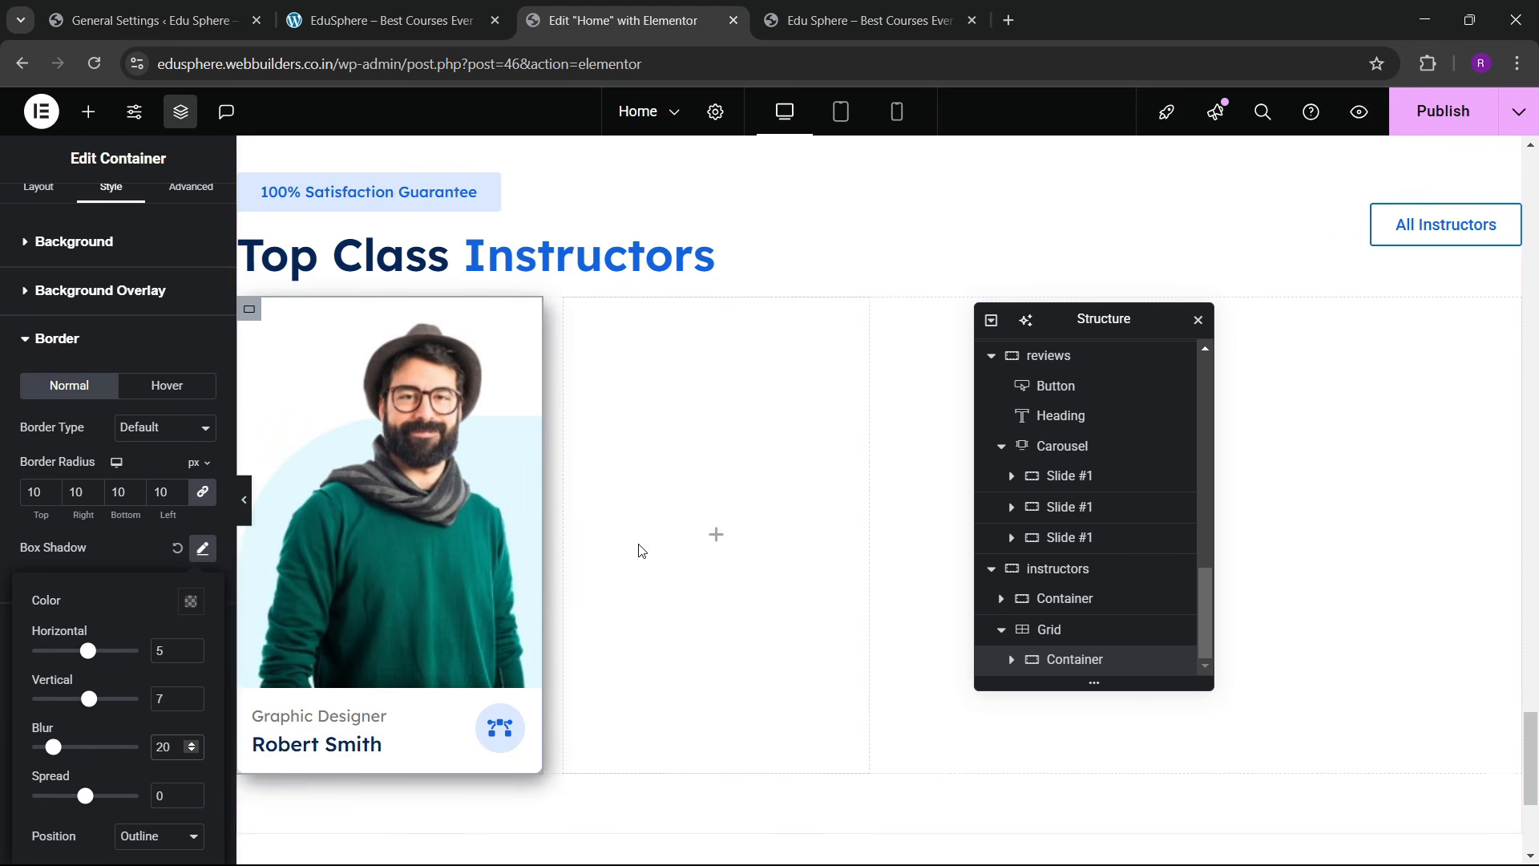
{"action": "scroll", "coordinate": [582, 507], "scroll_direction": "up", "scroll_amount": 1}
{"action": "scroll", "coordinate": [609, 623], "scroll_direction": "down", "scroll_amount": 2}
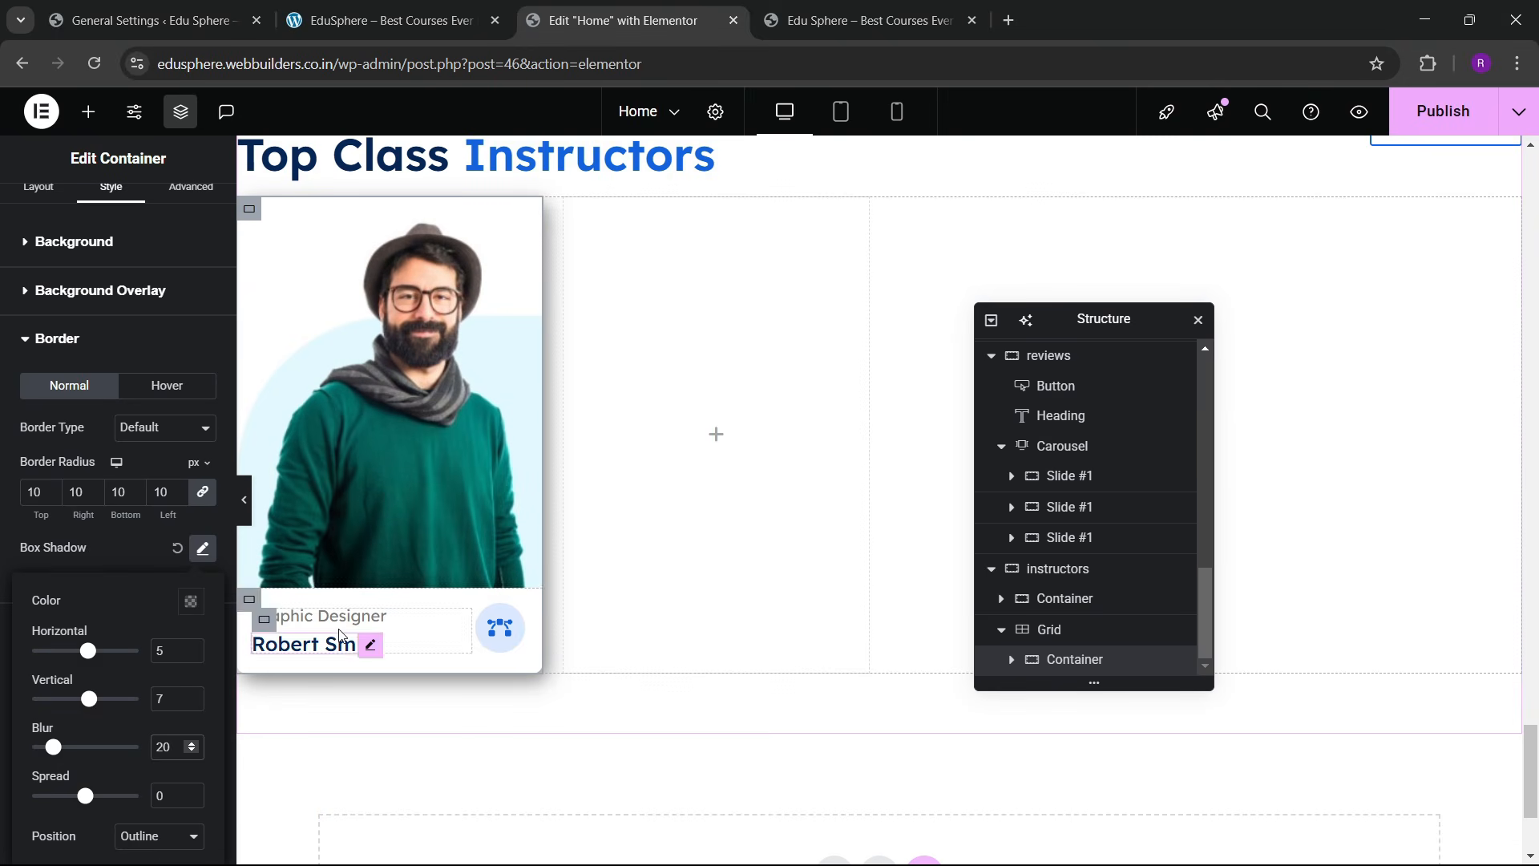
Step: Give the card's lower content container 20 px padding on every side
{"action": "left_click", "coordinate": [1011, 665]}
{"action": "scroll", "coordinate": [1014, 669], "scroll_direction": "down", "scroll_amount": 2}
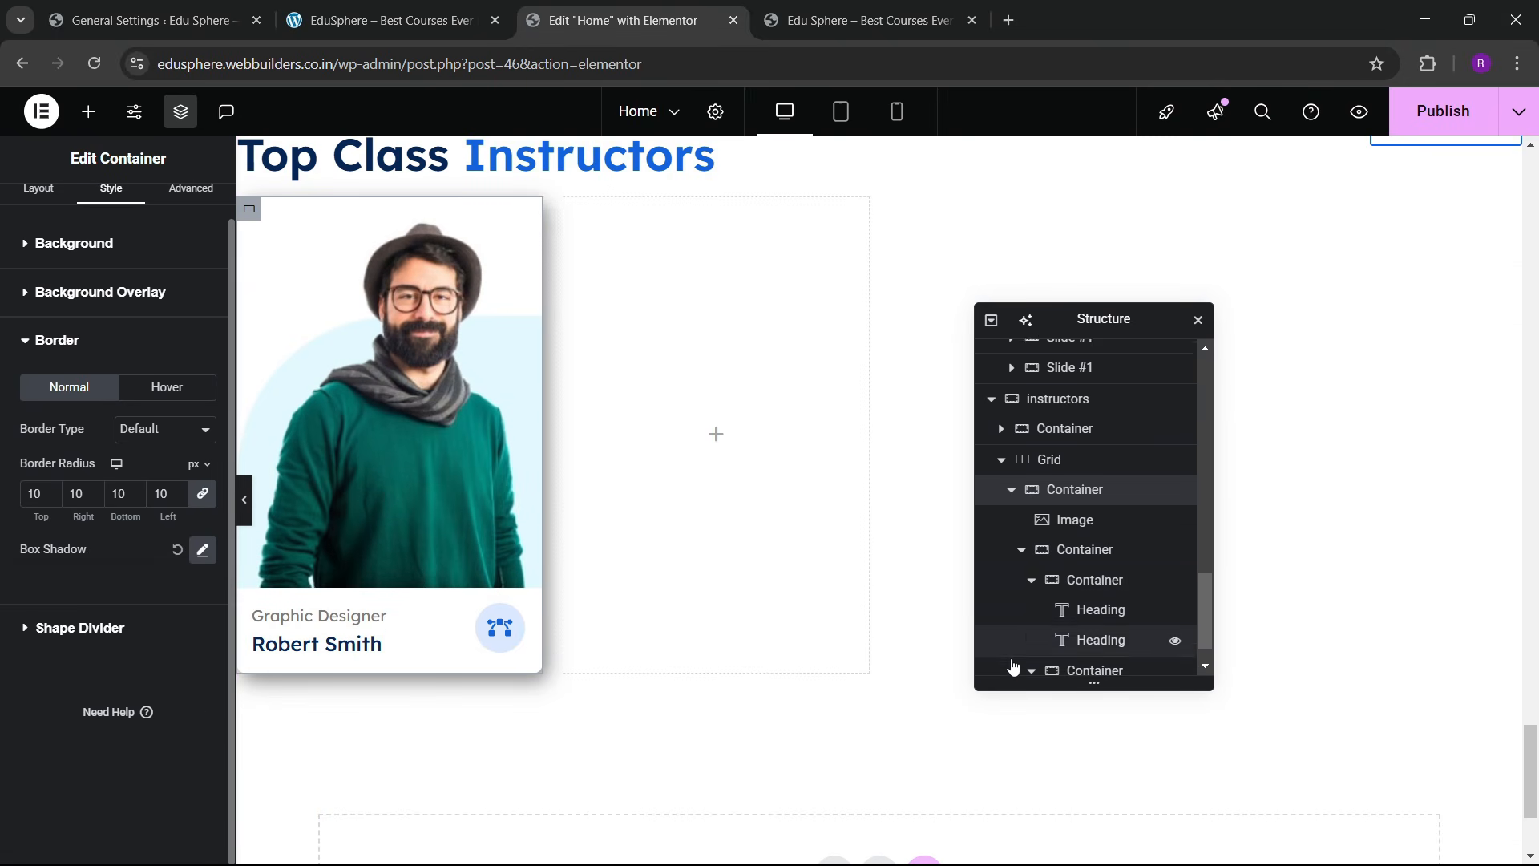
{"action": "left_click", "coordinate": [1021, 562]}
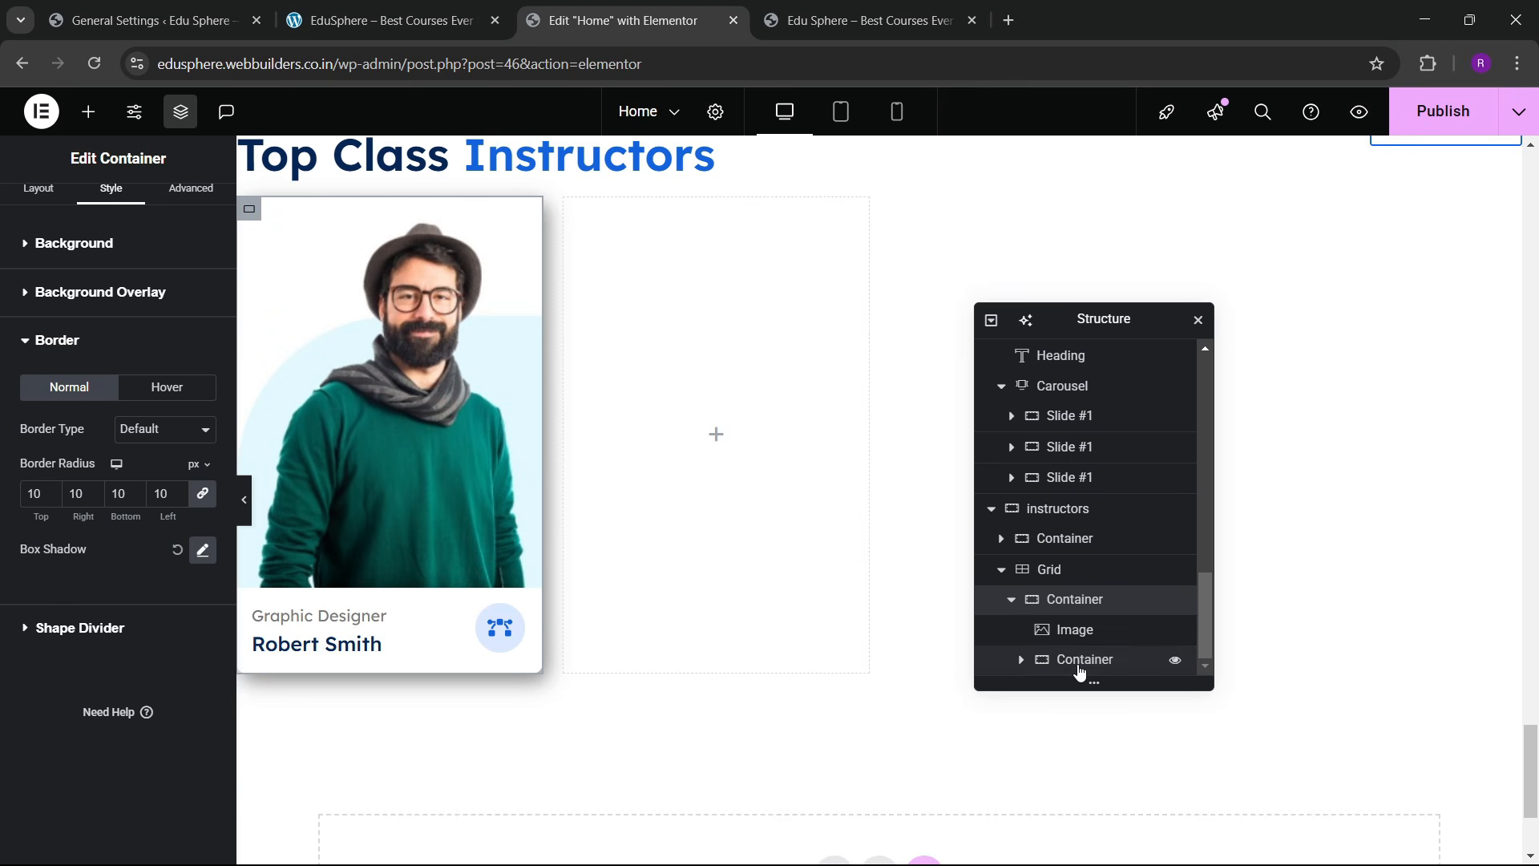
{"action": "left_click", "coordinate": [1080, 669]}
{"action": "left_click", "coordinate": [1020, 665]}
{"action": "scroll", "coordinate": [1020, 666], "scroll_direction": "down", "scroll_amount": 2}
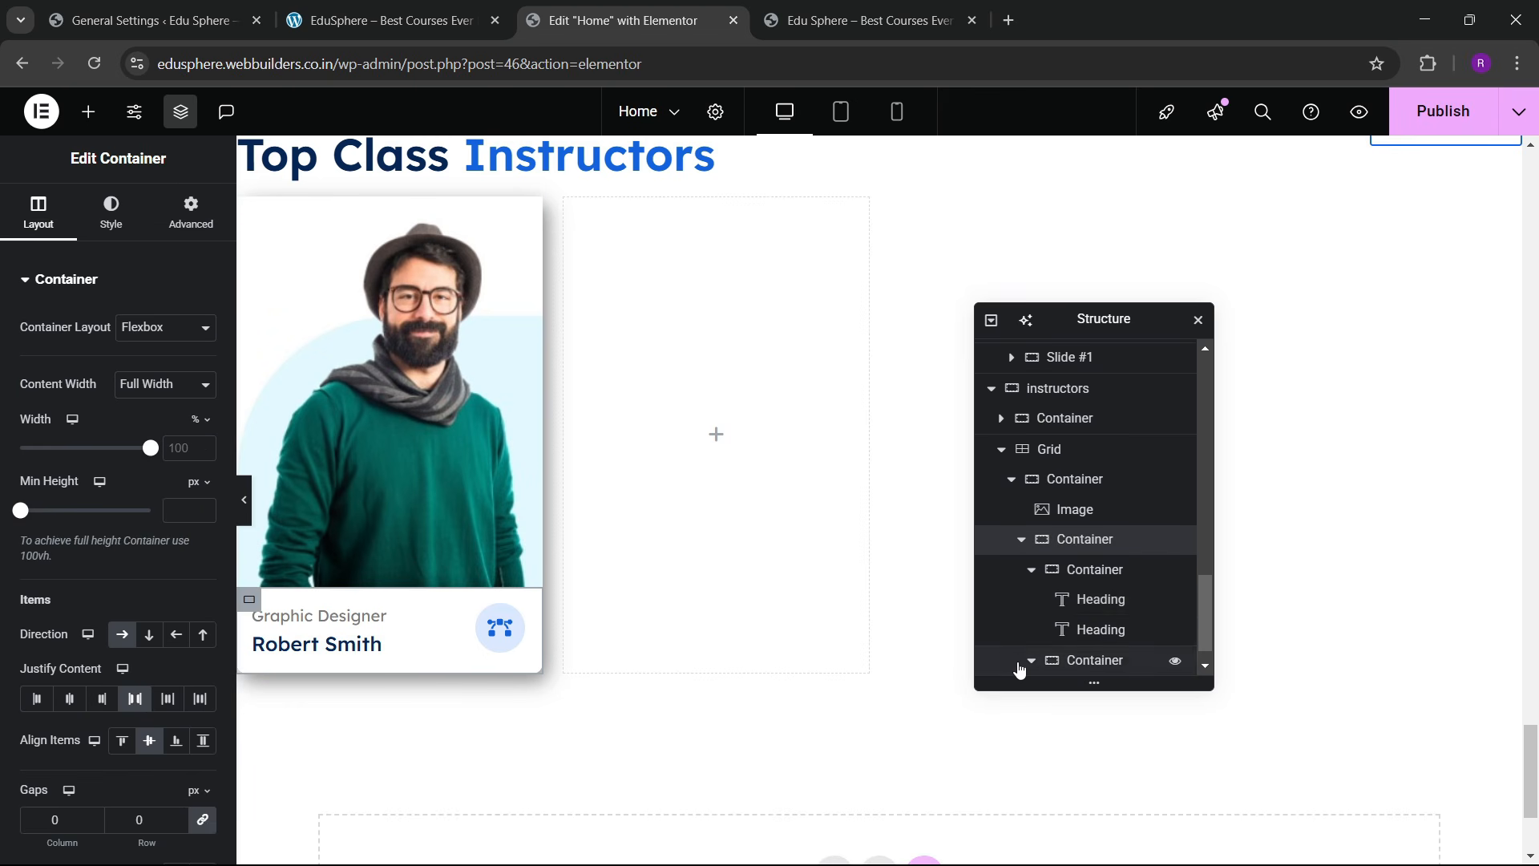
{"action": "left_click", "coordinate": [1032, 577]}
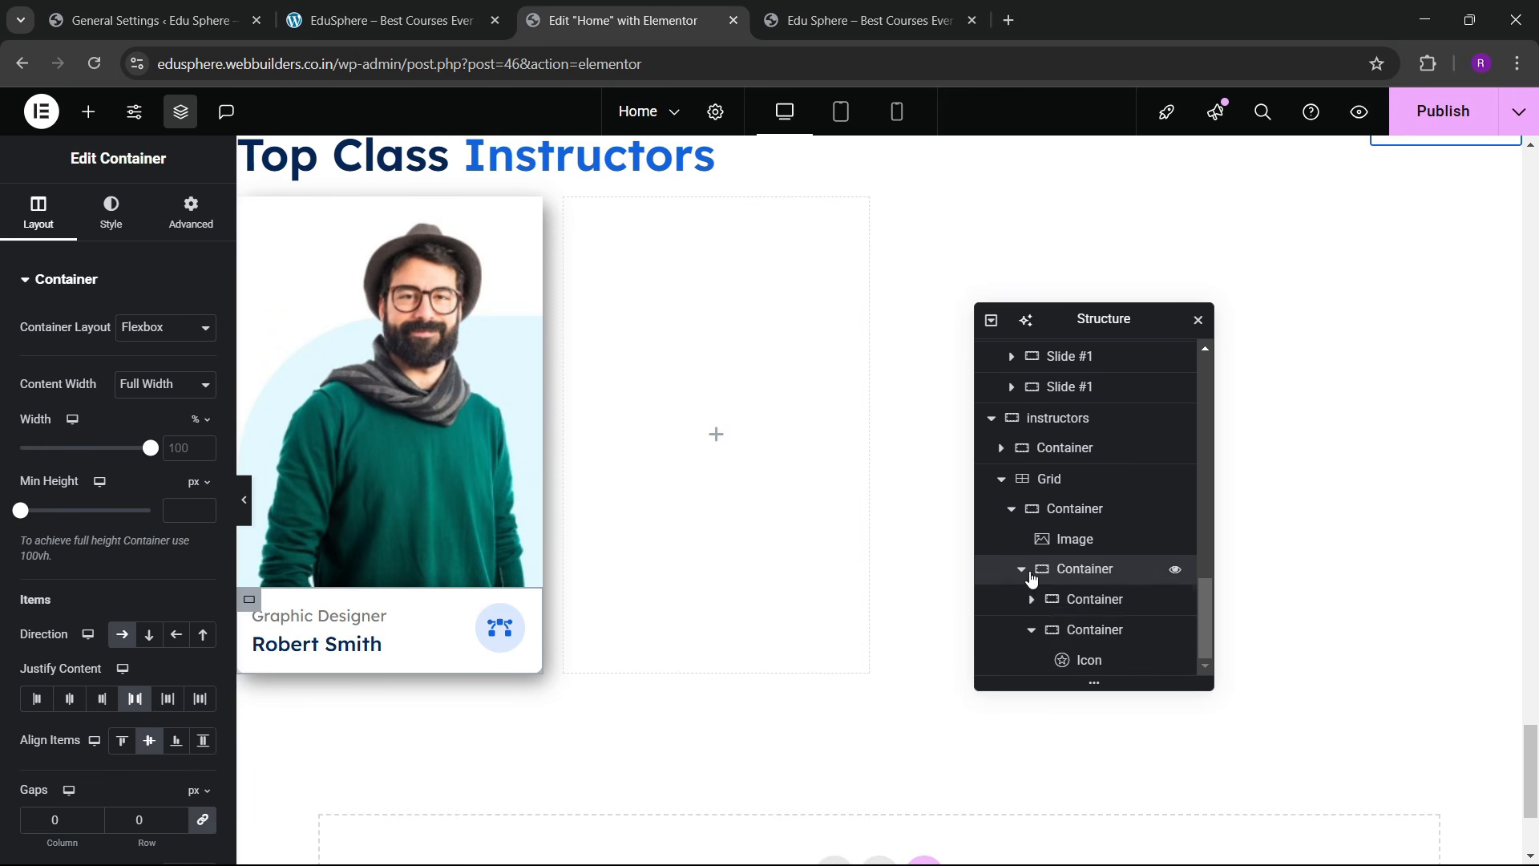
{"action": "left_click", "coordinate": [1032, 629]}
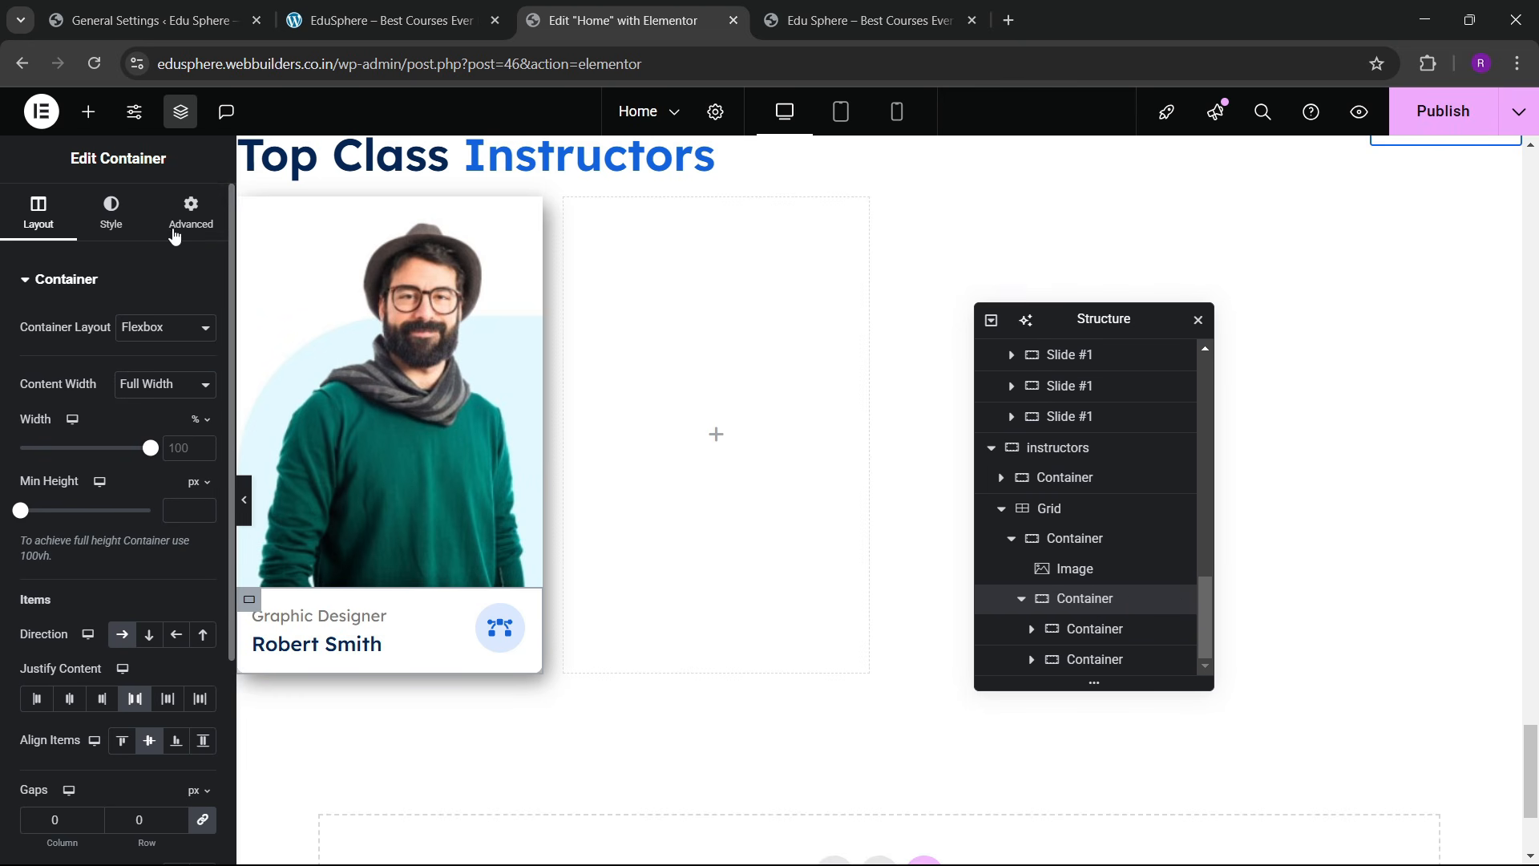
{"action": "left_click", "coordinate": [191, 212]}
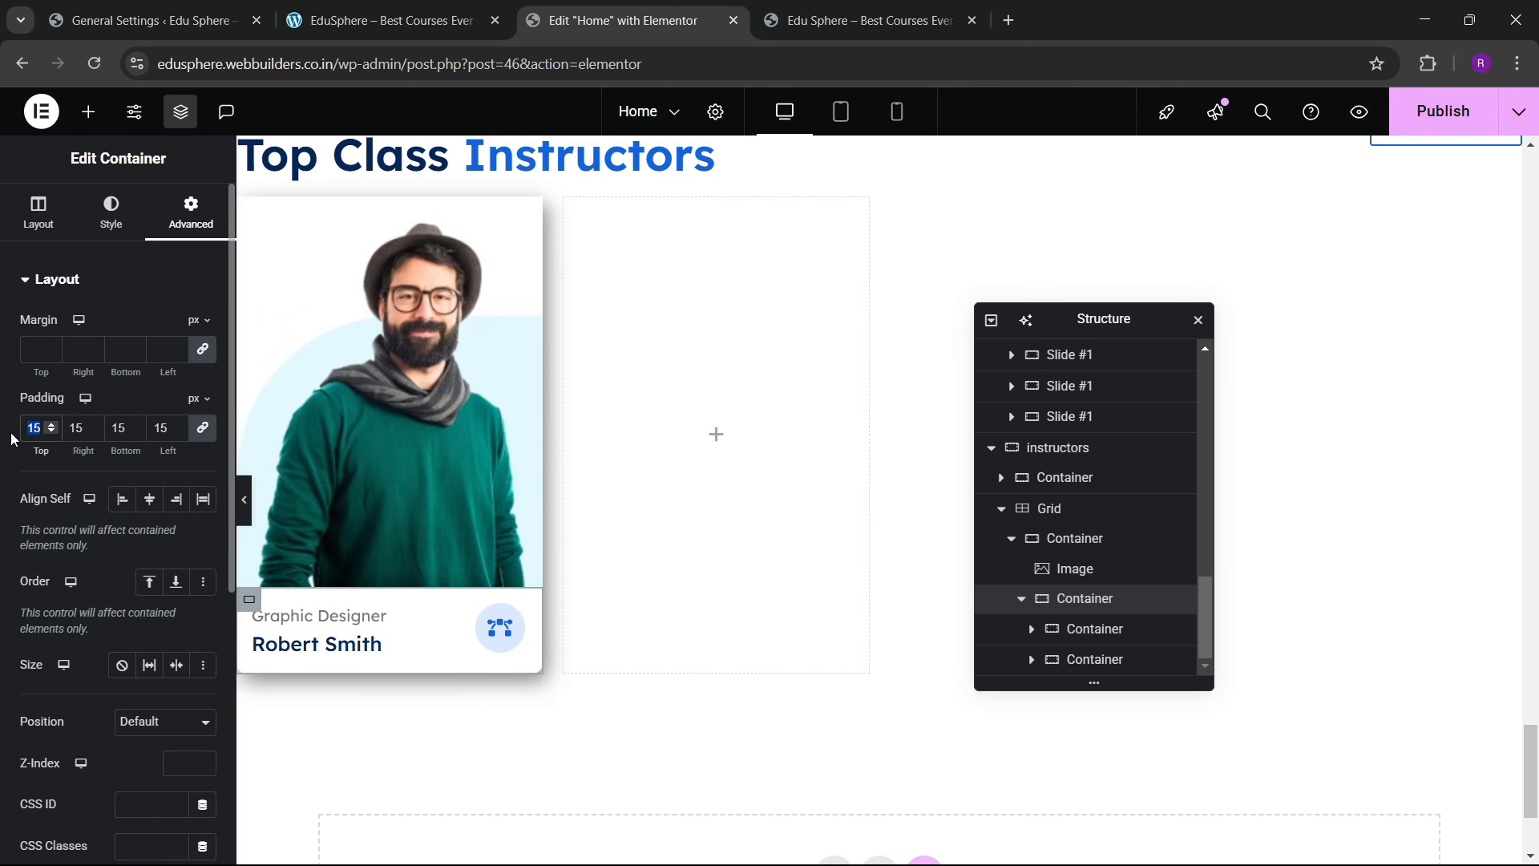
{"action": "type", "text": "20"}
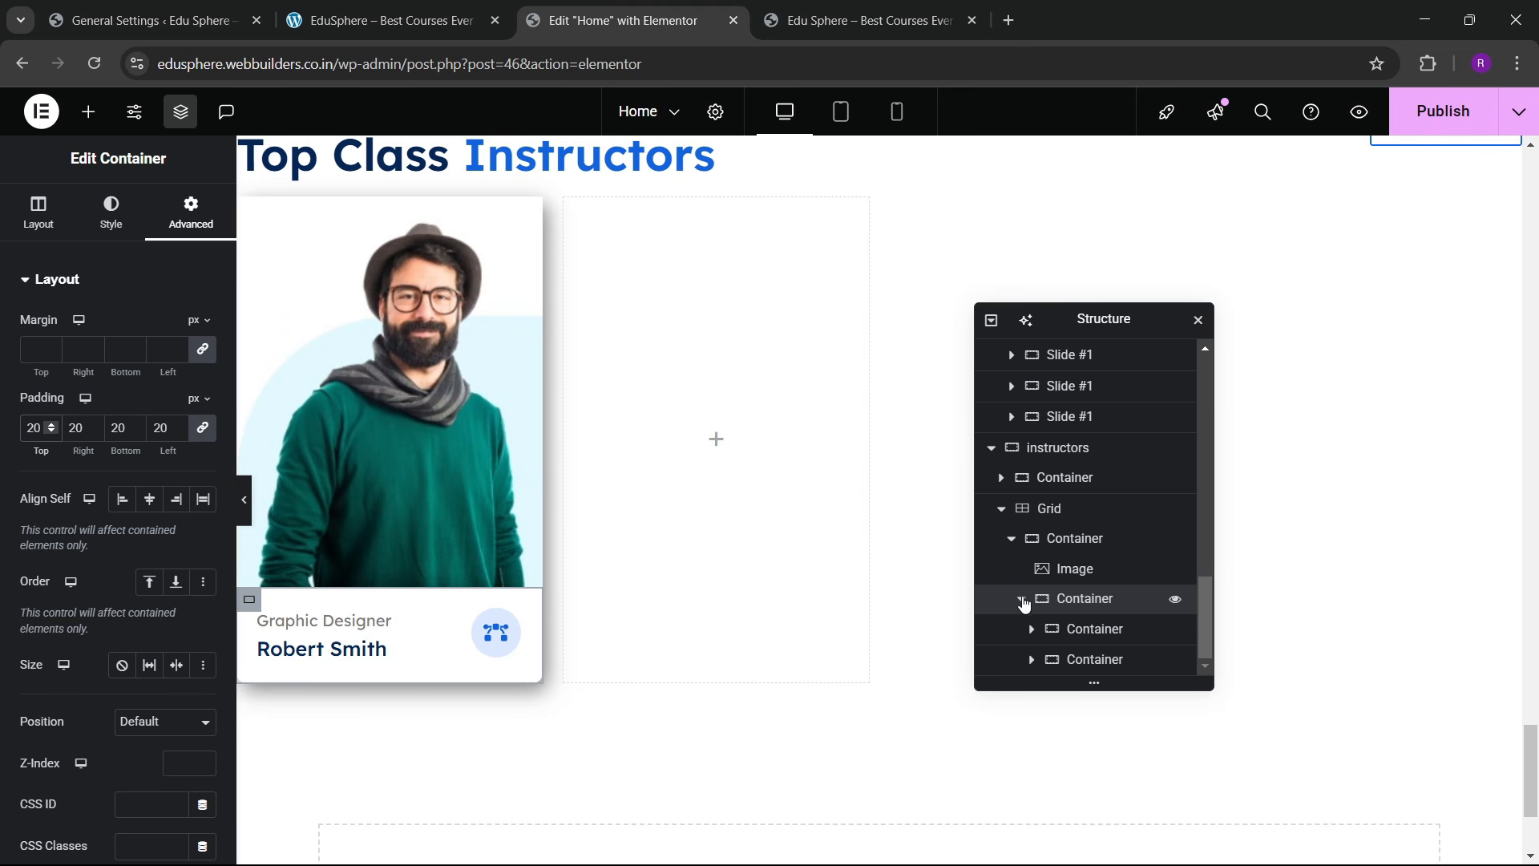
{"action": "left_click", "coordinate": [1074, 568]}
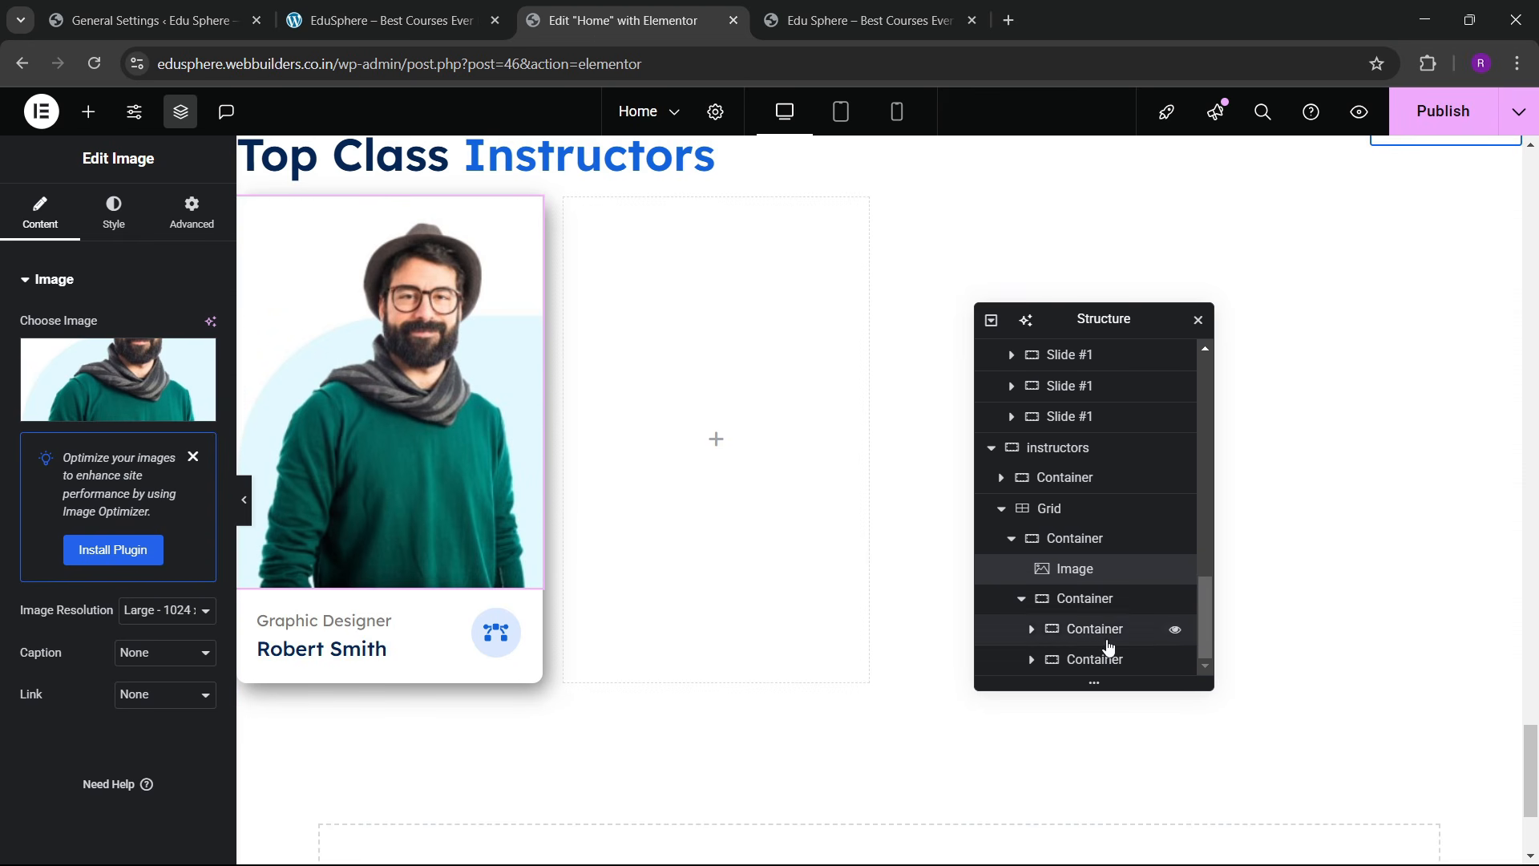
Step: Duplicate the instructor card three times so the grid holds four cards
{"action": "left_click", "coordinate": [1011, 543]}
{"action": "right_click", "coordinate": [1074, 662]}
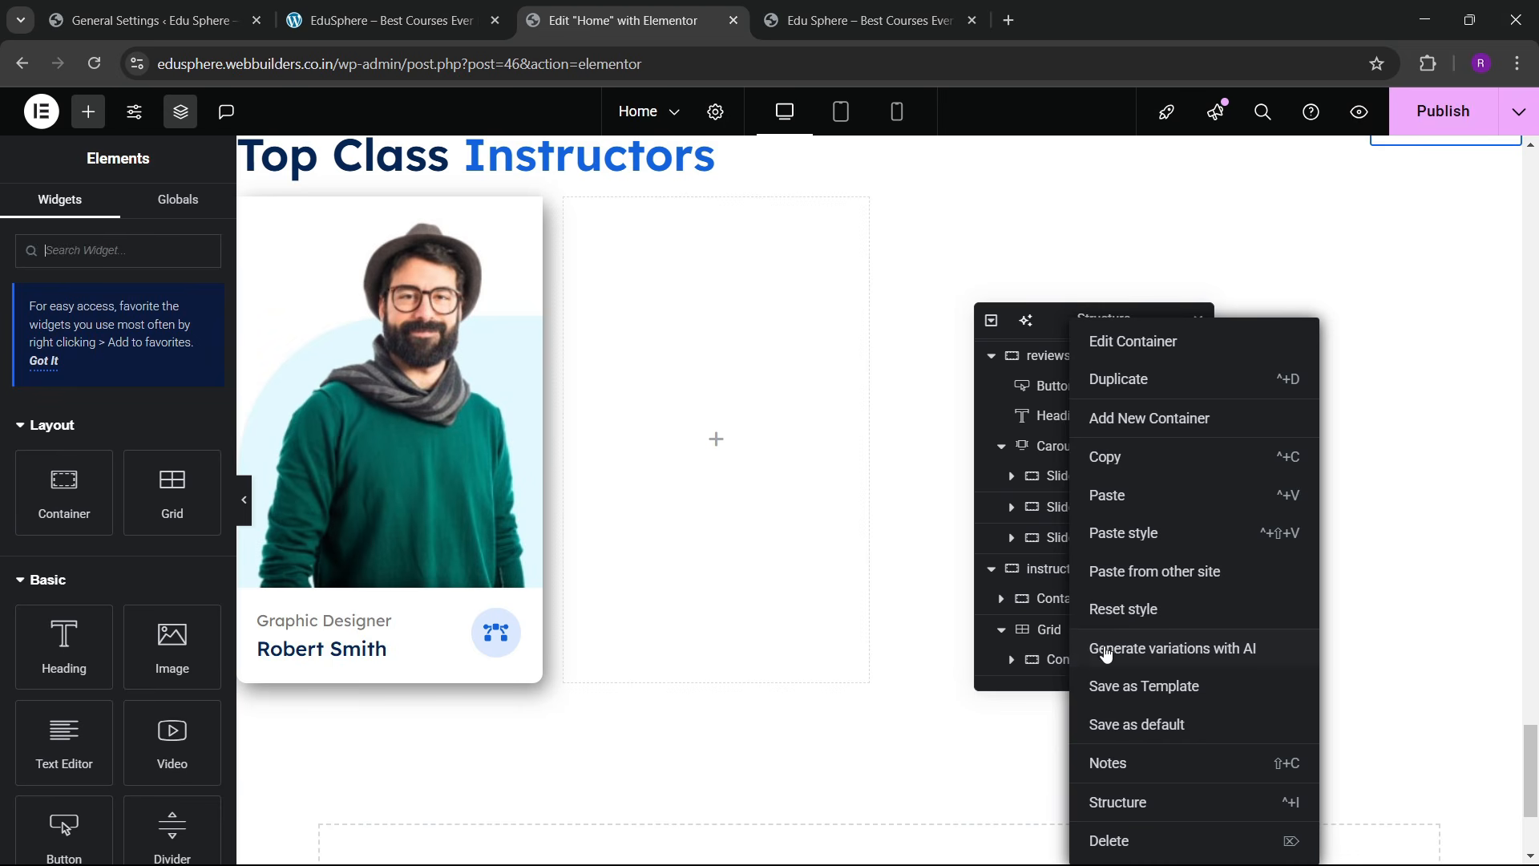
{"action": "left_click", "coordinate": [1125, 398]}
{"action": "scroll", "coordinate": [1078, 593], "scroll_direction": "down", "scroll_amount": 1}
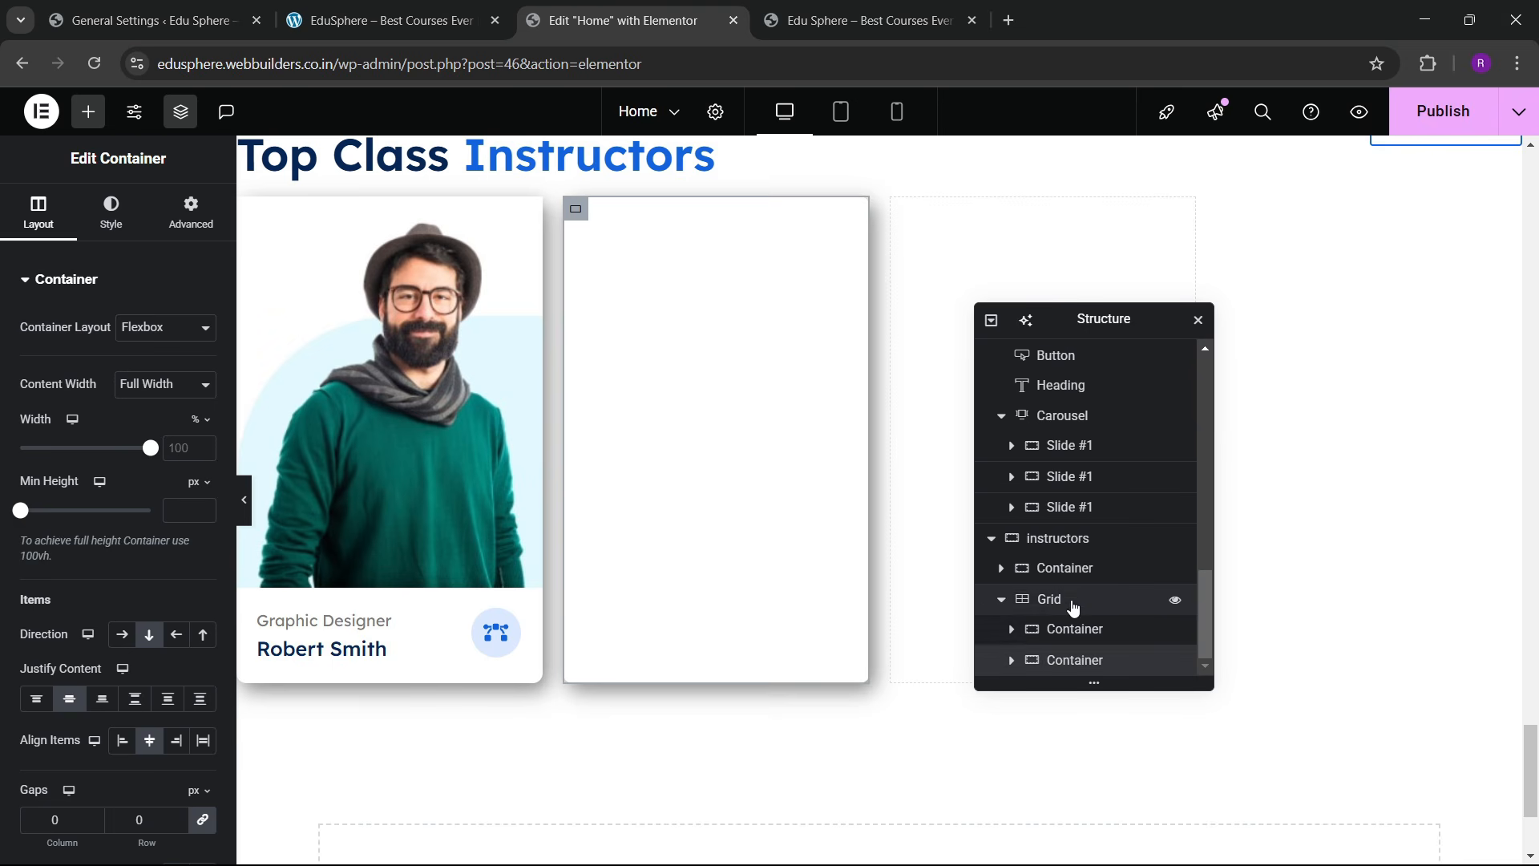
{"action": "right_click", "coordinate": [1073, 661]}
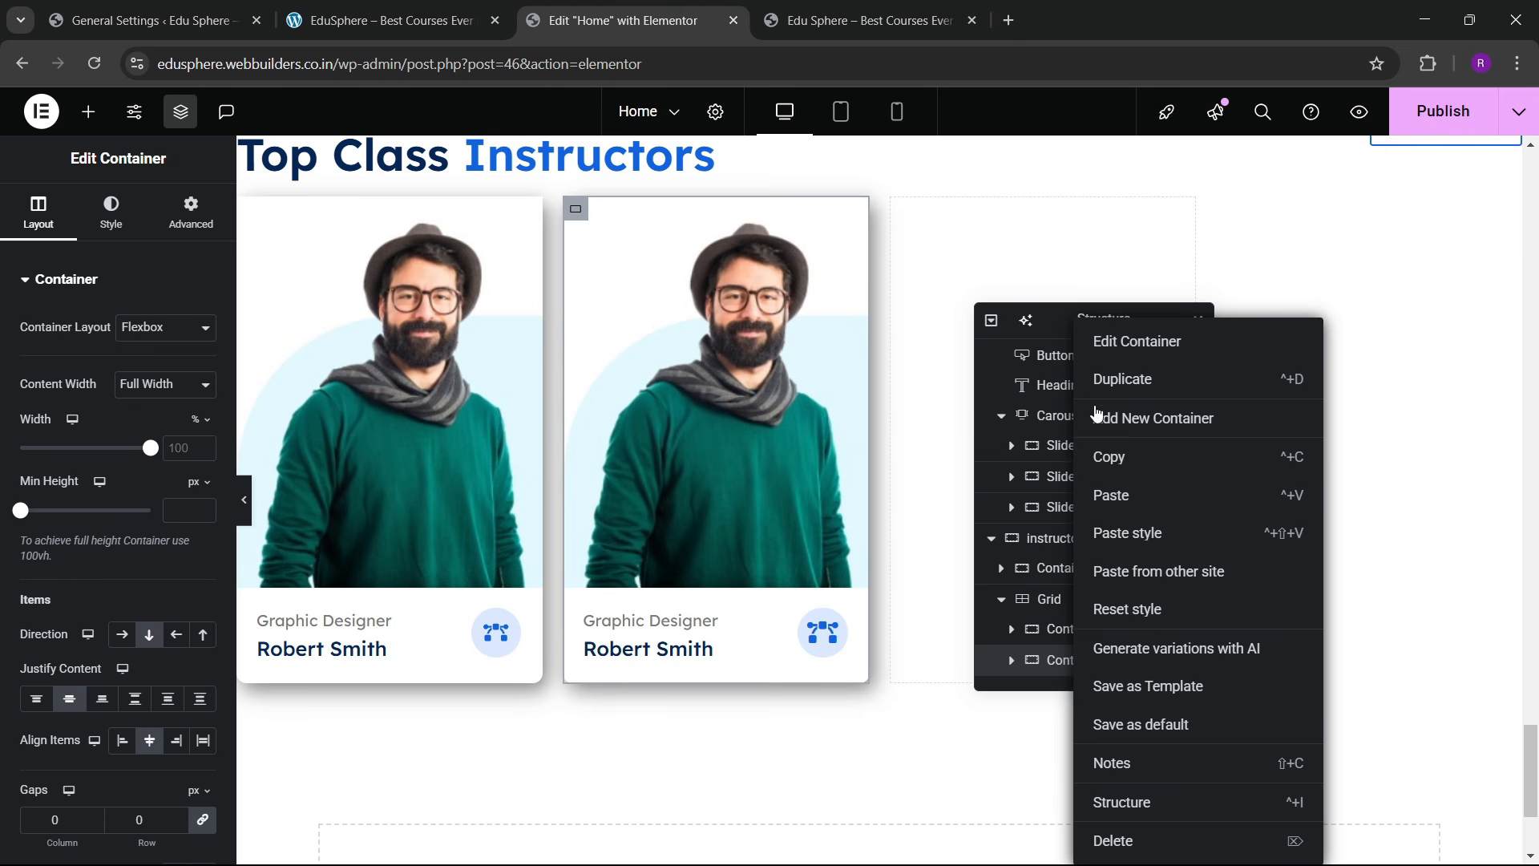
{"action": "left_click", "coordinate": [1127, 609]}
{"action": "scroll", "coordinate": [1034, 577], "scroll_direction": "down", "scroll_amount": 1}
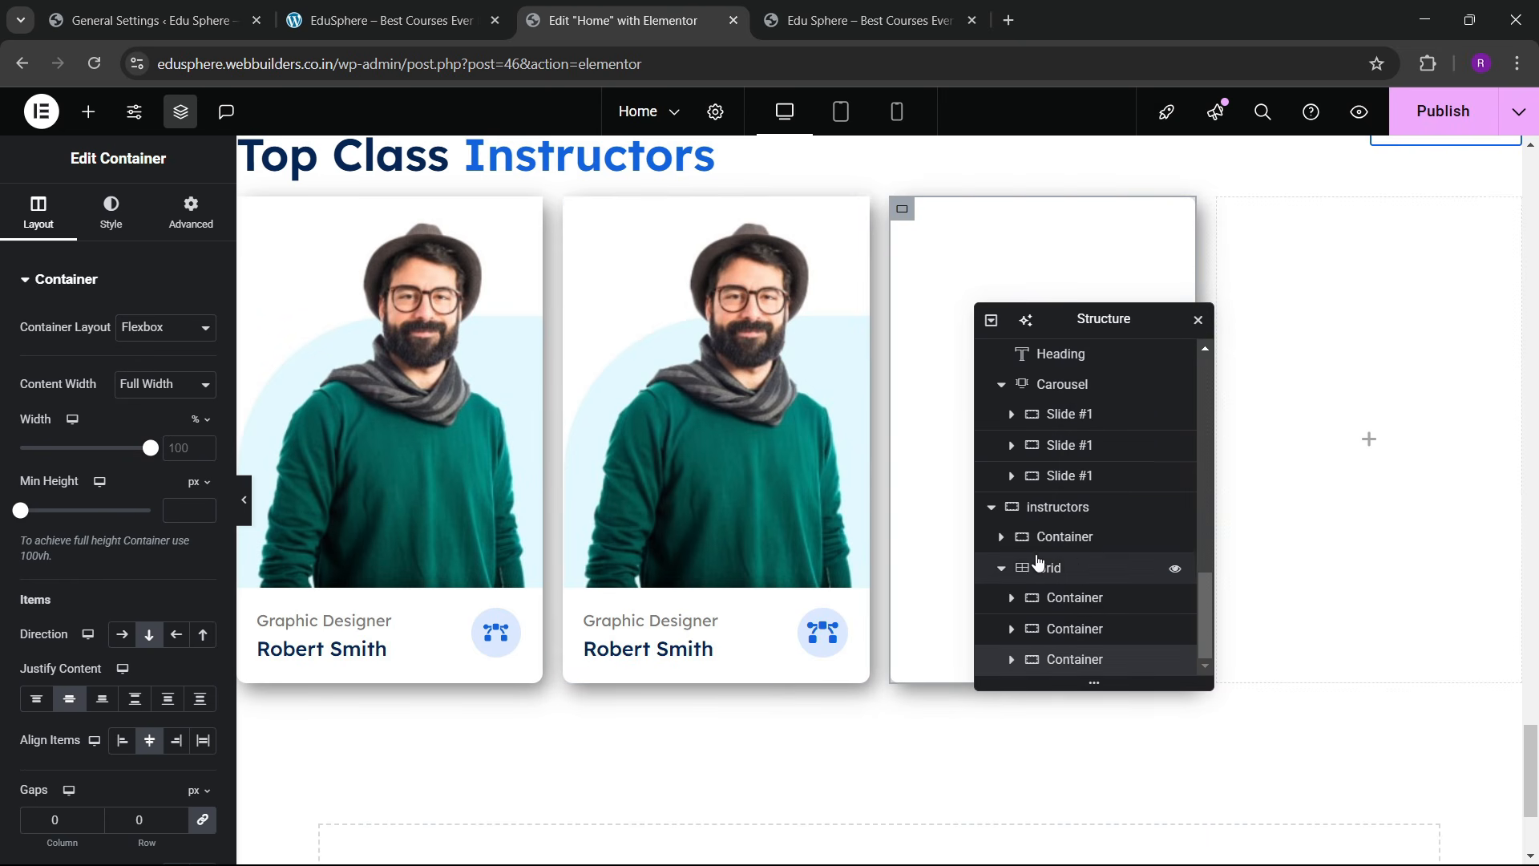
{"action": "right_click", "coordinate": [1058, 661]}
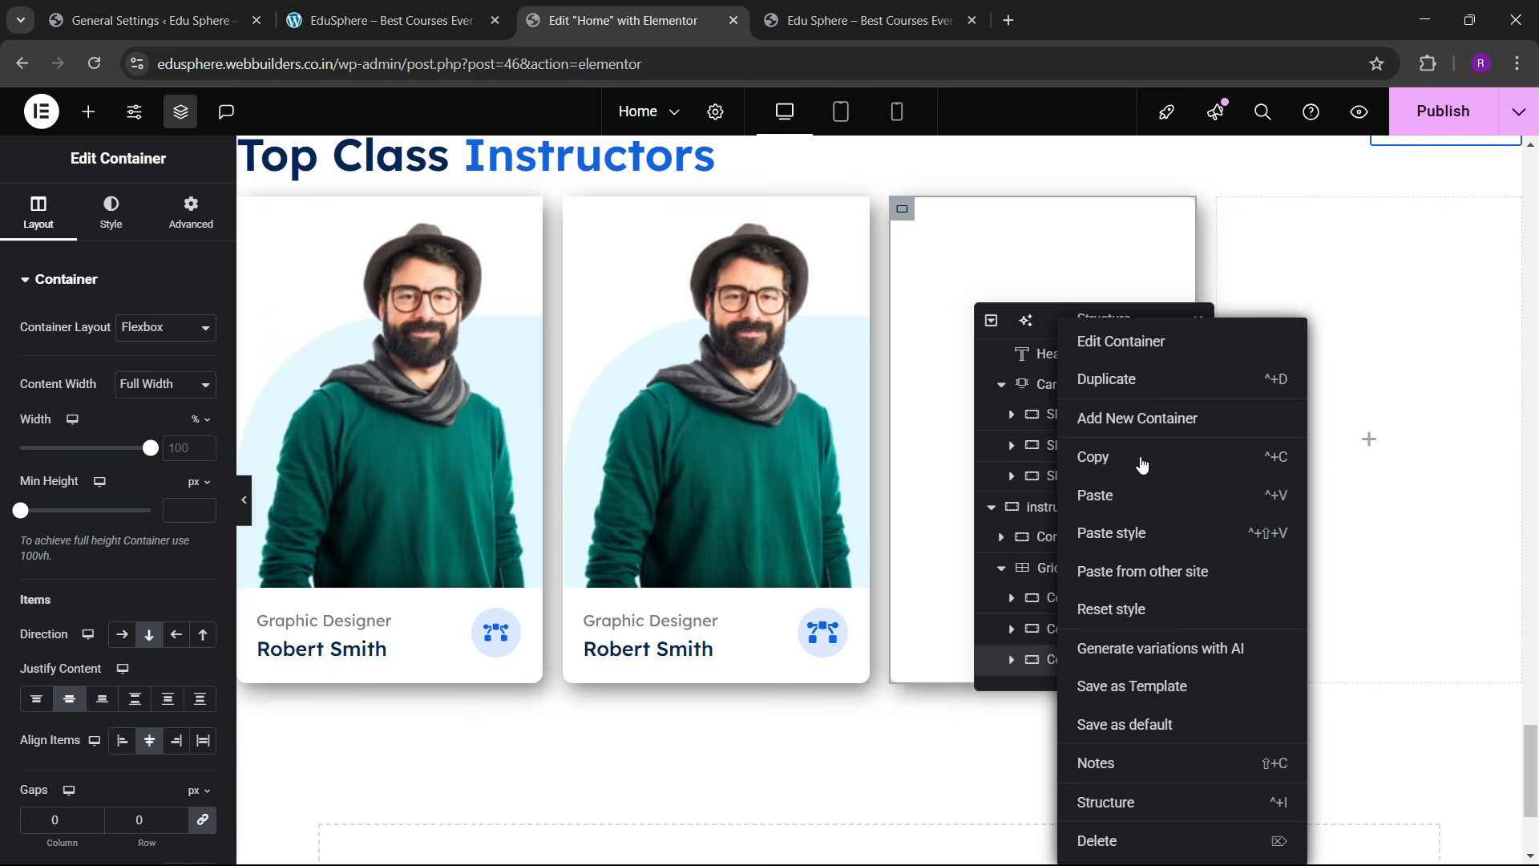
{"action": "left_click", "coordinate": [1105, 607]}
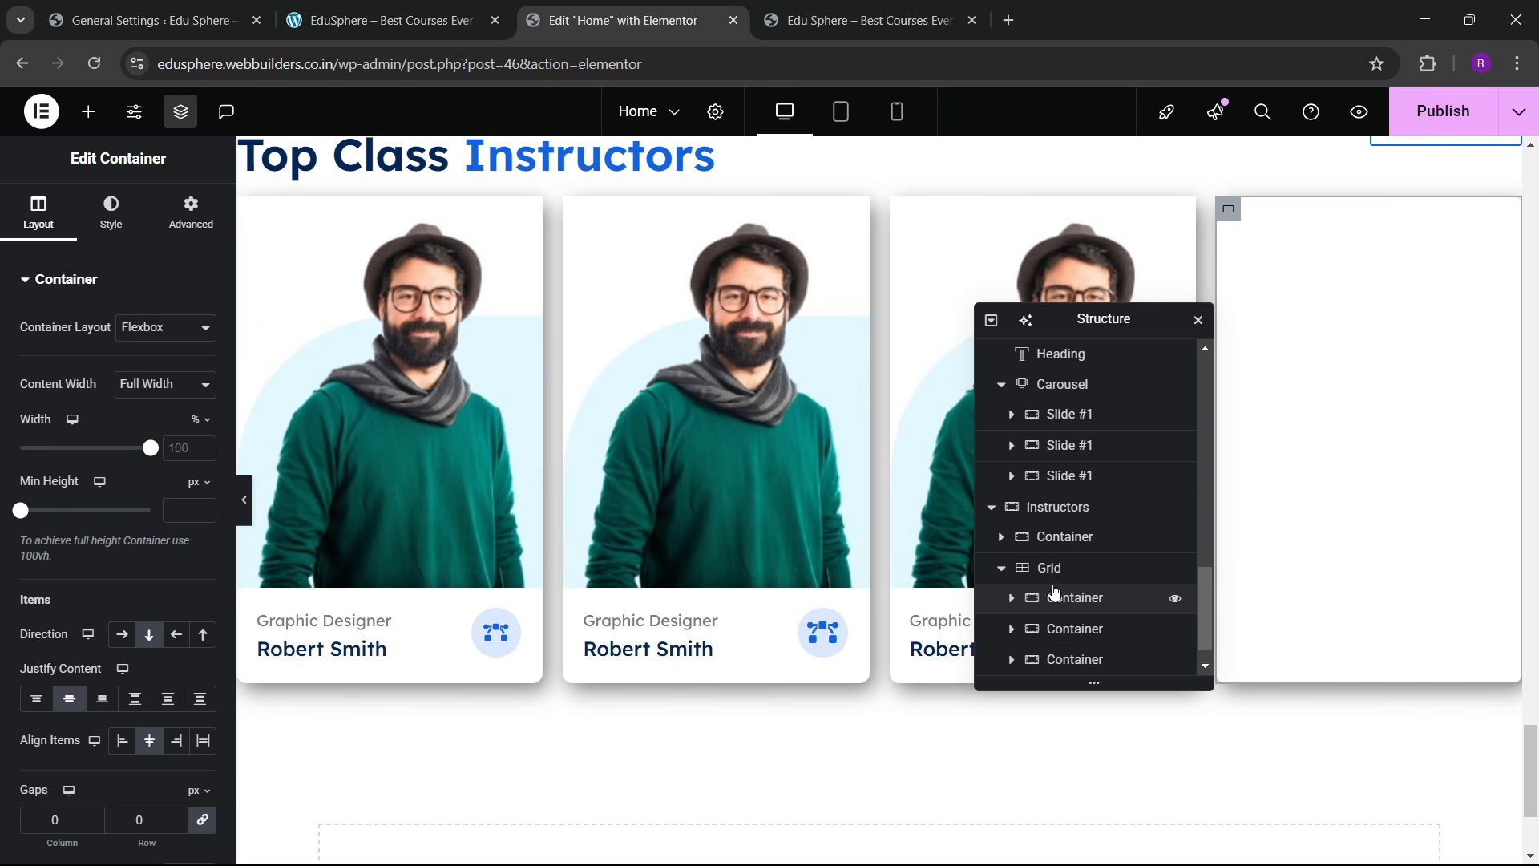
{"action": "scroll", "coordinate": [1055, 592], "scroll_direction": "down", "scroll_amount": 1}
{"action": "left_click", "coordinate": [1072, 542]}
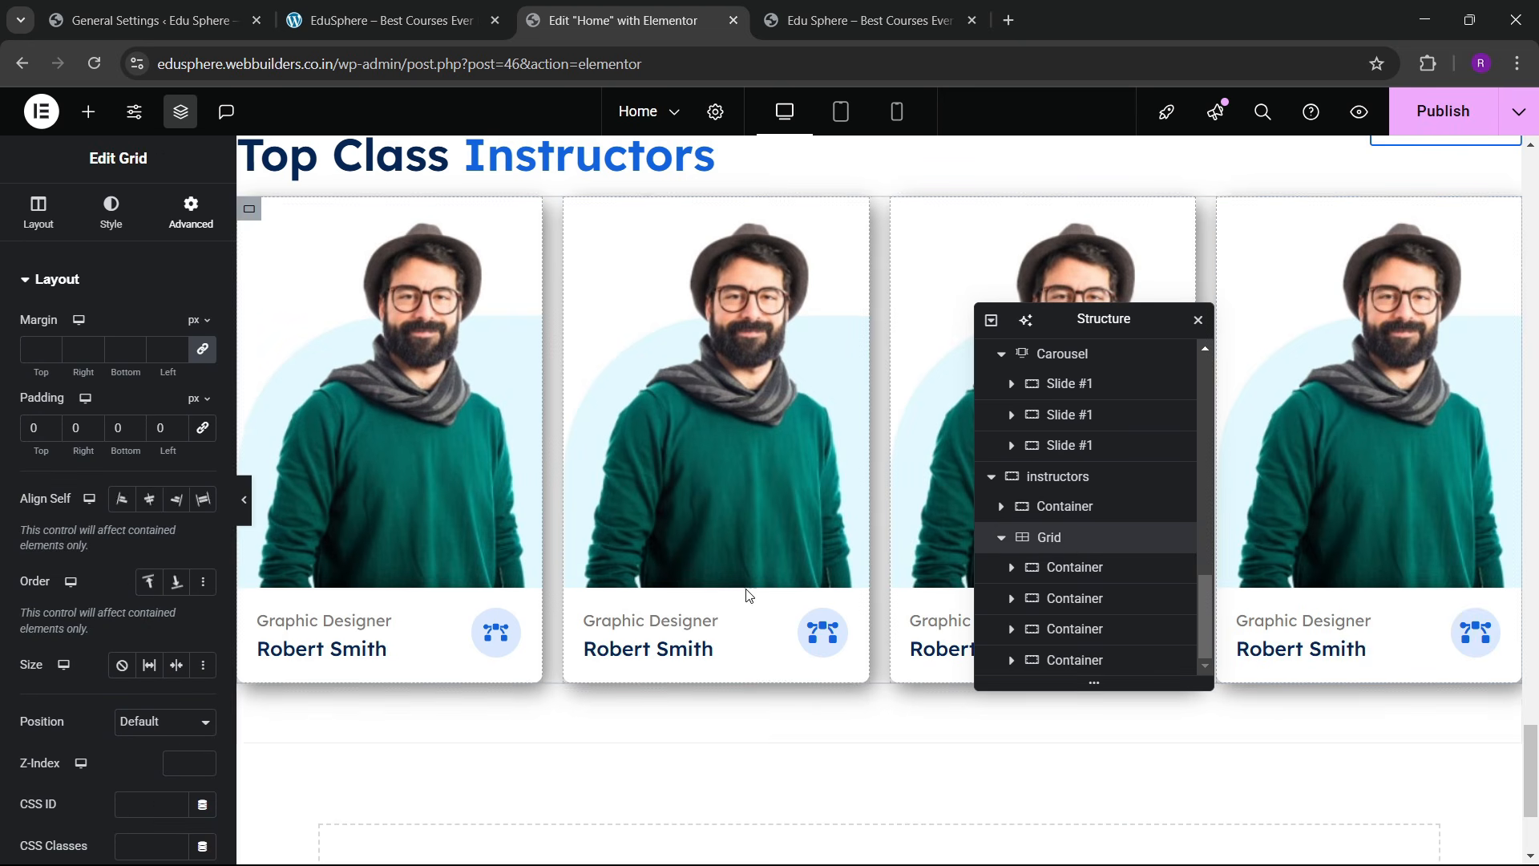
Step: Set the grid's gap between cards to 40
{"action": "left_click", "coordinate": [37, 214]}
{"action": "scroll", "coordinate": [97, 547], "scroll_direction": "down", "scroll_amount": 4}
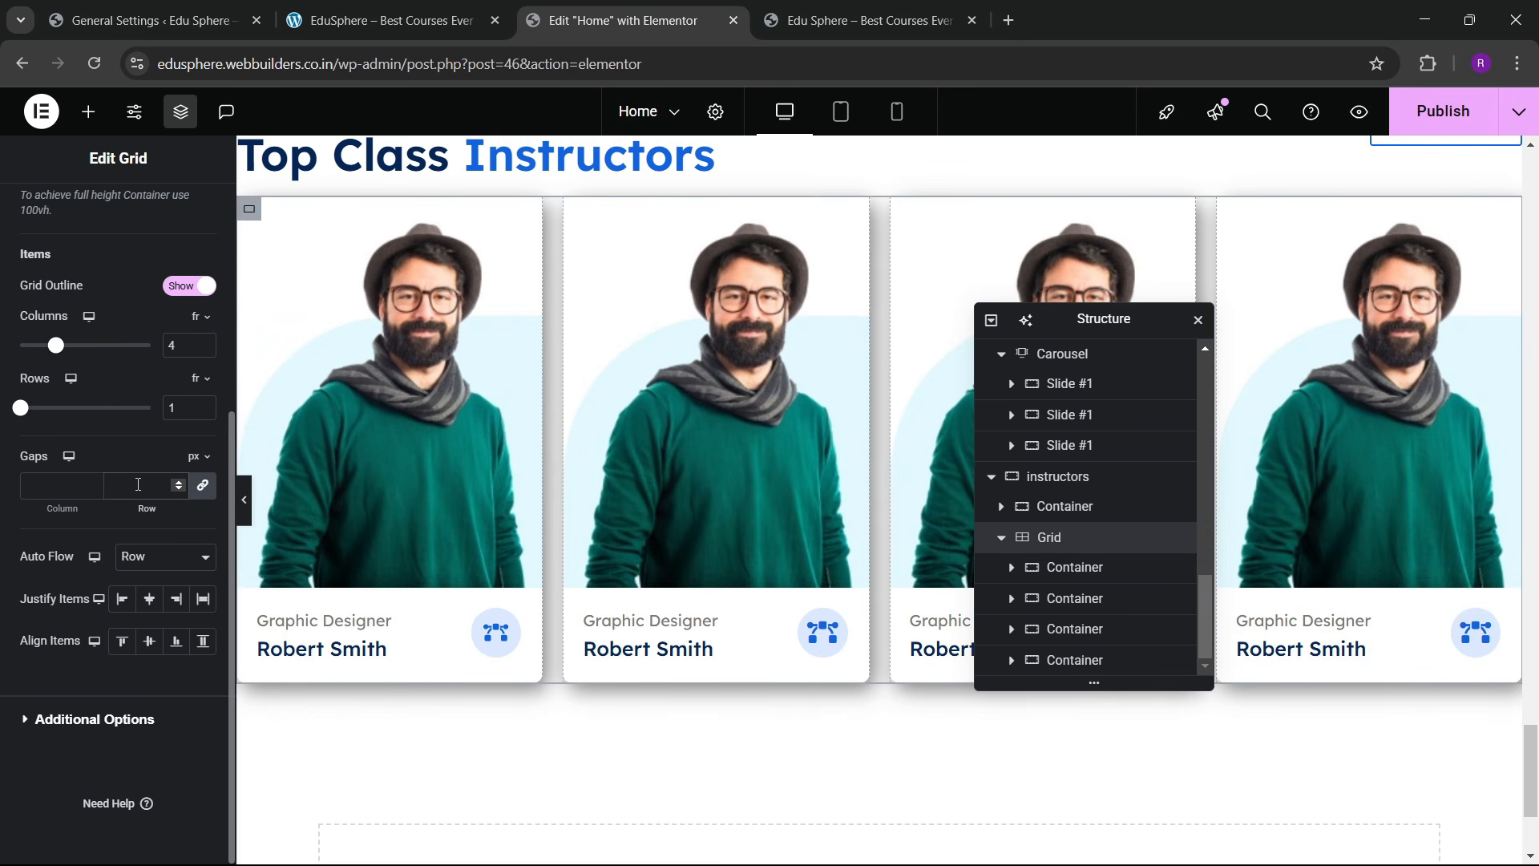
{"action": "left_click", "coordinate": [138, 484]}
{"action": "type", "text": "30"}
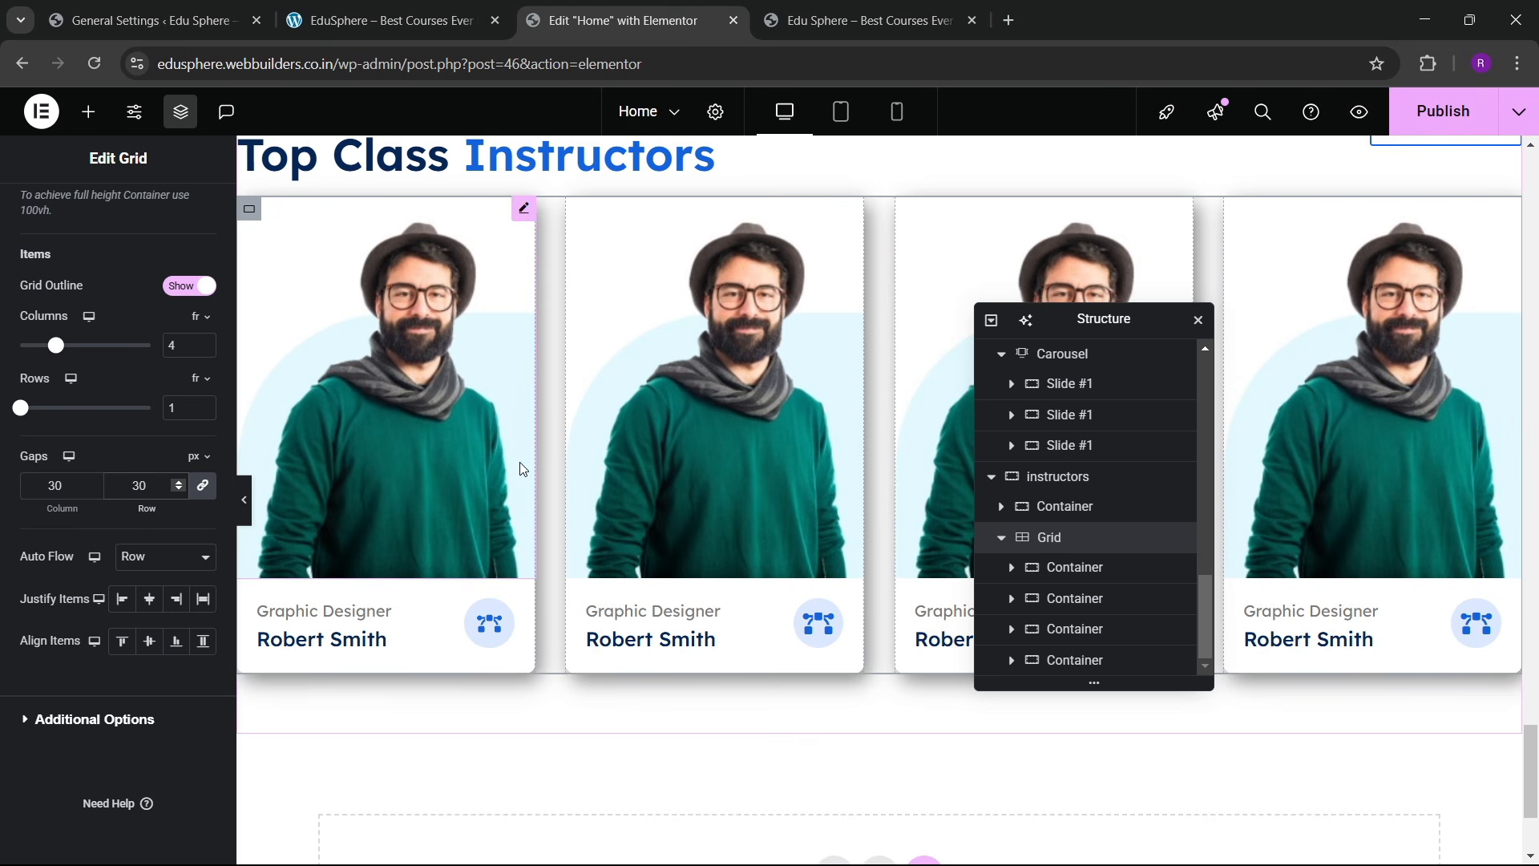
{"action": "key", "text": "BackSpace"}
{"action": "key", "text": "BackSpace"}
{"action": "type", "text": "40"}
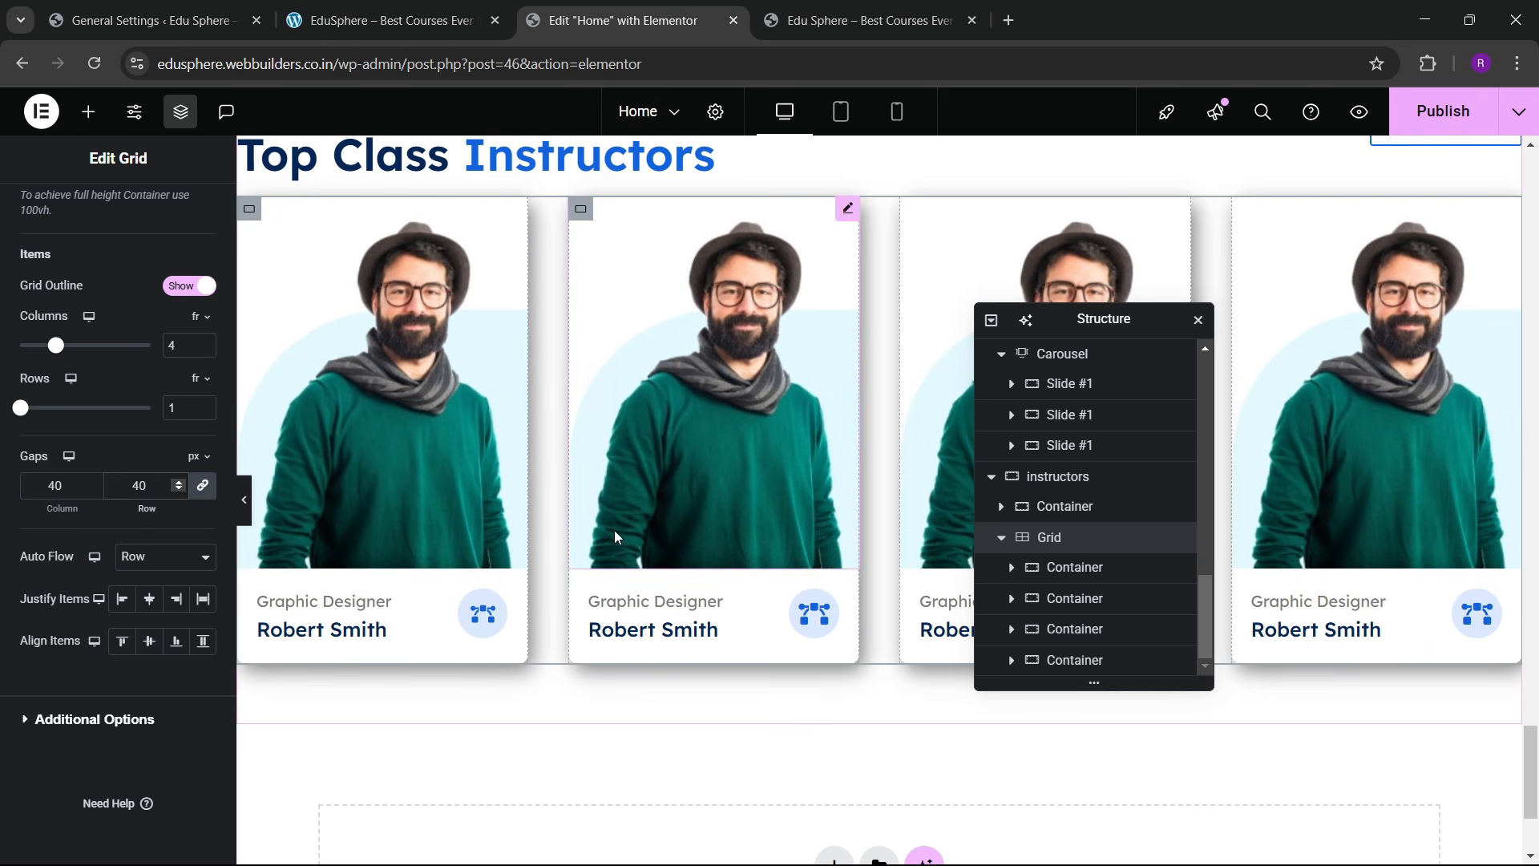
{"action": "scroll", "coordinate": [684, 640], "scroll_direction": "up", "scroll_amount": 3}
{"action": "scroll", "coordinate": [906, 585], "scroll_direction": "down", "scroll_amount": 1}
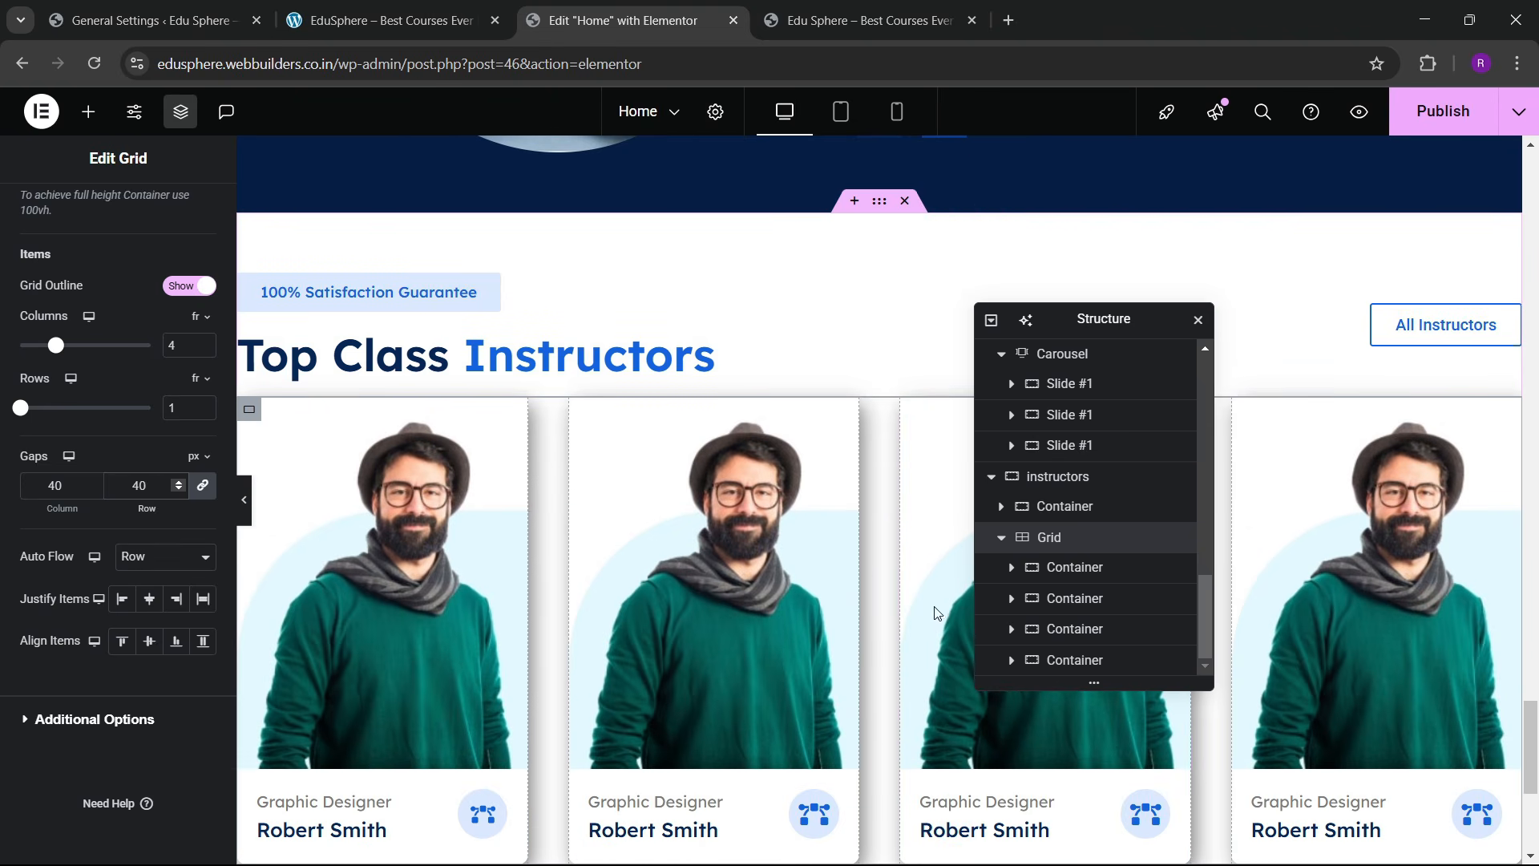
{"action": "scroll", "coordinate": [149, 295], "scroll_direction": "up", "scroll_amount": 4}
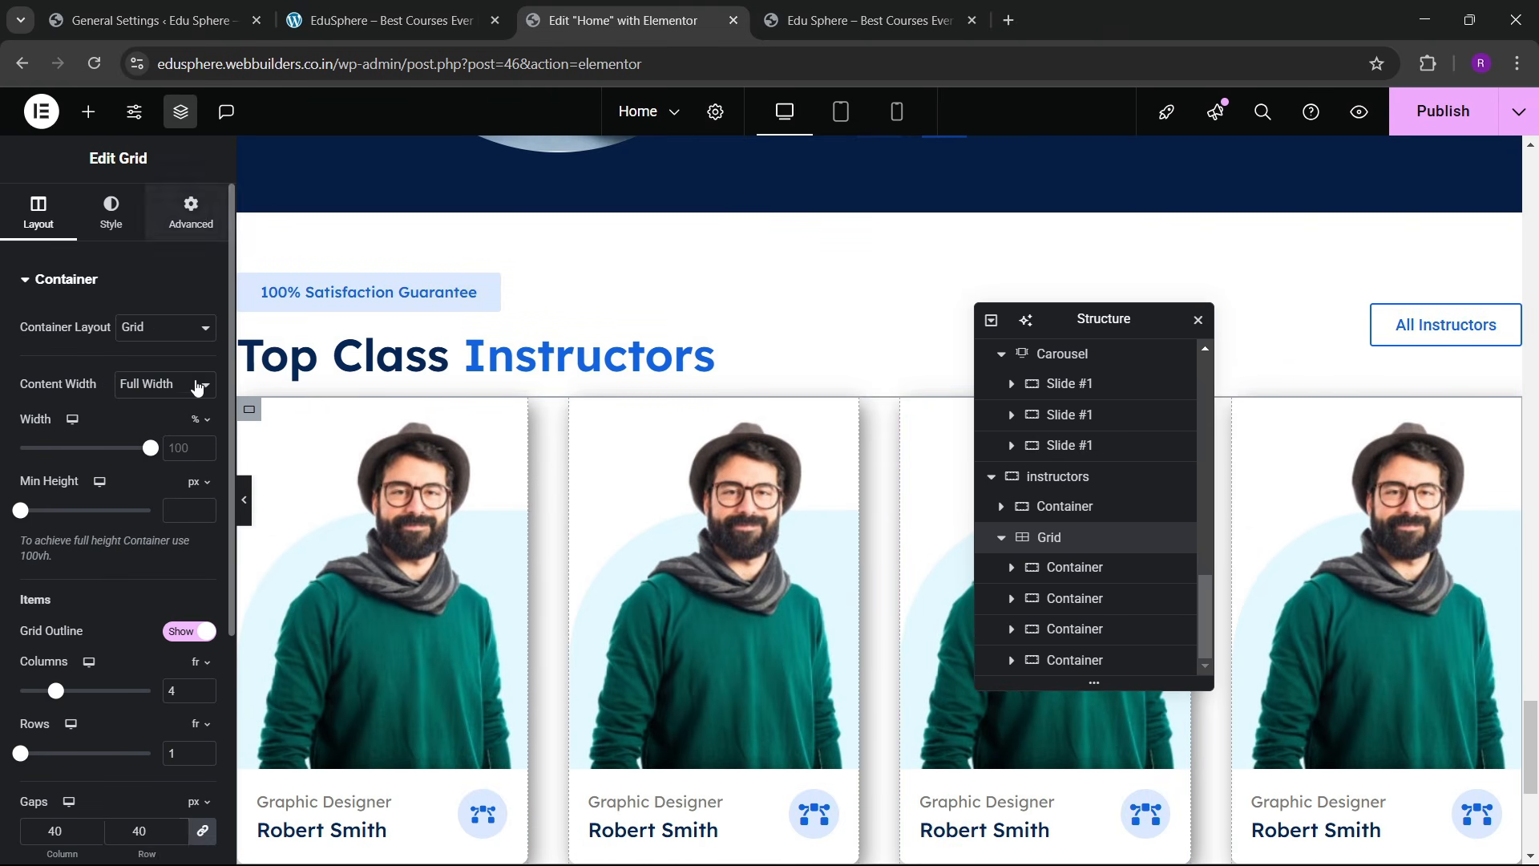
Step: Give the grid a top margin of 2 em
{"action": "left_click", "coordinate": [191, 210]}
{"action": "left_click", "coordinate": [192, 320]}
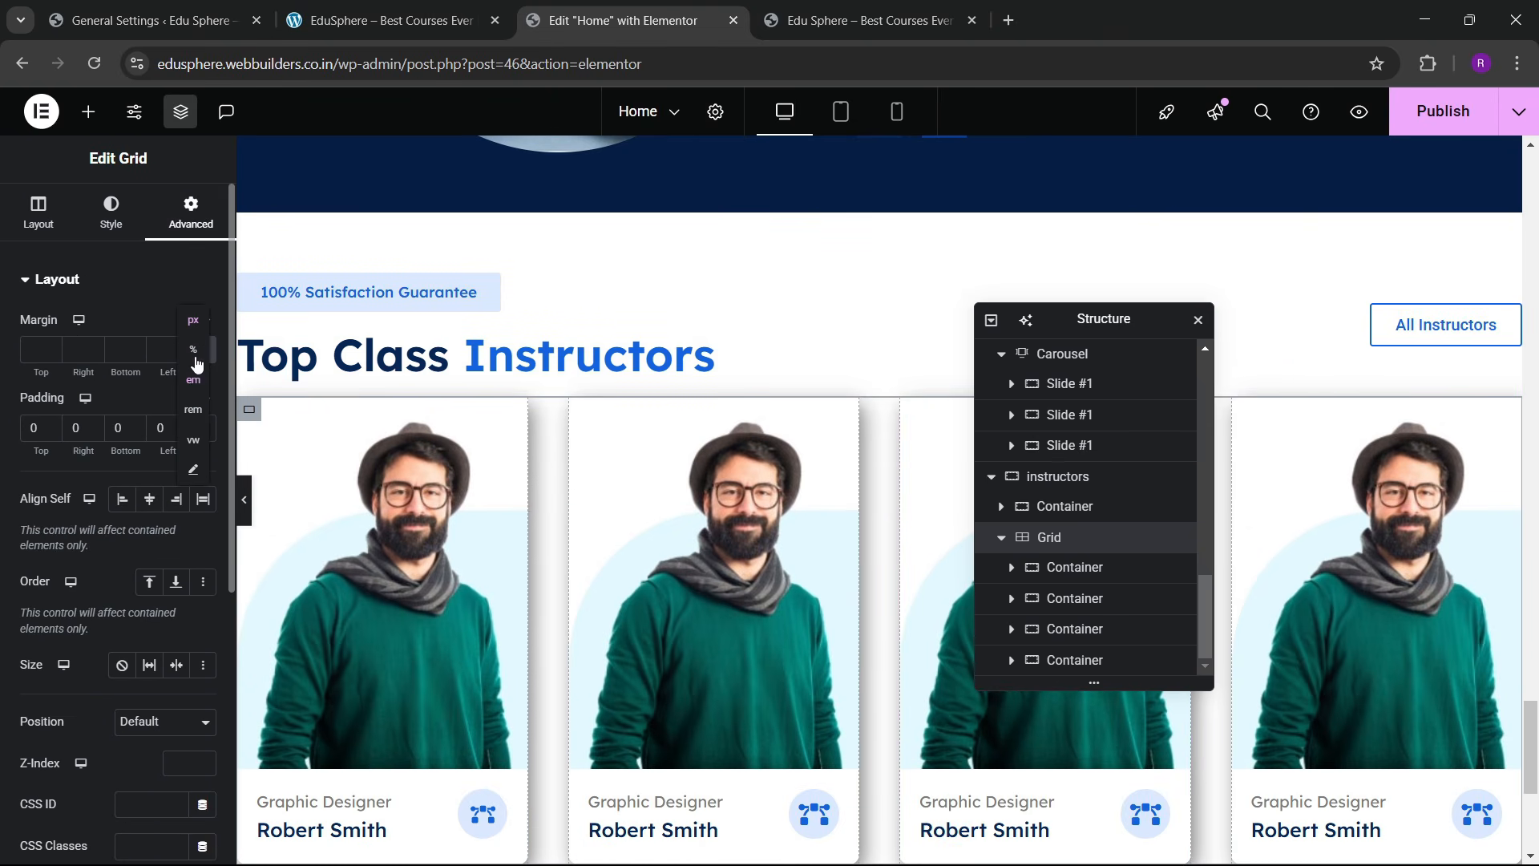
{"action": "left_click", "coordinate": [193, 380]}
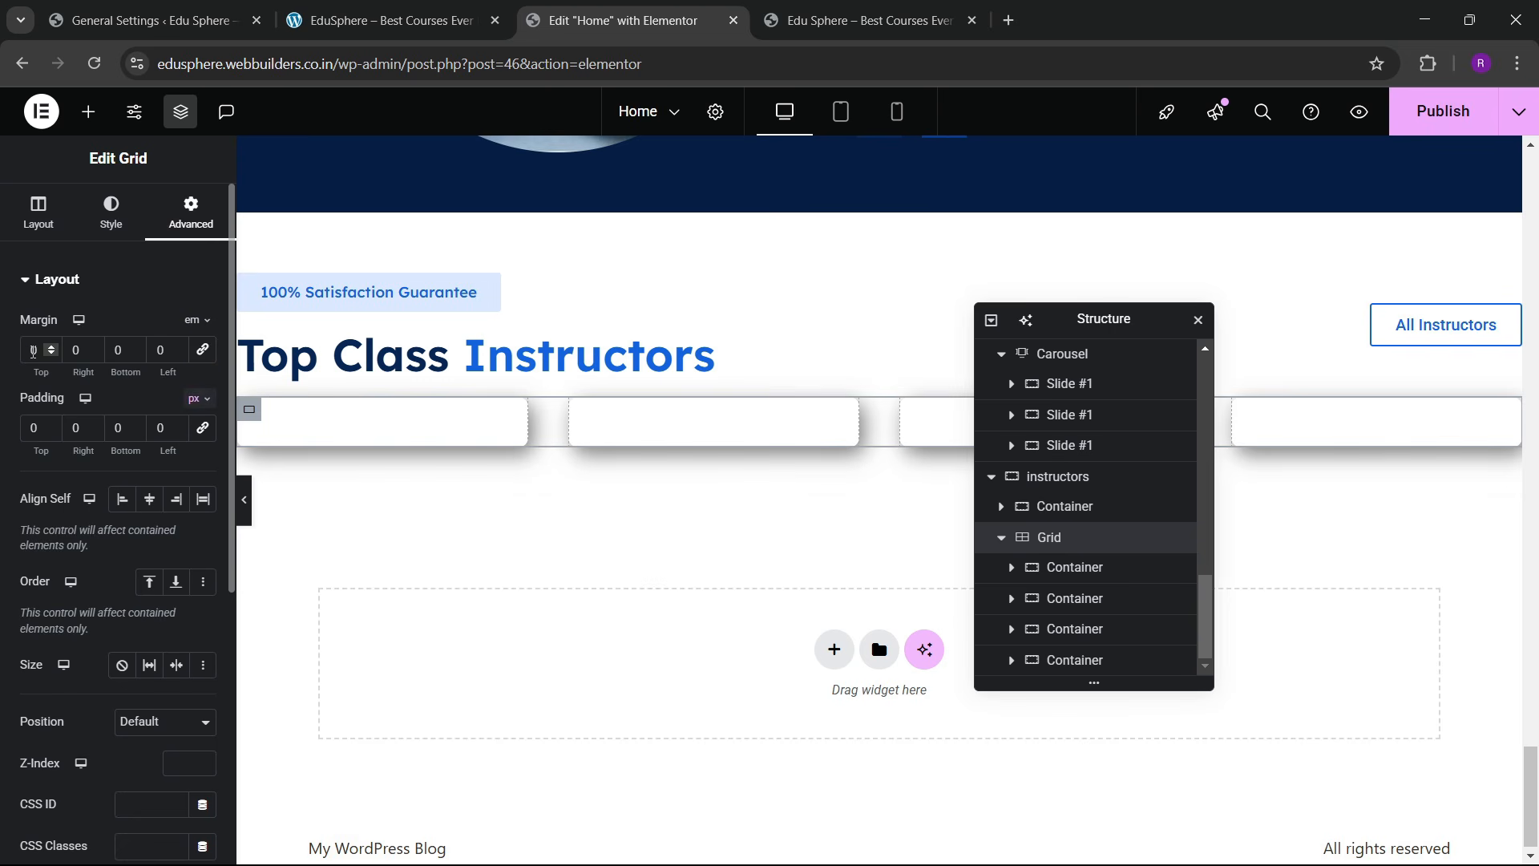
{"action": "left_click", "coordinate": [51, 350]}
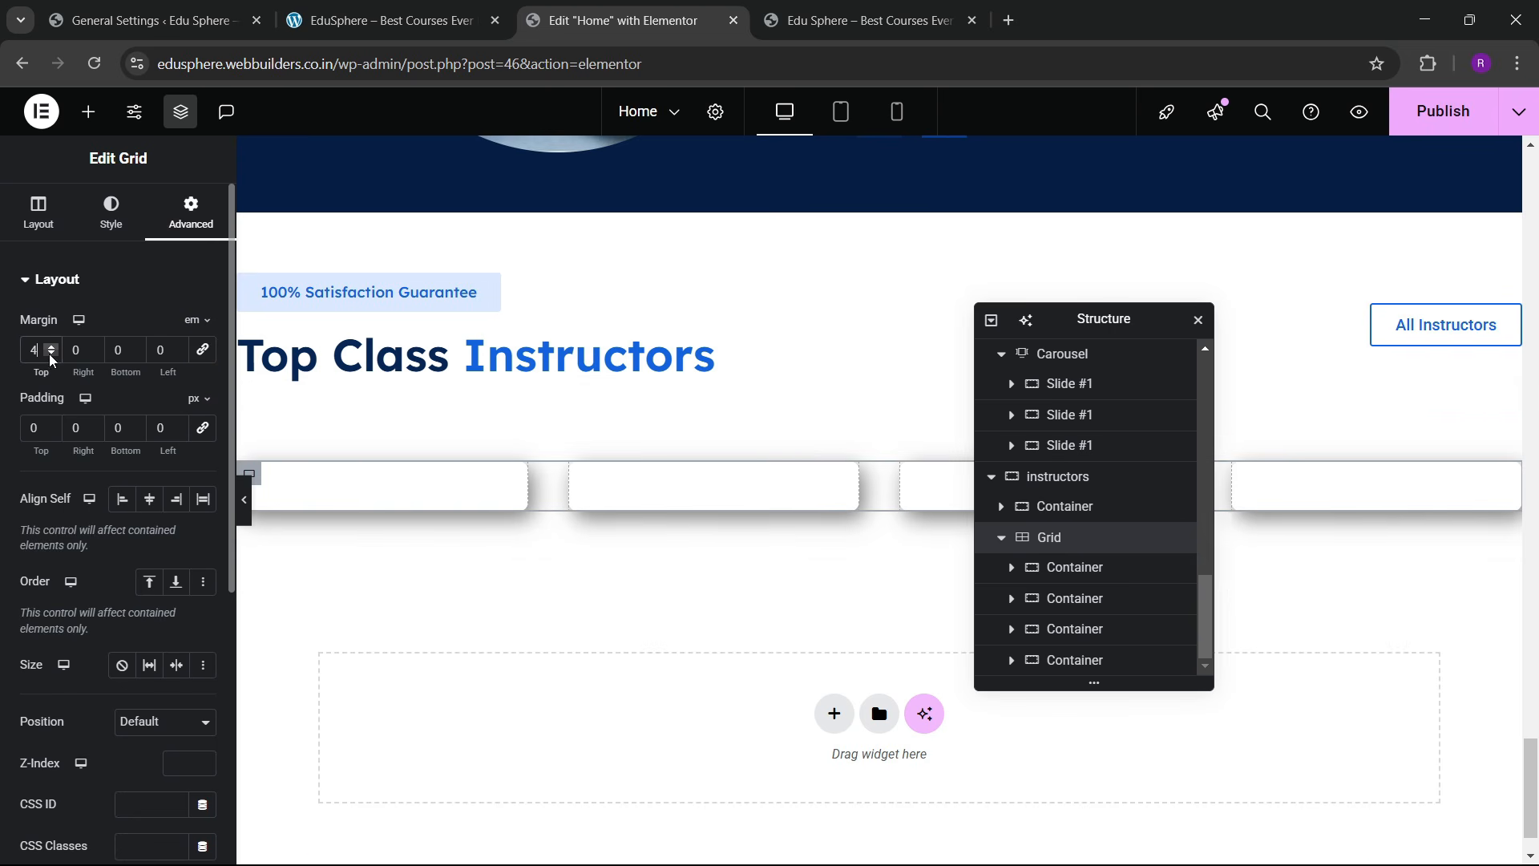
{"action": "left_click", "coordinate": [52, 355]}
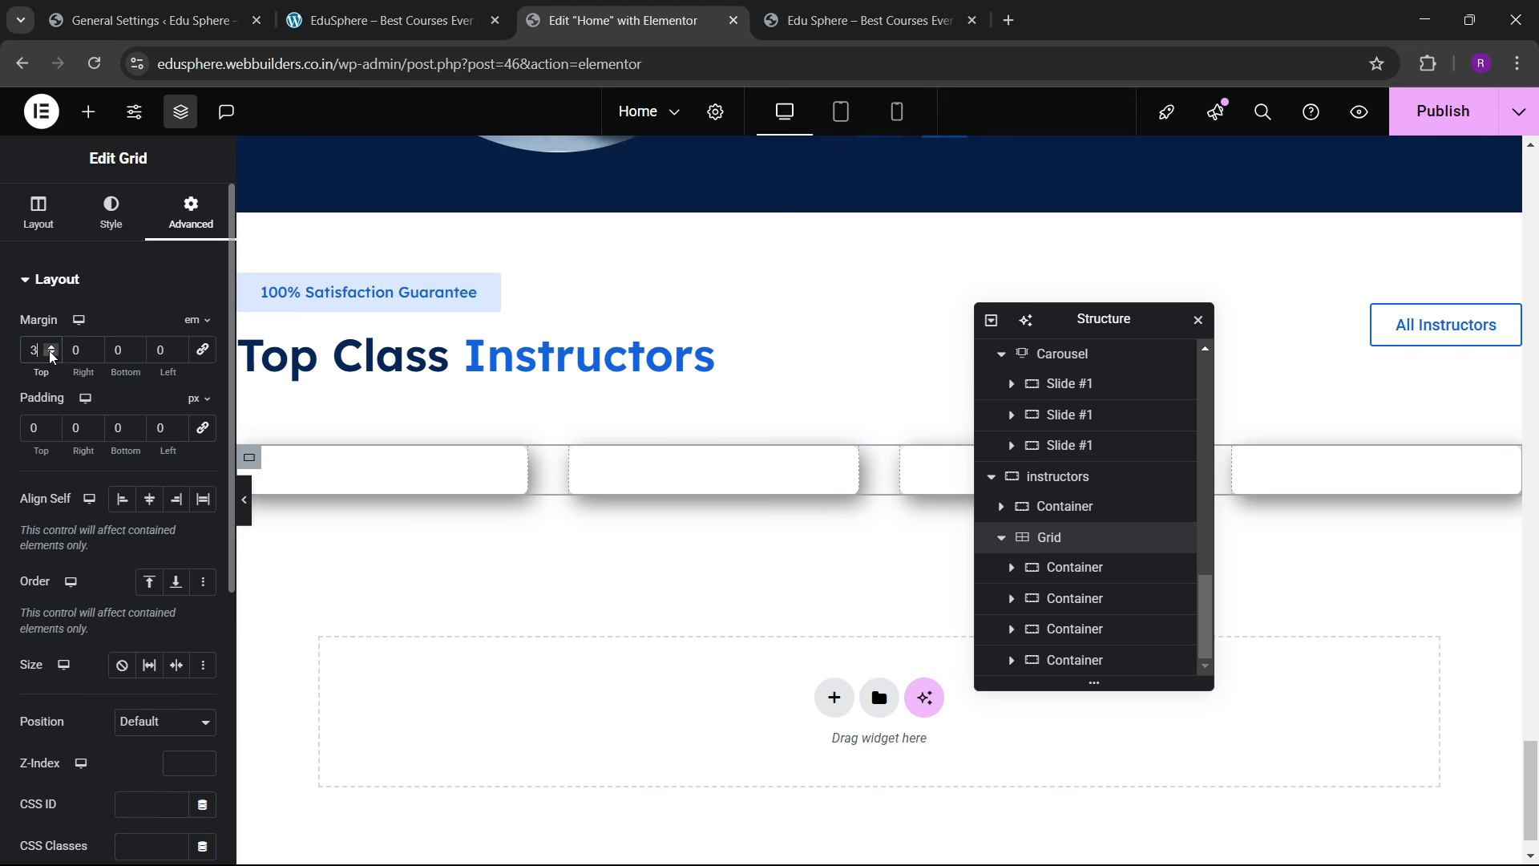
{"action": "left_click", "coordinate": [52, 354]}
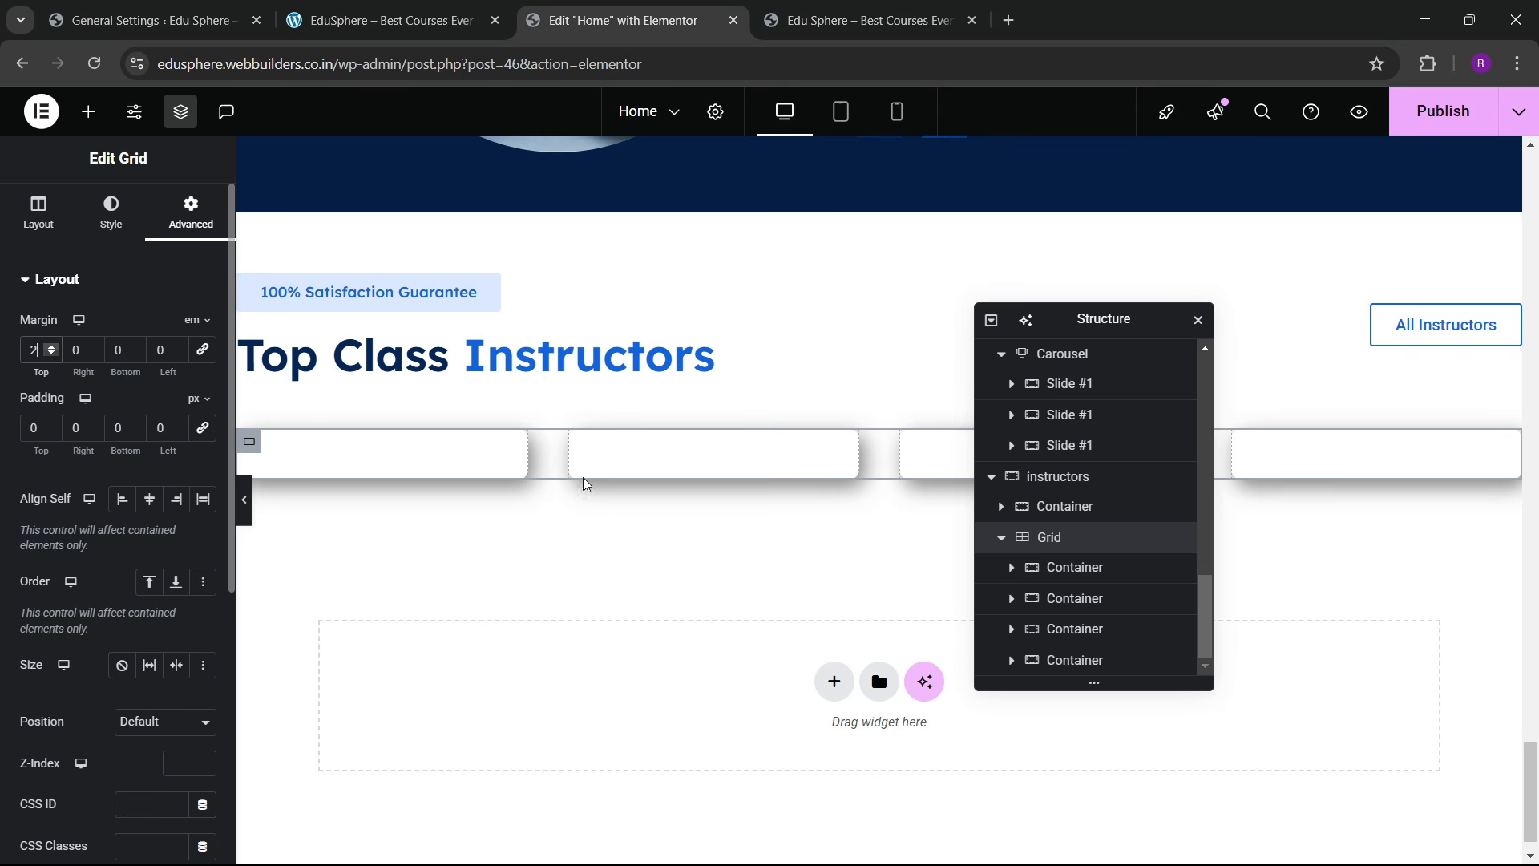
{"action": "scroll", "coordinate": [719, 597], "scroll_direction": "down", "scroll_amount": 1}
{"action": "scroll", "coordinate": [718, 597], "scroll_direction": "up", "scroll_amount": 4}
{"action": "scroll", "coordinate": [719, 593], "scroll_direction": "down", "scroll_amount": 4}
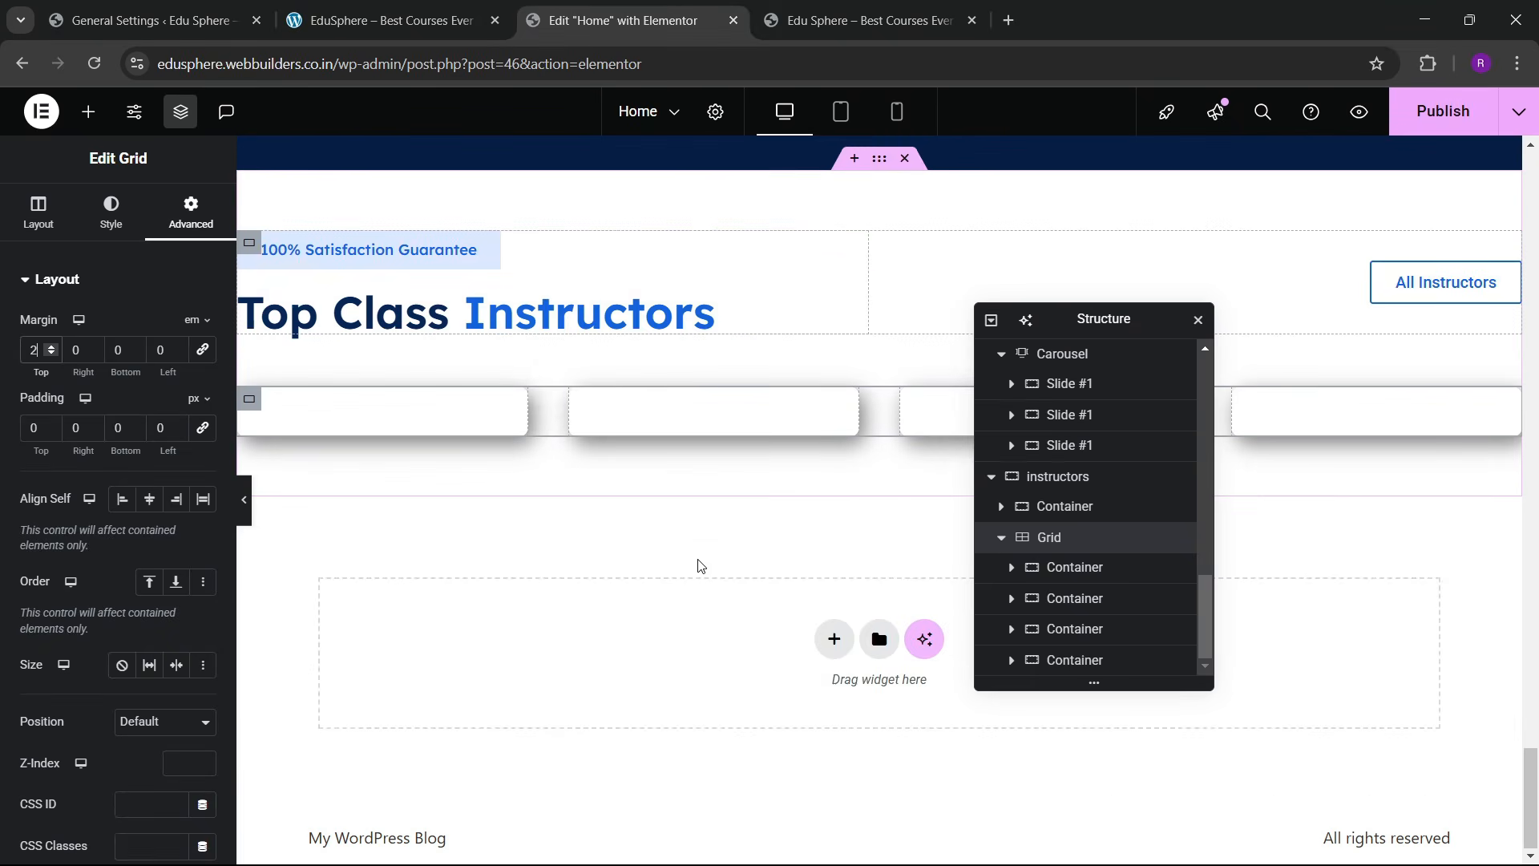
Step: Compare the instructors grid with the live site's instructors section
{"action": "left_click", "coordinate": [385, 20]}
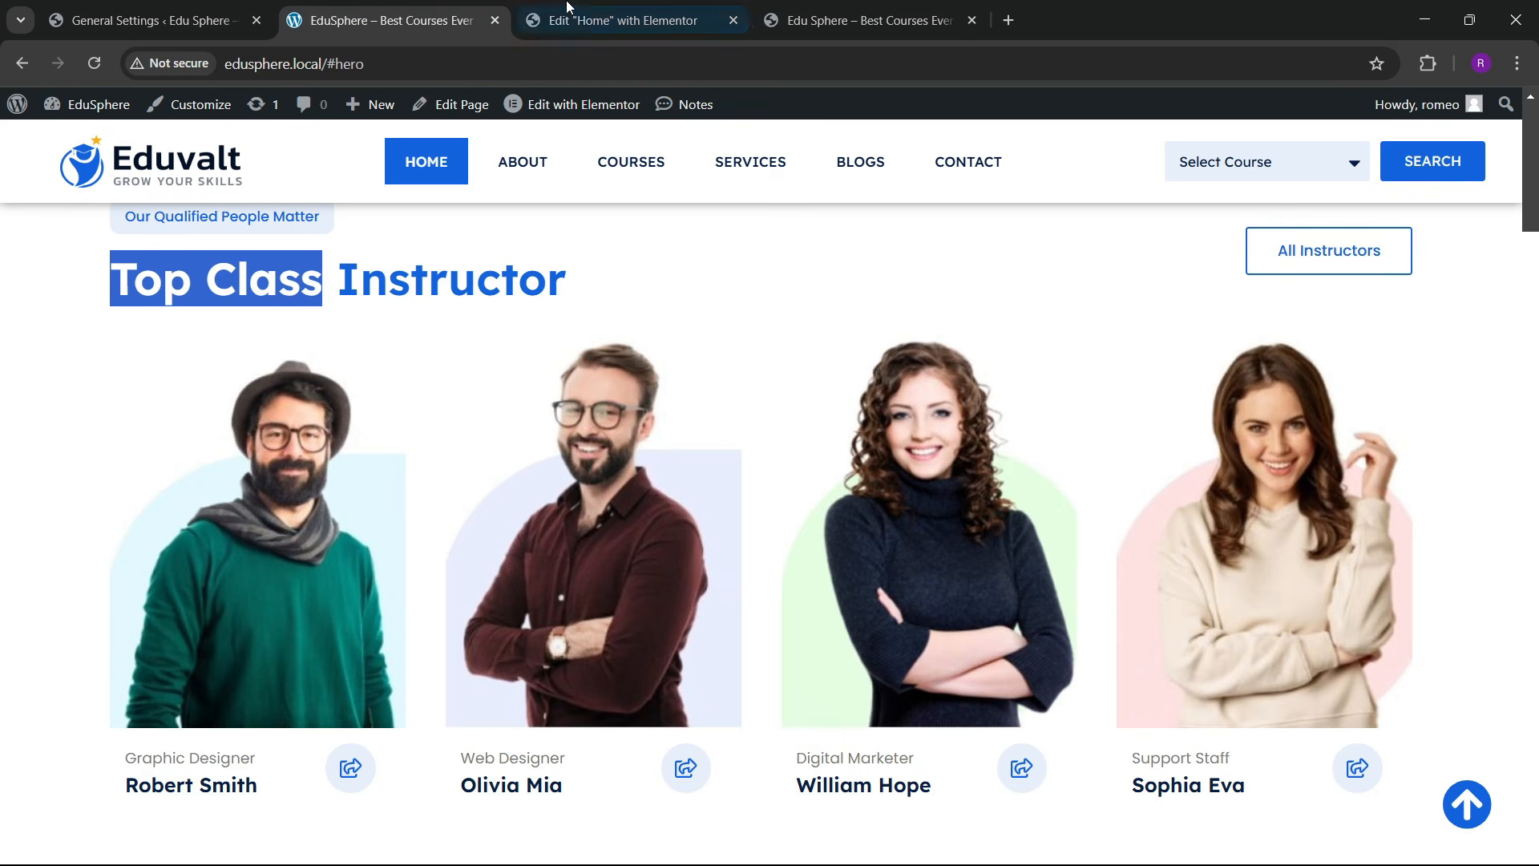
{"action": "left_click", "coordinate": [572, 7]}
{"action": "left_click", "coordinate": [429, 7]}
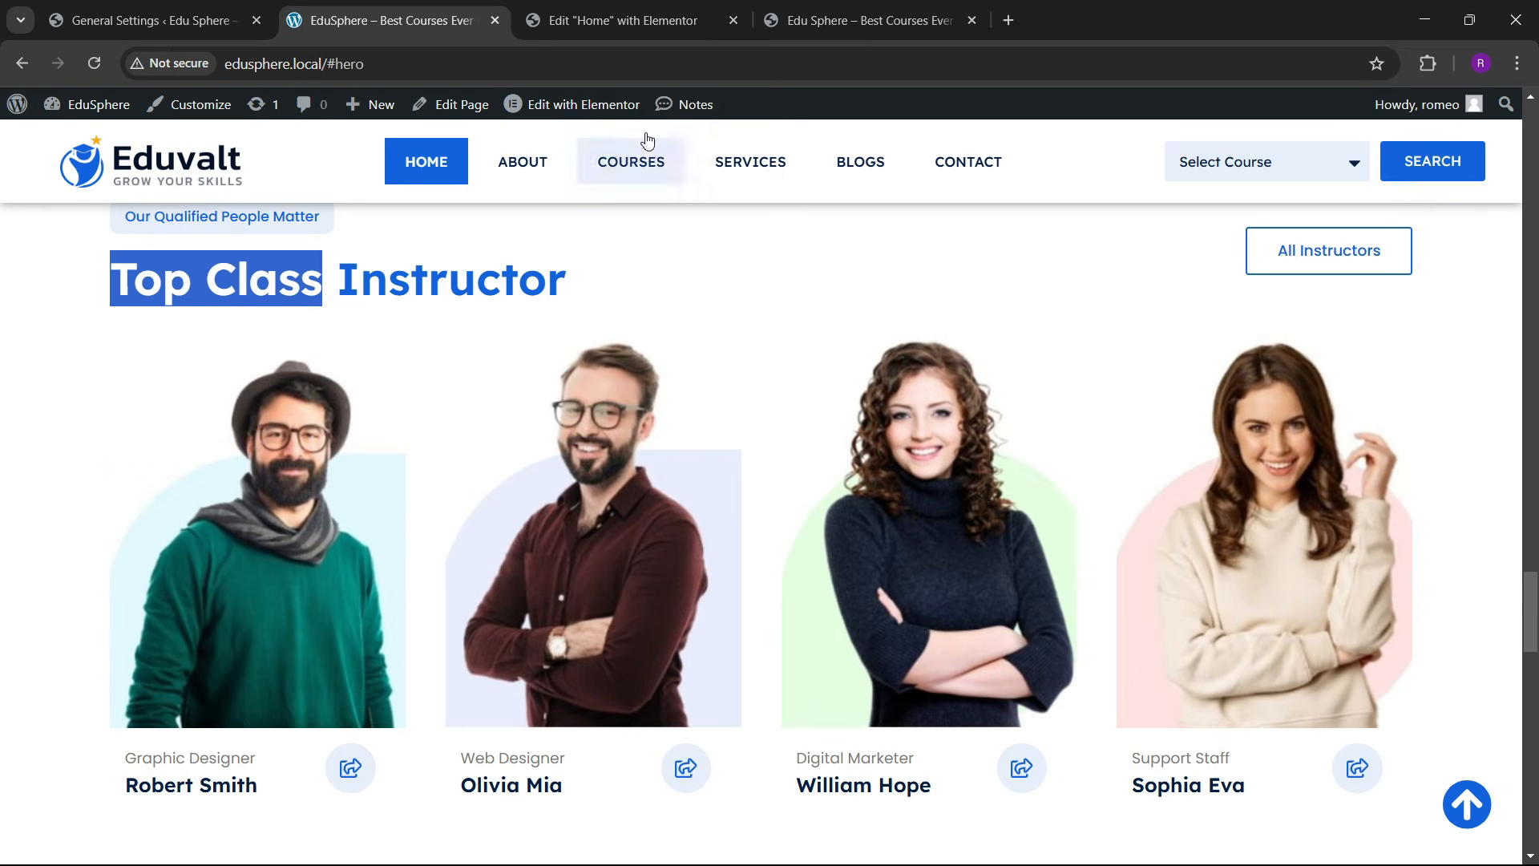
{"action": "left_click", "coordinate": [591, 8]}
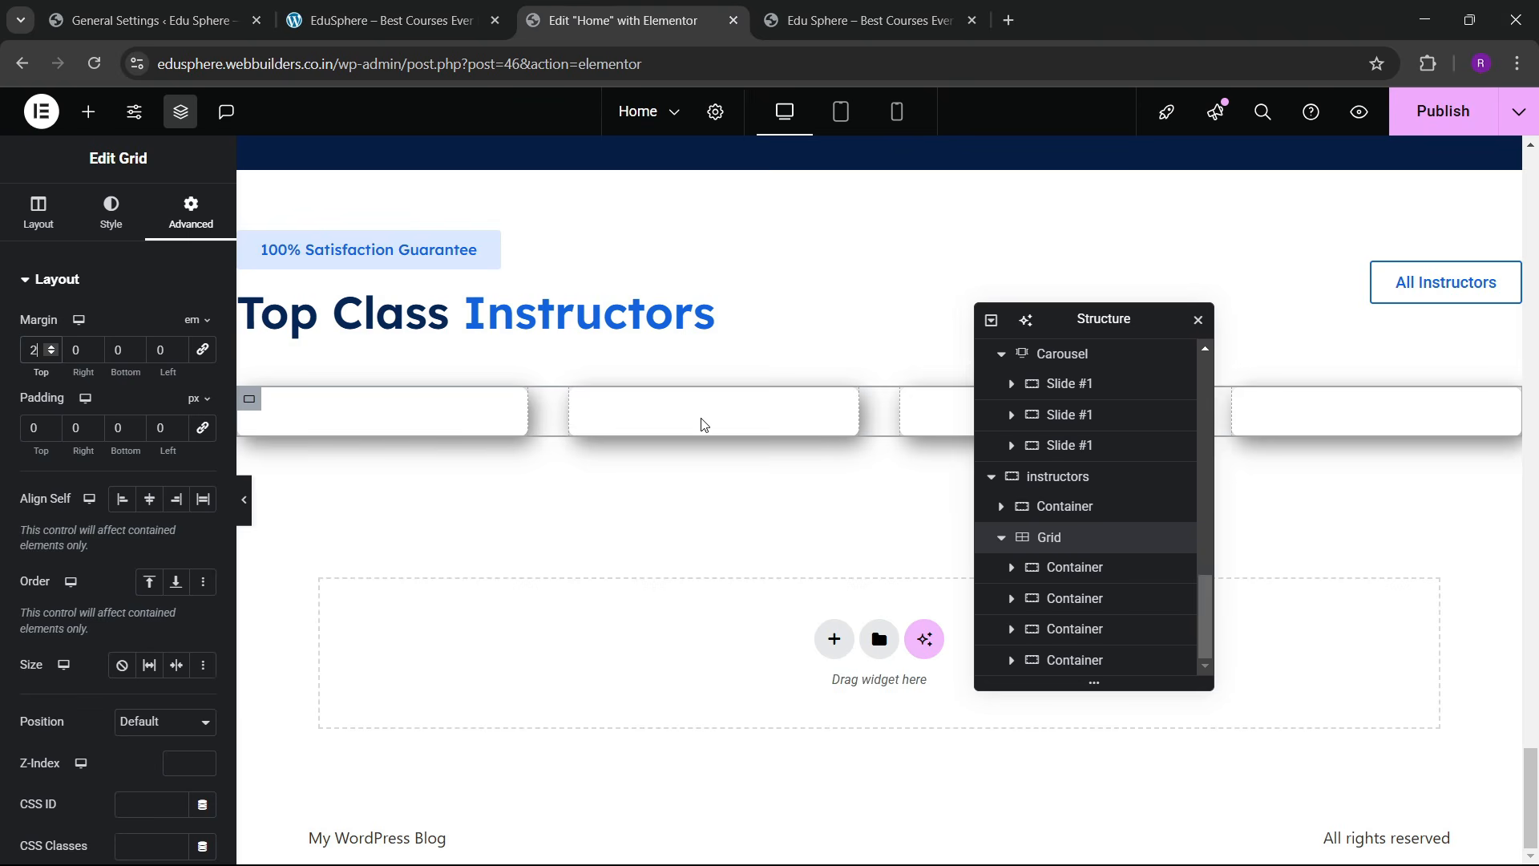
{"action": "left_click", "coordinate": [393, 16]}
{"action": "left_click", "coordinate": [654, 12]}
{"action": "scroll", "coordinate": [749, 566], "scroll_direction": "up", "scroll_amount": 8}
{"action": "scroll", "coordinate": [749, 566], "scroll_direction": "down", "scroll_amount": 8}
{"action": "scroll", "coordinate": [739, 548], "scroll_direction": "up", "scroll_amount": 6}
{"action": "scroll", "coordinate": [738, 541], "scroll_direction": "down", "scroll_amount": 6}
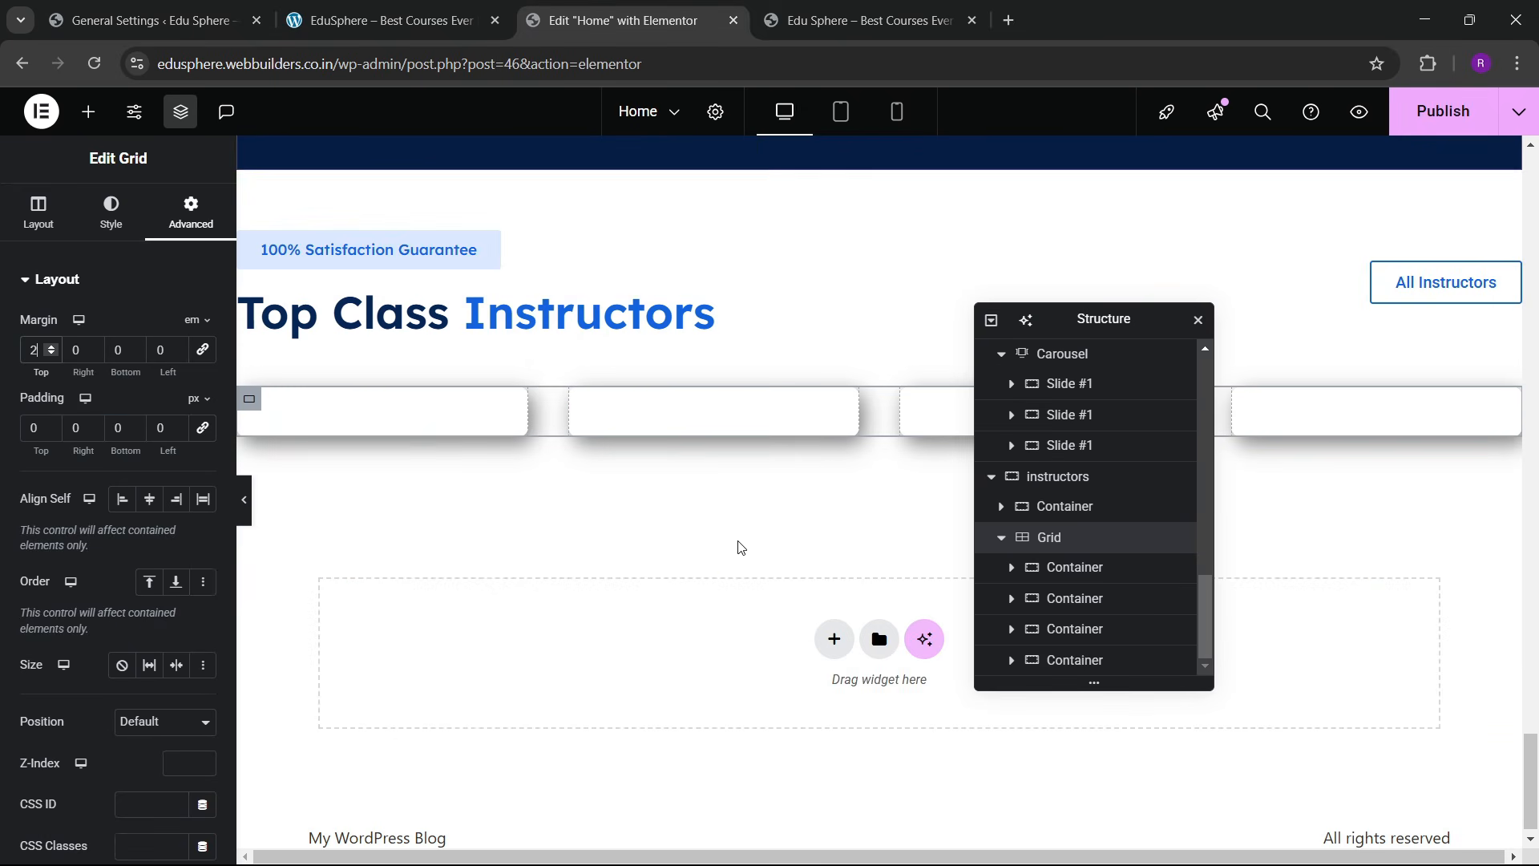
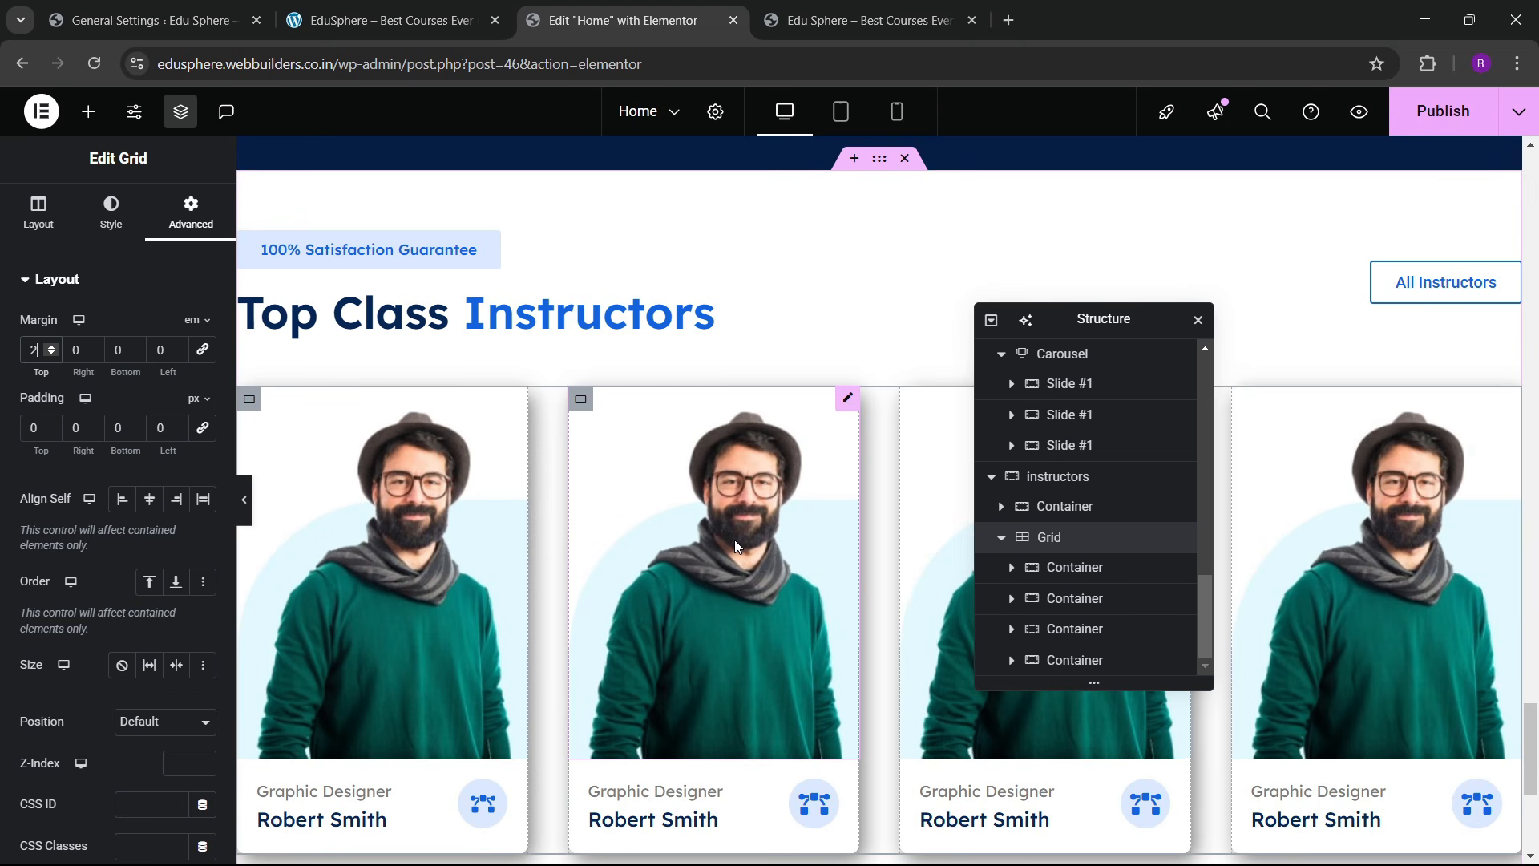
Step: Replace the second instructor card's photo with the maroon-shirt man
{"action": "scroll", "coordinate": [734, 540], "scroll_direction": "down", "scroll_amount": 4}
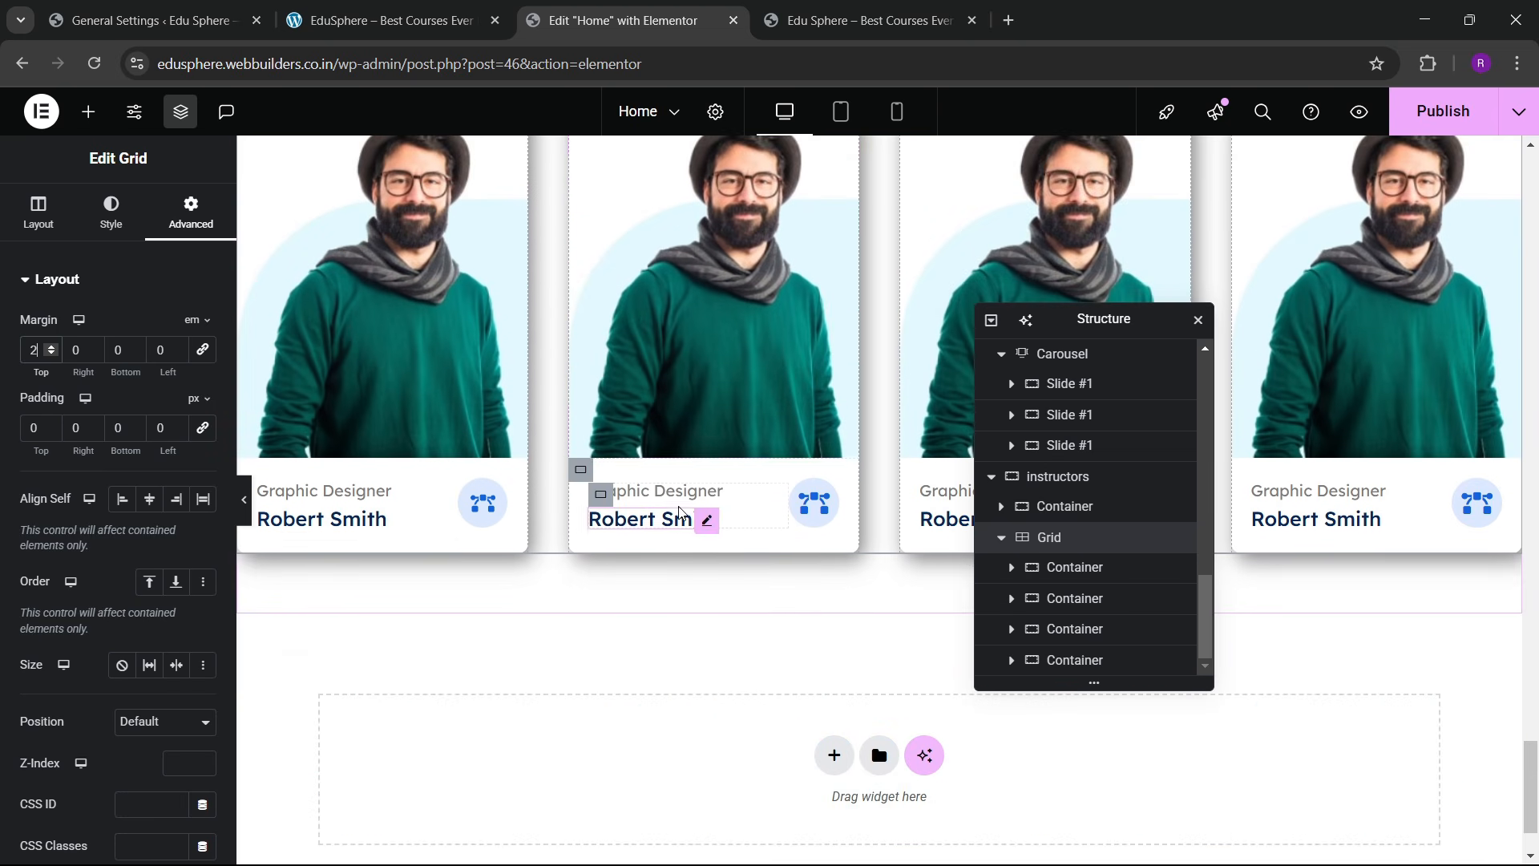
{"action": "scroll", "coordinate": [689, 489], "scroll_direction": "up", "scroll_amount": 3}
{"action": "left_click", "coordinate": [105, 357]}
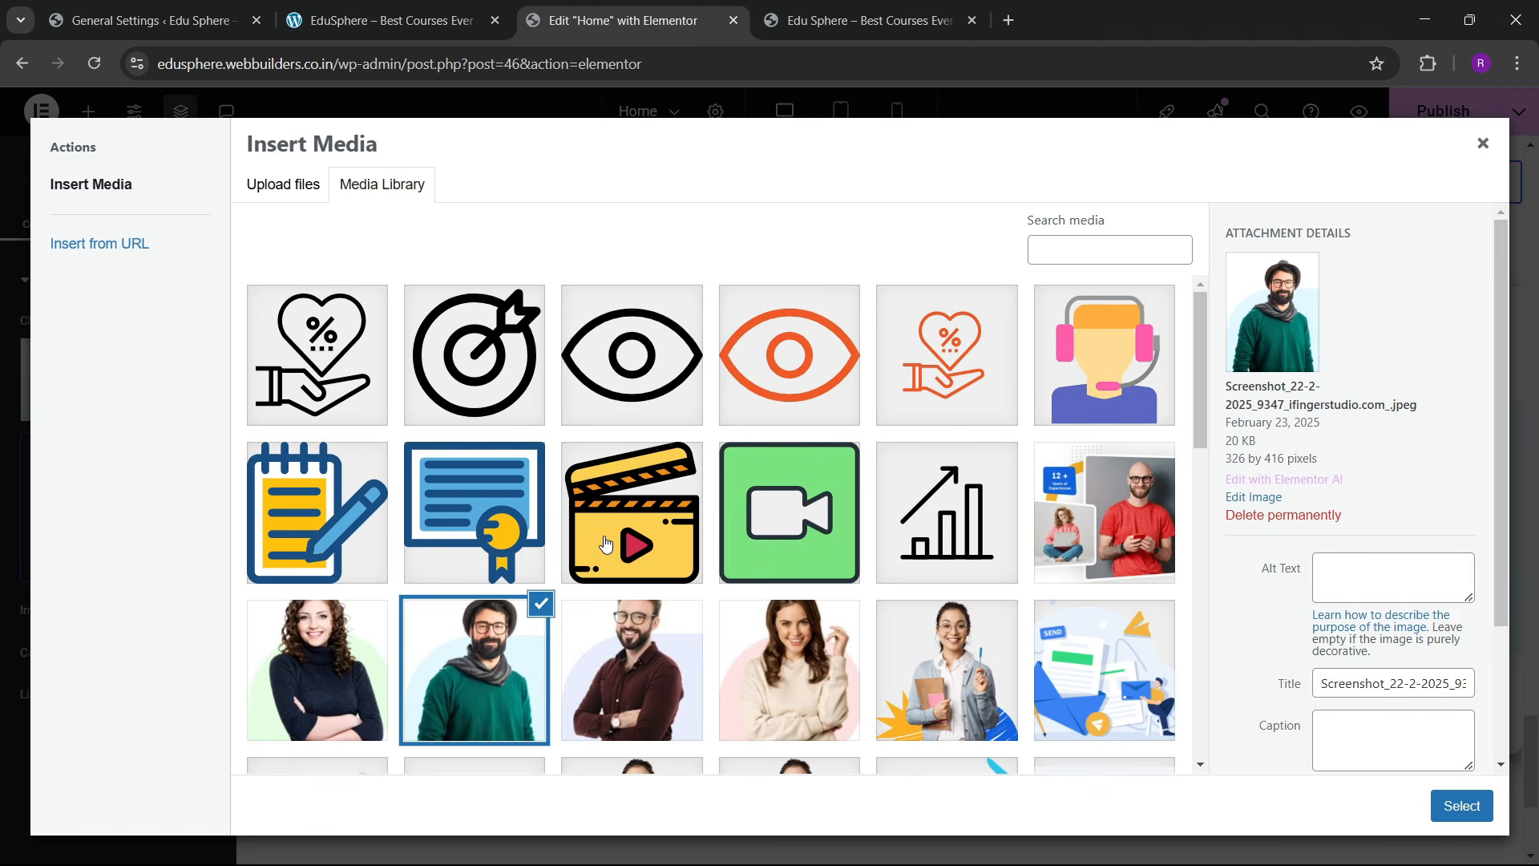
{"action": "scroll", "coordinate": [605, 545], "scroll_direction": "down", "scroll_amount": 2}
{"action": "left_click", "coordinate": [610, 561]}
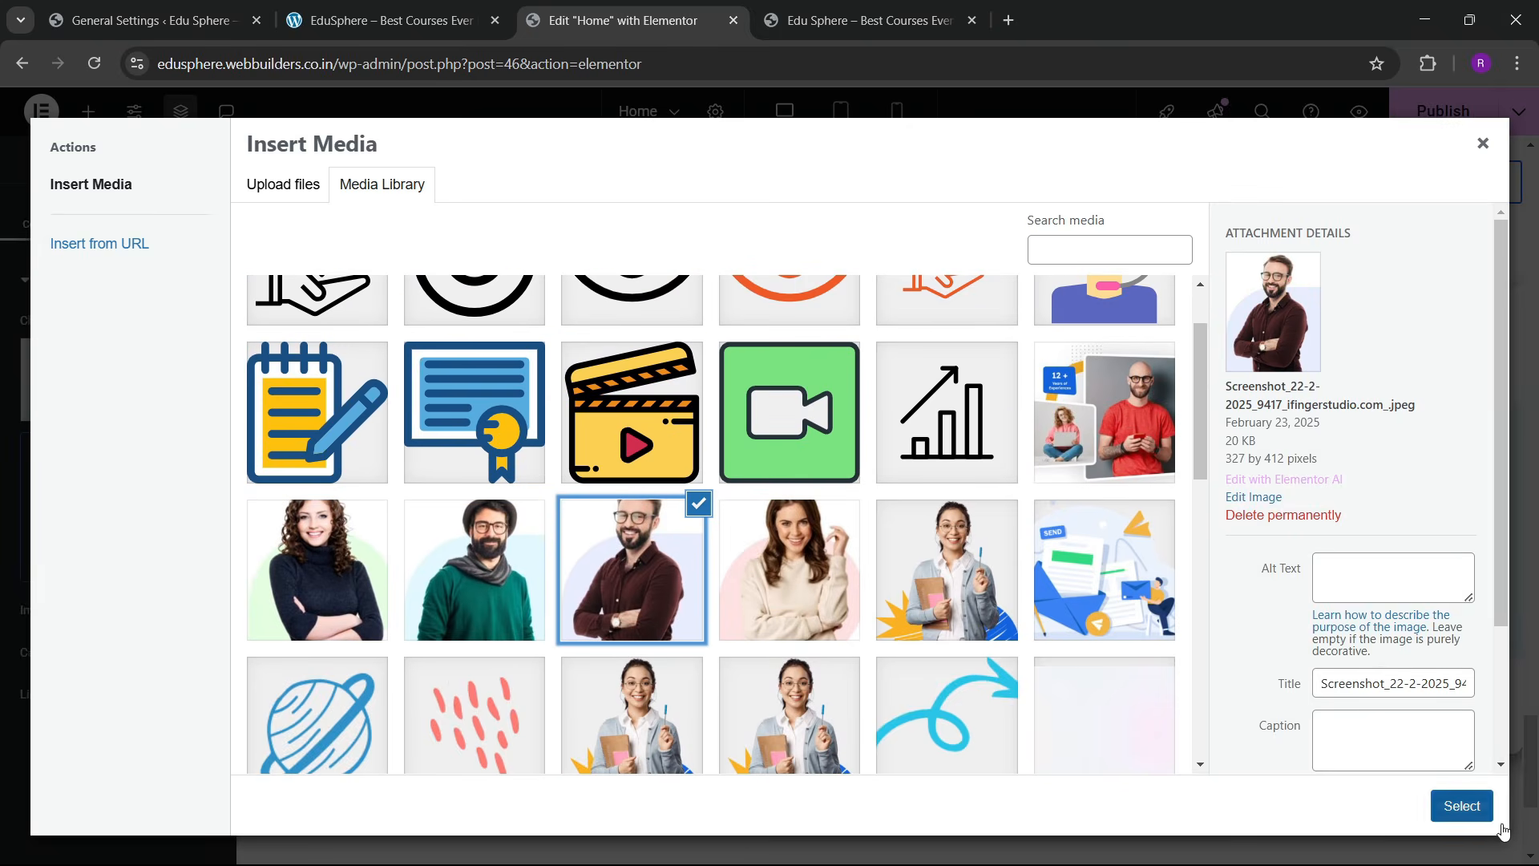
{"action": "left_click", "coordinate": [1464, 806]}
Step: Replace the third card's photo with the woman in the beige sweater
{"action": "left_click_drag", "start_coordinate": [1116, 327], "coordinate": [657, 435]}
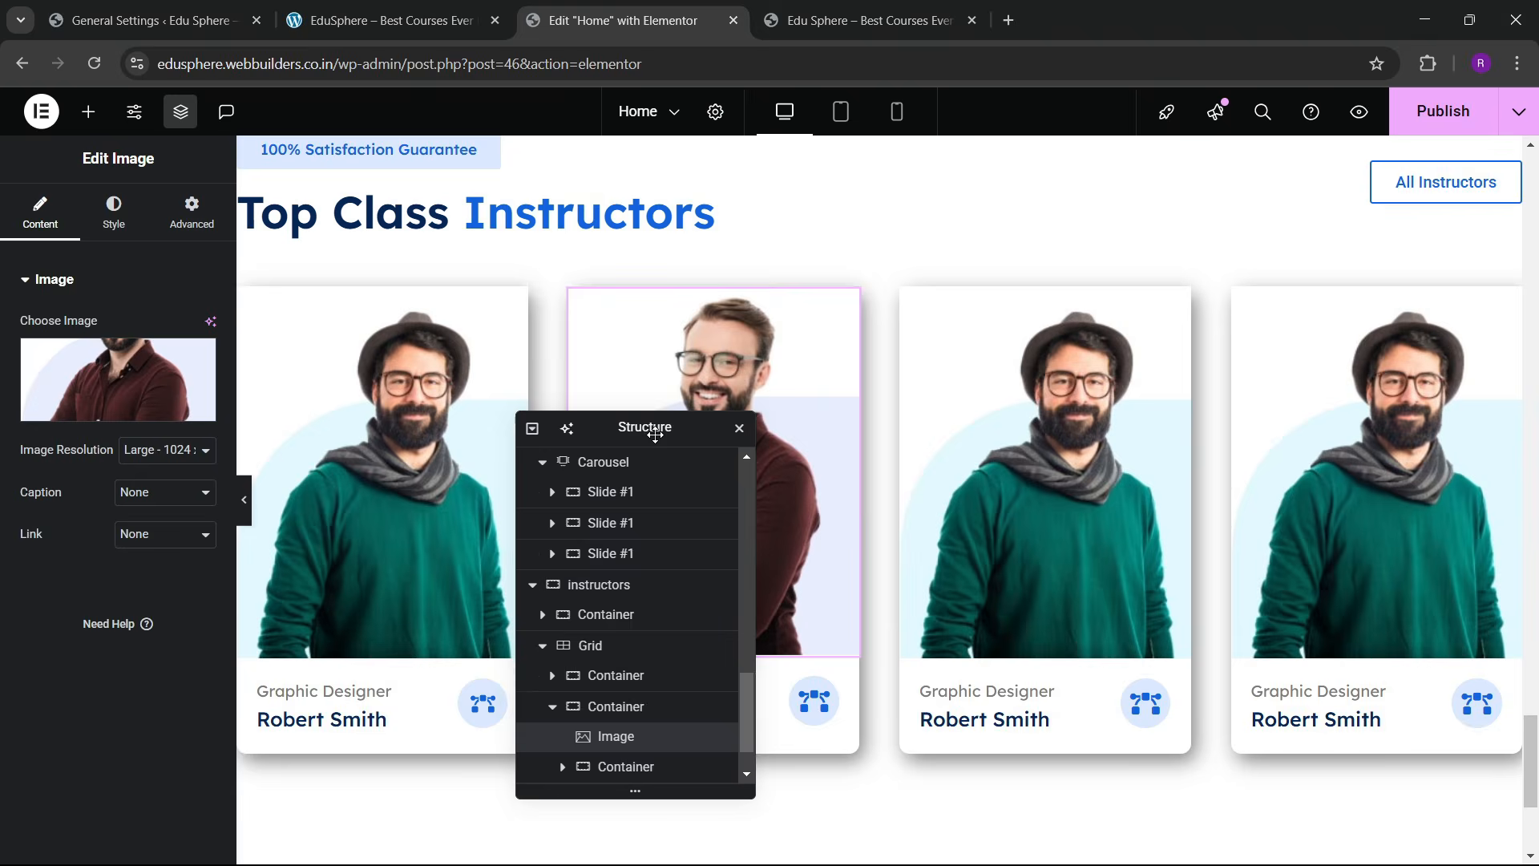
{"action": "left_click", "coordinate": [955, 492]}
{"action": "left_click", "coordinate": [150, 400]}
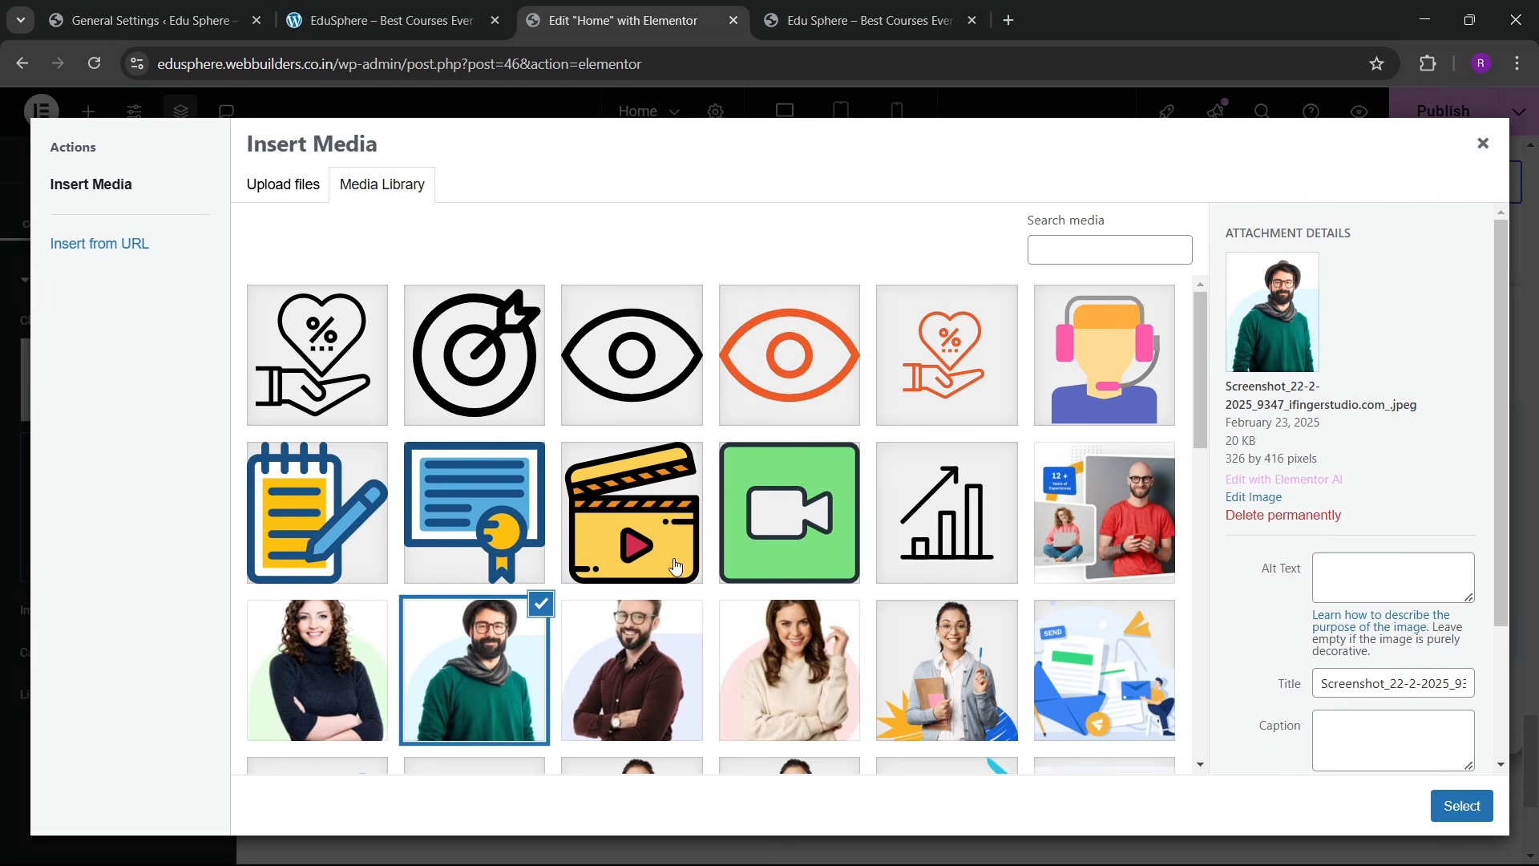
{"action": "left_click", "coordinate": [804, 609]}
{"action": "left_click", "coordinate": [1463, 806]}
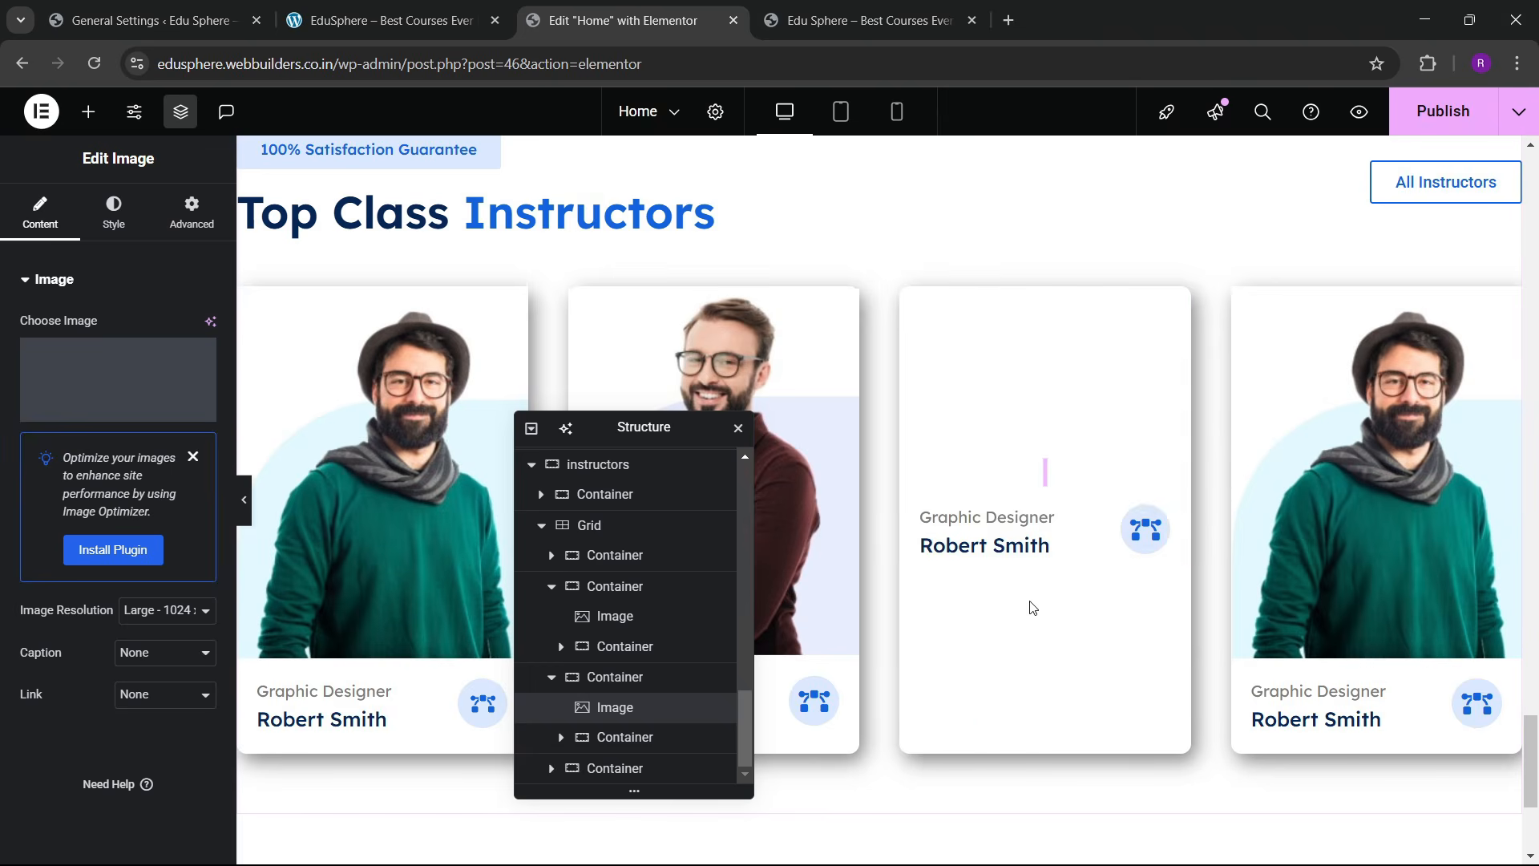
Step: Replace the fourth card's photo with the curly-haired woman
{"action": "left_click", "coordinate": [1447, 446]}
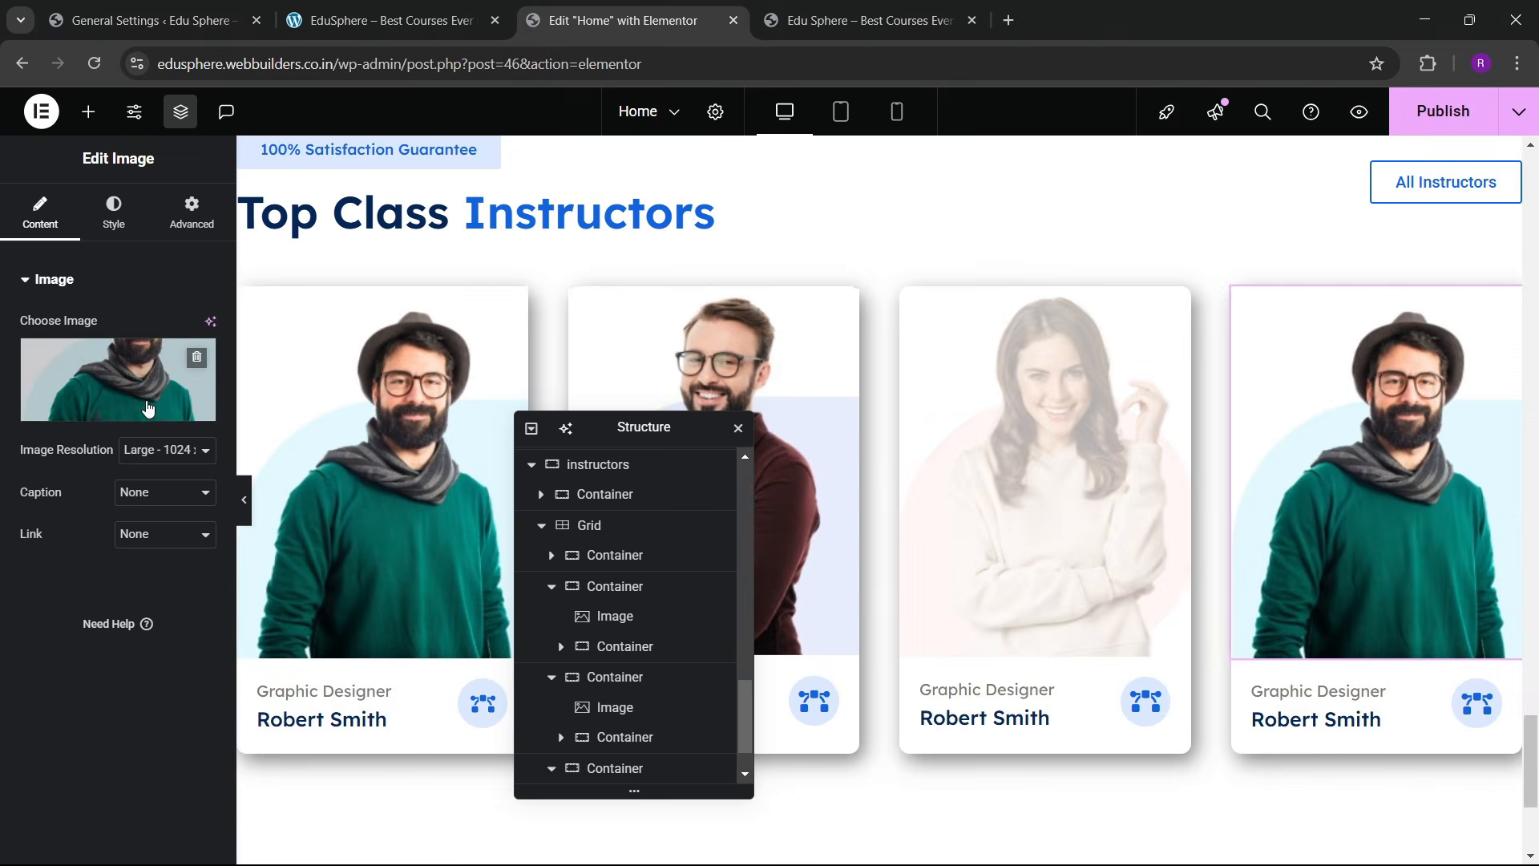
{"action": "left_click", "coordinate": [142, 381]}
{"action": "scroll", "coordinate": [529, 552], "scroll_direction": "down", "scroll_amount": 3}
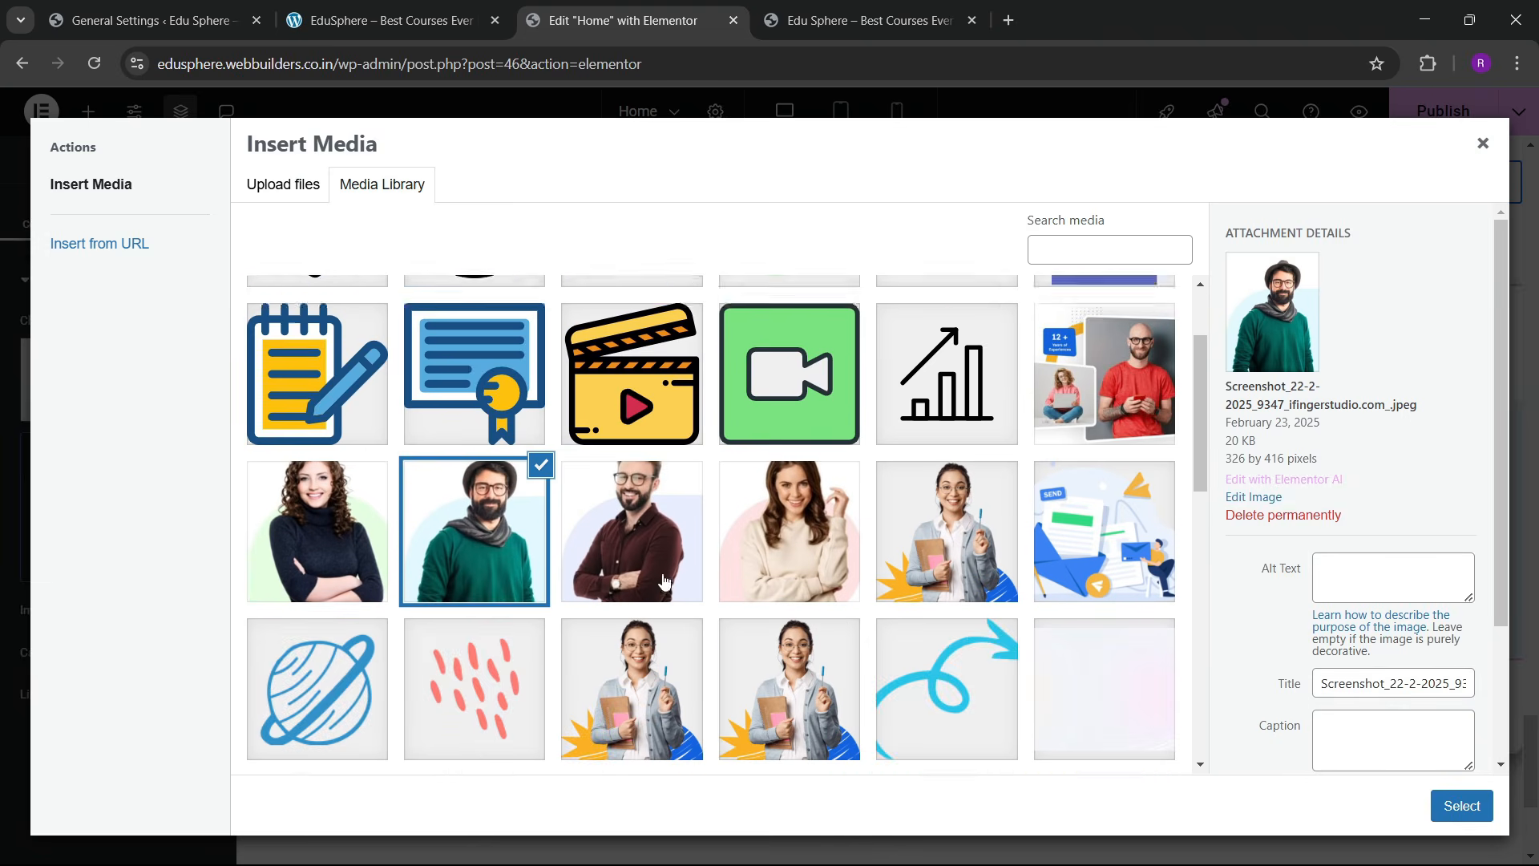
{"action": "left_click", "coordinate": [382, 425]}
{"action": "left_click", "coordinate": [1447, 806]}
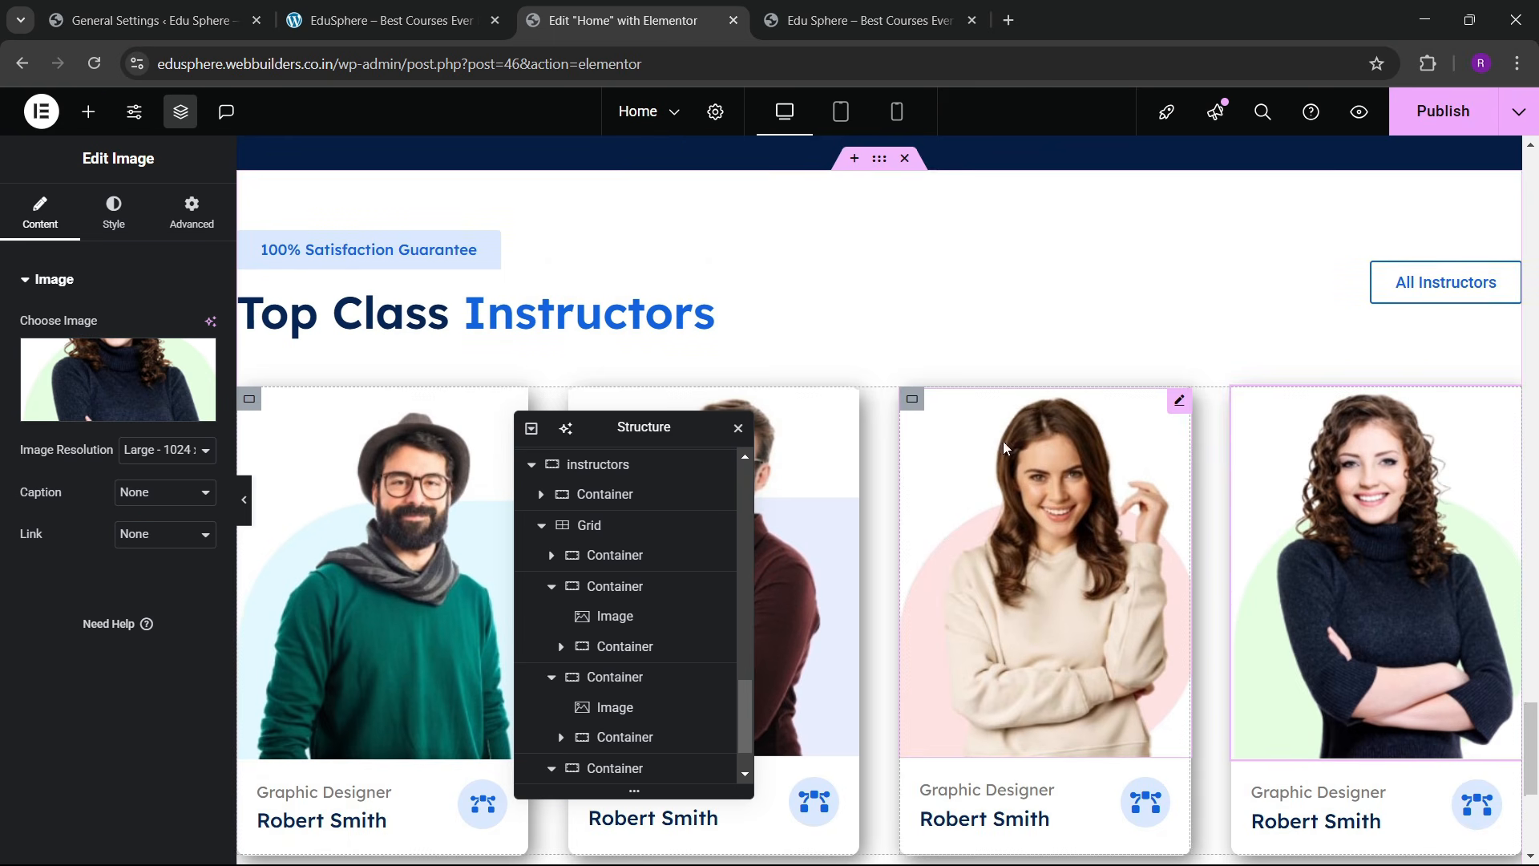
Step: Save the page changes with Ctrl+S
{"action": "key", "text": "ctrl+s"}
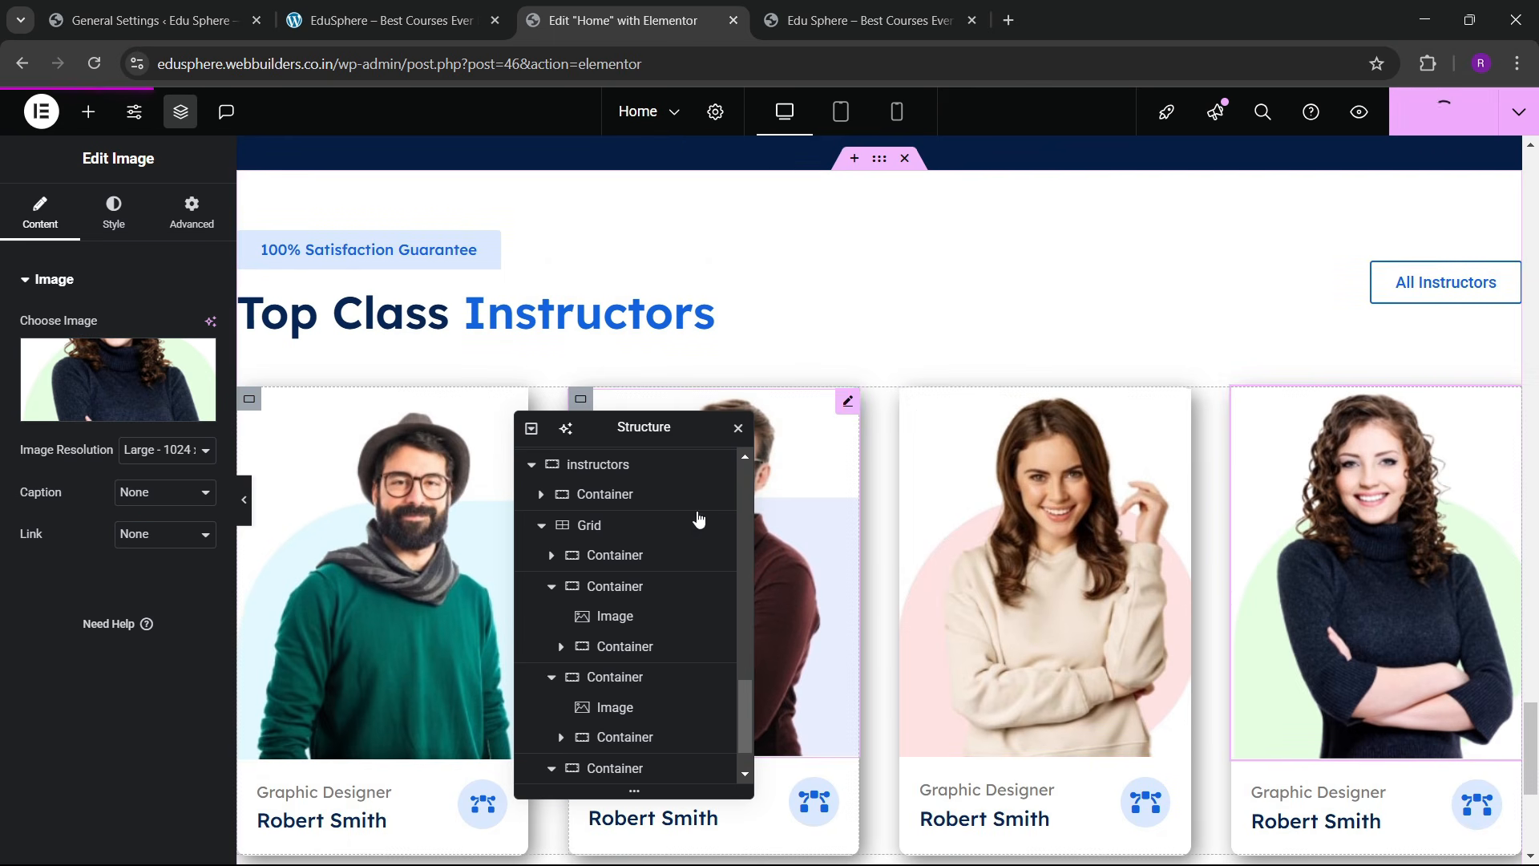
{"action": "left_click_drag", "start_coordinate": [642, 428], "coordinate": [956, 415]}
{"action": "scroll", "coordinate": [584, 466], "scroll_direction": "down", "scroll_amount": 1}
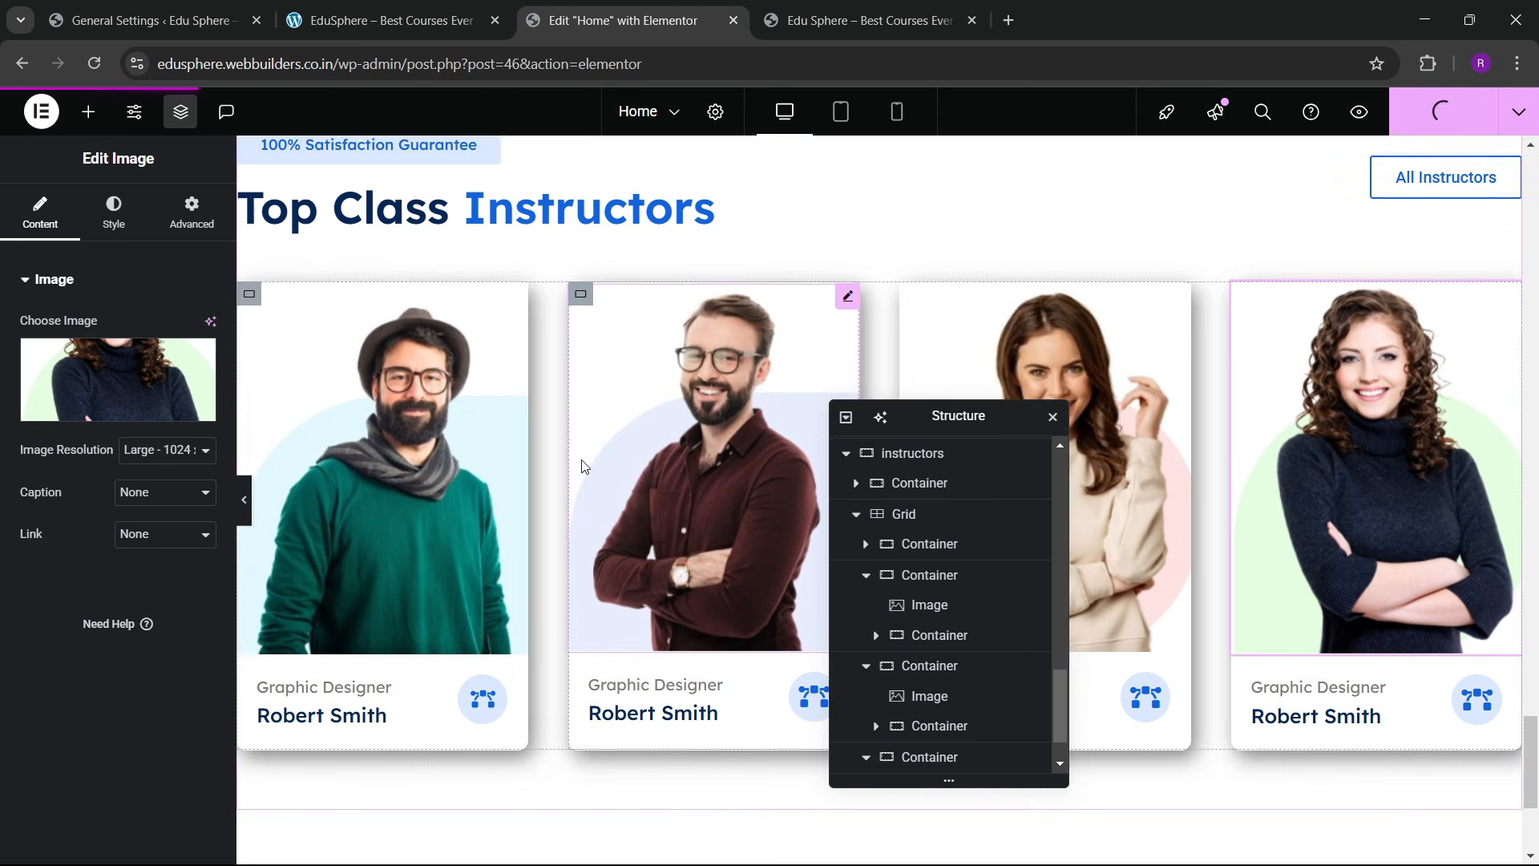
{"action": "scroll", "coordinate": [584, 466], "scroll_direction": "up", "scroll_amount": 1}
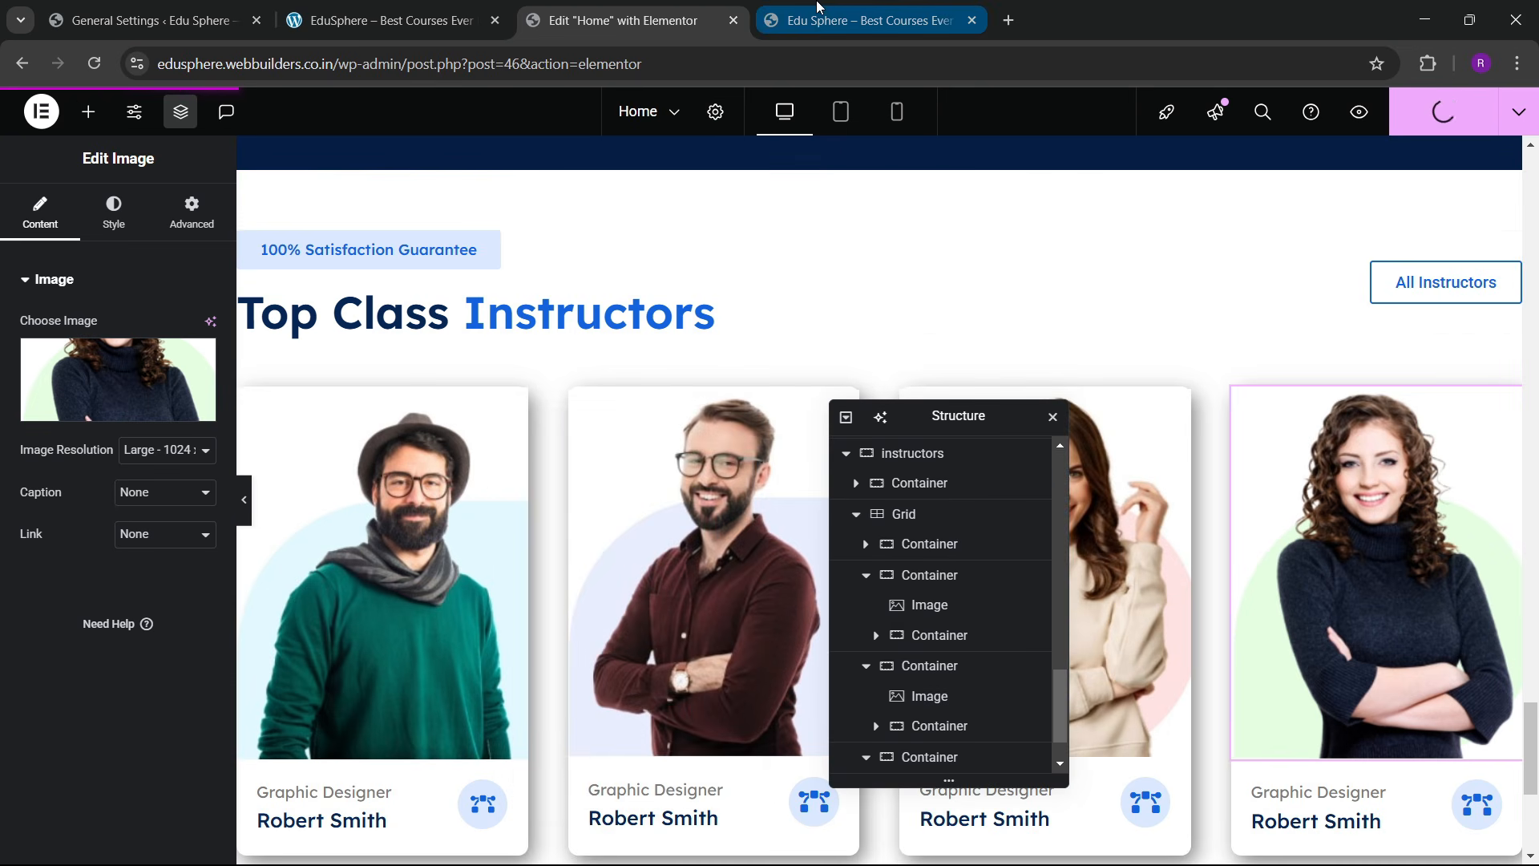
{"action": "mouse_move", "coordinate": [818, 7]}
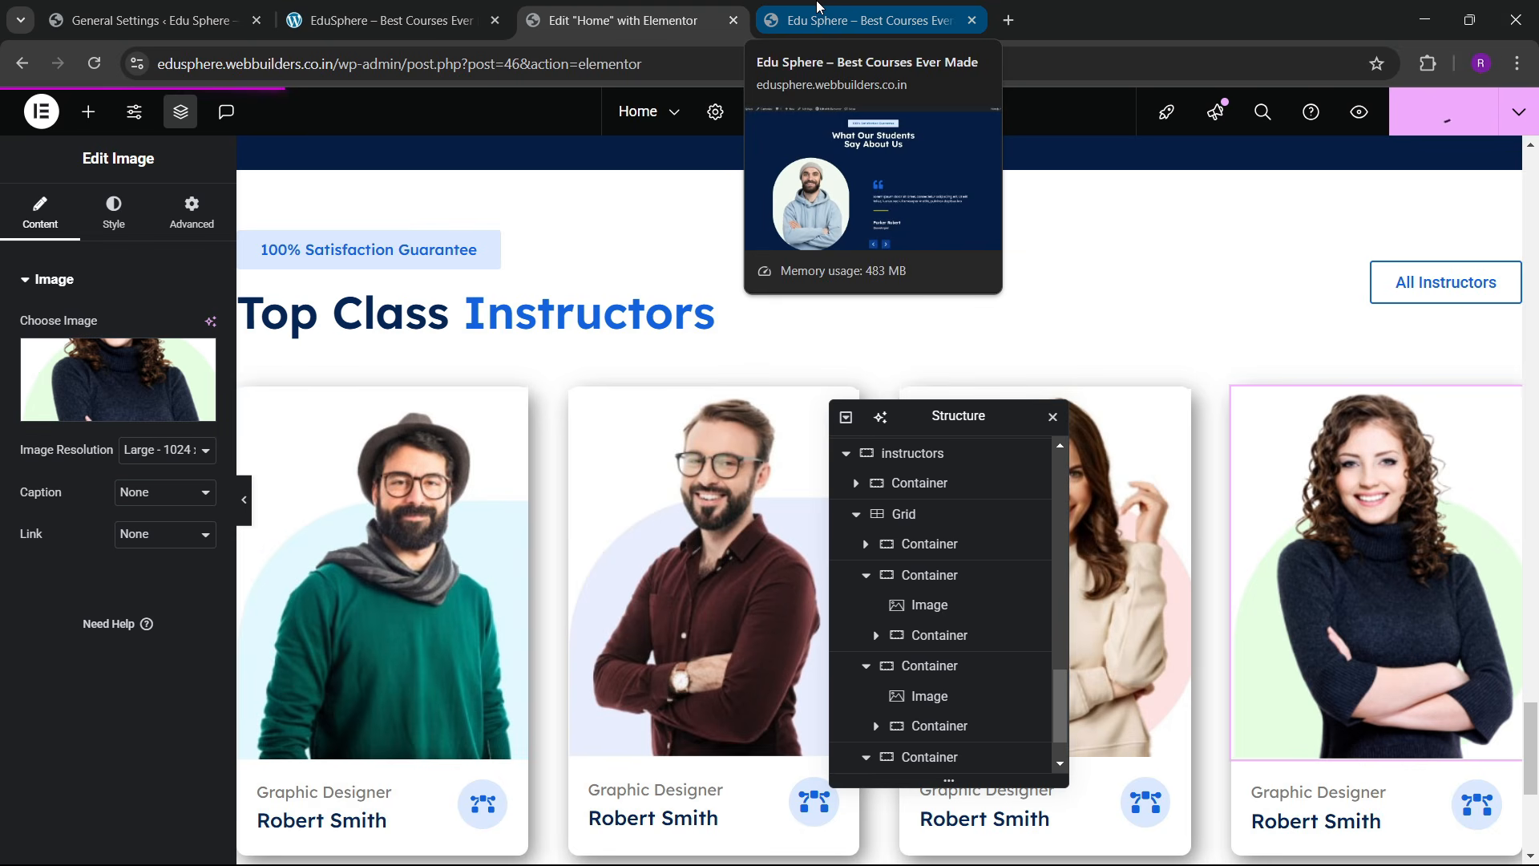
{"action": "left_click", "coordinate": [818, 6]}
{"action": "left_click", "coordinate": [94, 63]}
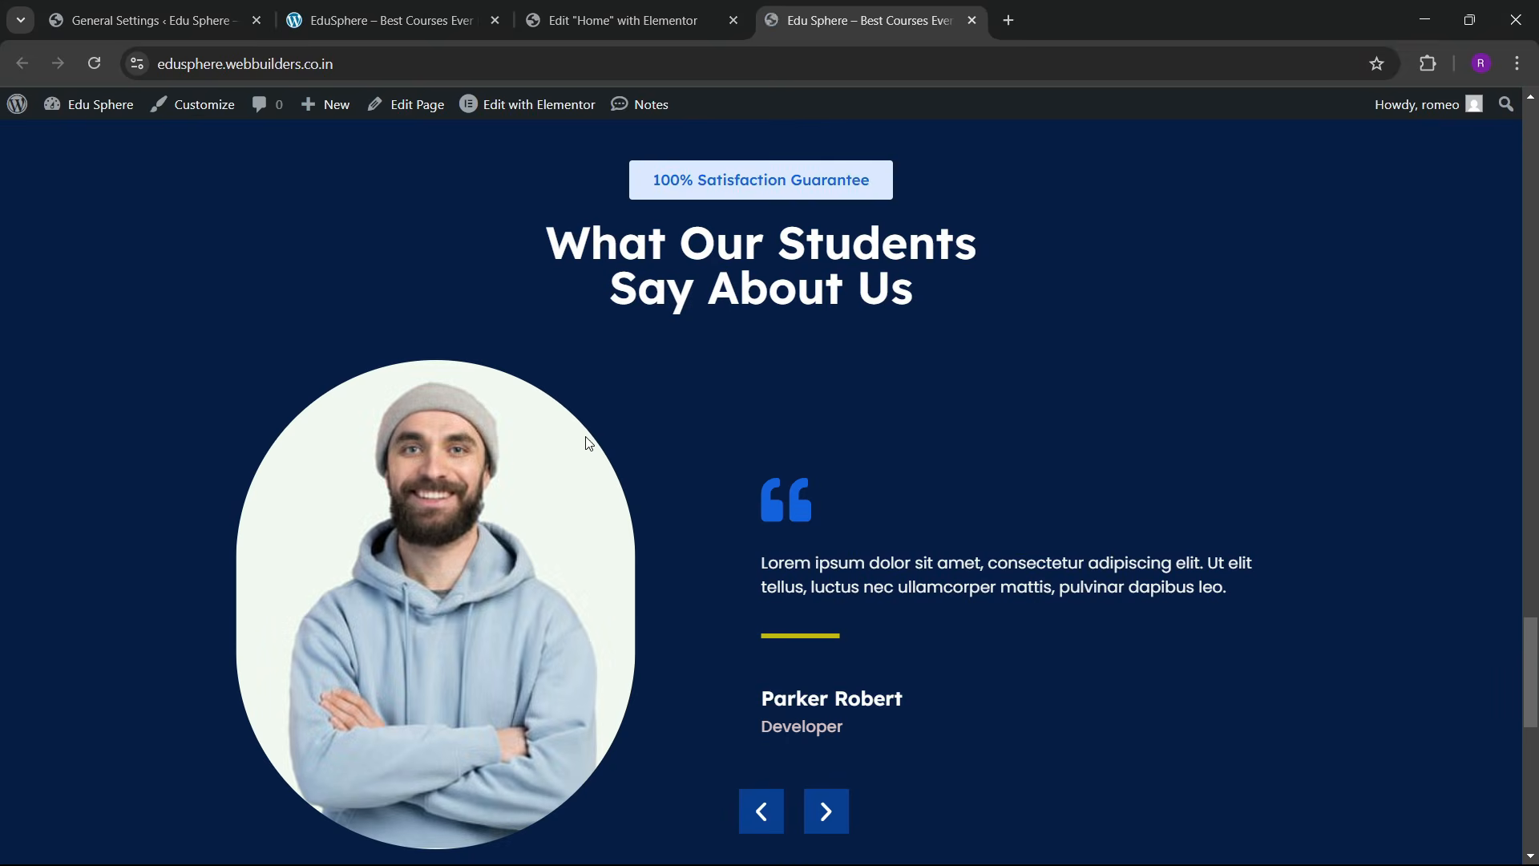
{"action": "scroll", "coordinate": [588, 440], "scroll_direction": "down", "scroll_amount": 10}
{"action": "scroll", "coordinate": [615, 470], "scroll_direction": "up", "scroll_amount": 2}
{"action": "scroll", "coordinate": [615, 470], "scroll_direction": "down", "scroll_amount": 2}
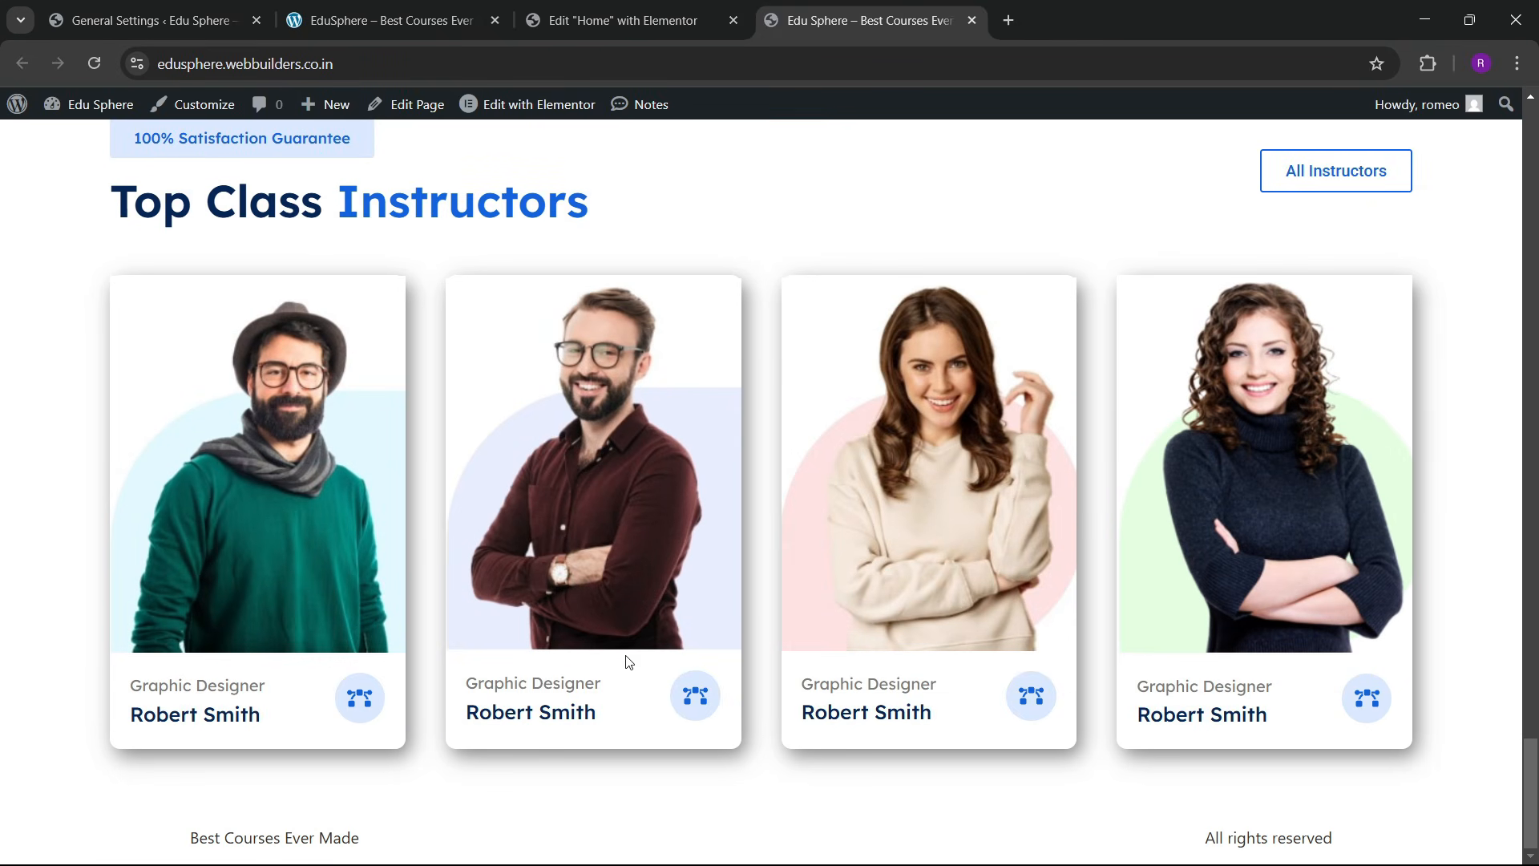
{"action": "scroll", "coordinate": [517, 538], "scroll_direction": "up", "scroll_amount": 2}
{"action": "scroll", "coordinate": [517, 544], "scroll_direction": "up", "scroll_amount": 1}
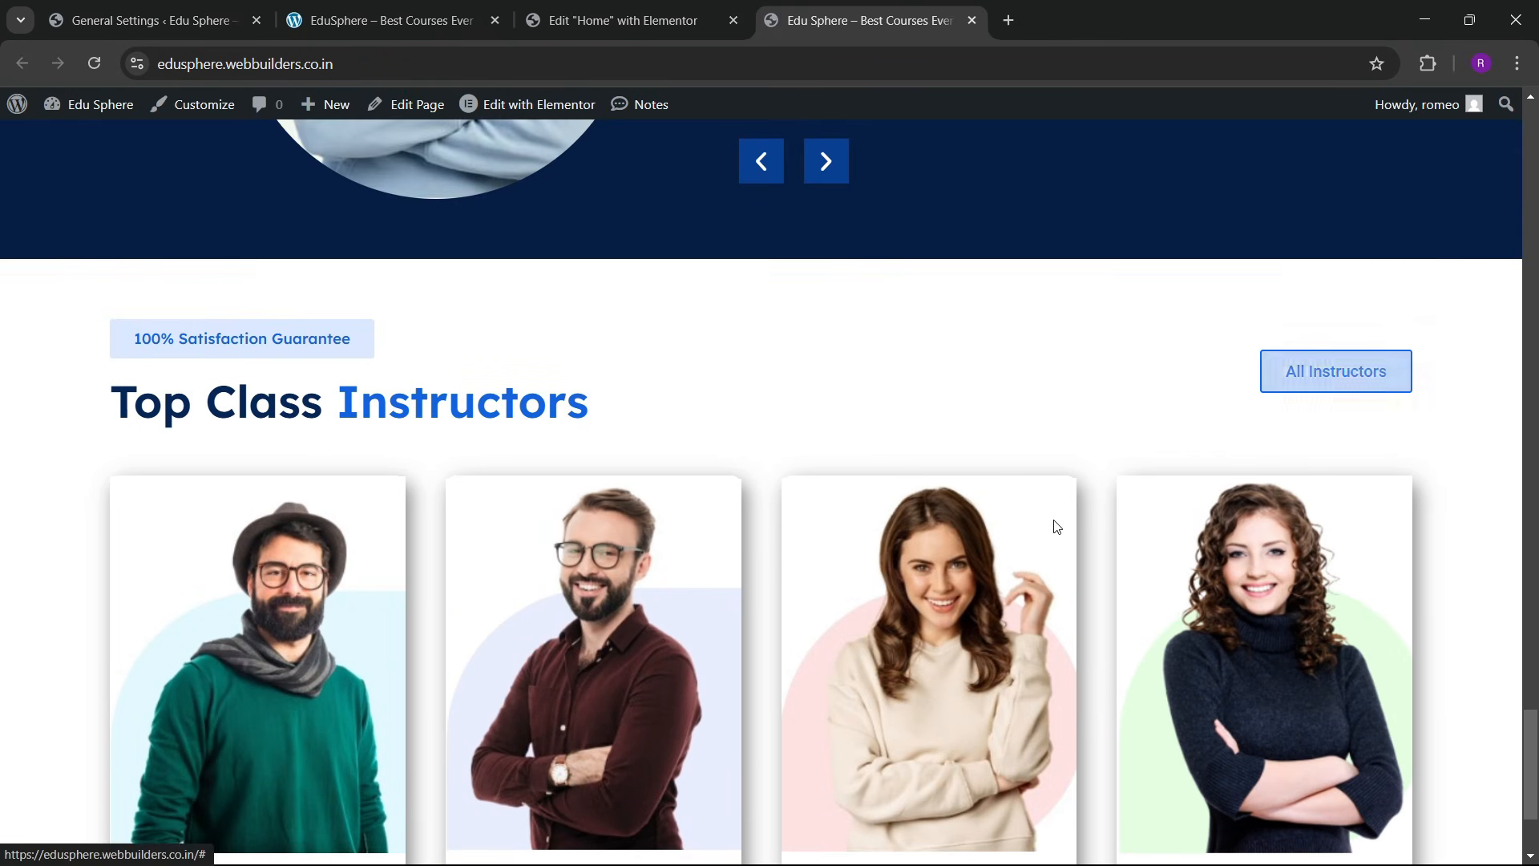
{"action": "scroll", "coordinate": [1055, 523], "scroll_direction": "down", "scroll_amount": 3}
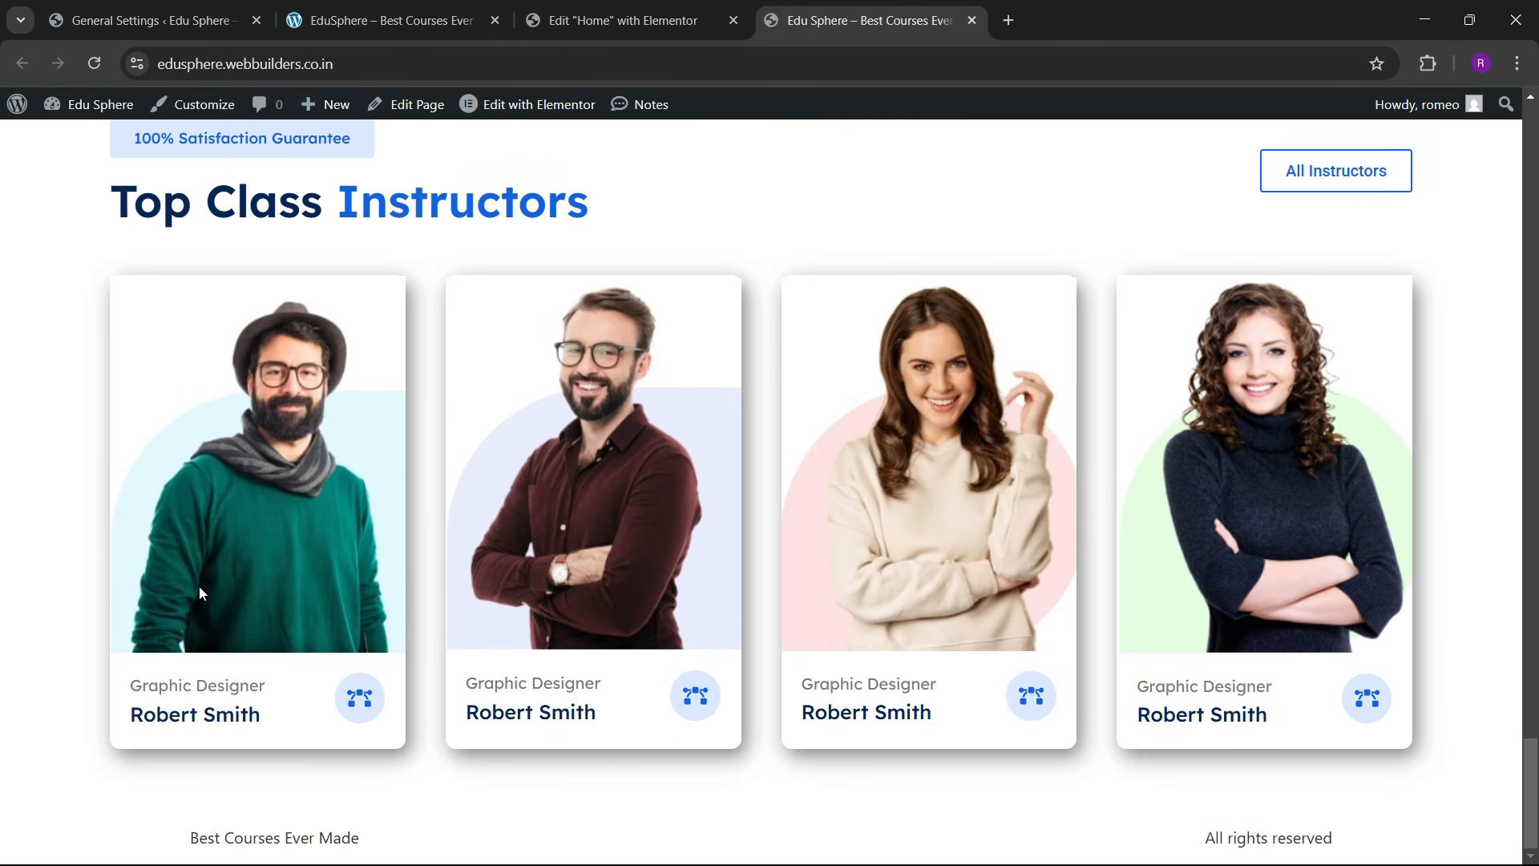
{"action": "left_click", "coordinate": [440, 6]}
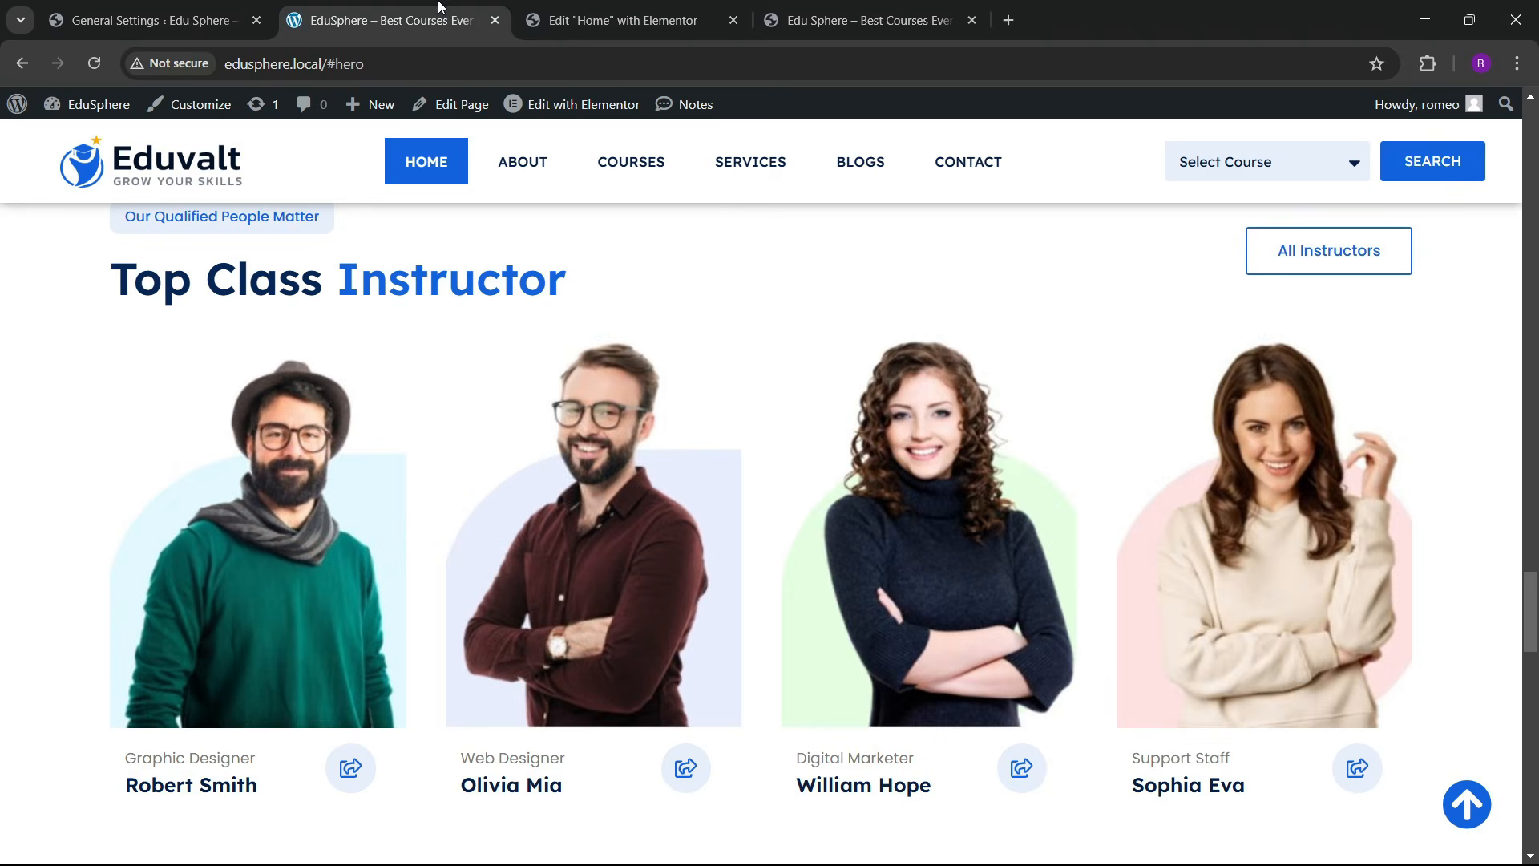
{"action": "scroll", "coordinate": [654, 478], "scroll_direction": "down", "scroll_amount": 11}
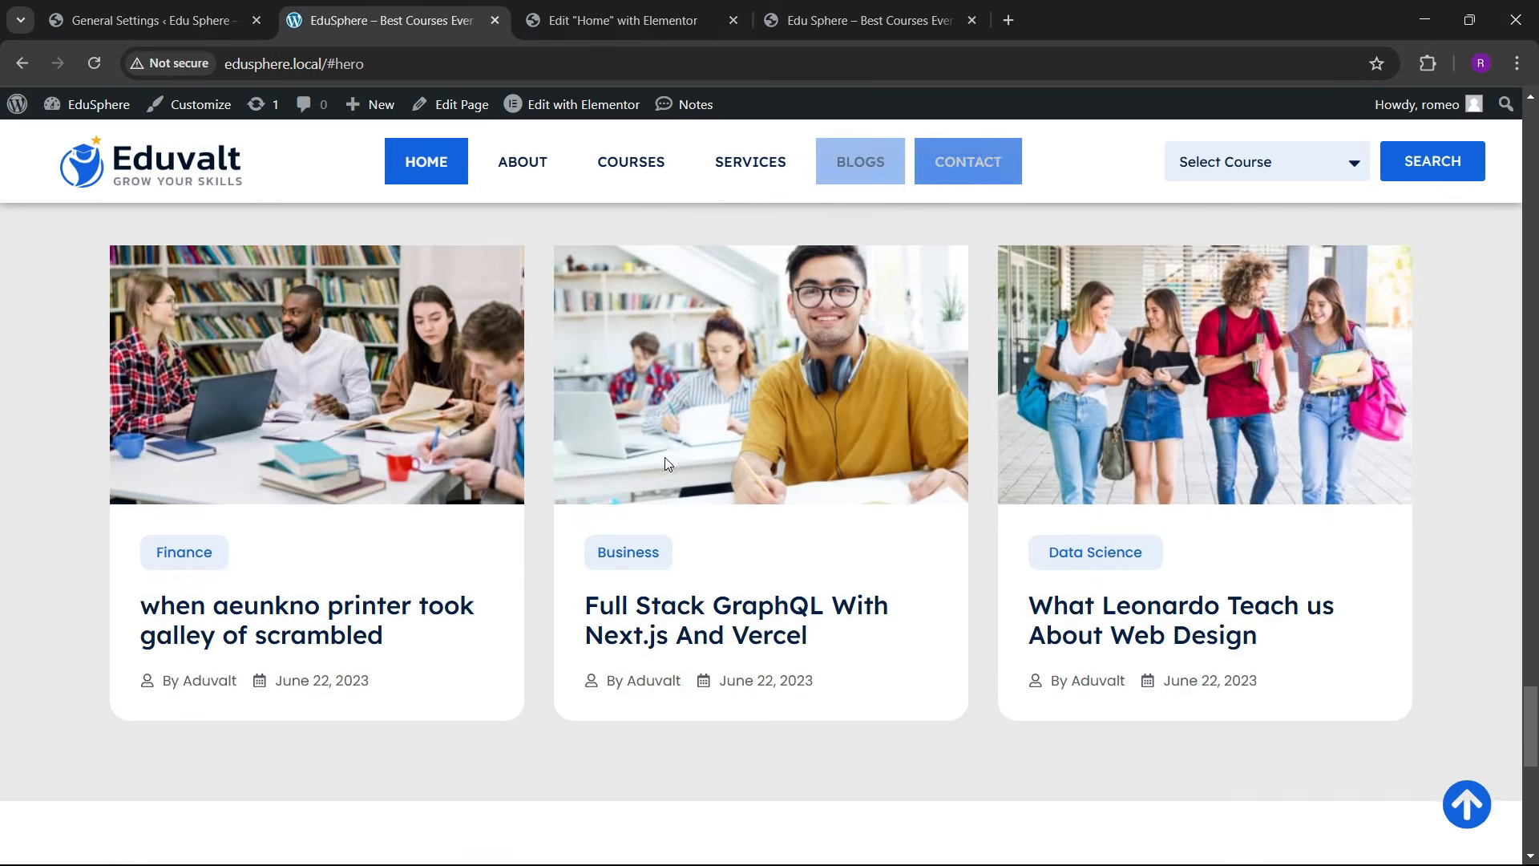
{"action": "scroll", "coordinate": [665, 457], "scroll_direction": "up", "scroll_amount": 5}
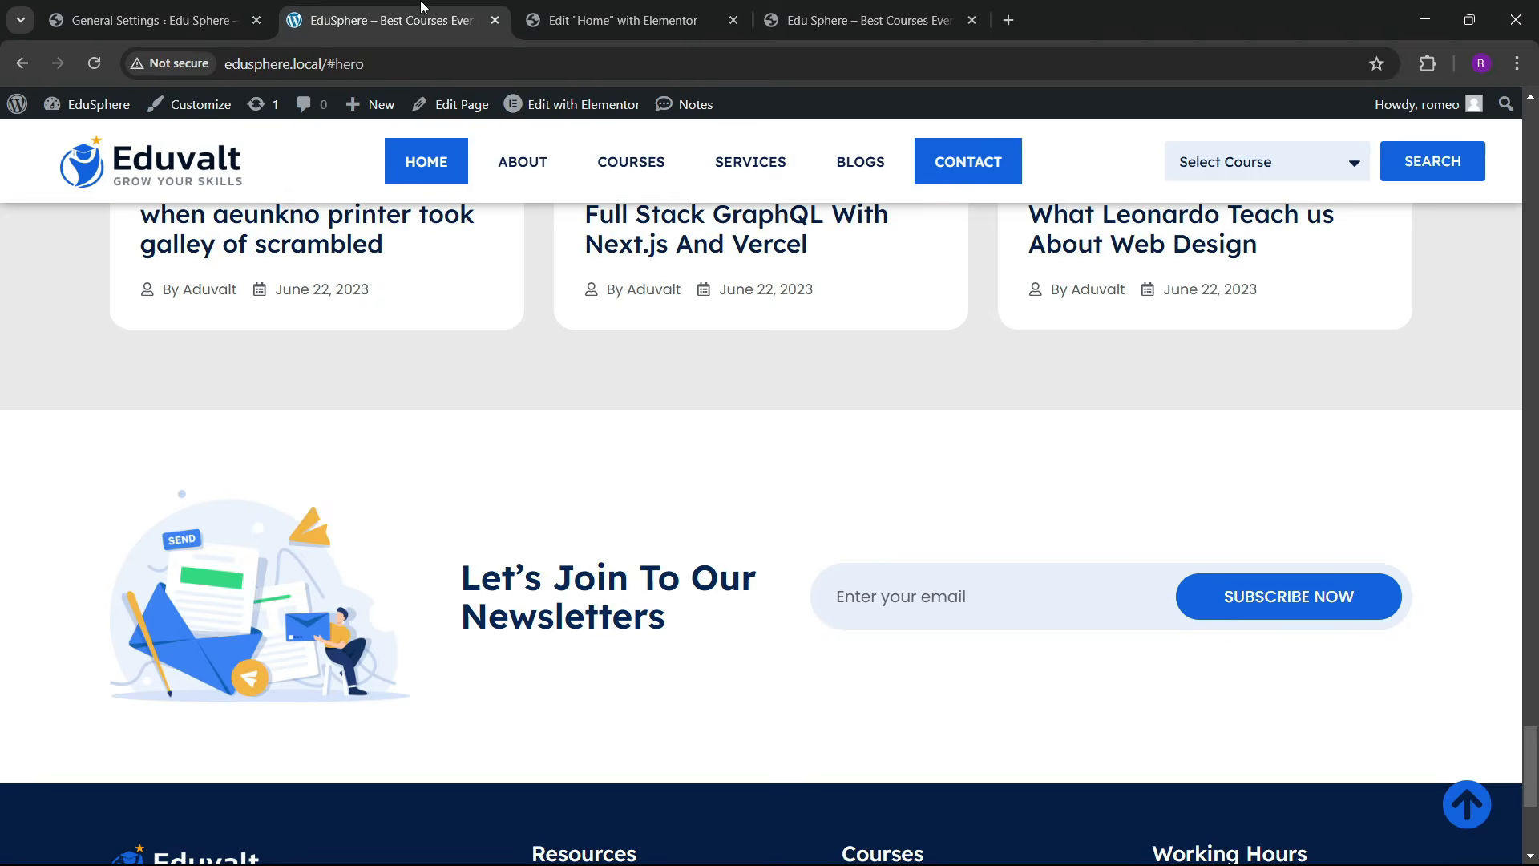
{"action": "scroll", "coordinate": [638, 469], "scroll_direction": "up", "scroll_amount": 15}
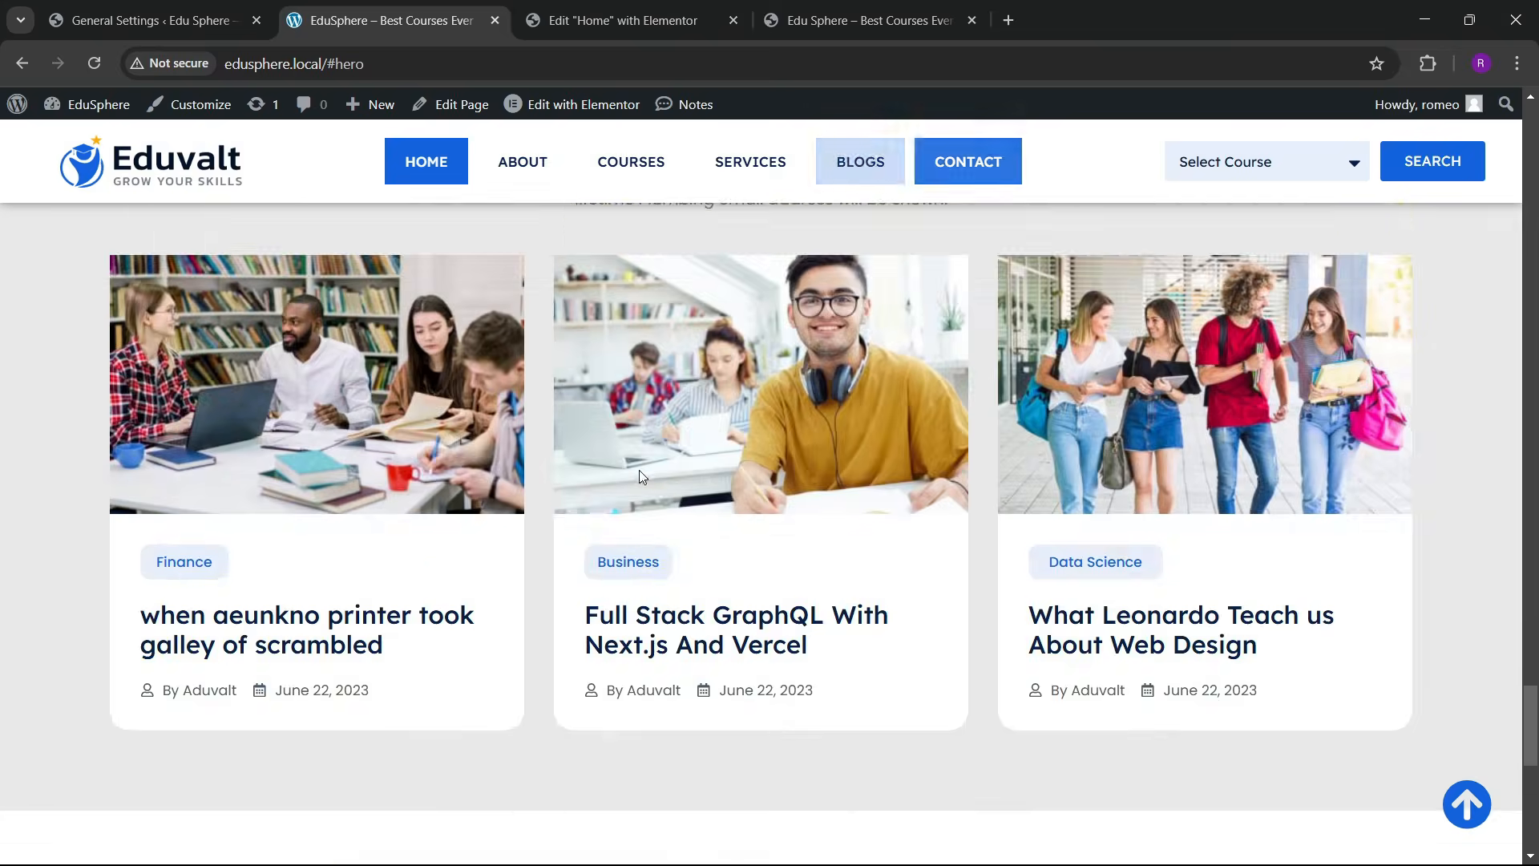
{"action": "scroll", "coordinate": [633, 464], "scroll_direction": "down", "scroll_amount": 4}
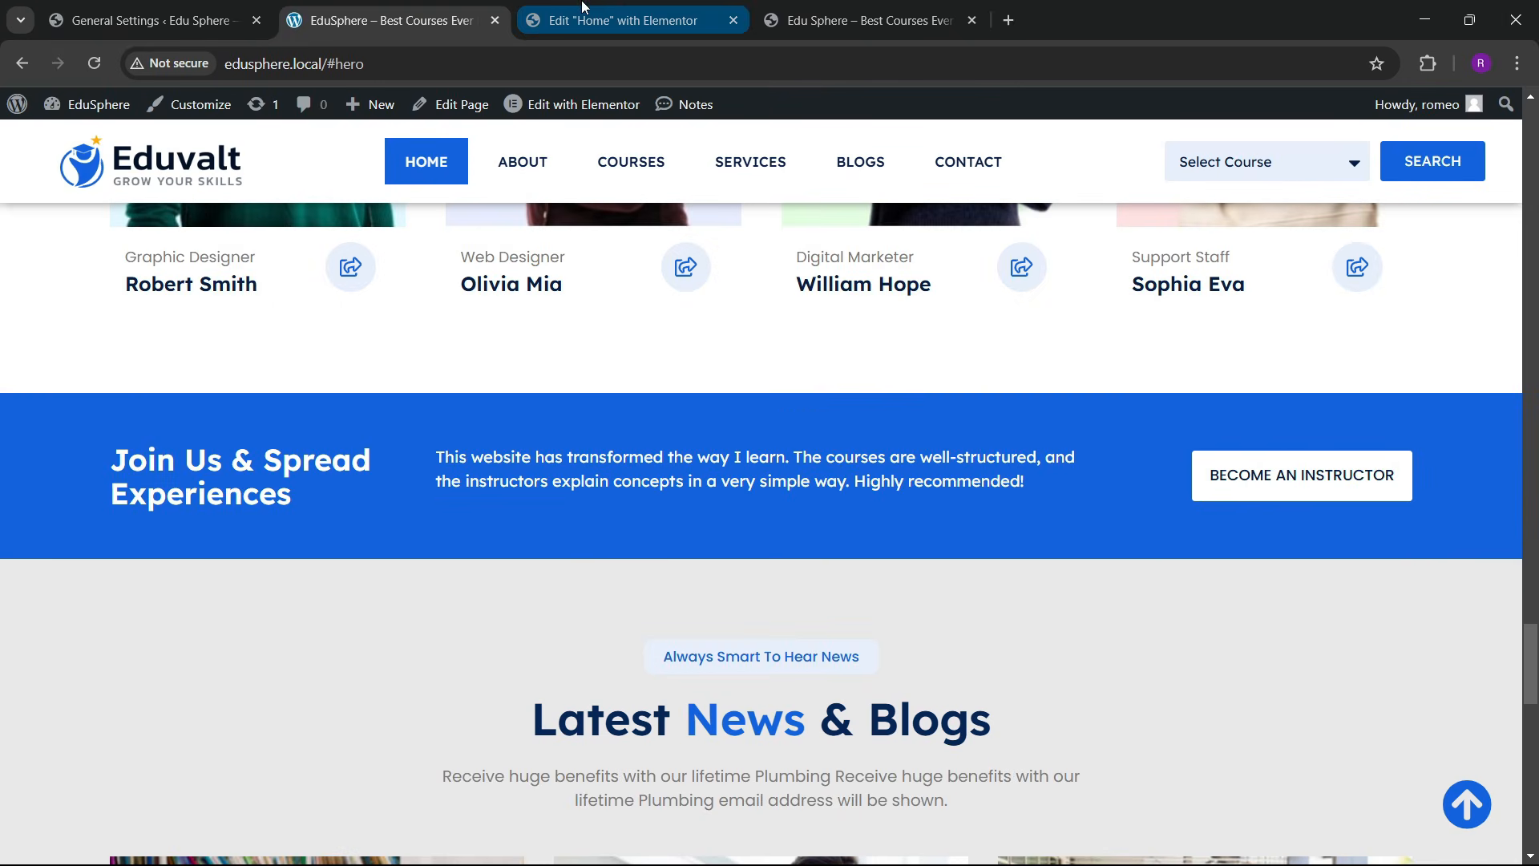
{"action": "left_click", "coordinate": [623, 20]}
{"action": "scroll", "coordinate": [793, 497], "scroll_direction": "down", "scroll_amount": 5}
Step: Add a new single-row Flexbox container below the instructor cards
{"action": "left_click_drag", "start_coordinate": [952, 420], "coordinate": [1126, 348]}
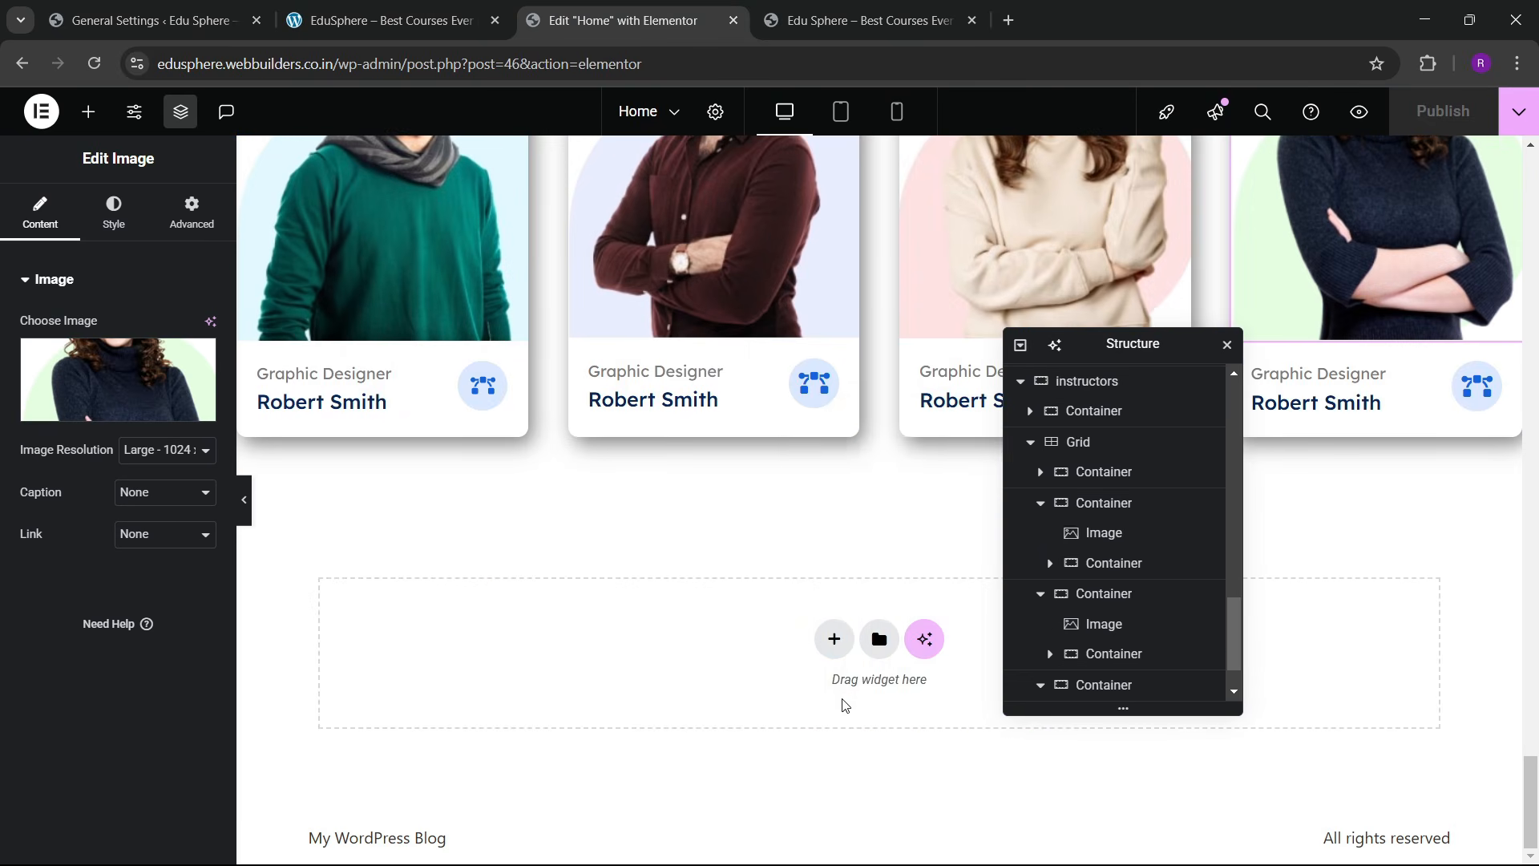
{"action": "left_click", "coordinate": [832, 640]}
{"action": "left_click", "coordinate": [818, 699]}
{"action": "left_click", "coordinate": [713, 685]}
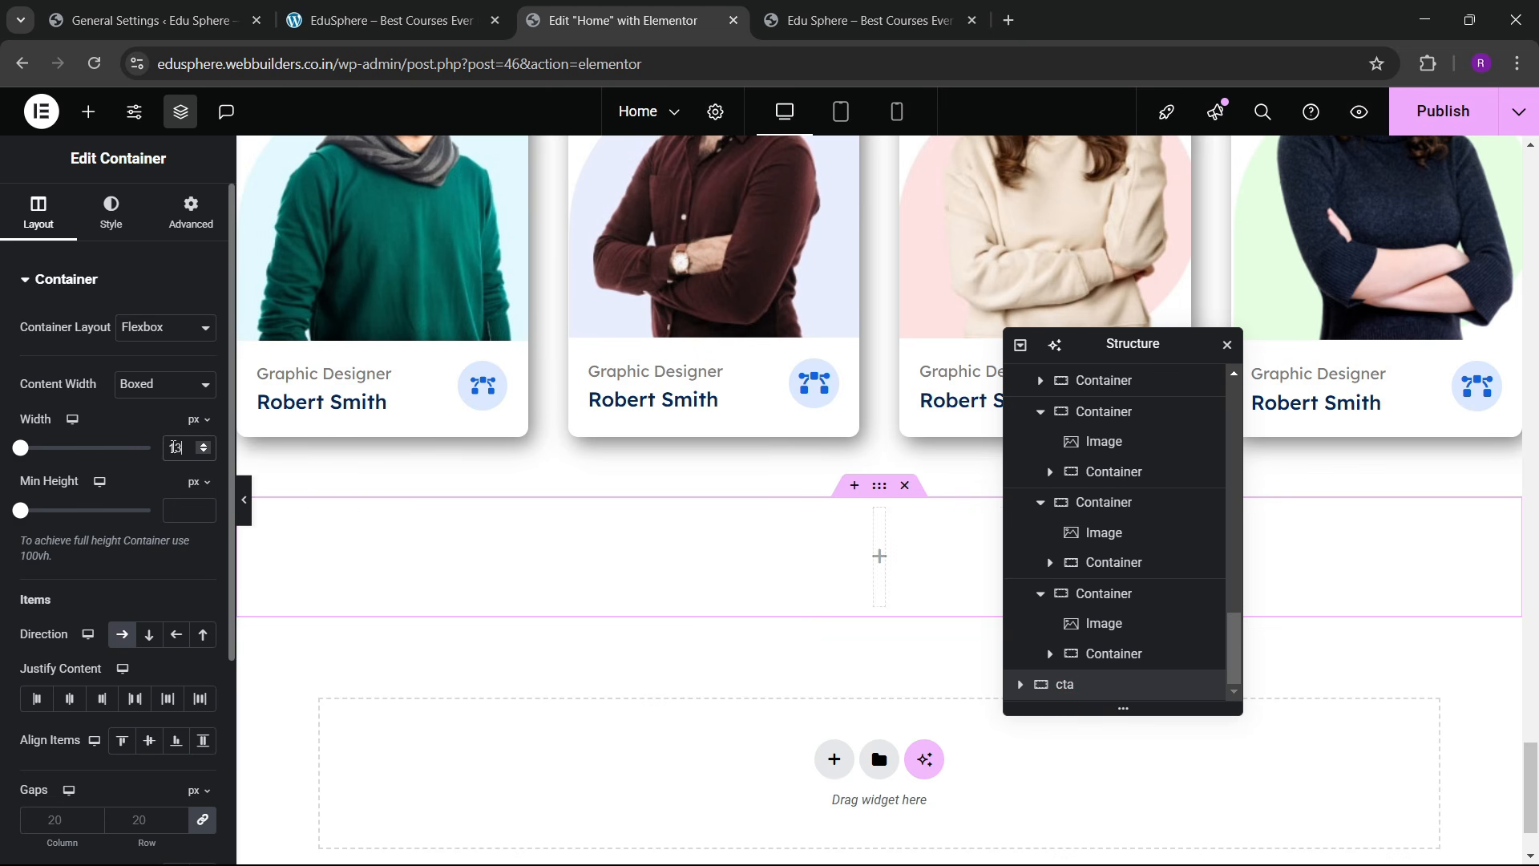
Step: Set the container's top and bottom padding to 40 px
{"action": "left_click", "coordinate": [186, 227]}
{"action": "left_click_drag", "start_coordinate": [49, 446], "coordinate": [36, 445]}
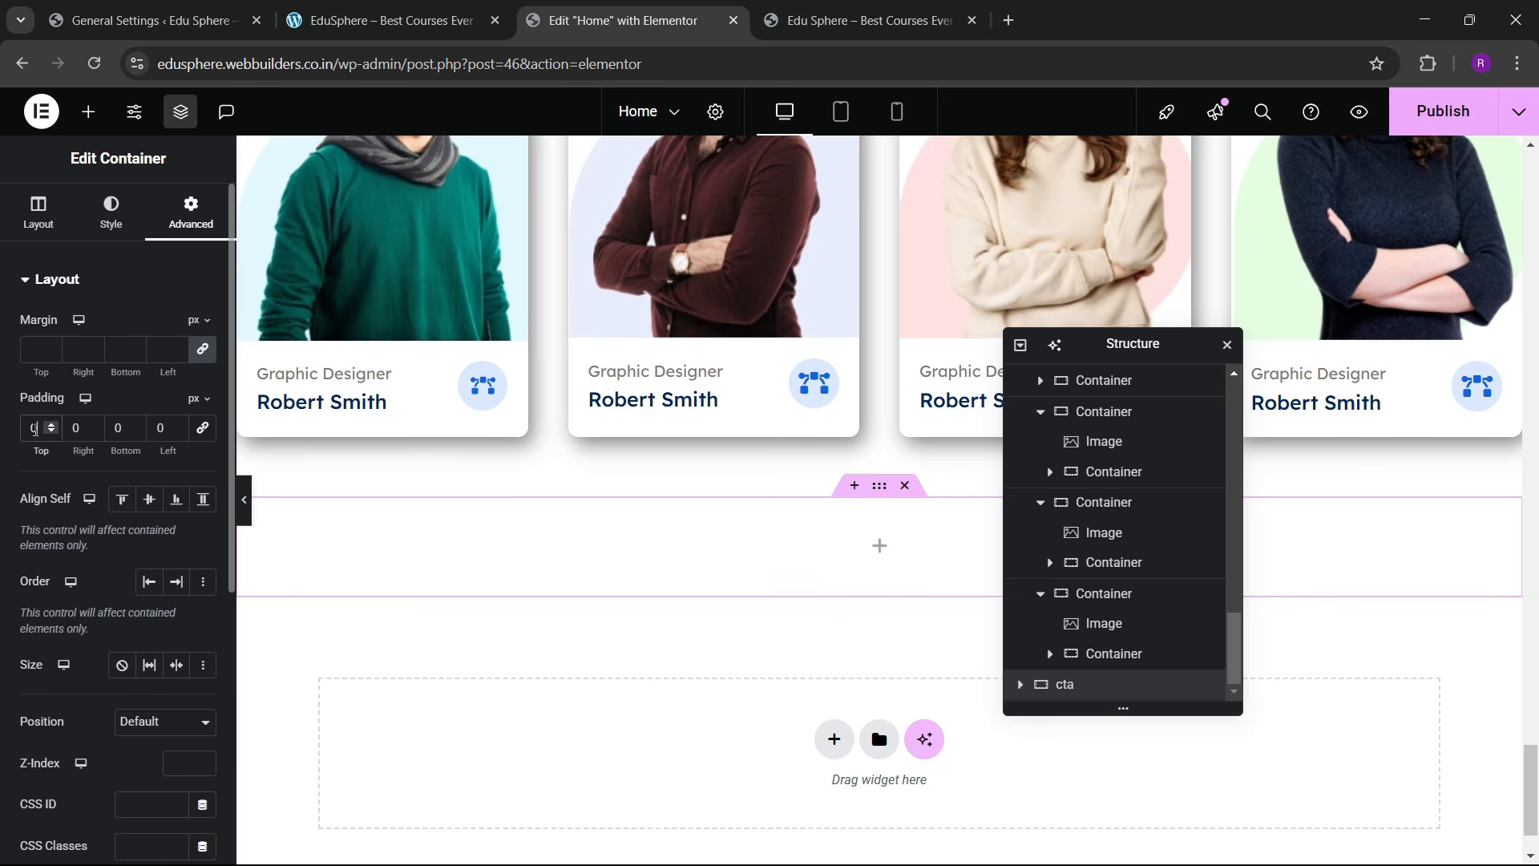
{"action": "type", "text": "4"}
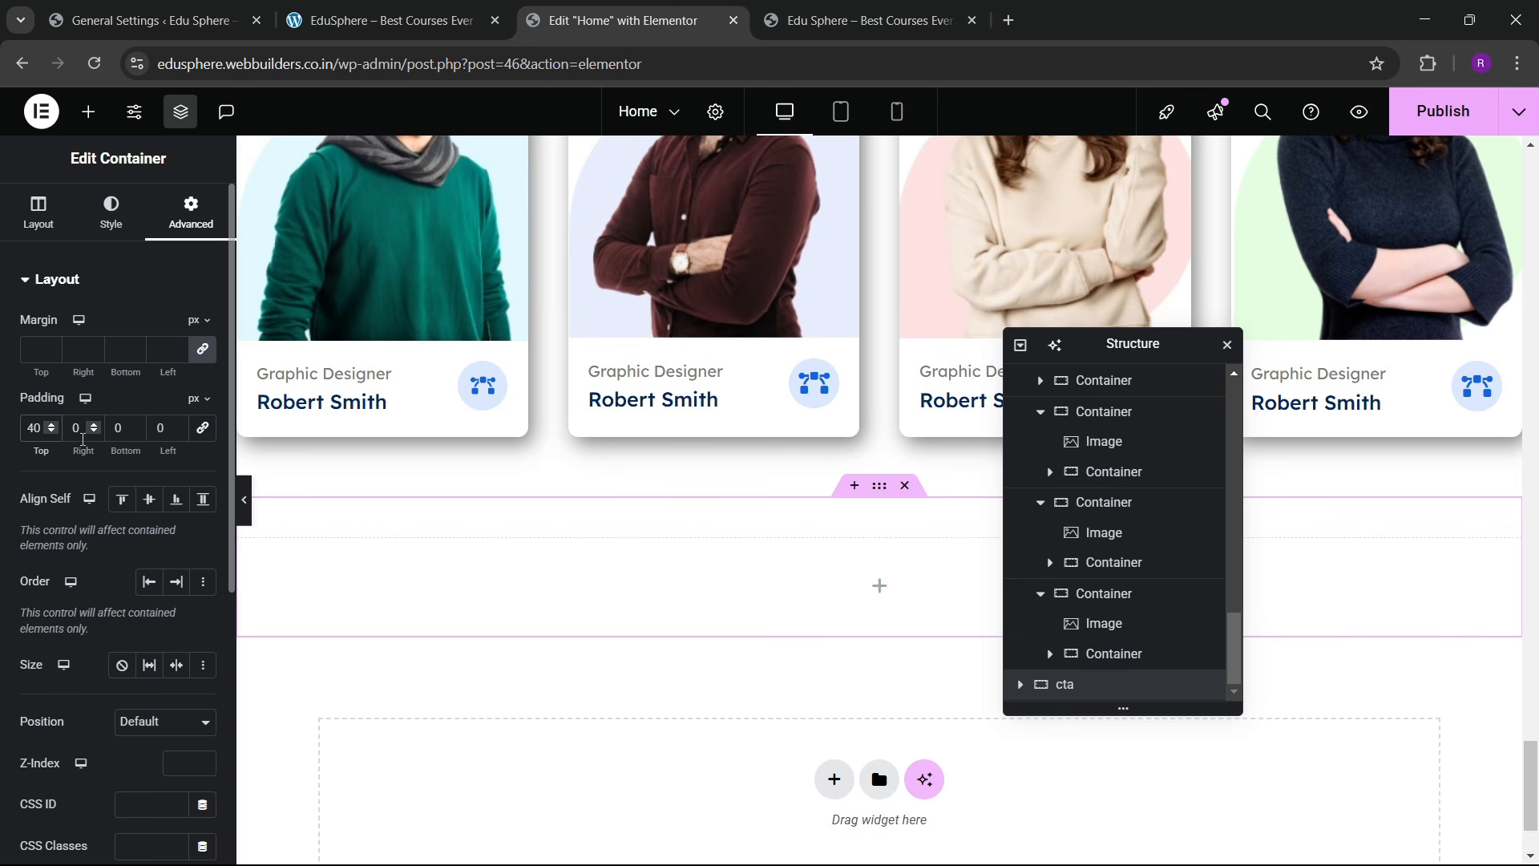
{"action": "type", "text": "4"}
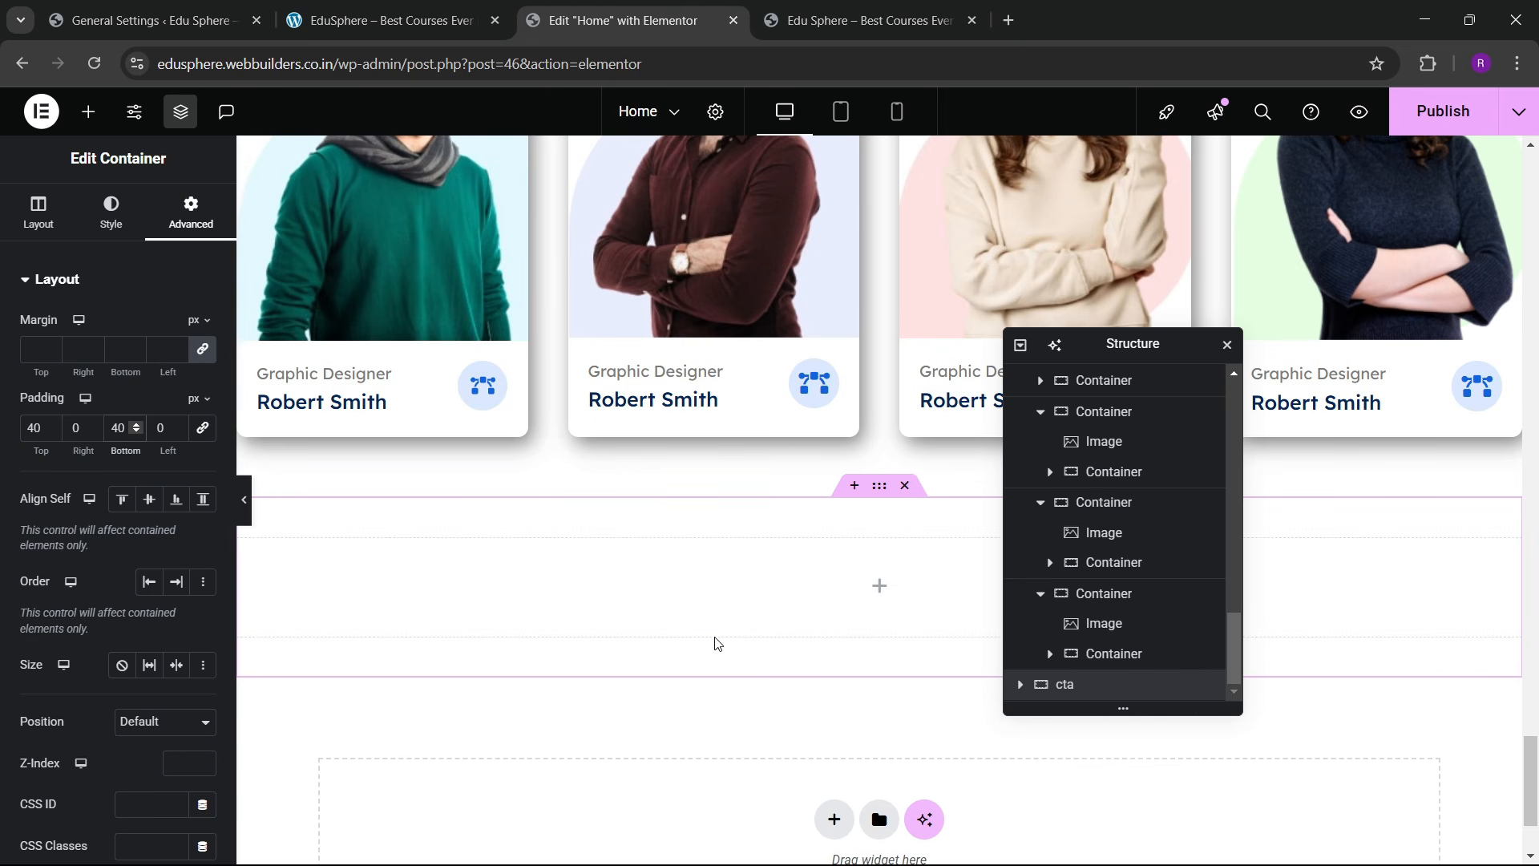
Step: Give the container a classic background in the sky blue global colour
{"action": "left_click", "coordinate": [112, 215]}
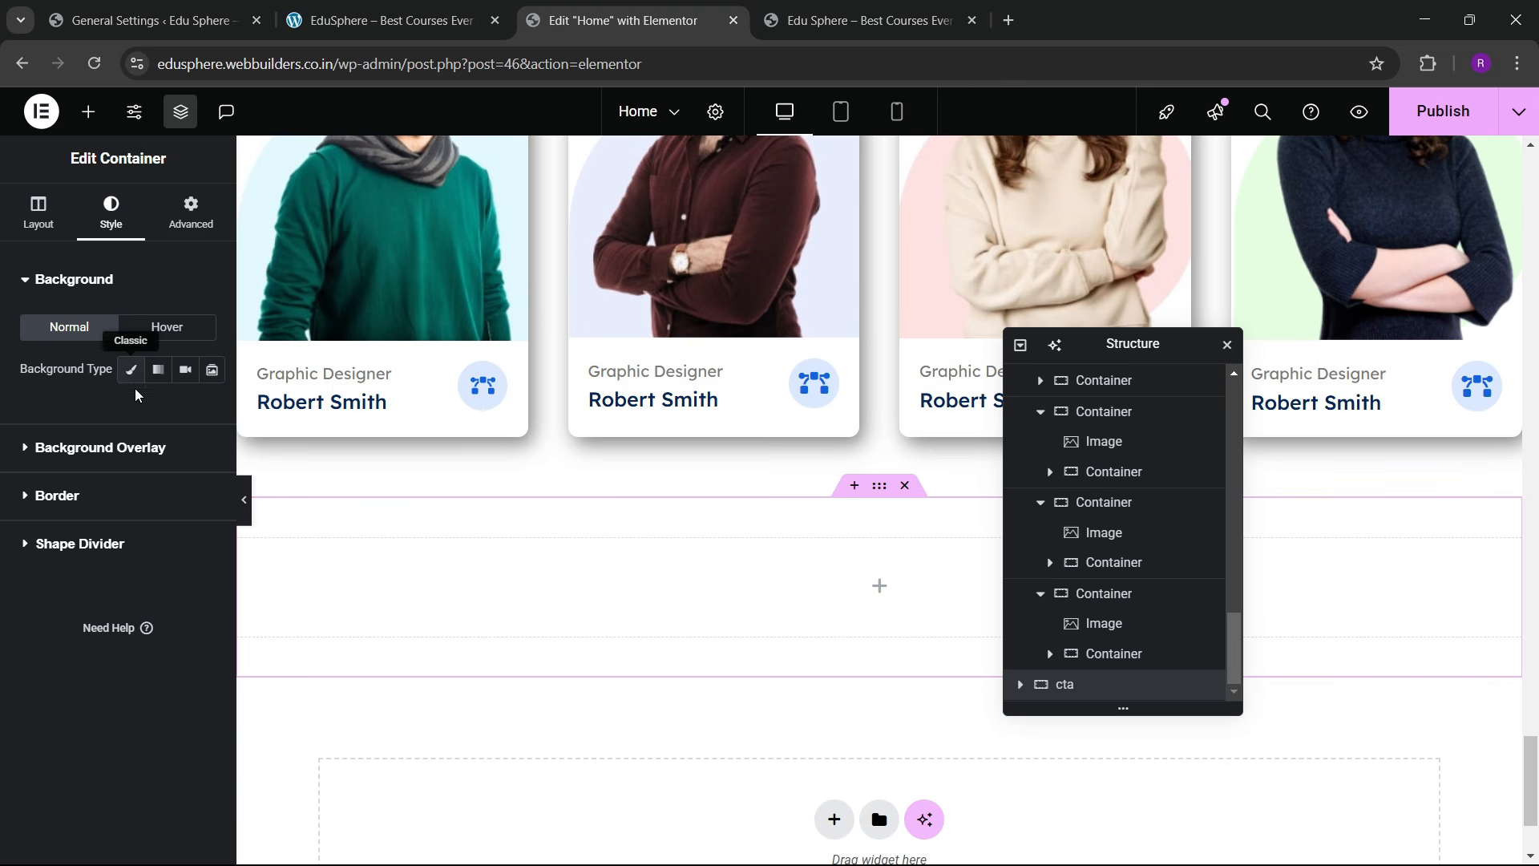
{"action": "left_click", "coordinate": [131, 369]}
{"action": "left_click", "coordinate": [176, 411]}
{"action": "left_click", "coordinate": [112, 669]}
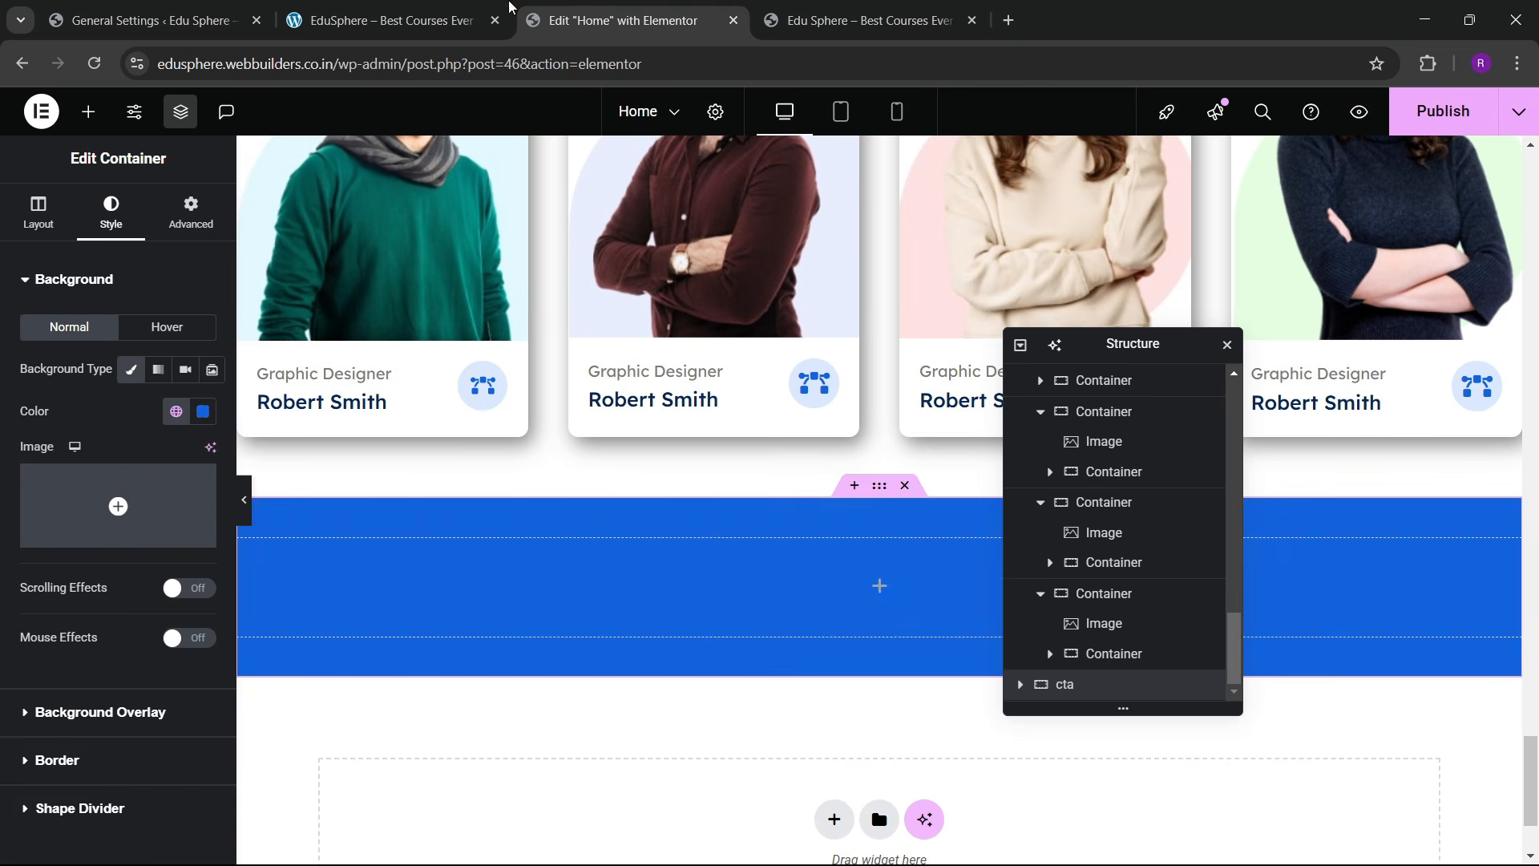
{"action": "left_click", "coordinate": [507, 10]}
{"action": "left_click", "coordinate": [626, 8]}
{"action": "scroll", "coordinate": [637, 521], "scroll_direction": "up", "scroll_amount": 5}
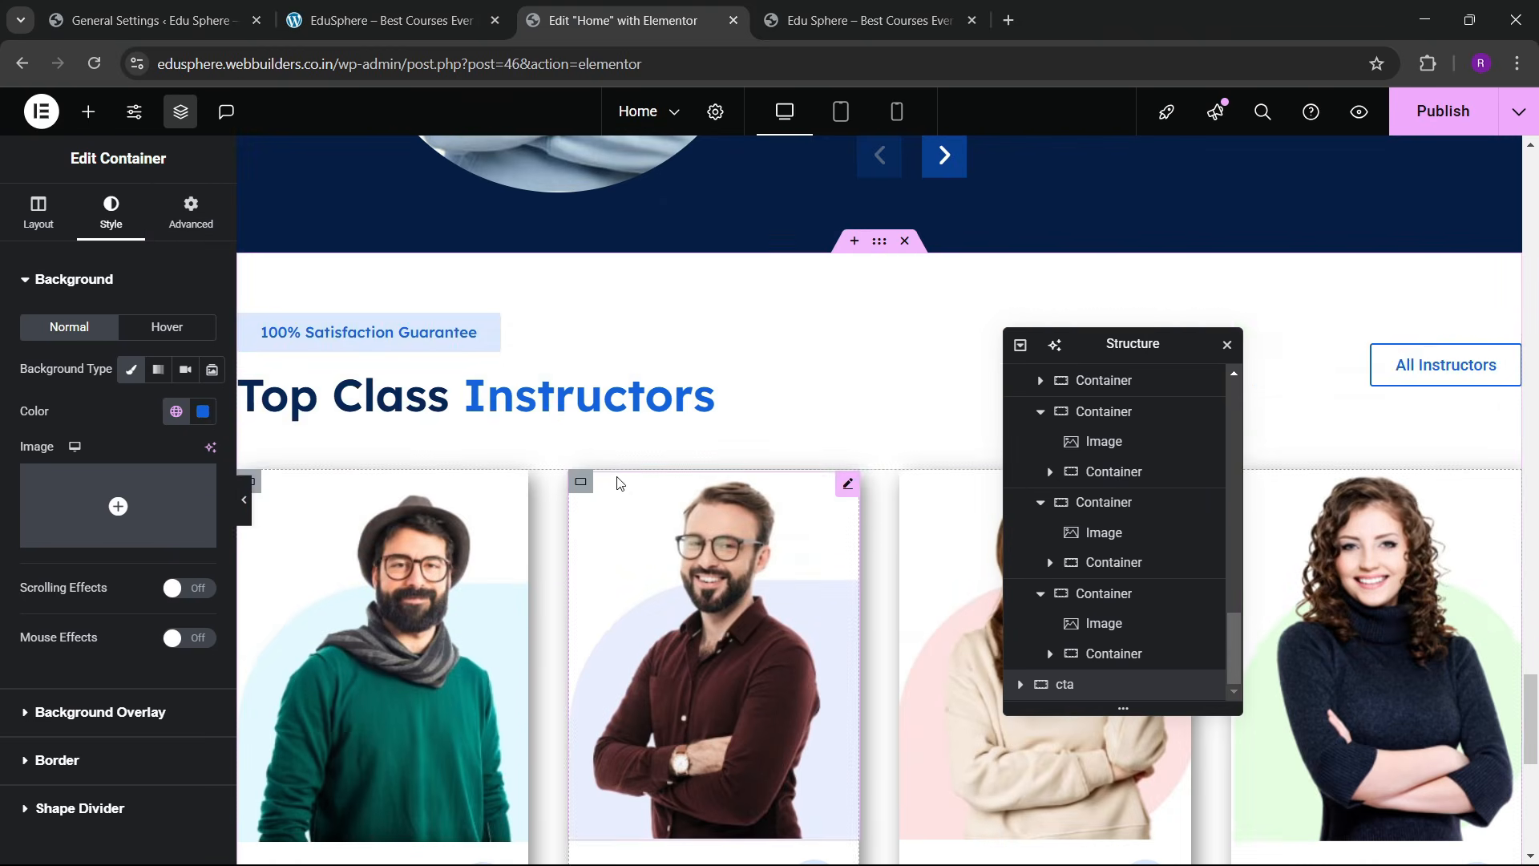
Step: Copy the Top Class Instructors heading and paste it into the blue container
{"action": "right_click", "coordinate": [608, 385]}
{"action": "left_click", "coordinate": [655, 492]}
{"action": "scroll", "coordinate": [588, 557], "scroll_direction": "down", "scroll_amount": 6}
{"action": "scroll", "coordinate": [589, 575], "scroll_direction": "down", "scroll_amount": 1}
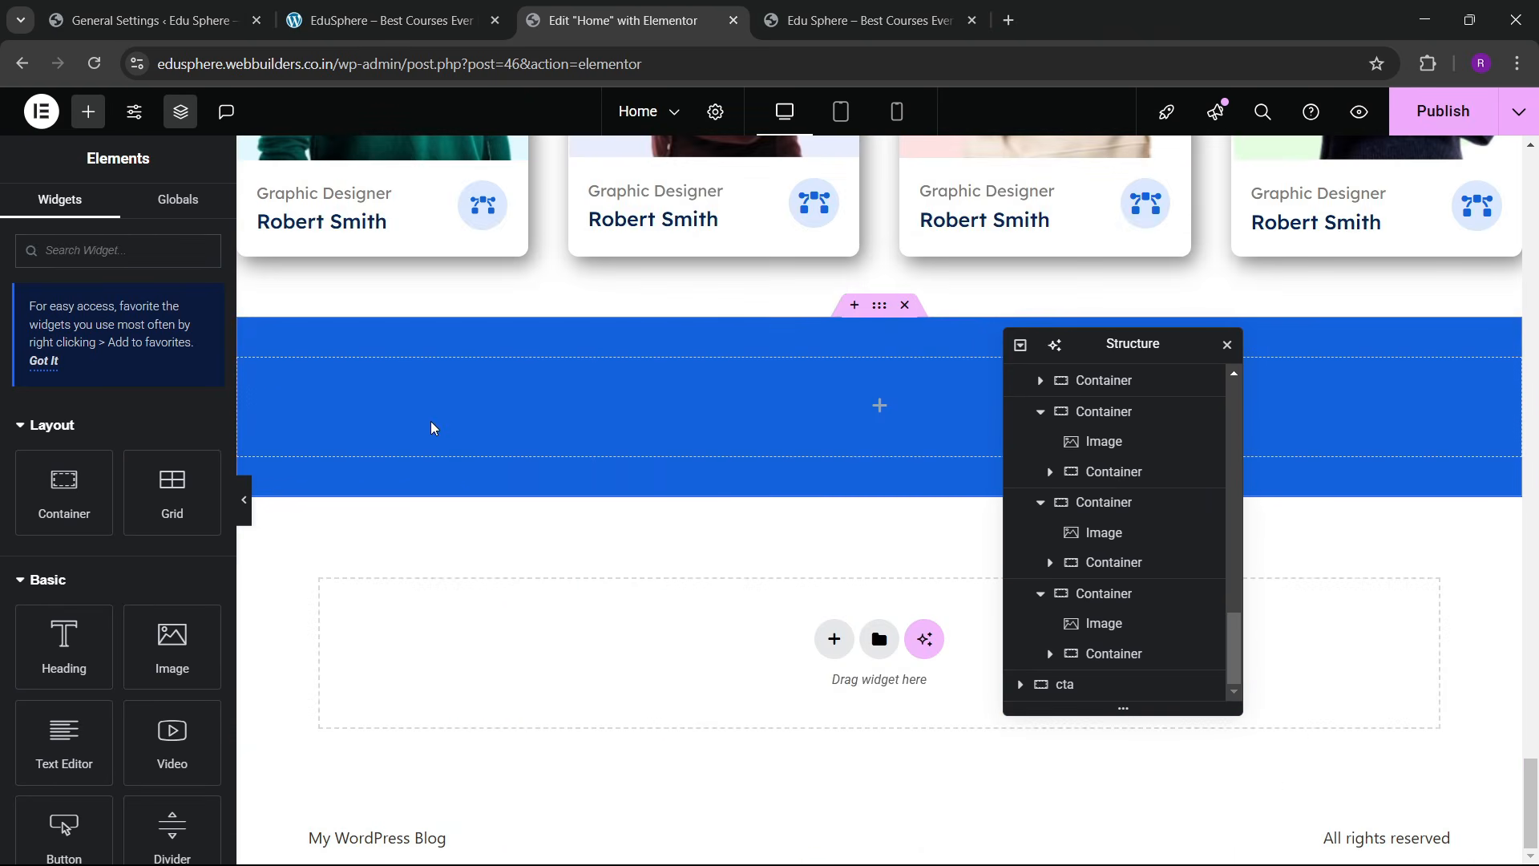
{"action": "right_click", "coordinate": [432, 425]}
{"action": "left_click", "coordinate": [488, 499]}
Step: Replace the pasted title with 'Join Us & Spread Experiences' from the live site
{"action": "left_click", "coordinate": [433, 7]}
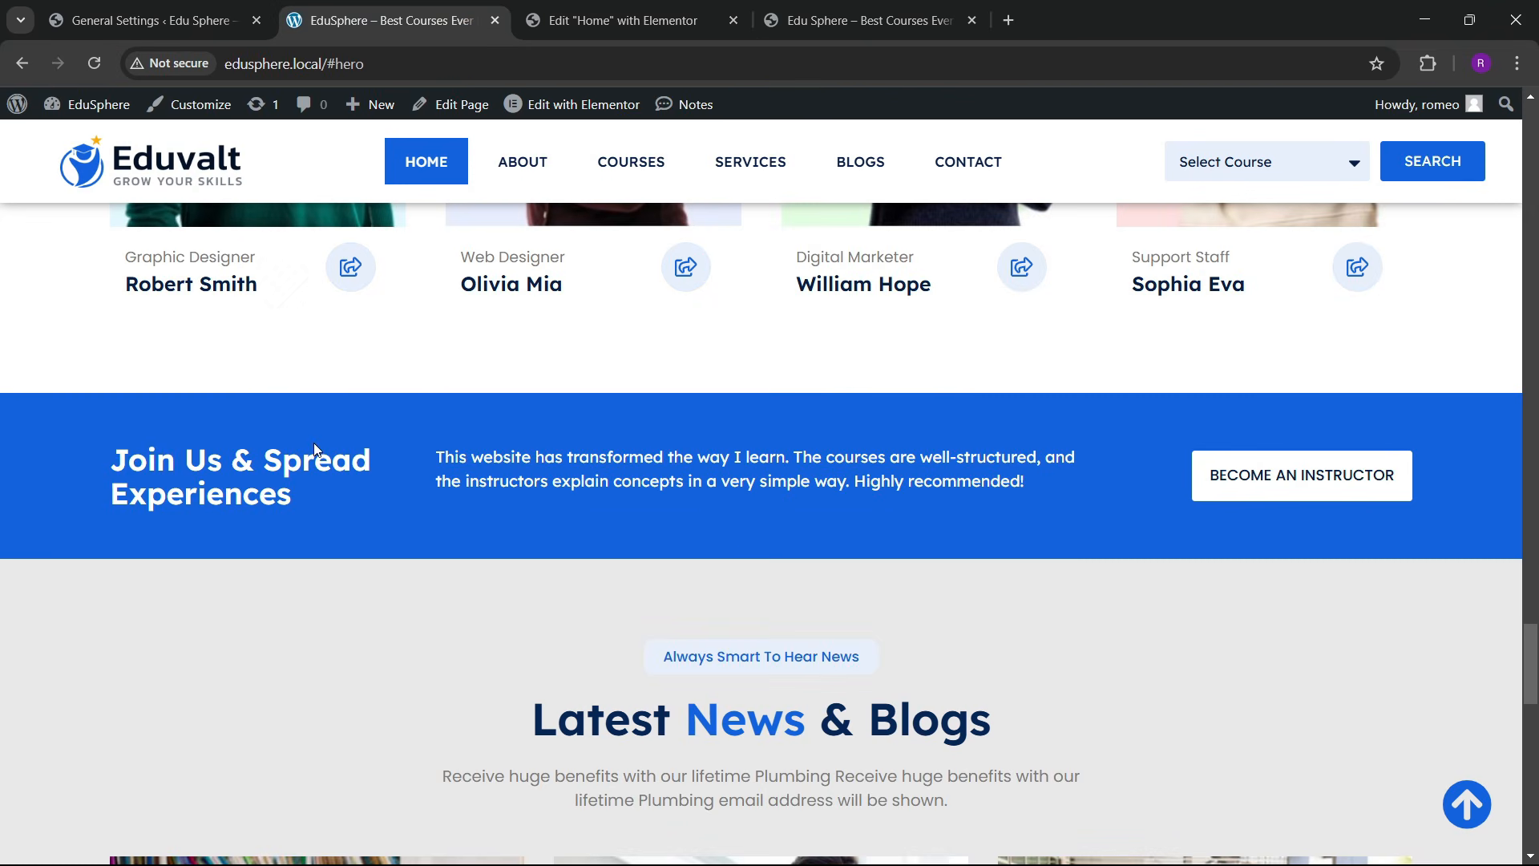
{"action": "left_click_drag", "start_coordinate": [120, 449], "coordinate": [278, 495]}
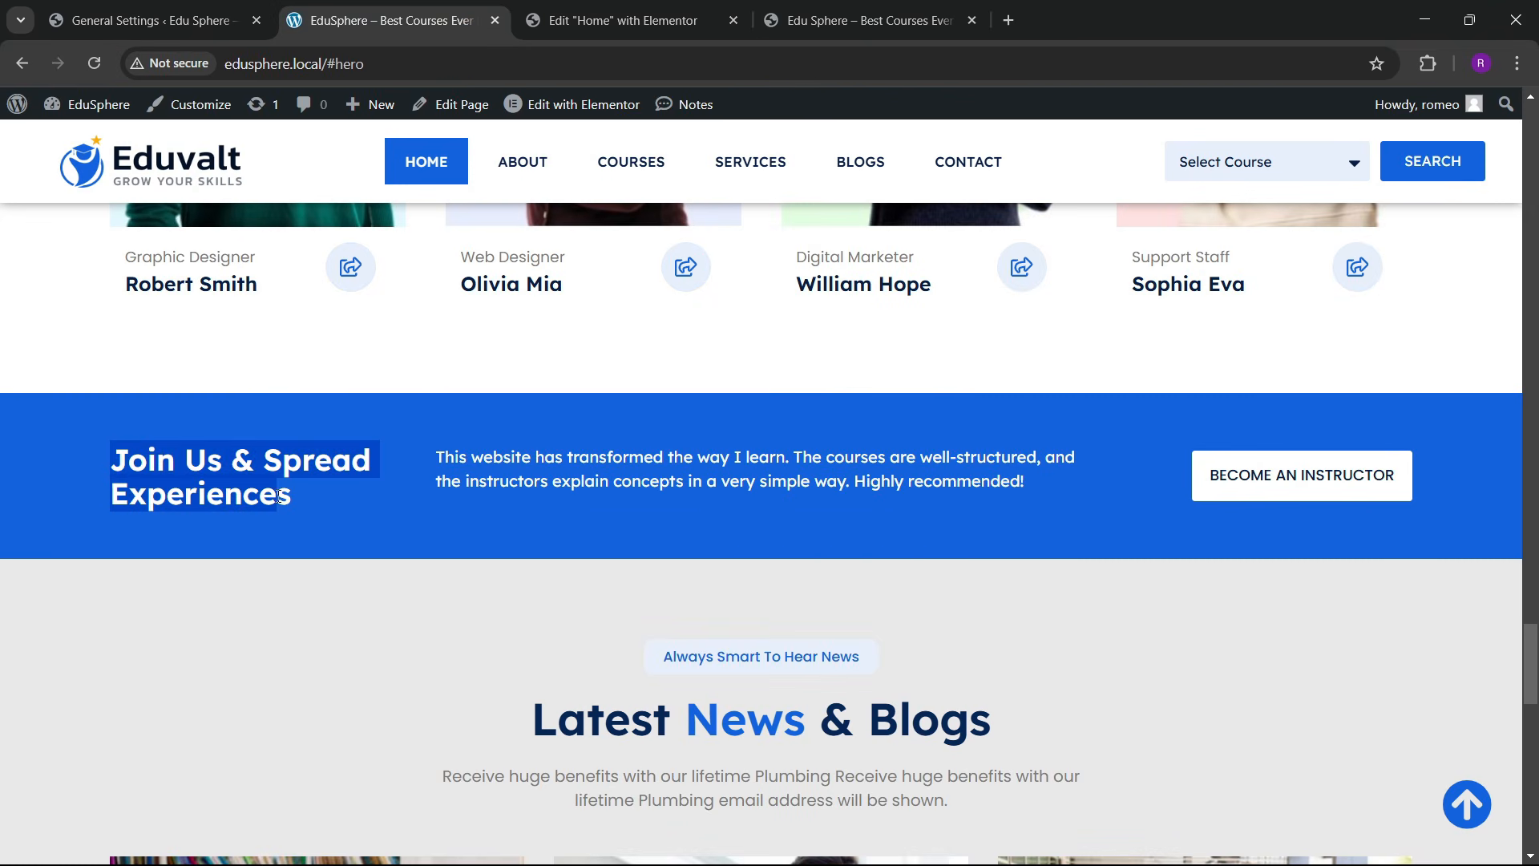
{"action": "left_click", "coordinate": [276, 500]}
{"action": "left_click_drag", "start_coordinate": [114, 455], "coordinate": [274, 496]}
{"action": "left_click", "coordinate": [622, 20]}
{"action": "key", "text": "ctrl+a"}
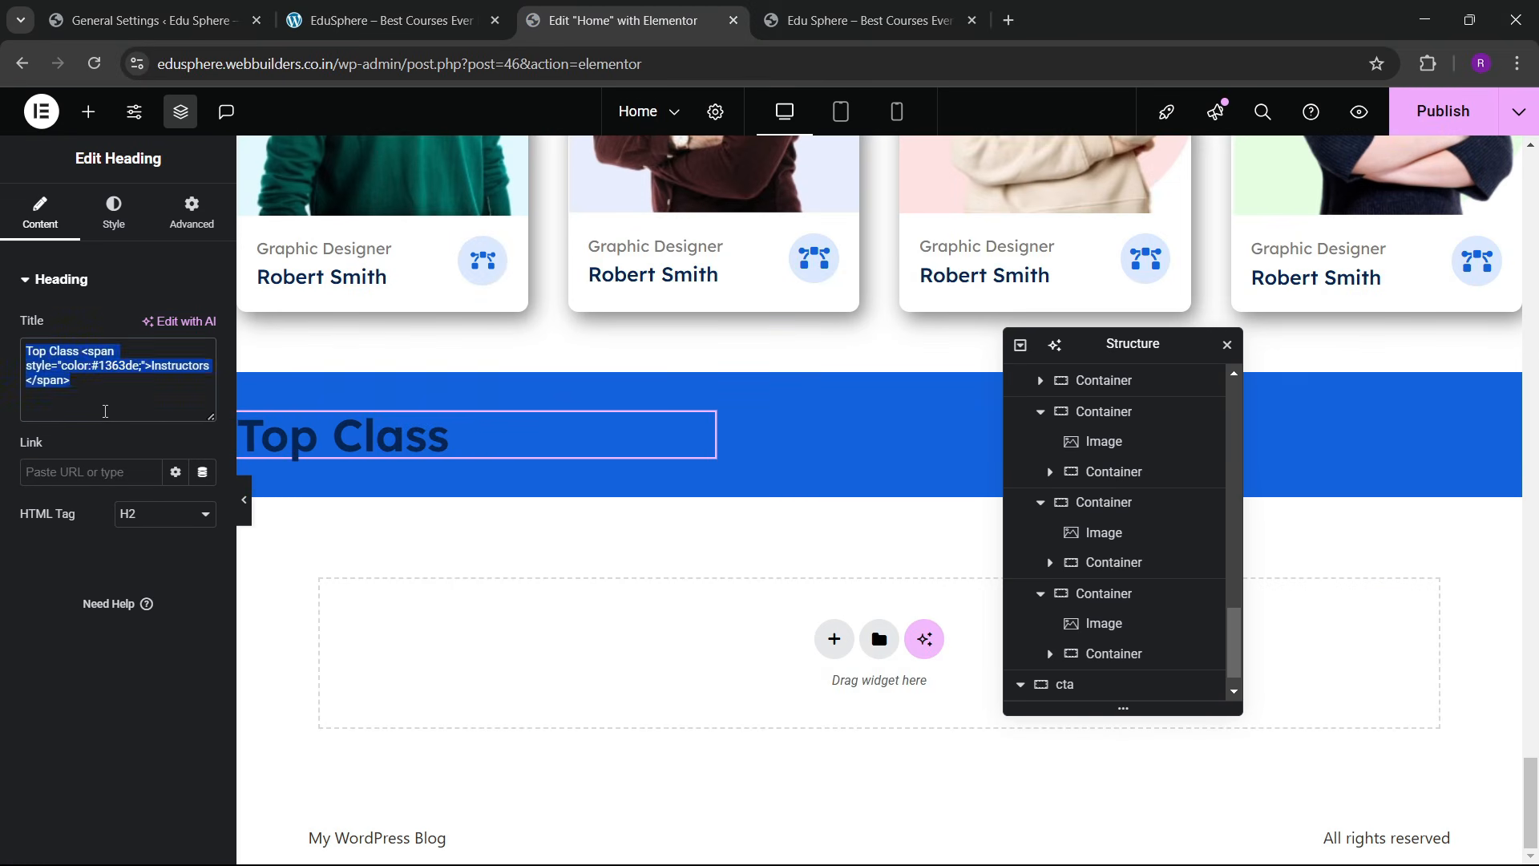
{"action": "key", "text": "ctrl+v"}
Step: Make the heading text white and reduce its font size to 26
{"action": "left_click", "coordinate": [114, 215]}
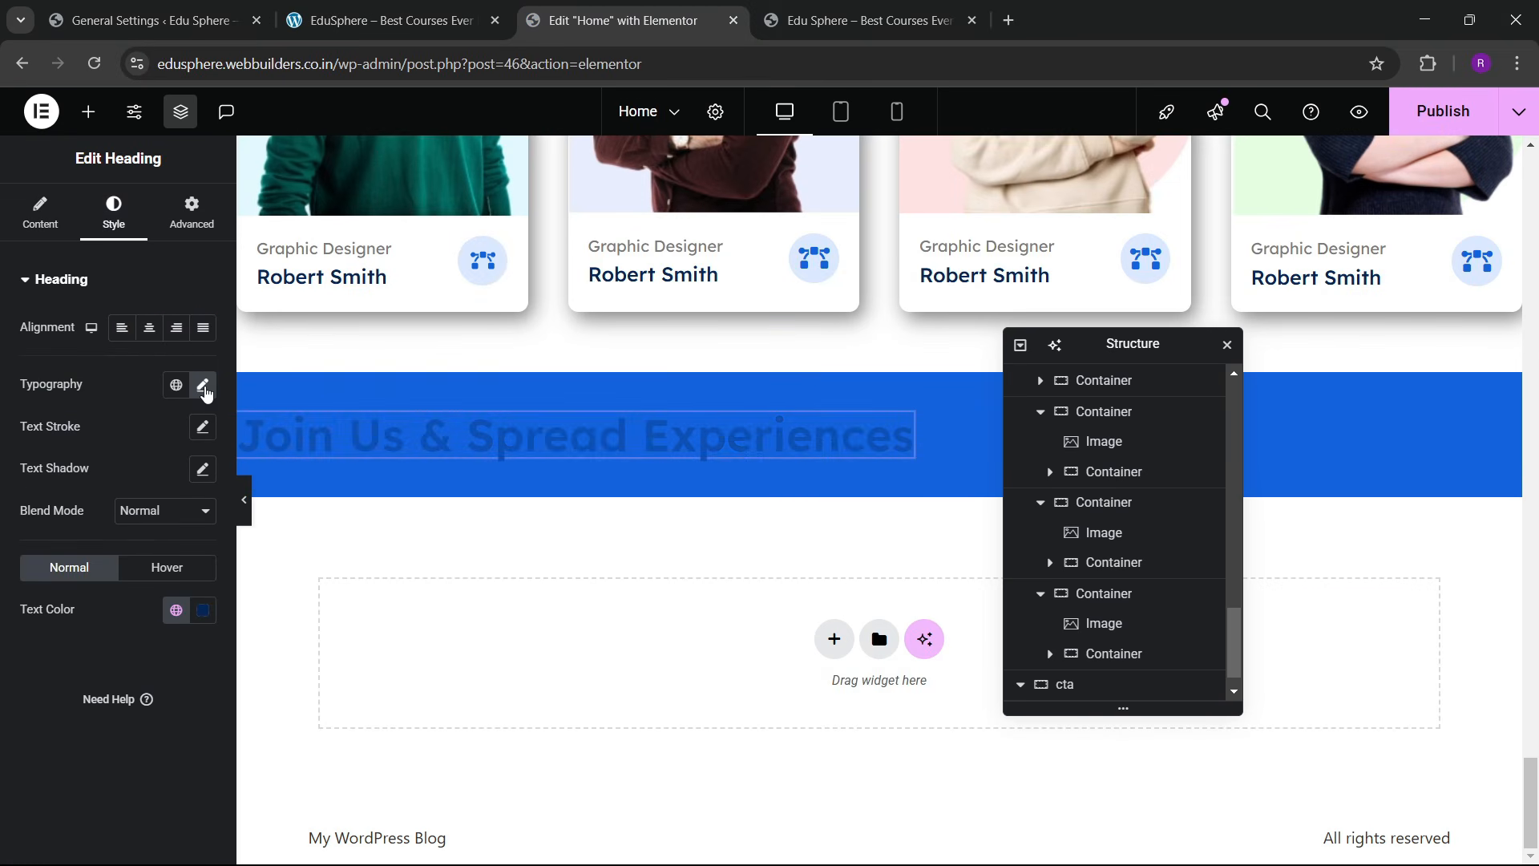
{"action": "left_click", "coordinate": [203, 386]}
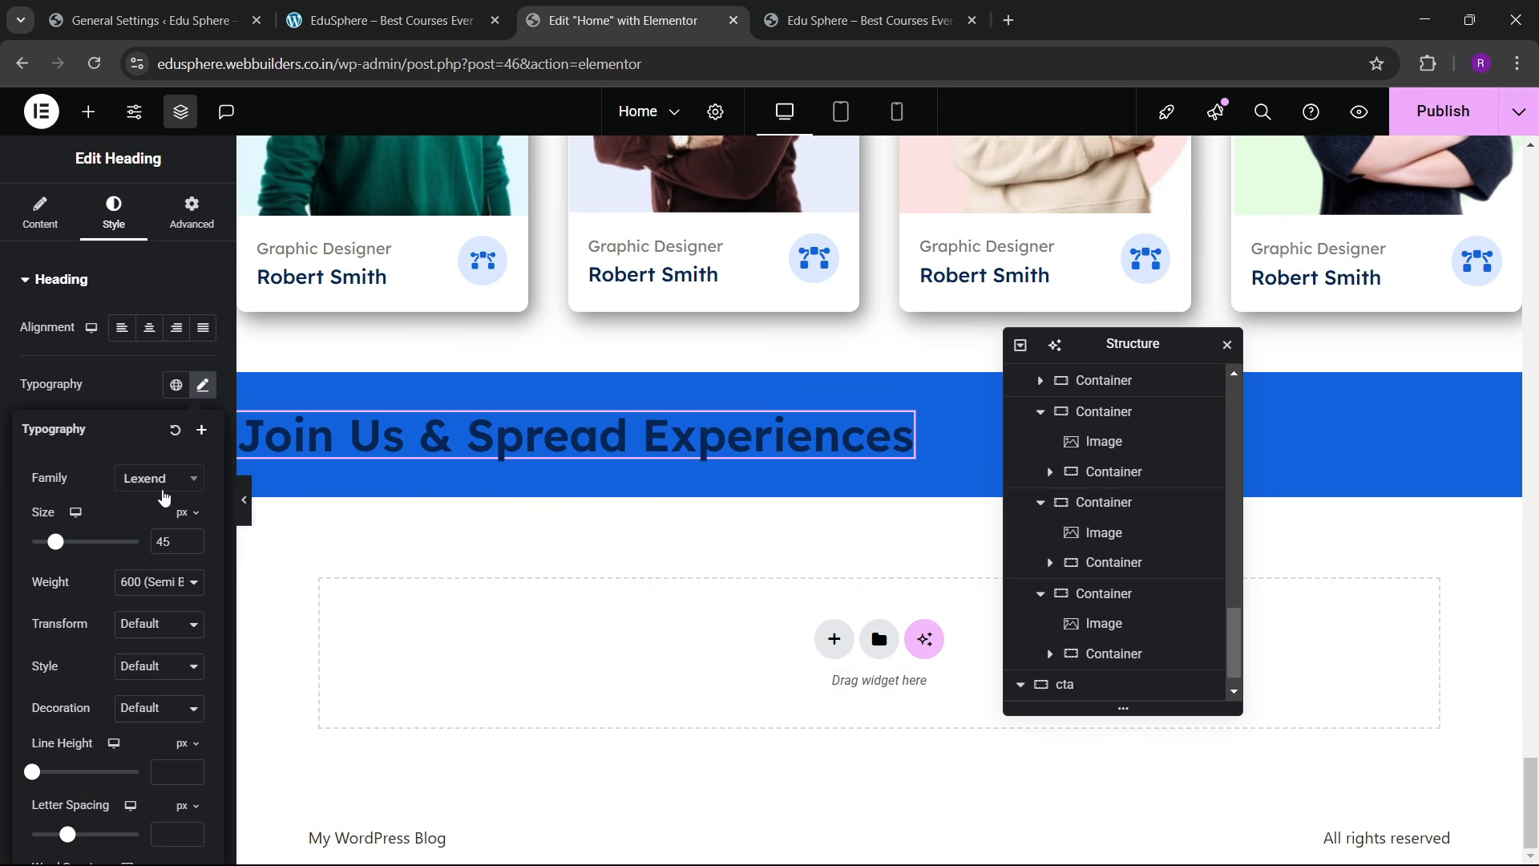
{"action": "left_click", "coordinate": [145, 399]}
{"action": "left_click", "coordinate": [206, 610]}
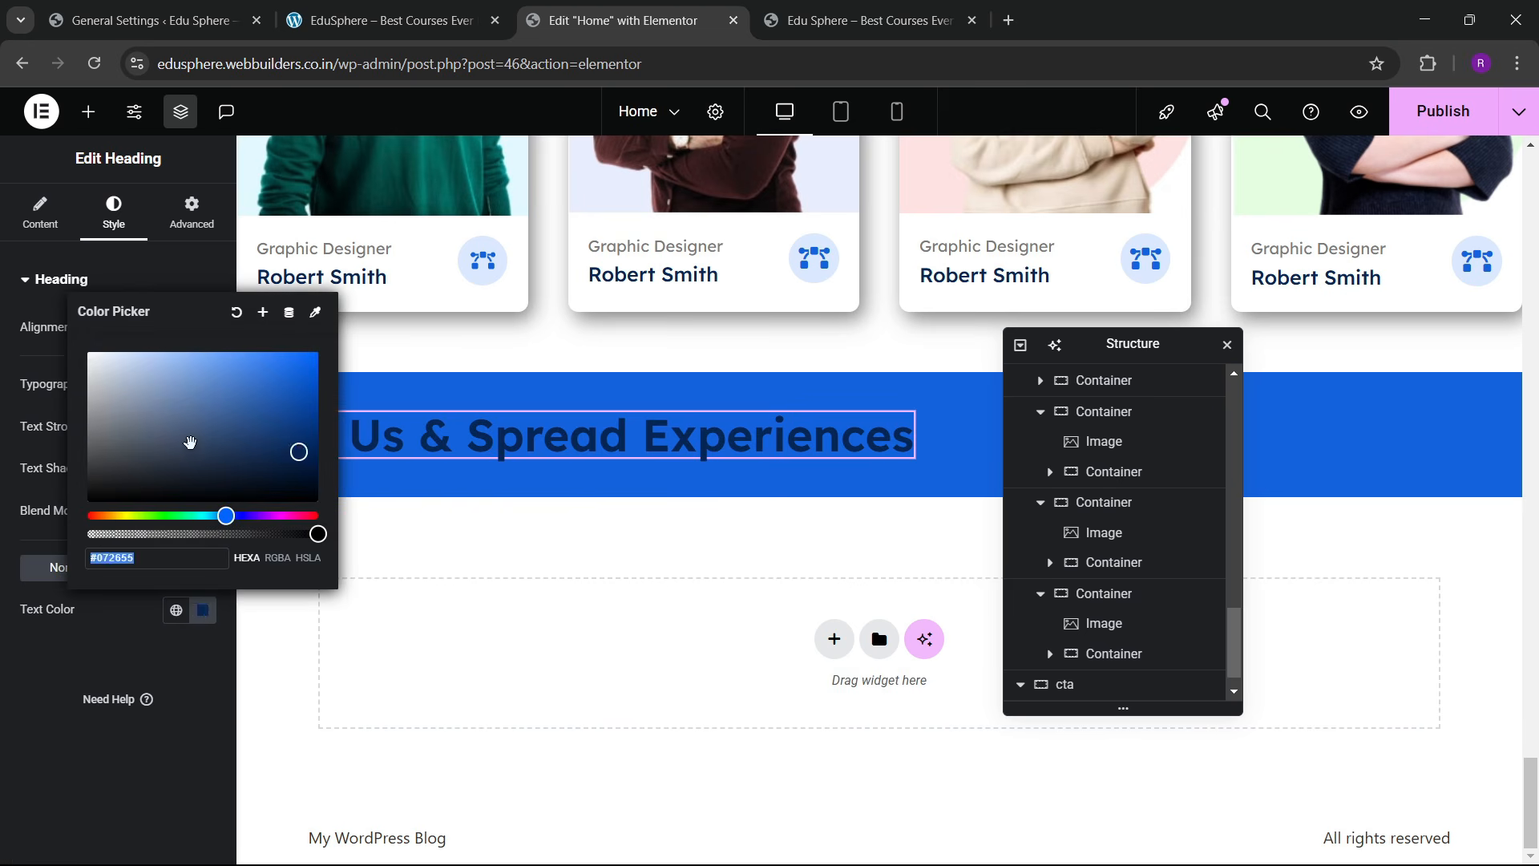
{"action": "left_click_drag", "start_coordinate": [192, 440], "coordinate": [78, 343]}
{"action": "left_click", "coordinate": [51, 696]}
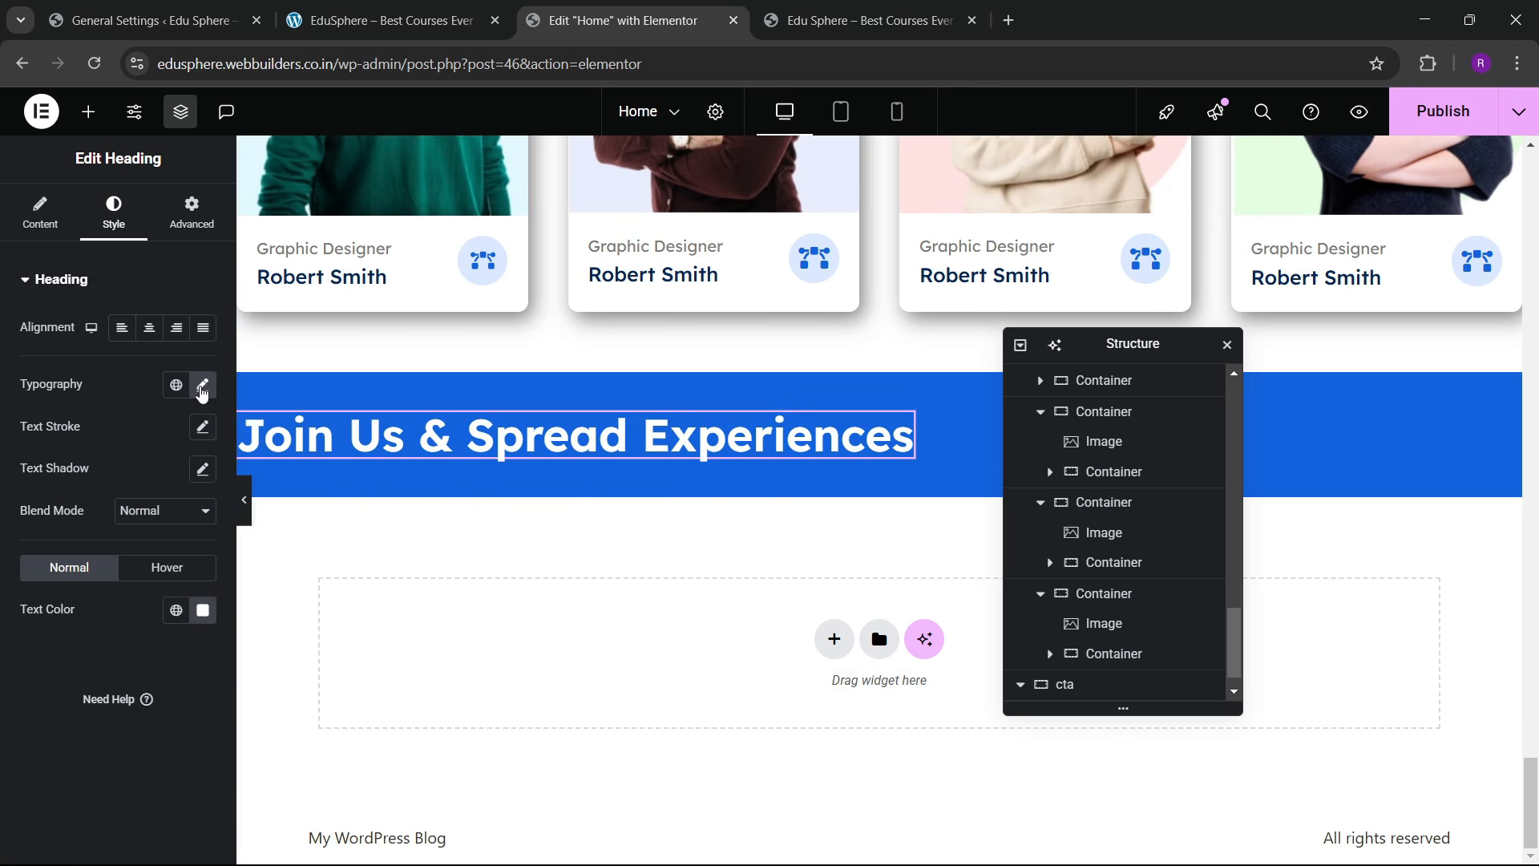
{"action": "left_click", "coordinate": [202, 388]}
{"action": "left_click_drag", "start_coordinate": [193, 546], "coordinate": [193, 544]}
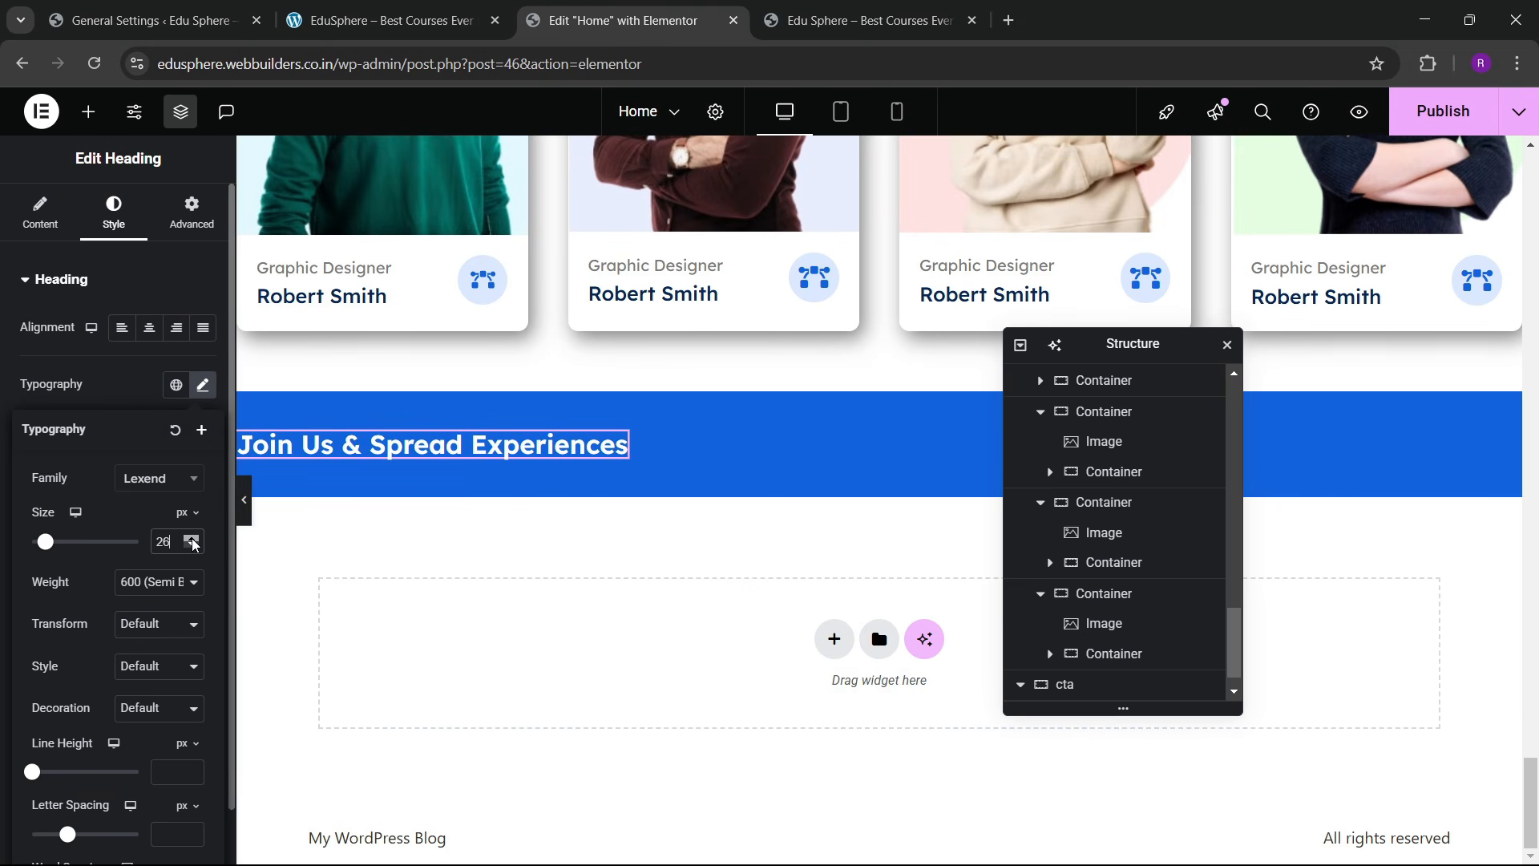
{"action": "left_click", "coordinate": [193, 543]}
{"action": "left_click", "coordinate": [328, 6]}
{"action": "left_click", "coordinate": [612, 17]}
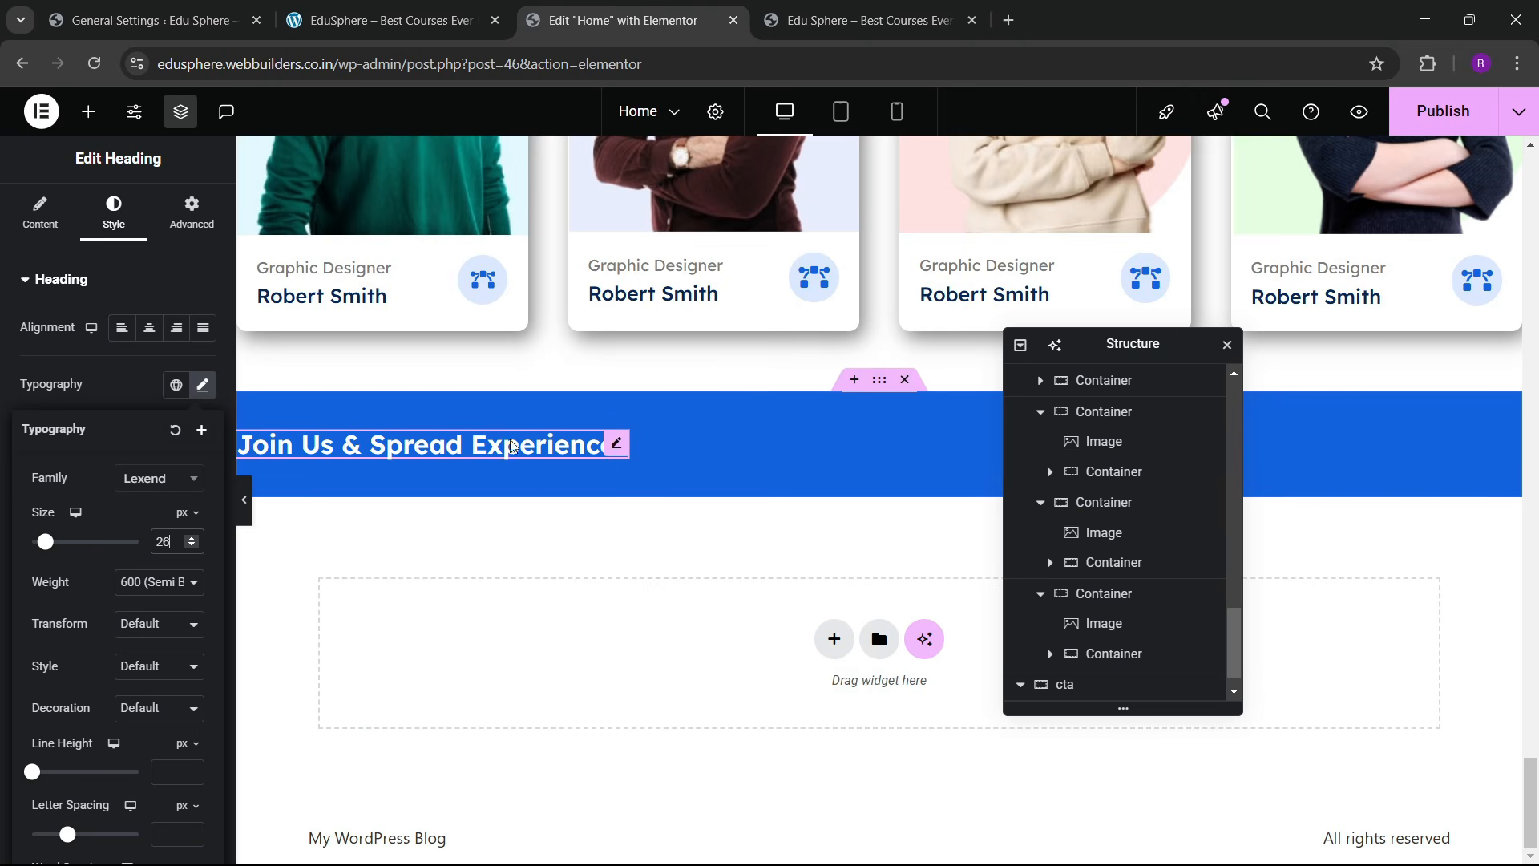
{"action": "left_click", "coordinate": [623, 453]}
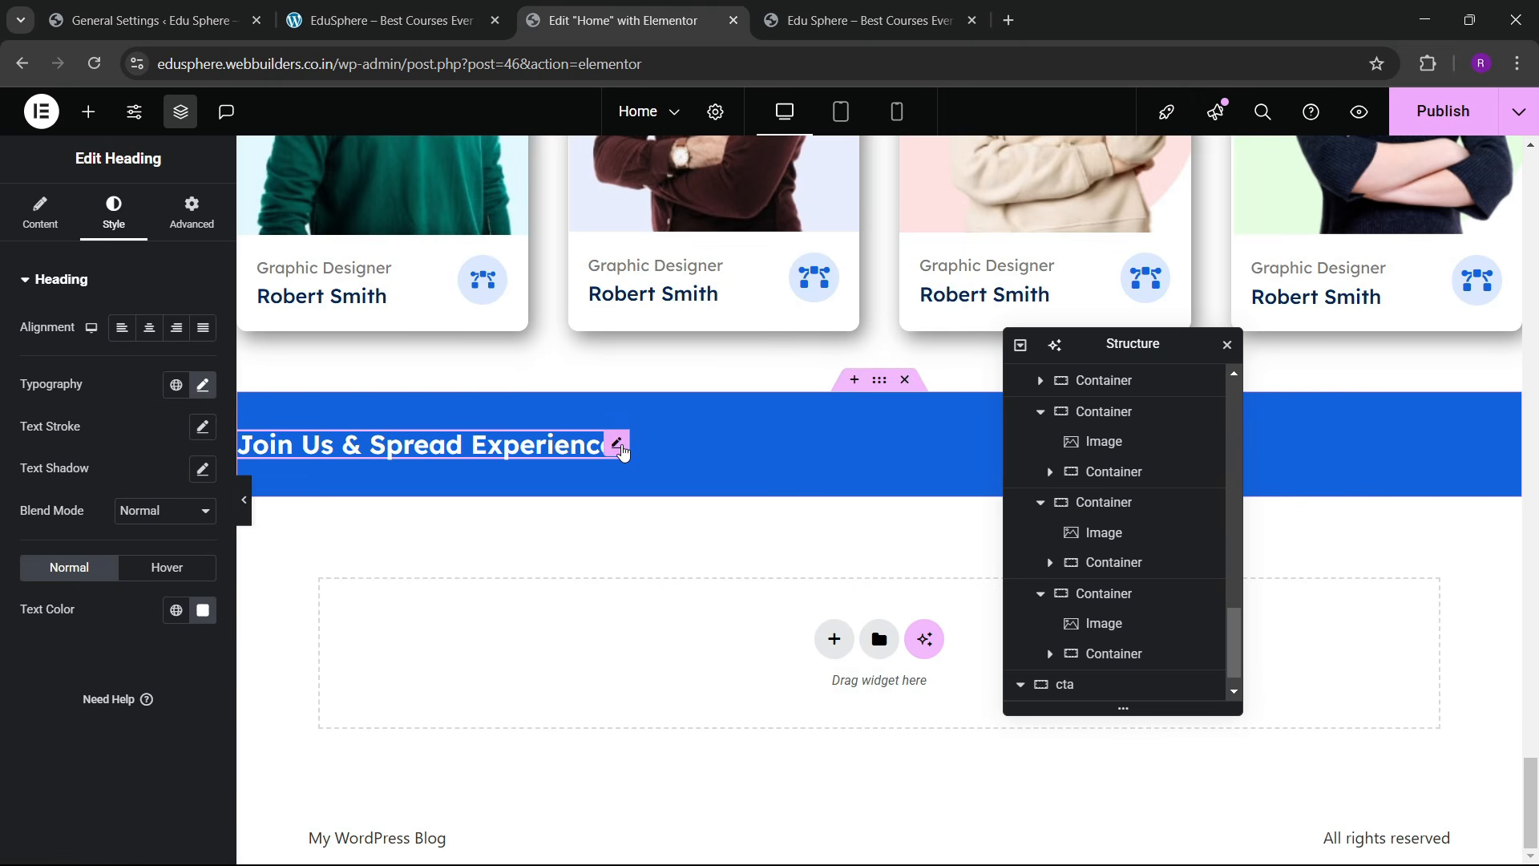
Step: Copy the Browse By Categories text block
{"action": "left_click", "coordinate": [184, 227]}
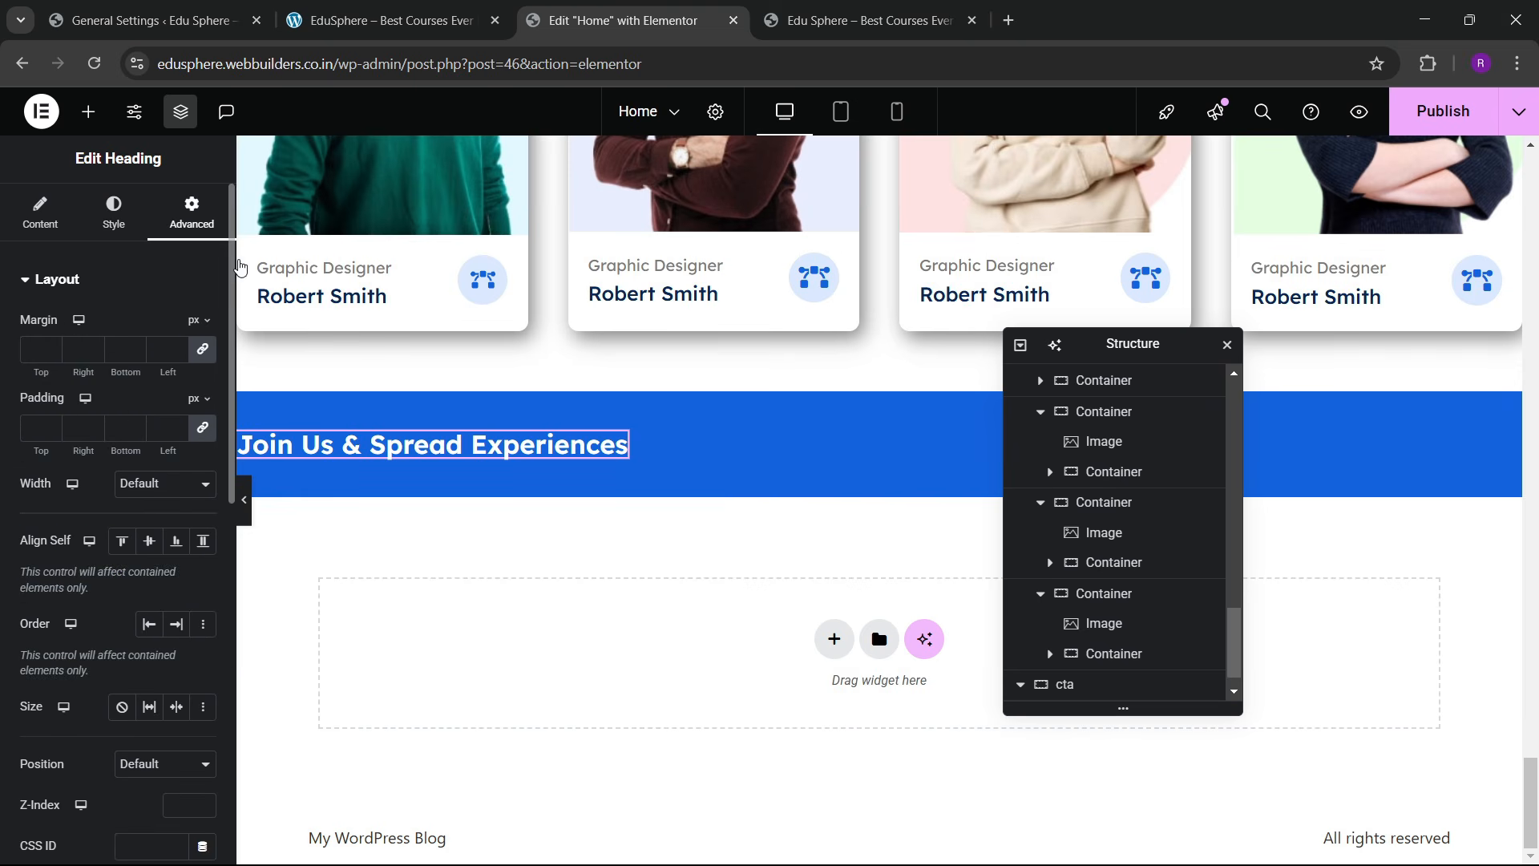
{"action": "key", "text": "ctrl+shift+Tab"}
{"action": "left_click", "coordinate": [593, 20]}
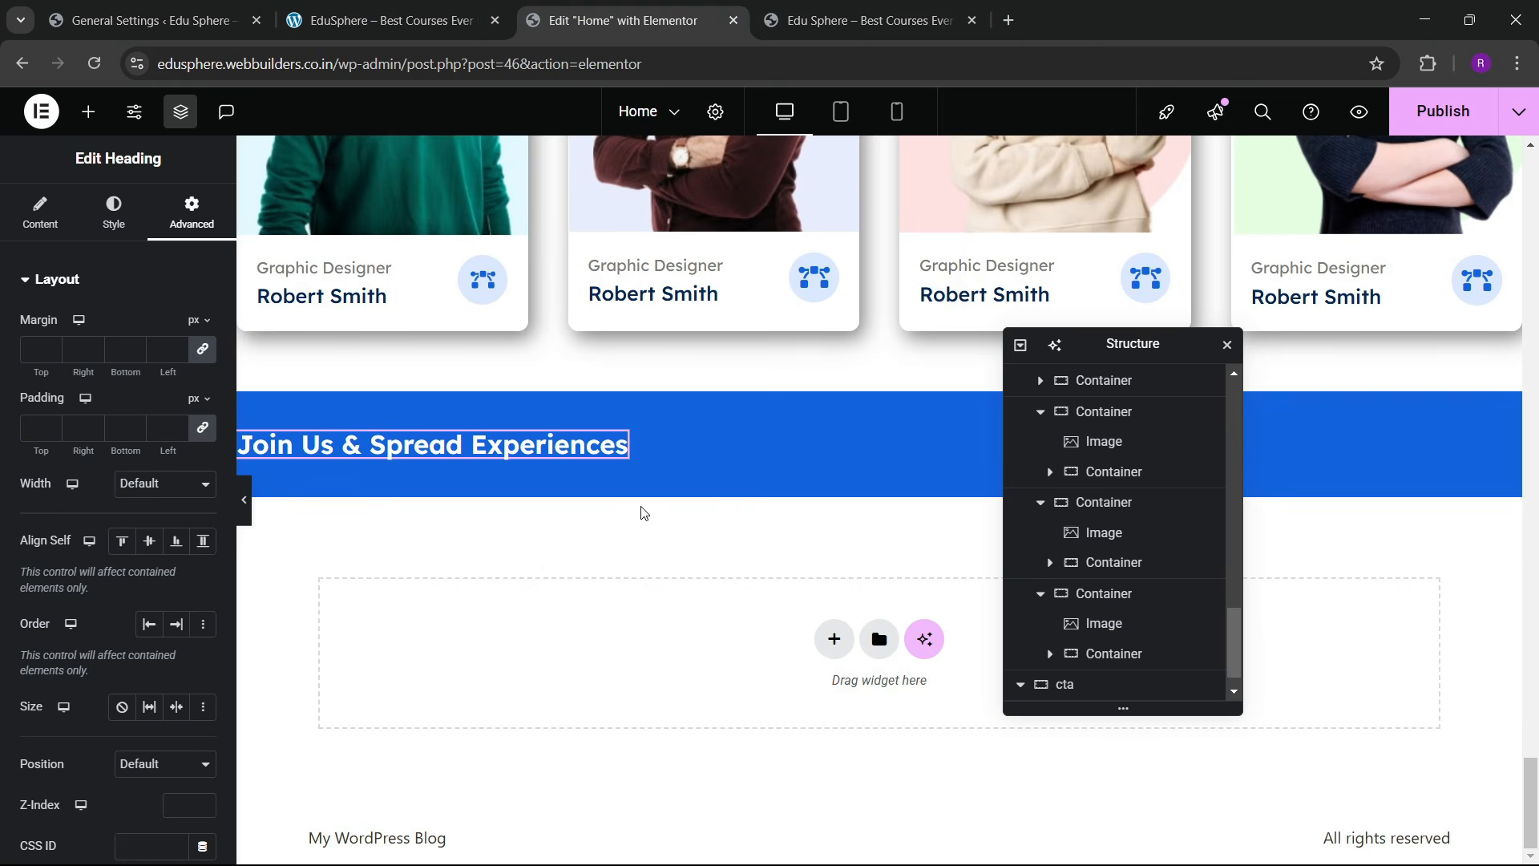
{"action": "scroll", "coordinate": [643, 514], "scroll_direction": "up", "scroll_amount": 15}
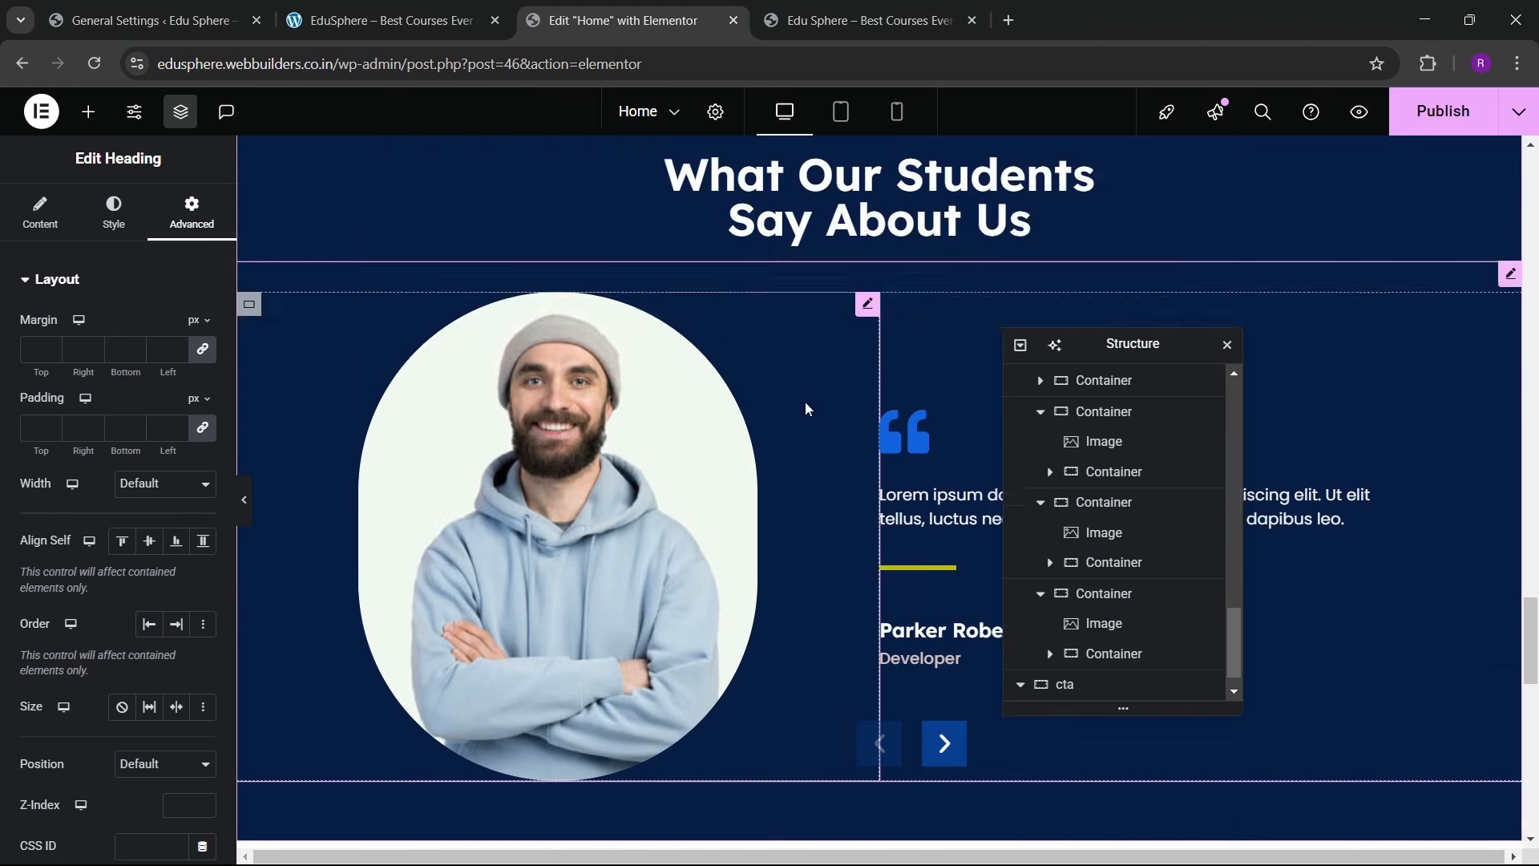
{"action": "scroll", "coordinate": [805, 409], "scroll_direction": "up", "scroll_amount": 8}
{"action": "right_click", "coordinate": [467, 542]}
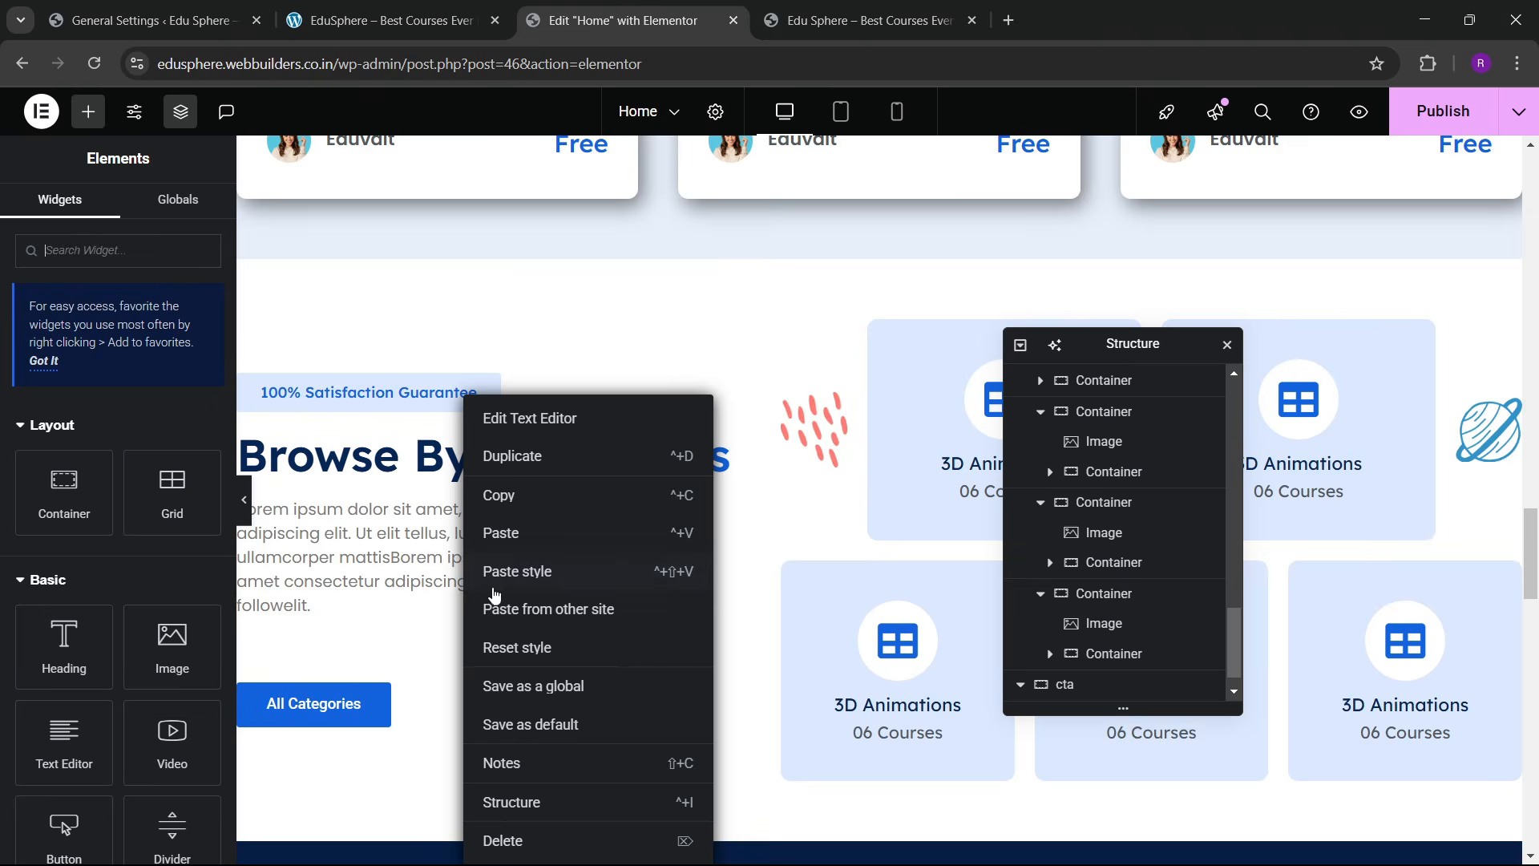
{"action": "left_click", "coordinate": [511, 497]}
{"action": "scroll", "coordinate": [681, 589], "scroll_direction": "down", "scroll_amount": 20}
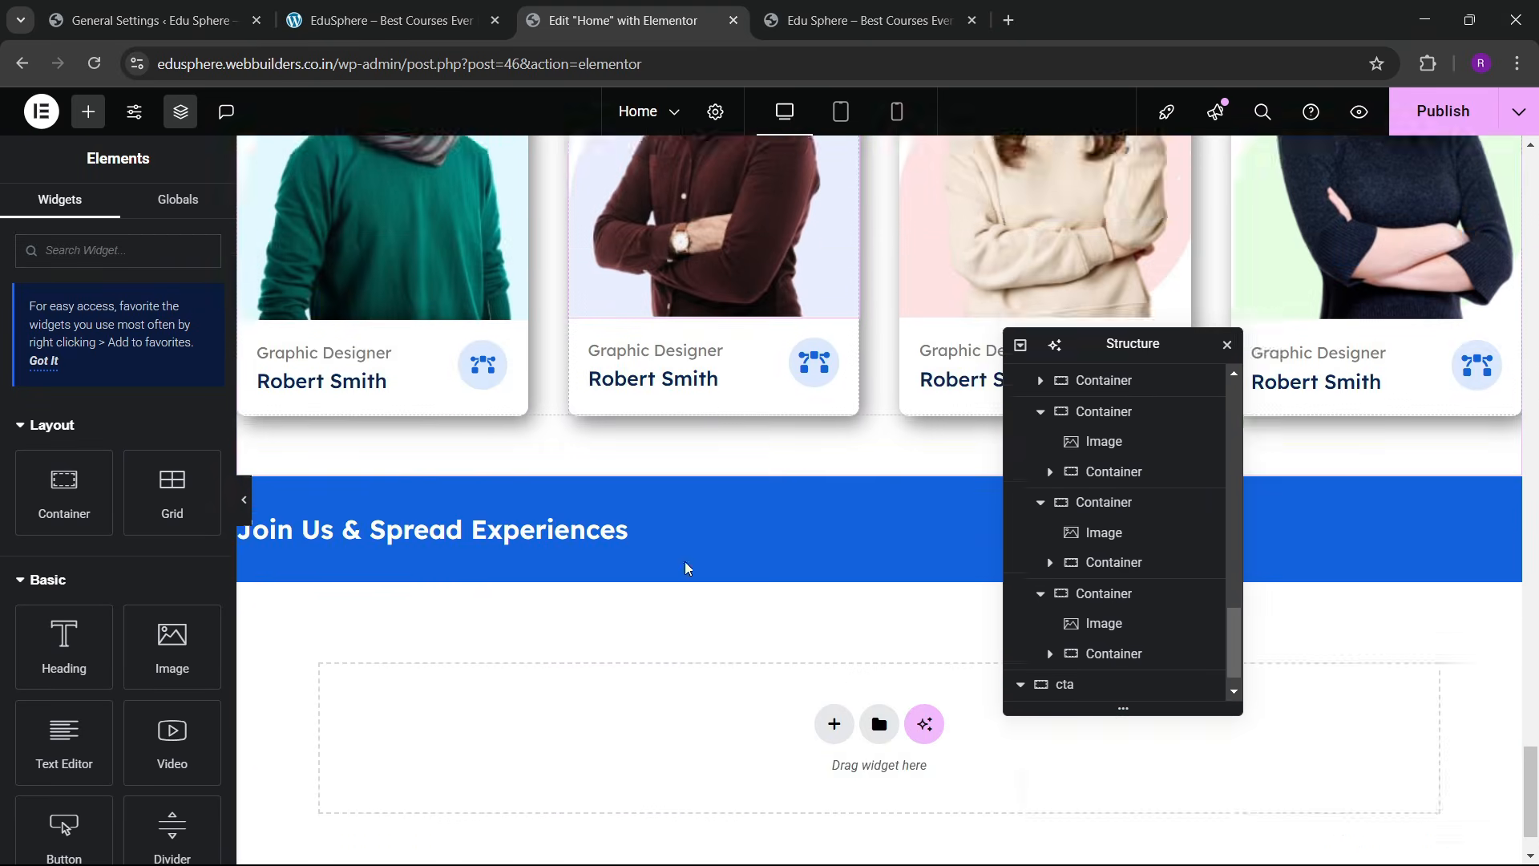
{"action": "scroll", "coordinate": [685, 562], "scroll_direction": "down", "scroll_amount": 1}
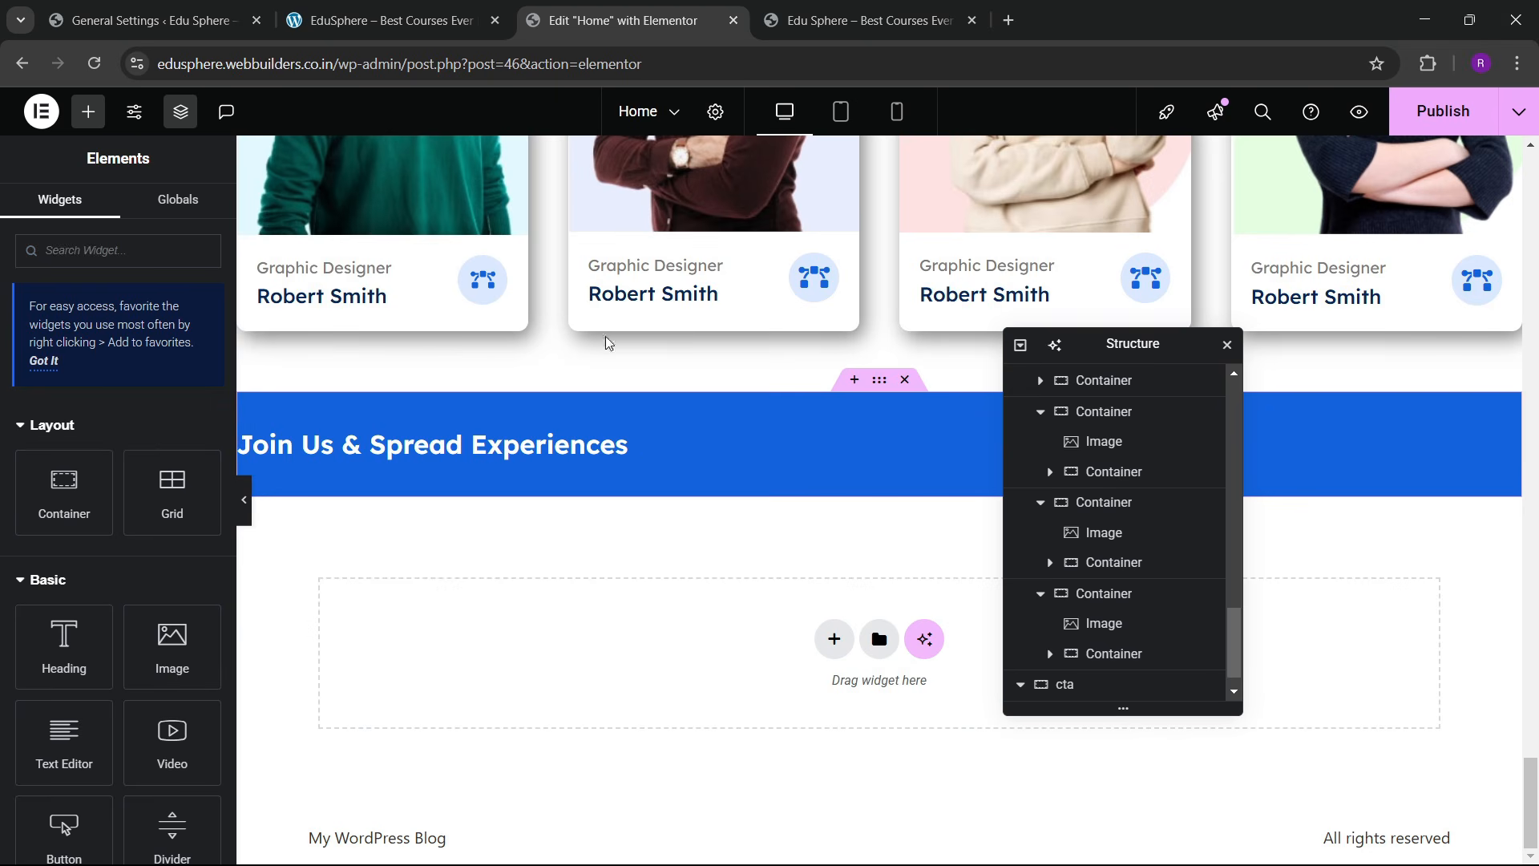
Step: Add a new multi-column Flexbox container below the Join Us banner
{"action": "left_click", "coordinate": [433, 20]}
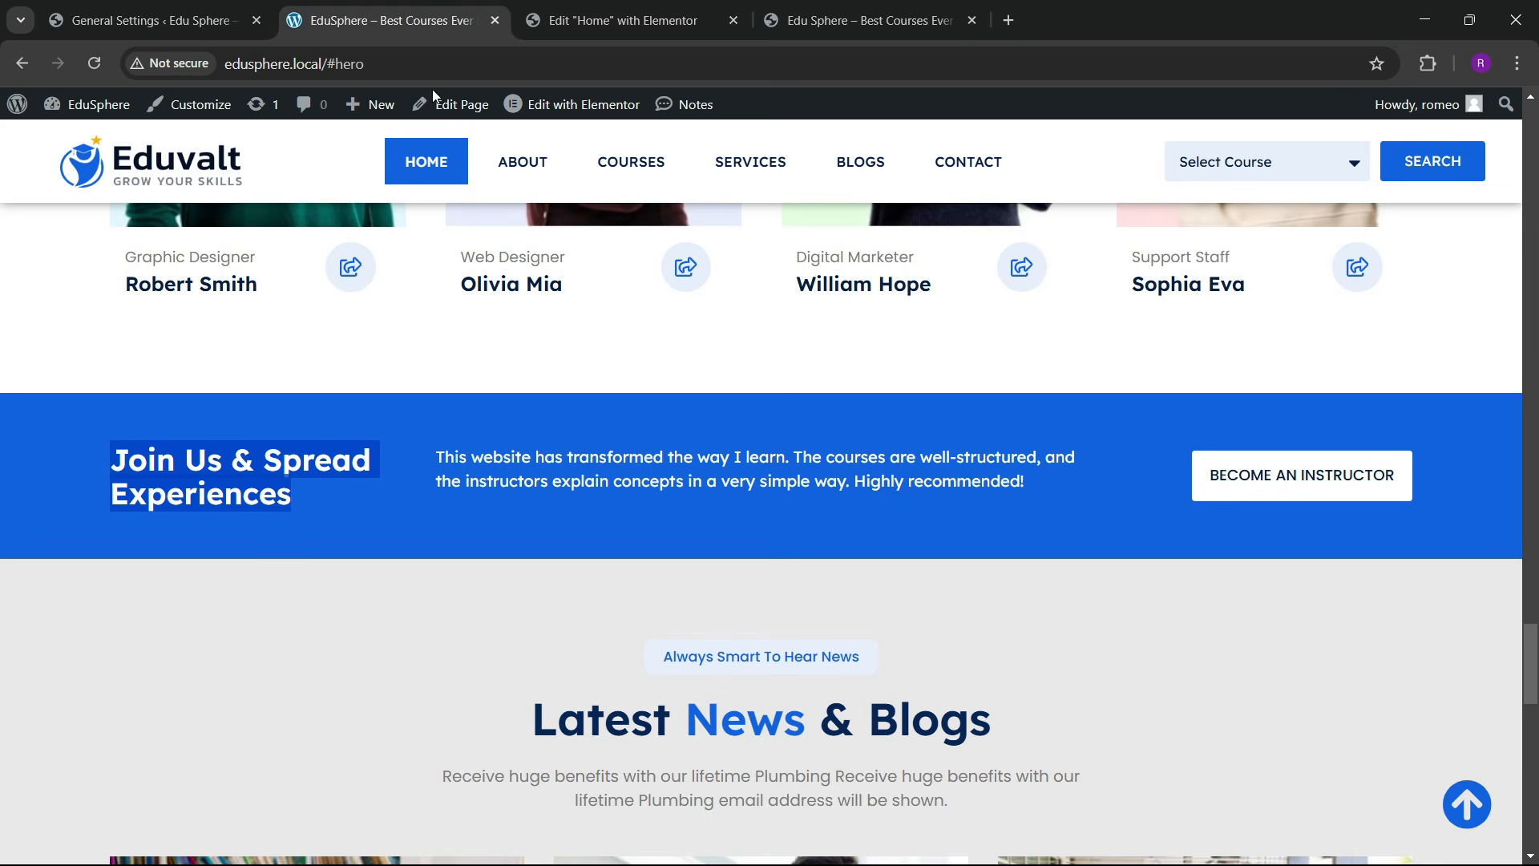
{"action": "left_click", "coordinate": [618, 20]}
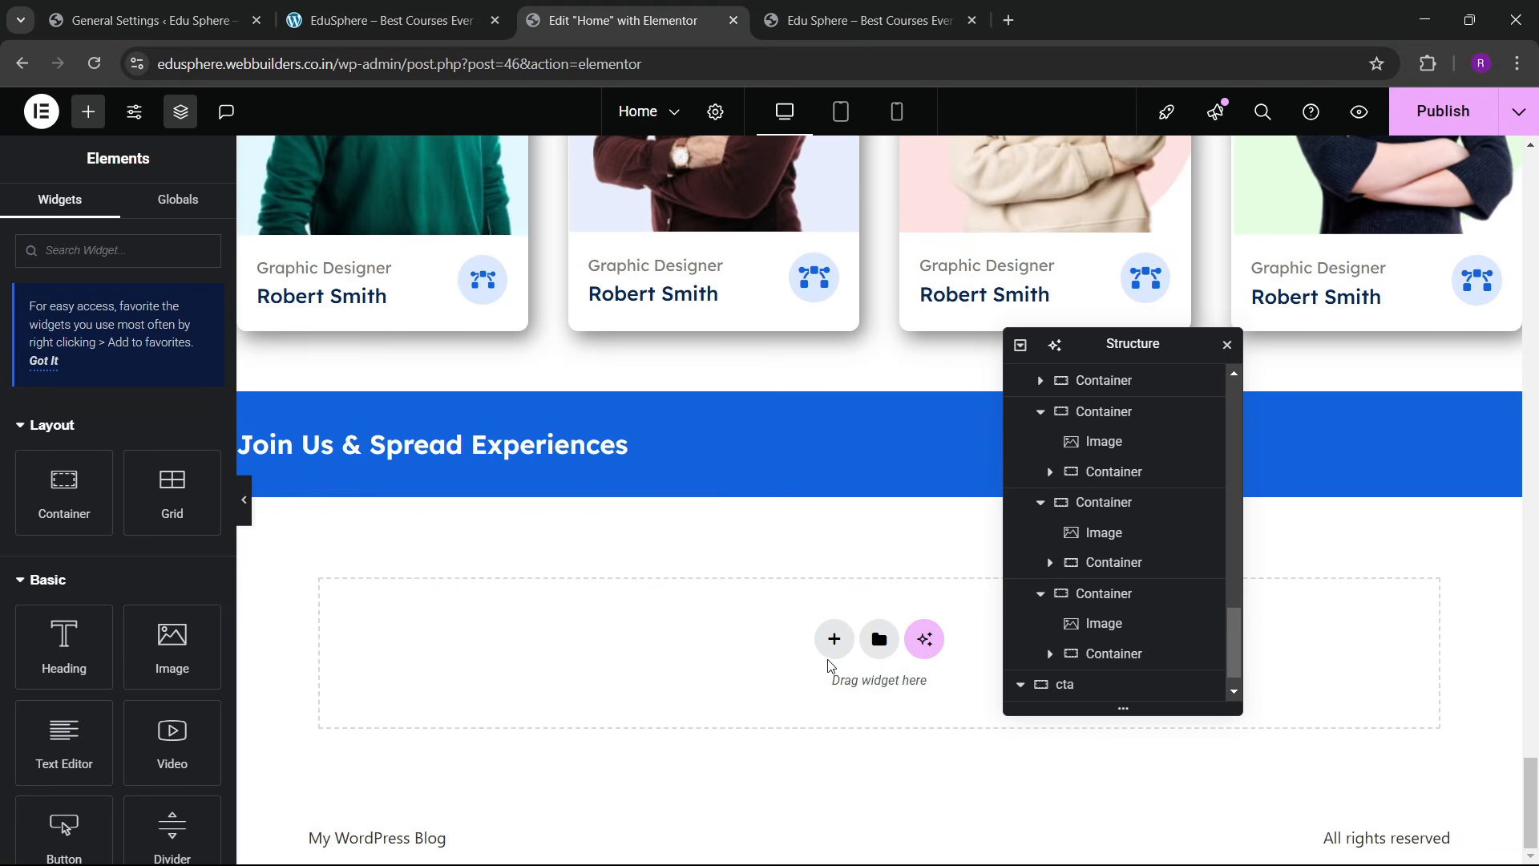
{"action": "left_click", "coordinate": [834, 639]}
{"action": "left_click", "coordinate": [834, 706]}
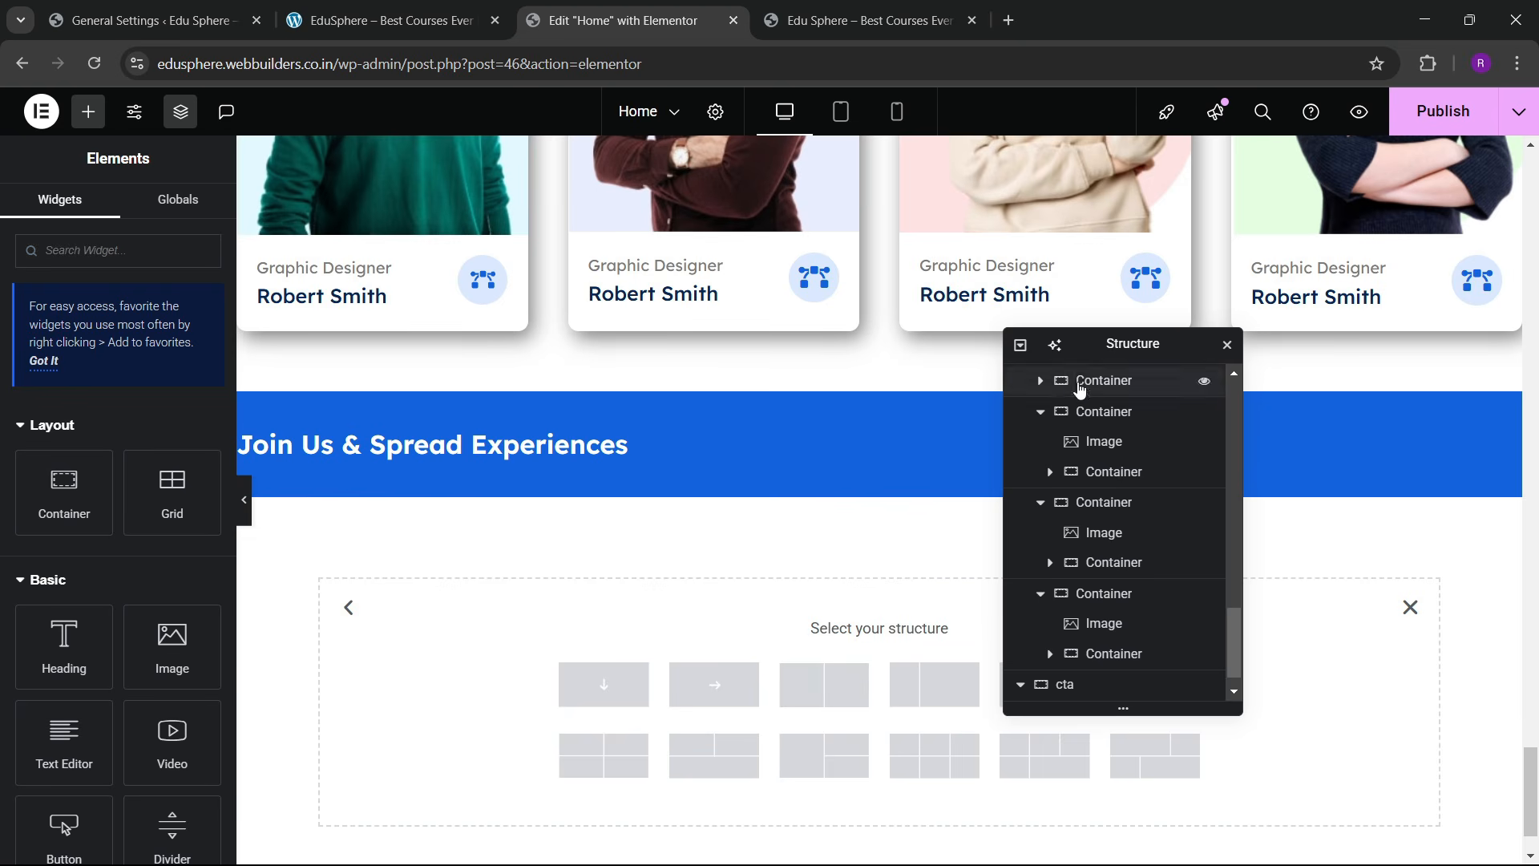
{"action": "left_click_drag", "start_coordinate": [1087, 346], "coordinate": [820, 228]}
{"action": "left_click", "coordinate": [904, 682]}
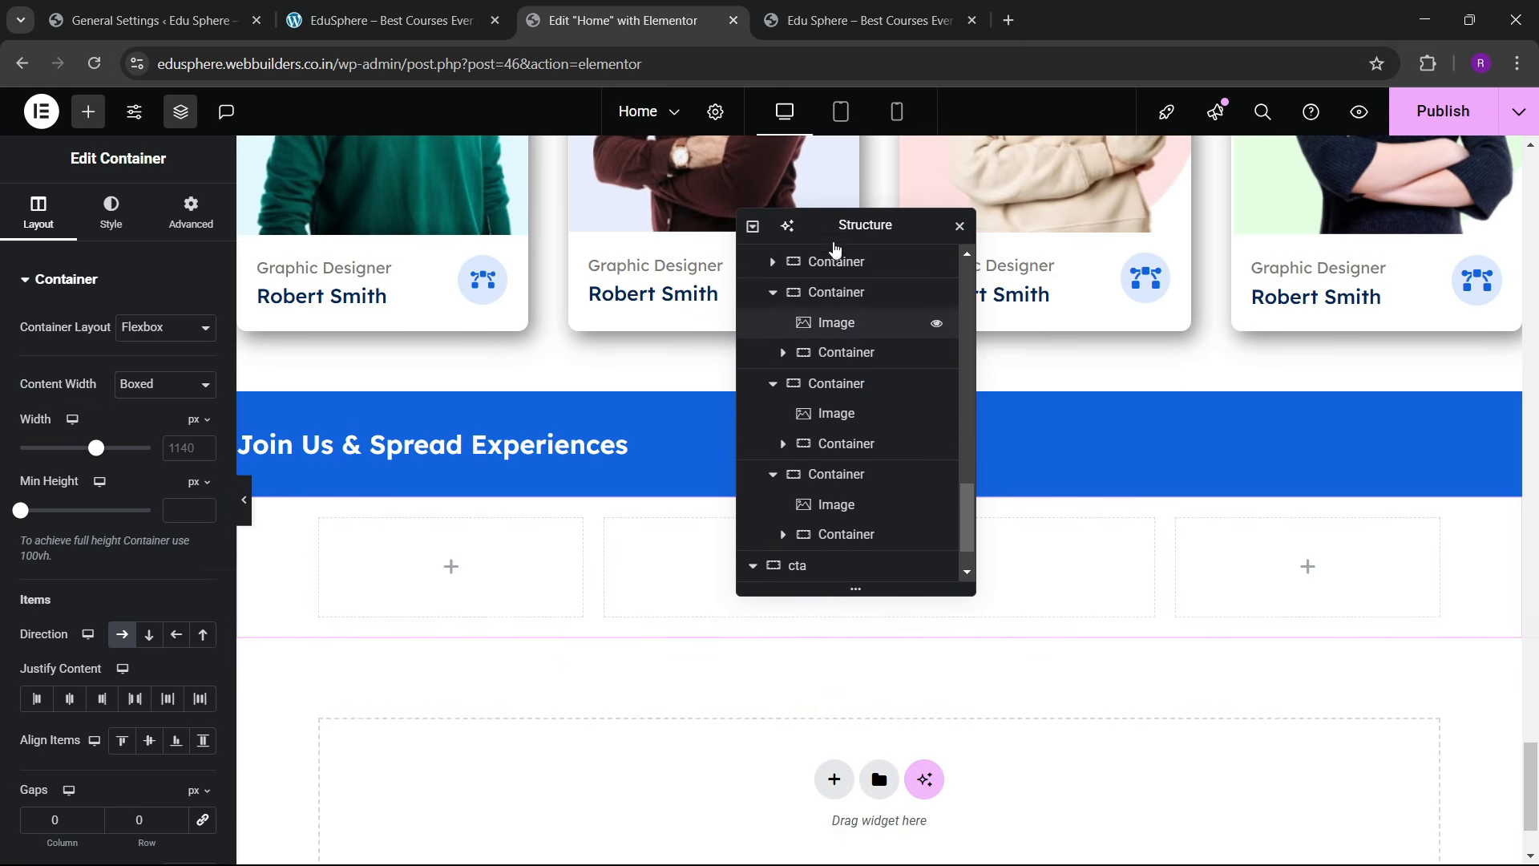
{"action": "left_click_drag", "start_coordinate": [1017, 309], "coordinate": [1019, 311]}
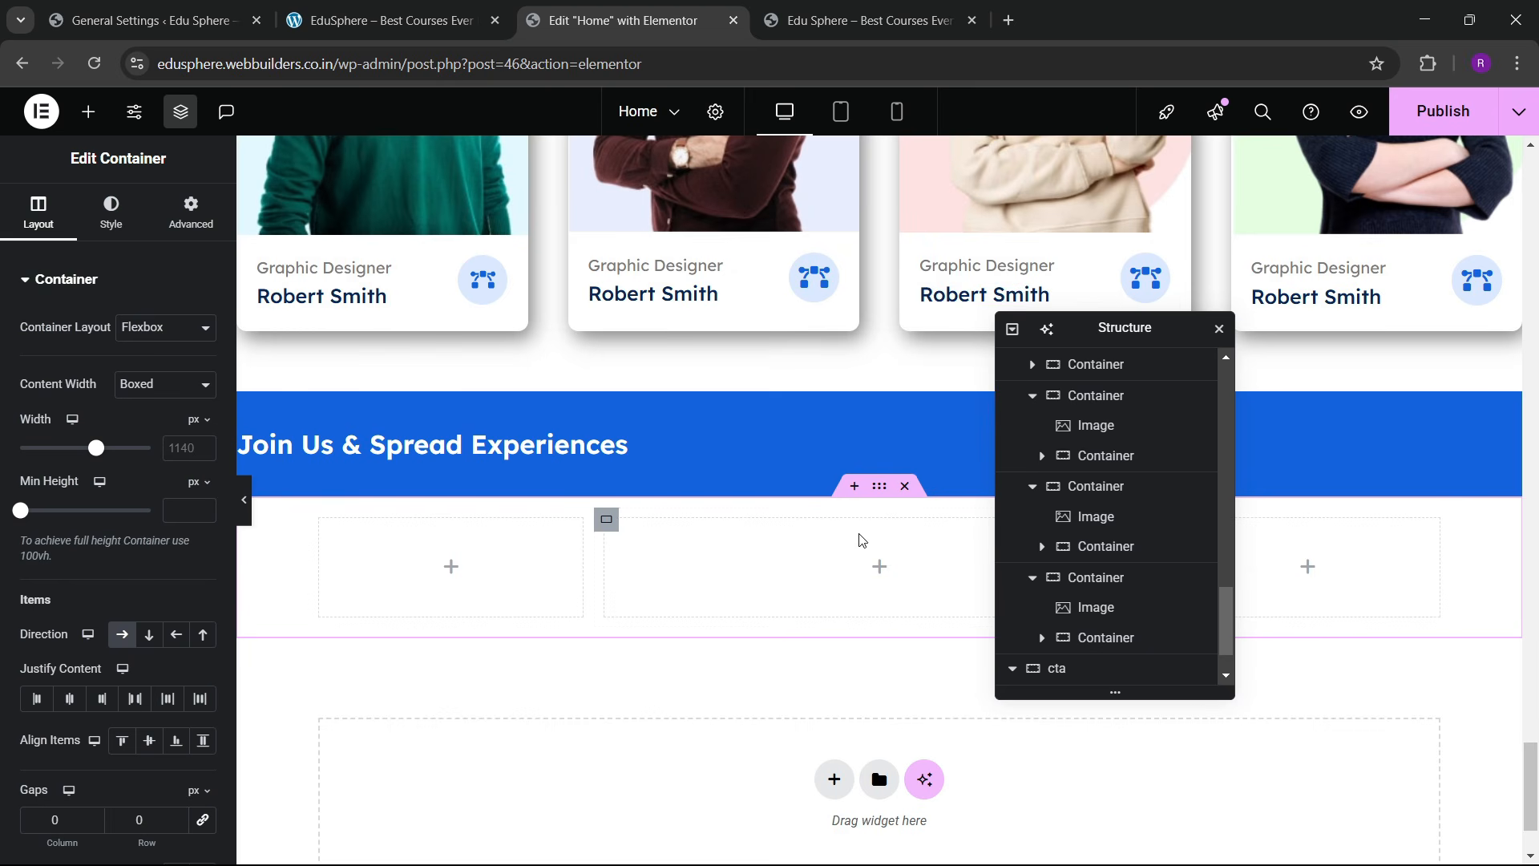
{"action": "scroll", "coordinate": [1074, 670], "scroll_direction": "down", "scroll_amount": 2}
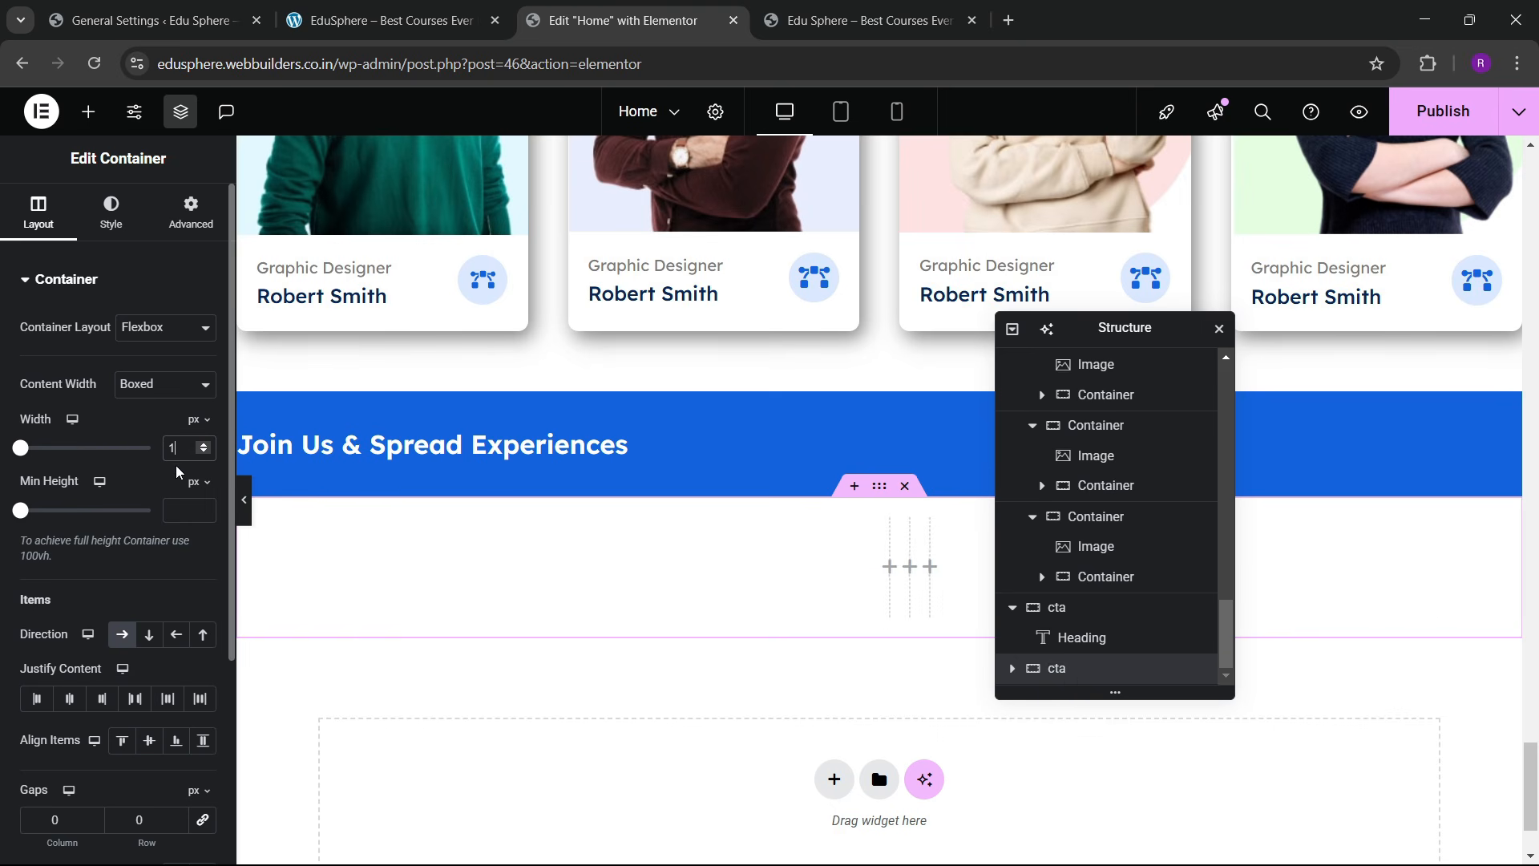
Step: Give the container 50 px top and bottom padding and the global blue background
{"action": "left_click", "coordinate": [154, 233]}
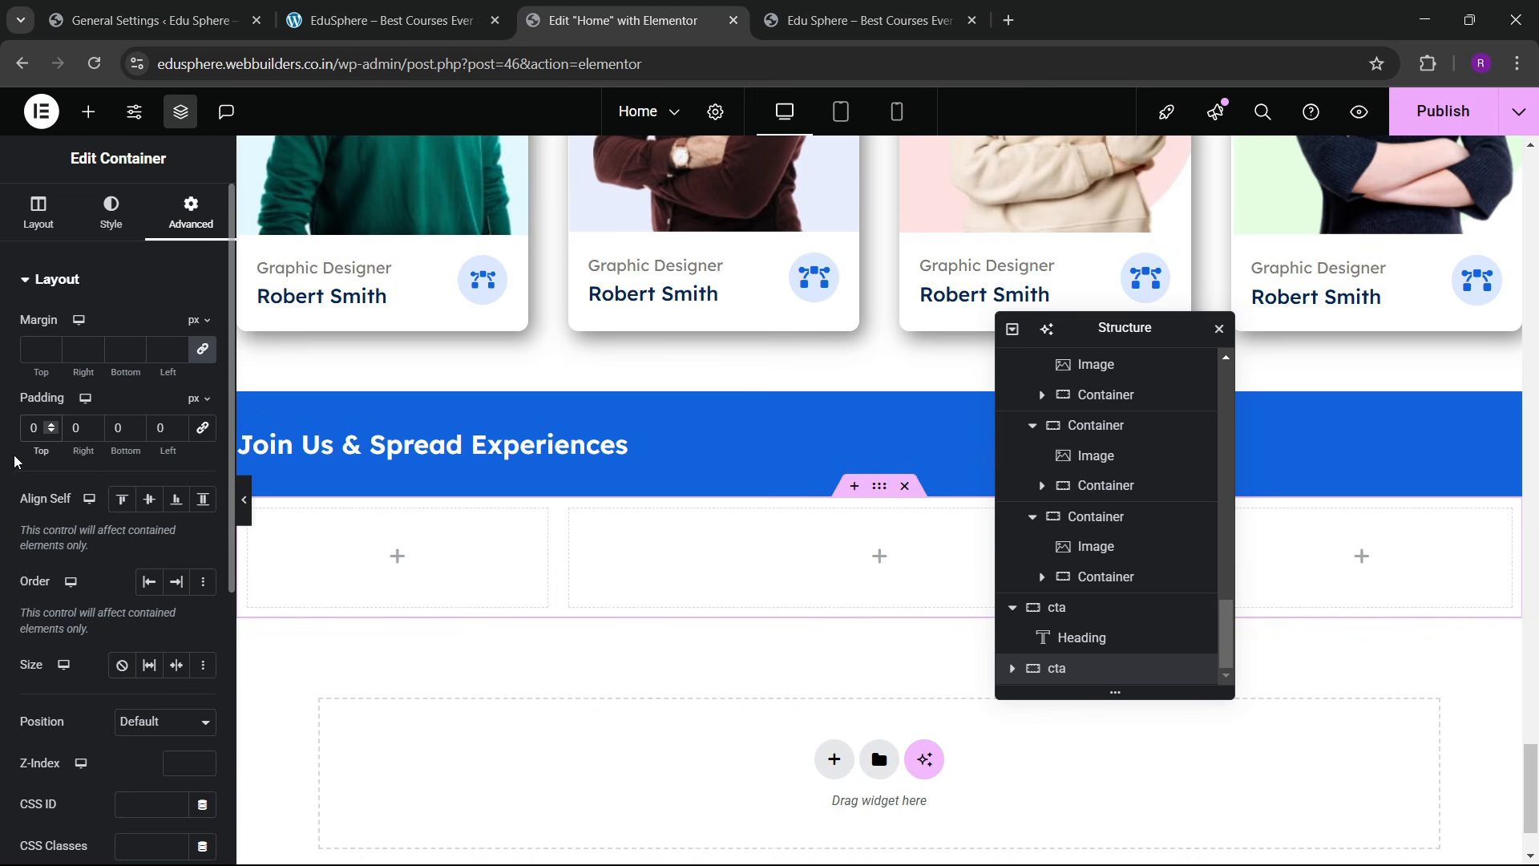
{"action": "type", "text": "5"}
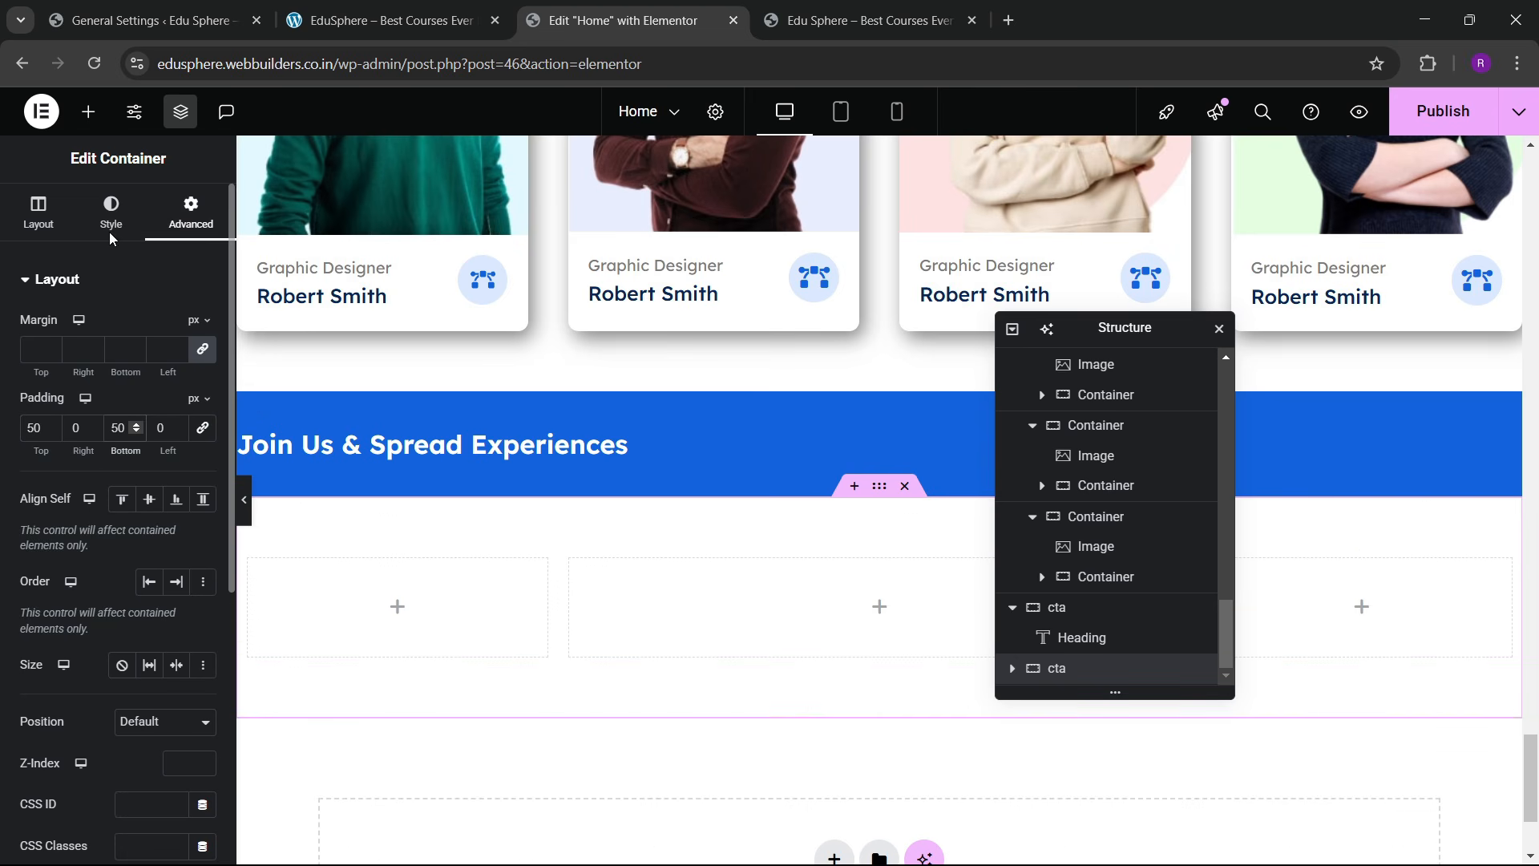
{"action": "left_click", "coordinate": [112, 218]}
{"action": "left_click", "coordinate": [130, 369]}
{"action": "left_click", "coordinate": [176, 411]}
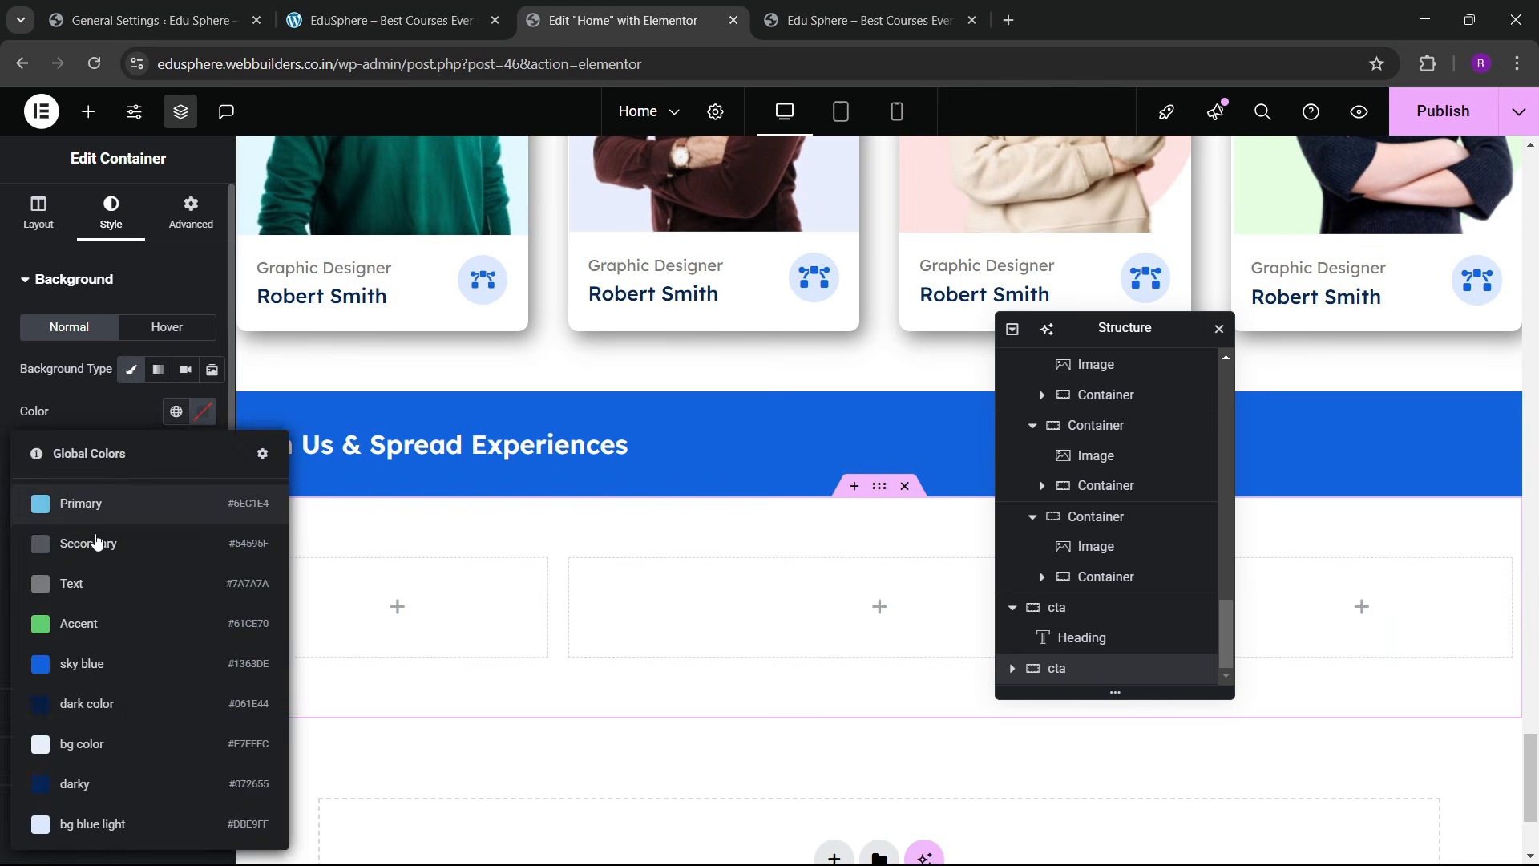
{"action": "left_click", "coordinate": [88, 504]}
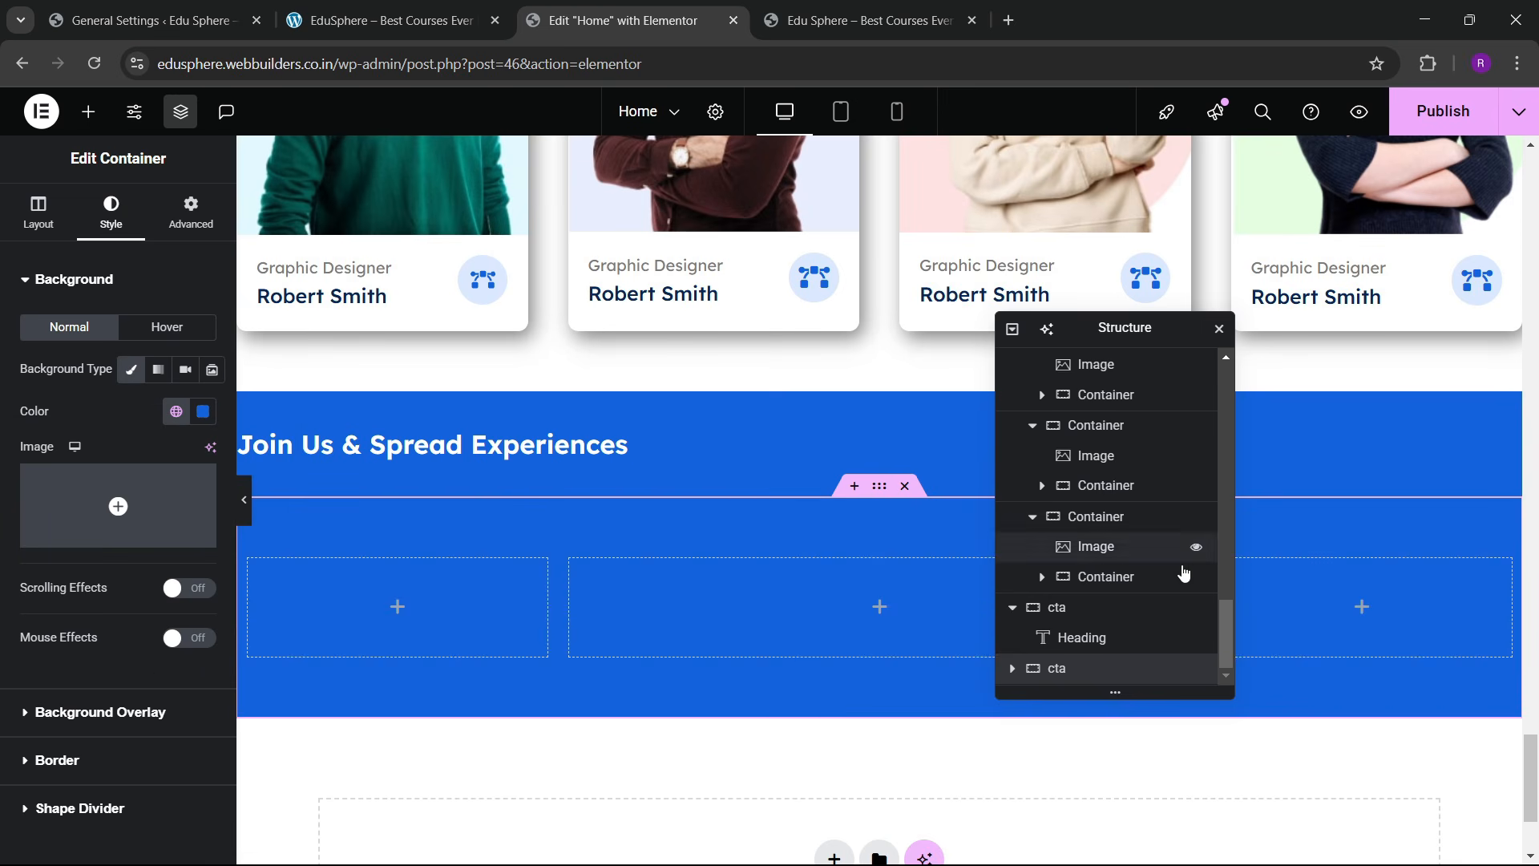
{"action": "scroll", "coordinate": [1016, 683], "scroll_direction": "down", "scroll_amount": 2}
Step: Adjust the new row's column padding, unlinking the padding sides
{"action": "left_click", "coordinate": [1042, 641]}
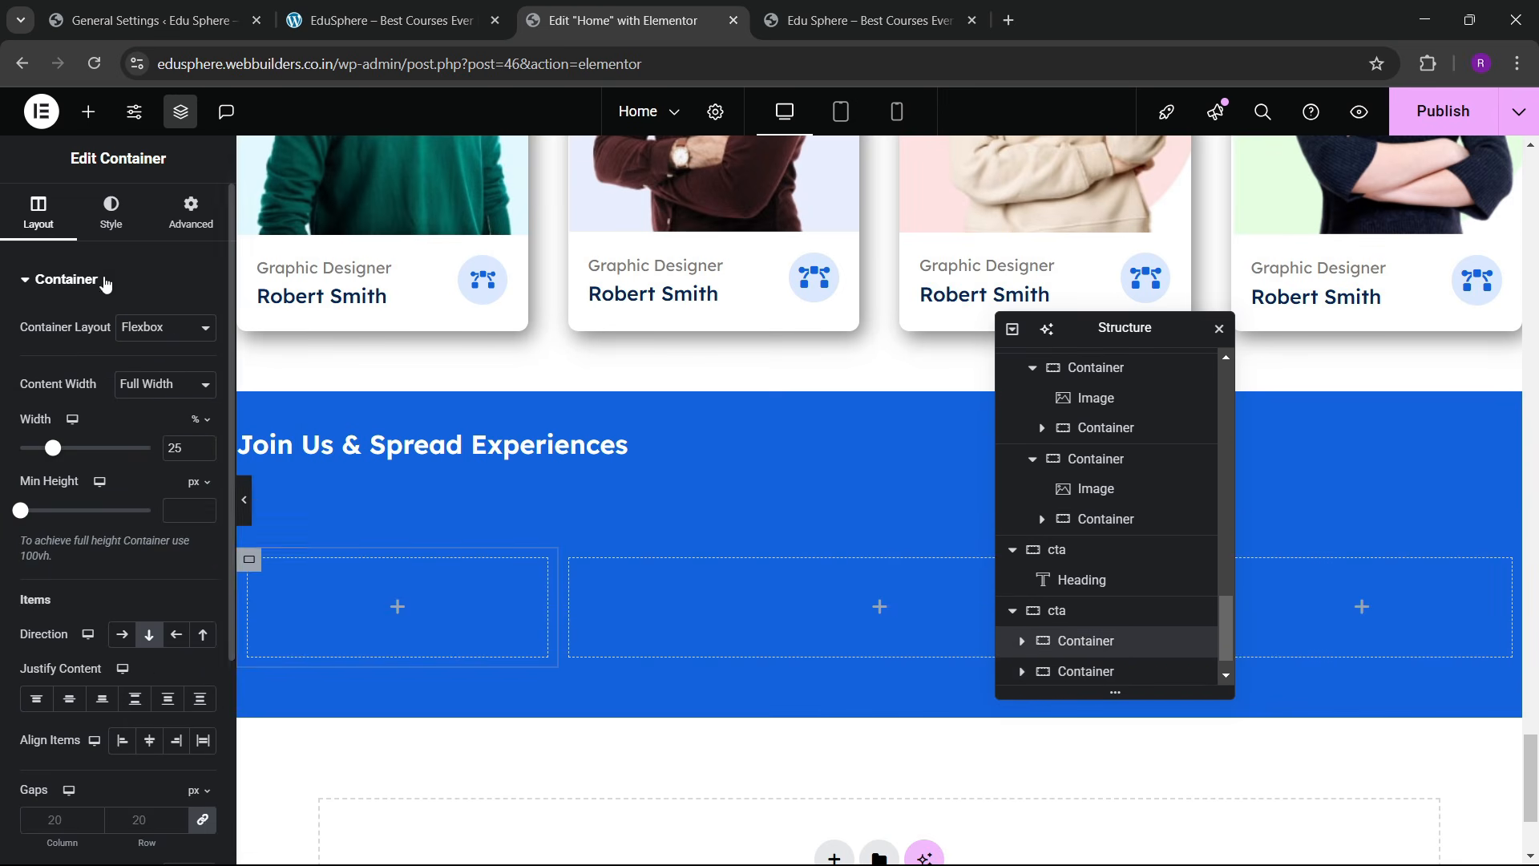
{"action": "left_click", "coordinate": [191, 214]}
{"action": "scroll", "coordinate": [1091, 625], "scroll_direction": "down", "scroll_amount": 1}
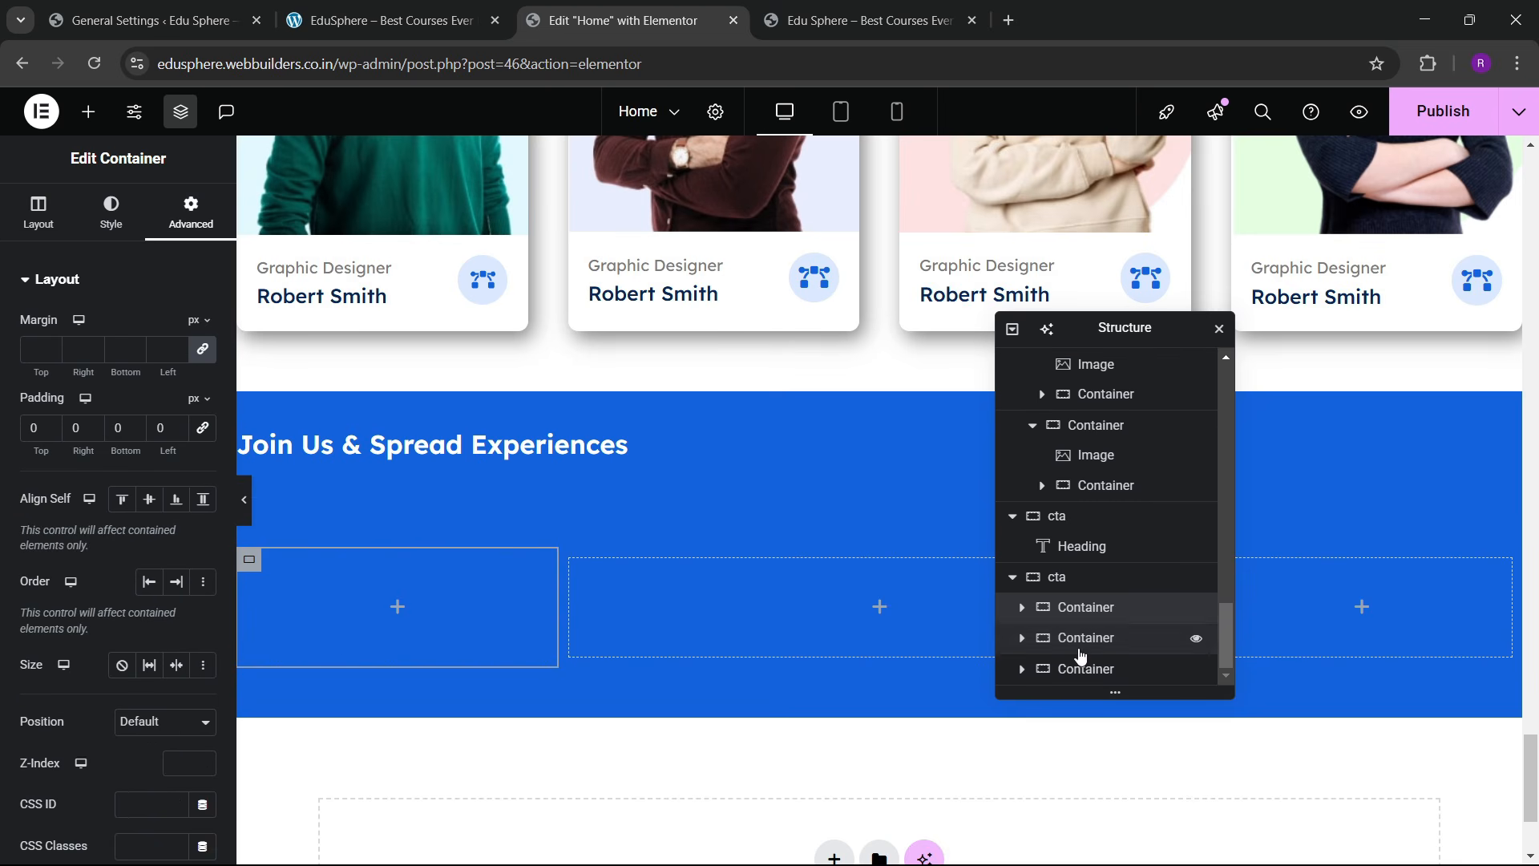
{"action": "left_click", "coordinate": [1087, 639]}
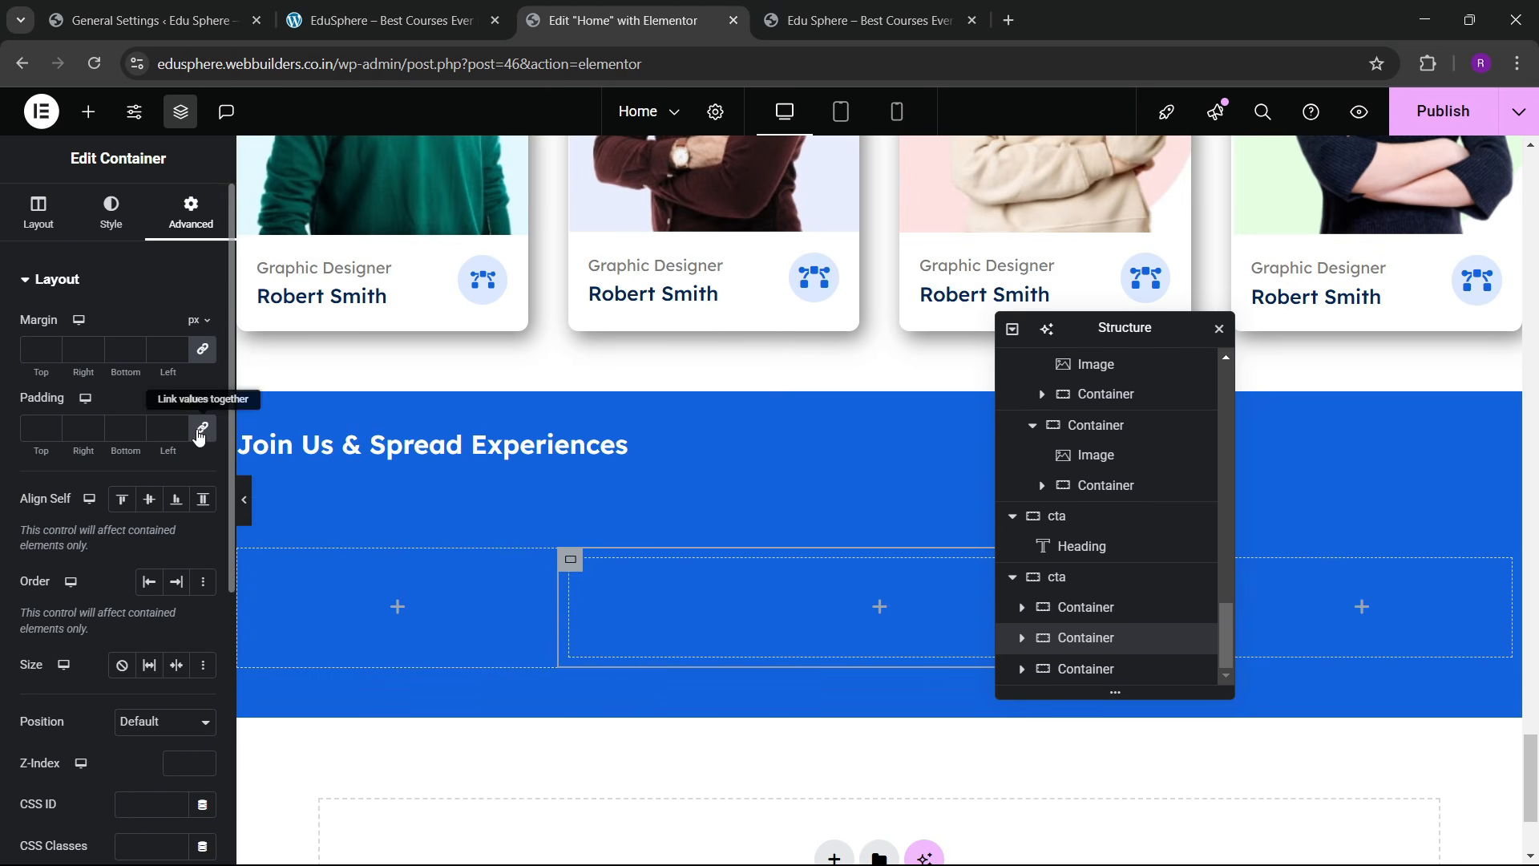
{"action": "left_click", "coordinate": [1082, 669]}
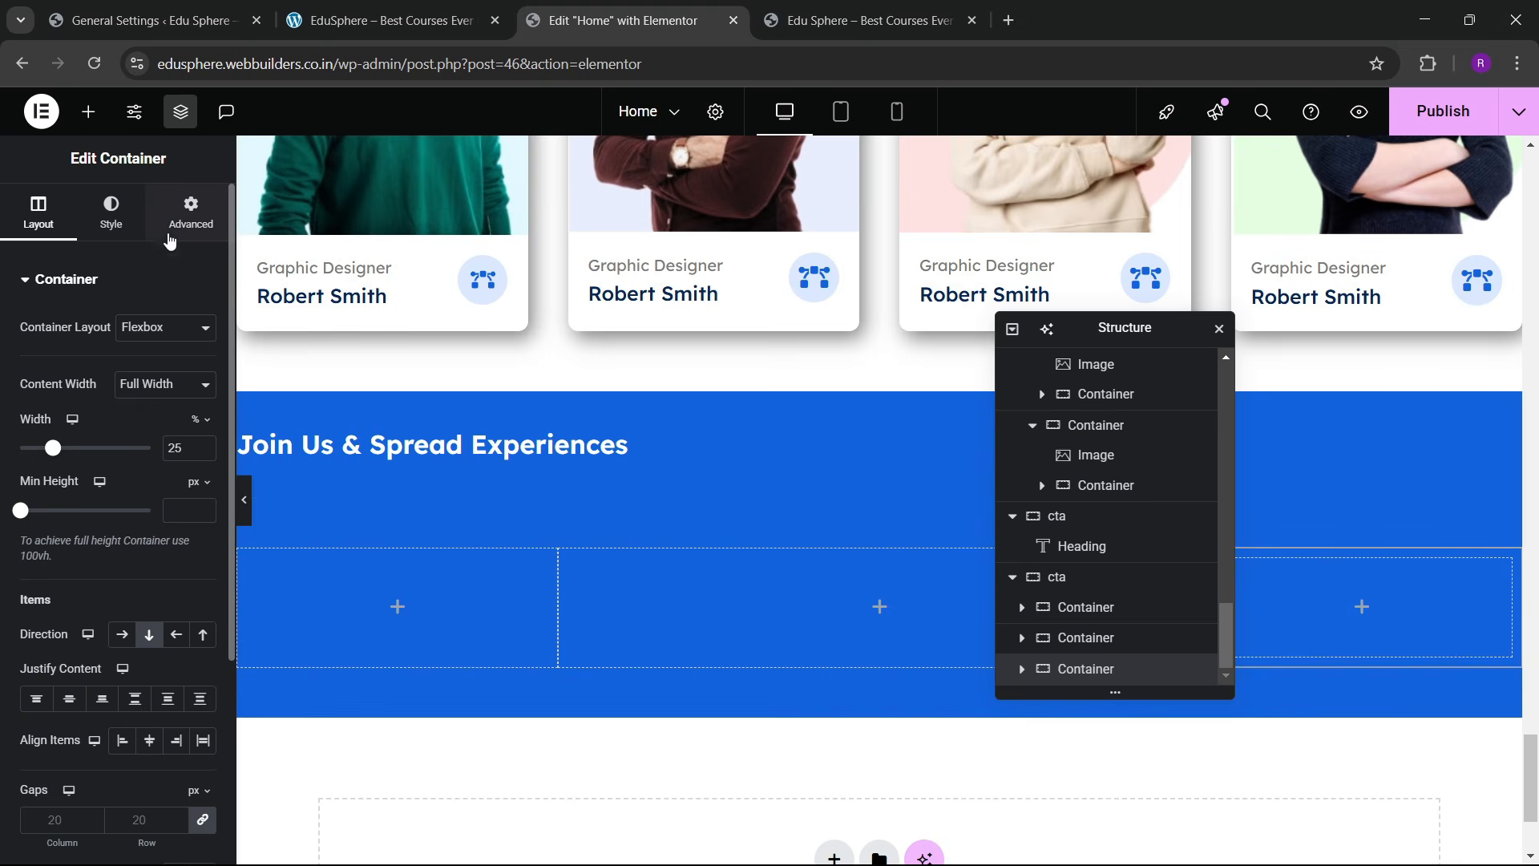
{"action": "left_click", "coordinate": [191, 214]}
{"action": "left_click", "coordinate": [202, 428]}
Step: Paste the Join Us heading into the new cta section and delete the old cta
{"action": "right_click", "coordinate": [540, 446]}
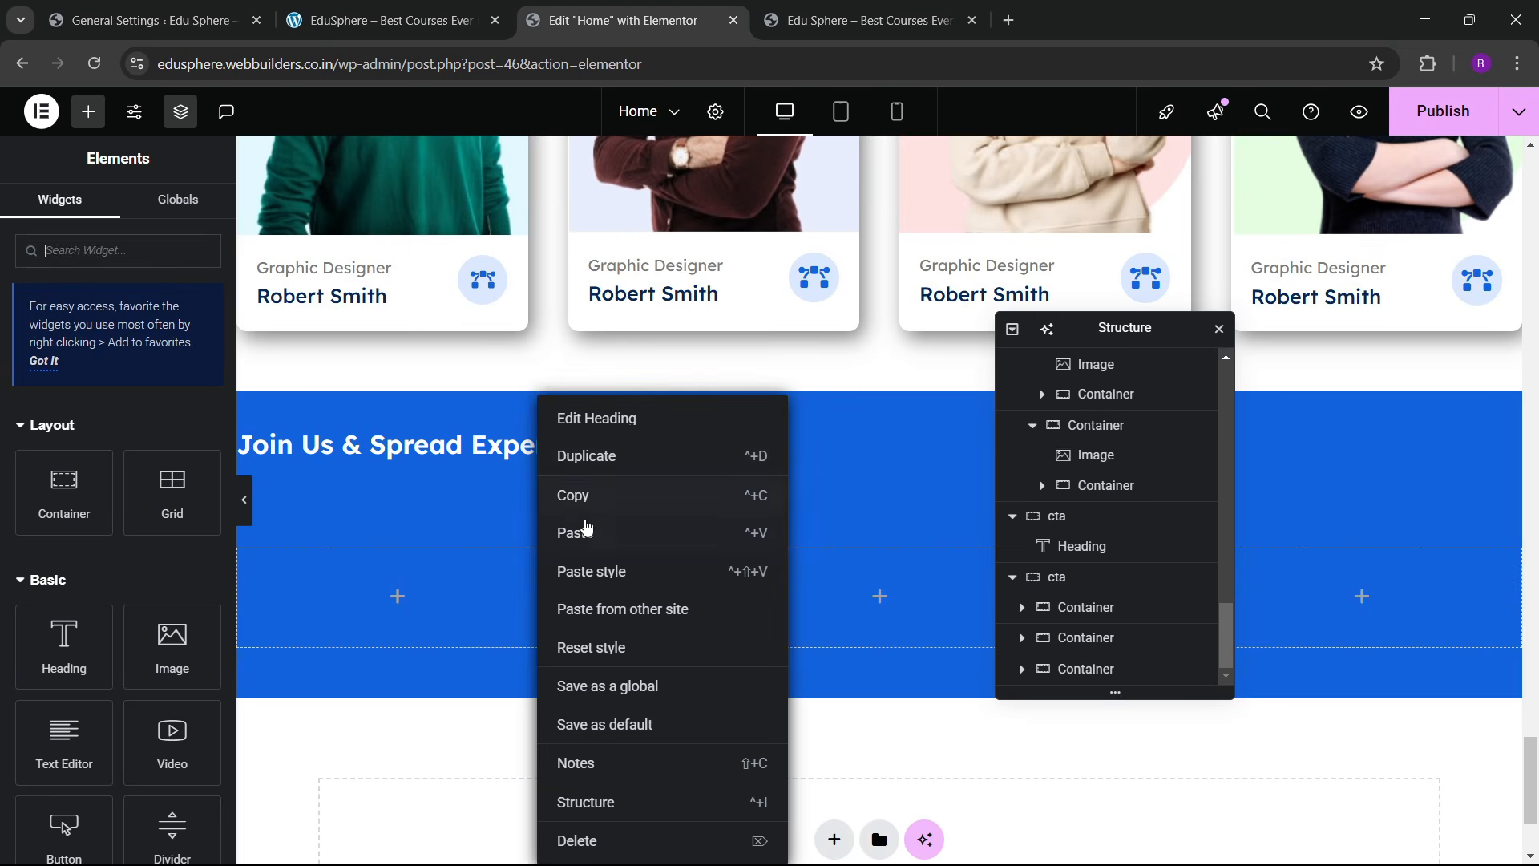
{"action": "left_click", "coordinate": [346, 609]}
{"action": "right_click", "coordinate": [334, 613]}
{"action": "left_click", "coordinate": [381, 497]}
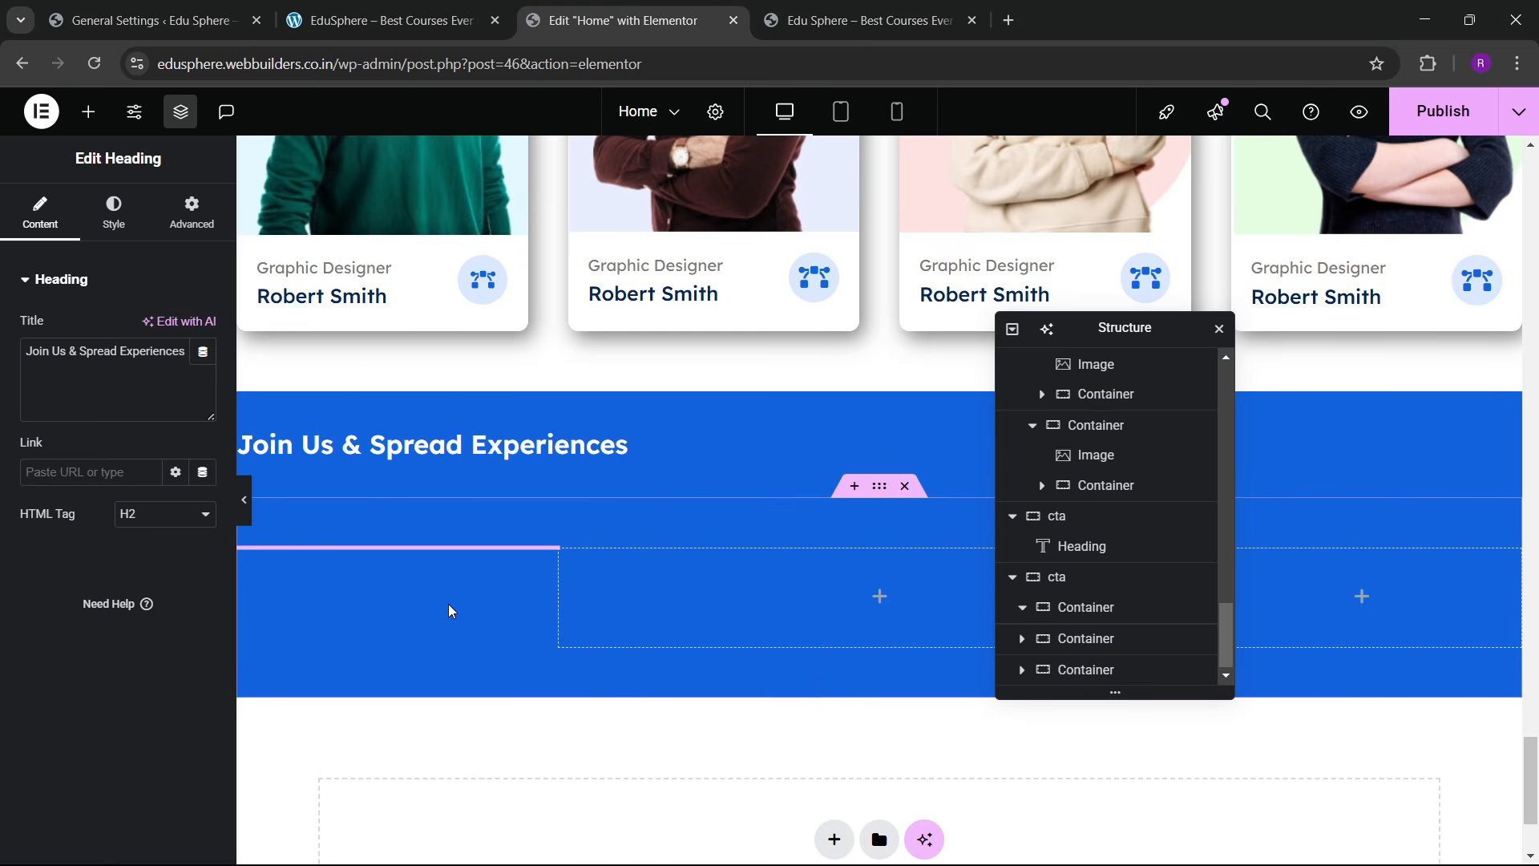
{"action": "scroll", "coordinate": [1135, 638], "scroll_direction": "down", "scroll_amount": 1}
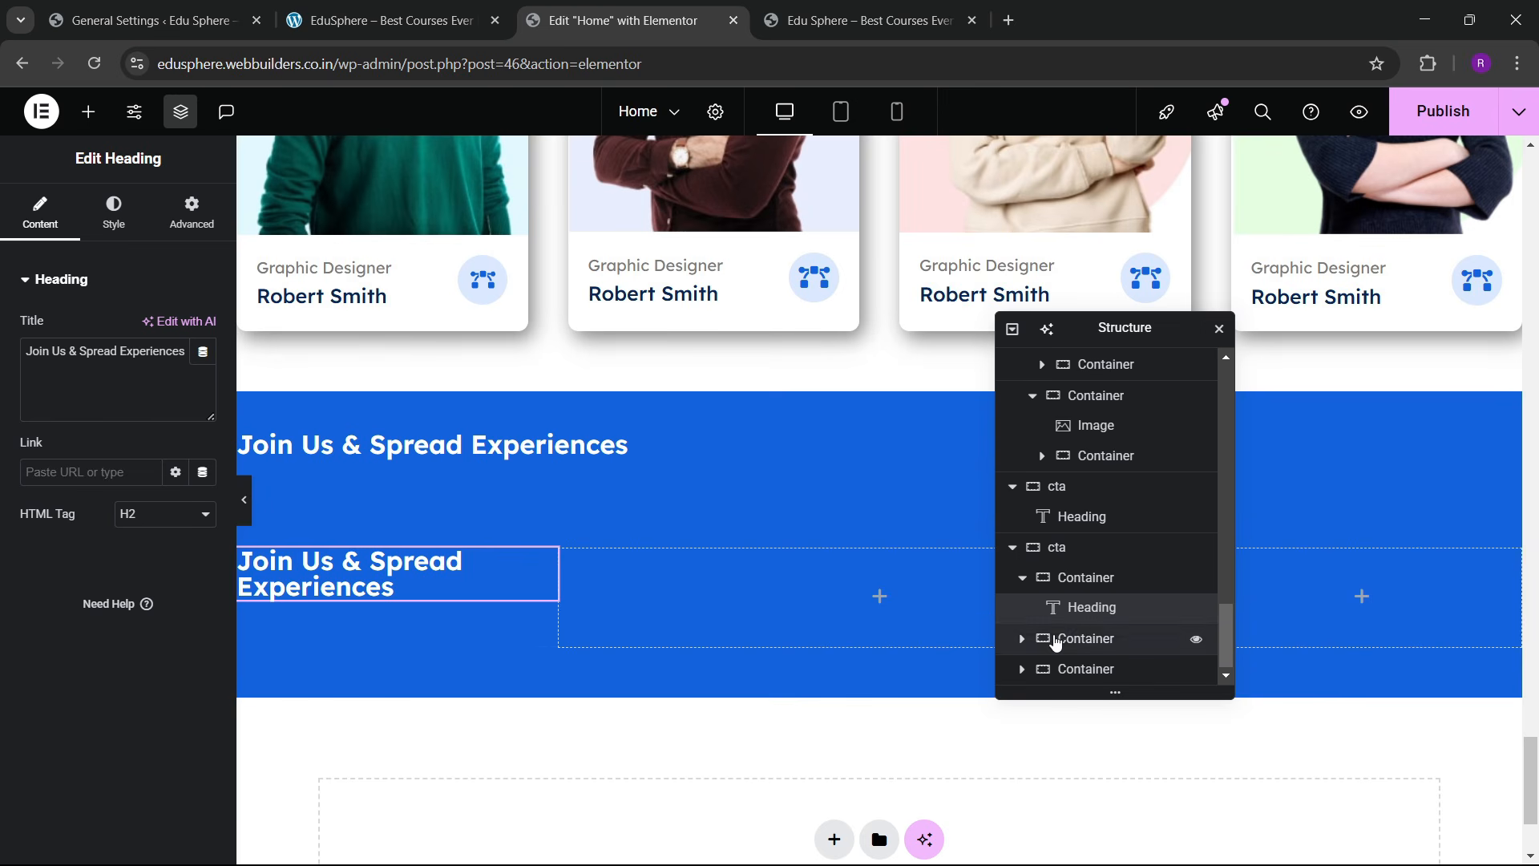
{"action": "left_click", "coordinate": [1013, 548]}
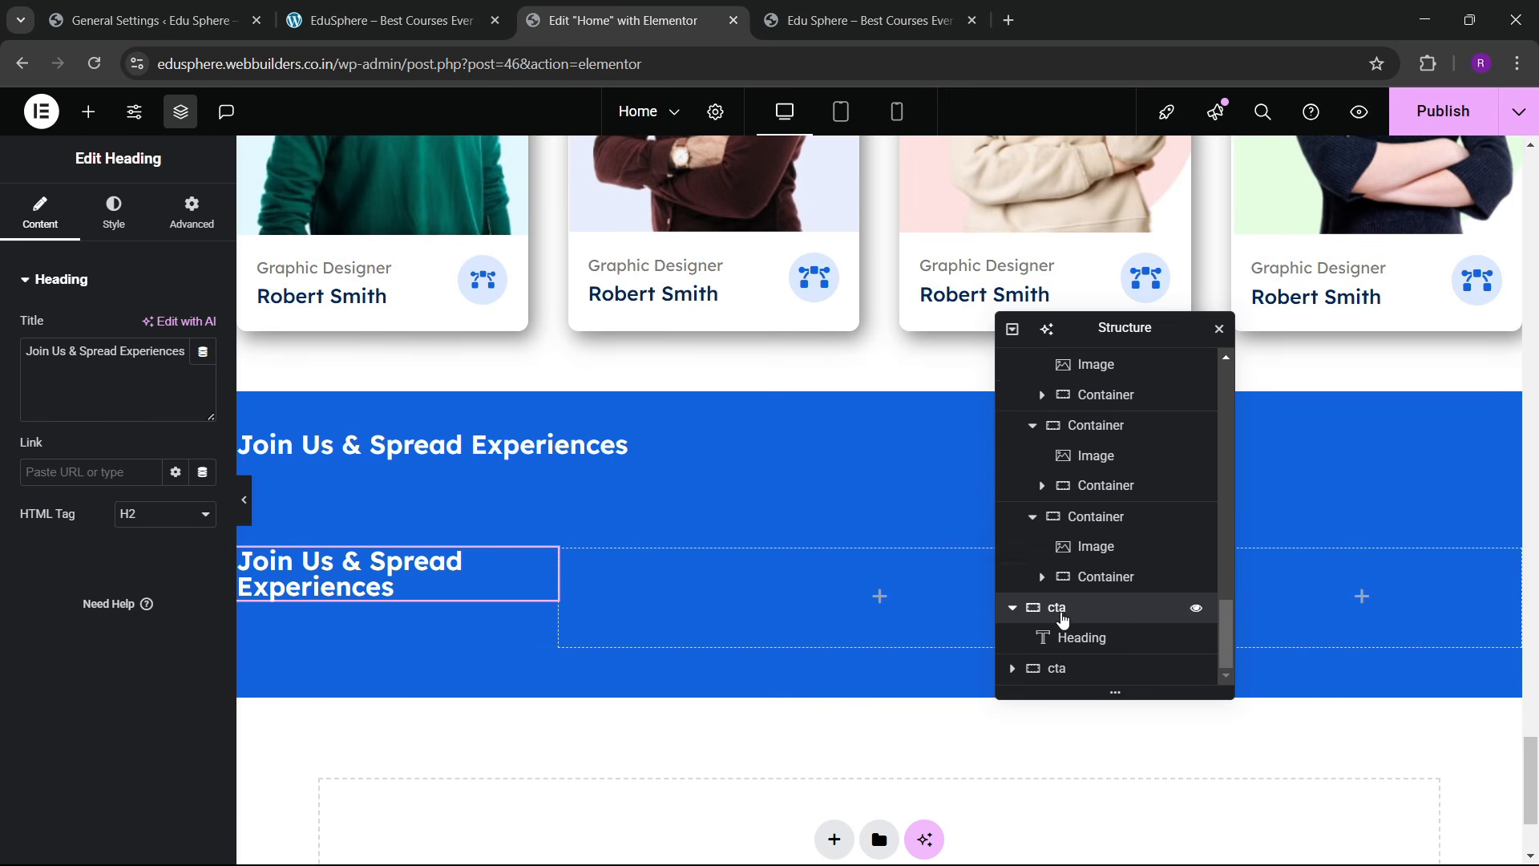
{"action": "right_click", "coordinate": [1022, 607]}
{"action": "left_click", "coordinate": [1114, 845]}
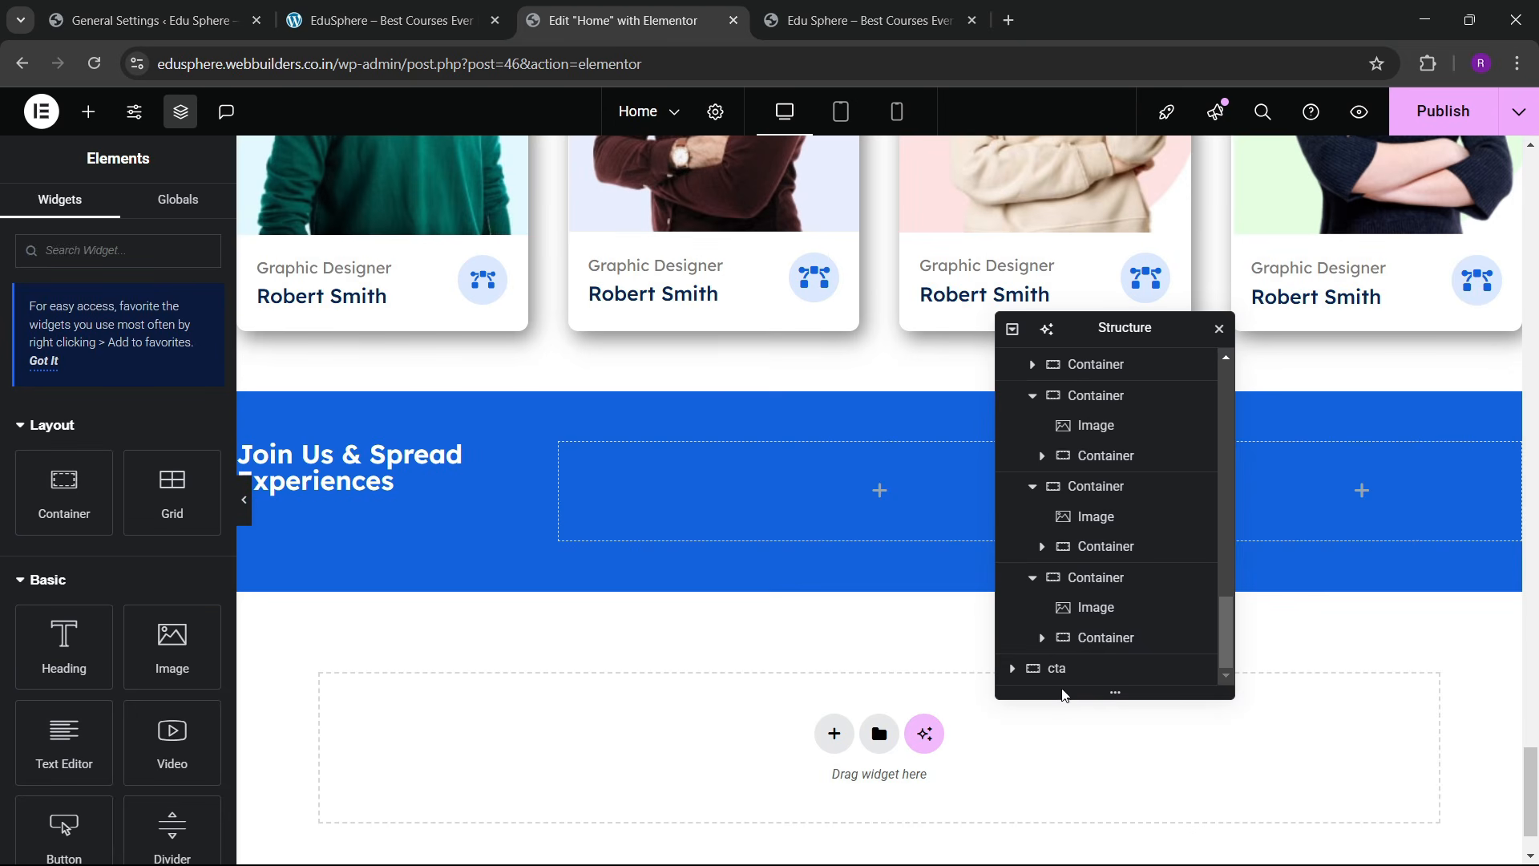
Step: Vertically centre the items in the remaining cta container
{"action": "left_click", "coordinate": [1084, 670]}
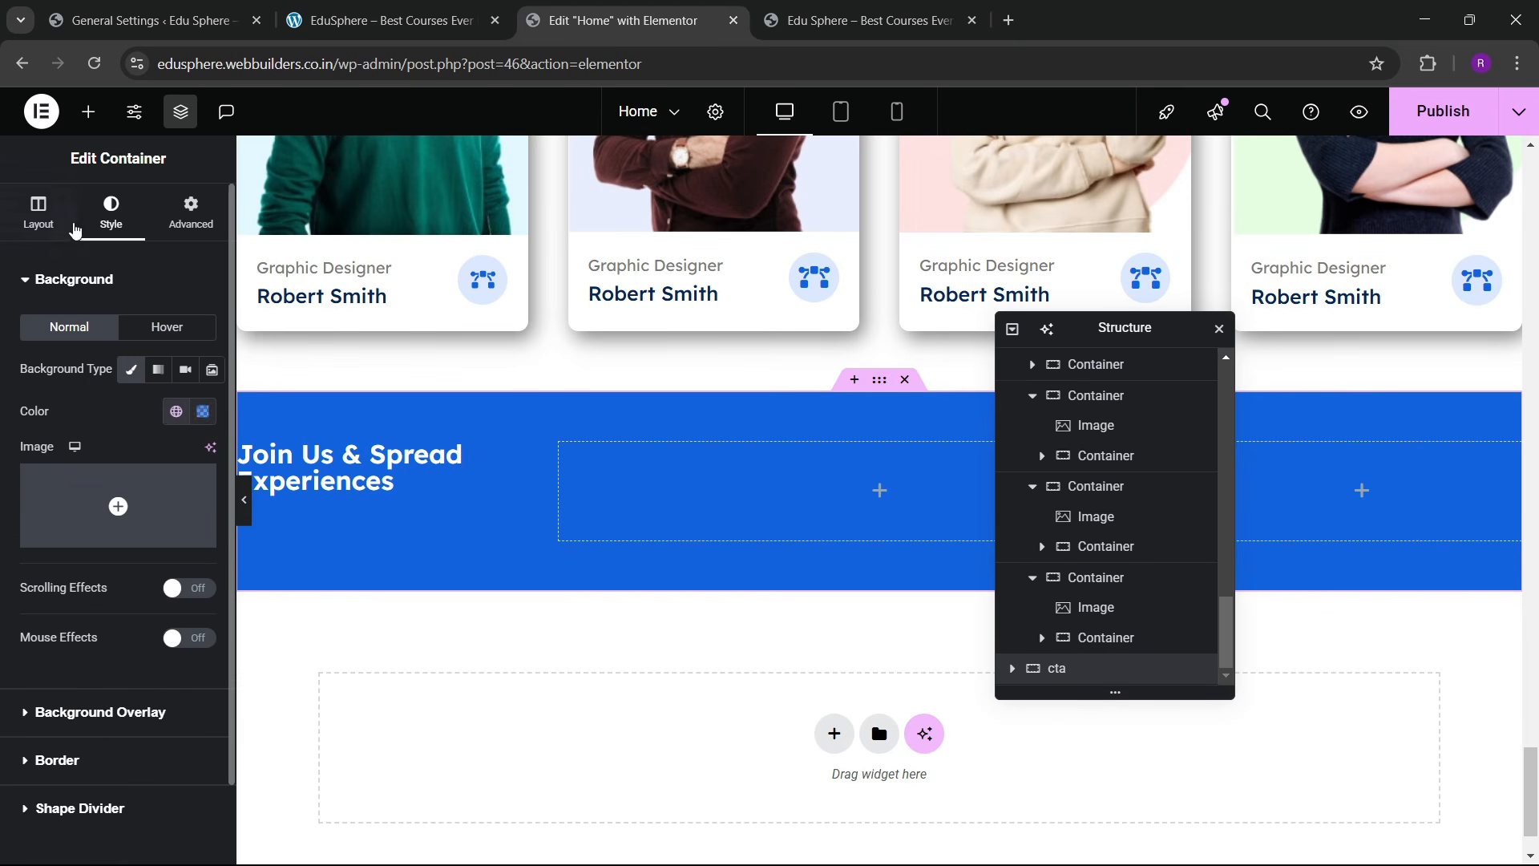
{"action": "left_click", "coordinate": [74, 224]}
{"action": "scroll", "coordinate": [153, 504], "scroll_direction": "down", "scroll_amount": 3}
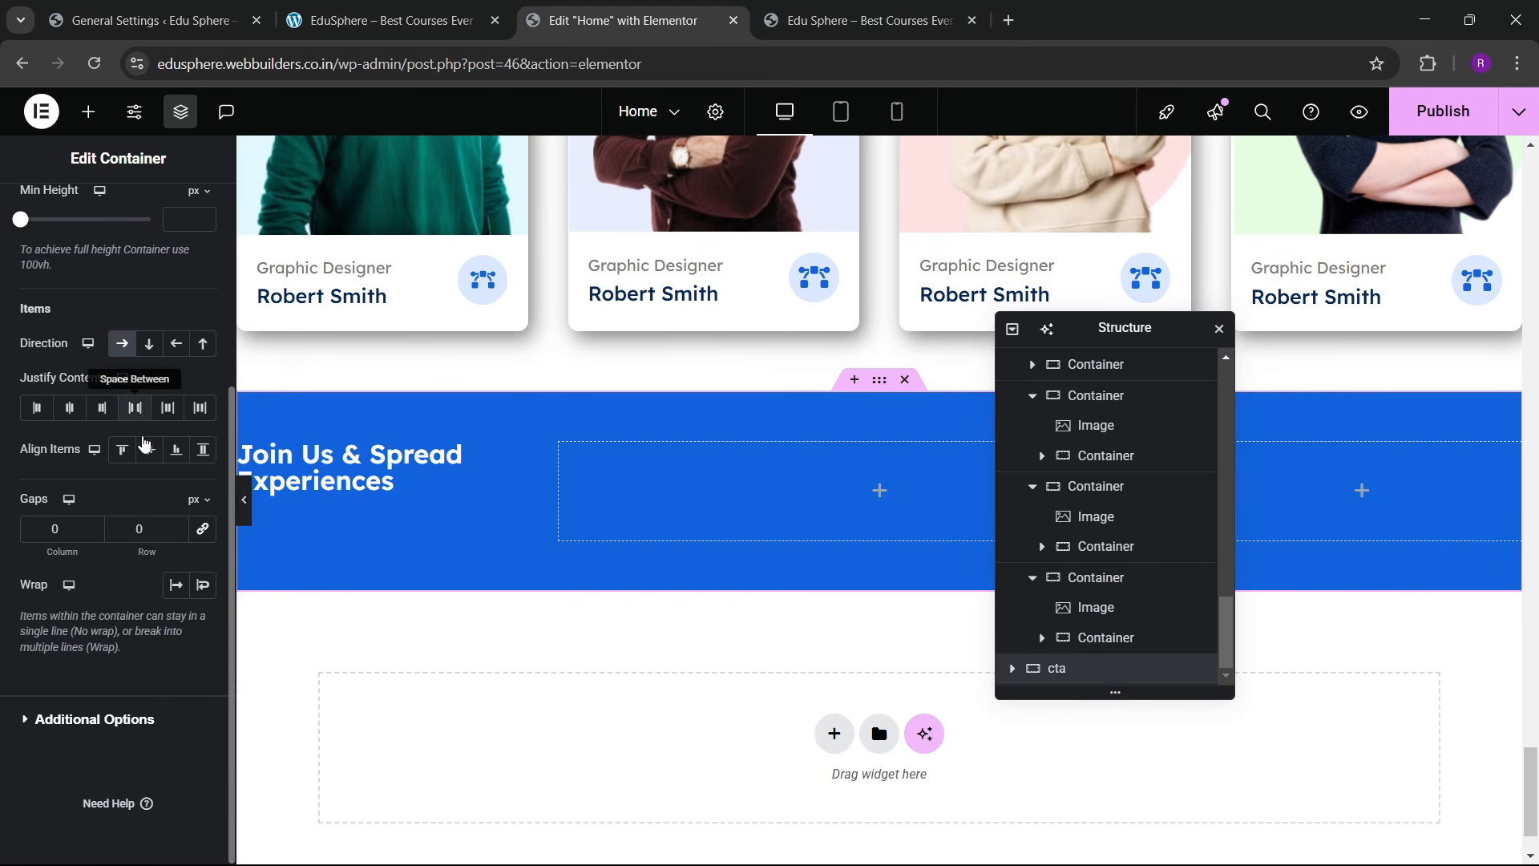
{"action": "left_click", "coordinate": [148, 449]}
Step: Set the Join Us heading's font size to 30
{"action": "left_click", "coordinate": [538, 486]}
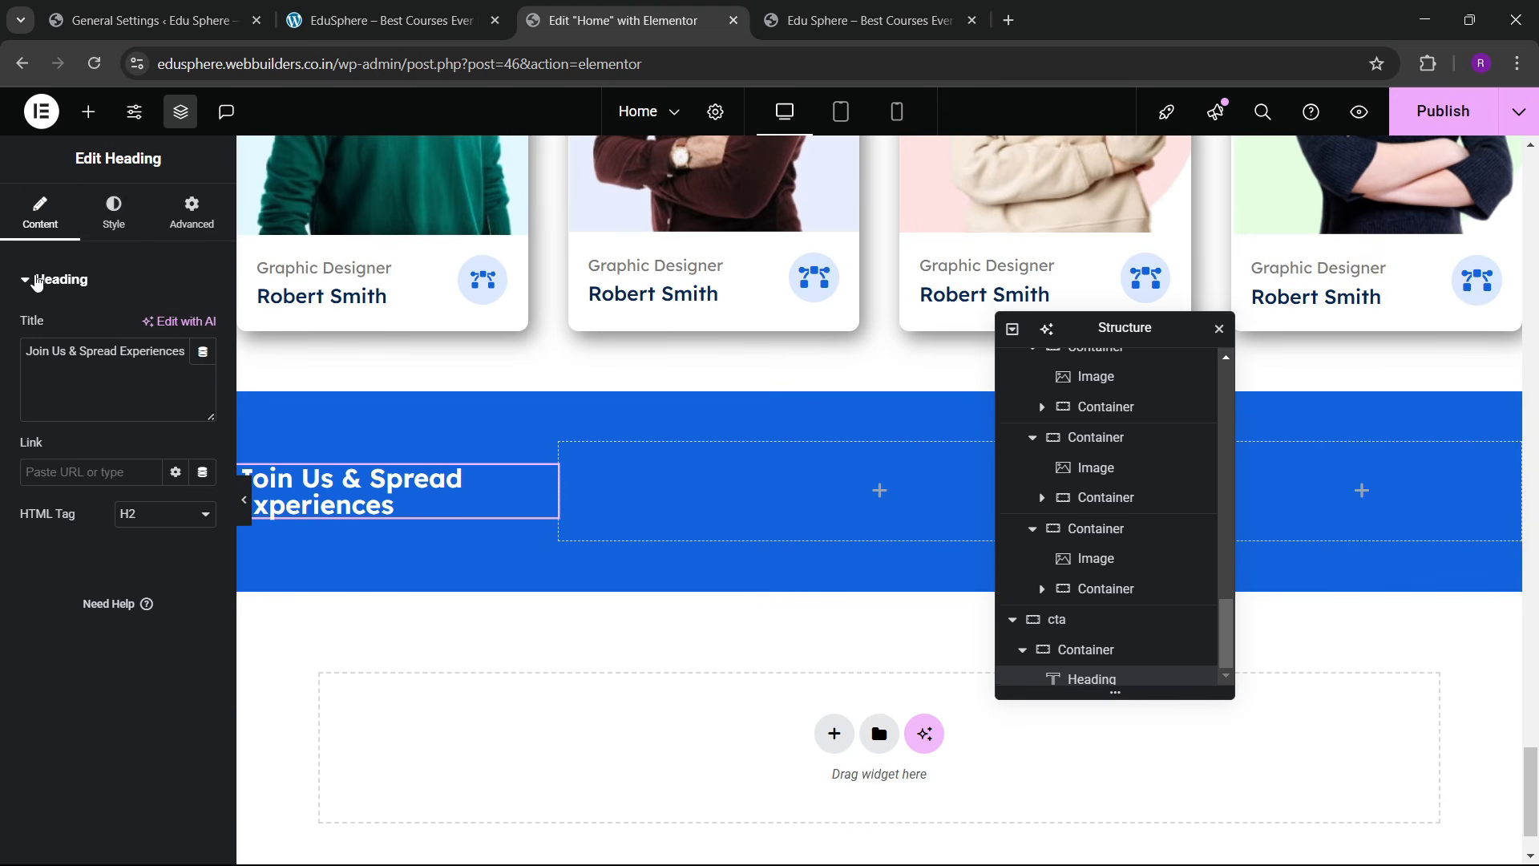
{"action": "left_click", "coordinate": [114, 213]}
{"action": "left_click", "coordinate": [203, 385]}
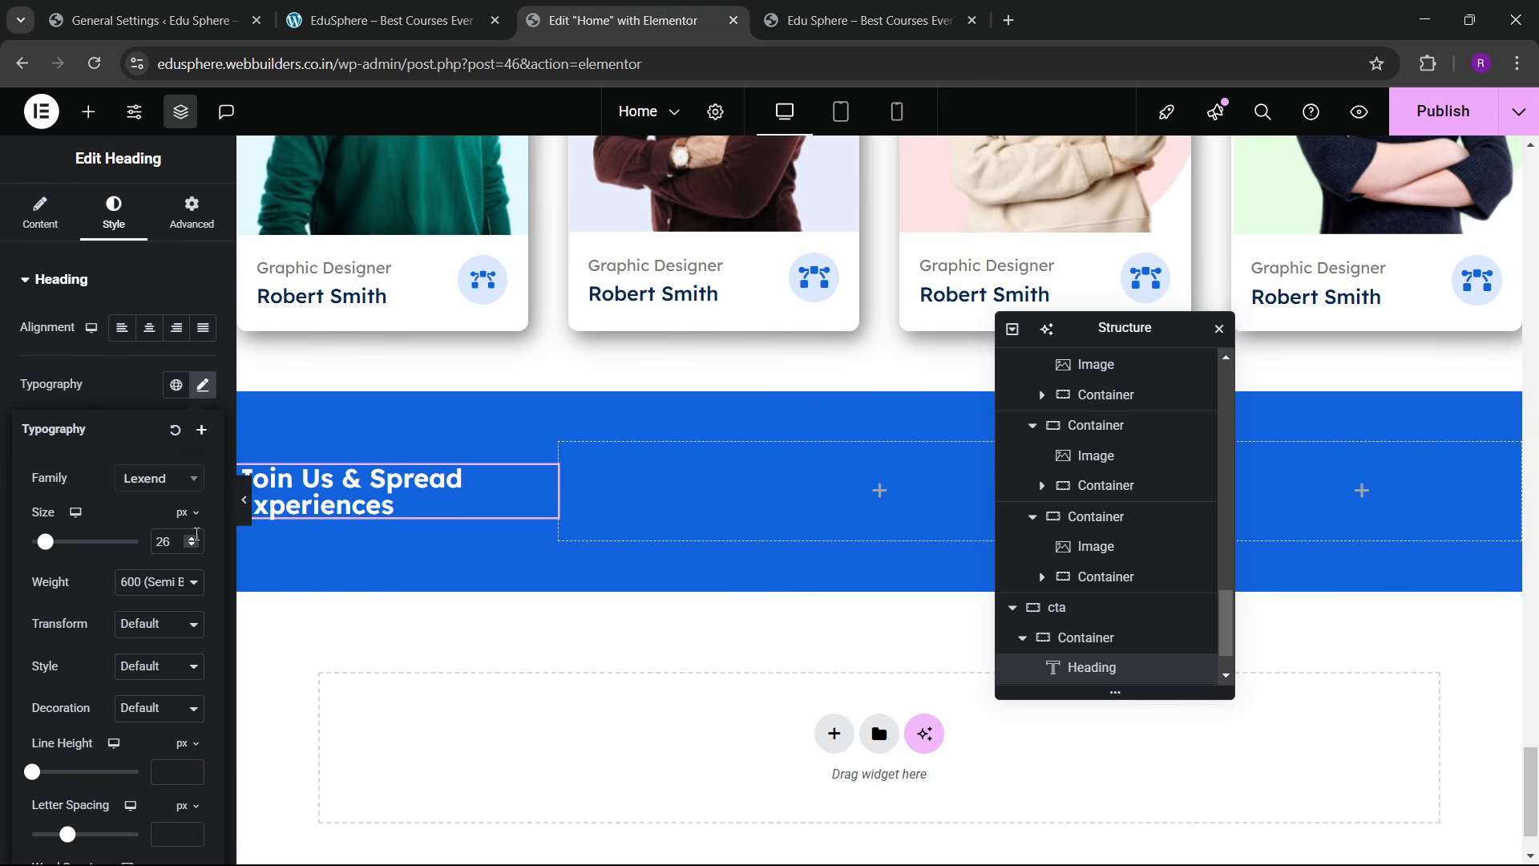
{"action": "left_click", "coordinate": [195, 536]}
{"action": "left_click", "coordinate": [195, 537]}
{"action": "left_click", "coordinate": [195, 536]}
{"action": "left_click", "coordinate": [195, 537]}
{"action": "left_click", "coordinate": [195, 537]}
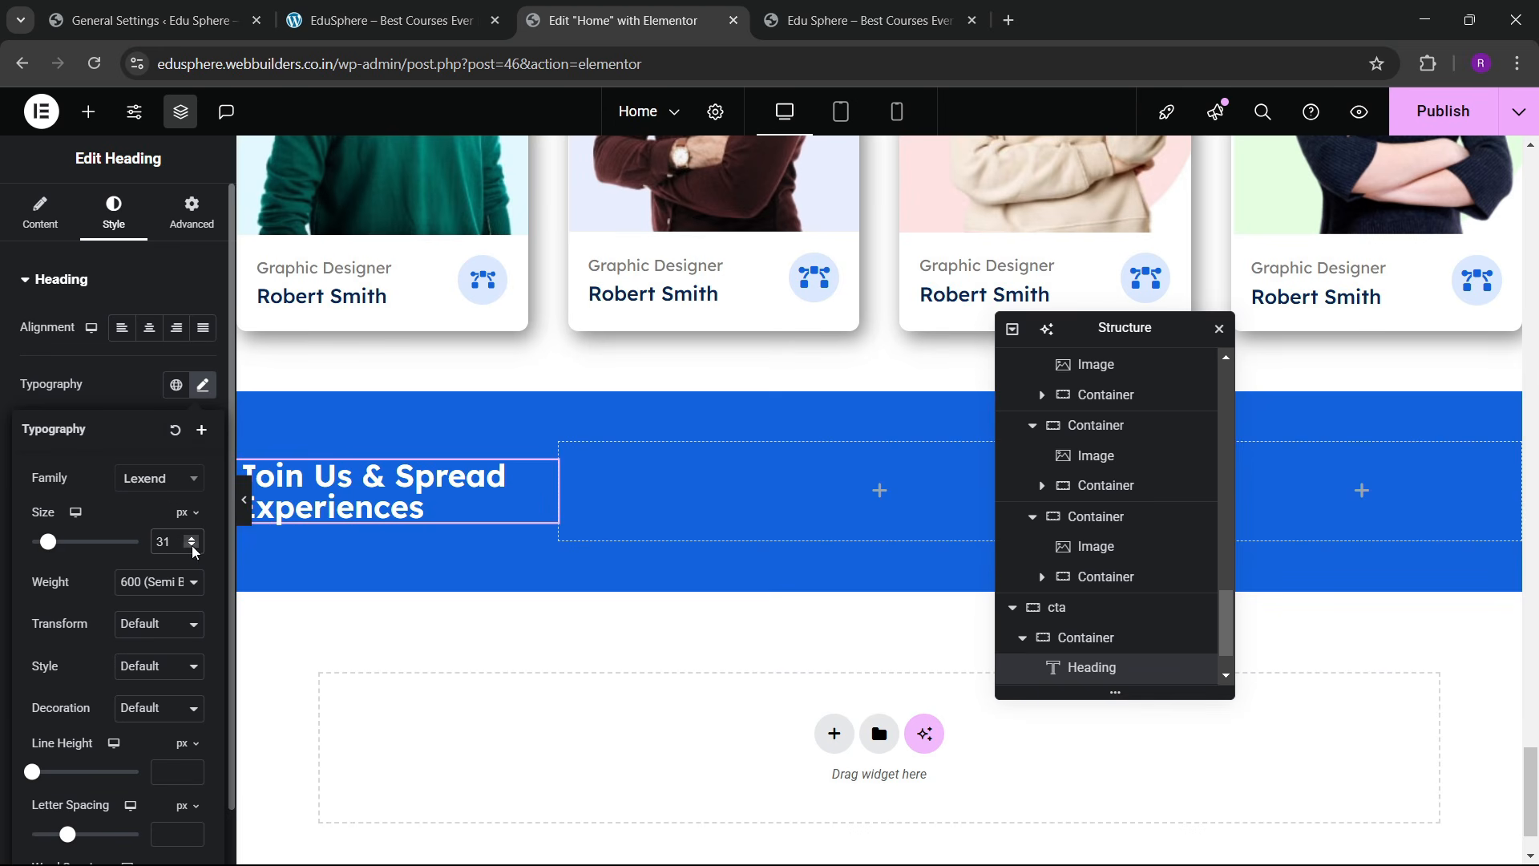
{"action": "left_click", "coordinate": [193, 548]}
Step: Copy the Browse By Categories lorem-ipsum paragraph
{"action": "scroll", "coordinate": [577, 532], "scroll_direction": "up", "scroll_amount": 4}
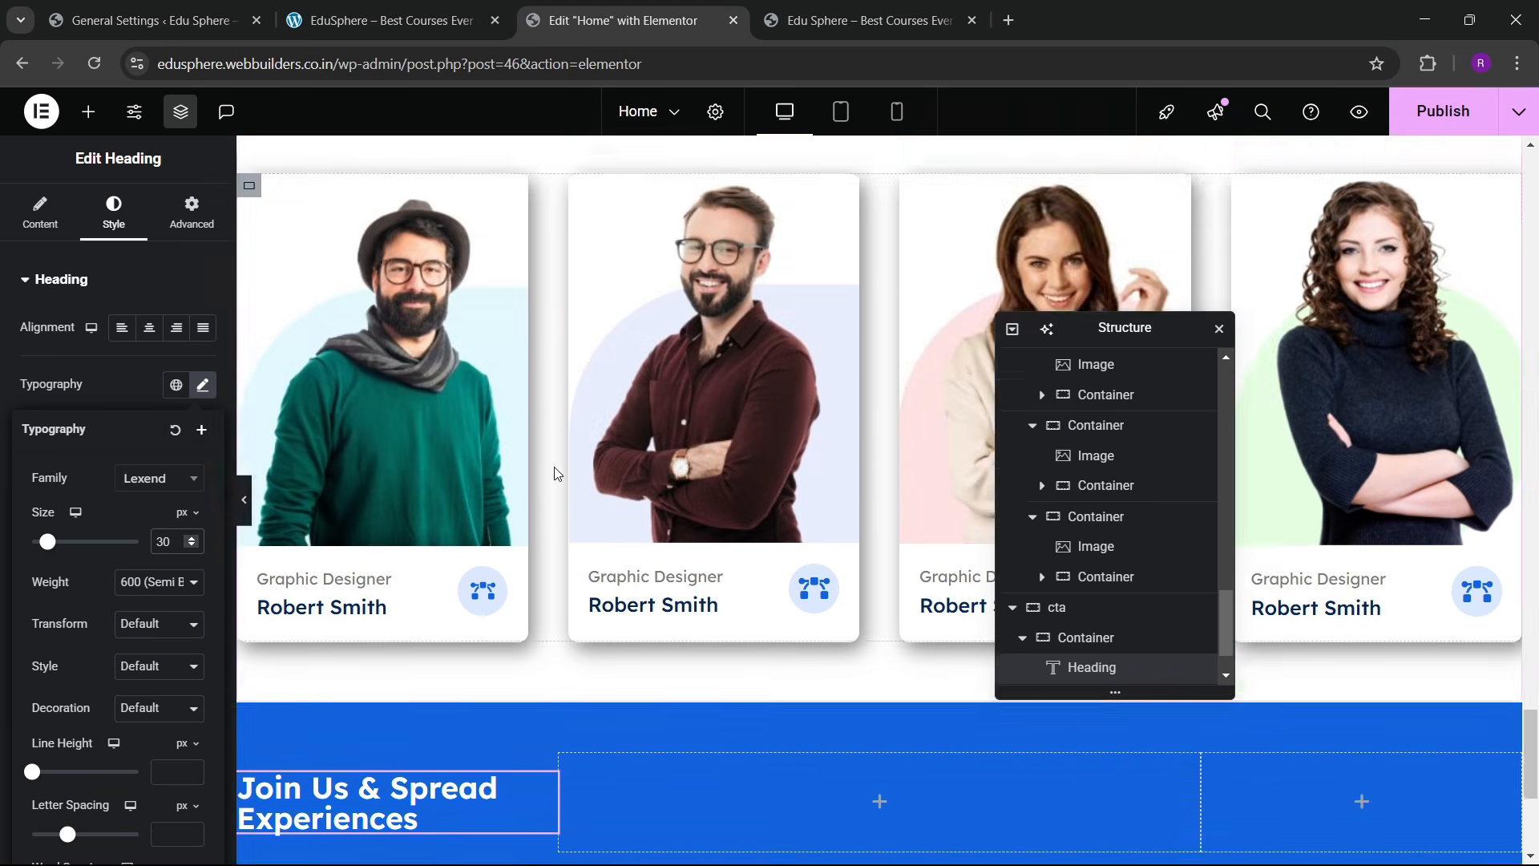
{"action": "scroll", "coordinate": [558, 473], "scroll_direction": "up", "scroll_amount": 20}
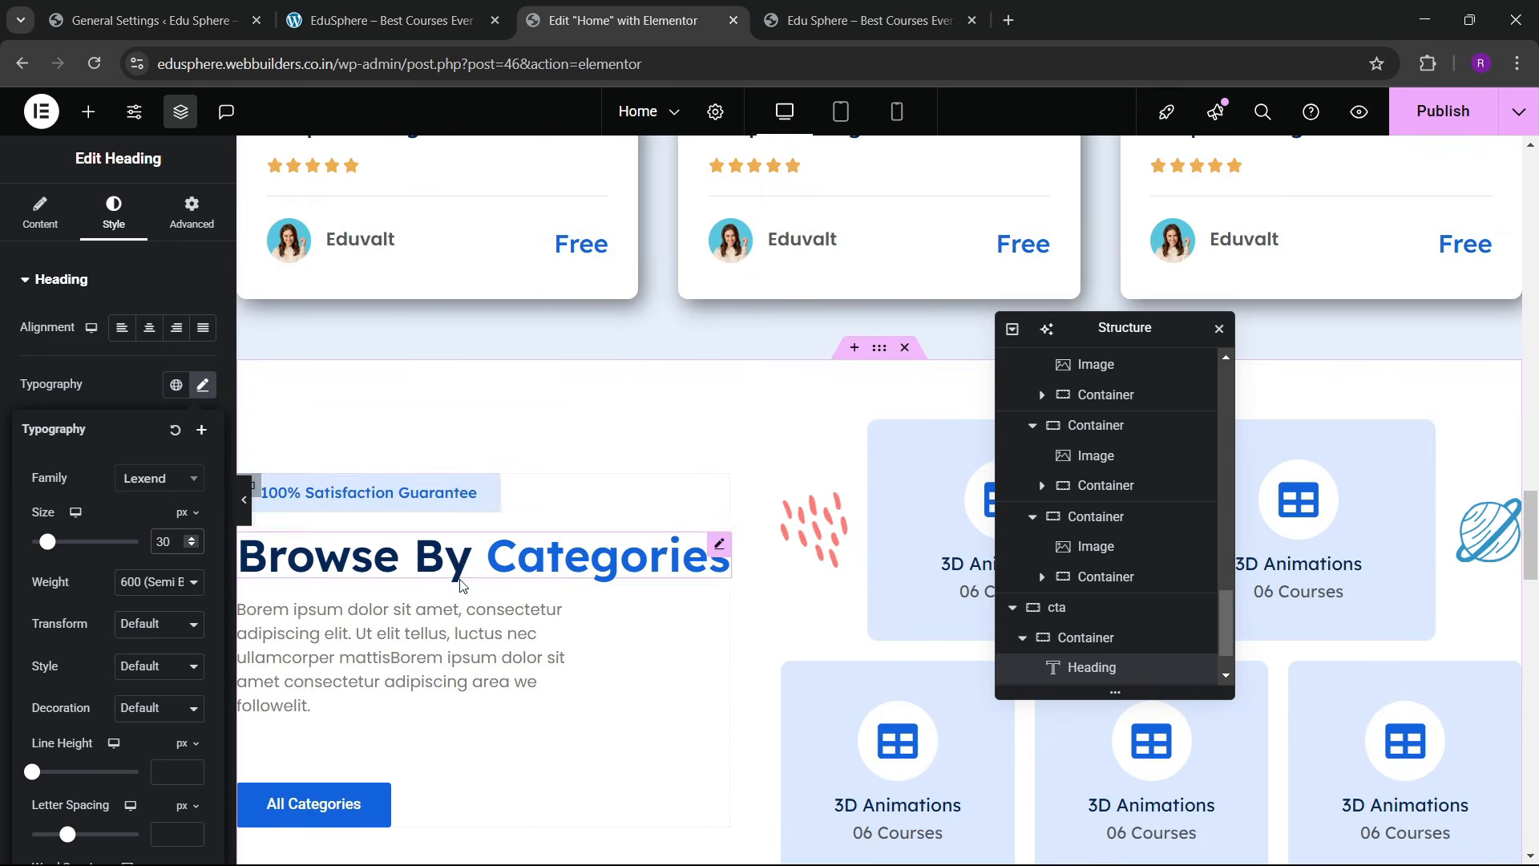
{"action": "right_click", "coordinate": [463, 614]}
{"action": "left_click", "coordinate": [521, 457]}
{"action": "scroll", "coordinate": [641, 543], "scroll_direction": "down", "scroll_amount": 6}
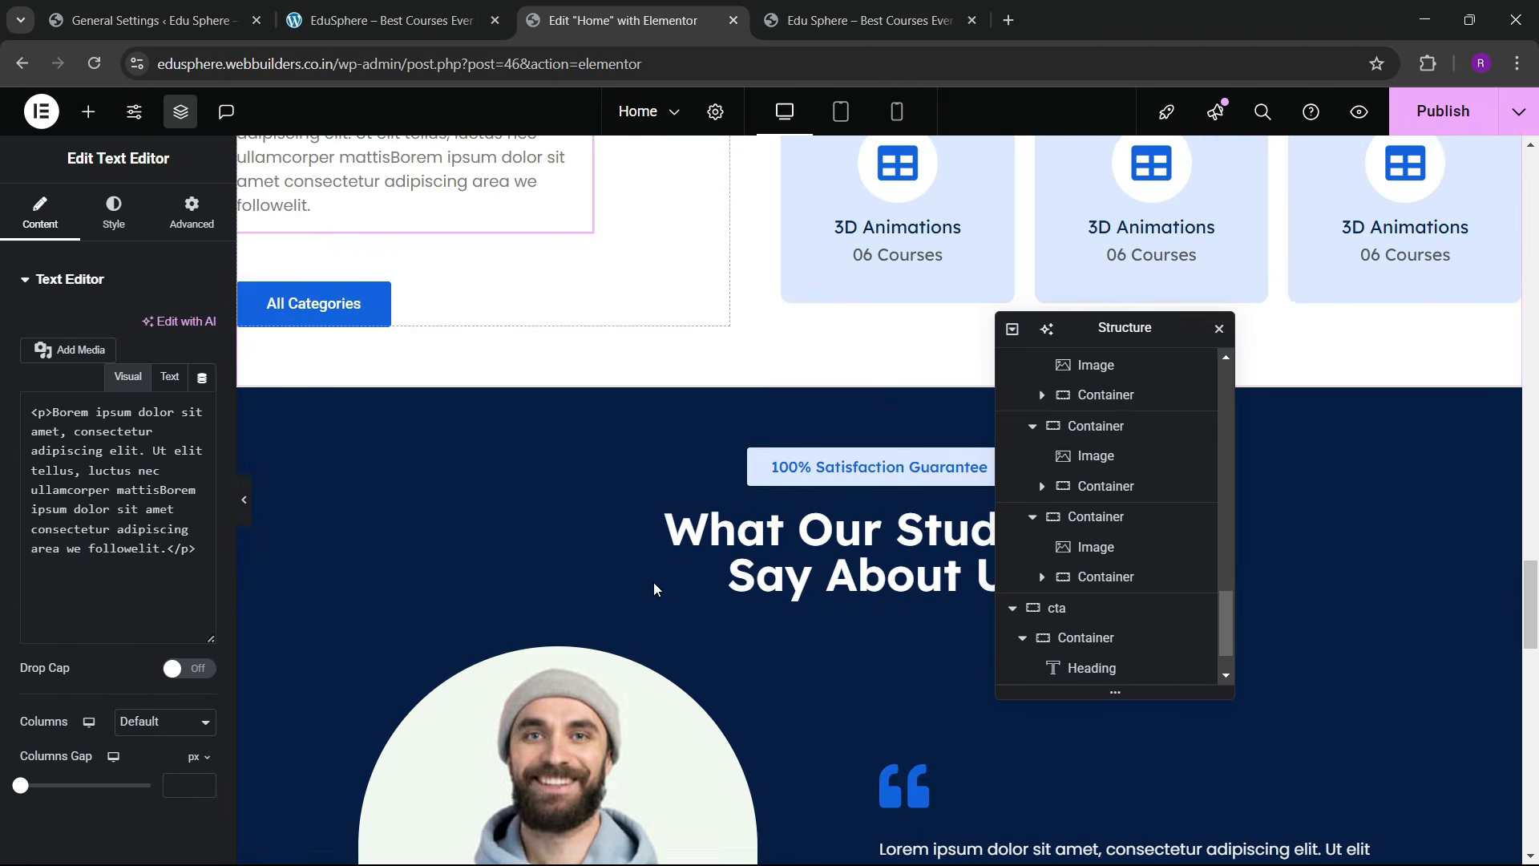
{"action": "scroll", "coordinate": [641, 543], "scroll_direction": "up", "scroll_amount": 3}
{"action": "right_click", "coordinate": [535, 393]}
{"action": "left_click", "coordinate": [602, 818]}
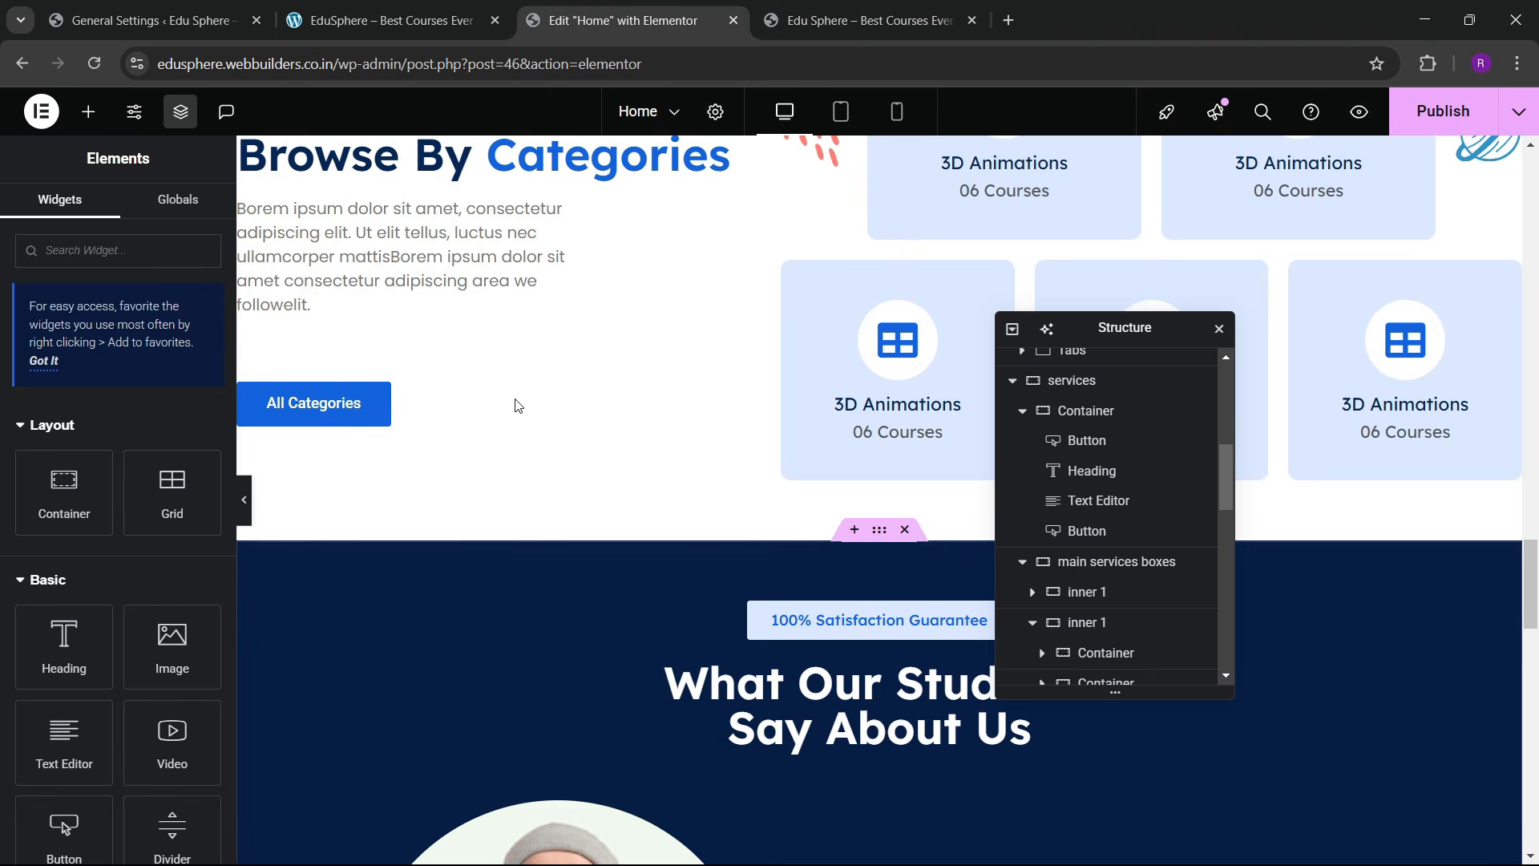
{"action": "right_click", "coordinate": [490, 245]}
{"action": "left_click", "coordinate": [570, 367]}
{"action": "scroll", "coordinate": [729, 490], "scroll_direction": "down", "scroll_amount": 15}
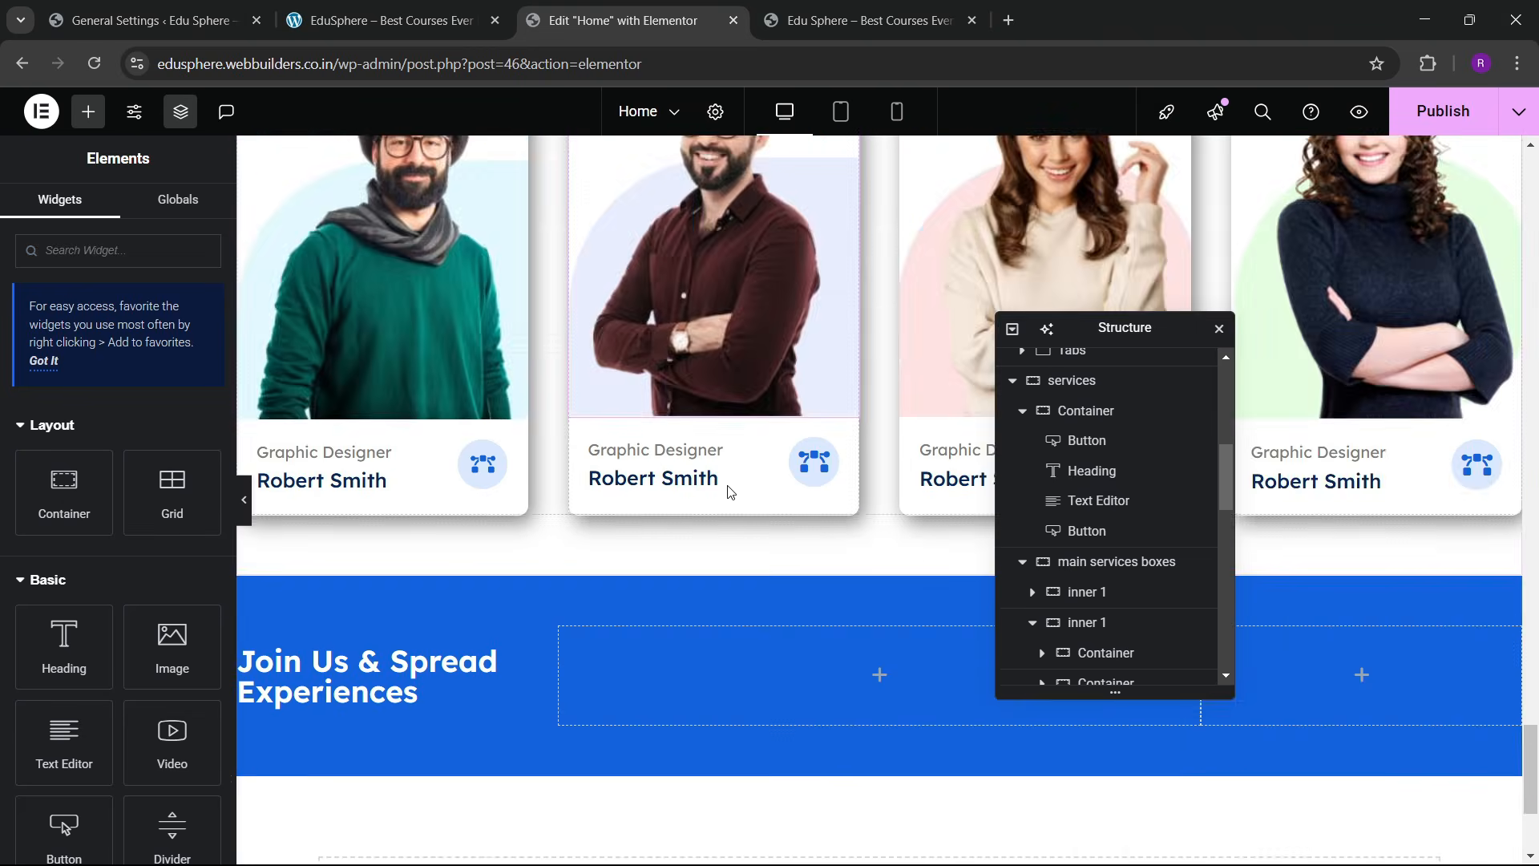
{"action": "scroll", "coordinate": [728, 491], "scroll_direction": "down", "scroll_amount": 3}
Step: Paste the paragraph into the empty cta column, making it white and centre-aligned
{"action": "right_click", "coordinate": [696, 322]}
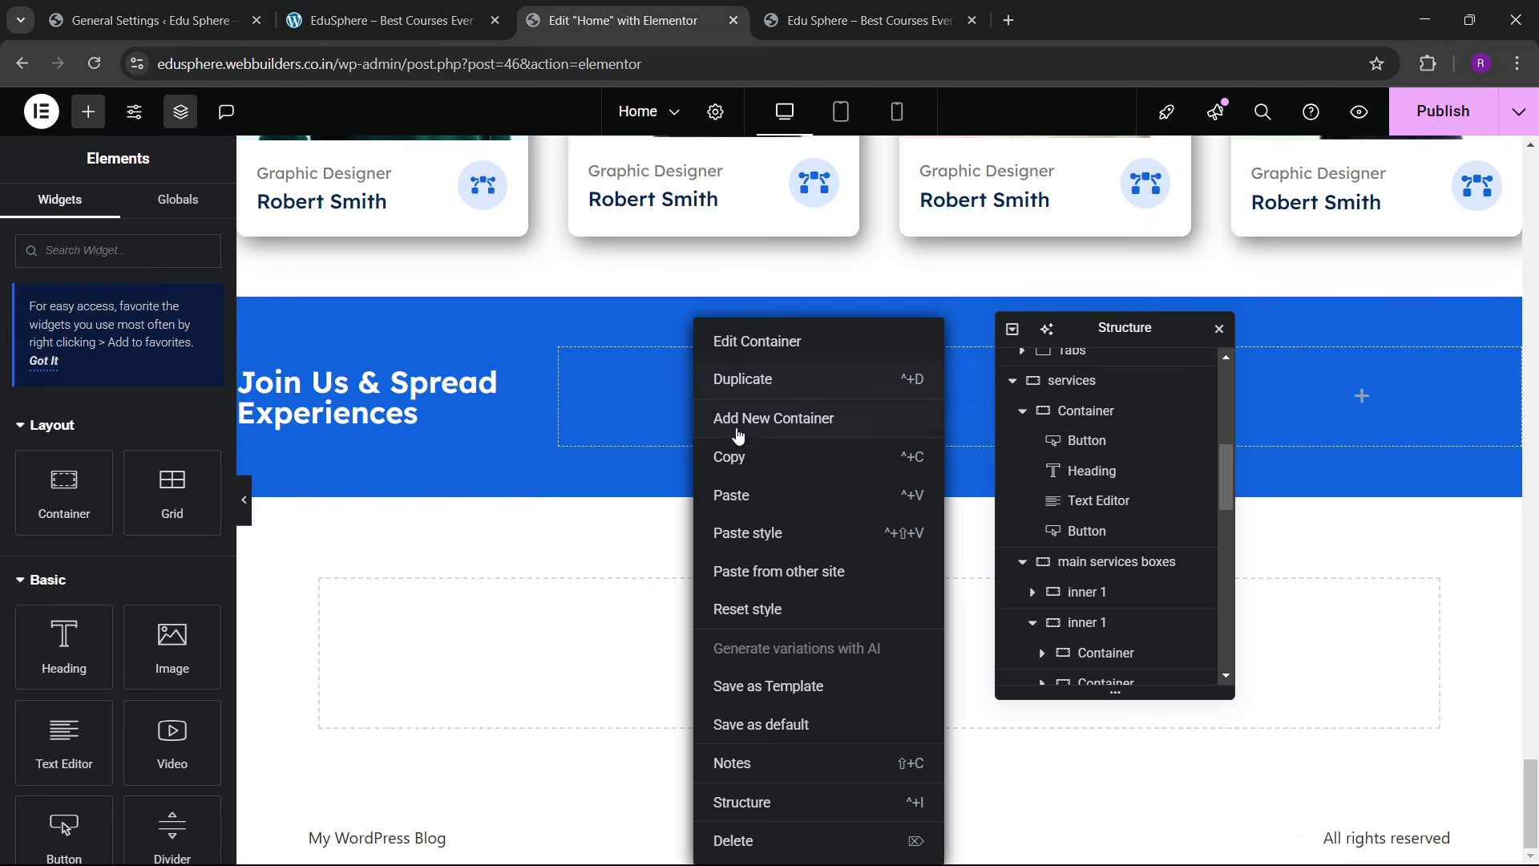
{"action": "left_click", "coordinate": [736, 491]}
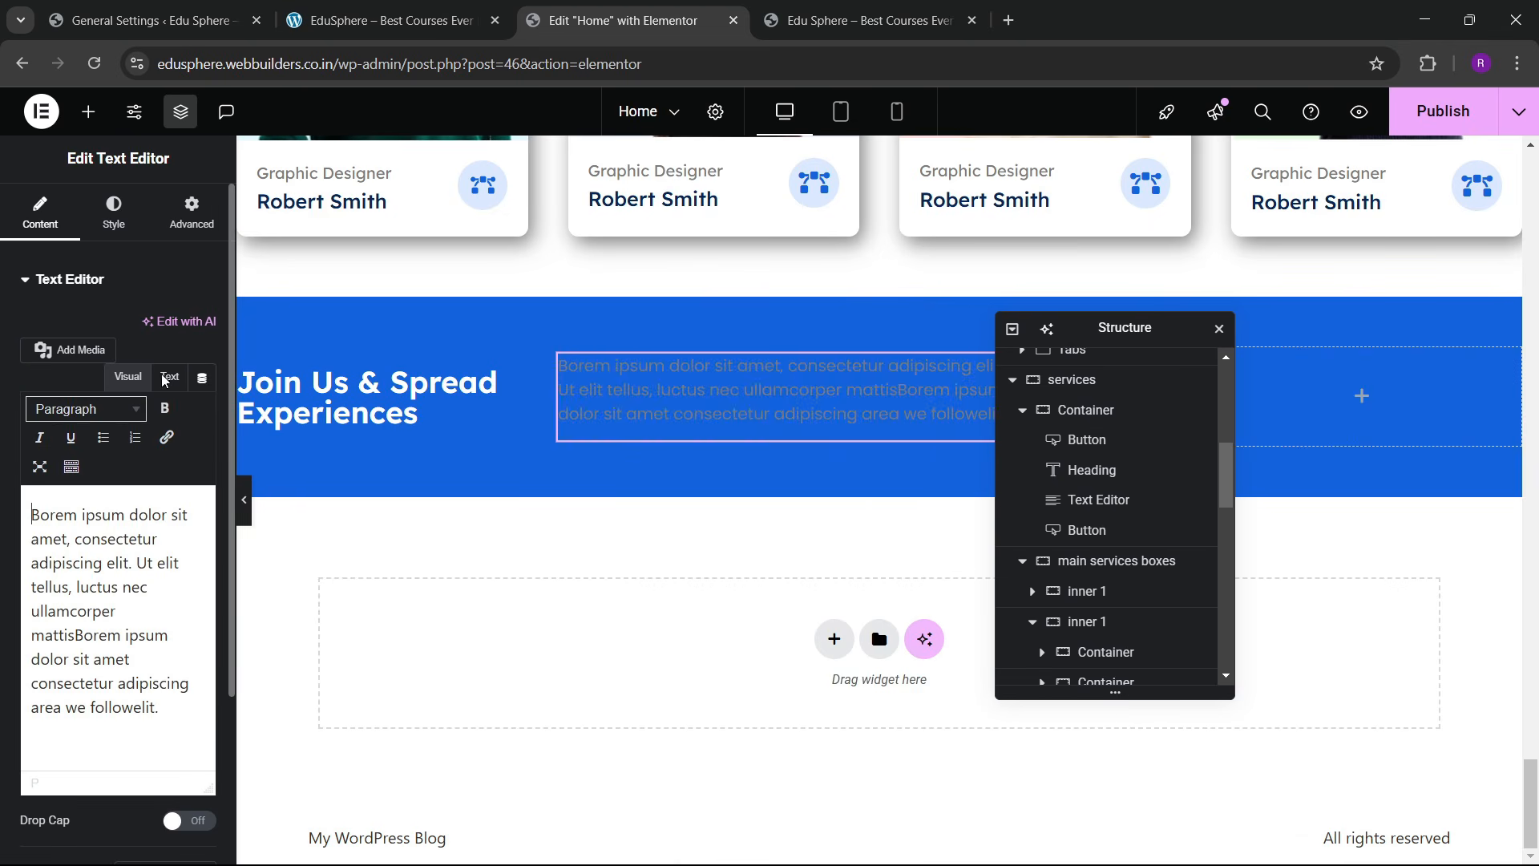
{"action": "left_click", "coordinate": [113, 212]}
{"action": "left_click", "coordinate": [204, 370]}
{"action": "left_click", "coordinate": [133, 452]}
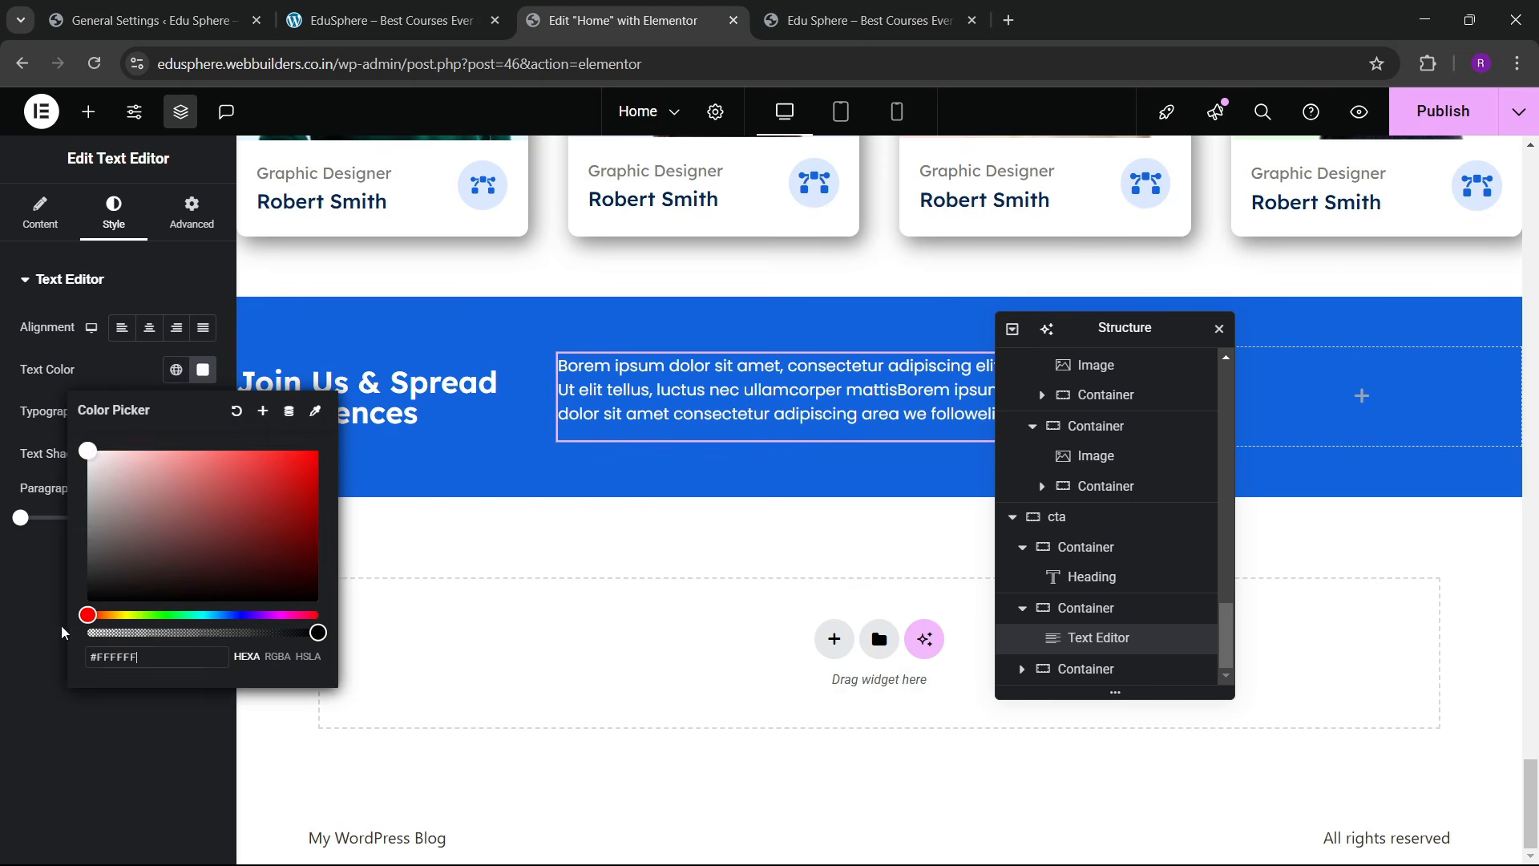
{"action": "left_click", "coordinate": [123, 402]}
{"action": "left_click", "coordinate": [147, 331]}
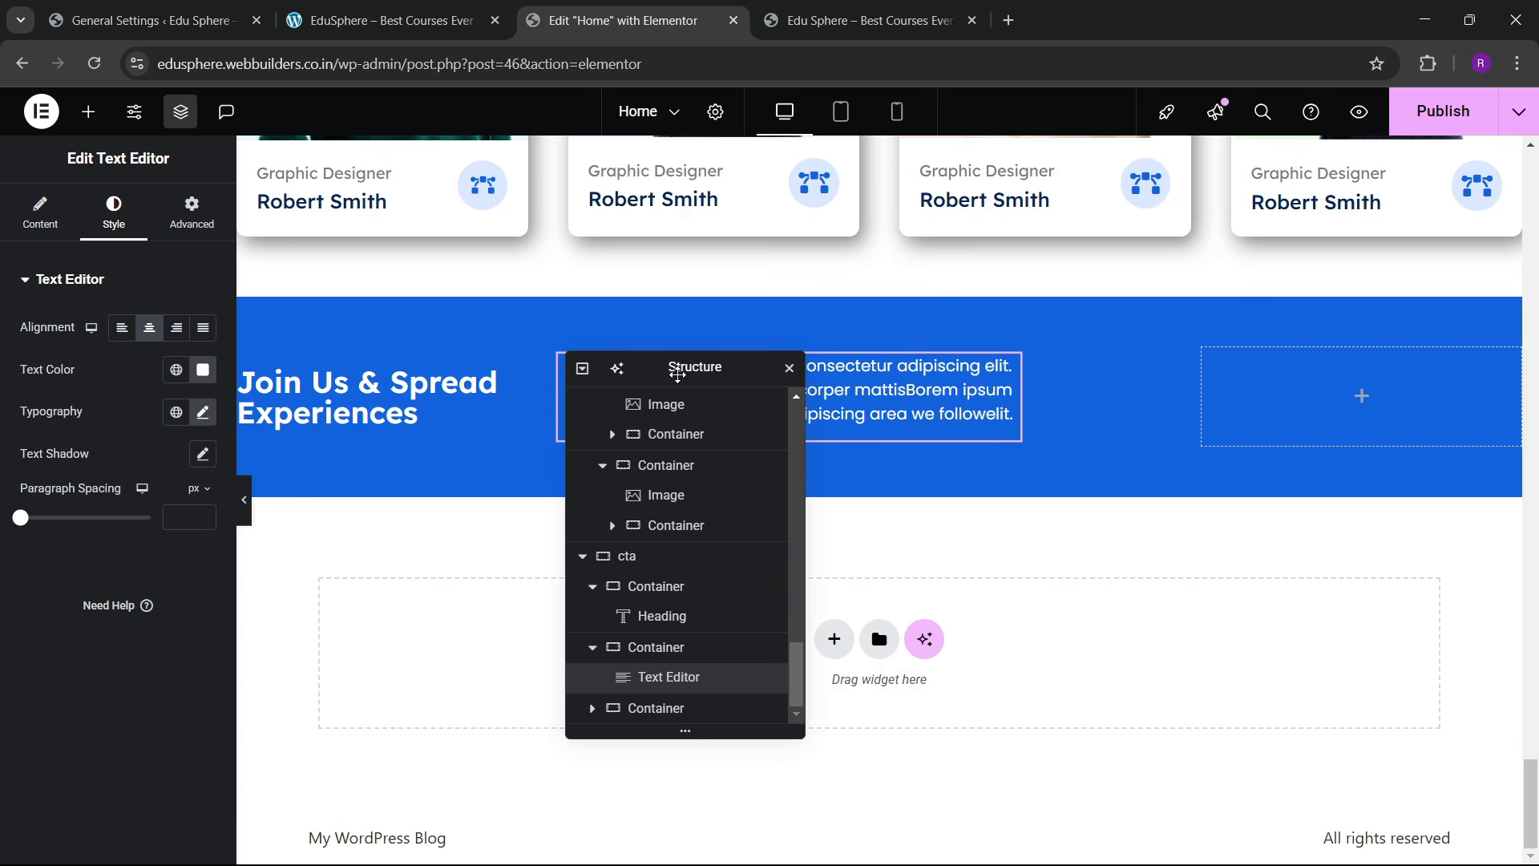
Step: Centre the paragraph horizontally and vertically within its container
{"action": "left_click_drag", "start_coordinate": [678, 374], "coordinate": [1000, 405]}
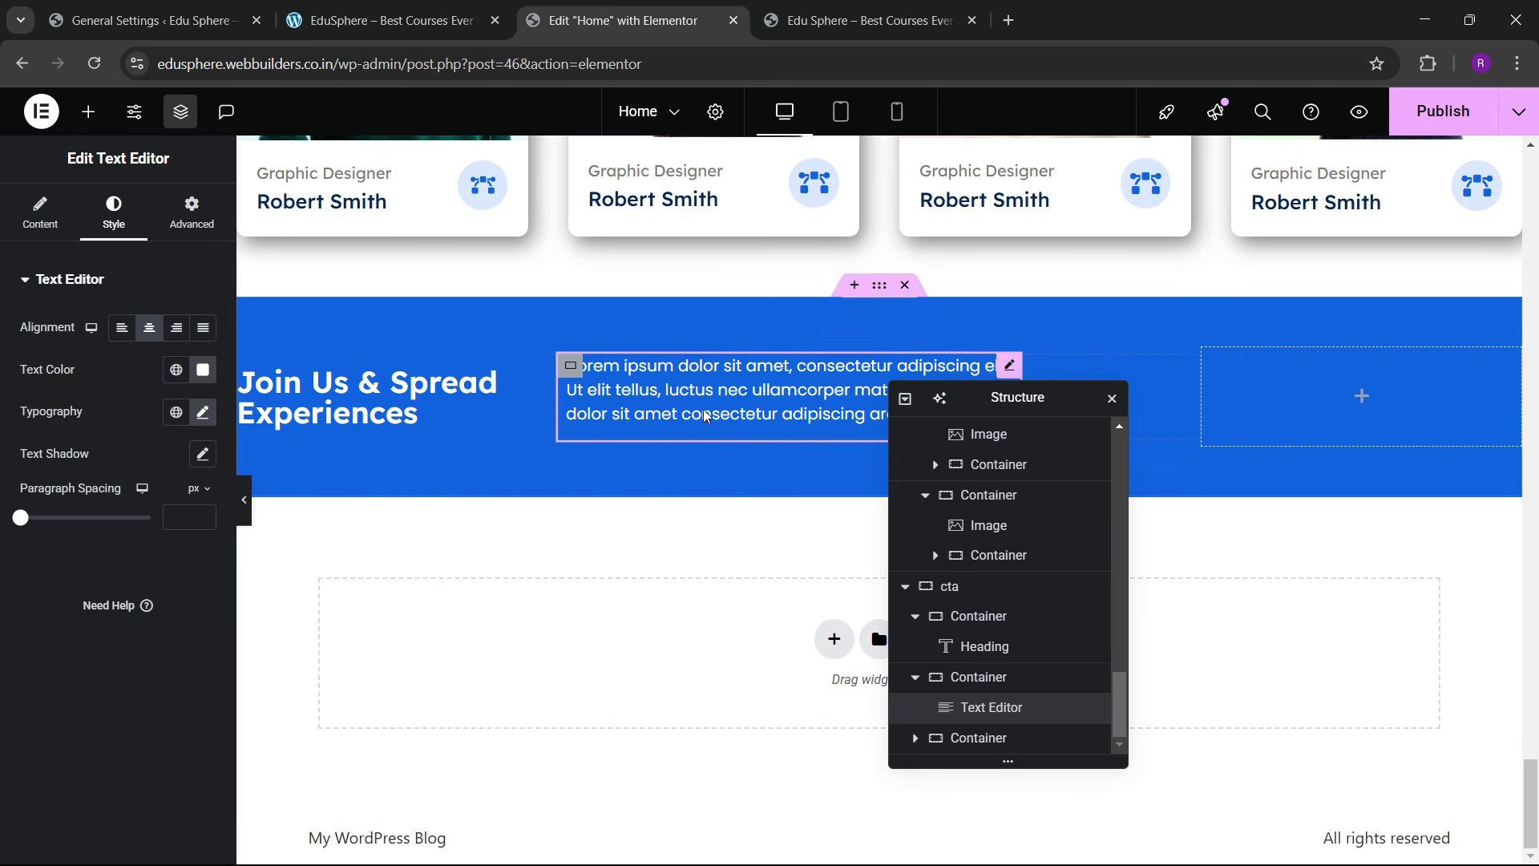
{"action": "left_click", "coordinate": [573, 369]}
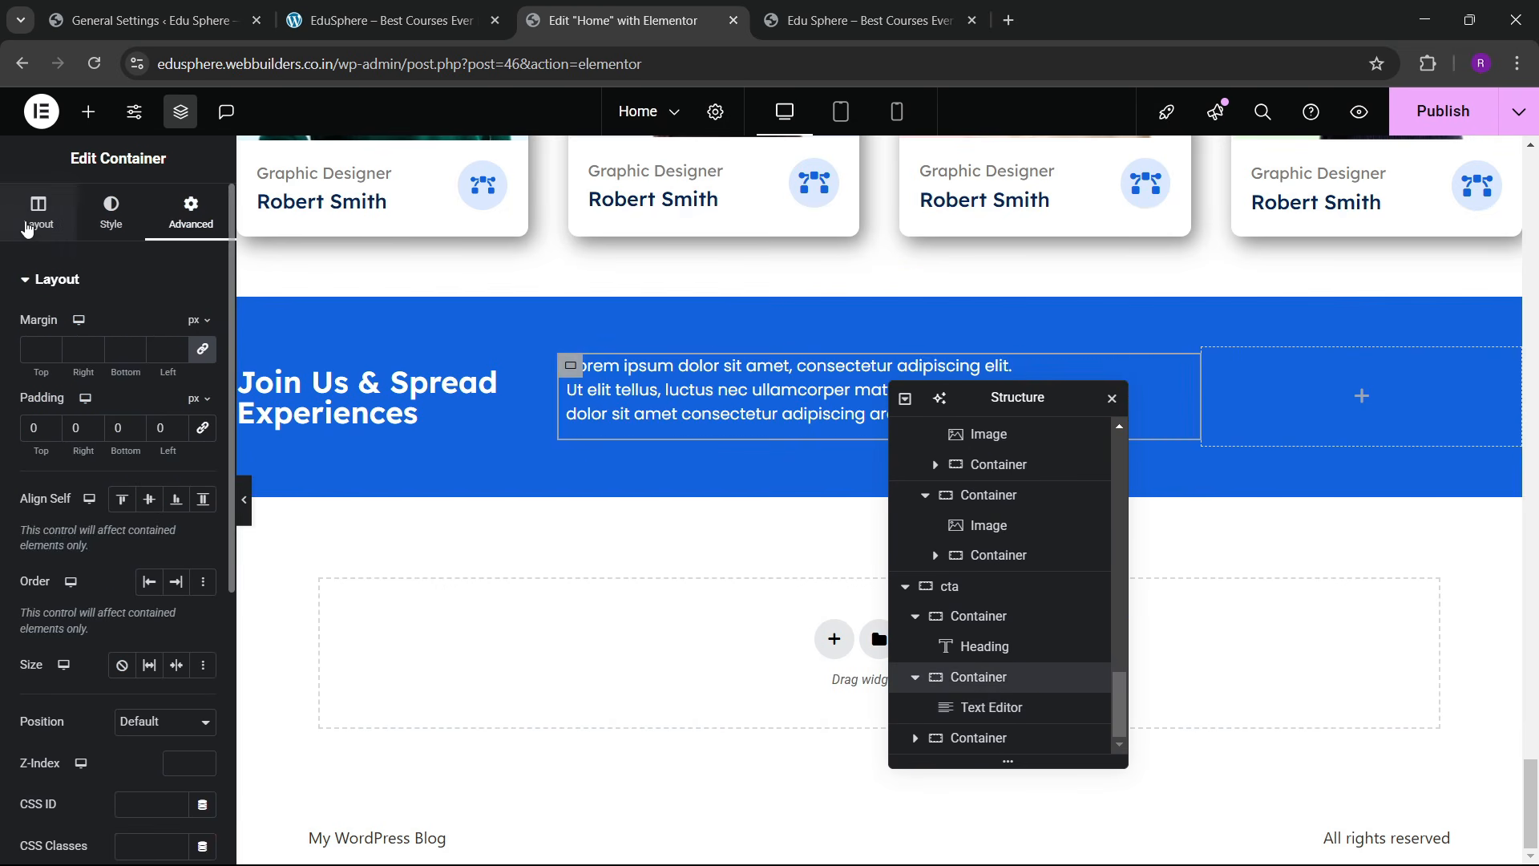
{"action": "left_click", "coordinate": [31, 228]}
{"action": "scroll", "coordinate": [63, 455], "scroll_direction": "down", "scroll_amount": 2}
{"action": "left_click", "coordinate": [70, 498]}
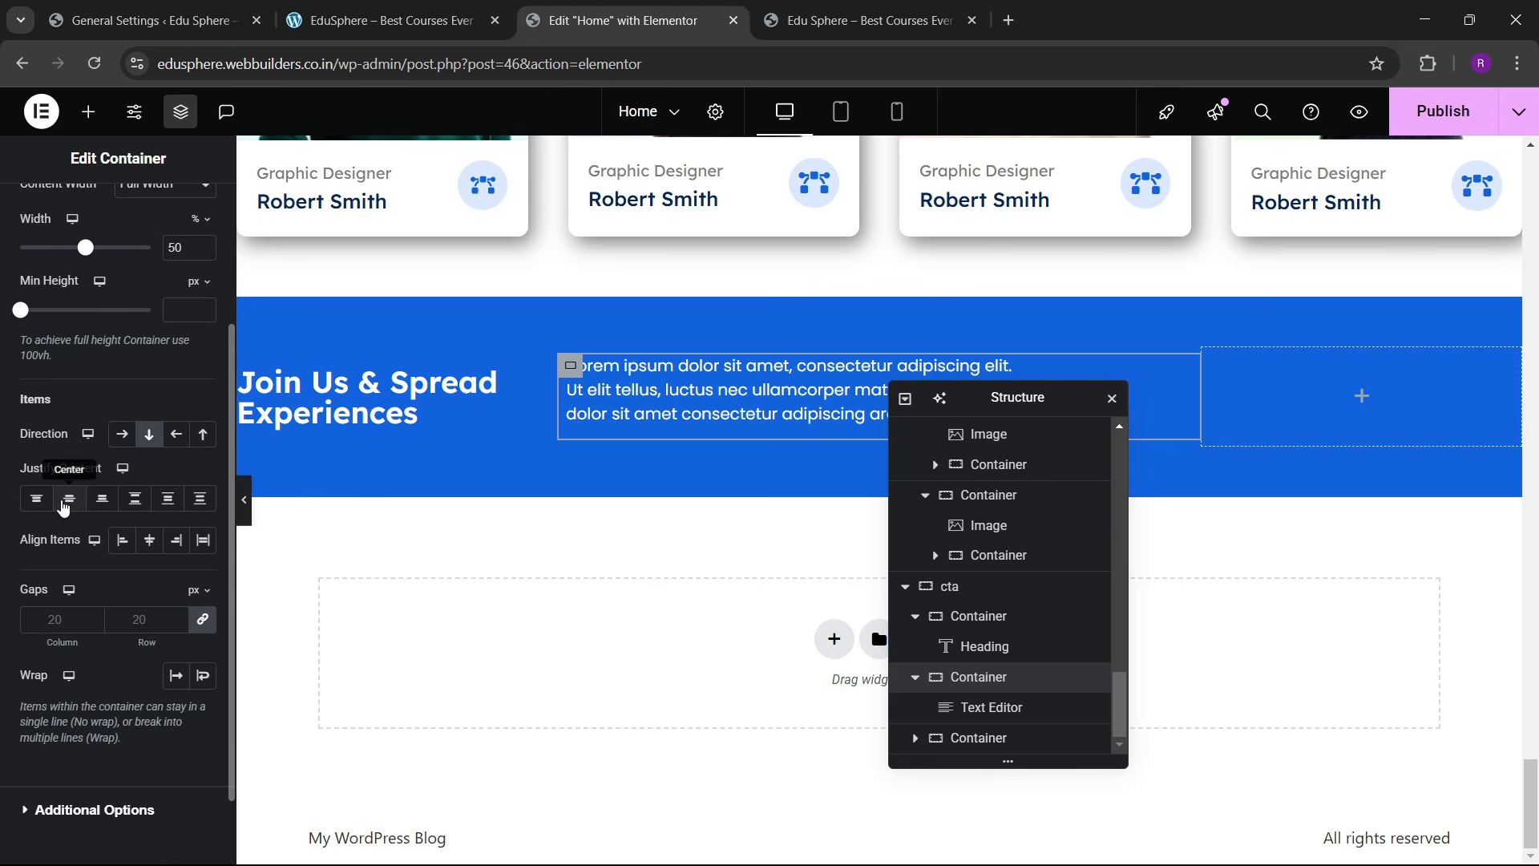
{"action": "left_click", "coordinate": [149, 540]}
{"action": "left_click_drag", "start_coordinate": [980, 412], "coordinate": [731, 443]}
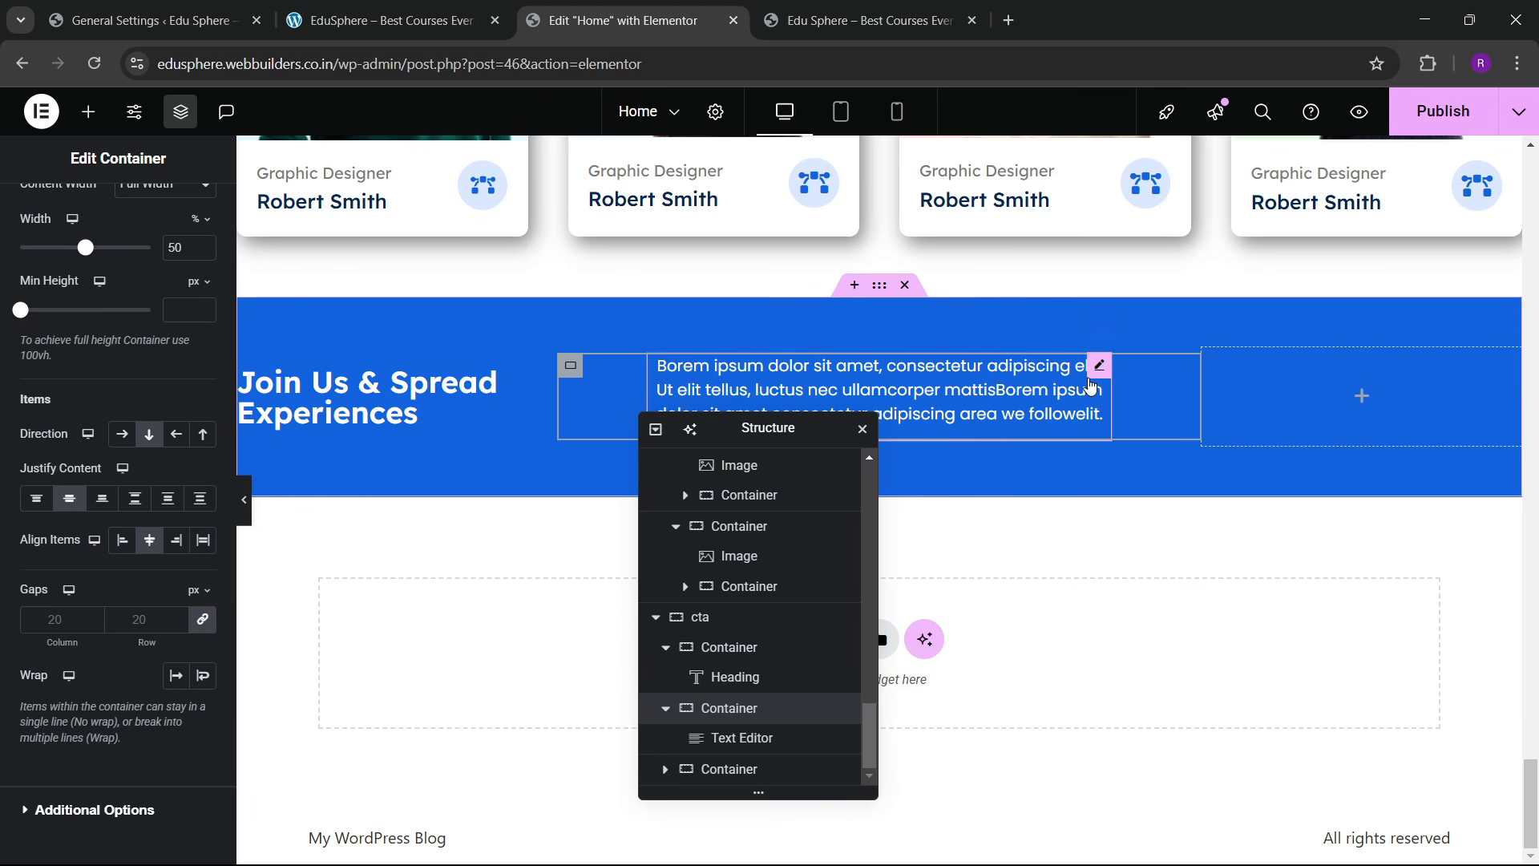
{"action": "left_click", "coordinate": [760, 369]}
{"action": "left_click", "coordinate": [192, 213]}
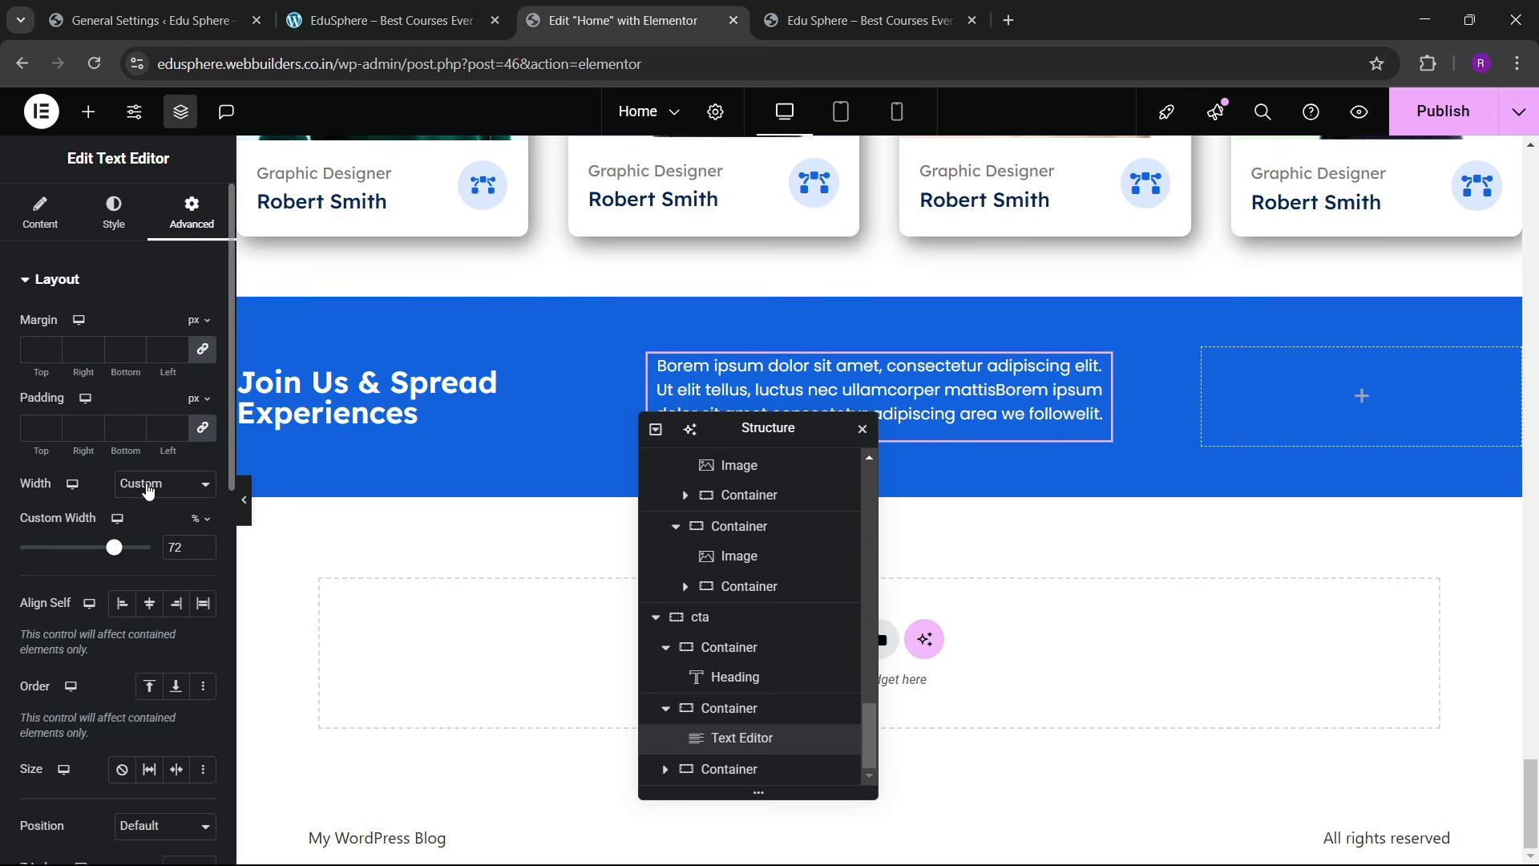
Step: Reset the cta paragraph's width to Default so it spans its column
{"action": "left_click", "coordinate": [165, 483]}
{"action": "left_click", "coordinate": [145, 513]}
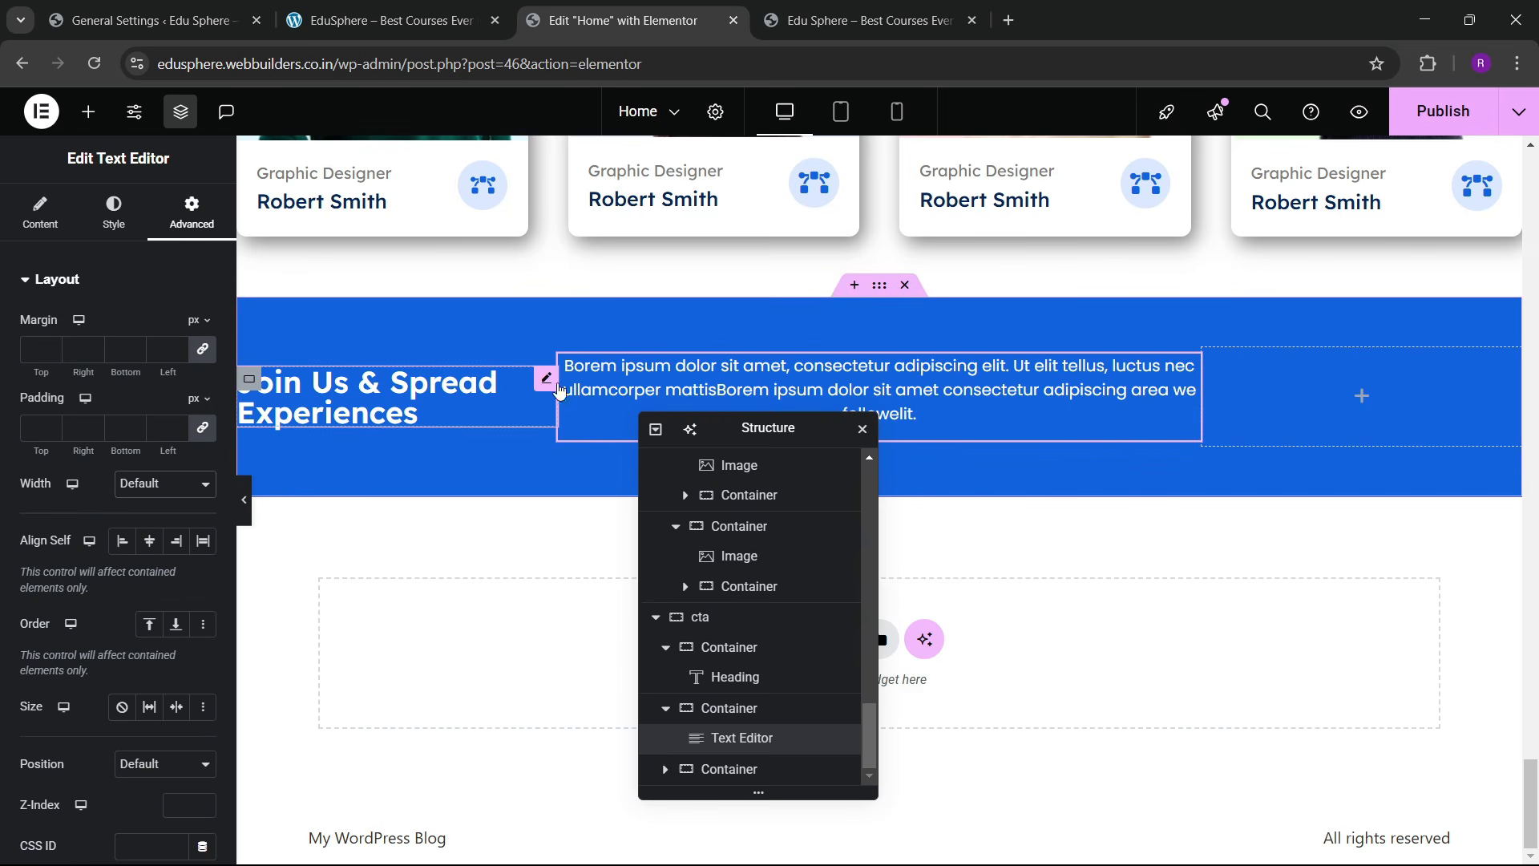
{"action": "key", "text": "ctrl+shift+Tab"}
{"action": "key", "text": "ctrl+Tab"}
Step: Give the Join Us heading a 32 px font size and 1.2 em line height
{"action": "left_click", "coordinate": [117, 215]}
{"action": "left_click", "coordinate": [203, 386]}
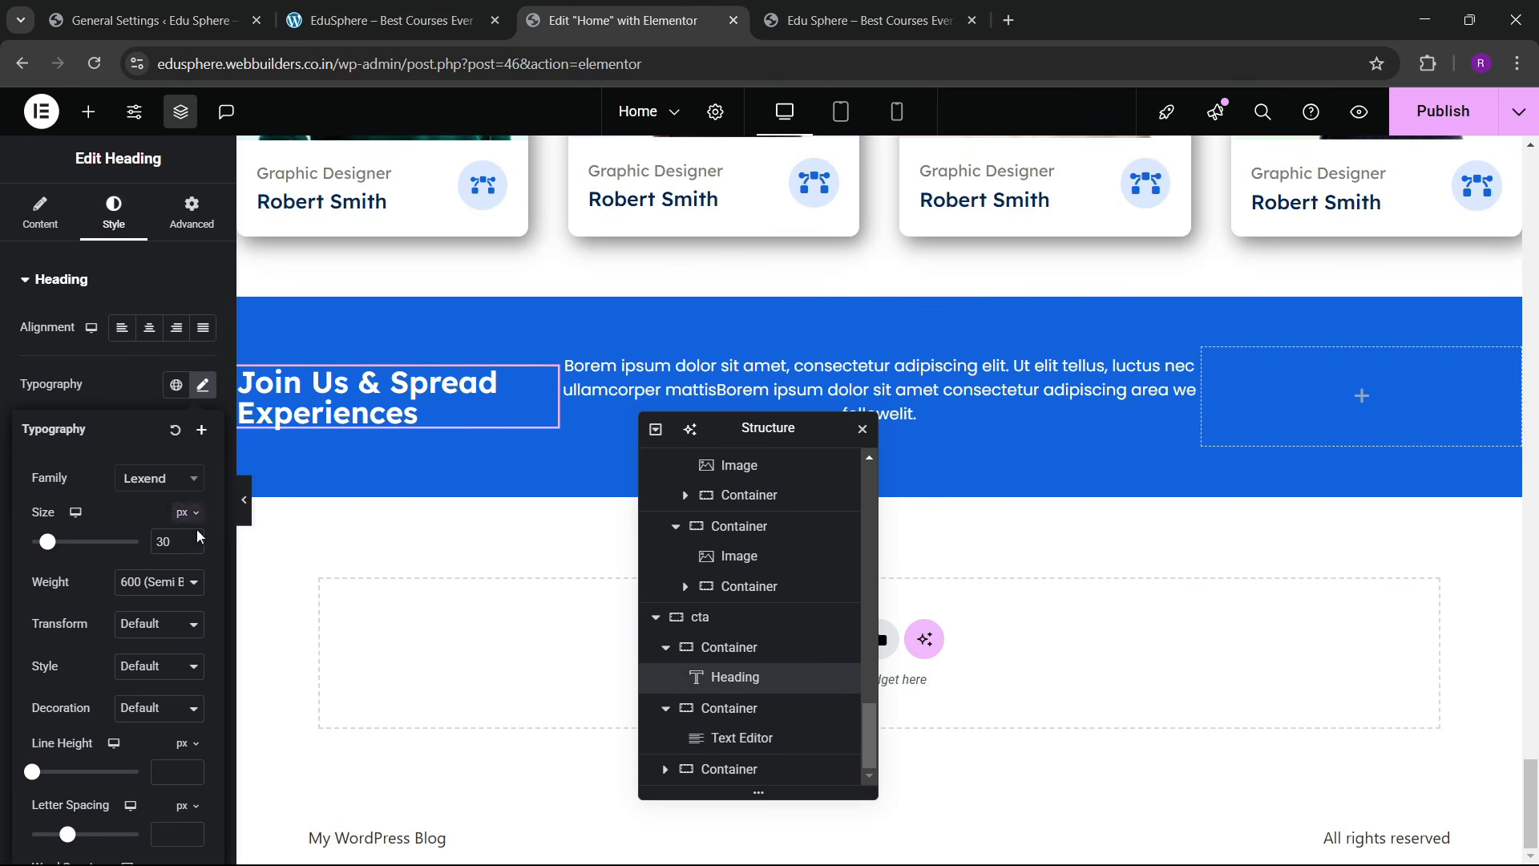
{"action": "left_click", "coordinate": [192, 537]}
{"action": "left_click", "coordinate": [193, 538]}
{"action": "scroll", "coordinate": [165, 634], "scroll_direction": "down", "scroll_amount": 1}
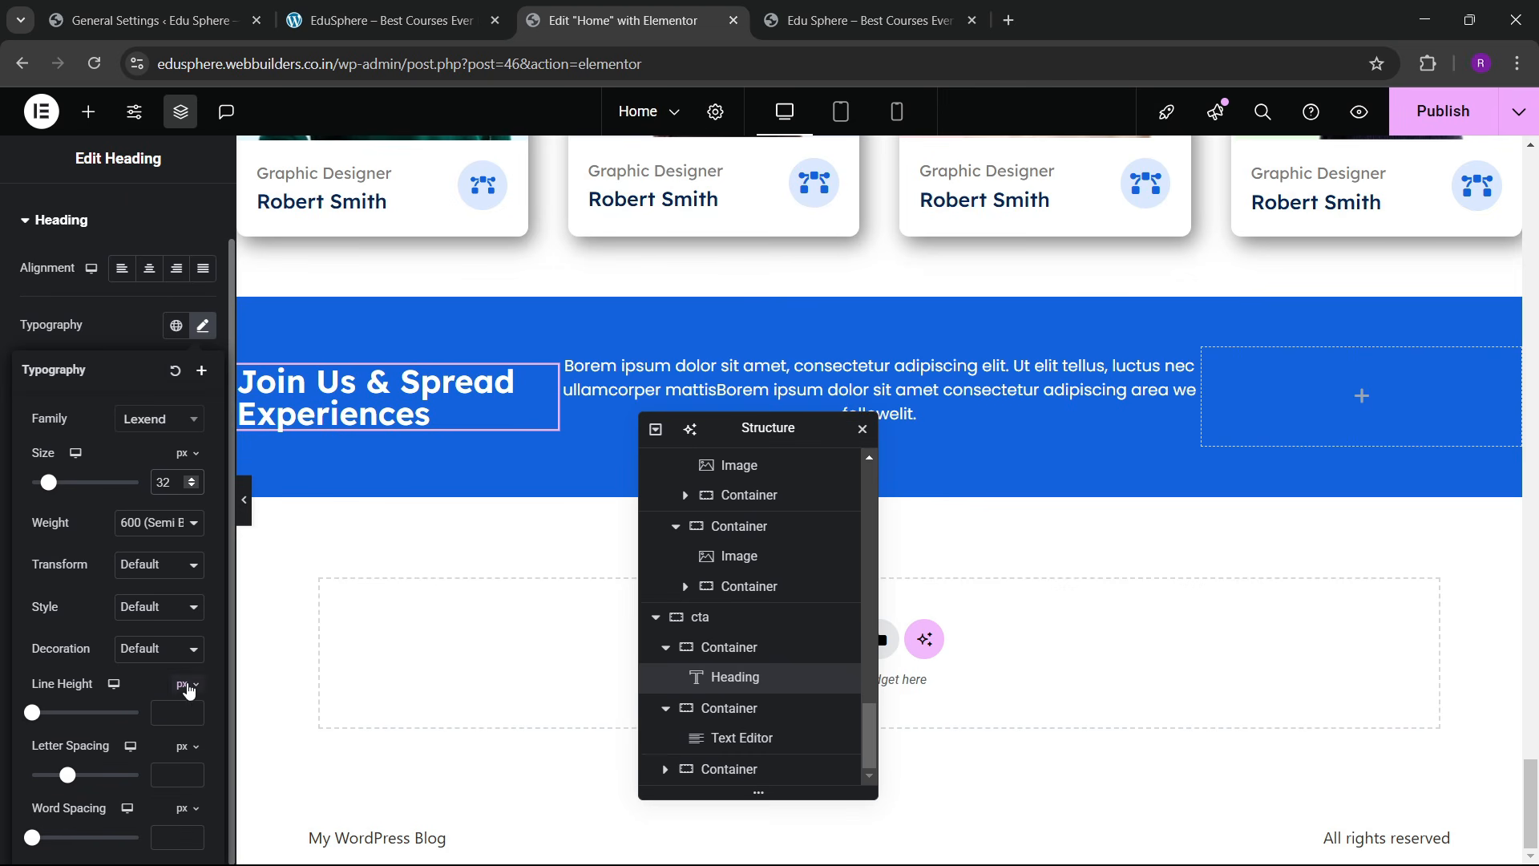
{"action": "left_click", "coordinate": [188, 687]}
{"action": "left_click", "coordinate": [183, 706]}
{"action": "type", "text": "1.2"}
{"action": "key", "text": "BackSpace"}
{"action": "key", "text": "BackSpace"}
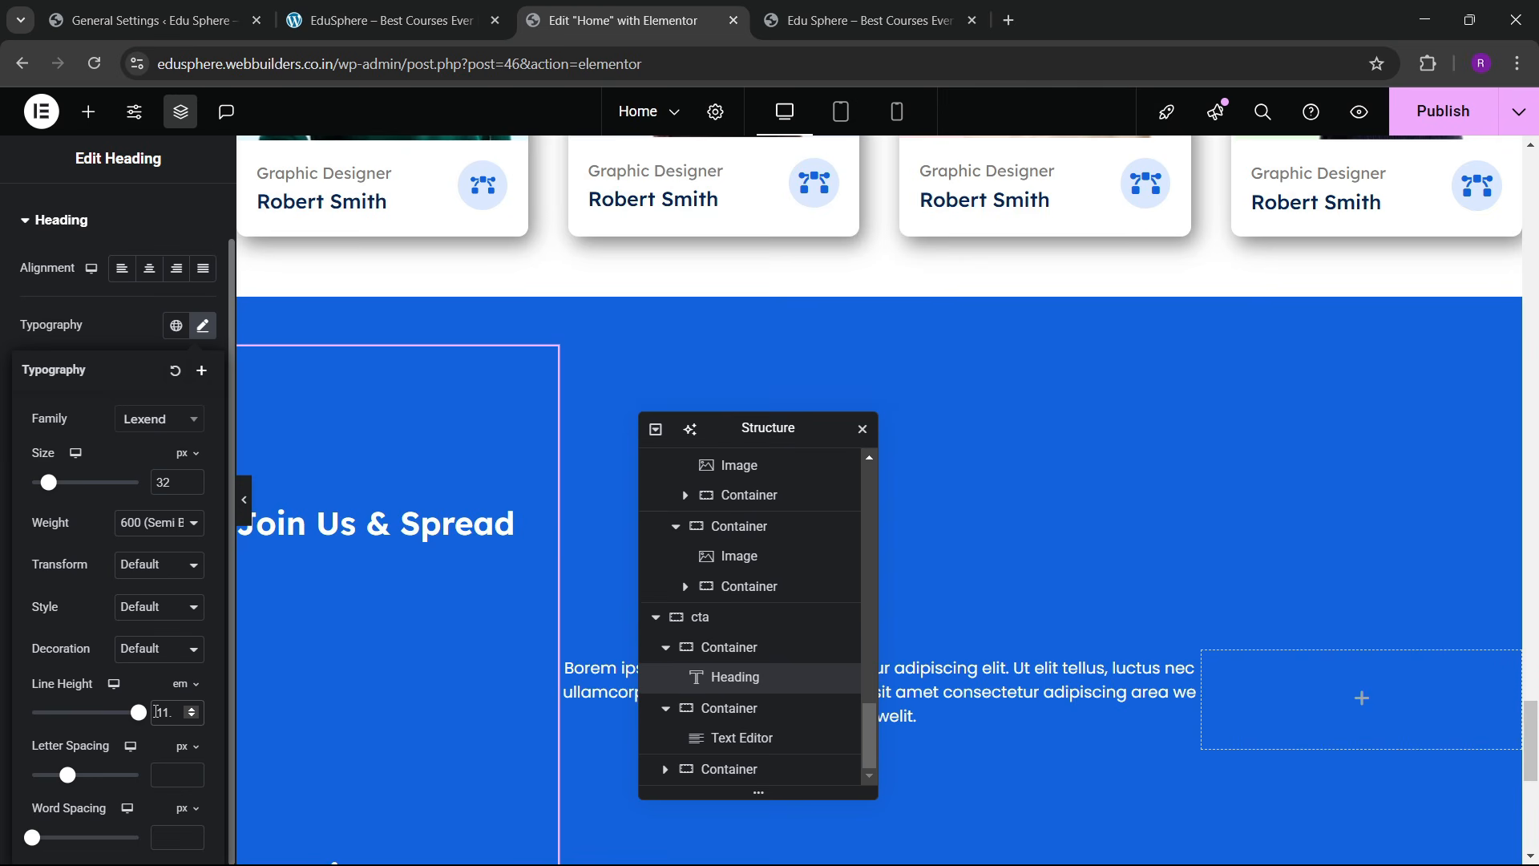
{"action": "key", "text": "BackSpace"}
{"action": "key", "text": "BackSpace"}
{"action": "type", "text": "1"}
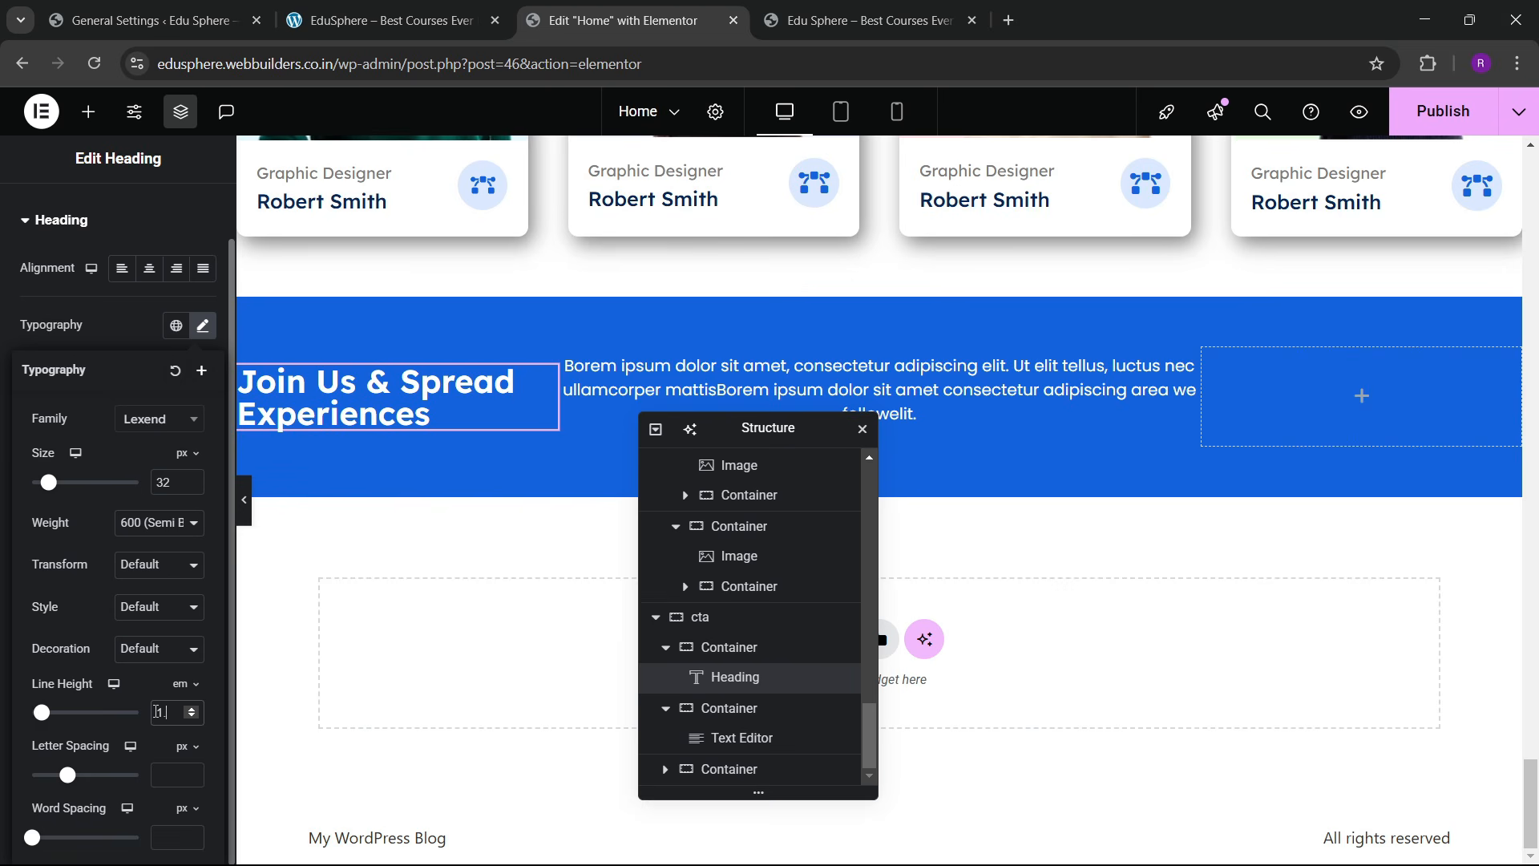
{"action": "type", "text": ".2"}
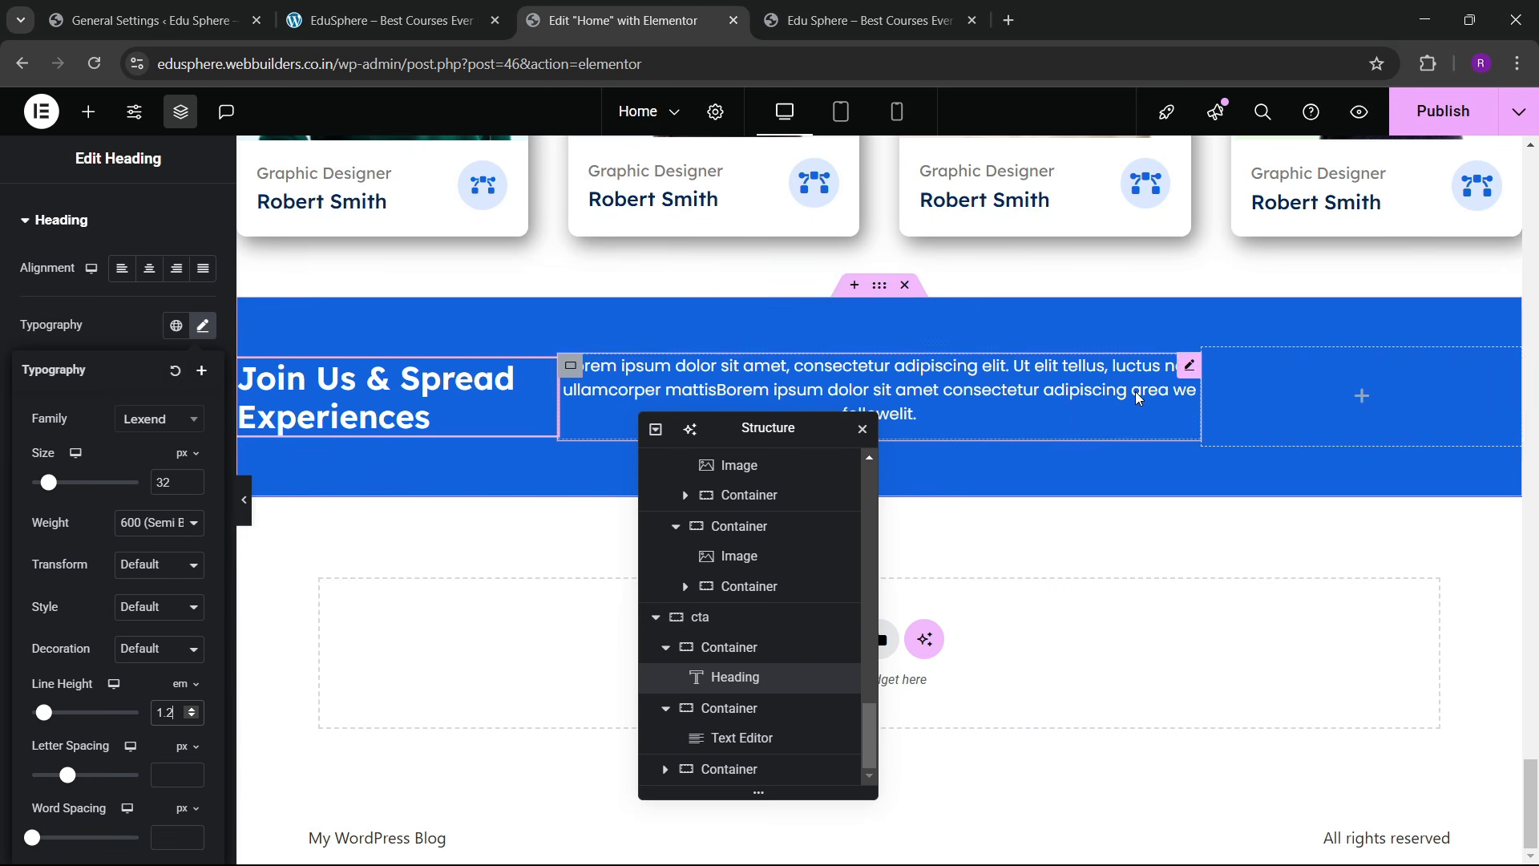
{"action": "left_click", "coordinate": [613, 400]}
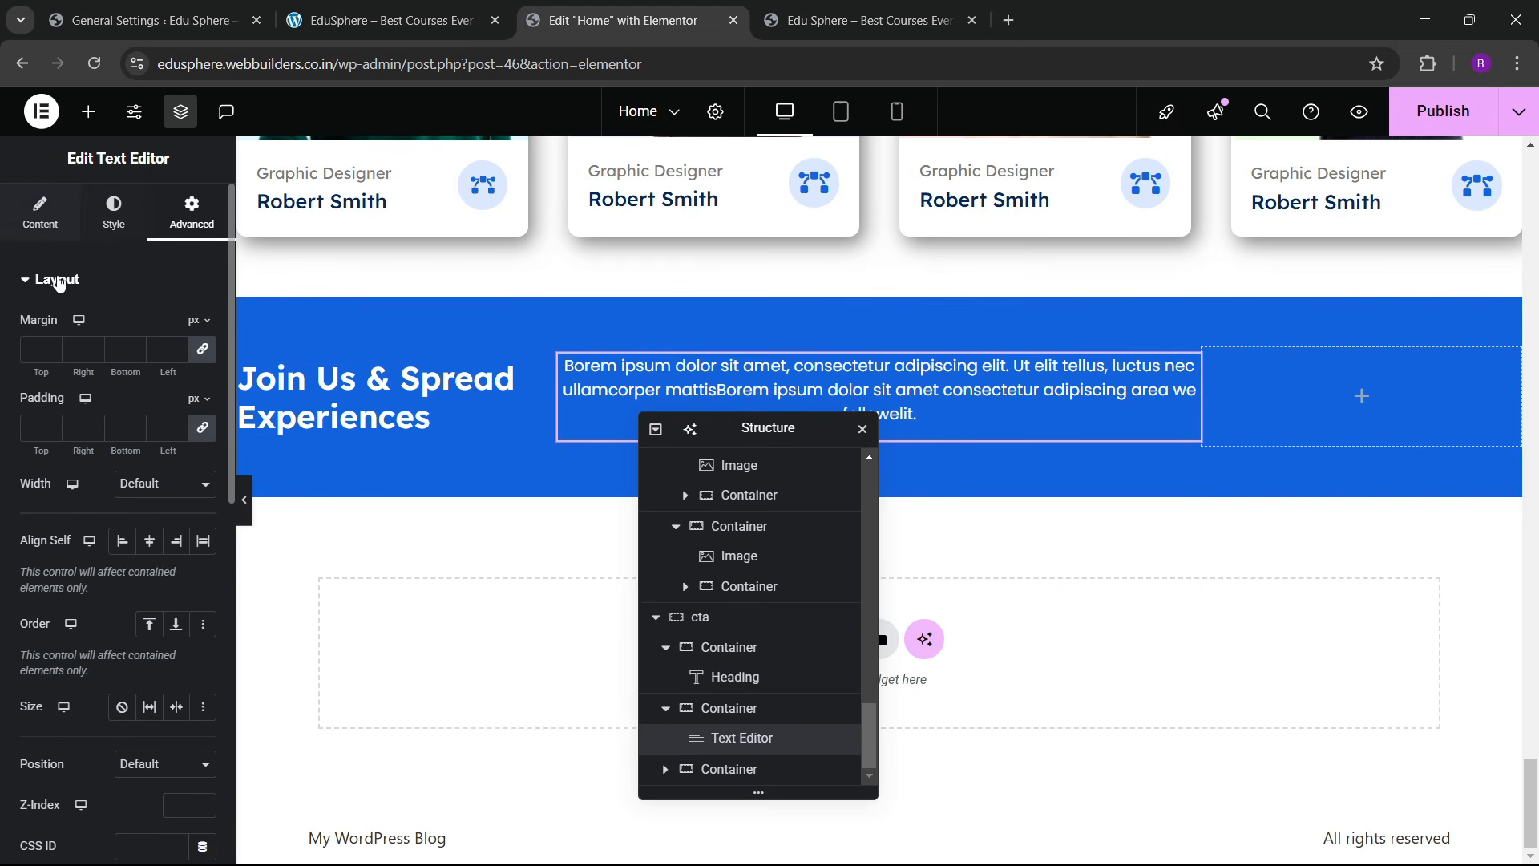
{"action": "left_click", "coordinate": [165, 382]}
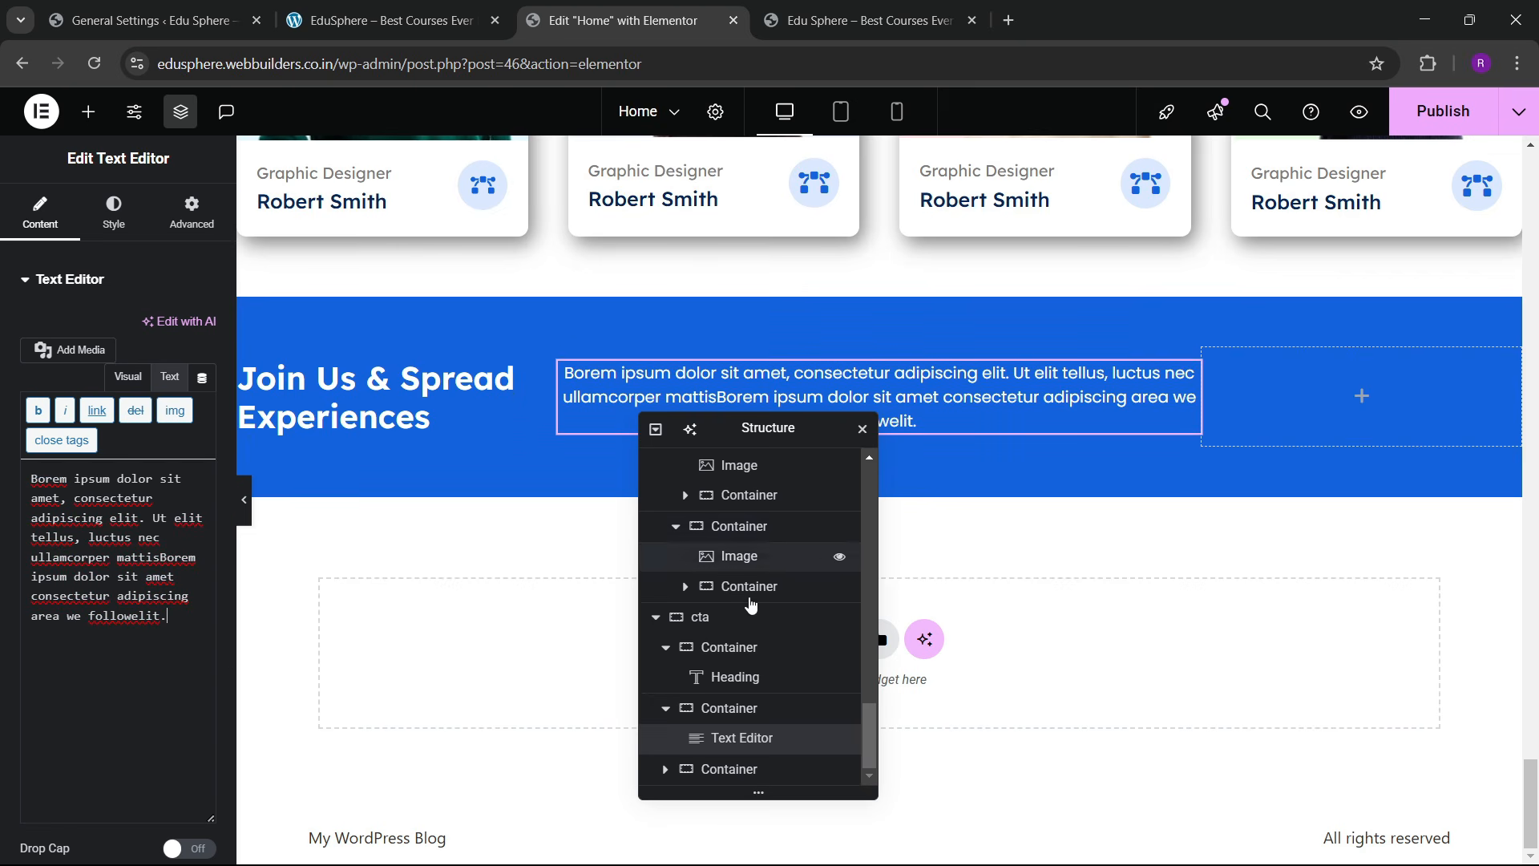
Step: Give the cta section container linked 60 px column and row gaps
{"action": "left_click", "coordinate": [721, 623]}
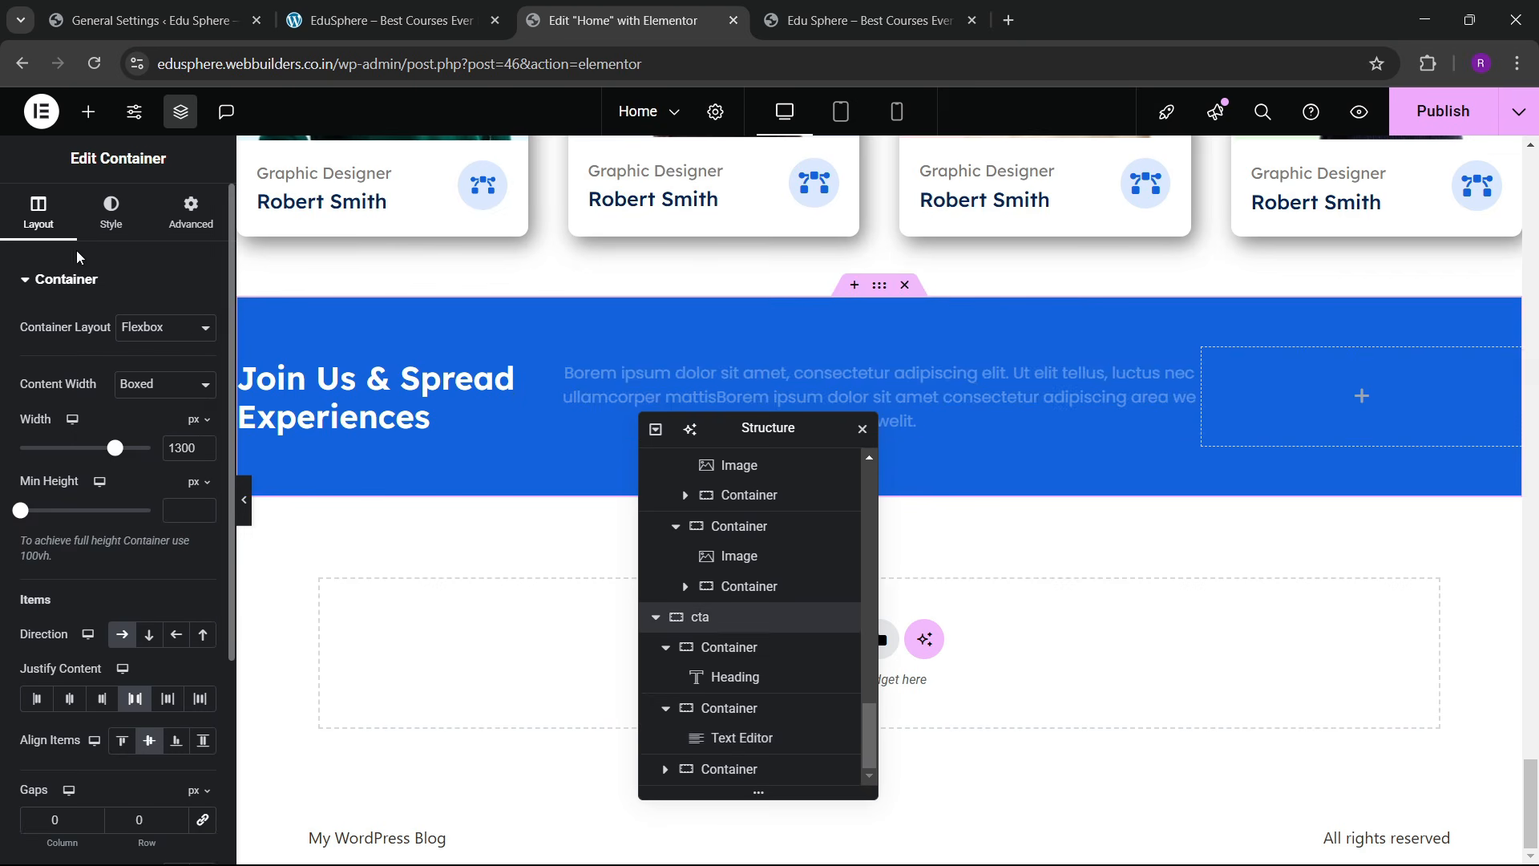
{"action": "scroll", "coordinate": [64, 557], "scroll_direction": "down", "scroll_amount": 3}
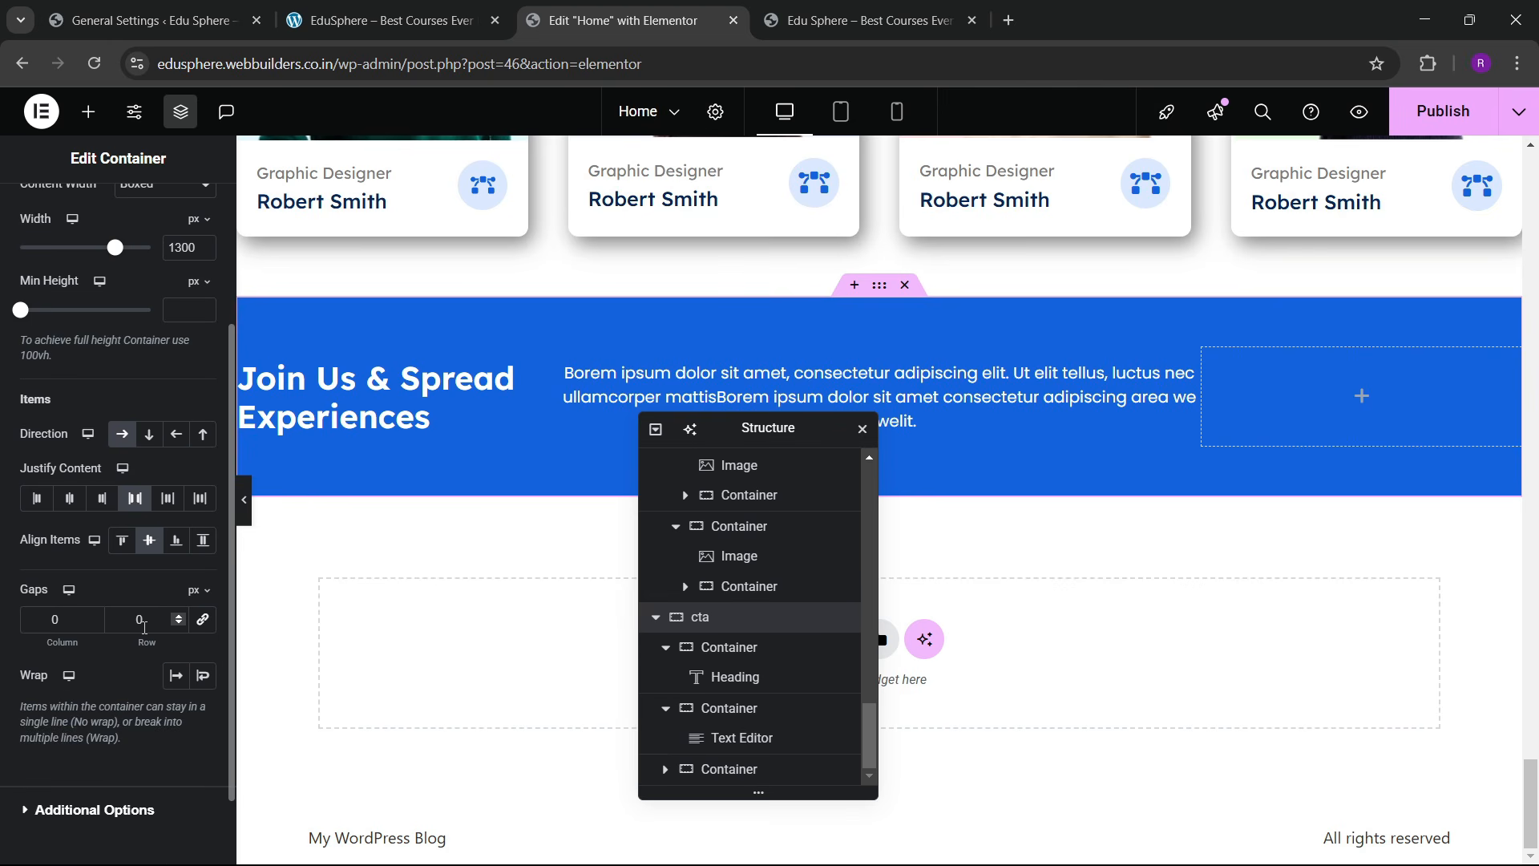
{"action": "left_click", "coordinate": [203, 619]}
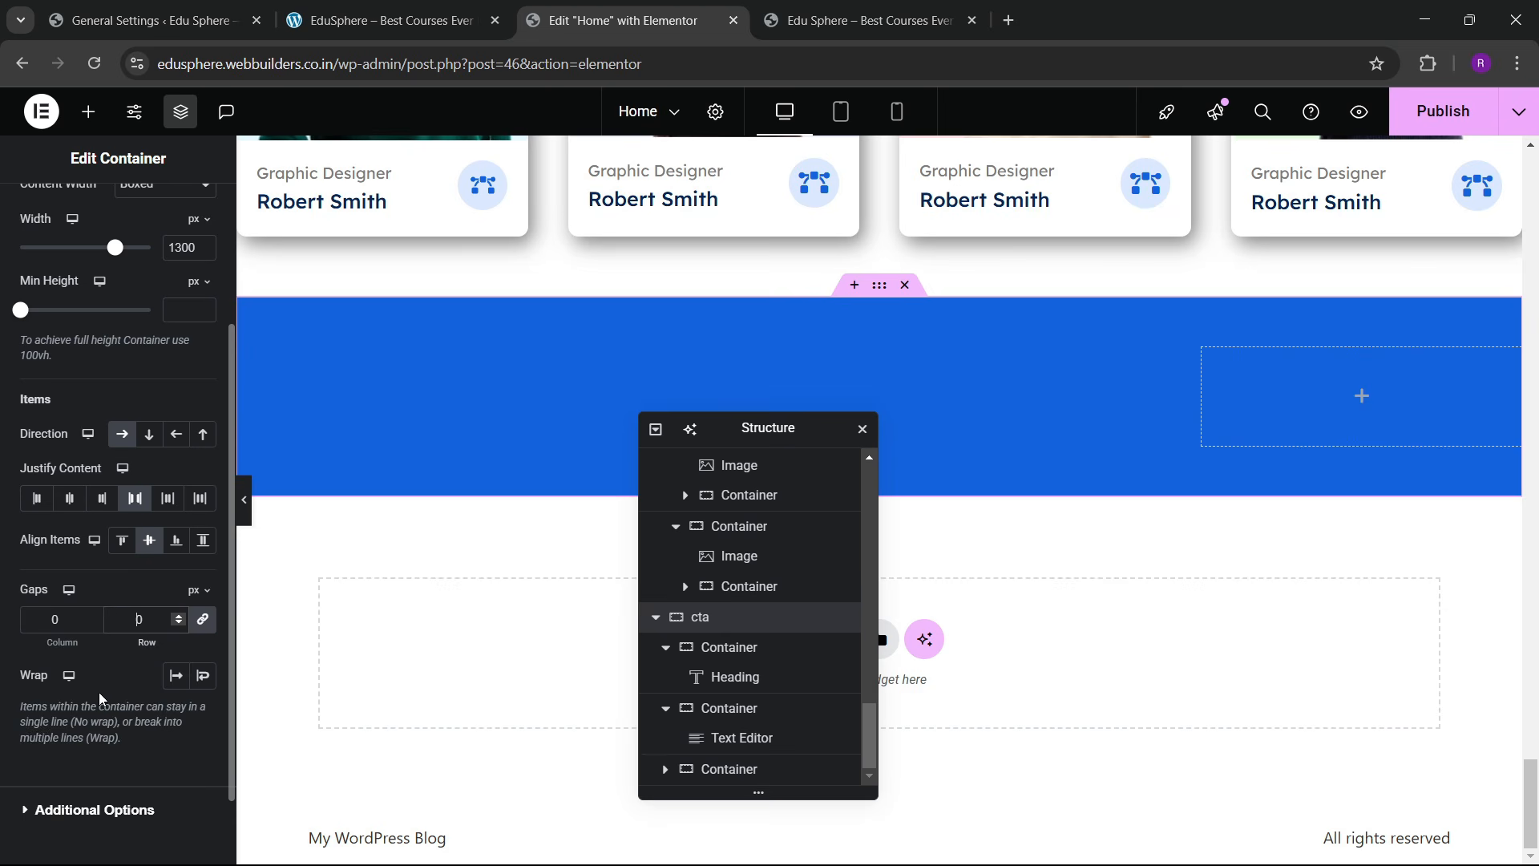
{"action": "type", "text": "6"}
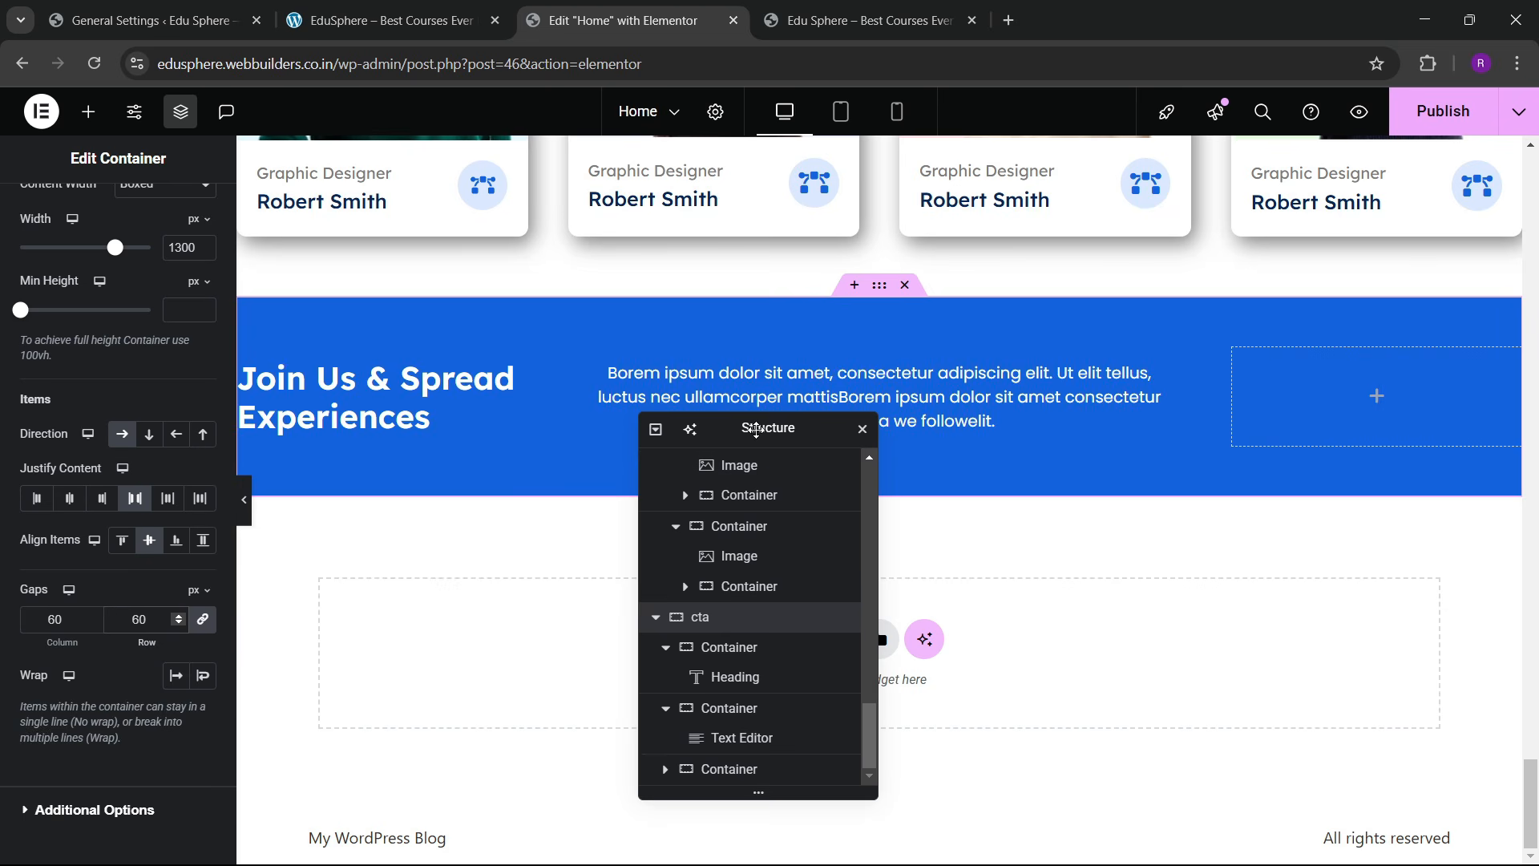
{"action": "left_click_drag", "start_coordinate": [759, 428], "coordinate": [966, 431]}
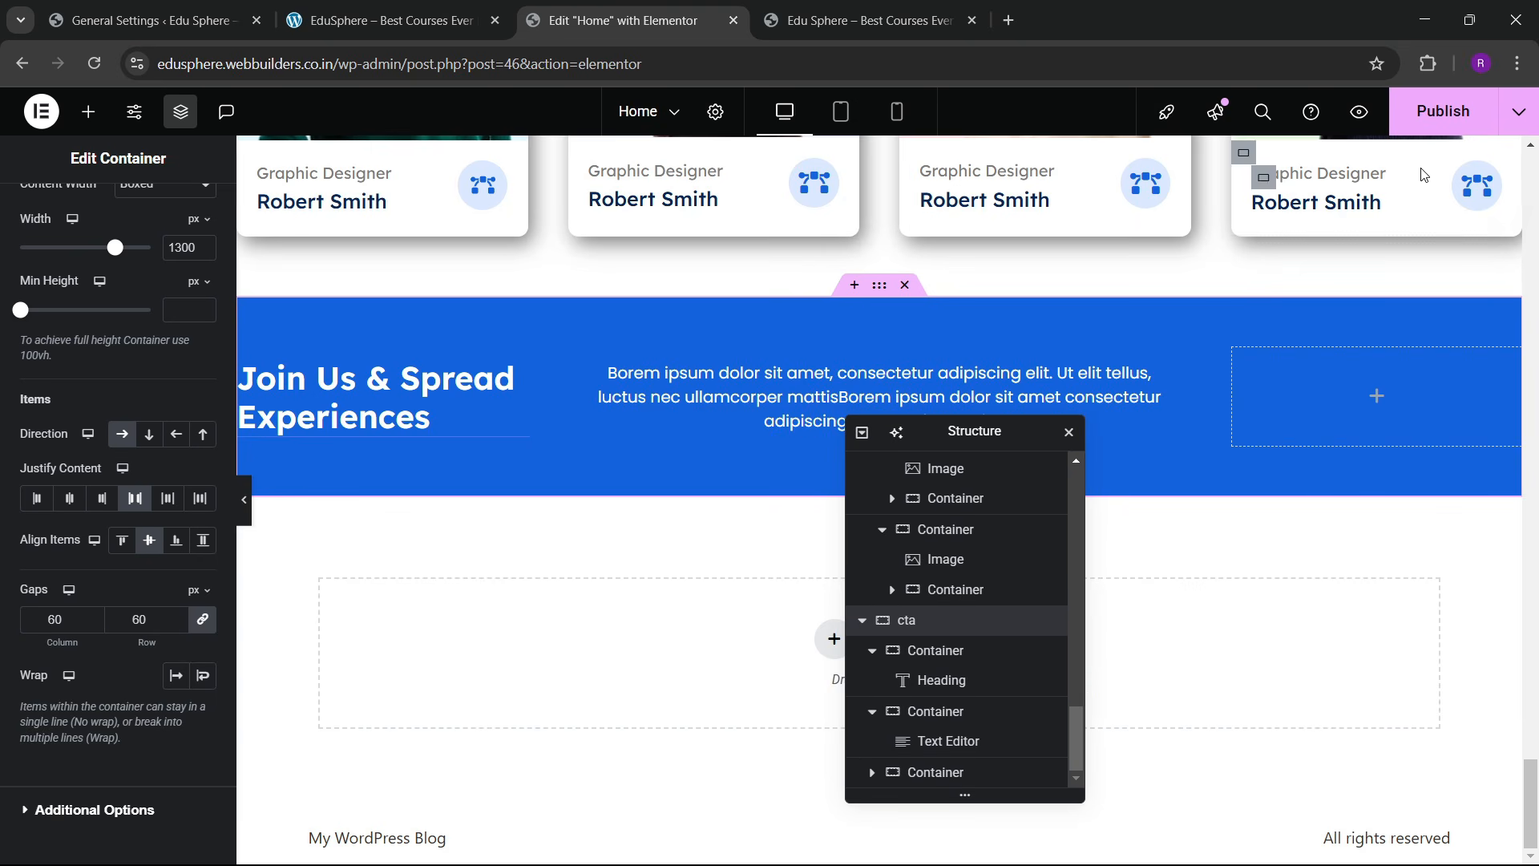
Step: Publish the page and compare the CTA section against the live site
{"action": "left_click", "coordinate": [1424, 122]}
{"action": "left_click", "coordinate": [481, 18]}
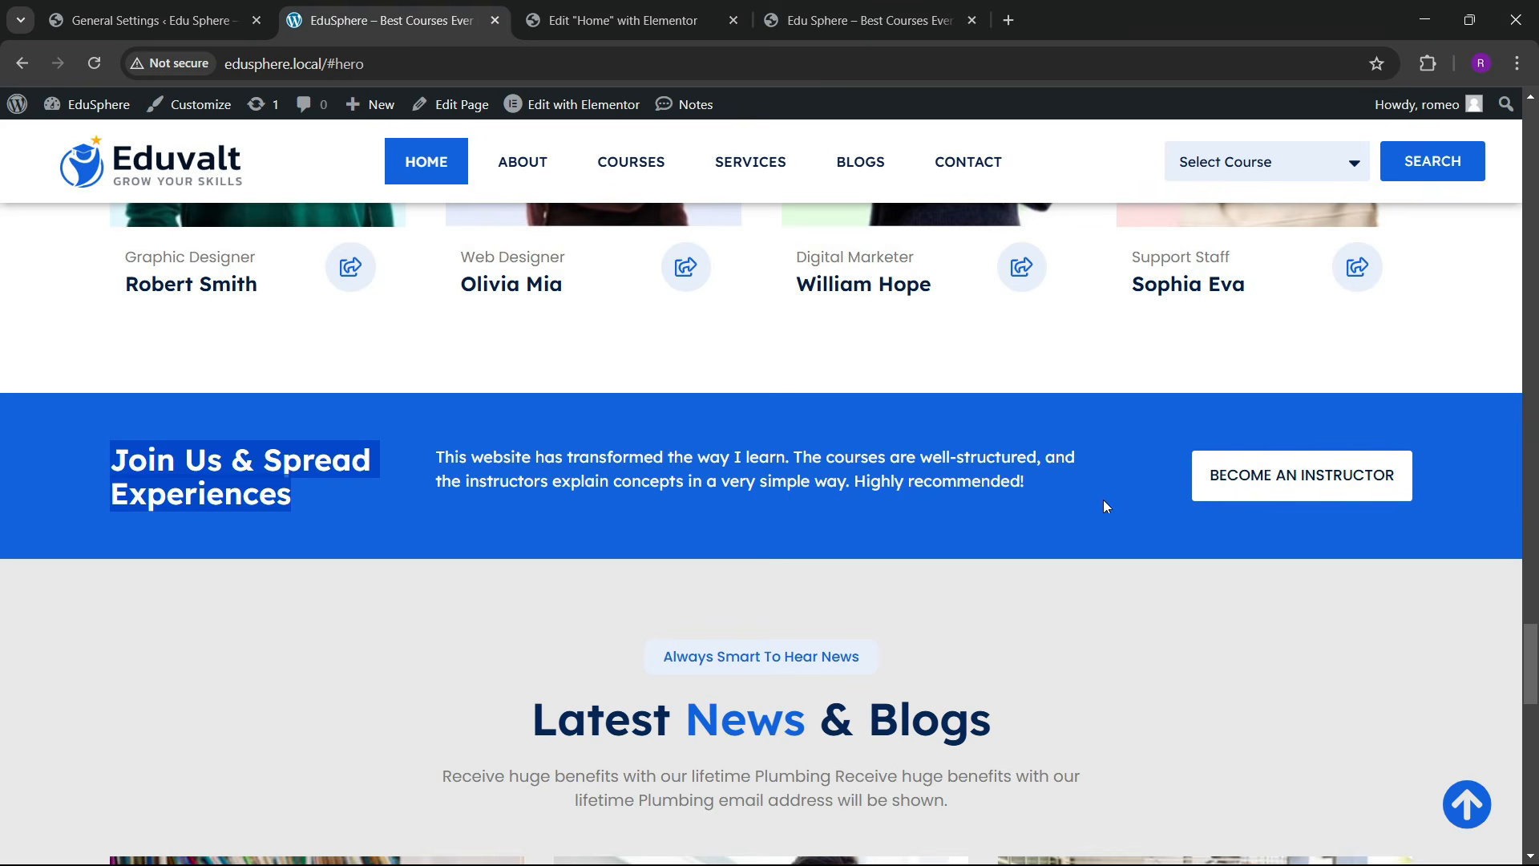
{"action": "left_click", "coordinate": [617, 20]}
{"action": "scroll", "coordinate": [1114, 379], "scroll_direction": "up", "scroll_amount": 6}
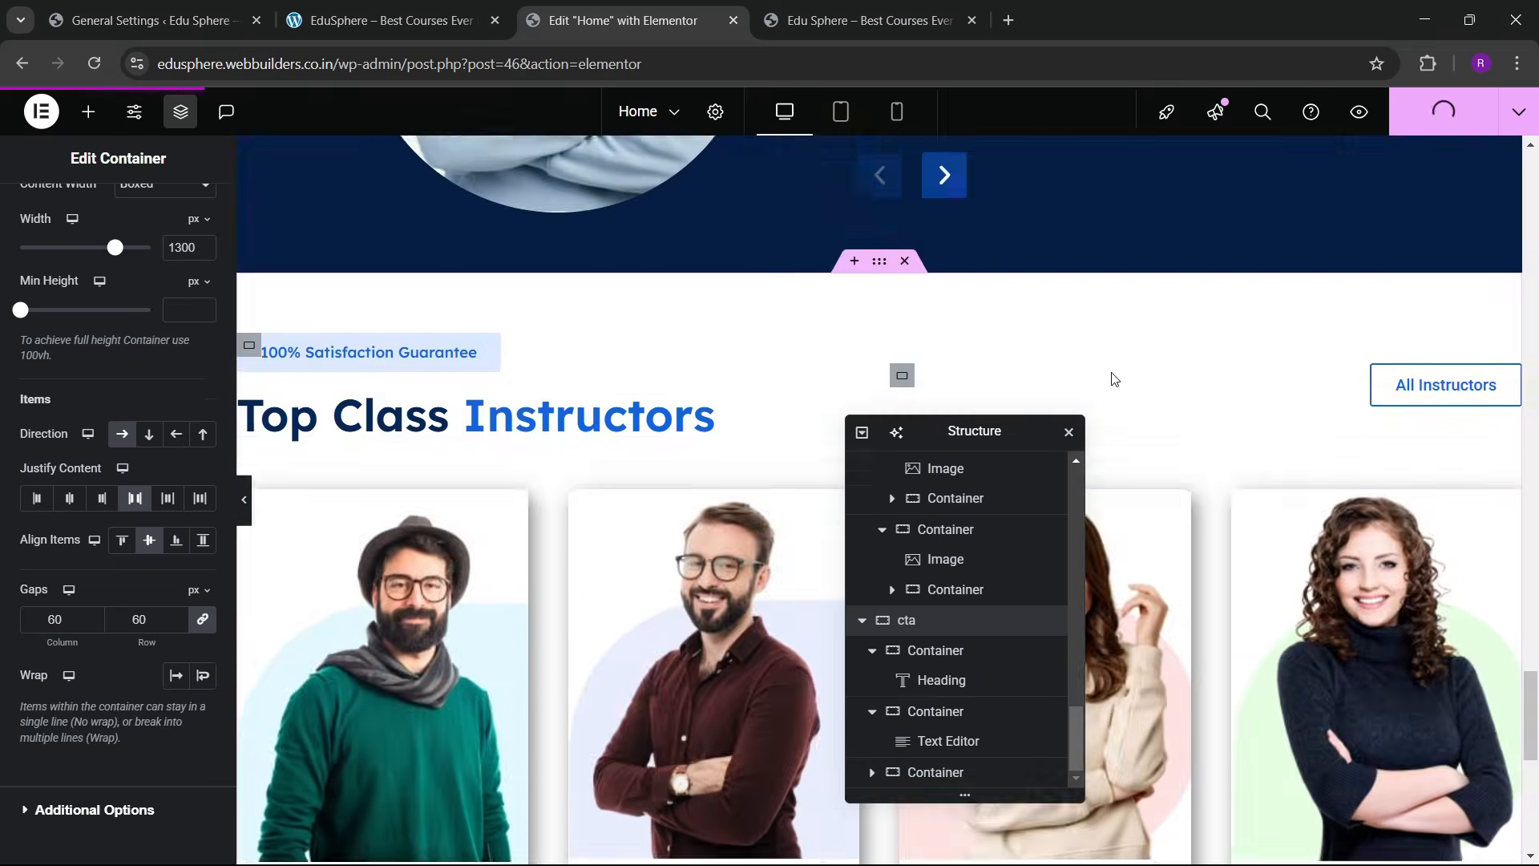
{"action": "scroll", "coordinate": [1114, 378], "scroll_direction": "up", "scroll_amount": 5}
{"action": "scroll", "coordinate": [1109, 368], "scroll_direction": "down", "scroll_amount": 4}
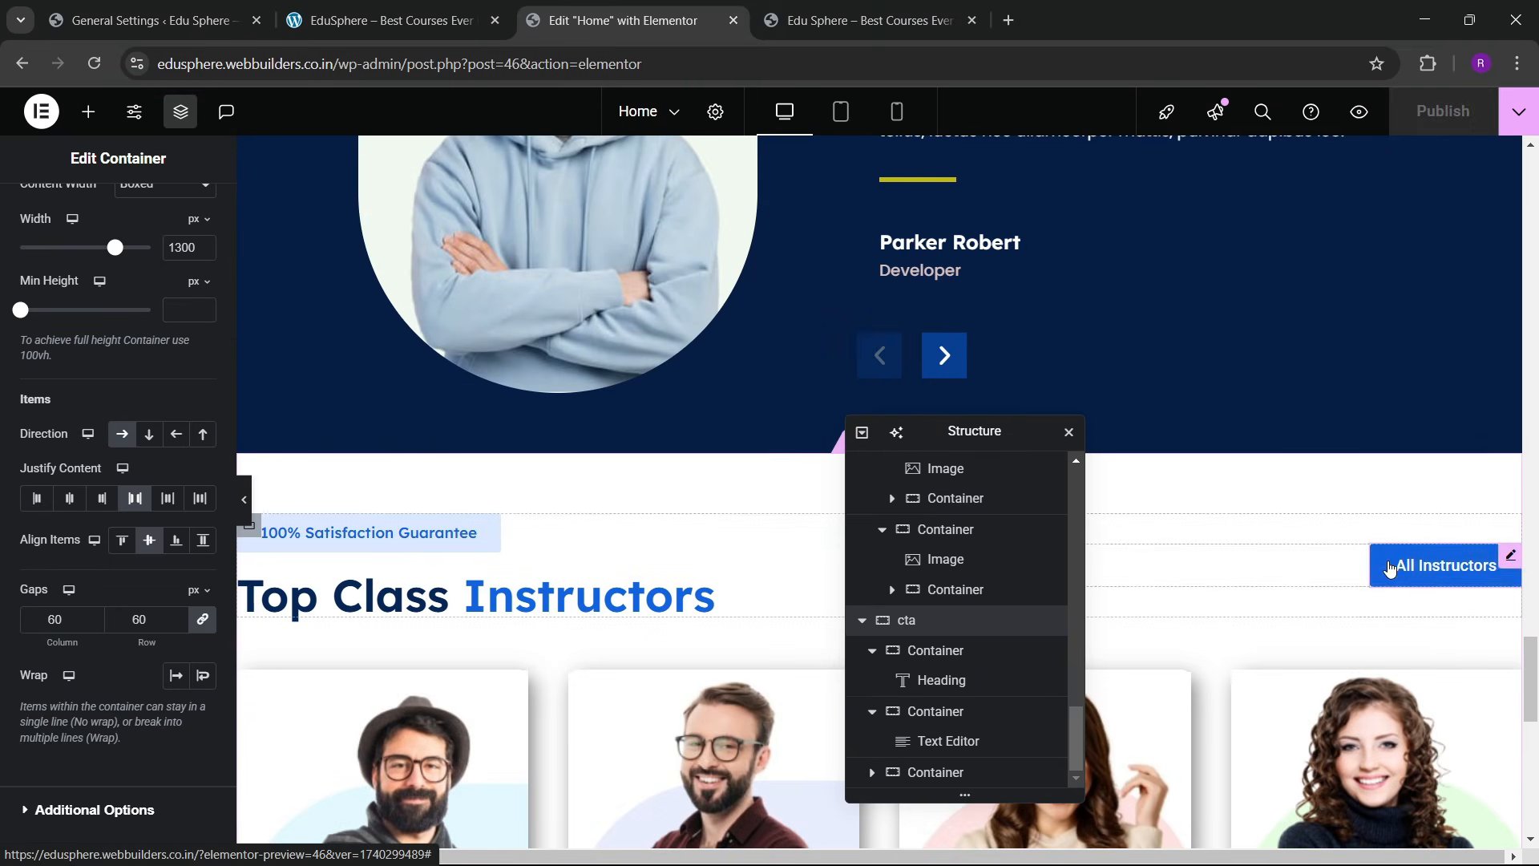
{"action": "left_click", "coordinate": [385, 20]}
{"action": "left_click", "coordinate": [617, 20]}
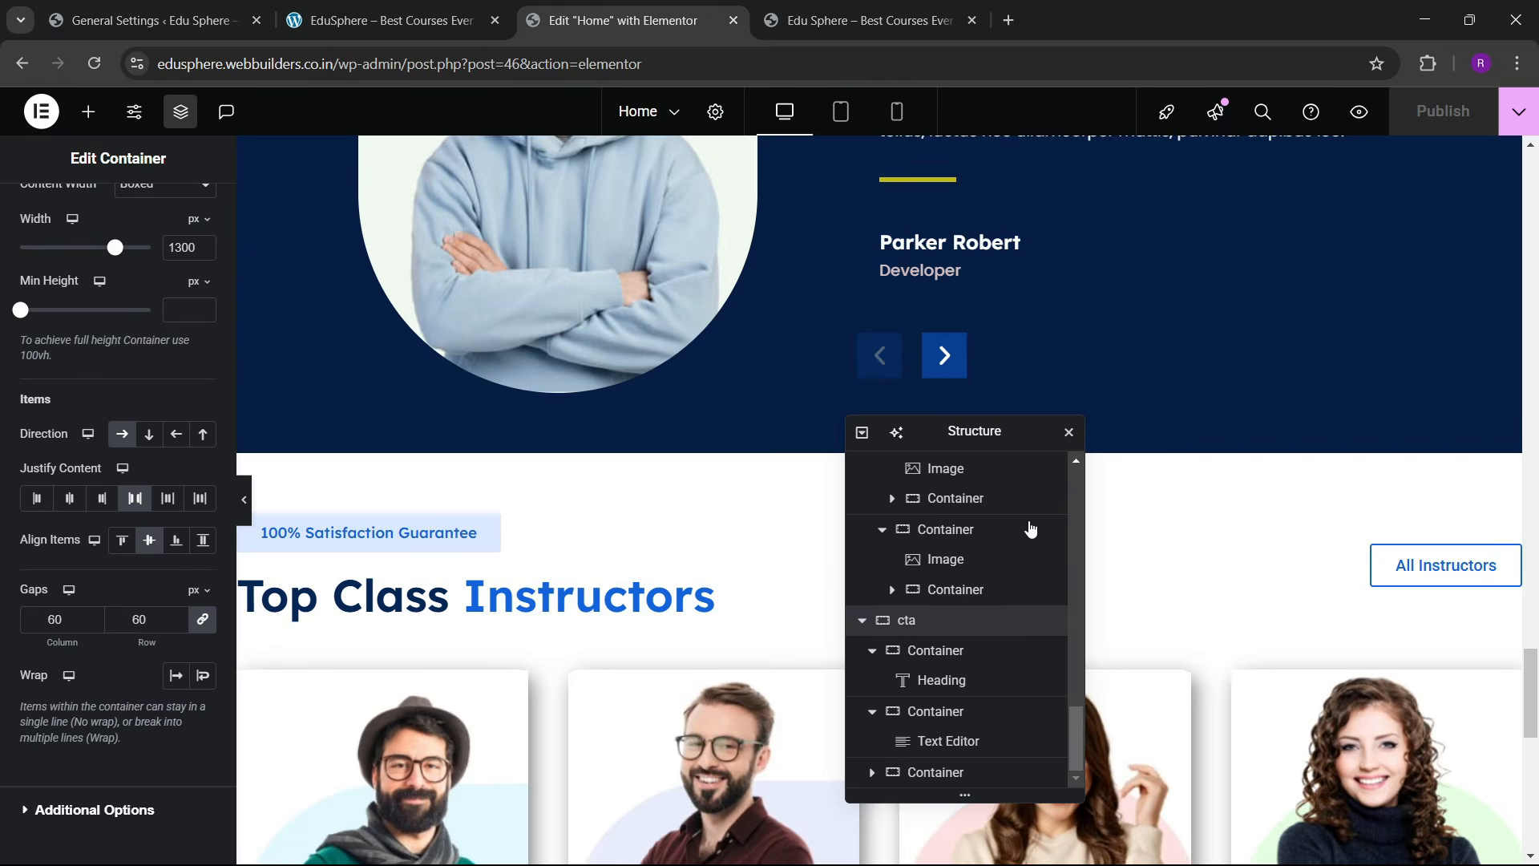
Step: Copy the All Instructors button and paste it into the CTA's empty right column
{"action": "right_click", "coordinate": [1405, 579]}
{"action": "left_click", "coordinate": [1327, 496]}
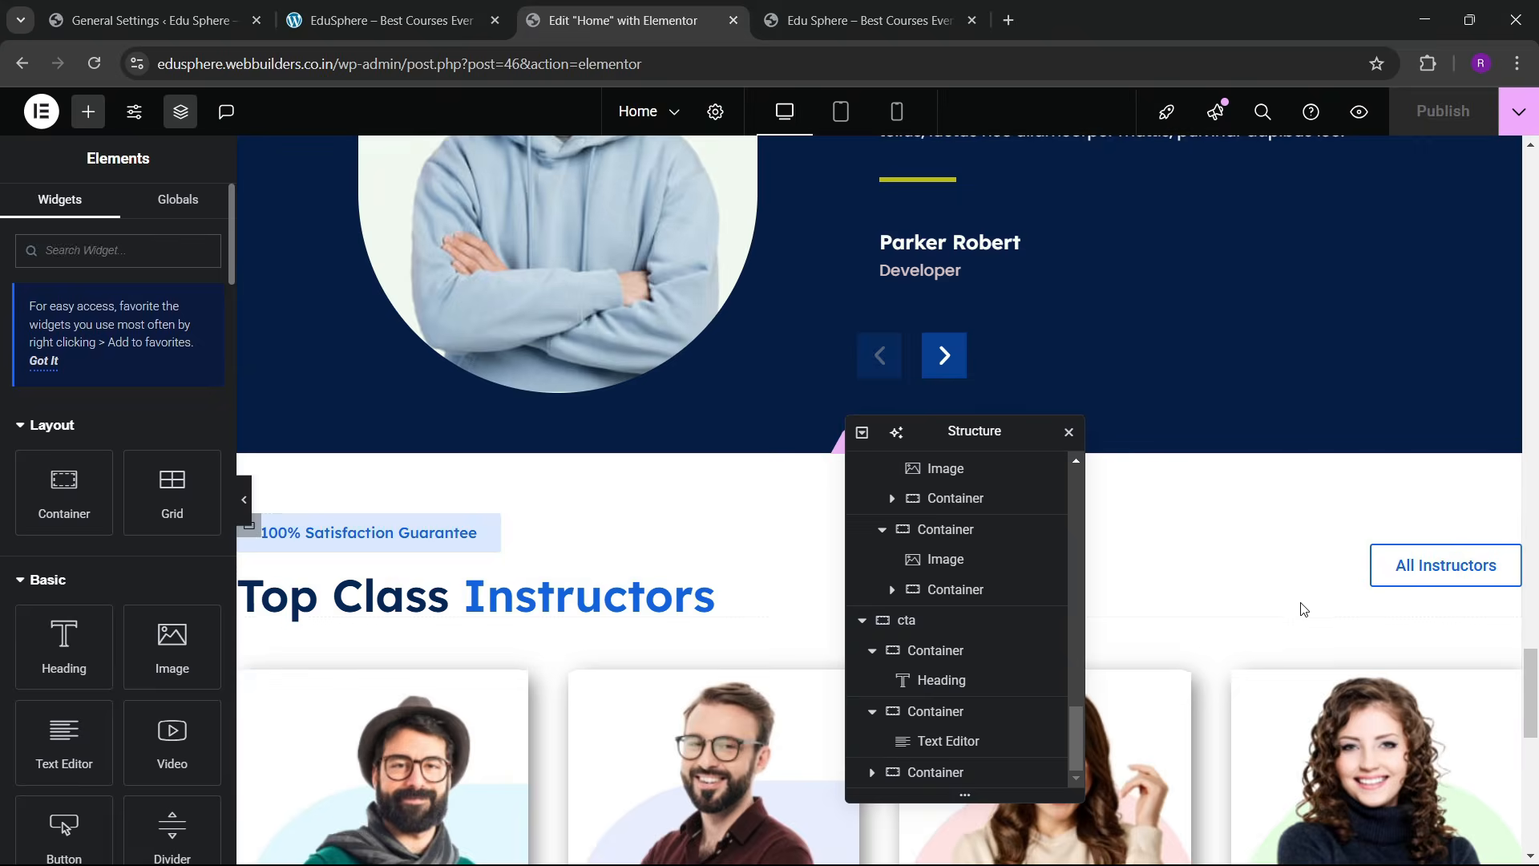
{"action": "scroll", "coordinate": [1242, 585], "scroll_direction": "down", "scroll_amount": 10}
{"action": "scroll", "coordinate": [1194, 562], "scroll_direction": "up", "scroll_amount": 5}
{"action": "right_click", "coordinate": [1271, 678]}
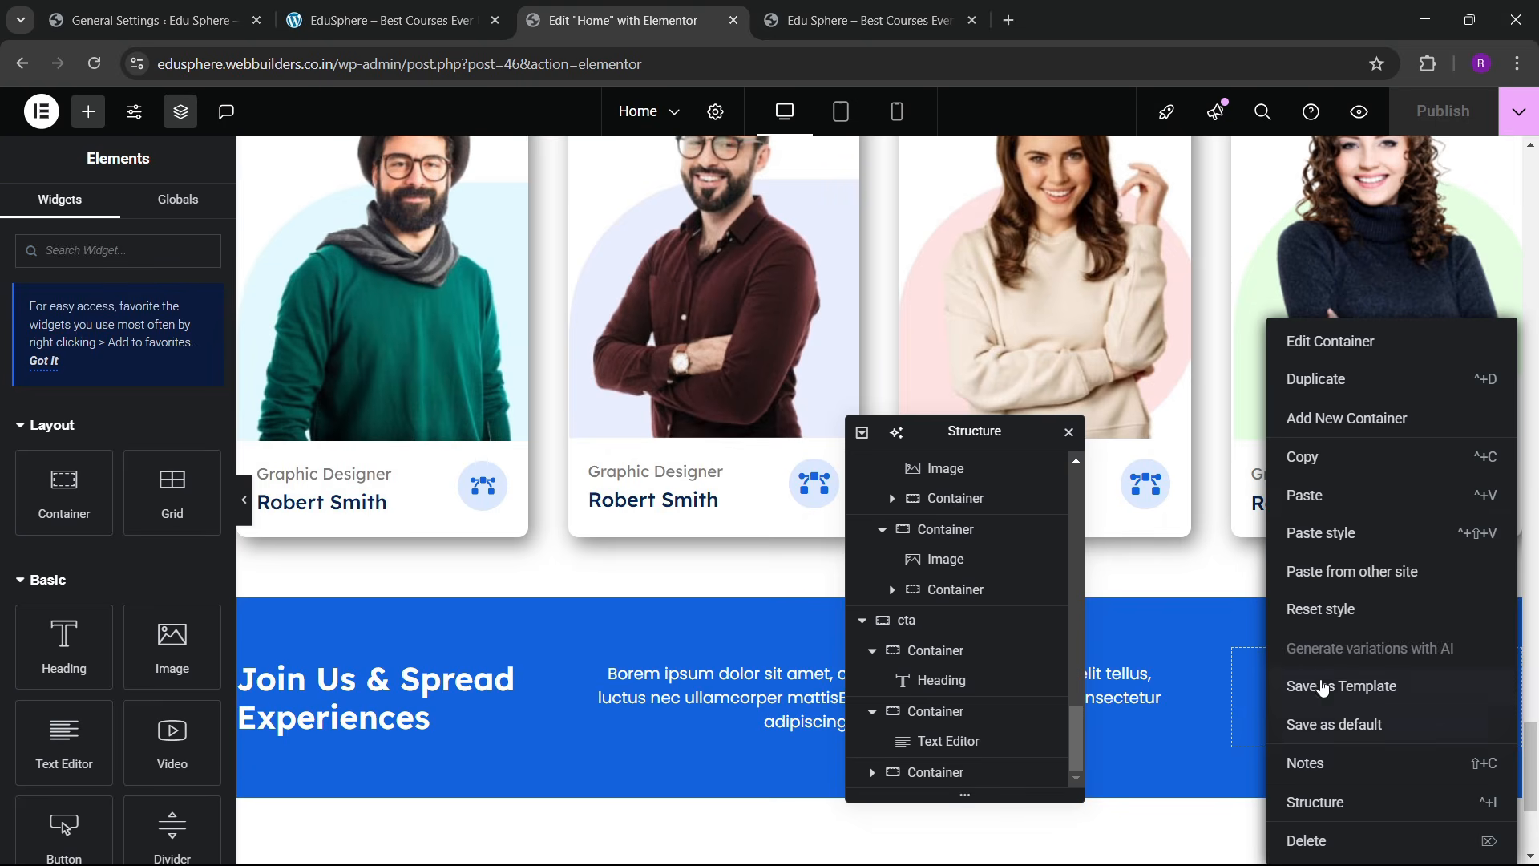
{"action": "left_click", "coordinate": [1318, 498]}
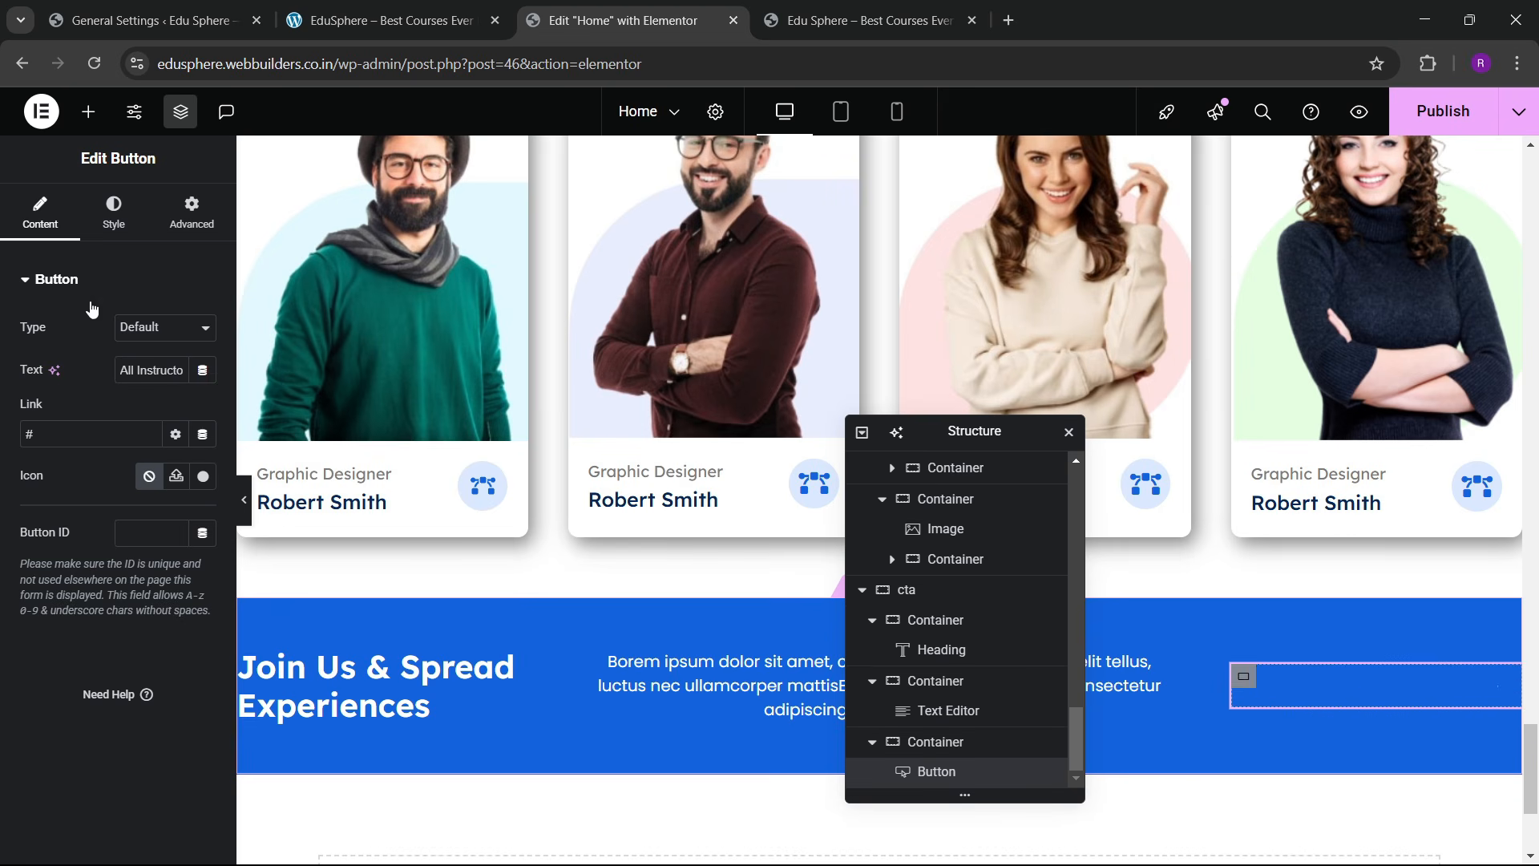
Step: Set the button's container to Justify Content Center and Align Items End
{"action": "scroll", "coordinate": [151, 505], "scroll_direction": "down", "scroll_amount": 2}
{"action": "scroll", "coordinate": [50, 225], "scroll_direction": "up", "scroll_amount": 2}
{"action": "left_click", "coordinate": [45, 227]}
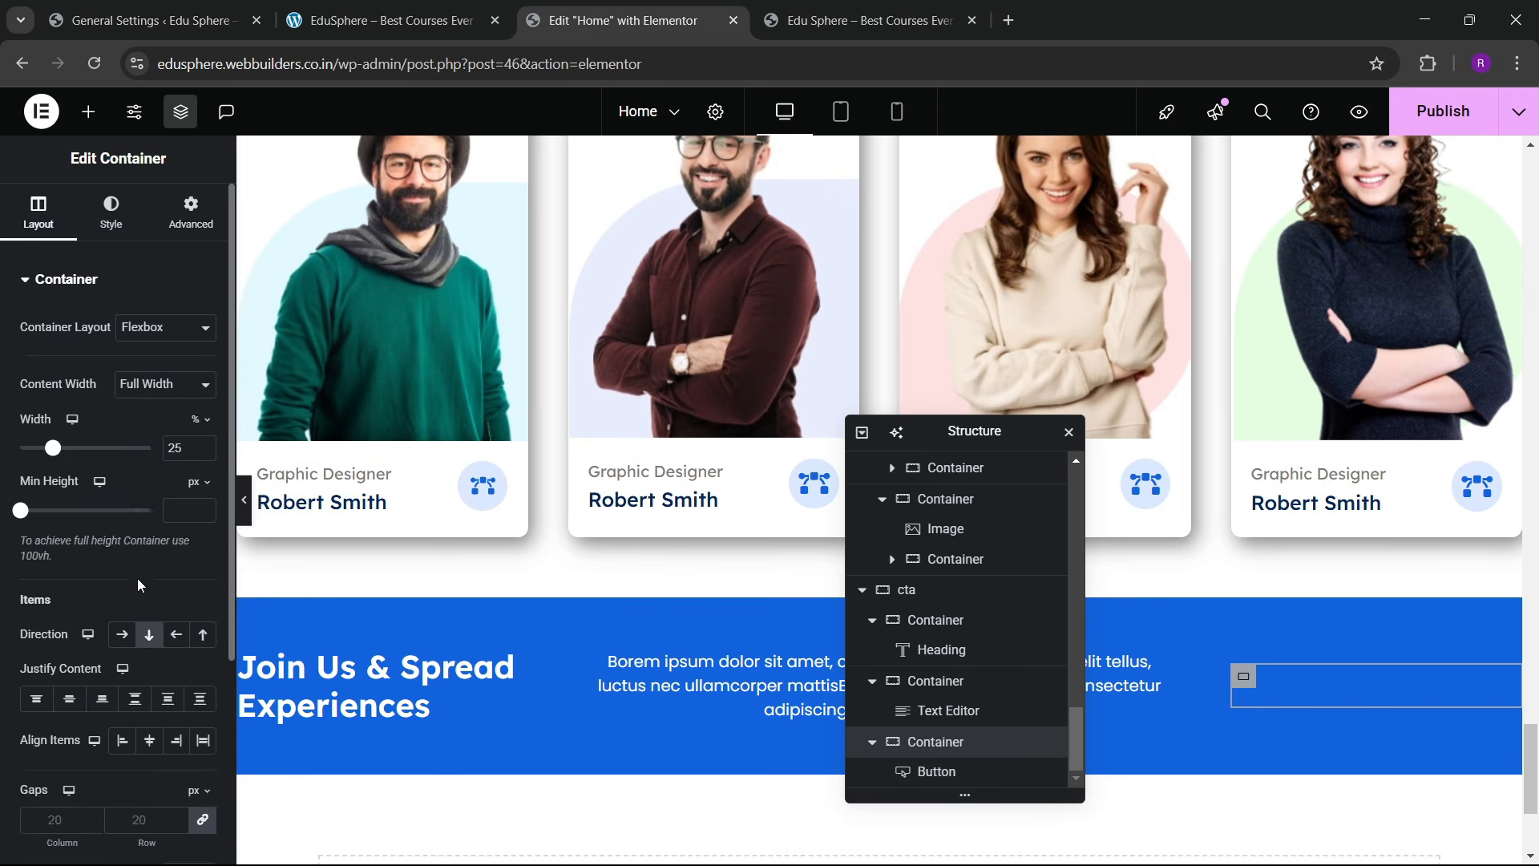
{"action": "scroll", "coordinate": [138, 585], "scroll_direction": "down", "scroll_amount": 3}
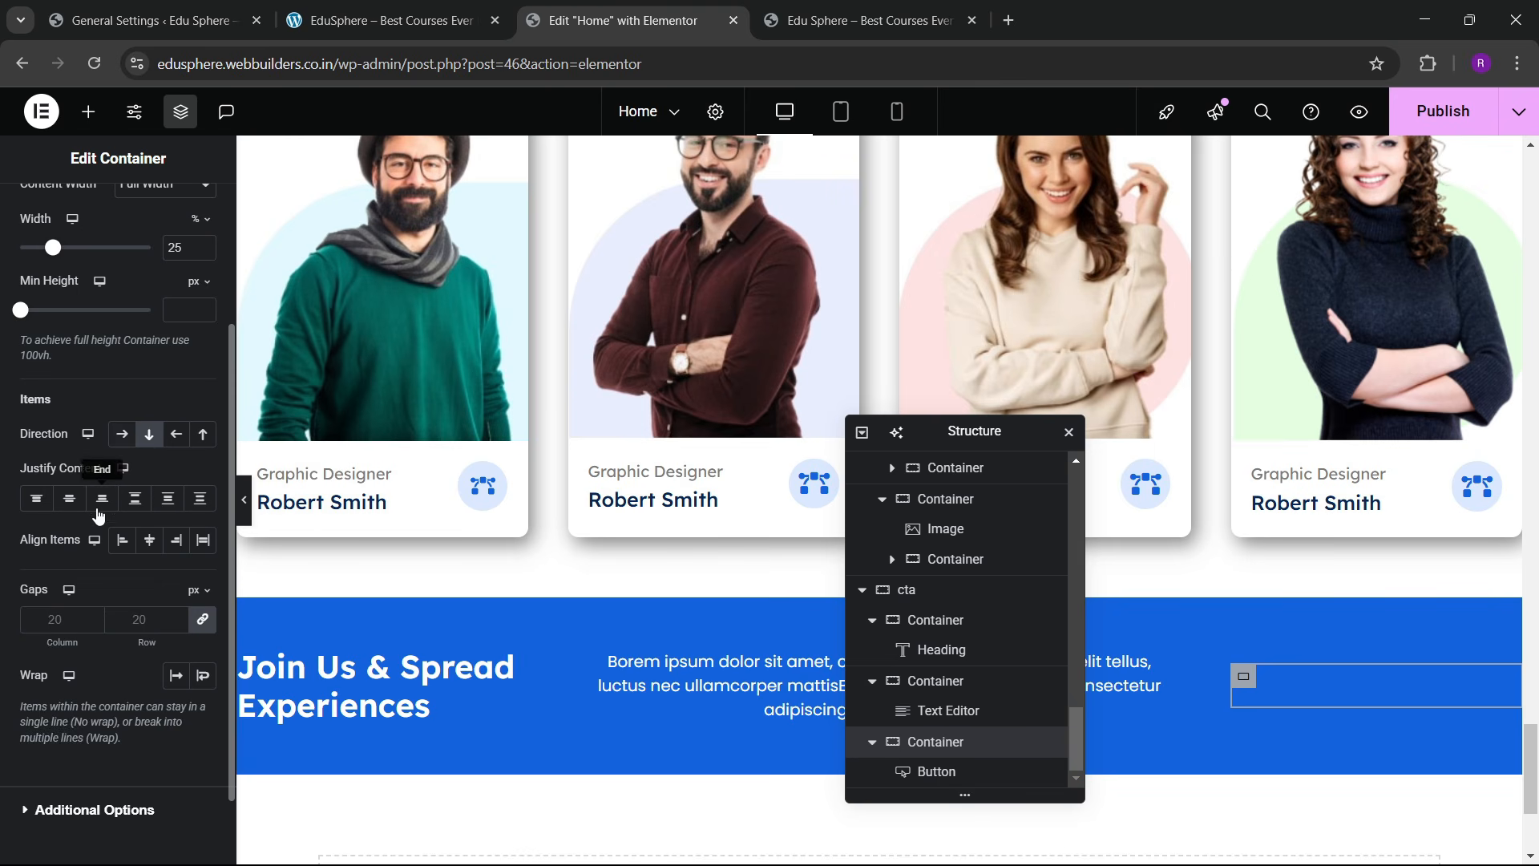
{"action": "left_click", "coordinate": [69, 498]}
{"action": "left_click", "coordinate": [176, 539]}
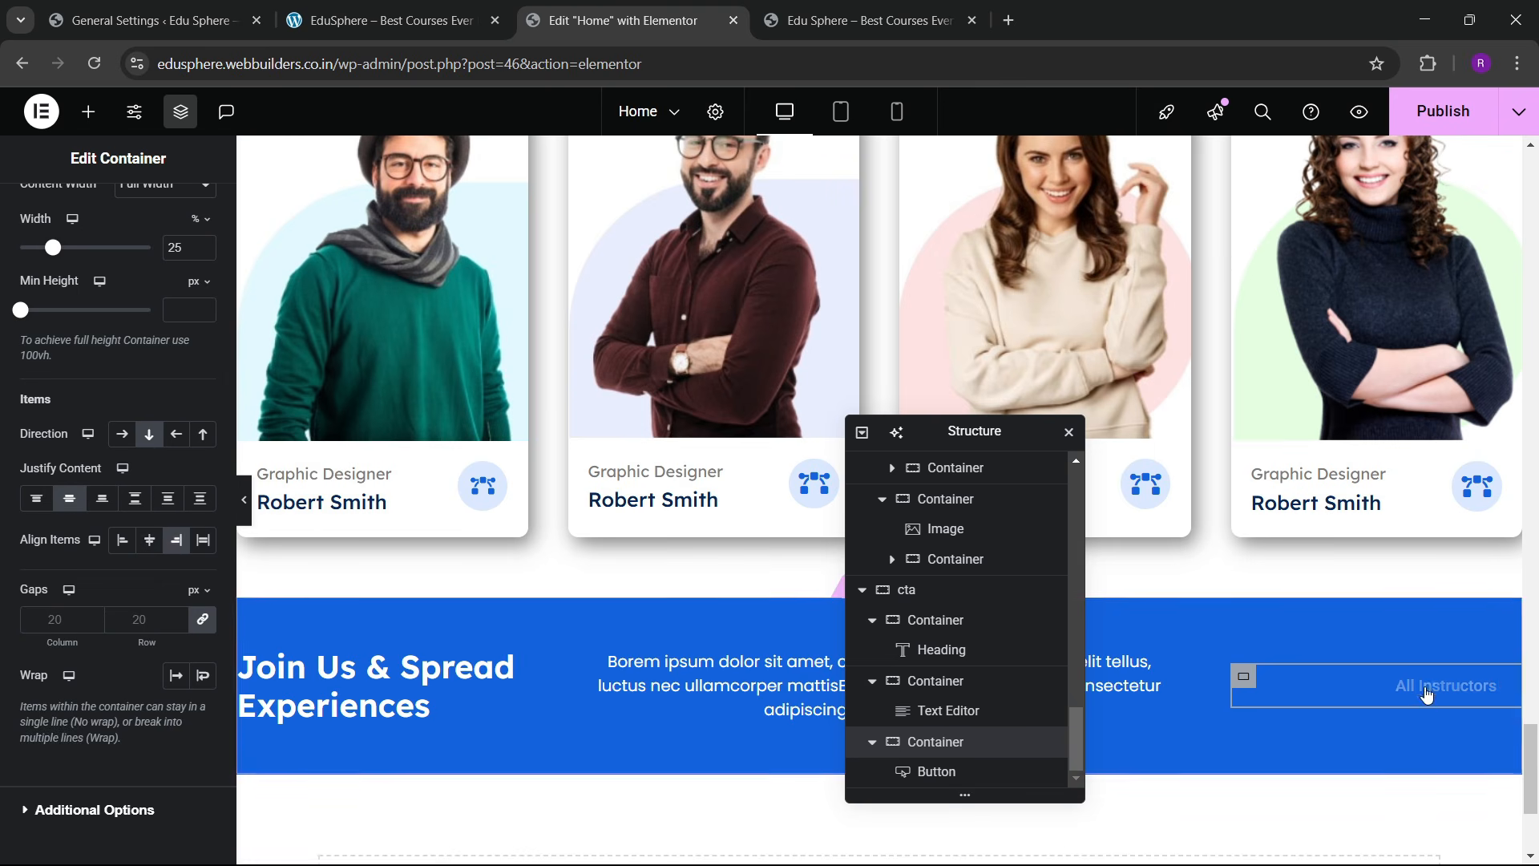
Step: Give the All Instructors button an opaque white #FFFFFF background
{"action": "left_click", "coordinate": [1429, 691]}
{"action": "left_click", "coordinate": [114, 210]}
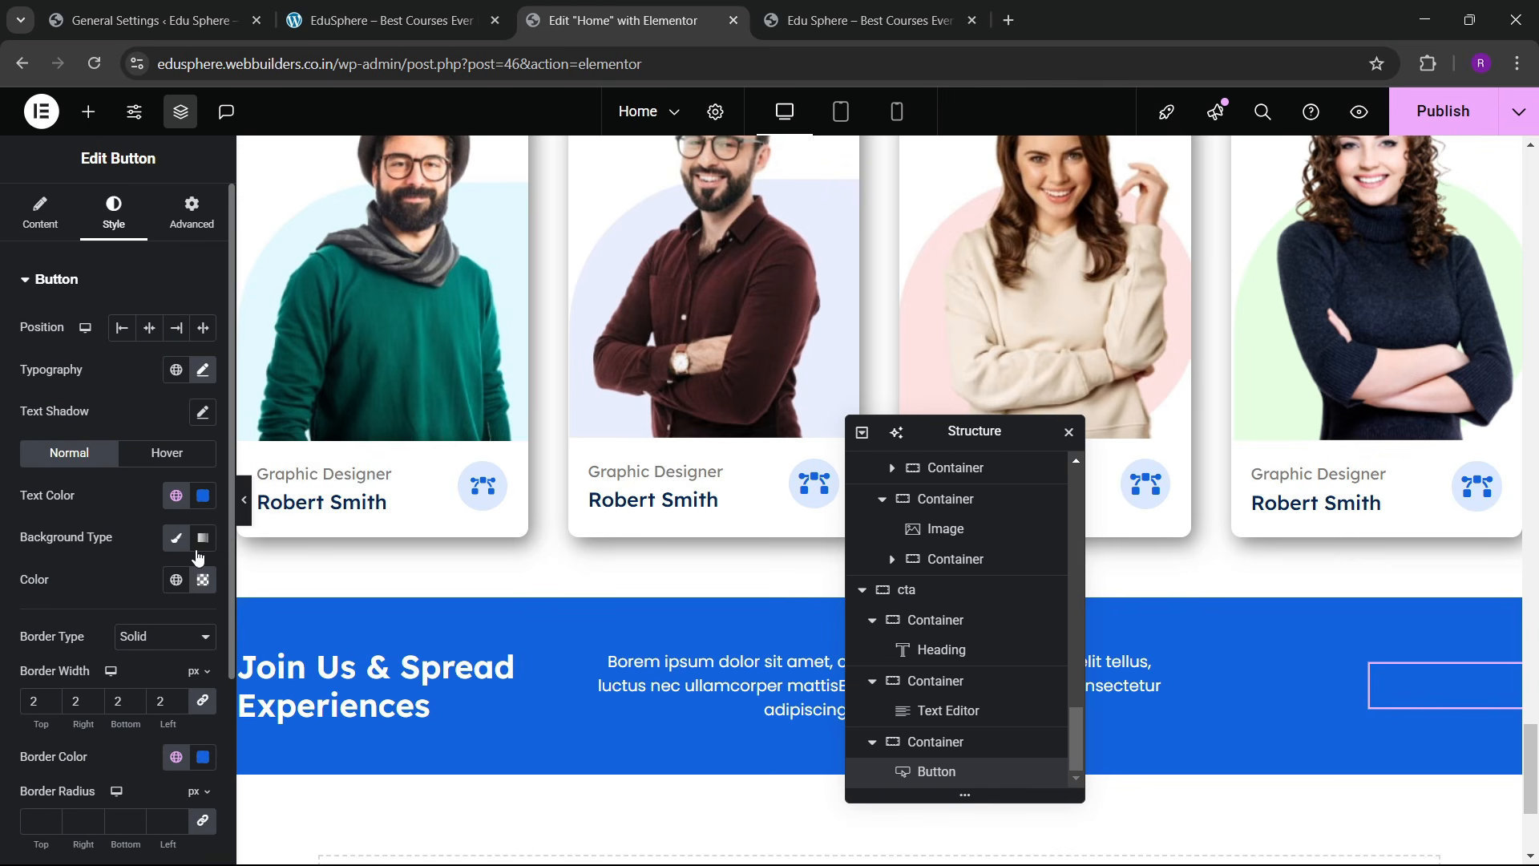
{"action": "left_click", "coordinate": [205, 584]}
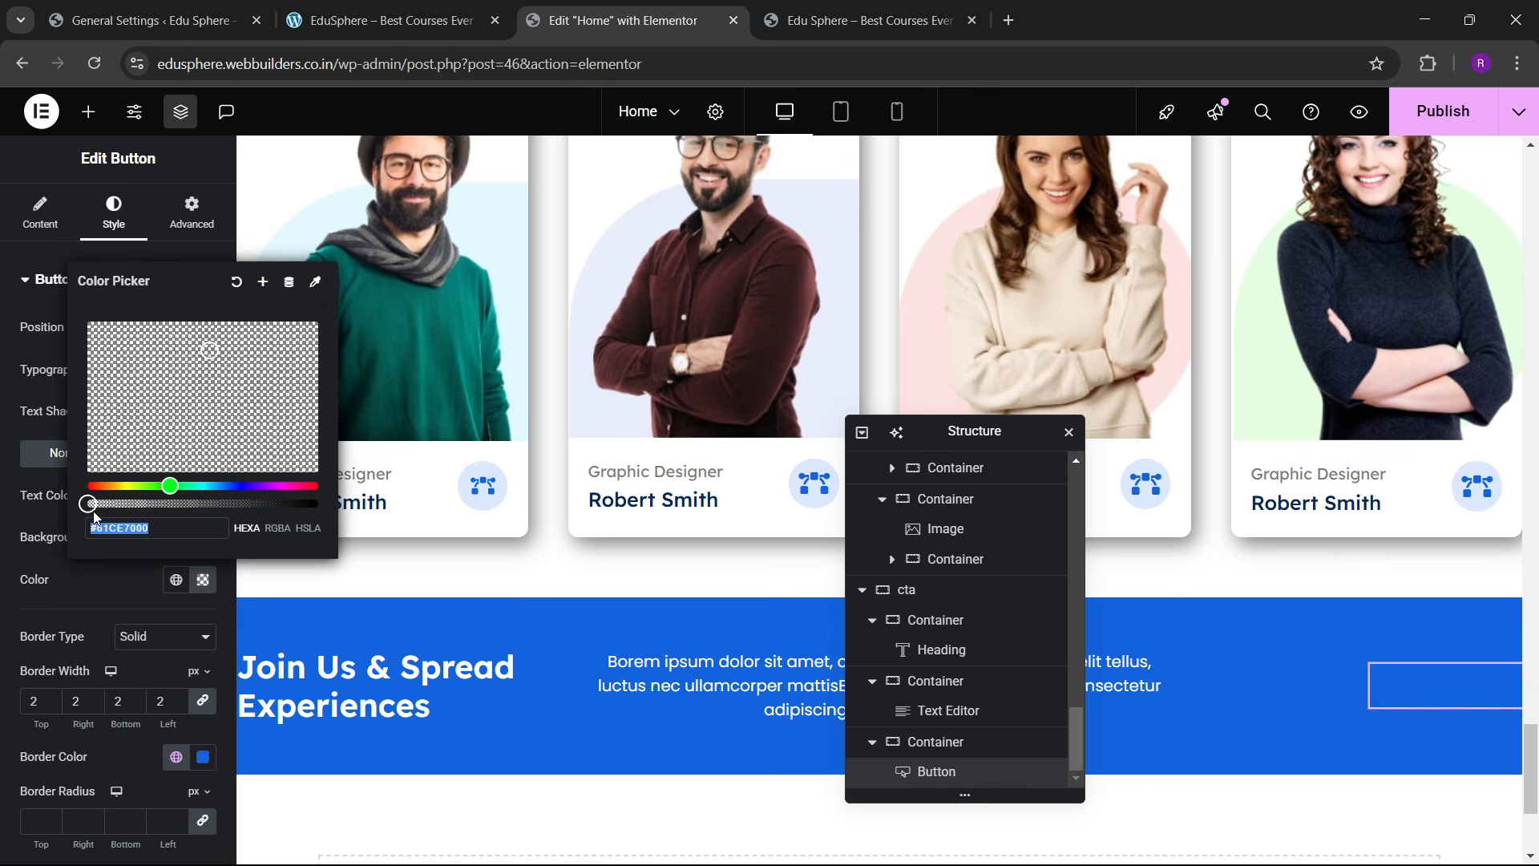
{"action": "left_click_drag", "start_coordinate": [91, 503], "coordinate": [319, 503]}
{"action": "left_click_drag", "start_coordinate": [209, 350], "coordinate": [89, 320]}
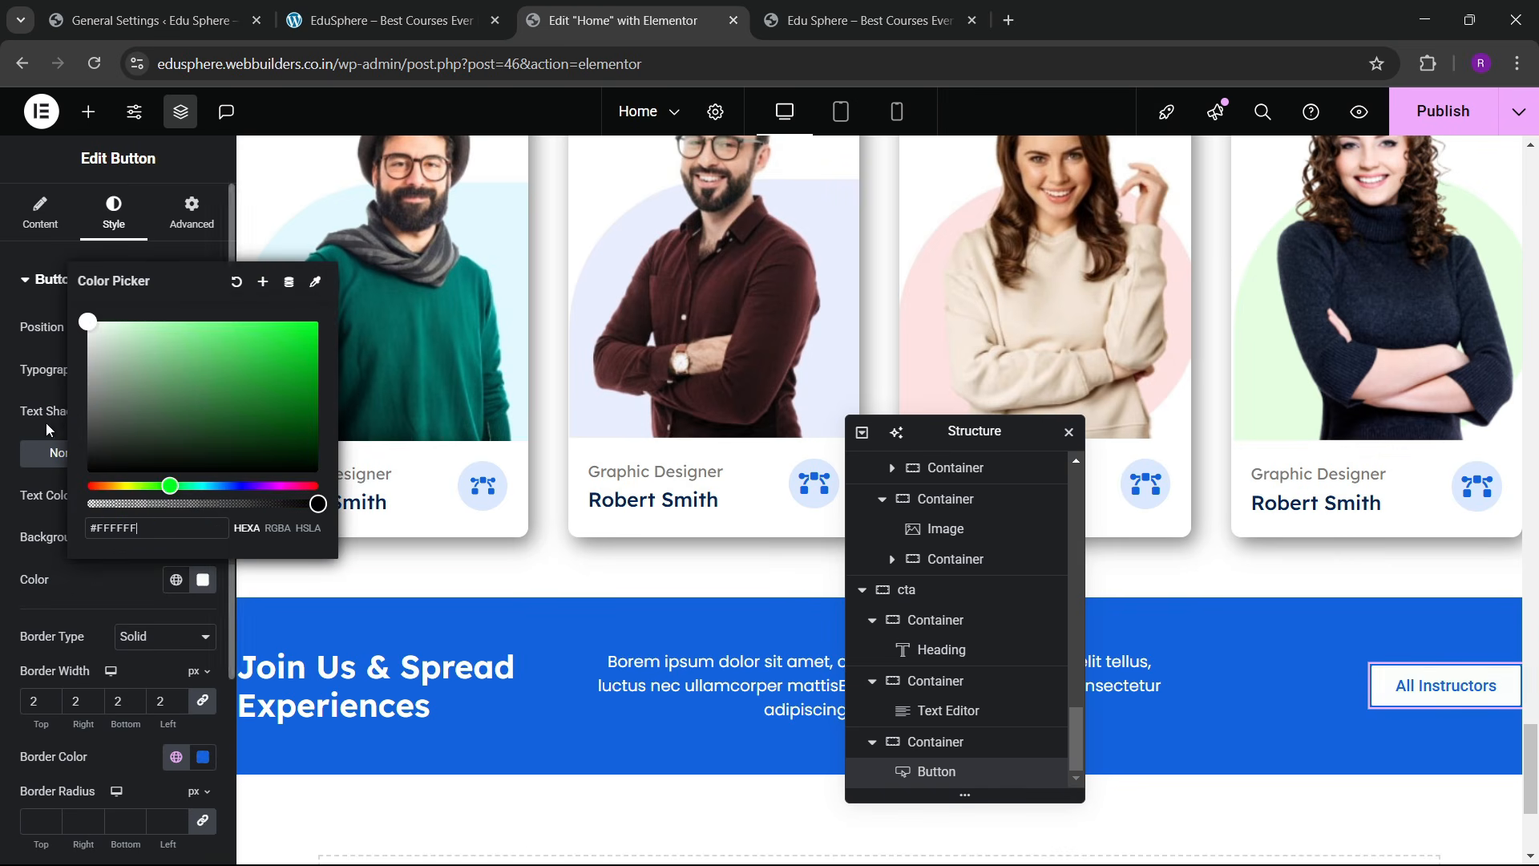
{"action": "left_click", "coordinate": [126, 599]}
Step: Set the button's border and text to the dark global colours, then preview the page
{"action": "scroll", "coordinate": [140, 553], "scroll_direction": "down", "scroll_amount": 3}
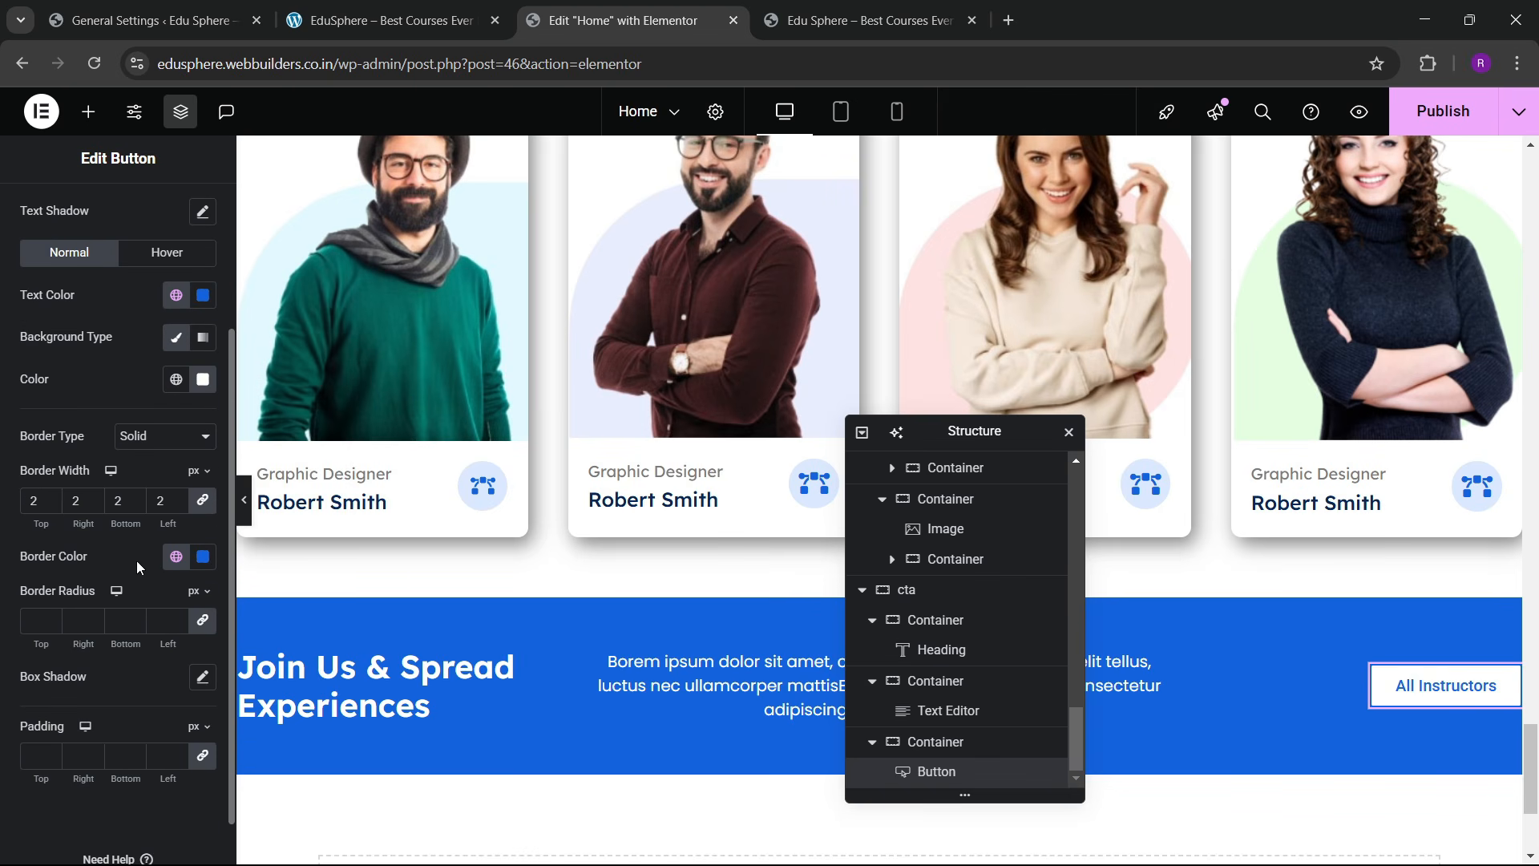
{"action": "left_click", "coordinate": [176, 559]}
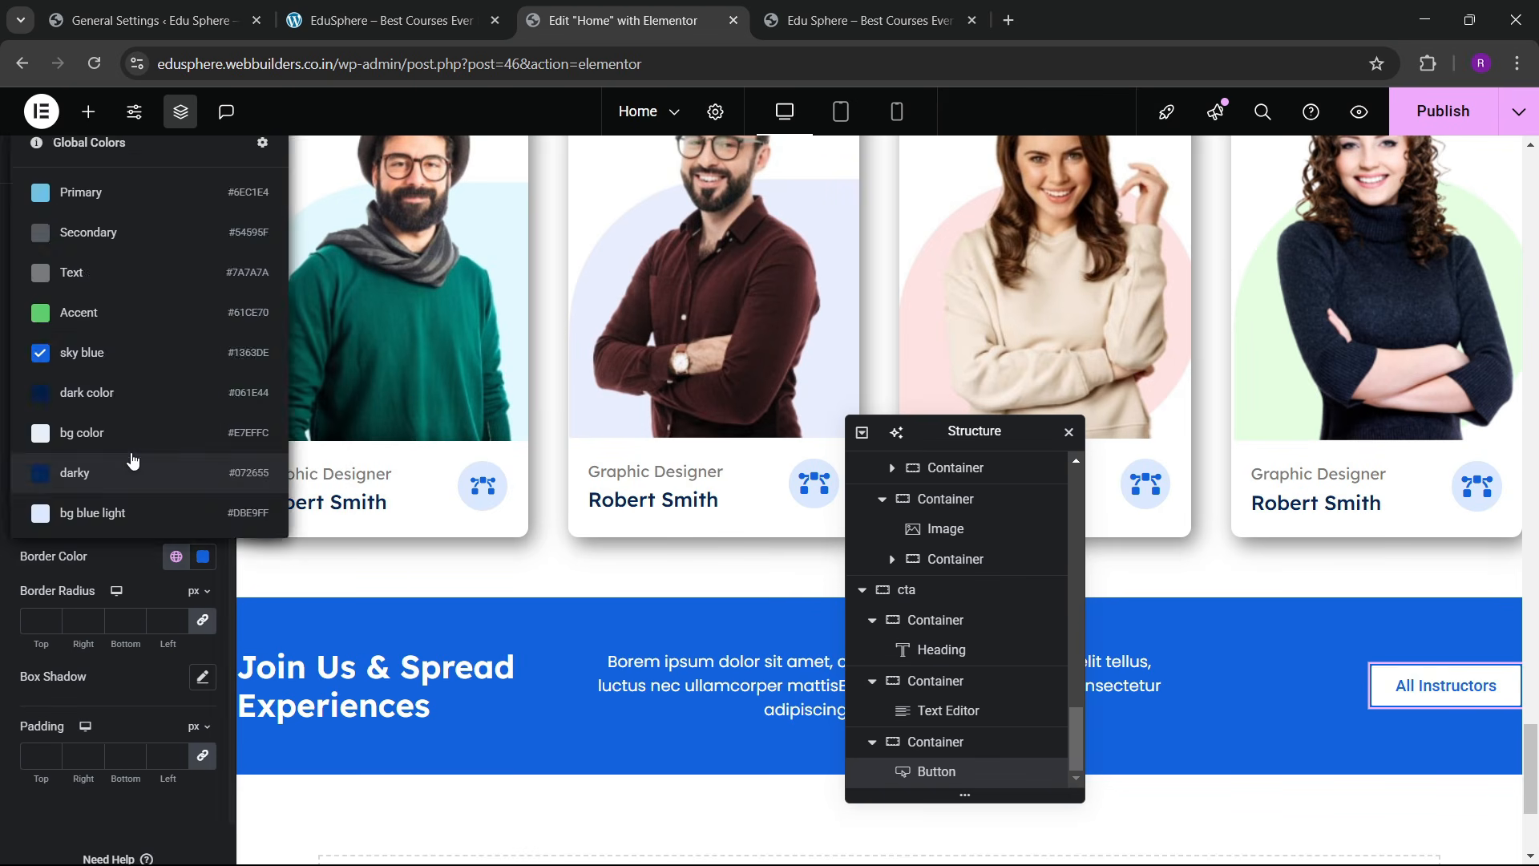
{"action": "left_click", "coordinate": [115, 474]}
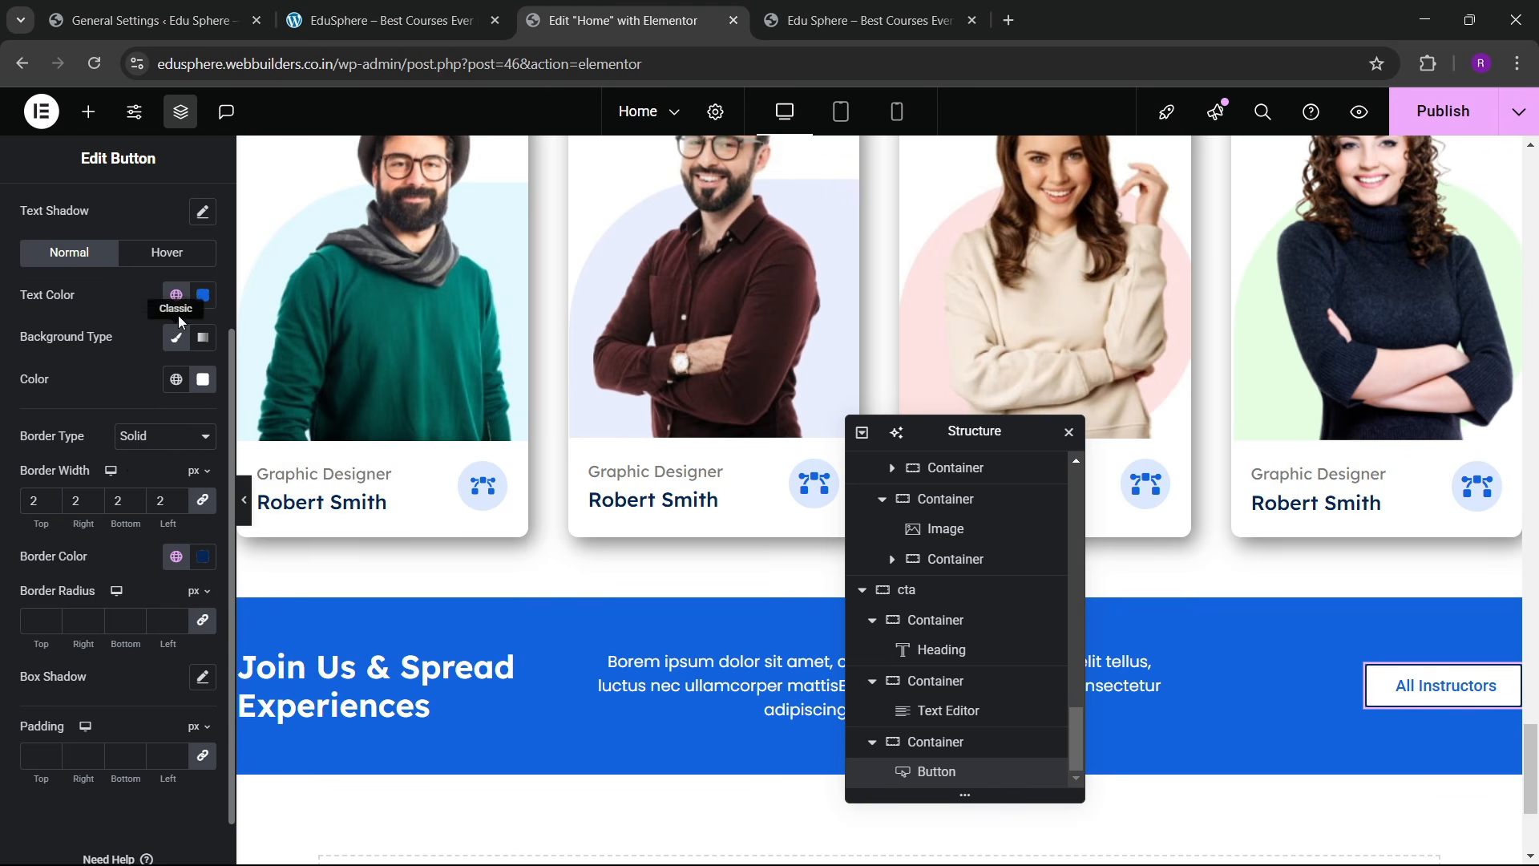
{"action": "left_click", "coordinate": [176, 295]}
{"action": "left_click", "coordinate": [113, 674]}
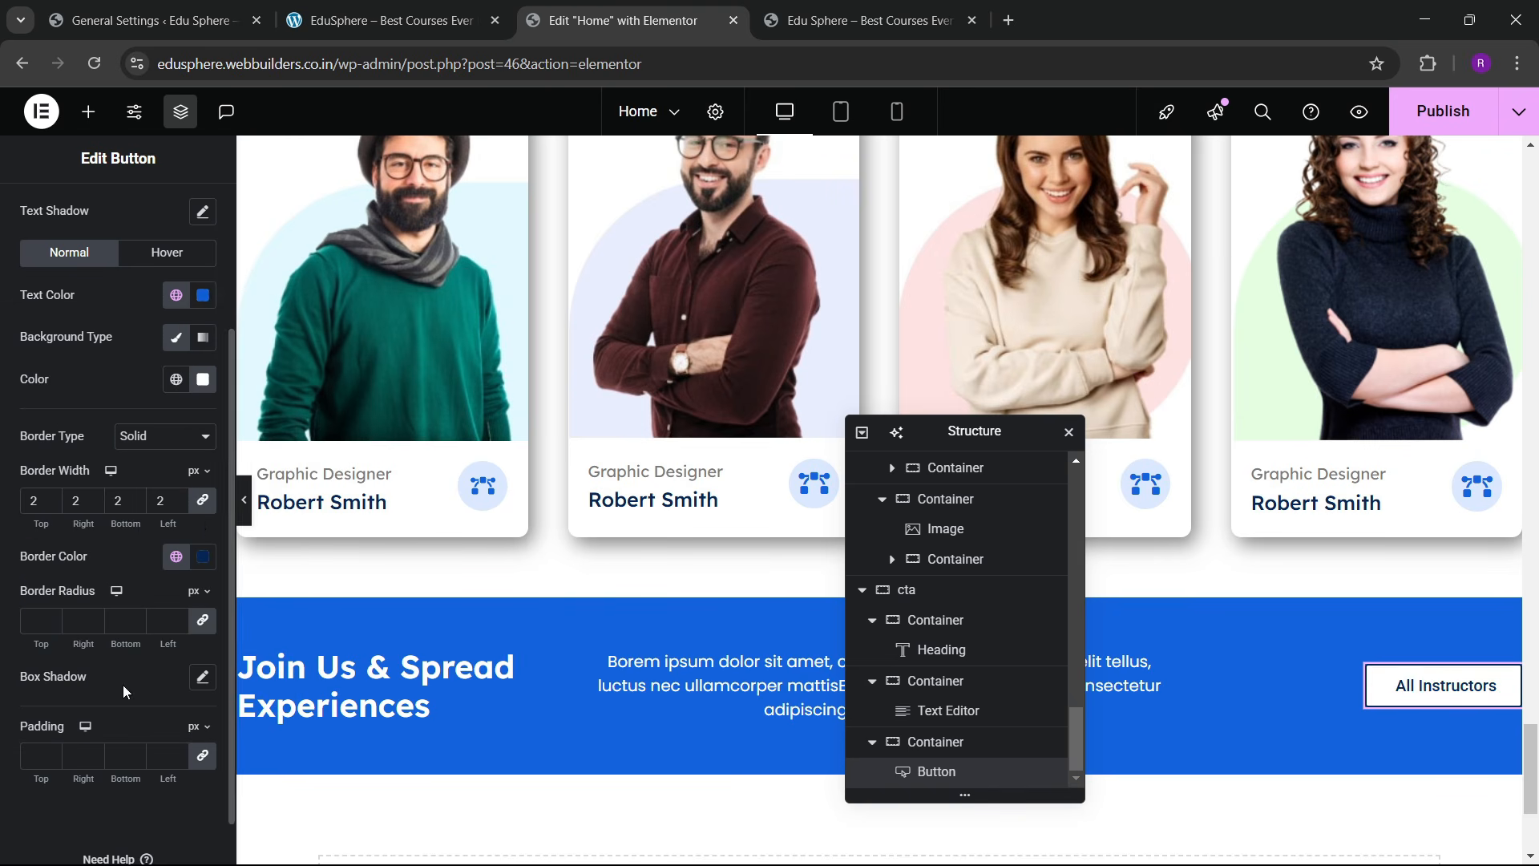
{"action": "left_click", "coordinate": [244, 500]}
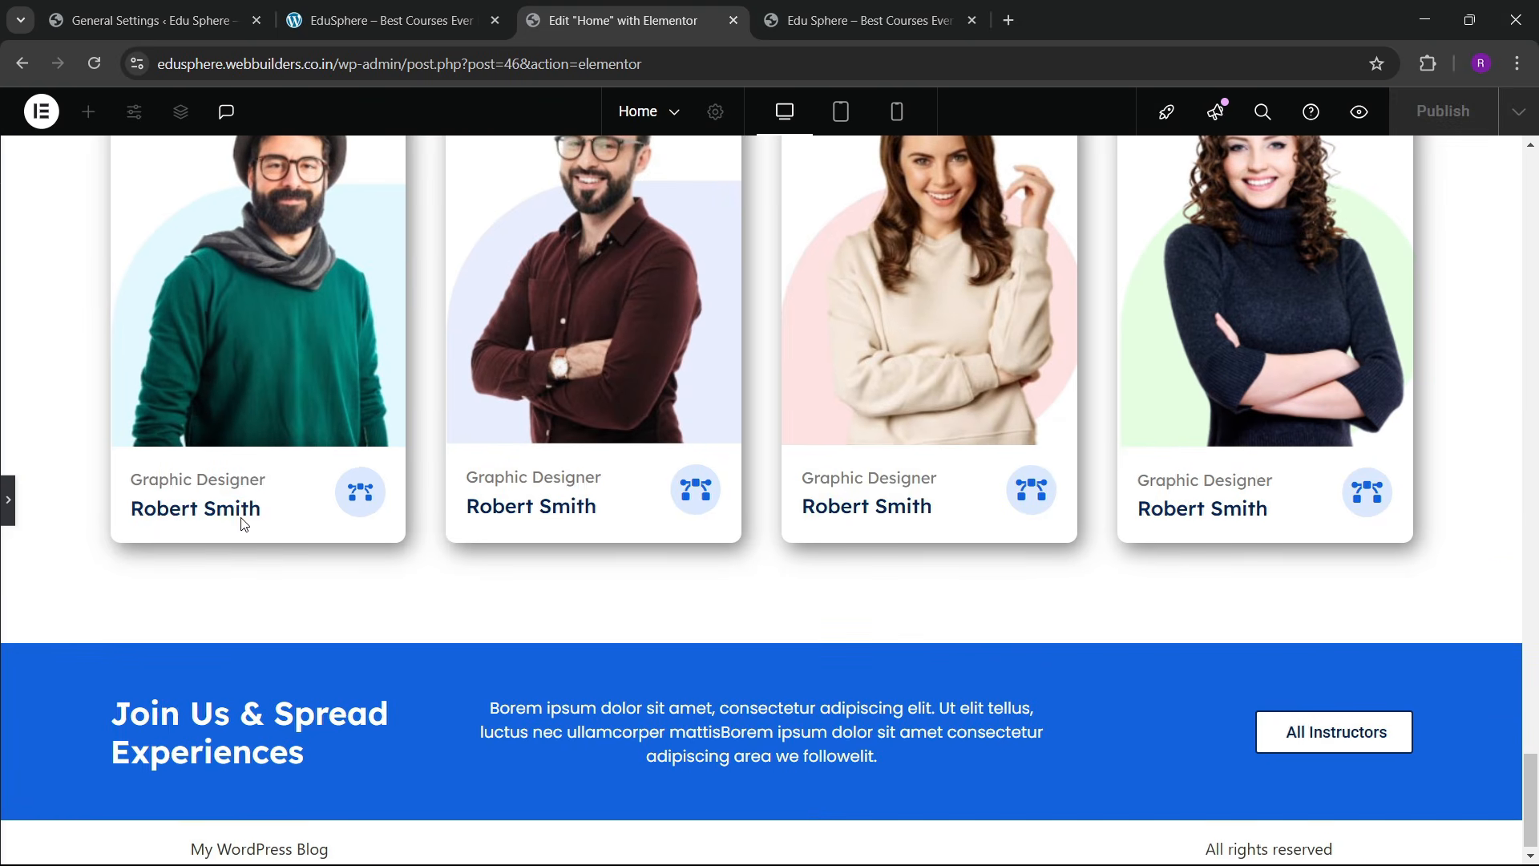
Step: Compare against the live site, then re-expand the Elementor editing panel
{"action": "left_click", "coordinate": [393, 6]}
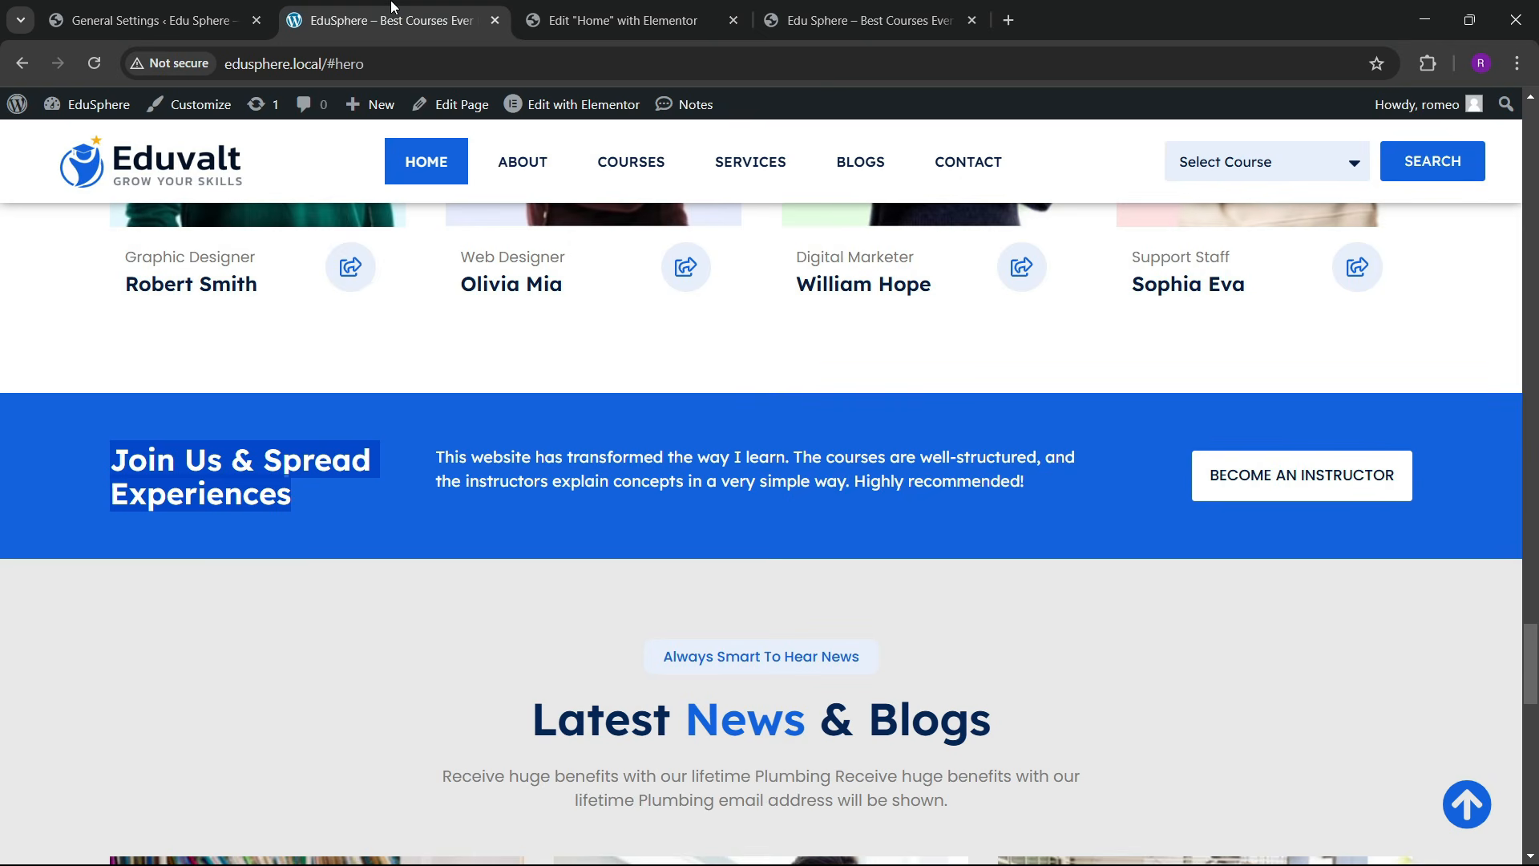
{"action": "left_click", "coordinate": [648, 7]}
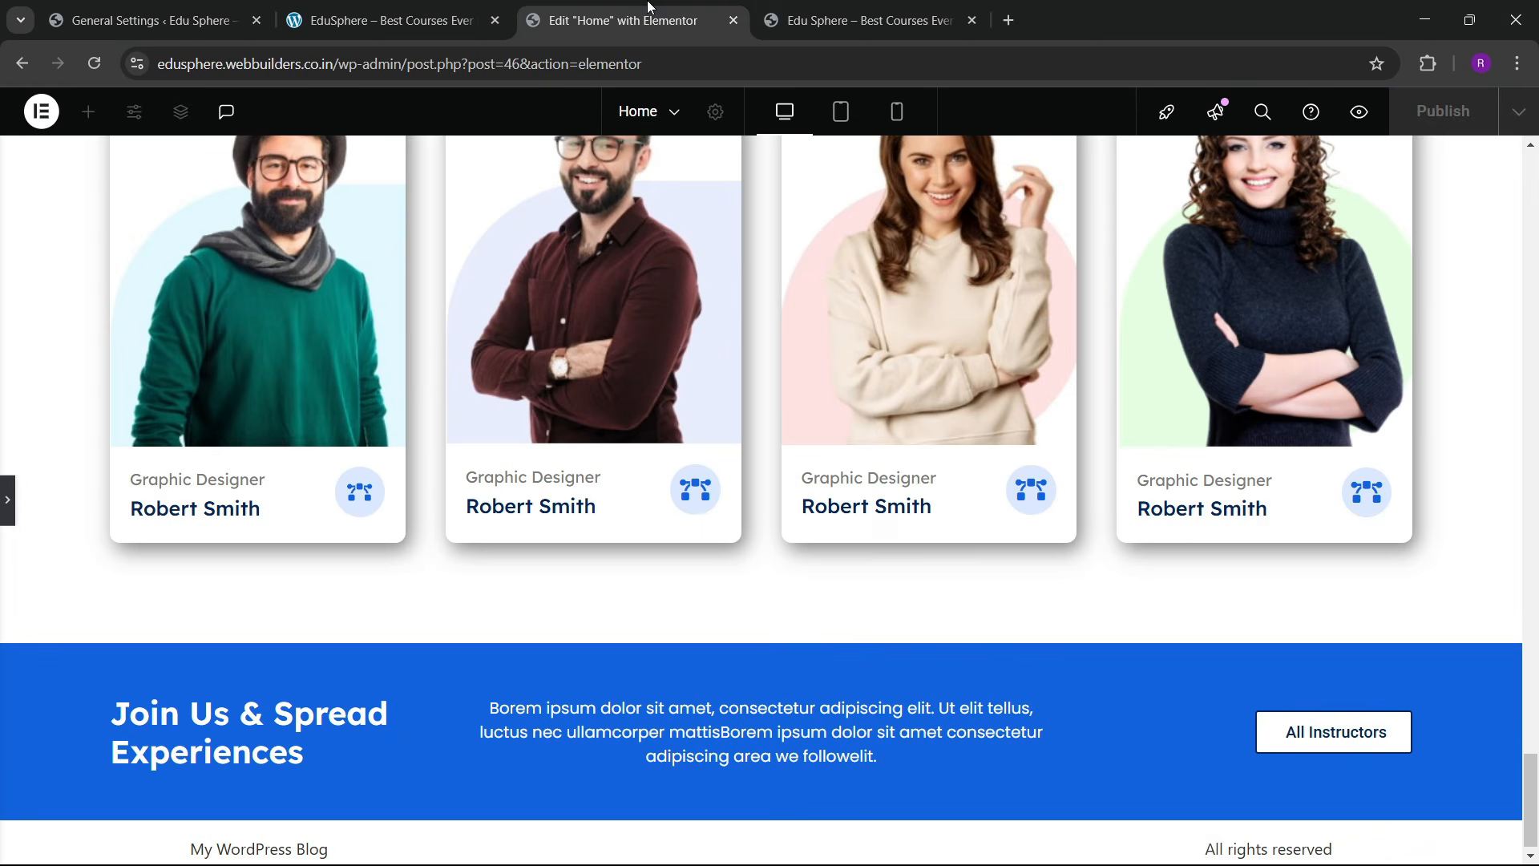
{"action": "left_click", "coordinate": [859, 7]}
{"action": "left_click", "coordinate": [481, 6]}
{"action": "left_click", "coordinate": [561, 10]}
{"action": "left_click", "coordinate": [13, 536]}
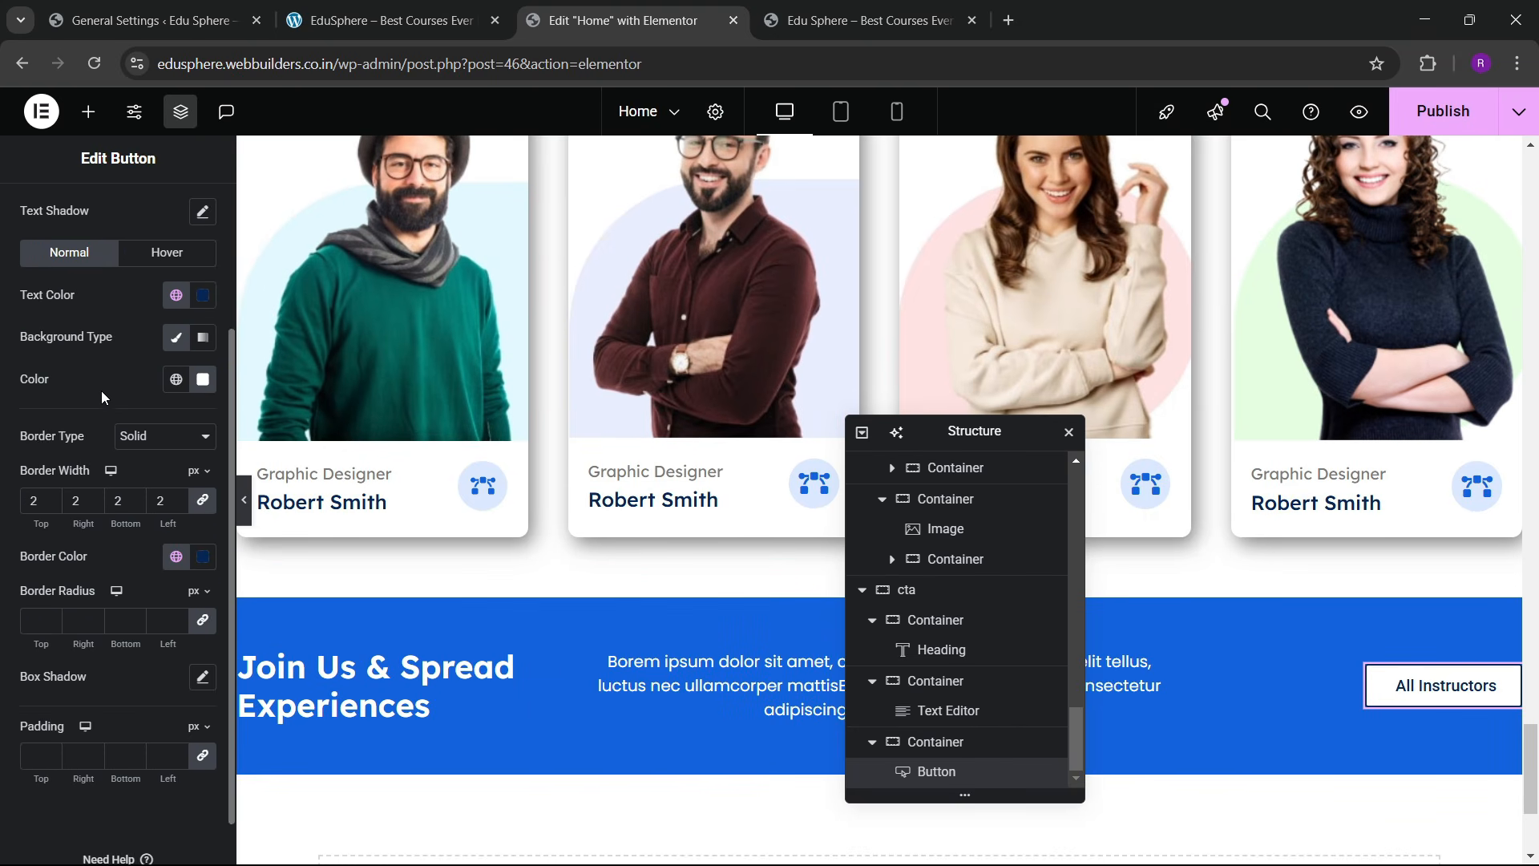
{"action": "scroll", "coordinate": [102, 397], "scroll_direction": "up", "scroll_amount": 3}
Step: Change the button label to 'Become an Instructor'
{"action": "left_click", "coordinate": [44, 210]}
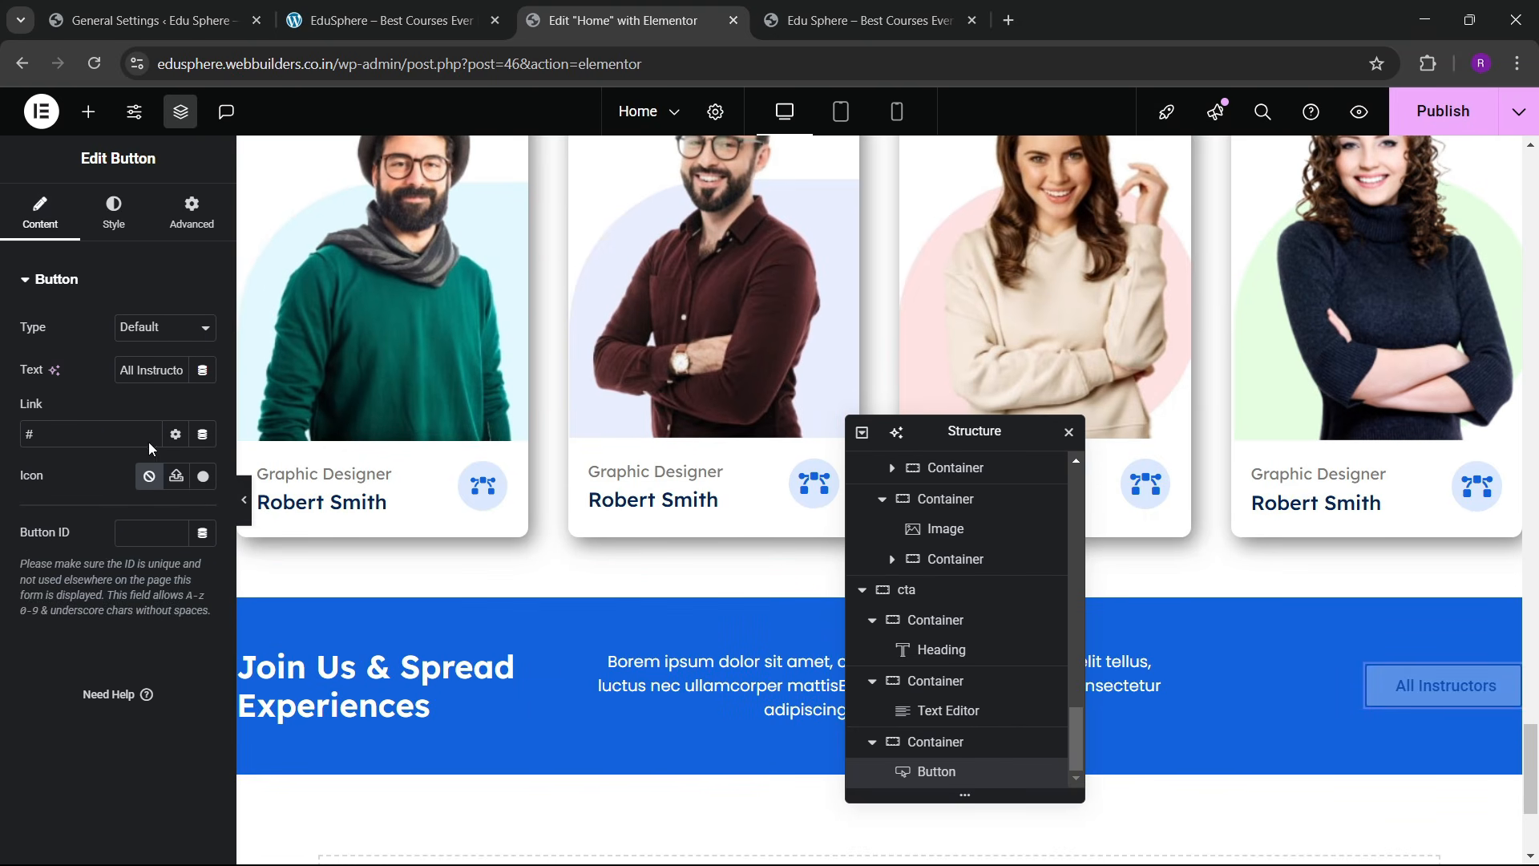
{"action": "left_click", "coordinate": [164, 379]}
{"action": "key", "text": "ctrl+a"}
{"action": "key", "text": "BackSpace"}
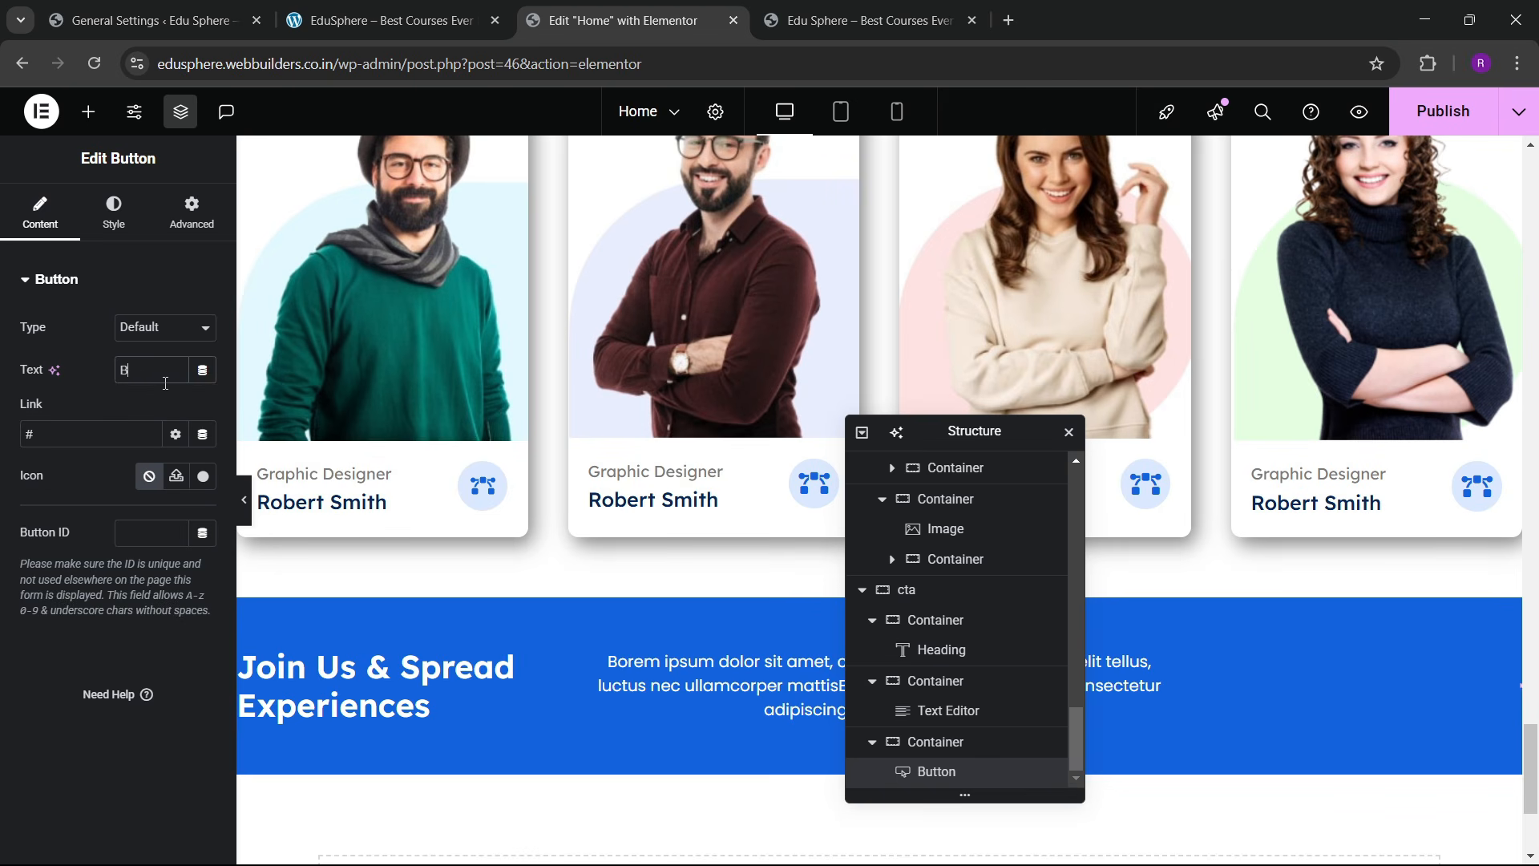
{"action": "type", "text": "Become an In"}
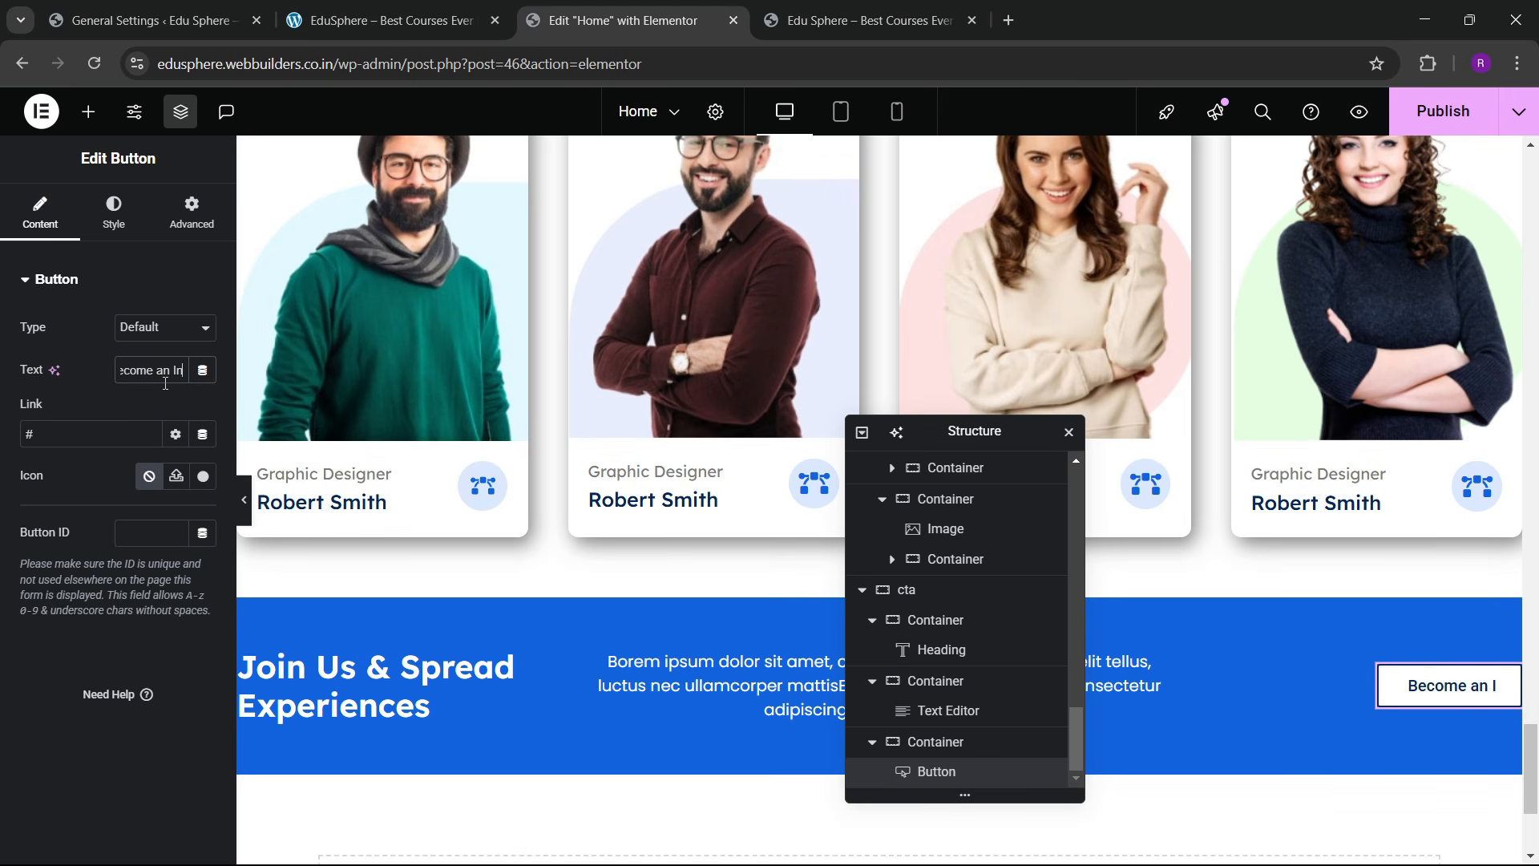
{"action": "type", "text": "structor"}
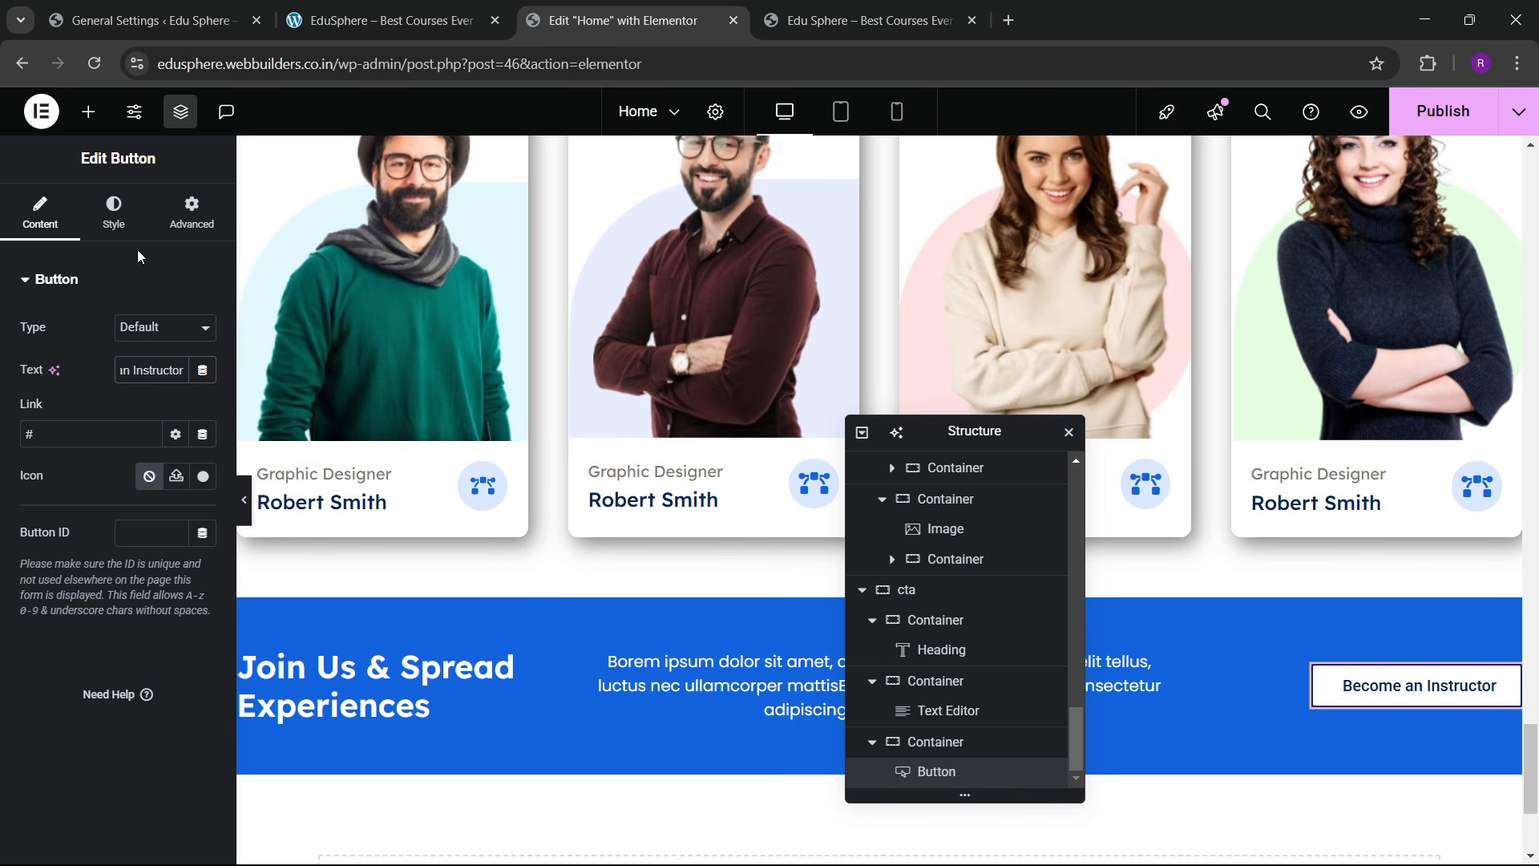
Step: Set the button typography's Transform to Uppercase and compare with the reference site
{"action": "left_click", "coordinate": [114, 212]}
{"action": "left_click", "coordinate": [203, 370]}
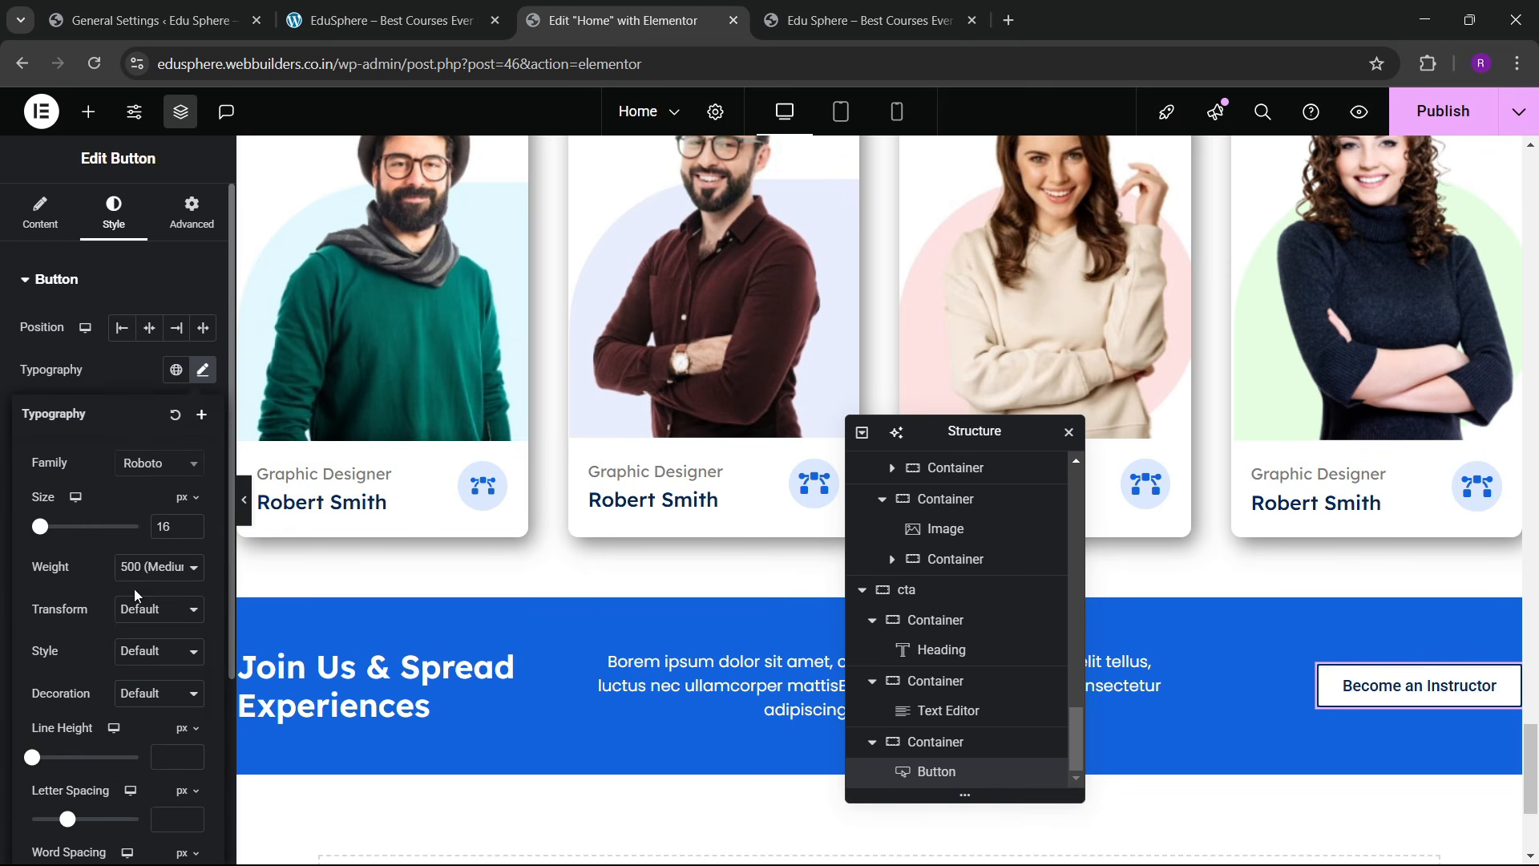
{"action": "left_click", "coordinate": [138, 610]}
{"action": "left_click", "coordinate": [141, 653]}
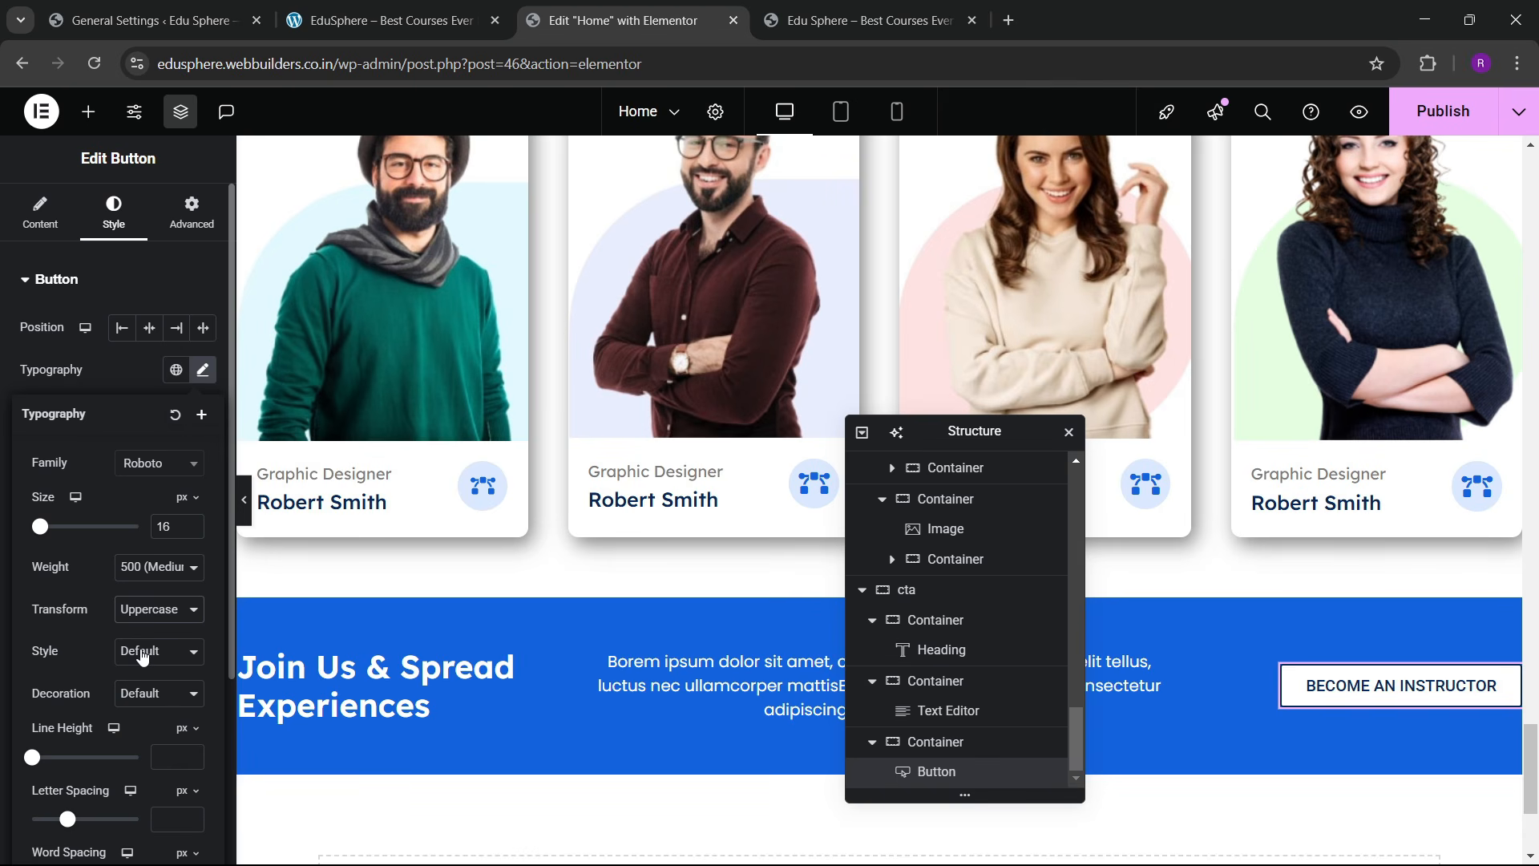
{"action": "key", "text": "ctrl+shift+Tab"}
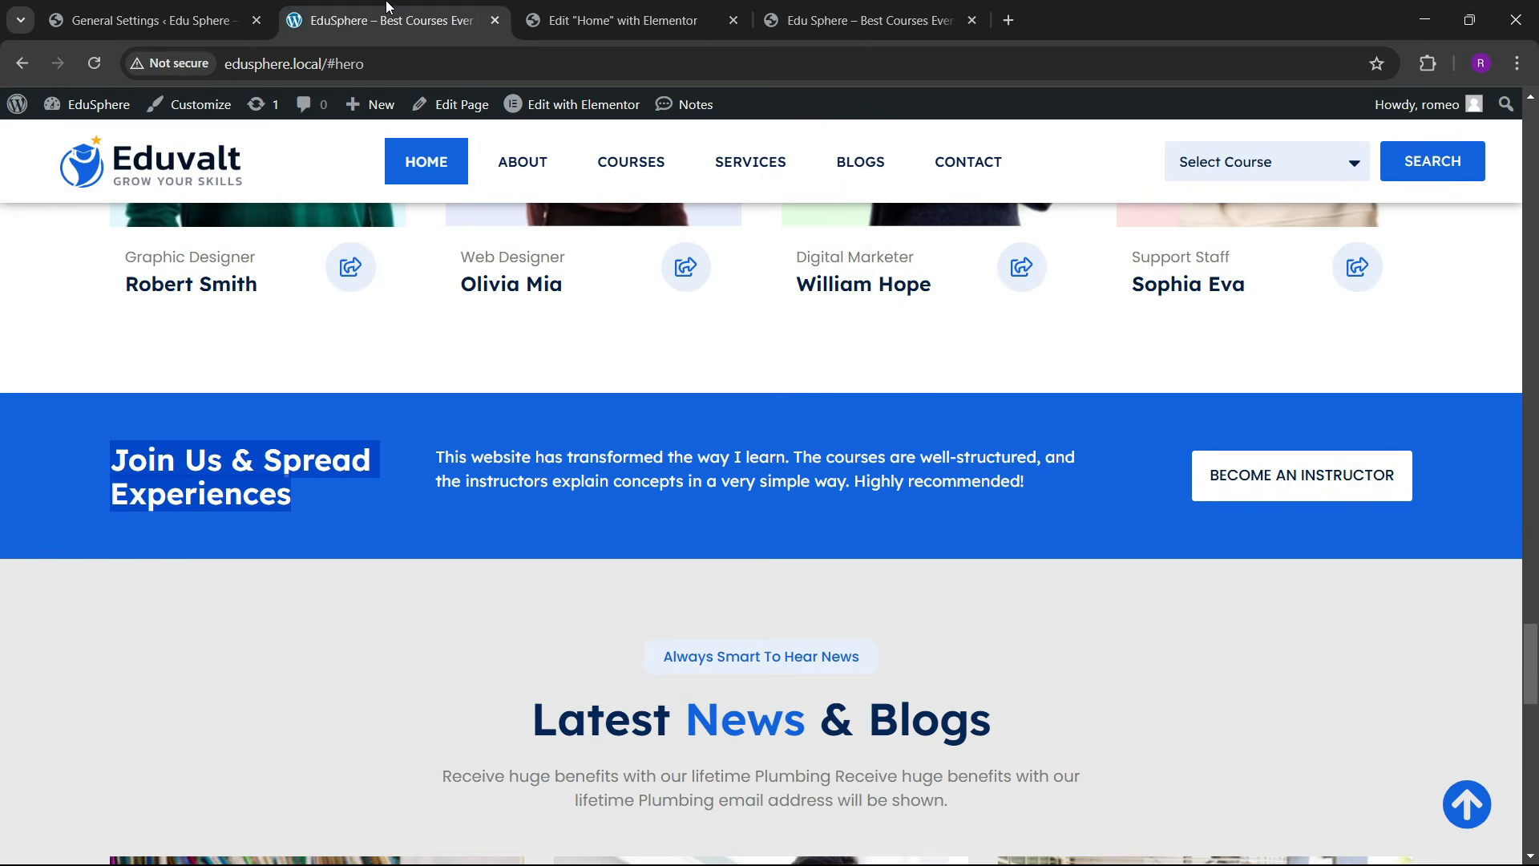
{"action": "key", "text": "ctrl+Tab"}
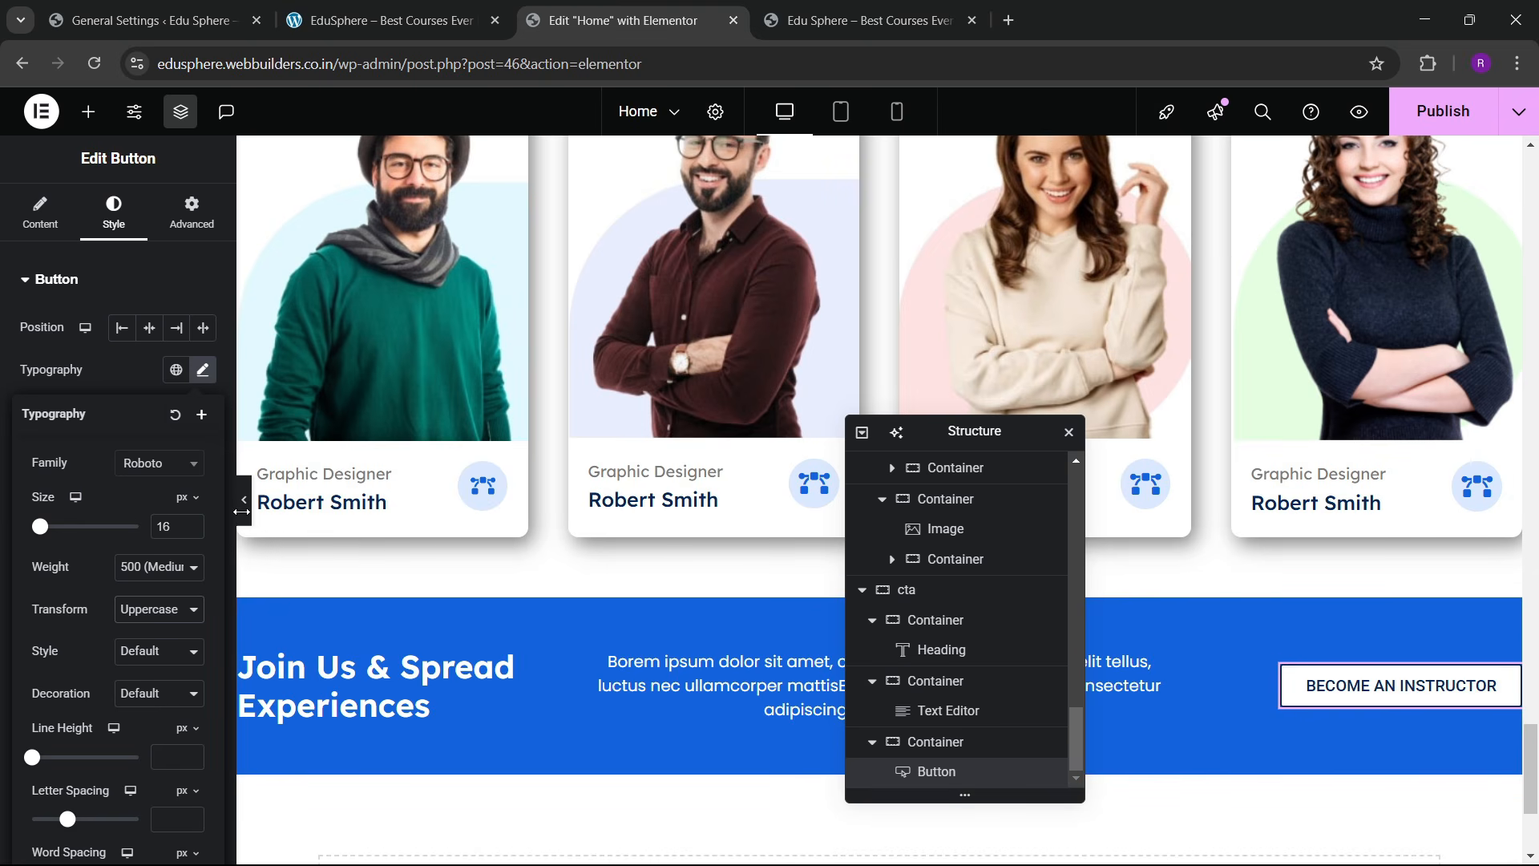
{"action": "left_click", "coordinate": [244, 527]}
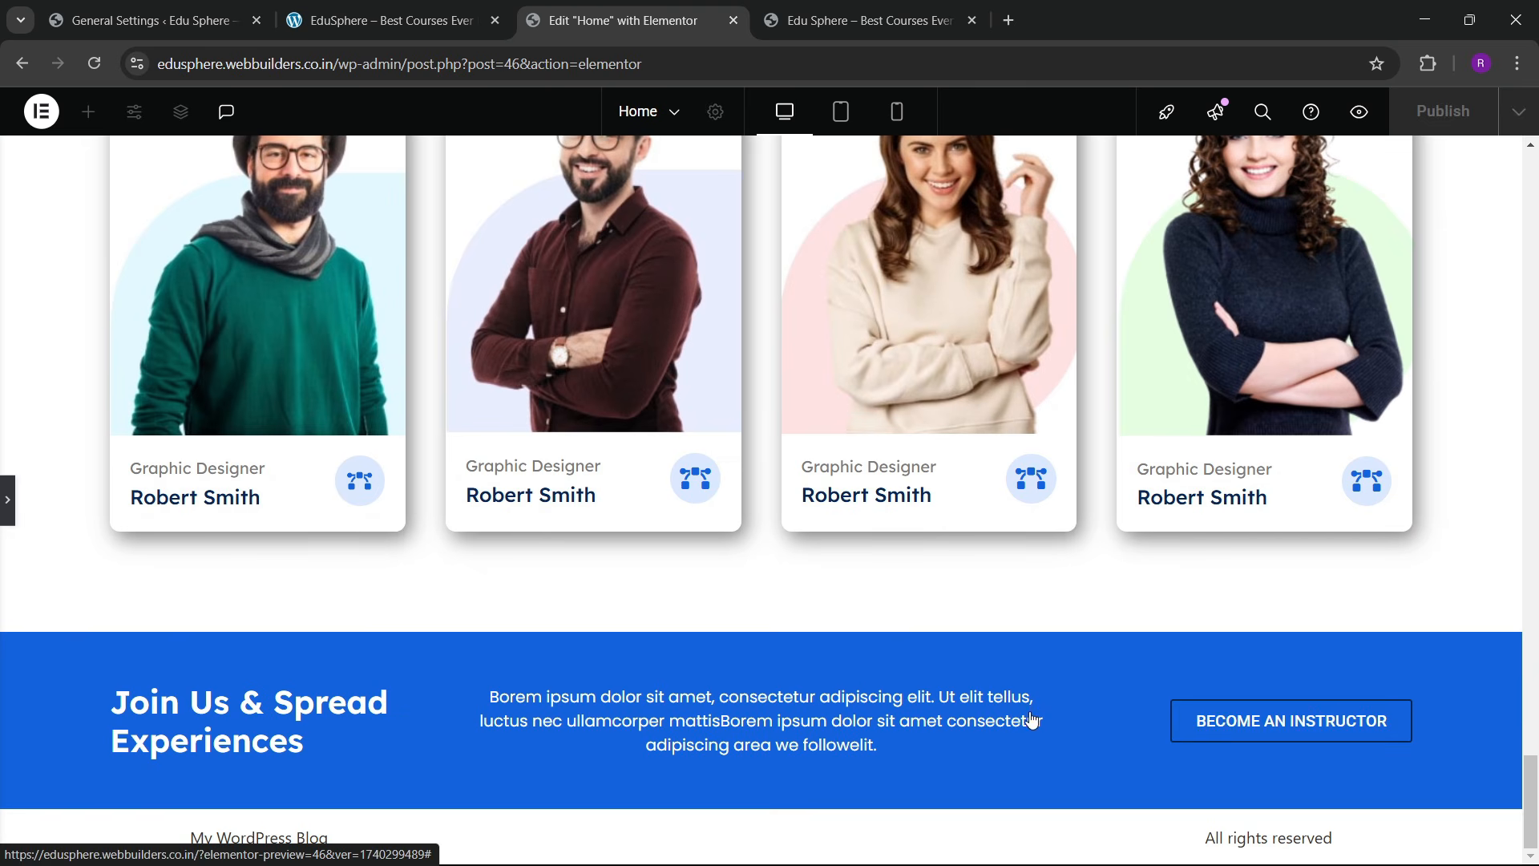
{"action": "left_click", "coordinate": [459, 16]}
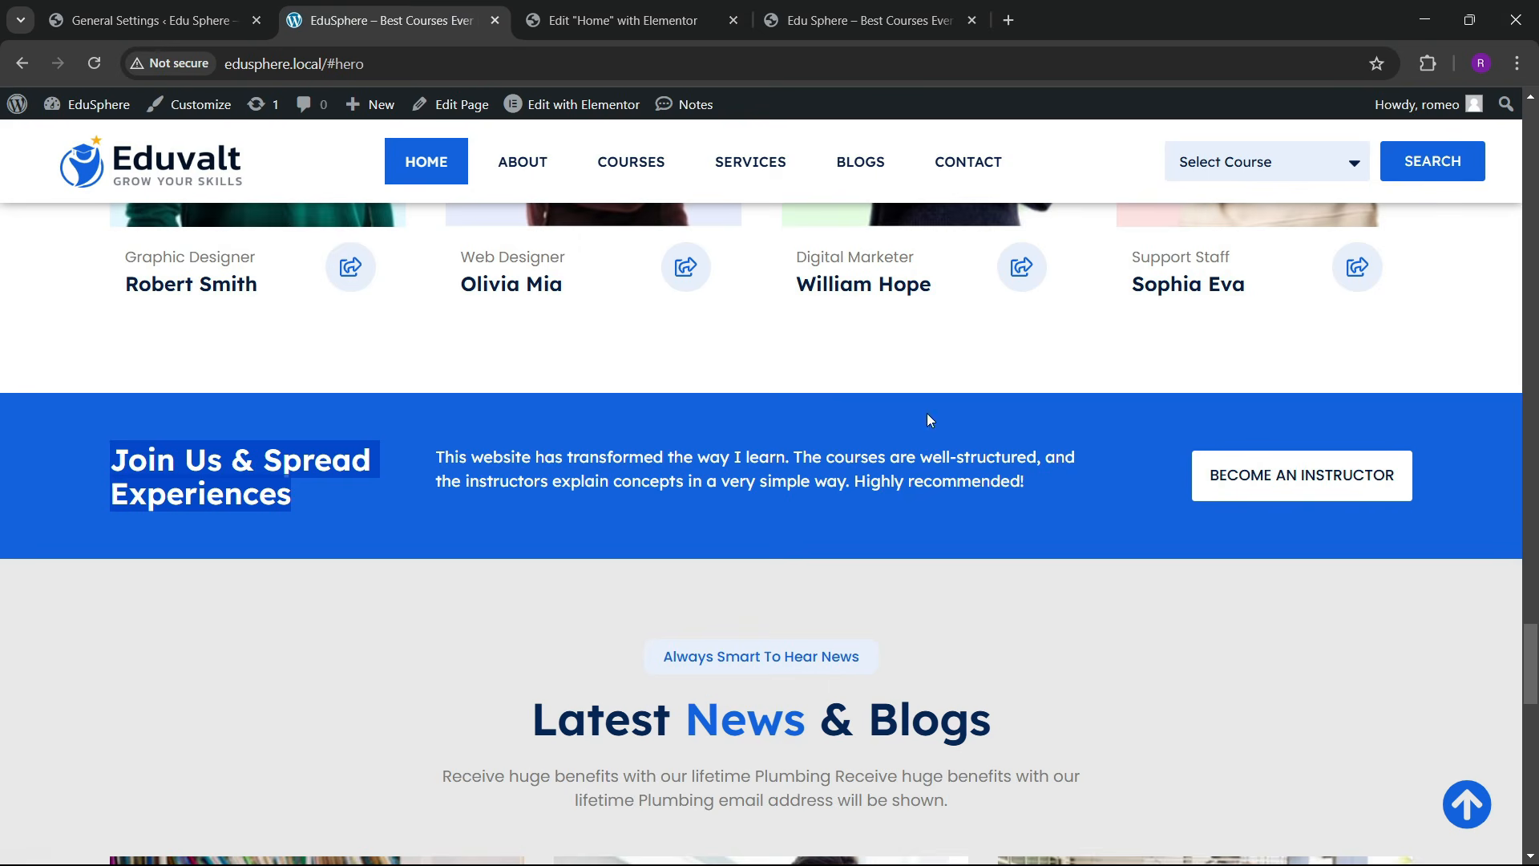
{"action": "left_click", "coordinate": [623, 20]}
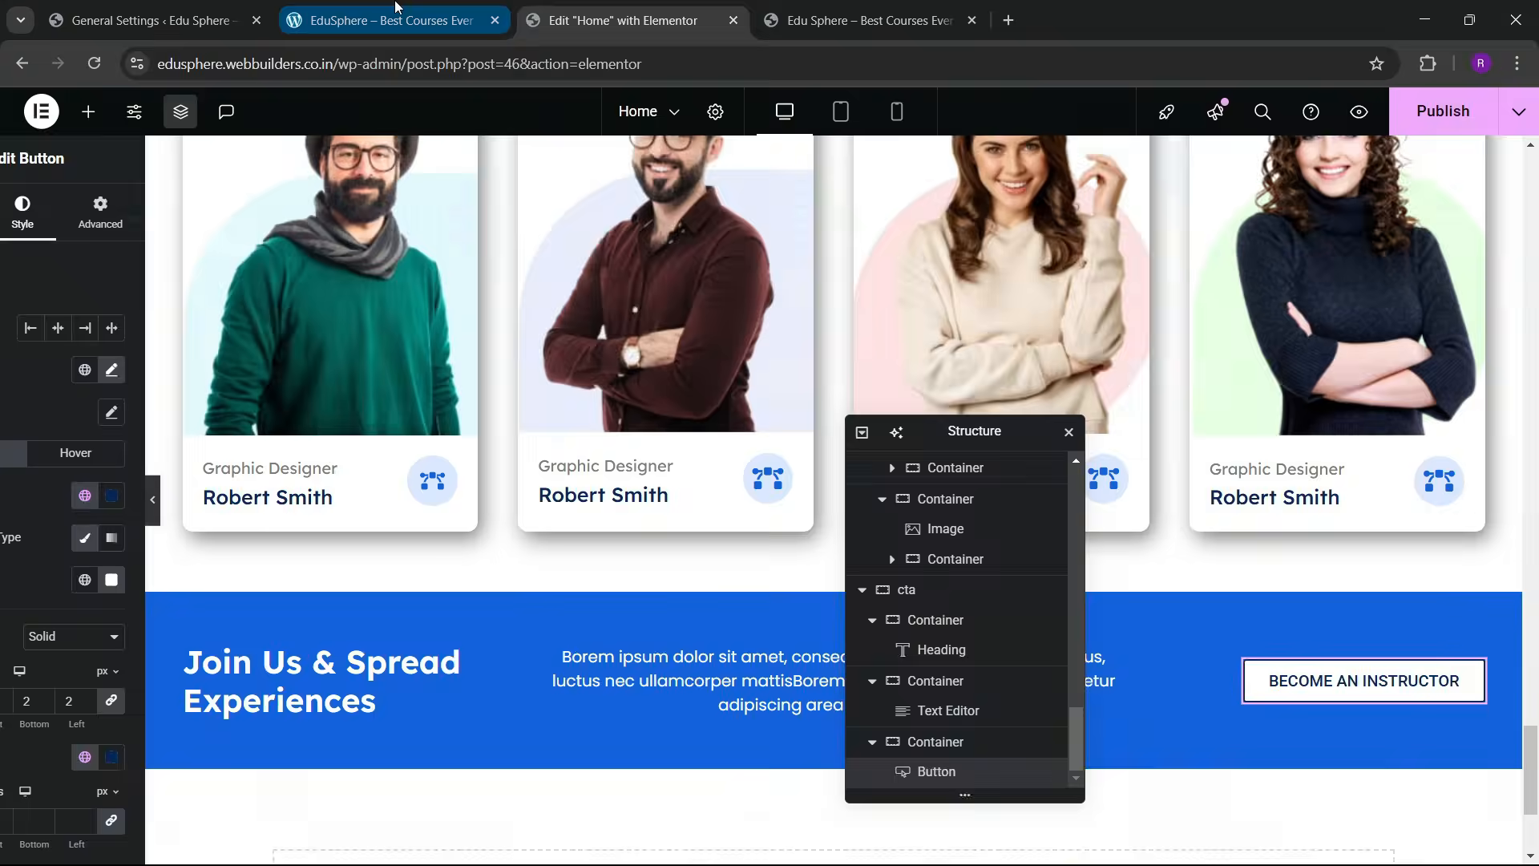
{"action": "left_click", "coordinate": [385, 20]}
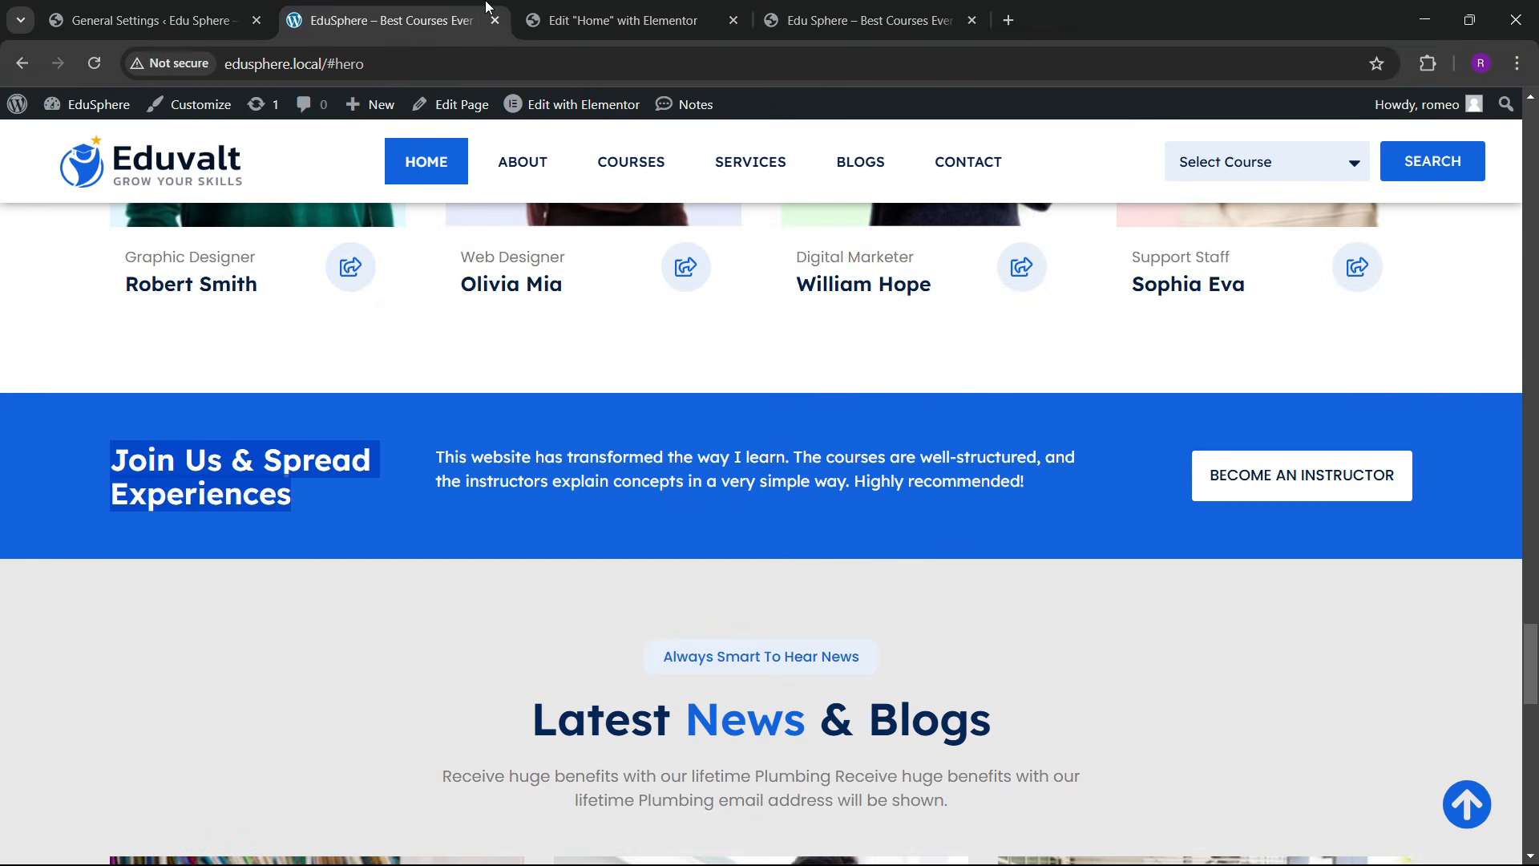
{"action": "left_click", "coordinate": [566, 16]}
{"action": "left_click", "coordinate": [465, 10]}
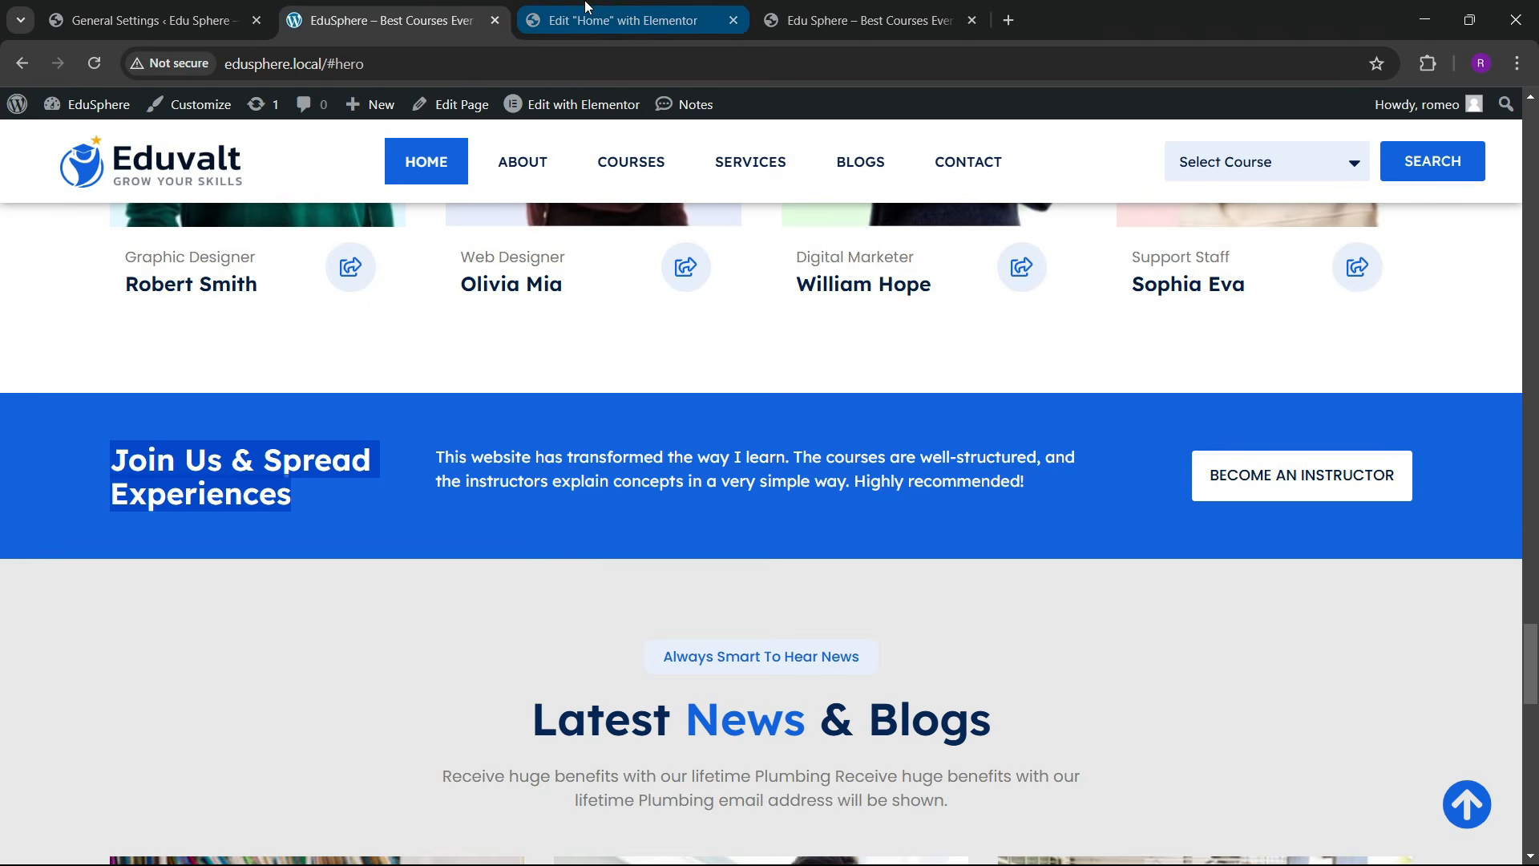
{"action": "left_click", "coordinate": [562, 17]}
Step: Set the button's Border Type to None
{"action": "scroll", "coordinate": [133, 513], "scroll_direction": "down", "scroll_amount": 3}
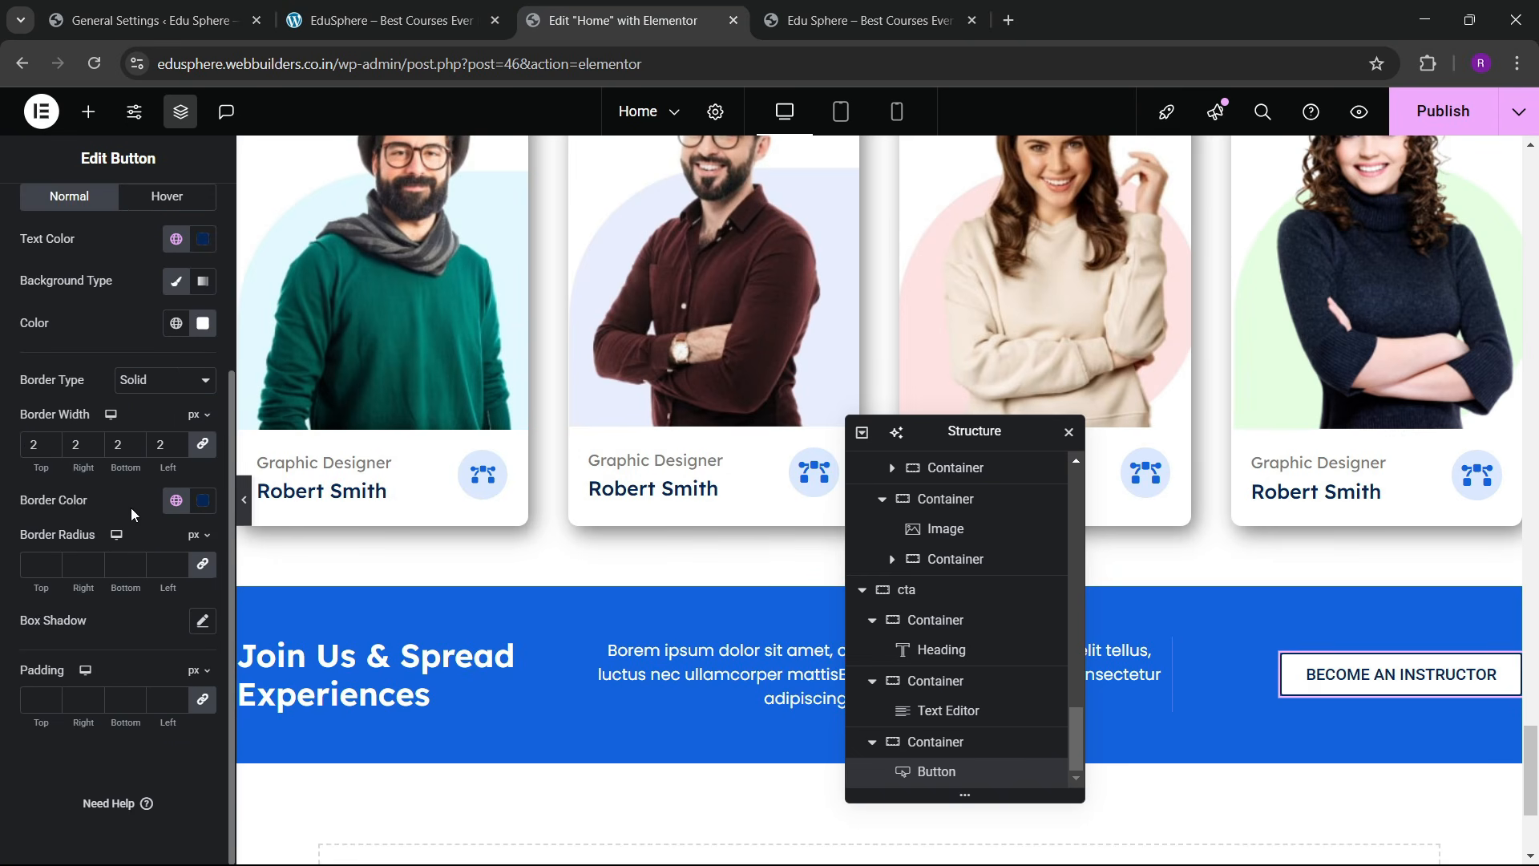
{"action": "left_click", "coordinate": [171, 398]}
{"action": "left_click", "coordinate": [161, 404]}
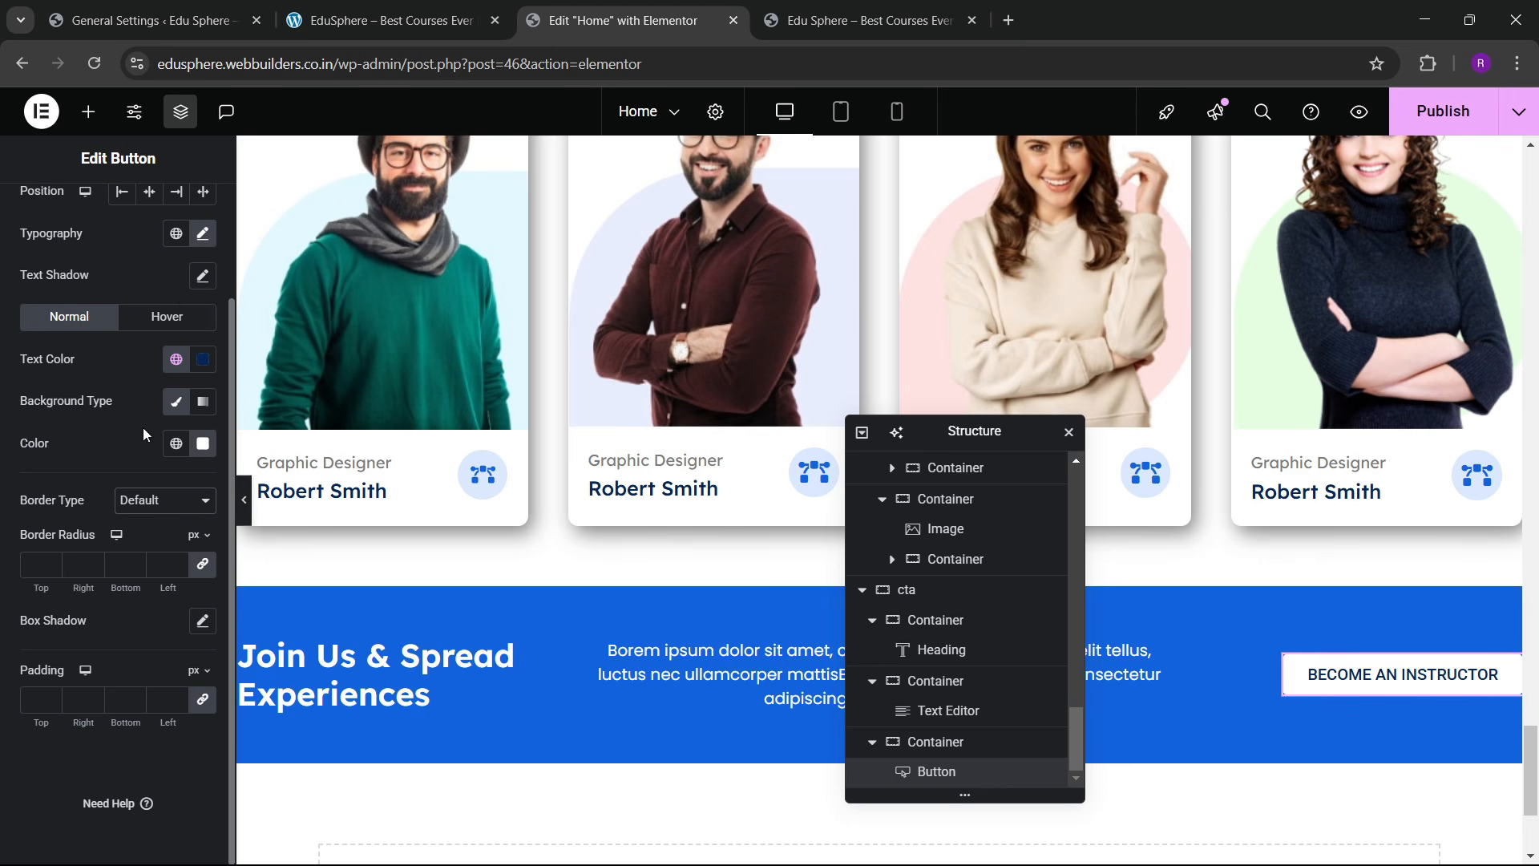
{"action": "left_click", "coordinate": [164, 500]}
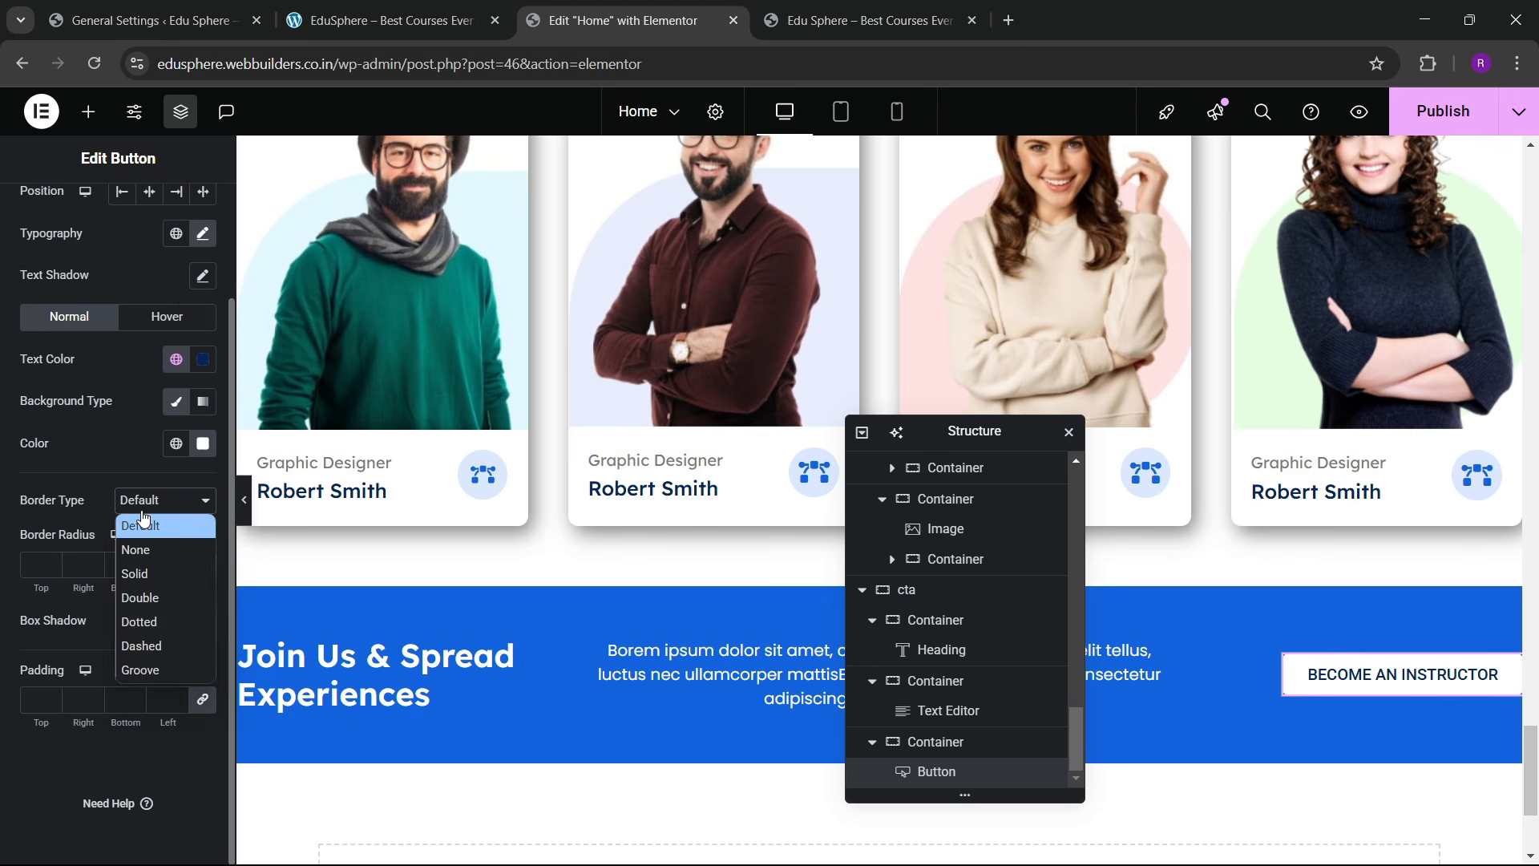
{"action": "left_click", "coordinate": [136, 543]}
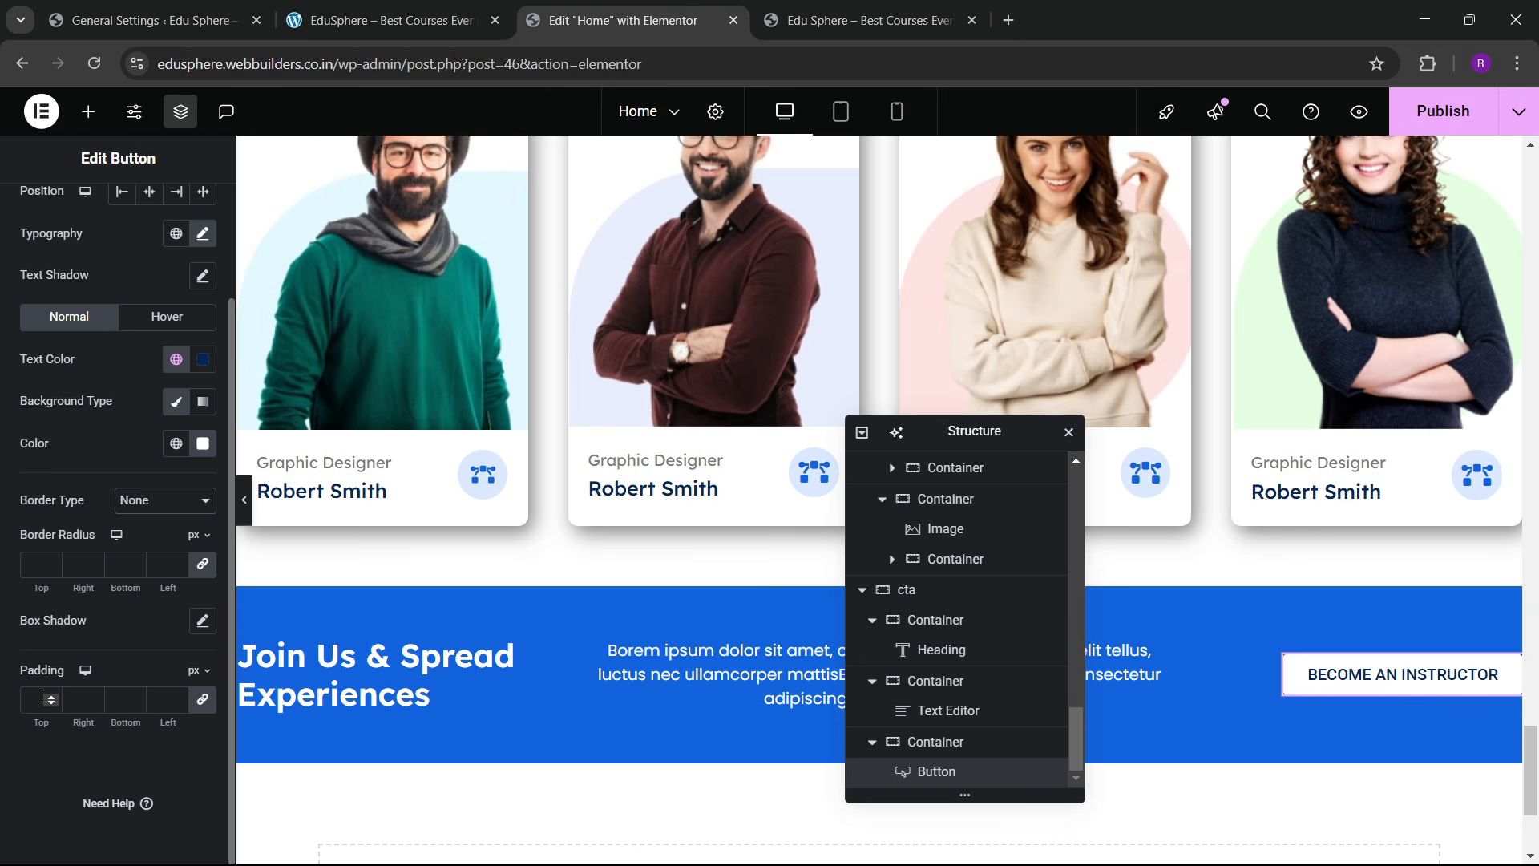
Step: Set the button padding to 15 px top/bottom and 30 px left/right
{"action": "left_click", "coordinate": [39, 695]}
{"action": "type", "text": "10"}
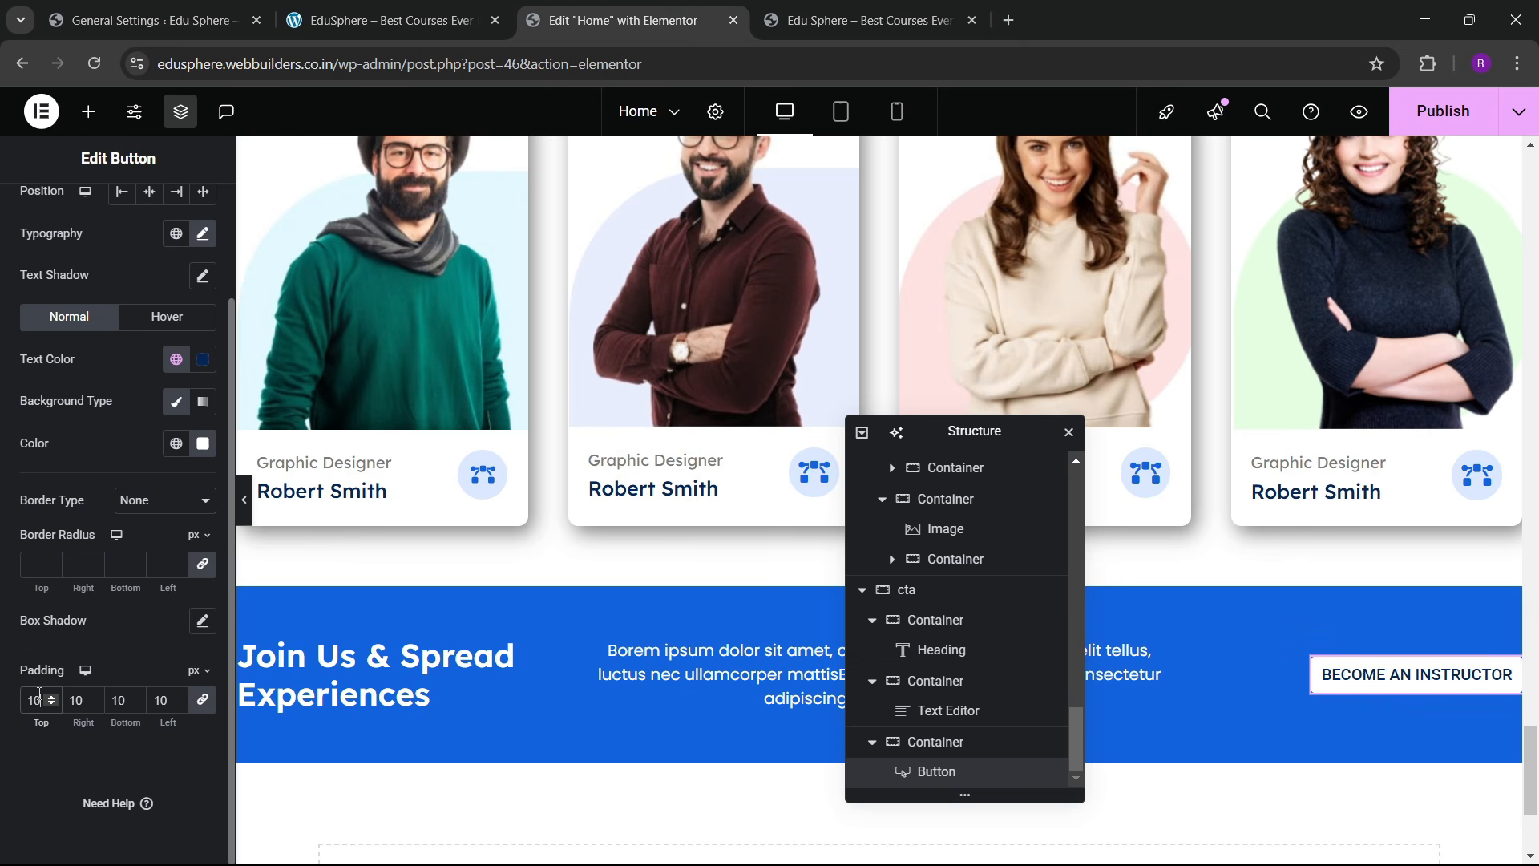
{"action": "key", "text": "BackSpace"}
{"action": "key", "text": "BackSpace"}
{"action": "type", "text": "15"}
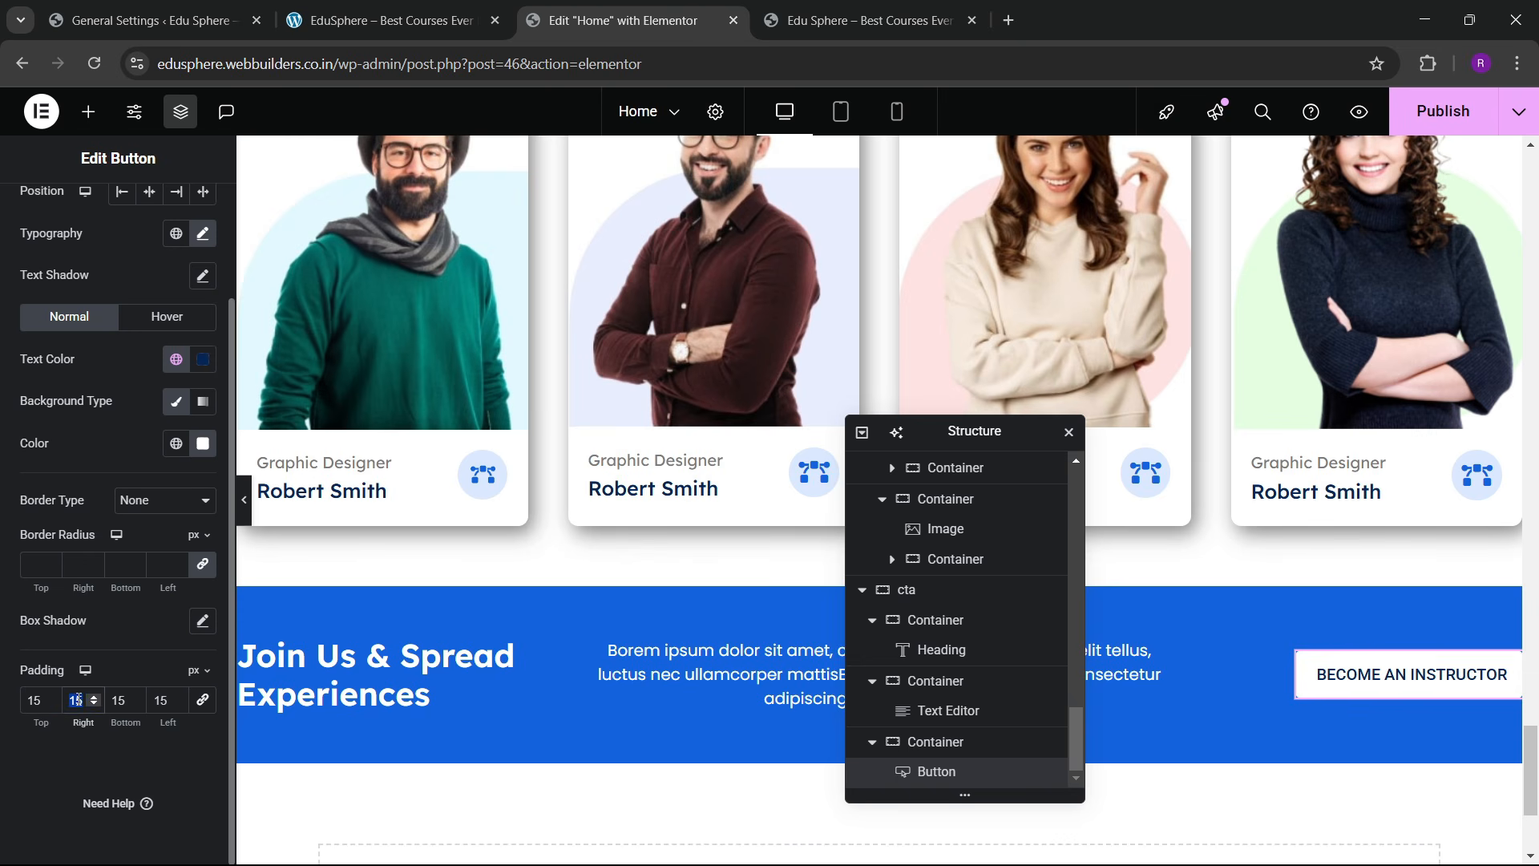
{"action": "type", "text": "30"}
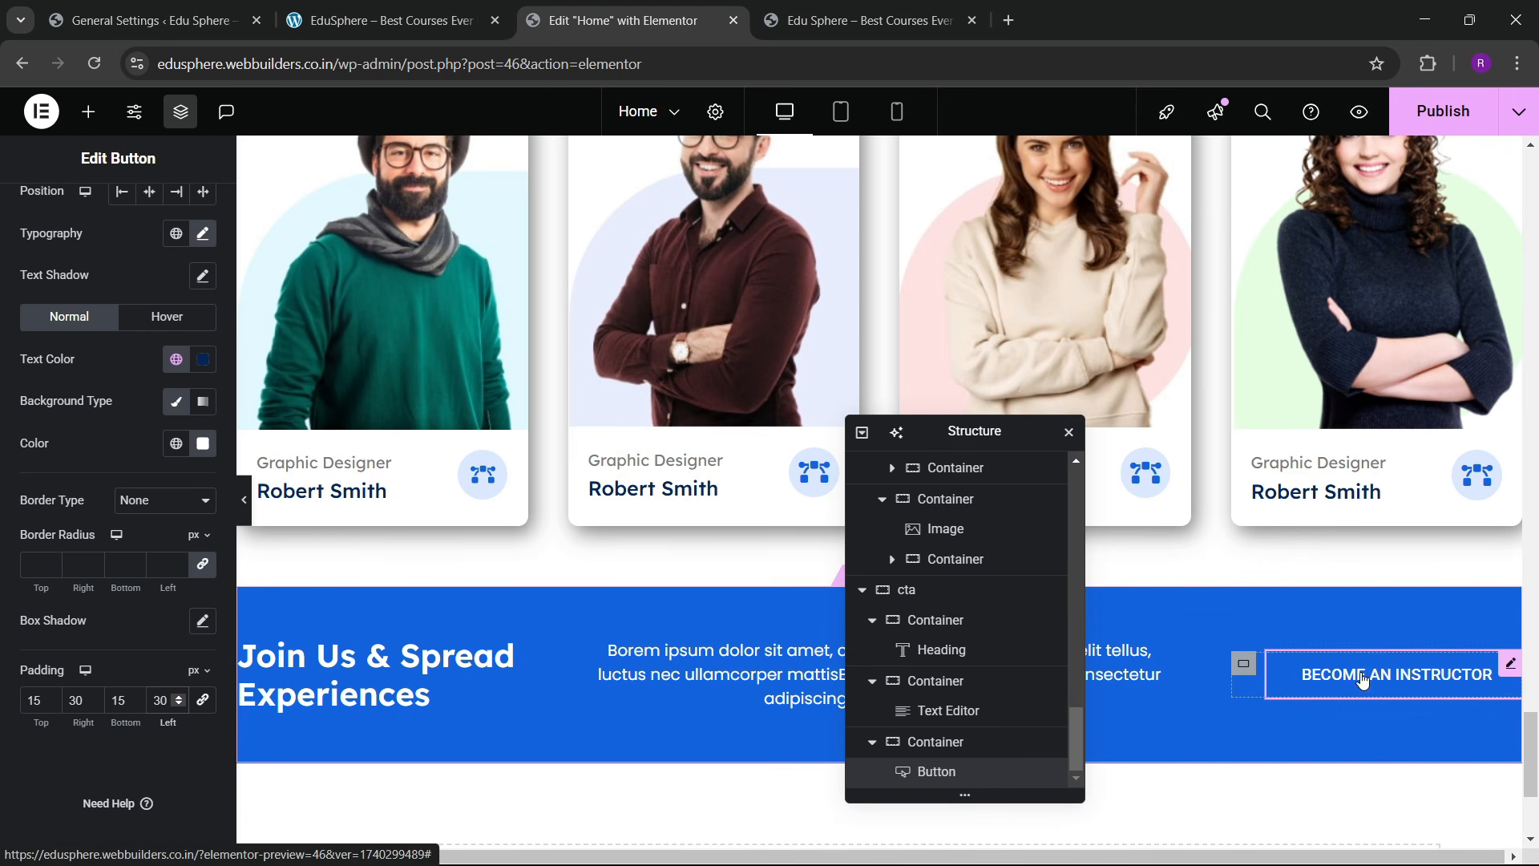
{"action": "scroll", "coordinate": [184, 521], "scroll_direction": "up", "scroll_amount": 2}
Step: Set the button's hover background to the dark global colour and save the page
{"action": "left_click", "coordinate": [167, 453]}
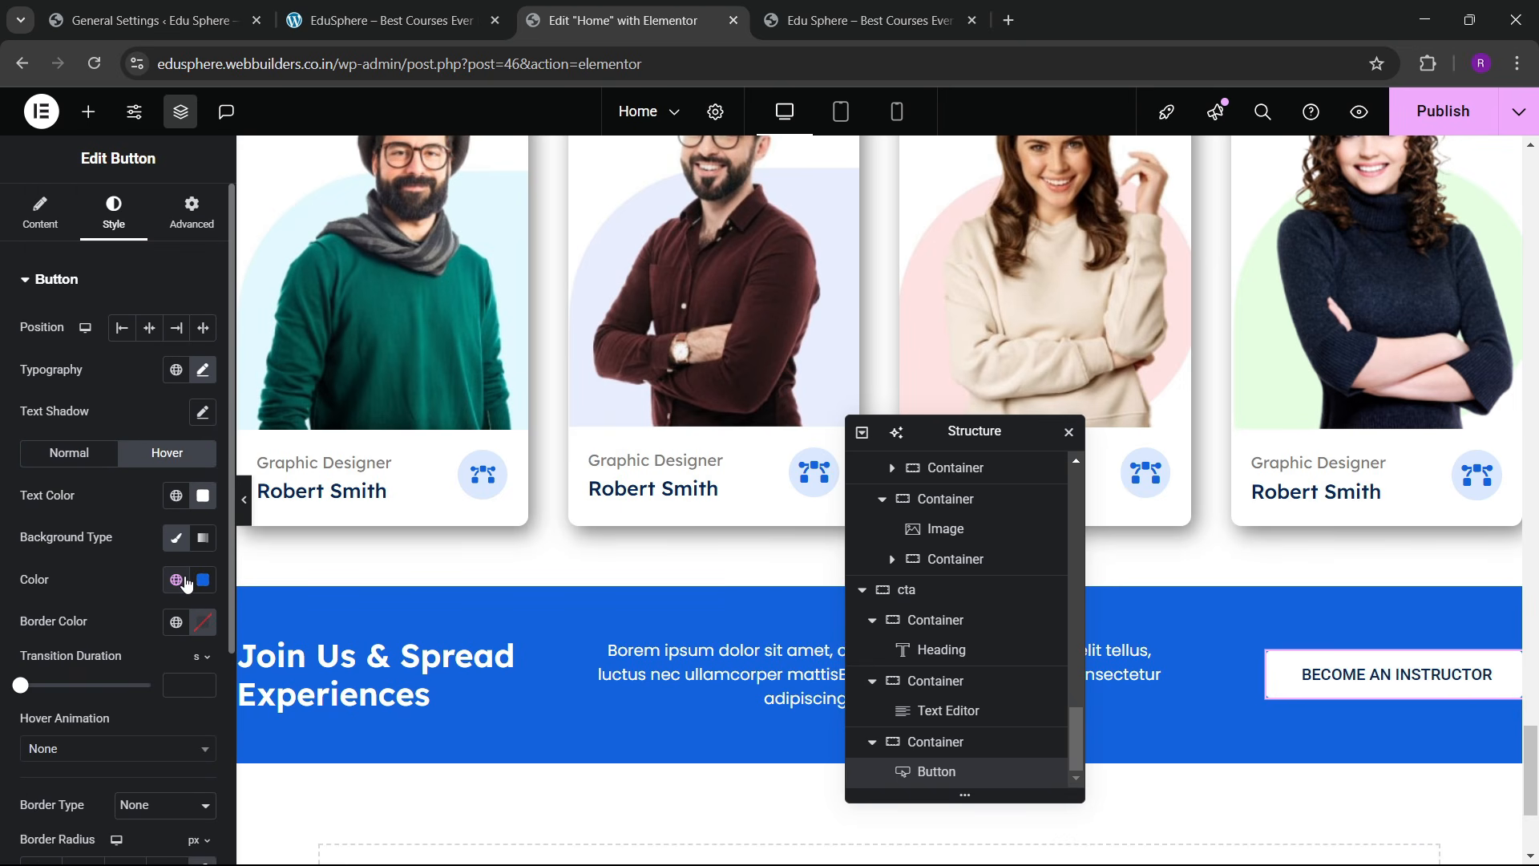
{"action": "left_click", "coordinate": [181, 583]}
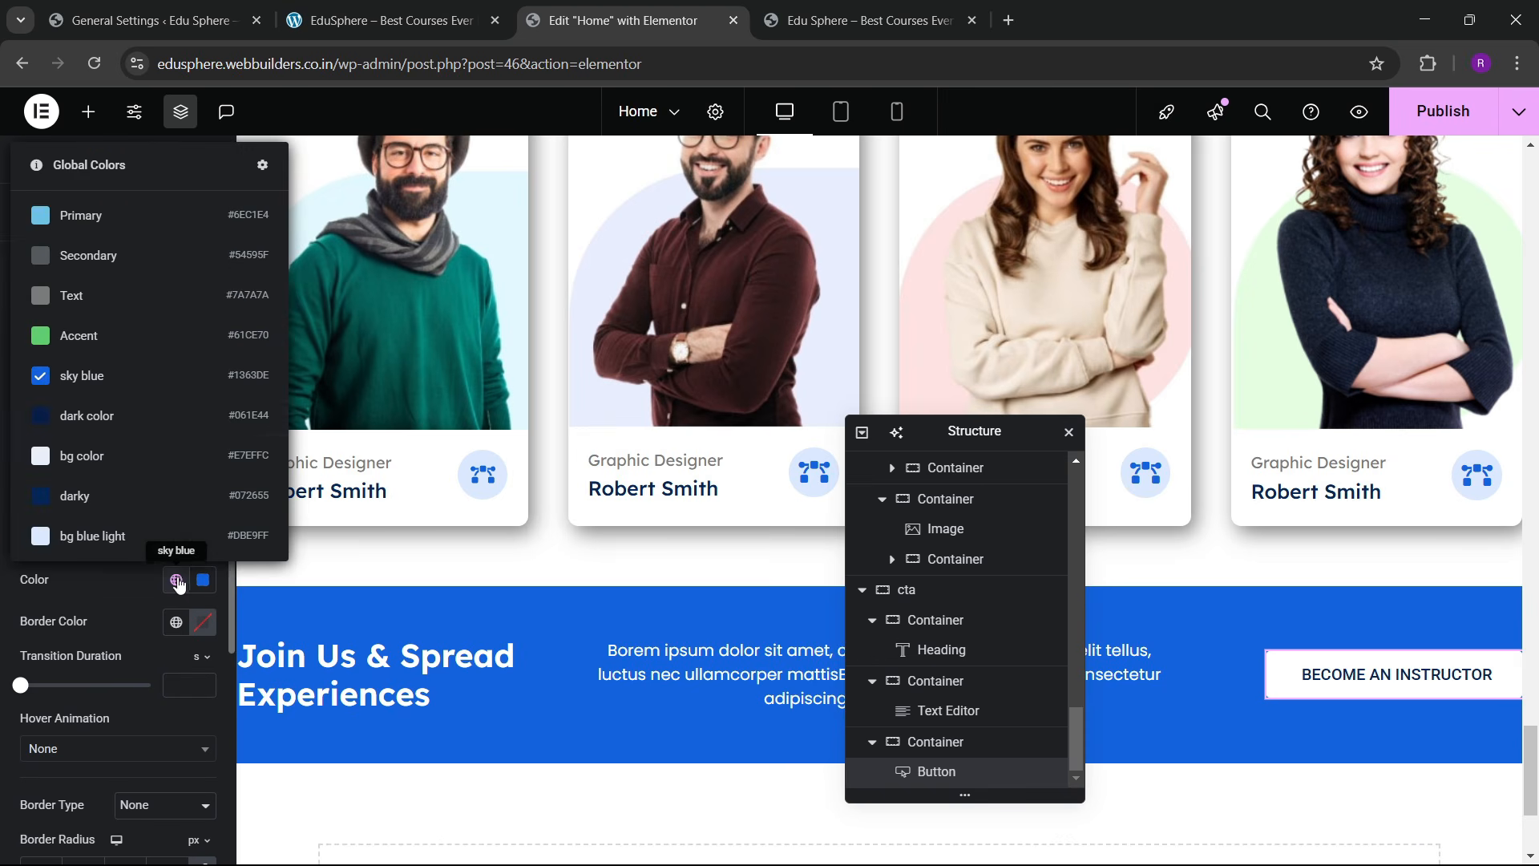
{"action": "left_click", "coordinate": [96, 418]}
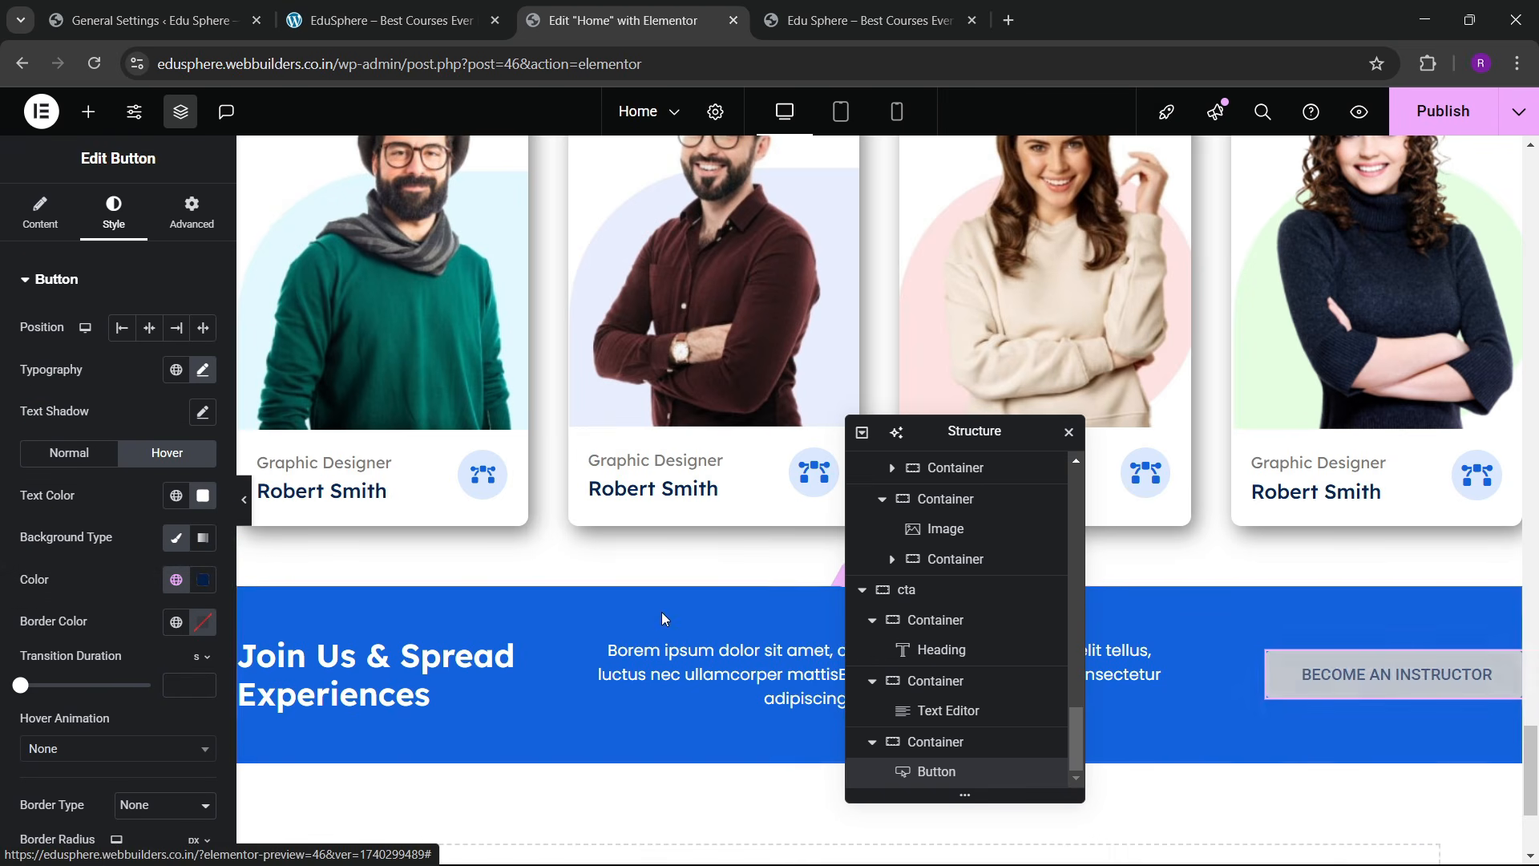
{"action": "scroll", "coordinate": [477, 593], "scroll_direction": "down", "scroll_amount": 3}
{"action": "scroll", "coordinate": [477, 593], "scroll_direction": "up", "scroll_amount": 3}
{"action": "key", "text": "ctrl+s"}
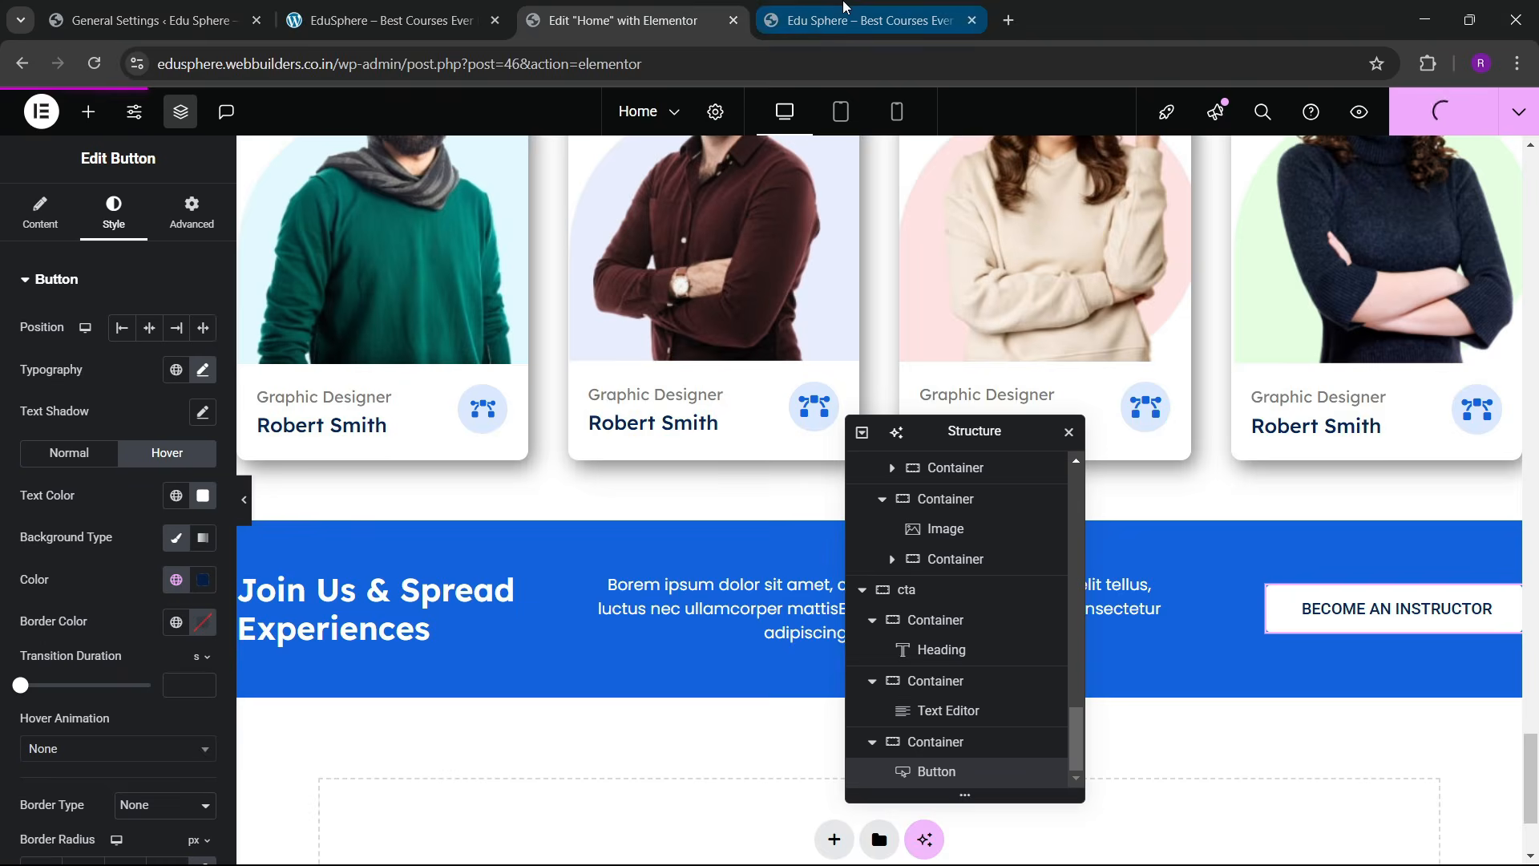
Step: Reload the live site to show the saved BECOME AN INSTRUCTOR button
{"action": "left_click", "coordinate": [802, 20]}
{"action": "left_click", "coordinate": [709, 9]}
{"action": "left_click", "coordinate": [822, 10]}
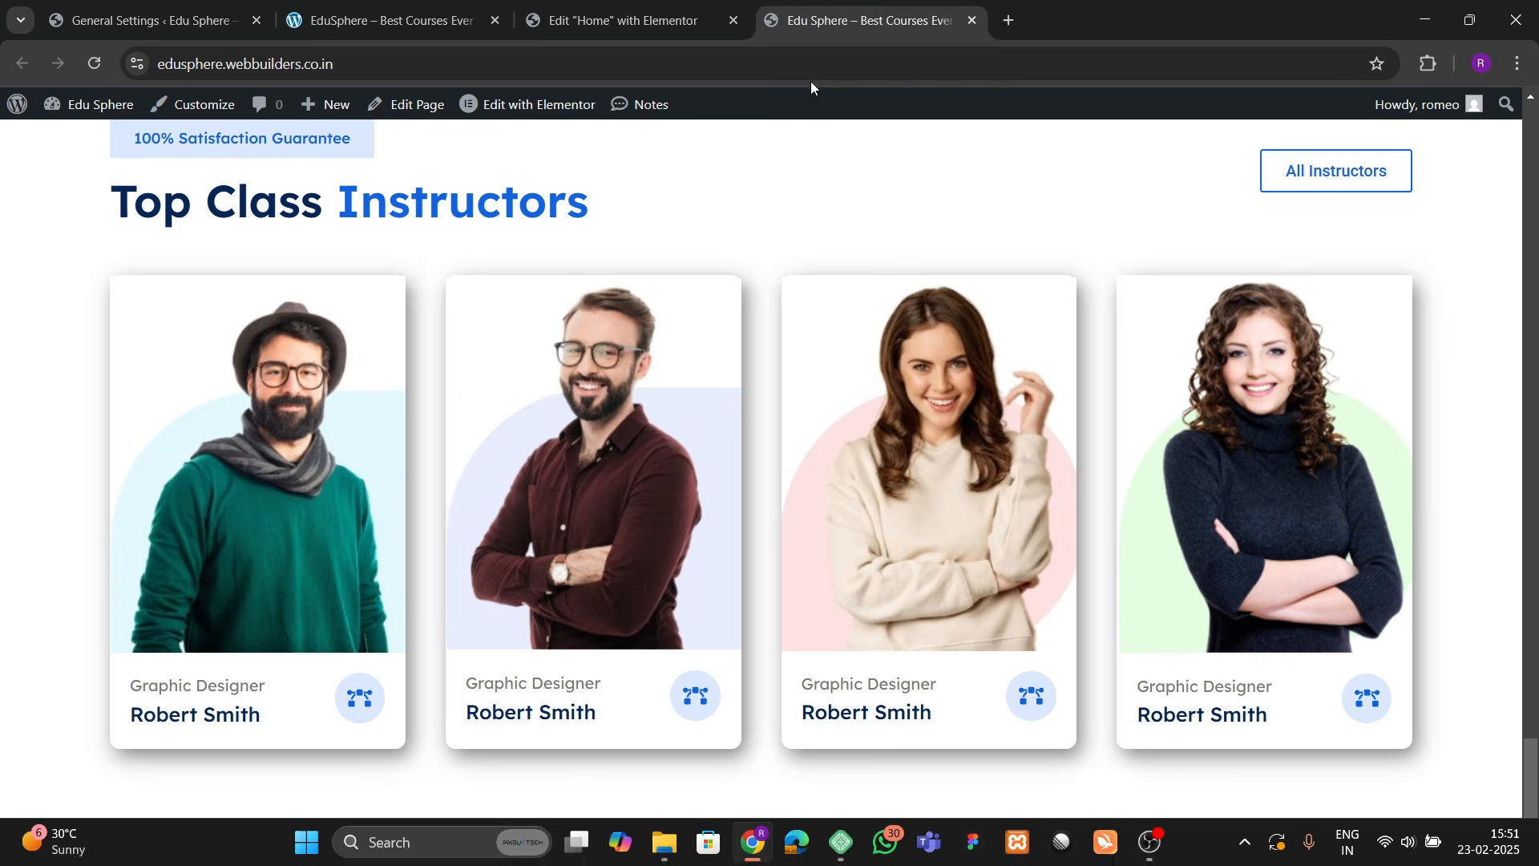
{"action": "left_click", "coordinate": [709, 10]}
{"action": "left_click", "coordinate": [801, 12]}
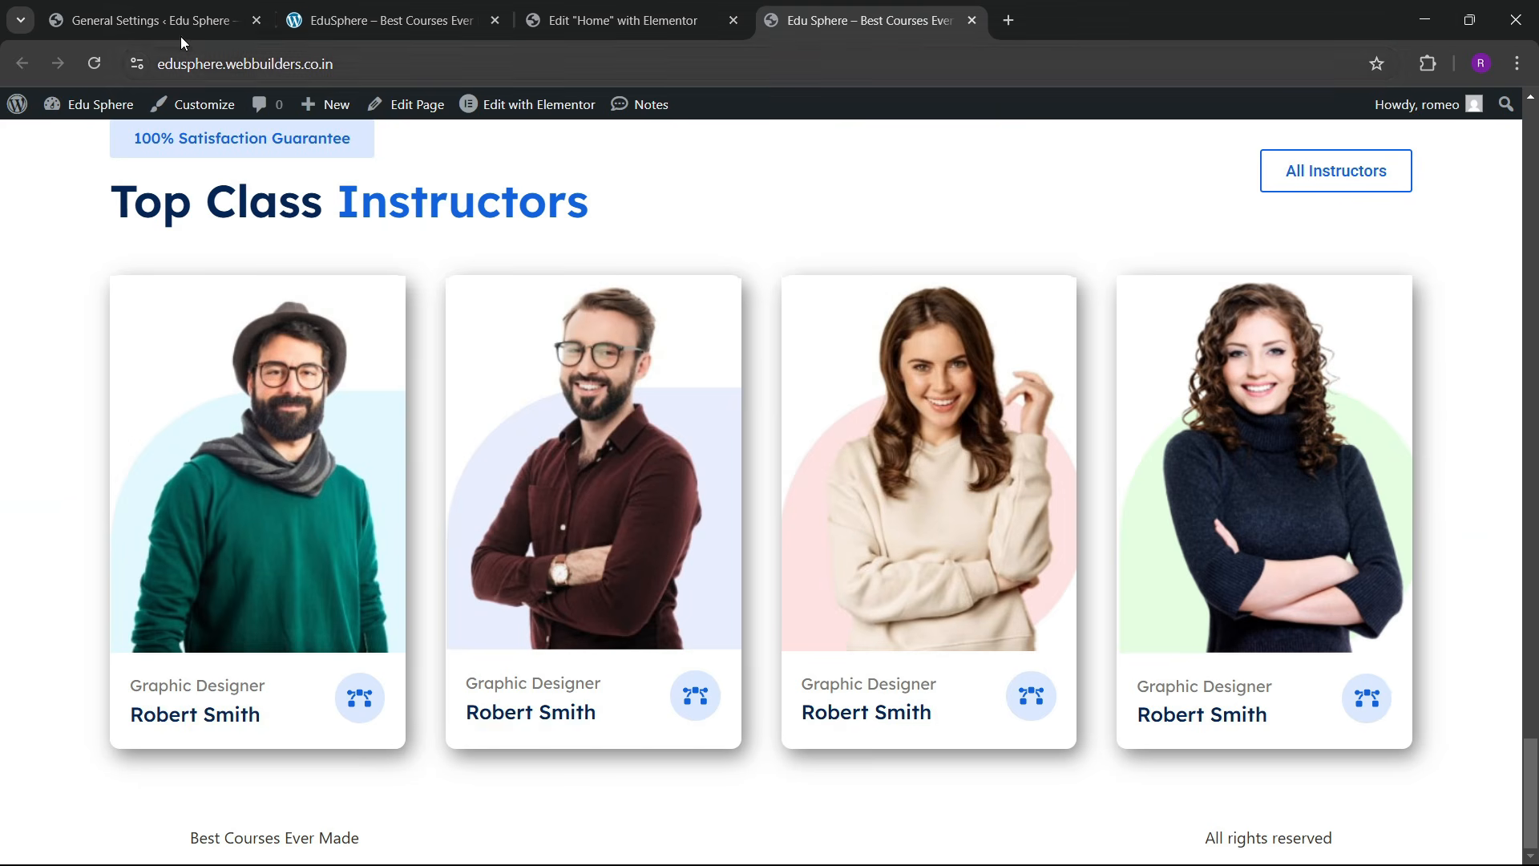
{"action": "left_click", "coordinate": [100, 66]}
Step: Compare the Join Us section on the reference site with the live site
{"action": "left_click", "coordinate": [352, 6]}
{"action": "scroll", "coordinate": [690, 507], "scroll_direction": "down", "scroll_amount": 4}
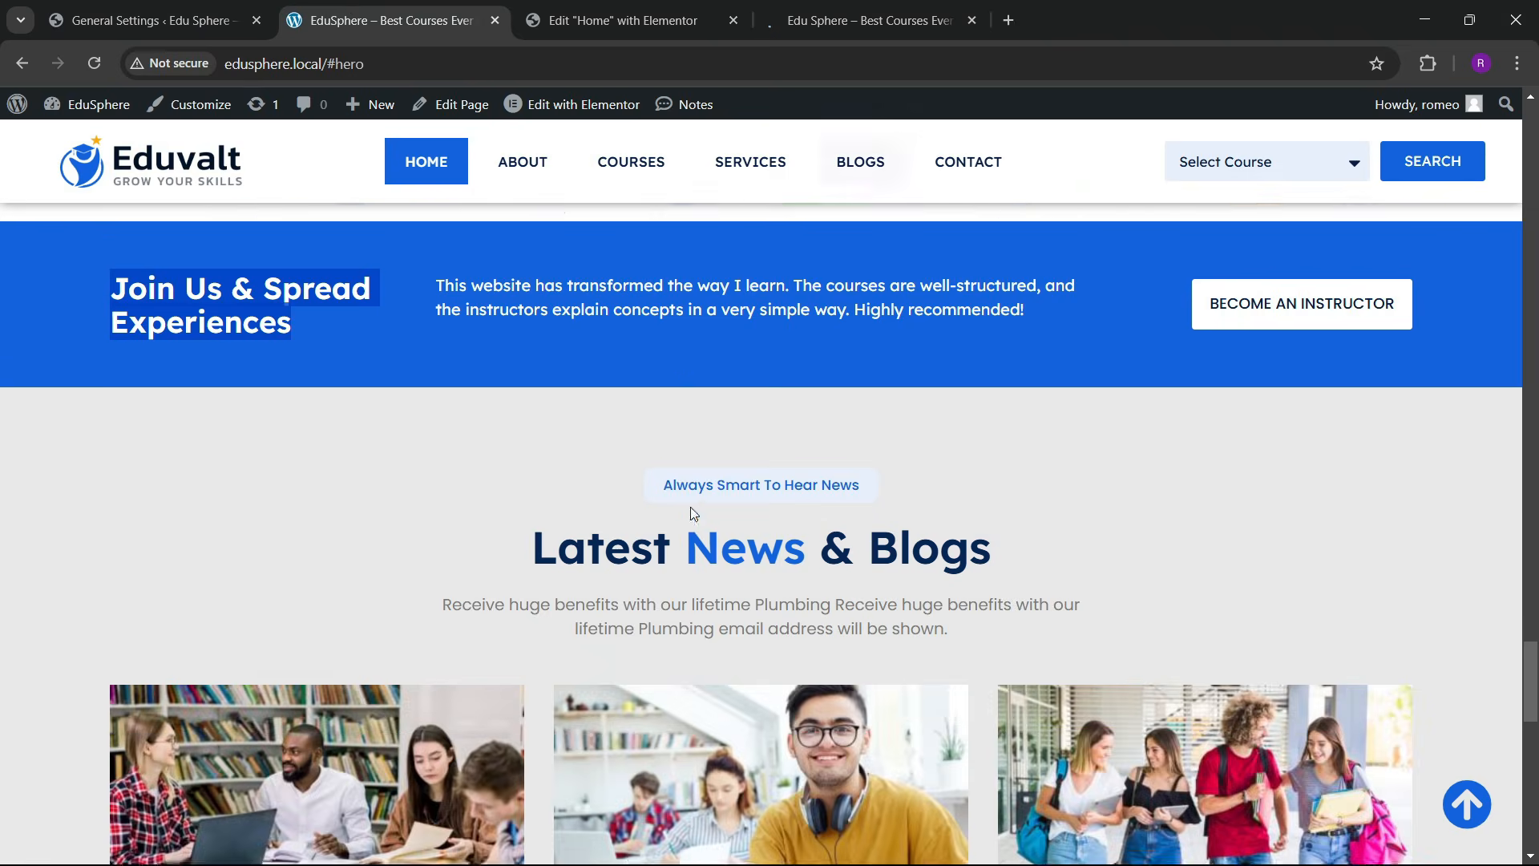
{"action": "scroll", "coordinate": [682, 577], "scroll_direction": "down", "scroll_amount": 9}
{"action": "scroll", "coordinate": [487, 484], "scroll_direction": "up", "scroll_amount": 9}
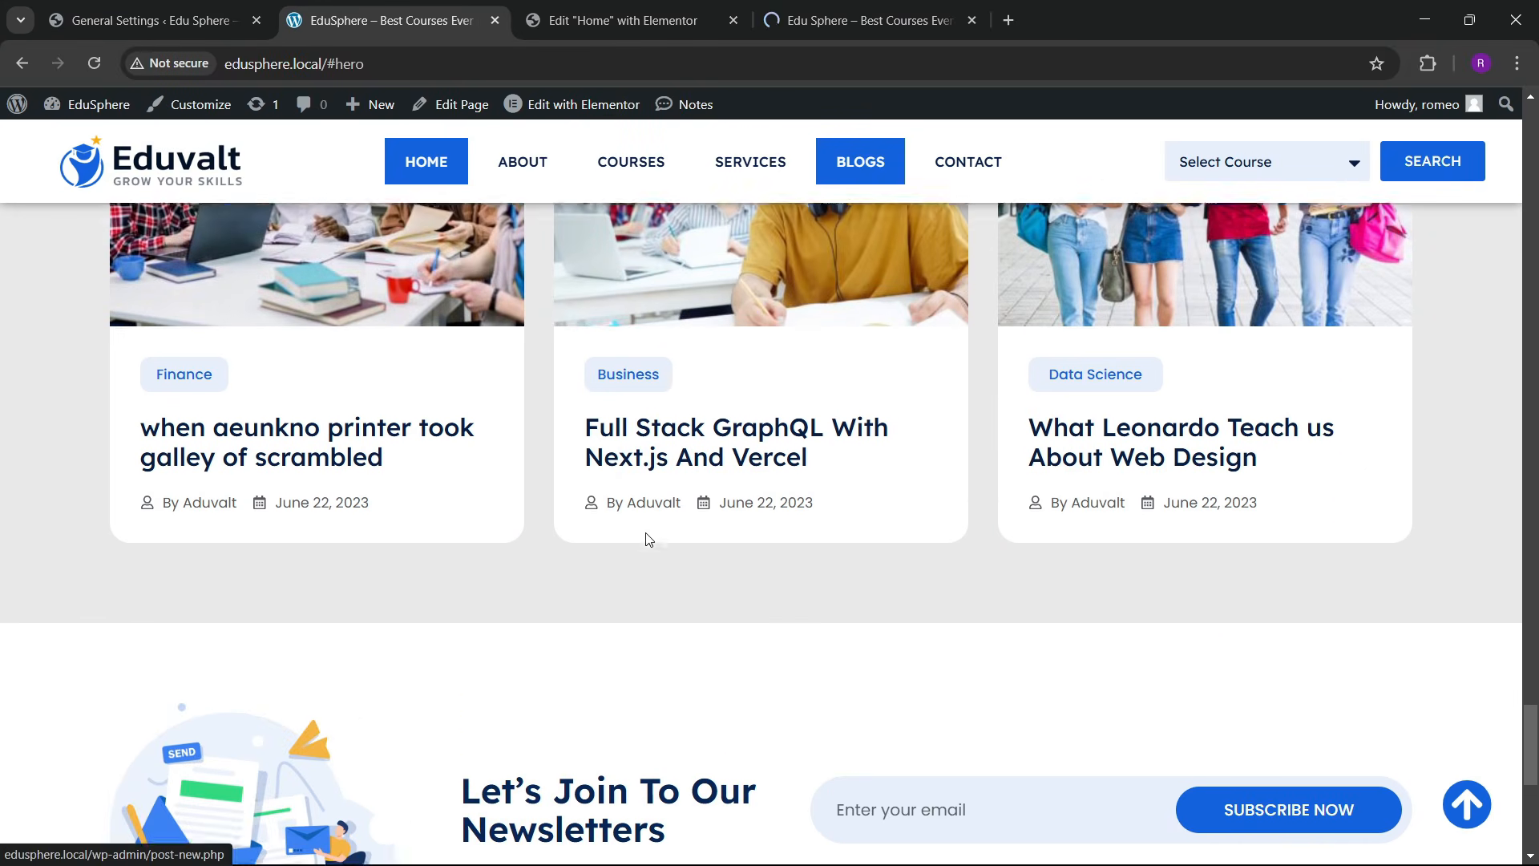
{"action": "scroll", "coordinate": [639, 530], "scroll_direction": "down", "scroll_amount": 12}
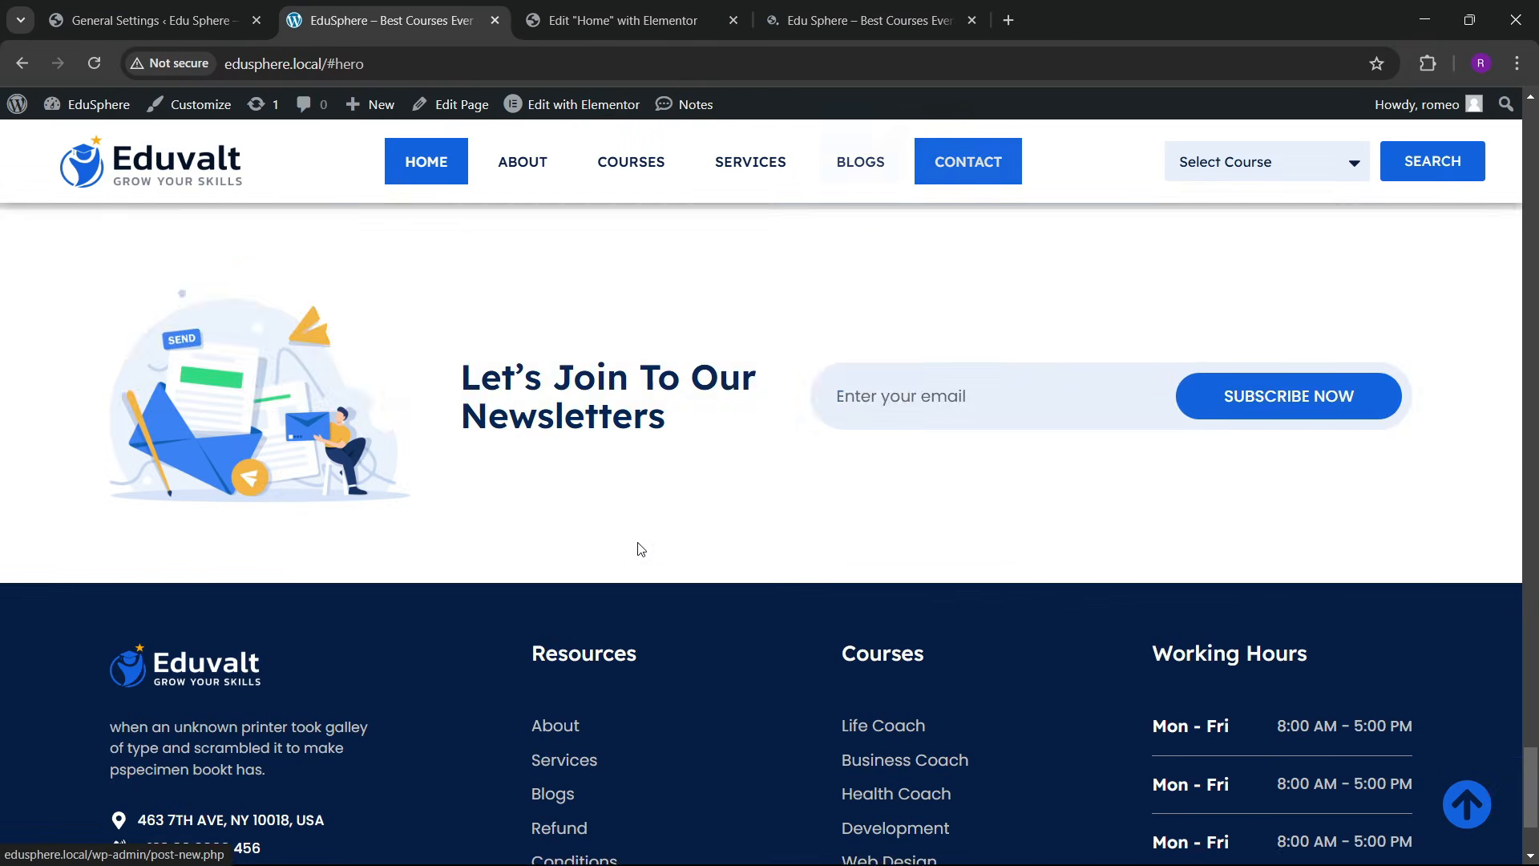
{"action": "scroll", "coordinate": [638, 533], "scroll_direction": "up", "scroll_amount": 6}
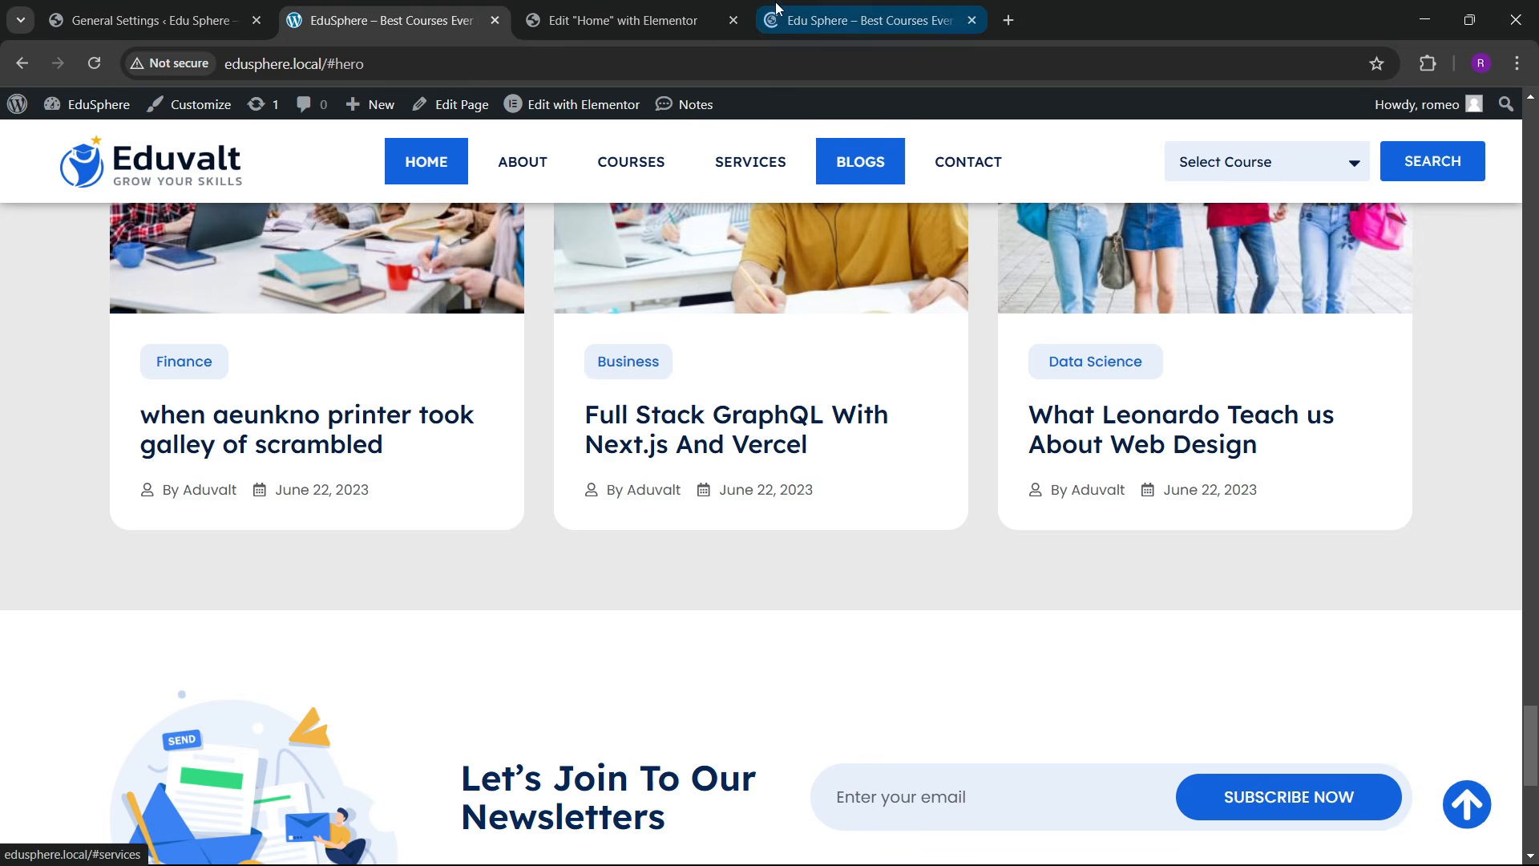
{"action": "left_click", "coordinate": [781, 16]}
{"action": "scroll", "coordinate": [780, 495], "scroll_direction": "down", "scroll_amount": 2}
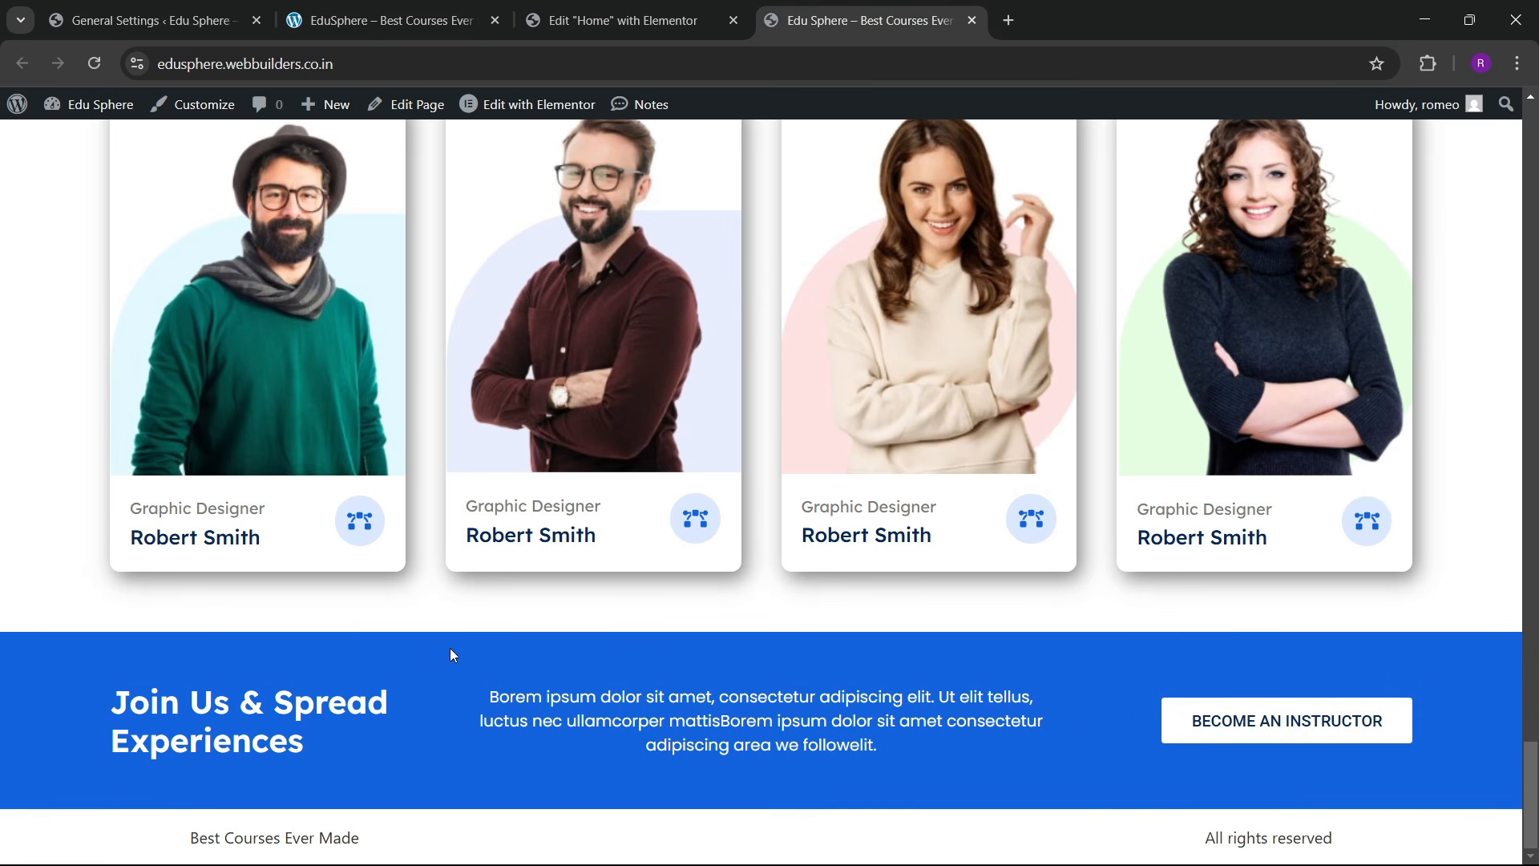
{"action": "left_click", "coordinate": [404, 10]}
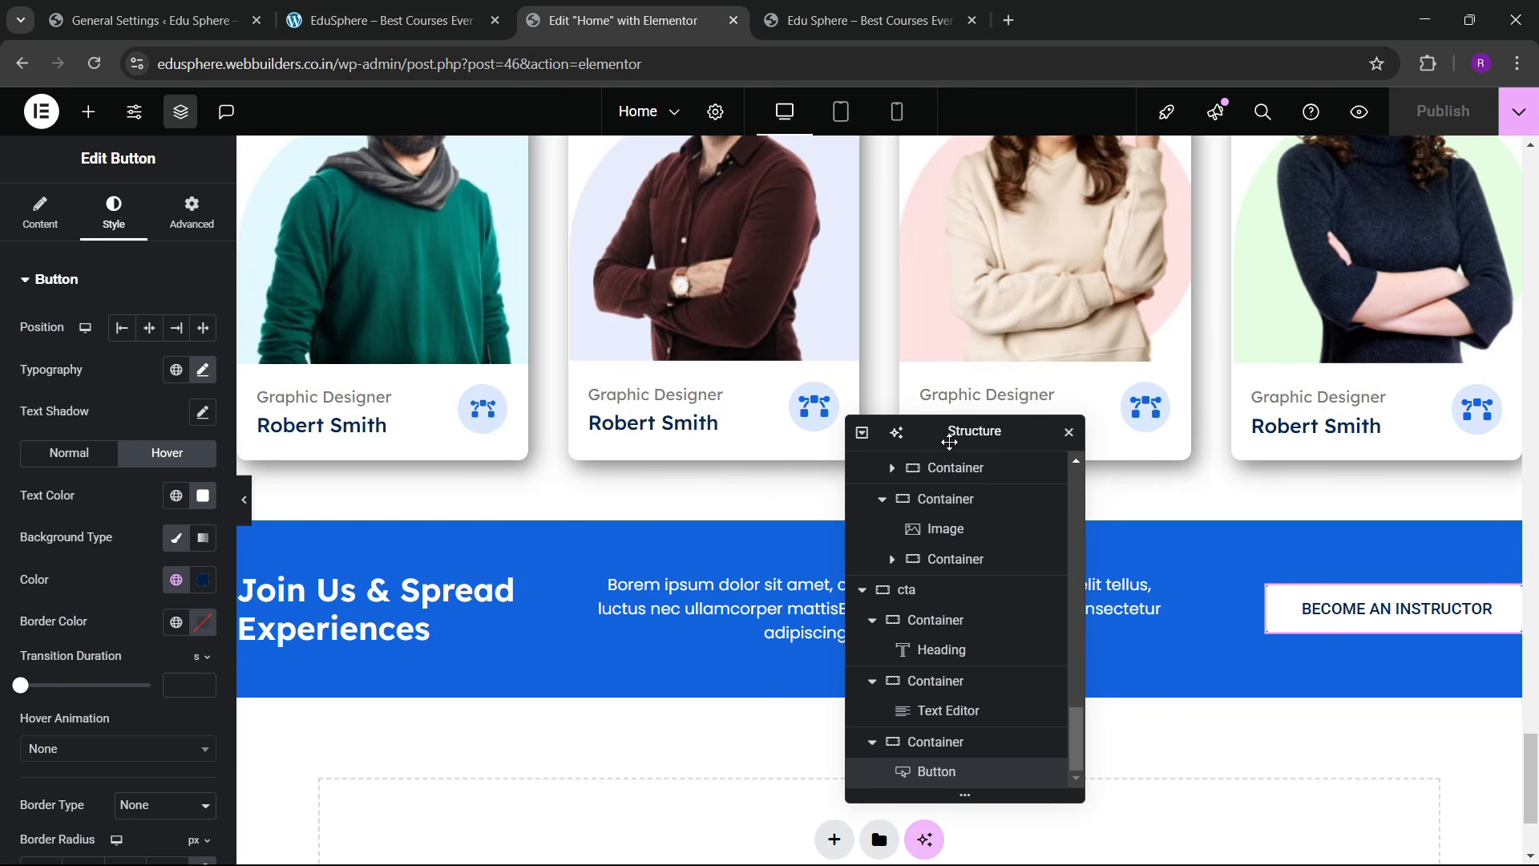
Step: Add a flexbox container named 'blogs' below the Join Us banner
{"action": "scroll", "coordinate": [681, 449], "scroll_direction": "up", "scroll_amount": 10}
{"action": "scroll", "coordinate": [704, 441], "scroll_direction": "up", "scroll_amount": 15}
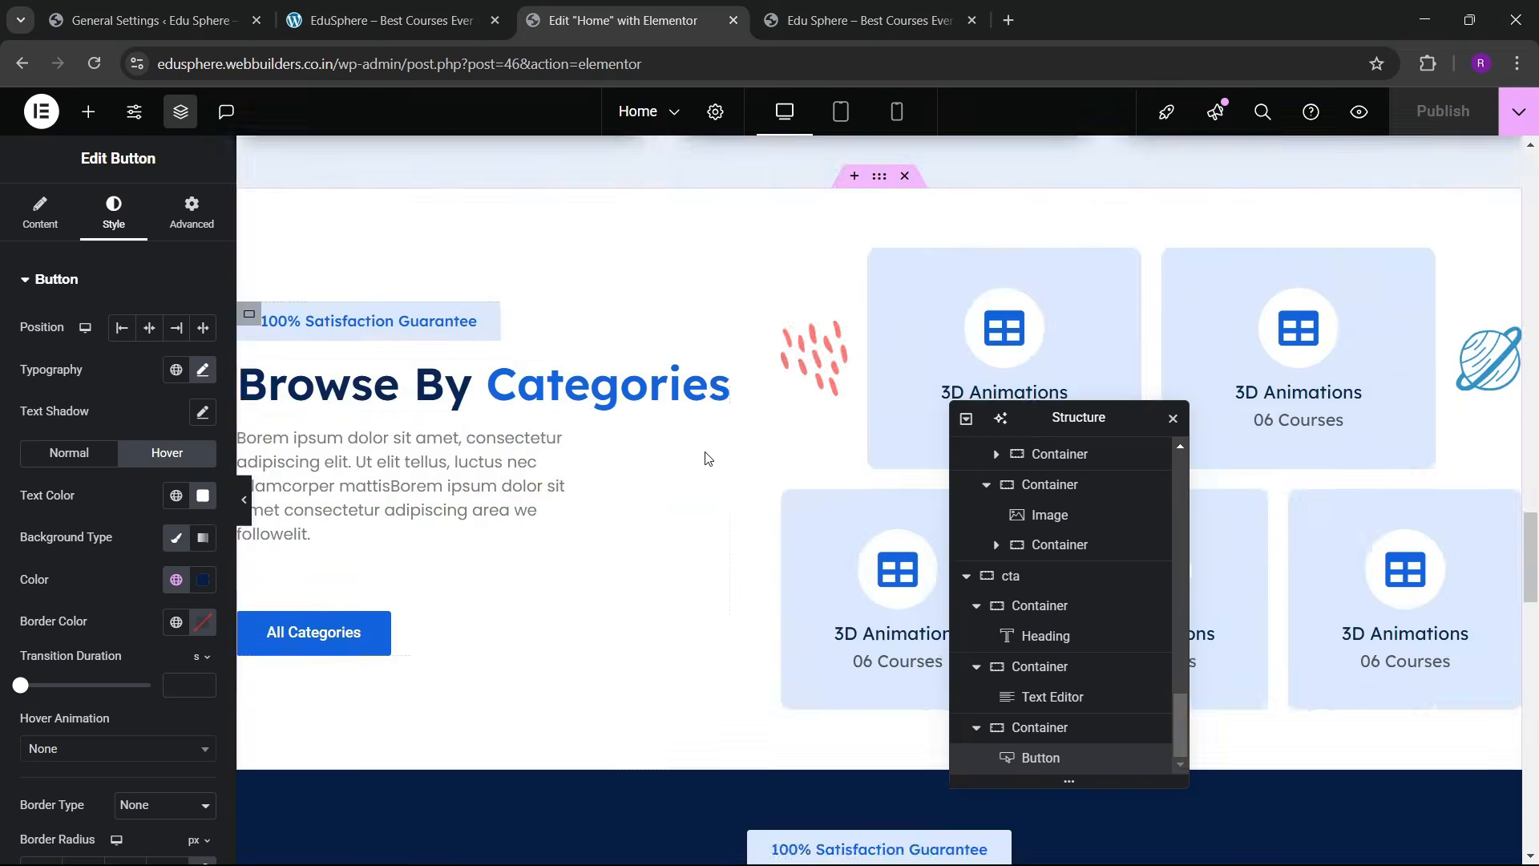
{"action": "scroll", "coordinate": [706, 415], "scroll_direction": "down", "scroll_amount": 20}
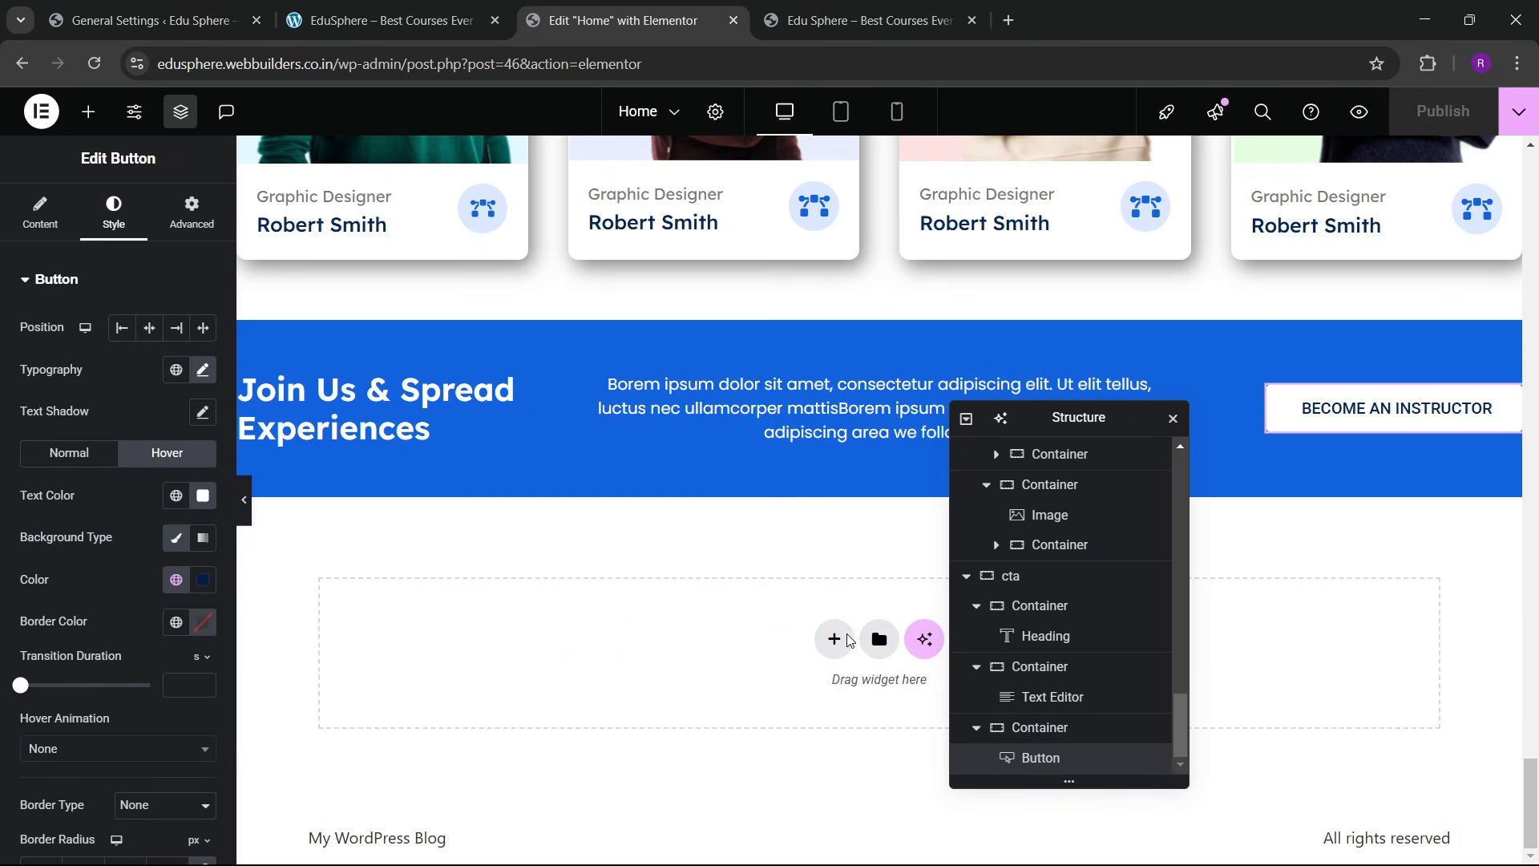
{"action": "left_click", "coordinate": [835, 646]}
{"action": "left_click", "coordinate": [818, 699]}
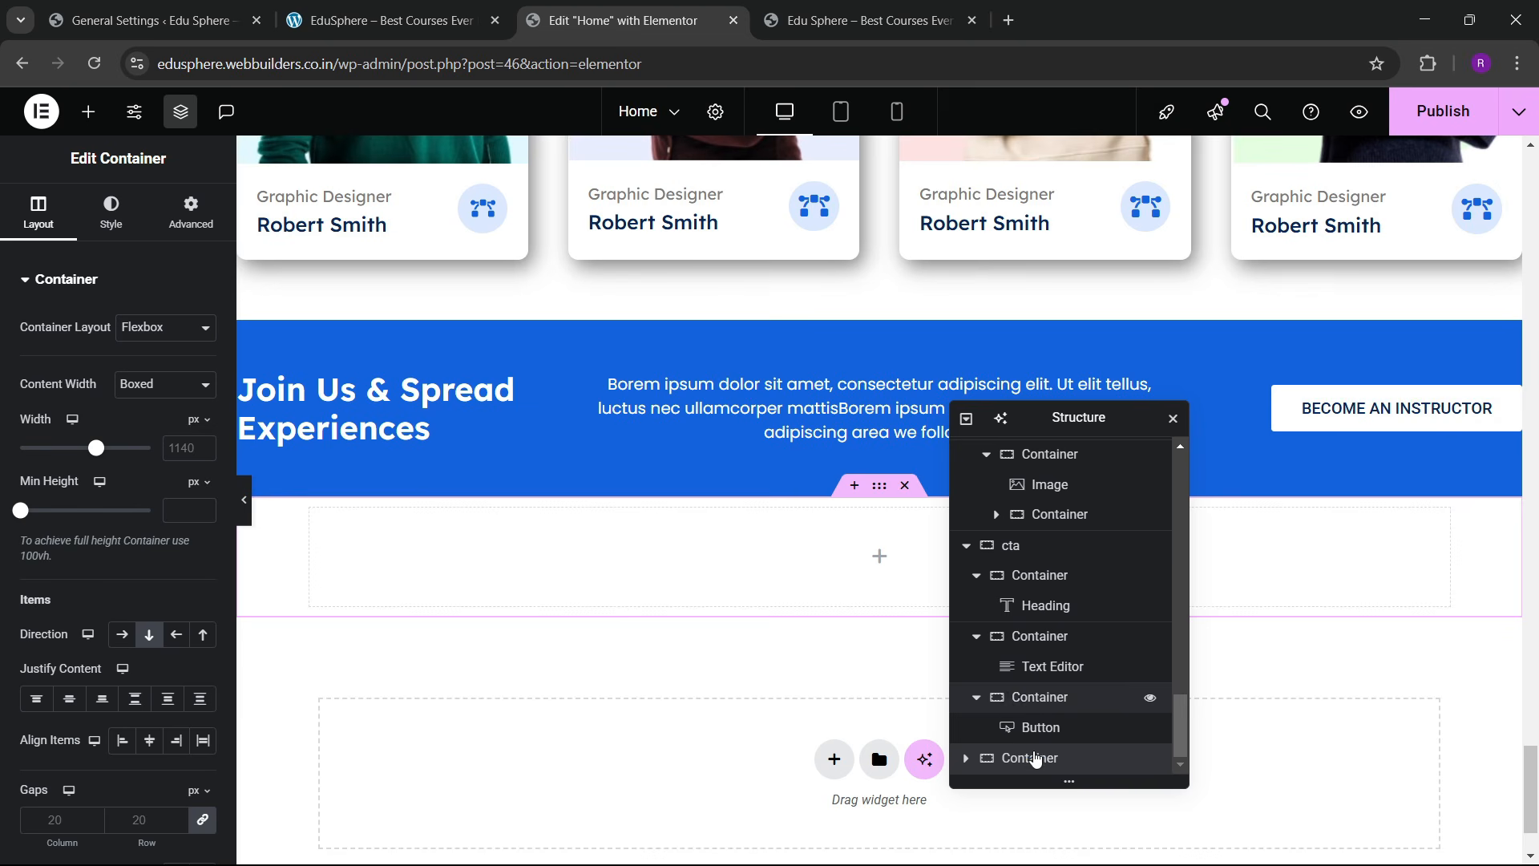
{"action": "double_click", "coordinate": [1033, 758]}
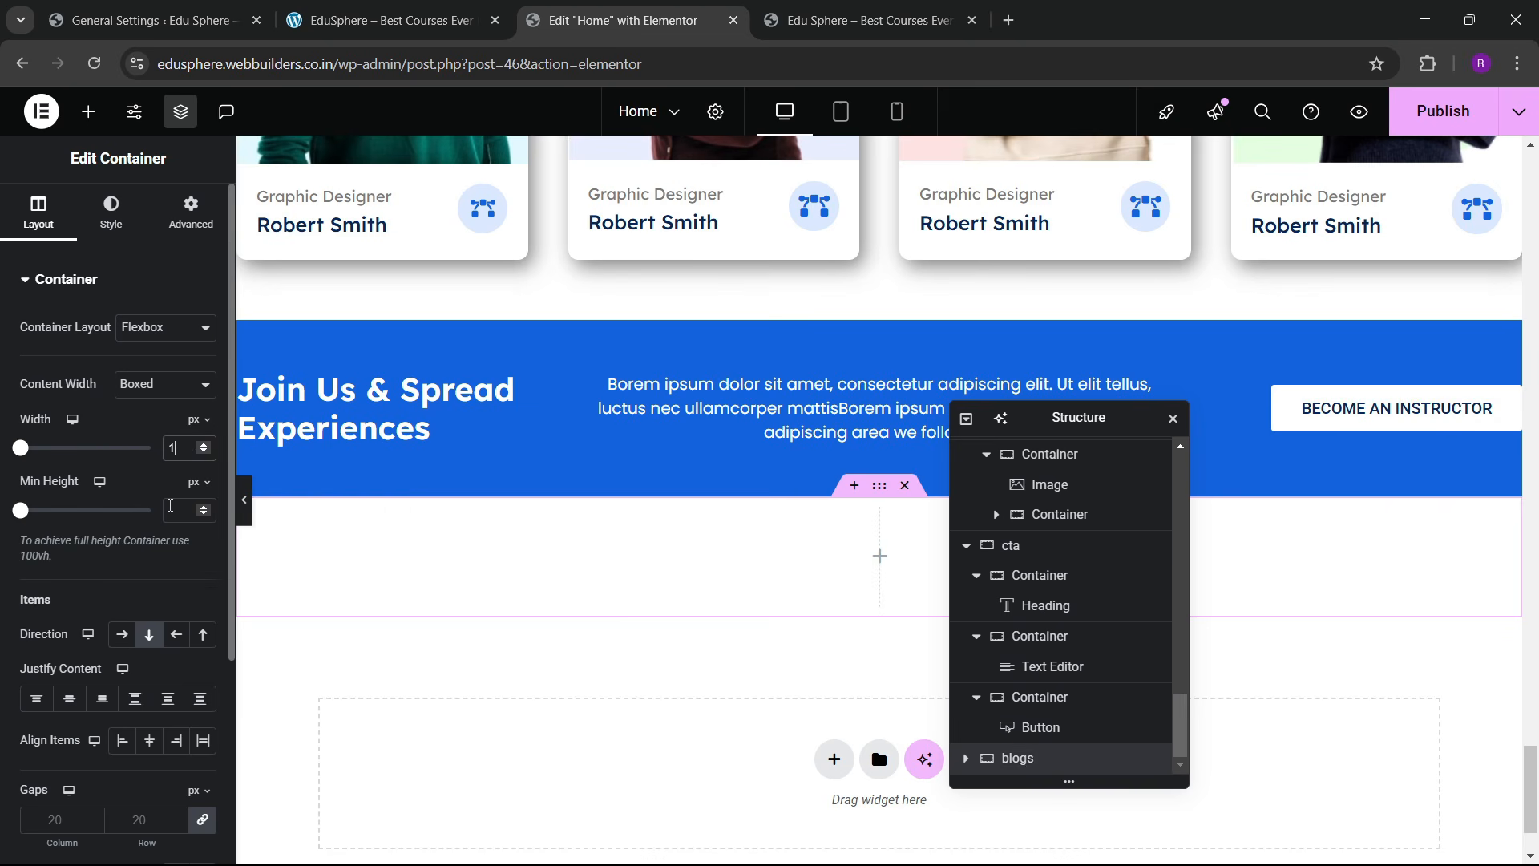
Step: Give the blogs container 60 px top and bottom padding
{"action": "left_click", "coordinate": [189, 207]}
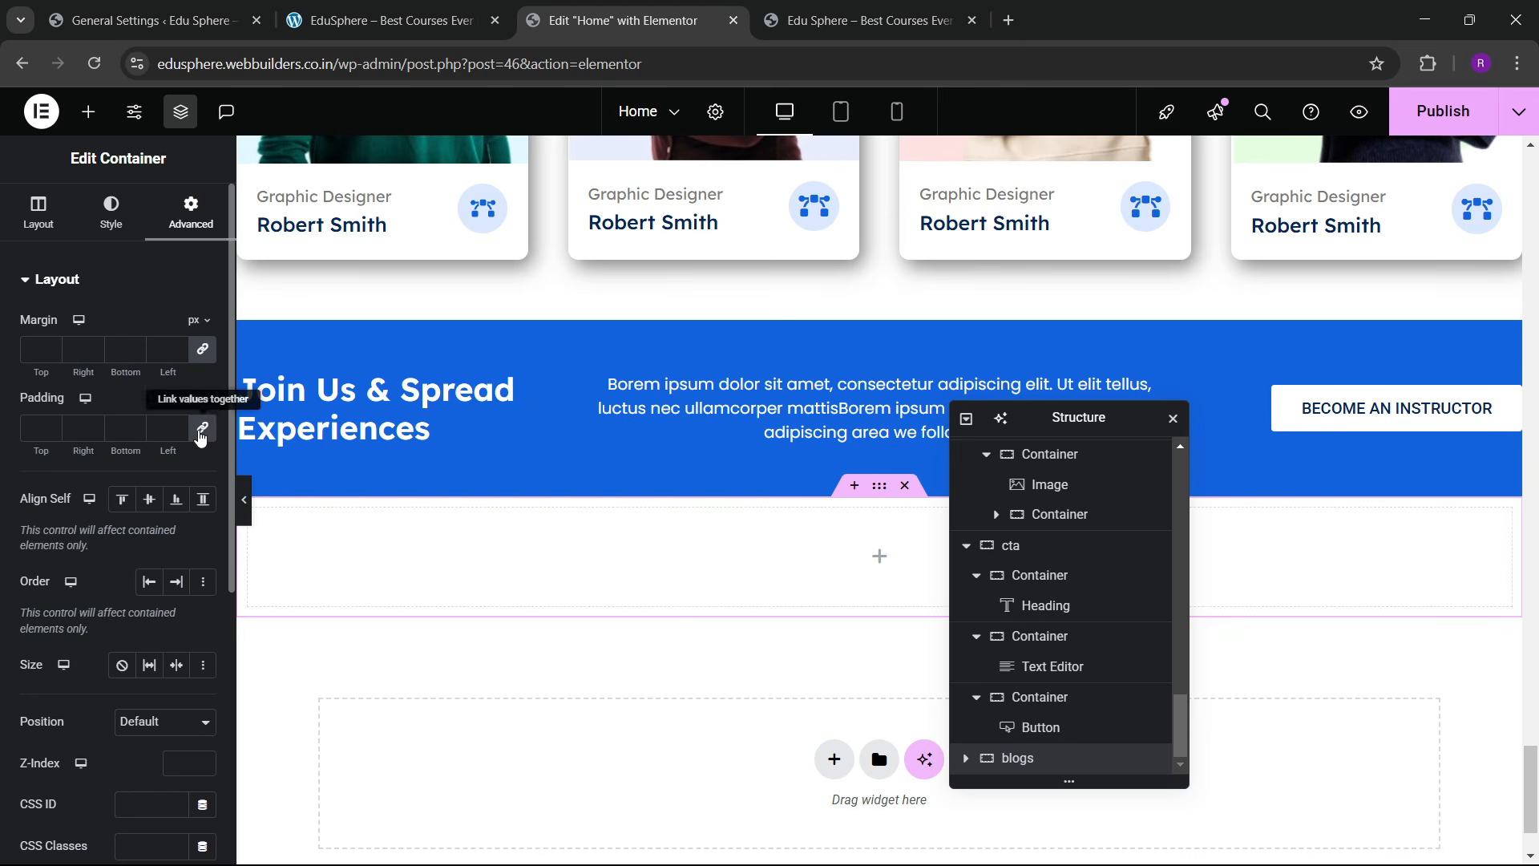
{"action": "type", "text": "60"}
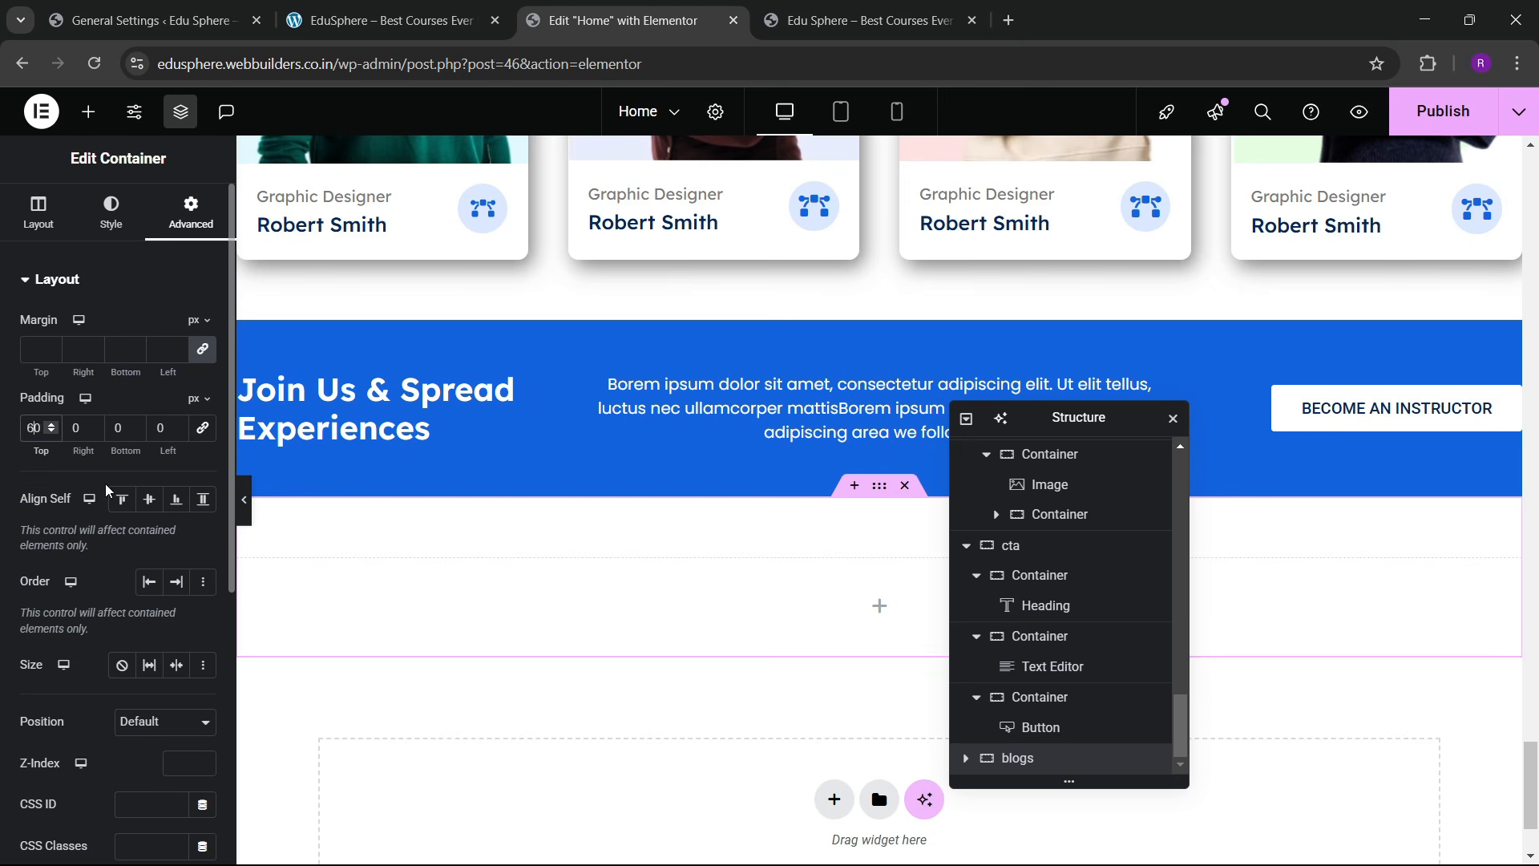
{"action": "left_click", "coordinate": [112, 429]}
{"action": "type", "text": "6"}
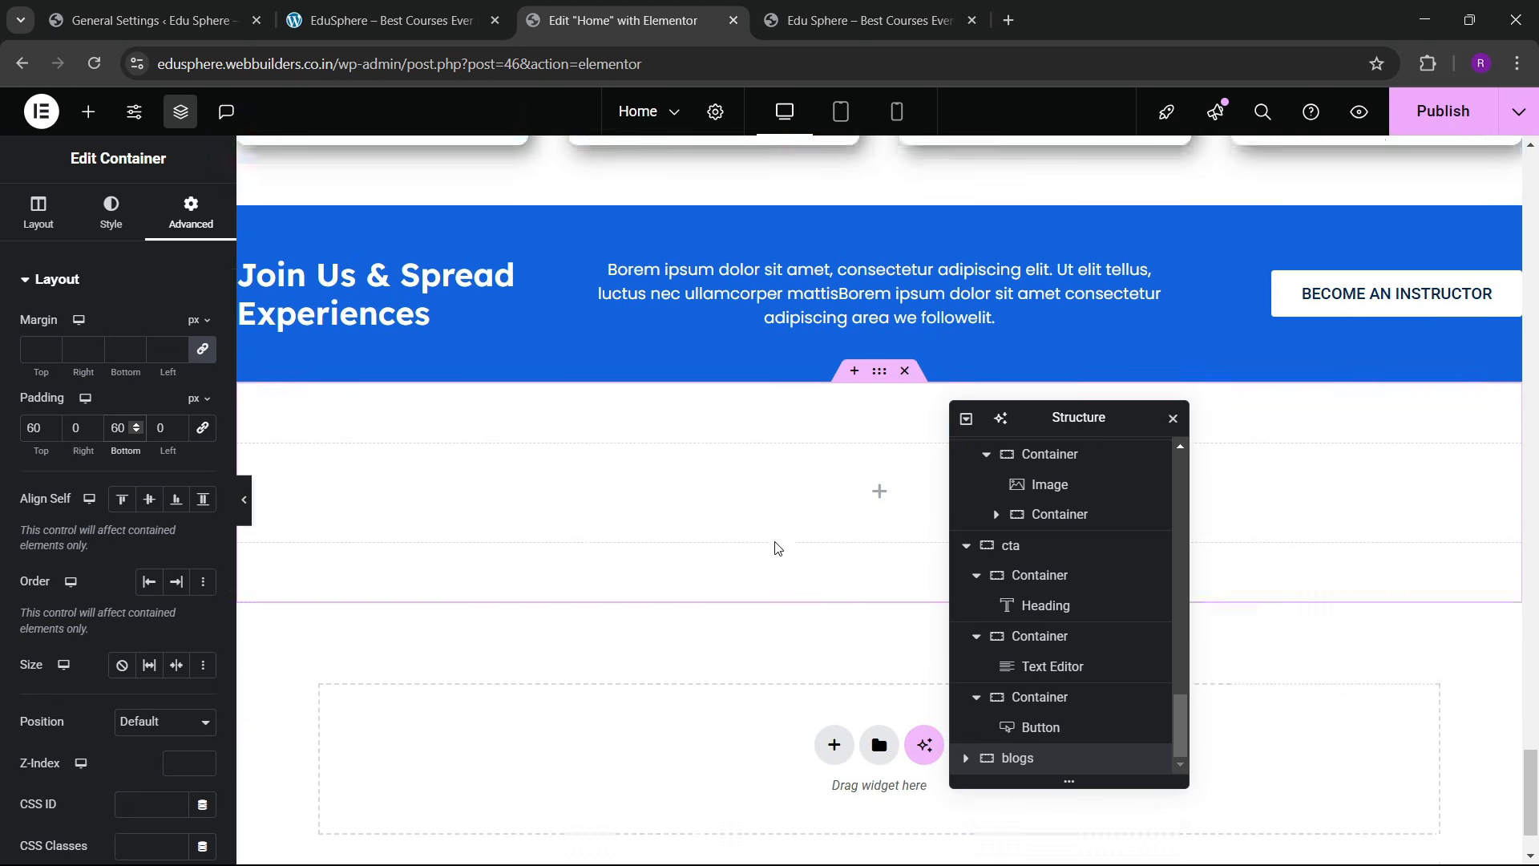
{"action": "scroll", "coordinate": [724, 519], "scroll_direction": "up", "scroll_amount": 9}
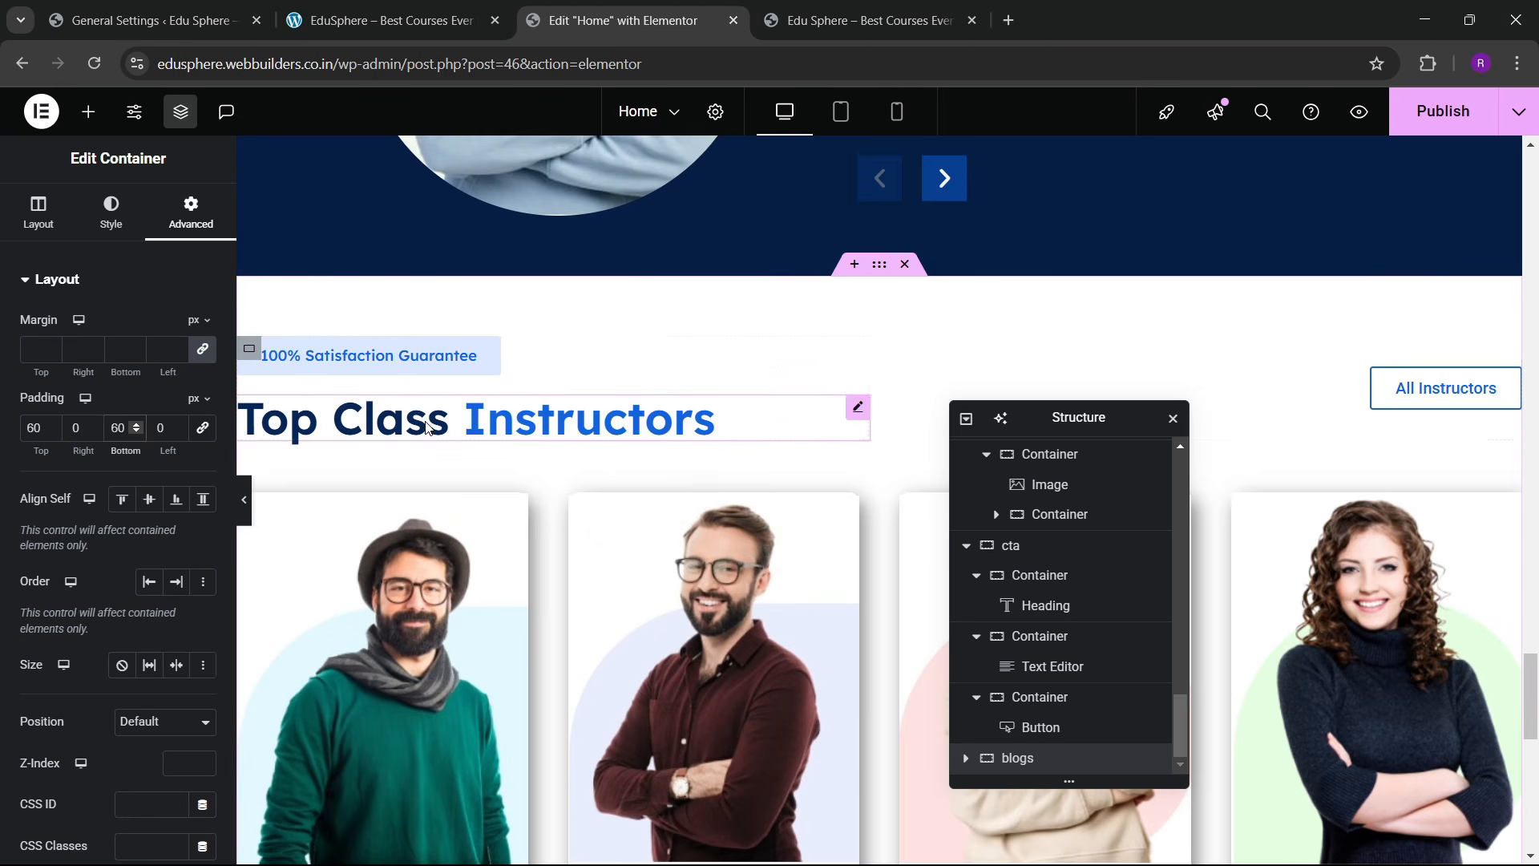
Step: Copy the 100% Satisfaction Guarantee badge and paste it into the empty blogs container
{"action": "right_click", "coordinate": [401, 361]}
{"action": "left_click", "coordinate": [456, 446]}
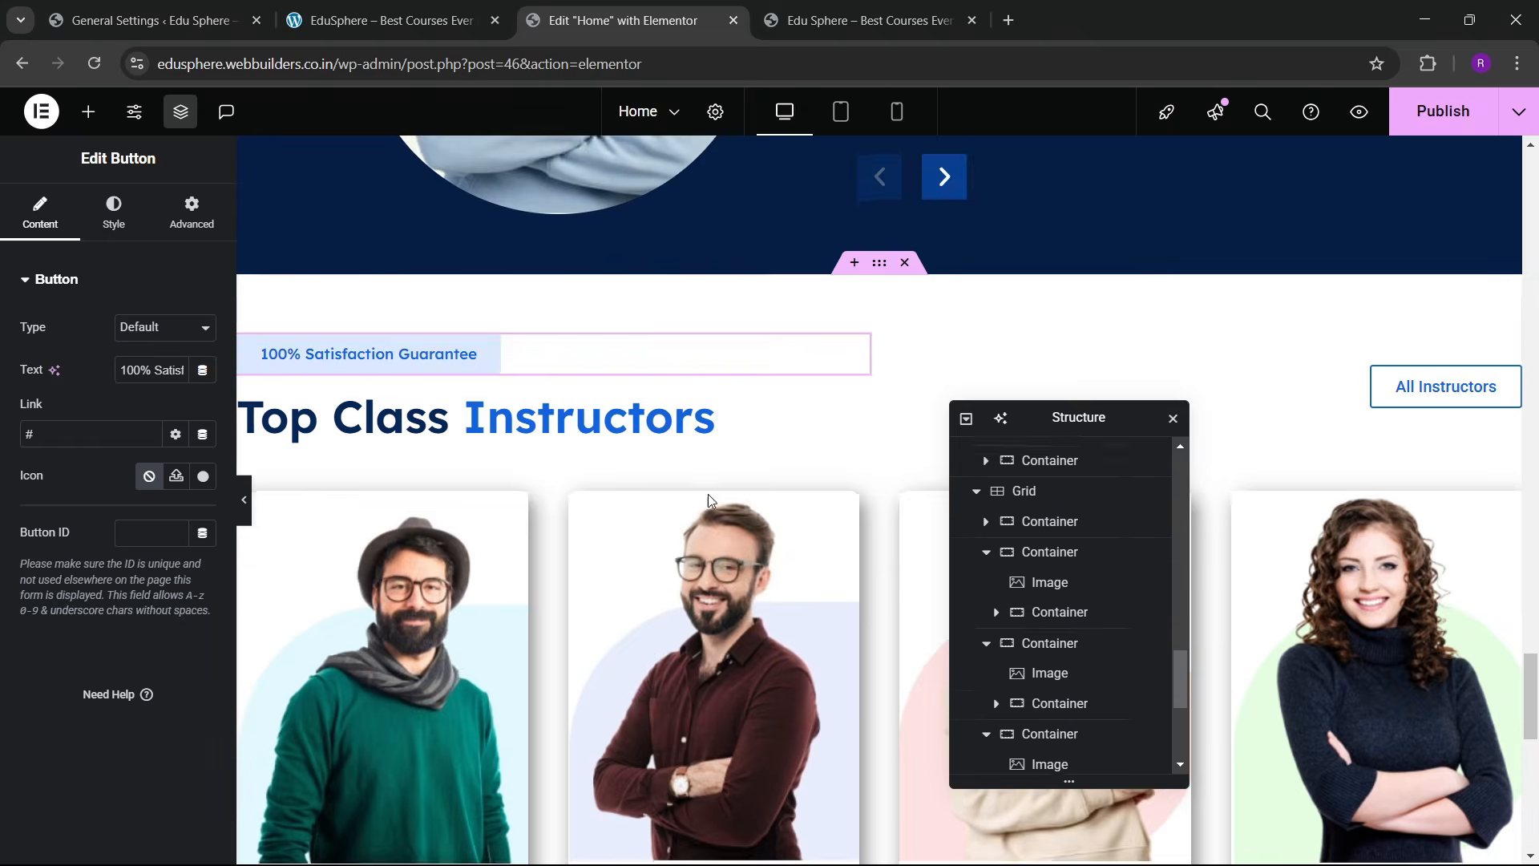
{"action": "scroll", "coordinate": [713, 497], "scroll_direction": "down", "scroll_amount": 9}
{"action": "scroll", "coordinate": [727, 503], "scroll_direction": "down", "scroll_amount": 2}
{"action": "right_click", "coordinate": [693, 410]}
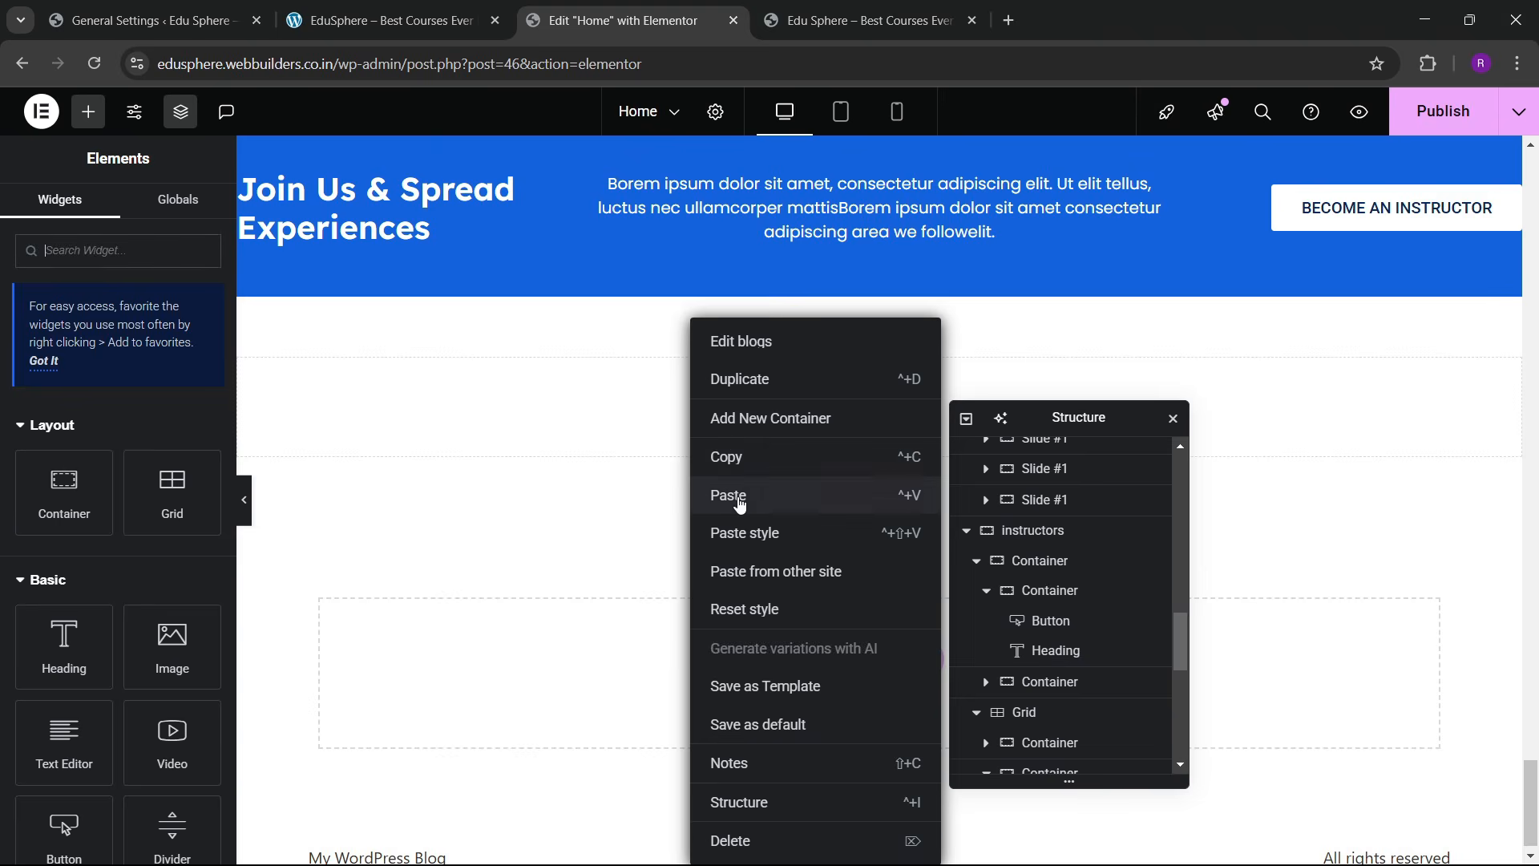
{"action": "left_click", "coordinate": [733, 492]}
Step: Copy the Top Class Instructors heading and paste it below the pasted badge
{"action": "scroll", "coordinate": [492, 465], "scroll_direction": "up", "scroll_amount": 10}
{"action": "scroll", "coordinate": [497, 474], "scroll_direction": "down", "scroll_amount": 2}
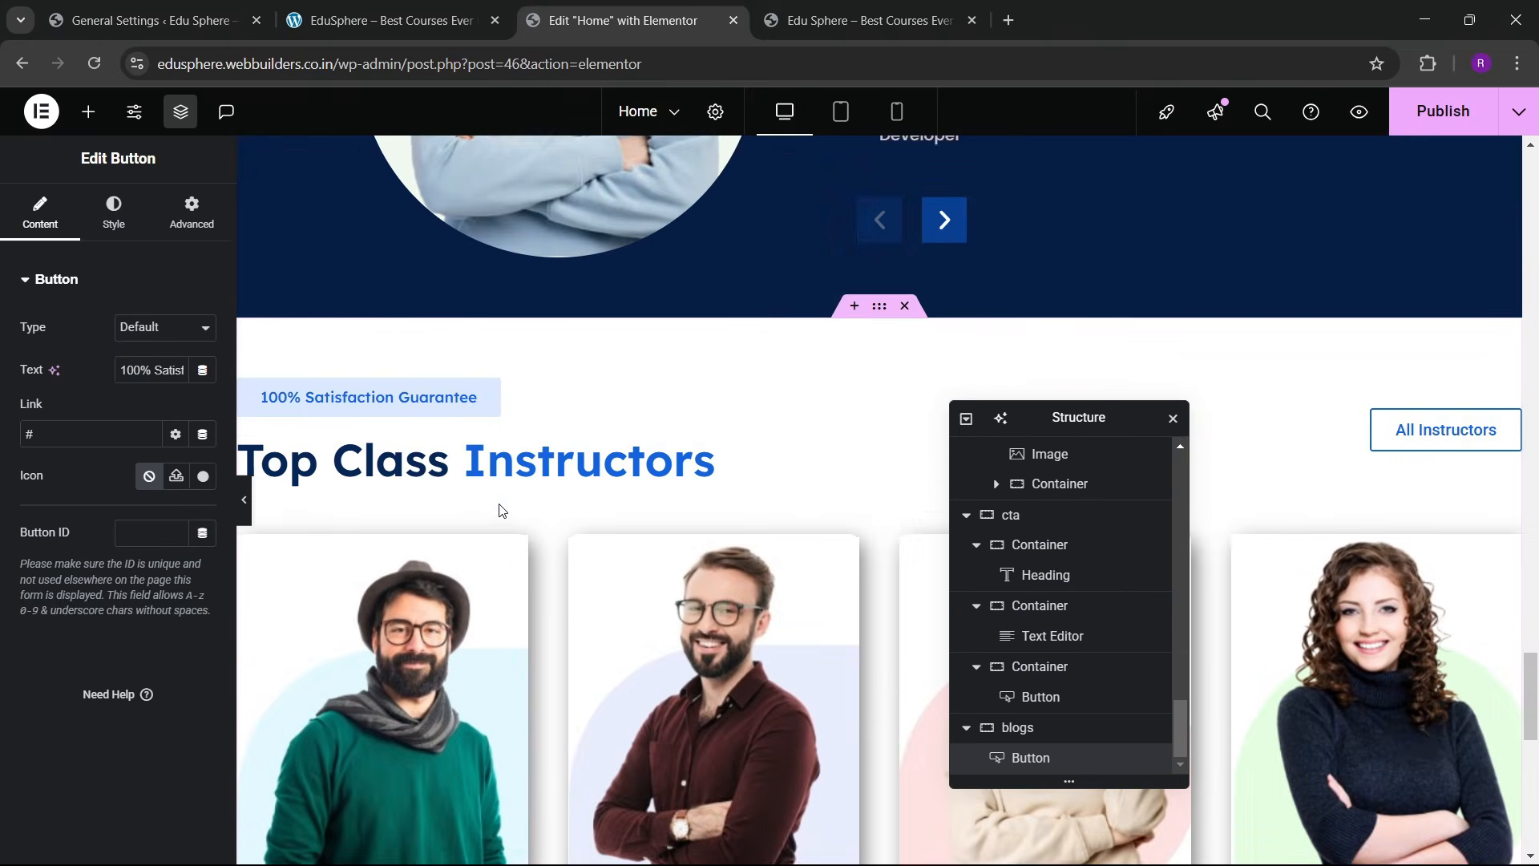
{"action": "right_click", "coordinate": [516, 405]}
{"action": "left_click", "coordinate": [561, 503]}
{"action": "scroll", "coordinate": [706, 537], "scroll_direction": "down", "scroll_amount": 6}
{"action": "scroll", "coordinate": [705, 537], "scroll_direction": "down", "scroll_amount": 3}
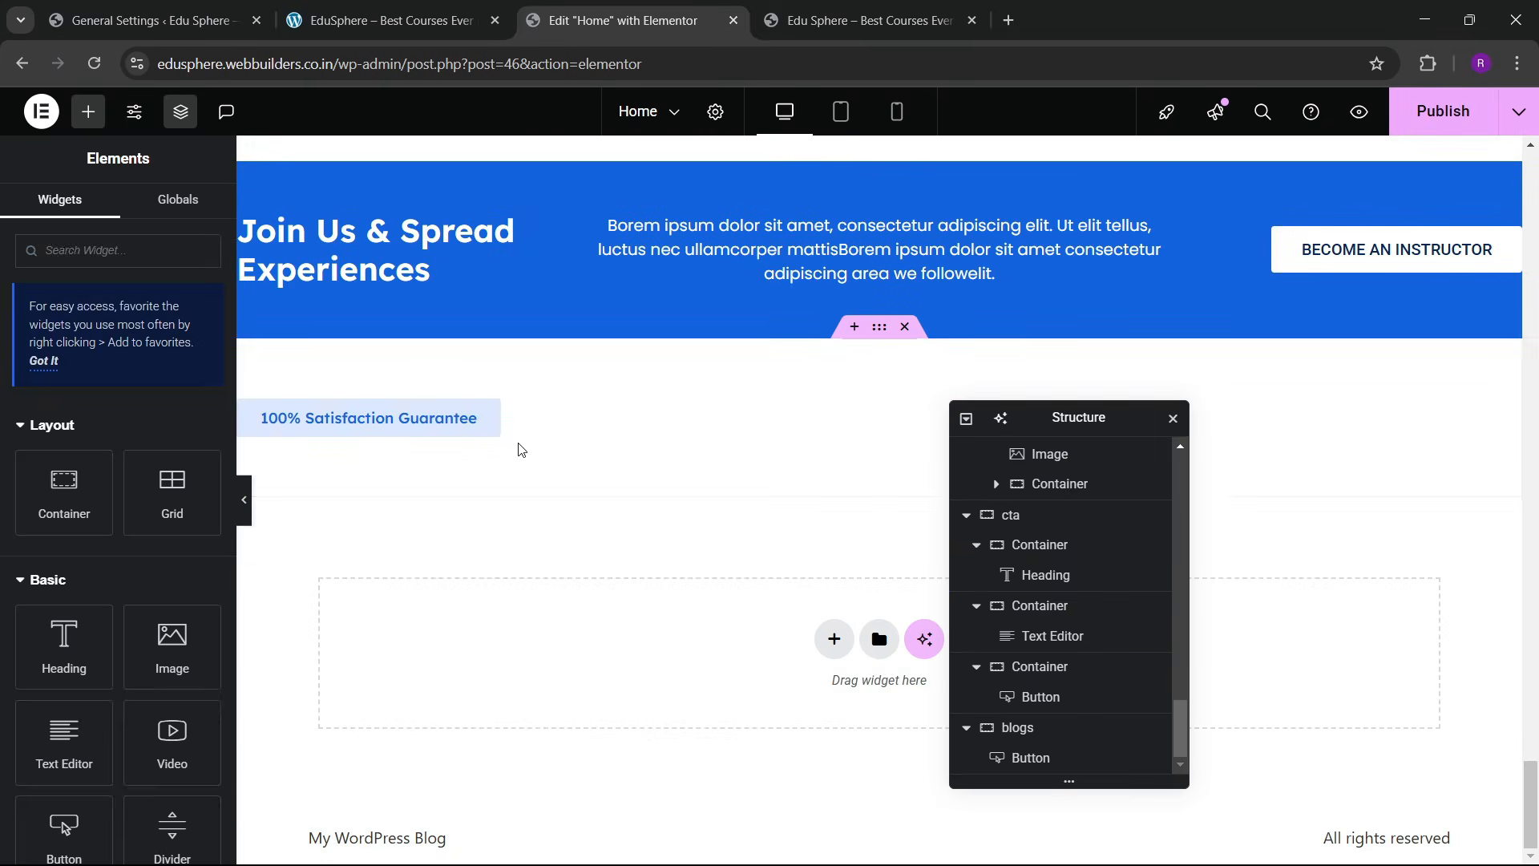
{"action": "left_click", "coordinate": [485, 421]}
{"action": "right_click", "coordinate": [491, 402]}
{"action": "left_click", "coordinate": [521, 533]}
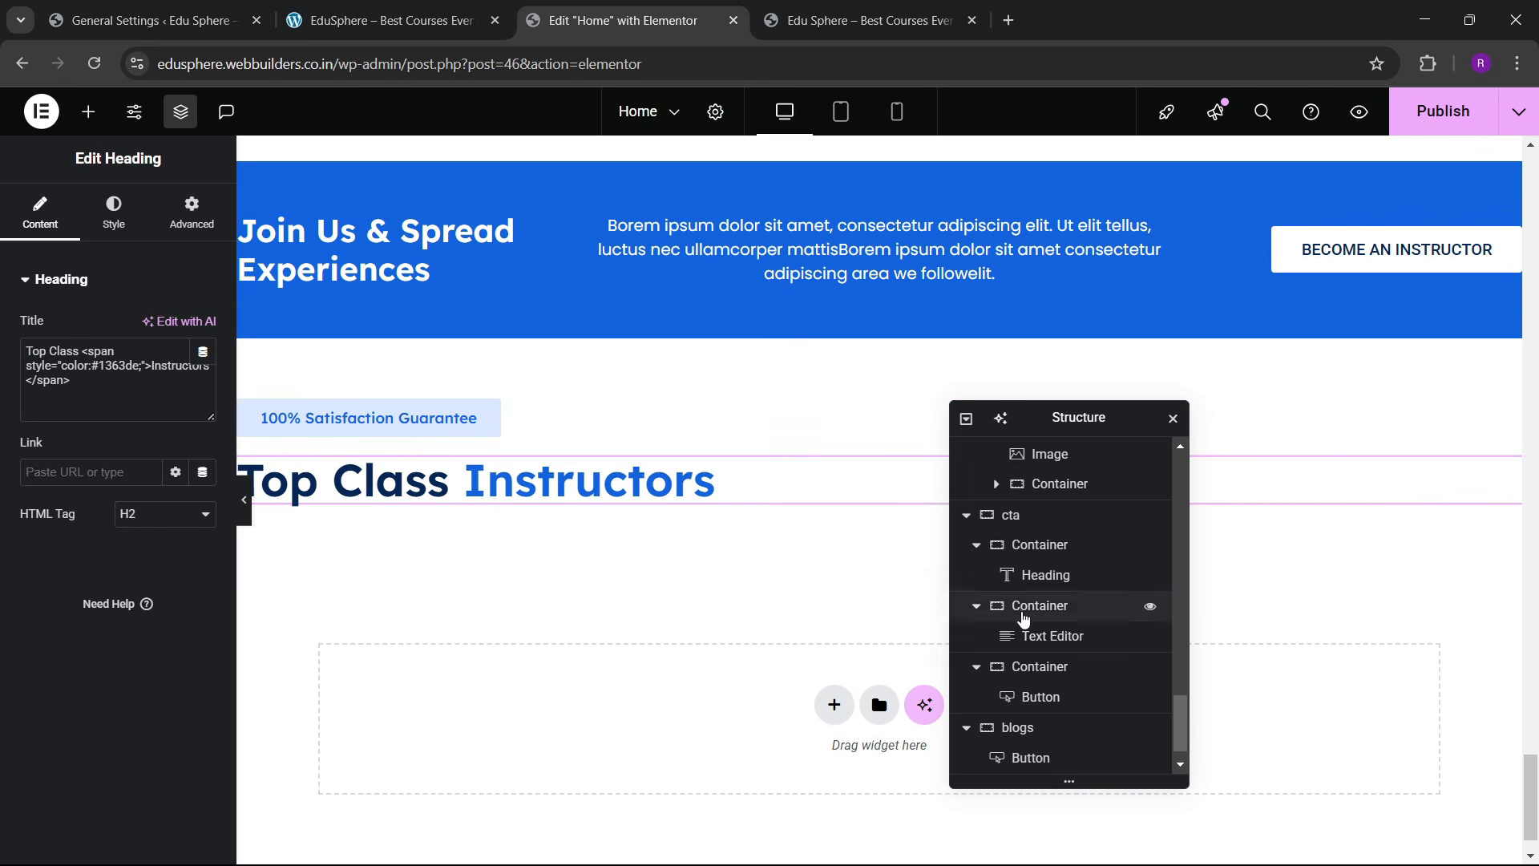
{"action": "scroll", "coordinate": [1138, 609], "scroll_direction": "down", "scroll_amount": 1}
Step: Set the blogs container's Align Items to Center
{"action": "left_click", "coordinate": [1018, 698]}
{"action": "left_click", "coordinate": [40, 221]}
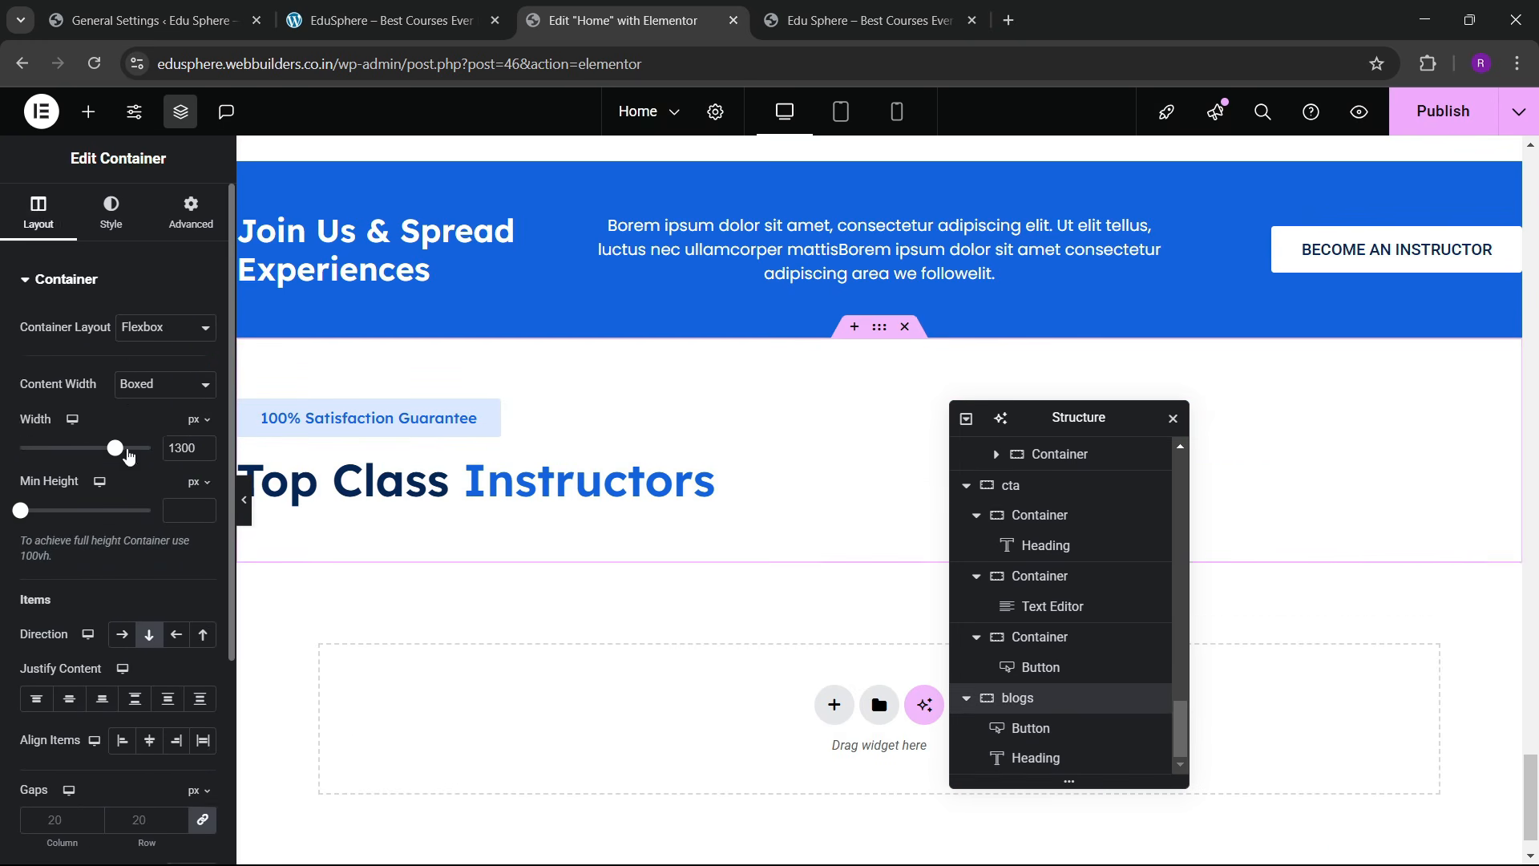
{"action": "scroll", "coordinate": [89, 481], "scroll_direction": "down", "scroll_amount": 1}
{"action": "left_click", "coordinate": [150, 639]}
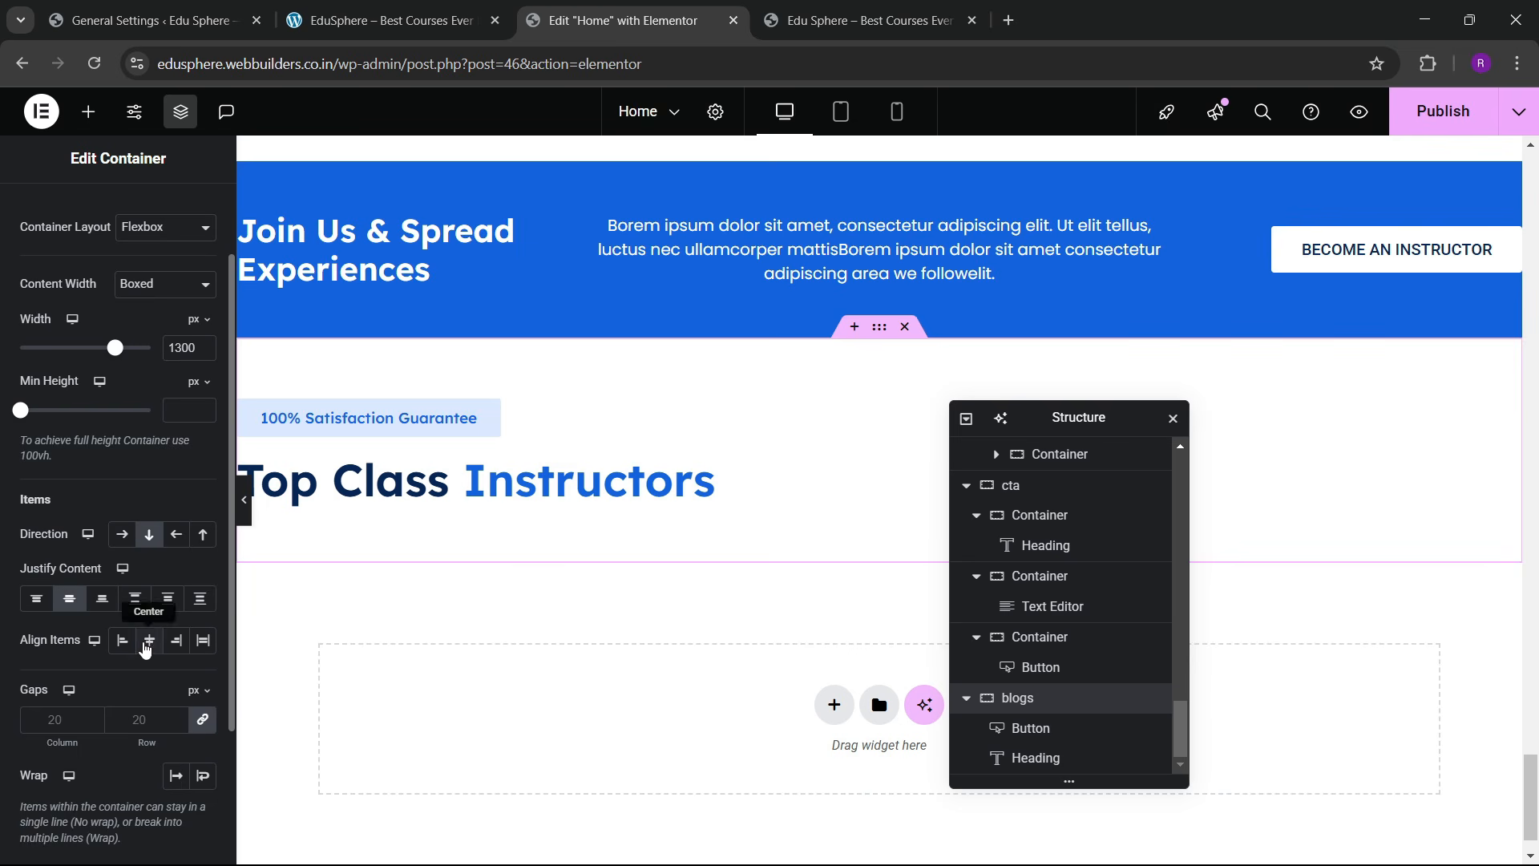
Step: Check the live site's Latest News Blogs heading for reference
{"action": "left_click", "coordinate": [340, 6]}
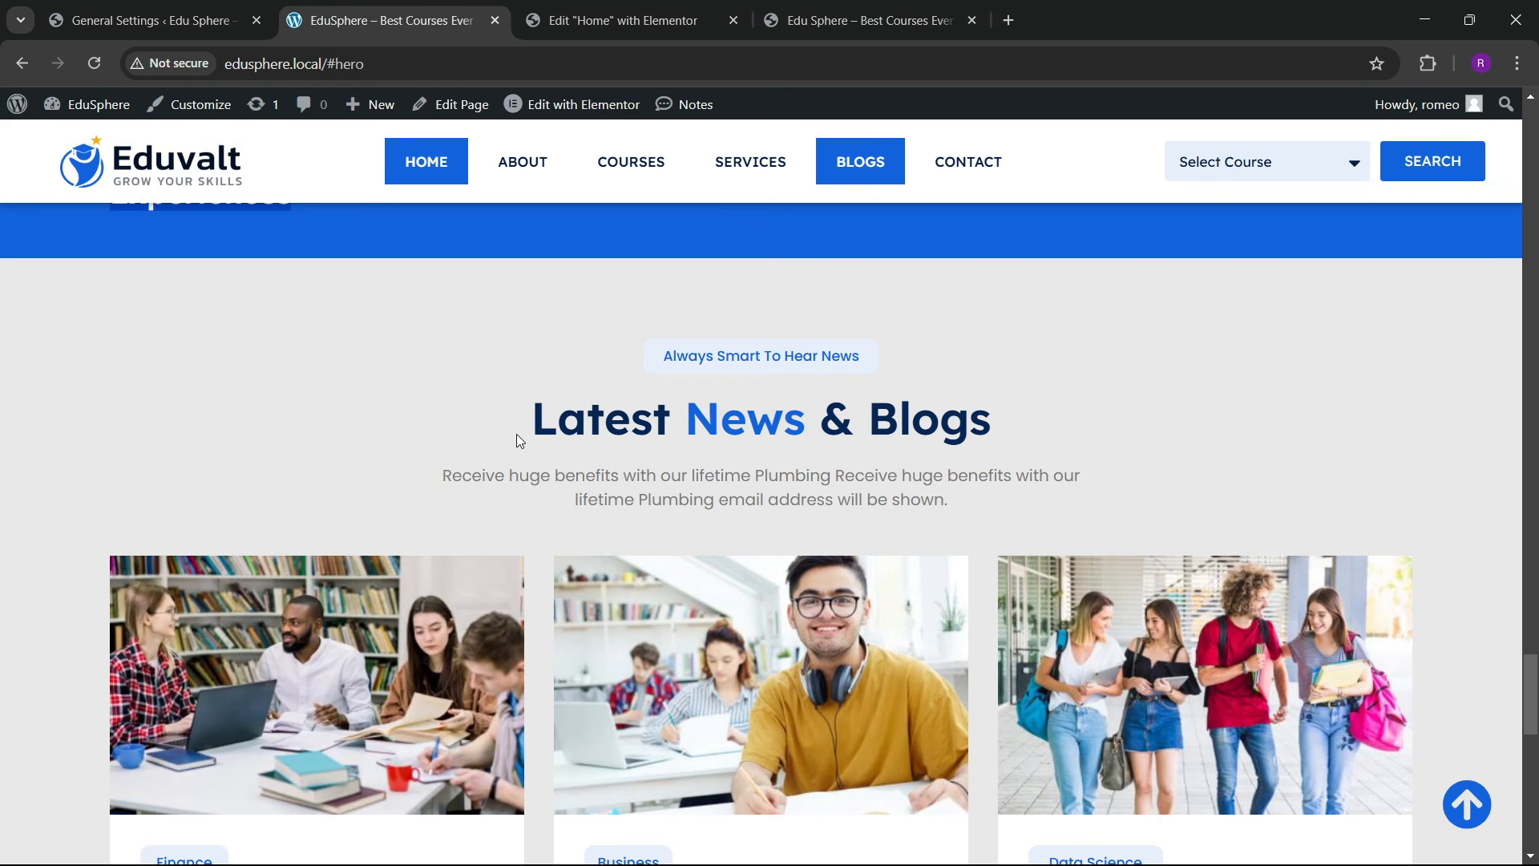
{"action": "left_click_drag", "start_coordinate": [533, 433], "coordinate": [810, 445]}
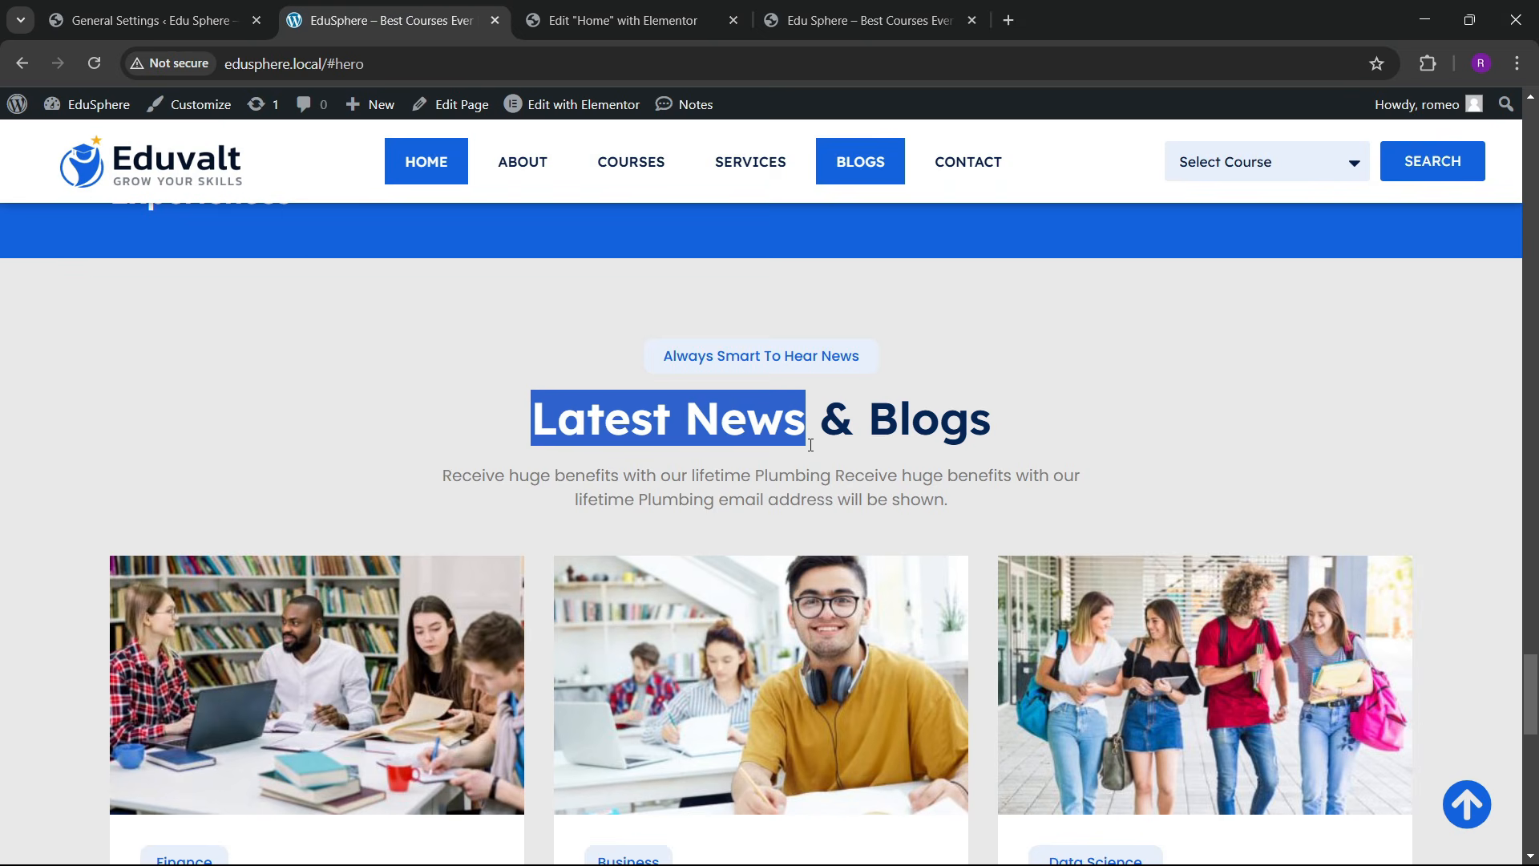
{"action": "left_click", "coordinate": [707, 19]}
Step: Change the copied heading's title to 'Latest News Blogs' with Blogs in blue
{"action": "left_click", "coordinate": [762, 499]}
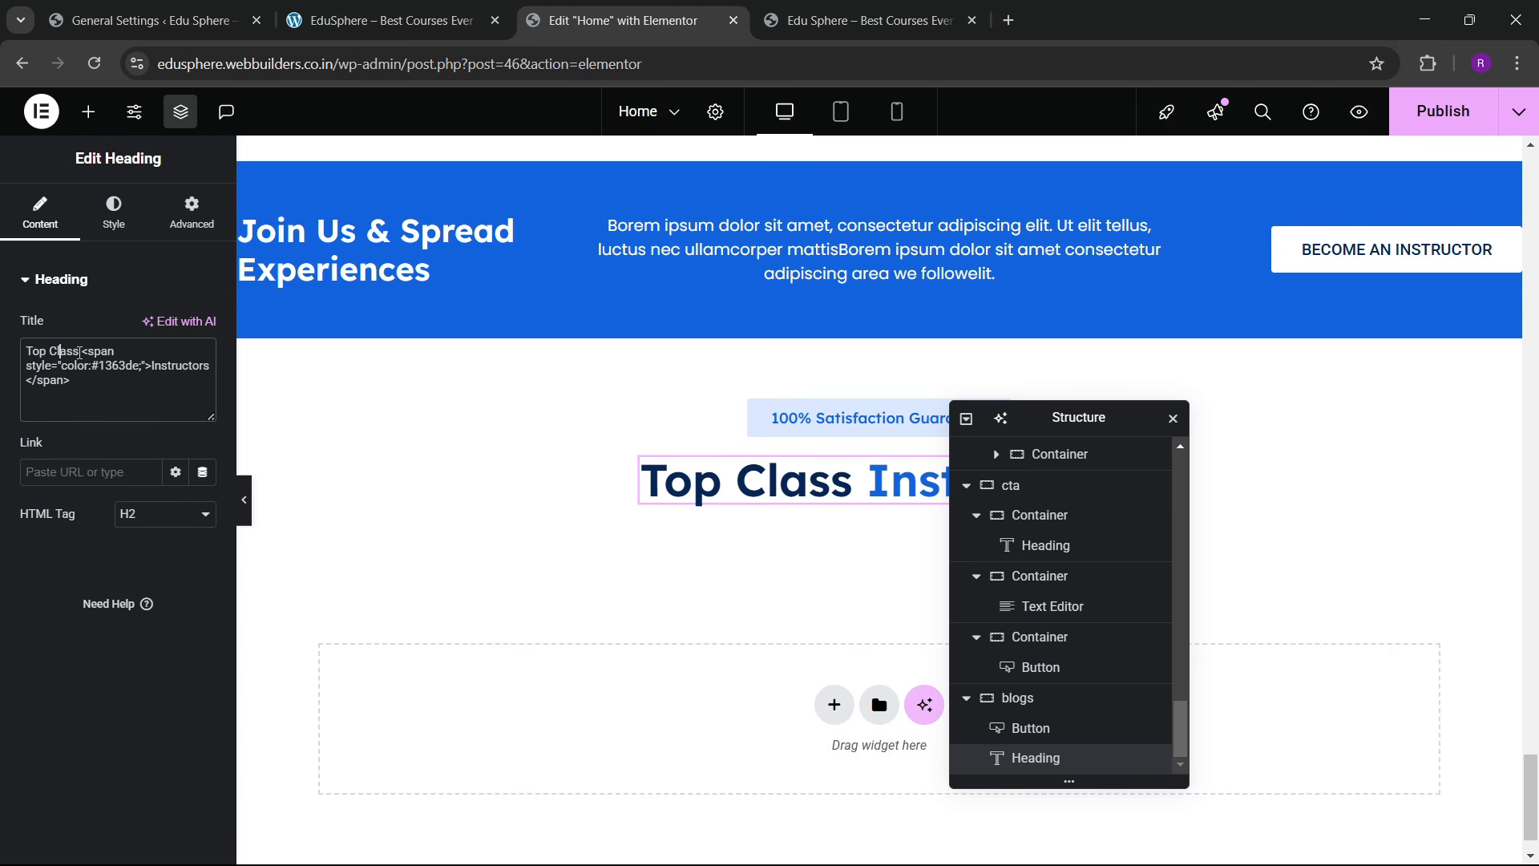
{"action": "type", "text": "L"}
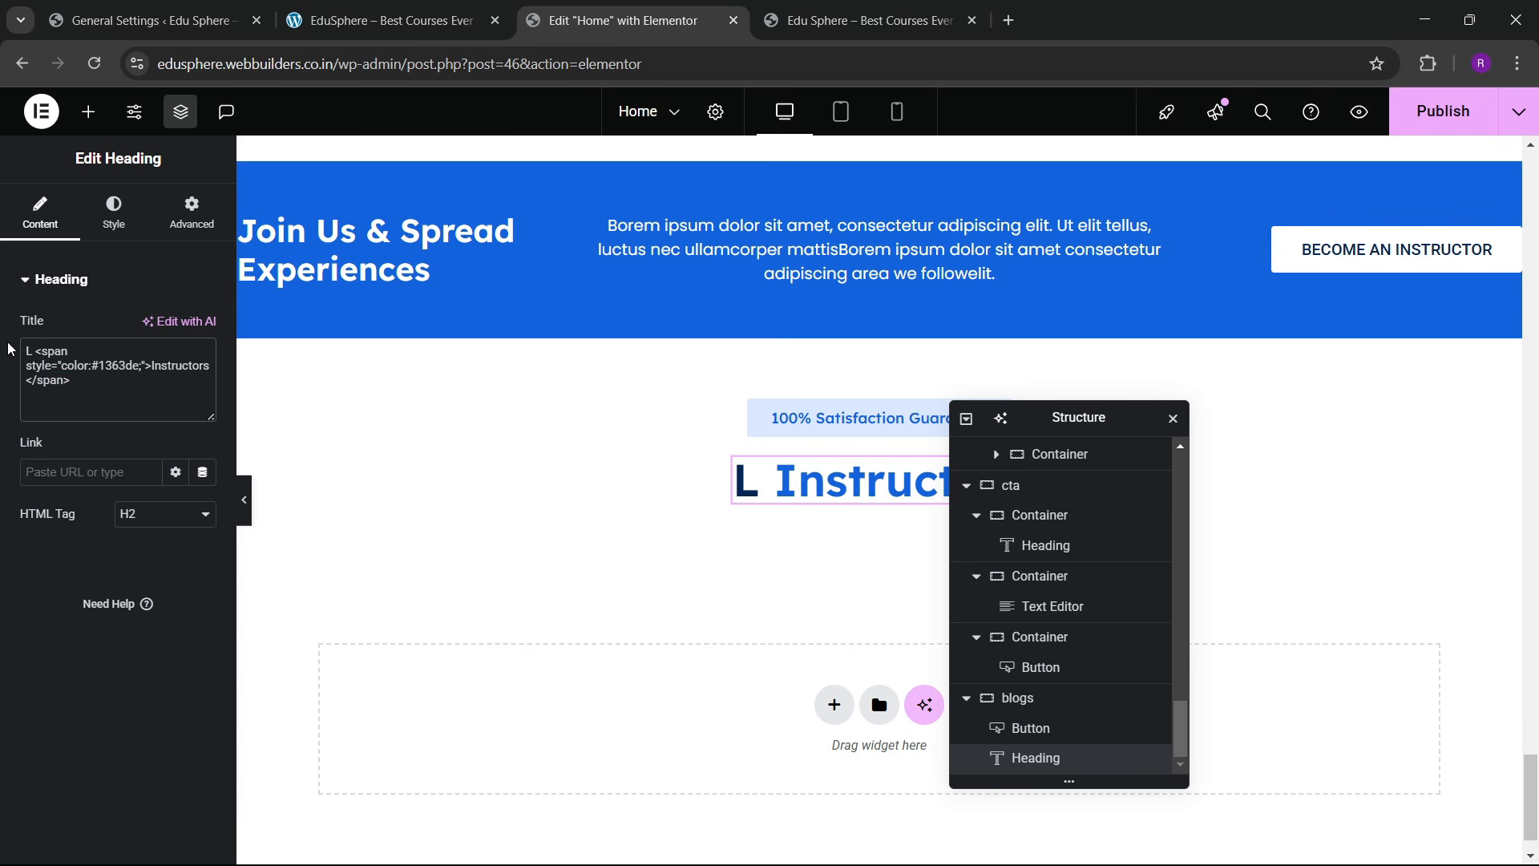
{"action": "type", "text": "atest New"}
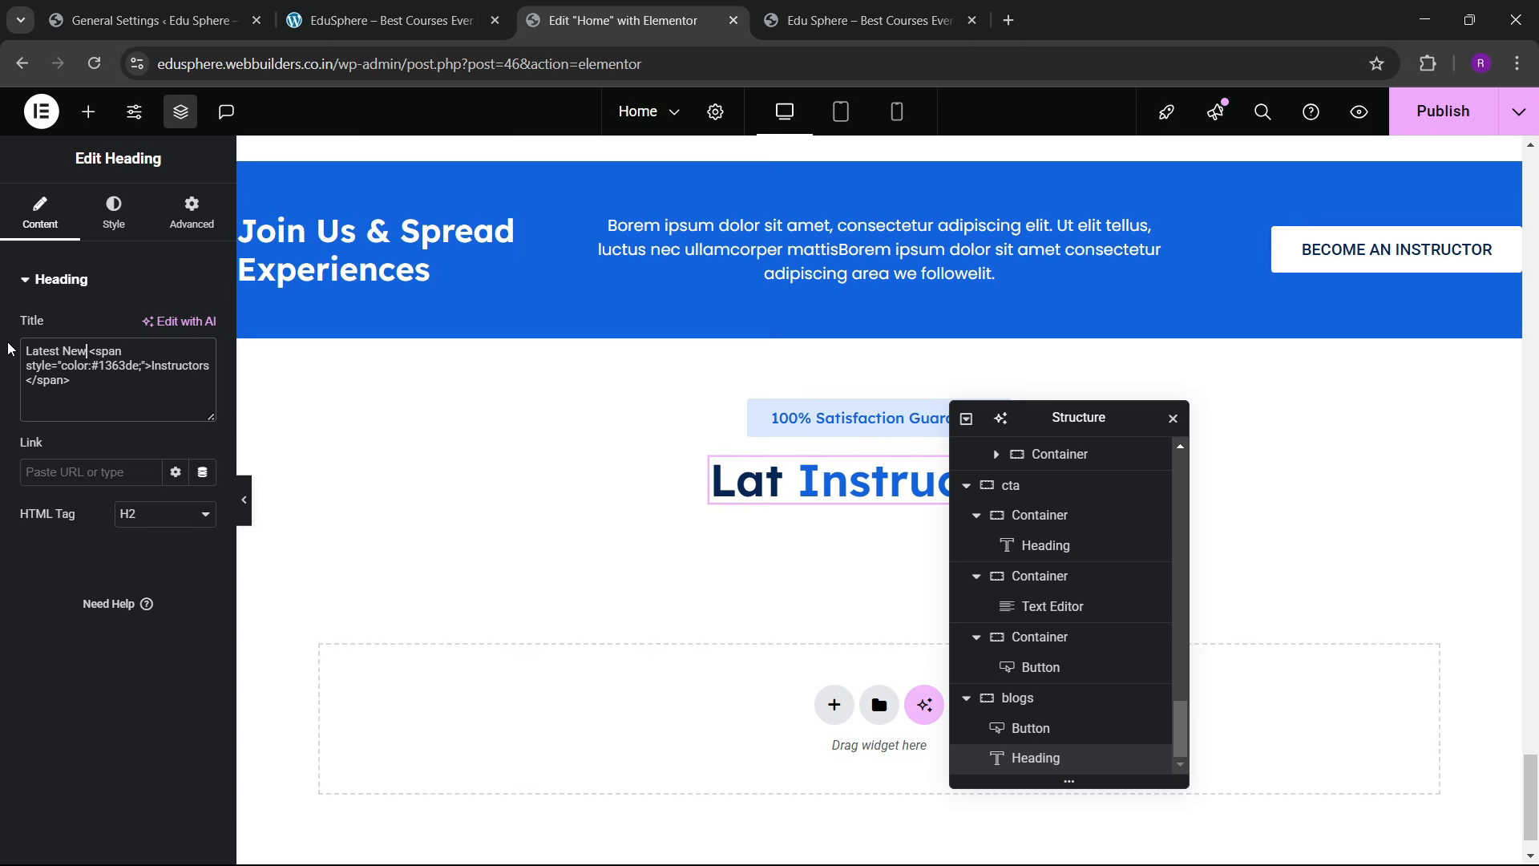
{"action": "type", "text": "s"}
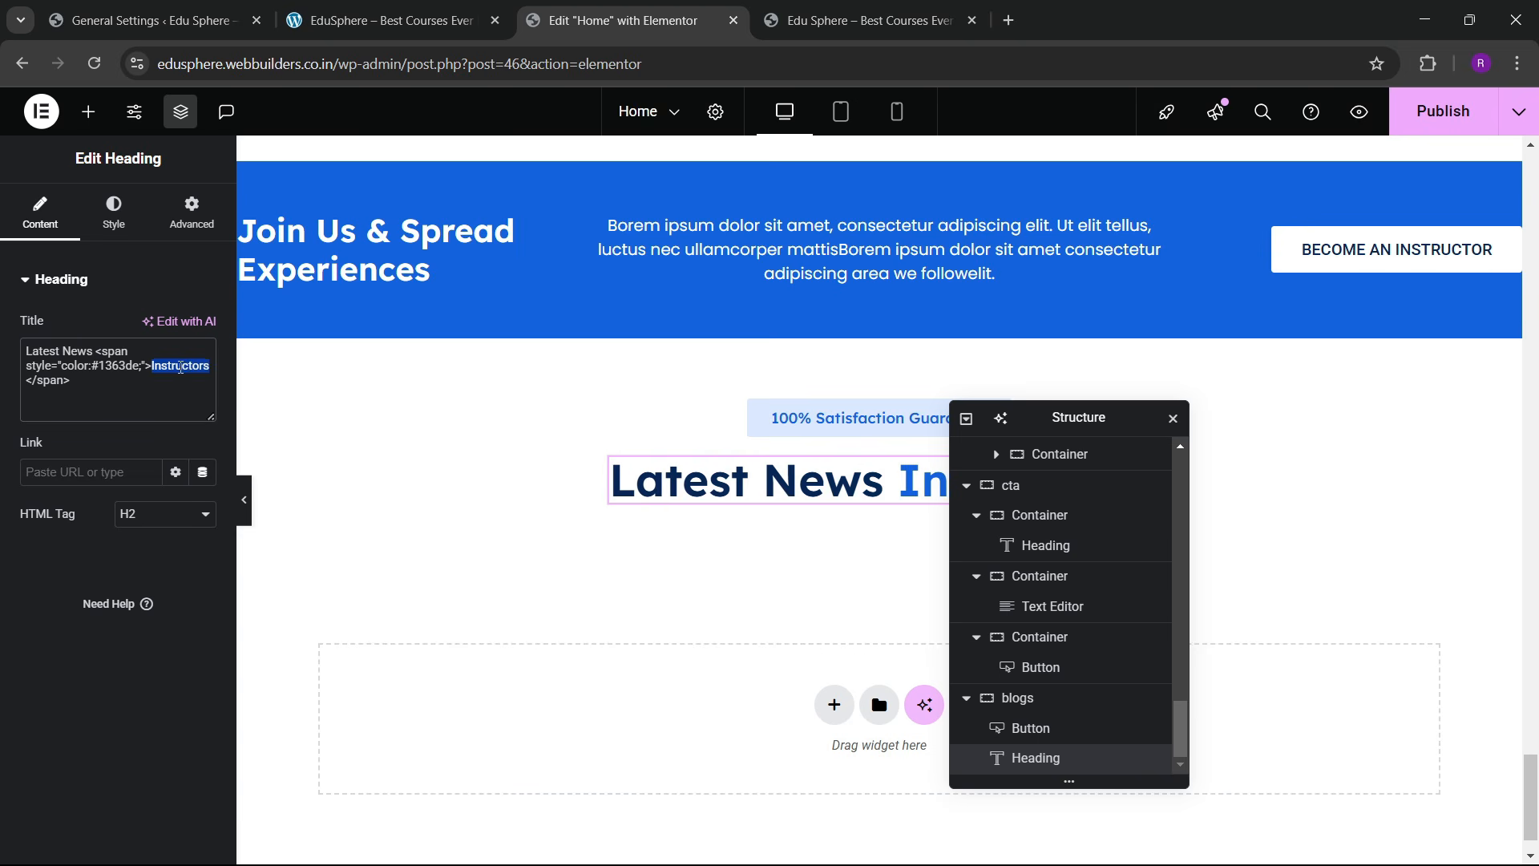
{"action": "type", "text": "blogs"}
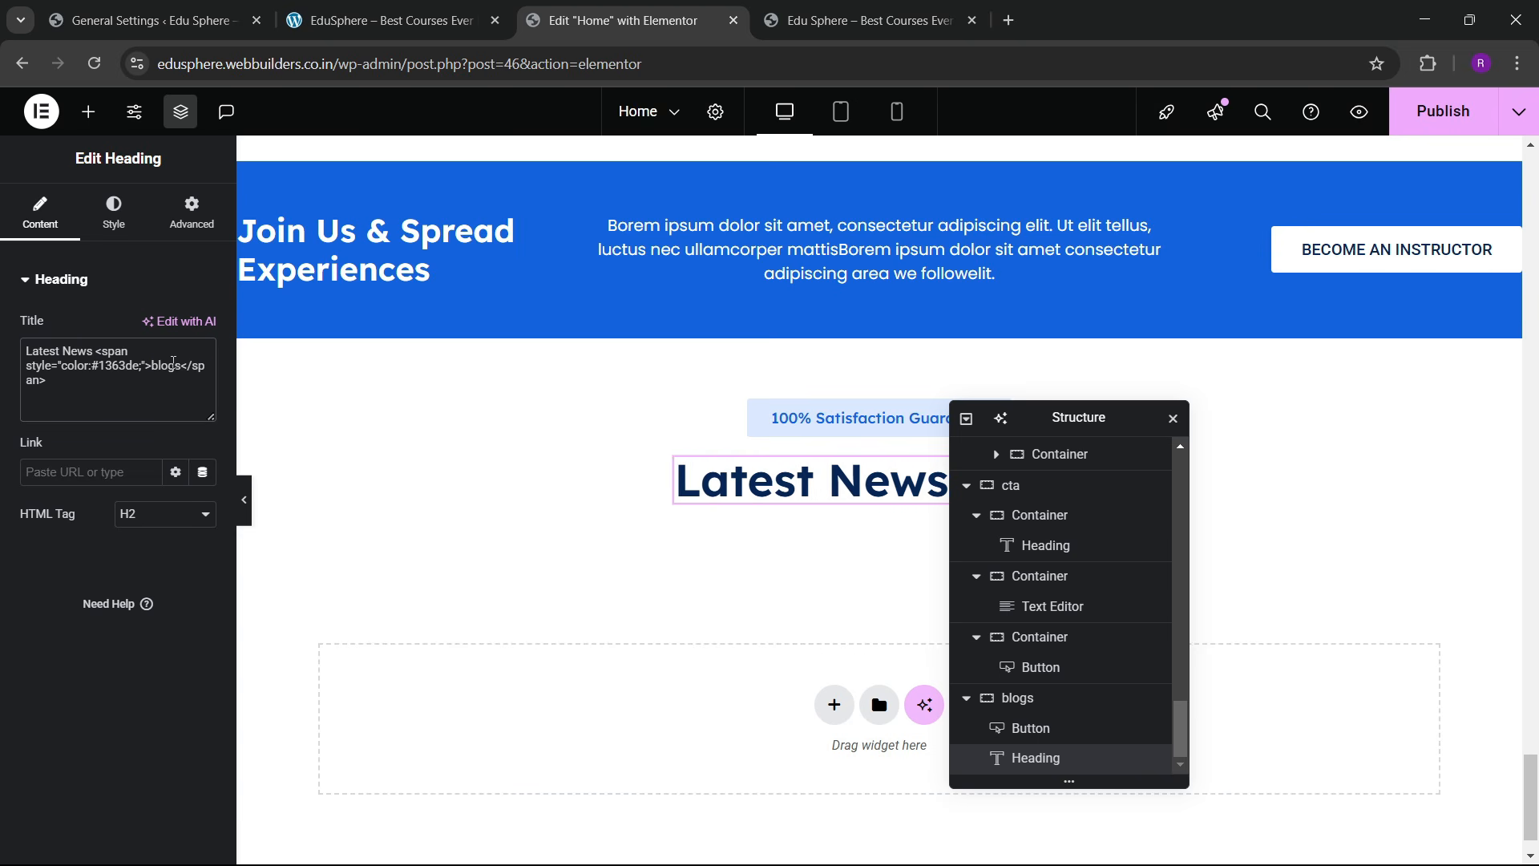
{"action": "key", "text": "BackSpace"}
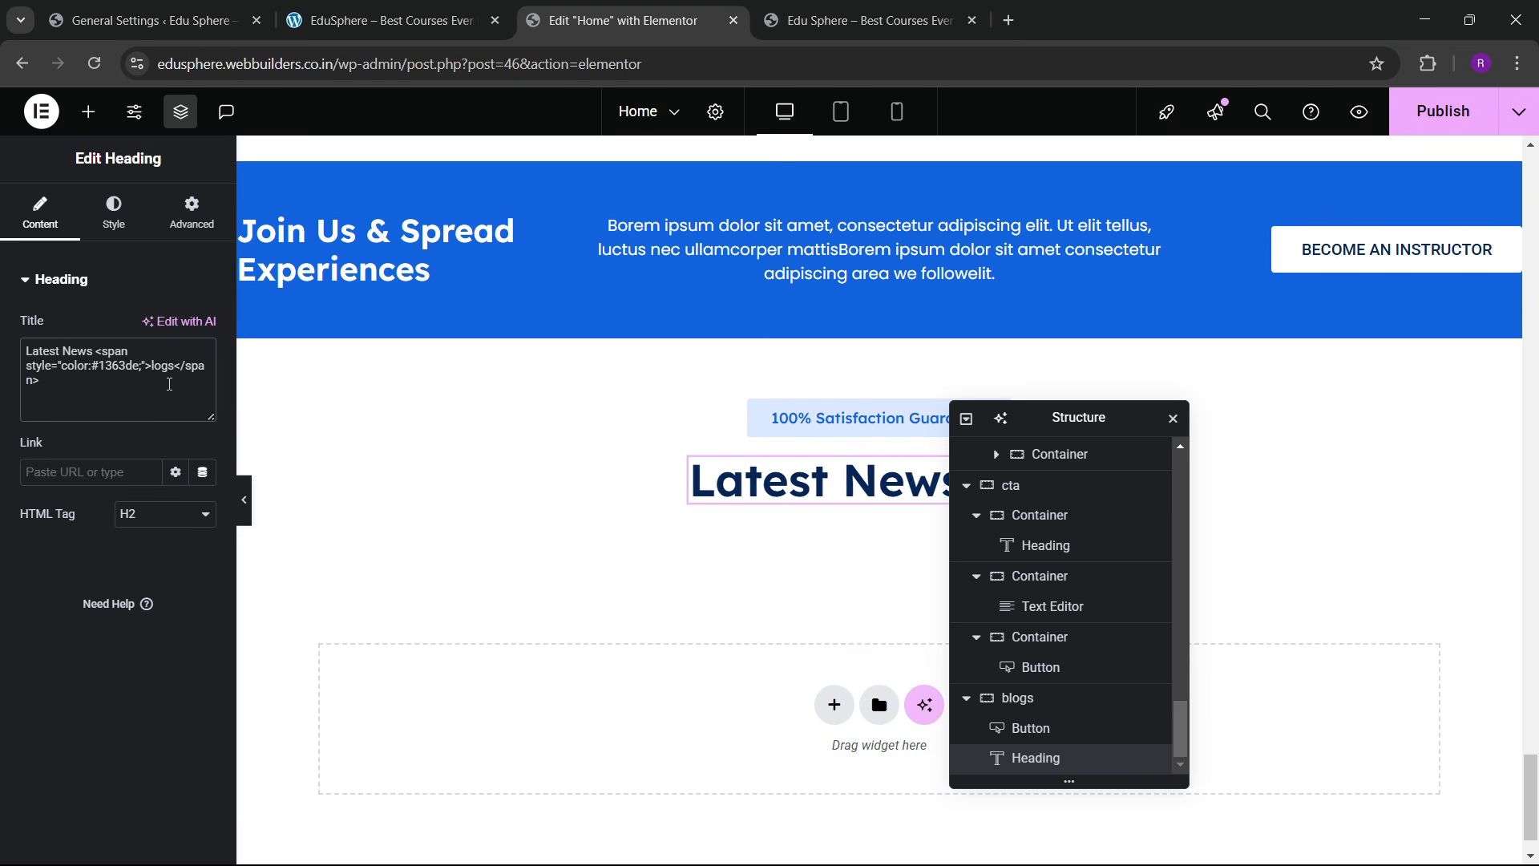
{"action": "type", "text": "B"}
{"action": "left_click_drag", "start_coordinate": [1075, 424], "coordinate": [545, 425]}
{"action": "left_click", "coordinate": [470, 6]}
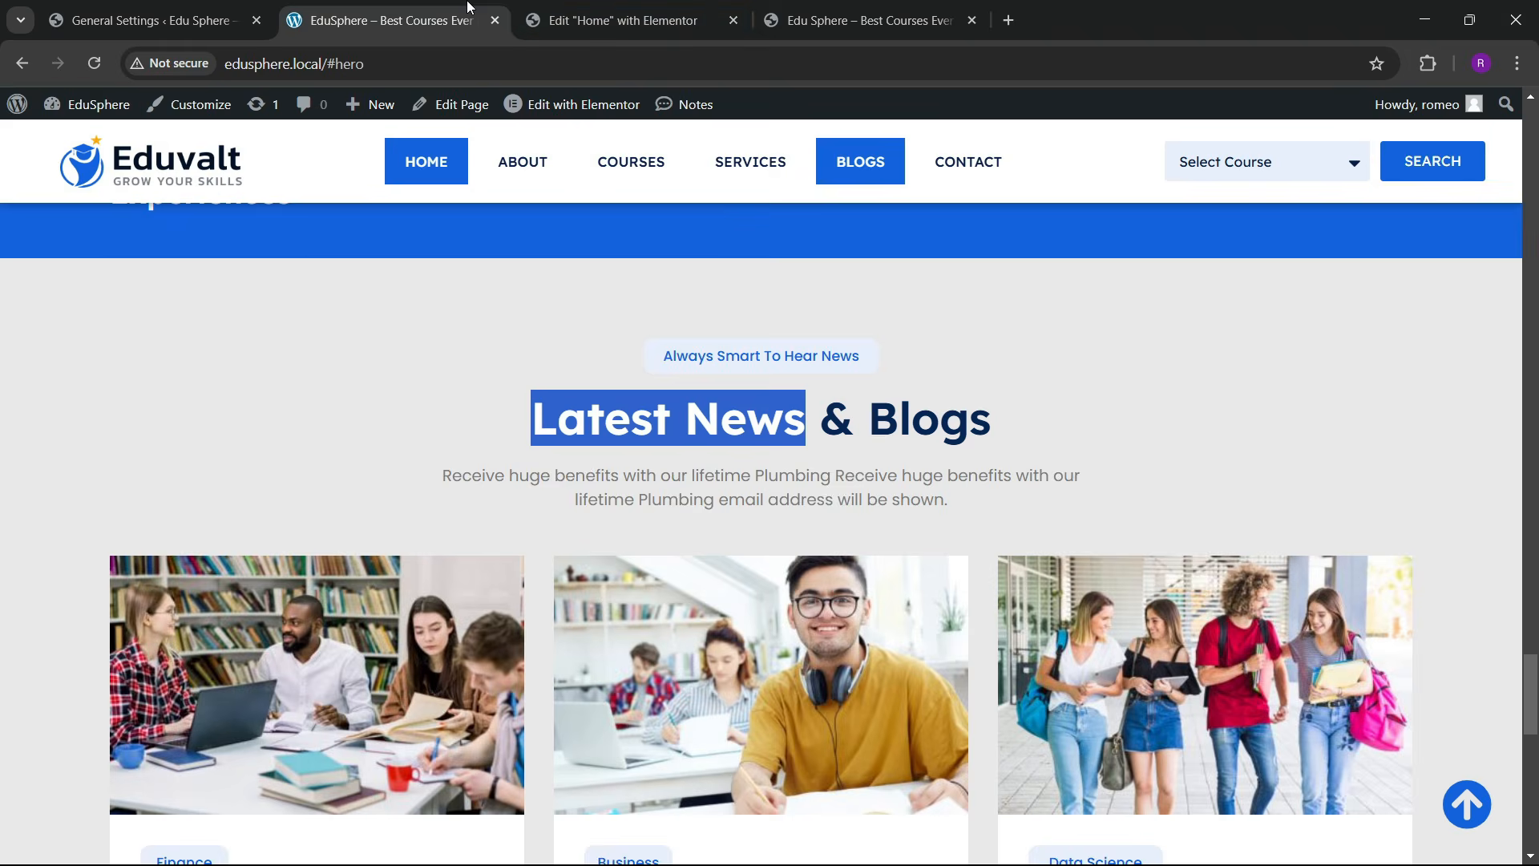
Step: Copy the category description paragraph and paste it below the Latest News Blogs heading
{"action": "left_click", "coordinate": [726, 10]}
{"action": "scroll", "coordinate": [980, 473], "scroll_direction": "up", "scroll_amount": 8}
{"action": "scroll", "coordinate": [980, 469], "scroll_direction": "up", "scroll_amount": 12}
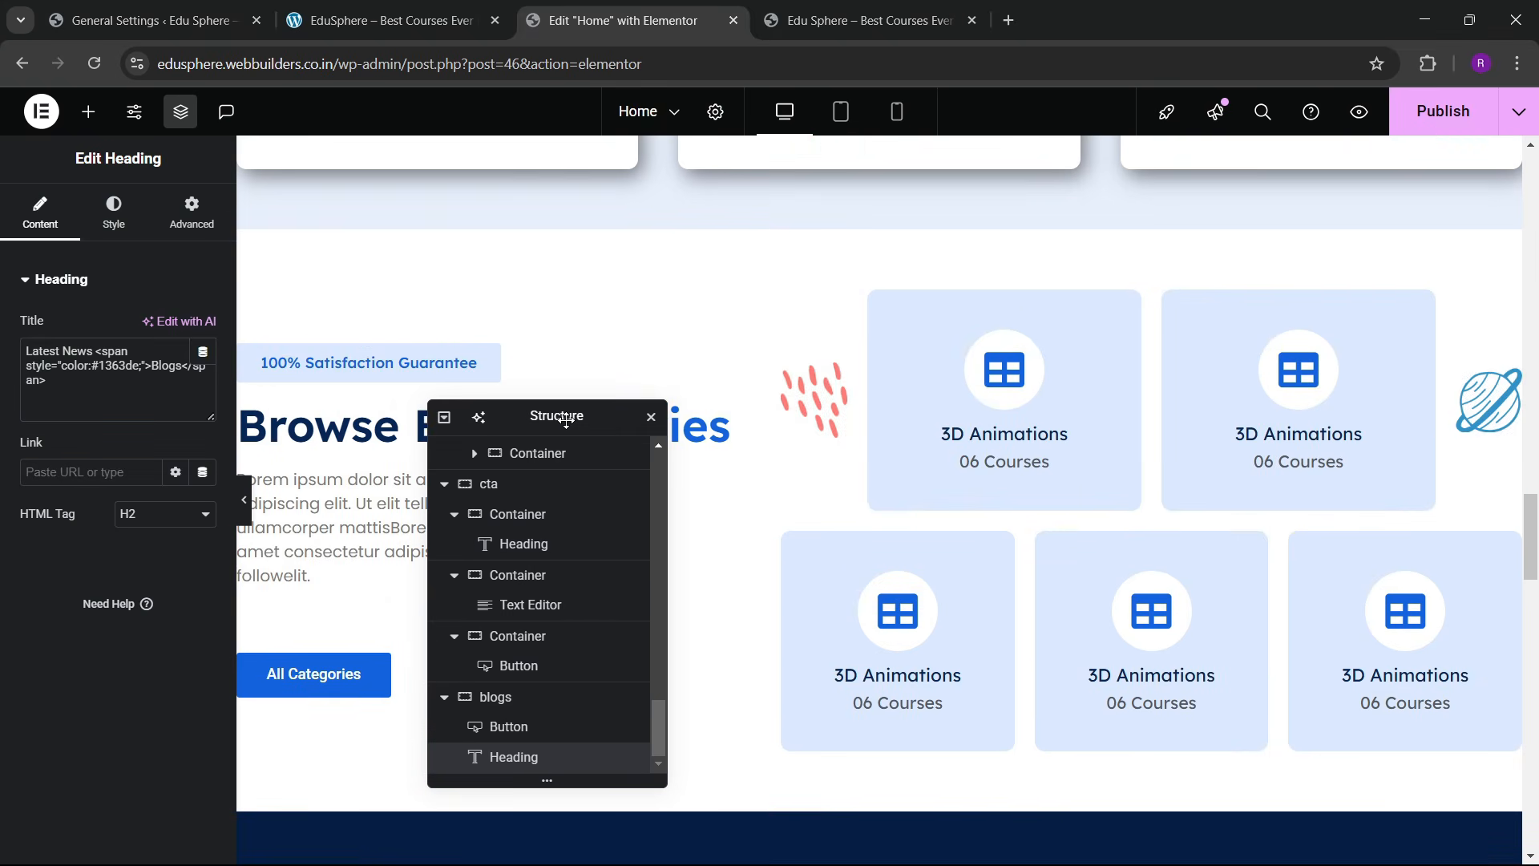
{"action": "left_click_drag", "start_coordinate": [566, 419], "coordinate": [736, 396]}
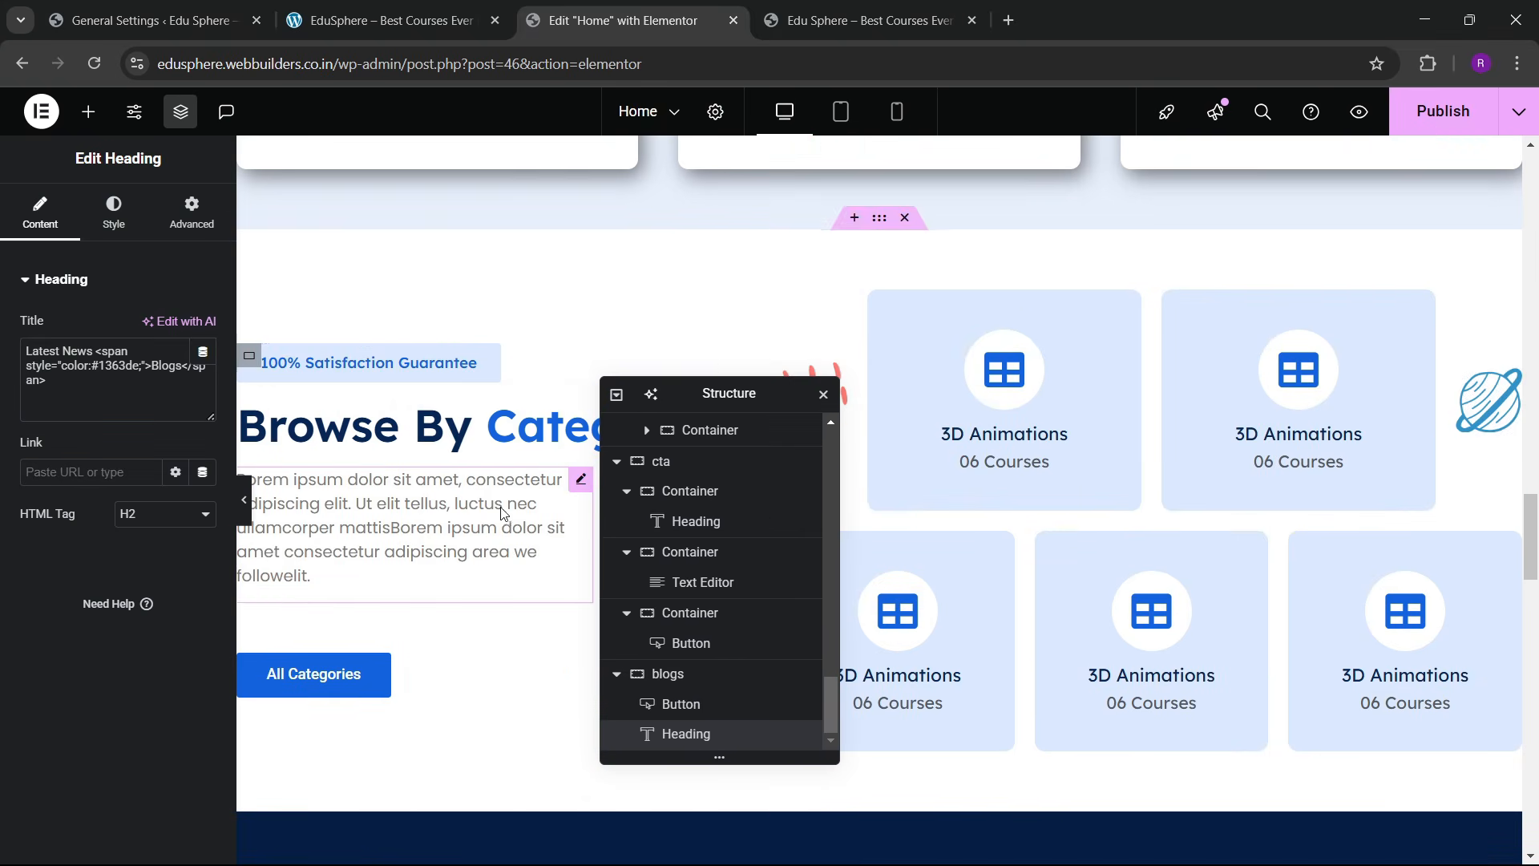
{"action": "right_click", "coordinate": [490, 521]}
{"action": "scroll", "coordinate": [995, 437], "scroll_direction": "down", "scroll_amount": 6}
{"action": "scroll", "coordinate": [994, 437], "scroll_direction": "down", "scroll_amount": 10}
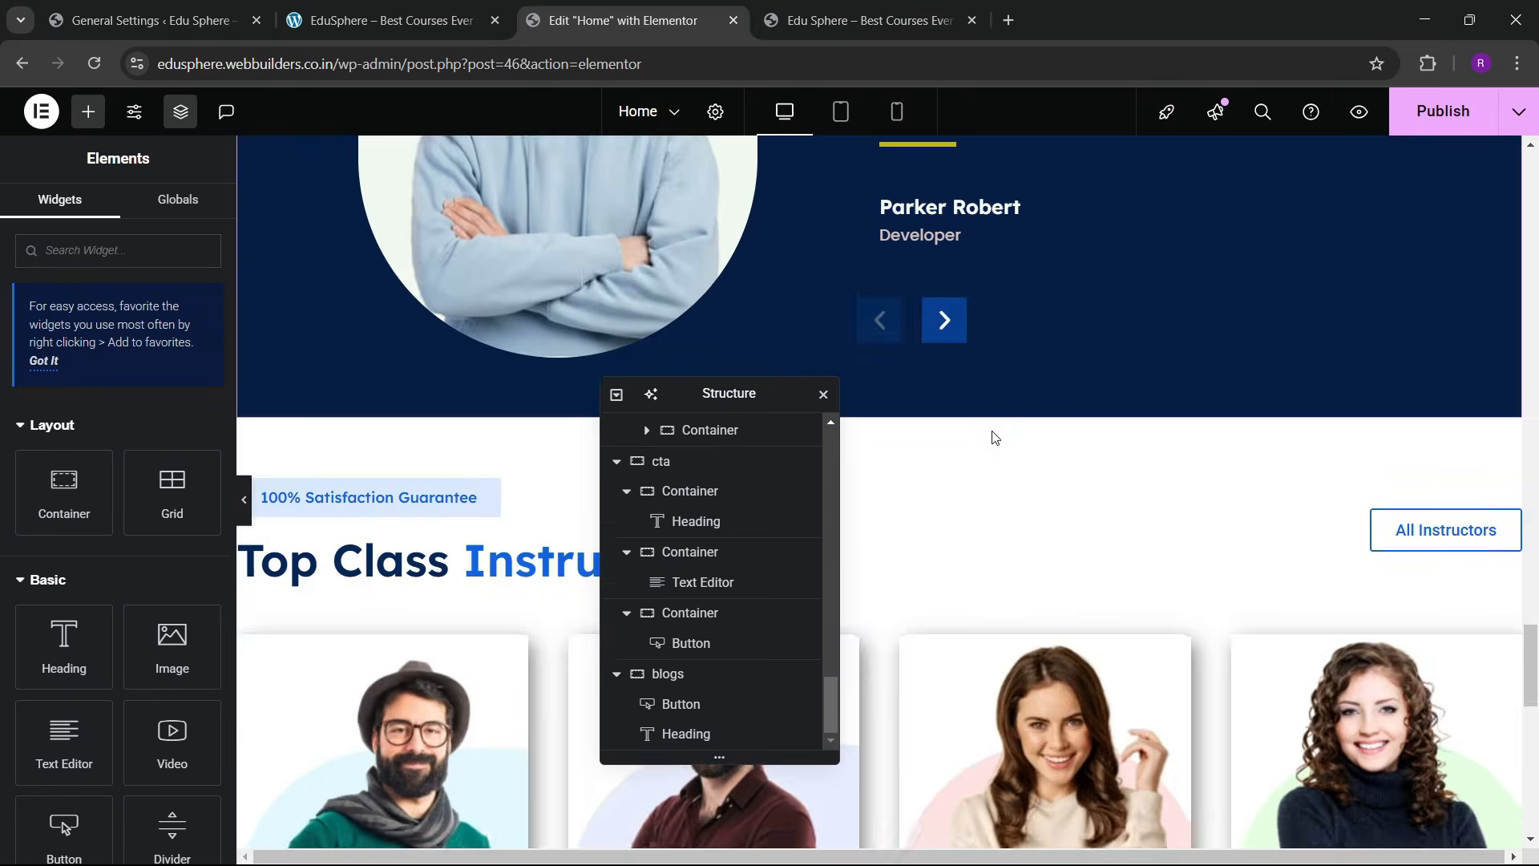
{"action": "right_click", "coordinate": [993, 430]}
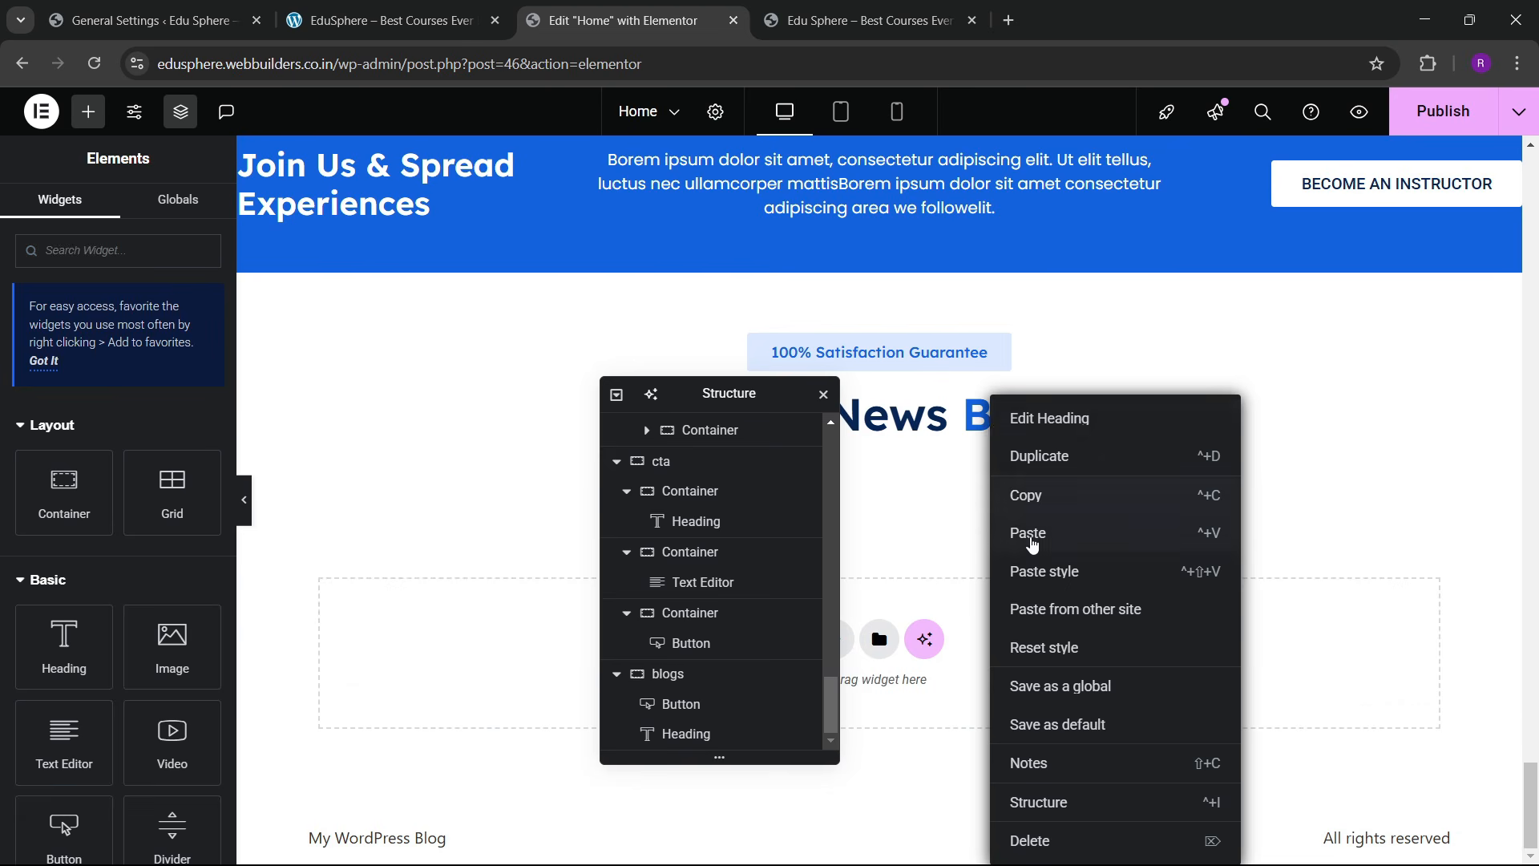
{"action": "left_click", "coordinate": [1032, 543]}
Step: Centre-align the pasted paragraph and narrow it to a 43% custom width
{"action": "left_click", "coordinate": [114, 213]}
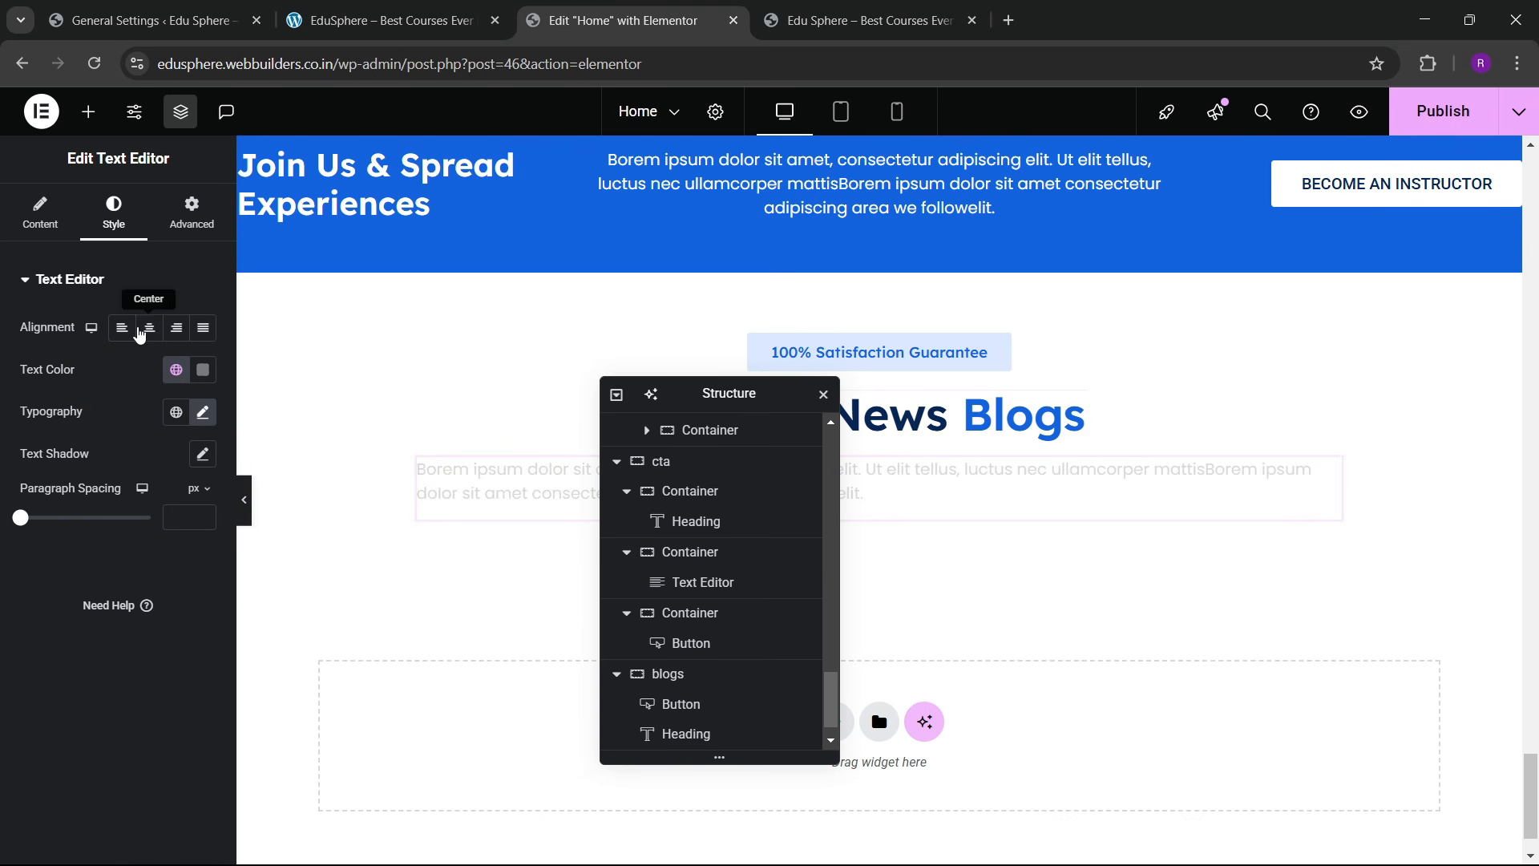
{"action": "left_click", "coordinate": [150, 328]}
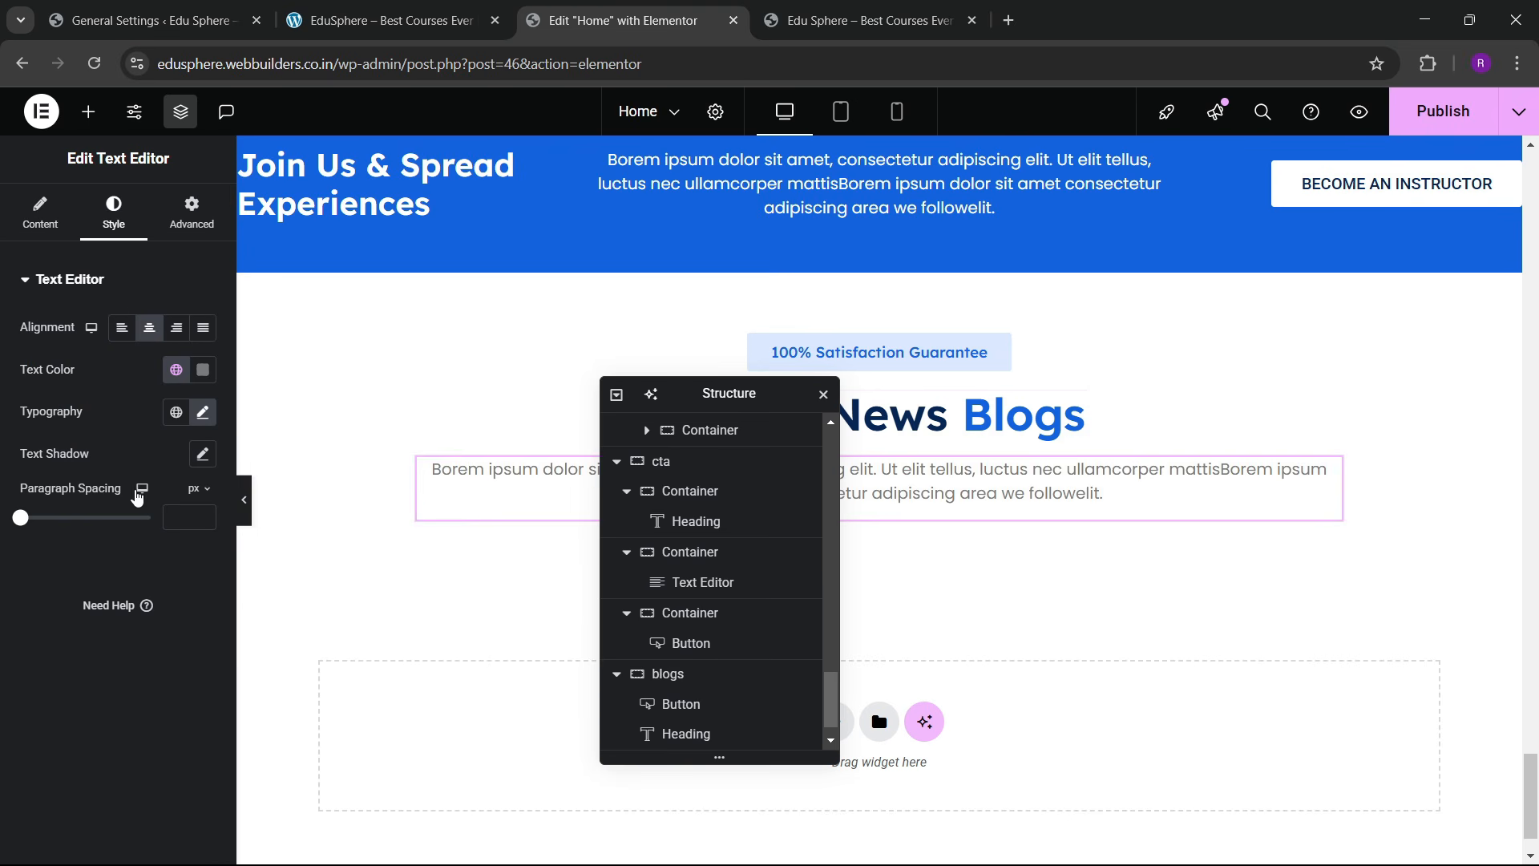
{"action": "left_click", "coordinate": [192, 213]}
{"action": "left_click_drag", "start_coordinate": [117, 548], "coordinate": [79, 582]}
{"action": "left_click", "coordinate": [385, 15]}
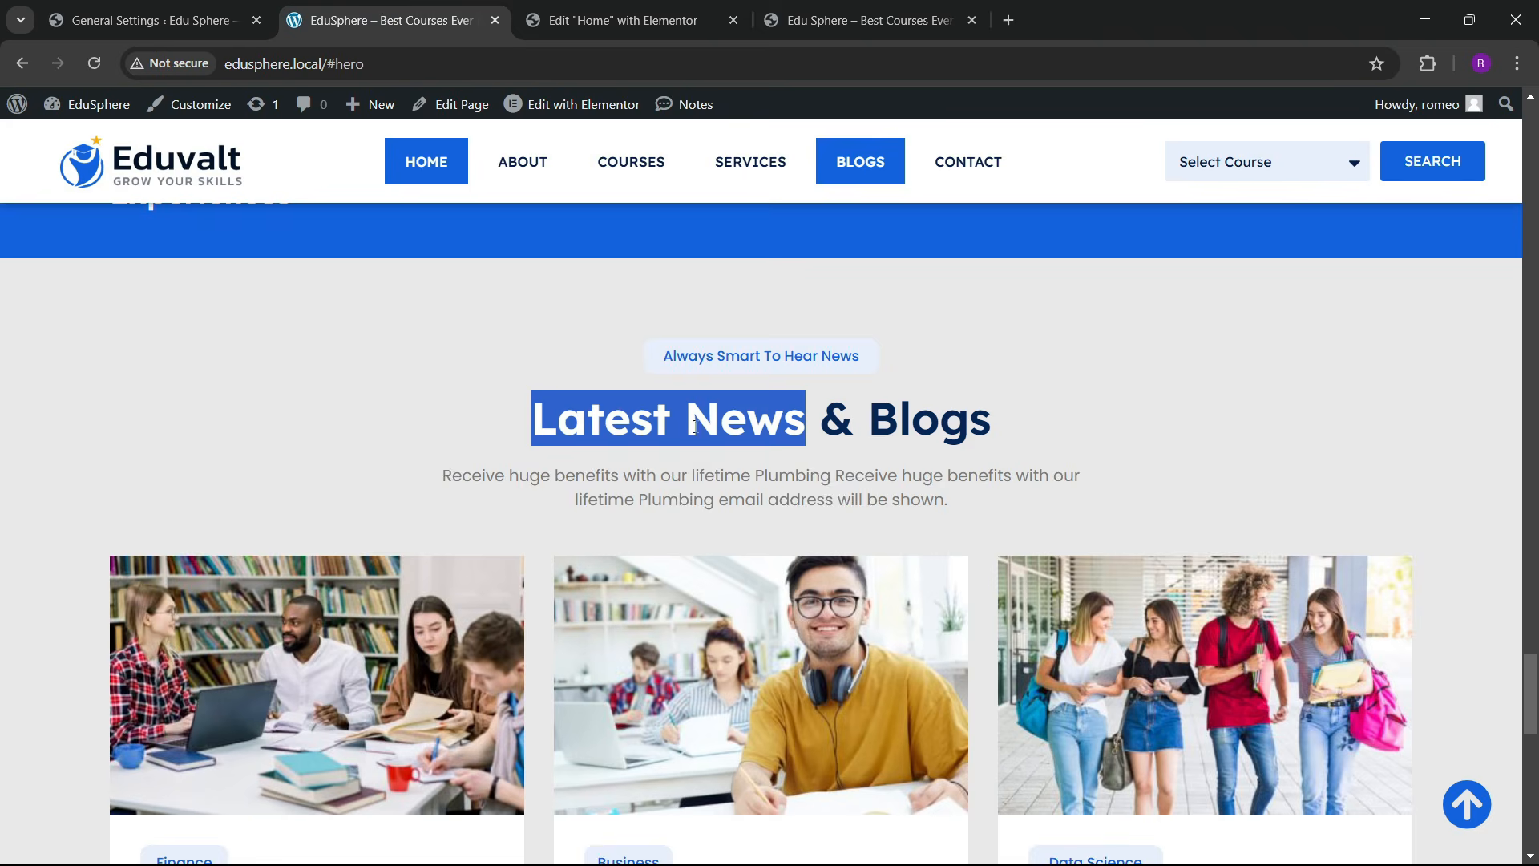
{"action": "scroll", "coordinate": [513, 336], "scroll_direction": "down", "scroll_amount": 4}
{"action": "left_click", "coordinate": [663, 11]}
{"action": "left_click_drag", "start_coordinate": [710, 394], "coordinate": [1166, 344]}
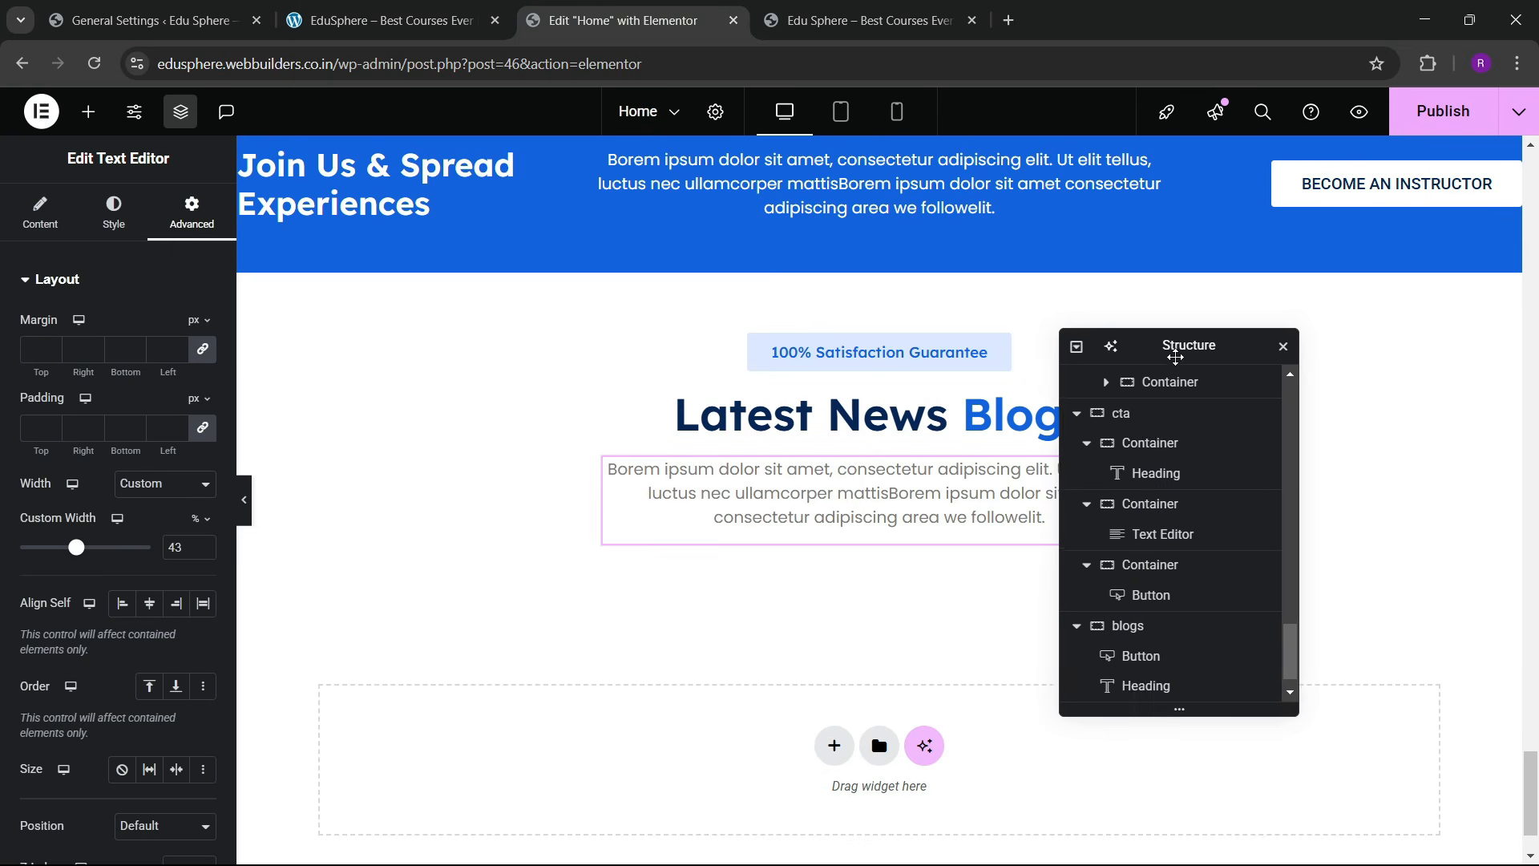
Step: Add a Grid element below the paragraph in the blogs container
{"action": "left_click", "coordinate": [88, 111]}
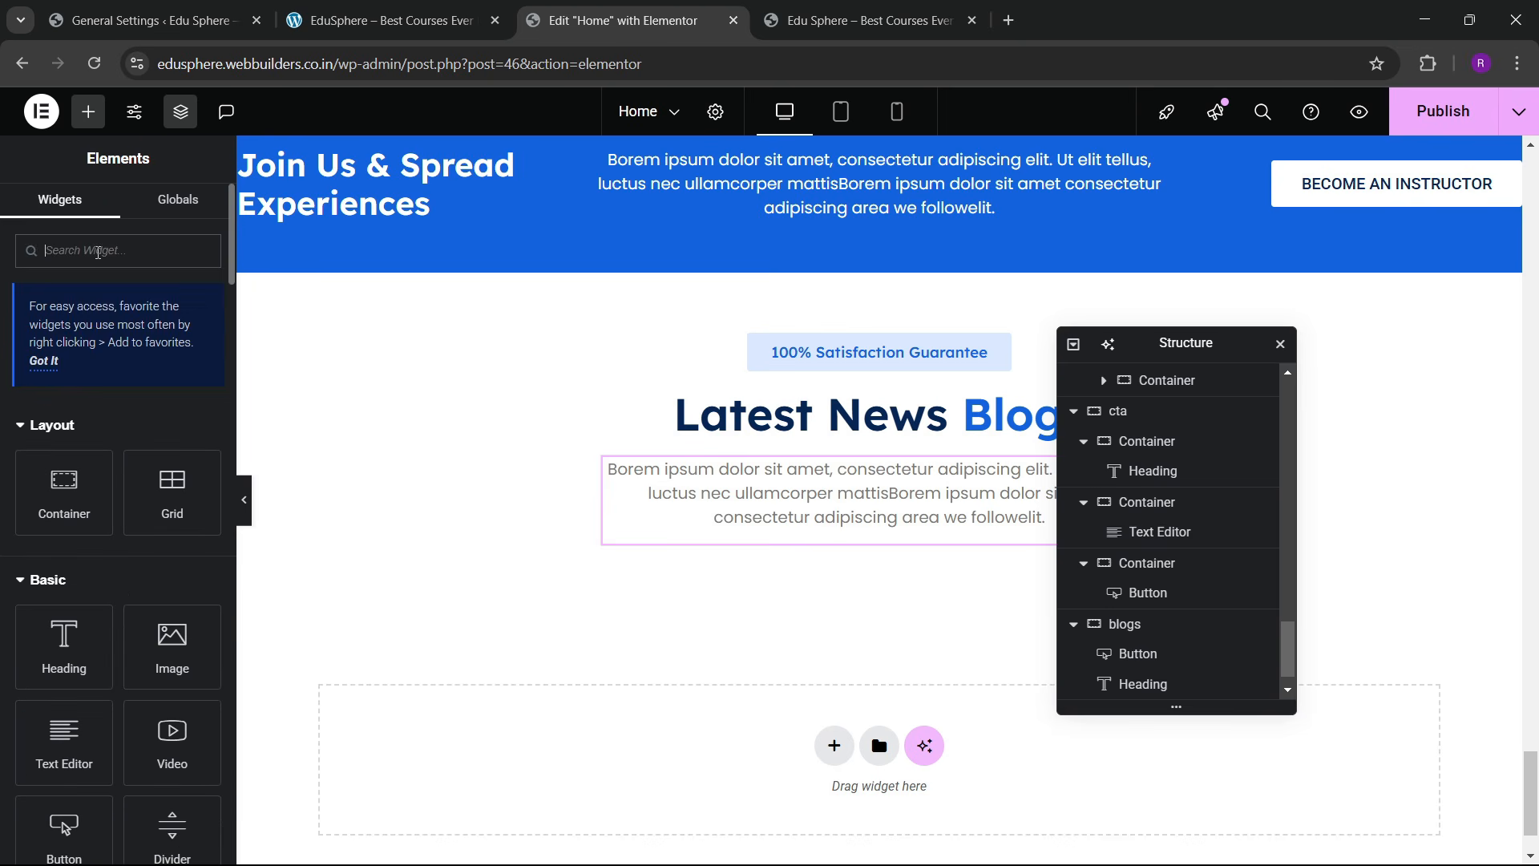
{"action": "type", "text": "grid"}
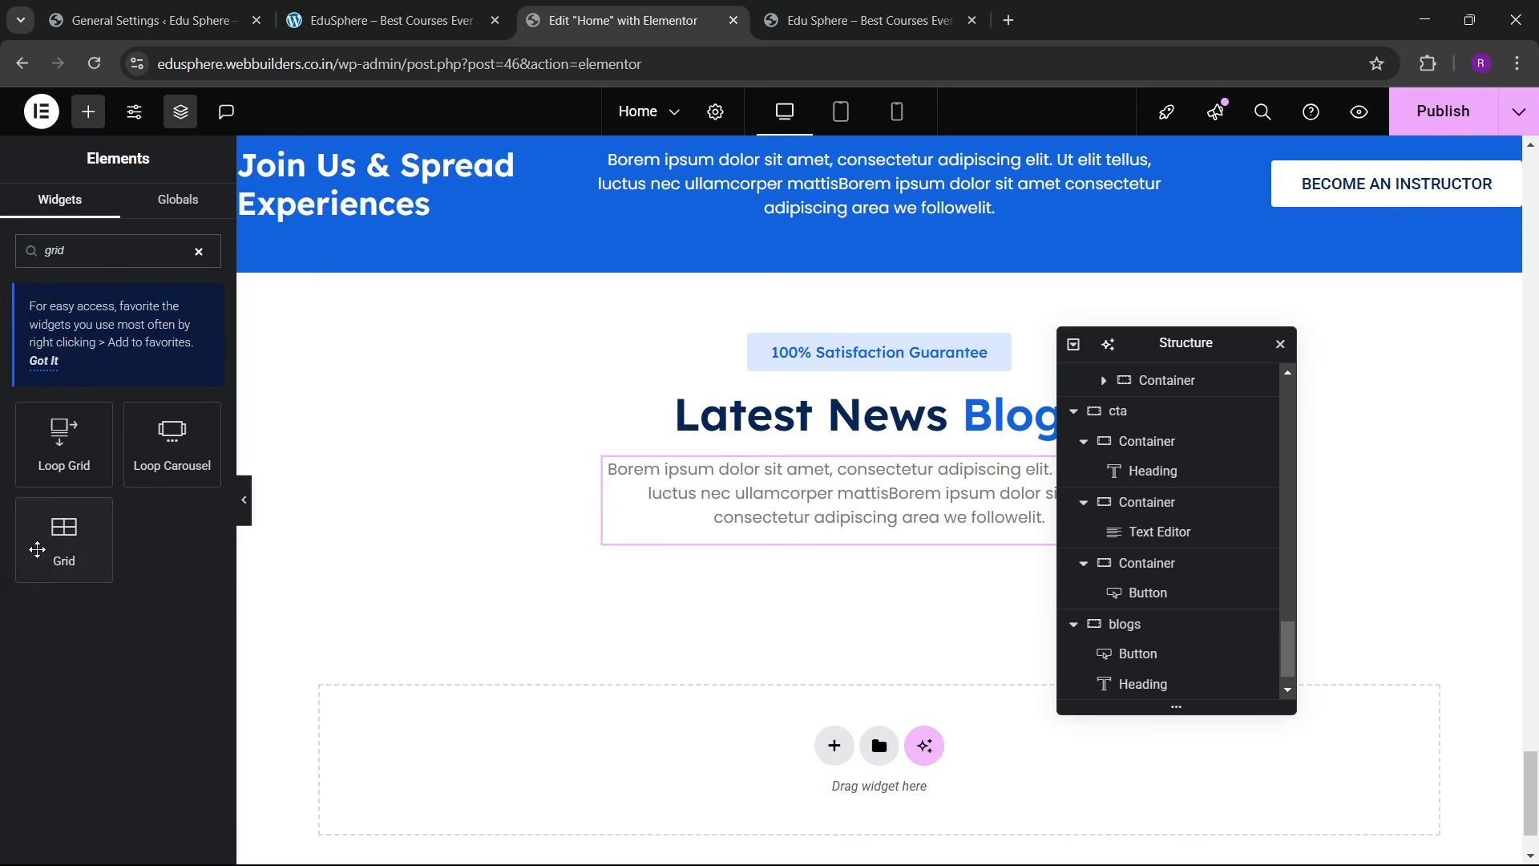
{"action": "left_click_drag", "start_coordinate": [37, 550], "coordinate": [677, 526]}
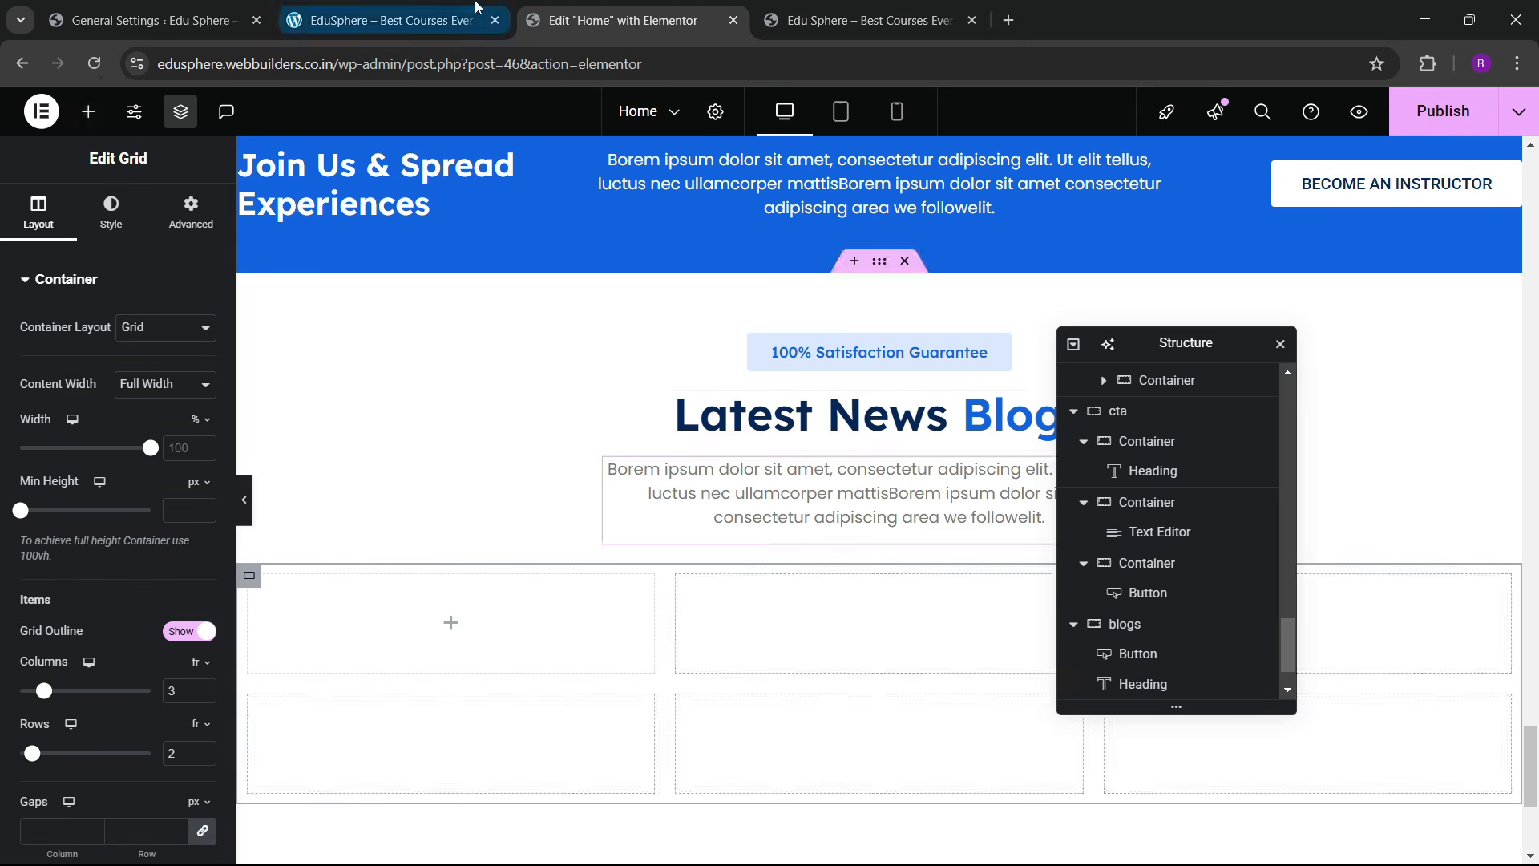
{"action": "left_click", "coordinate": [476, 10]}
{"action": "left_click", "coordinate": [623, 20]}
{"action": "scroll", "coordinate": [120, 537], "scroll_direction": "down", "scroll_amount": 5}
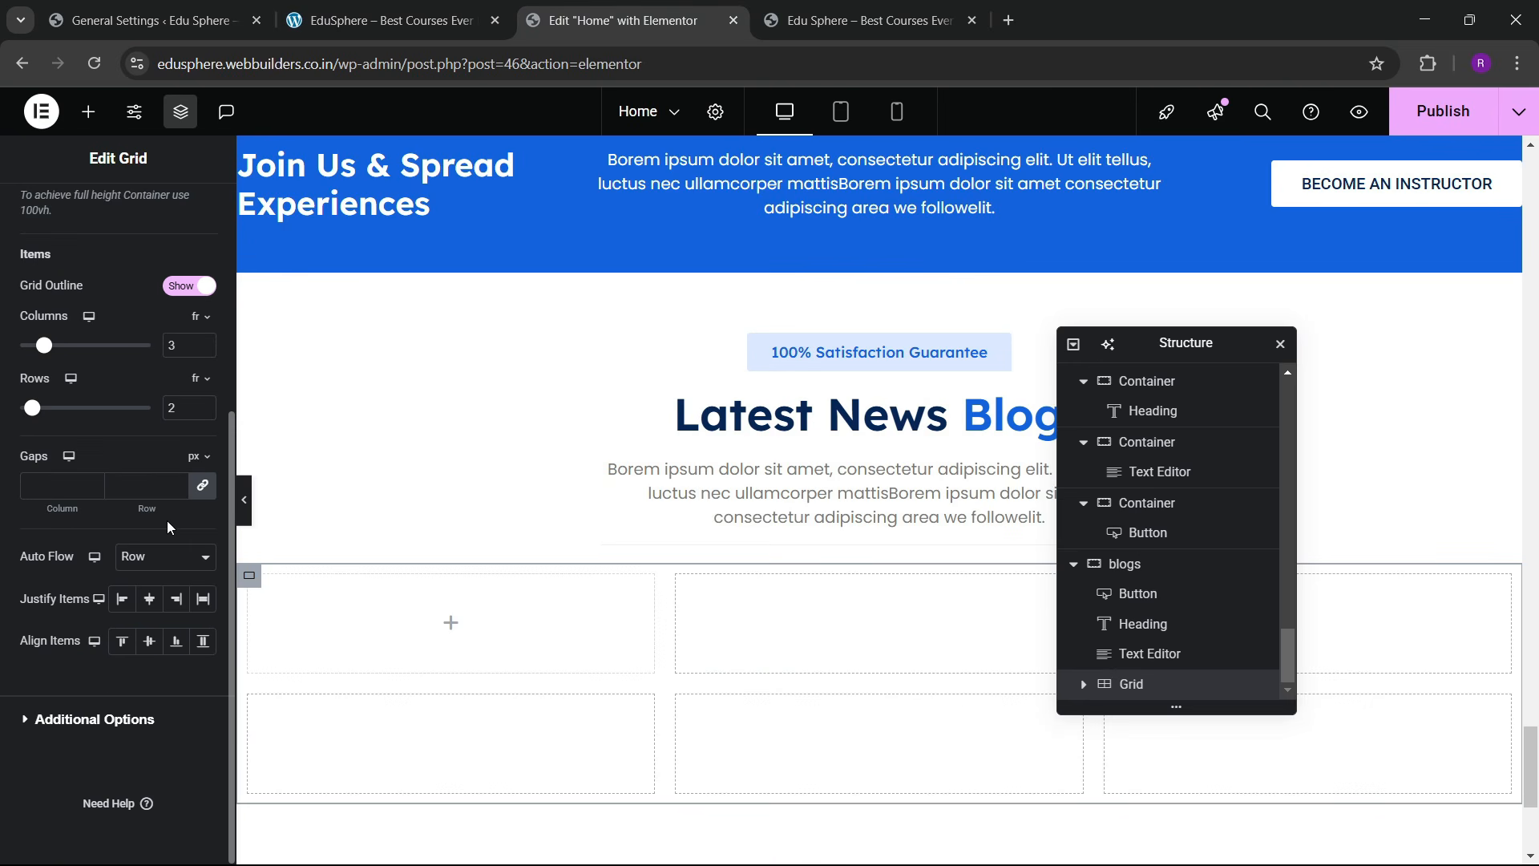
Step: Reduce the grid to a single row of three columns
{"action": "left_click", "coordinate": [205, 413]}
{"action": "scroll", "coordinate": [134, 387], "scroll_direction": "up", "scroll_amount": 4}
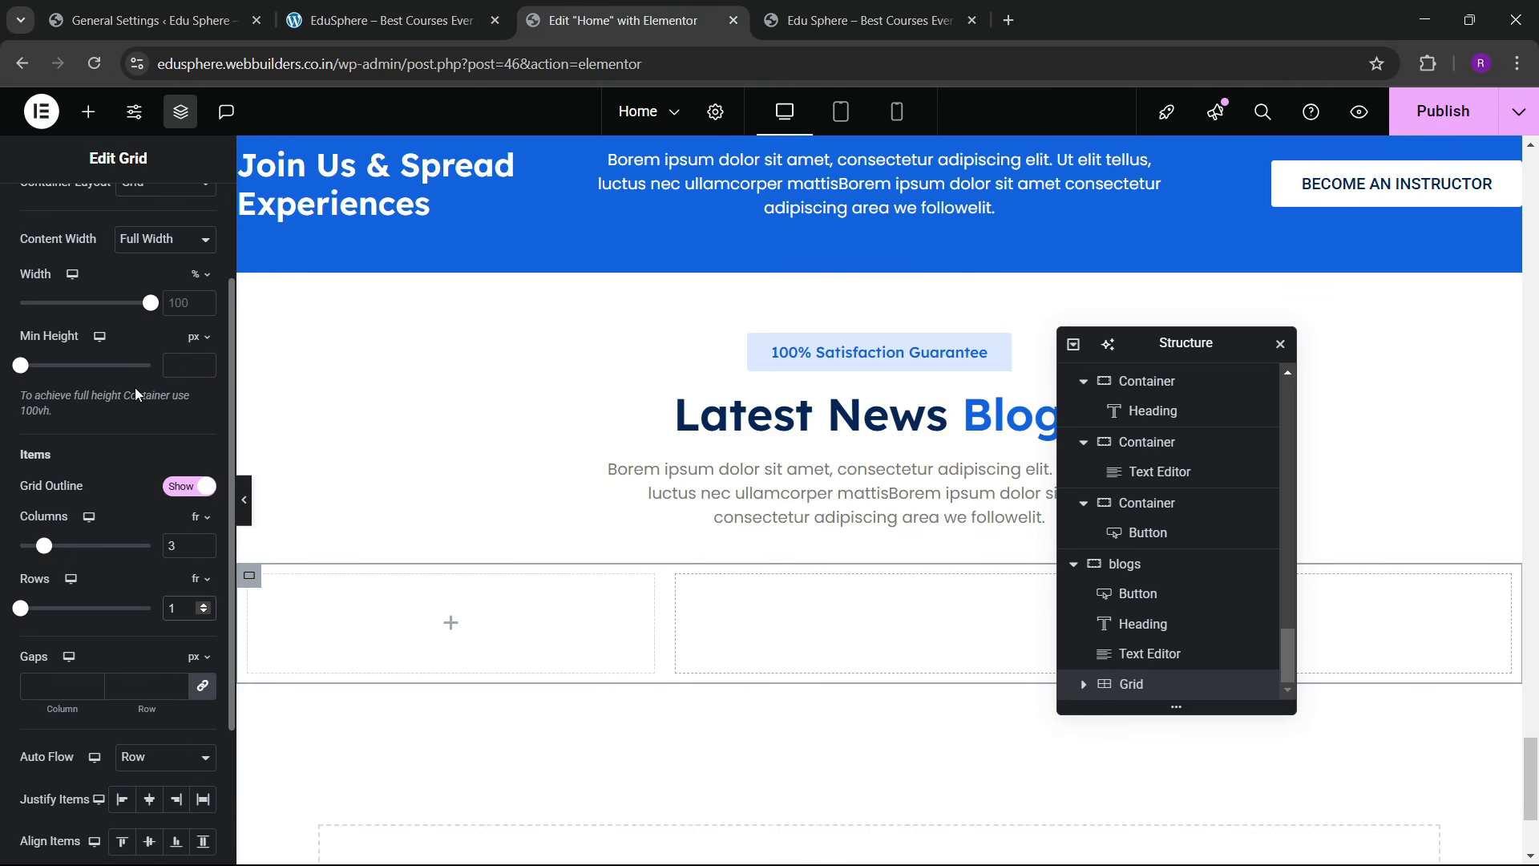
{"action": "scroll", "coordinate": [128, 387], "scroll_direction": "up", "scroll_amount": 2}
{"action": "left_click", "coordinate": [191, 213]}
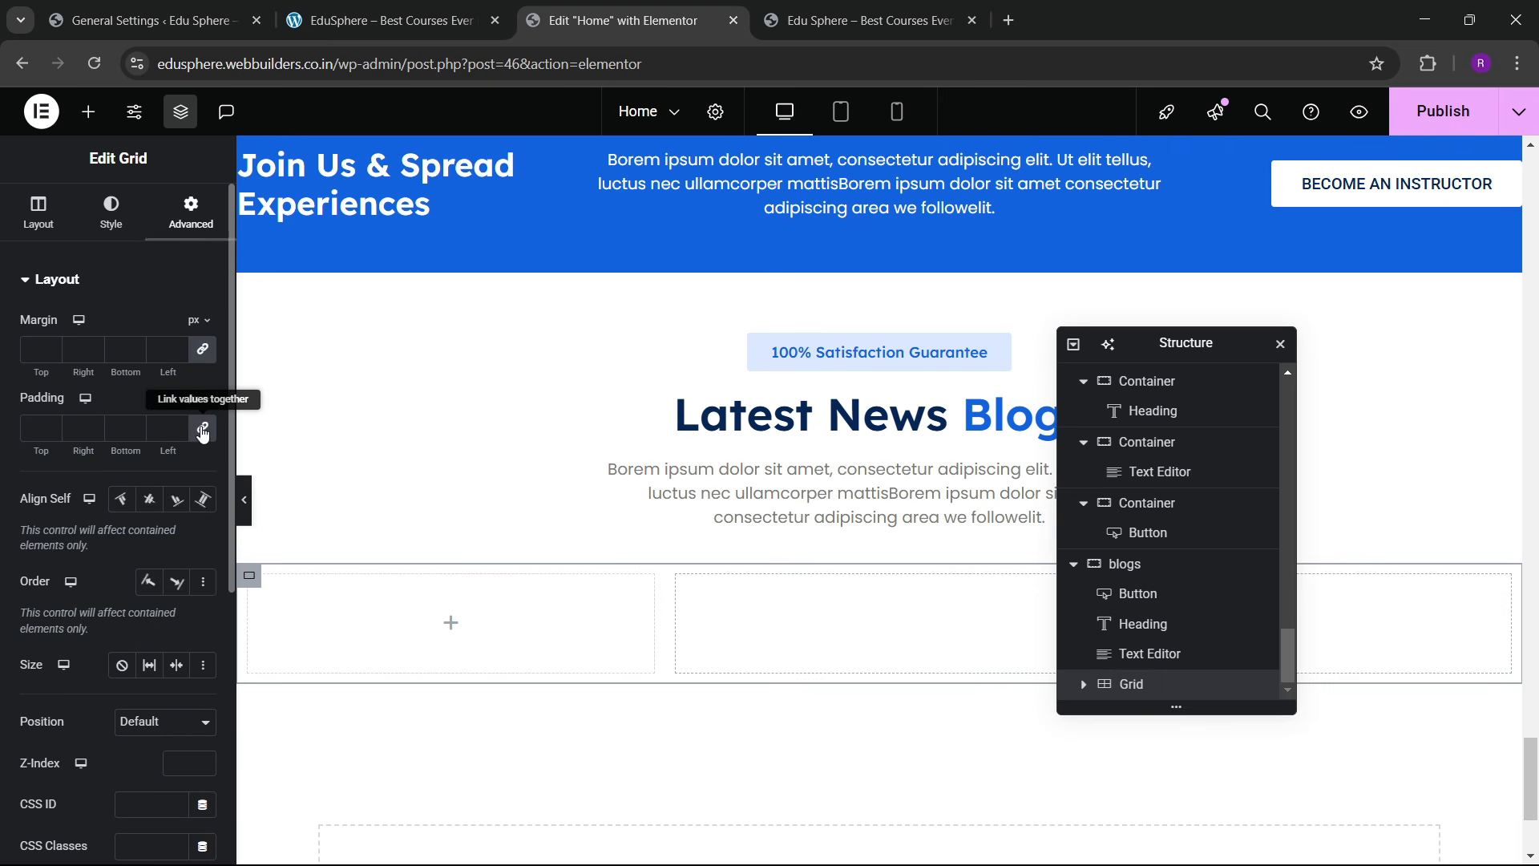
{"action": "left_click", "coordinate": [93, 124]}
{"action": "left_click", "coordinate": [308, 9]}
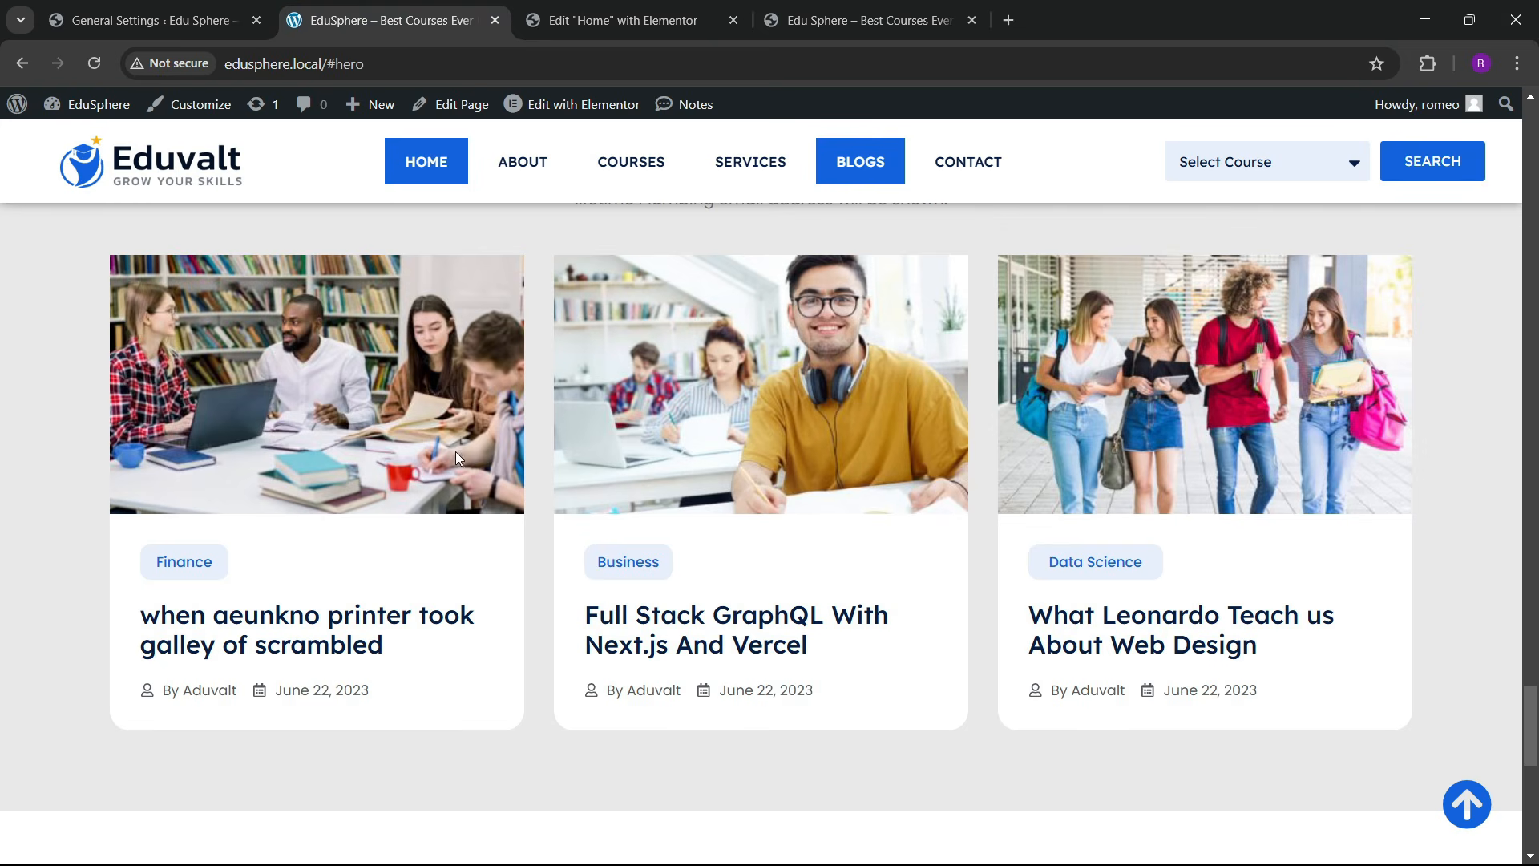
{"action": "left_click", "coordinate": [617, 20]}
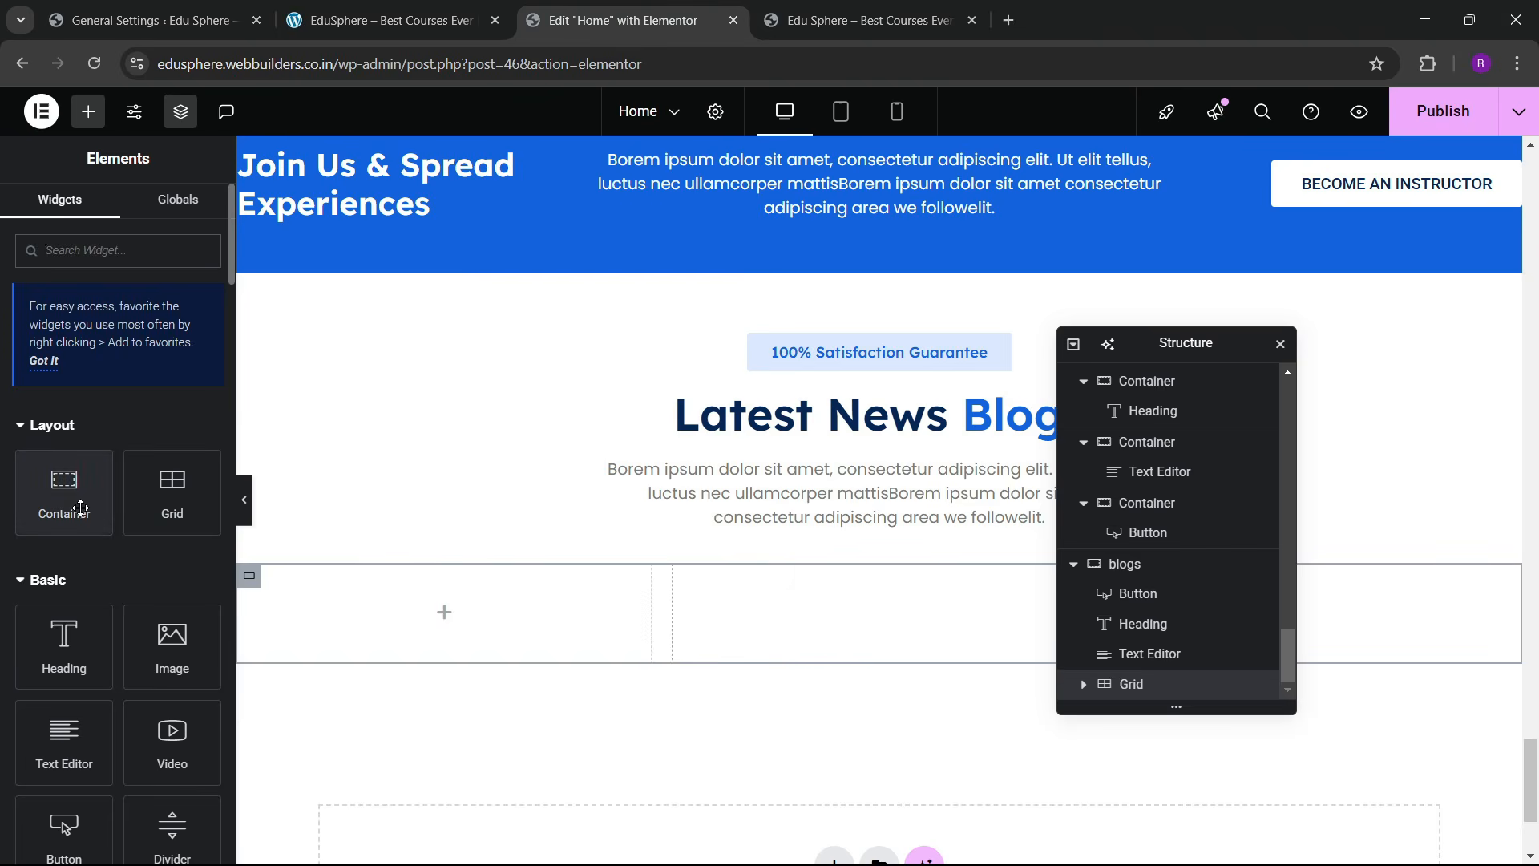
Step: Place a container in the grid's first cell with an Image showing the library group-study photo
{"action": "left_click_drag", "start_coordinate": [82, 501], "coordinate": [416, 614]}
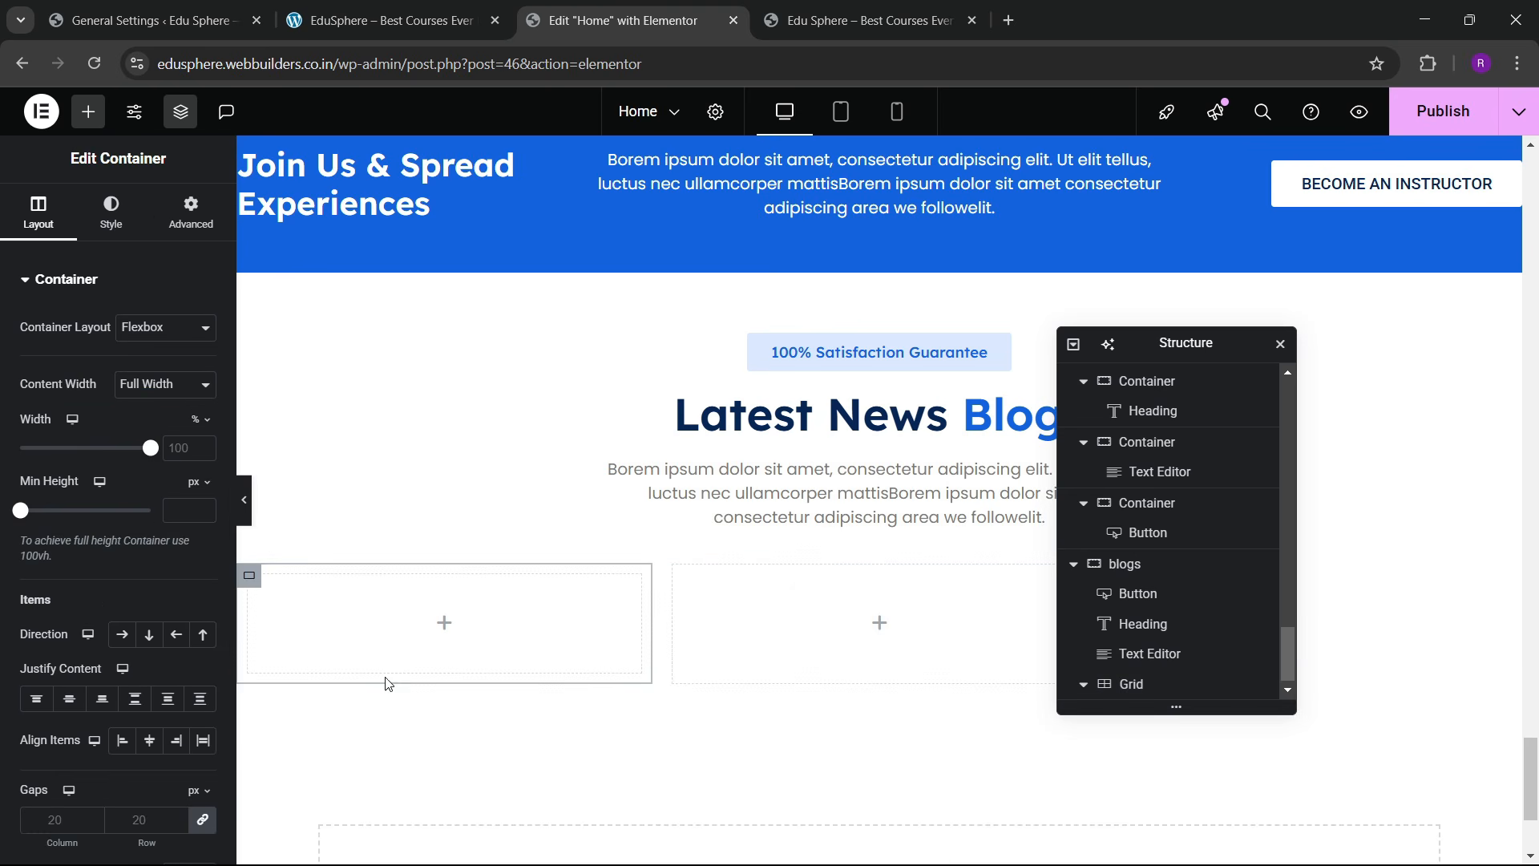
{"action": "left_click", "coordinate": [183, 218]}
{"action": "left_click", "coordinate": [88, 112]}
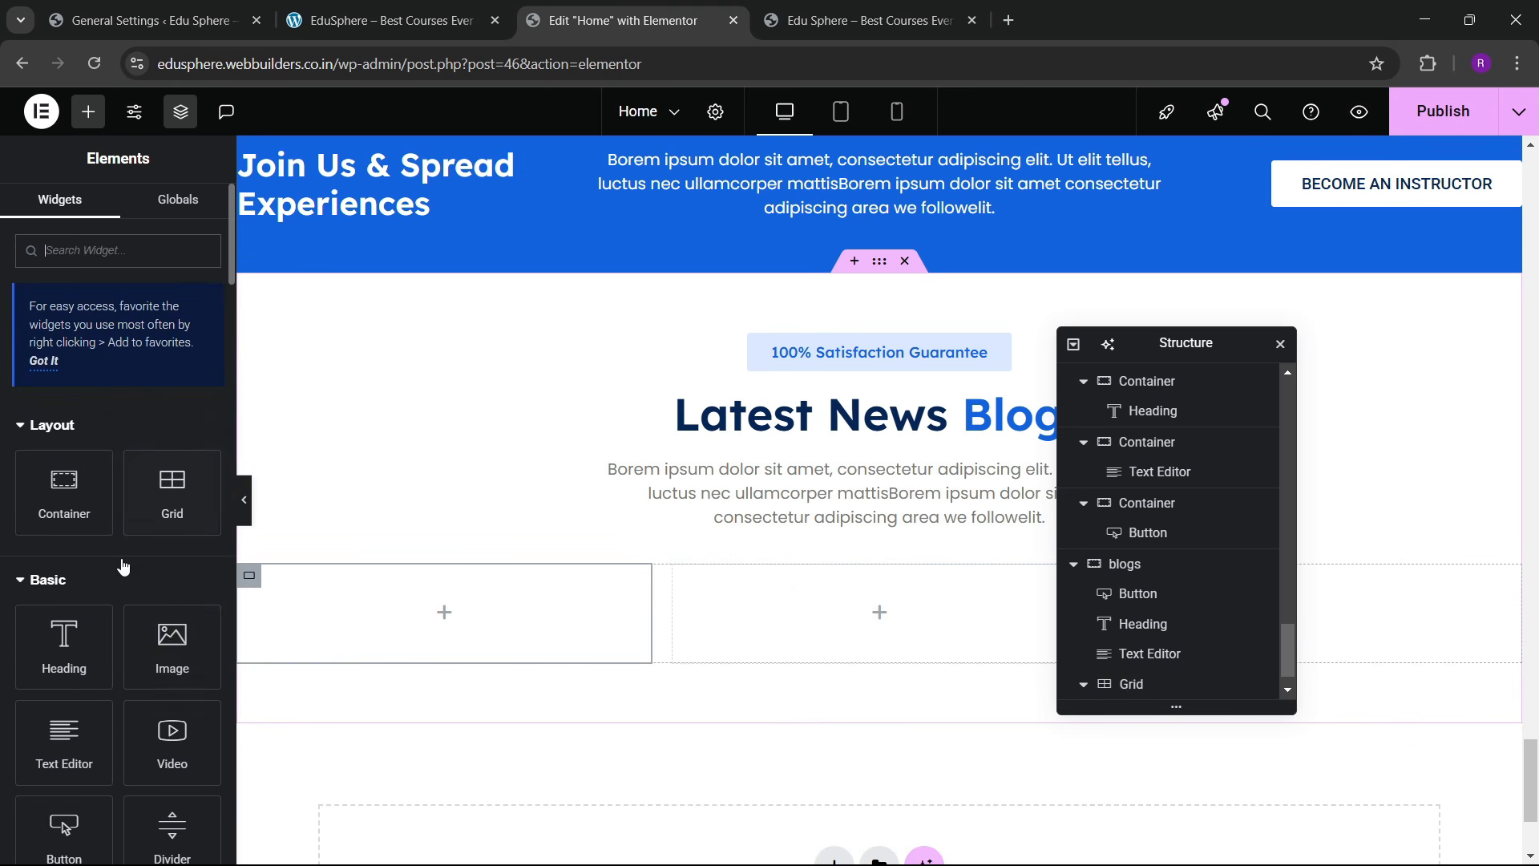
{"action": "left_click_drag", "start_coordinate": [164, 641], "coordinate": [258, 670]}
{"action": "left_click", "coordinate": [133, 406]}
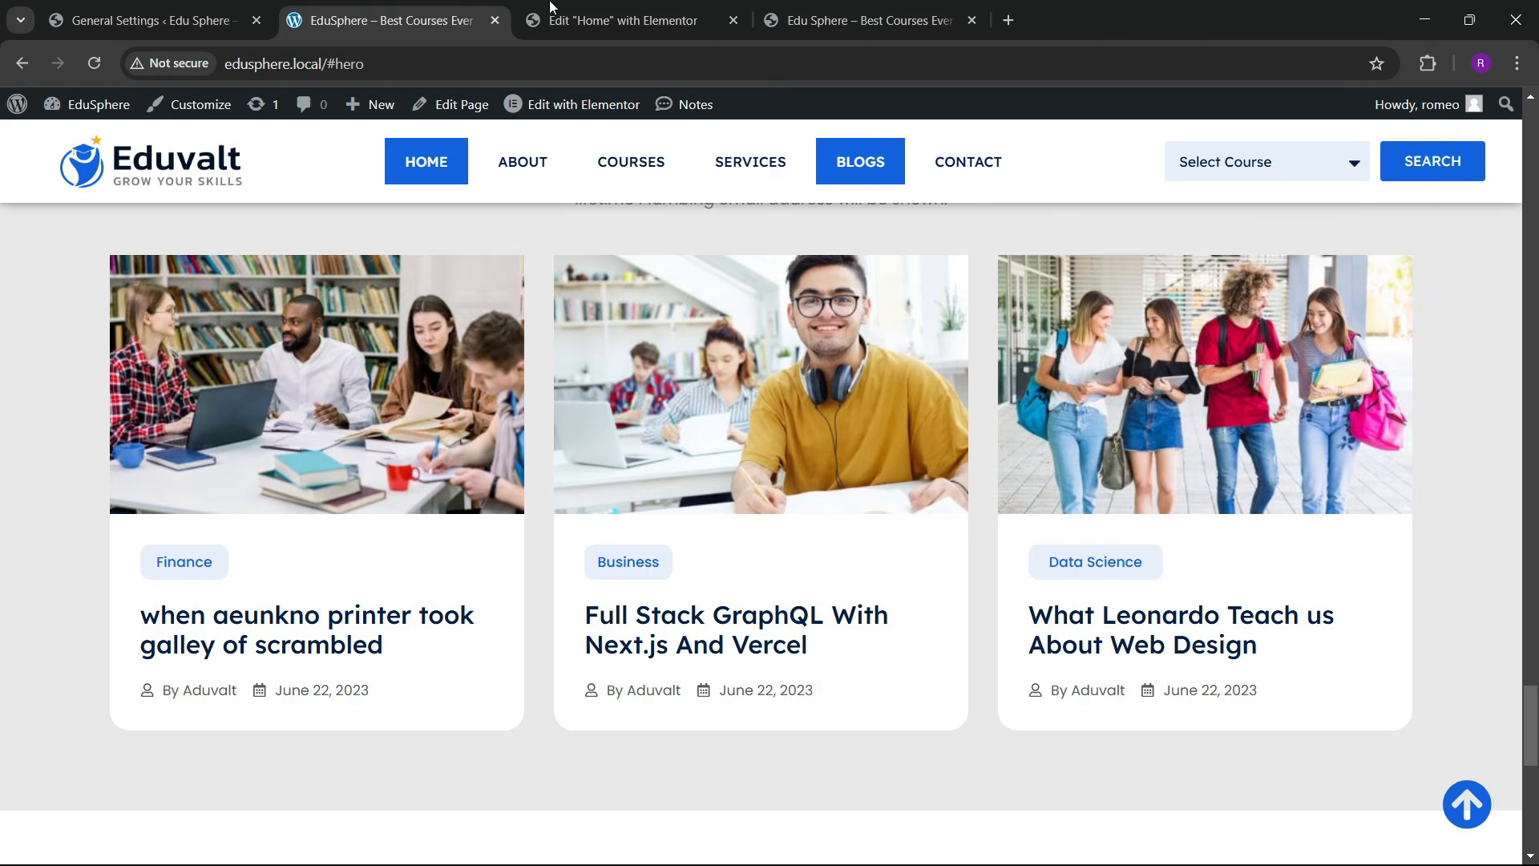
{"action": "scroll", "coordinate": [898, 700], "scroll_direction": "down", "scroll_amount": 1}
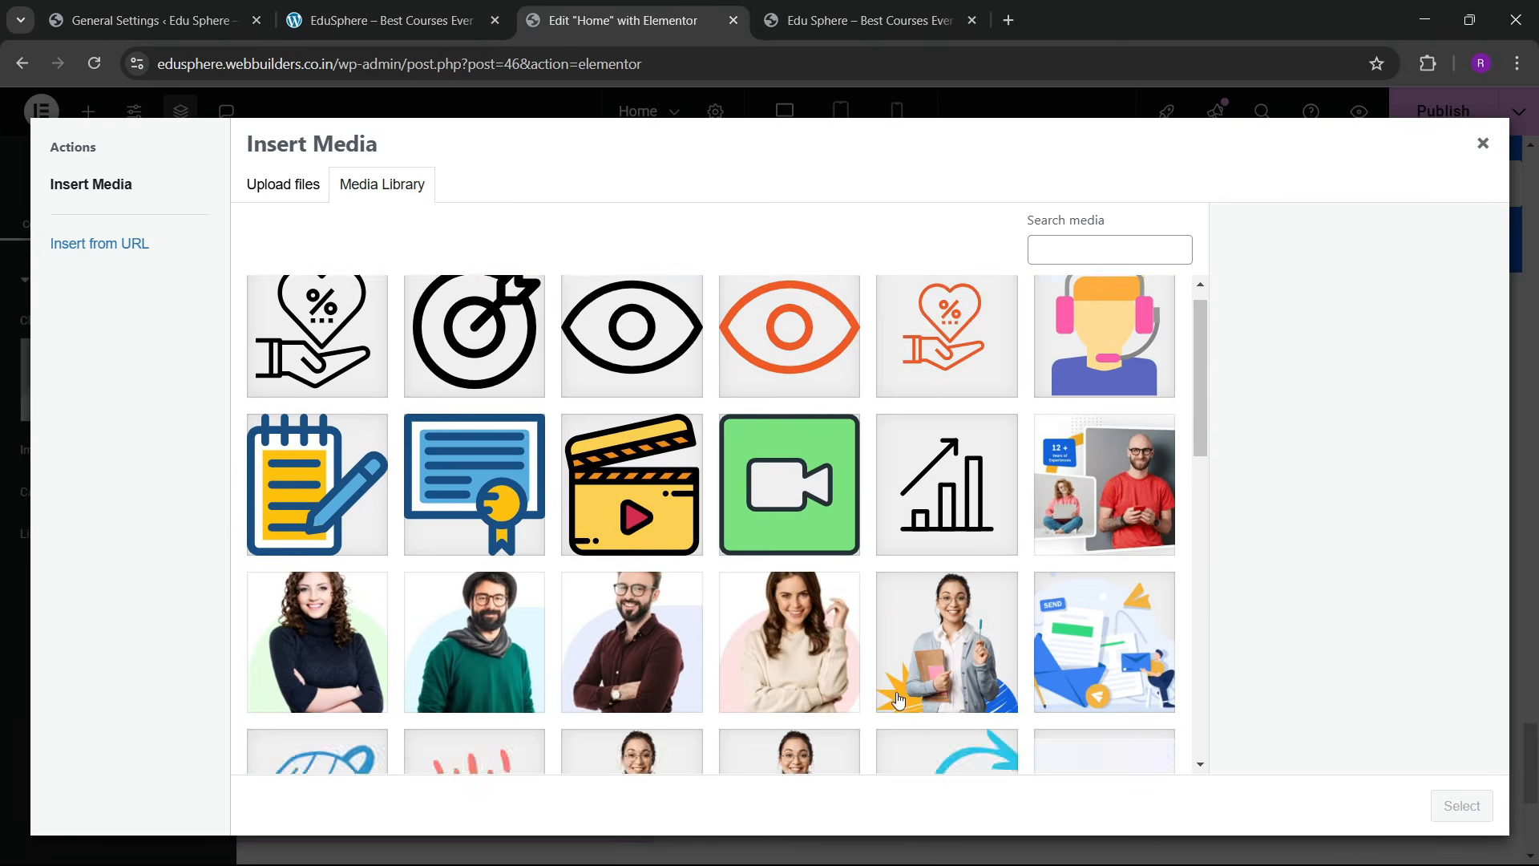
{"action": "scroll", "coordinate": [842, 658], "scroll_direction": "down", "scroll_amount": 10}
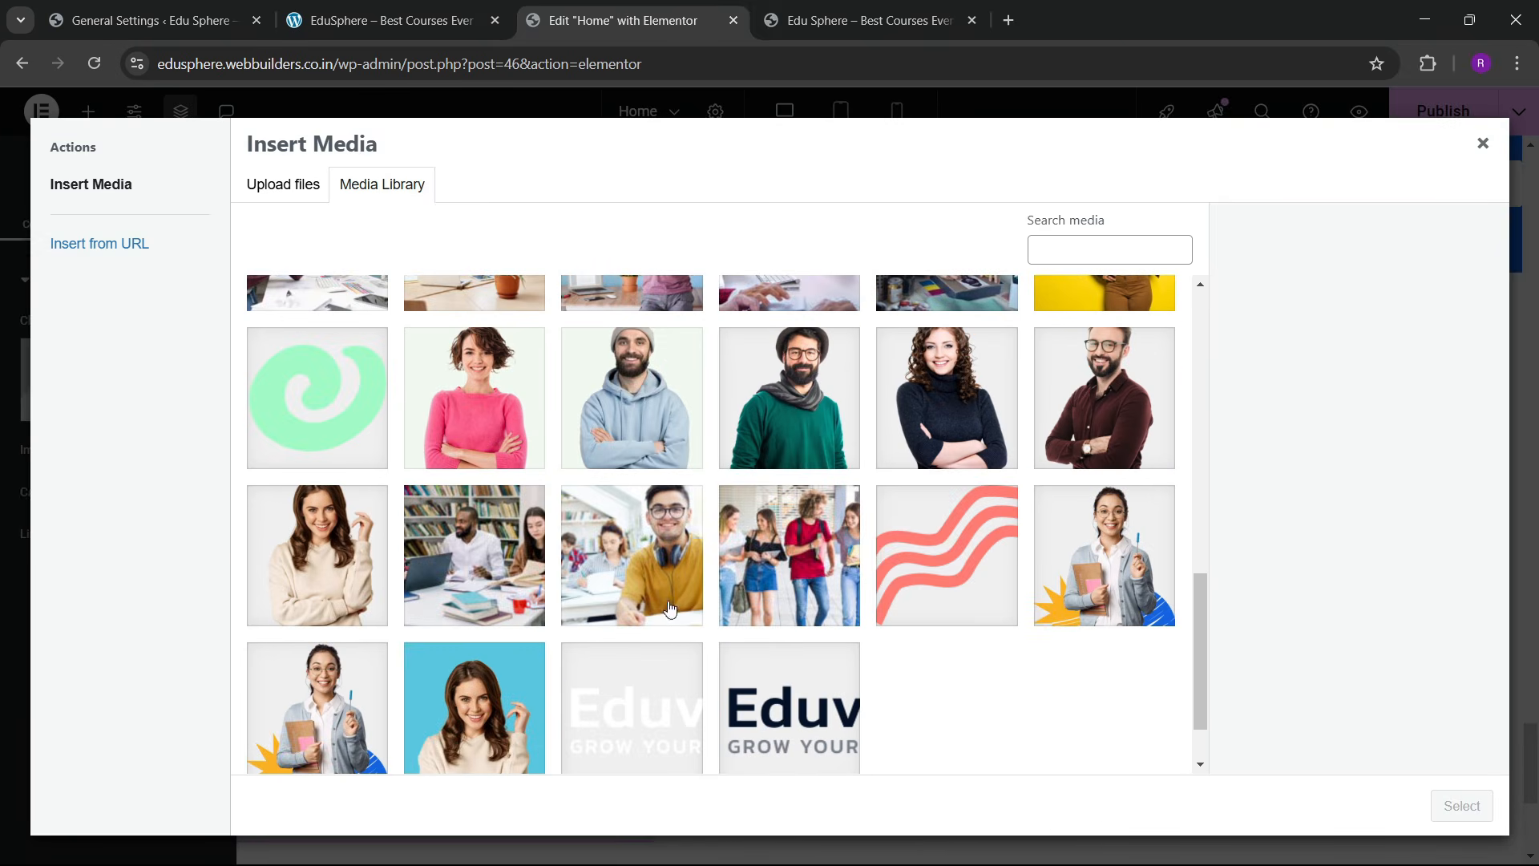
{"action": "left_click", "coordinate": [485, 587]}
{"action": "left_click", "coordinate": [1463, 806]}
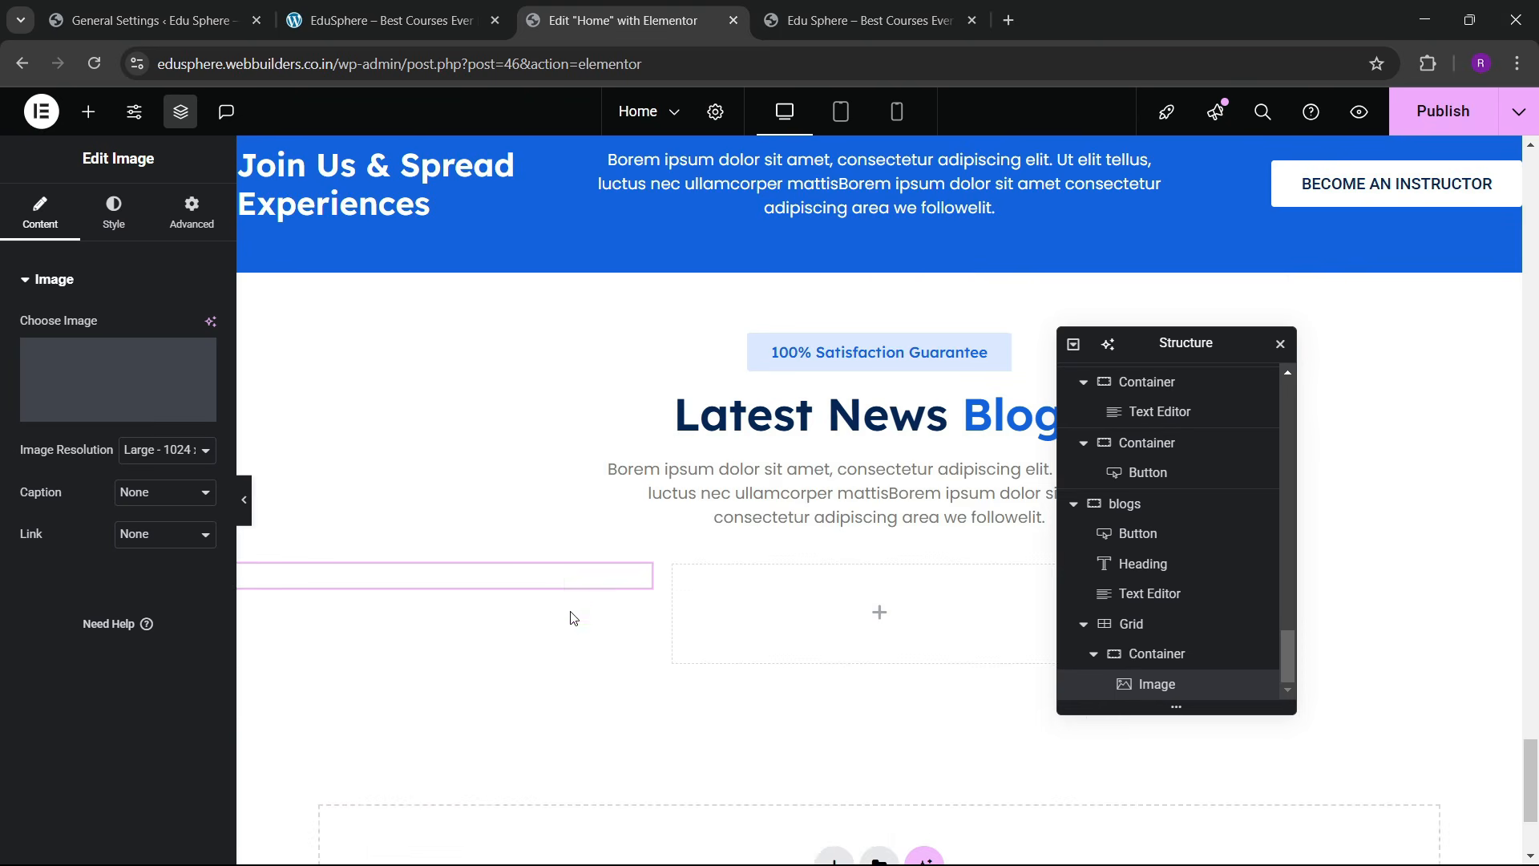
Step: Set the photo's image resolution to a custom 500 × 350 size
{"action": "scroll", "coordinate": [565, 585], "scroll_direction": "down", "scroll_amount": 4}
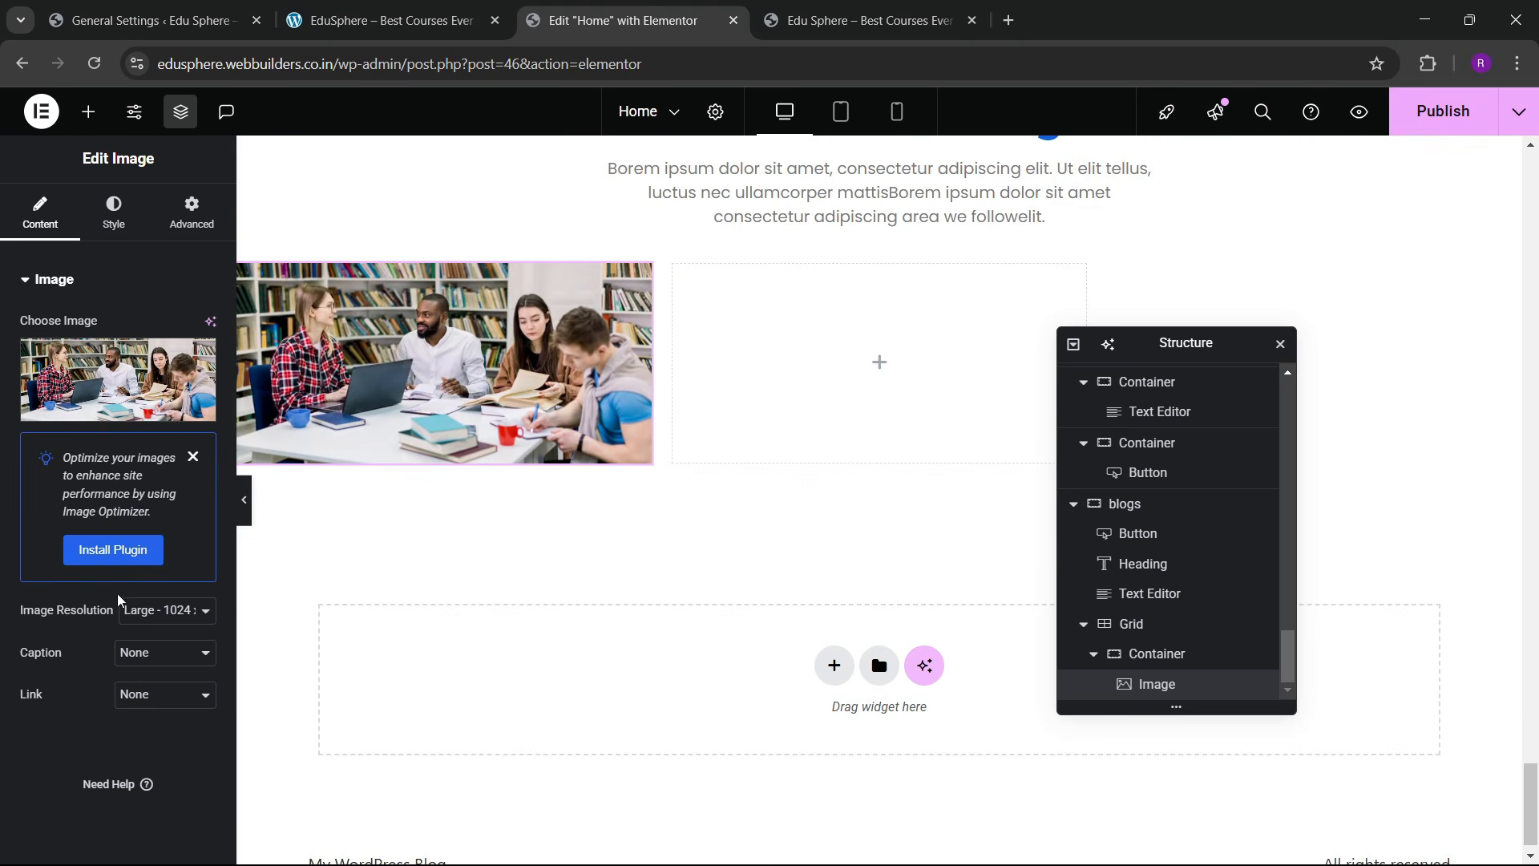
{"action": "left_click", "coordinate": [135, 613]}
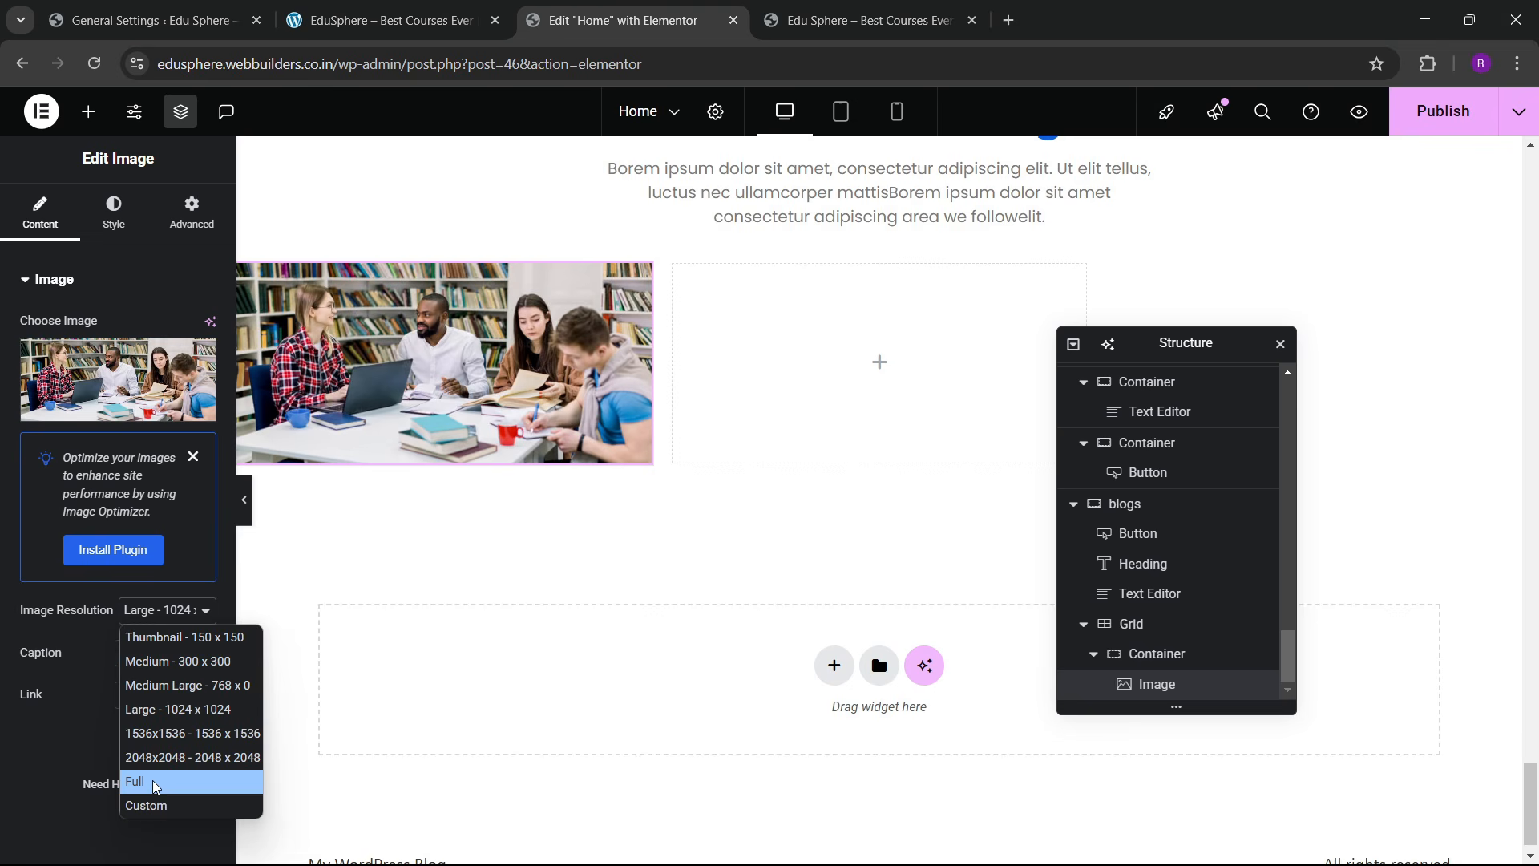
{"action": "left_click", "coordinate": [154, 805]}
{"action": "left_click", "coordinate": [62, 735]}
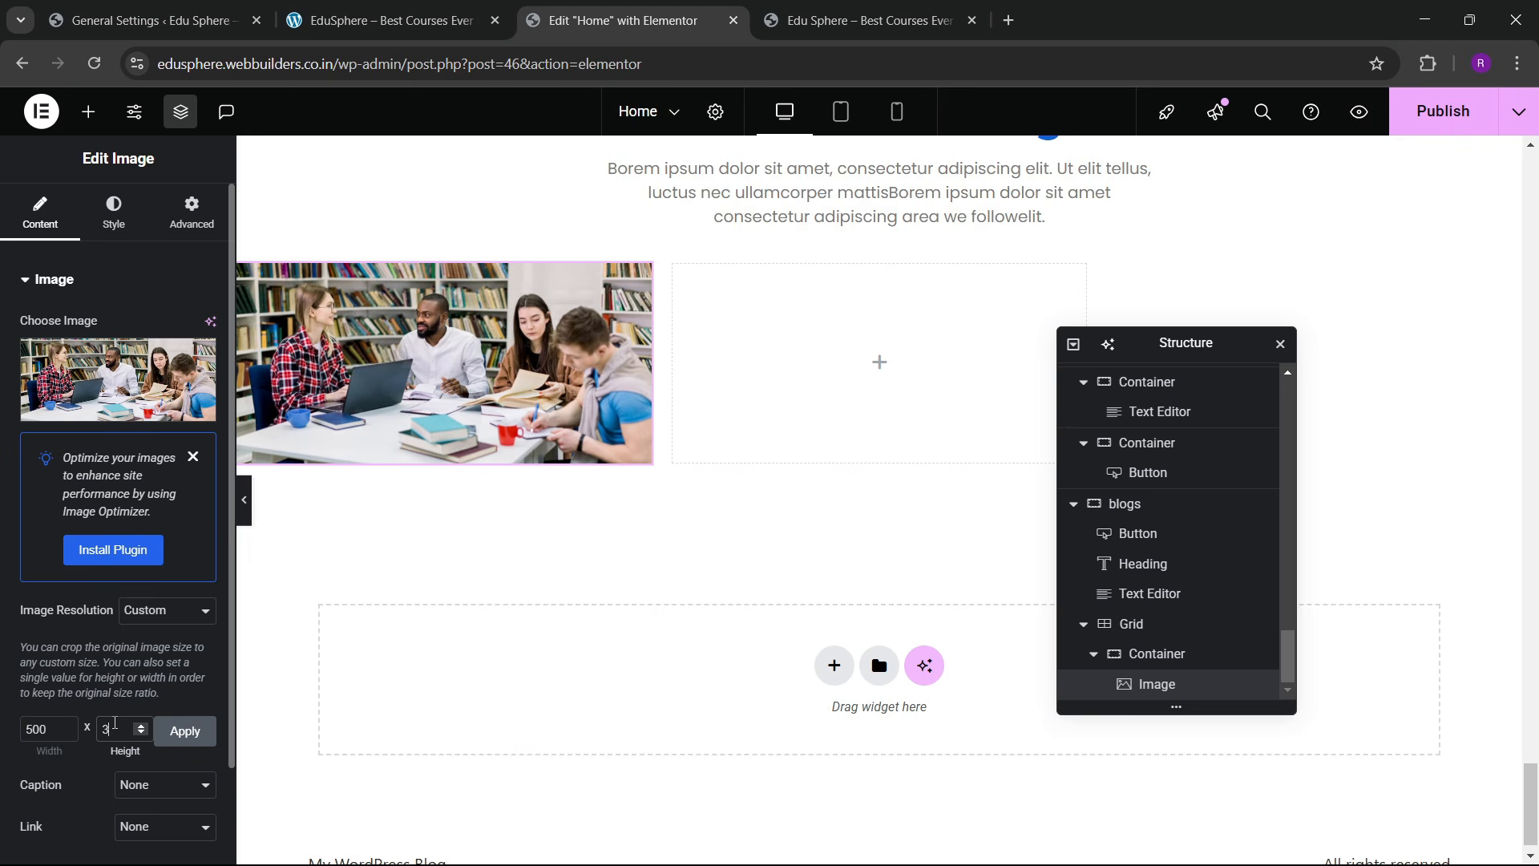
{"action": "left_click", "coordinate": [185, 730]}
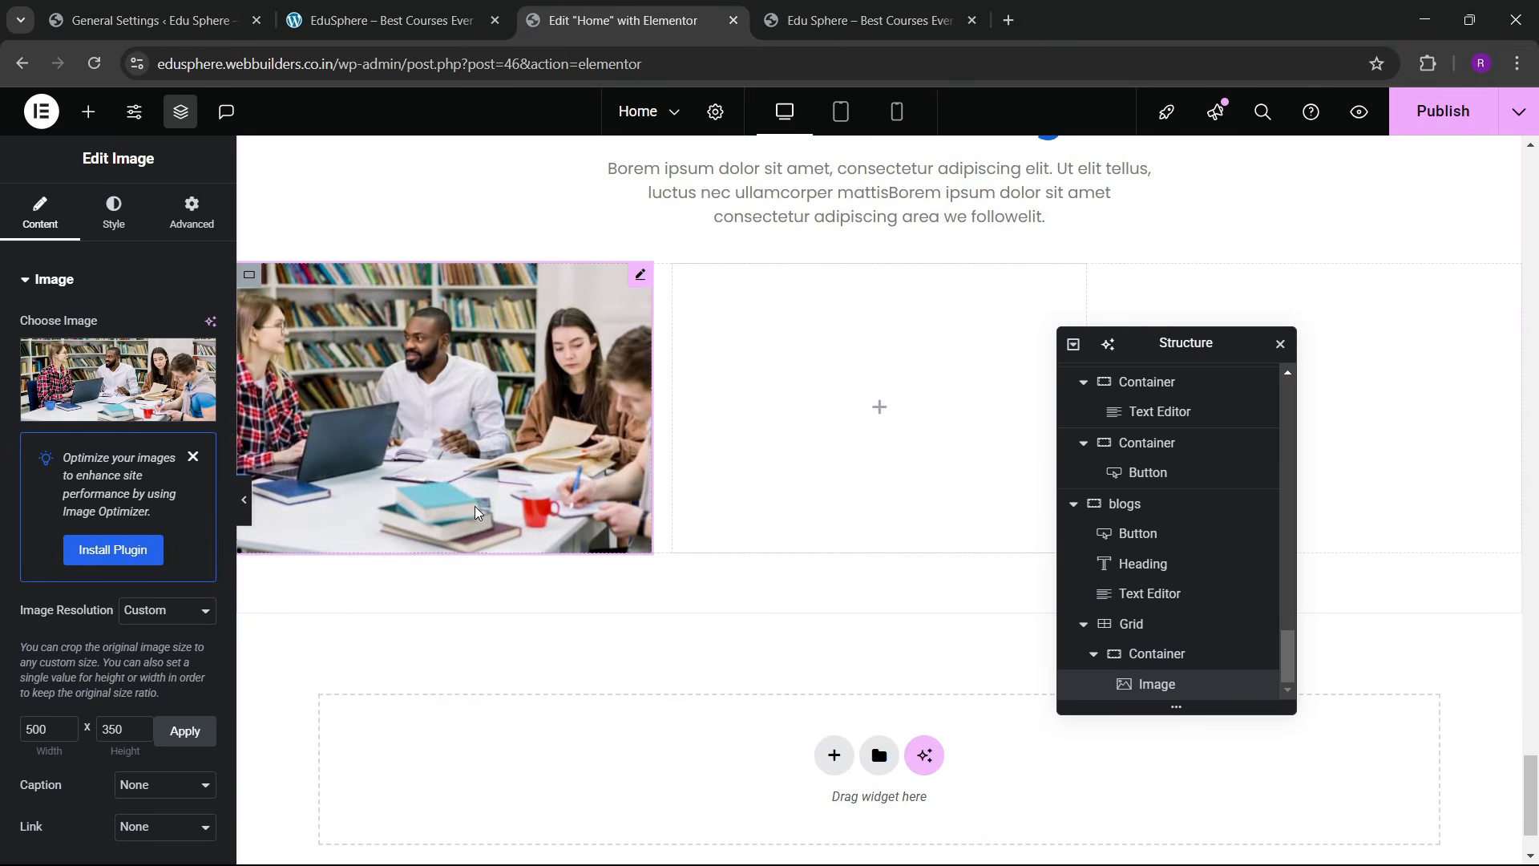
{"action": "left_click", "coordinate": [383, 20]}
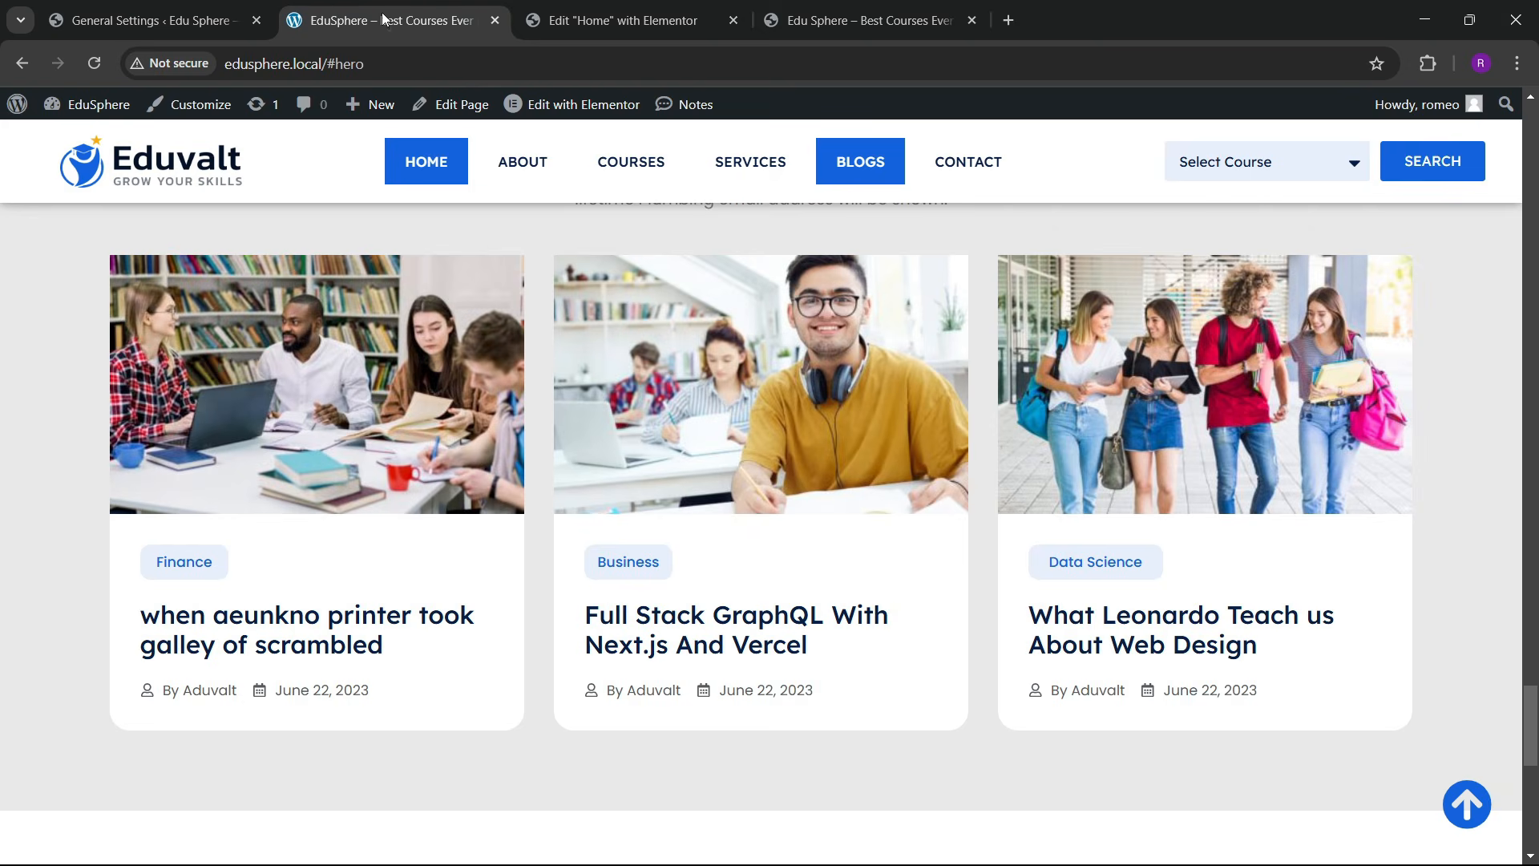
{"action": "left_click", "coordinate": [631, 11]}
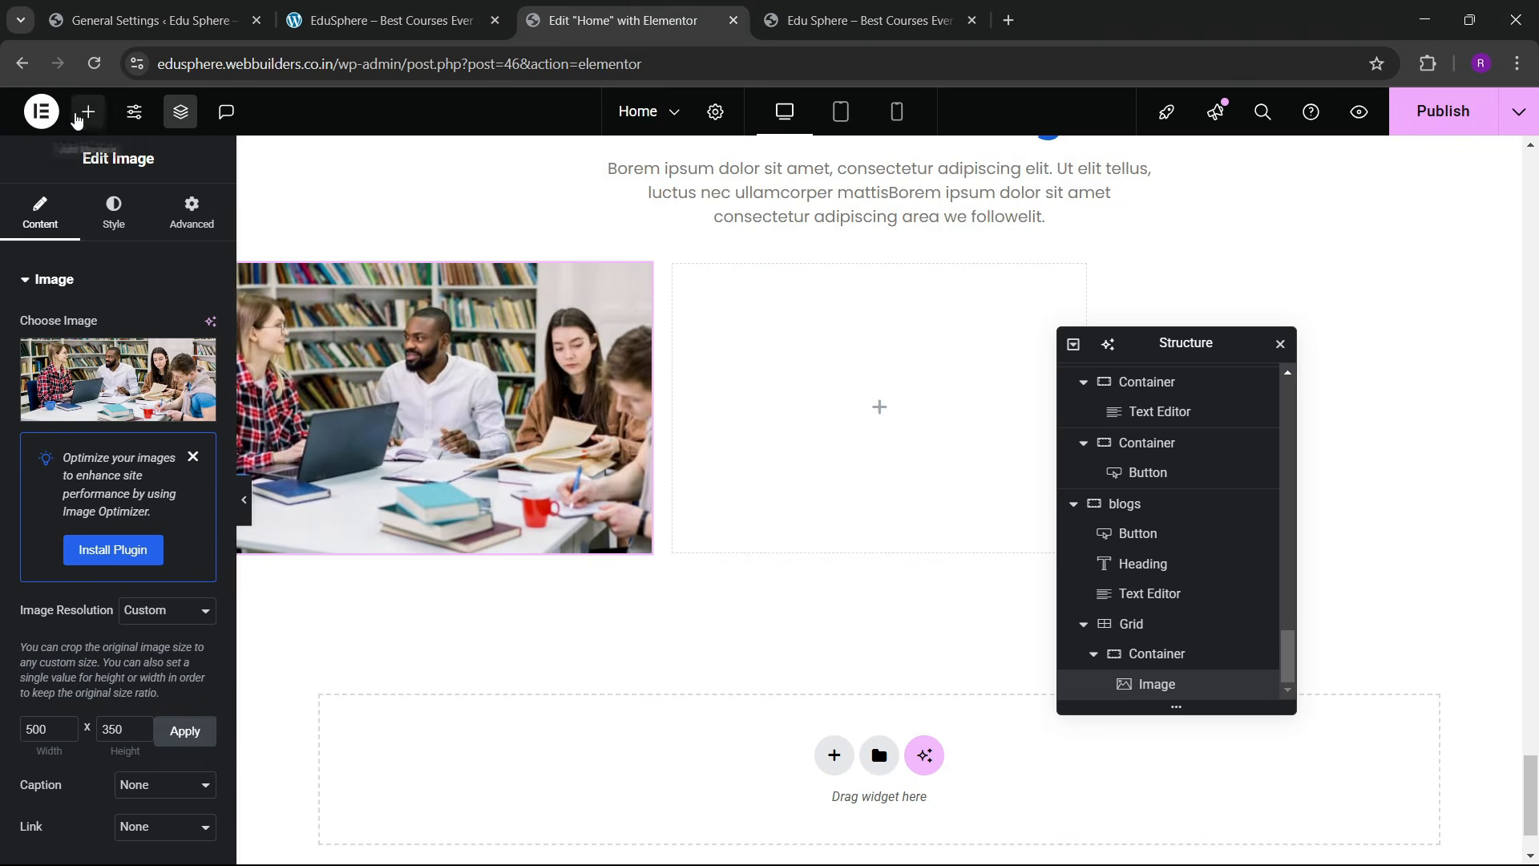
{"action": "left_click", "coordinate": [88, 113]}
Step: Add a container below the photo and set the card to column direction, centred, stretched
{"action": "left_click_drag", "start_coordinate": [62, 510], "coordinate": [372, 481]}
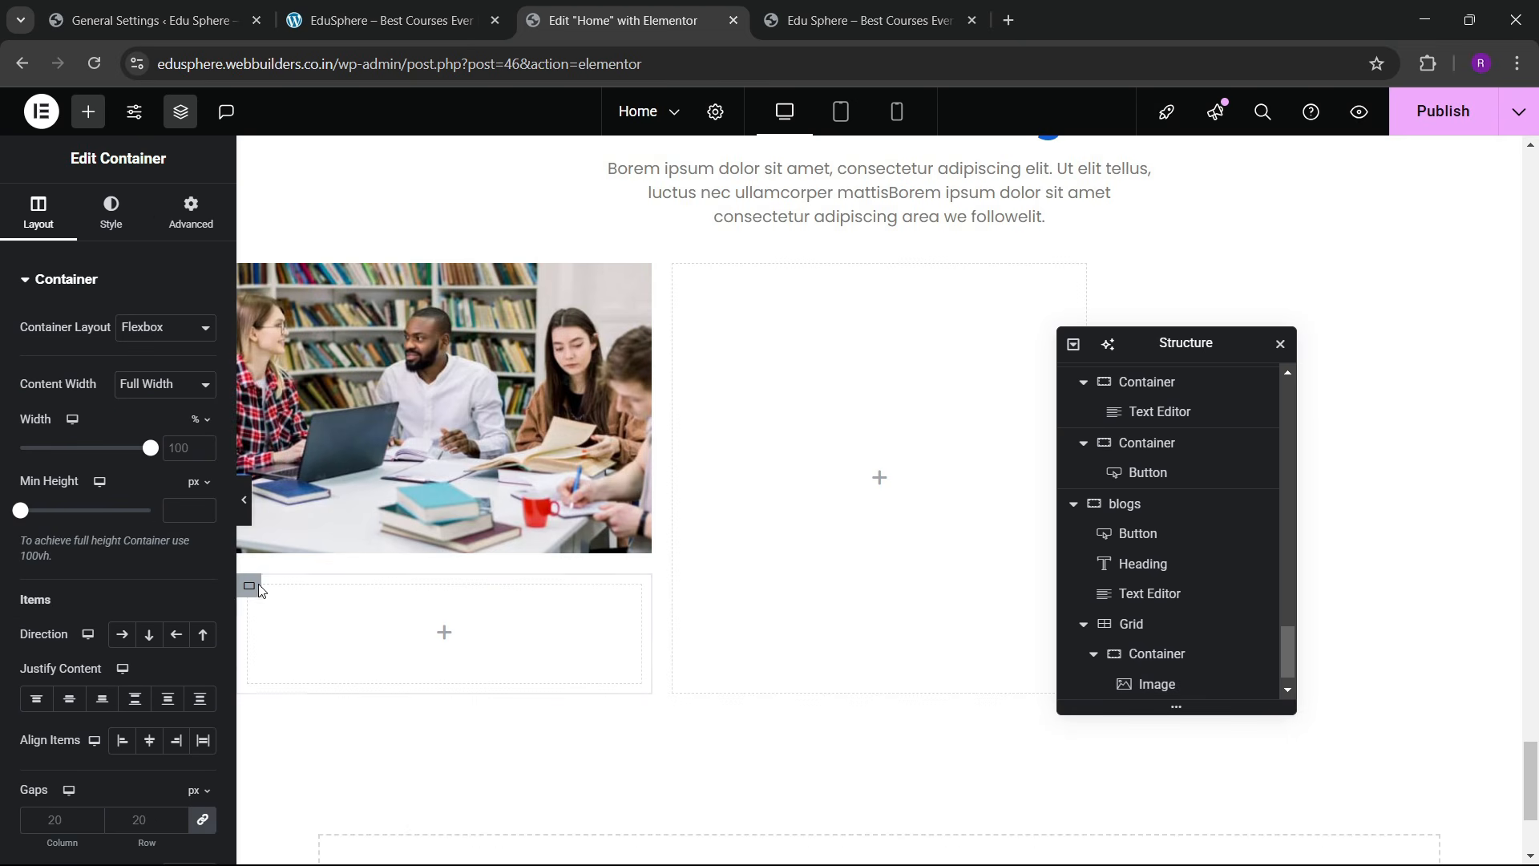
{"action": "scroll", "coordinate": [1123, 623], "scroll_direction": "down", "scroll_amount": 1}
{"action": "left_click", "coordinate": [1157, 623]}
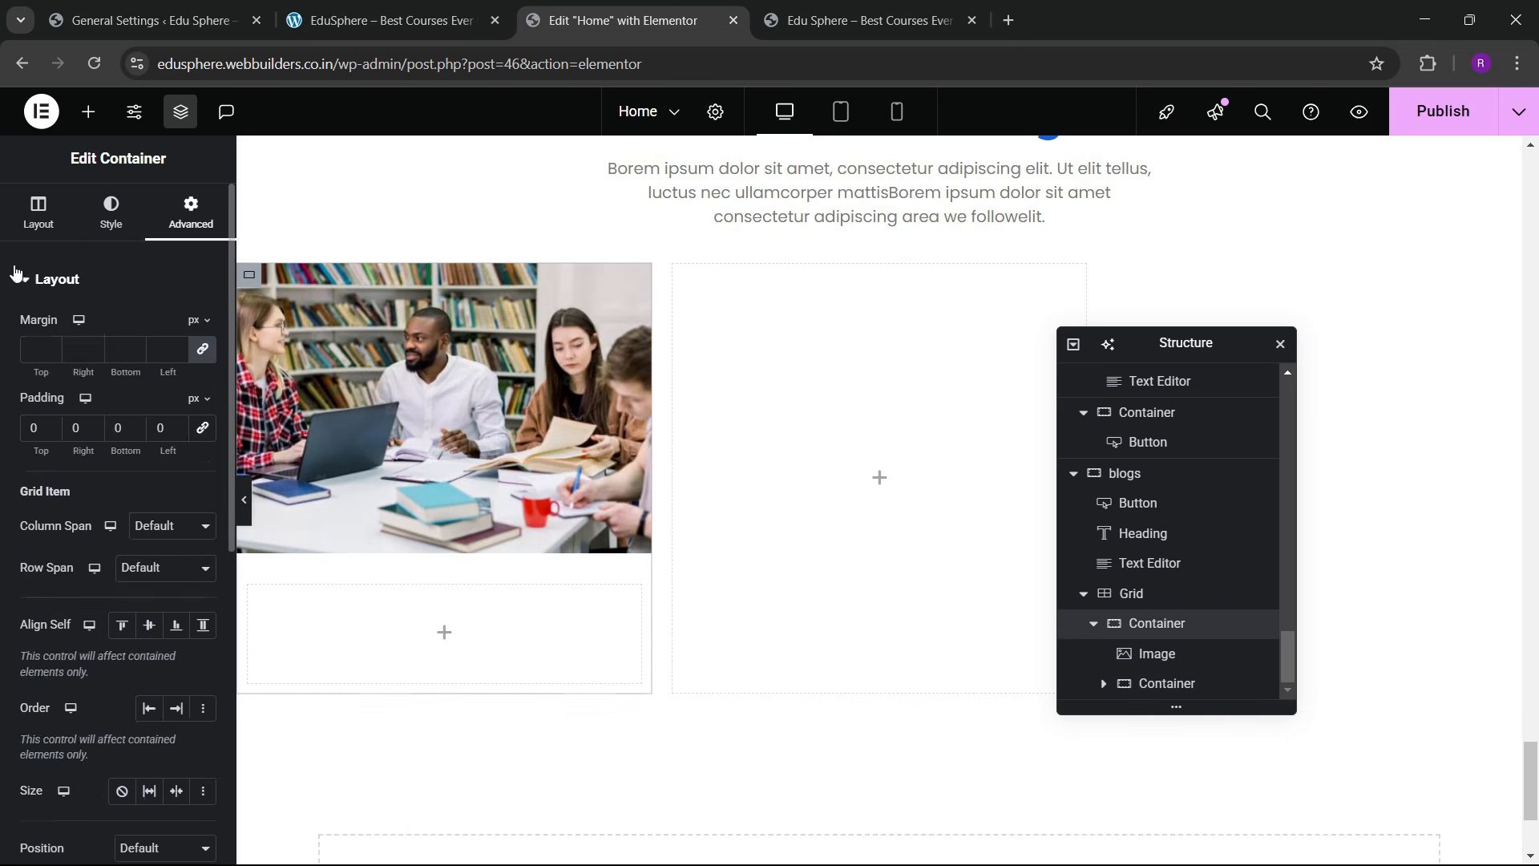
{"action": "scroll", "coordinate": [142, 594], "scroll_direction": "down", "scroll_amount": 3}
{"action": "left_click", "coordinate": [149, 343]}
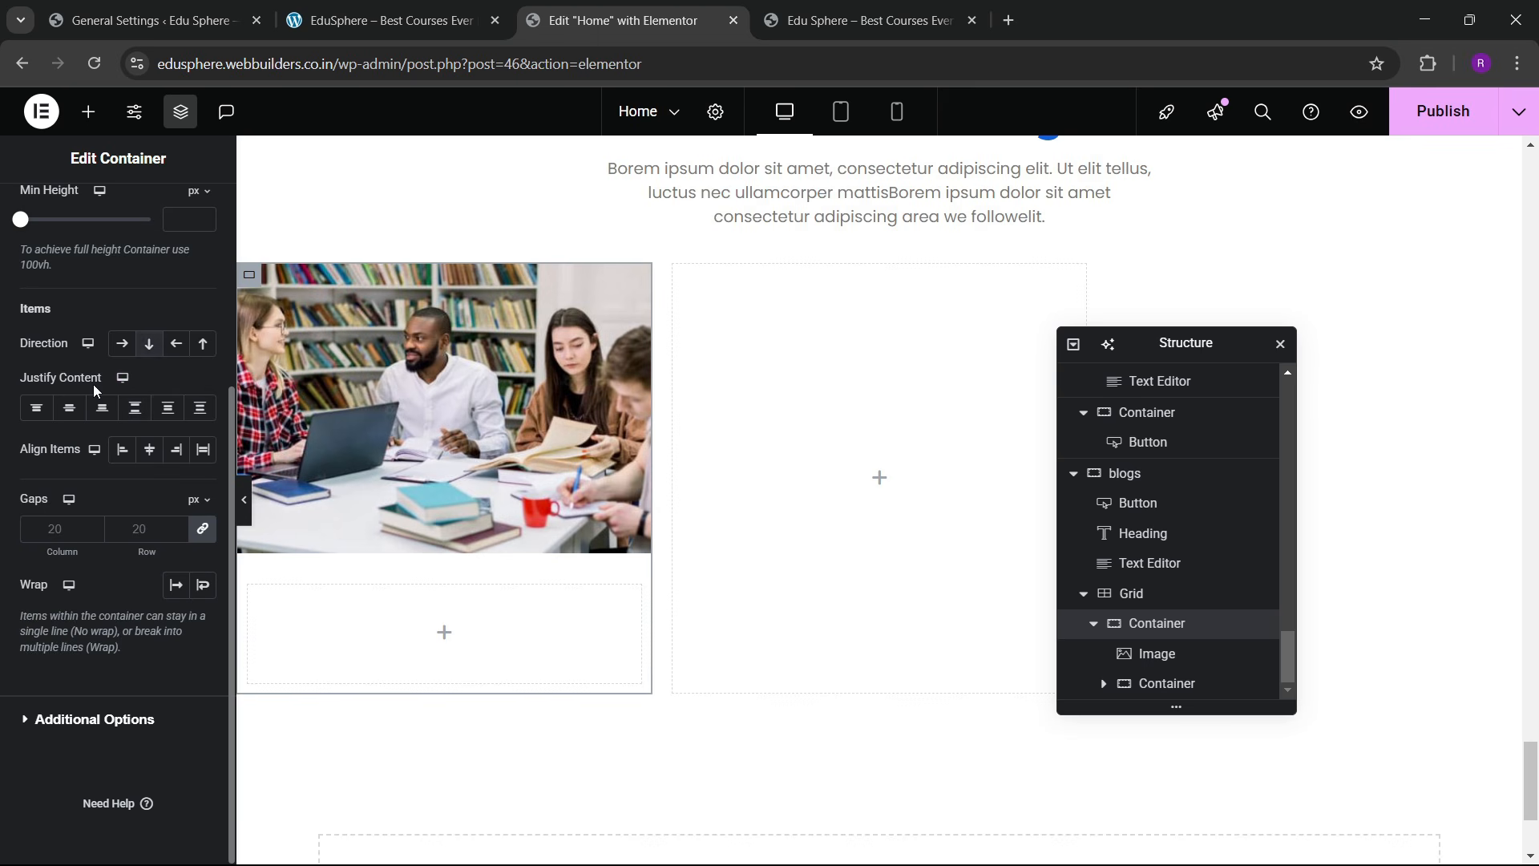
{"action": "left_click", "coordinate": [74, 406]}
{"action": "left_click", "coordinate": [202, 449]}
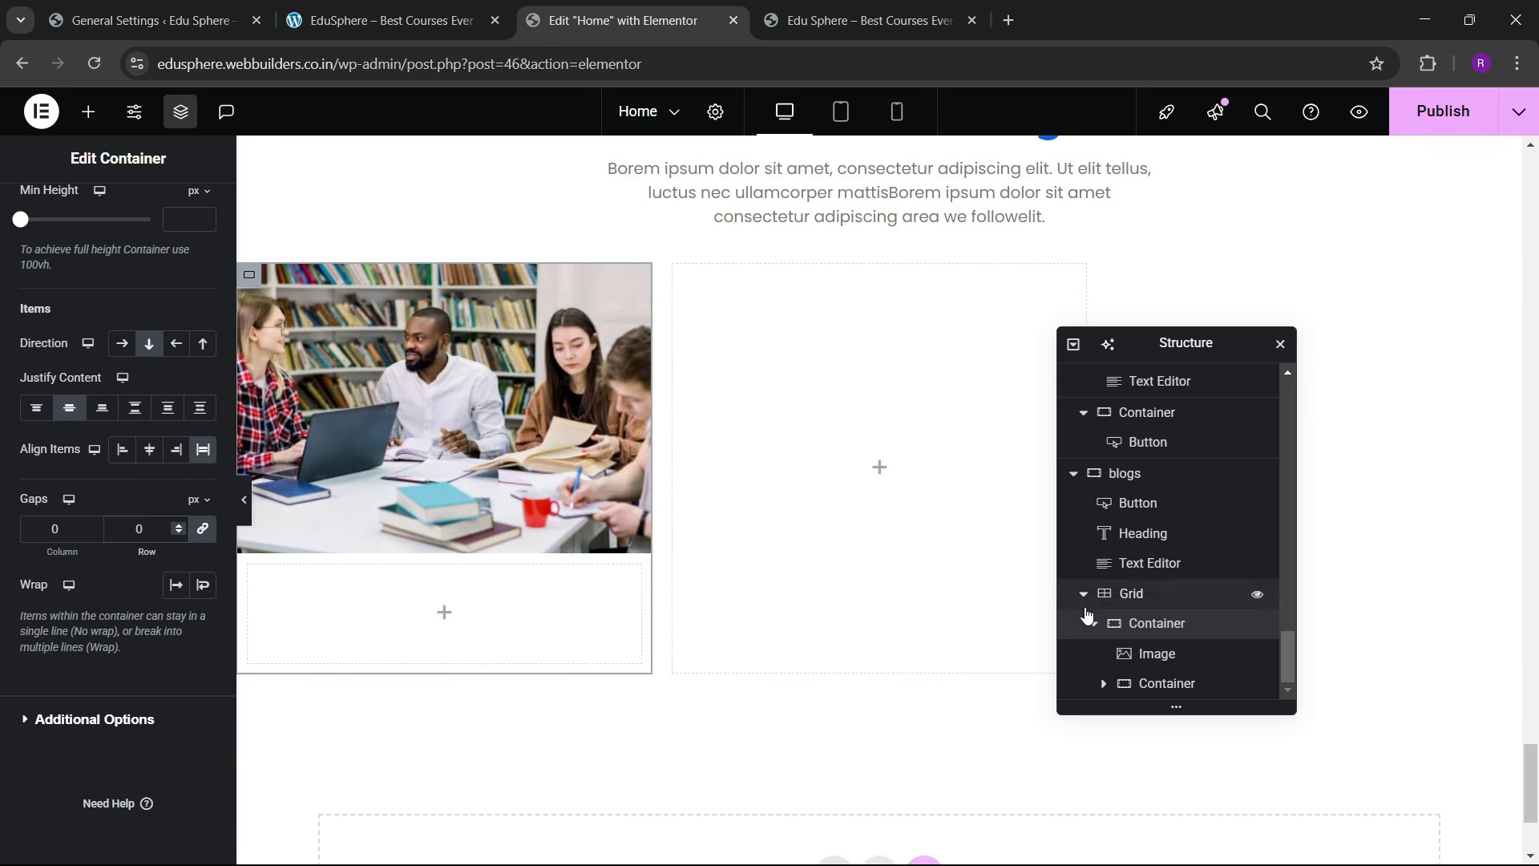
Step: Give the empty container below the photo 20 px padding on all sides
{"action": "left_click", "coordinate": [1154, 684]}
{"action": "left_click", "coordinate": [191, 212]}
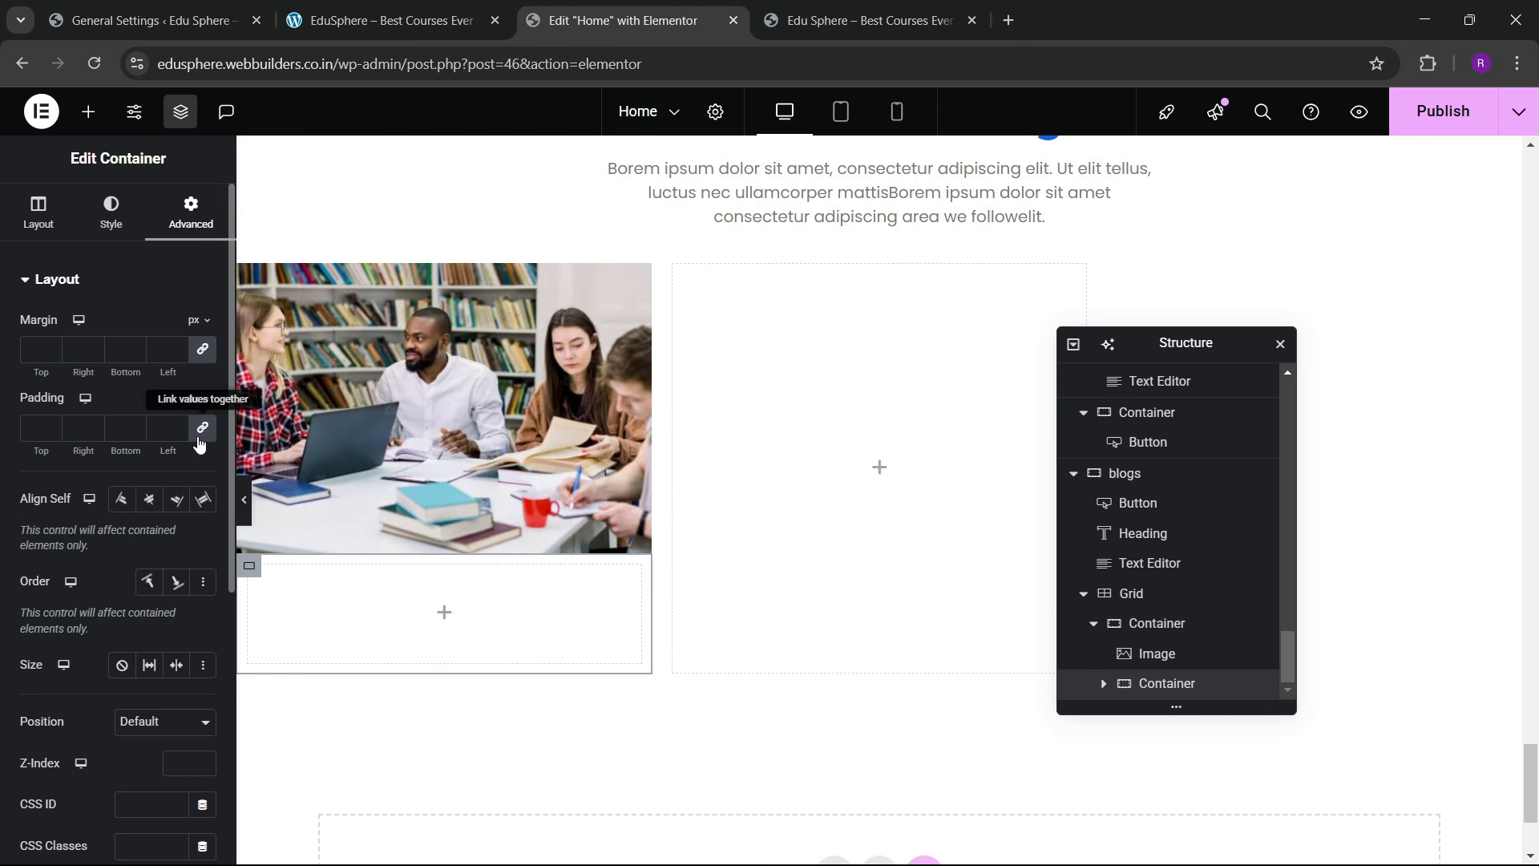
{"action": "left_click", "coordinate": [46, 428]}
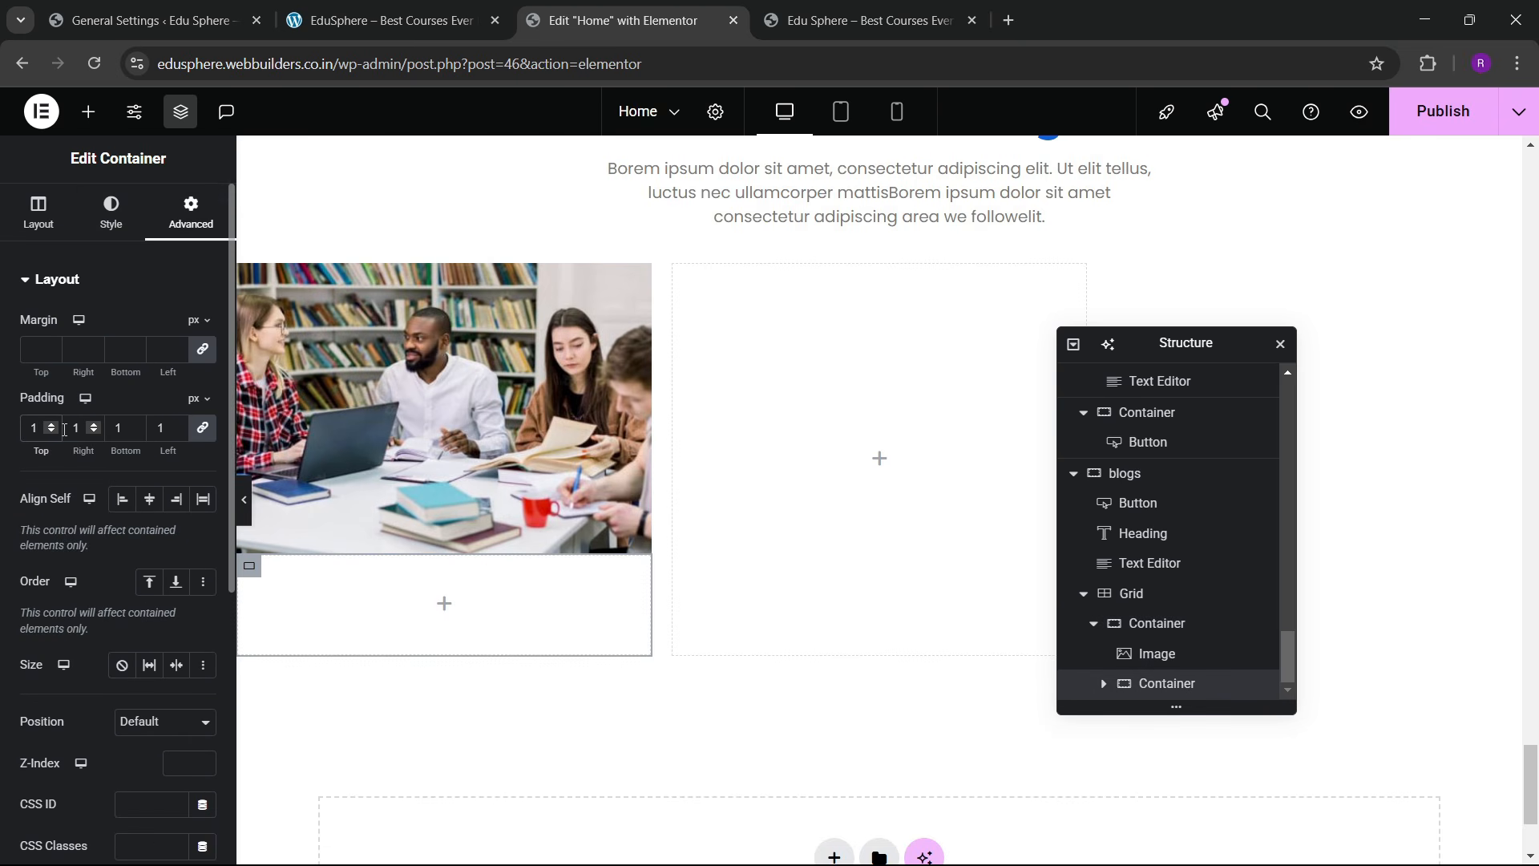
{"action": "type", "text": "0"}
{"action": "key", "text": "BackSpace"}
{"action": "key", "text": "BackSpace"}
{"action": "type", "text": "20"}
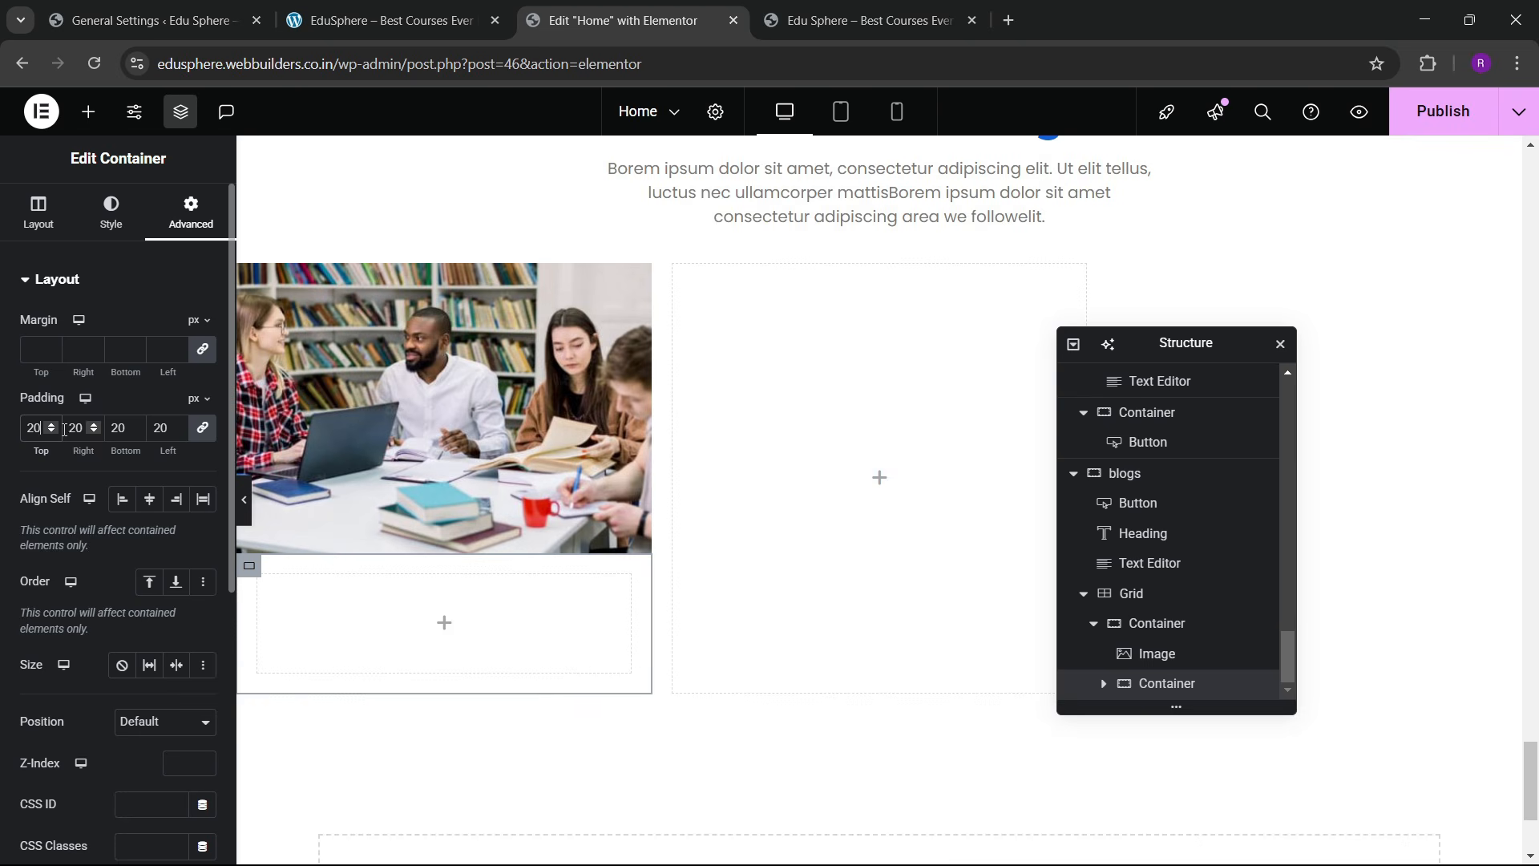
{"action": "left_click", "coordinate": [384, 20]}
{"action": "left_click", "coordinate": [623, 20]}
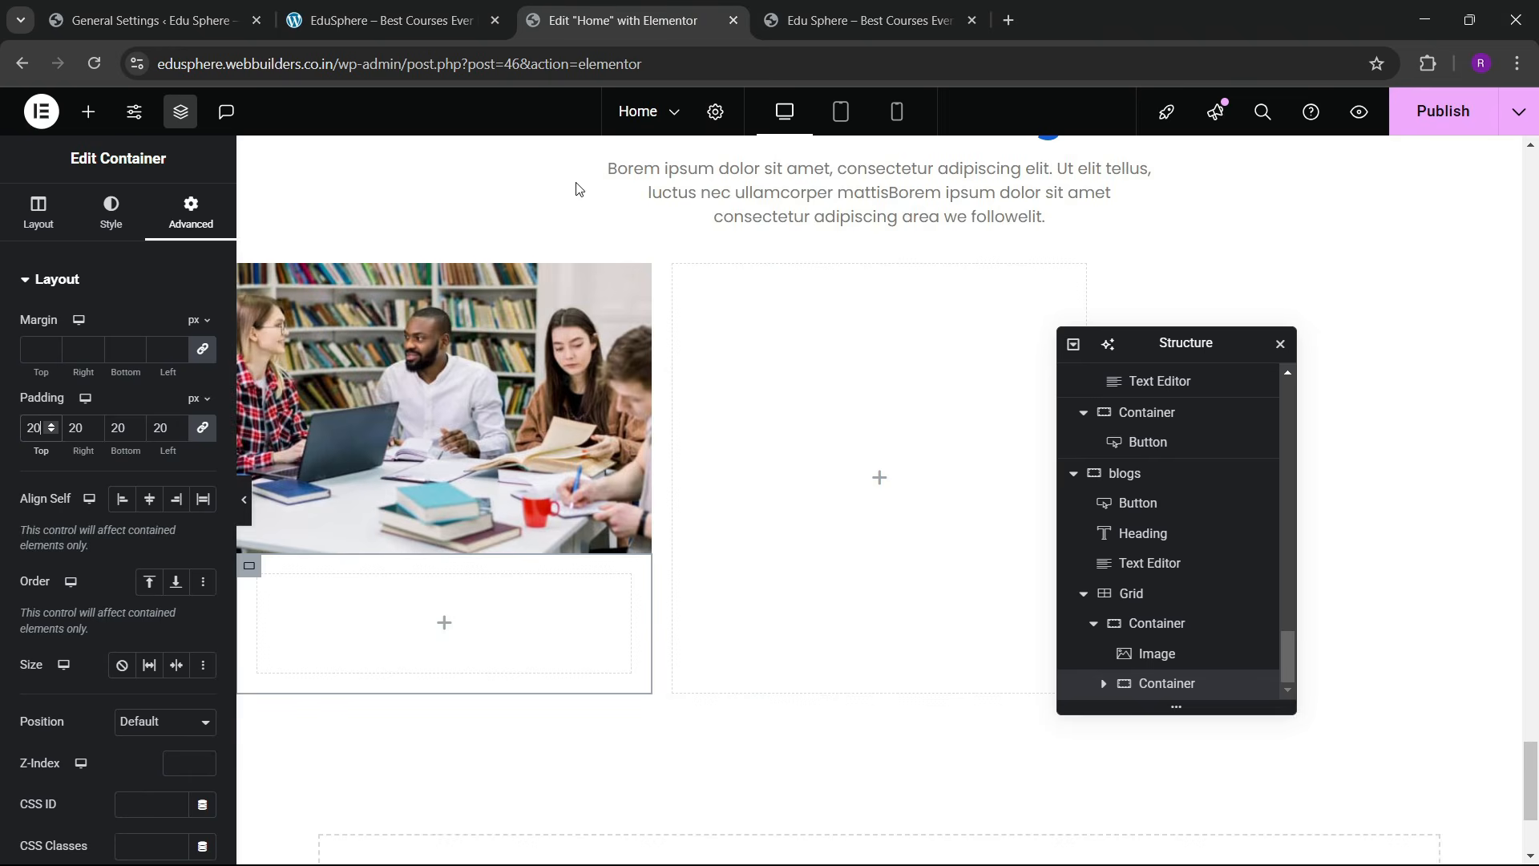
{"action": "scroll", "coordinate": [574, 449], "scroll_direction": "up", "scroll_amount": 3}
{"action": "scroll", "coordinate": [574, 449], "scroll_direction": "up", "scroll_amount": 3}
{"action": "scroll", "coordinate": [574, 449], "scroll_direction": "down", "scroll_amount": 3}
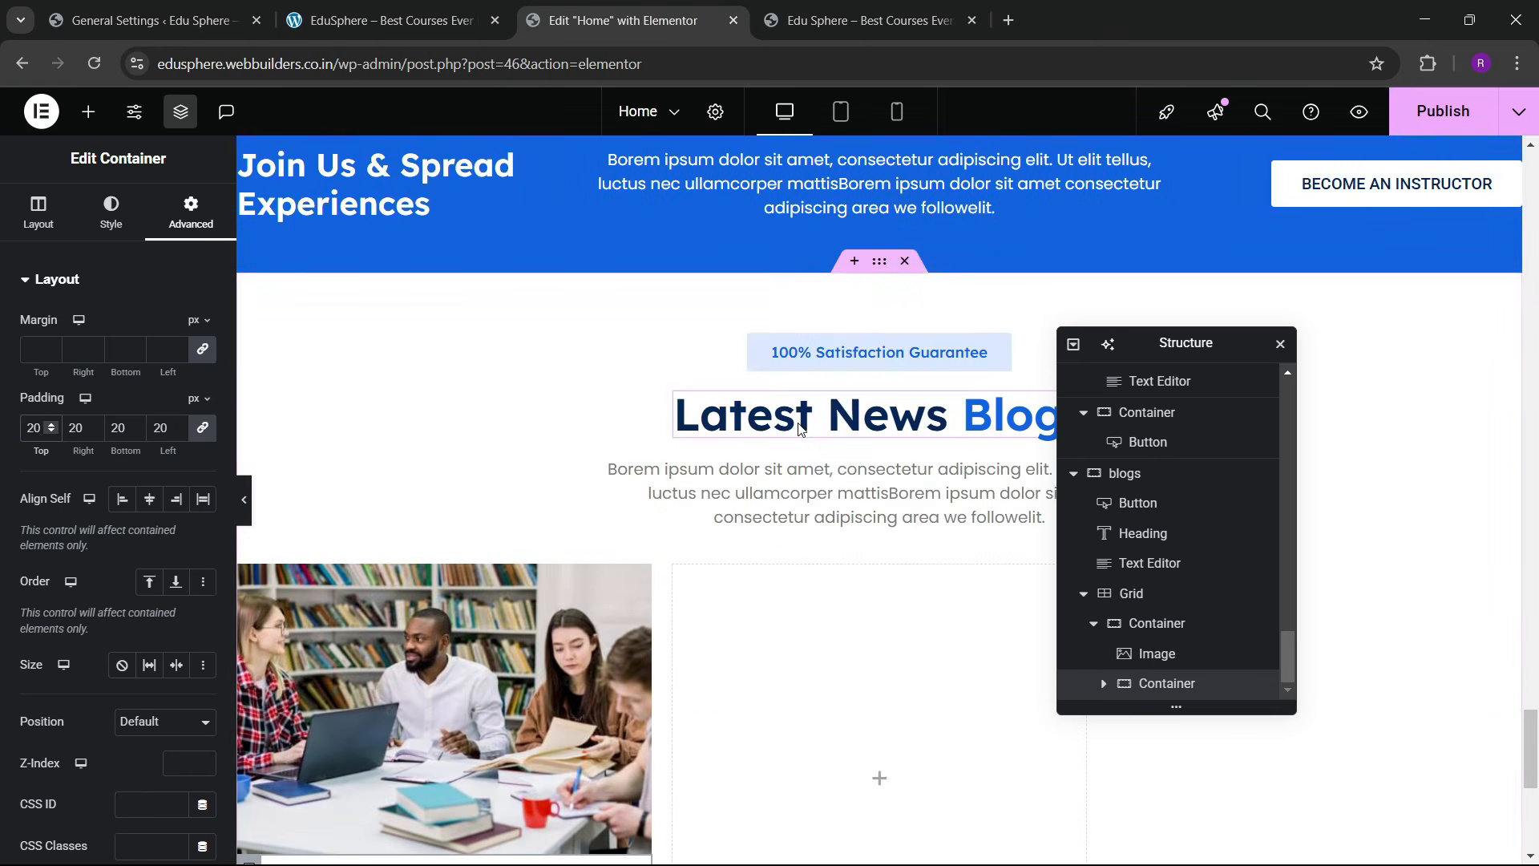
{"action": "right_click", "coordinate": [854, 355]}
Step: Paste a copy of the satisfaction badge into the card's text container and relabel it Finance
{"action": "left_click", "coordinate": [899, 456]}
{"action": "scroll", "coordinate": [691, 481], "scroll_direction": "down", "scroll_amount": 5}
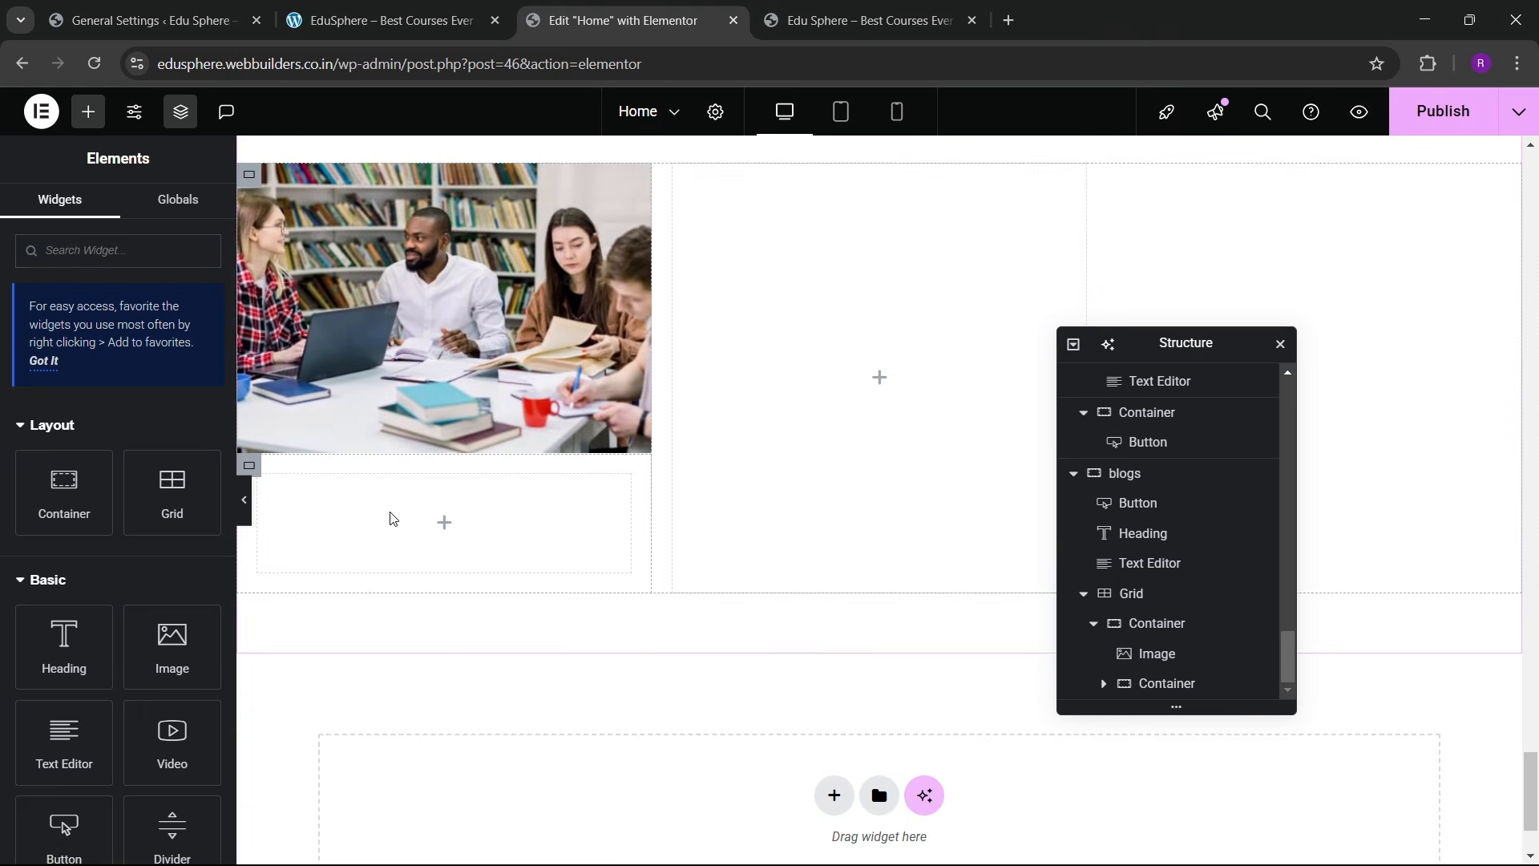
{"action": "right_click", "coordinate": [391, 518]}
{"action": "left_click", "coordinate": [421, 498]}
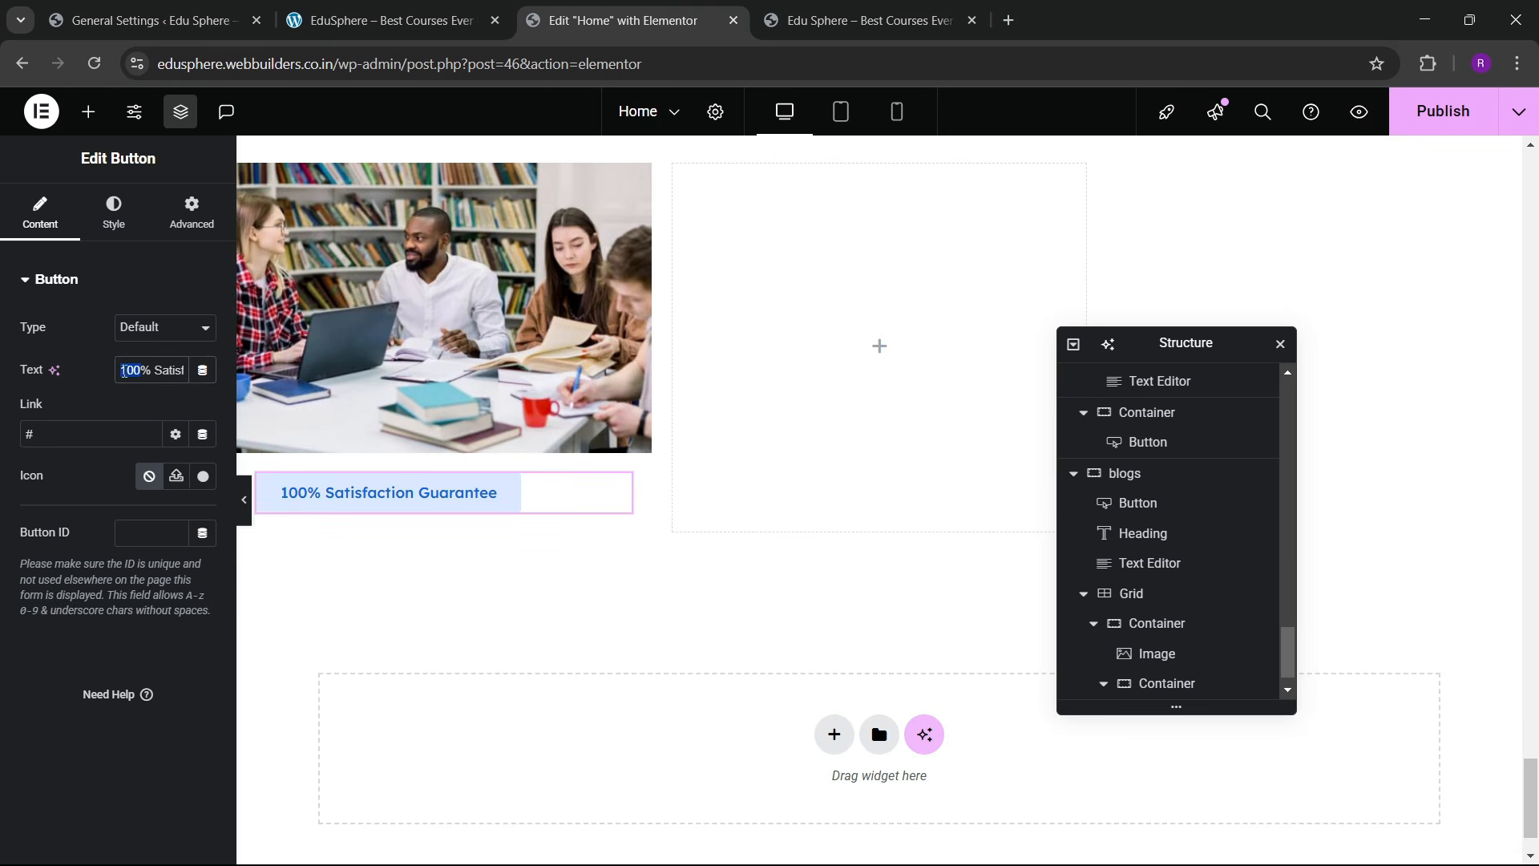
{"action": "type", "text": "Finance"}
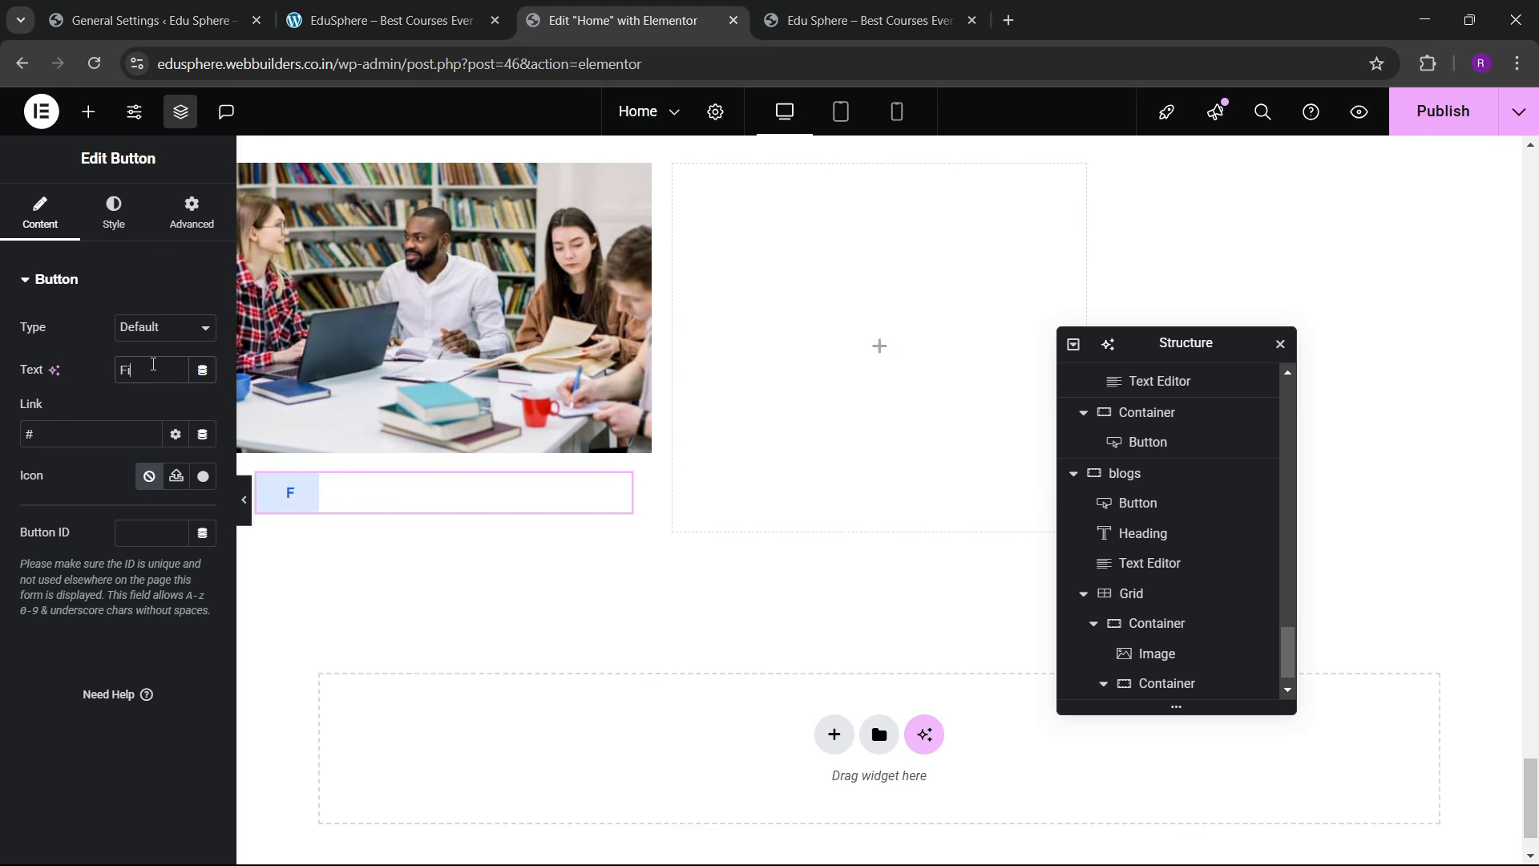
Step: Give the Finance badge 10/20 px padding and a fully rounded pill shape
{"action": "left_click", "coordinate": [350, 33]}
{"action": "left_click", "coordinate": [558, 20]}
{"action": "left_click", "coordinate": [113, 210]}
{"action": "scroll", "coordinate": [95, 505], "scroll_direction": "down", "scroll_amount": 2}
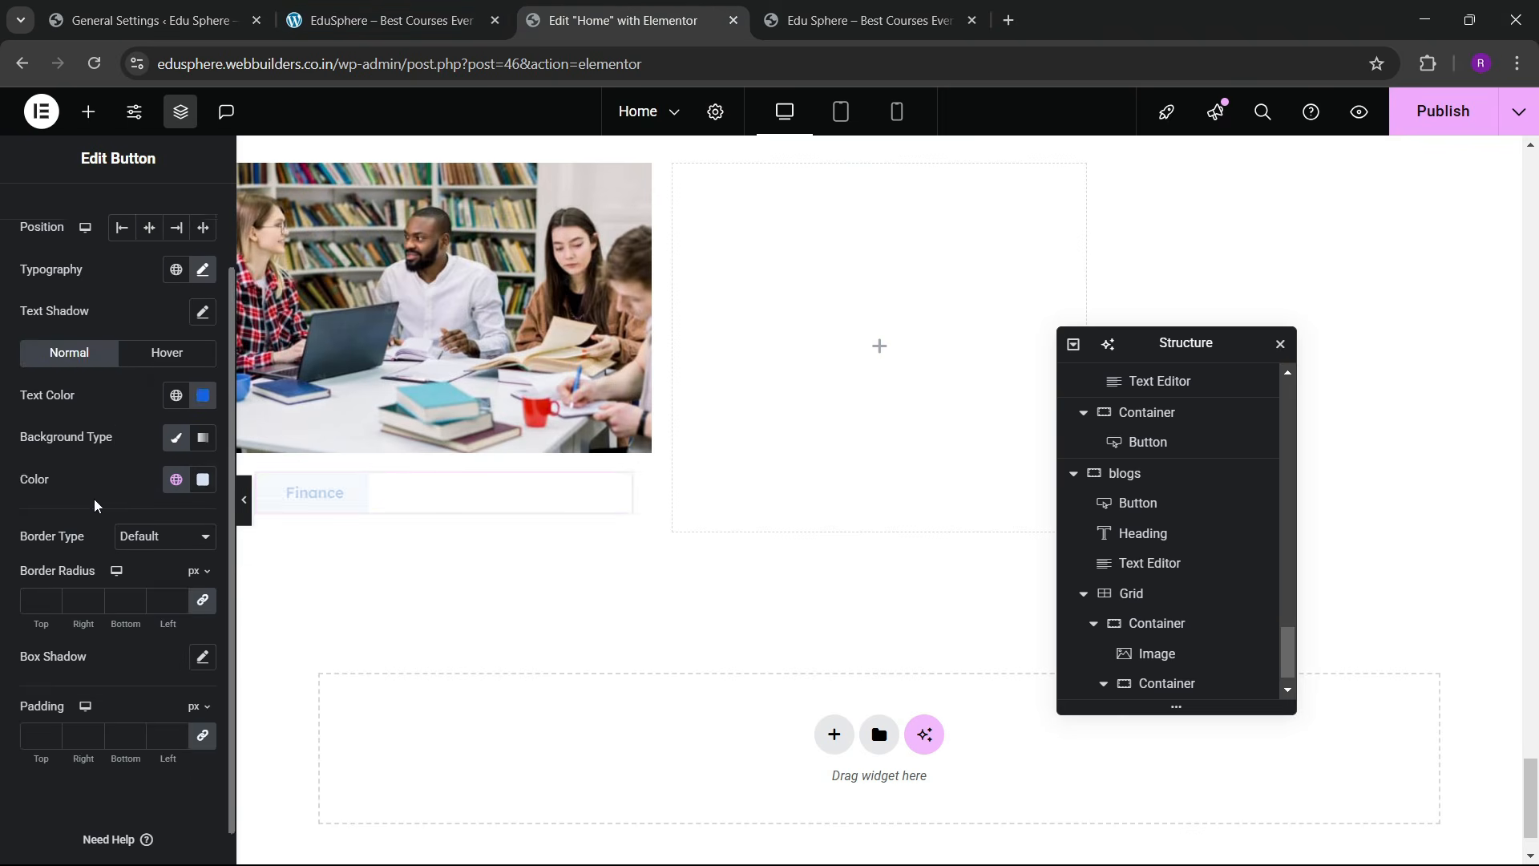
{"action": "scroll", "coordinate": [95, 505], "scroll_direction": "down", "scroll_amount": 1}
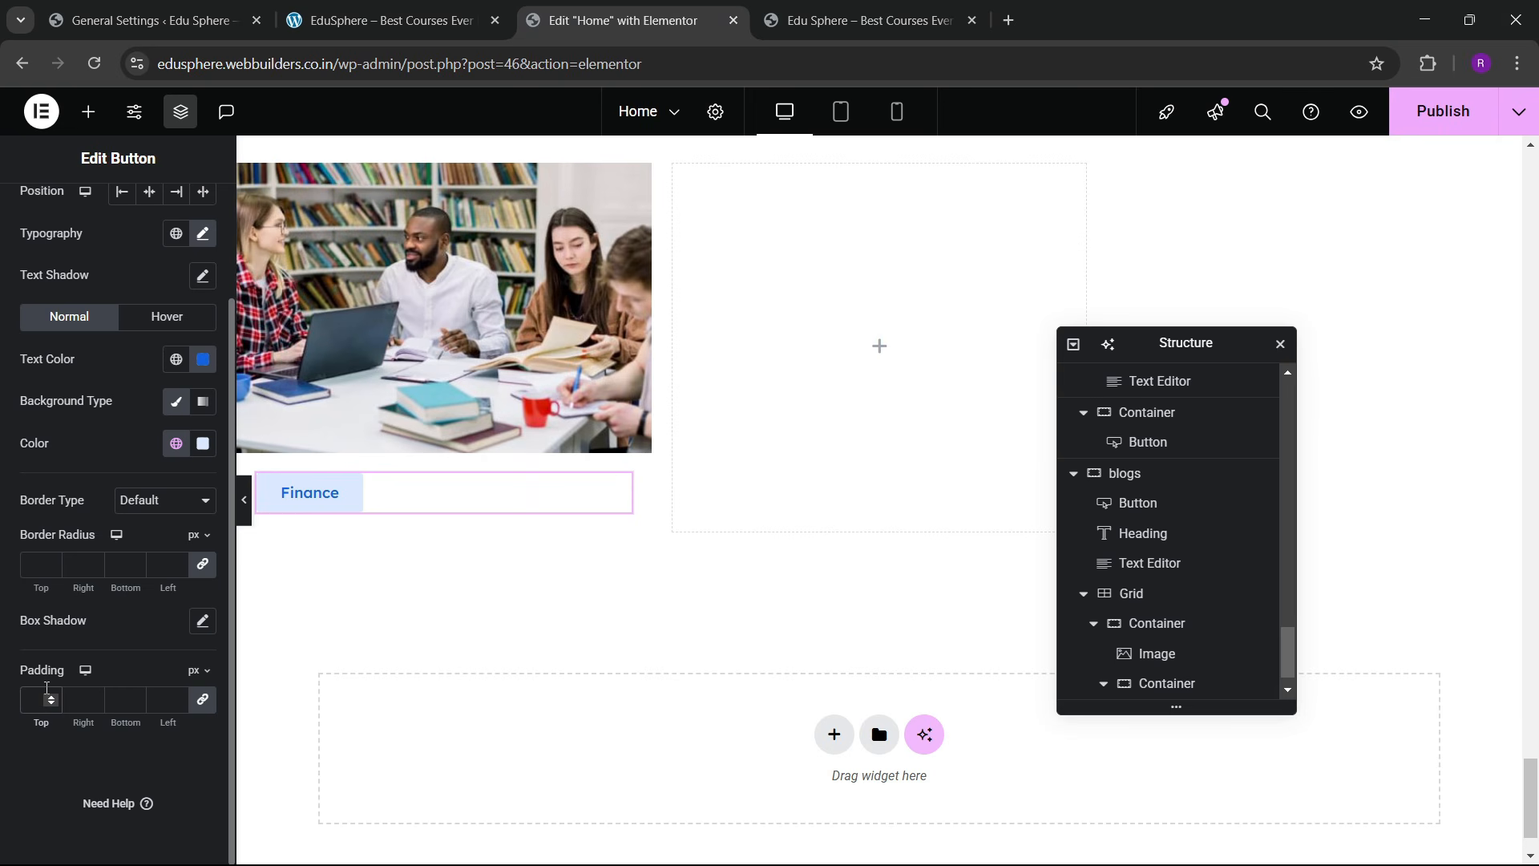
{"action": "left_click", "coordinate": [40, 699]}
{"action": "type", "text": "10"}
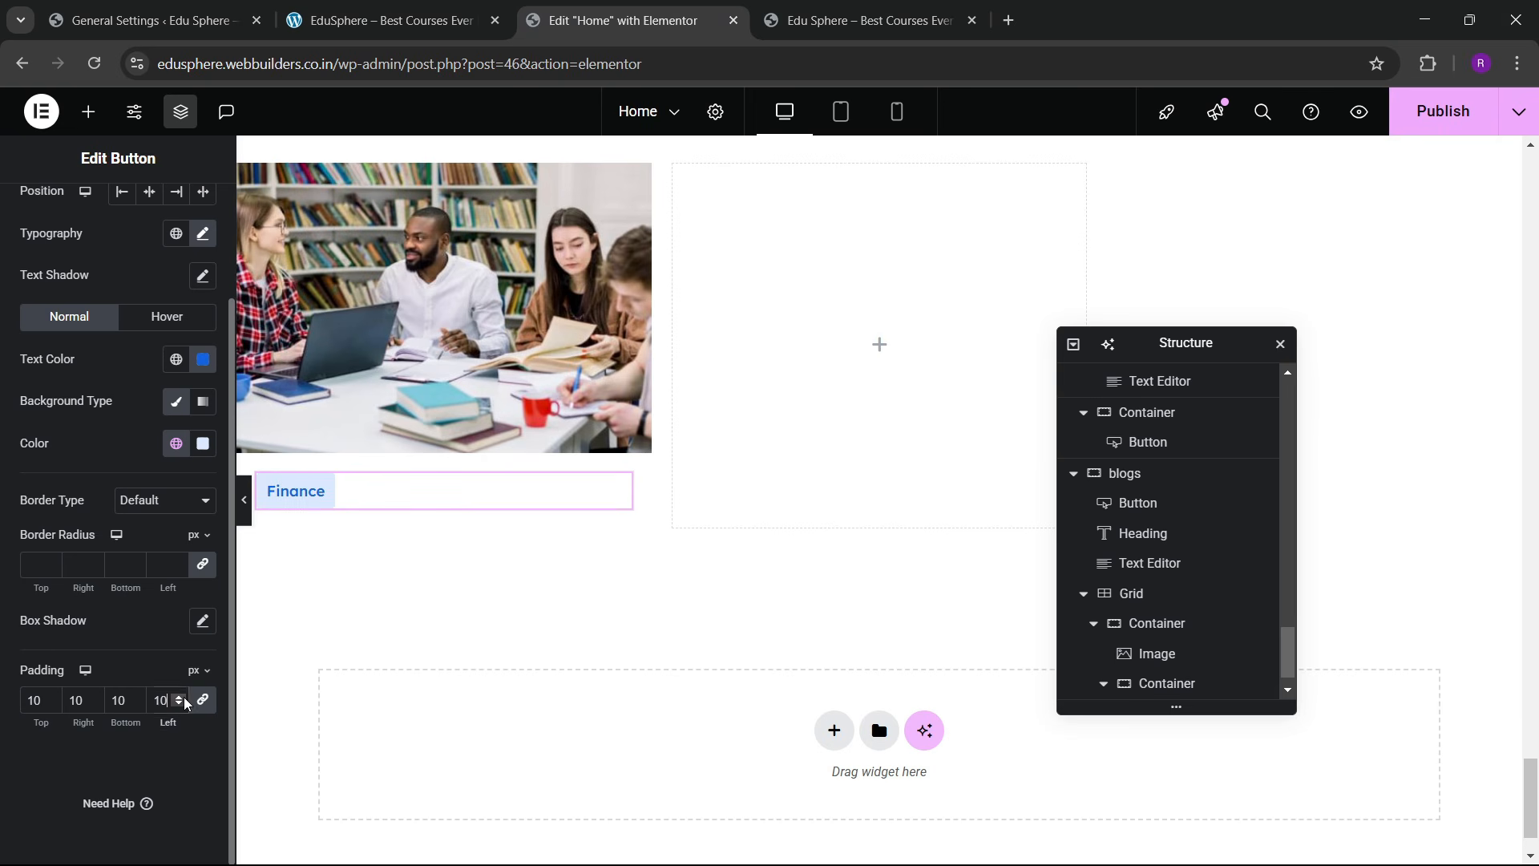
{"action": "left_click", "coordinate": [72, 703]}
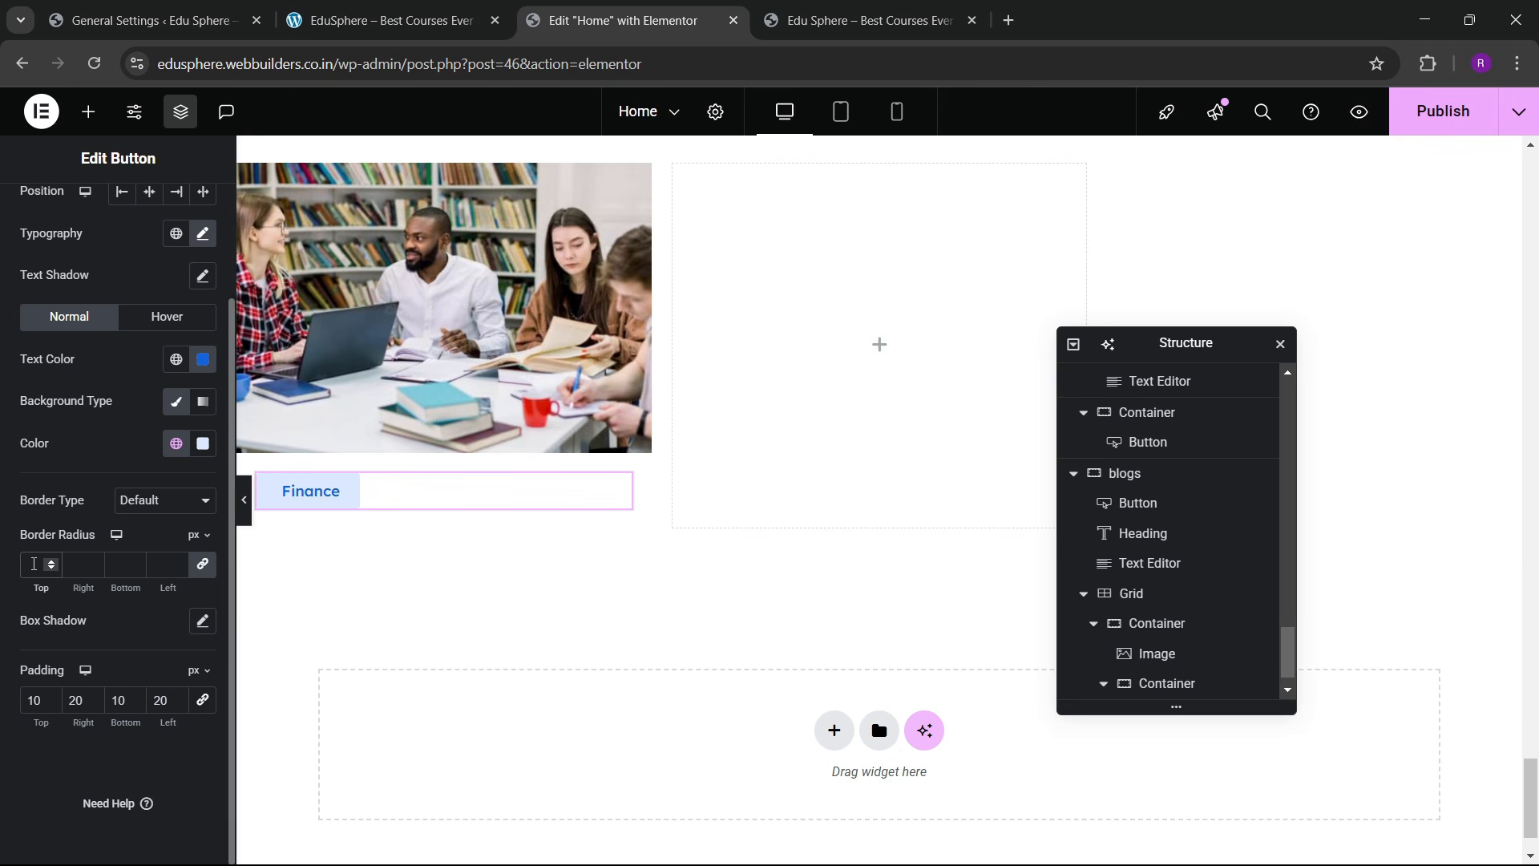
{"action": "left_click", "coordinate": [469, 9]}
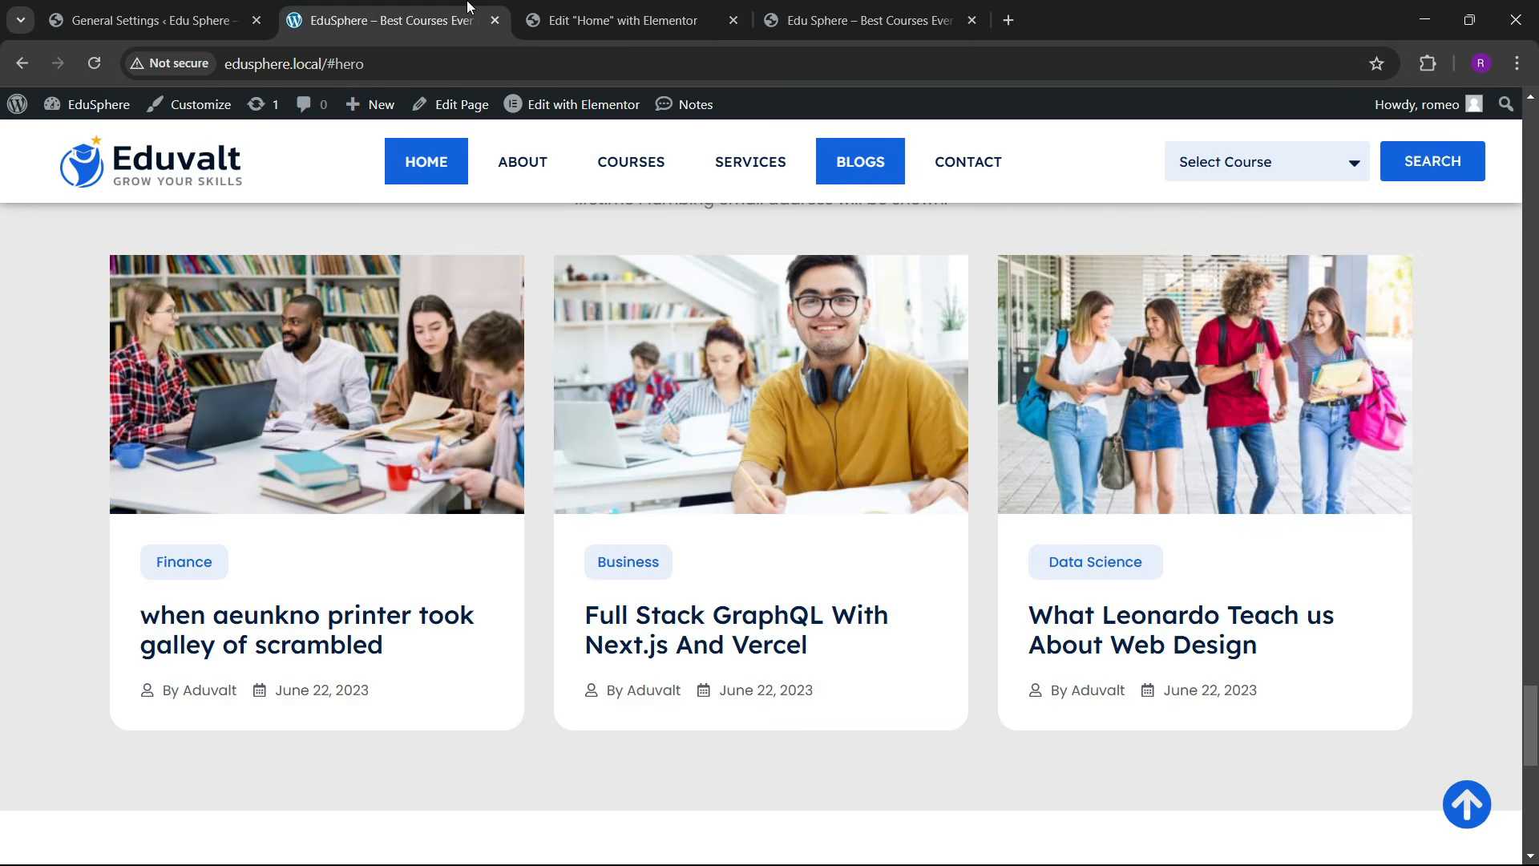
{"action": "left_click", "coordinate": [559, 22]}
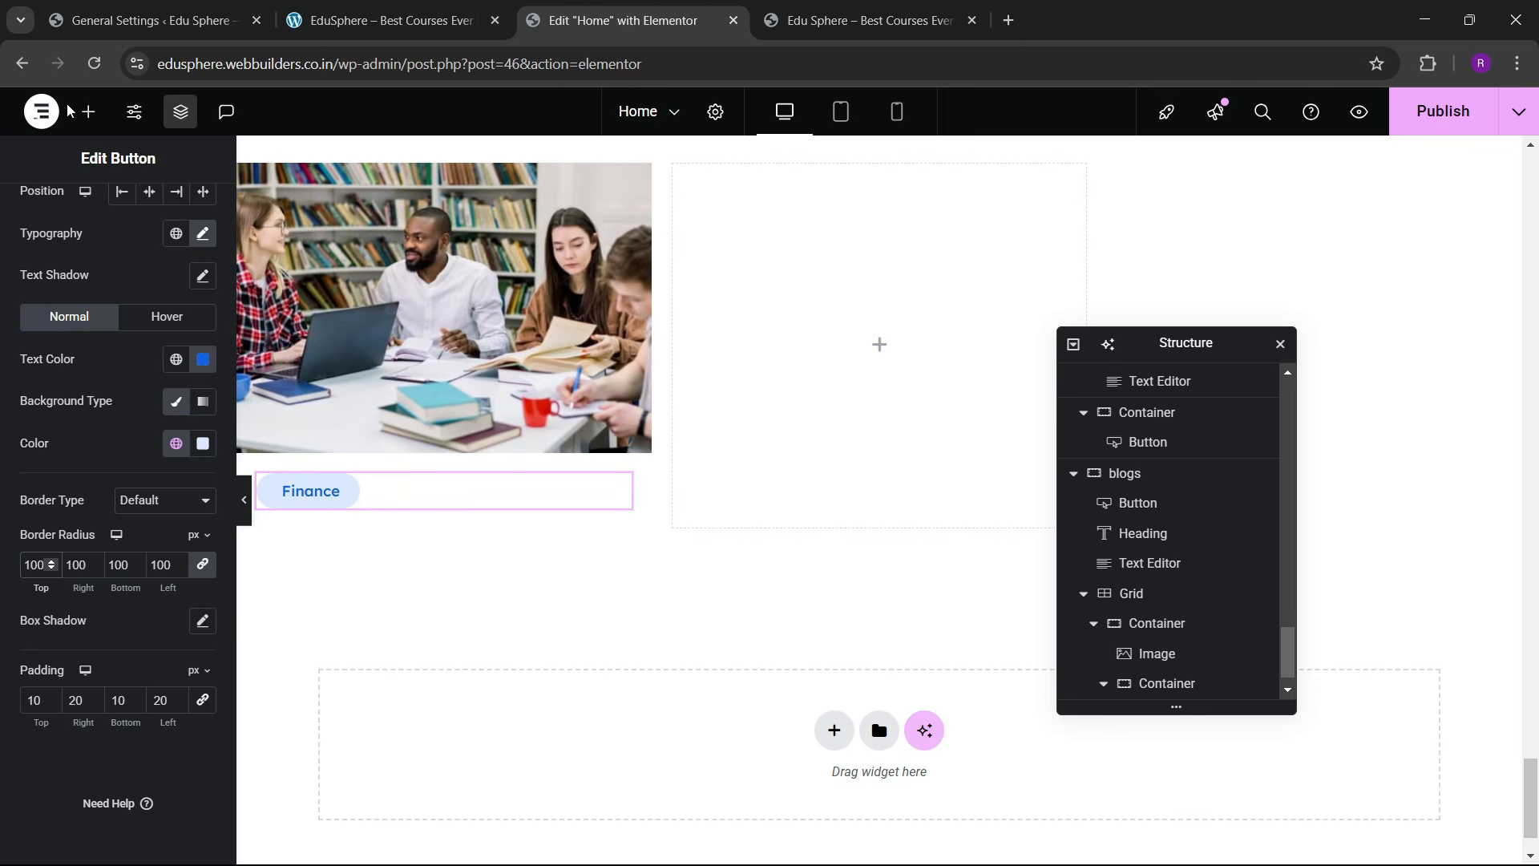
Step: Add a Heading widget below the Finance badge
{"action": "left_click", "coordinate": [89, 111]}
{"action": "left_click_drag", "start_coordinate": [54, 462], "coordinate": [362, 507]}
{"action": "left_click", "coordinate": [391, 20]}
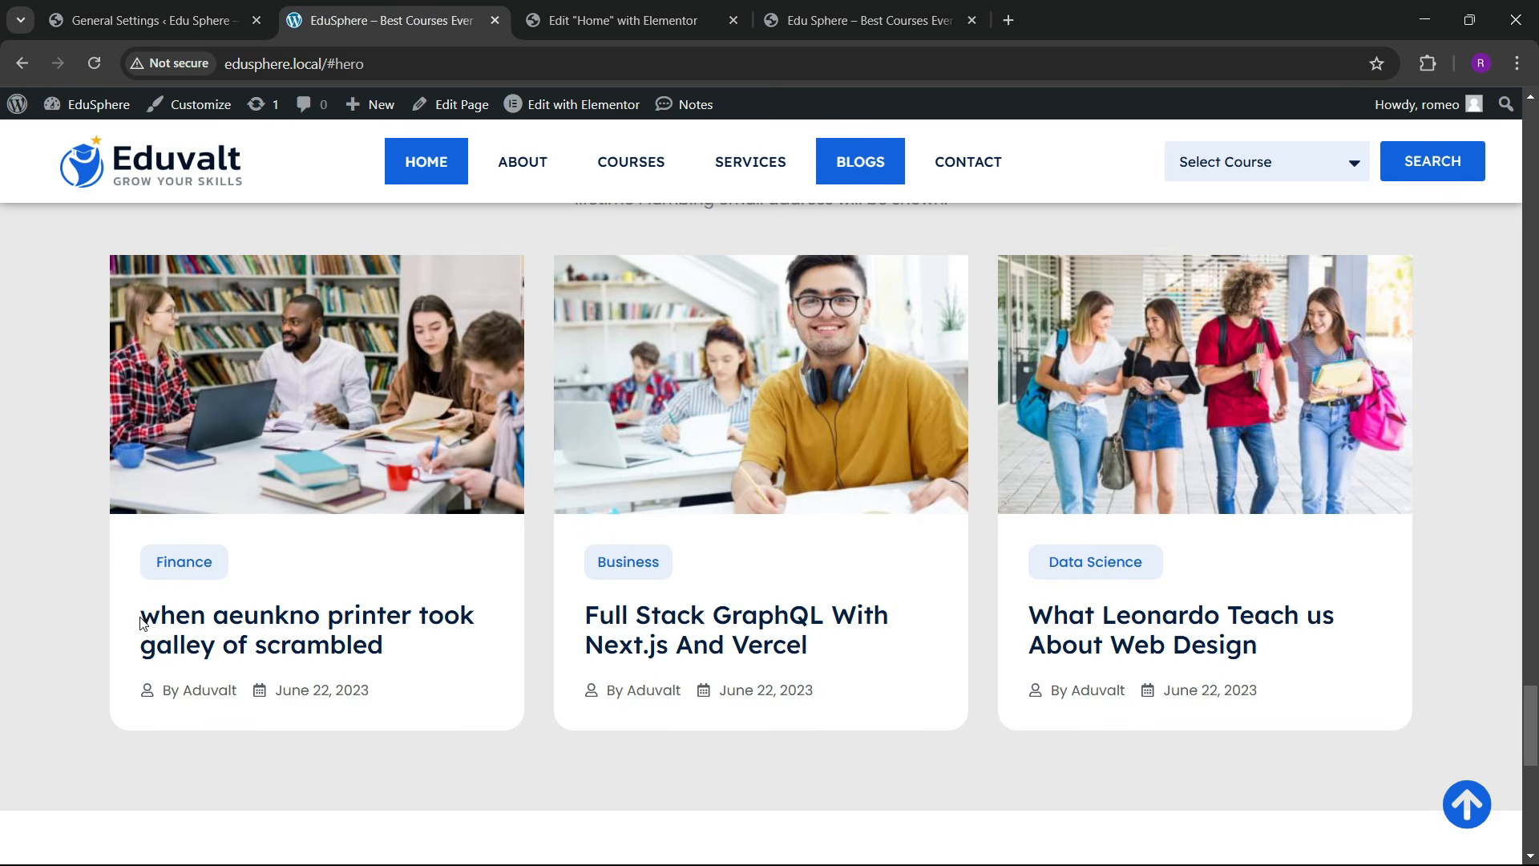
{"action": "left_click_drag", "start_coordinate": [142, 621], "coordinate": [405, 647]}
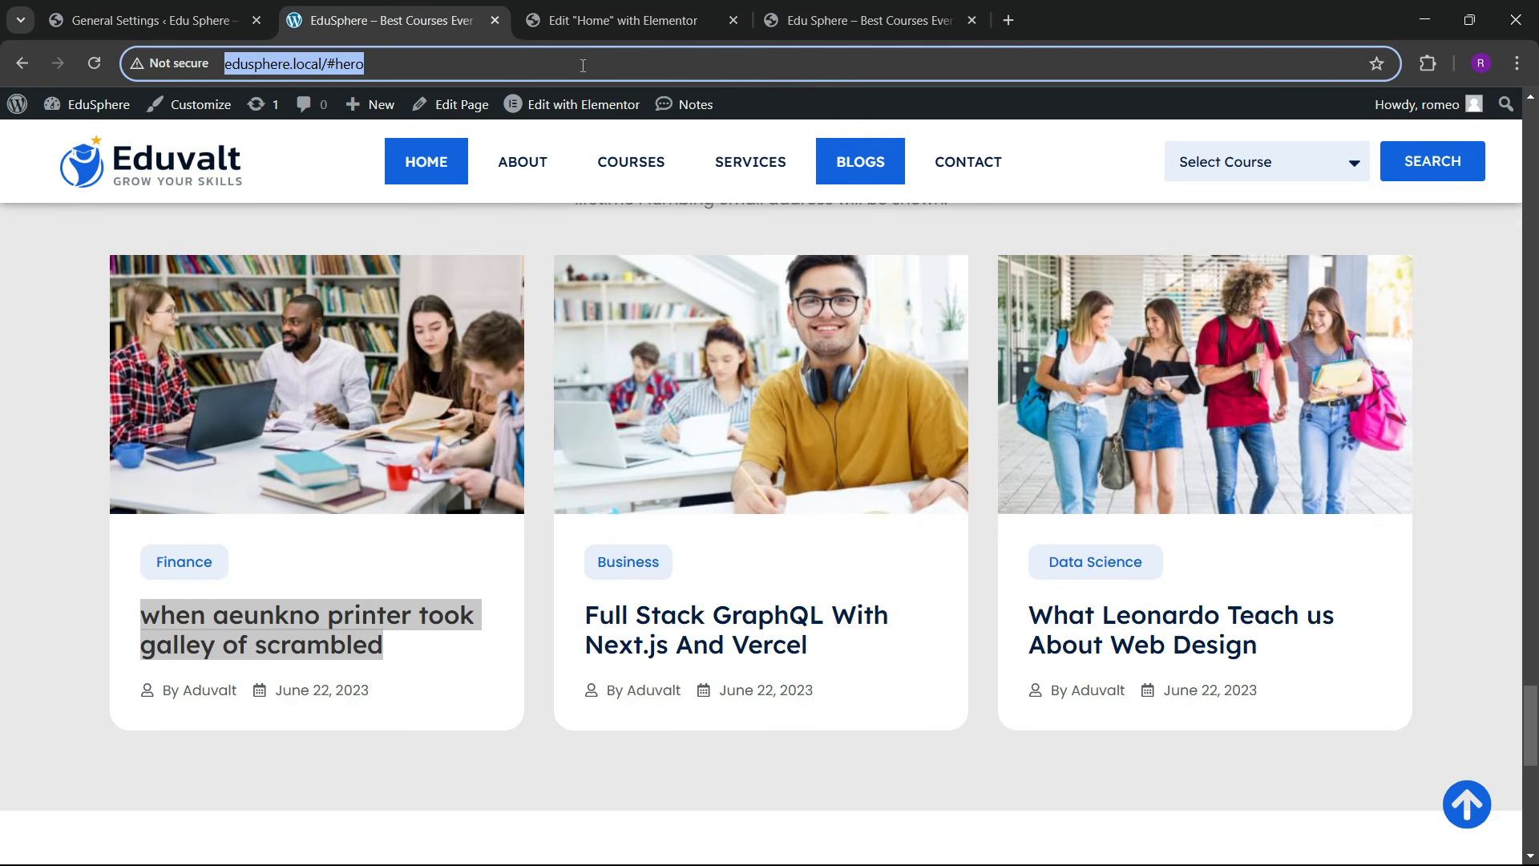
{"action": "left_click", "coordinate": [593, 20]}
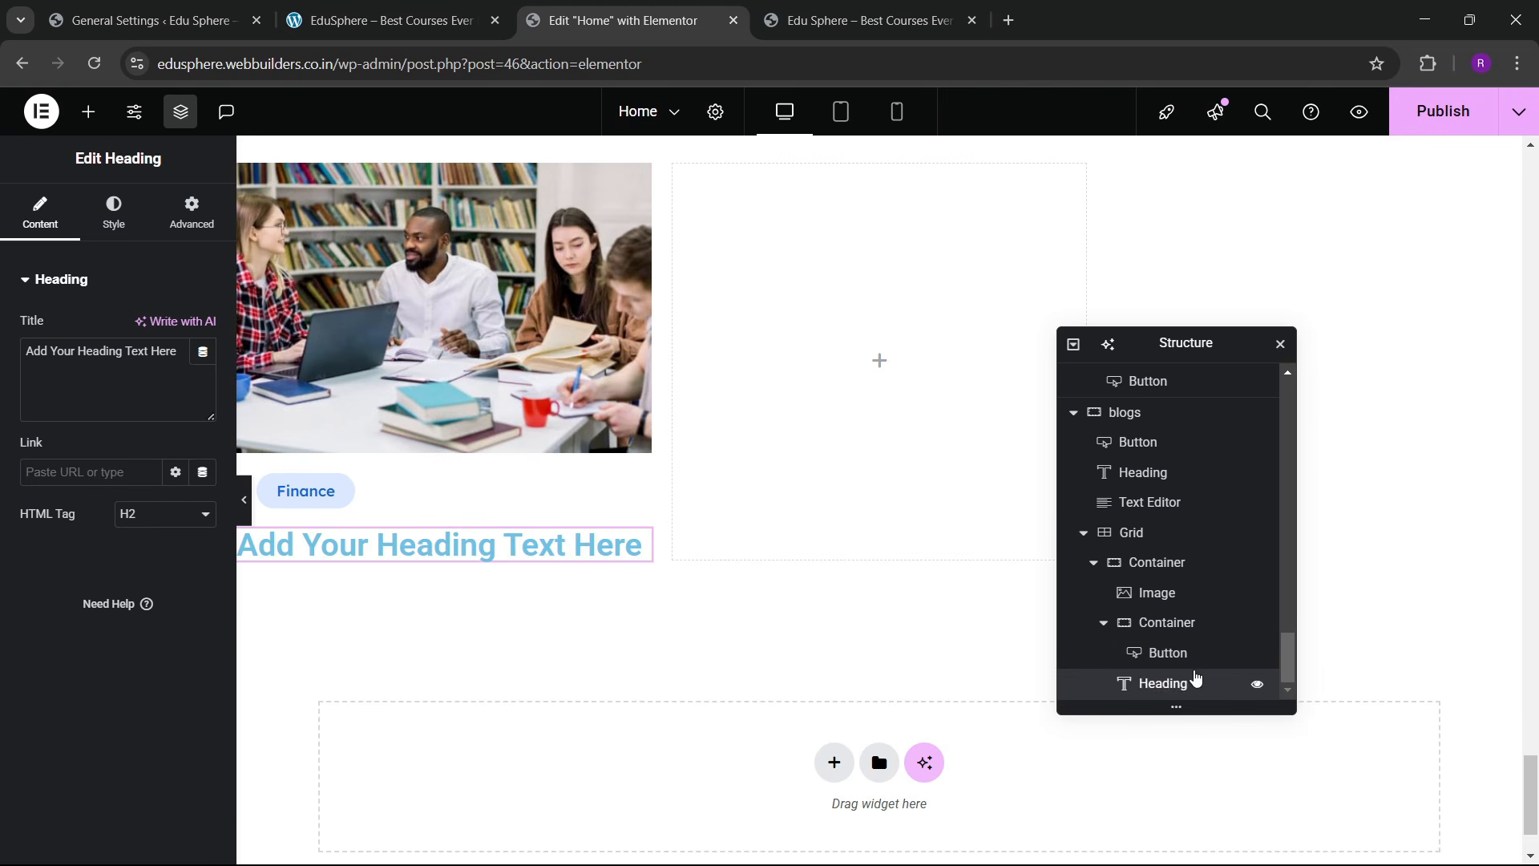
Step: Move the heading into the card's inner container and title it 'When Aeunkno Printer Took Galley Of Scrambled'
{"action": "left_click_drag", "start_coordinate": [1239, 655], "coordinate": [1199, 686]}
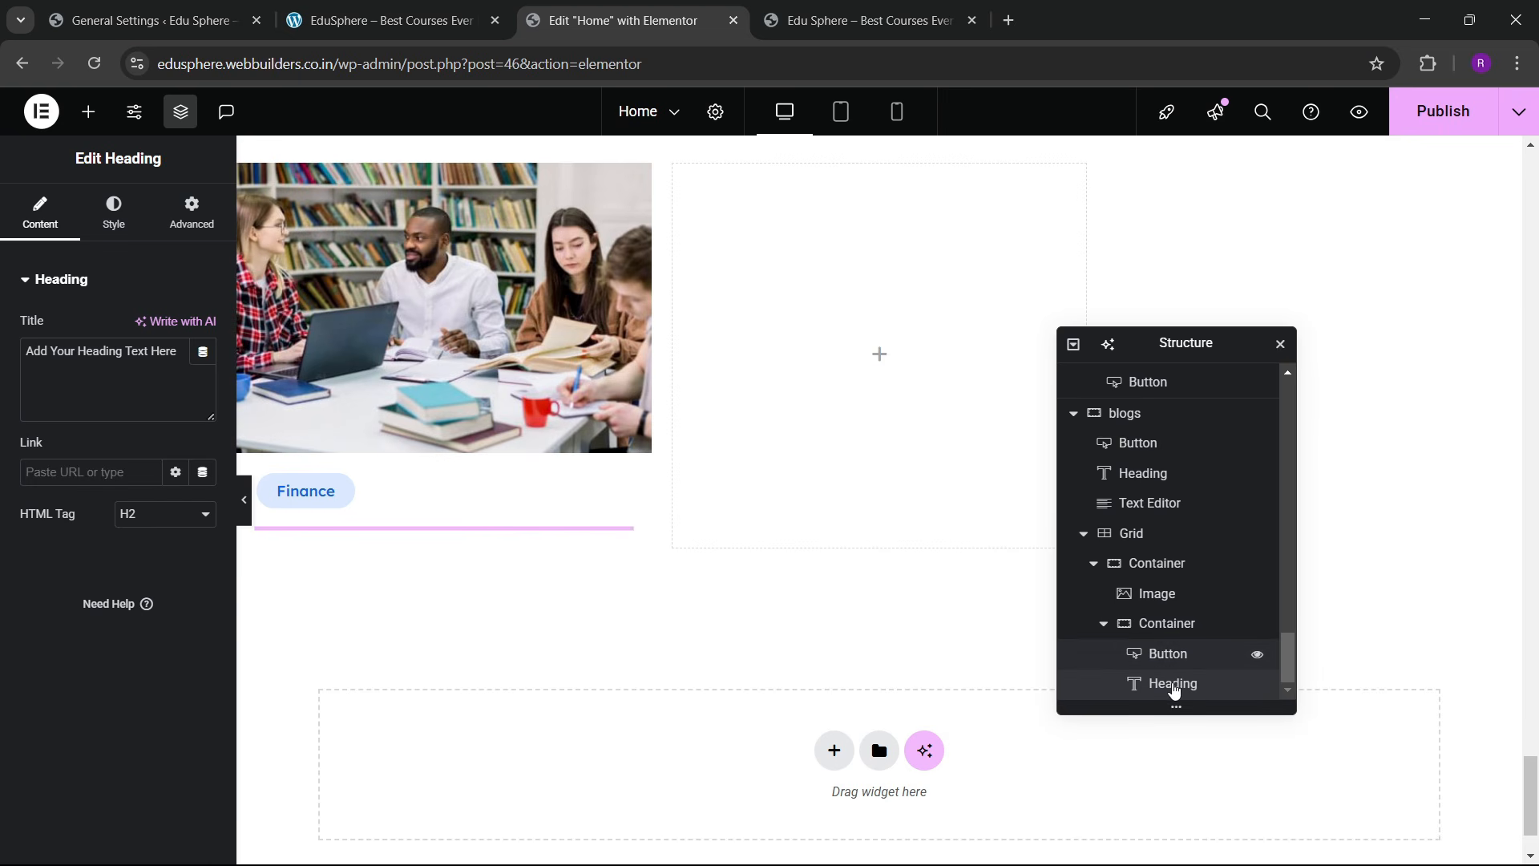
{"action": "triple_click", "coordinate": [91, 386]}
{"action": "type", "text": "when aeunkno printer took galley of scrambled"}
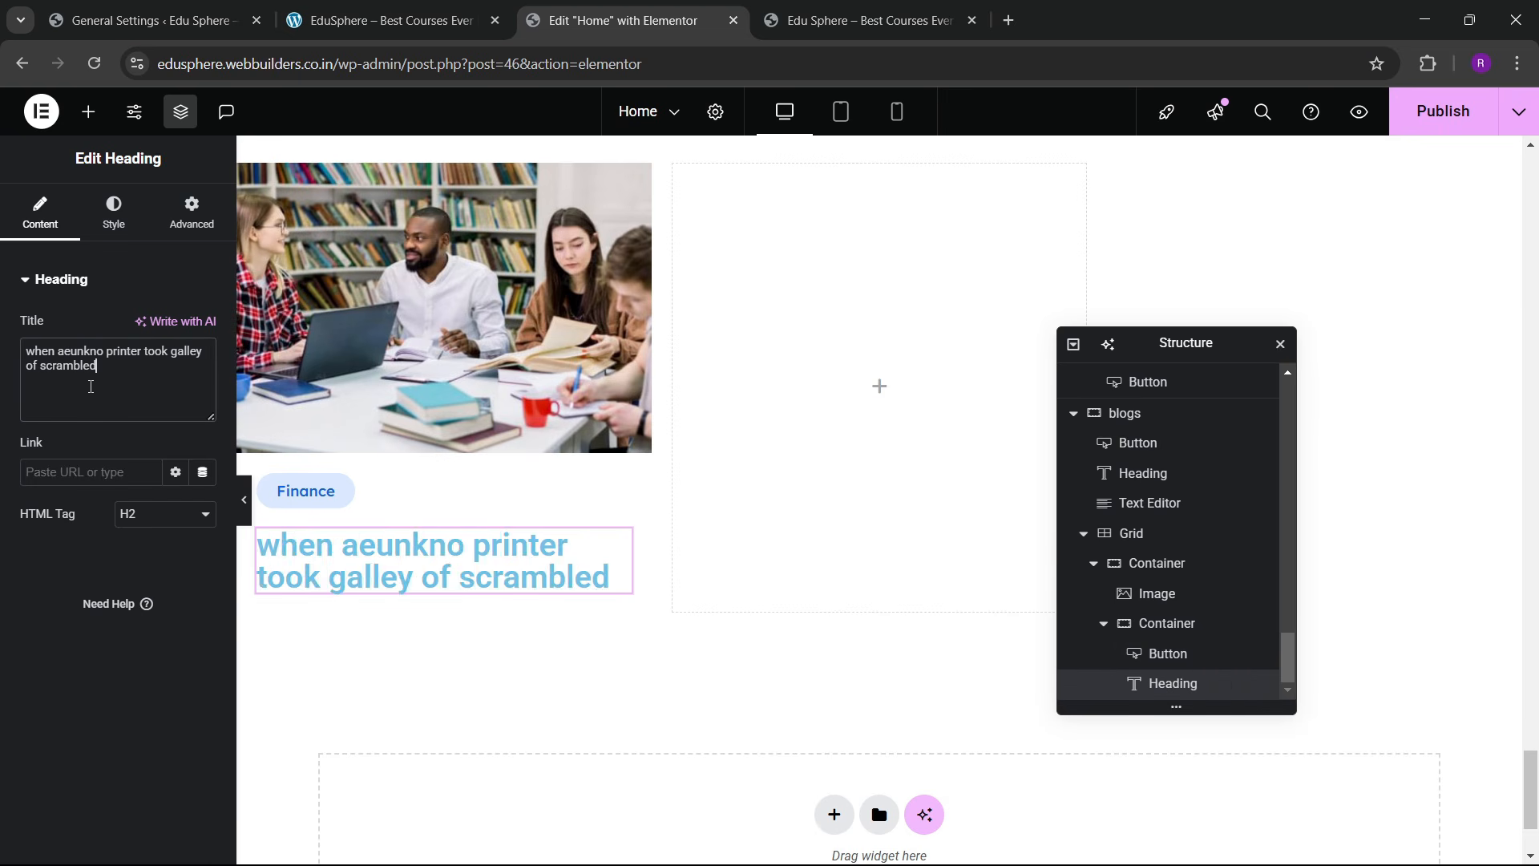
Step: Set the heading's font to Lexend with Capitalize text transform
{"action": "left_click", "coordinate": [114, 211]}
{"action": "left_click", "coordinate": [203, 385]}
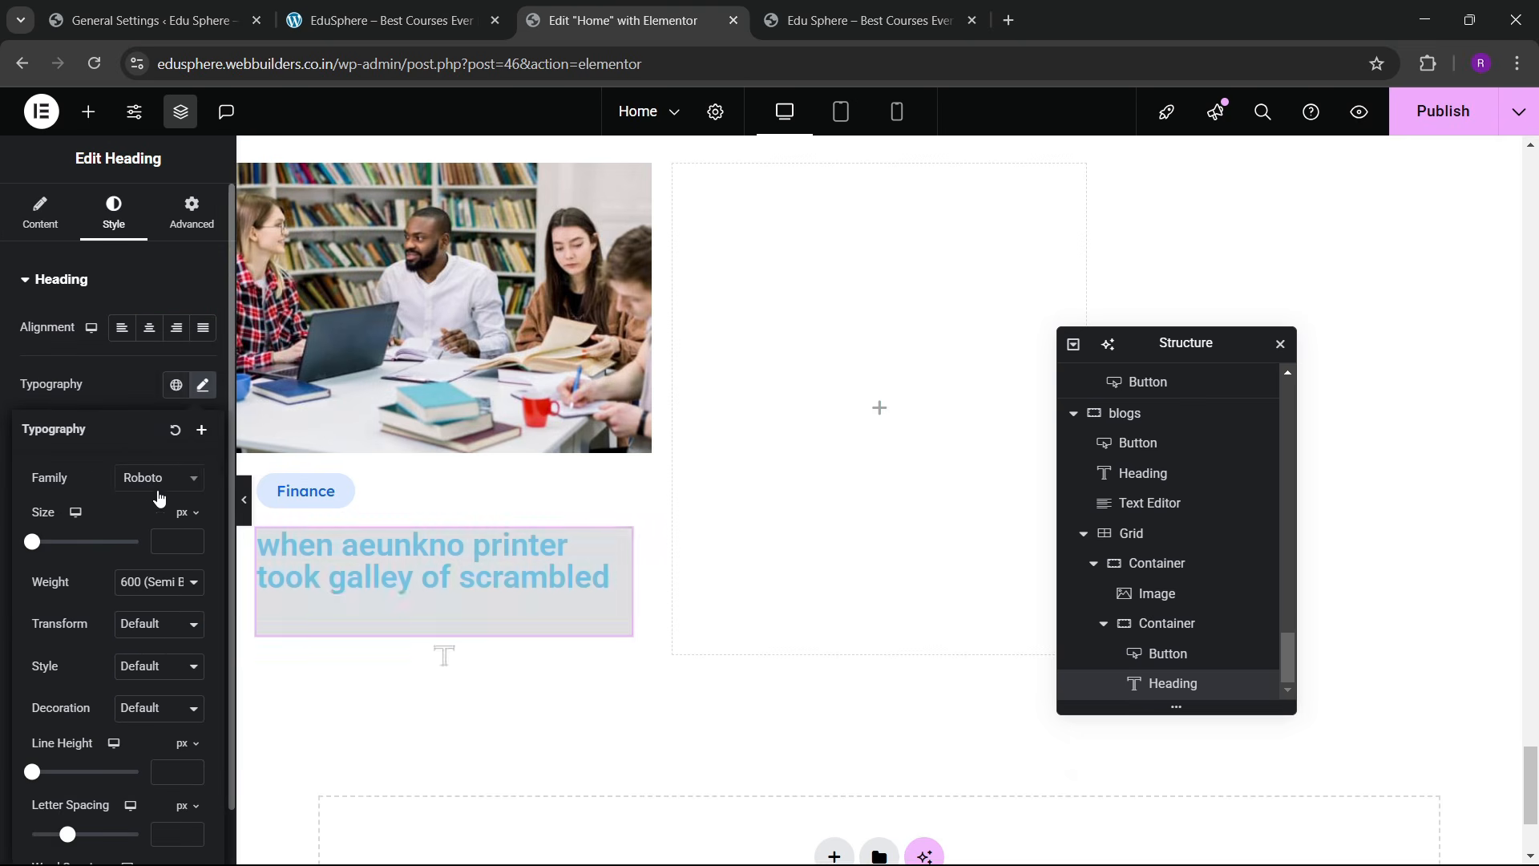
{"action": "left_click", "coordinate": [152, 480]}
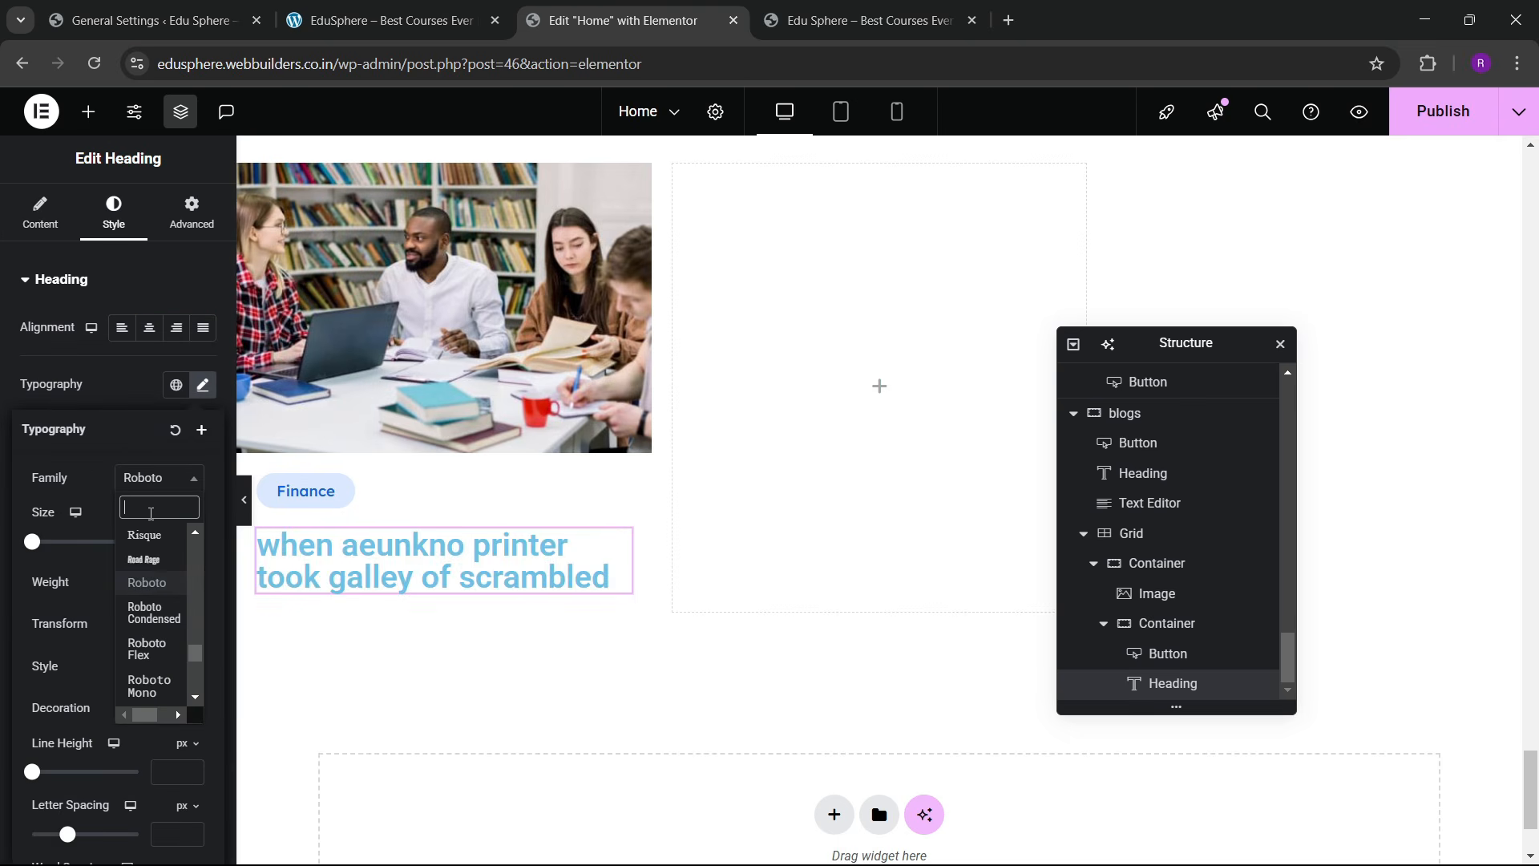
{"action": "type", "text": "lexend"}
{"action": "key", "text": "Return"}
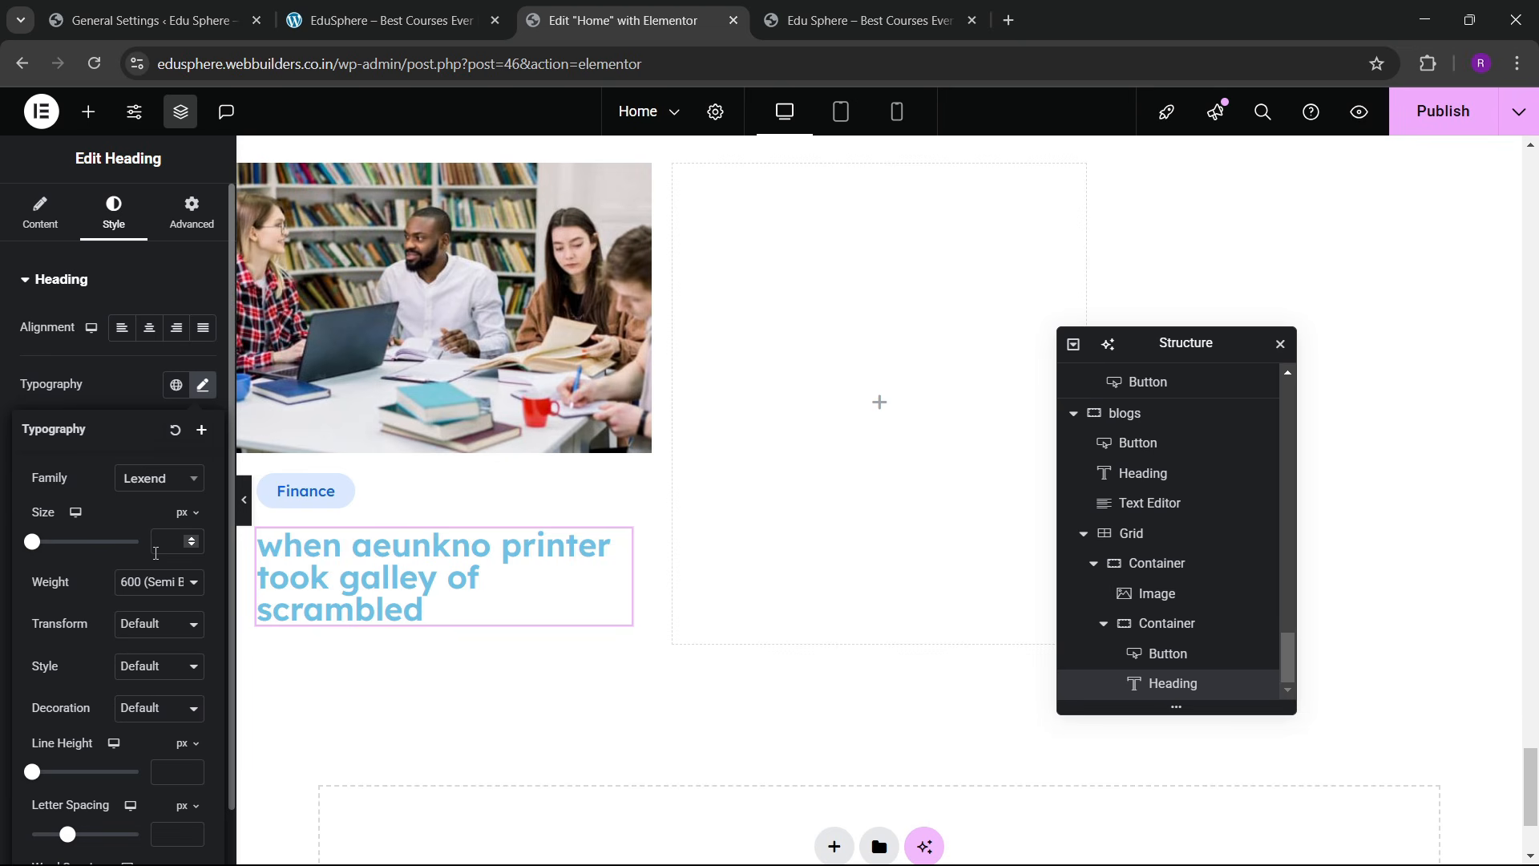
{"action": "left_click", "coordinate": [146, 624]}
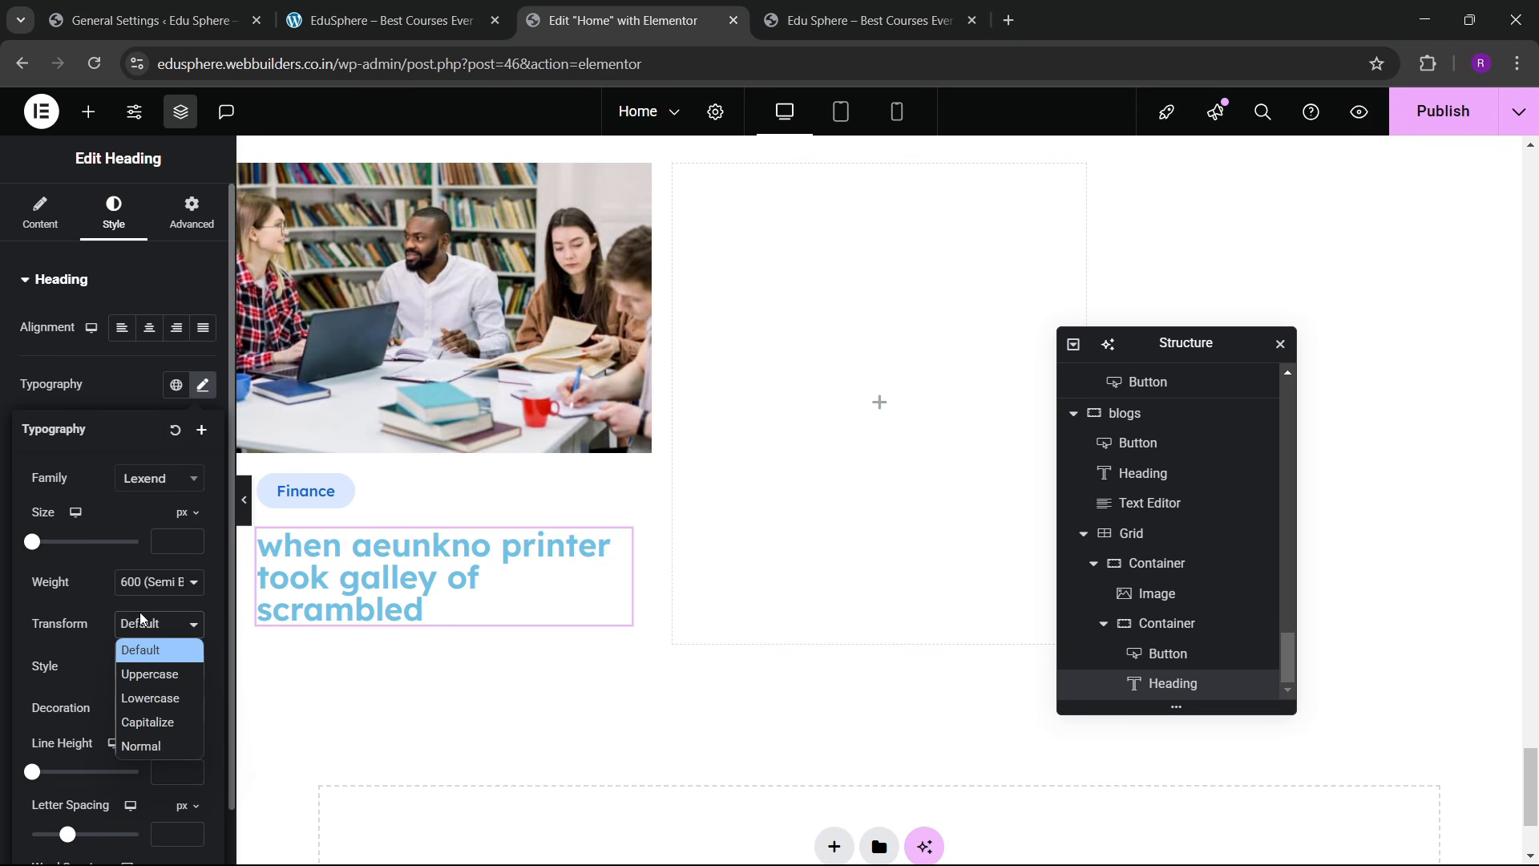
{"action": "left_click", "coordinate": [141, 675]}
{"action": "left_click", "coordinate": [141, 630]}
{"action": "left_click", "coordinate": [142, 718]}
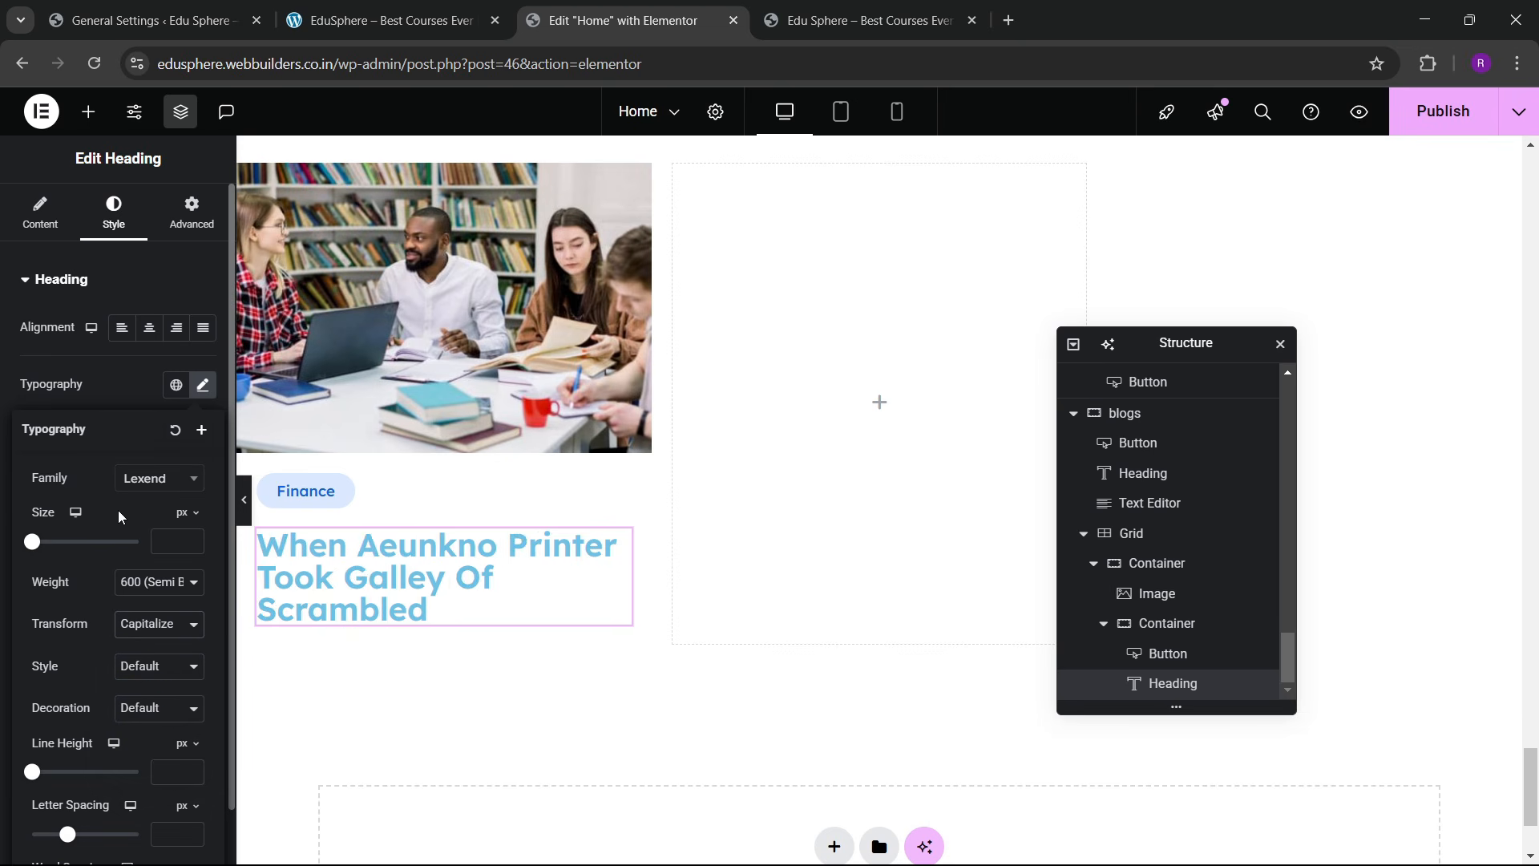
Step: Set the heading to 23 px size, weight 500 and 1.2em line height
{"action": "left_click", "coordinate": [194, 543]}
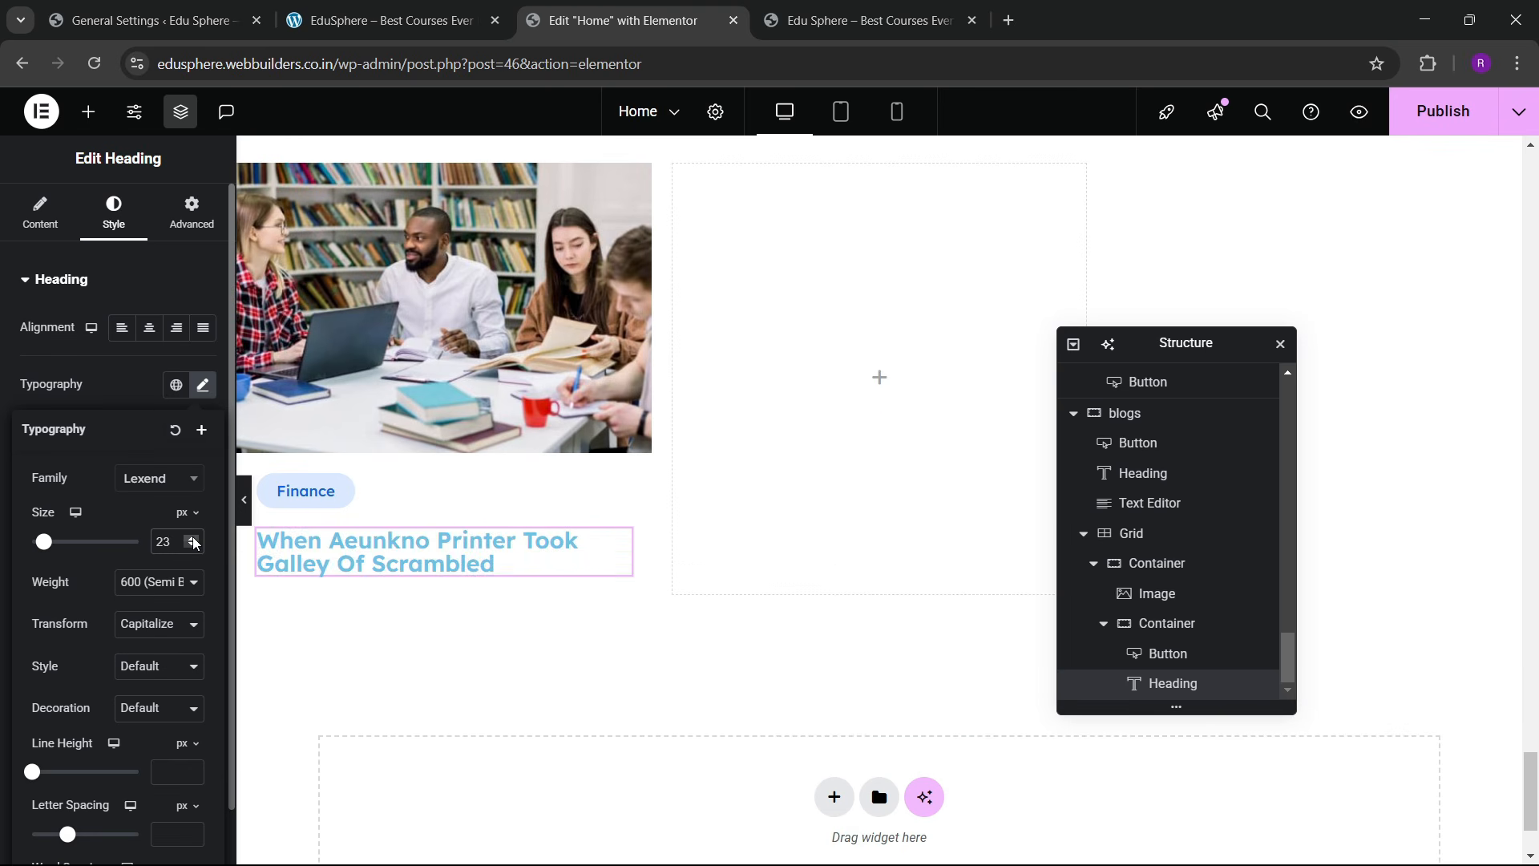
{"action": "left_click", "coordinate": [157, 583]}
{"action": "left_click", "coordinate": [152, 388]}
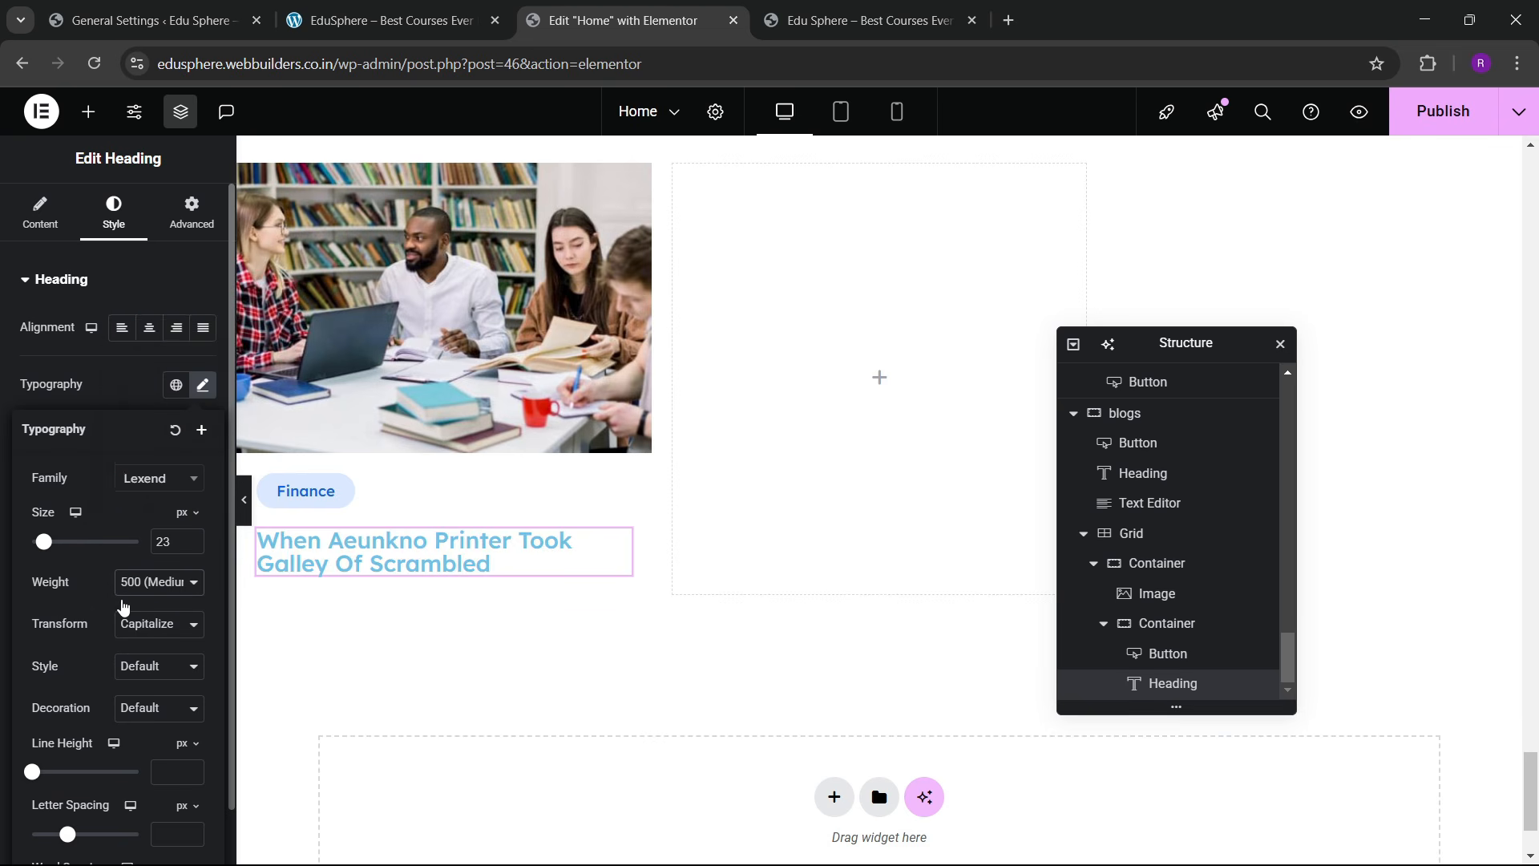
{"action": "scroll", "coordinate": [141, 654], "scroll_direction": "down", "scroll_amount": 1}
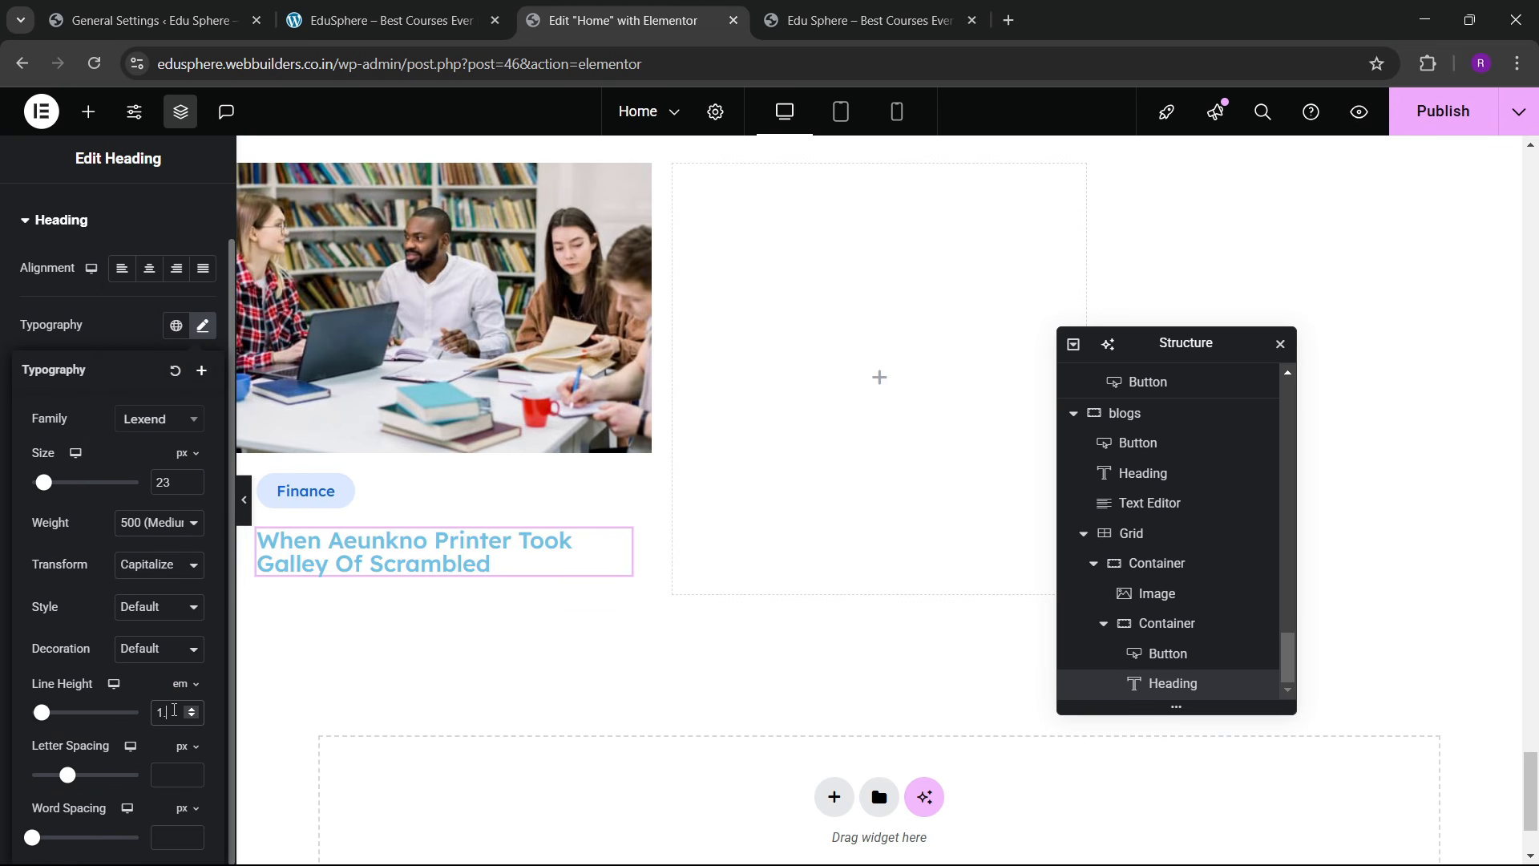
{"action": "type", "text": ".2"}
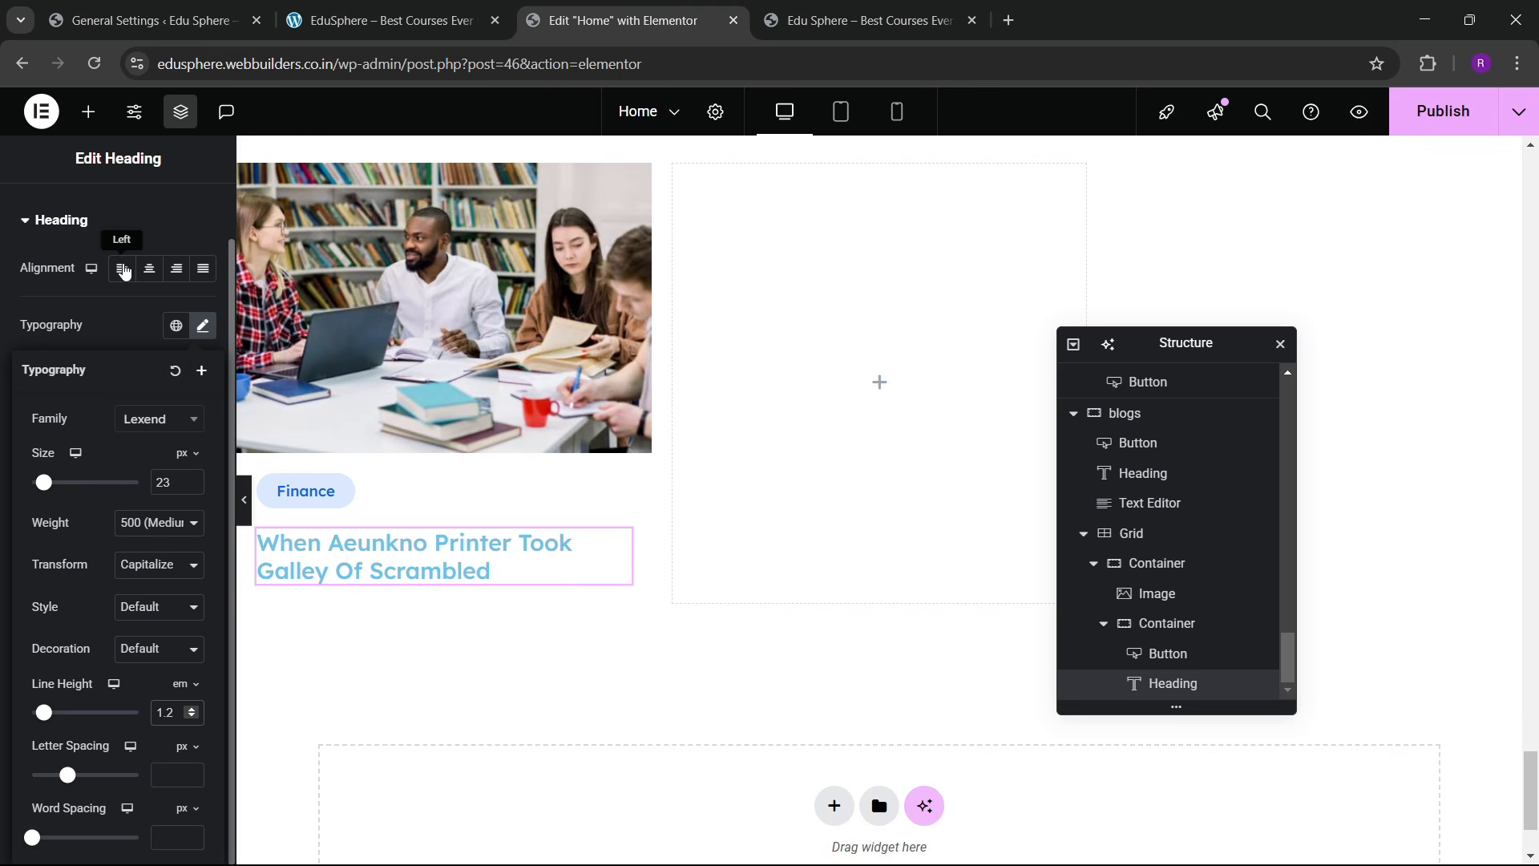
{"action": "left_click", "coordinate": [119, 316]}
Step: Colour the heading with the global dark navy 'darky' colour
{"action": "left_click", "coordinate": [174, 551]}
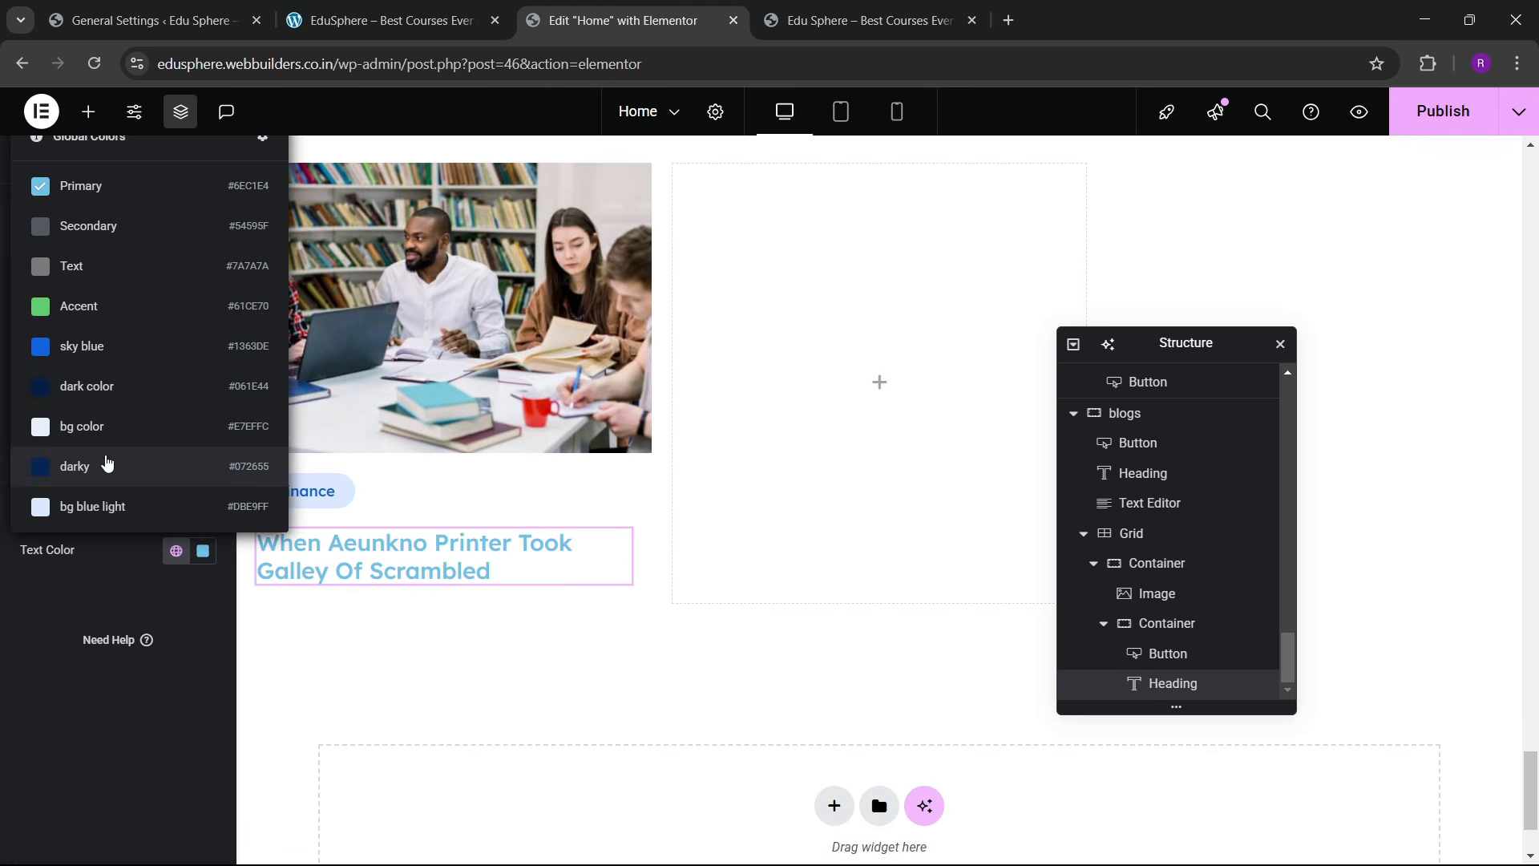
{"action": "left_click", "coordinate": [107, 457]}
{"action": "left_click", "coordinate": [404, 6]}
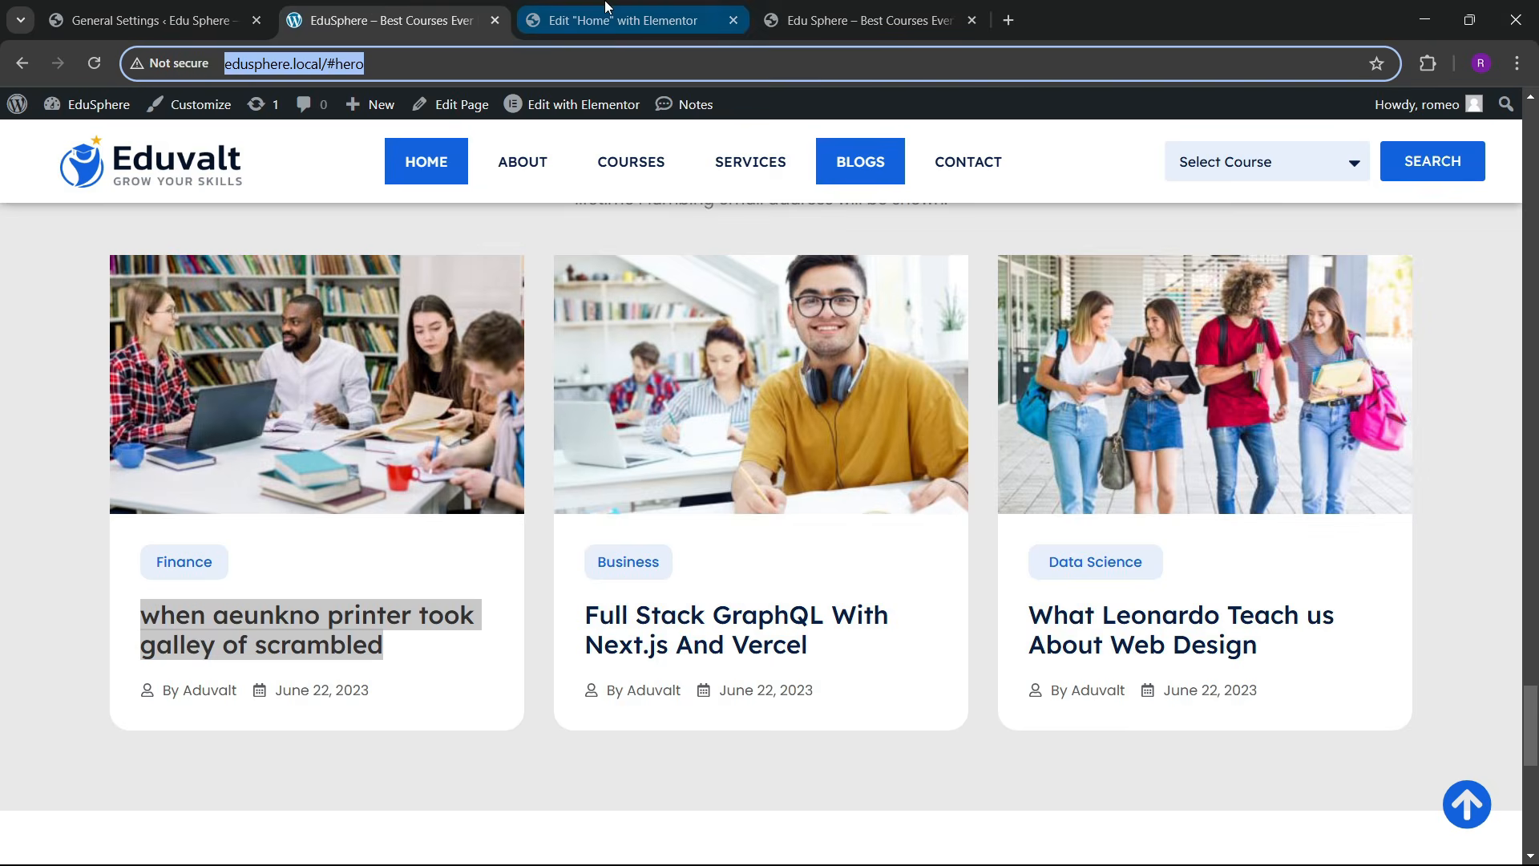
{"action": "left_click", "coordinate": [626, 20]}
Step: Copy a course card's 6 Lessons / 12h 30m / 212 Students icon list and paste it under the blog heading
{"action": "left_click", "coordinate": [90, 114]}
{"action": "scroll", "coordinate": [492, 481], "scroll_direction": "up", "scroll_amount": 20}
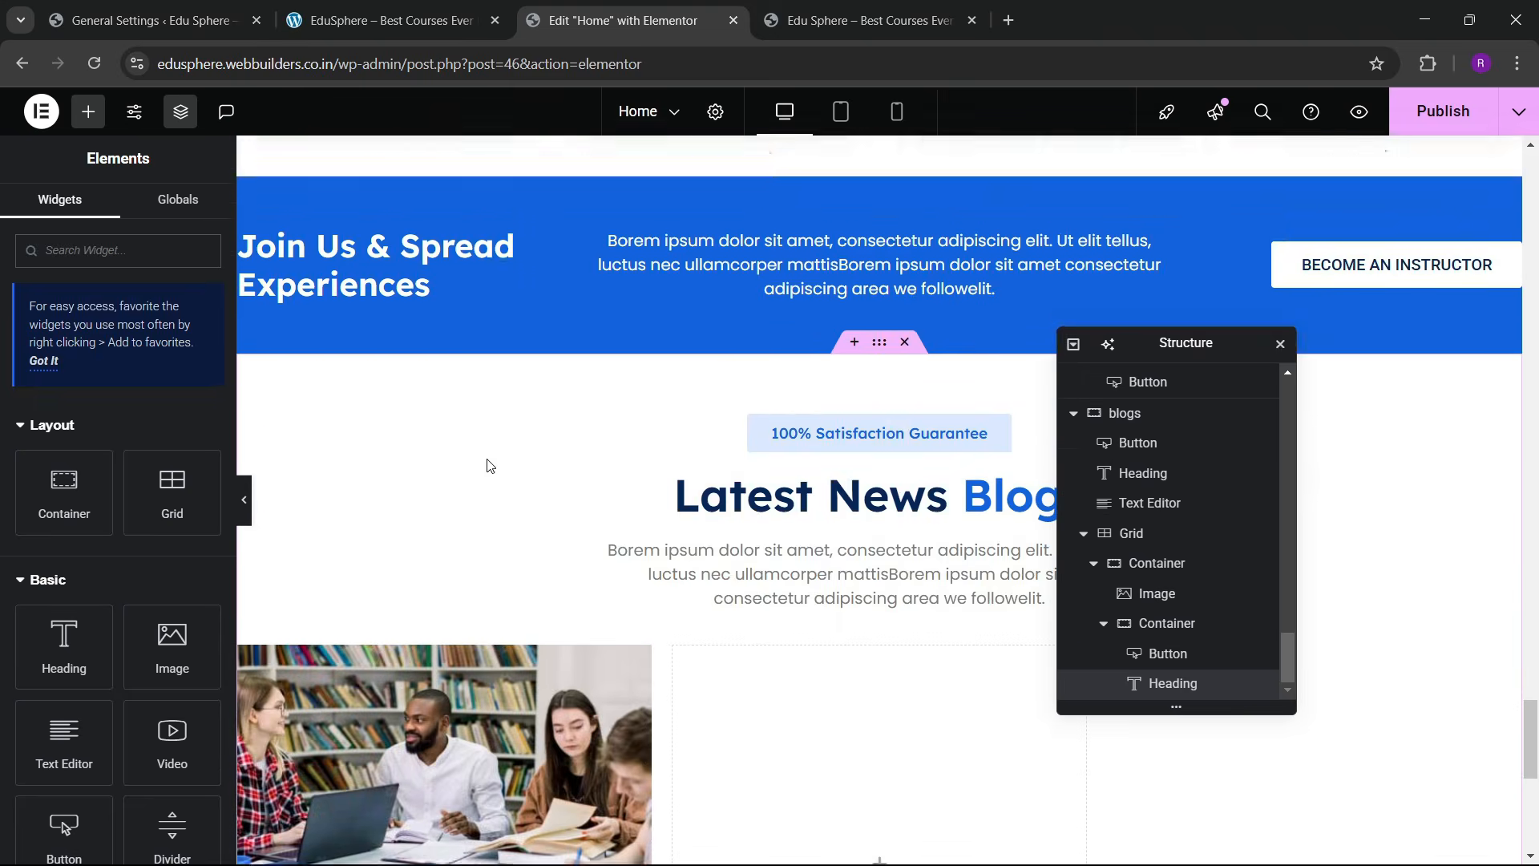
{"action": "scroll", "coordinate": [566, 488], "scroll_direction": "up", "scroll_amount": 15}
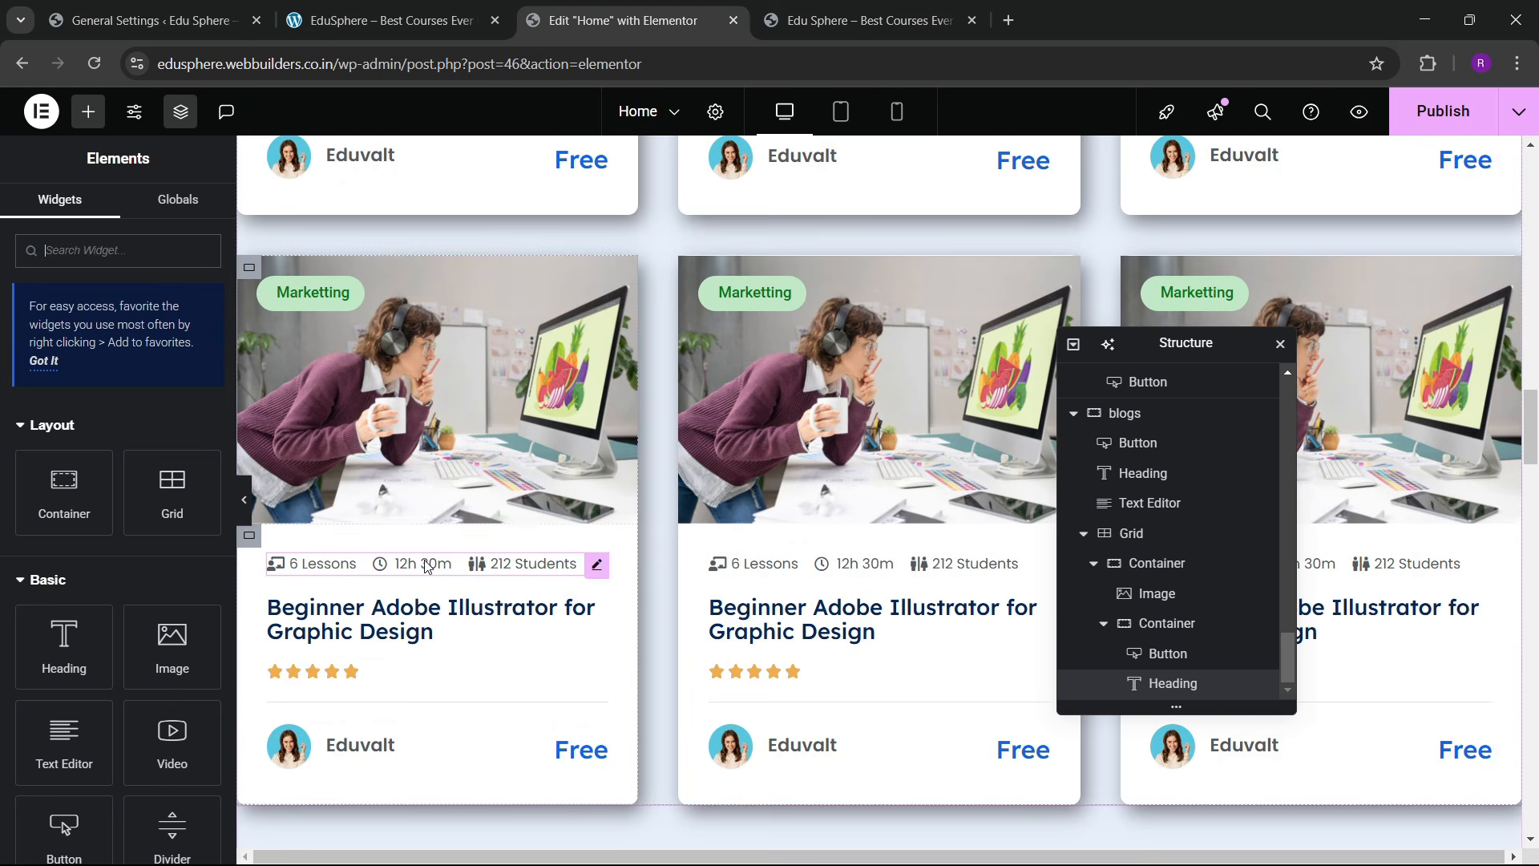
{"action": "right_click", "coordinate": [425, 567]}
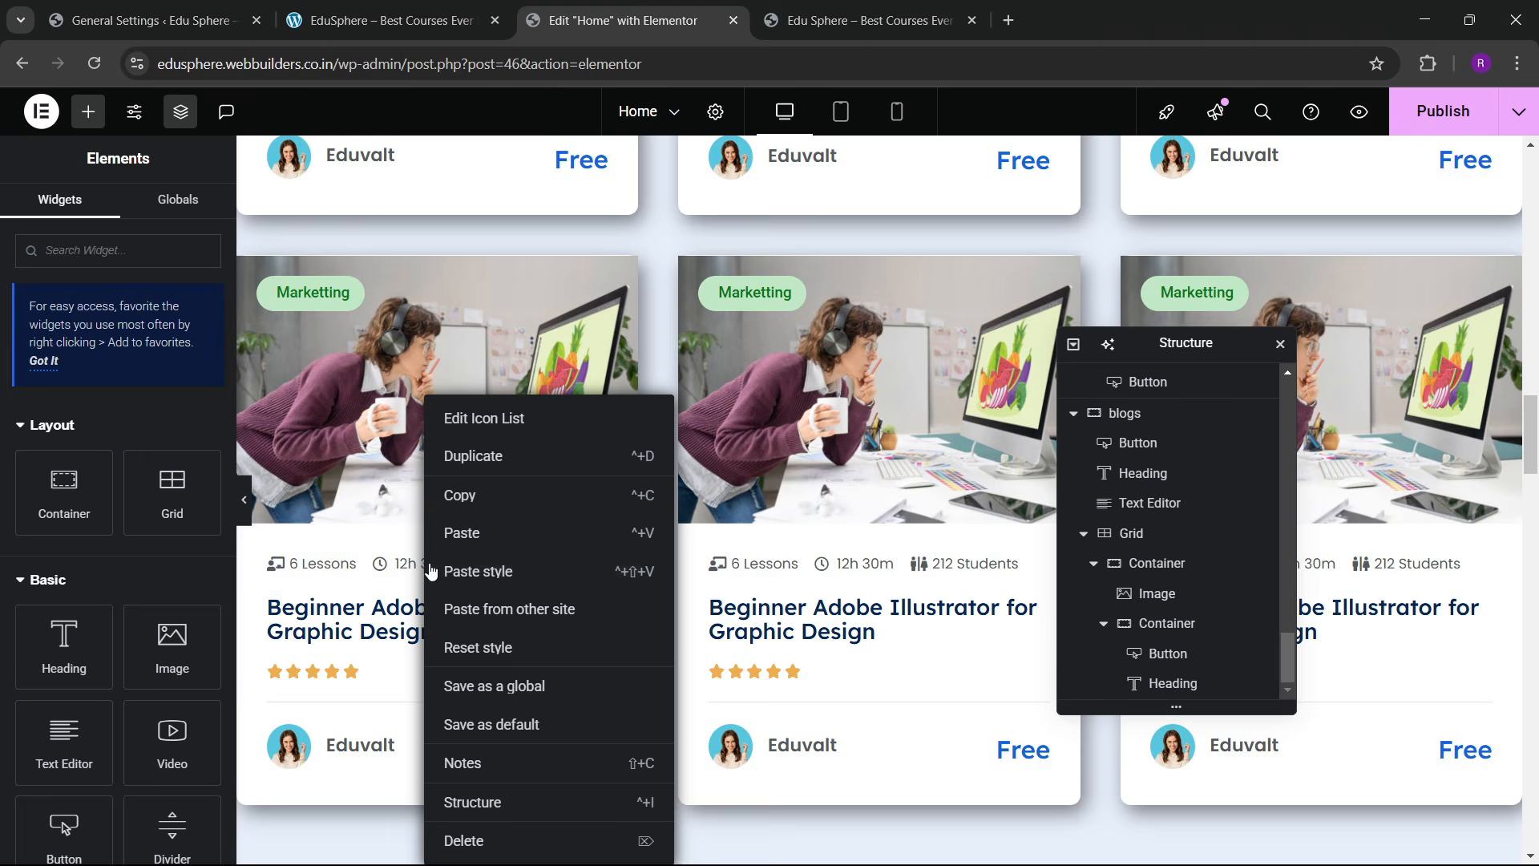
{"action": "left_click", "coordinate": [484, 494]}
{"action": "scroll", "coordinate": [542, 539], "scroll_direction": "down", "scroll_amount": 10}
{"action": "scroll", "coordinate": [542, 539], "scroll_direction": "down", "scroll_amount": 15}
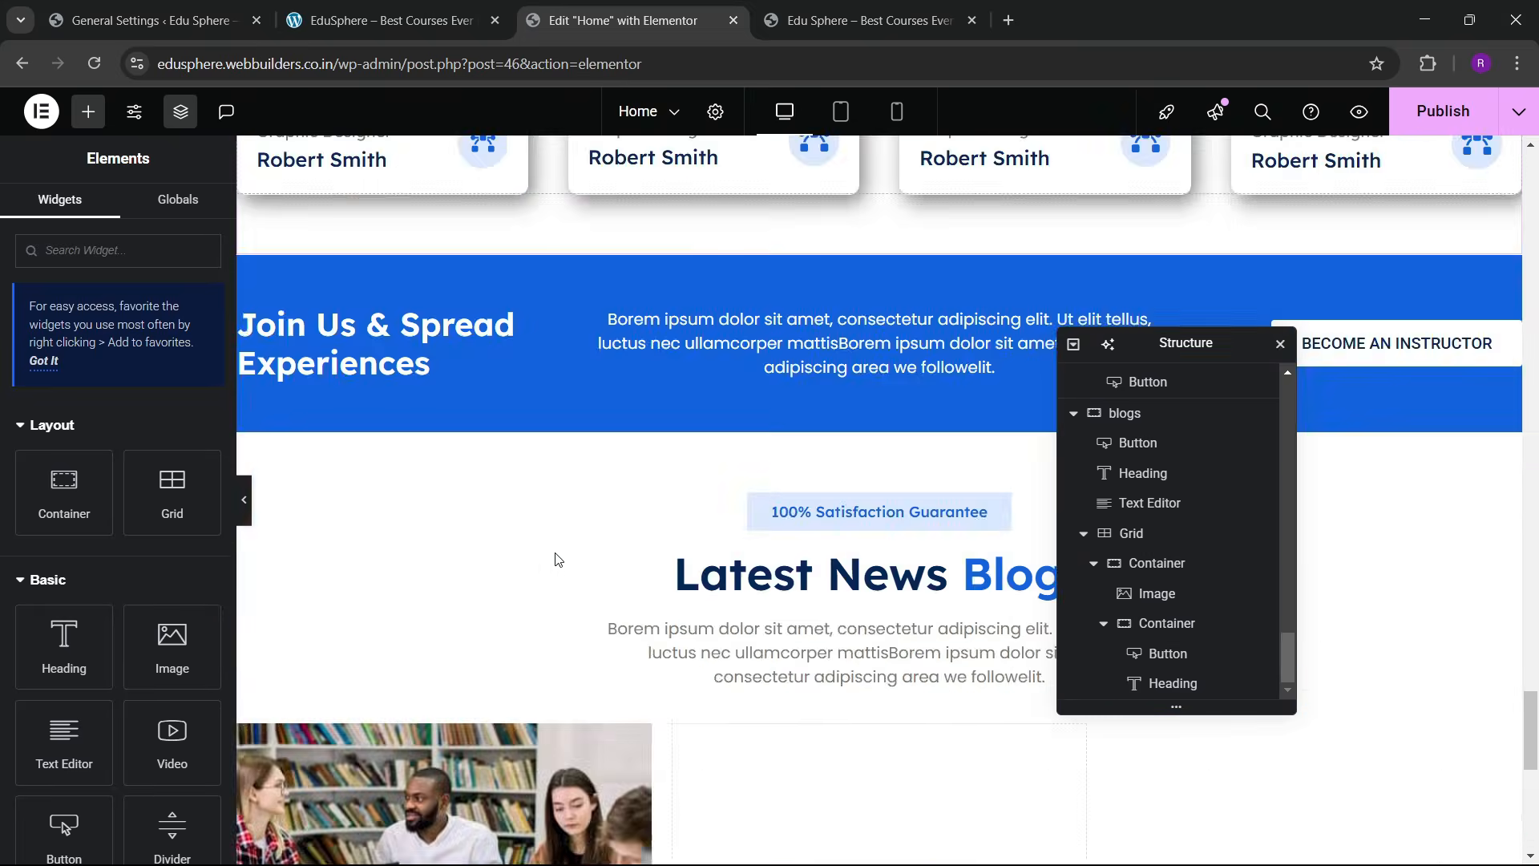
{"action": "right_click", "coordinate": [427, 393]}
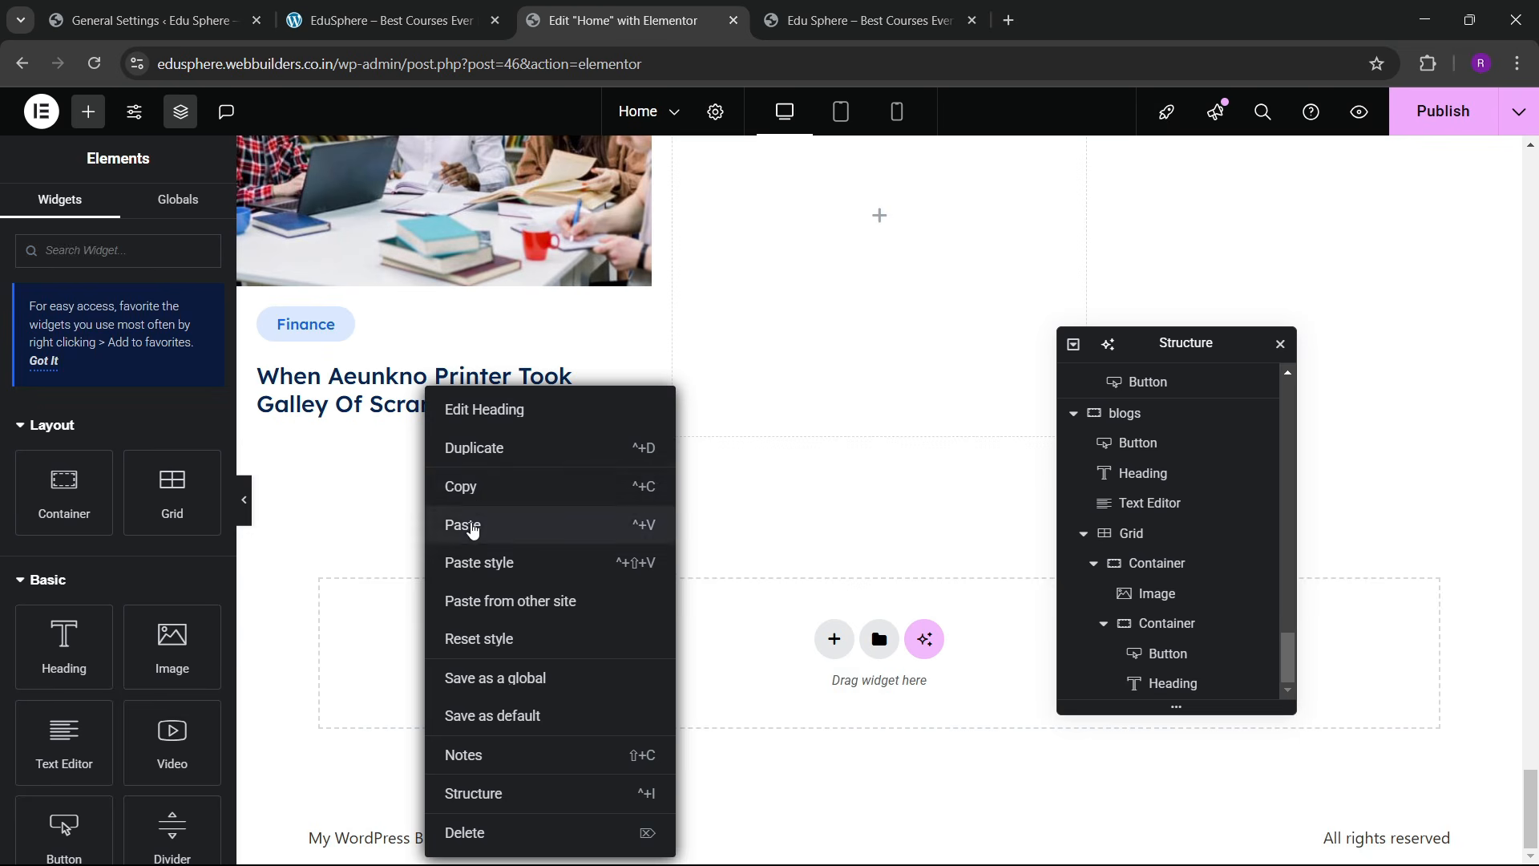
{"action": "left_click", "coordinate": [471, 522]}
{"action": "left_click", "coordinate": [385, 20]}
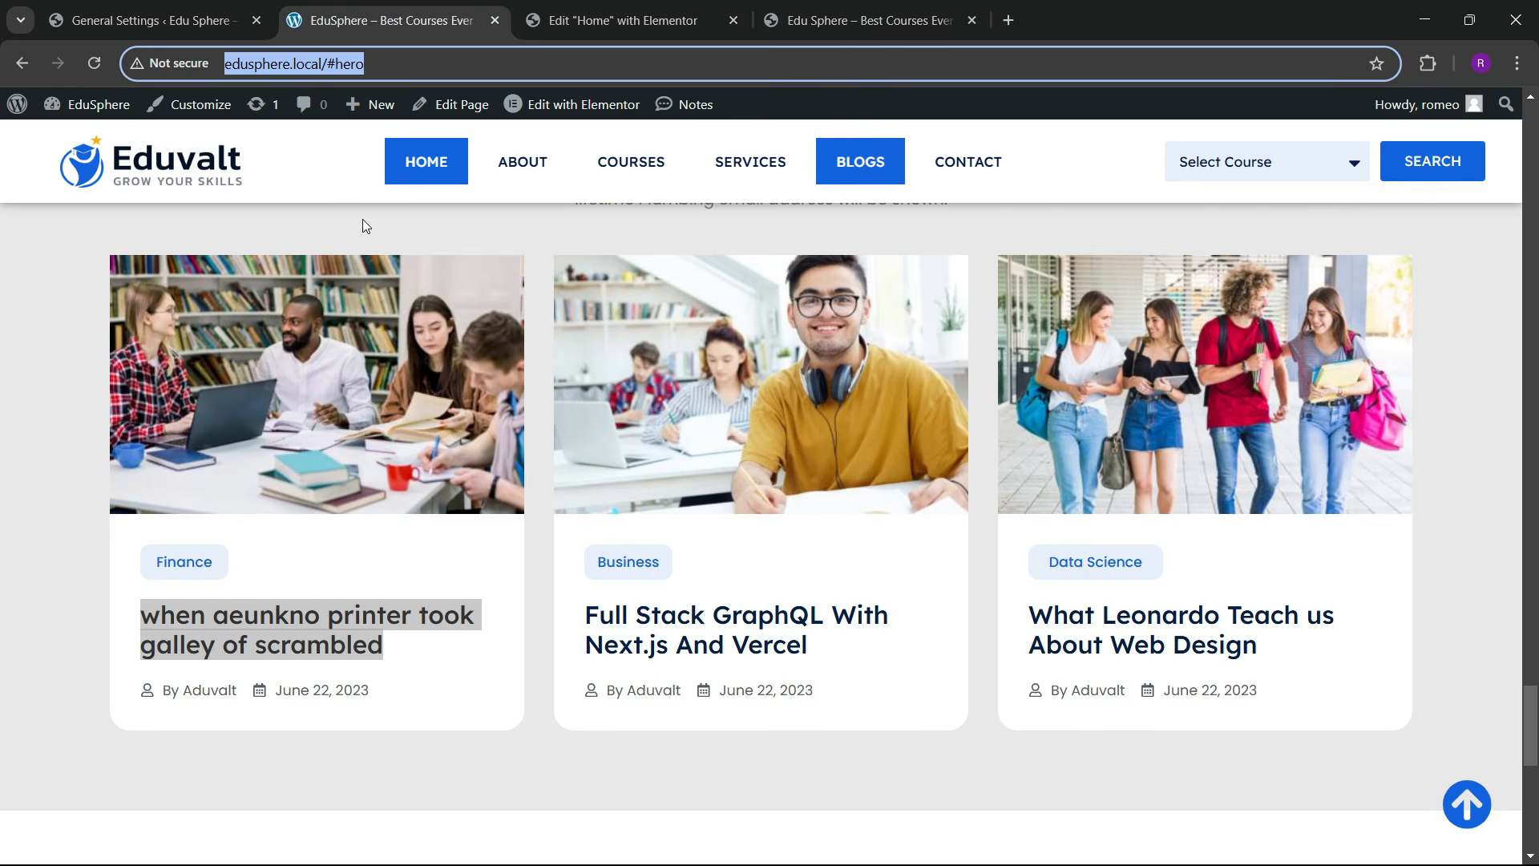
{"action": "left_click", "coordinate": [588, 22]}
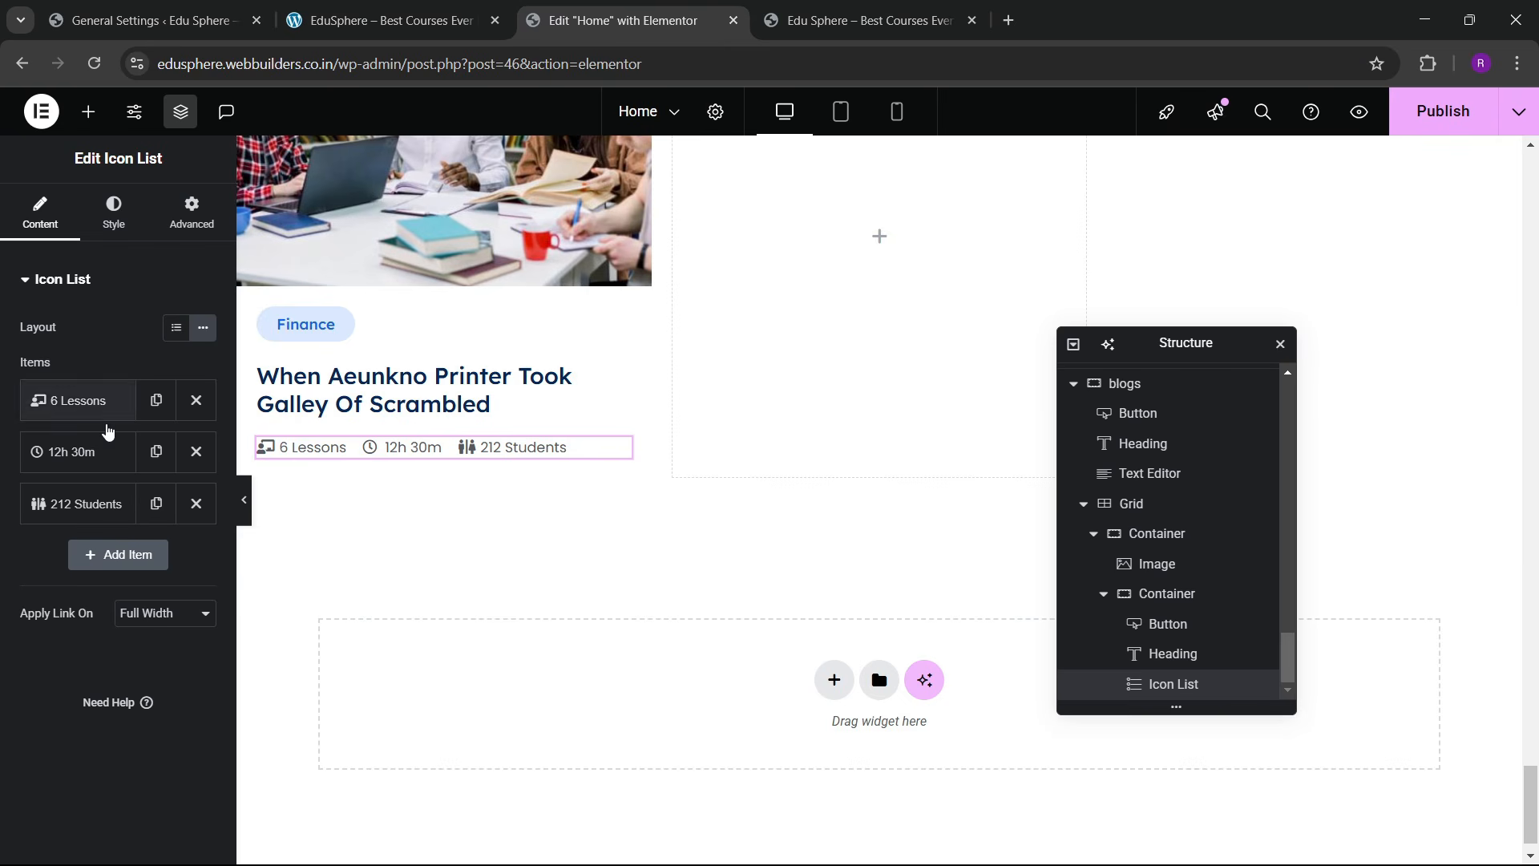
Step: Delete the 212 Students item and change the first item's text to the author byline
{"action": "left_click", "coordinate": [196, 504]}
{"action": "left_click", "coordinate": [105, 408]}
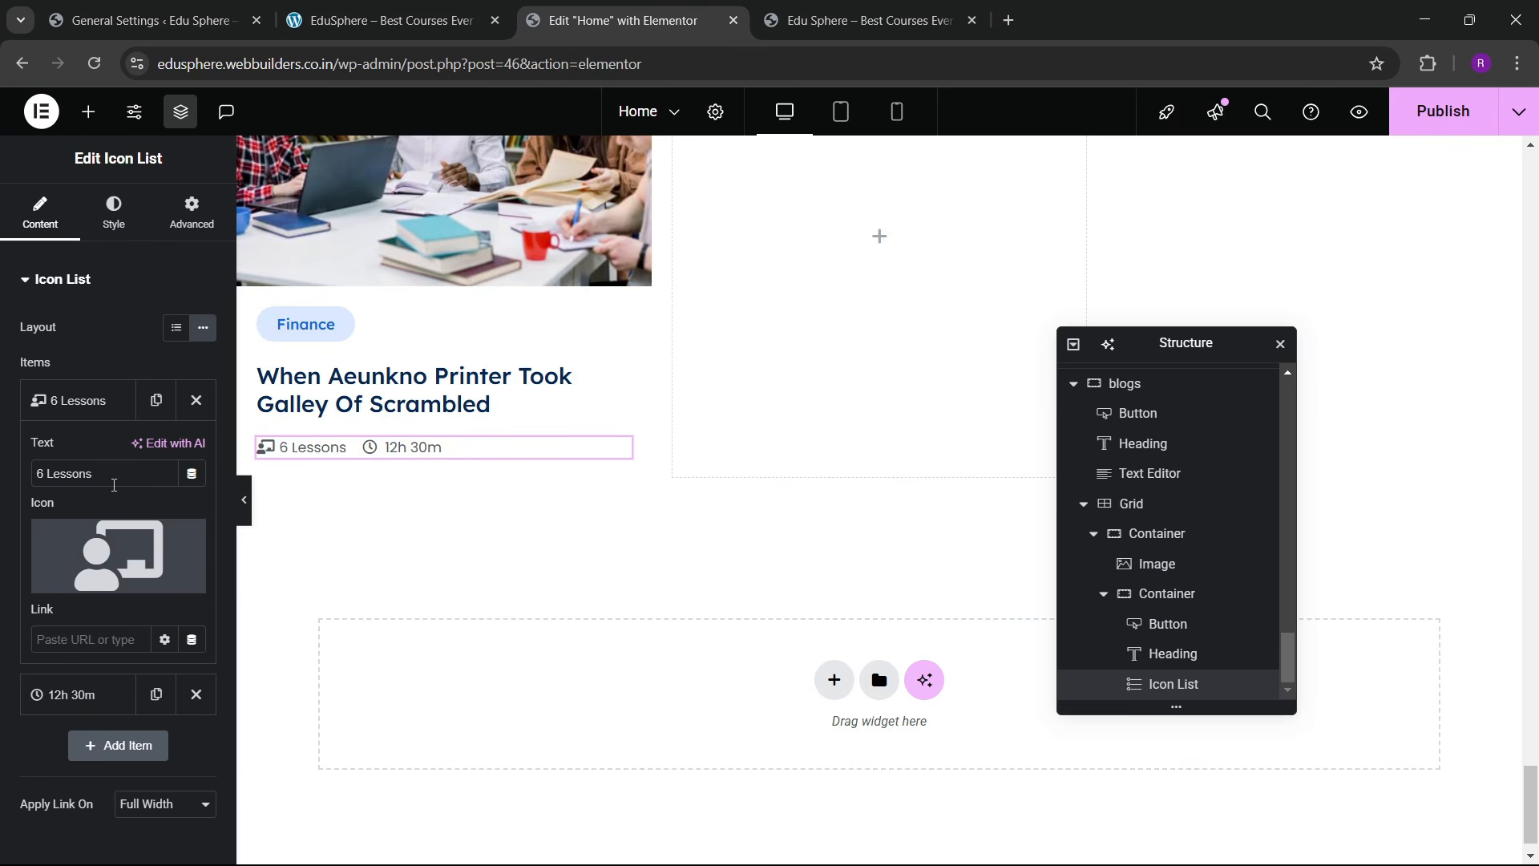
{"action": "type", "text": "B"}
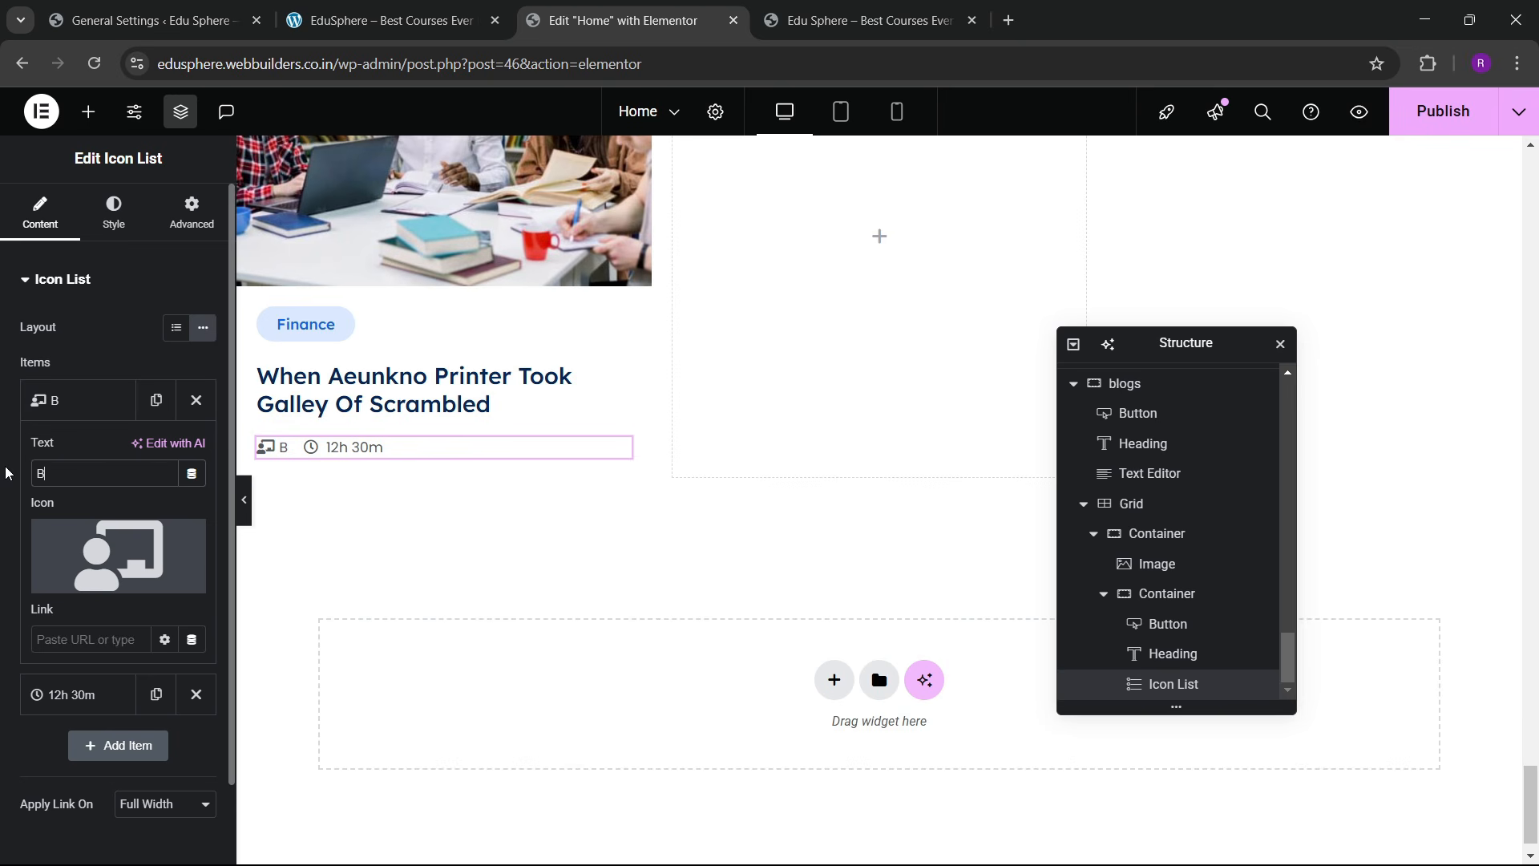
{"action": "type", "text": "y Aduvalt"}
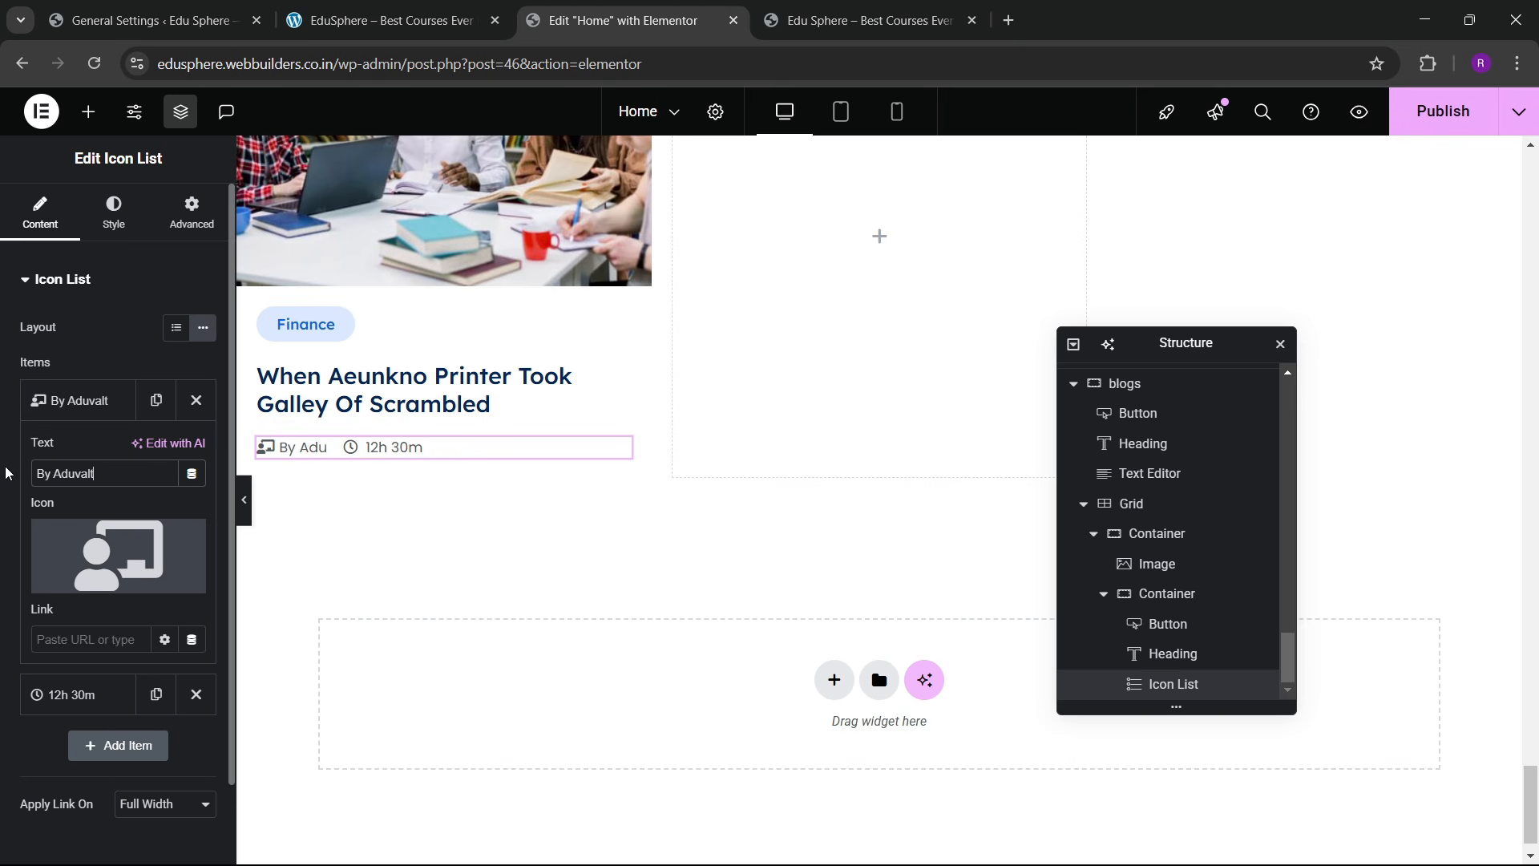
{"action": "left_click", "coordinate": [443, 5]}
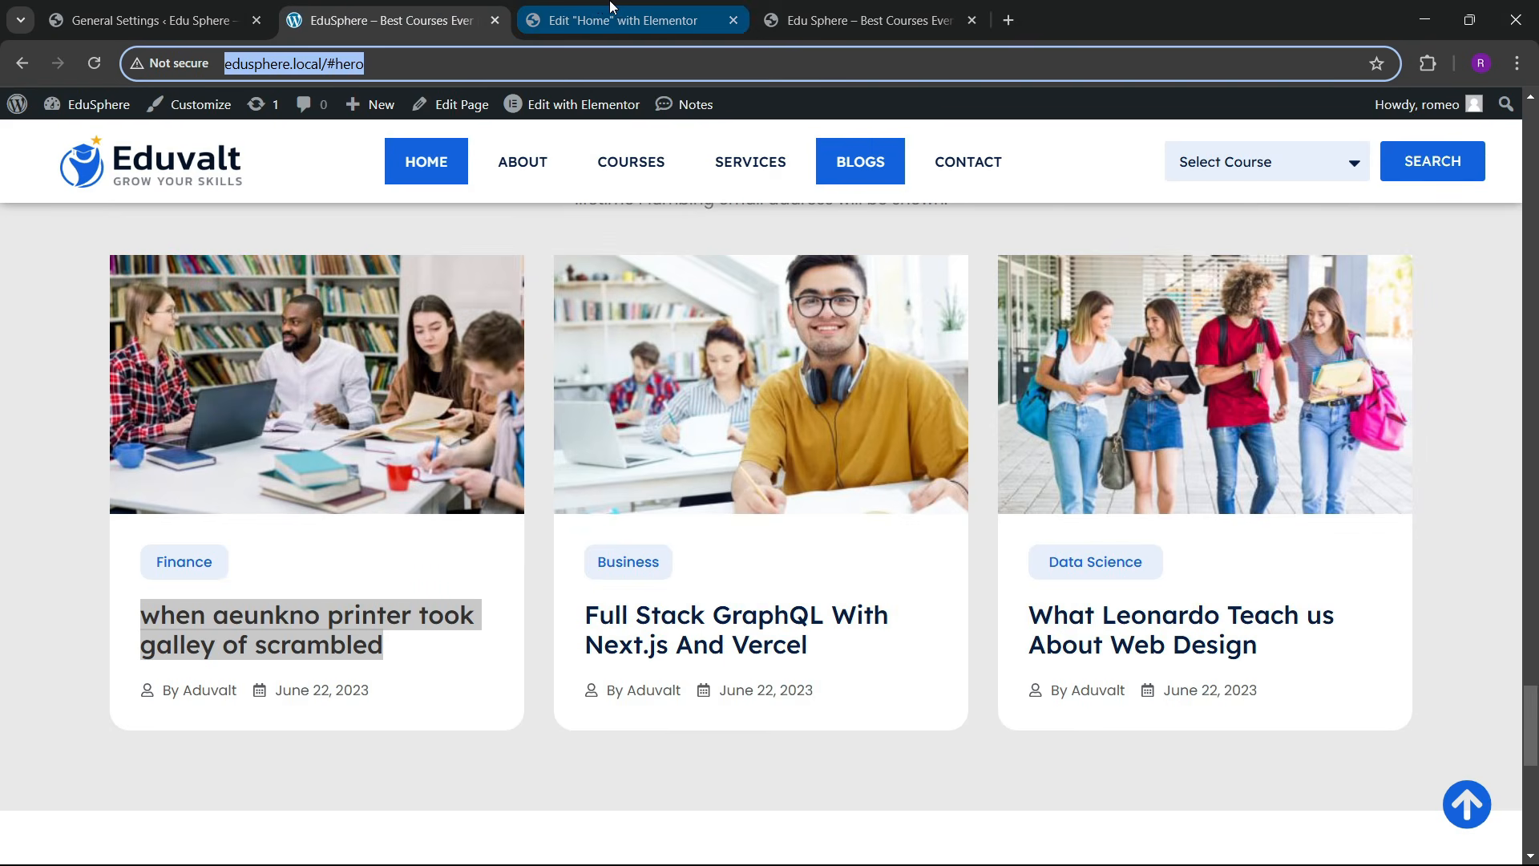
{"action": "left_click", "coordinate": [611, 5]}
Step: Set the author item's icon to the User icon from the Icon Library
{"action": "left_click", "coordinate": [132, 549]}
{"action": "left_click", "coordinate": [723, 198]}
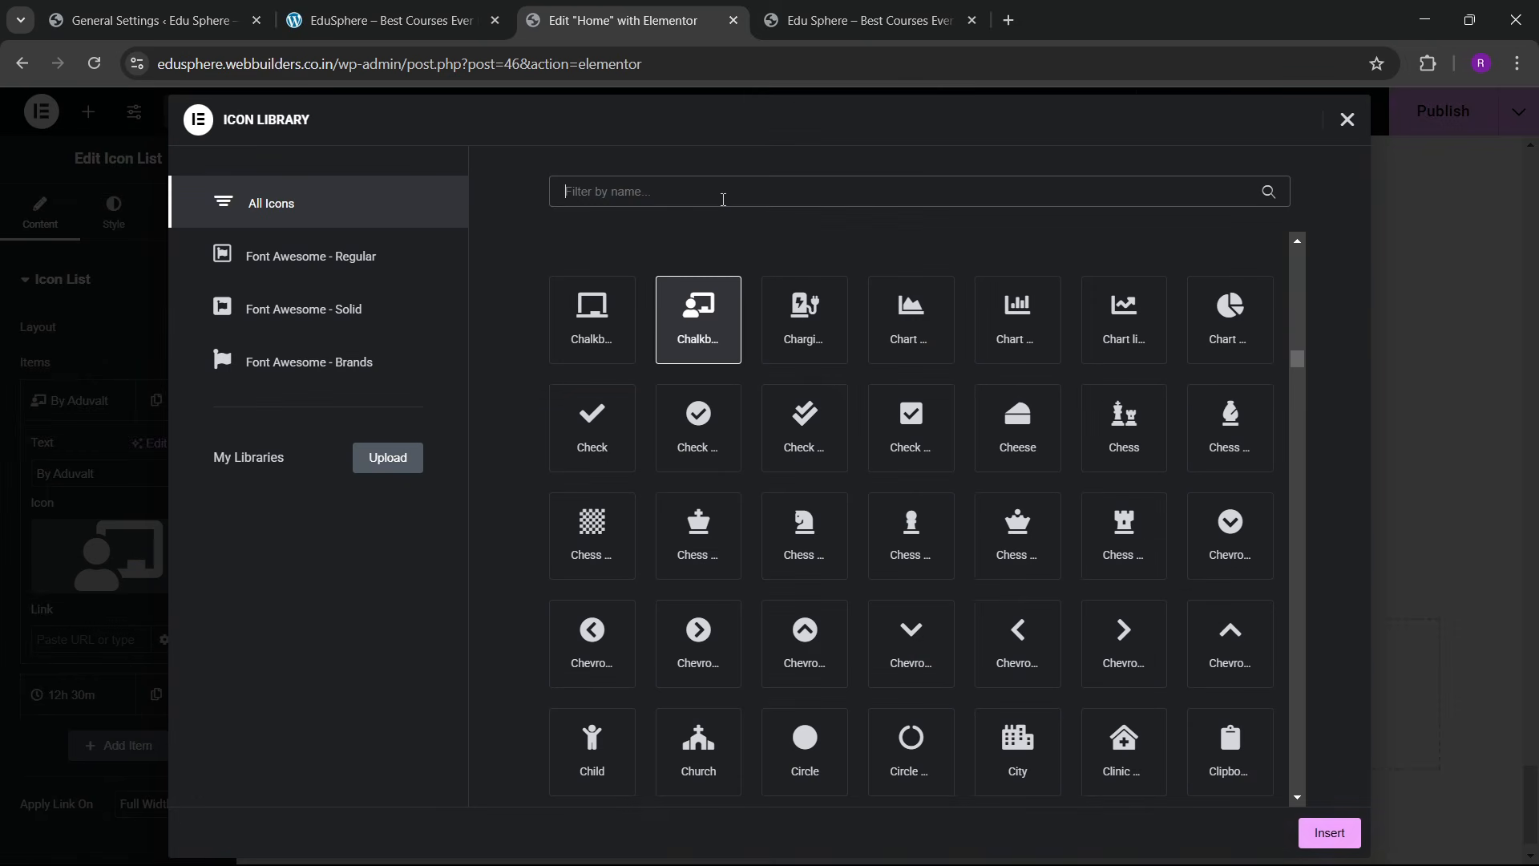
{"action": "type", "text": "admi"}
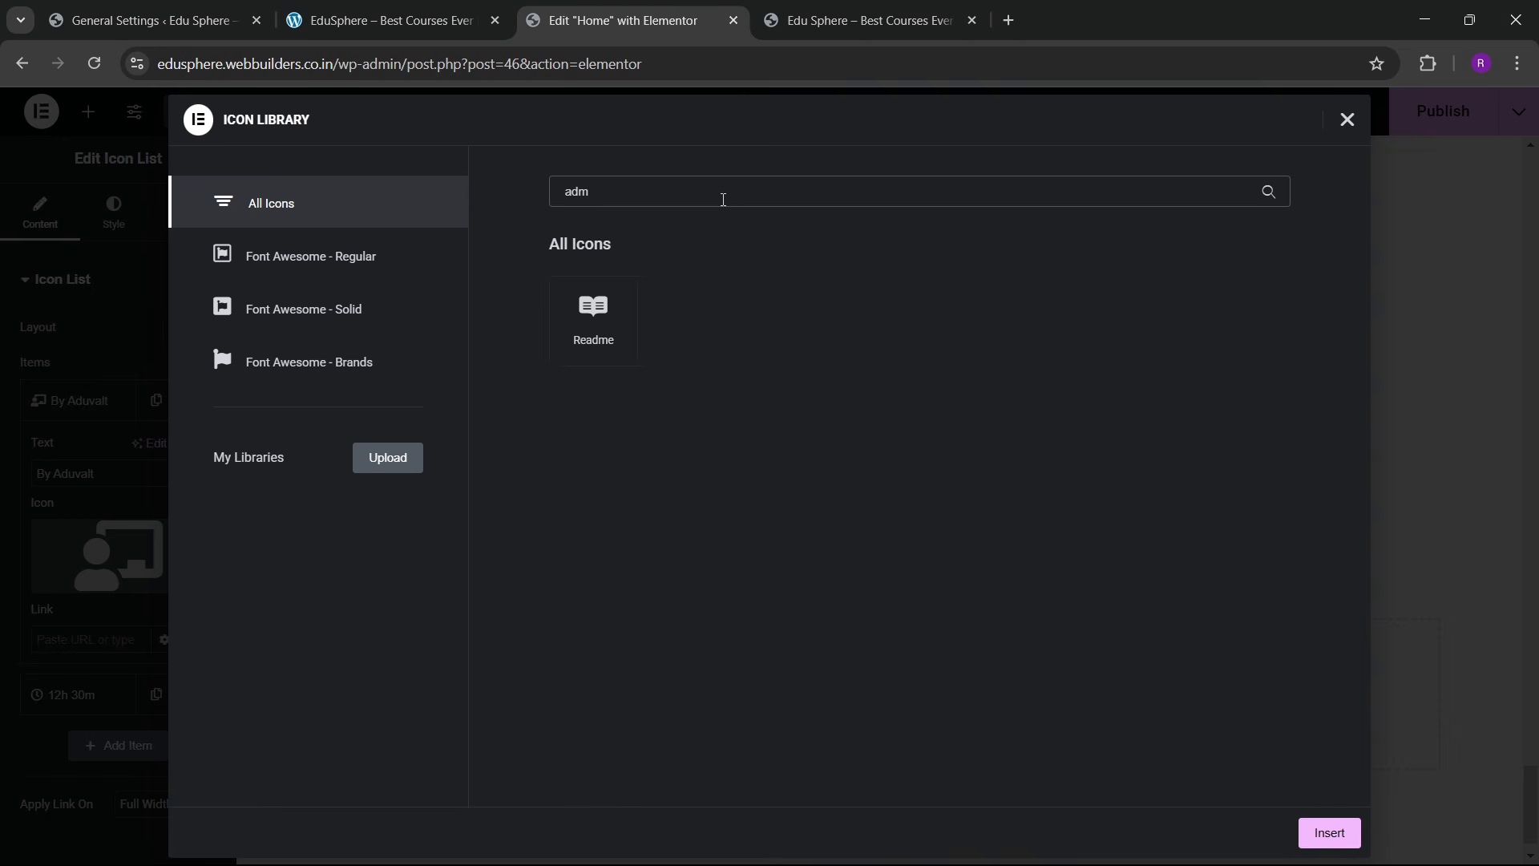
{"action": "key", "text": "BackSpace"}
{"action": "key", "text": "BackSpace"}
{"action": "key", "text": "BackSpace"}
{"action": "type", "text": "user"}
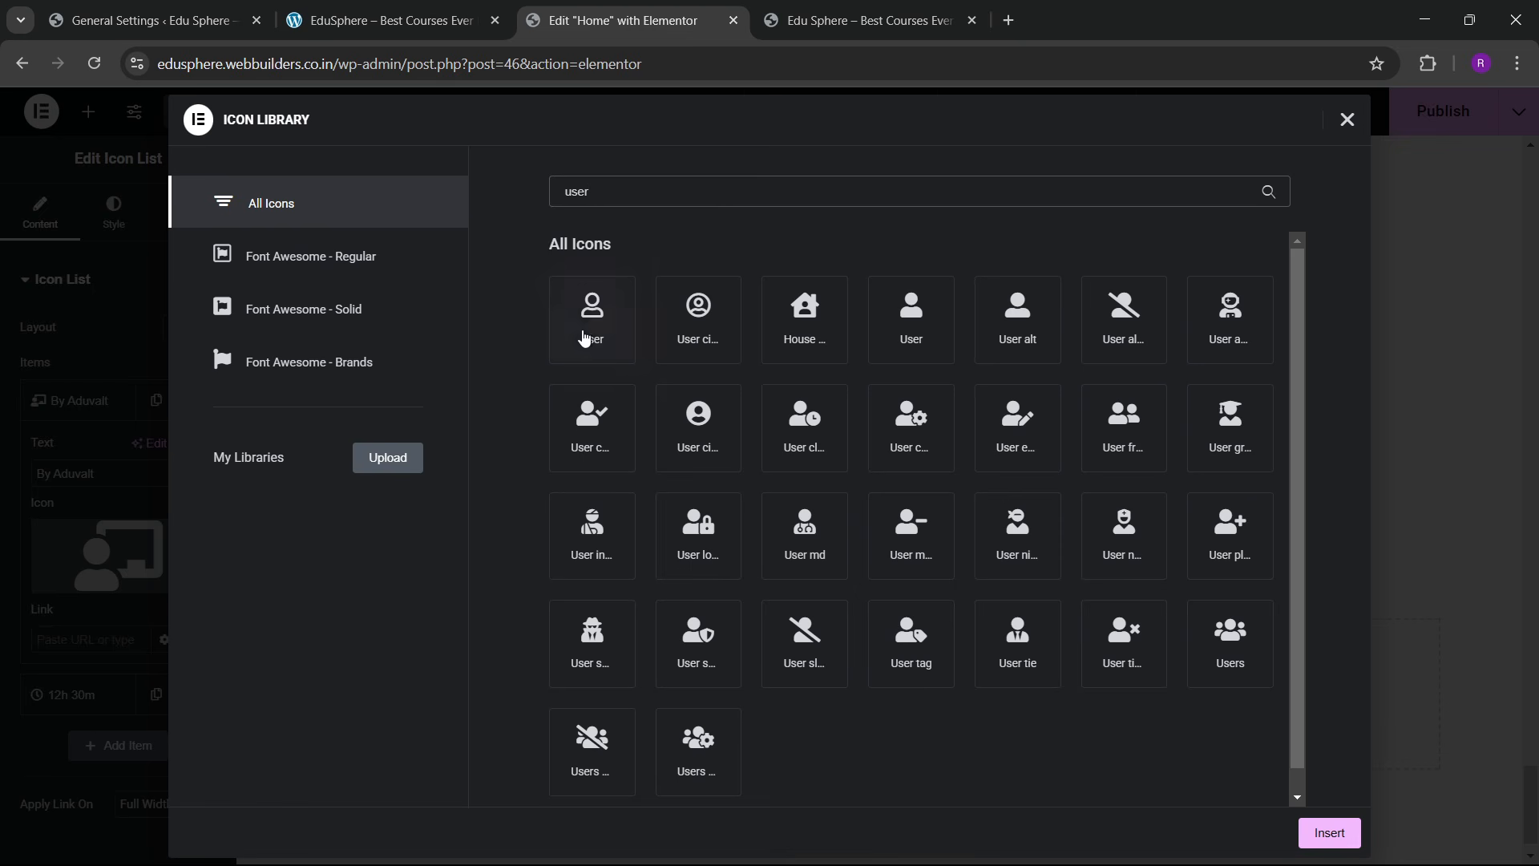
{"action": "left_click", "coordinate": [584, 336]}
{"action": "left_click", "coordinate": [1327, 834]}
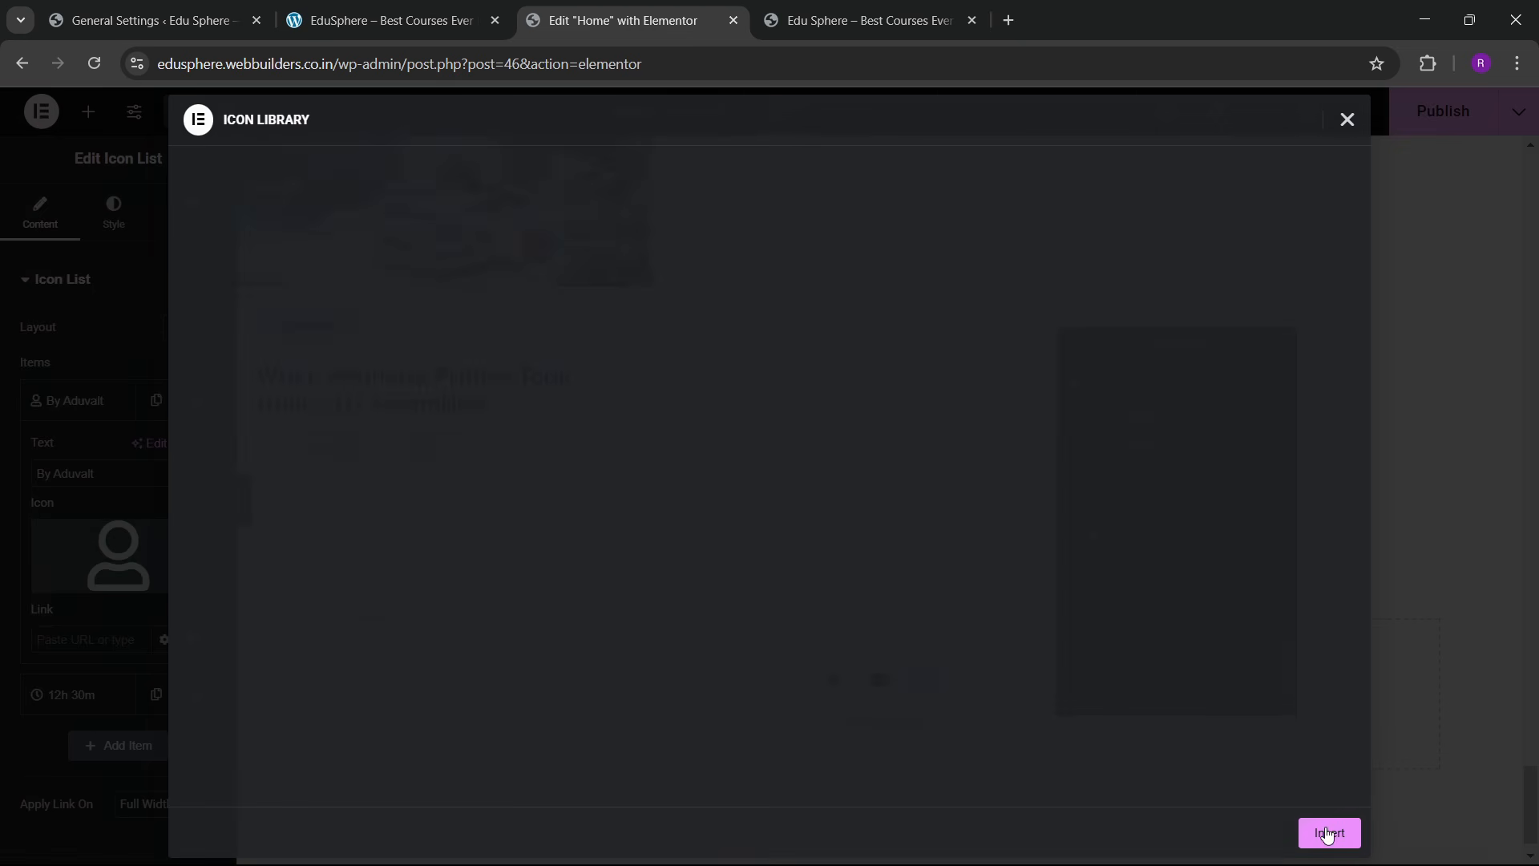
{"action": "left_click", "coordinate": [447, 7]}
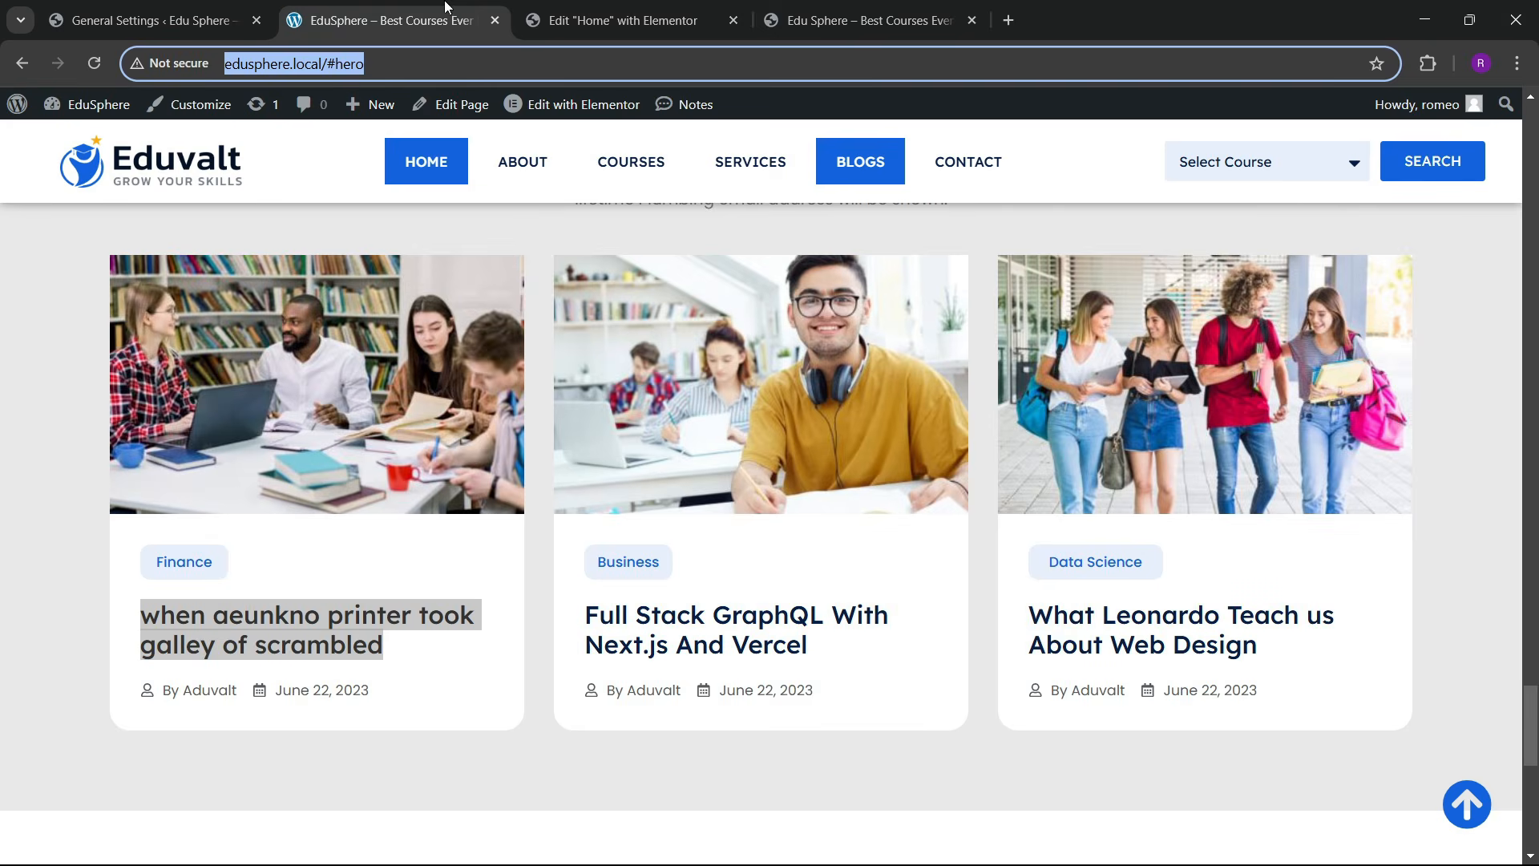
{"action": "left_click", "coordinate": [541, 7]}
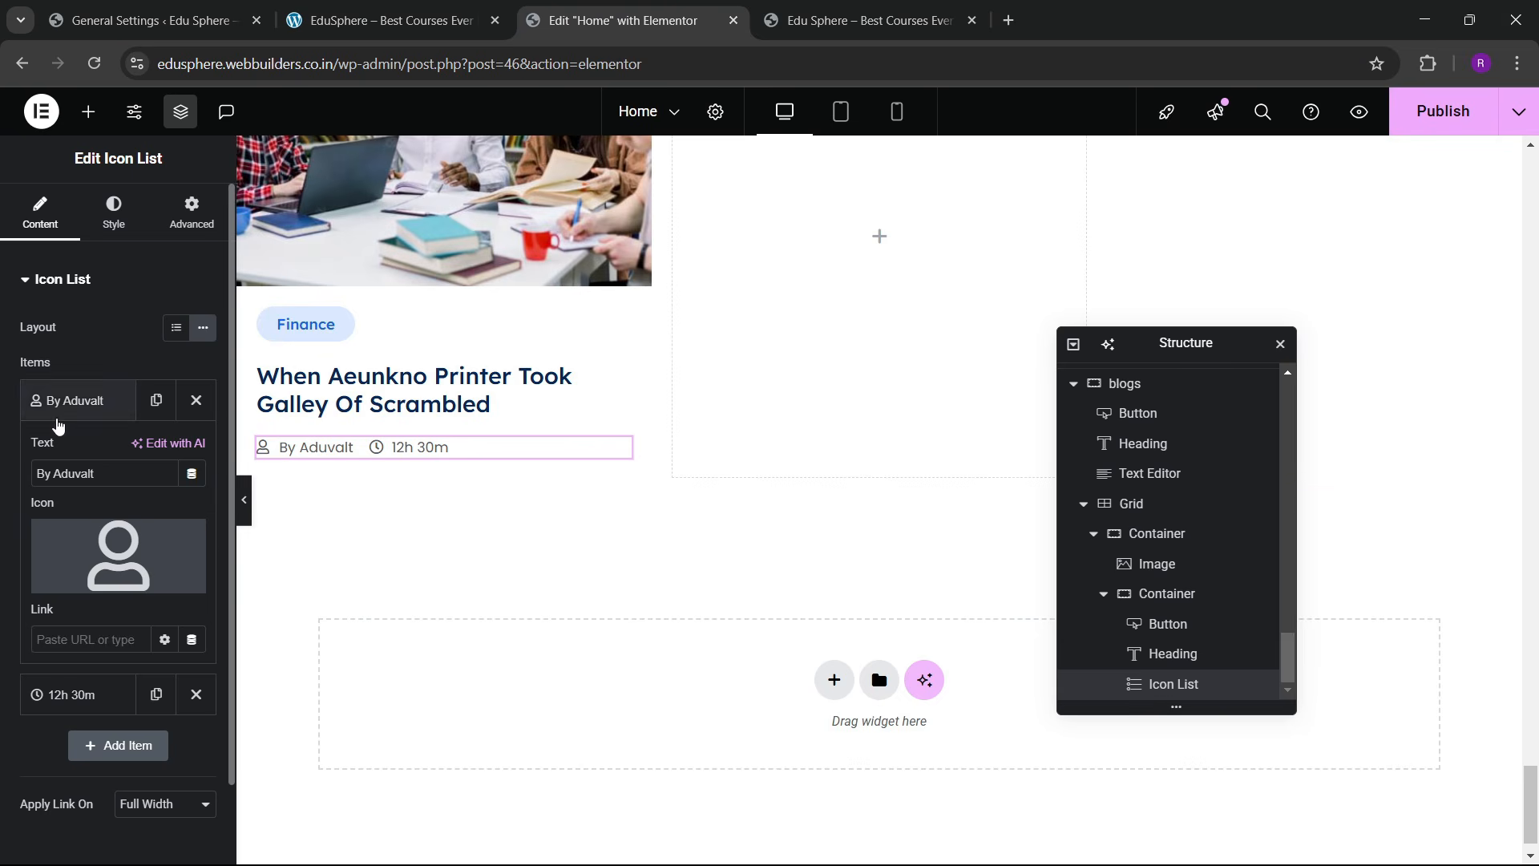
Step: Give the 12h 30m item a calendar icon and start changing its text to June 22, 2023
{"action": "left_click", "coordinate": [57, 413]}
{"action": "left_click", "coordinate": [72, 454]}
{"action": "left_click", "coordinate": [118, 607]}
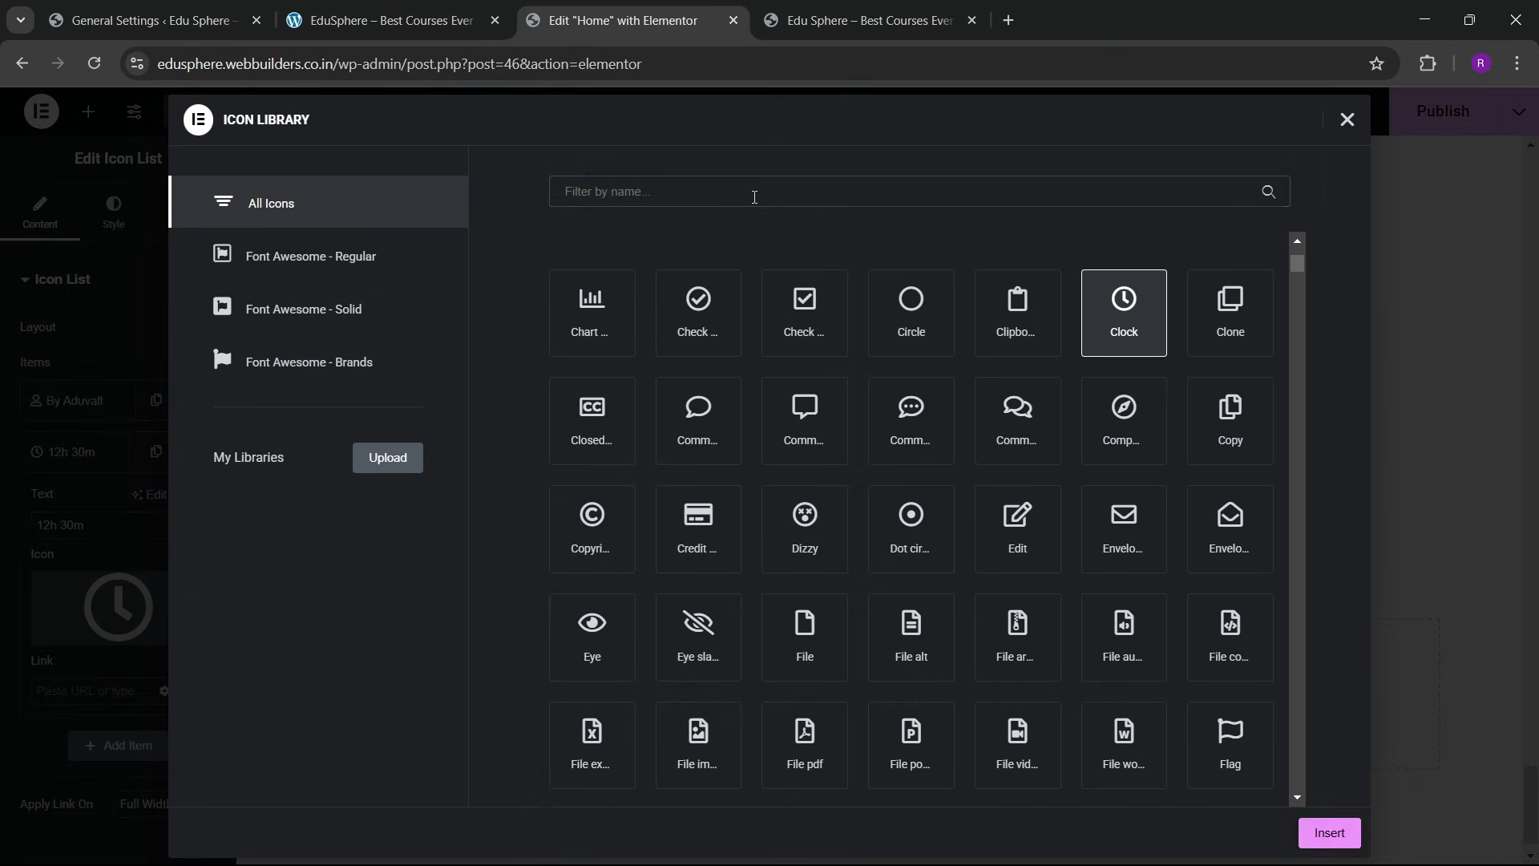
{"action": "type", "text": "calen"}
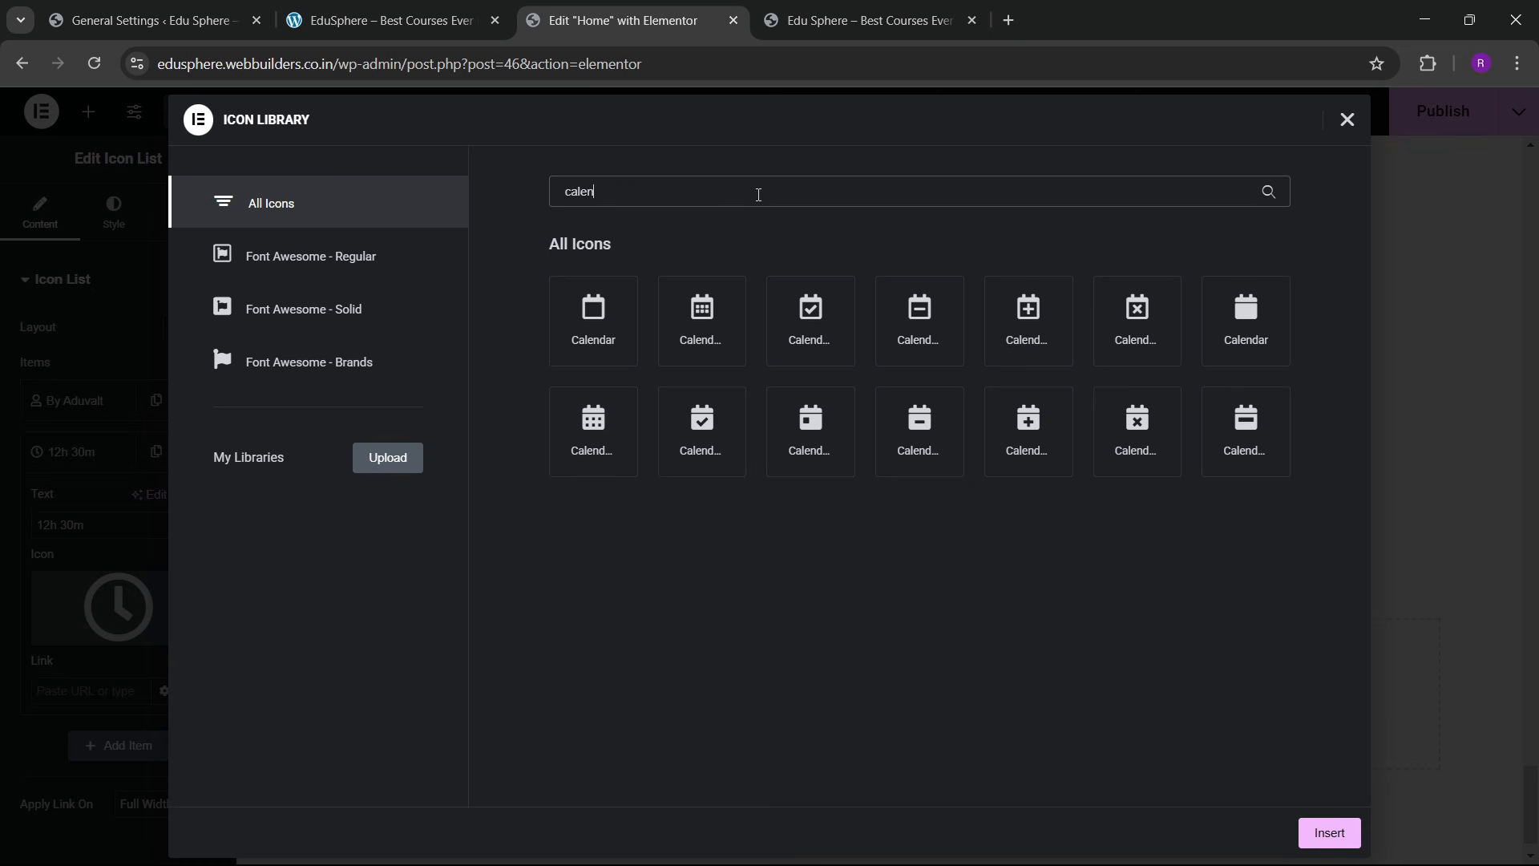
{"action": "left_click", "coordinate": [731, 353]}
{"action": "left_click", "coordinate": [1328, 831]}
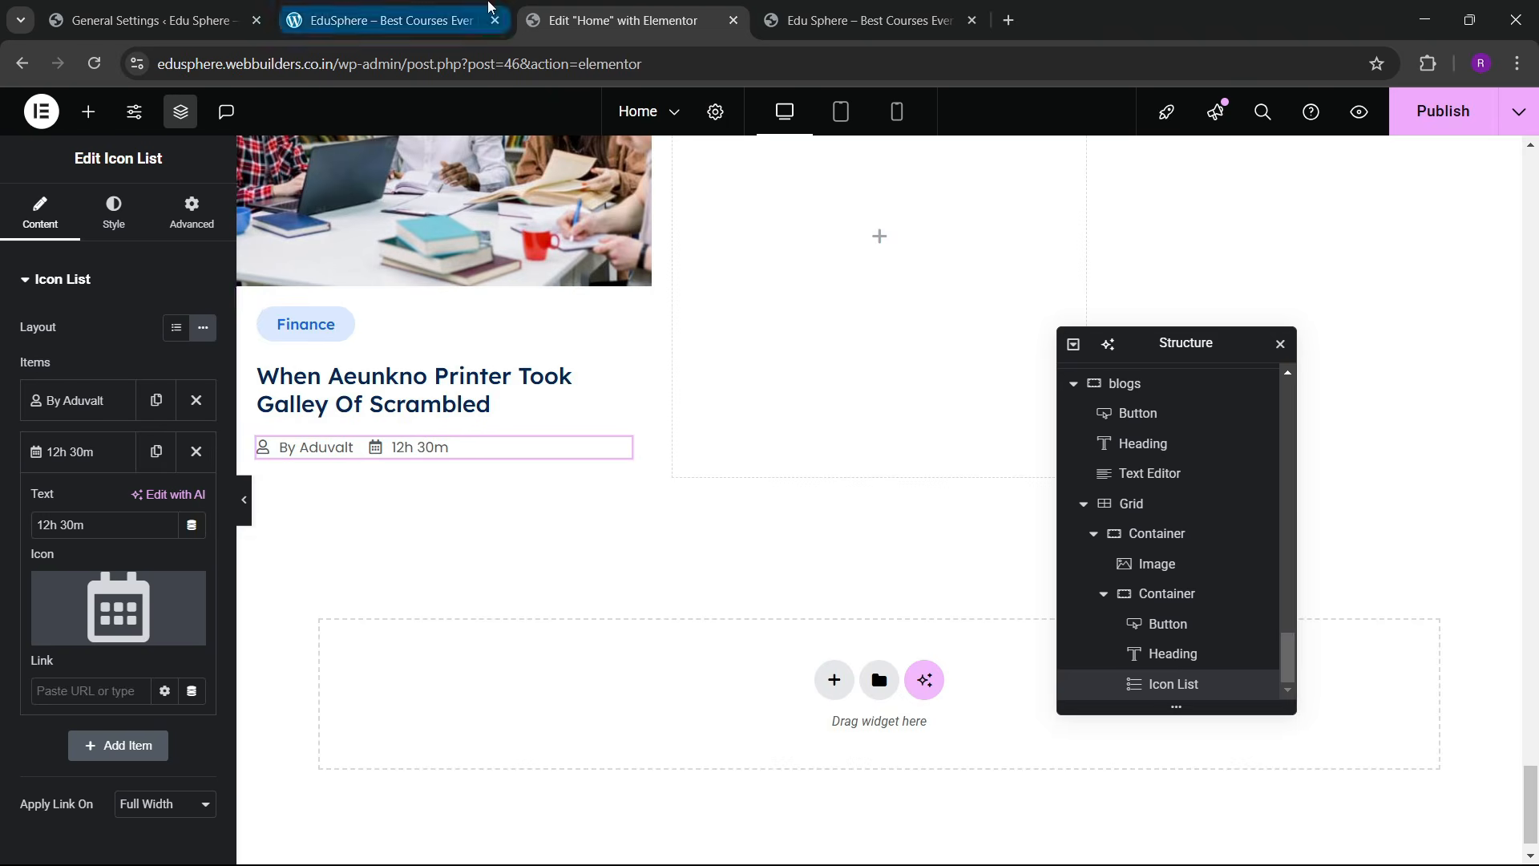
{"action": "left_click", "coordinate": [385, 20]}
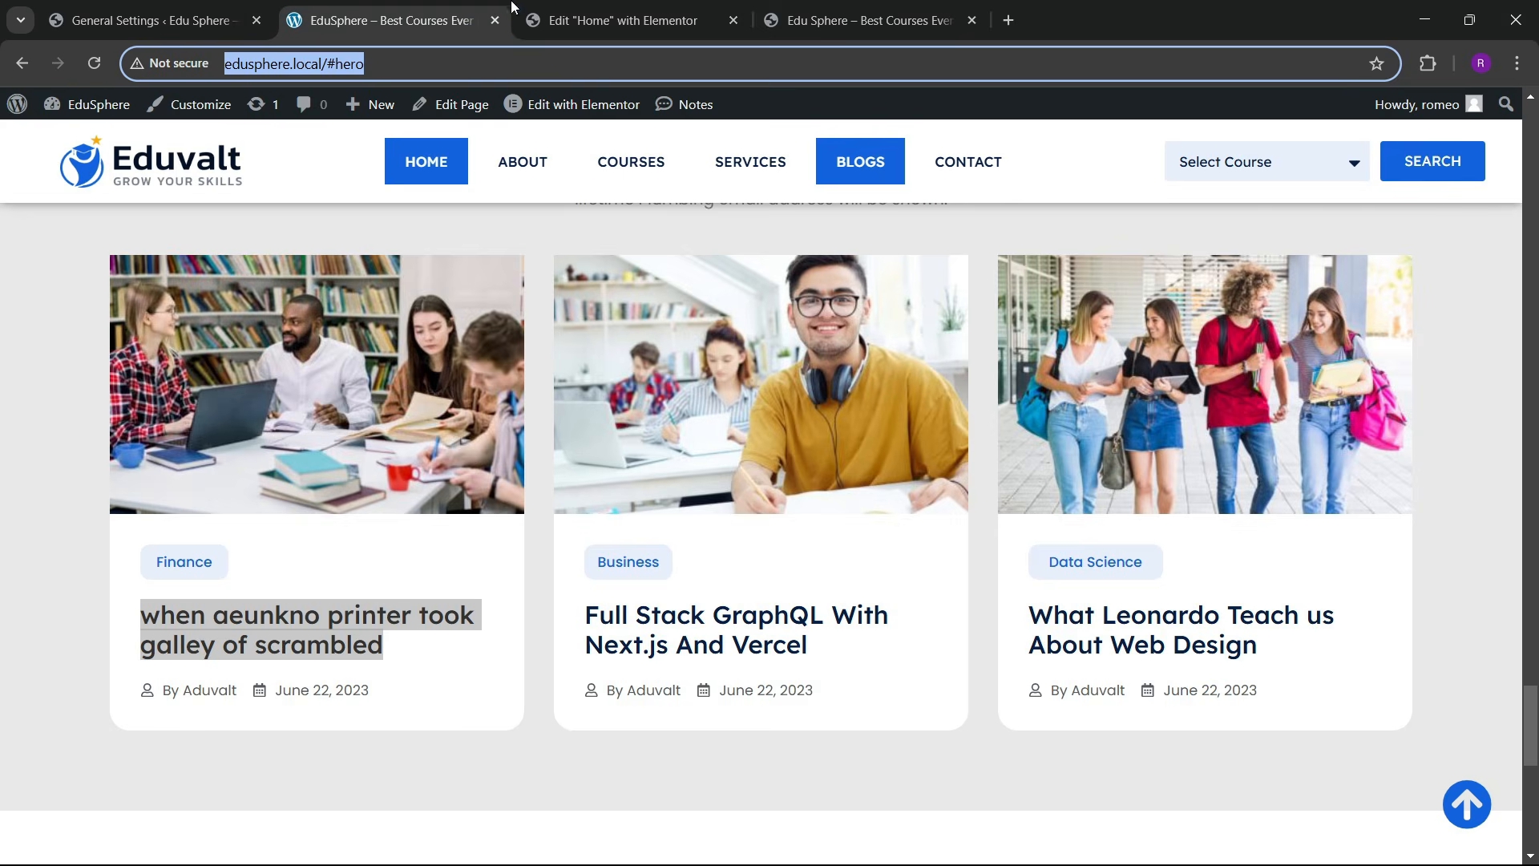
{"action": "left_click", "coordinate": [599, 16]}
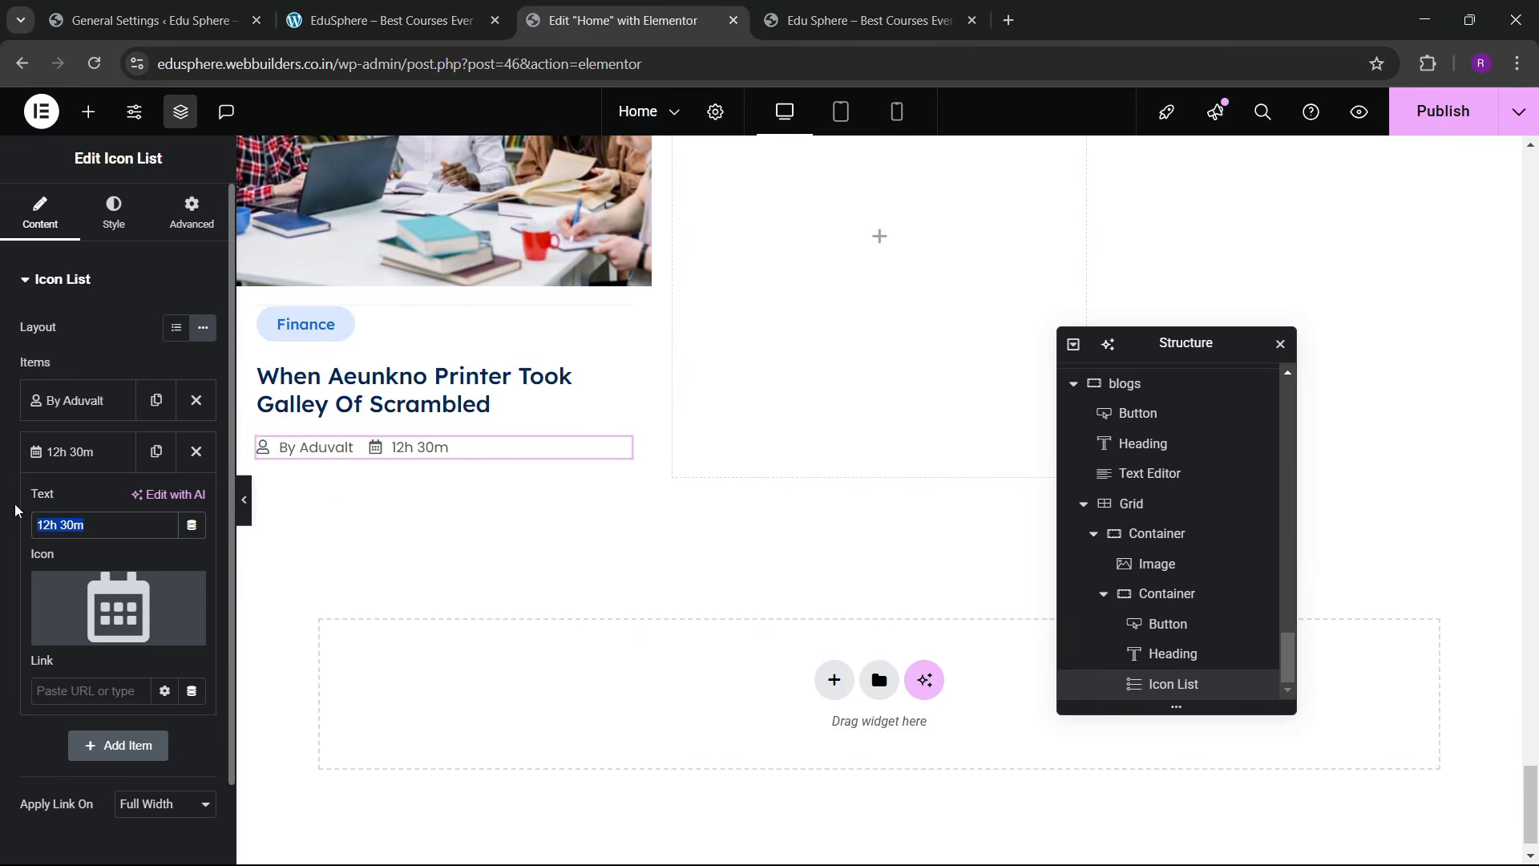
{"action": "type", "text": "June 22, 2023"}
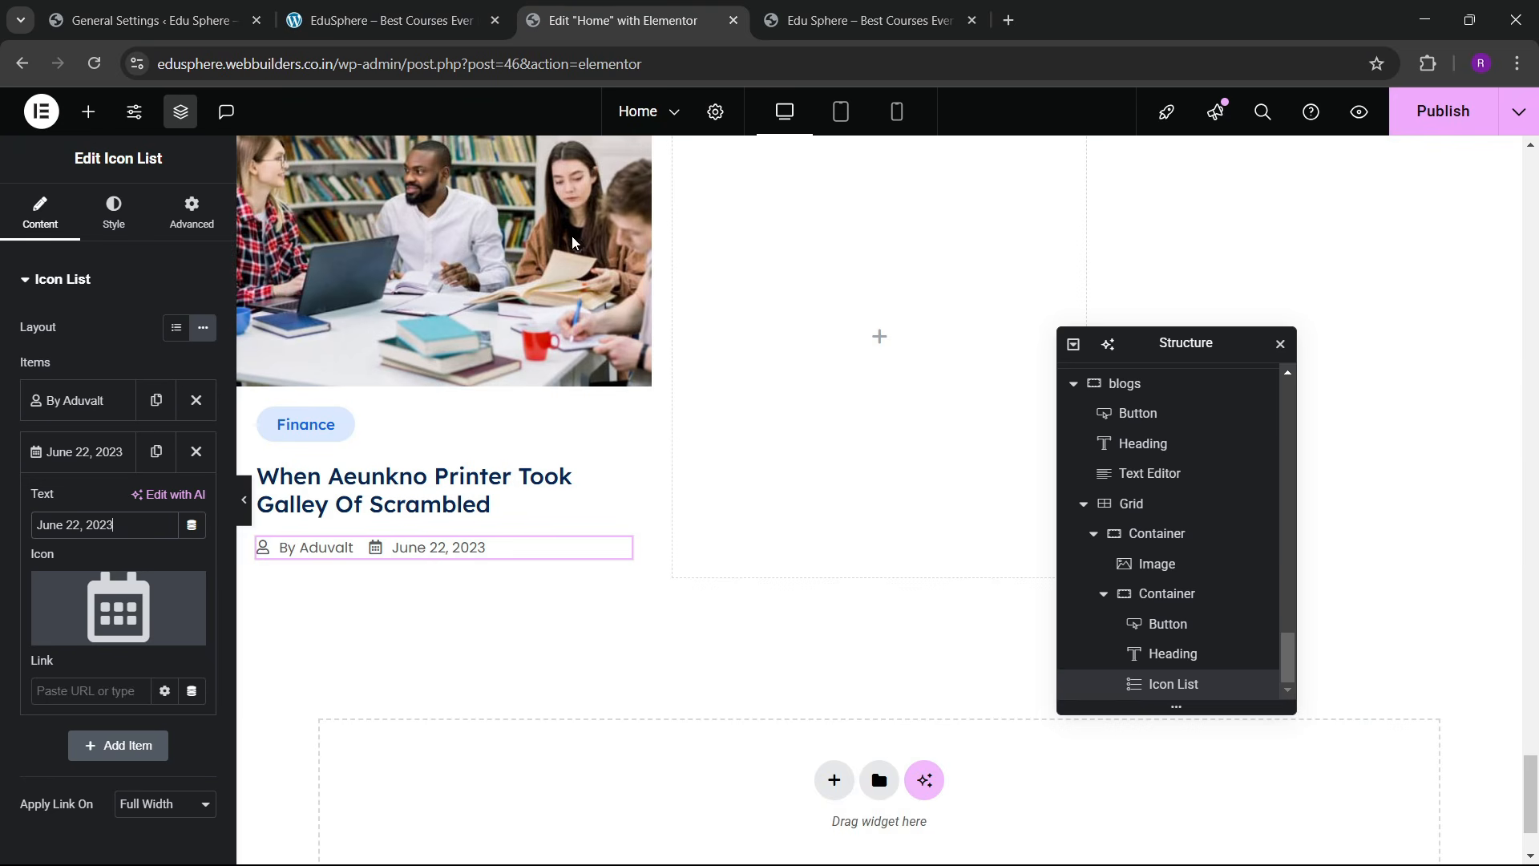
Step: Select the blog card container in Navigator and give it a classic white background
{"action": "scroll", "coordinate": [739, 440], "scroll_direction": "up", "scroll_amount": 4}
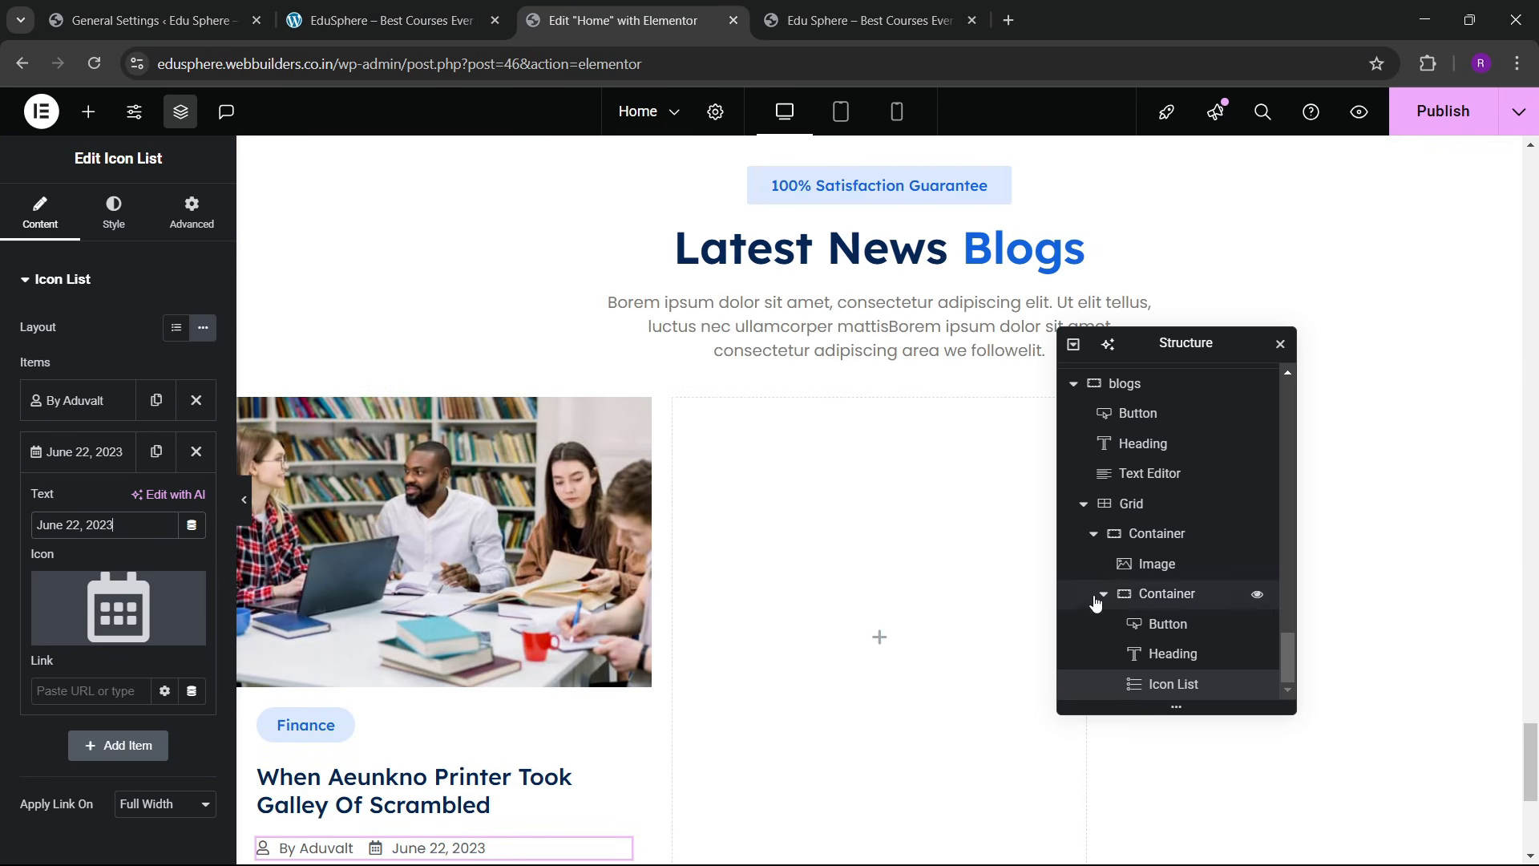
{"action": "left_click", "coordinate": [1092, 534]}
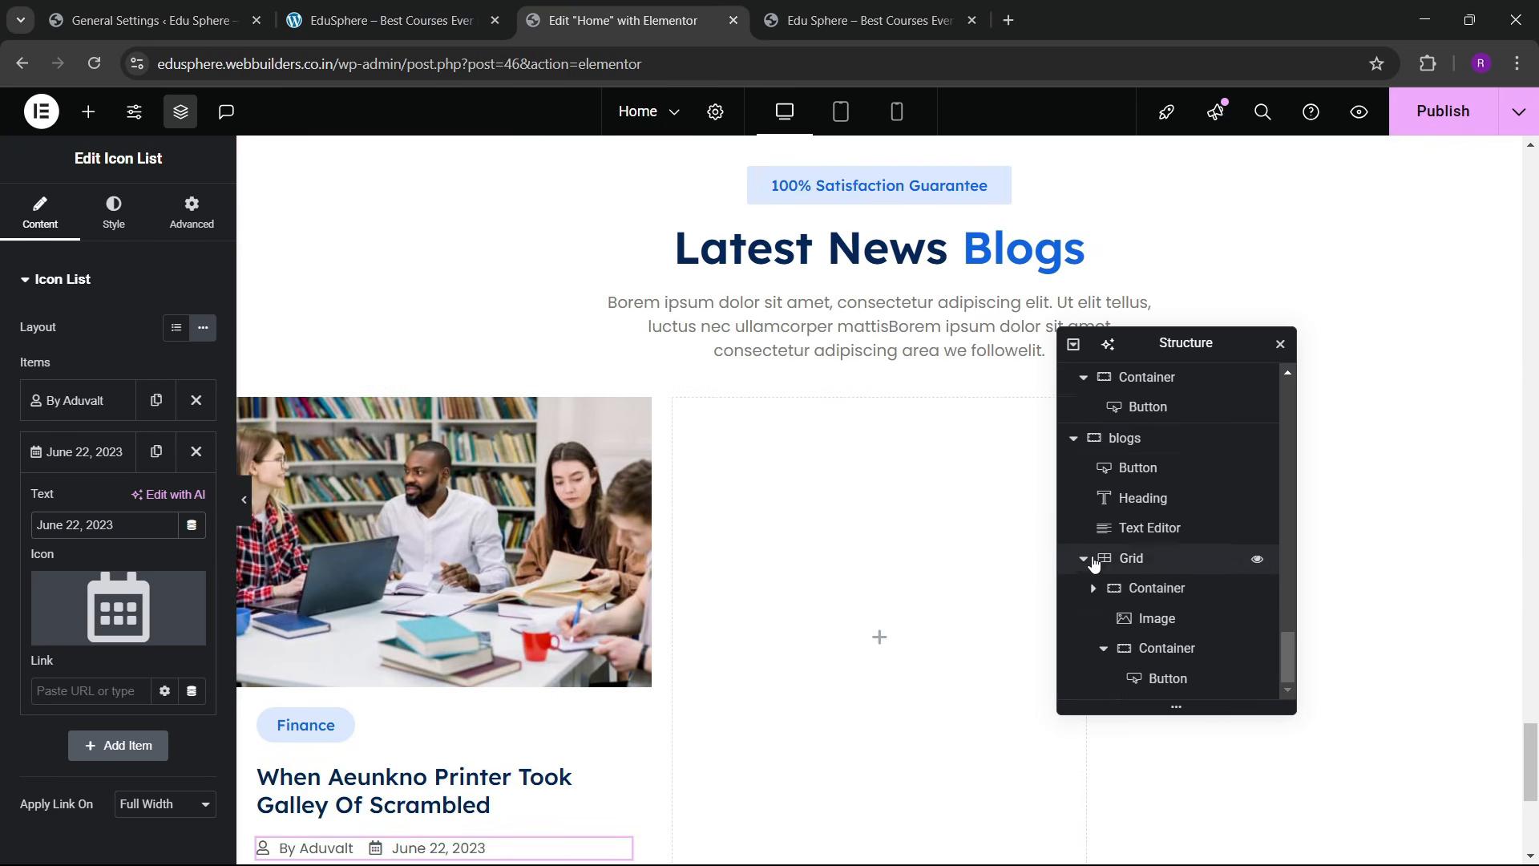
{"action": "left_click", "coordinate": [1154, 683]}
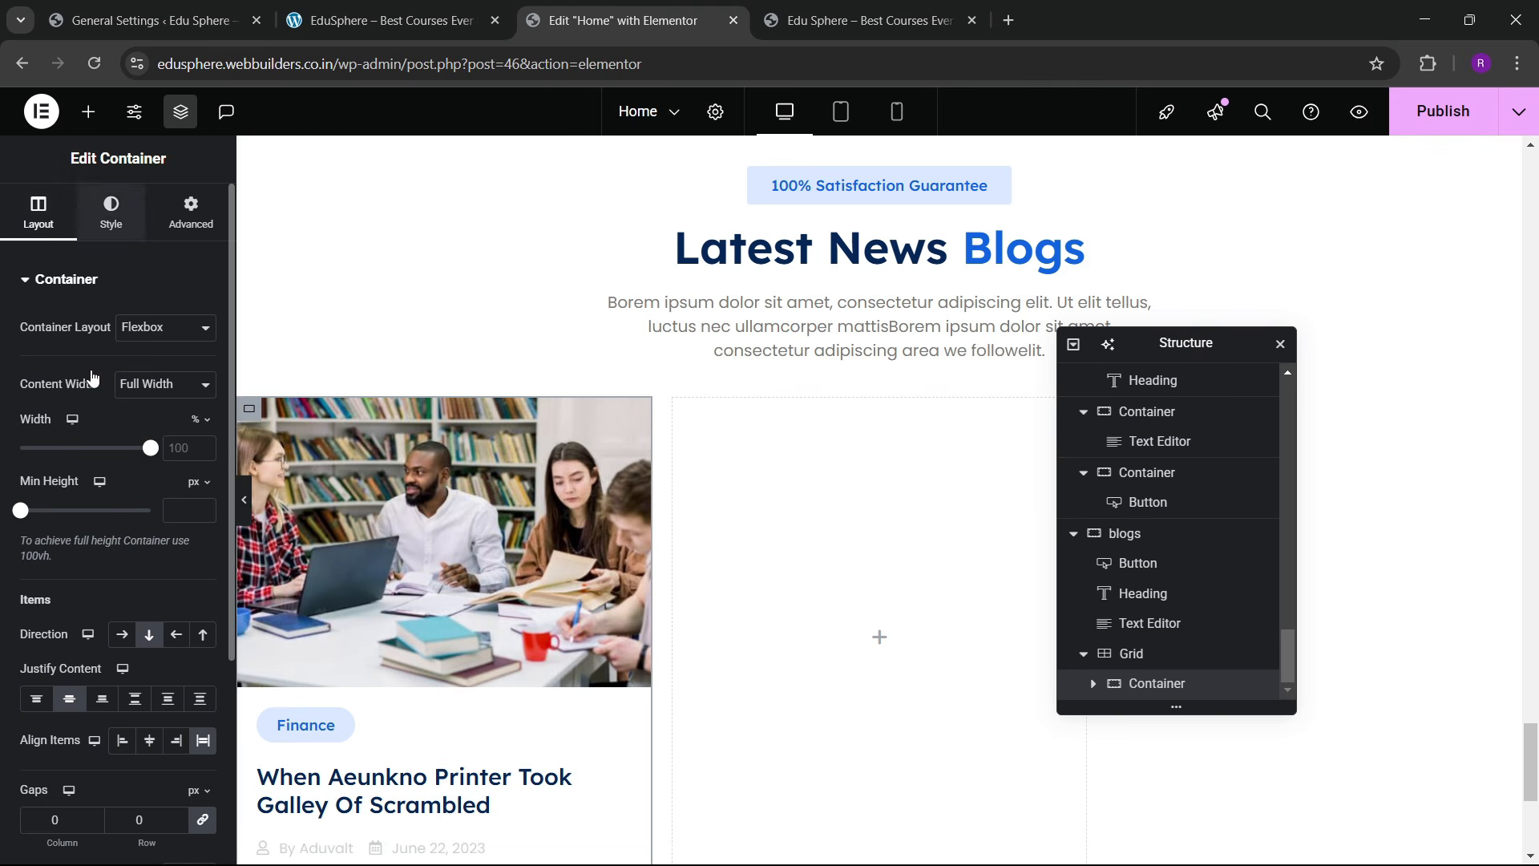
{"action": "left_click", "coordinate": [111, 212]}
{"action": "left_click", "coordinate": [132, 370]}
{"action": "left_click", "coordinate": [203, 412]}
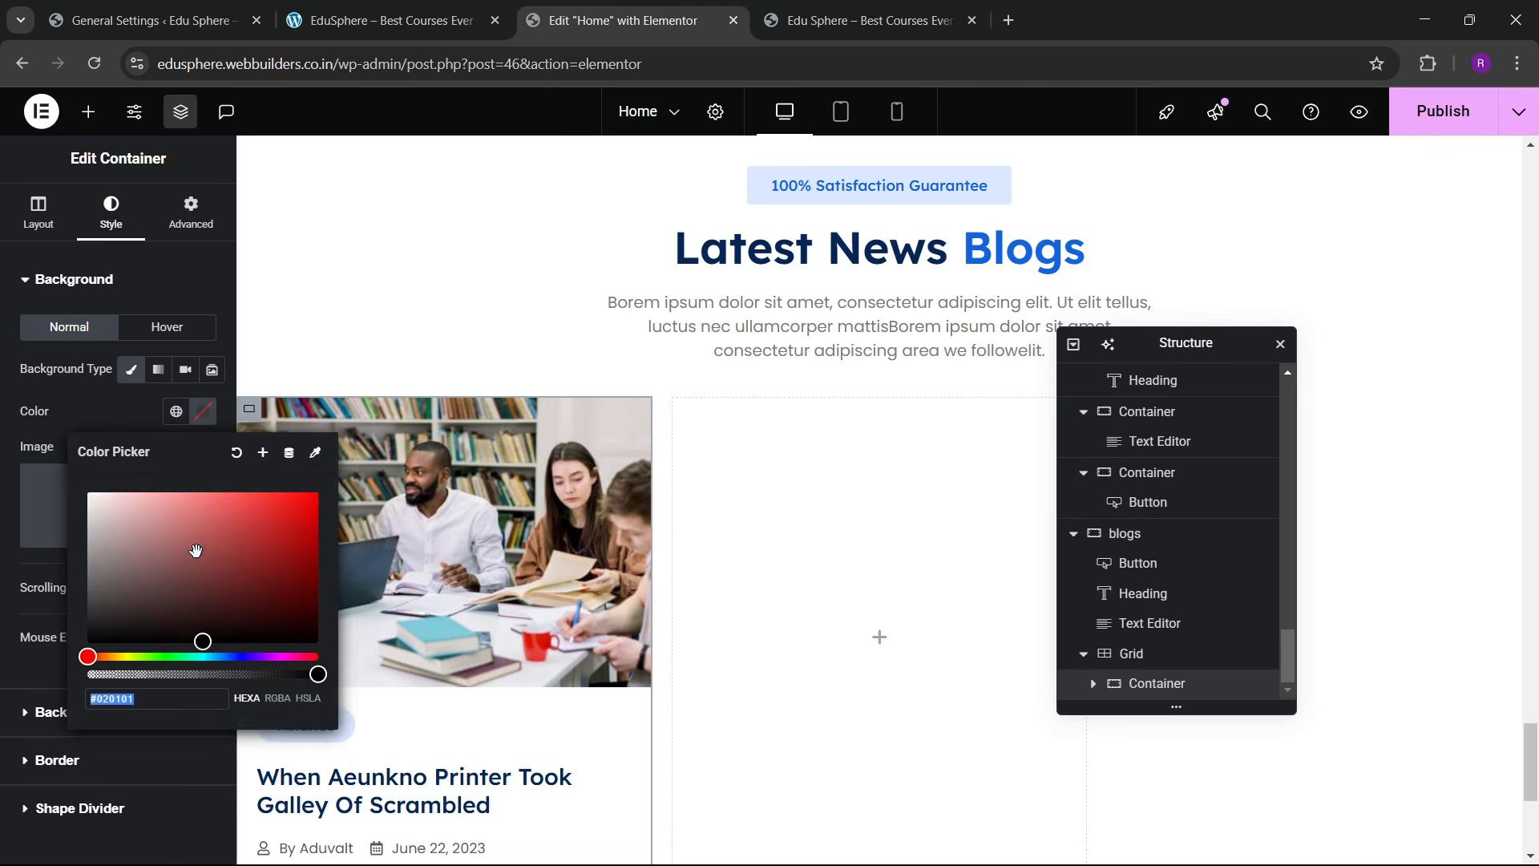
{"action": "left_click_drag", "start_coordinate": [195, 548], "coordinate": [78, 476]}
{"action": "left_click", "coordinate": [107, 401]}
Step: Set the card container's border radius to 10 px on every corner
{"action": "scroll", "coordinate": [643, 503], "scroll_direction": "down", "scroll_amount": 1}
{"action": "scroll", "coordinate": [643, 503], "scroll_direction": "down", "scroll_amount": 3}
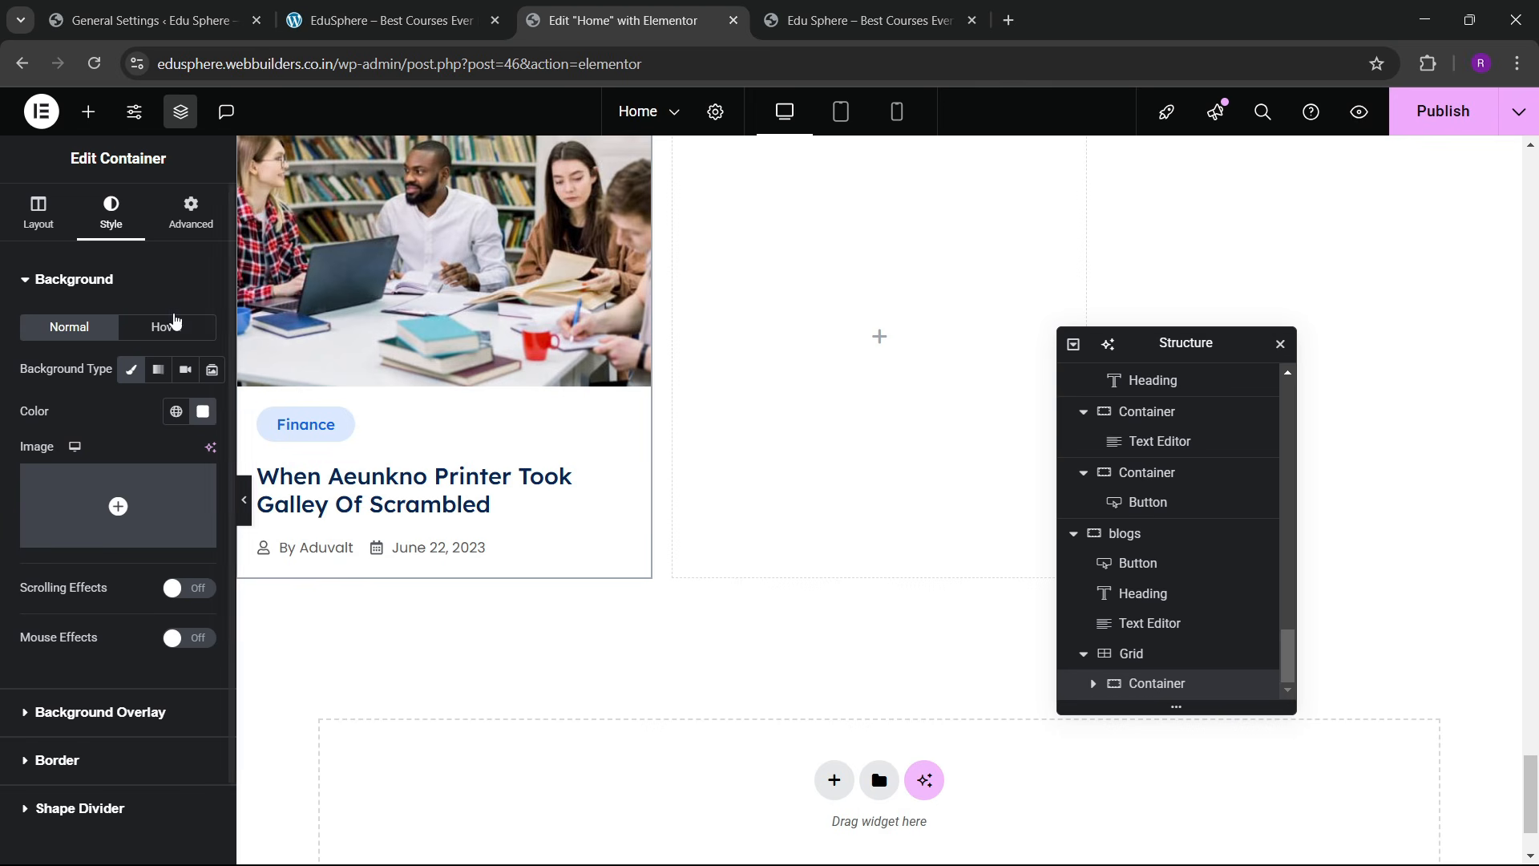
{"action": "scroll", "coordinate": [128, 449], "scroll_direction": "down", "scroll_amount": 2}
{"action": "left_click", "coordinate": [57, 670]}
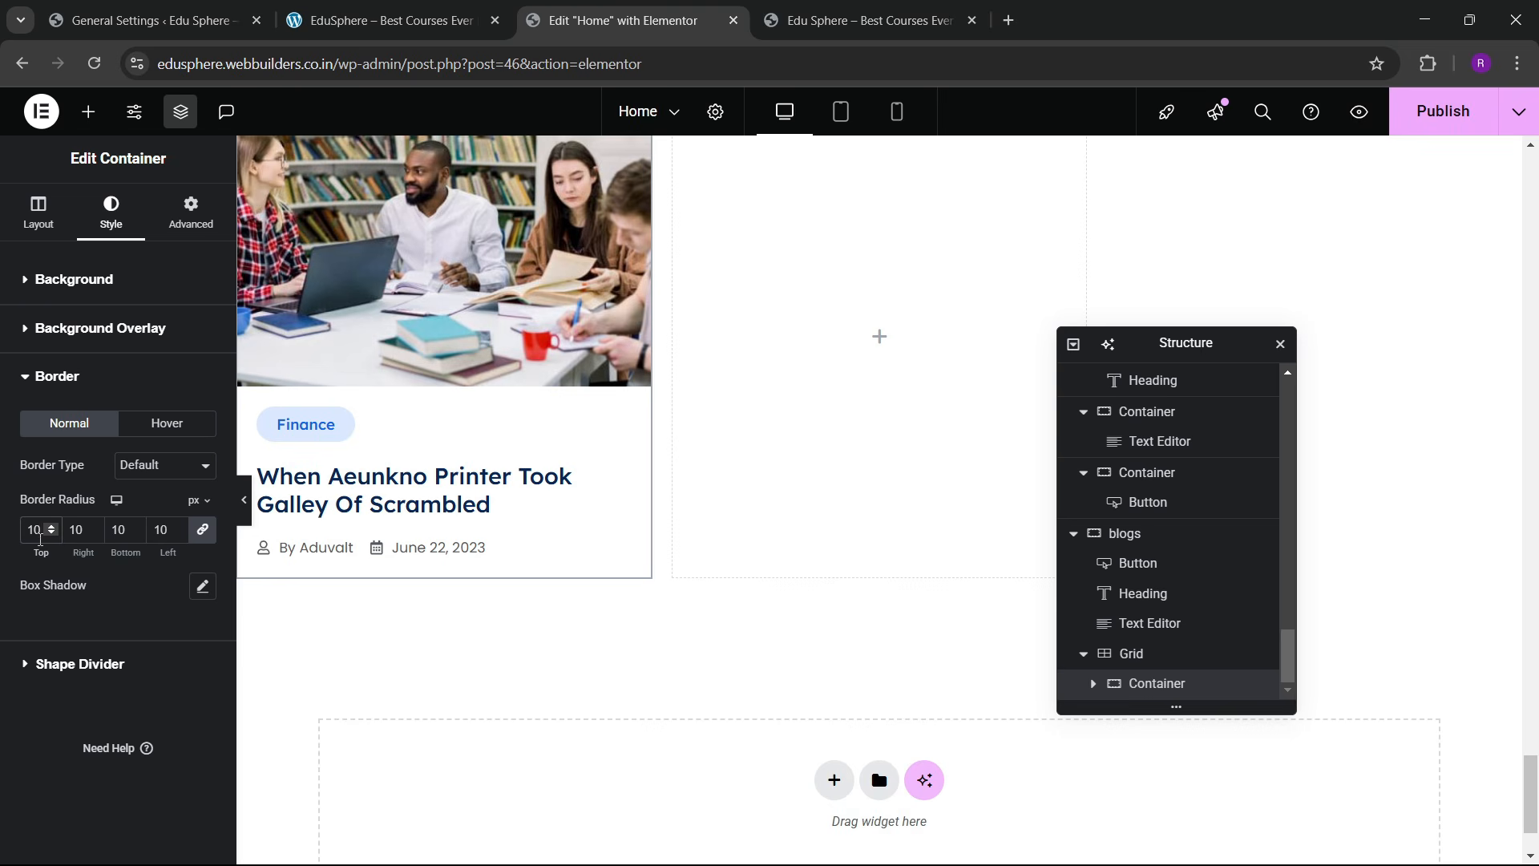
{"action": "scroll", "coordinate": [787, 415], "scroll_direction": "up", "scroll_amount": 7}
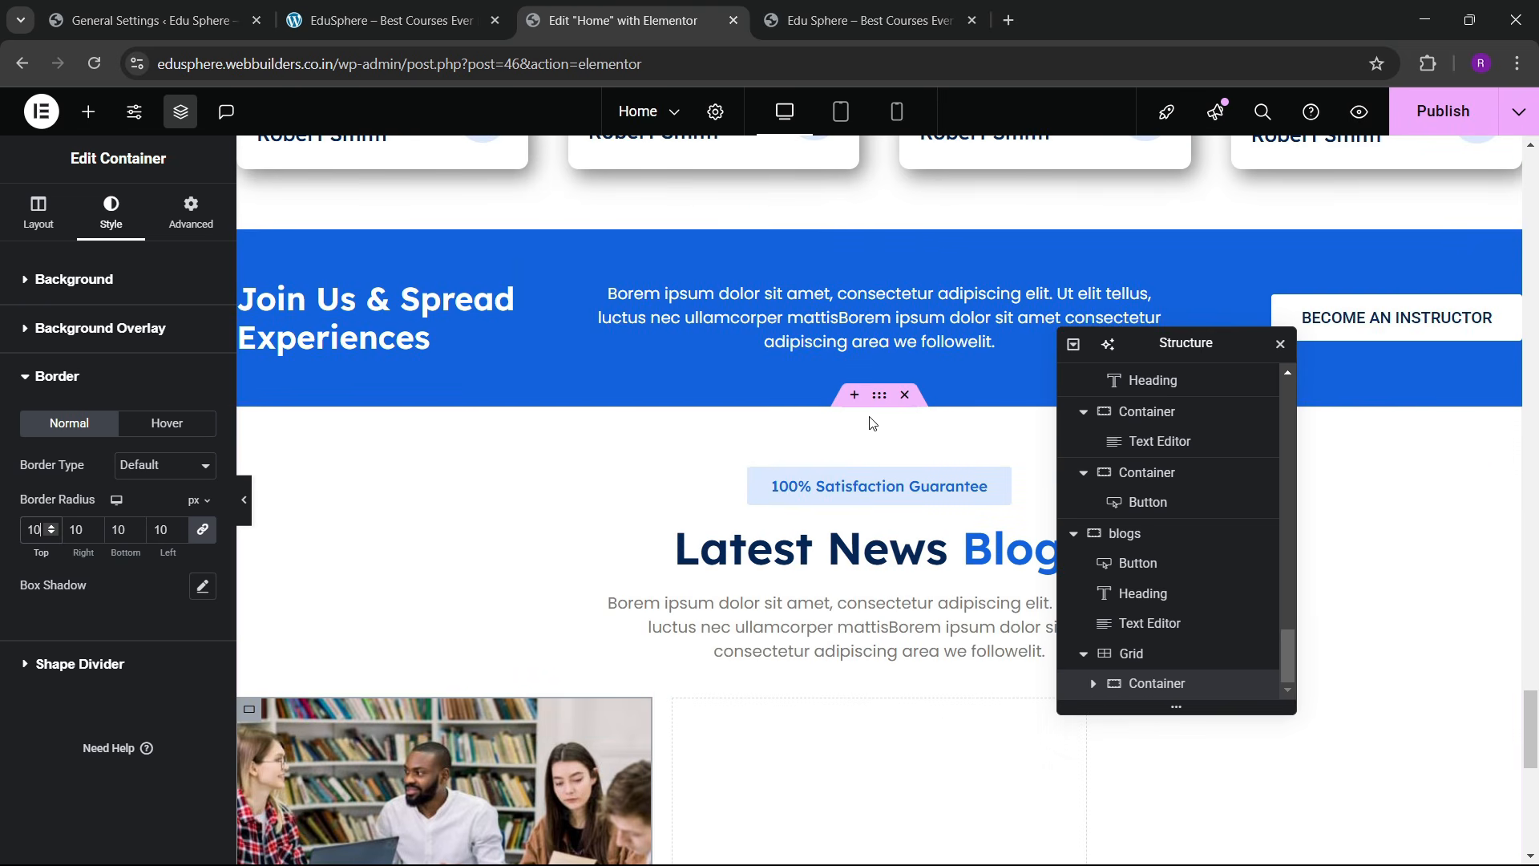
Step: Give the blogs section container a classic background using the global 'bg color' colour
{"action": "left_click", "coordinate": [872, 422]}
{"action": "left_click", "coordinate": [110, 212]}
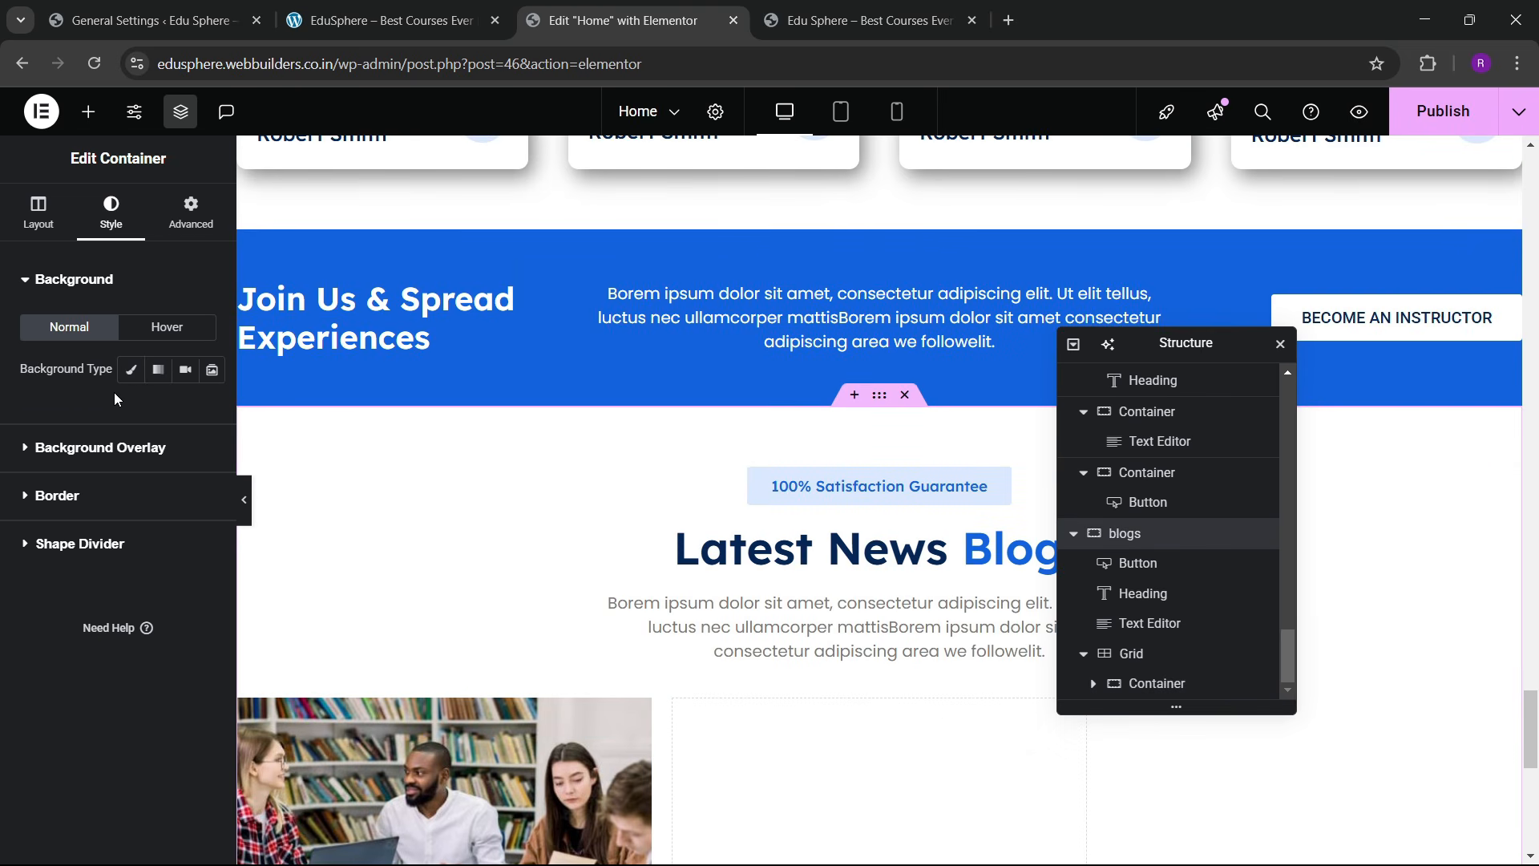
{"action": "left_click", "coordinate": [131, 368]}
{"action": "left_click", "coordinate": [176, 410]}
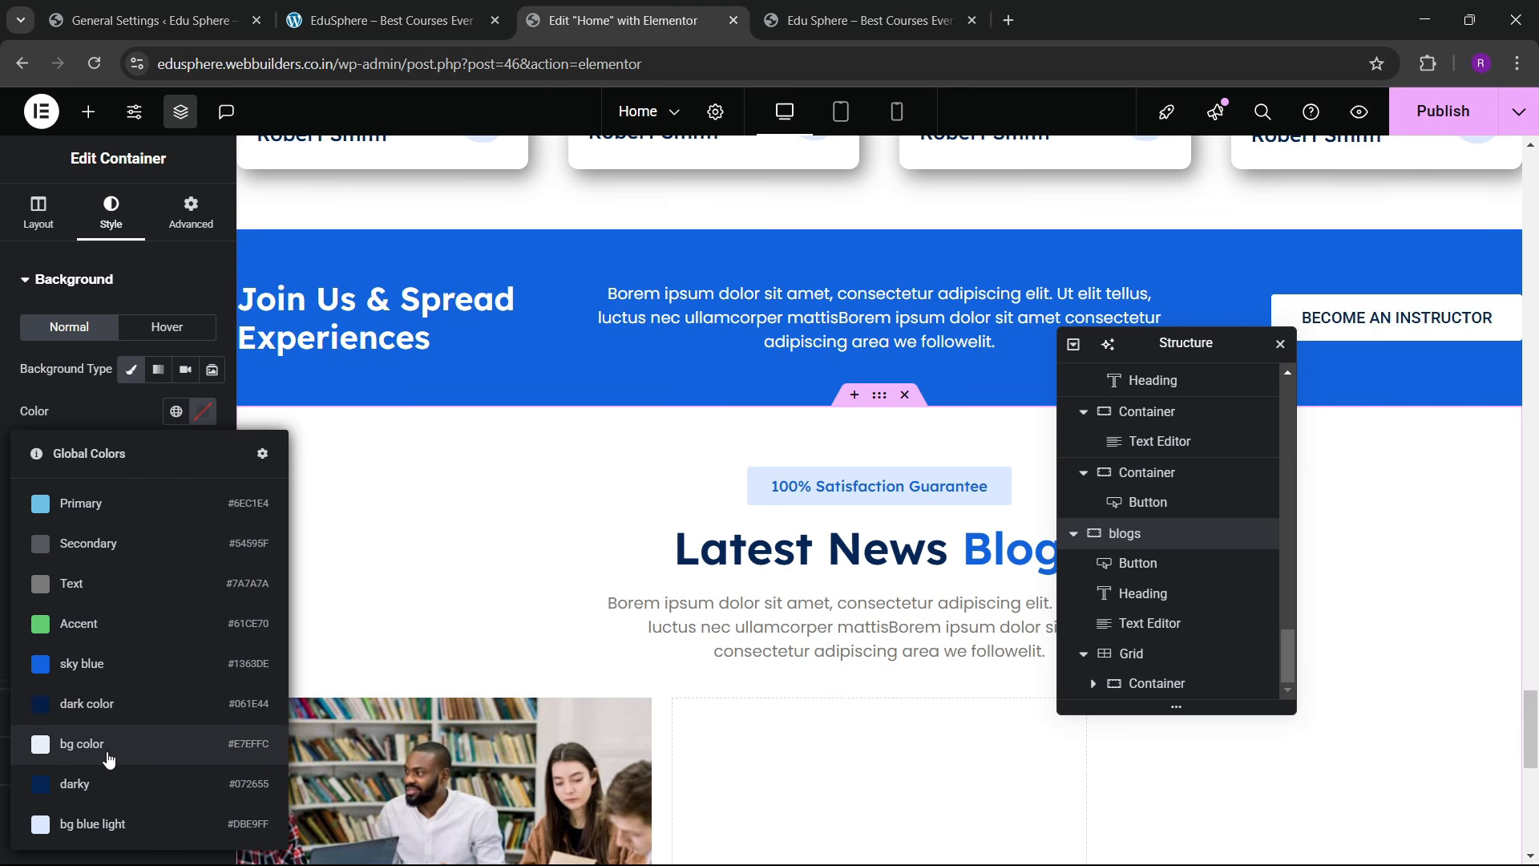
{"action": "left_click", "coordinate": [113, 824]}
{"action": "scroll", "coordinate": [749, 591], "scroll_direction": "down", "scroll_amount": 5}
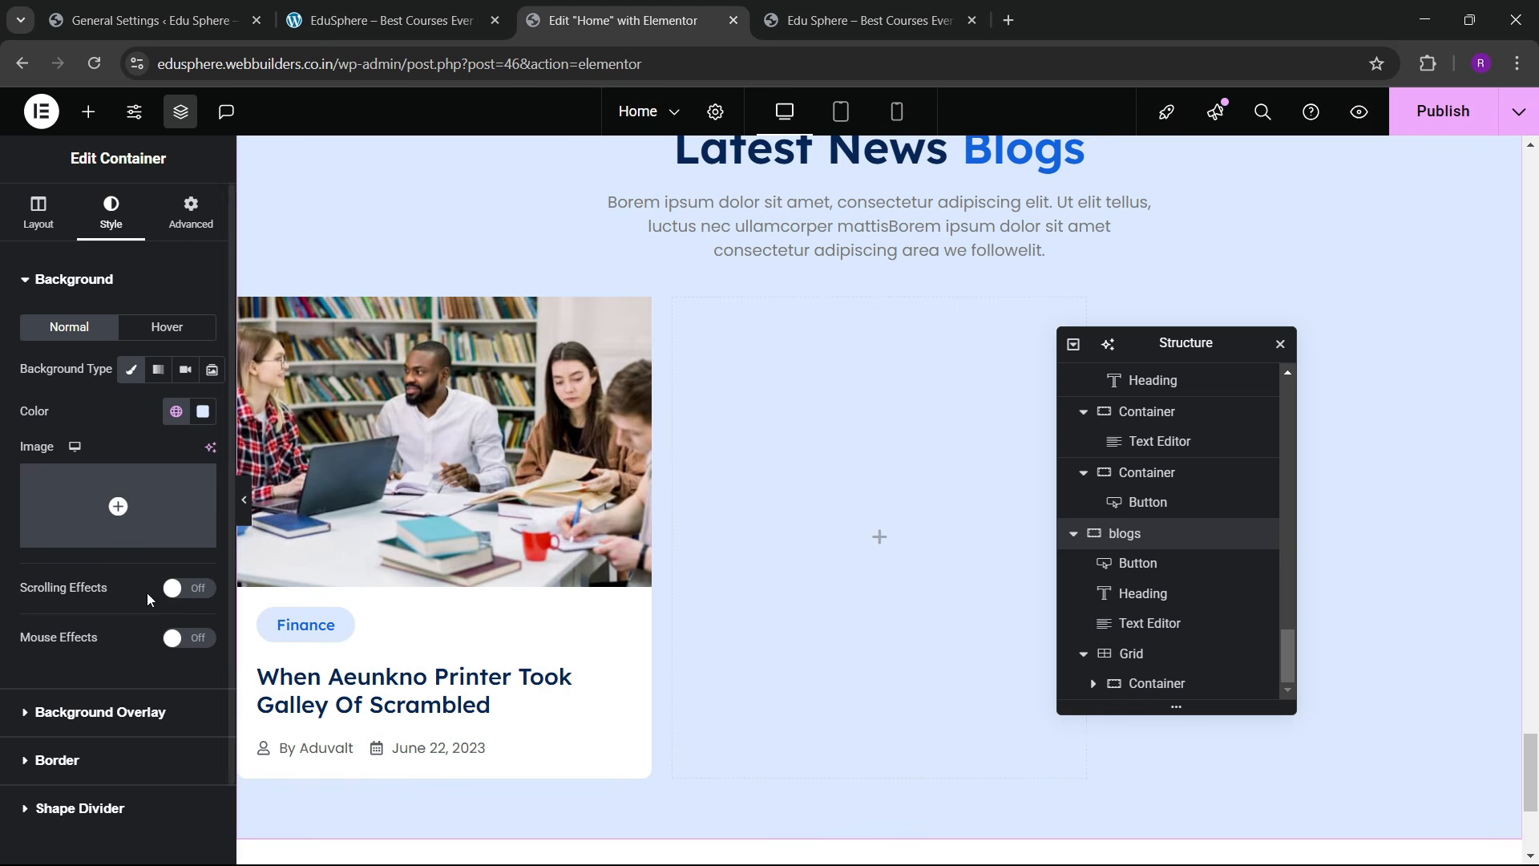
{"action": "left_click", "coordinate": [176, 412]}
{"action": "left_click", "coordinate": [99, 742]}
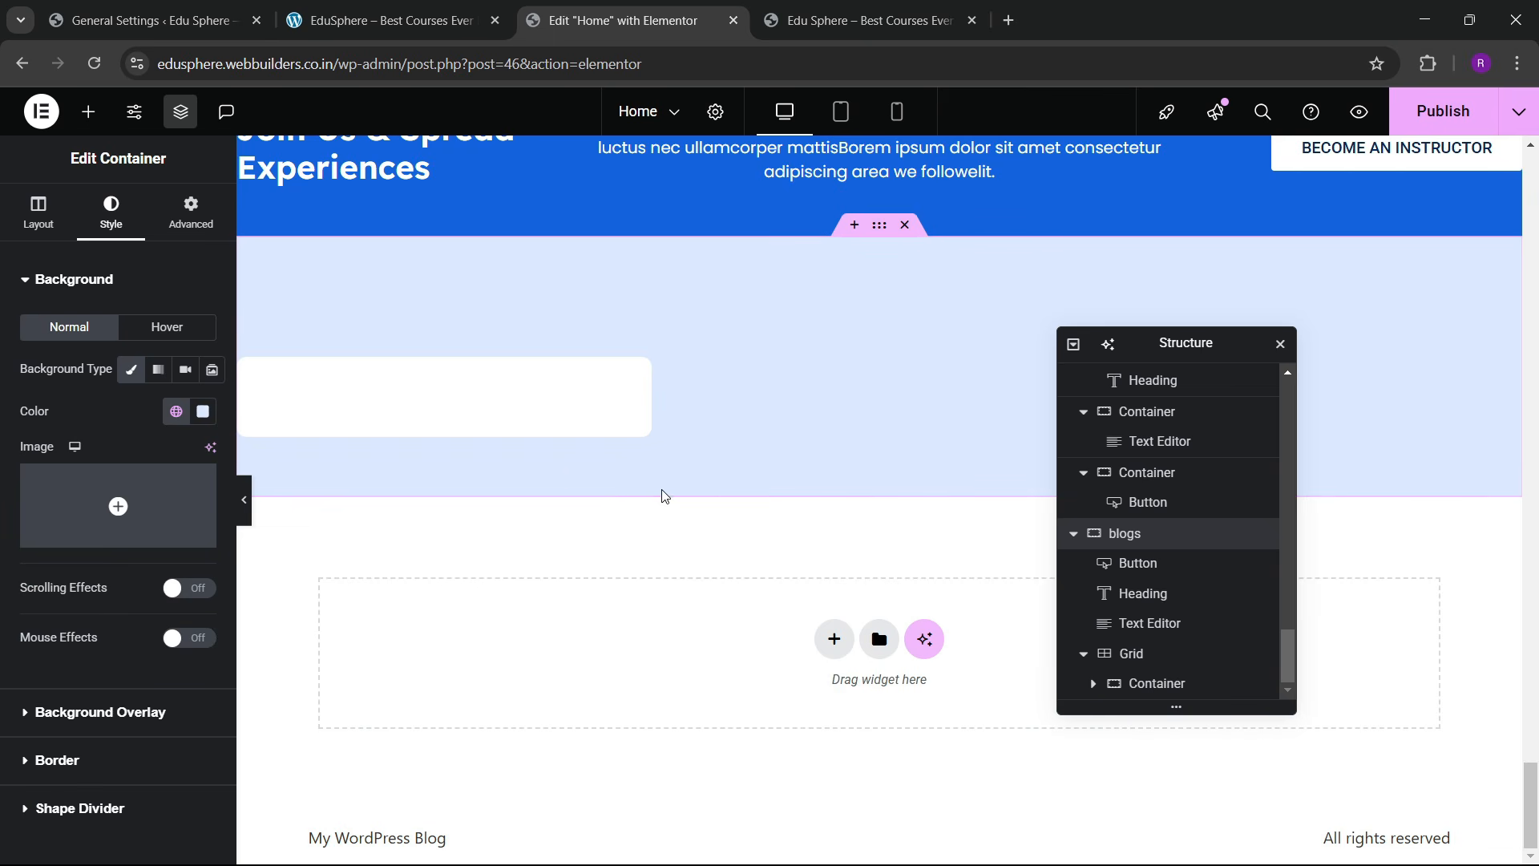
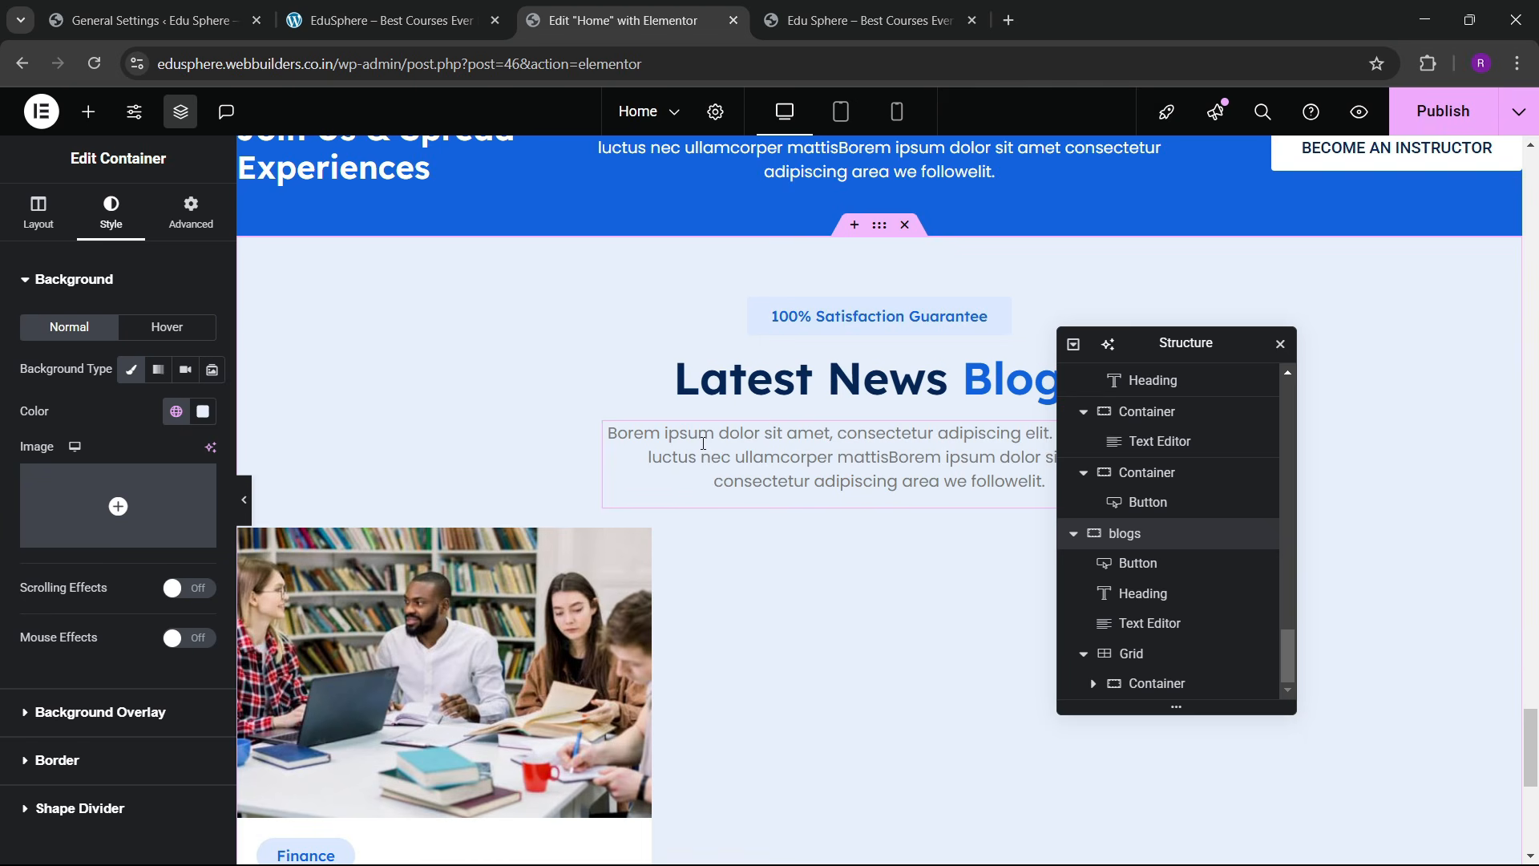
Step: Duplicate the Finance blog card twice in Navigator to fill all three grid columns
{"action": "scroll", "coordinate": [704, 444], "scroll_direction": "down", "scroll_amount": 3}
{"action": "scroll", "coordinate": [536, 522], "scroll_direction": "down", "scroll_amount": 3}
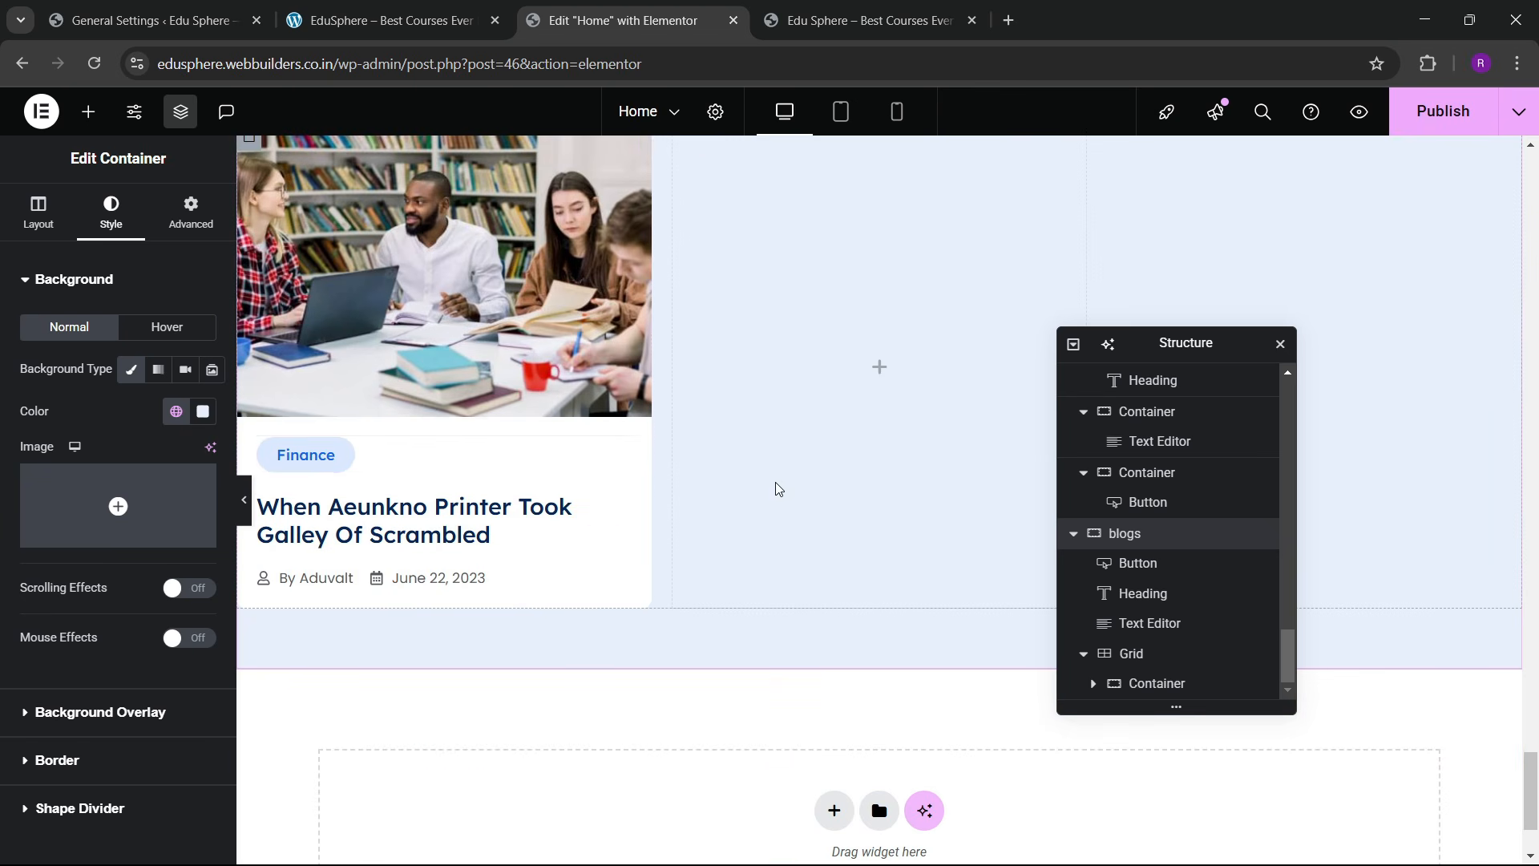
{"action": "scroll", "coordinate": [776, 482], "scroll_direction": "up", "scroll_amount": 3}
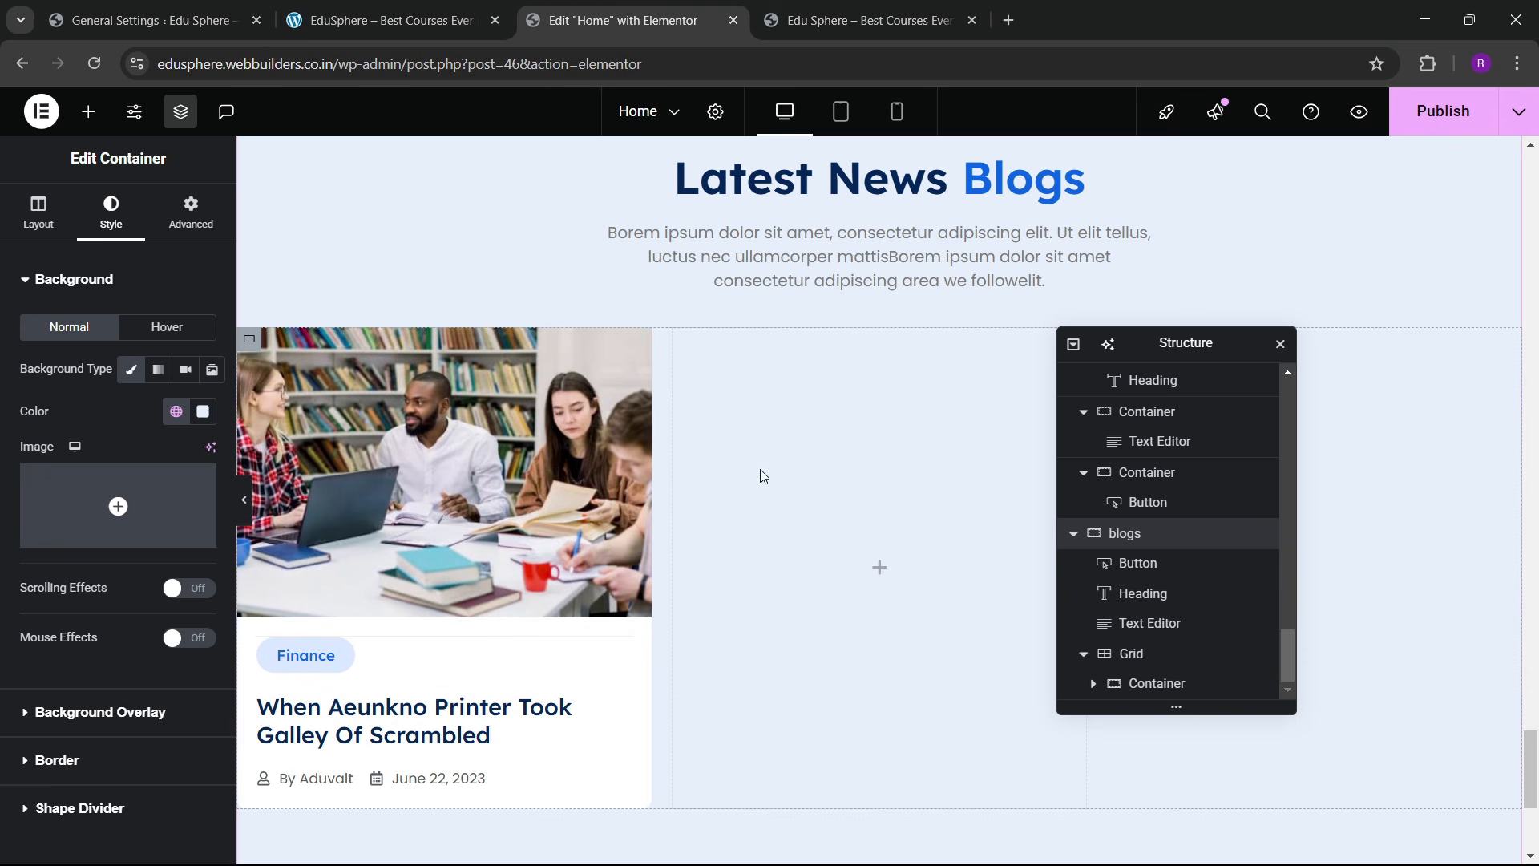
{"action": "left_click", "coordinate": [1095, 690]}
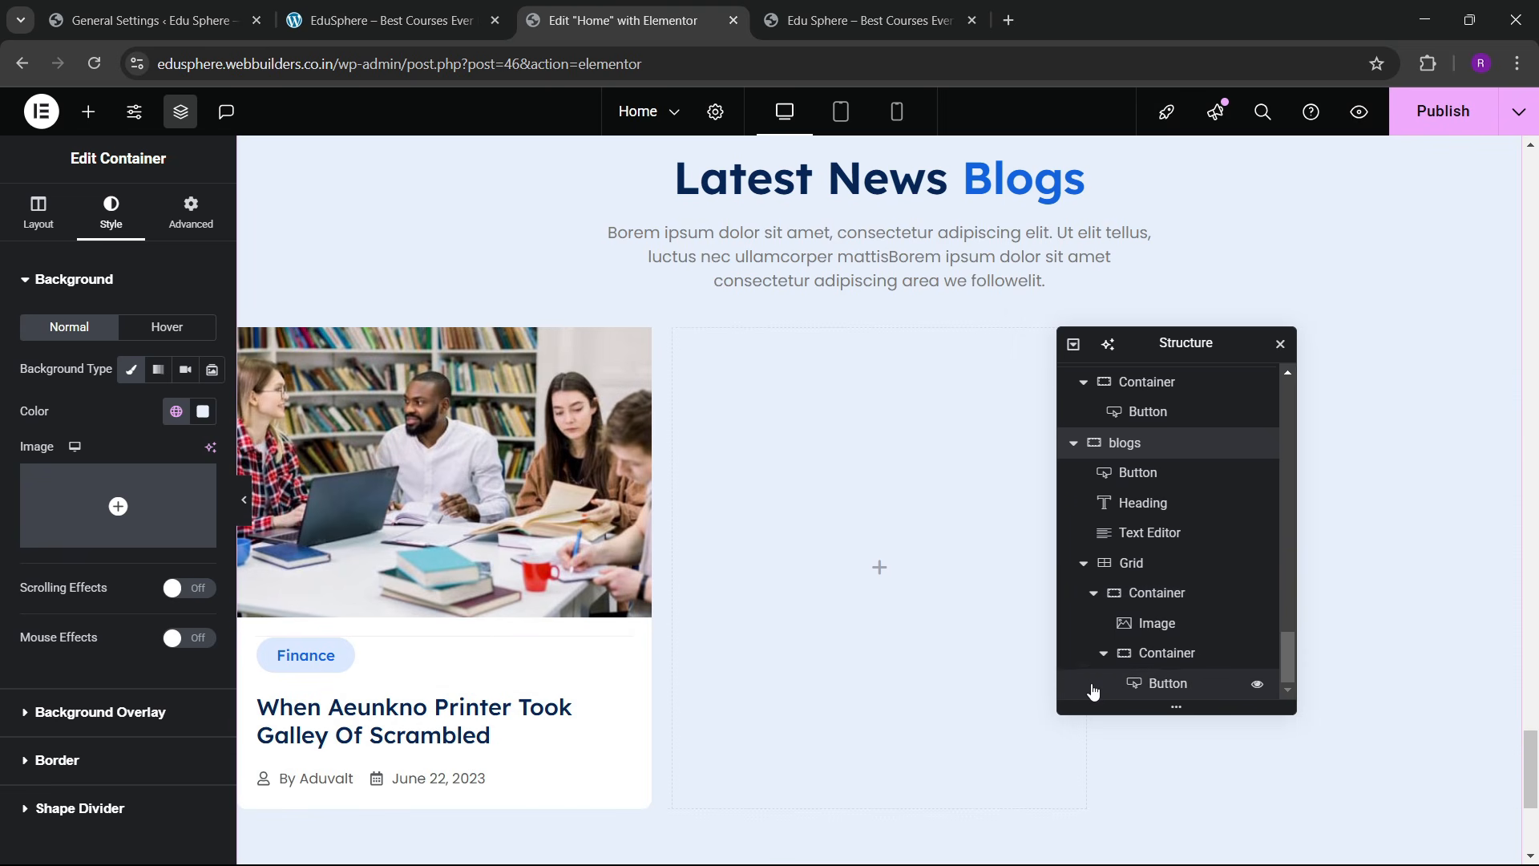
{"action": "left_click", "coordinate": [1094, 534]}
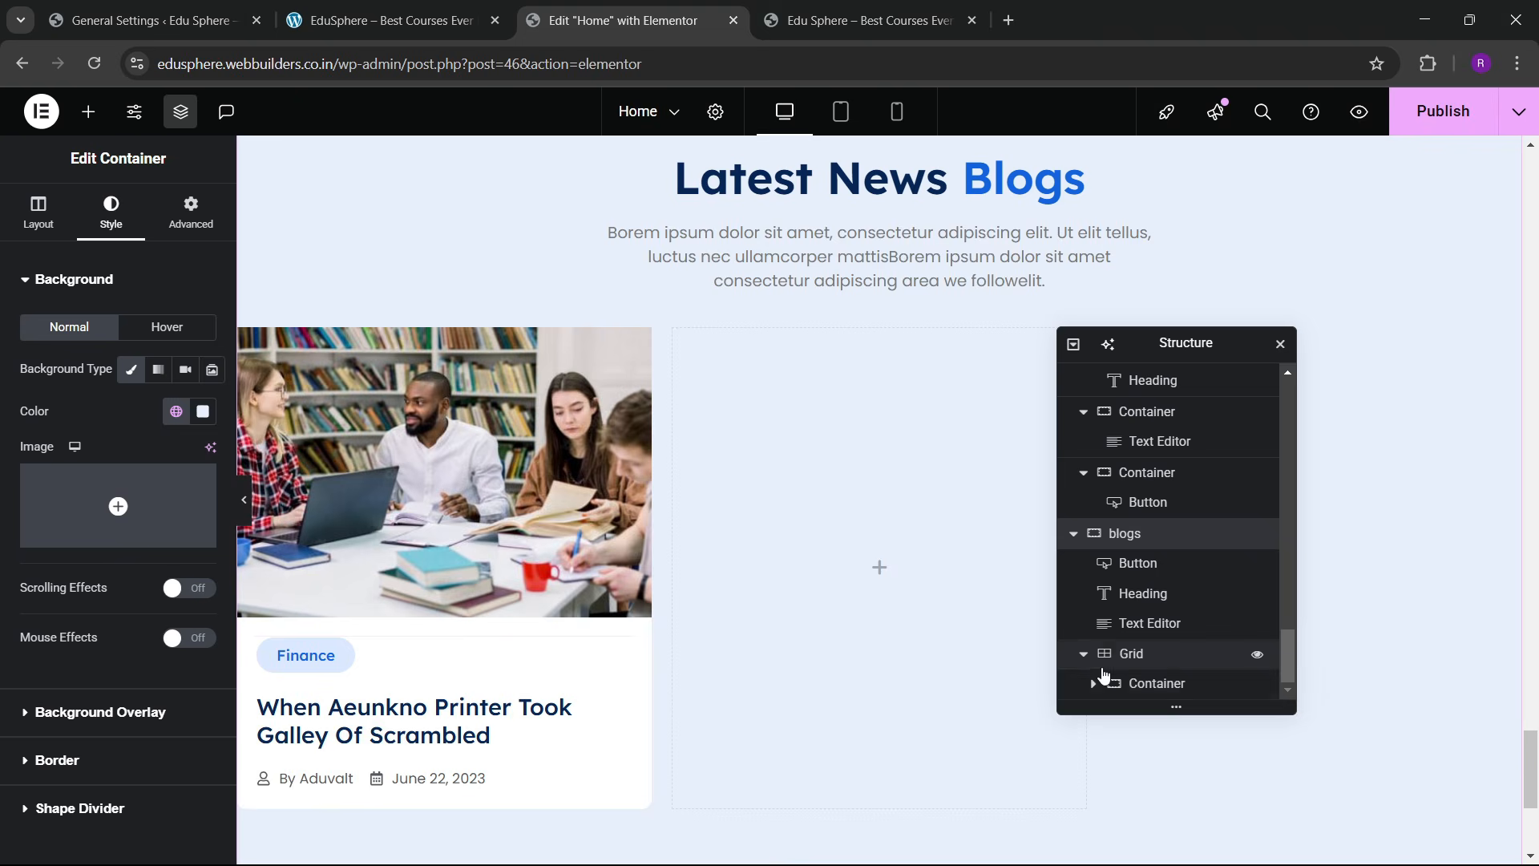
{"action": "right_click", "coordinate": [1151, 683]}
{"action": "left_click", "coordinate": [1198, 379]}
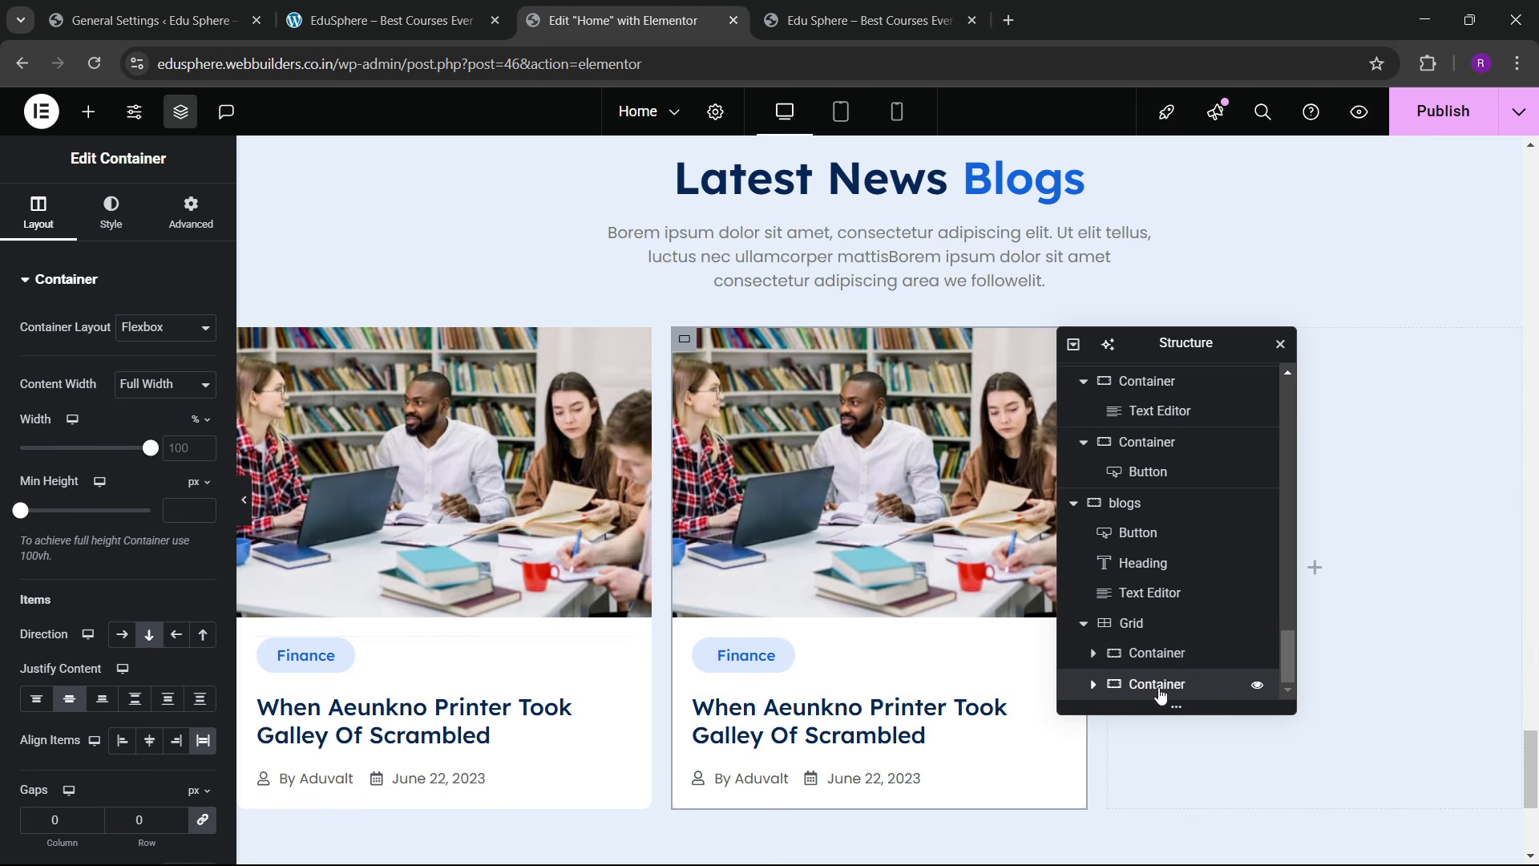
{"action": "right_click", "coordinate": [1188, 461]}
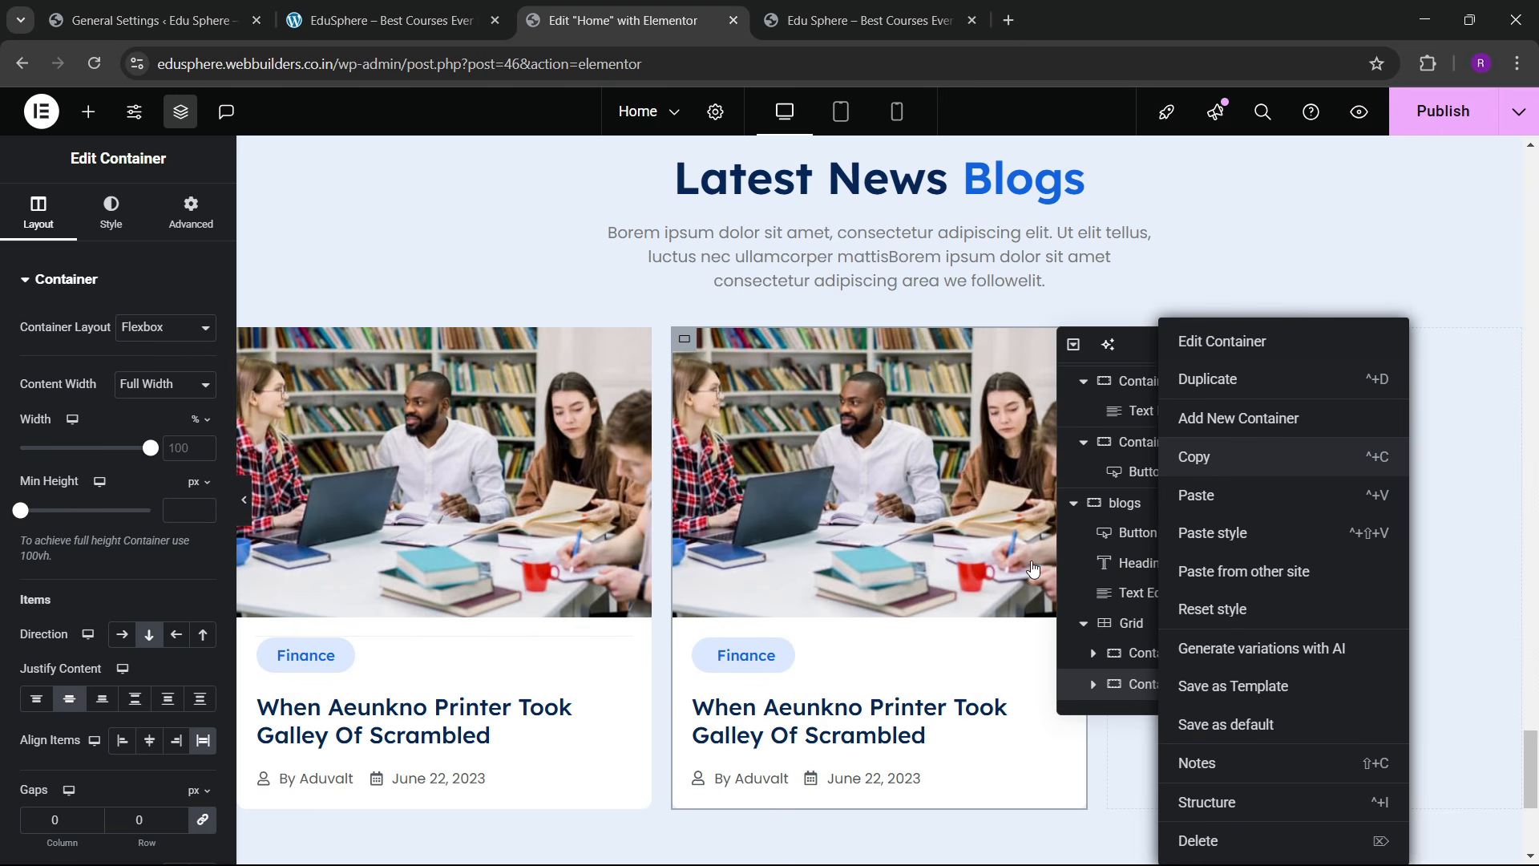
{"action": "key", "text": "ctrl+v"}
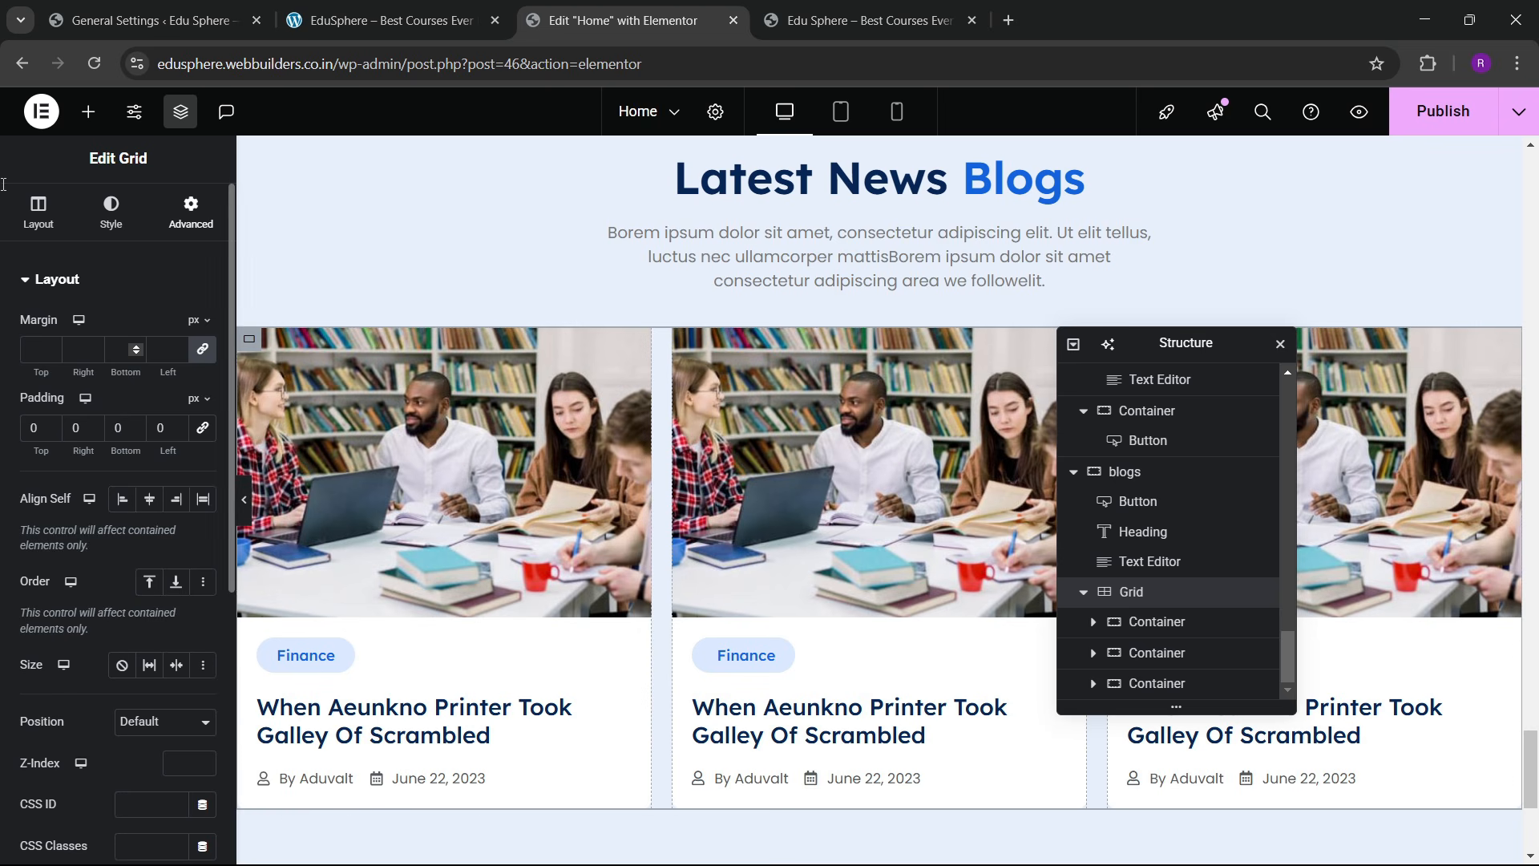
Step: Set the blogs grid gaps to 30 px and publish the page
{"action": "left_click", "coordinate": [29, 231]}
{"action": "scroll", "coordinate": [124, 548], "scroll_direction": "down", "scroll_amount": 4}
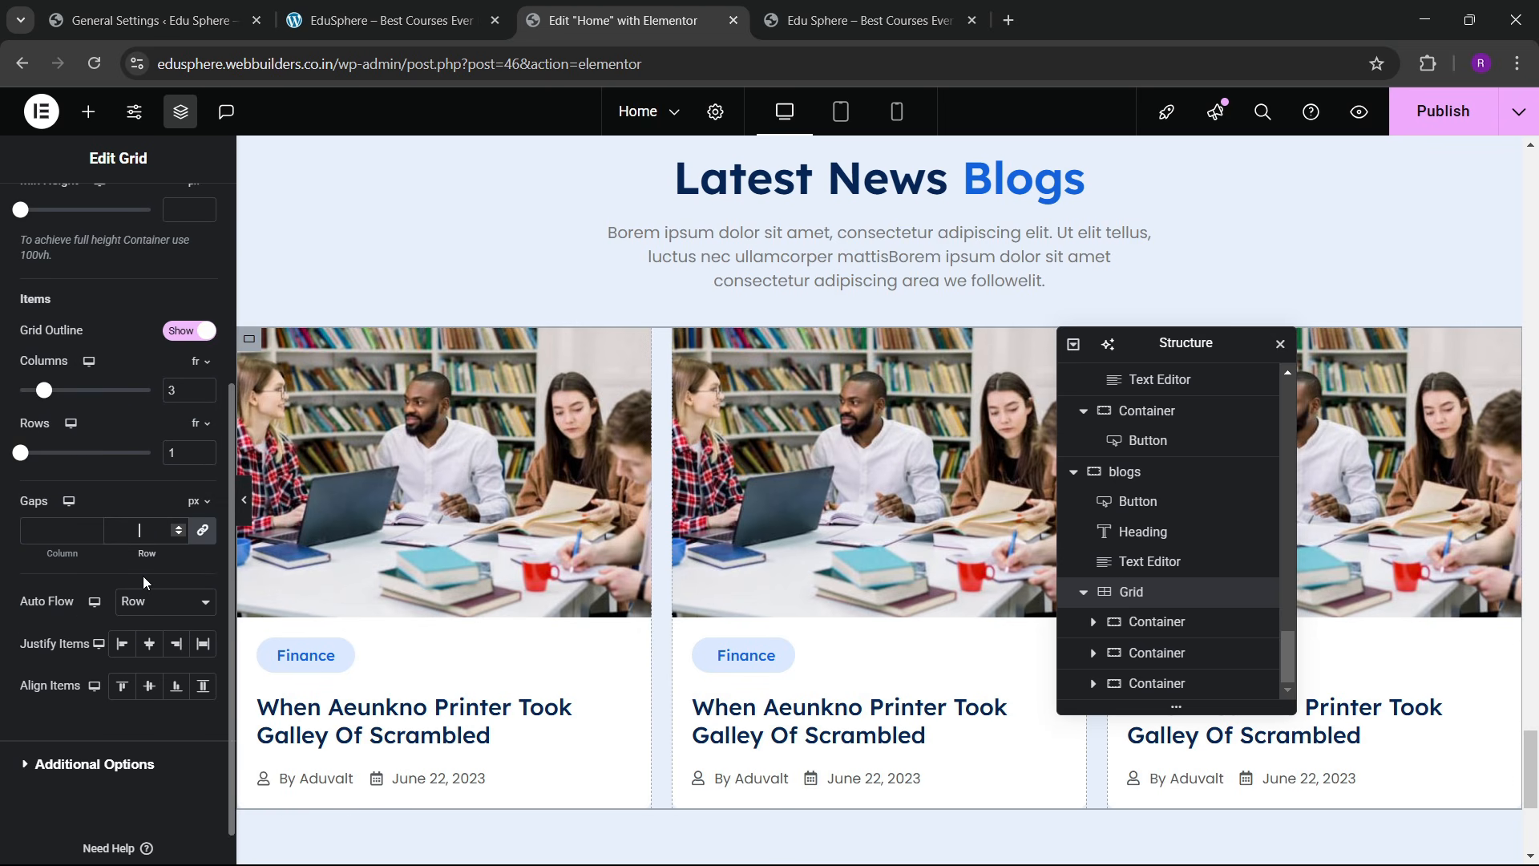
{"action": "type", "text": "30"}
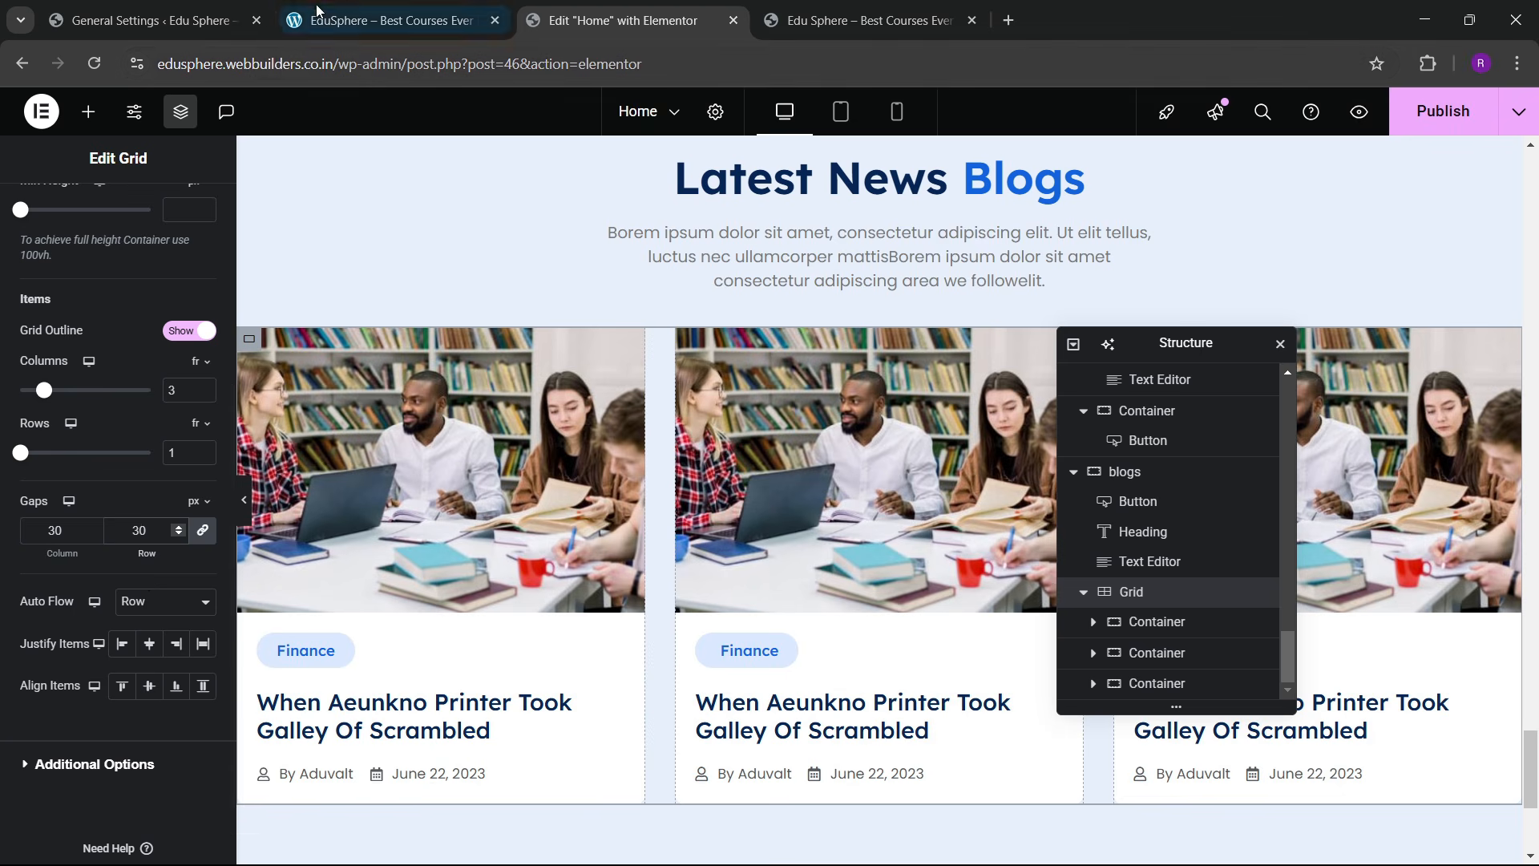
{"action": "left_click", "coordinate": [385, 20]}
{"action": "left_click", "coordinate": [624, 10]}
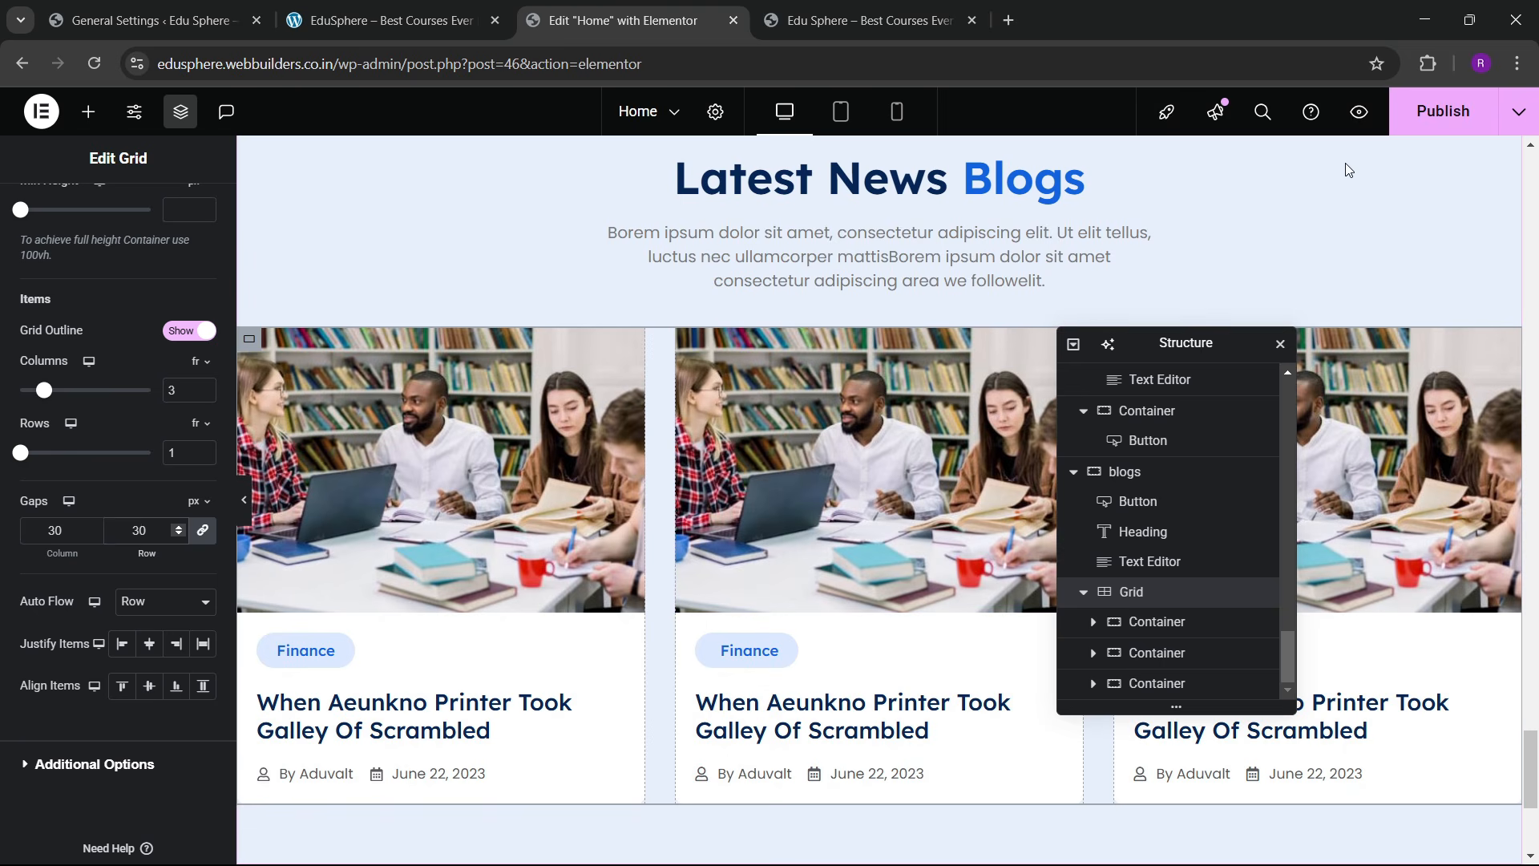
{"action": "left_click", "coordinate": [1443, 111]}
{"action": "scroll", "coordinate": [819, 425], "scroll_direction": "down", "scroll_amount": 3}
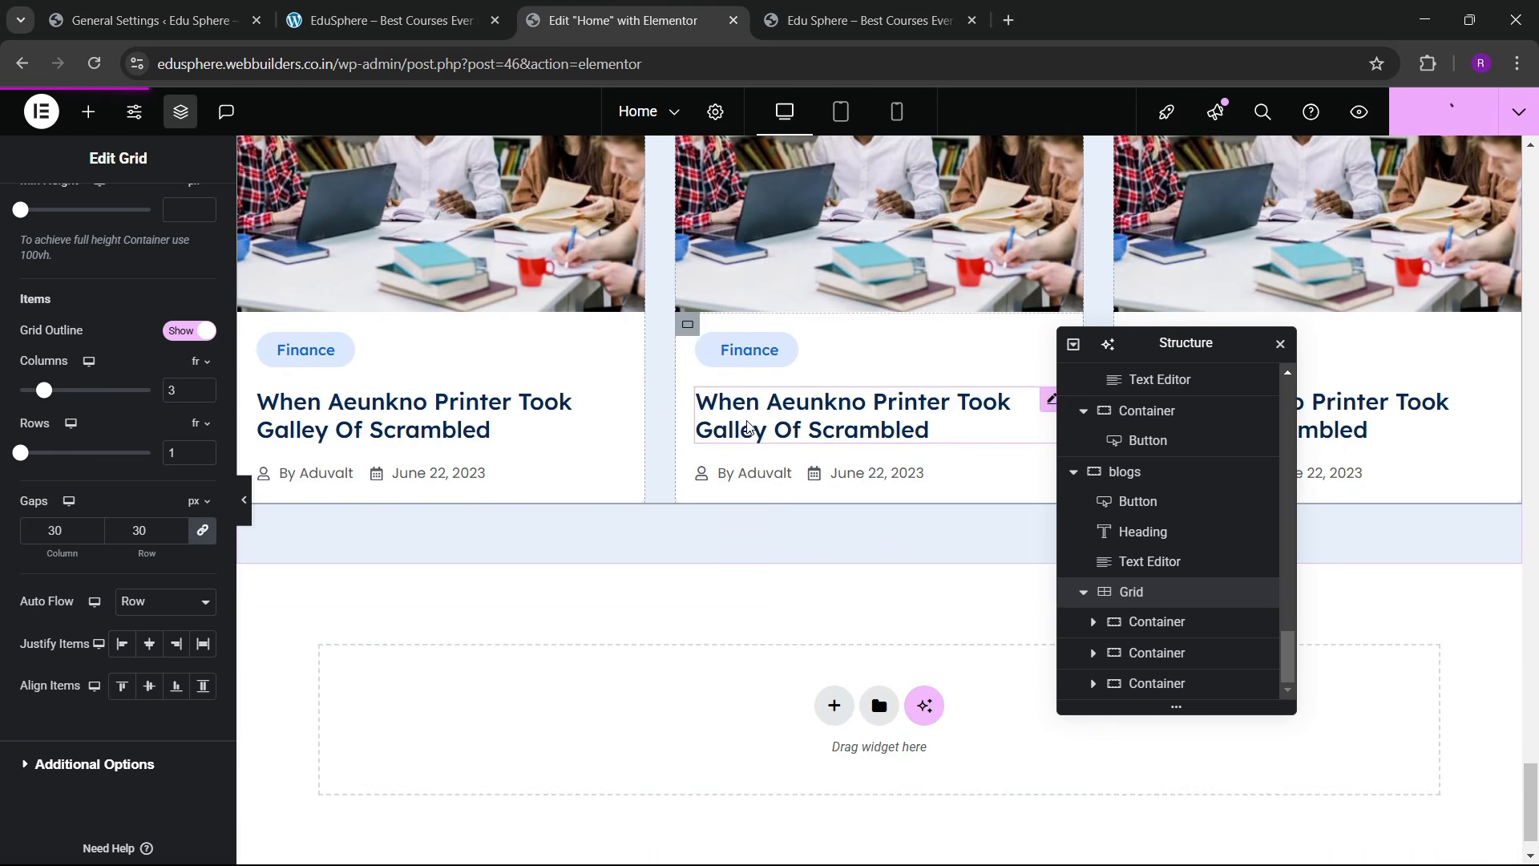
{"action": "scroll", "coordinate": [656, 407], "scroll_direction": "up", "scroll_amount": 2}
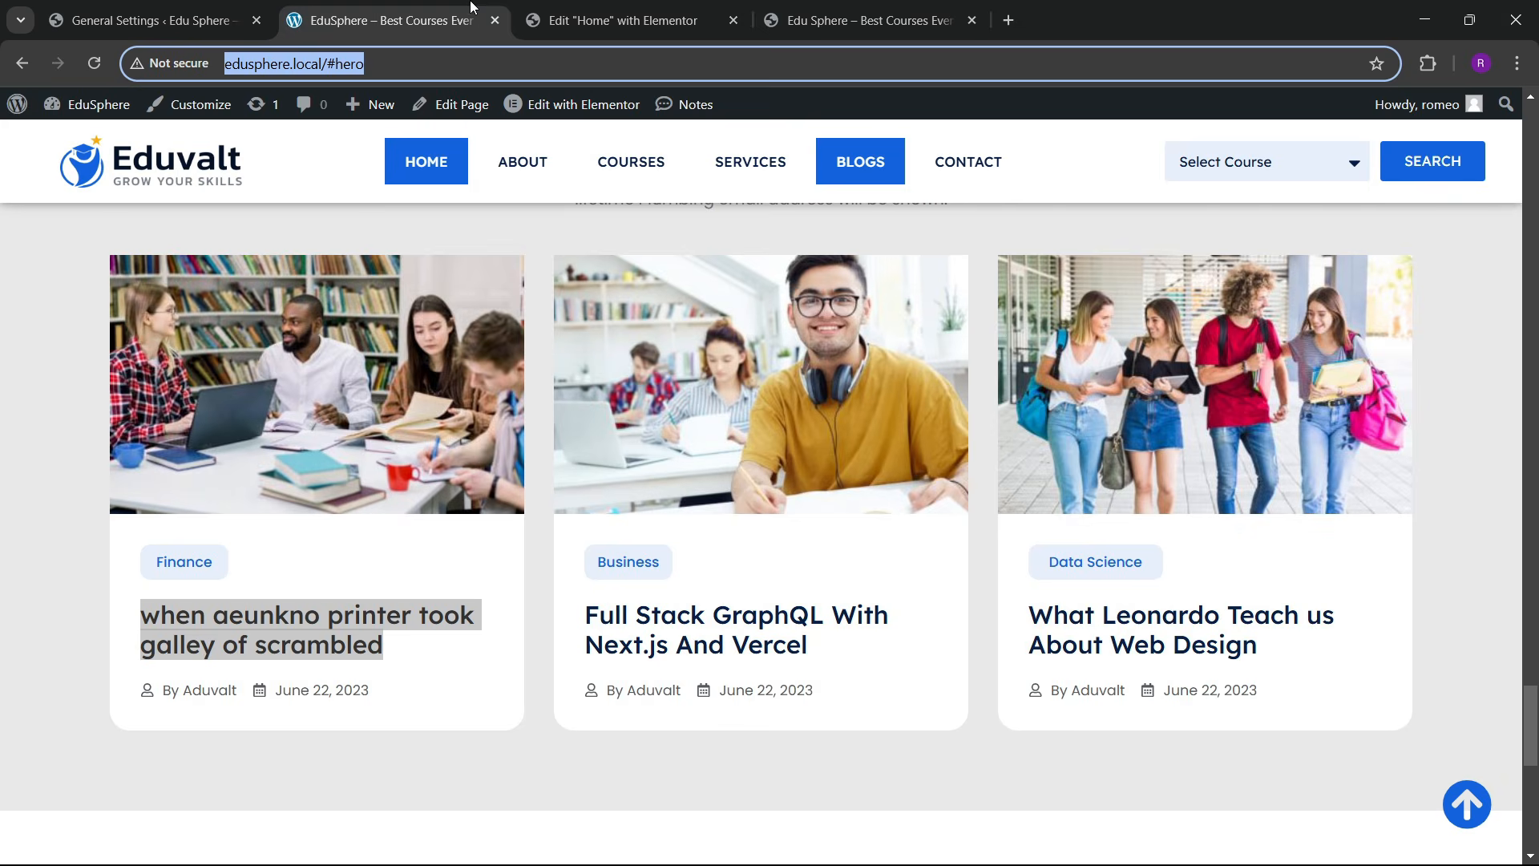
Step: Replace the middle card's image with the blog_standard02 photo of the student with headphones
{"action": "left_click", "coordinate": [393, 20]}
{"action": "left_click", "coordinate": [623, 20]}
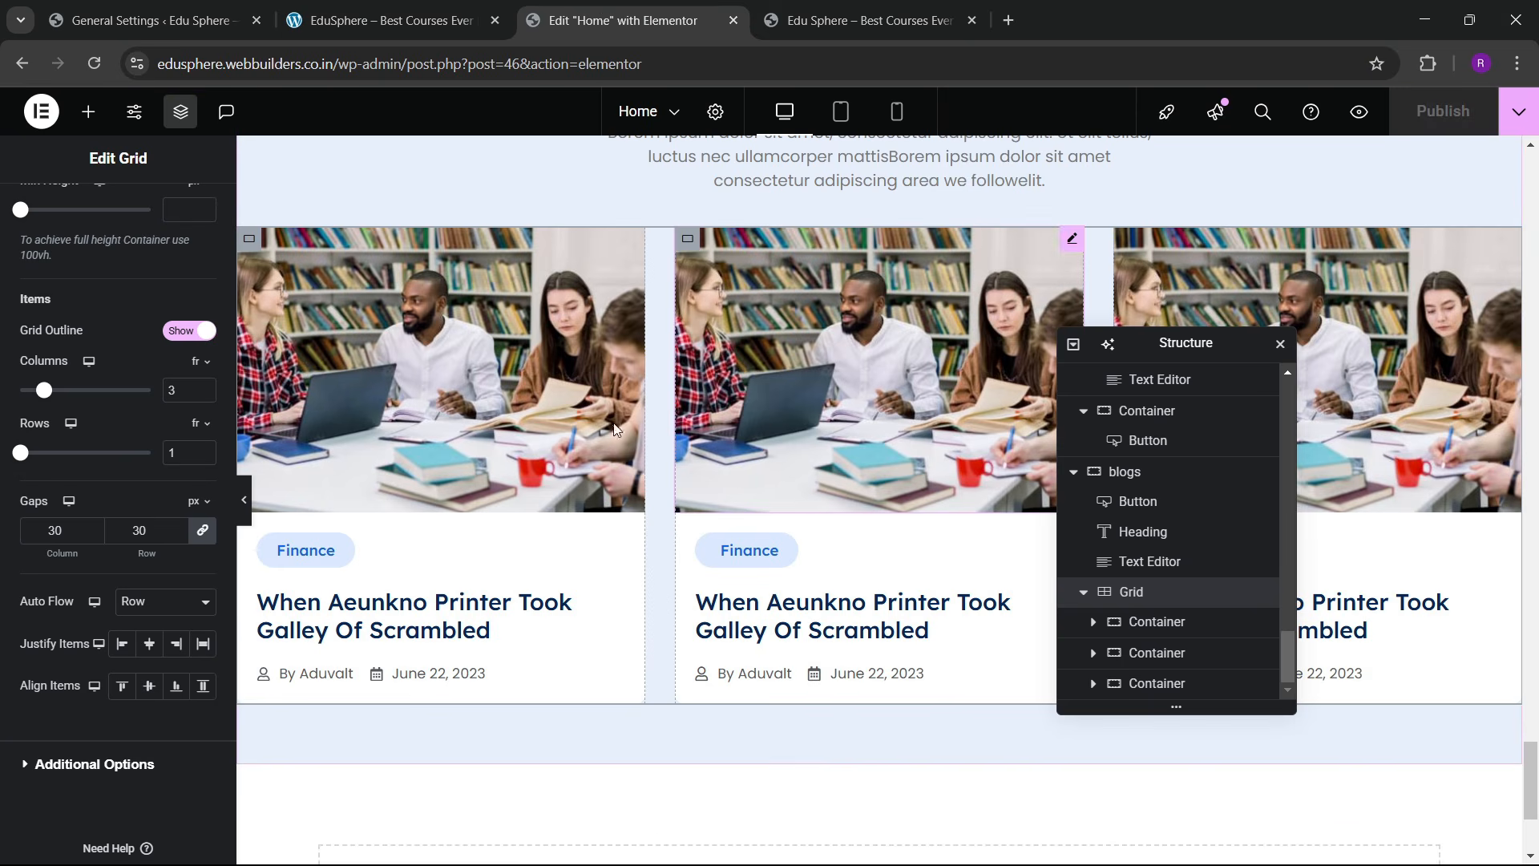
{"action": "left_click", "coordinate": [678, 387]}
{"action": "left_click", "coordinate": [163, 424]}
{"action": "left_click", "coordinate": [453, 12]}
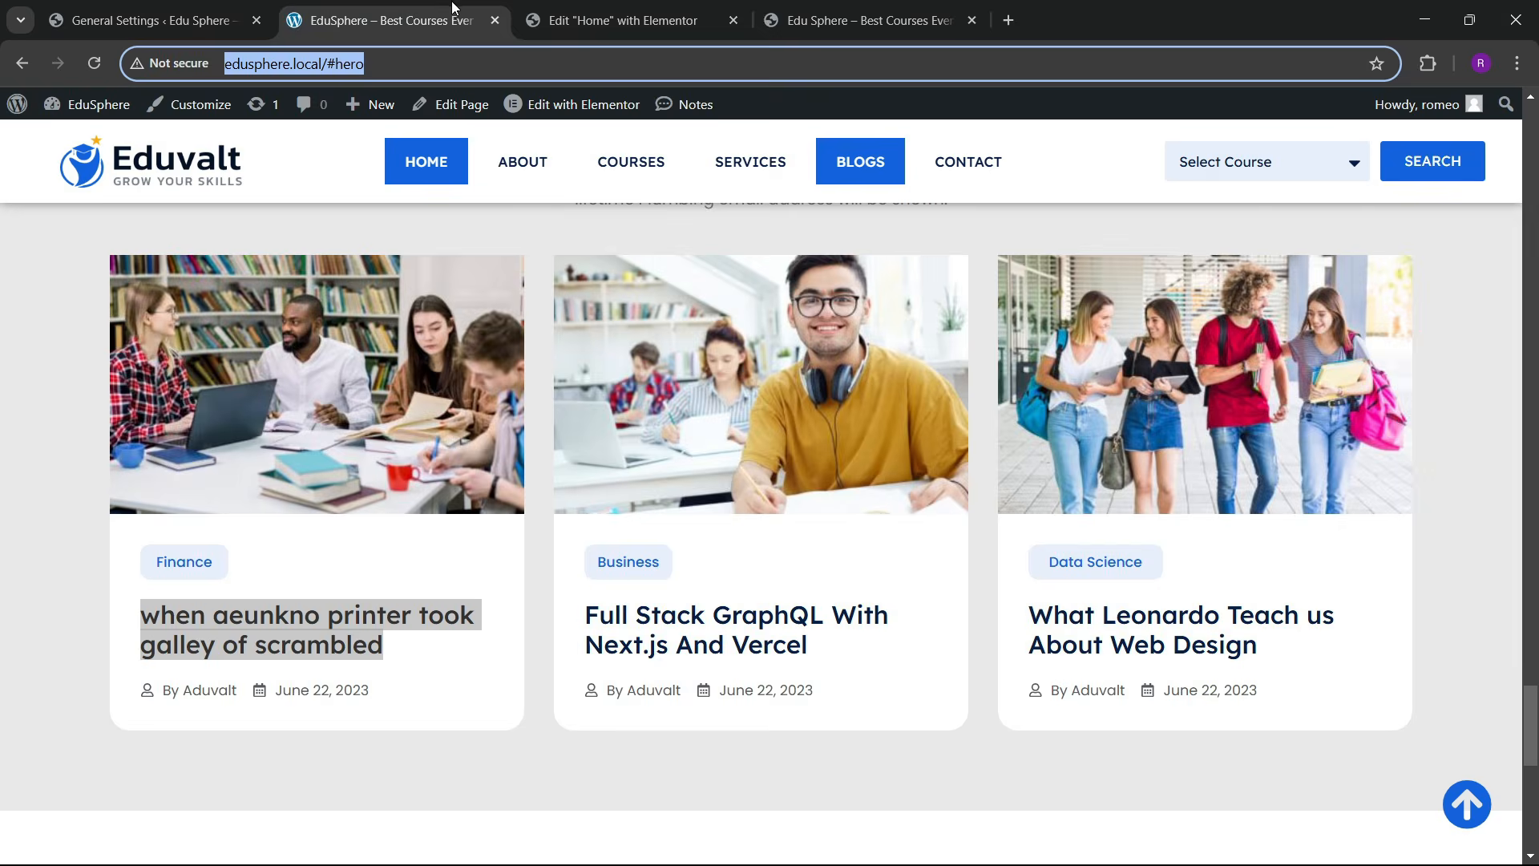
{"action": "left_click", "coordinate": [623, 20]}
{"action": "scroll", "coordinate": [665, 554], "scroll_direction": "down", "scroll_amount": 5}
{"action": "scroll", "coordinate": [666, 553], "scroll_direction": "down", "scroll_amount": 10}
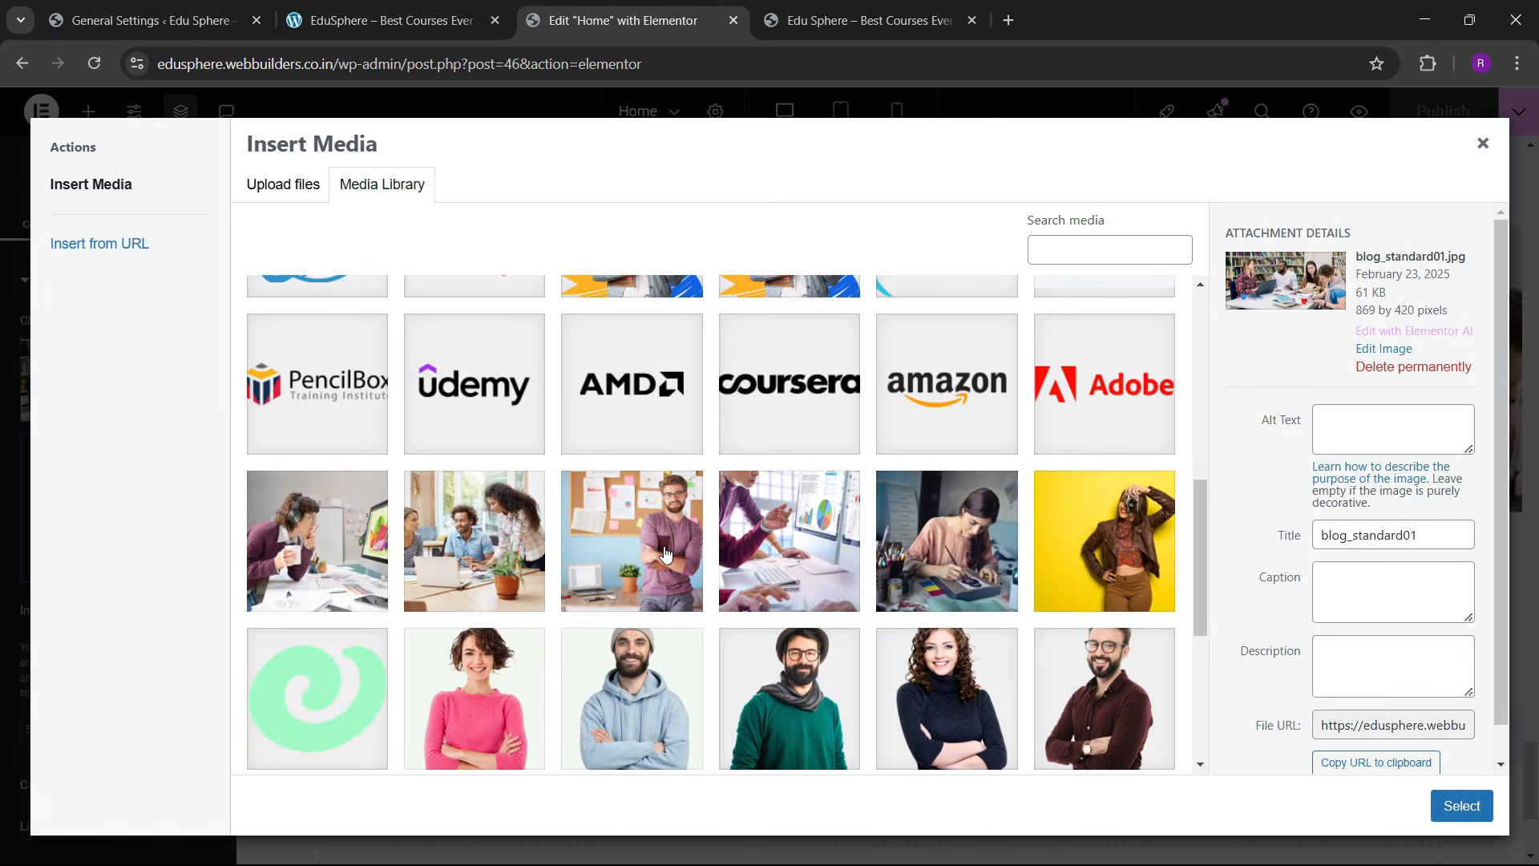
{"action": "left_click", "coordinate": [662, 485]}
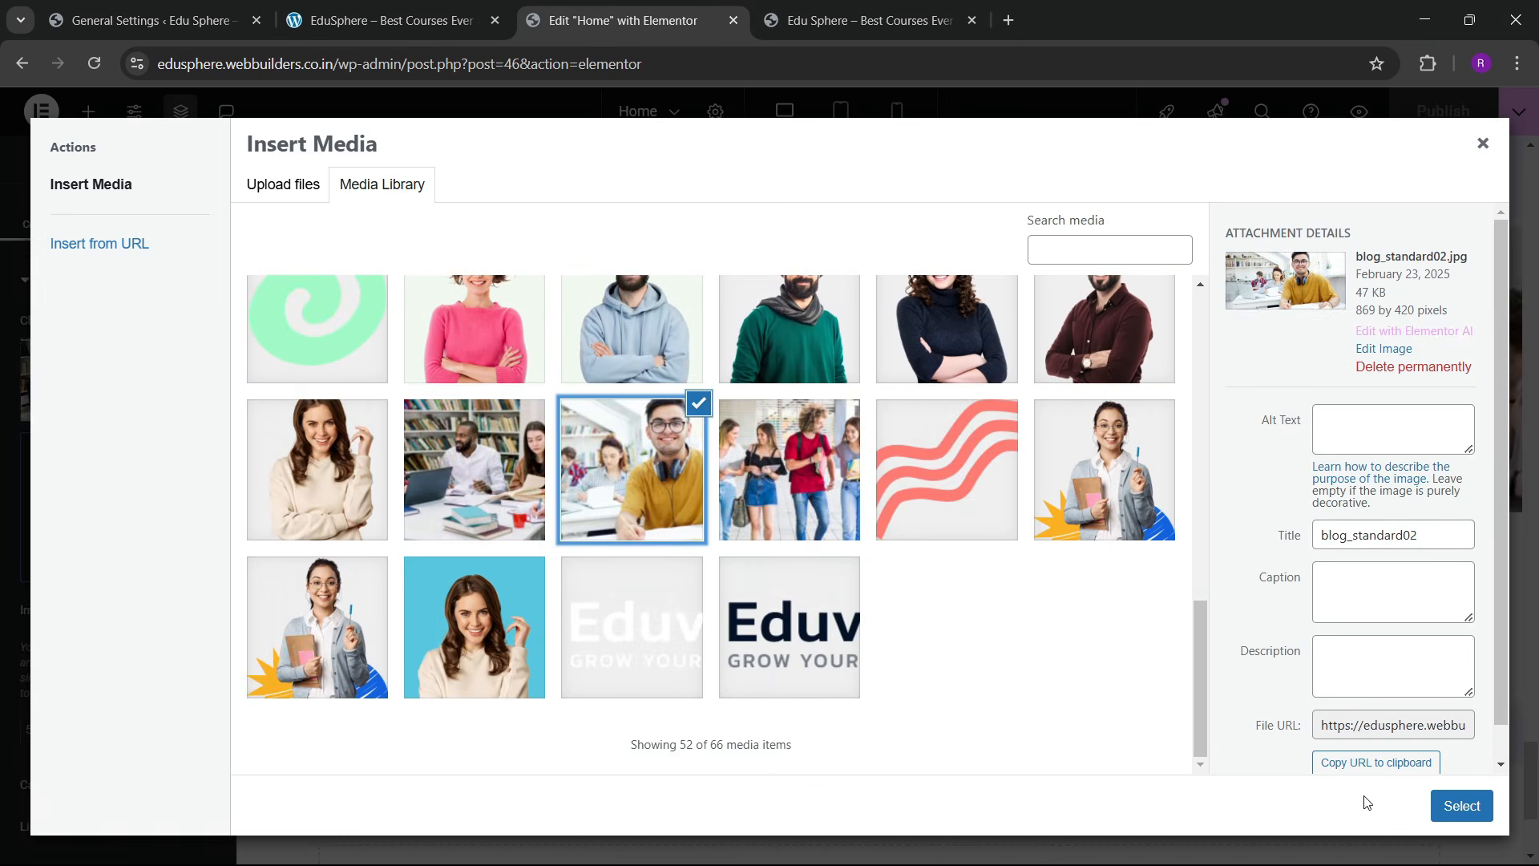
{"action": "left_click", "coordinate": [1461, 805]}
Step: Replace the third card's image with the photo of a group of walking students
{"action": "left_click", "coordinate": [392, 20]}
{"action": "left_click", "coordinate": [575, 6]}
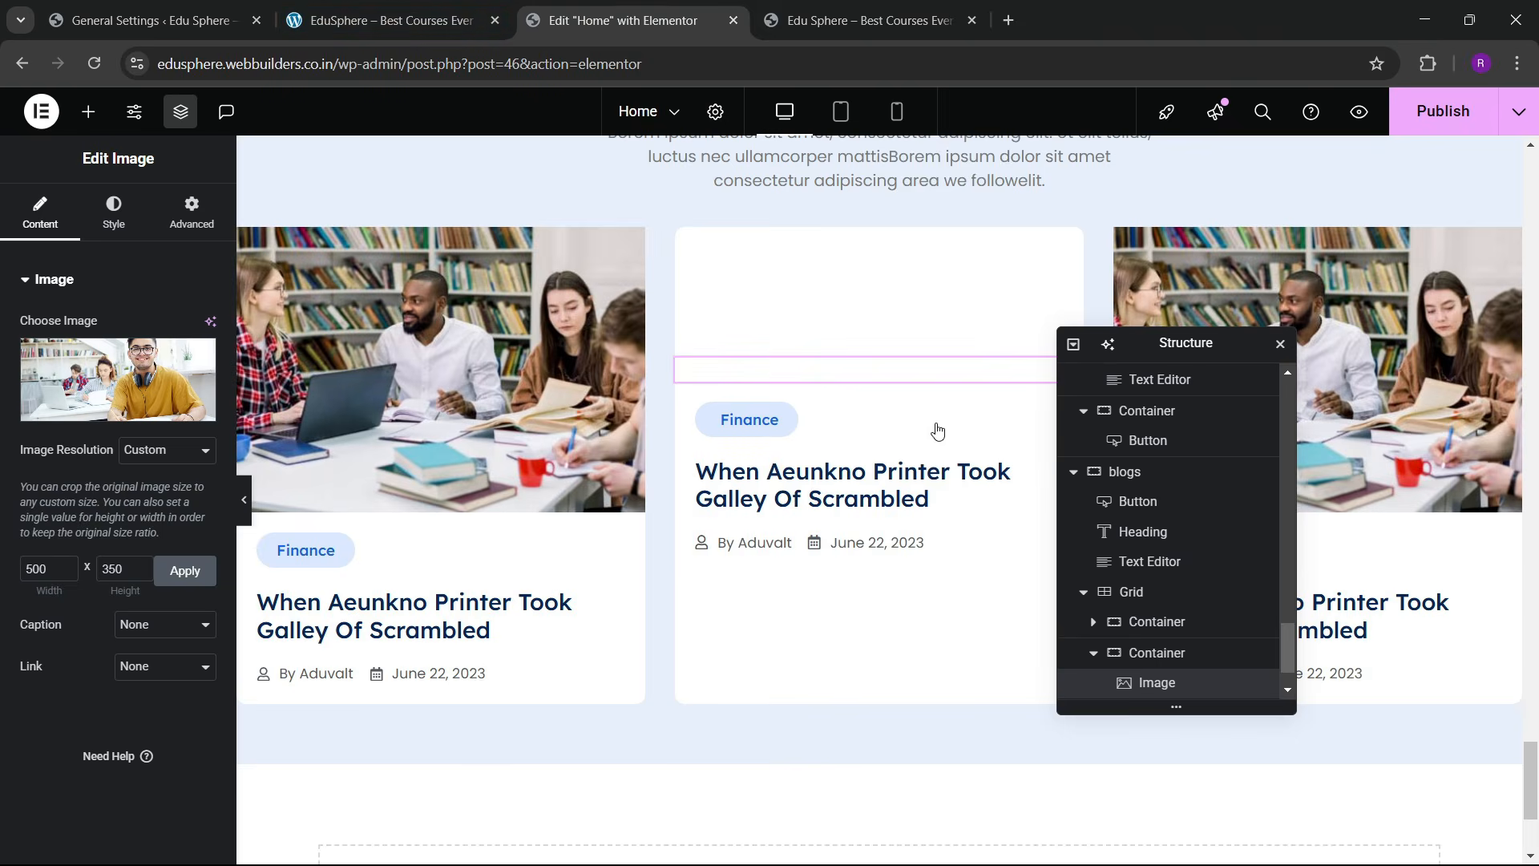
{"action": "left_click", "coordinate": [178, 342]}
{"action": "left_click", "coordinate": [393, 20]}
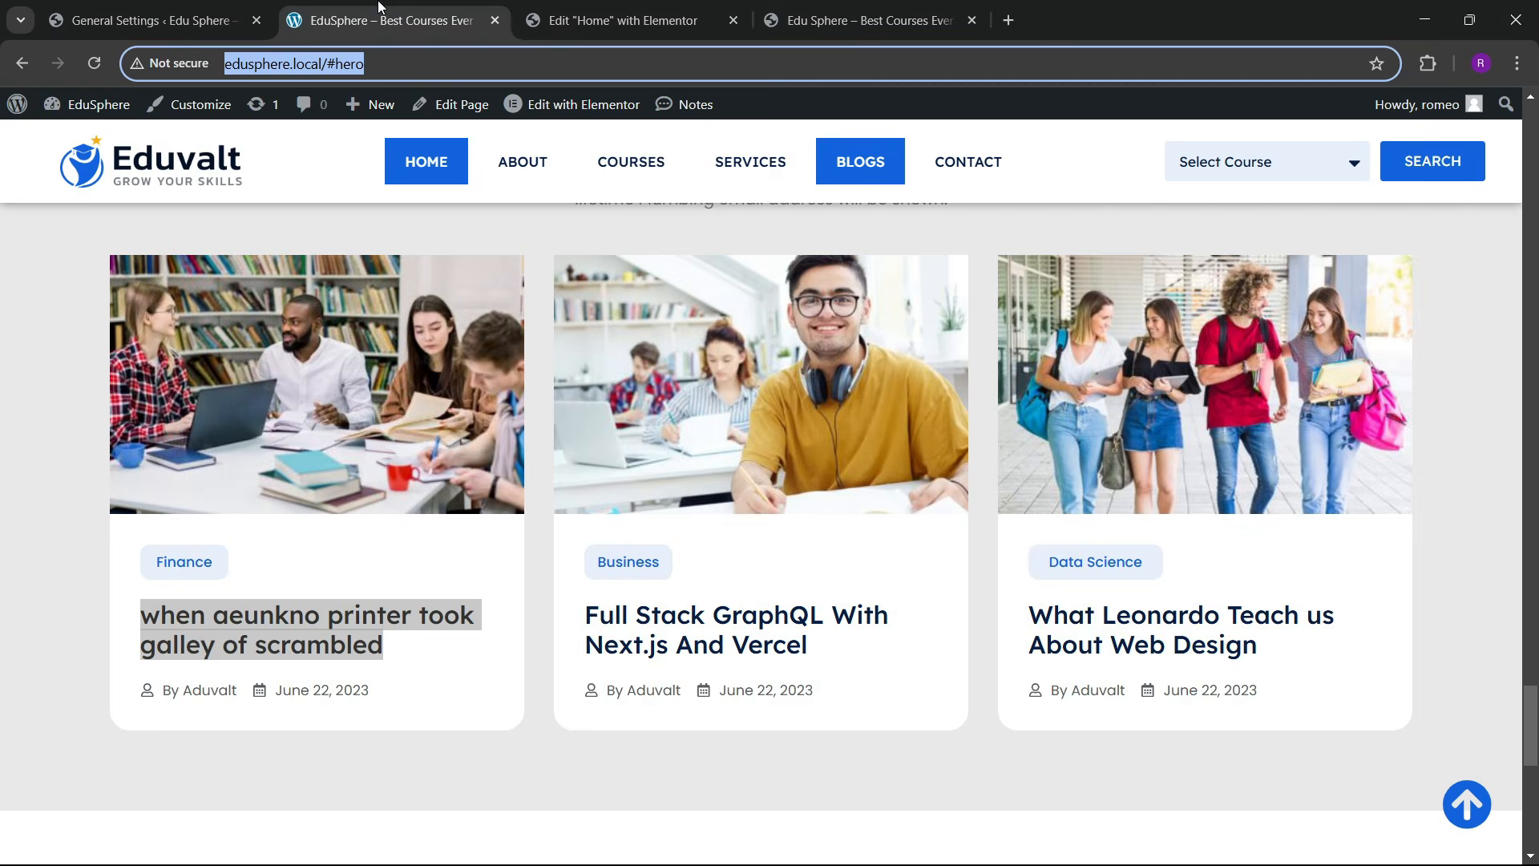
{"action": "left_click", "coordinate": [609, 20]}
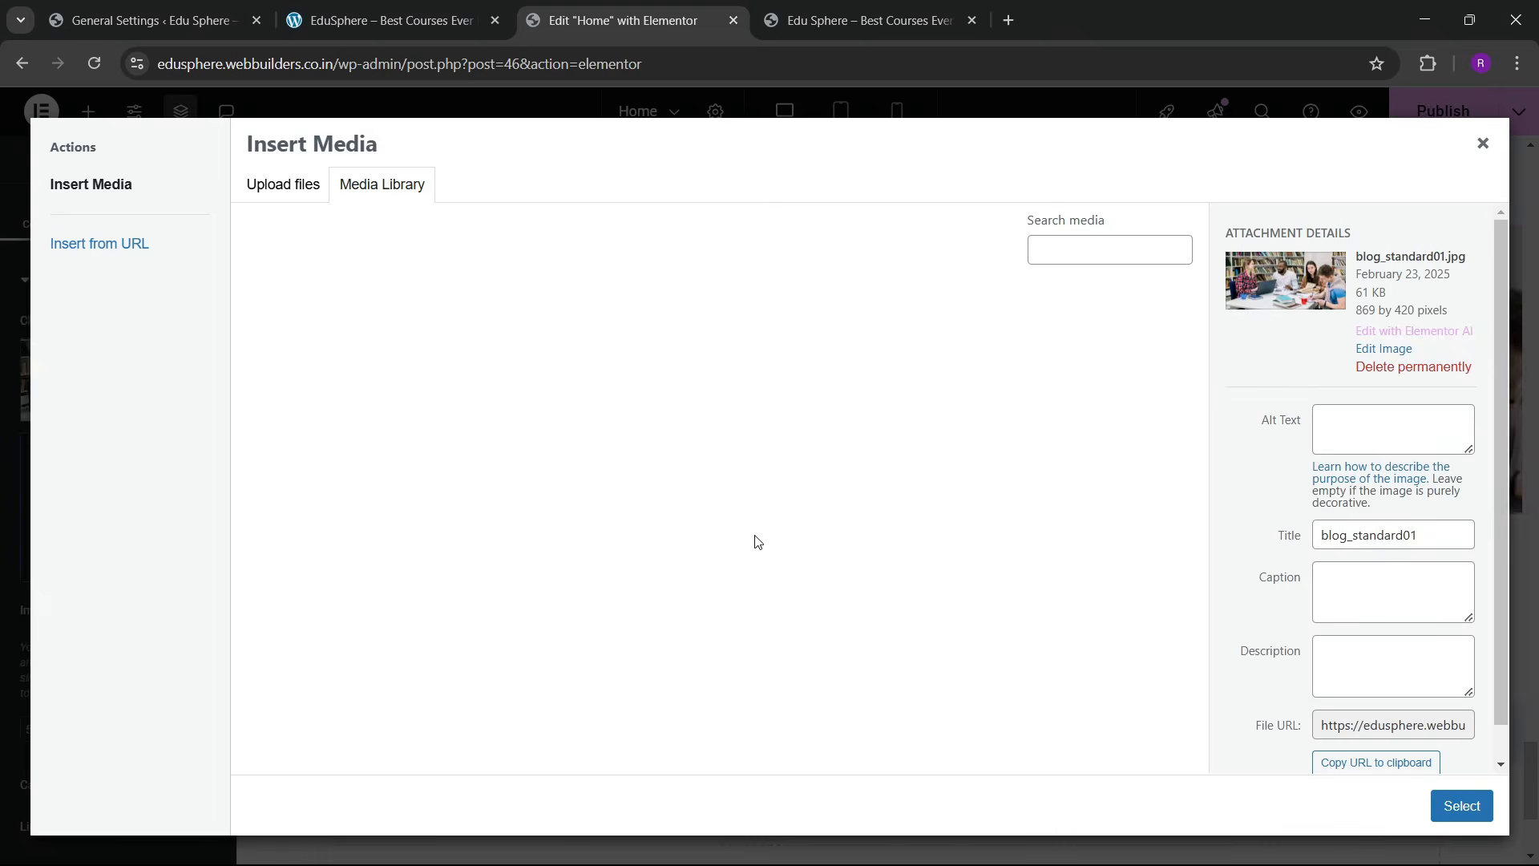
{"action": "scroll", "coordinate": [753, 554], "scroll_direction": "down", "scroll_amount": 10}
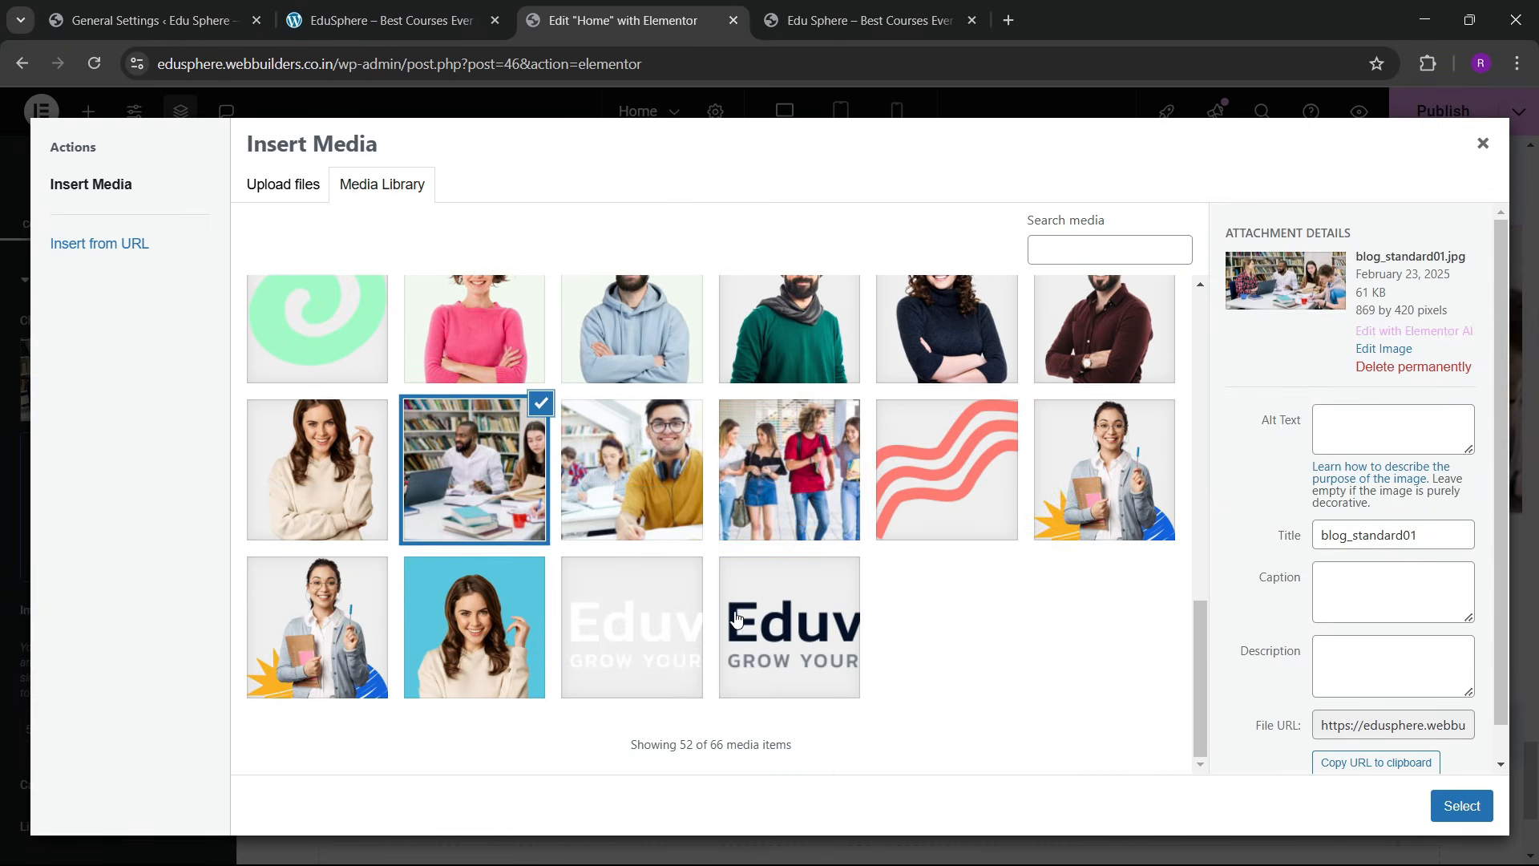
{"action": "left_click", "coordinate": [767, 521]}
{"action": "left_click", "coordinate": [1462, 805]}
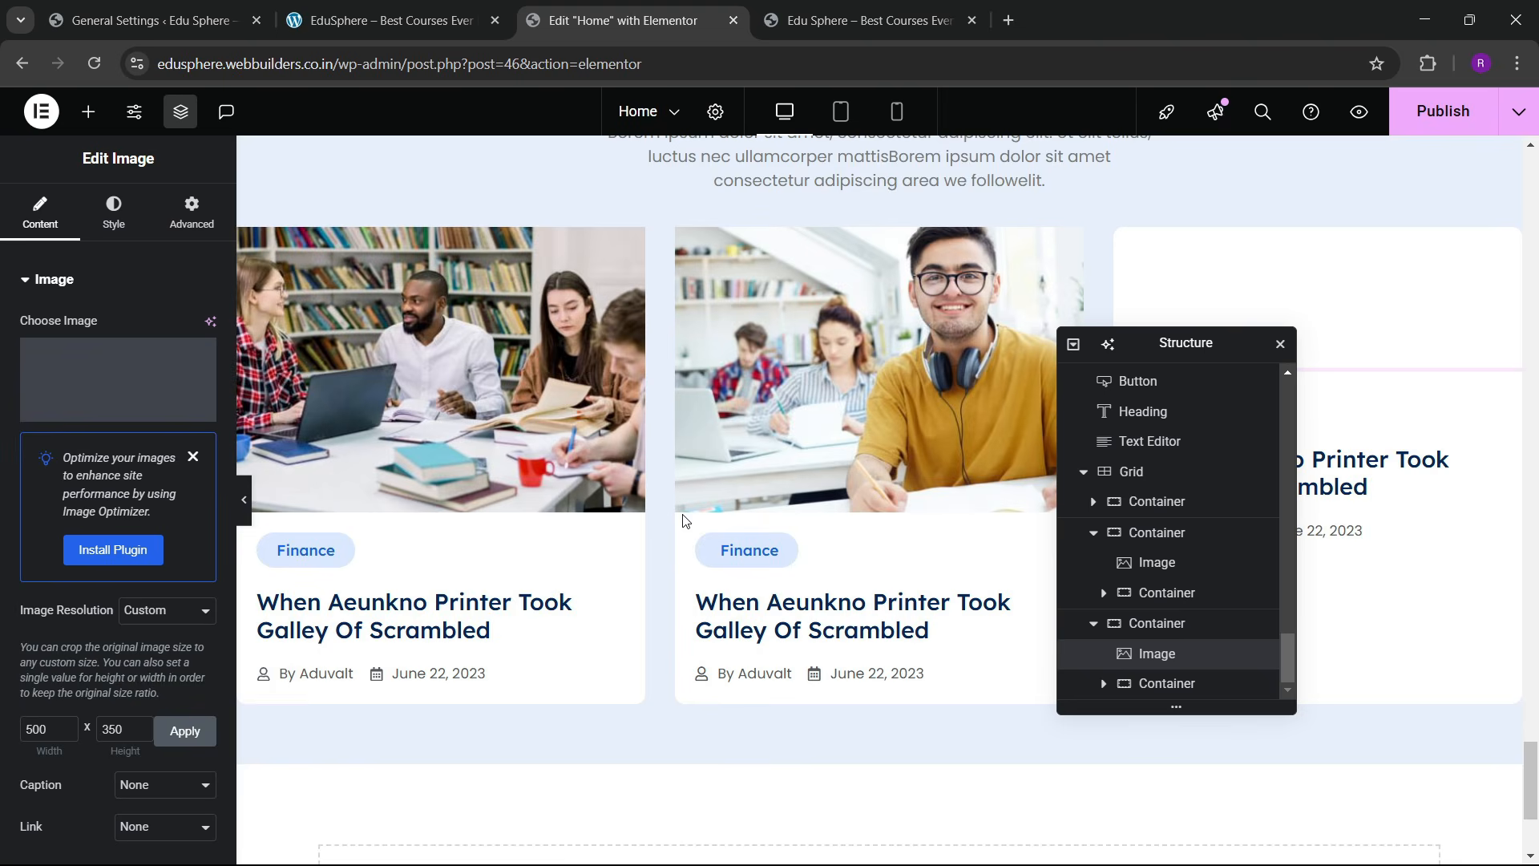
{"action": "scroll", "coordinate": [814, 498], "scroll_direction": "up", "scroll_amount": 2}
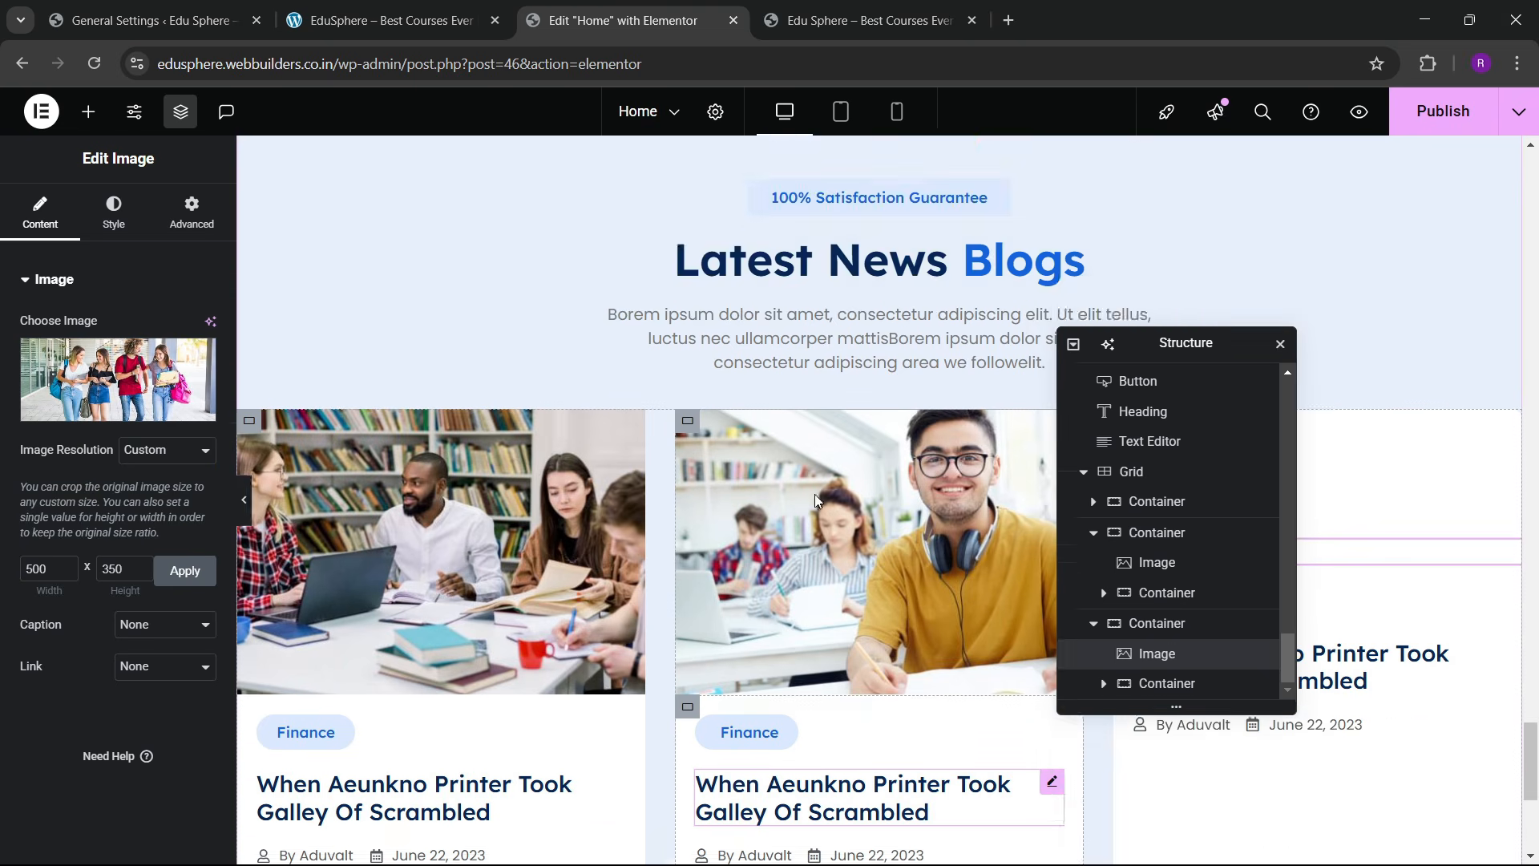
{"action": "scroll", "coordinate": [811, 503], "scroll_direction": "up", "scroll_amount": 1}
{"action": "scroll", "coordinate": [790, 513], "scroll_direction": "down", "scroll_amount": 2}
{"action": "scroll", "coordinate": [636, 522], "scroll_direction": "up", "scroll_amount": 2}
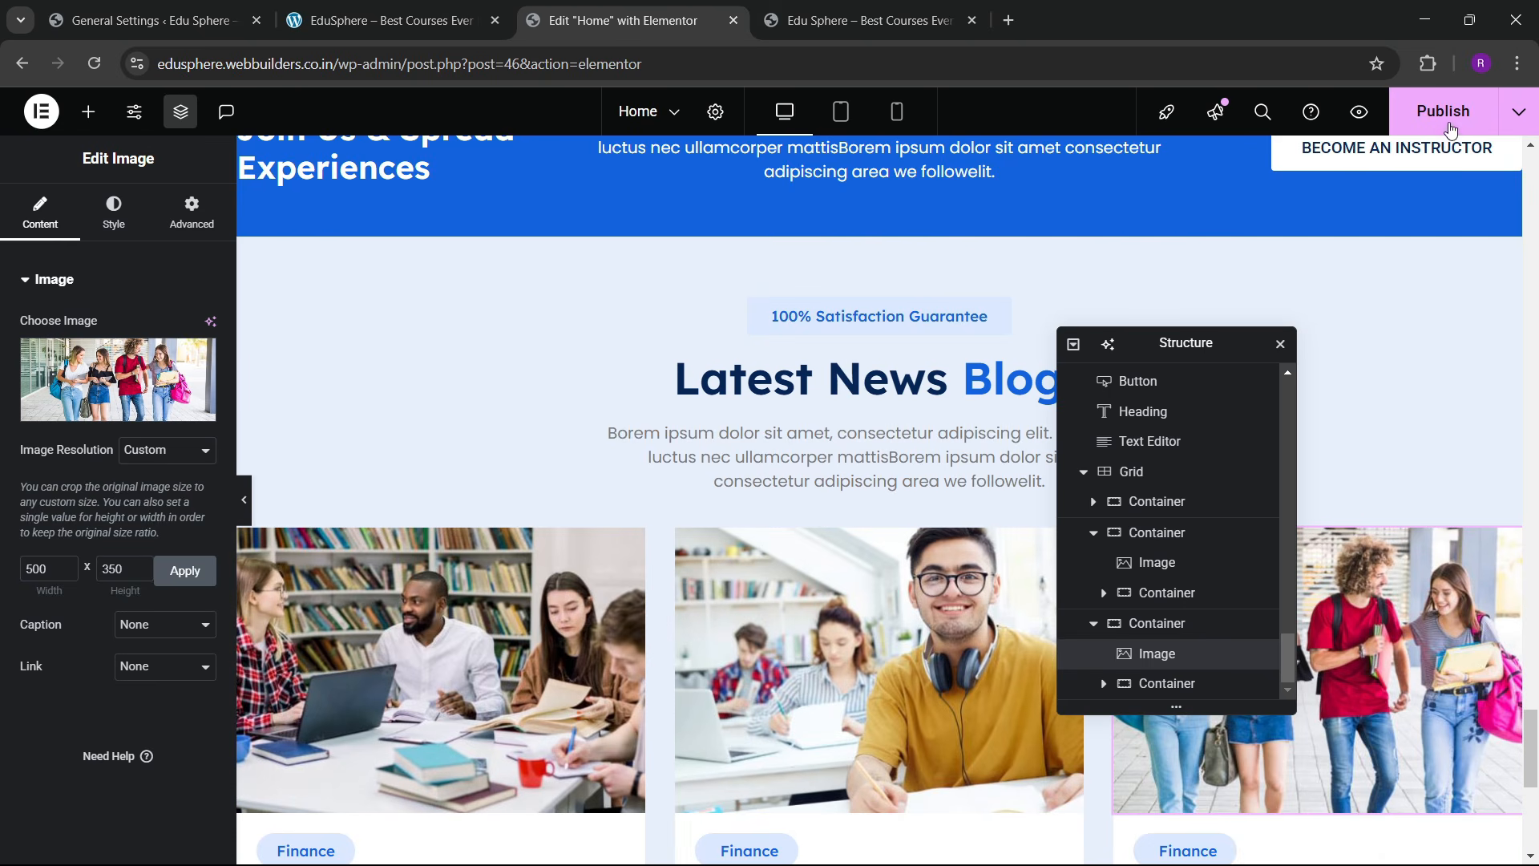
Step: Publish the page and reload the live site to check the updated blog cards
{"action": "left_click", "coordinate": [1443, 112]}
{"action": "left_click", "coordinate": [385, 20]}
{"action": "scroll", "coordinate": [690, 505], "scroll_direction": "down", "scroll_amount": 5}
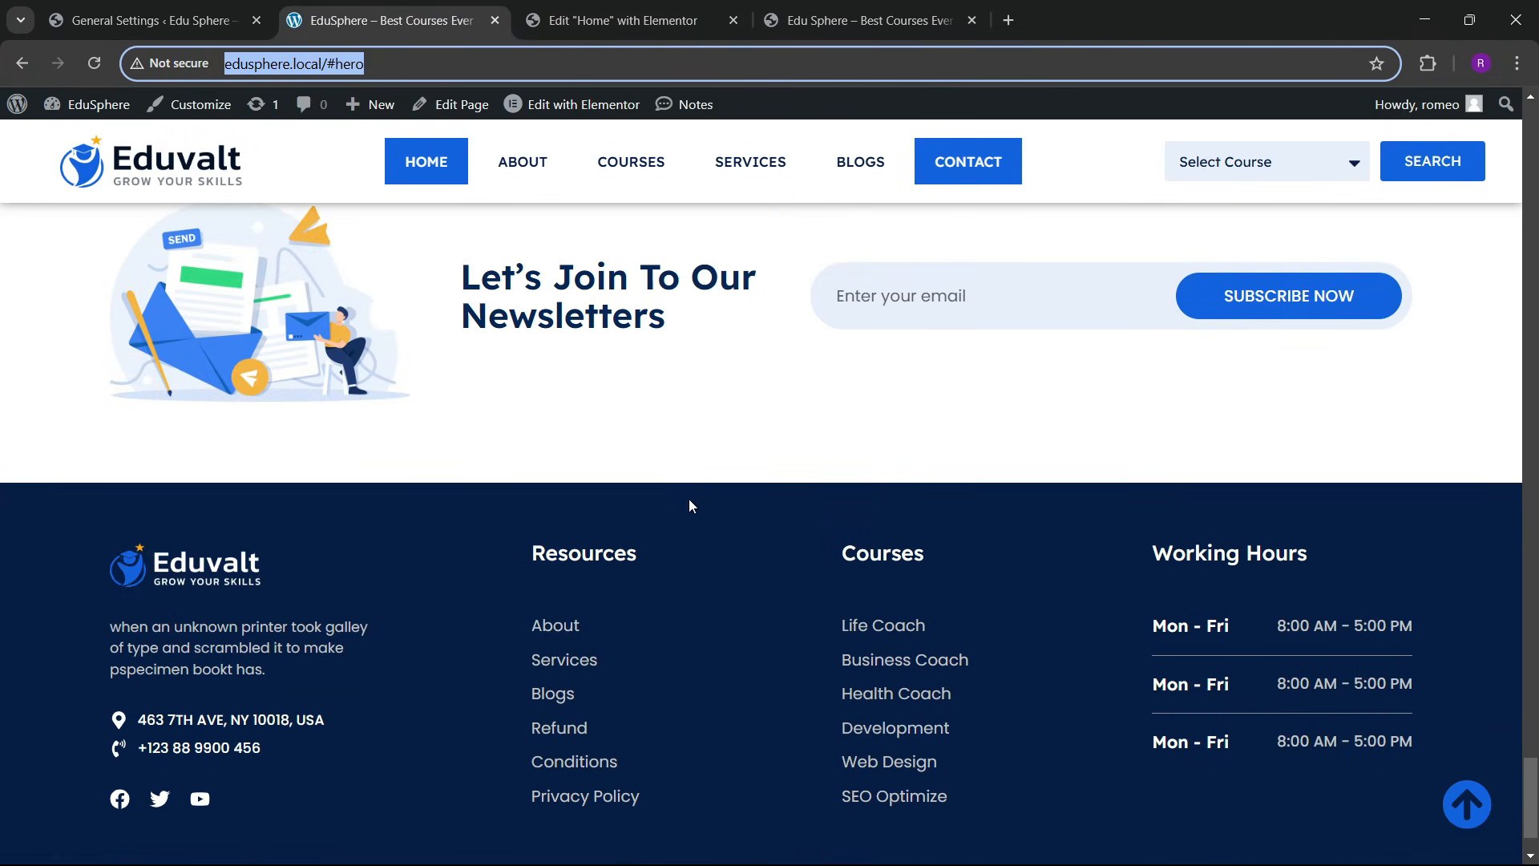
{"action": "scroll", "coordinate": [678, 481], "scroll_direction": "up", "scroll_amount": 2}
{"action": "scroll", "coordinate": [677, 469], "scroll_direction": "down", "scroll_amount": 3}
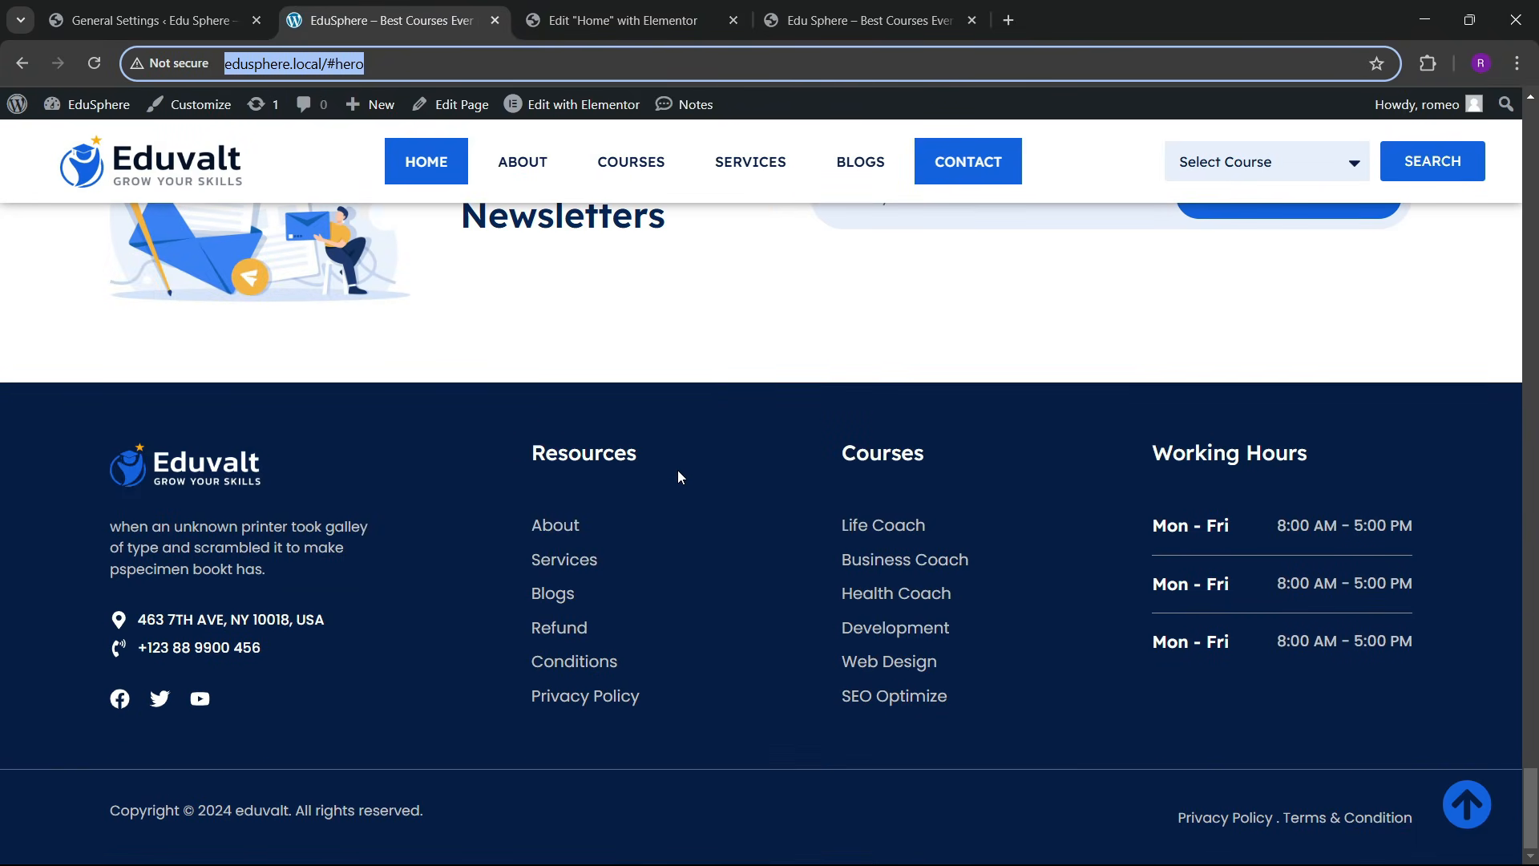
{"action": "left_click", "coordinate": [728, 10]}
{"action": "left_click", "coordinate": [872, 10]}
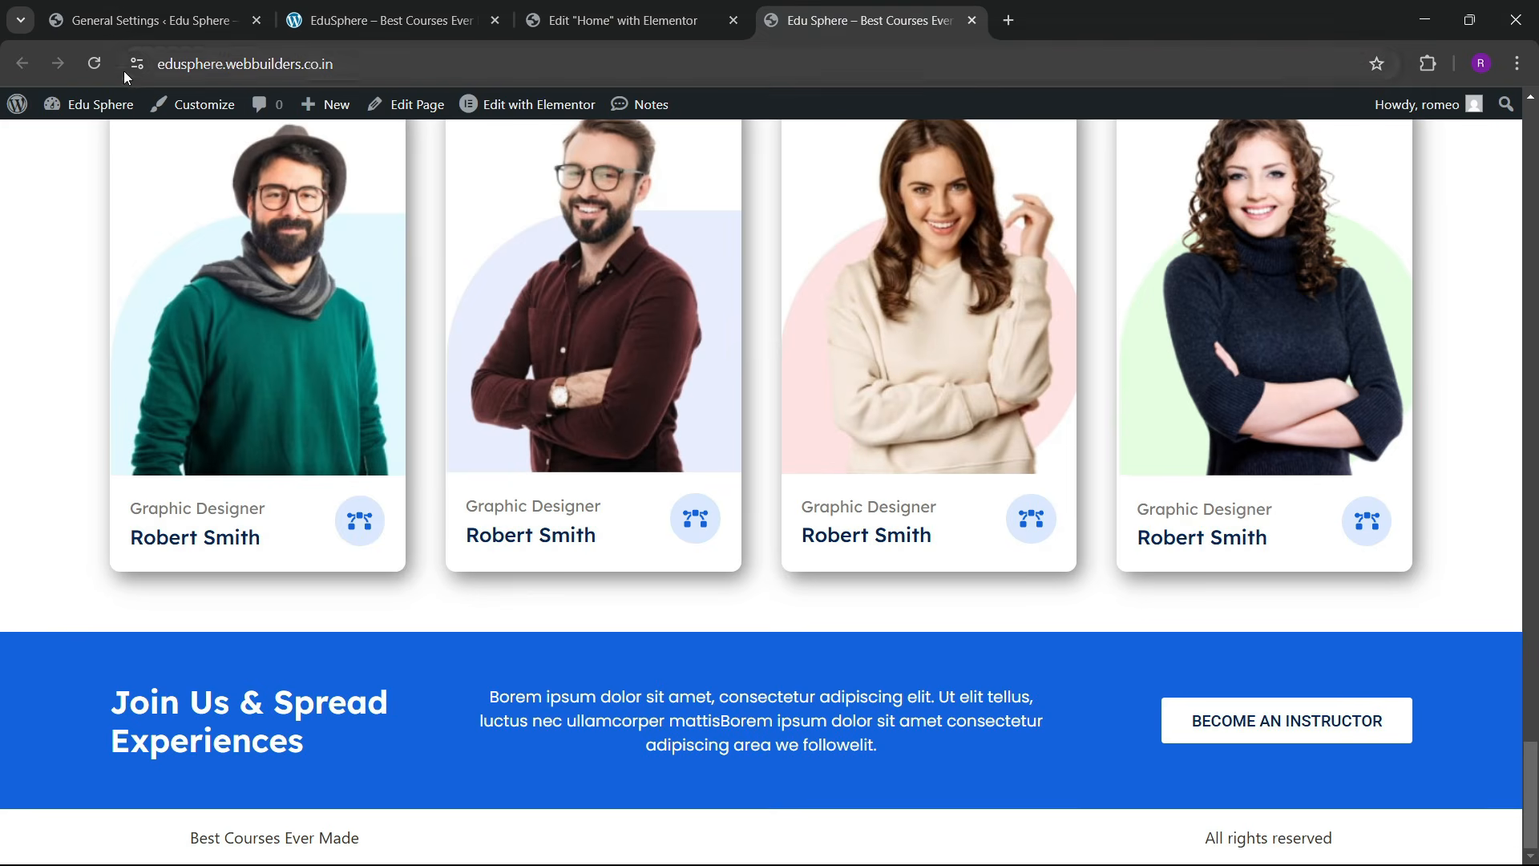
{"action": "left_click", "coordinate": [94, 64]}
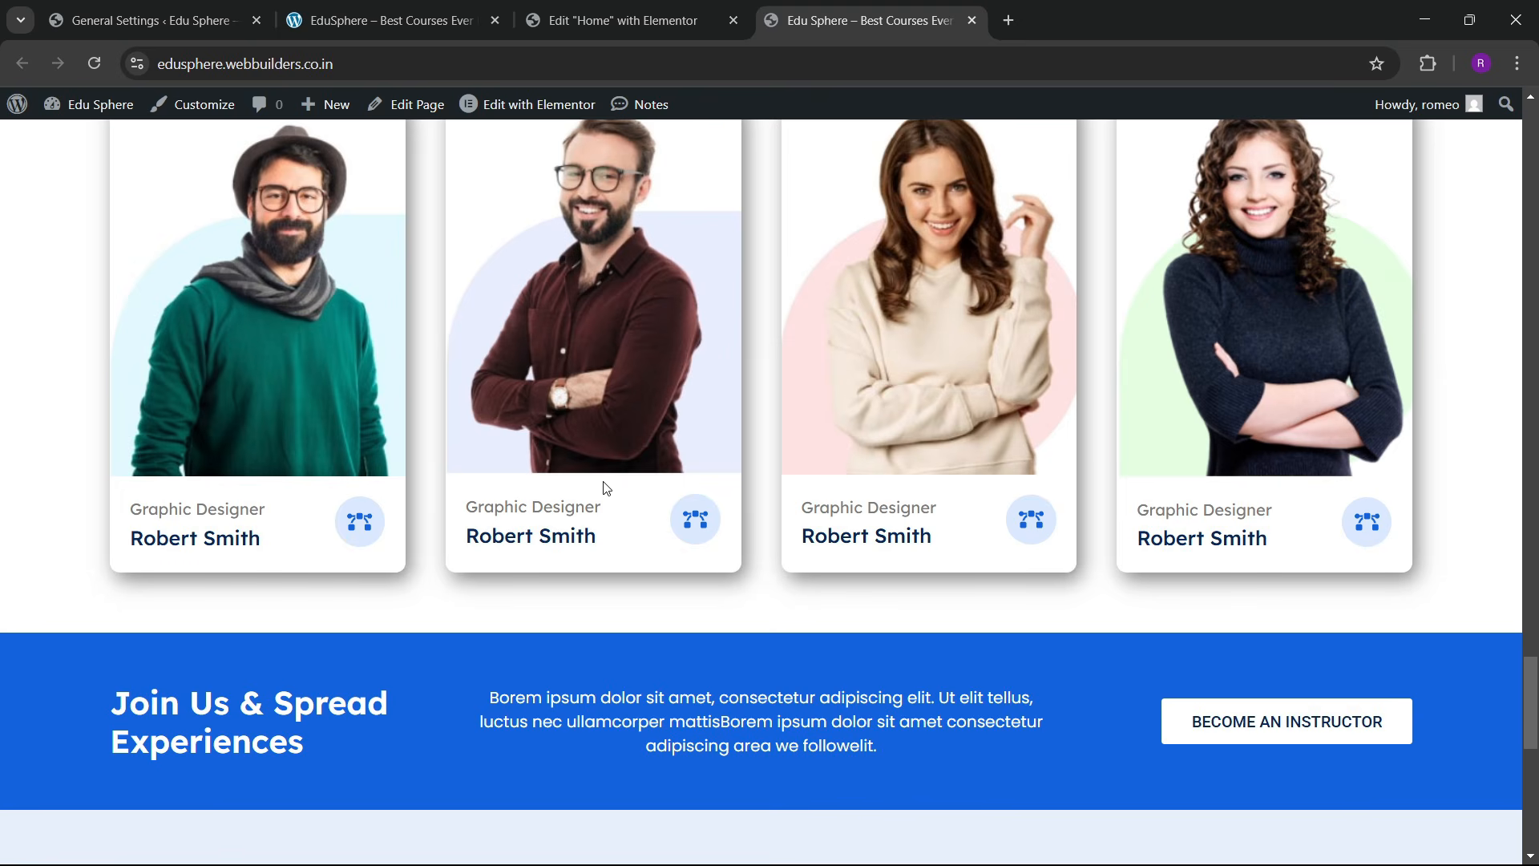
{"action": "scroll", "coordinate": [714, 446], "scroll_direction": "down", "scroll_amount": 9}
{"action": "scroll", "coordinate": [768, 468], "scroll_direction": "up", "scroll_amount": 4}
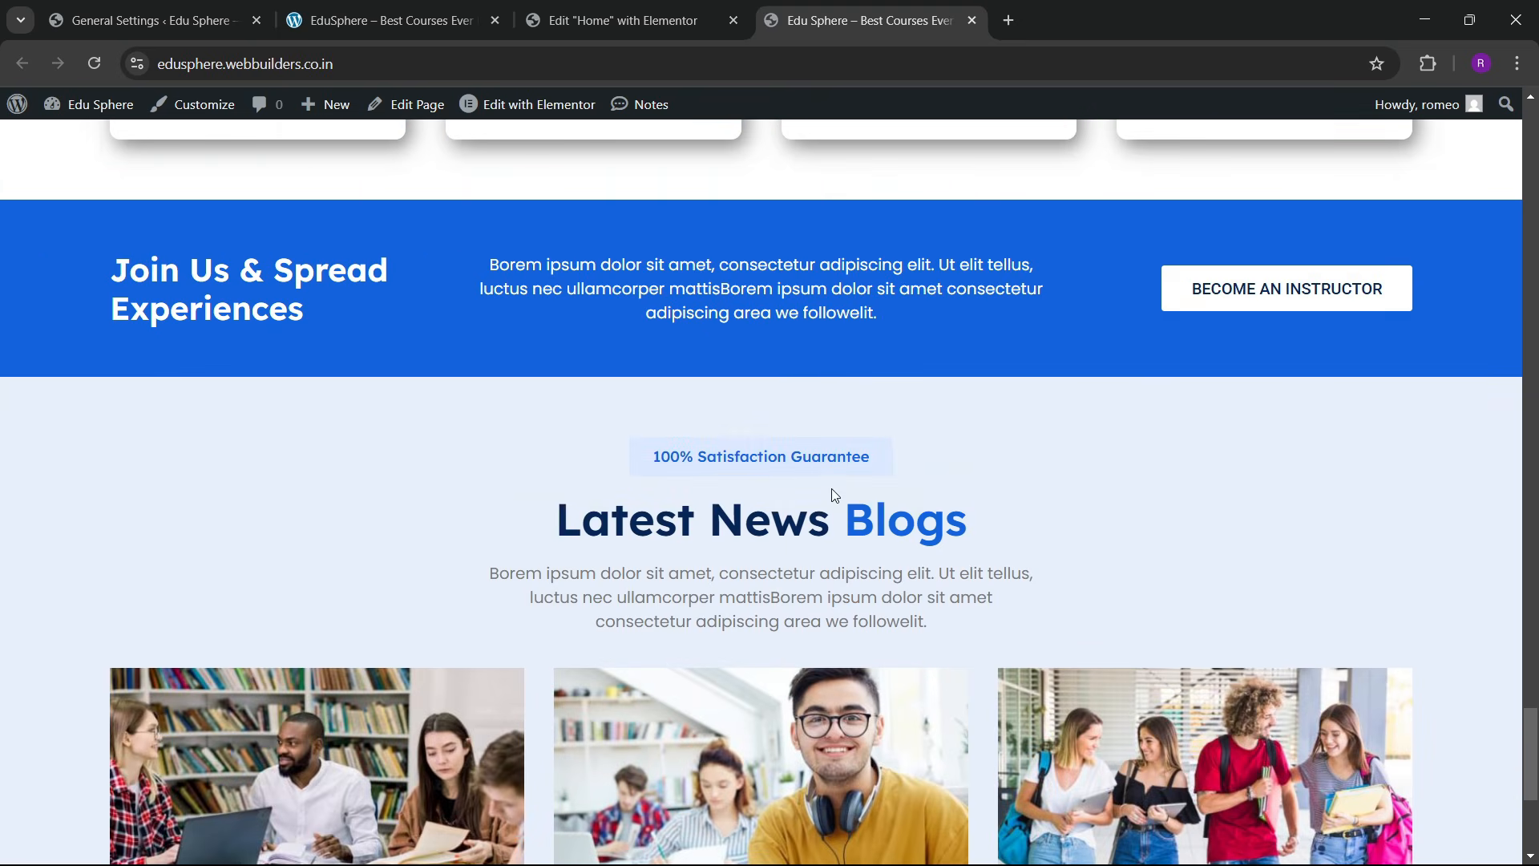
{"action": "scroll", "coordinate": [825, 505], "scroll_direction": "down", "scroll_amount": 5}
{"action": "scroll", "coordinate": [768, 544], "scroll_direction": "up", "scroll_amount": 7}
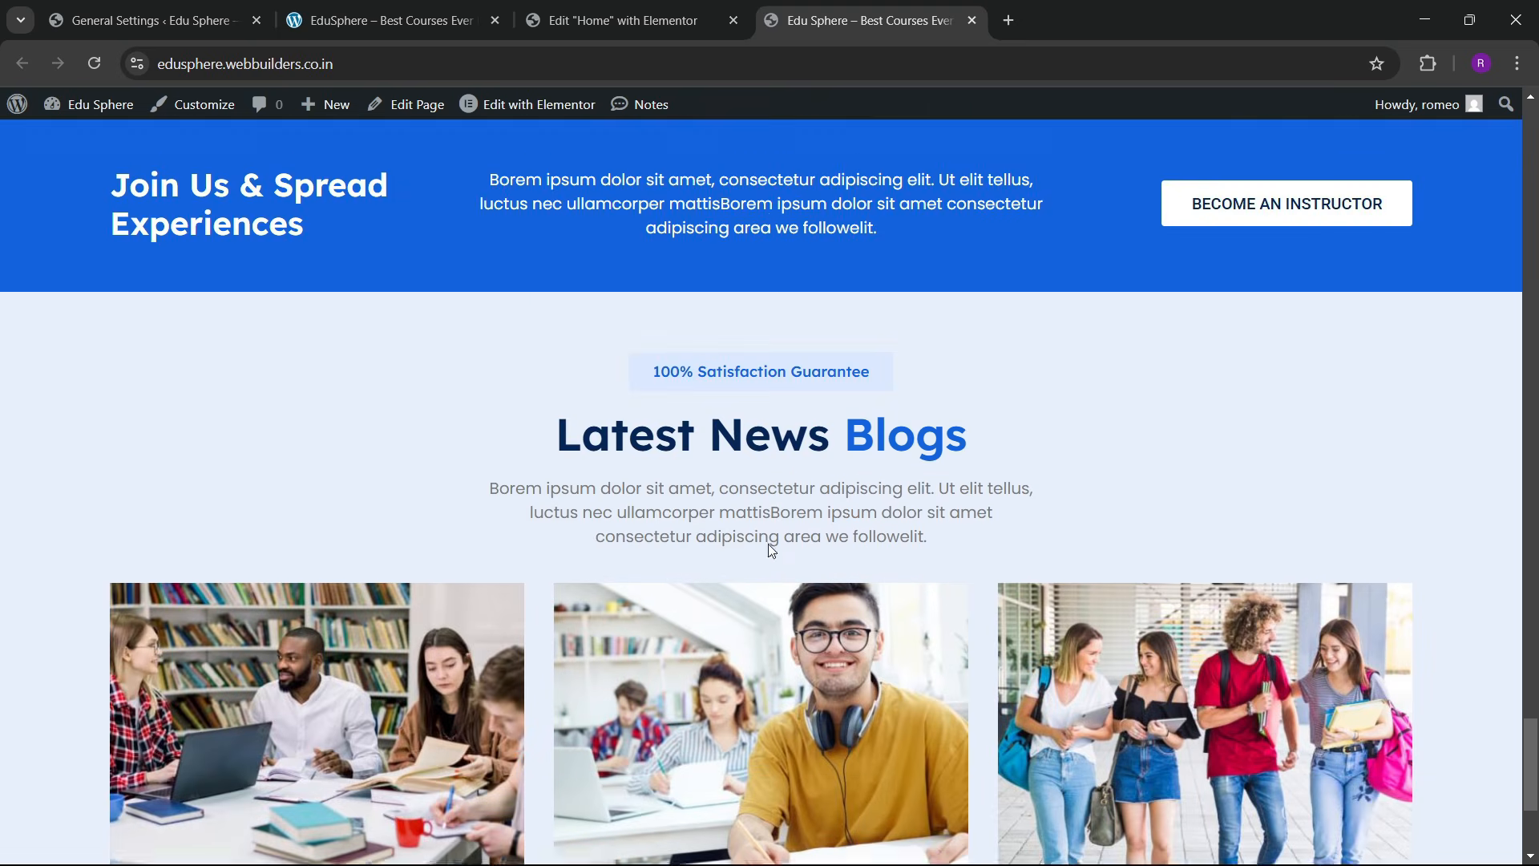
Step: Review the reference EduSphere site, then scroll the Home editor to the empty area below the blogs
{"action": "left_click", "coordinate": [611, 8]}
{"action": "left_click", "coordinate": [433, 17]}
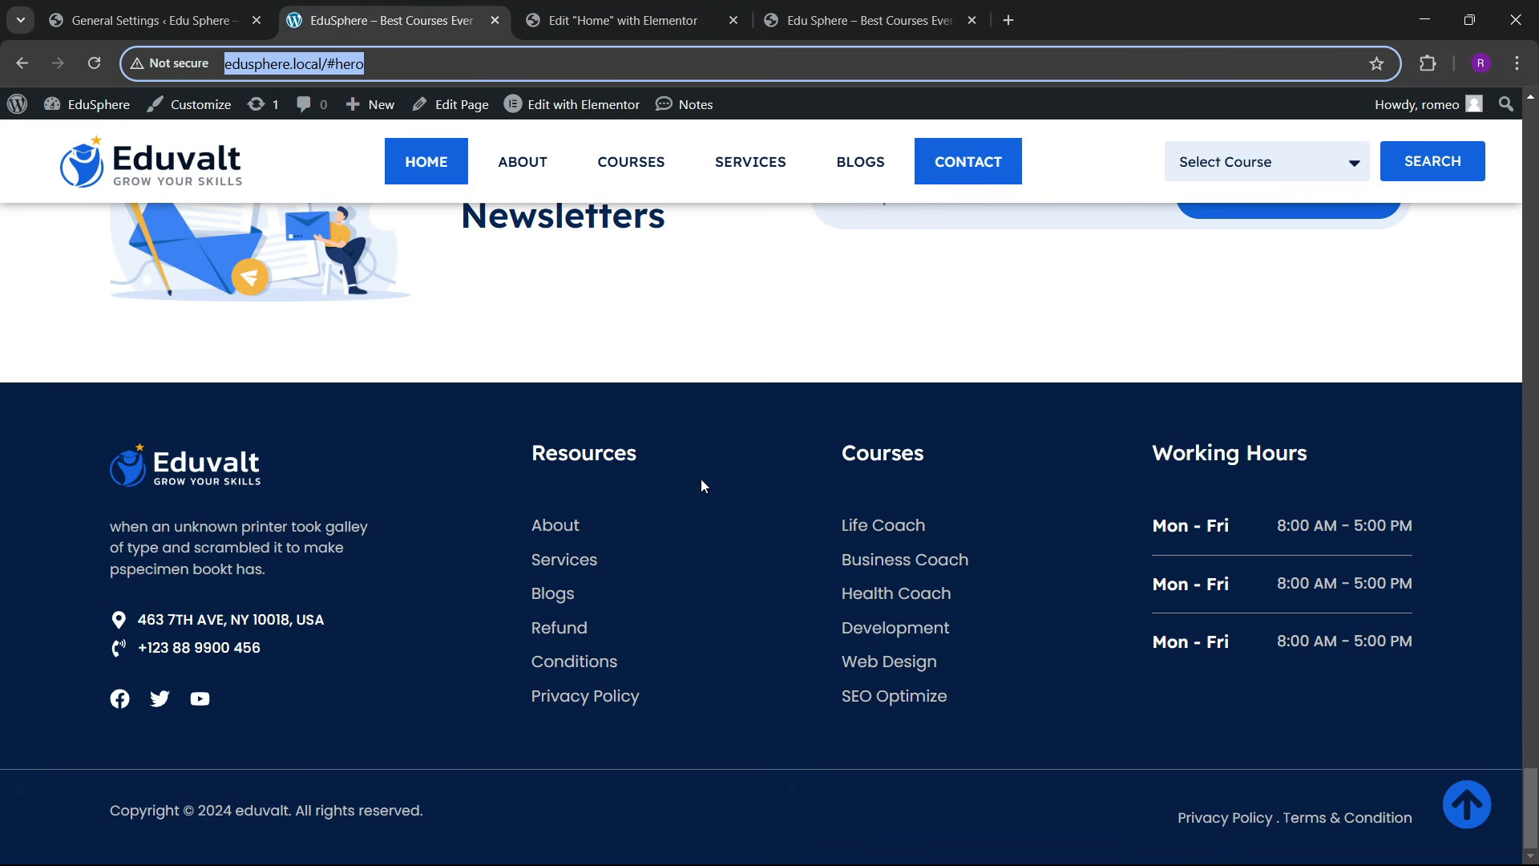
{"action": "scroll", "coordinate": [705, 497], "scroll_direction": "up", "scroll_amount": 5}
{"action": "scroll", "coordinate": [693, 571], "scroll_direction": "down", "scroll_amount": 7}
{"action": "scroll", "coordinate": [711, 595], "scroll_direction": "up", "scroll_amount": 7}
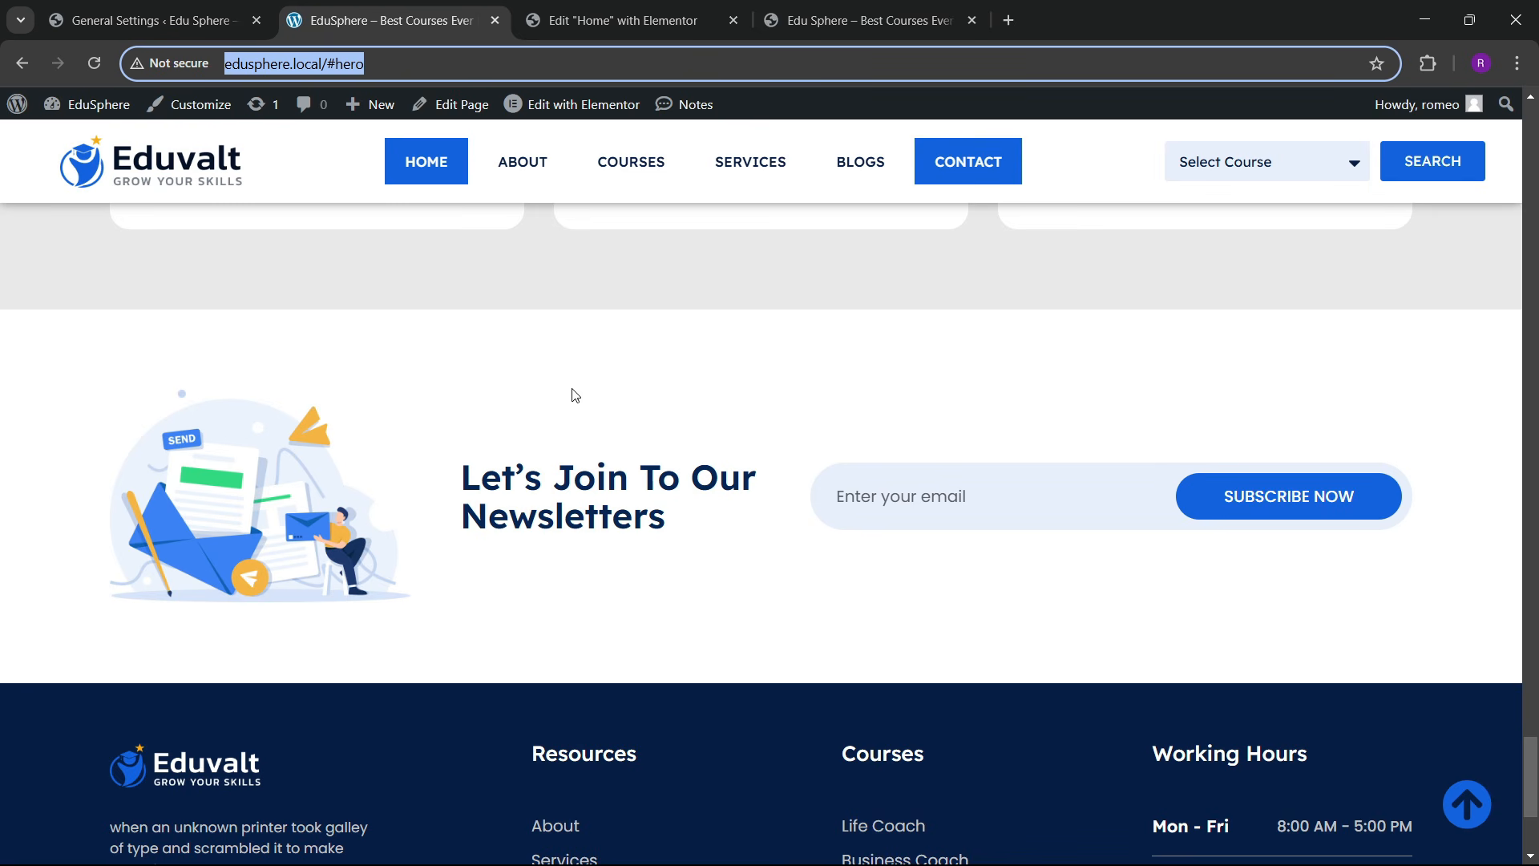
{"action": "left_click", "coordinate": [611, 20]}
{"action": "scroll", "coordinate": [818, 461], "scroll_direction": "down", "scroll_amount": 6}
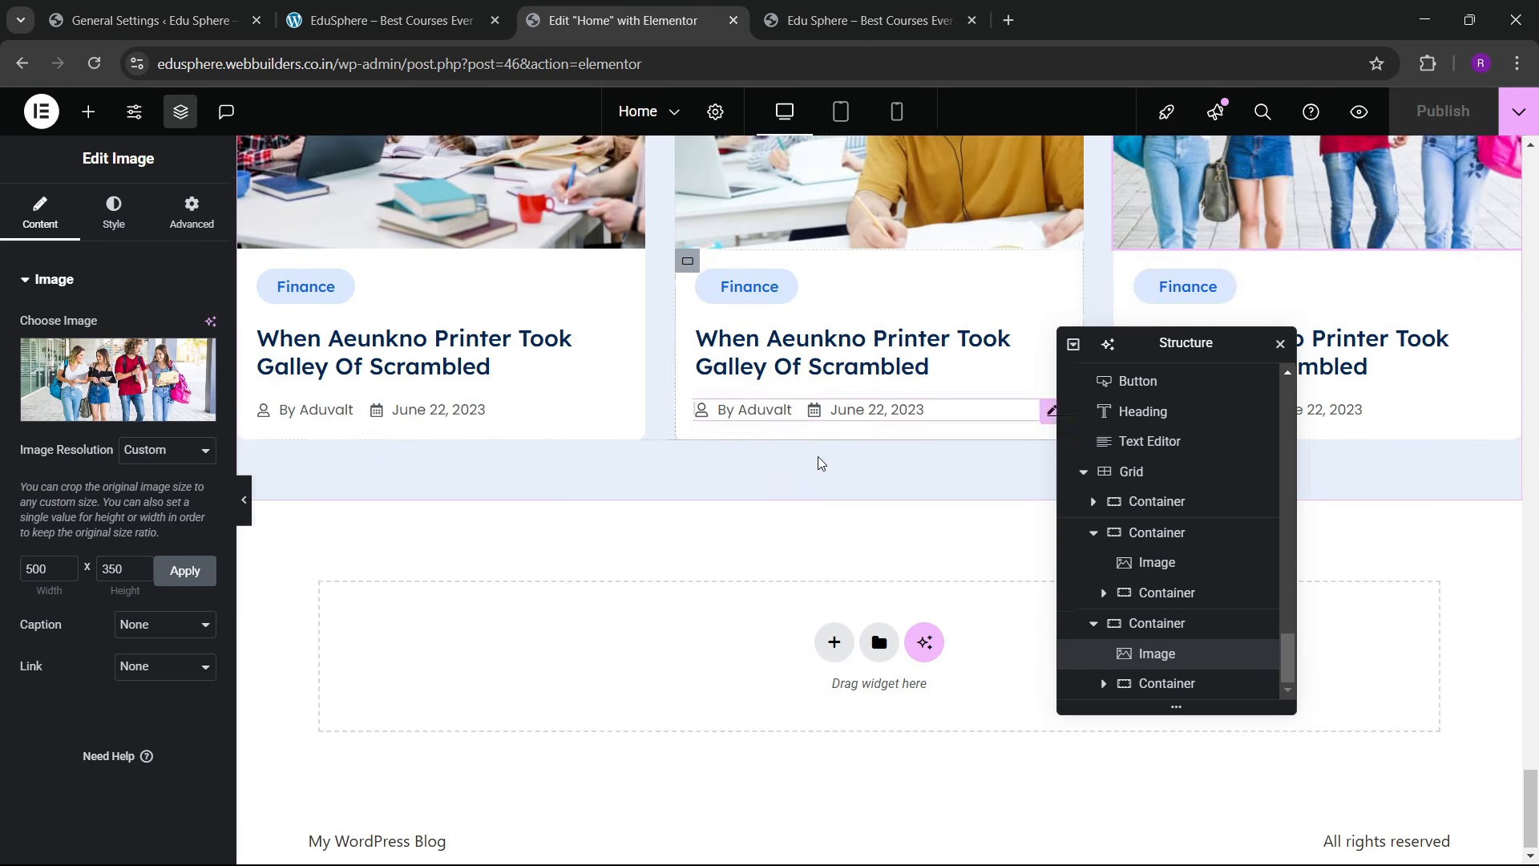
Step: Add a new flexbox container with a three-column structure below the blog cards
{"action": "left_click", "coordinate": [821, 638]}
{"action": "left_click", "coordinate": [815, 698]}
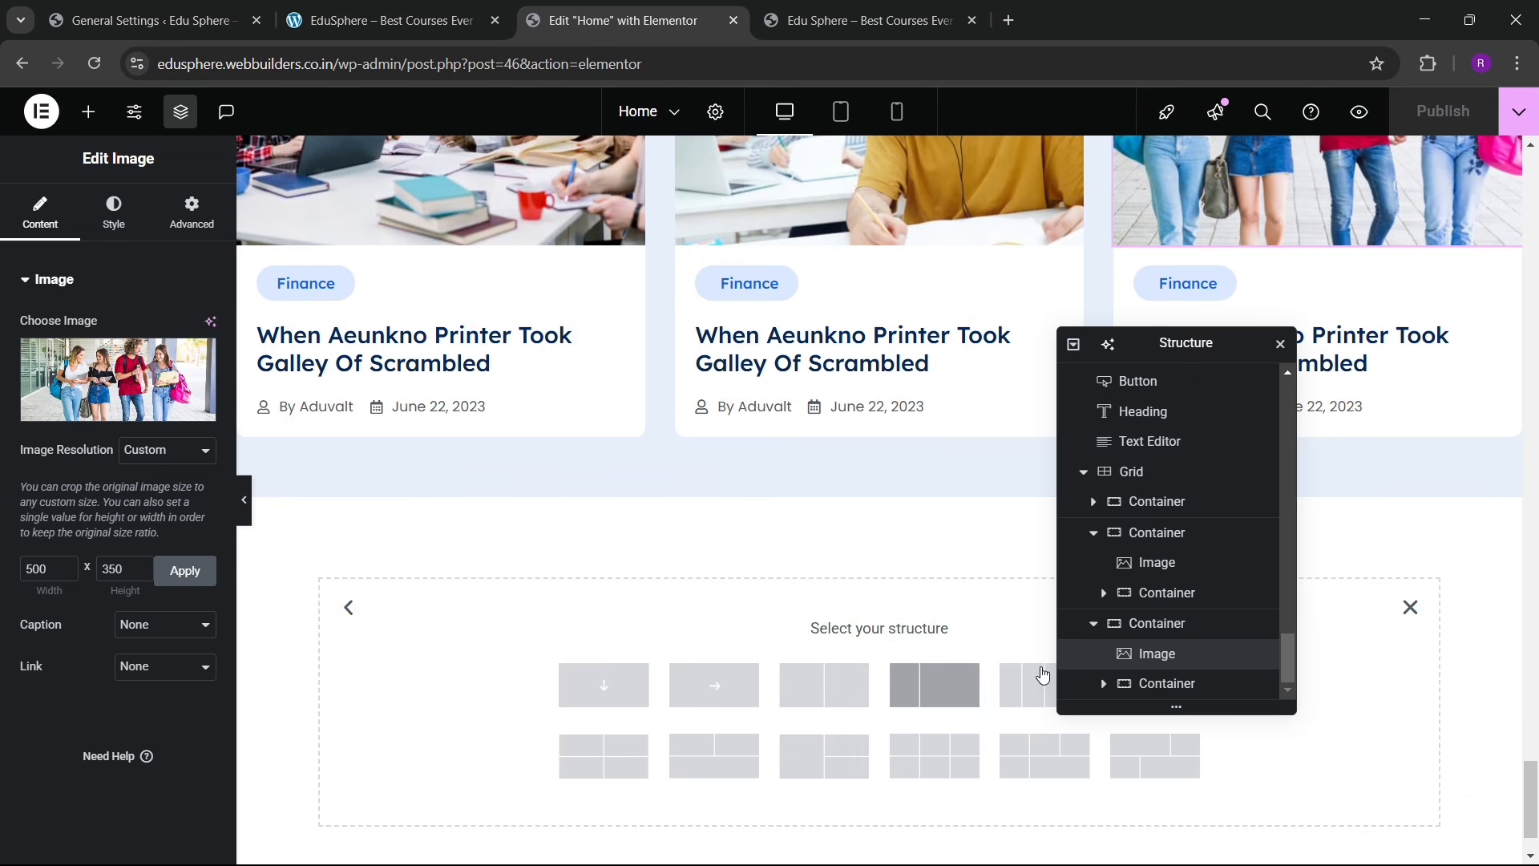
{"action": "left_click_drag", "start_coordinate": [1200, 344], "coordinate": [1265, 296]}
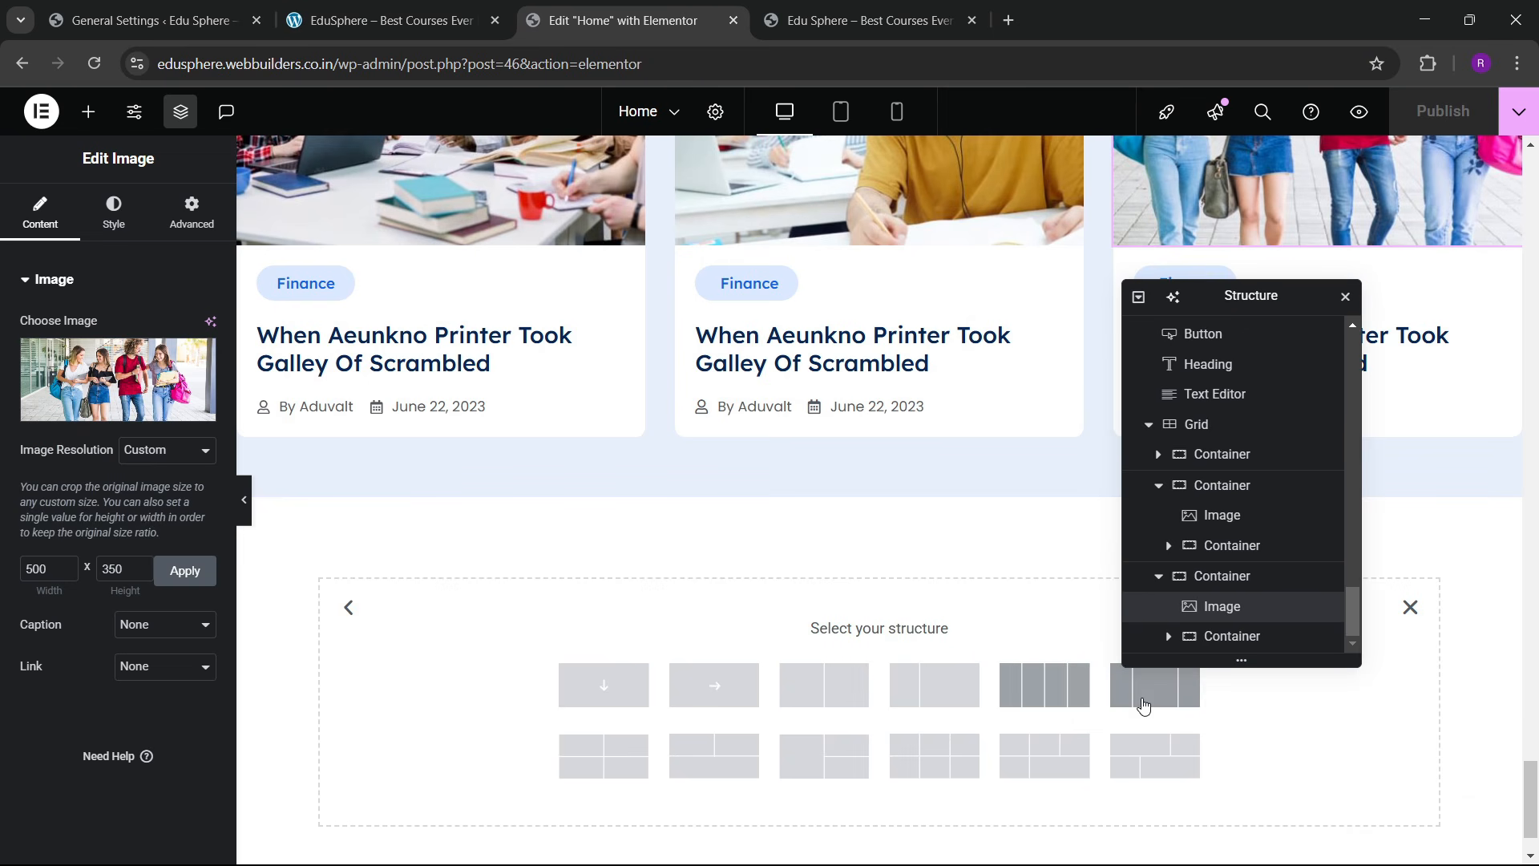
{"action": "left_click", "coordinate": [896, 681]}
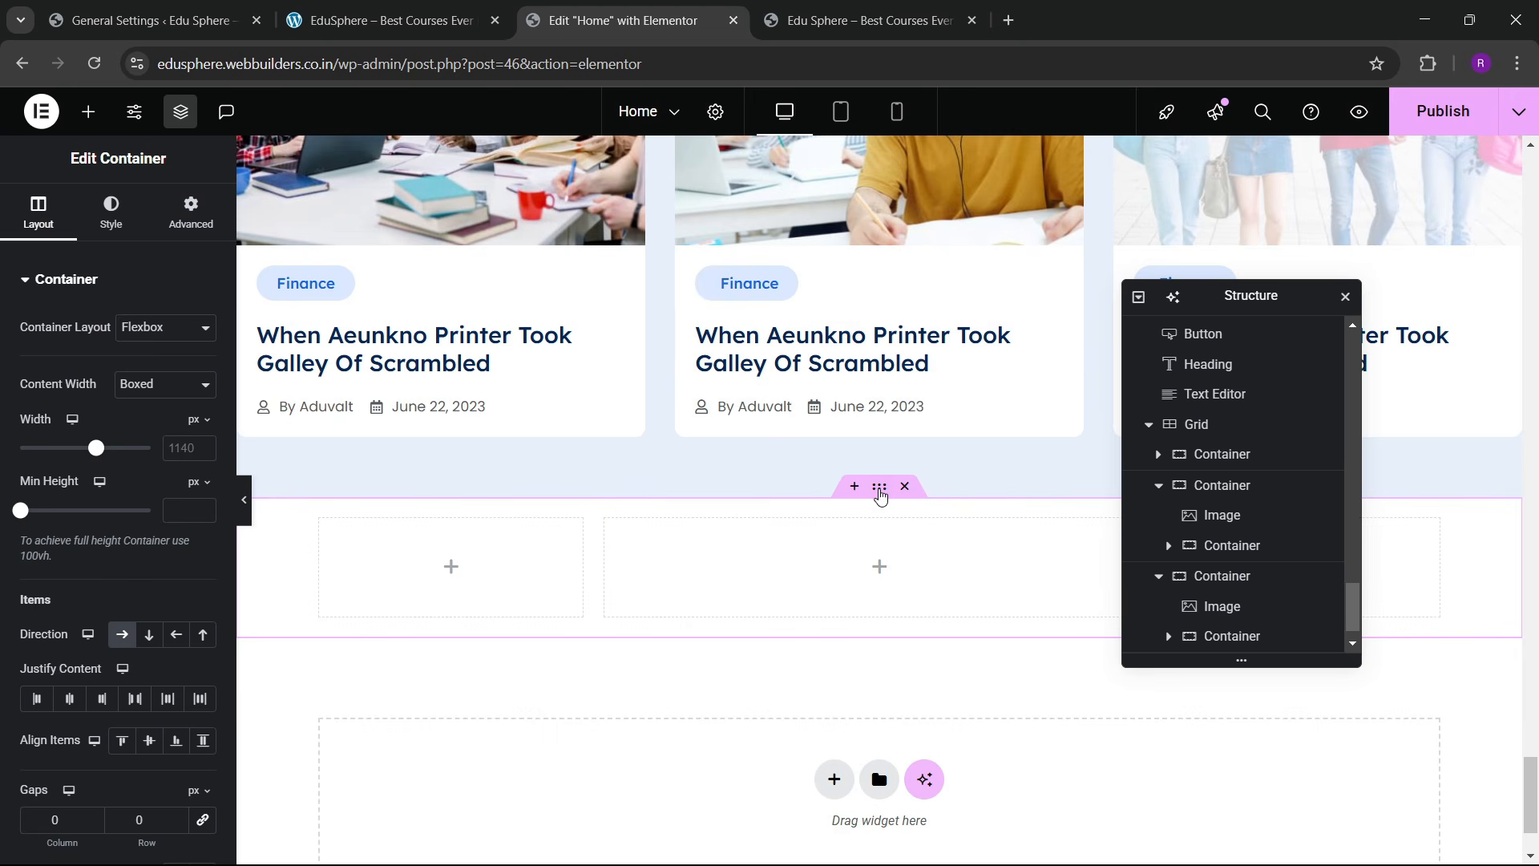
Step: Name the container cta and give it 60 px top and bottom padding
{"action": "scroll", "coordinate": [1200, 609], "scroll_direction": "down", "scroll_amount": 1}
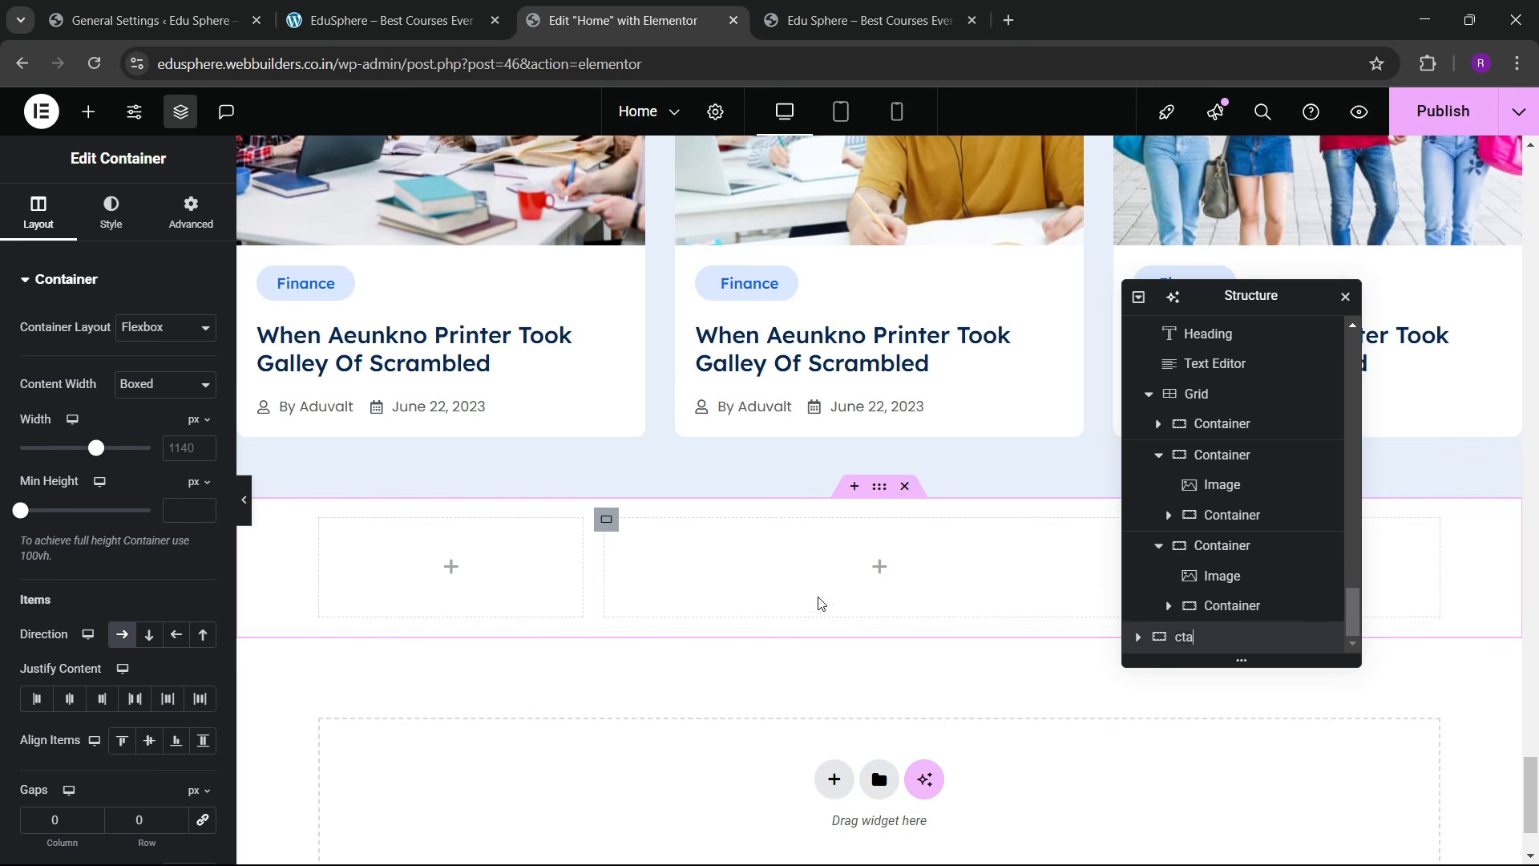
{"action": "left_click", "coordinate": [64, 477]}
{"action": "type", "text": "1300"}
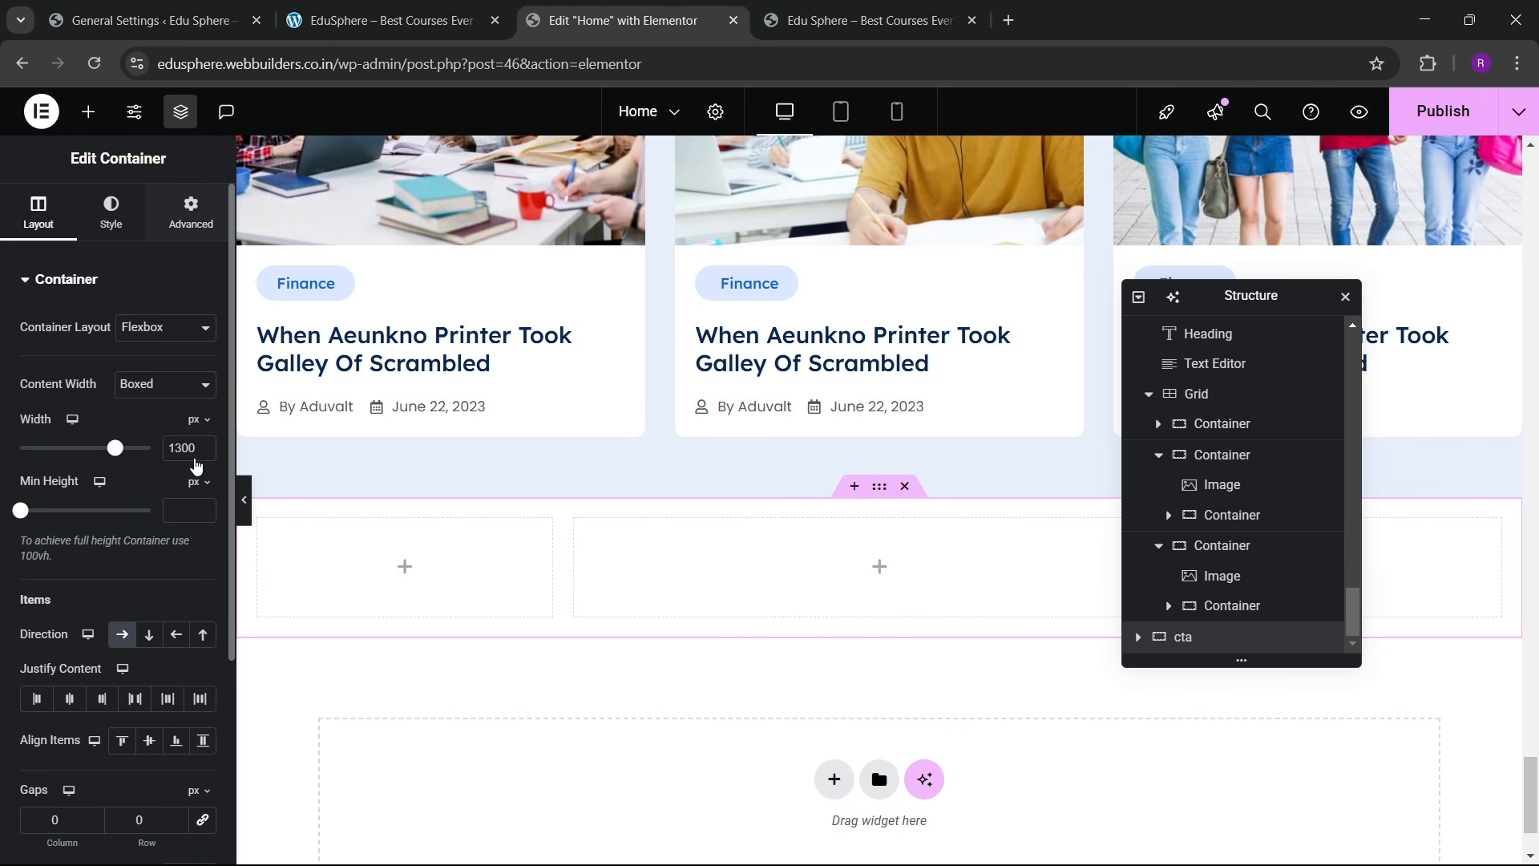
{"action": "left_click", "coordinate": [191, 212]}
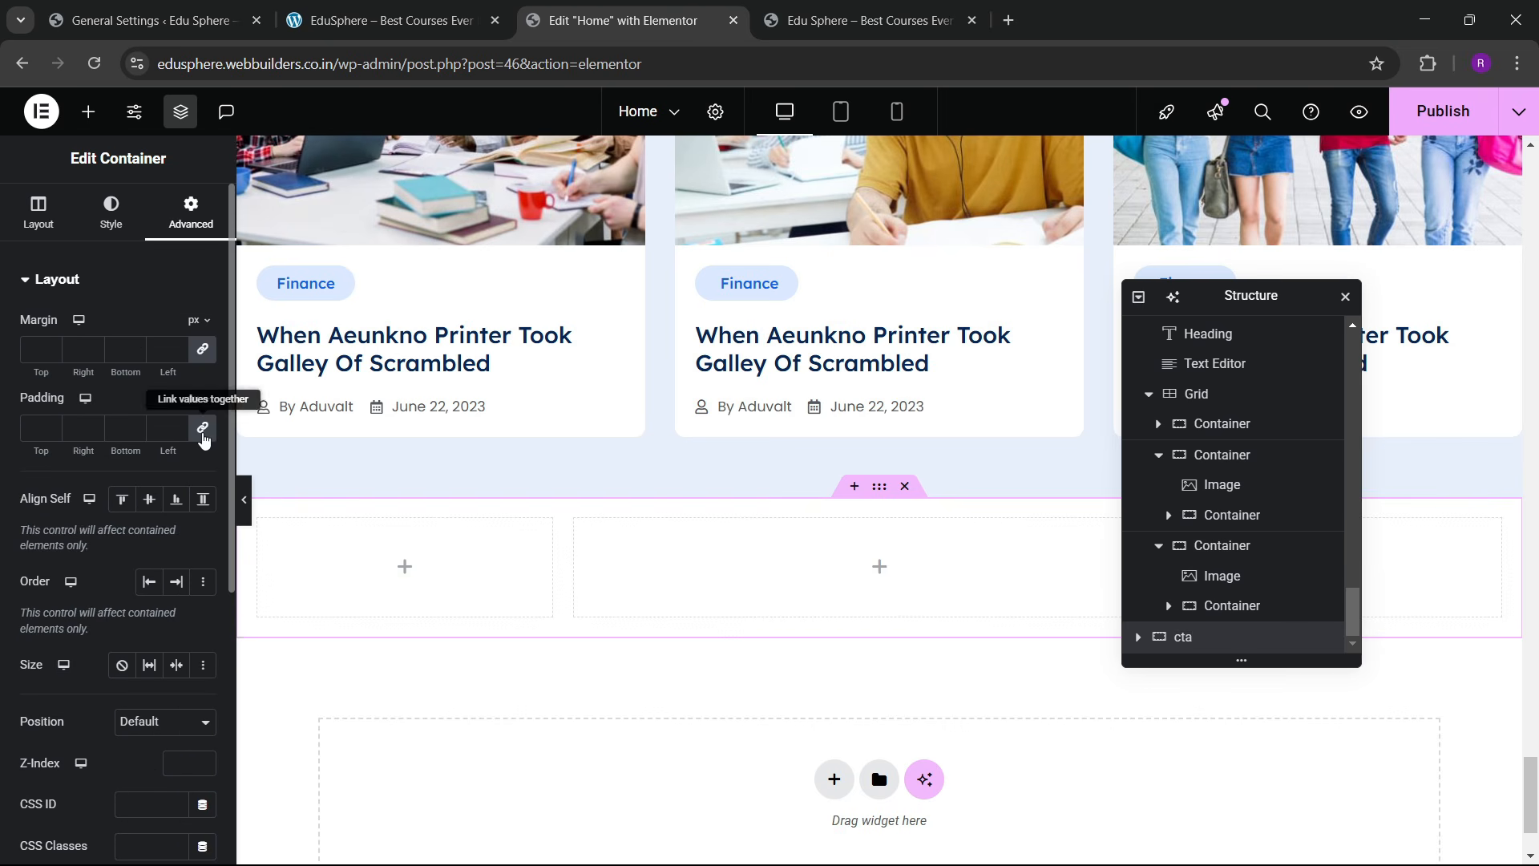
{"action": "type", "text": "60"}
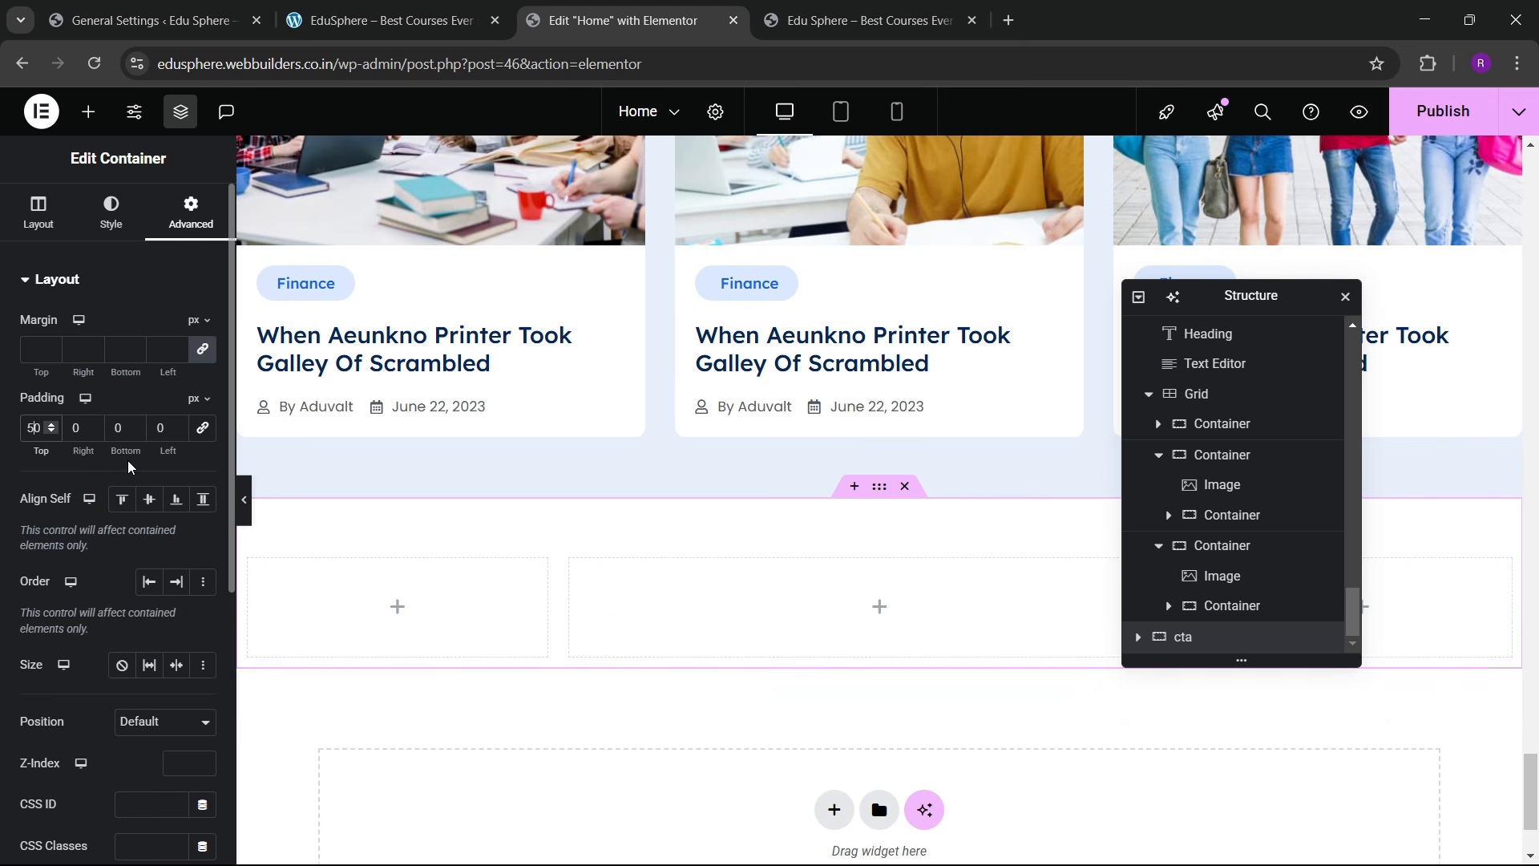
{"action": "left_click", "coordinate": [118, 430]}
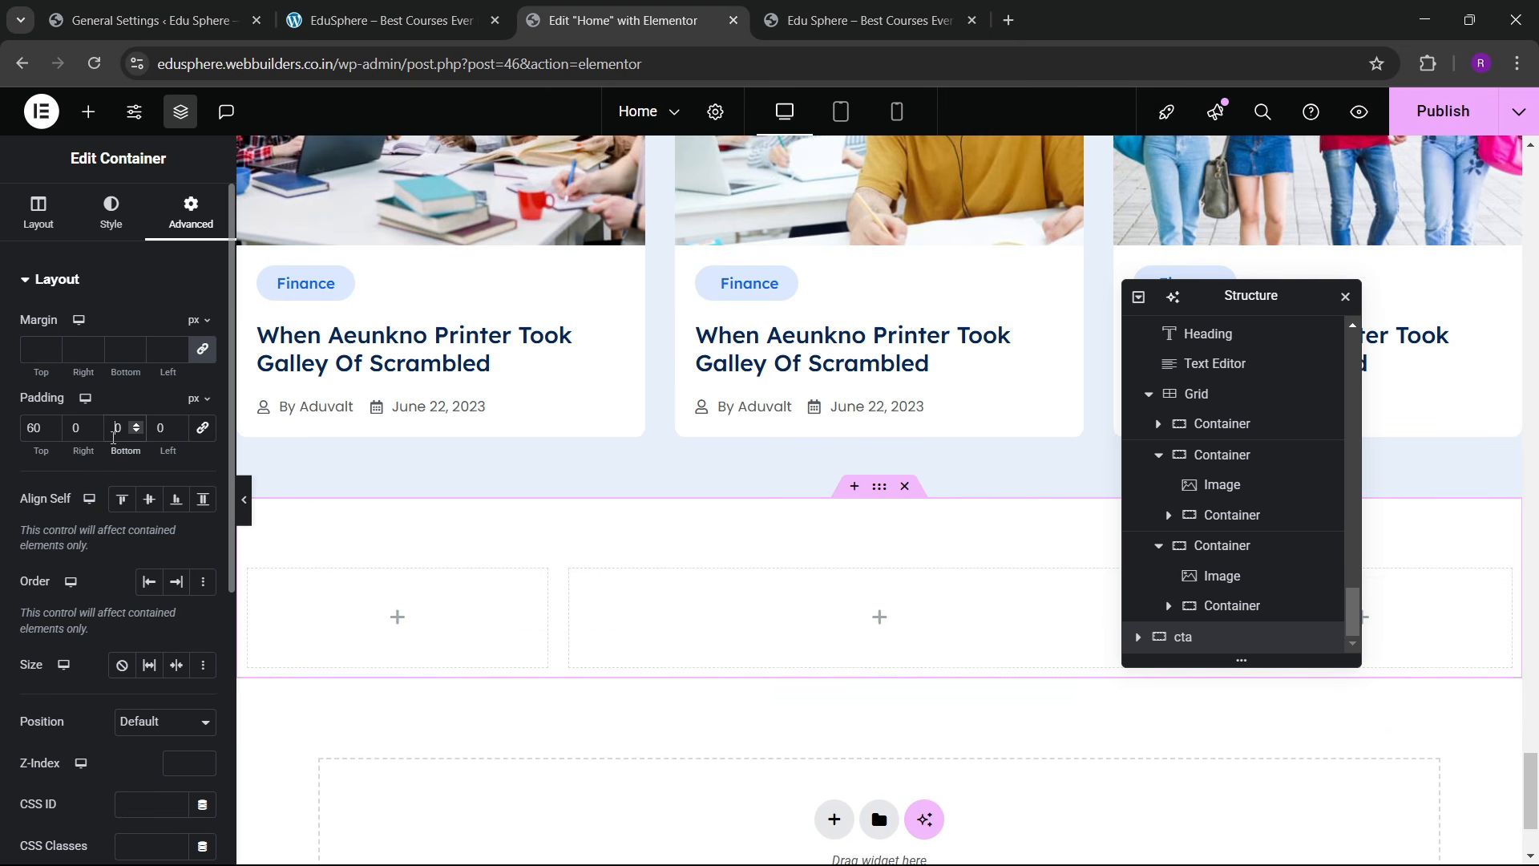
{"action": "type", "text": "6"}
{"action": "scroll", "coordinate": [656, 447], "scroll_direction": "down", "scroll_amount": 2}
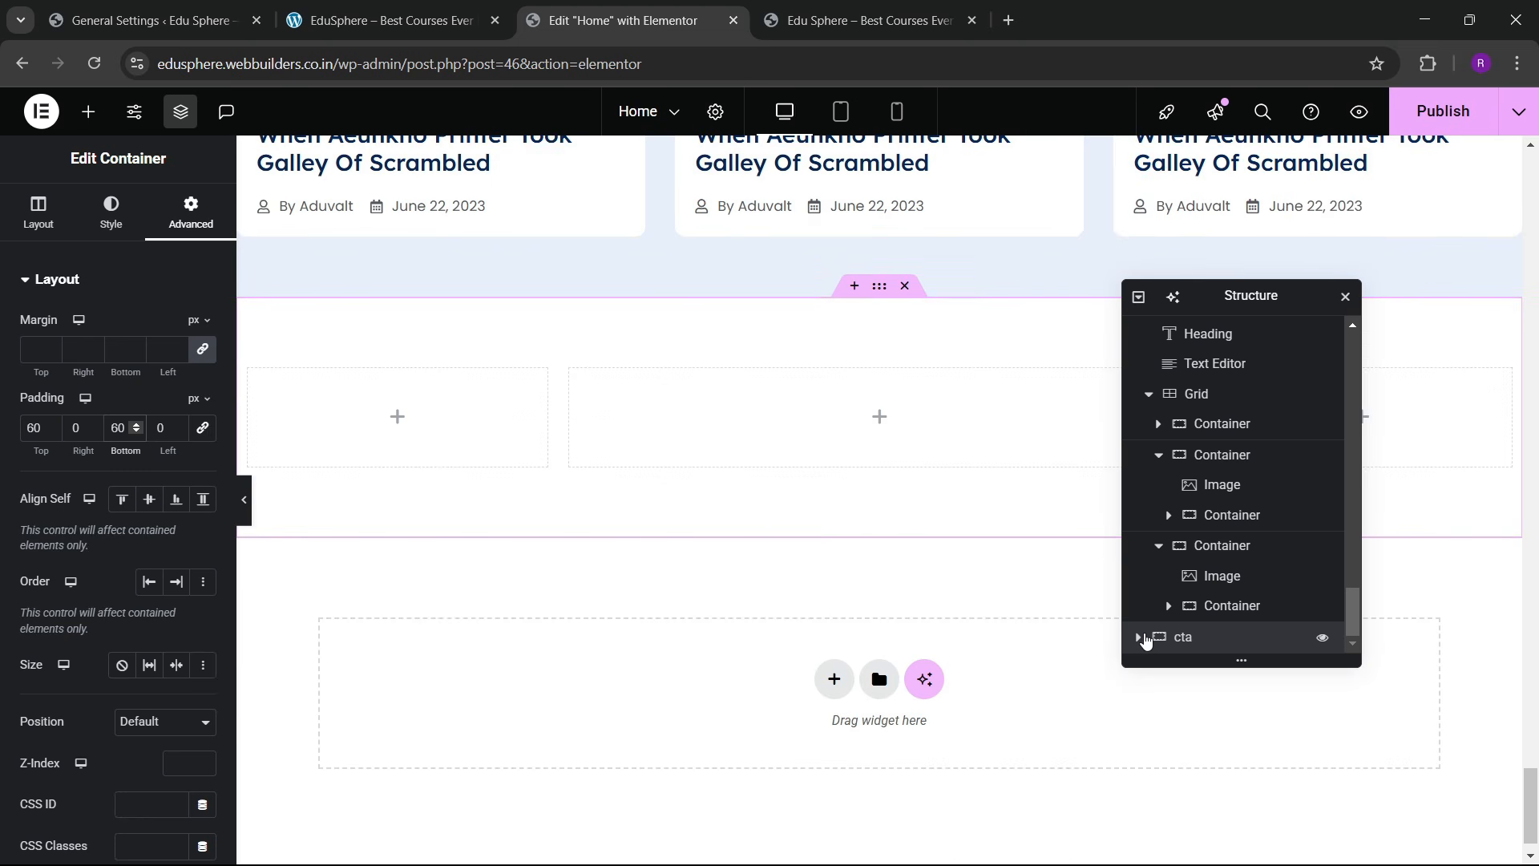
Step: Inspect the spacing settings of the first and middle cta columns
{"action": "left_click", "coordinate": [1140, 637]}
{"action": "left_click", "coordinate": [1204, 589]}
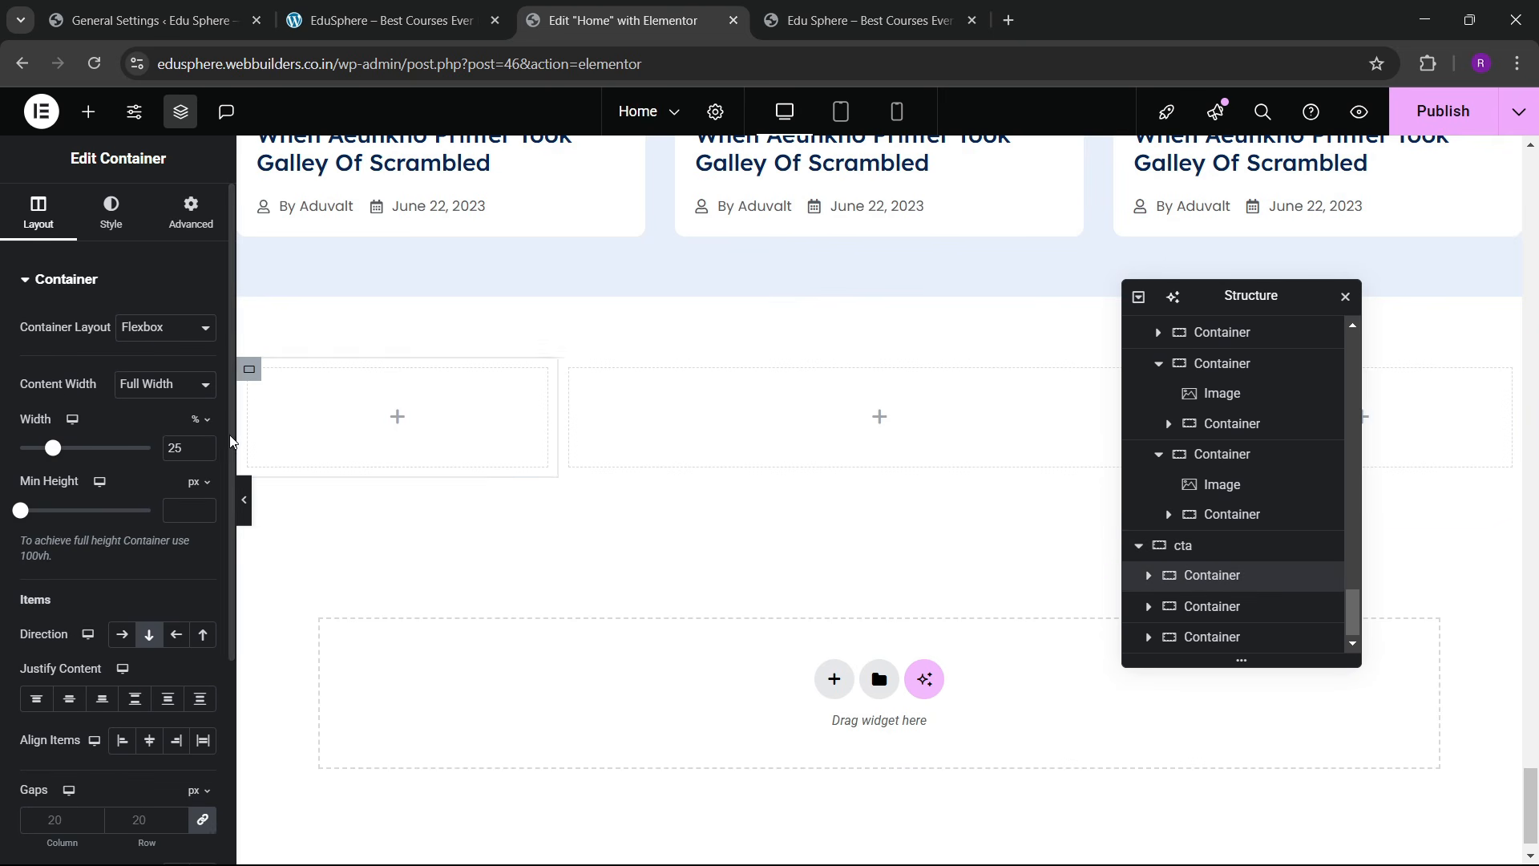
{"action": "left_click", "coordinate": [191, 212]}
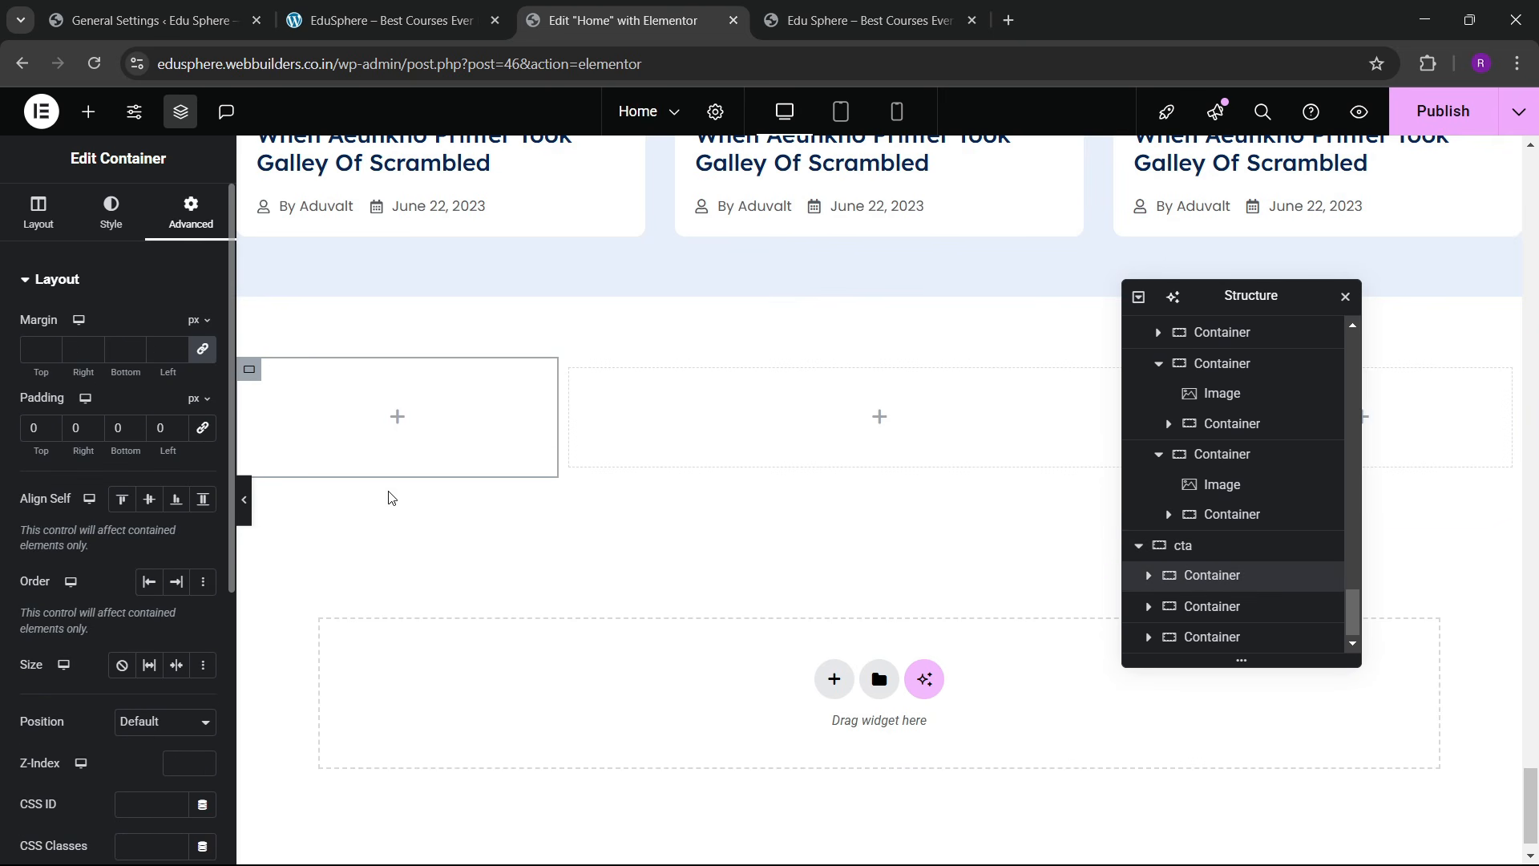
{"action": "left_click", "coordinate": [1247, 608]}
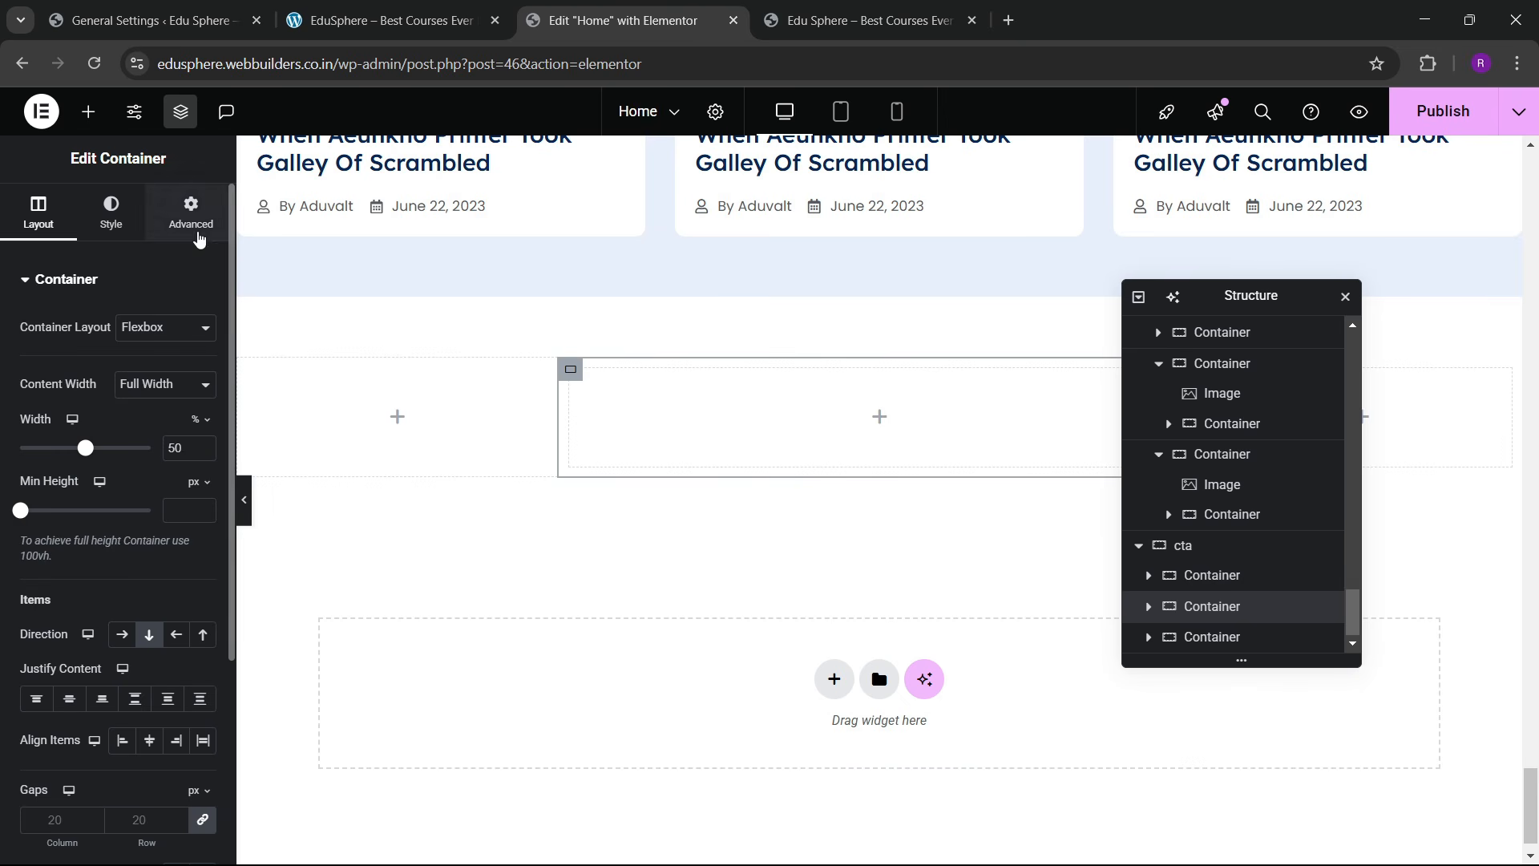
{"action": "left_click", "coordinate": [190, 212]}
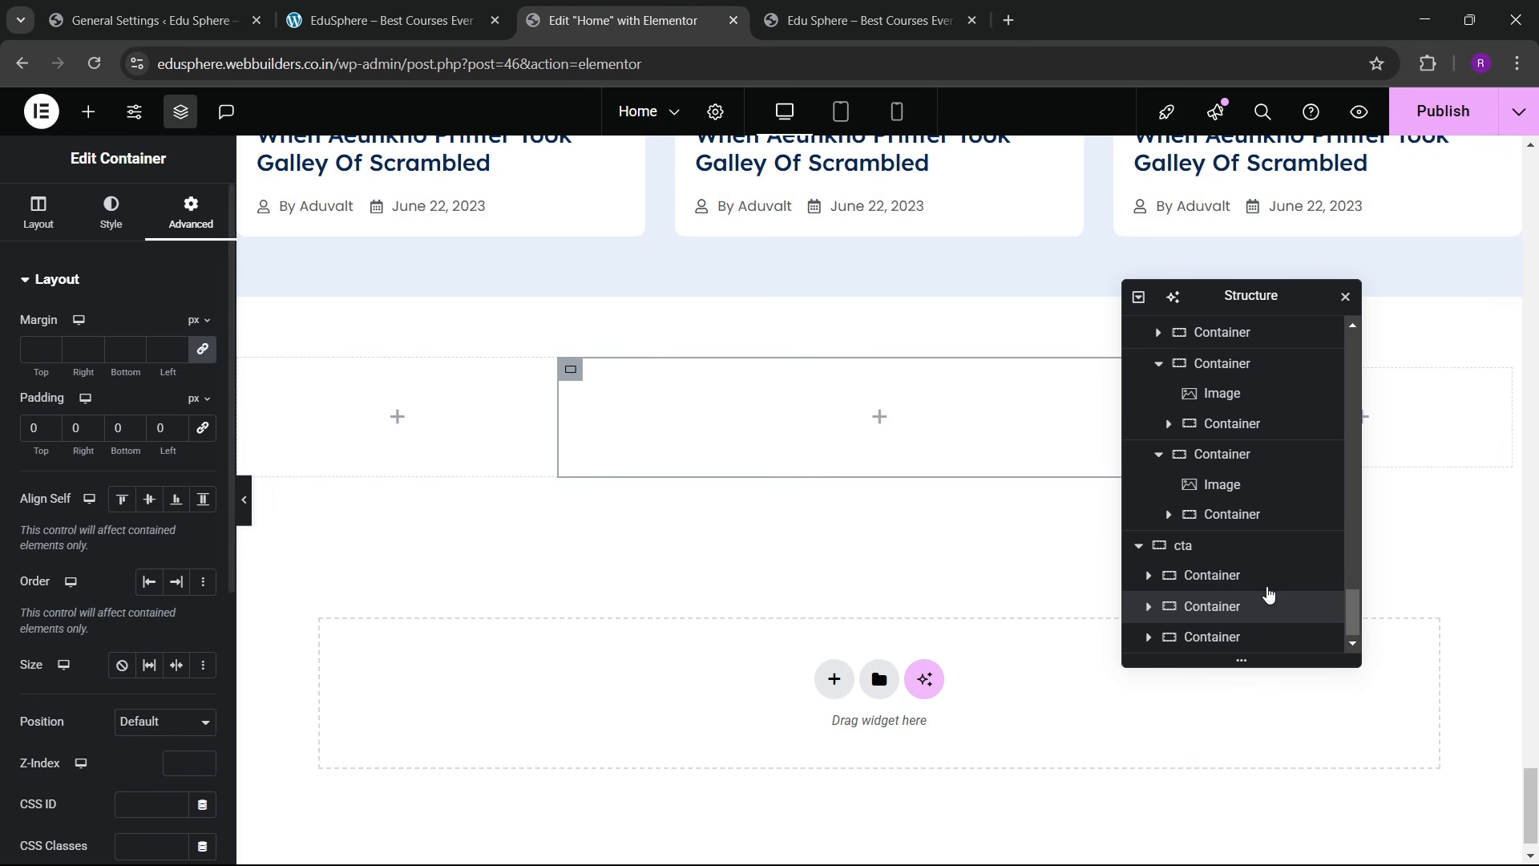
Step: Place an Image widget showing the newsletter illustration in the cta's left column
{"action": "left_click", "coordinate": [1234, 637]}
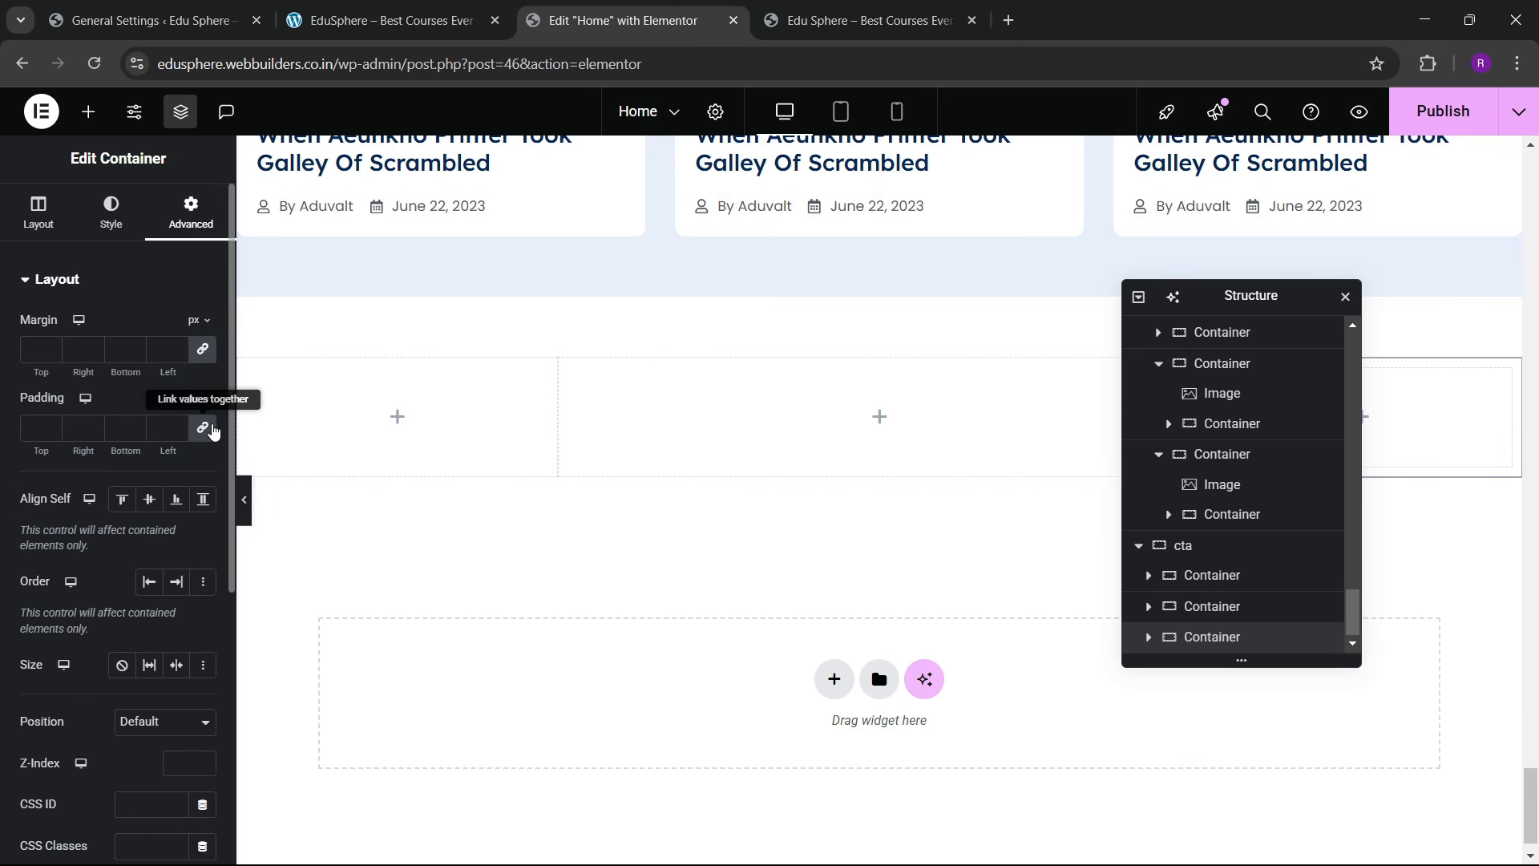
{"action": "left_click", "coordinate": [406, 10]}
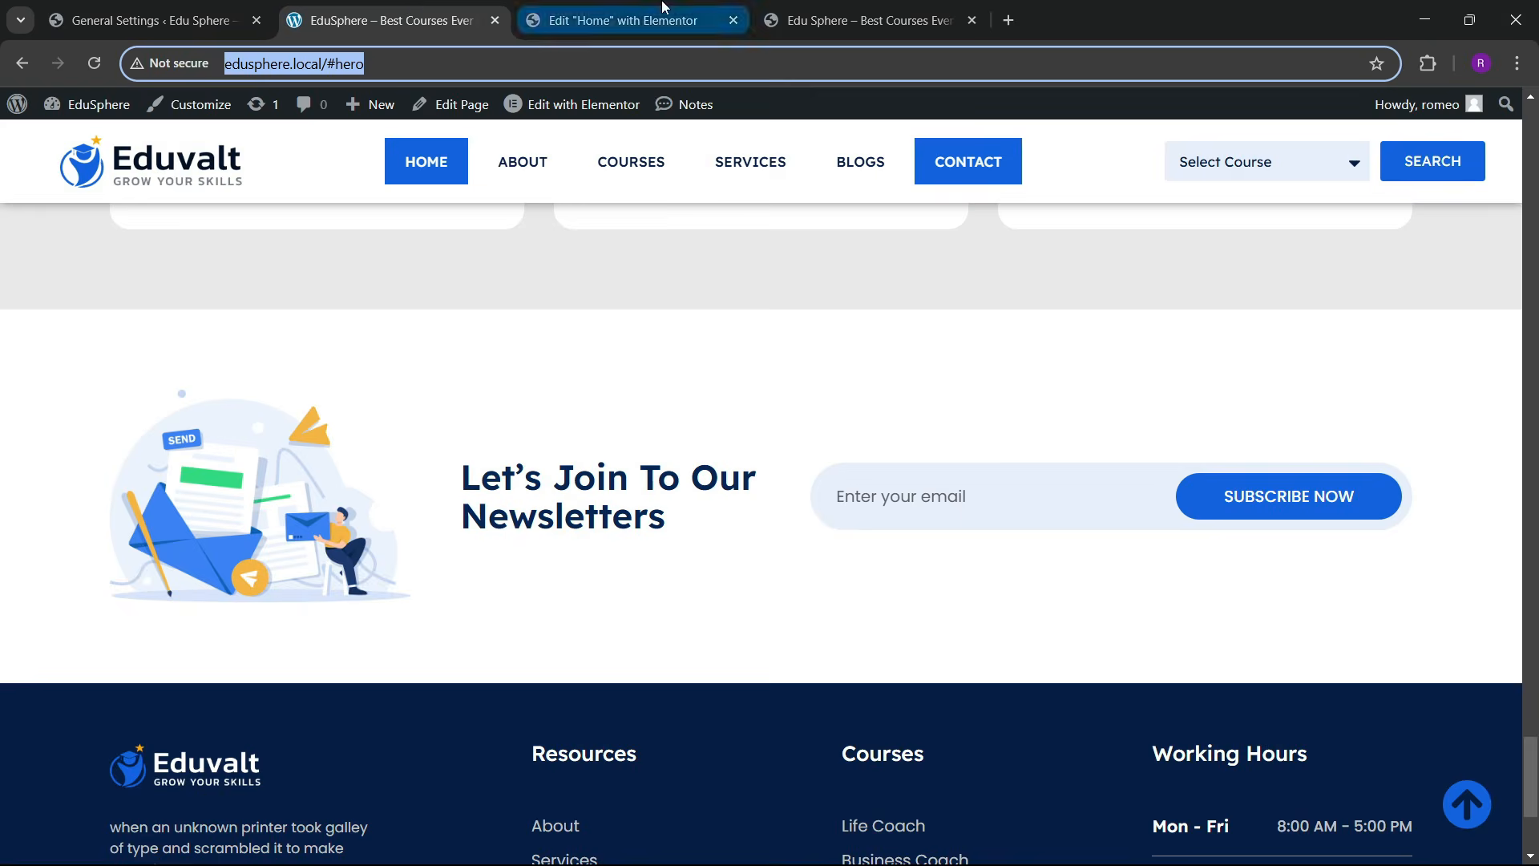
{"action": "left_click", "coordinate": [625, 19]}
{"action": "left_click", "coordinate": [88, 112]}
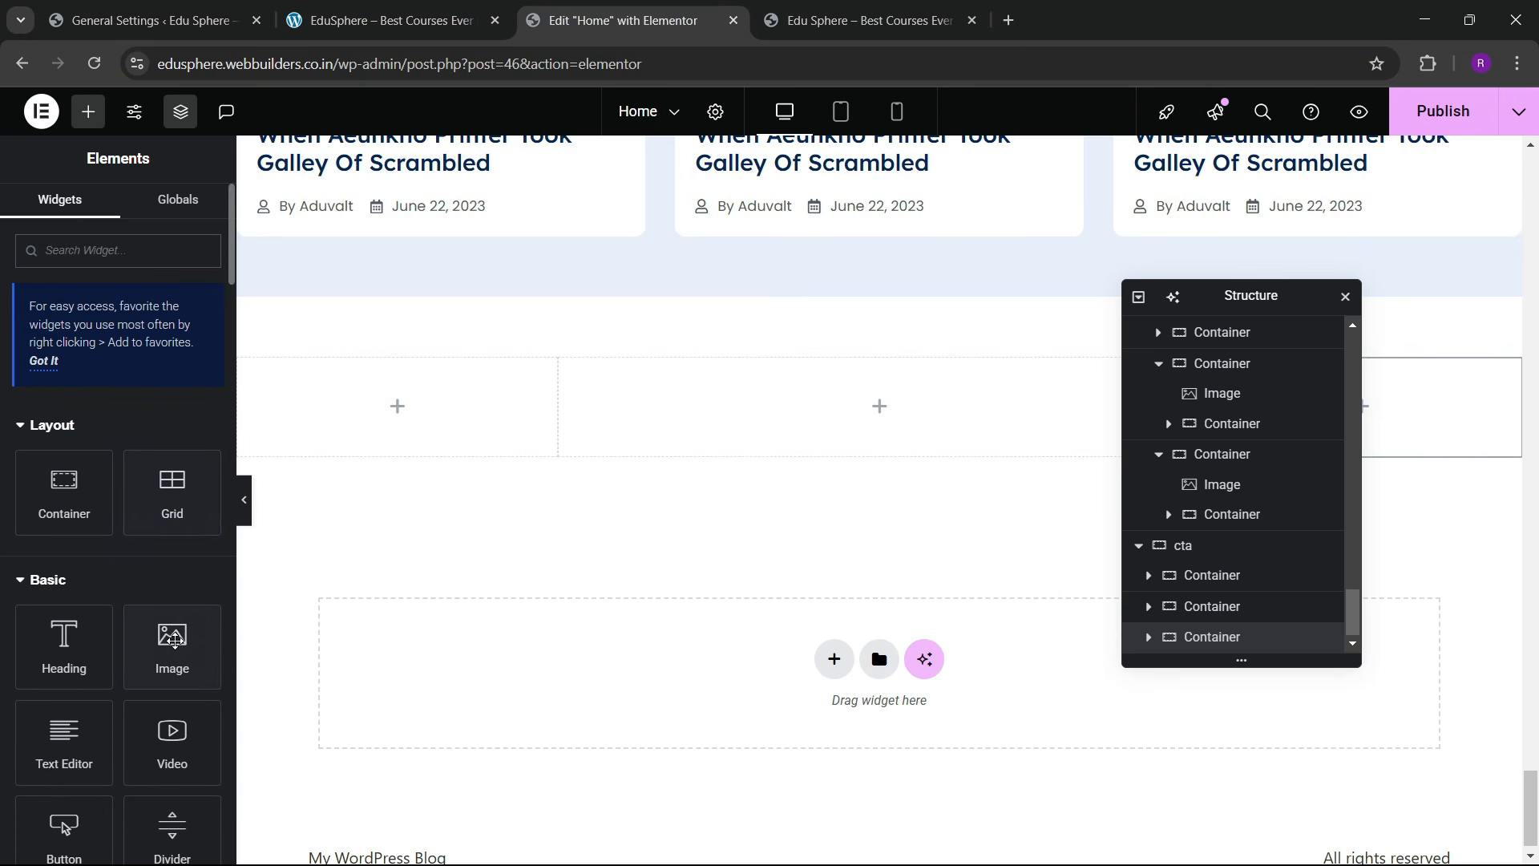
{"action": "left_click_drag", "start_coordinate": [171, 645], "coordinate": [386, 433]}
{"action": "left_click", "coordinate": [117, 380]}
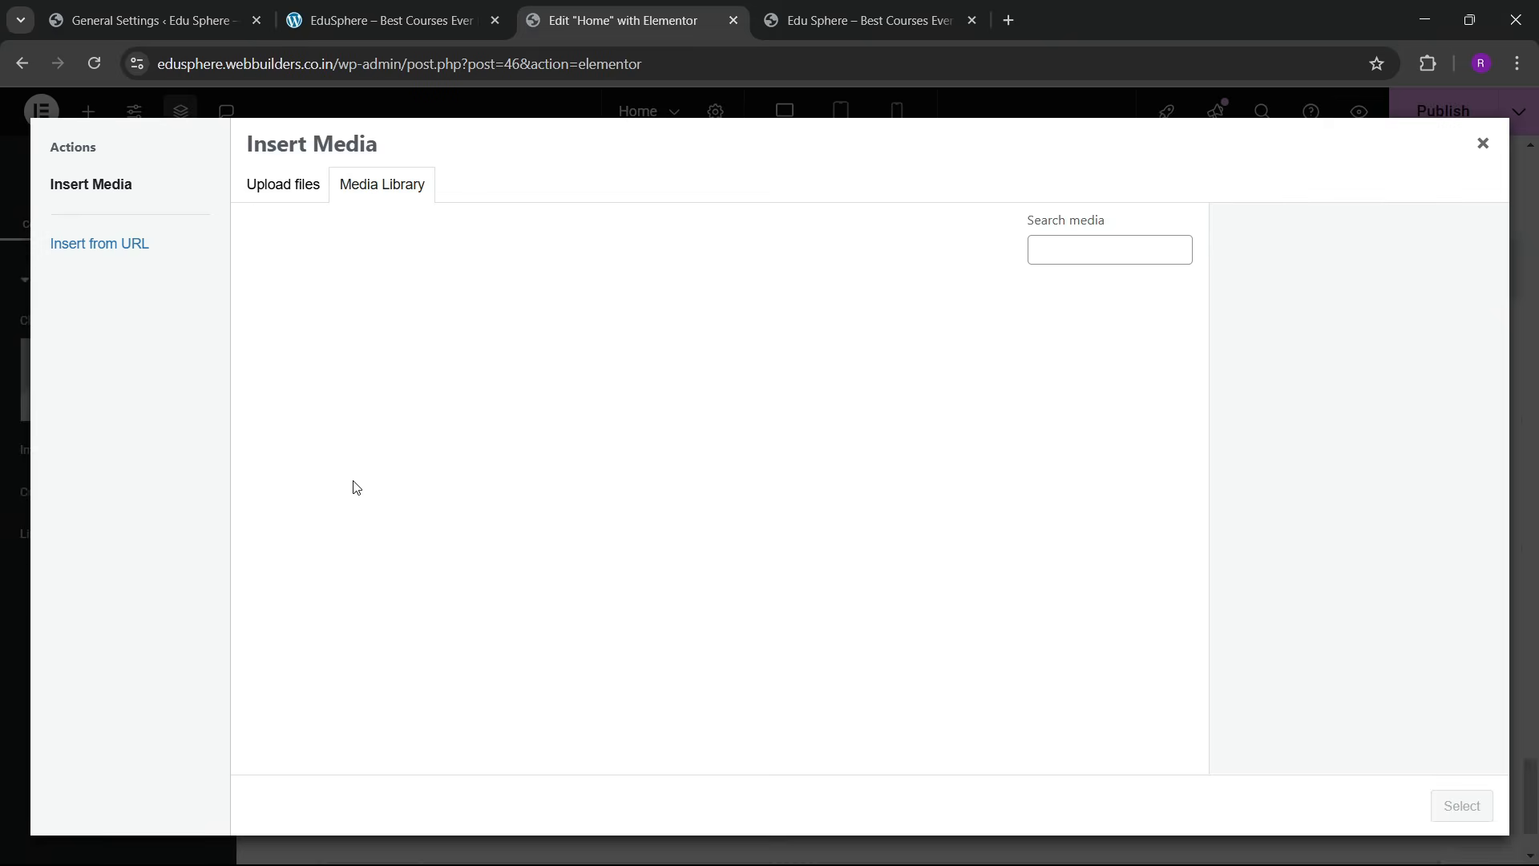
{"action": "scroll", "coordinate": [666, 566], "scroll_direction": "down", "scroll_amount": 15}
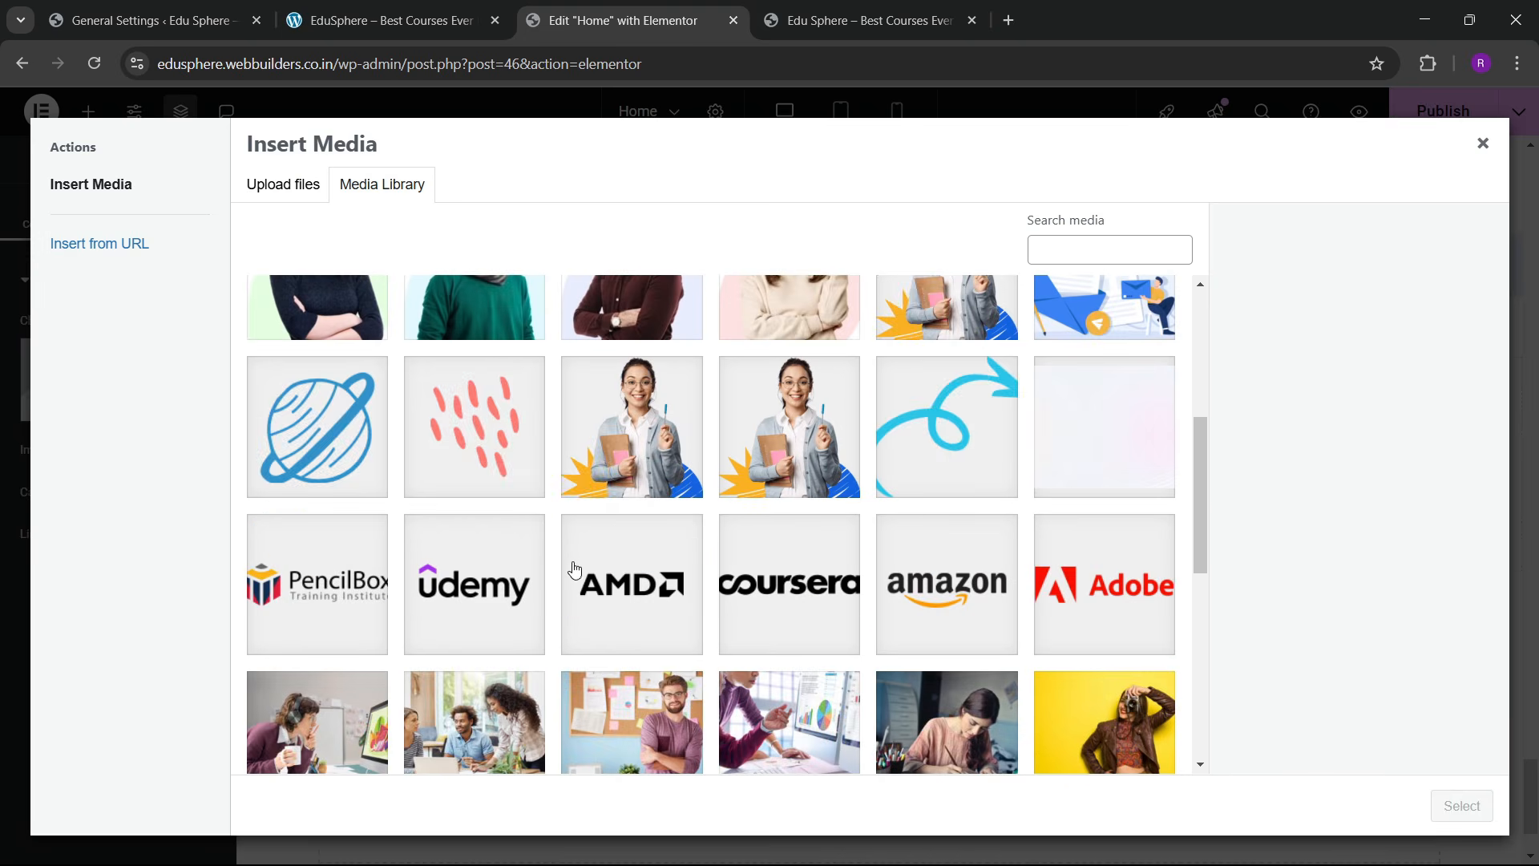
{"action": "scroll", "coordinate": [548, 570], "scroll_direction": "down", "scroll_amount": 3}
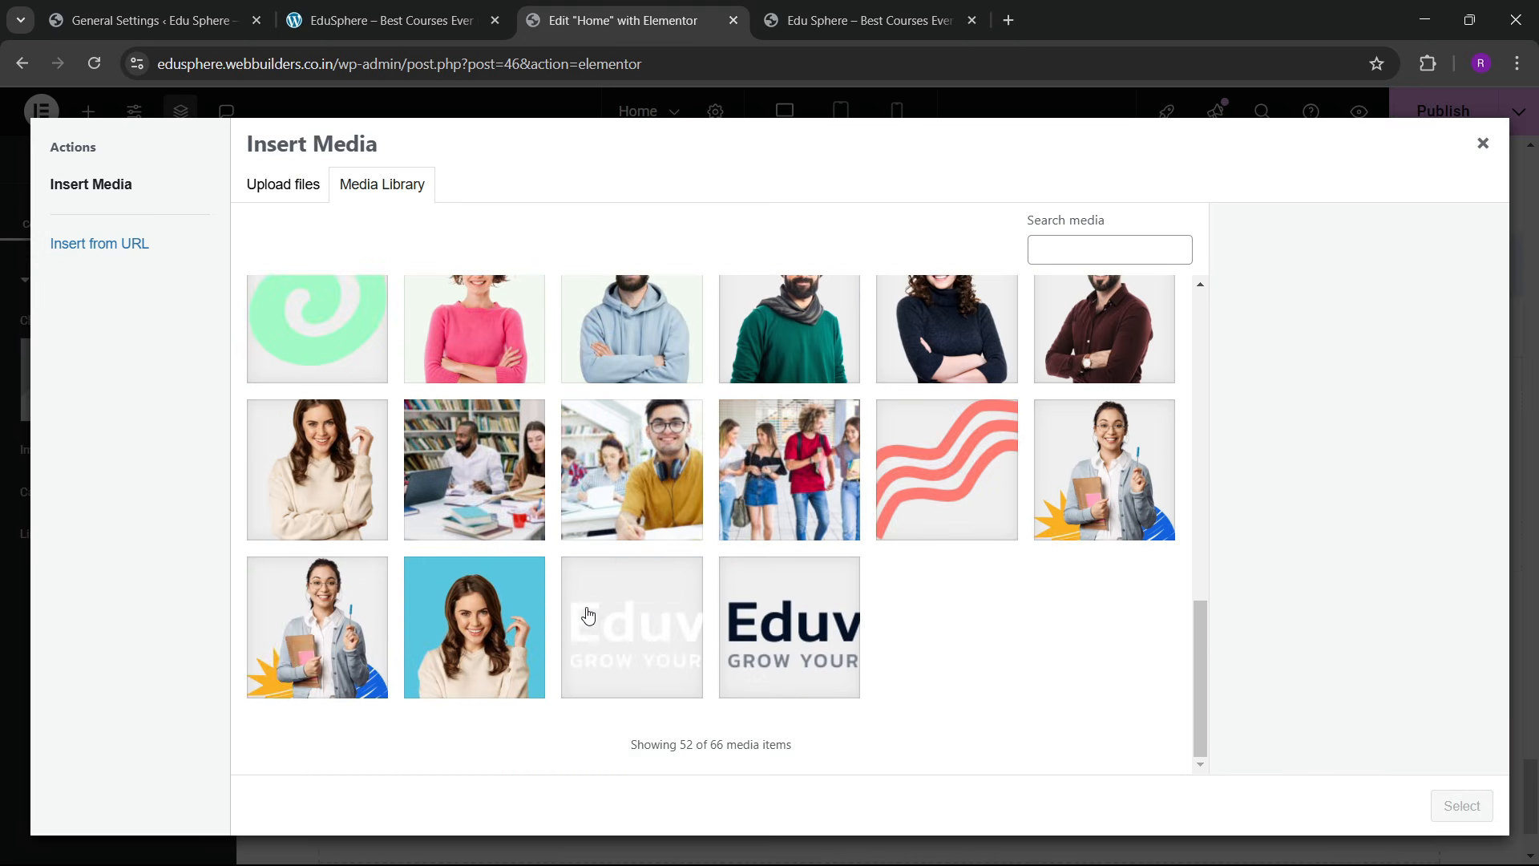
{"action": "scroll", "coordinate": [649, 609], "scroll_direction": "up", "scroll_amount": 10}
{"action": "left_click", "coordinate": [1042, 497]}
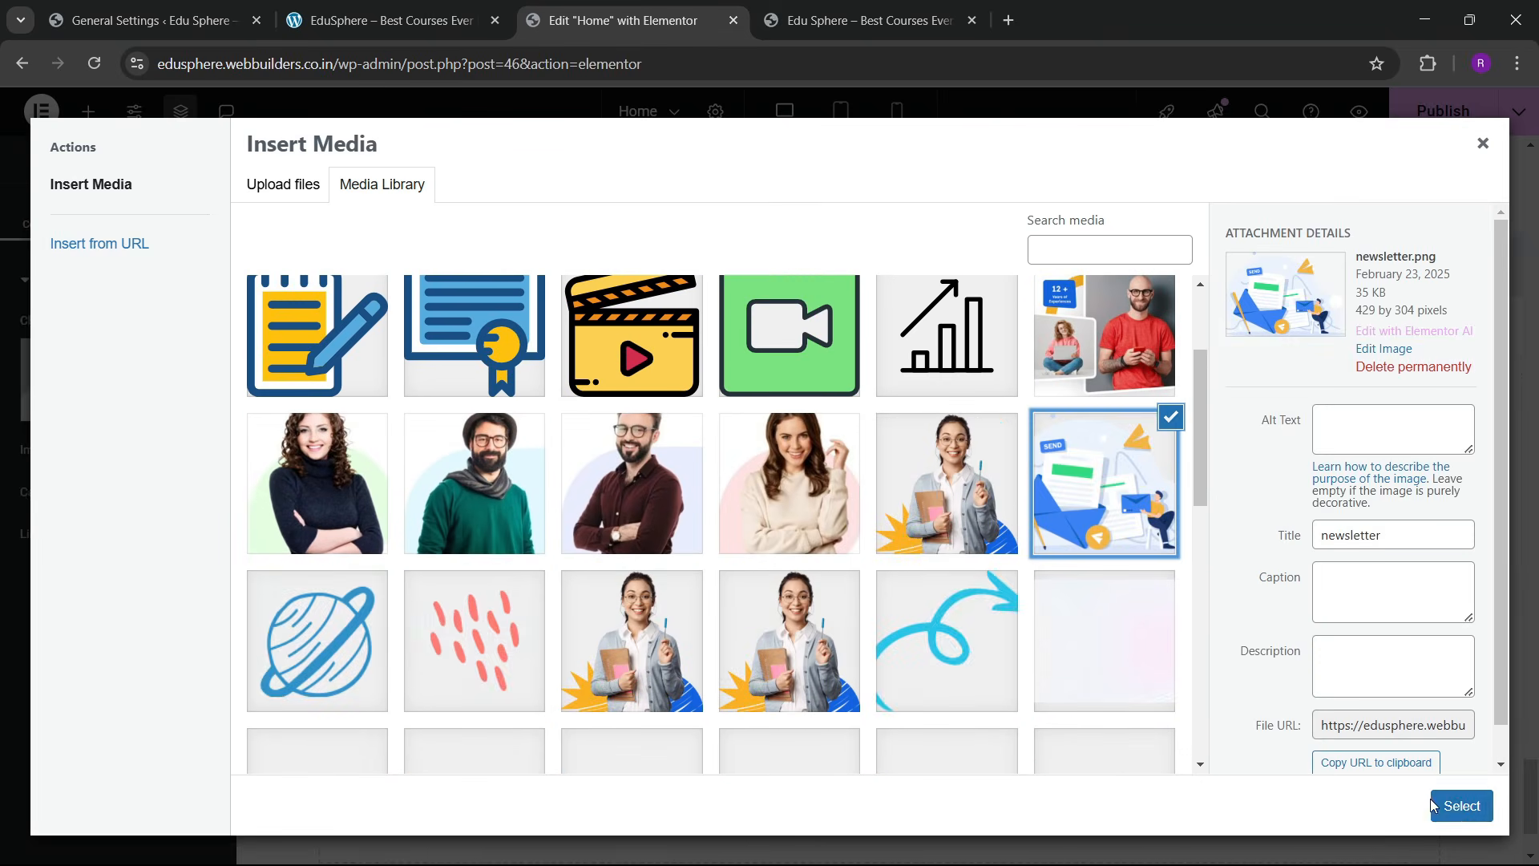
{"action": "left_click", "coordinate": [1461, 805]}
Step: Copy the Latest News Blogs heading and paste it into the empty middle column
{"action": "left_click", "coordinate": [317, 4]}
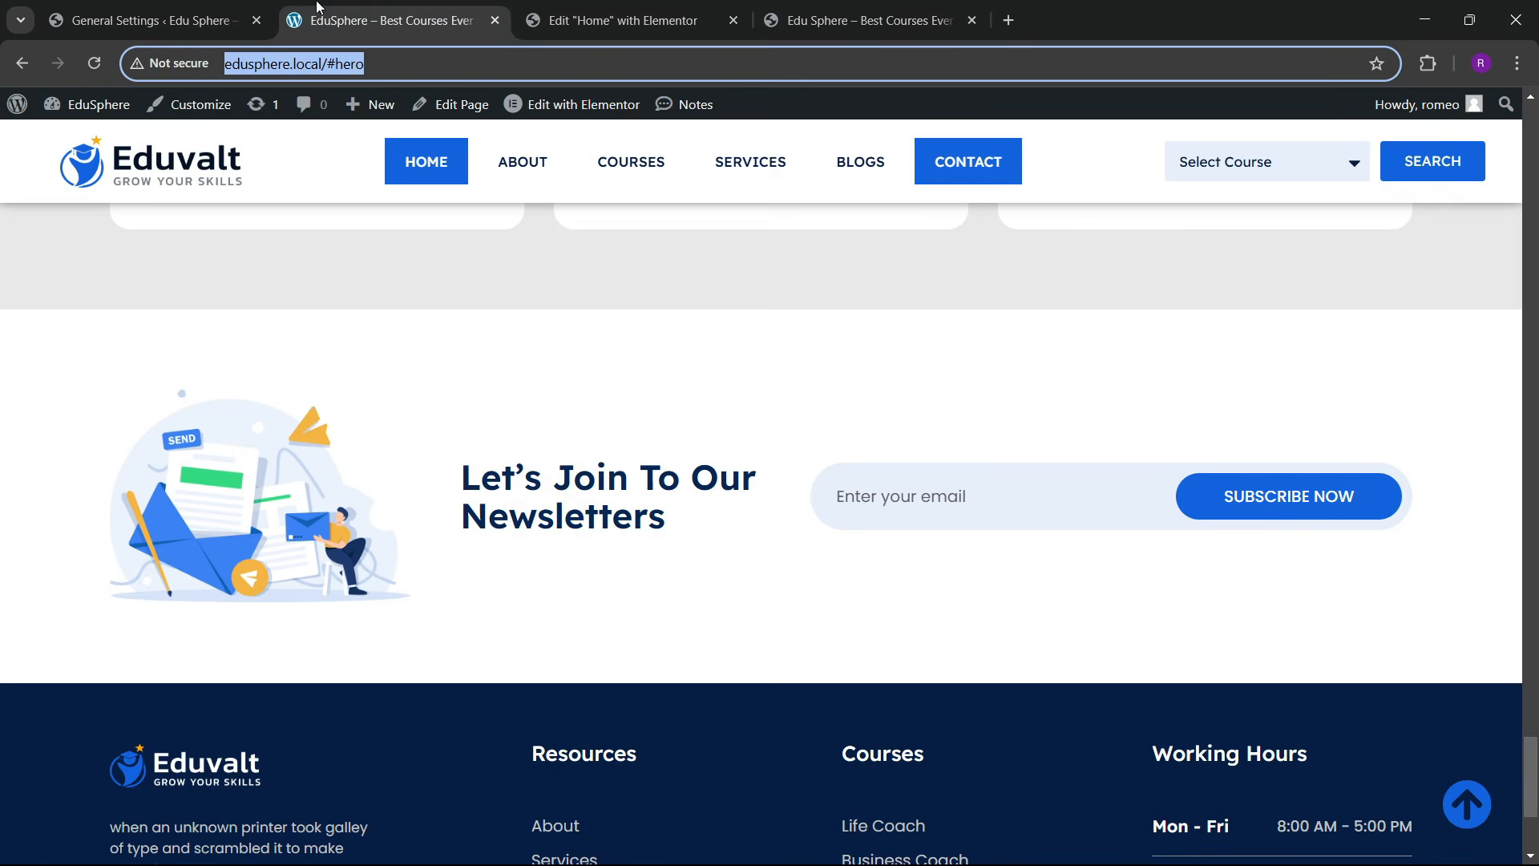
{"action": "left_click", "coordinate": [592, 4]}
{"action": "scroll", "coordinate": [521, 445], "scroll_direction": "up", "scroll_amount": 10}
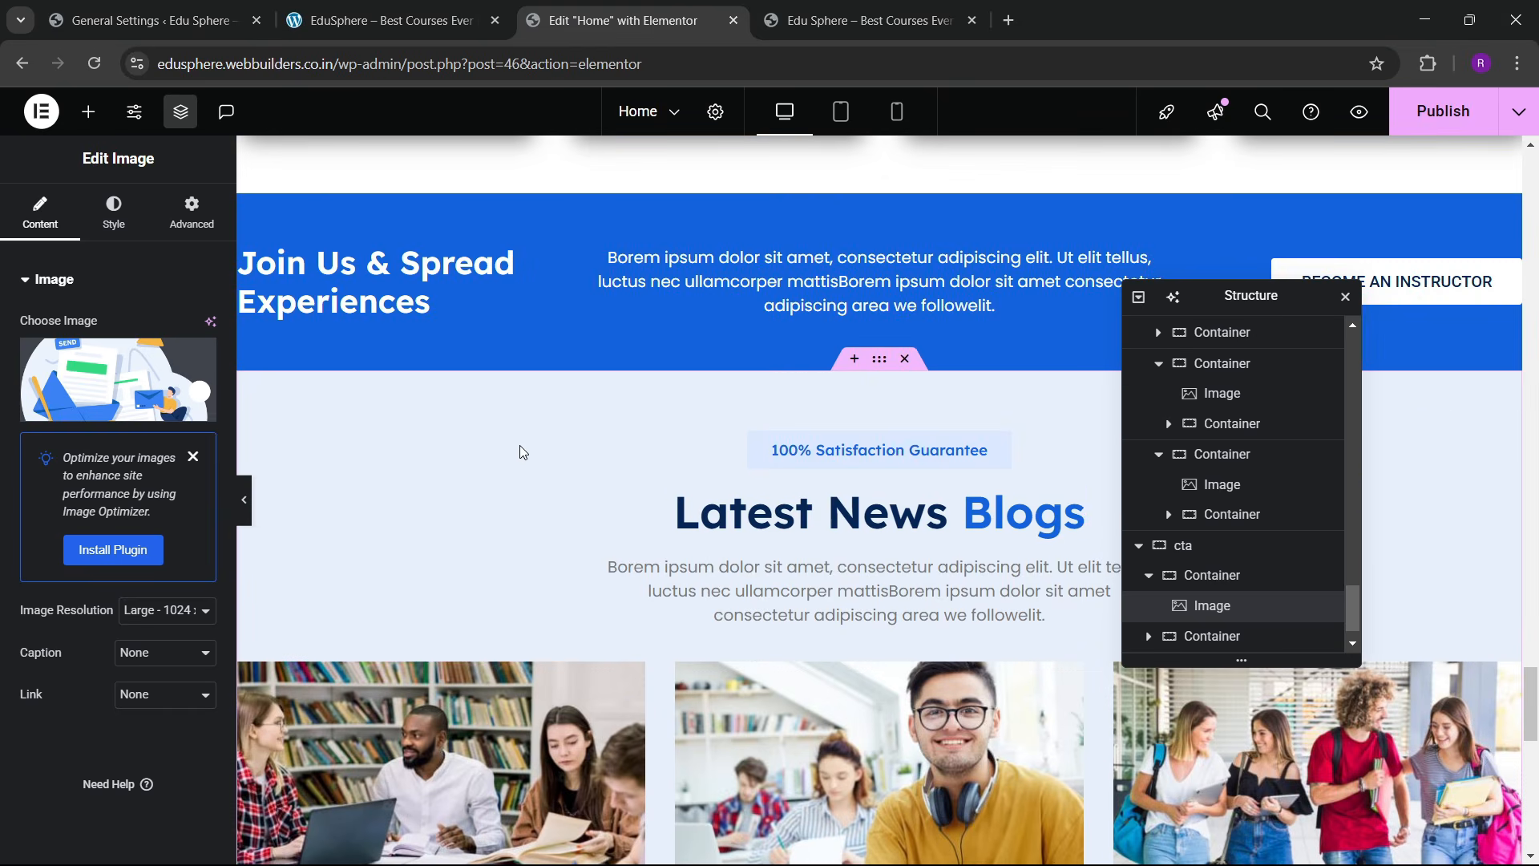
{"action": "right_click", "coordinate": [782, 519]}
{"action": "left_click", "coordinate": [819, 496]}
{"action": "scroll", "coordinate": [801, 521], "scroll_direction": "down", "scroll_amount": 8}
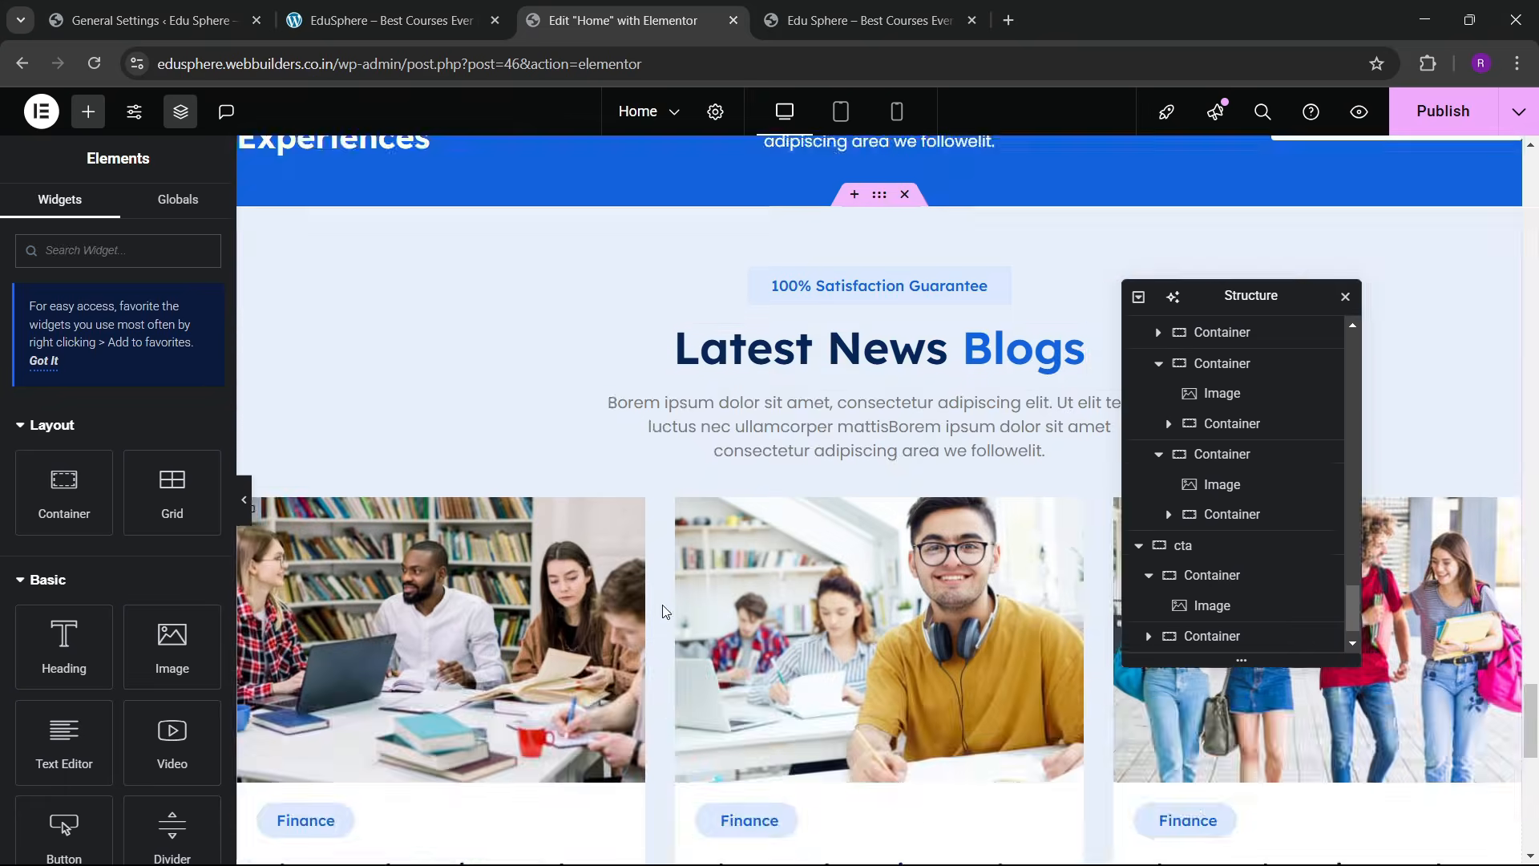
{"action": "right_click", "coordinate": [691, 481]}
{"action": "left_click", "coordinate": [739, 505]}
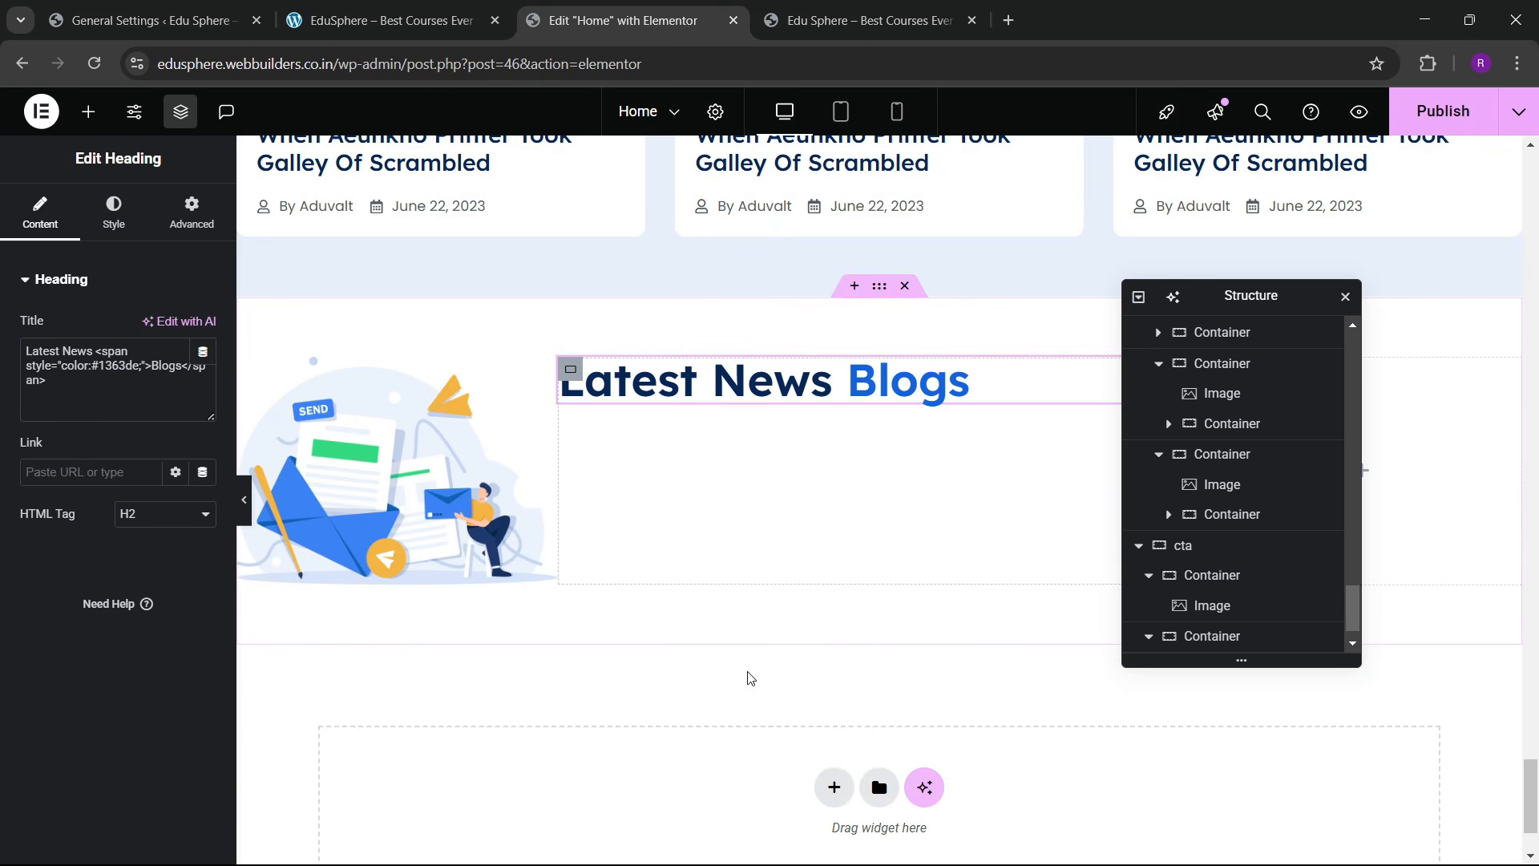
Step: Change the pasted heading's text to "Let’s Join To Our Newsletters"
{"action": "left_click", "coordinate": [385, 20]}
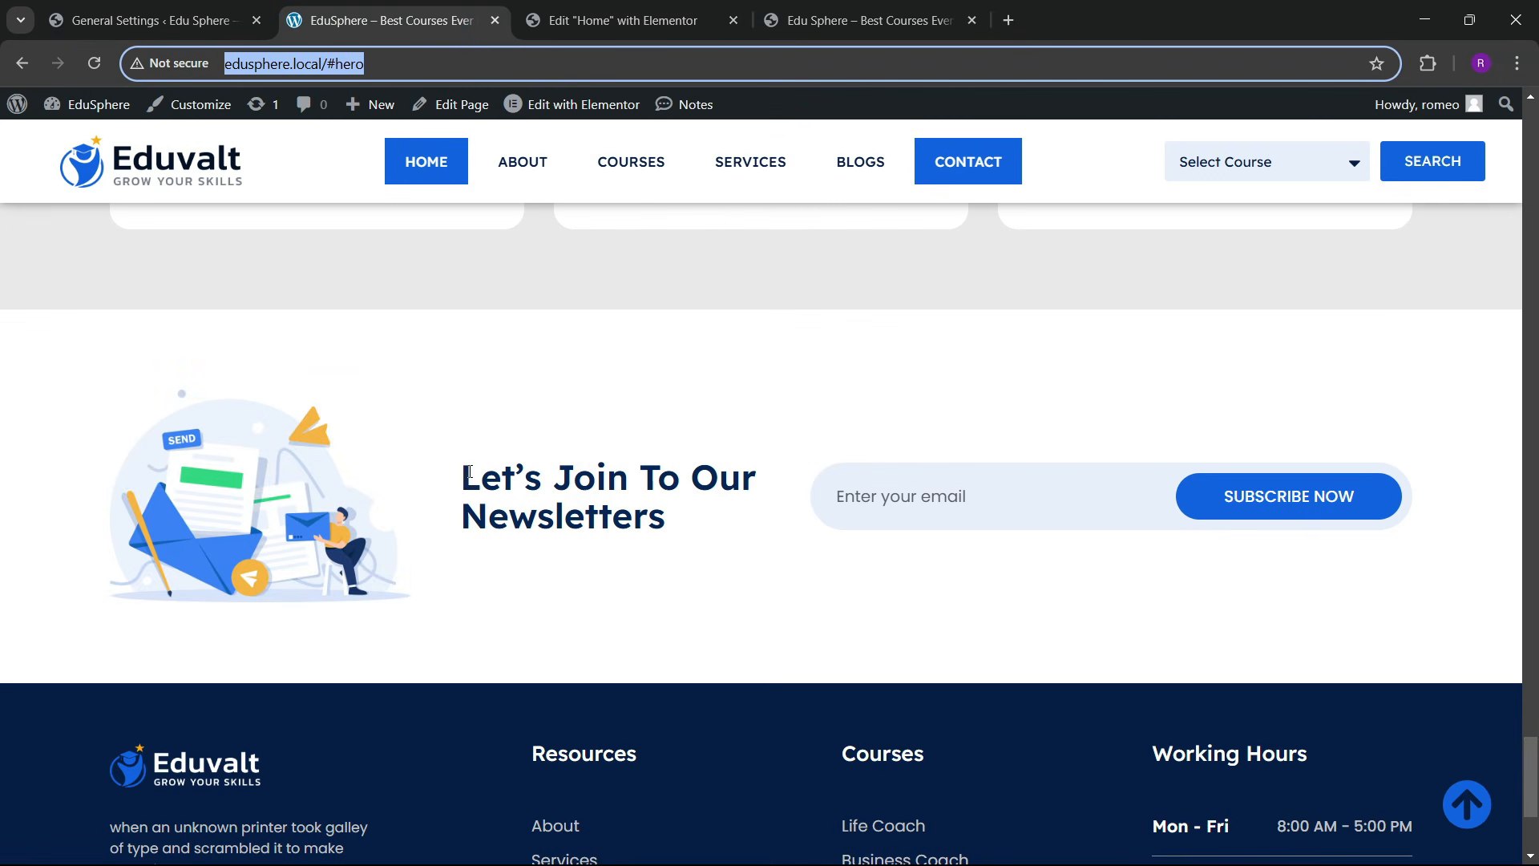
{"action": "left_click_drag", "start_coordinate": [470, 472], "coordinate": [659, 504]}
{"action": "left_click", "coordinate": [611, 20]}
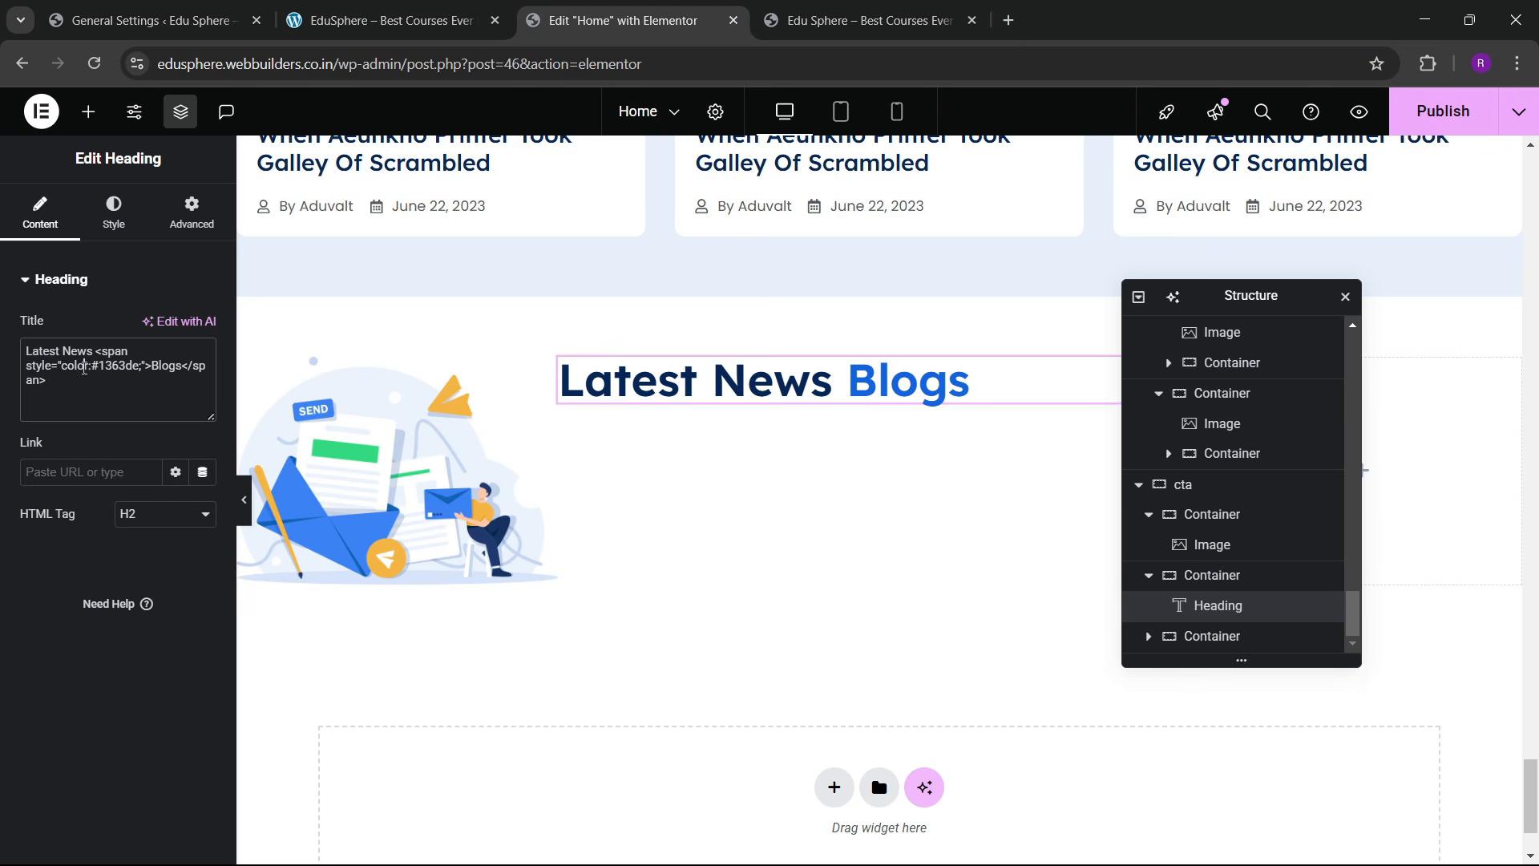
{"action": "key", "text": "ctrl+a"}
{"action": "key", "text": "ctrl+v"}
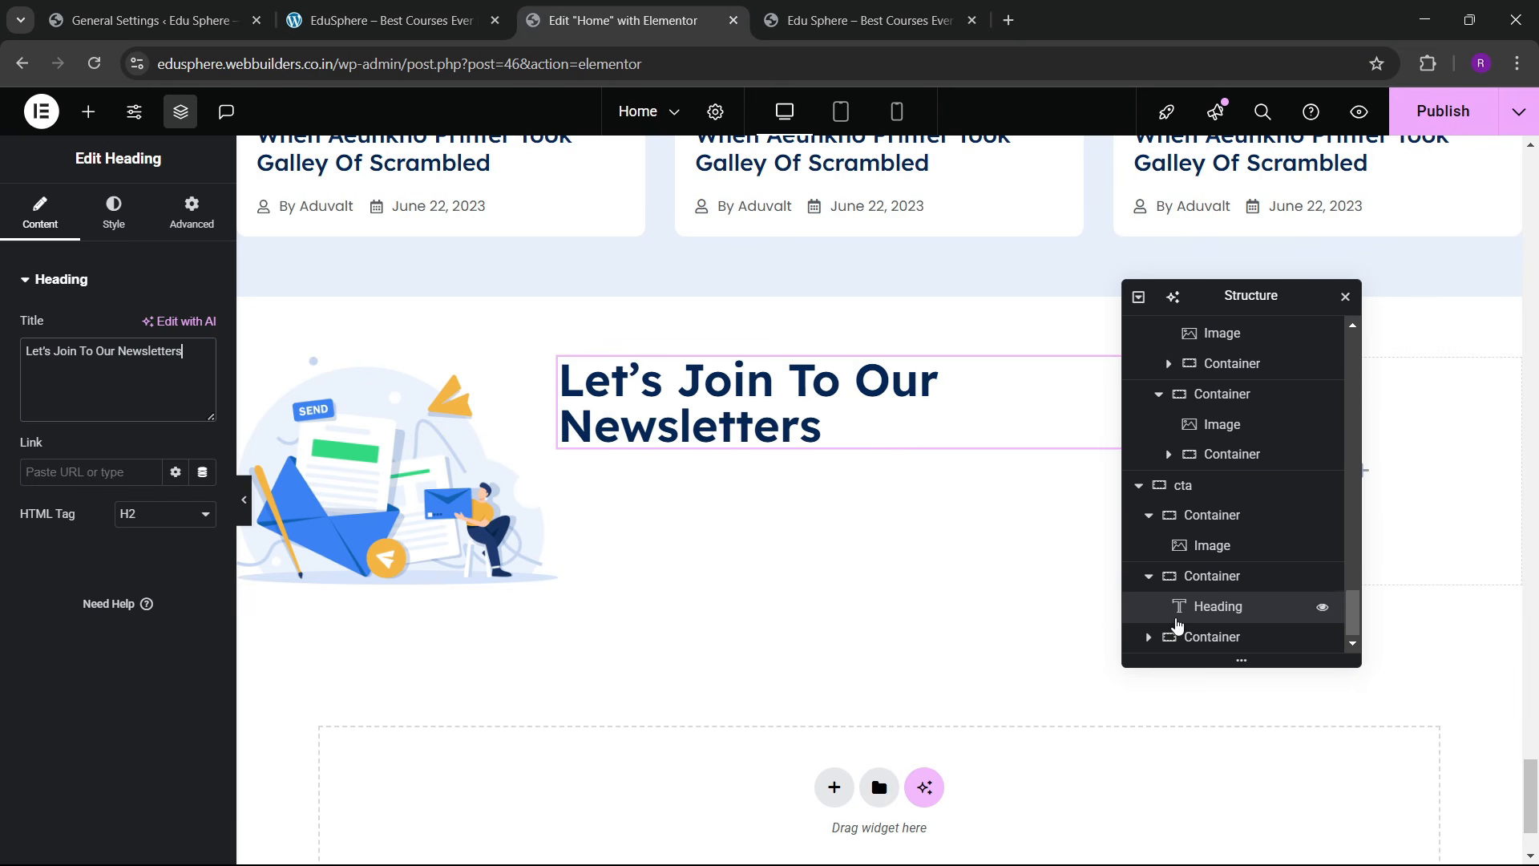
Step: Set the cta row to Justify Content Space Between and Align Items Center
{"action": "left_click", "coordinate": [1215, 498]}
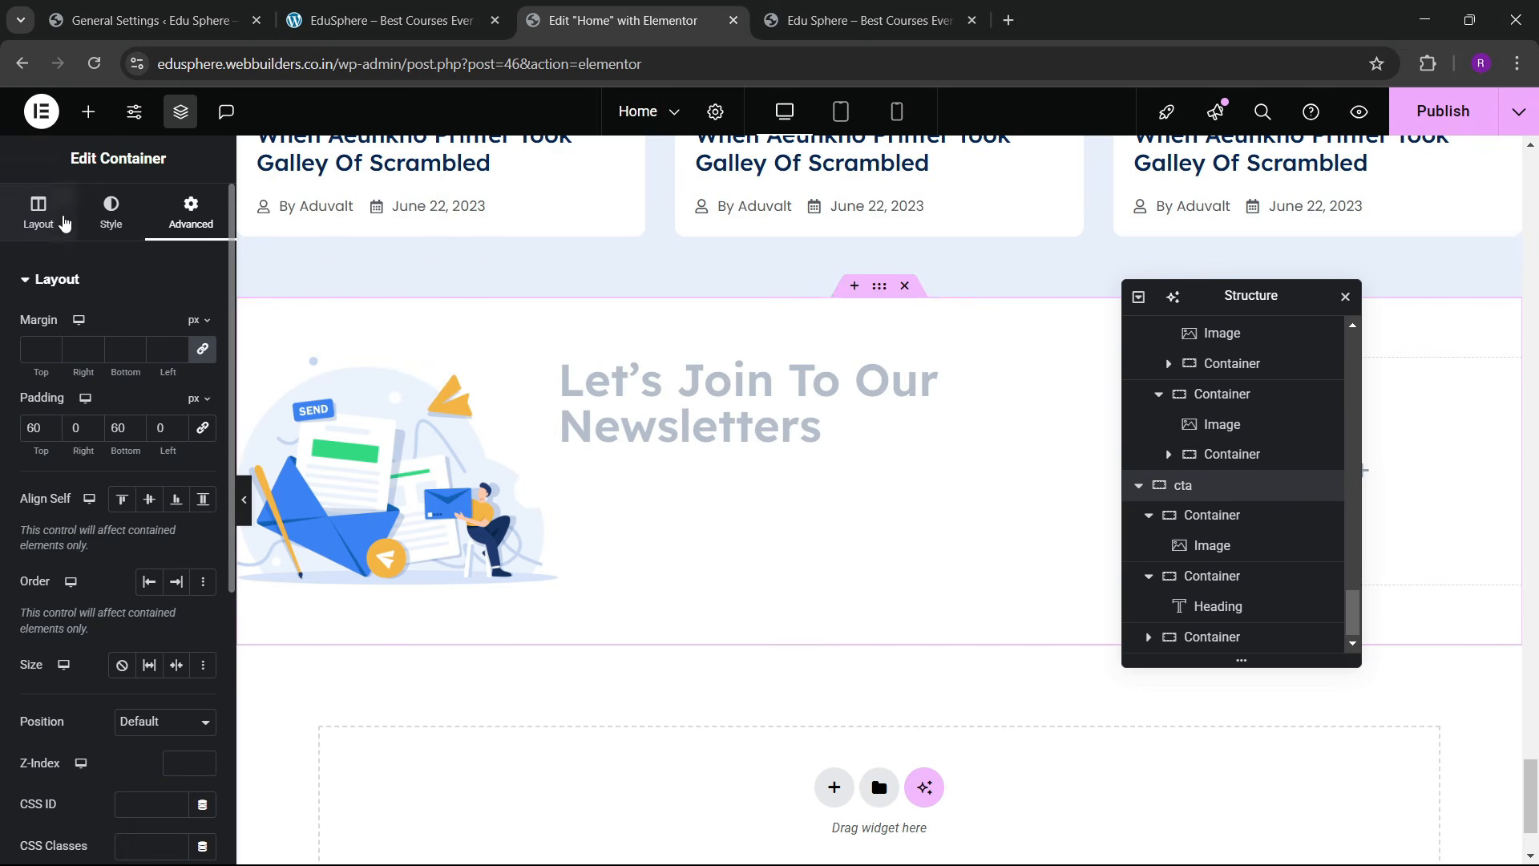
{"action": "left_click", "coordinate": [40, 213]}
{"action": "scroll", "coordinate": [137, 570], "scroll_direction": "down", "scroll_amount": 3}
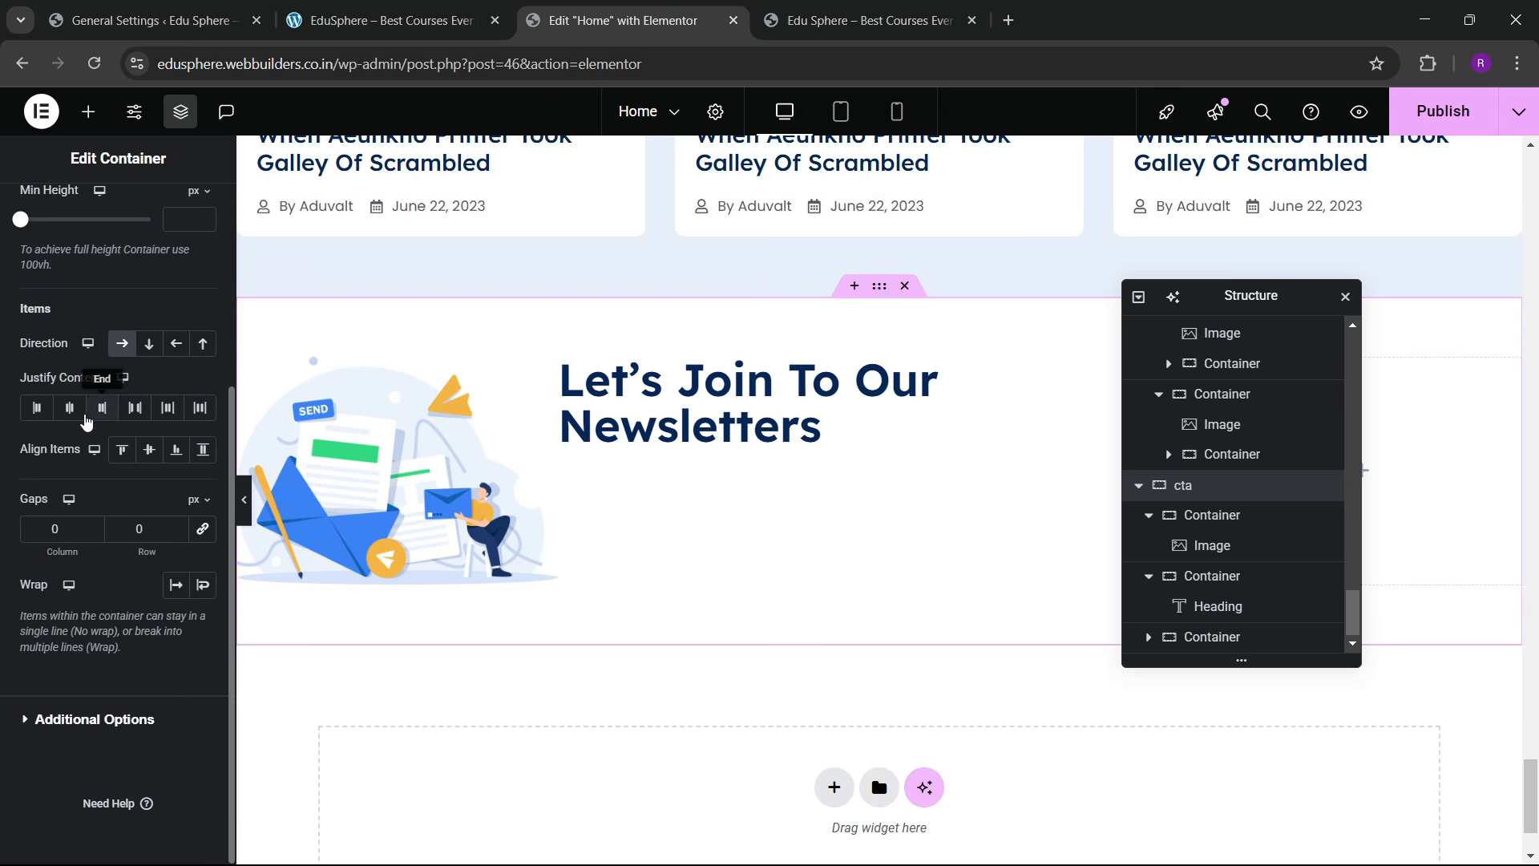
{"action": "left_click", "coordinate": [134, 407]}
{"action": "left_click", "coordinate": [147, 450]}
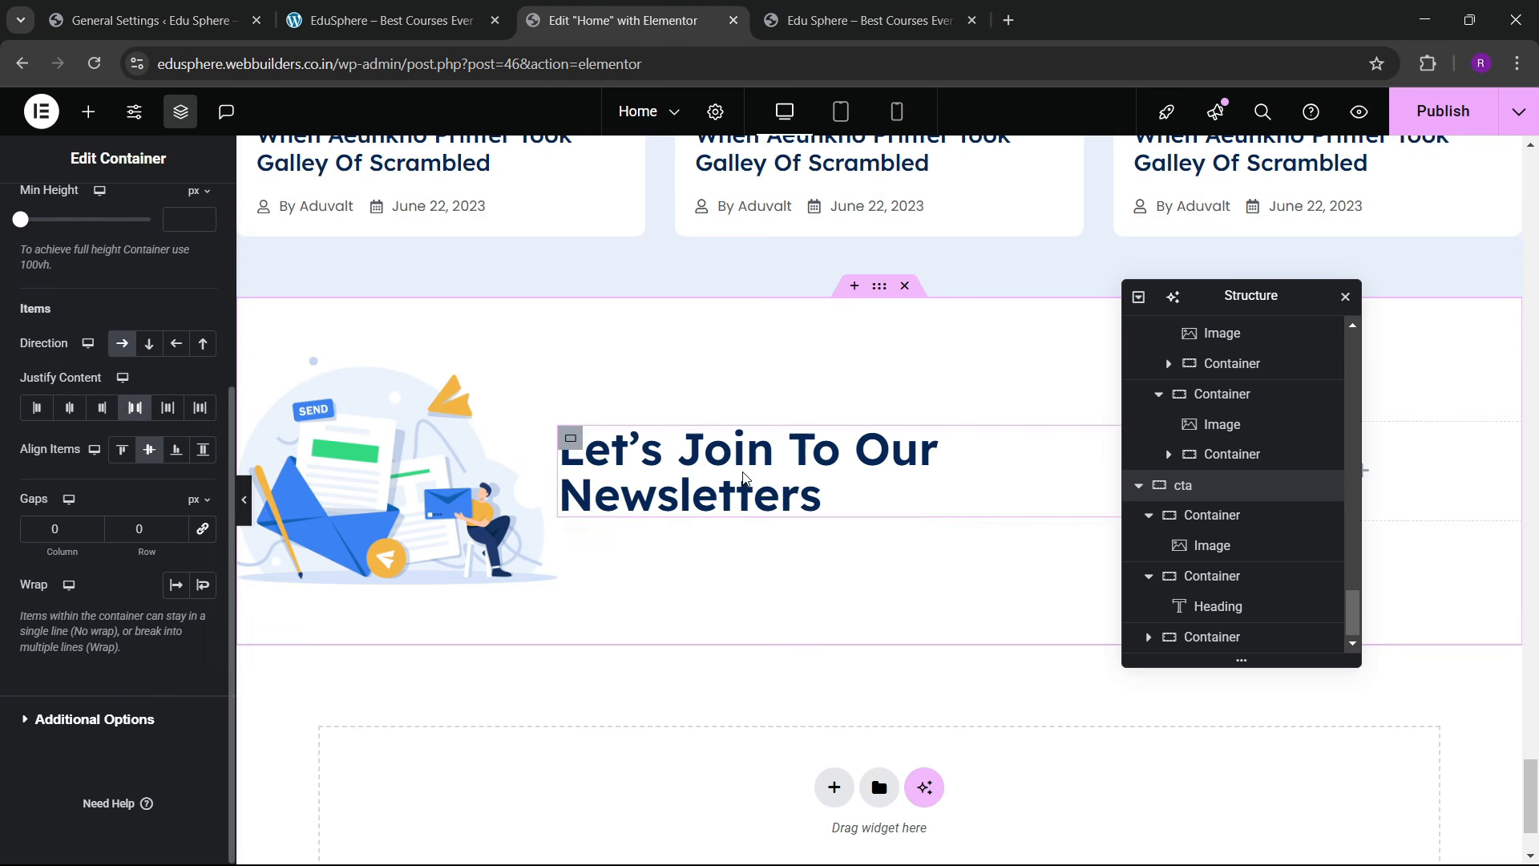
Step: Try heading font sizes between 30 and 40 px in its Typography settings
{"action": "left_click", "coordinate": [664, 440]}
{"action": "left_click", "coordinate": [113, 212]}
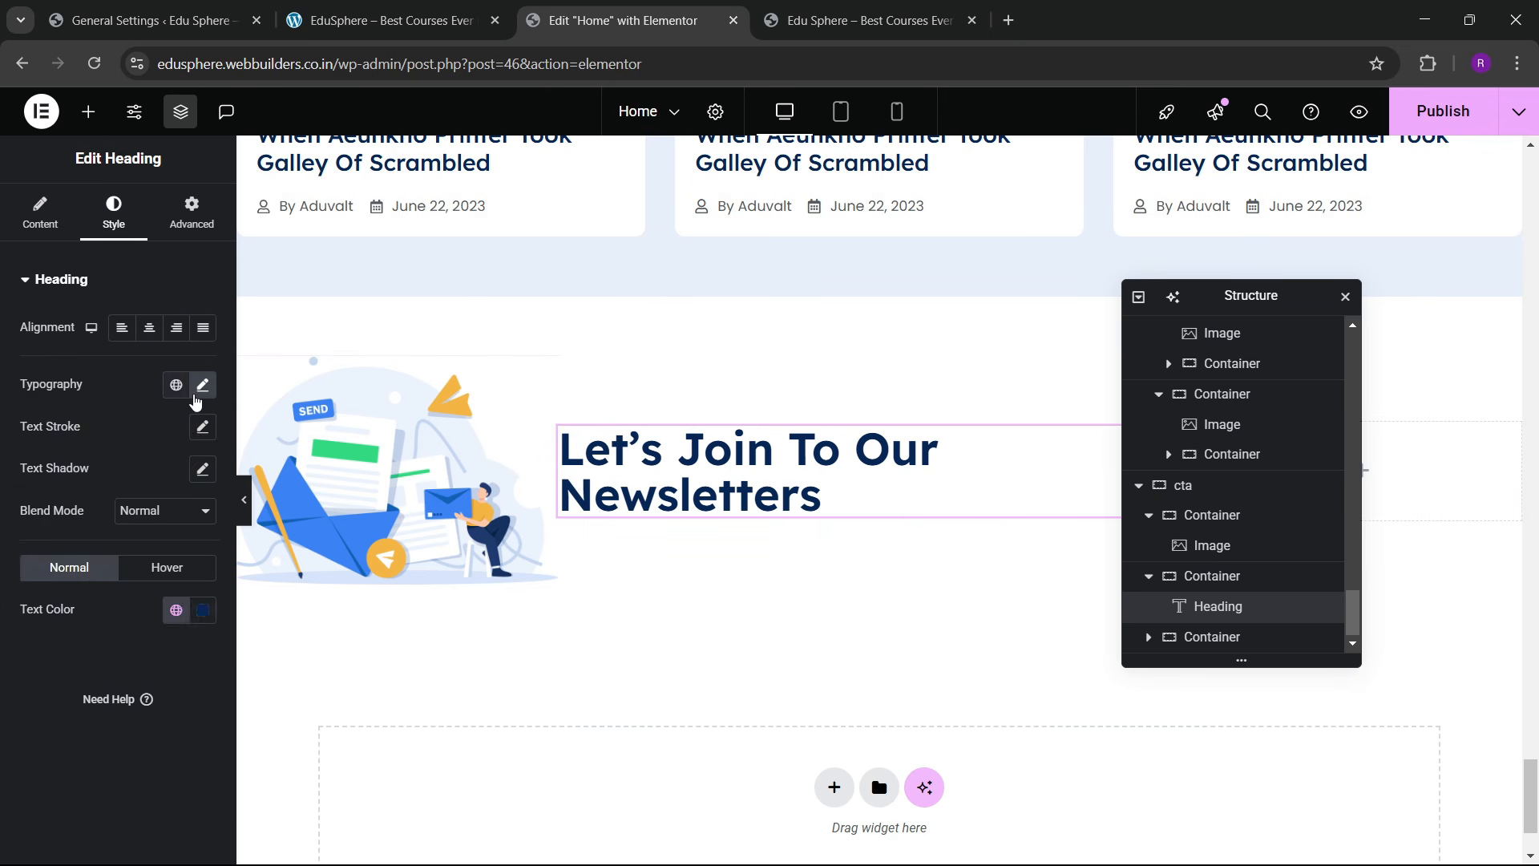
{"action": "left_click", "coordinate": [203, 385]}
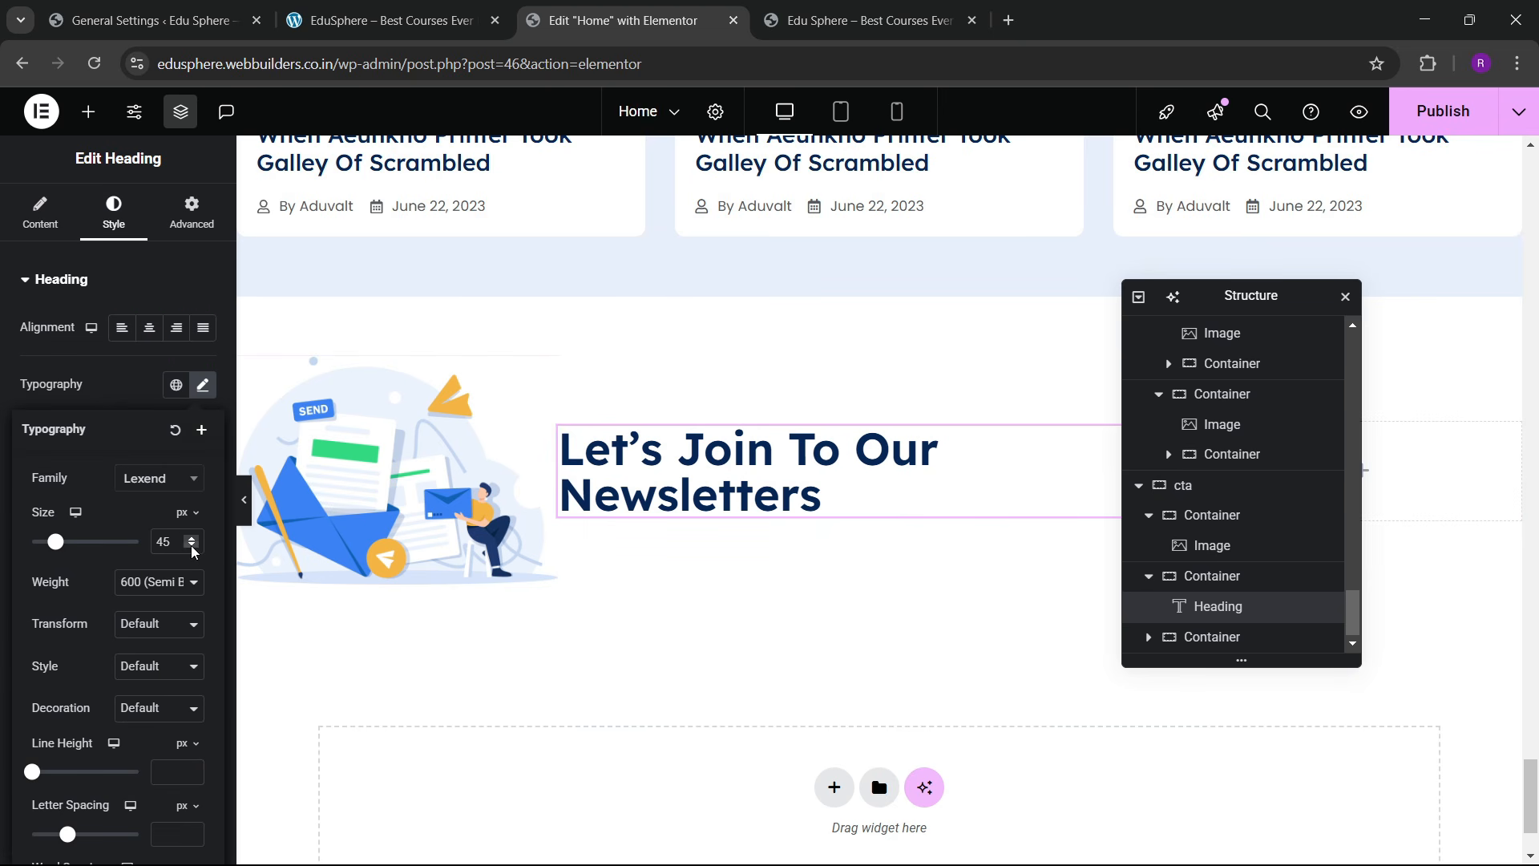
{"action": "left_click", "coordinate": [192, 548]}
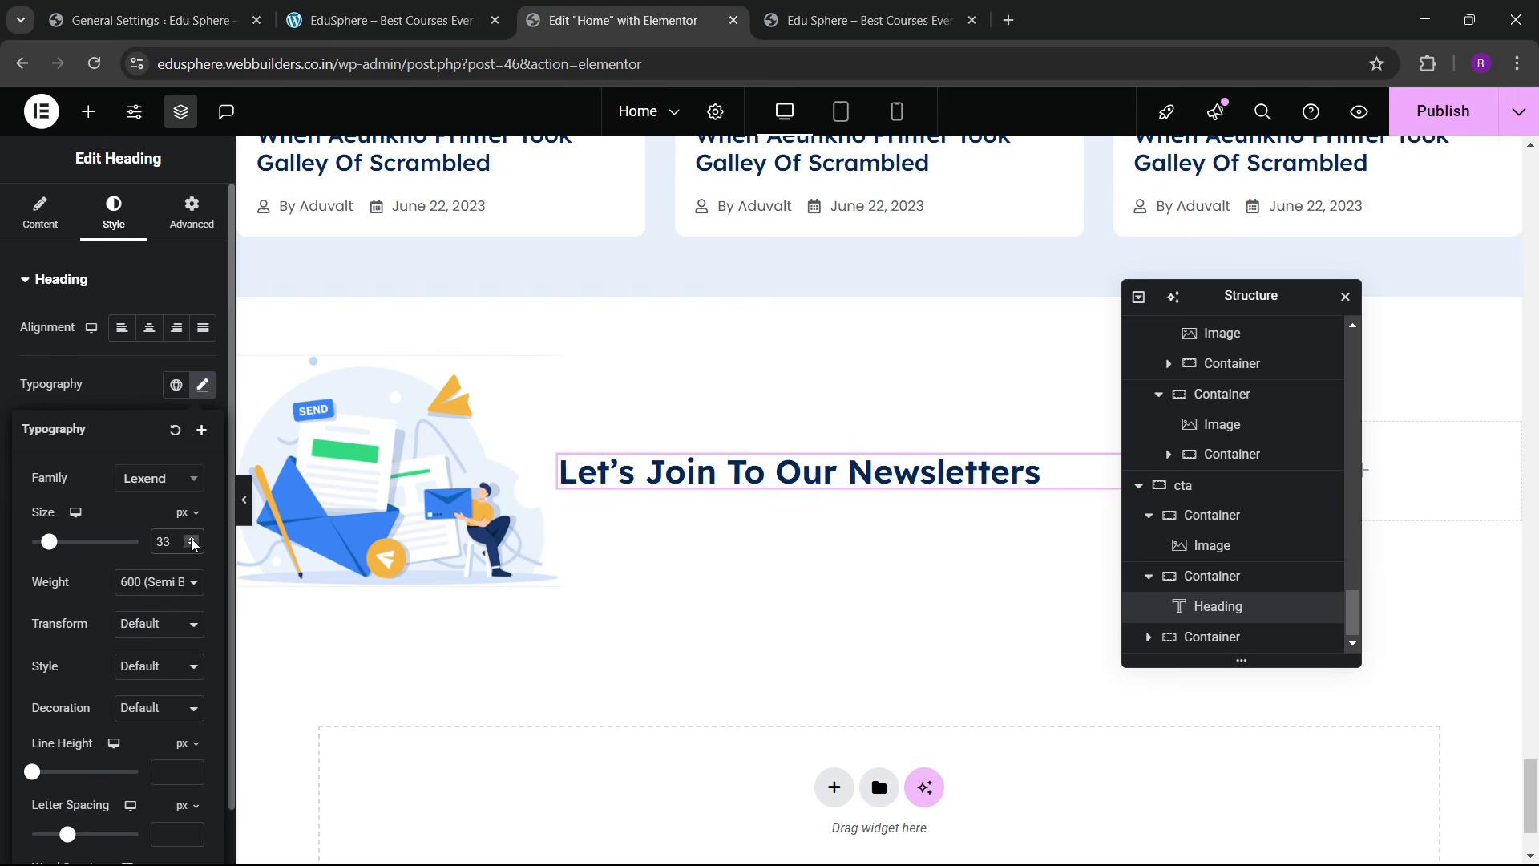
{"action": "left_click", "coordinate": [193, 546]}
{"action": "left_click", "coordinate": [193, 546]}
{"action": "left_click", "coordinate": [192, 537]}
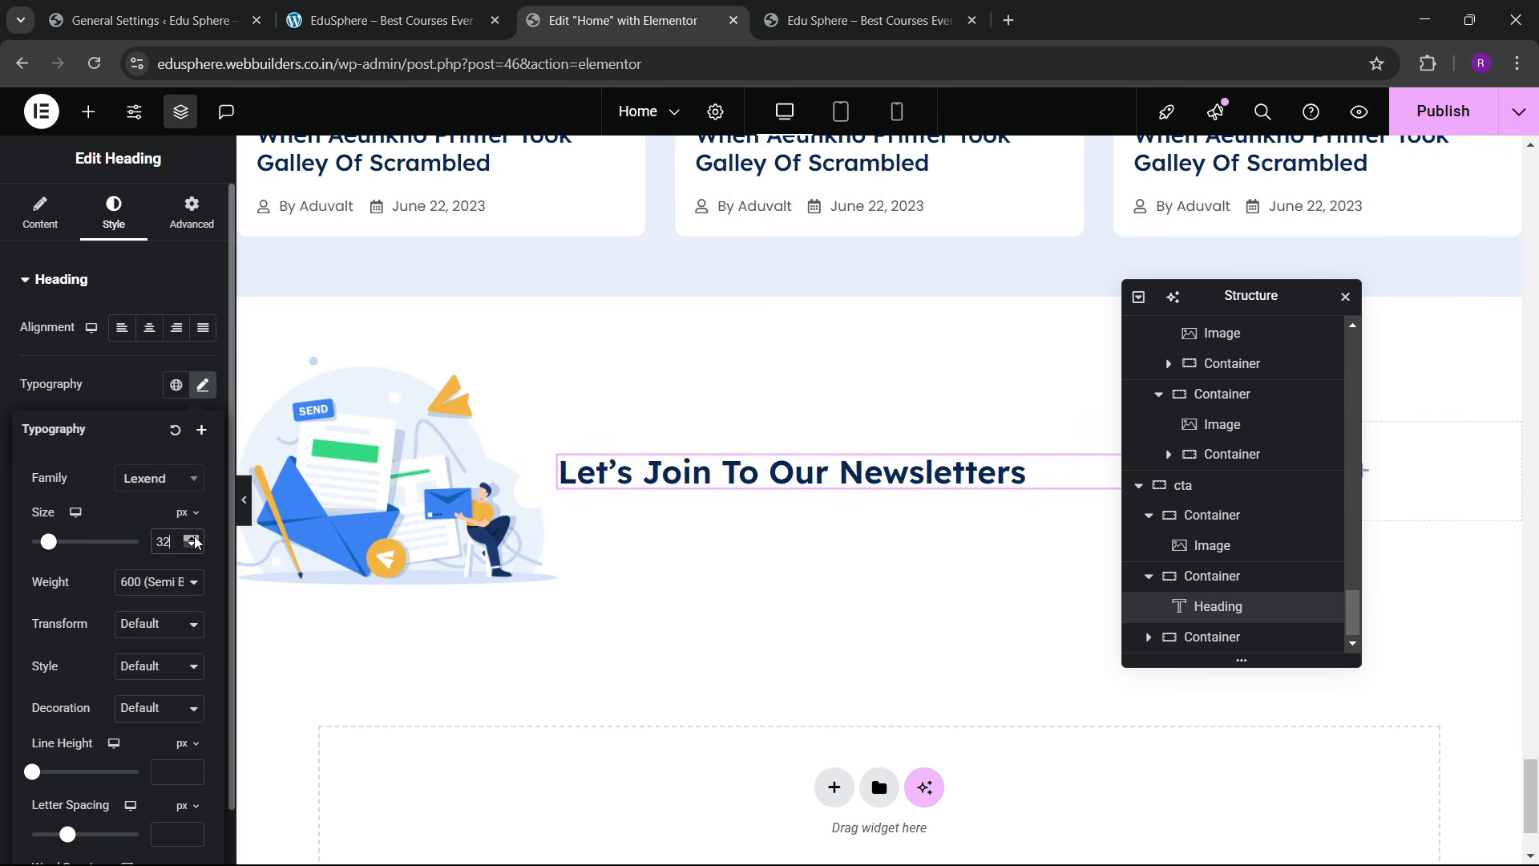
{"action": "left_click", "coordinate": [192, 538]}
{"action": "left_click", "coordinate": [193, 537]}
{"action": "left_click", "coordinate": [194, 538]}
{"action": "left_click", "coordinate": [193, 538]}
{"action": "left_click", "coordinate": [193, 538]}
{"action": "left_click", "coordinate": [193, 538]}
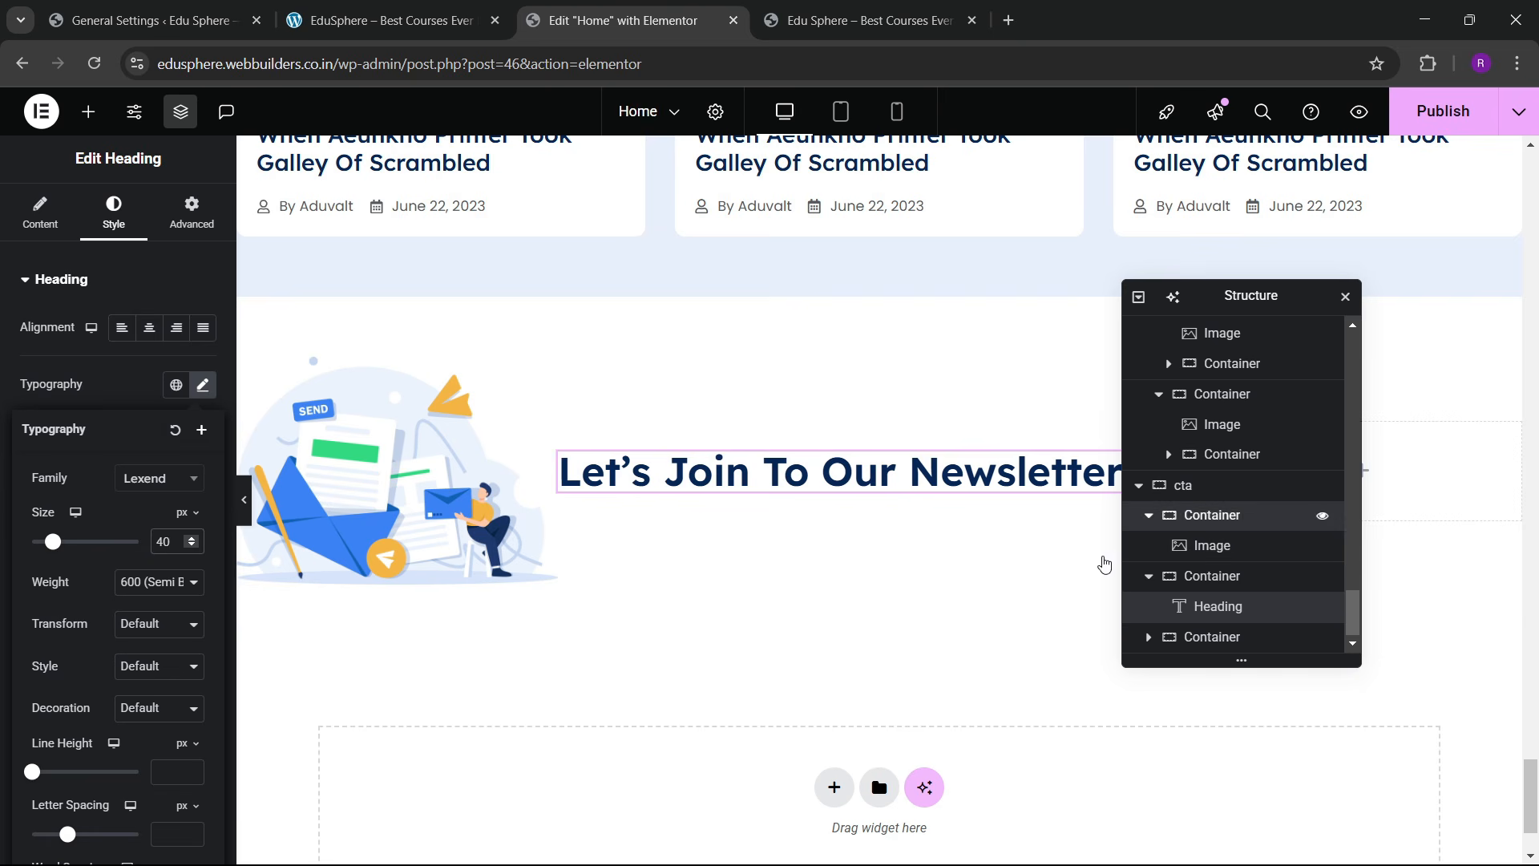
Step: Set the column widths to 25% and 50%, and link the cta row's gaps at 60
{"action": "left_click", "coordinate": [1209, 515]}
{"action": "left_click", "coordinate": [38, 210]}
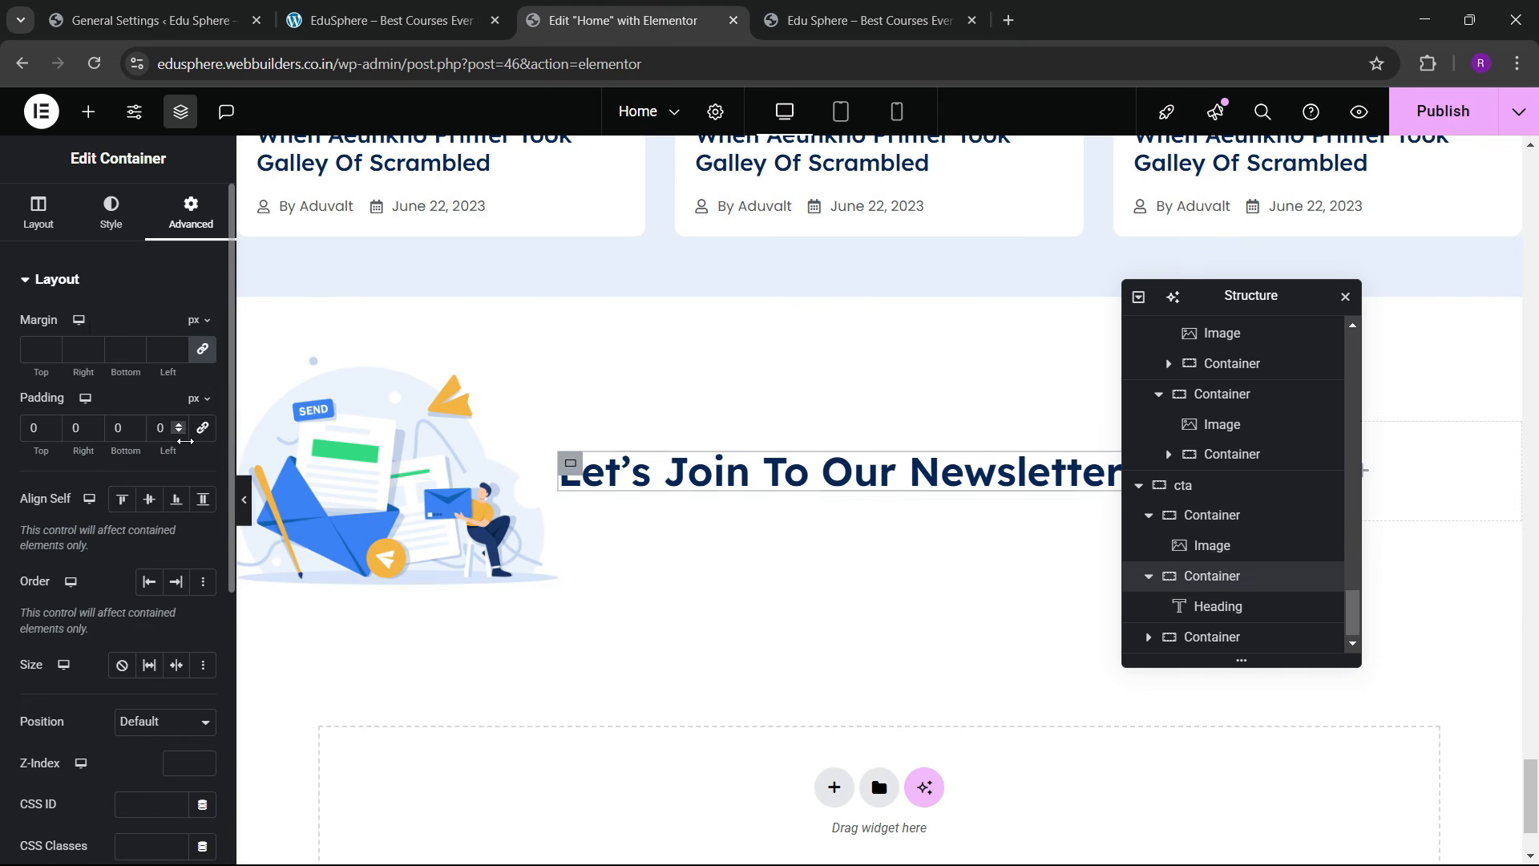
{"action": "left_click", "coordinate": [43, 232]}
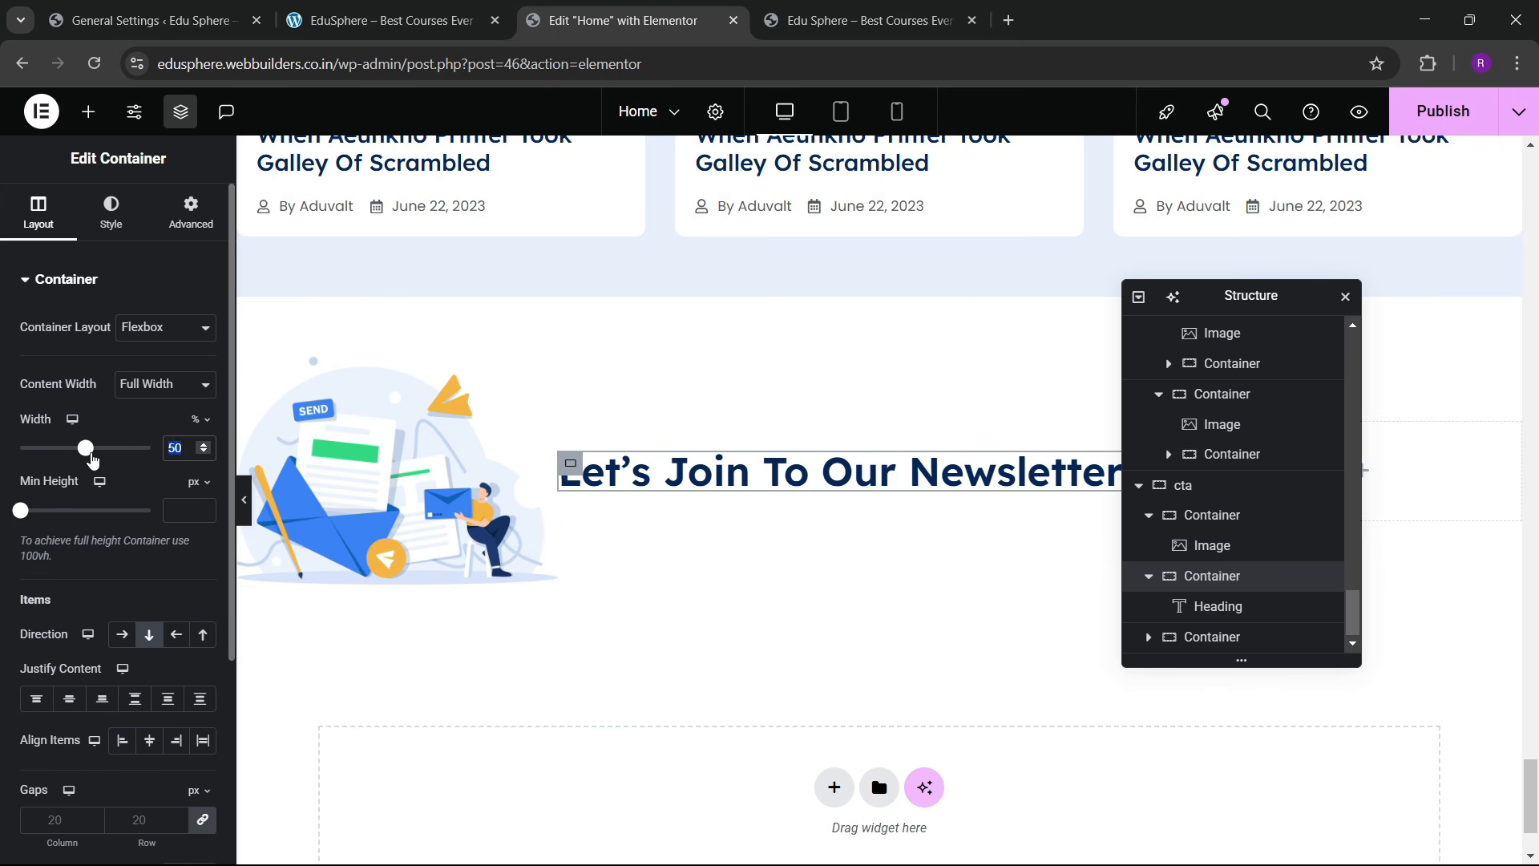
{"action": "type", "text": "25"}
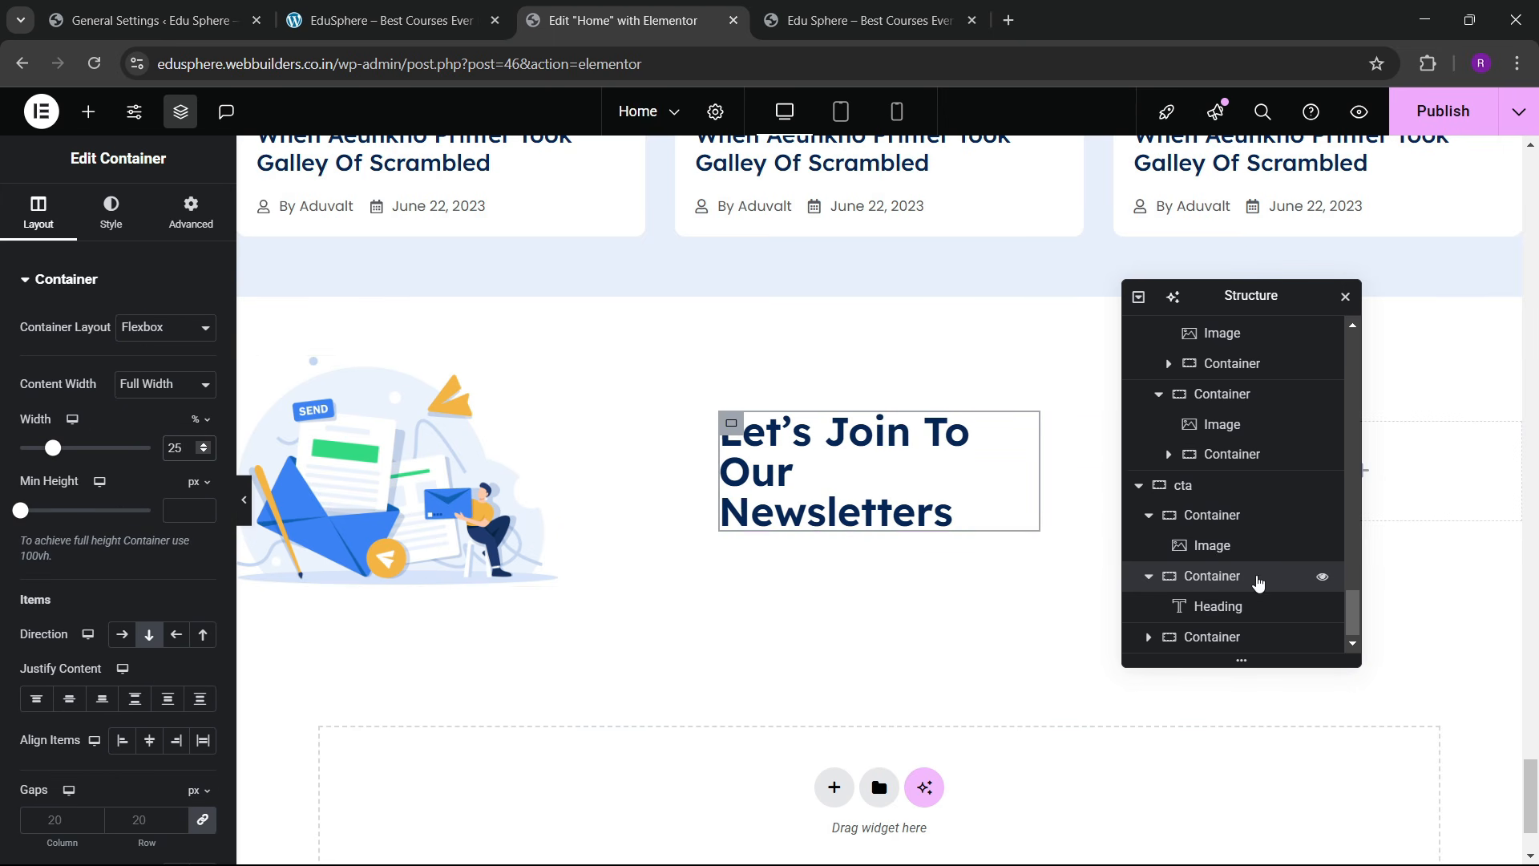
{"action": "left_click", "coordinate": [1212, 637]}
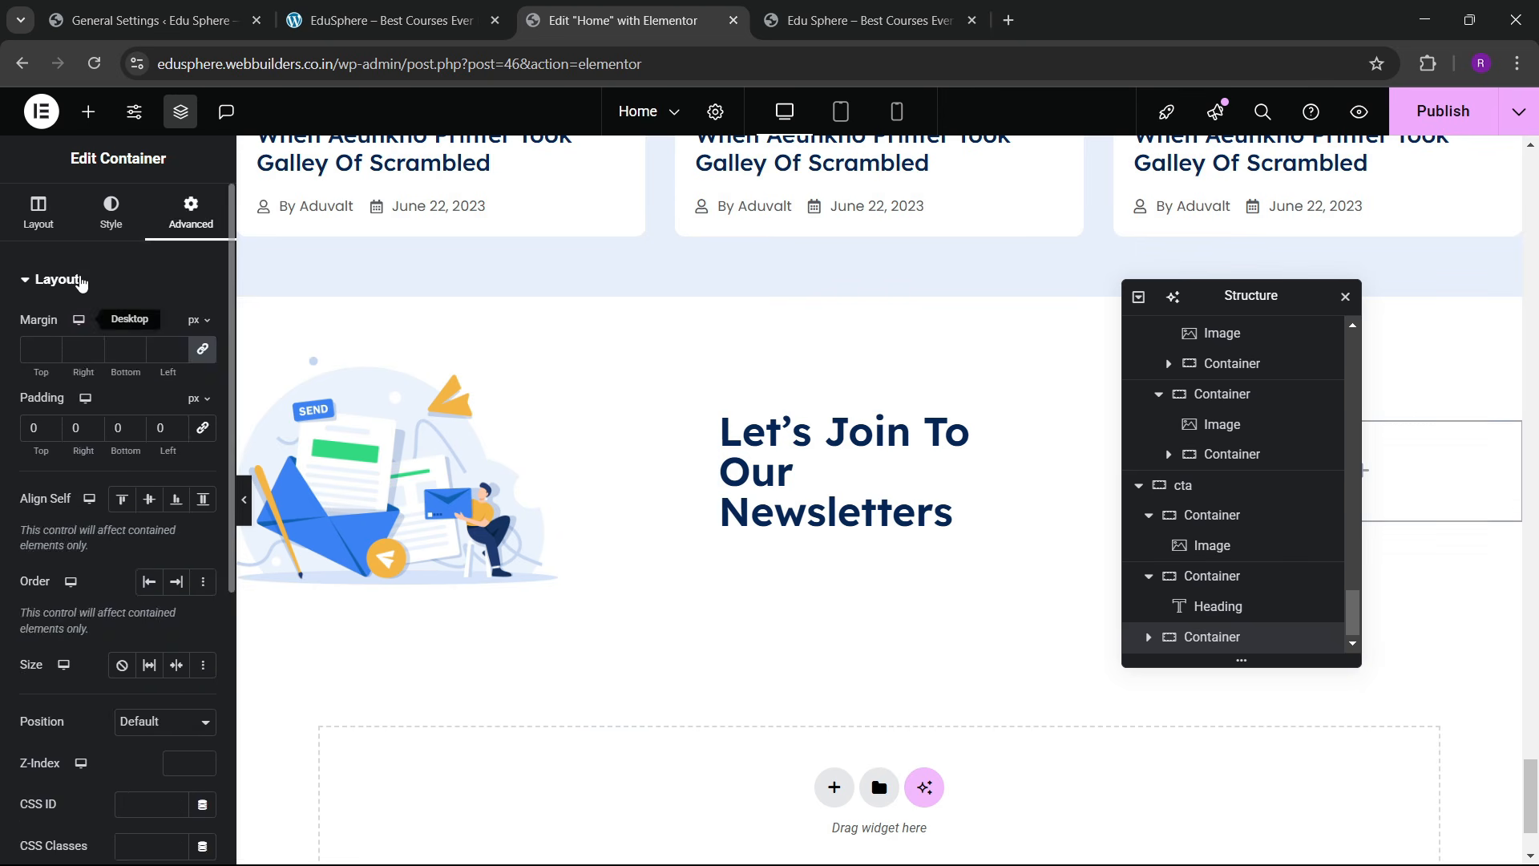
{"action": "left_click", "coordinate": [38, 213]}
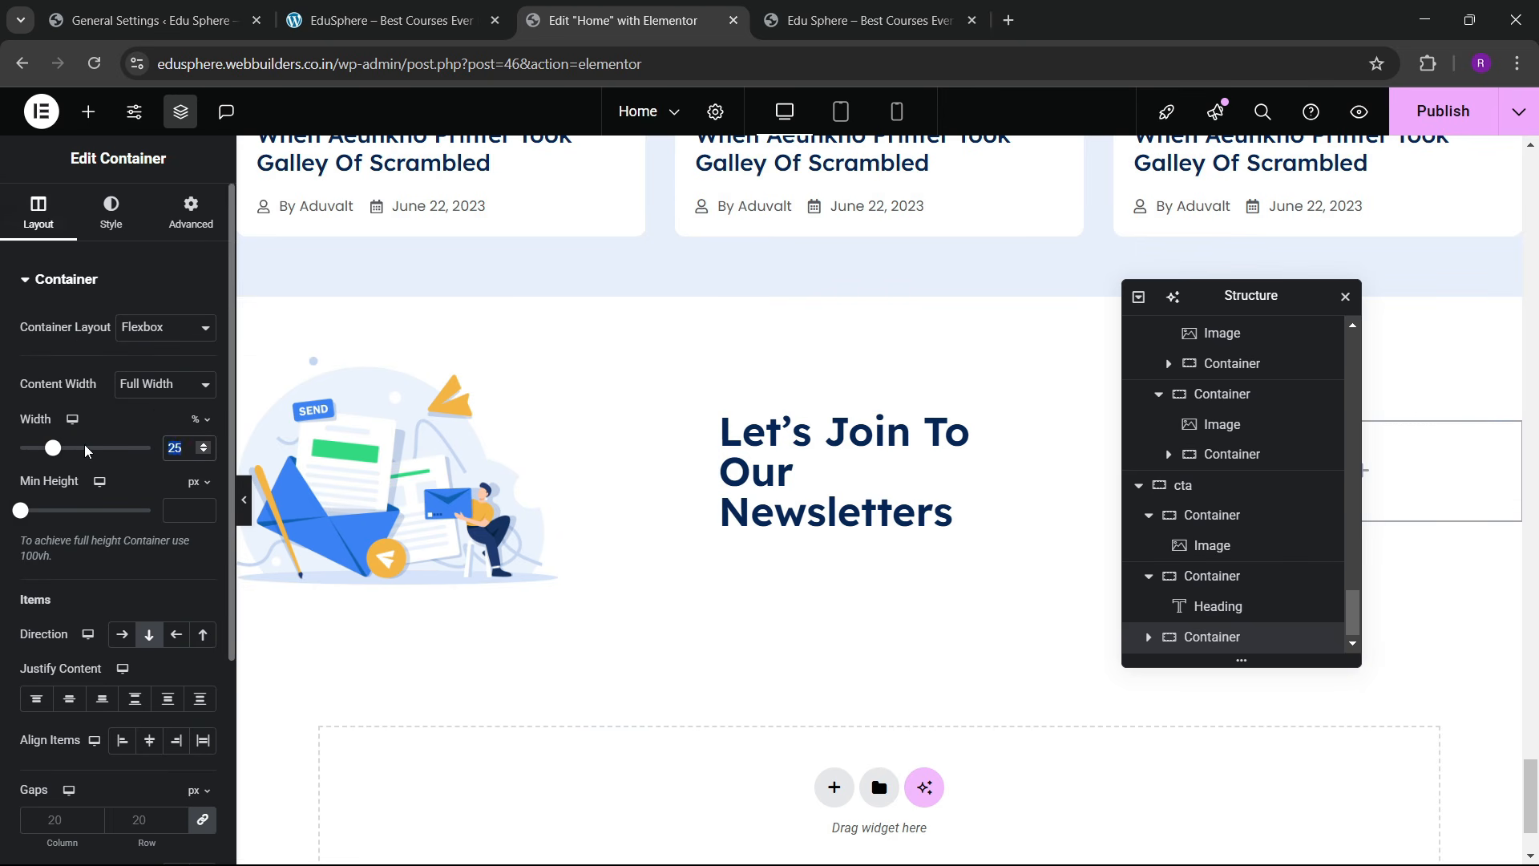
{"action": "type", "text": "50"}
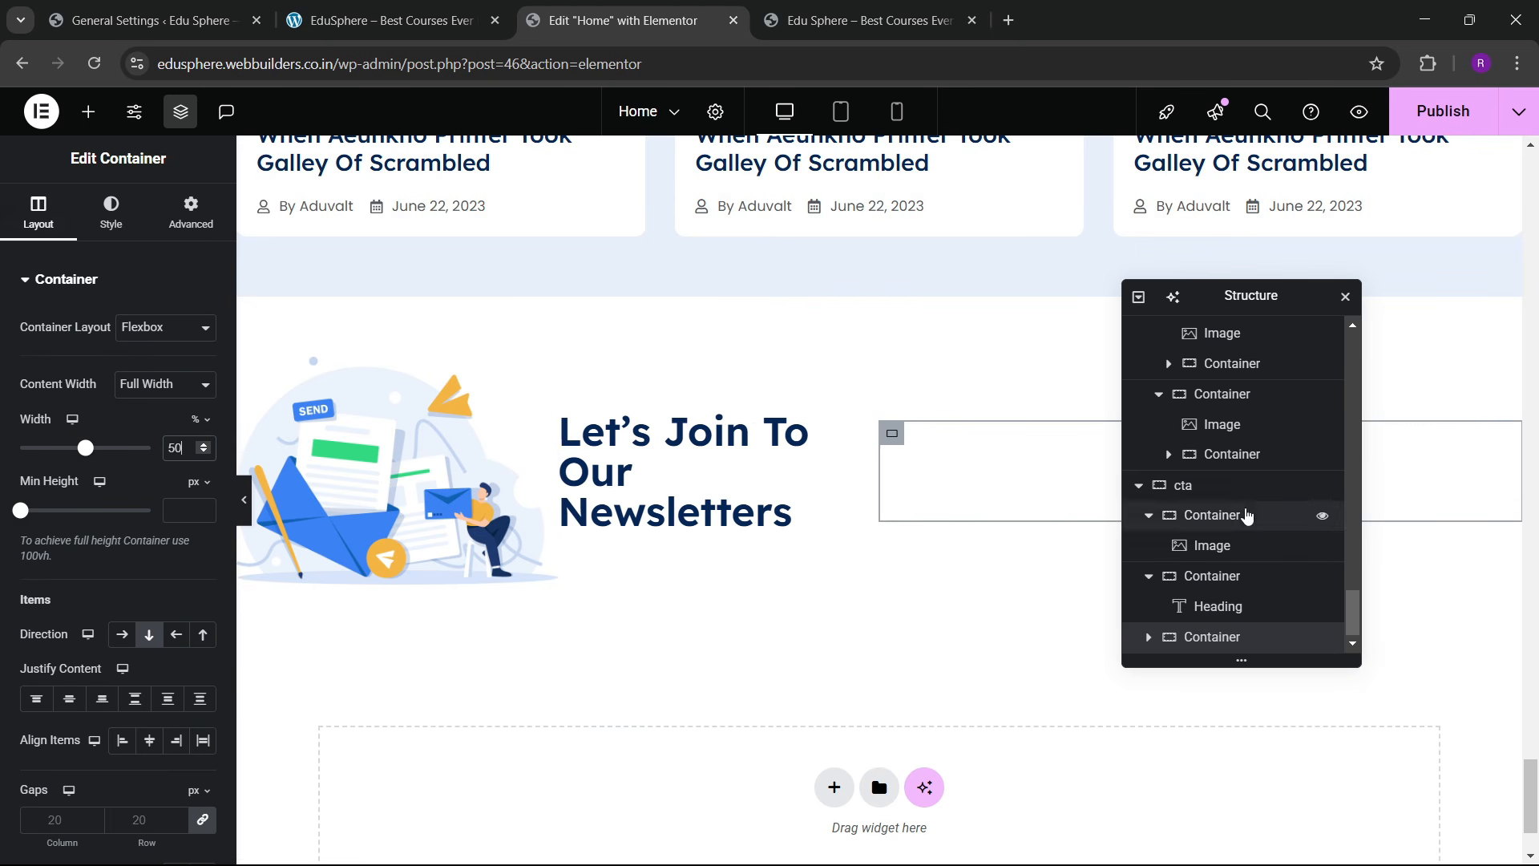
{"action": "left_click", "coordinate": [1199, 487]}
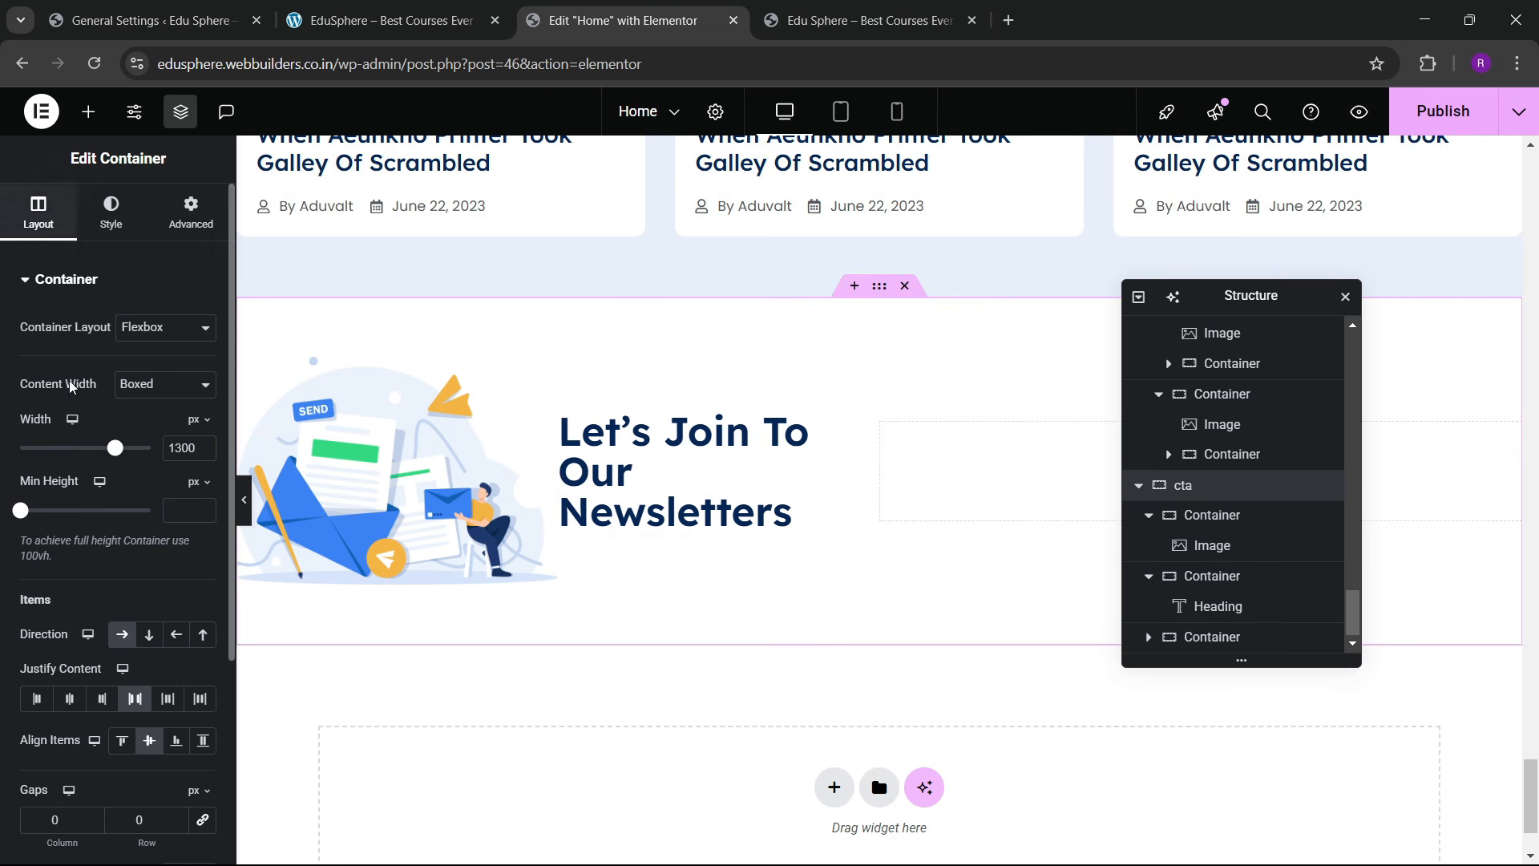
{"action": "scroll", "coordinate": [68, 521], "scroll_direction": "down", "scroll_amount": 4}
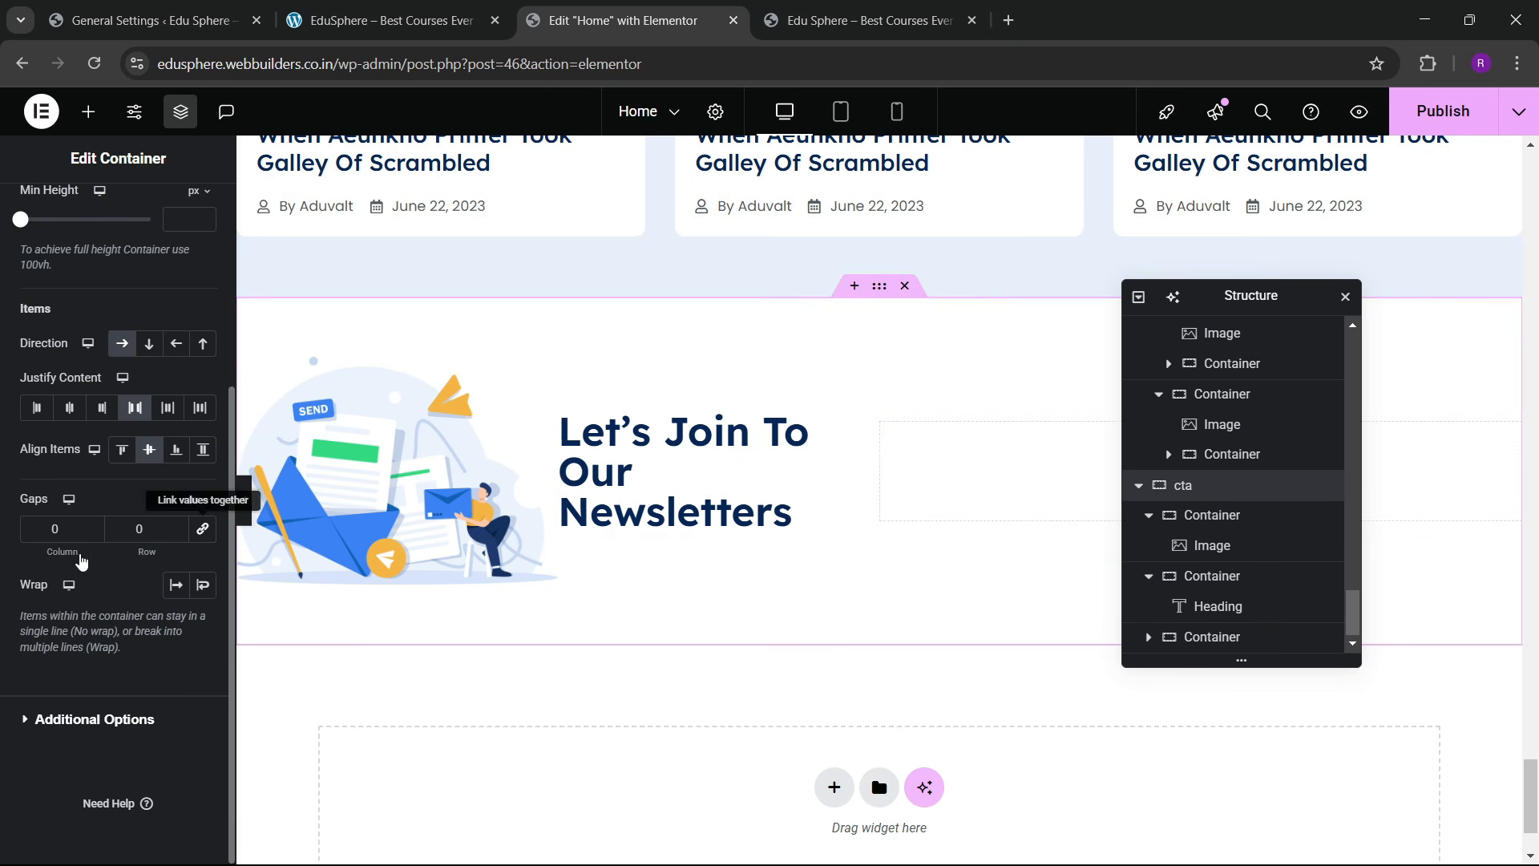
{"action": "left_click", "coordinate": [203, 529]}
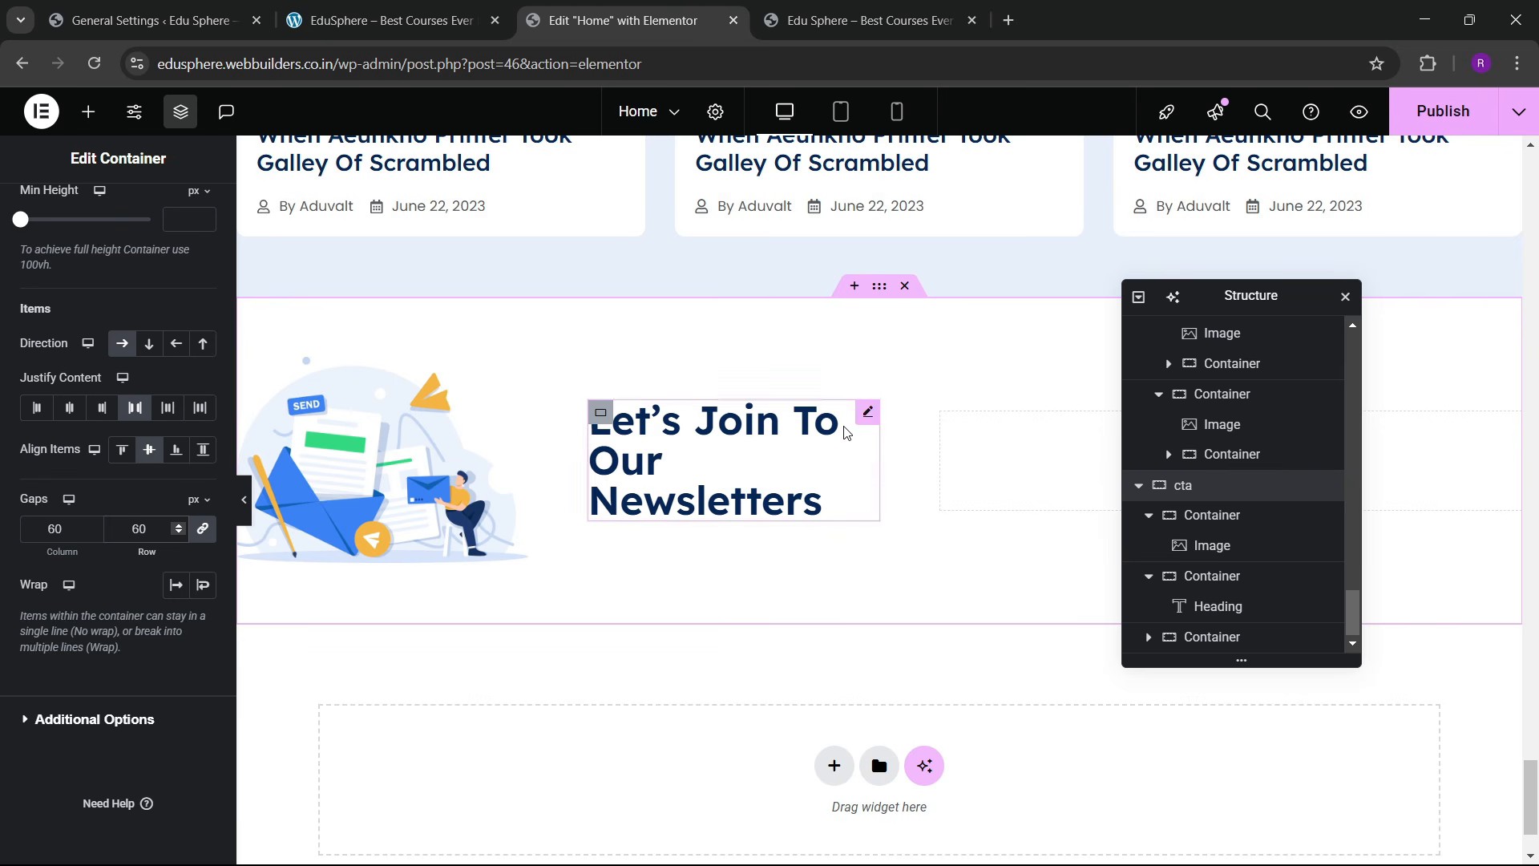
Step: Set the newsletter heading's font size to 36 px
{"action": "left_click", "coordinate": [865, 421]}
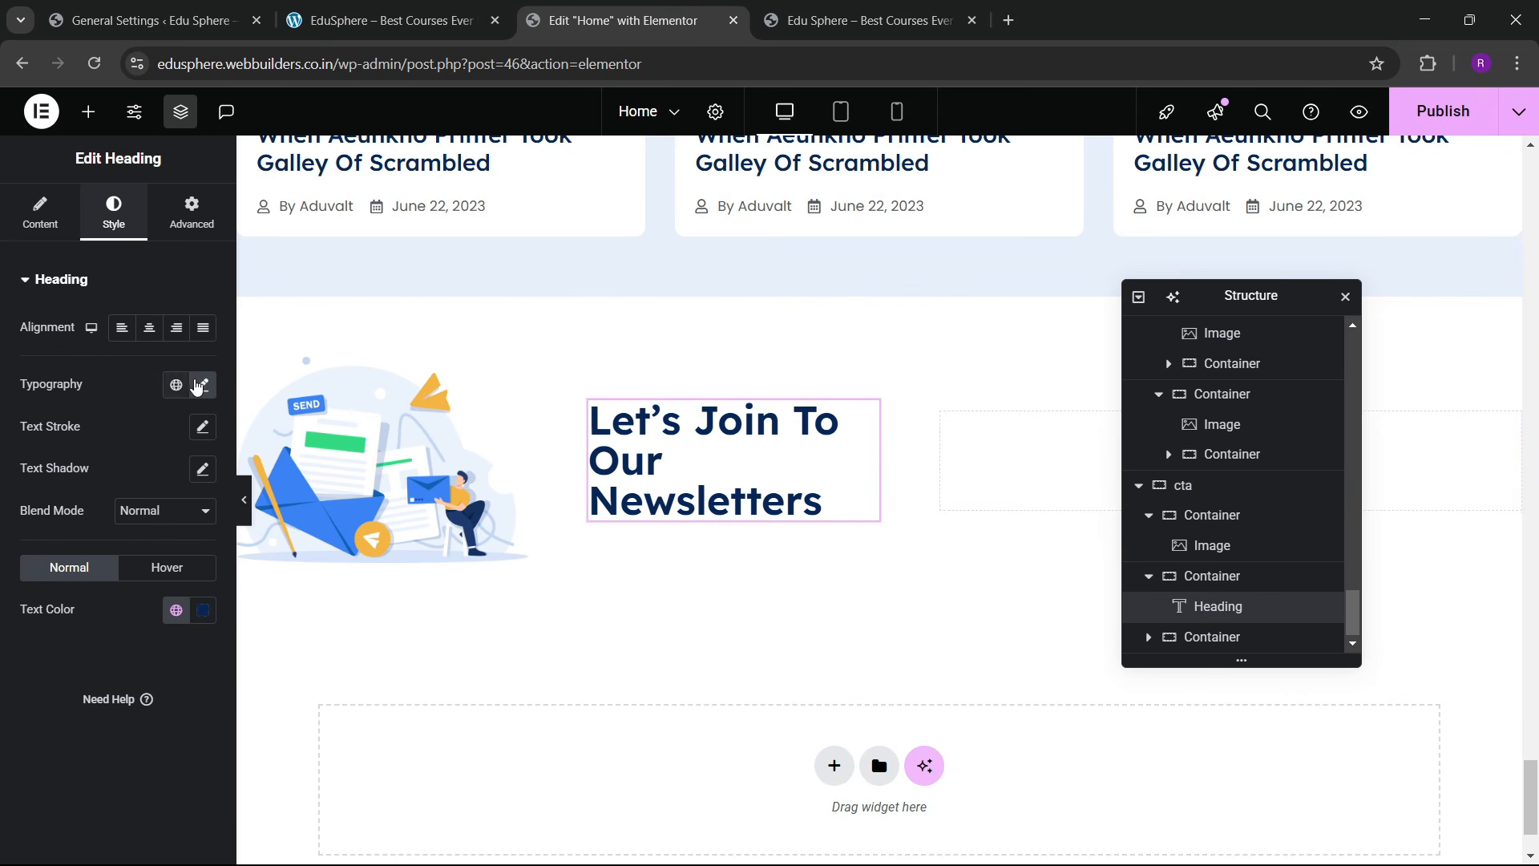
{"action": "left_click", "coordinate": [203, 385]}
{"action": "left_click", "coordinate": [195, 546]}
{"action": "left_click", "coordinate": [194, 547]}
{"action": "left_click", "coordinate": [194, 547]}
{"action": "left_click", "coordinate": [194, 547]}
{"action": "left_click", "coordinate": [195, 547]}
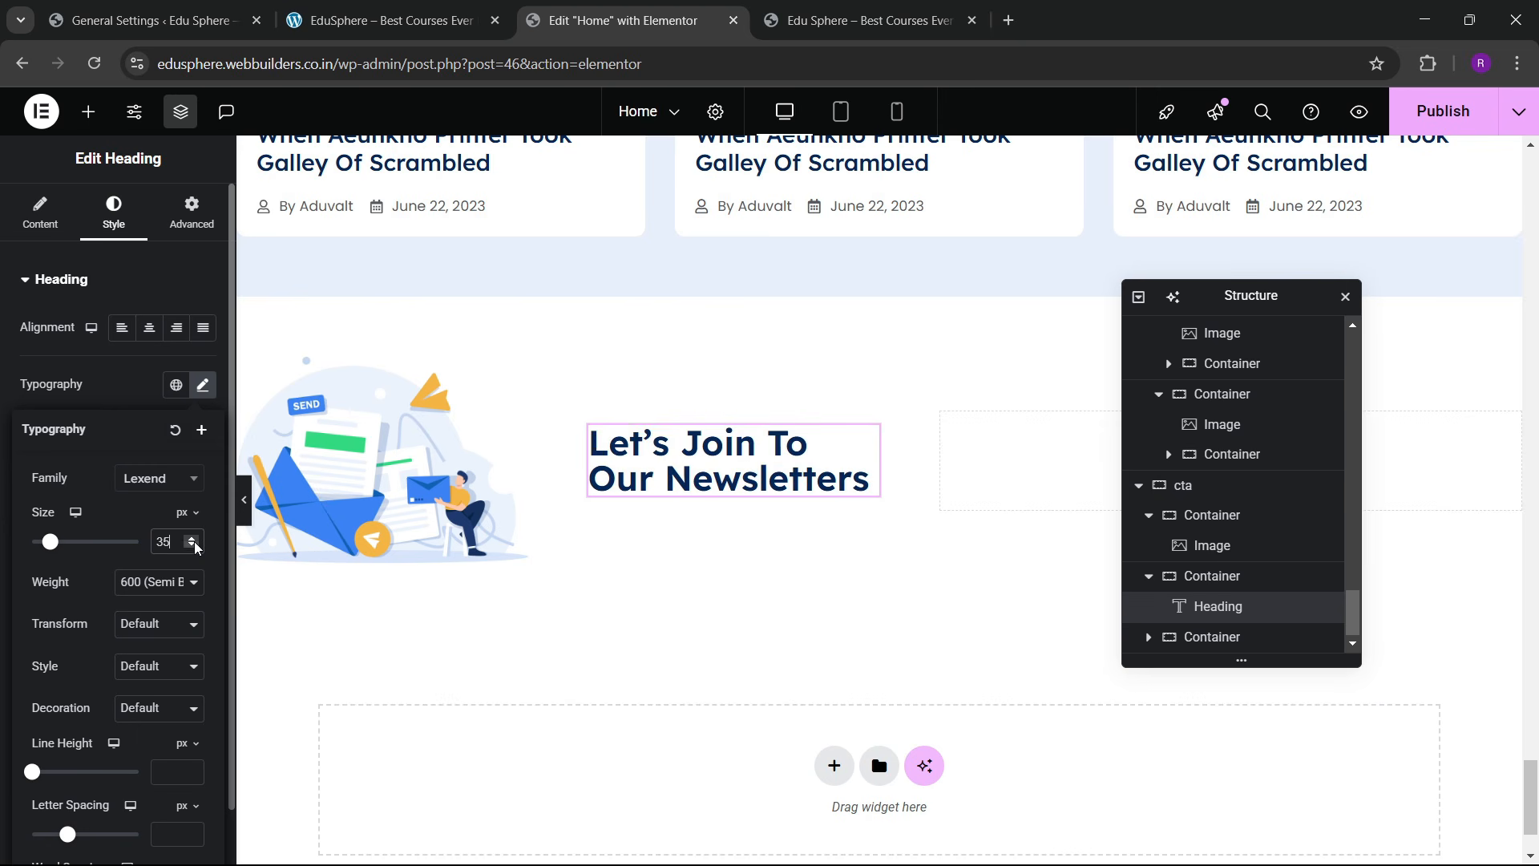
{"action": "left_click", "coordinate": [197, 538]}
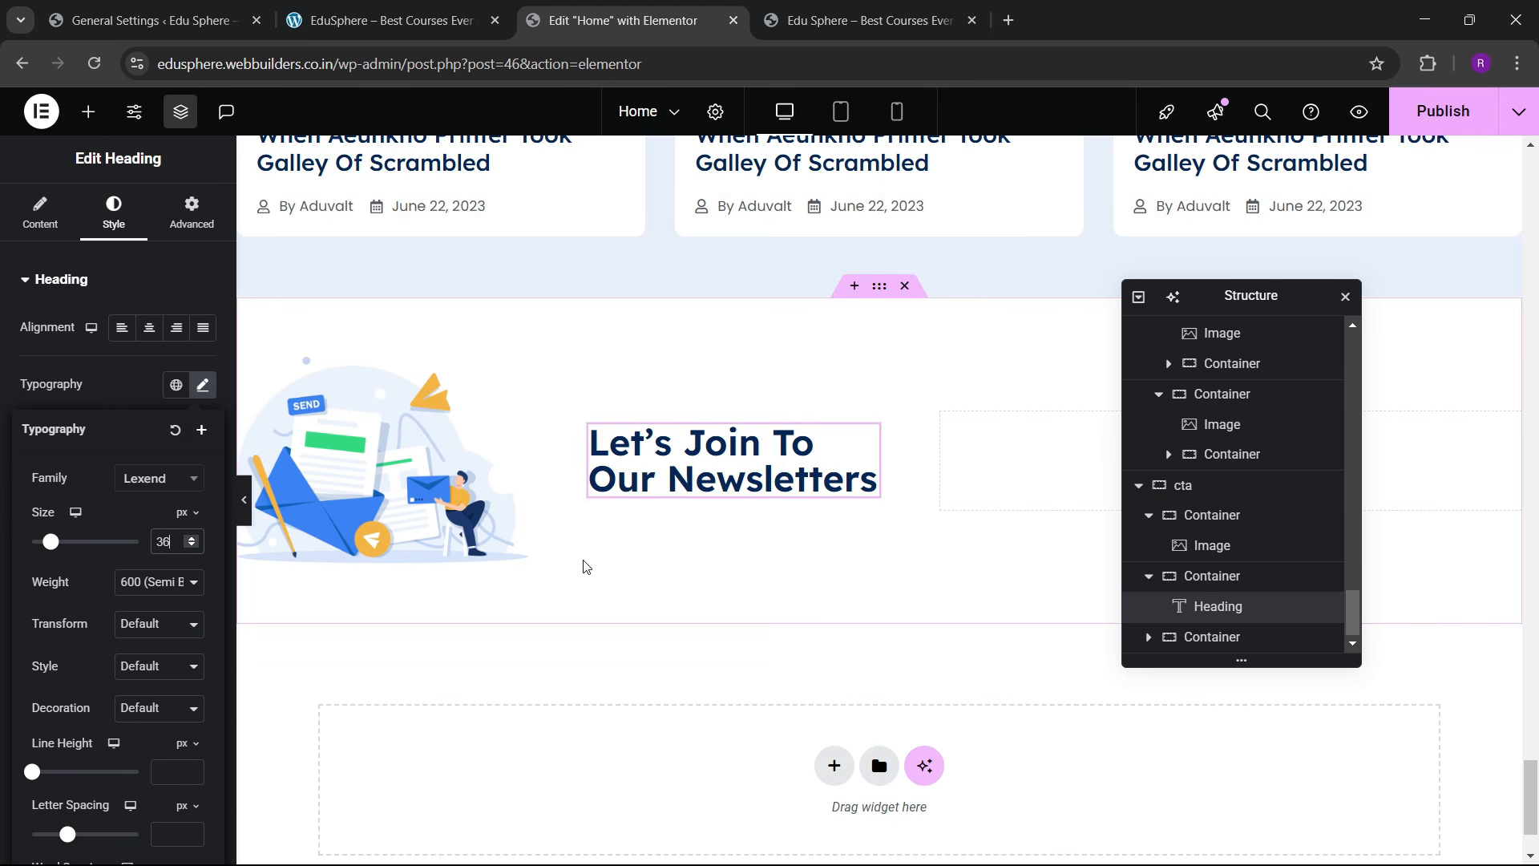
Step: Publish the page and compare it with the live site
{"action": "left_click", "coordinate": [1443, 110]}
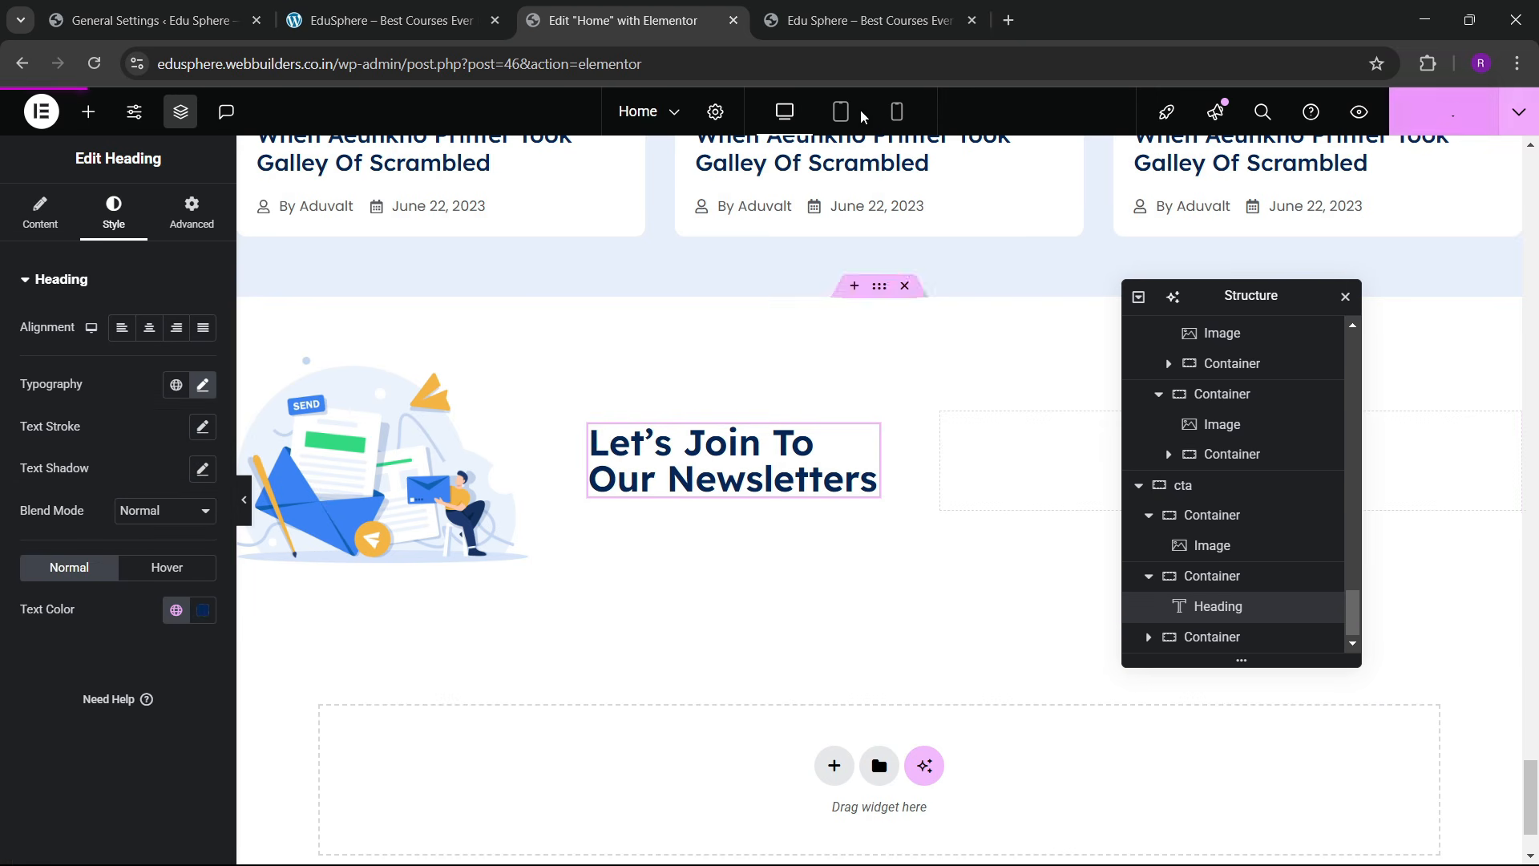
{"action": "left_click", "coordinate": [437, 8]}
{"action": "left_click", "coordinate": [641, 20]}
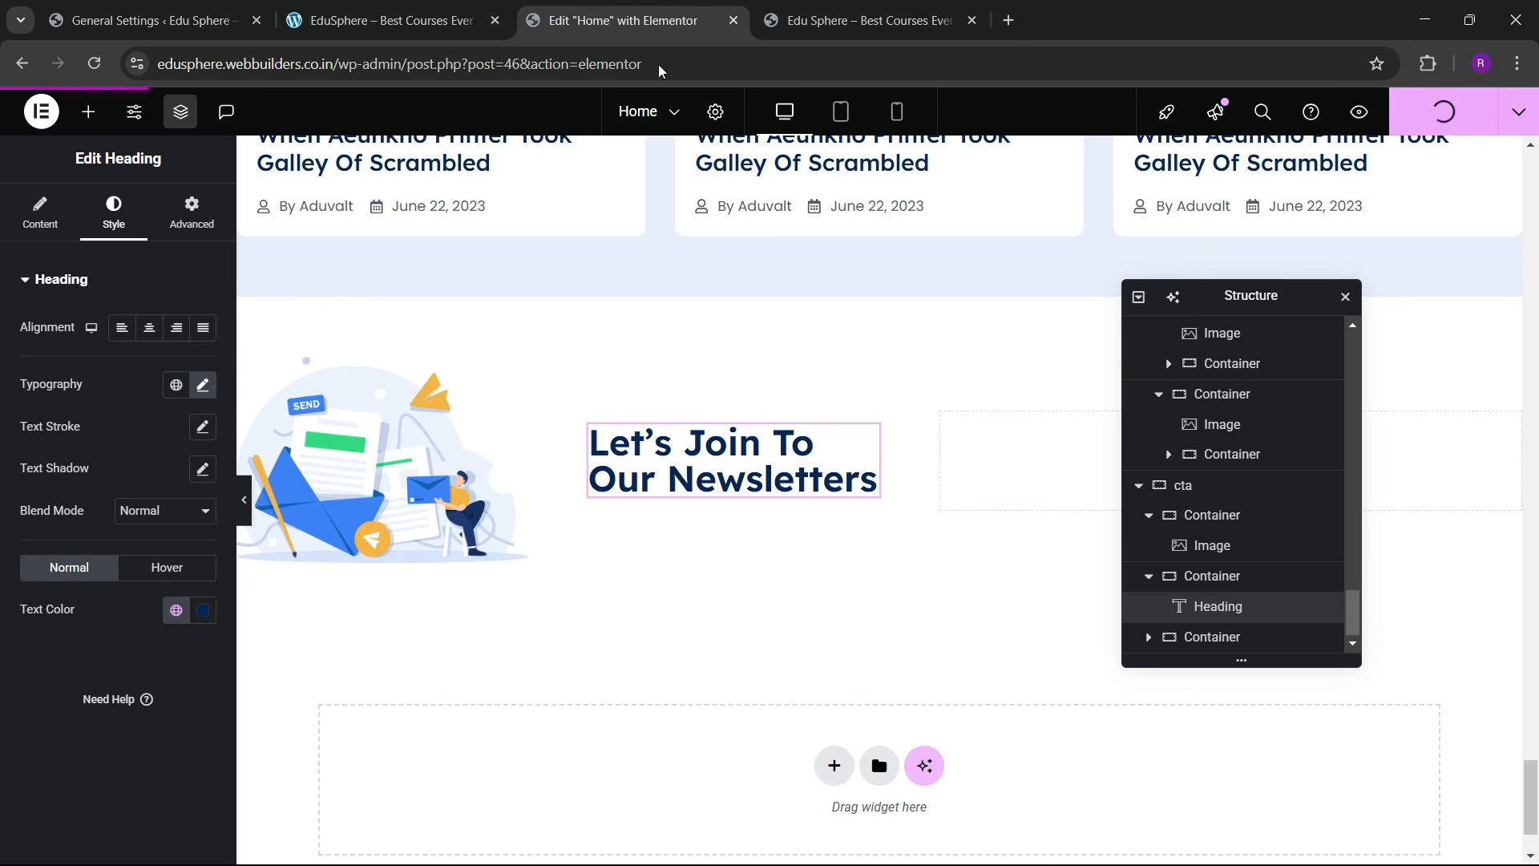
{"action": "left_click_drag", "start_coordinate": [1254, 305], "coordinate": [374, 374]}
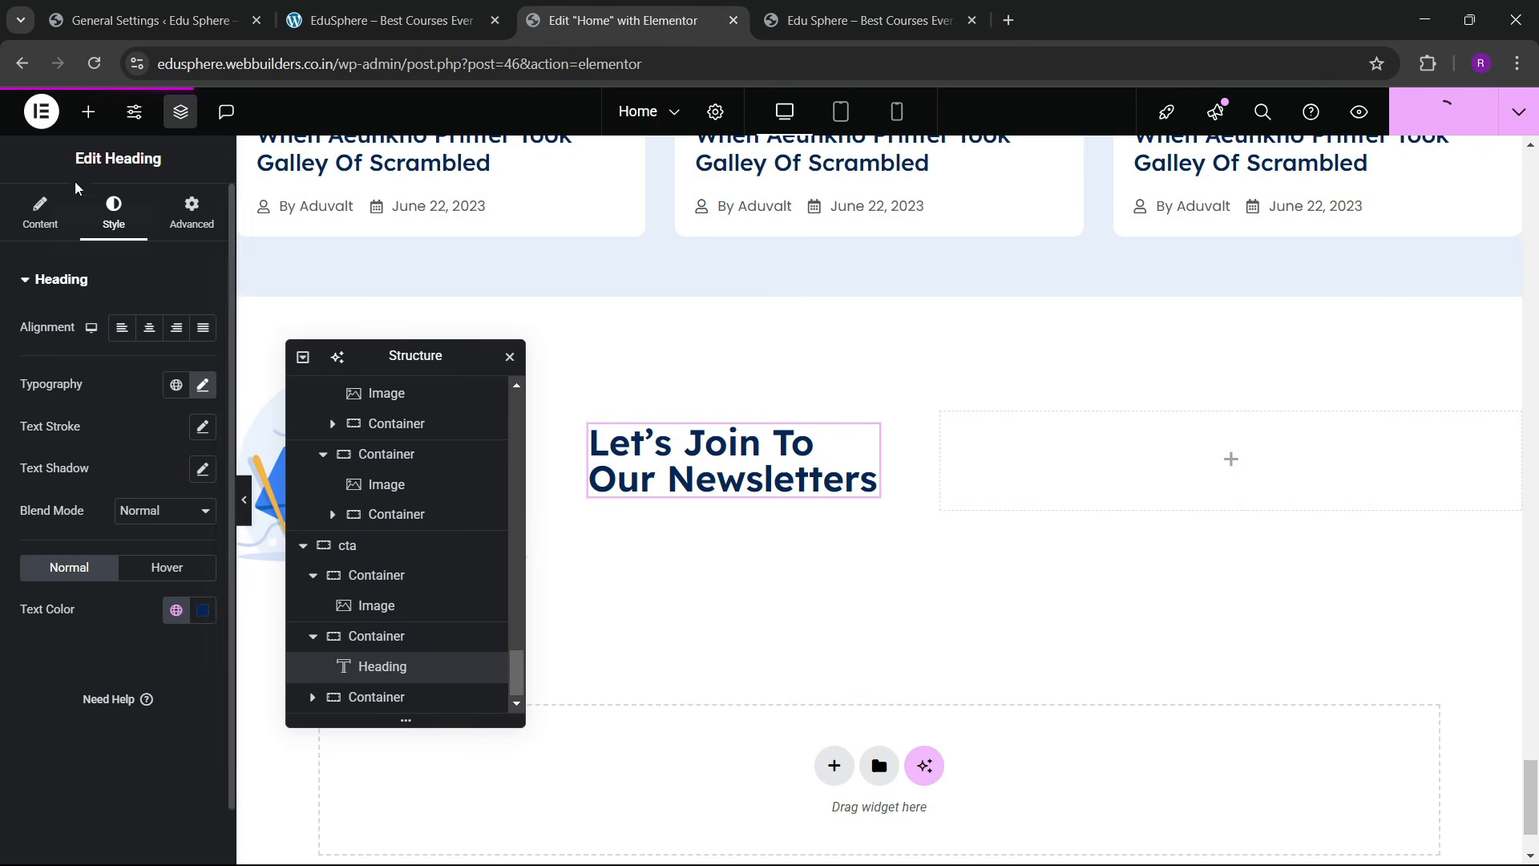
Step: Give the empty right-hand container a solid 'bg blue light' global background colour
{"action": "left_click", "coordinate": [88, 111]}
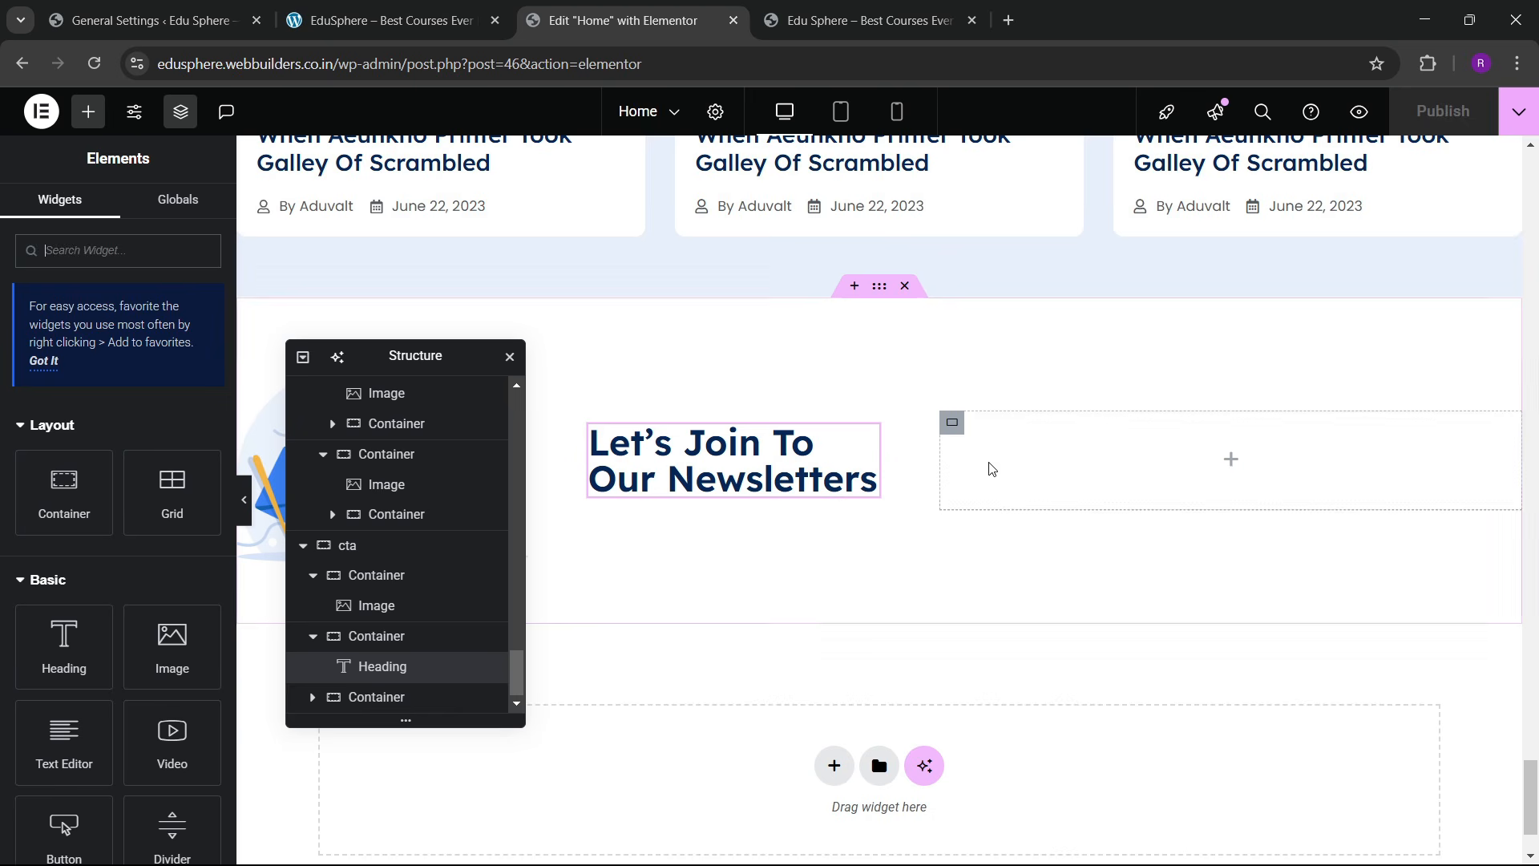
{"action": "left_click", "coordinate": [393, 18]}
{"action": "left_click", "coordinate": [577, 11]}
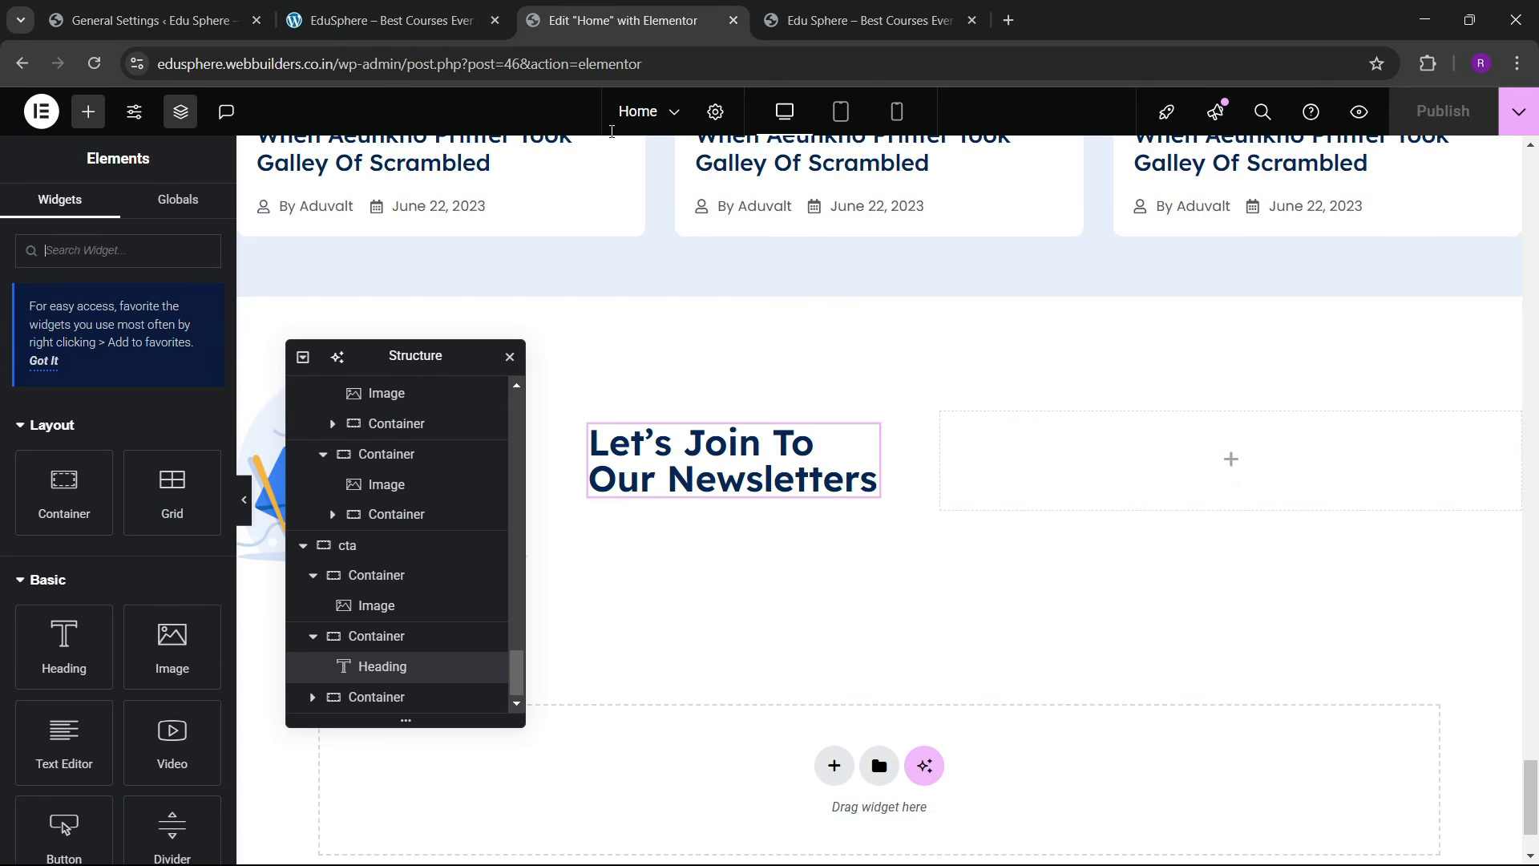
{"action": "left_click", "coordinate": [954, 424]}
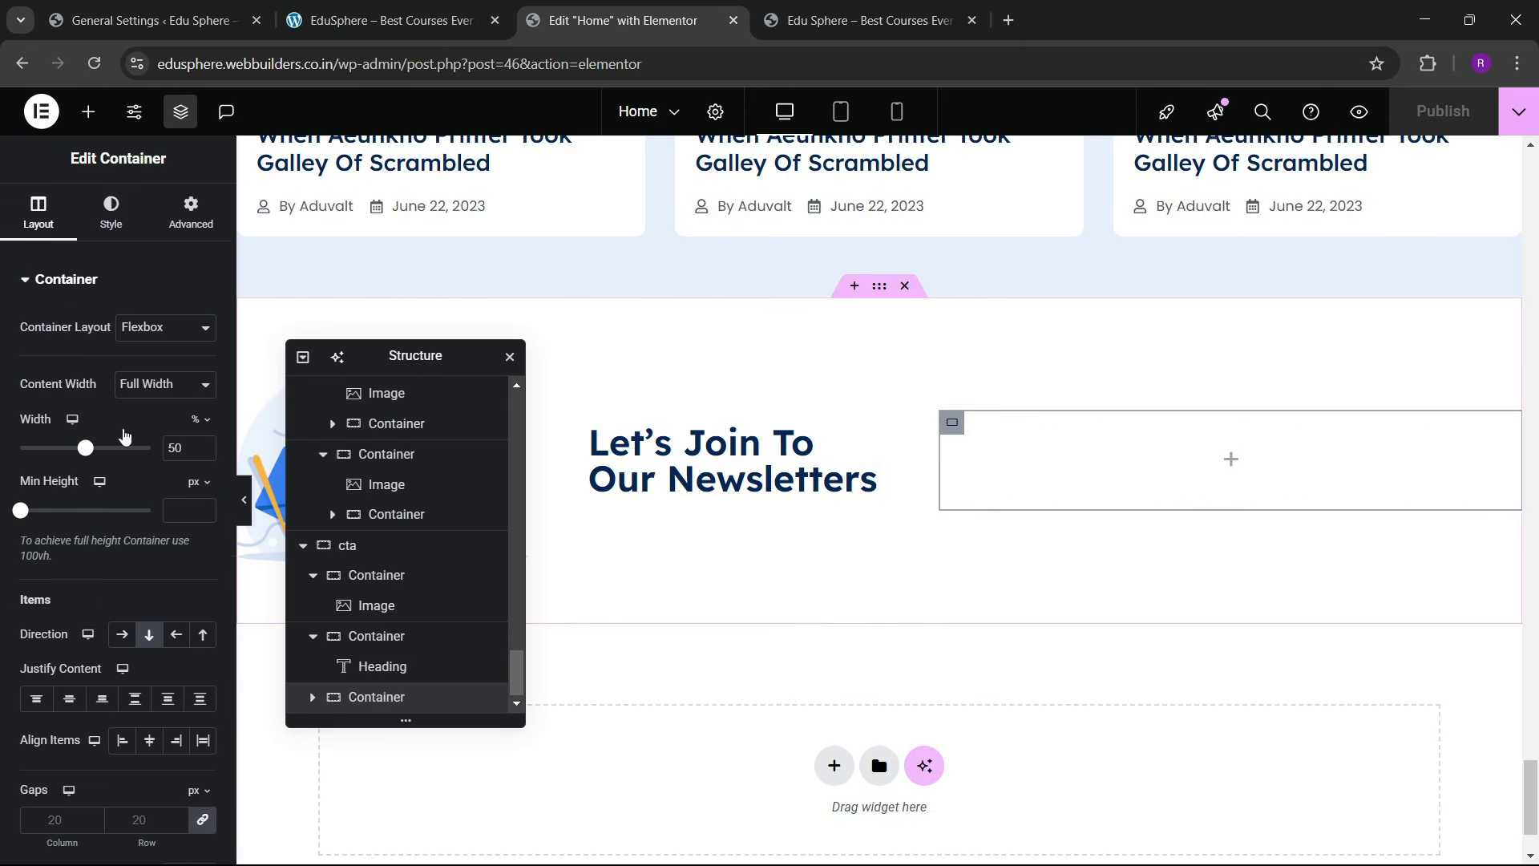
{"action": "left_click", "coordinate": [113, 227]}
{"action": "left_click", "coordinate": [131, 369]}
{"action": "left_click", "coordinate": [175, 411]}
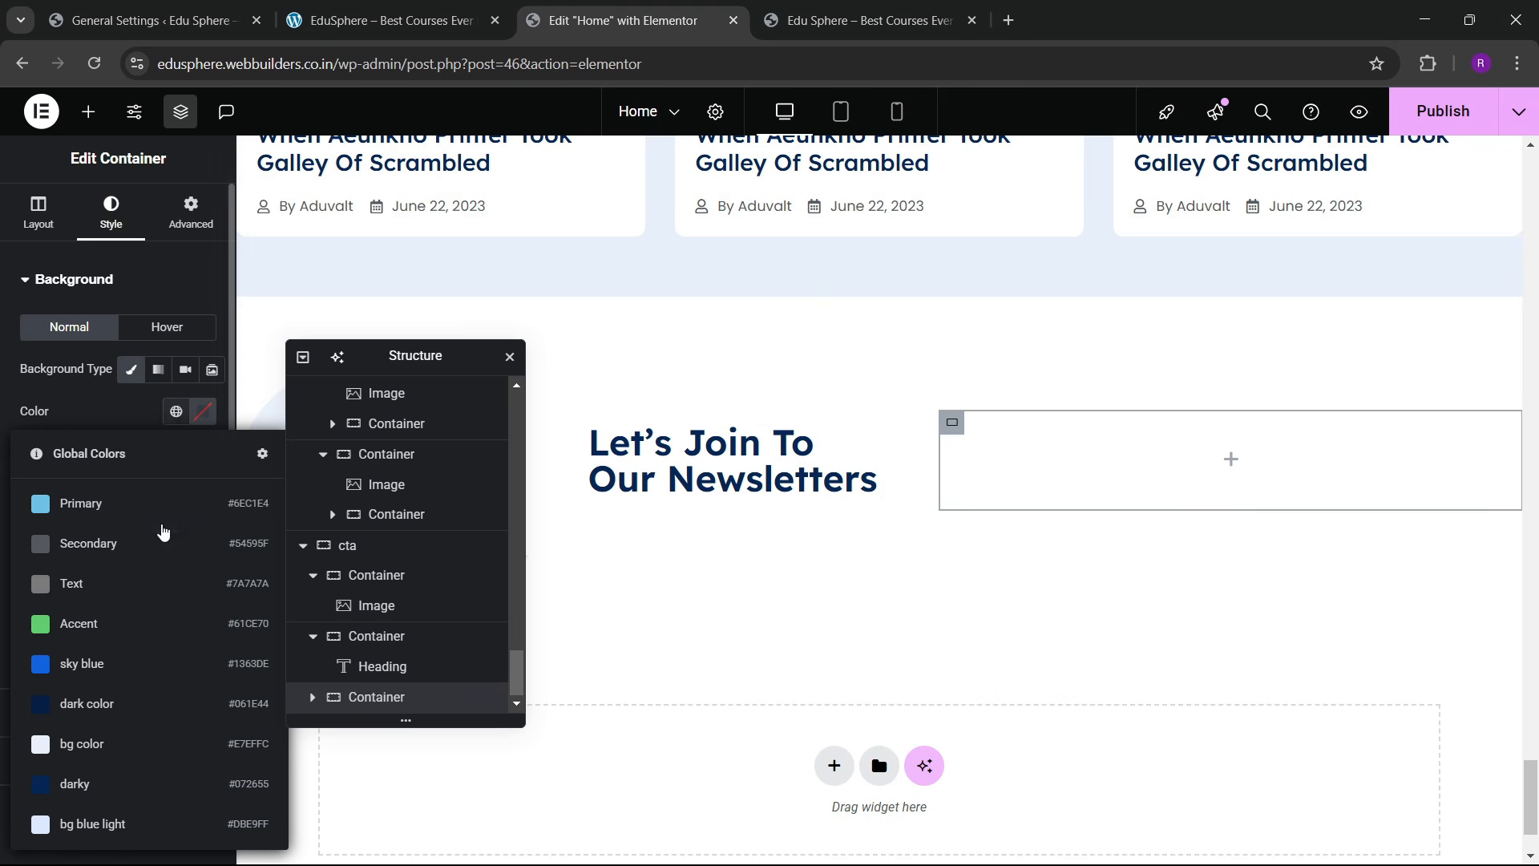
{"action": "left_click", "coordinate": [100, 824]}
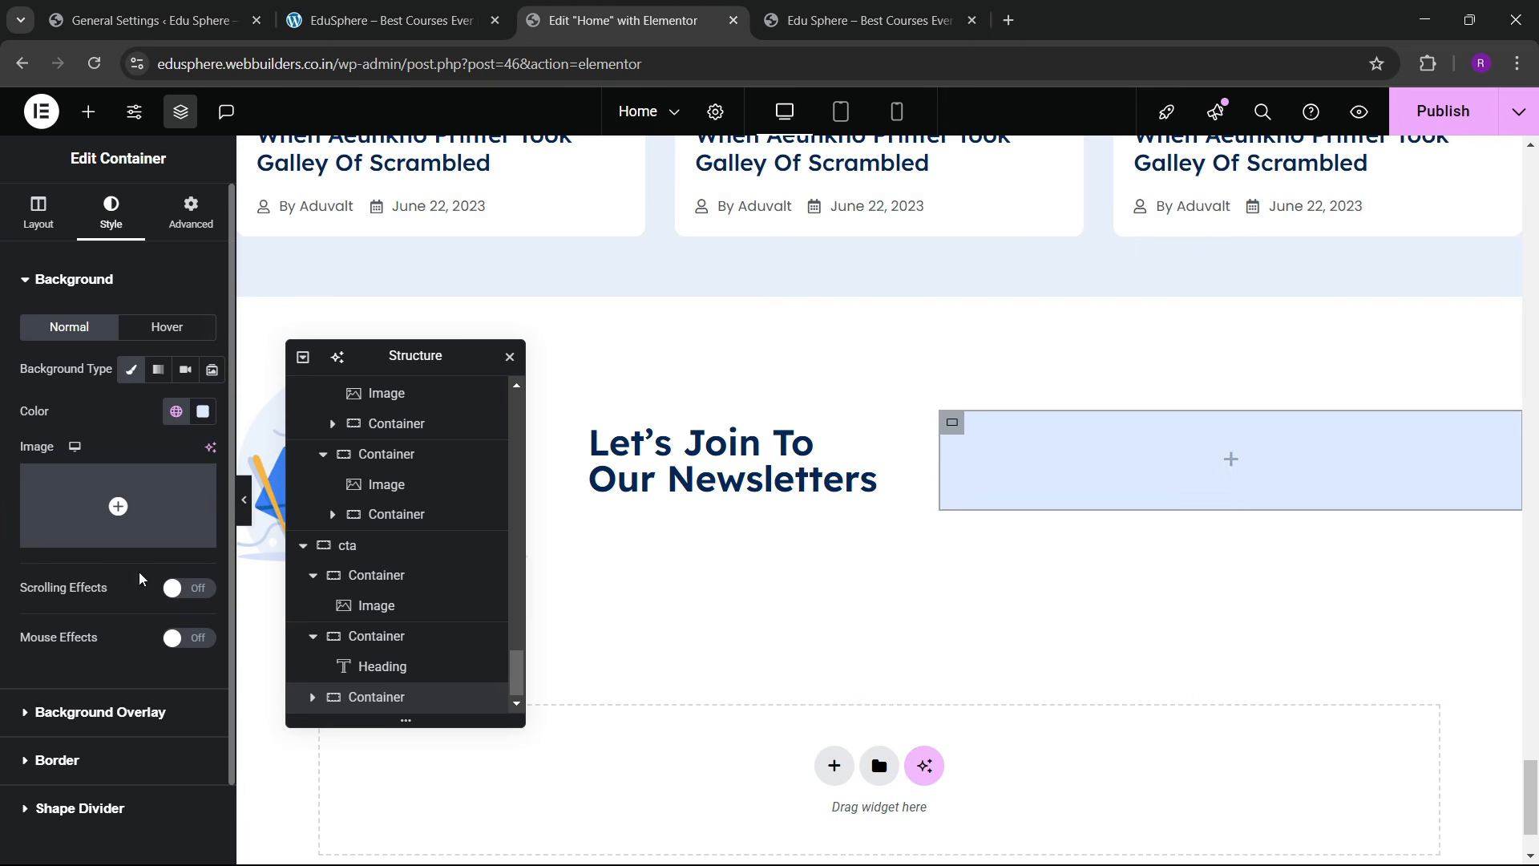
Step: Round the container's corners with a 100 px border radius
{"action": "left_click", "coordinate": [36, 668]}
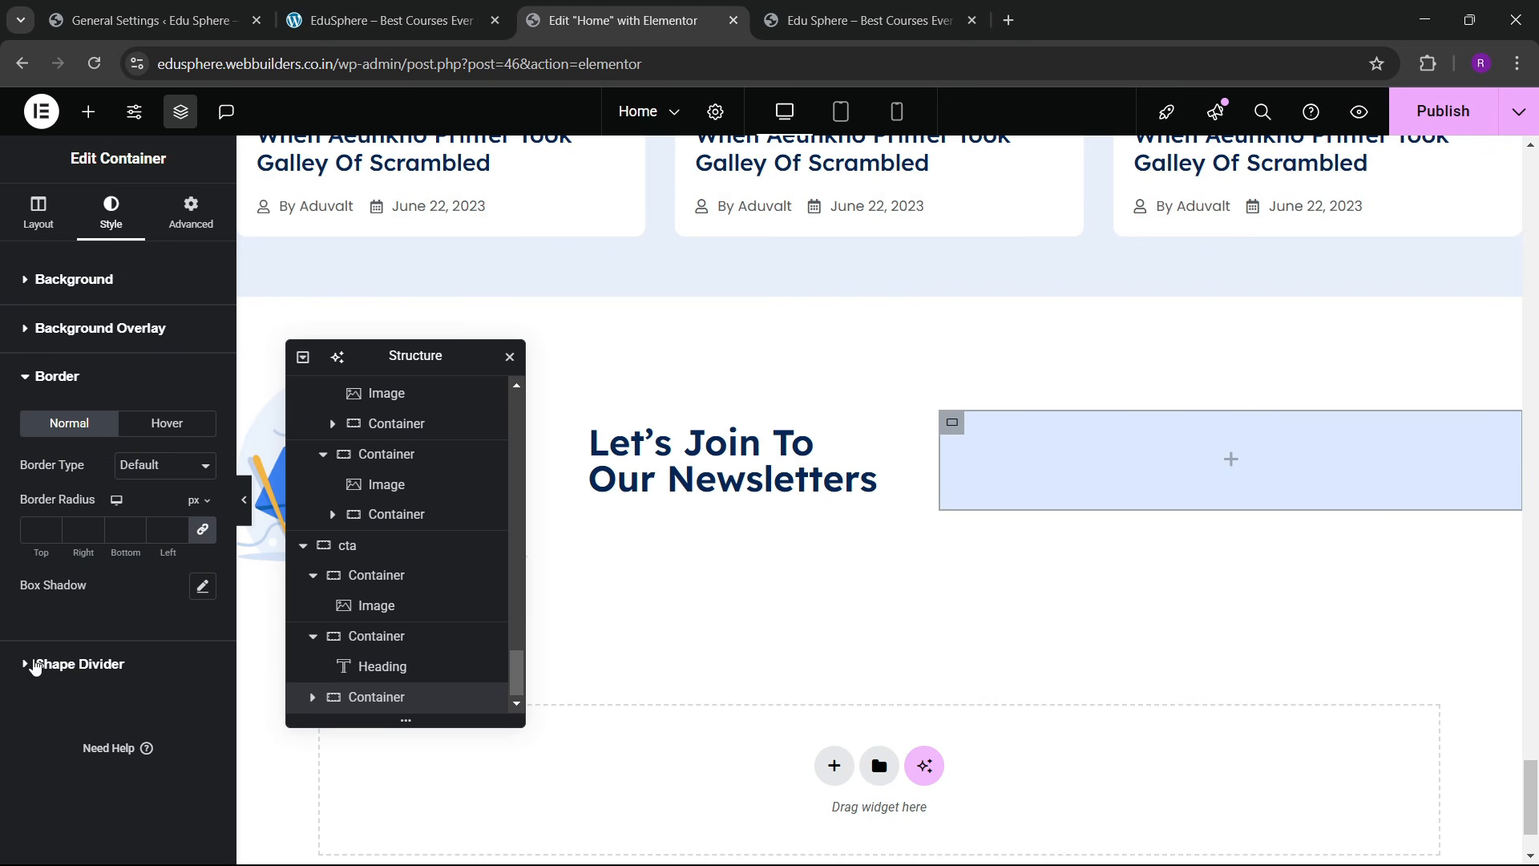
{"action": "left_click", "coordinate": [38, 536]}
{"action": "type", "text": "100"}
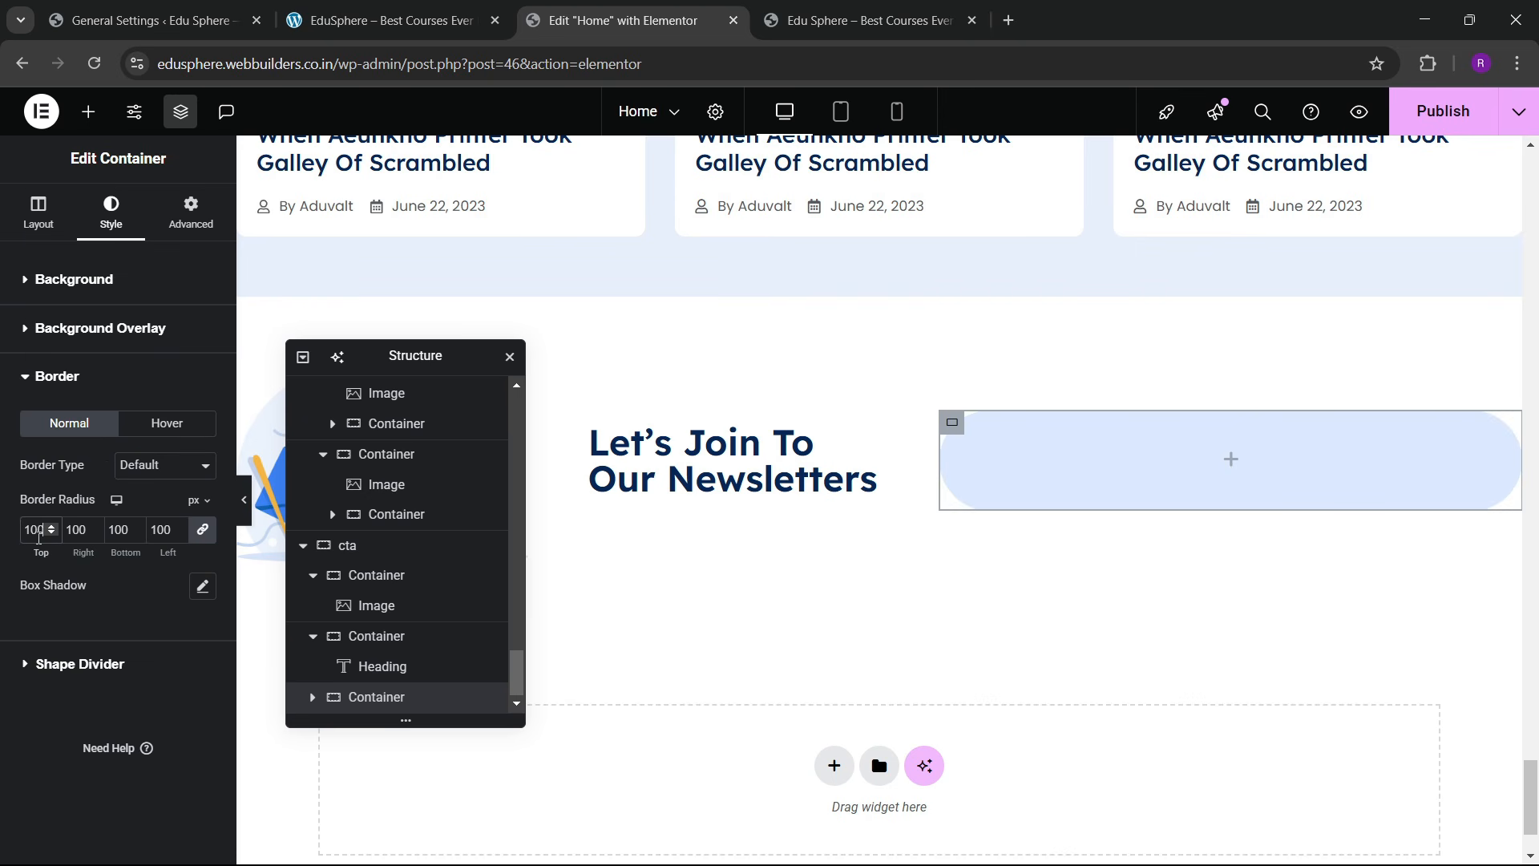
{"action": "left_click", "coordinate": [88, 111]}
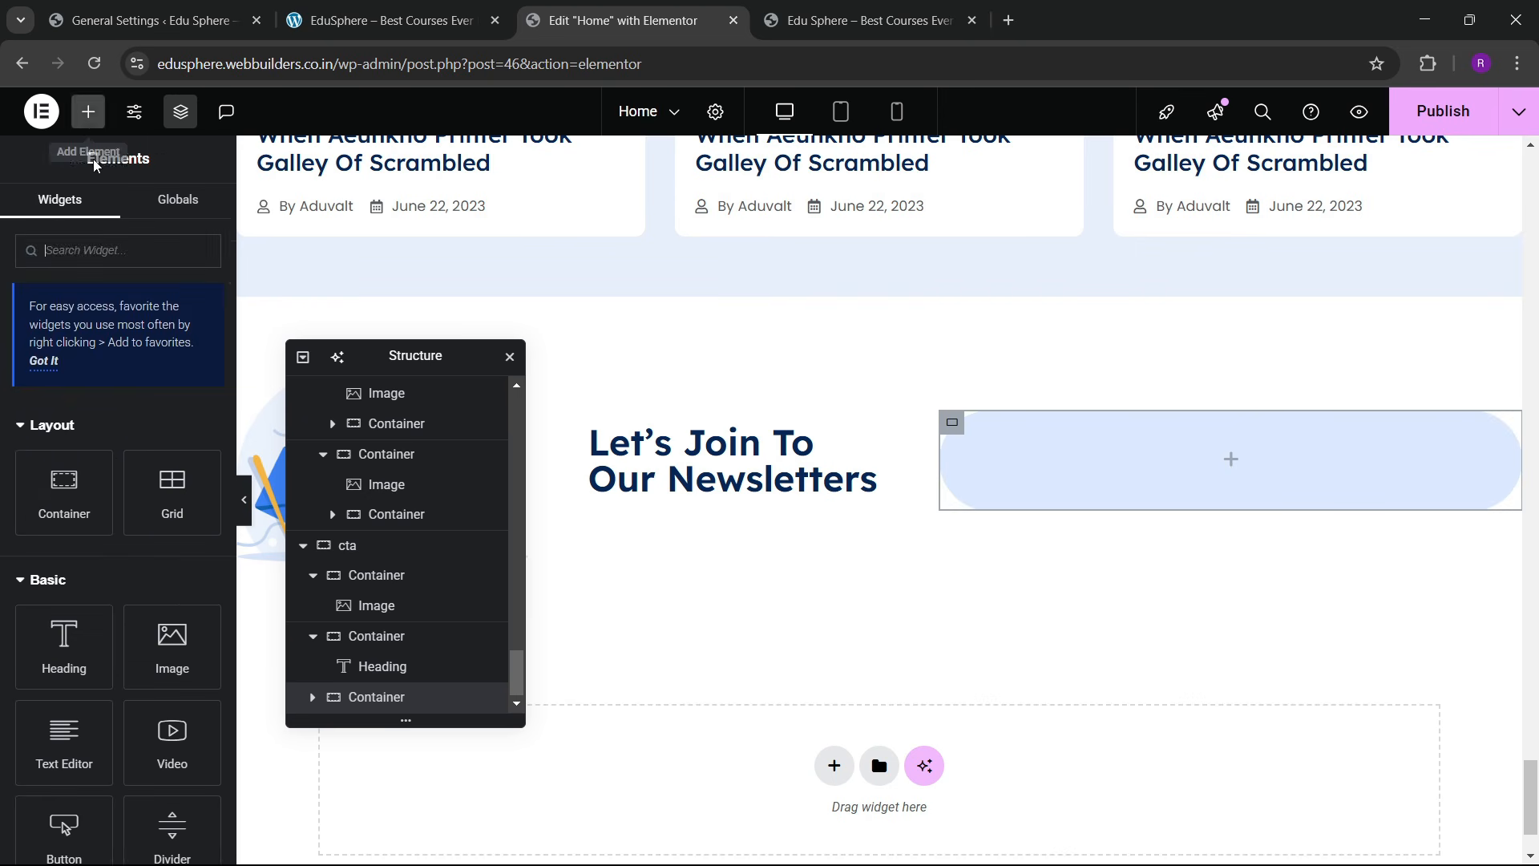
{"action": "scroll", "coordinate": [121, 538], "scroll_direction": "down", "scroll_amount": 3}
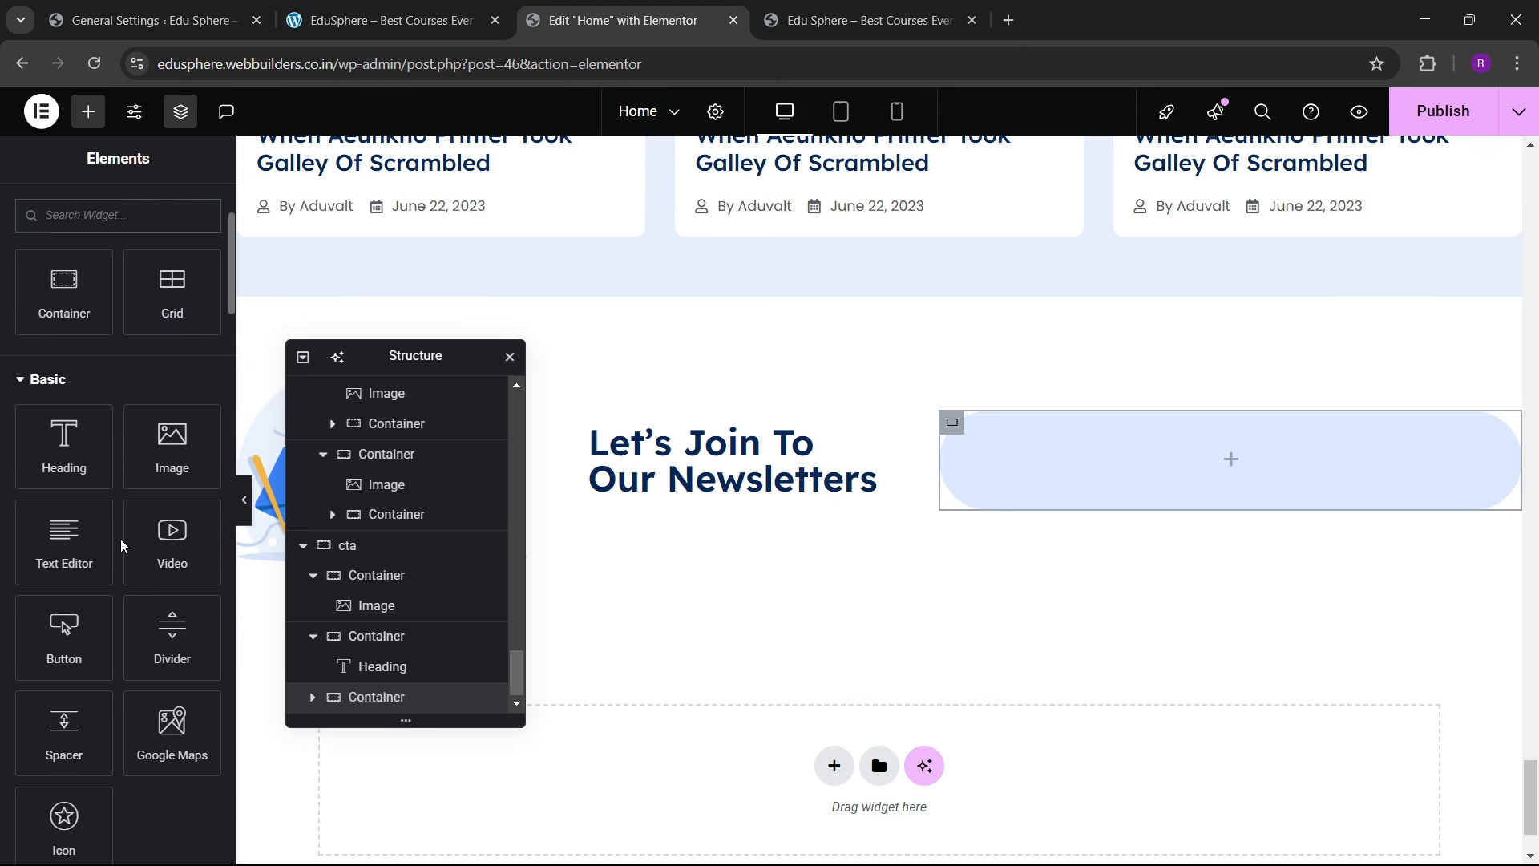
Step: Add a Form widget to the rounded container and delete its Name and Message fields
{"action": "scroll", "coordinate": [118, 419], "scroll_direction": "up", "scroll_amount": 3}
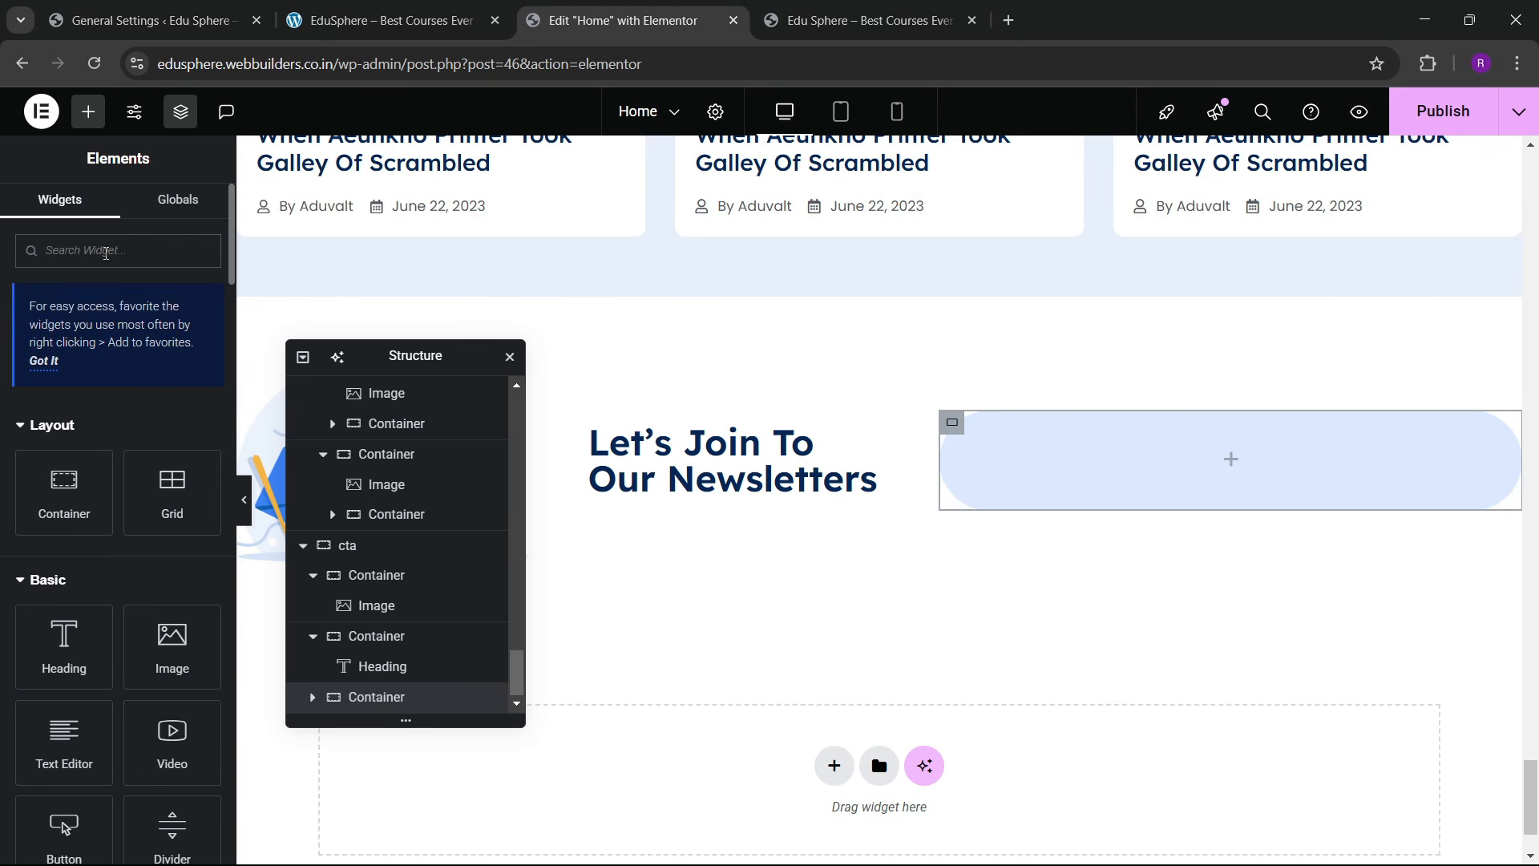
{"action": "left_click", "coordinate": [105, 254]}
{"action": "type", "text": "form"}
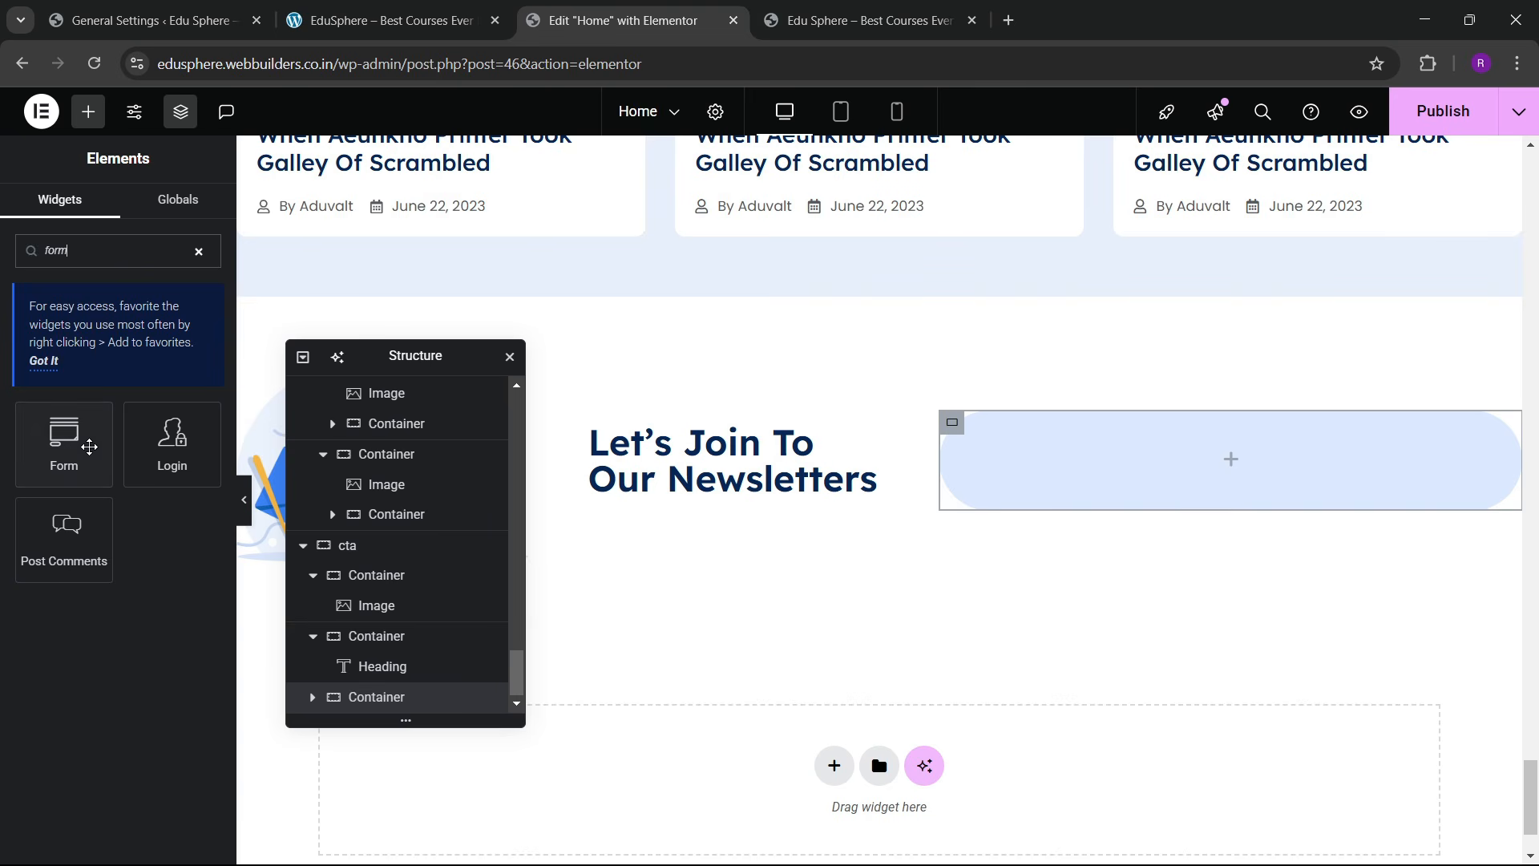
{"action": "left_click_drag", "start_coordinate": [89, 446], "coordinate": [1002, 497]}
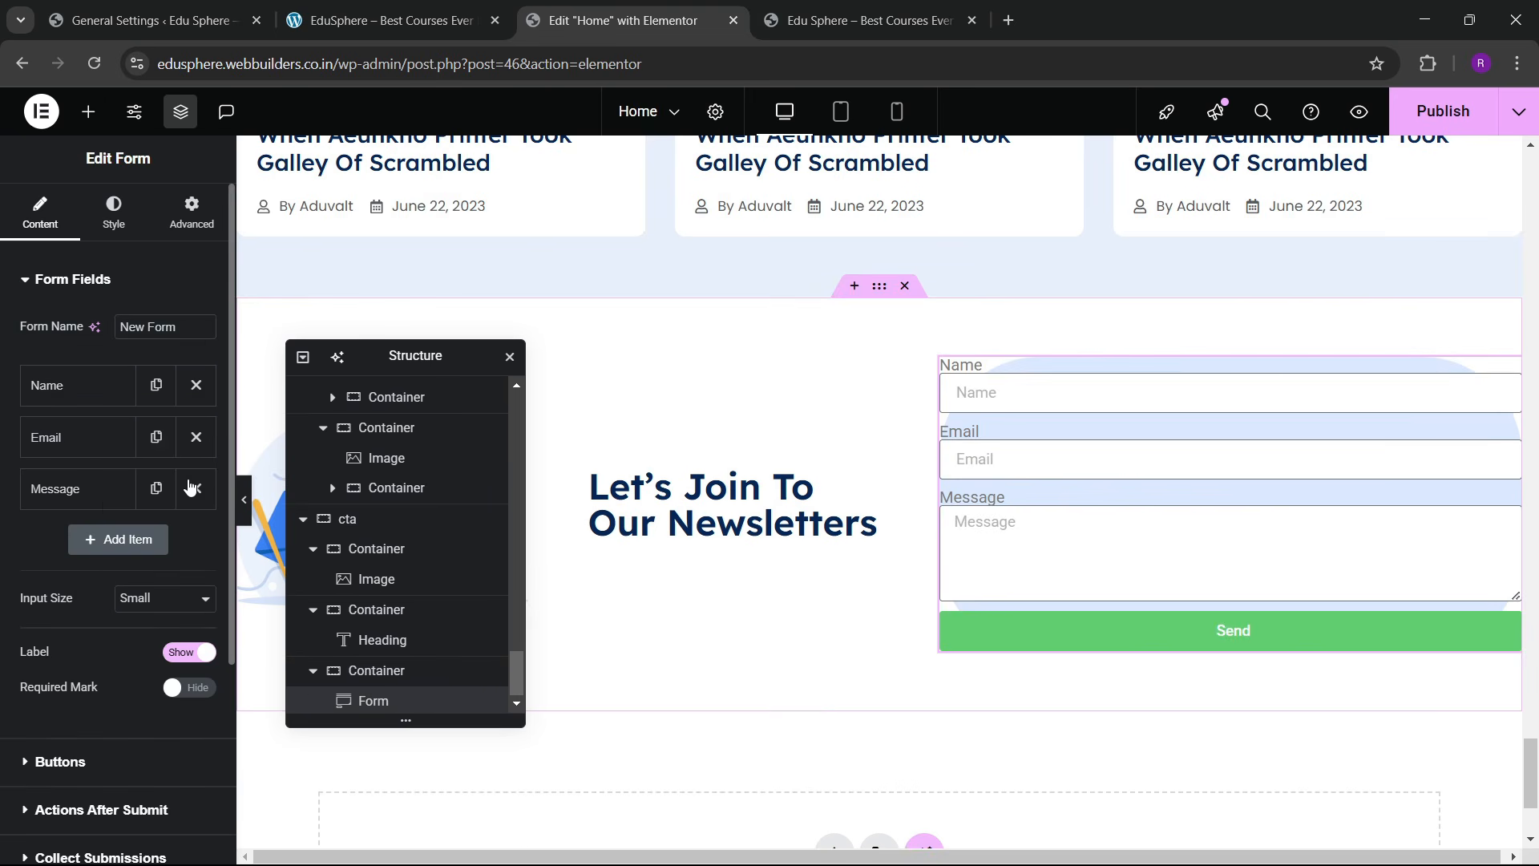
{"action": "left_click", "coordinate": [196, 386]}
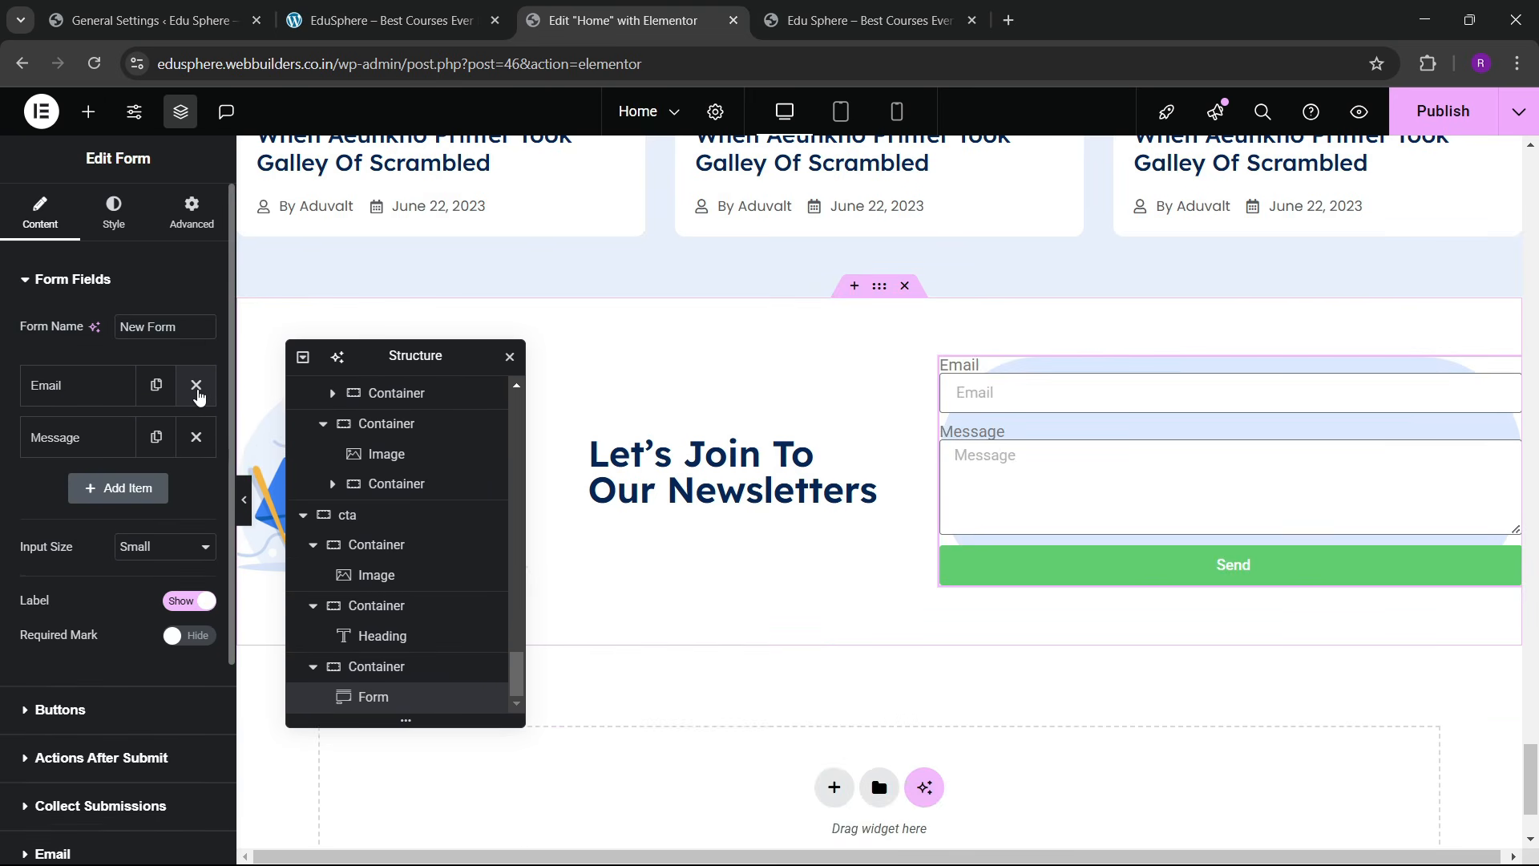
{"action": "left_click", "coordinate": [196, 437]}
Step: Set the form's container padding to 40 px on every side
{"action": "left_click", "coordinate": [385, 20]}
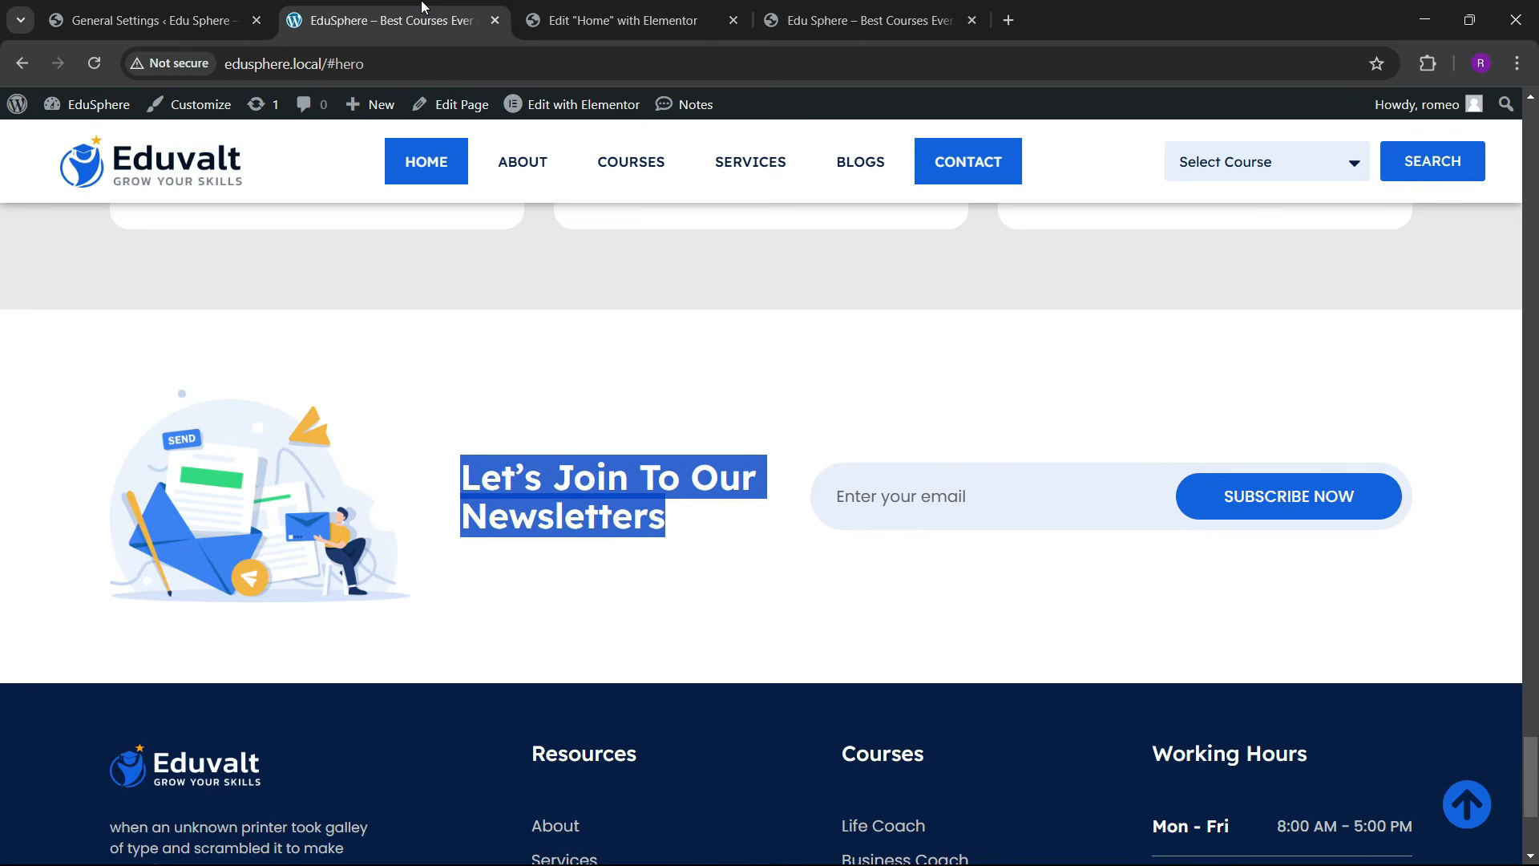
{"action": "left_click", "coordinate": [666, 7]}
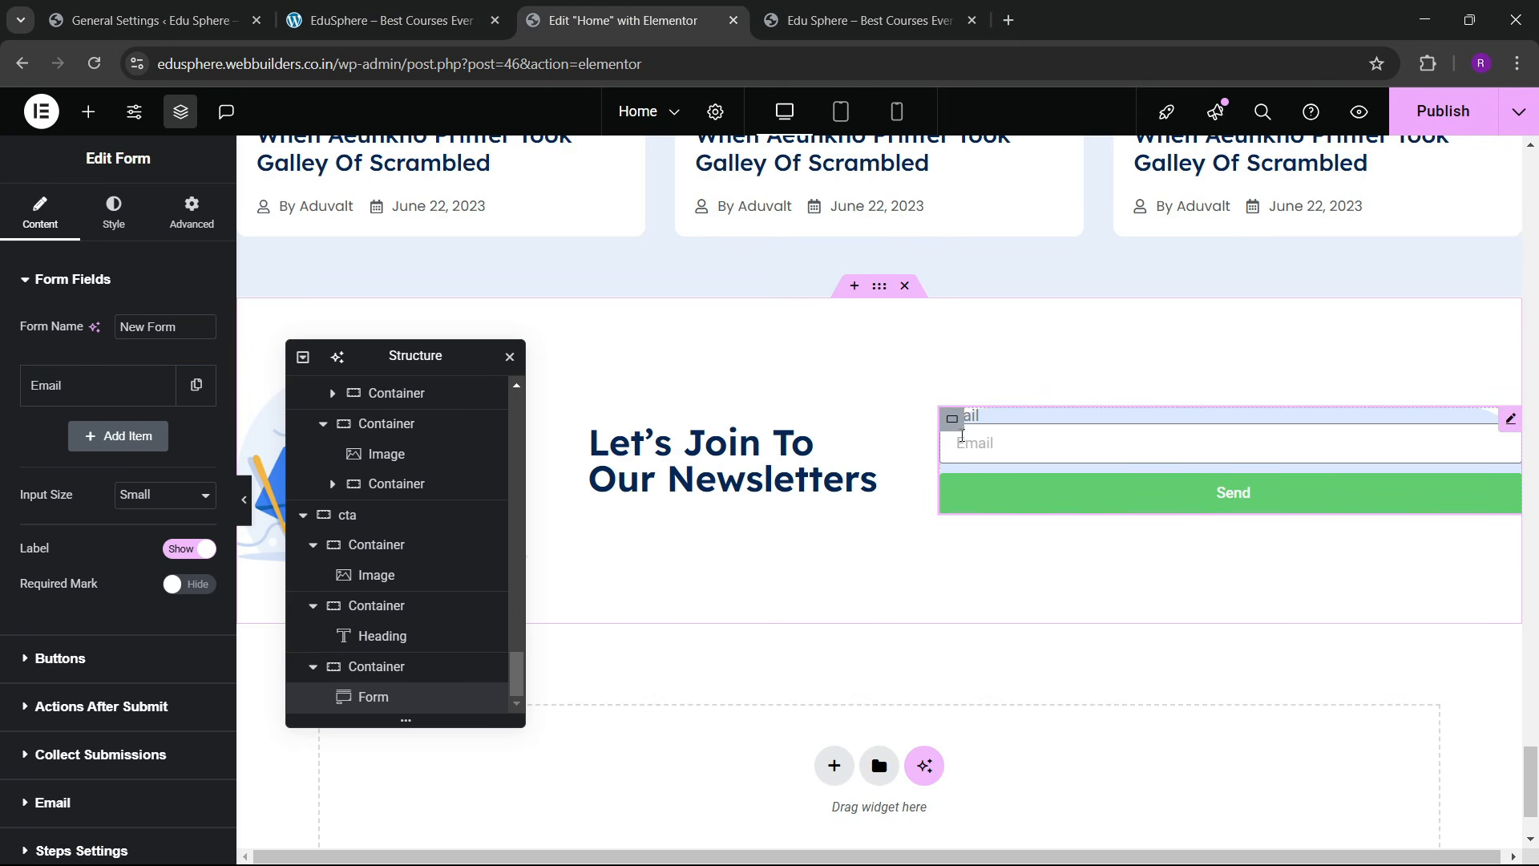
{"action": "left_click", "coordinate": [378, 668]}
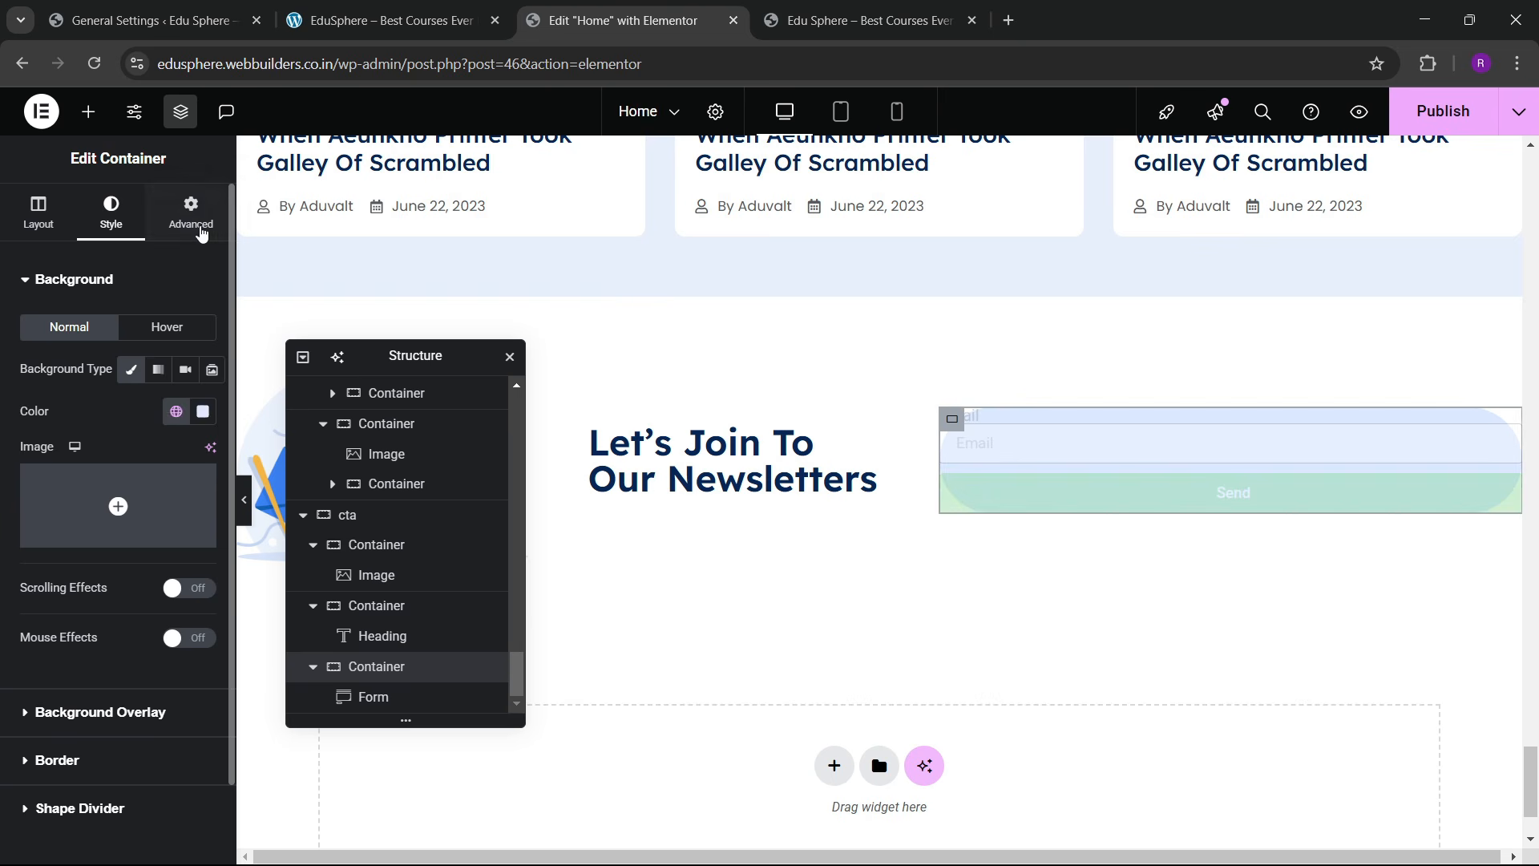
{"action": "left_click", "coordinate": [201, 233]}
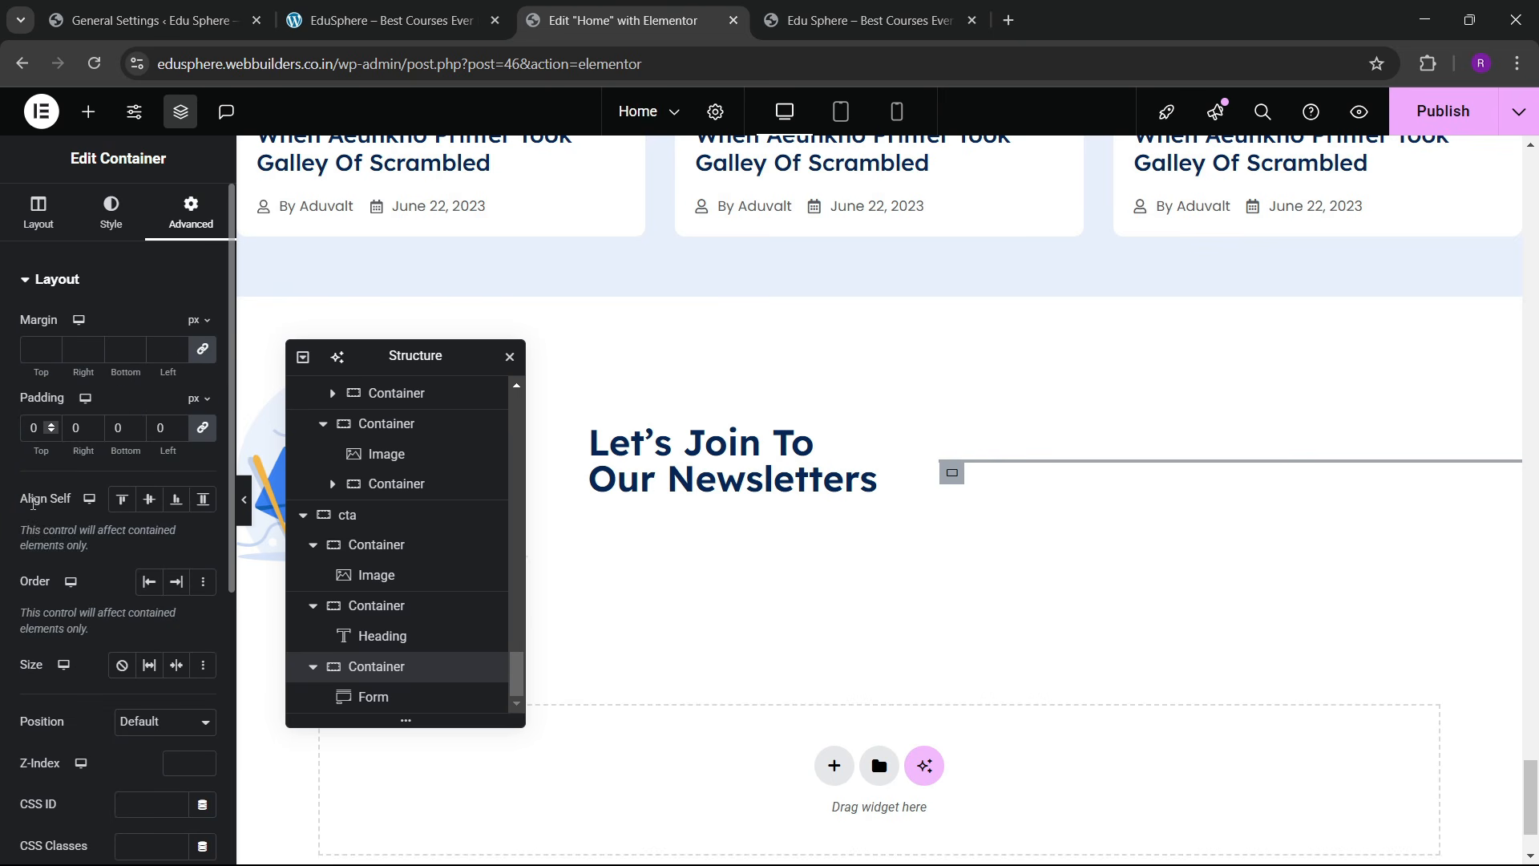
{"action": "type", "text": "2"}
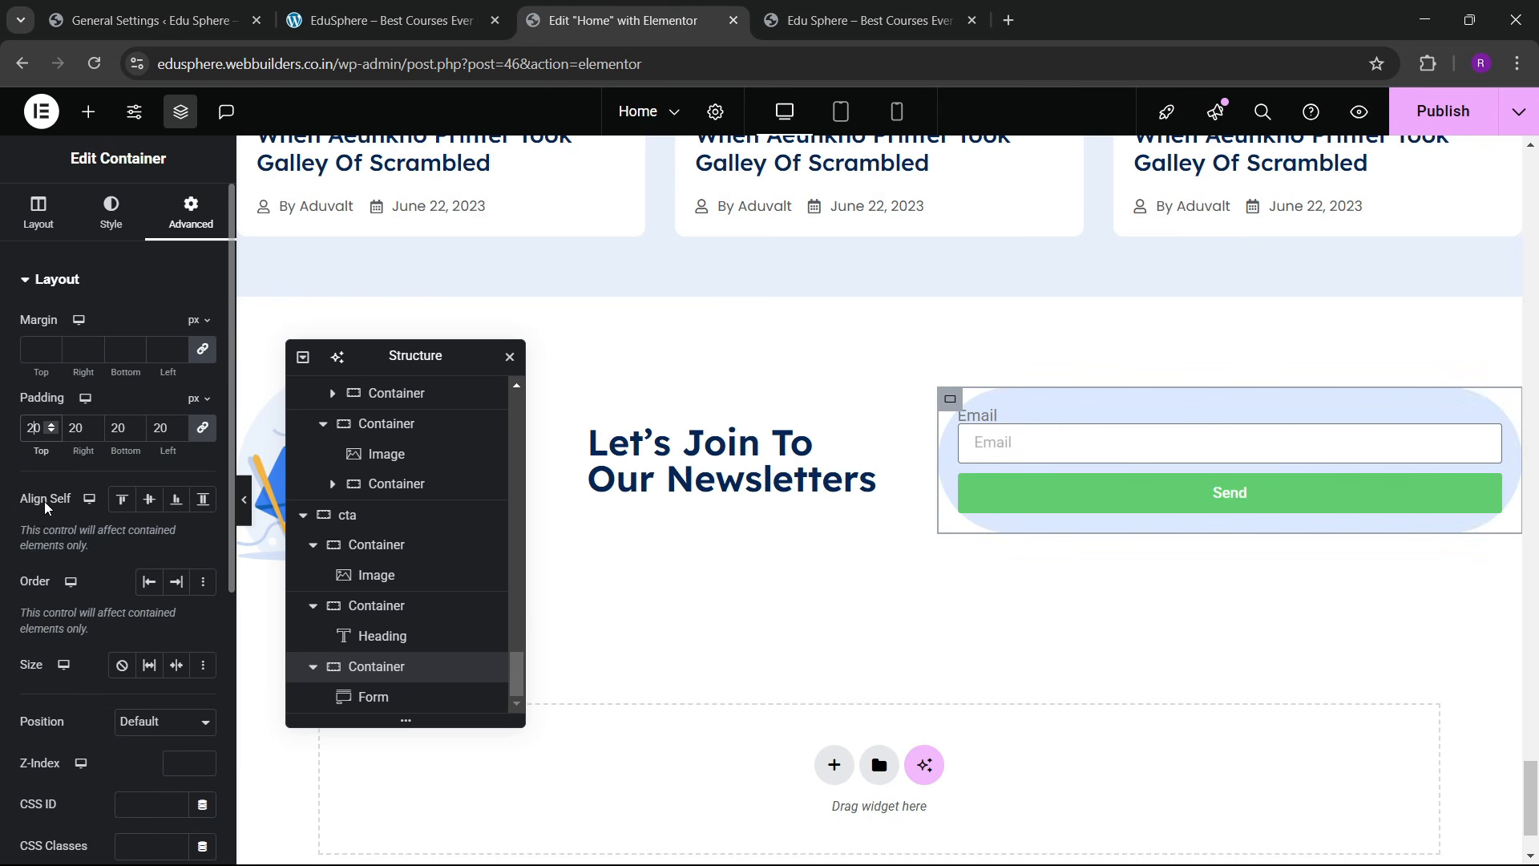
{"action": "key", "text": "BackSpace"}
{"action": "type", "text": "4"}
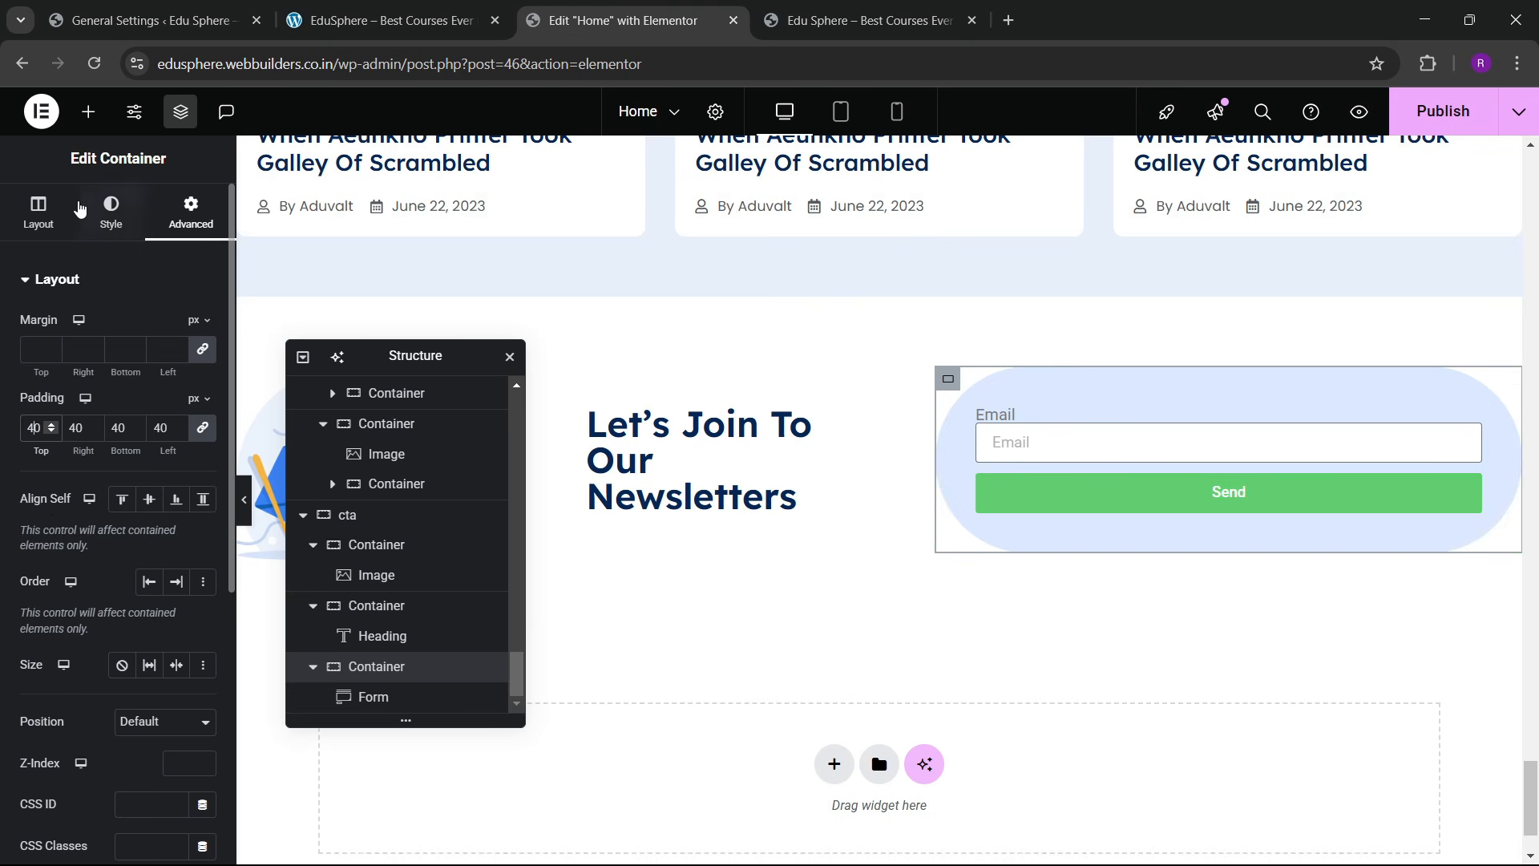
{"action": "left_click", "coordinate": [40, 212]}
{"action": "left_click", "coordinate": [373, 696]}
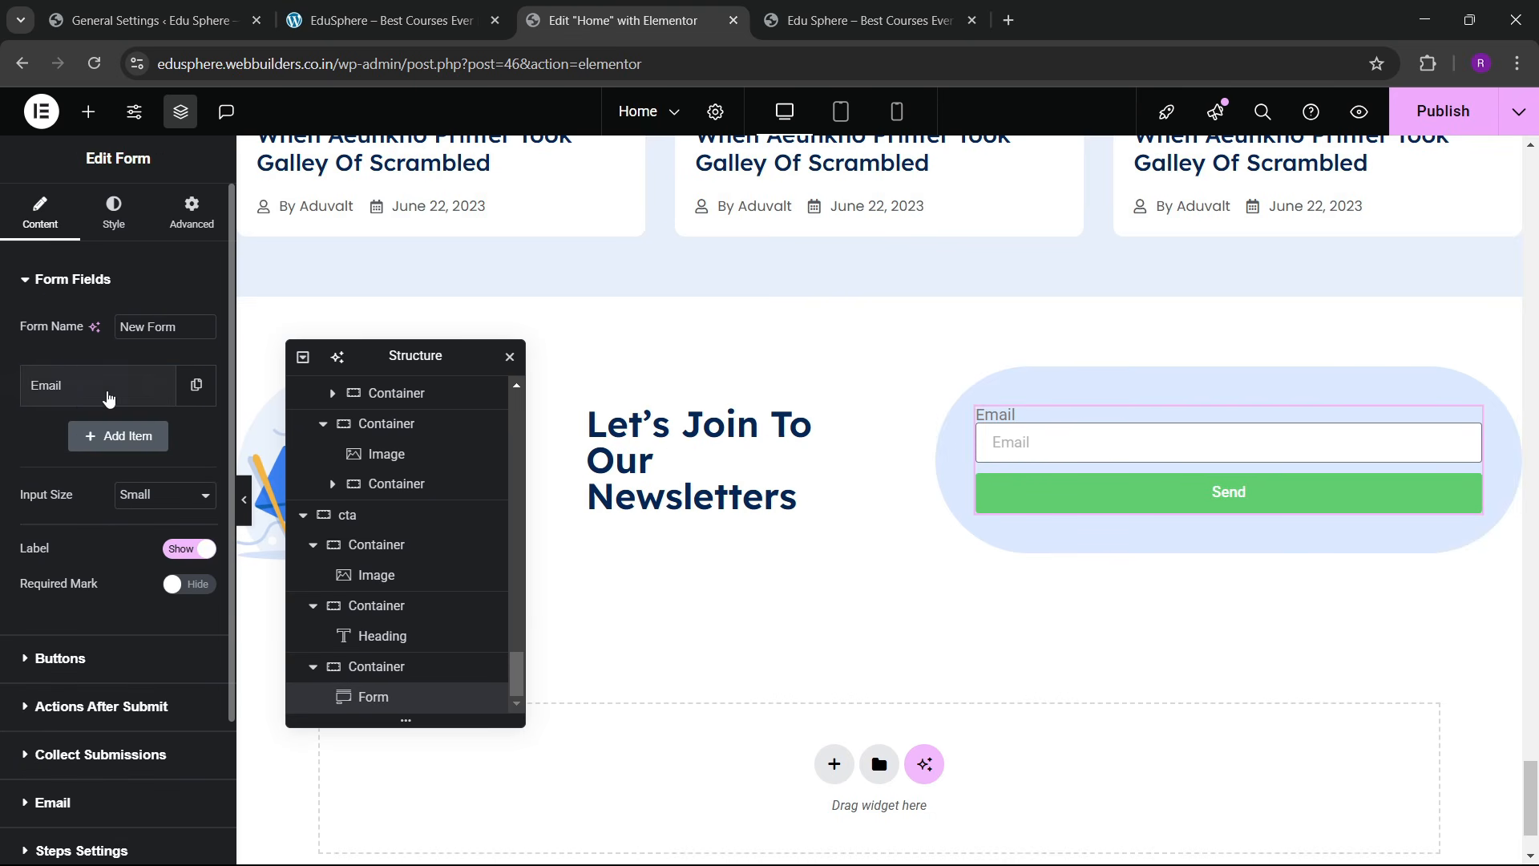
Step: Change the Email field's placeholder to 'Enter your email'
{"action": "left_click", "coordinate": [109, 393]}
{"action": "left_click_drag", "start_coordinate": [155, 547], "coordinate": [78, 561]}
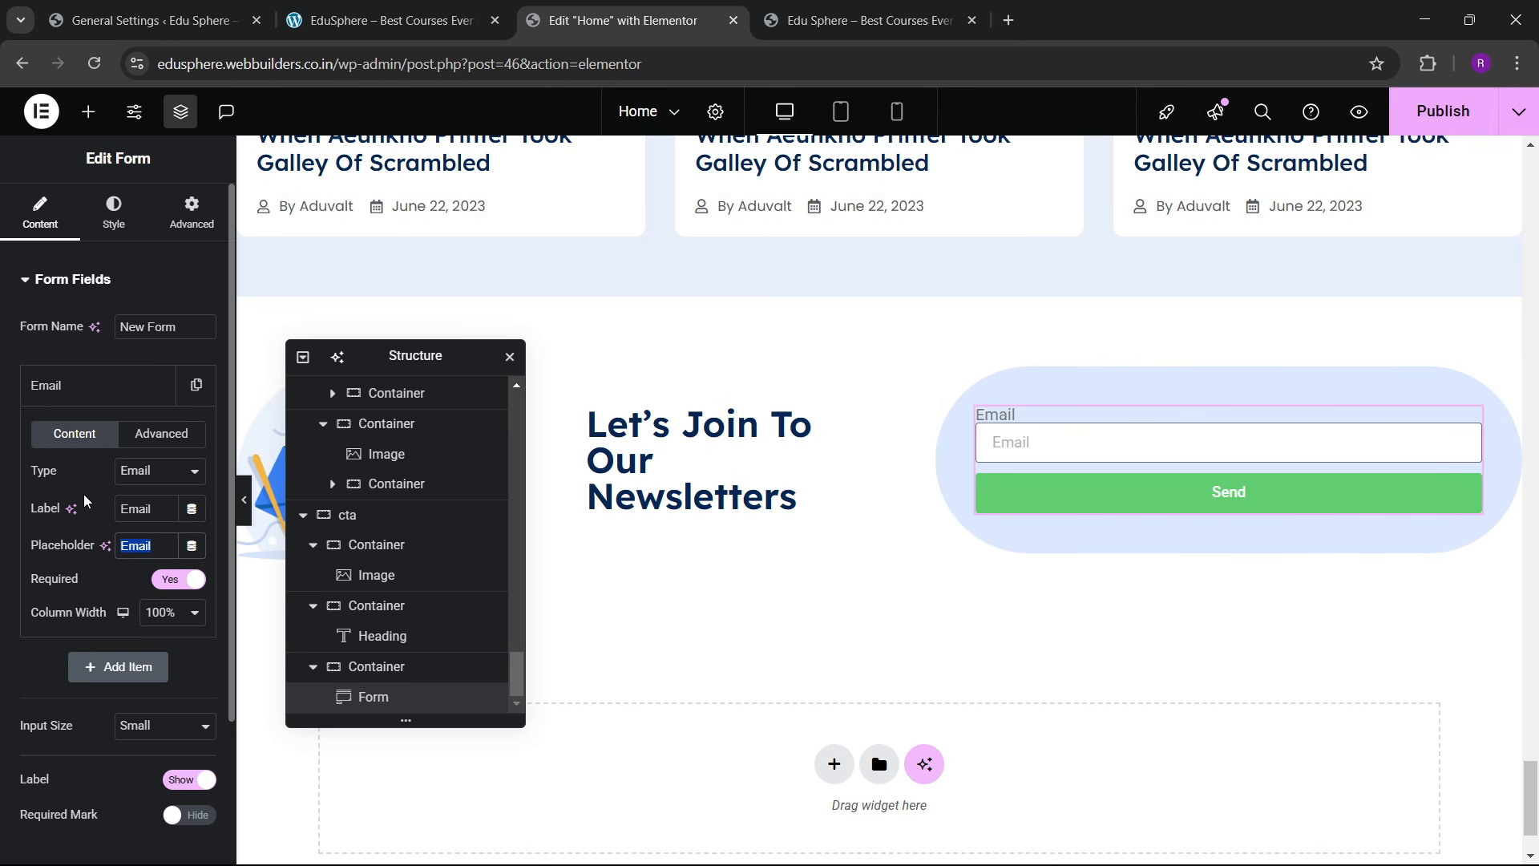
{"action": "type", "text": "Enter yo"}
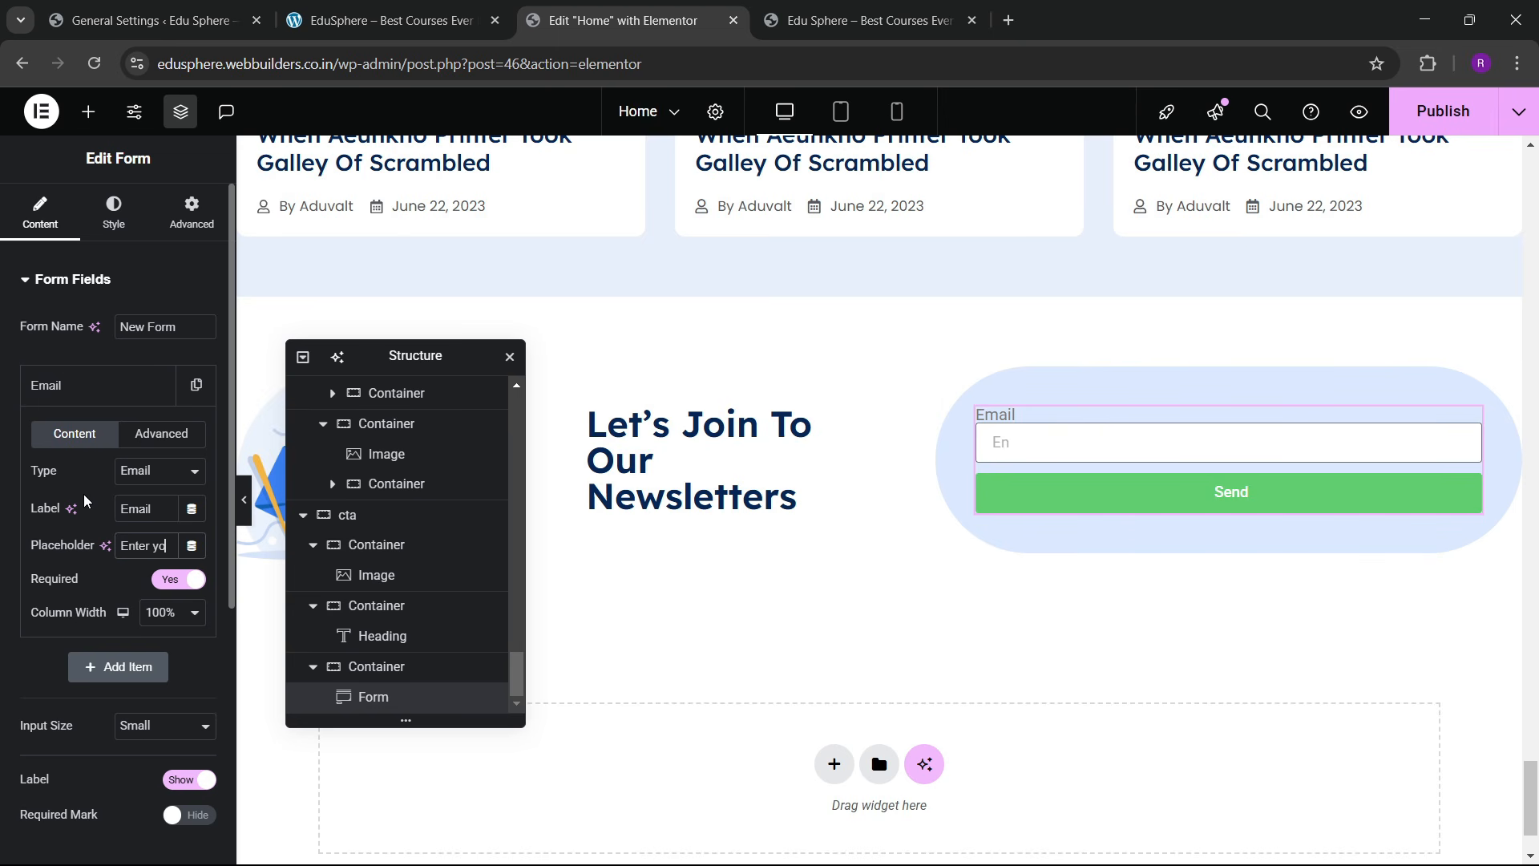
{"action": "type", "text": "ur email"}
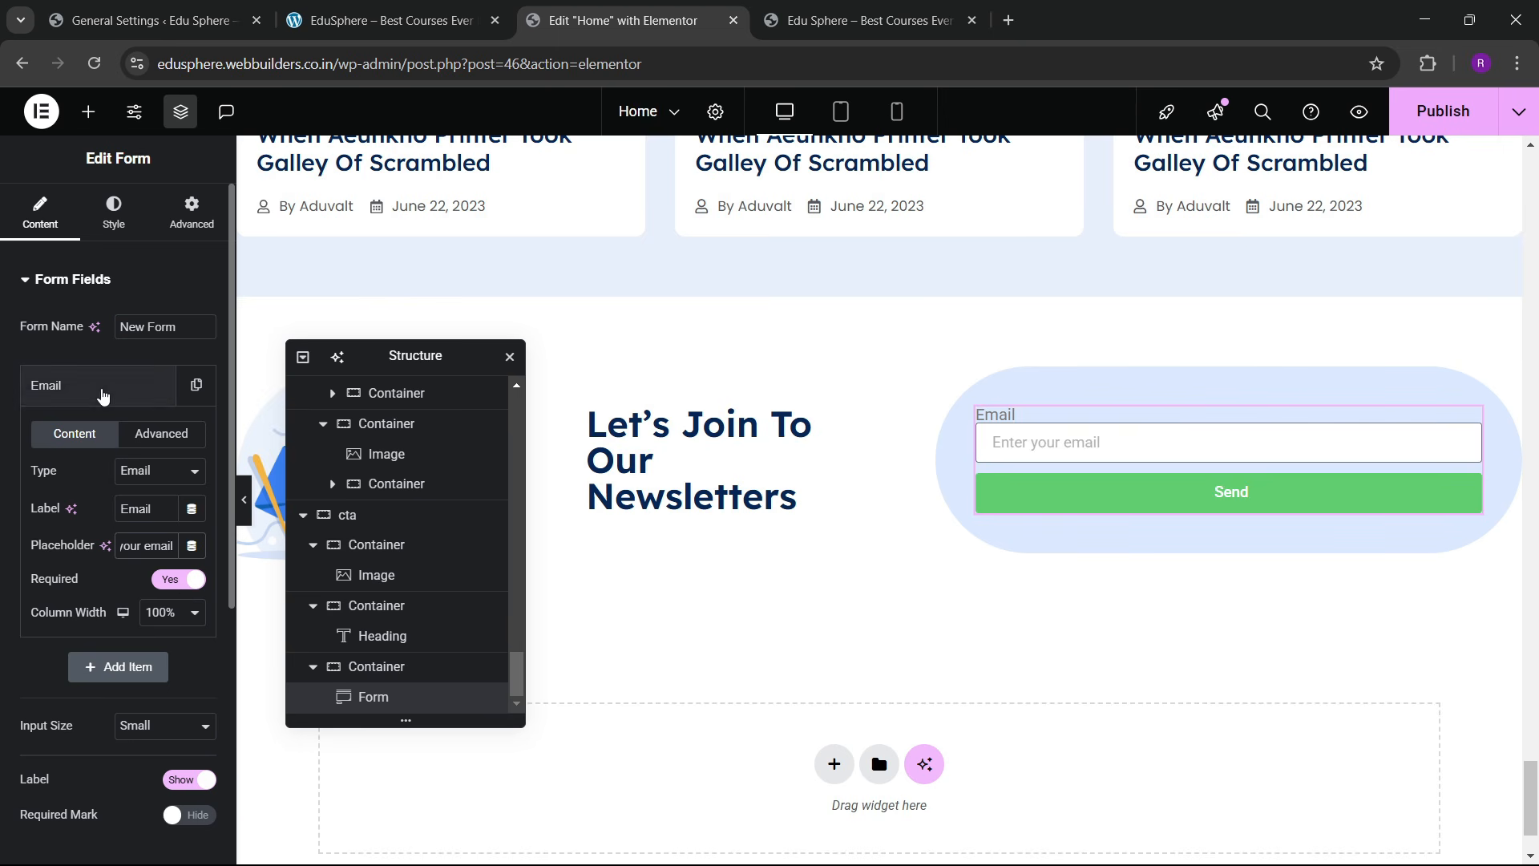
{"action": "left_click", "coordinate": [115, 393]}
Step: Hide the form labels and set the Email field's column width to 70%
{"action": "left_click", "coordinate": [191, 549]}
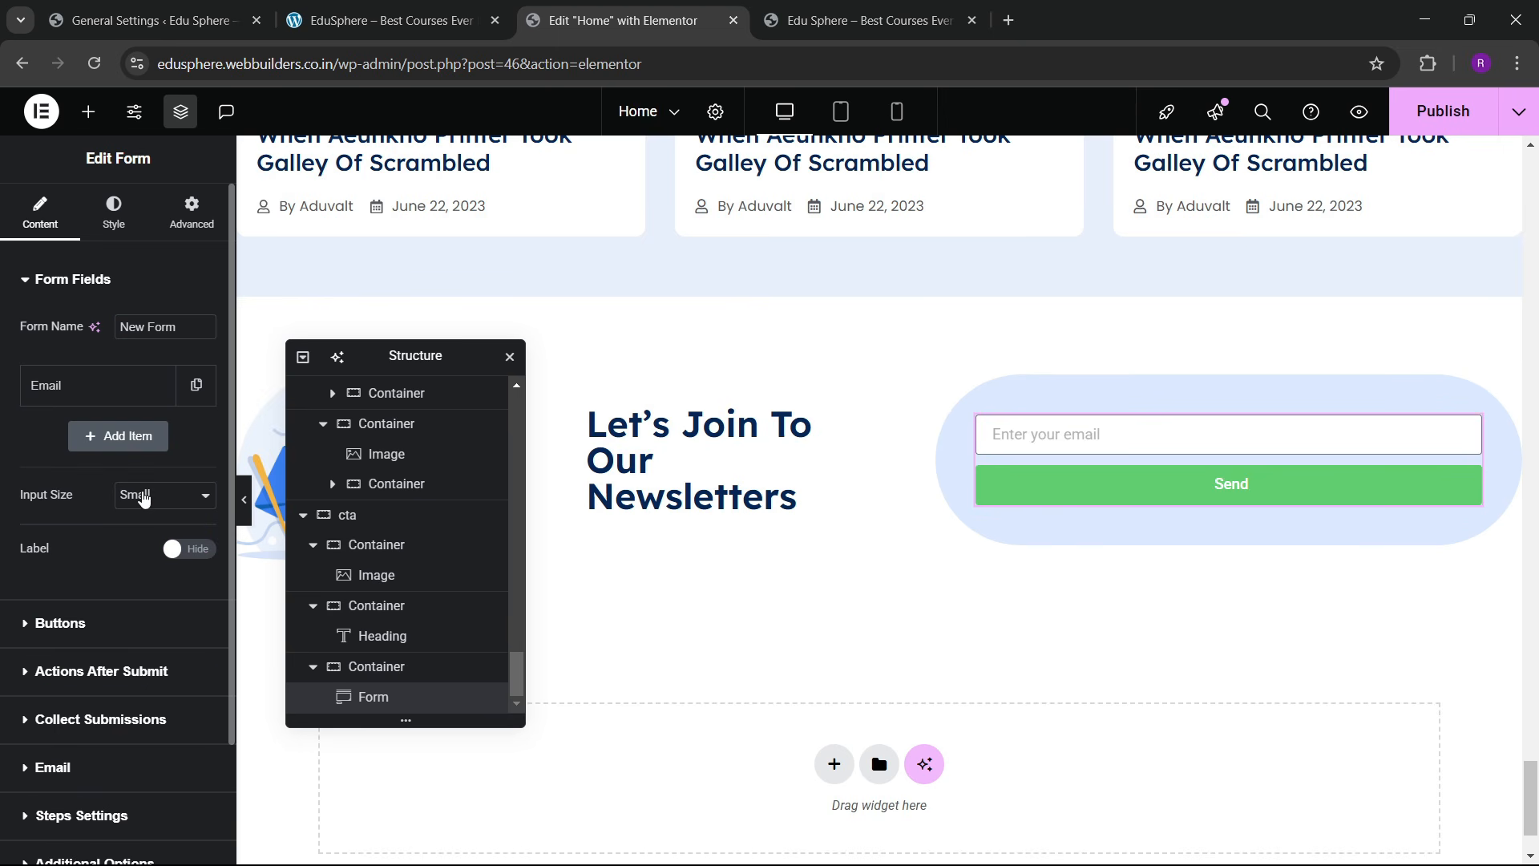
{"action": "left_click", "coordinate": [109, 385]}
{"action": "left_click", "coordinate": [168, 614]}
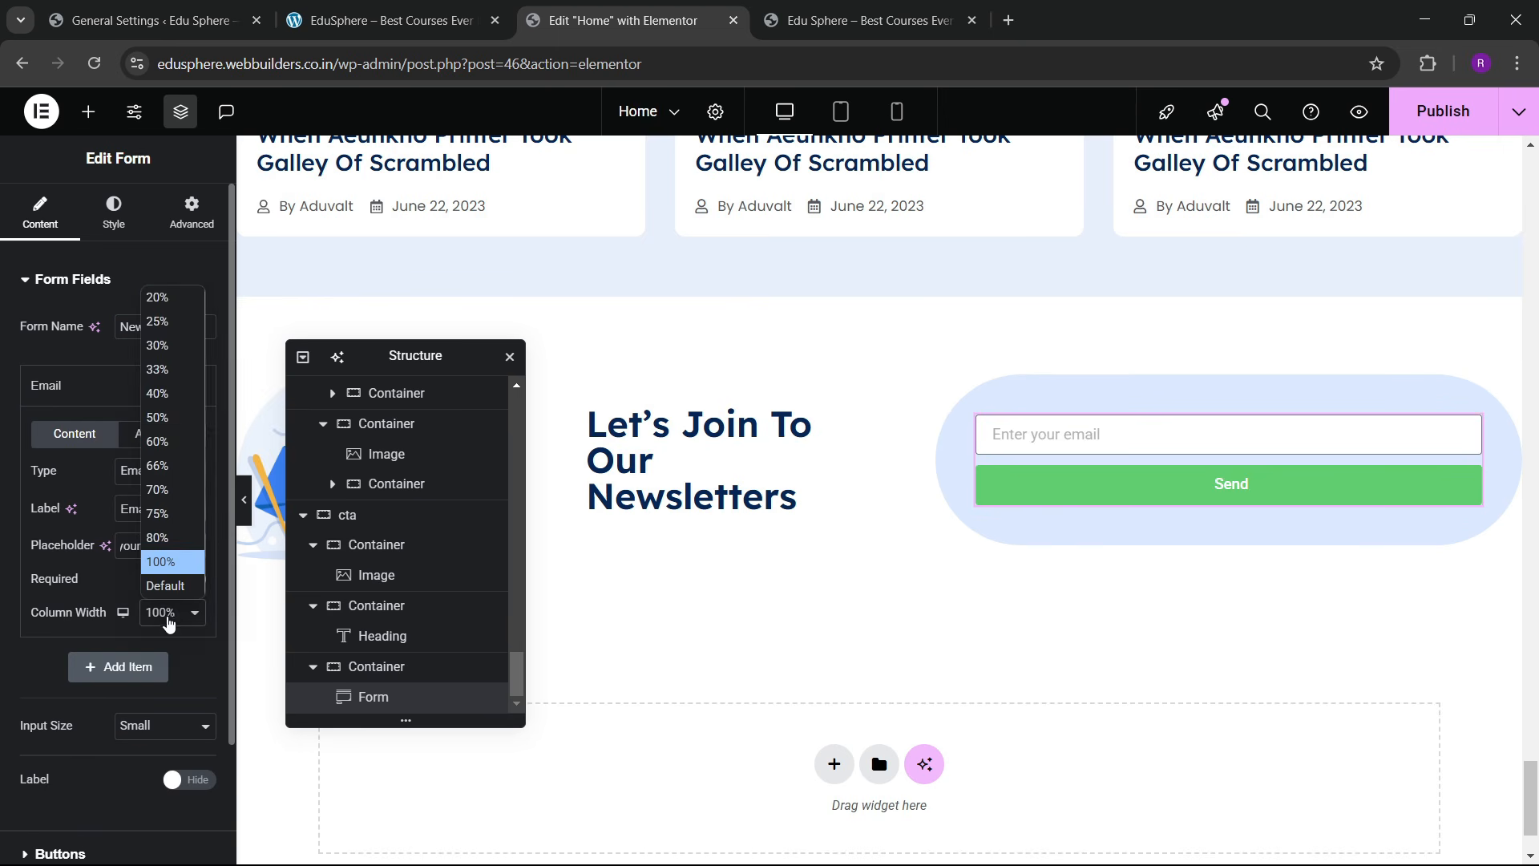
{"action": "left_click", "coordinate": [161, 489]}
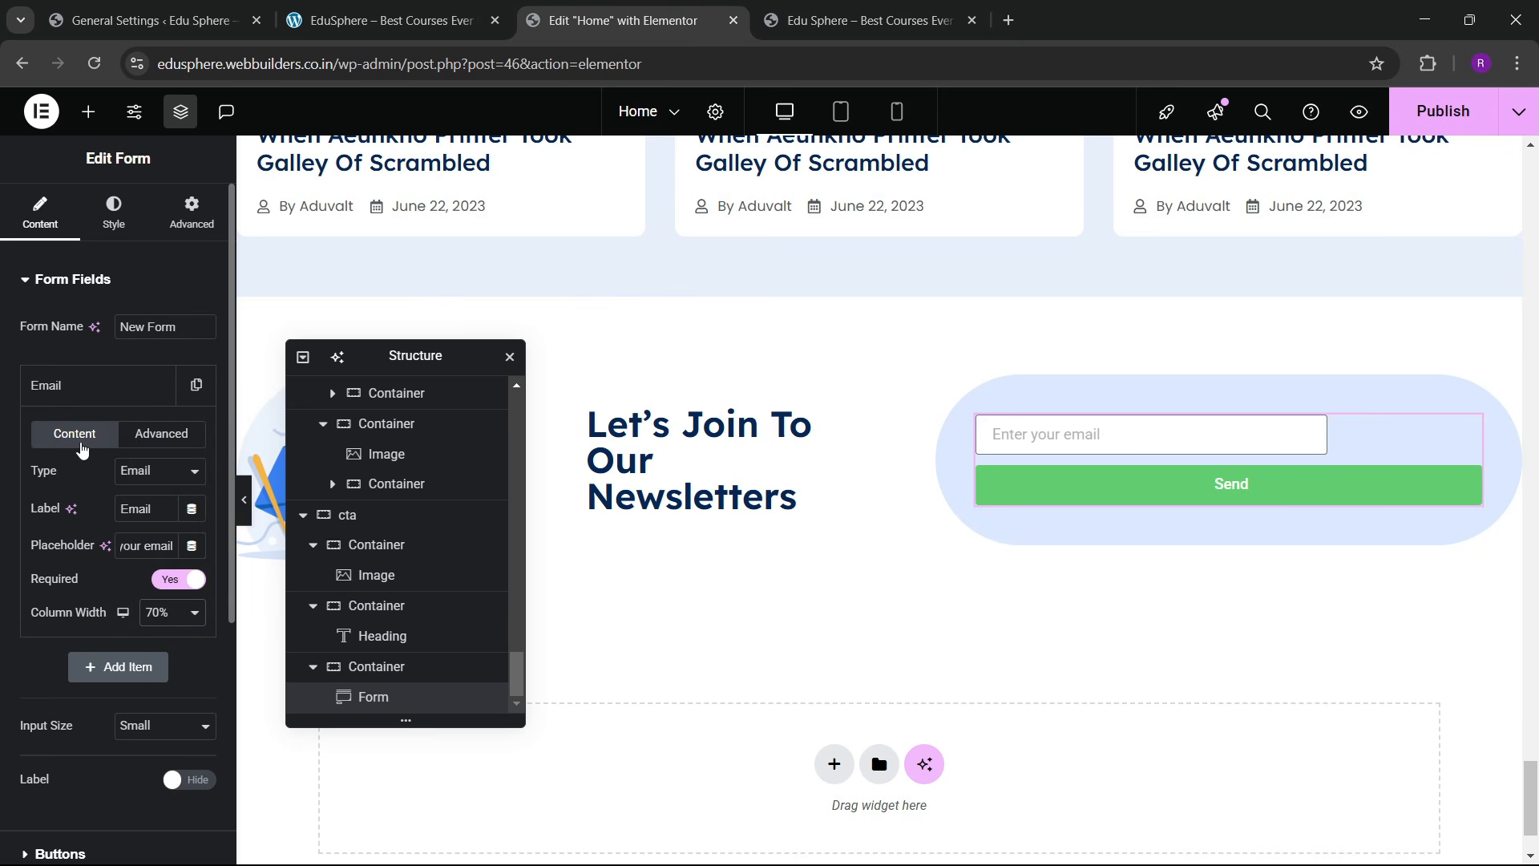
{"action": "left_click", "coordinate": [64, 624]}
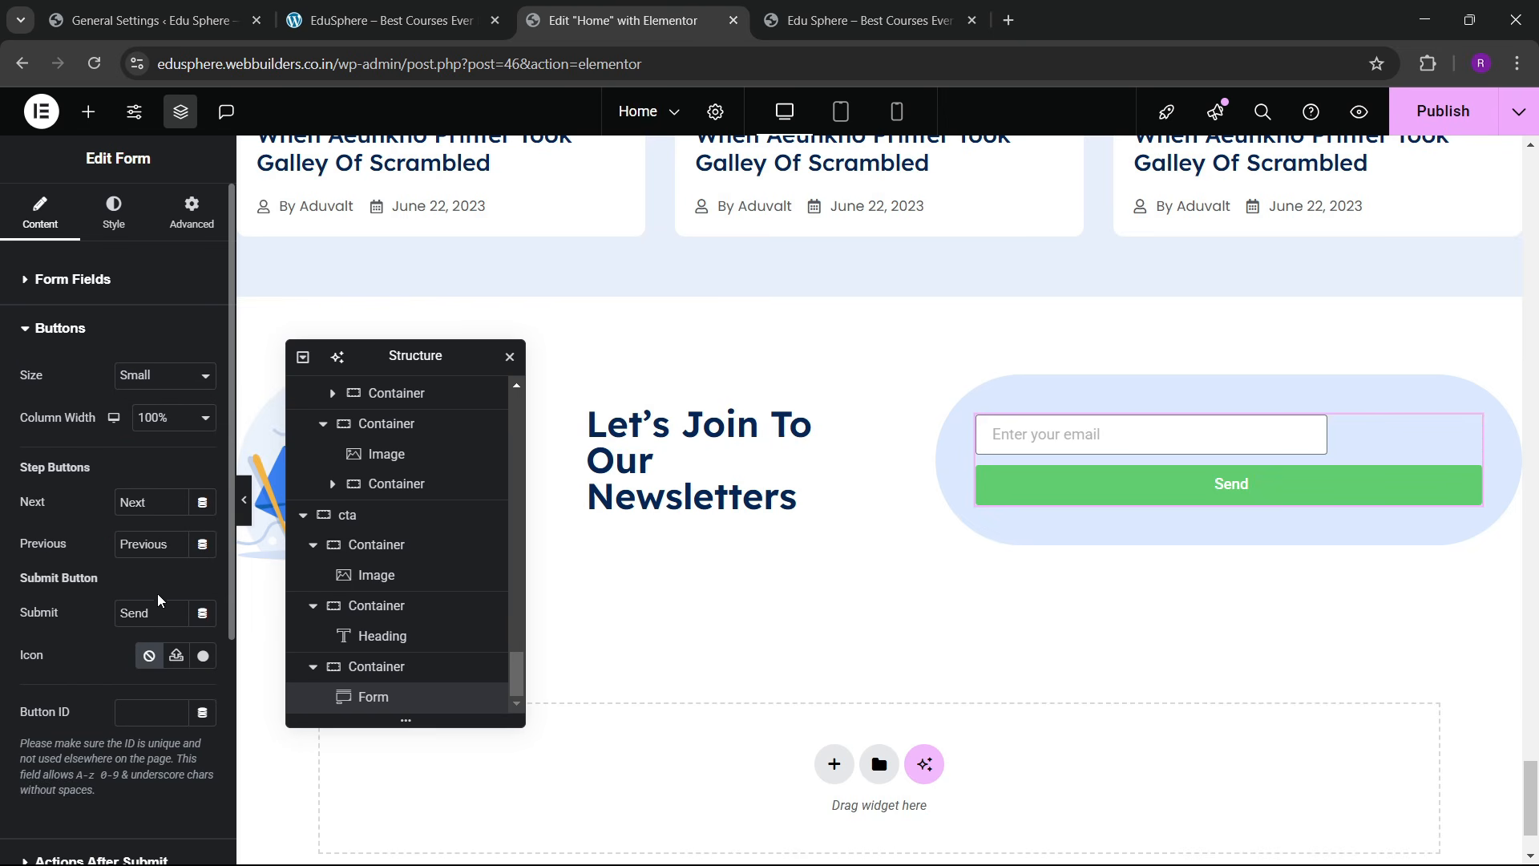
Step: Rename the submit button to 'SUBSCRIBE NOW' and set its column width to 40%
{"action": "left_click_drag", "start_coordinate": [146, 605], "coordinate": [69, 614]}
{"action": "left_click", "coordinate": [359, 6]}
{"action": "left_click", "coordinate": [616, 7]}
{"action": "type", "text": "SUBSCRIBE"}
{"action": "type", "text": " NOW"}
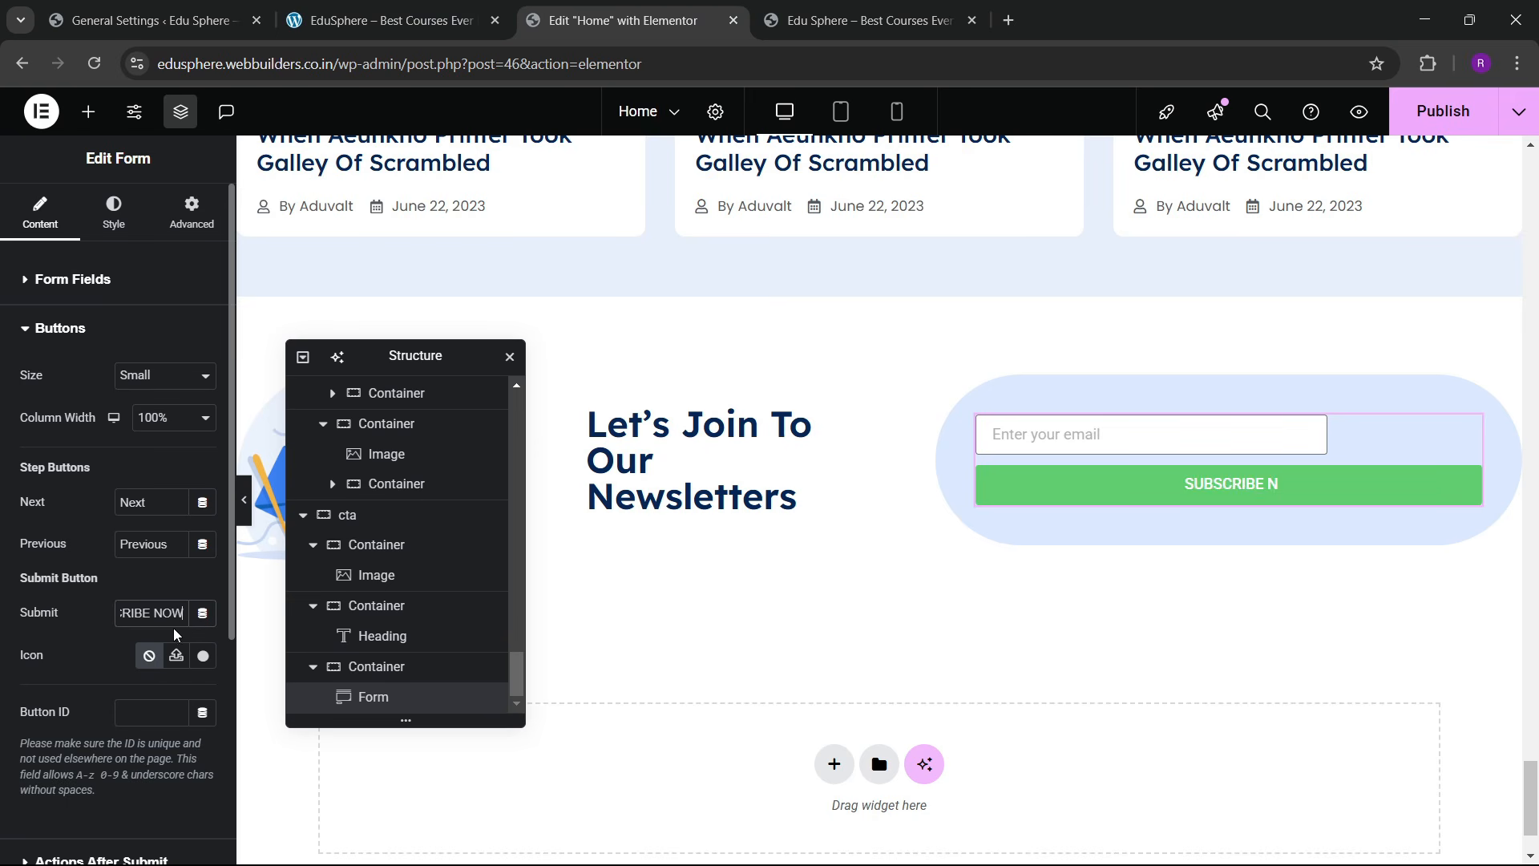
{"action": "left_click", "coordinate": [152, 417]}
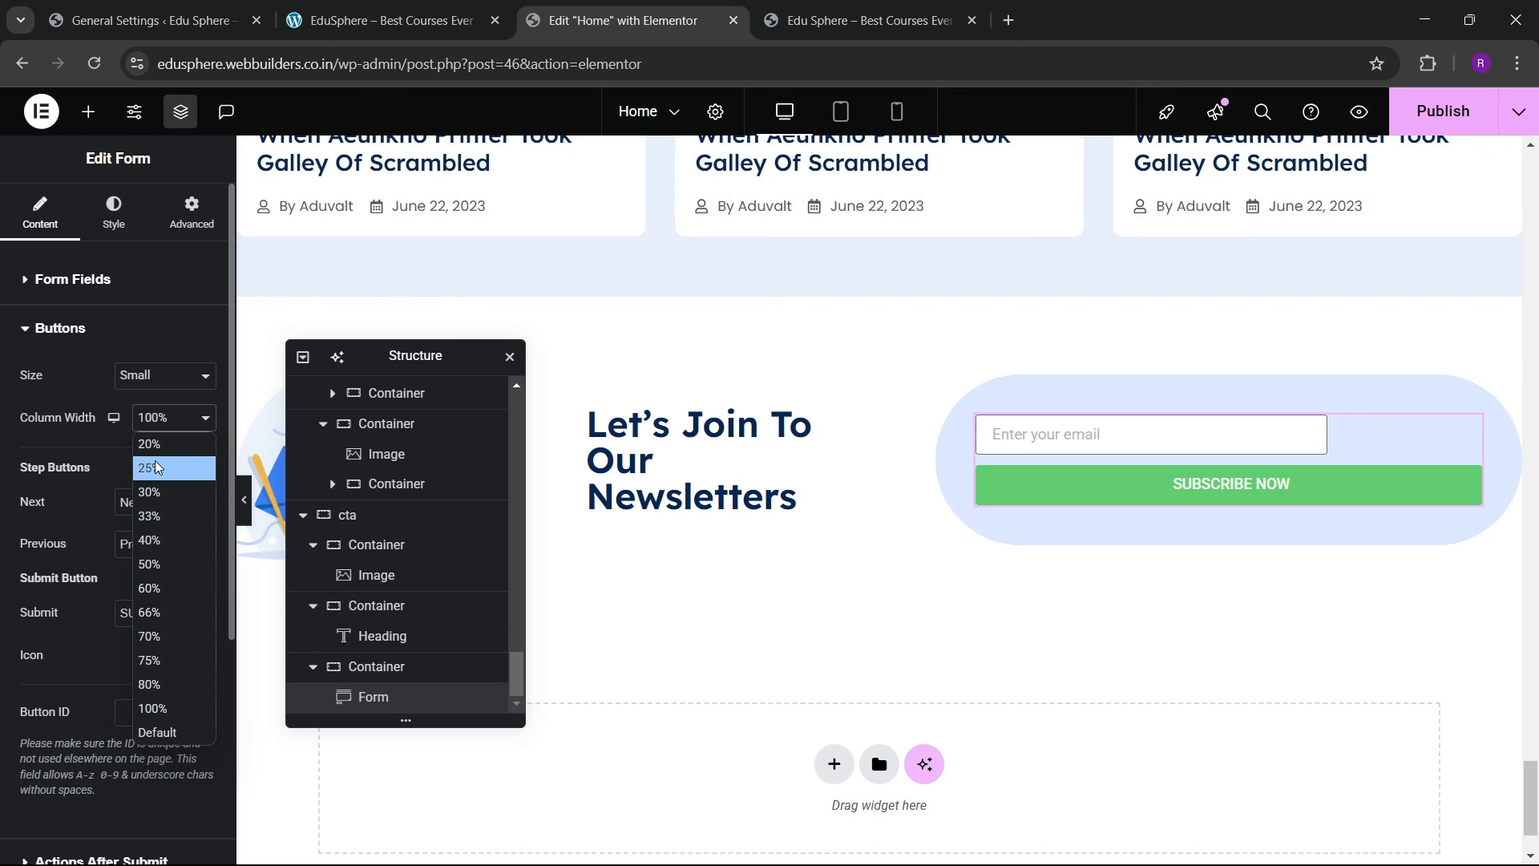
{"action": "left_click", "coordinate": [154, 491]}
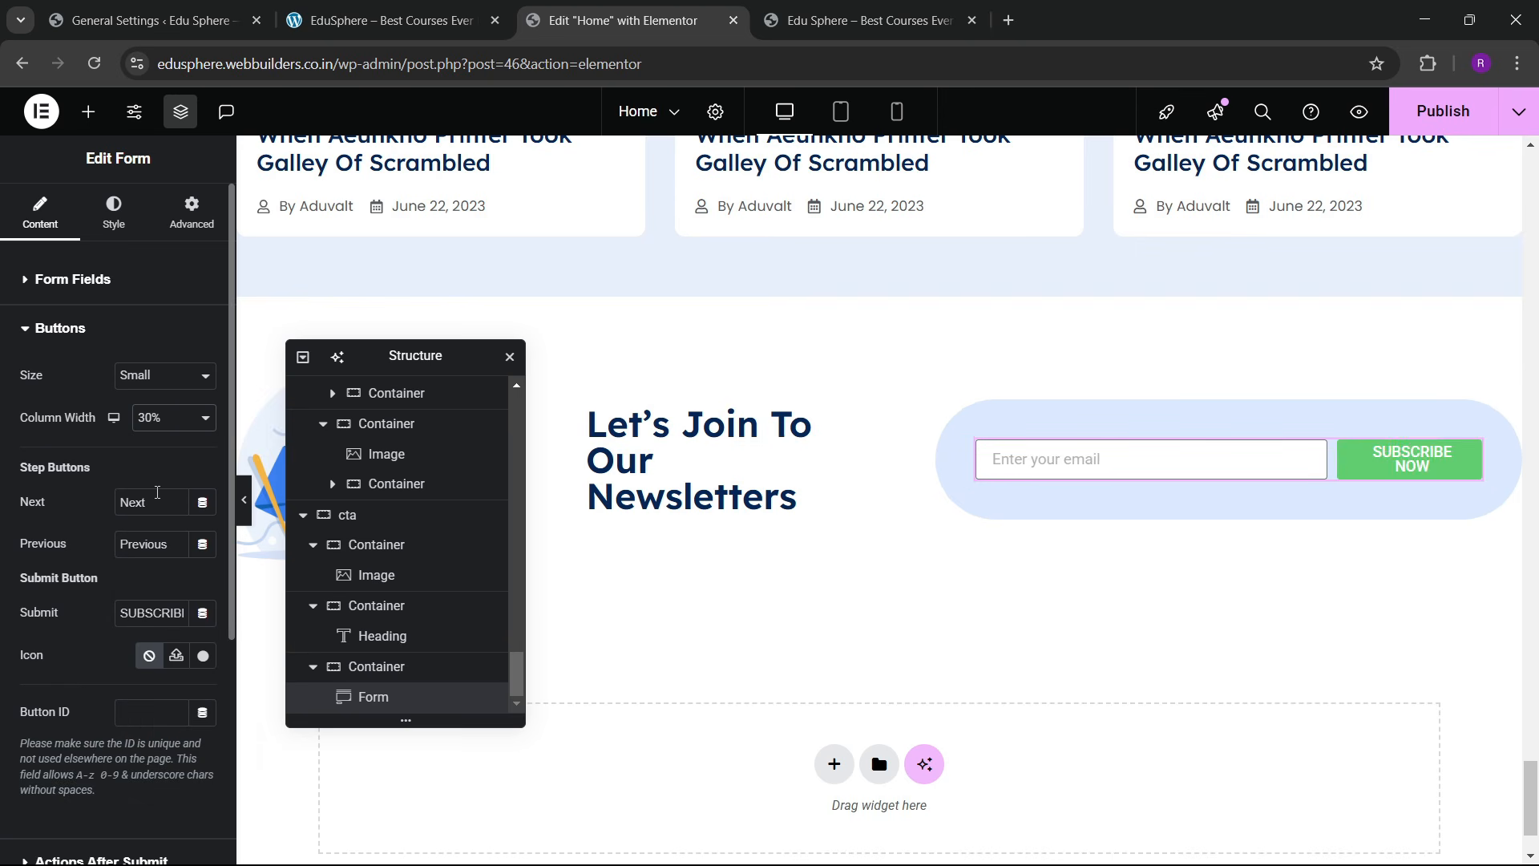
{"action": "left_click", "coordinate": [156, 418]}
{"action": "left_click", "coordinate": [154, 514]}
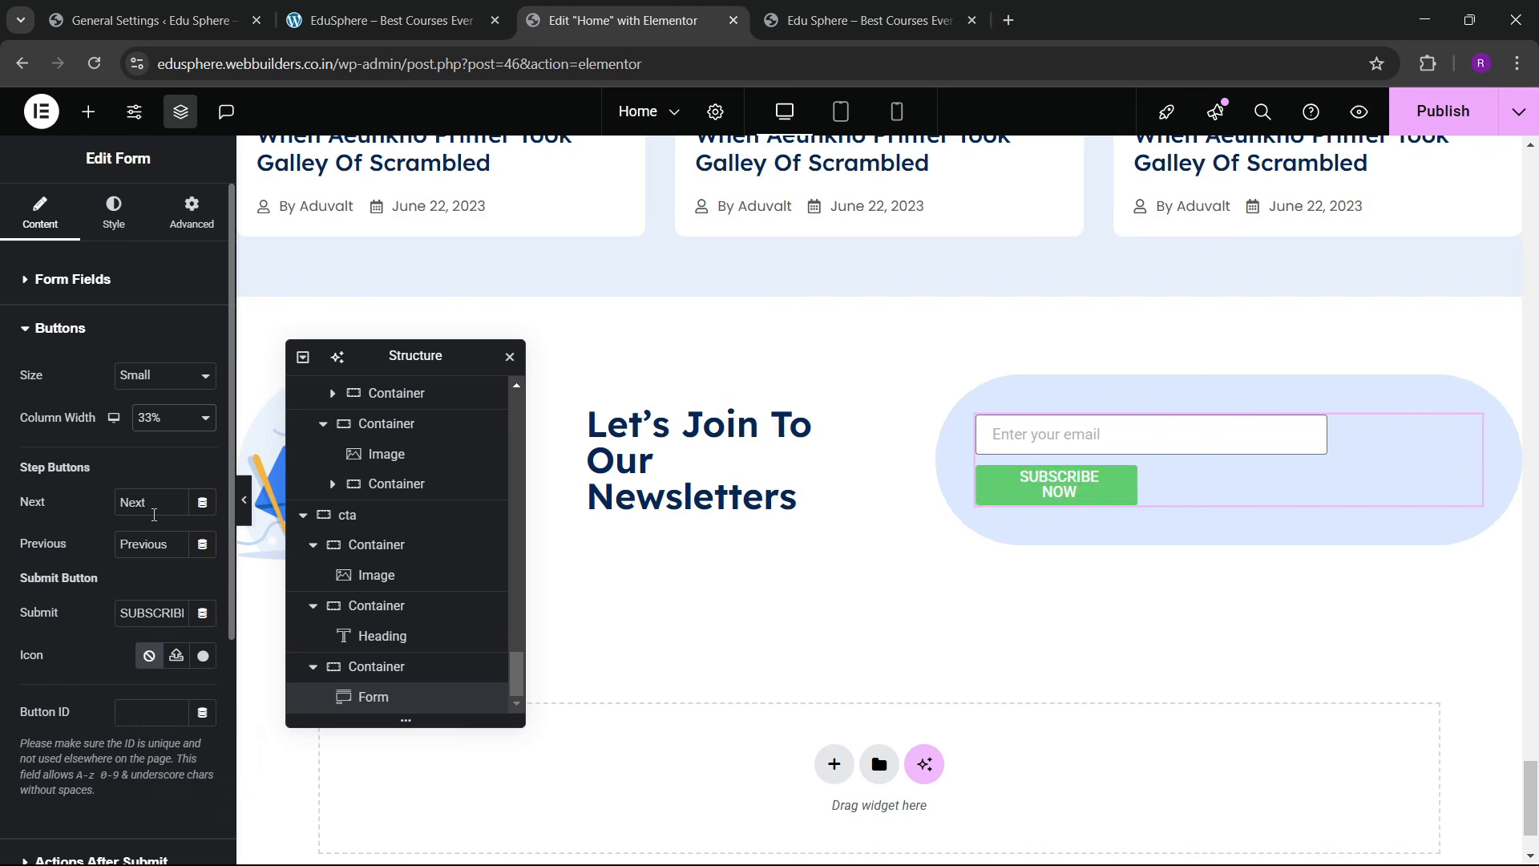
{"action": "left_click", "coordinate": [156, 418]}
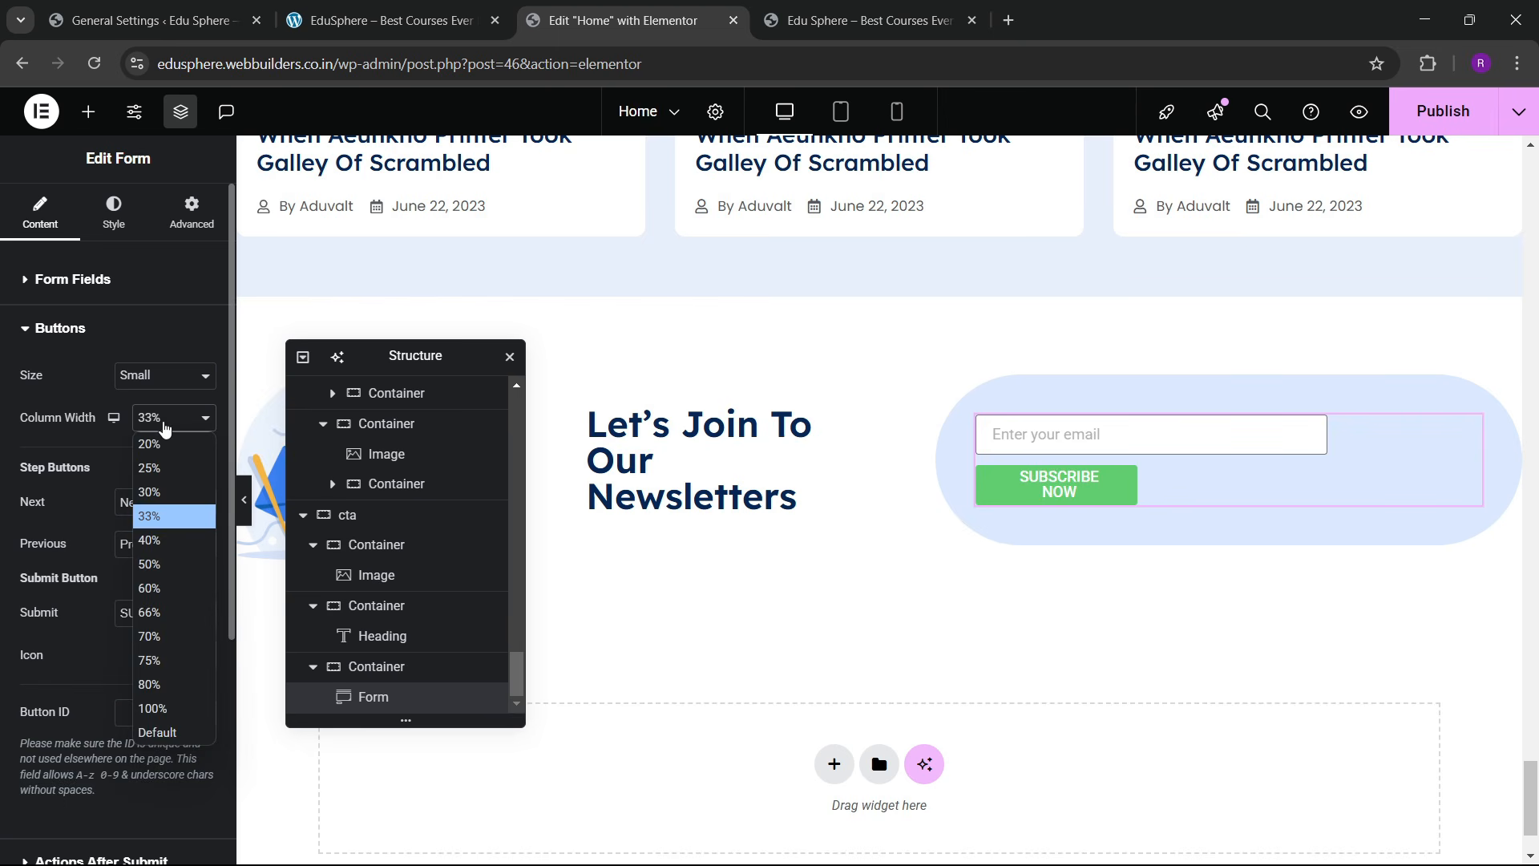
{"action": "left_click", "coordinate": [154, 536]}
Step: Narrow the Email field's column width to 60%
{"action": "left_click", "coordinate": [105, 281]}
{"action": "left_click", "coordinate": [114, 389]}
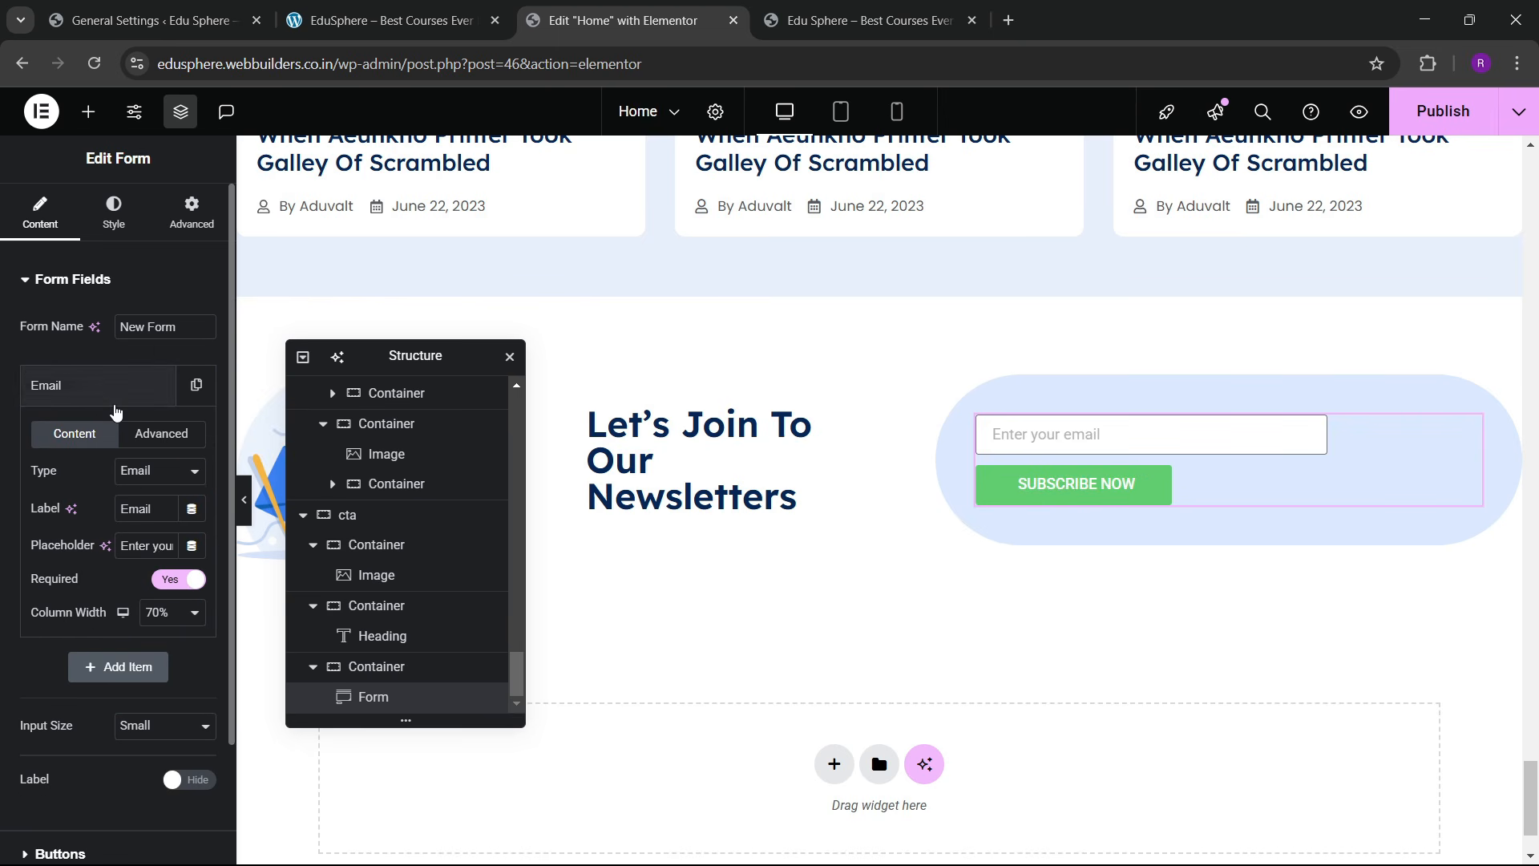
{"action": "left_click", "coordinate": [158, 611]}
{"action": "left_click", "coordinate": [157, 442]}
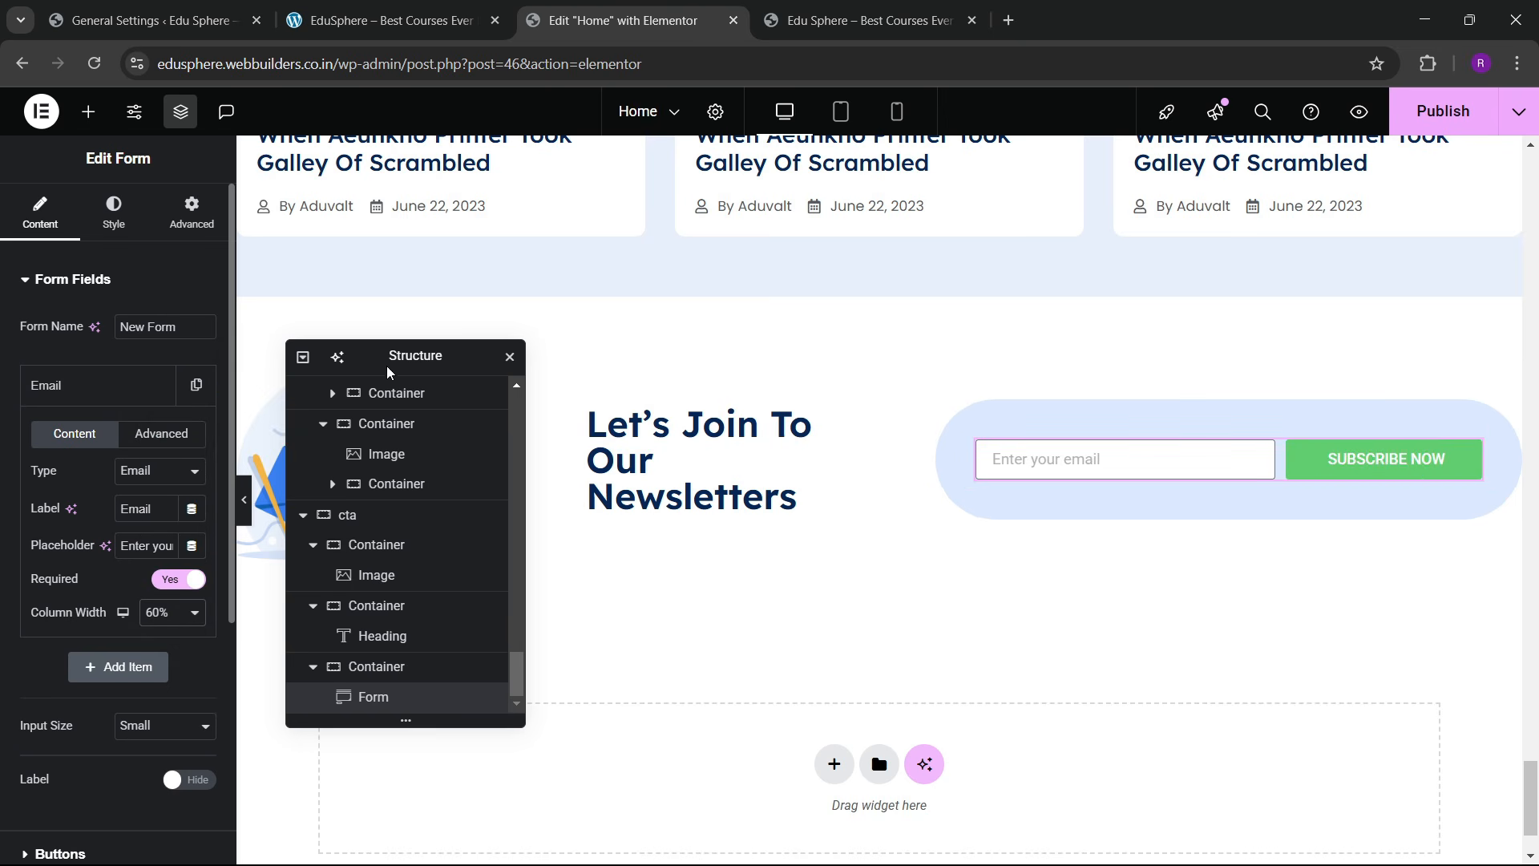
{"action": "left_click", "coordinate": [428, 16]}
{"action": "left_click", "coordinate": [609, 16]}
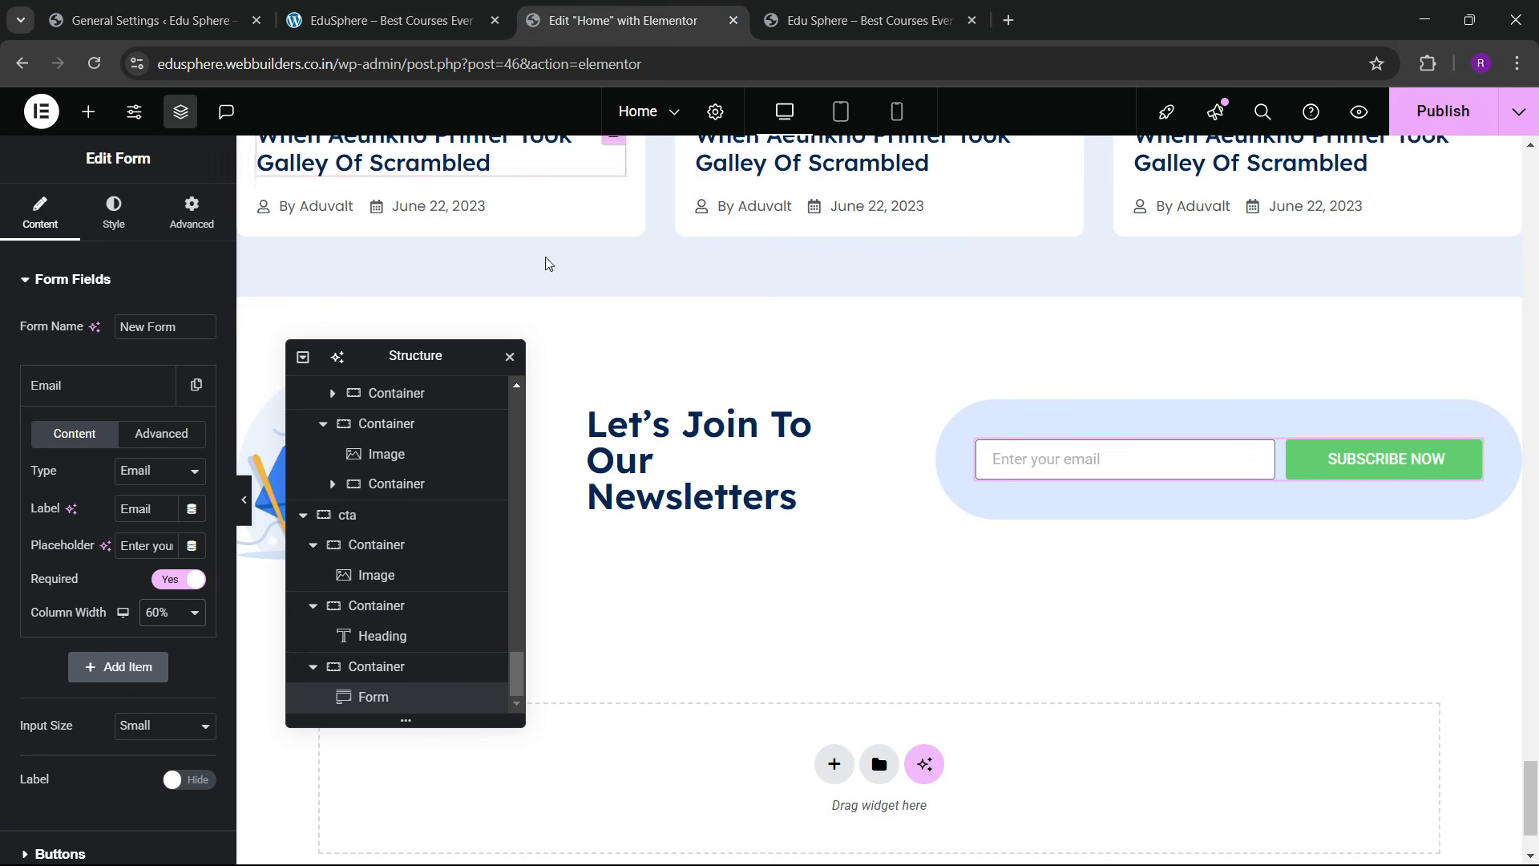
Step: Set both the email input size and the button size to Medium
{"action": "left_click", "coordinate": [113, 386]}
{"action": "left_click", "coordinate": [140, 494]}
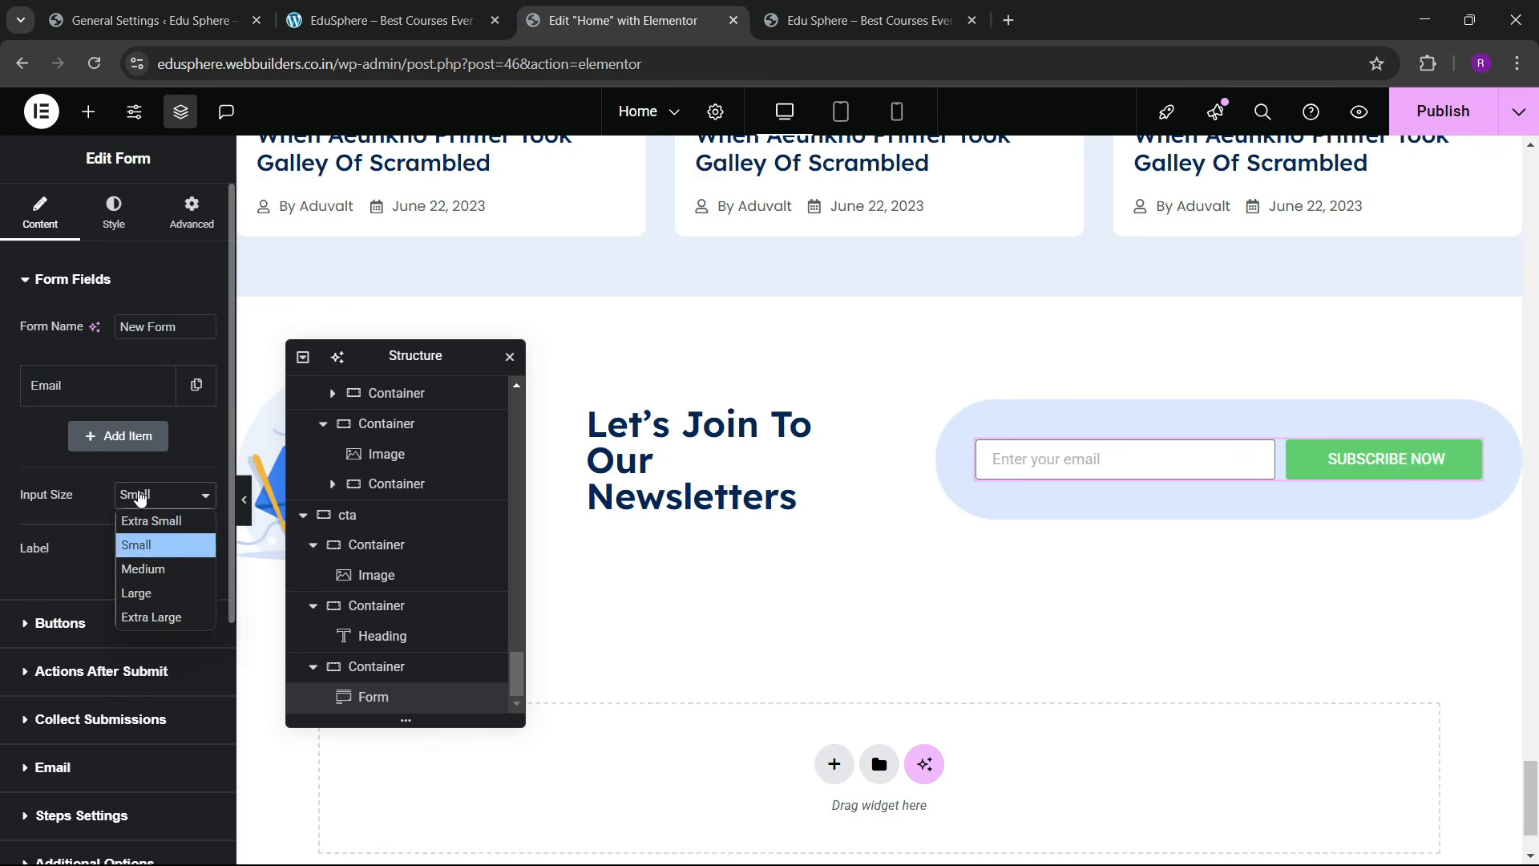
{"action": "left_click", "coordinate": [145, 569]}
{"action": "left_click", "coordinate": [157, 623]}
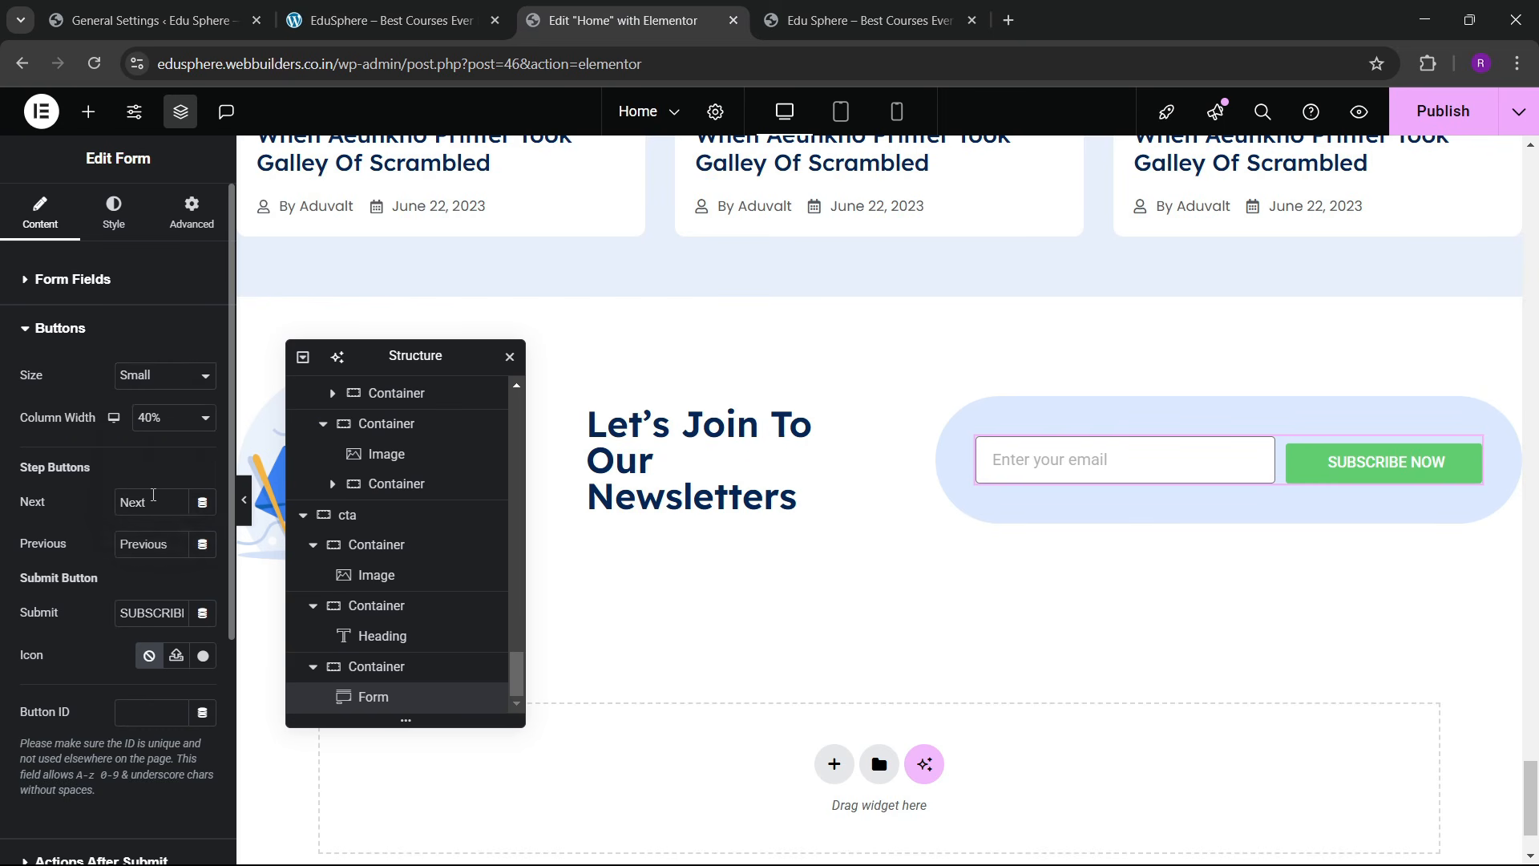
{"action": "left_click", "coordinate": [153, 375]}
{"action": "left_click", "coordinate": [152, 445]}
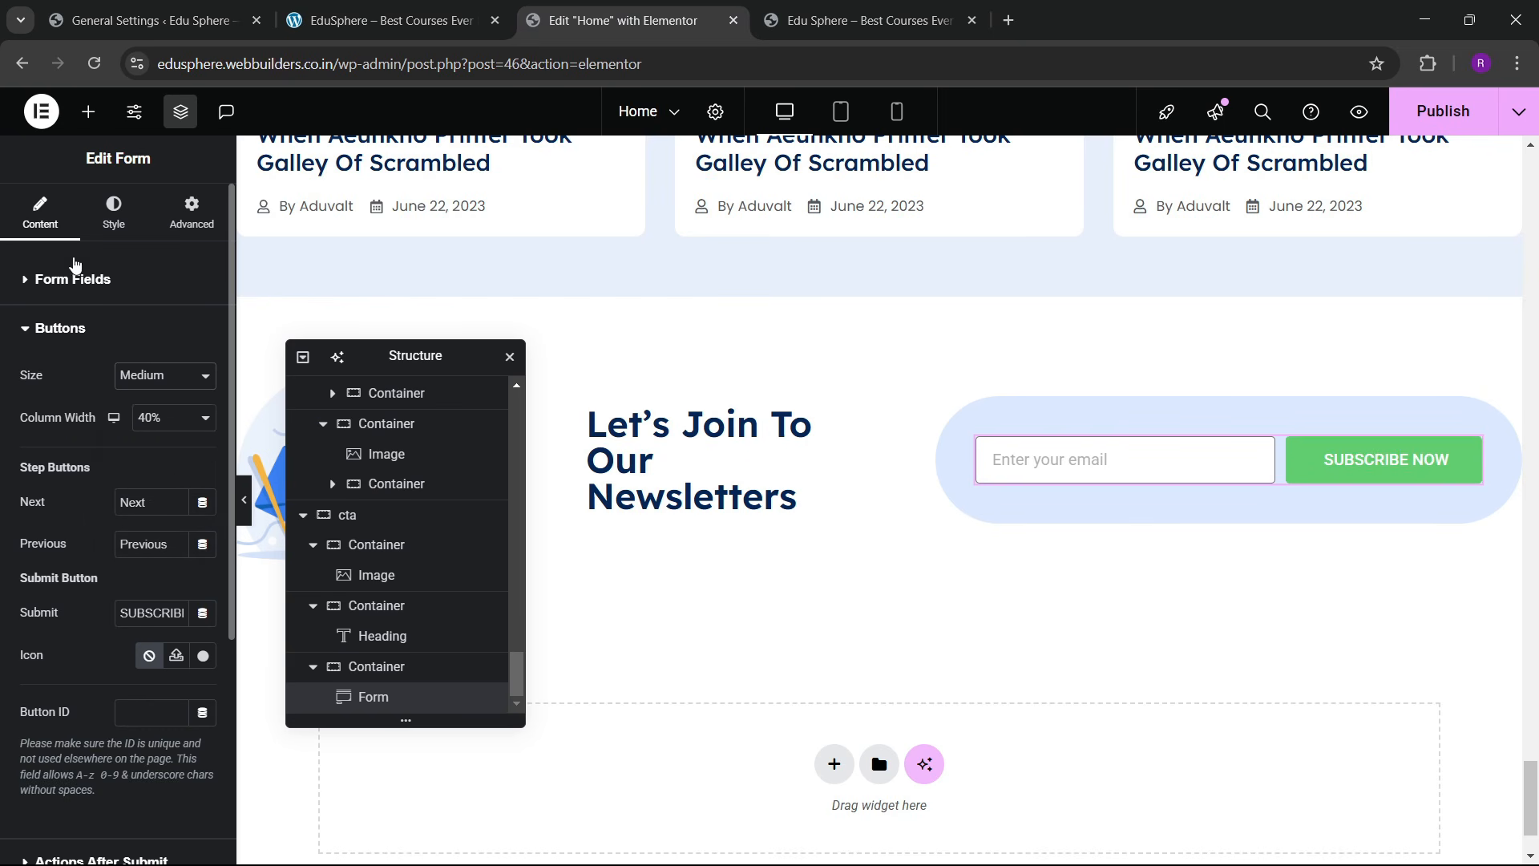
{"action": "left_click", "coordinate": [114, 212]}
{"action": "scroll", "coordinate": [61, 522], "scroll_direction": "down", "scroll_amount": 4}
{"action": "left_click", "coordinate": [53, 575]}
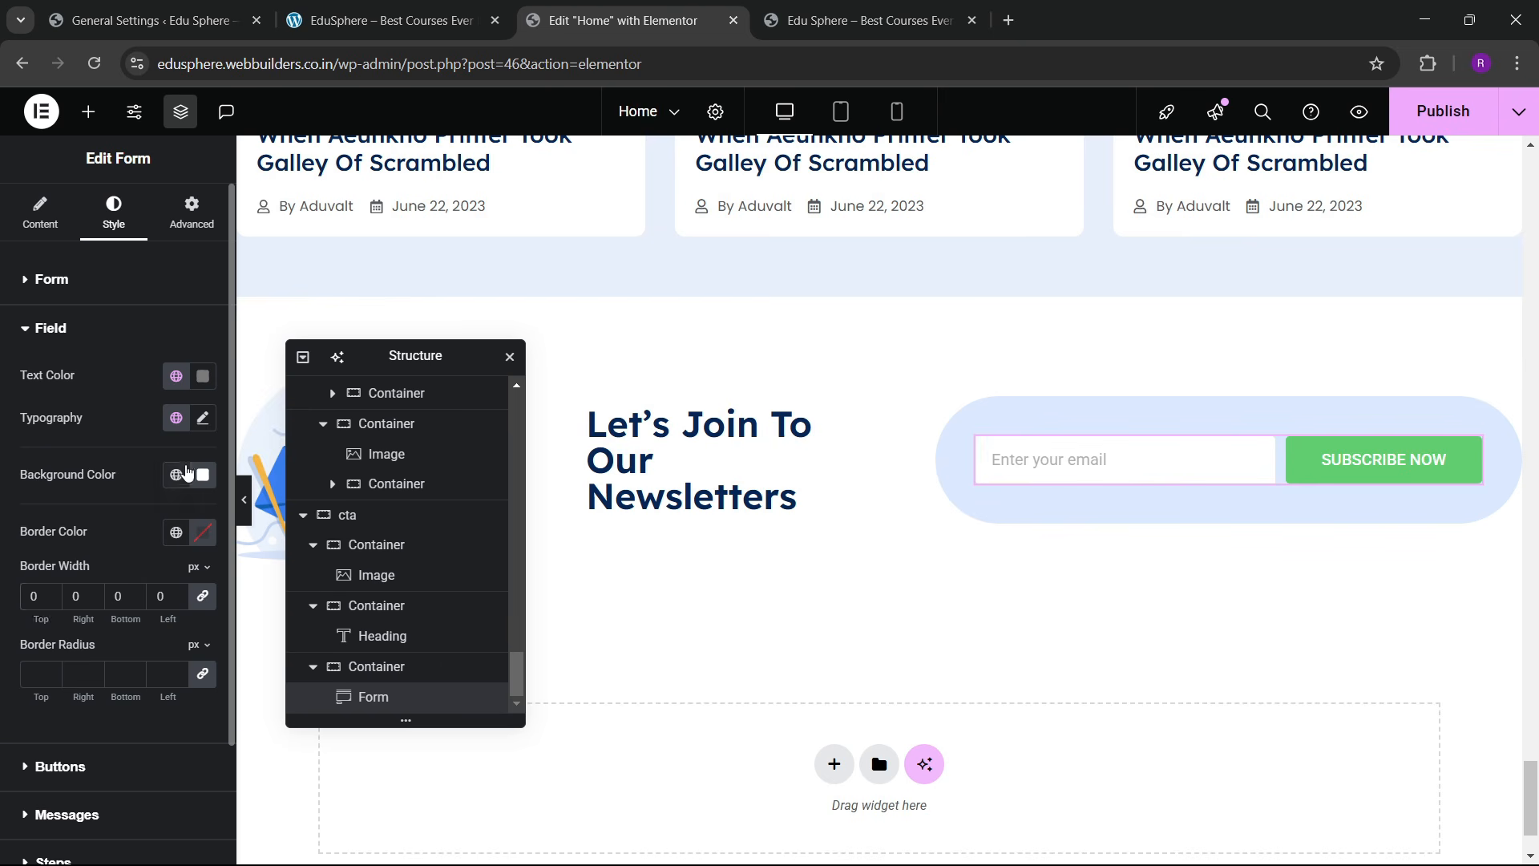
Step: Give the email field the global 'bg blue light' background colour
{"action": "left_click", "coordinate": [176, 475]}
{"action": "left_click", "coordinate": [176, 474]}
{"action": "scroll", "coordinate": [178, 401], "scroll_direction": "down", "scroll_amount": 2}
{"action": "left_click", "coordinate": [177, 332]}
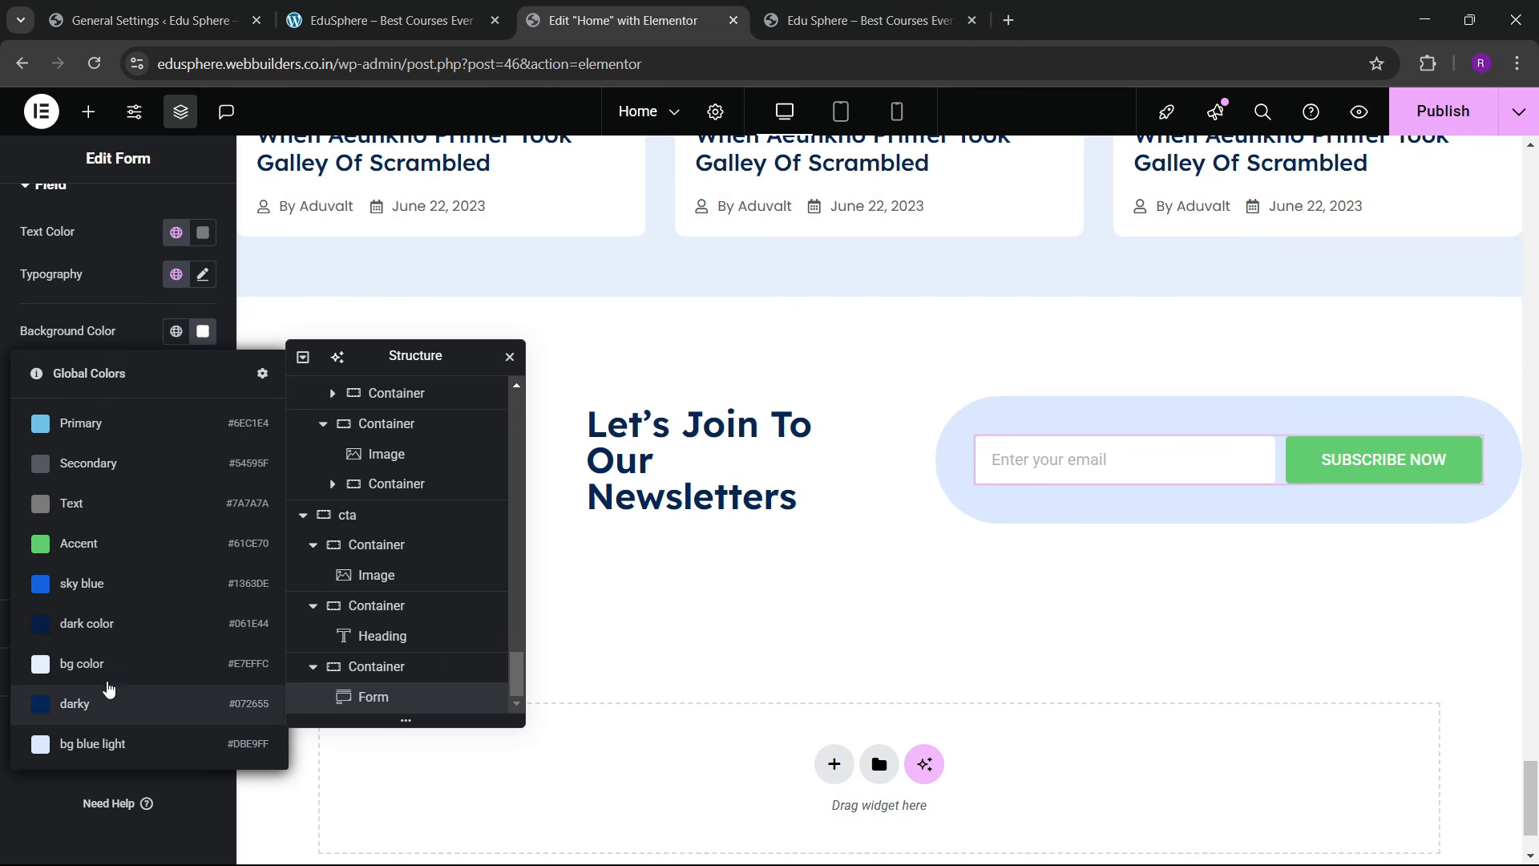
{"action": "left_click", "coordinate": [108, 746]}
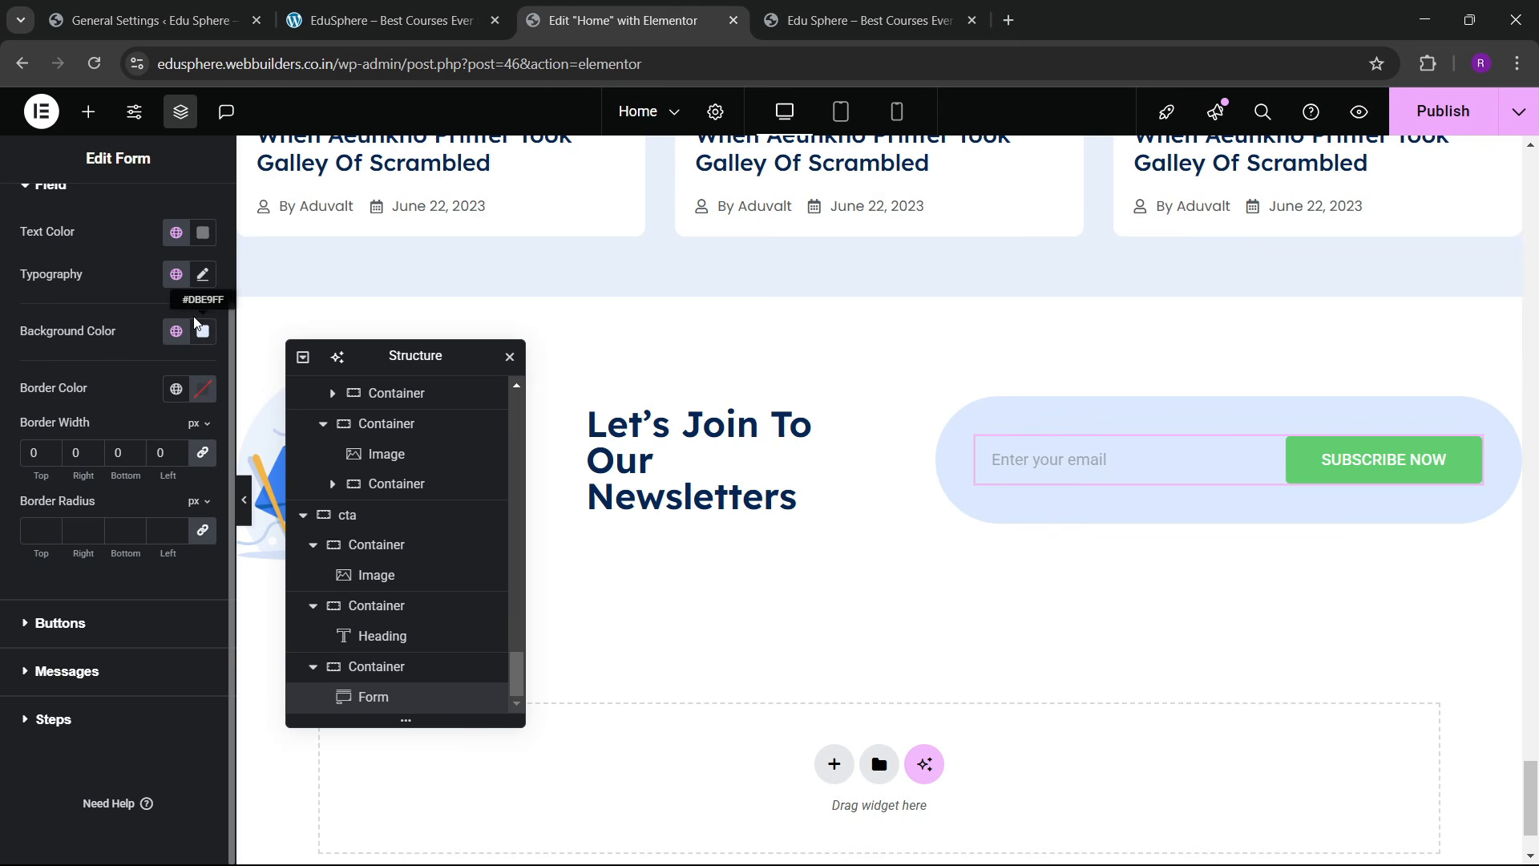
{"action": "left_click", "coordinate": [203, 232]}
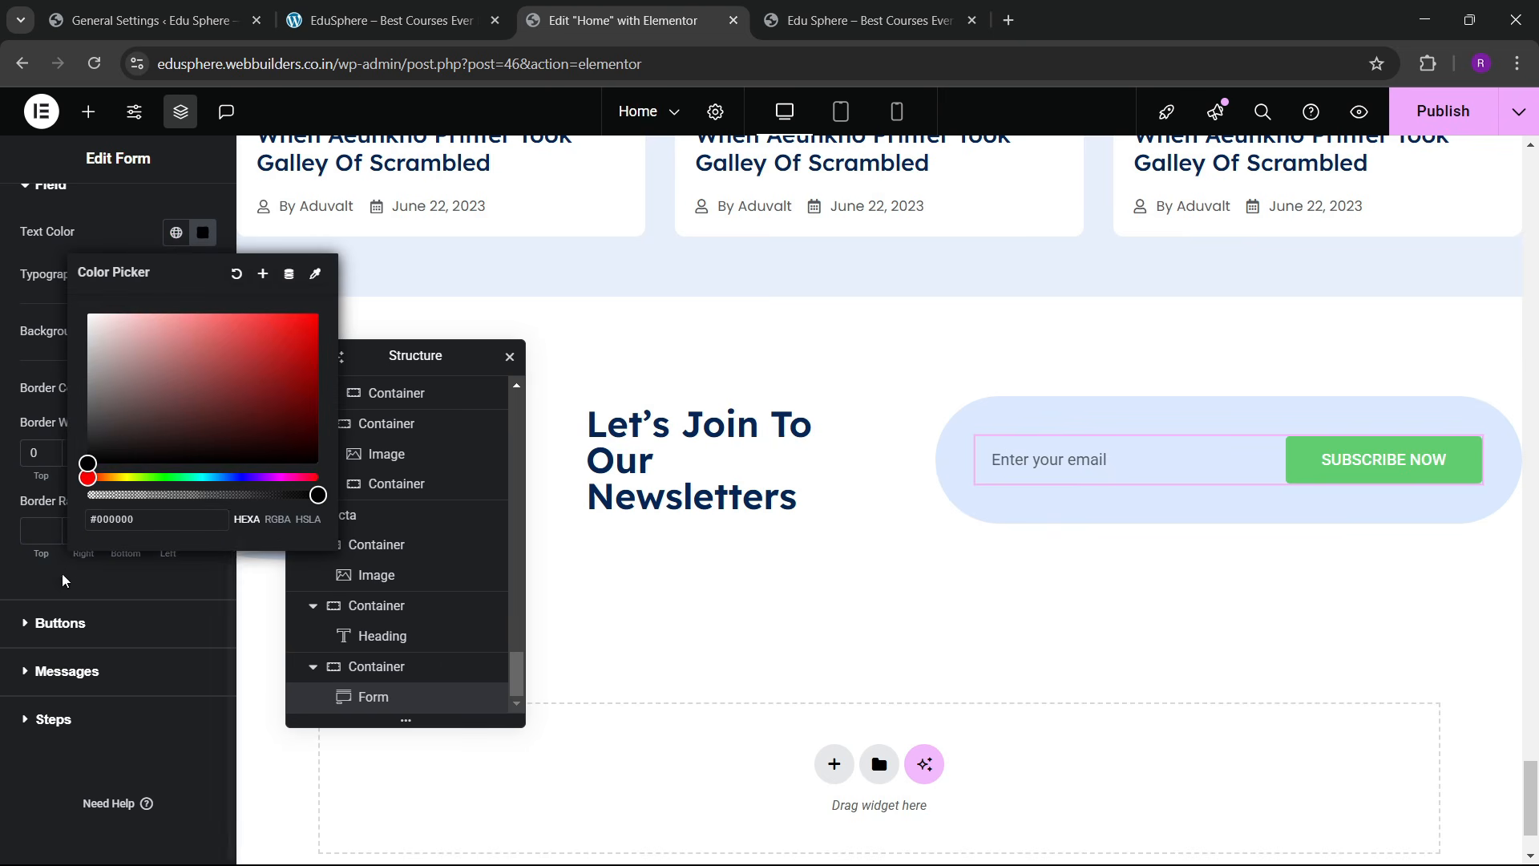
{"action": "left_click", "coordinate": [76, 623]}
Step: Make the Subscribe Now button background the global blue colour
{"action": "left_click", "coordinate": [60, 623]}
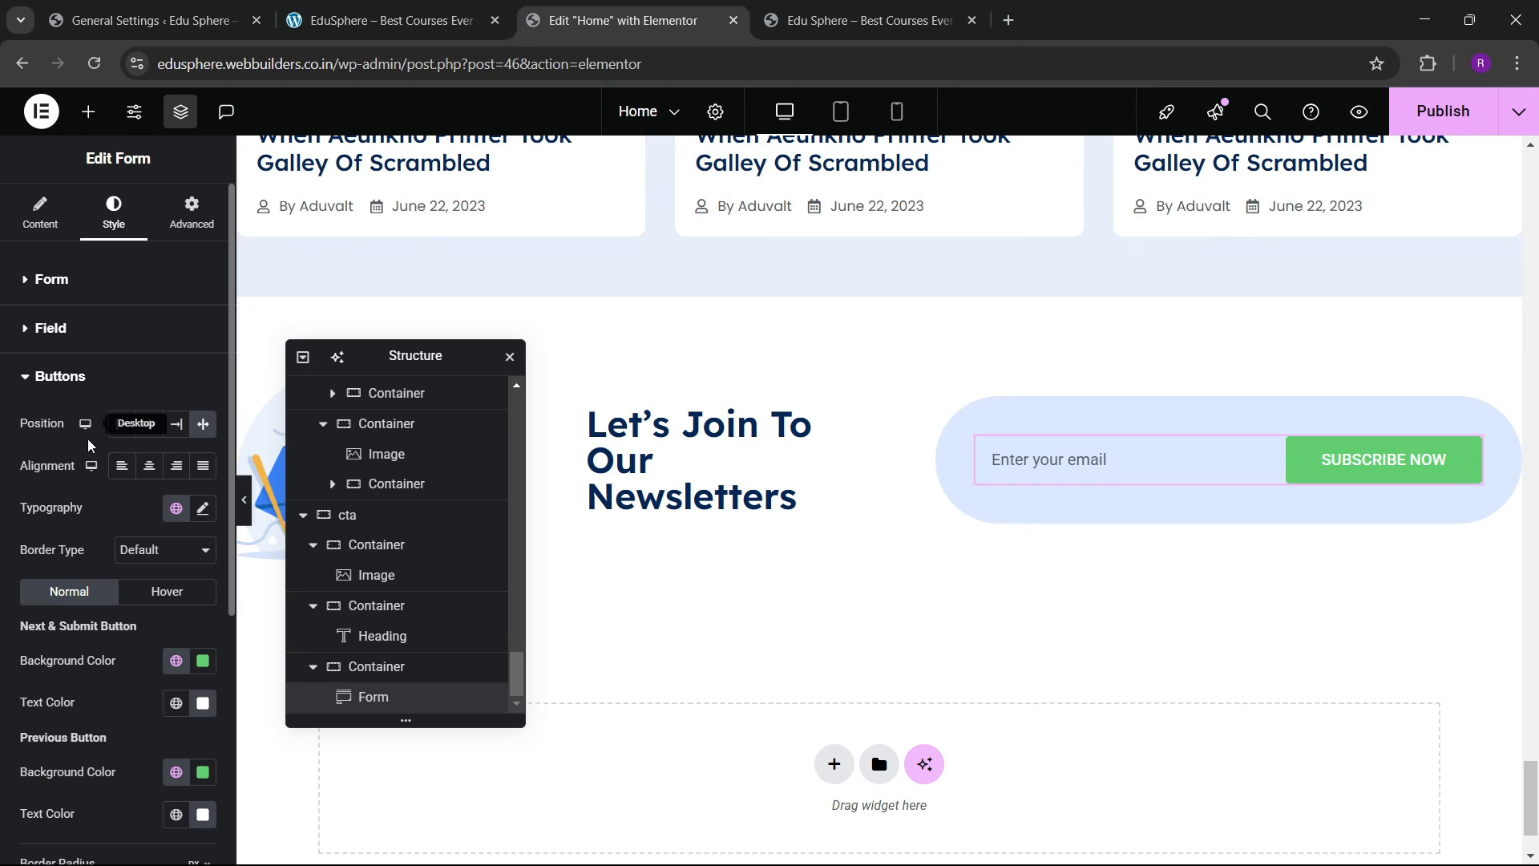
{"action": "left_click", "coordinate": [67, 382]}
{"action": "scroll", "coordinate": [120, 508], "scroll_direction": "down", "scroll_amount": 5}
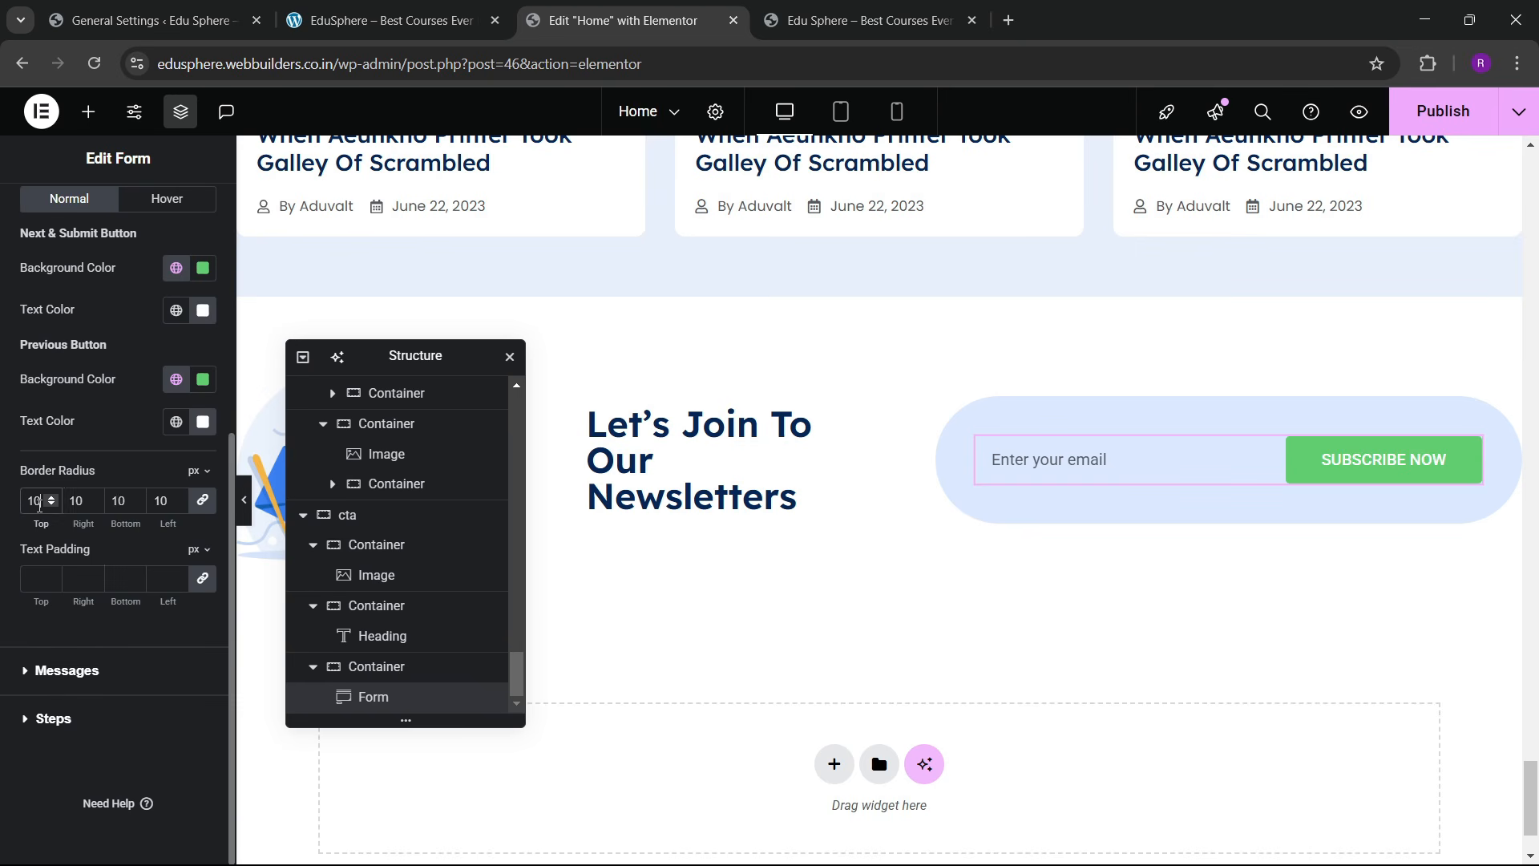
{"action": "scroll", "coordinate": [79, 411], "scroll_direction": "up", "scroll_amount": 3}
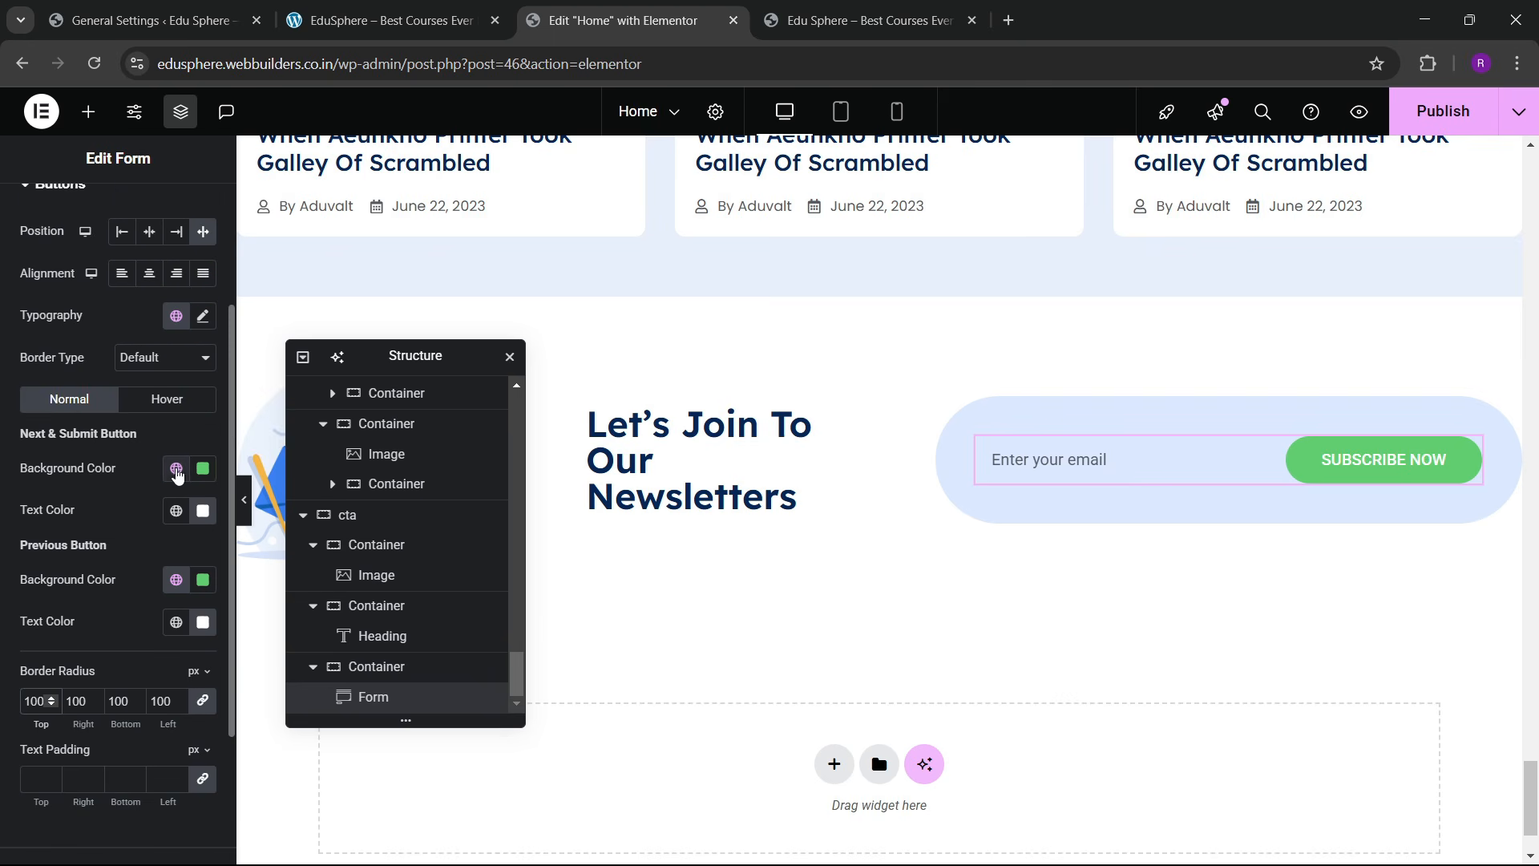
{"action": "left_click", "coordinate": [177, 476]}
{"action": "left_click", "coordinate": [99, 724]}
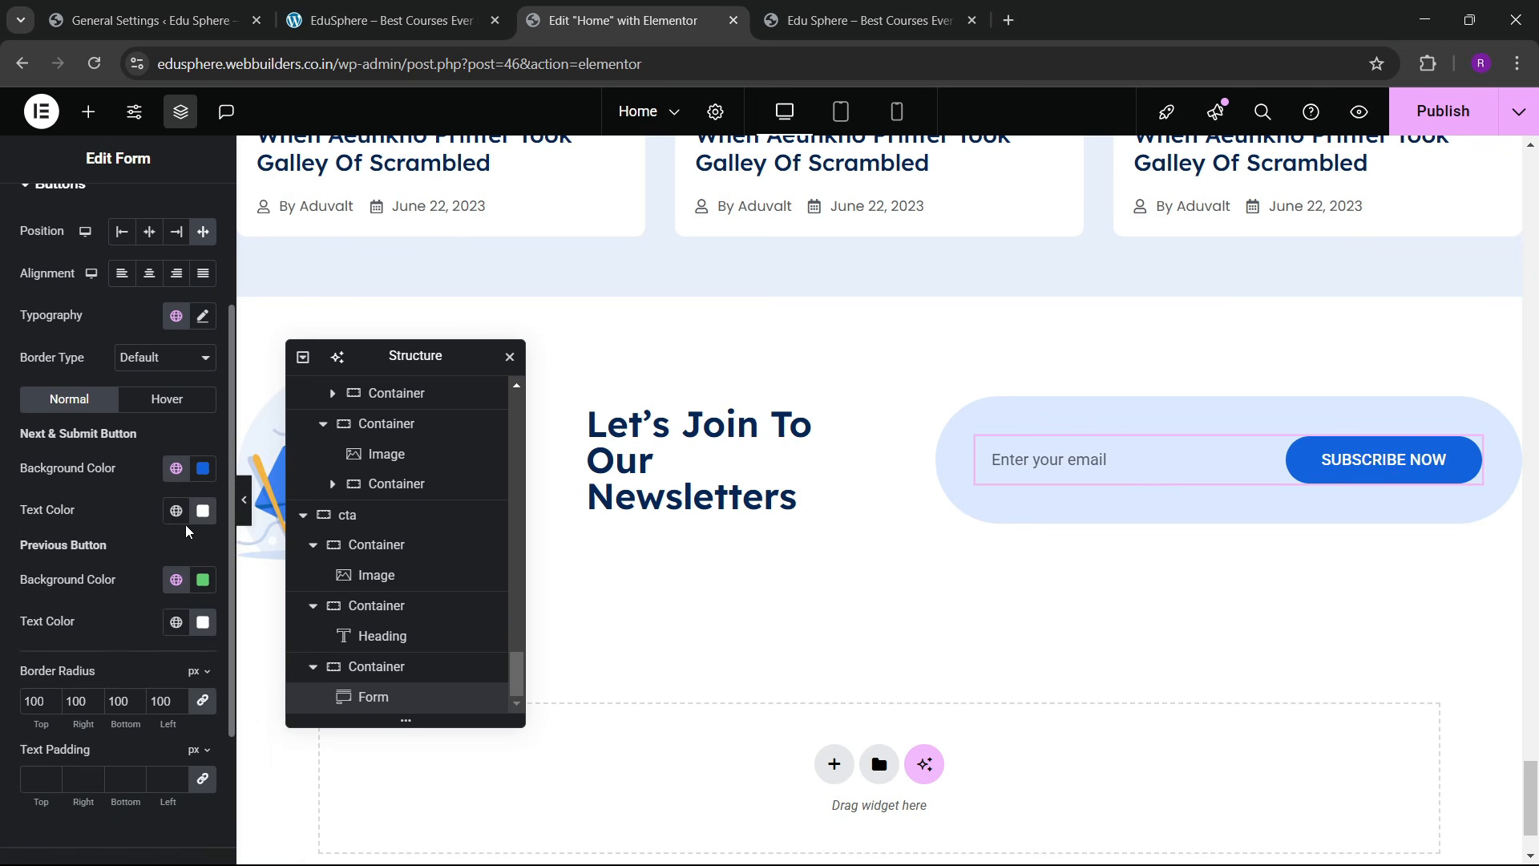
Step: Lower the form container's padding from 40 to 10 px on all sides and publish the page
{"action": "left_click", "coordinate": [436, 11]}
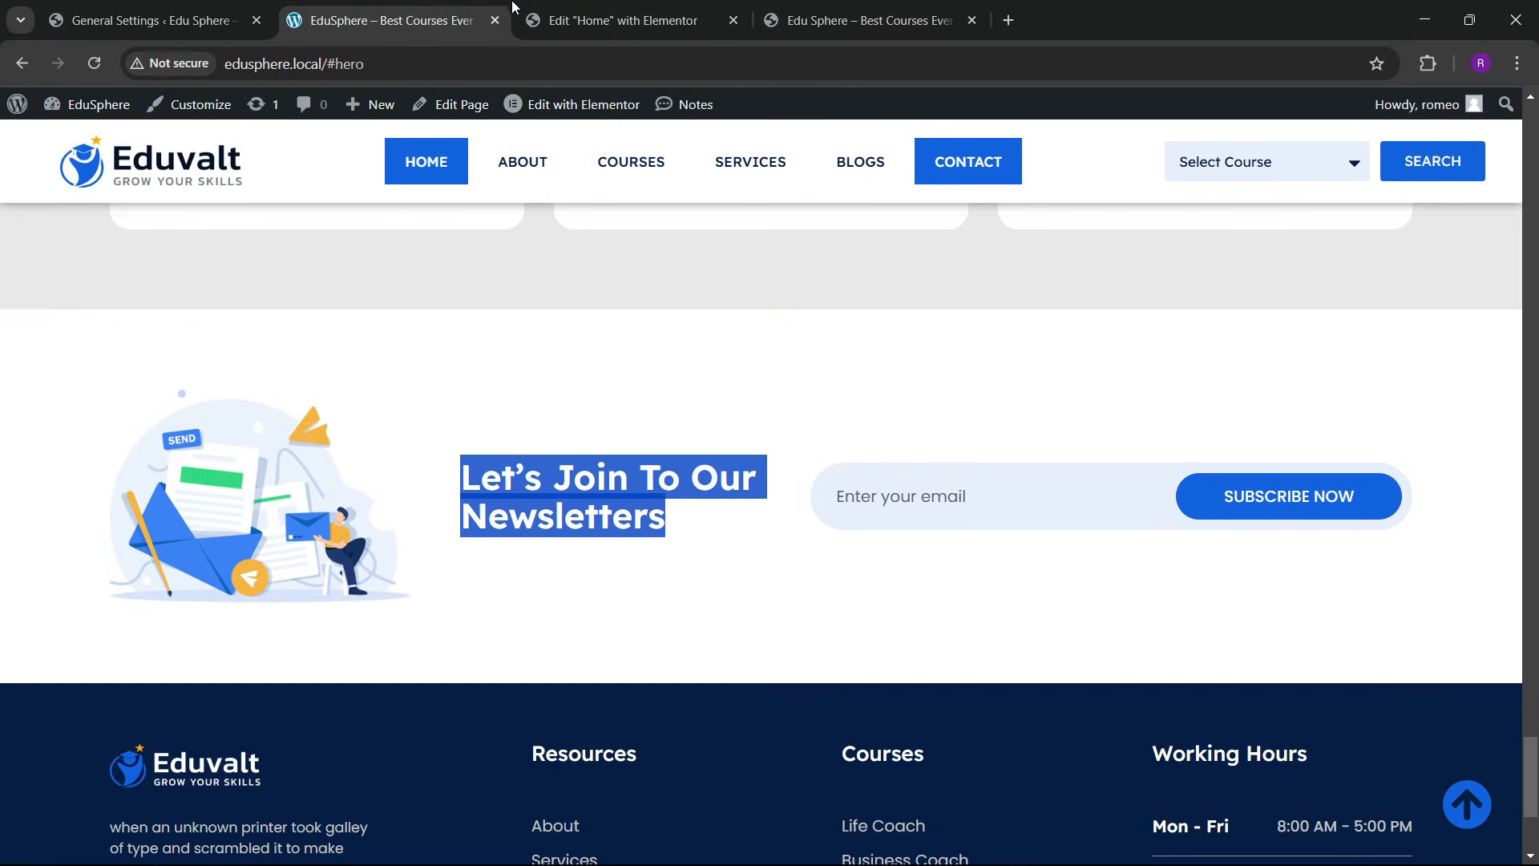
{"action": "left_click", "coordinate": [517, 11]}
{"action": "left_click", "coordinate": [950, 410]}
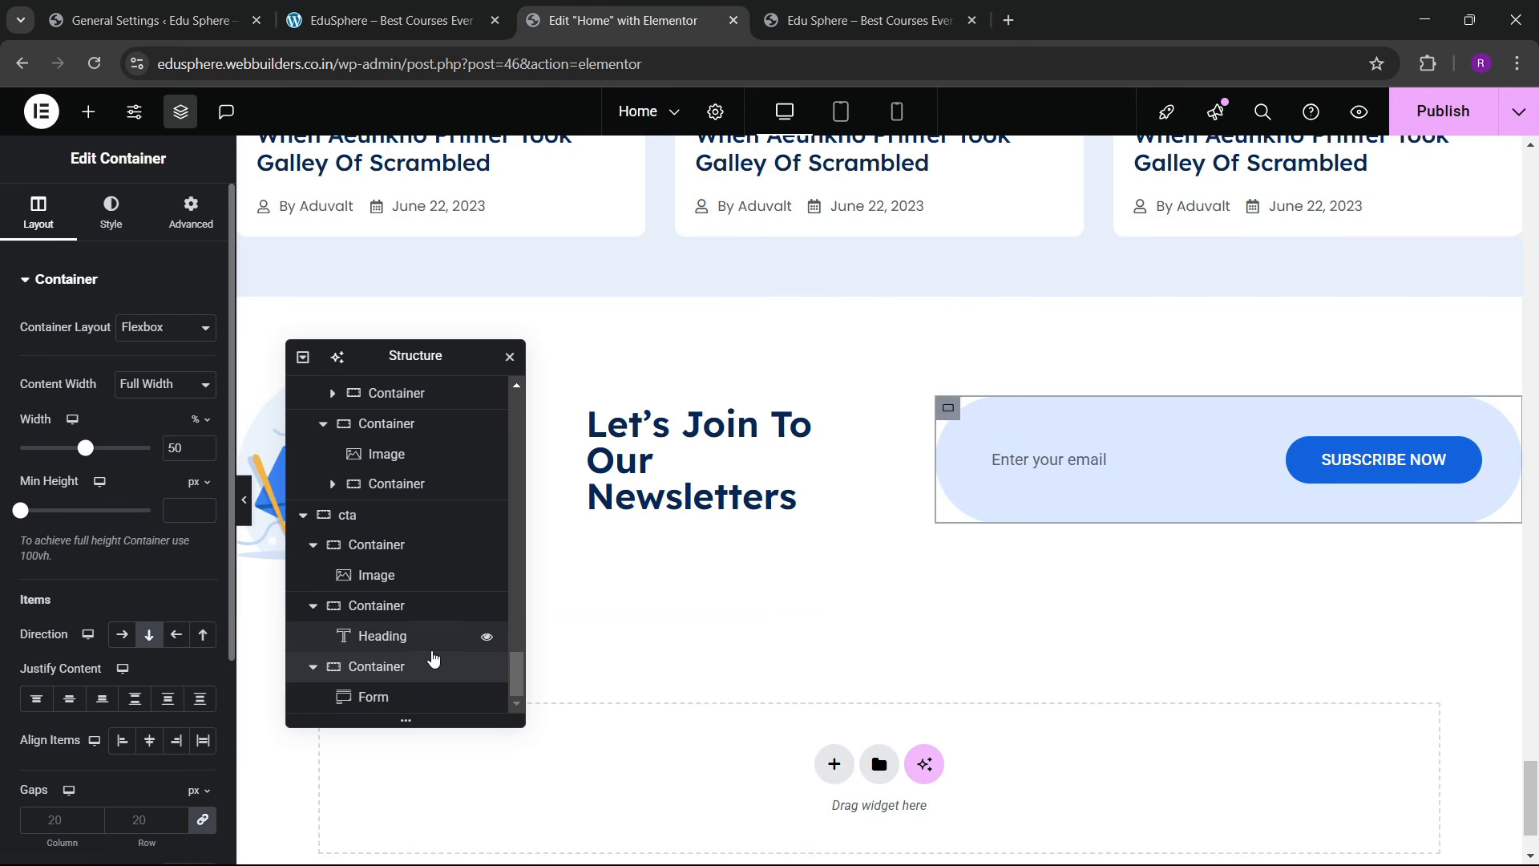
{"action": "left_click", "coordinate": [190, 214]}
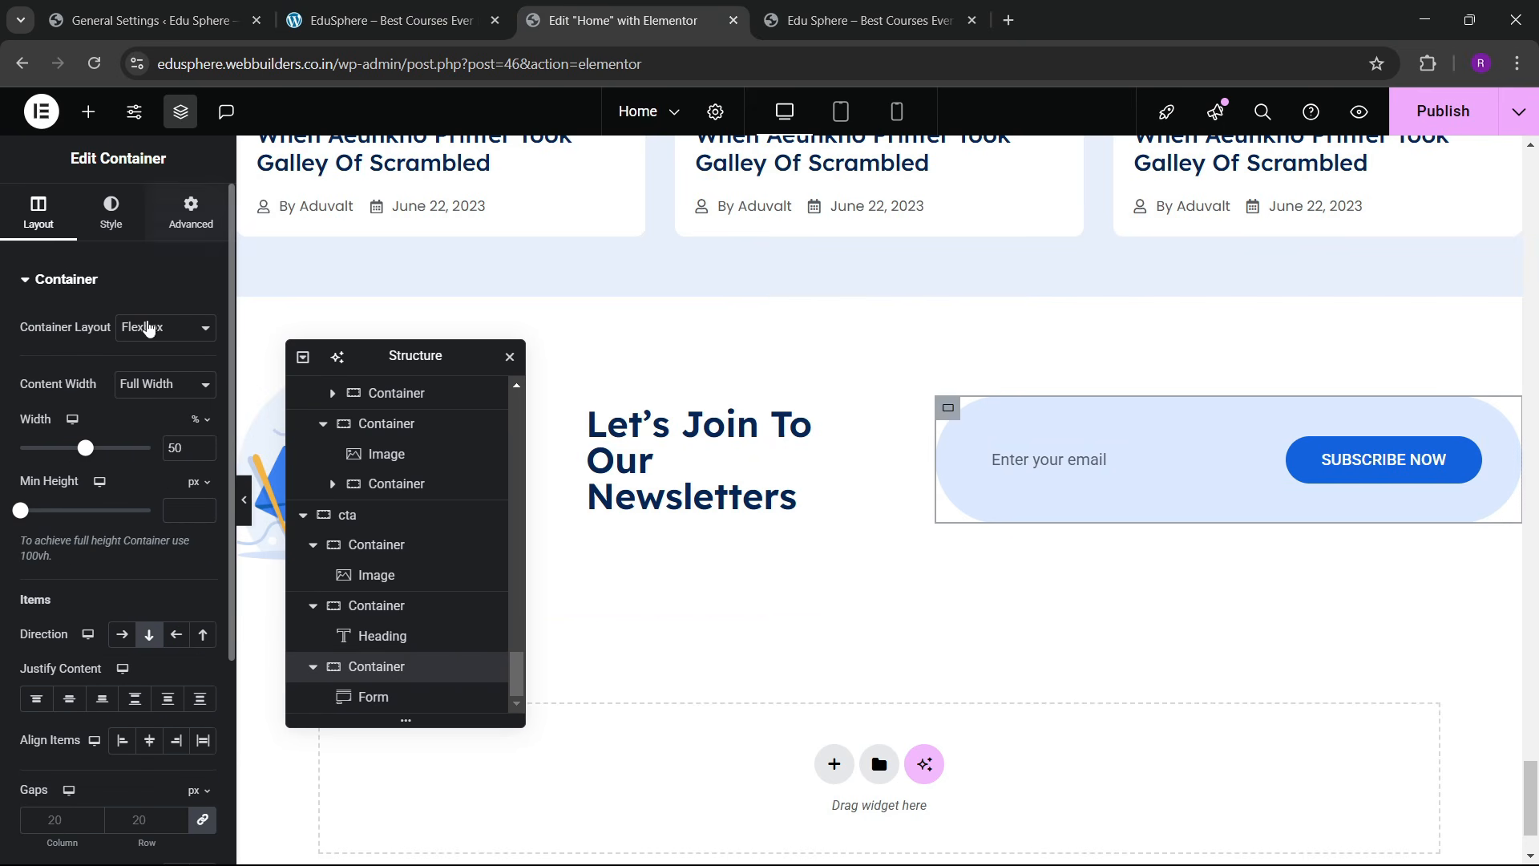
{"action": "left_click", "coordinate": [52, 432]}
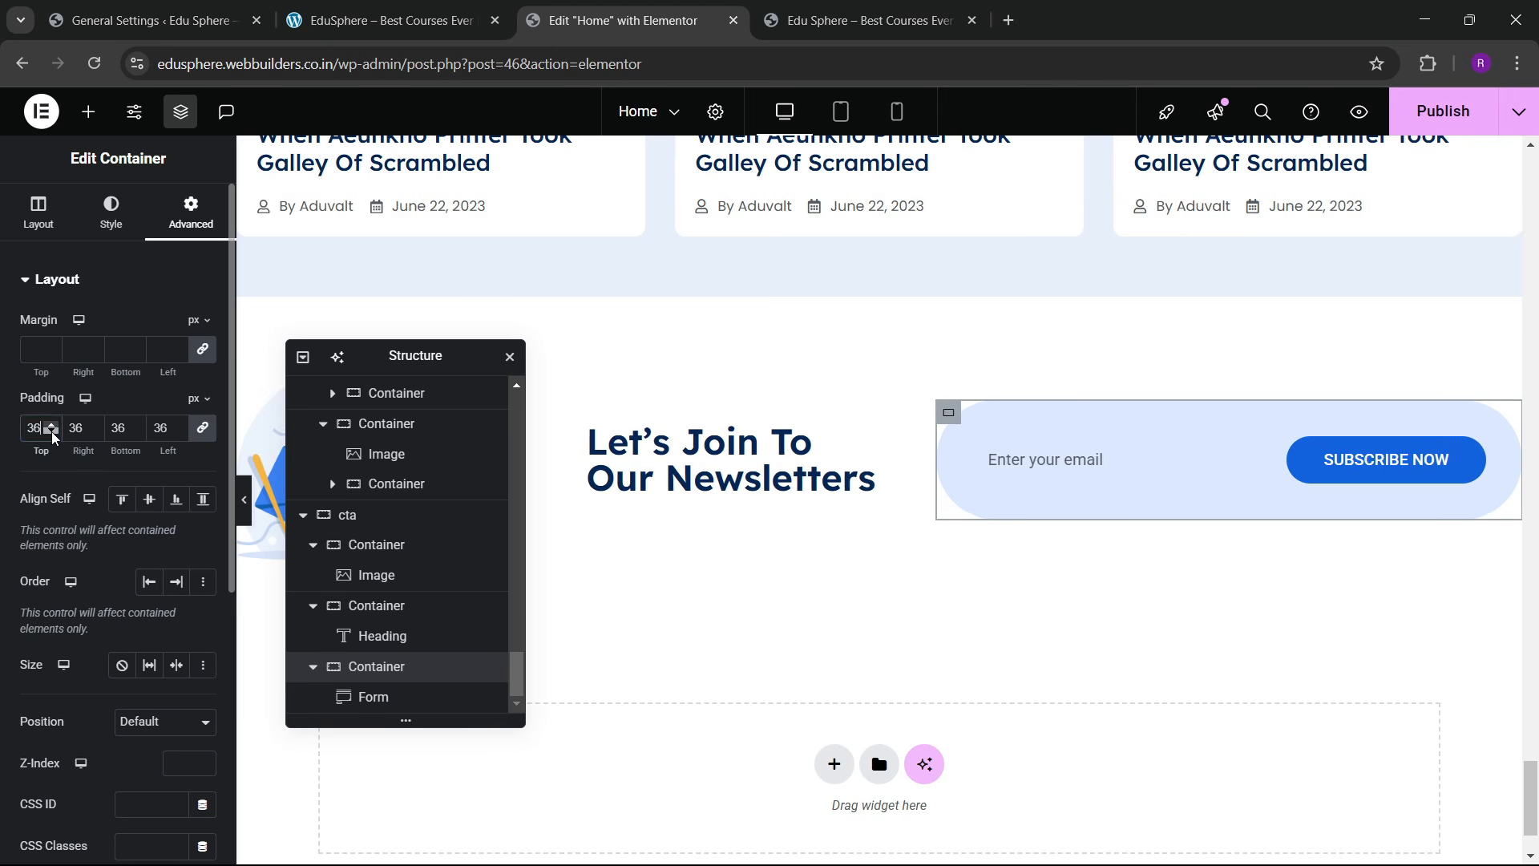
{"action": "left_click", "coordinate": [52, 432]}
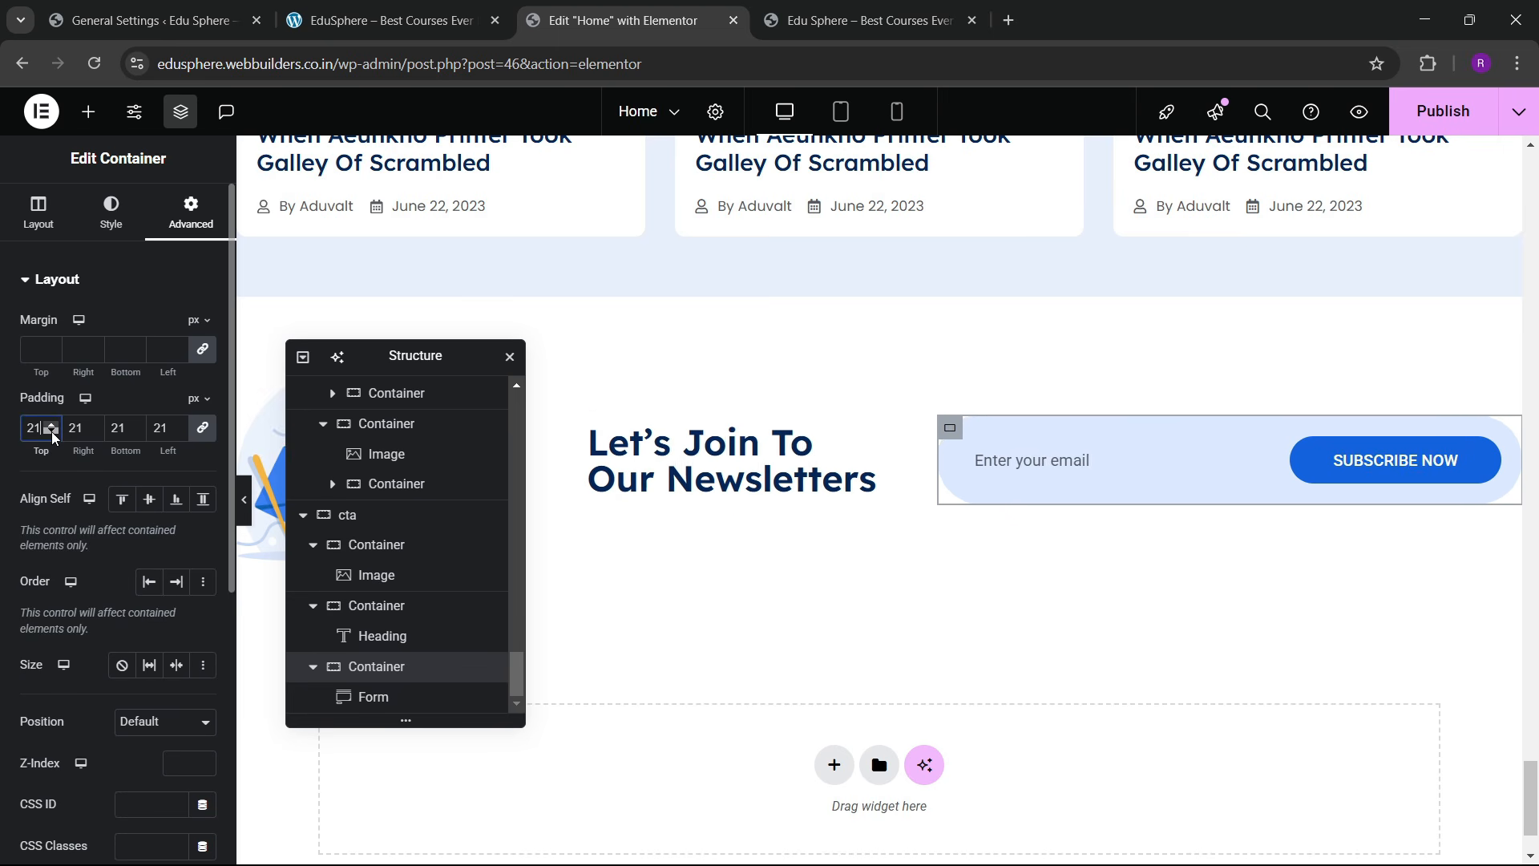
{"action": "left_click", "coordinate": [52, 432]}
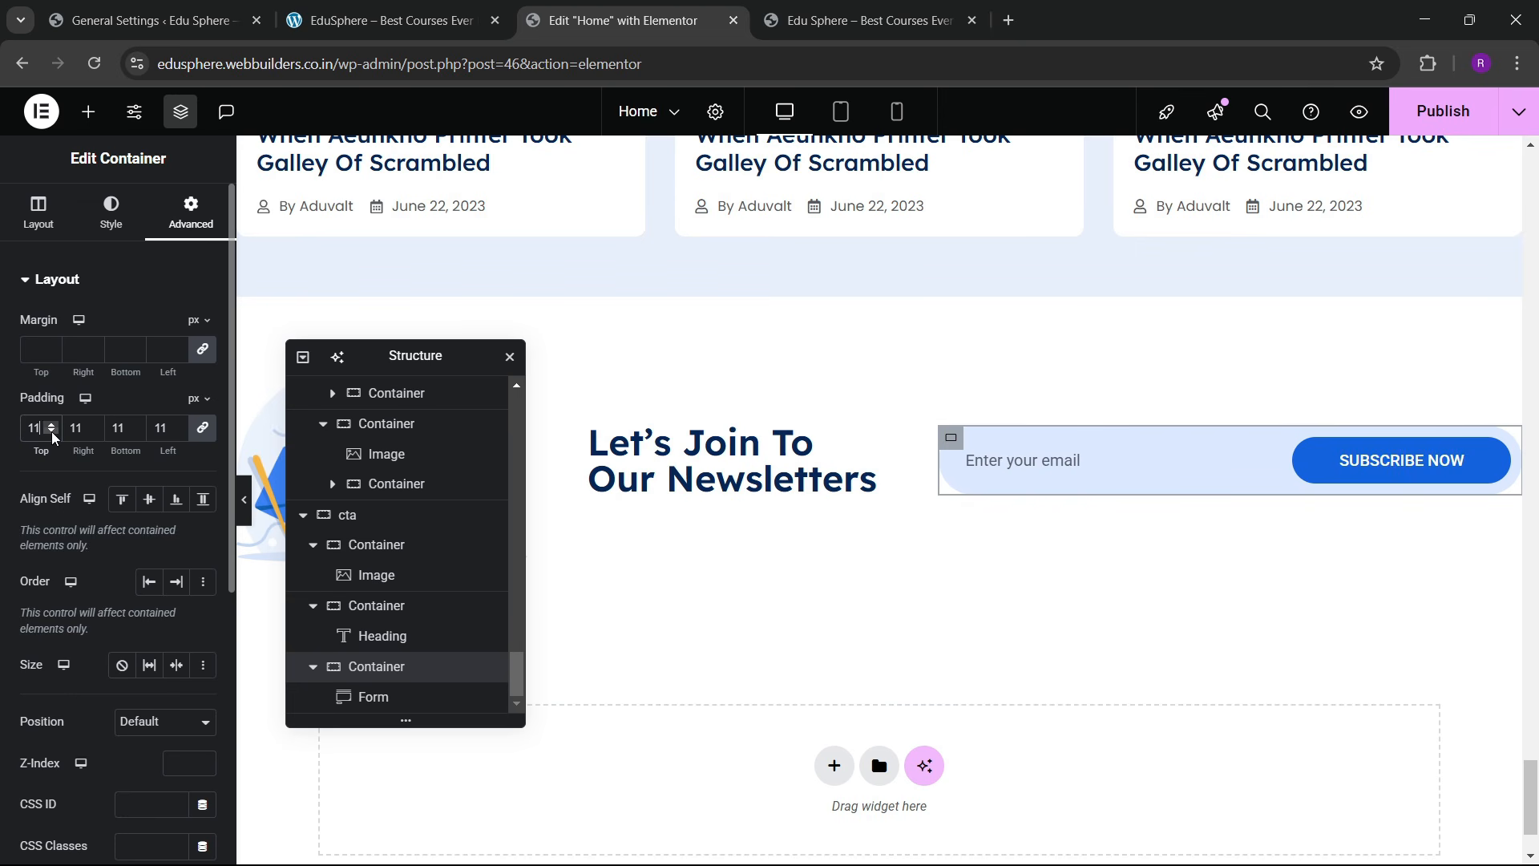
{"action": "left_click", "coordinate": [52, 432]}
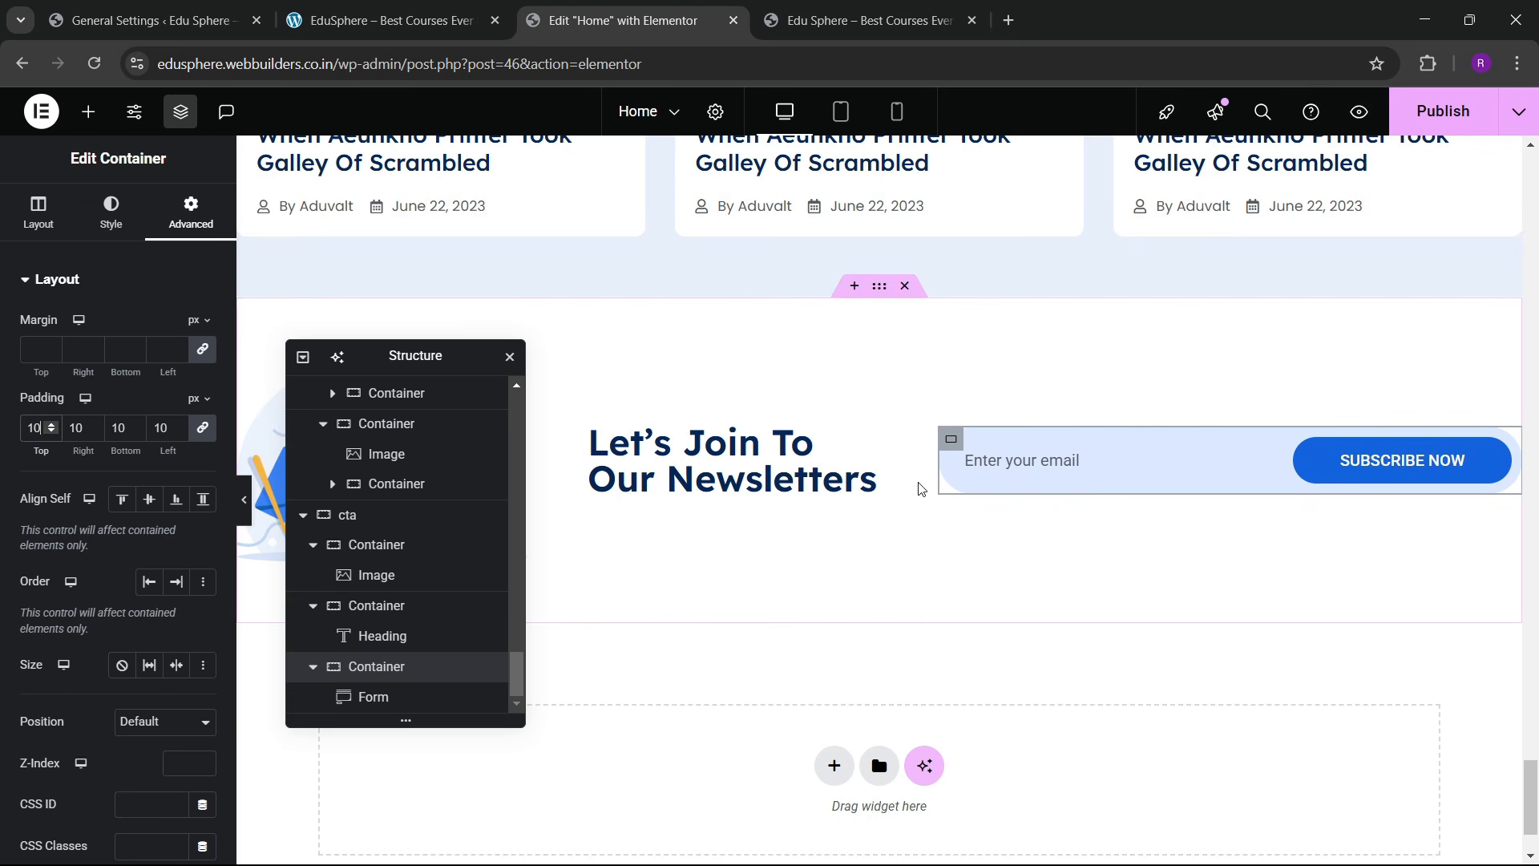
{"action": "scroll", "coordinate": [1052, 443], "scroll_direction": "up", "scroll_amount": 1}
{"action": "scroll", "coordinate": [1052, 442], "scroll_direction": "down", "scroll_amount": 2}
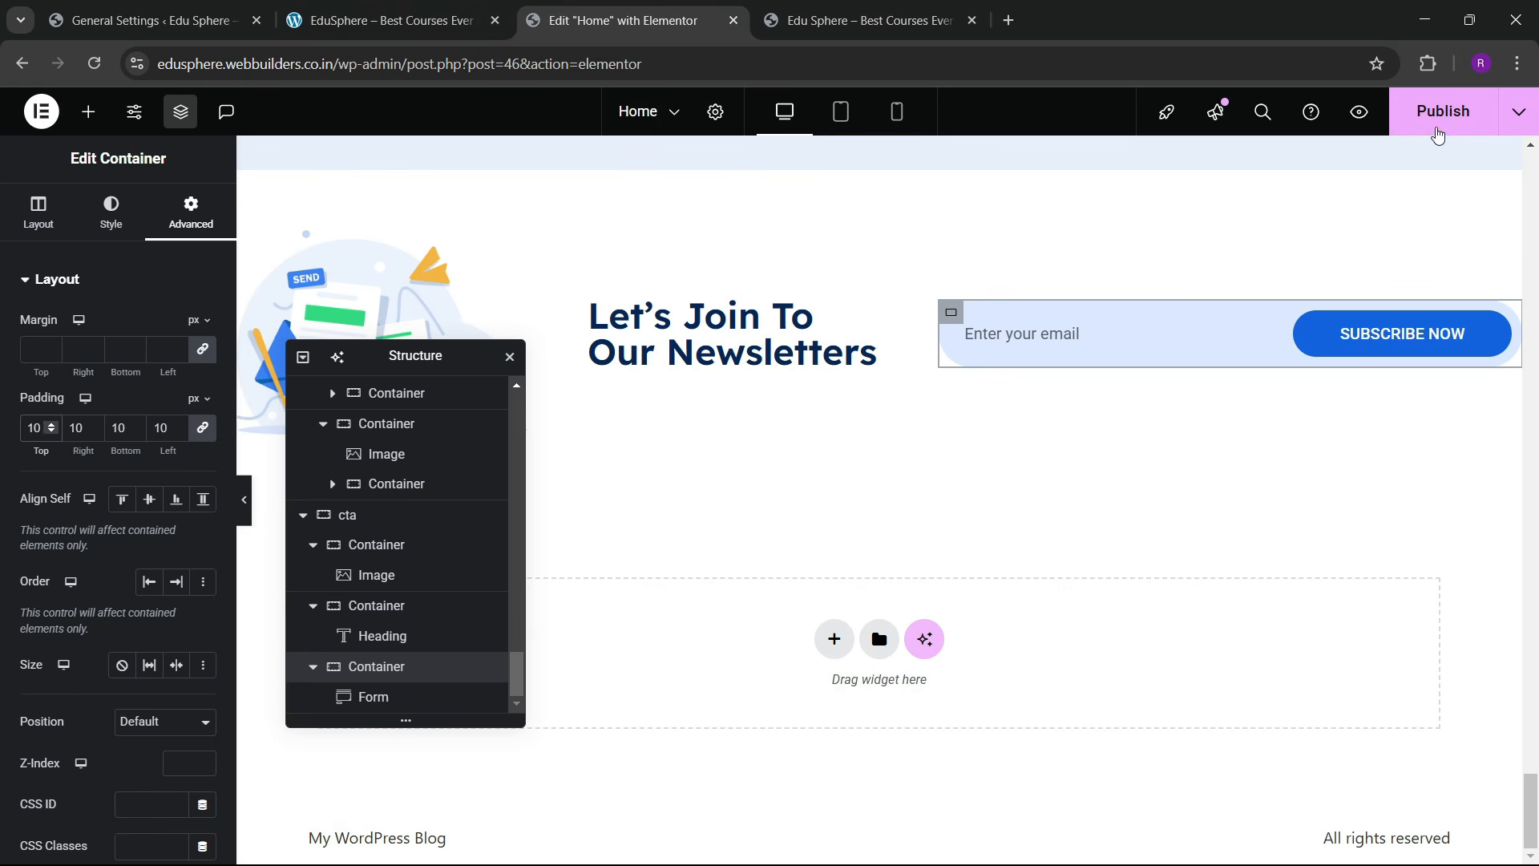
{"action": "left_click", "coordinate": [1435, 110]}
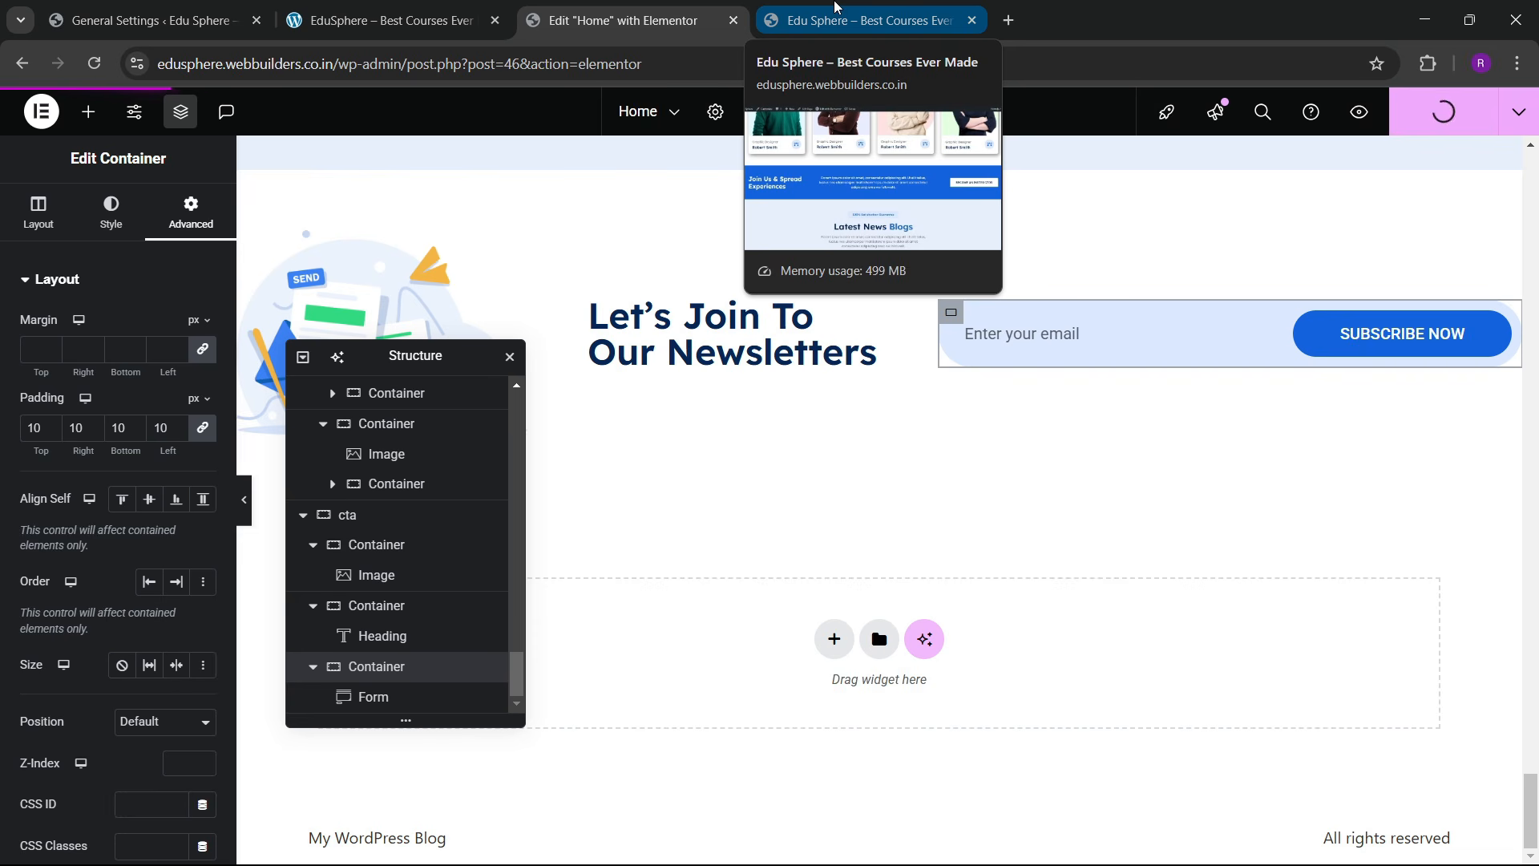
Step: Reload the published site and scroll down to review the newsletter changes
{"action": "left_click", "coordinate": [835, 8]}
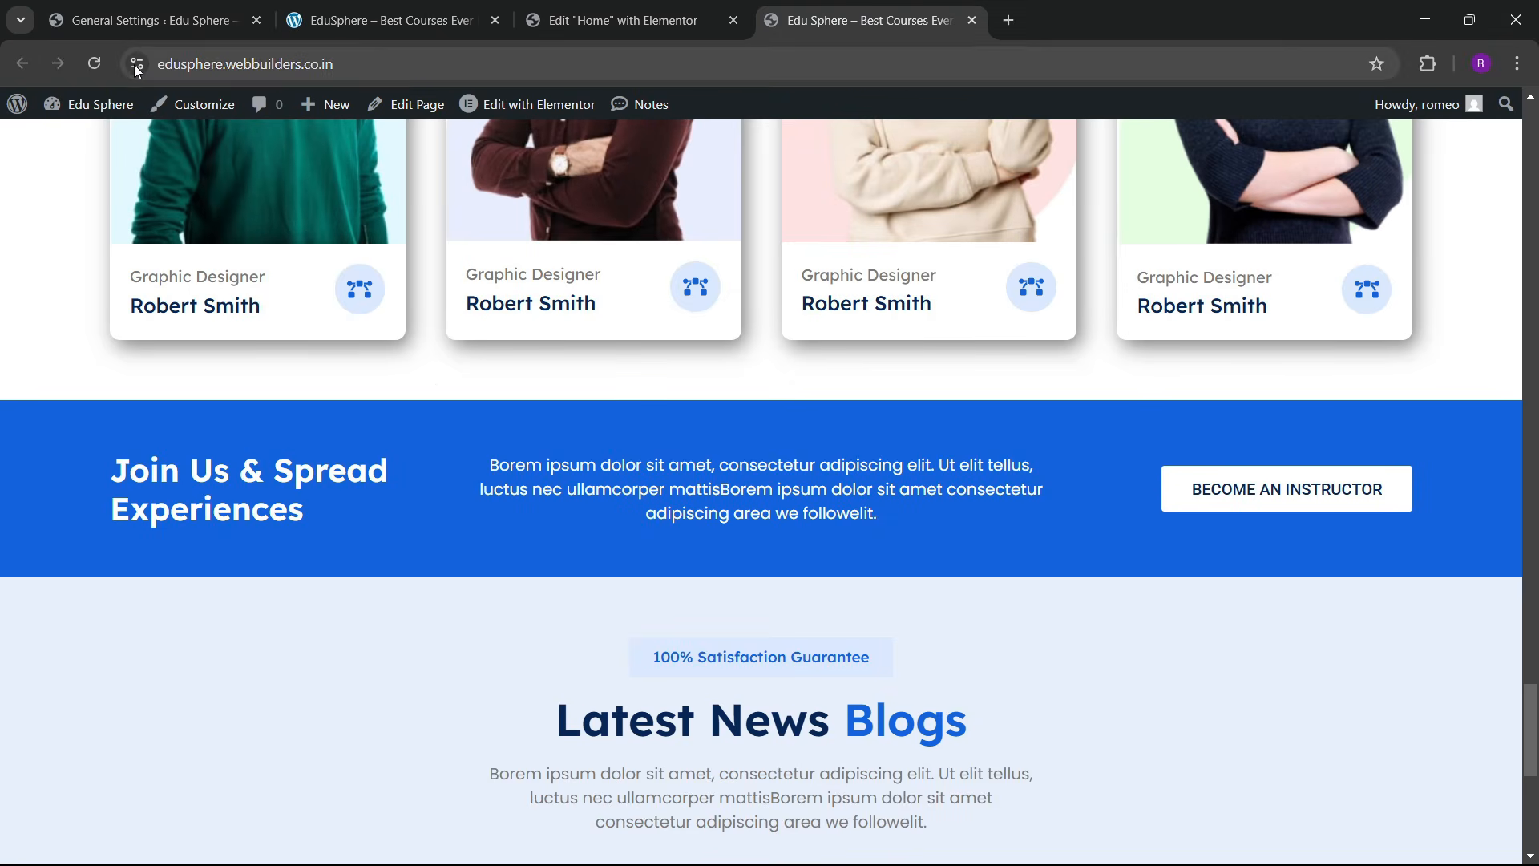
{"action": "left_click", "coordinate": [90, 64]}
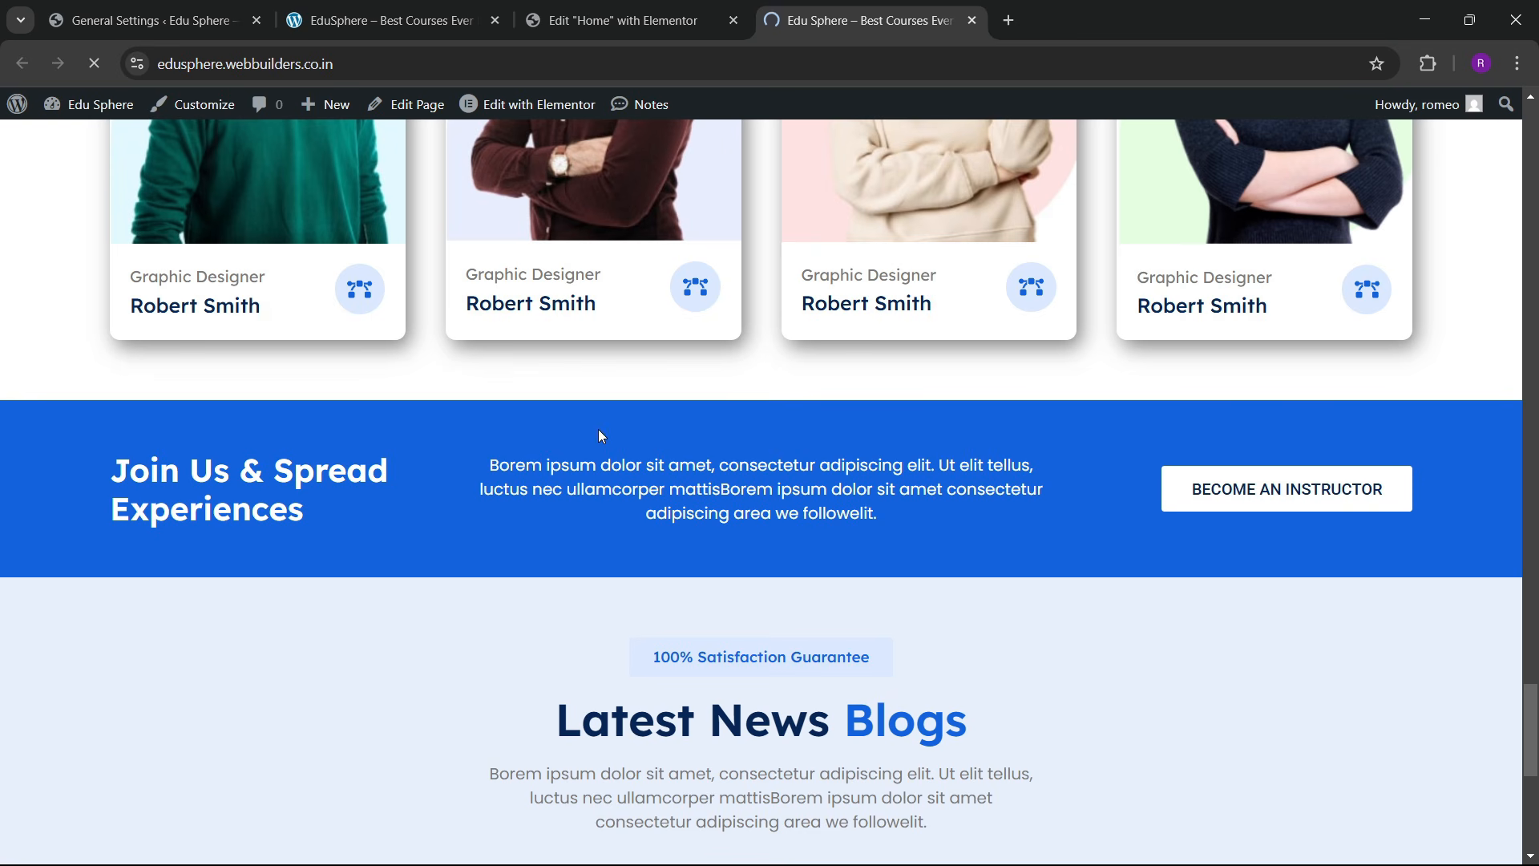
{"action": "scroll", "coordinate": [694, 481], "scroll_direction": "down", "scroll_amount": 10}
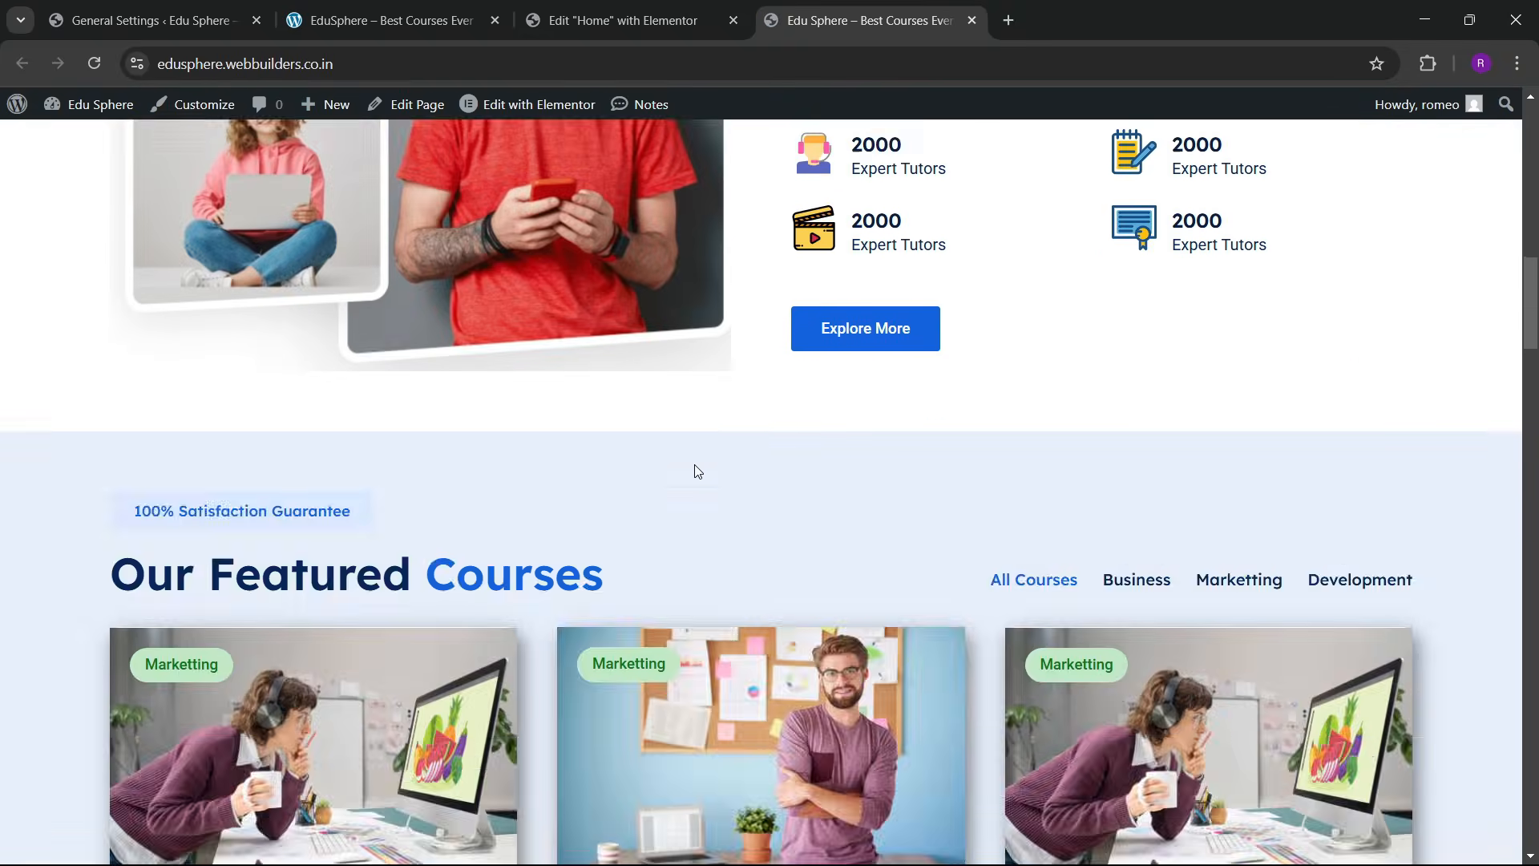
{"action": "scroll", "coordinate": [706, 473], "scroll_direction": "down", "scroll_amount": 15}
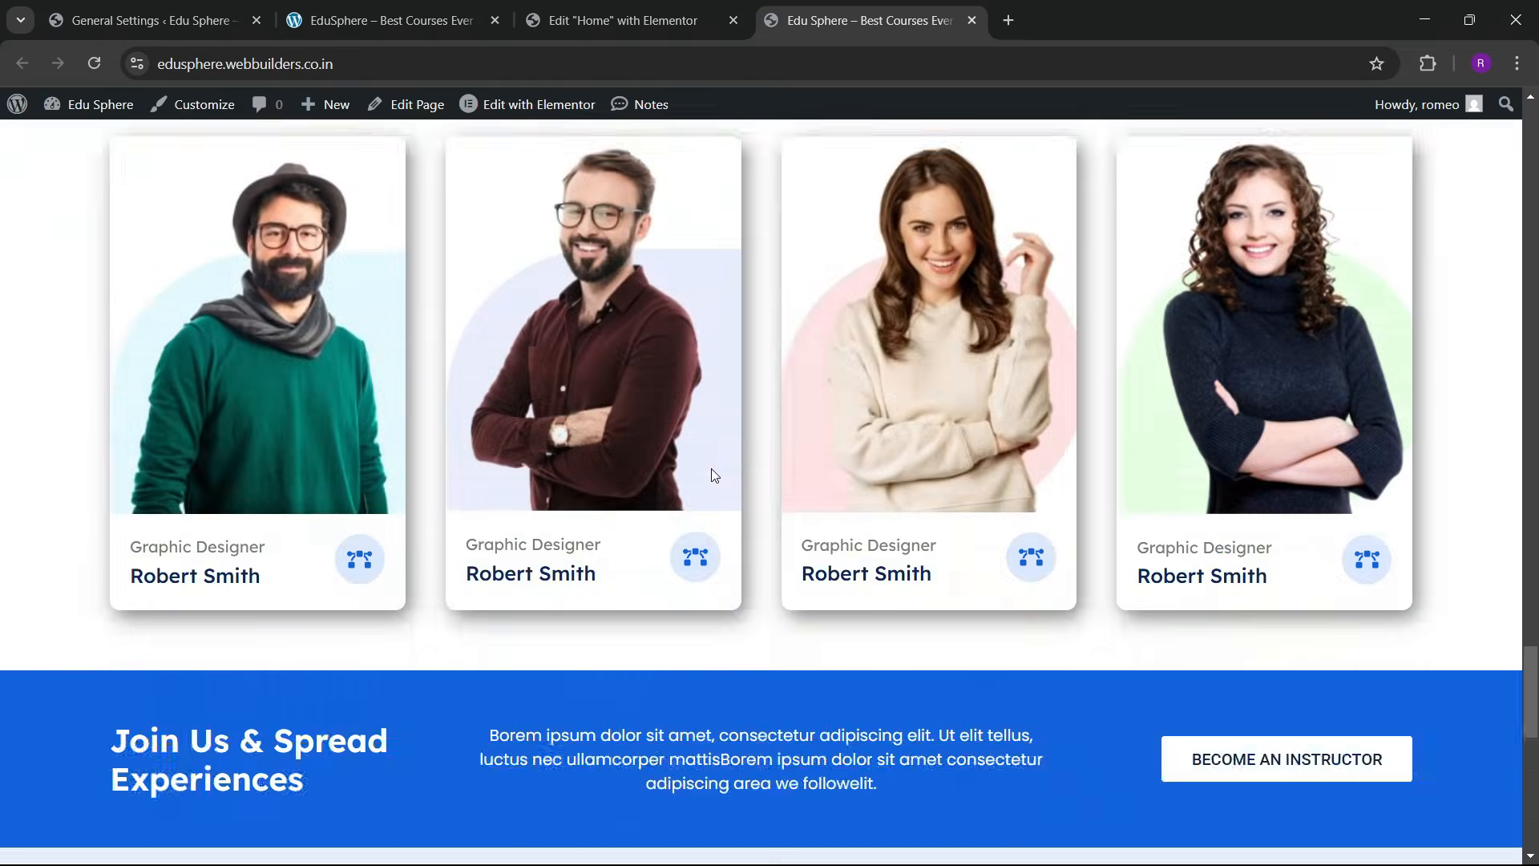
{"action": "scroll", "coordinate": [714, 473], "scroll_direction": "down", "scroll_amount": 2}
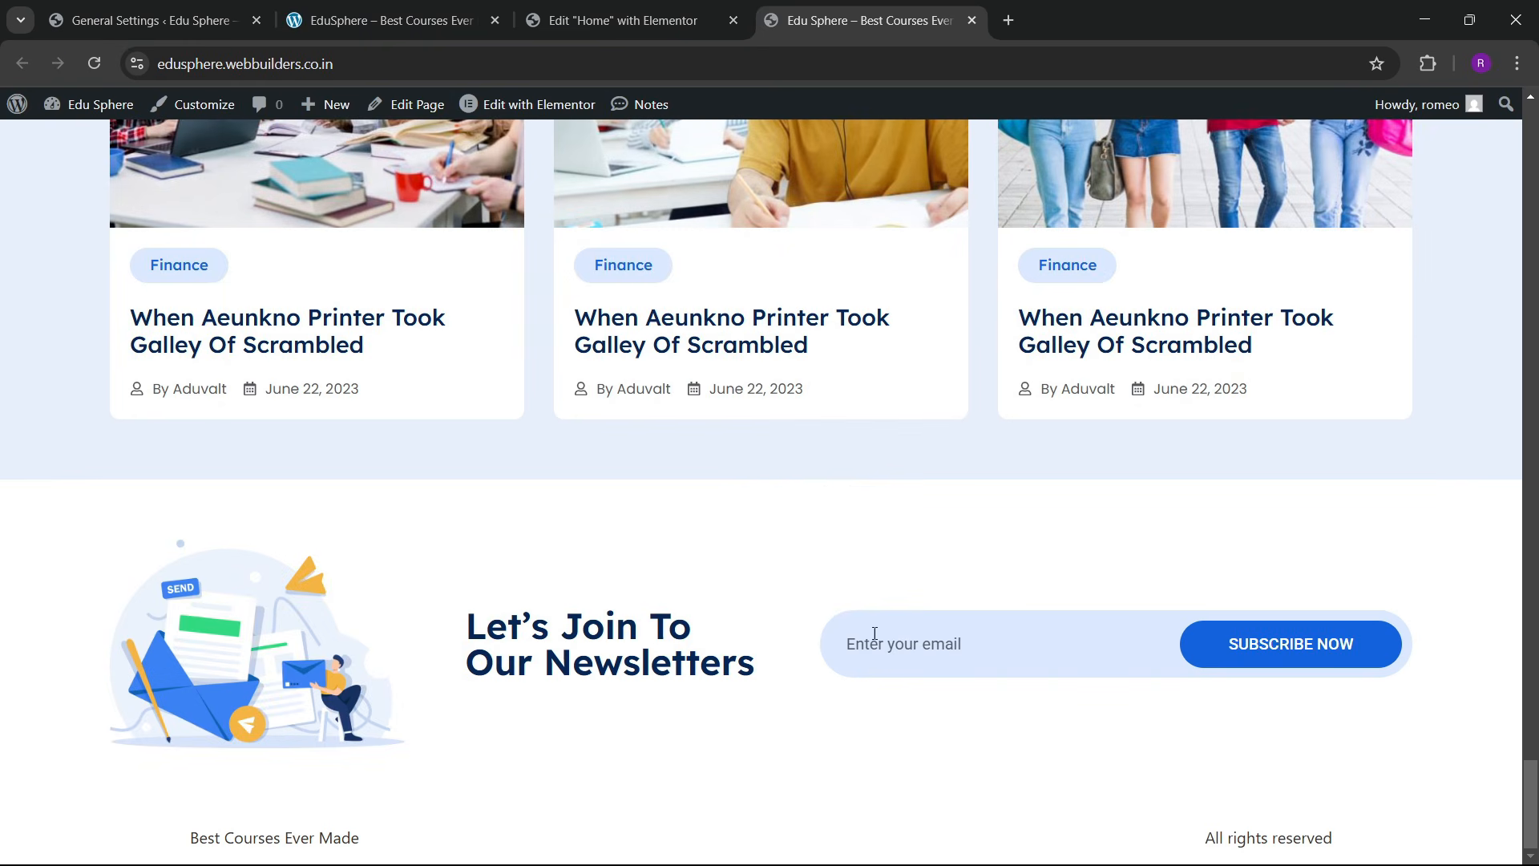
Step: Scroll through the reference EduSphere site's dark navy footer for comparison
{"action": "left_click", "coordinate": [401, 20]}
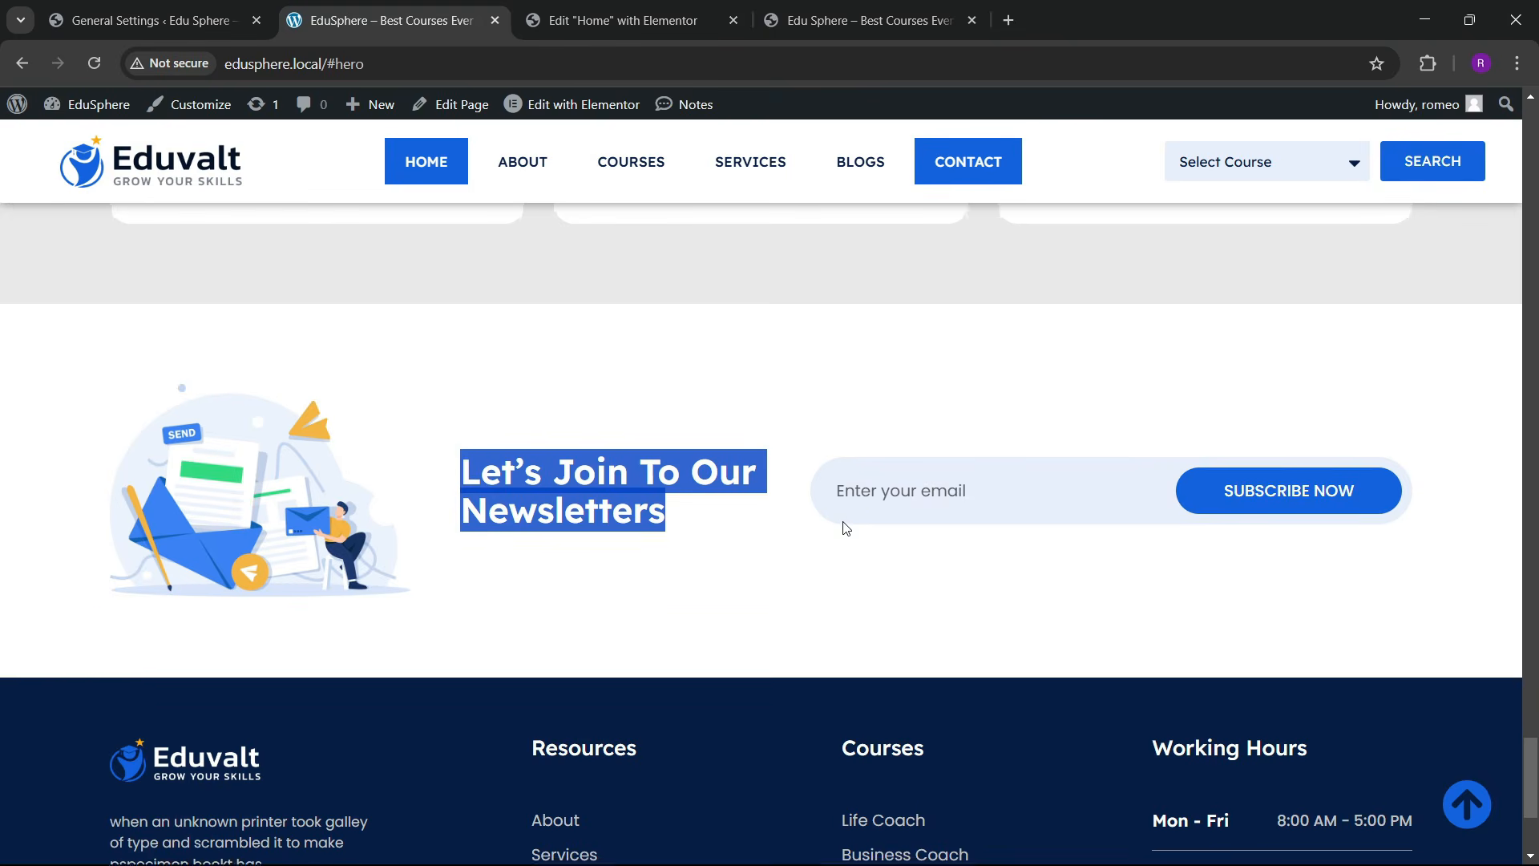
{"action": "scroll", "coordinate": [825, 504], "scroll_direction": "down", "scroll_amount": 3}
{"action": "scroll", "coordinate": [840, 497], "scroll_direction": "up", "scroll_amount": 2}
{"action": "scroll", "coordinate": [834, 482], "scroll_direction": "up", "scroll_amount": 1}
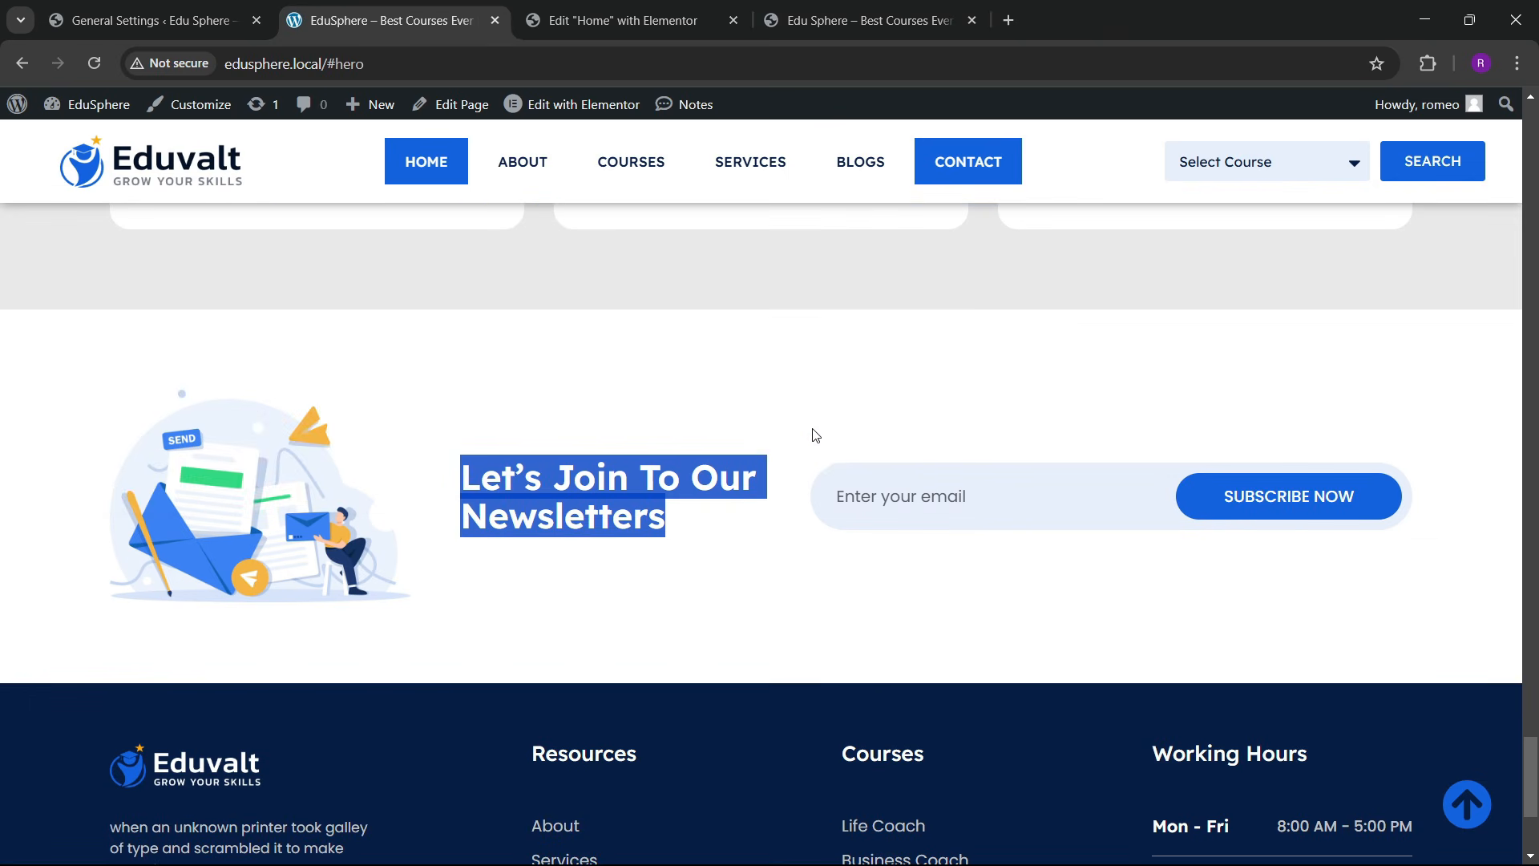
{"action": "scroll", "coordinate": [815, 435], "scroll_direction": "up", "scroll_amount": 3}
{"action": "scroll", "coordinate": [918, 772], "scroll_direction": "down", "scroll_amount": 6}
{"action": "left_click", "coordinate": [662, 16]}
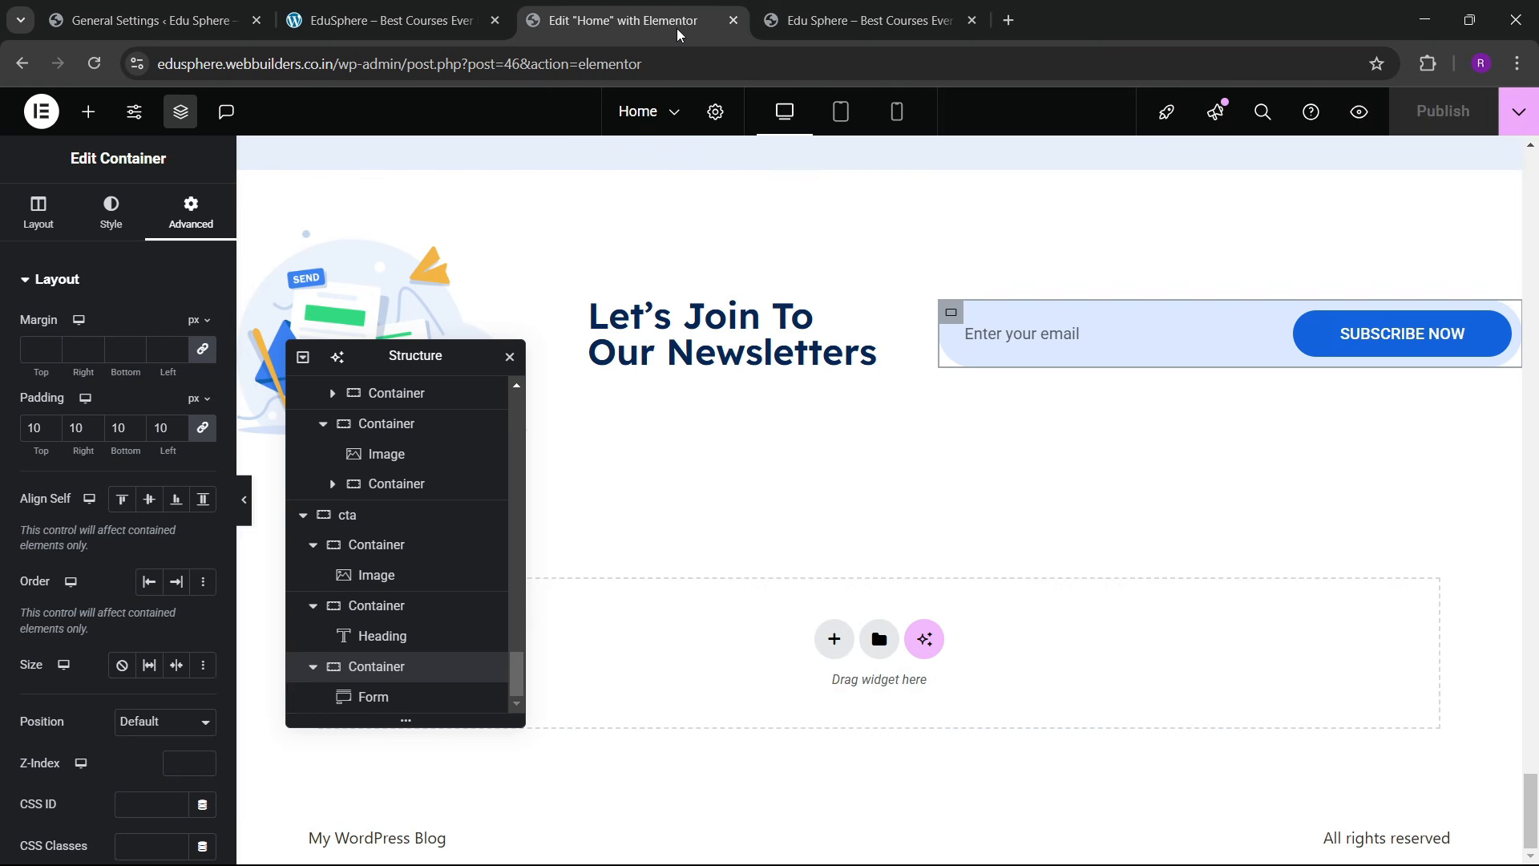
{"action": "left_click", "coordinate": [385, 20]}
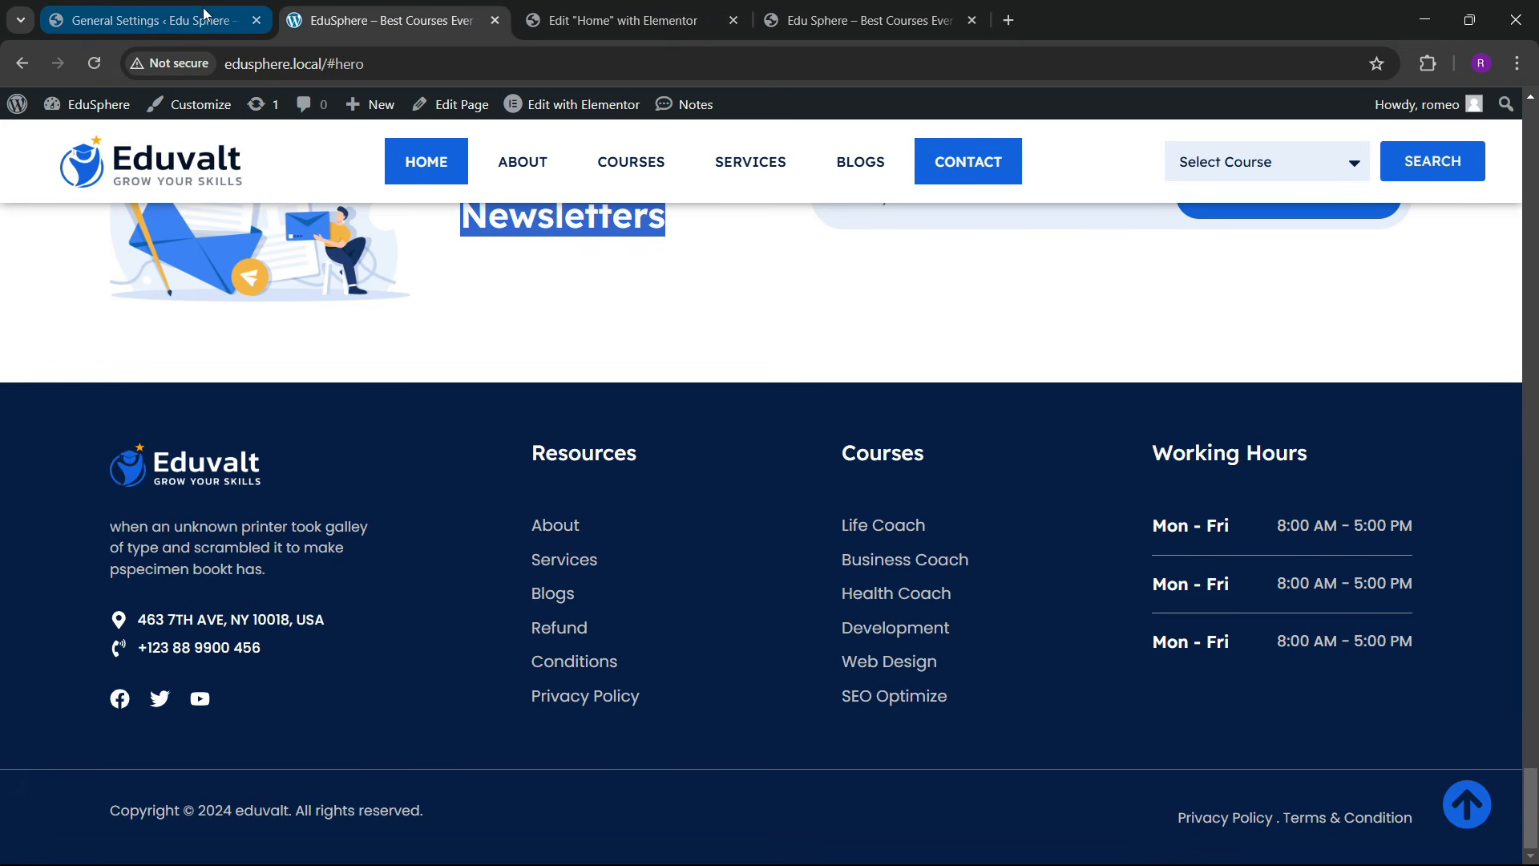
Step: Open the Elementor Theme Builder from the WP admin Templates menu in a new tab
{"action": "left_click", "coordinate": [152, 20]}
{"action": "mouse_move", "coordinate": [77, 440]}
{"action": "mouse_move", "coordinate": [71, 376]}
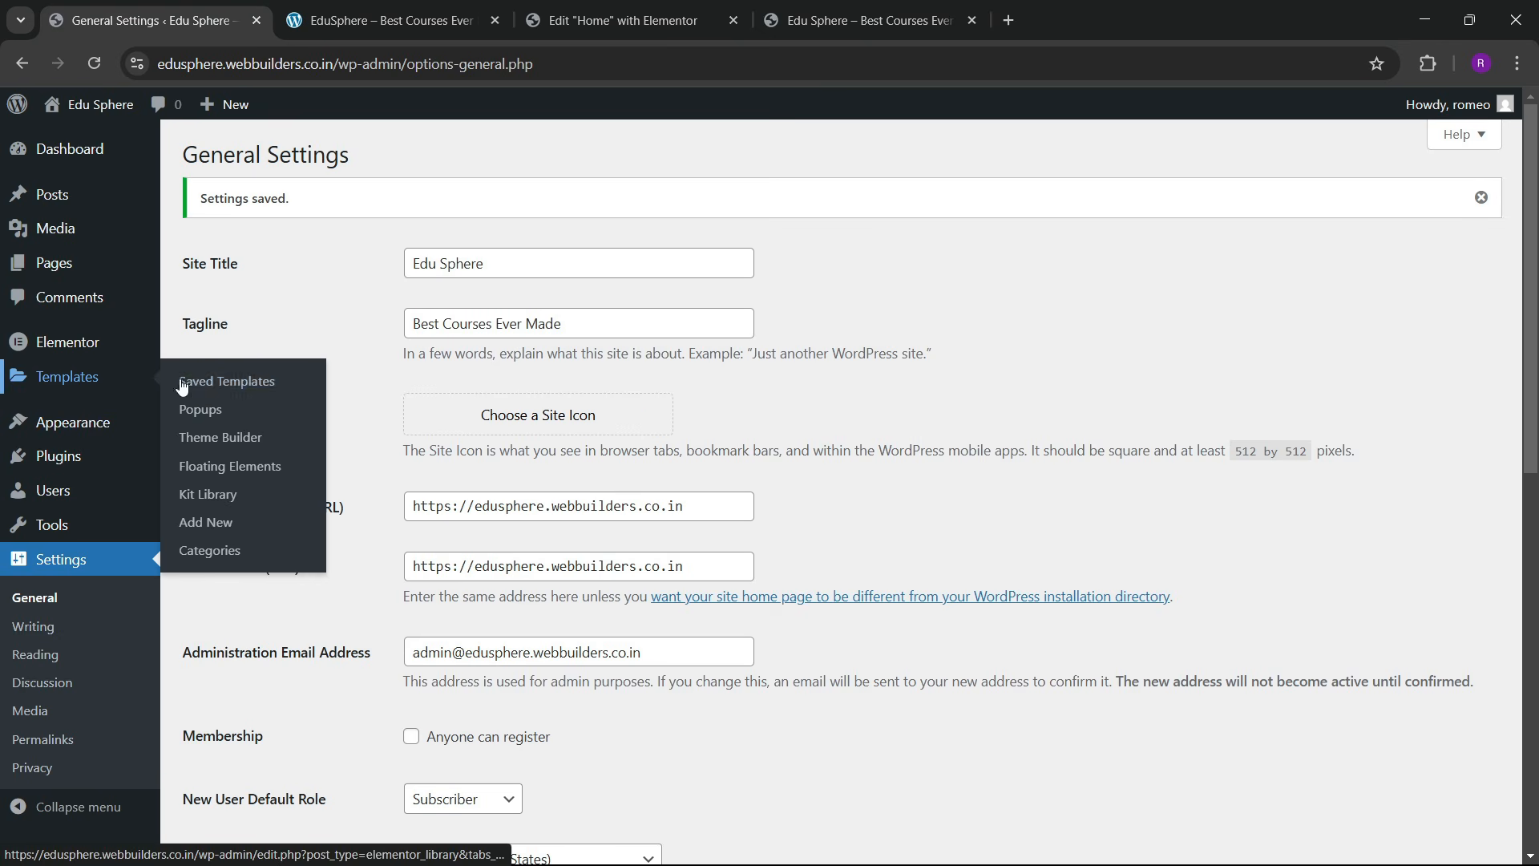
{"action": "right_click", "coordinate": [221, 437]}
{"action": "left_click", "coordinate": [289, 451]}
{"action": "left_click", "coordinate": [357, 18]}
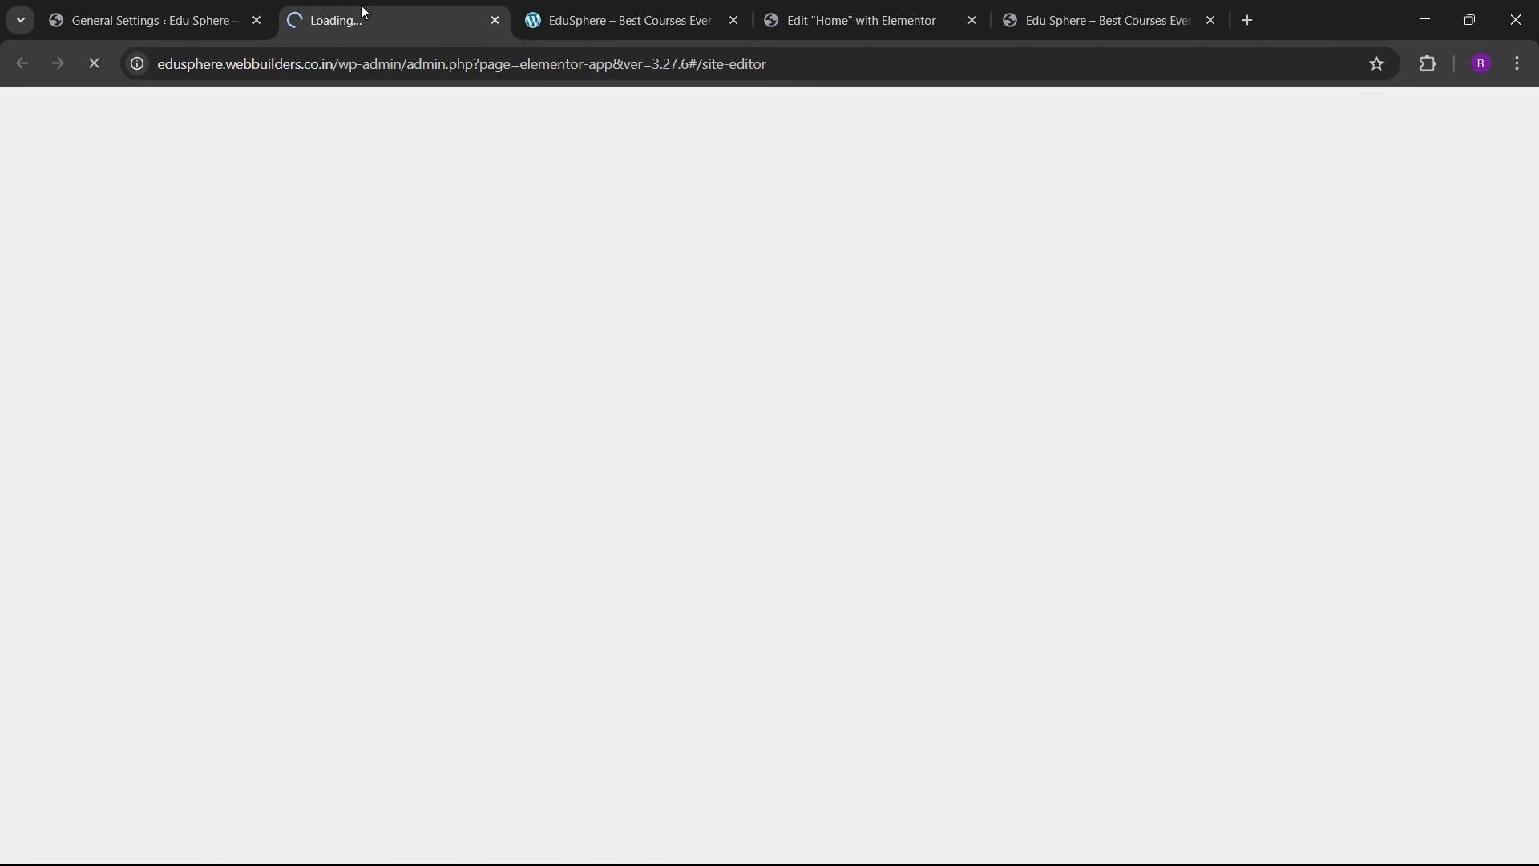
{"action": "left_click", "coordinate": [618, 18]}
{"action": "left_click", "coordinate": [787, 22]}
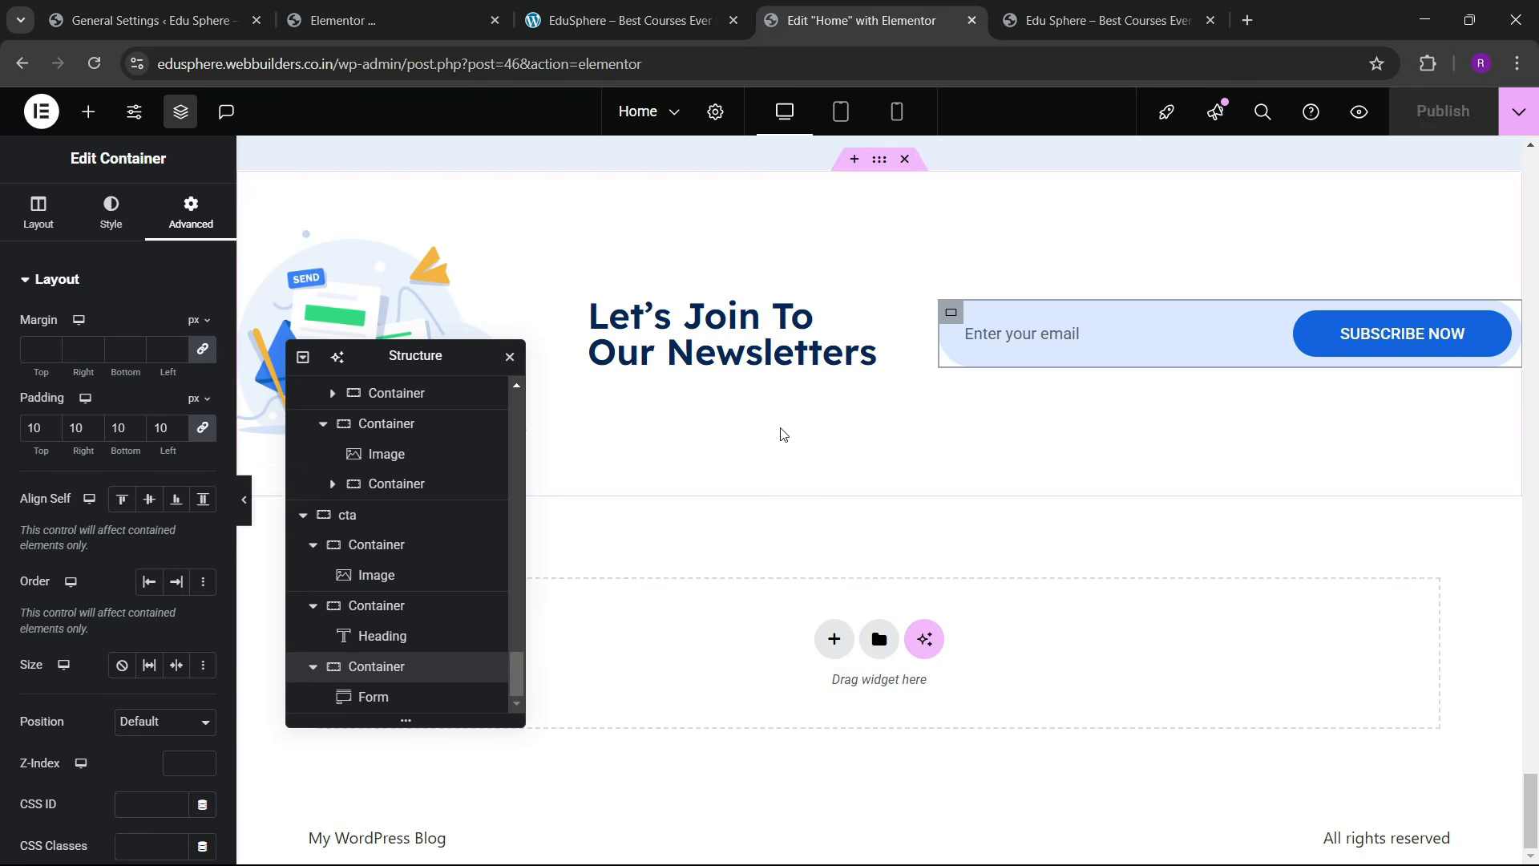
{"action": "left_click", "coordinate": [618, 20]}
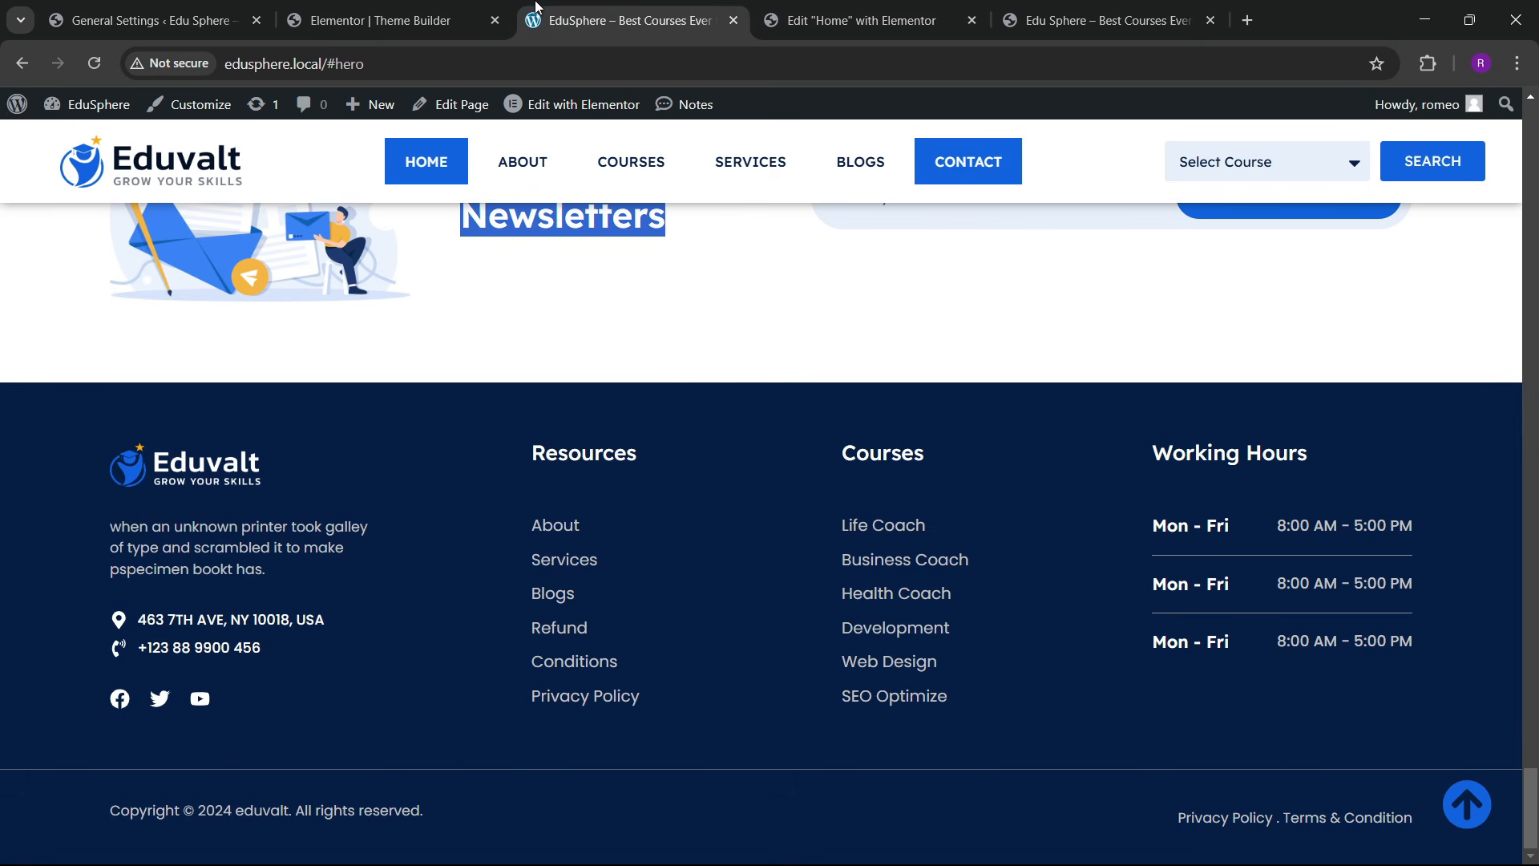
{"action": "left_click", "coordinate": [385, 20]}
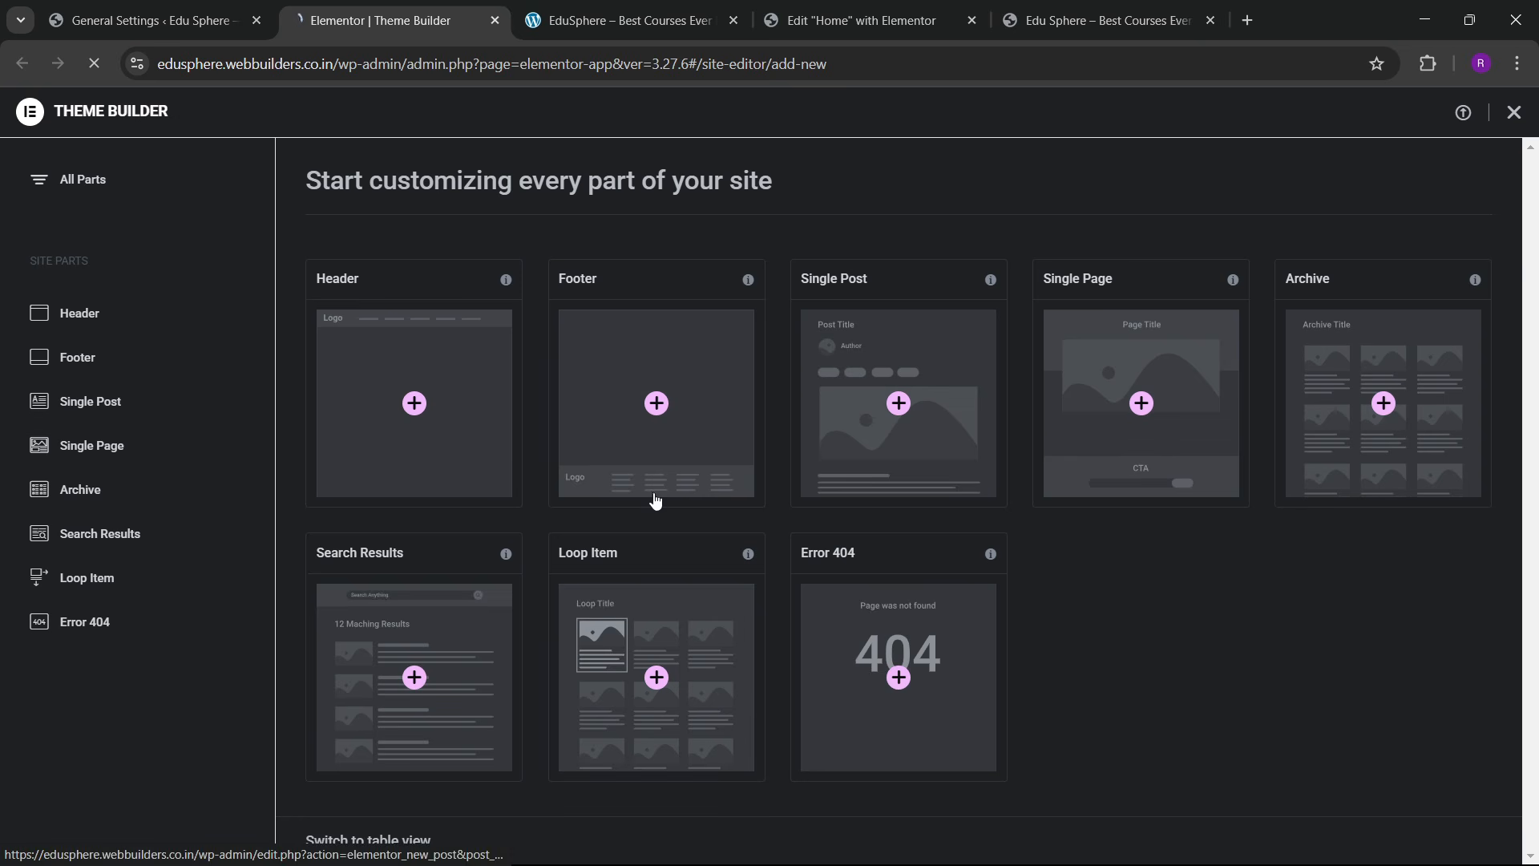
Step: Add a new footer template and dismiss the template library to start from a blank canvas
{"action": "left_click", "coordinate": [680, 459]}
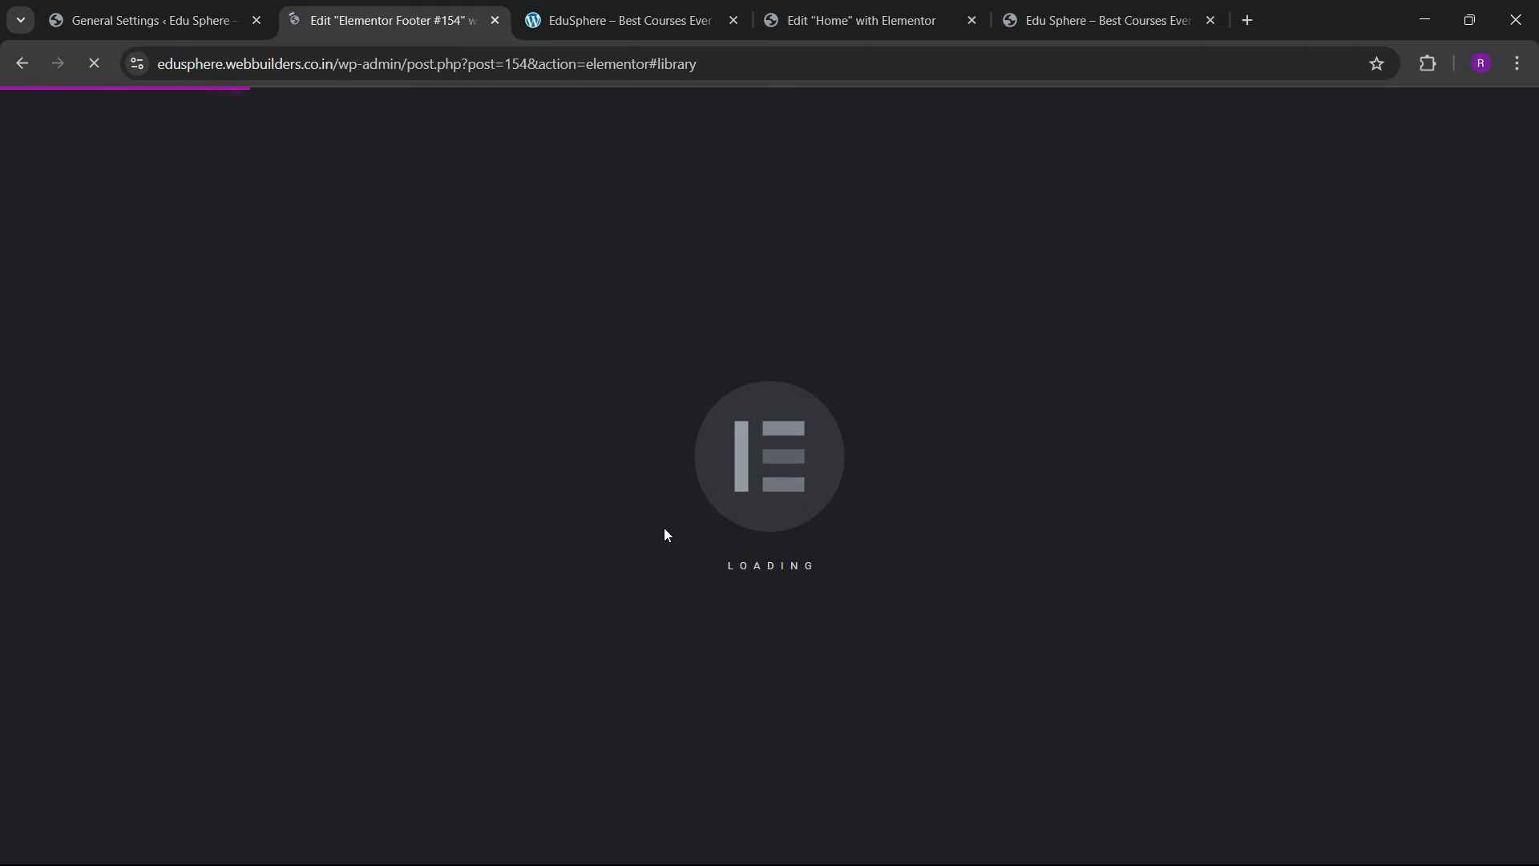
{"action": "left_click", "coordinate": [740, 8]}
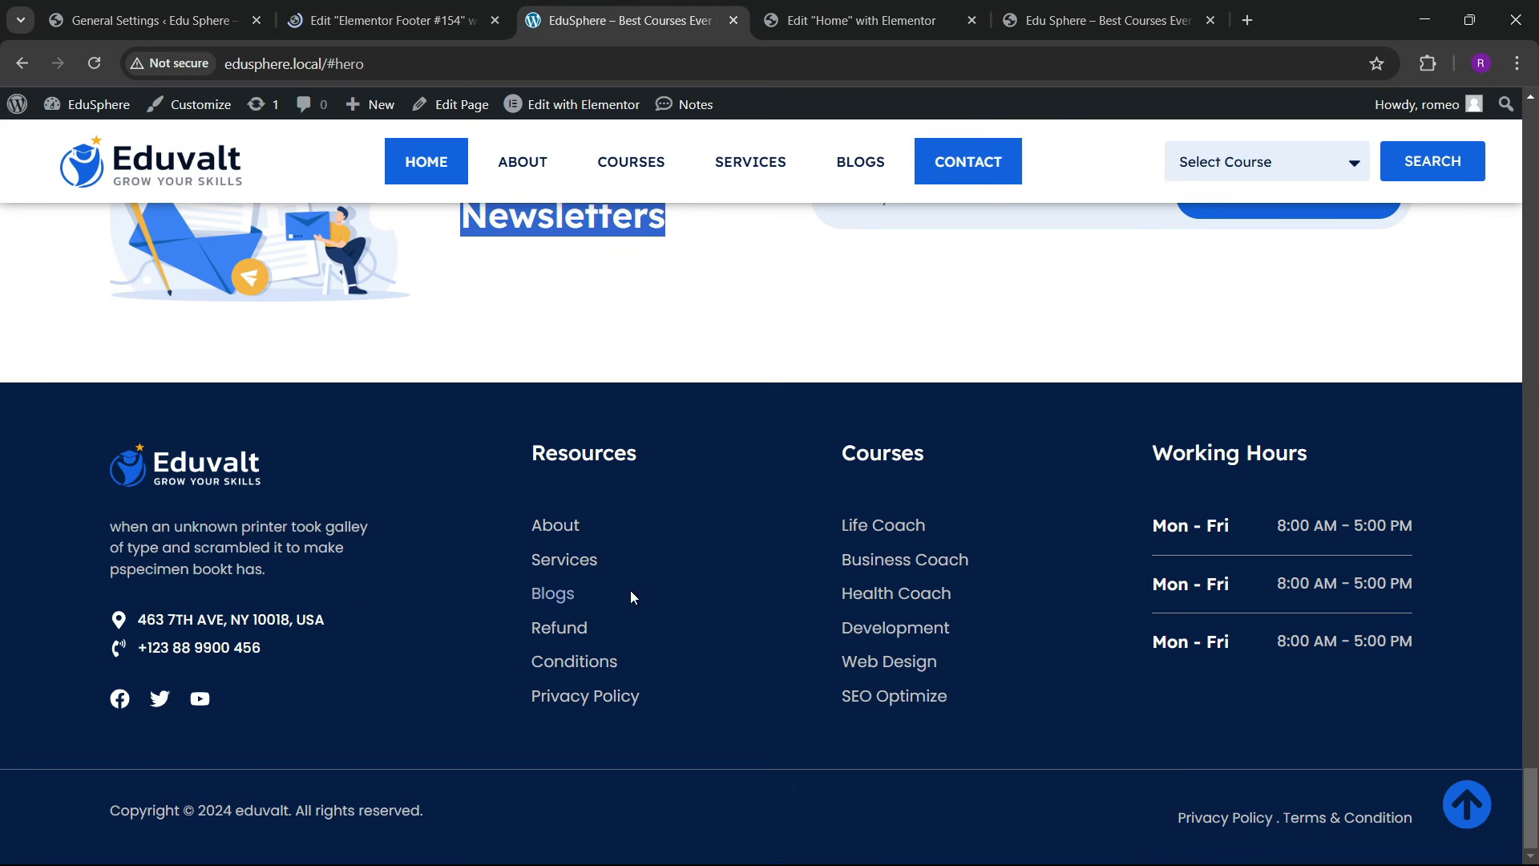
{"action": "left_click", "coordinate": [385, 20]}
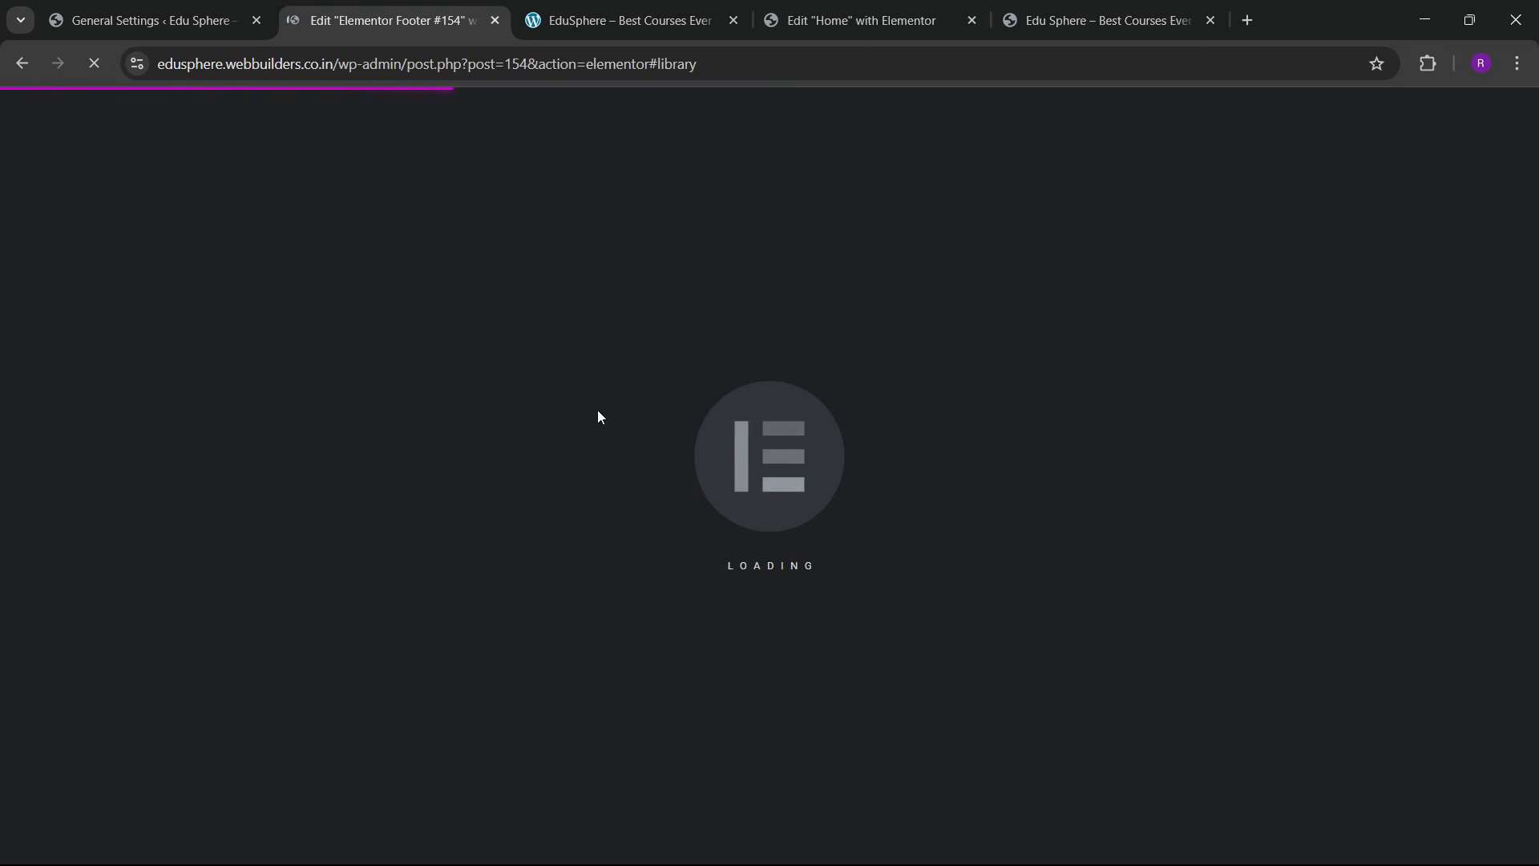
{"action": "left_click", "coordinate": [646, 6]}
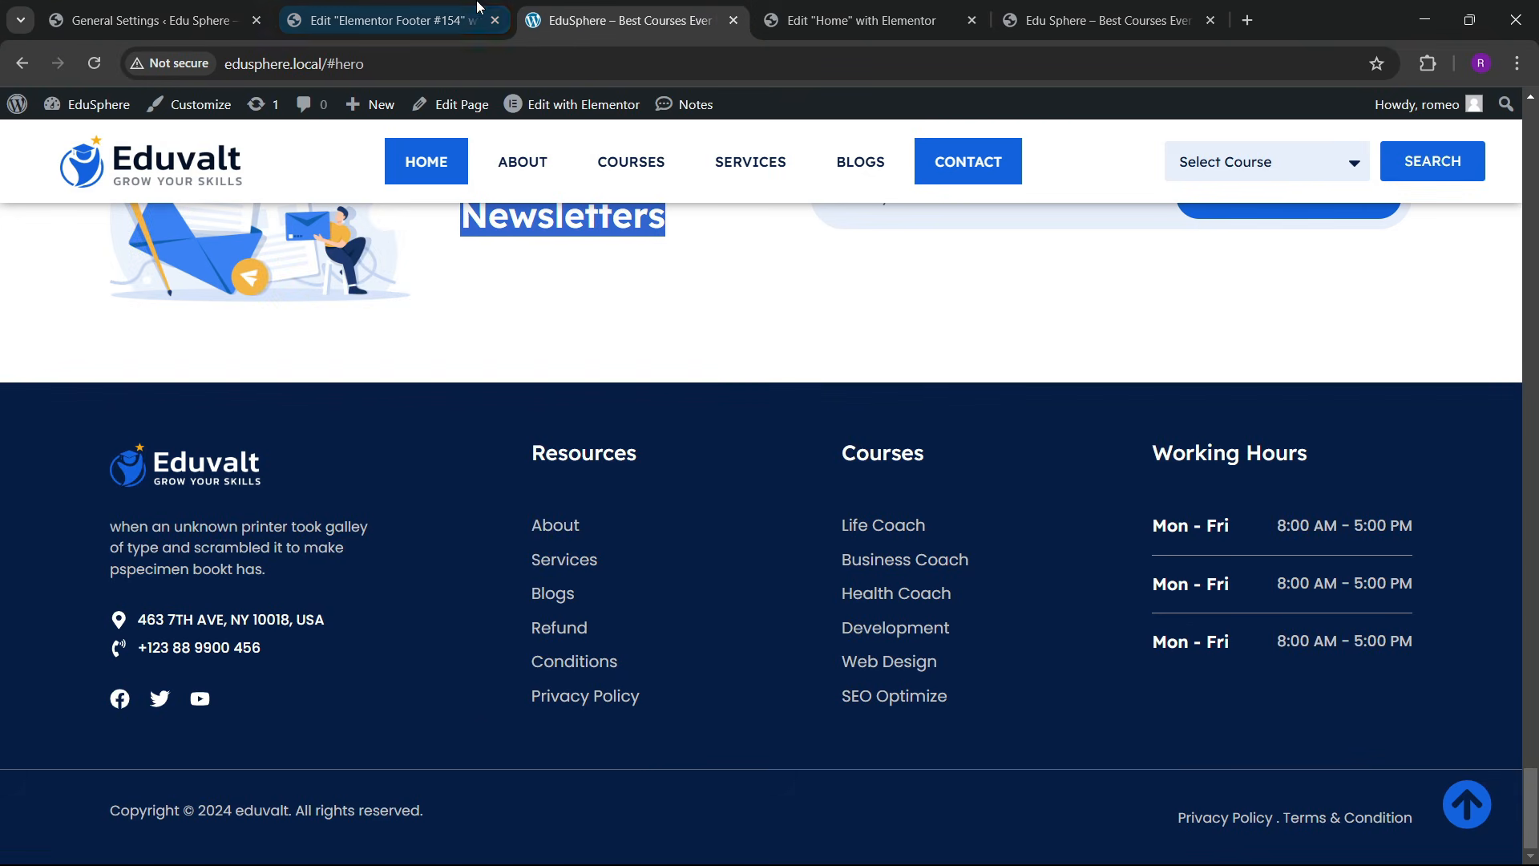
{"action": "left_click", "coordinate": [449, 9]}
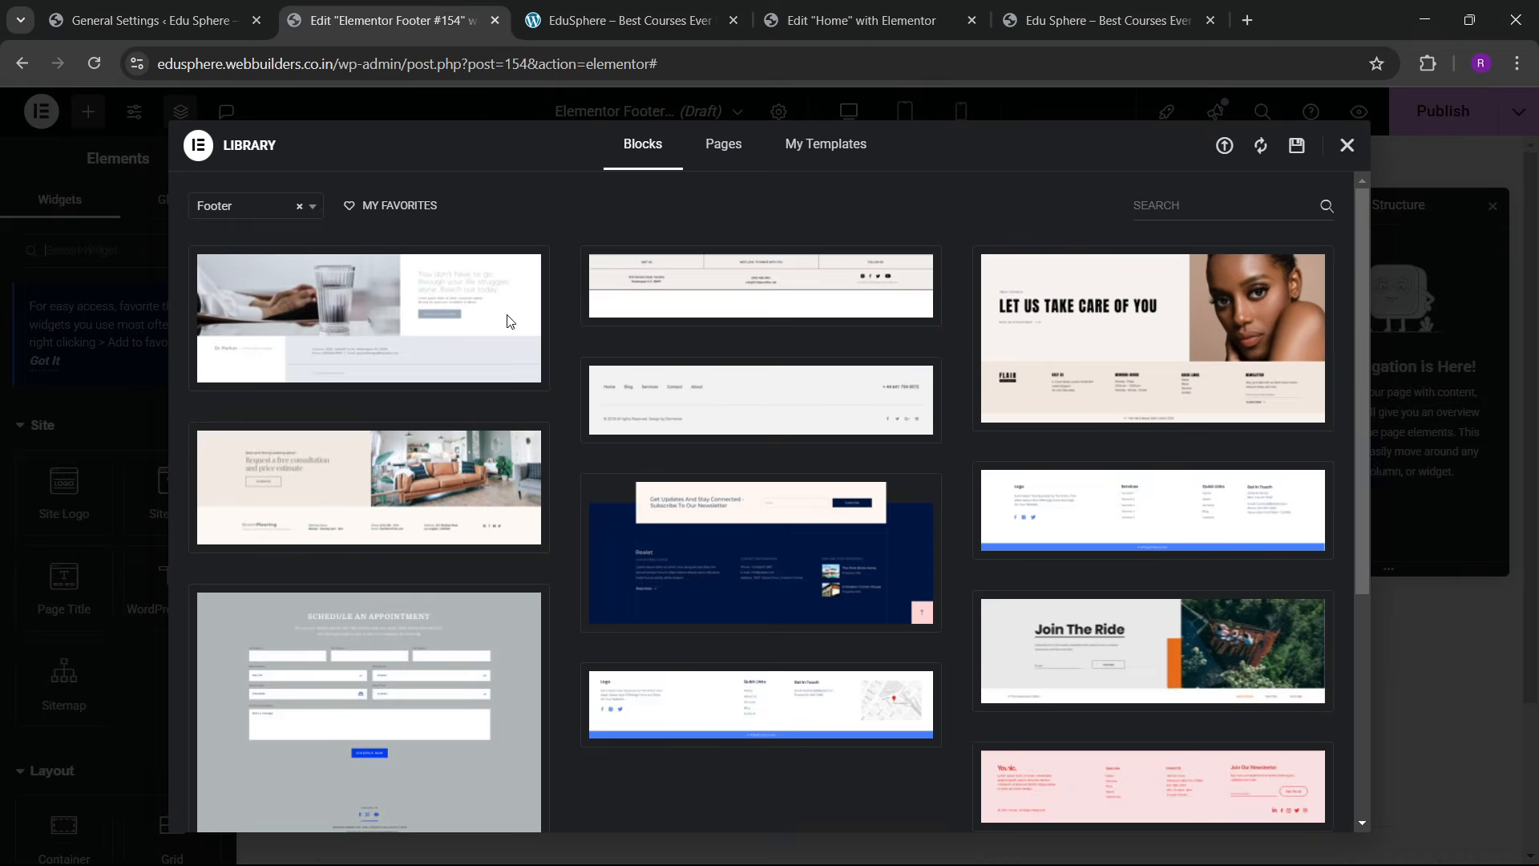
{"action": "left_click", "coordinate": [1346, 146]}
{"action": "scroll", "coordinate": [702, 587], "scroll_direction": "down", "scroll_amount": 2}
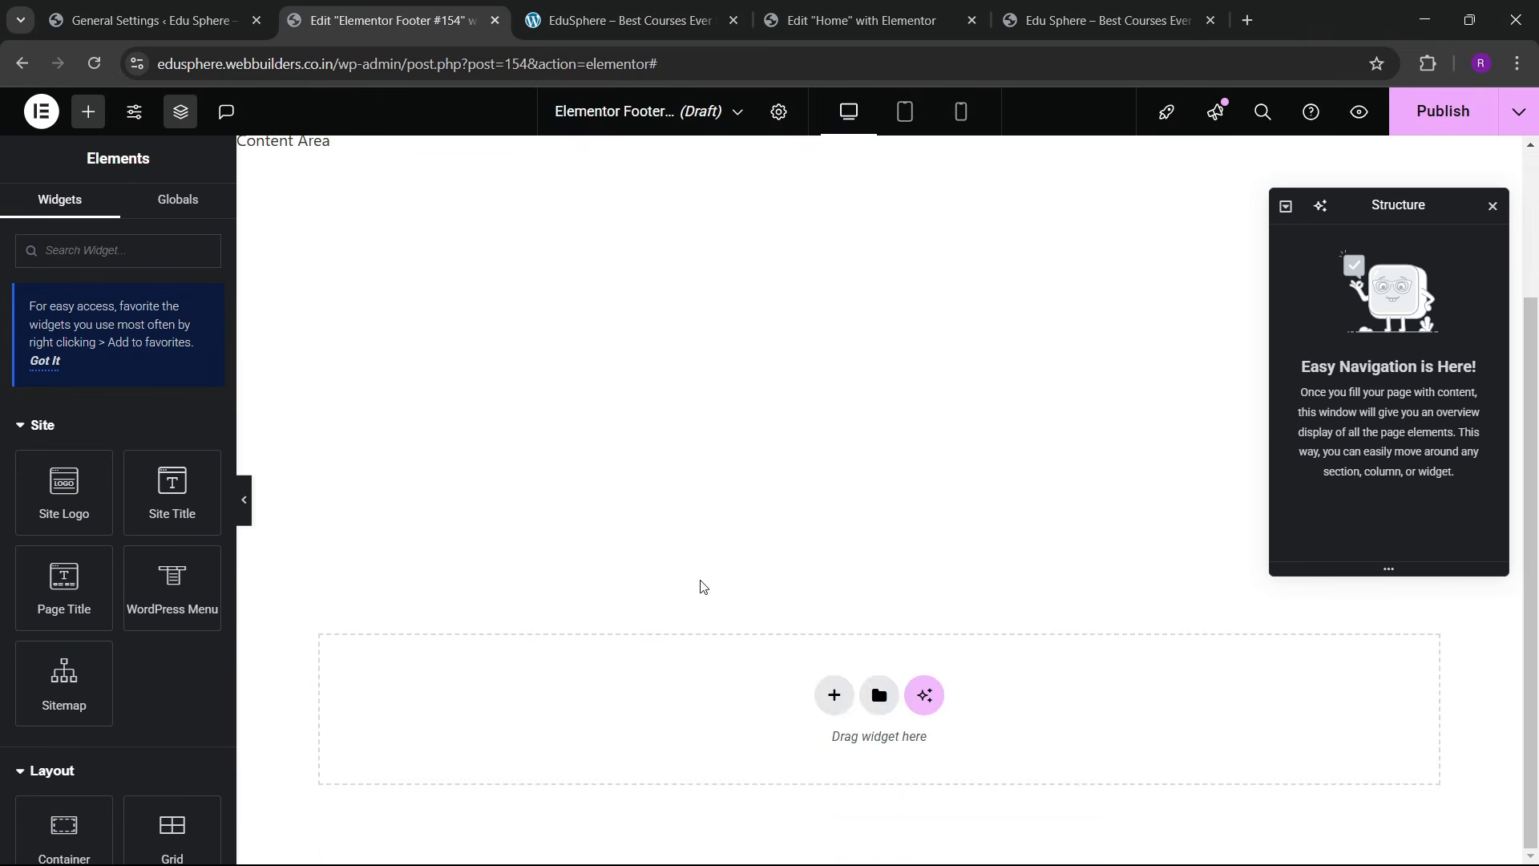
Step: Add a flexbox container with four equal columns and correct its misspelt name
{"action": "left_click", "coordinate": [835, 706]}
{"action": "left_click", "coordinate": [816, 659]}
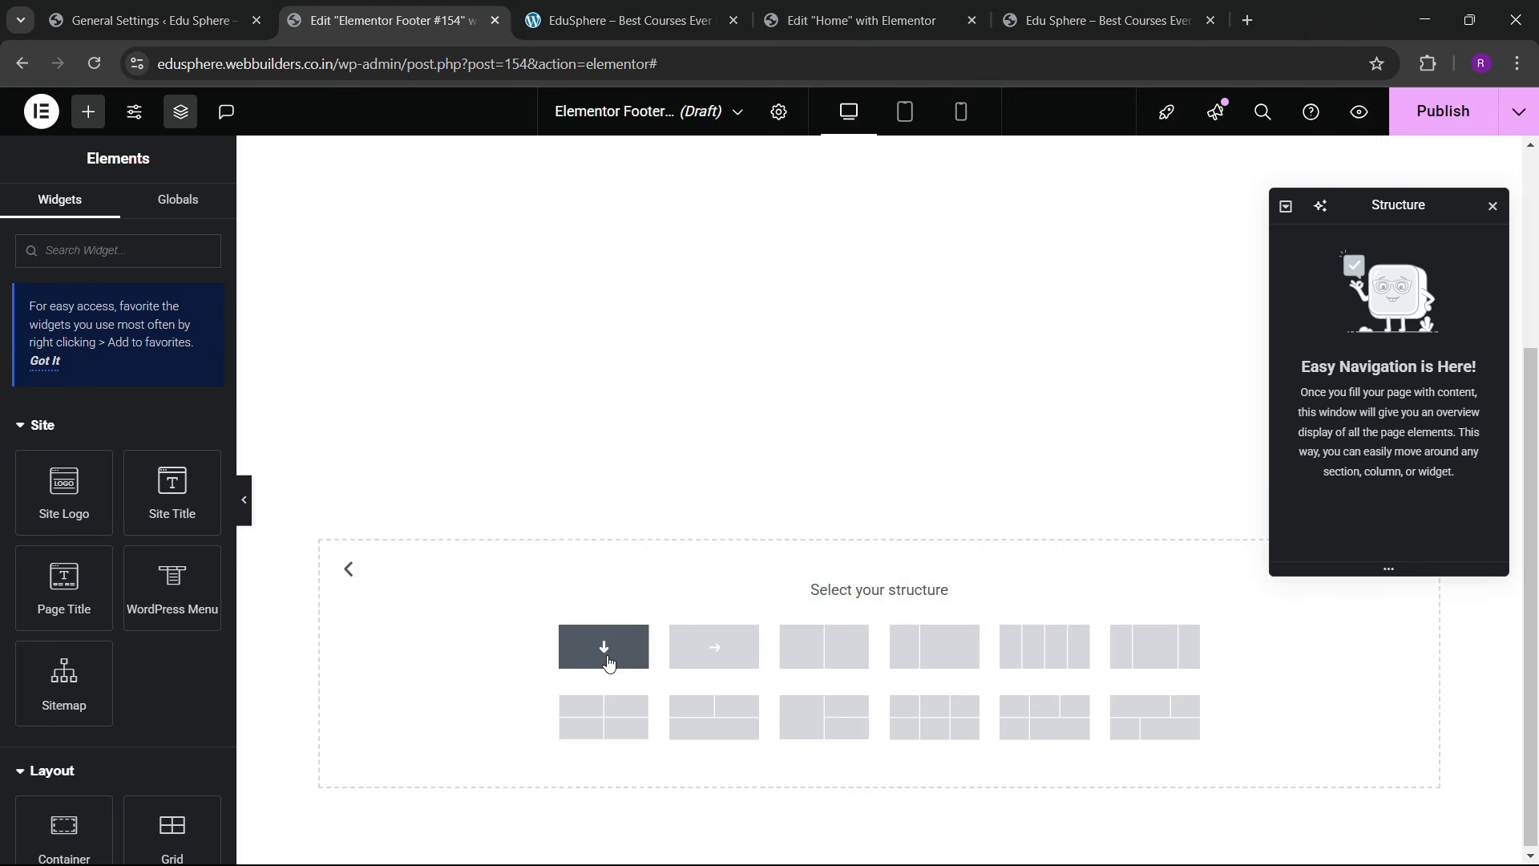
{"action": "left_click", "coordinate": [1013, 657]}
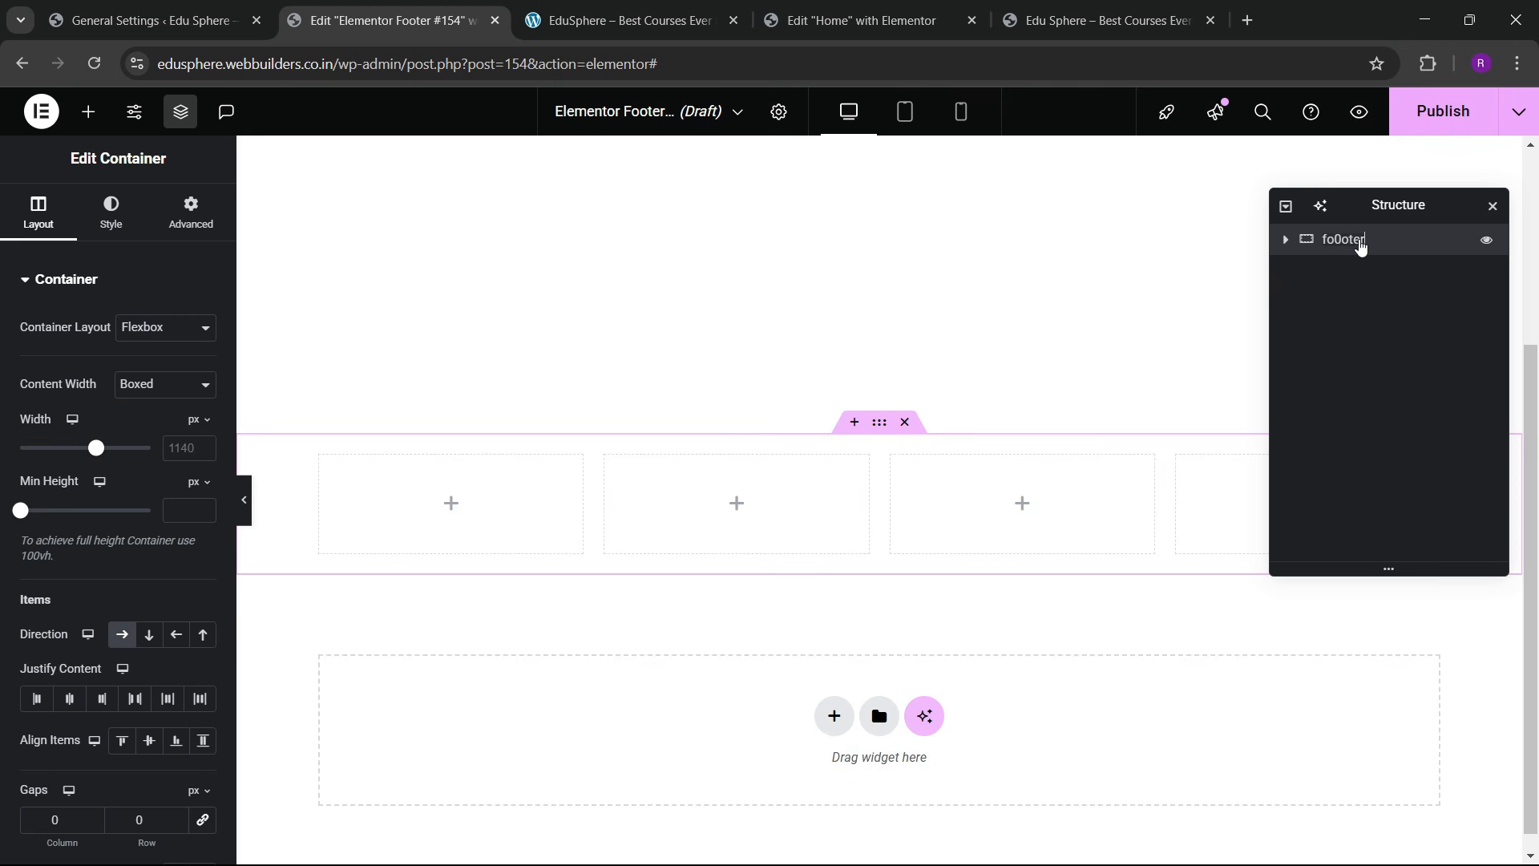
{"action": "key", "text": "BackSpace"}
{"action": "type", "text": "er"}
Step: Set the container width to 1300 and its advanced spacing value to 66
{"action": "left_click", "coordinate": [178, 448]}
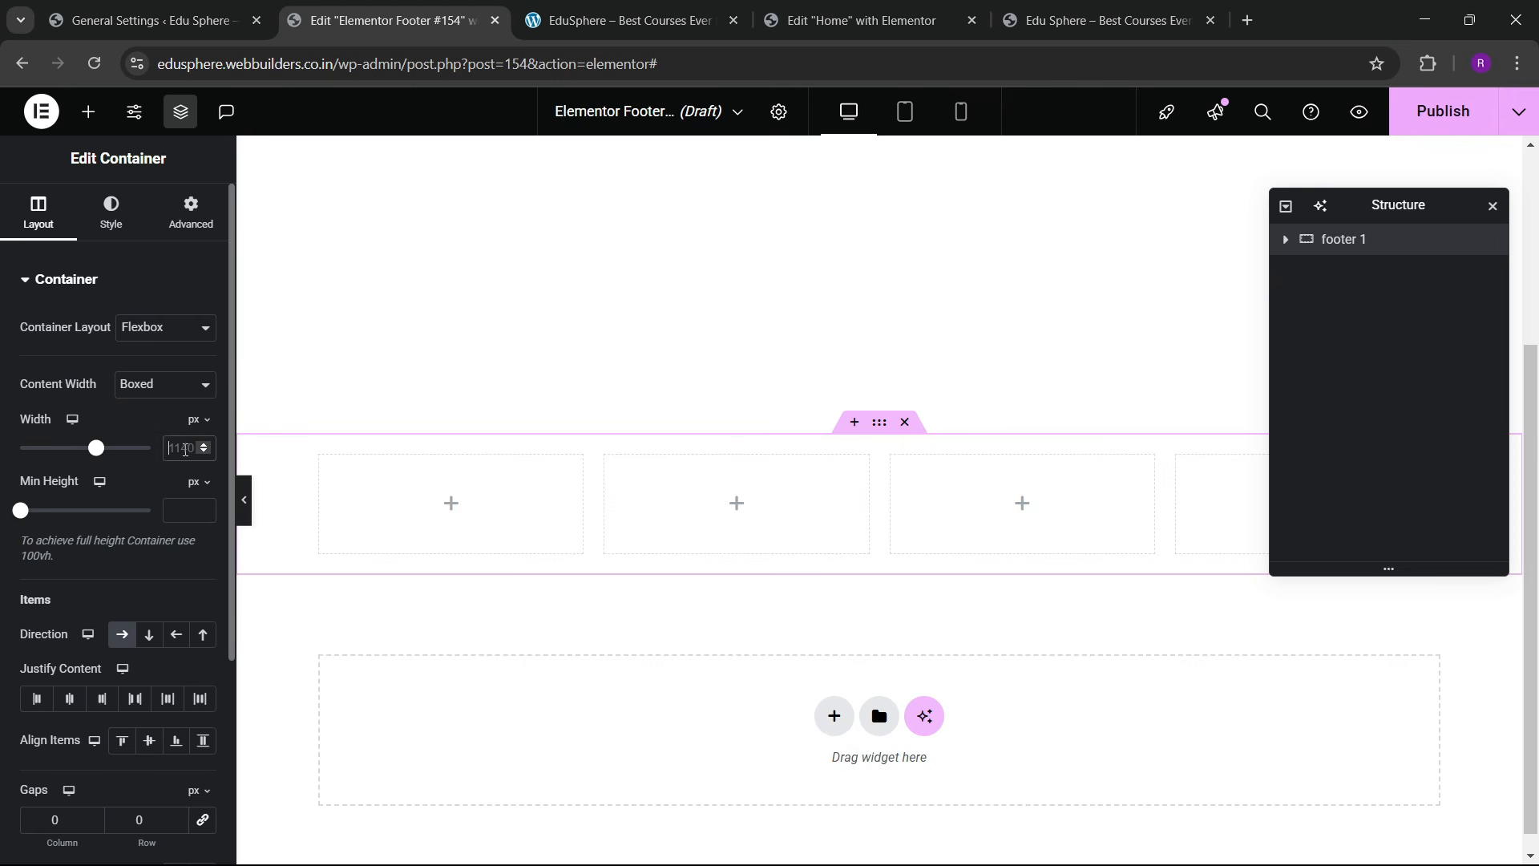
{"action": "type", "text": "1300"}
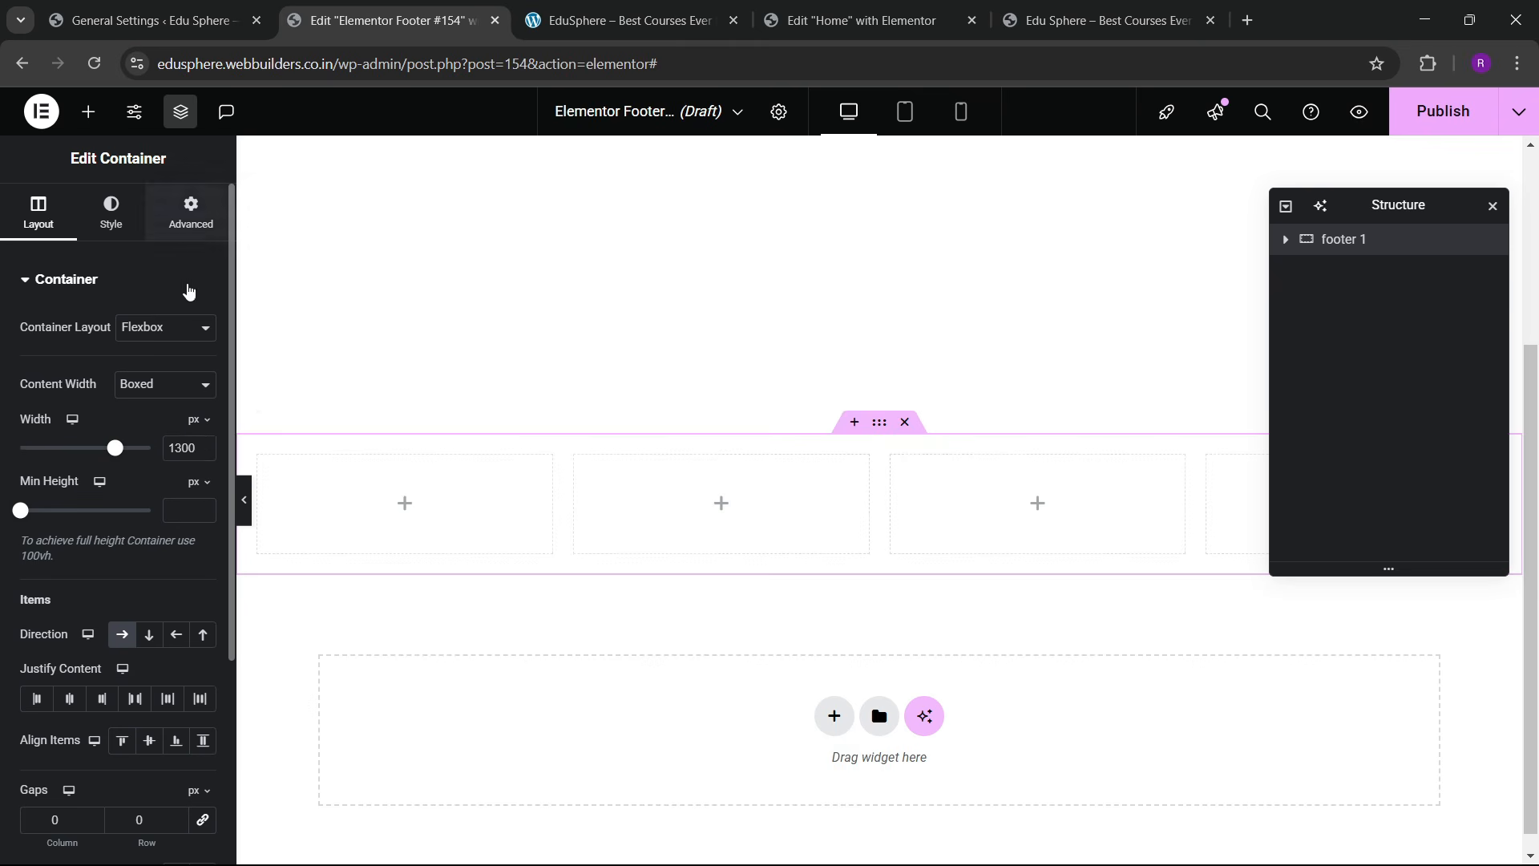
{"action": "left_click", "coordinate": [191, 211]}
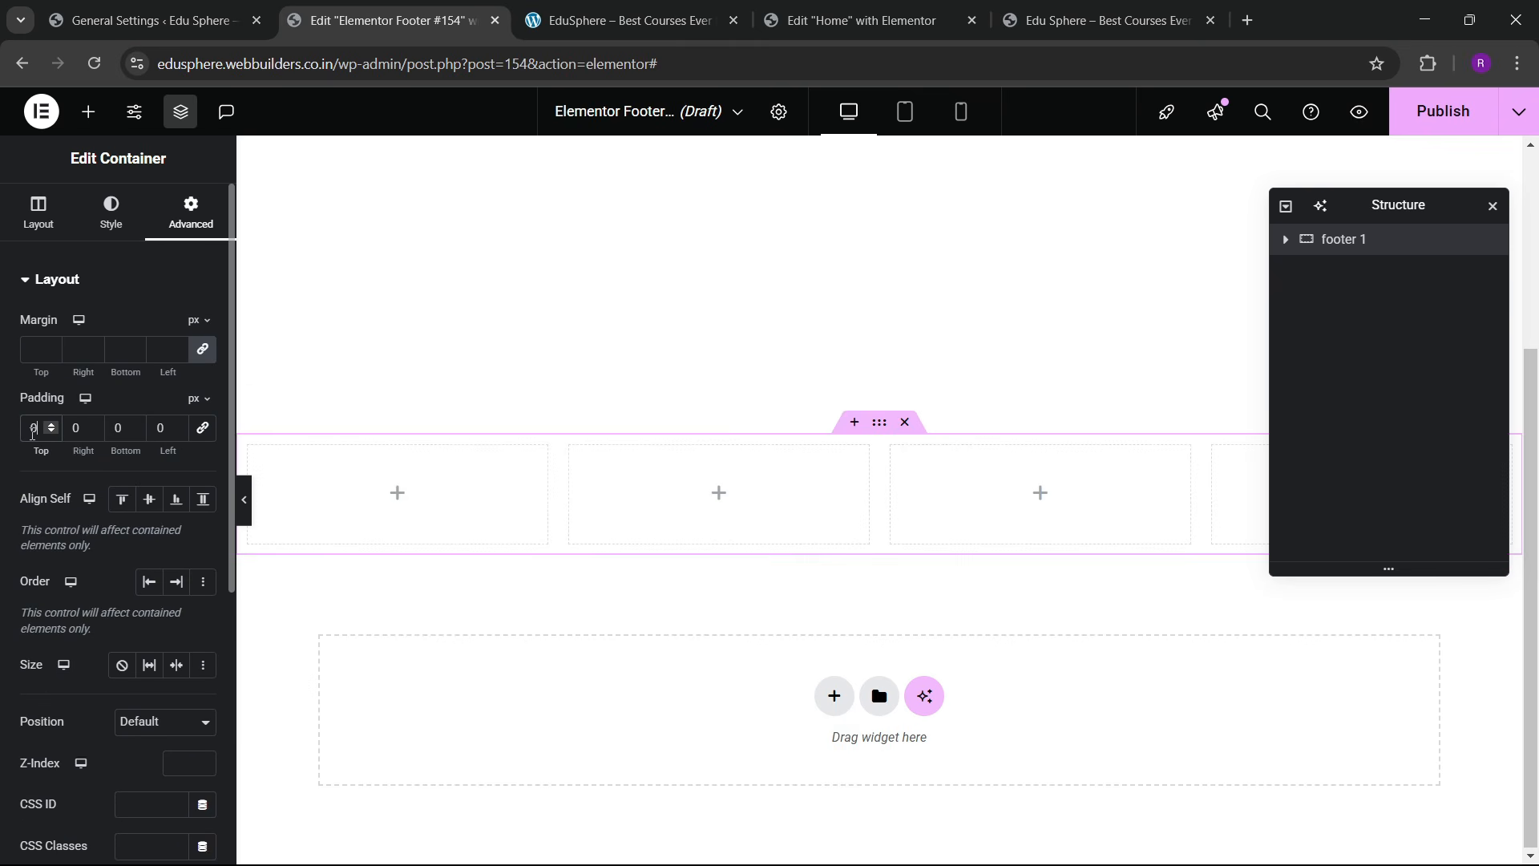
{"action": "type", "text": "6"}
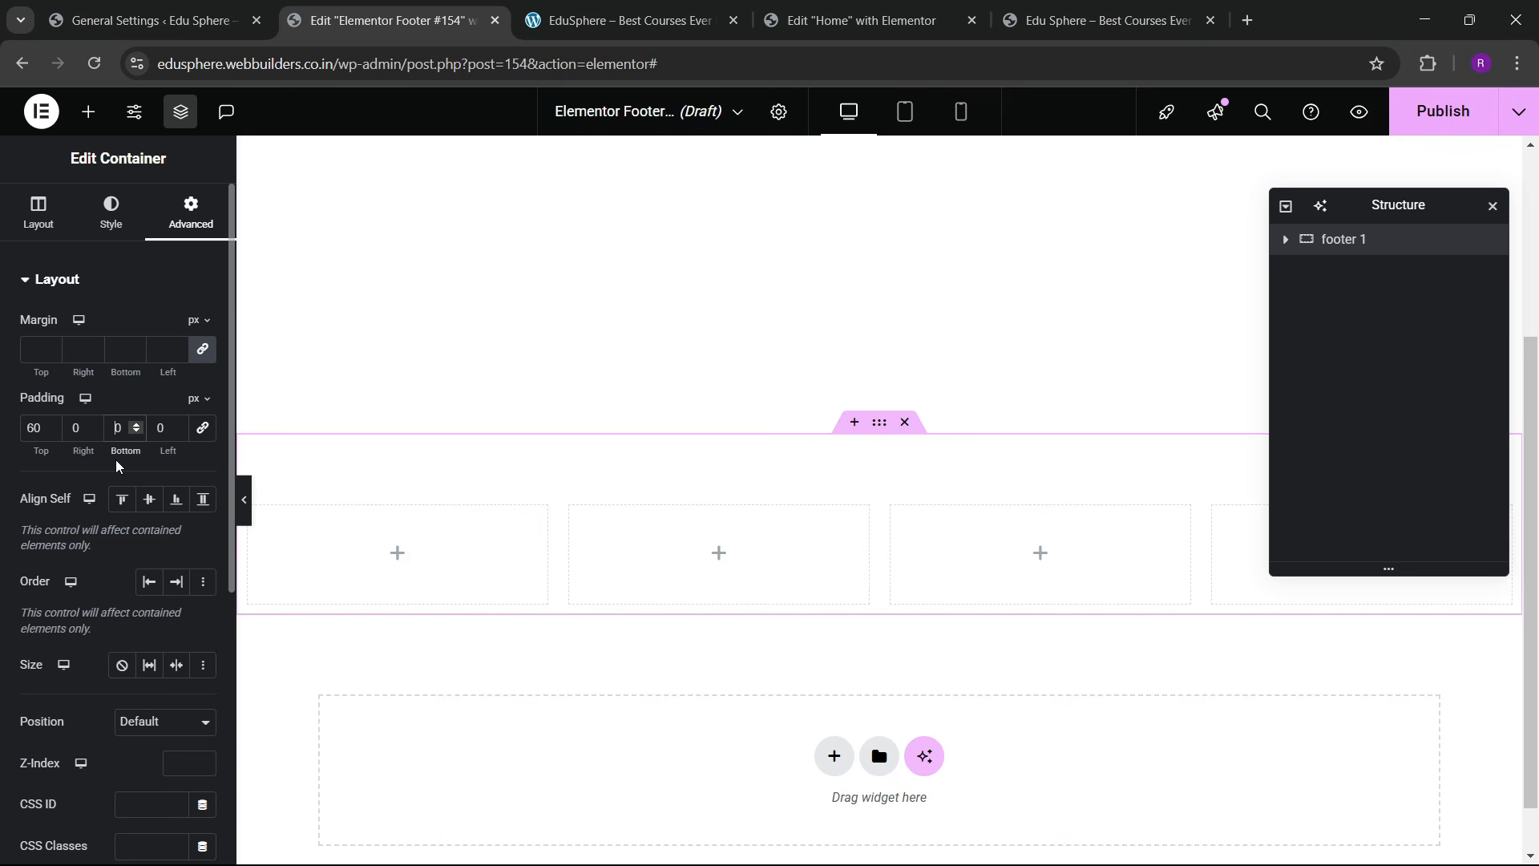
{"action": "type", "text": "6"}
Step: Review the spacing settings of each of the four footer columns
{"action": "left_click", "coordinate": [1286, 239]}
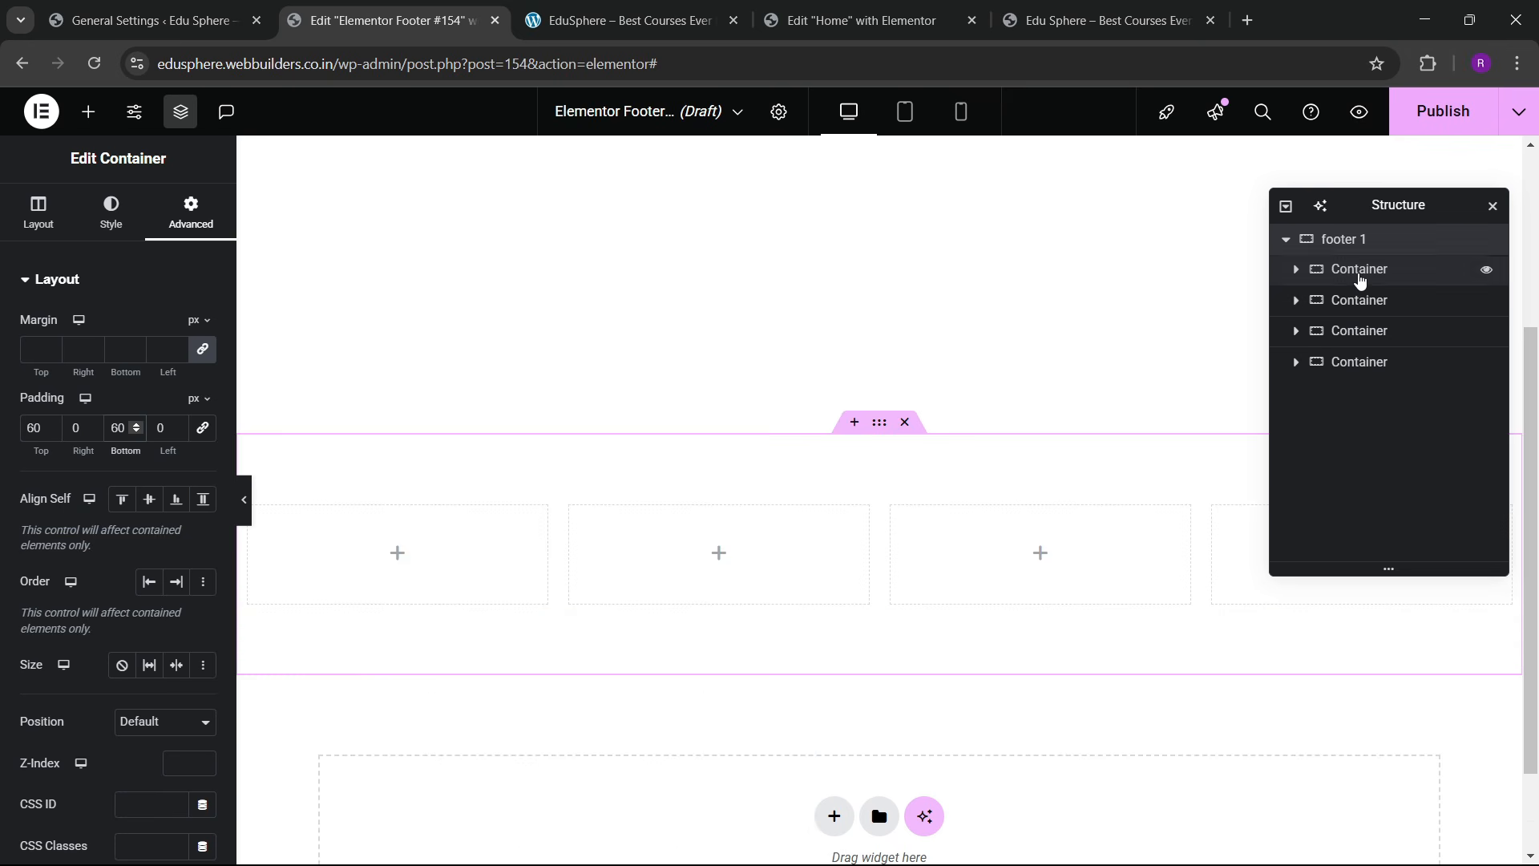
{"action": "left_click", "coordinate": [1331, 271]}
{"action": "left_click", "coordinate": [192, 220]}
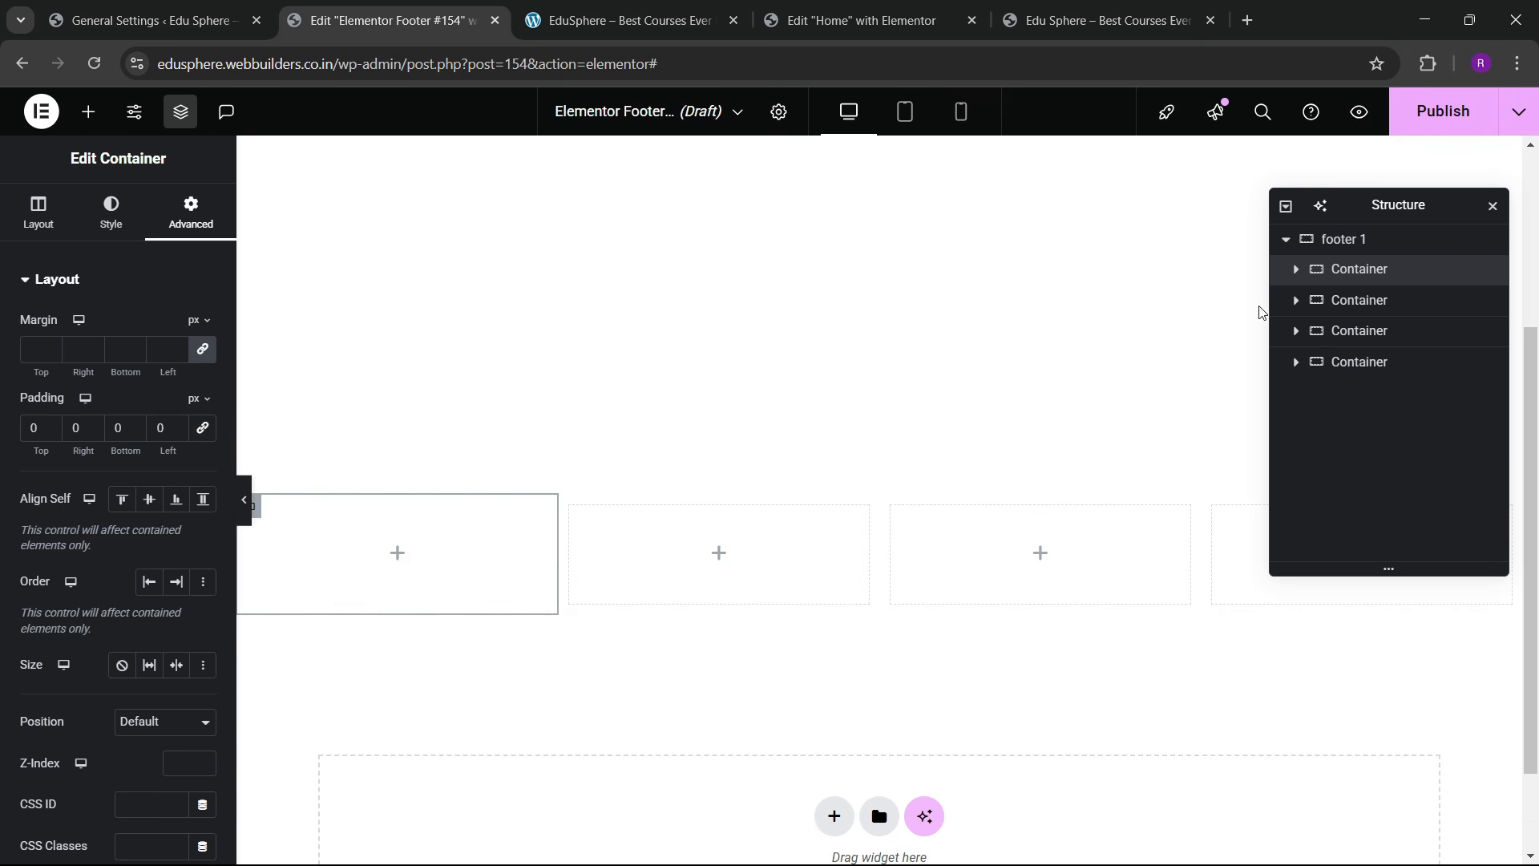
{"action": "left_click", "coordinate": [1363, 299]}
{"action": "left_click", "coordinate": [191, 229]}
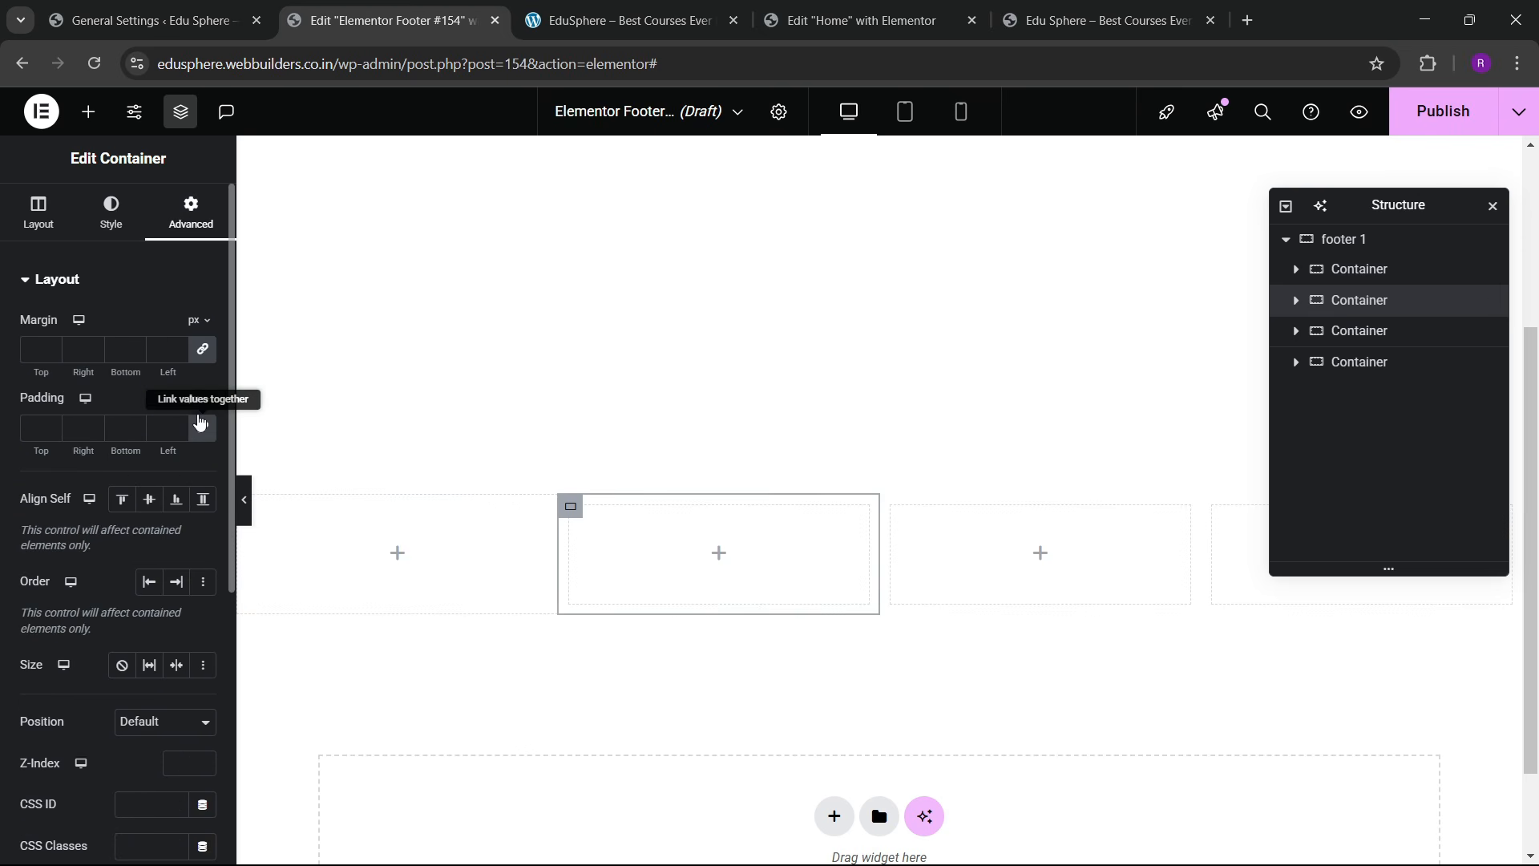
{"action": "left_click", "coordinate": [1358, 330]}
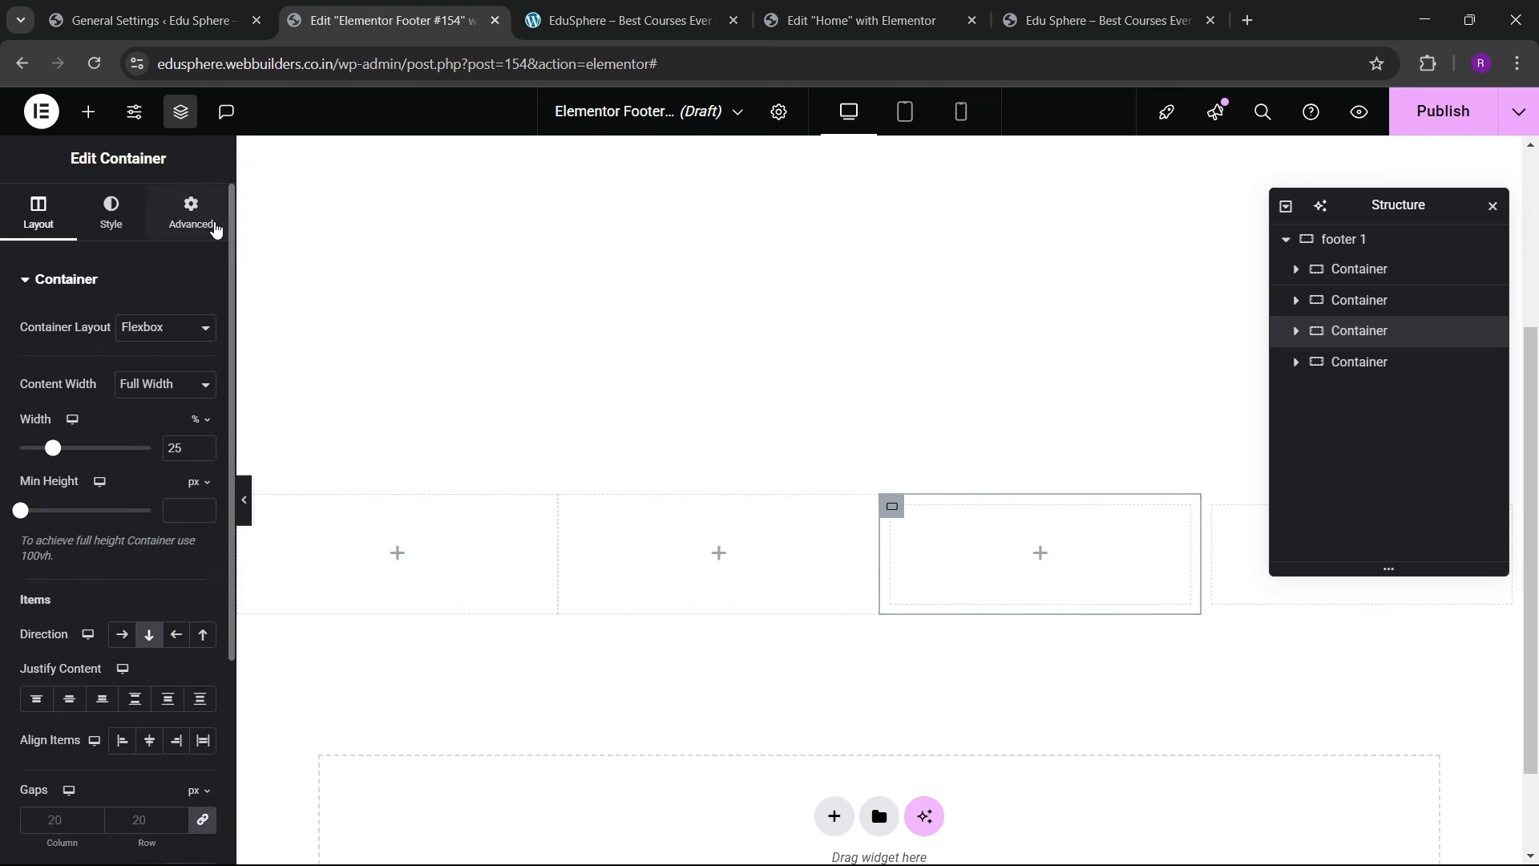
{"action": "left_click", "coordinate": [196, 222]}
{"action": "left_click", "coordinate": [1359, 361]}
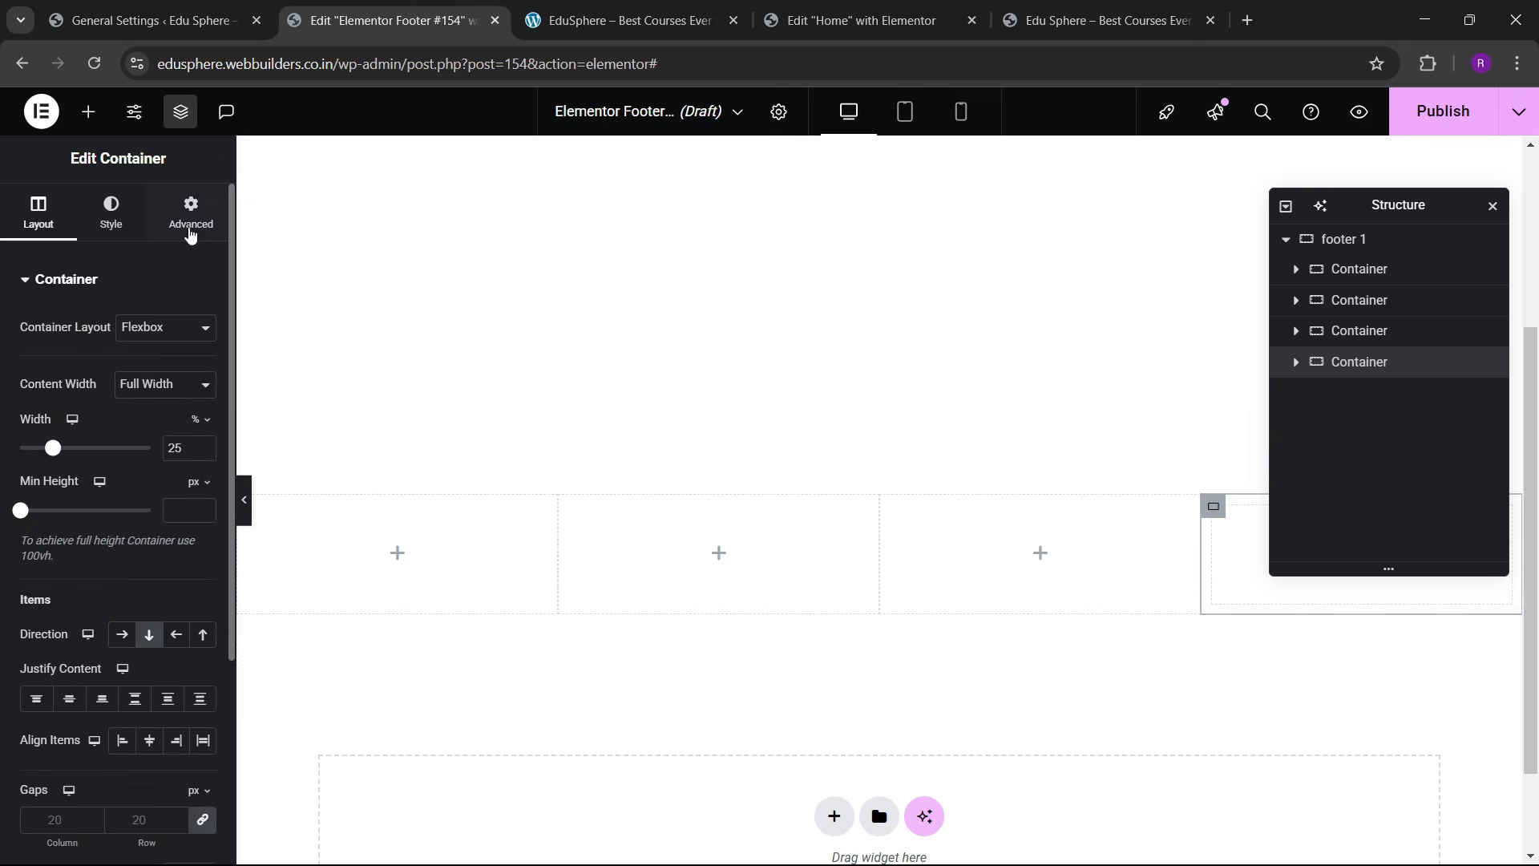
{"action": "left_click", "coordinate": [191, 218]}
Step: Give the whole footer container a solid dark navy global-colour background
{"action": "left_click", "coordinate": [777, 457]}
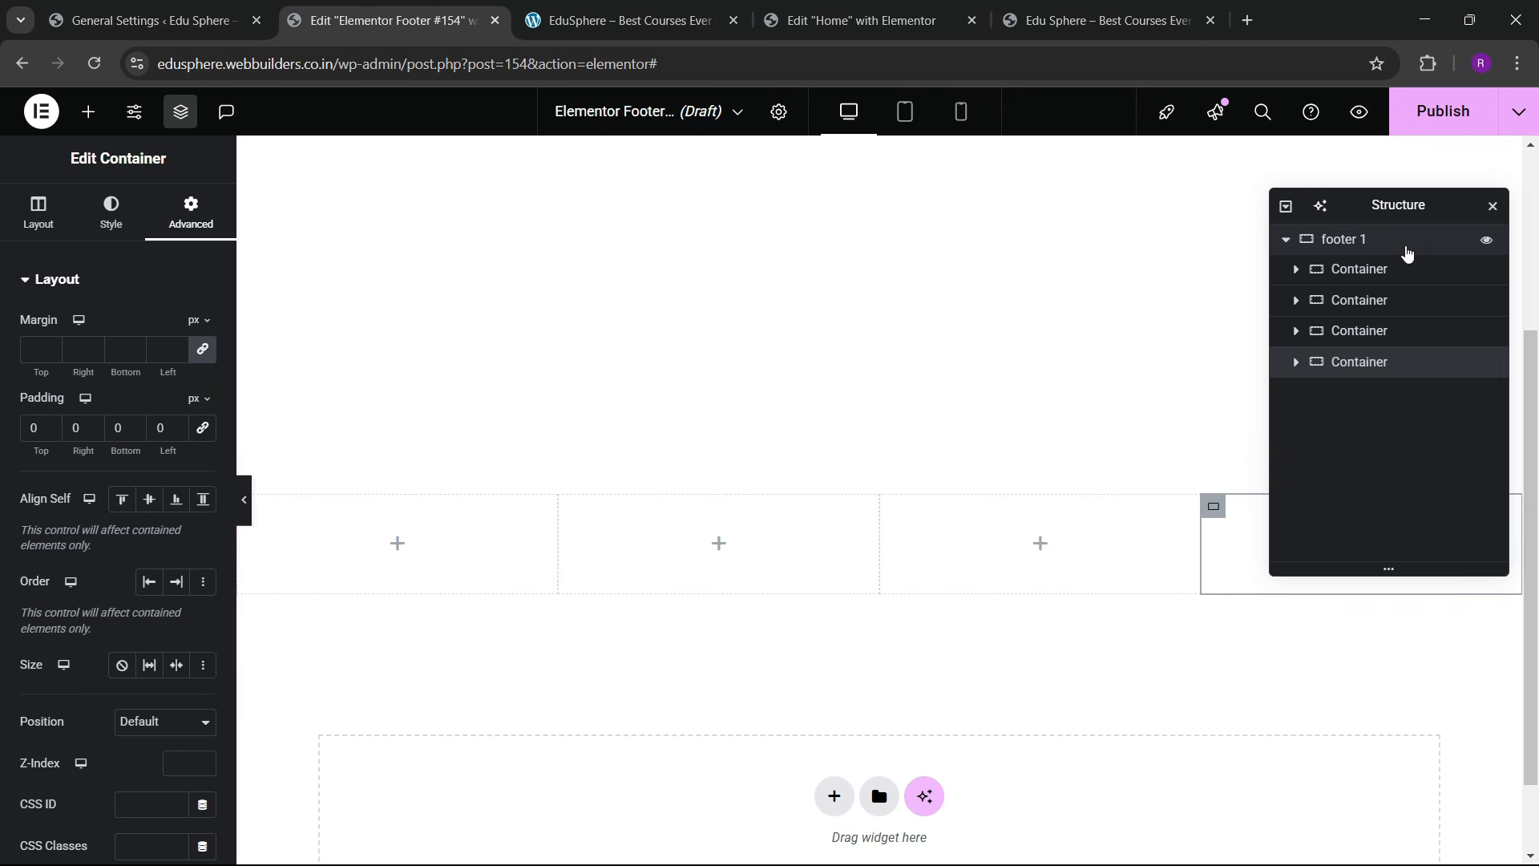
{"action": "left_click", "coordinate": [111, 212]}
{"action": "left_click", "coordinate": [131, 369]}
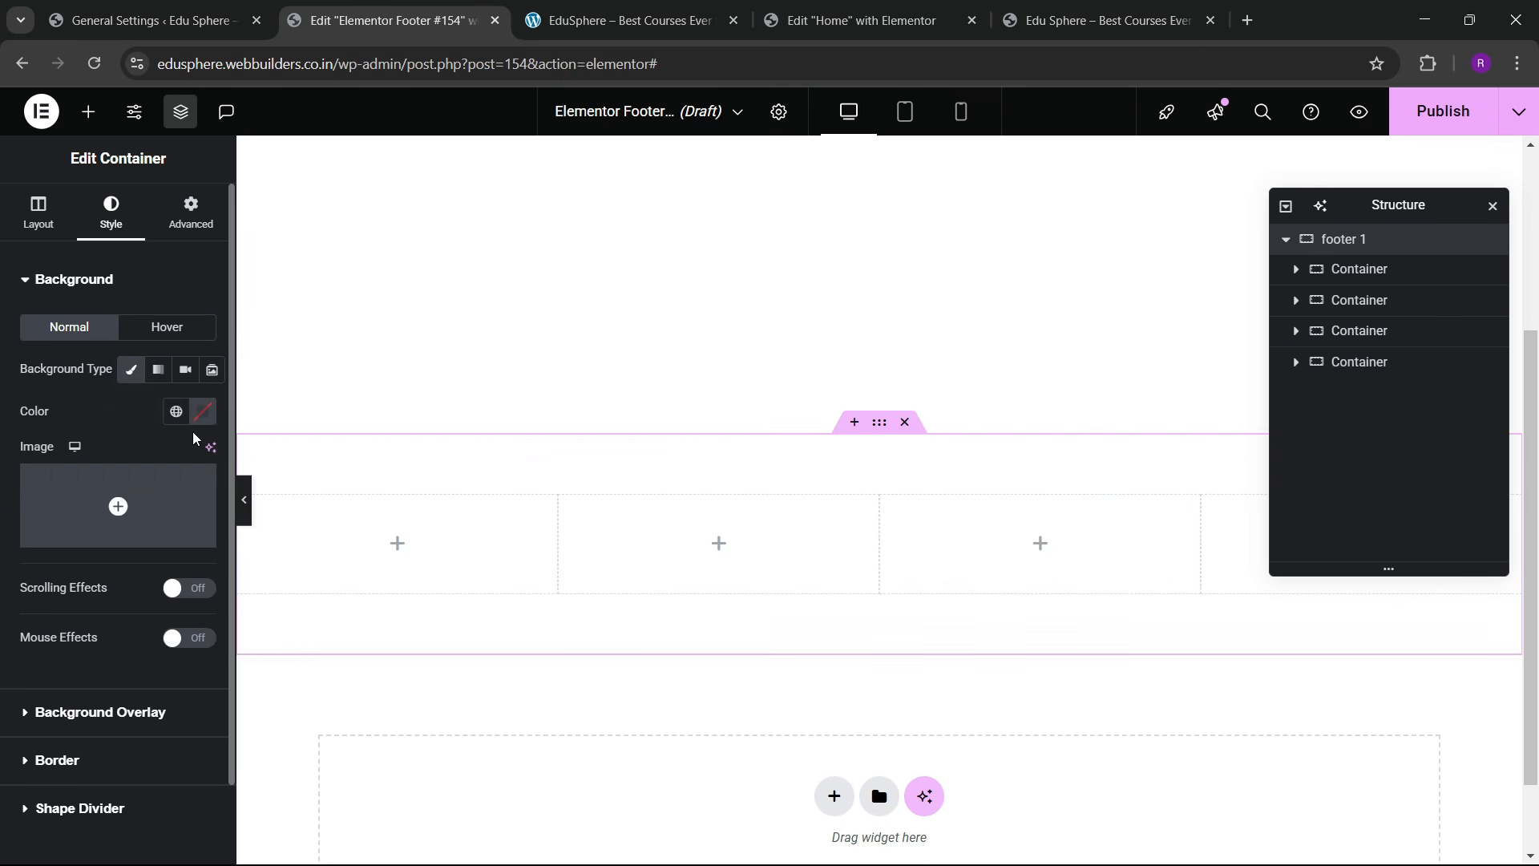
{"action": "left_click", "coordinate": [175, 411]}
{"action": "left_click", "coordinate": [101, 706]}
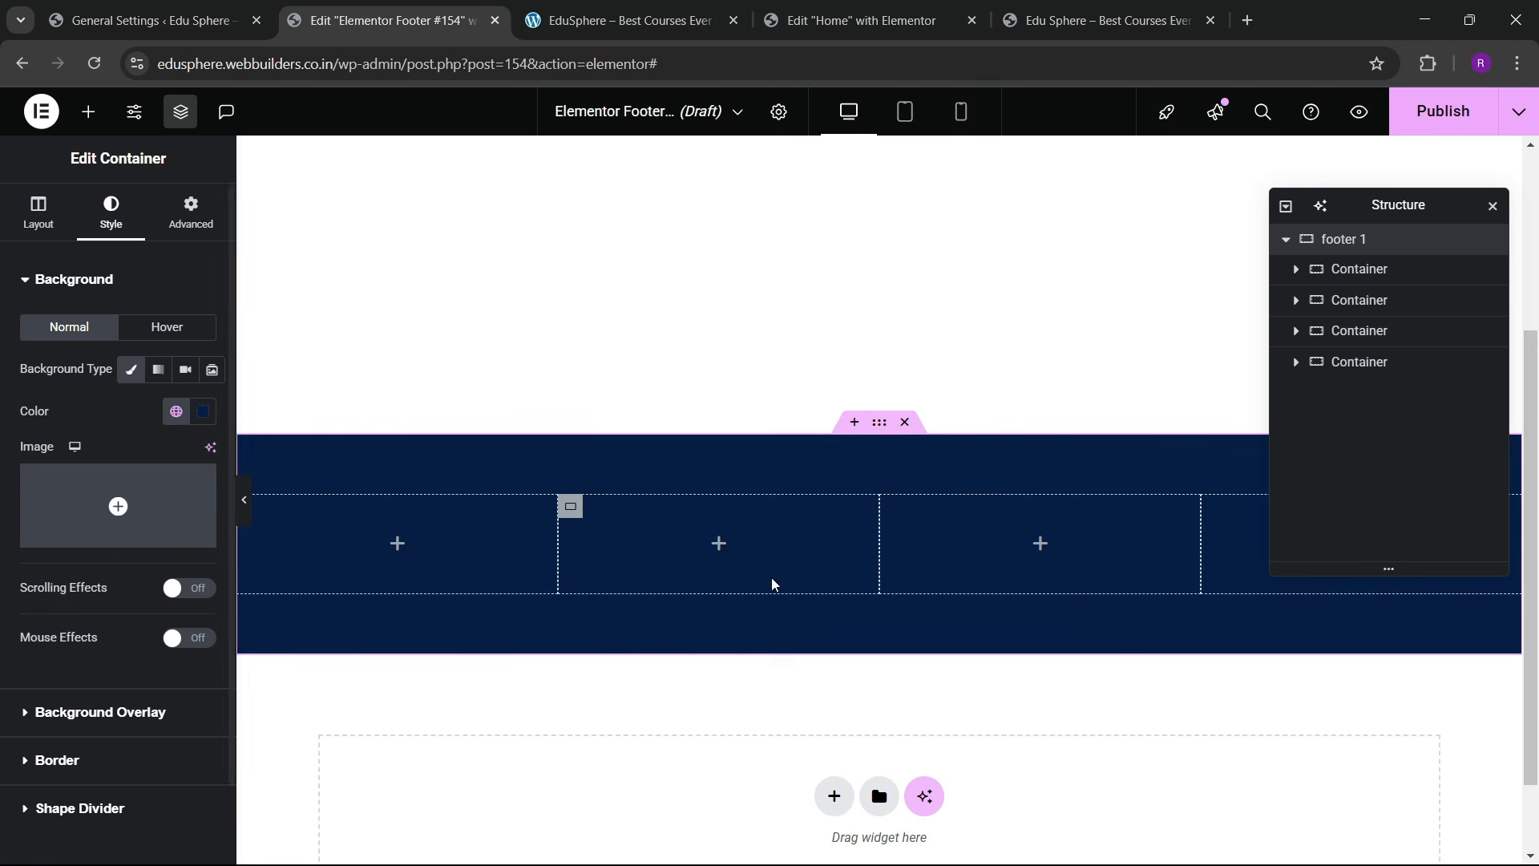
Step: Place the footer editor tab beside the live site for reference and show the widgets
{"action": "left_click", "coordinate": [144, 20]}
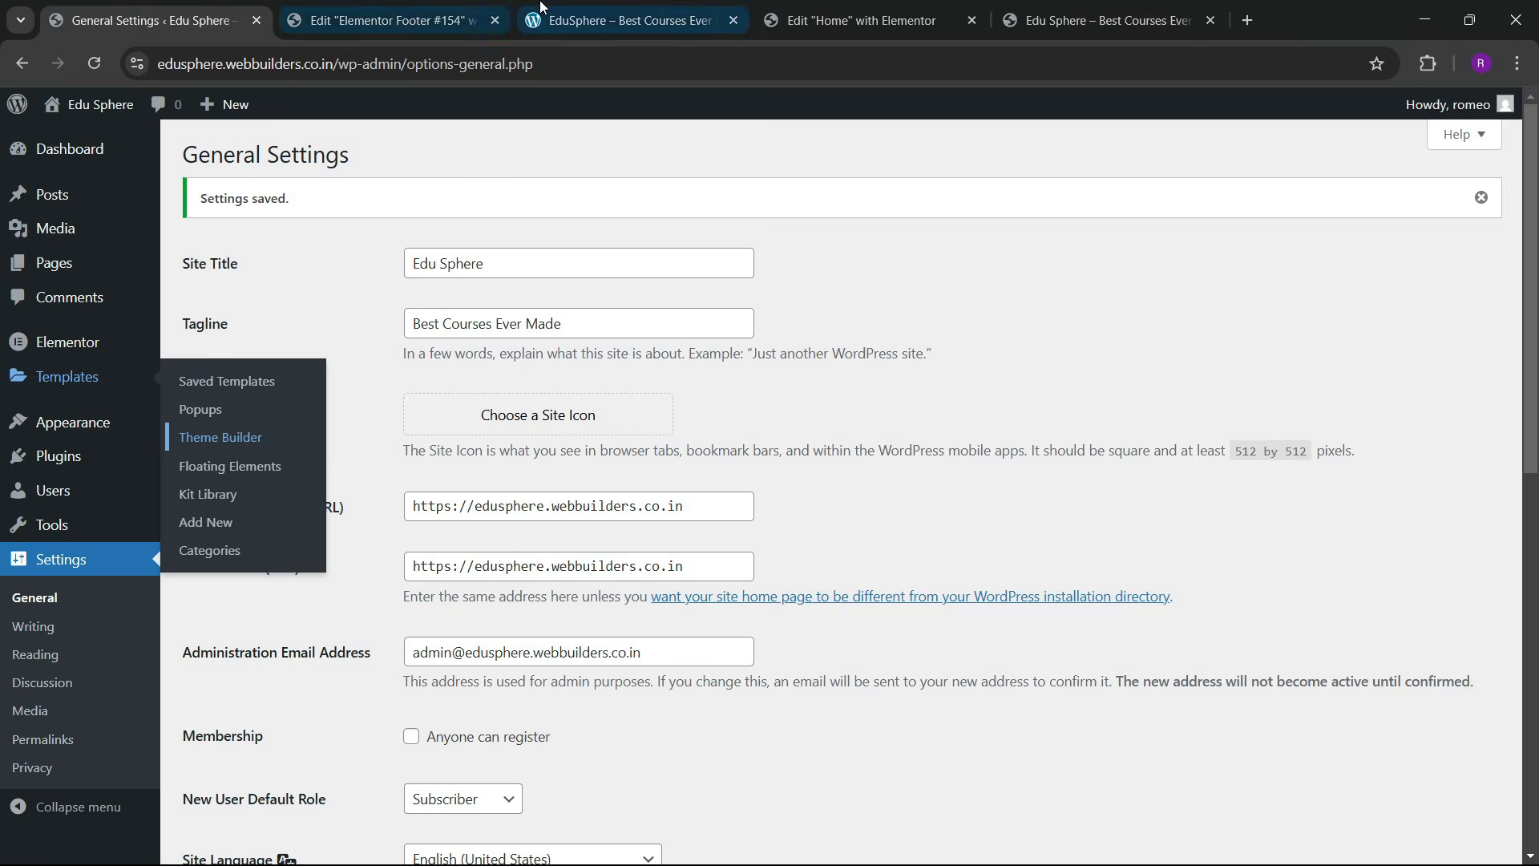
{"action": "left_click", "coordinate": [625, 20]}
{"action": "left_click", "coordinate": [862, 20]}
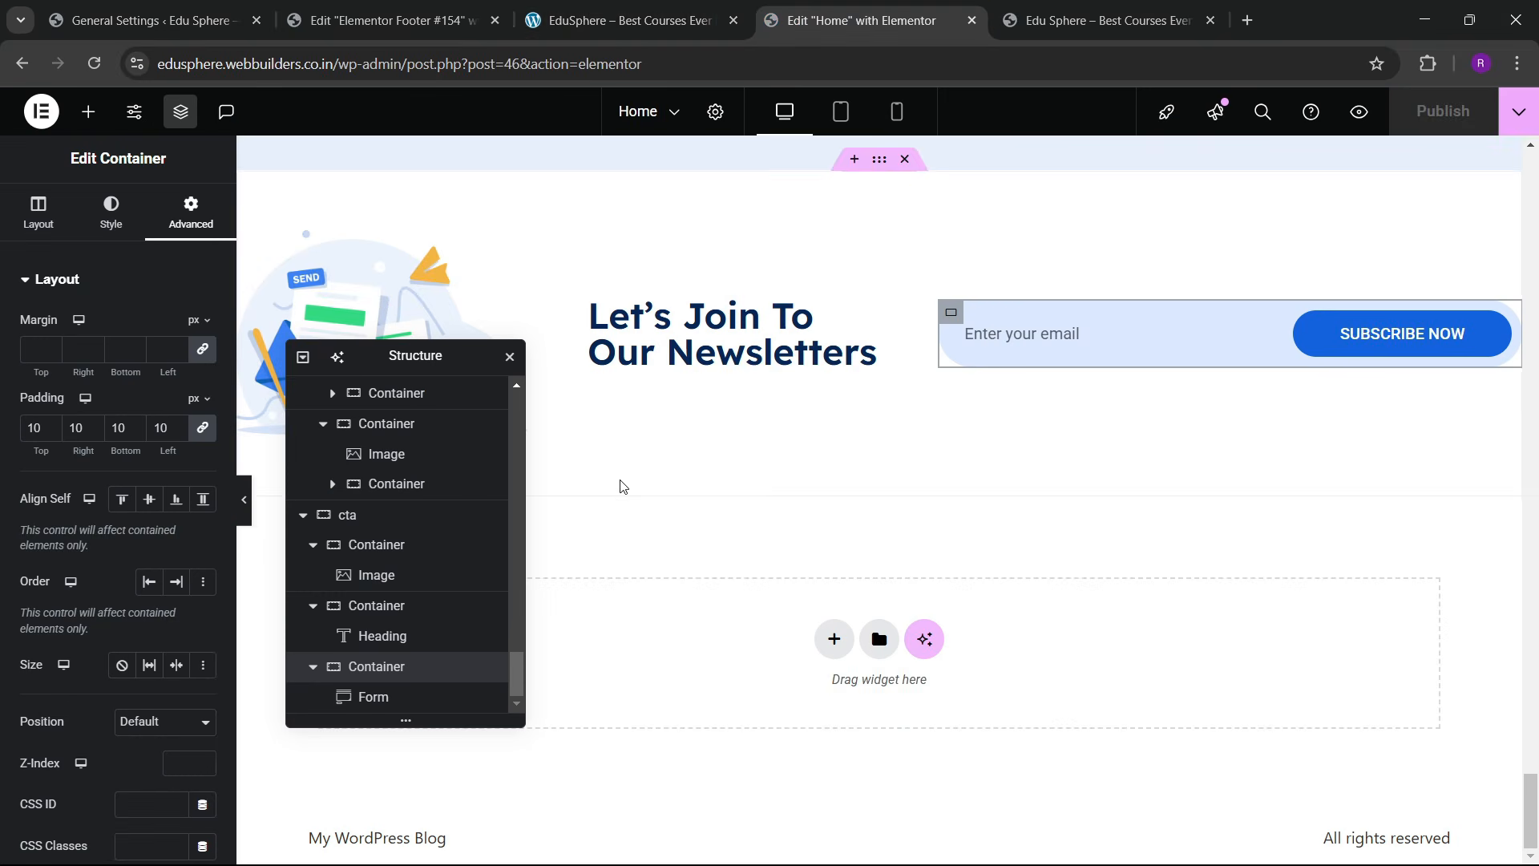
{"action": "left_click_drag", "start_coordinate": [459, 6], "coordinate": [629, 10]}
{"action": "left_click", "coordinate": [447, 4]}
{"action": "left_click", "coordinate": [588, 7]}
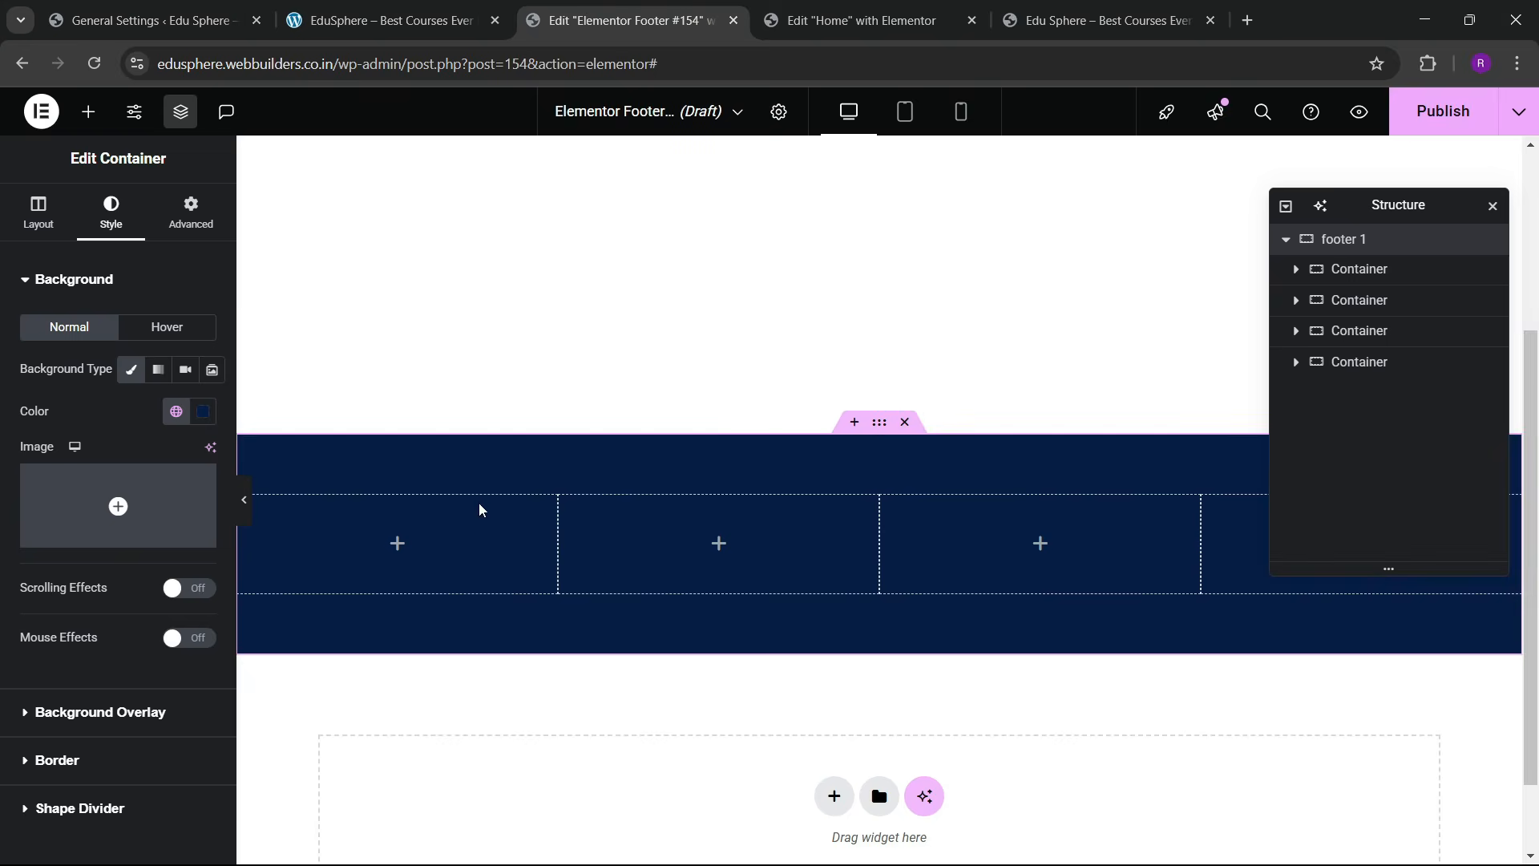
{"action": "left_click", "coordinate": [89, 112]}
{"action": "scroll", "coordinate": [147, 593], "scroll_direction": "down", "scroll_amount": 3}
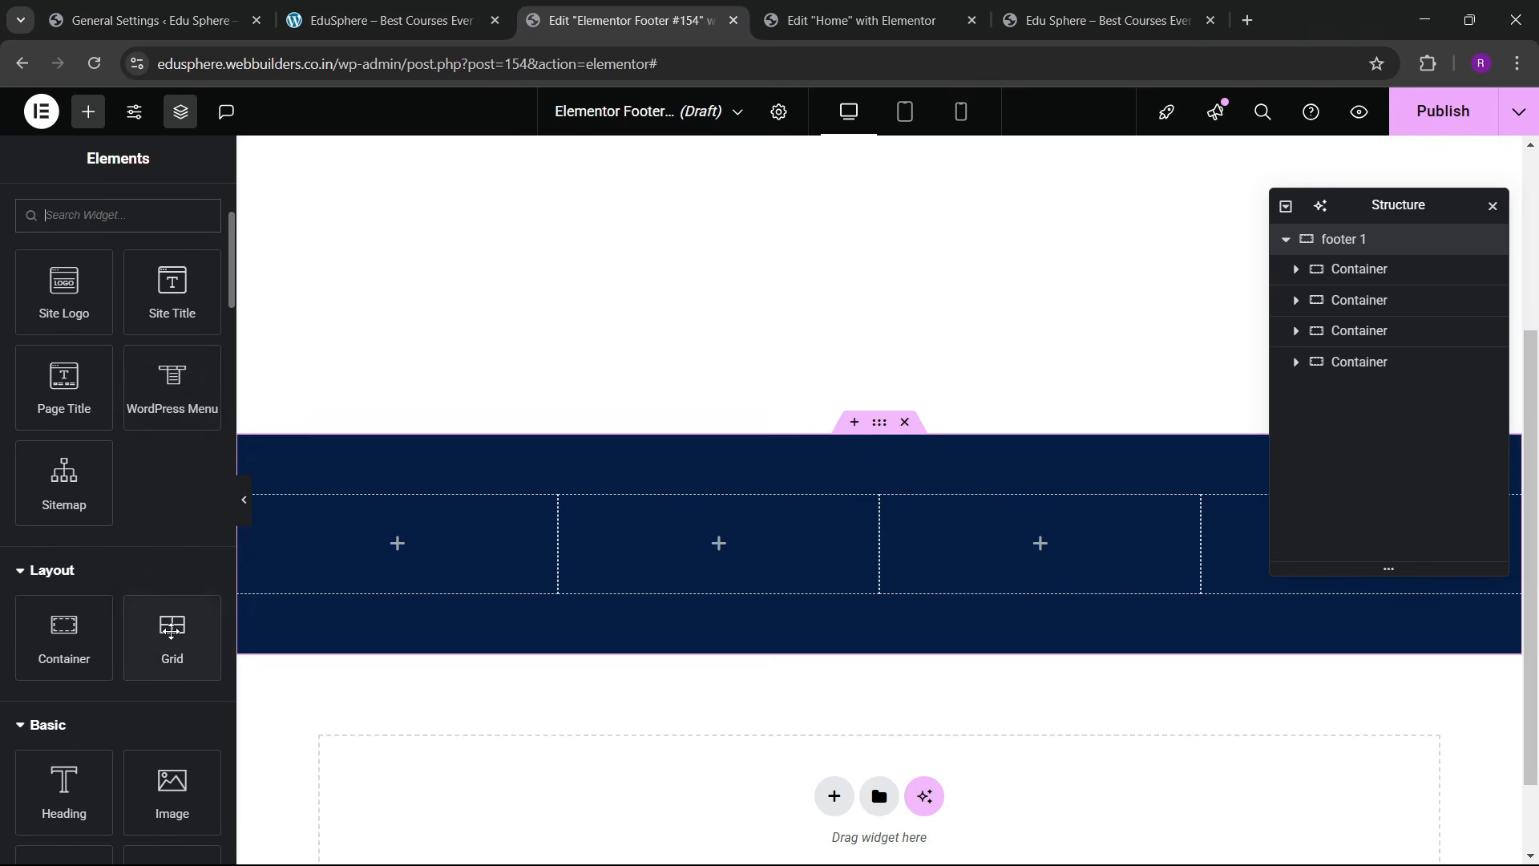
Step: Add an Image widget to the first column showing the Eduvalt logo from the Media Library
{"action": "scroll", "coordinate": [161, 543], "scroll_direction": "down", "scroll_amount": 2}
{"action": "left_click_drag", "start_coordinate": [171, 690], "coordinate": [377, 553]}
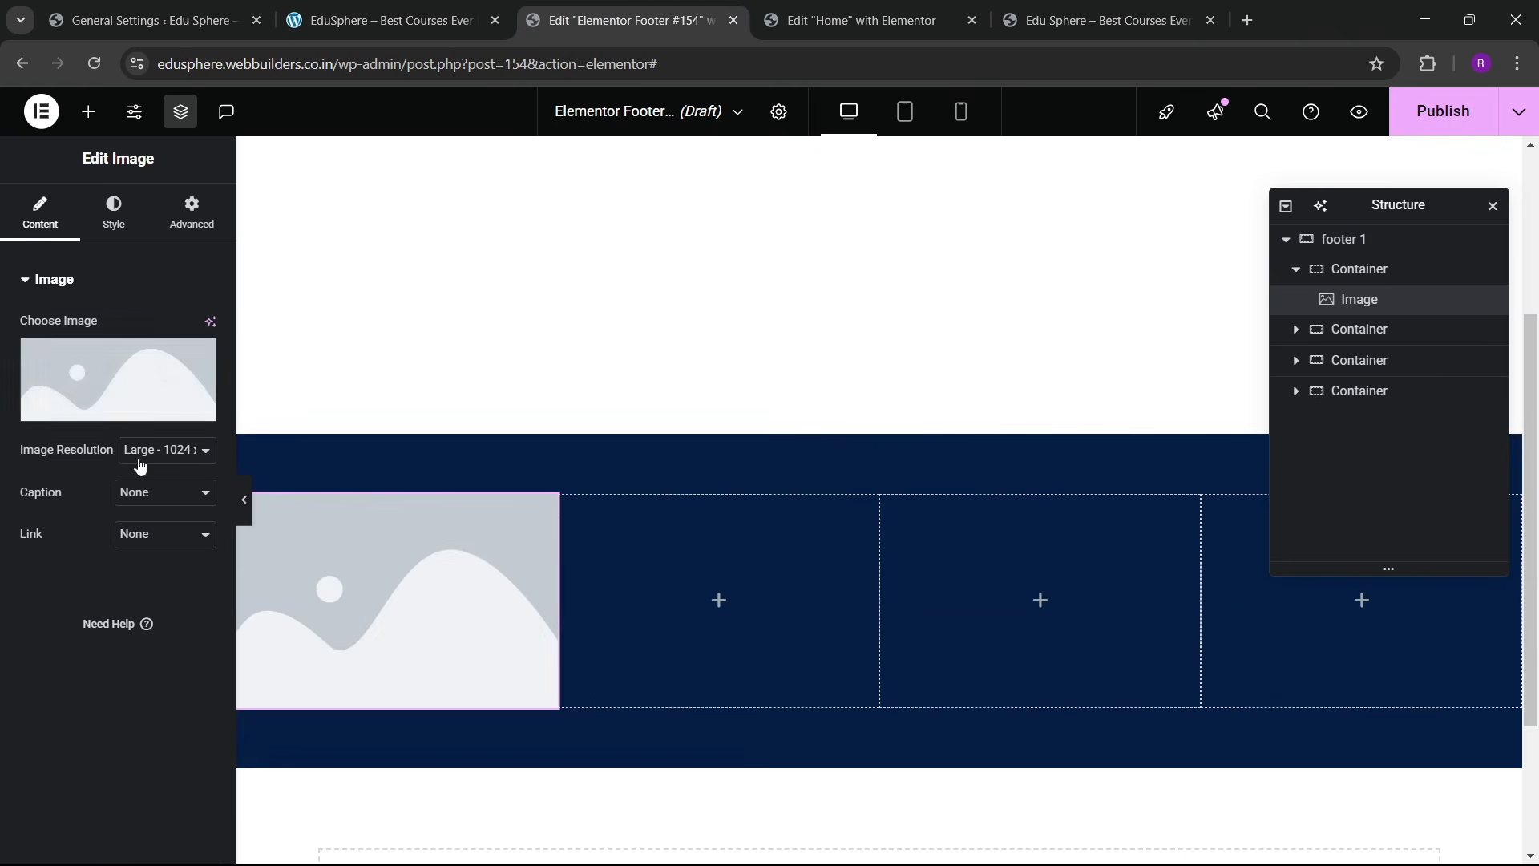
{"action": "left_click", "coordinate": [156, 405]}
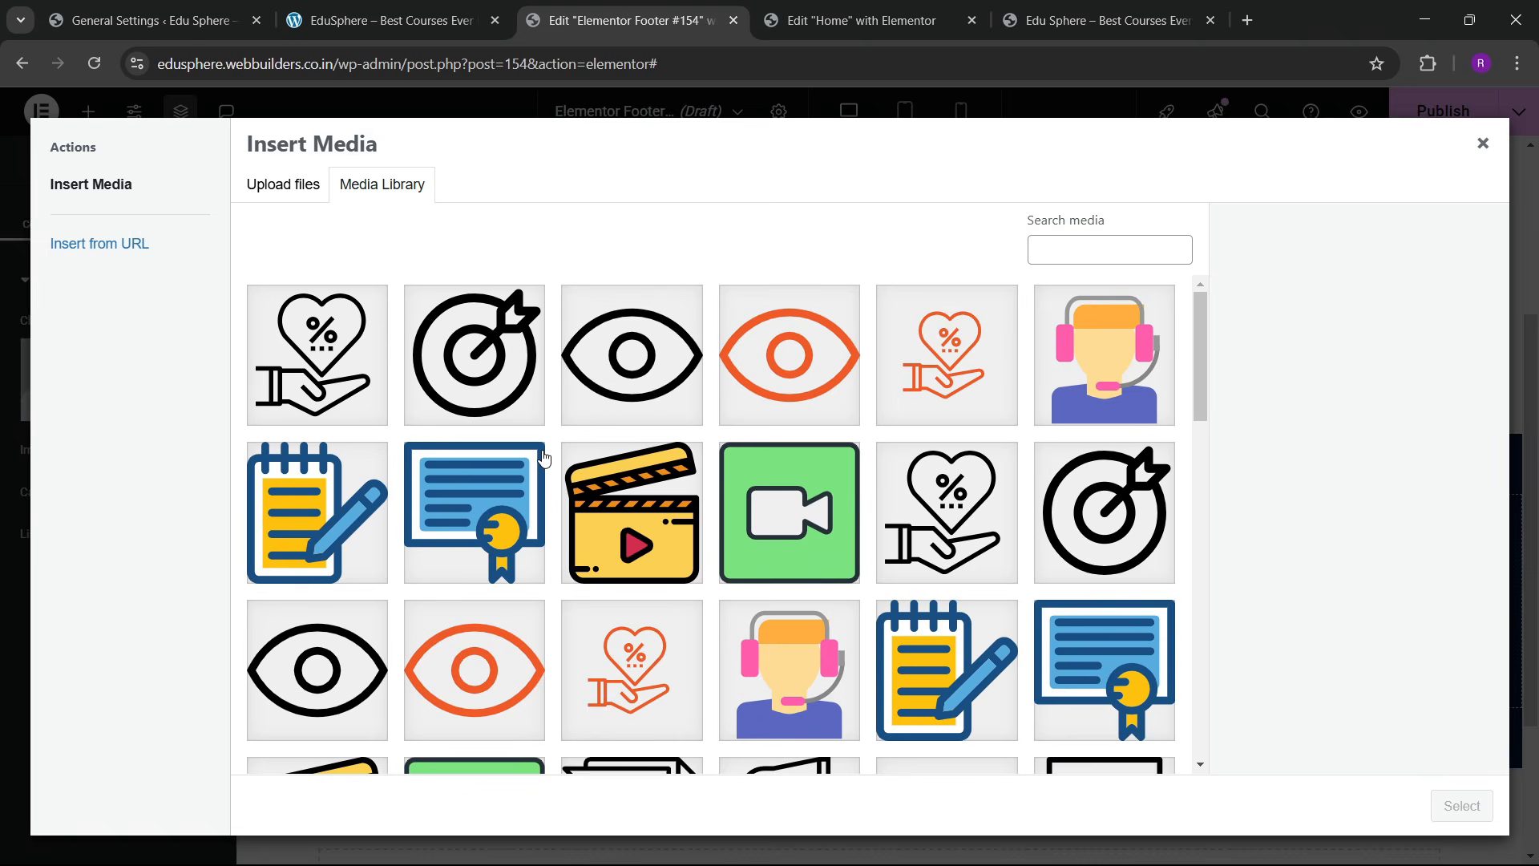
{"action": "scroll", "coordinate": [667, 546], "scroll_direction": "down", "scroll_amount": 10}
{"action": "scroll", "coordinate": [533, 550], "scroll_direction": "up", "scroll_amount": 2}
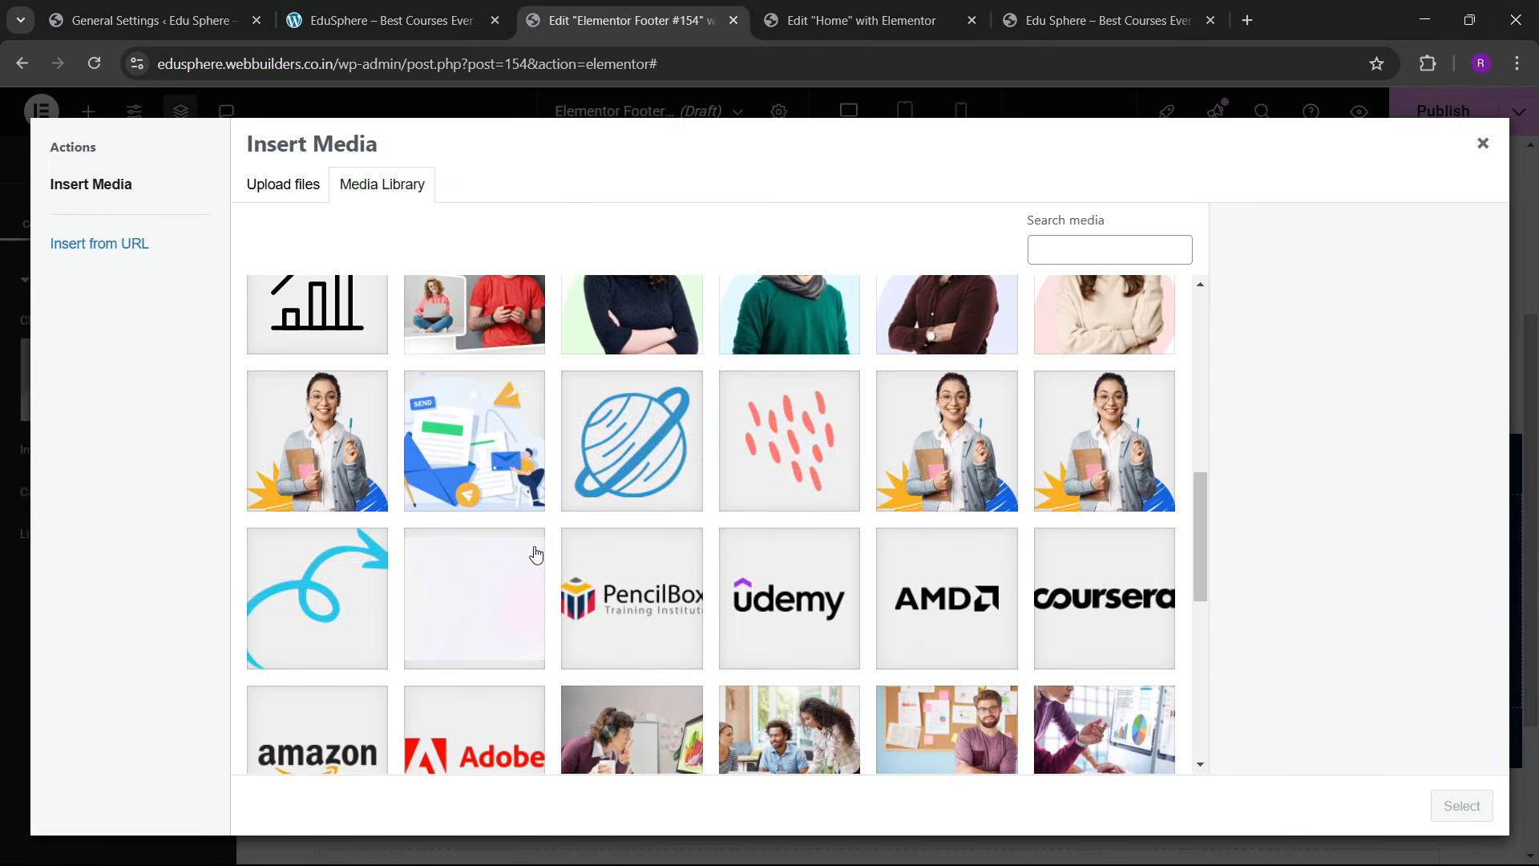
{"action": "scroll", "coordinate": [615, 571], "scroll_direction": "down", "scroll_amount": 5}
{"action": "scroll", "coordinate": [615, 571], "scroll_direction": "down", "scroll_amount": 3}
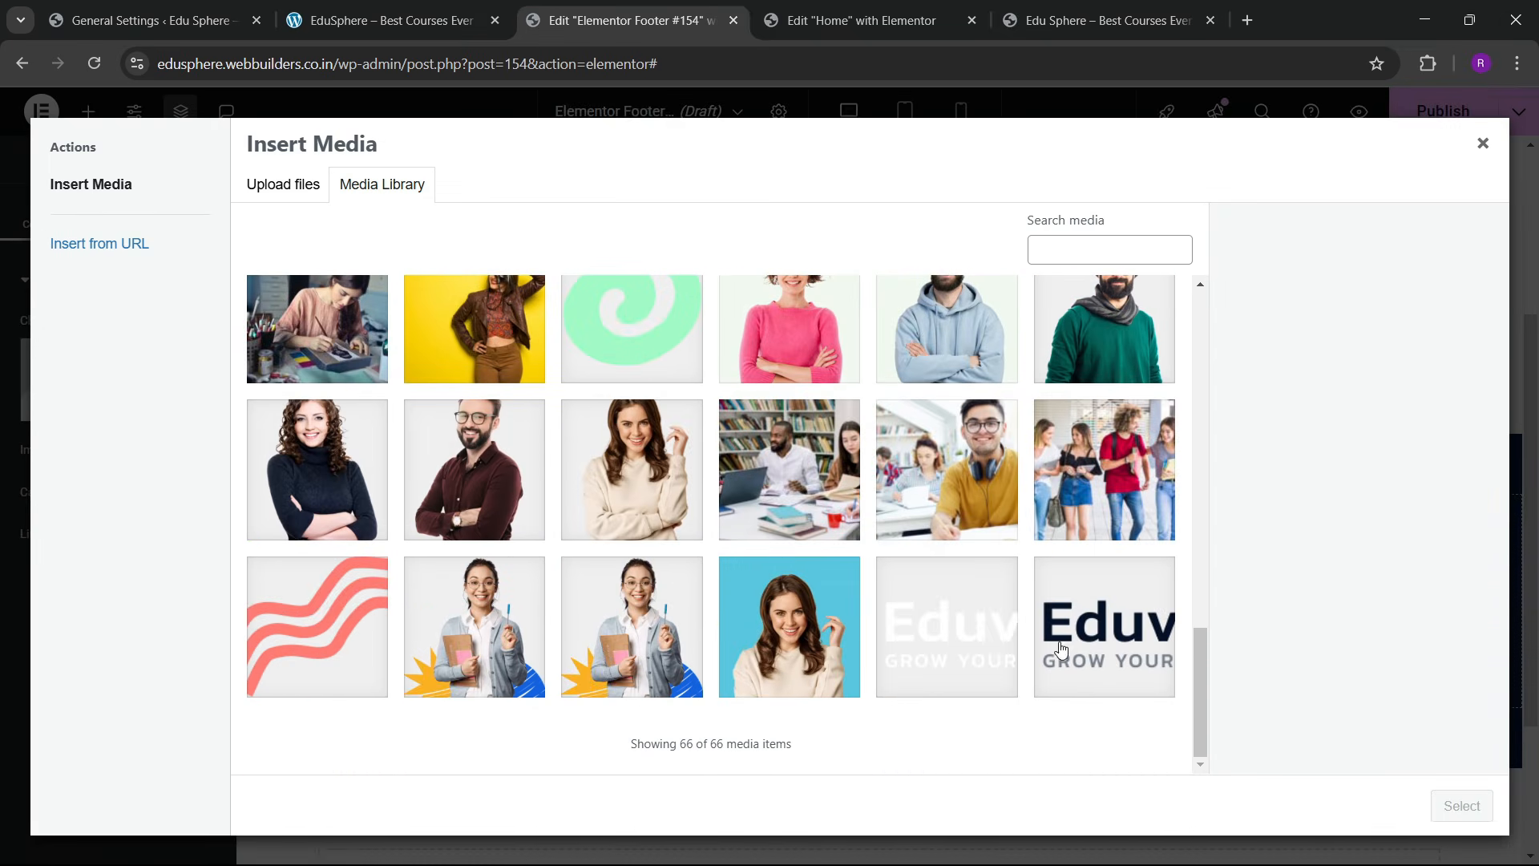
{"action": "left_click", "coordinate": [942, 635]}
{"action": "left_click", "coordinate": [1461, 806]}
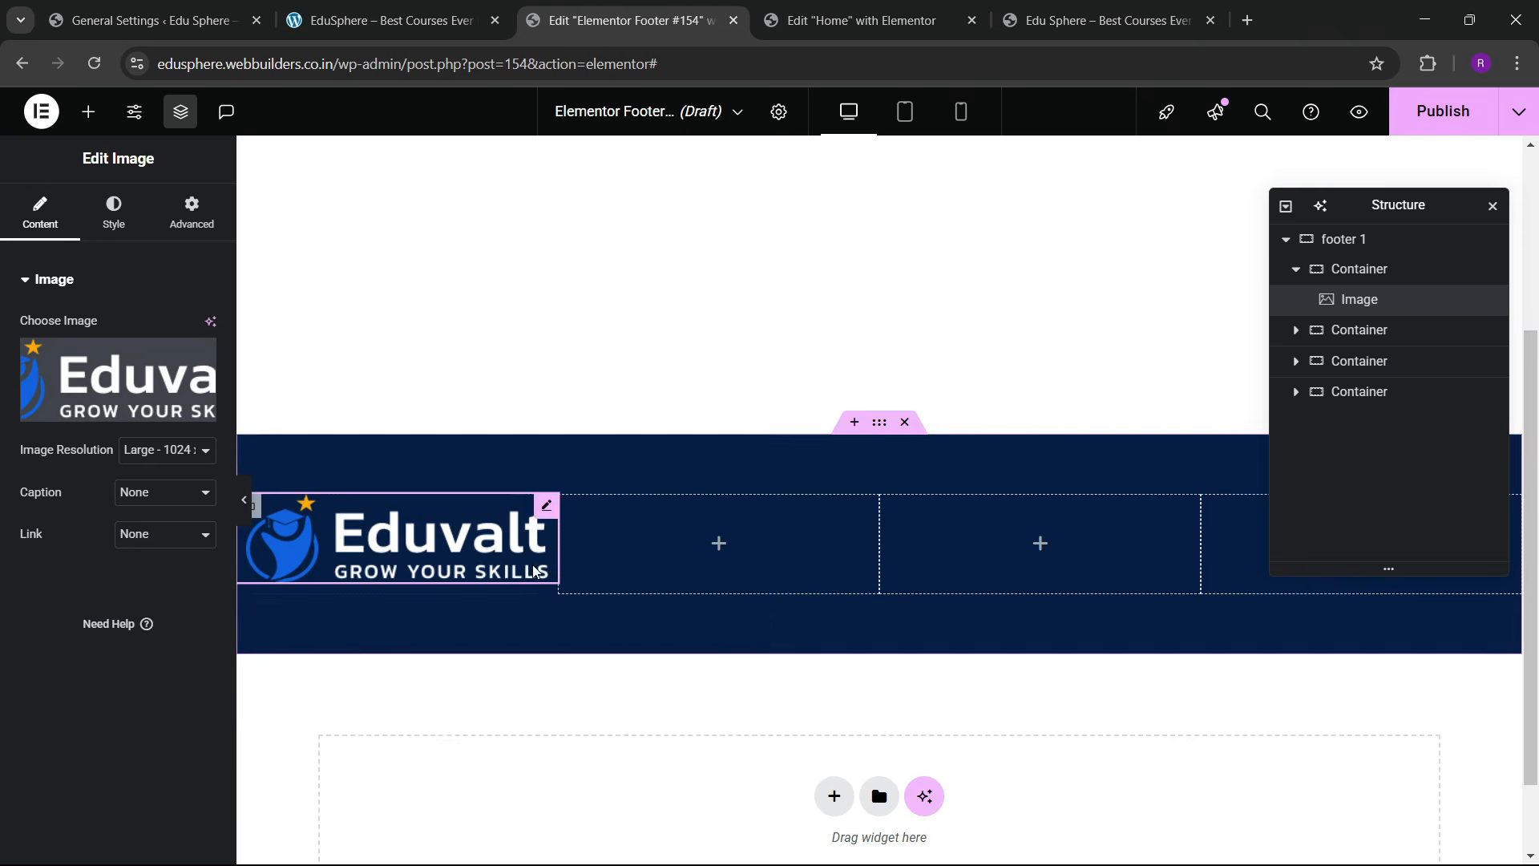
Step: Give the logo a custom width, trying 54% then 55%
{"action": "left_click", "coordinate": [113, 212]}
{"action": "left_click", "coordinate": [191, 215]}
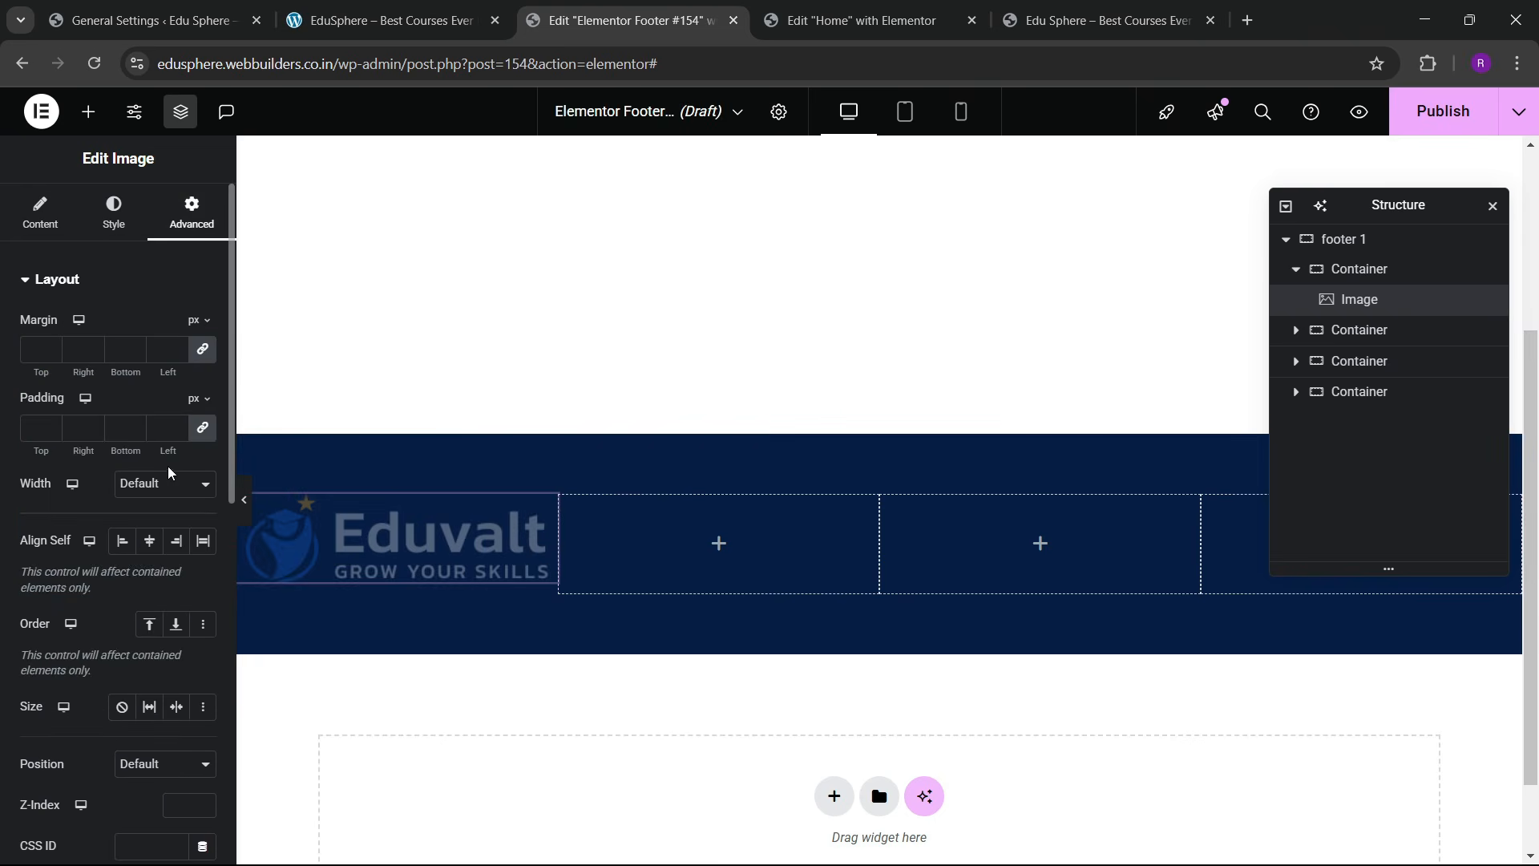
{"action": "left_click", "coordinate": [164, 485]}
{"action": "left_click", "coordinate": [152, 581]}
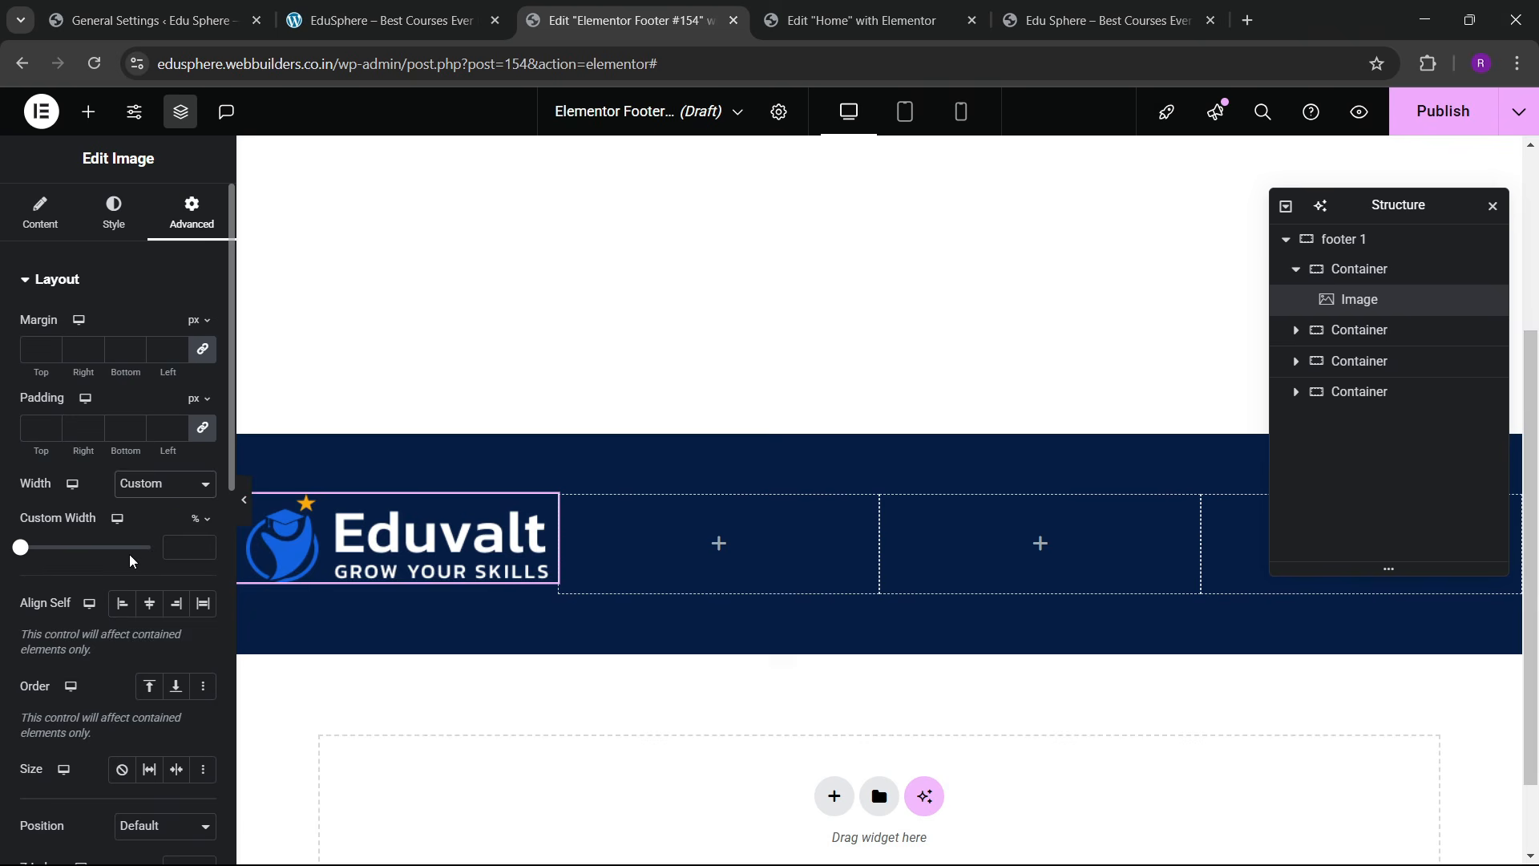
{"action": "left_click", "coordinate": [207, 546]}
{"action": "left_click_drag", "start_coordinate": [207, 549], "coordinate": [206, 549]}
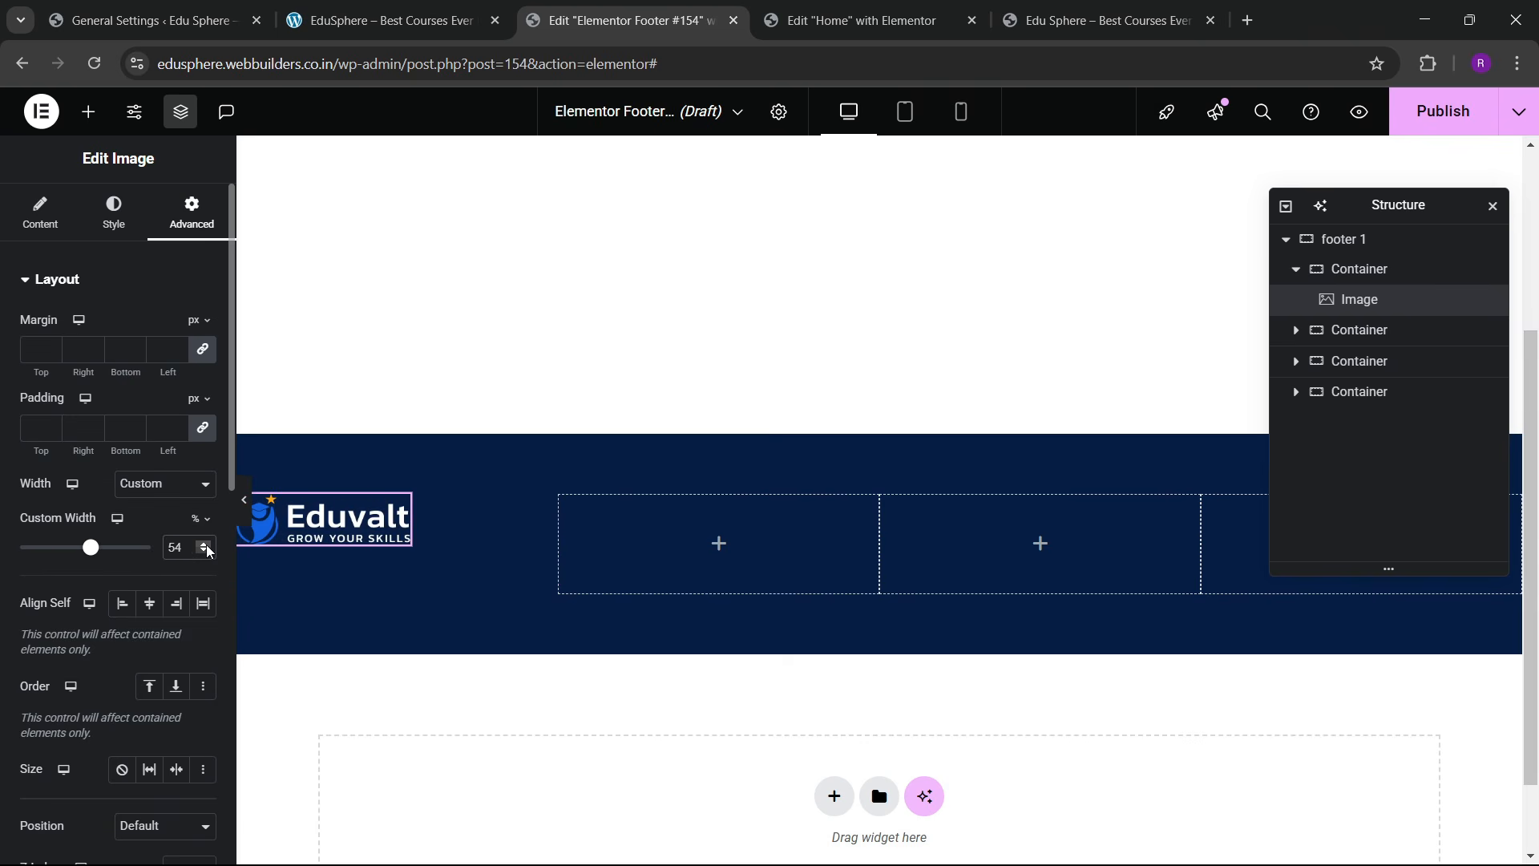
{"action": "left_click", "coordinate": [207, 547]}
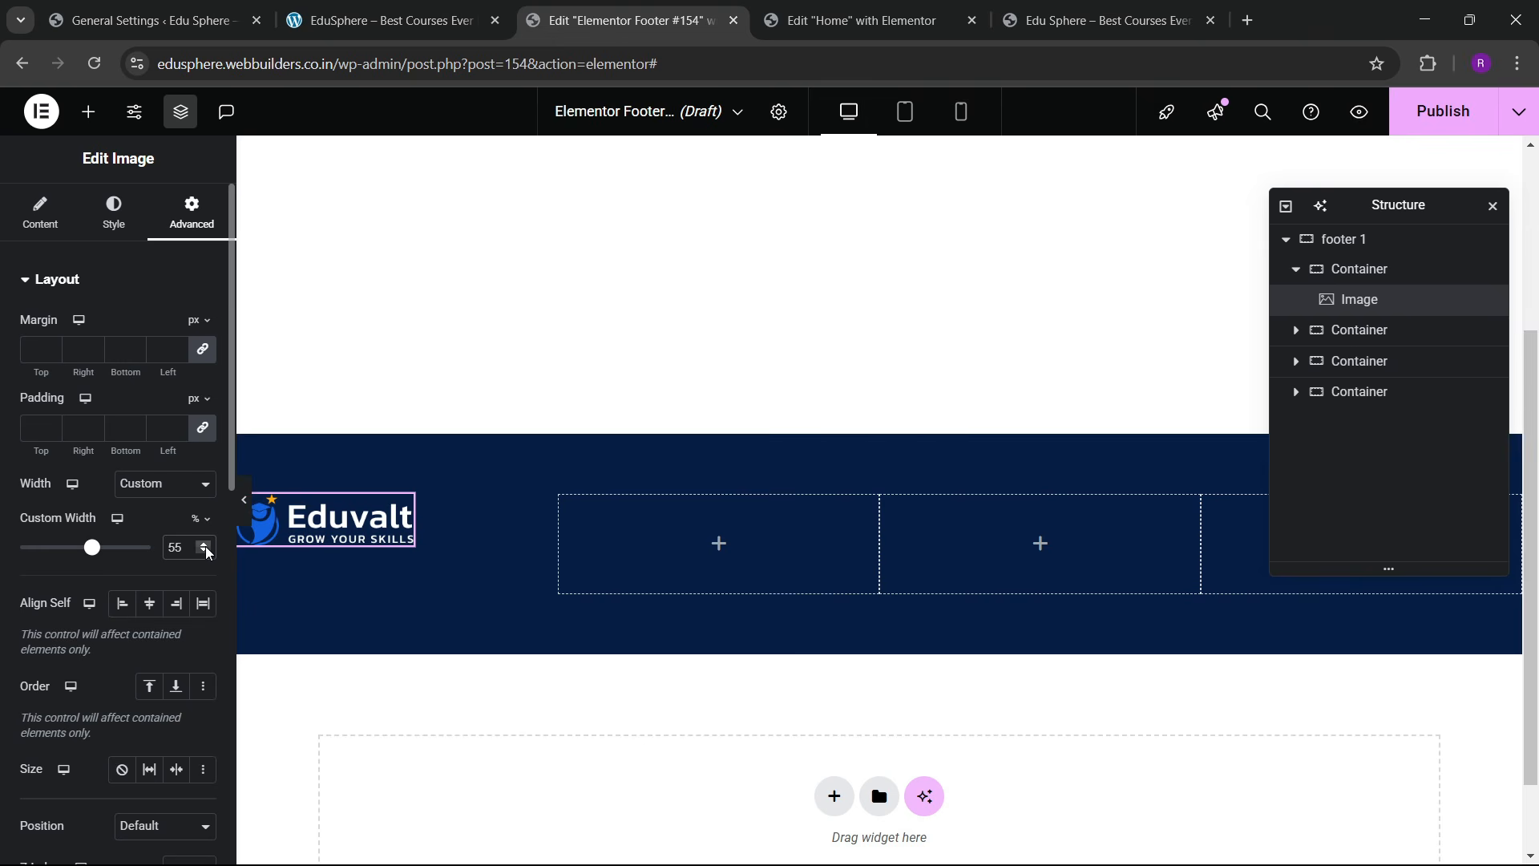
Step: After comparing with the live site, settle the logo's custom width at 50%
{"action": "left_click", "coordinate": [392, 20]}
{"action": "left_click", "coordinate": [629, 20]}
{"action": "left_click_drag", "start_coordinate": [202, 553], "coordinate": [203, 553]}
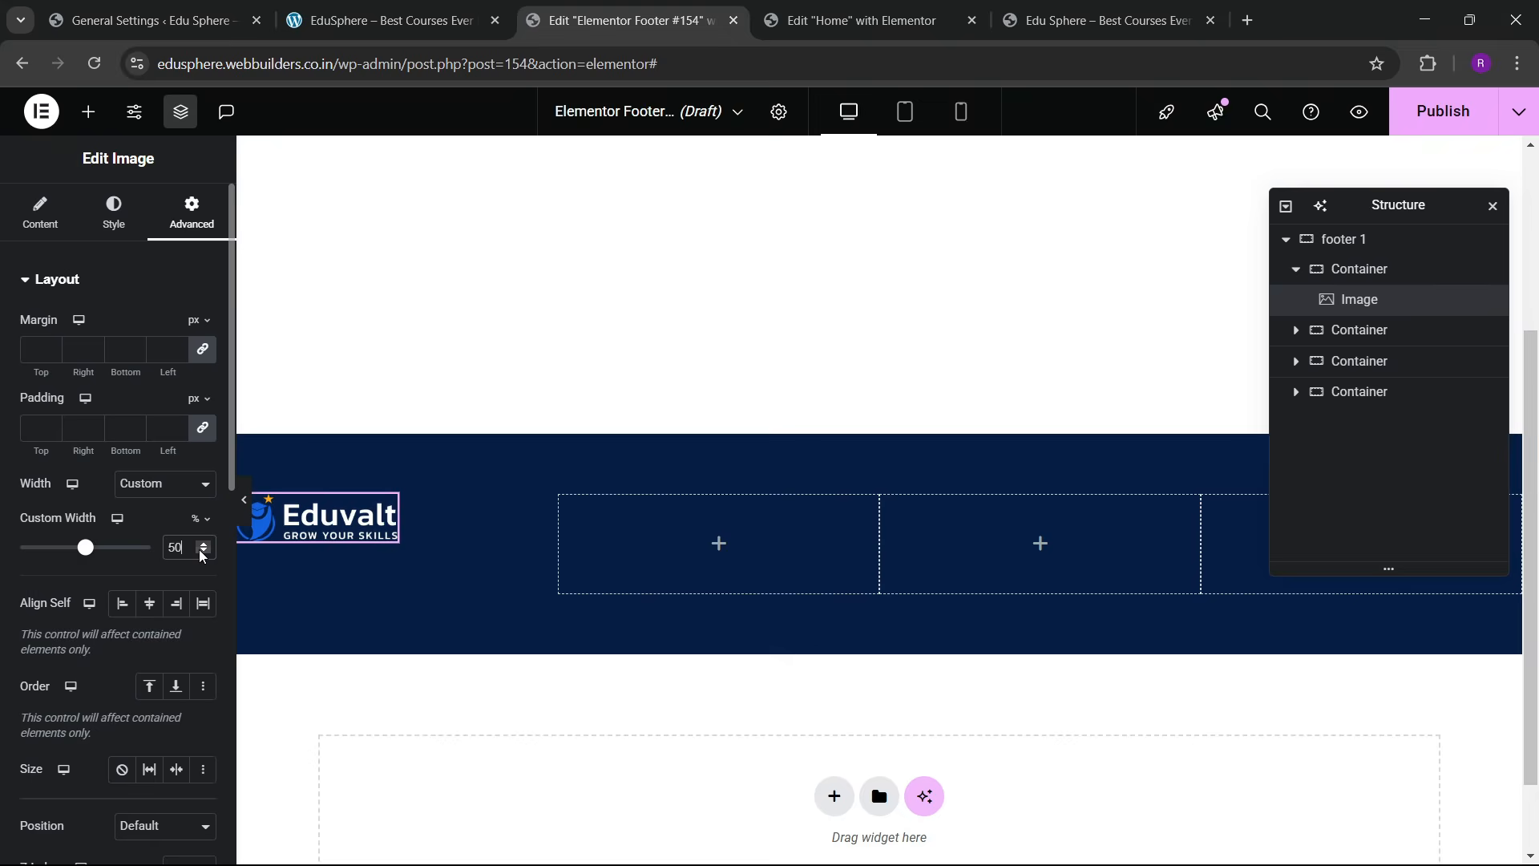
{"action": "left_click", "coordinate": [409, 8]}
{"action": "left_click", "coordinate": [696, 8]}
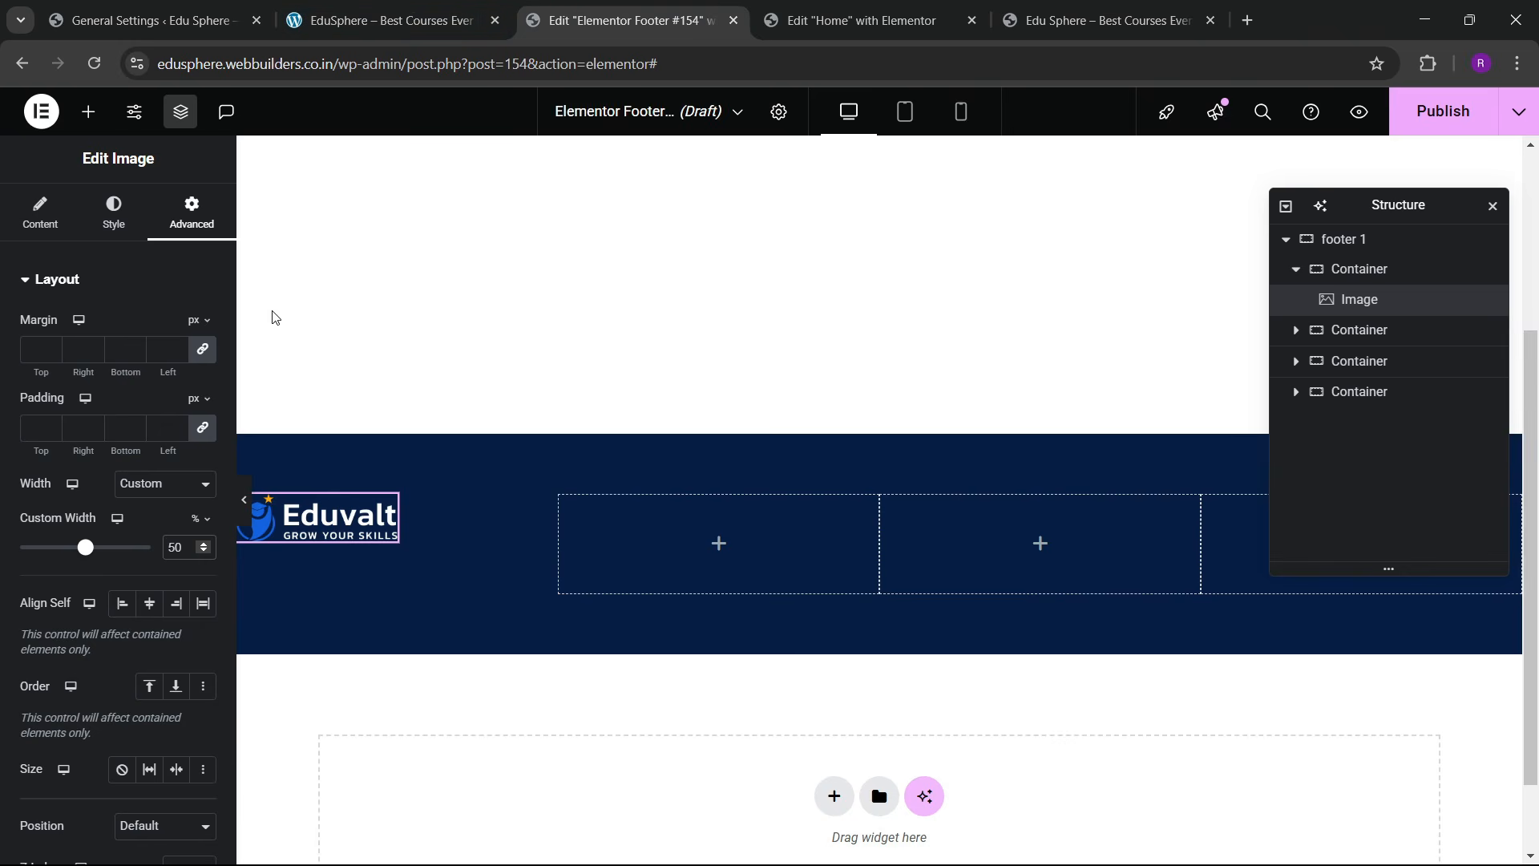
{"action": "left_click", "coordinate": [88, 111]}
Step: Add a Text Editor widget below the logo with text colour #C8C8C8
{"action": "scroll", "coordinate": [98, 549], "scroll_direction": "down", "scroll_amount": 4}
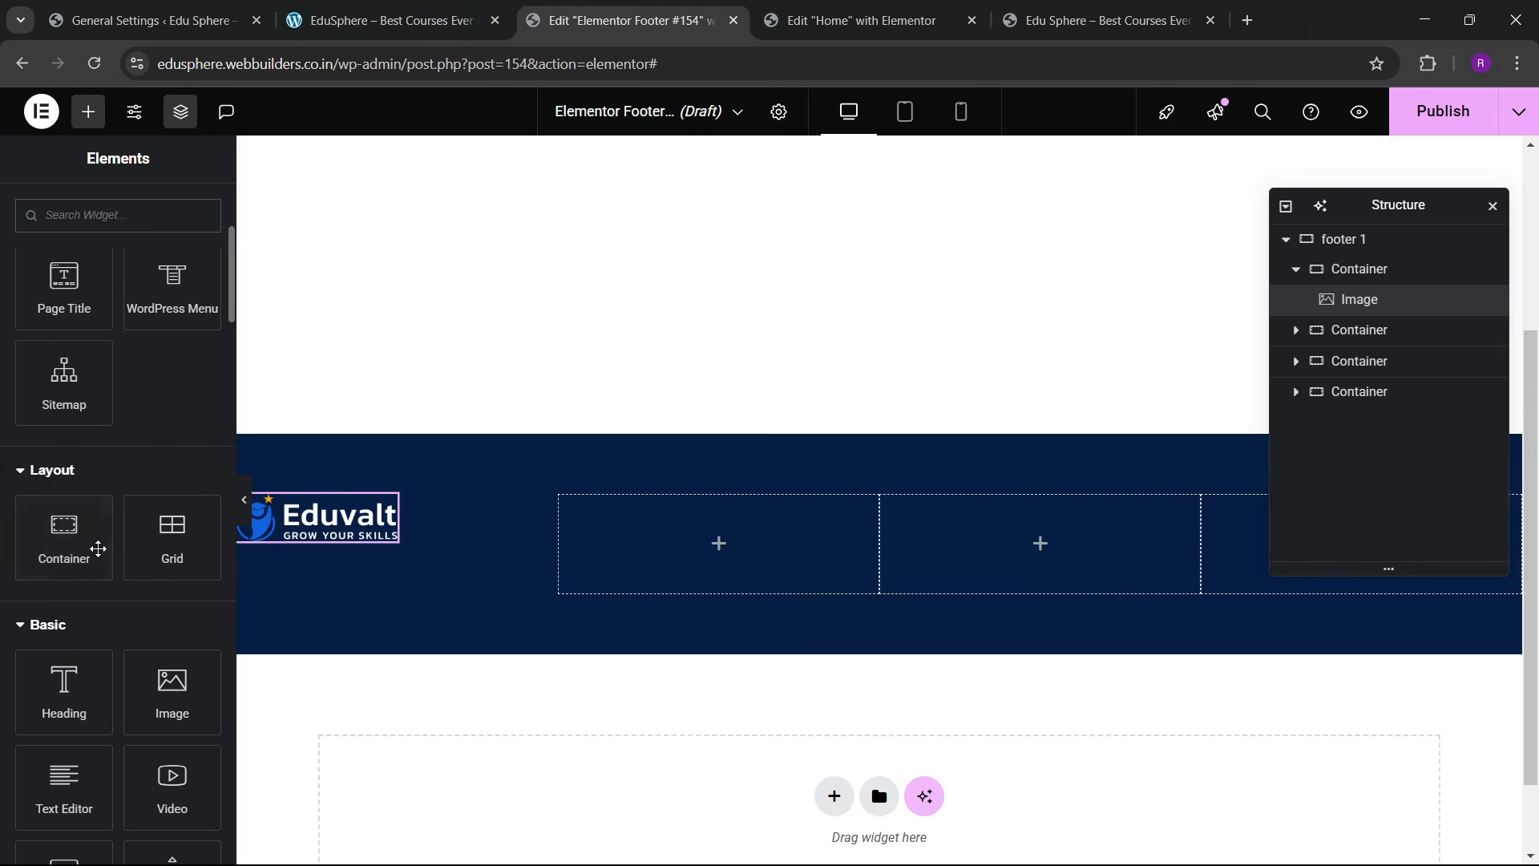
{"action": "left_click_drag", "start_coordinate": [65, 782], "coordinate": [400, 641]}
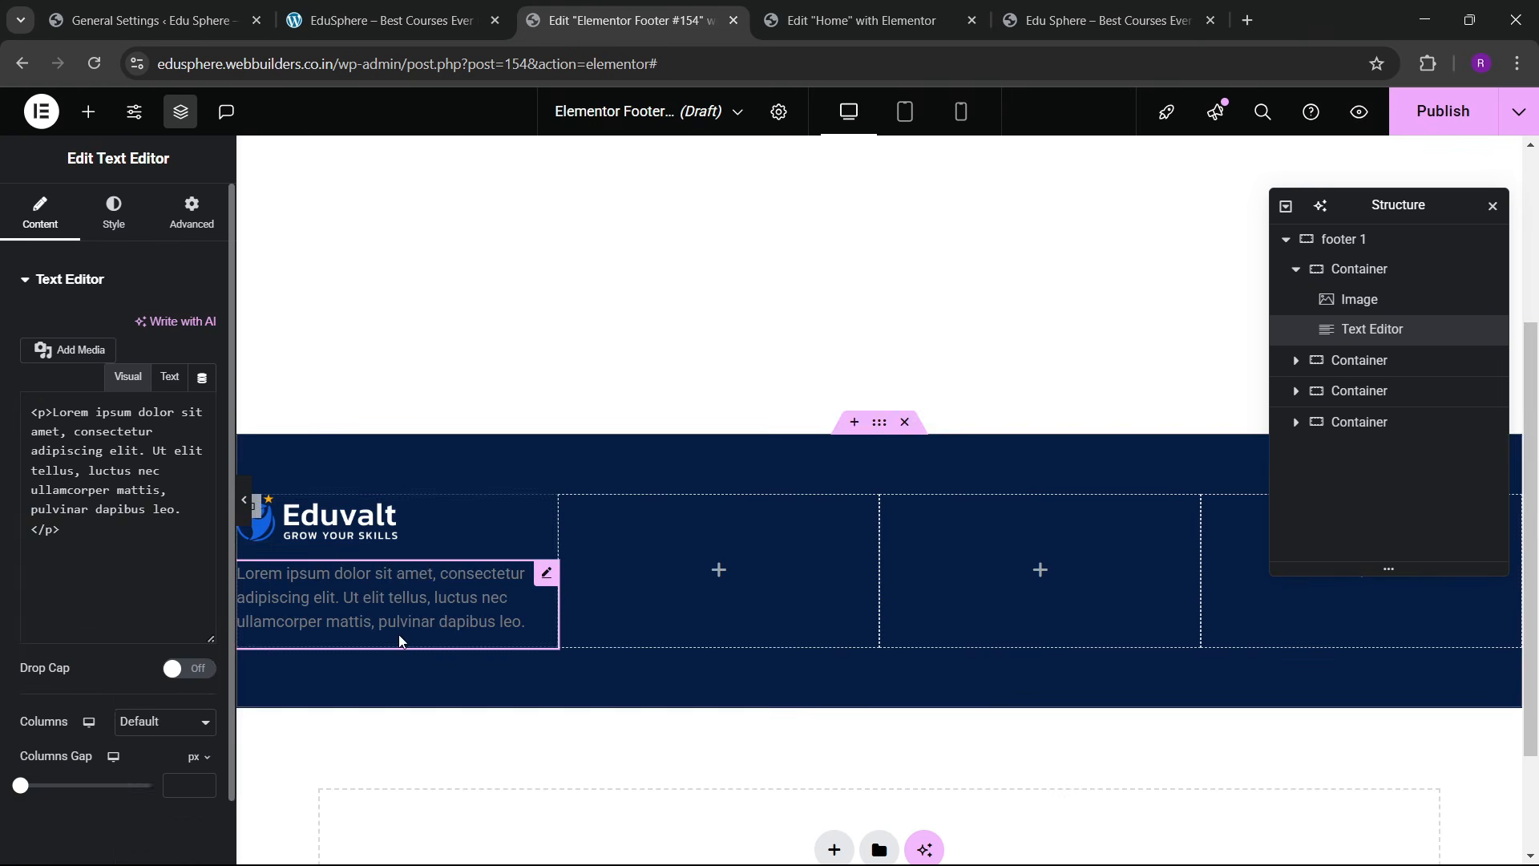
{"action": "left_click", "coordinate": [114, 212]}
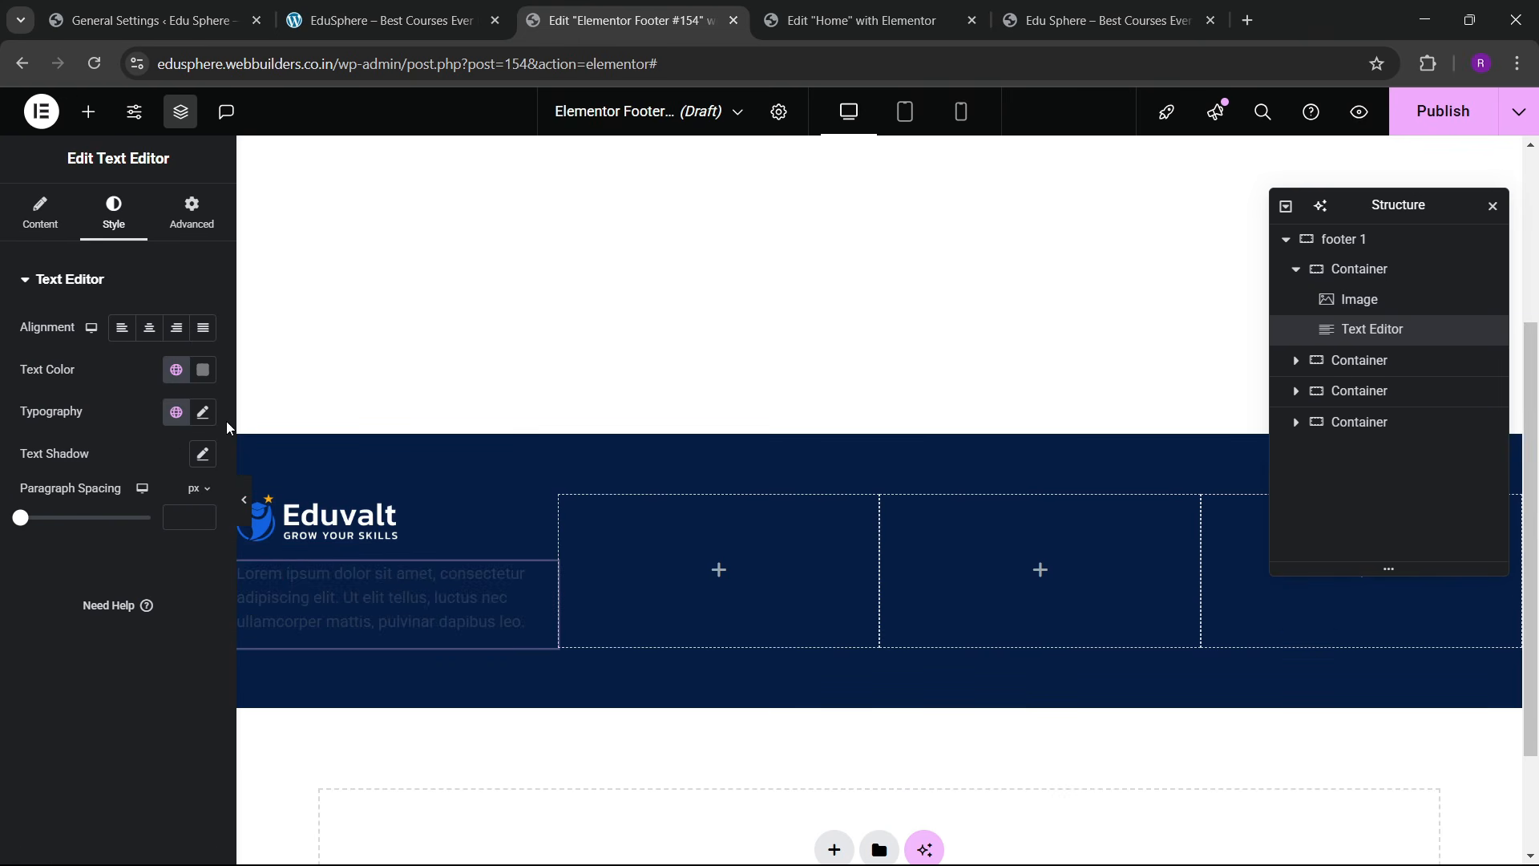
{"action": "left_click", "coordinate": [203, 369]}
{"action": "type", "text": "#C8C8C8"}
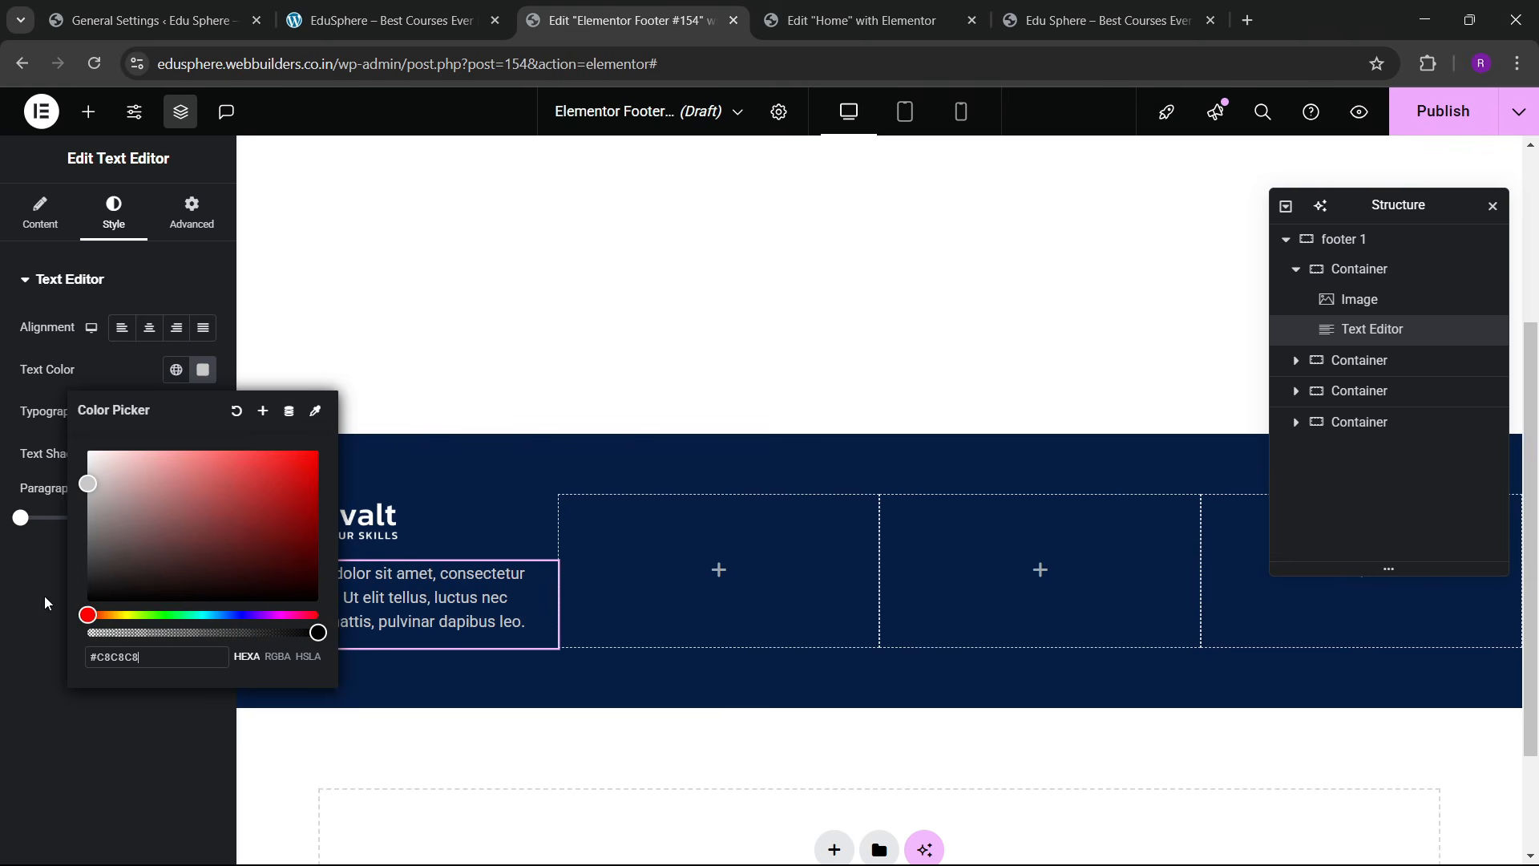
{"action": "left_click", "coordinate": [46, 602]}
Step: Set the description typography to Poppins at 14 px, checking against the live site
{"action": "left_click", "coordinate": [203, 413]}
{"action": "left_click", "coordinate": [141, 515]}
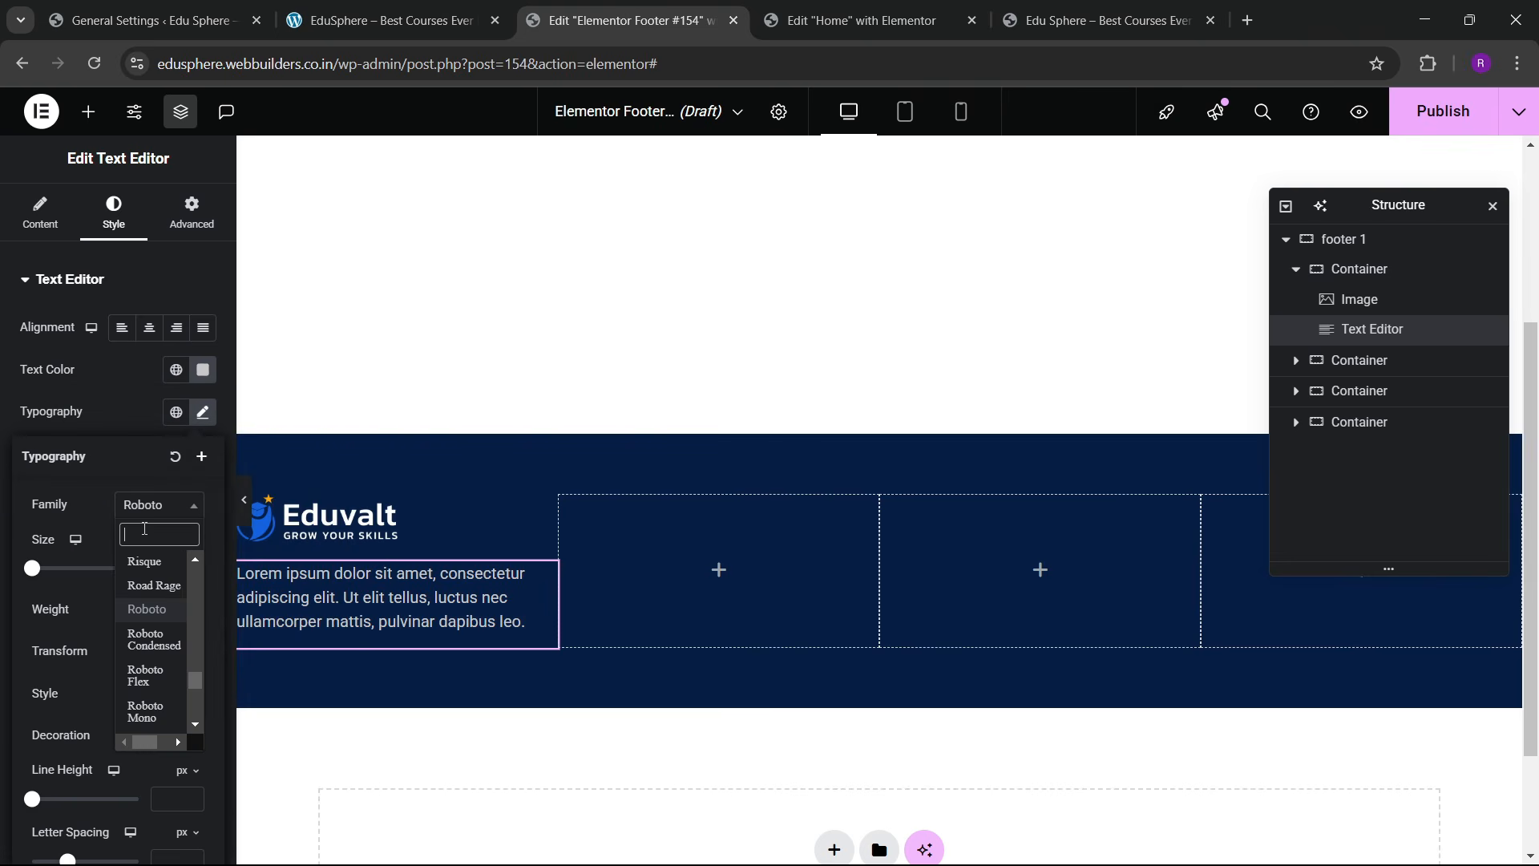
{"action": "type", "text": "poppi"}
{"action": "key", "text": "Return"}
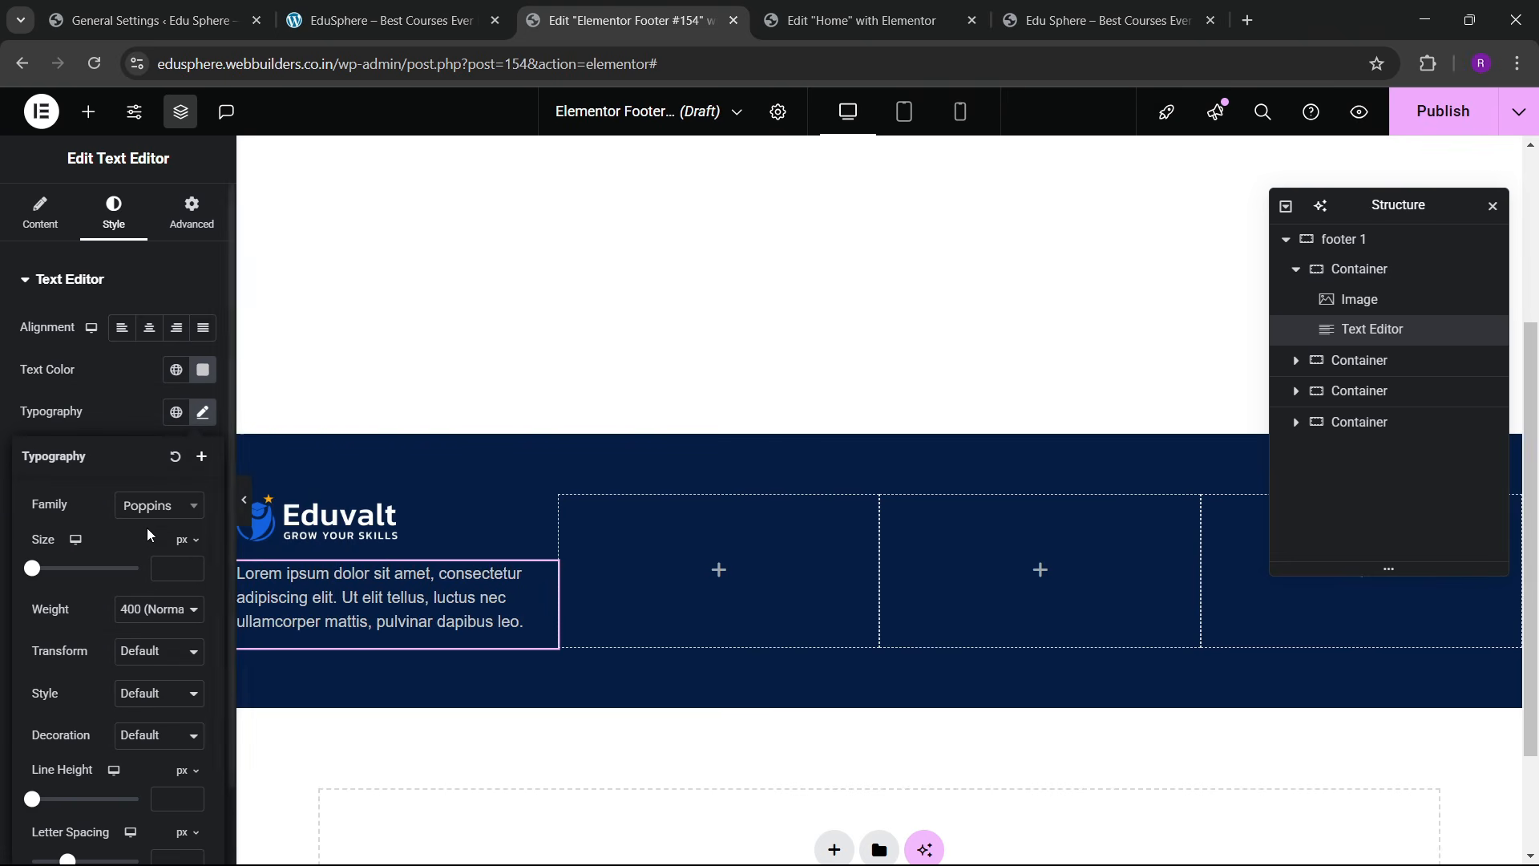
{"action": "left_click", "coordinate": [190, 564]}
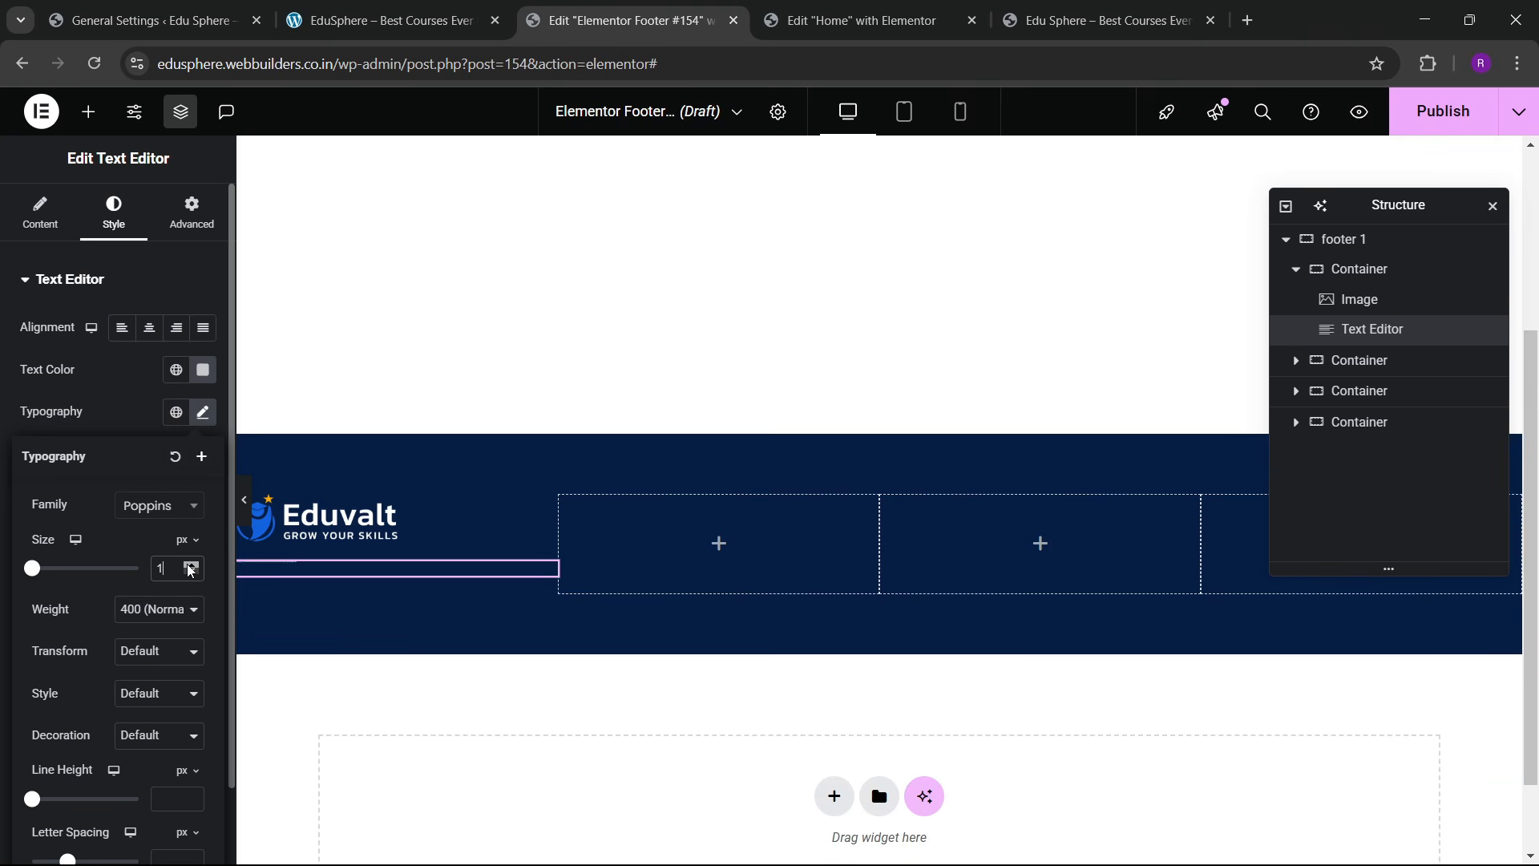
{"action": "left_click", "coordinate": [190, 564]}
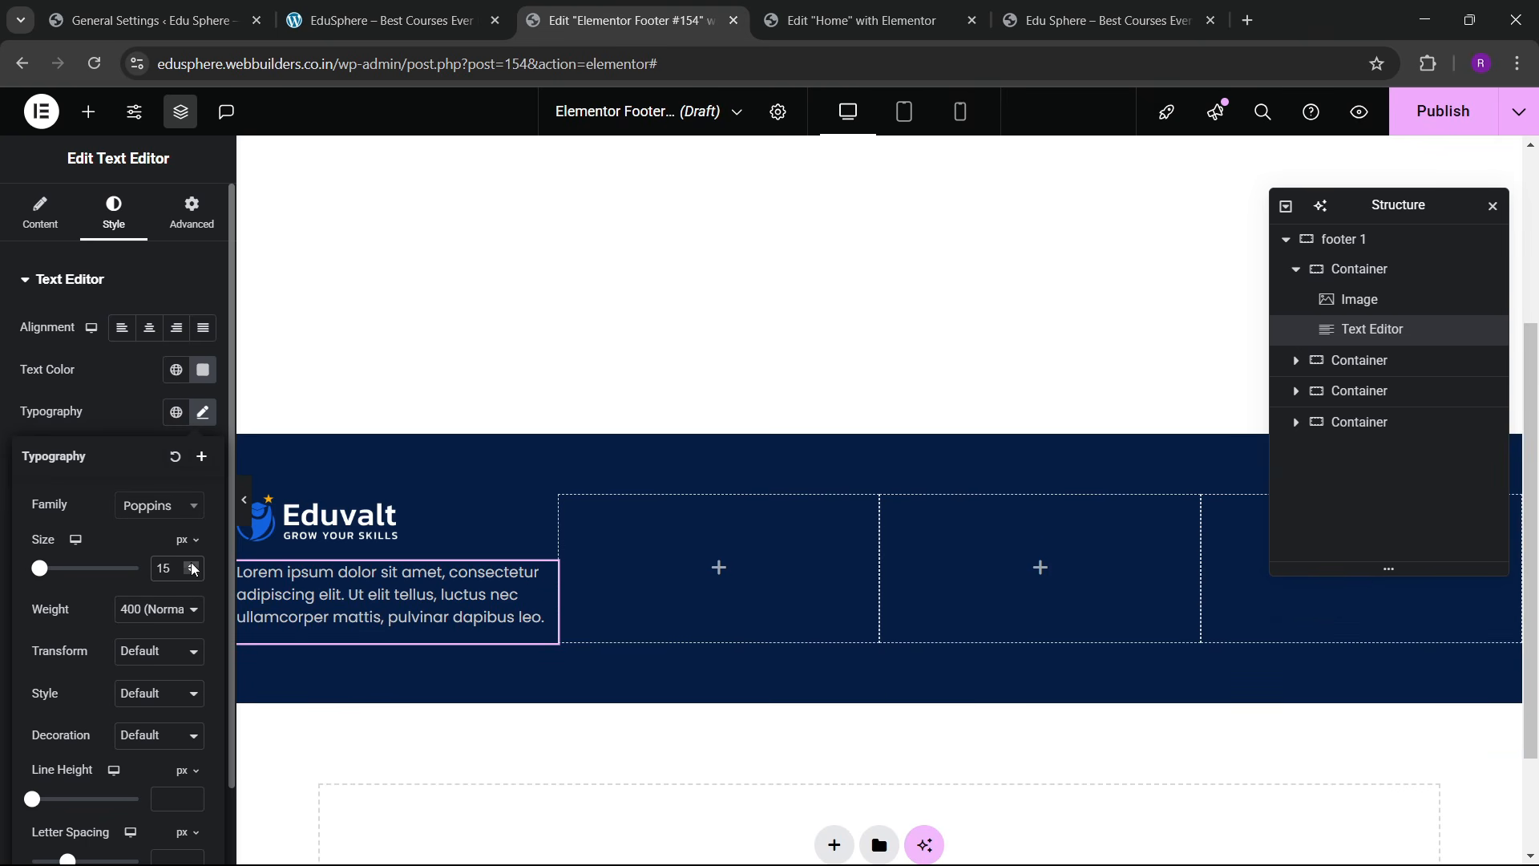
{"action": "left_click", "coordinate": [191, 572]}
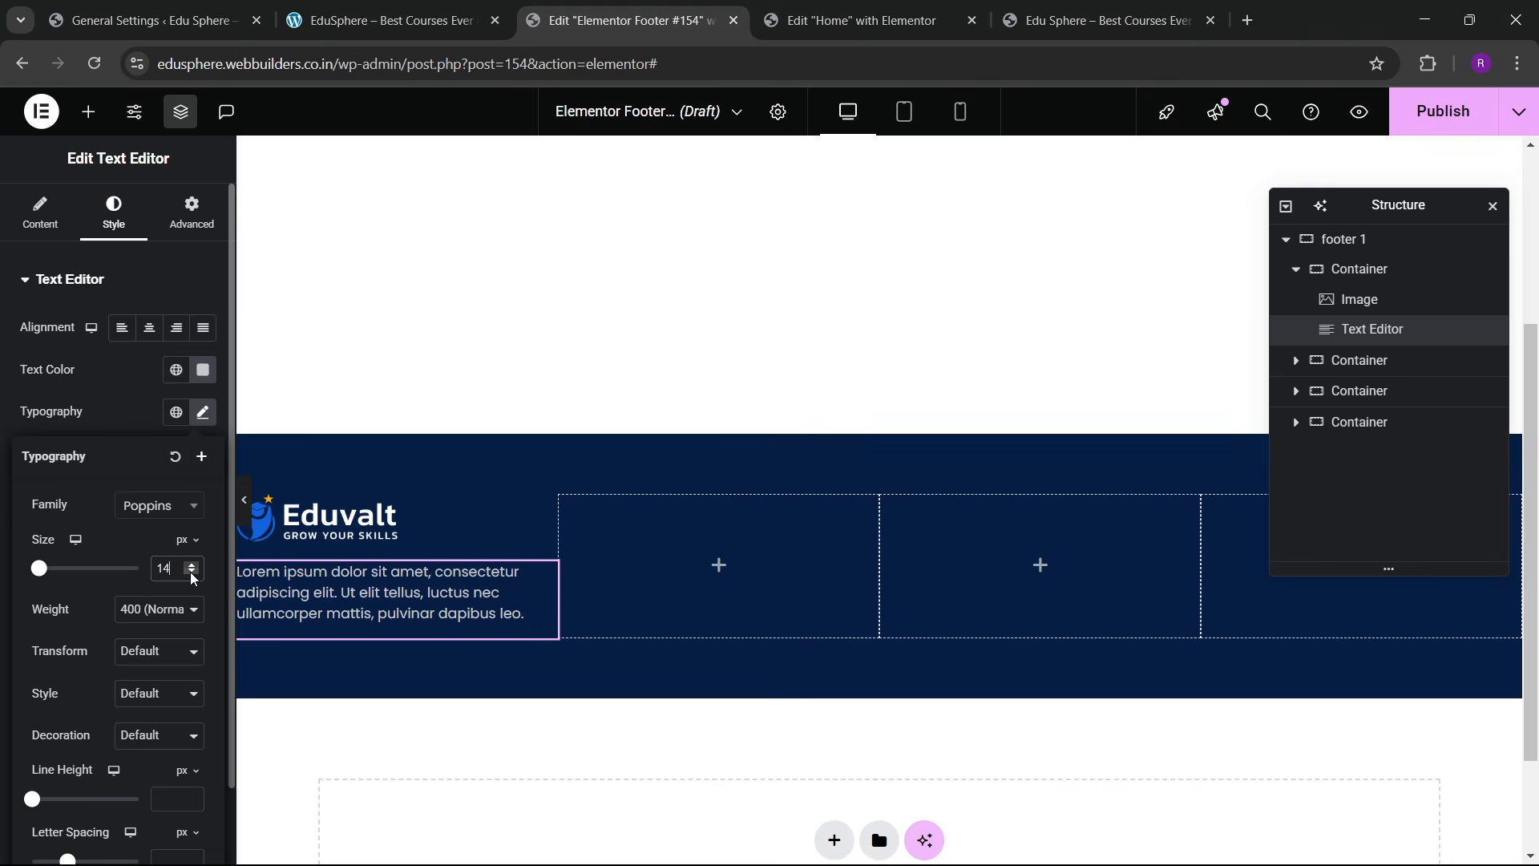
{"action": "left_click", "coordinate": [391, 6]}
{"action": "left_click", "coordinate": [629, 7]}
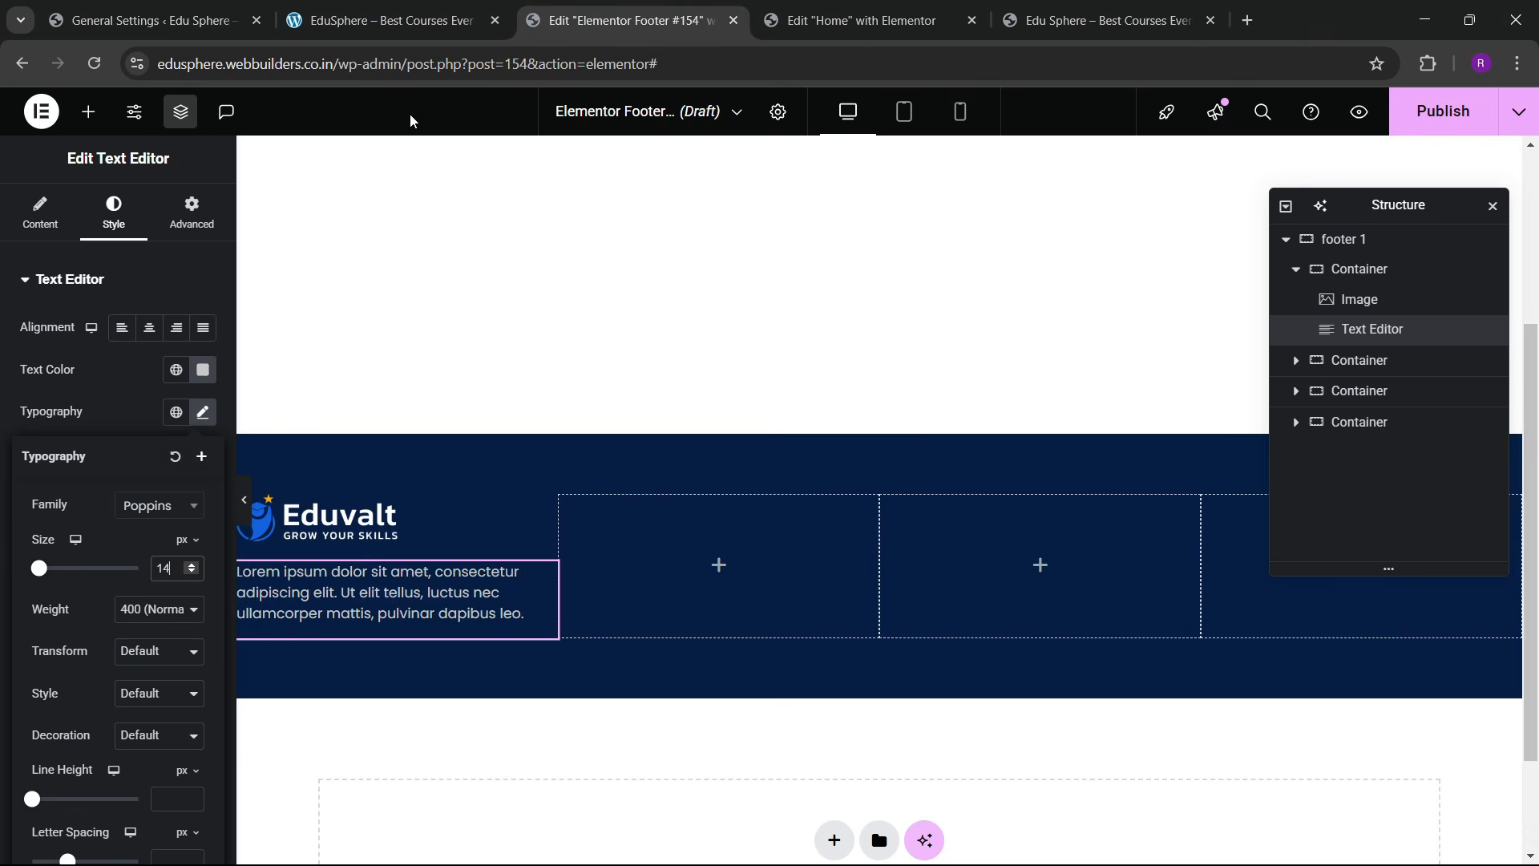
{"action": "left_click", "coordinate": [87, 117]}
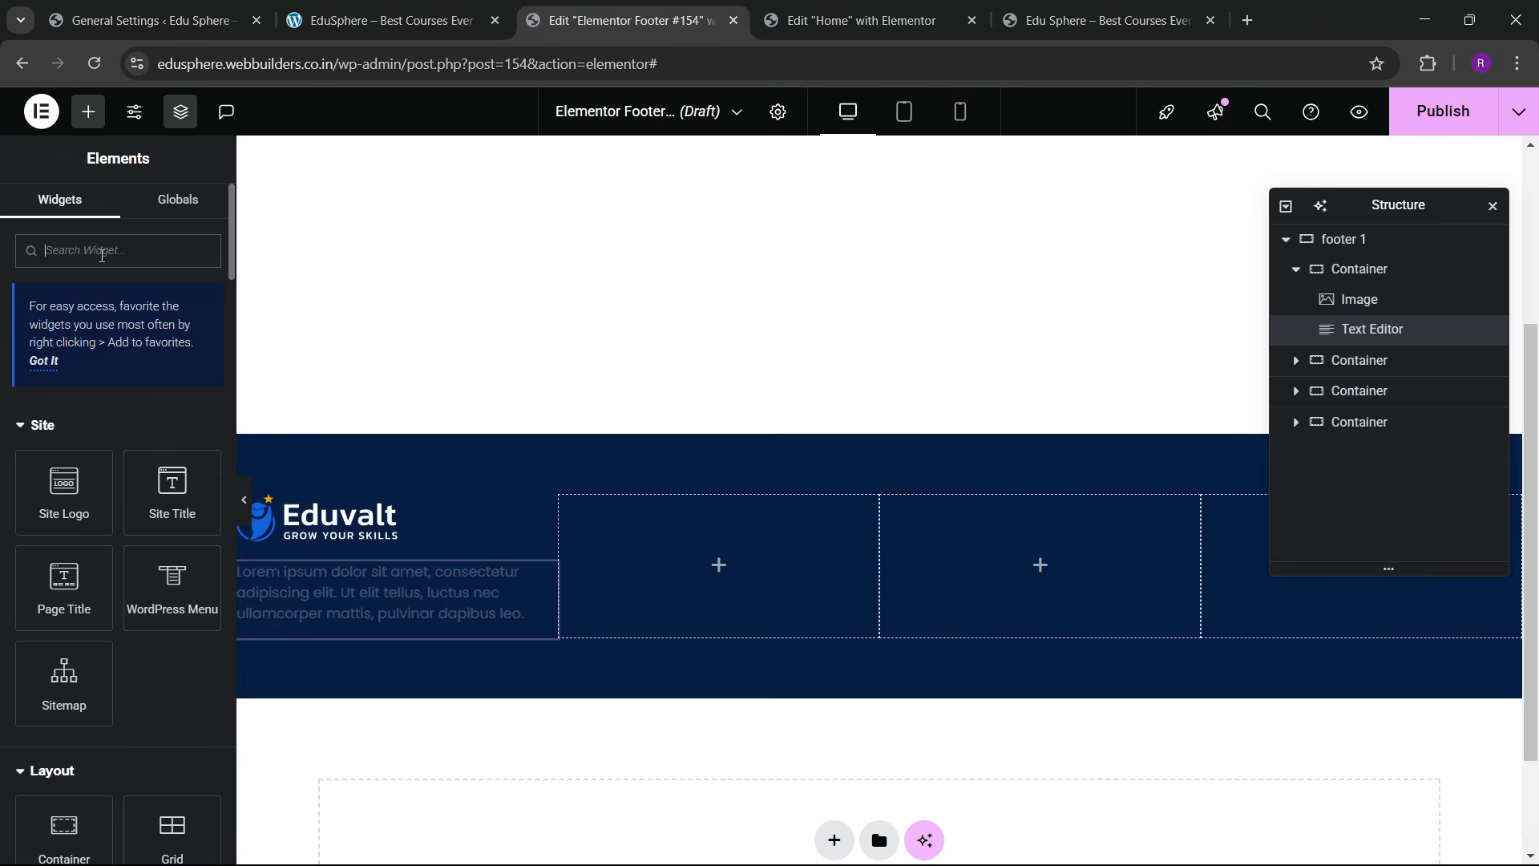
Step: Add an Icon List below the description and copy the footer address from the live site
{"action": "type", "text": "list"}
{"action": "left_click_drag", "start_coordinate": [64, 438], "coordinate": [401, 657]}
{"action": "left_click", "coordinate": [461, 7]}
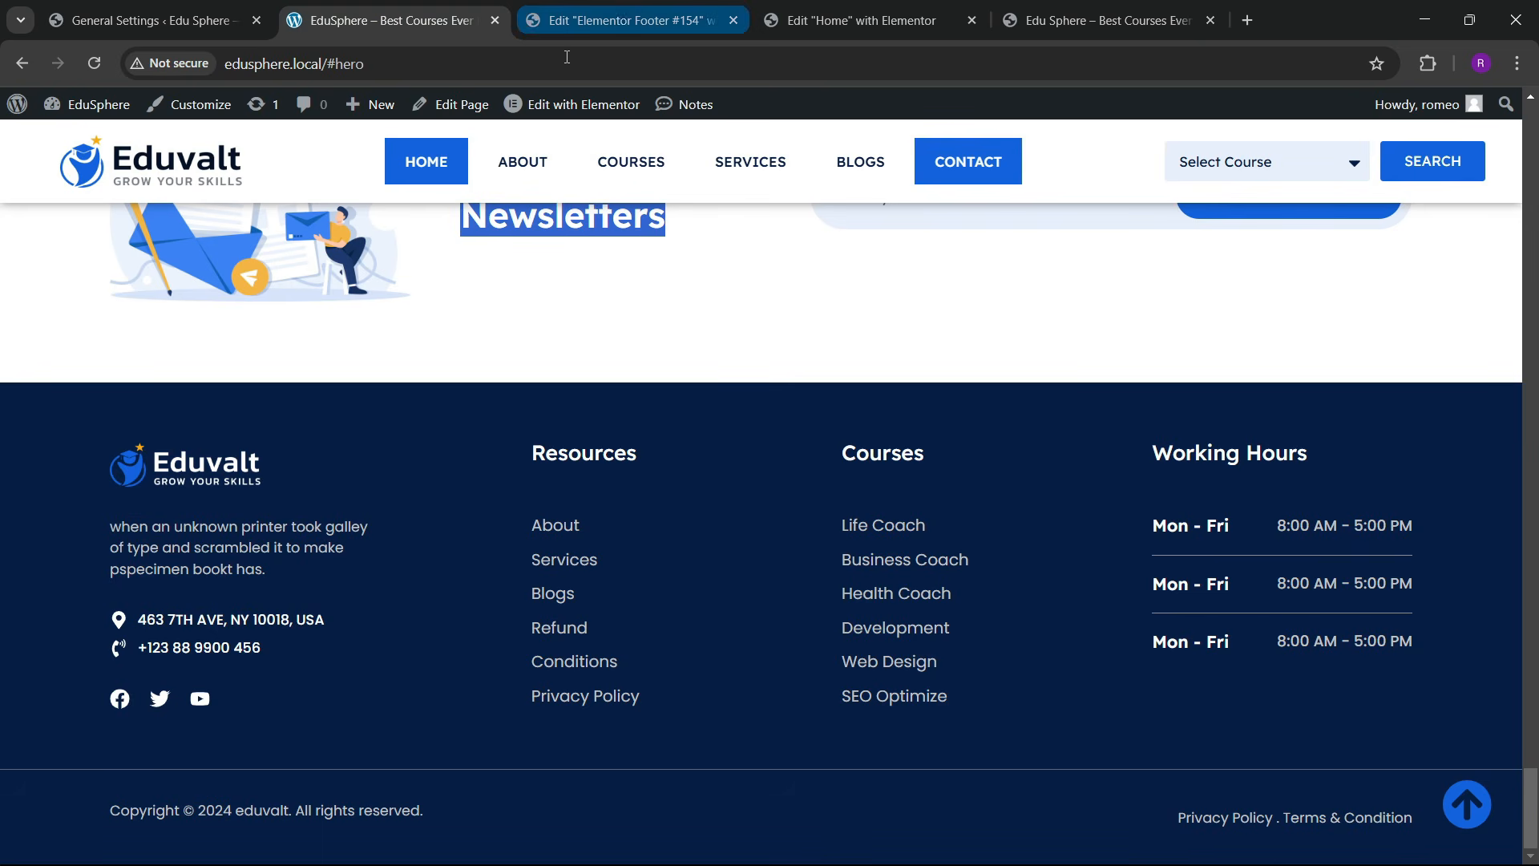
{"action": "double_click", "coordinate": [308, 621]}
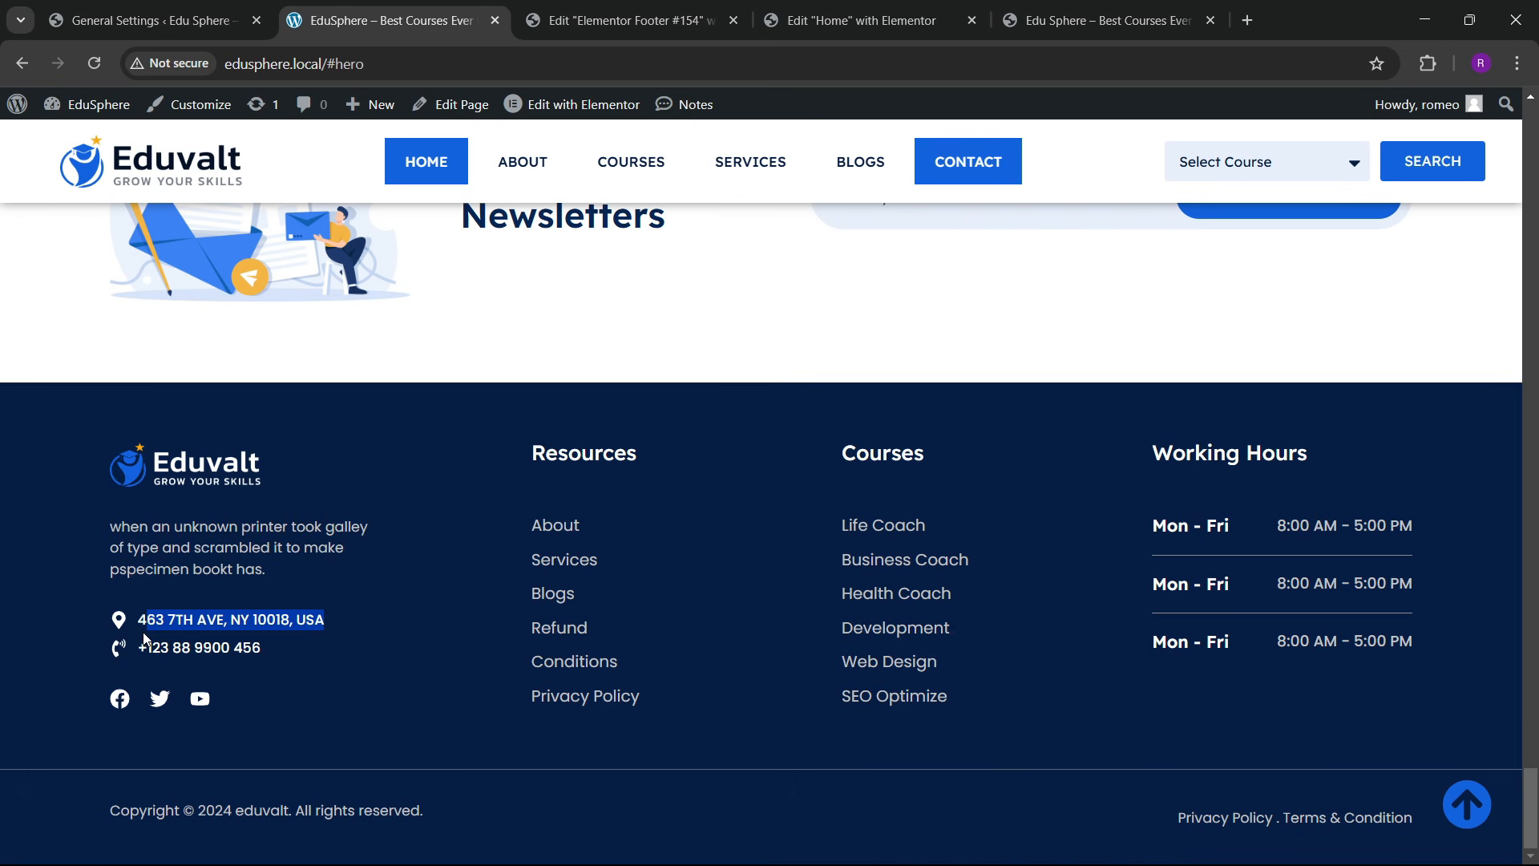
{"action": "left_click", "coordinate": [622, 20]}
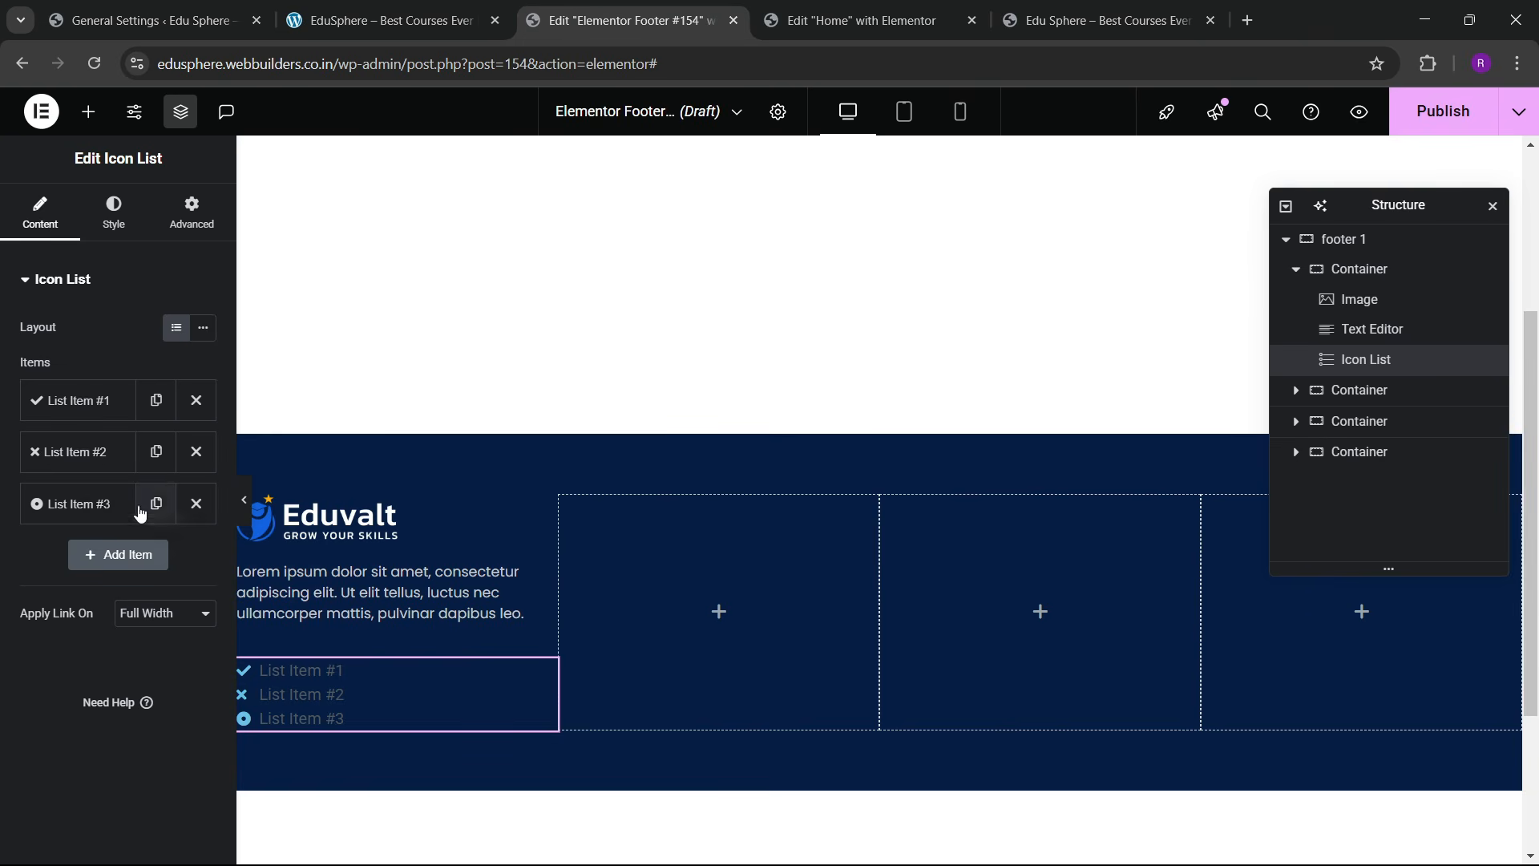
Step: Delete the third list item and make the first item the address with a map-marker icon
{"action": "left_click", "coordinate": [195, 506]}
{"action": "left_click", "coordinate": [89, 401]}
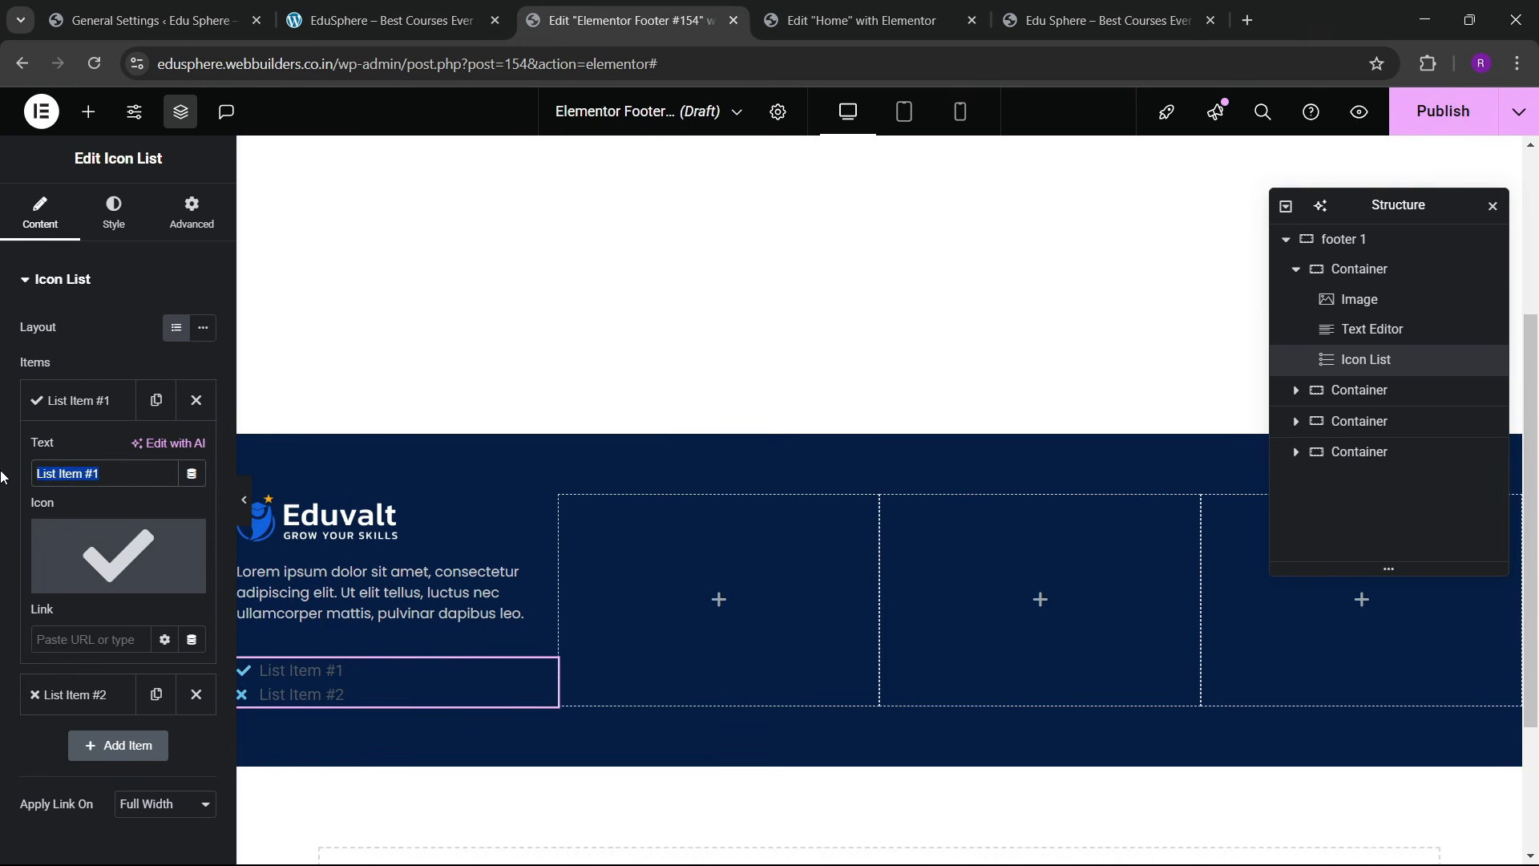
{"action": "type", "text": "63 7th Ave, NY 10018, USA"}
{"action": "left_click", "coordinate": [95, 529]}
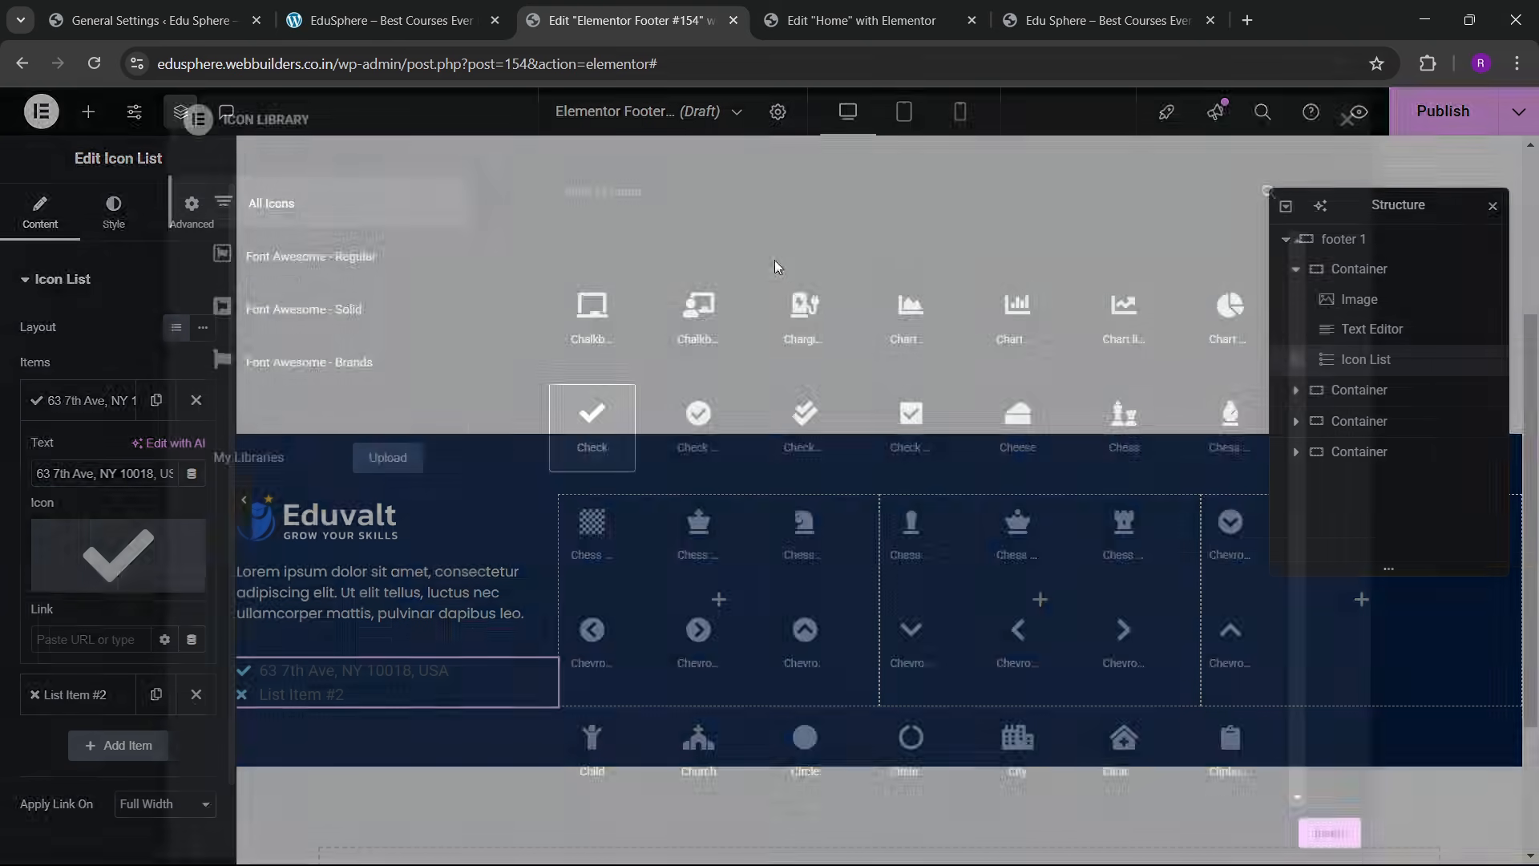
{"action": "type", "text": "map"}
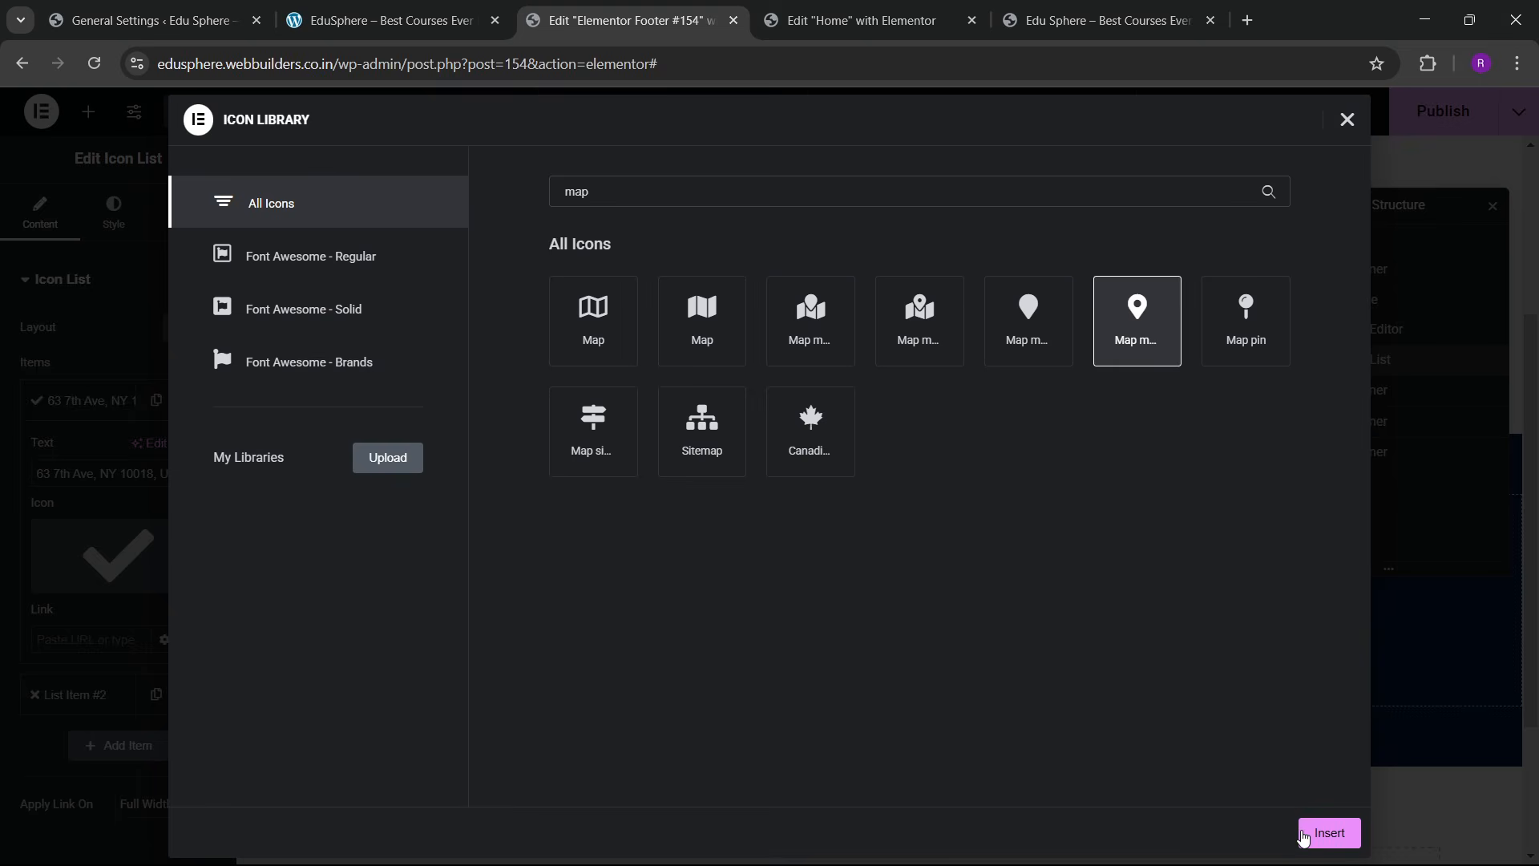
{"action": "left_click", "coordinate": [1328, 832]}
{"action": "left_click", "coordinate": [84, 400]}
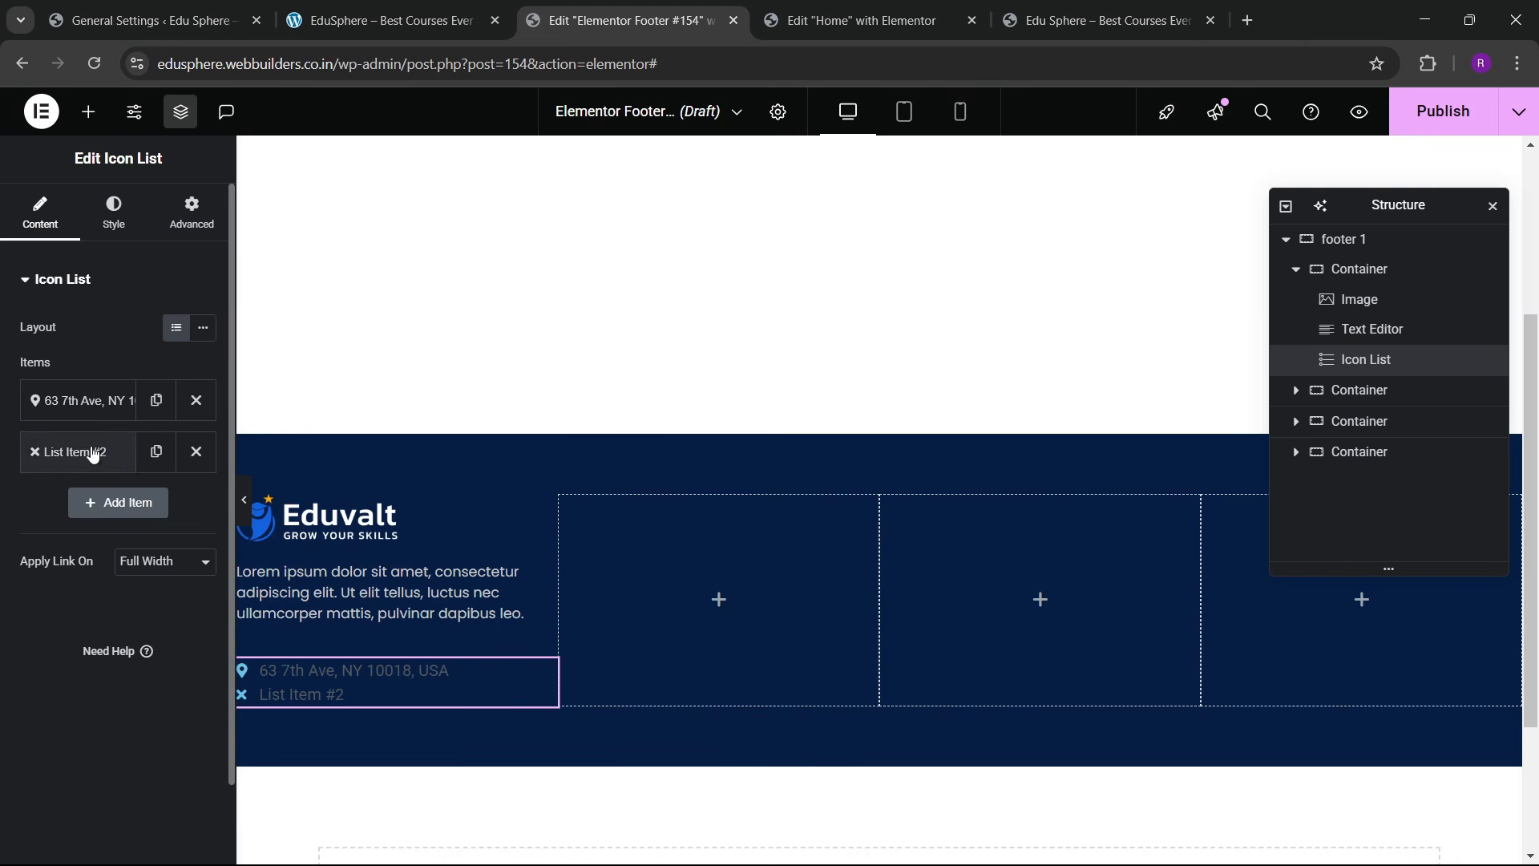
Step: Copy the phone number from the live site into List Item #2
{"action": "left_click", "coordinate": [106, 461]}
{"action": "left_click", "coordinate": [384, 20]}
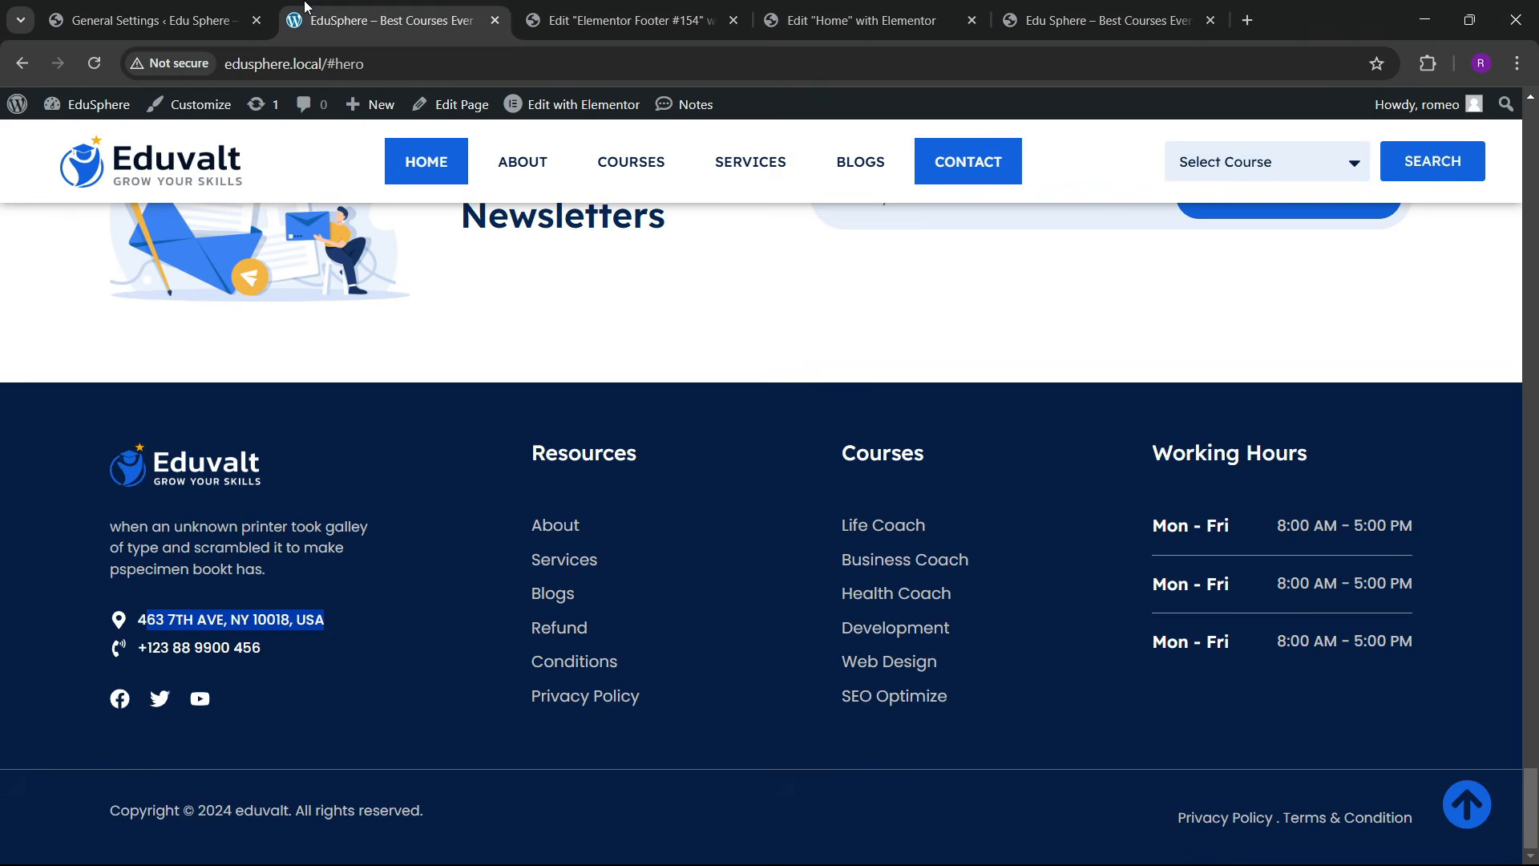
{"action": "left_click", "coordinate": [634, 8]}
{"action": "left_click", "coordinate": [384, 20]}
{"action": "left_click_drag", "start_coordinate": [261, 651], "coordinate": [208, 655]}
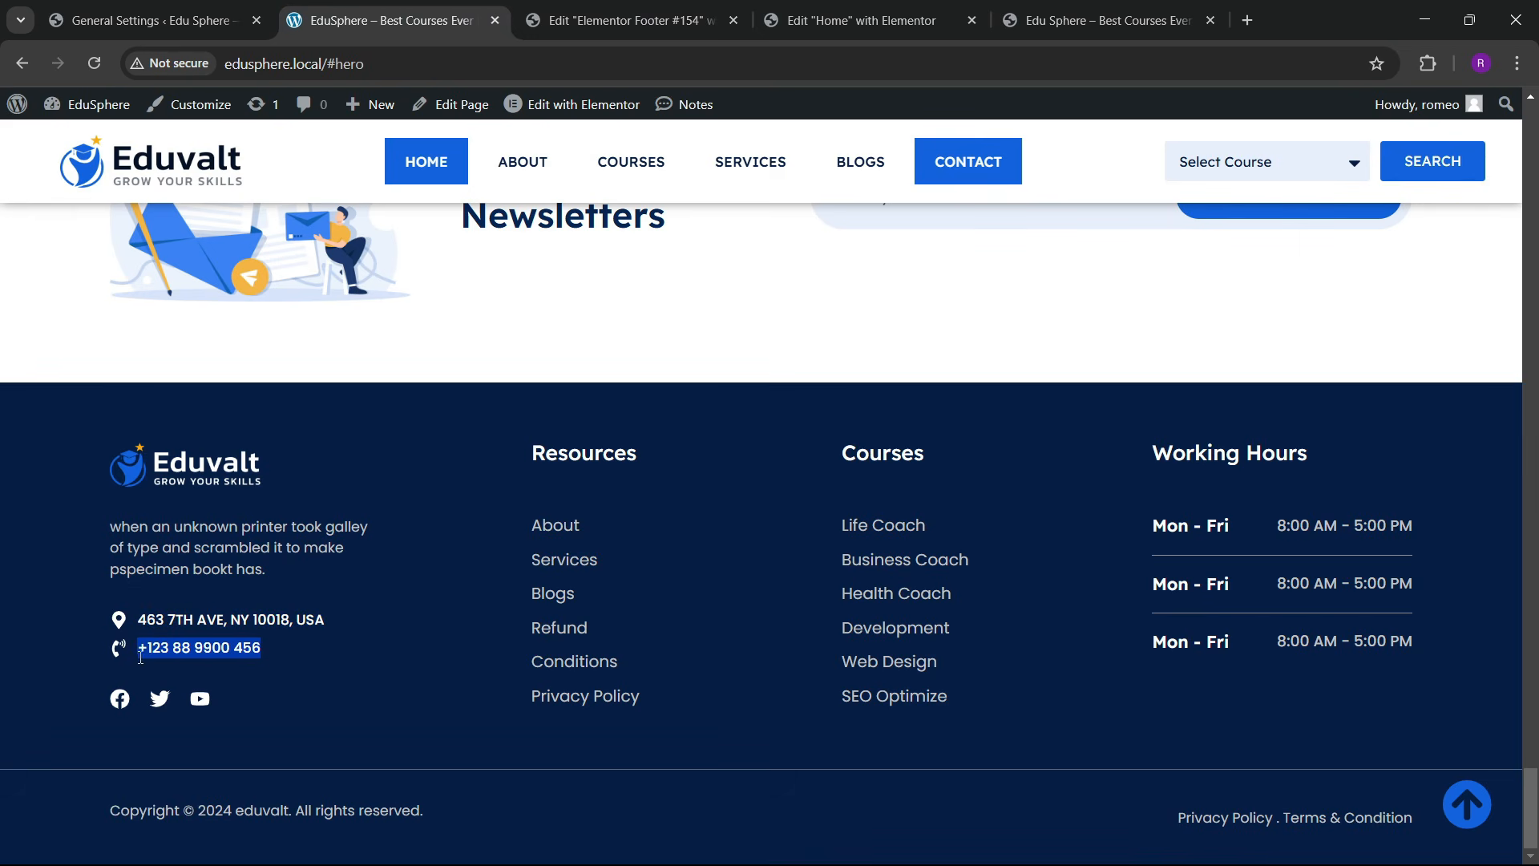
{"action": "left_click", "coordinate": [625, 20]}
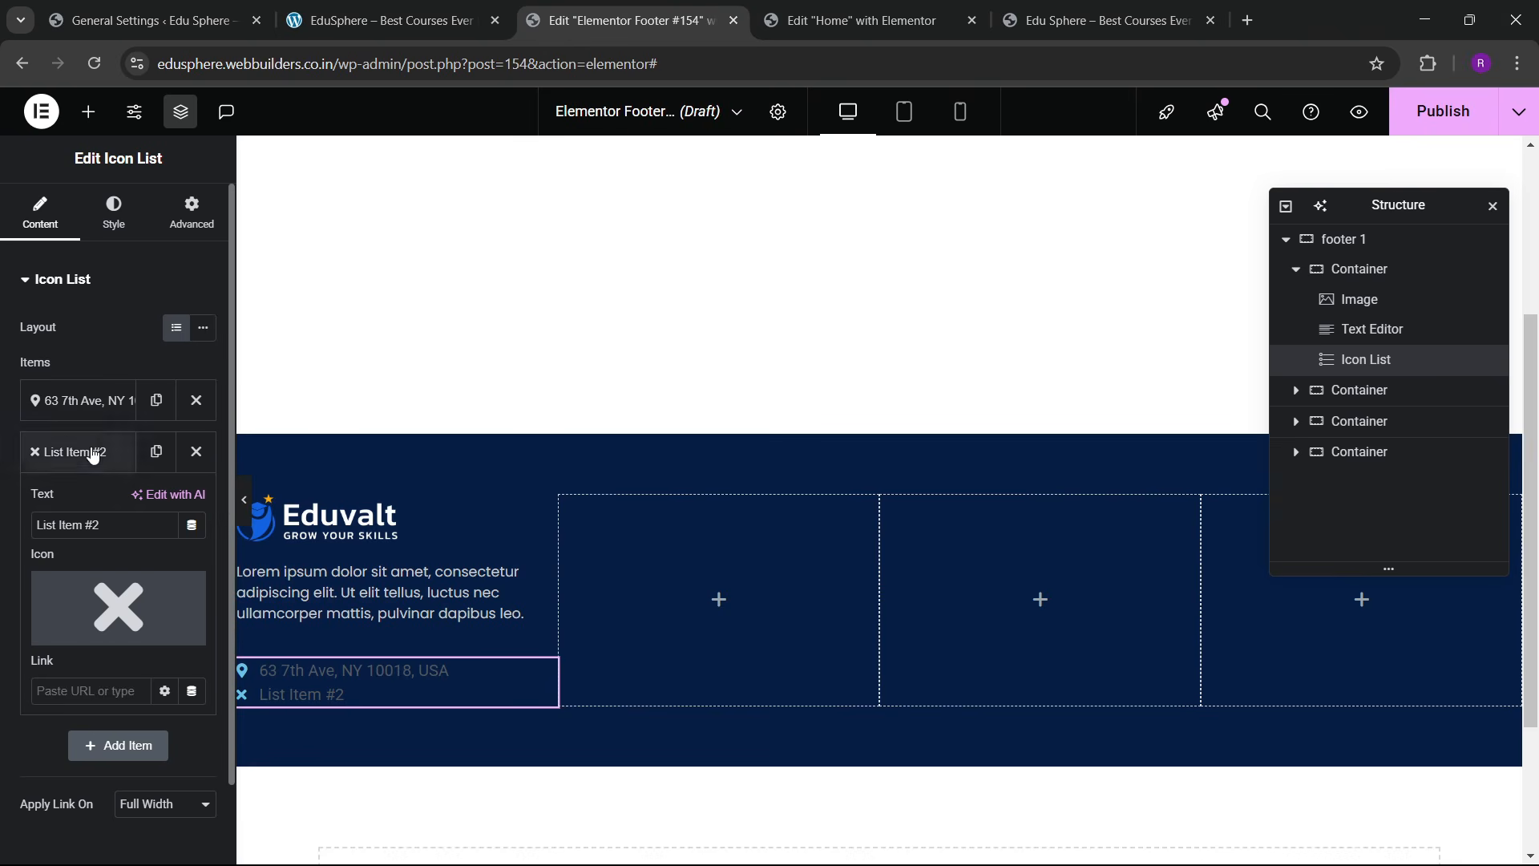
{"action": "triple_click", "coordinate": [115, 529]}
{"action": "key", "text": "ctrl+v"}
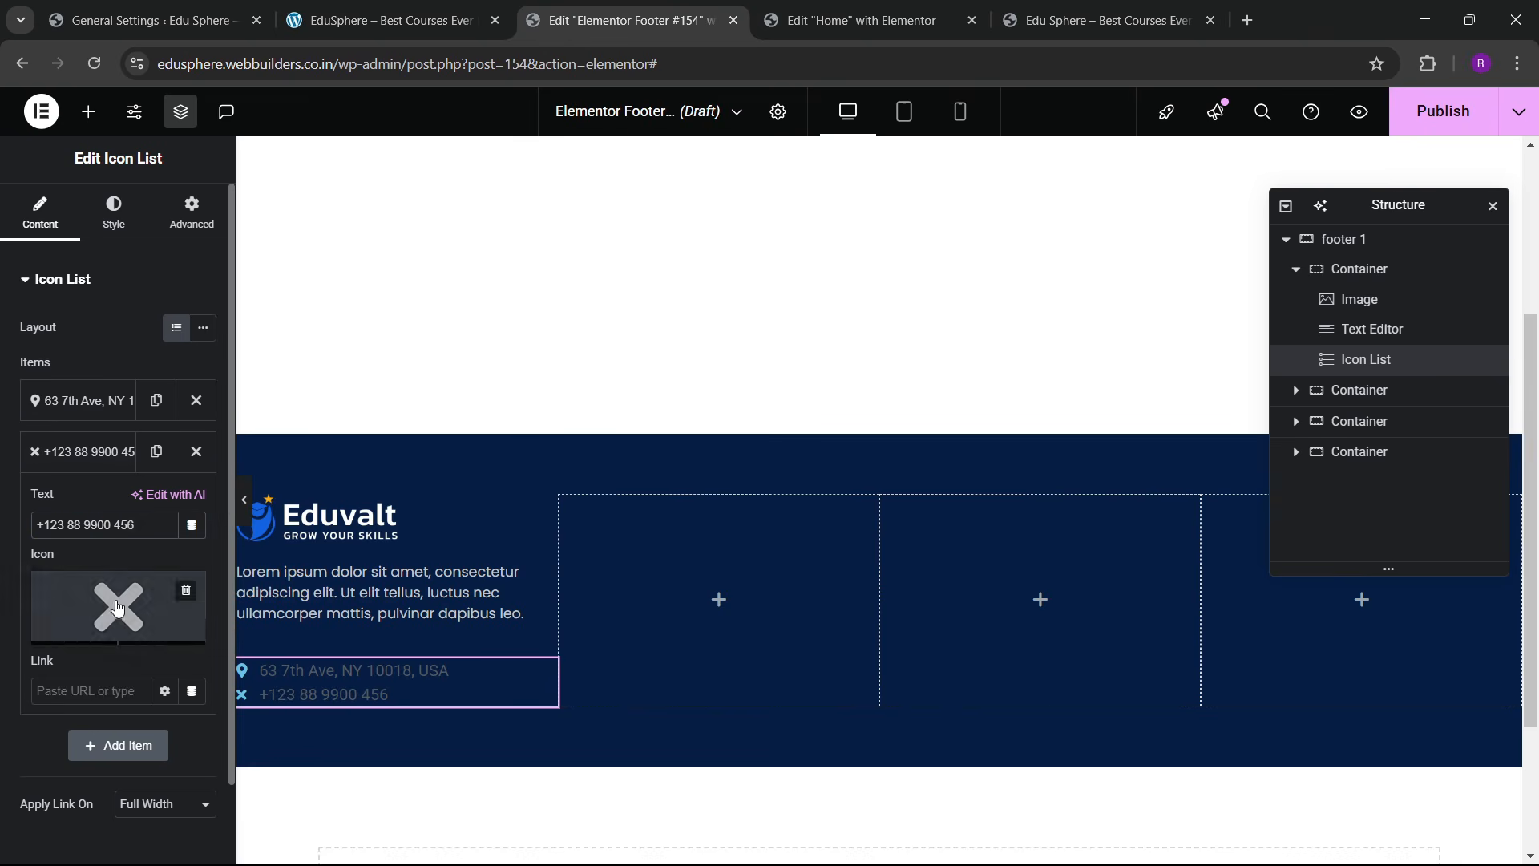
Step: Give the phone item a phone-volume icon
{"action": "left_click", "coordinate": [118, 606]}
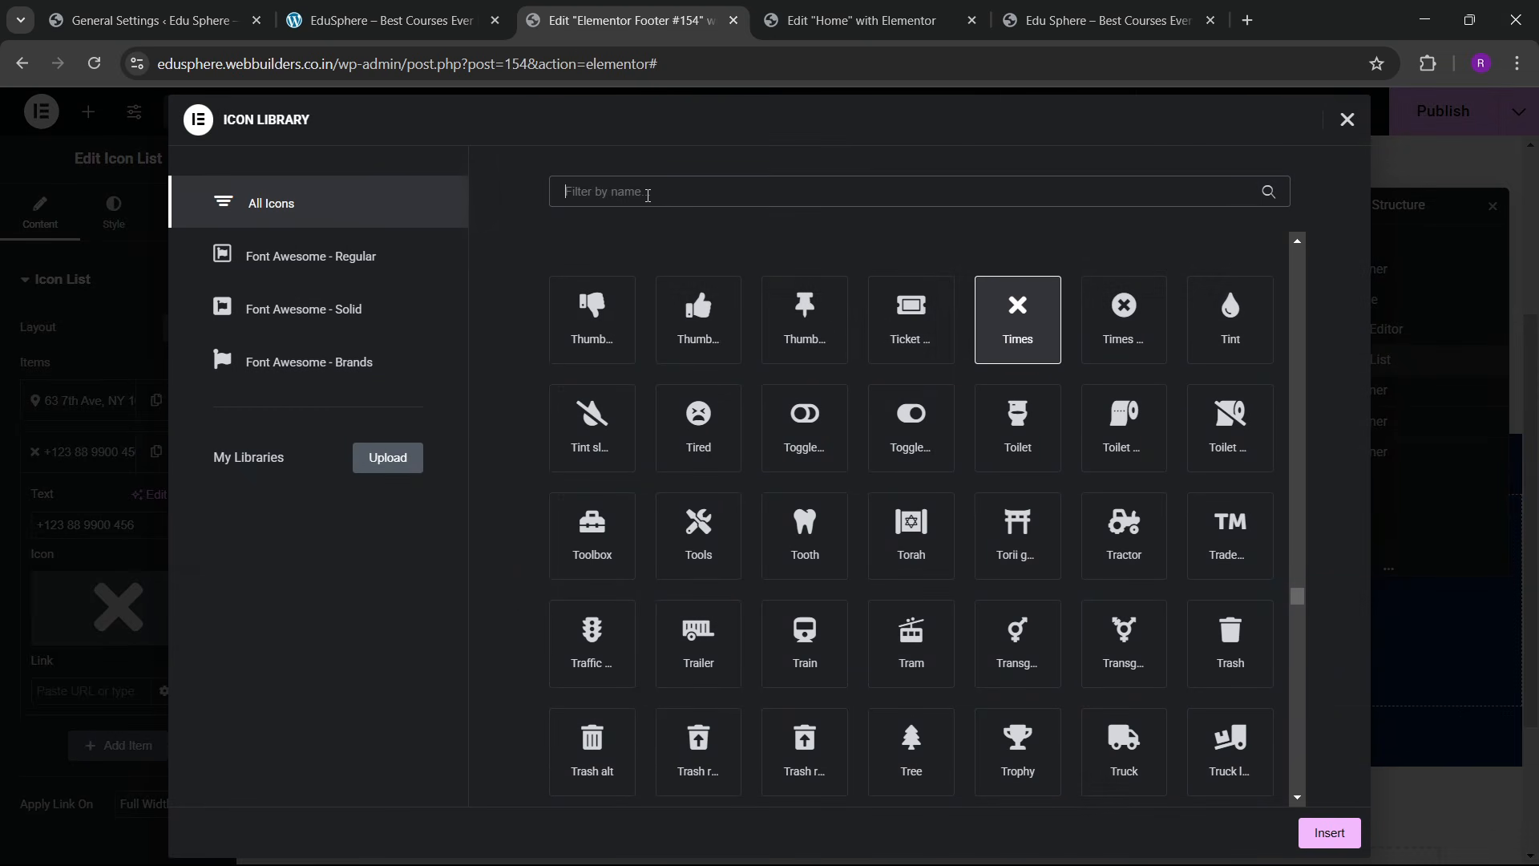
{"action": "type", "text": "phone"}
{"action": "left_click", "coordinate": [1167, 448]}
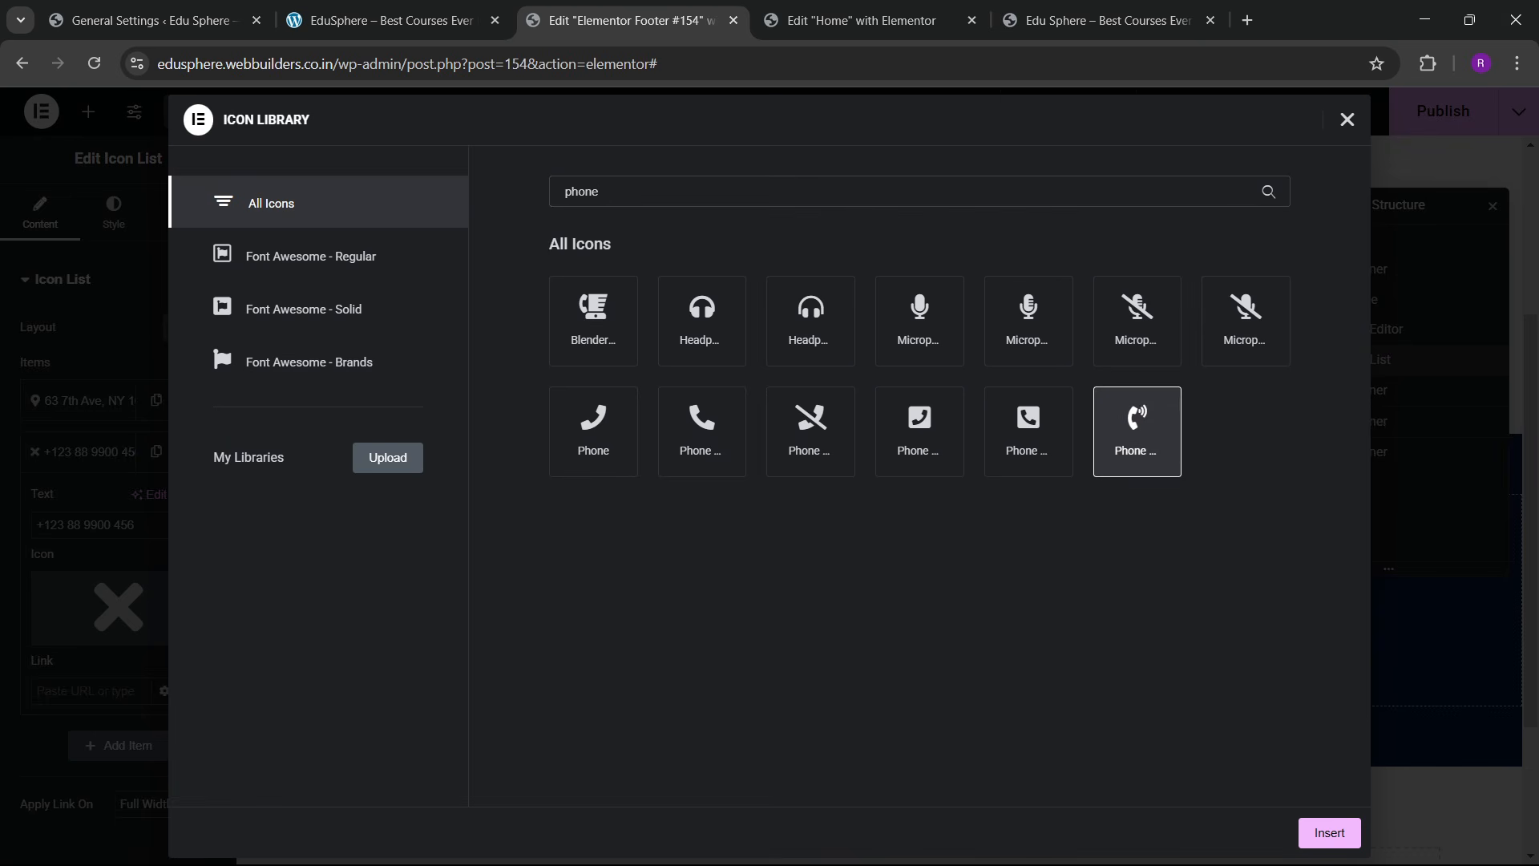
{"action": "left_click", "coordinate": [1312, 842]}
{"action": "left_click", "coordinate": [1515, 15]}
{"action": "left_click", "coordinate": [1323, 830]}
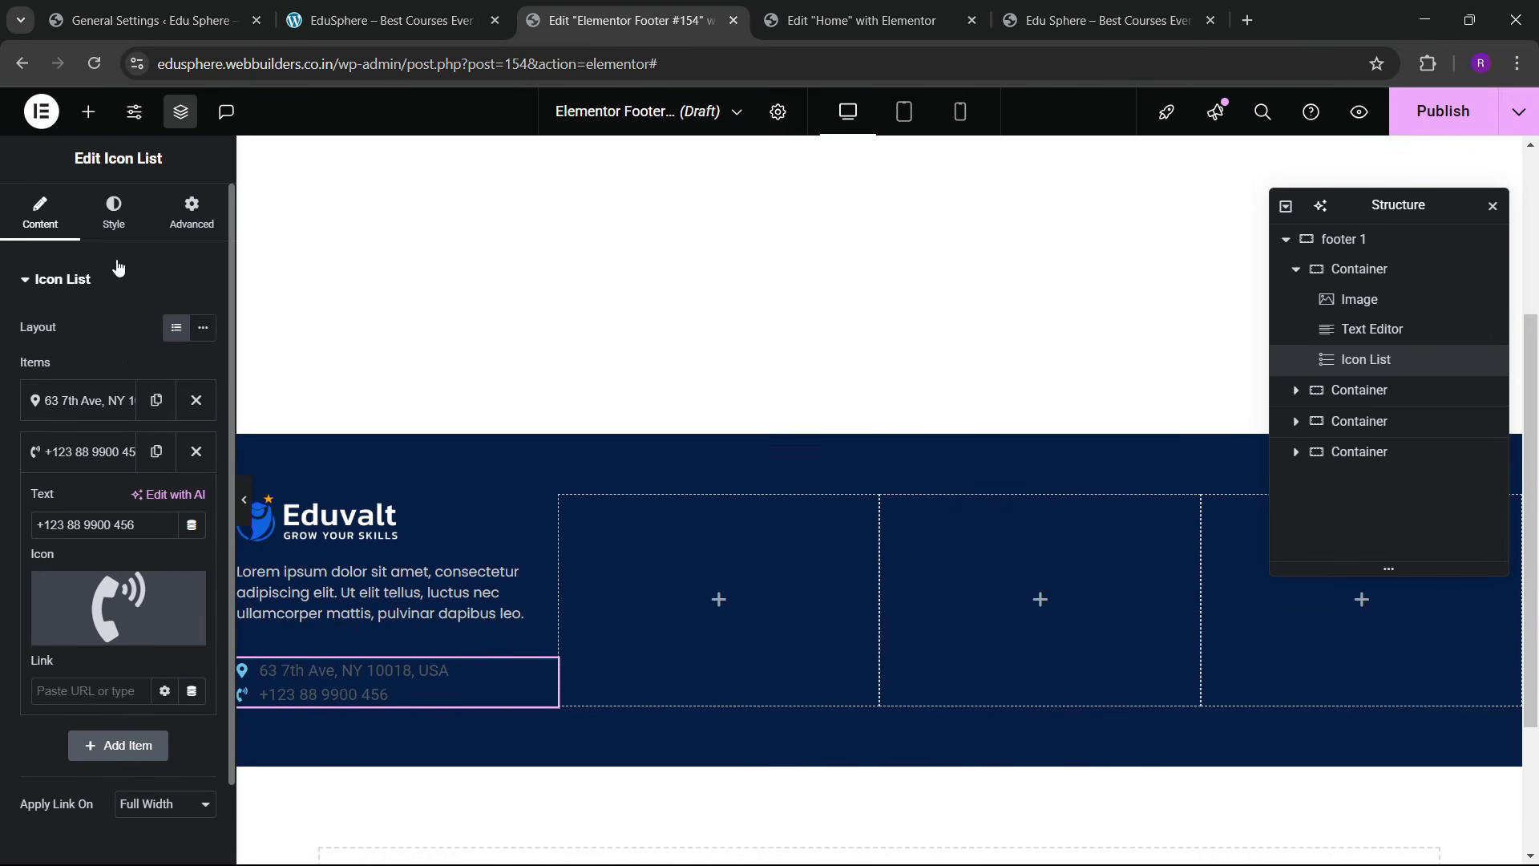
Step: Style the list icons white at 19 px with 6 px spacing between items
{"action": "left_click", "coordinate": [114, 212]}
{"action": "left_click", "coordinate": [79, 529]}
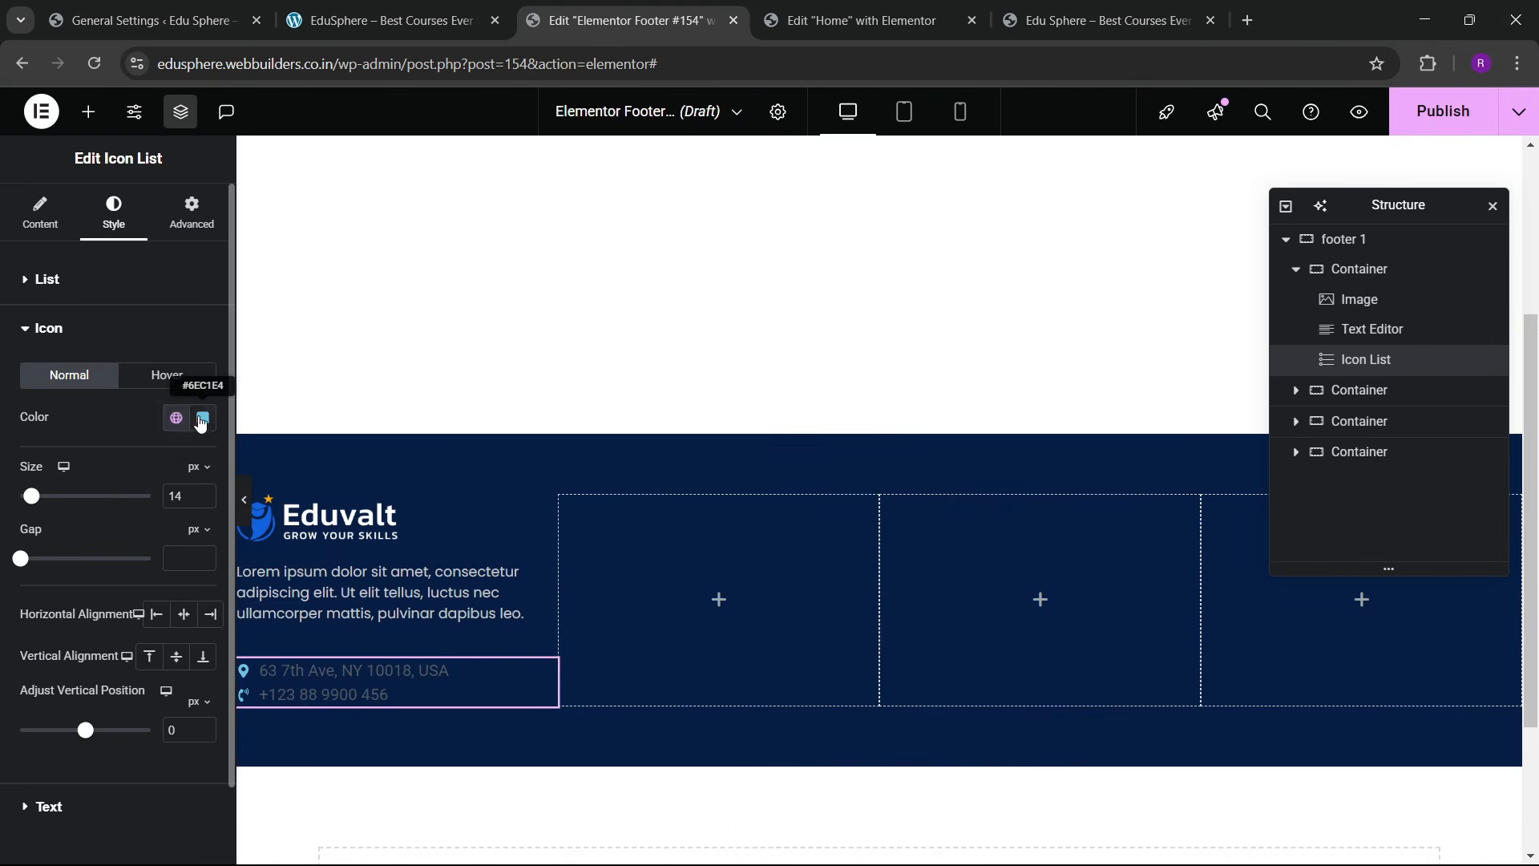
{"action": "left_click", "coordinate": [203, 419]}
{"action": "left_click_drag", "start_coordinate": [198, 574], "coordinate": [86, 407]}
{"action": "left_click", "coordinate": [87, 407]}
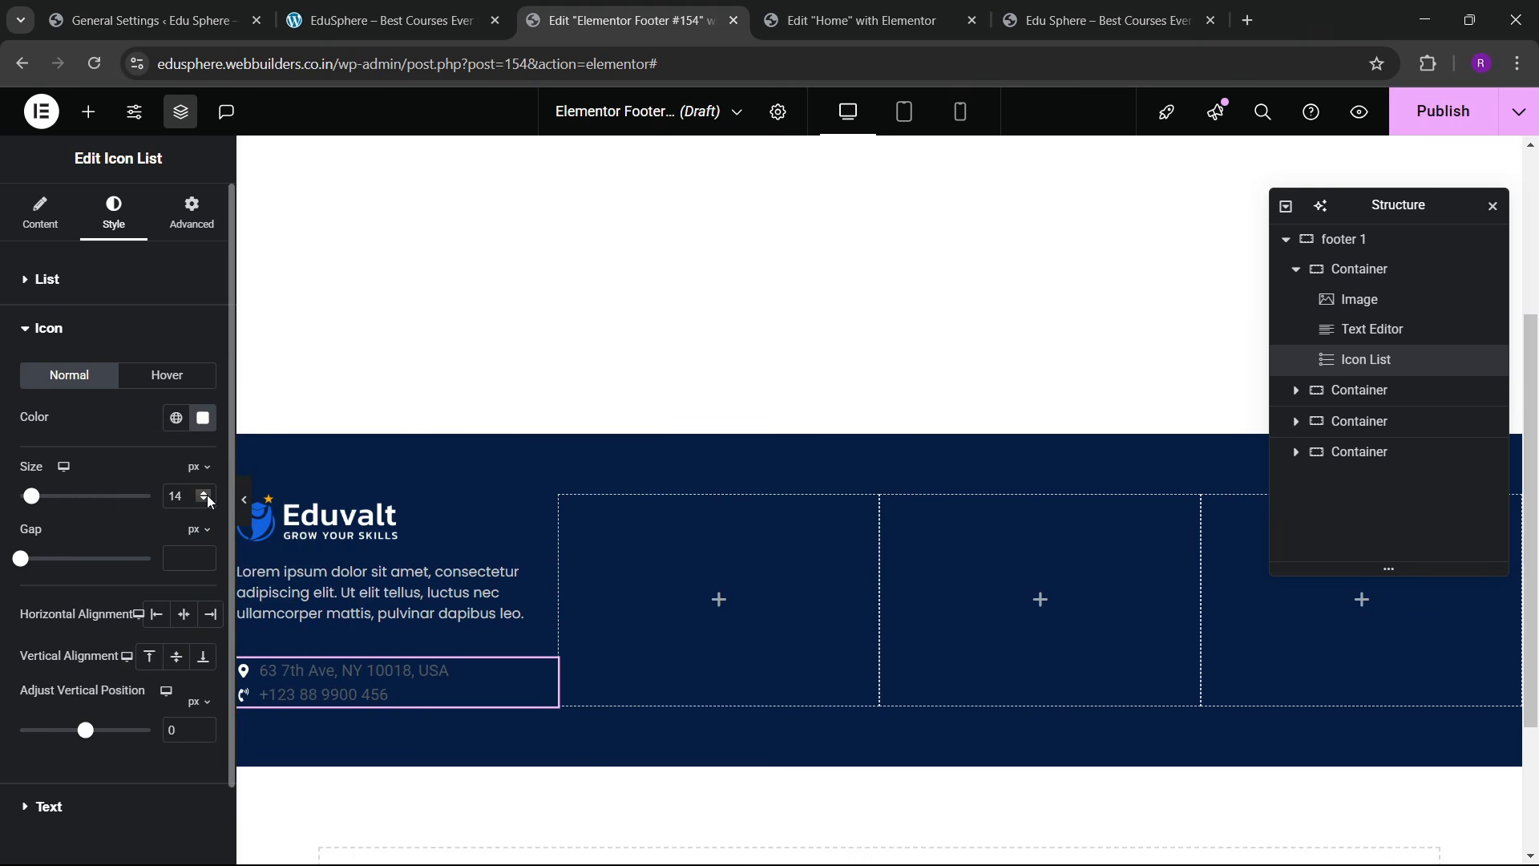
{"action": "left_click", "coordinate": [205, 493]}
{"action": "left_click", "coordinate": [205, 493]}
{"action": "left_click", "coordinate": [205, 493]}
{"action": "left_click", "coordinate": [206, 492]}
{"action": "left_click", "coordinate": [205, 492]}
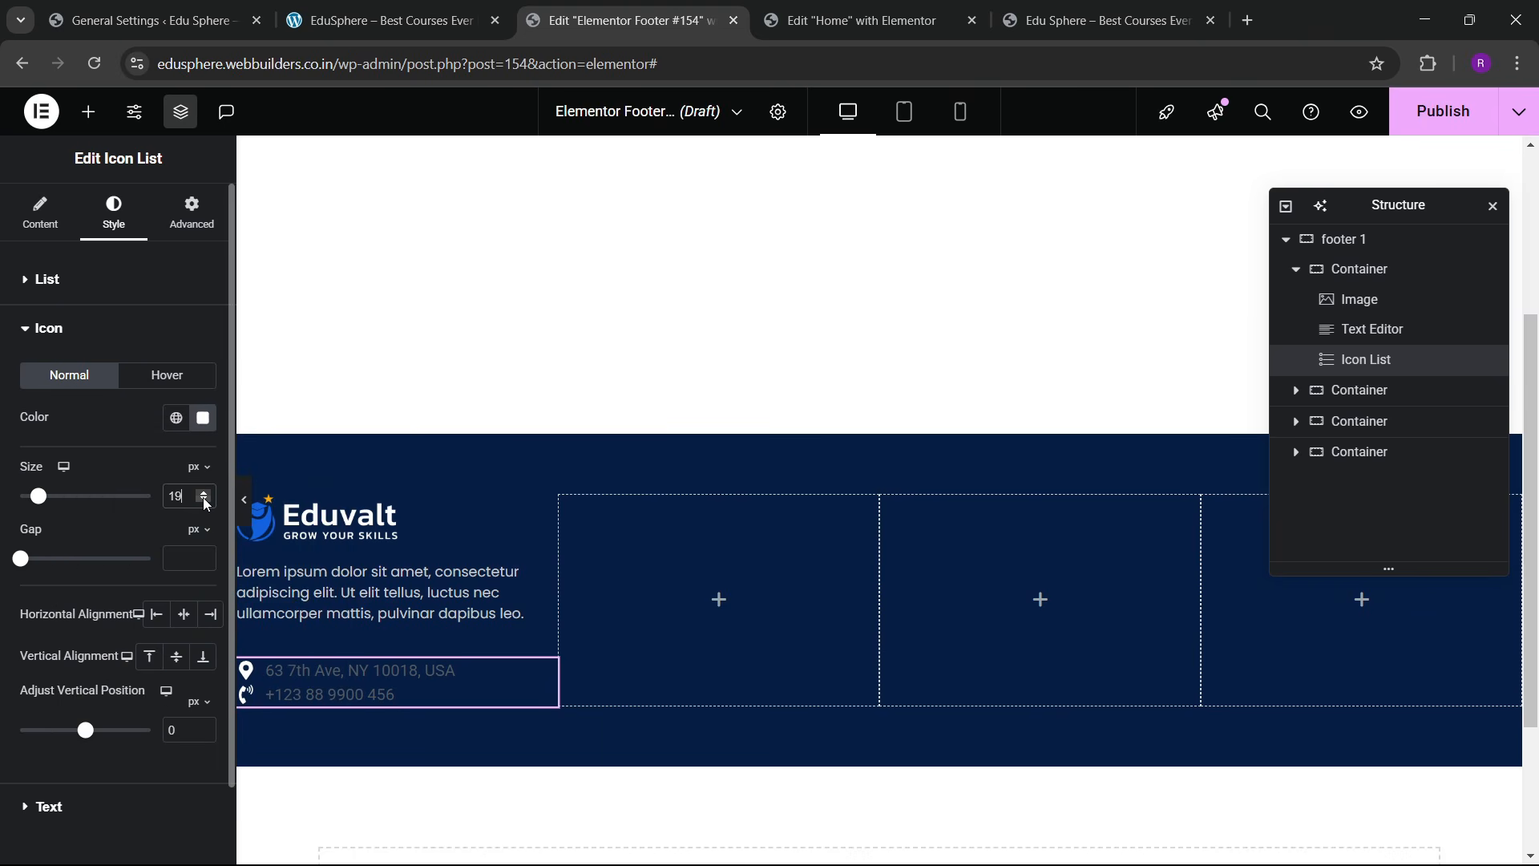
{"action": "left_click", "coordinate": [88, 294]}
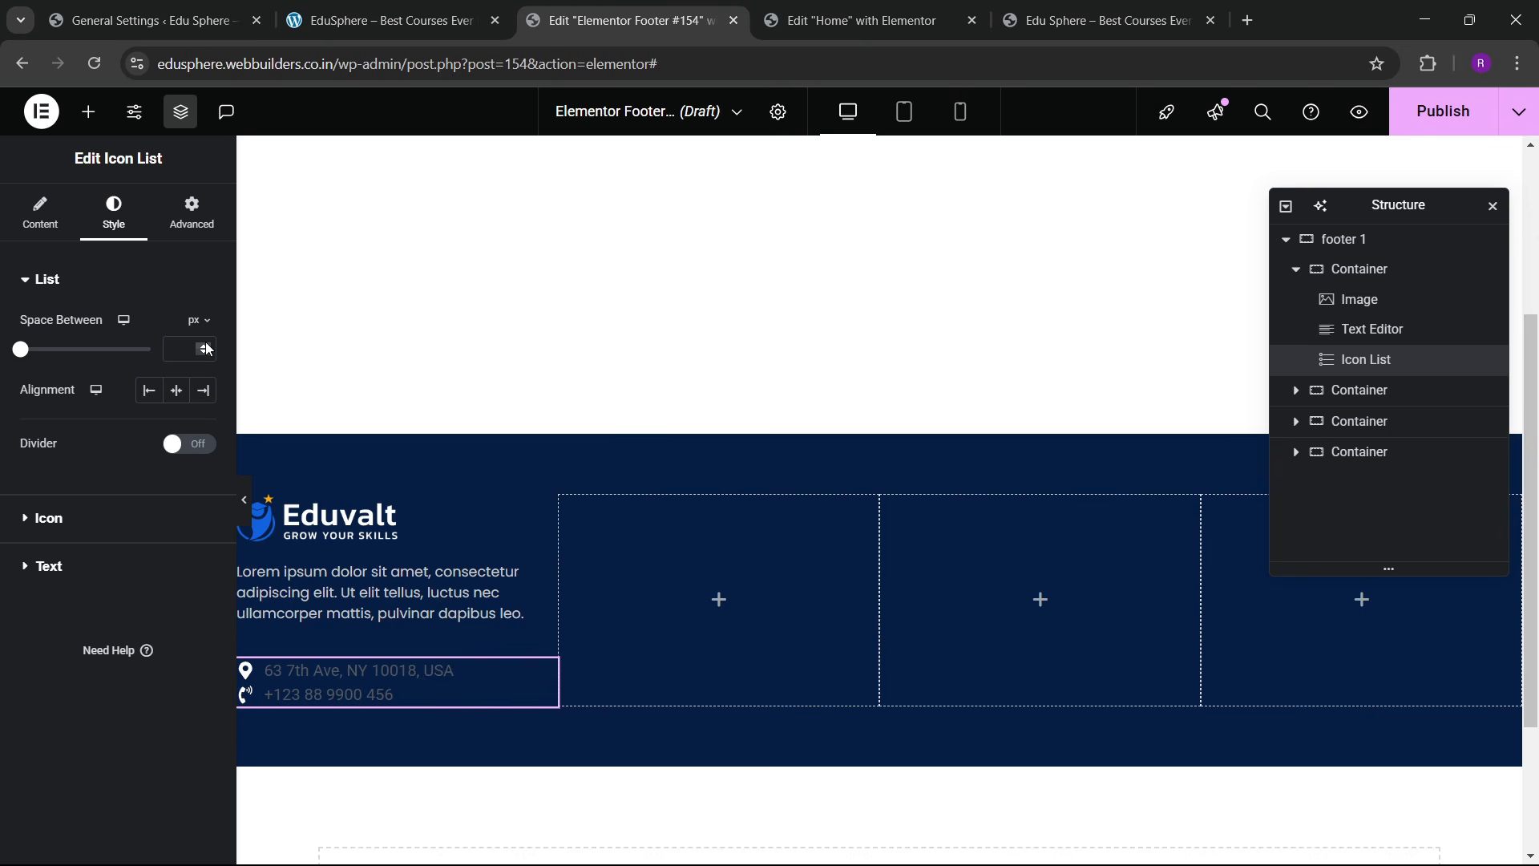
{"action": "left_click", "coordinate": [205, 346]}
{"action": "left_click", "coordinate": [206, 346]}
{"action": "left_click", "coordinate": [205, 346]}
{"action": "left_click", "coordinate": [205, 346]}
{"action": "left_click", "coordinate": [205, 345]}
{"action": "left_click", "coordinate": [205, 345]}
Step: Set the list text to the Lexend font in white
{"action": "left_click", "coordinate": [34, 581]}
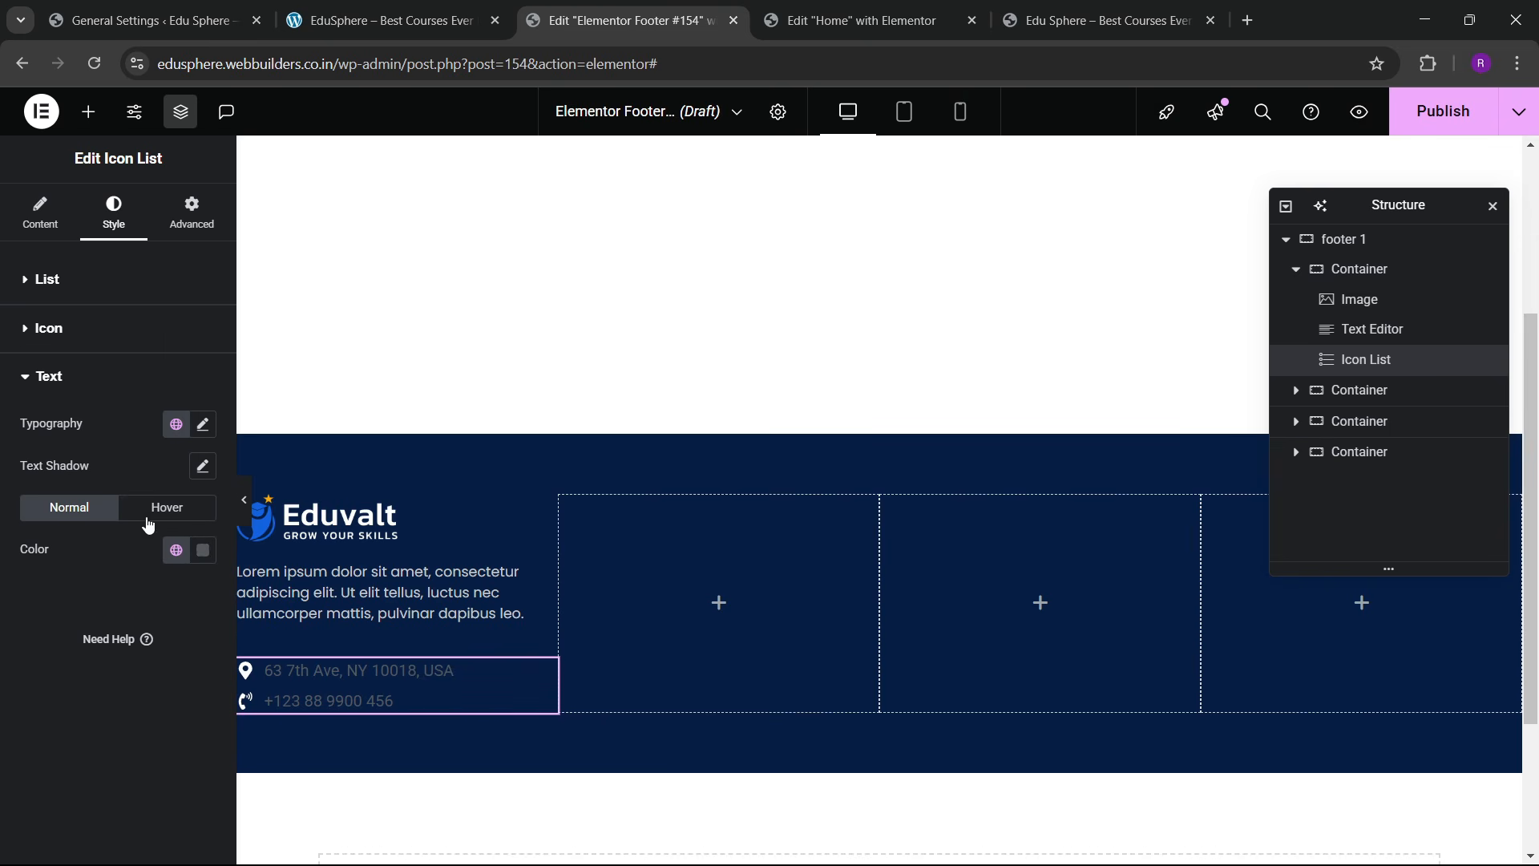
{"action": "left_click", "coordinate": [203, 425]}
{"action": "left_click", "coordinate": [152, 519]}
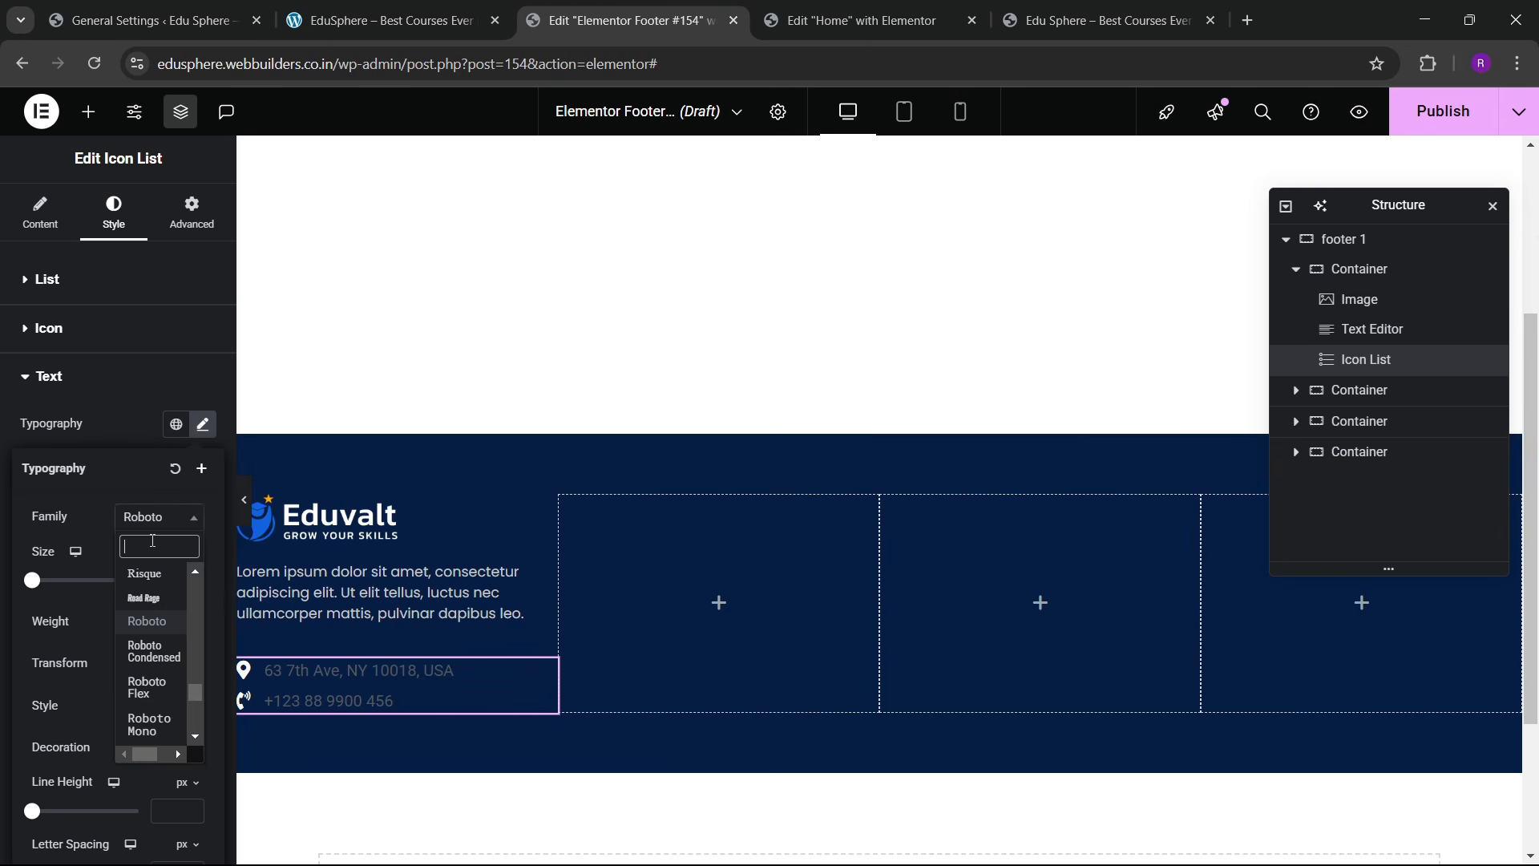
{"action": "type", "text": "lexend"}
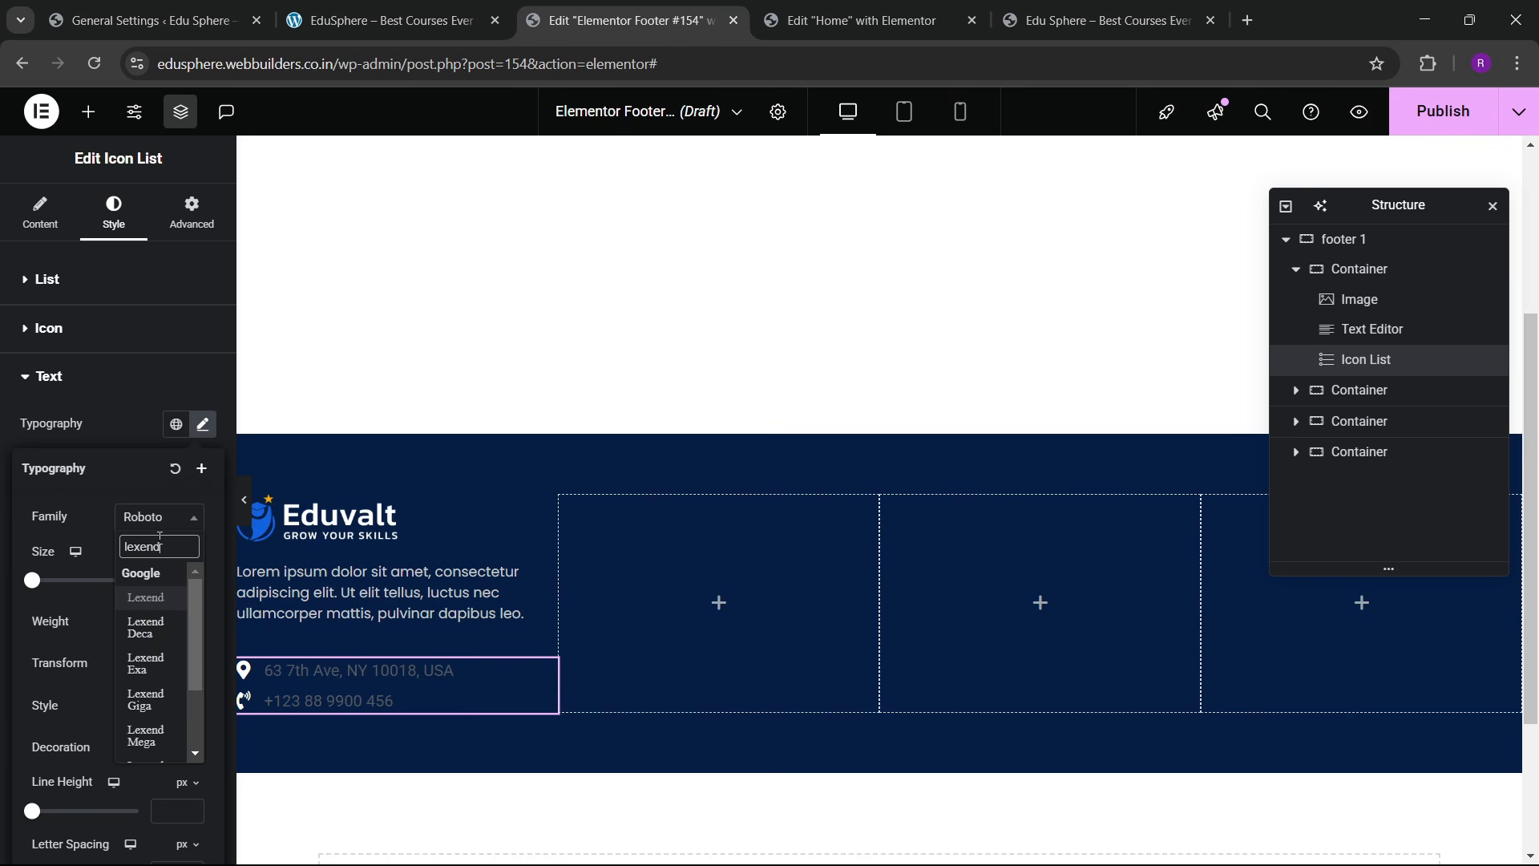
{"action": "key", "text": "Return"}
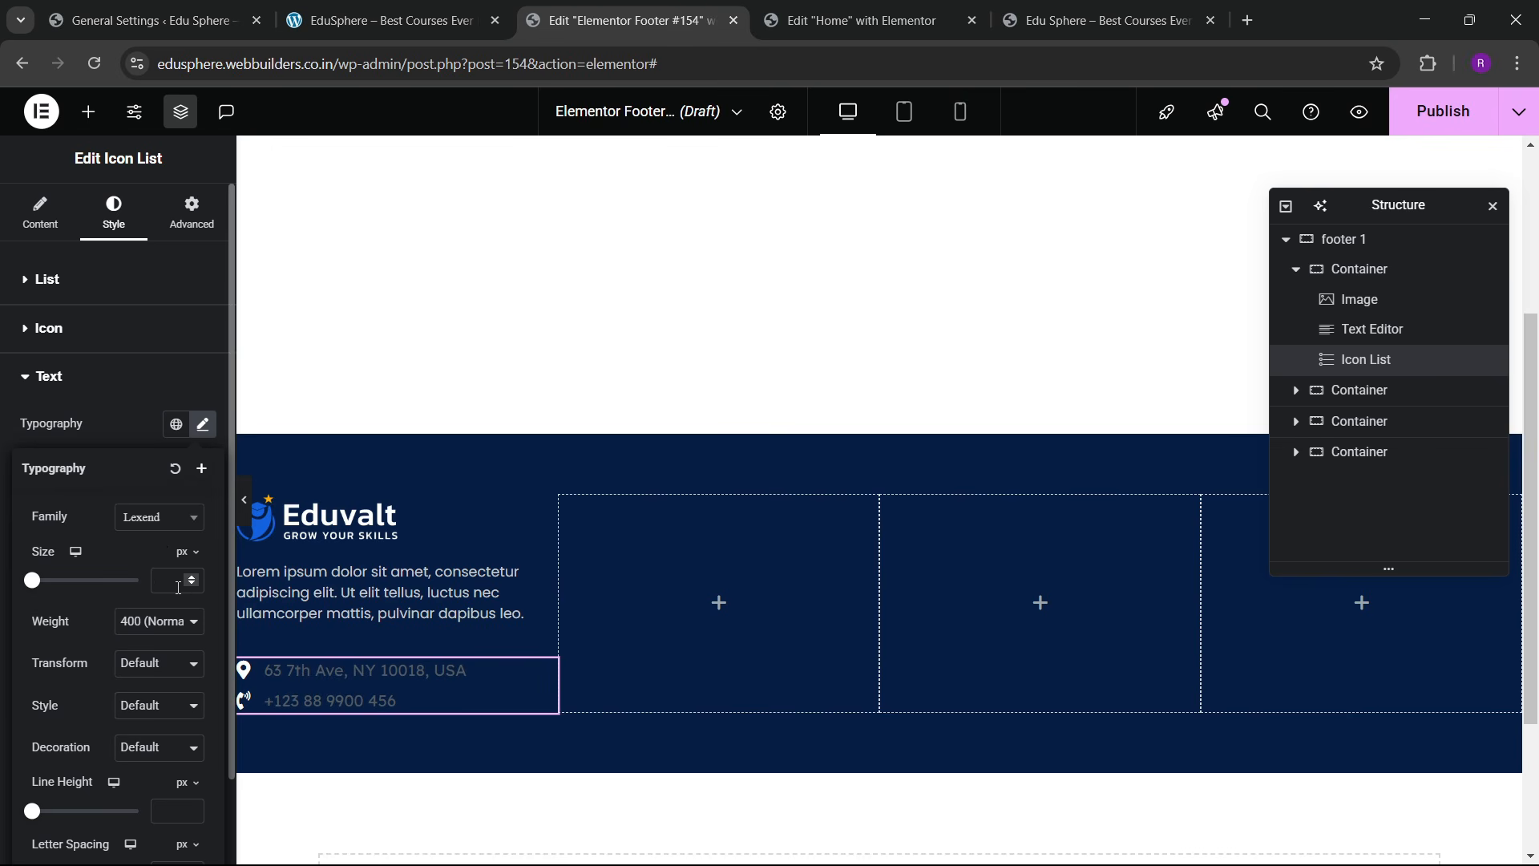
{"action": "left_click", "coordinate": [118, 445]}
{"action": "left_click", "coordinate": [203, 550]}
{"action": "left_click_drag", "start_coordinate": [175, 376], "coordinate": [57, 294]}
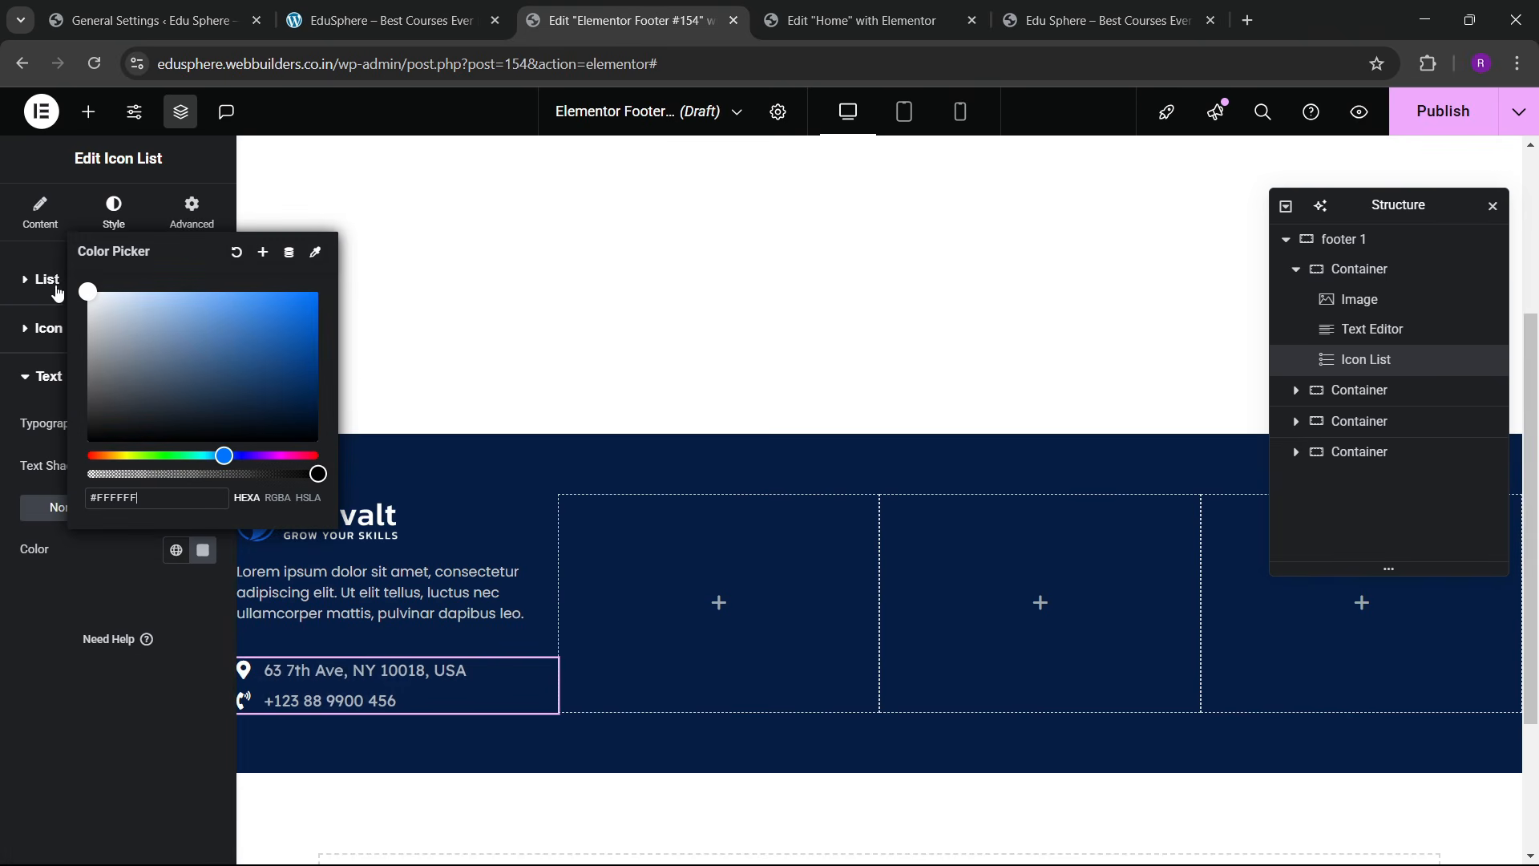
{"action": "left_click", "coordinate": [36, 678]}
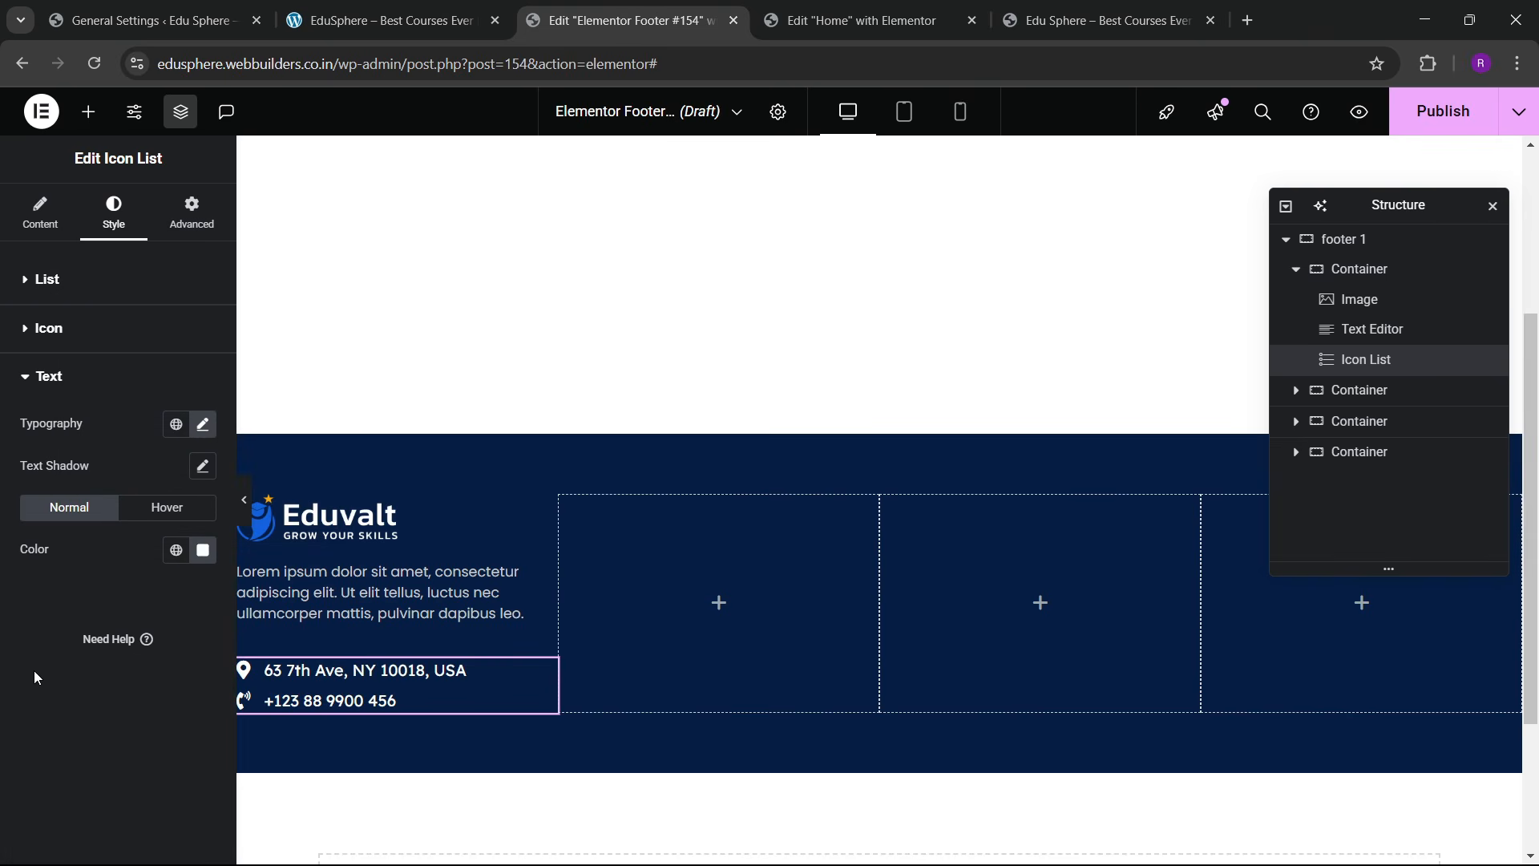
Step: Compare the finished contact list with the live site footer and start a widget search
{"action": "left_click", "coordinate": [384, 20]}
{"action": "left_click", "coordinate": [564, 8]}
{"action": "left_click", "coordinate": [88, 112]}
{"action": "left_click", "coordinate": [95, 251]}
Step: Add a left-aligned Social Icons widget below the contact list
{"action": "type", "text": "social"}
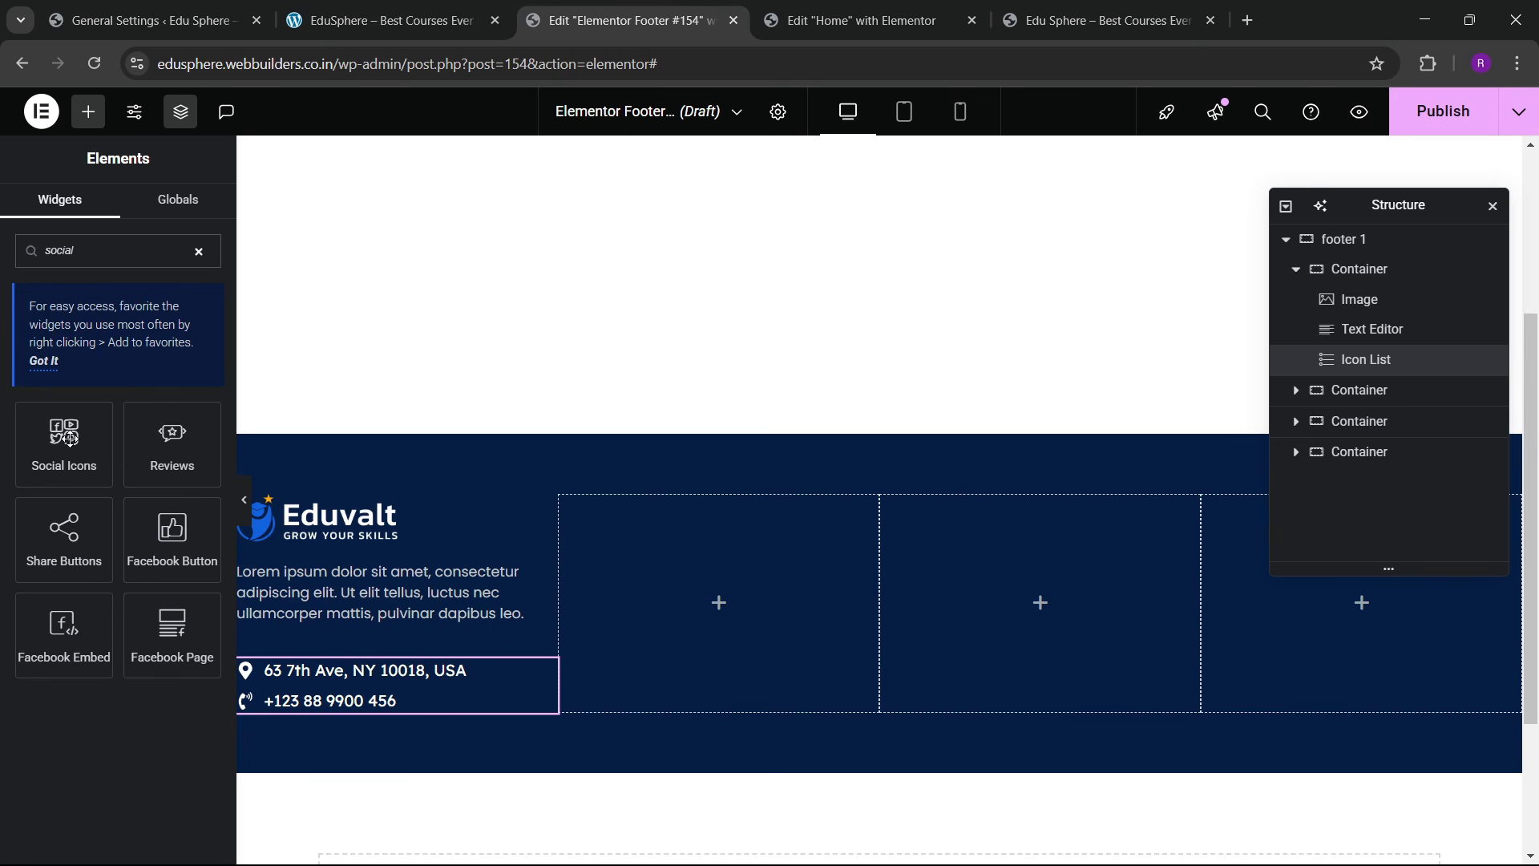
{"action": "left_click_drag", "start_coordinate": [70, 439], "coordinate": [426, 689]}
{"action": "left_click", "coordinate": [149, 640]}
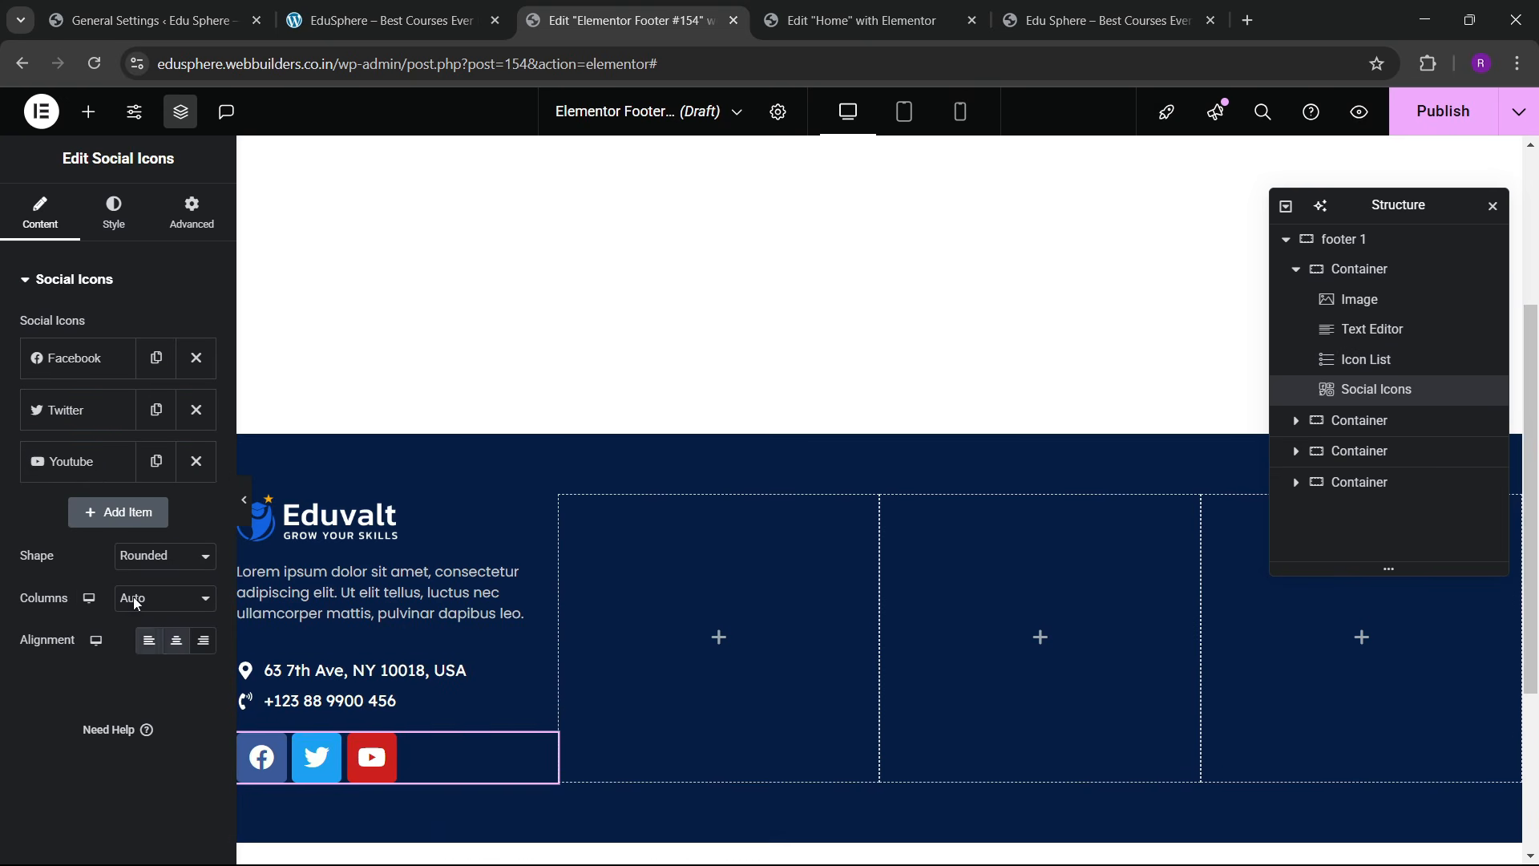
{"action": "left_click", "coordinate": [372, 10]}
{"action": "left_click", "coordinate": [626, 20]}
Step: Switch the social icons to custom colours with a transparent background and white glyphs
{"action": "left_click", "coordinate": [114, 213]}
{"action": "left_click", "coordinate": [161, 327]}
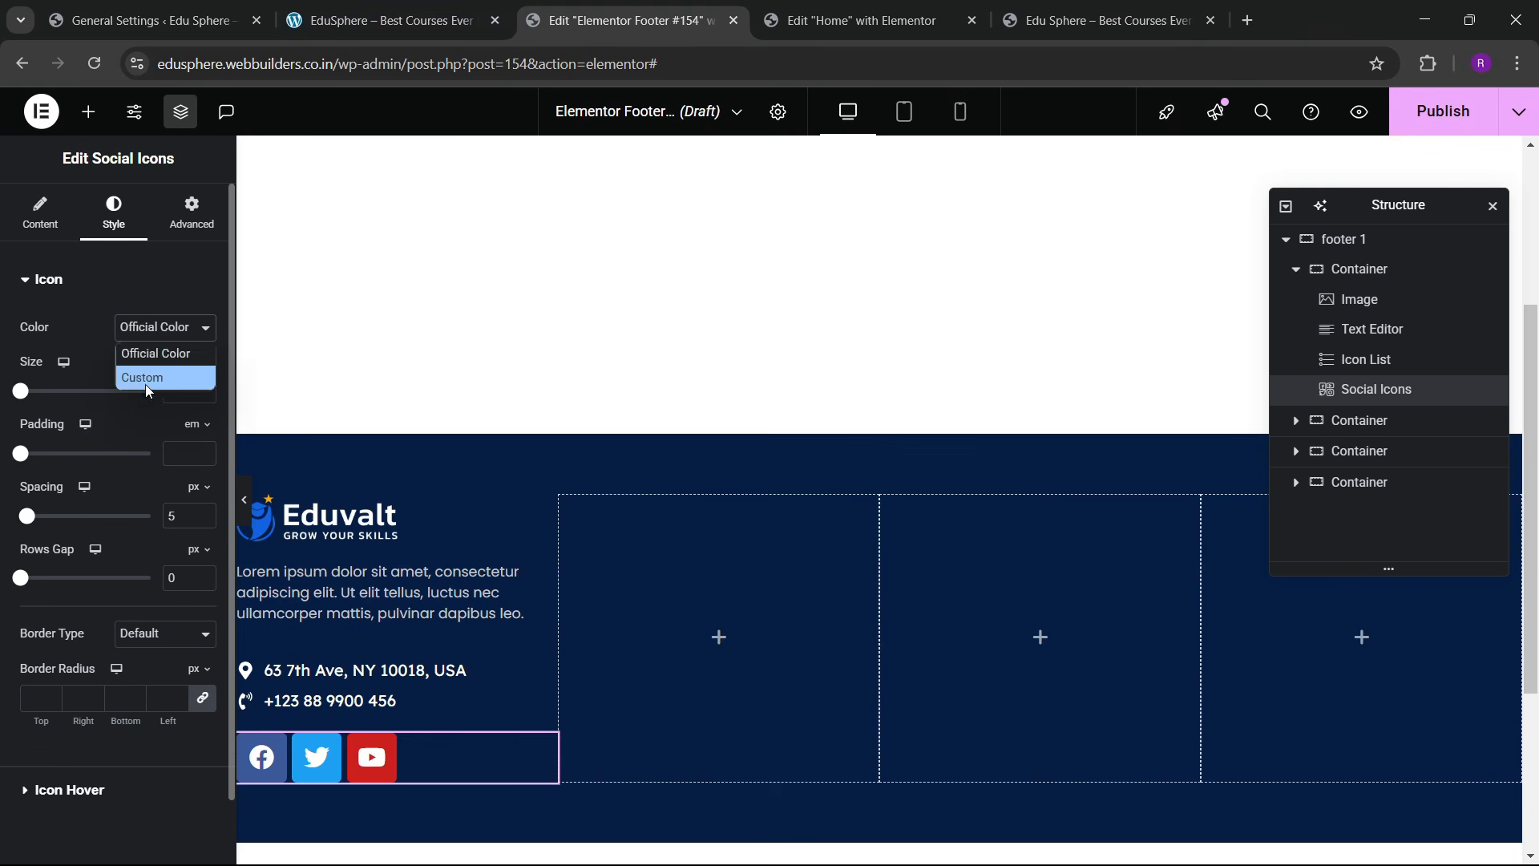
{"action": "left_click", "coordinate": [146, 378]}
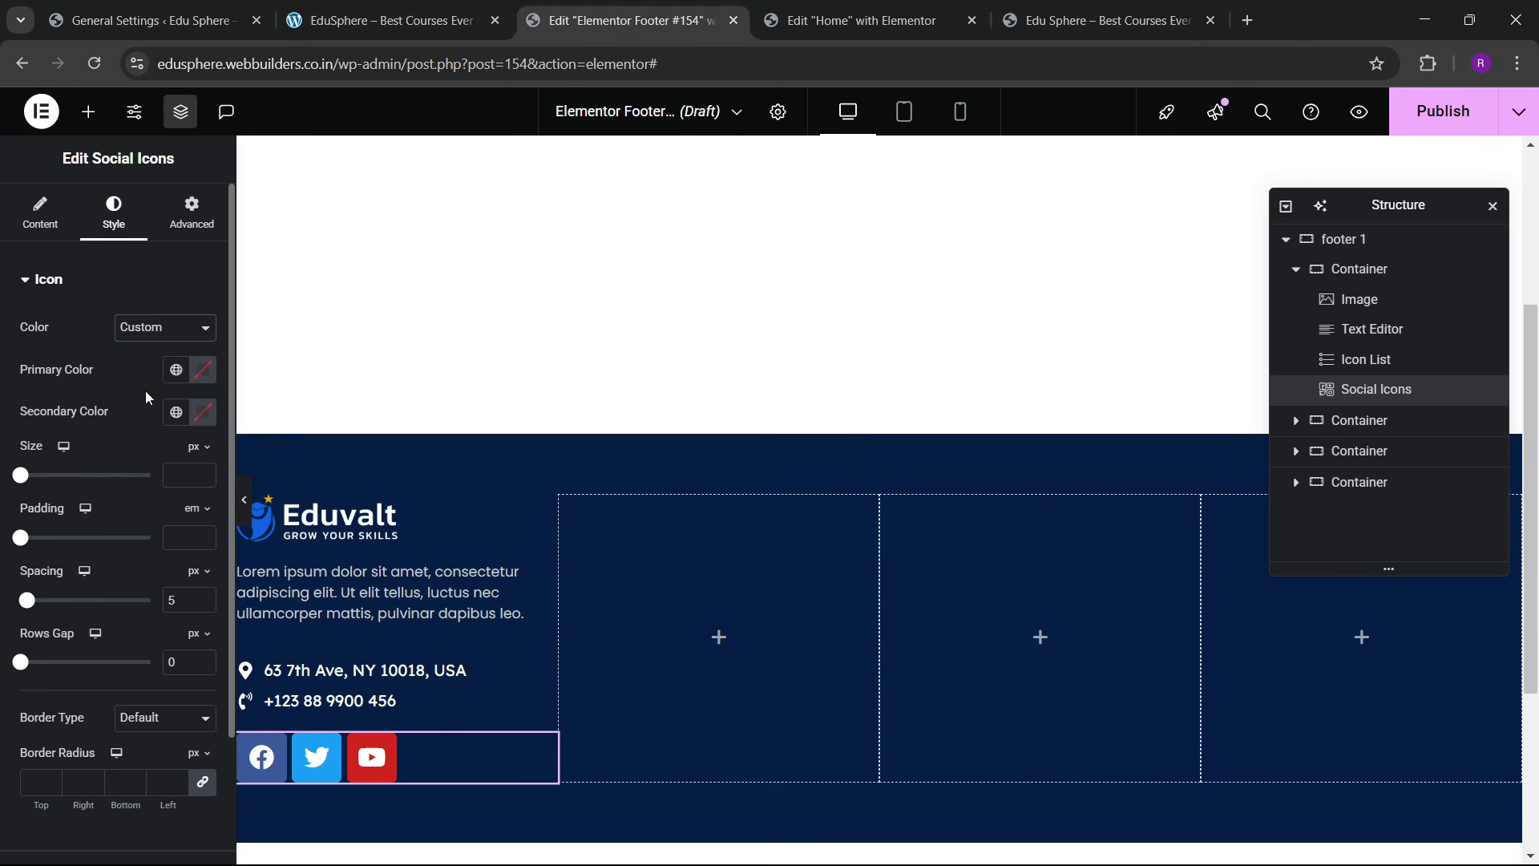
{"action": "left_click", "coordinate": [202, 412]}
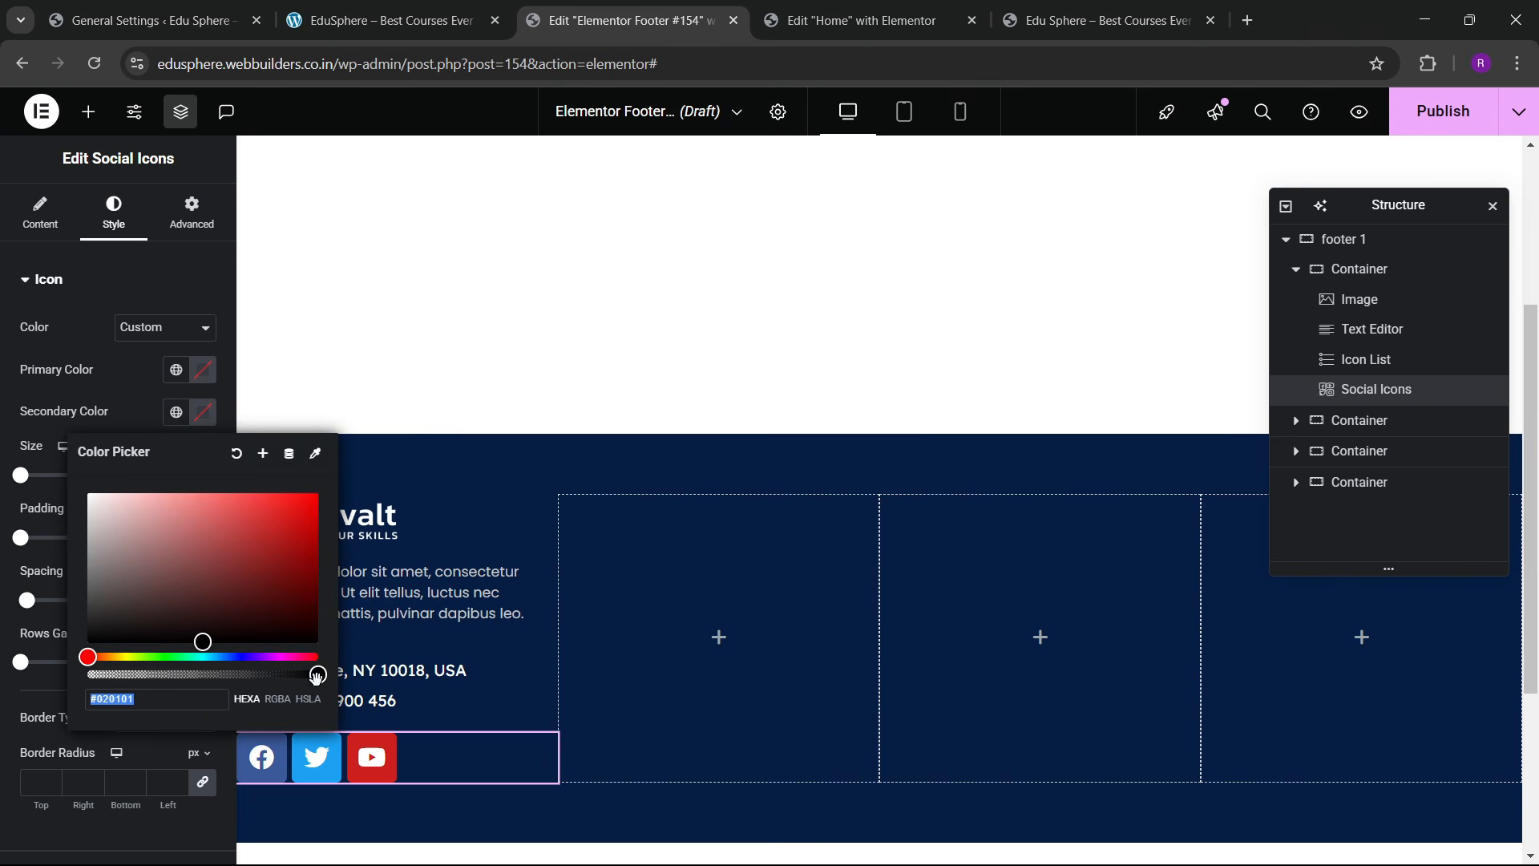
{"action": "mouse_move", "coordinate": [315, 673]}
{"action": "left_mouse_down"}
{"action": "mouse_move", "coordinate": [31, 687]}
{"action": "mouse_move", "coordinate": [307, 688]}
{"action": "left_mouse_up"}
{"action": "left_click_drag", "start_coordinate": [241, 588], "coordinate": [81, 478]}
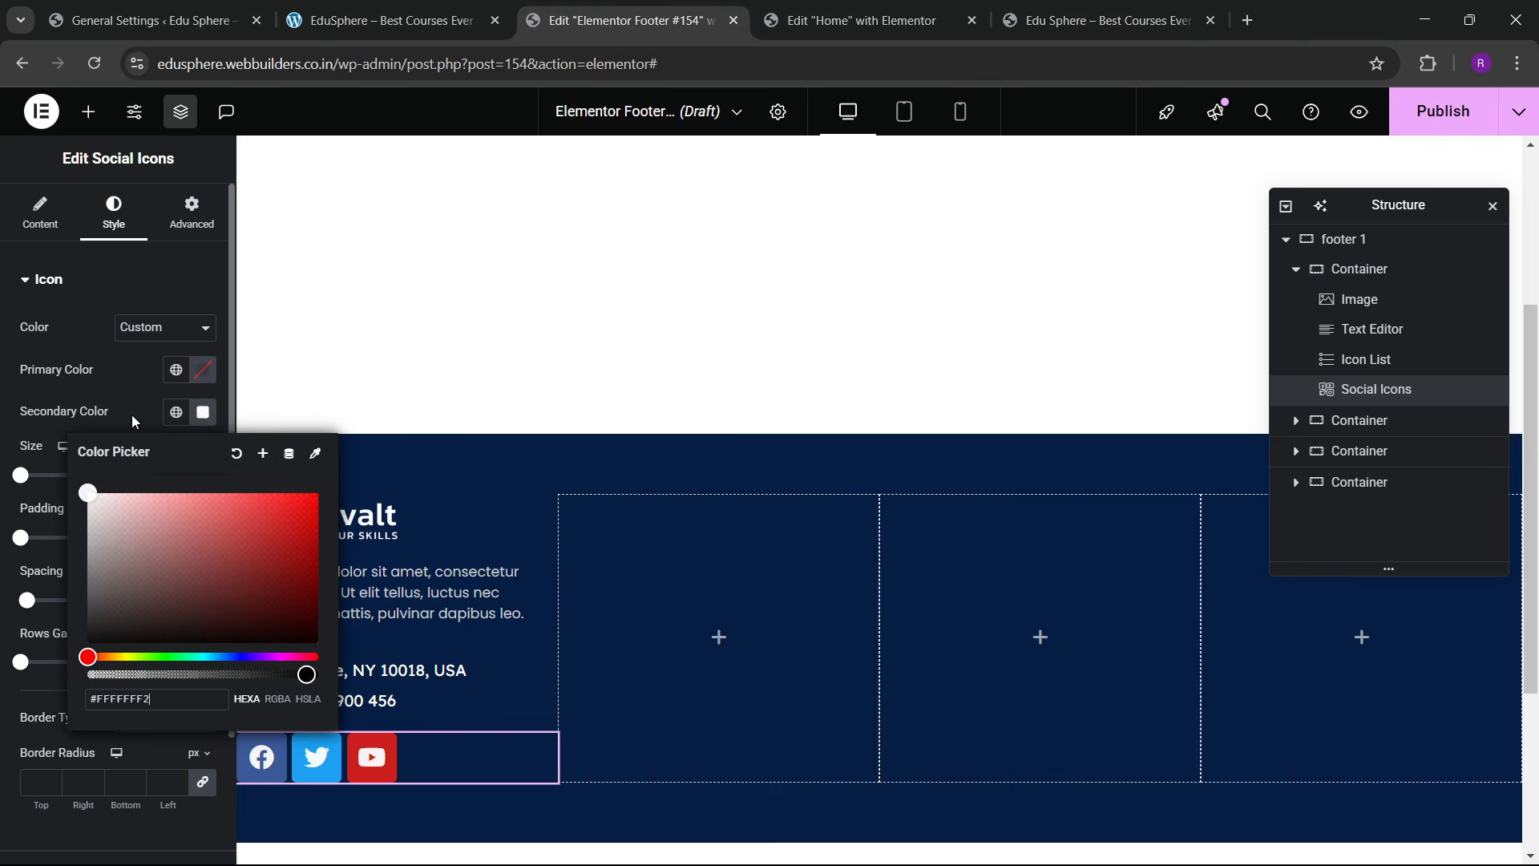
{"action": "left_click", "coordinate": [201, 373]}
{"action": "left_click", "coordinate": [200, 373]}
{"action": "left_click_drag", "start_coordinate": [315, 632], "coordinate": [82, 630]}
{"action": "left_click", "coordinate": [127, 375]}
{"action": "scroll", "coordinate": [63, 613], "scroll_direction": "down", "scroll_amount": 2}
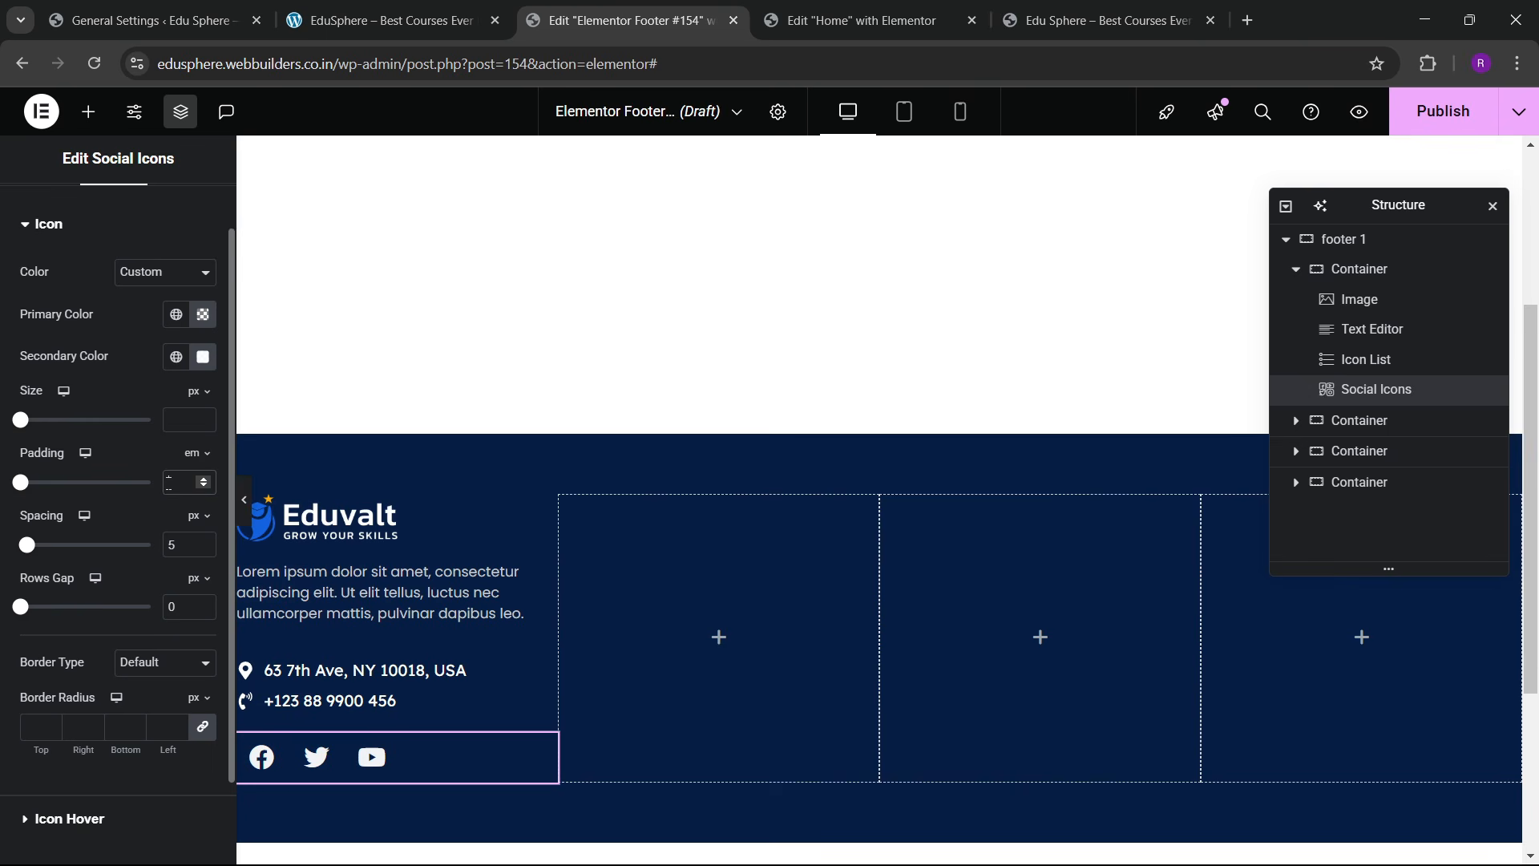
Step: Give the social icons 0.2 em padding and shrink them to 18 px
{"action": "left_click", "coordinate": [170, 482]}
{"action": "type", "text": "0"}
{"action": "left_click", "coordinate": [205, 478]}
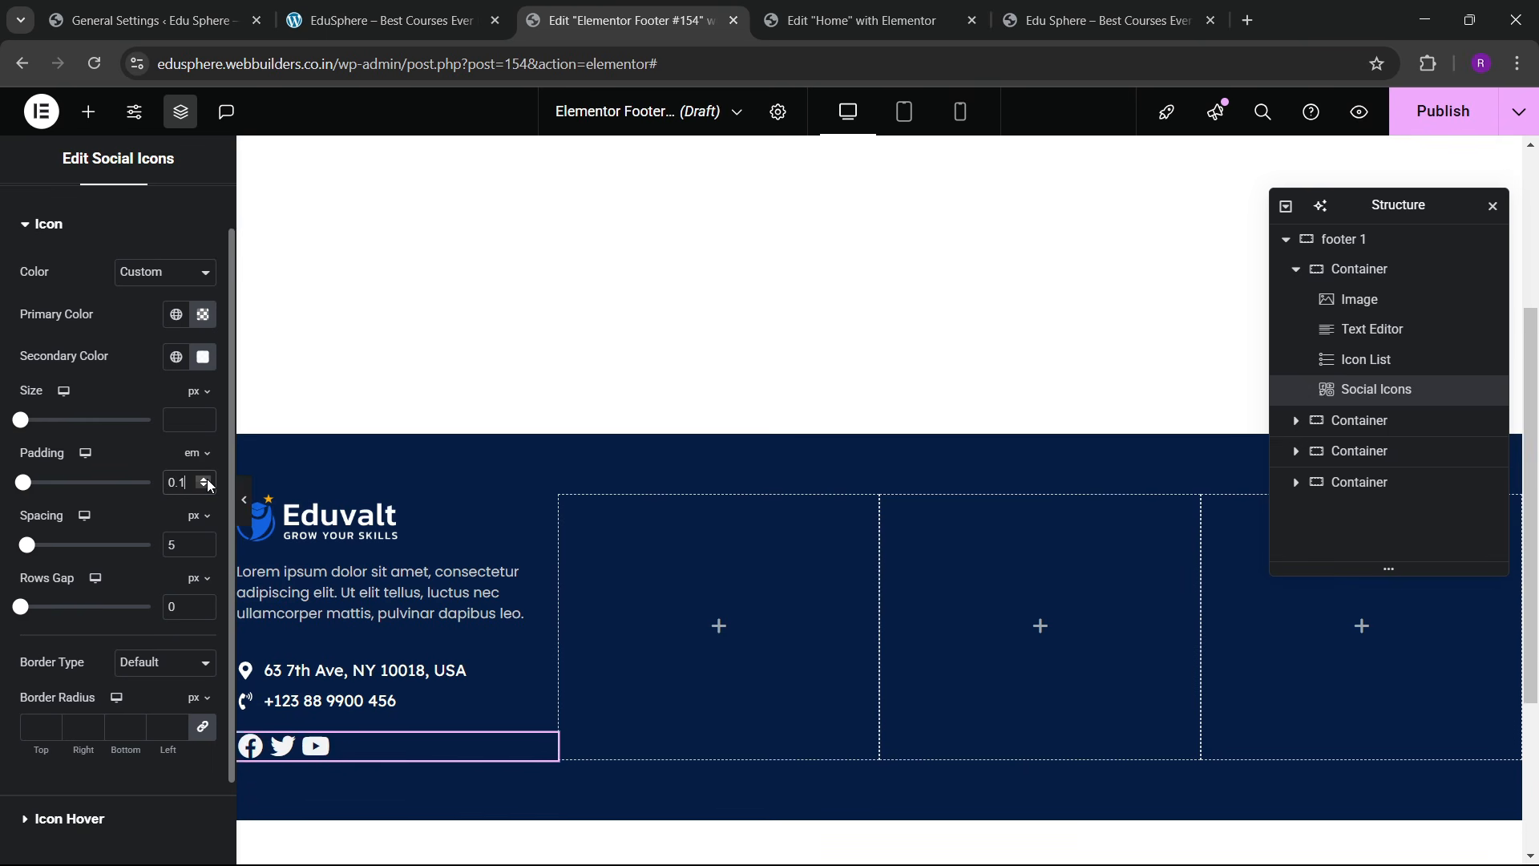
{"action": "left_click", "coordinate": [206, 480]}
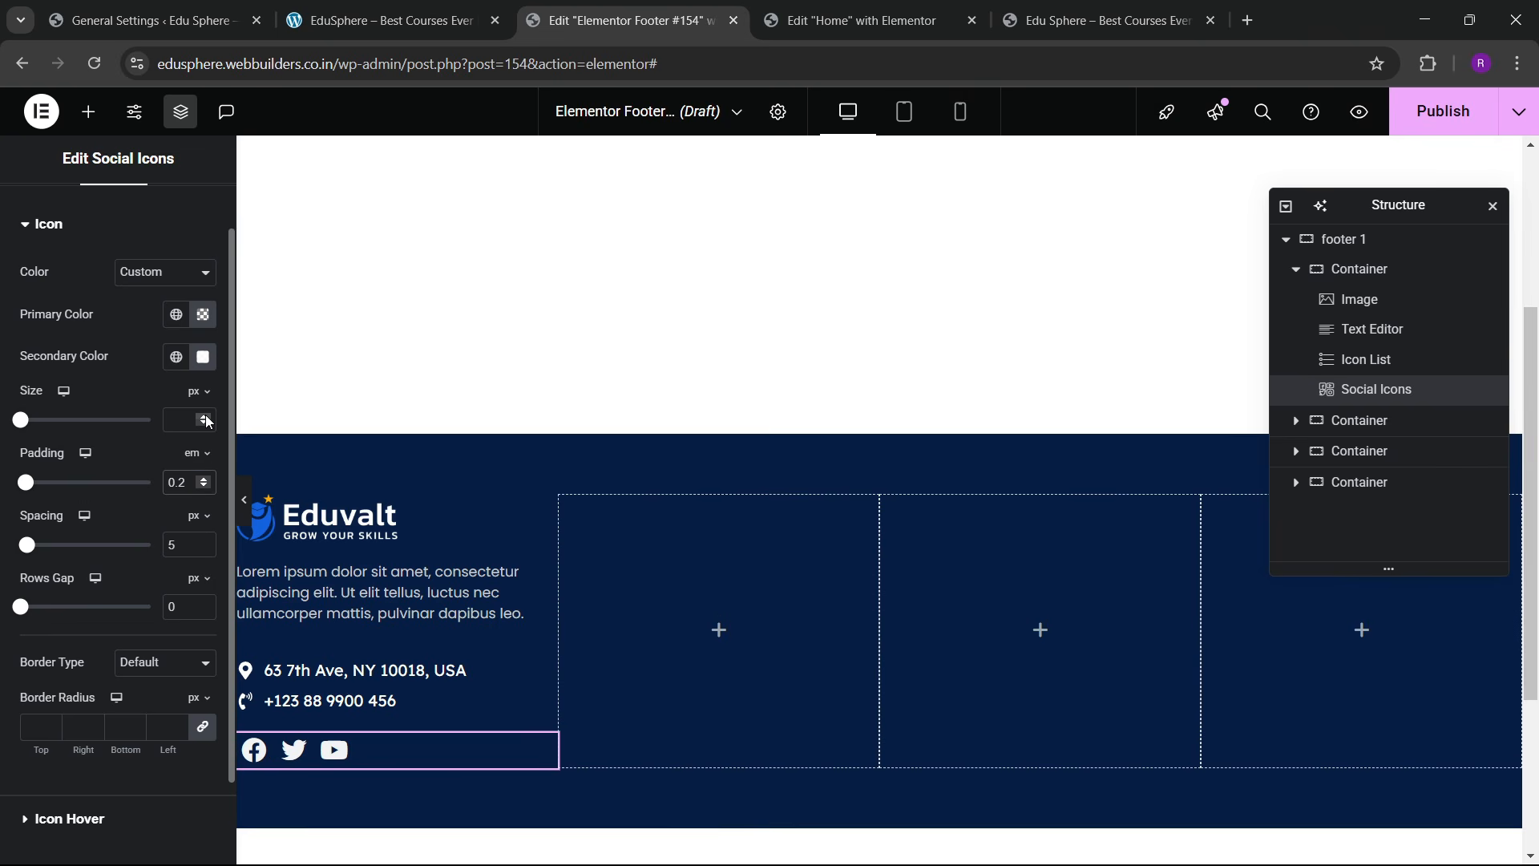
{"action": "left_click_drag", "start_coordinate": [206, 417], "coordinate": [206, 420]}
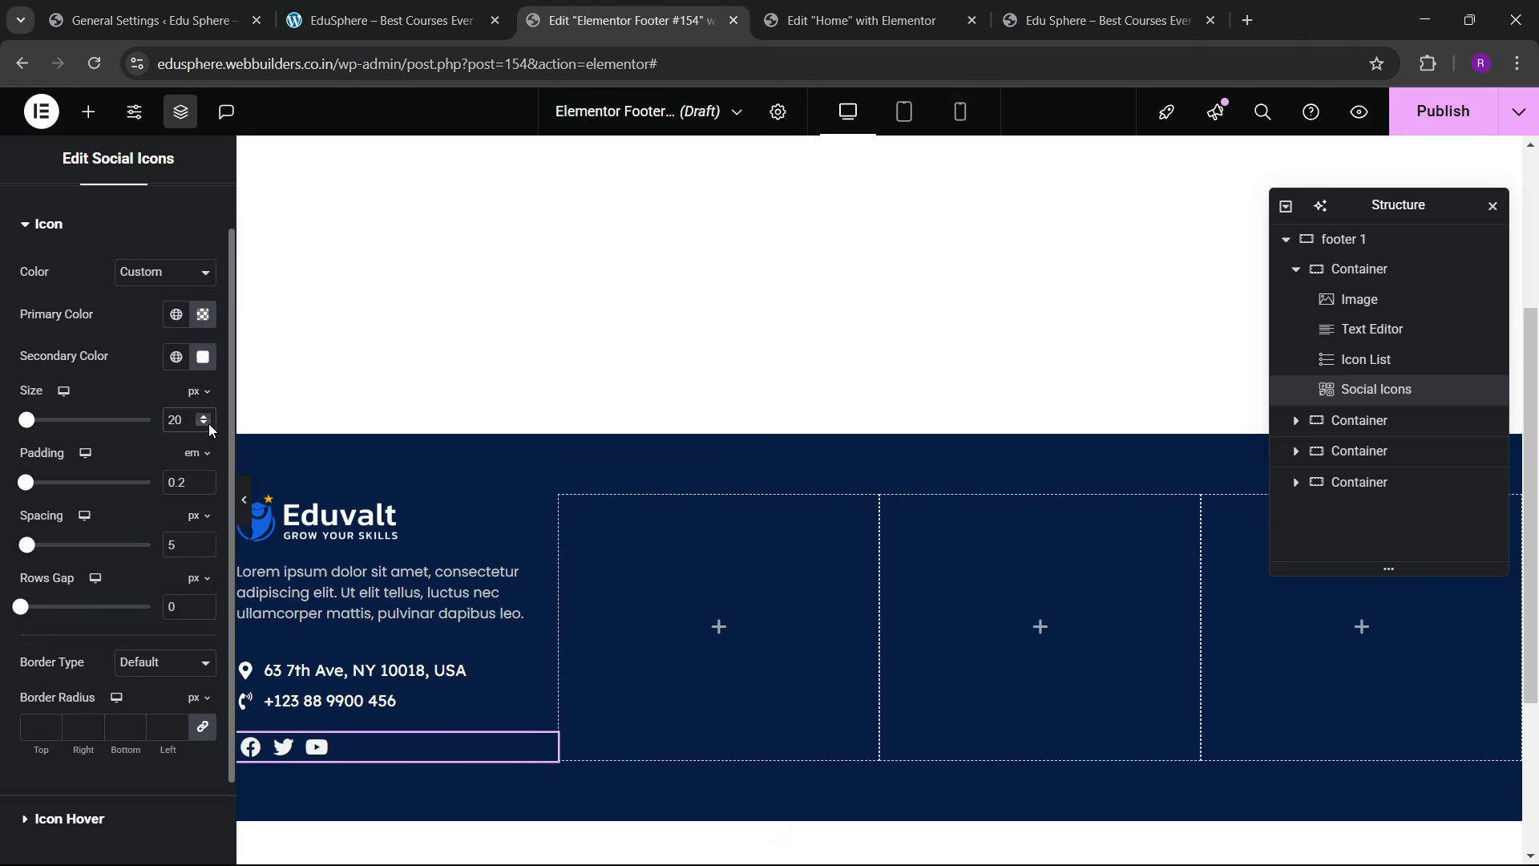
{"action": "left_click", "coordinate": [208, 424]}
{"action": "left_click", "coordinate": [208, 423]}
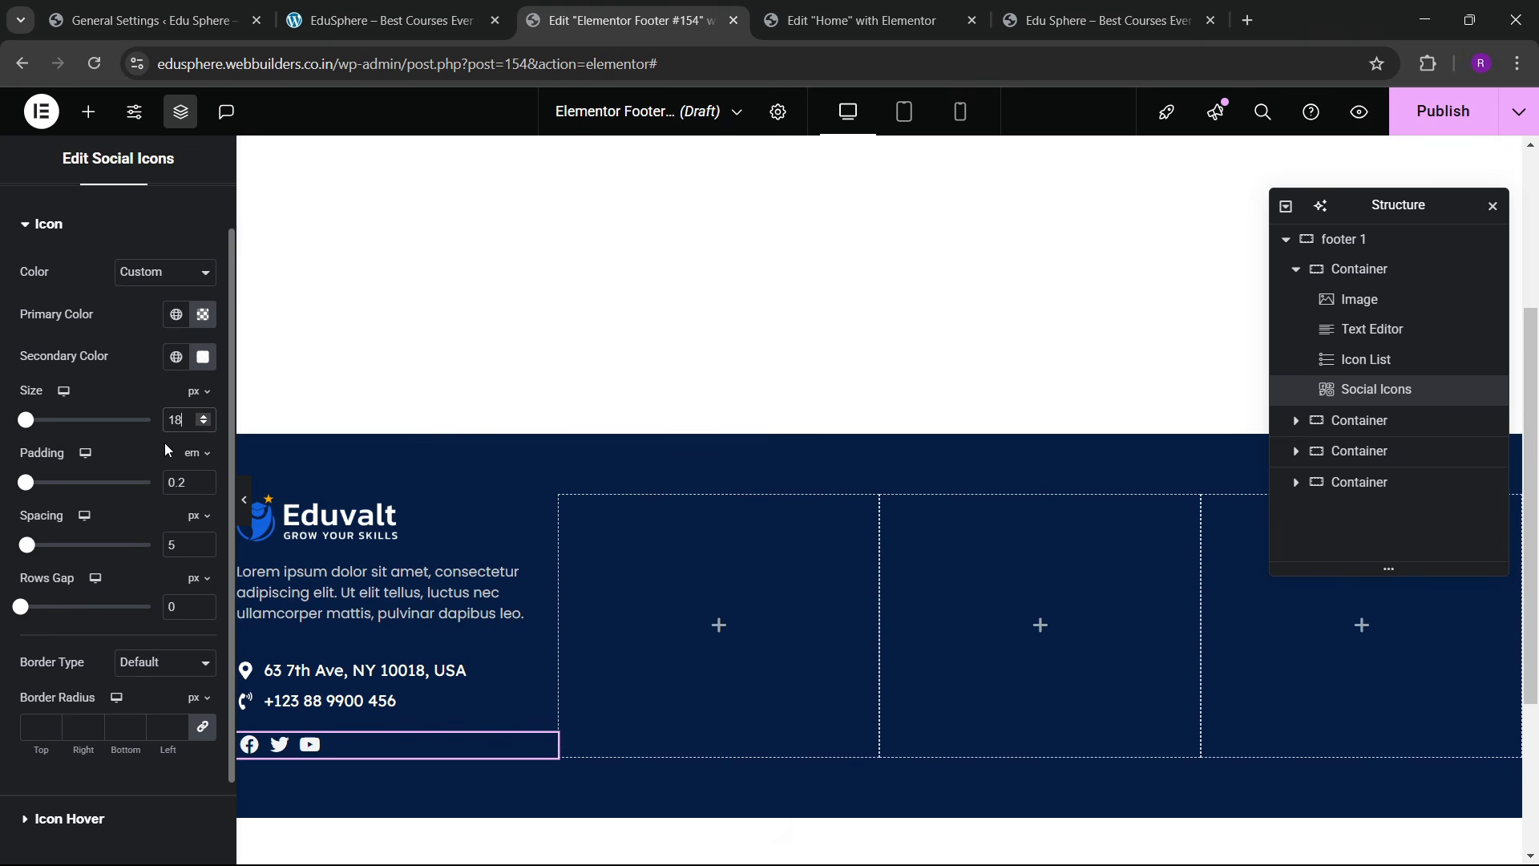
{"action": "scroll", "coordinate": [152, 358], "scroll_direction": "up", "scroll_amount": 1}
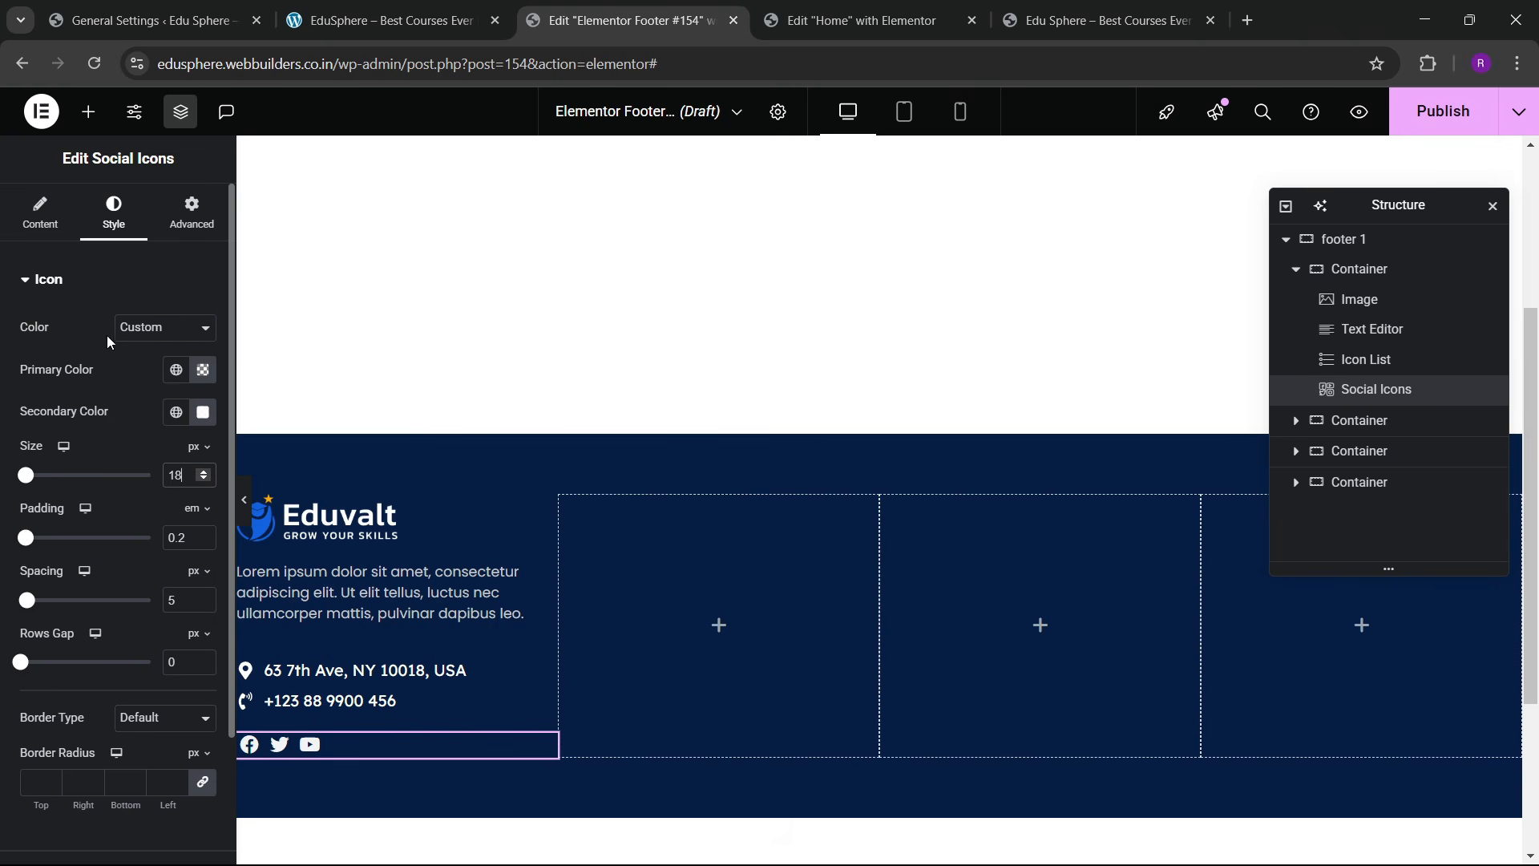
{"action": "scroll", "coordinate": [96, 401], "scroll_direction": "down", "scroll_amount": 2}
Step: On hover, clear the primary colour, use the global blue as secondary colour, and make the icons grow
{"action": "left_click", "coordinate": [72, 719]}
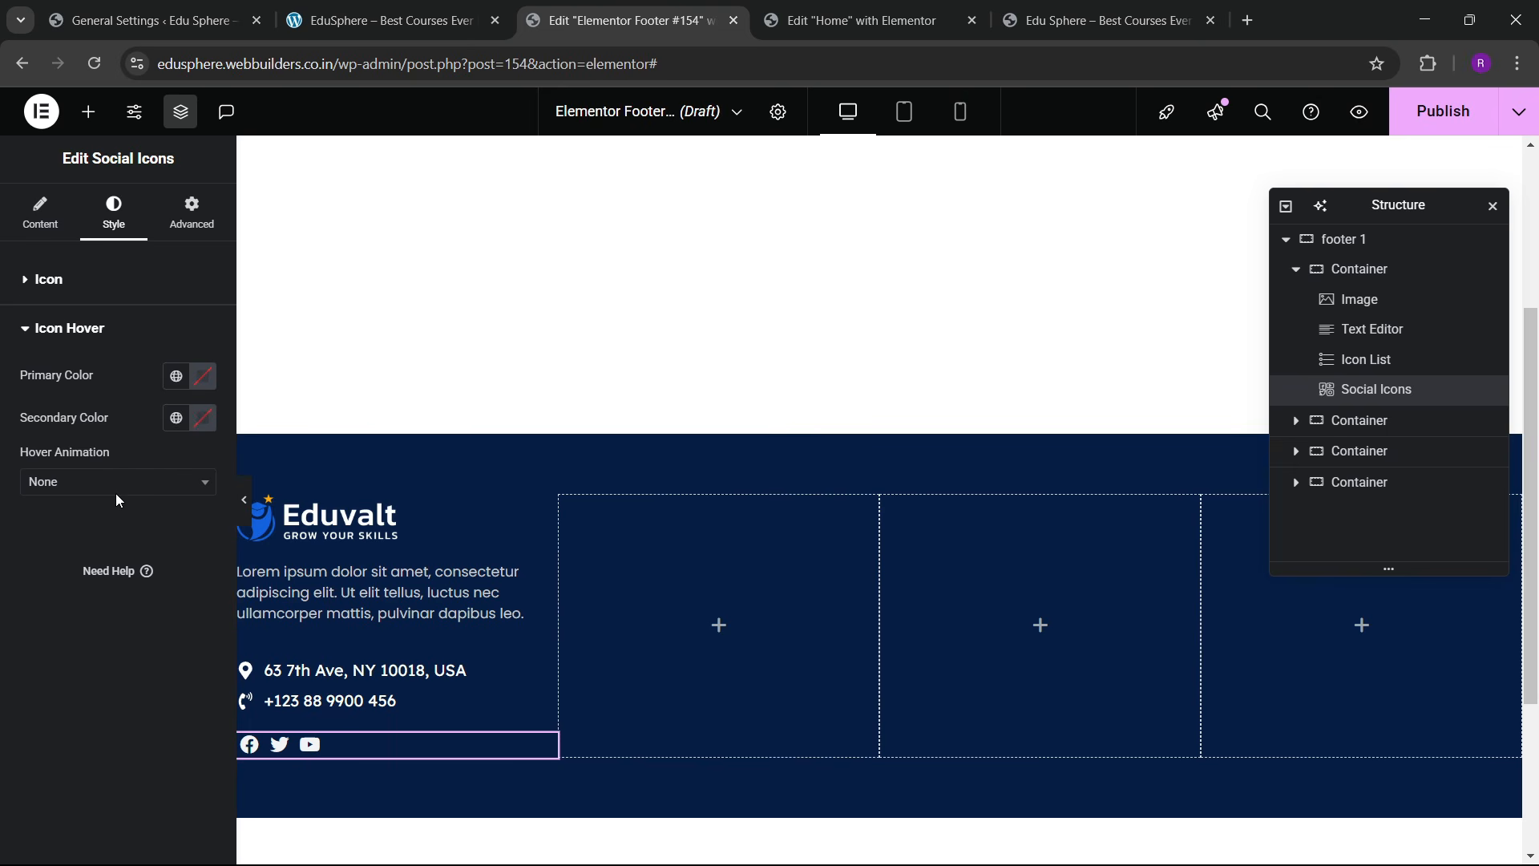
{"action": "left_click", "coordinate": [175, 376]}
{"action": "left_click", "coordinate": [165, 695]}
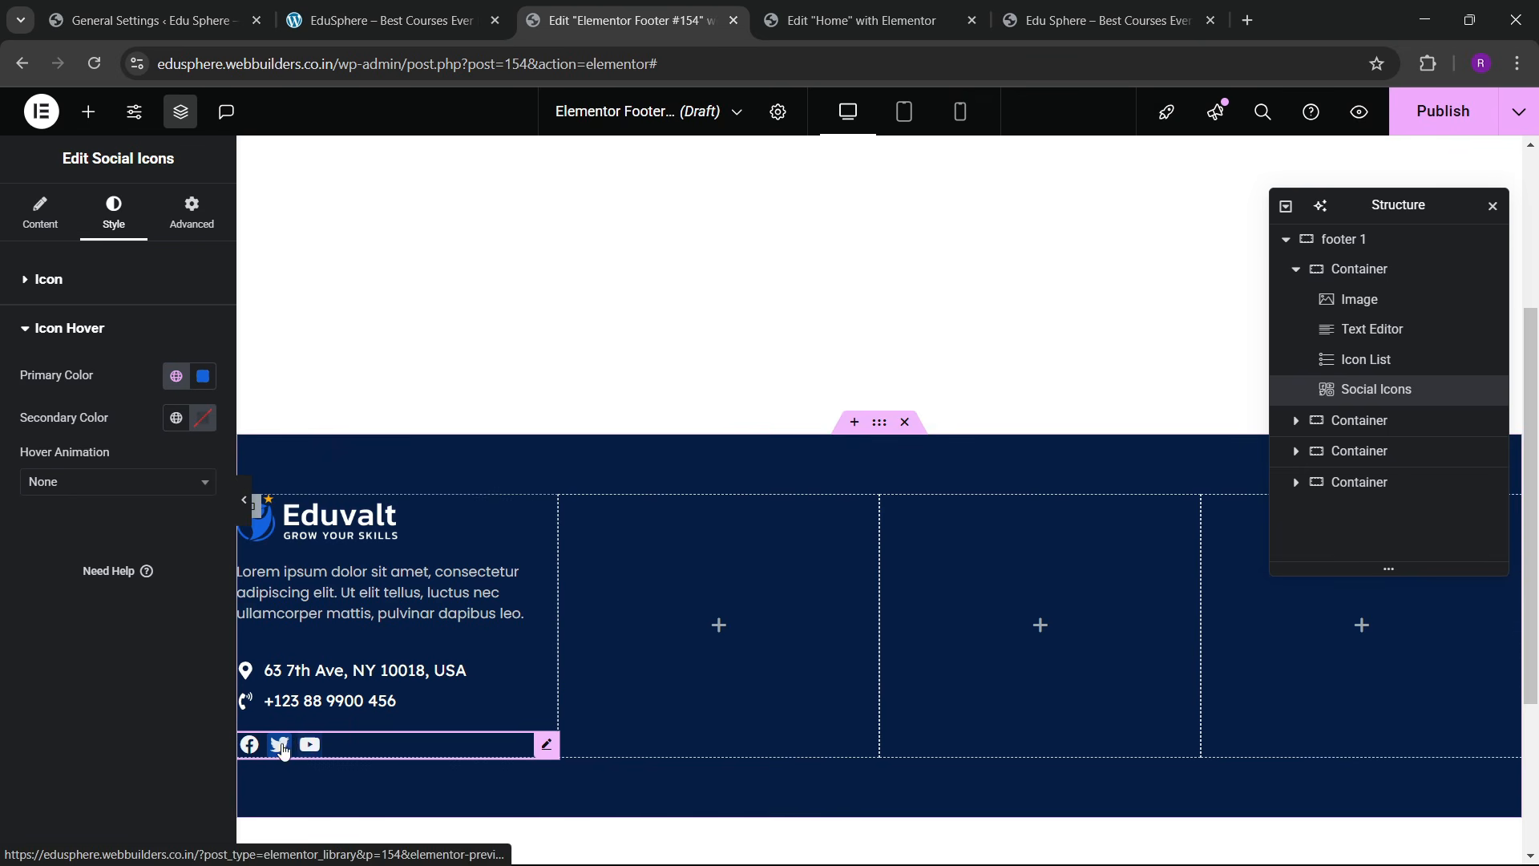
{"action": "left_click", "coordinate": [204, 383]}
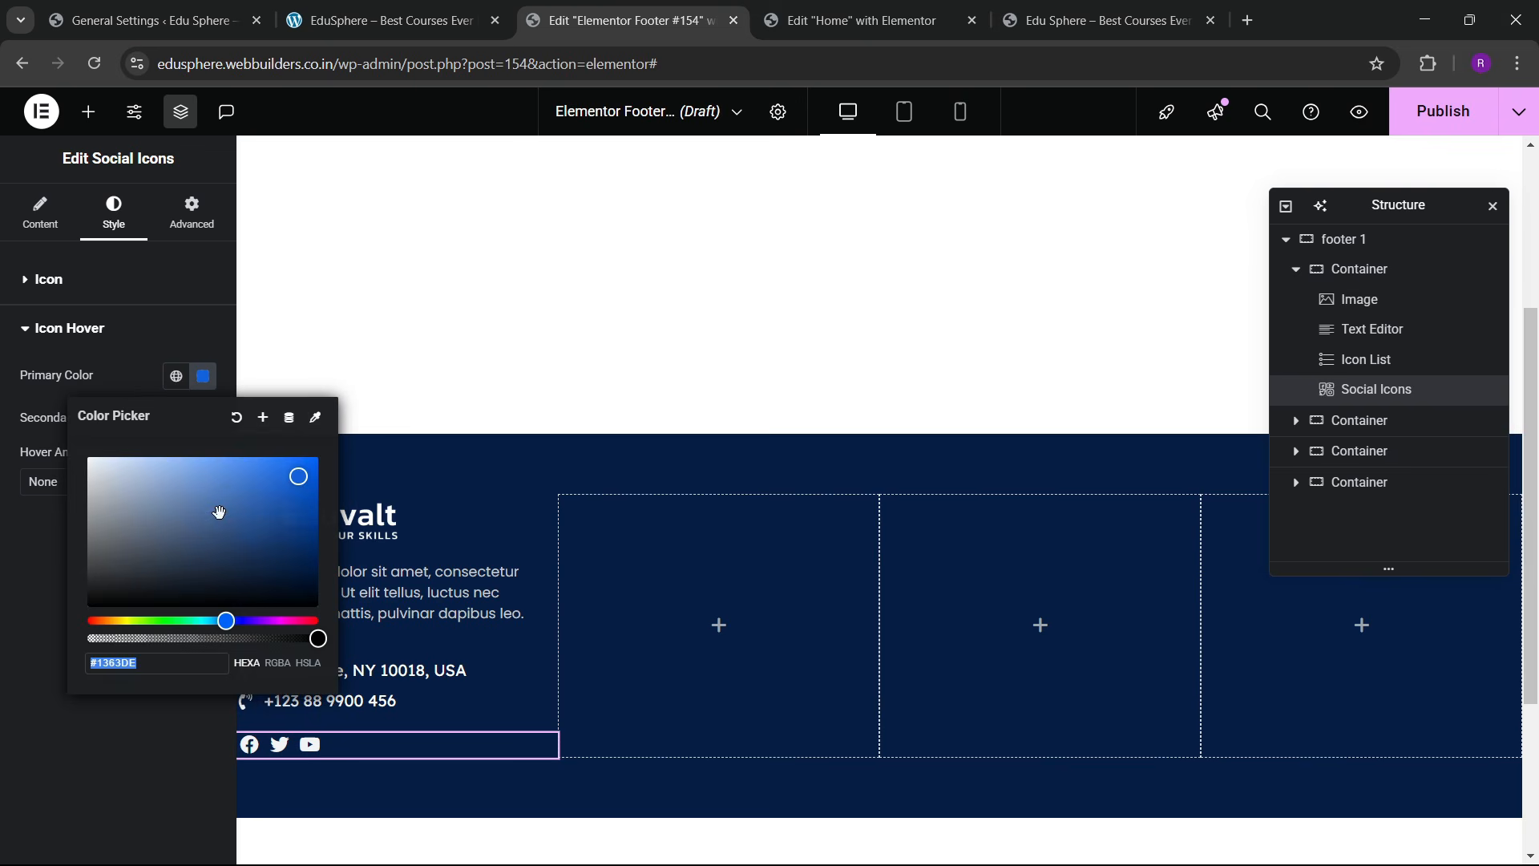
{"action": "left_click", "coordinate": [236, 418]}
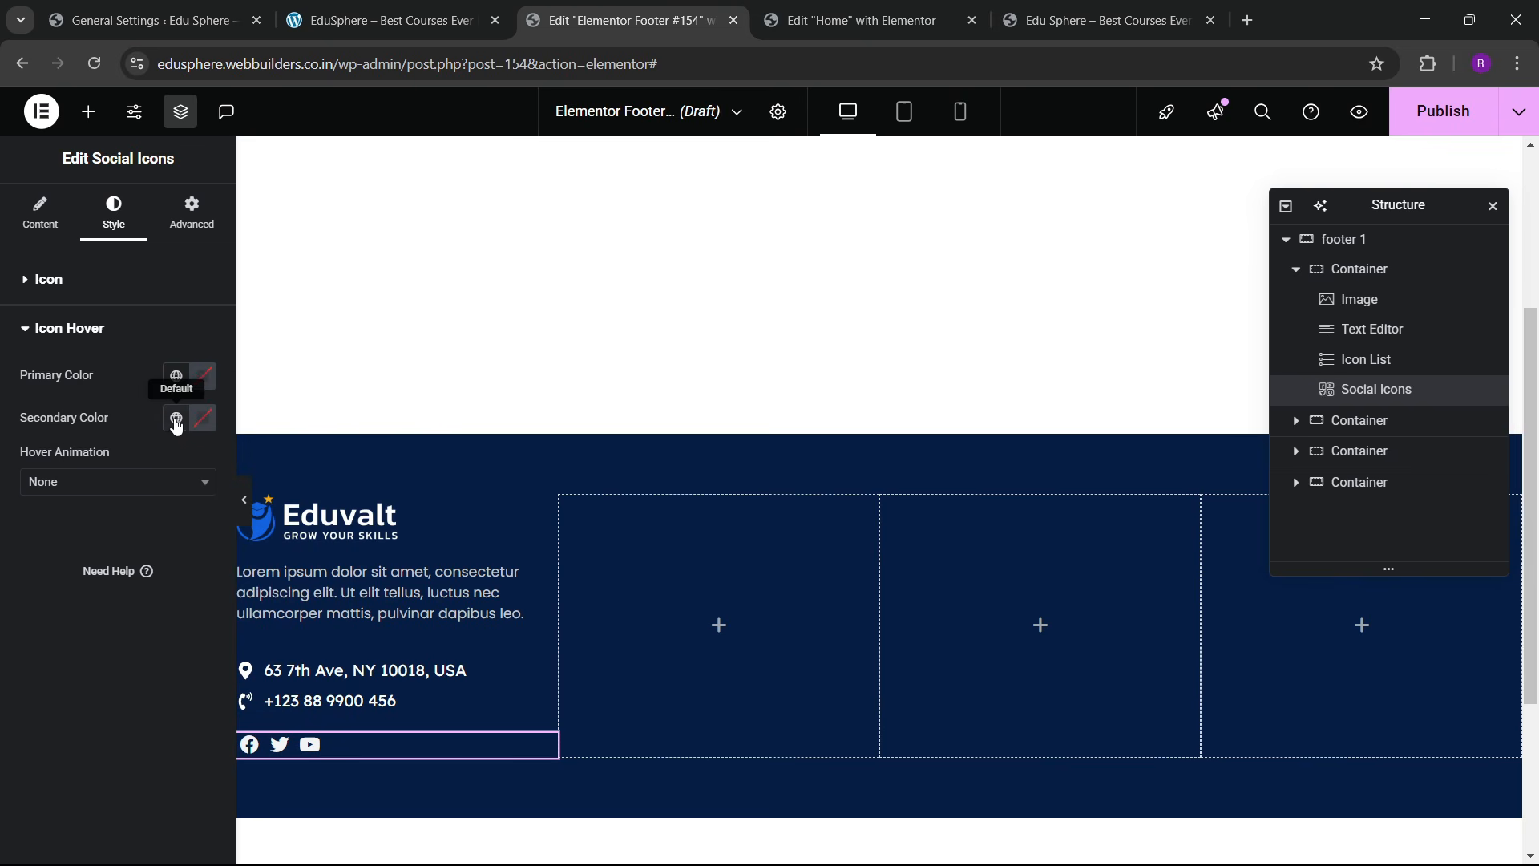
{"action": "left_click", "coordinate": [176, 425]}
{"action": "left_click", "coordinate": [116, 554]}
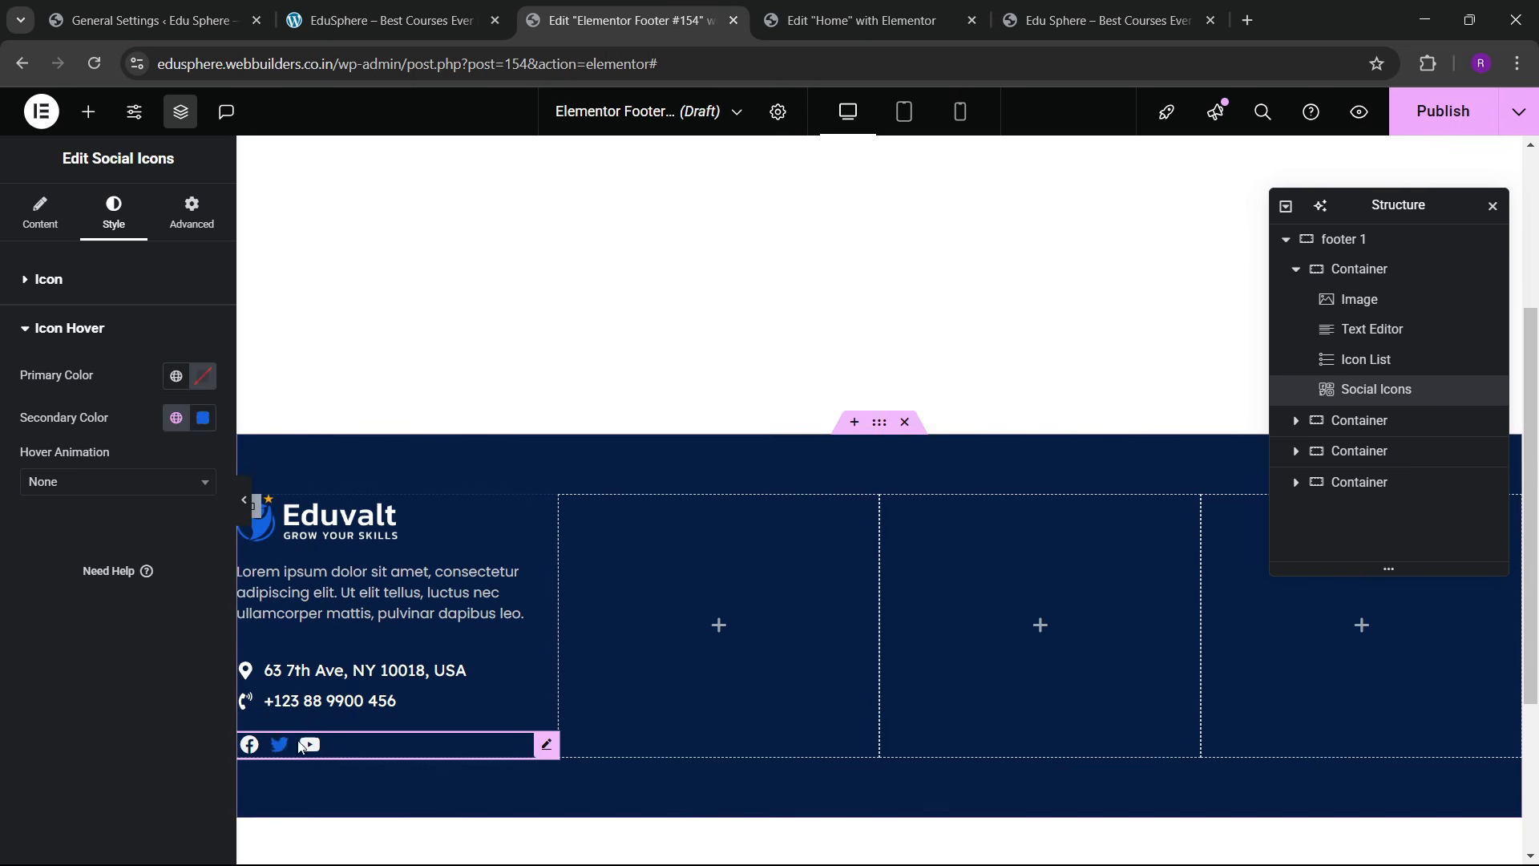
{"action": "left_click", "coordinate": [104, 482]}
{"action": "left_click", "coordinate": [168, 562]}
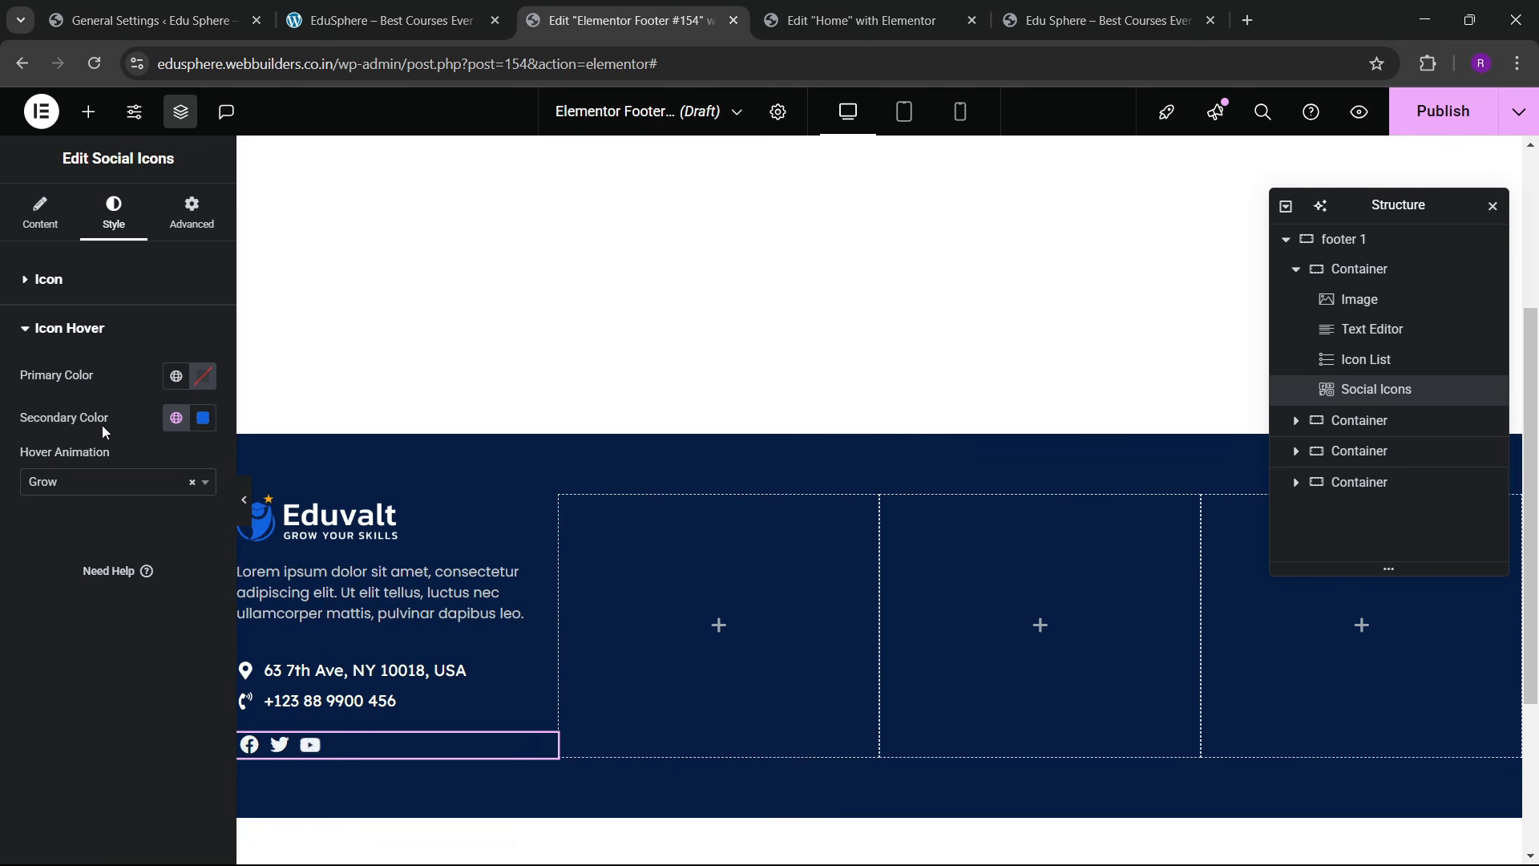
Step: Set the icon size back to 20 px and the spacing between icons to 10 px
{"action": "left_click", "coordinate": [75, 296]}
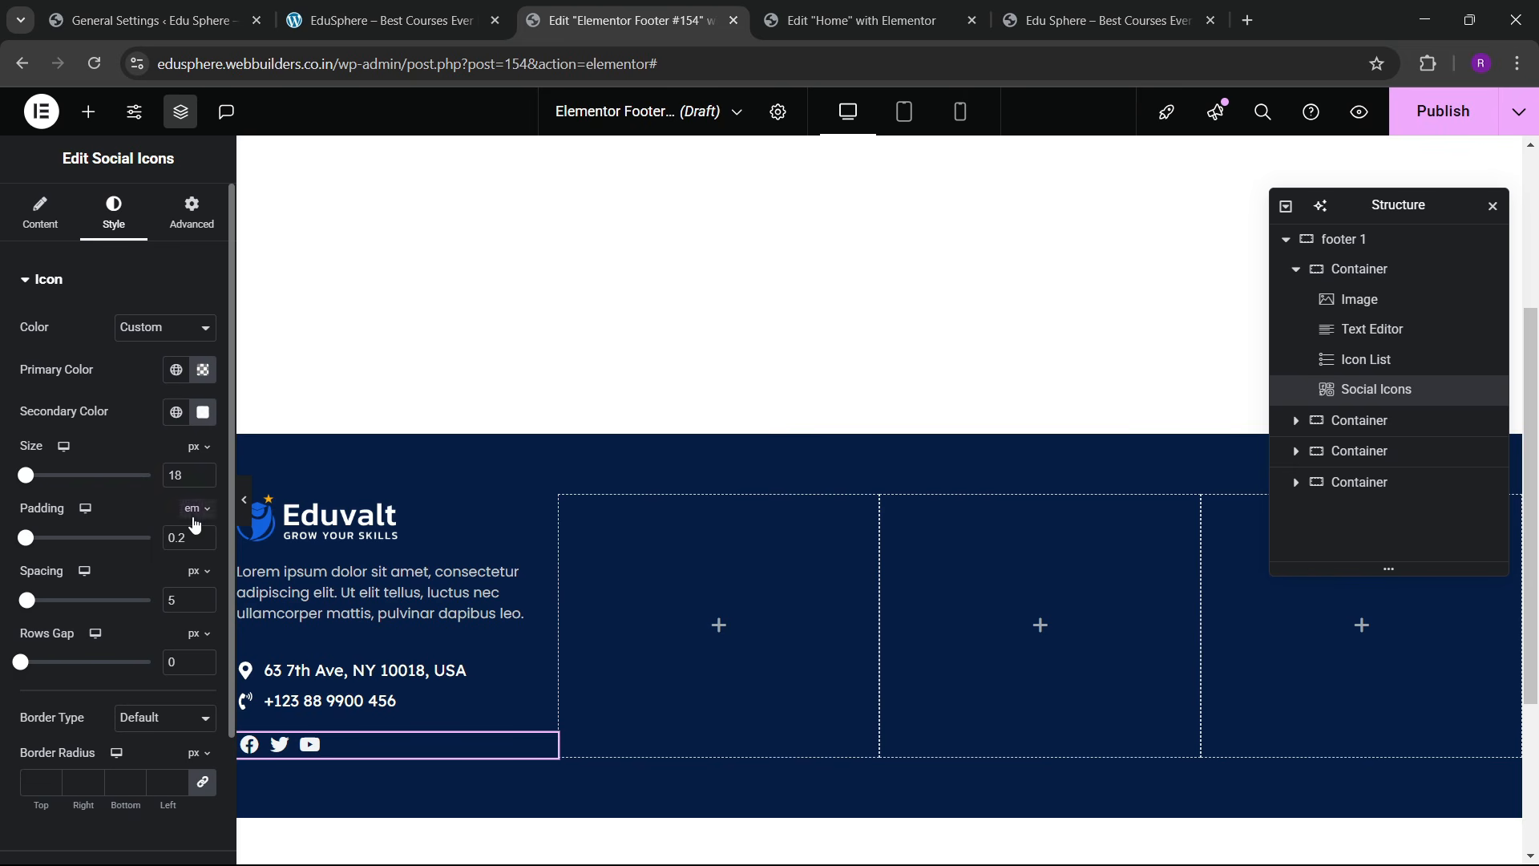
{"action": "left_click", "coordinate": [204, 474]}
{"action": "left_click", "coordinate": [203, 474]}
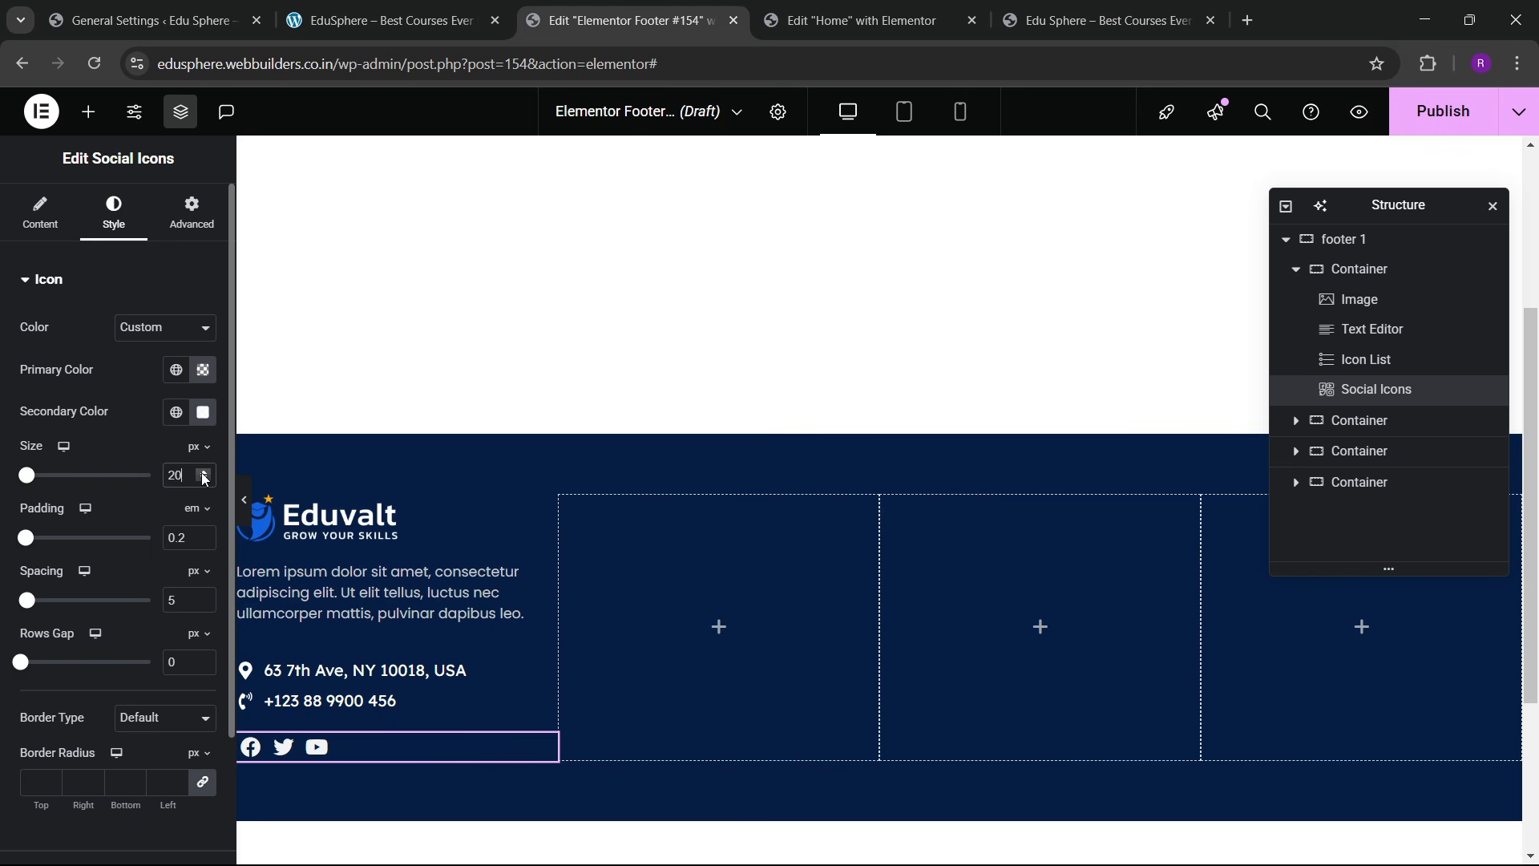
{"action": "left_click", "coordinate": [203, 597]}
{"action": "left_click", "coordinate": [204, 597]}
{"action": "left_click", "coordinate": [204, 596]}
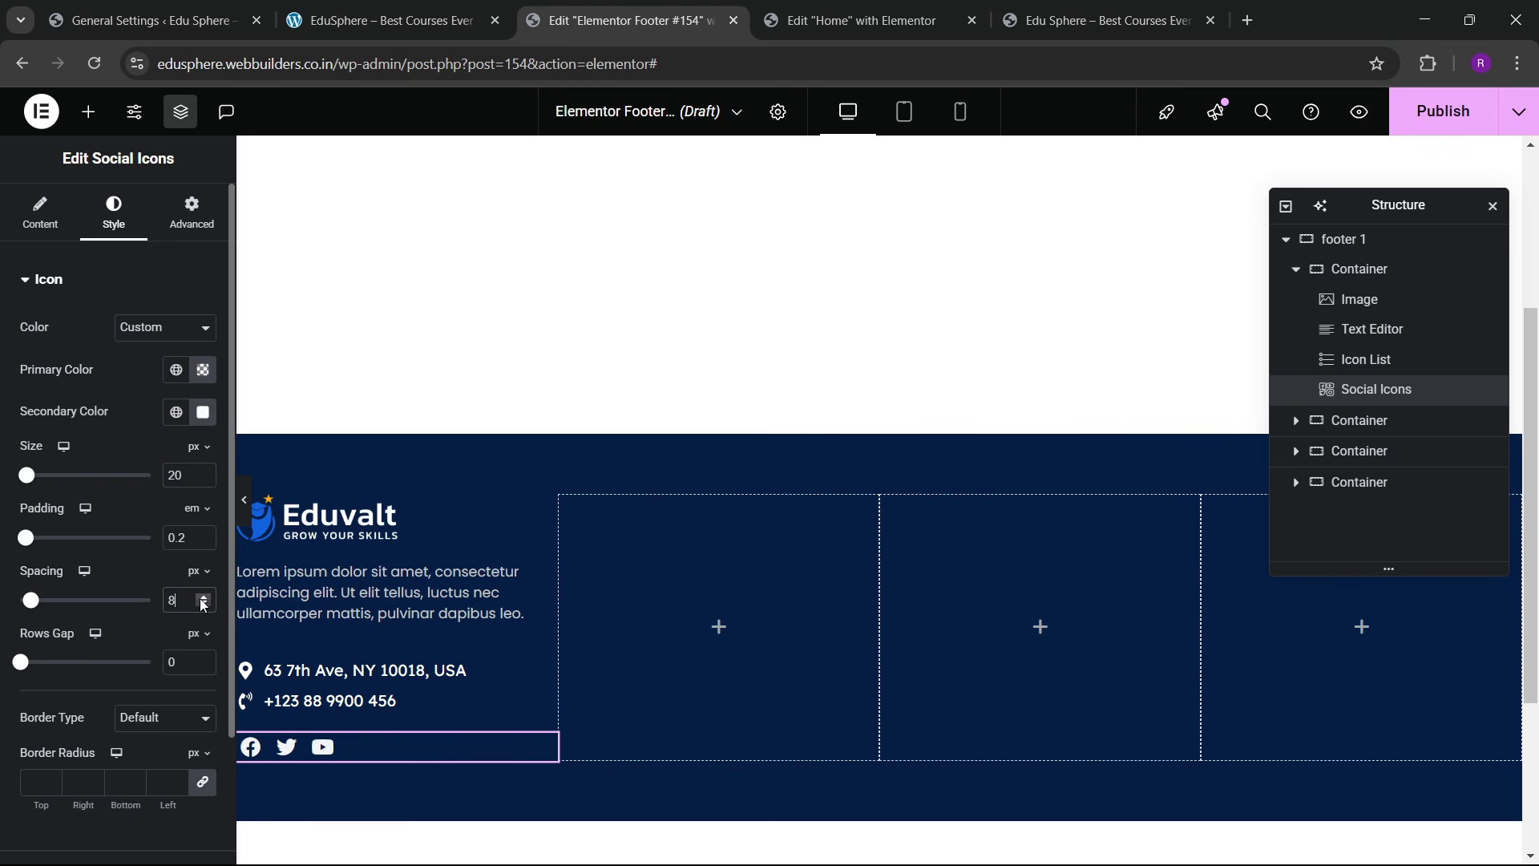
{"action": "left_click", "coordinate": [204, 597]}
{"action": "left_click", "coordinate": [203, 596]}
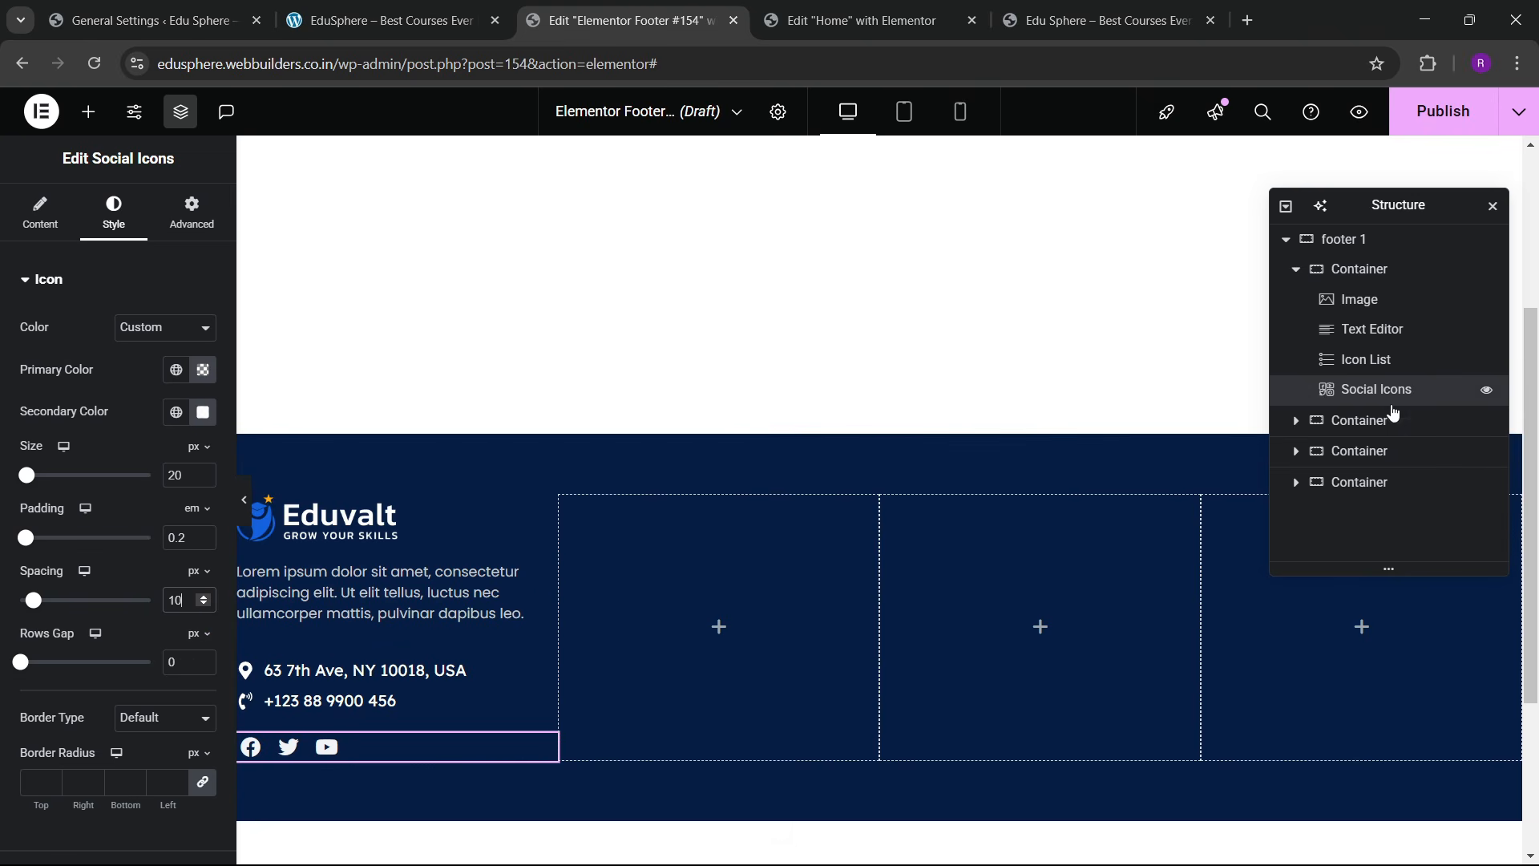
Step: Center the first footer column's content, align its items to the start, with 30 px gaps
{"action": "left_click", "coordinate": [1369, 270]}
{"action": "left_click", "coordinate": [40, 212]}
{"action": "scroll", "coordinate": [143, 577], "scroll_direction": "down", "scroll_amount": 3}
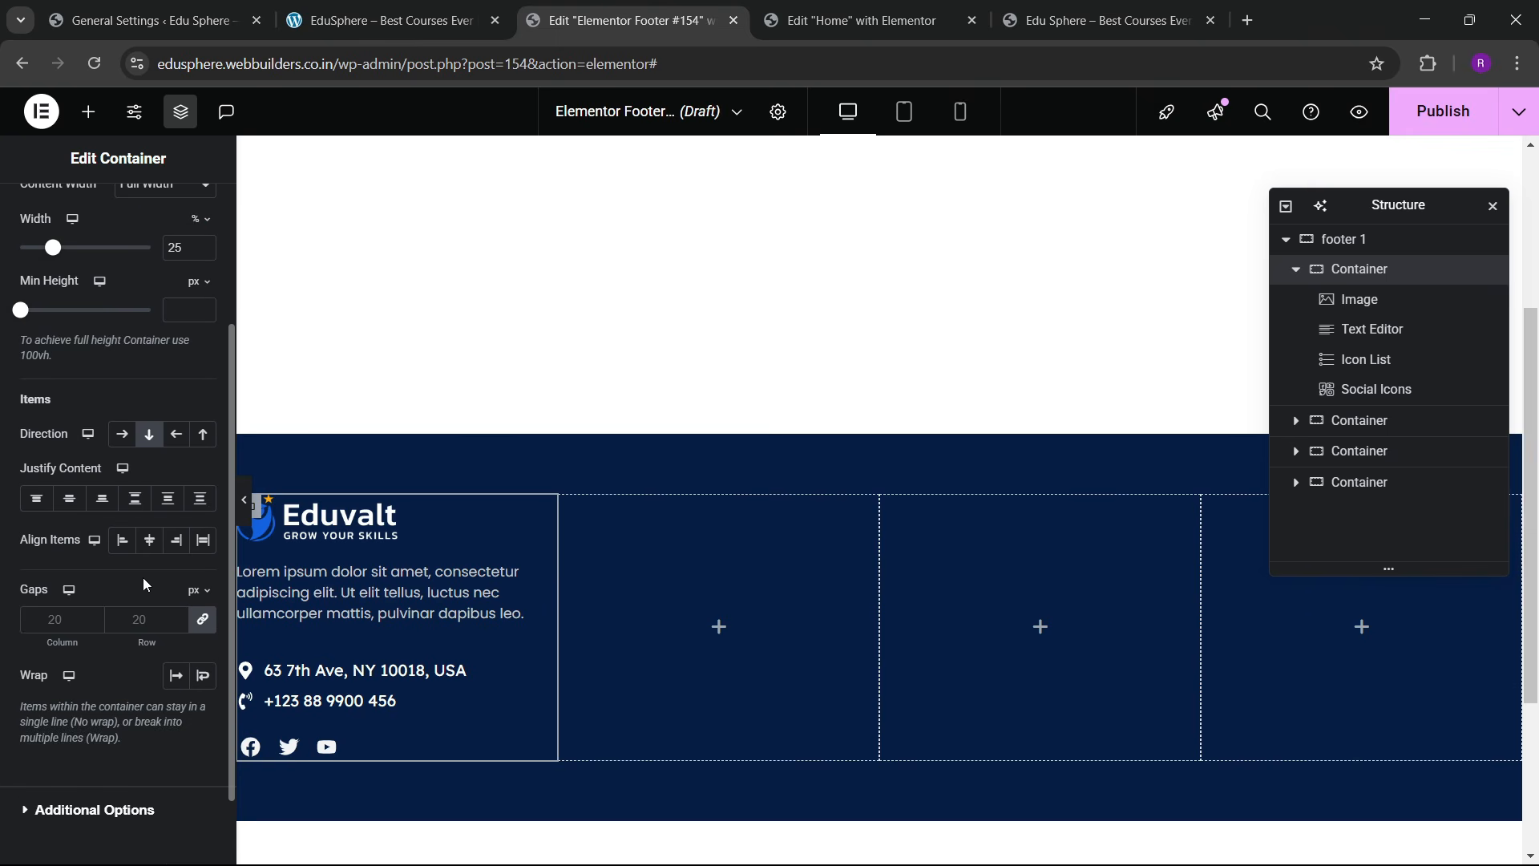
{"action": "left_click", "coordinate": [69, 498]}
{"action": "left_click", "coordinate": [149, 540]}
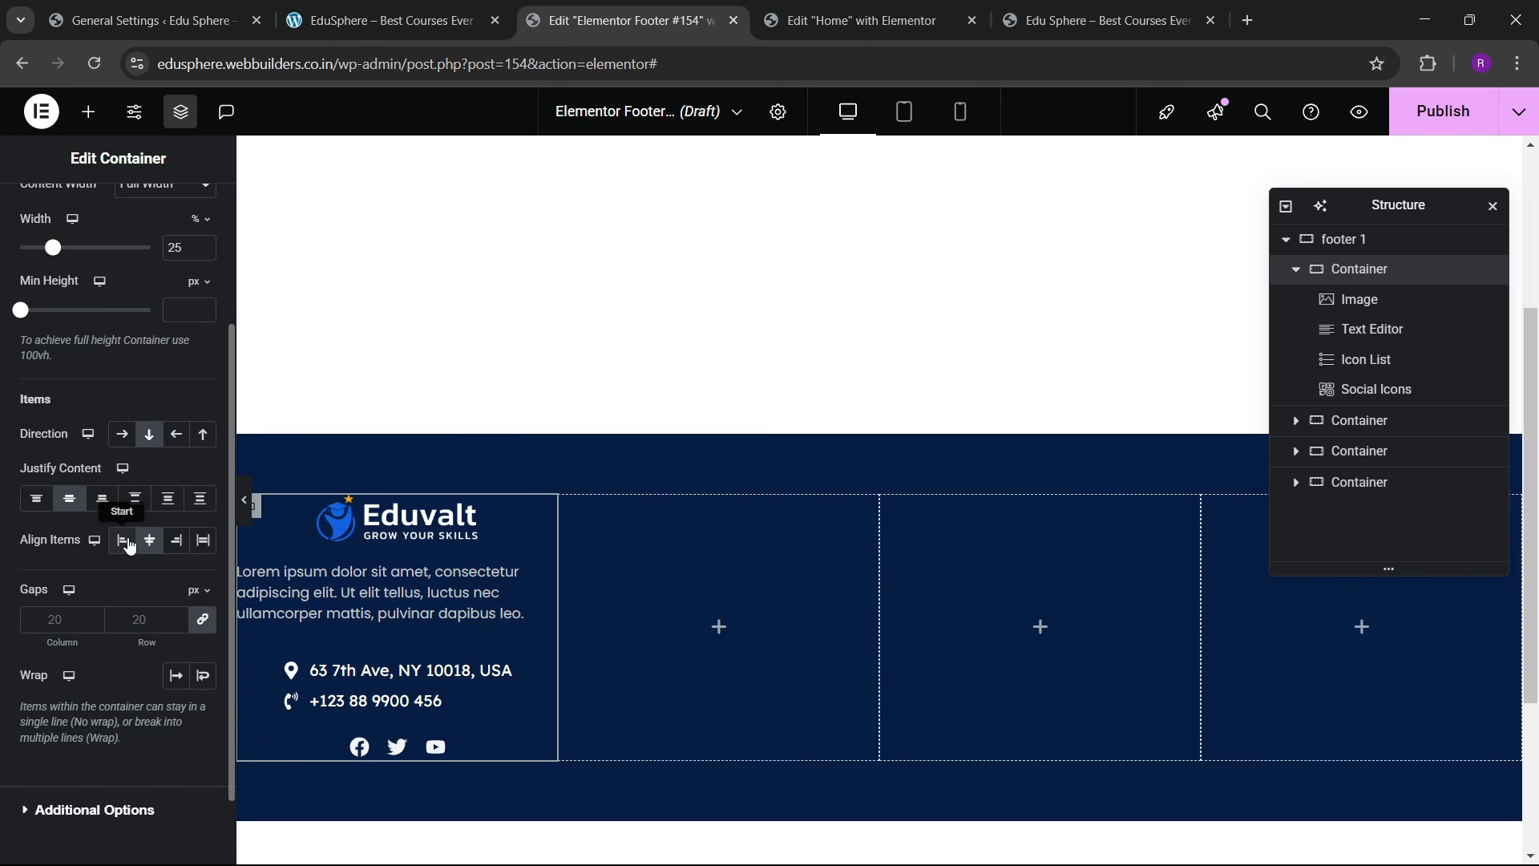
{"action": "left_click", "coordinate": [122, 540]}
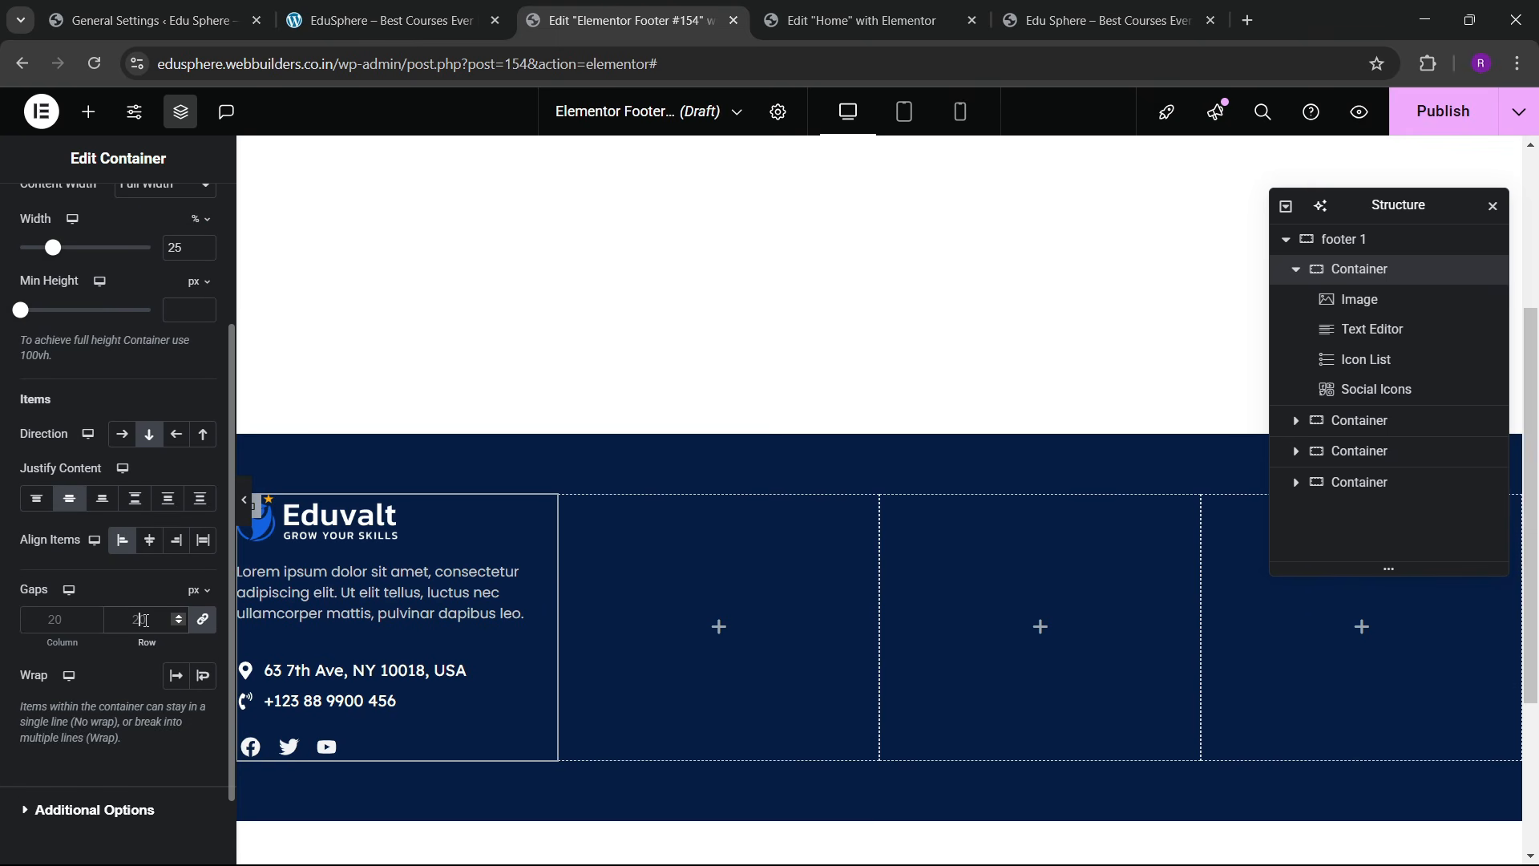
{"action": "left_click", "coordinate": [144, 619]}
{"action": "type", "text": "30"}
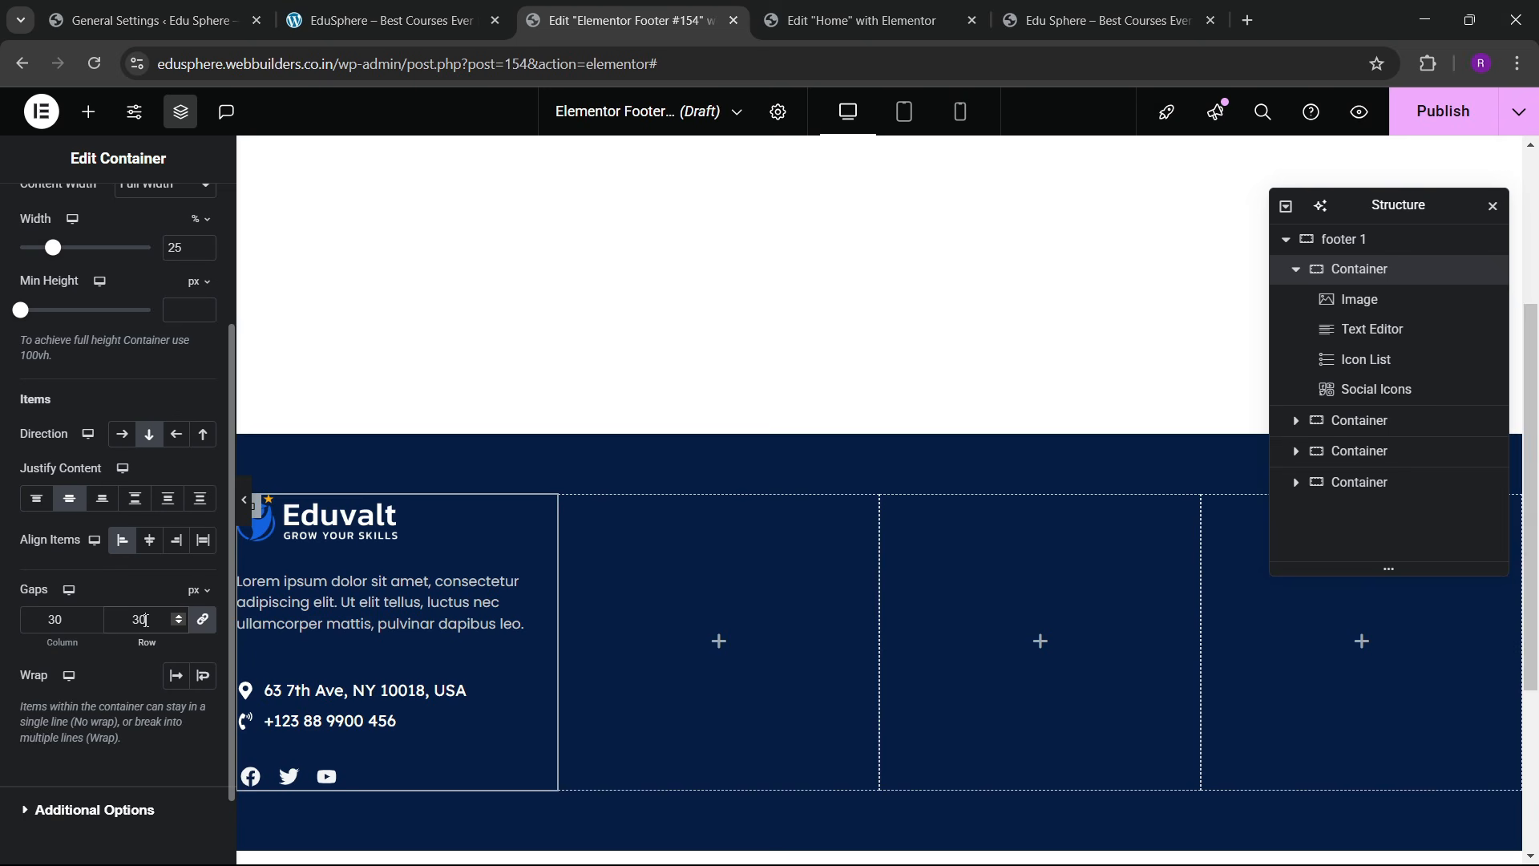
Step: Publish the footer template with an Entire Site condition and check it on the live site
{"action": "left_click", "coordinate": [453, 10]}
{"action": "left_click", "coordinate": [625, 20]}
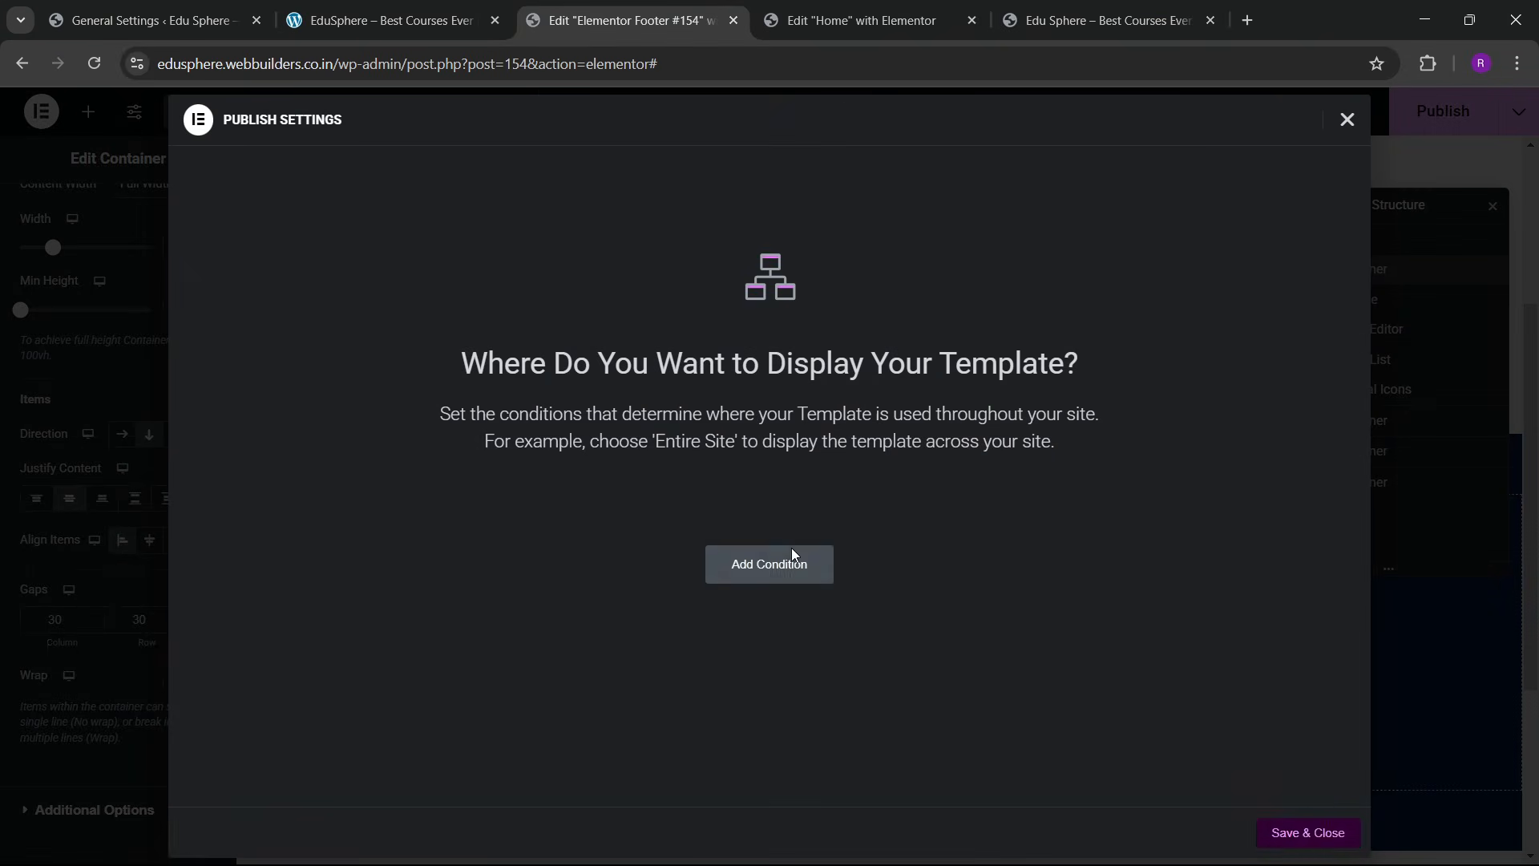
{"action": "left_click", "coordinate": [791, 548]}
{"action": "left_click", "coordinate": [1331, 834]}
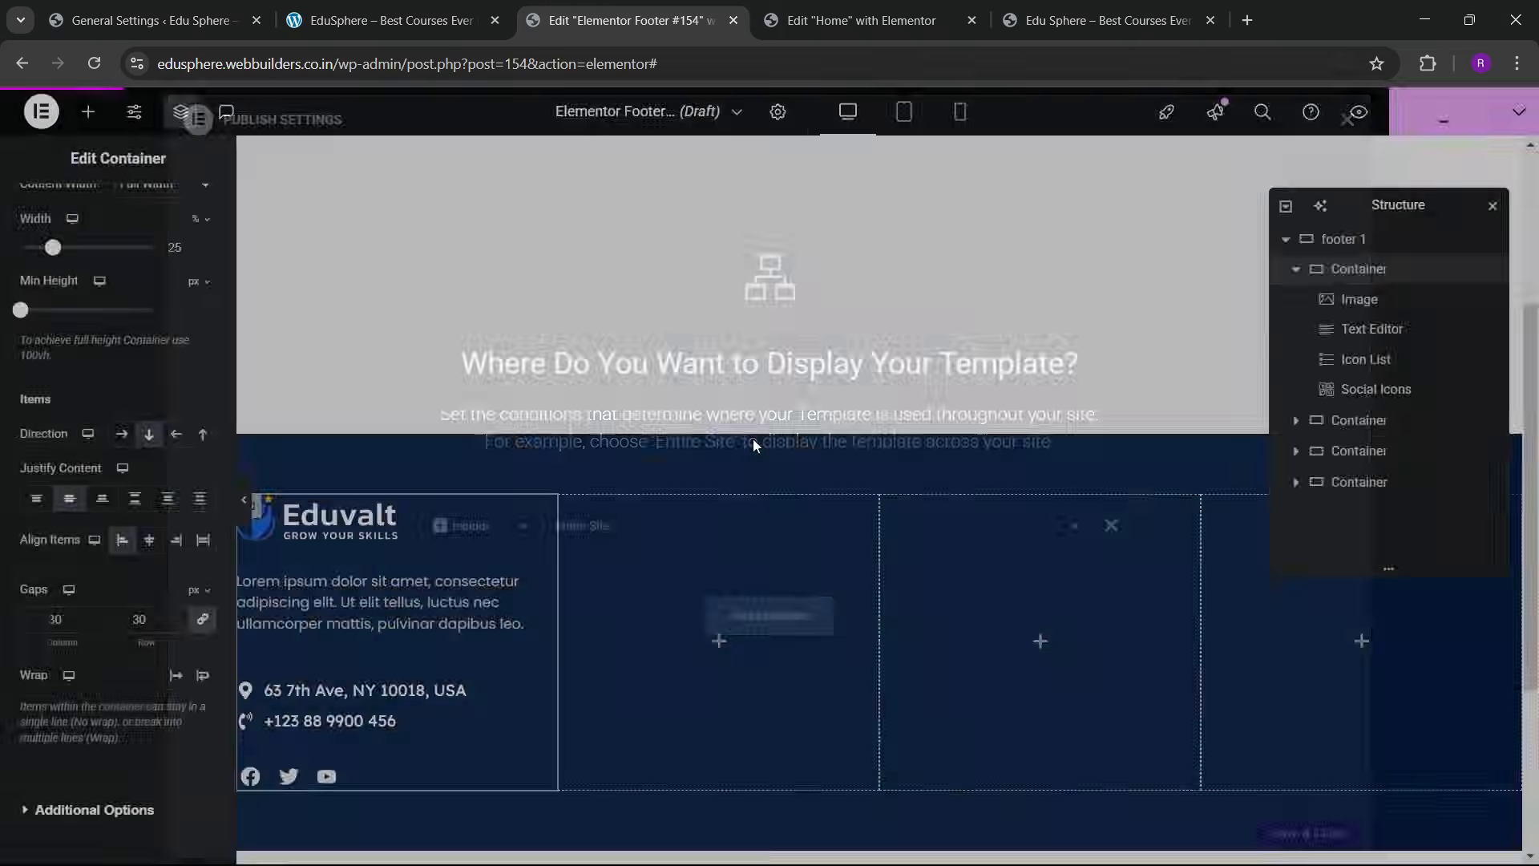
{"action": "left_click", "coordinate": [385, 20]}
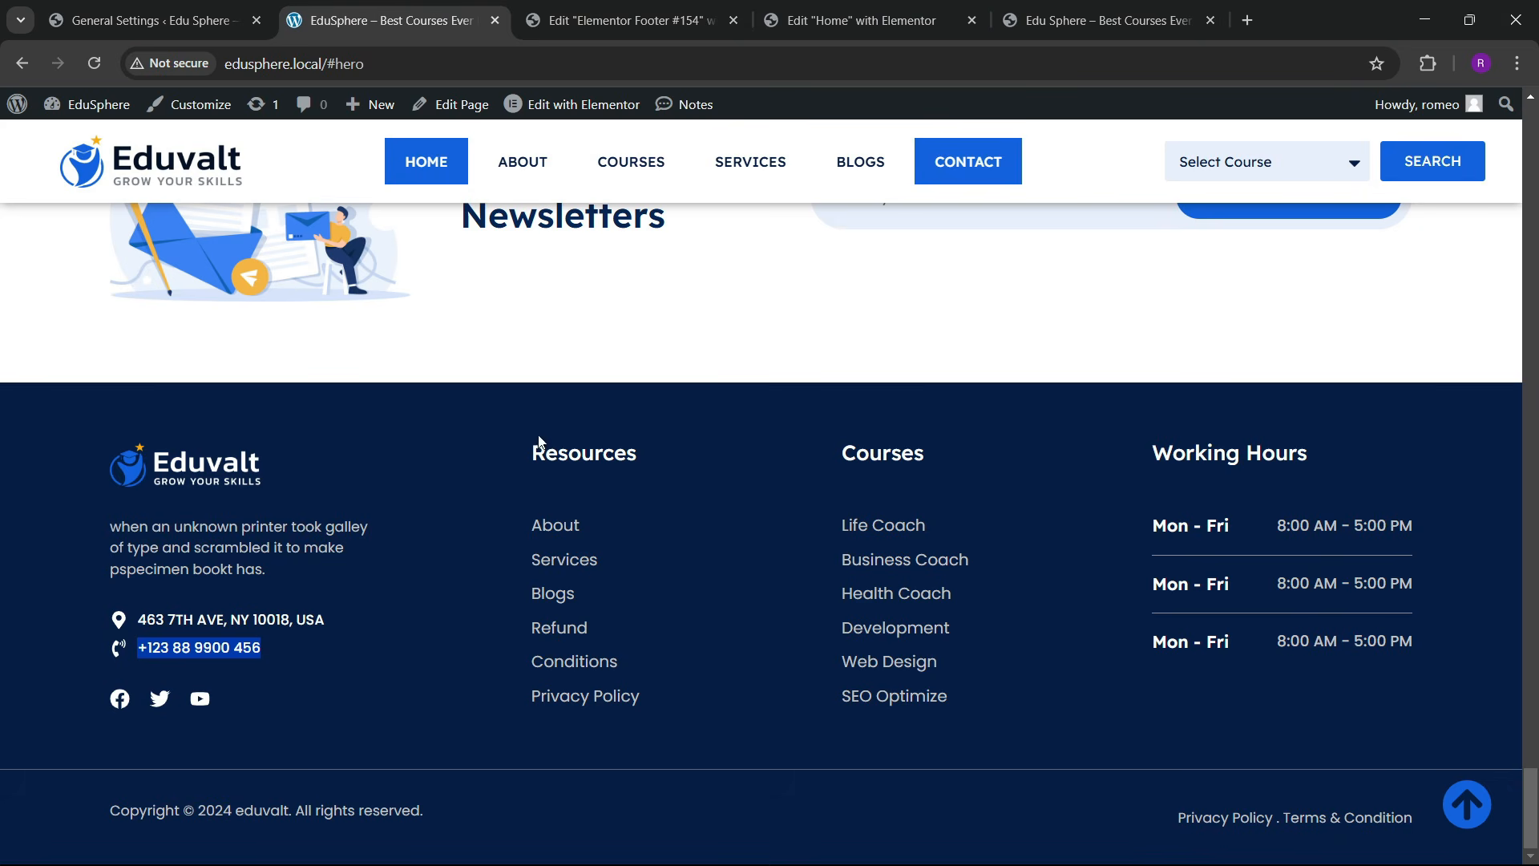
{"action": "left_click", "coordinate": [634, 11]}
Step: Add a Heading widget to the second footer column reading 'Resources'
{"action": "left_click", "coordinate": [88, 111]}
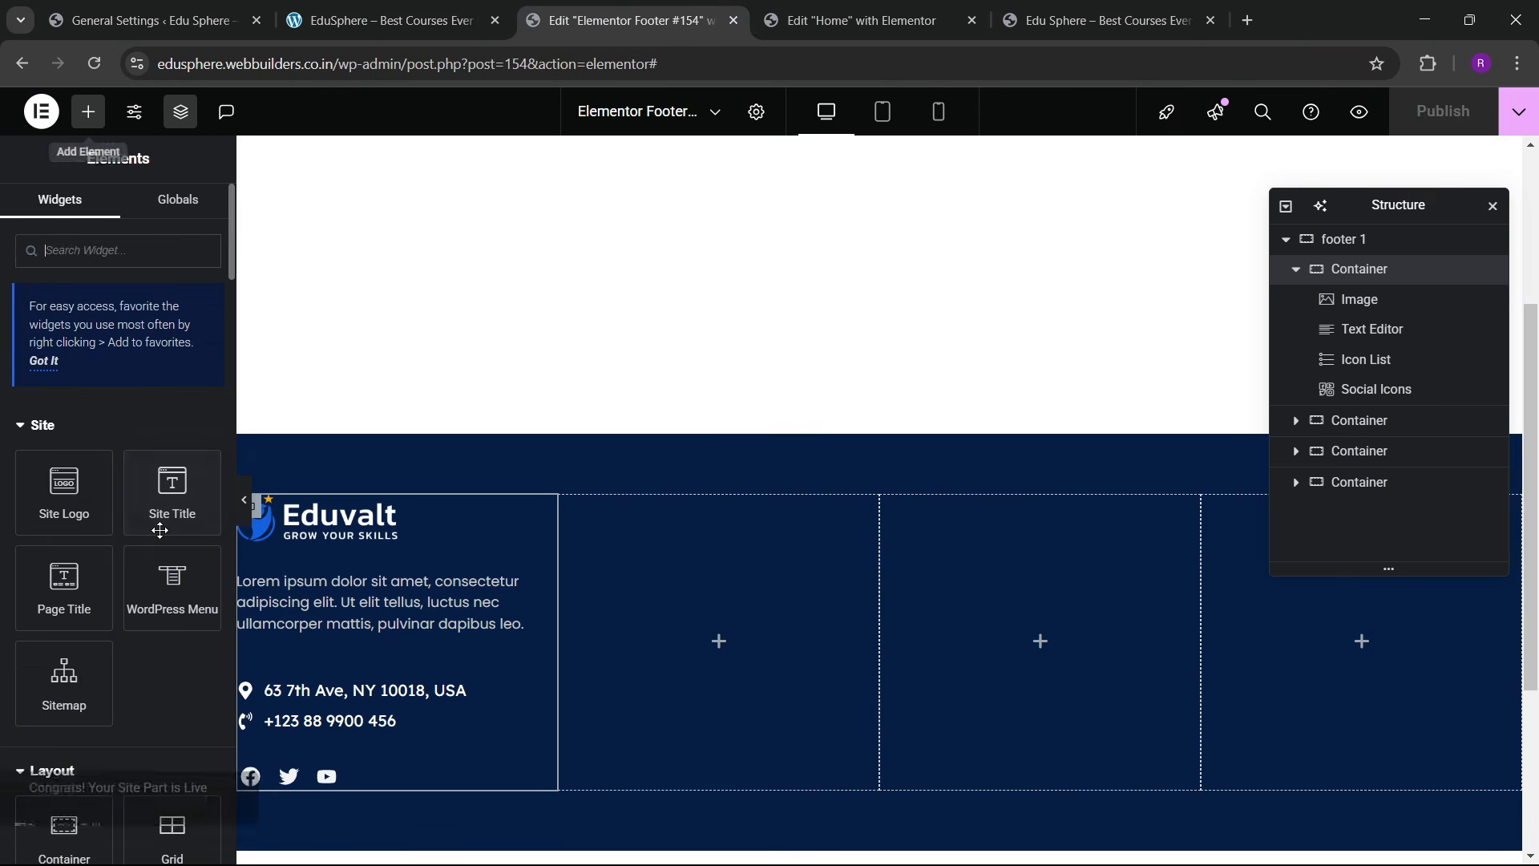
{"action": "scroll", "coordinate": [153, 566], "scroll_direction": "down", "scroll_amount": 3}
{"action": "left_click_drag", "start_coordinate": [79, 594], "coordinate": [770, 633]}
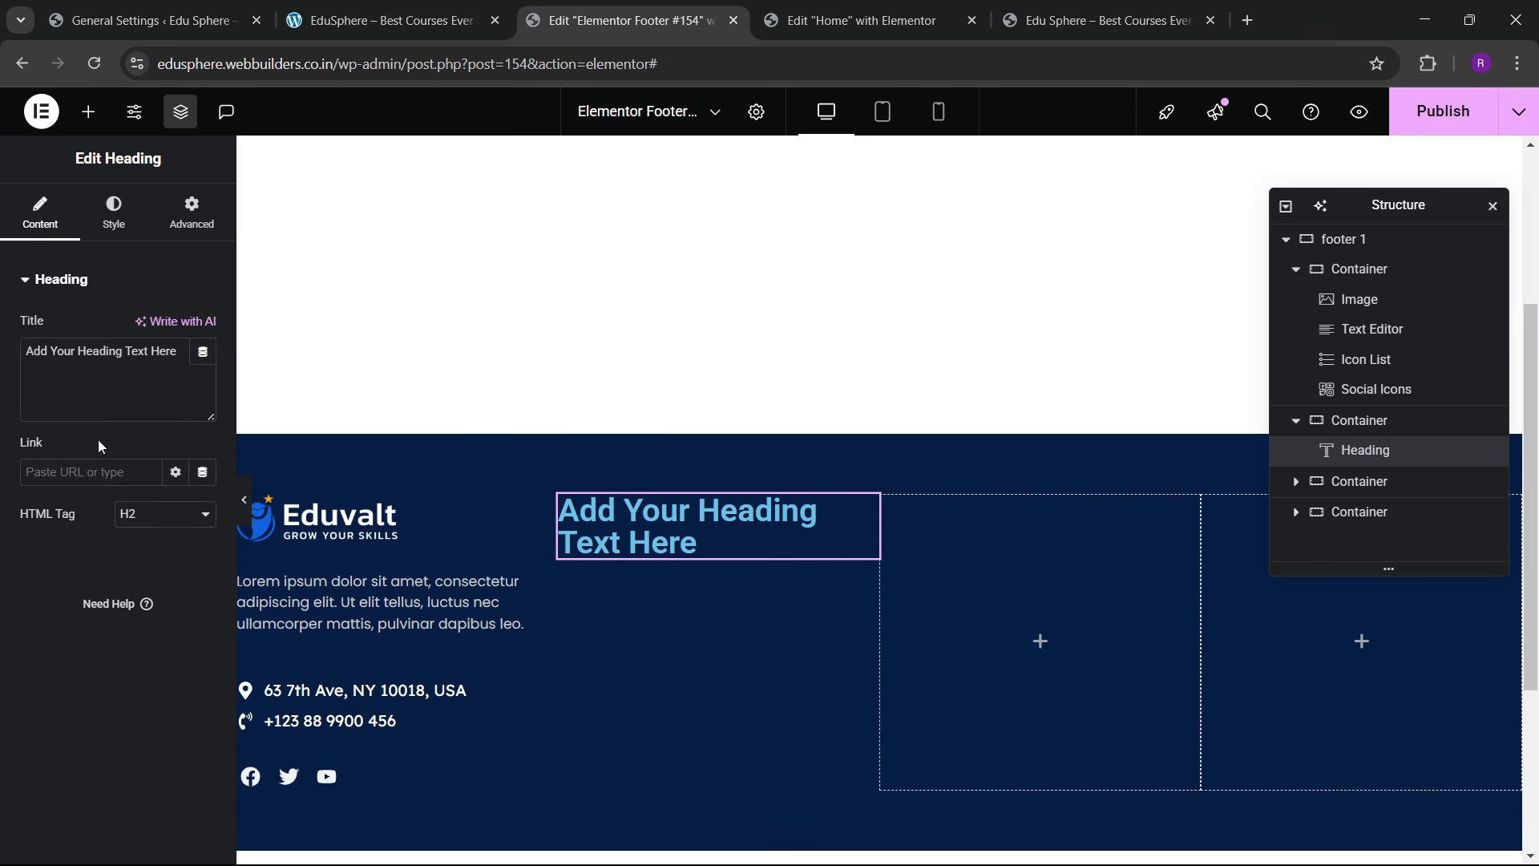
{"action": "triple_click", "coordinate": [131, 384]}
{"action": "key", "text": "BackSpace"}
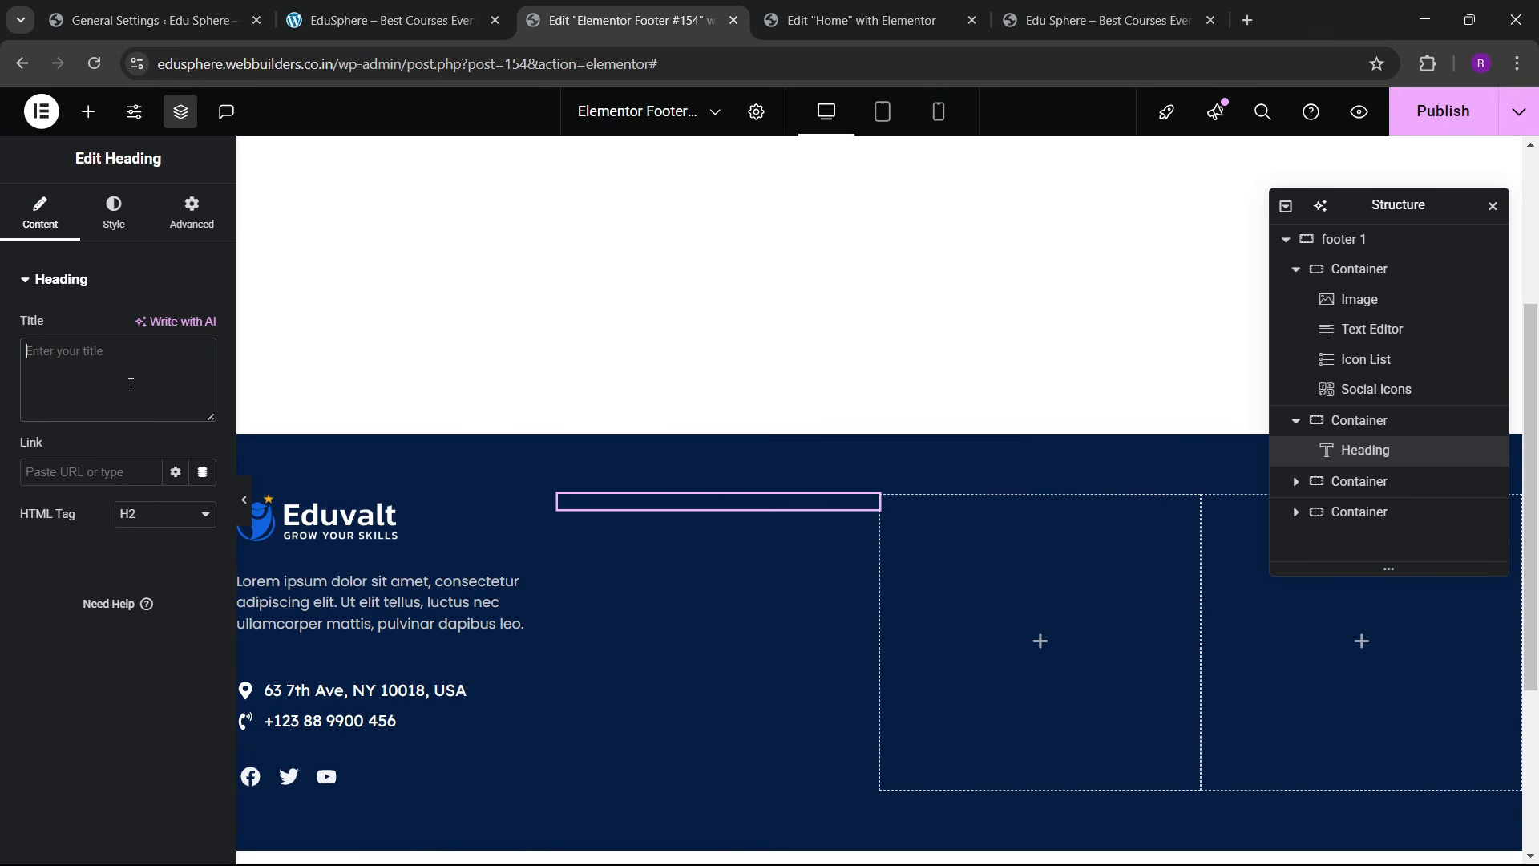
{"action": "type", "text": "Rssources"}
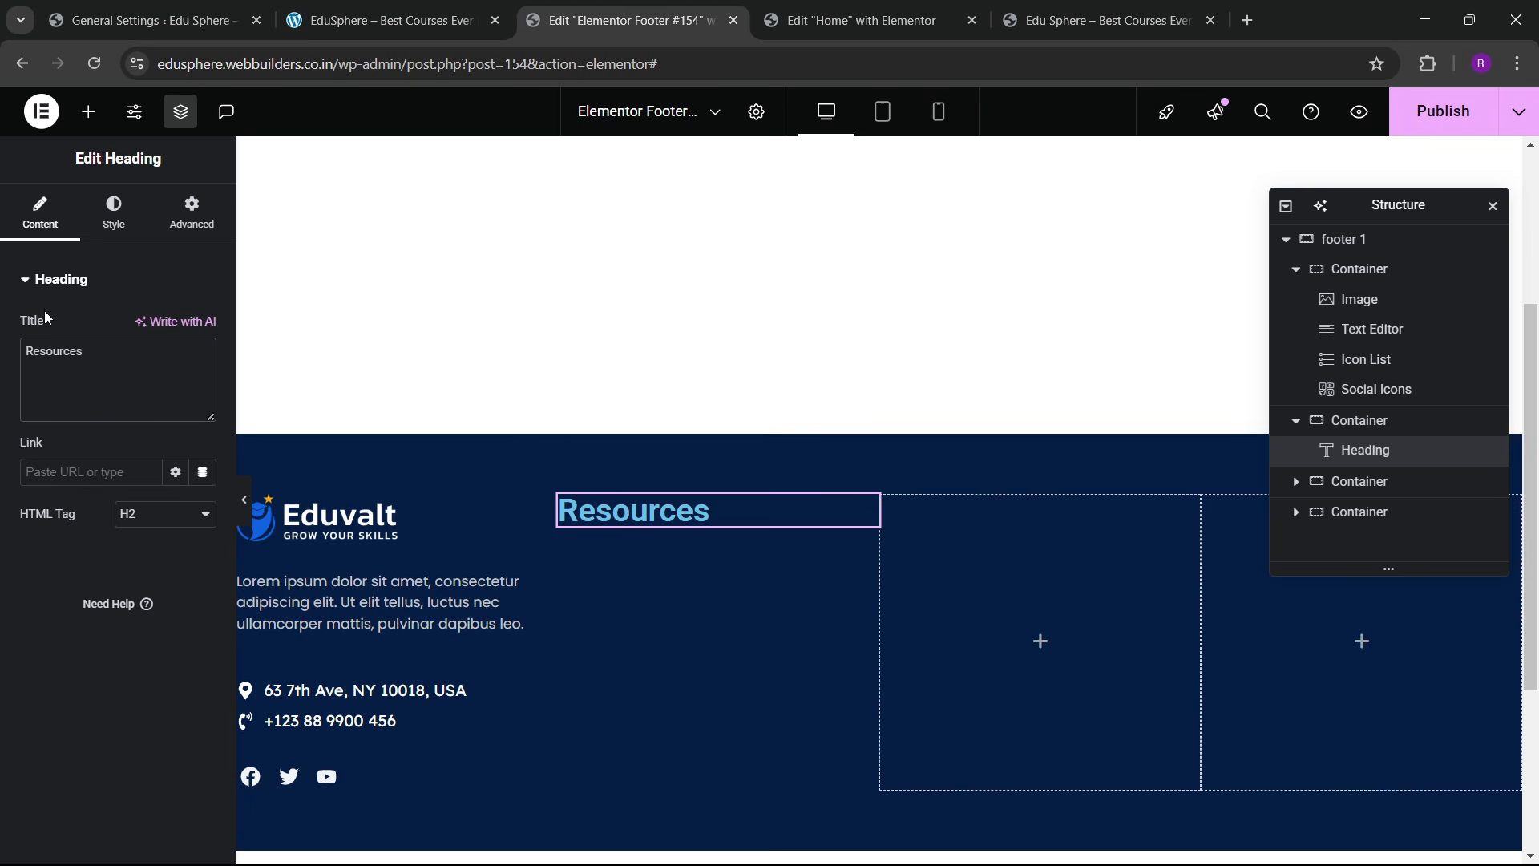
Step: Style the Resources heading in Lexend at 20 px with white text
{"action": "left_click", "coordinate": [114, 212]}
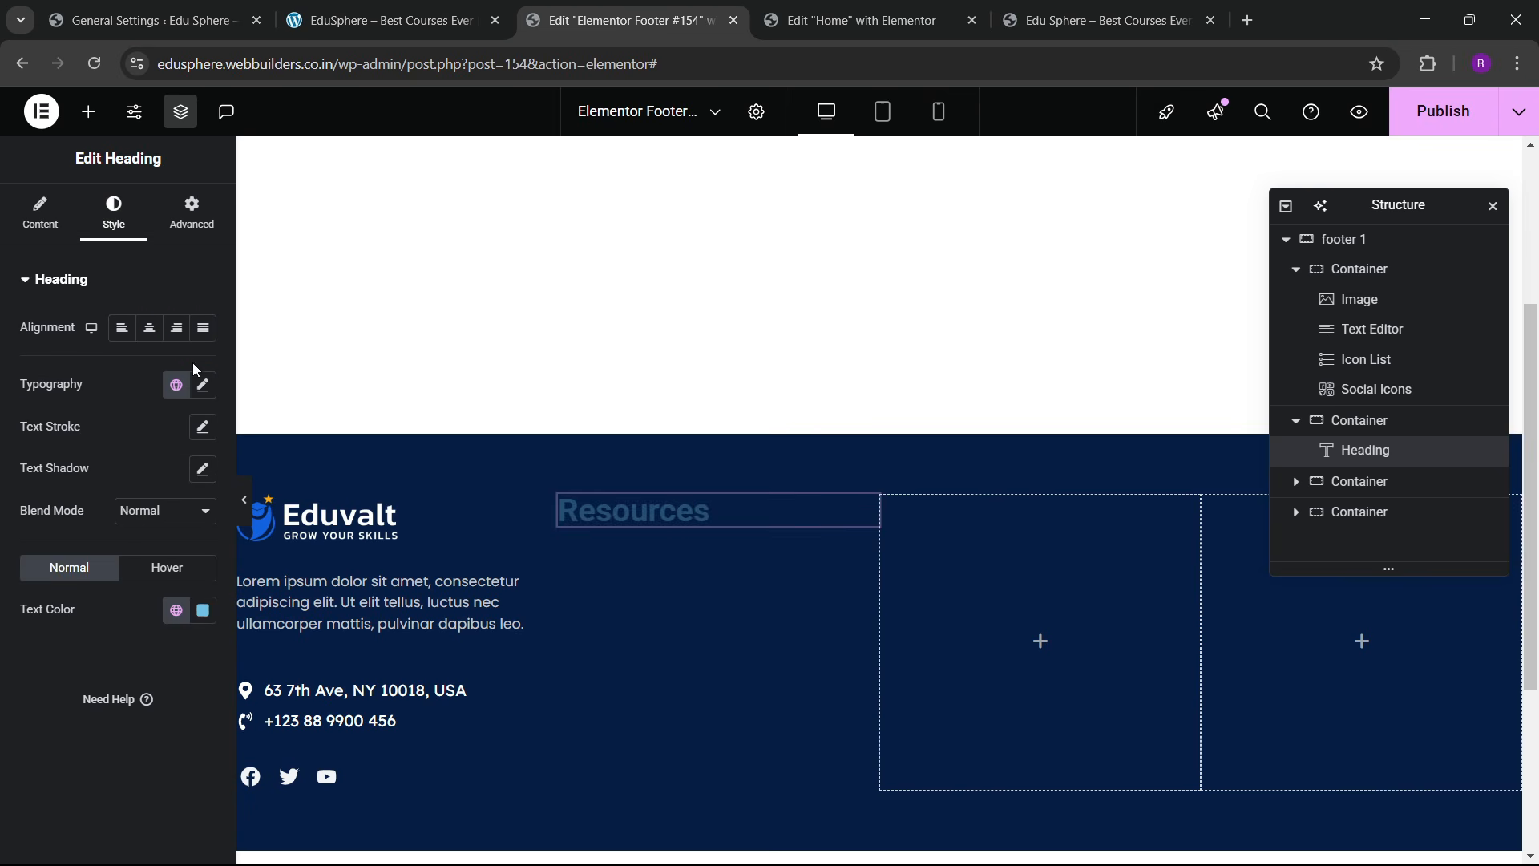
{"action": "left_click", "coordinate": [203, 385]}
{"action": "left_click", "coordinate": [165, 479]}
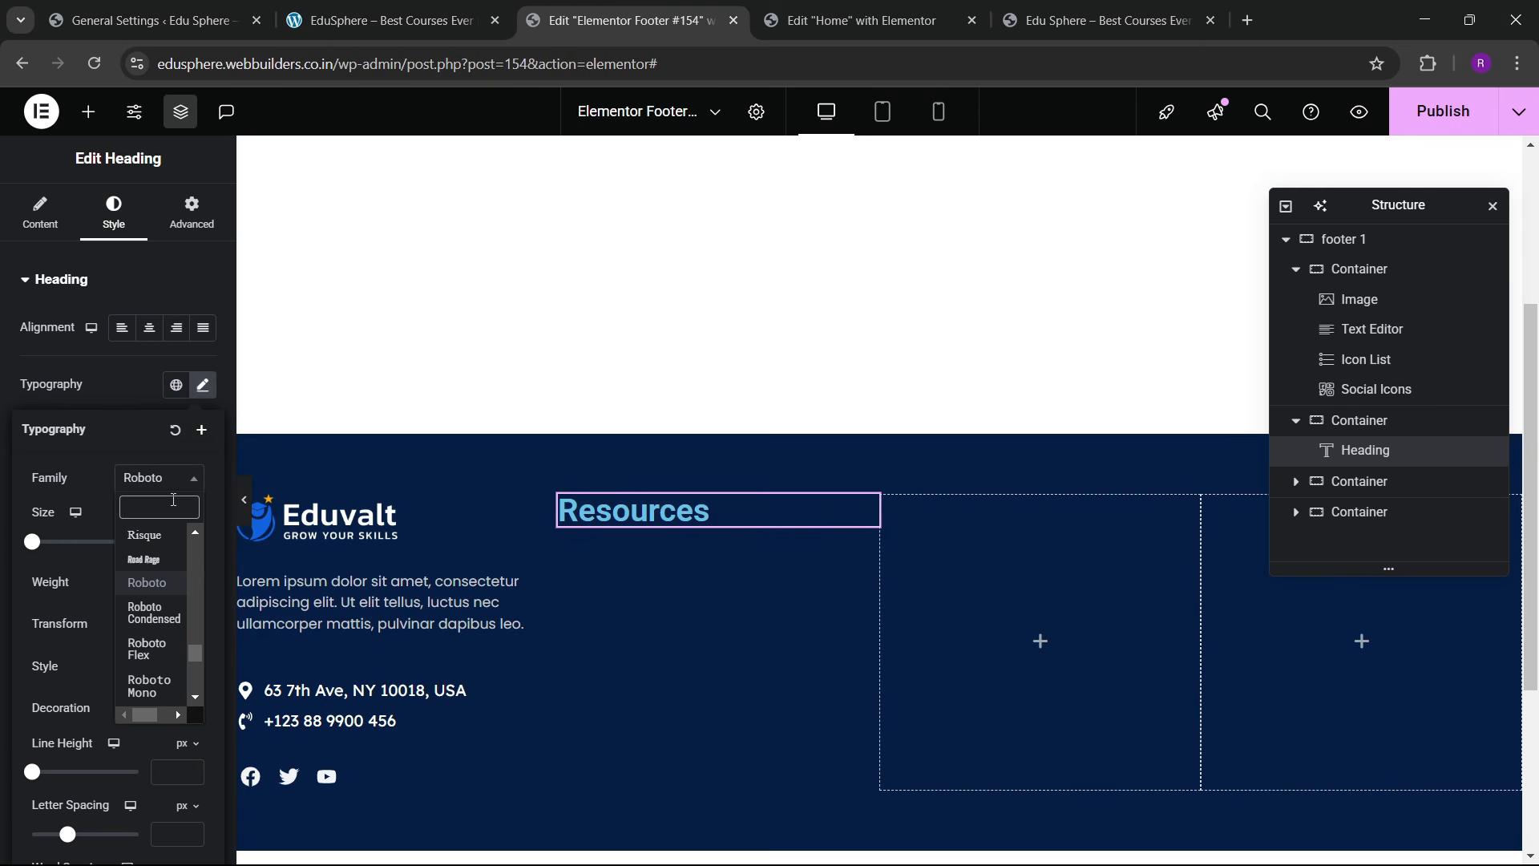
{"action": "type", "text": "lexend"}
{"action": "key", "text": "Return"}
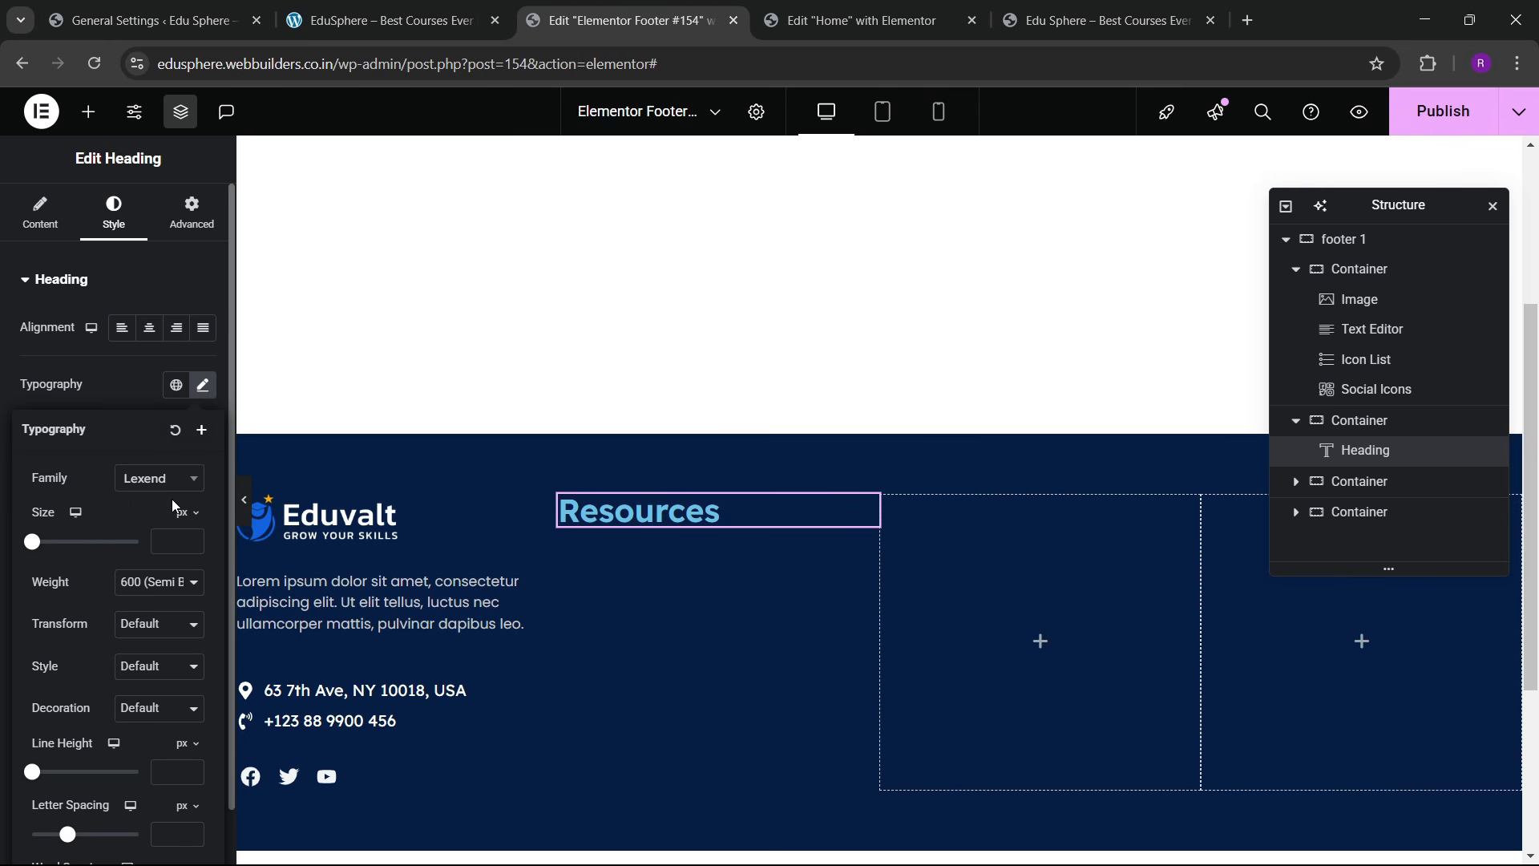
{"action": "left_click_drag", "start_coordinate": [193, 542], "coordinate": [195, 548]}
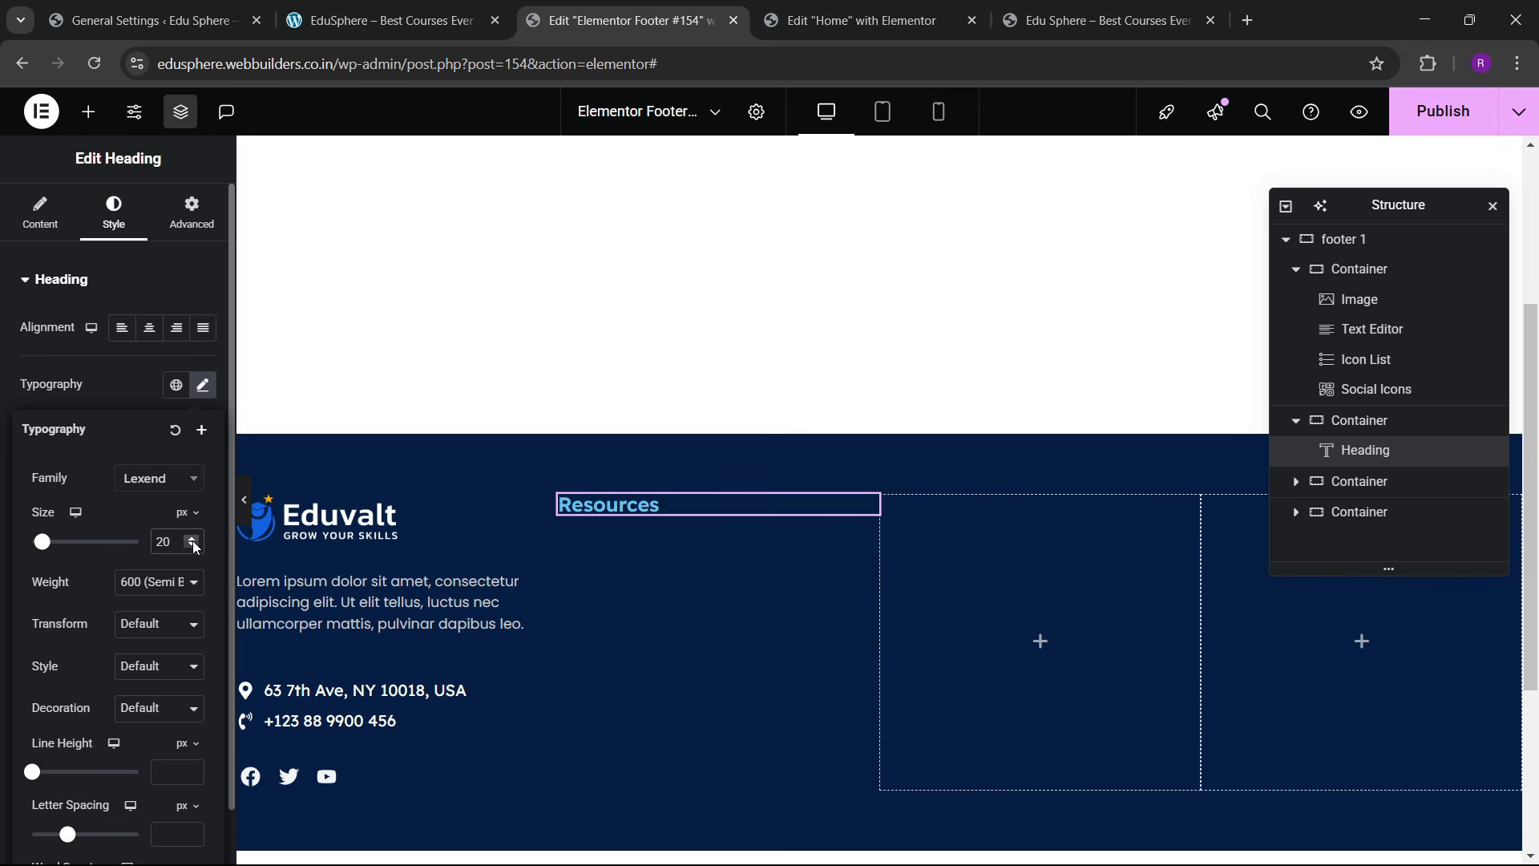
{"action": "left_click", "coordinate": [135, 401]}
{"action": "left_click", "coordinate": [203, 611]}
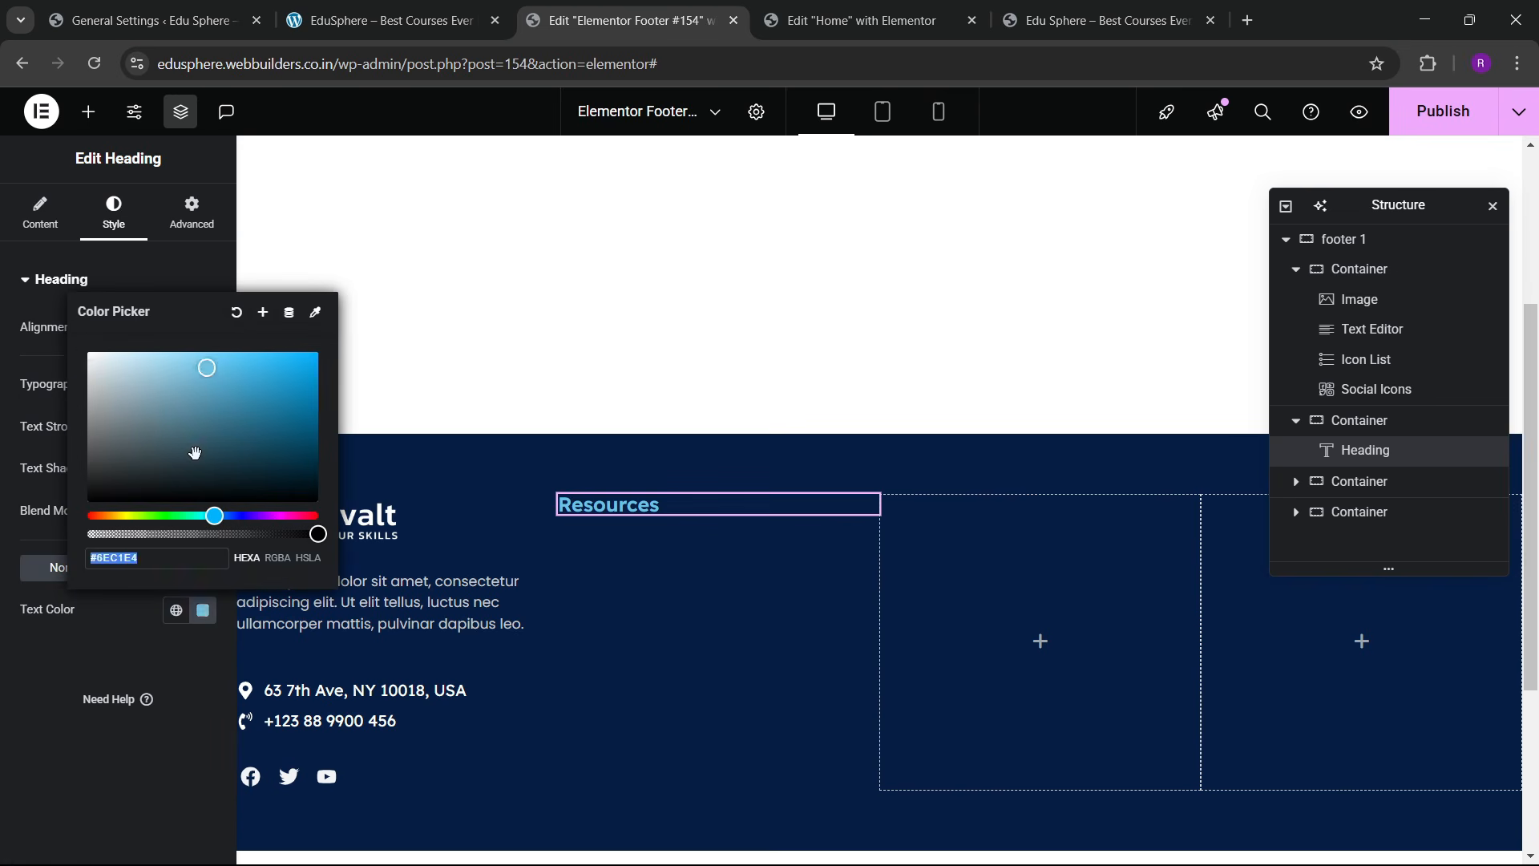
{"action": "left_click_drag", "start_coordinate": [206, 361], "coordinate": [44, 314]}
{"action": "left_click", "coordinate": [33, 694]}
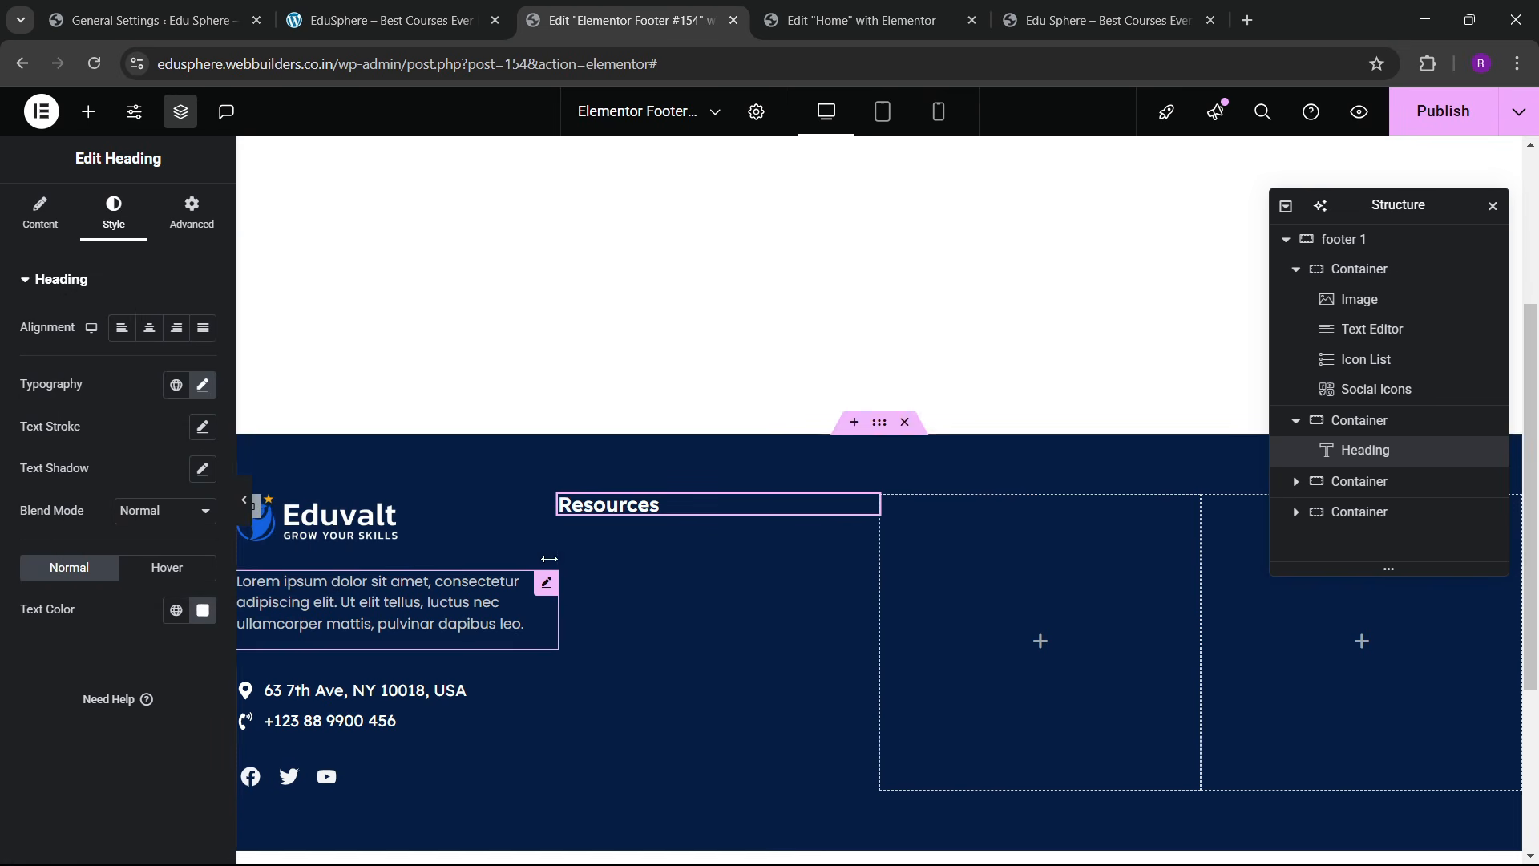
Step: Place an Icon List under the Resources heading, remove its icon and delete items two and three
{"action": "left_click", "coordinate": [95, 116]}
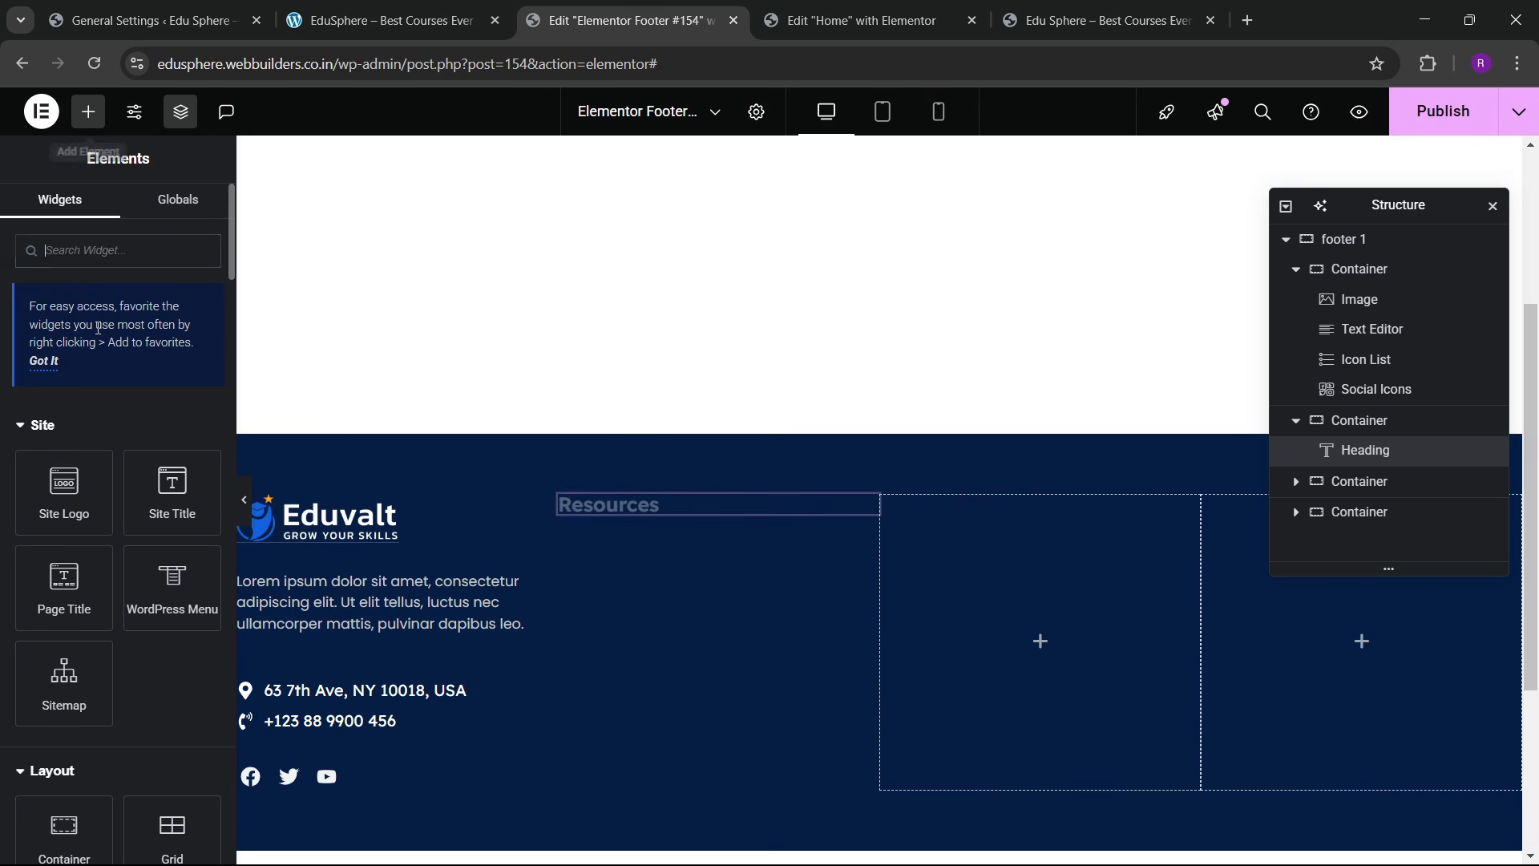
{"action": "type", "text": "list"}
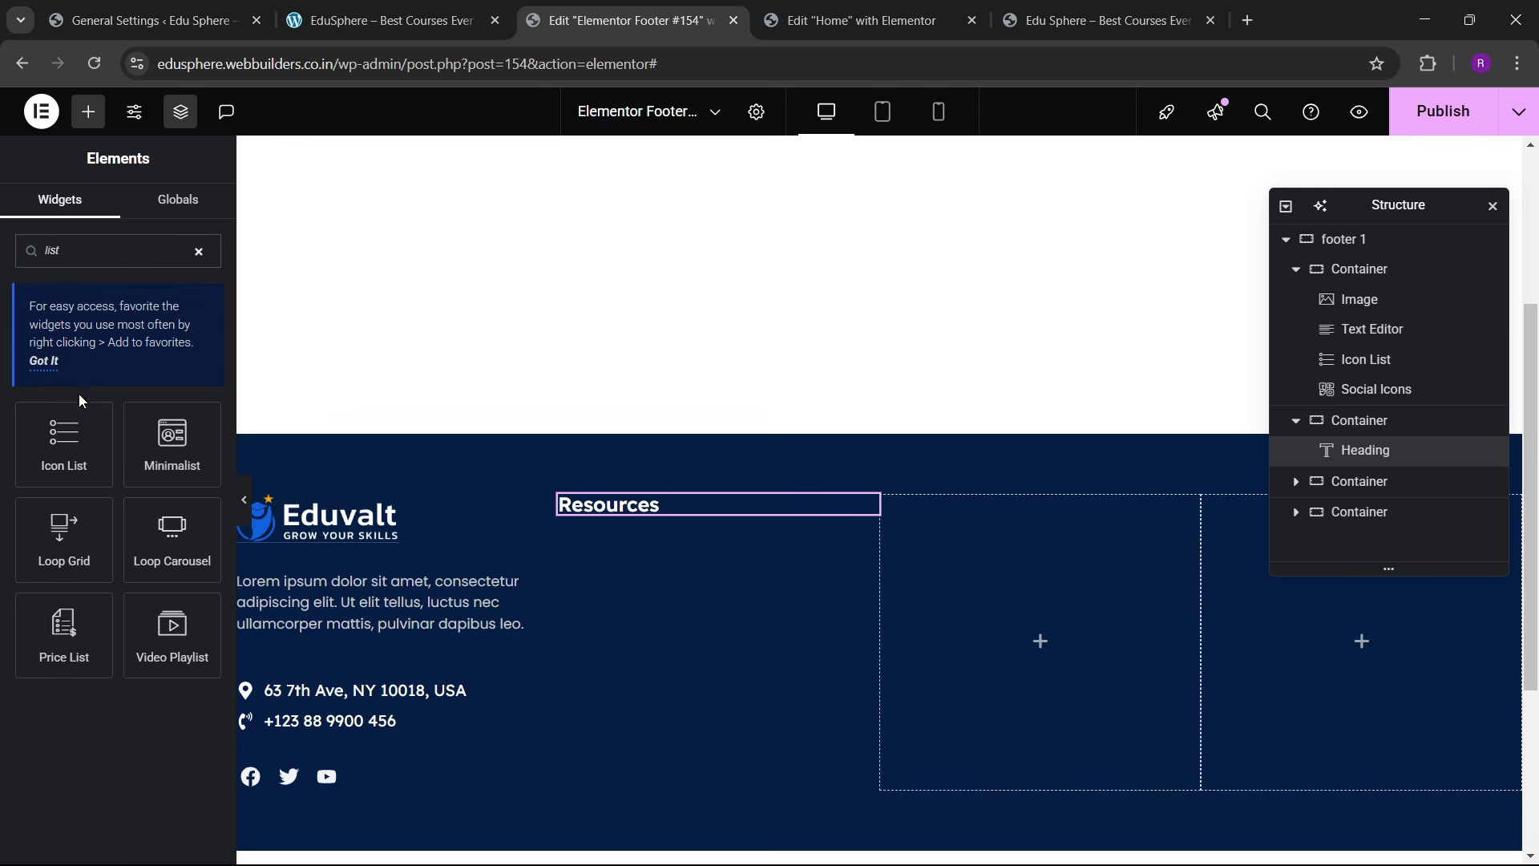
{"action": "left_click_drag", "start_coordinate": [71, 442], "coordinate": [749, 503]}
{"action": "left_click", "coordinate": [117, 413]}
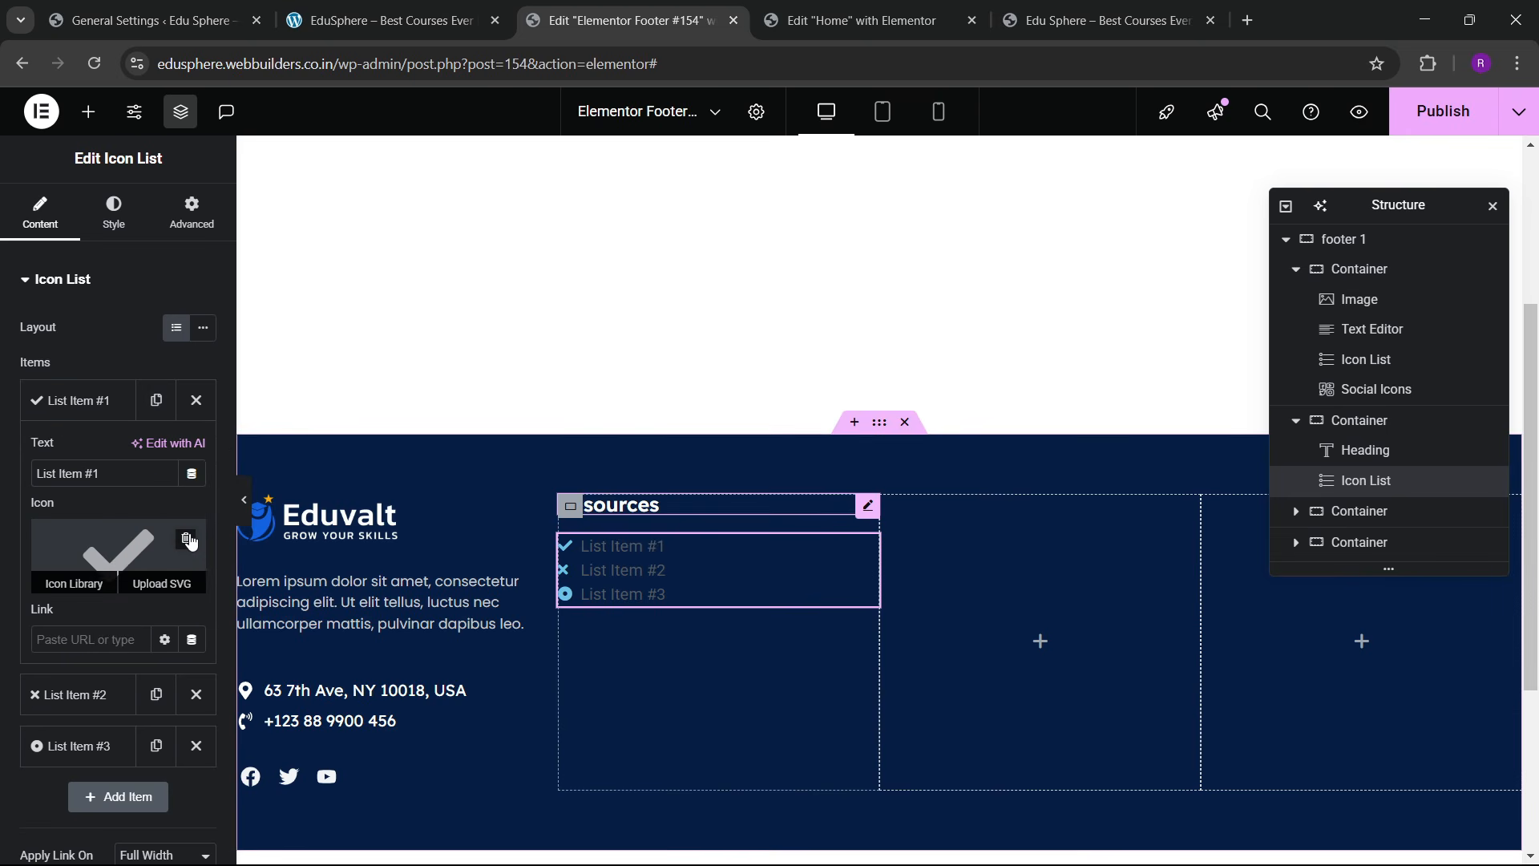
{"action": "left_click", "coordinate": [171, 526]}
{"action": "left_click", "coordinate": [120, 401]}
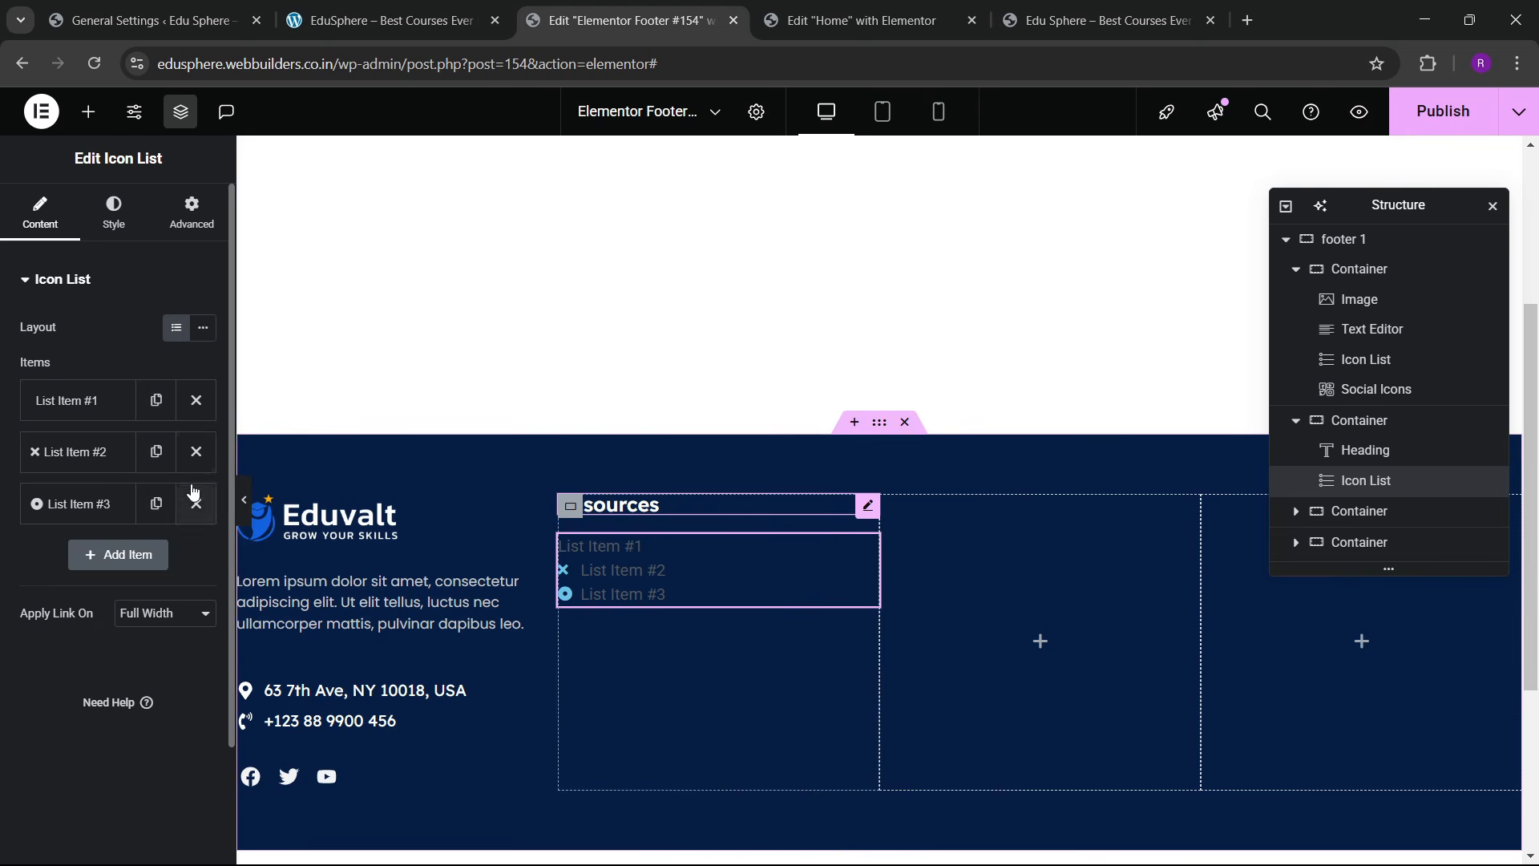
{"action": "left_click", "coordinate": [195, 503]}
{"action": "left_click", "coordinate": [196, 451]}
Step: Rename the remaining list item to 'Home' and duplicate it four times
{"action": "left_click", "coordinate": [106, 411]}
{"action": "left_click_drag", "start_coordinate": [120, 474], "coordinate": [4, 475]}
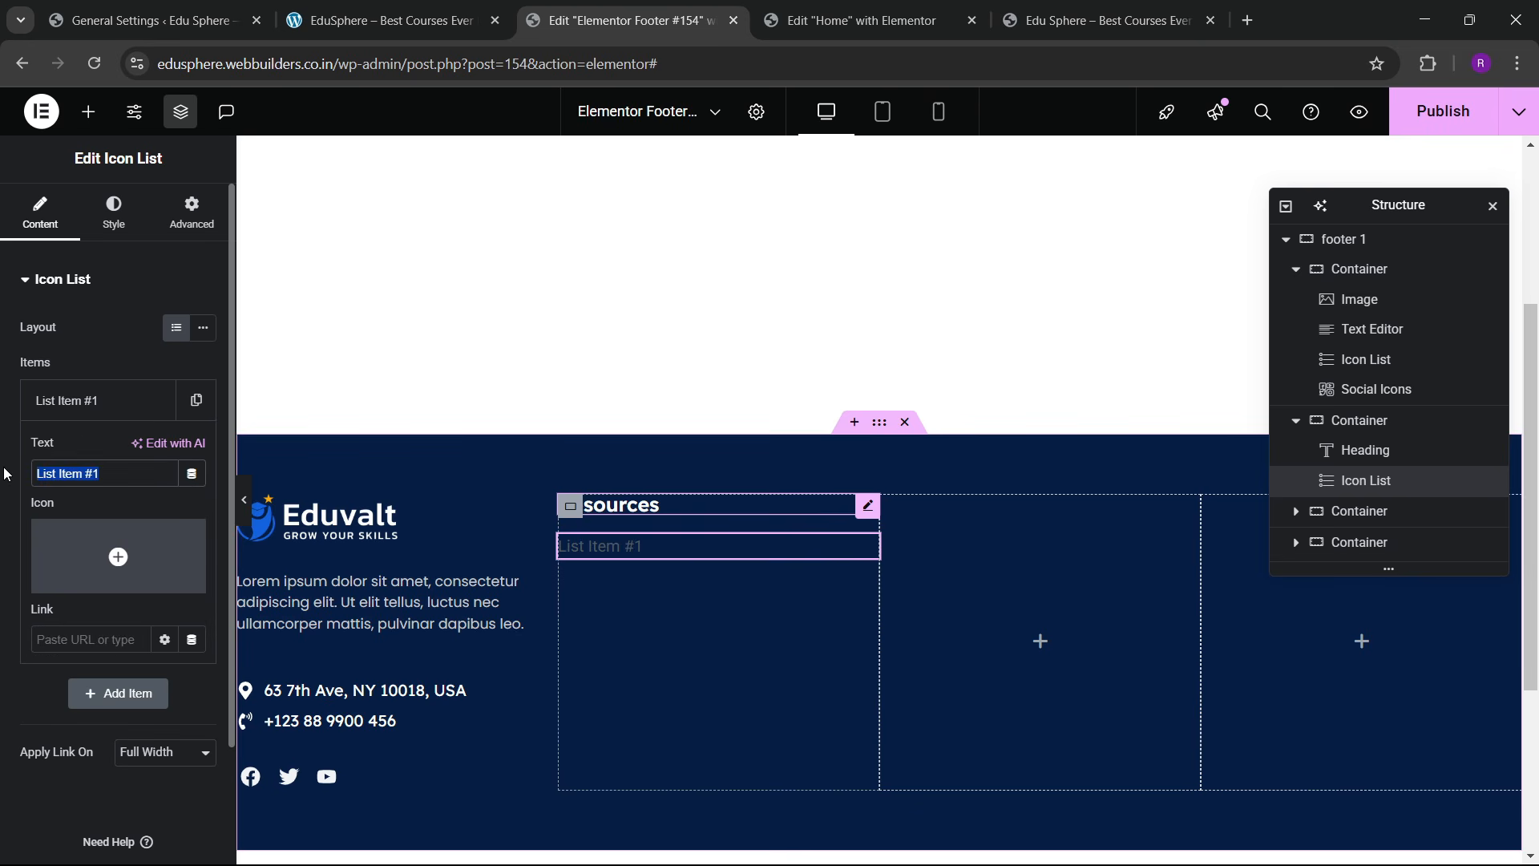
{"action": "type", "text": "Home"}
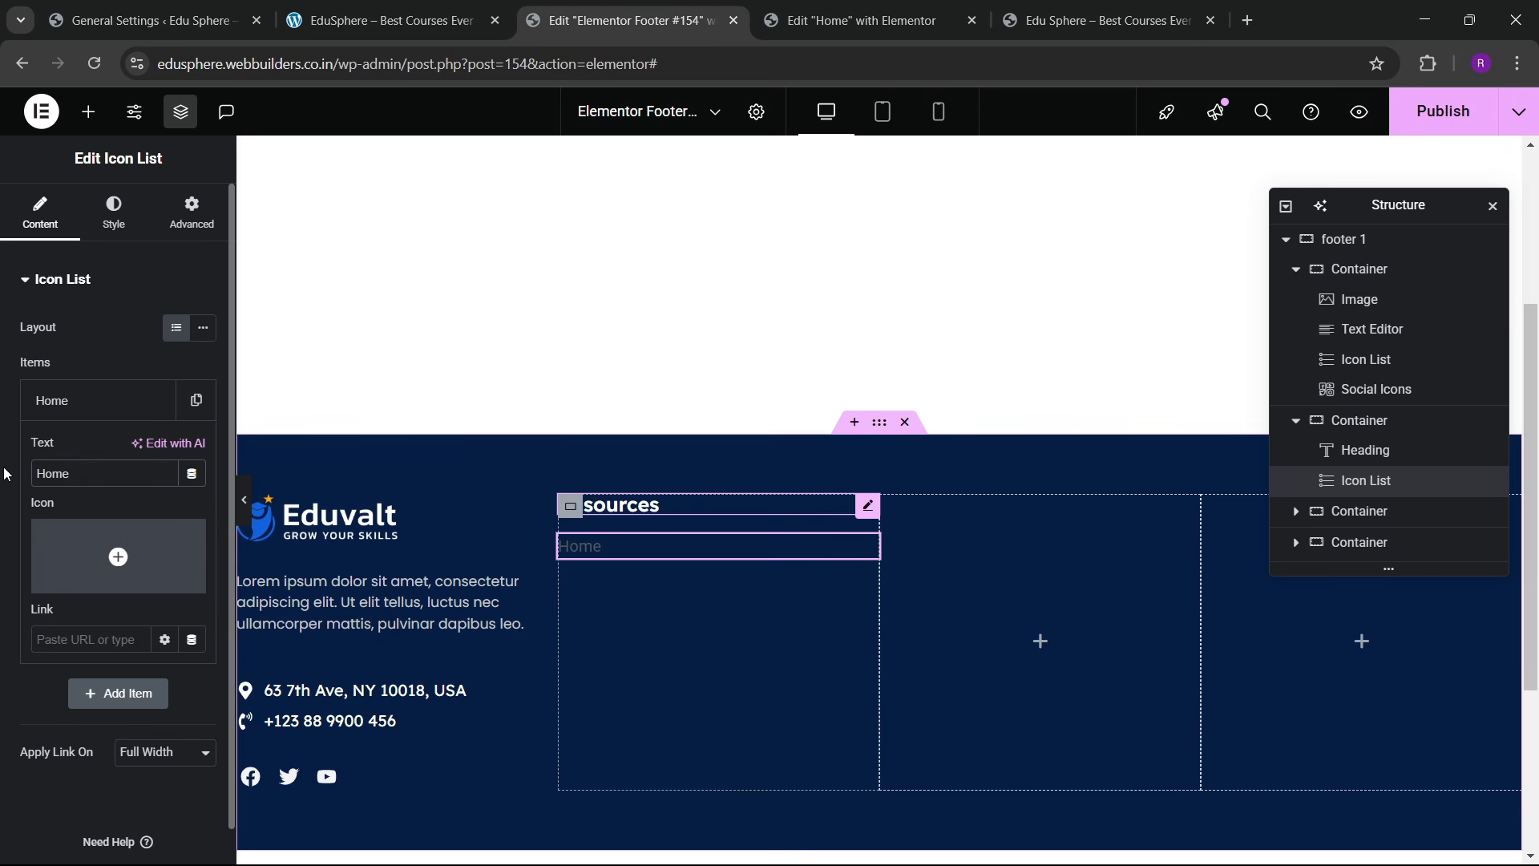
{"action": "left_click", "coordinate": [63, 401]}
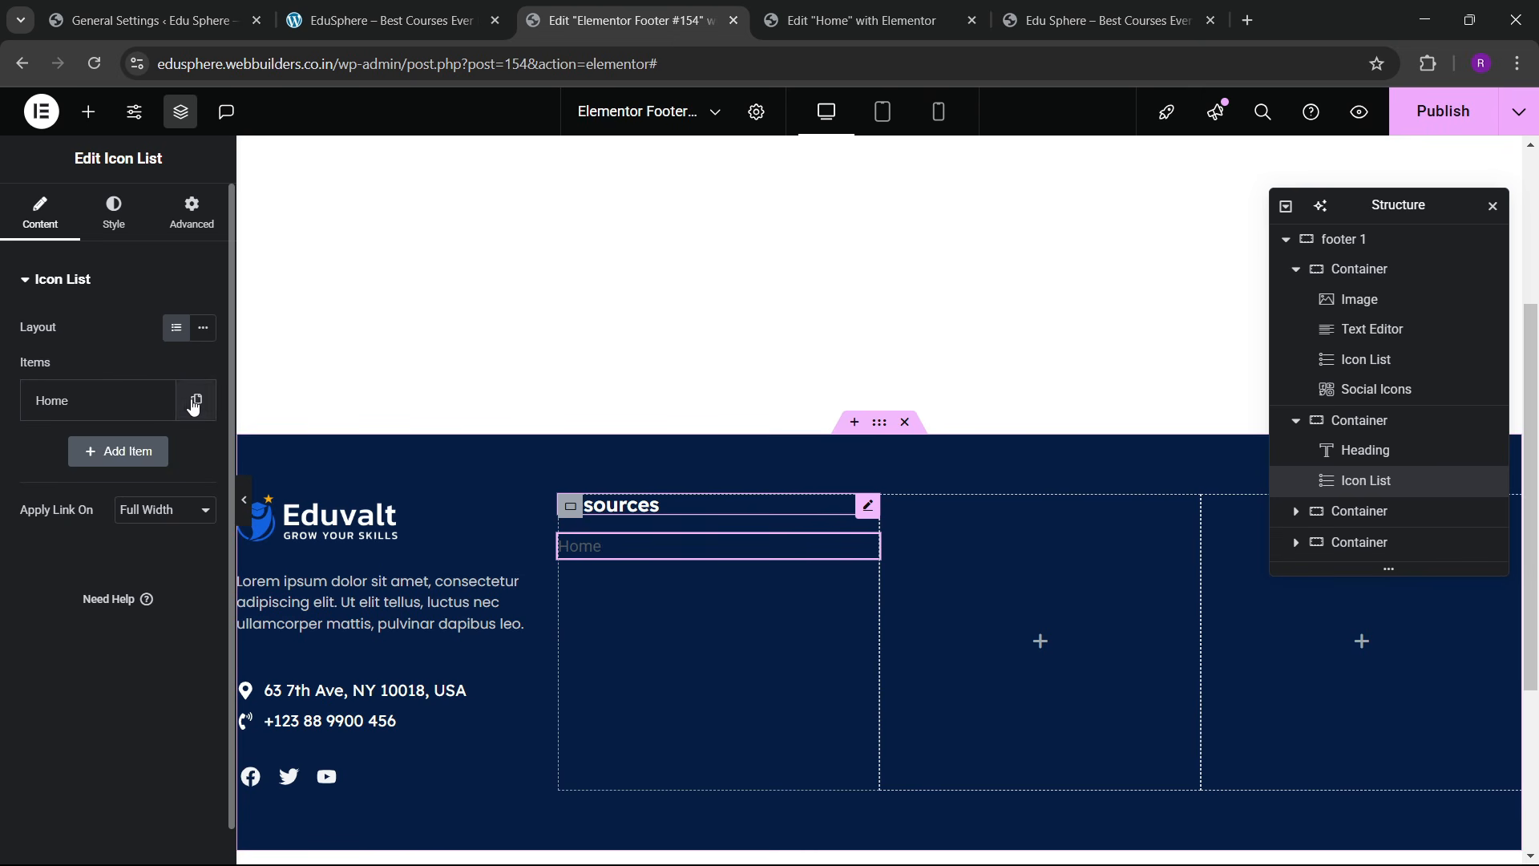
{"action": "left_click", "coordinate": [193, 406]}
{"action": "left_click", "coordinate": [155, 450]}
{"action": "left_click", "coordinate": [155, 505]}
{"action": "left_click", "coordinate": [154, 555]}
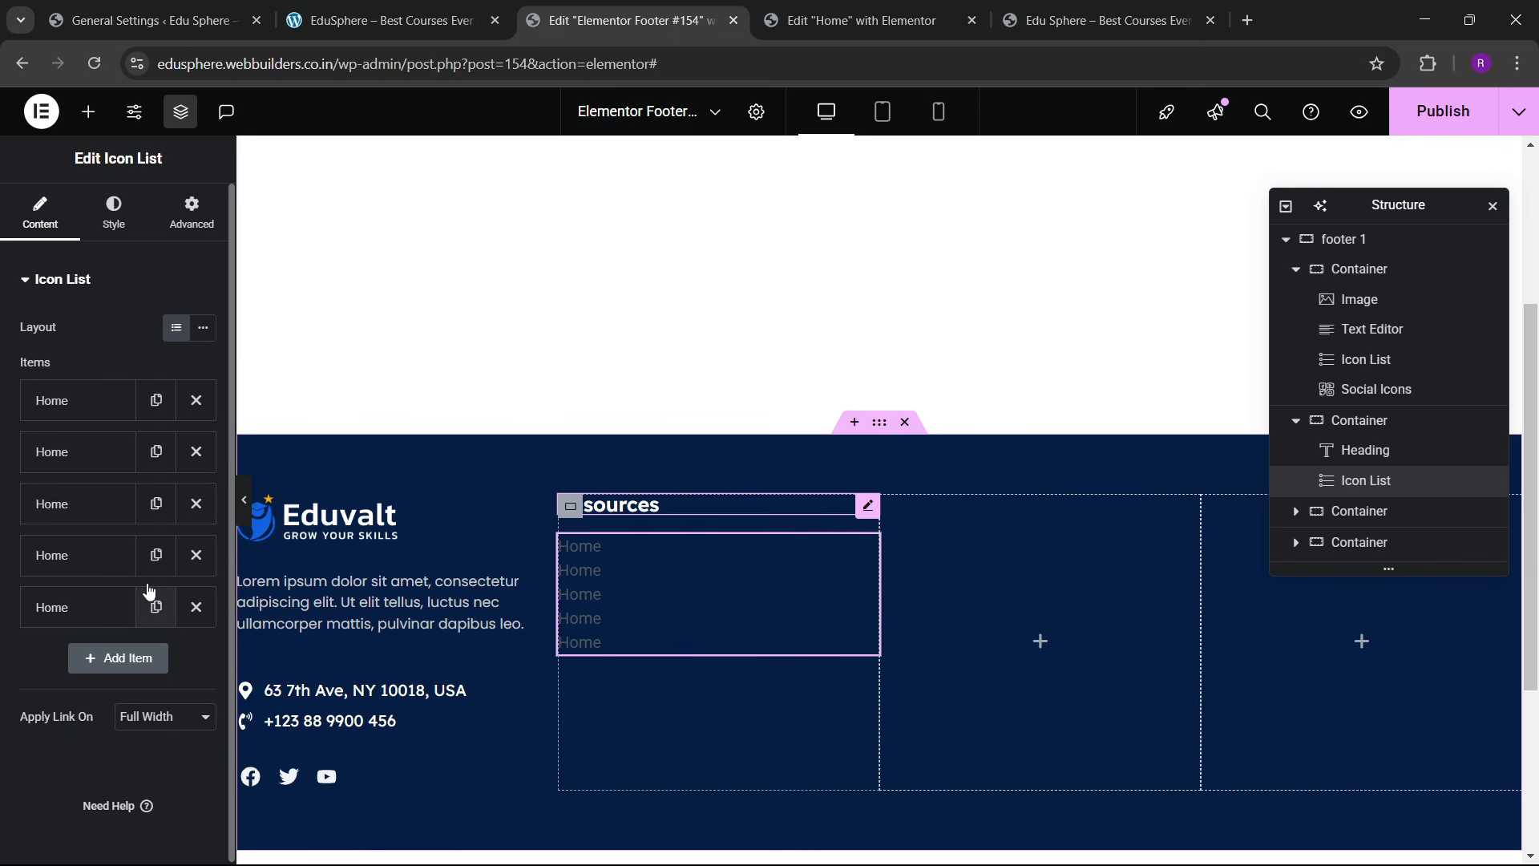
Step: Rename the duplicated items to About, Services, Blogs and Contact
{"action": "left_click", "coordinate": [66, 457]}
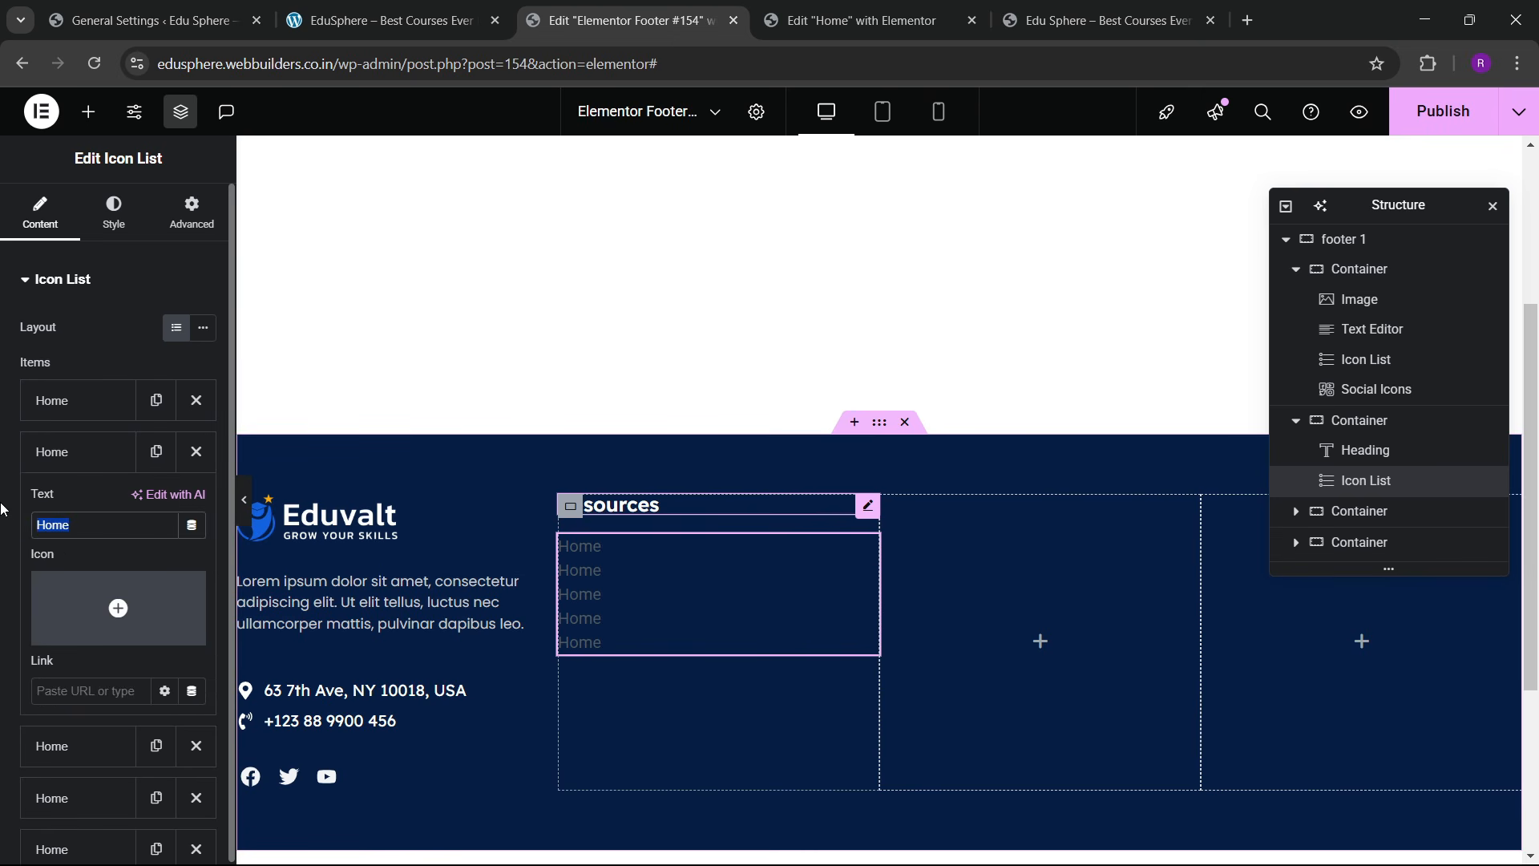
{"action": "type", "text": "About"}
{"action": "left_click", "coordinate": [58, 453]}
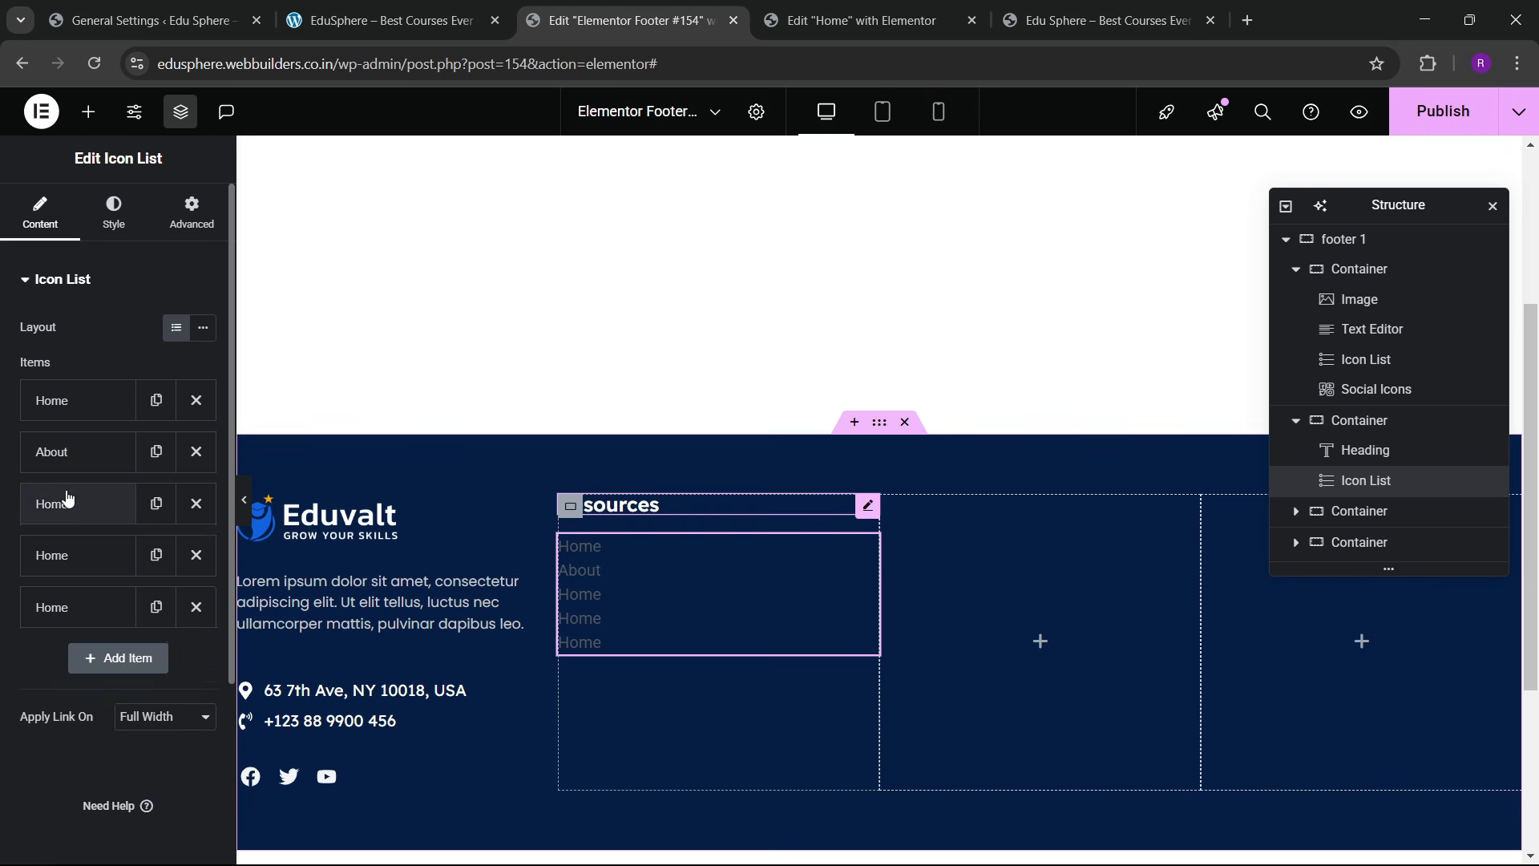
{"action": "left_click", "coordinate": [61, 500]}
{"action": "type", "text": "Services"}
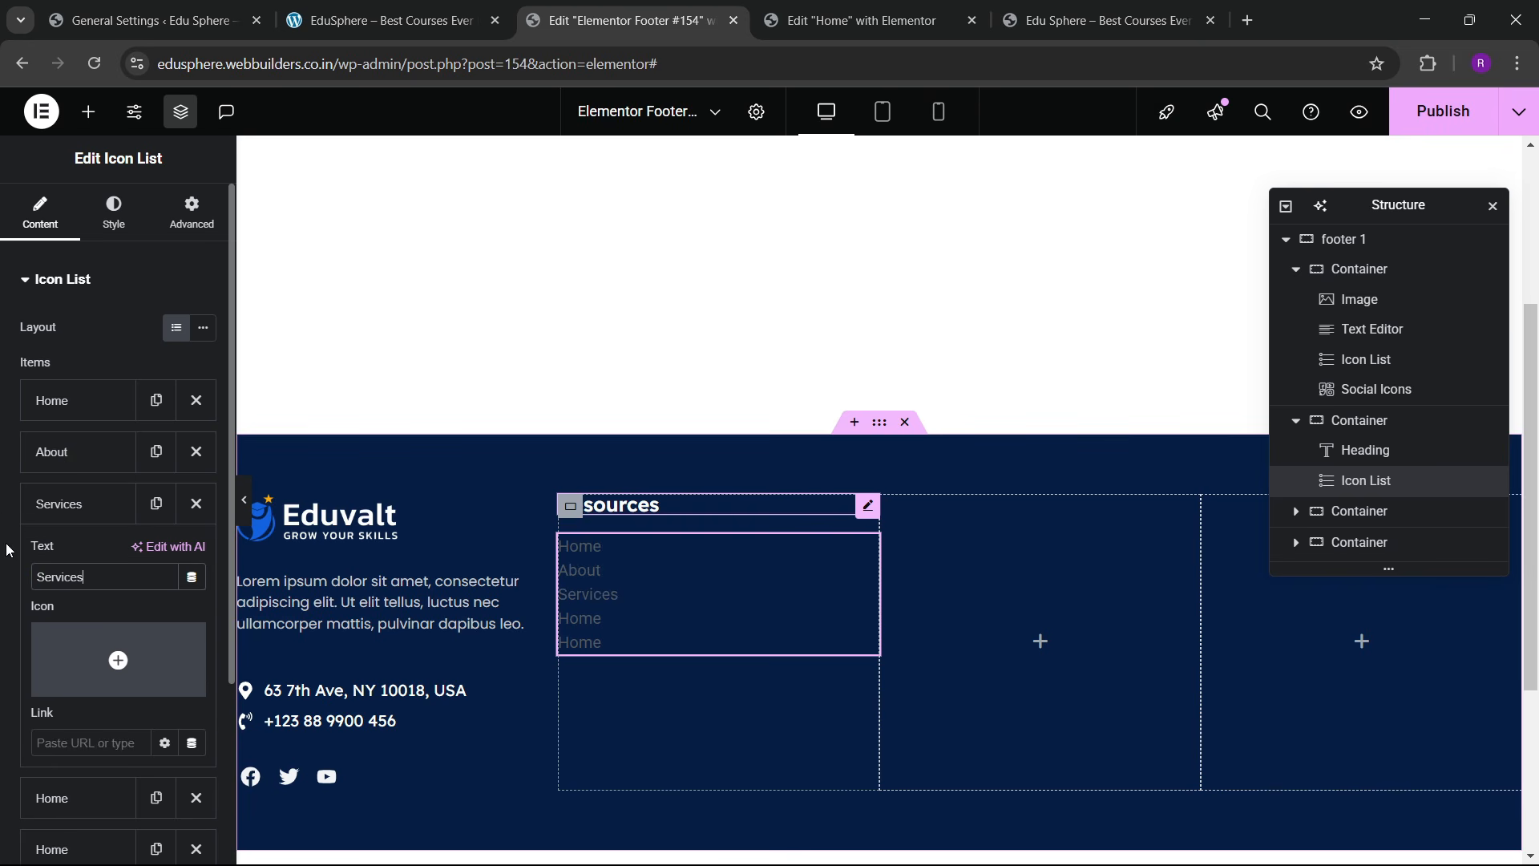
{"action": "left_click", "coordinate": [124, 505]}
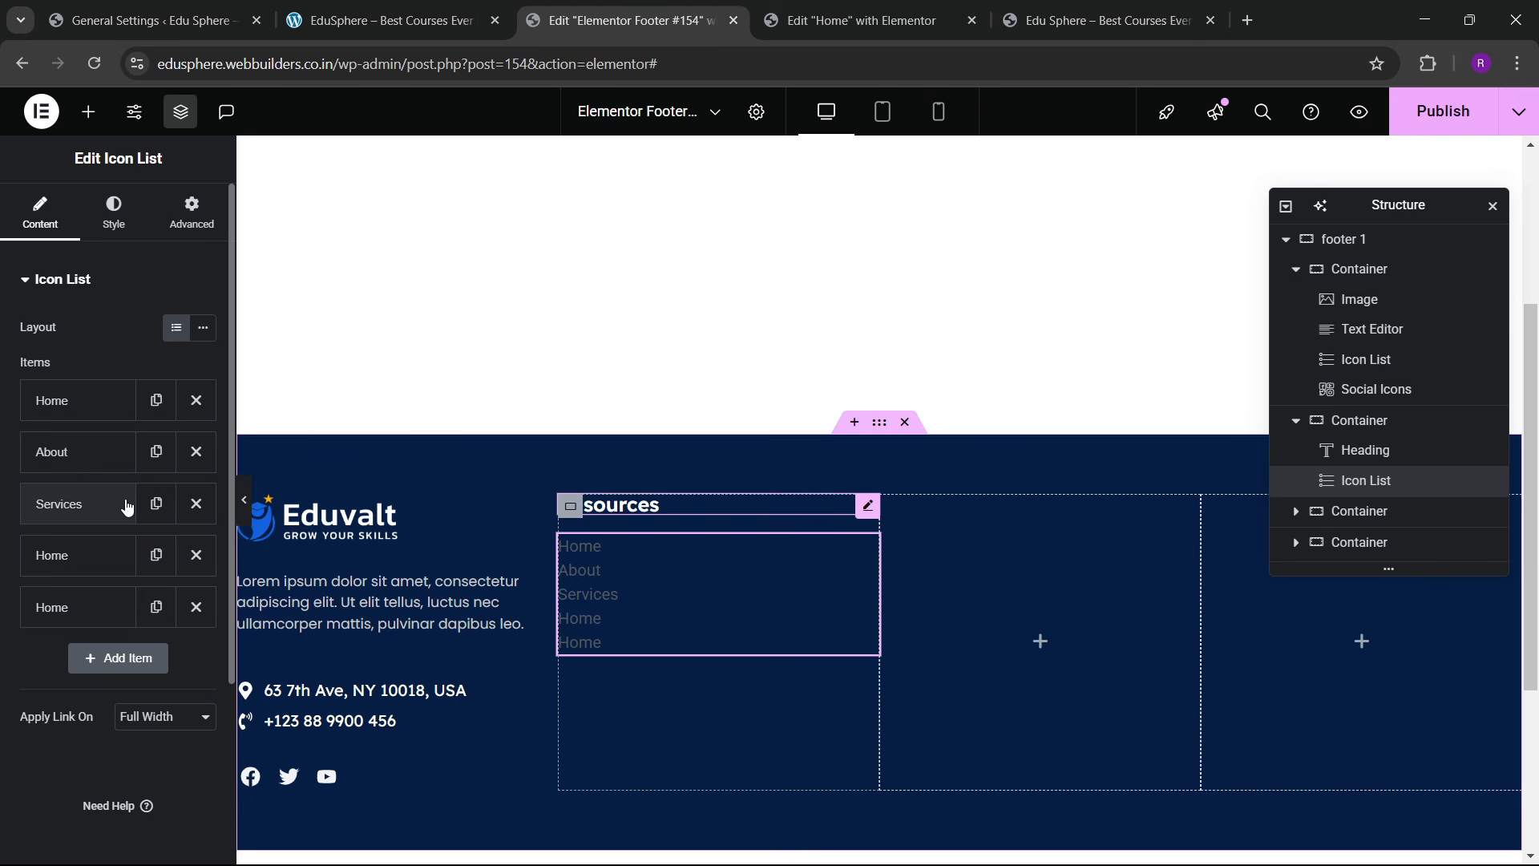
{"action": "left_click", "coordinate": [68, 555]}
{"action": "type", "text": "Blogs"}
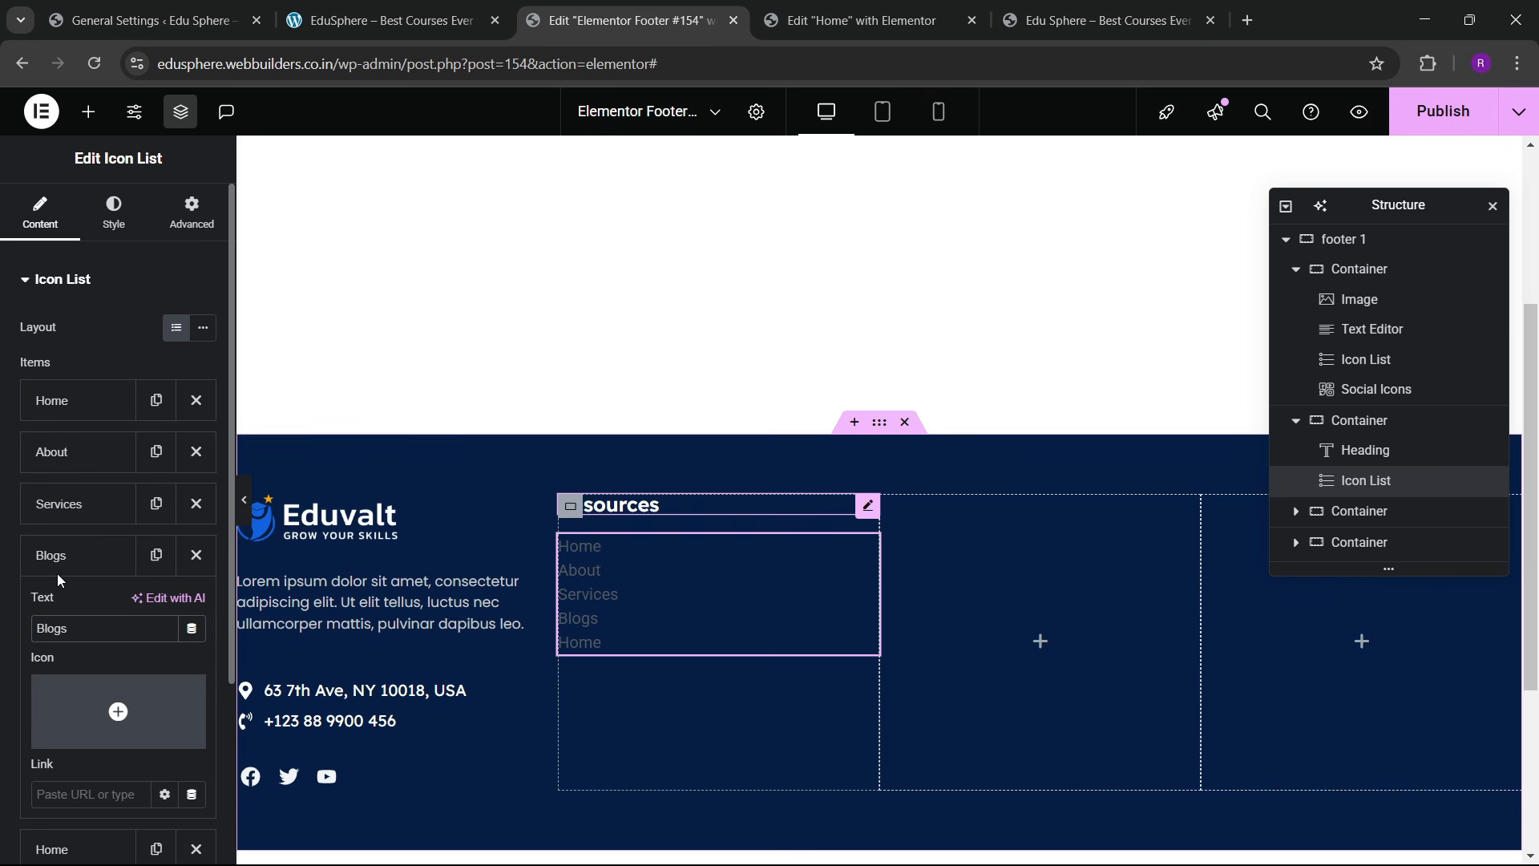
{"action": "left_click", "coordinate": [56, 574]}
{"action": "left_click", "coordinate": [58, 608]}
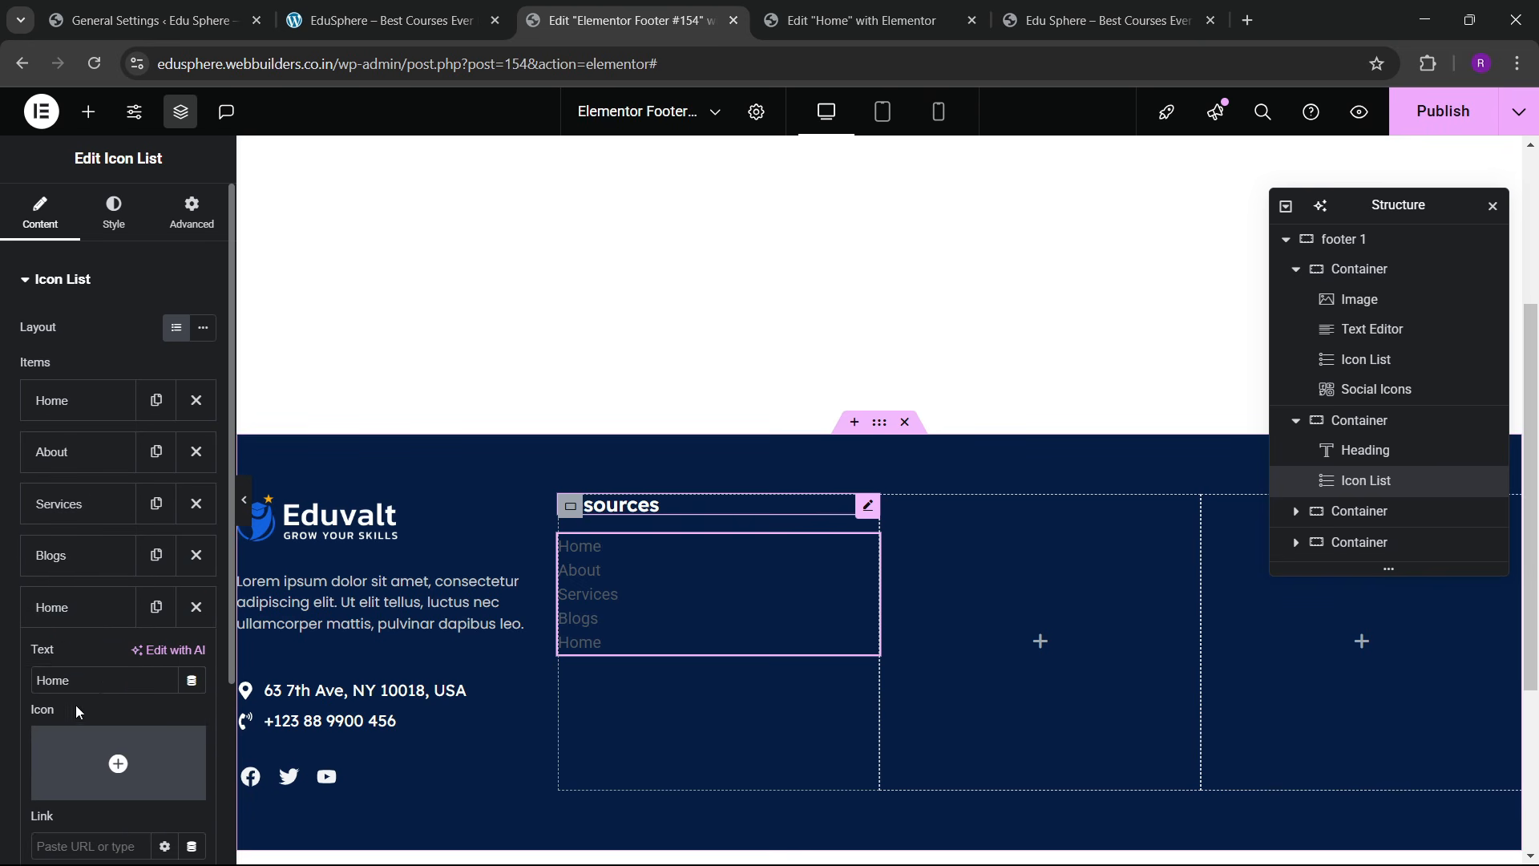
{"action": "type", "text": "Contact"}
{"action": "left_click", "coordinate": [65, 616]}
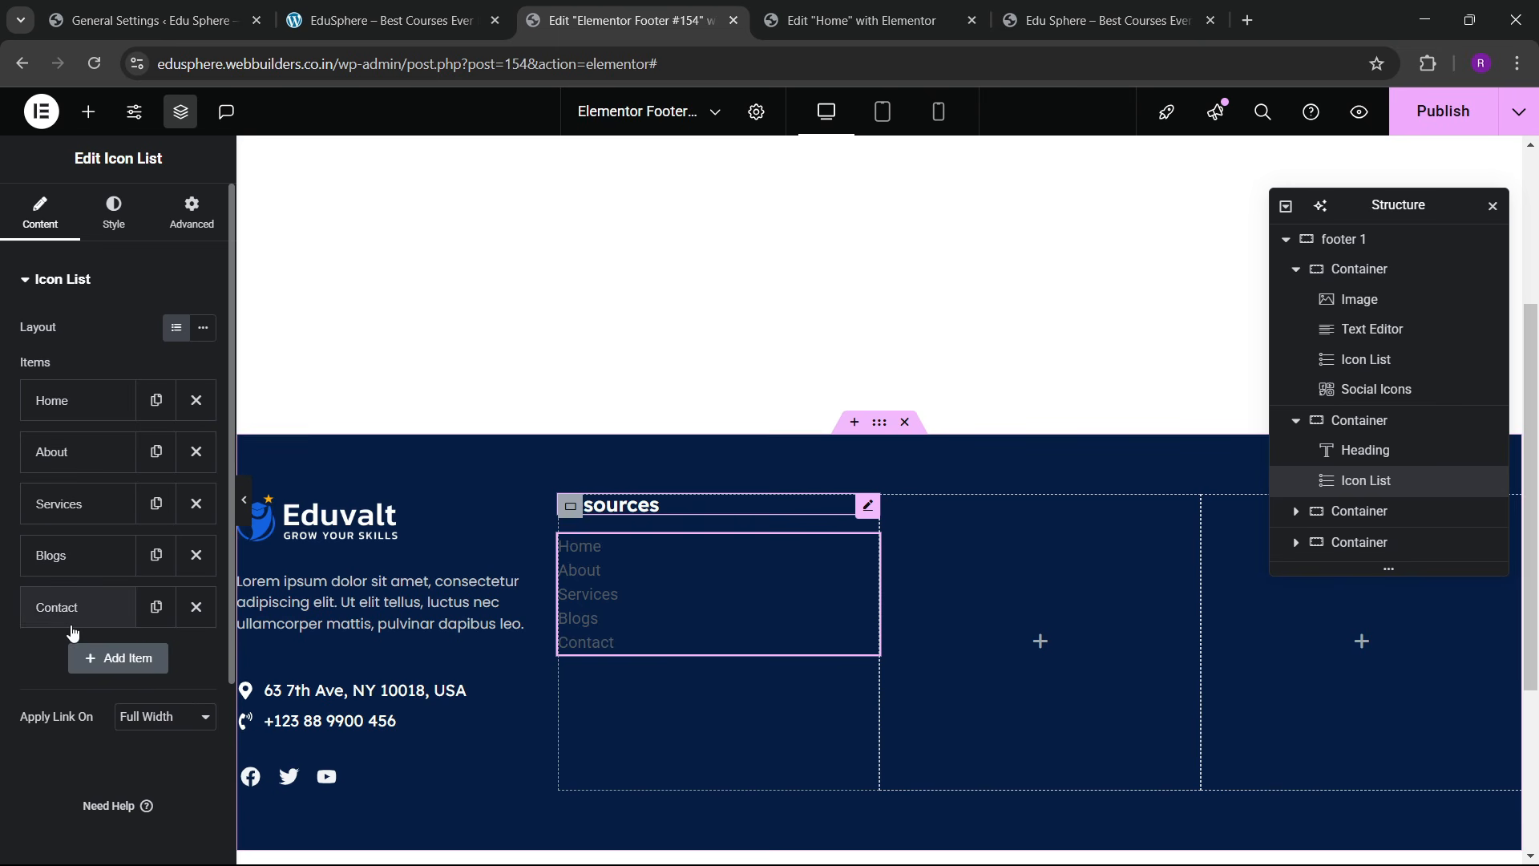
{"action": "left_click", "coordinate": [114, 210]}
Step: Set the link list's text font to Poppins
{"action": "left_click", "coordinate": [60, 567]}
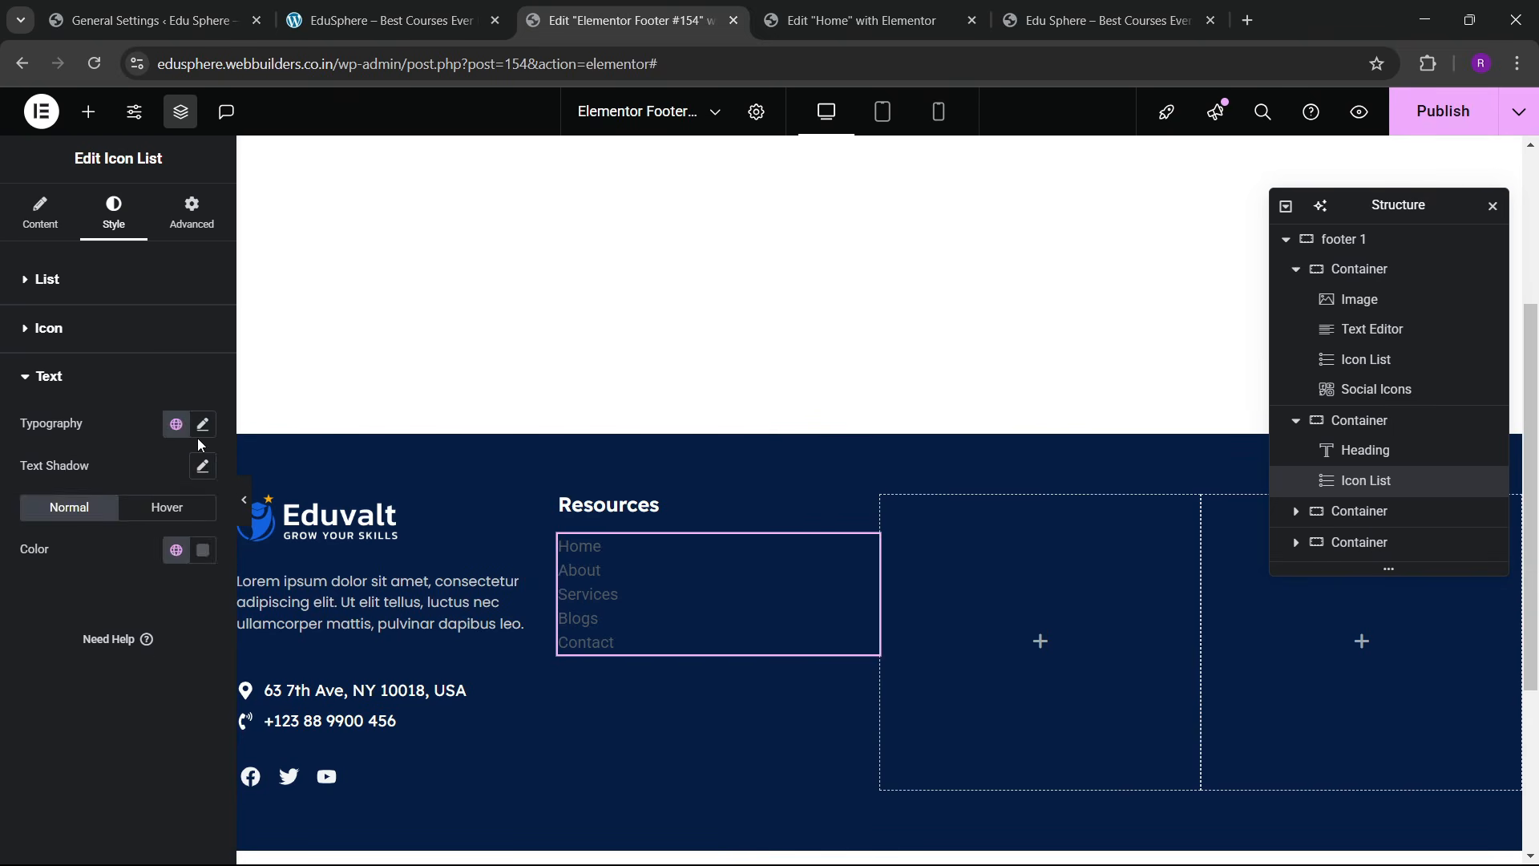
{"action": "left_click", "coordinate": [203, 424]}
{"action": "left_click", "coordinate": [157, 517]}
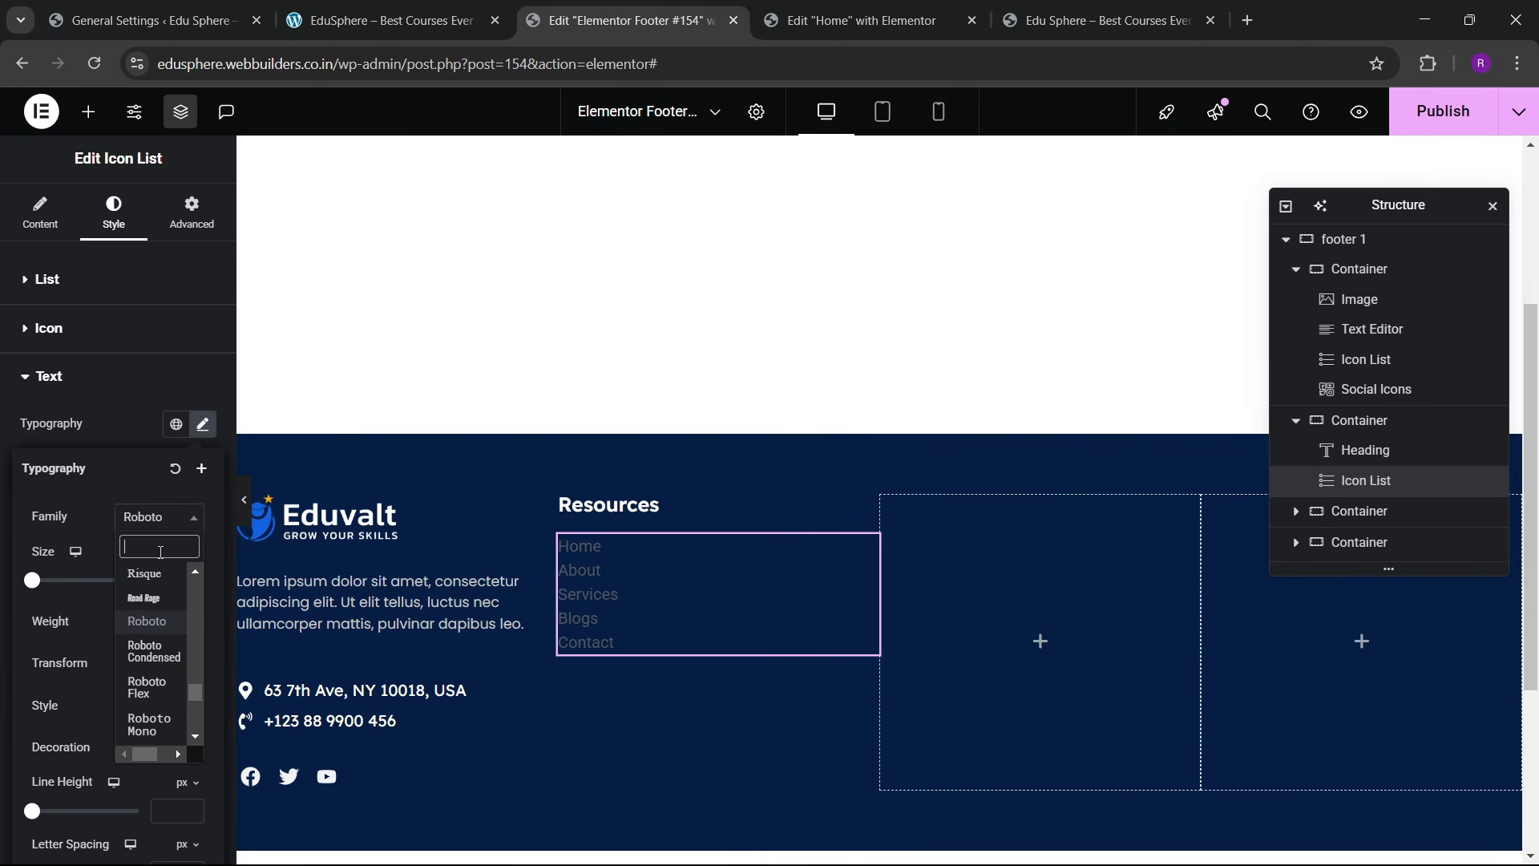
{"action": "type", "text": "poppins"}
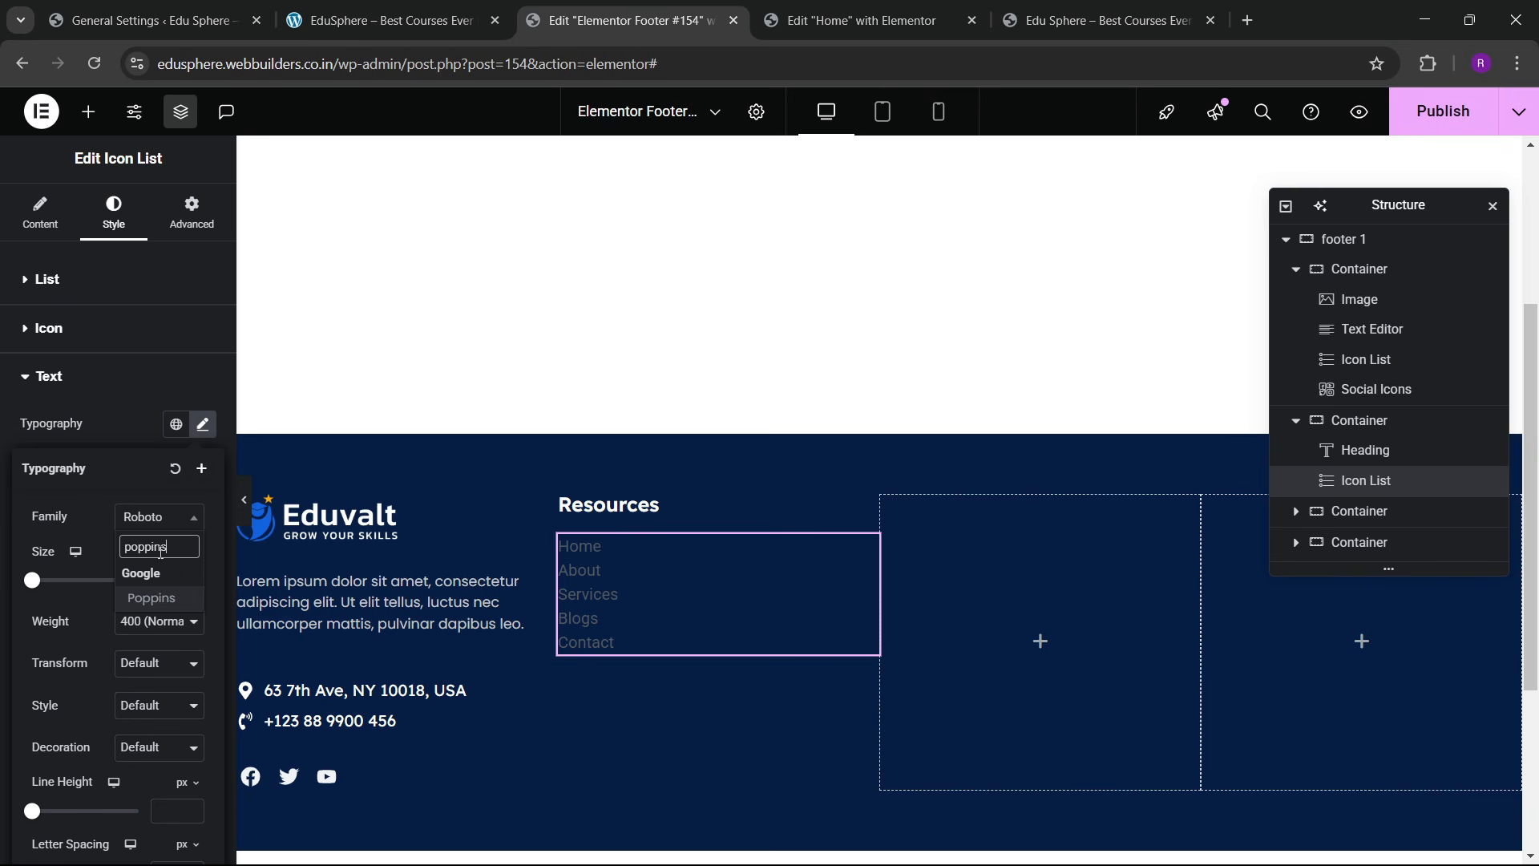
{"action": "key", "text": "Return"}
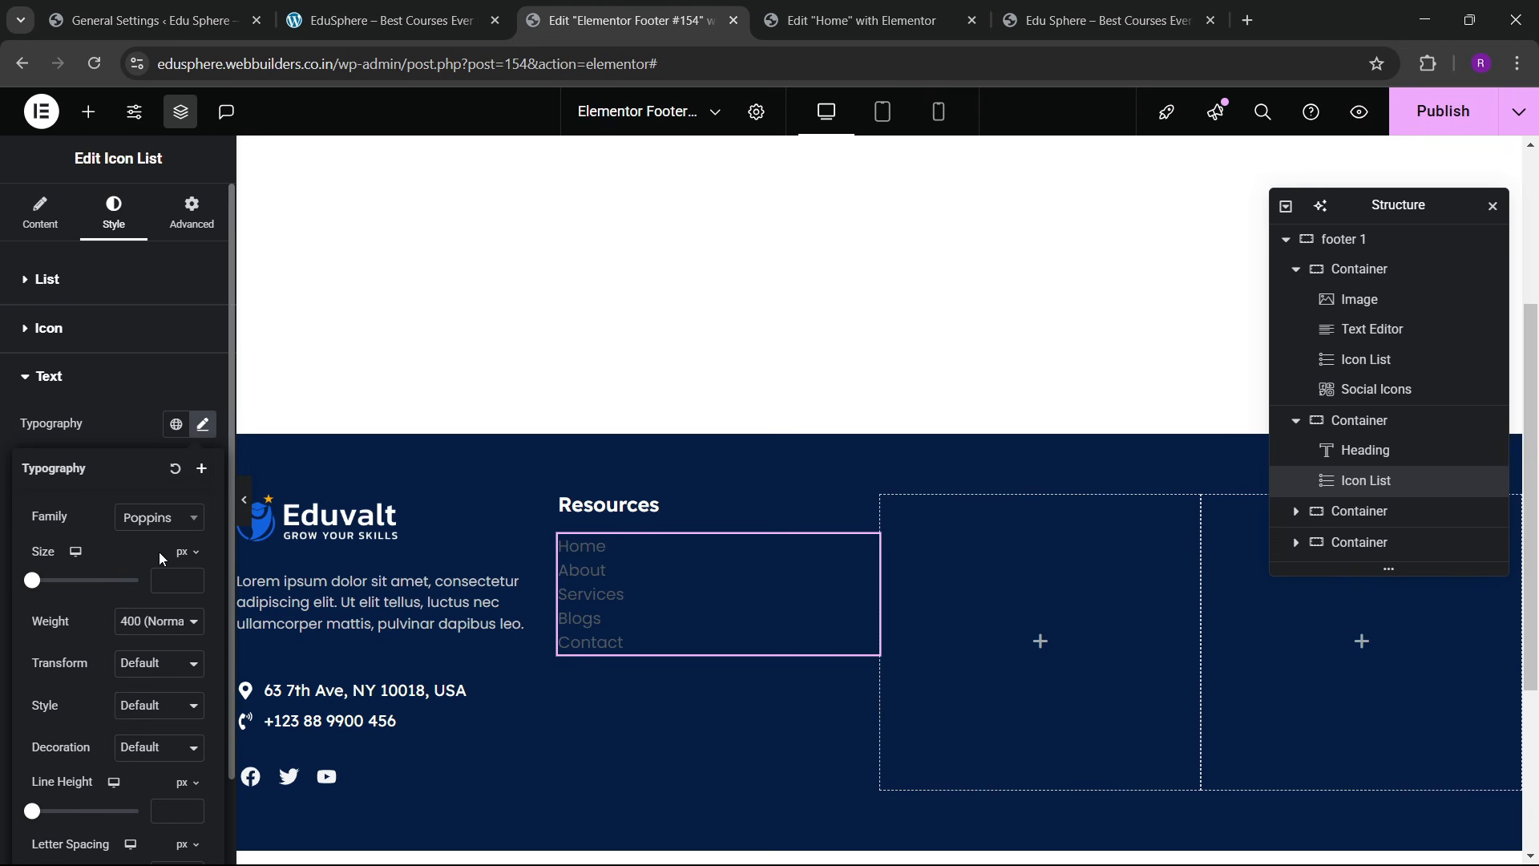
{"action": "left_click", "coordinate": [133, 410]}
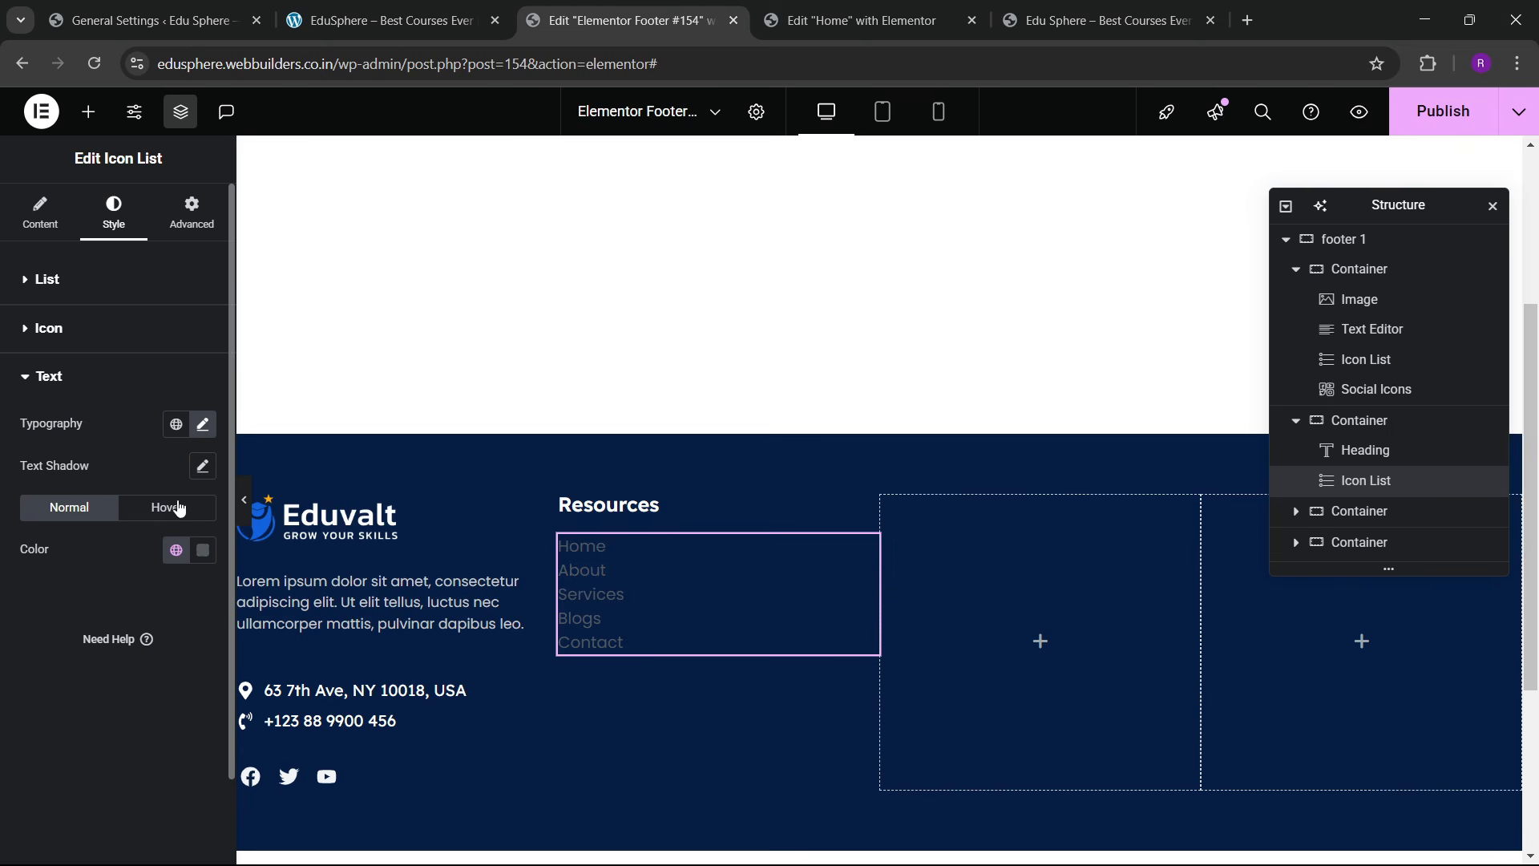
Step: Lighten the text colour of the Lorem ipsum paragraph
{"action": "left_click", "coordinate": [546, 589]}
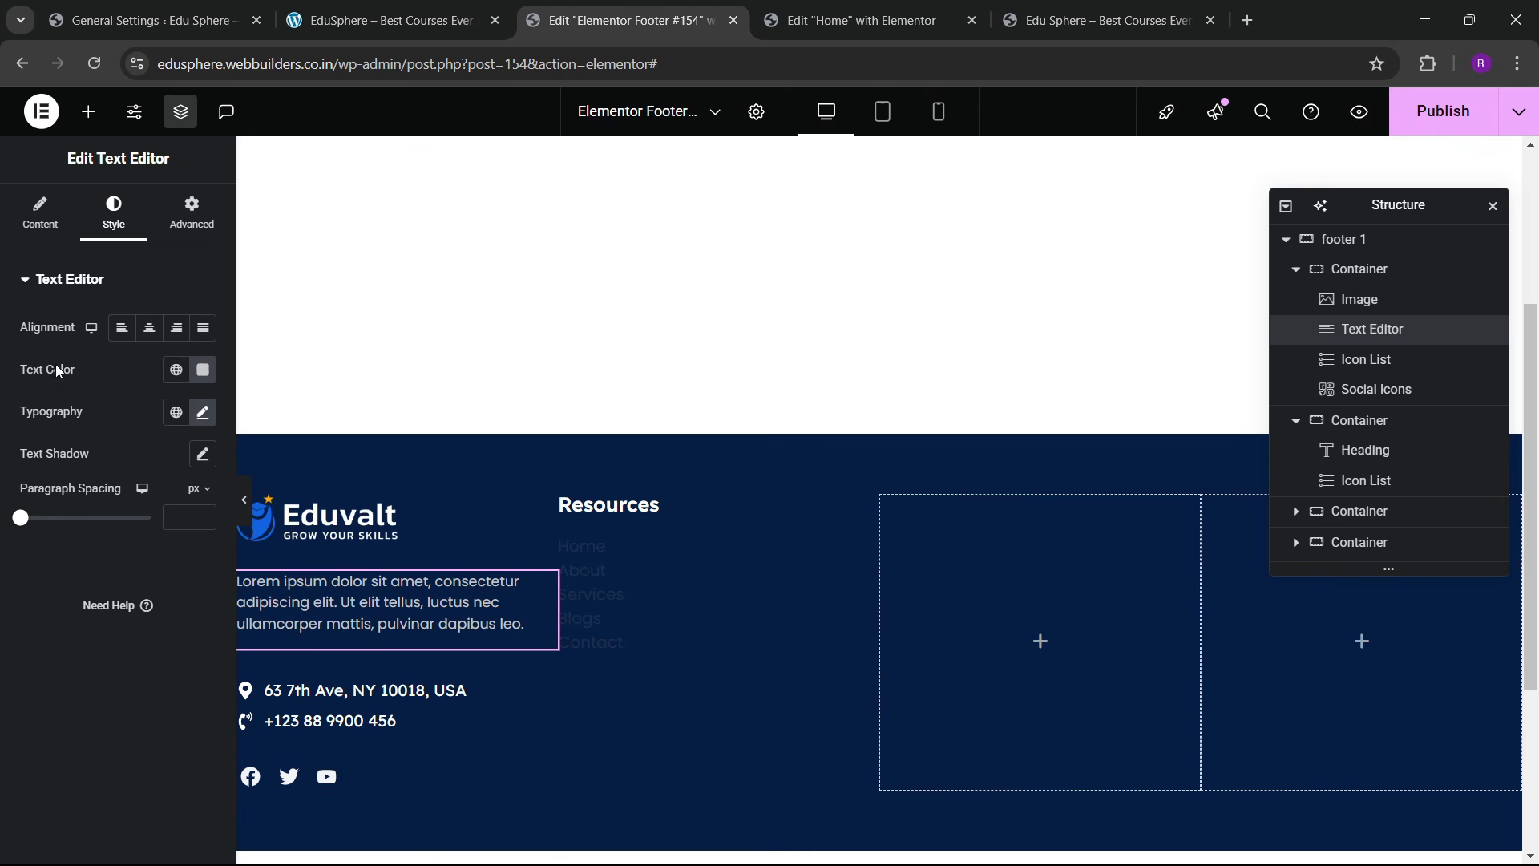
{"action": "left_click", "coordinate": [203, 370]}
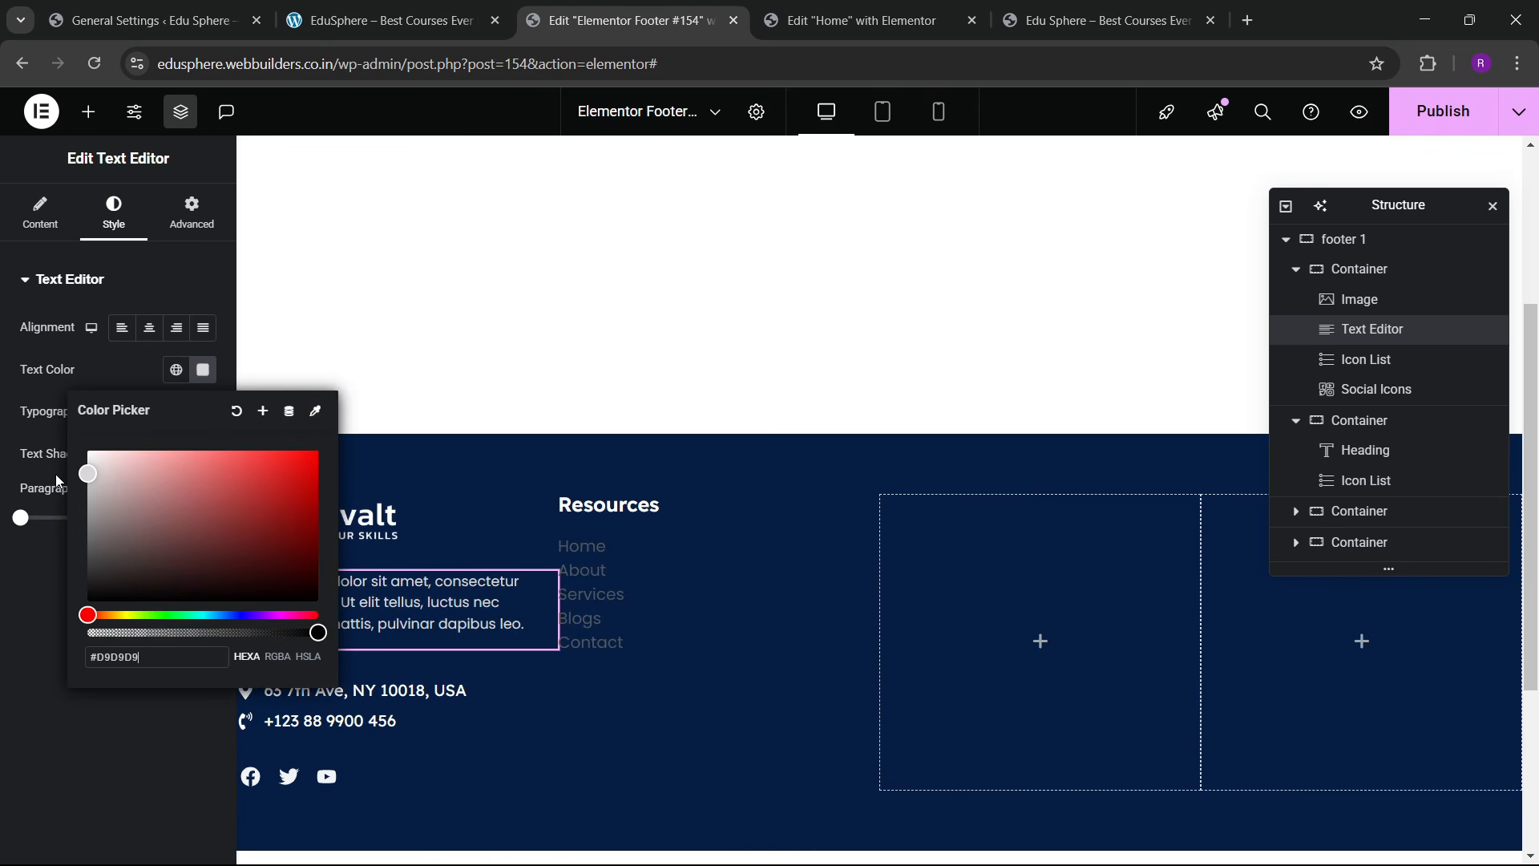
{"action": "left_click_drag", "start_coordinate": [56, 474], "coordinate": [50, 464]}
{"action": "left_click", "coordinate": [38, 589]}
{"action": "left_click", "coordinate": [180, 371]}
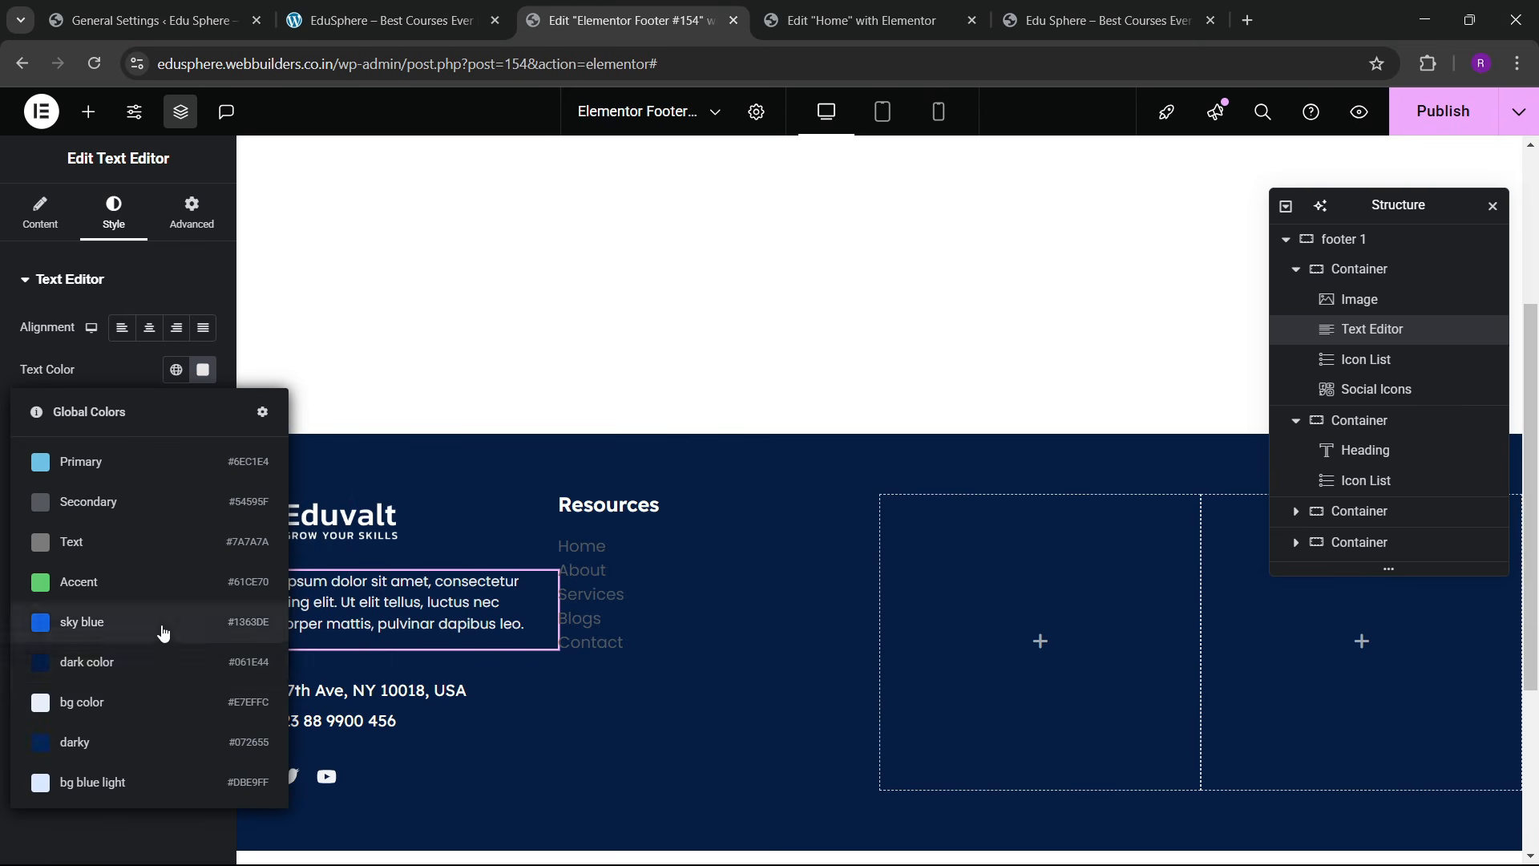
{"action": "left_click", "coordinate": [128, 373]}
{"action": "left_click", "coordinate": [203, 369]}
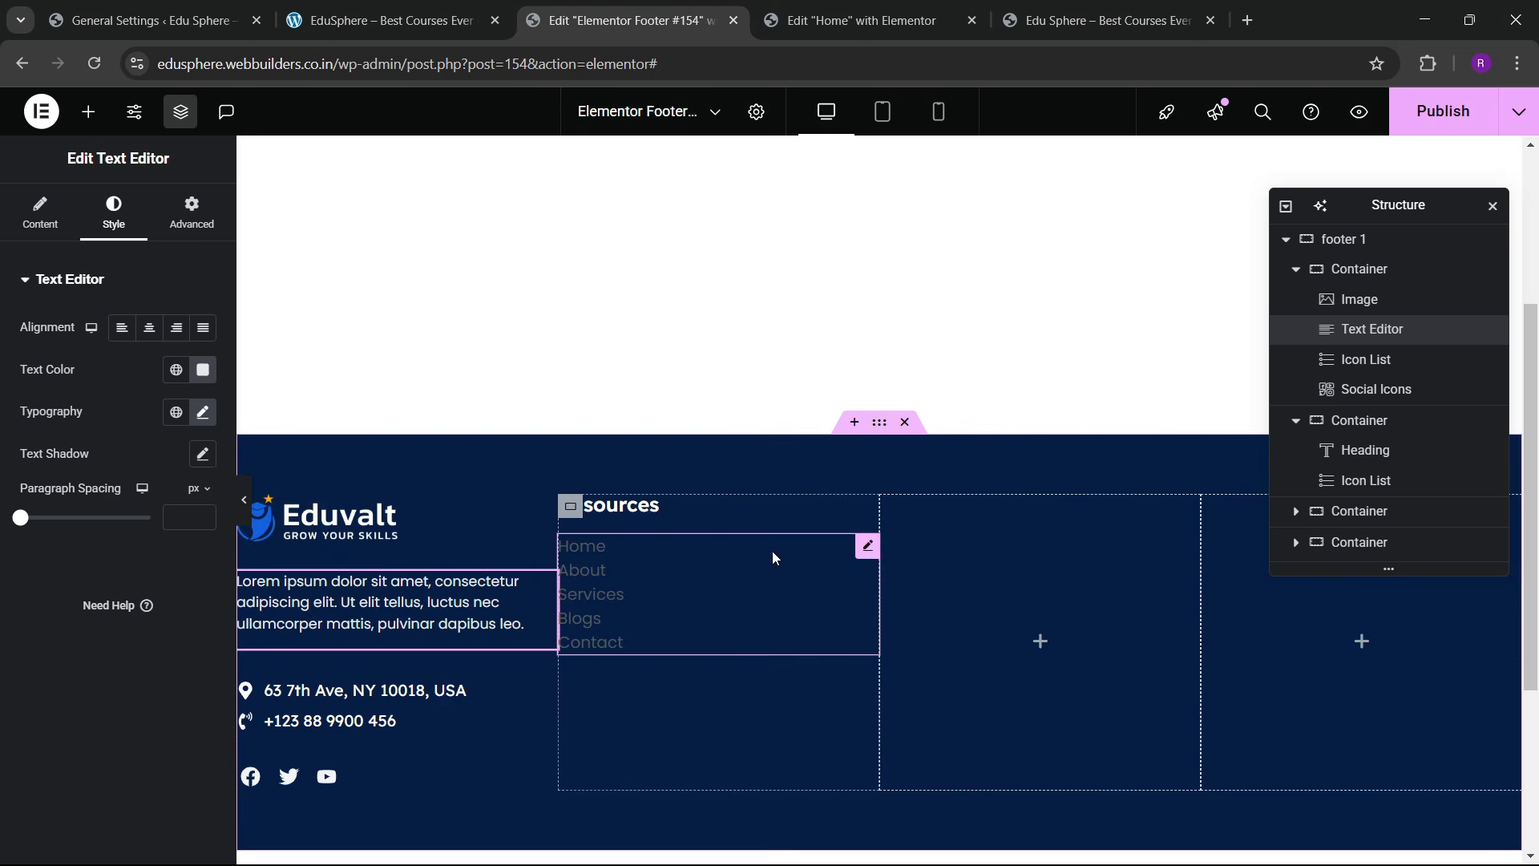
Step: Paste the light grey #E8E8E8 as the Home–Contact list text colour
{"action": "left_click", "coordinate": [869, 548]}
{"action": "left_click", "coordinate": [59, 566]}
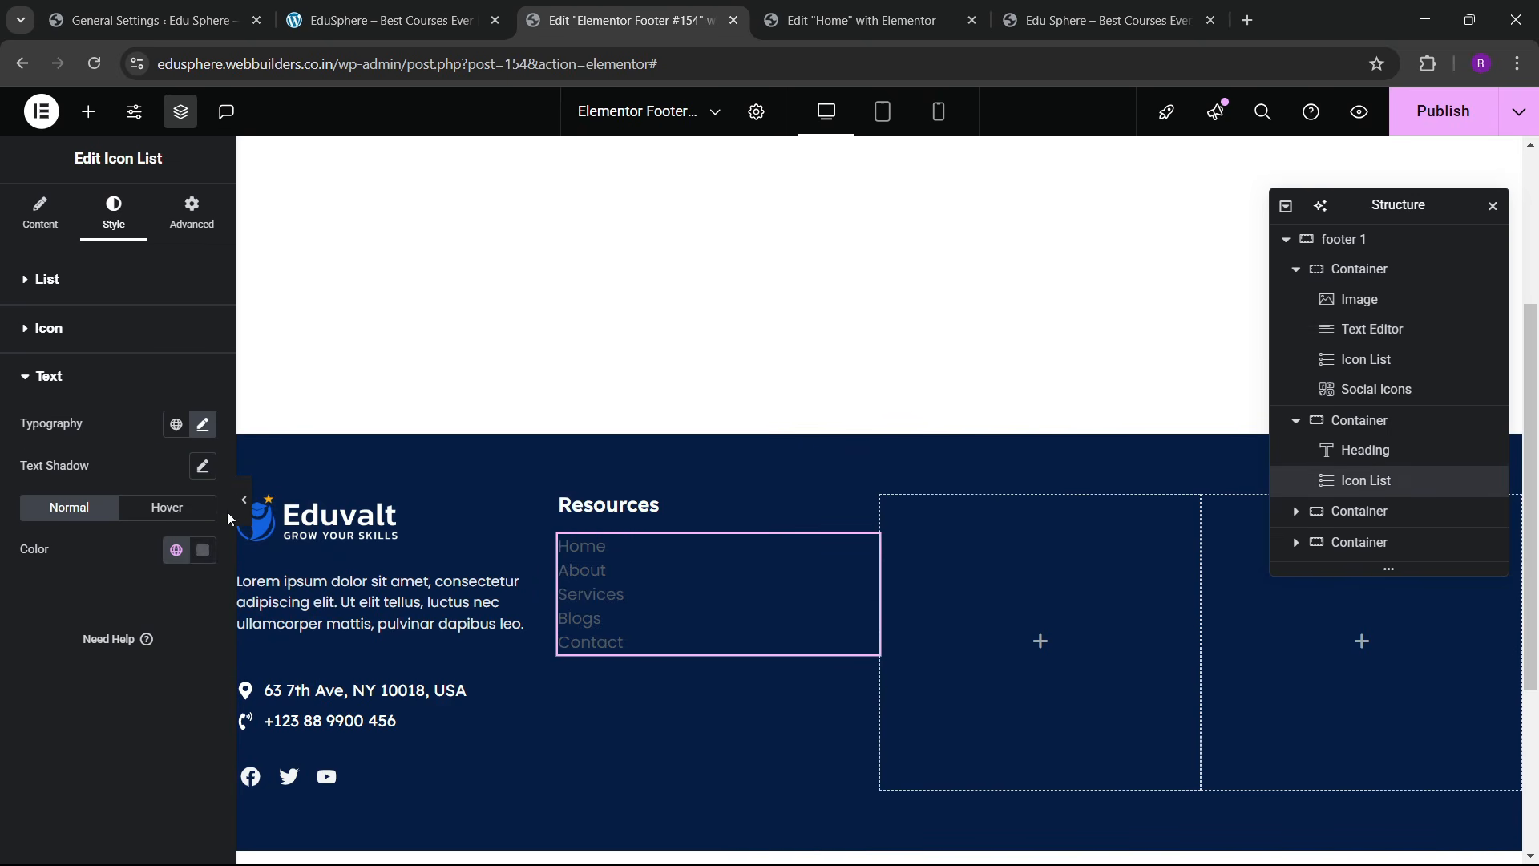
{"action": "left_click", "coordinate": [202, 550]}
{"action": "type", "text": "#EFEFEF"}
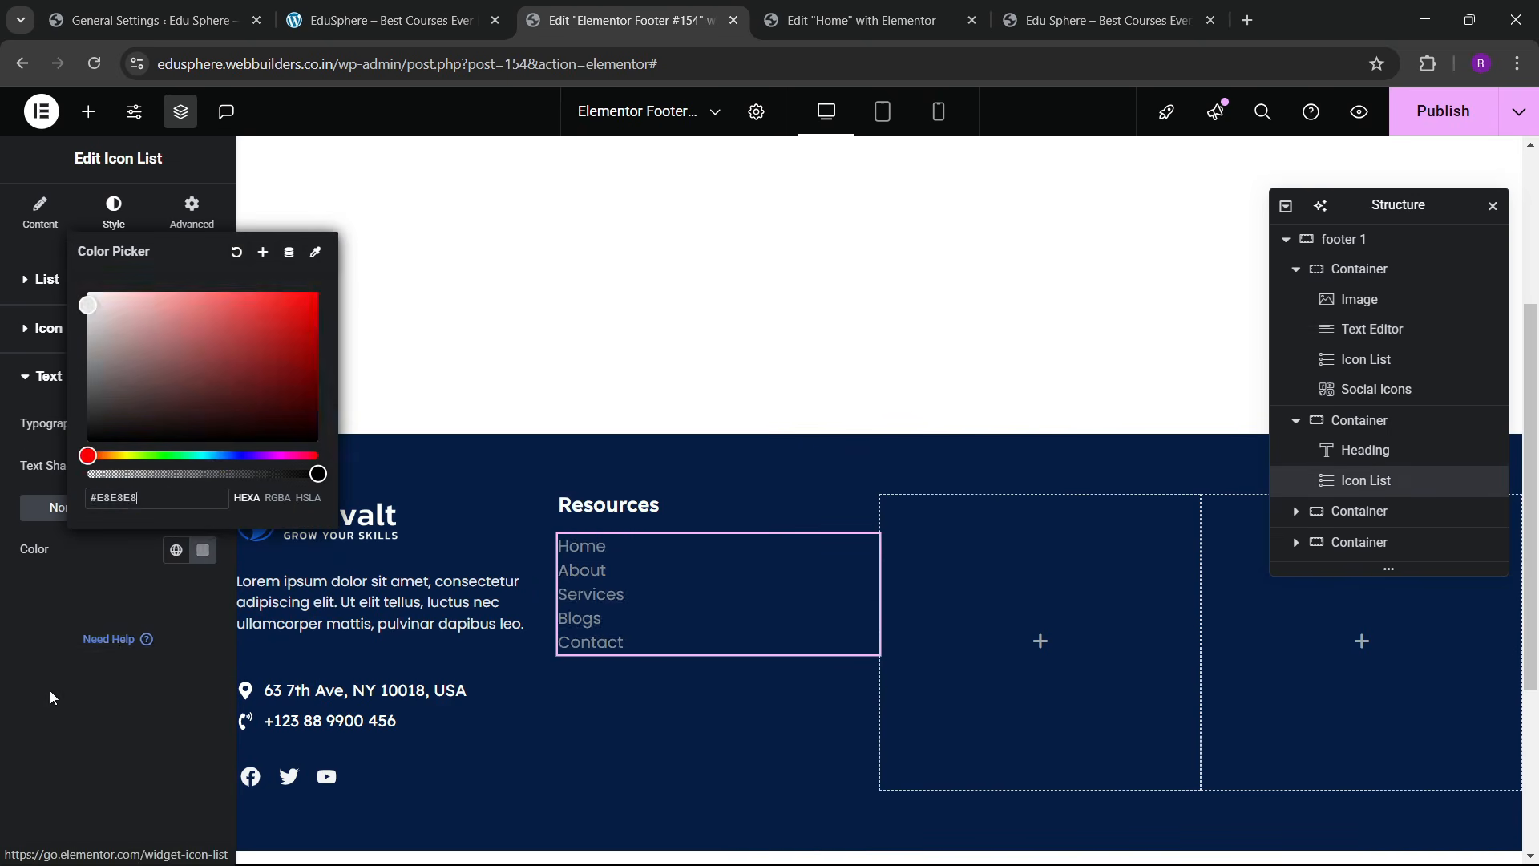
{"action": "left_click", "coordinate": [51, 697]}
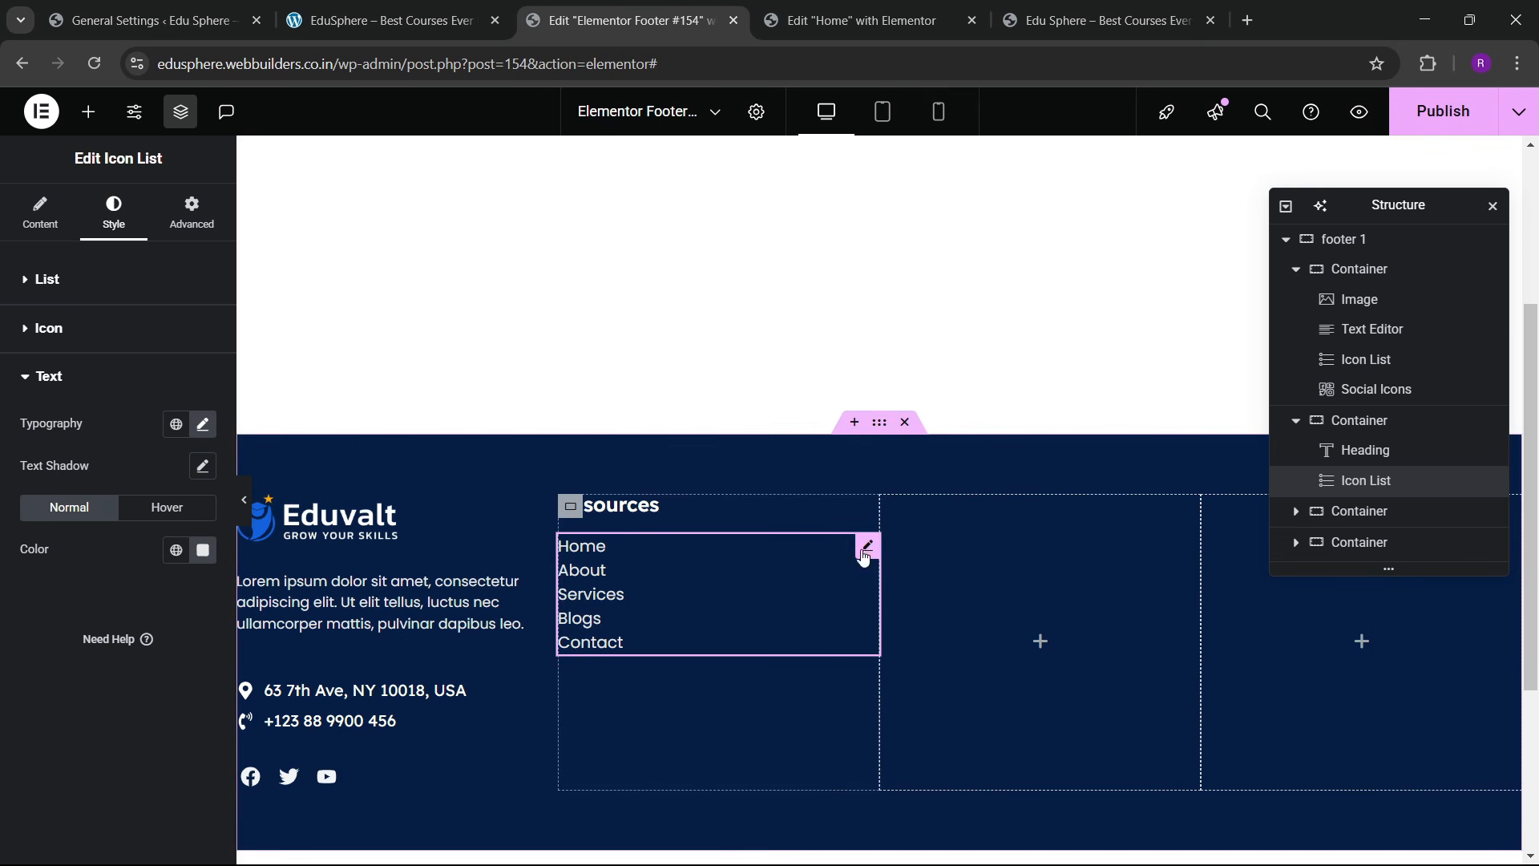
Step: Give the link list a 34 px top margin and 12 px space between items
{"action": "left_click", "coordinate": [192, 213]}
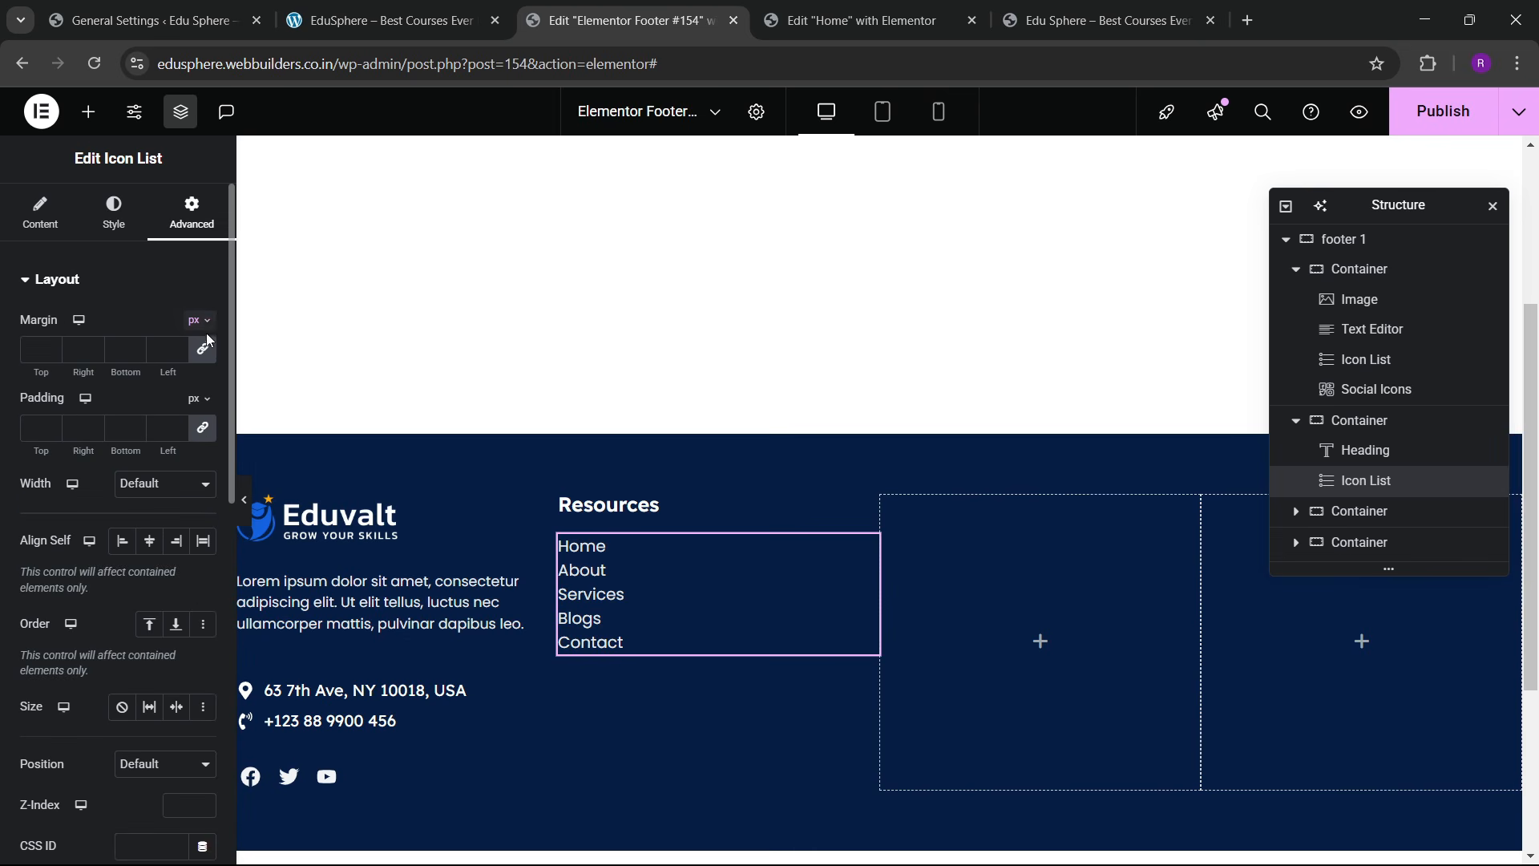
{"action": "left_click", "coordinate": [204, 349]}
{"action": "left_click_drag", "start_coordinate": [51, 348], "coordinate": [50, 348]}
{"action": "left_click", "coordinate": [53, 354]}
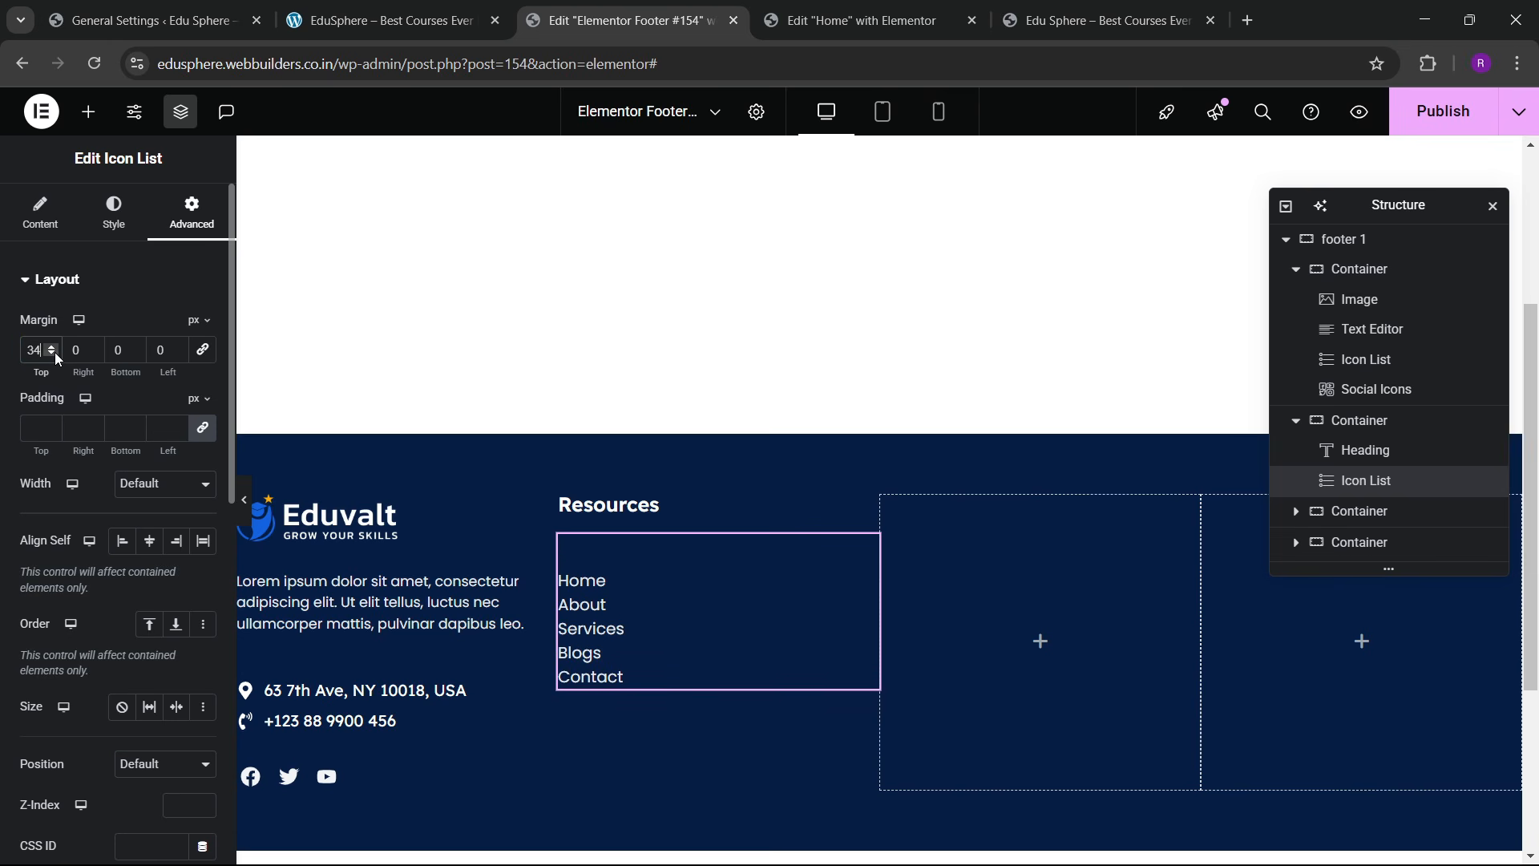
{"action": "left_click", "coordinate": [112, 215]}
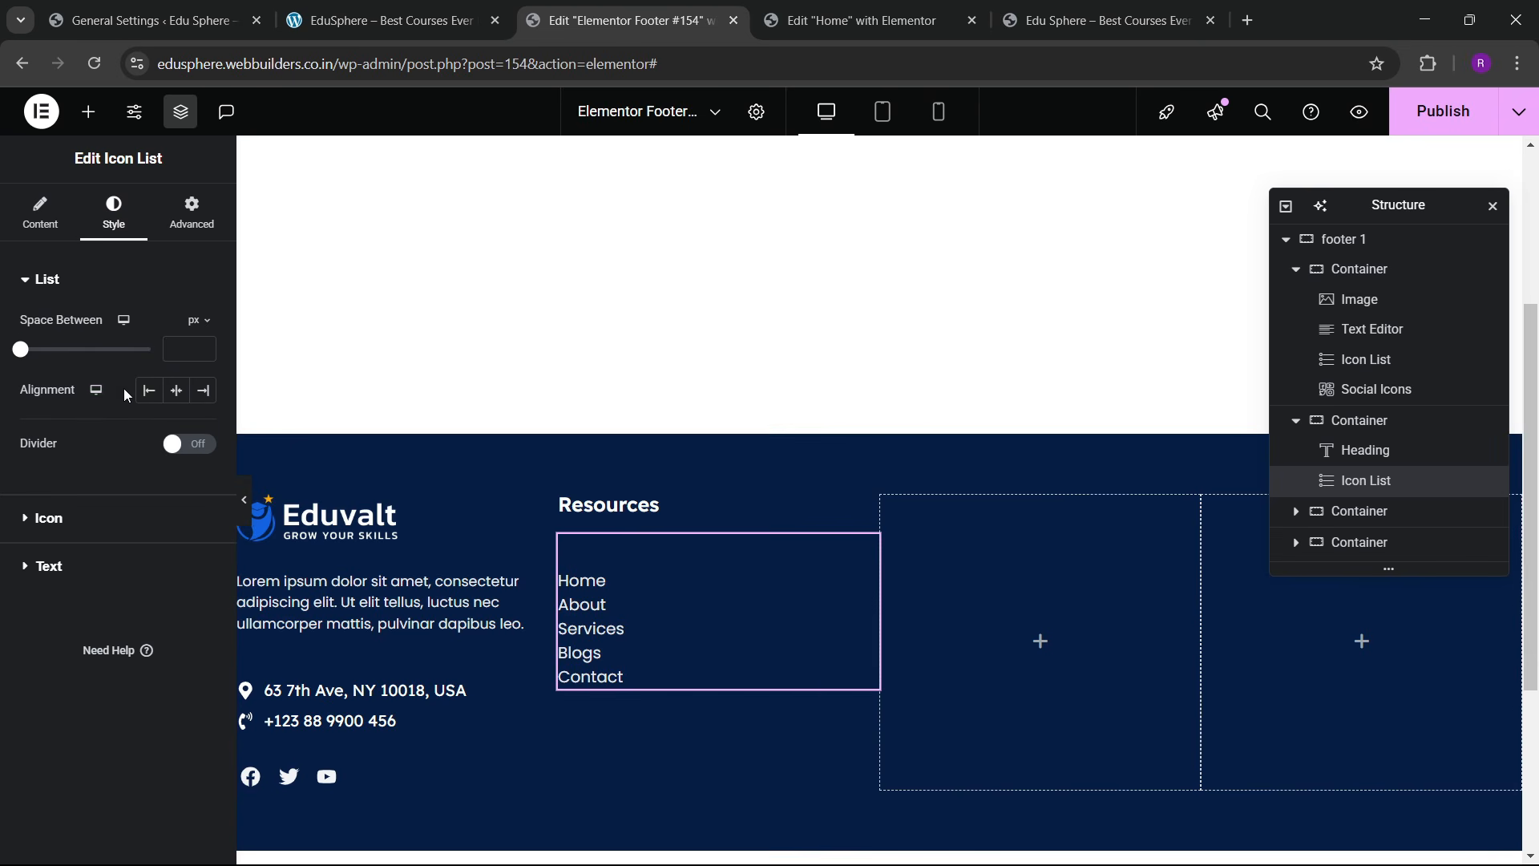
{"action": "left_click_drag", "start_coordinate": [206, 351], "coordinate": [206, 351]}
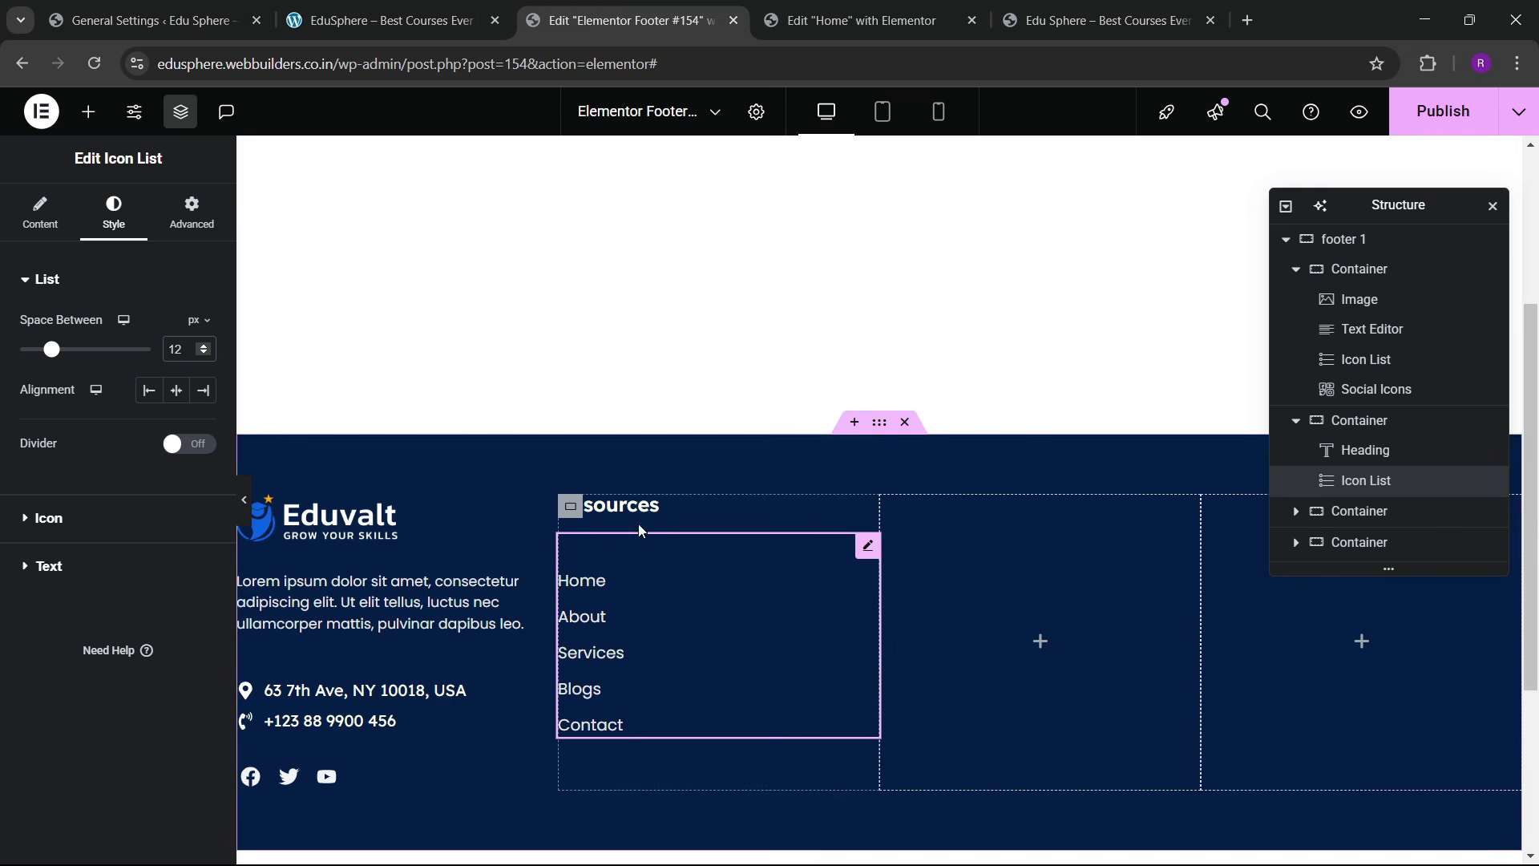
Step: Set the Resources heading size to 21 px
{"action": "left_click", "coordinate": [869, 512]}
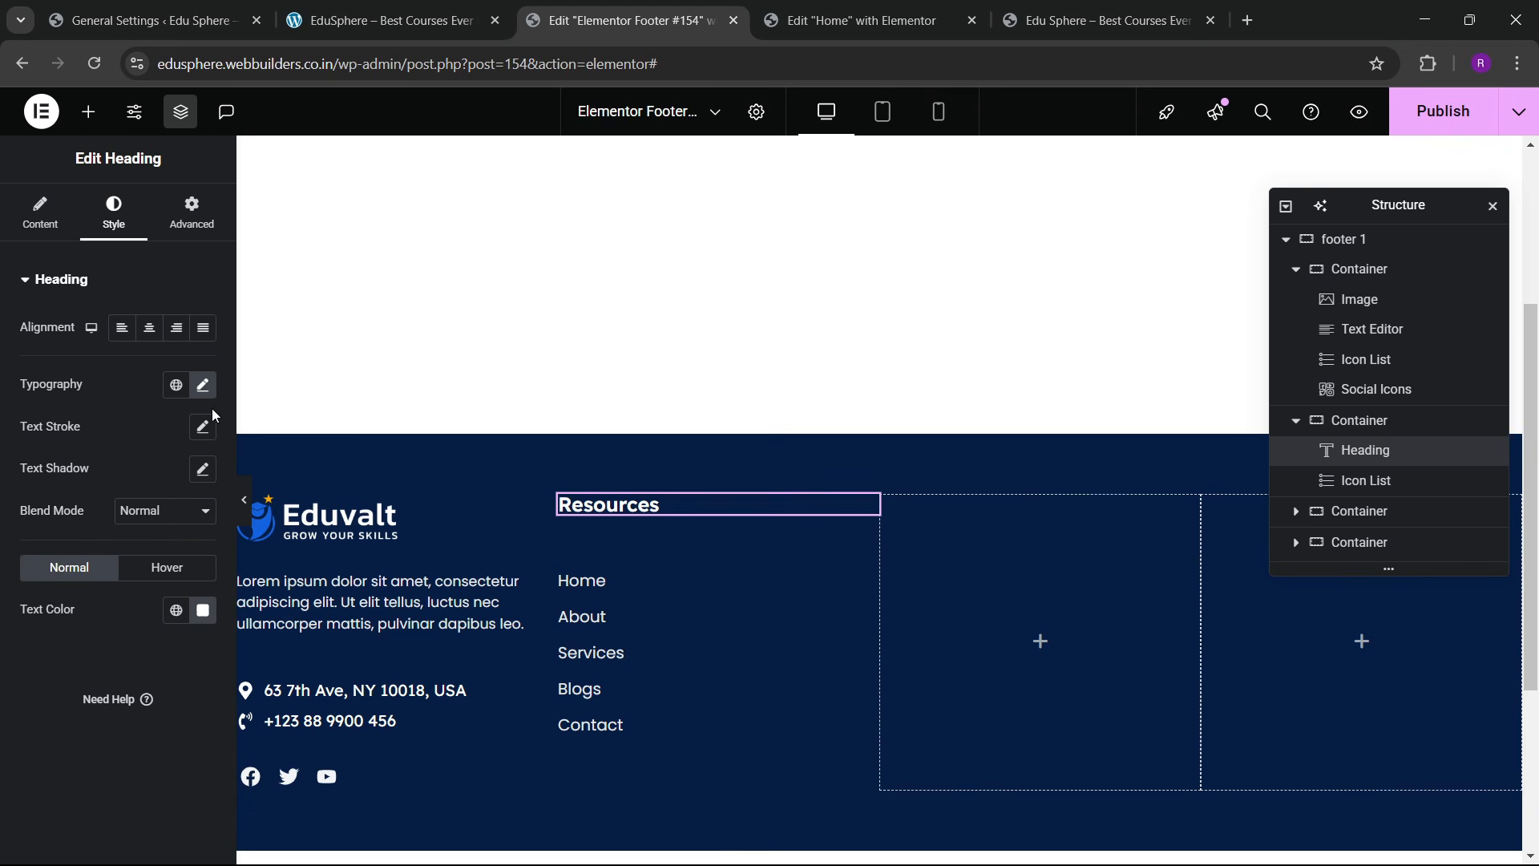
{"action": "left_click", "coordinate": [203, 385]}
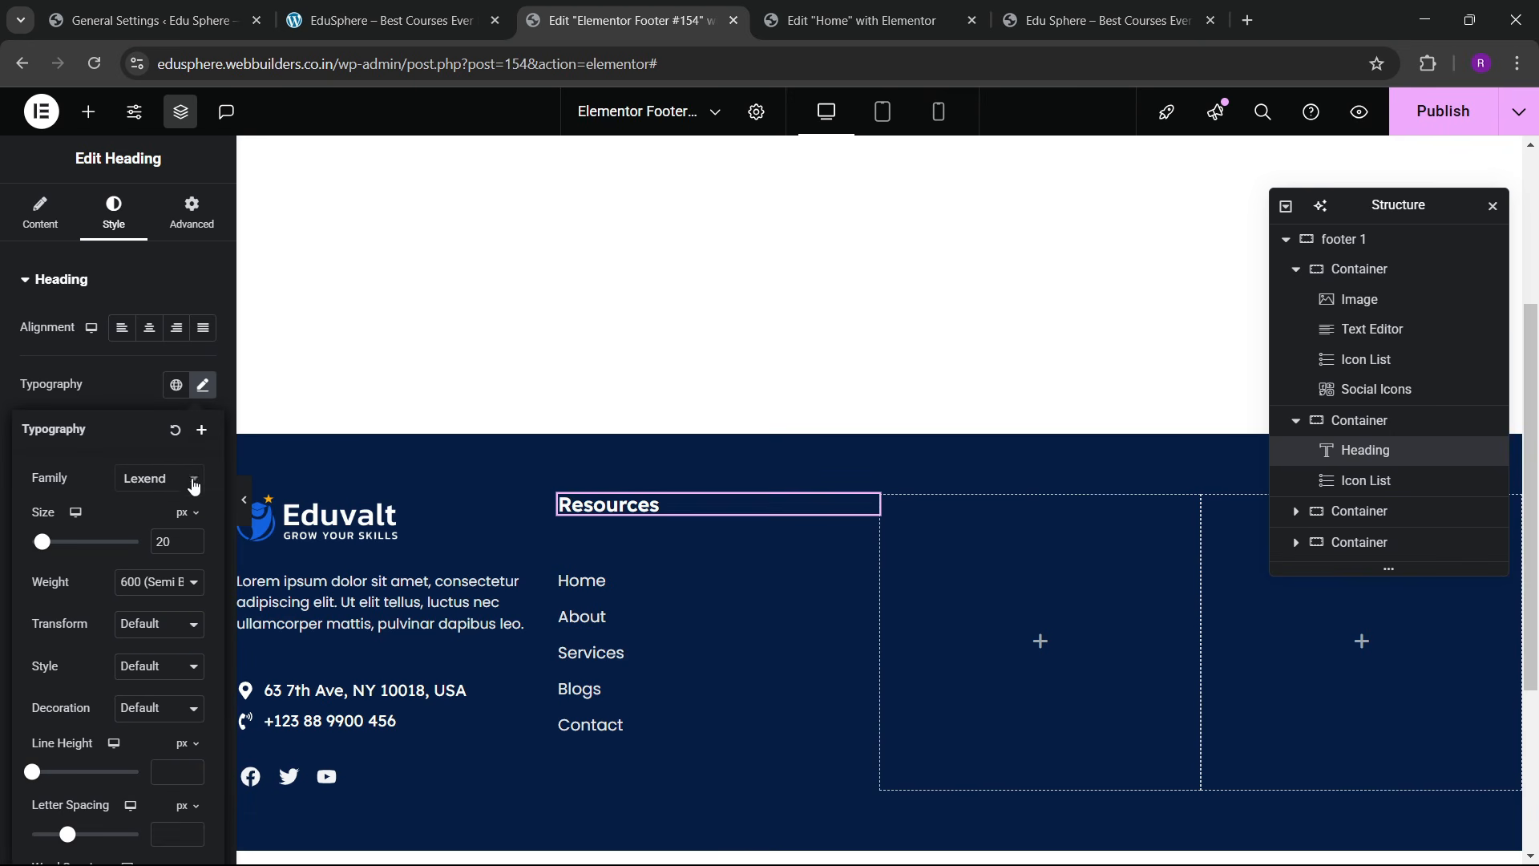
{"action": "left_click", "coordinate": [192, 541]}
{"action": "left_click", "coordinate": [192, 541]}
{"action": "left_click", "coordinate": [192, 549]}
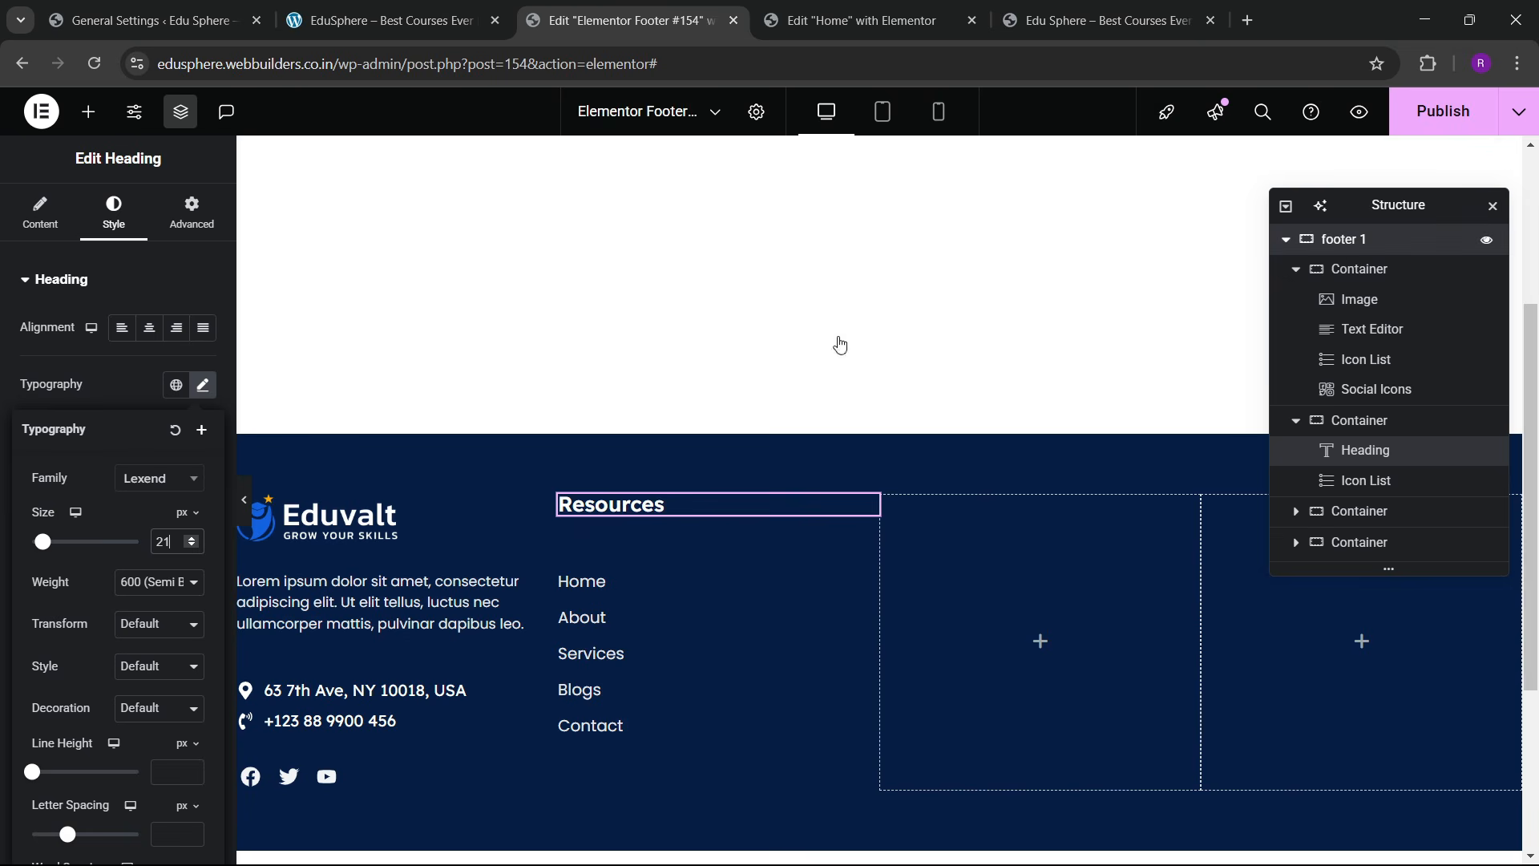
Step: Set the outer footer container to Space Between, Align Start, with 50 px linked gaps
{"action": "left_click", "coordinate": [40, 212]}
{"action": "scroll", "coordinate": [119, 610], "scroll_direction": "down", "scroll_amount": 2}
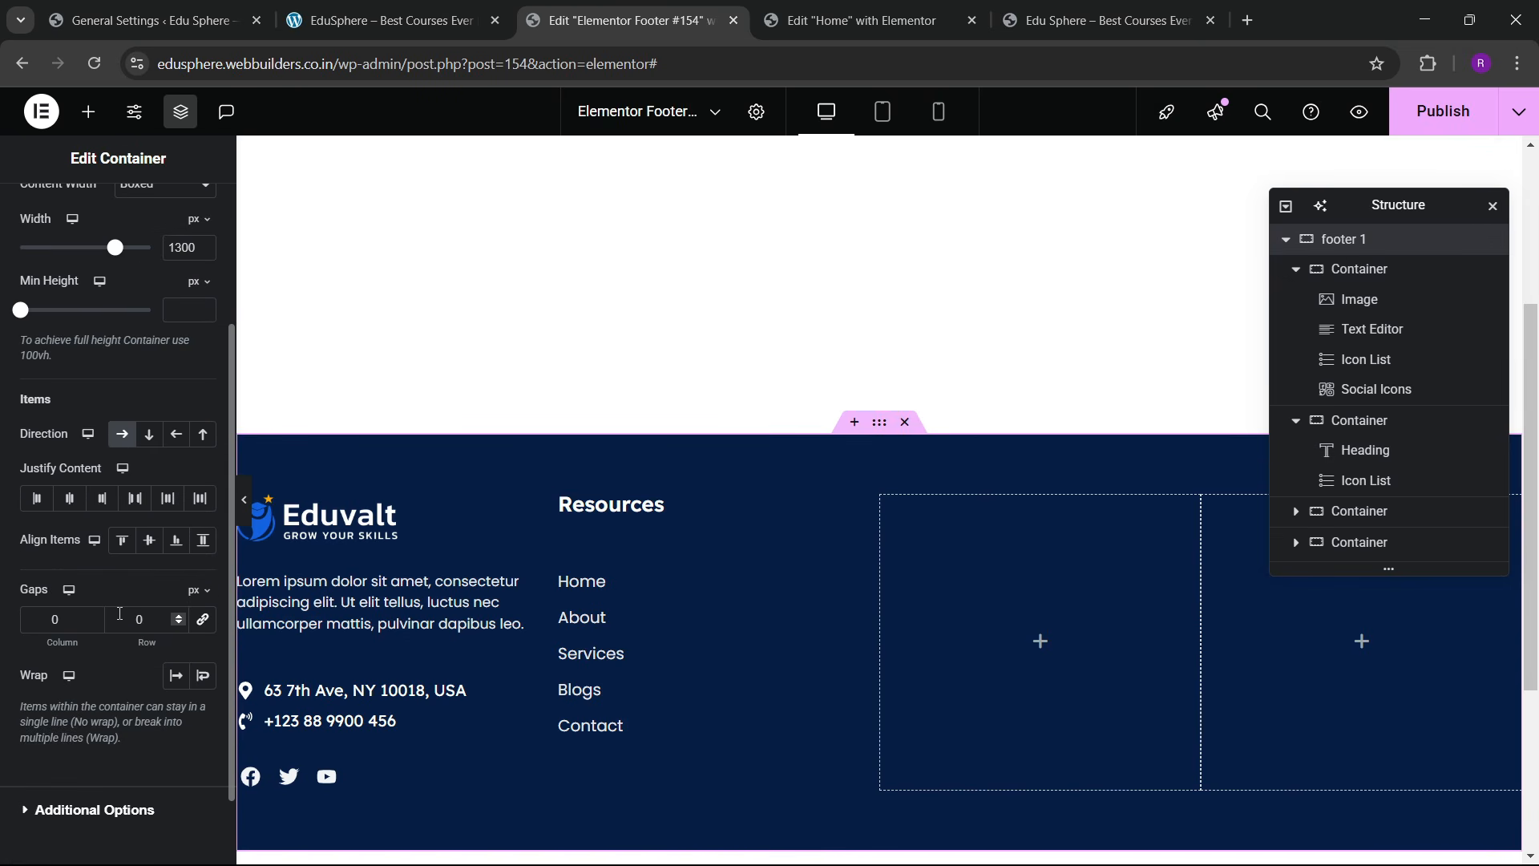
{"action": "left_click", "coordinate": [136, 499]}
{"action": "left_click", "coordinate": [122, 540]}
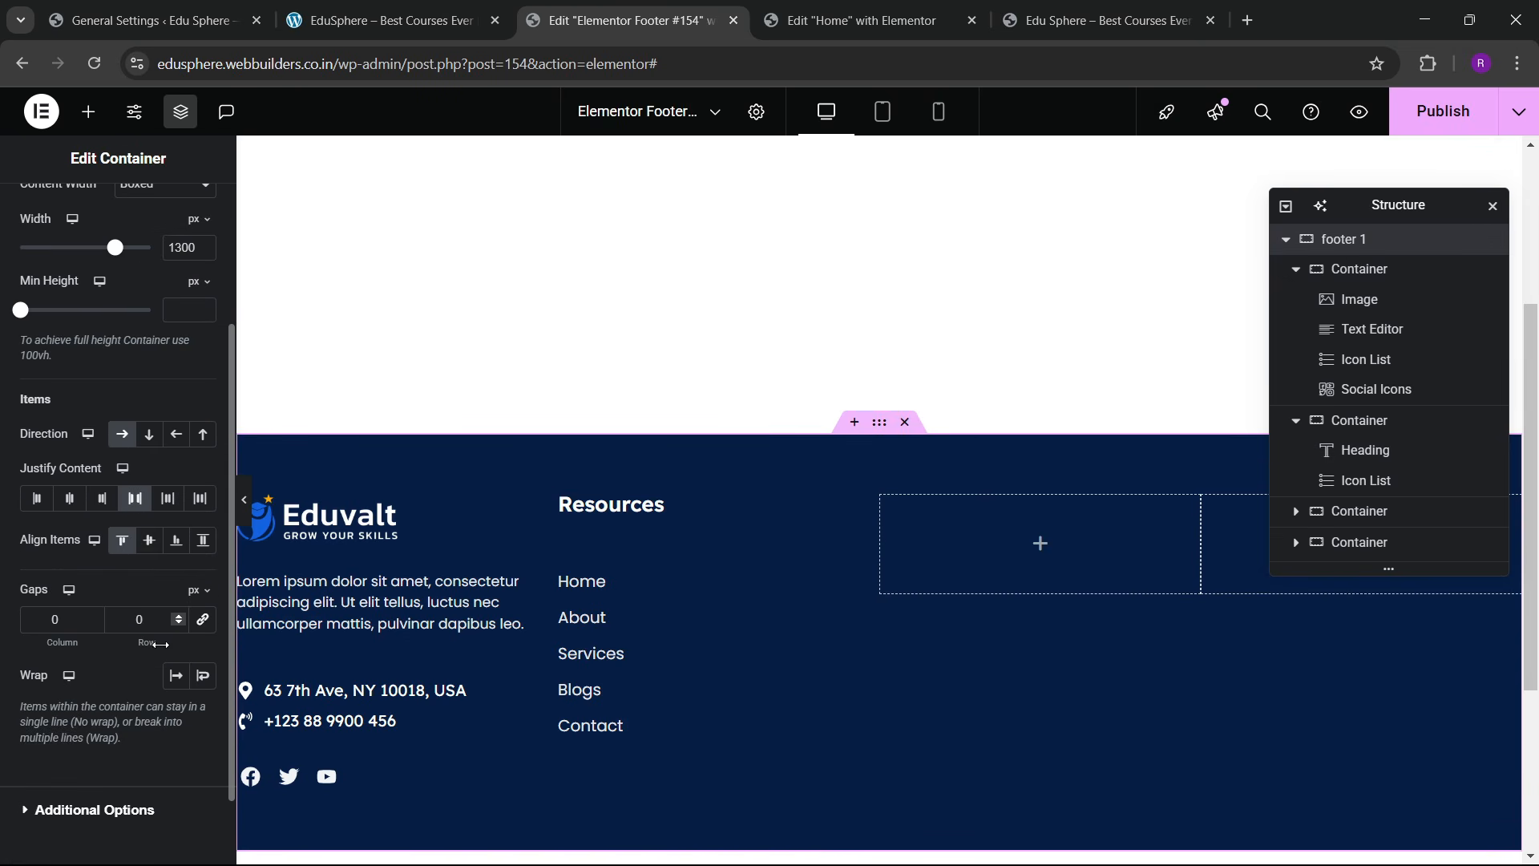
{"action": "left_click", "coordinate": [203, 623]}
{"action": "left_click", "coordinate": [134, 622]}
{"action": "type", "text": "3"}
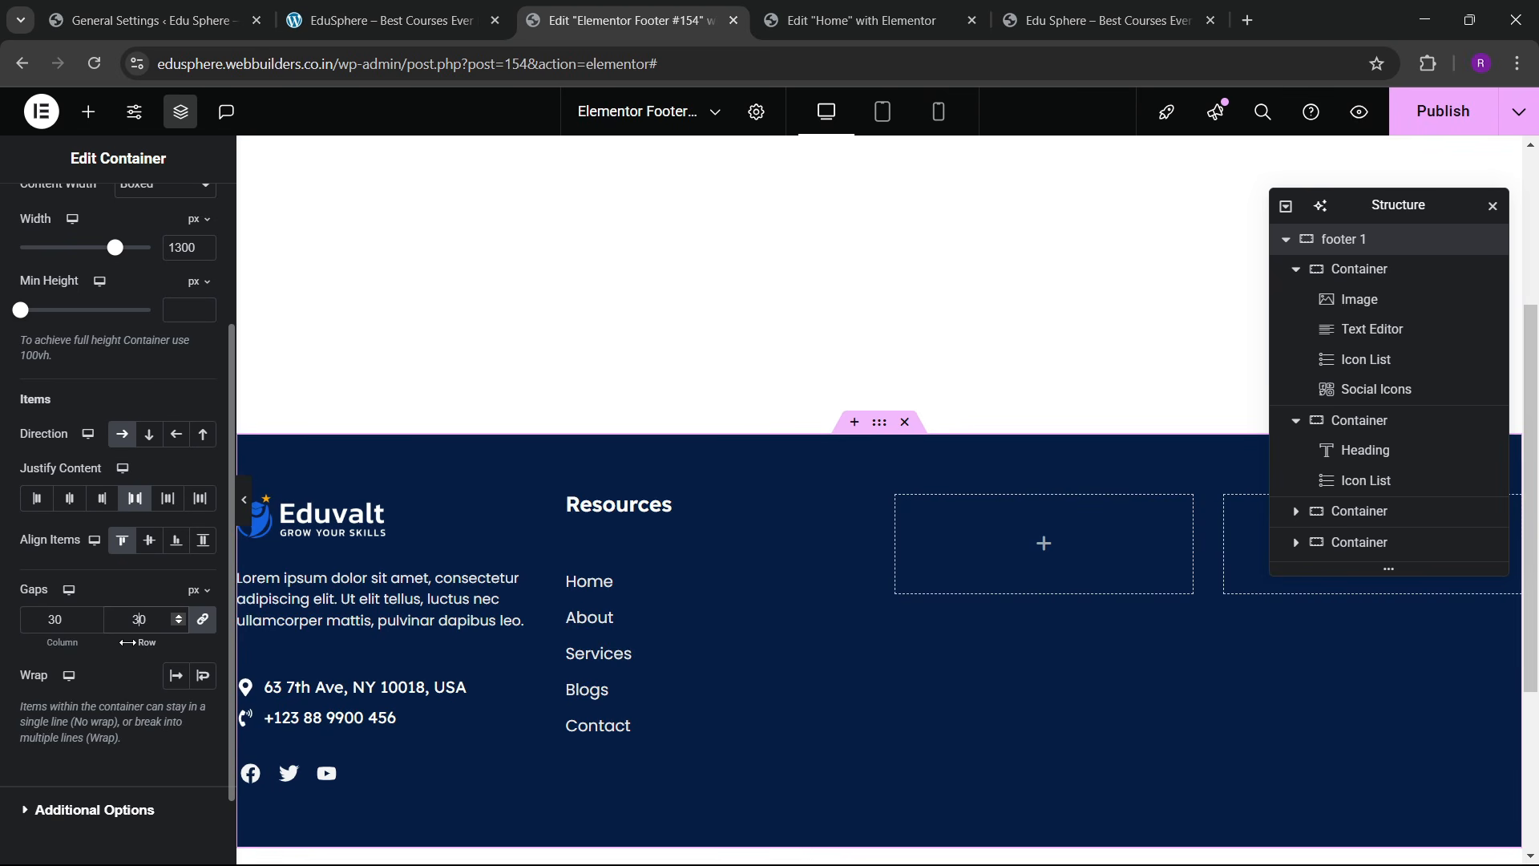
{"action": "key", "text": "BackSpace"}
{"action": "type", "text": "5"}
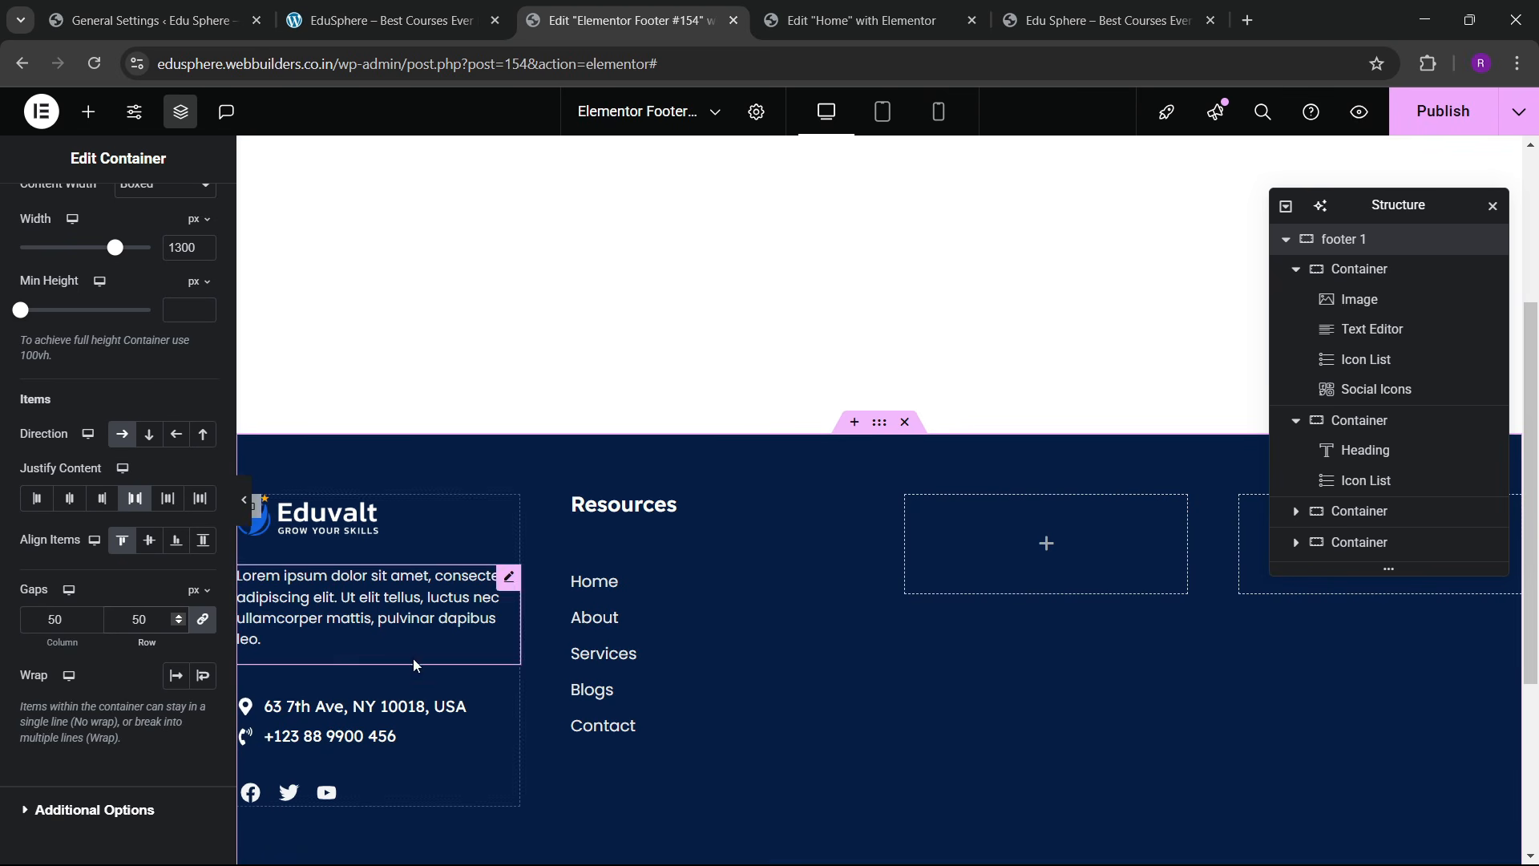
Step: Collapse the first two containers in the Navigator and select the empty third column
{"action": "left_click", "coordinate": [1296, 421]}
{"action": "left_click", "coordinate": [1300, 277]}
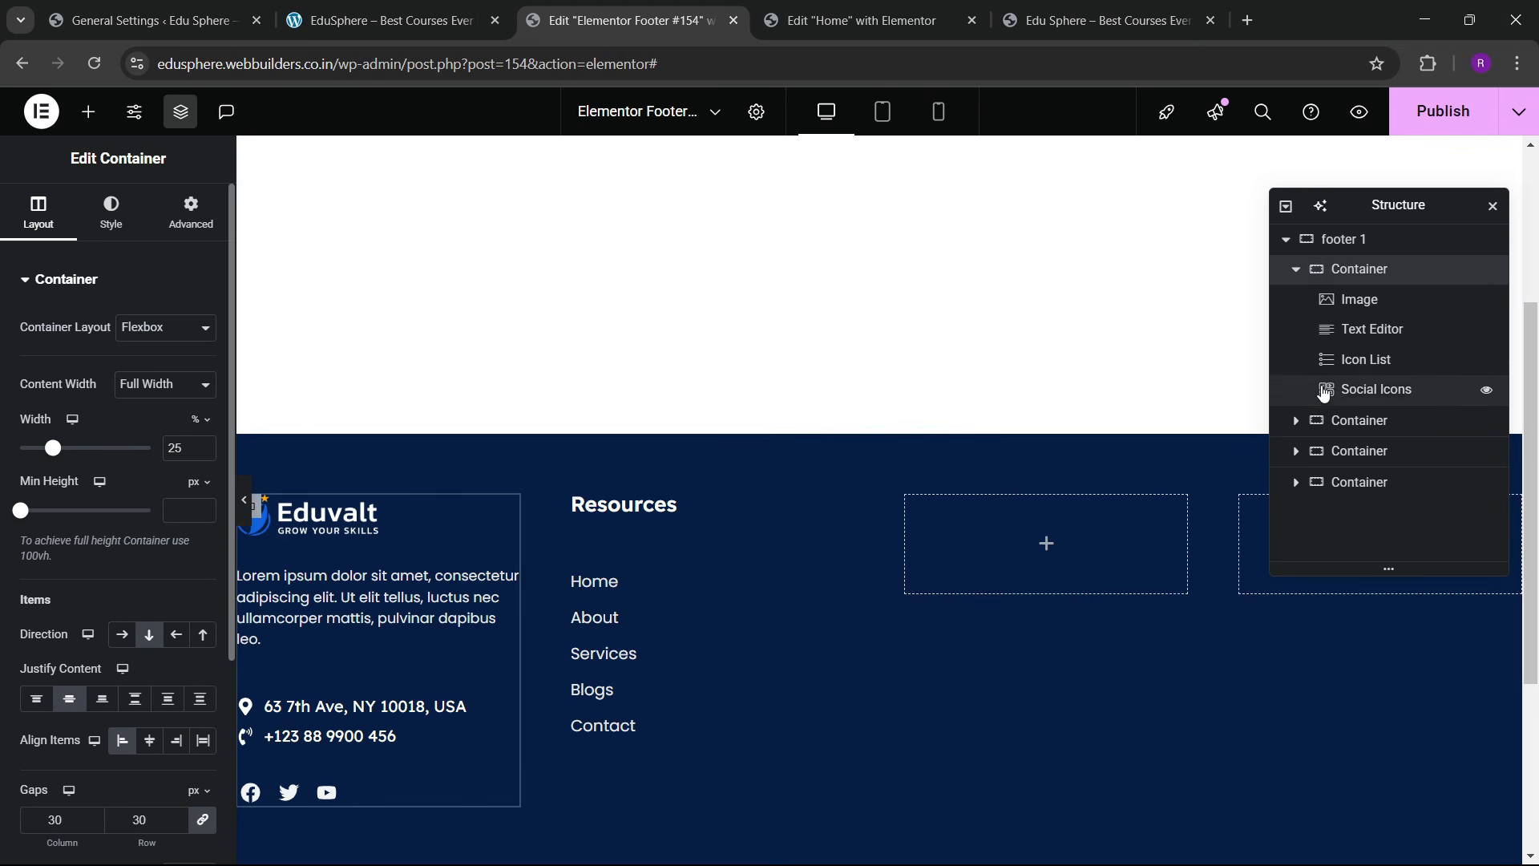
{"action": "left_click", "coordinate": [1298, 277]}
{"action": "left_click", "coordinate": [1363, 331]}
Step: Delete the two empty footer columns and duplicate the Resources column twice in their place
{"action": "right_click", "coordinate": [1363, 331]}
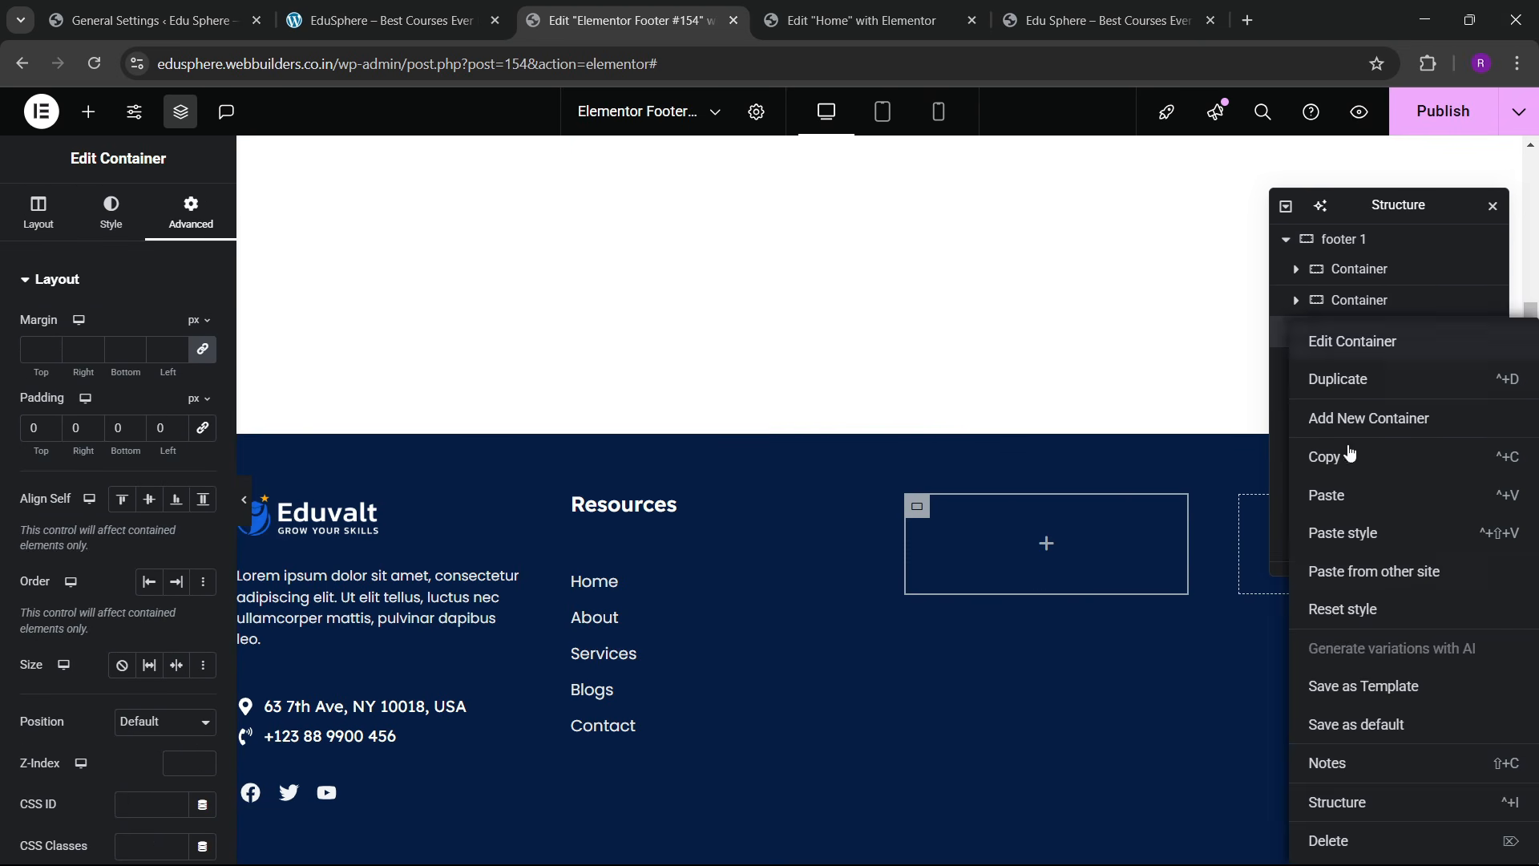
{"action": "left_click", "coordinate": [1340, 841]}
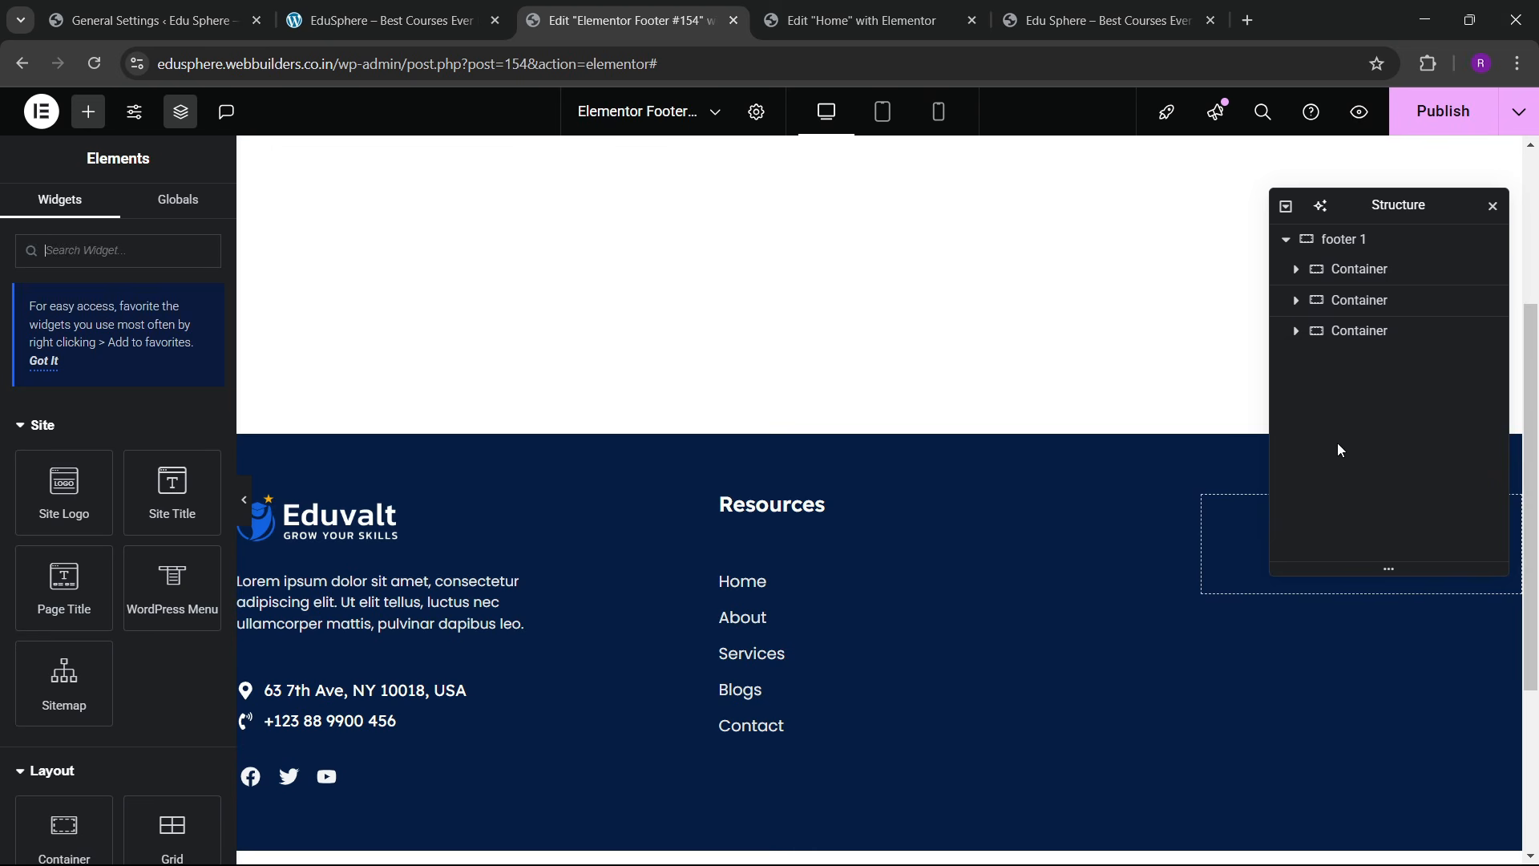
{"action": "left_click", "coordinate": [1352, 300]}
{"action": "right_click", "coordinate": [1351, 299]}
{"action": "left_click", "coordinate": [1352, 356]}
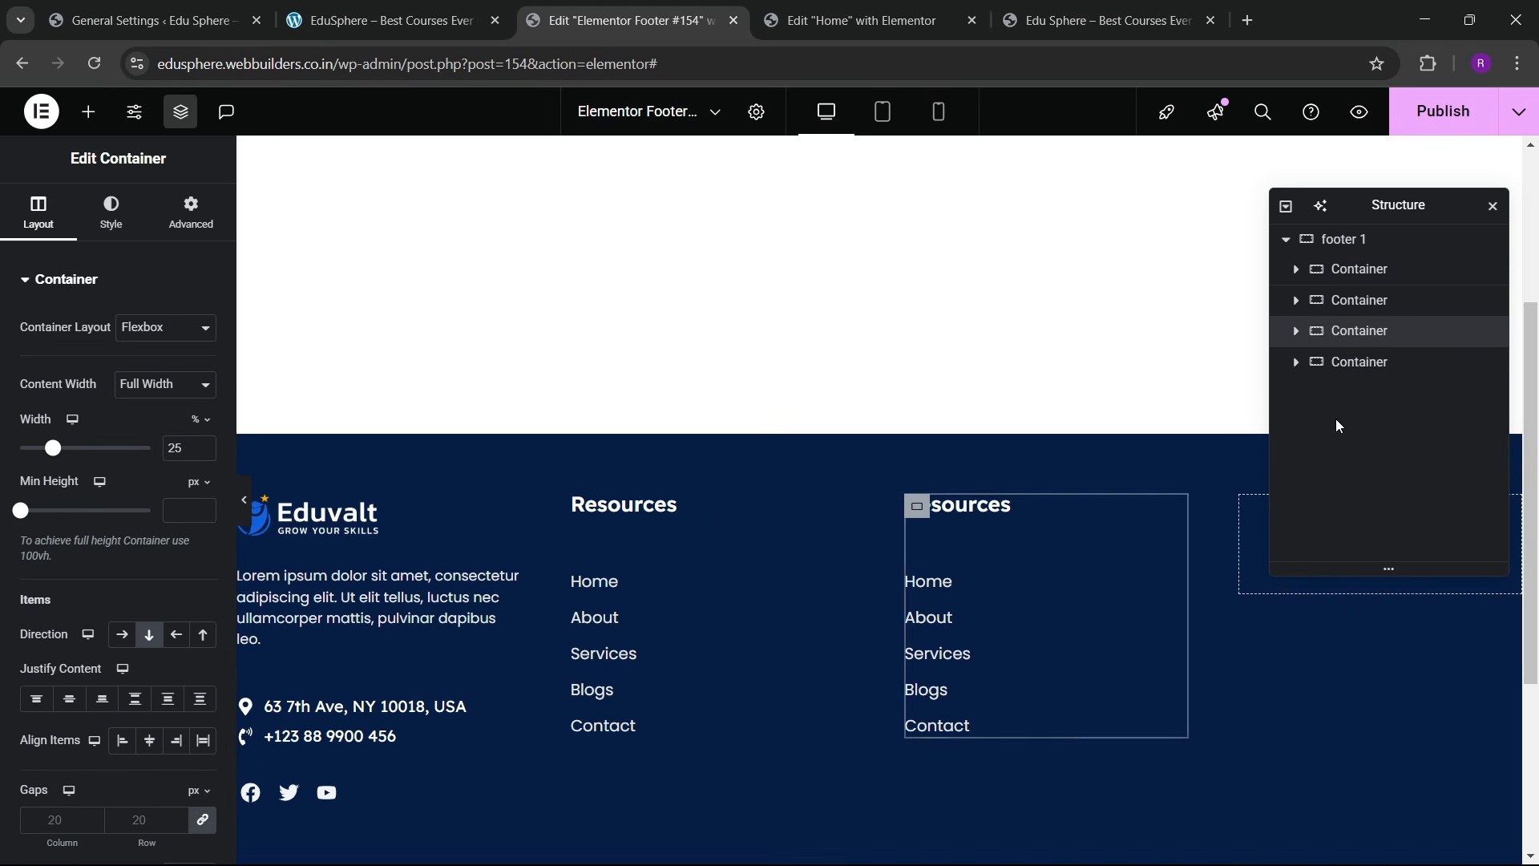
{"action": "right_click", "coordinate": [1315, 362]}
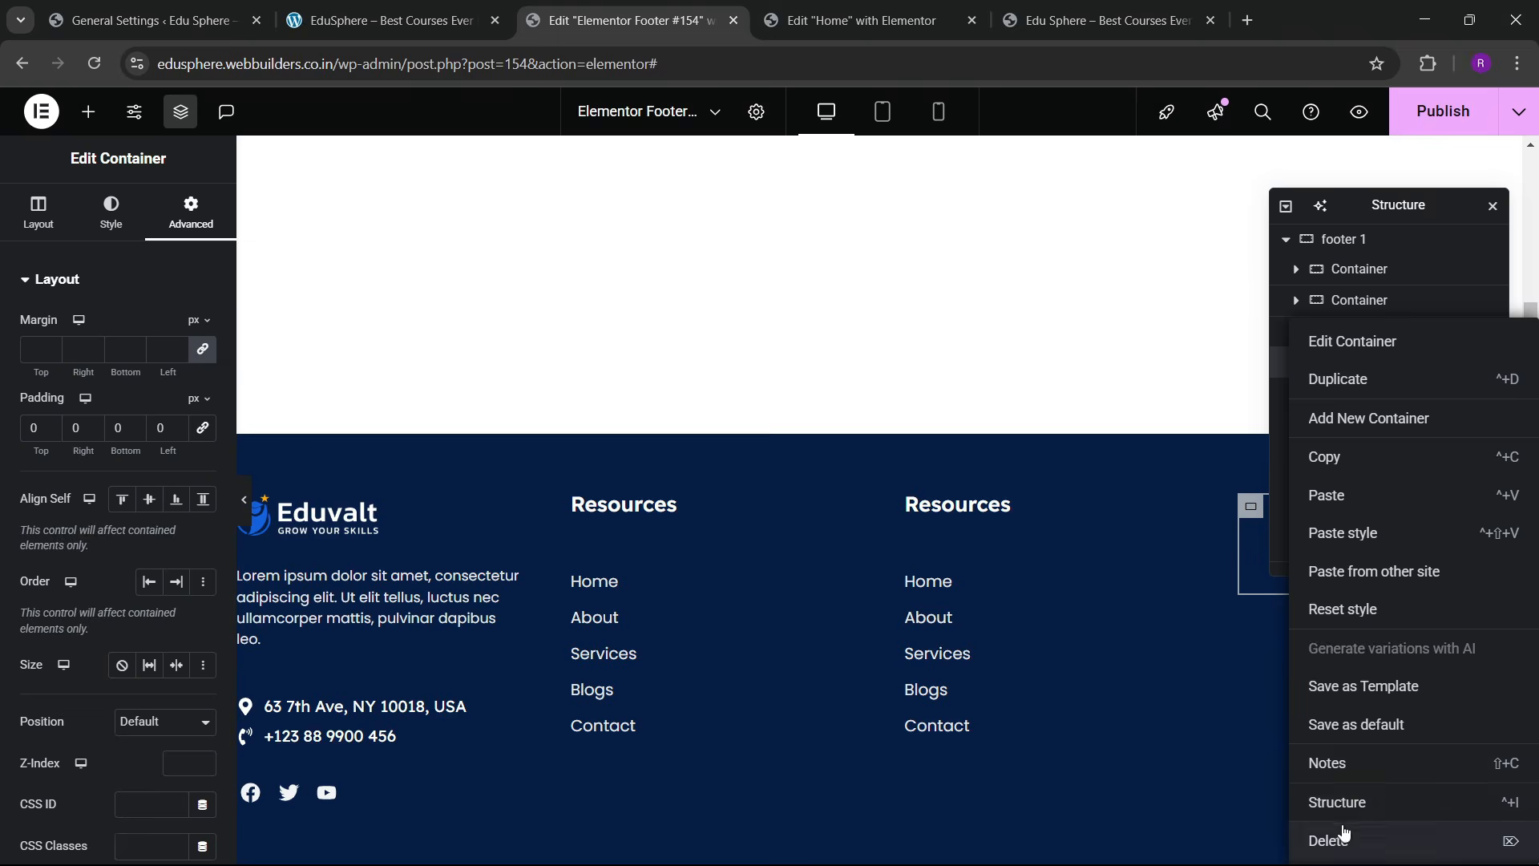
{"action": "left_click", "coordinate": [1341, 838]}
{"action": "left_click", "coordinate": [1357, 330]}
{"action": "right_click", "coordinate": [1358, 330]}
{"action": "left_click", "coordinate": [1355, 375]}
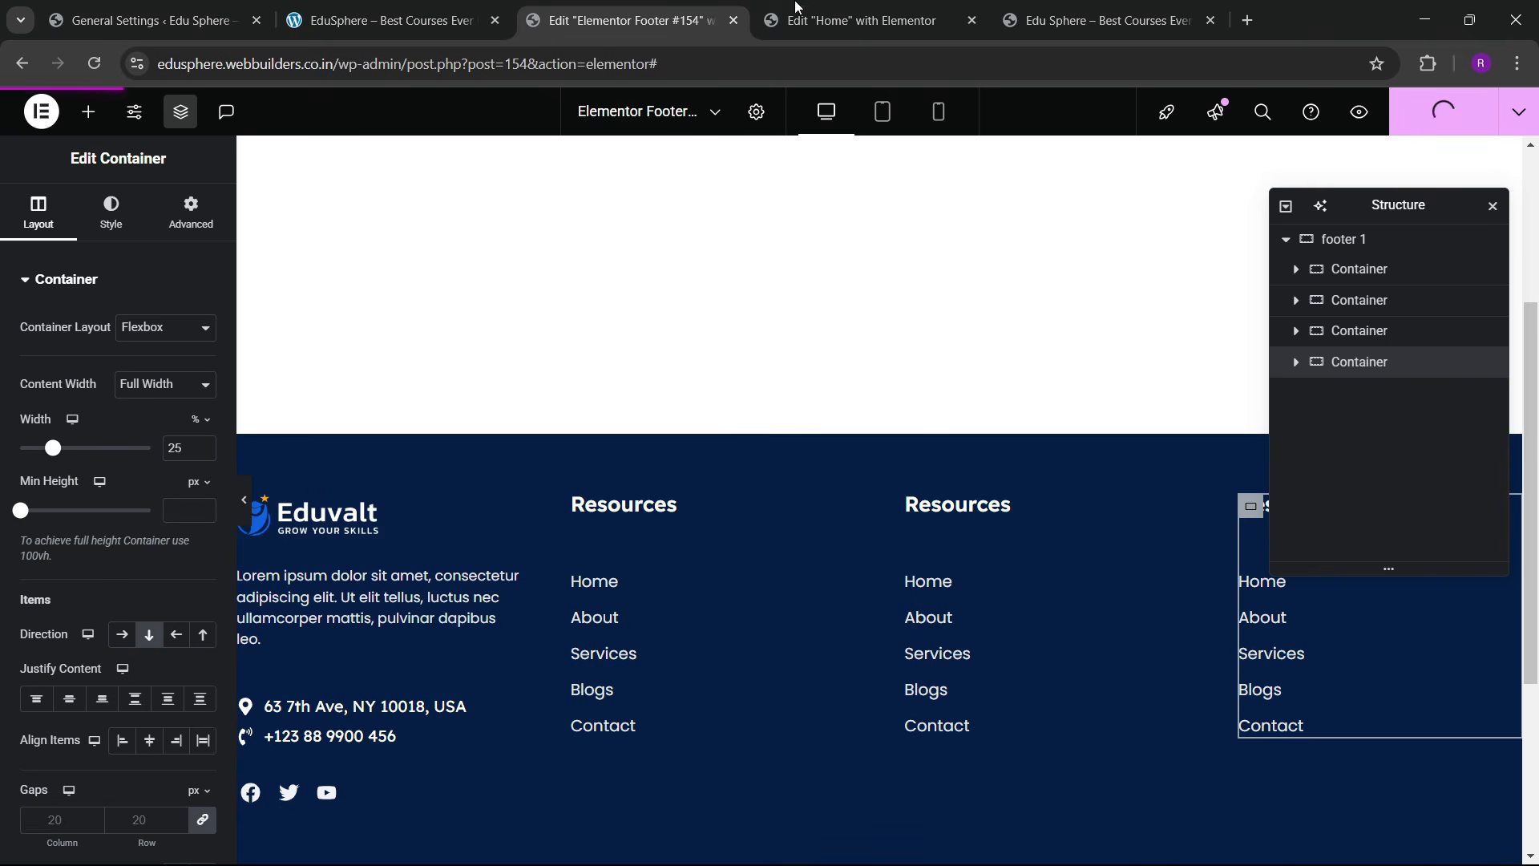
Step: Retitle the third column's heading to 'Courses' and publish the footer
{"action": "left_click", "coordinate": [397, 6]}
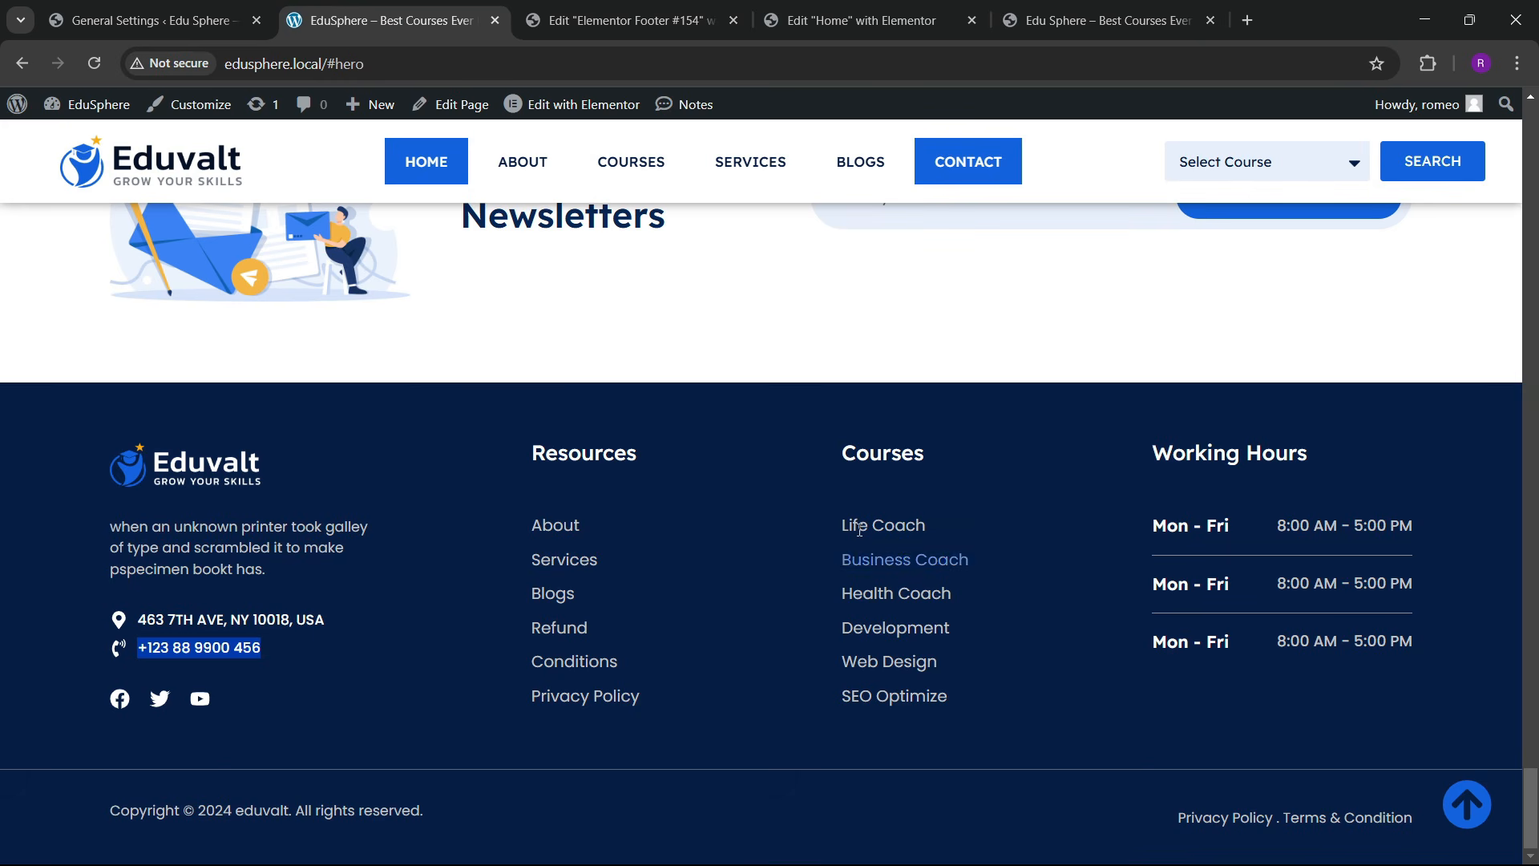
{"action": "left_click", "coordinate": [704, 6]}
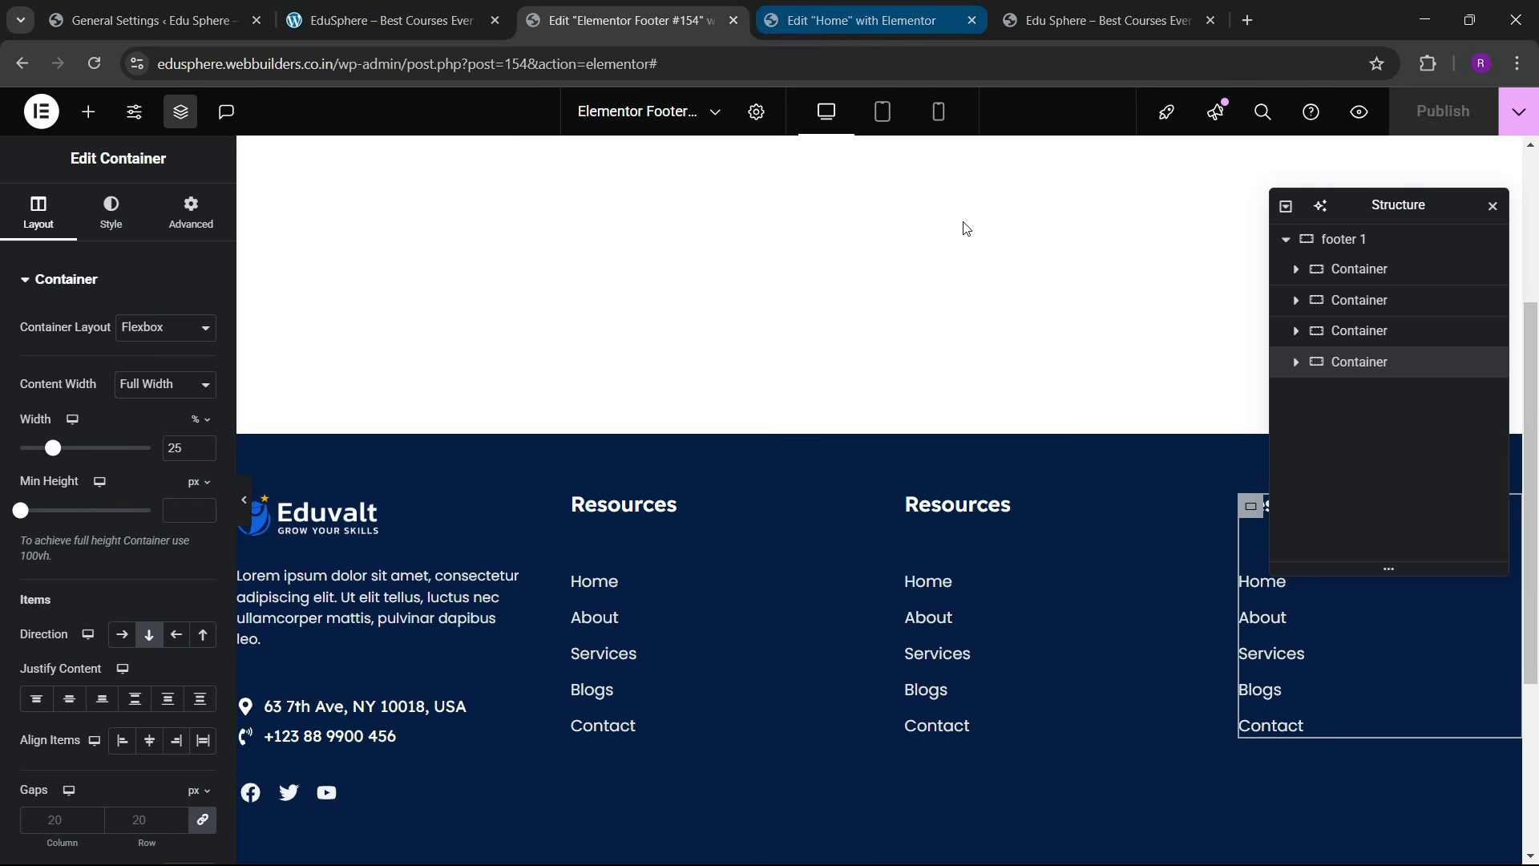
{"action": "left_click", "coordinate": [1006, 505]}
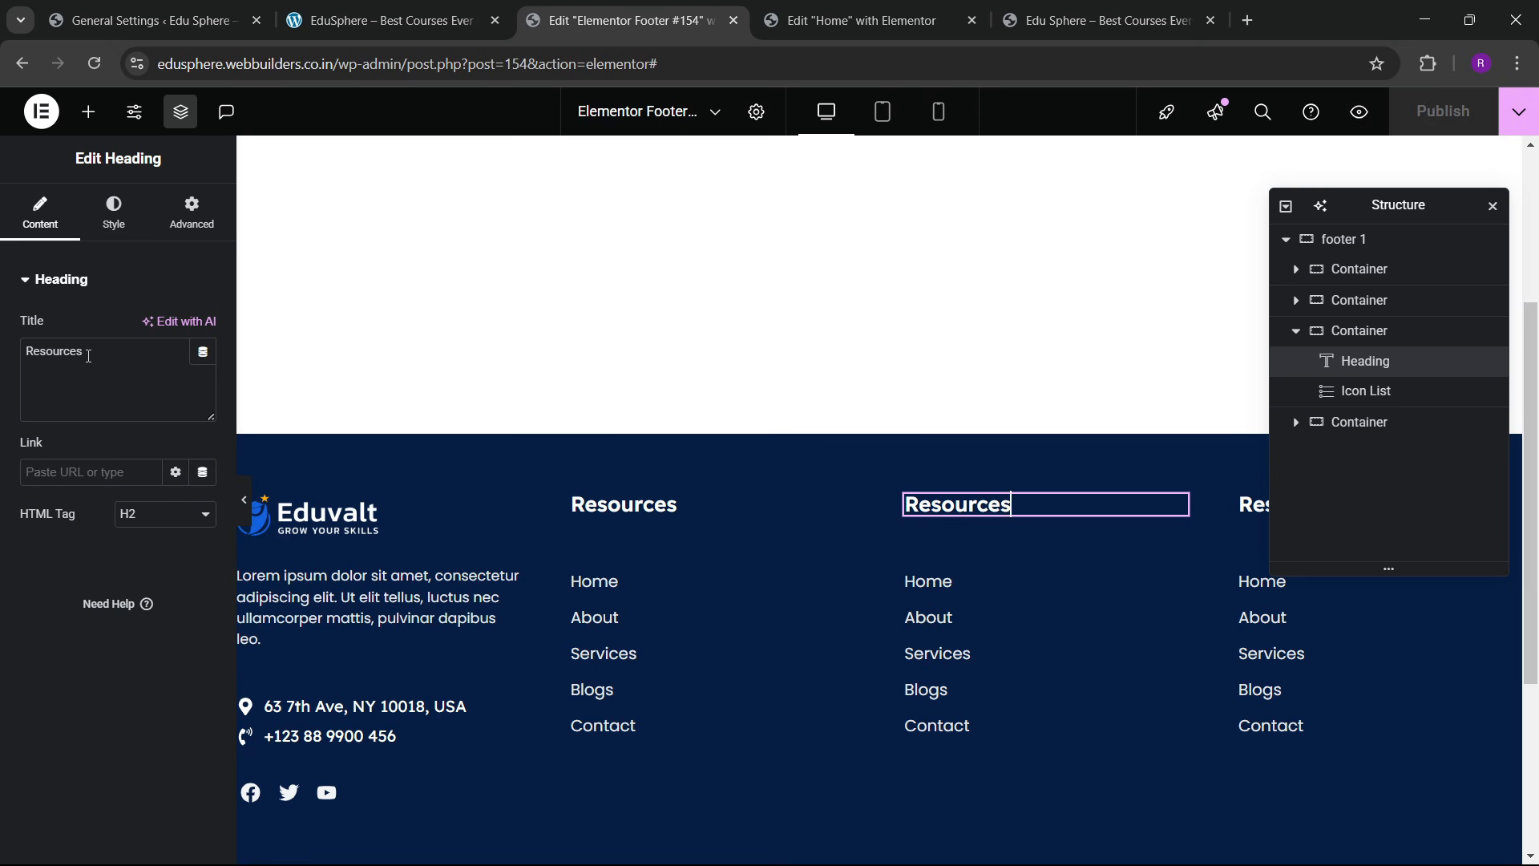
{"action": "type", "text": "Cou"}
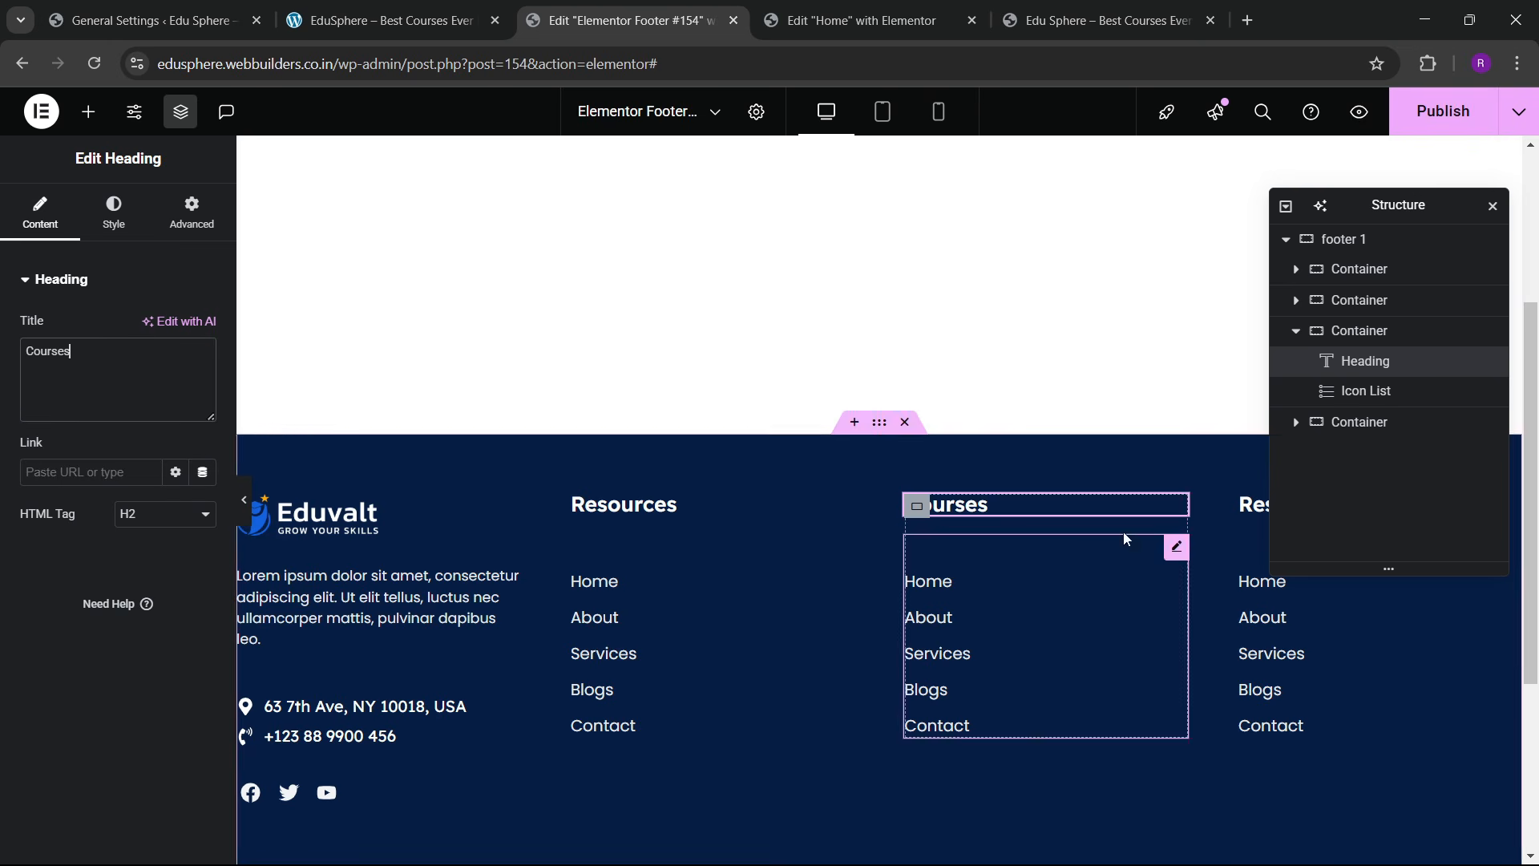
{"action": "left_click", "coordinate": [1443, 111]}
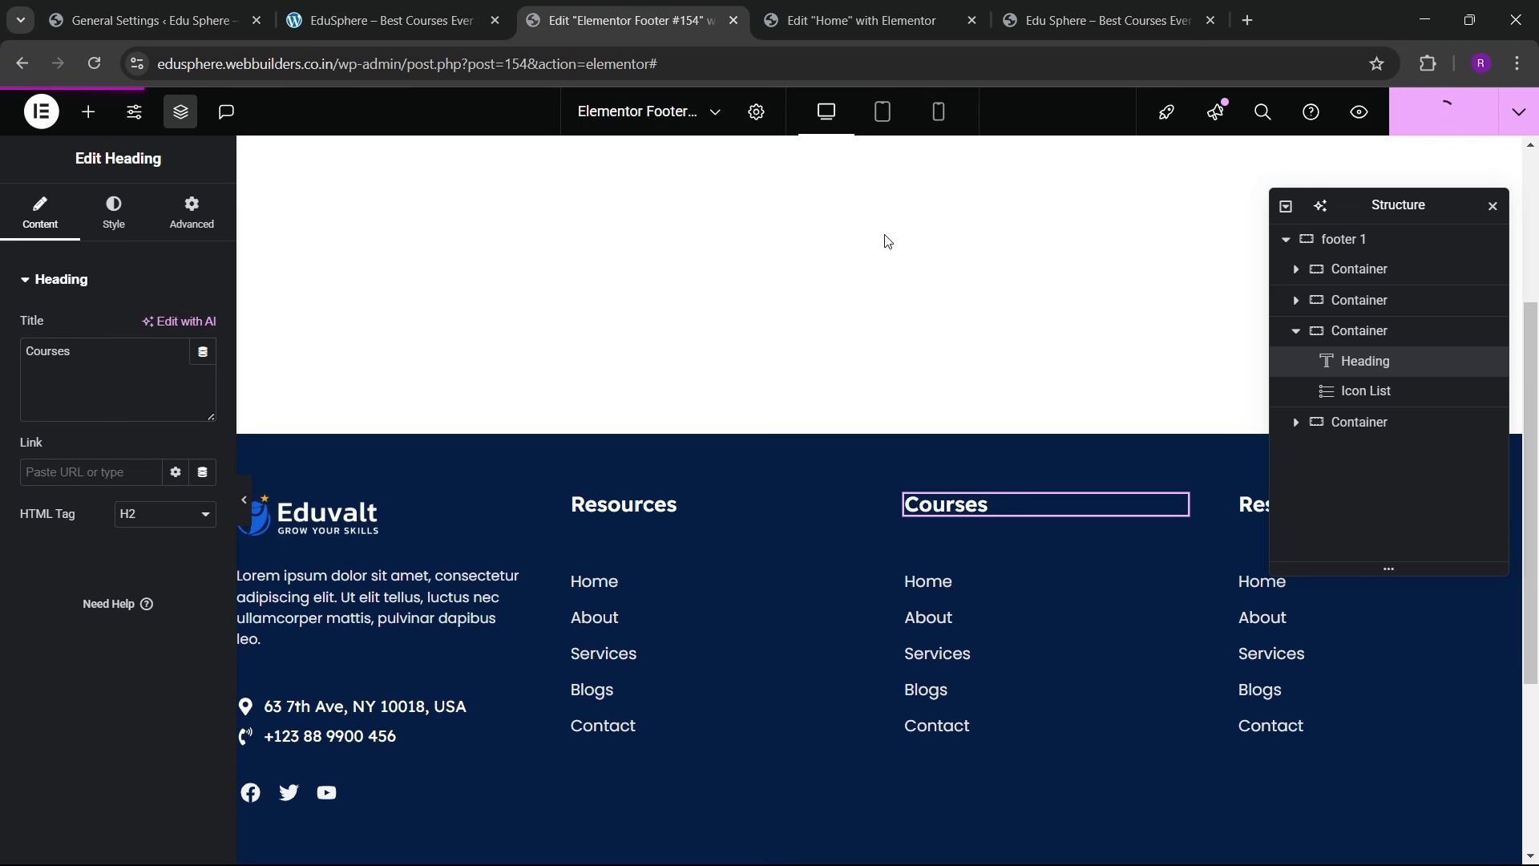
Step: Retitle the fourth column's heading to 'Working Hours'
{"action": "left_click", "coordinate": [452, 10]}
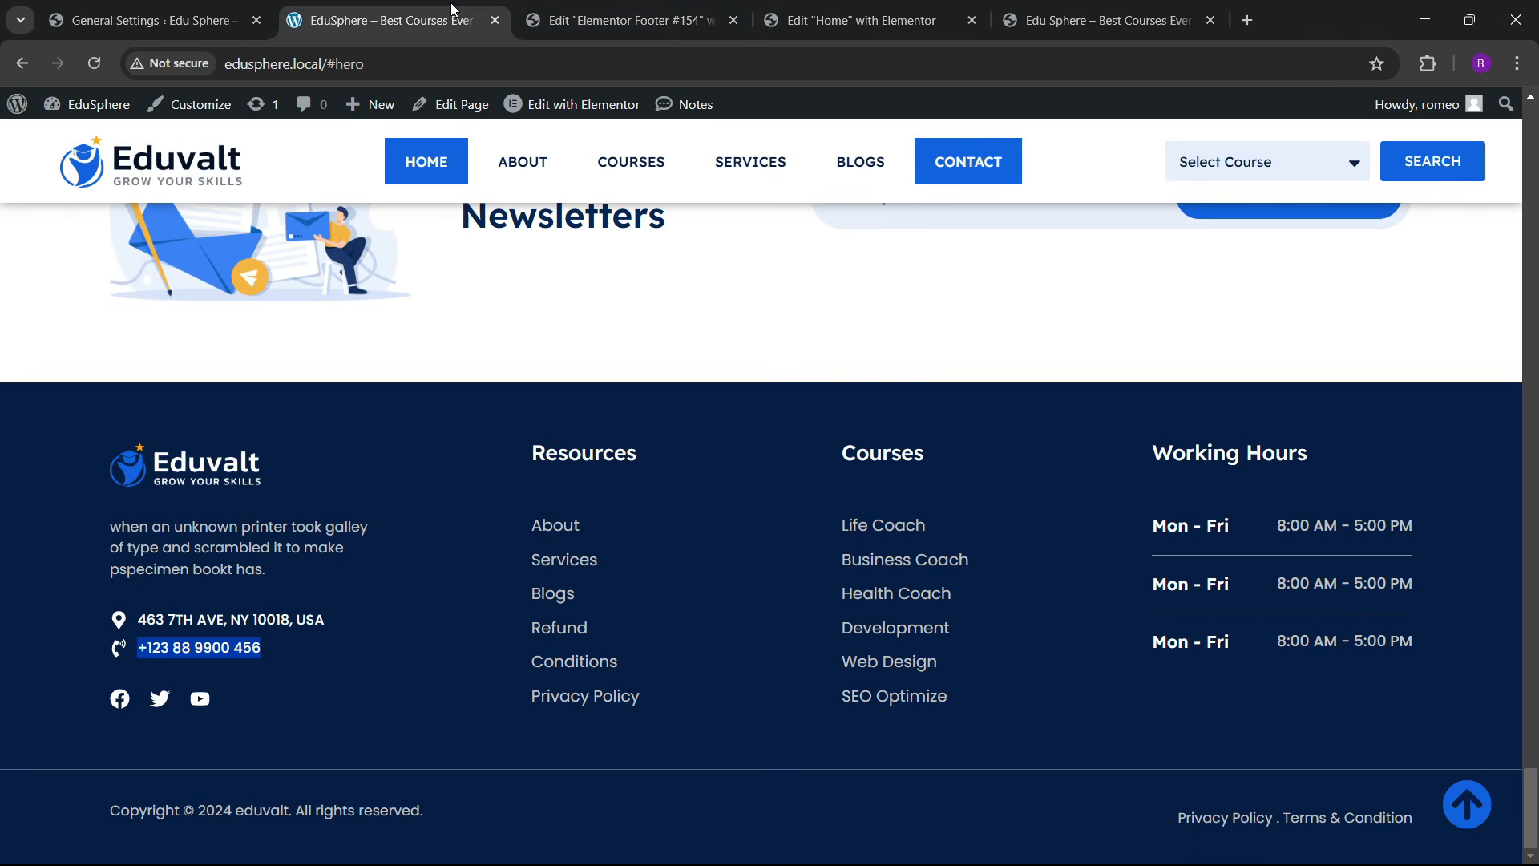
{"action": "left_click", "coordinate": [561, 17]}
{"action": "left_click_drag", "start_coordinate": [1375, 209], "coordinate": [785, 413]}
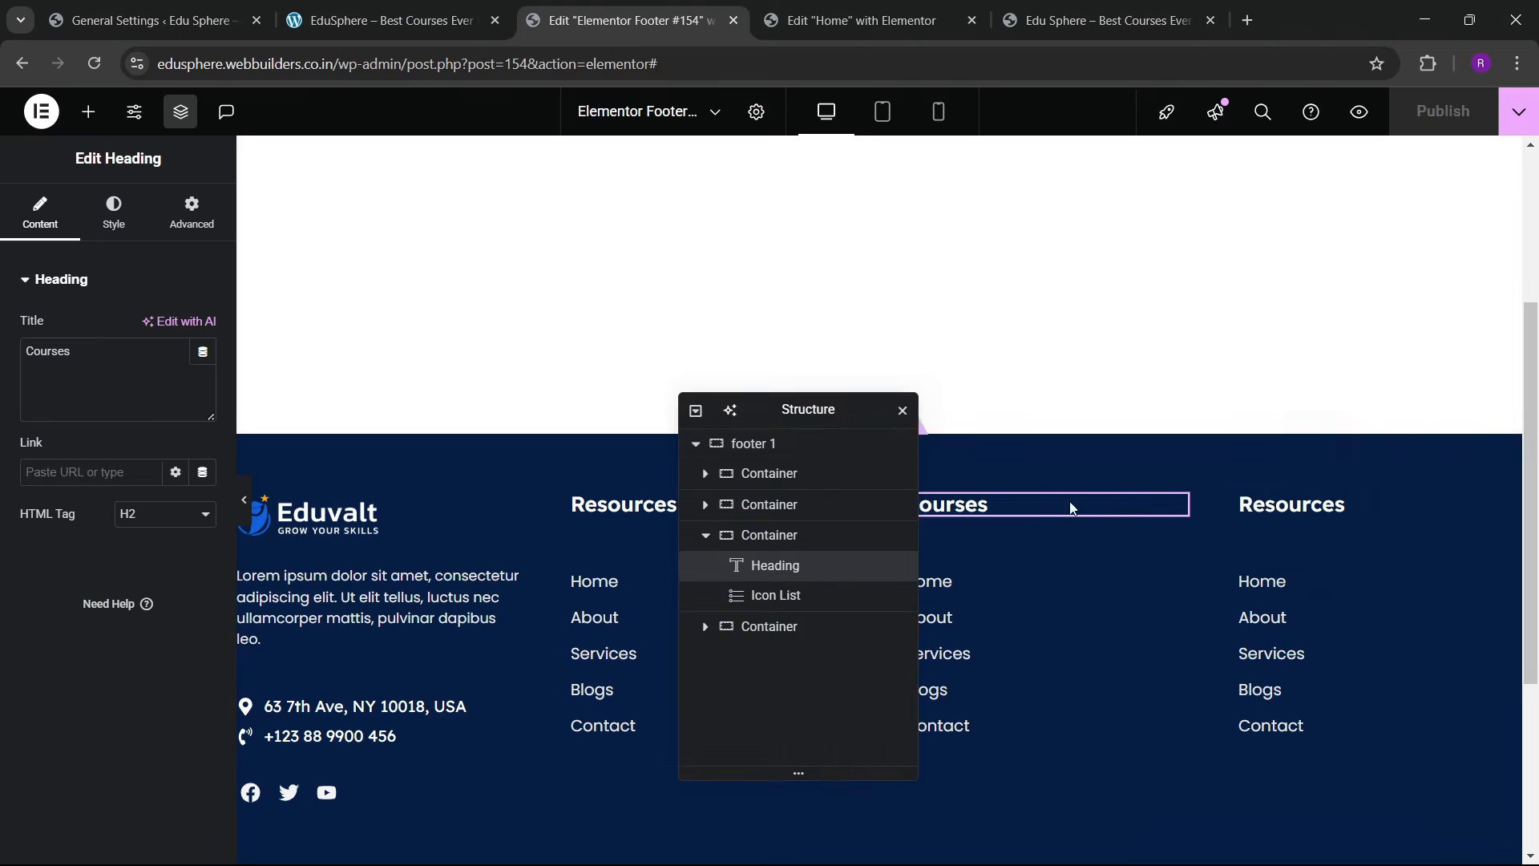
{"action": "left_click", "coordinate": [1357, 508]}
{"action": "left_click_drag", "start_coordinate": [85, 353], "coordinate": [3, 376]}
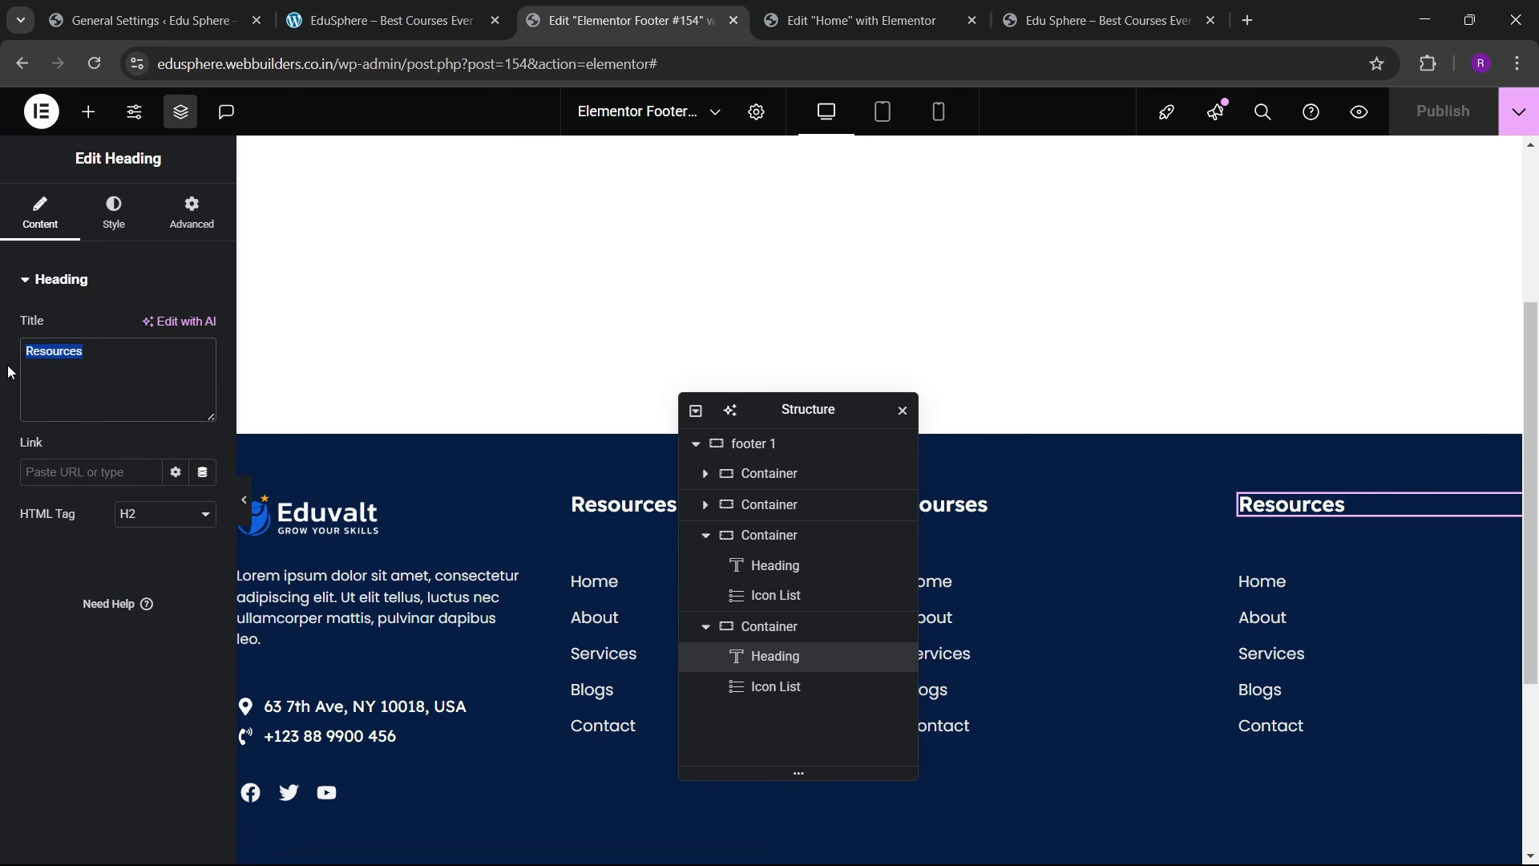
{"action": "type", "text": "Wro"}
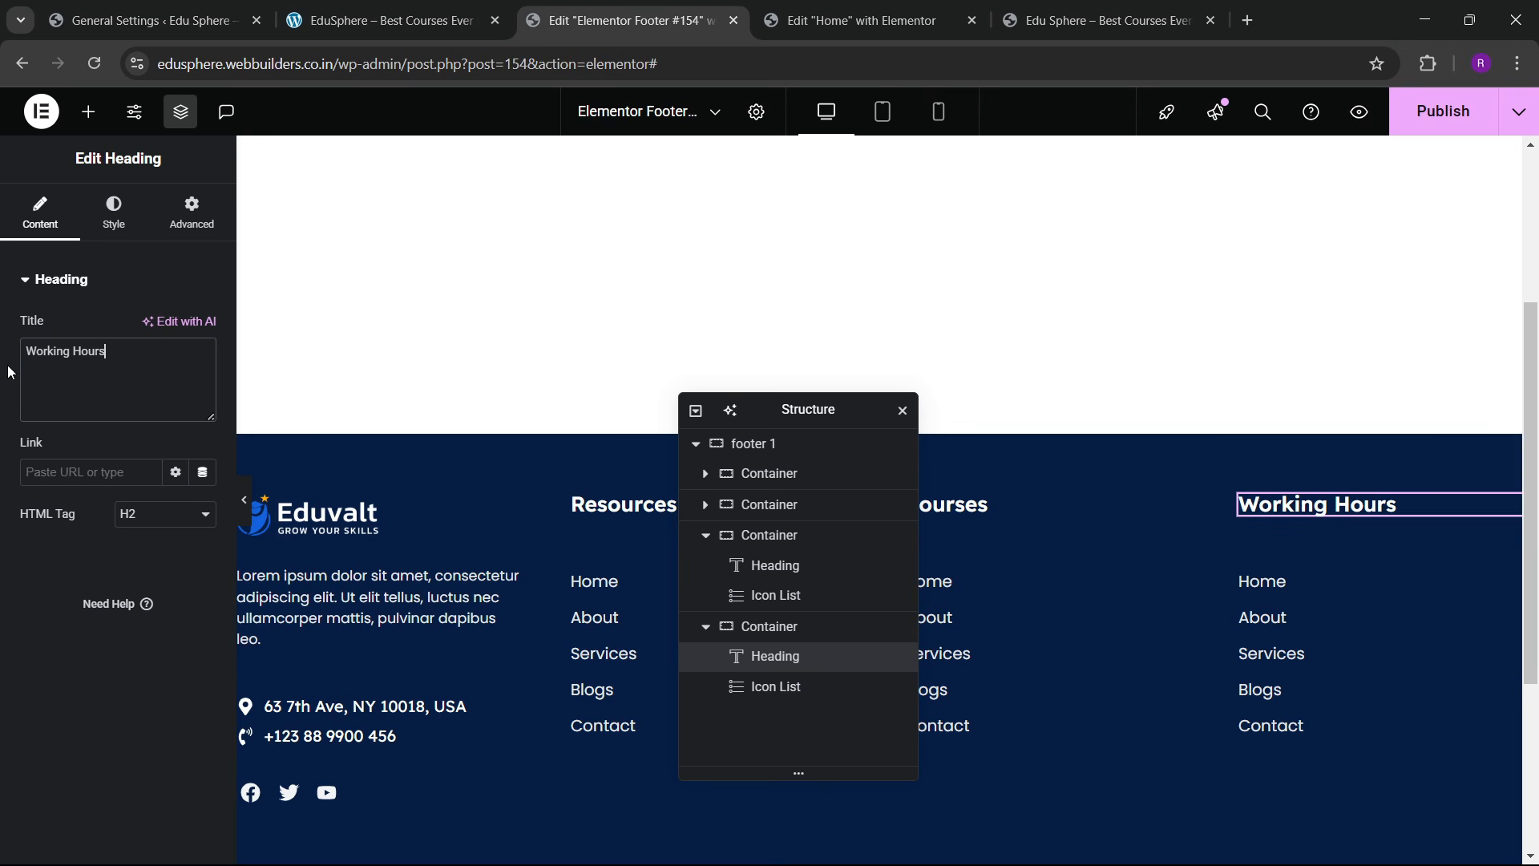
Step: Delete the copied list widget under the Working Hours heading
{"action": "left_click", "coordinate": [1320, 619]}
{"action": "right_click", "coordinate": [1320, 619]}
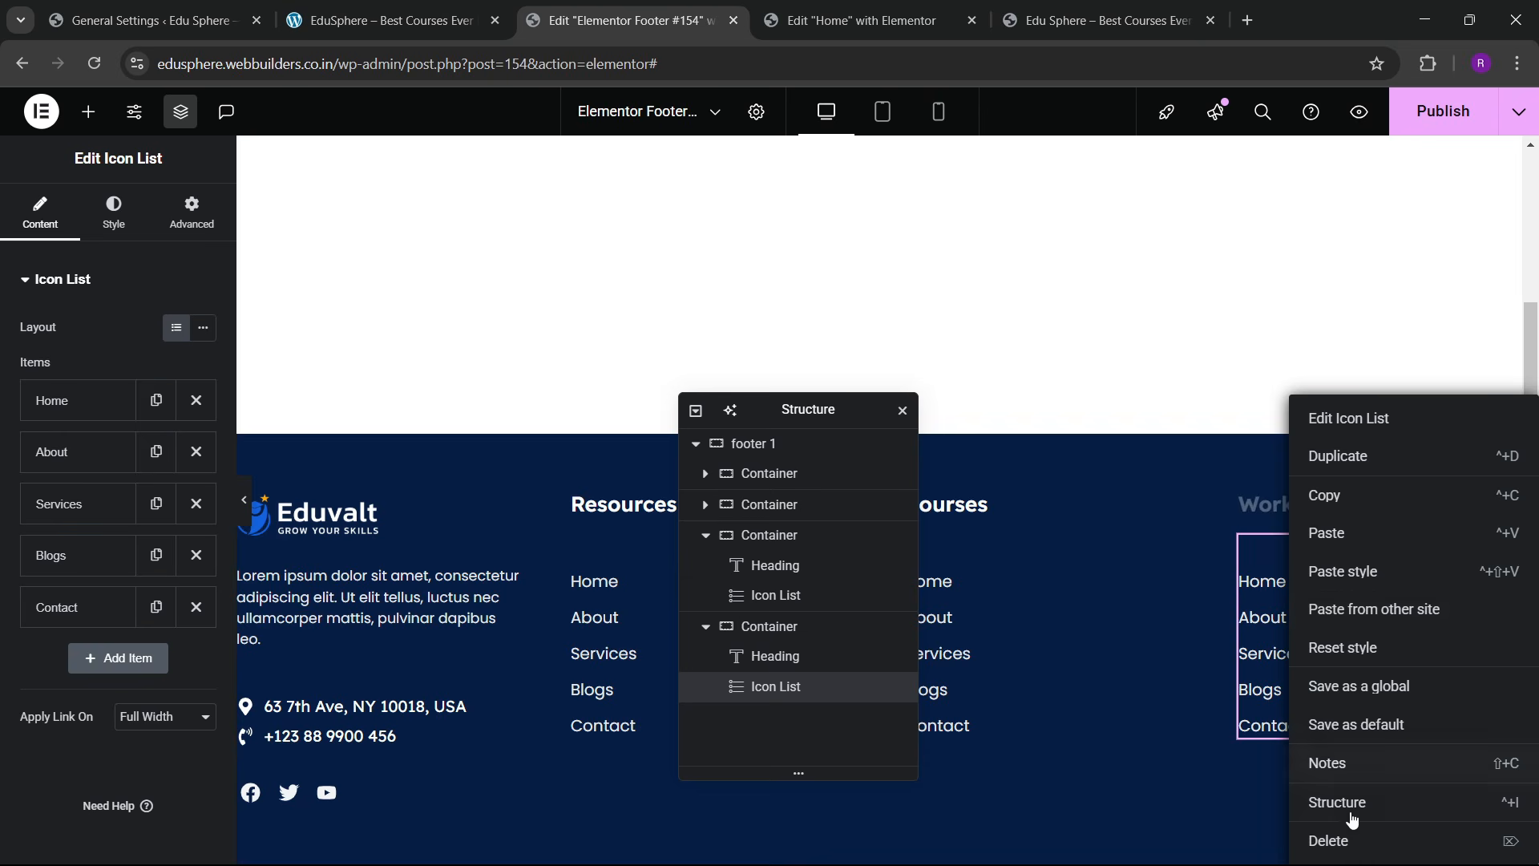
{"action": "left_click", "coordinate": [1331, 839]}
{"action": "left_click", "coordinate": [431, 9]}
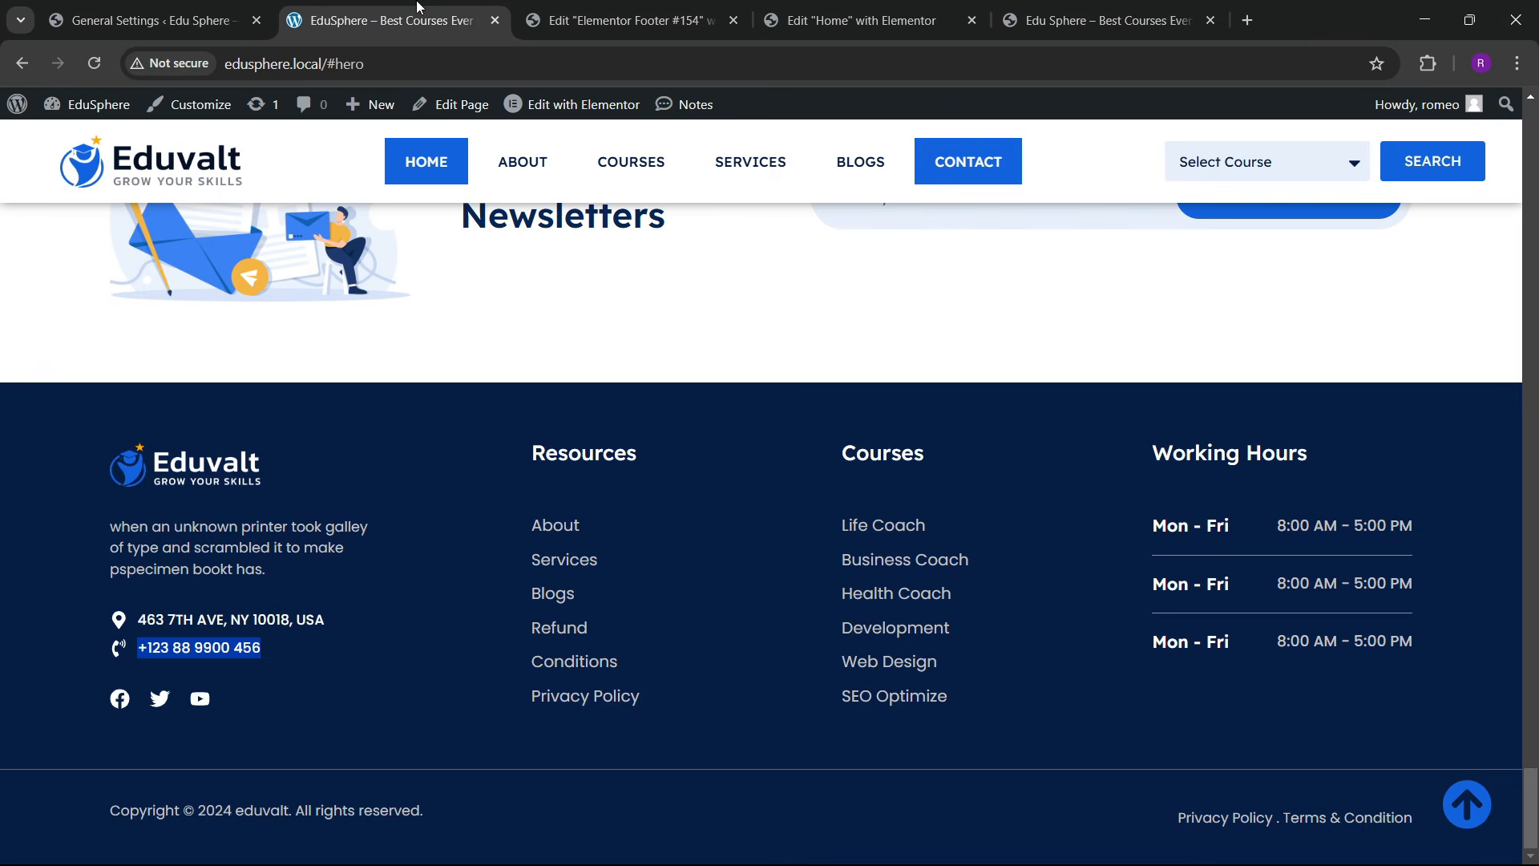
{"action": "left_click", "coordinate": [611, 12]}
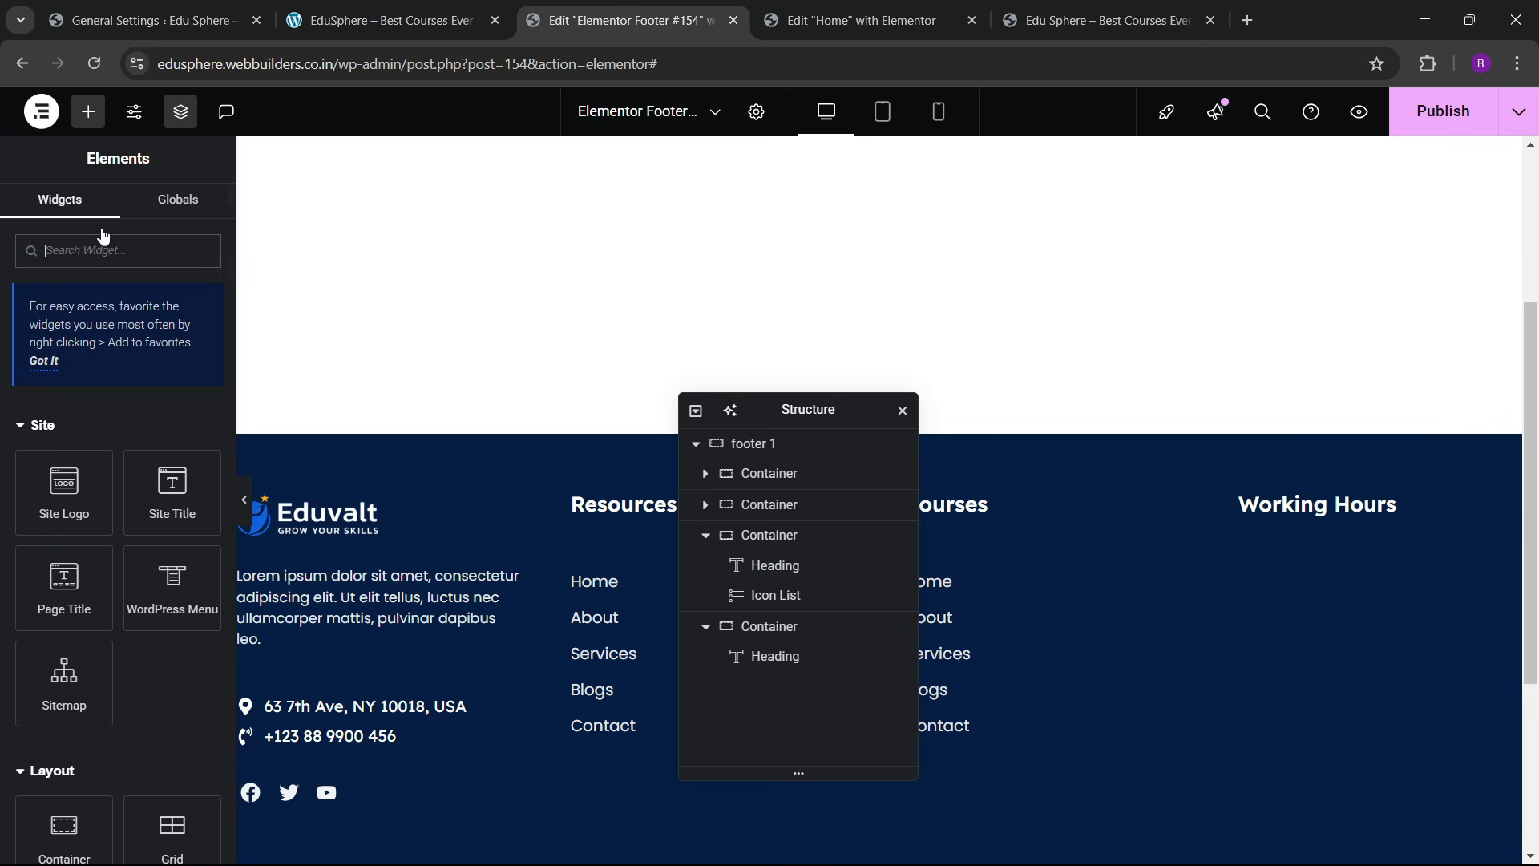
Step: Drop a new container under Working Hours and place a Heading widget inside it
{"action": "scroll", "coordinate": [76, 611], "scroll_direction": "down", "scroll_amount": 3}
{"action": "left_click_drag", "start_coordinate": [69, 561], "coordinate": [1319, 529]}
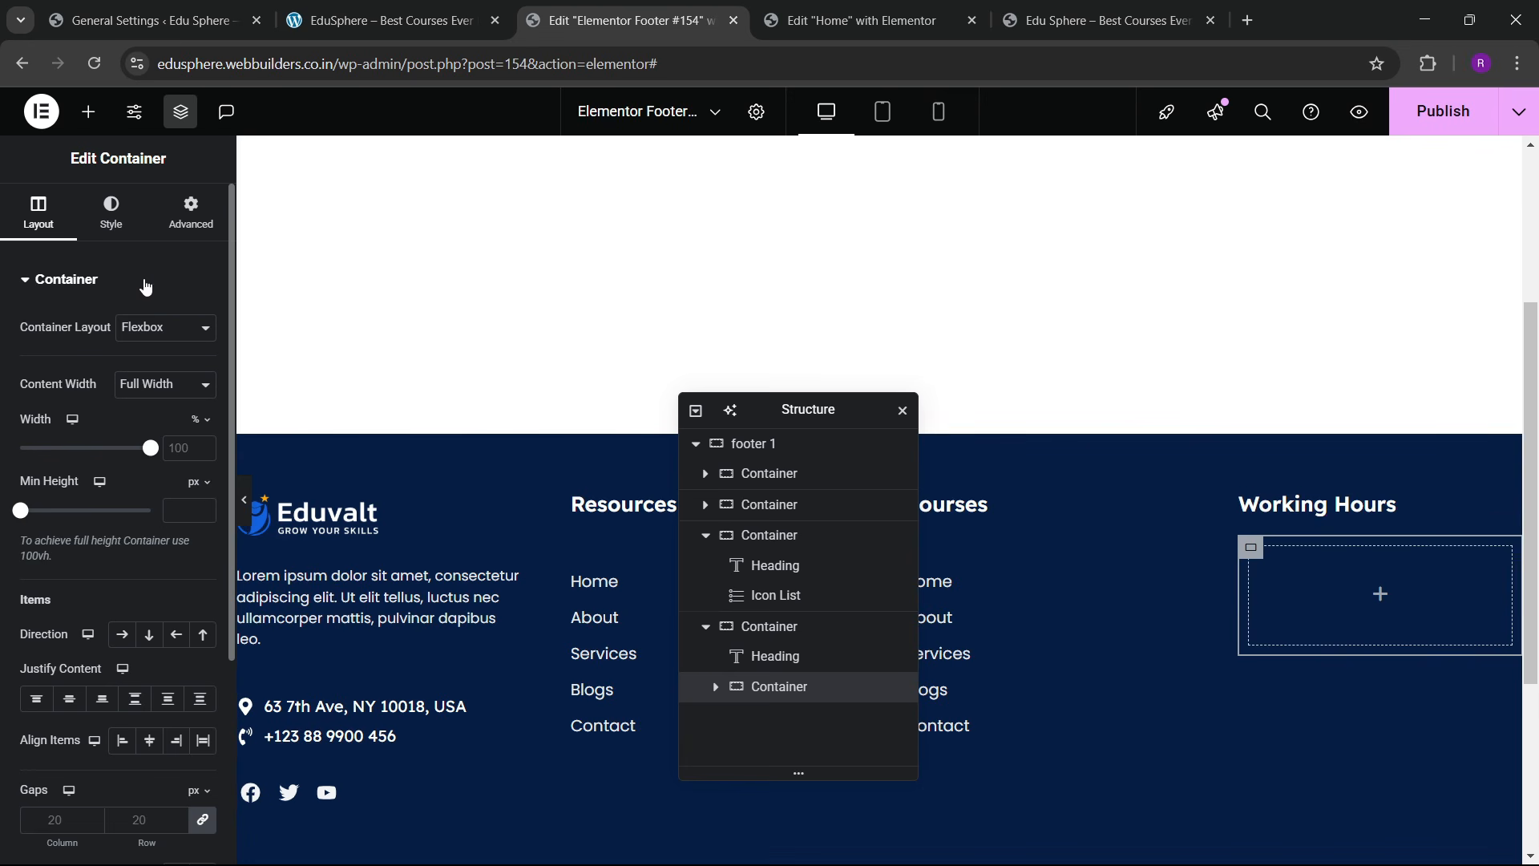
{"action": "left_click", "coordinate": [189, 218]}
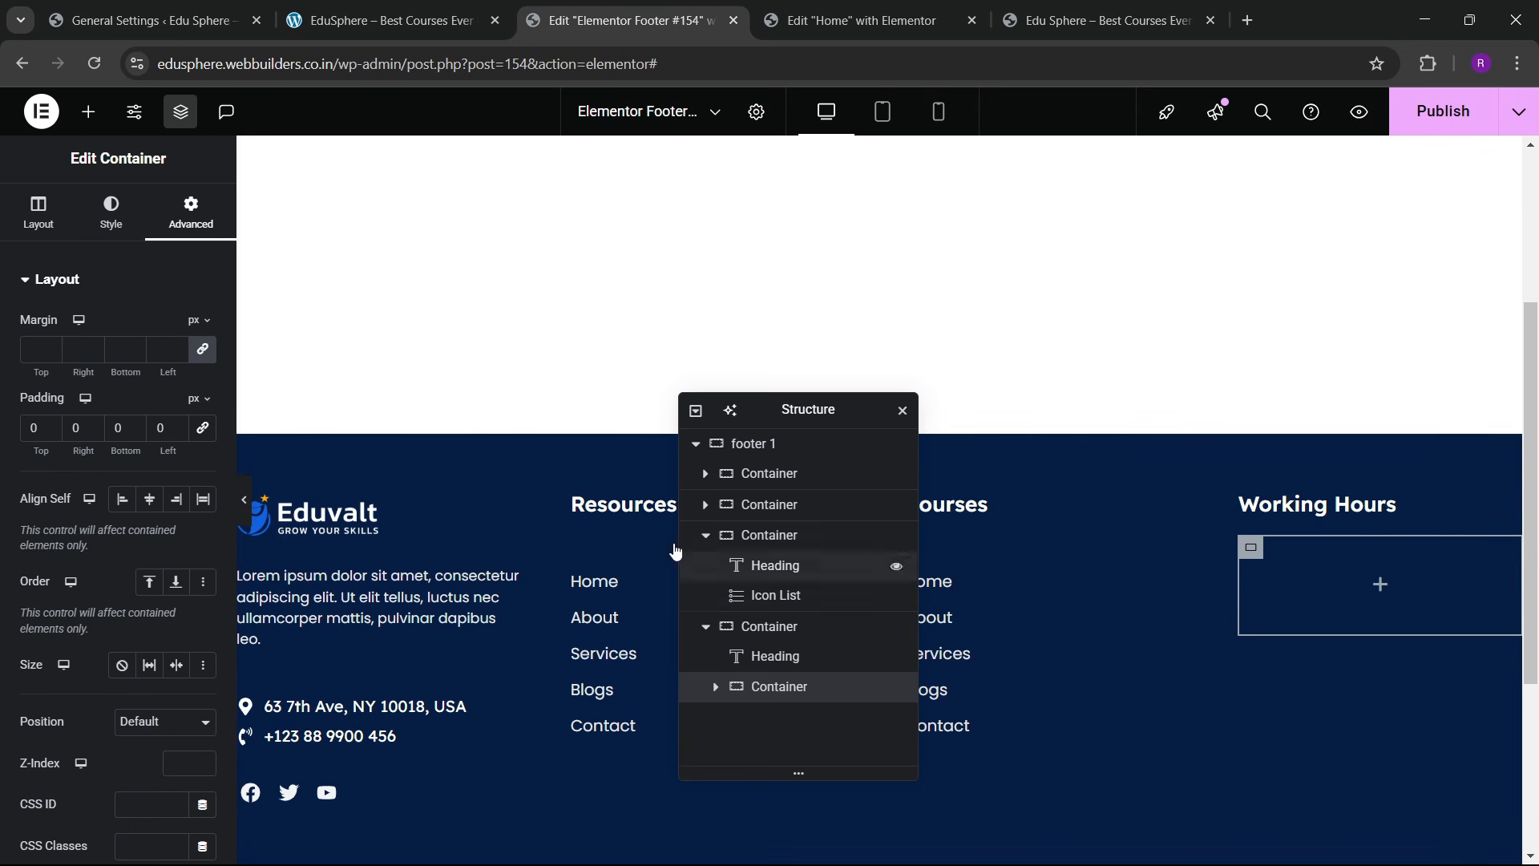
{"action": "left_click", "coordinate": [461, 11]}
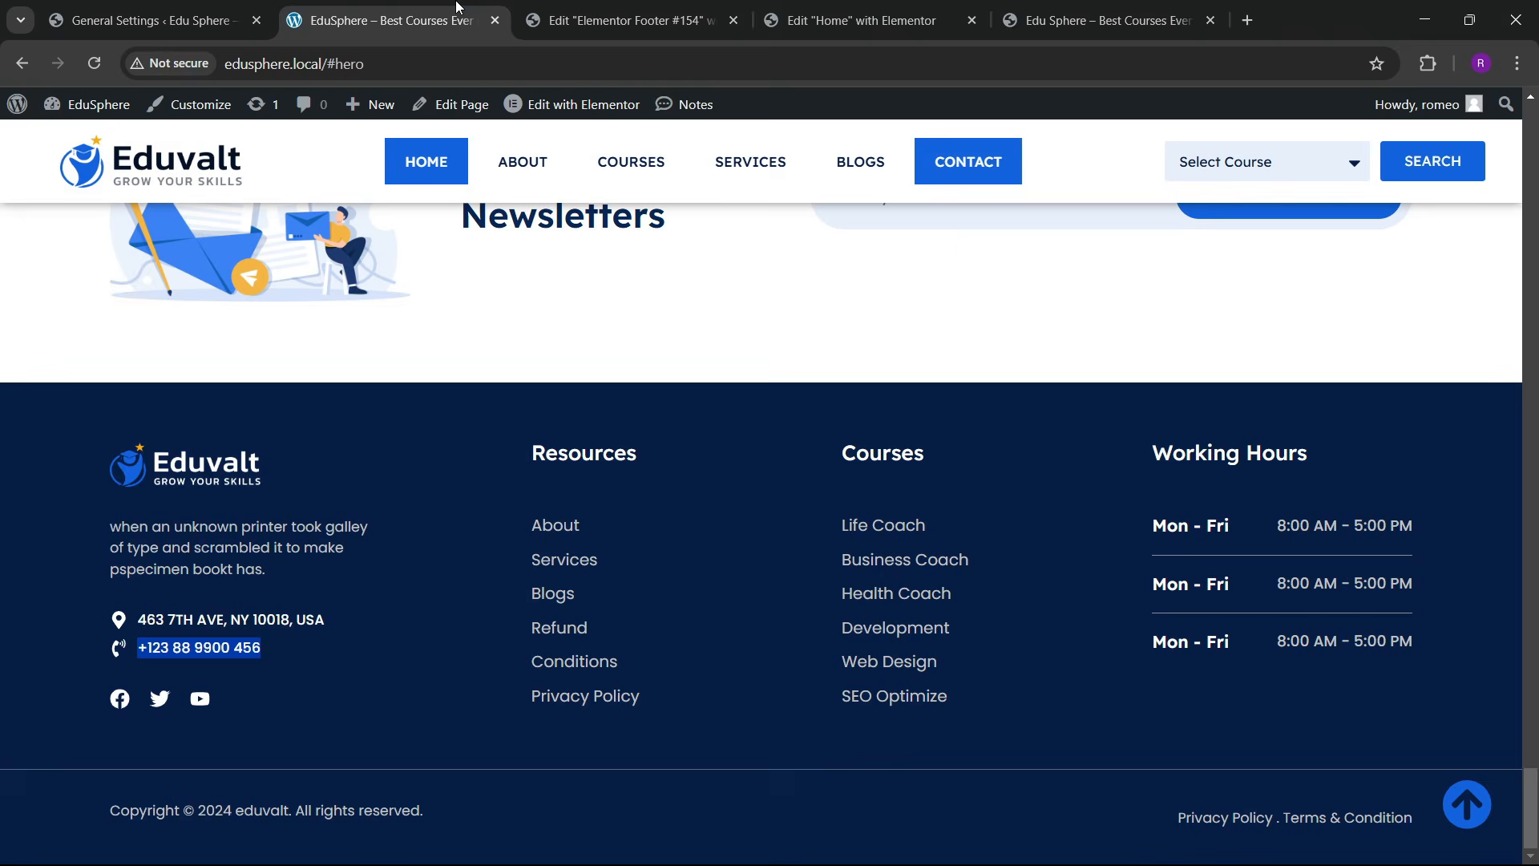
{"action": "left_click", "coordinate": [641, 11]}
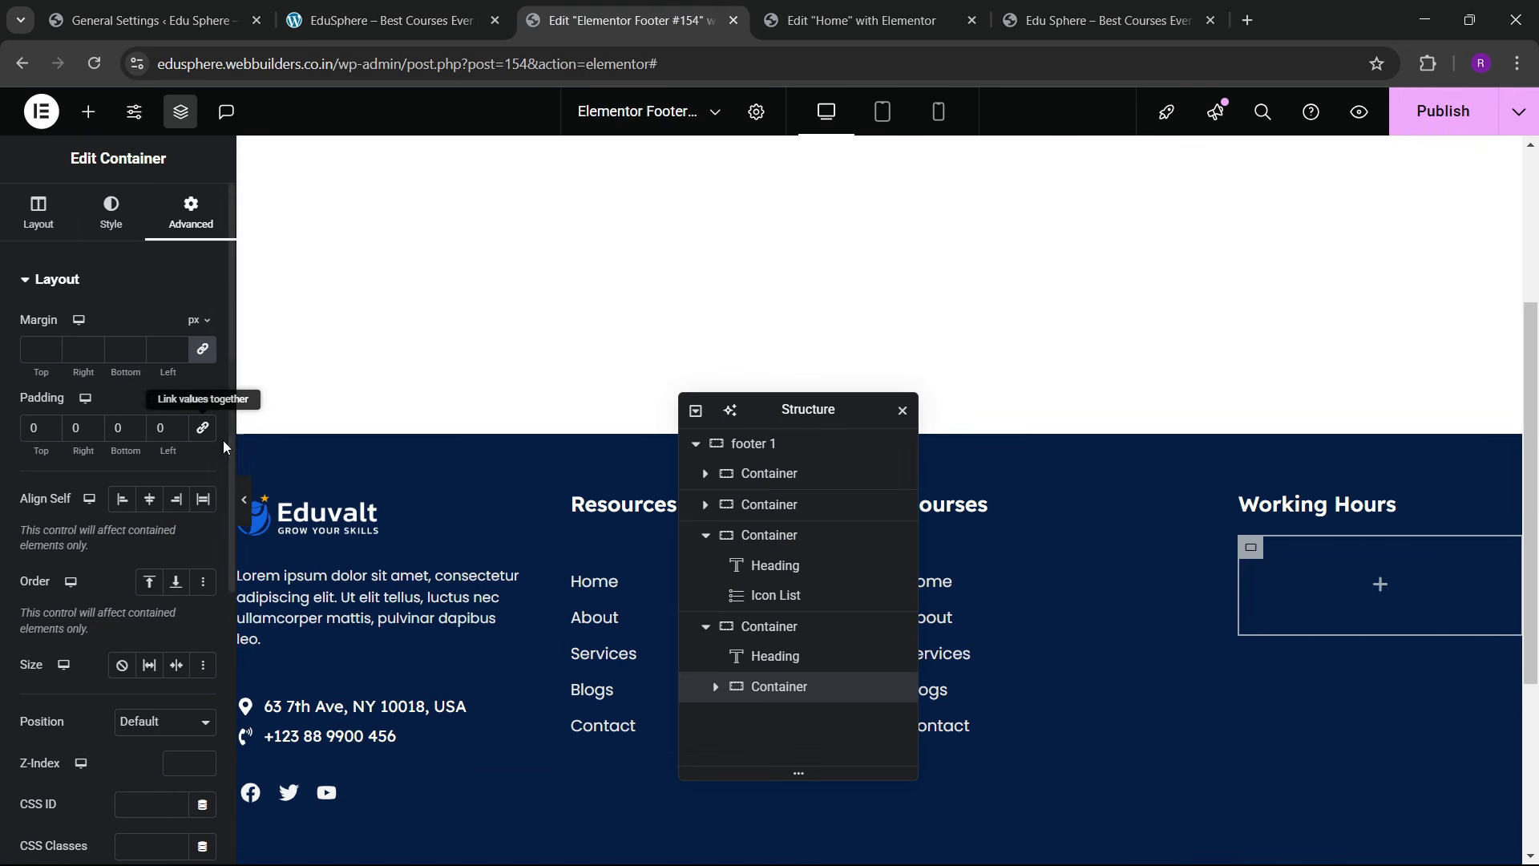
{"action": "left_click", "coordinate": [86, 112]}
{"action": "scroll", "coordinate": [94, 706], "scroll_direction": "down", "scroll_amount": 5}
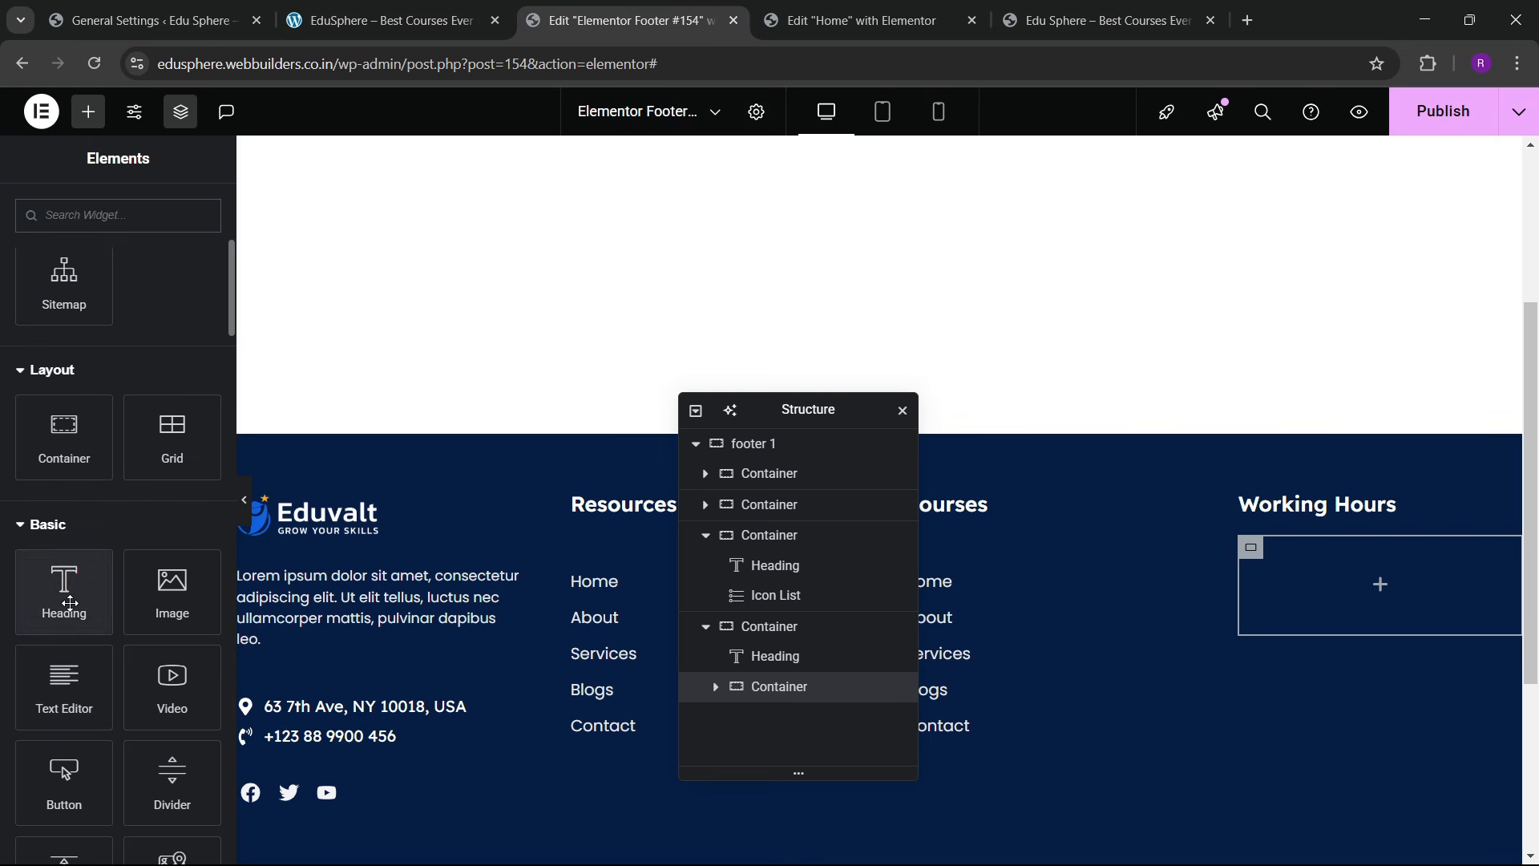
{"action": "left_click_drag", "start_coordinate": [65, 594], "coordinate": [1291, 593]}
Step: Copy the 'Mon - Fri' text from the live site's footer
{"action": "left_click", "coordinate": [1066, 18]}
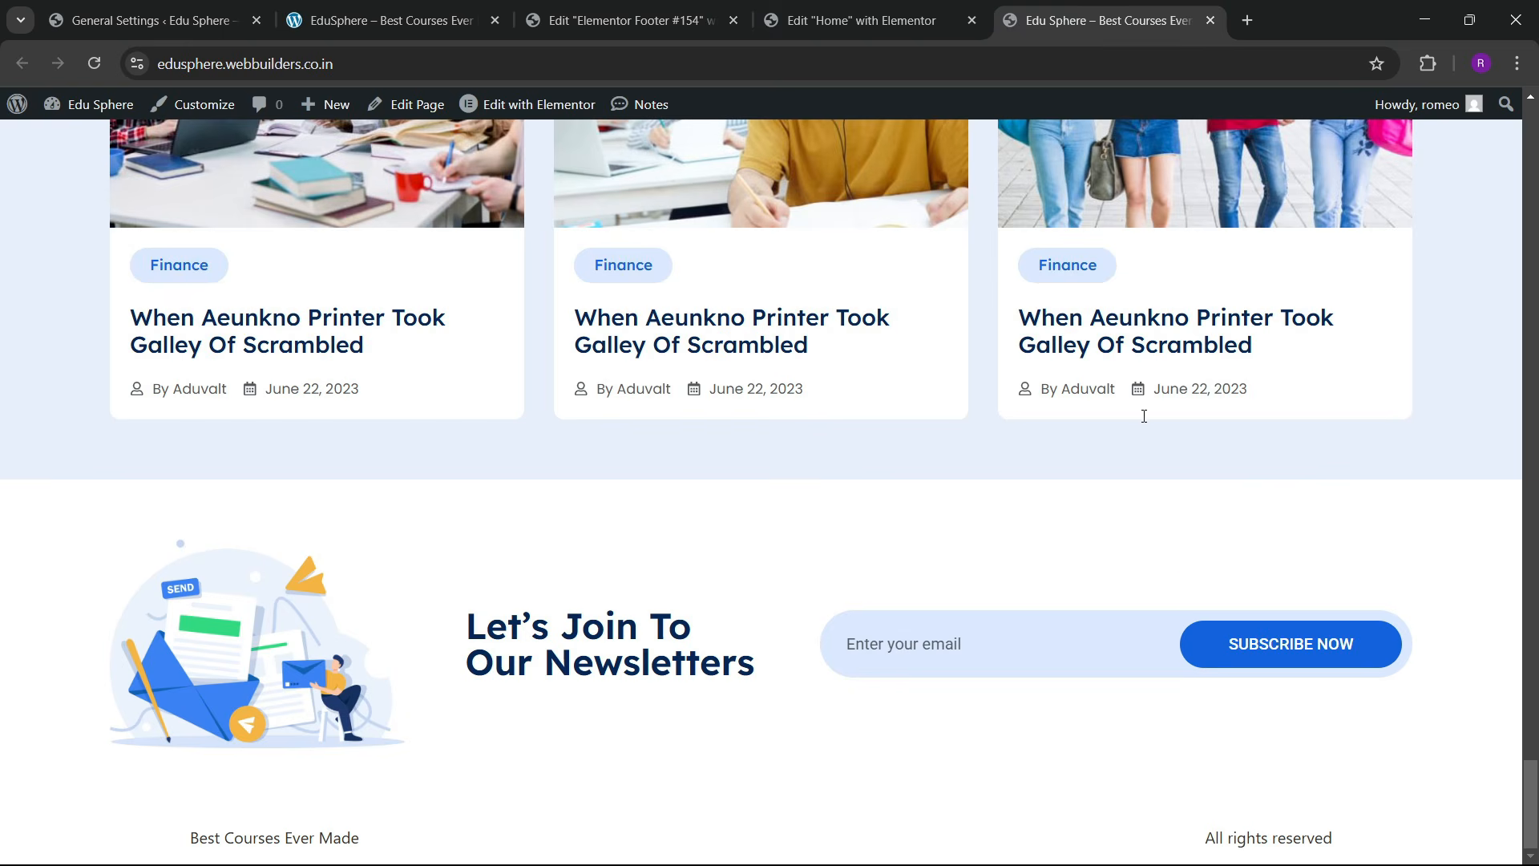
{"action": "left_click", "coordinate": [857, 18]}
{"action": "left_click", "coordinate": [626, 18]}
{"action": "left_click", "coordinate": [431, 9]}
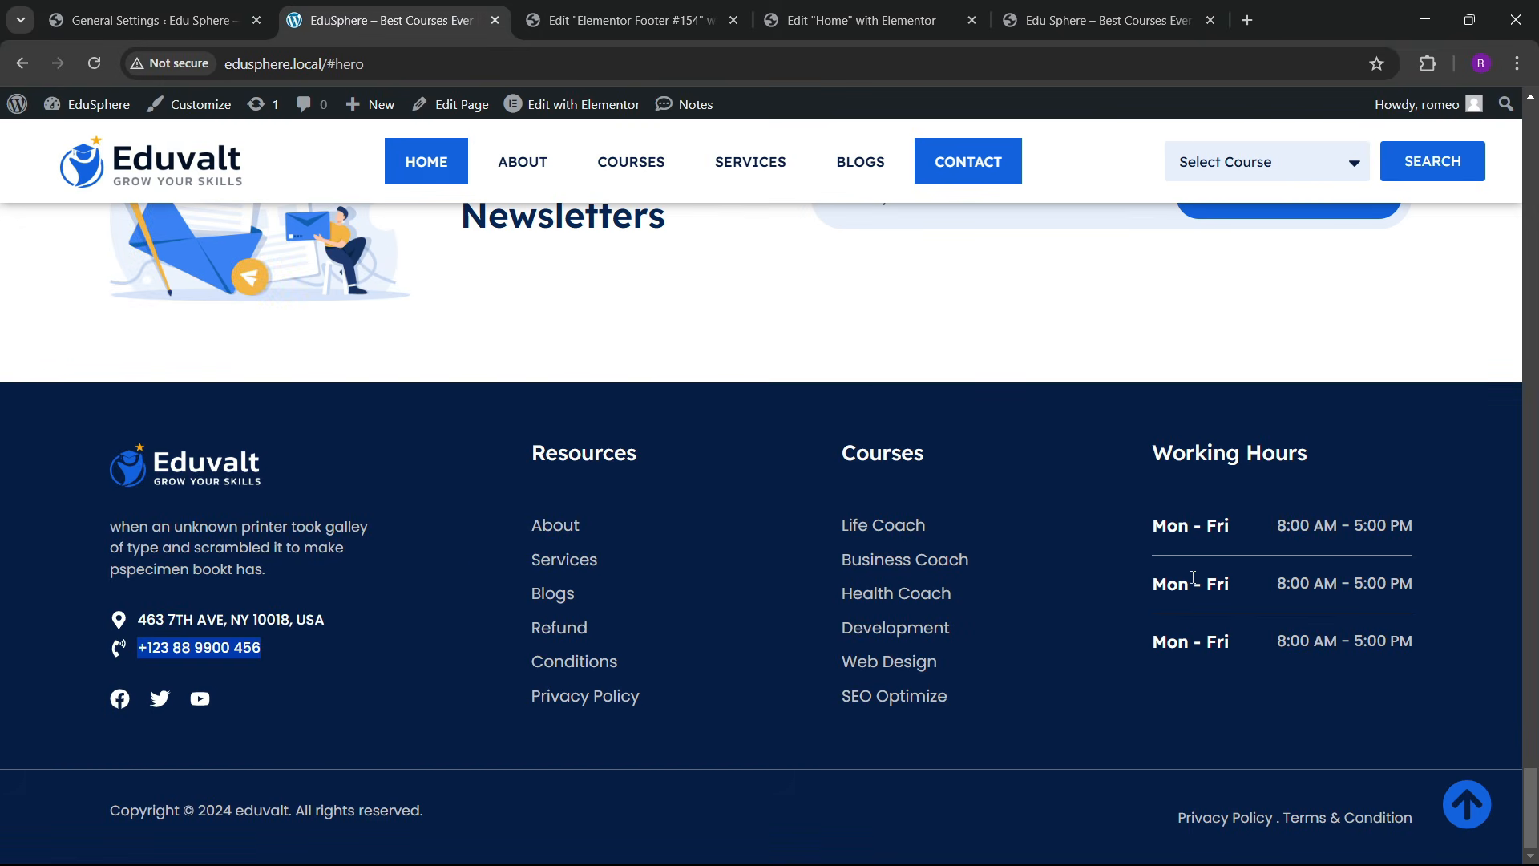
{"action": "left_click_drag", "start_coordinate": [1147, 528], "coordinate": [1230, 533]}
{"action": "key", "text": "ctrl+c"}
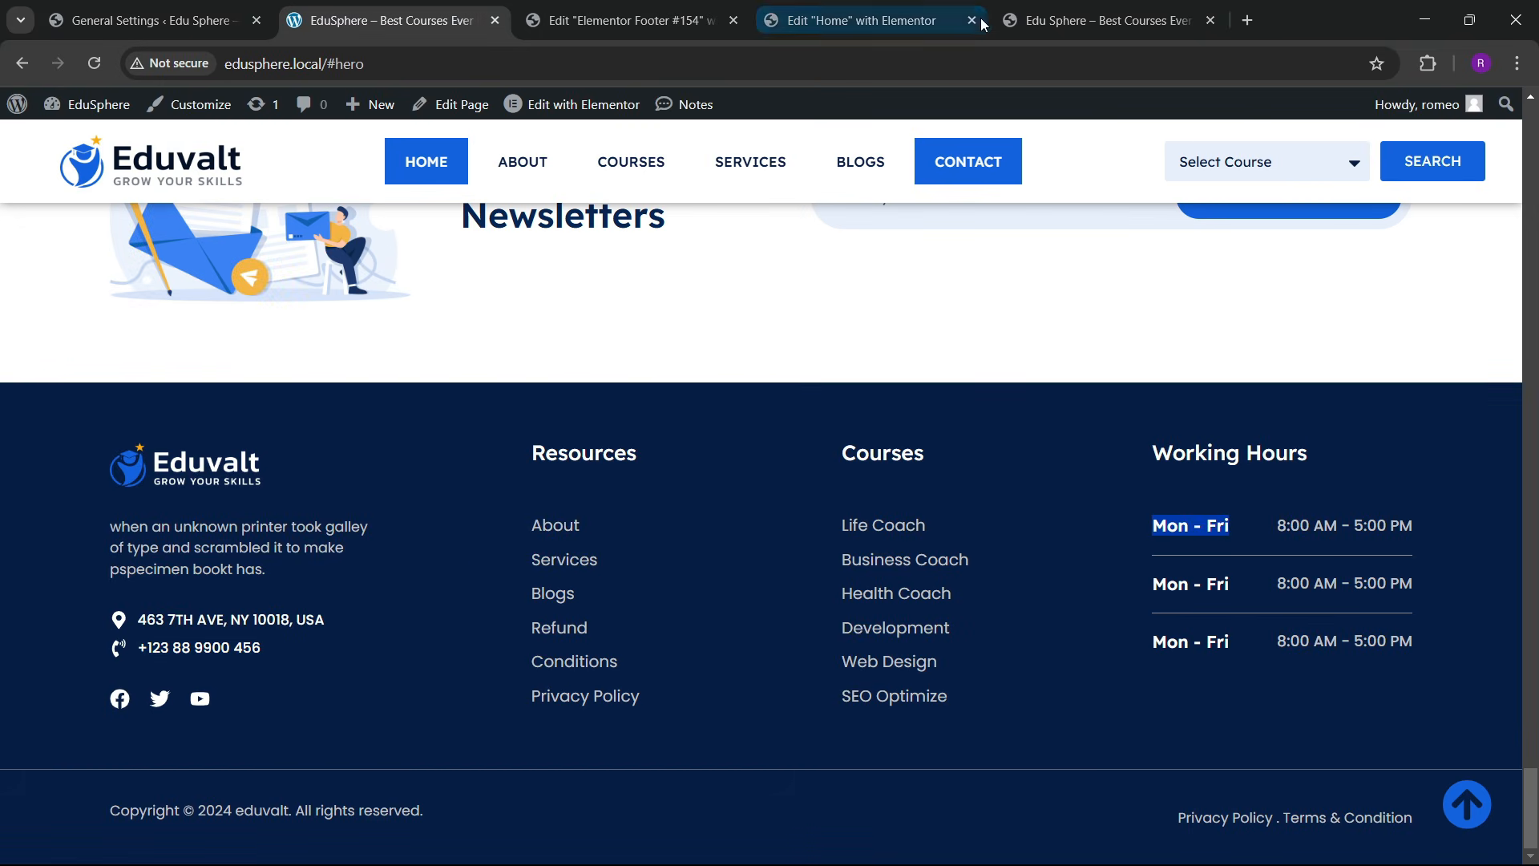
{"action": "left_click", "coordinate": [858, 17]}
Step: Paste 'Mon - Fri' as the heading text and set its font to Poppins
{"action": "left_click", "coordinate": [625, 18]}
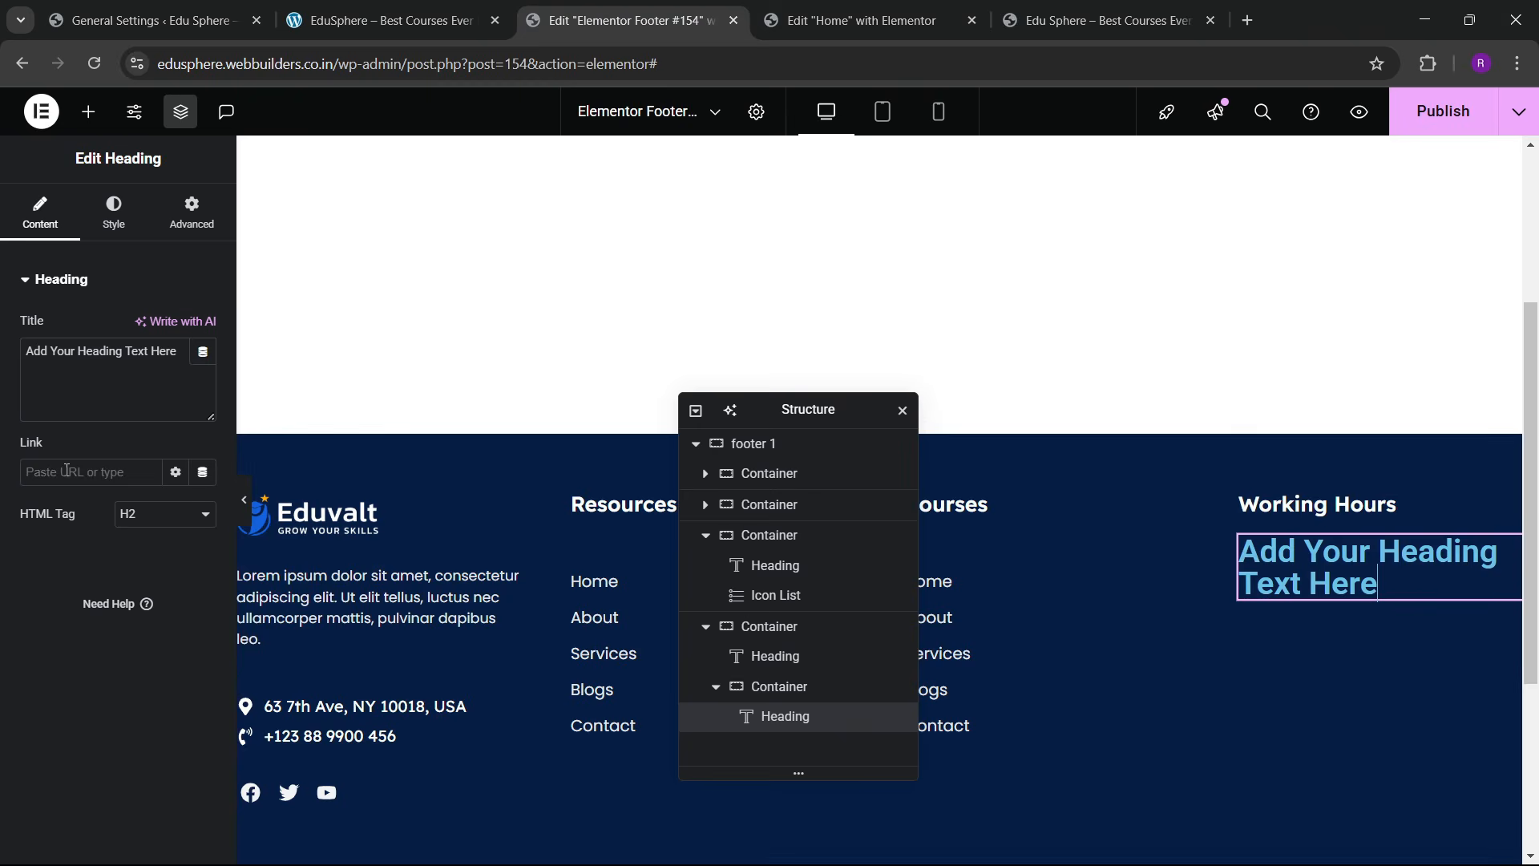
{"action": "key", "text": "ctrl+a"}
{"action": "key", "text": "ctrl+v"}
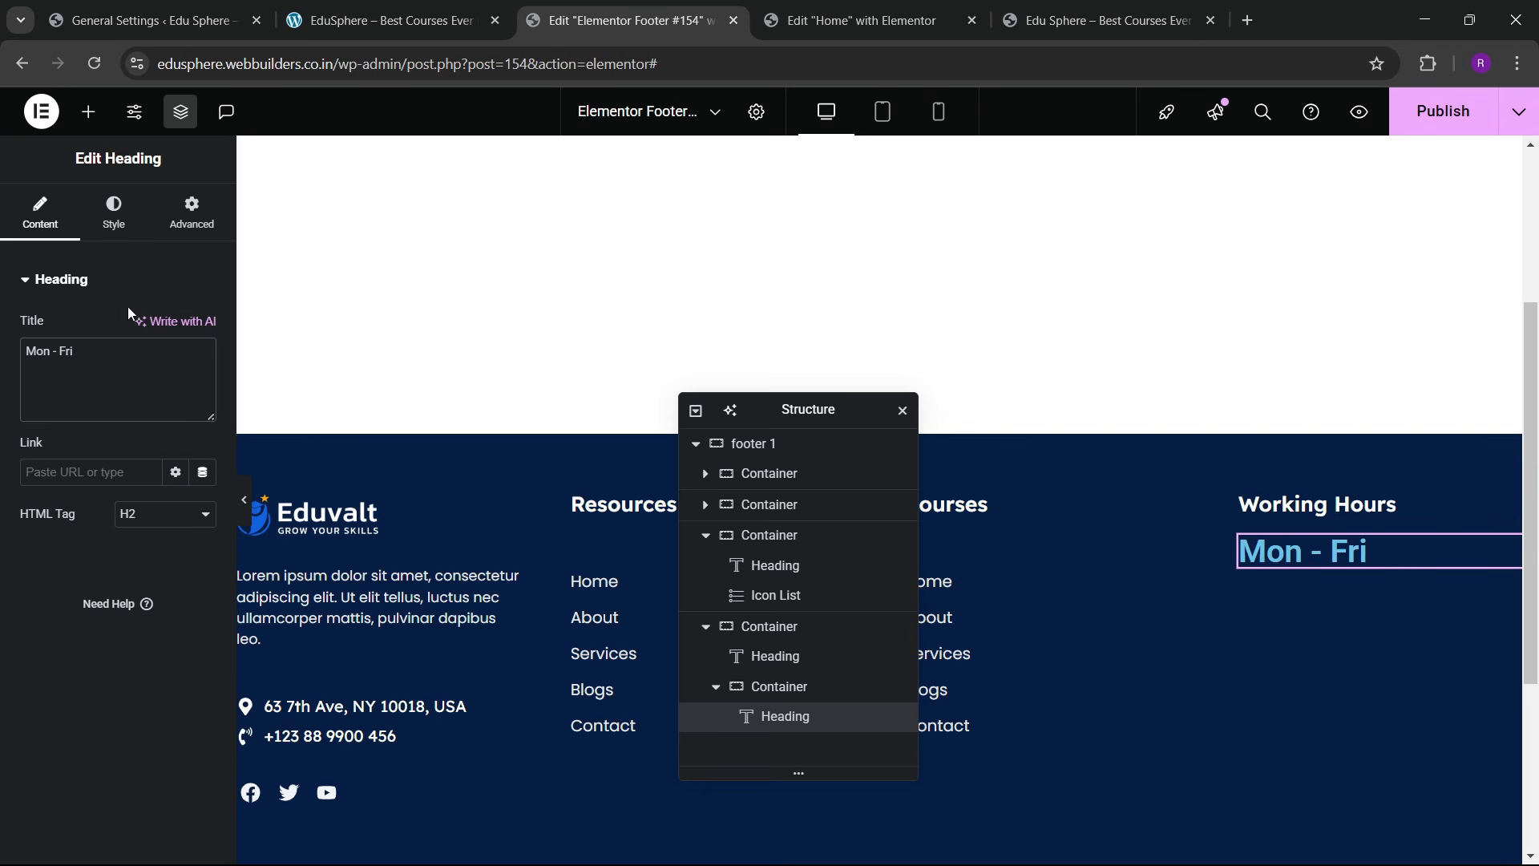
{"action": "left_click", "coordinate": [113, 212]}
{"action": "left_click", "coordinate": [203, 384]}
{"action": "left_click", "coordinate": [160, 478]}
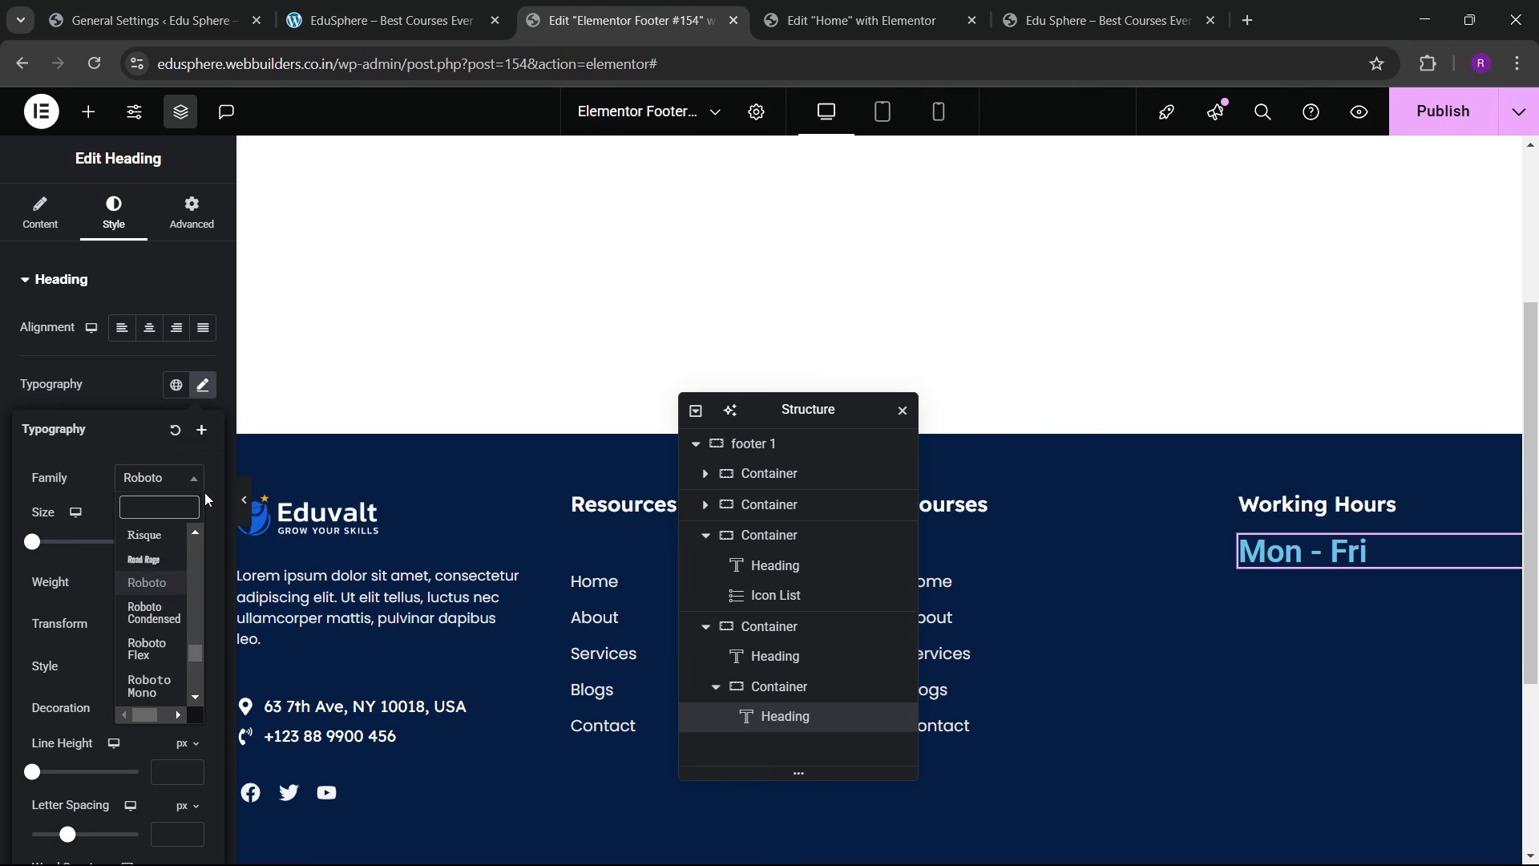
{"action": "type", "text": "poppins"}
{"action": "key", "text": "Return"}
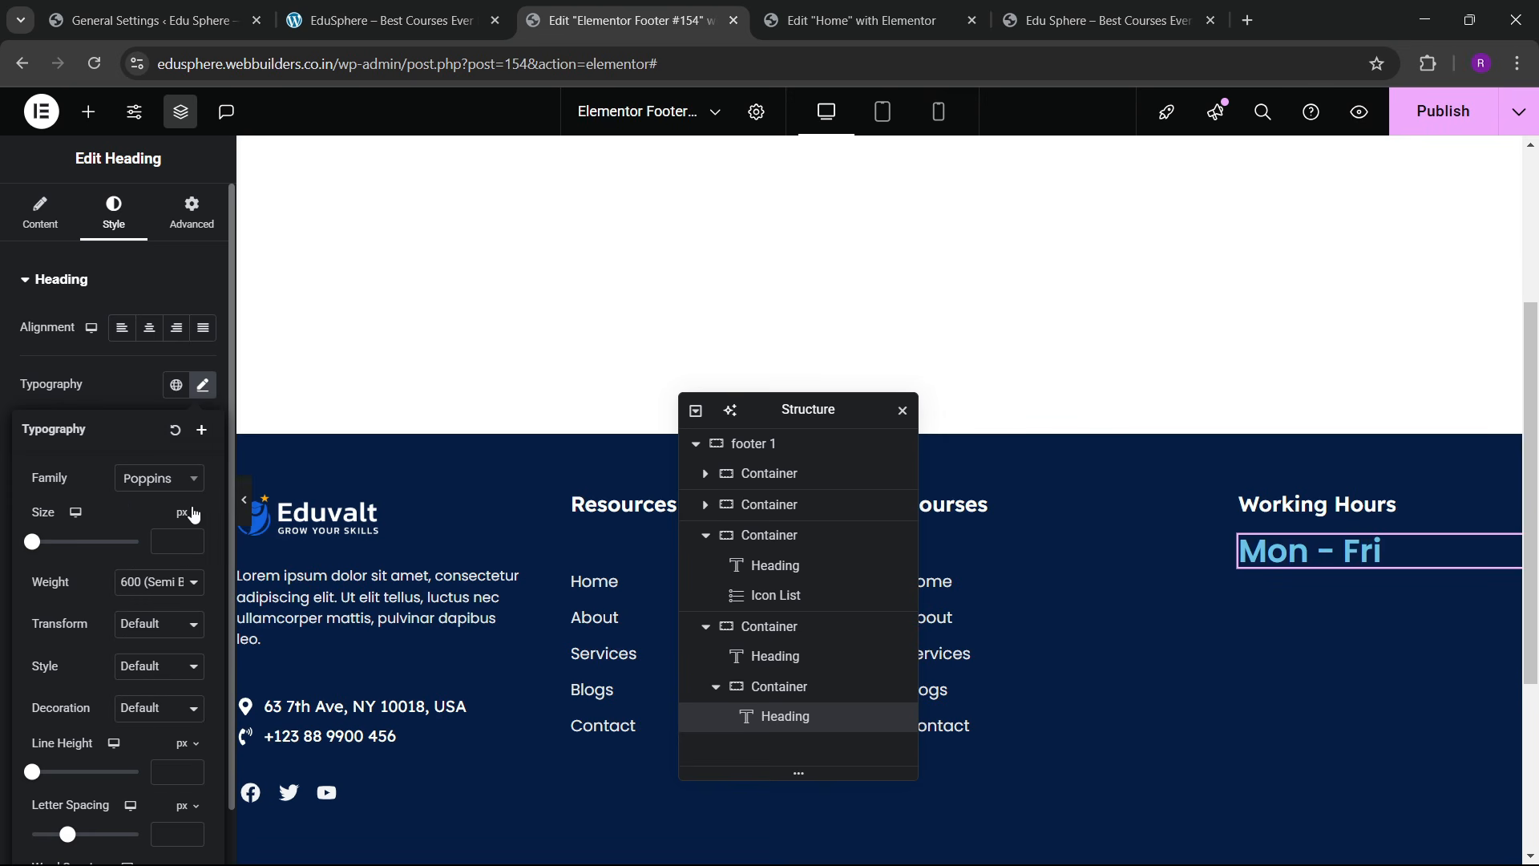
Step: Set the heading font size to 16 and its text colour to white
{"action": "double_click", "coordinate": [196, 537]}
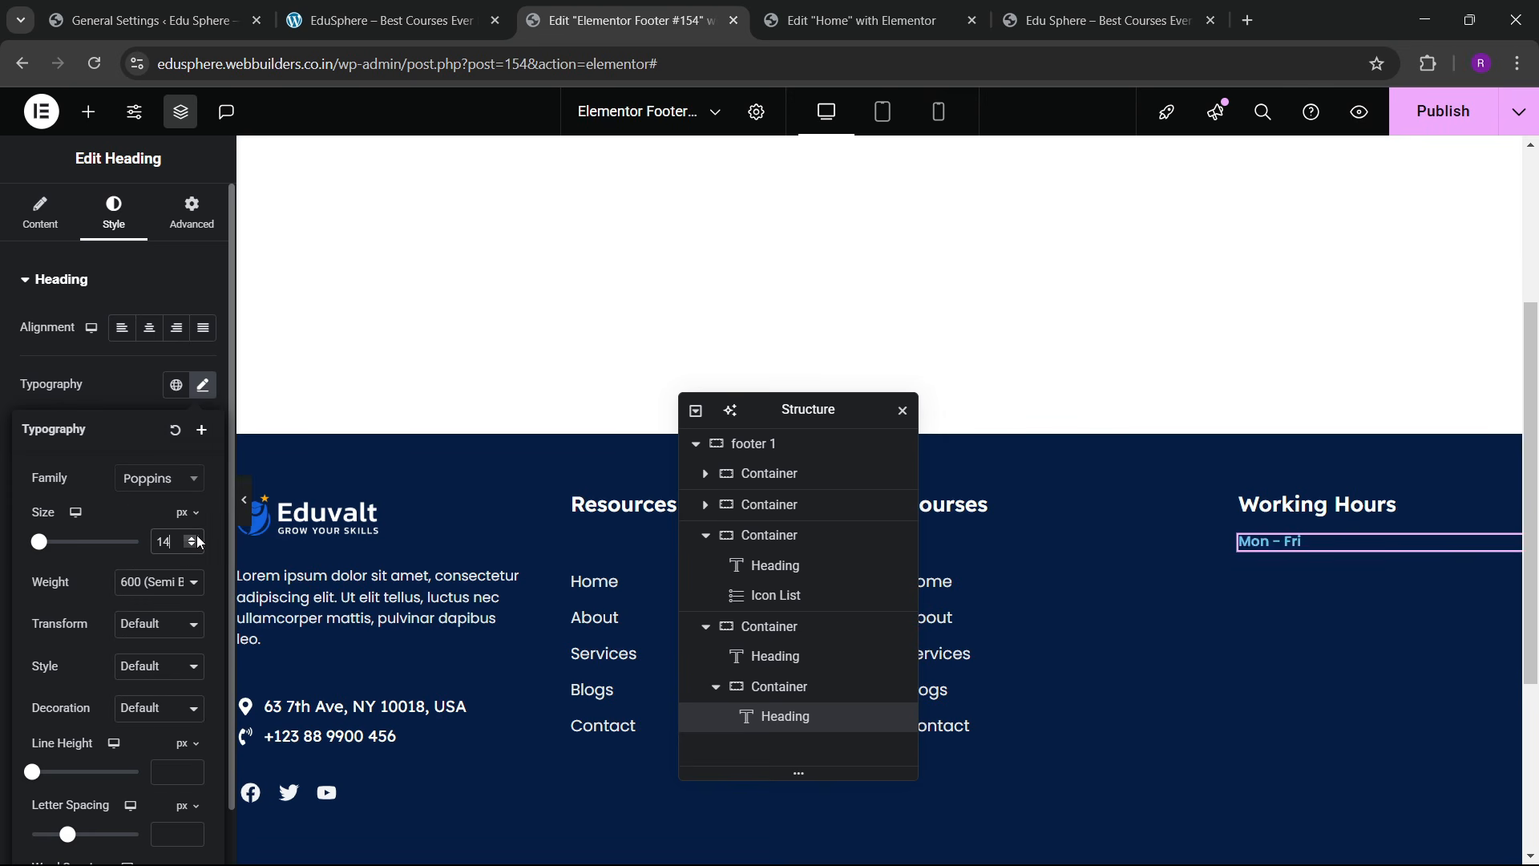
{"action": "double_click", "coordinate": [198, 537]}
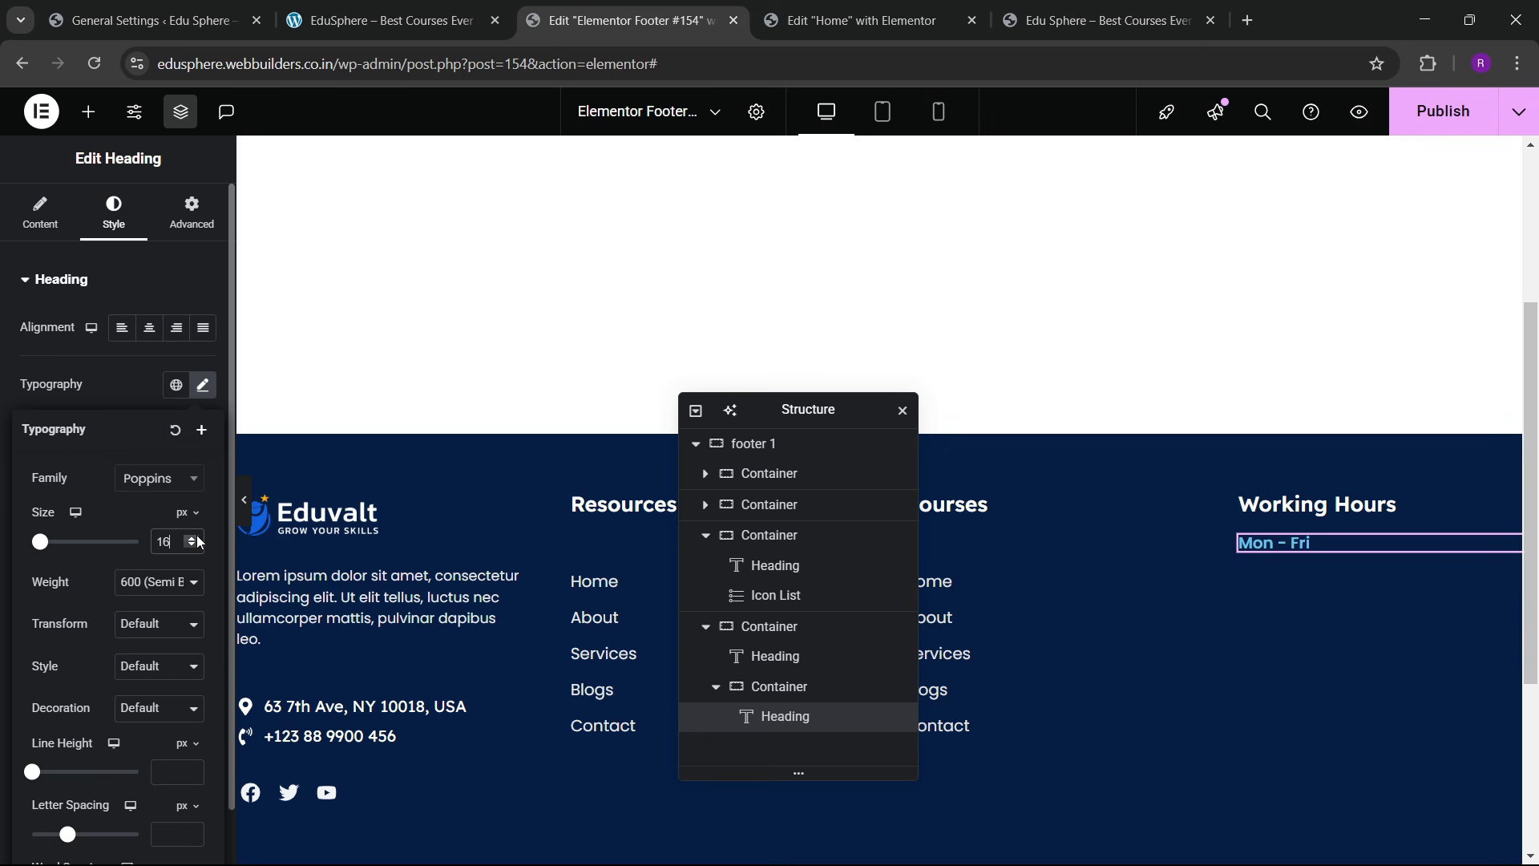
{"action": "left_click", "coordinate": [123, 393]}
{"action": "left_click", "coordinate": [204, 606]}
{"action": "left_click_drag", "start_coordinate": [172, 481], "coordinate": [13, 336]}
{"action": "left_click", "coordinate": [51, 659]}
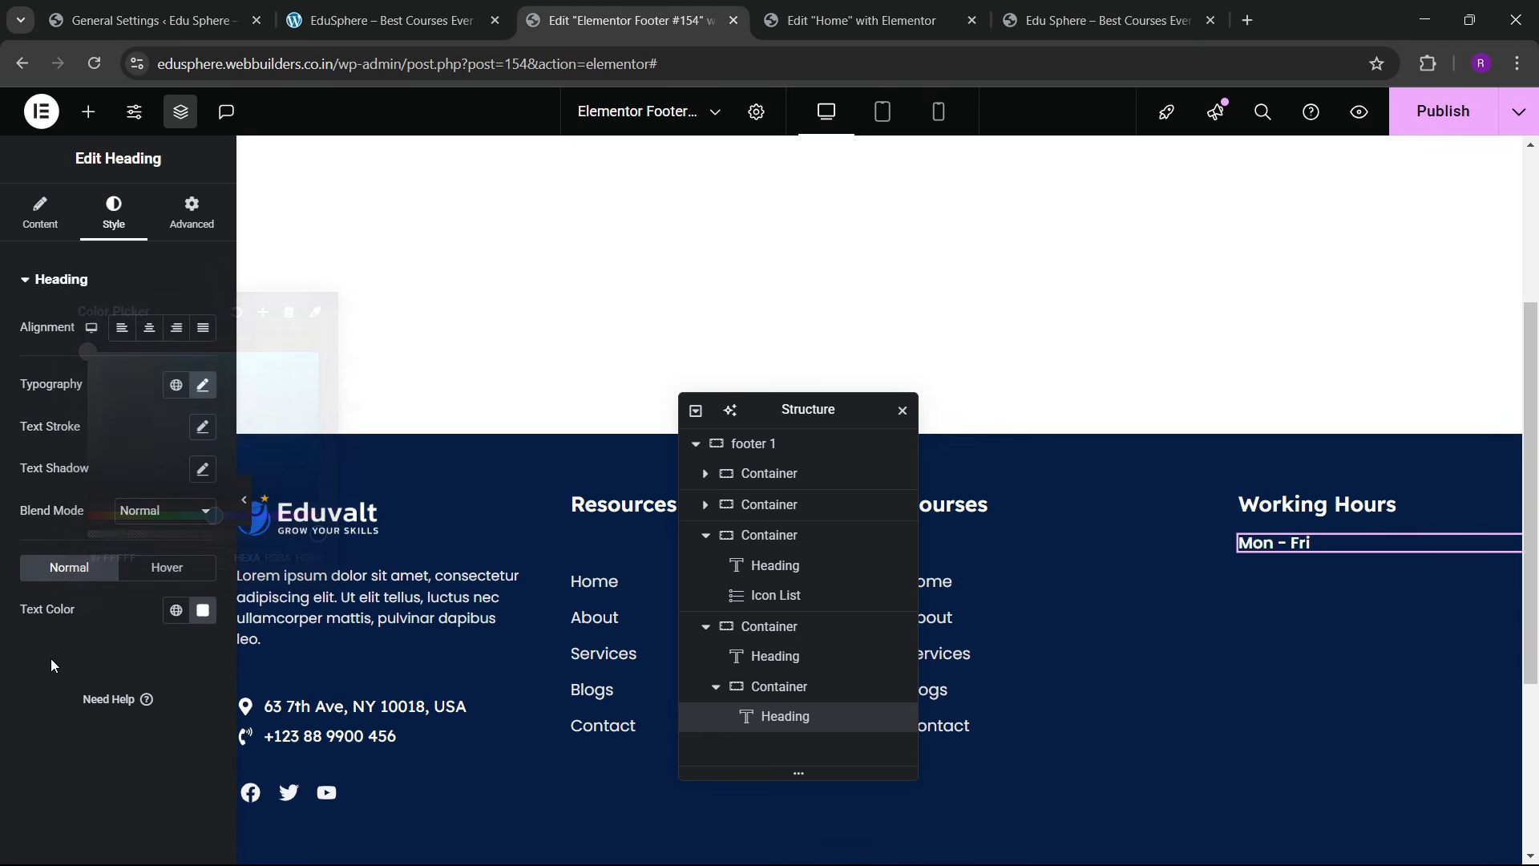
Step: Raise the heading font size to 17 and duplicate the Mon - Fri heading
{"action": "left_click", "coordinate": [385, 10]}
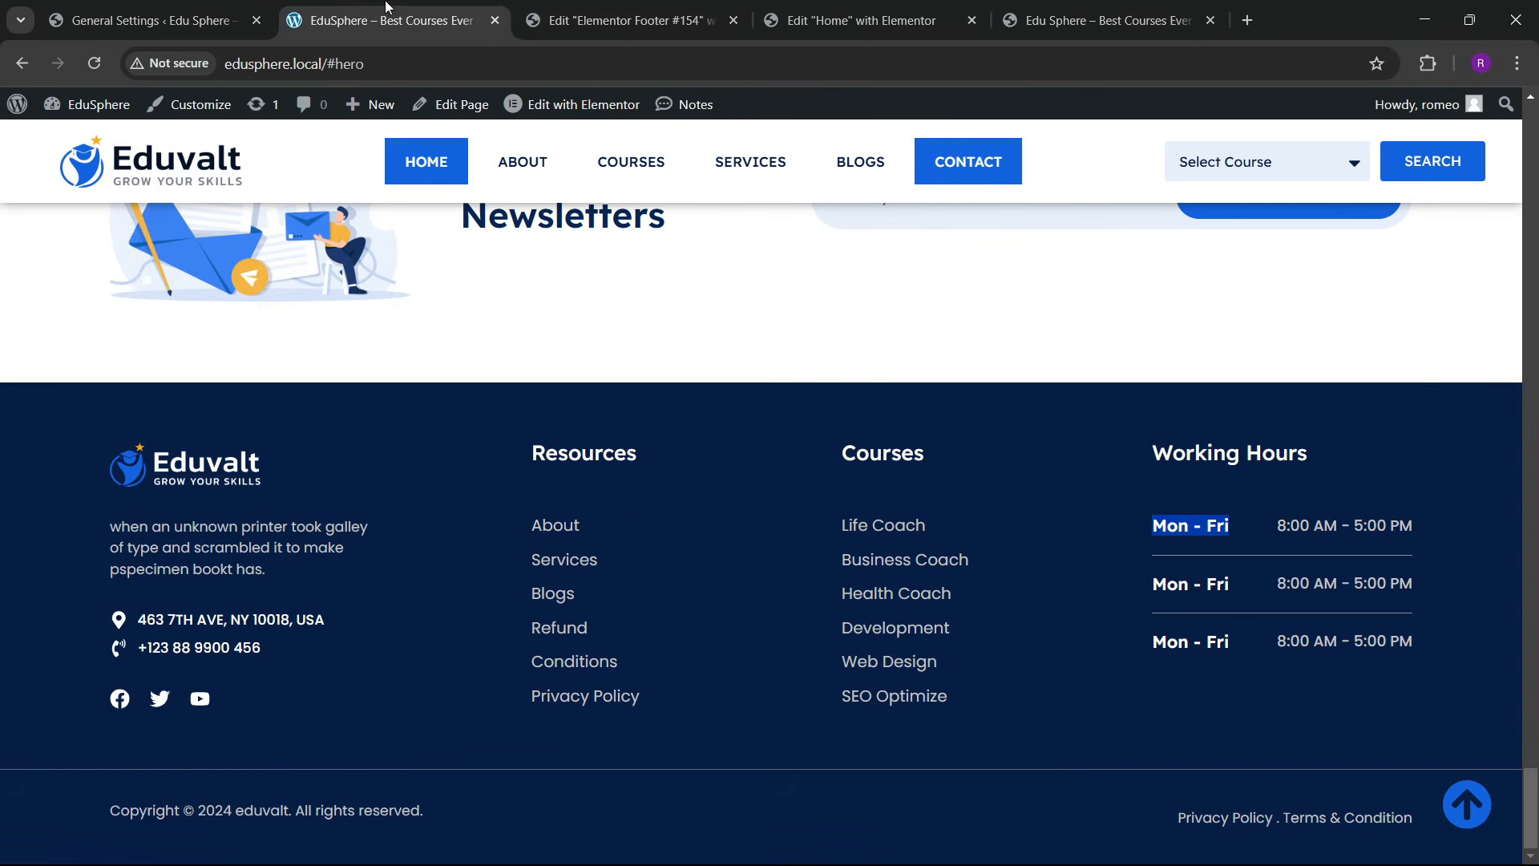
{"action": "left_click", "coordinate": [597, 9]}
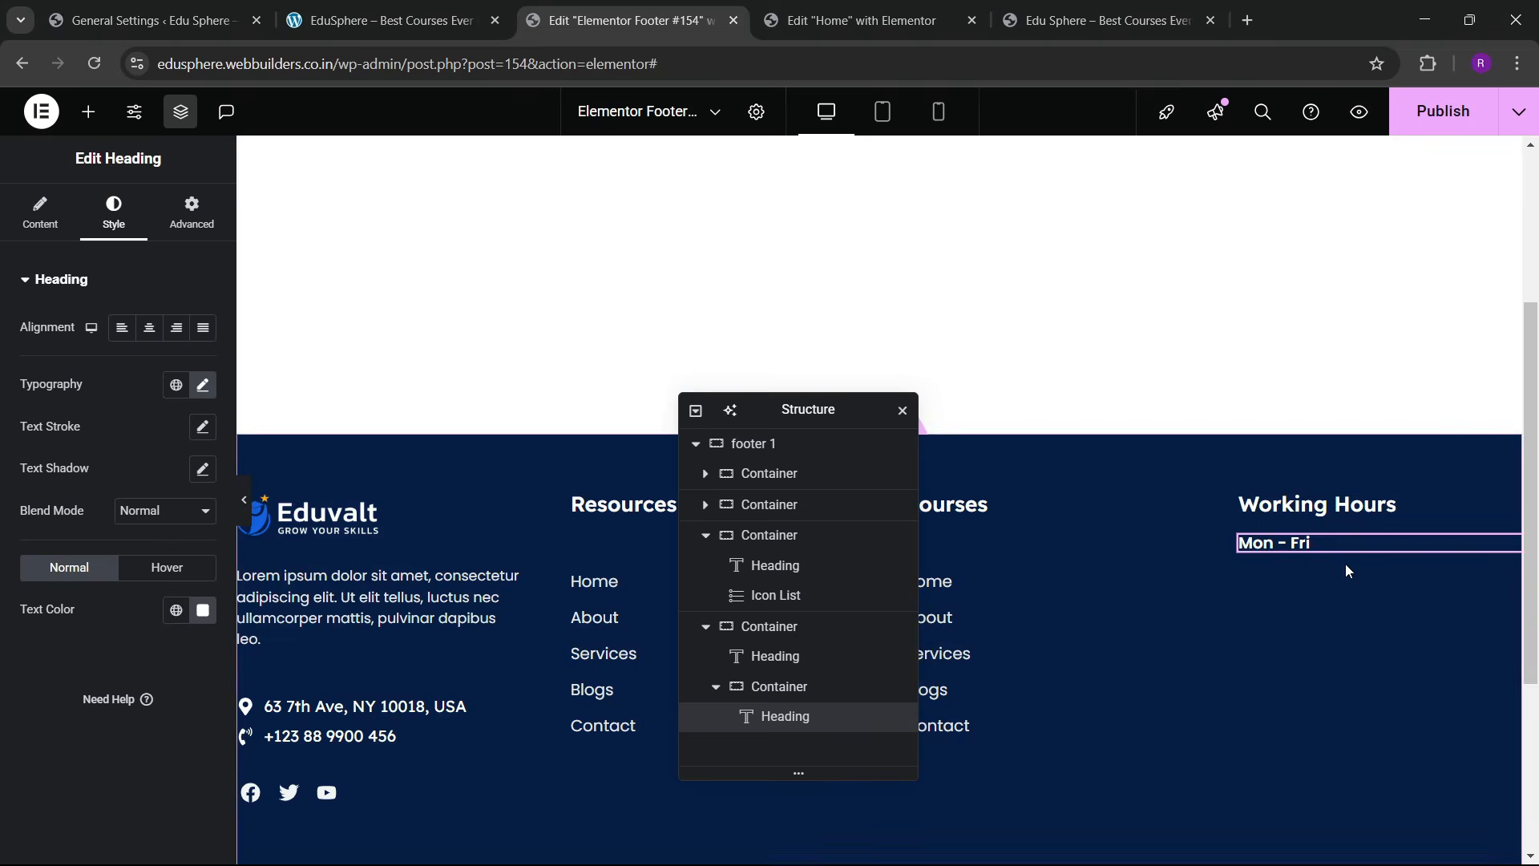
{"action": "left_click", "coordinate": [203, 385]}
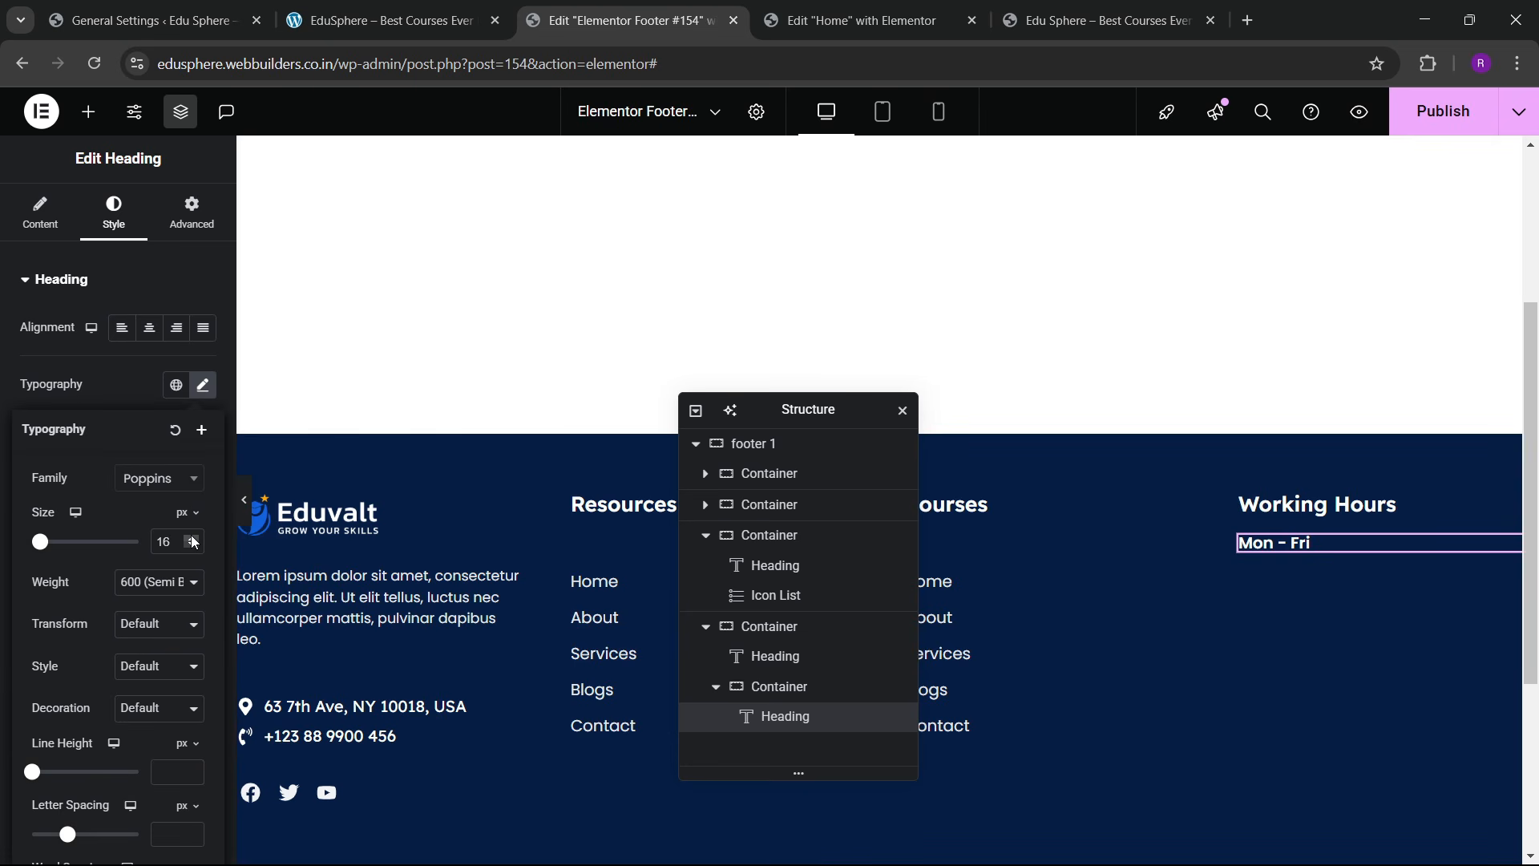
{"action": "left_click", "coordinate": [192, 538]}
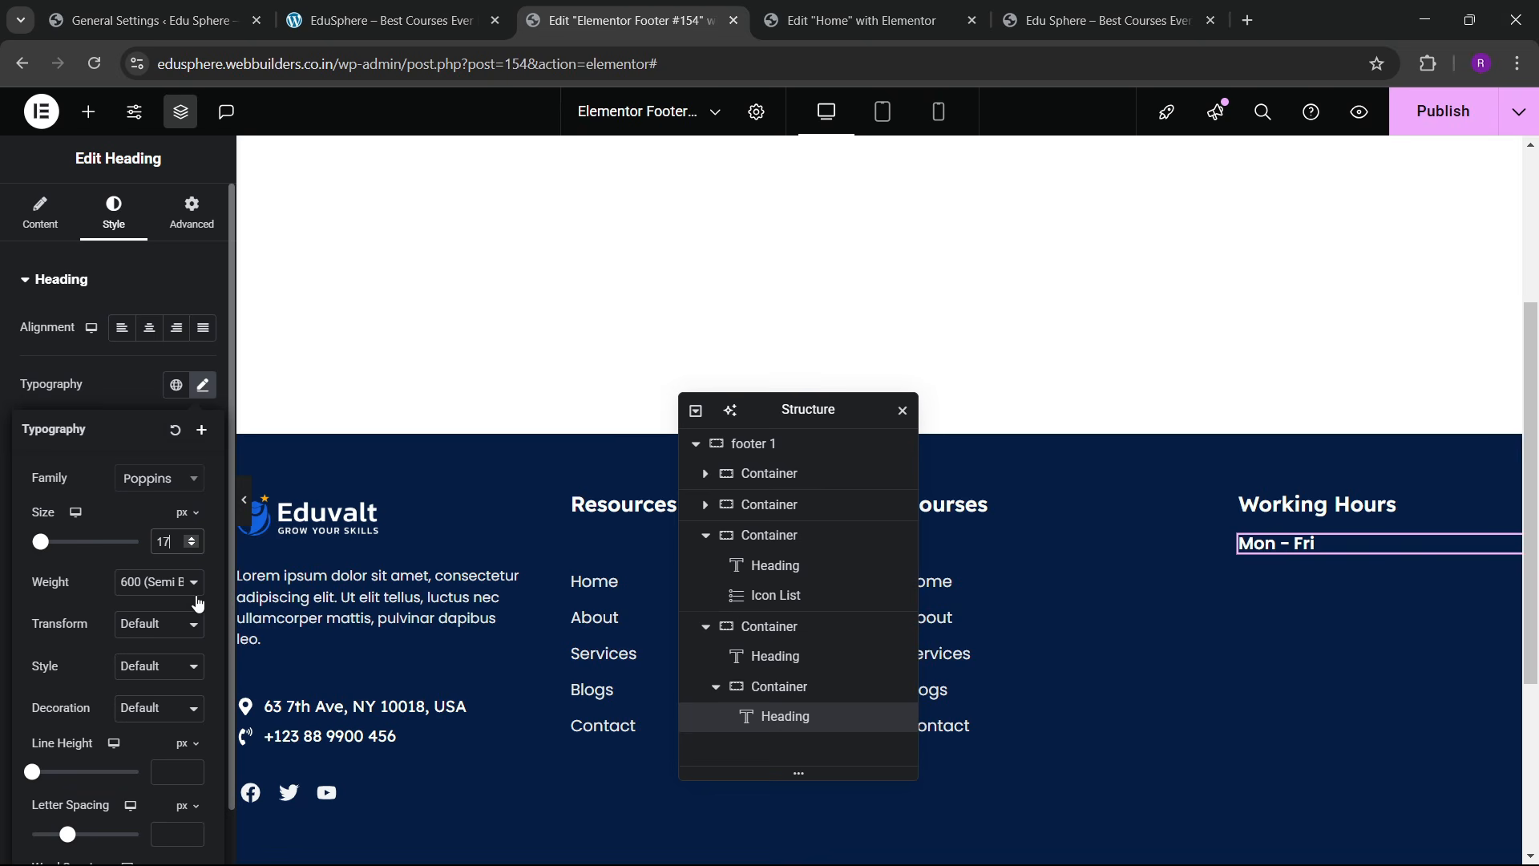
{"action": "right_click", "coordinate": [1335, 559]}
{"action": "left_click", "coordinate": [1326, 454]}
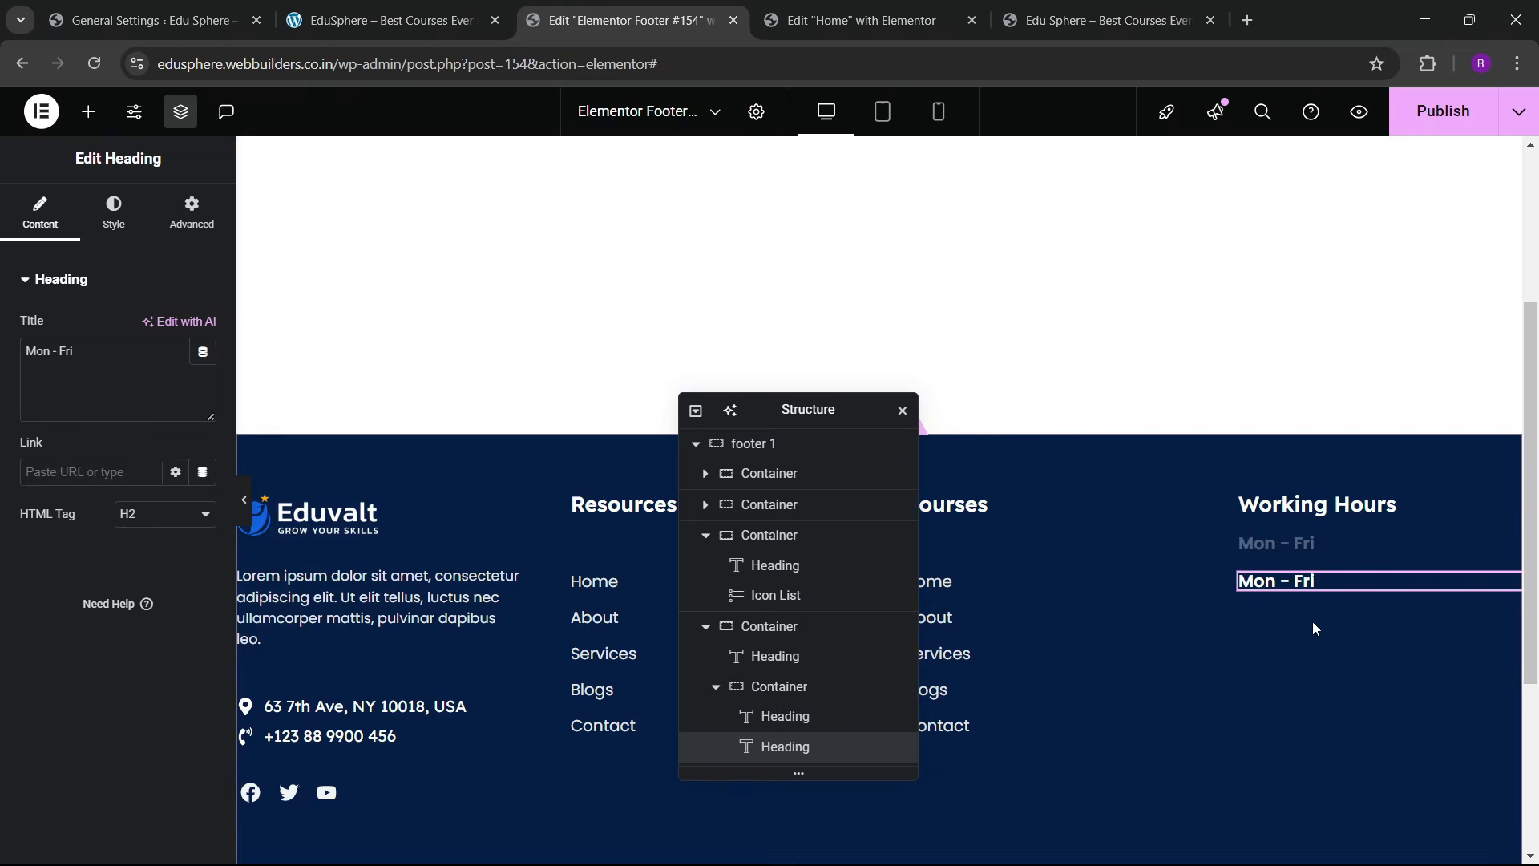
Step: Lay the two headings out in a row, spaced to opposite ends and vertically centred
{"action": "left_click", "coordinate": [1253, 553]}
{"action": "scroll", "coordinate": [128, 465], "scroll_direction": "down", "scroll_amount": 5}
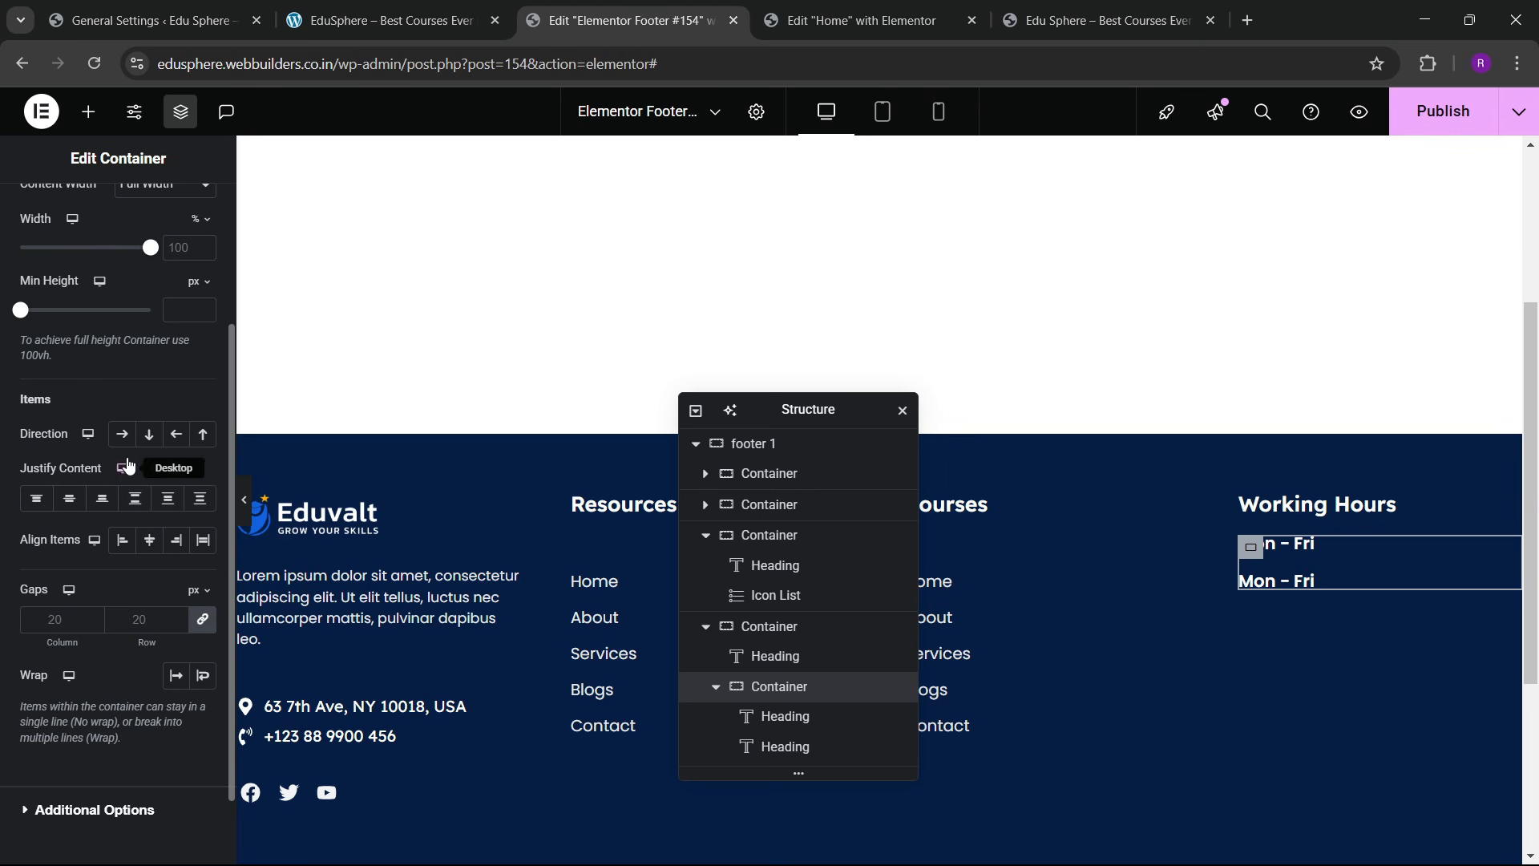
{"action": "left_click", "coordinate": [122, 434]}
{"action": "left_click", "coordinate": [134, 498]}
{"action": "left_click", "coordinate": [149, 540]}
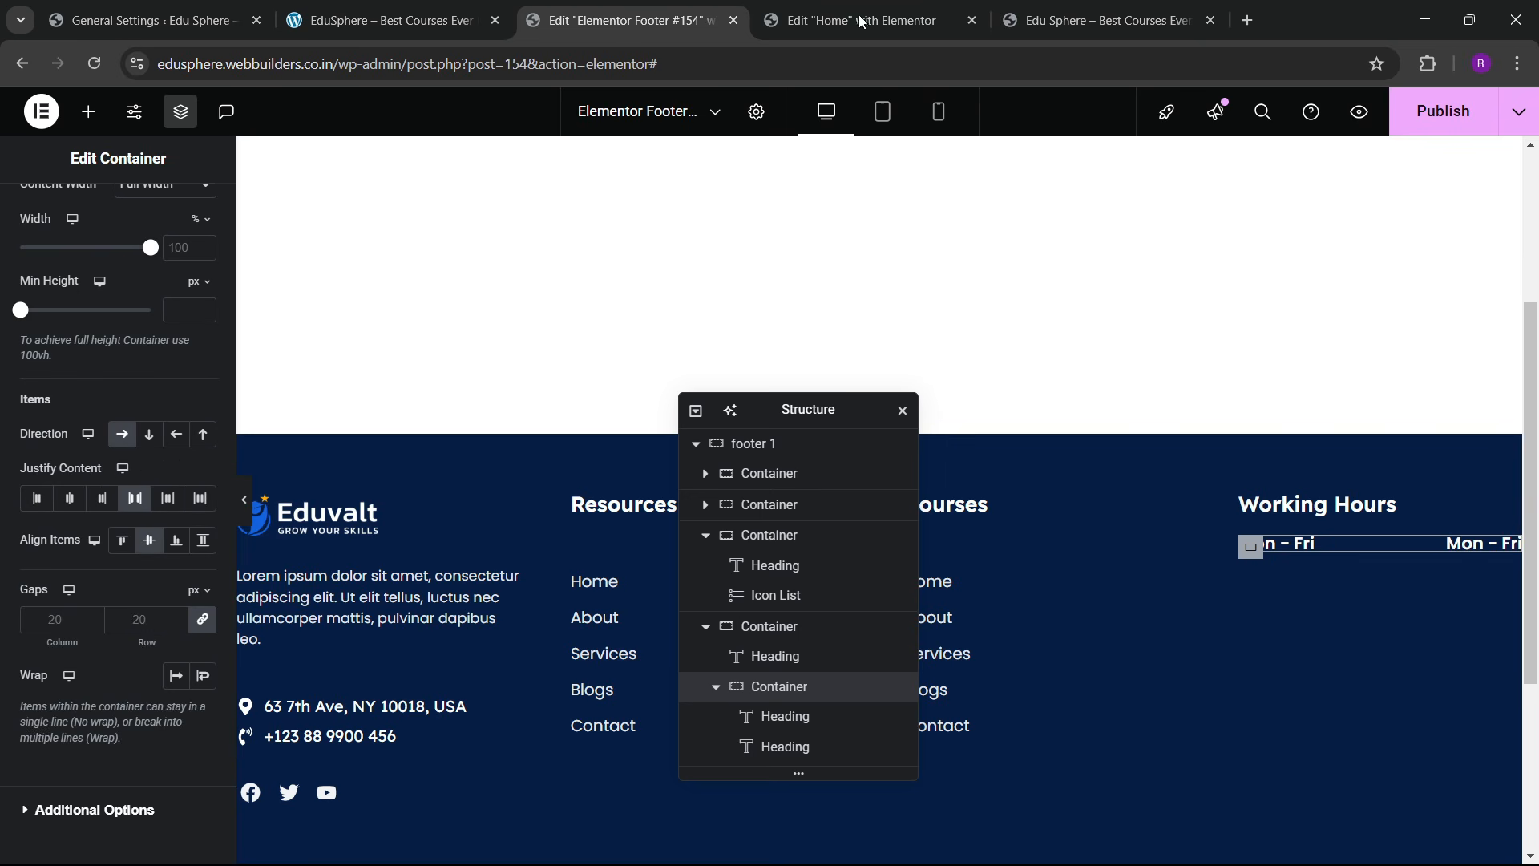
Step: Replace the second heading's text with '8:00 AM - 5:00 PM' copied from the live site
{"action": "left_click", "coordinate": [449, 20]}
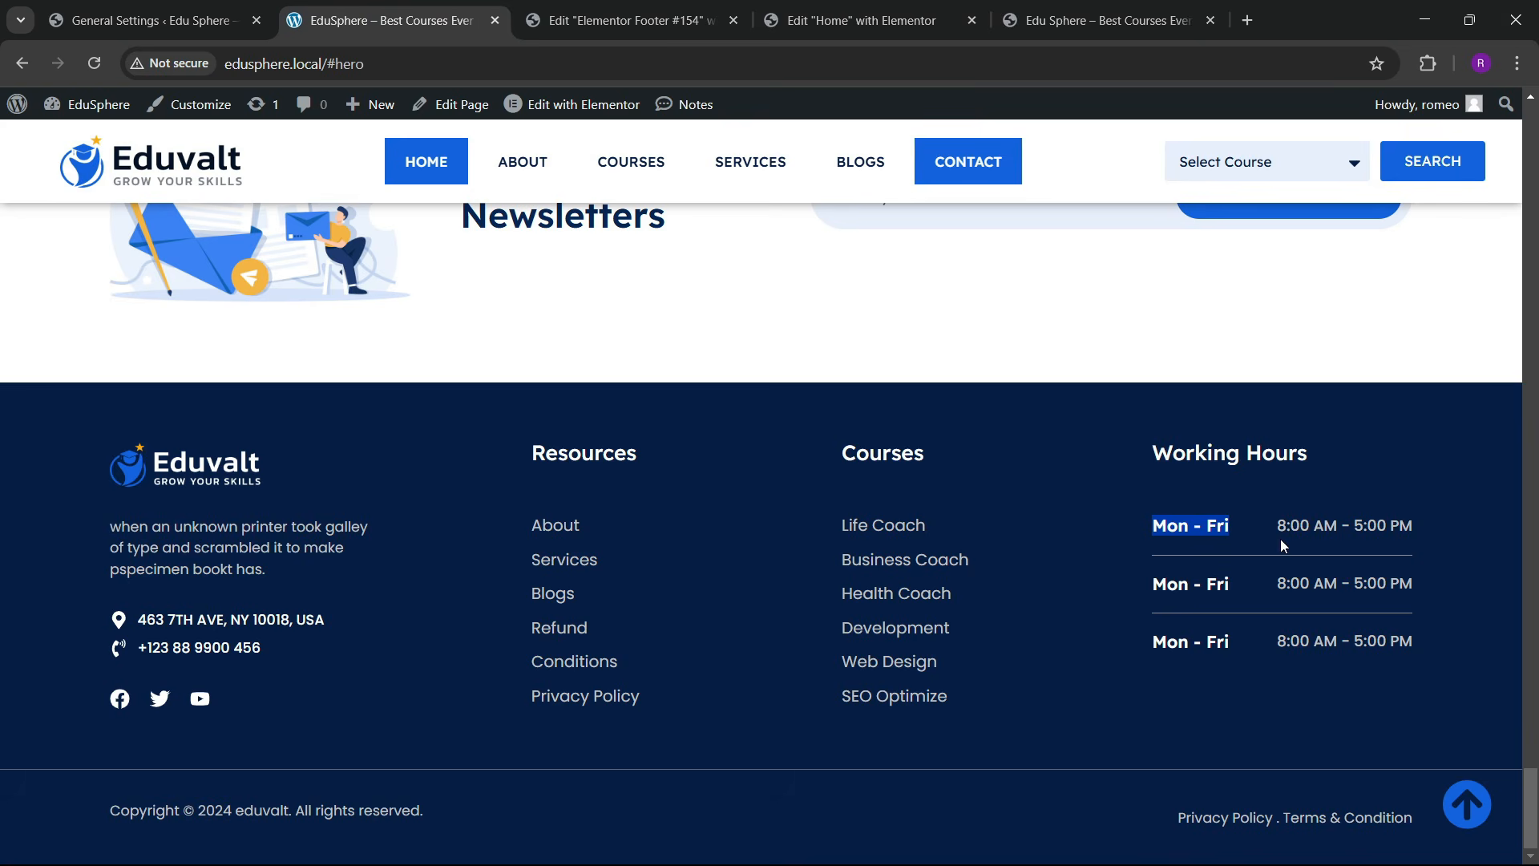
{"action": "left_click_drag", "start_coordinate": [1281, 538], "coordinate": [1349, 541]}
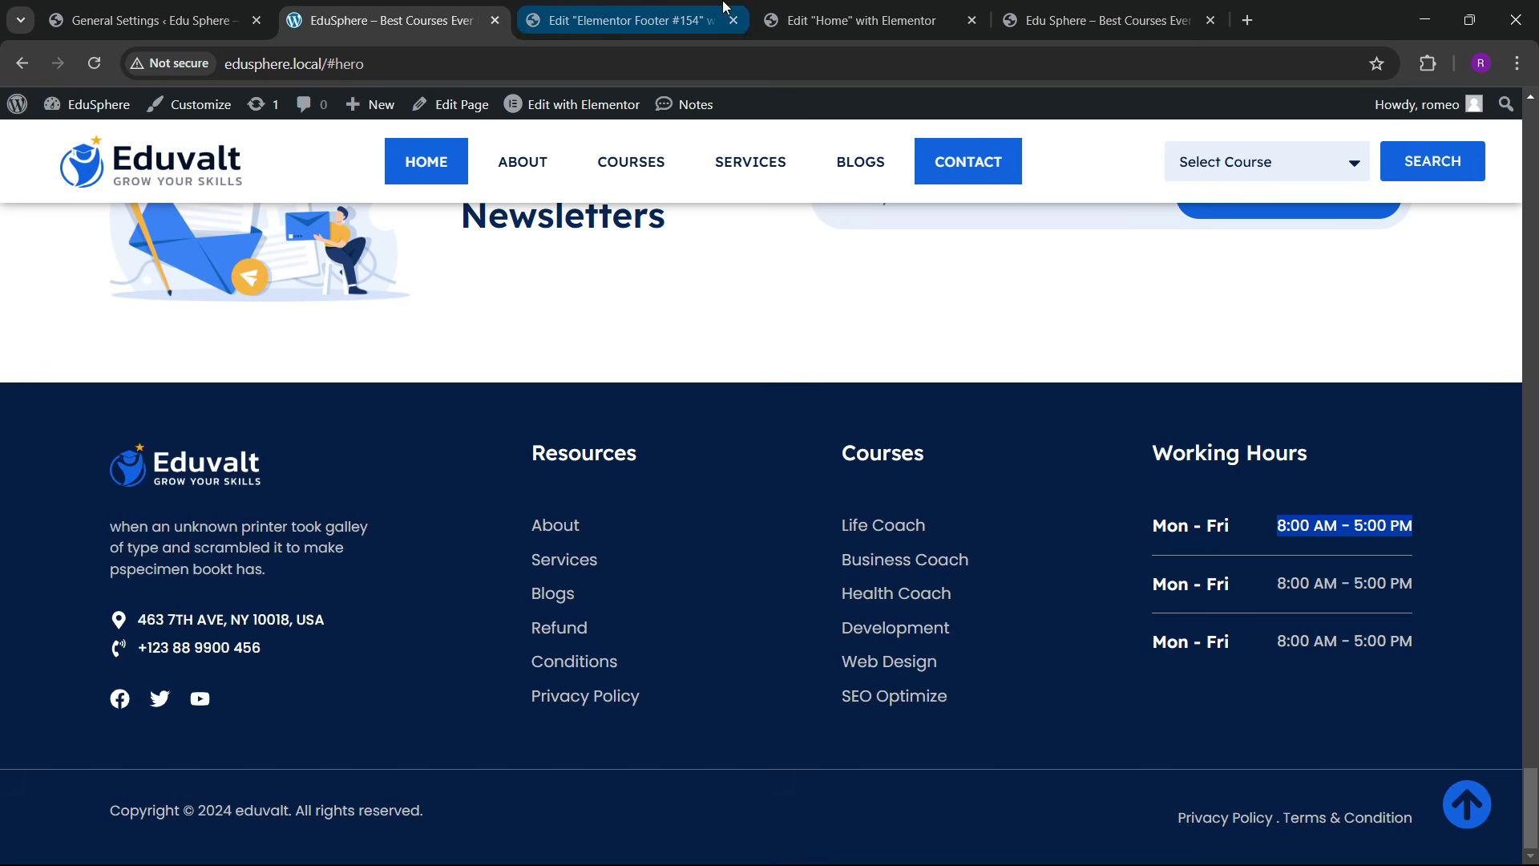
{"action": "left_click", "coordinate": [626, 20]}
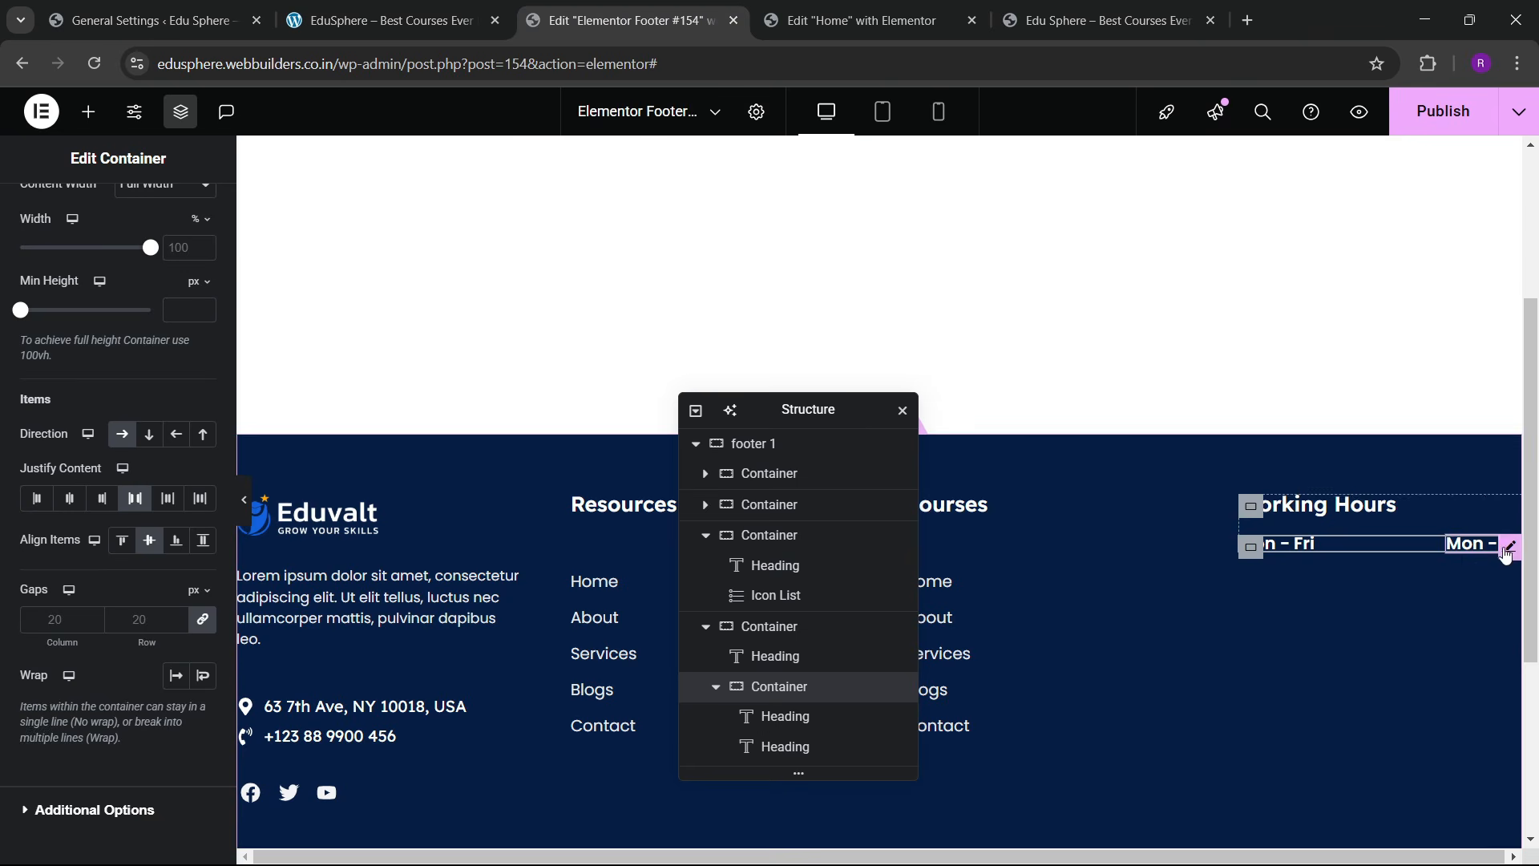
{"action": "left_click", "coordinate": [1509, 546]}
{"action": "left_click_drag", "start_coordinate": [98, 366], "coordinate": [2, 346]}
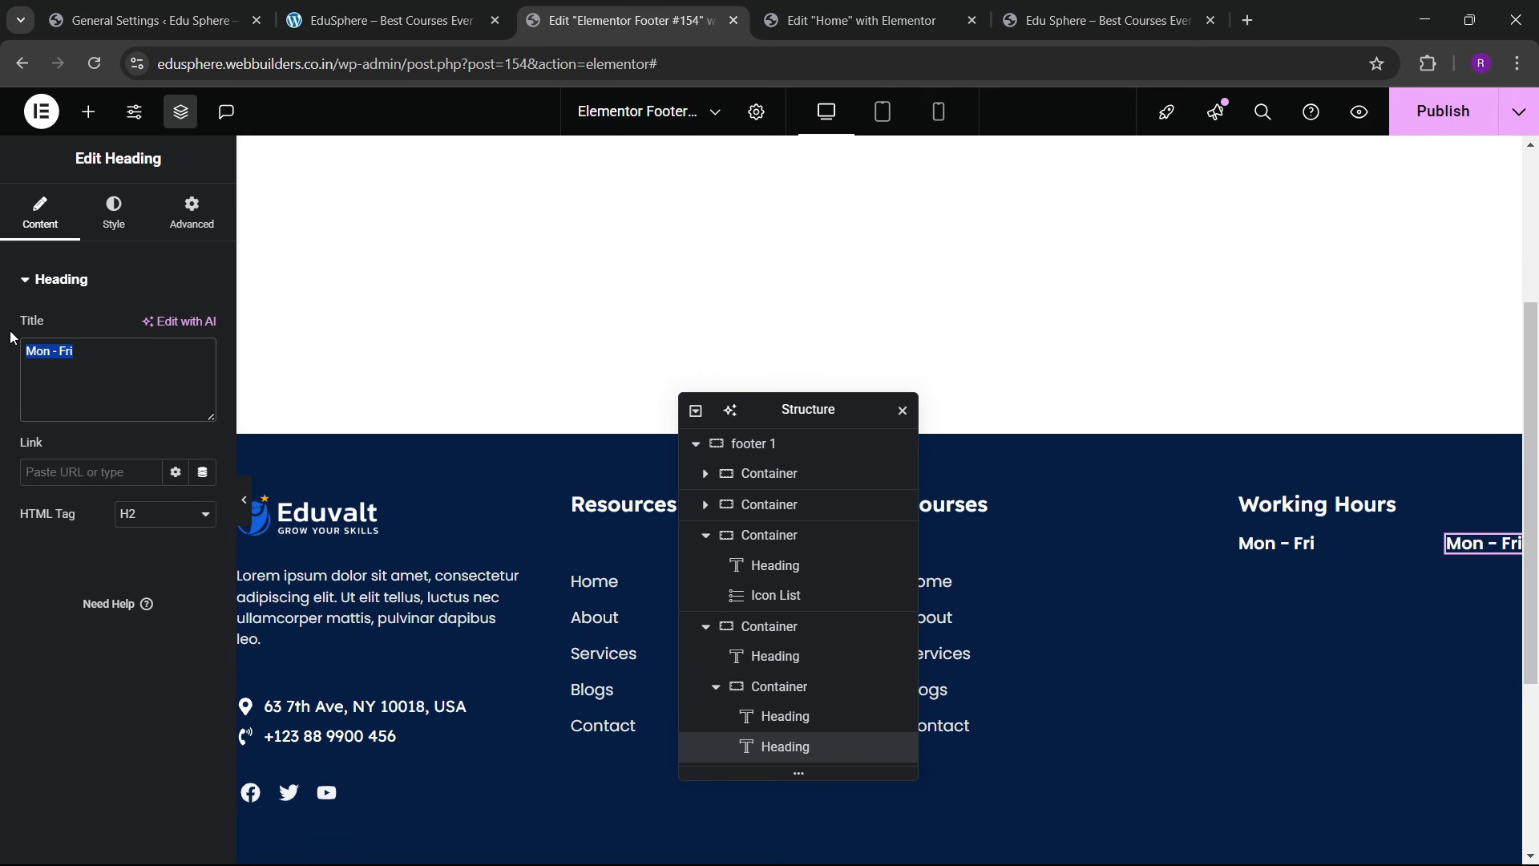
{"action": "type", "text": "8:00 AM - 5:00 PM"}
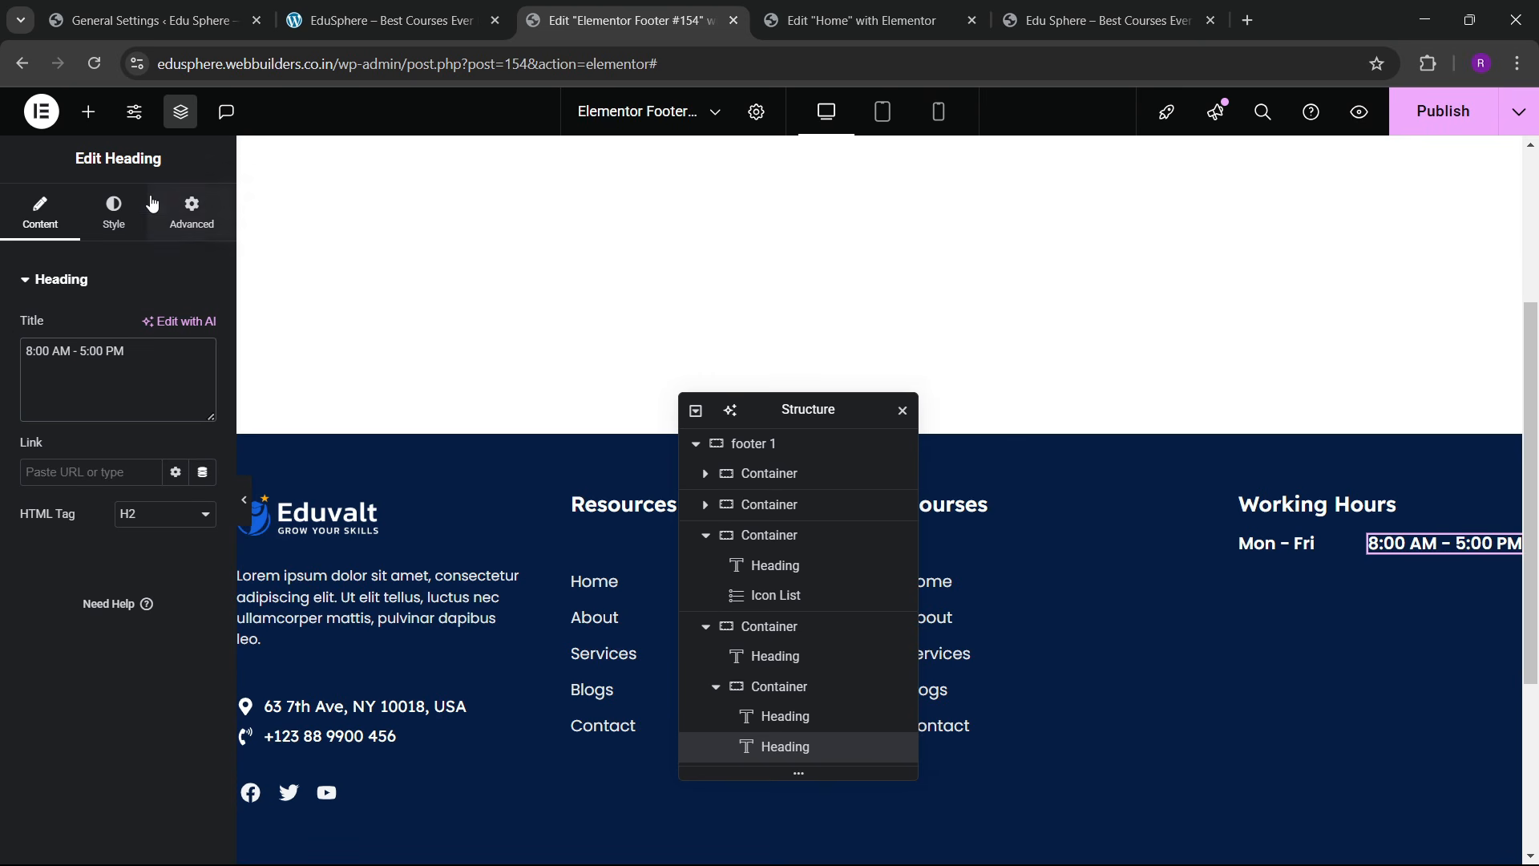
Step: Compare the lorem ipsum paragraph's text colour with the hours heading's colour
{"action": "left_click", "coordinate": [124, 230]}
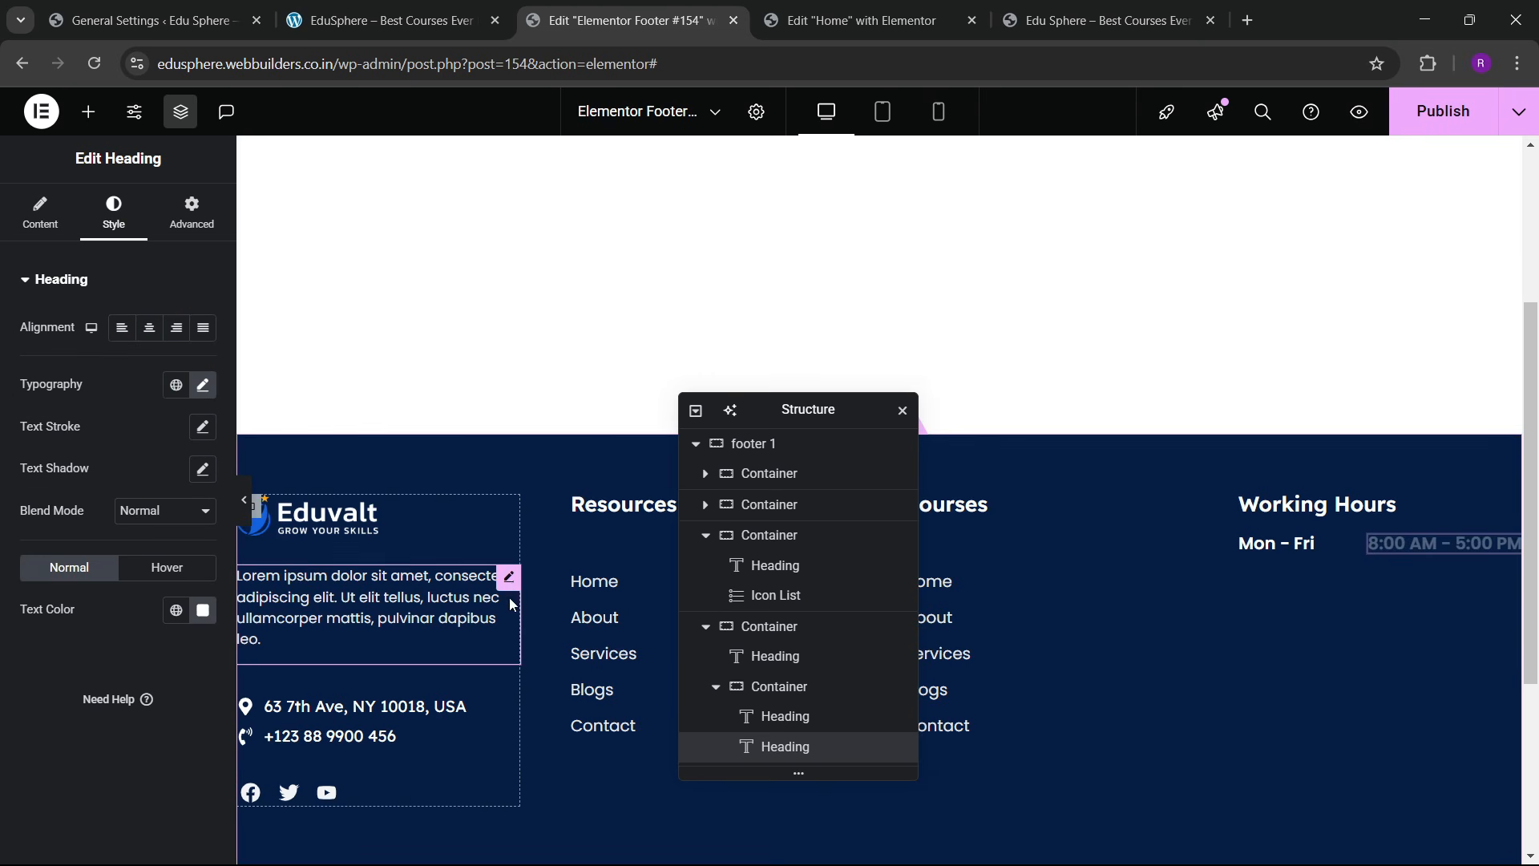
{"action": "left_click", "coordinate": [407, 581]}
{"action": "left_click", "coordinate": [191, 374]}
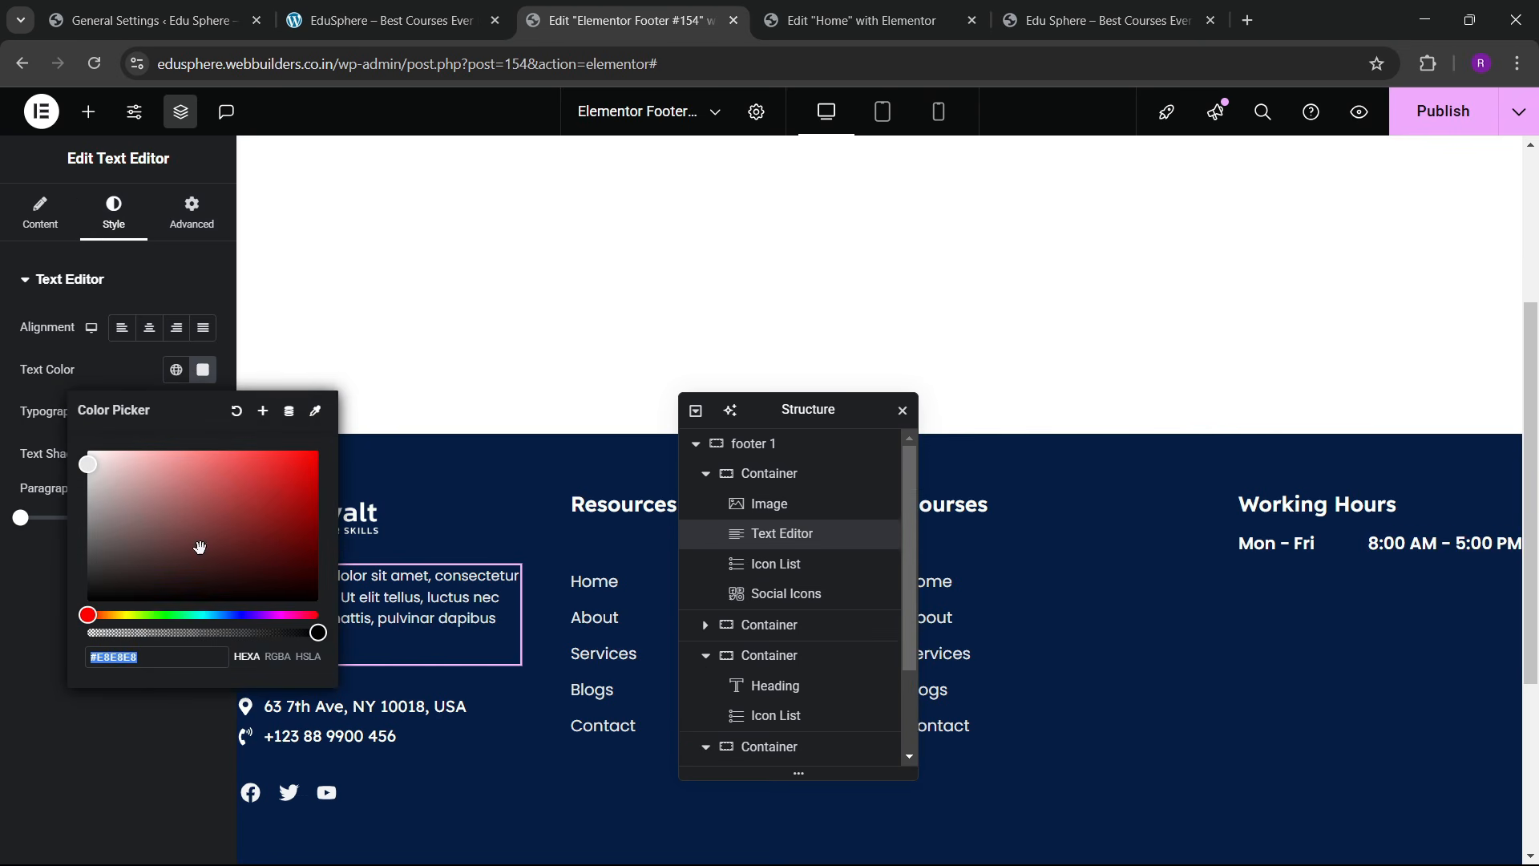
{"action": "left_click", "coordinate": [125, 716]}
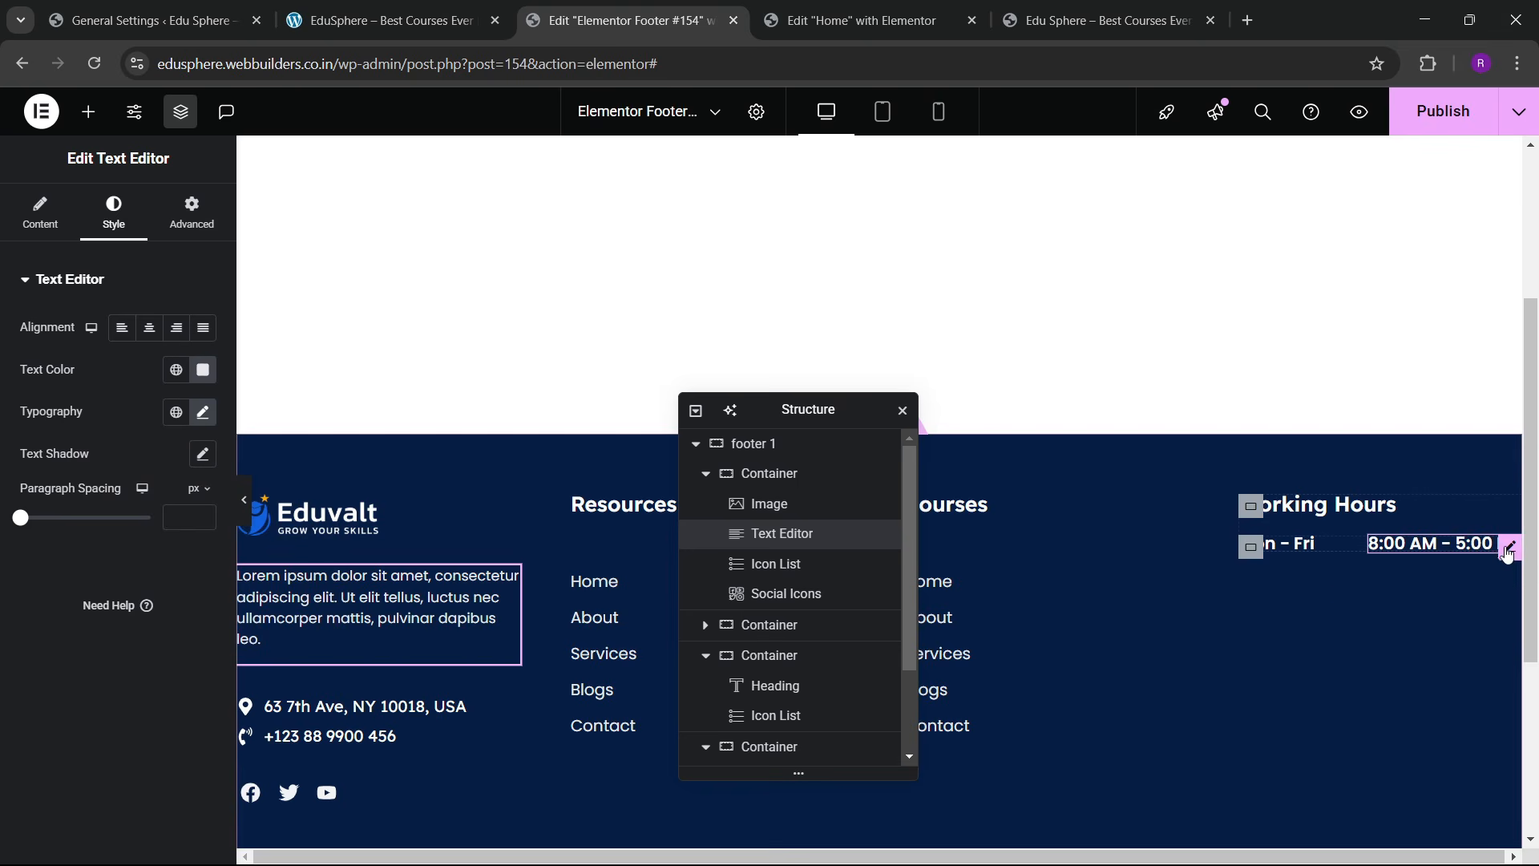
{"action": "left_click", "coordinate": [1511, 544]}
{"action": "left_click", "coordinate": [203, 610]}
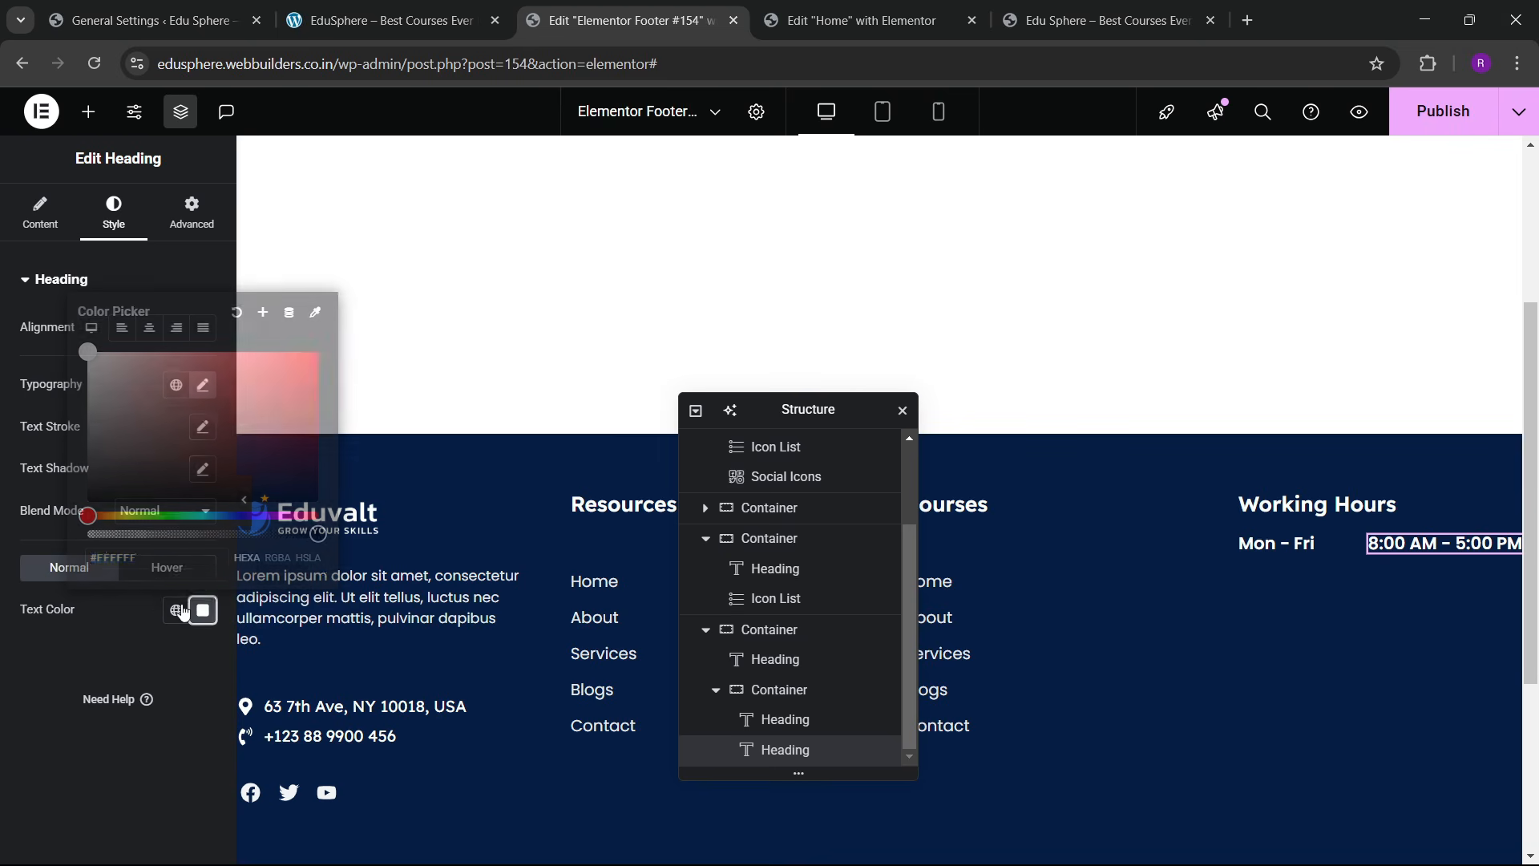
{"action": "left_click", "coordinate": [8, 611]}
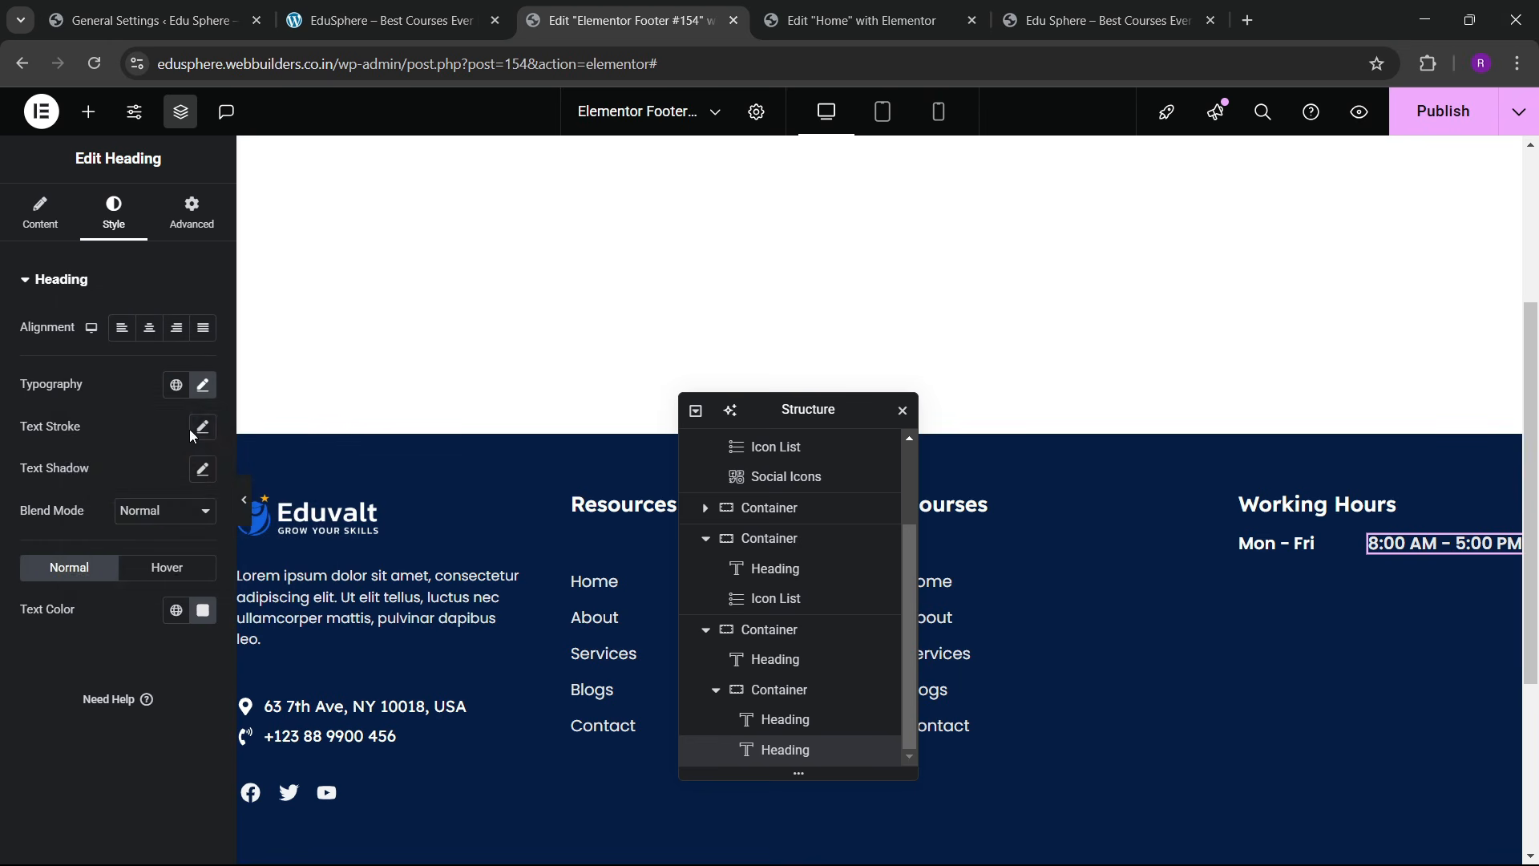
Step: Set the hours text to weight 500 (Medium) and size 15
{"action": "left_click", "coordinate": [203, 386]}
{"action": "left_click", "coordinate": [158, 582]}
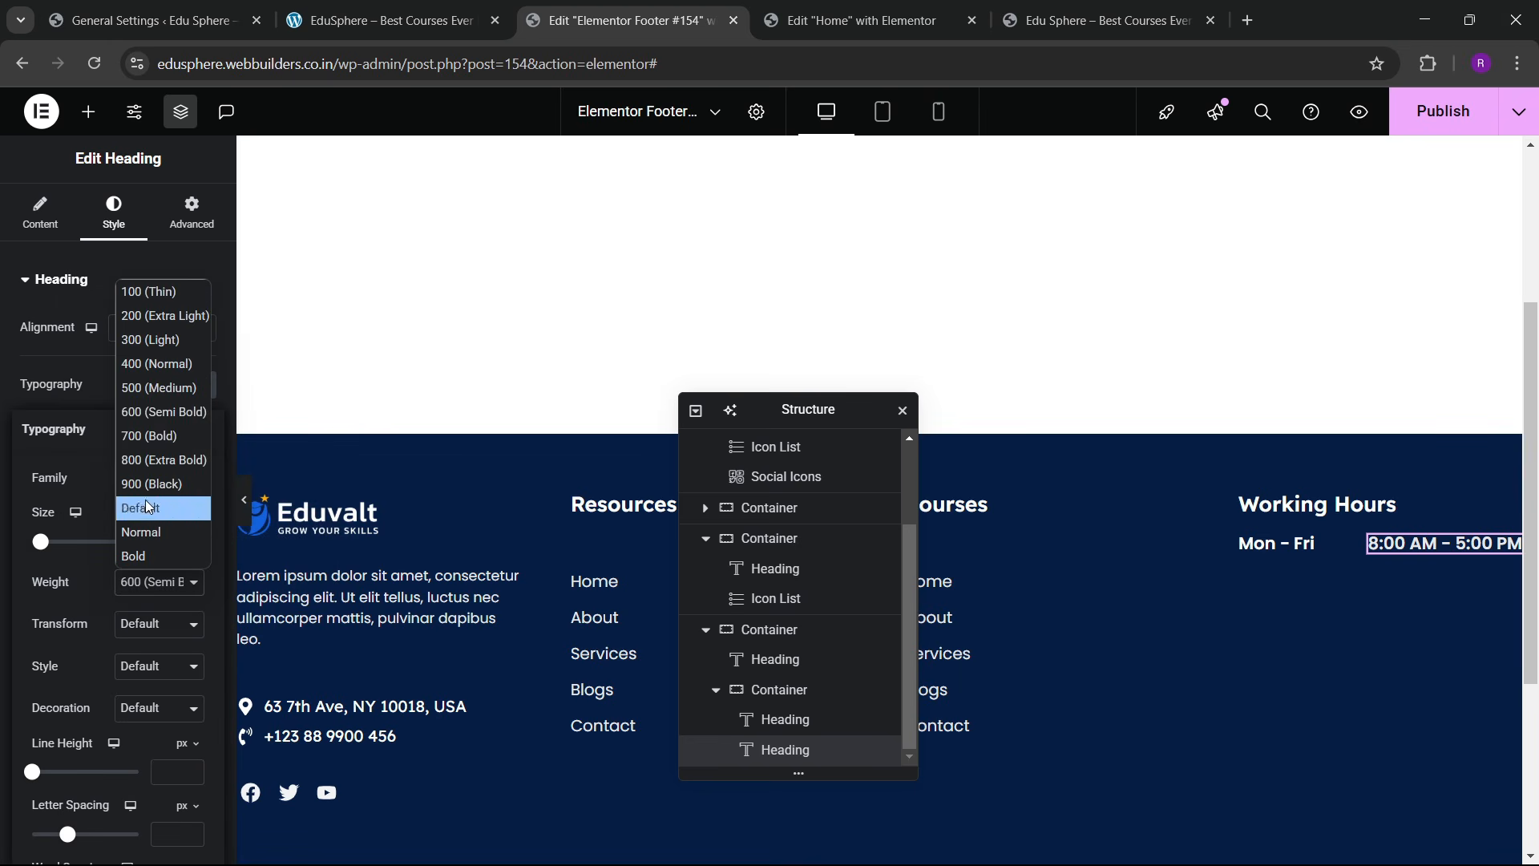
{"action": "left_click", "coordinate": [151, 394]}
{"action": "left_click", "coordinate": [192, 546]}
{"action": "left_click", "coordinate": [192, 546]}
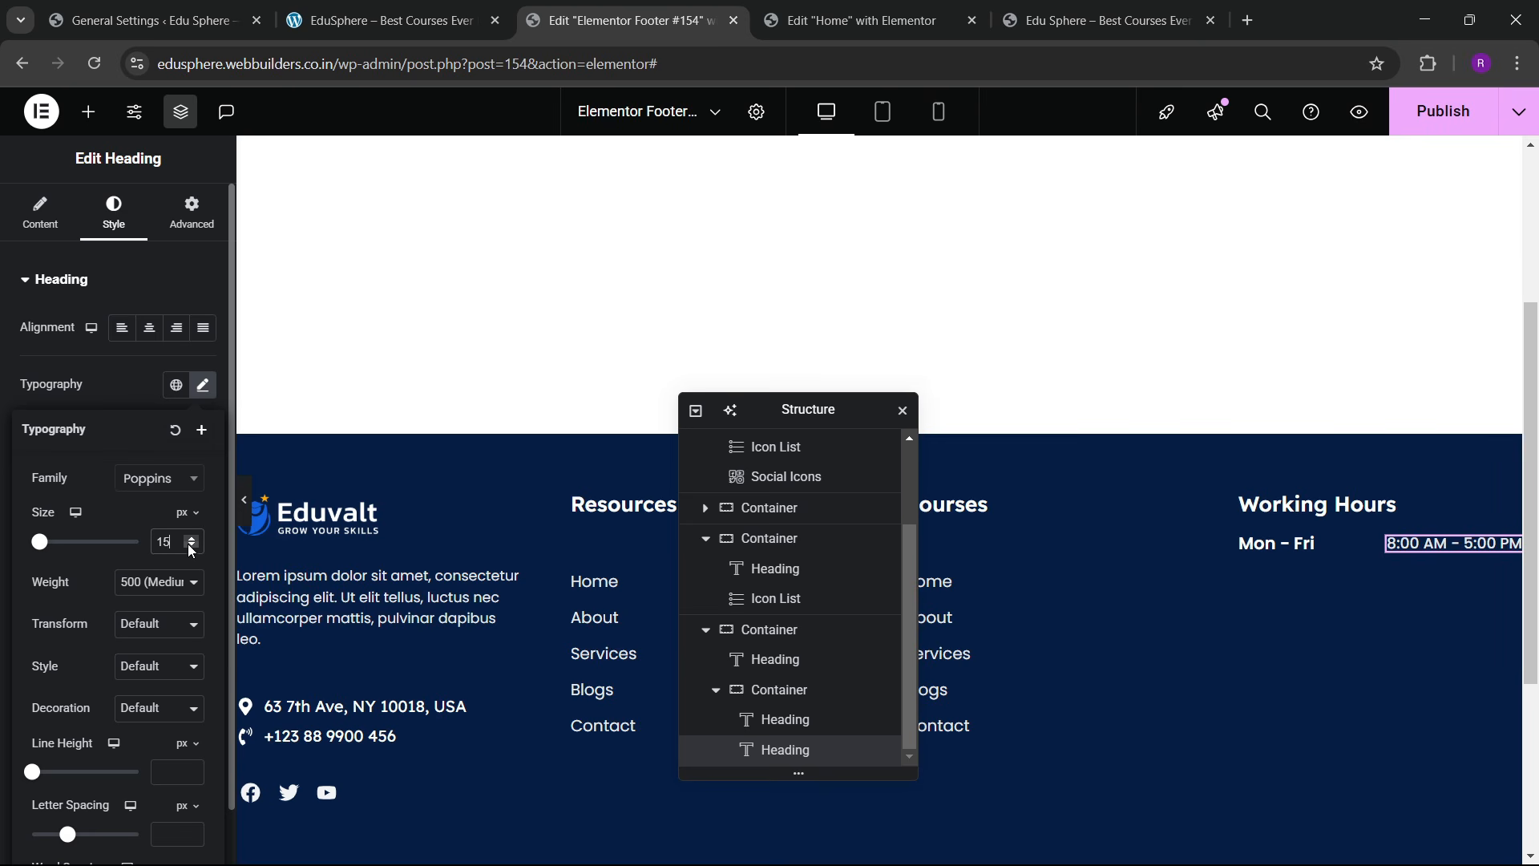
Step: Give the Mon – Fri row container 15 px top and bottom padding
{"action": "left_click", "coordinate": [1251, 546]}
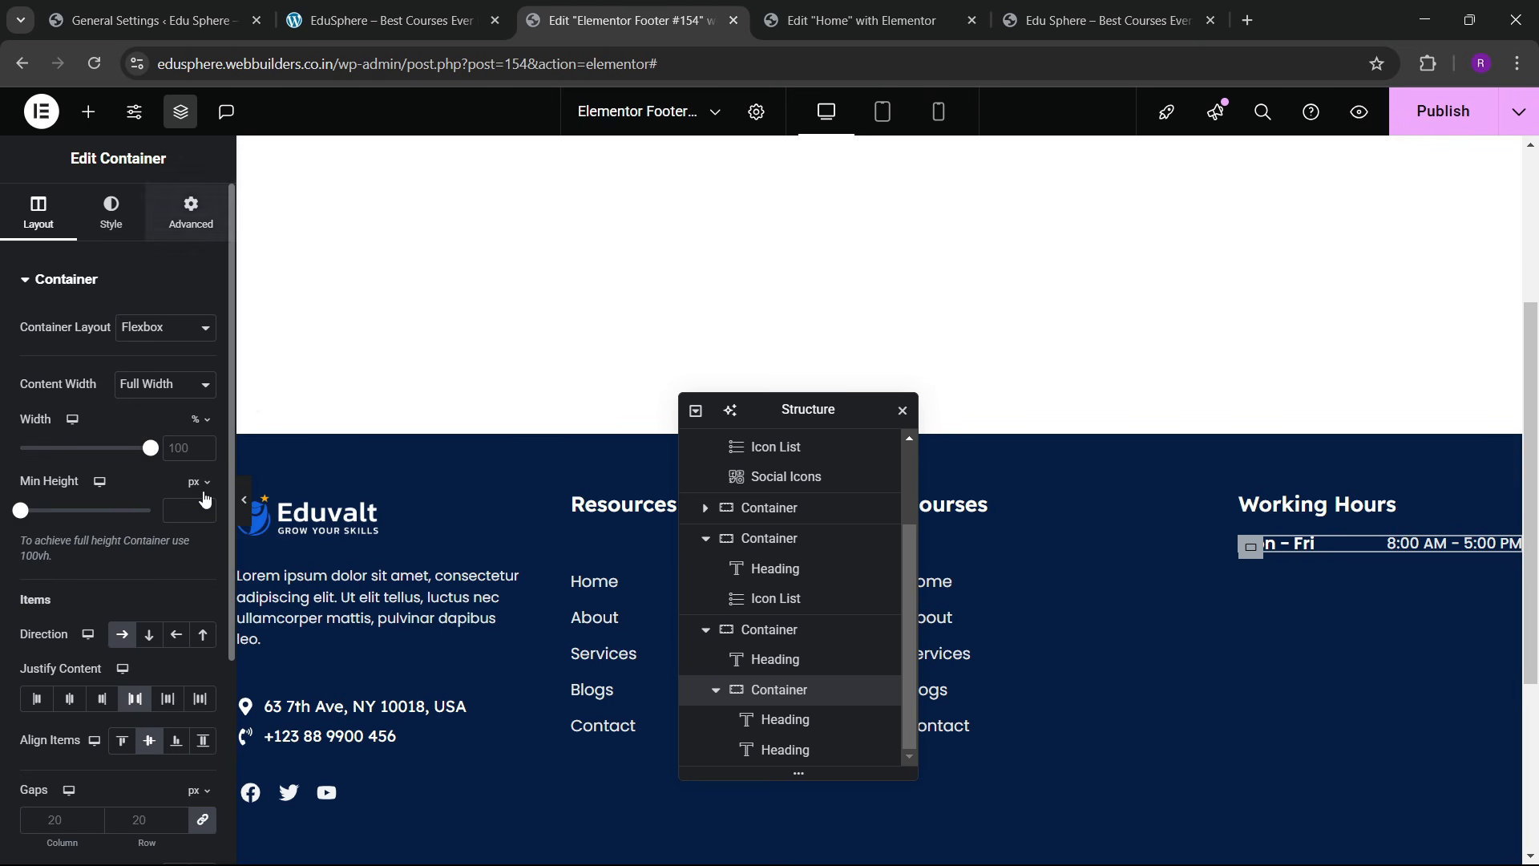
{"action": "left_click", "coordinate": [191, 213]}
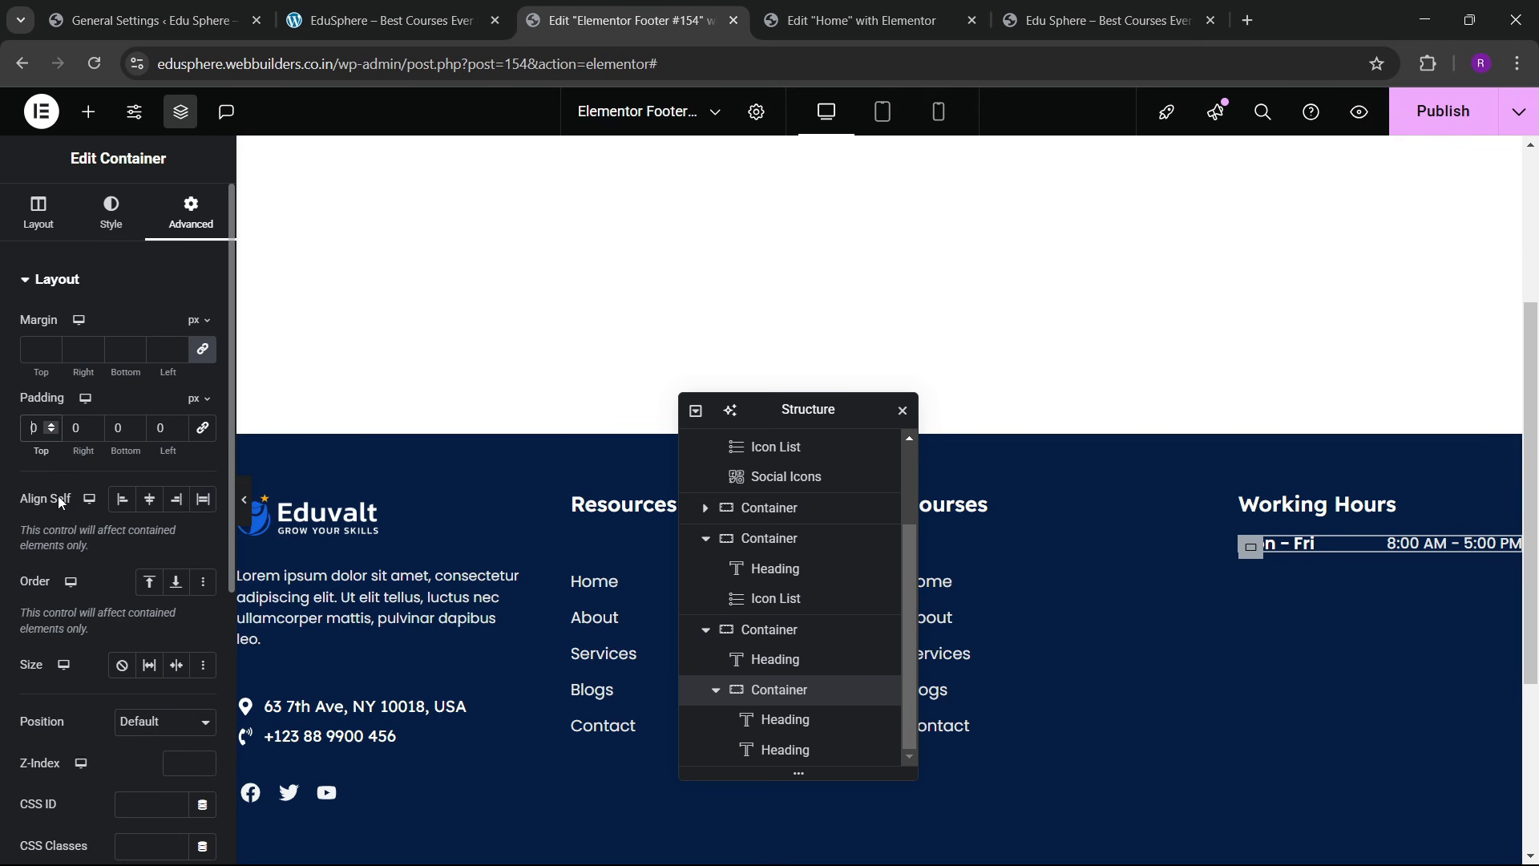
{"action": "type", "text": "1"}
{"action": "left_click", "coordinate": [113, 429]}
{"action": "type", "text": "1"}
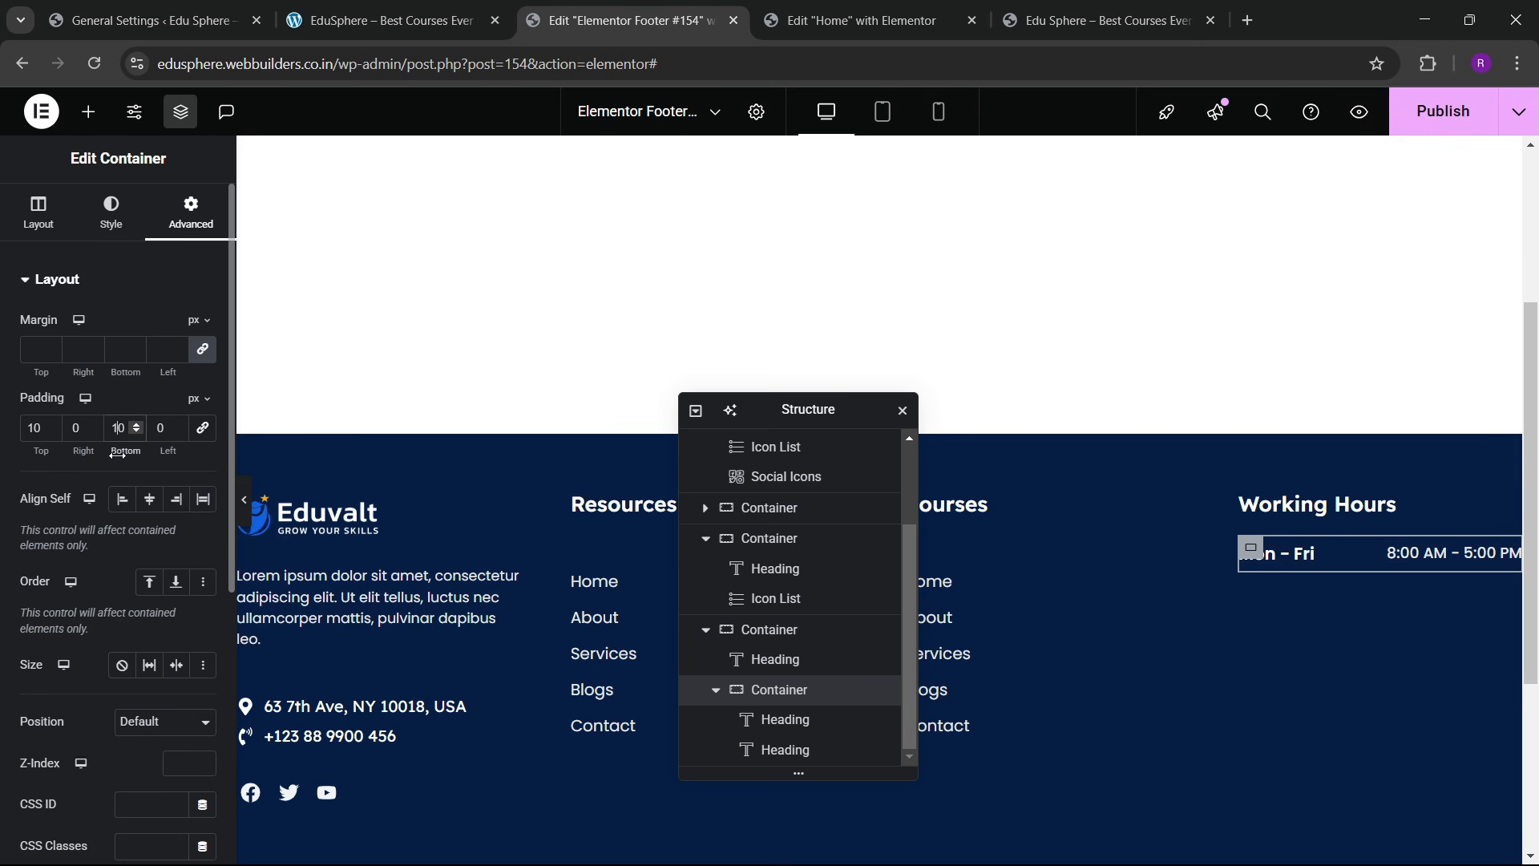
{"action": "left_click", "coordinate": [51, 425]}
{"action": "left_click", "coordinate": [51, 425]}
{"action": "left_click", "coordinate": [50, 425]}
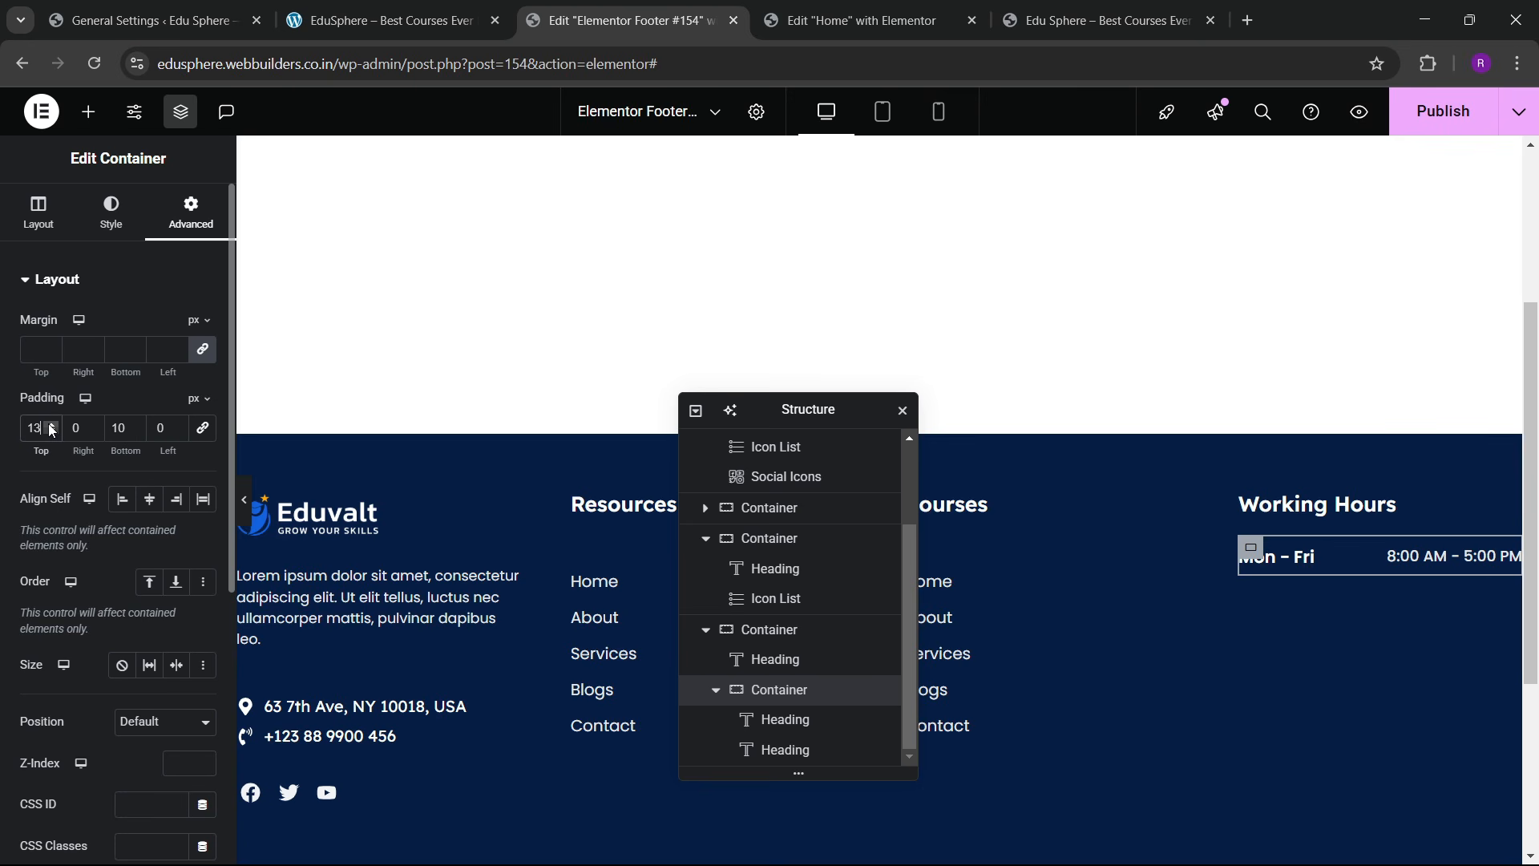
{"action": "key", "text": "BackSpace"}
{"action": "key", "text": "BackSpace"}
{"action": "type", "text": "0"}
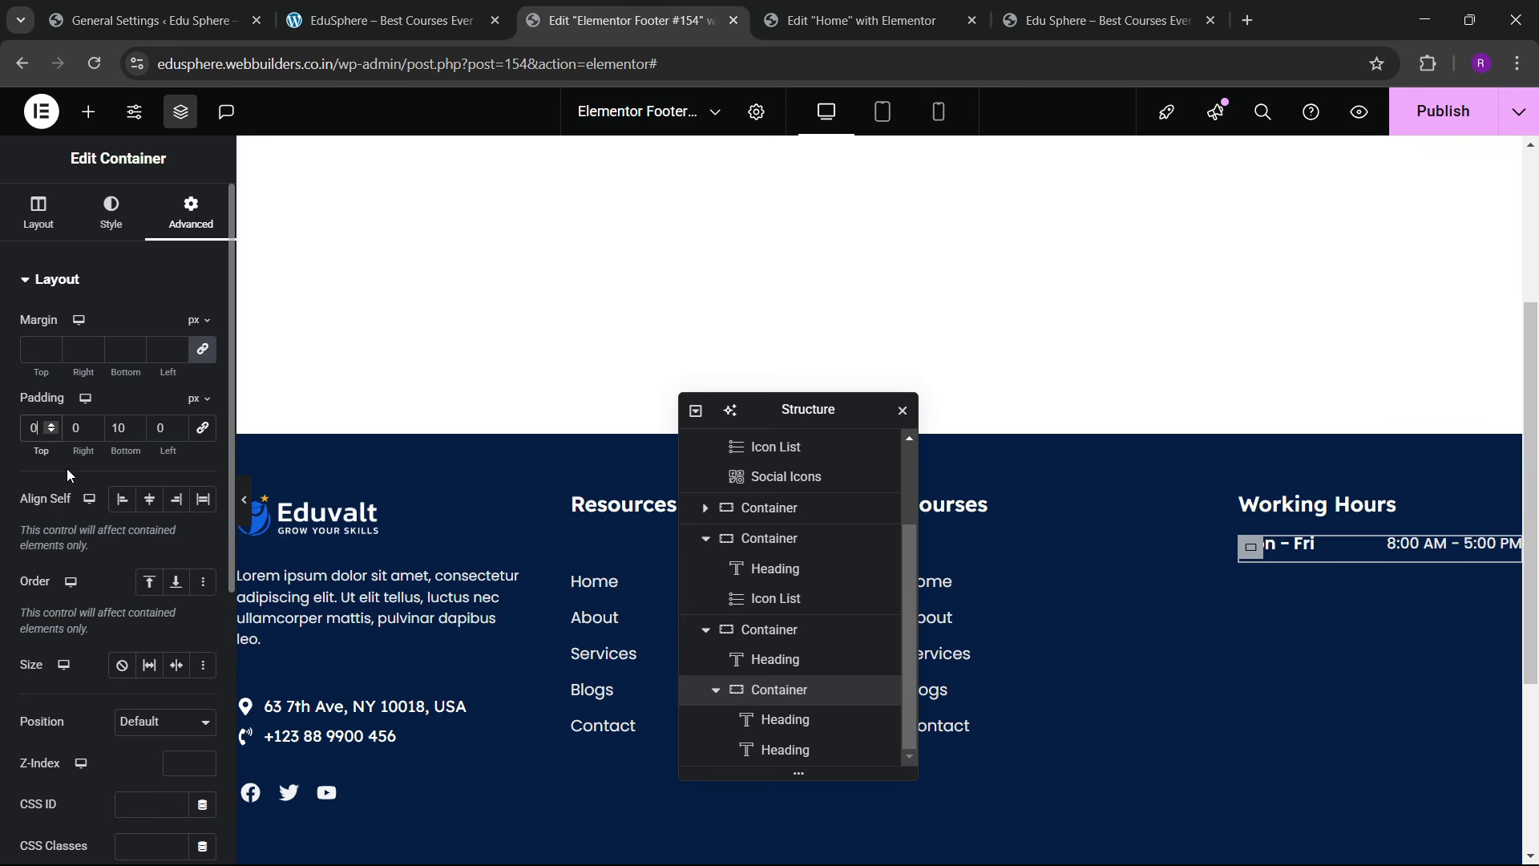
{"action": "left_click", "coordinate": [140, 427]}
{"action": "left_click", "coordinate": [140, 427]}
{"action": "left_click", "coordinate": [141, 427]}
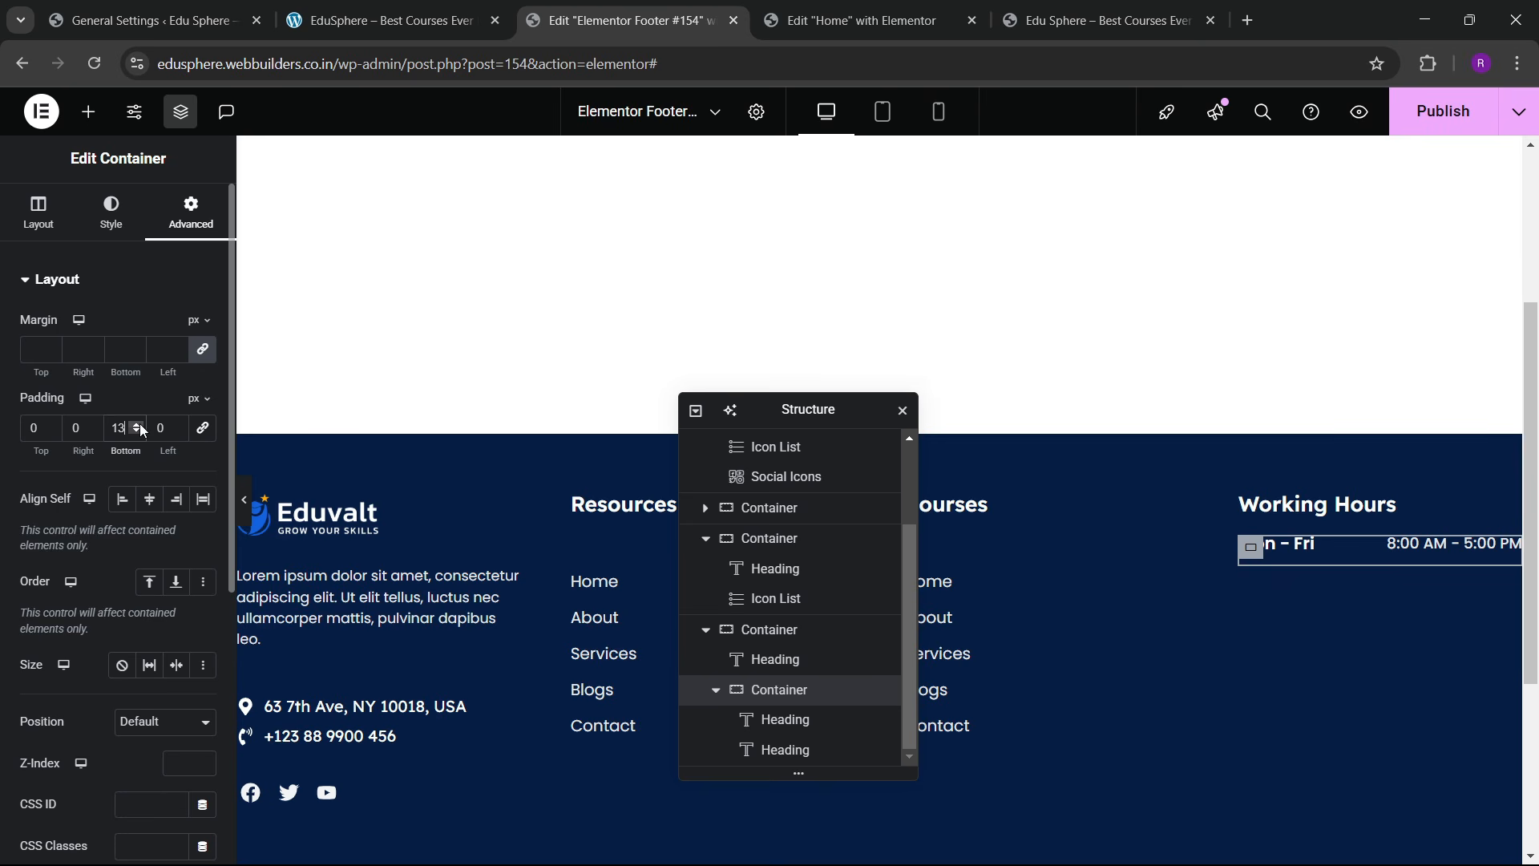
{"action": "left_click", "coordinate": [140, 428]}
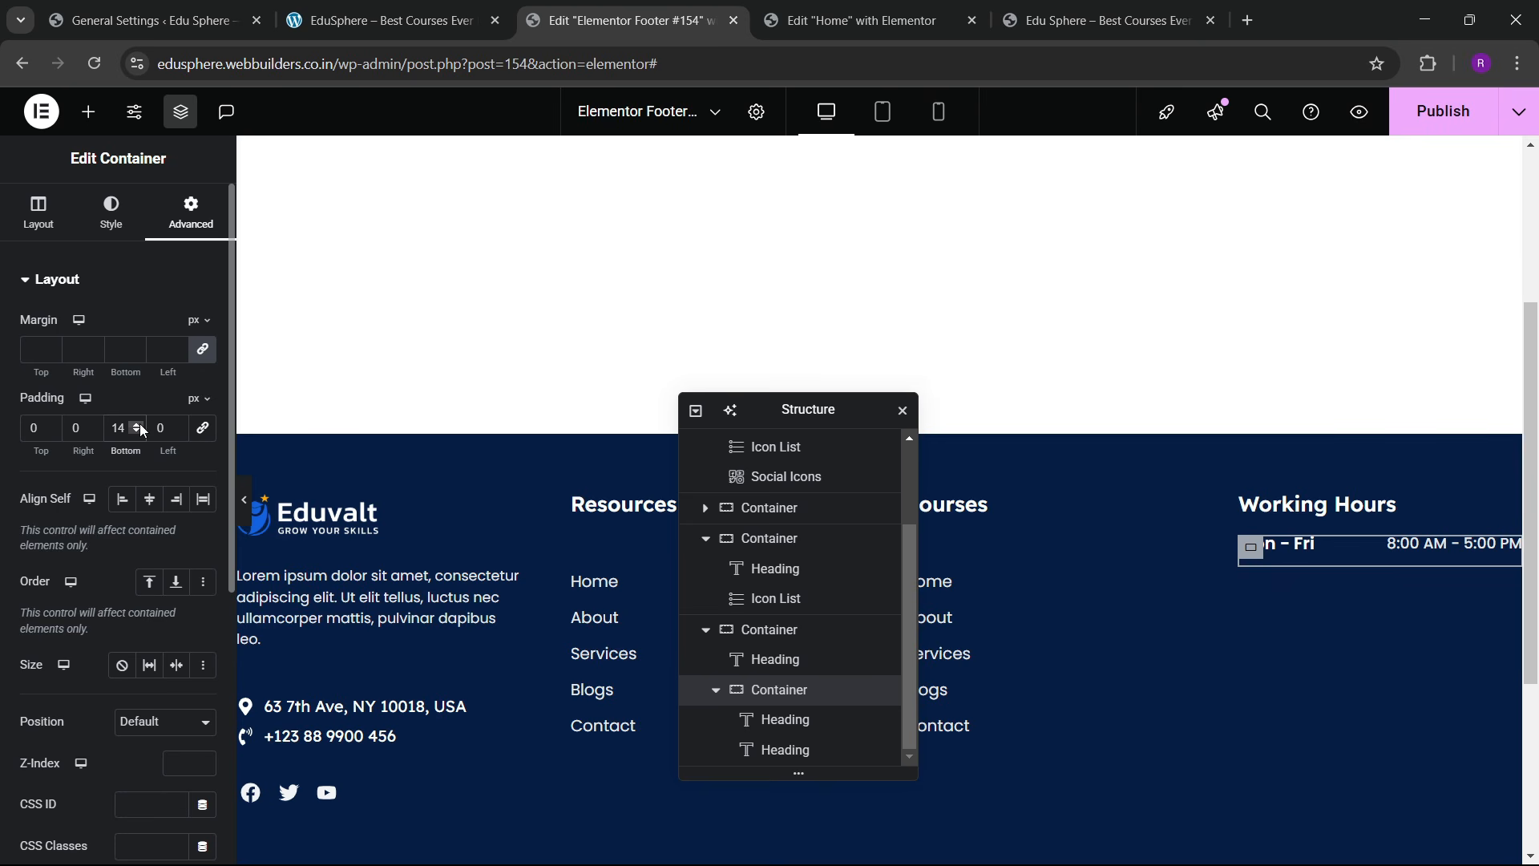
{"action": "left_click_drag", "start_coordinate": [44, 437], "coordinate": [3, 442]}
{"action": "type", "text": "15"}
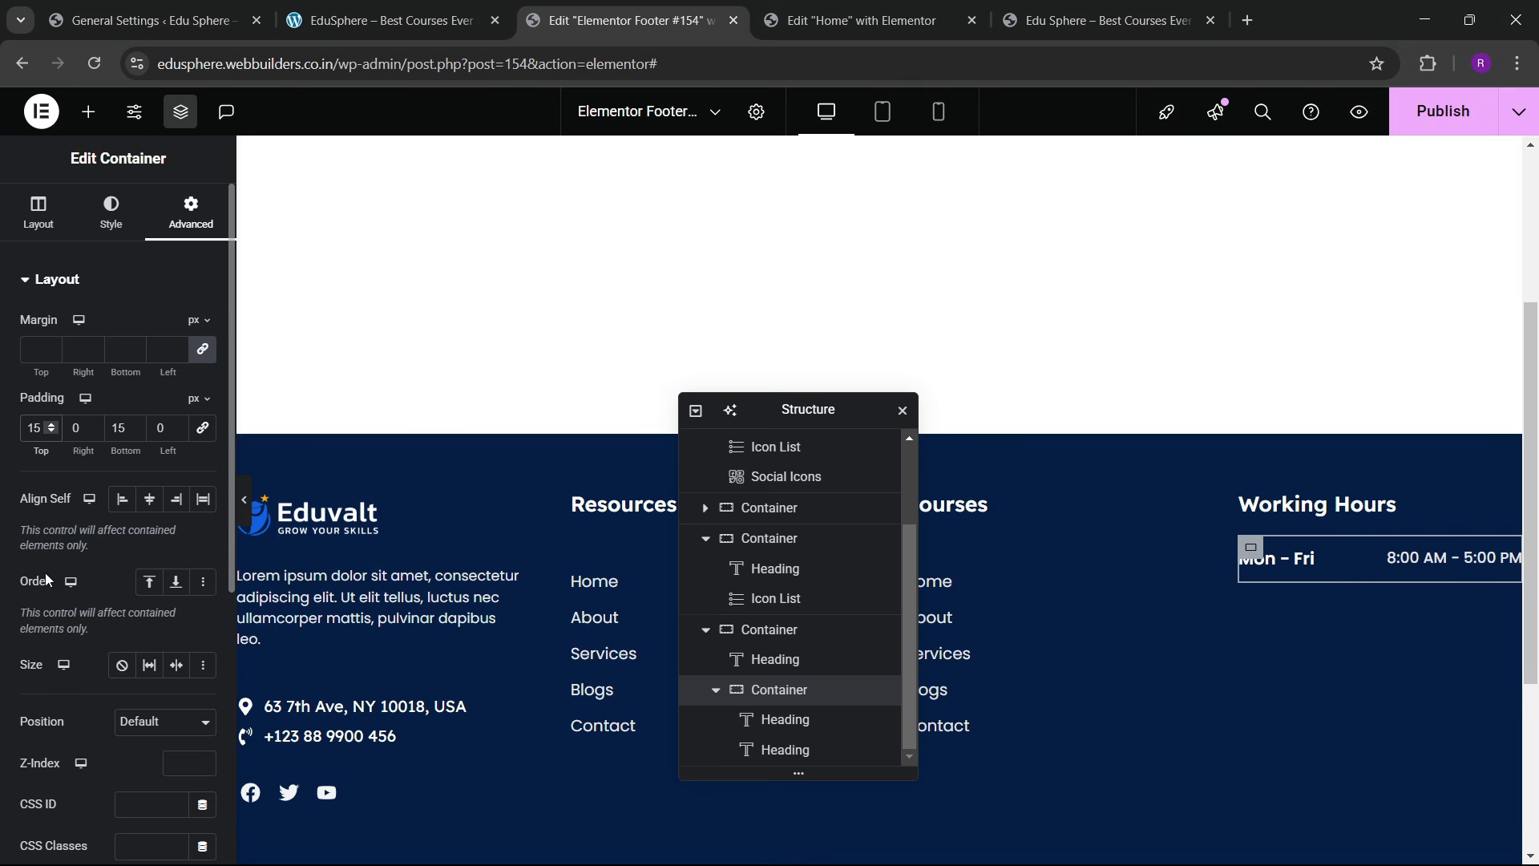
Step: Add a solid 2 px grey (#888888) bottom border to the row and preview it
{"action": "left_click", "coordinate": [120, 215]}
{"action": "left_click", "coordinate": [124, 497]}
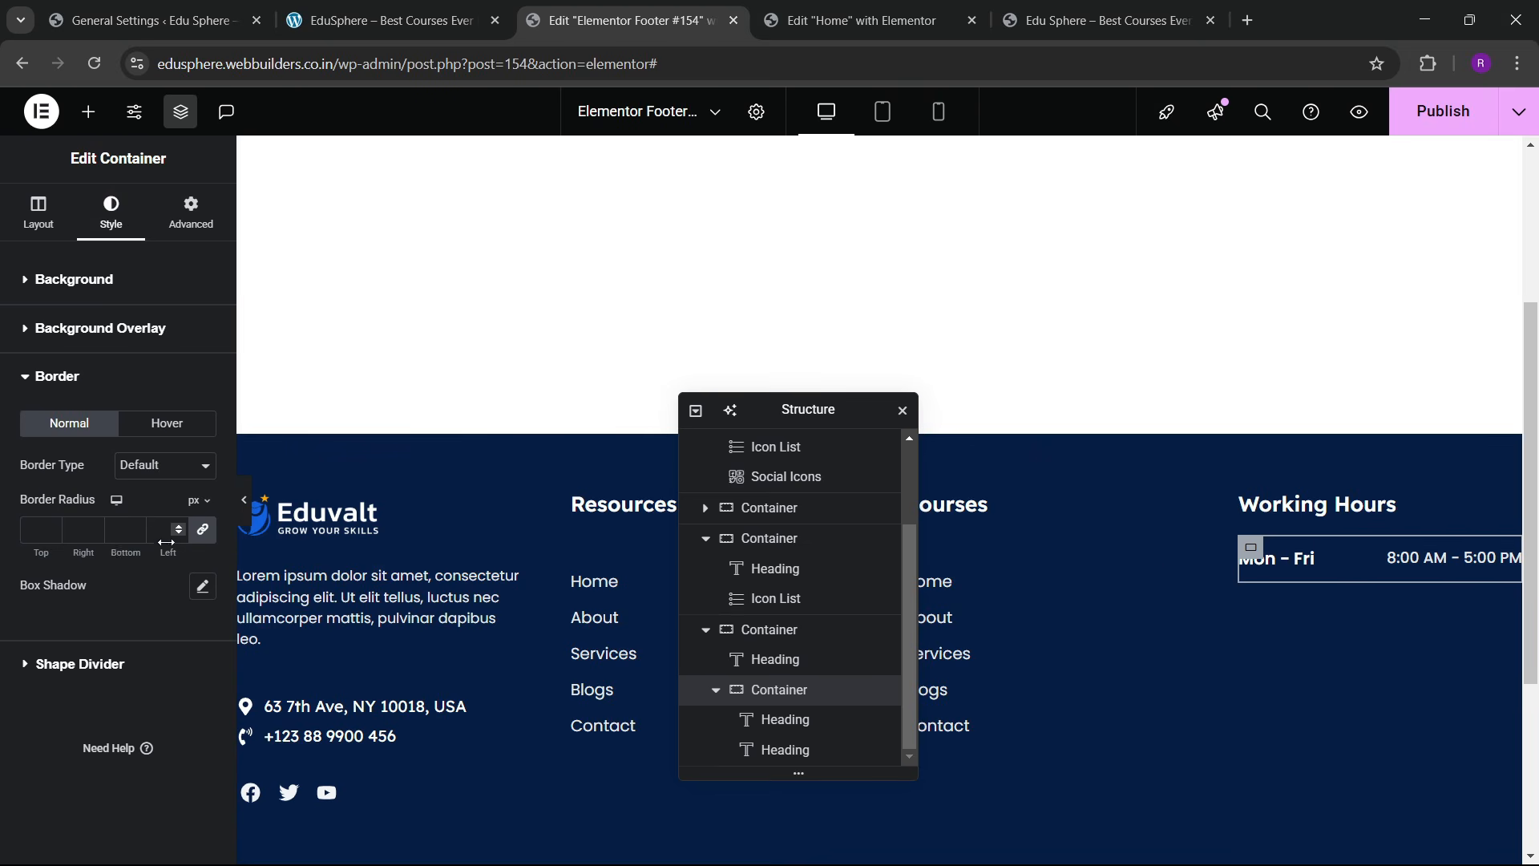
{"action": "left_click", "coordinate": [164, 465]}
{"action": "left_click", "coordinate": [156, 535]}
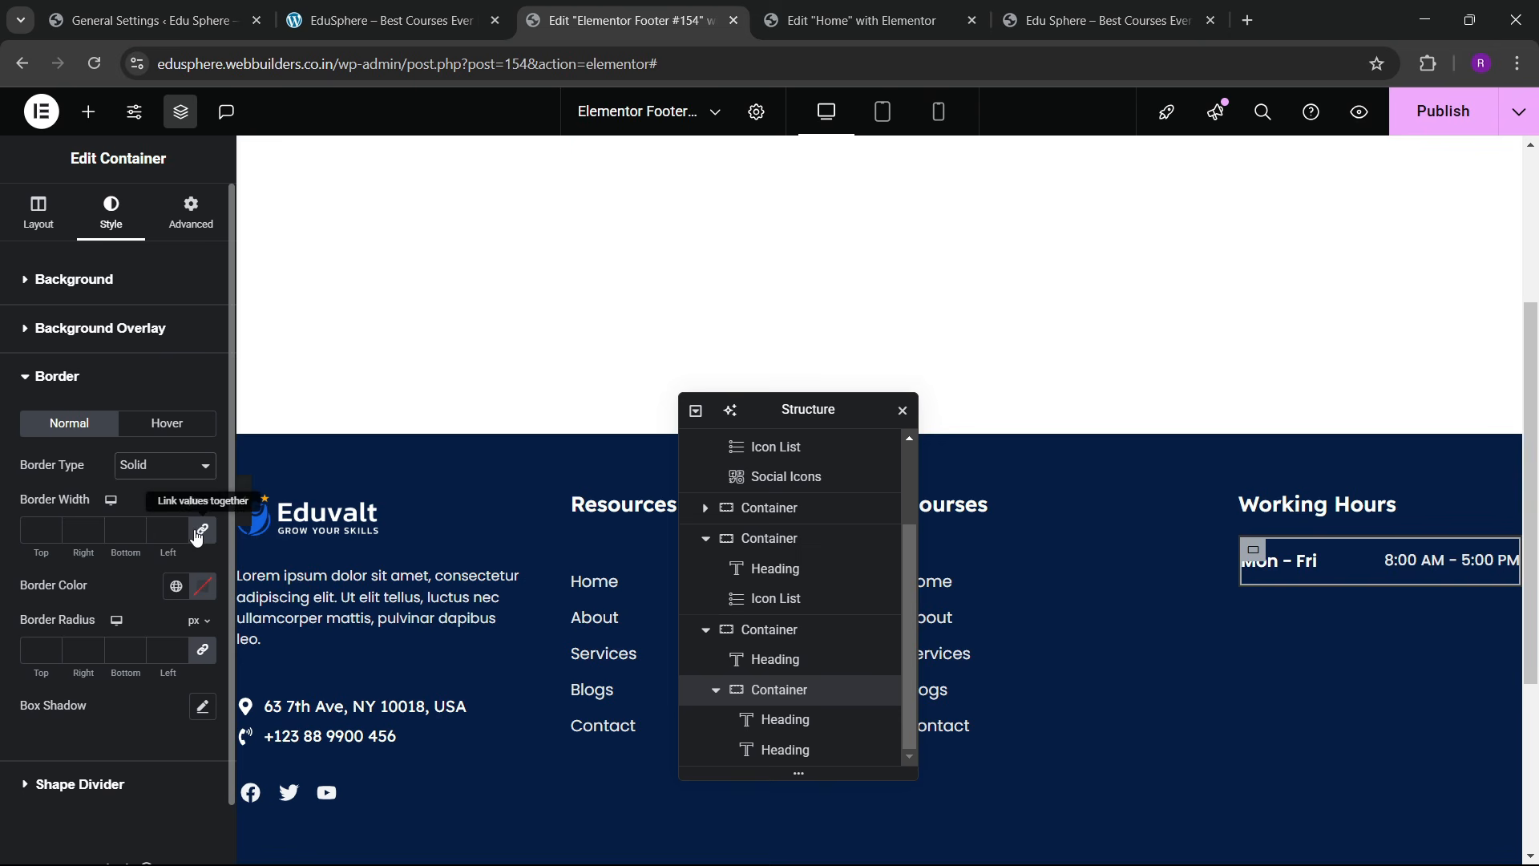
{"action": "left_click", "coordinate": [138, 526]}
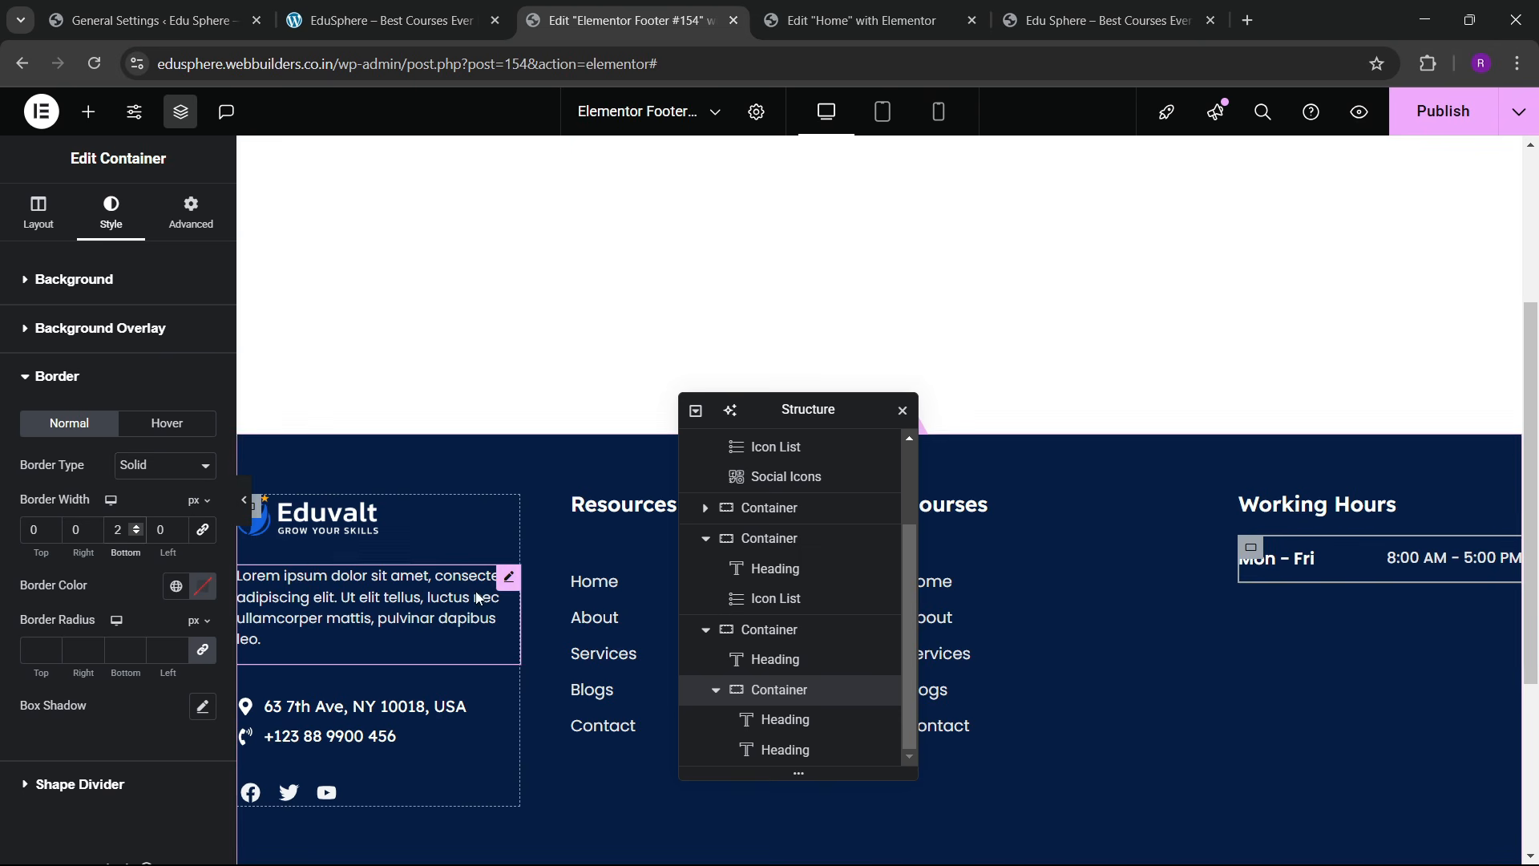
{"action": "left_click", "coordinate": [203, 586]}
{"action": "left_click_drag", "start_coordinate": [98, 412], "coordinate": [87, 398]}
{"action": "left_click", "coordinate": [120, 580]}
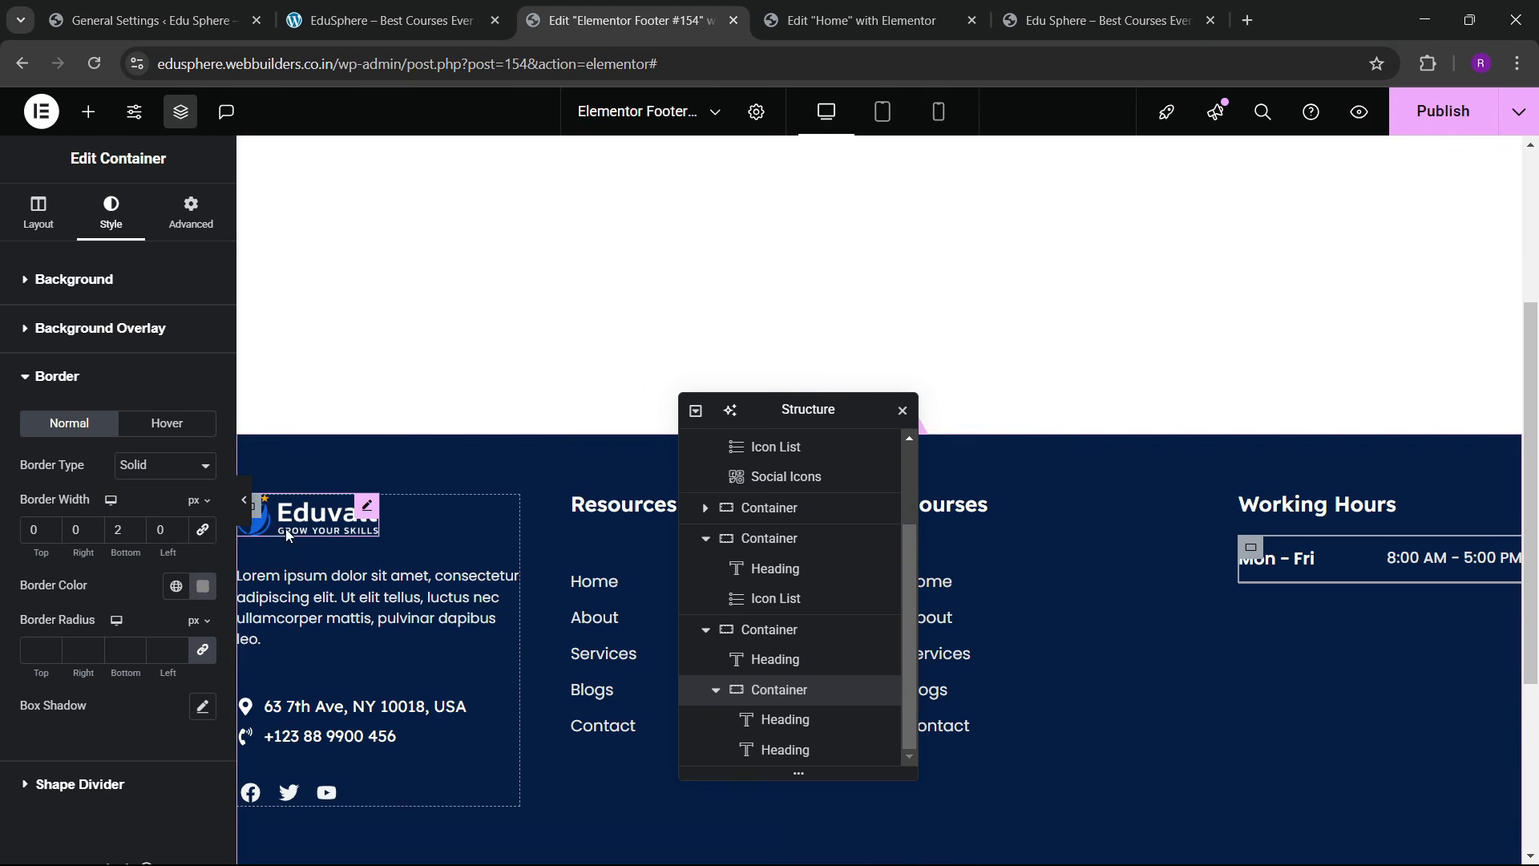
{"action": "left_click", "coordinate": [248, 517]}
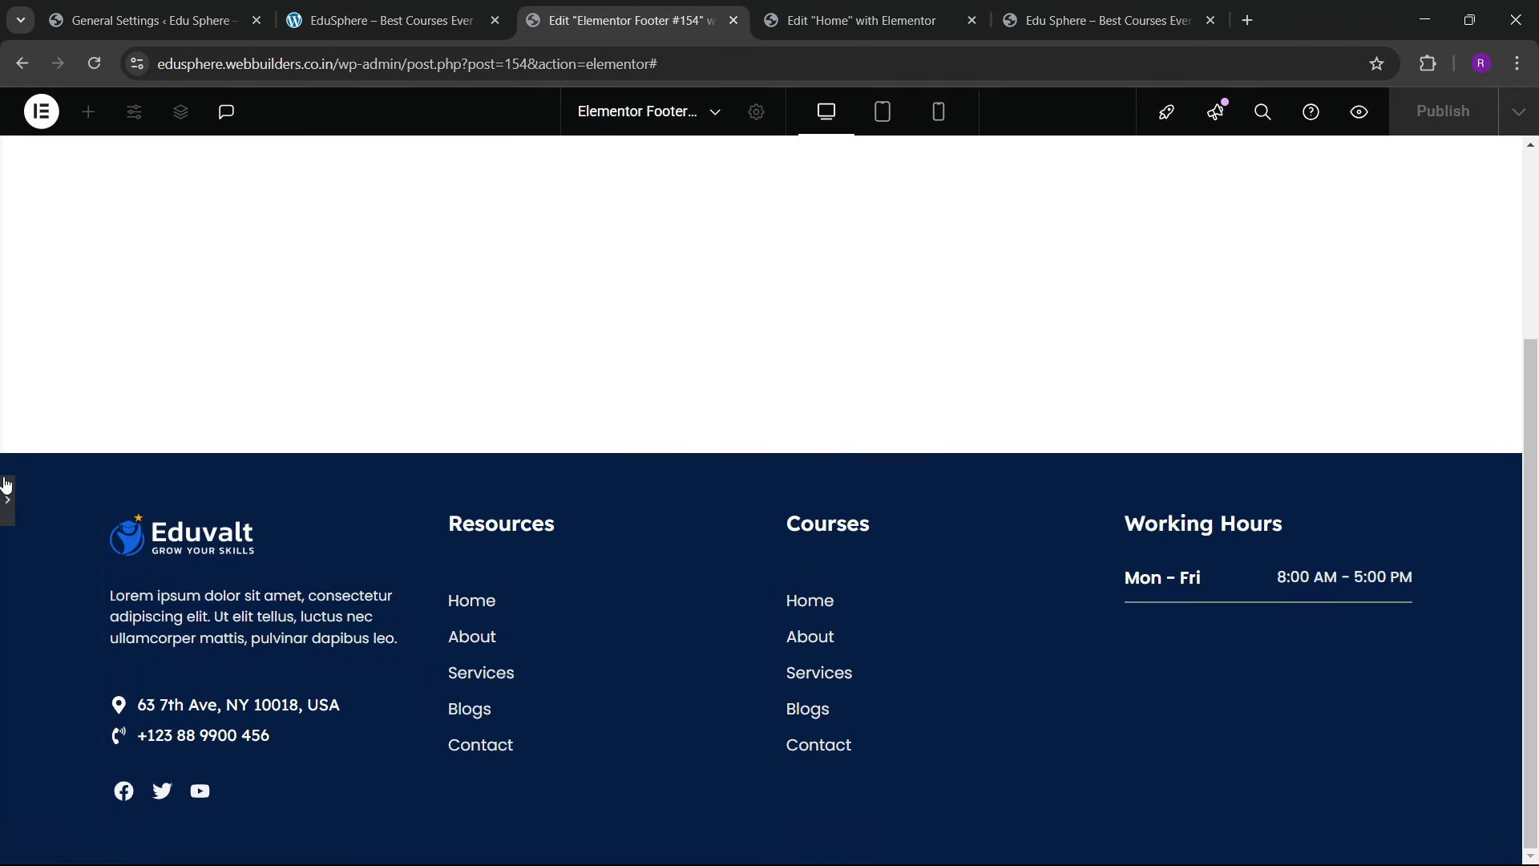
{"action": "left_click", "coordinate": [9, 505]}
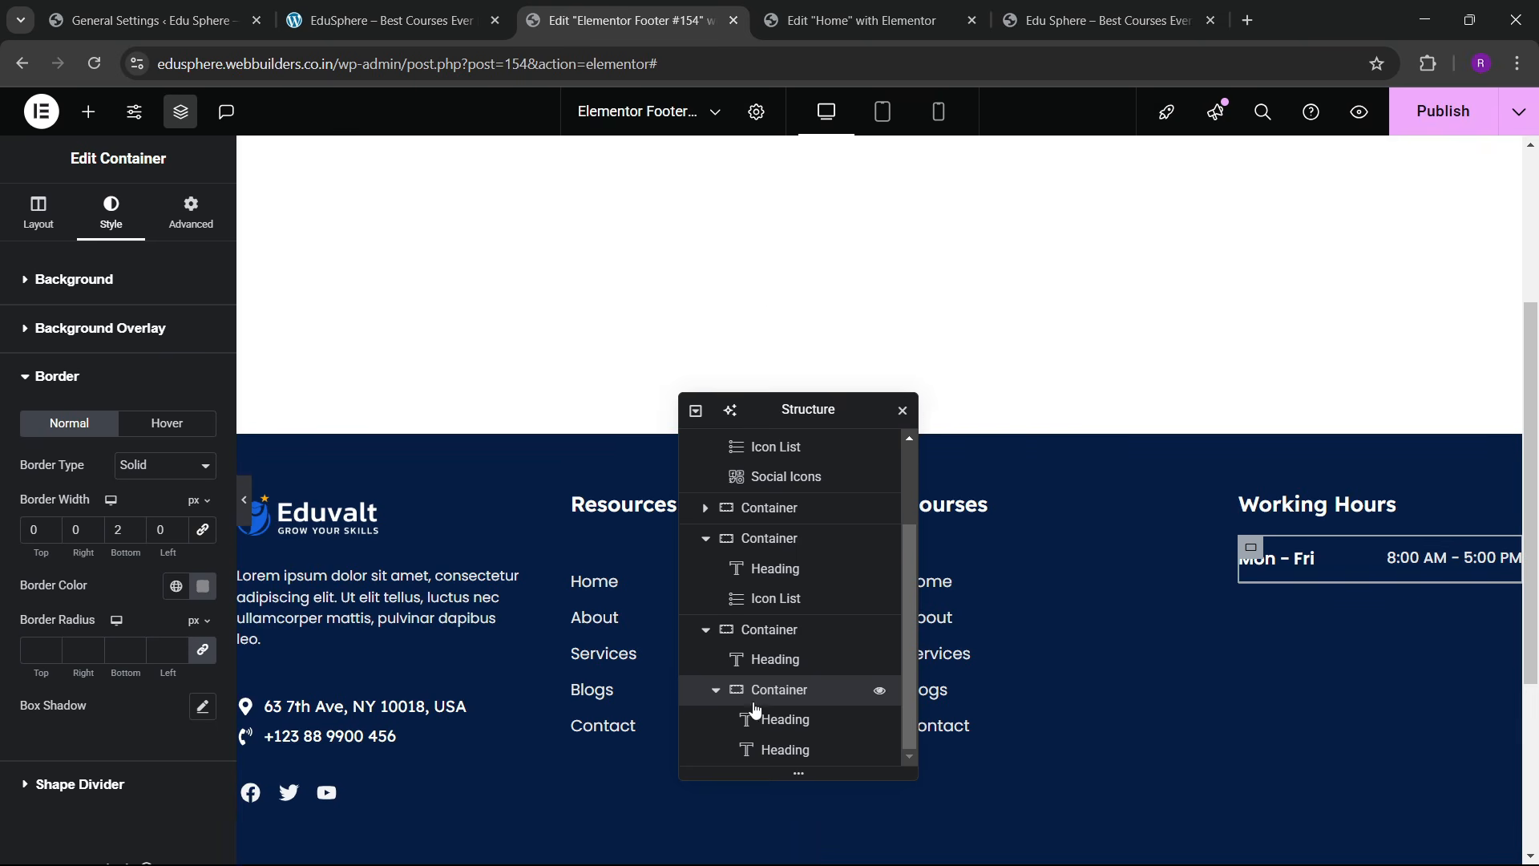
Step: Duplicate the Mon – Fri row twice to make three hours rows
{"action": "right_click", "coordinate": [774, 694]}
{"action": "left_click", "coordinate": [826, 391]}
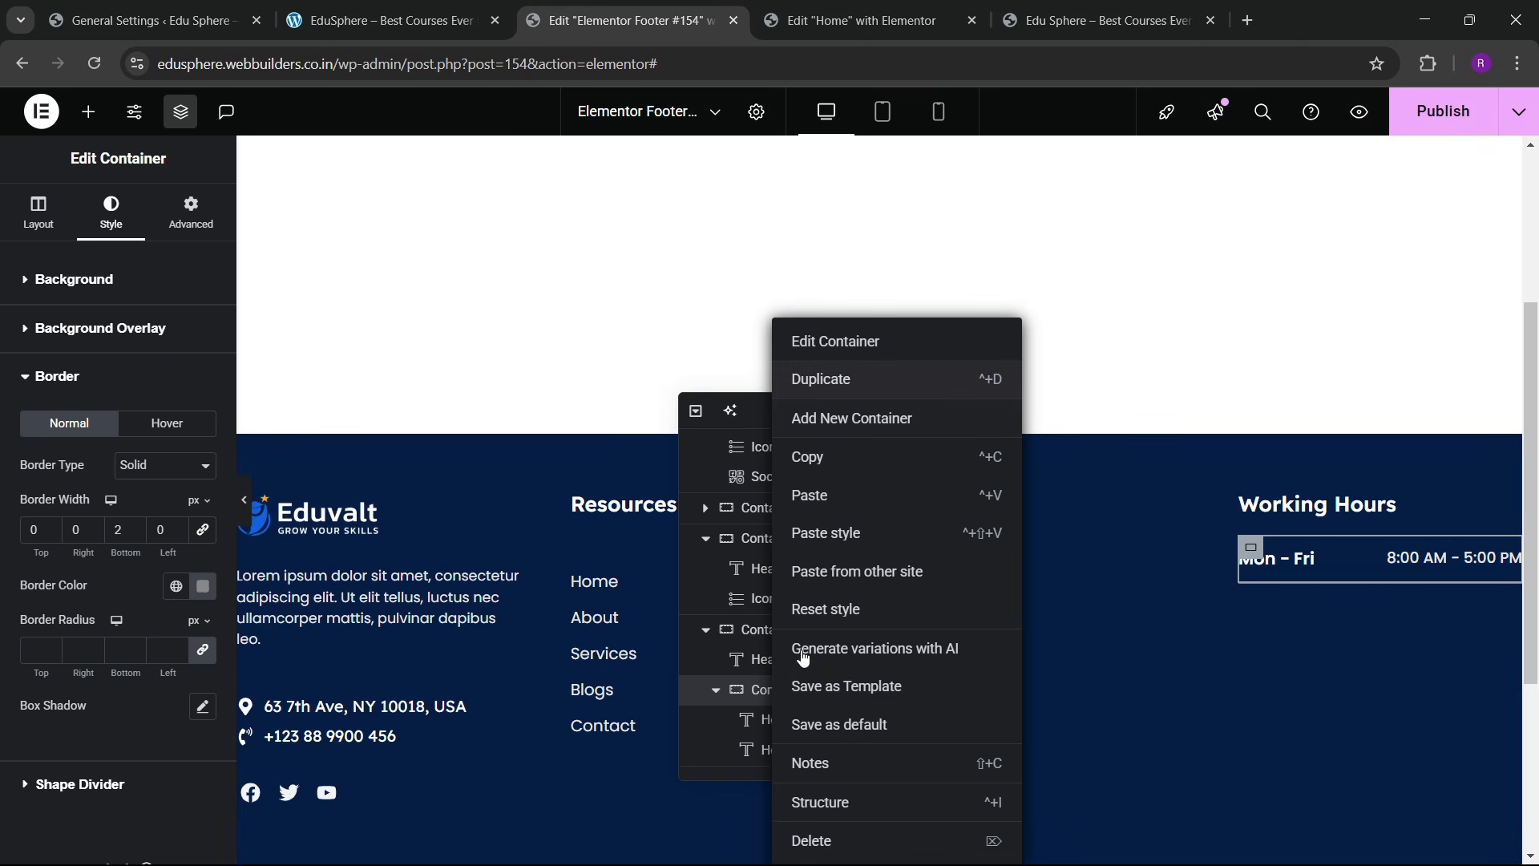
{"action": "scroll", "coordinate": [786, 702], "scroll_direction": "down", "scroll_amount": 1}
{"action": "right_click", "coordinate": [782, 748]}
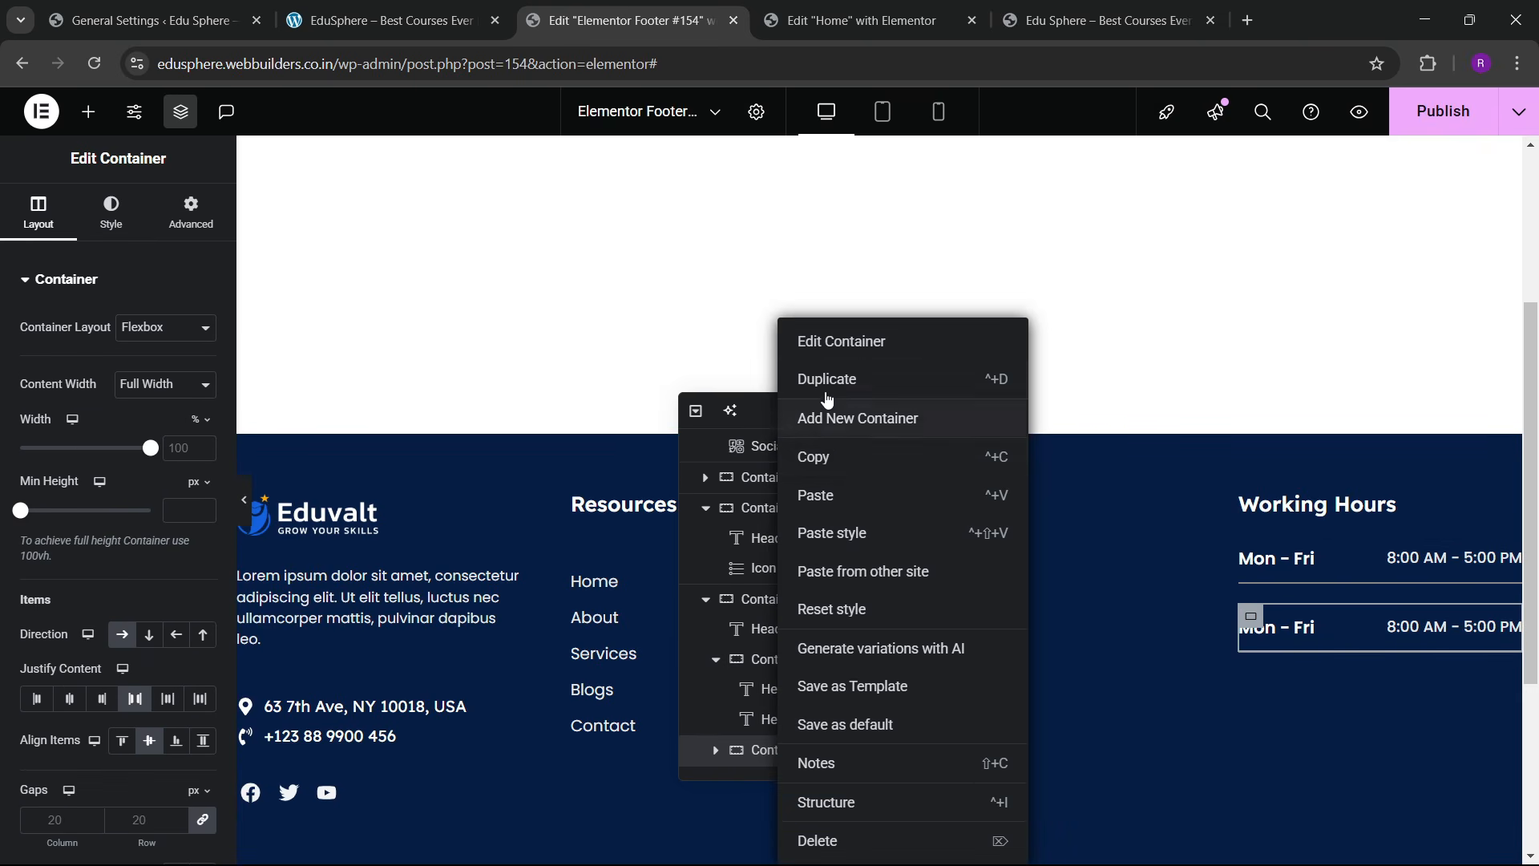
{"action": "left_click", "coordinate": [841, 416]}
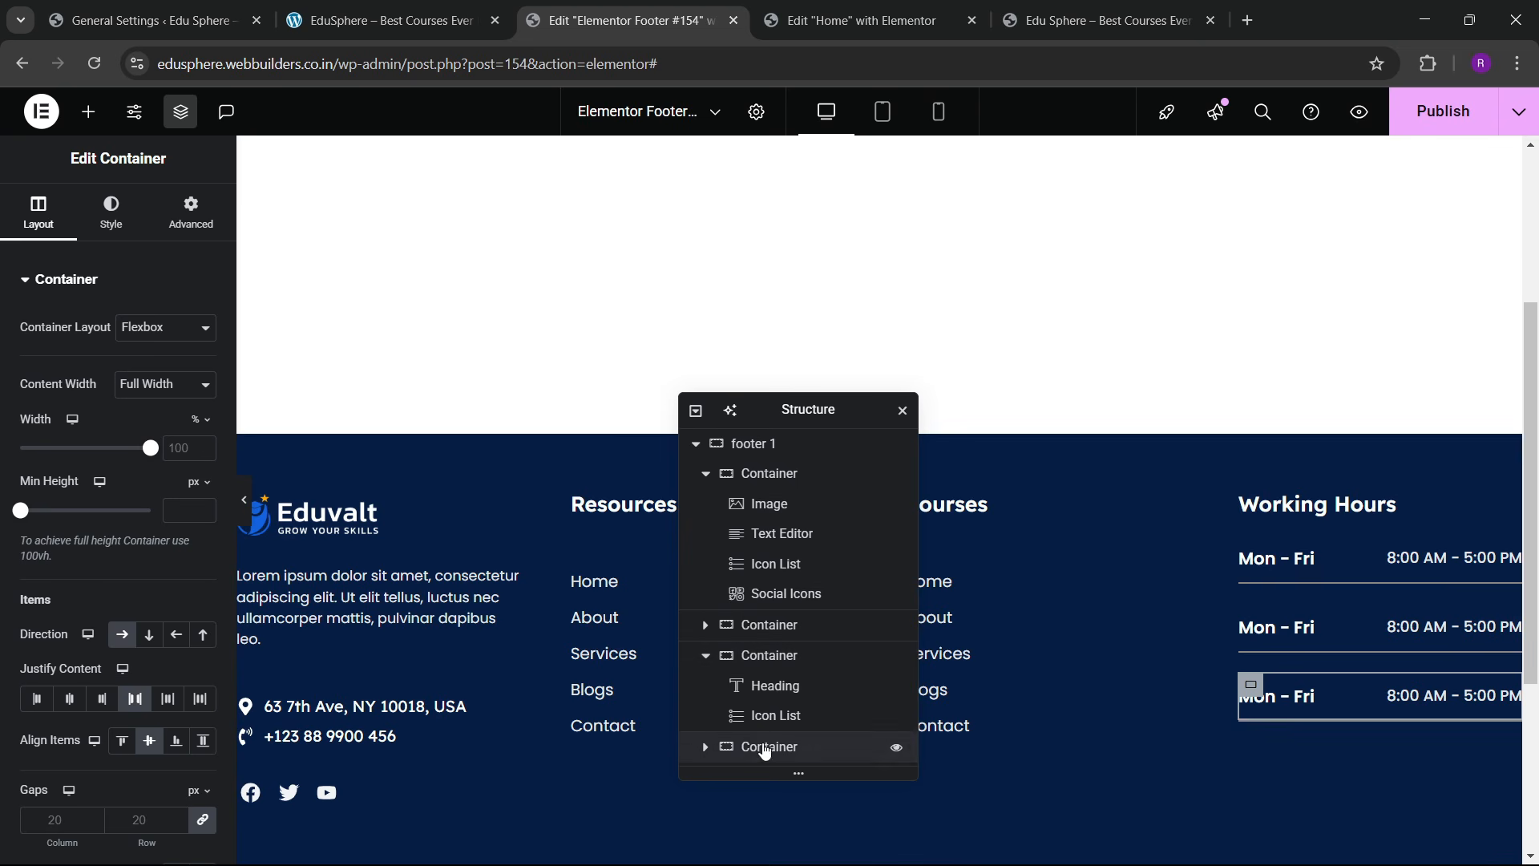
Step: Select the first Mon – Fri row in the structure navigator
{"action": "left_click", "coordinate": [705, 747]}
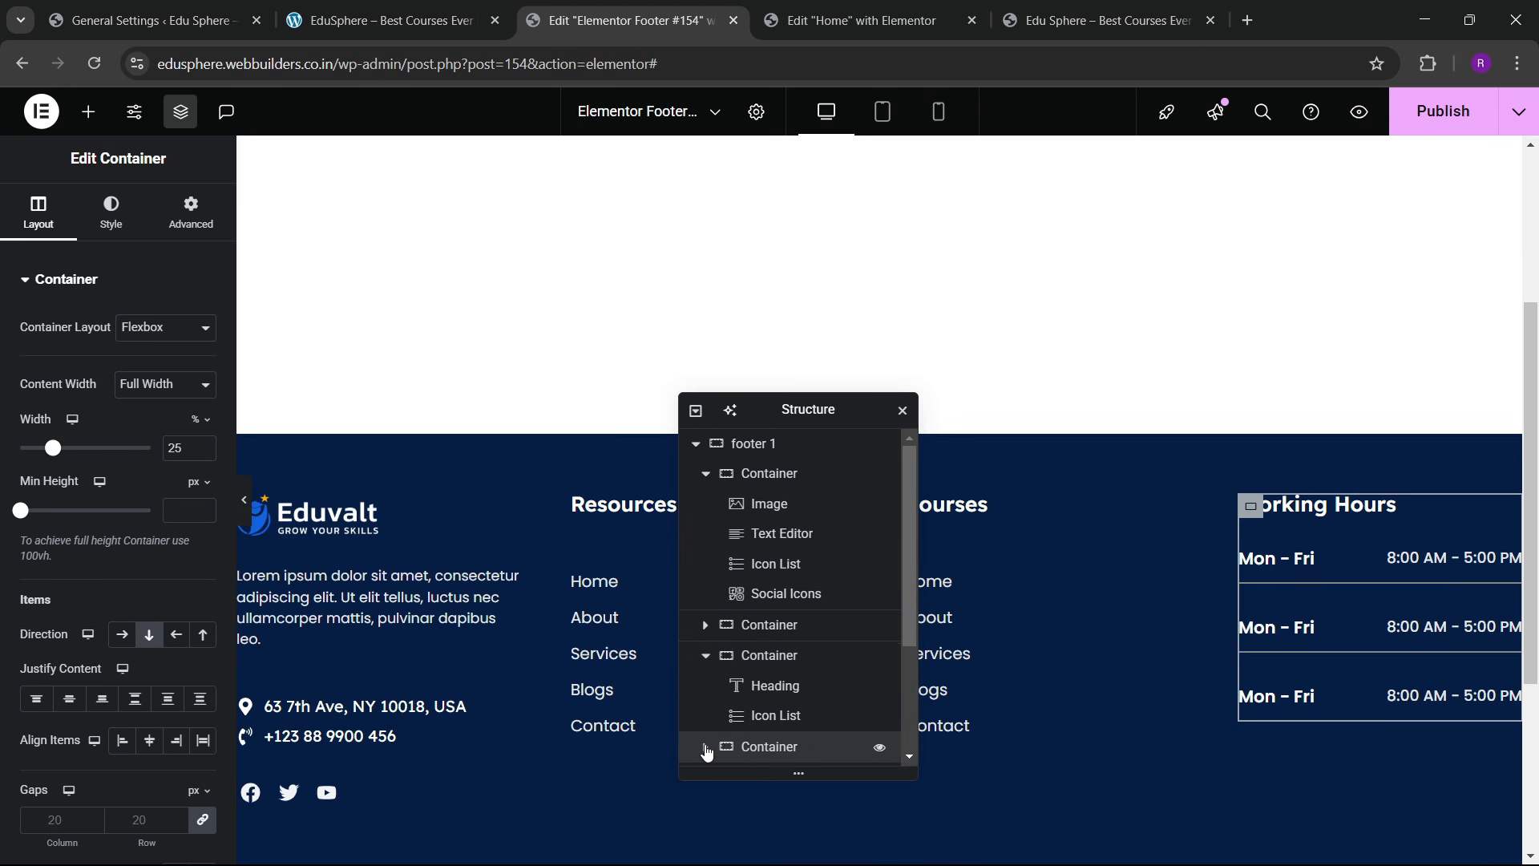
{"action": "scroll", "coordinate": [706, 750], "scroll_direction": "down", "scroll_amount": 2}
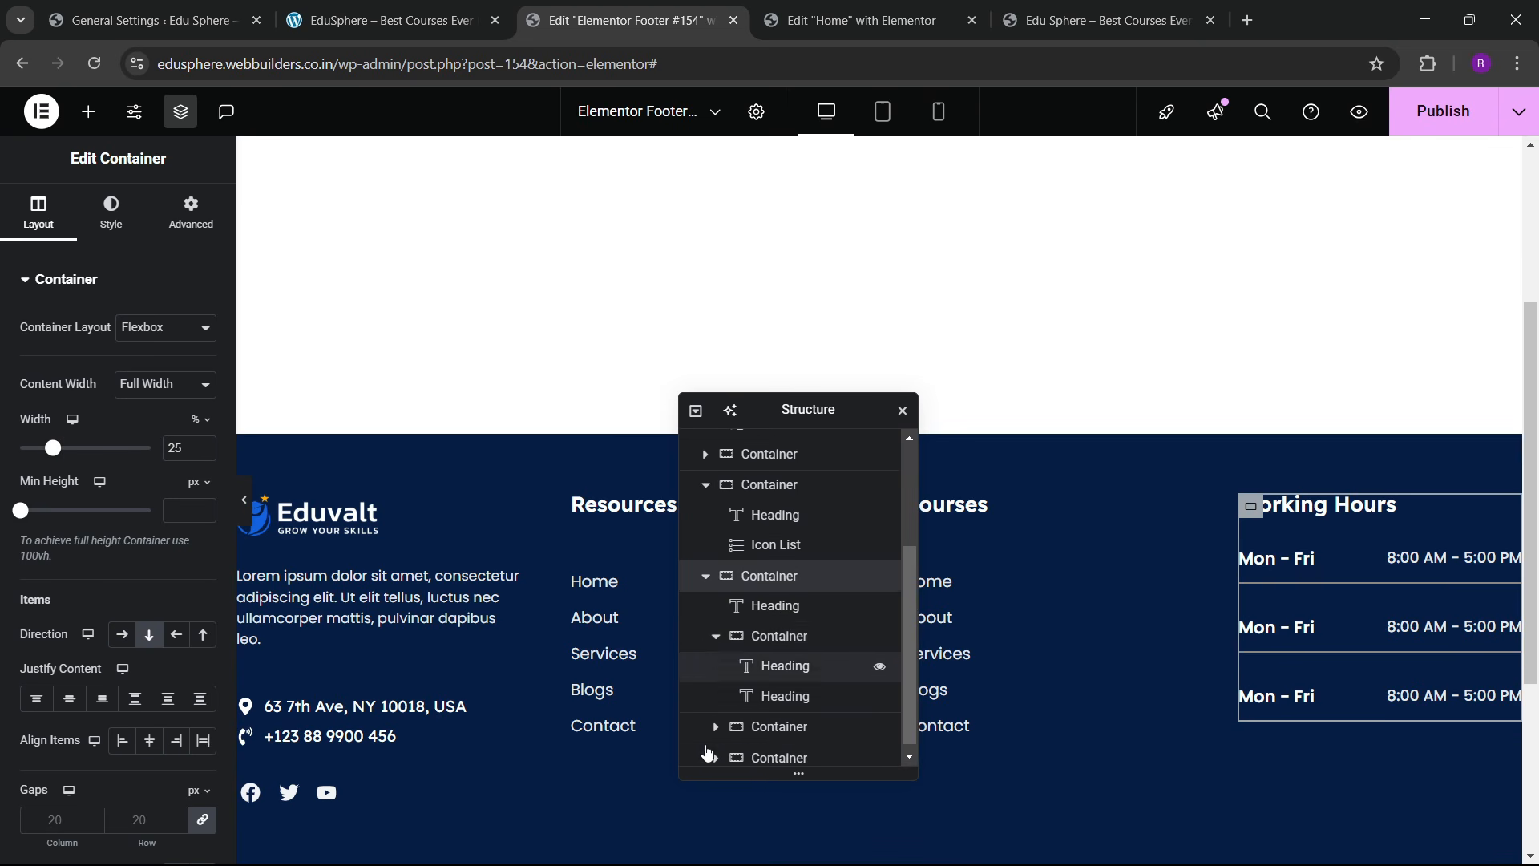
{"action": "left_click", "coordinate": [717, 639]}
{"action": "left_click", "coordinate": [801, 690]}
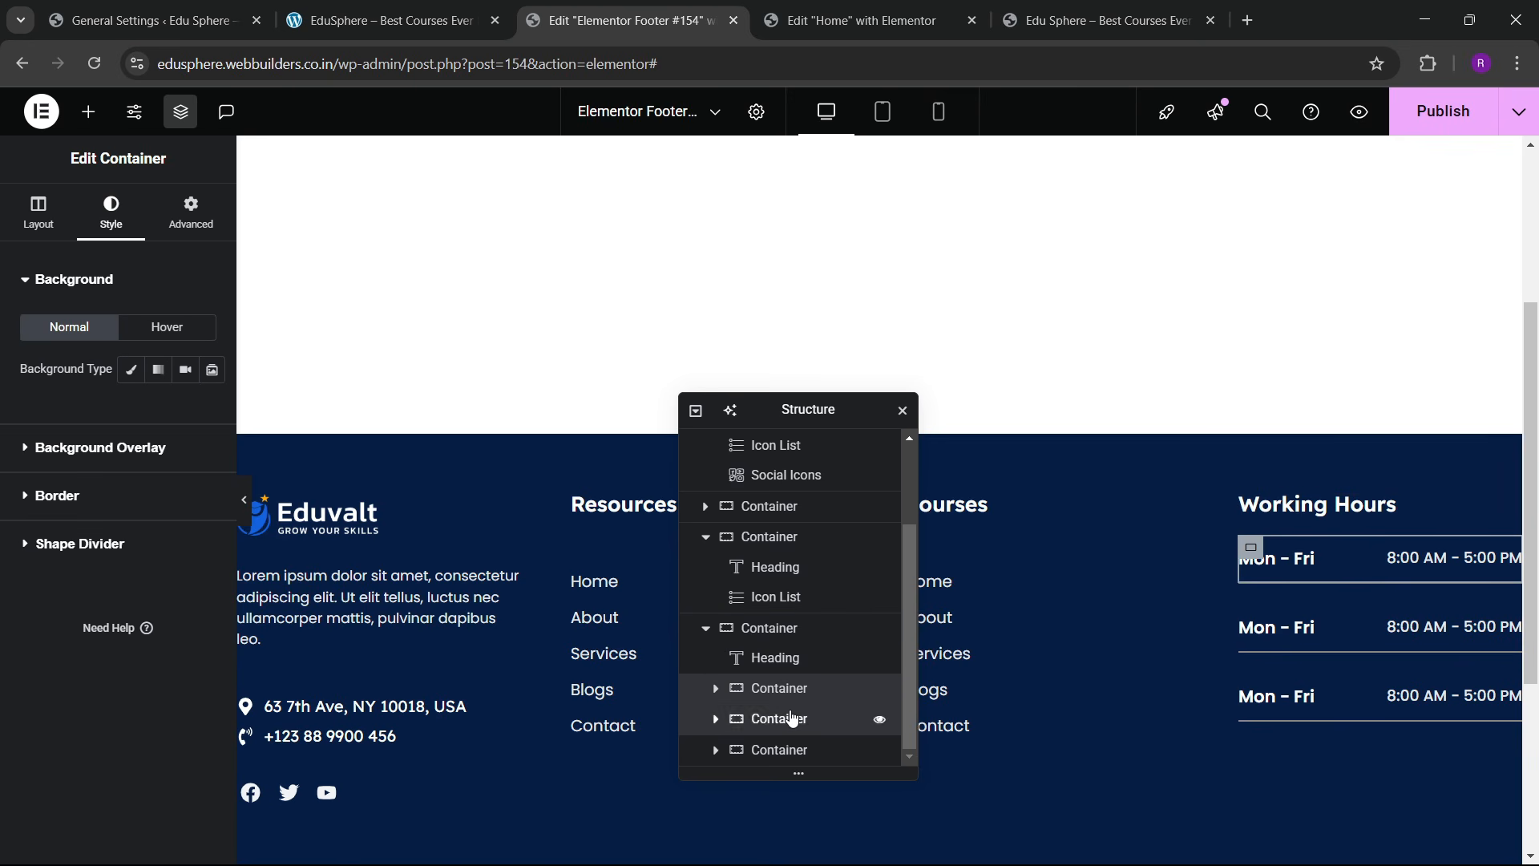
{"action": "left_click", "coordinate": [793, 718]}
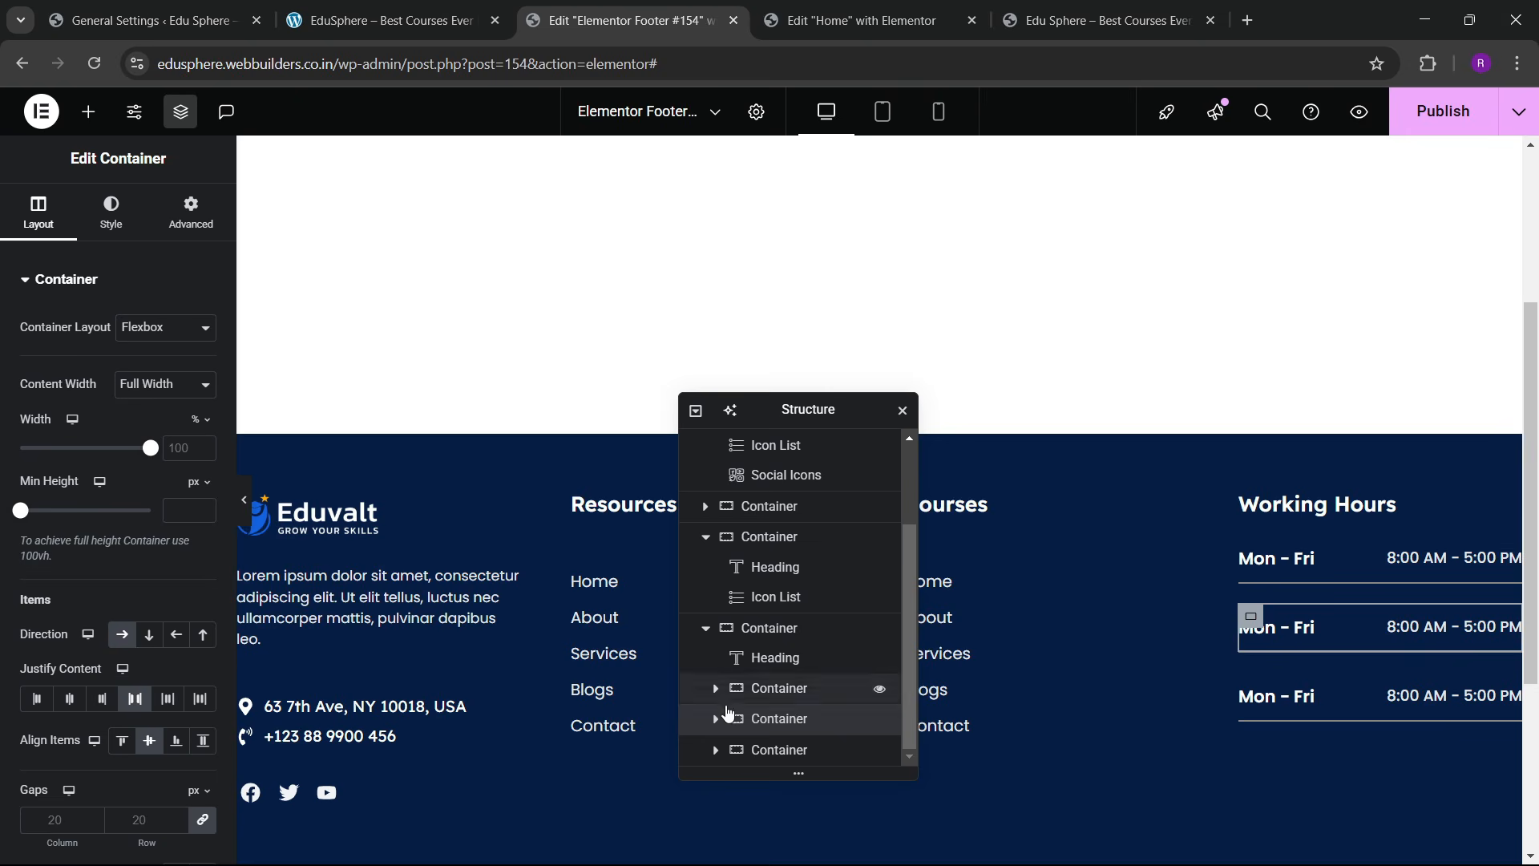
{"action": "left_click", "coordinate": [764, 629]}
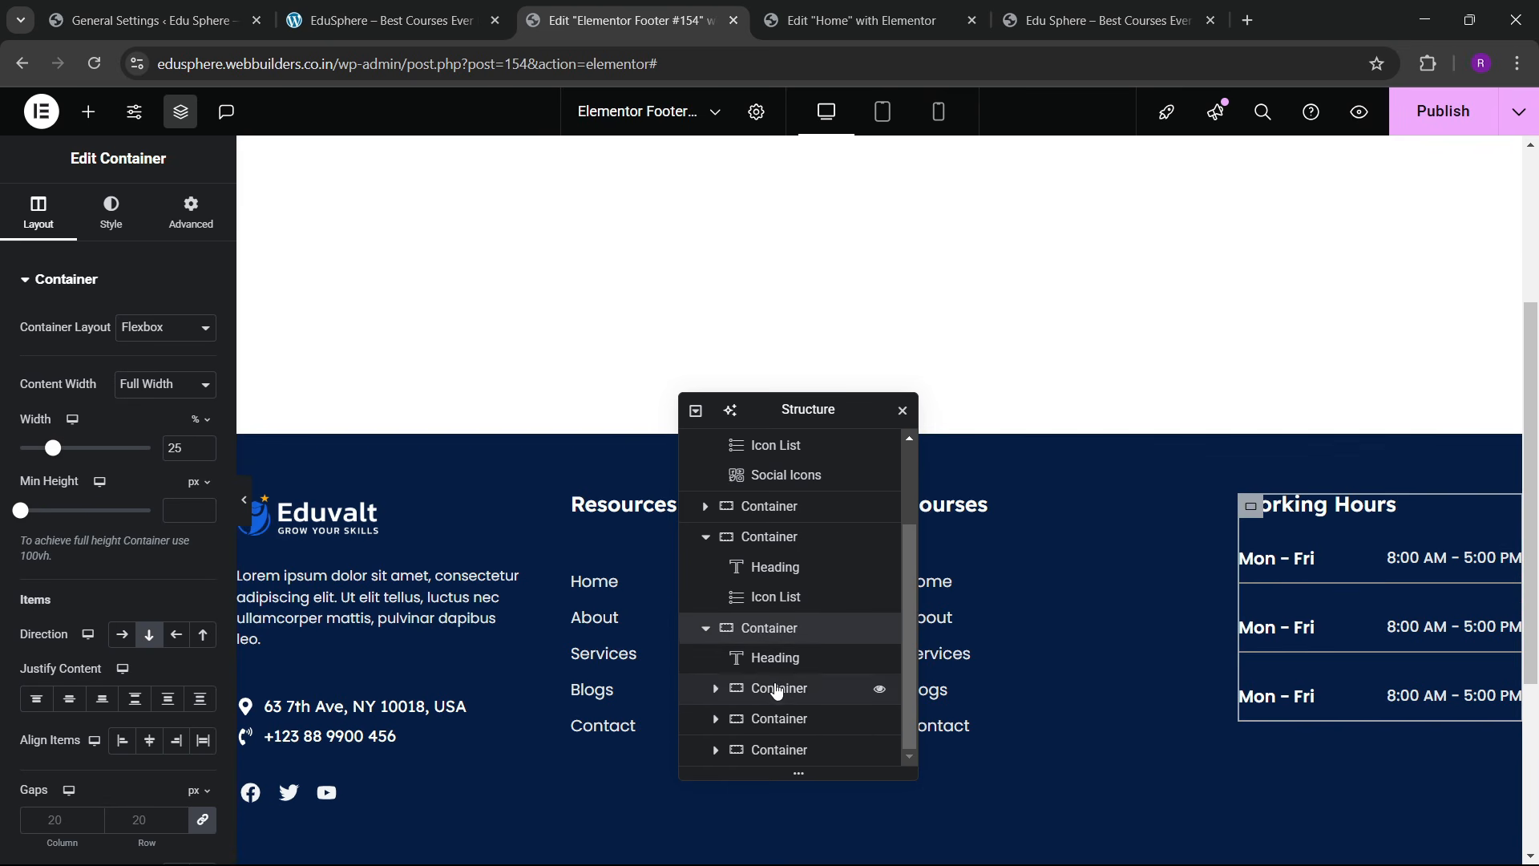
{"action": "left_click", "coordinate": [773, 688]}
Step: Give the first hours row a 23 px top margin and preview the footer
{"action": "left_click", "coordinate": [190, 213]}
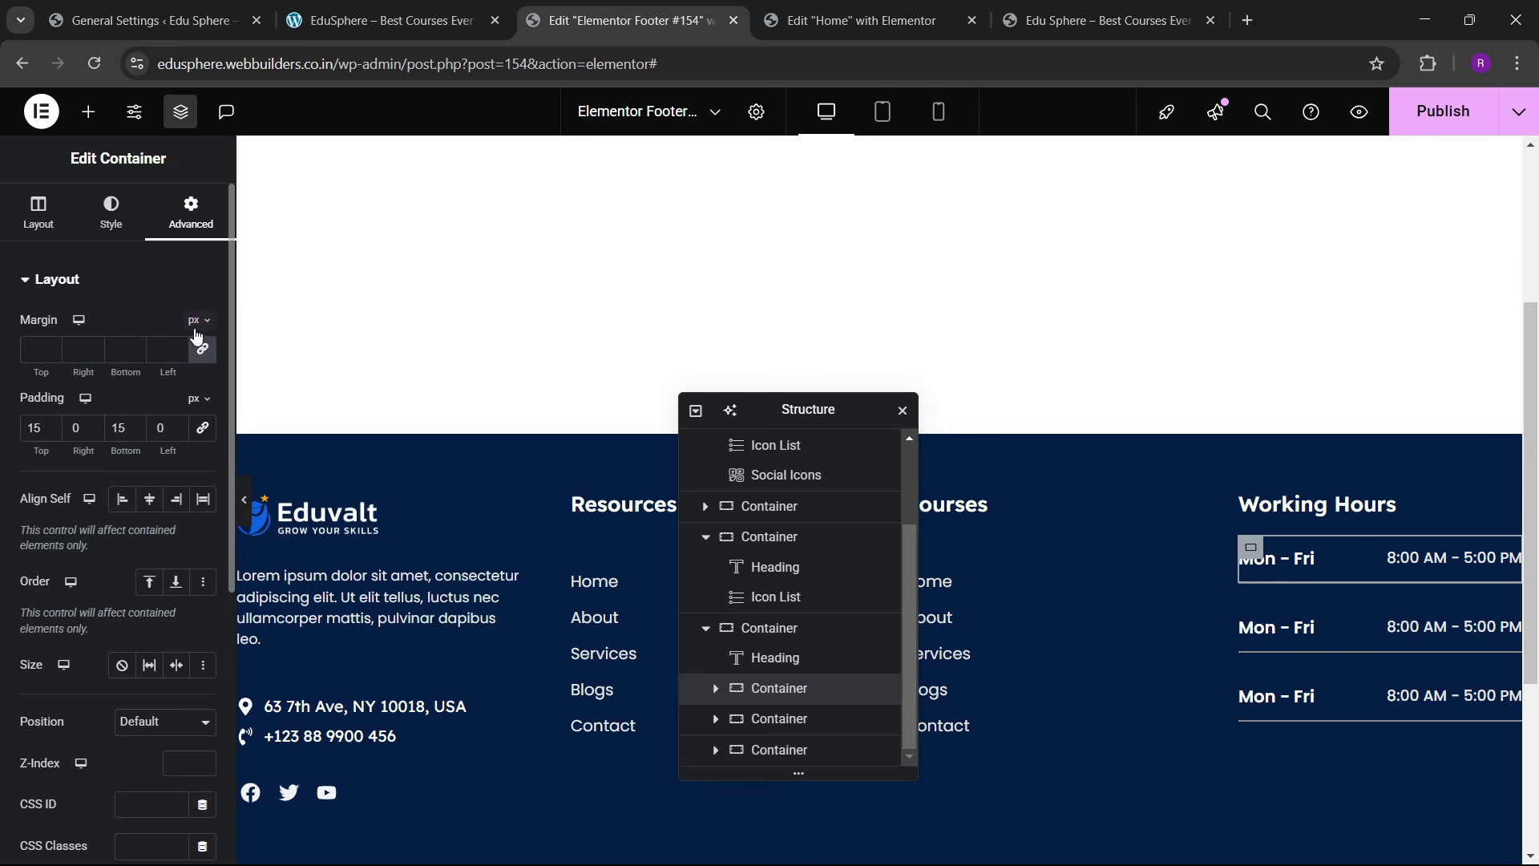
{"action": "left_click", "coordinate": [50, 346]}
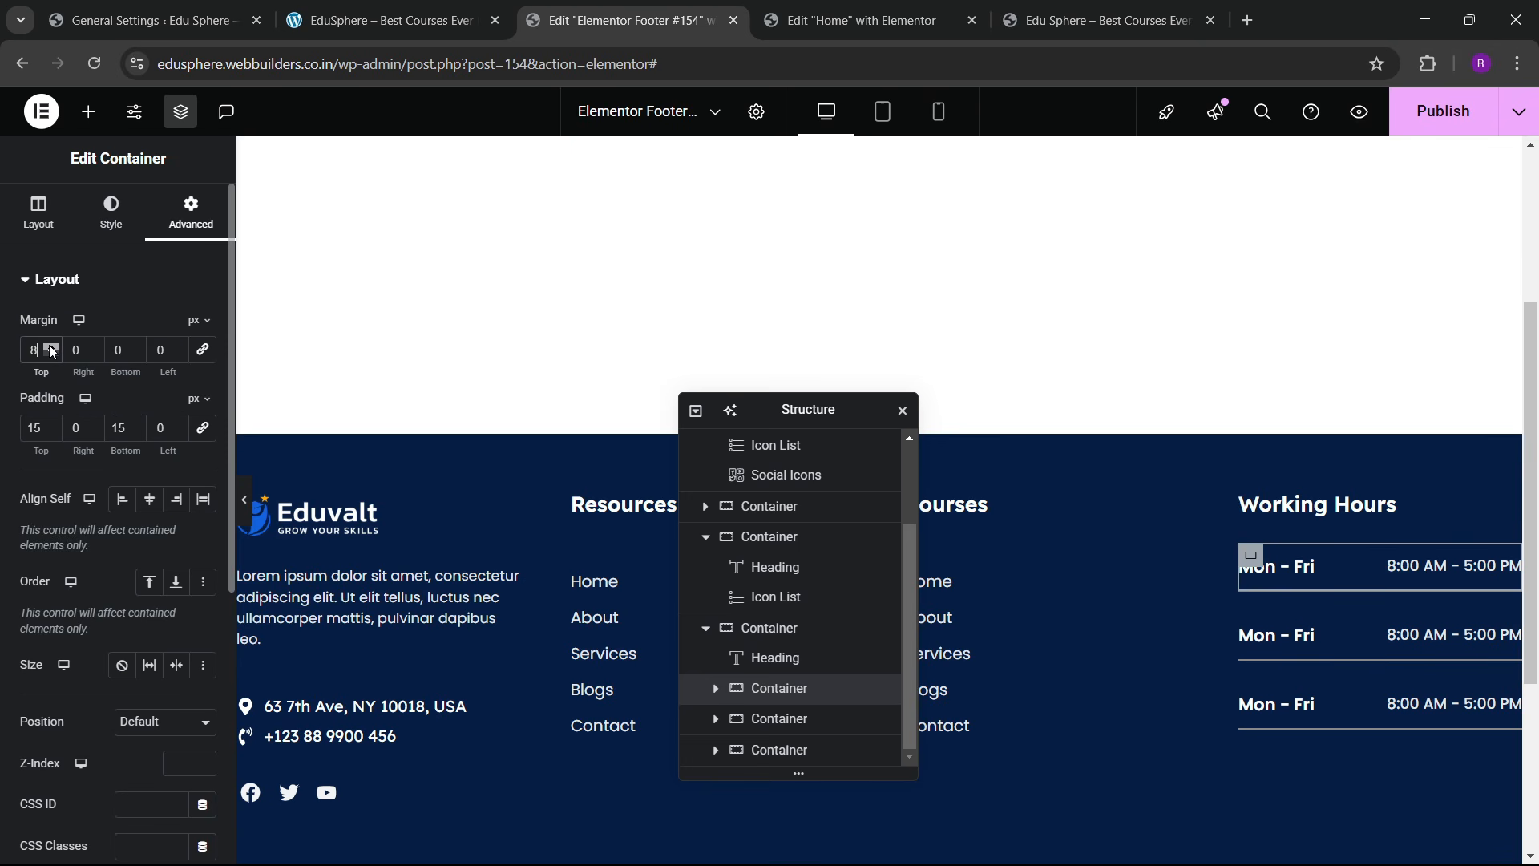
{"action": "left_click", "coordinate": [50, 345]}
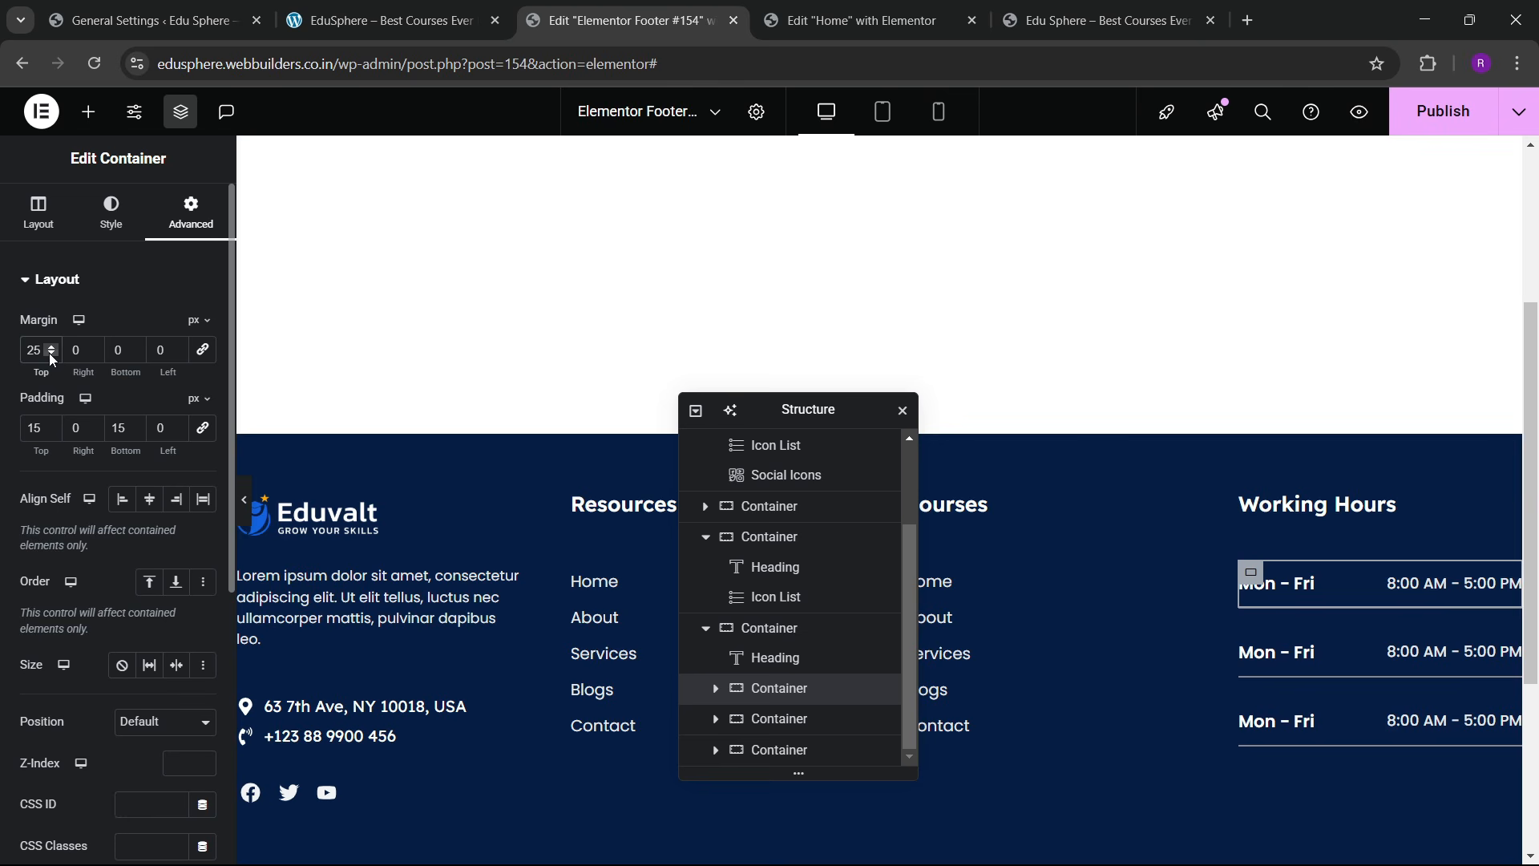
{"action": "left_click", "coordinate": [50, 353]}
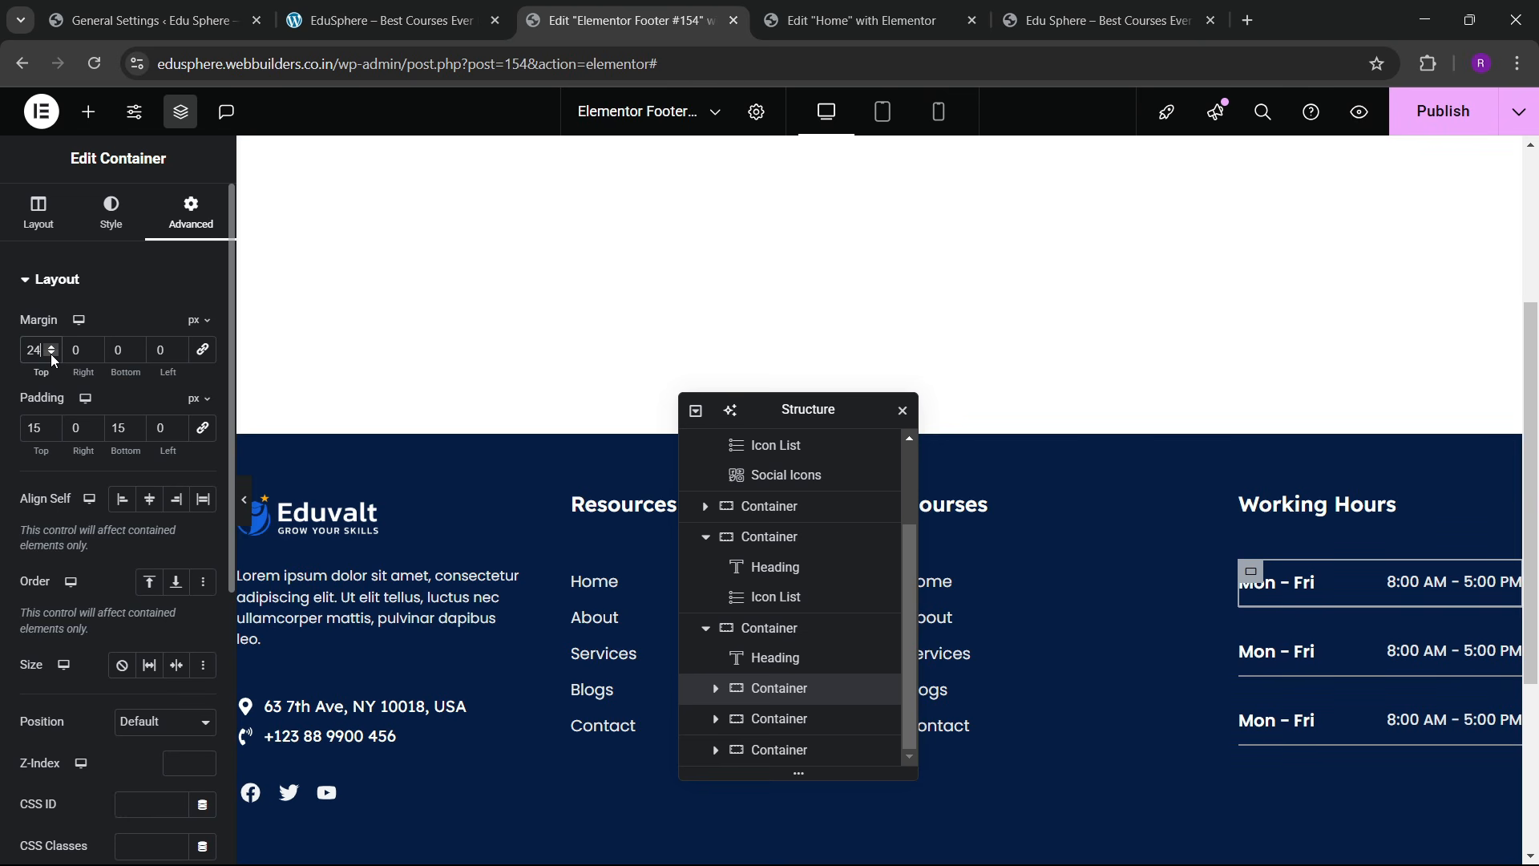
{"action": "left_click", "coordinate": [50, 354]}
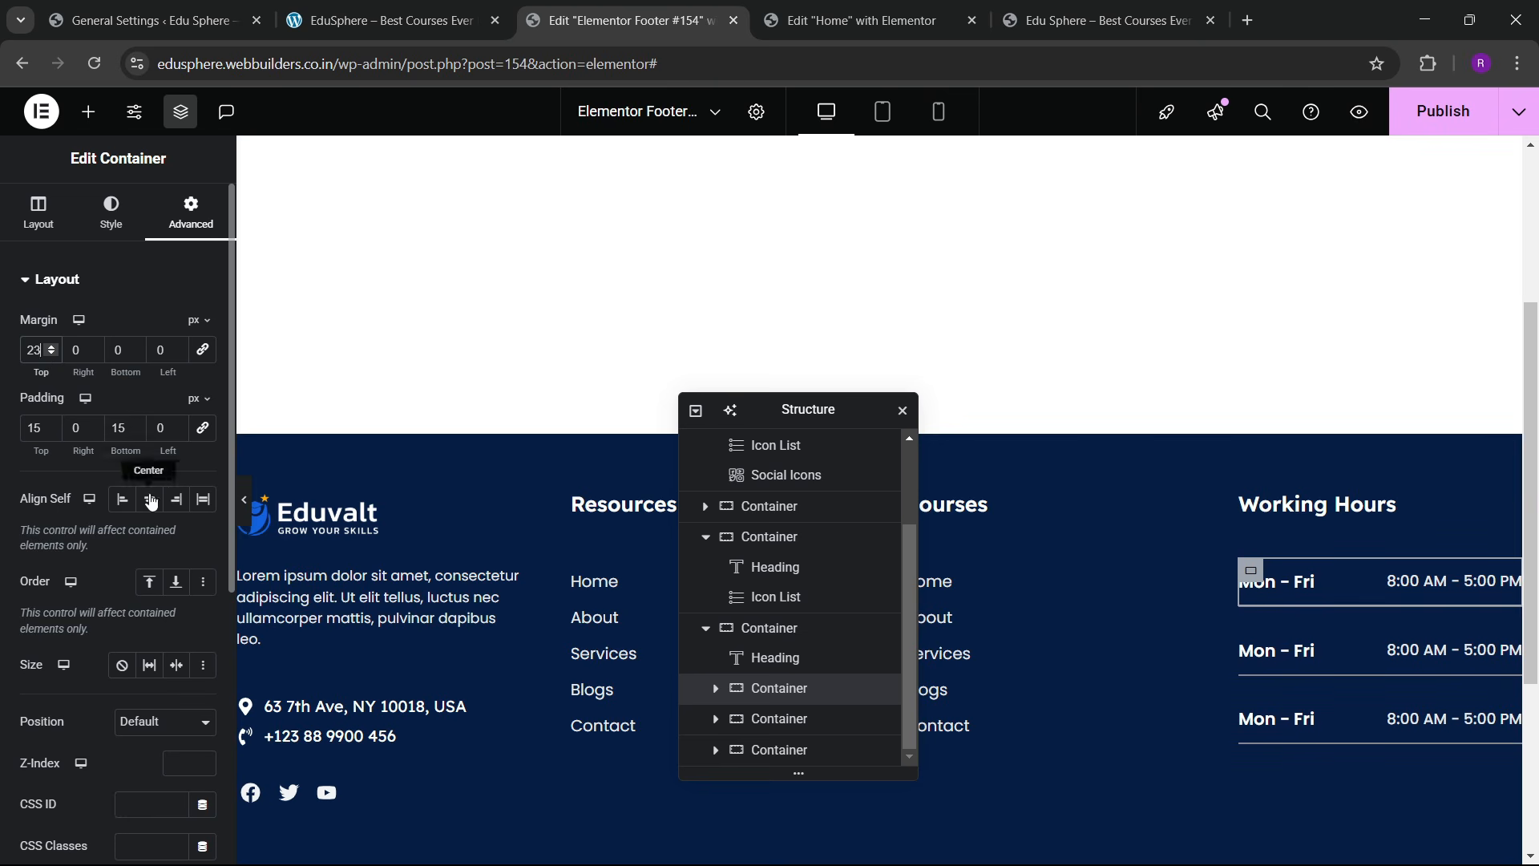
{"action": "left_click", "coordinate": [244, 499]}
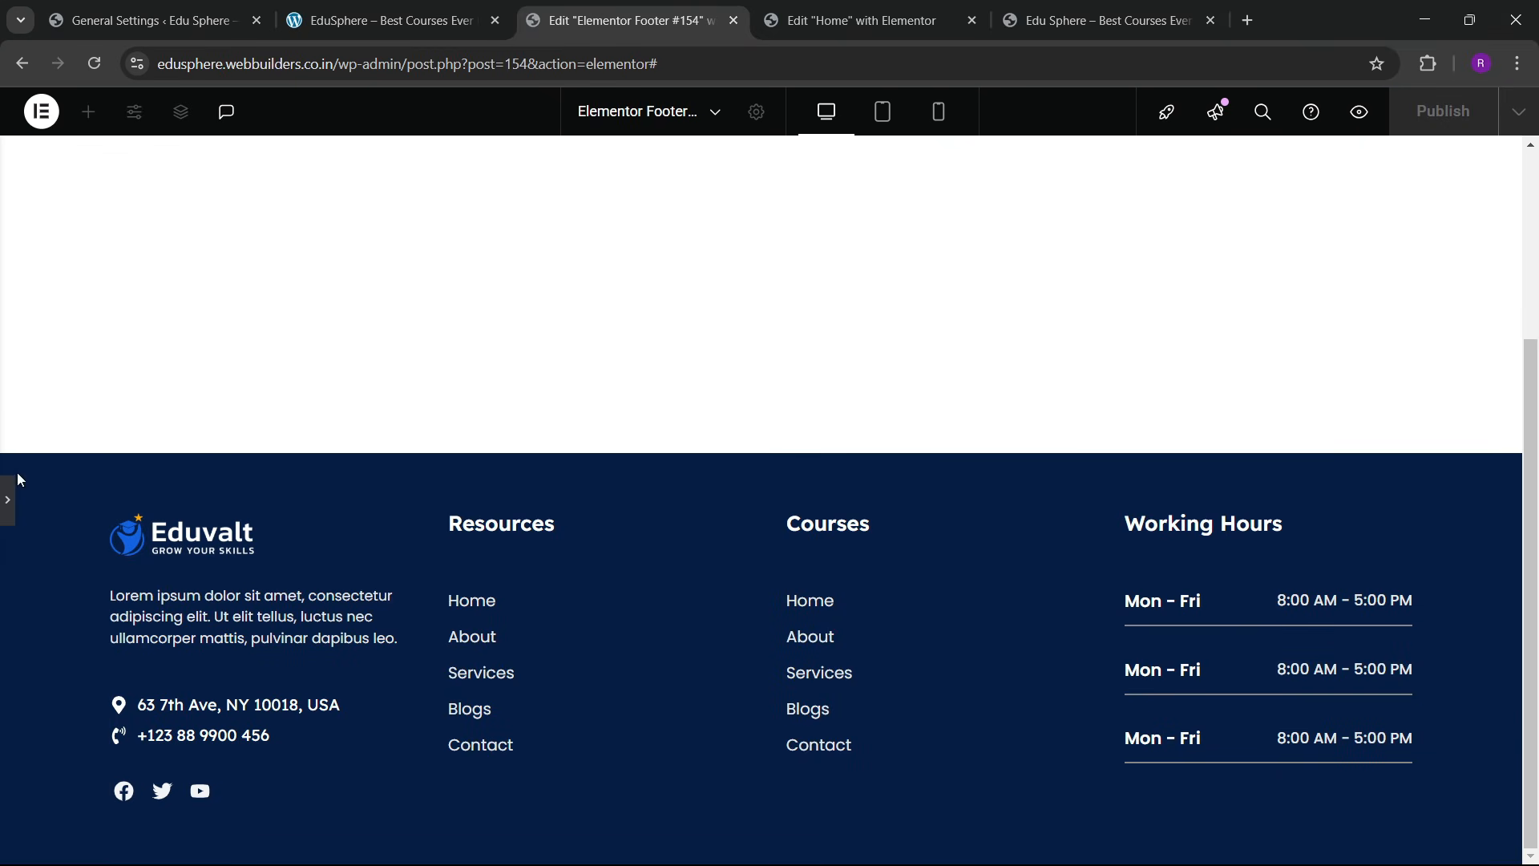
{"action": "left_click", "coordinate": [7, 504]}
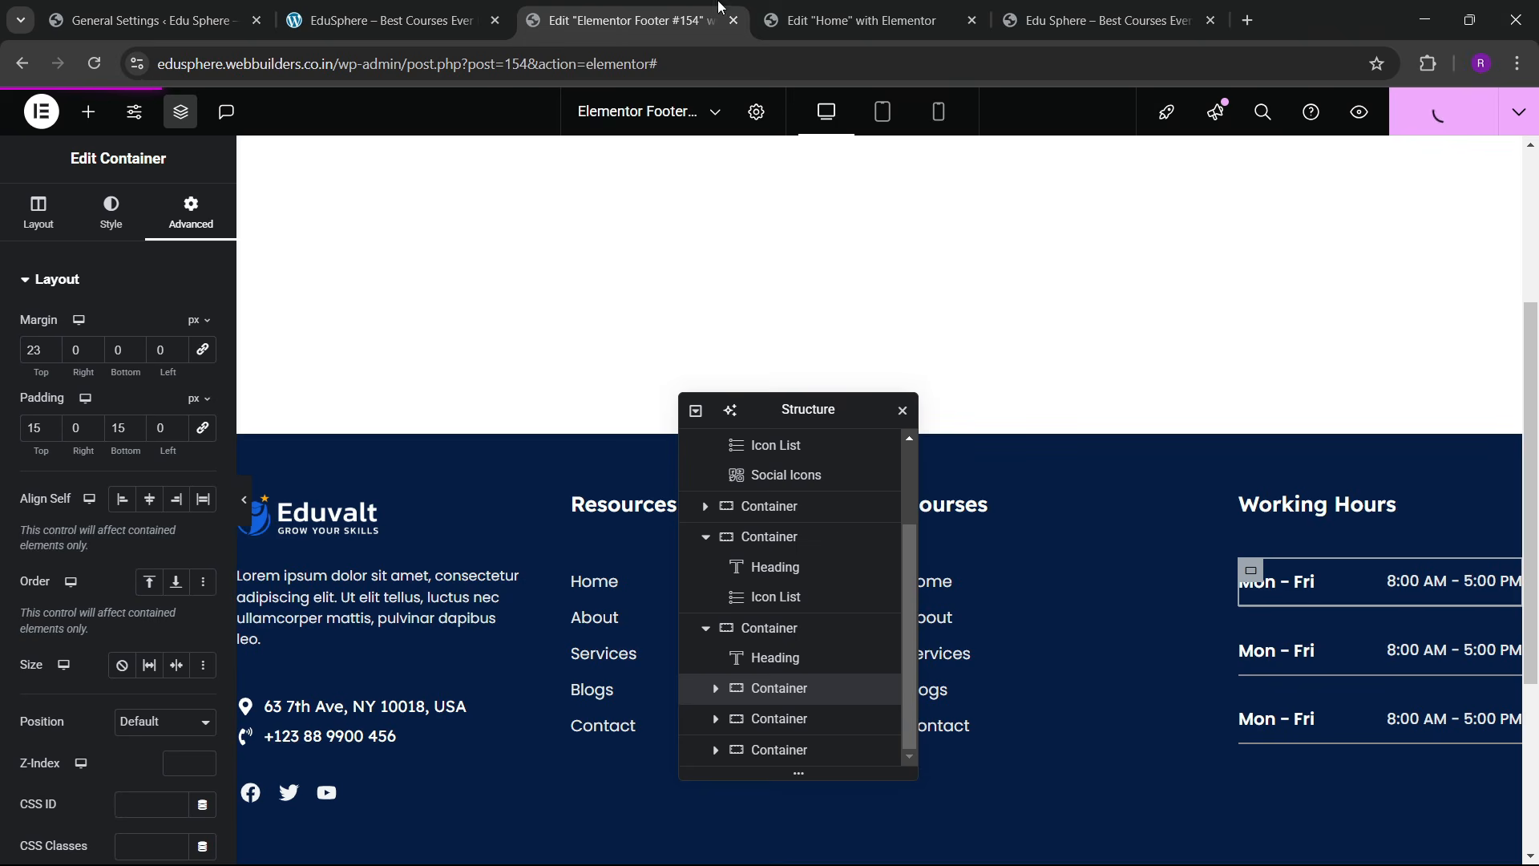
Step: Reload the live site to check the current footer
{"action": "left_click", "coordinate": [1102, 20]}
{"action": "left_click", "coordinate": [96, 66]}
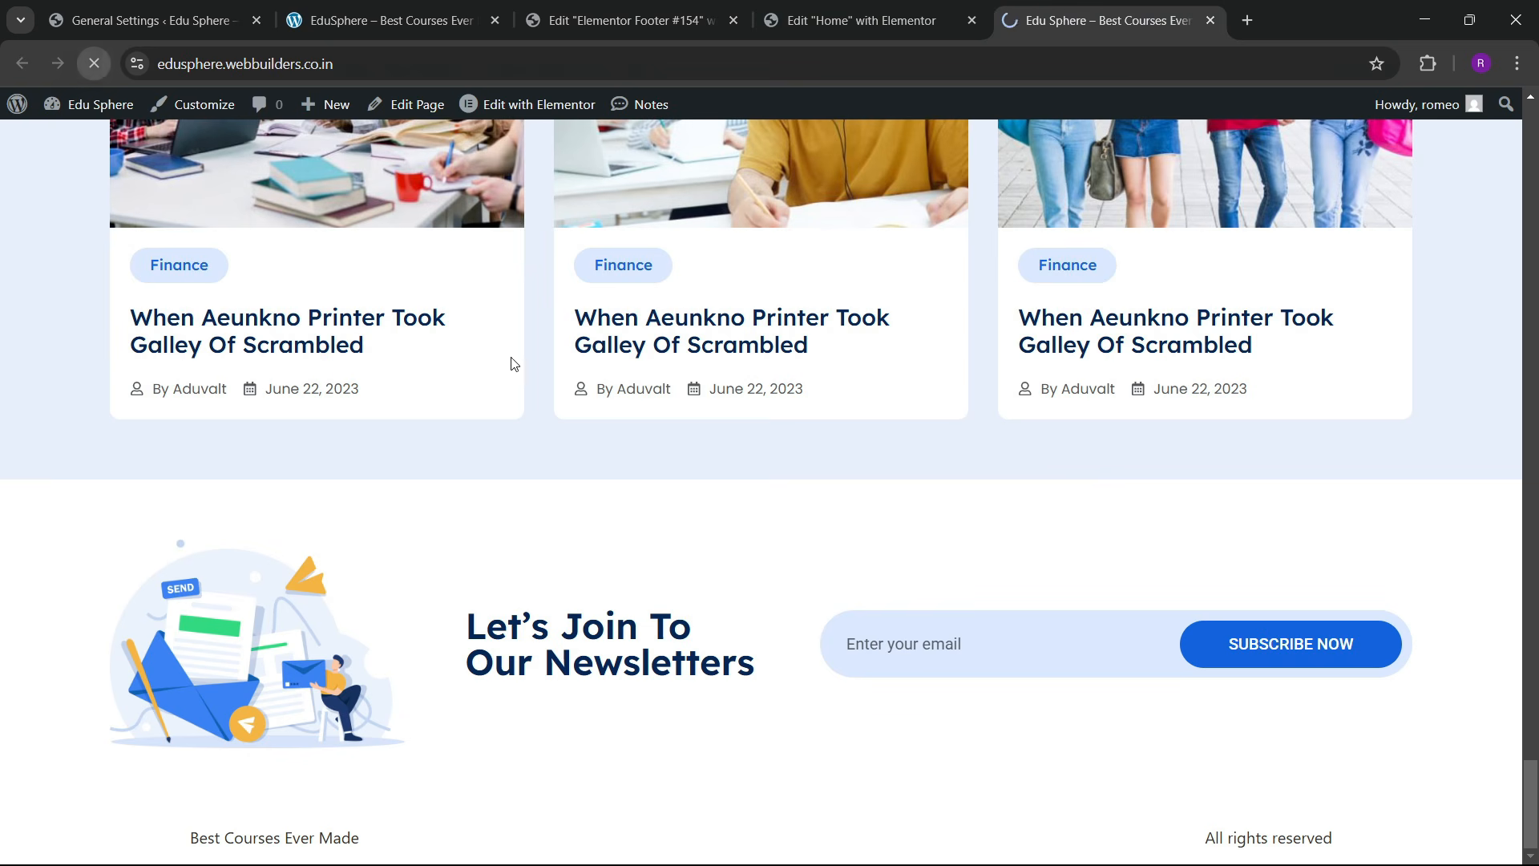
{"action": "scroll", "coordinate": [687, 470], "scroll_direction": "down", "scroll_amount": 4}
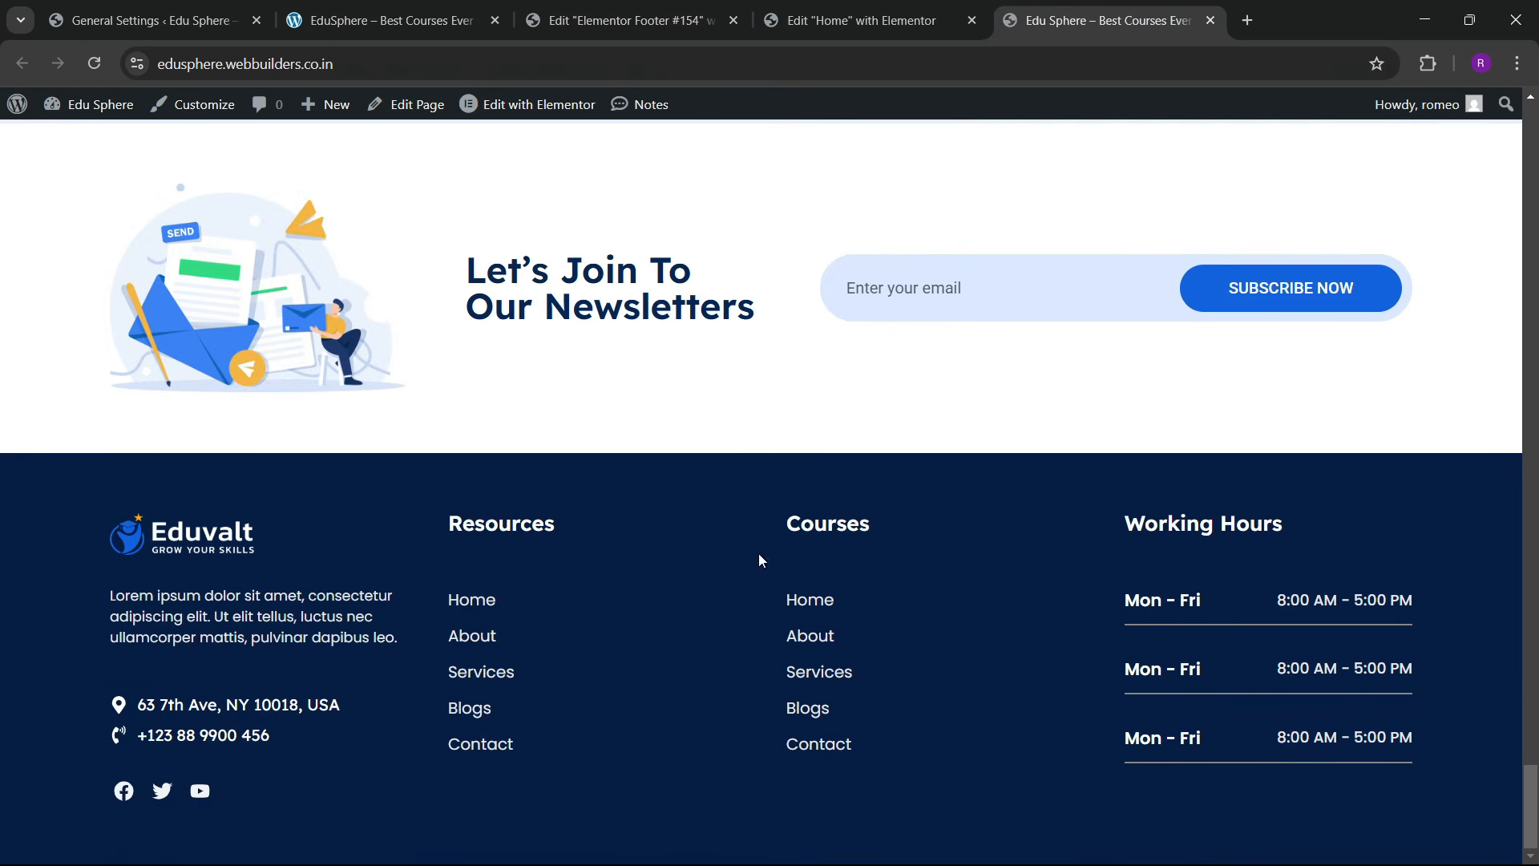
{"action": "left_click", "coordinate": [634, 20]}
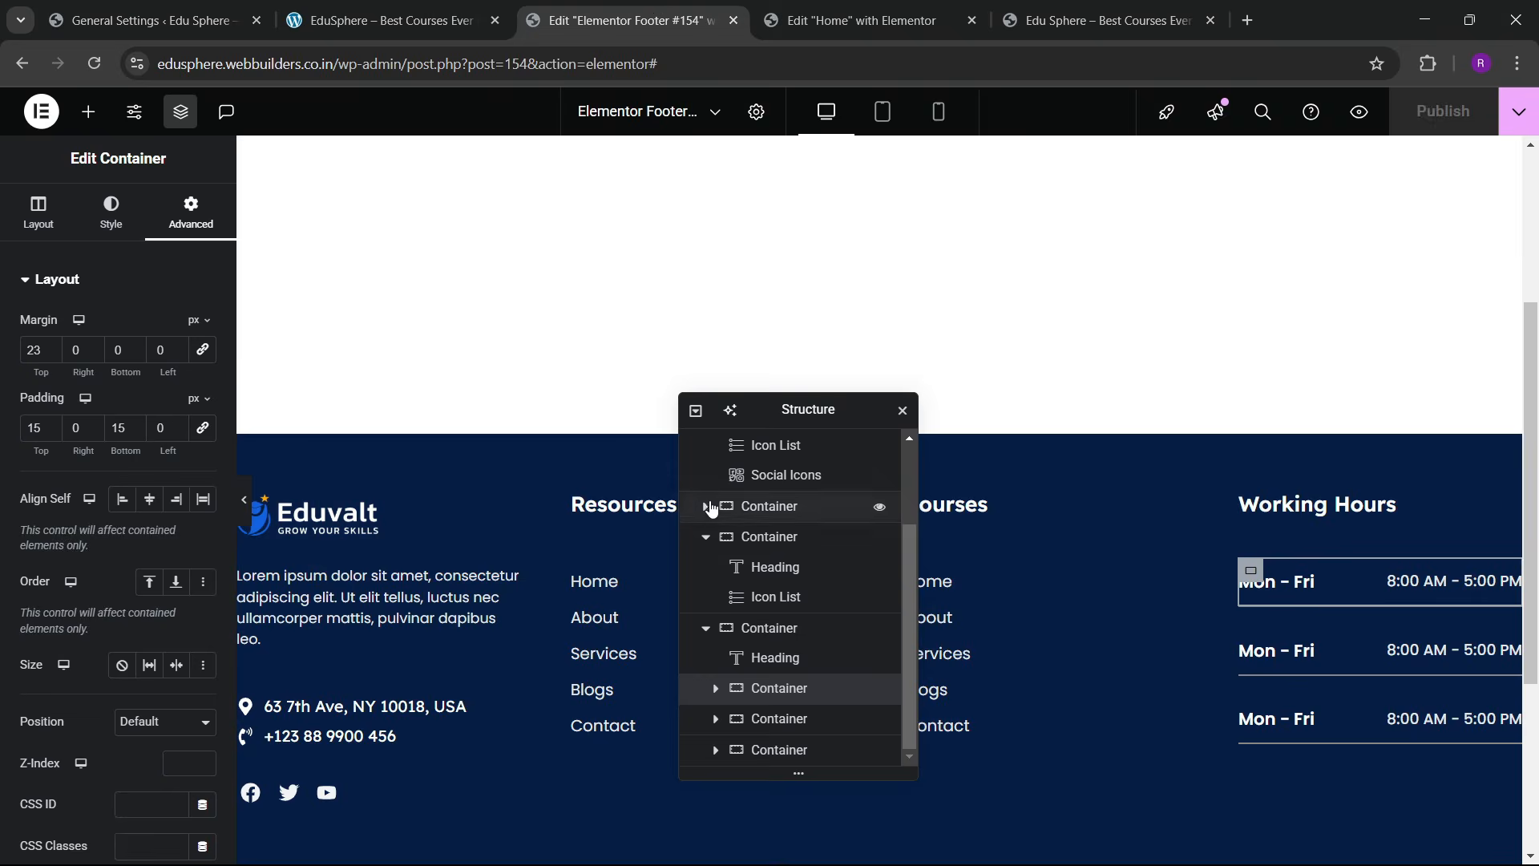
Step: Widen the first footer column to about 27% and publish the footer
{"action": "left_click_drag", "start_coordinate": [797, 410], "coordinate": [1086, 275]}
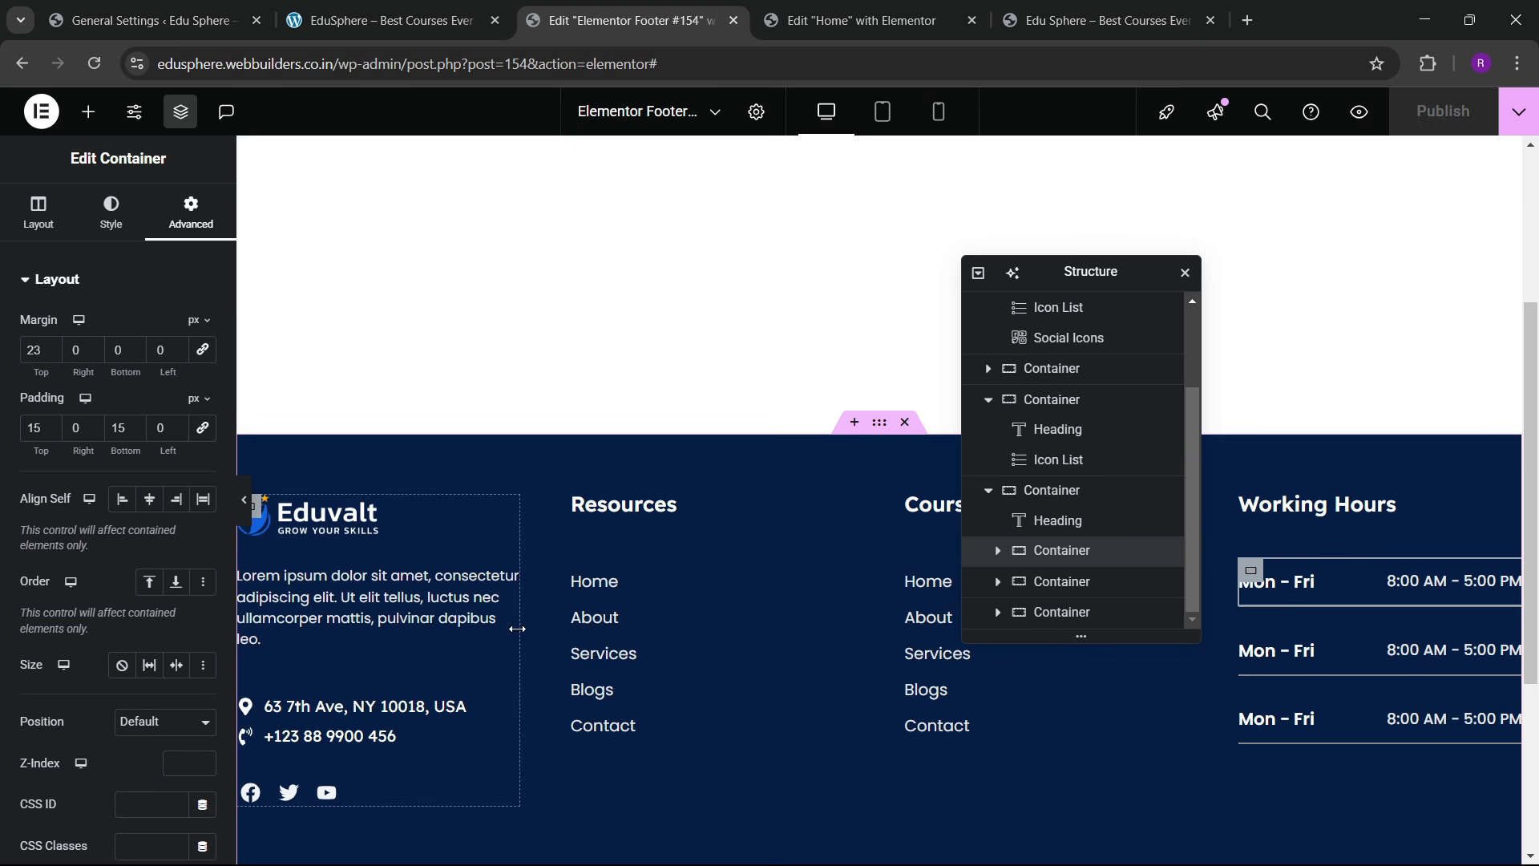
{"action": "left_click_drag", "start_coordinate": [564, 630], "coordinate": [653, 622]}
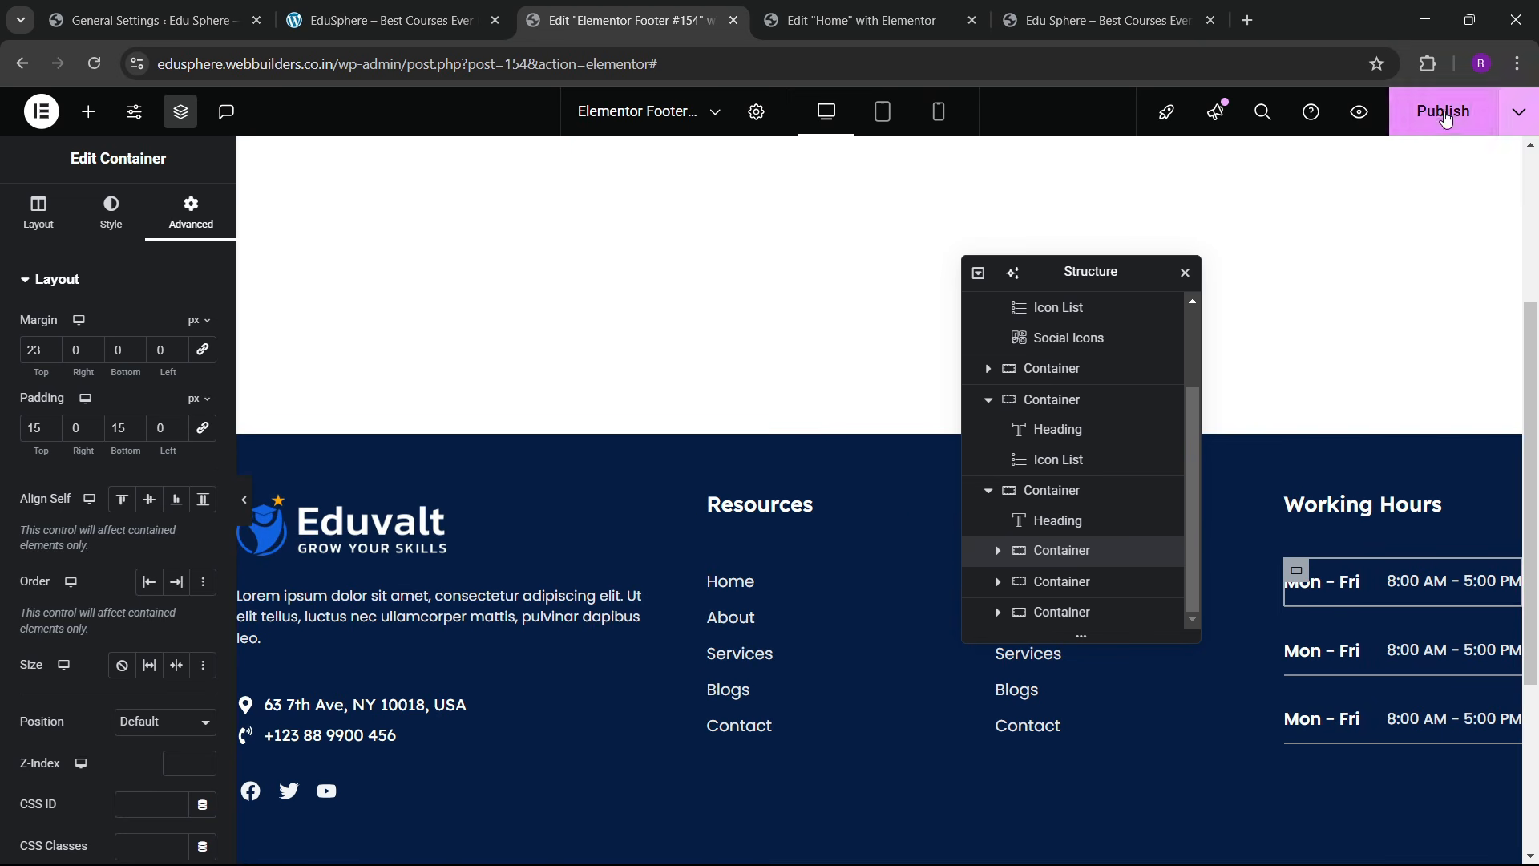
{"action": "left_click", "coordinate": [1445, 119]}
{"action": "left_click", "coordinate": [385, 20]}
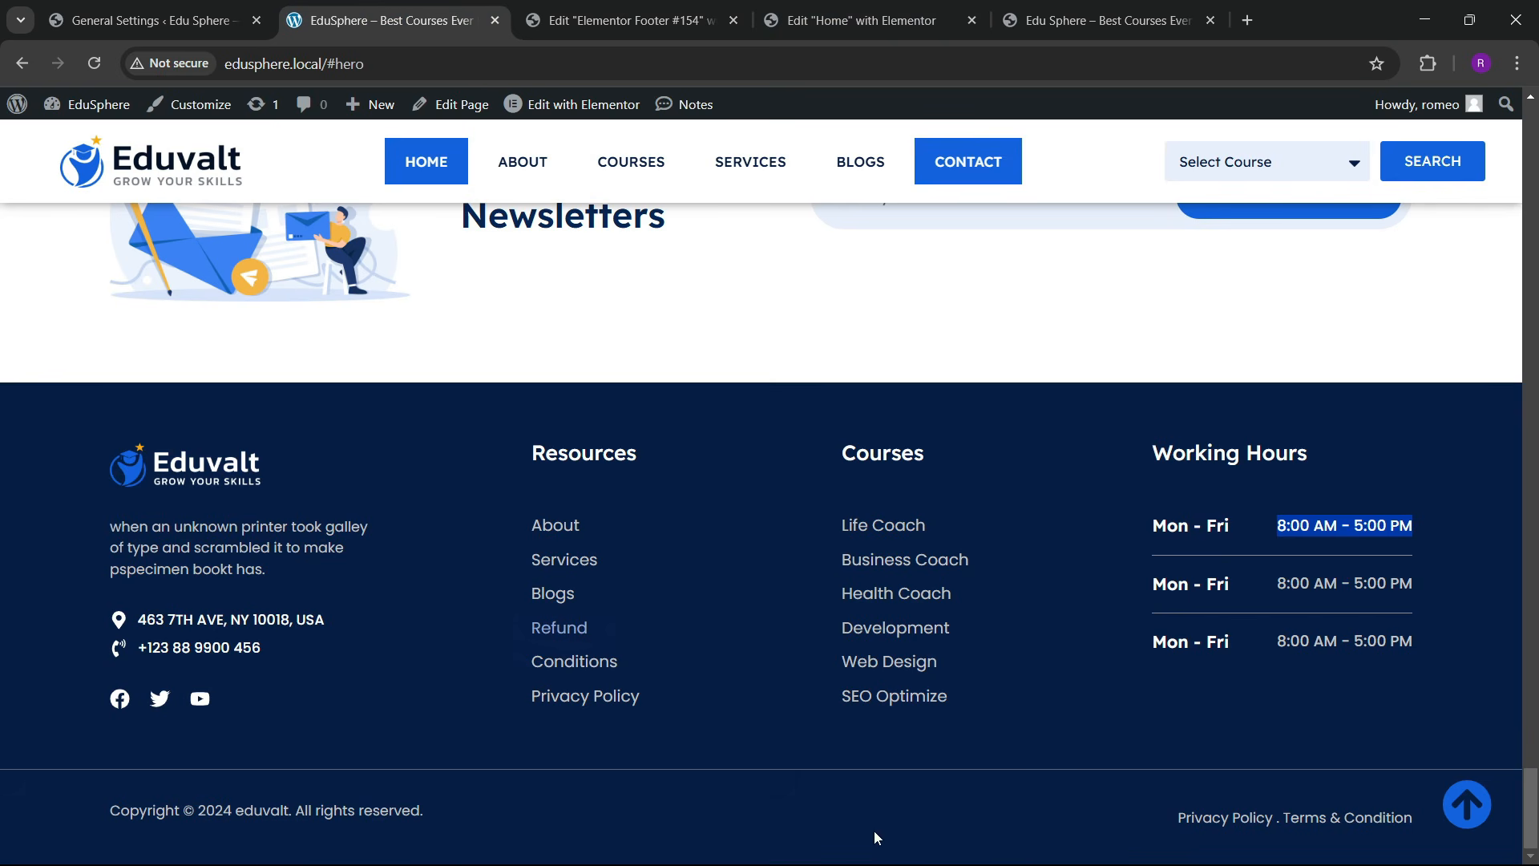
{"action": "left_click", "coordinate": [617, 20]}
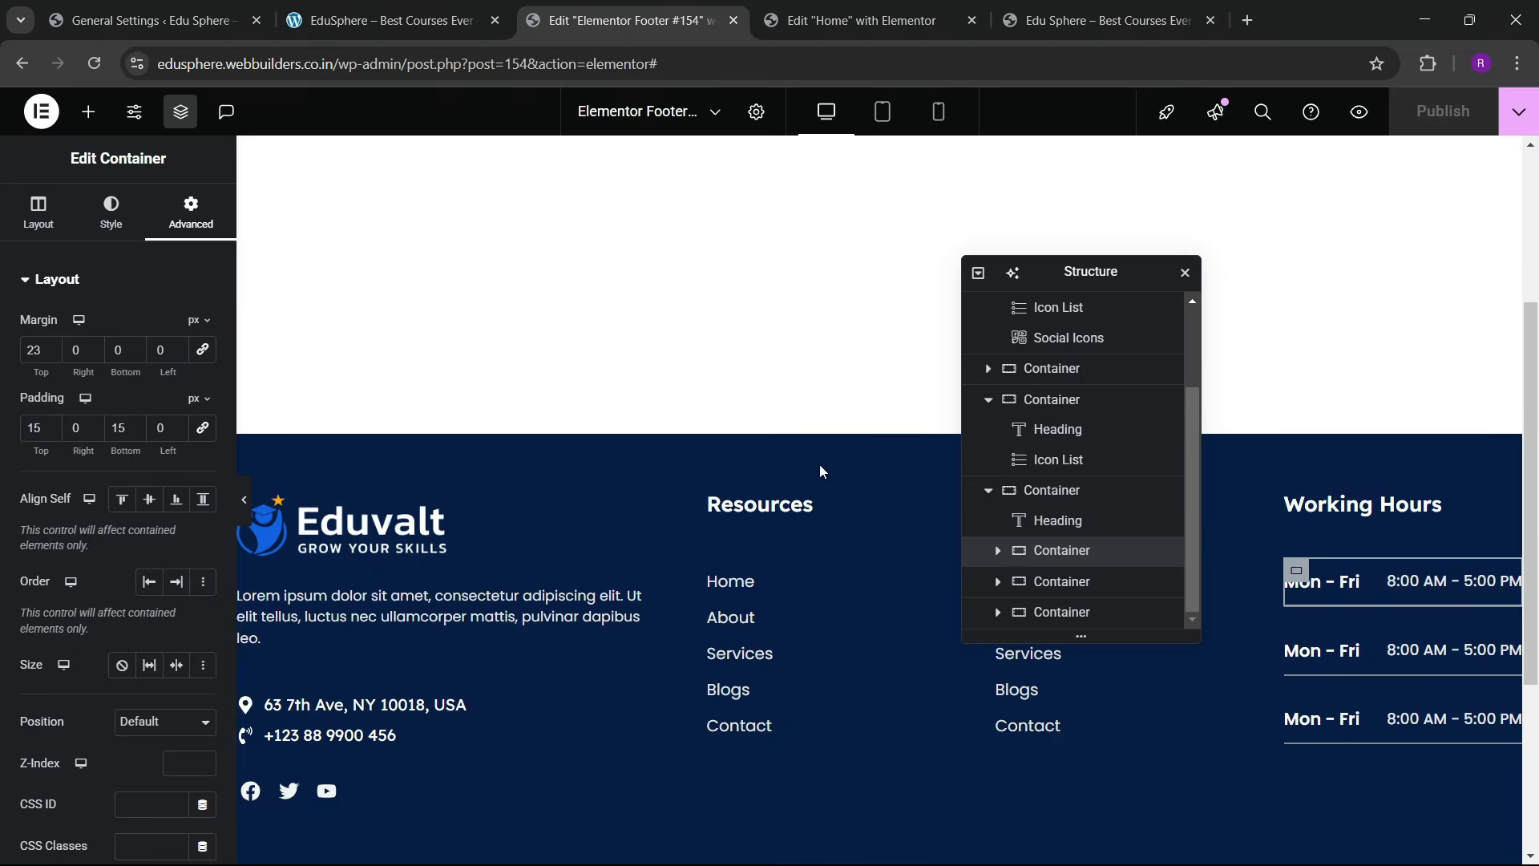
Step: Add an empty flexbox container below the footer columns and remove all its padding
{"action": "left_click", "coordinate": [832, 693]}
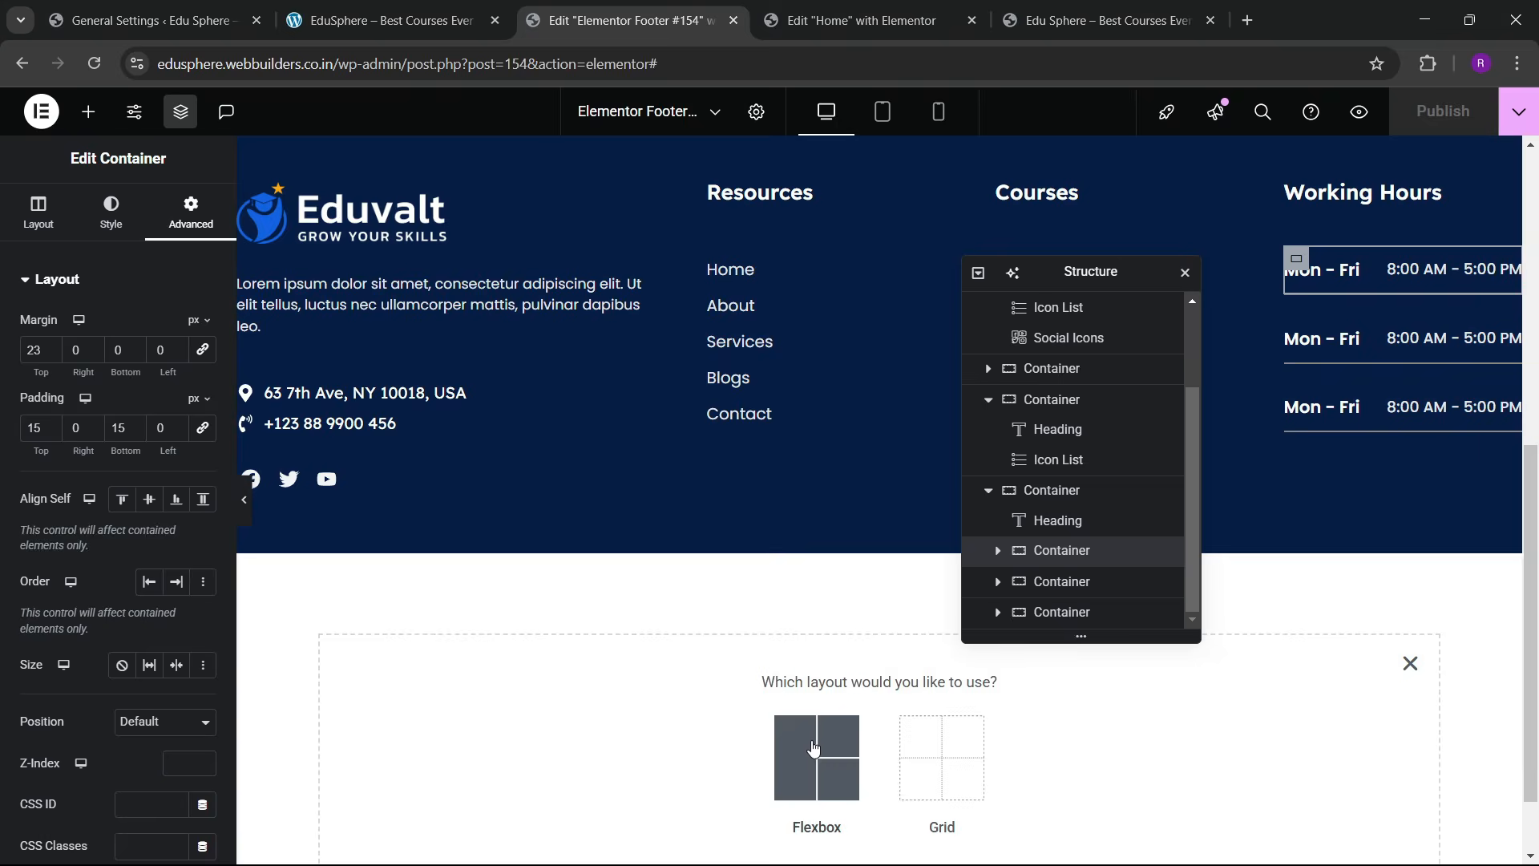
{"action": "left_click", "coordinate": [815, 750]}
{"action": "left_click", "coordinate": [718, 739]}
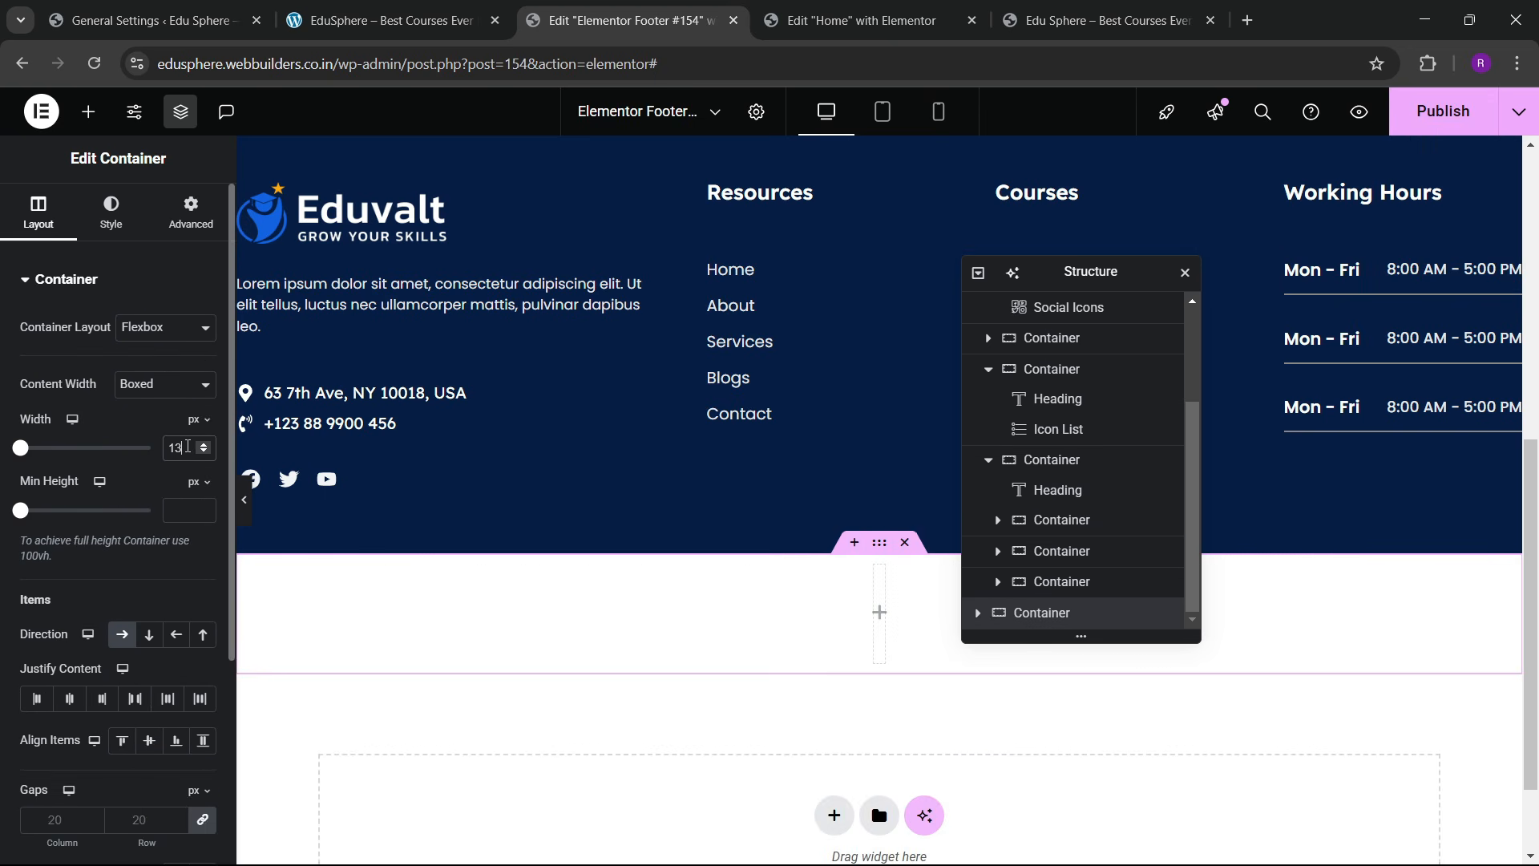
{"action": "left_click", "coordinate": [184, 227]}
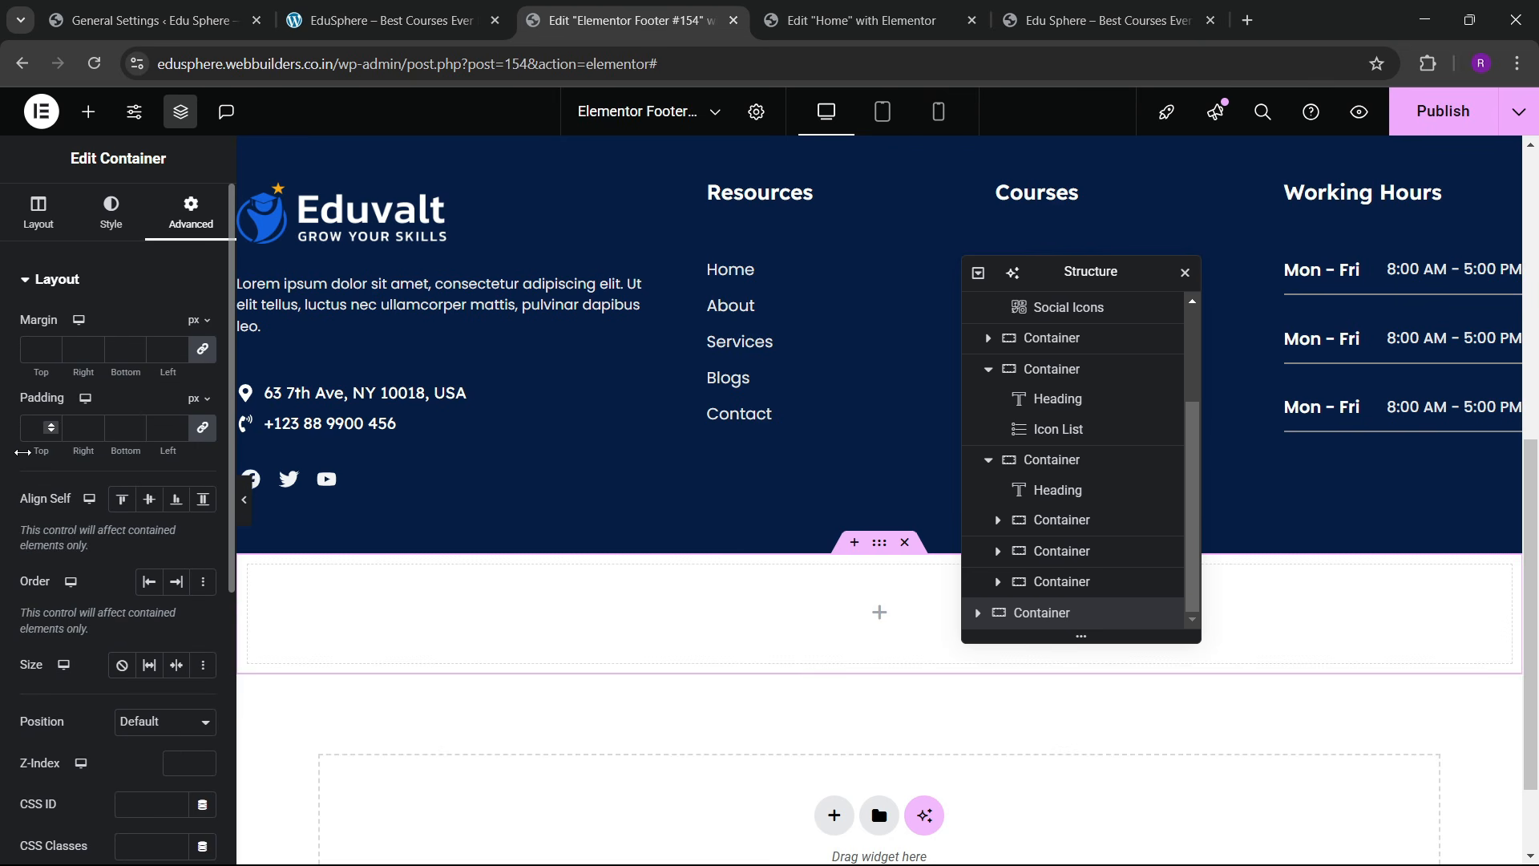
{"action": "left_click", "coordinate": [205, 433]}
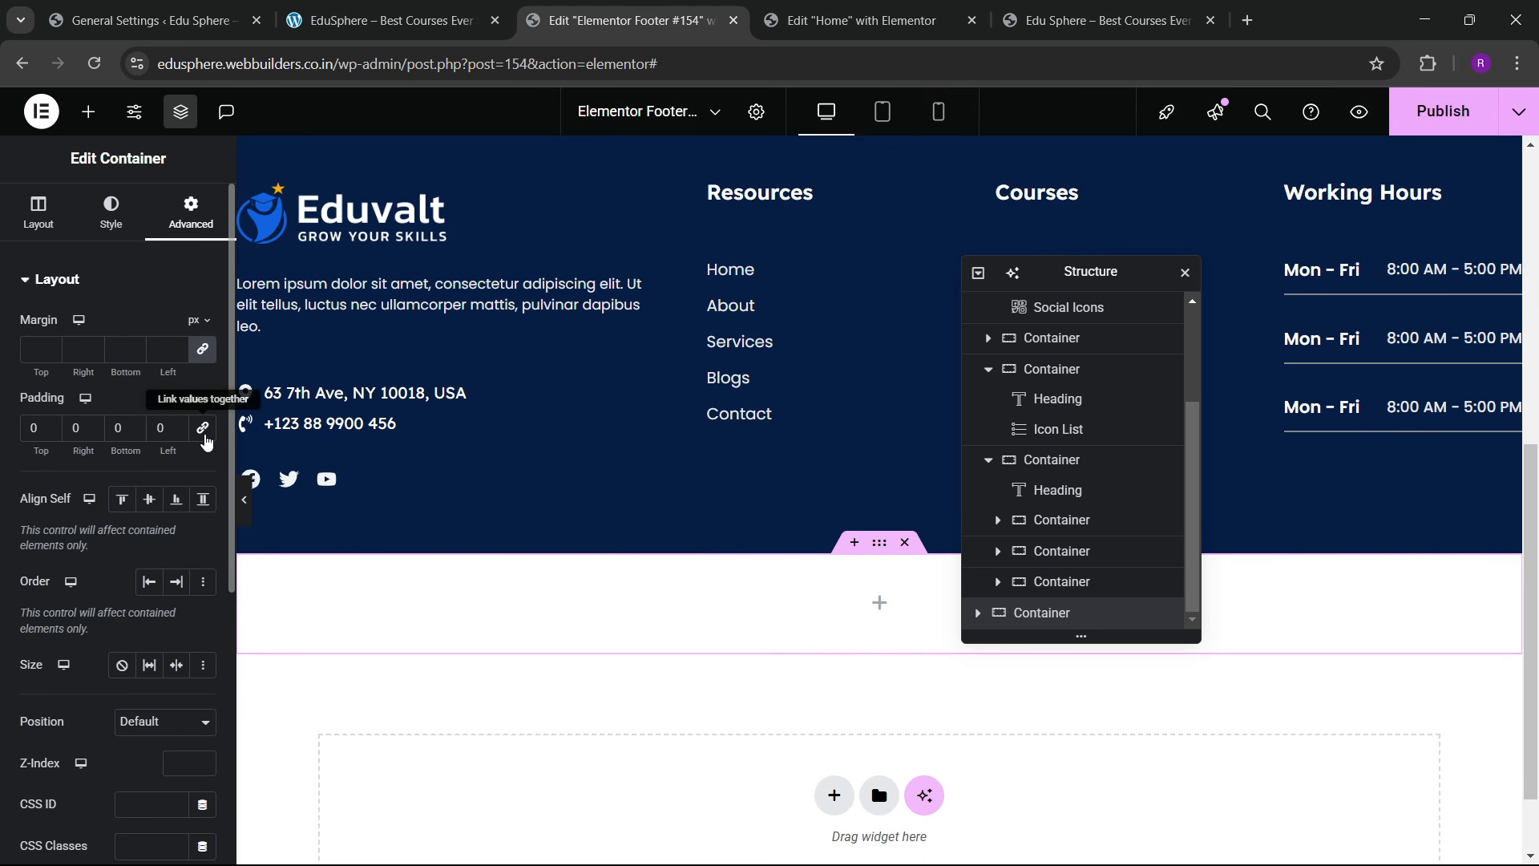
Step: Give the new container the dark navy global colour background, matching the reference site's bottom bar
{"action": "left_click", "coordinate": [111, 213]}
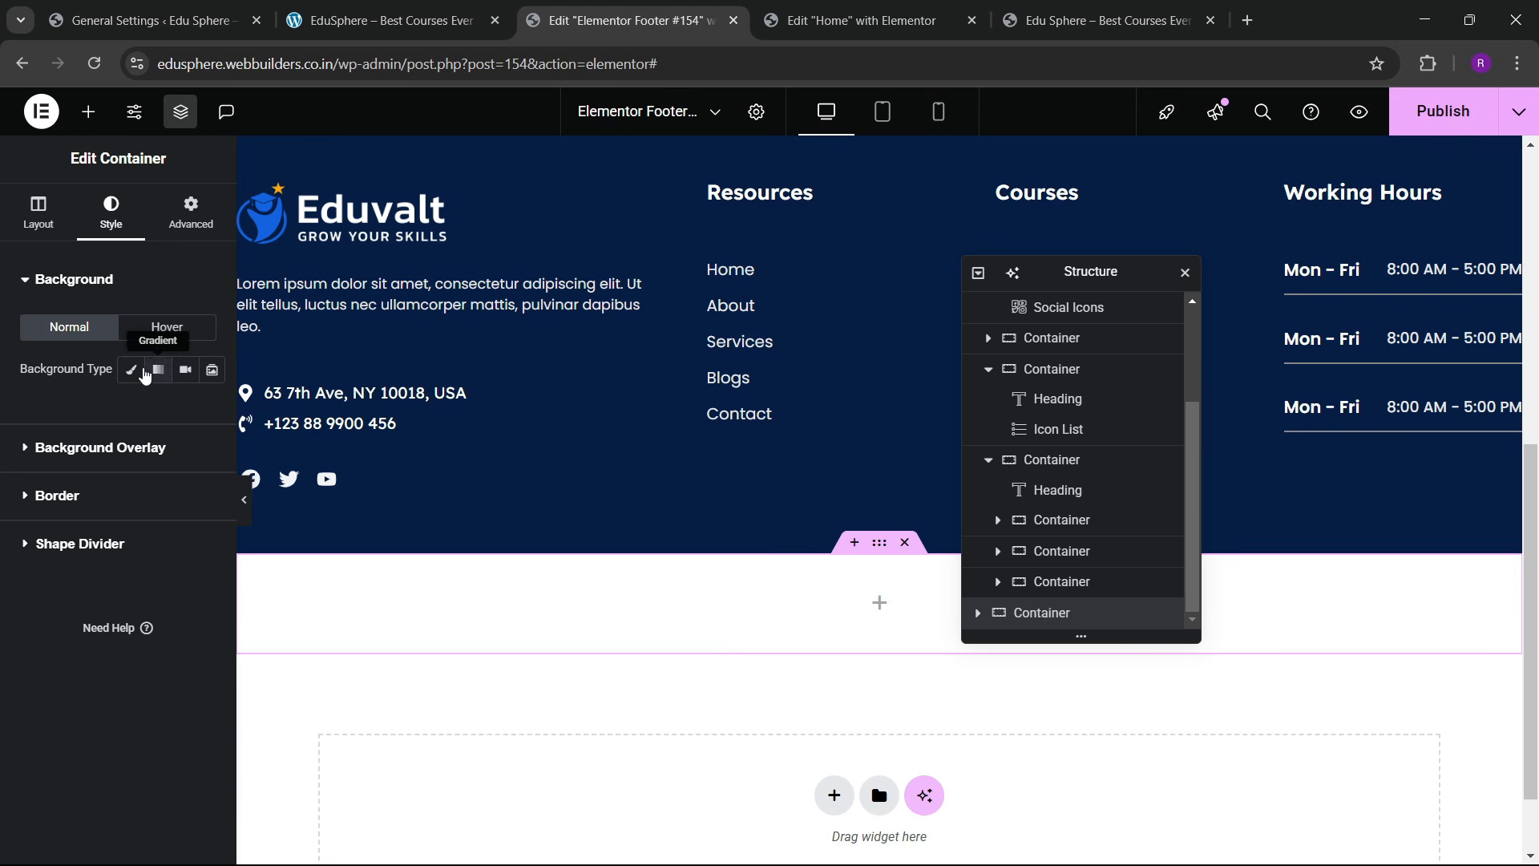
{"action": "left_click", "coordinate": [131, 369]}
{"action": "left_click", "coordinate": [175, 411]}
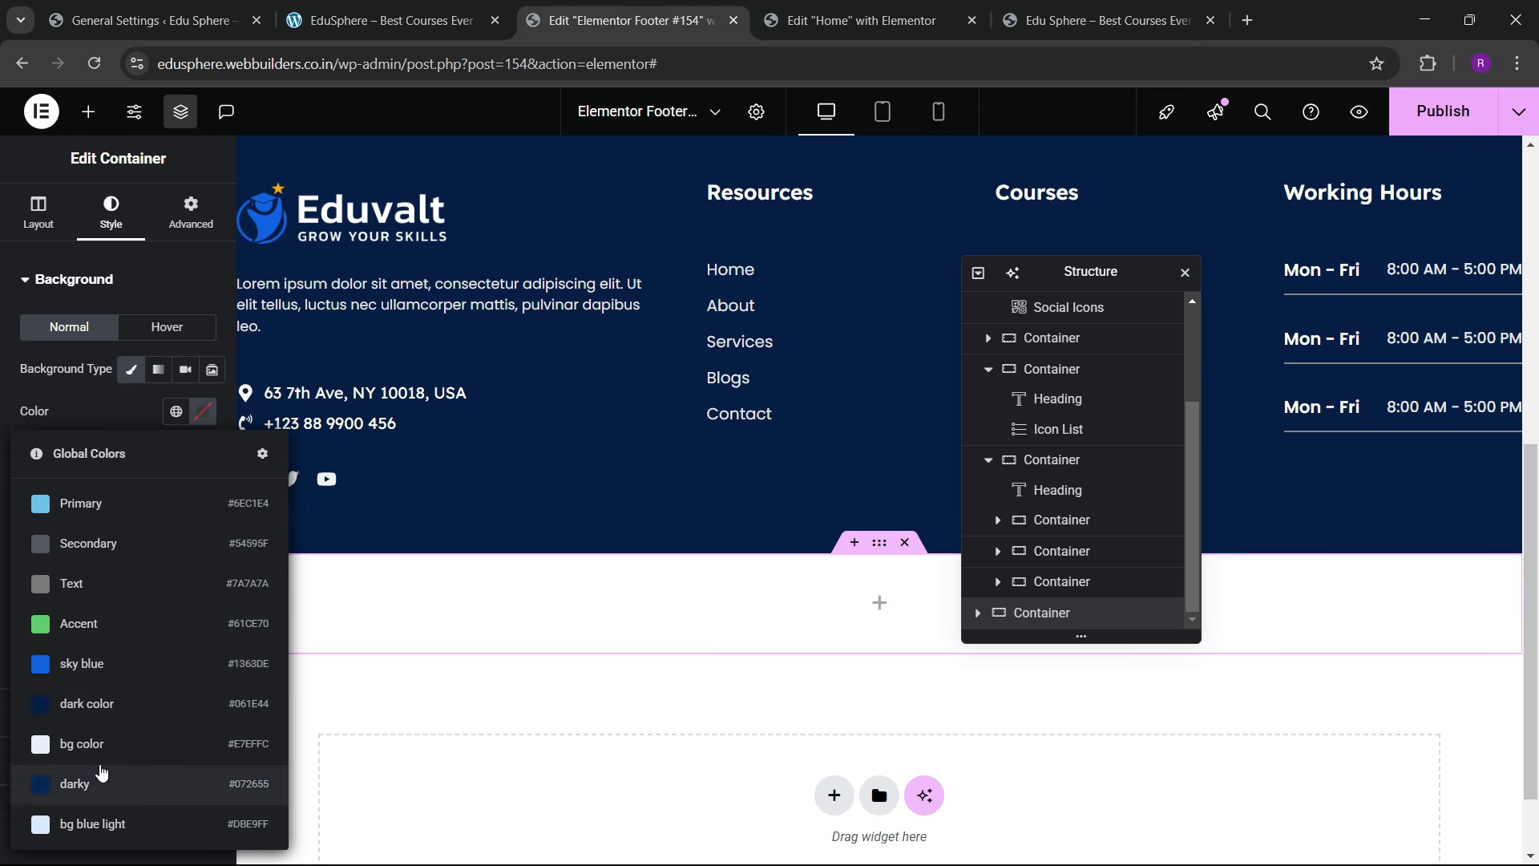
{"action": "left_click", "coordinate": [96, 776]}
{"action": "left_click", "coordinate": [476, 9]}
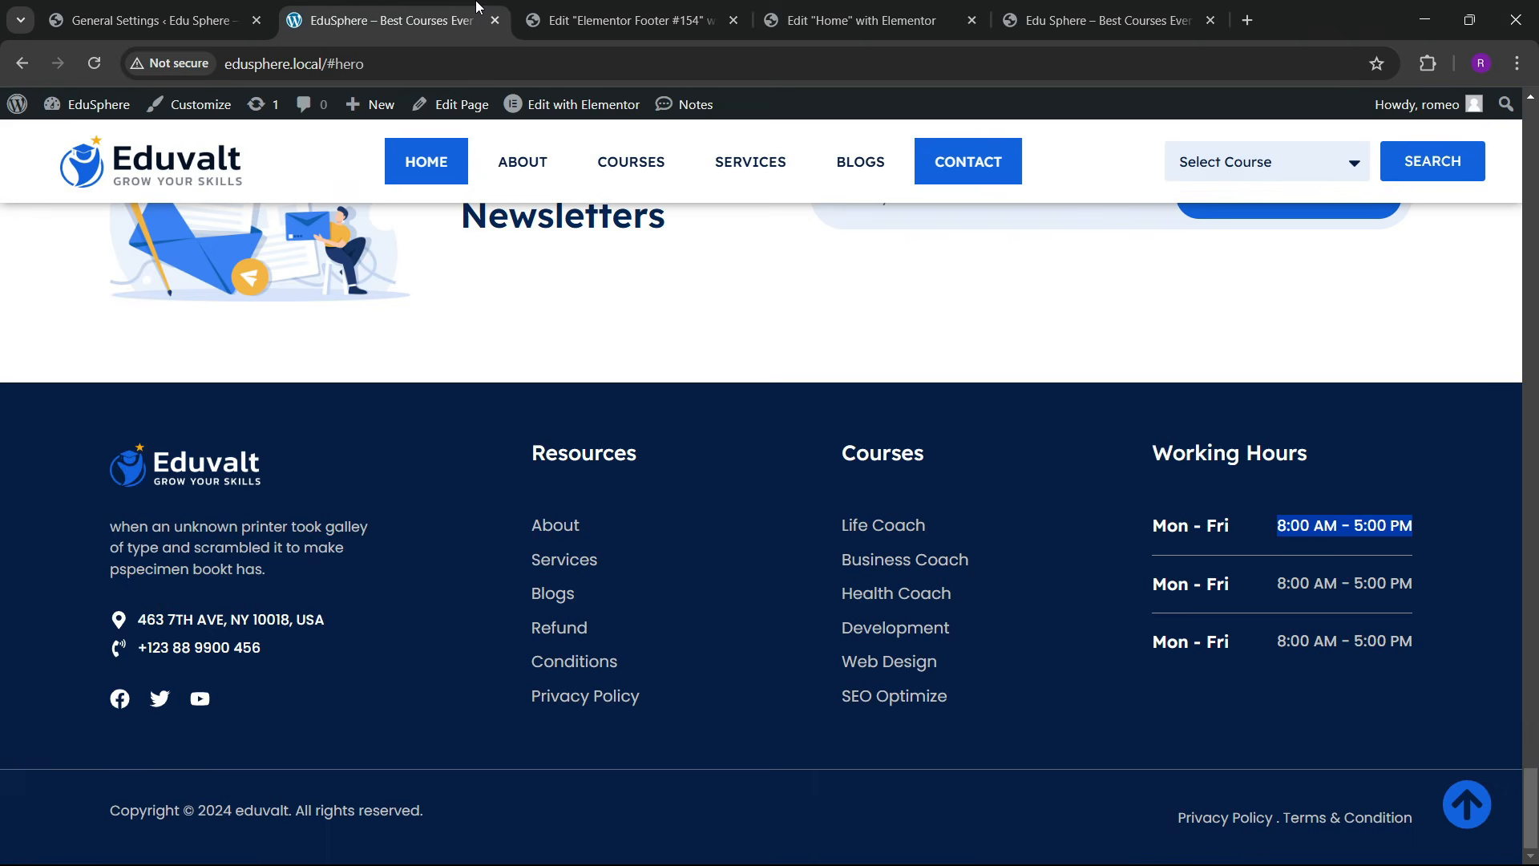
{"action": "left_click", "coordinate": [625, 19]}
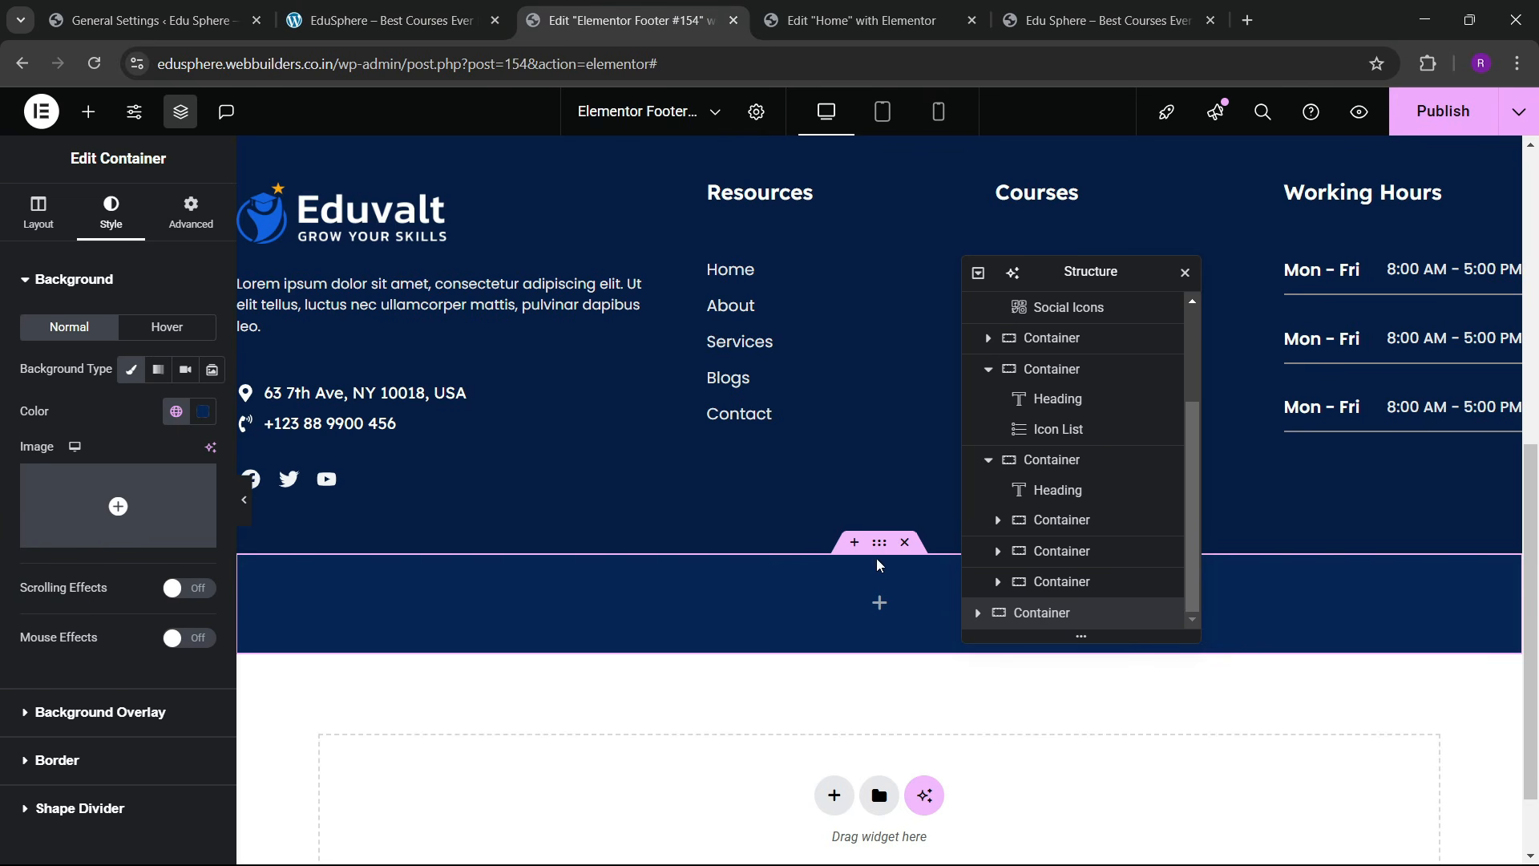
{"action": "left_click", "coordinate": [176, 411]}
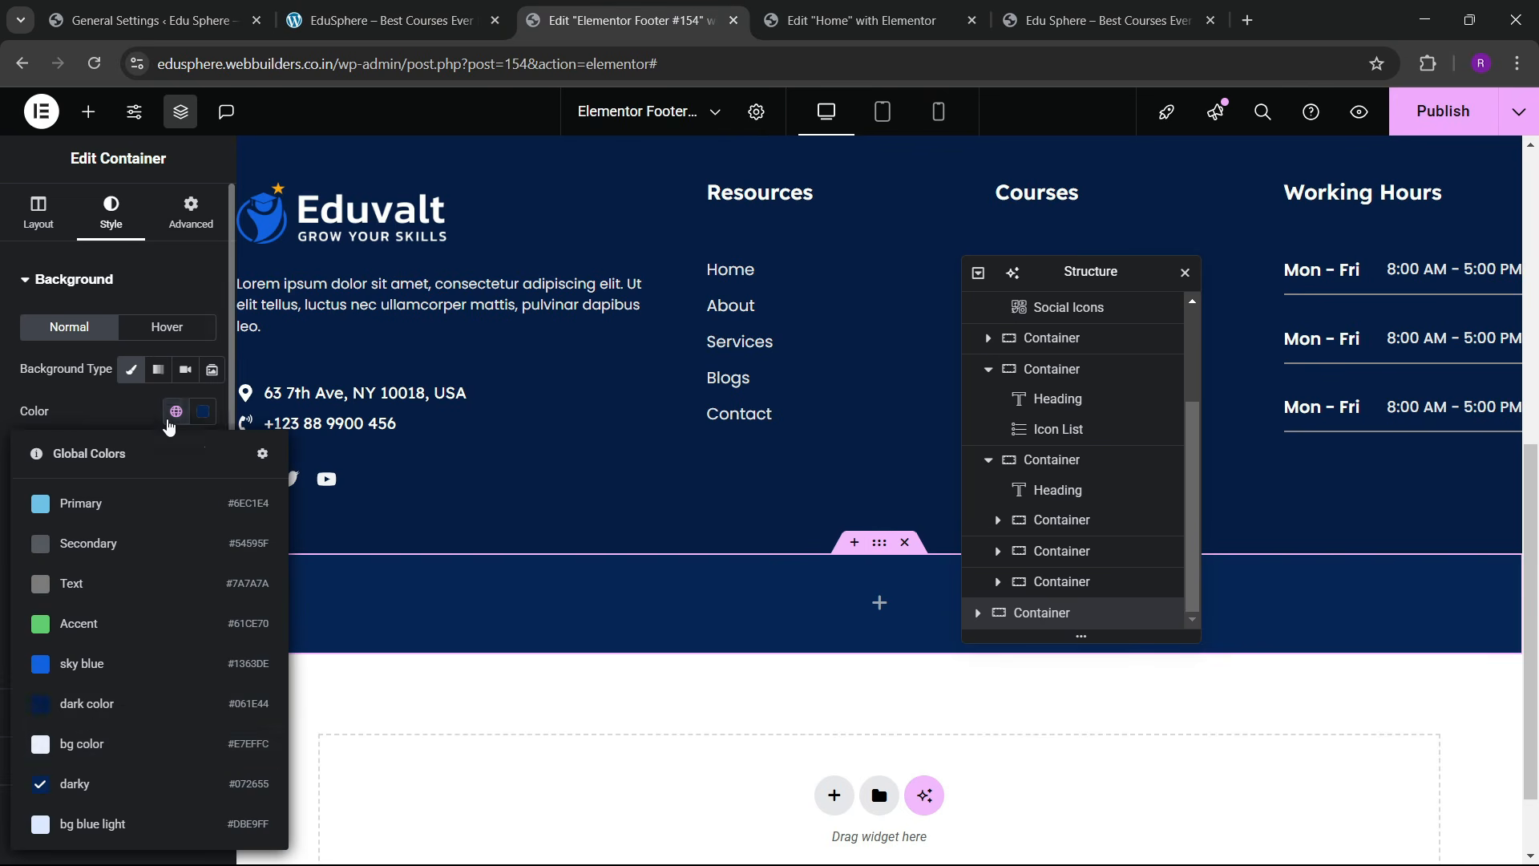
{"action": "left_click", "coordinate": [112, 704]}
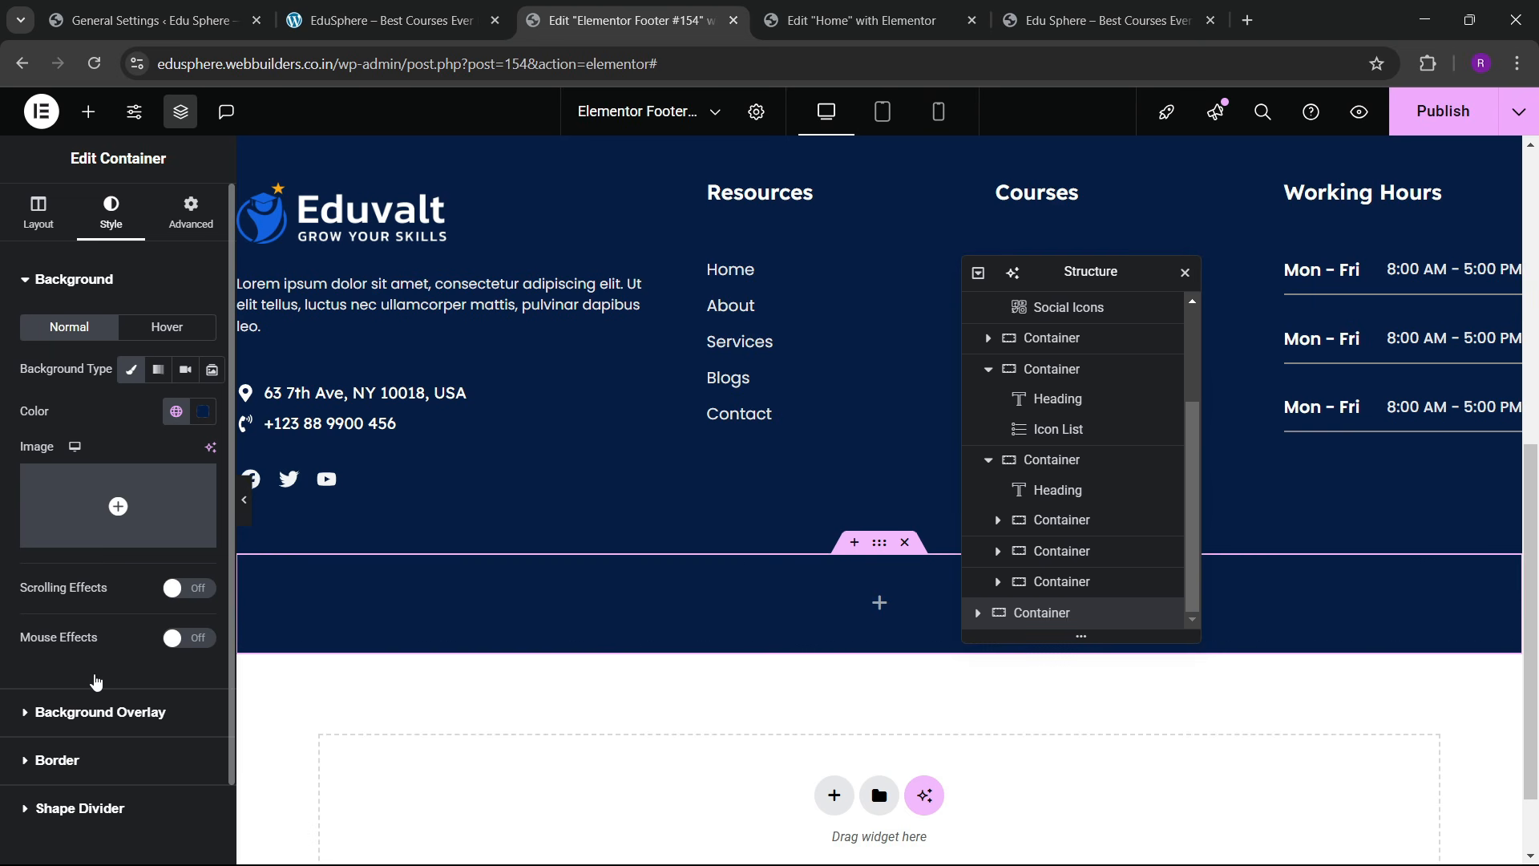
Step: Give the container a solid 2 px top border and preview the footer
{"action": "left_click", "coordinate": [80, 672]}
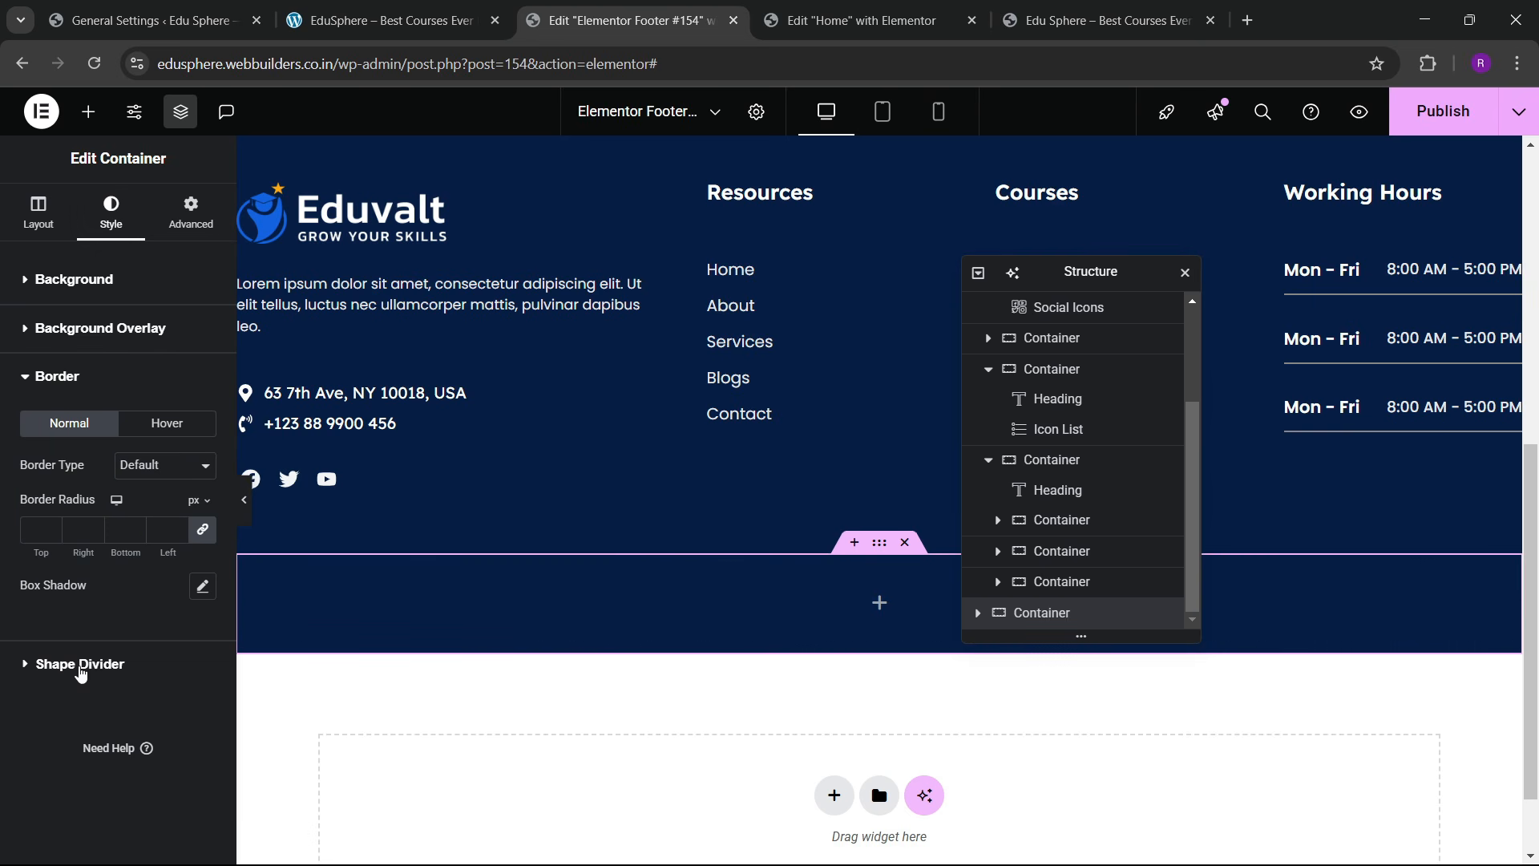
{"action": "left_click", "coordinate": [165, 465]}
{"action": "left_click", "coordinate": [153, 532]}
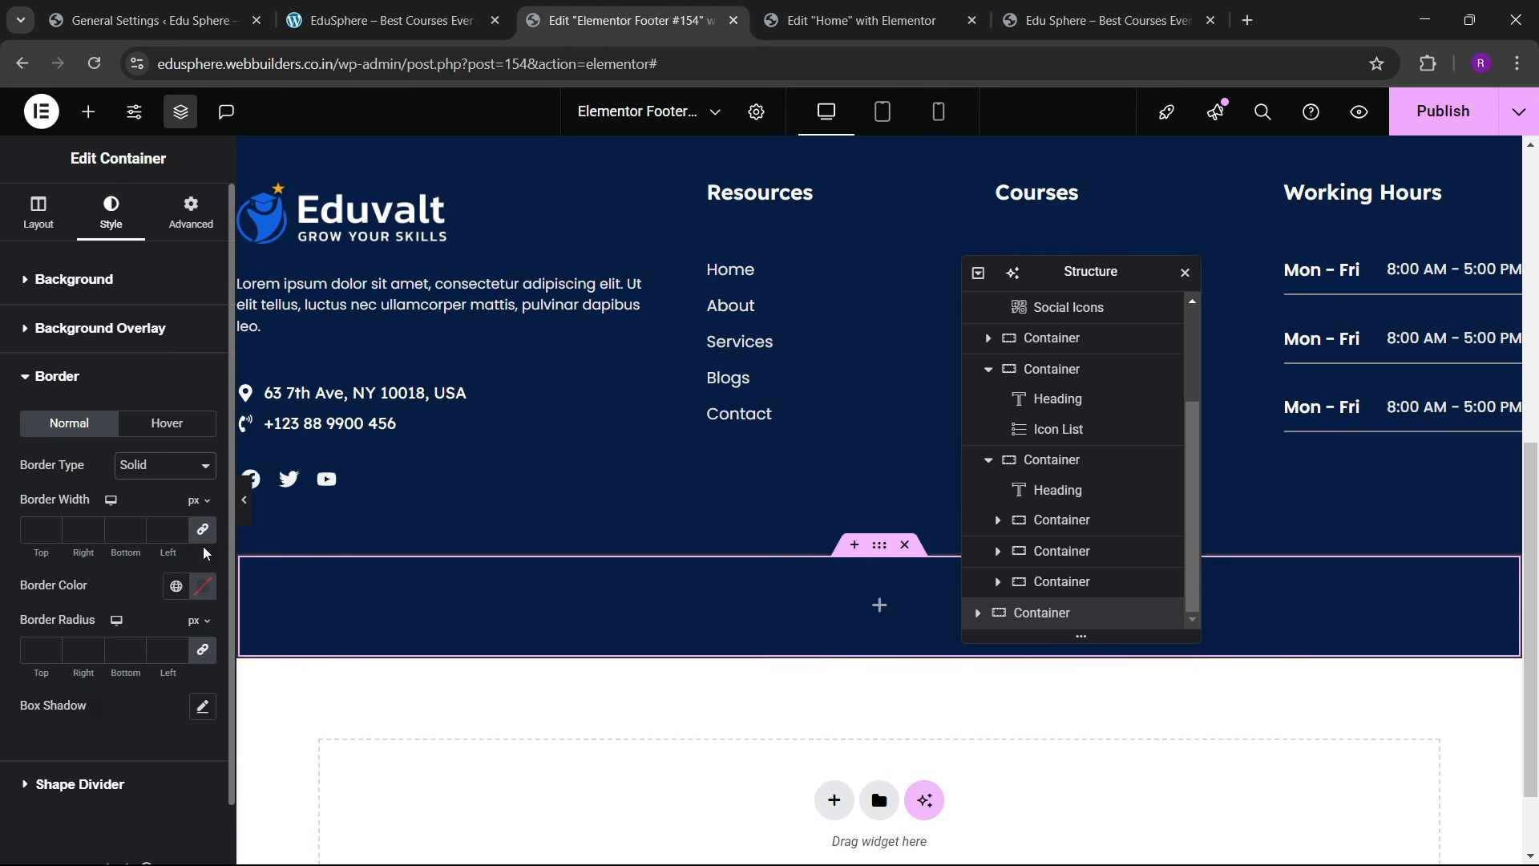
{"action": "left_click", "coordinate": [48, 525]}
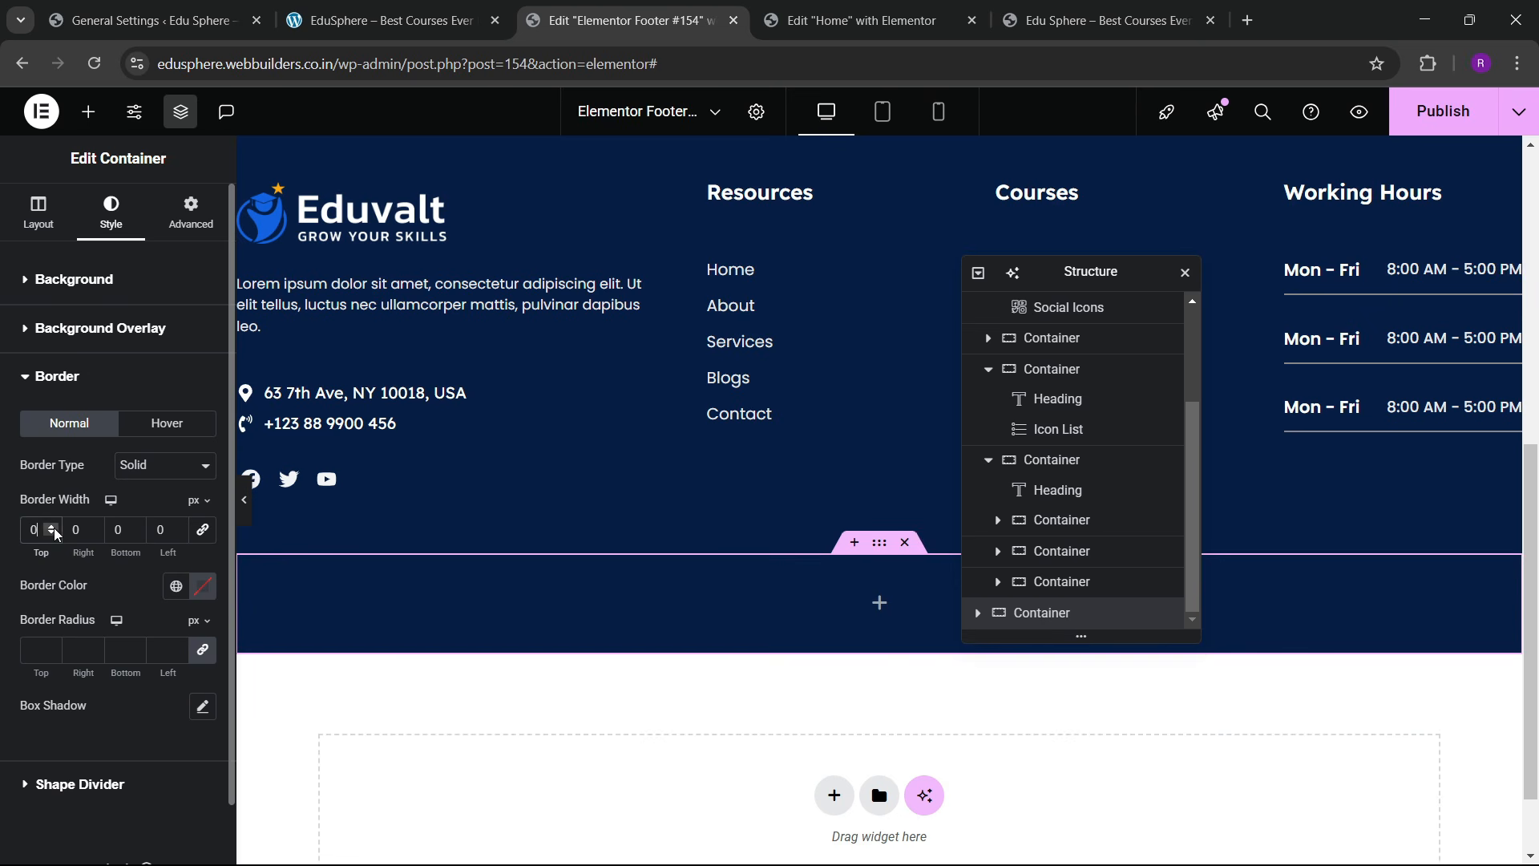
{"action": "double_click", "coordinate": [53, 528]}
{"action": "left_click", "coordinate": [202, 587]}
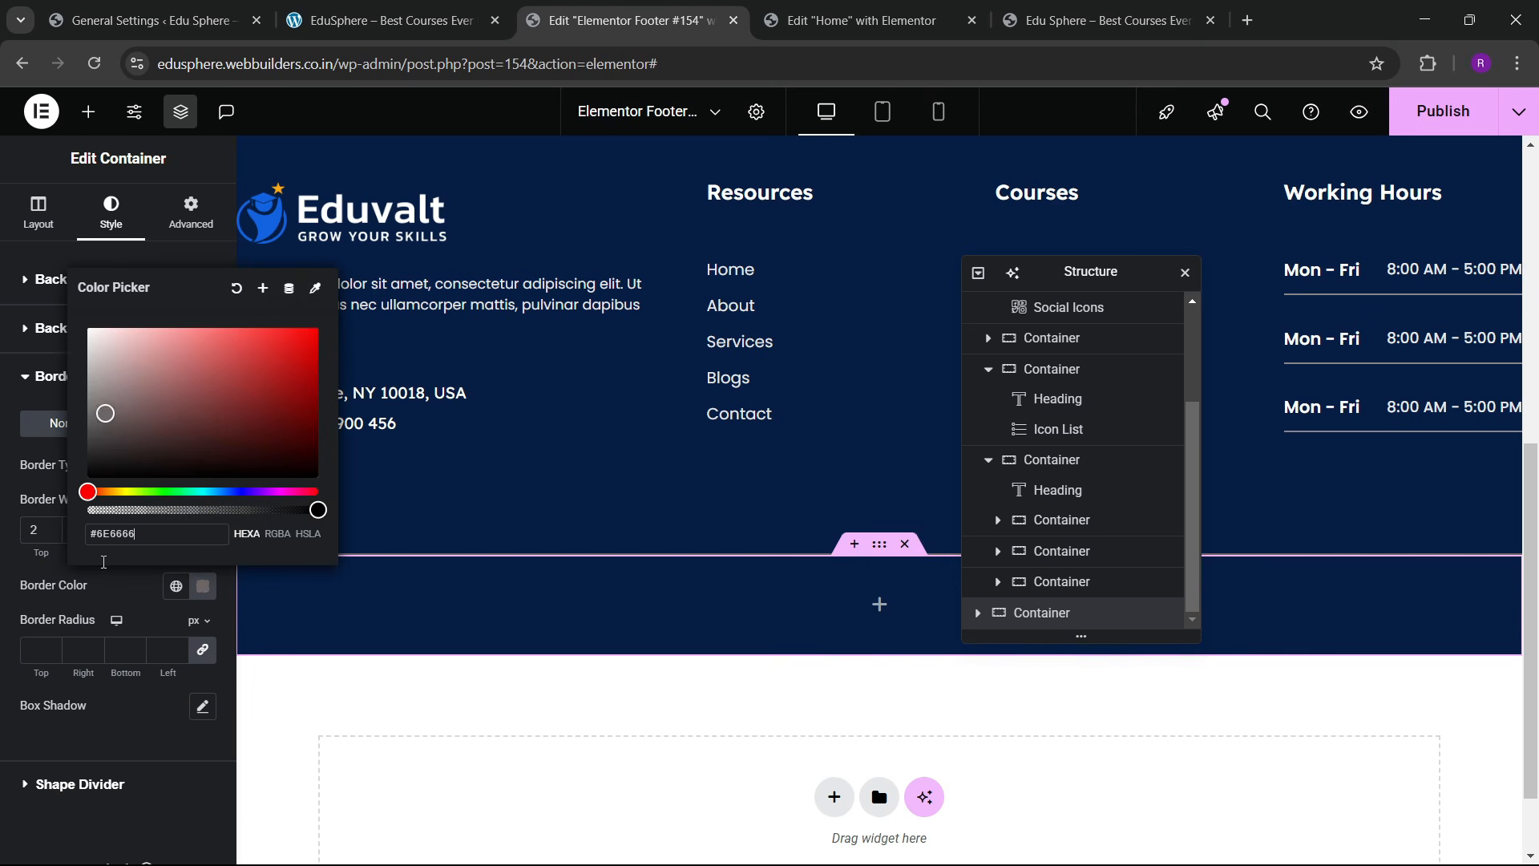
{"action": "left_click", "coordinate": [240, 512]}
{"action": "left_click", "coordinate": [244, 501]}
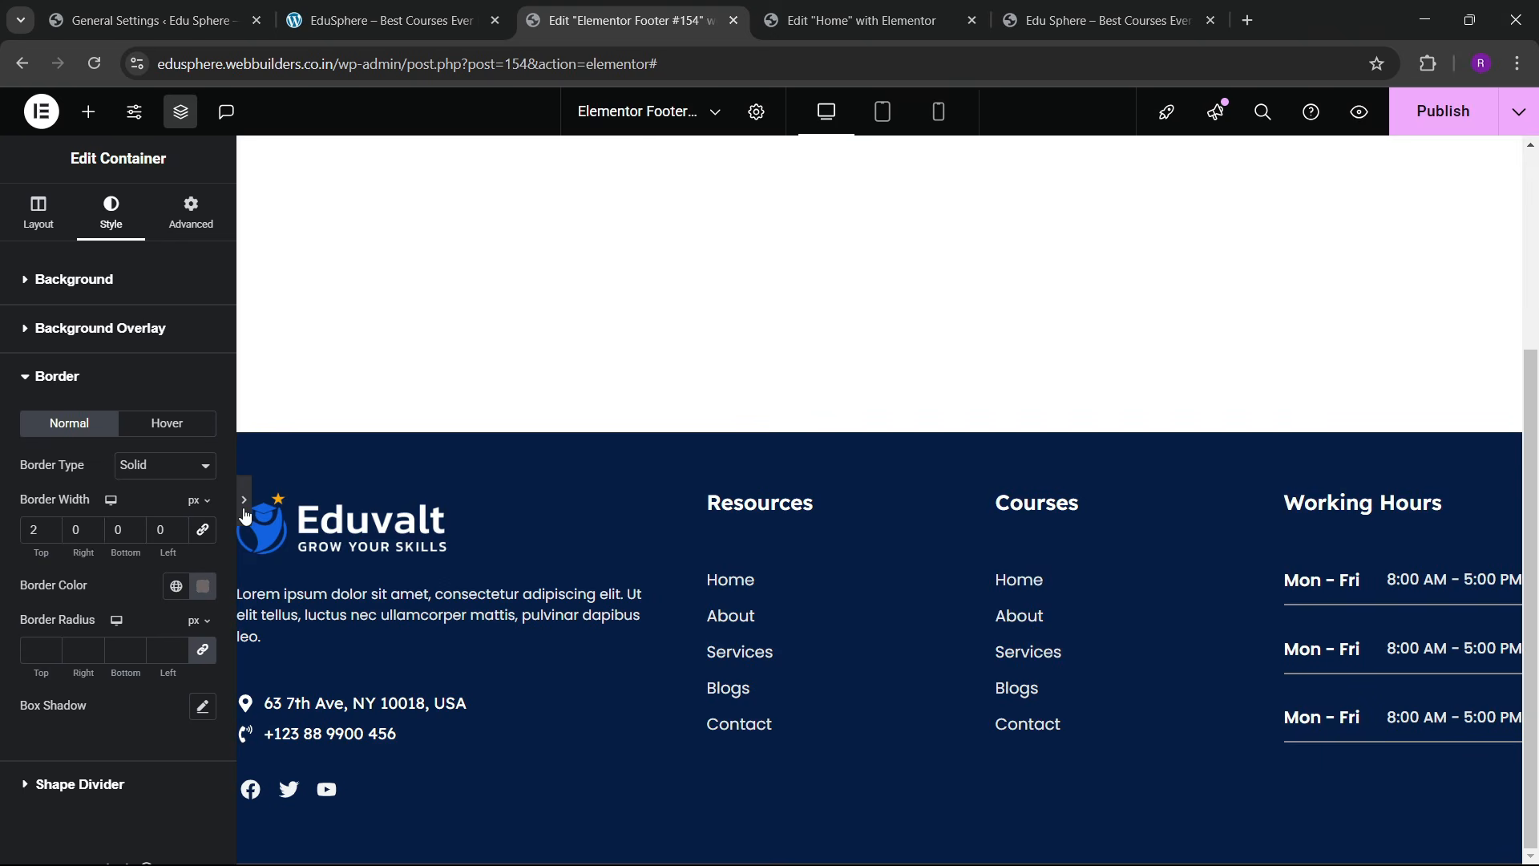
{"action": "left_click", "coordinate": [8, 504]}
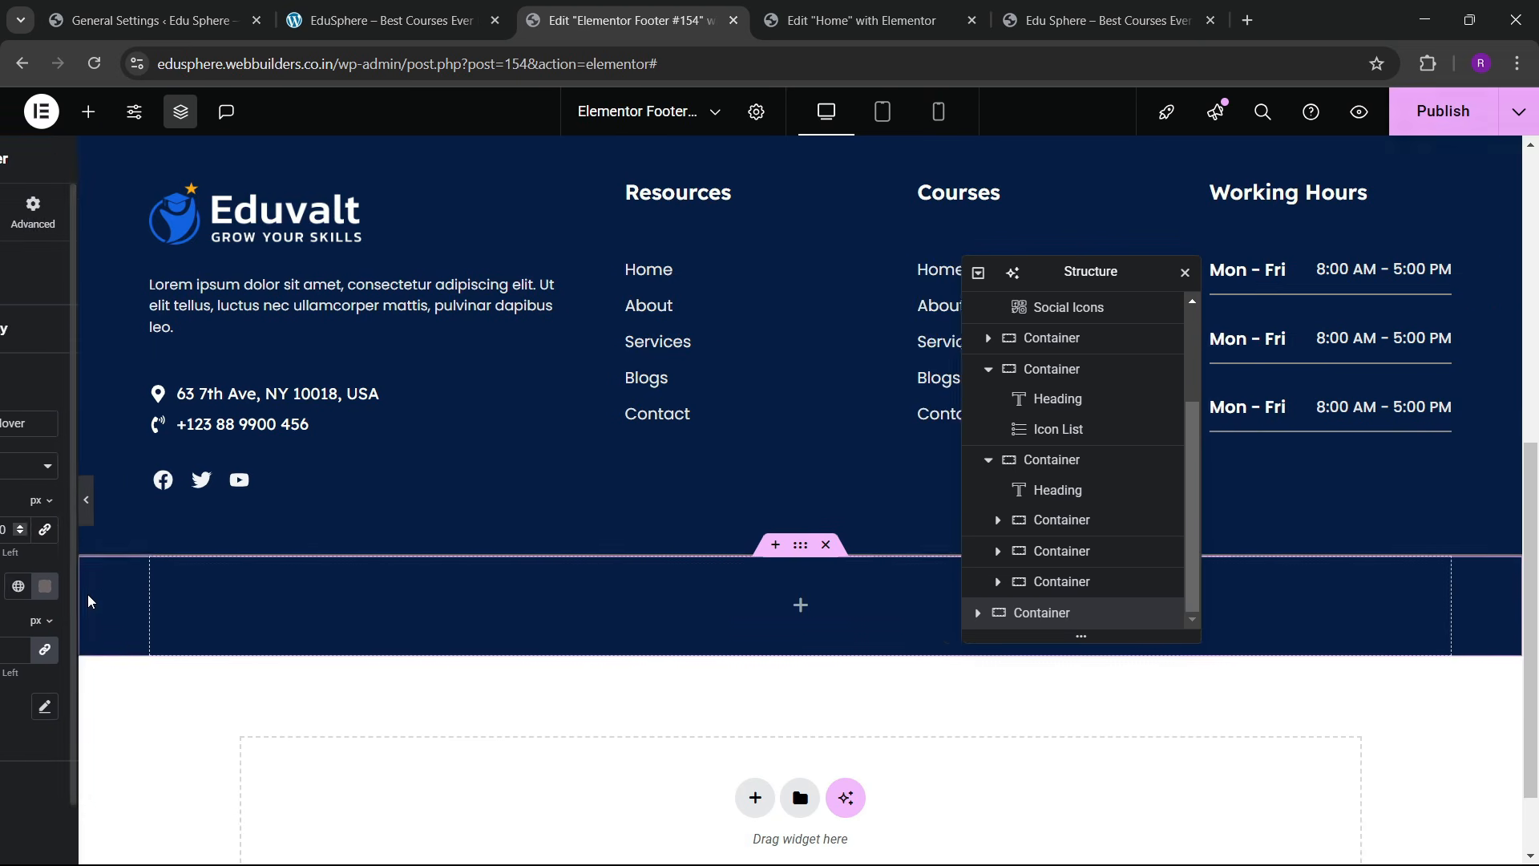
Step: Lighten the top border colour to a paler grey, then preview and compare with the live site
{"action": "left_click", "coordinate": [200, 595]}
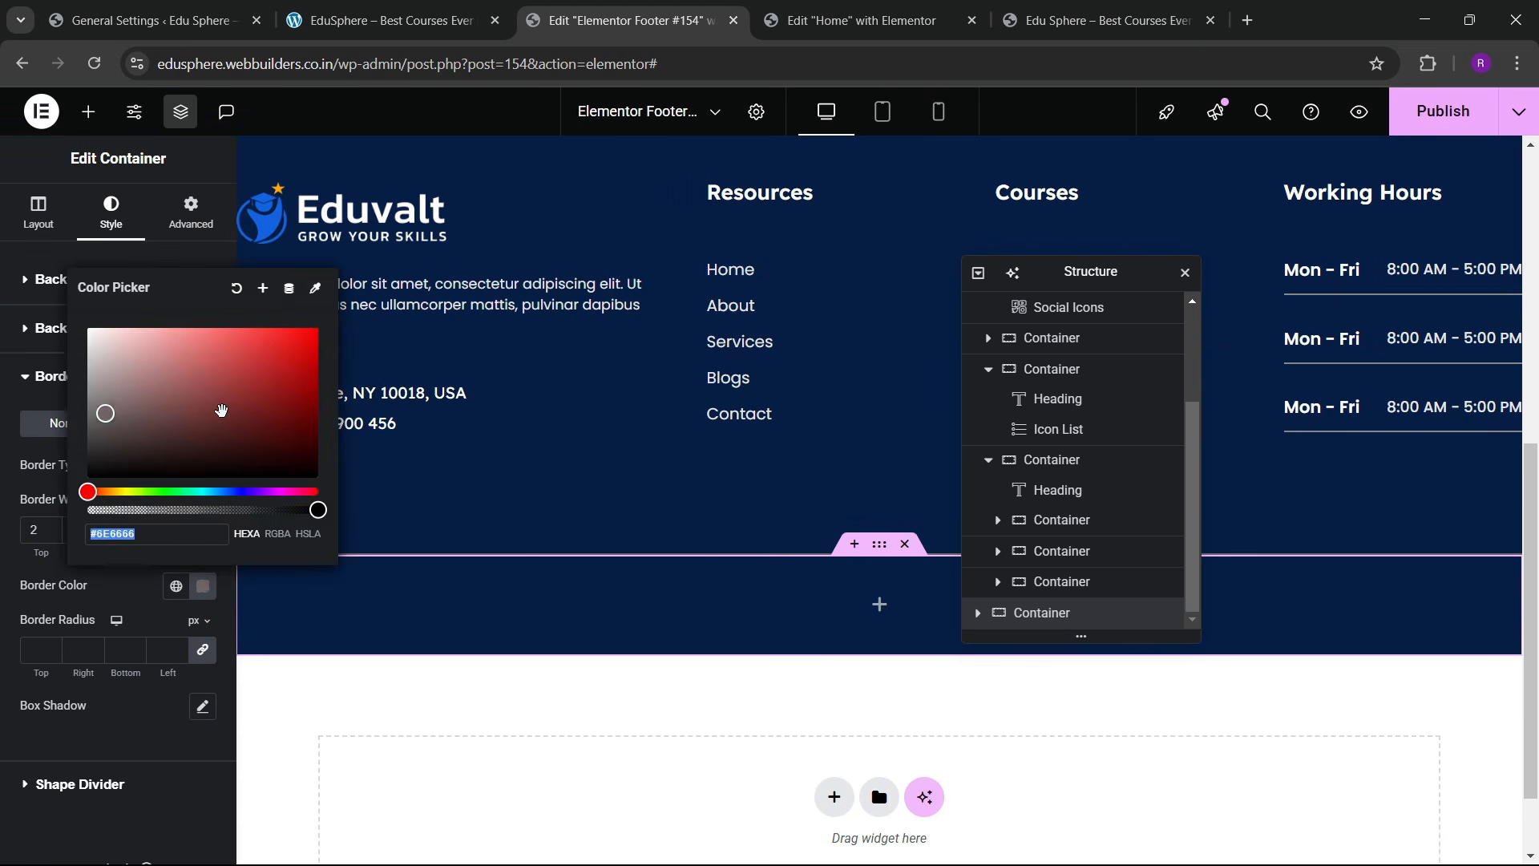
{"action": "left_click_drag", "start_coordinate": [95, 415], "coordinate": [88, 393]}
{"action": "left_click", "coordinate": [160, 584]}
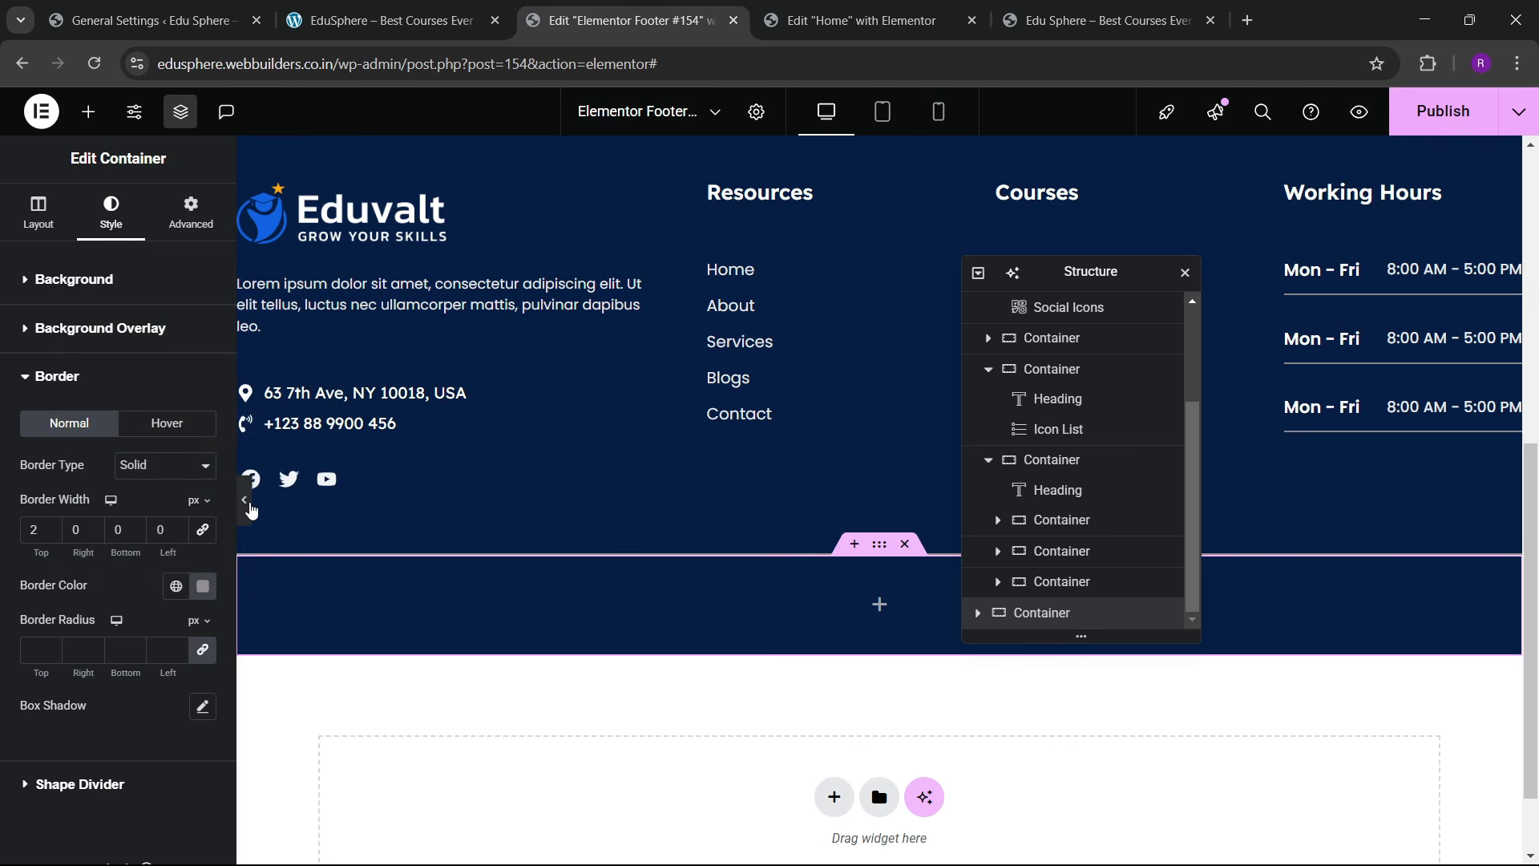
{"action": "left_click", "coordinate": [244, 500]}
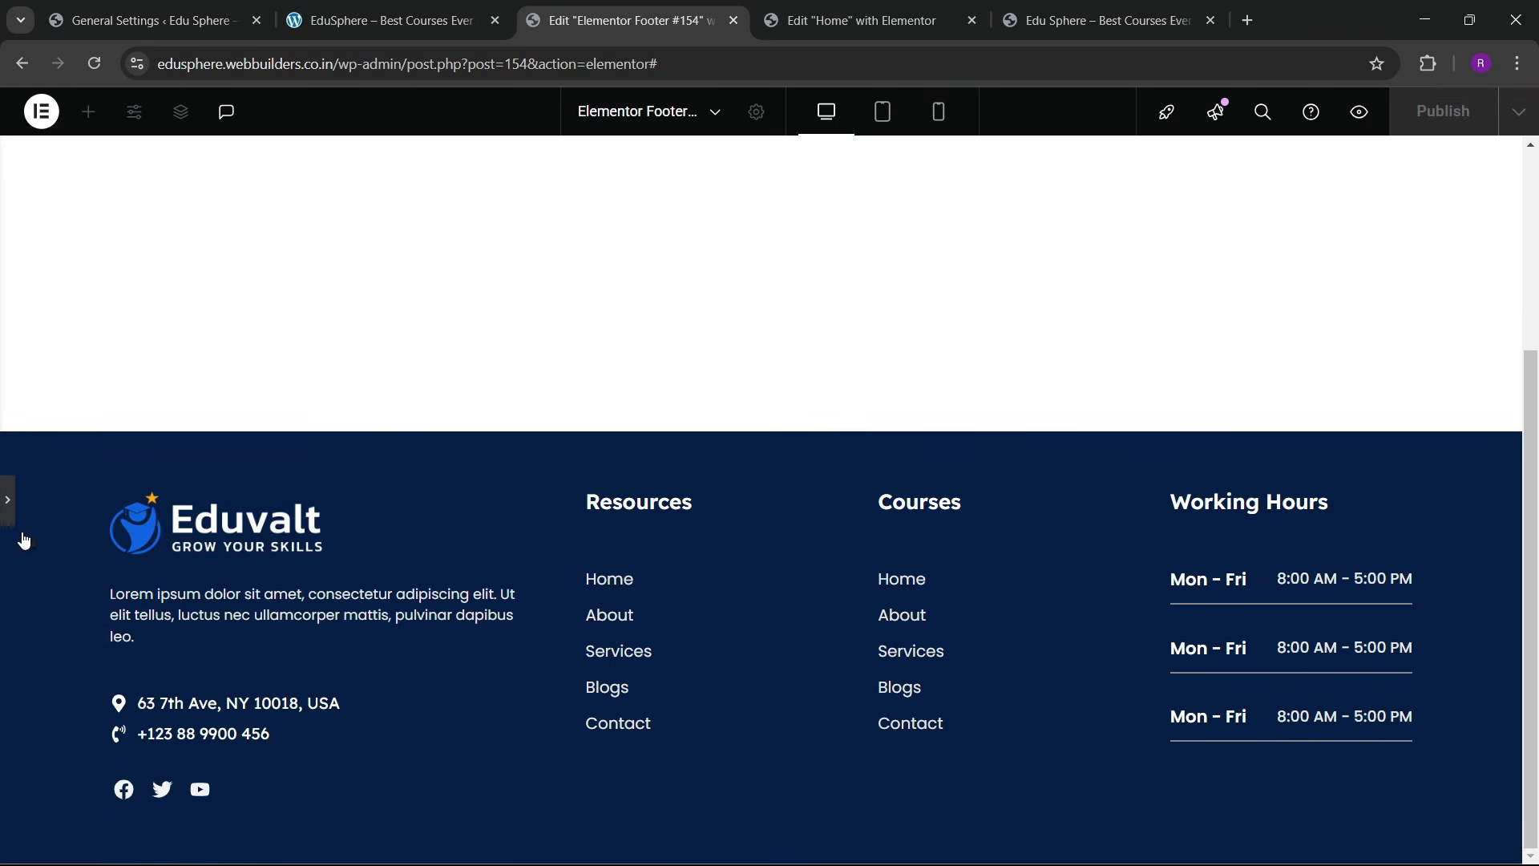
{"action": "left_click", "coordinate": [8, 501]}
{"action": "scroll", "coordinate": [744, 580], "scroll_direction": "down", "scroll_amount": 2}
{"action": "scroll", "coordinate": [744, 580], "scroll_direction": "up", "scroll_amount": 3}
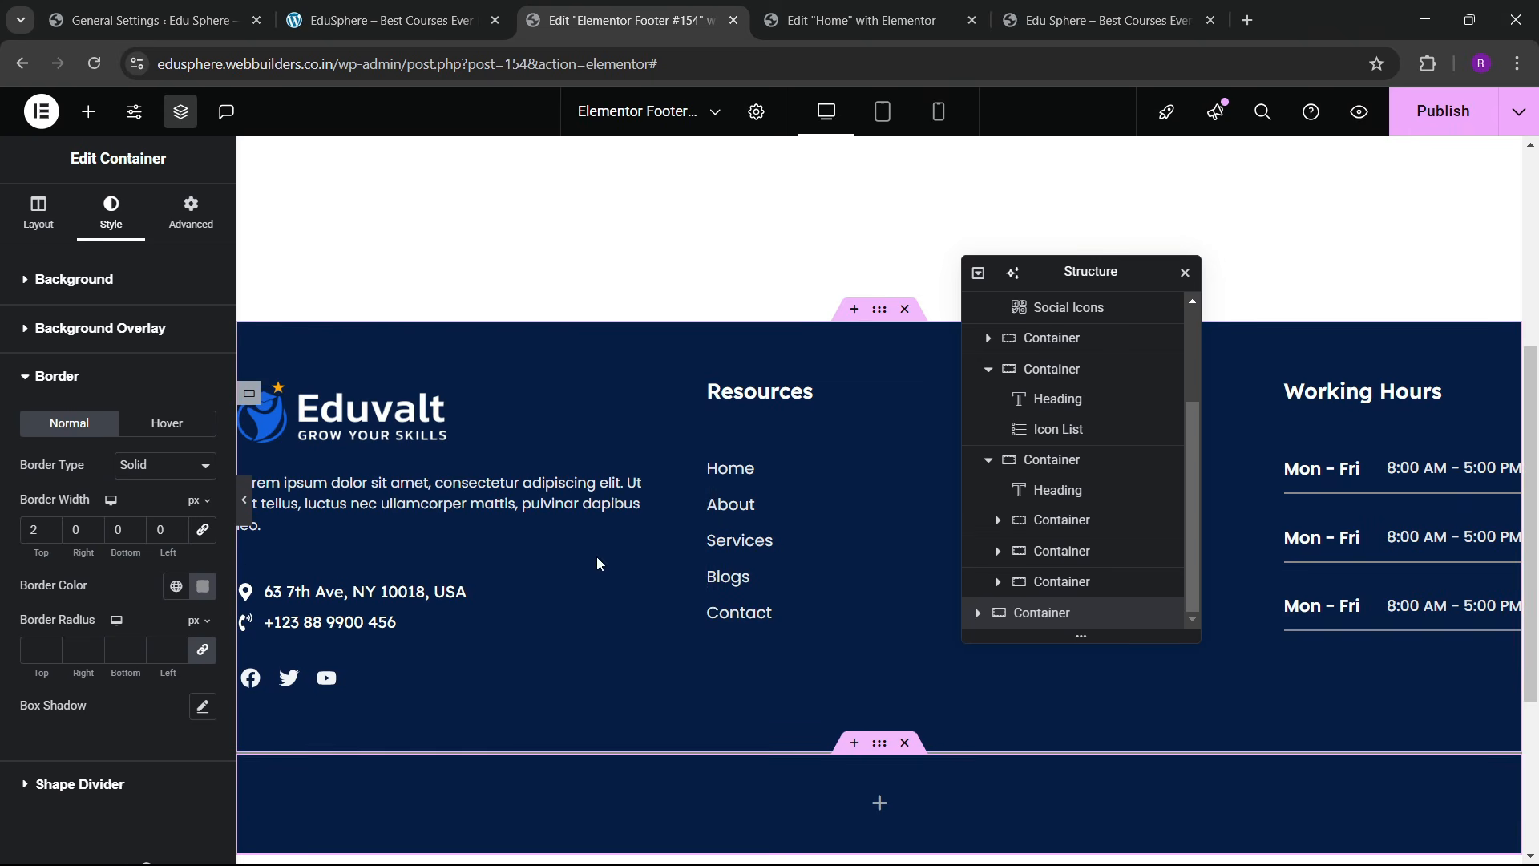
{"action": "left_click", "coordinate": [392, 20]}
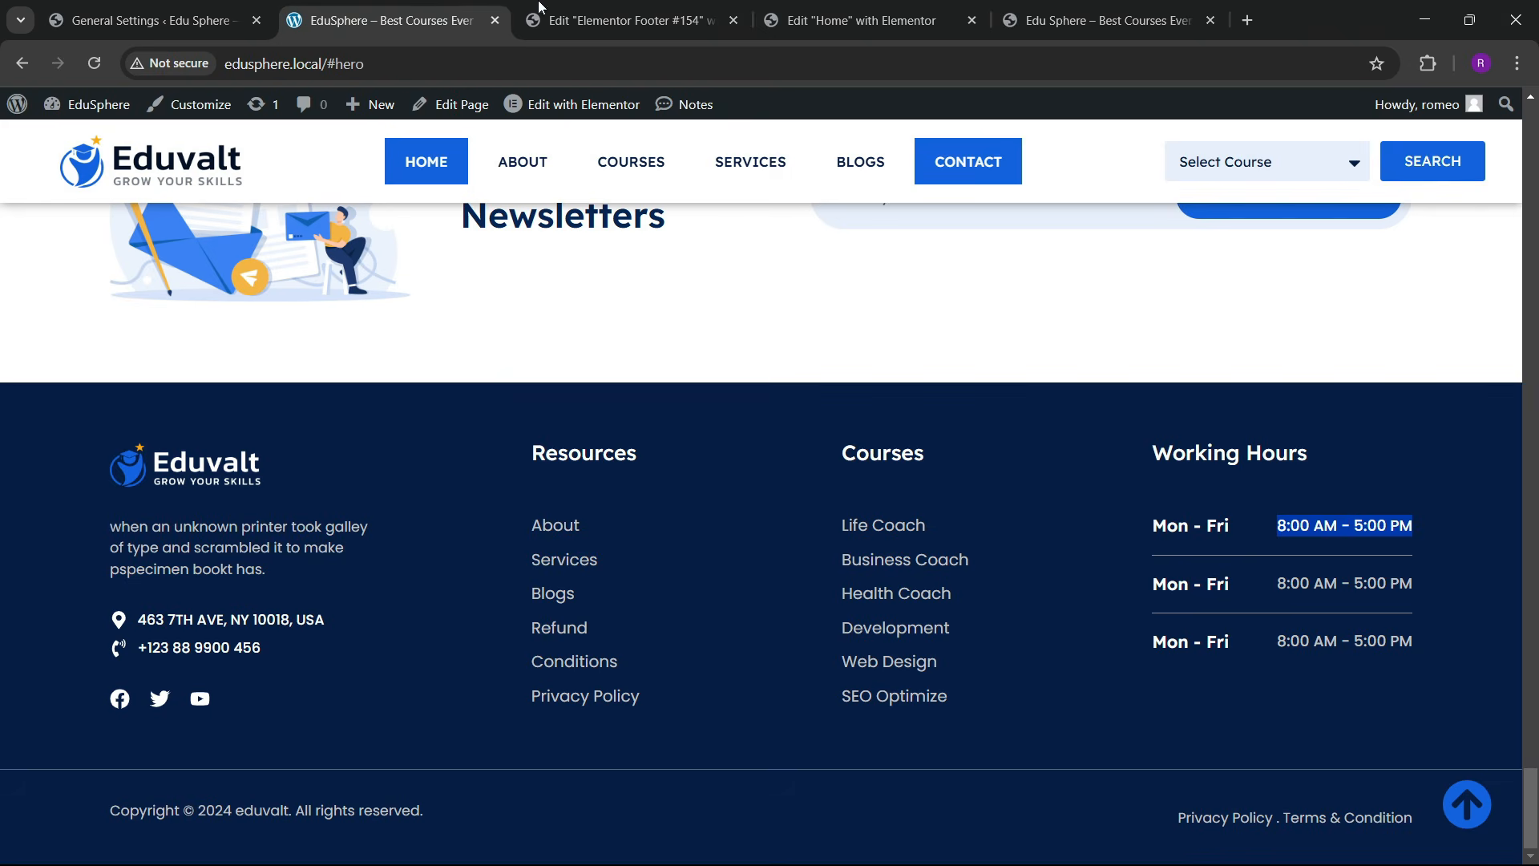
{"action": "left_click", "coordinate": [538, 8]}
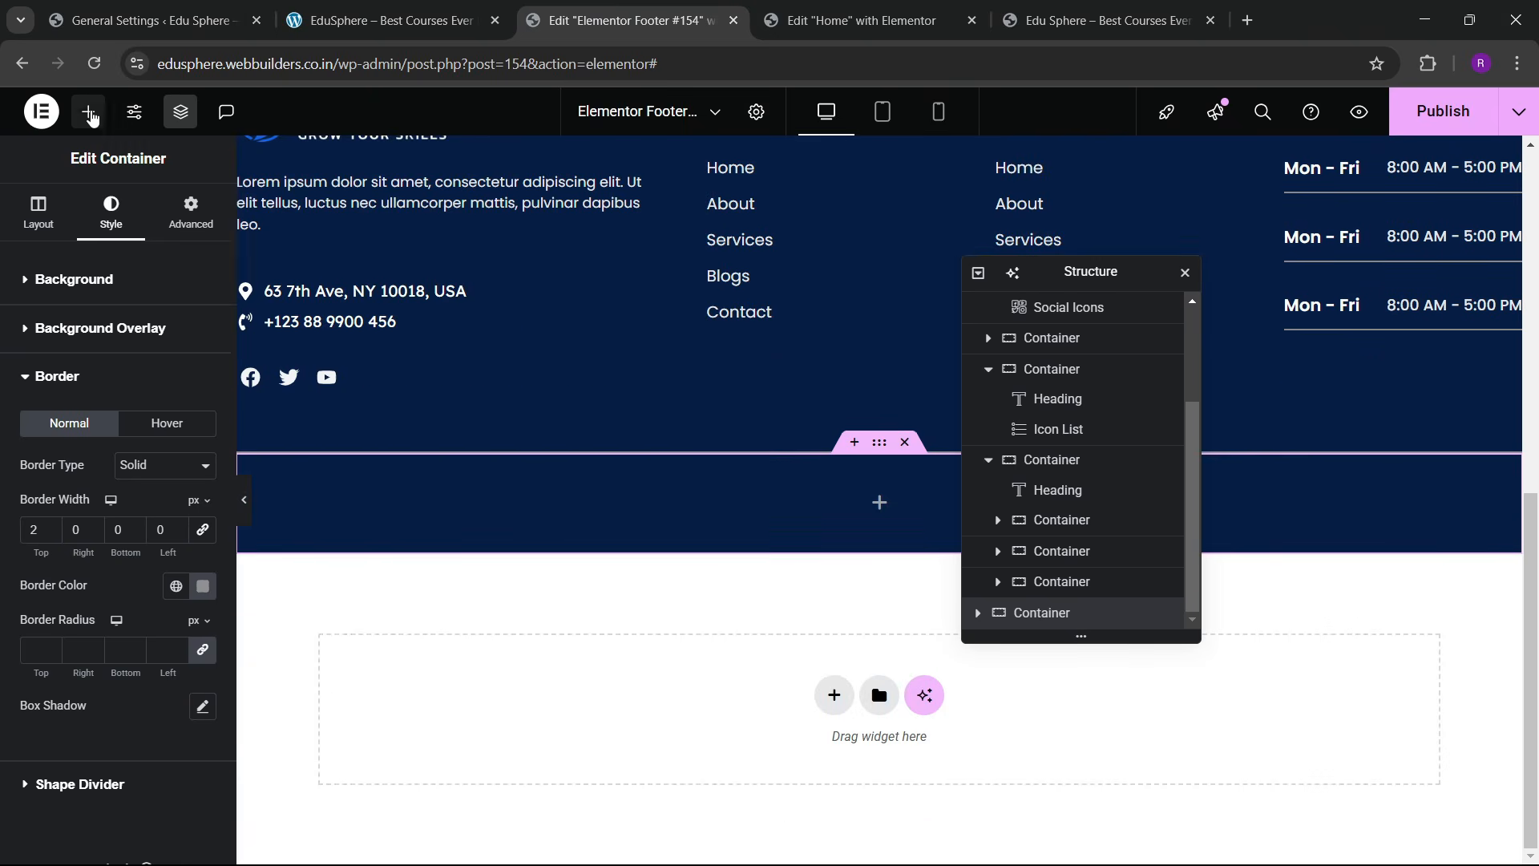
Step: Add a Text Editor widget to the bottom row containing 'Copyright © 2024 eduvalt. All rights reserved.'
{"action": "left_click", "coordinate": [90, 114]}
{"action": "scroll", "coordinate": [107, 527], "scroll_direction": "down", "scroll_amount": 3}
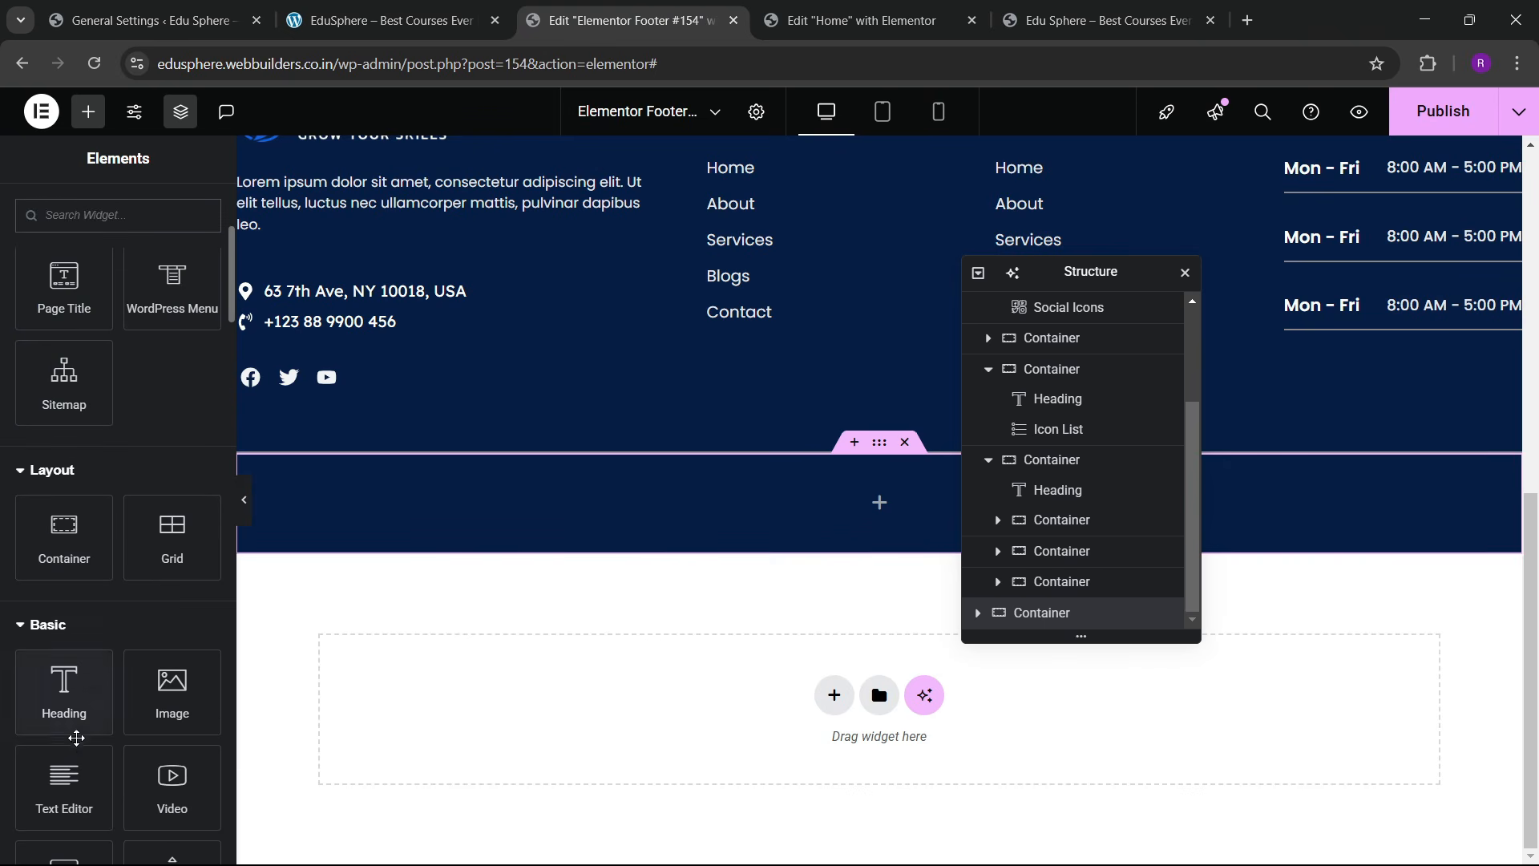
{"action": "left_click_drag", "start_coordinate": [66, 765], "coordinate": [577, 521]}
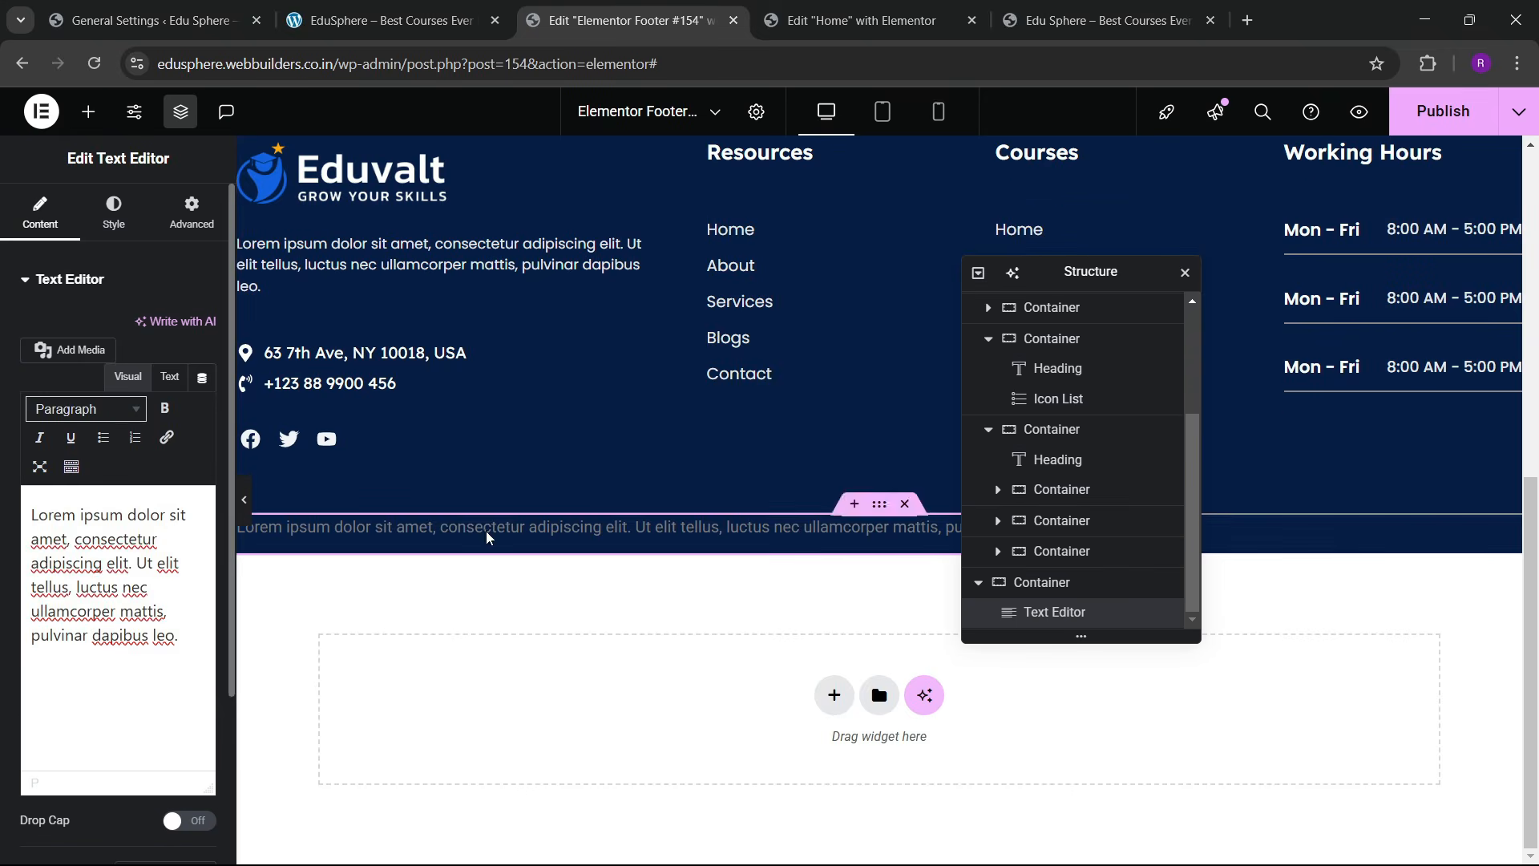
{"action": "left_click", "coordinate": [391, 20]}
{"action": "left_click_drag", "start_coordinate": [104, 806], "coordinate": [449, 811]}
{"action": "key", "text": "ctrl+c"}
{"action": "left_click", "coordinate": [588, 17]}
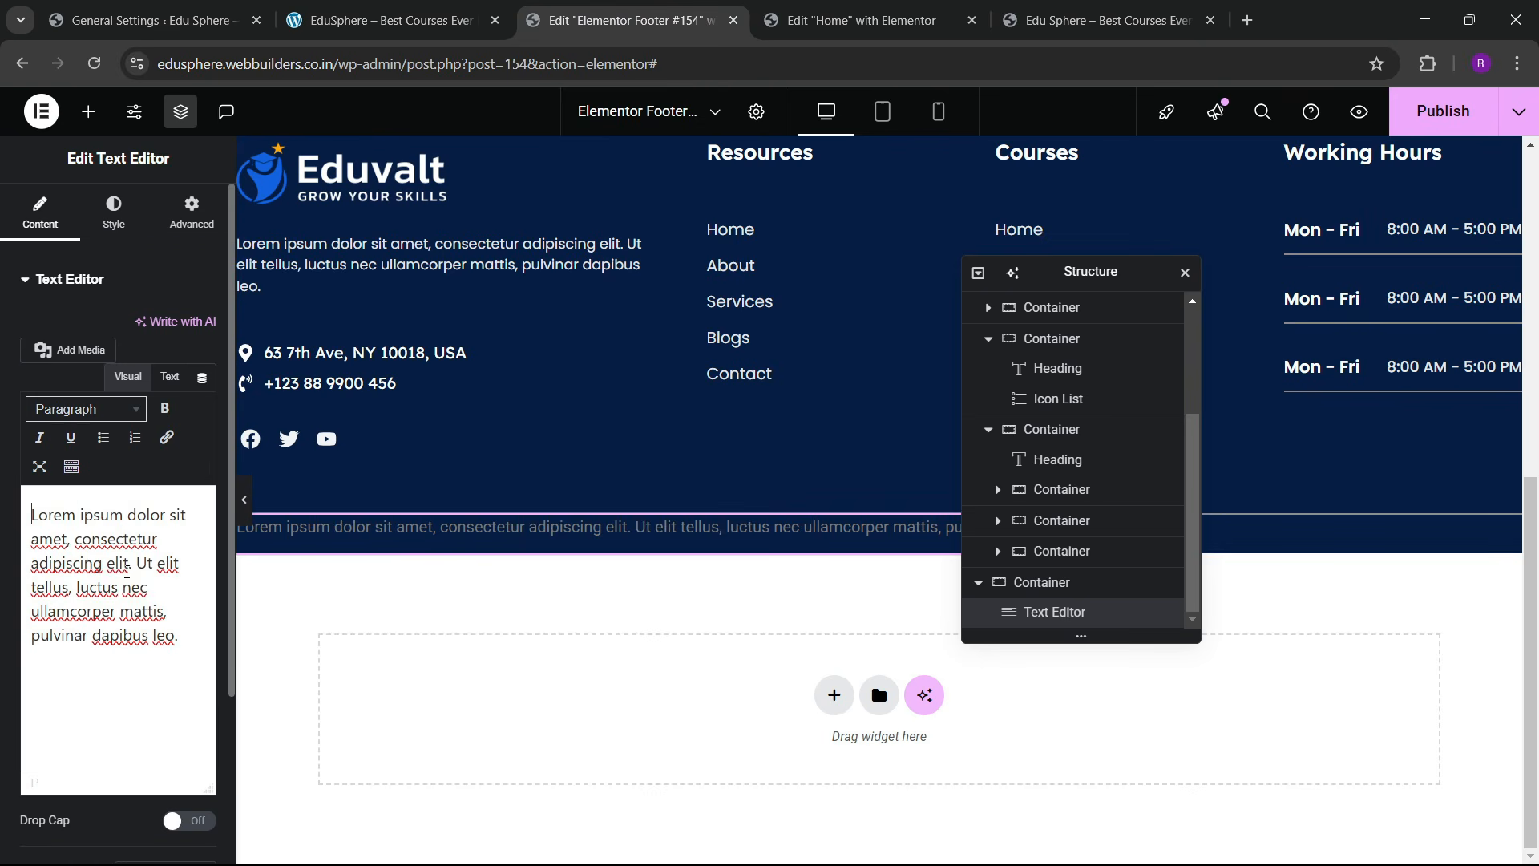
{"action": "left_click", "coordinate": [169, 376]}
{"action": "key", "text": "ctrl+a"}
{"action": "key", "text": "ctrl+v"}
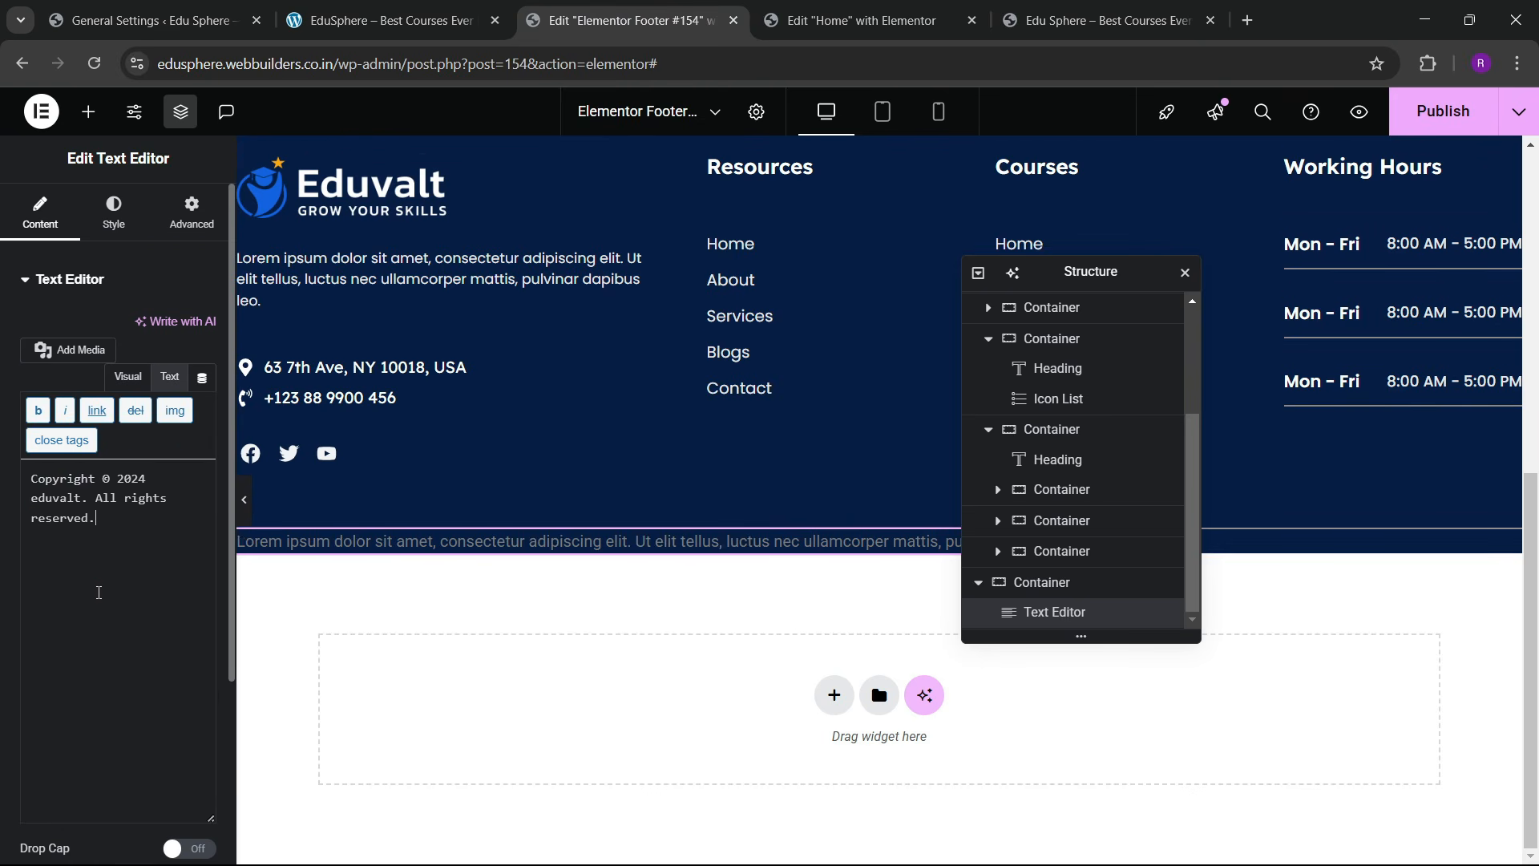
Step: Set the copyright text colour to #E8E8E8
{"action": "left_click", "coordinate": [114, 213]}
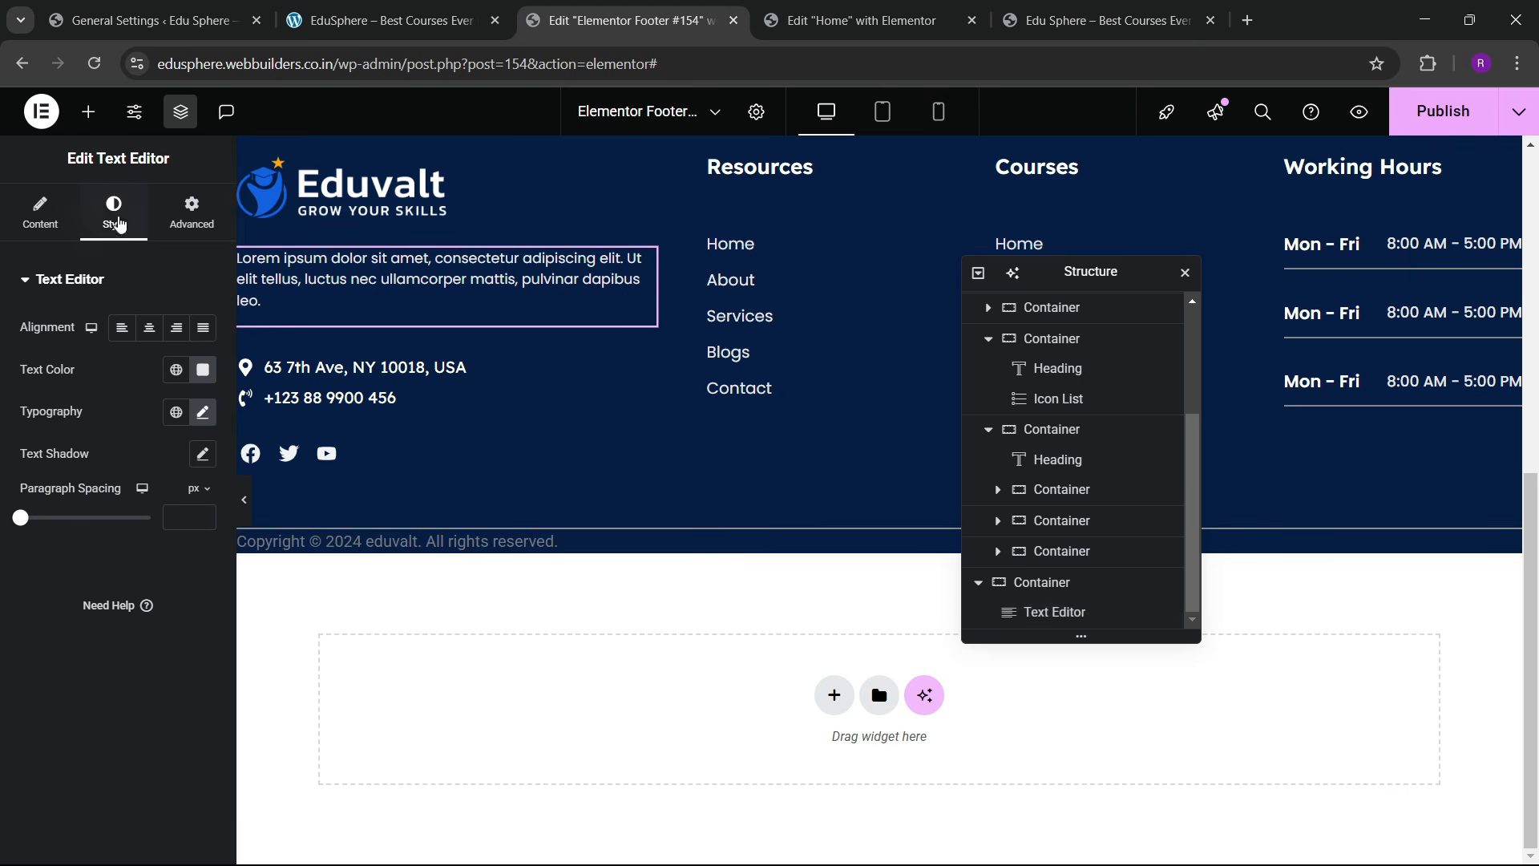
{"action": "left_click", "coordinate": [202, 369]}
{"action": "key", "text": "ctrl+c"}
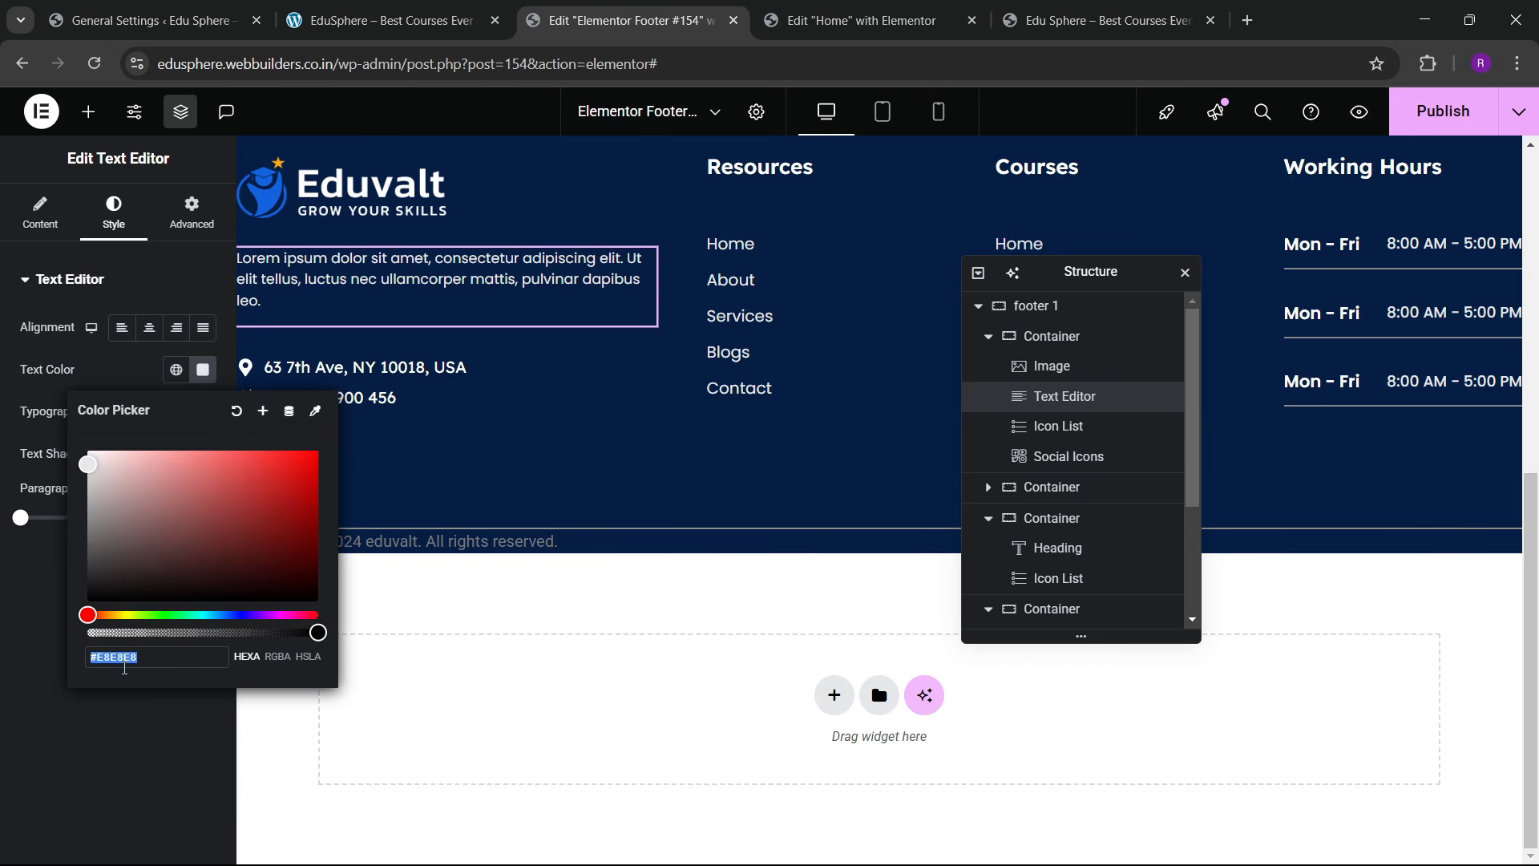
{"action": "left_click", "coordinate": [92, 744]}
{"action": "left_click", "coordinate": [547, 540]}
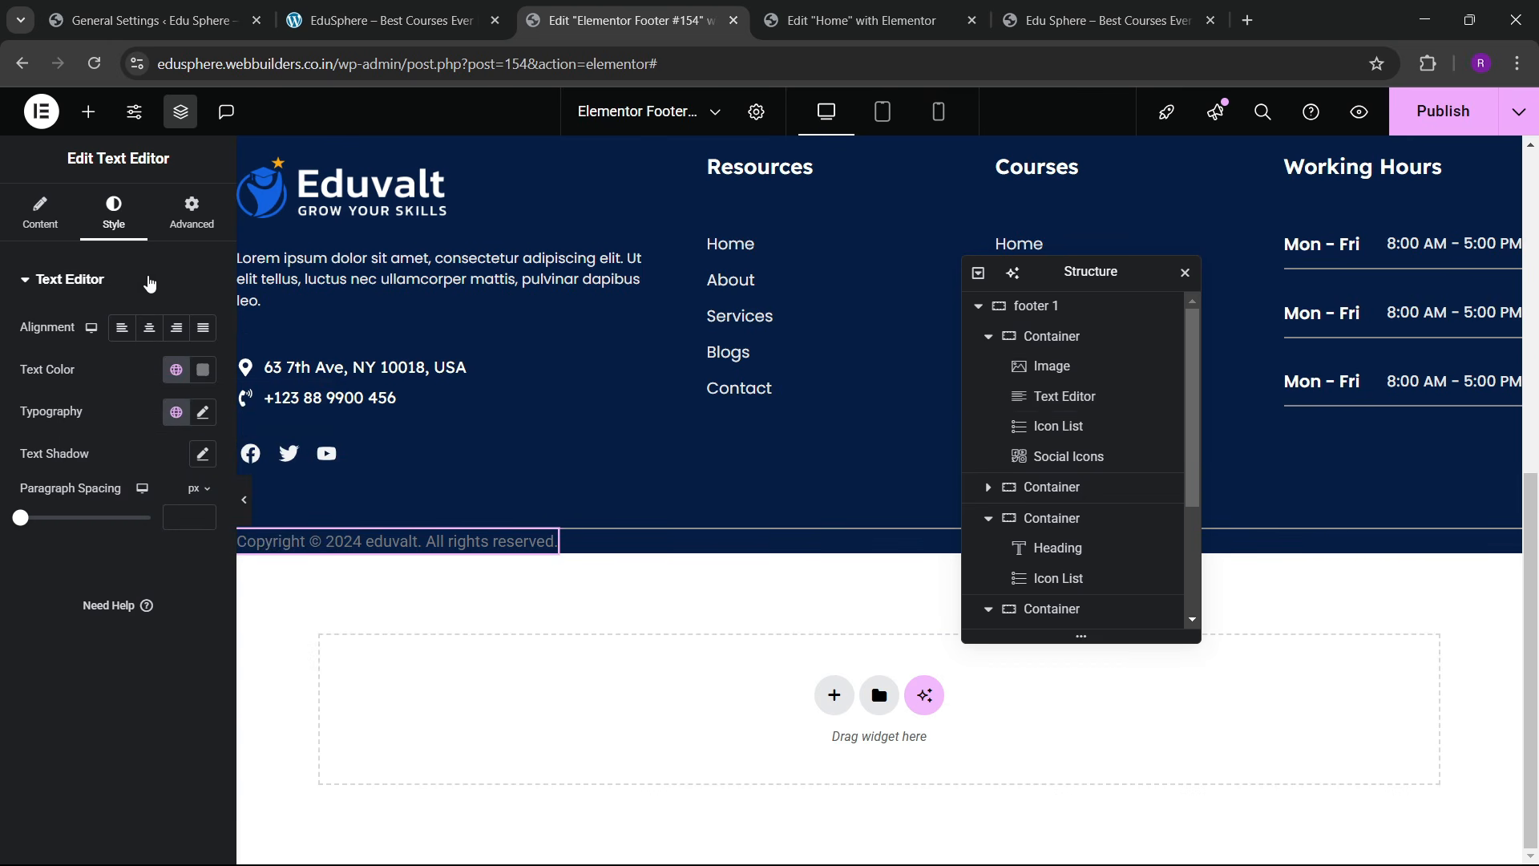
{"action": "left_click", "coordinate": [202, 369]}
{"action": "key", "text": "ctrl+v"}
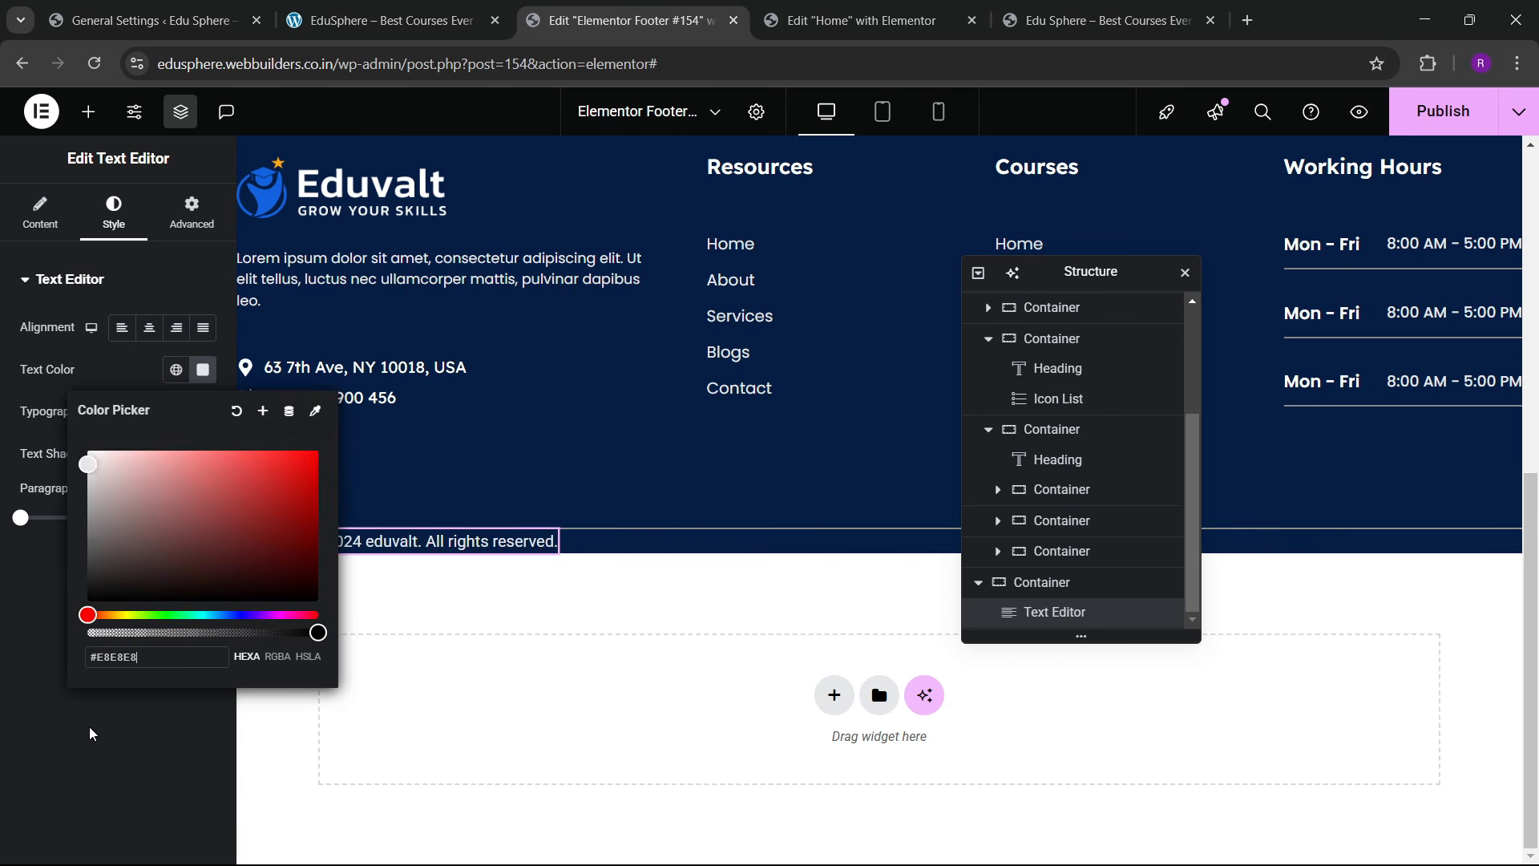
{"action": "left_click", "coordinate": [92, 732]}
Step: Give the copyright row 30 px top and bottom padding
{"action": "left_click", "coordinate": [1042, 582]}
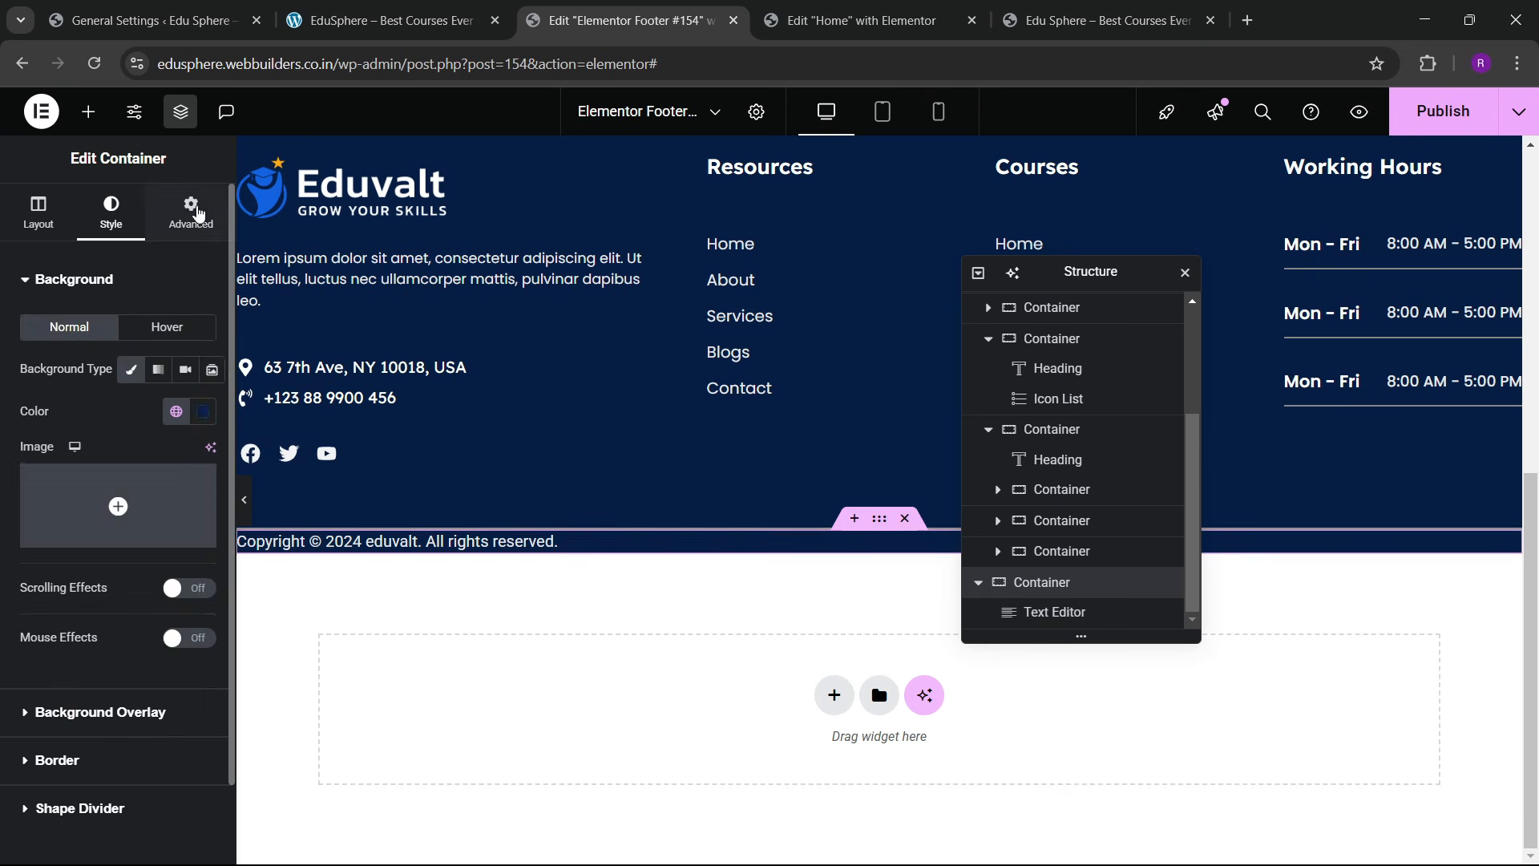
{"action": "left_click", "coordinate": [191, 213]}
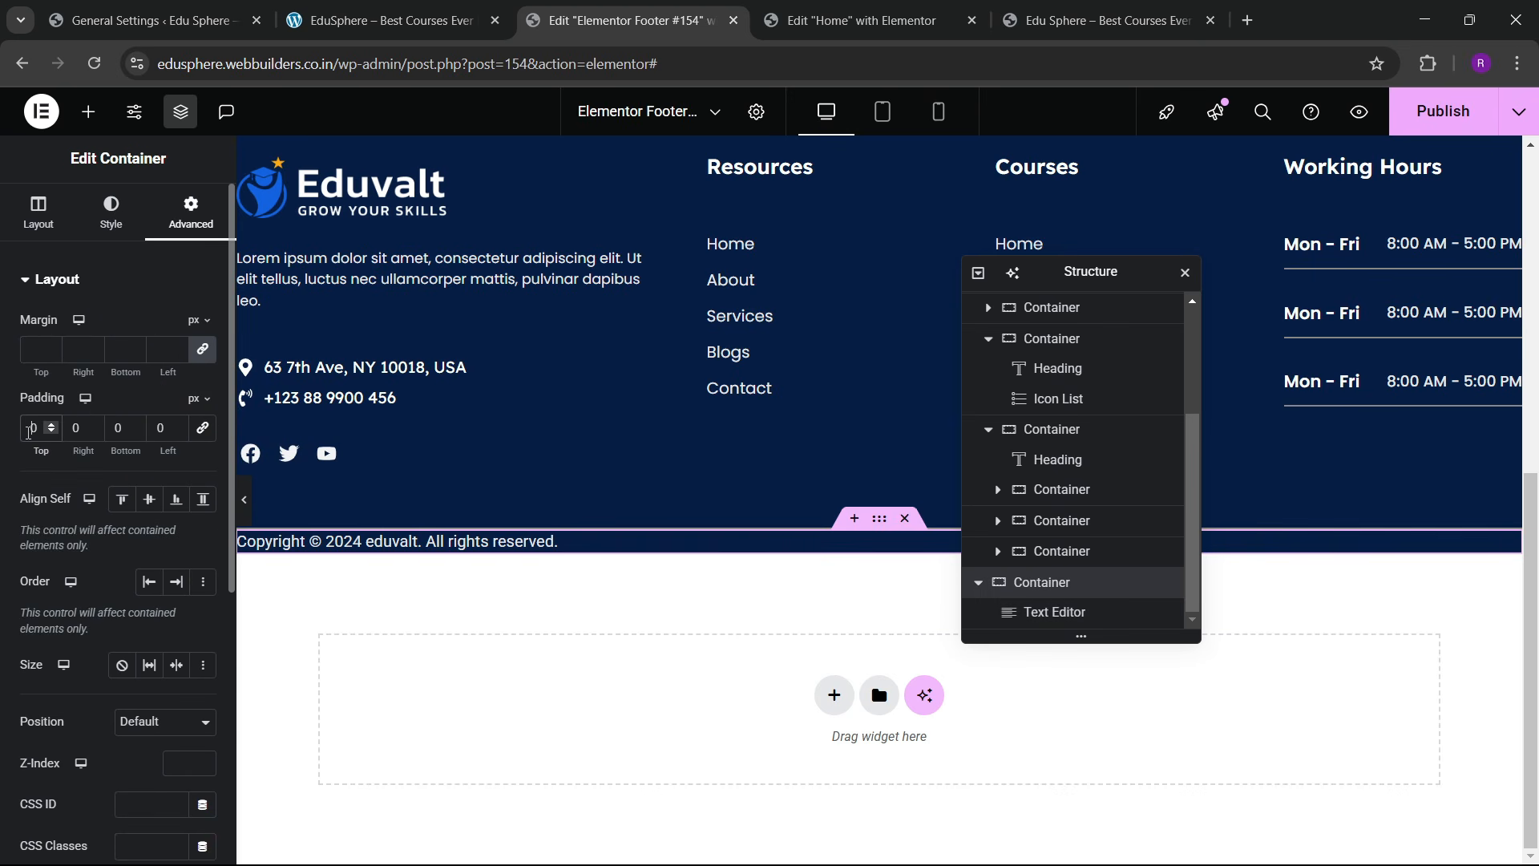
{"action": "type", "text": "3"}
{"action": "key", "text": "Tab"}
{"action": "key", "text": "Tab"}
{"action": "type", "text": "30"}
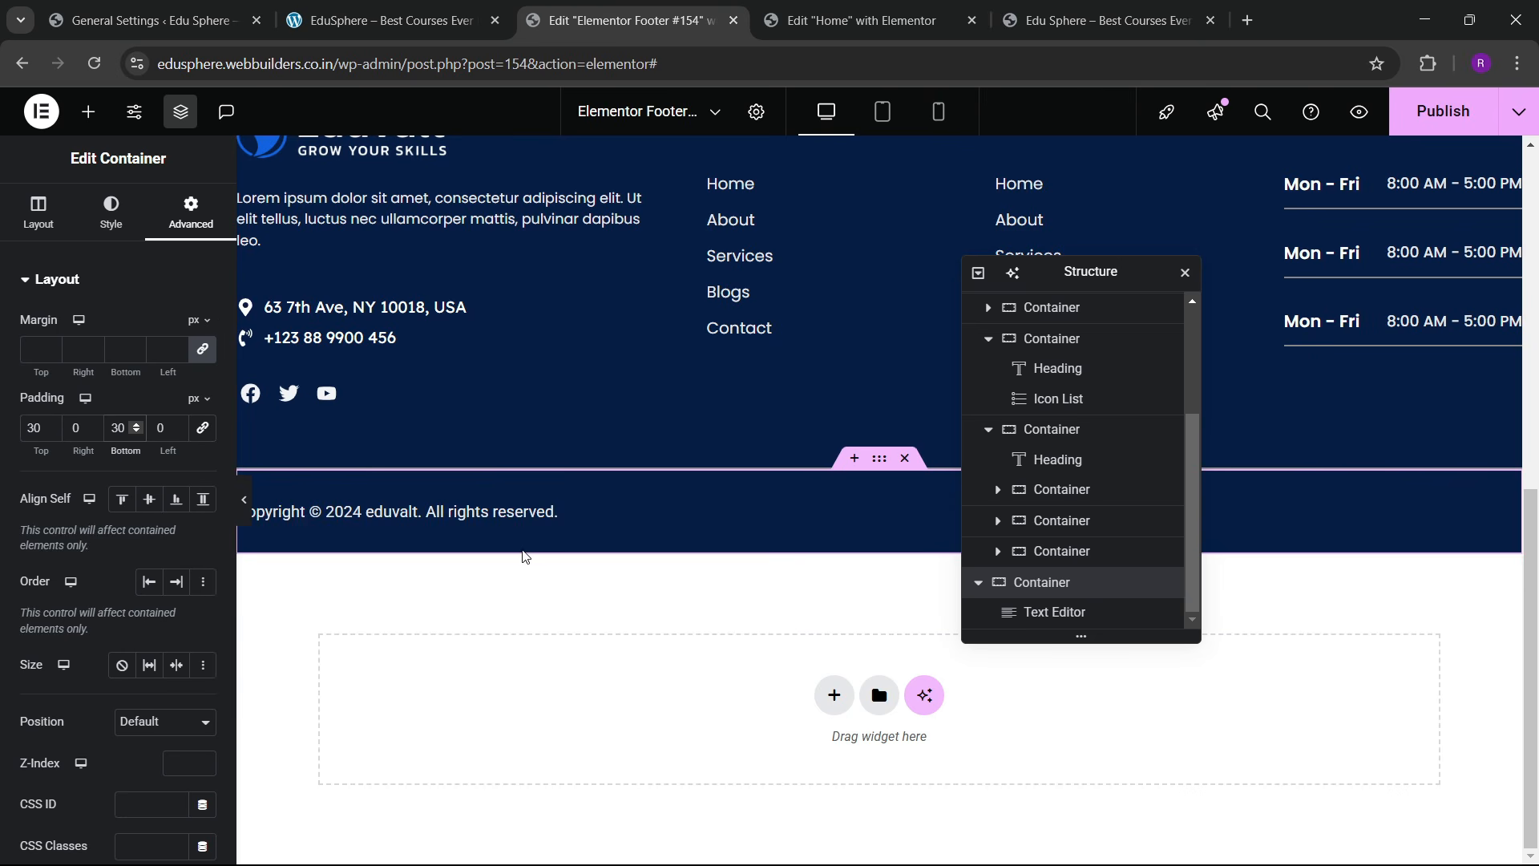
Step: Duplicate the copyright text block by copying and pasting it
{"action": "left_click", "coordinate": [545, 513]}
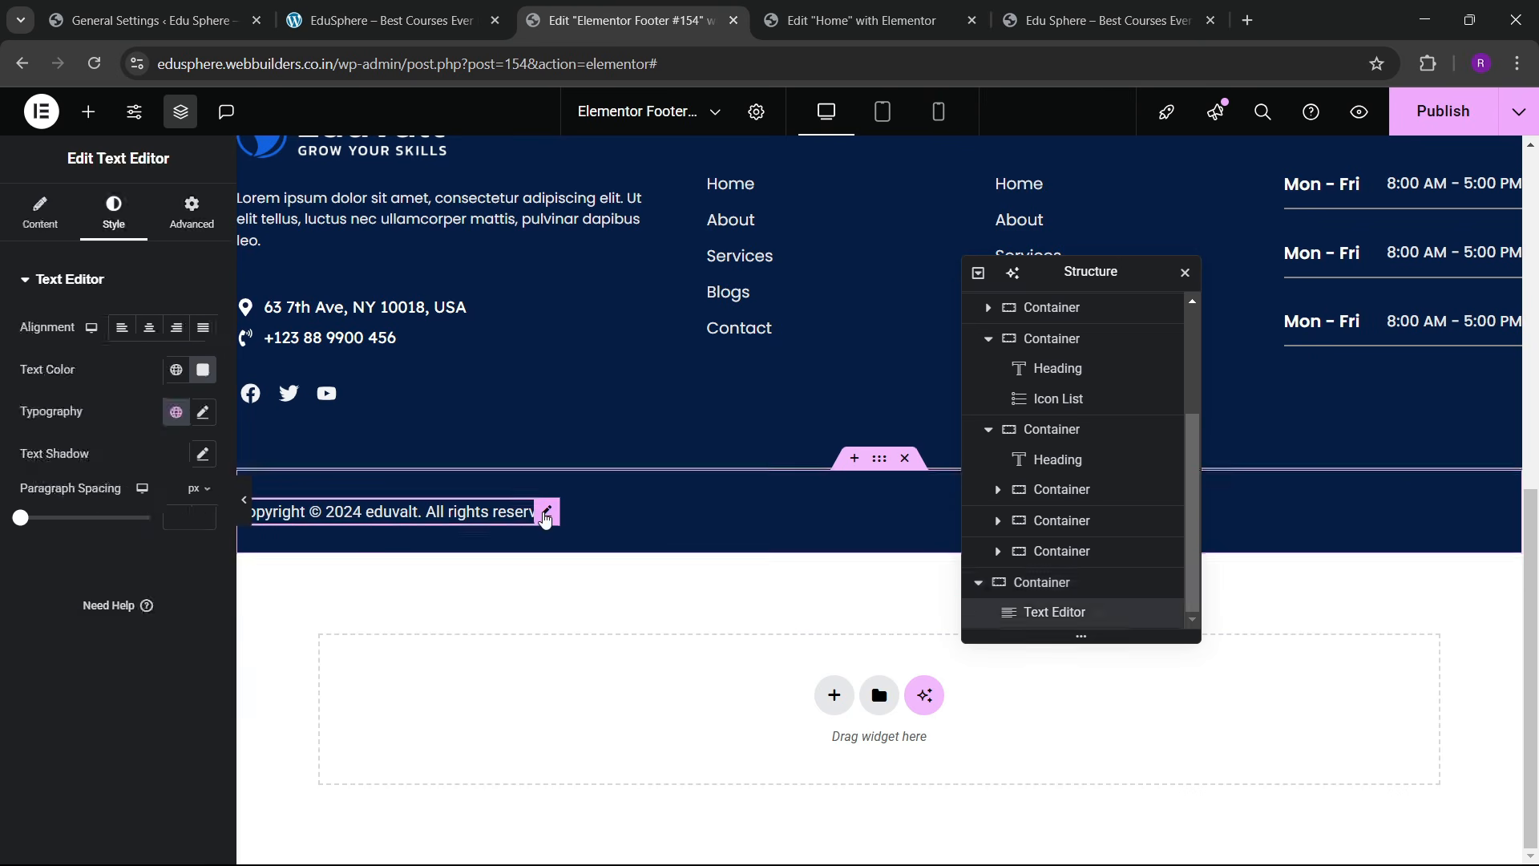
{"action": "right_click", "coordinate": [545, 517]}
{"action": "left_click", "coordinate": [603, 491]}
{"action": "right_click", "coordinate": [536, 523]}
{"action": "left_click", "coordinate": [572, 527]}
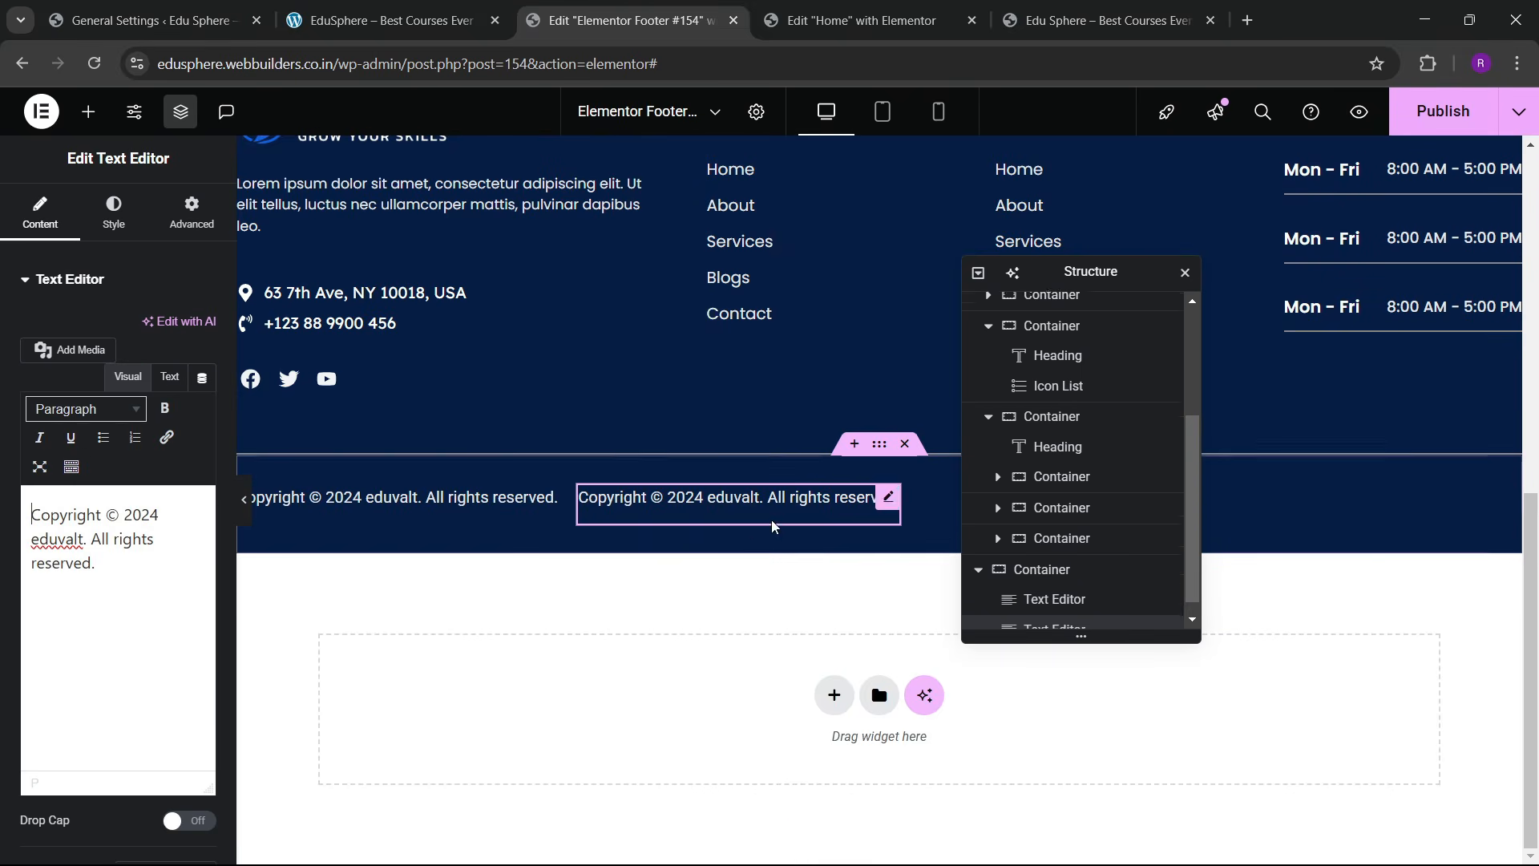
Step: Set the row to Justify Content space-between and Align Items center
{"action": "left_click", "coordinate": [990, 556]}
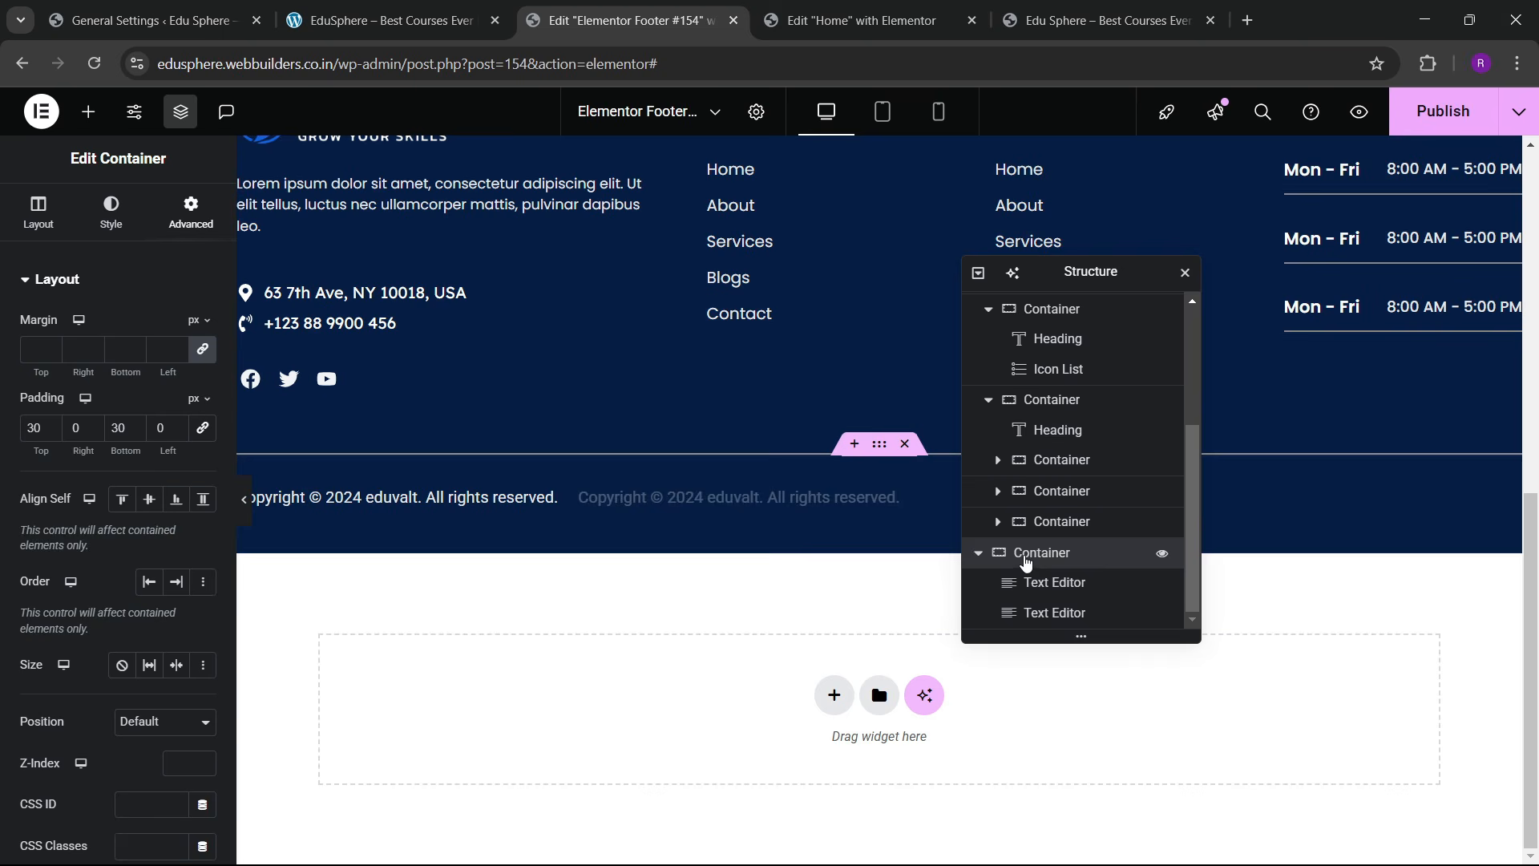
{"action": "left_click", "coordinate": [20, 218]}
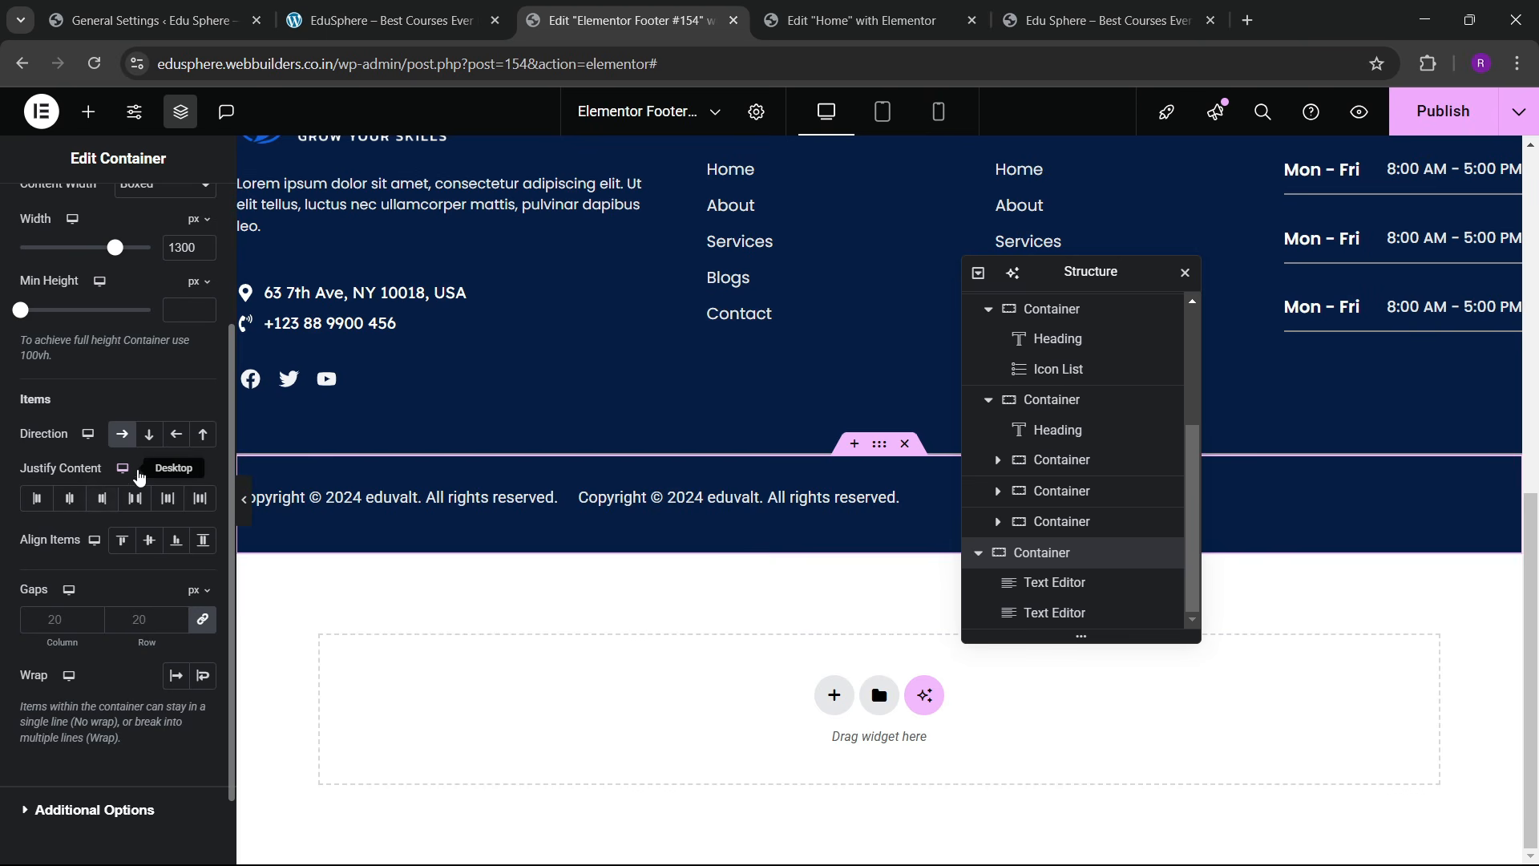
{"action": "left_click", "coordinate": [136, 497]}
{"action": "left_click", "coordinate": [151, 541]}
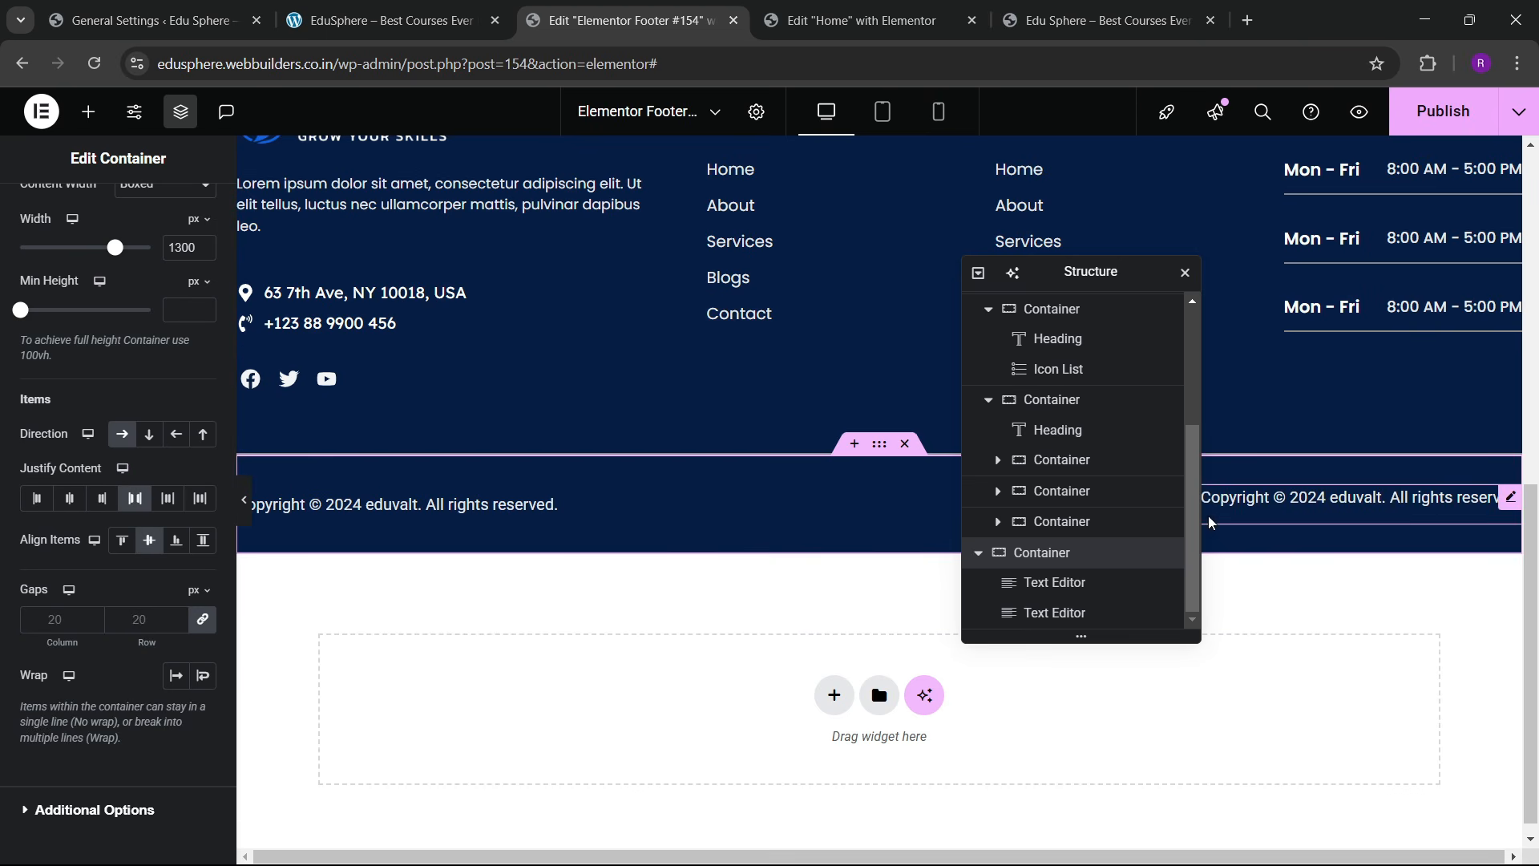
{"action": "left_click", "coordinate": [1518, 504]}
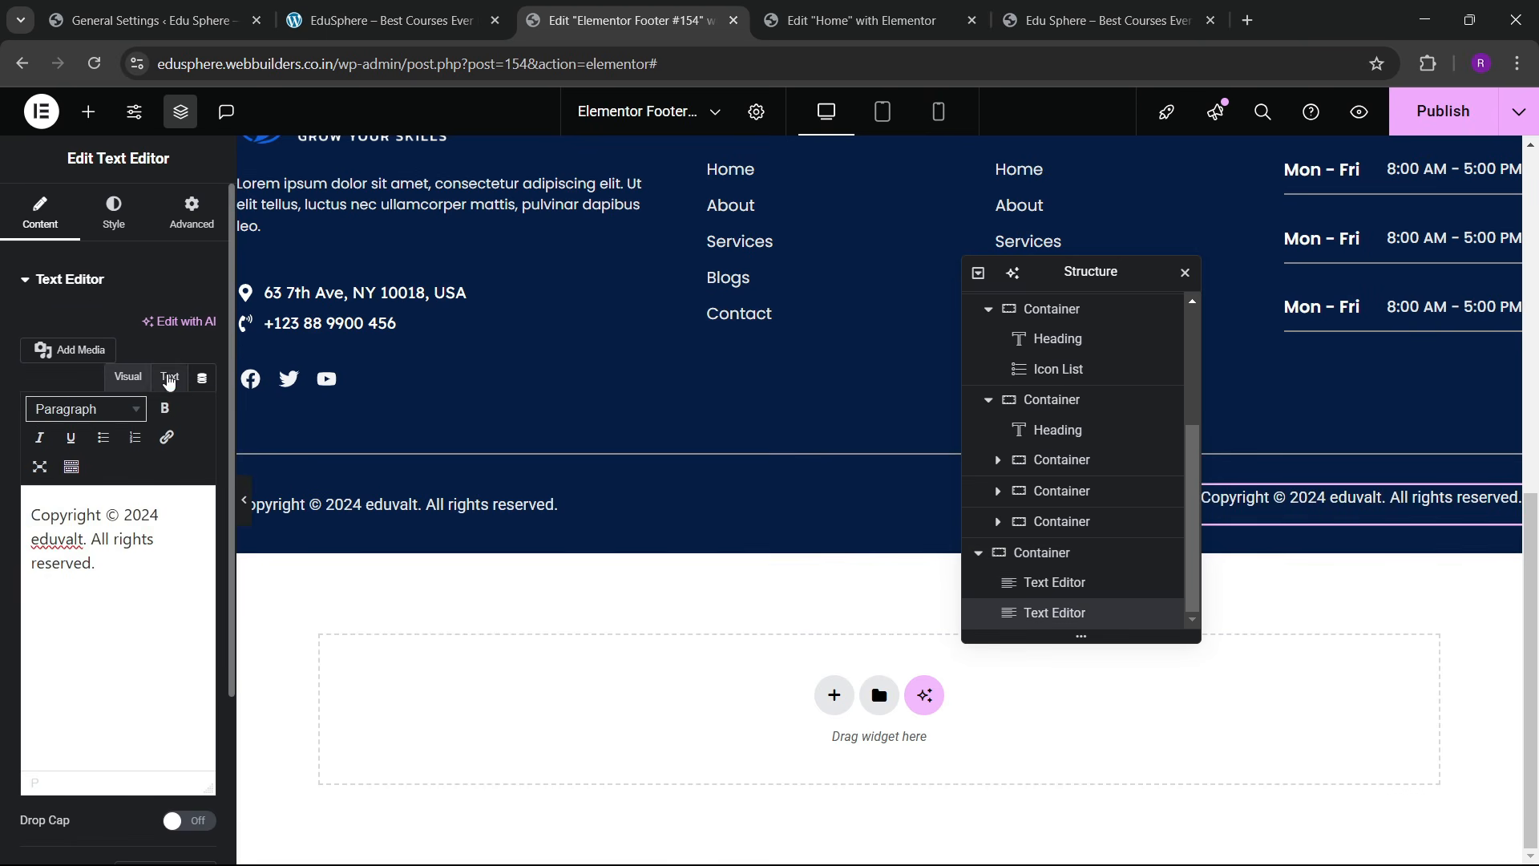
Step: Replace the right block's text with 'Privacy Policy . Terms & Condition' from the live site and publish
{"action": "left_click", "coordinate": [169, 377]}
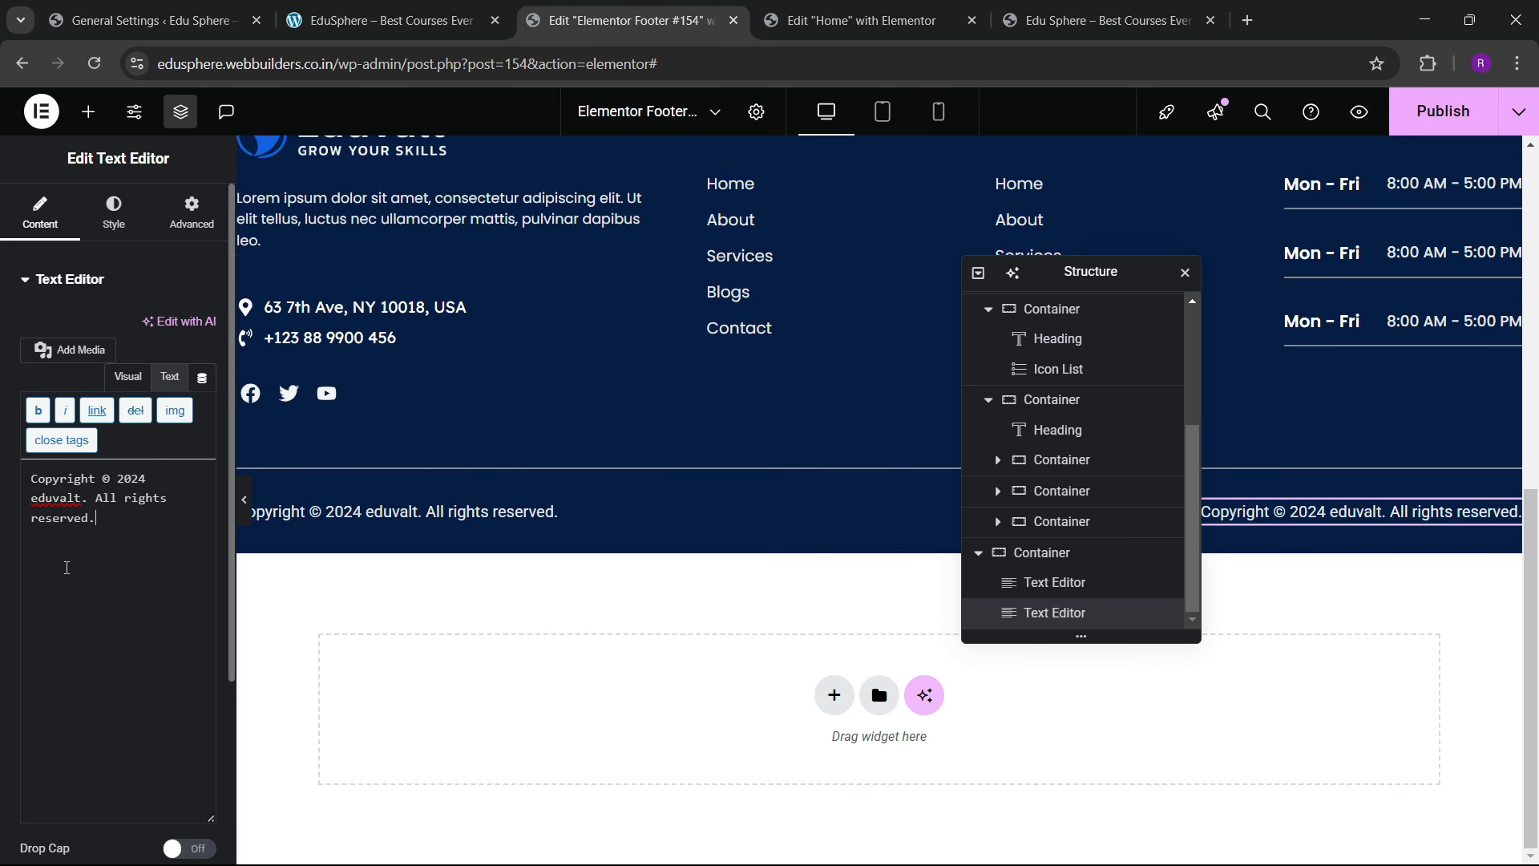
{"action": "left_click", "coordinate": [384, 20]}
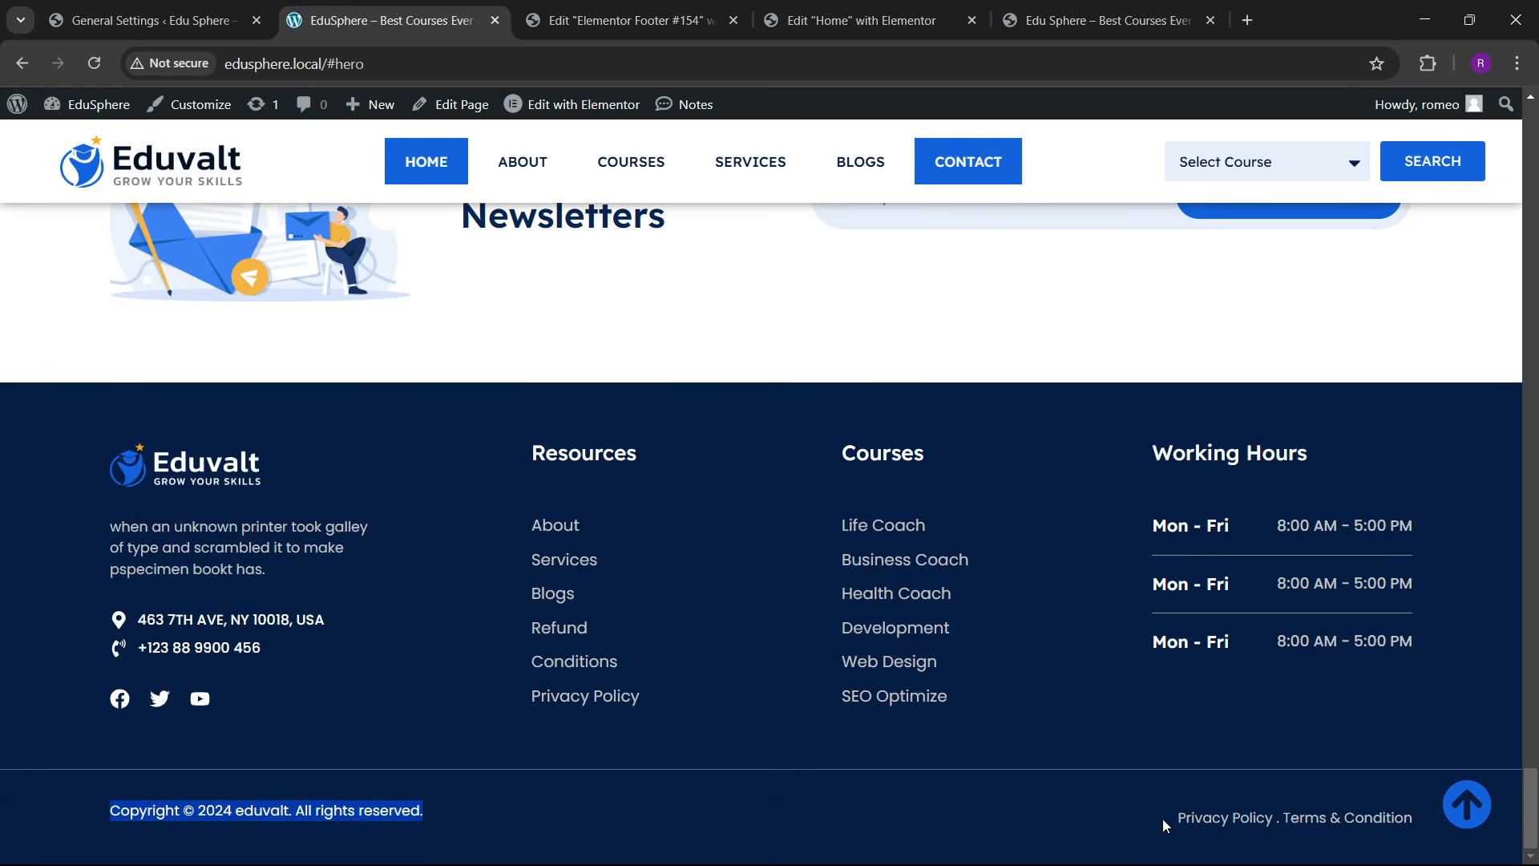
{"action": "left_click_drag", "start_coordinate": [1164, 824], "coordinate": [1432, 829]}
{"action": "key", "text": "ctrl+c"}
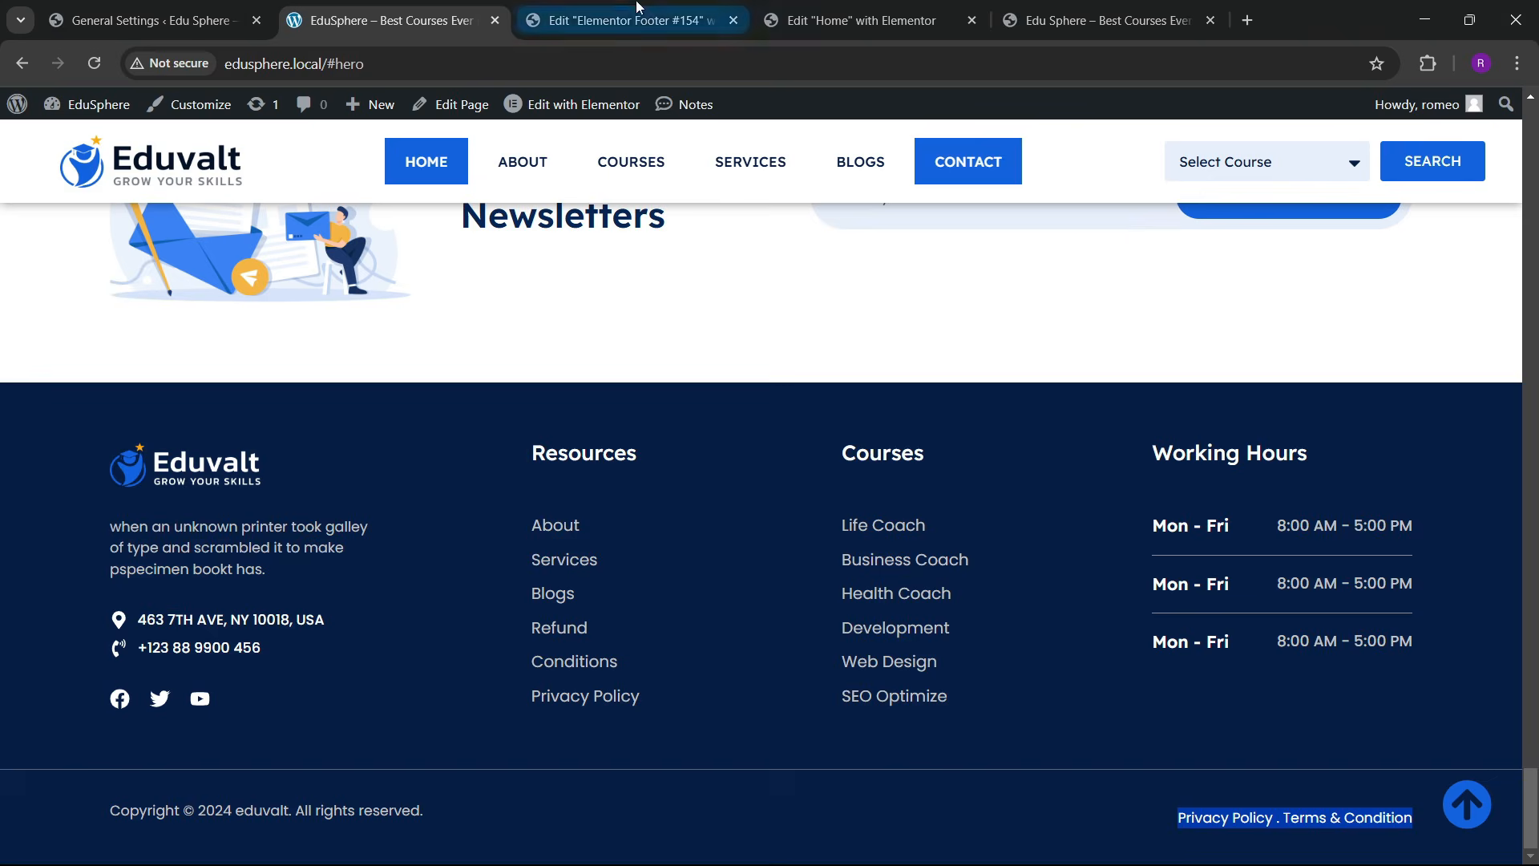
{"action": "left_click", "coordinate": [621, 20]}
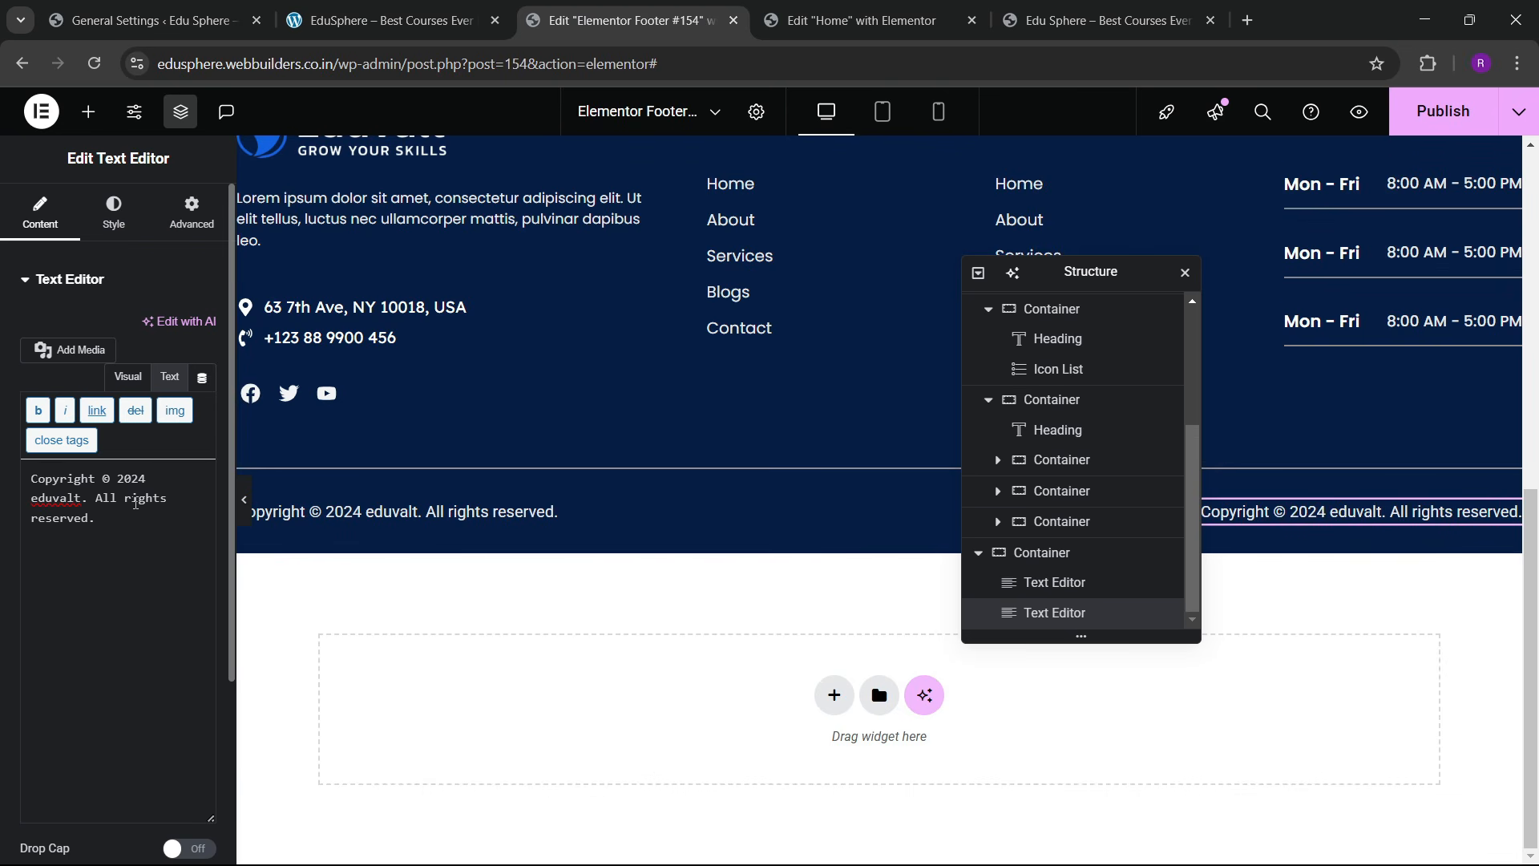
{"action": "key", "text": "ctrl+a"}
{"action": "key", "text": "ctrl+v"}
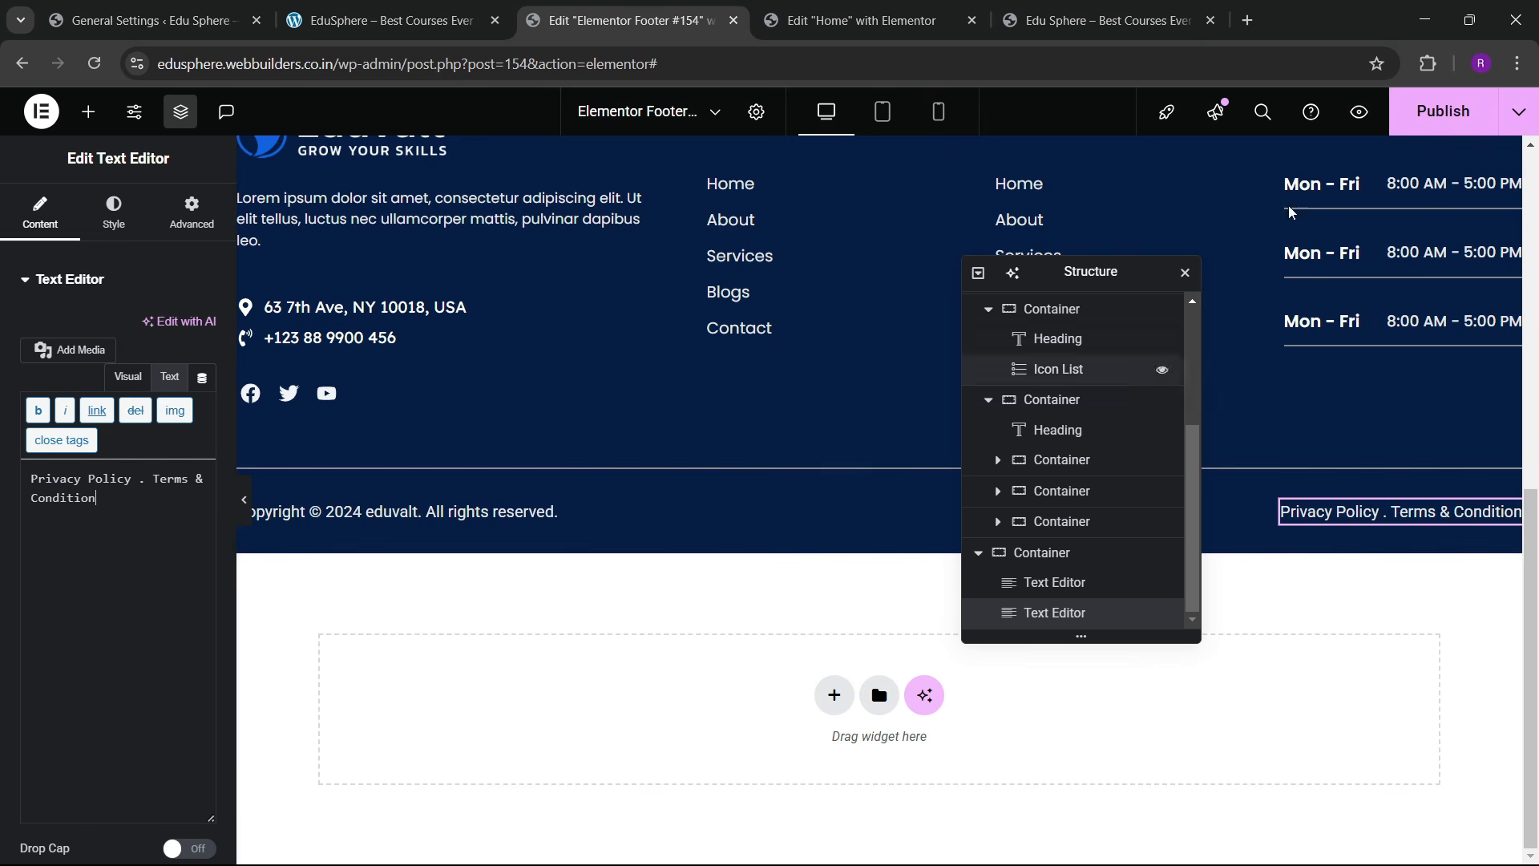
{"action": "left_click", "coordinate": [1416, 122]}
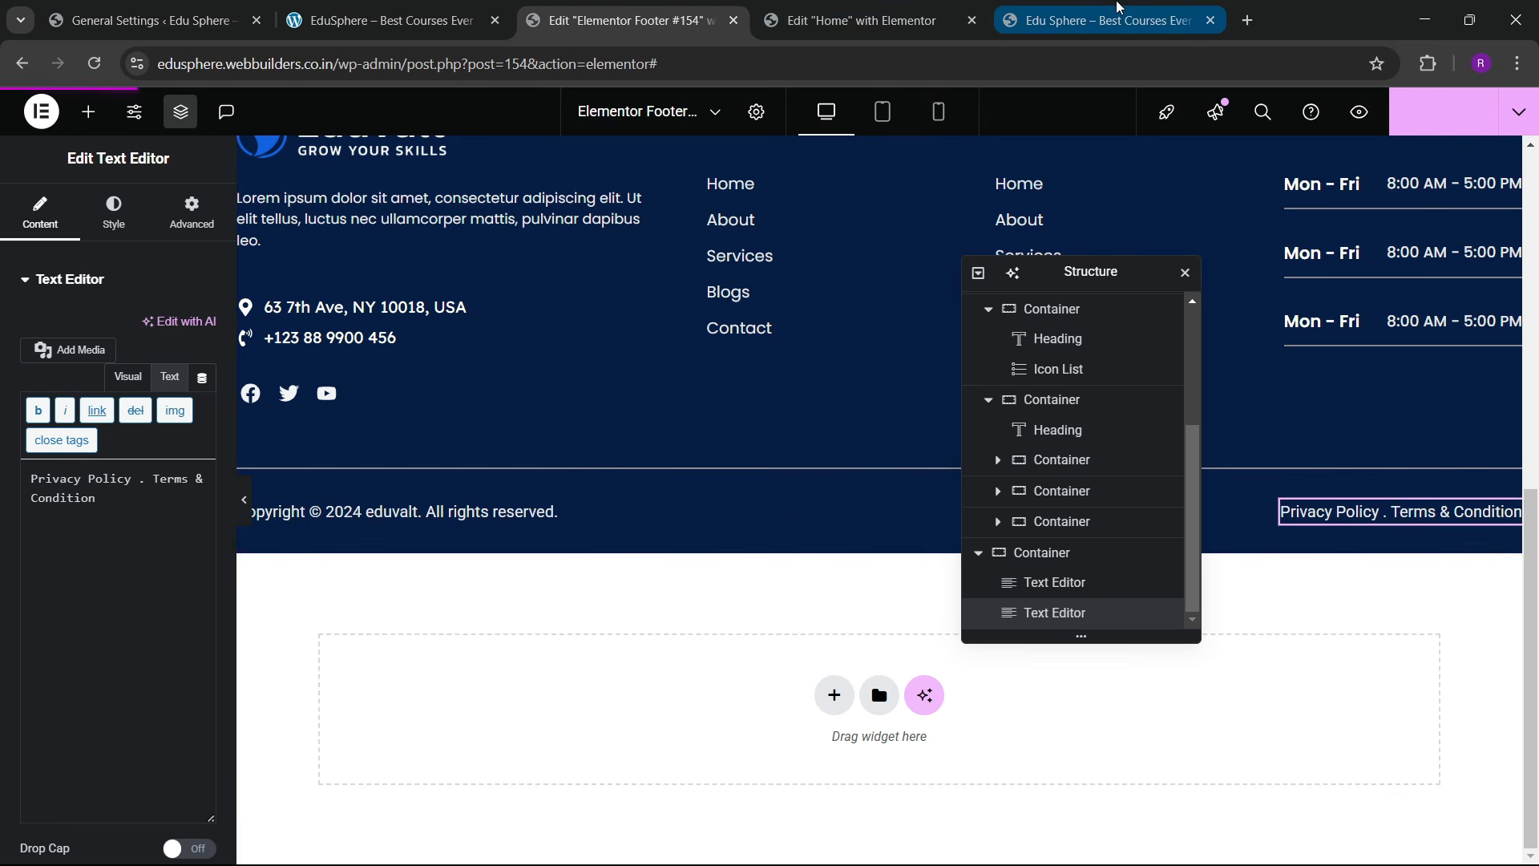
Step: Compare the footer on the live and local sites, then go back to the footer editor
{"action": "left_click", "coordinate": [1120, 9]}
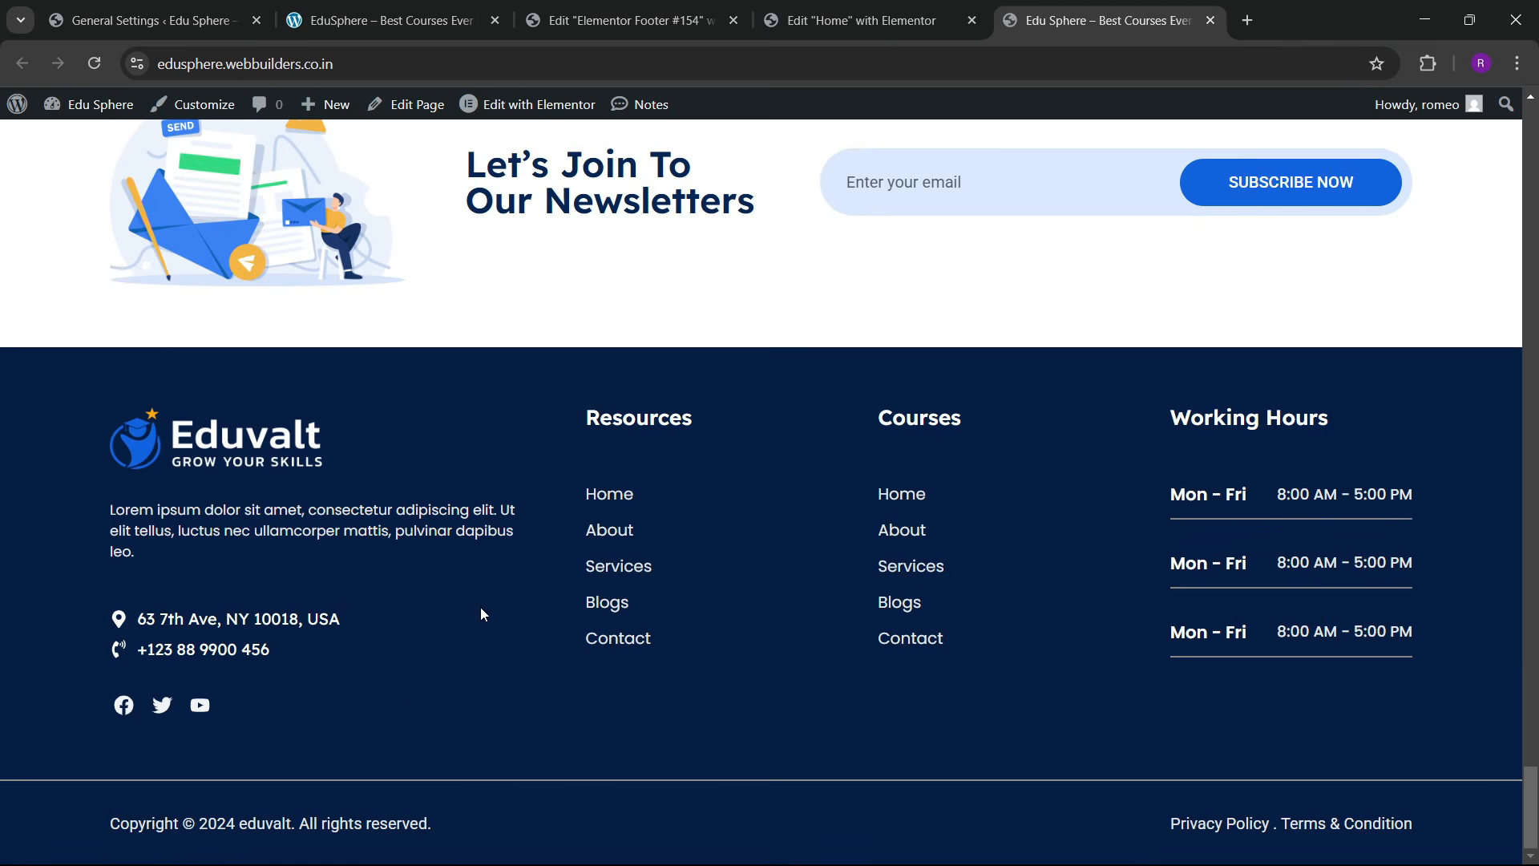
{"action": "scroll", "coordinate": [479, 608], "scroll_direction": "up", "scroll_amount": 15}
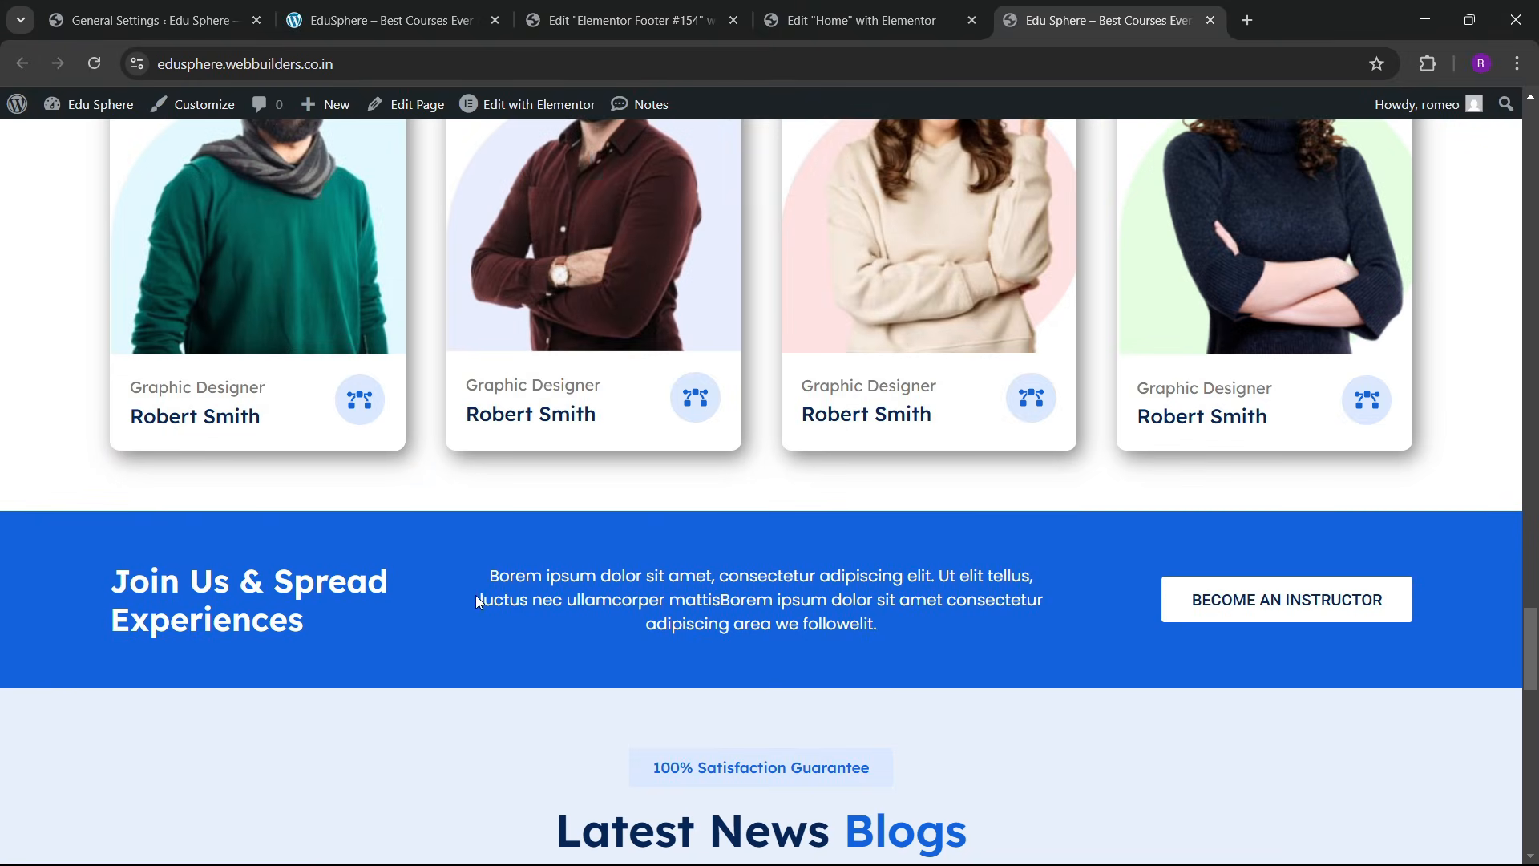
{"action": "left_click", "coordinate": [291, 9]}
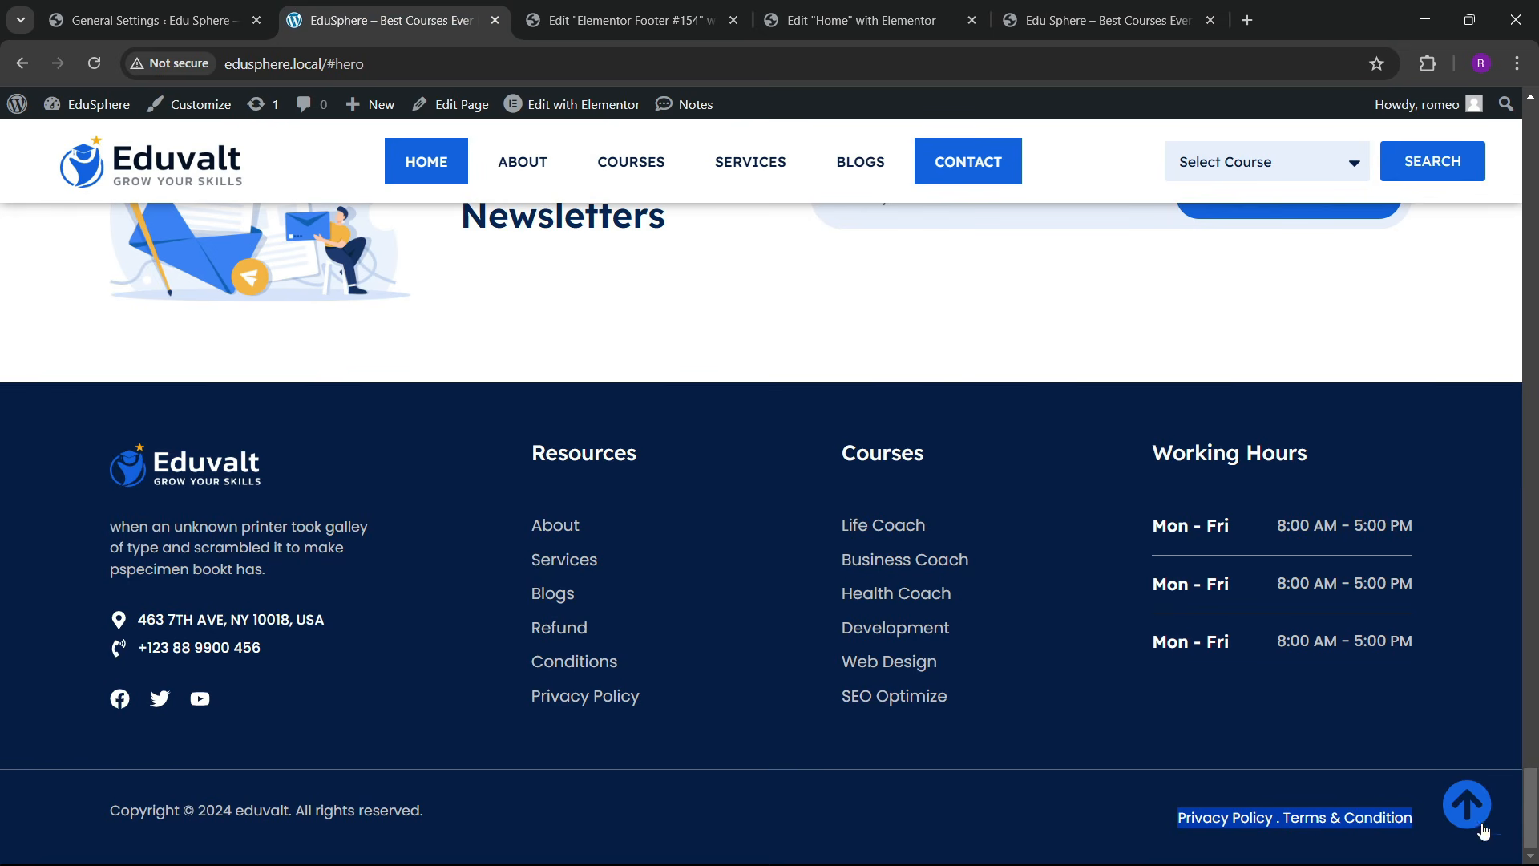
{"action": "left_click", "coordinate": [1054, 825]}
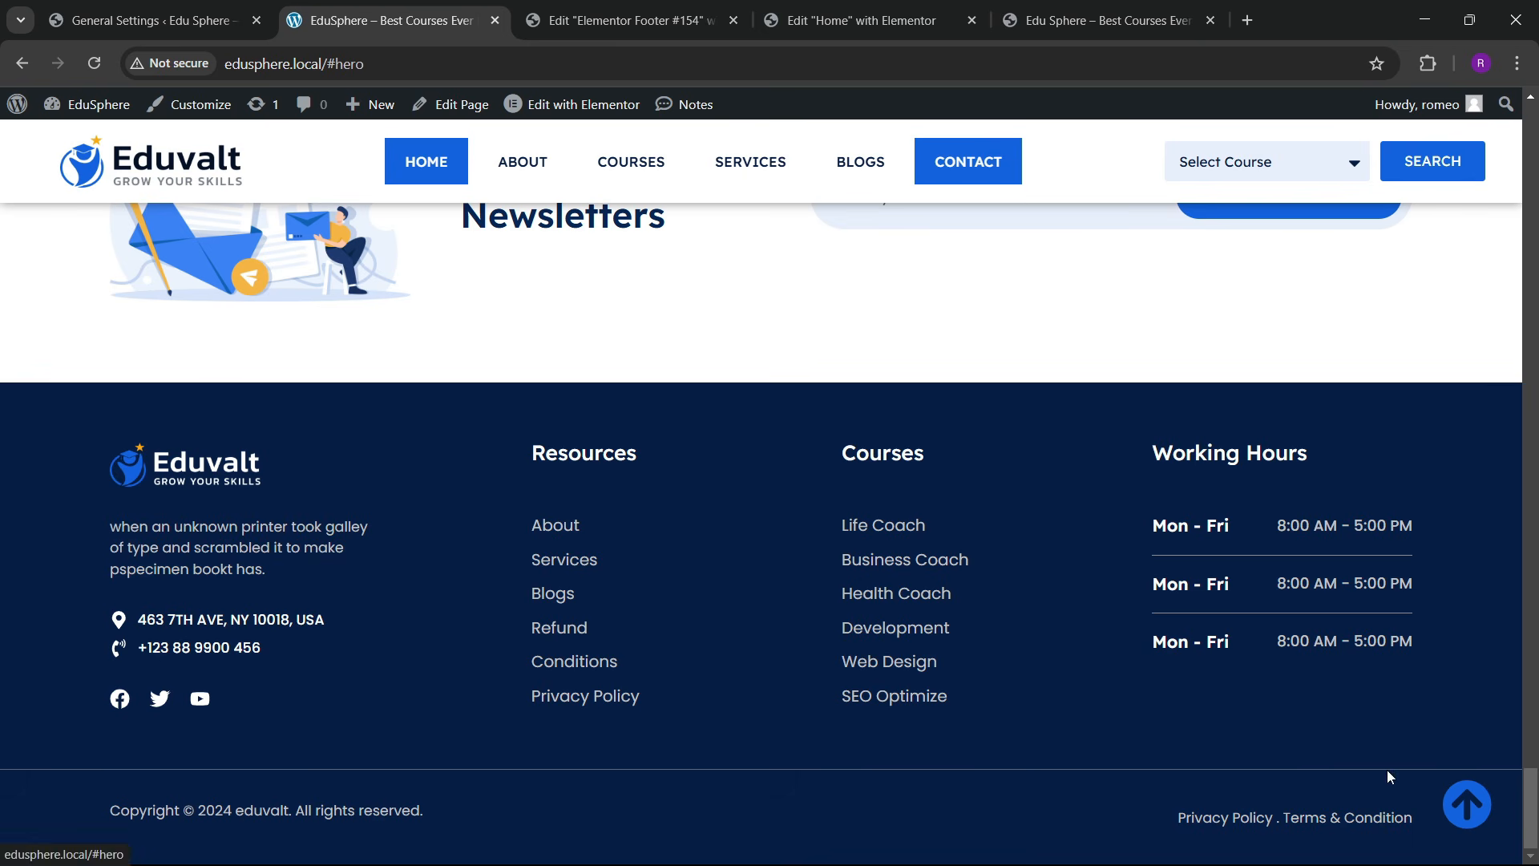
{"action": "left_click", "coordinate": [625, 20]}
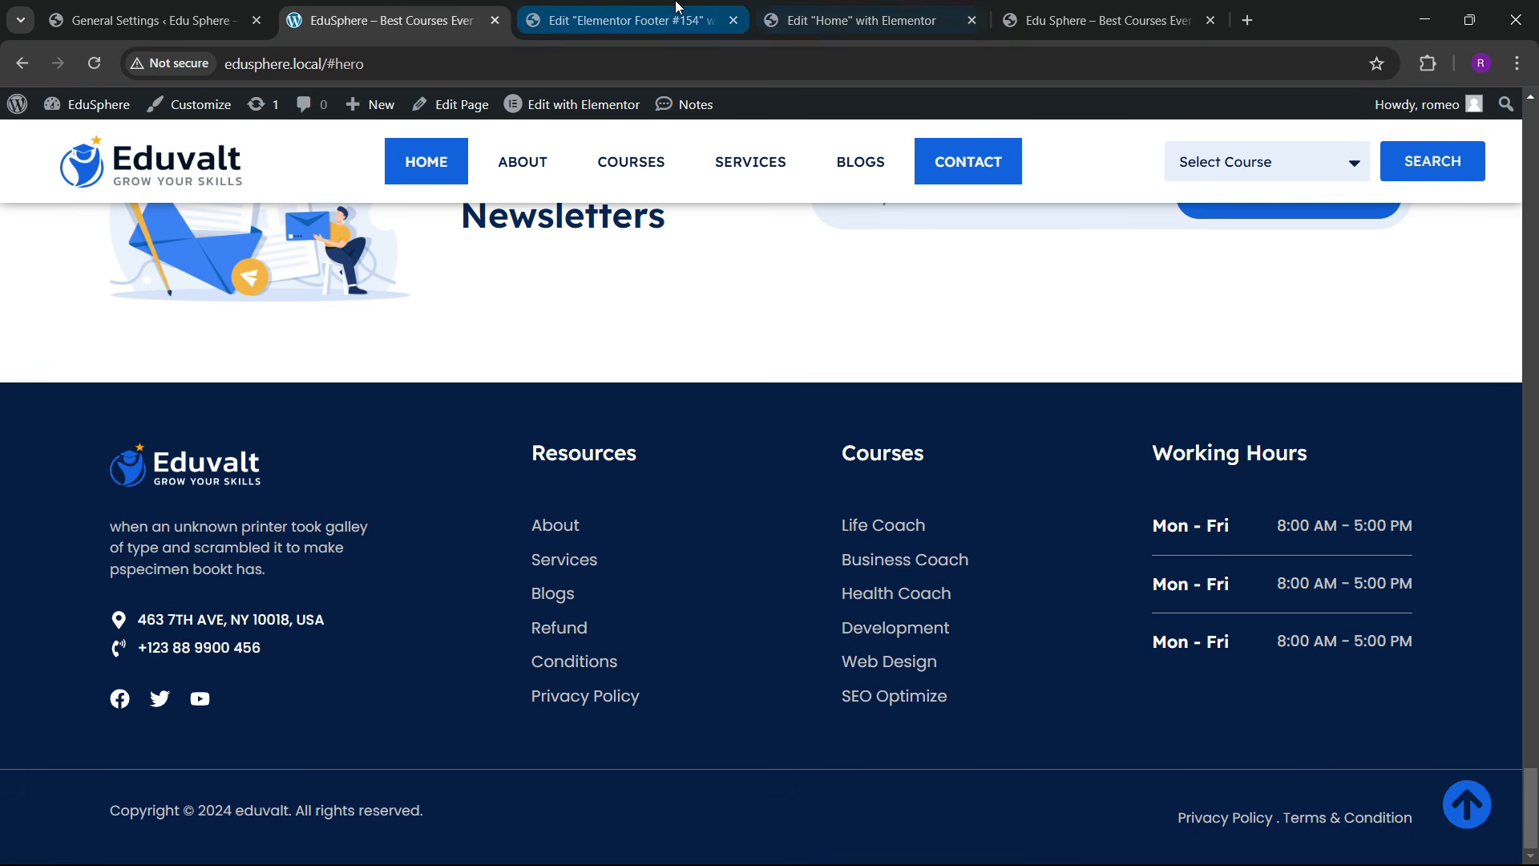
Step: Add an Icon widget beside Privacy Policy showing the circled up-arrow icon
{"action": "left_click", "coordinate": [89, 112]}
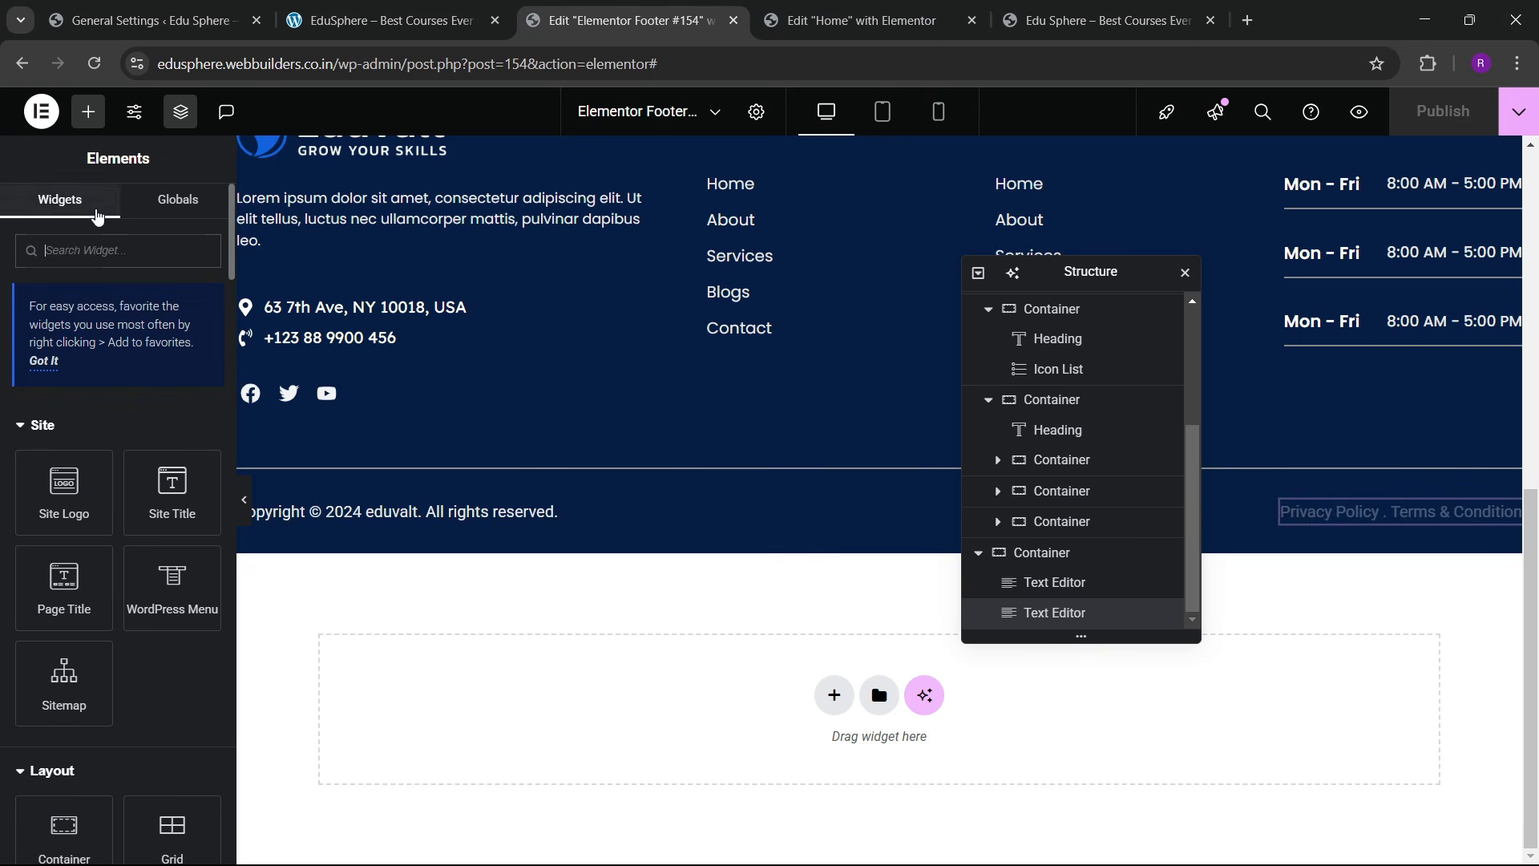
{"action": "type", "text": "icon"}
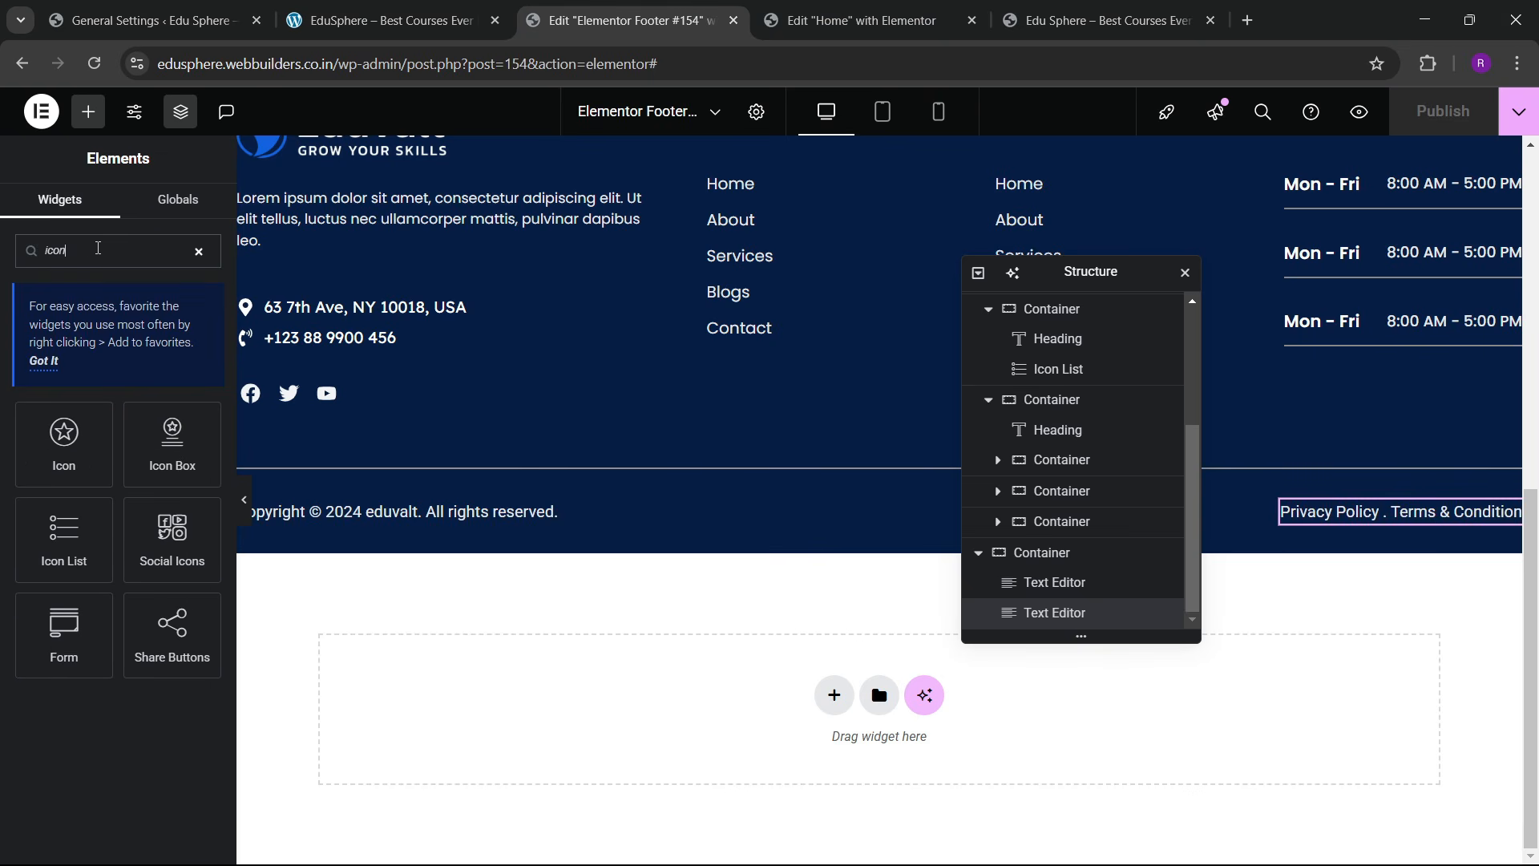
{"action": "left_click_drag", "start_coordinate": [64, 445], "coordinate": [1379, 522]}
{"action": "left_click", "coordinate": [69, 410]}
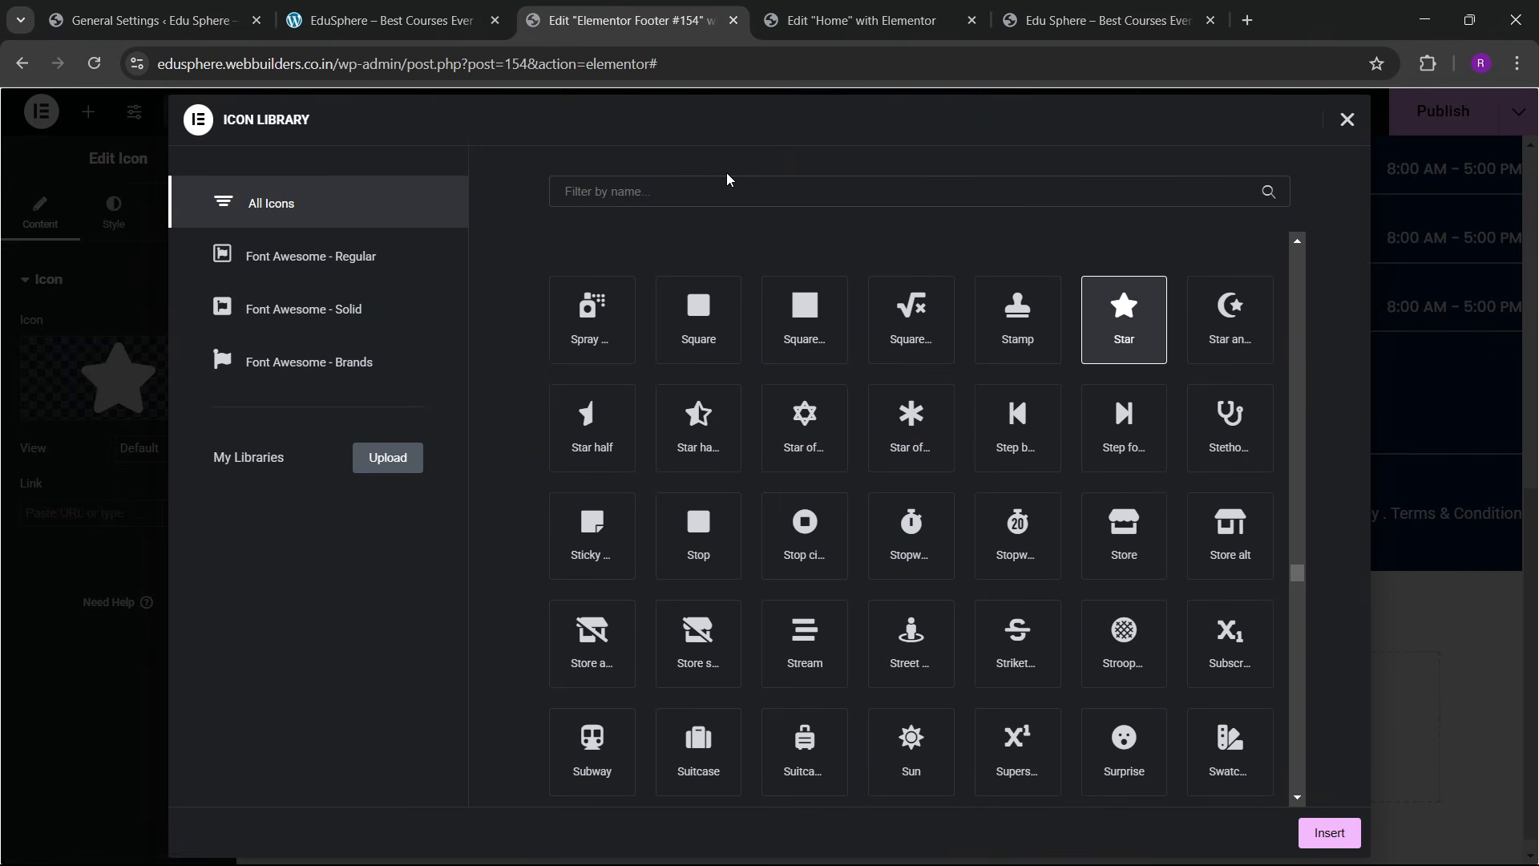
{"action": "left_click", "coordinate": [703, 188]}
{"action": "type", "text": "arrow"}
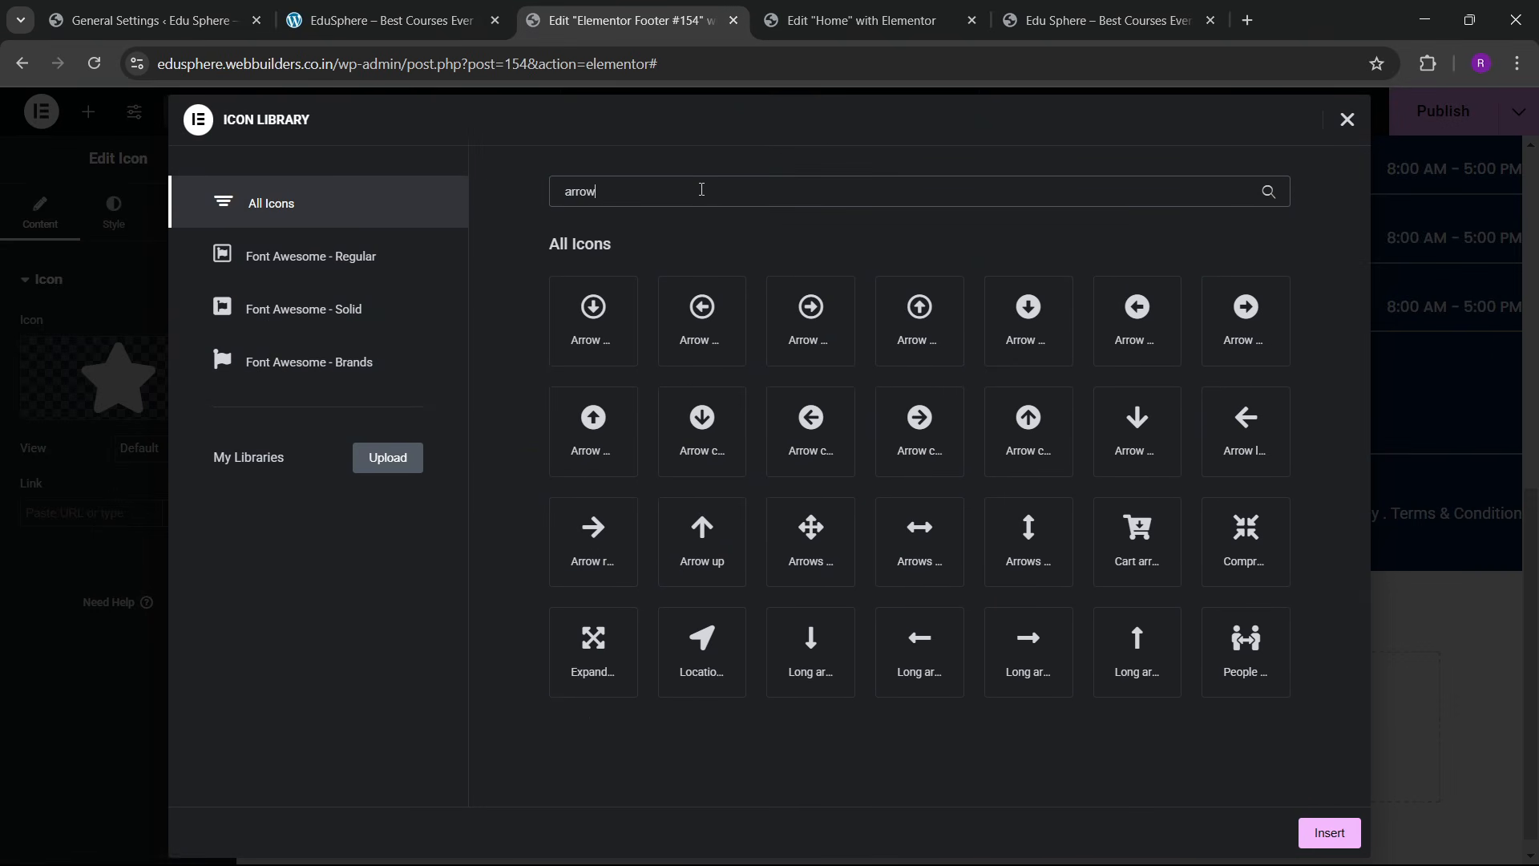
{"action": "left_click", "coordinate": [1012, 433]}
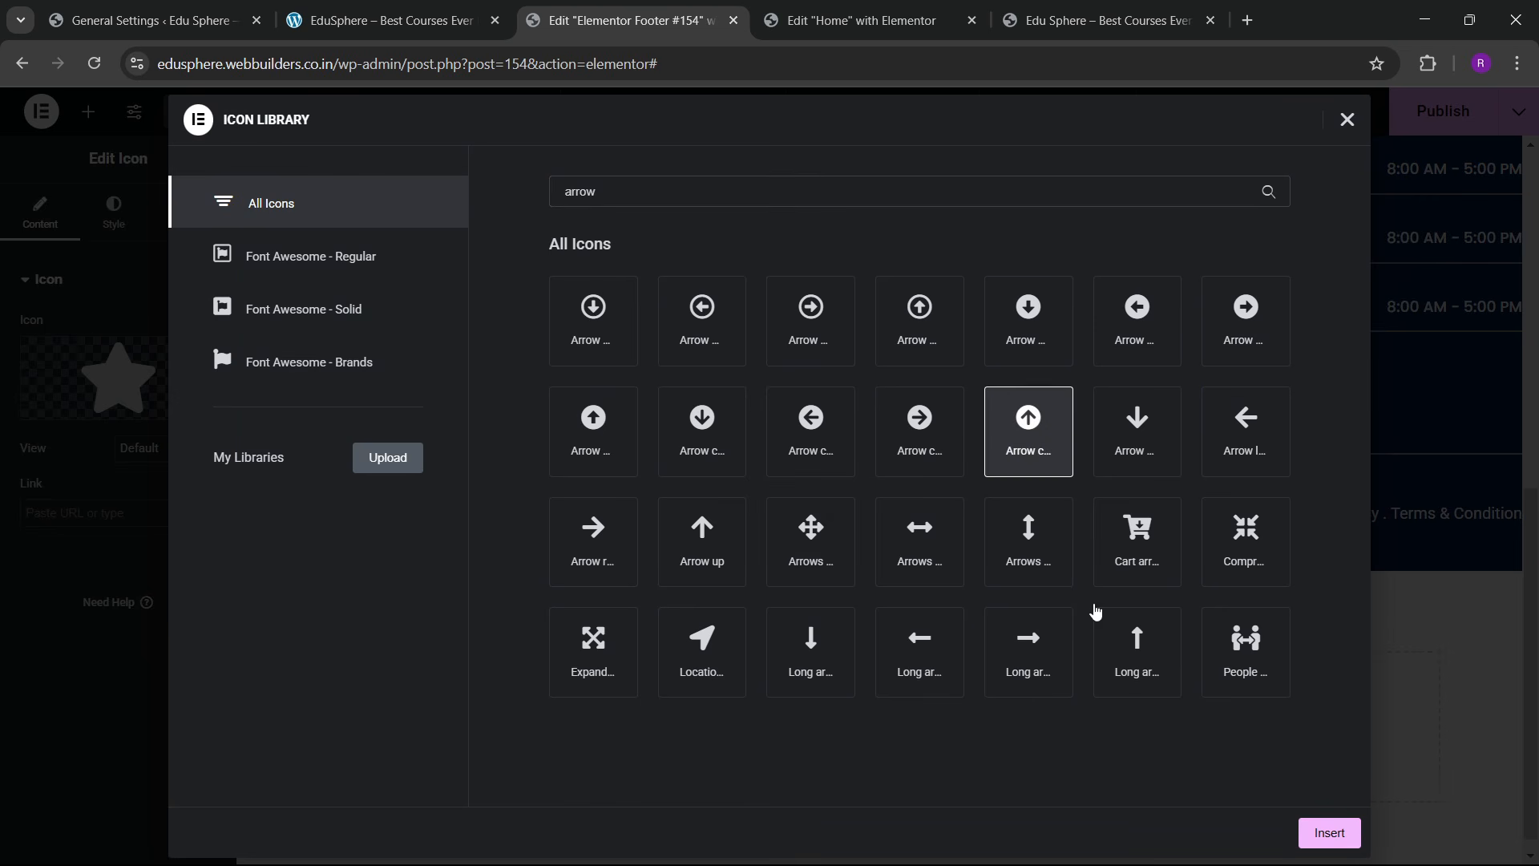
{"action": "left_click", "coordinate": [1330, 832]}
Step: Make the icon's position fixed, anchored to the right and bottom edges
{"action": "left_click", "coordinate": [113, 211]}
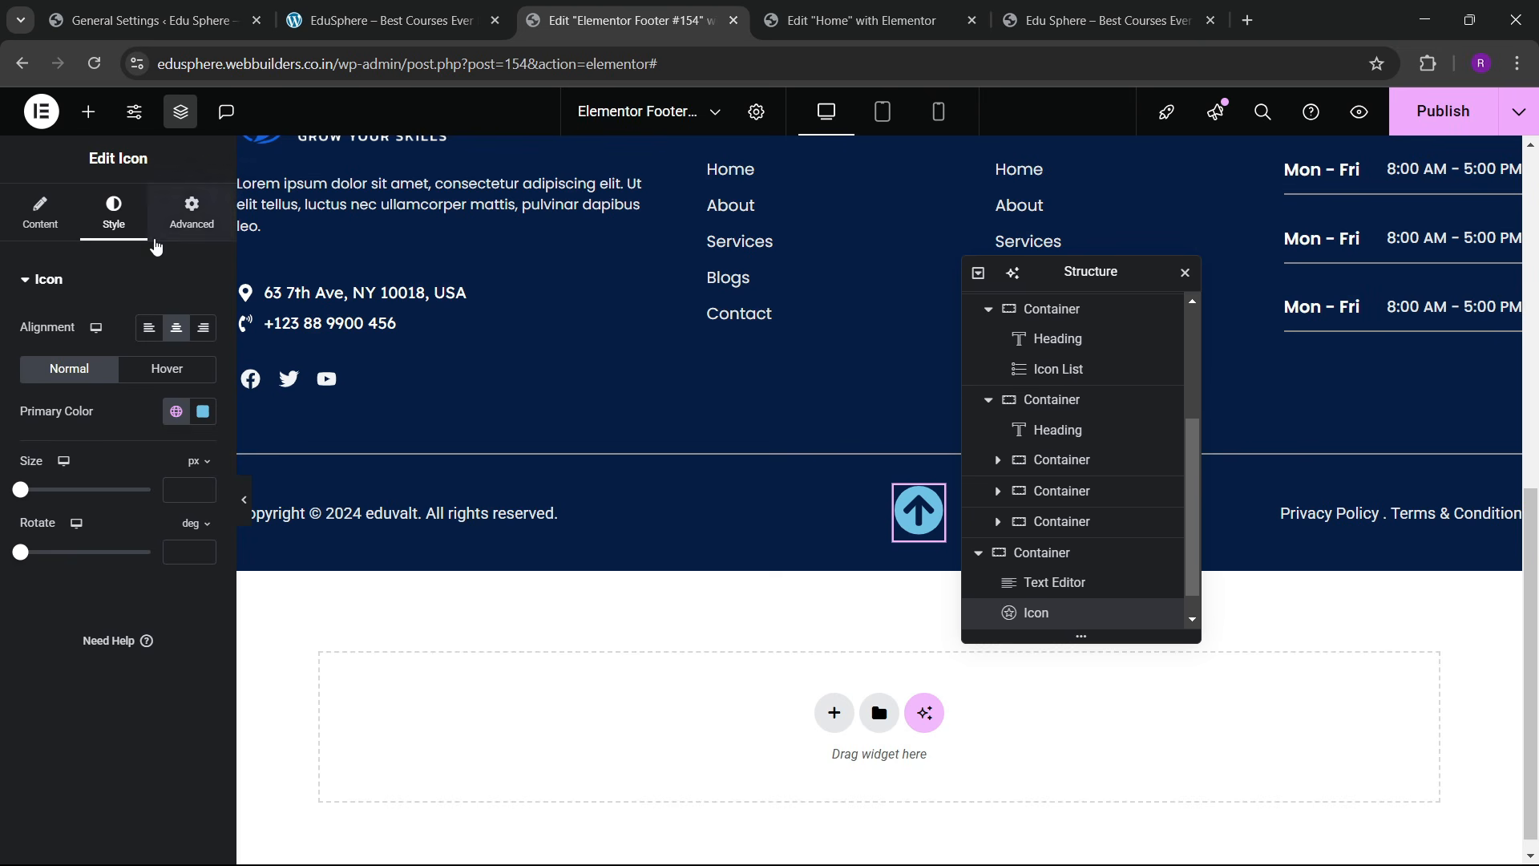
{"action": "left_click", "coordinate": [191, 210]}
{"action": "scroll", "coordinate": [95, 449], "scroll_direction": "down", "scroll_amount": 5}
{"action": "left_click", "coordinate": [165, 363]}
{"action": "left_click", "coordinate": [158, 437]}
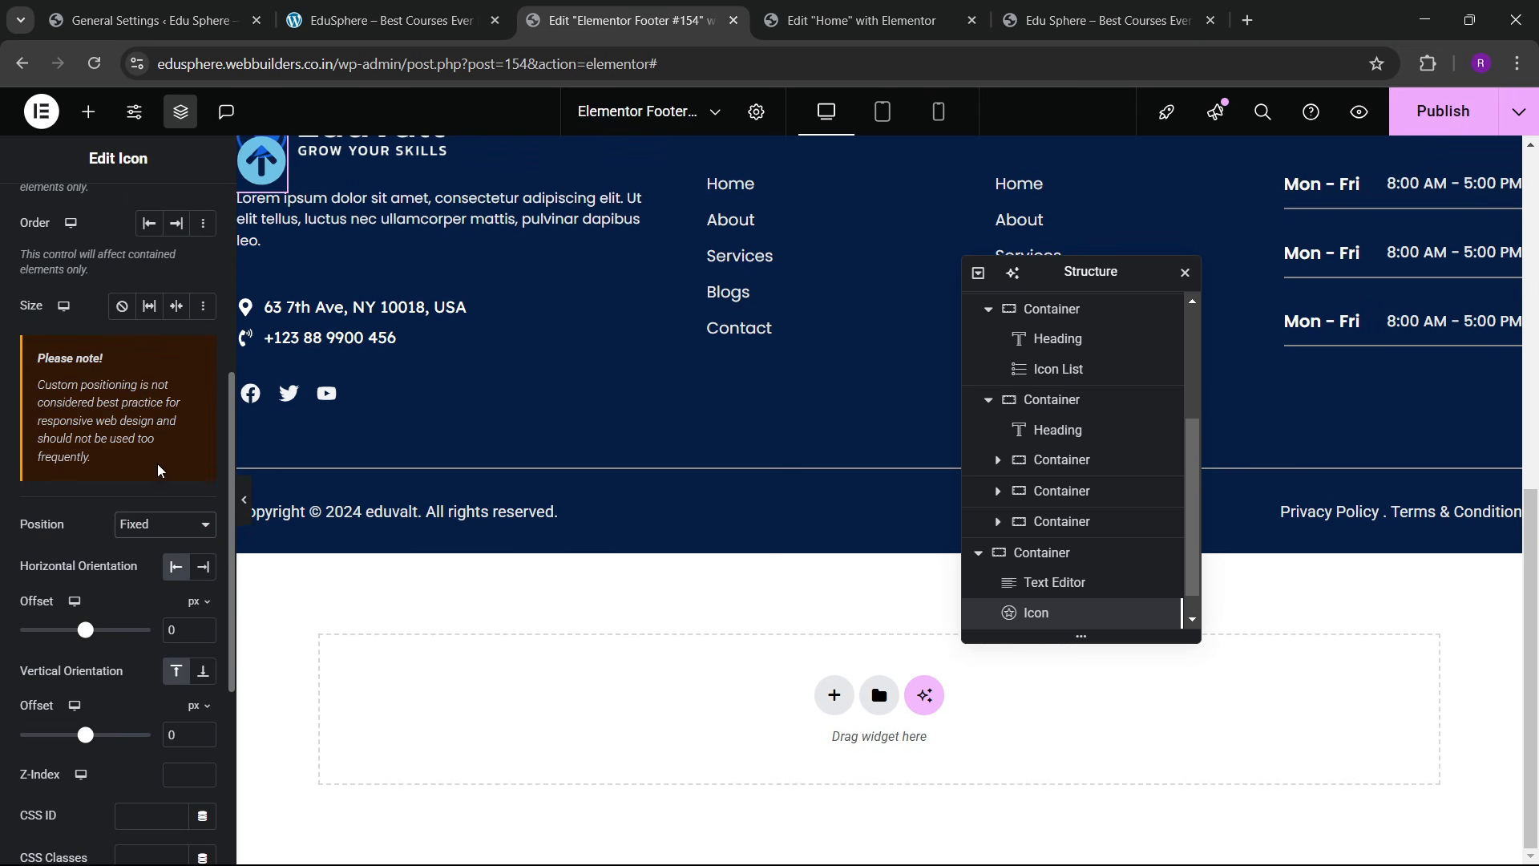
{"action": "left_click", "coordinate": [203, 566]}
{"action": "left_click", "coordinate": [202, 671]}
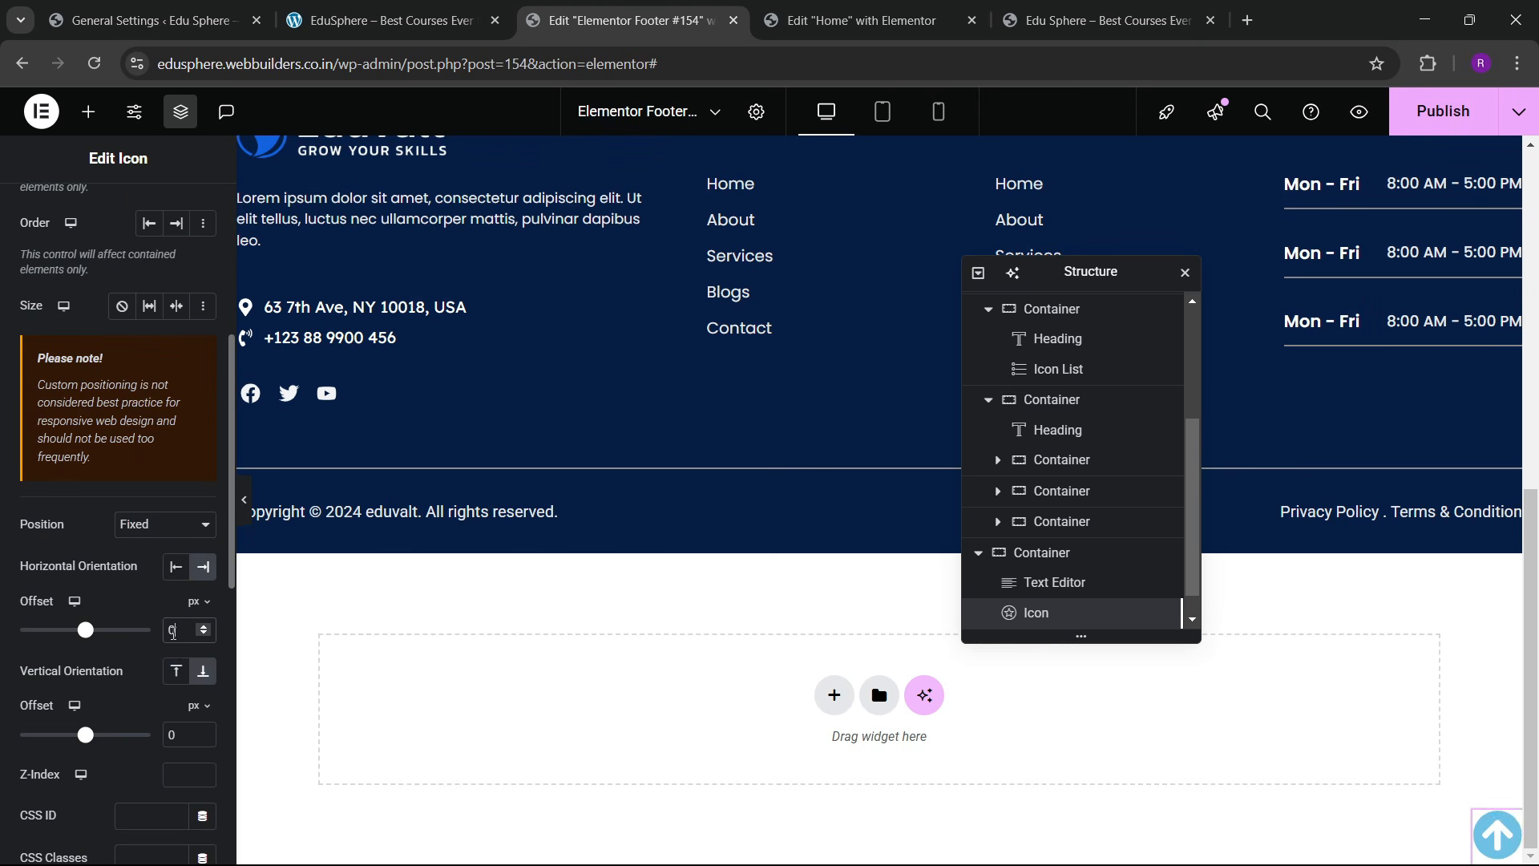
{"action": "type", "text": "2"}
{"action": "type", "text": "2"}
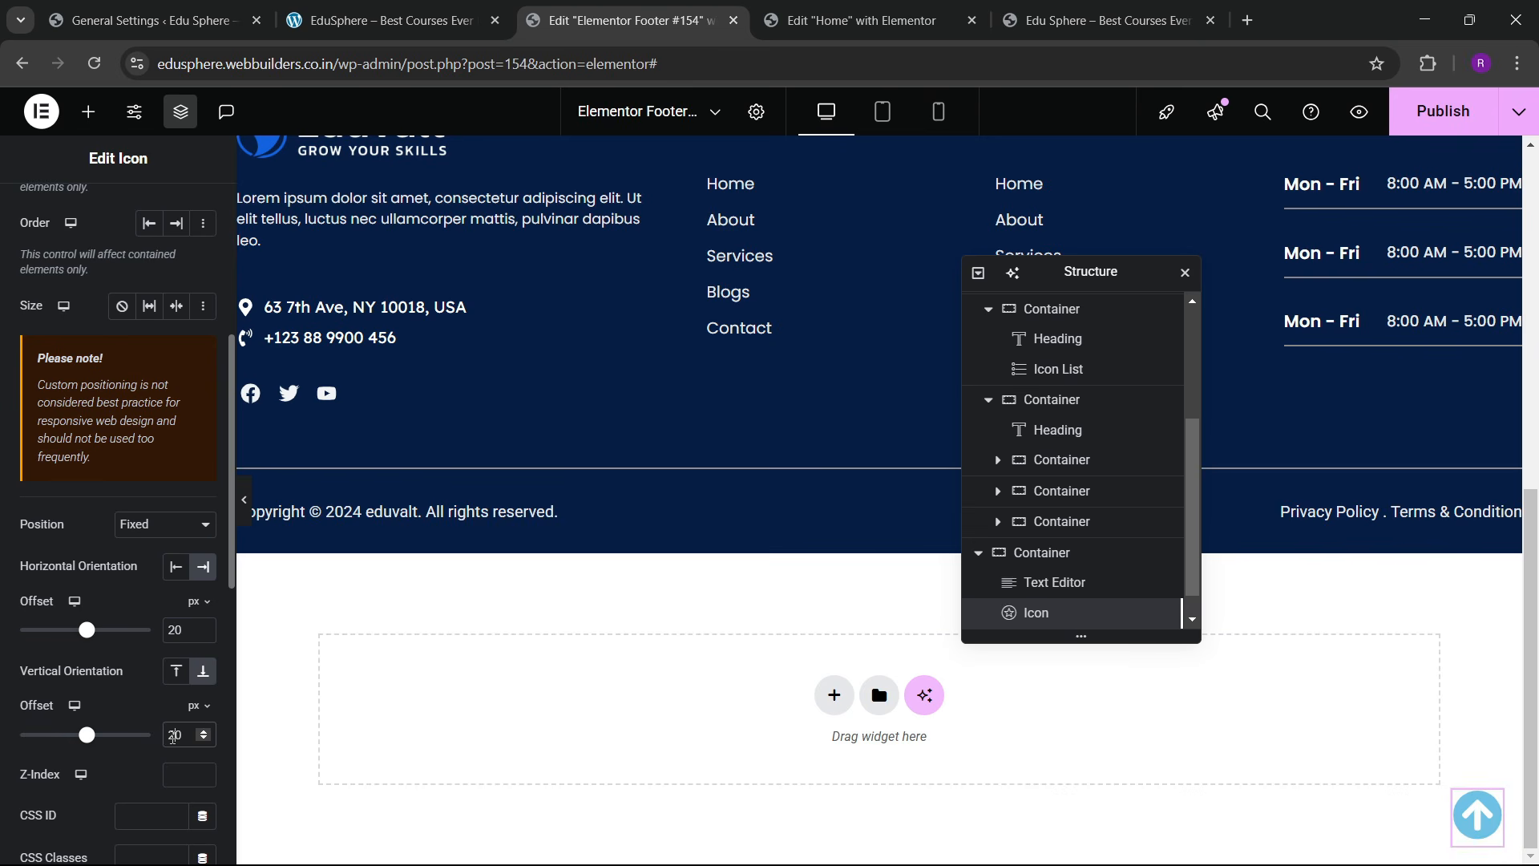
{"action": "scroll", "coordinate": [994, 497], "scroll_direction": "down", "scroll_amount": 1}
{"action": "scroll", "coordinate": [92, 340], "scroll_direction": "up", "scroll_amount": 5}
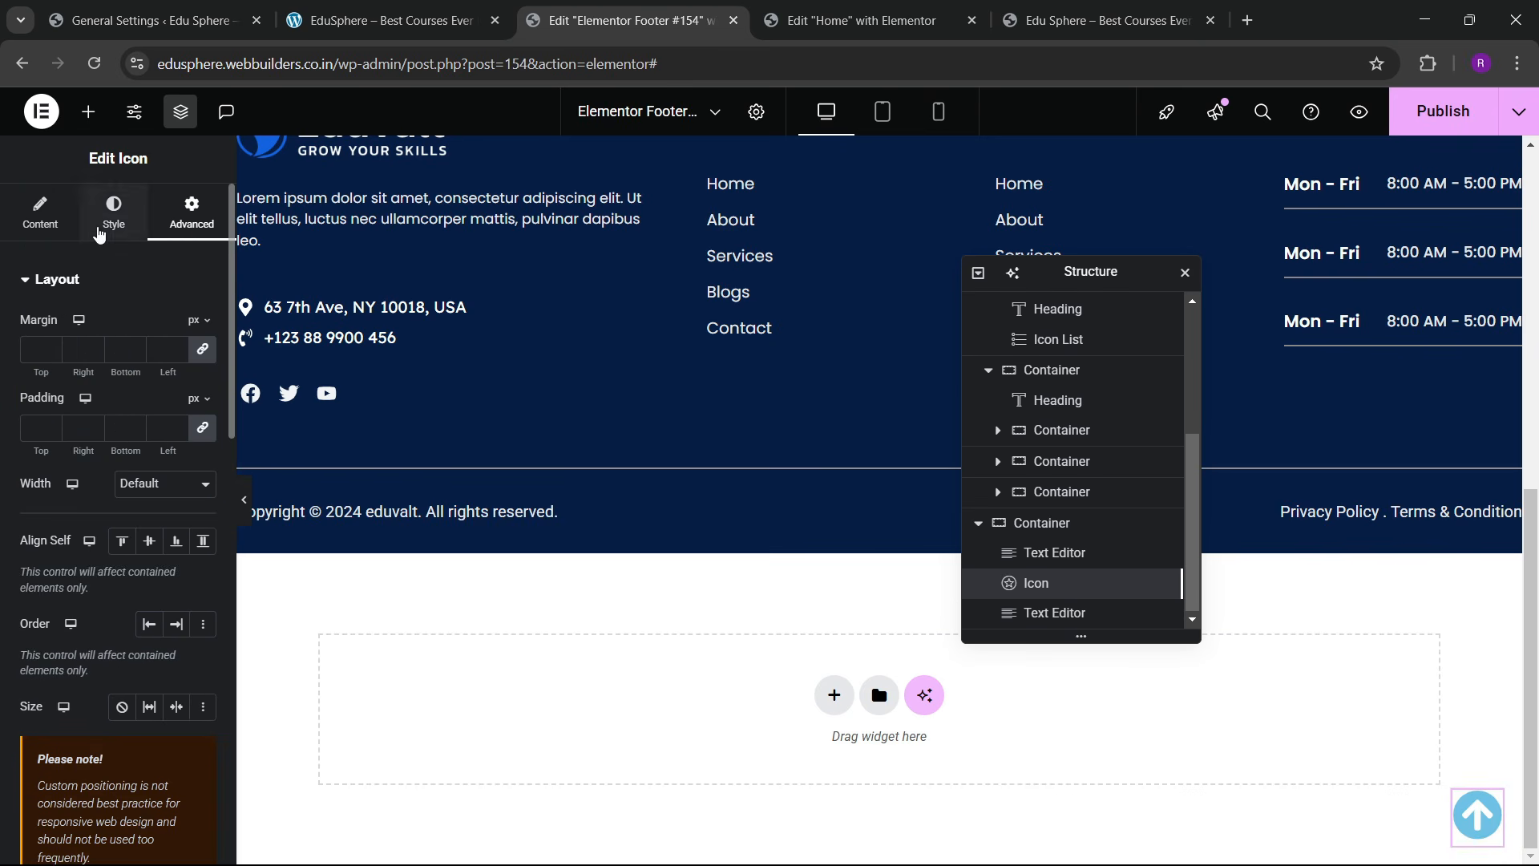
Step: Colour the arrow icon sky blue and publish the footer with its #hero link
{"action": "left_click", "coordinate": [114, 213]}
{"action": "left_click", "coordinate": [171, 414]}
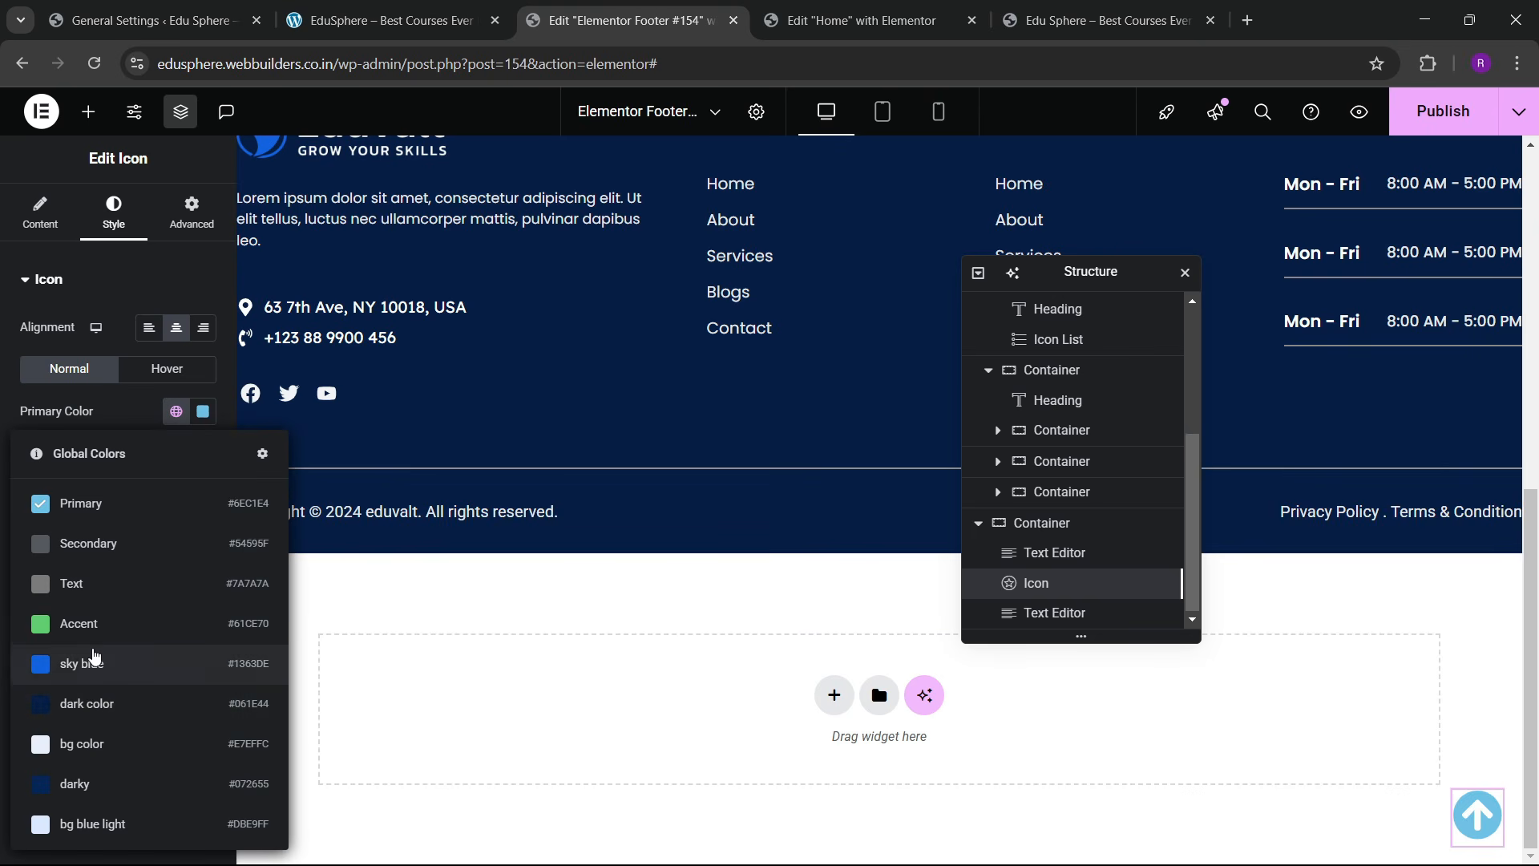
{"action": "left_click", "coordinate": [94, 665]}
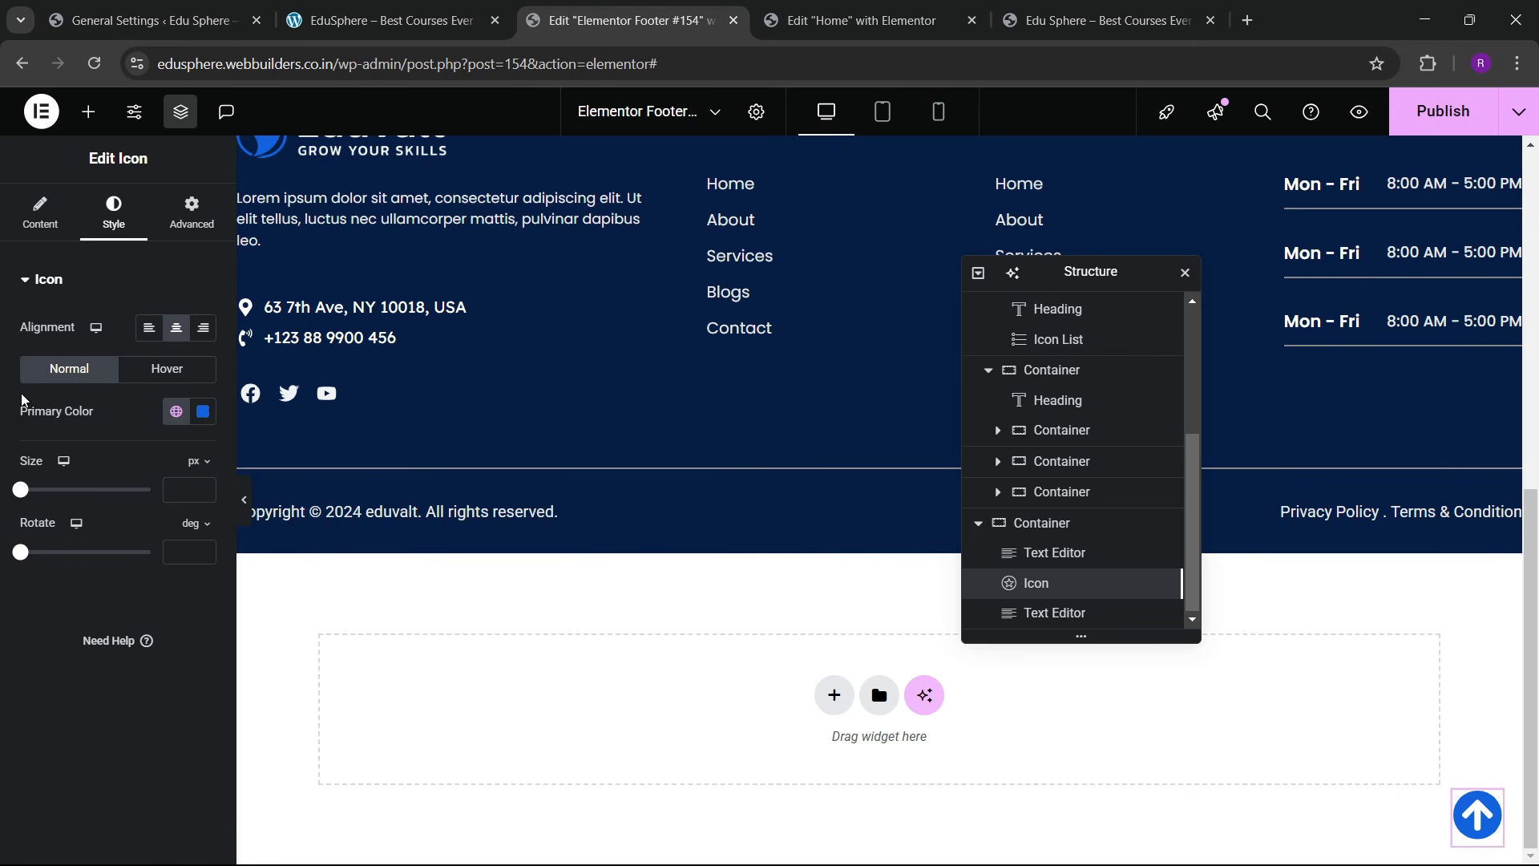
{"action": "left_click", "coordinate": [44, 223]}
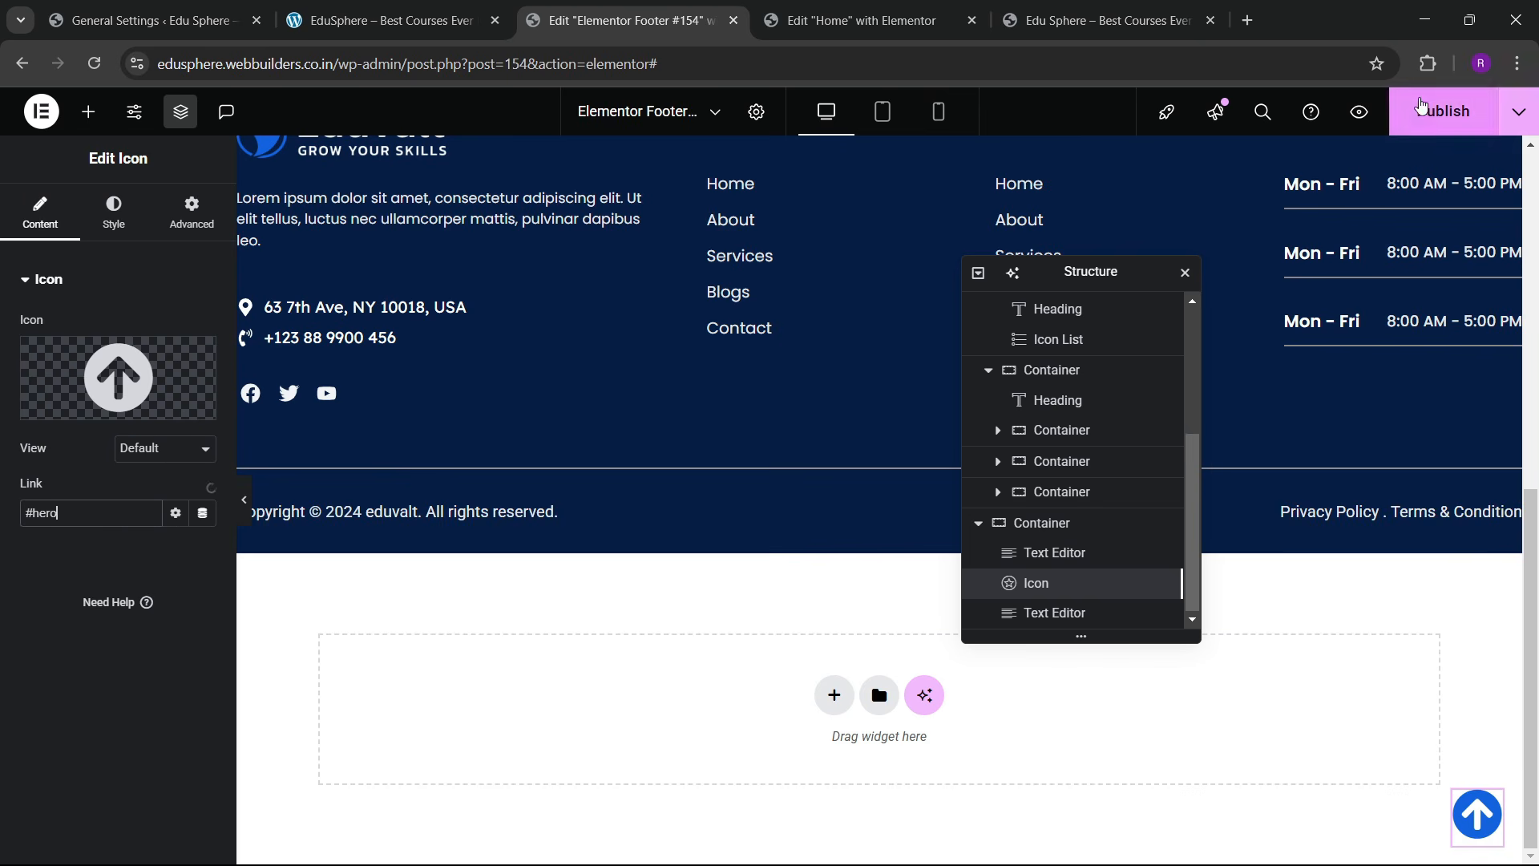
{"action": "left_click", "coordinate": [1444, 110]}
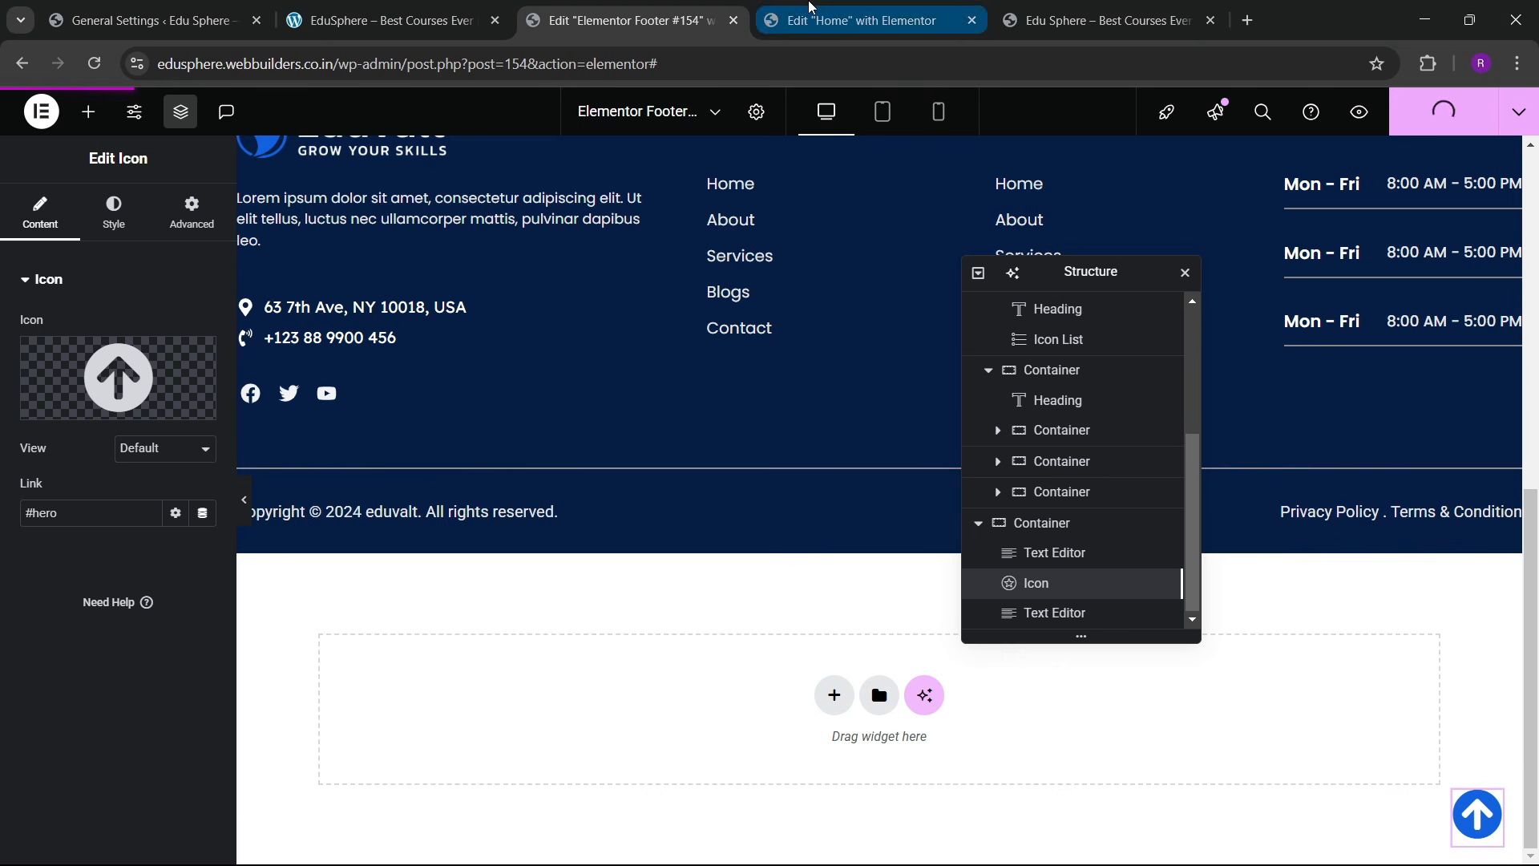
Step: Reload the live site and check the fixed back-to-top arrow in the footer
{"action": "left_click", "coordinate": [1102, 20]}
{"action": "left_click", "coordinate": [94, 63]}
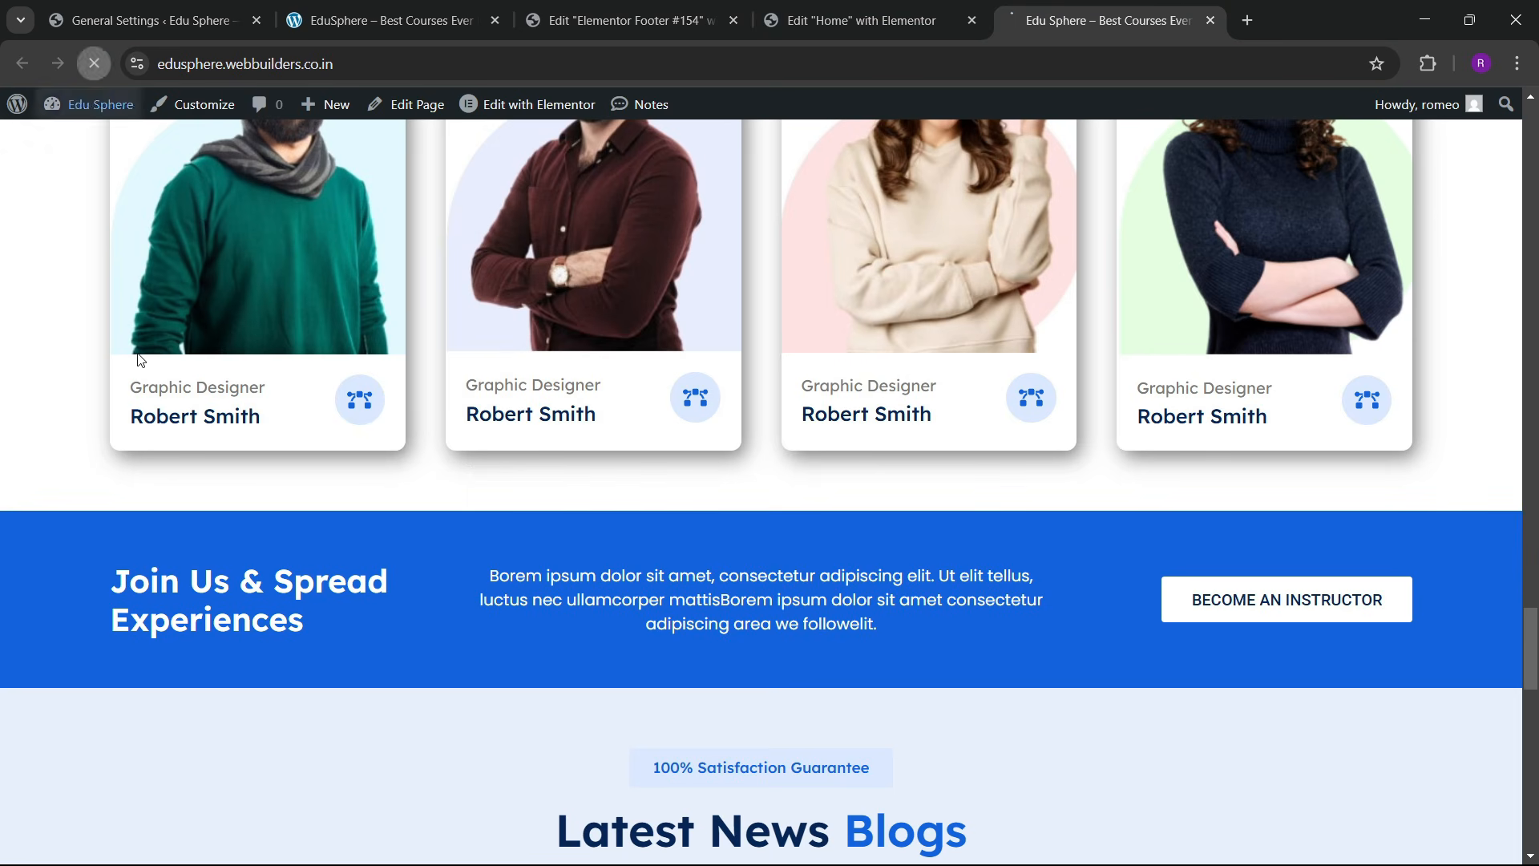
{"action": "scroll", "coordinate": [706, 536], "scroll_direction": "down", "scroll_amount": 10}
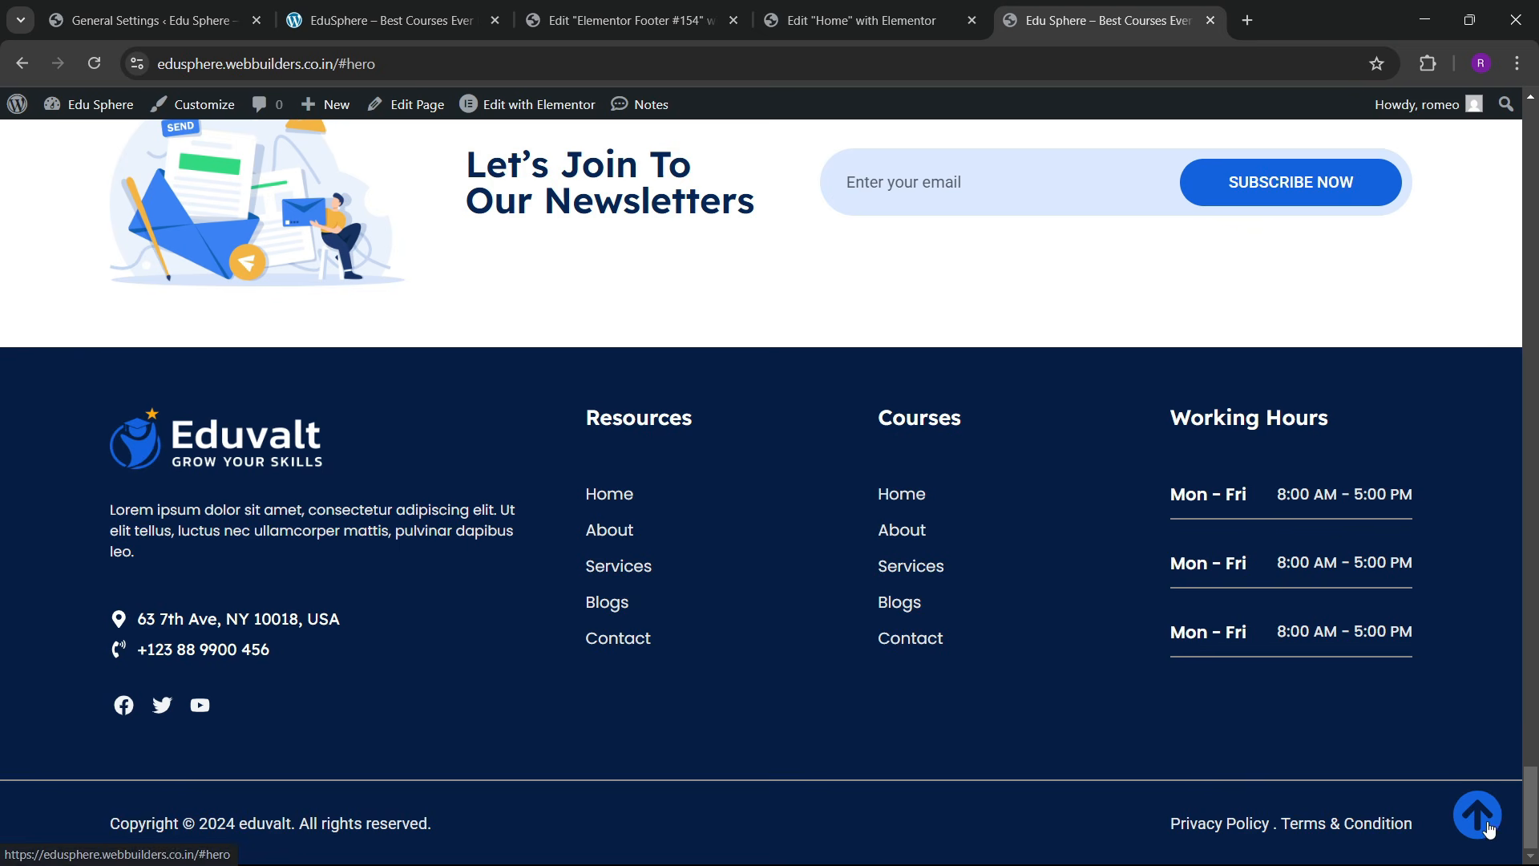
{"action": "scroll", "coordinate": [983, 526], "scroll_direction": "up", "scroll_amount": 20}
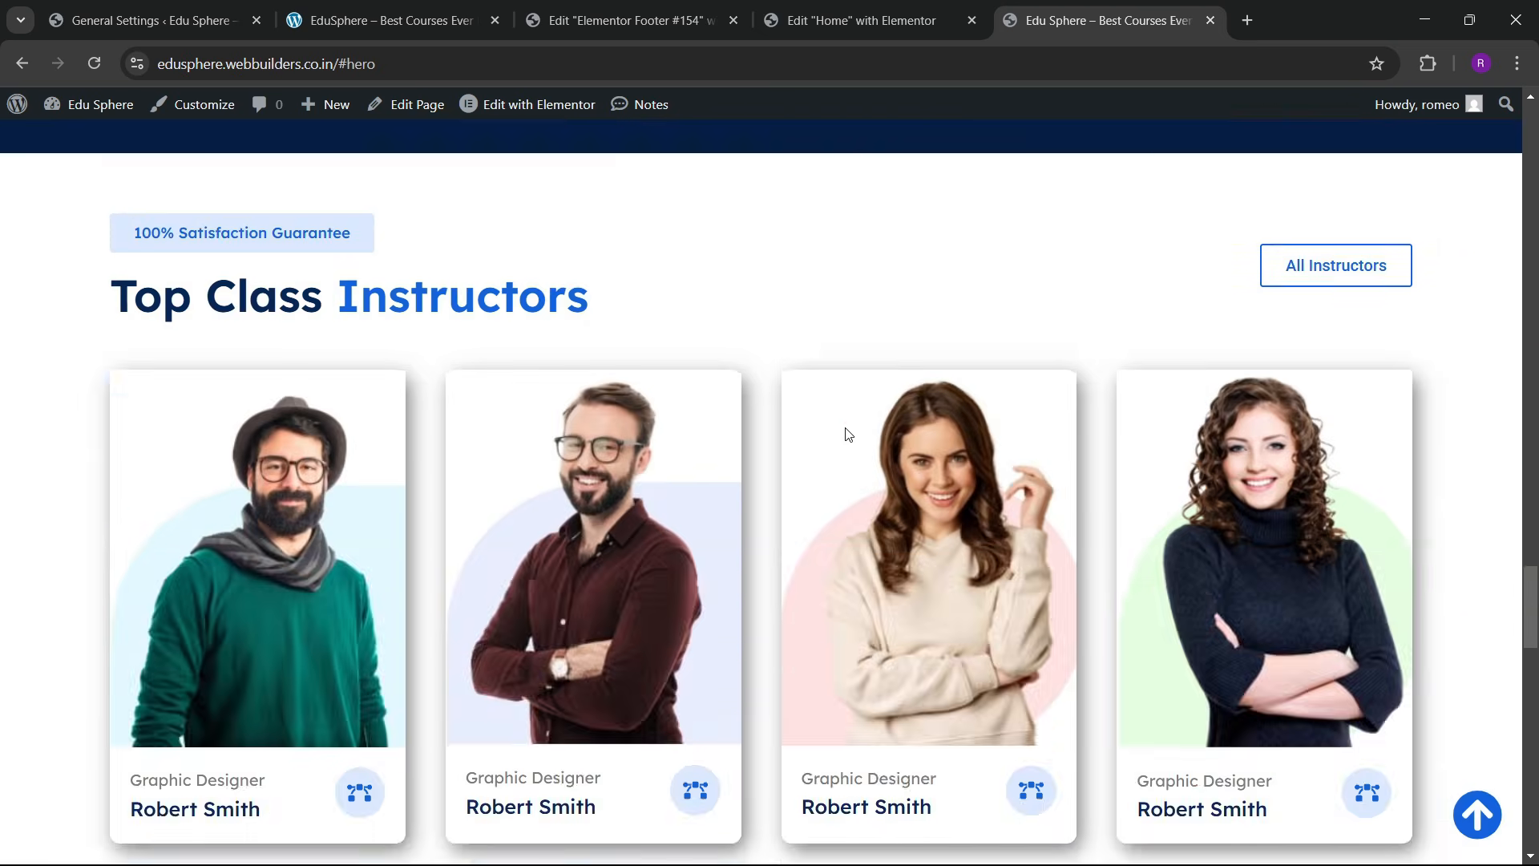
{"action": "scroll", "coordinate": [838, 433], "scroll_direction": "up", "scroll_amount": 15}
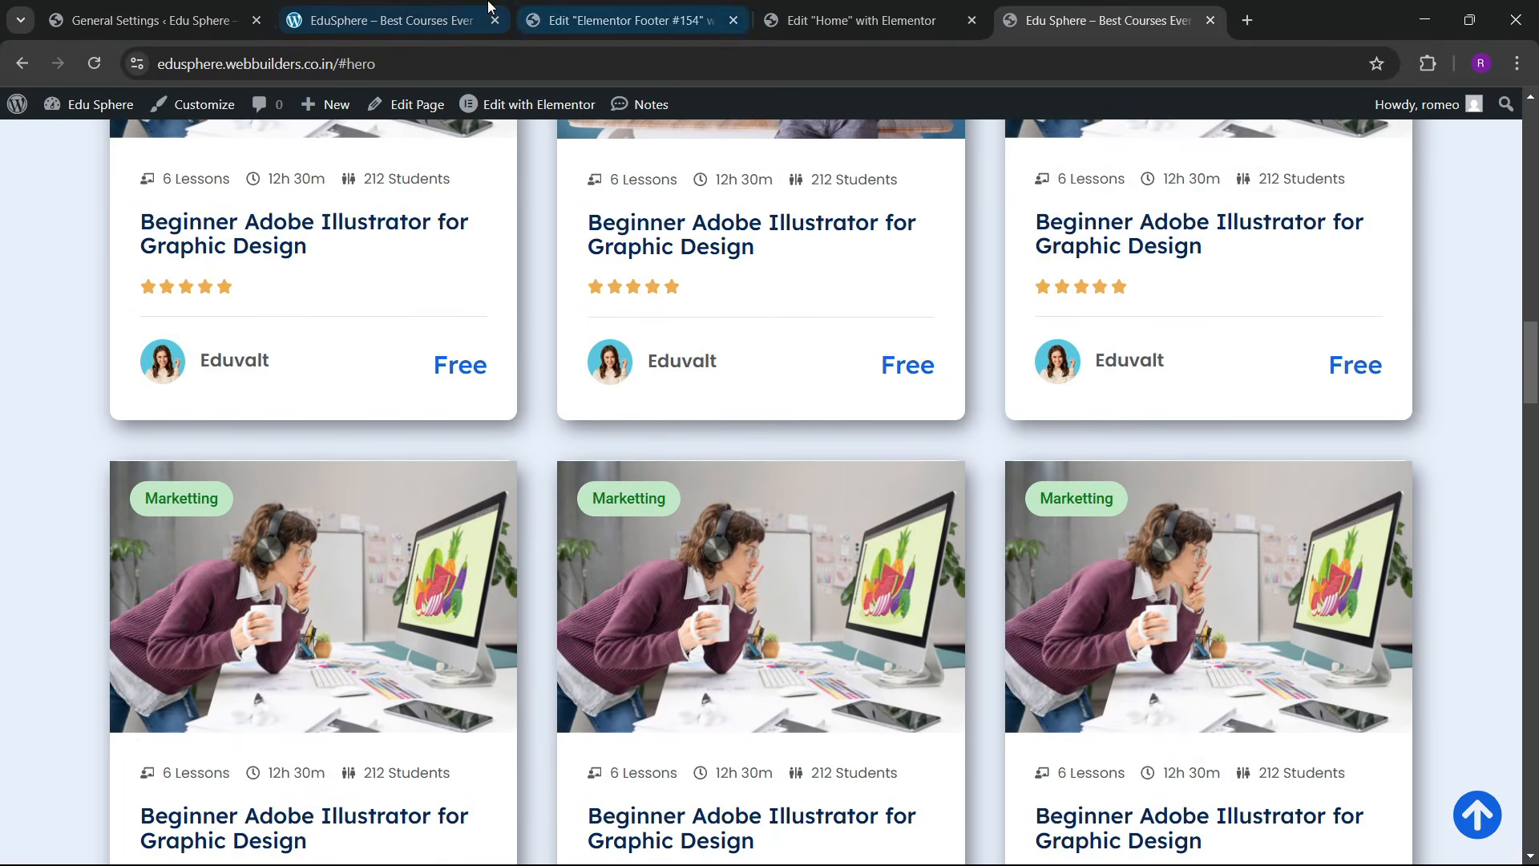
Step: Compare with the local site, then switch to the General Settings admin page
{"action": "left_click", "coordinate": [393, 20]}
{"action": "scroll", "coordinate": [807, 470], "scroll_direction": "up", "scroll_amount": 7}
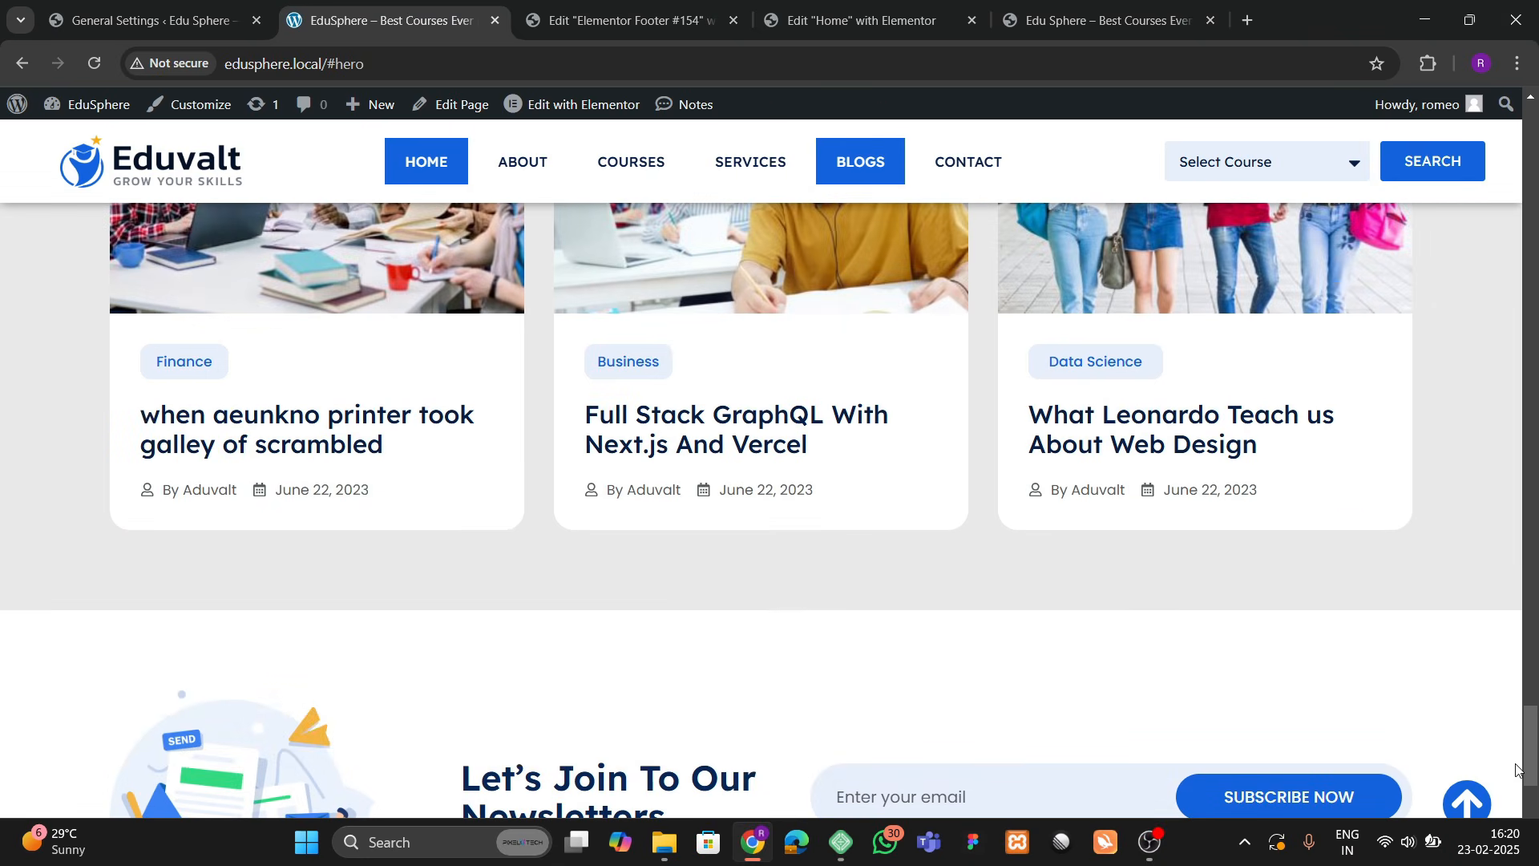
{"action": "scroll", "coordinate": [1501, 275], "scroll_direction": "up", "scroll_amount": 10}
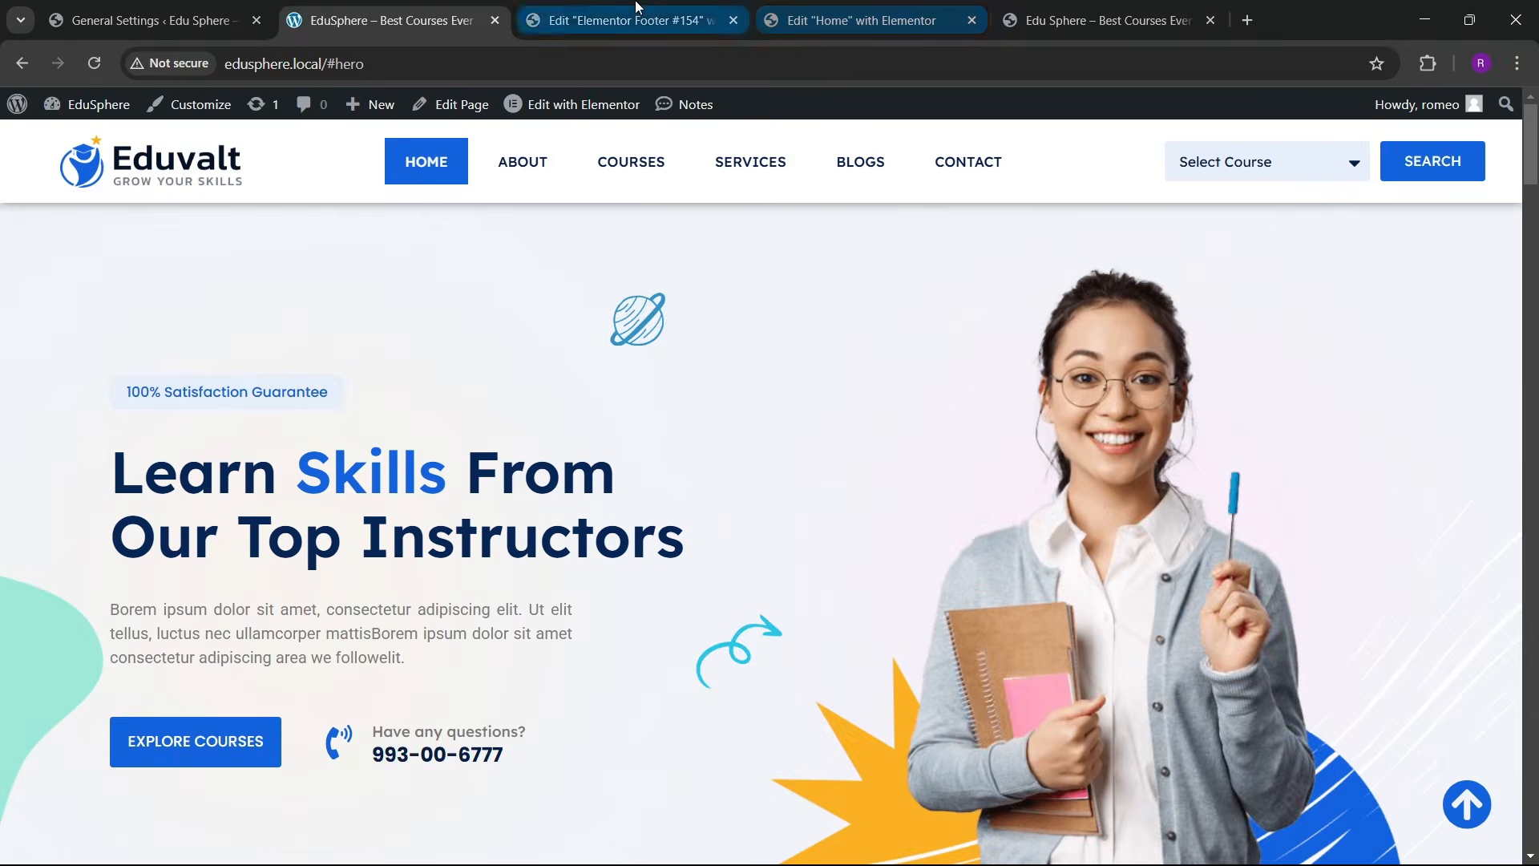
{"action": "left_click", "coordinate": [634, 20]}
{"action": "left_click", "coordinate": [456, 12]}
{"action": "left_click", "coordinate": [268, 7]}
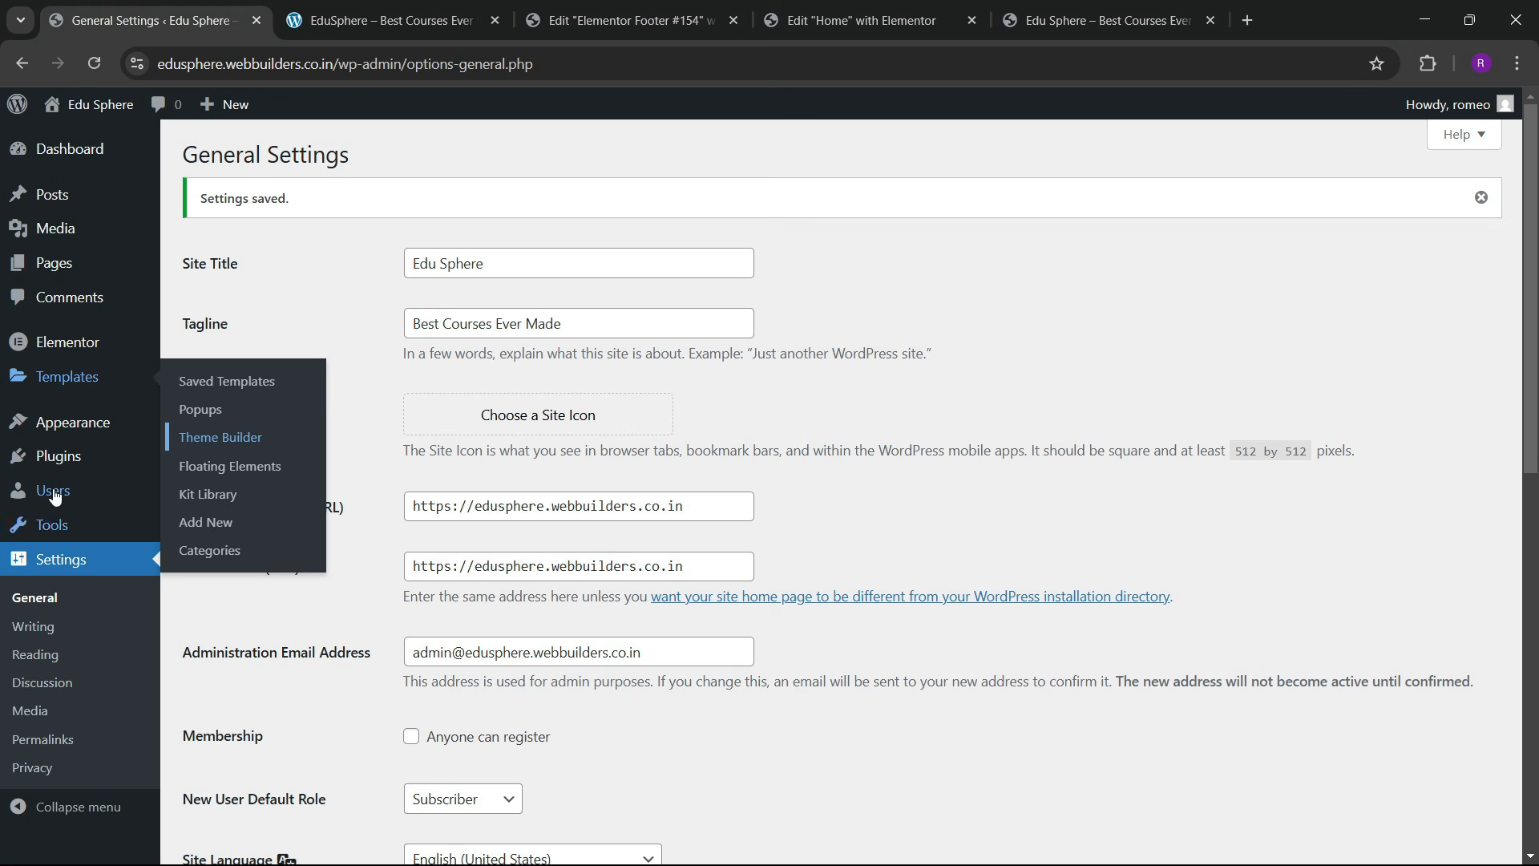
Step: Create a new menu named 'final menu' assigned to the Header location
{"action": "mouse_move", "coordinate": [66, 426]}
{"action": "left_click", "coordinate": [222, 529]}
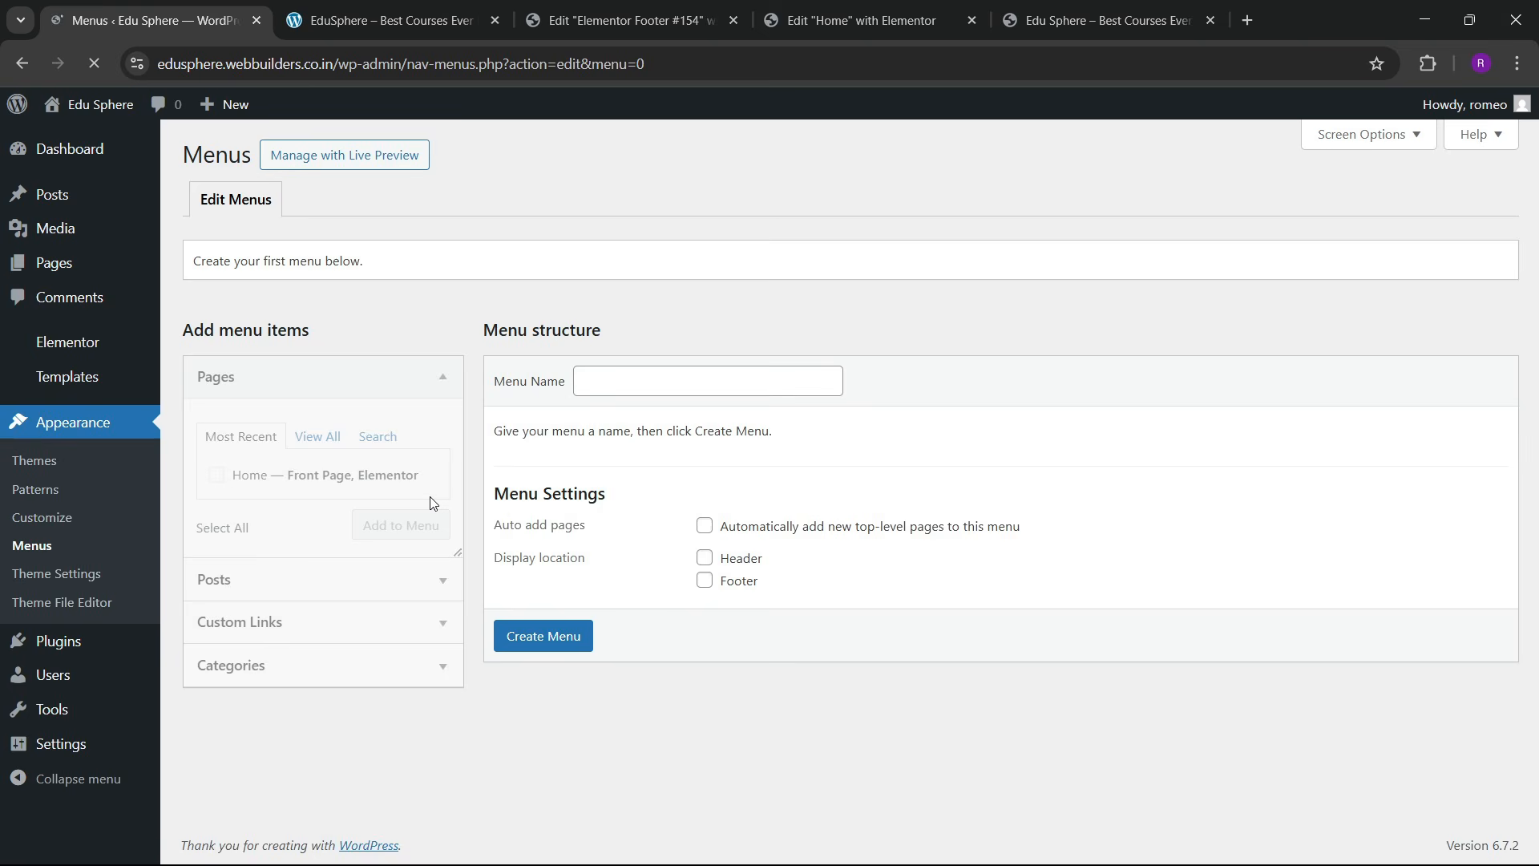
{"action": "left_click", "coordinate": [585, 381]}
{"action": "left_click", "coordinate": [704, 432]}
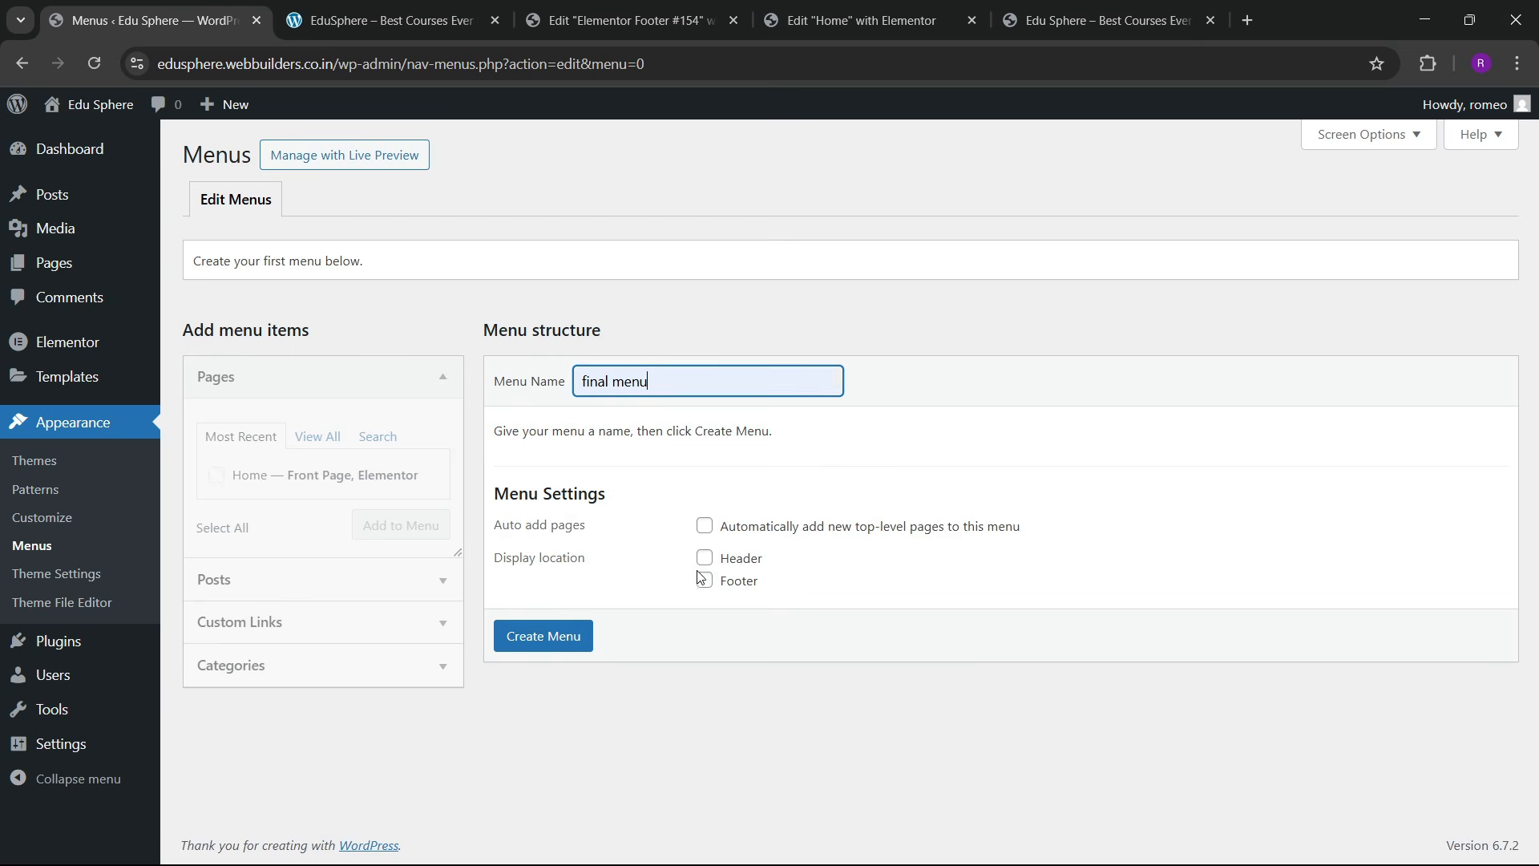
{"action": "left_click", "coordinate": [705, 557]}
{"action": "left_click", "coordinate": [568, 641]}
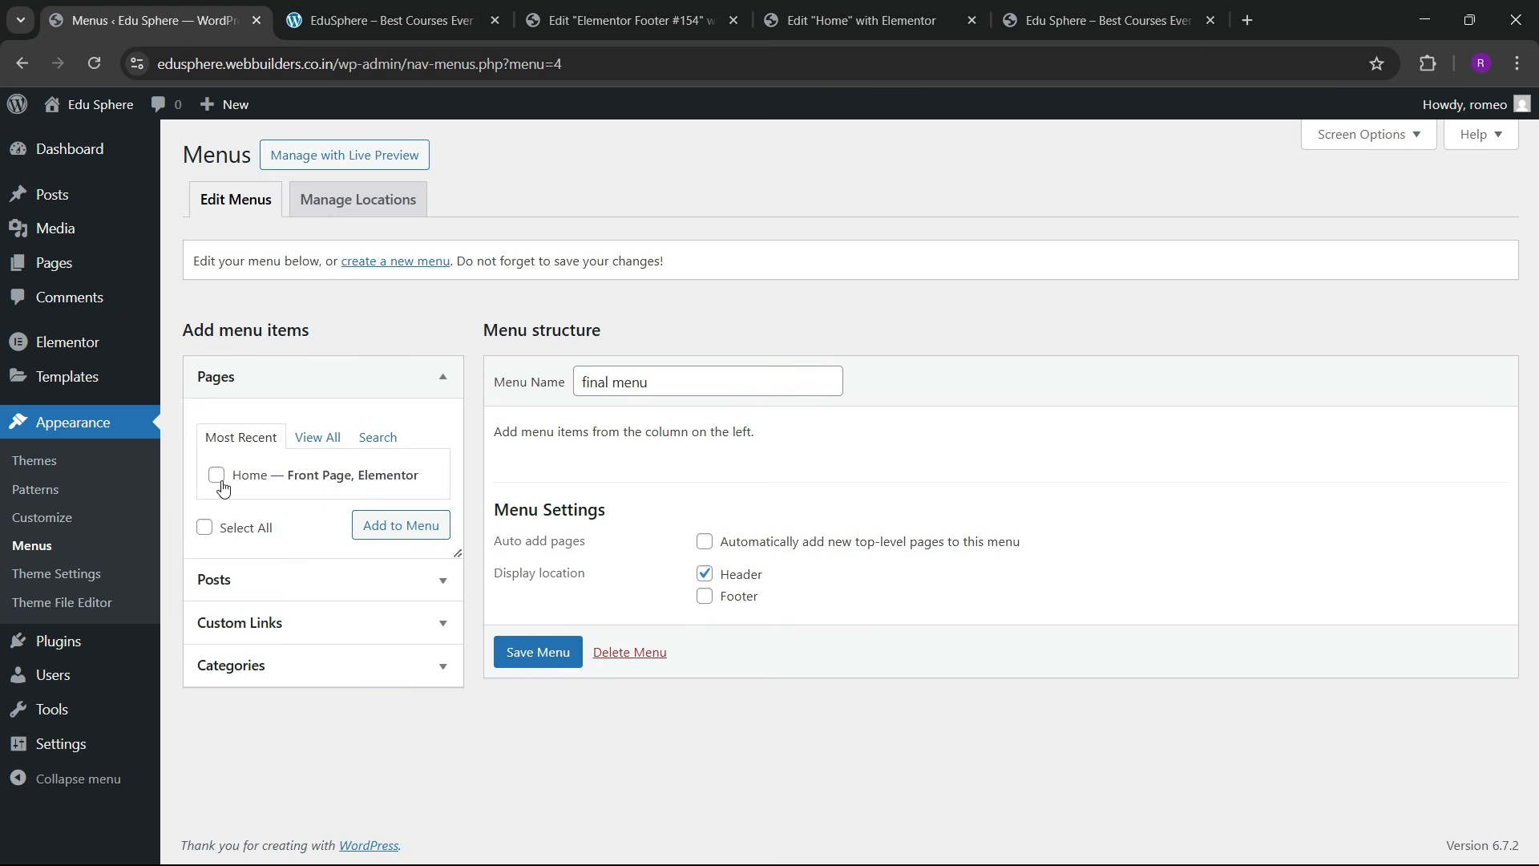
Step: Add the Home page plus About (#about) and Services (#services) custom links
{"action": "left_click", "coordinate": [390, 529]}
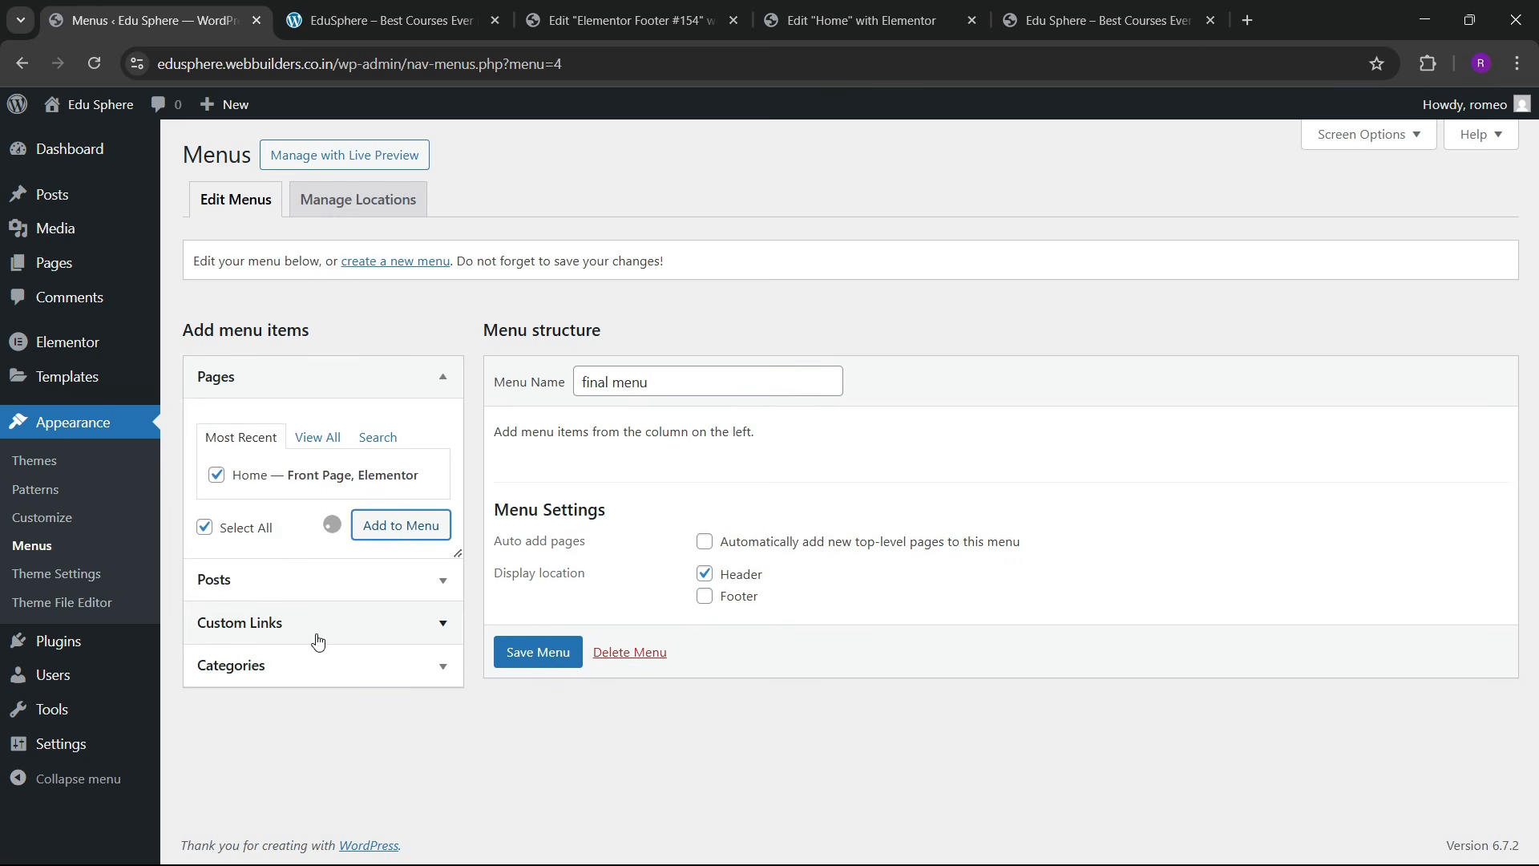
{"action": "left_click", "coordinate": [314, 635]}
{"action": "left_click", "coordinate": [323, 522]}
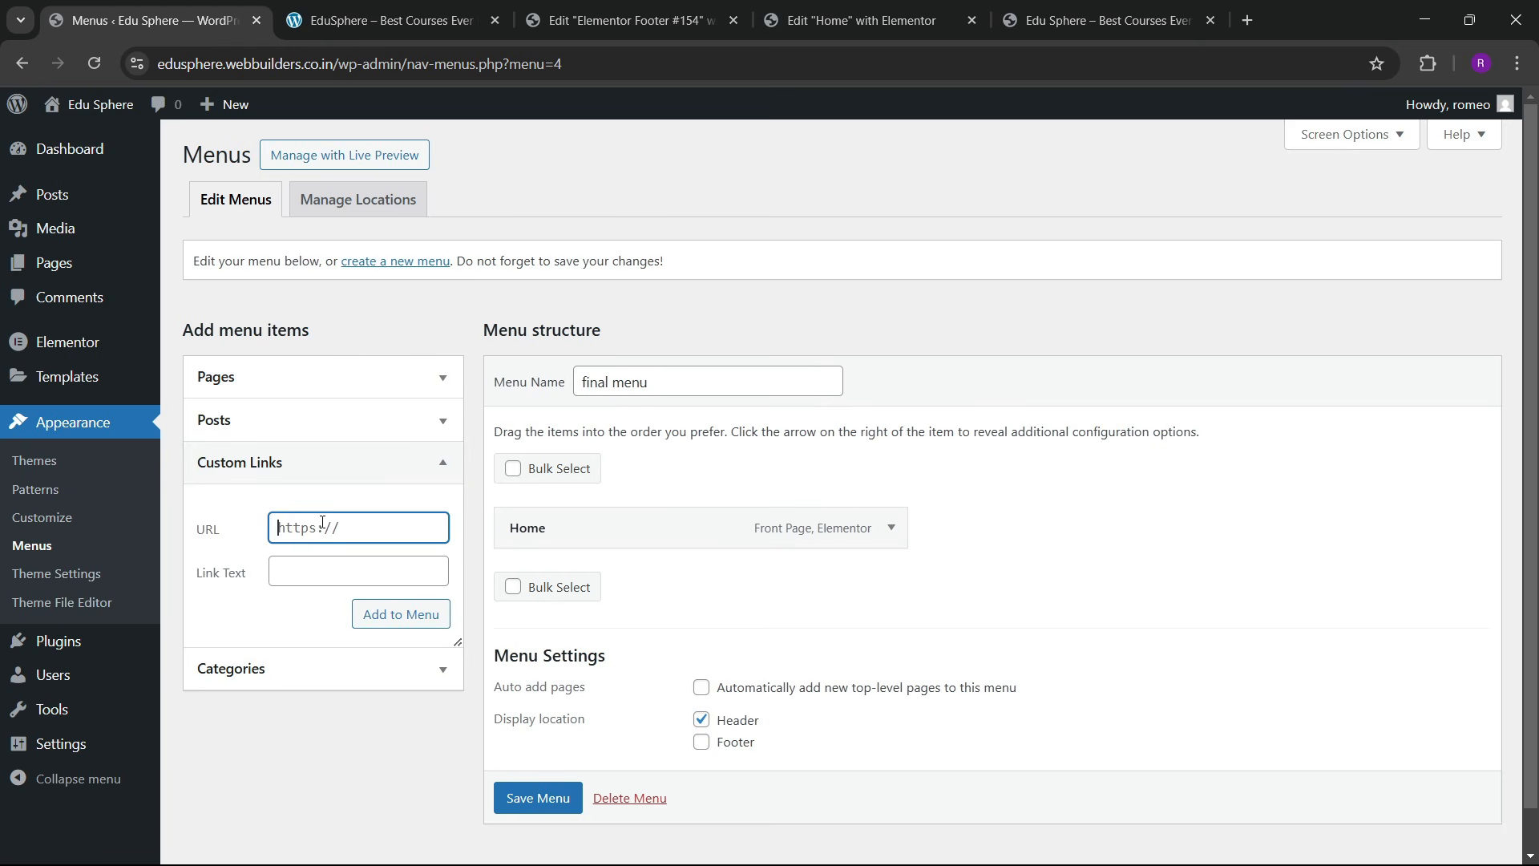
{"action": "key", "text": "Tab"}
{"action": "type", "text": "A"}
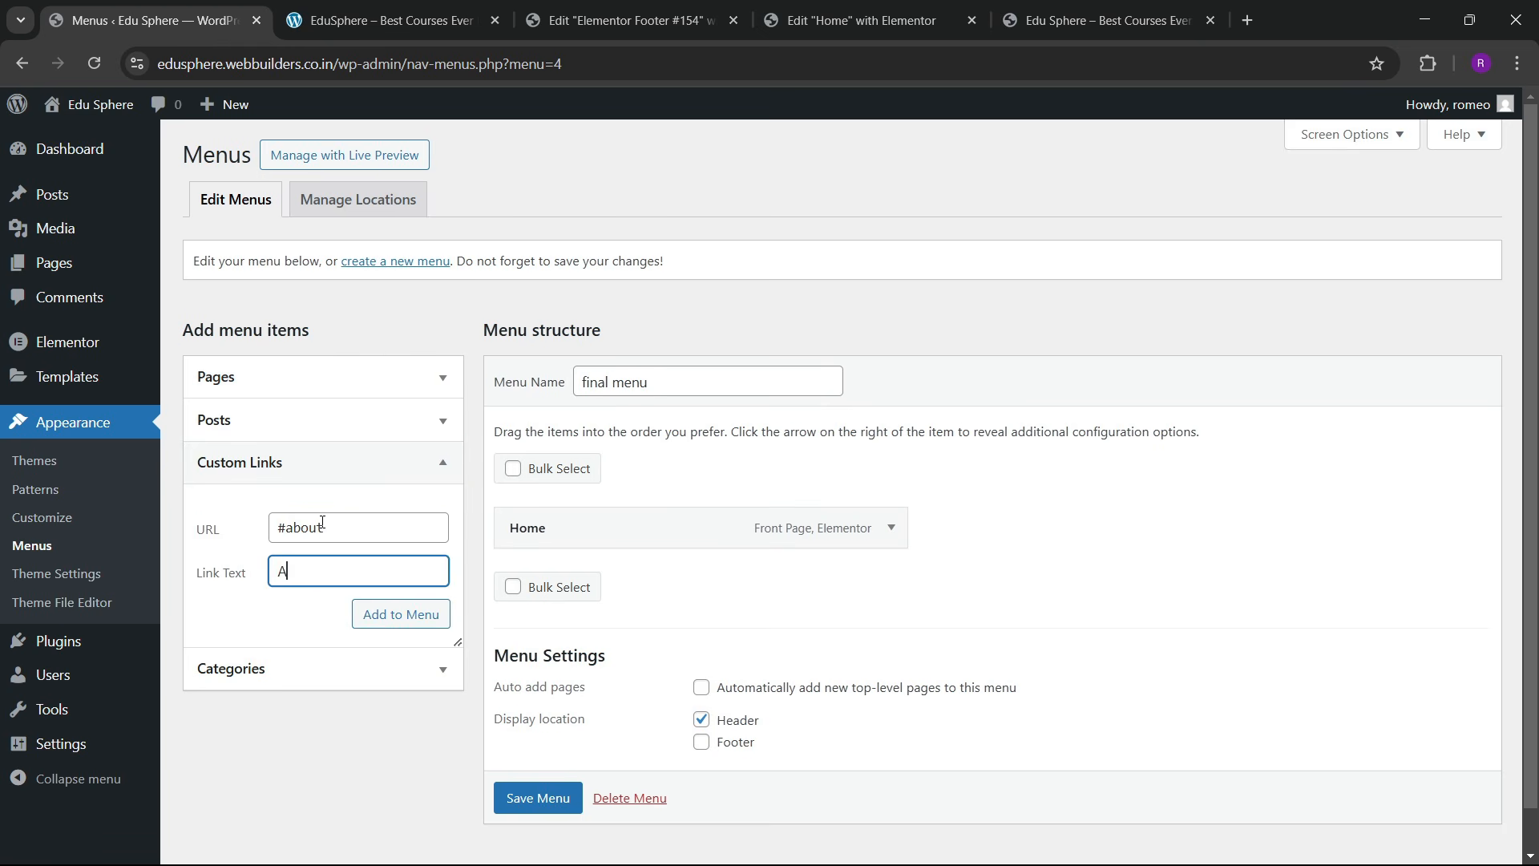
{"action": "left_click", "coordinate": [385, 623]}
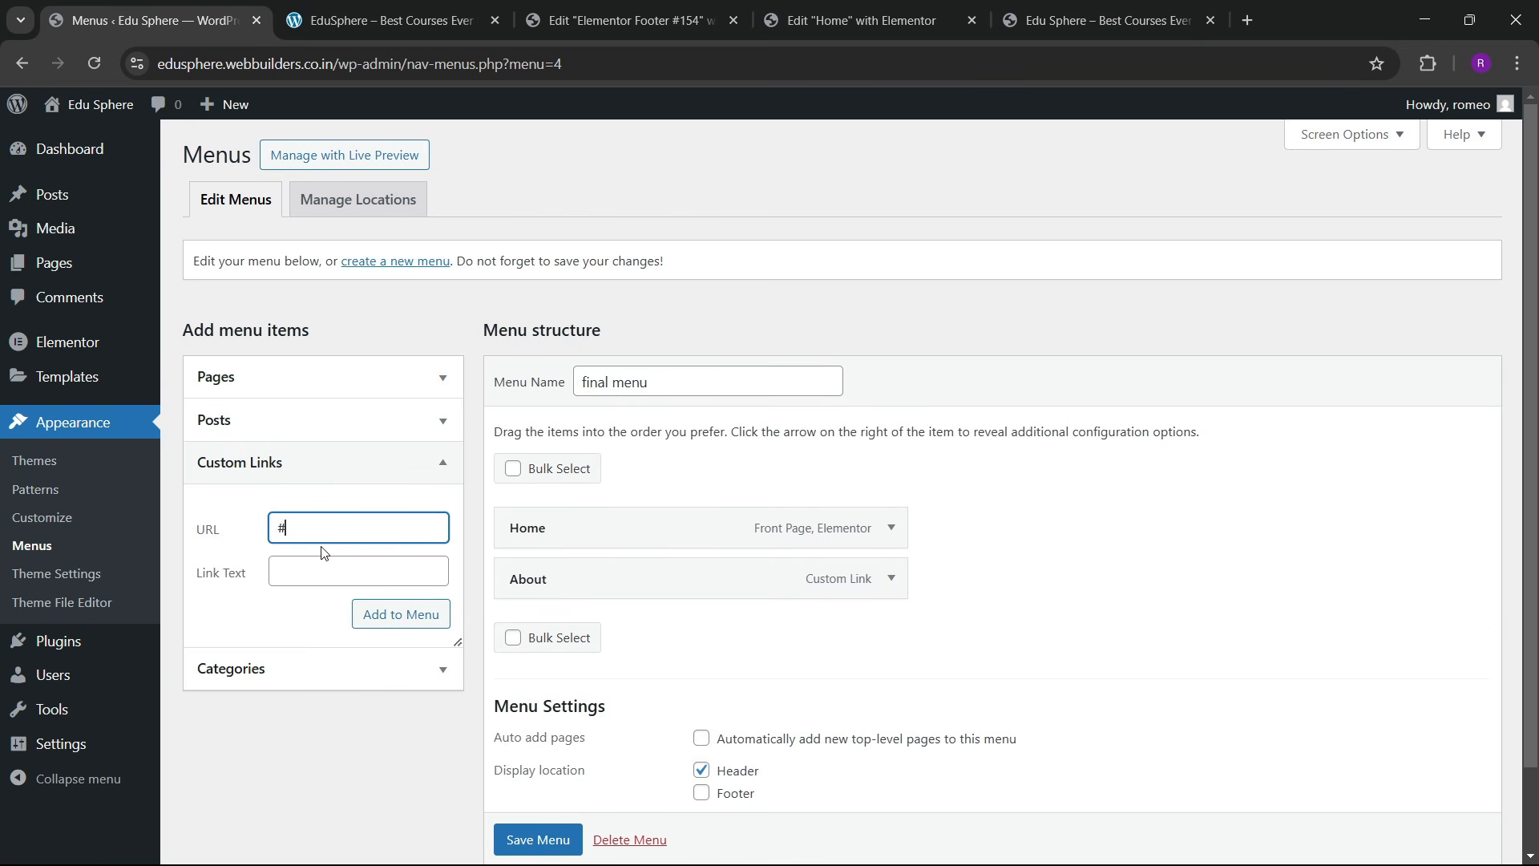
{"action": "type", "text": "#services"}
{"action": "key", "text": "Tab"}
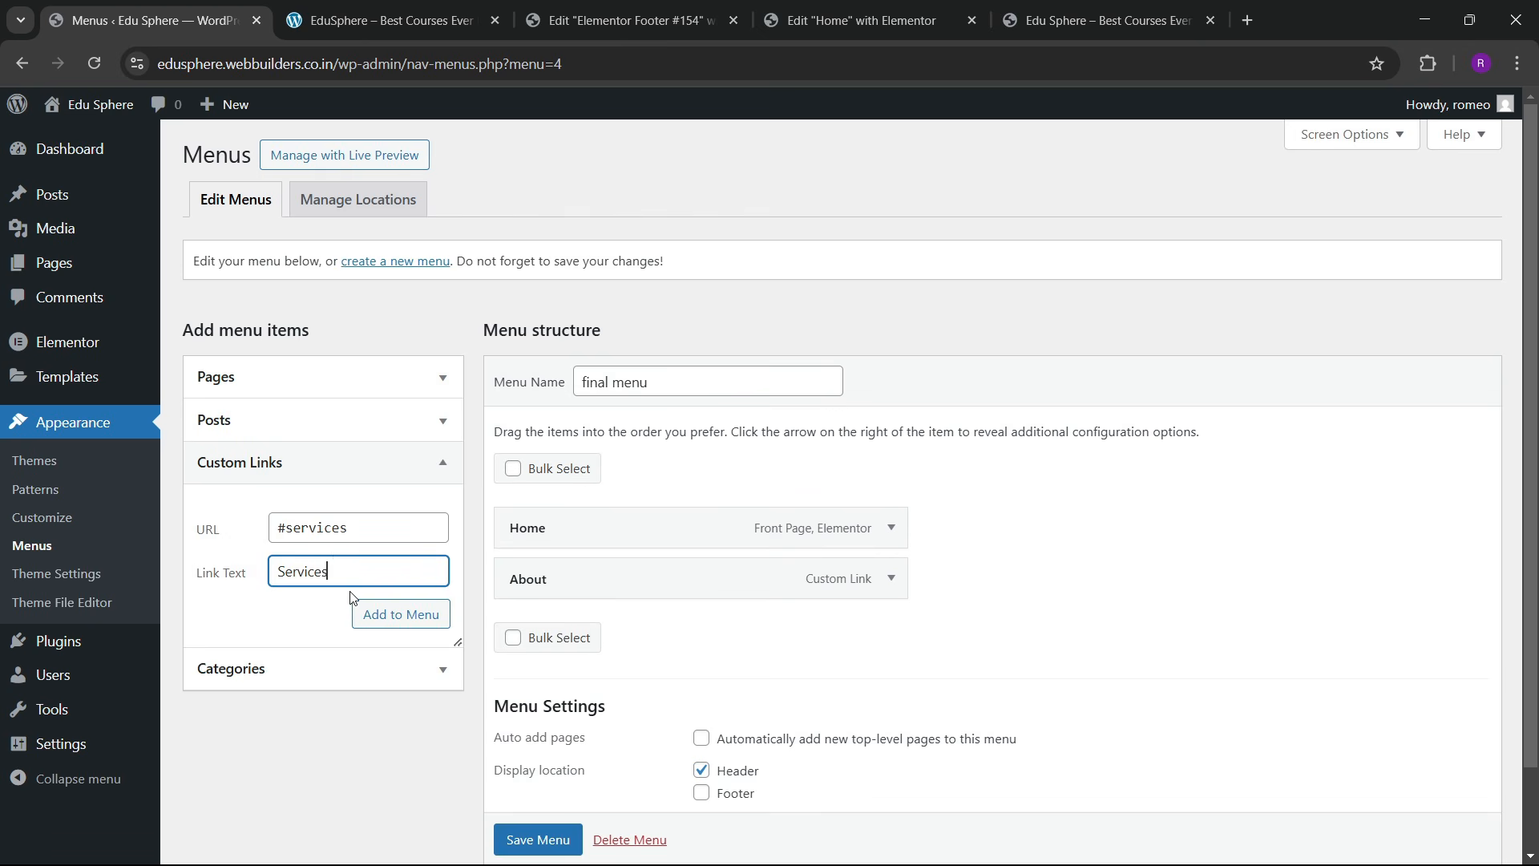
{"action": "type", "text": "Services"}
{"action": "left_click", "coordinate": [385, 615]}
Step: Add Courses (#courses) and Blogs (#blogs) custom links to the menu
{"action": "left_click", "coordinate": [420, 7]}
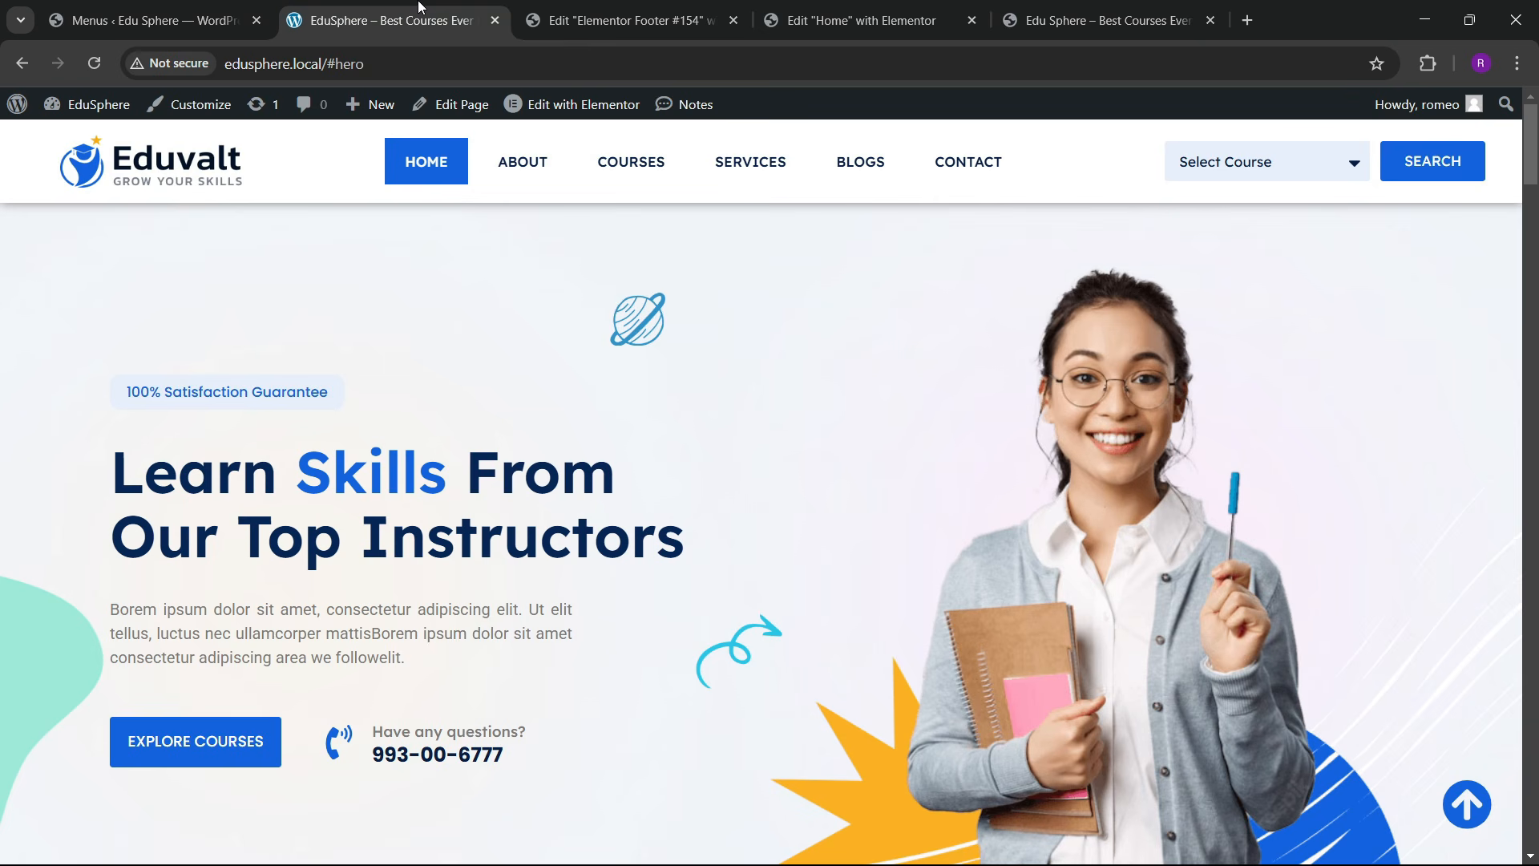
{"action": "left_click", "coordinate": [216, 12]}
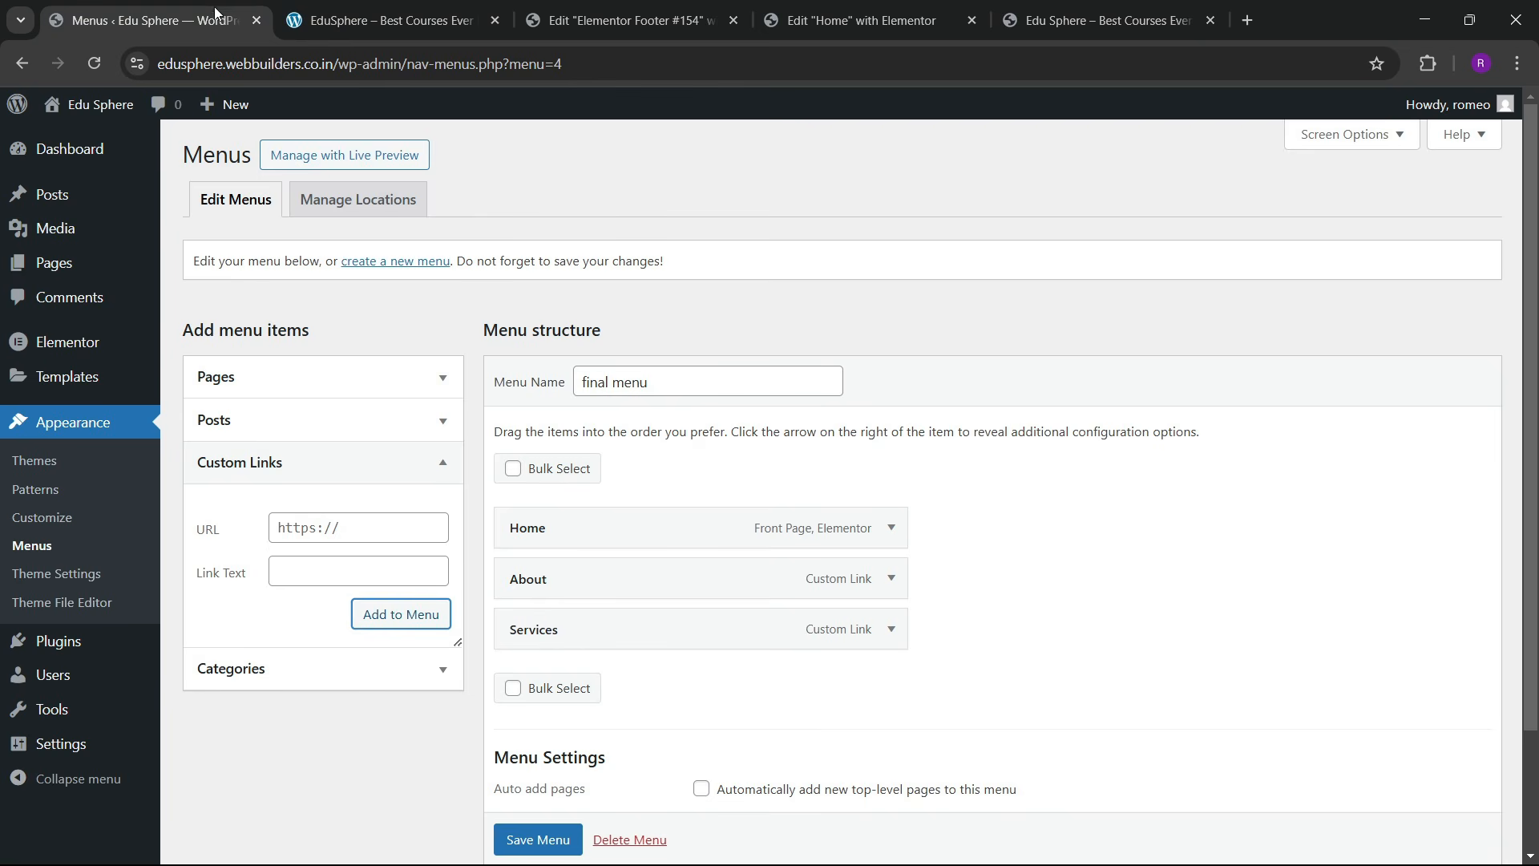
{"action": "left_click", "coordinate": [294, 522]}
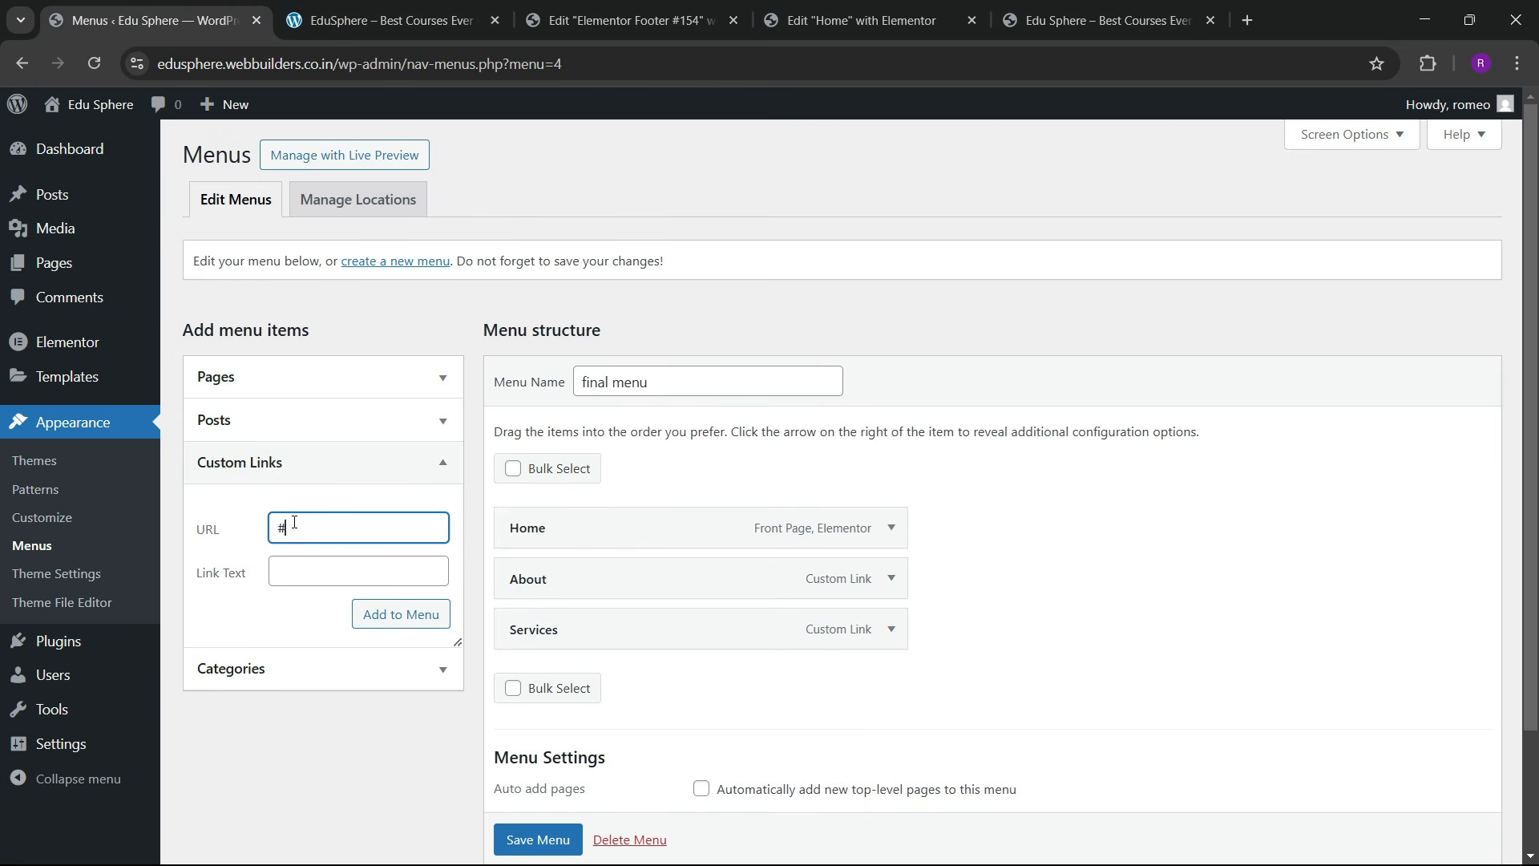
{"action": "type", "text": "#courses"}
{"action": "key", "text": "Tab"}
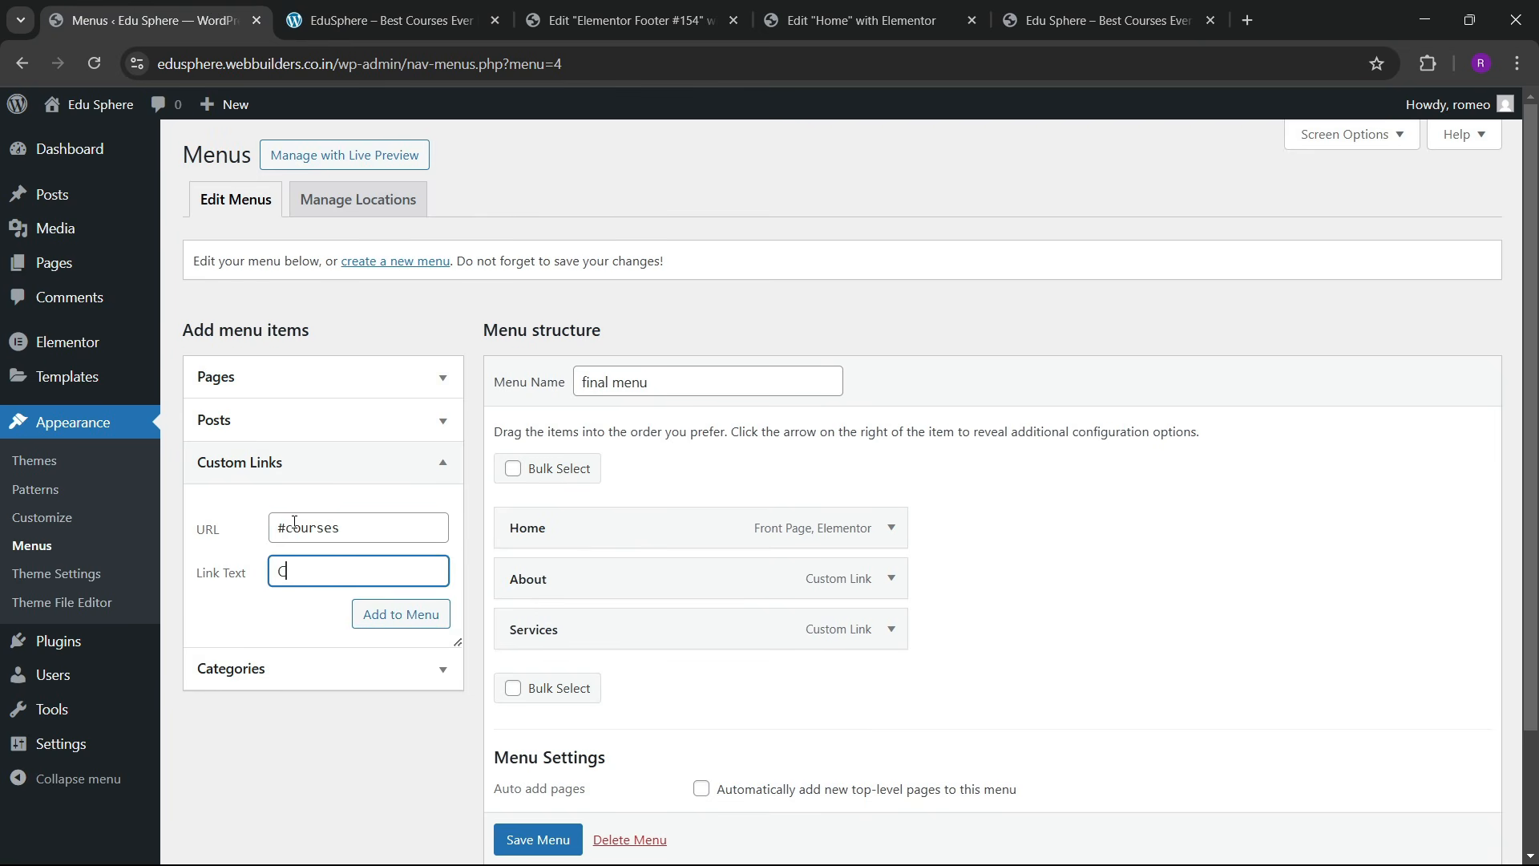
{"action": "left_click", "coordinate": [387, 628]}
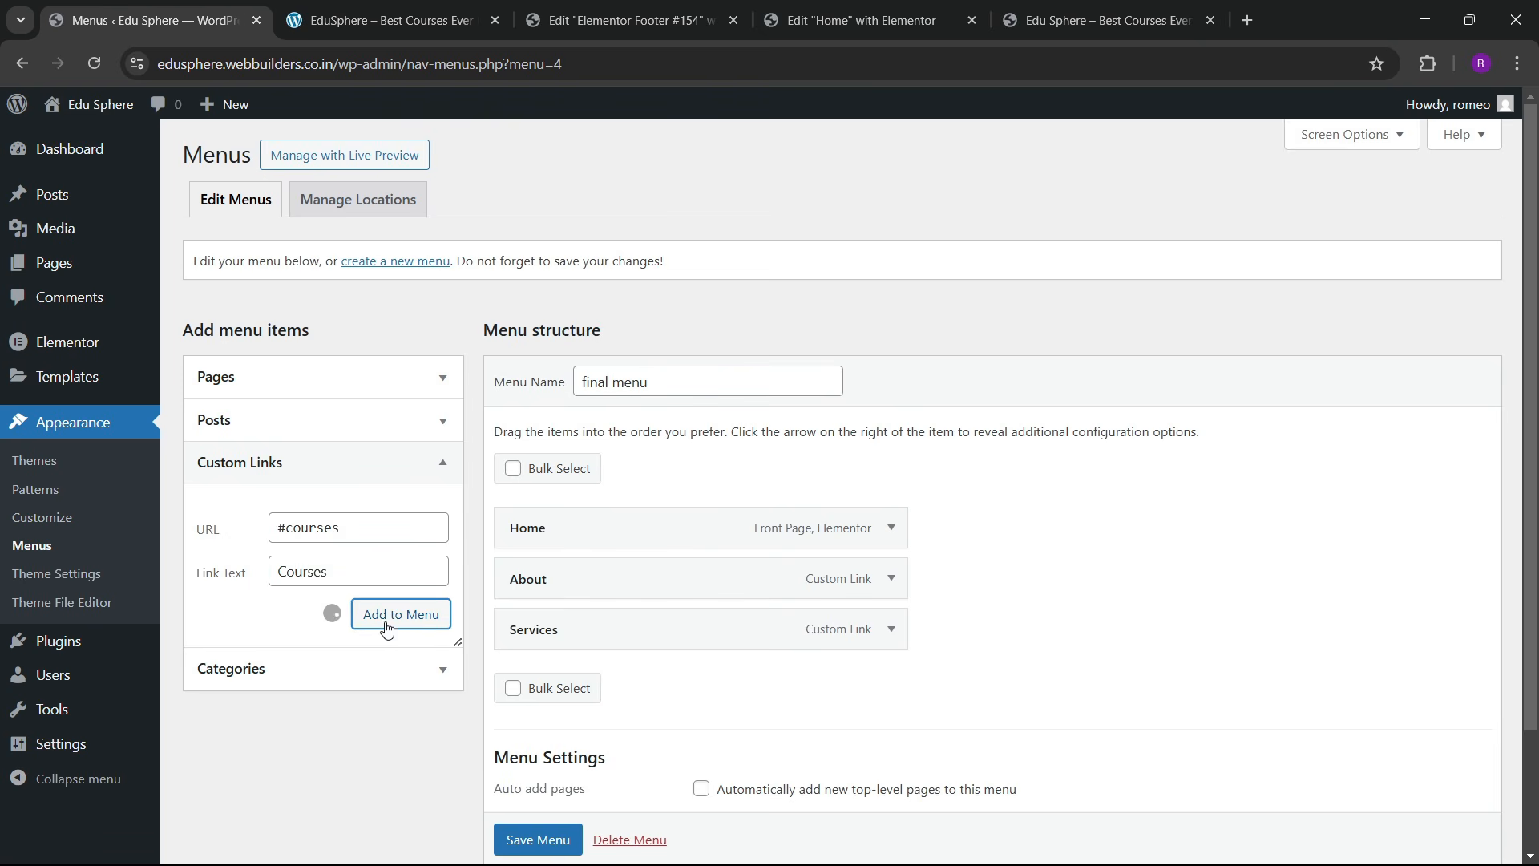
{"action": "left_click", "coordinate": [312, 529]}
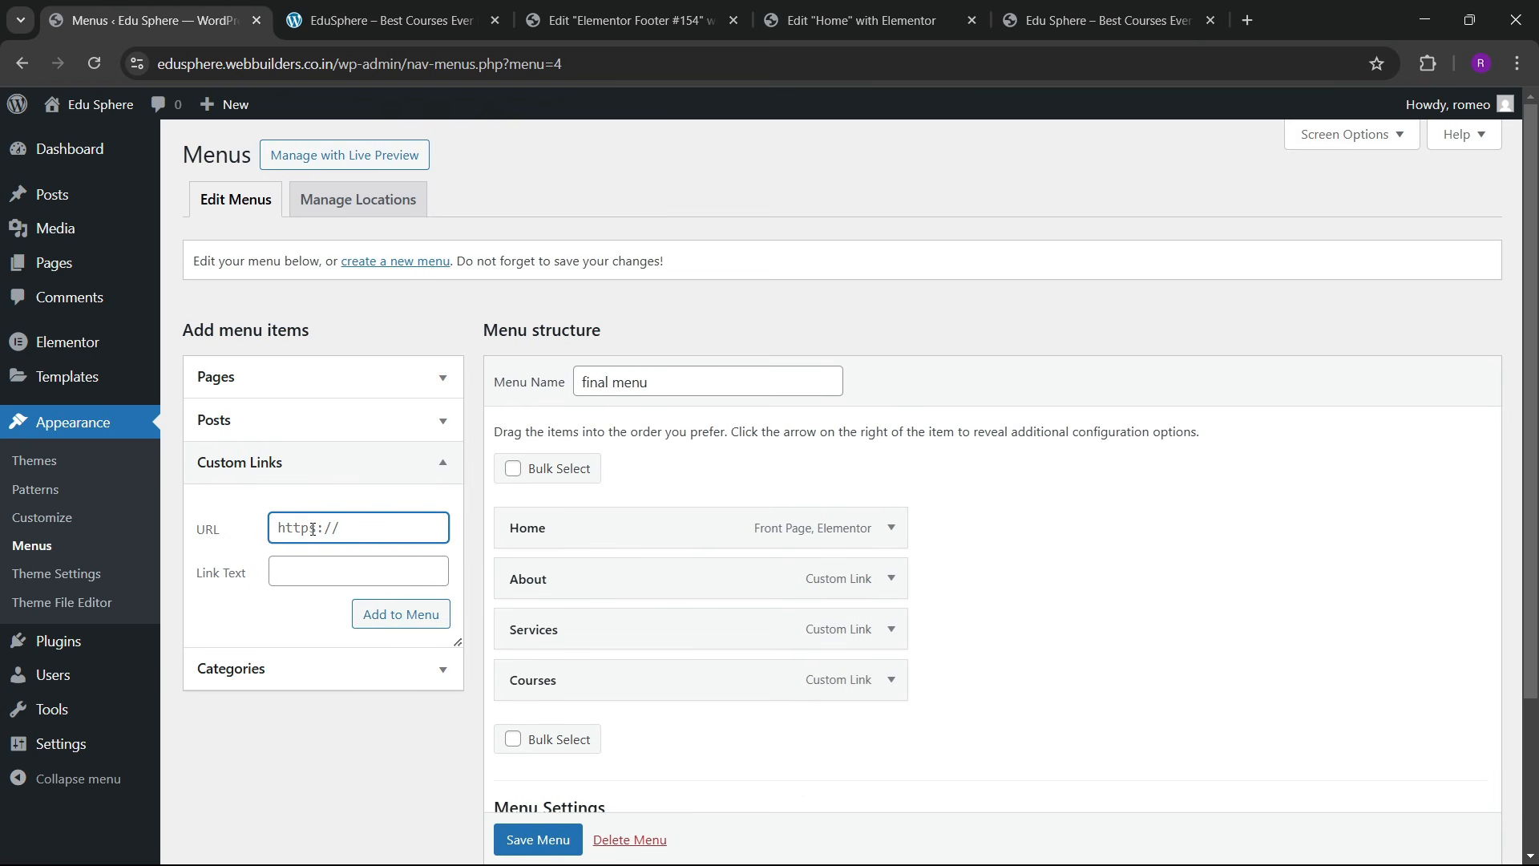
{"action": "key", "text": "Tab"}
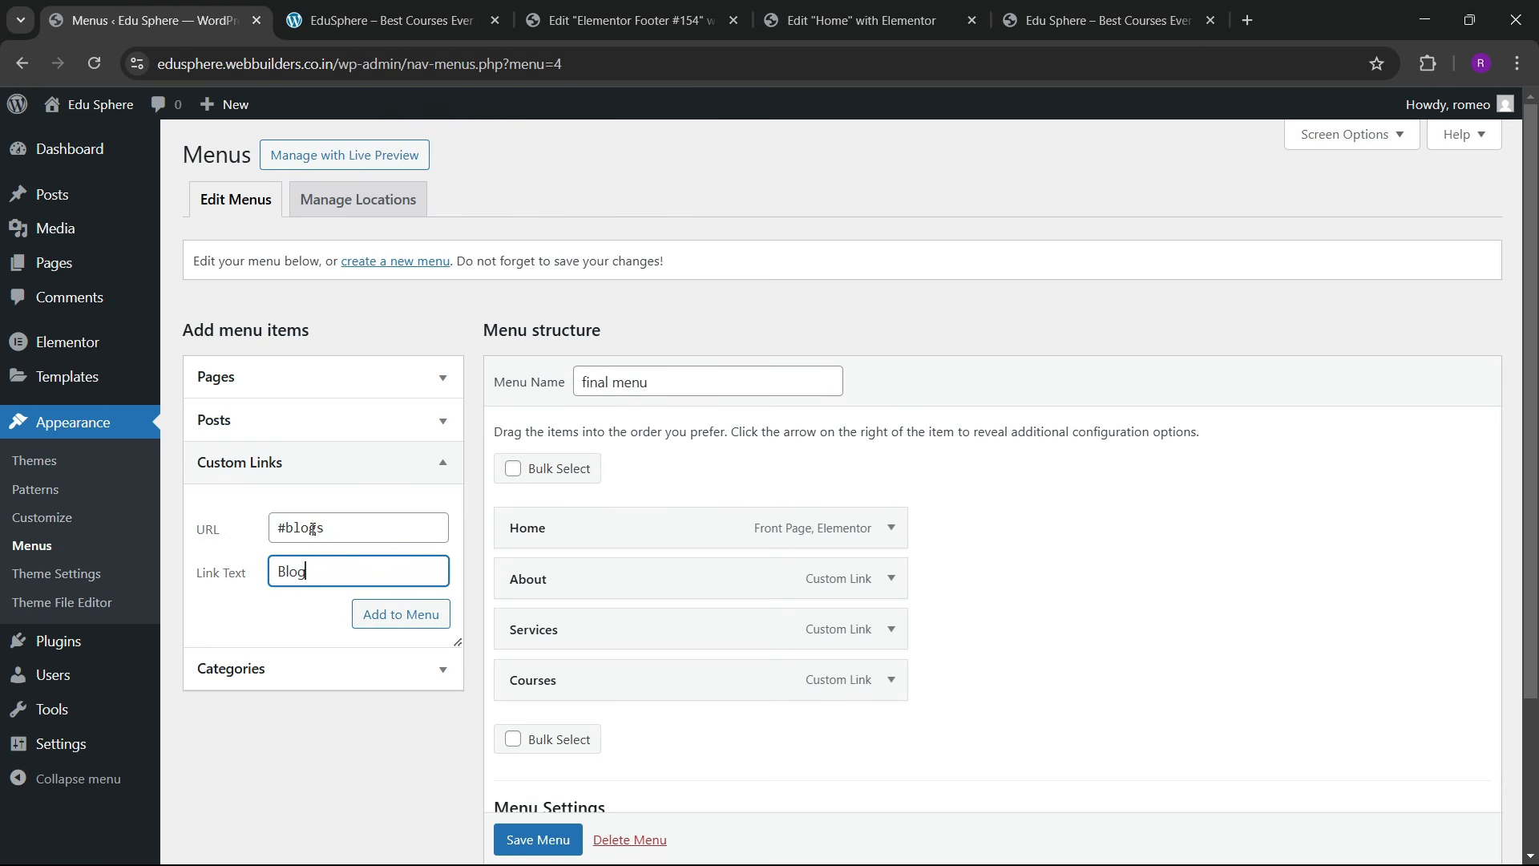
{"action": "left_click", "coordinate": [368, 619]}
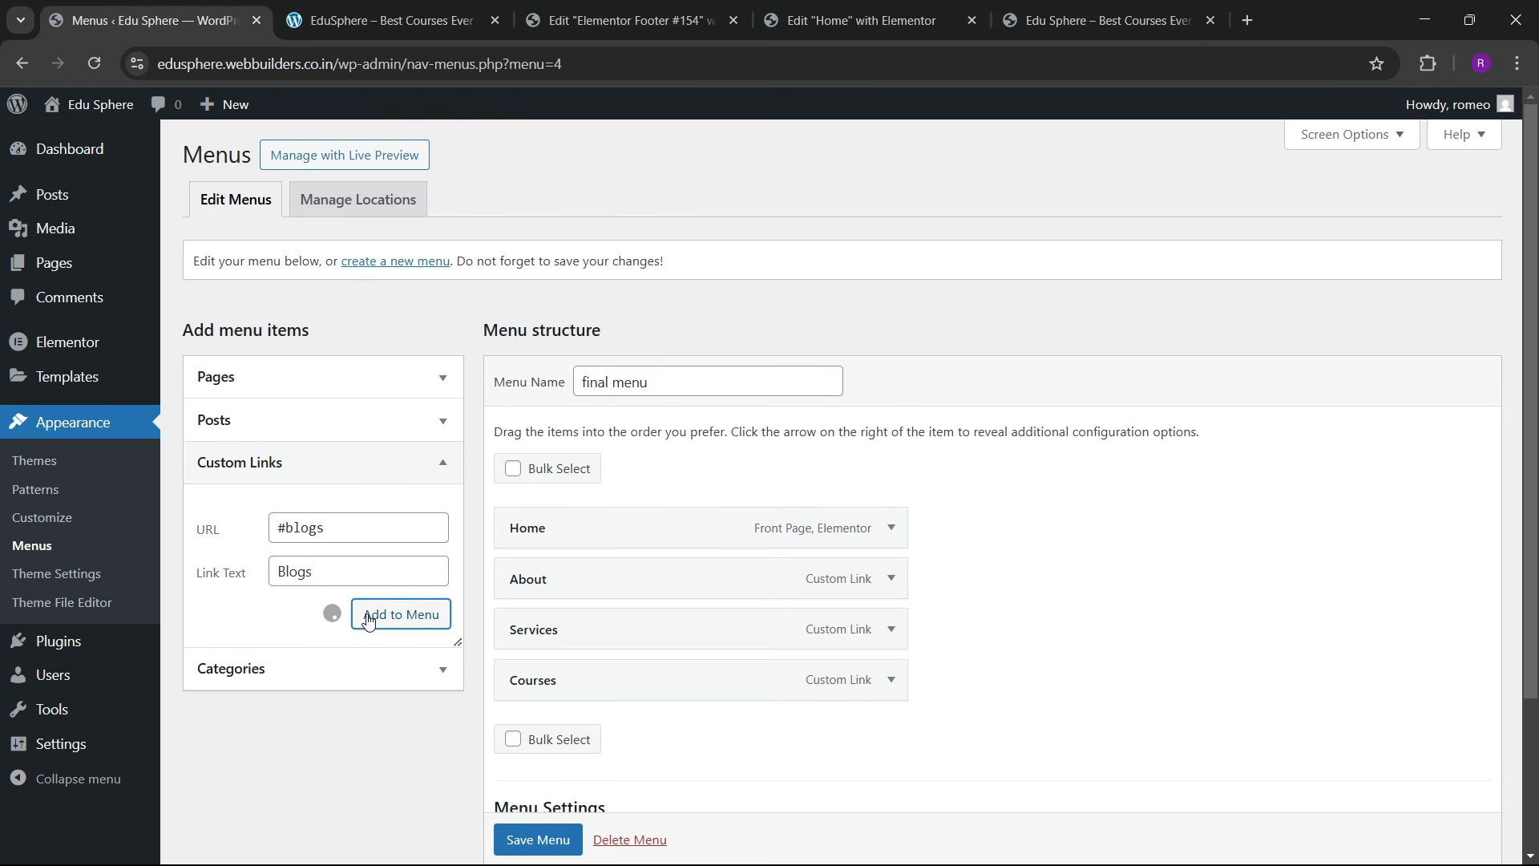
Step: Add the Contact (#contact) custom link and save the menu
{"action": "left_click", "coordinate": [313, 530]}
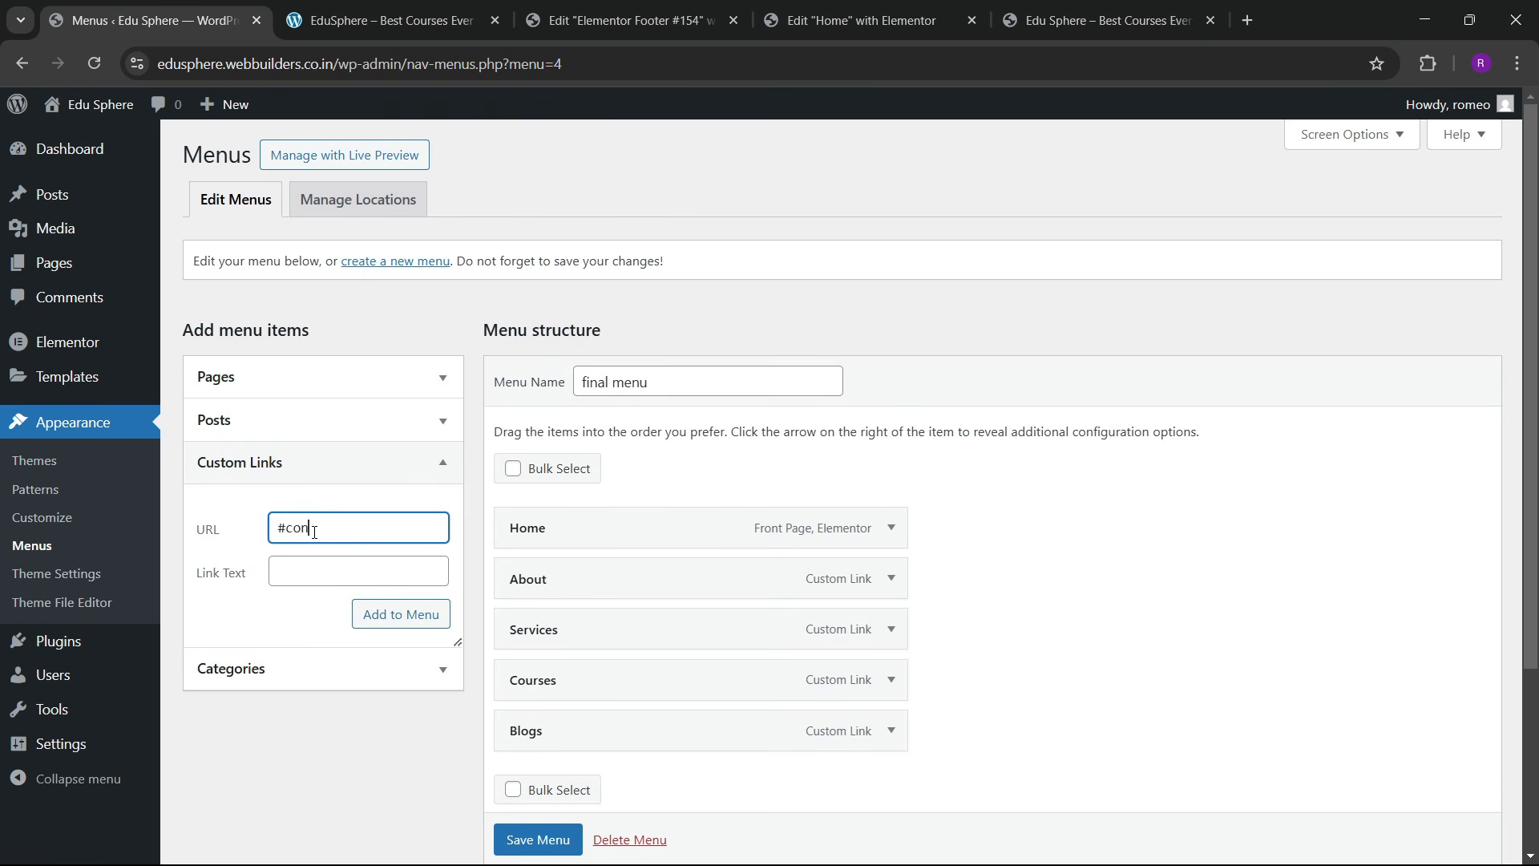
{"action": "type", "text": "#contact"}
{"action": "key", "text": "Tab"}
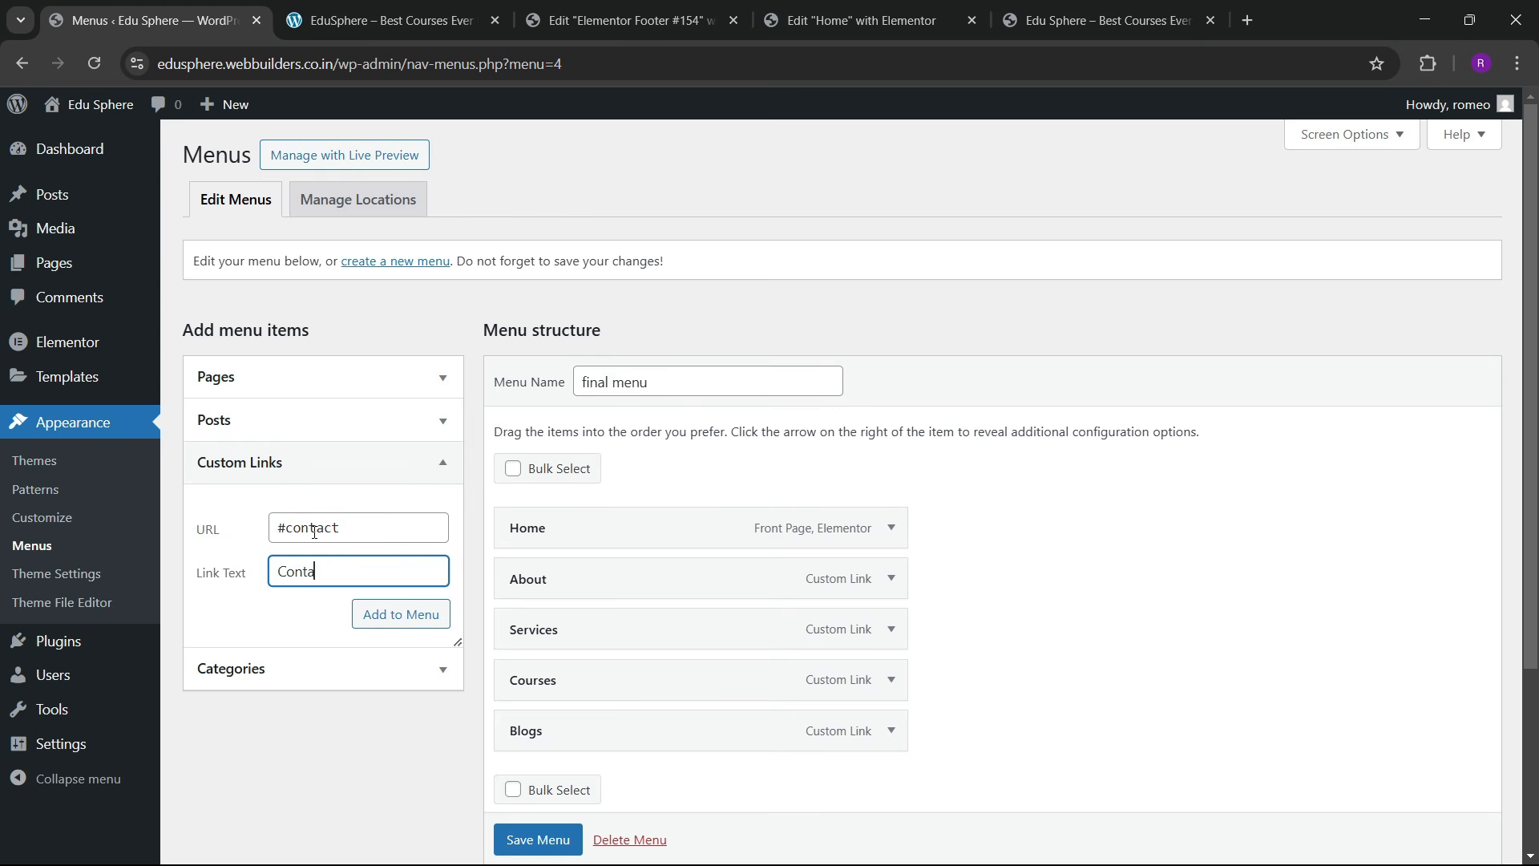
{"action": "left_click", "coordinate": [405, 625]}
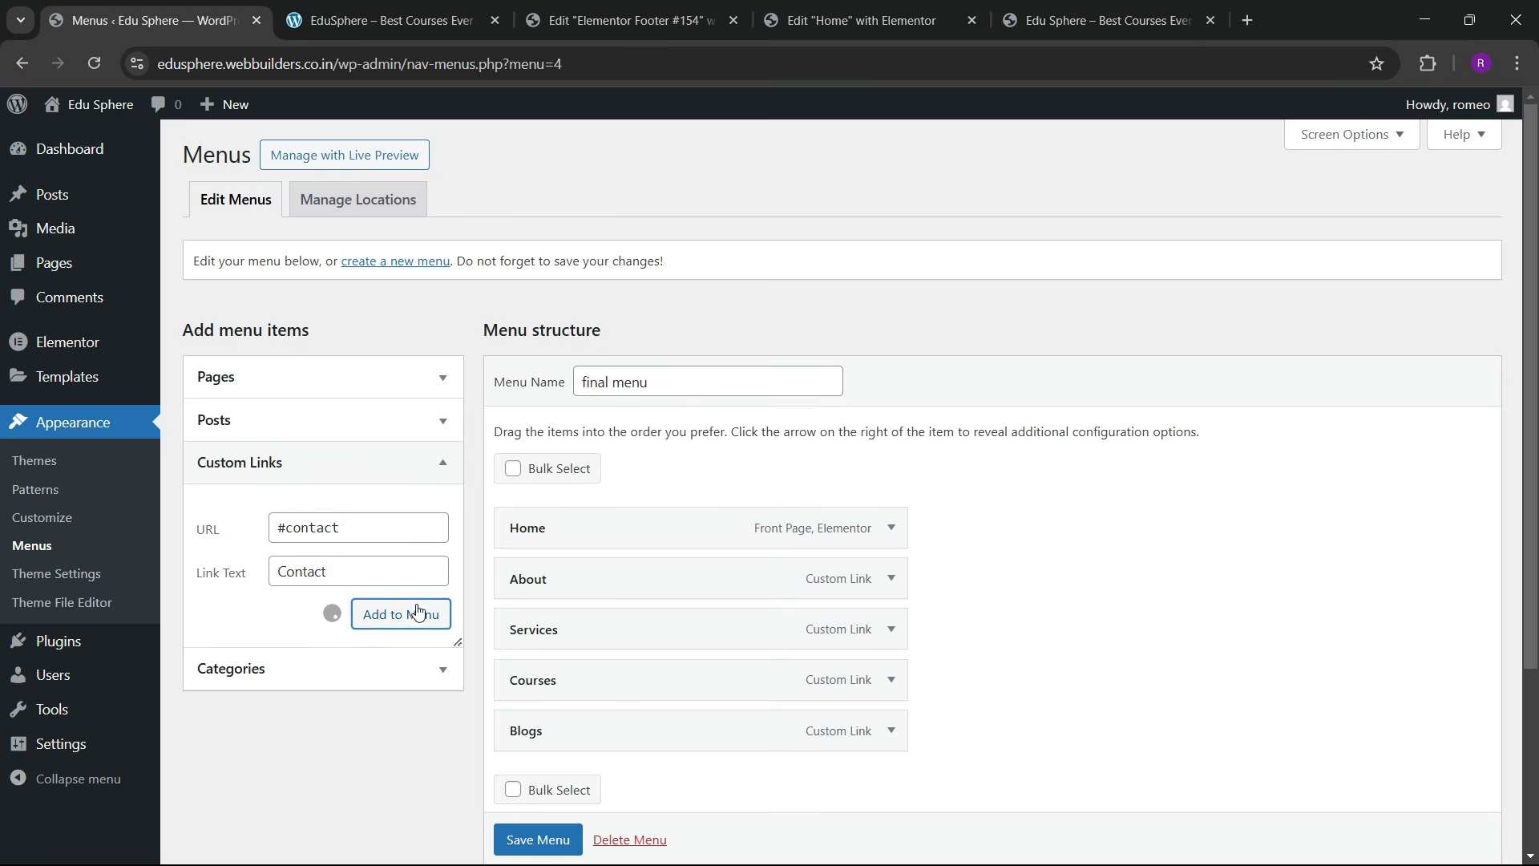
{"action": "scroll", "coordinate": [609, 649], "scroll_direction": "down", "scroll_amount": 3}
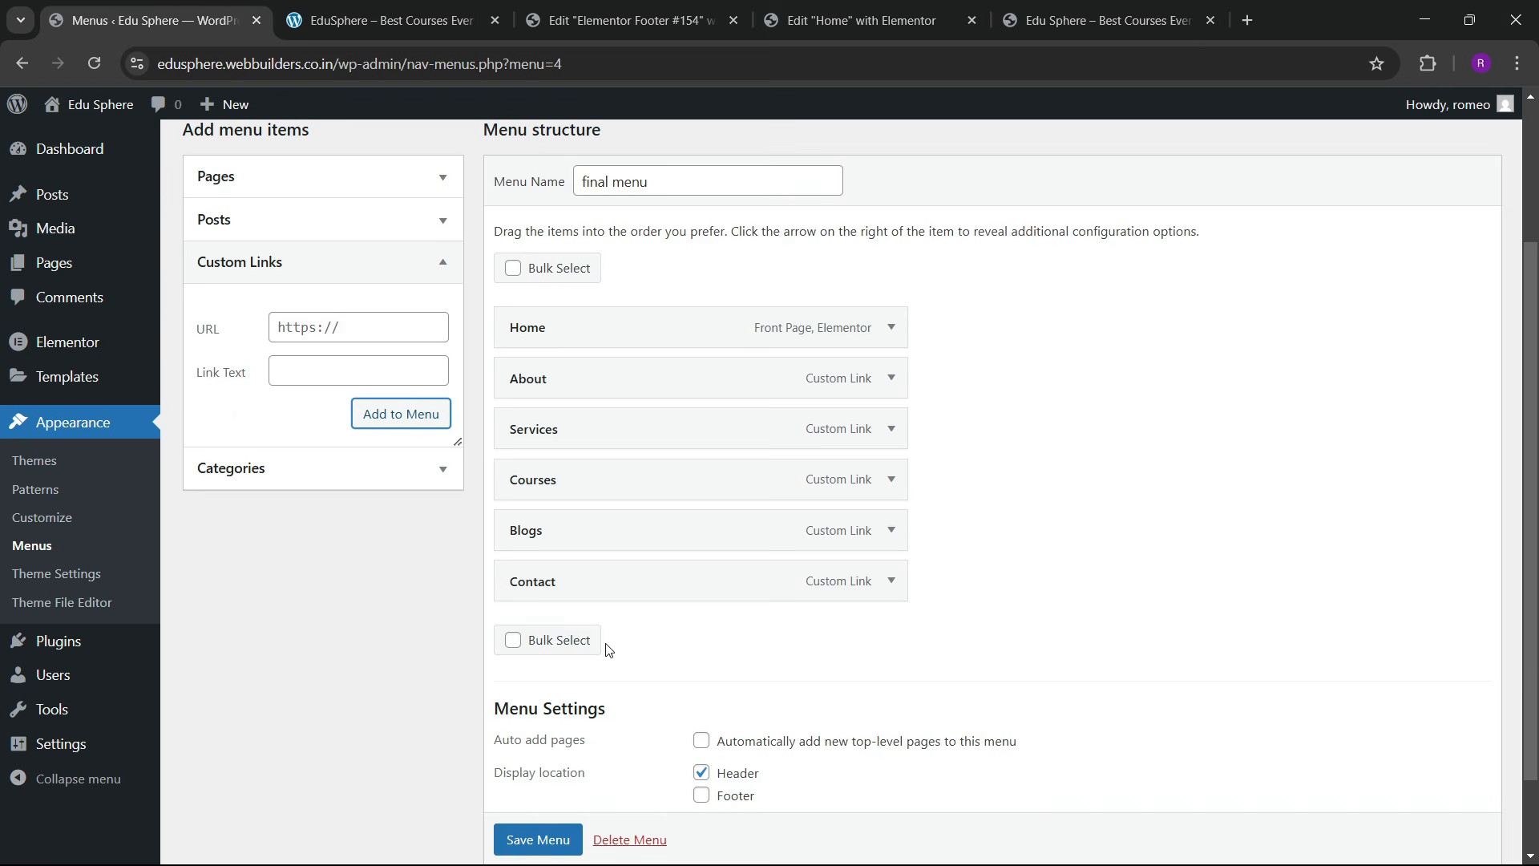
{"action": "left_click", "coordinate": [513, 831]}
{"action": "scroll", "coordinate": [514, 838], "scroll_direction": "down", "scroll_amount": 1}
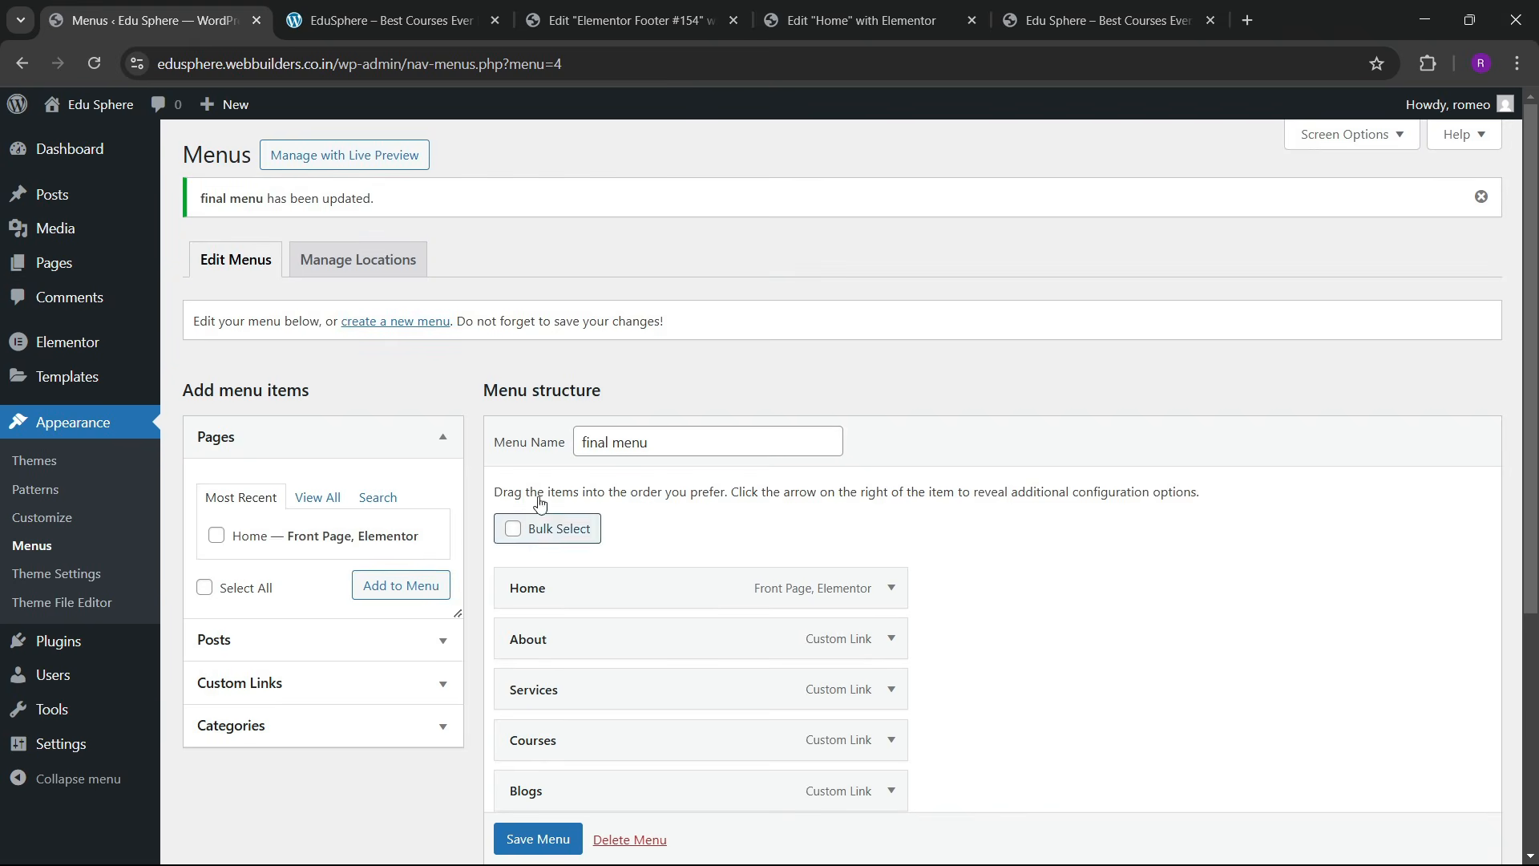
Step: Close the Elementor Footer #154 editor and open Theme Builder in a new browser tab
{"action": "left_click", "coordinate": [671, 8]}
{"action": "left_click", "coordinate": [733, 20]}
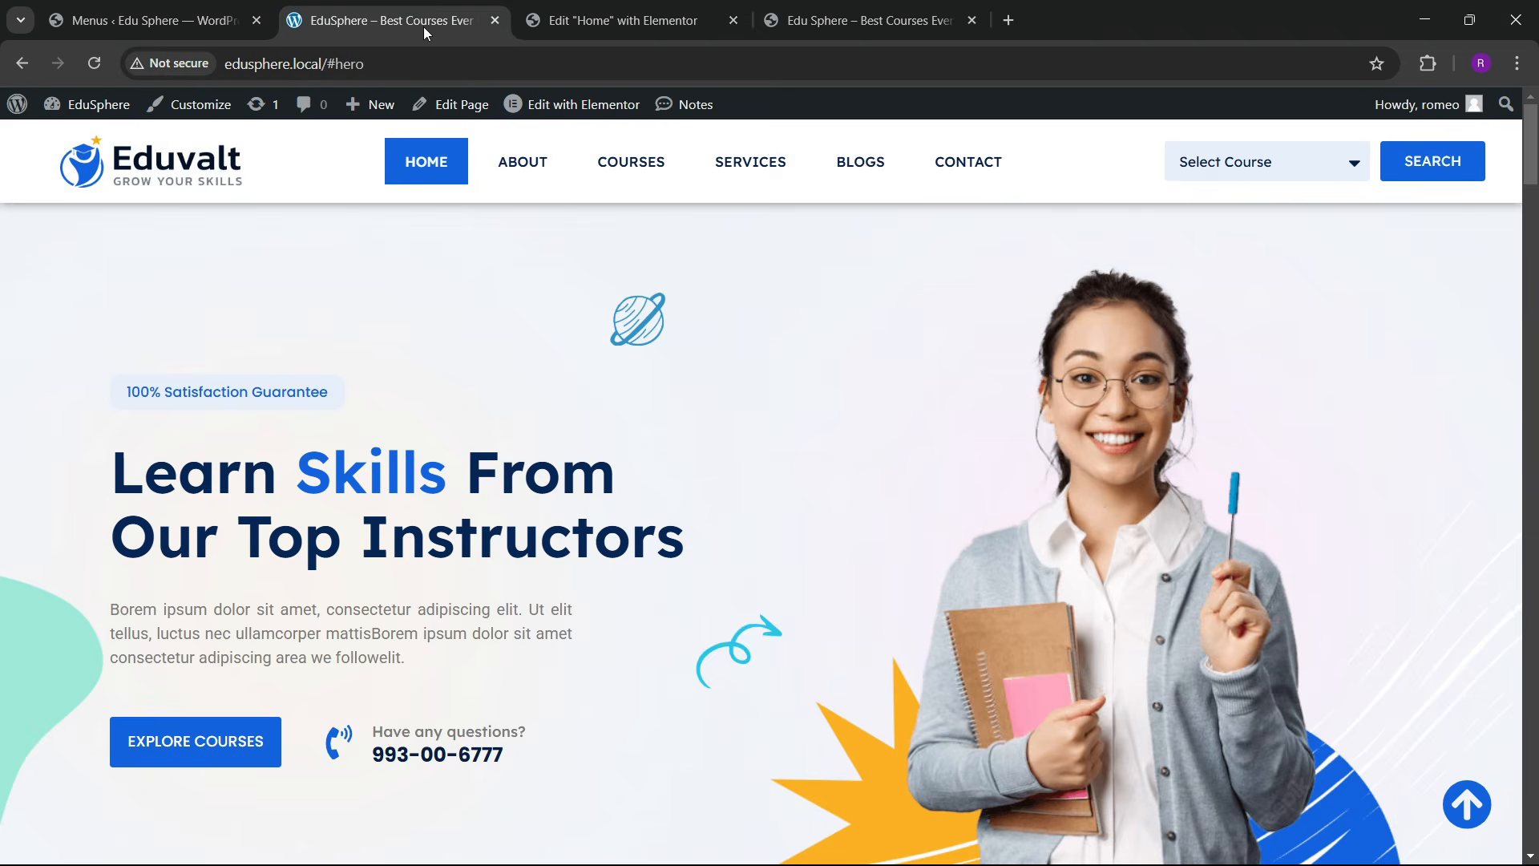
{"action": "left_click", "coordinate": [144, 20]}
{"action": "mouse_move", "coordinate": [55, 381]}
{"action": "right_click", "coordinate": [210, 430]}
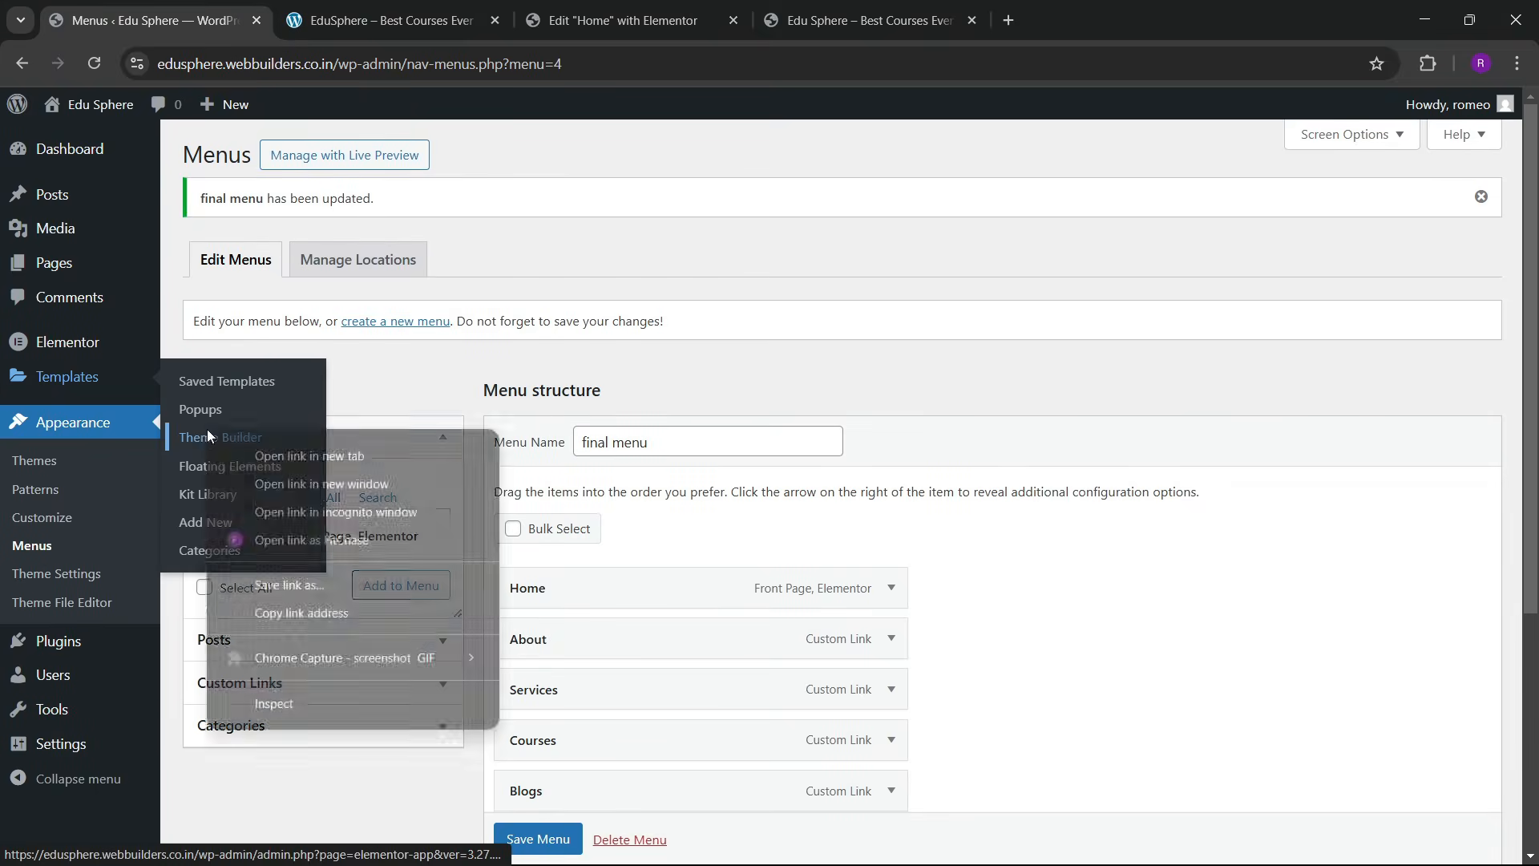
{"action": "left_click", "coordinate": [265, 450]}
Step: Reorder the browser tabs and show the empty Header templates list in Theme Builder
{"action": "left_click", "coordinate": [393, 20]}
{"action": "left_click_drag", "start_coordinate": [582, 7], "coordinate": [393, 8]}
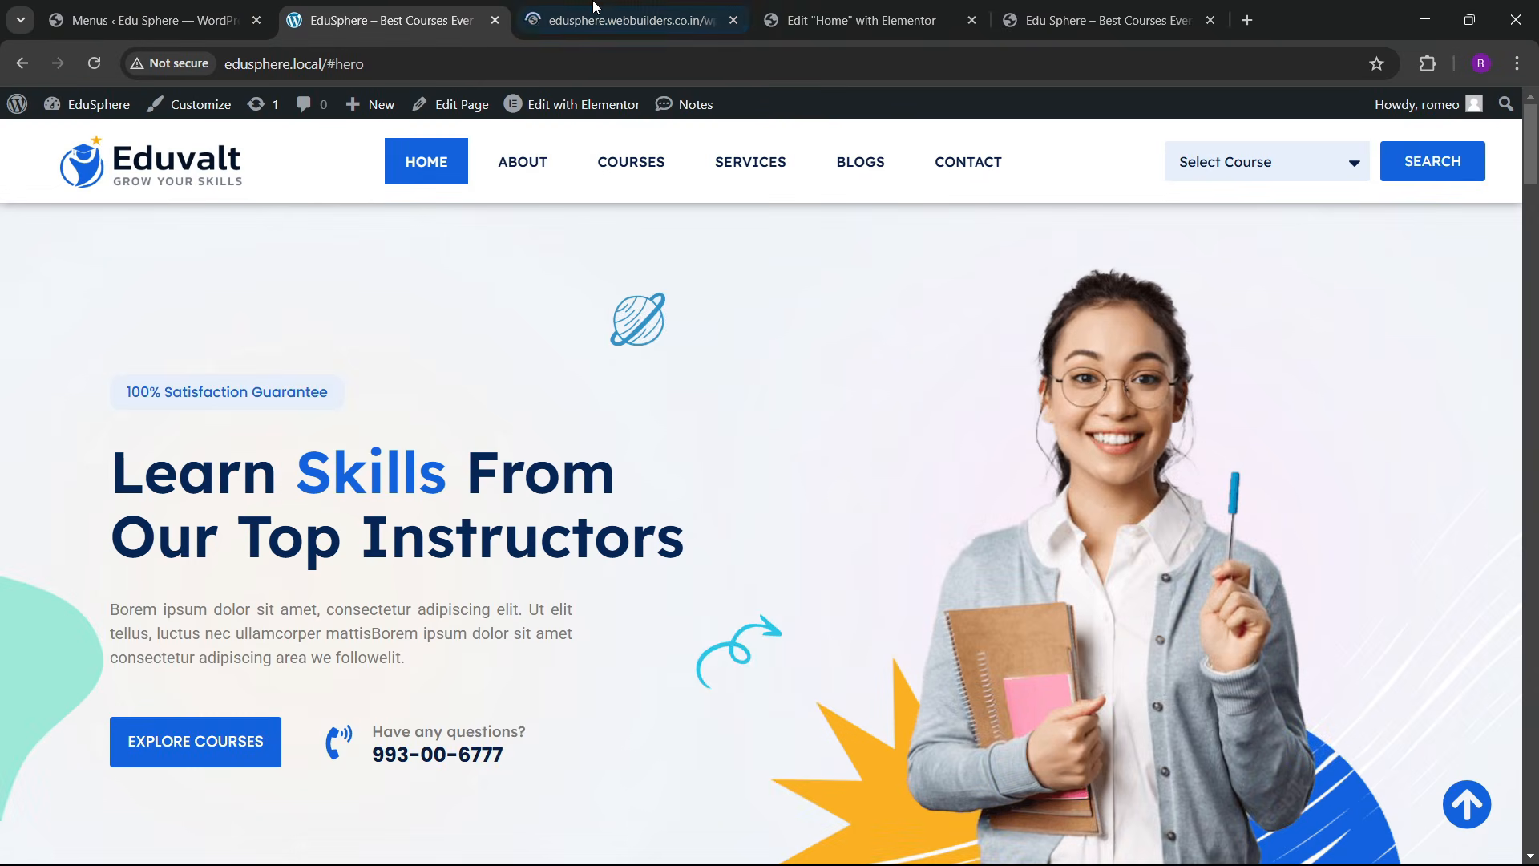
{"action": "left_click", "coordinate": [525, 10]}
{"action": "left_click", "coordinate": [387, 6]}
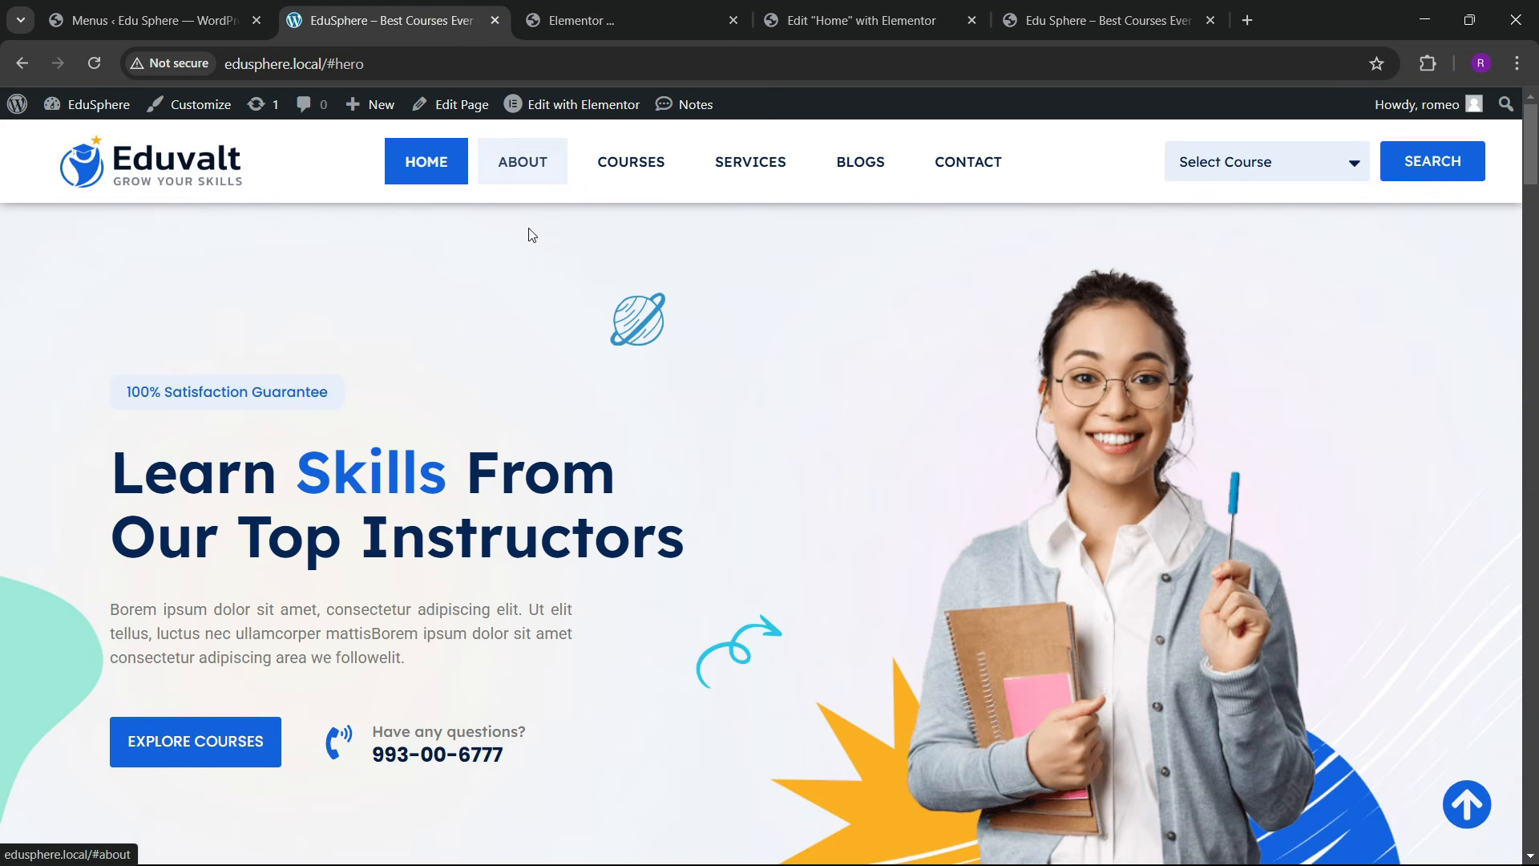
{"action": "left_click", "coordinate": [594, 9]}
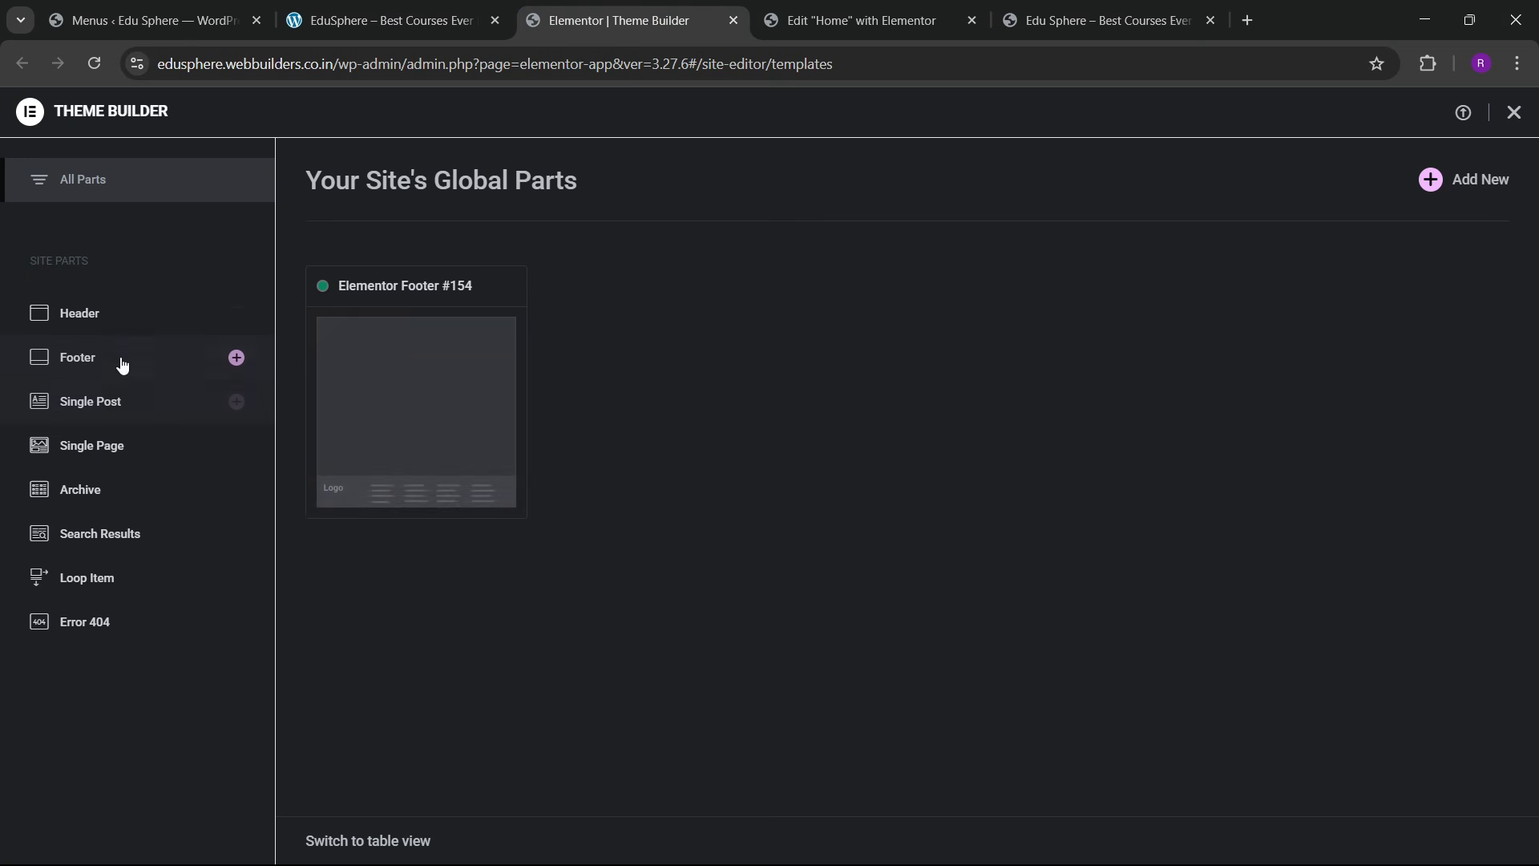
{"action": "left_click", "coordinate": [129, 325]}
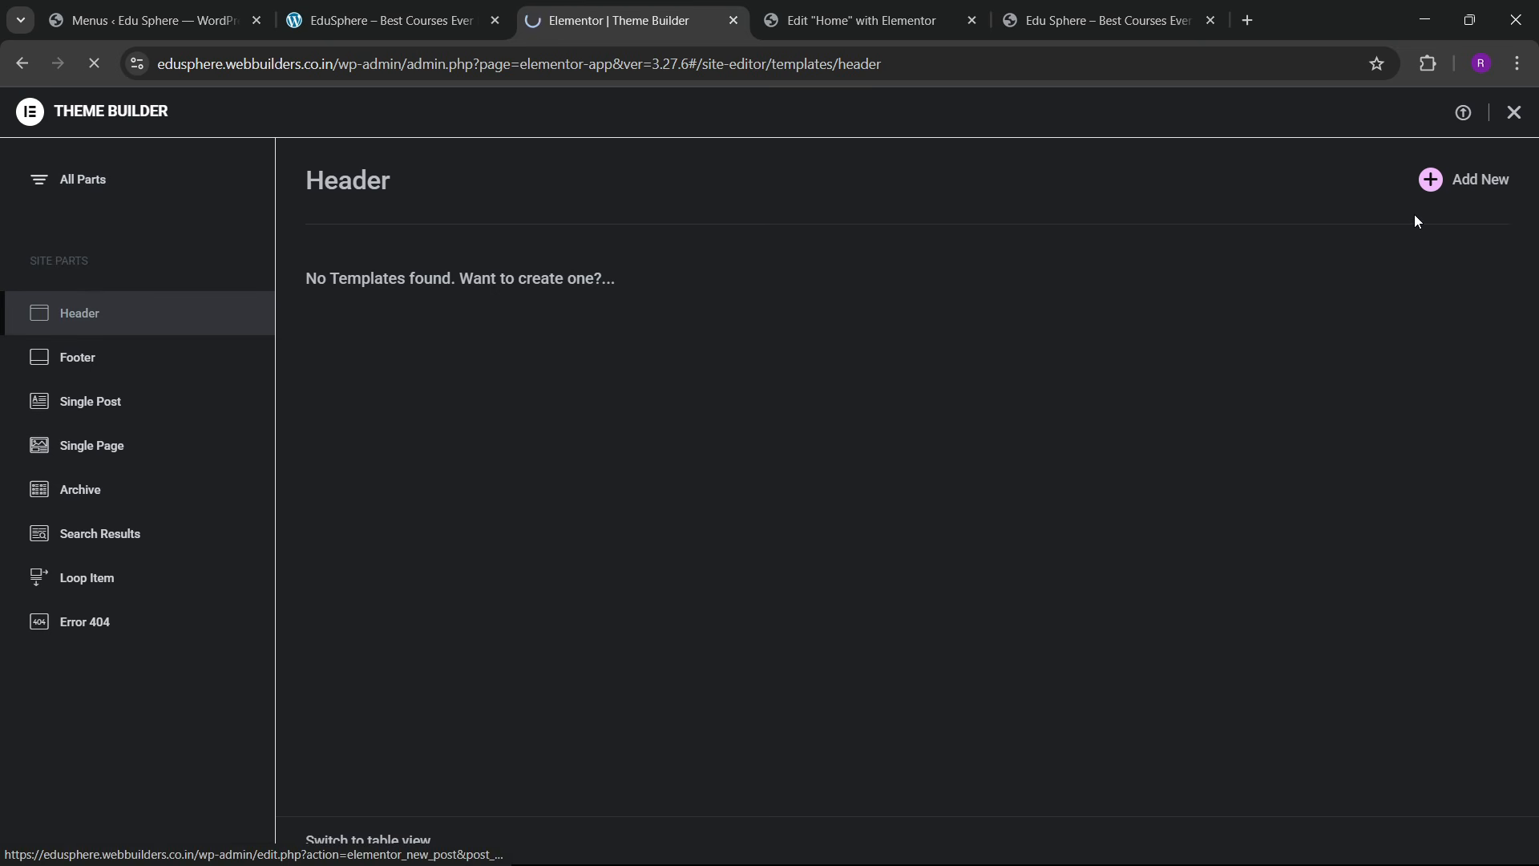
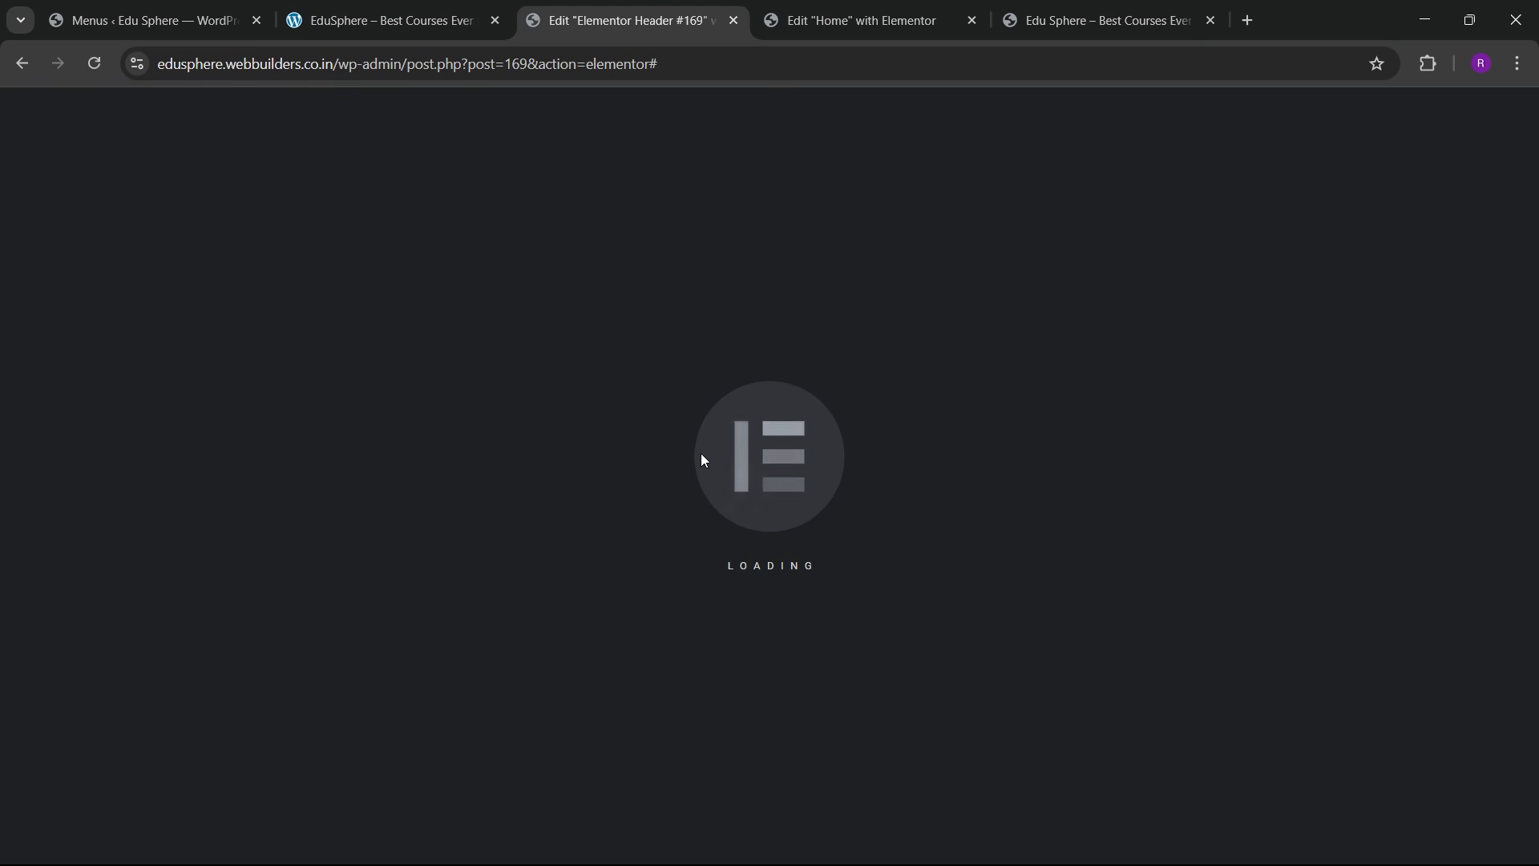
Step: Dismiss the template library and check the live homepage before returning to the header template
{"action": "left_click", "coordinate": [1348, 145]}
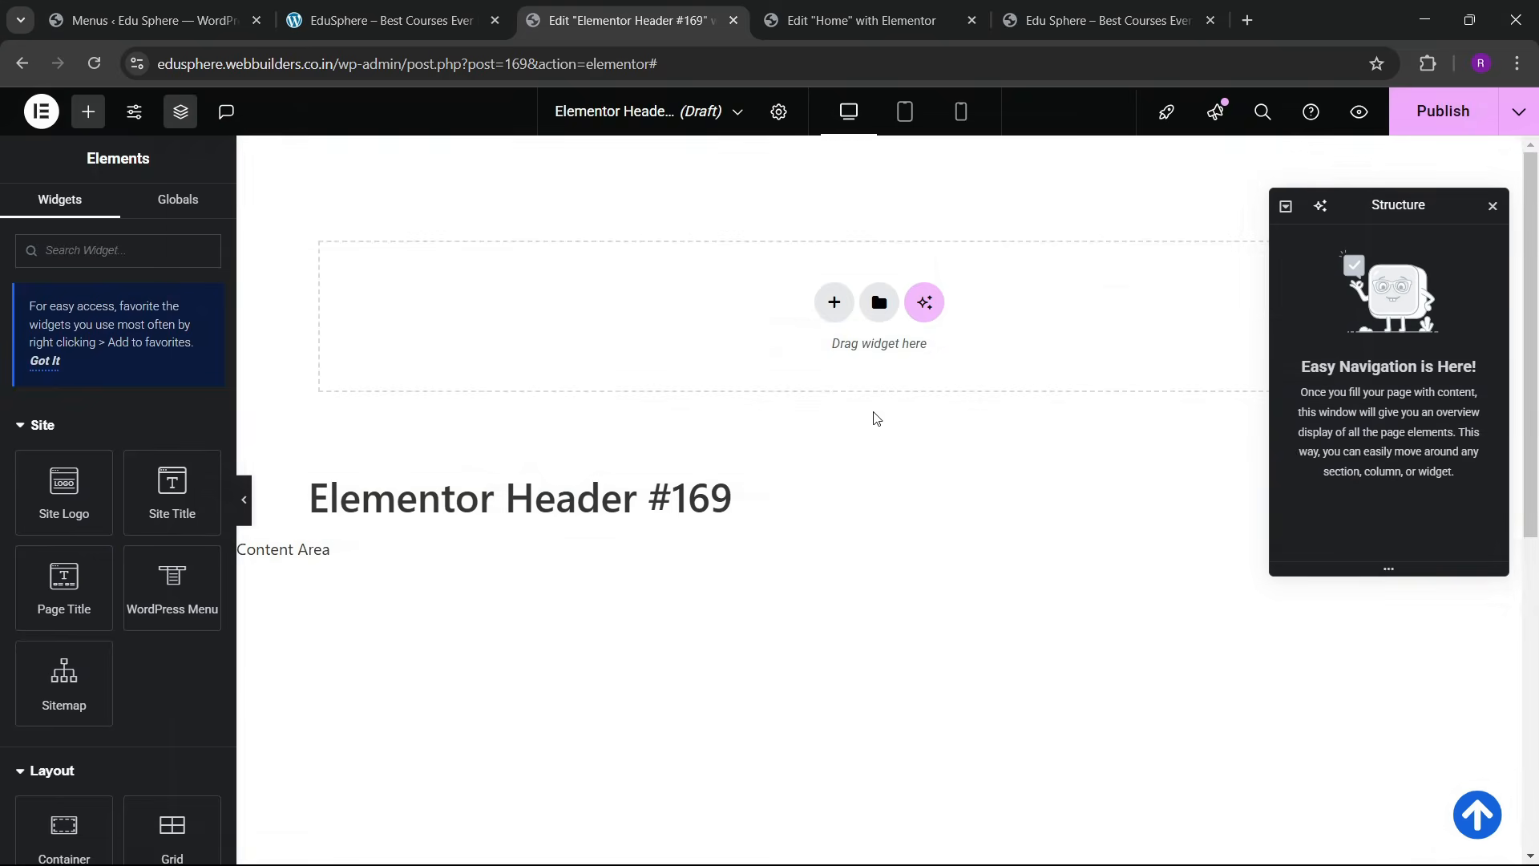
{"action": "scroll", "coordinate": [711, 487], "scroll_direction": "down", "scroll_amount": 4}
{"action": "scroll", "coordinate": [701, 316], "scroll_direction": "up", "scroll_amount": 2}
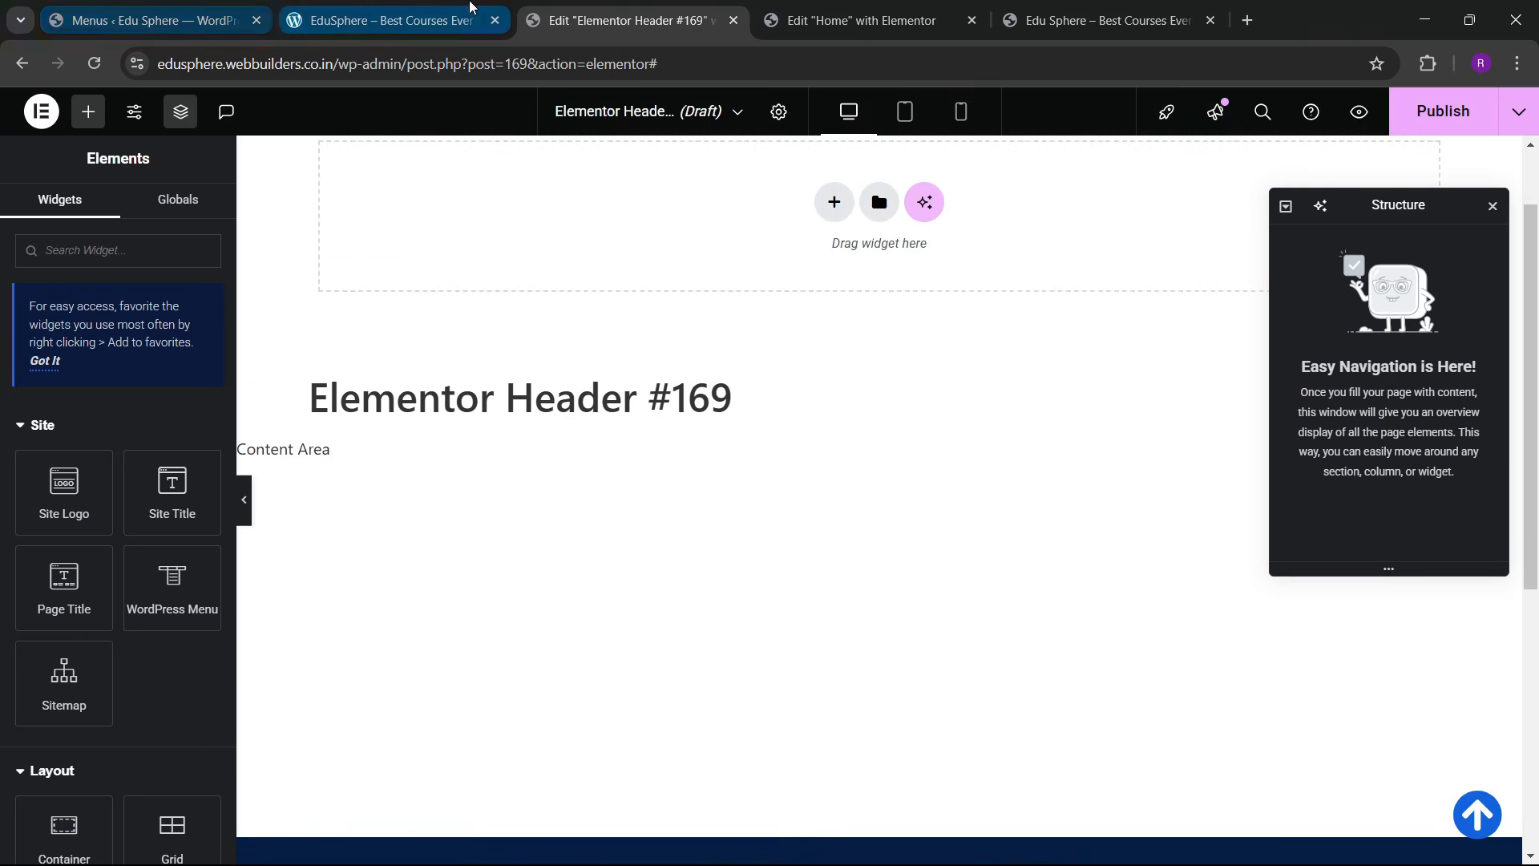
{"action": "left_click", "coordinate": [385, 20]}
{"action": "left_click", "coordinate": [678, 32]}
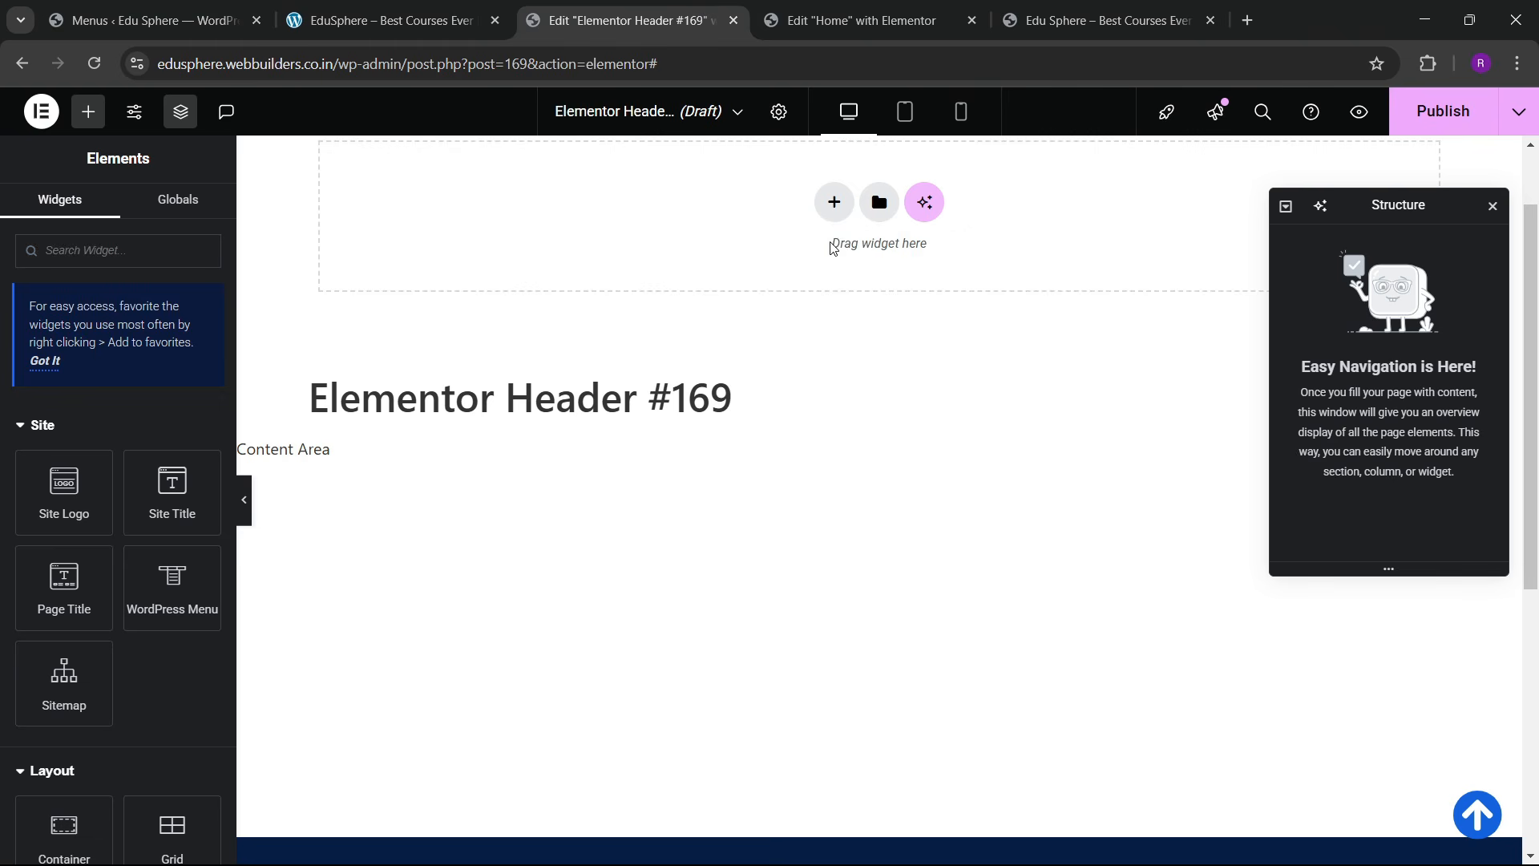
Step: Add a single-row Flexbox container, set its width to 1400 and name it header
{"action": "left_click", "coordinate": [833, 200]}
{"action": "left_click", "coordinate": [823, 306]}
{"action": "left_click", "coordinate": [732, 258]}
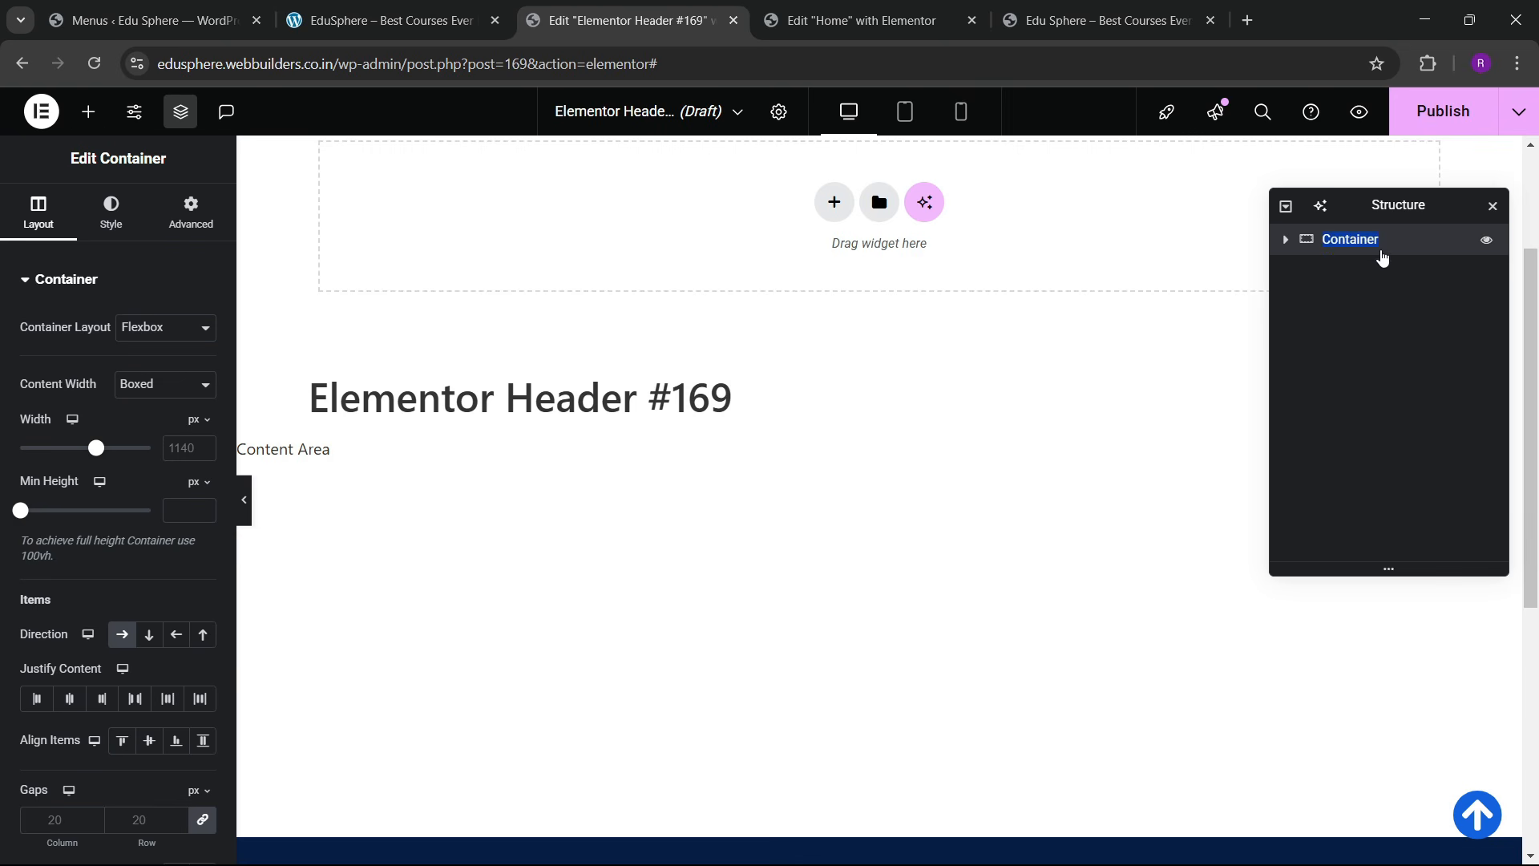
{"action": "scroll", "coordinate": [607, 293], "scroll_direction": "up", "scroll_amount": 3}
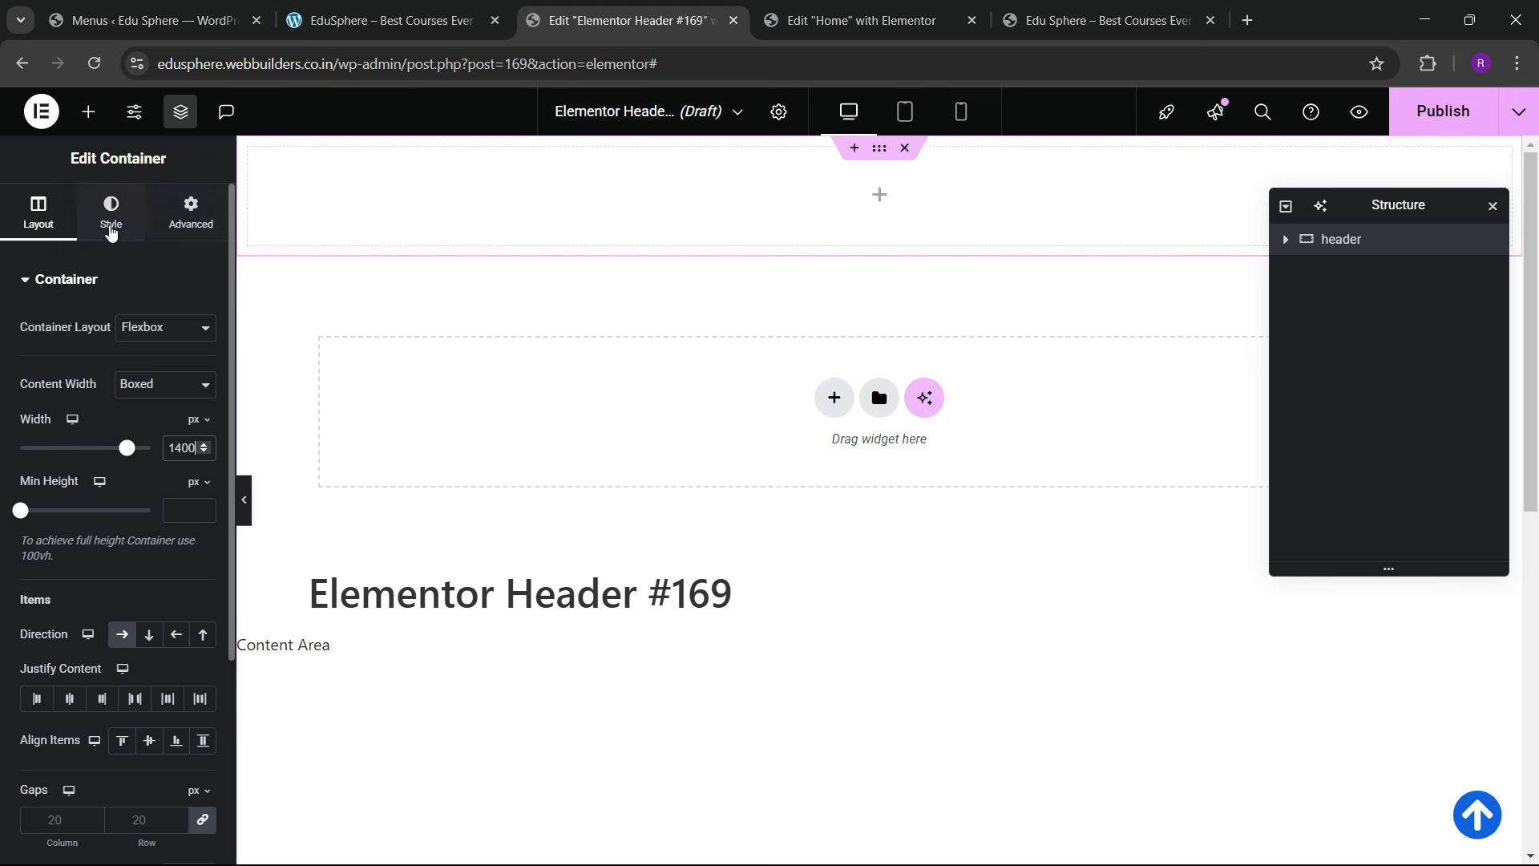
{"action": "left_click", "coordinate": [89, 112]}
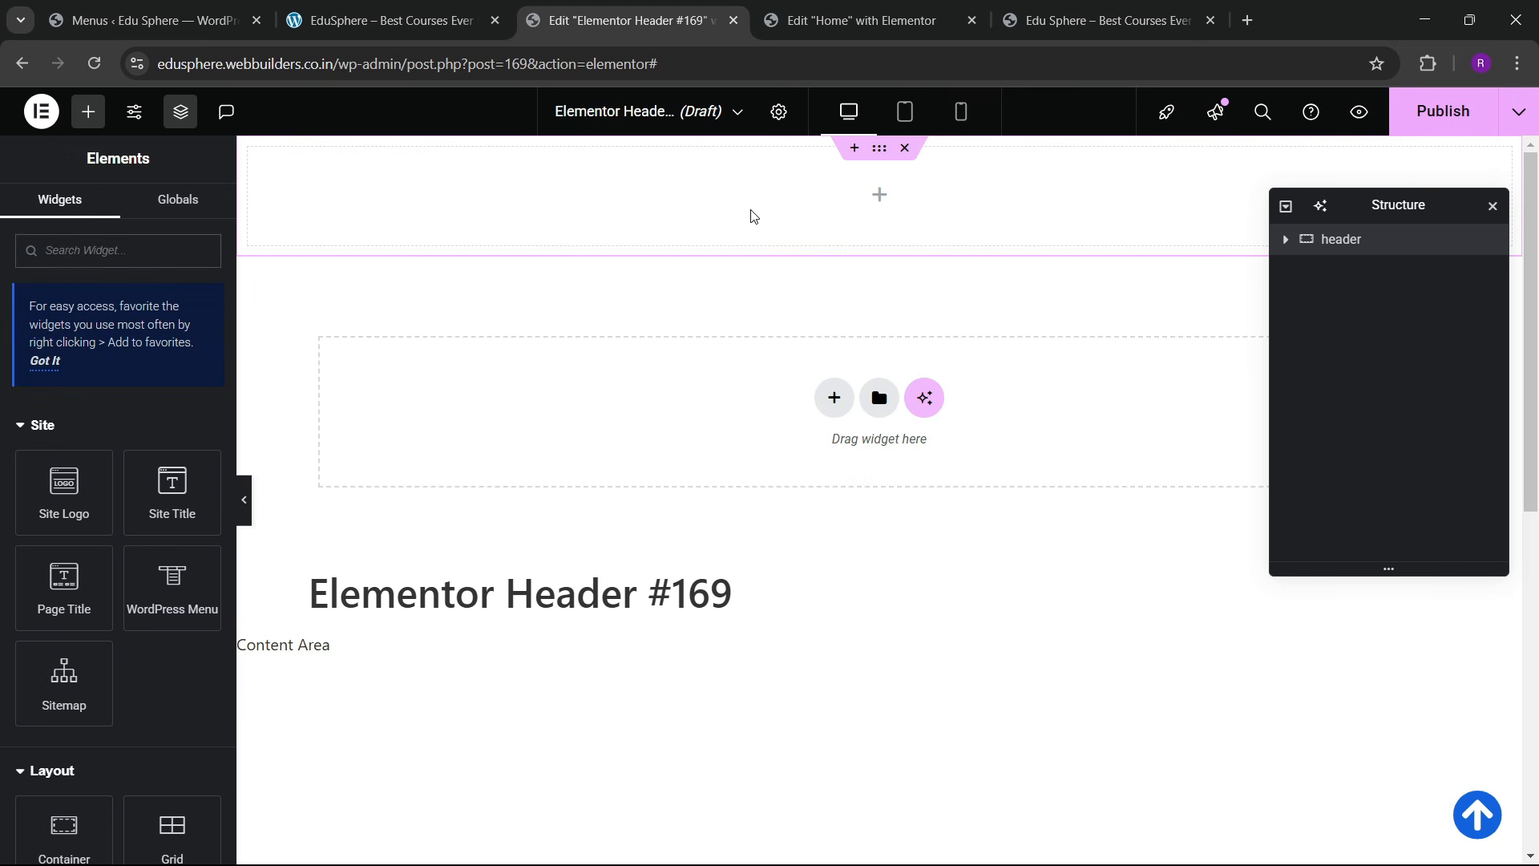
{"action": "left_click", "coordinate": [1363, 241]}
{"action": "left_click", "coordinate": [191, 213]}
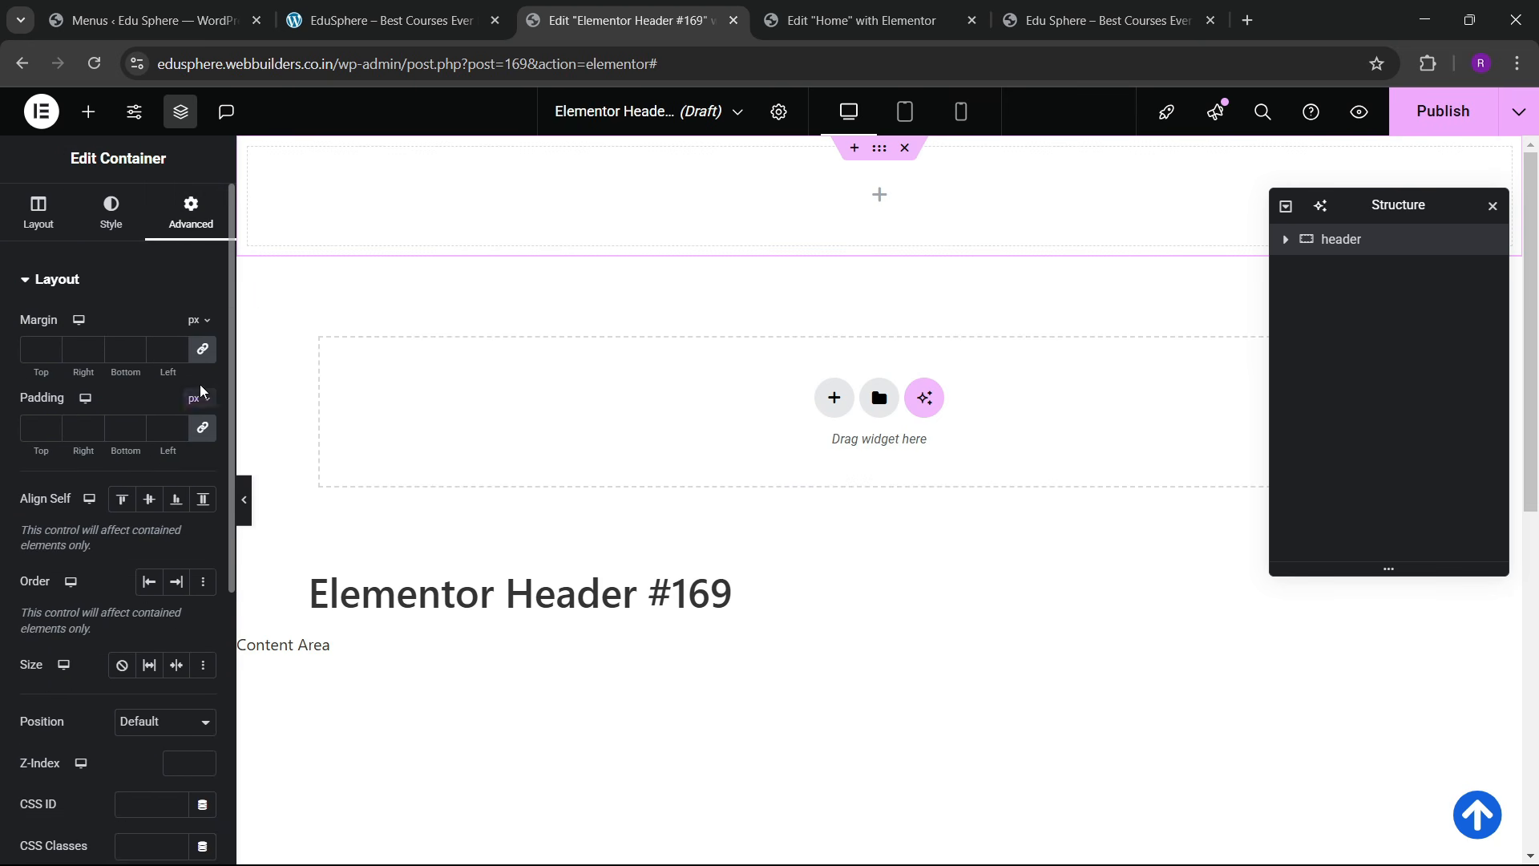
{"action": "left_click", "coordinate": [88, 111]}
{"action": "scroll", "coordinate": [117, 537], "scroll_direction": "down", "scroll_amount": 3}
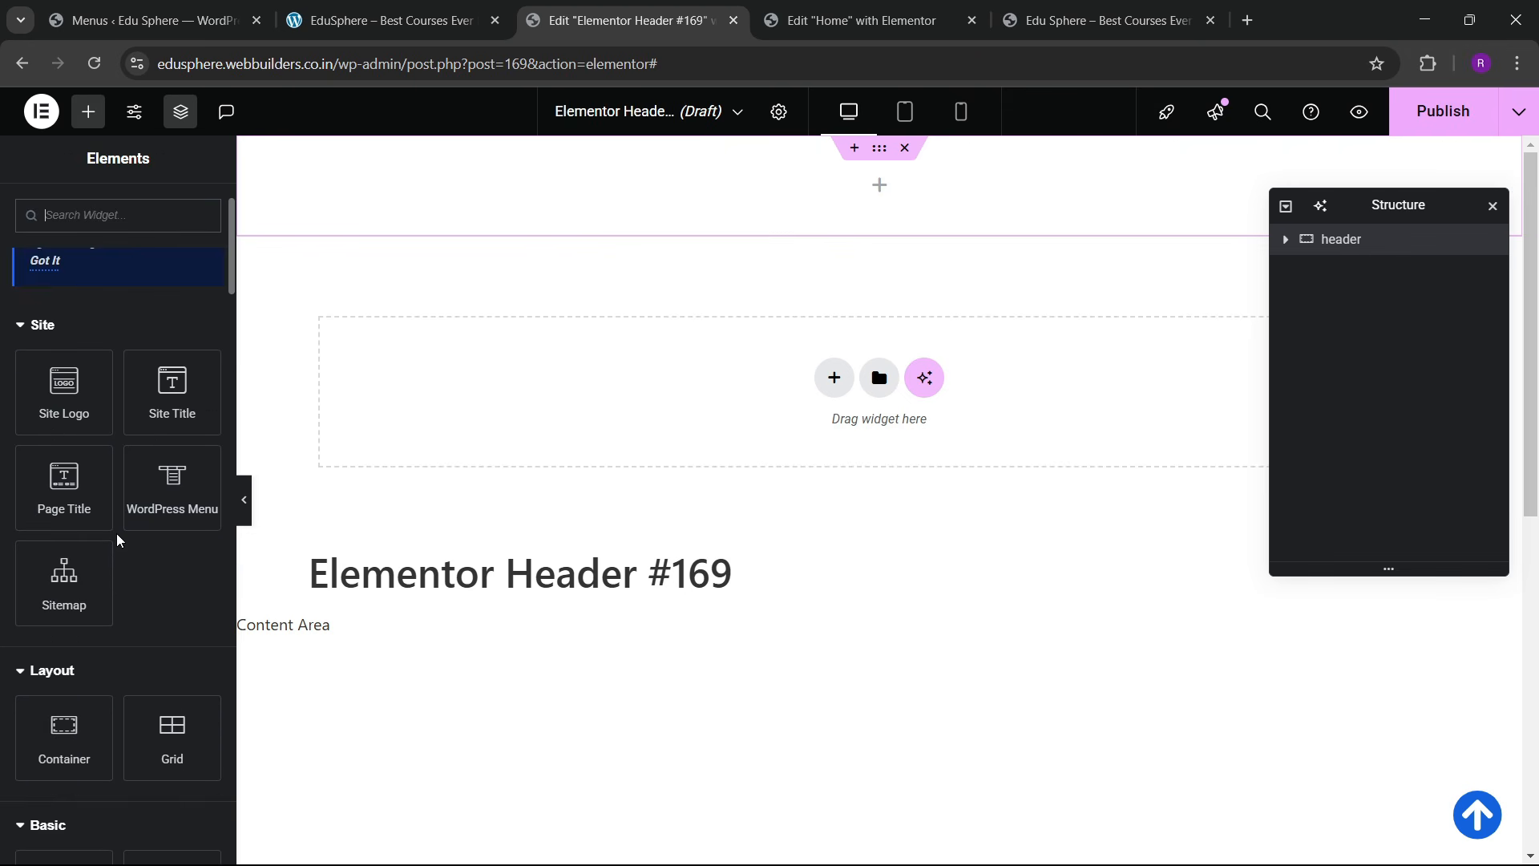
Step: Drop an Image widget into the header and insert the Eduvalt logo.png from the Media Library
{"action": "left_click_drag", "start_coordinate": [171, 785], "coordinate": [532, 192]}
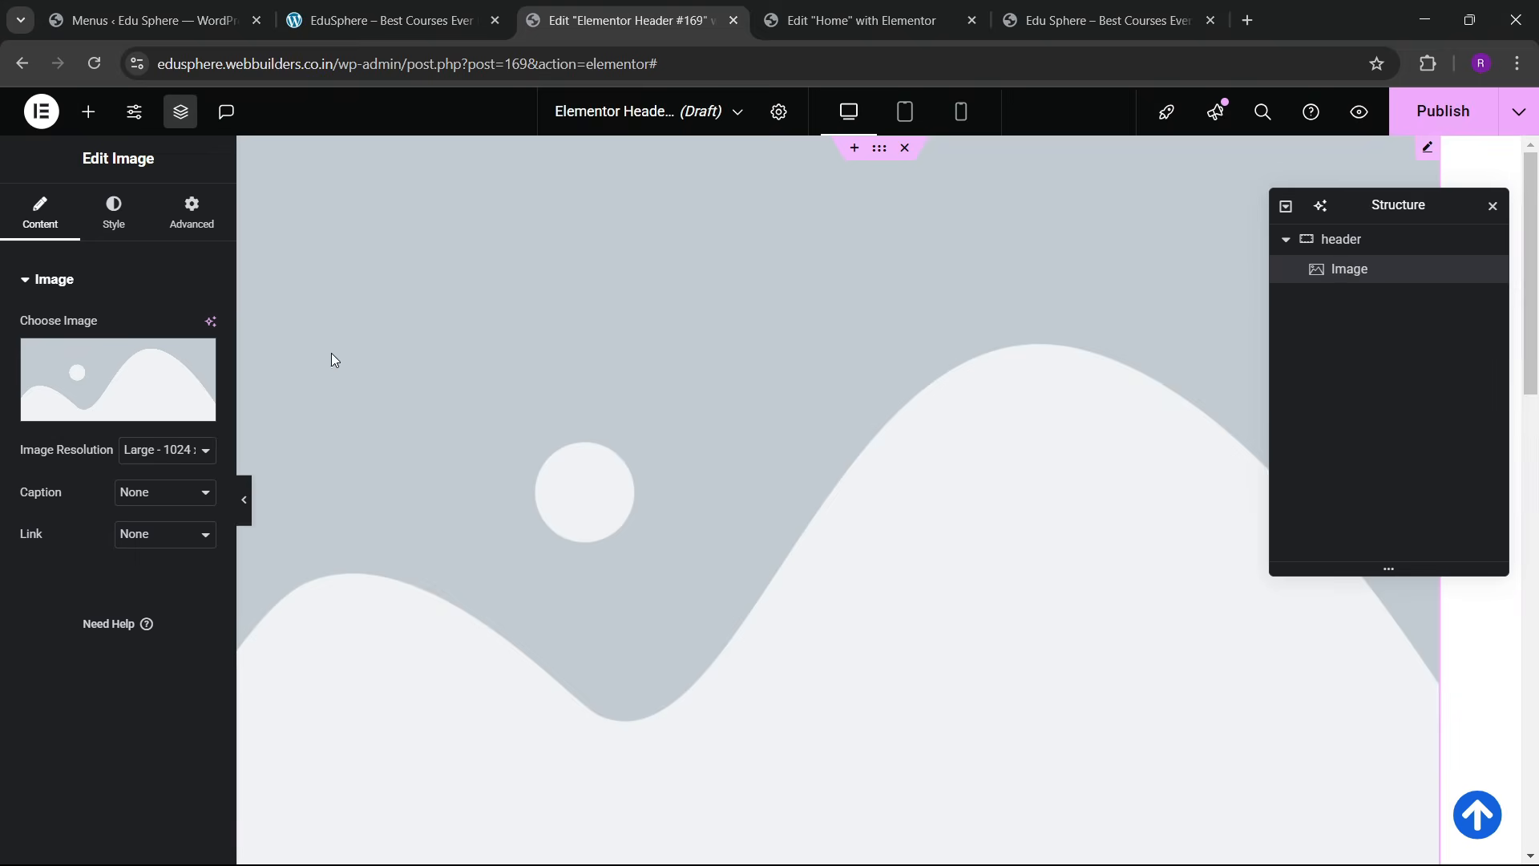
{"action": "left_click", "coordinate": [210, 419]}
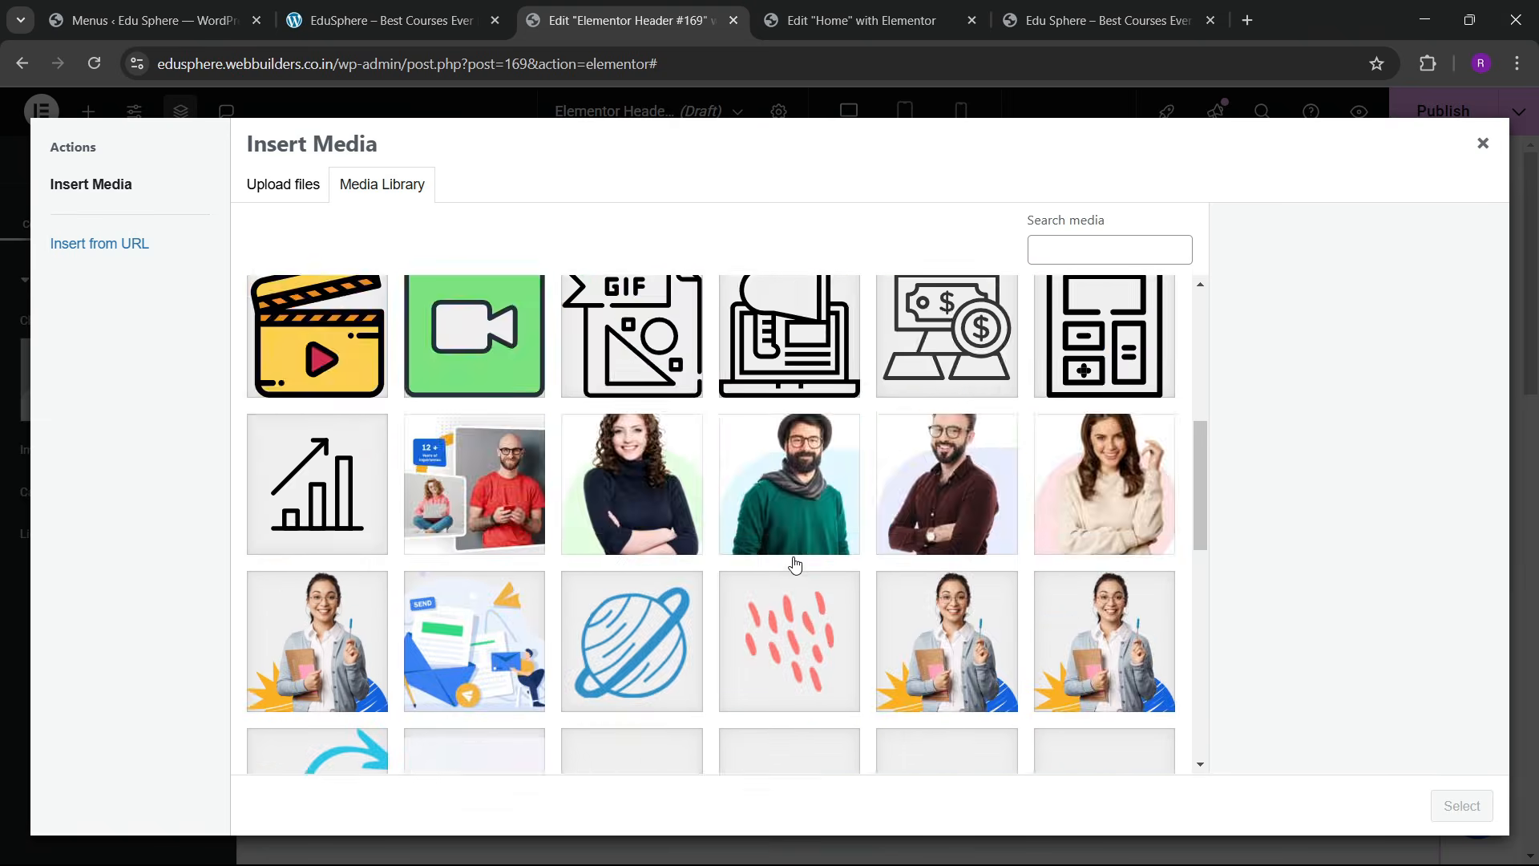
{"action": "scroll", "coordinate": [802, 565], "scroll_direction": "down", "scroll_amount": 15}
{"action": "left_click", "coordinate": [1120, 648]}
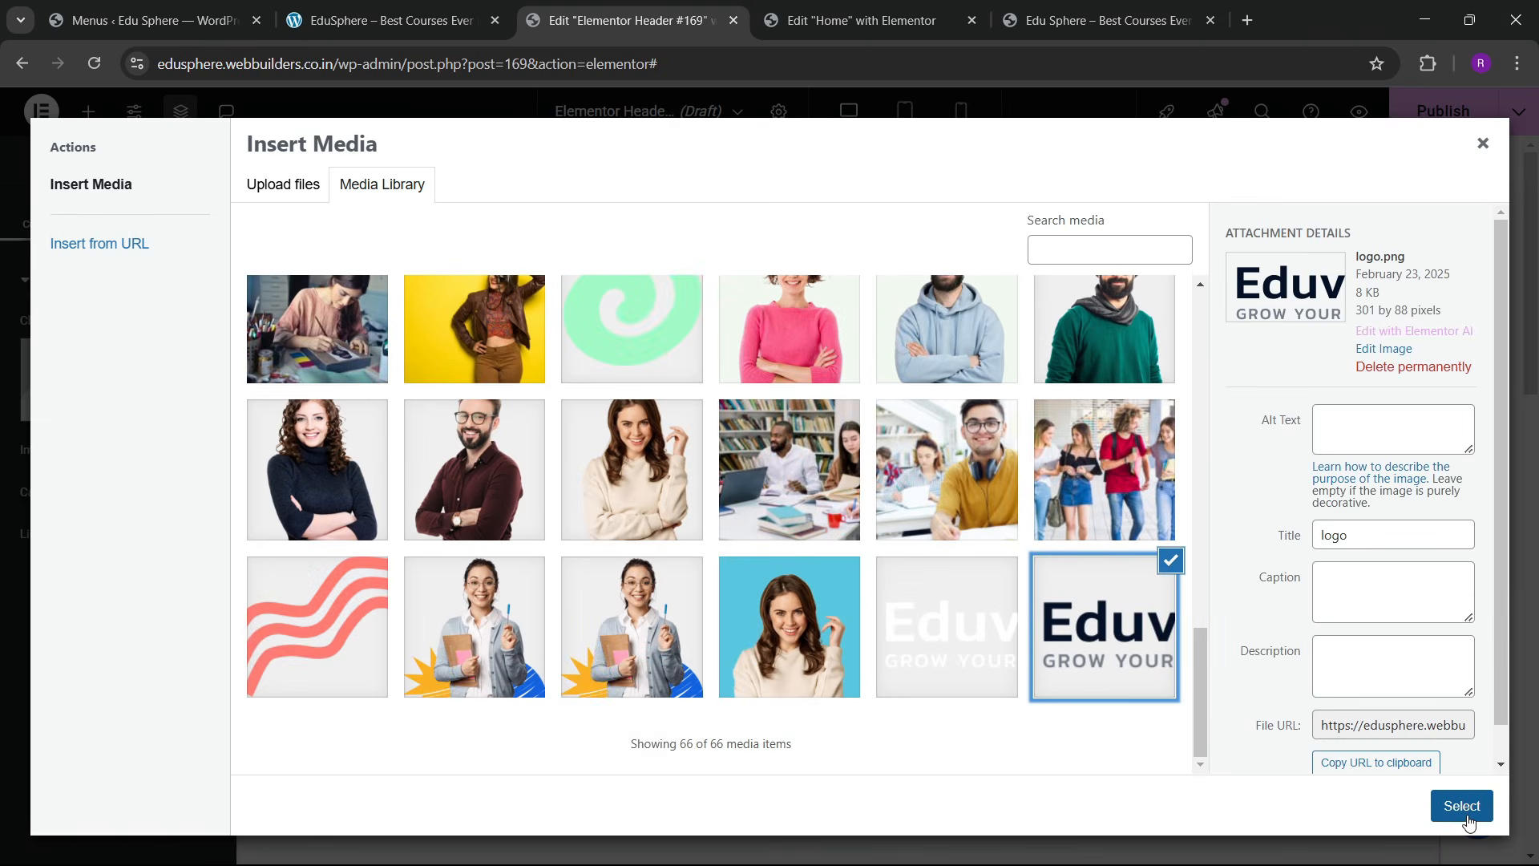
{"action": "left_click", "coordinate": [1461, 806]}
Step: Give the logo a Custom width of 14% in its Advanced settings
{"action": "left_click", "coordinate": [192, 212]}
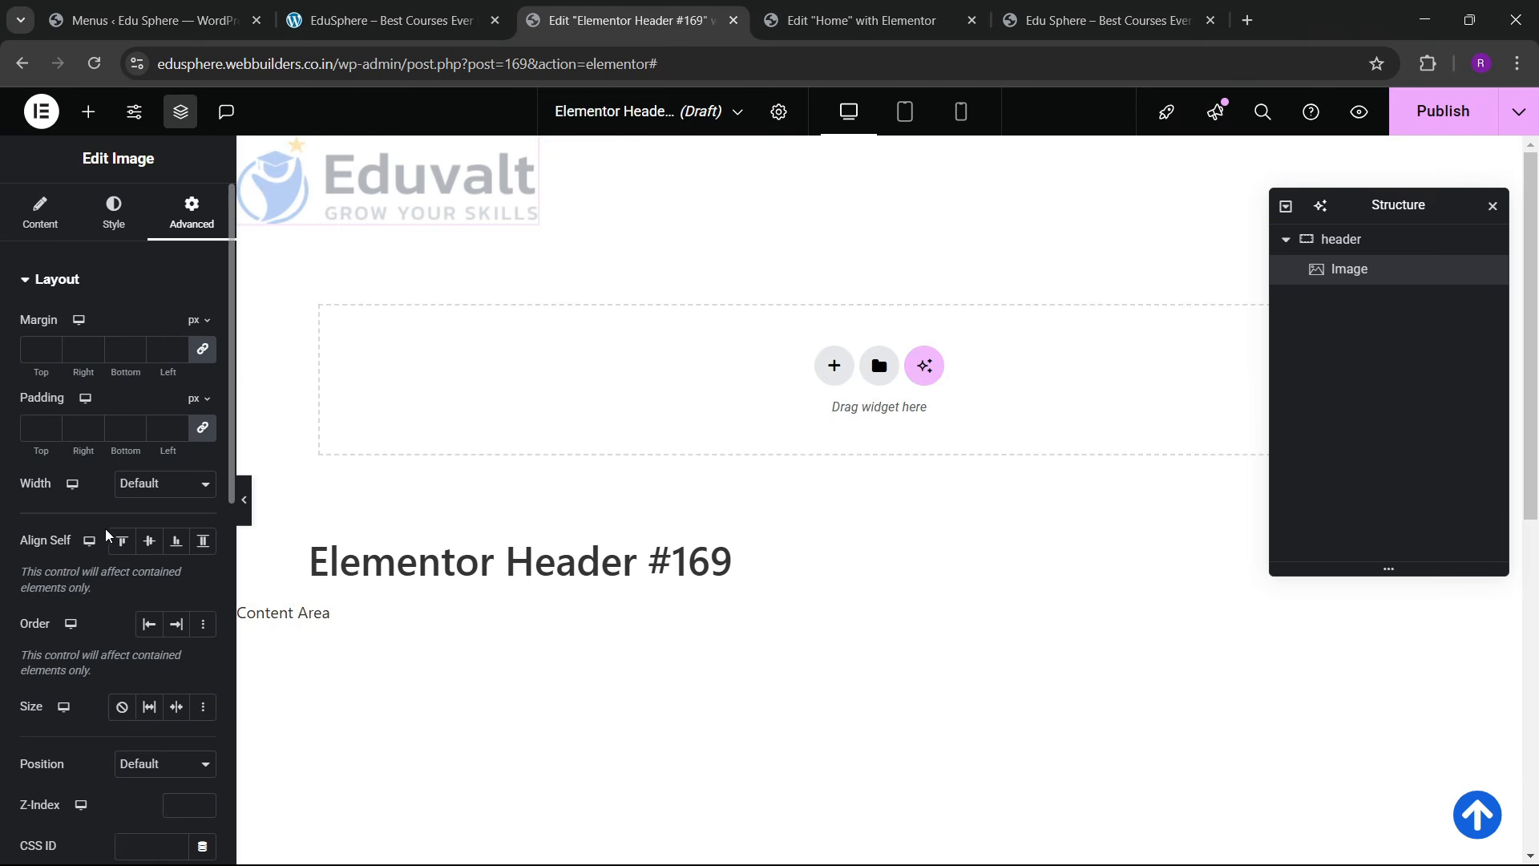
{"action": "left_click", "coordinate": [164, 483]}
{"action": "left_click", "coordinate": [132, 581]}
{"action": "mouse_move", "coordinate": [21, 553]}
{"action": "left_mouse_down"}
{"action": "mouse_move", "coordinate": [45, 555]}
{"action": "mouse_move", "coordinate": [40, 575]}
{"action": "left_mouse_up"}
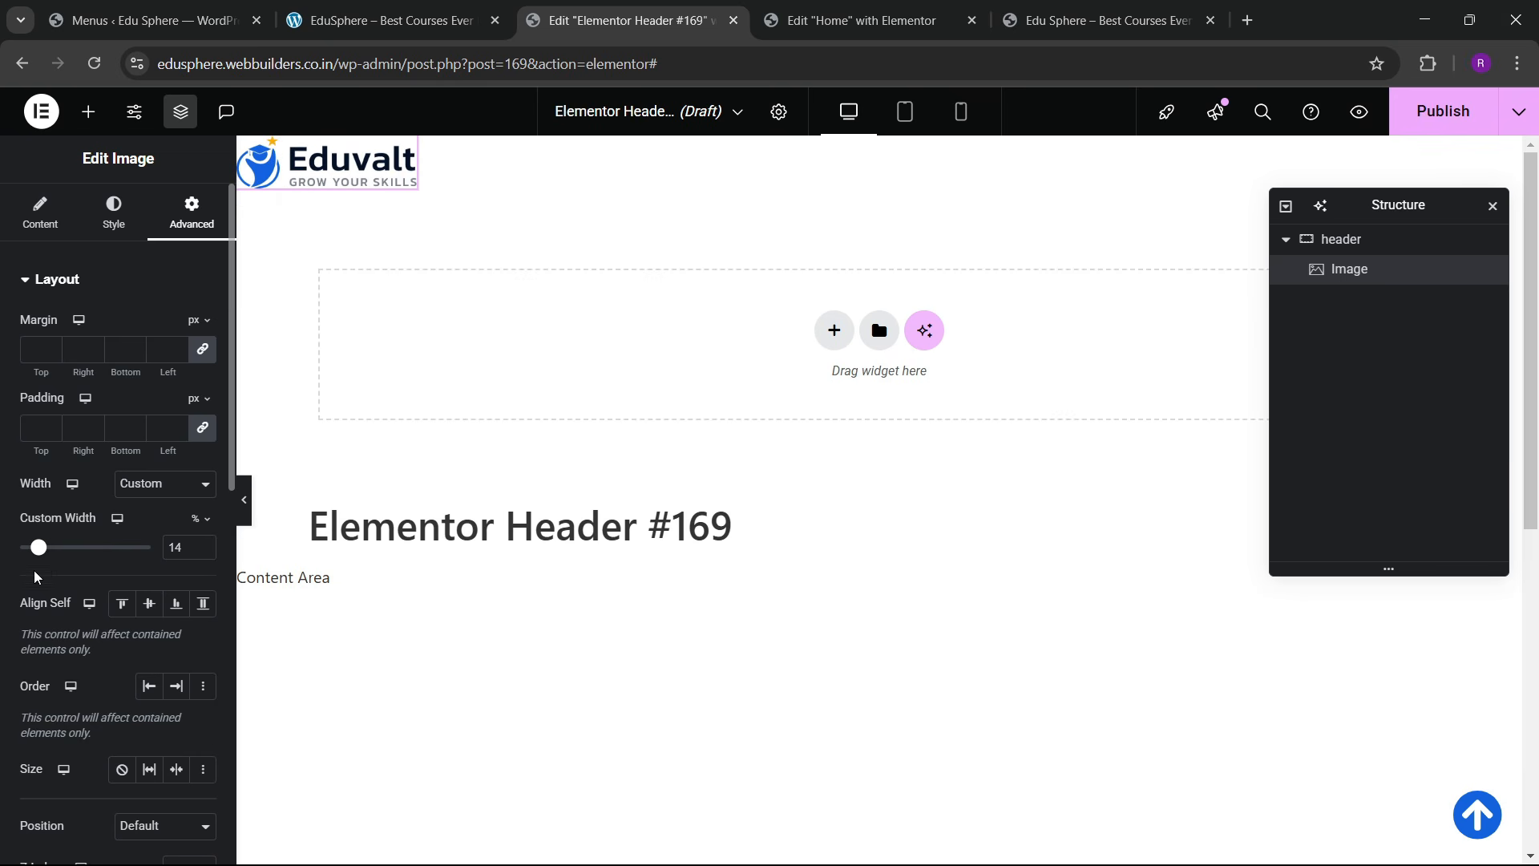
{"action": "left_click", "coordinate": [204, 552]}
{"action": "left_click", "coordinate": [204, 551]}
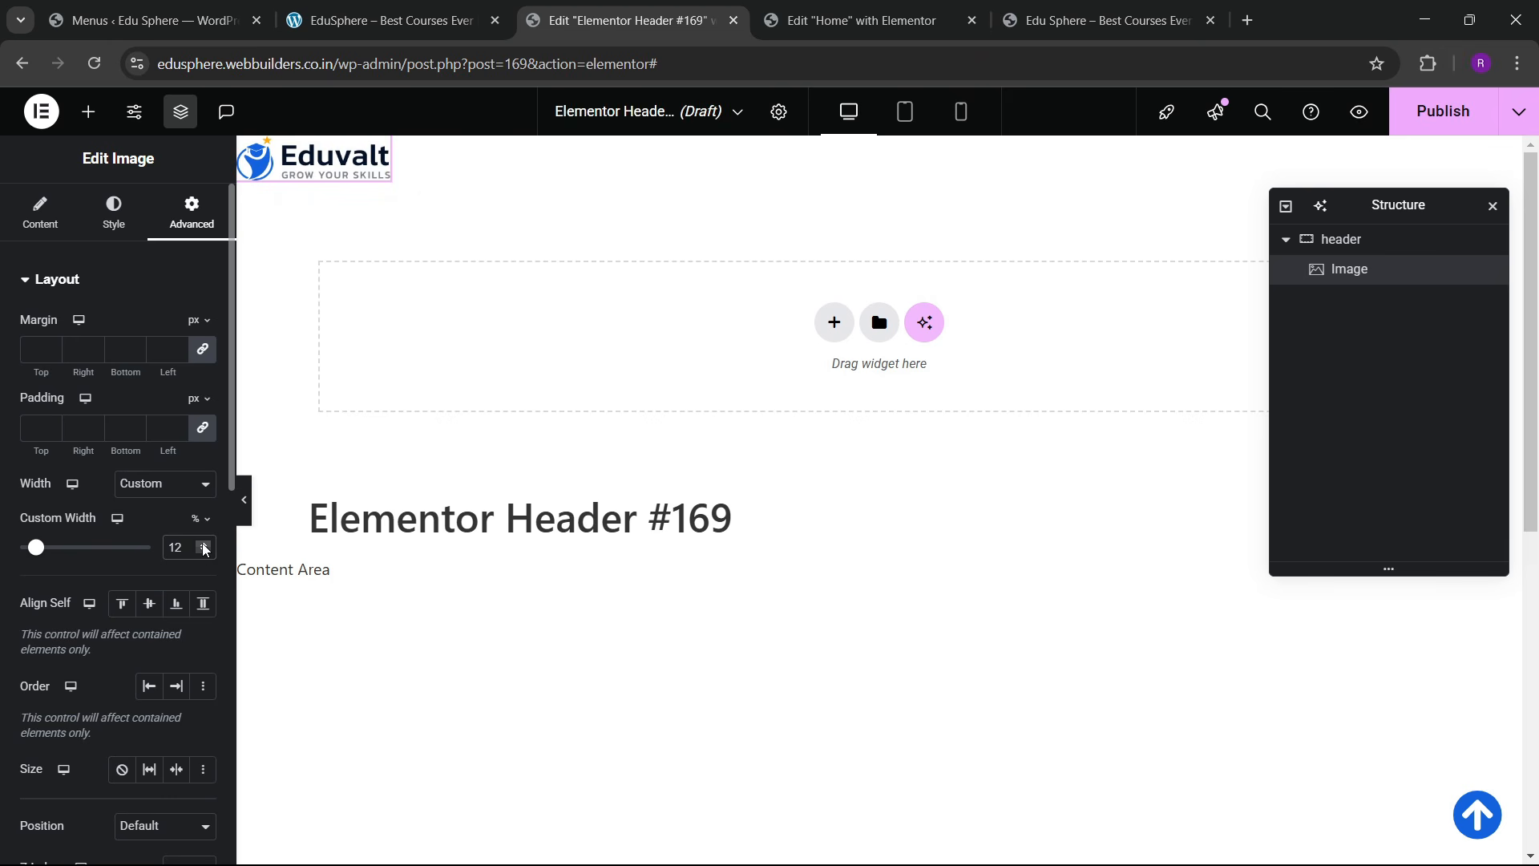
{"action": "left_click", "coordinate": [203, 544]}
{"action": "left_click", "coordinate": [203, 544]}
Step: Set the header container's top and bottom padding to 15 px
{"action": "left_click", "coordinate": [1355, 241]}
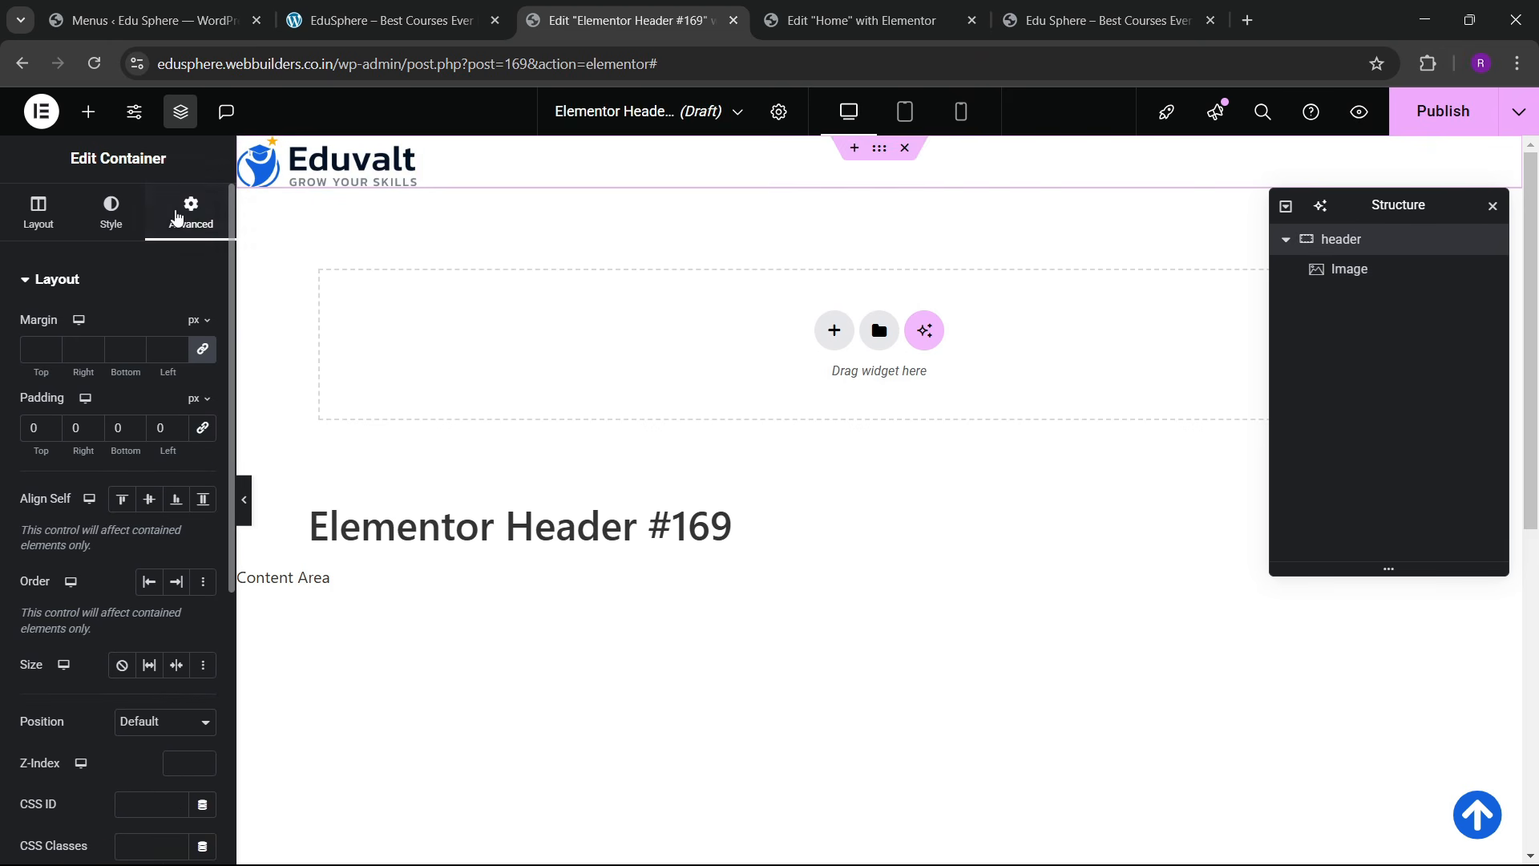
{"action": "left_click", "coordinate": [49, 425]}
{"action": "left_click", "coordinate": [50, 425]}
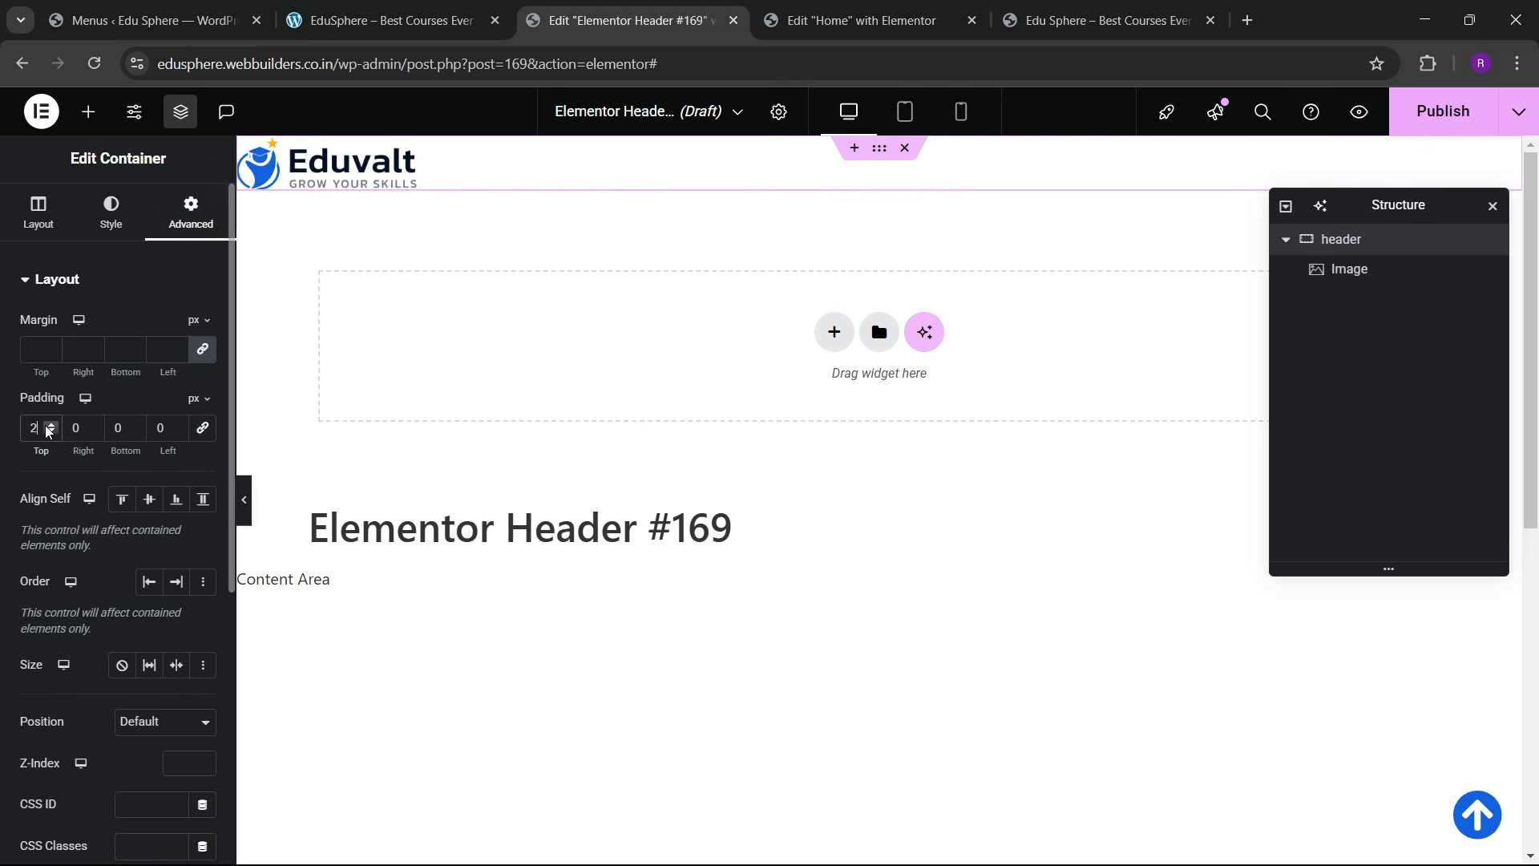
{"action": "left_click", "coordinate": [50, 425]}
{"action": "left_click", "coordinate": [50, 425]}
{"action": "left_click", "coordinate": [50, 425]}
{"action": "left_click", "coordinate": [50, 425]}
{"action": "left_click", "coordinate": [50, 424]}
{"action": "left_click", "coordinate": [50, 425]}
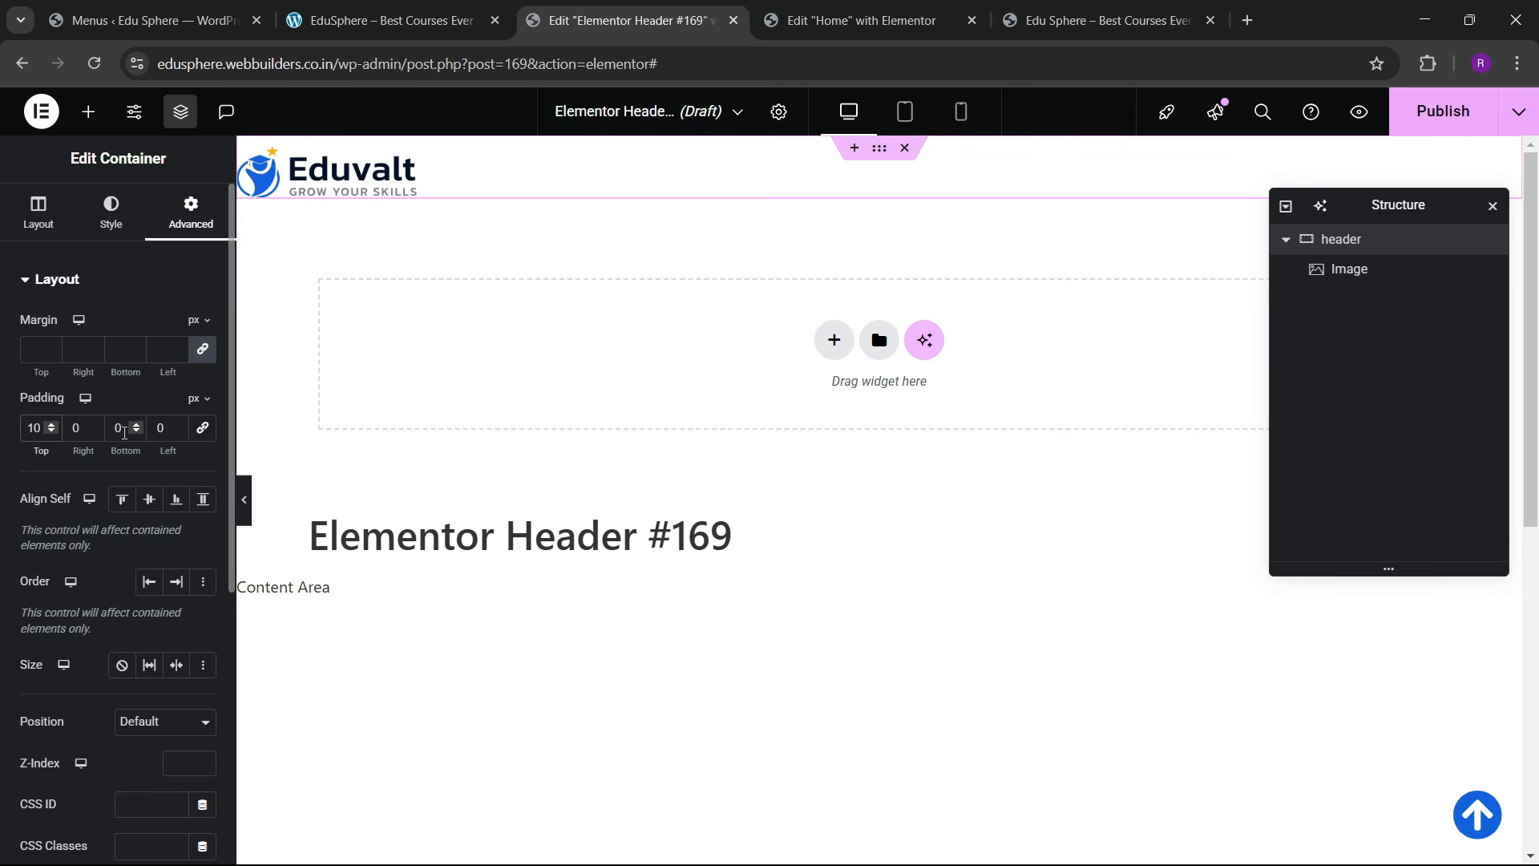
{"action": "type", "text": "1"}
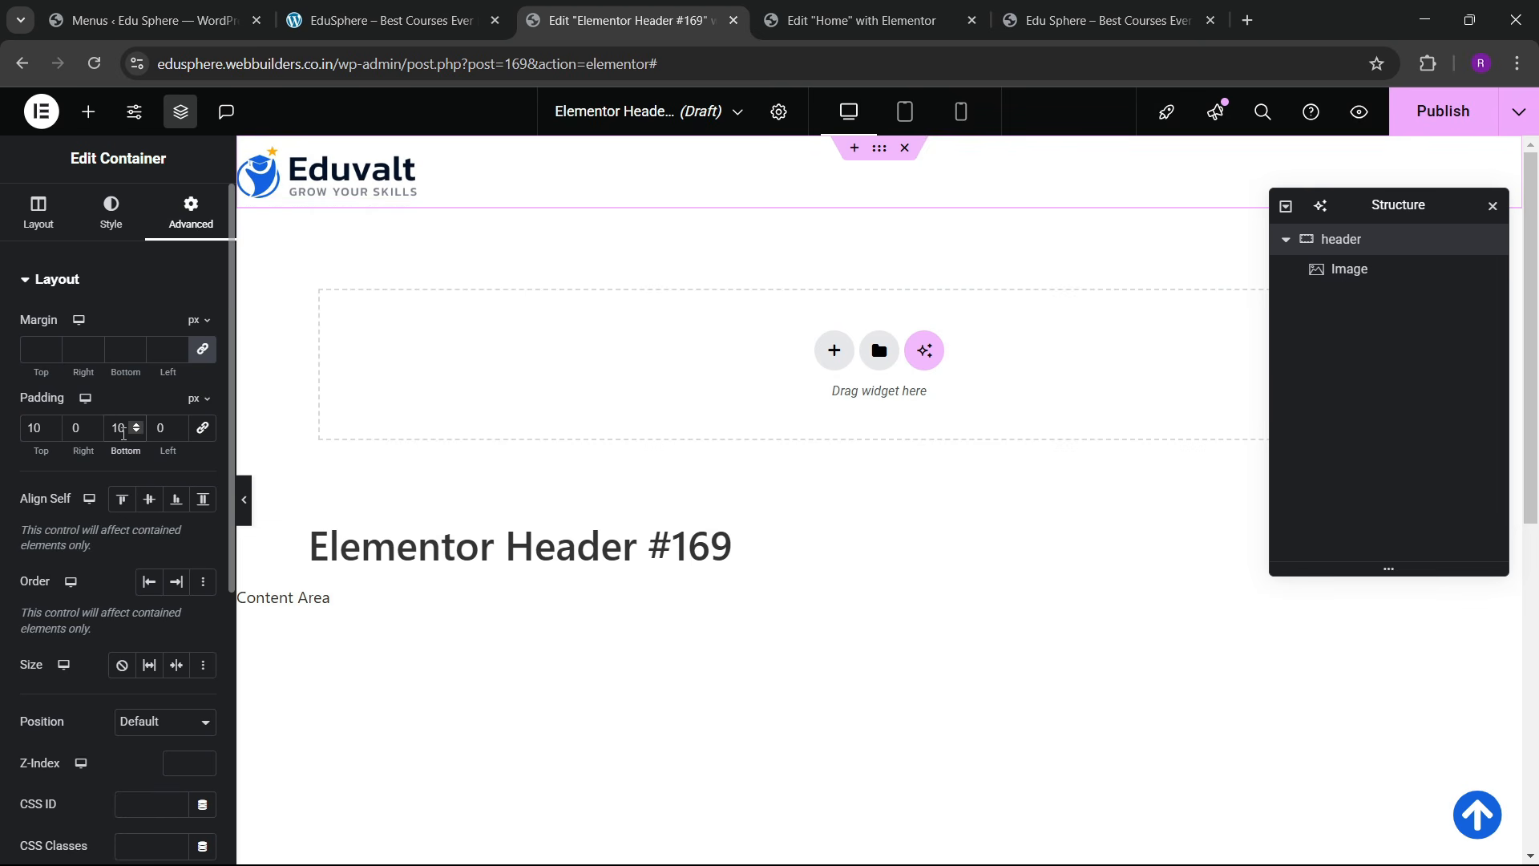
{"action": "left_click", "coordinate": [50, 424]}
{"action": "left_click", "coordinate": [50, 425]}
{"action": "left_click", "coordinate": [50, 425]}
{"action": "left_click", "coordinate": [50, 425]}
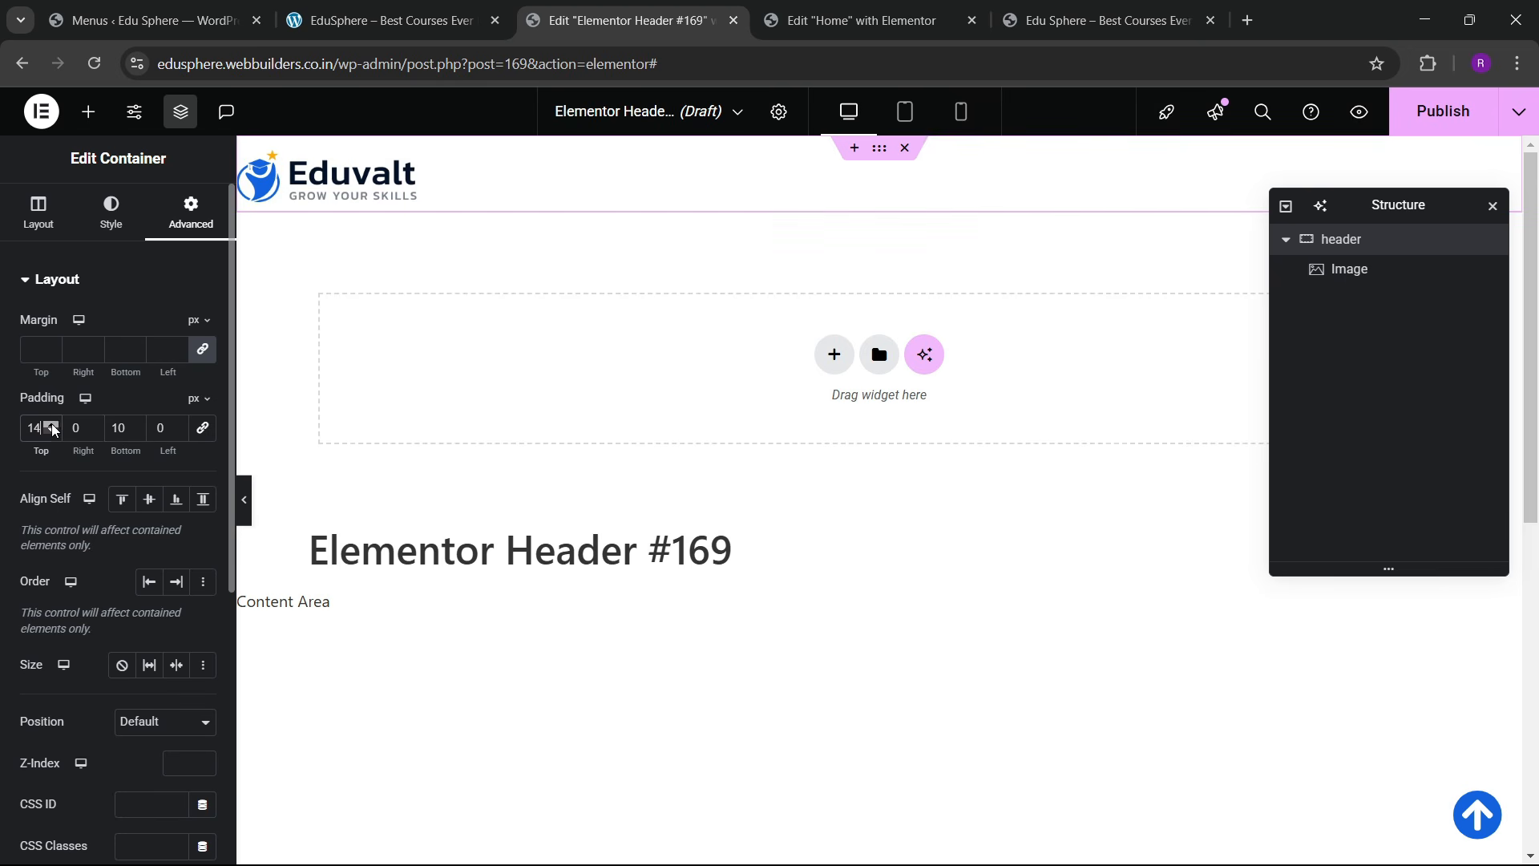
{"action": "left_click", "coordinate": [50, 425]}
{"action": "left_click", "coordinate": [136, 424]}
{"action": "left_click", "coordinate": [137, 425]}
{"action": "left_click", "coordinate": [136, 424]}
{"action": "left_click", "coordinate": [137, 424]}
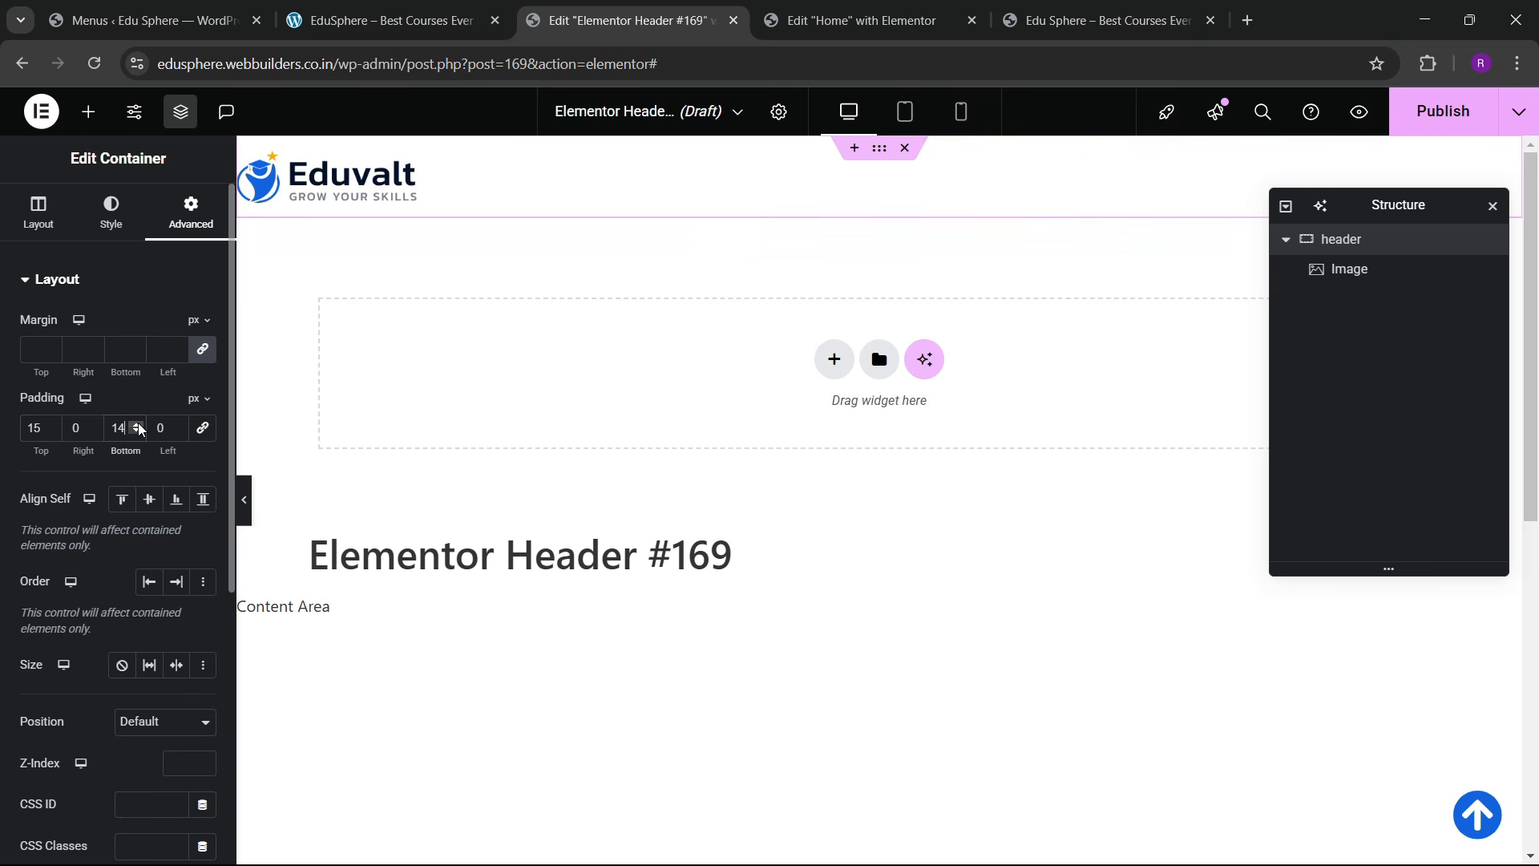
{"action": "left_click", "coordinate": [137, 425]}
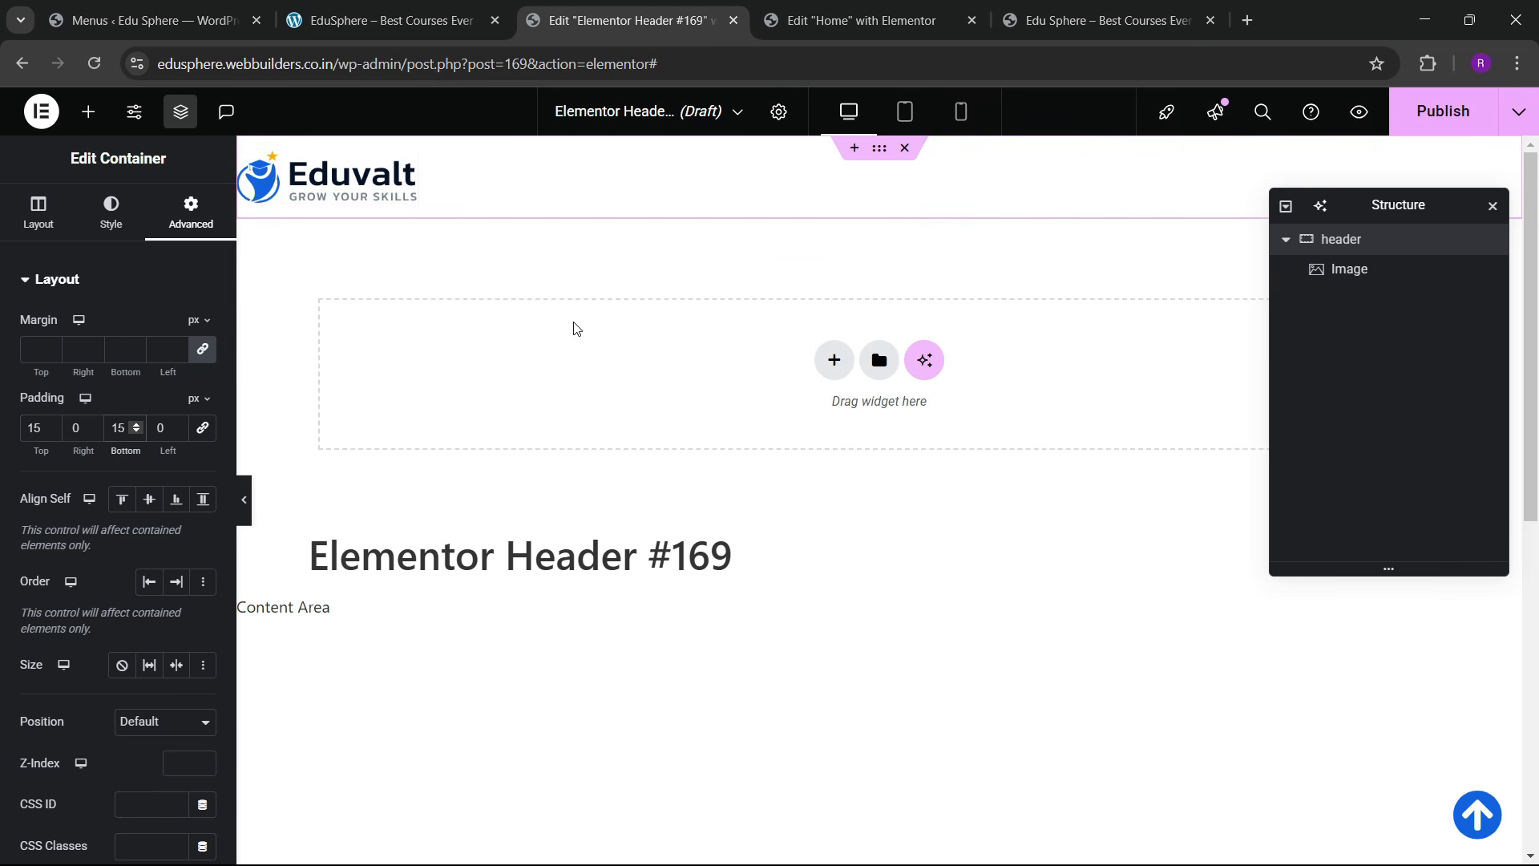
{"action": "left_click", "coordinate": [88, 111]}
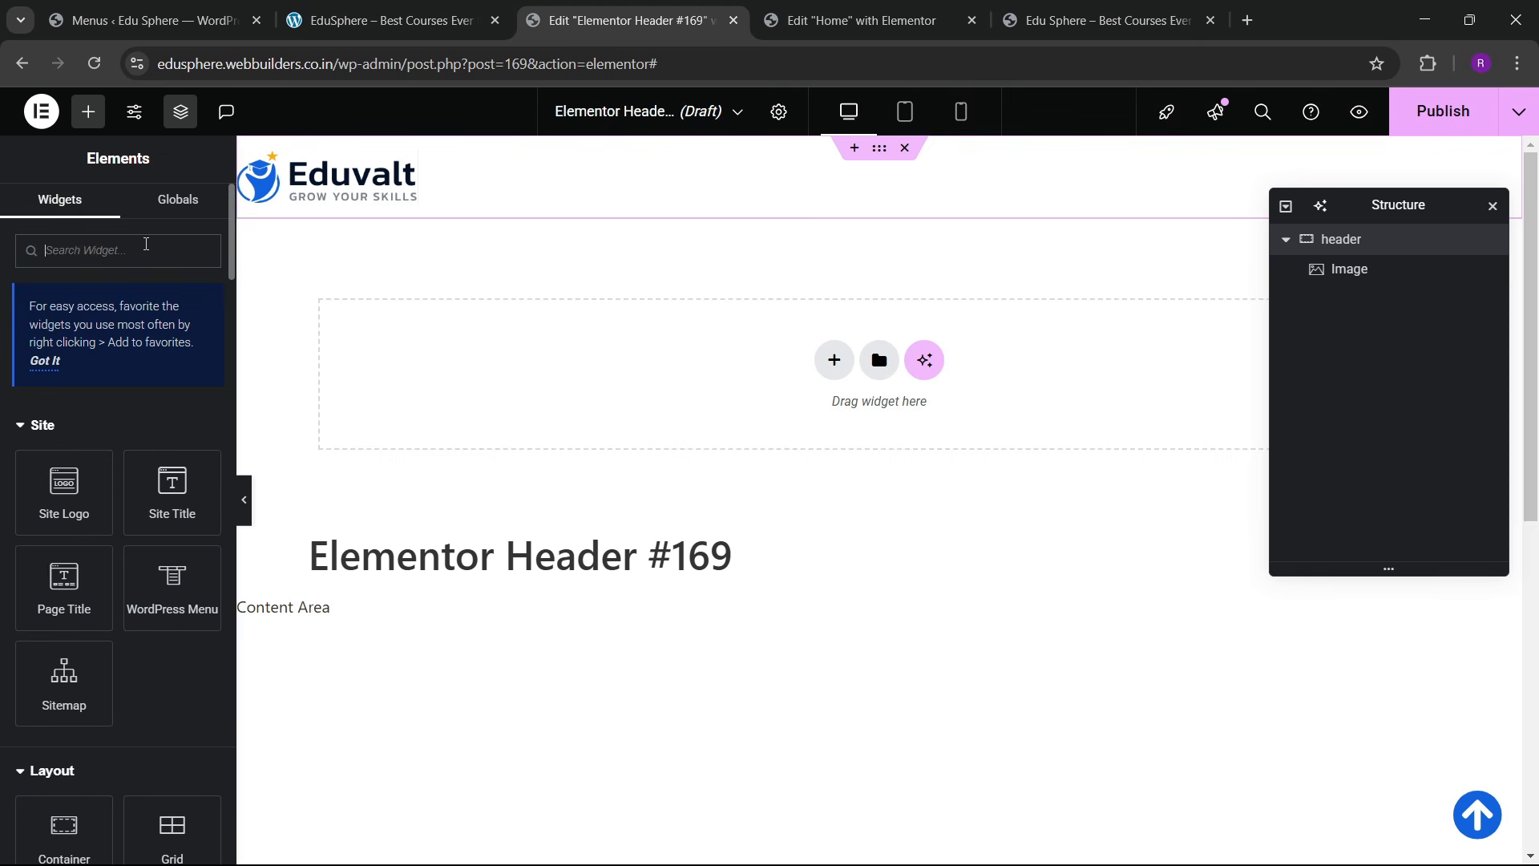
Step: Place a WordPress Menu beside the logo and push logo and menu to opposite ends
{"action": "left_click_drag", "start_coordinate": [217, 594], "coordinate": [413, 194]}
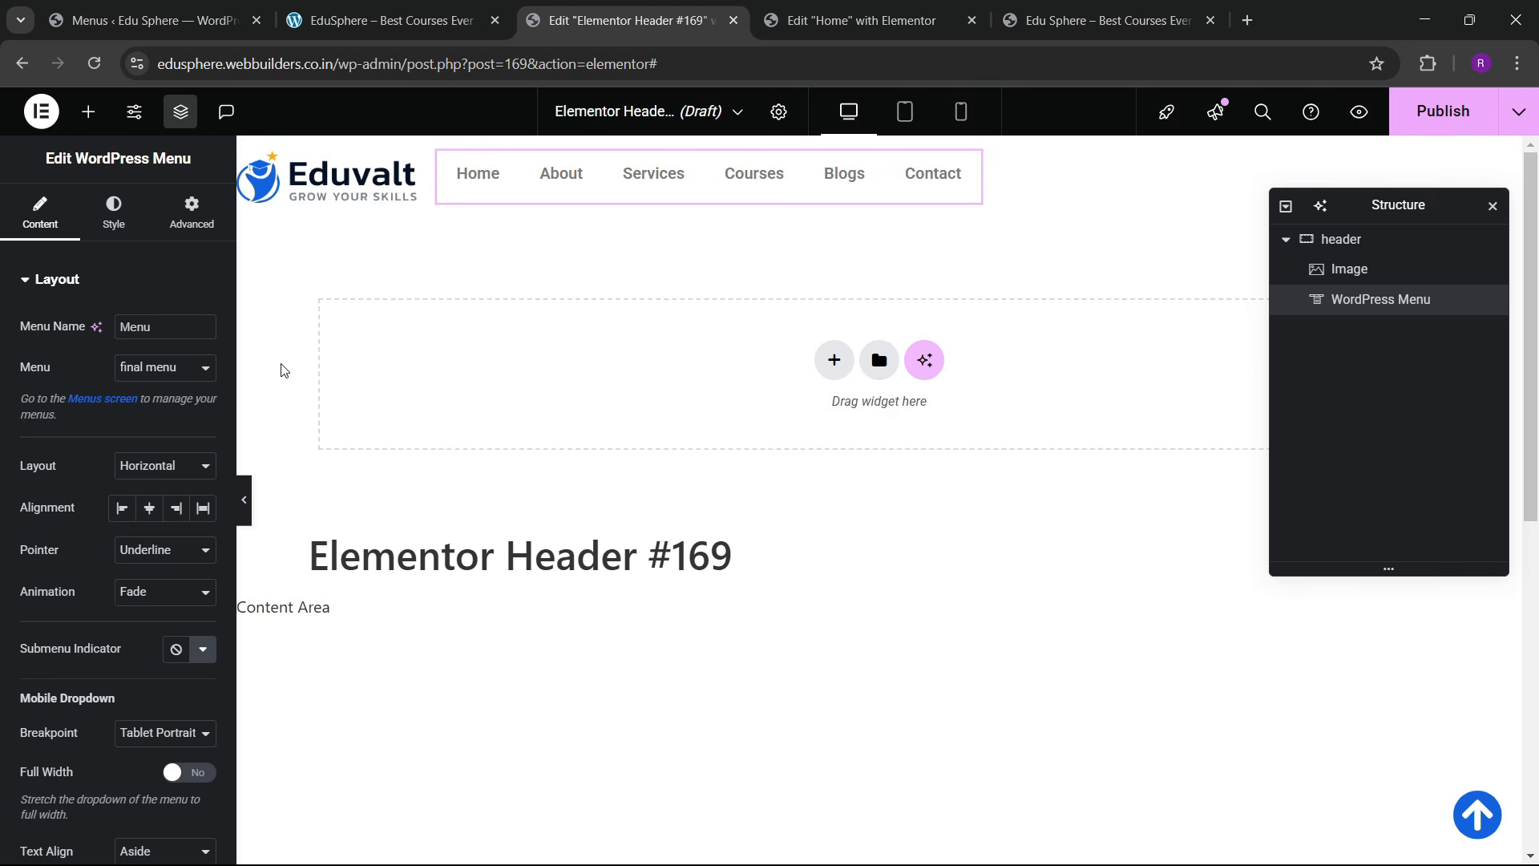
{"action": "left_click", "coordinate": [1330, 241]}
{"action": "left_click", "coordinate": [38, 213]}
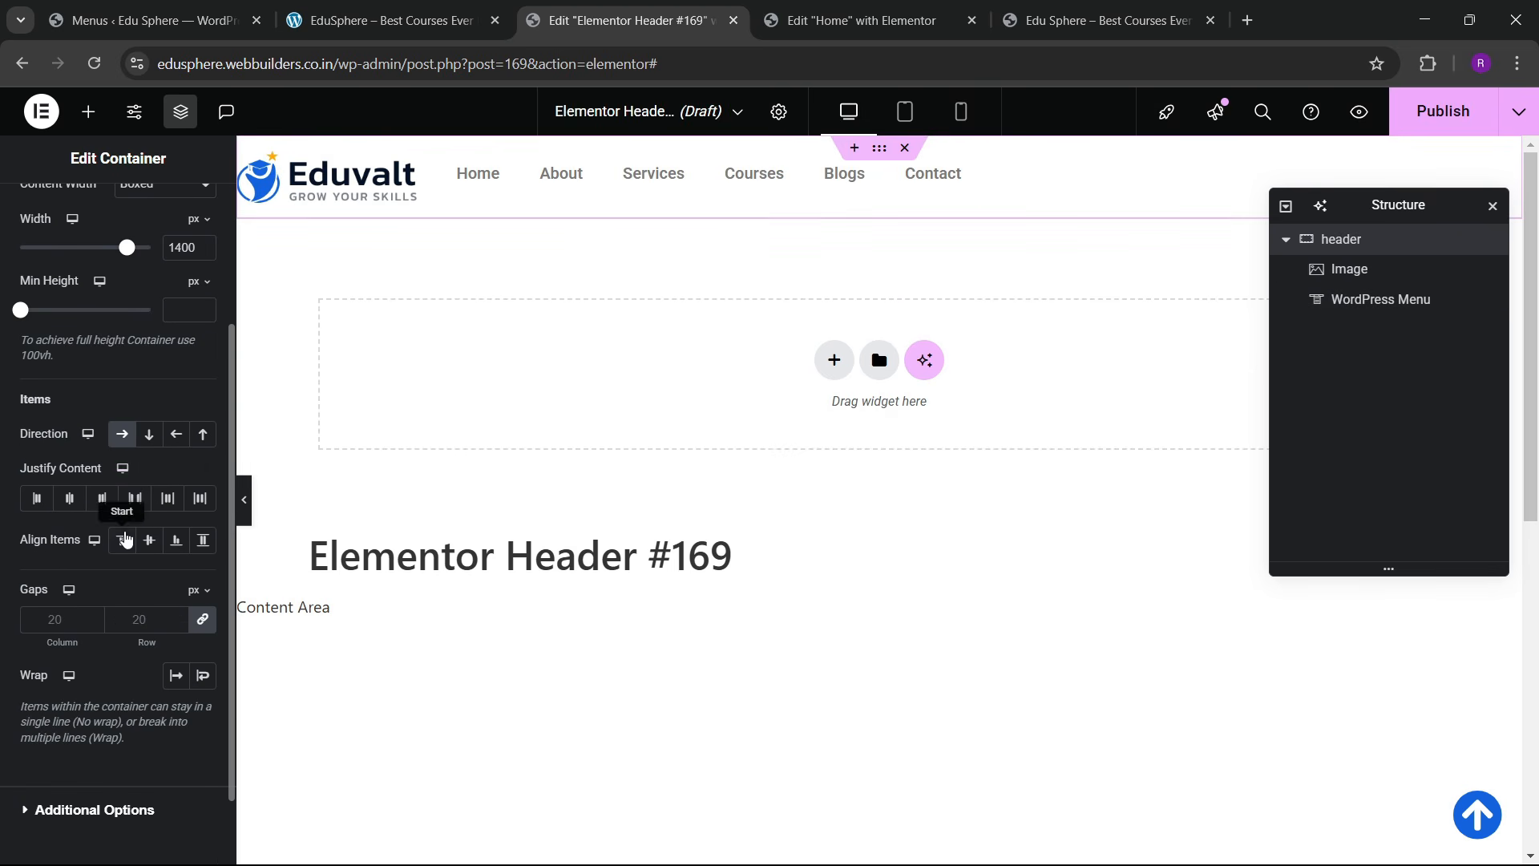
{"action": "left_click", "coordinate": [135, 498]}
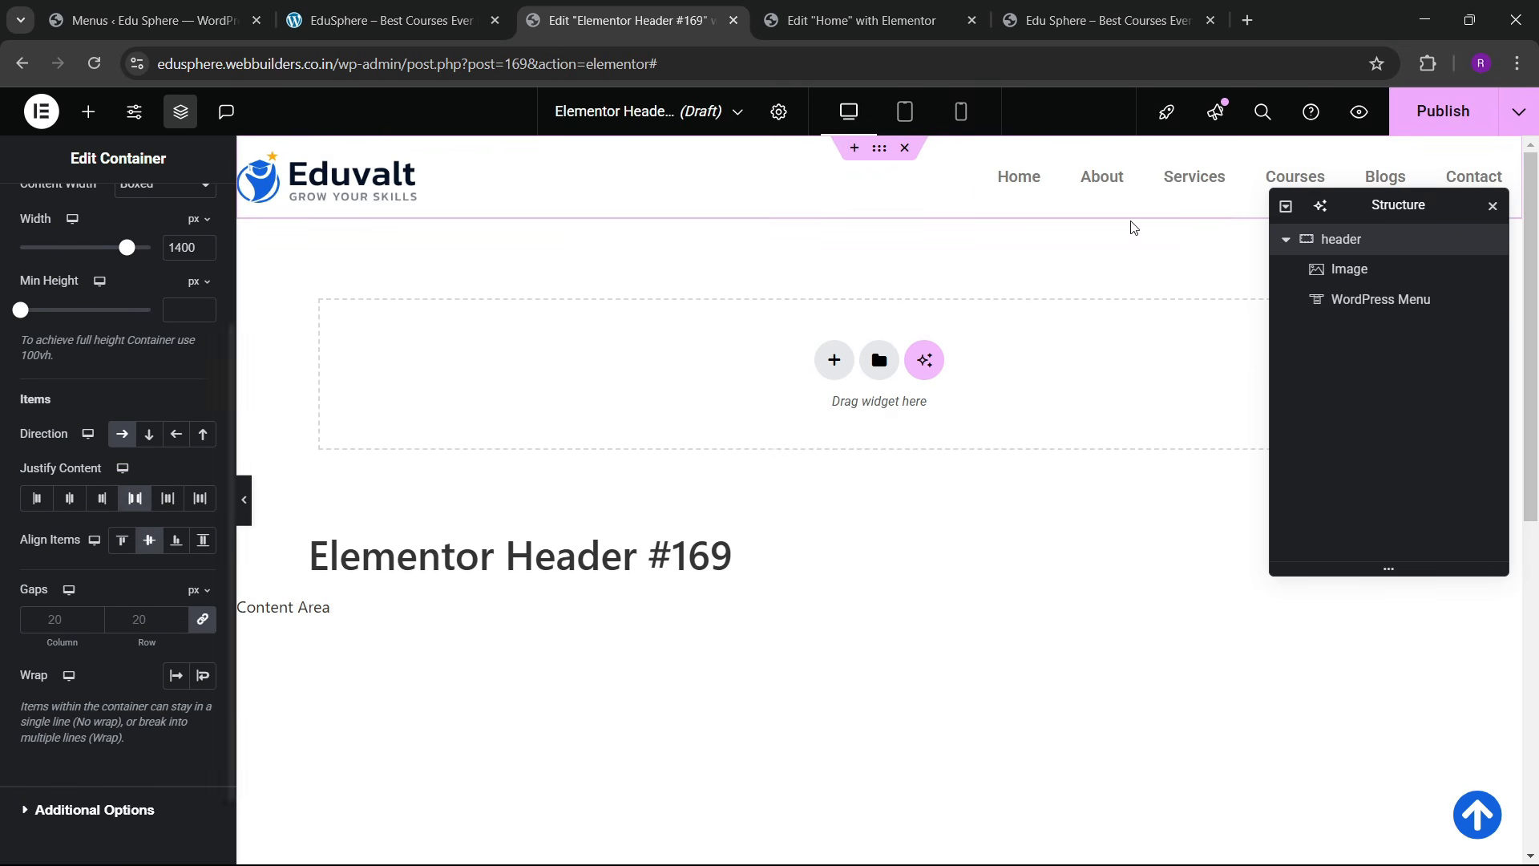
Step: Set the menu hover effect to Background and make the mobile dropdown full-width with centered text
{"action": "left_click", "coordinate": [1107, 191]}
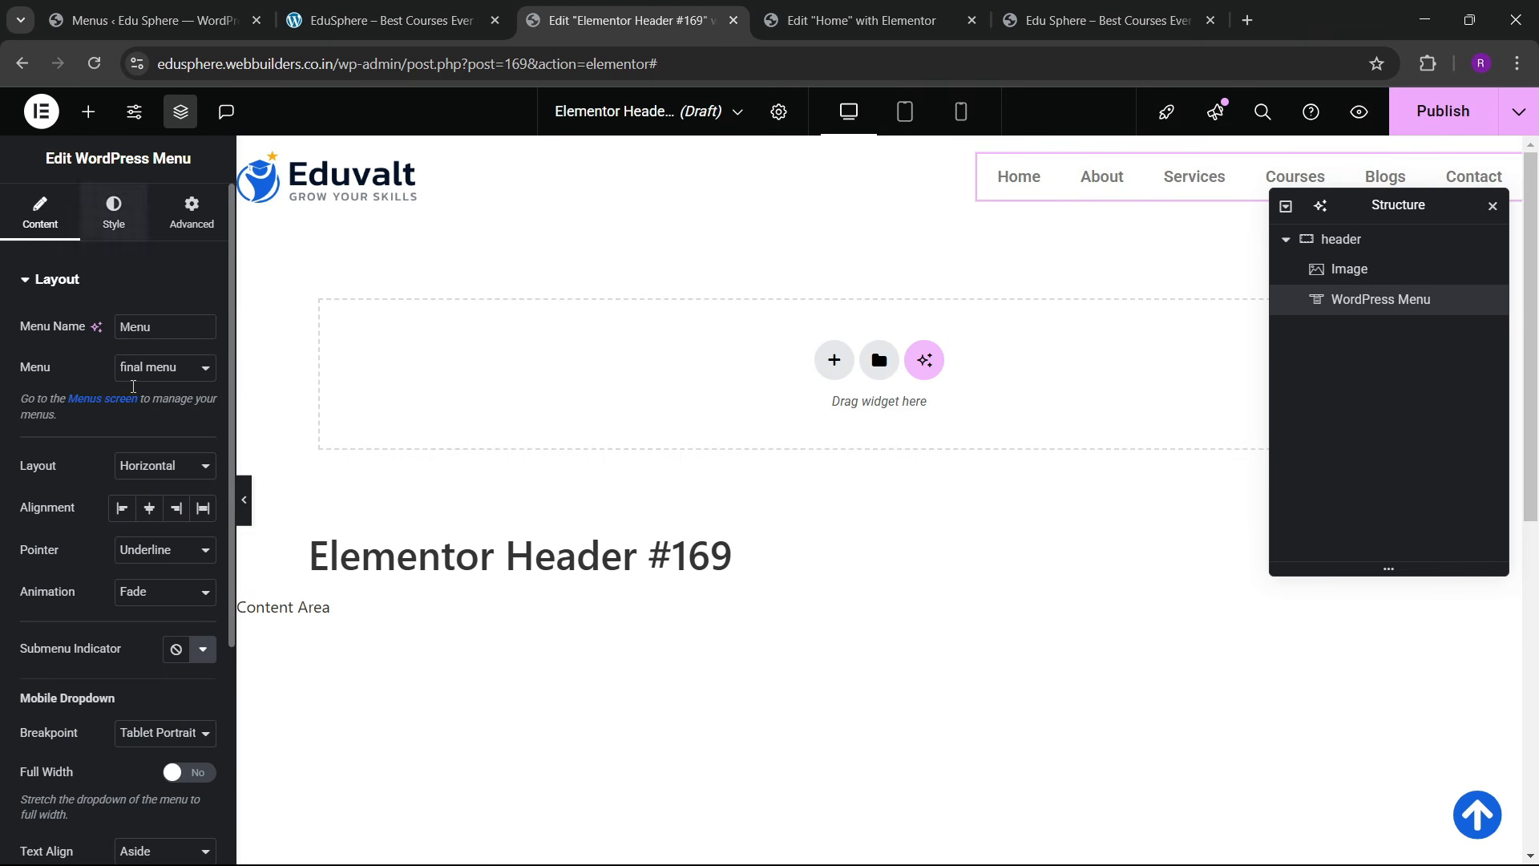
{"action": "left_click", "coordinate": [203, 557]}
{"action": "left_click", "coordinate": [144, 695]}
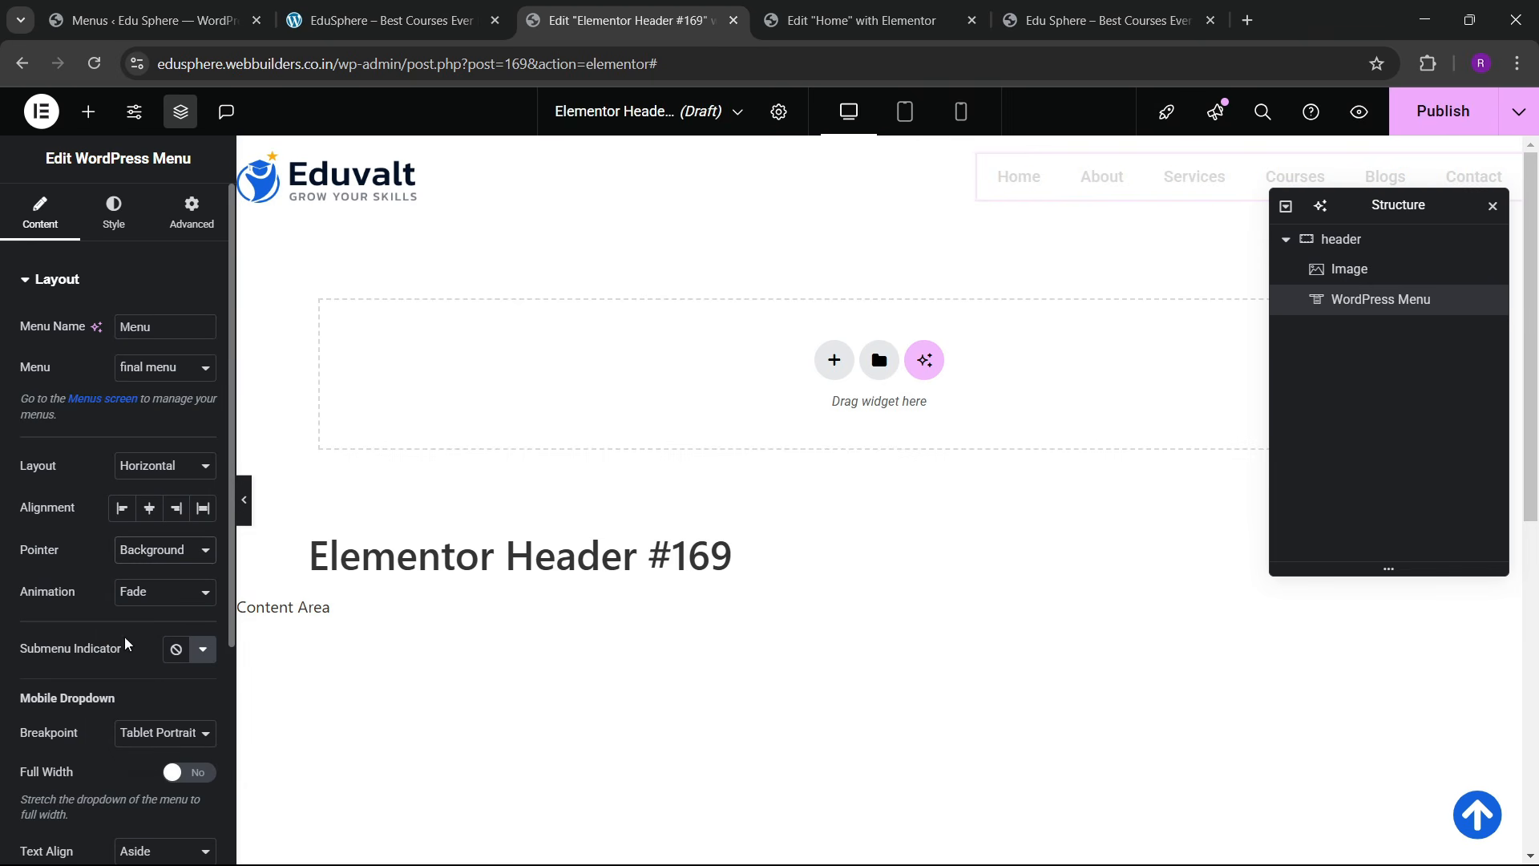
{"action": "scroll", "coordinate": [109, 436], "scroll_direction": "down", "scroll_amount": 5}
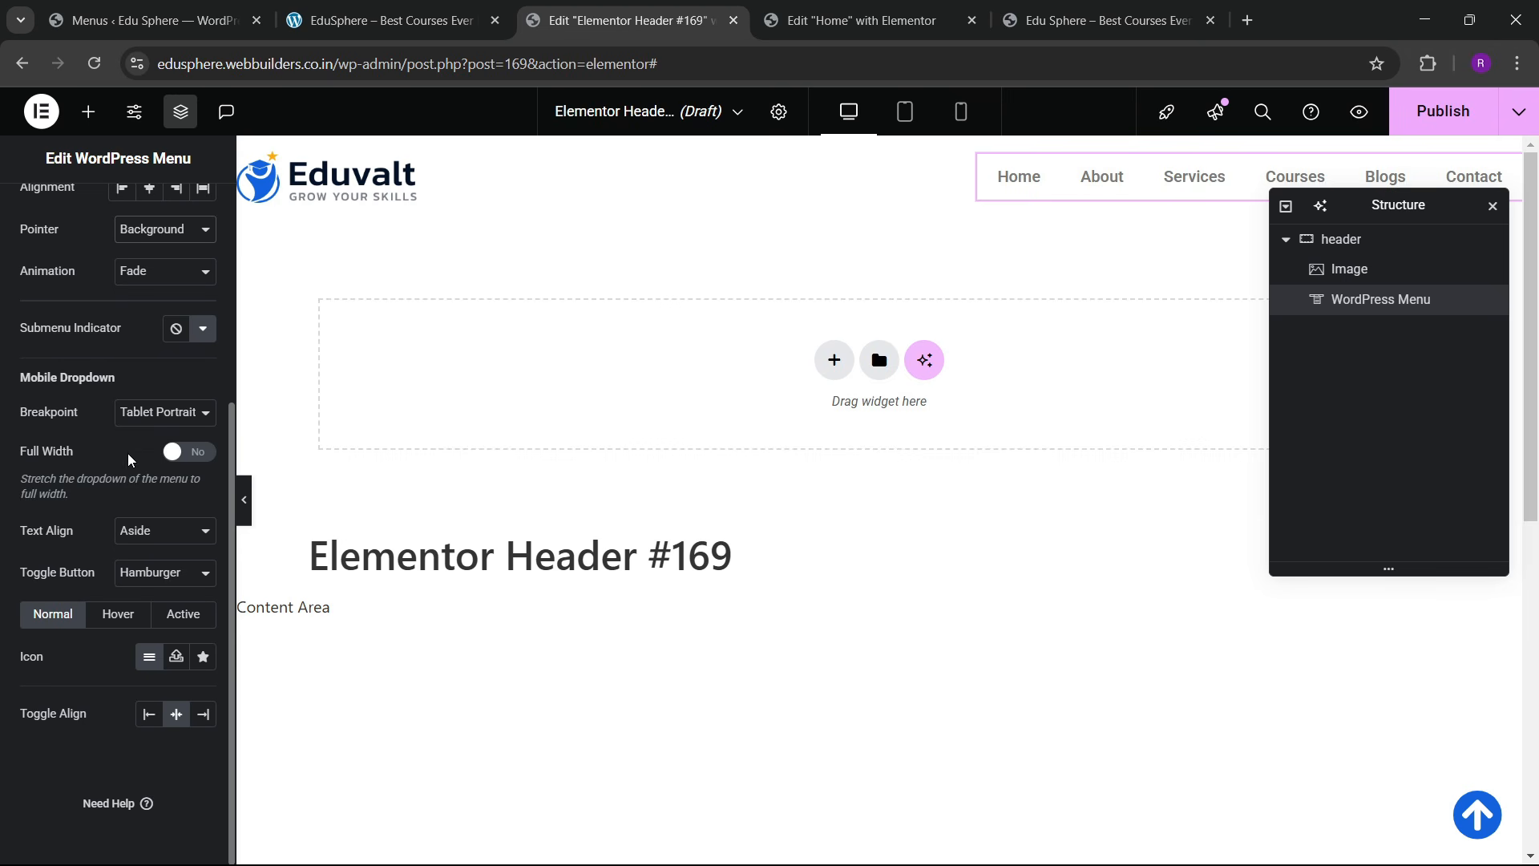
{"action": "left_click", "coordinate": [187, 458]}
{"action": "left_click", "coordinate": [164, 530]}
{"action": "left_click", "coordinate": [132, 578]}
{"action": "scroll", "coordinate": [129, 481], "scroll_direction": "up", "scroll_amount": 3}
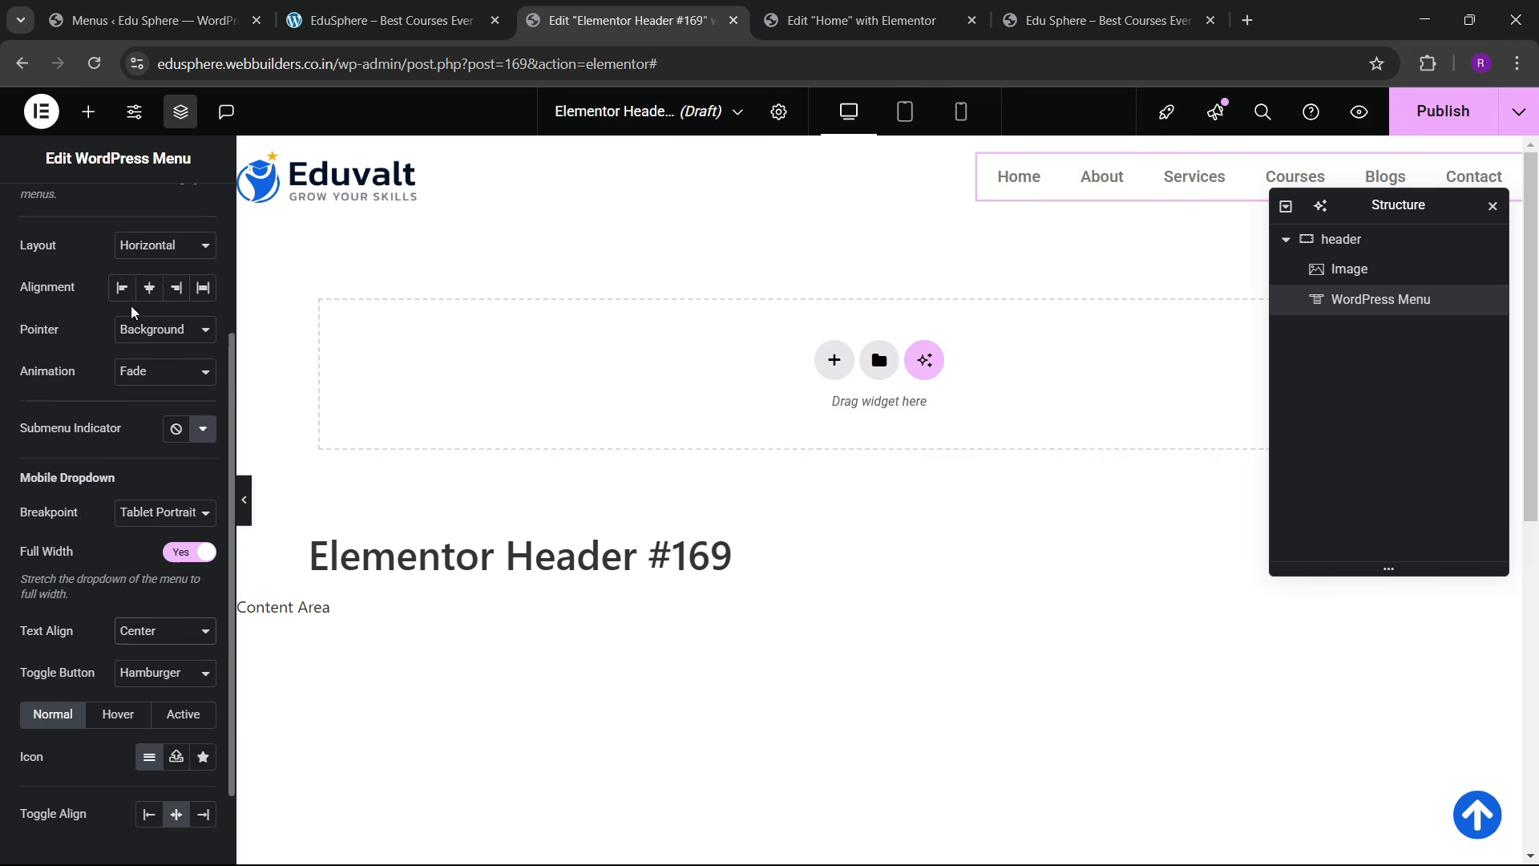
{"action": "scroll", "coordinate": [122, 196], "scroll_direction": "up", "scroll_amount": 2}
Step: Set the menu typography to the Lexend font at 14 px
{"action": "left_click", "coordinate": [116, 210]}
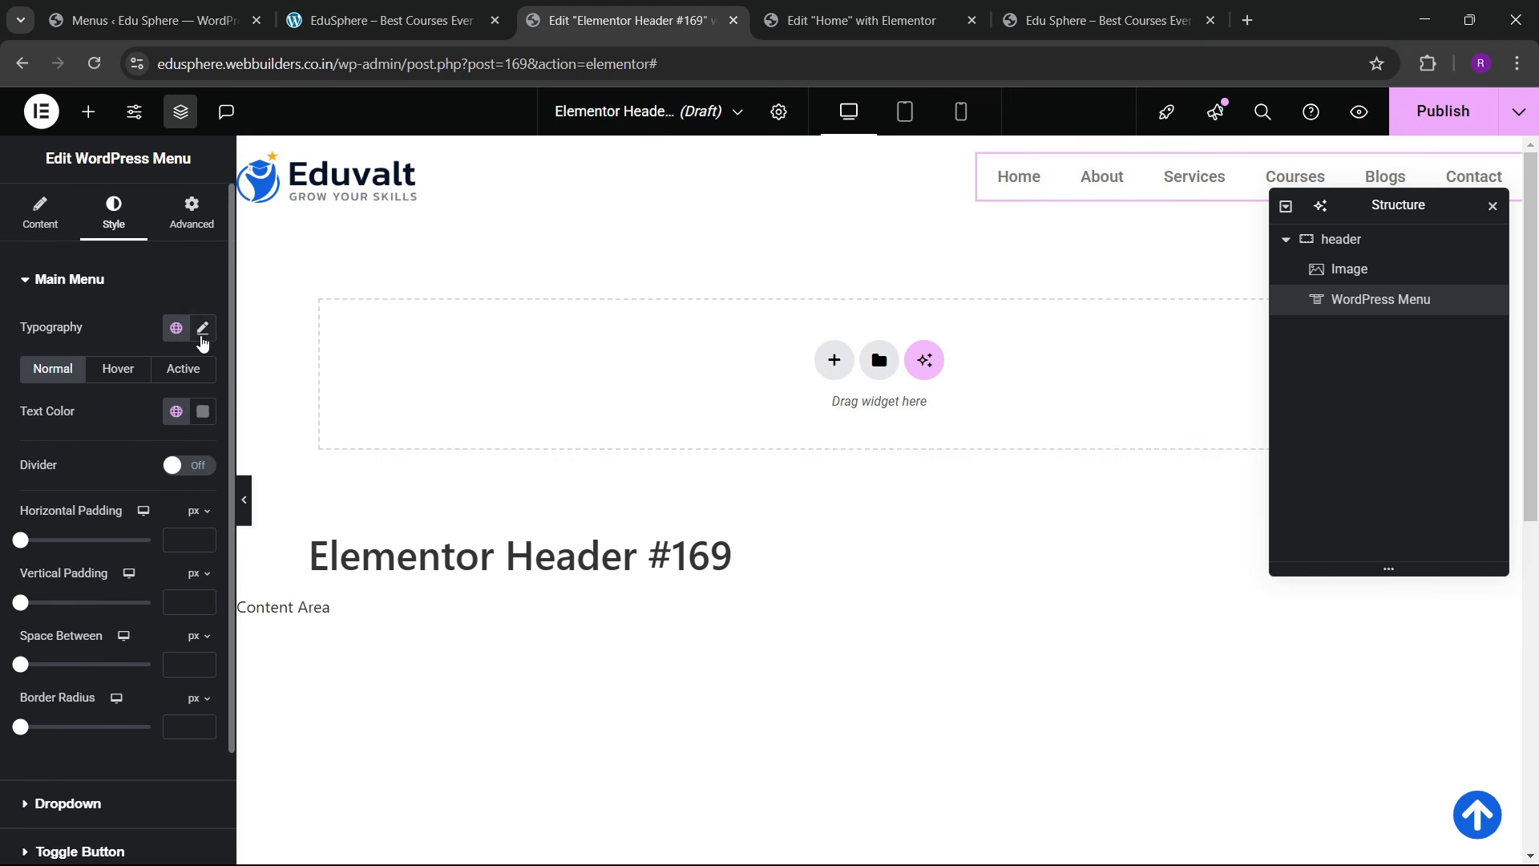
{"action": "left_click", "coordinate": [202, 330]}
{"action": "left_click", "coordinate": [158, 421]}
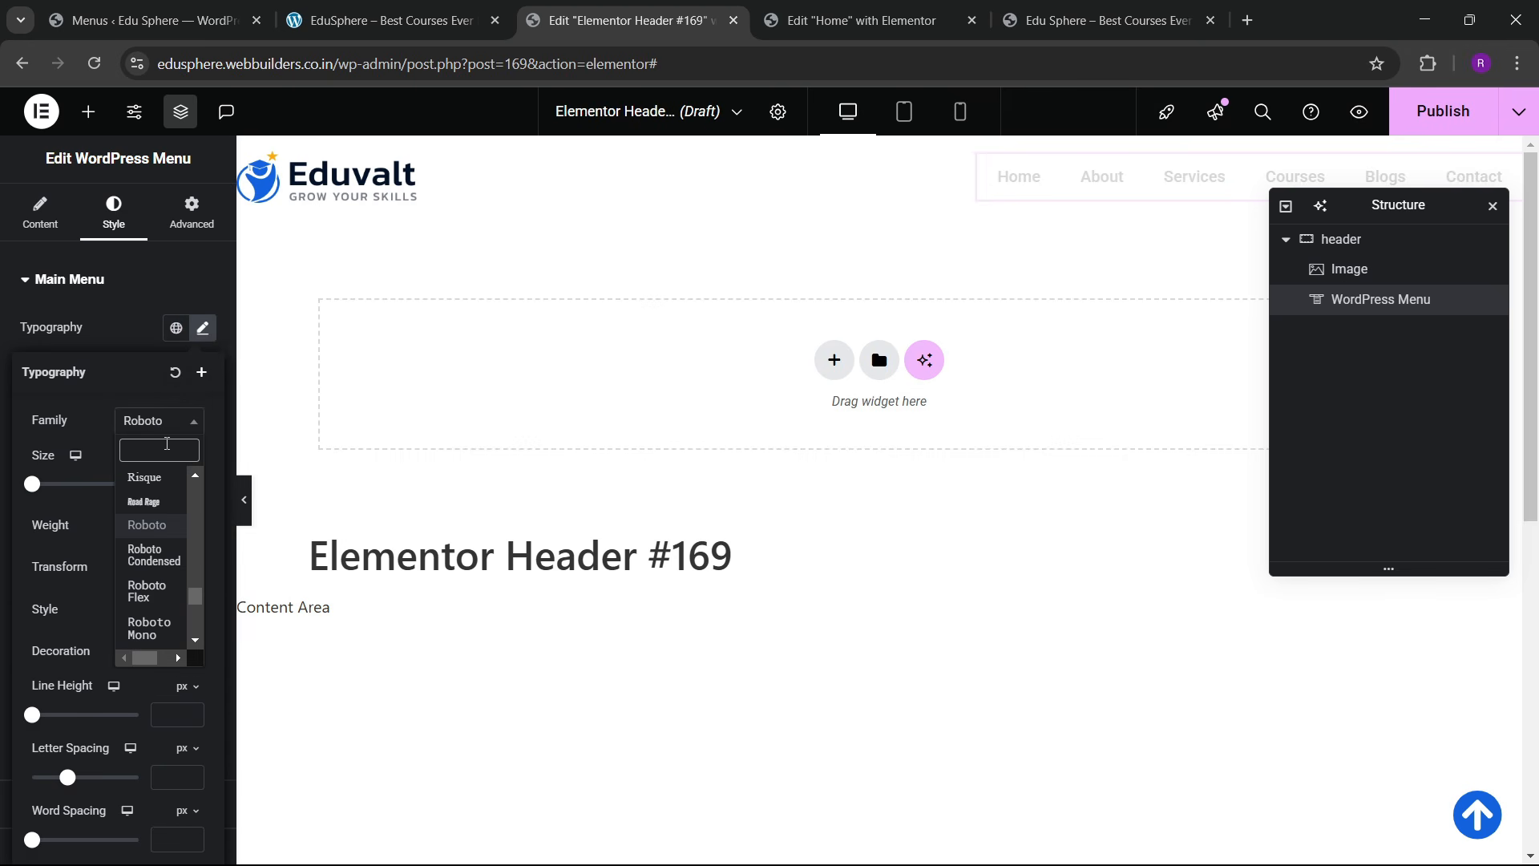
{"action": "type", "text": "lexend"}
{"action": "key", "text": "Return"}
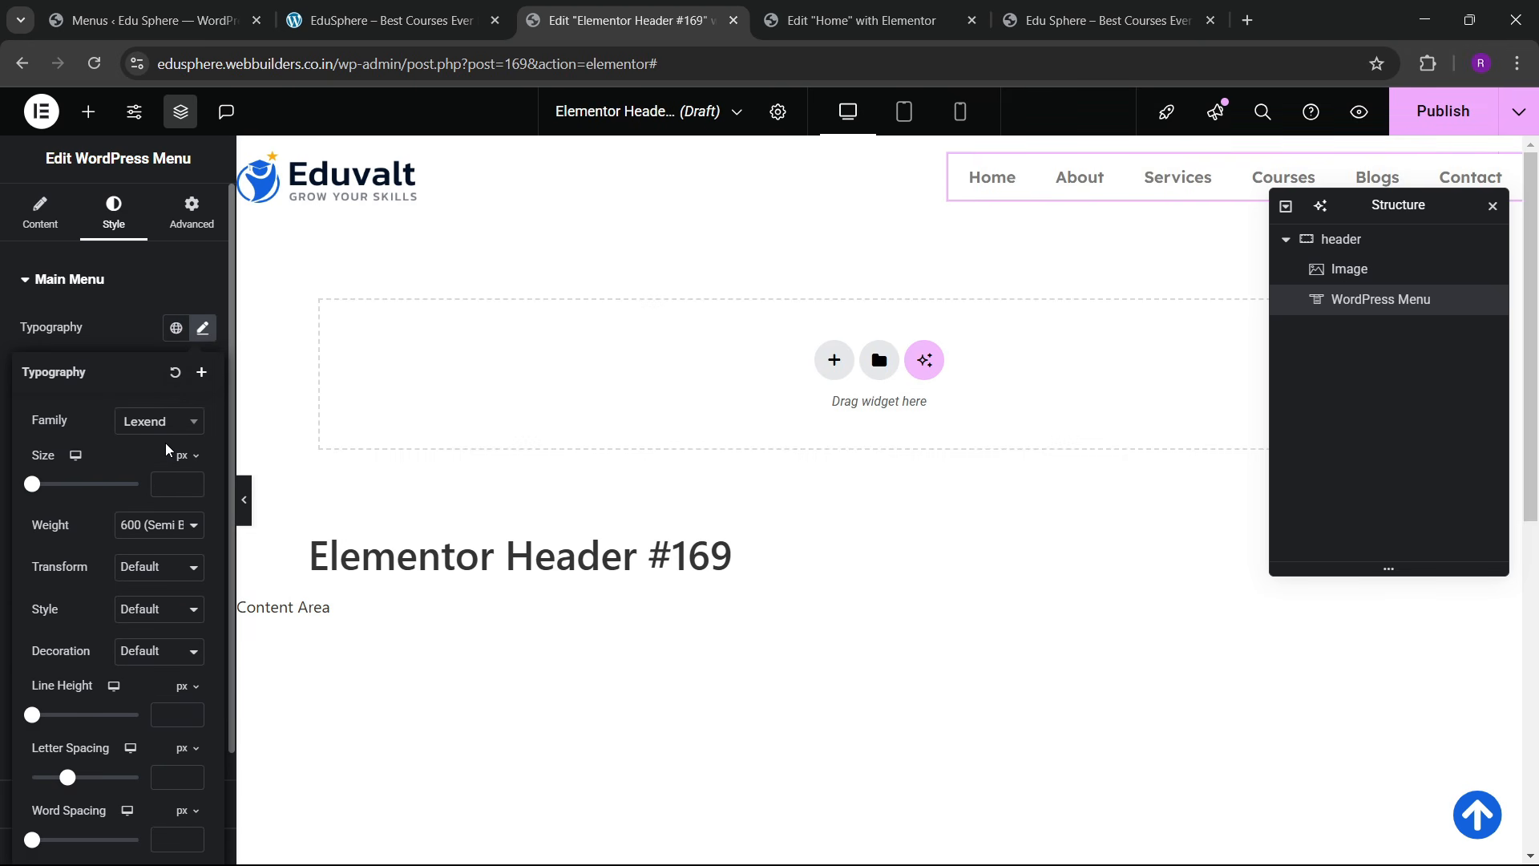
{"action": "left_click", "coordinate": [190, 482]}
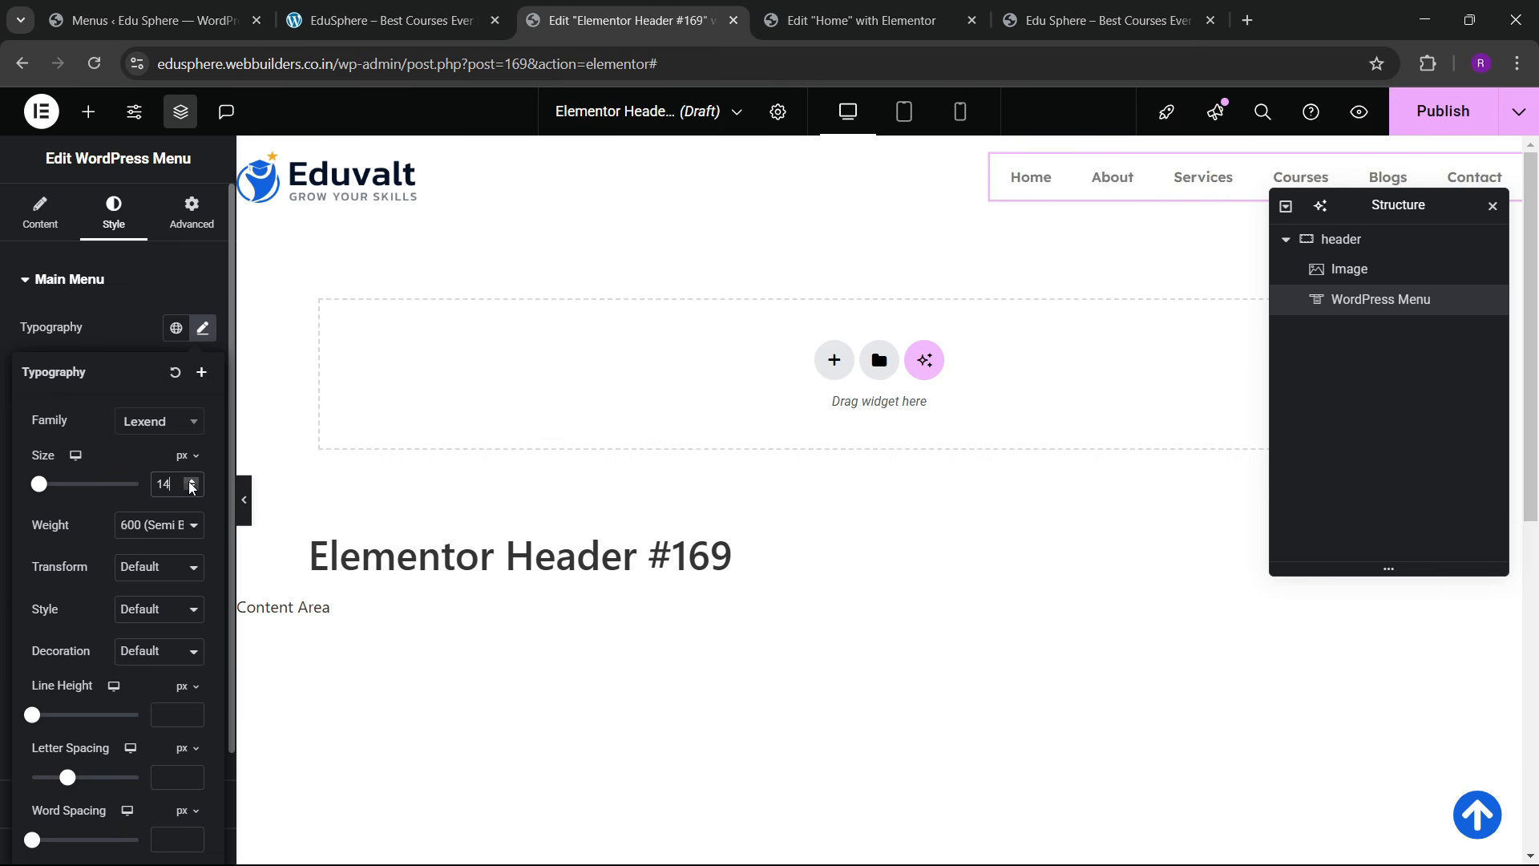
{"action": "left_click", "coordinate": [191, 484]}
Step: Make the menu font weight 500 Medium and uppercase, keeping the size at 14 px
{"action": "left_click", "coordinate": [141, 535]}
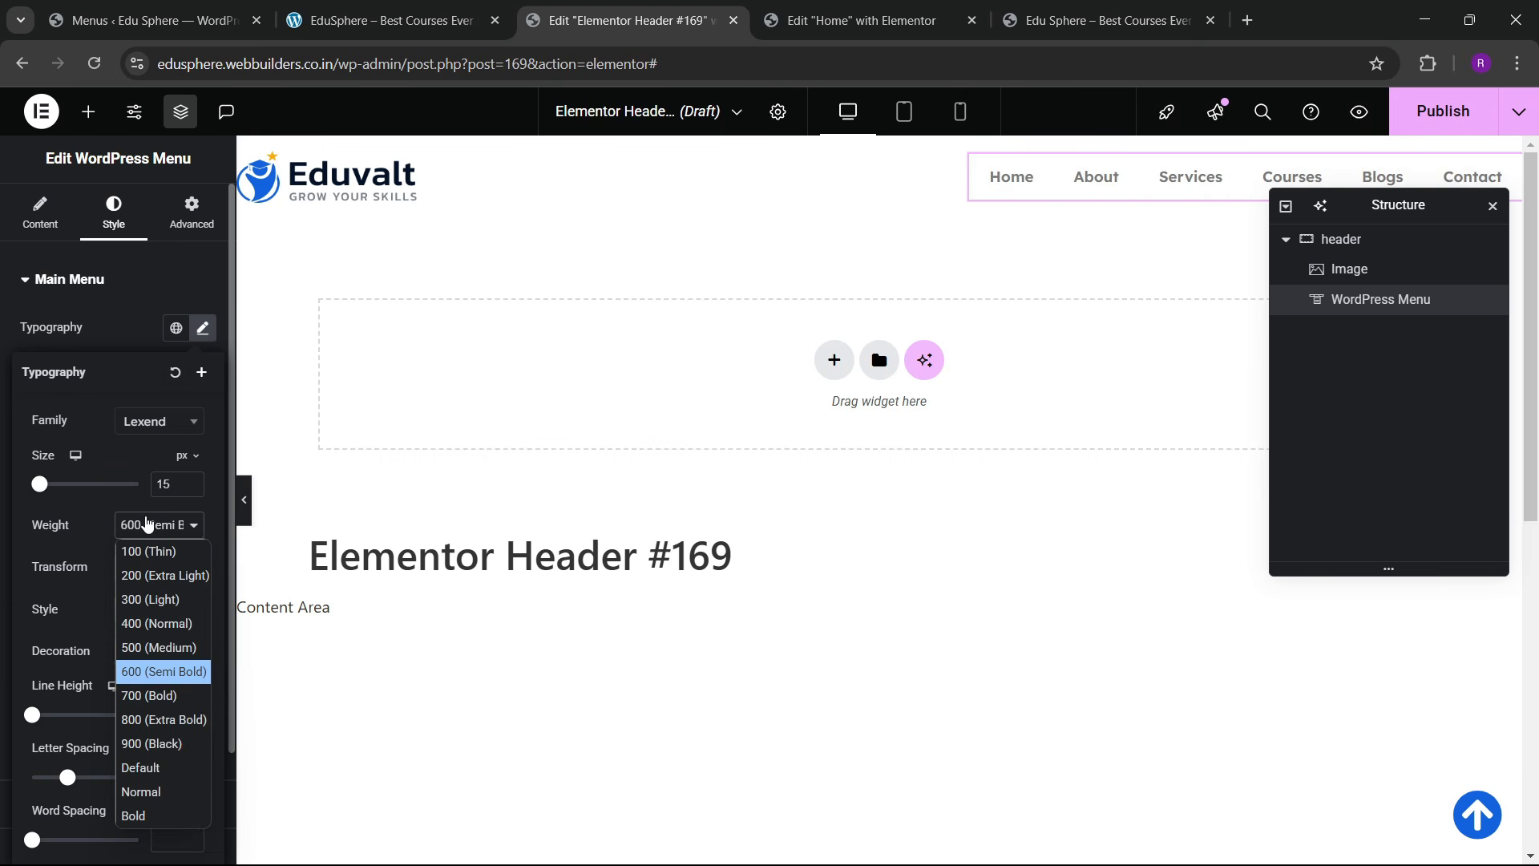
{"action": "left_click", "coordinate": [152, 650]}
{"action": "left_click", "coordinate": [148, 571]}
{"action": "left_click", "coordinate": [149, 617]}
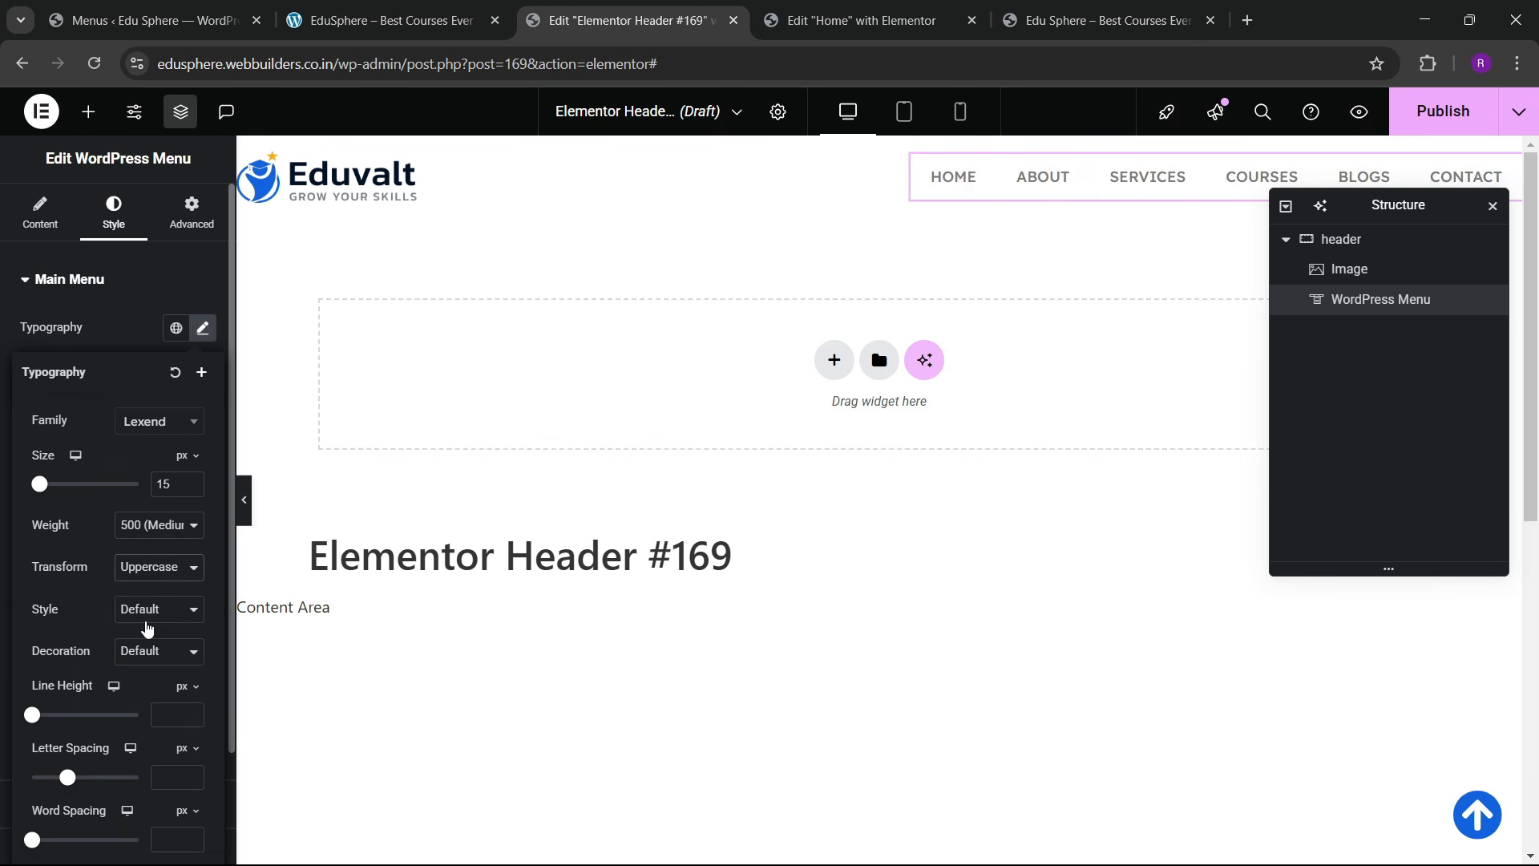
{"action": "left_click", "coordinate": [194, 483]}
{"action": "left_click", "coordinate": [194, 483]}
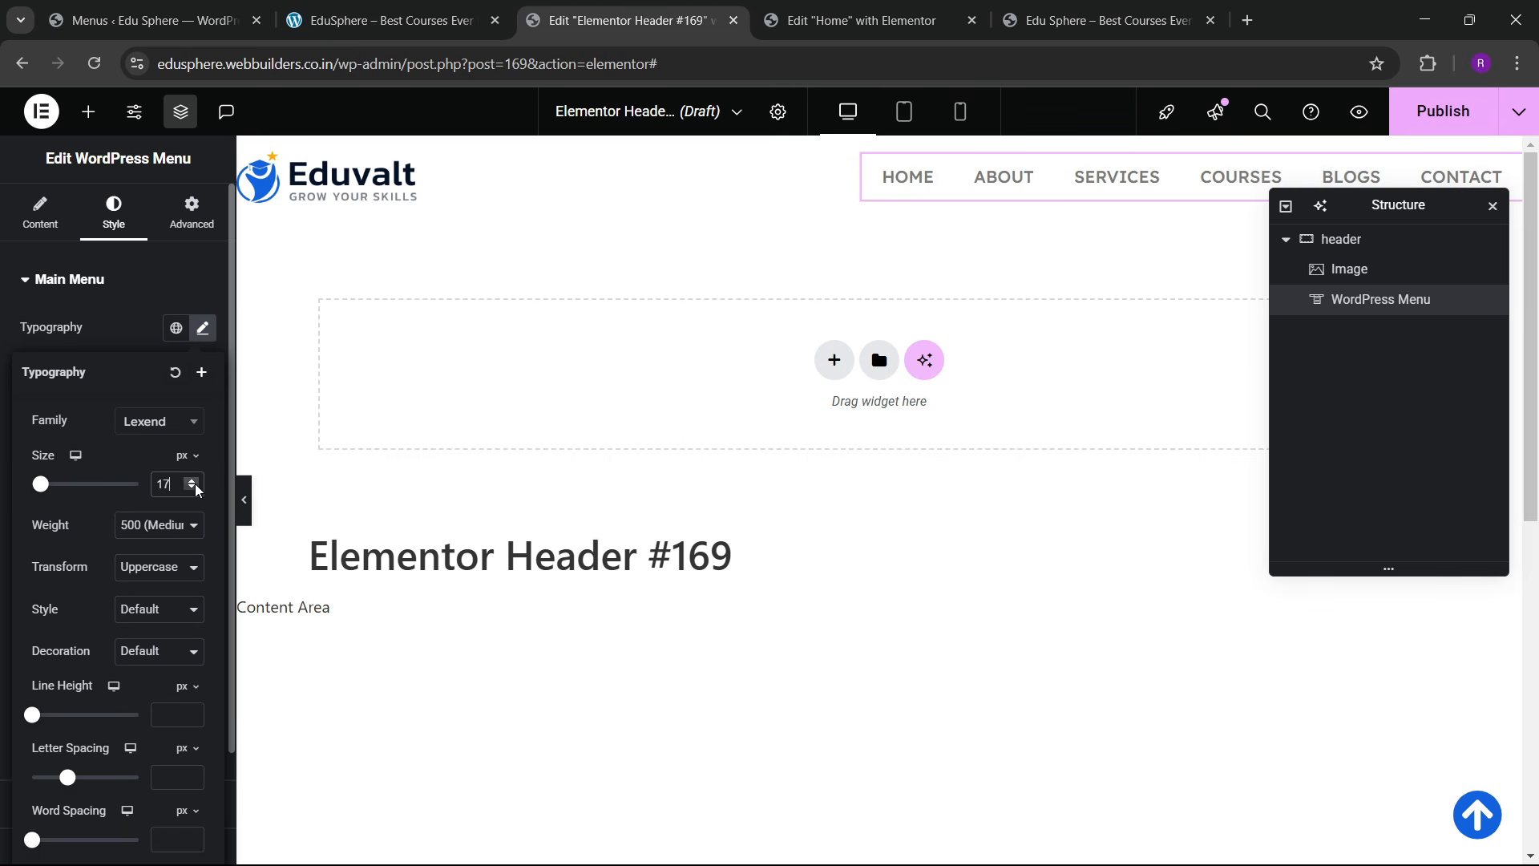
{"action": "left_click", "coordinate": [188, 488]}
{"action": "left_click", "coordinate": [188, 488]}
{"action": "left_click", "coordinate": [188, 489]}
{"action": "left_click", "coordinate": [188, 488]}
{"action": "left_click", "coordinate": [192, 481]}
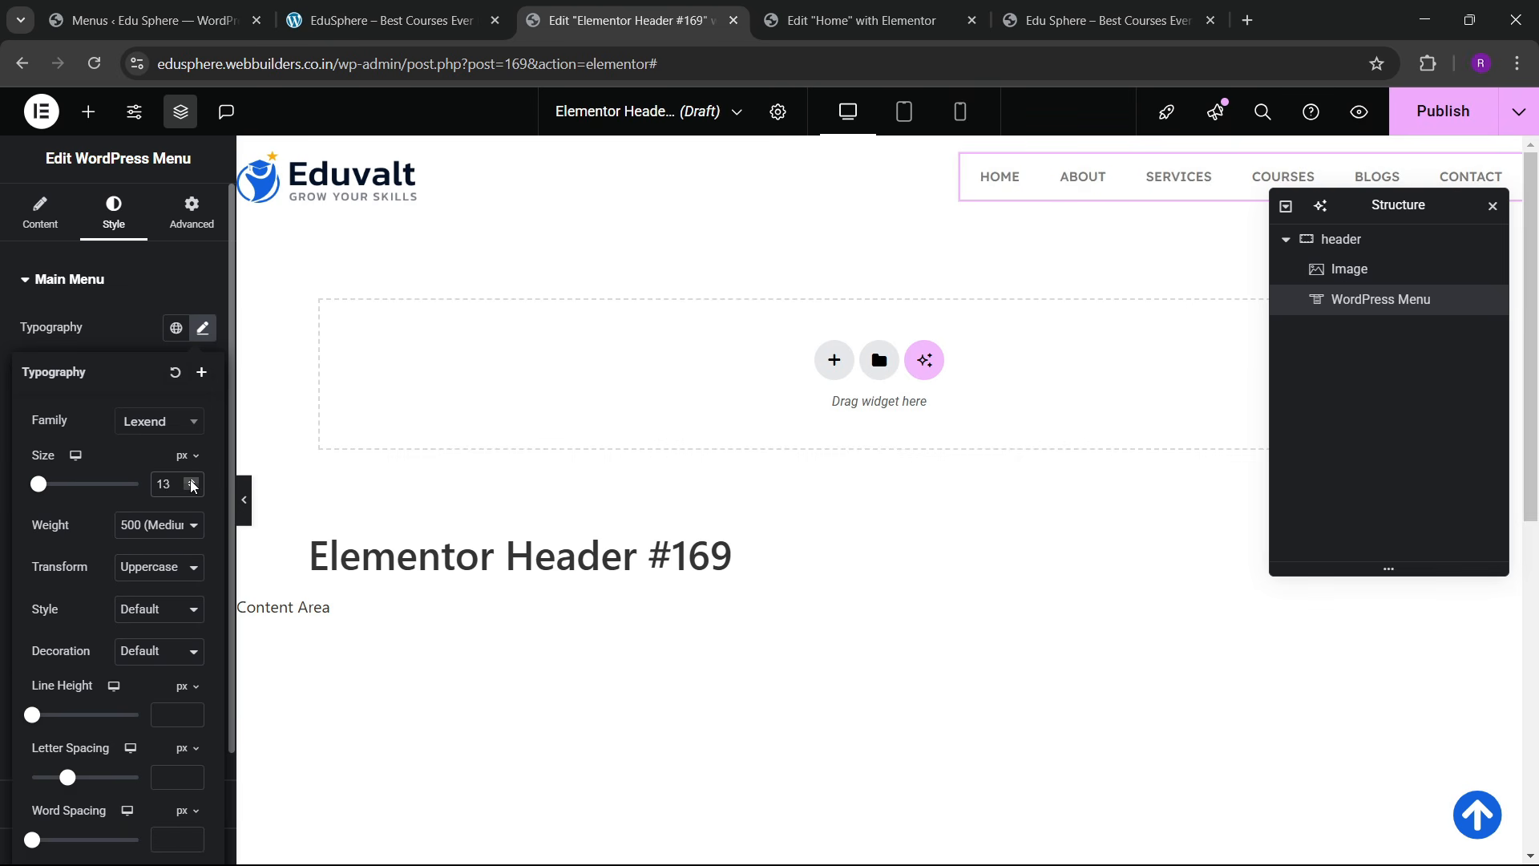
{"action": "left_click", "coordinate": [122, 343]}
Step: Color the menu text dark navy, the hover highlight blue, and the active item sky blue with white text
{"action": "left_click", "coordinate": [176, 411]}
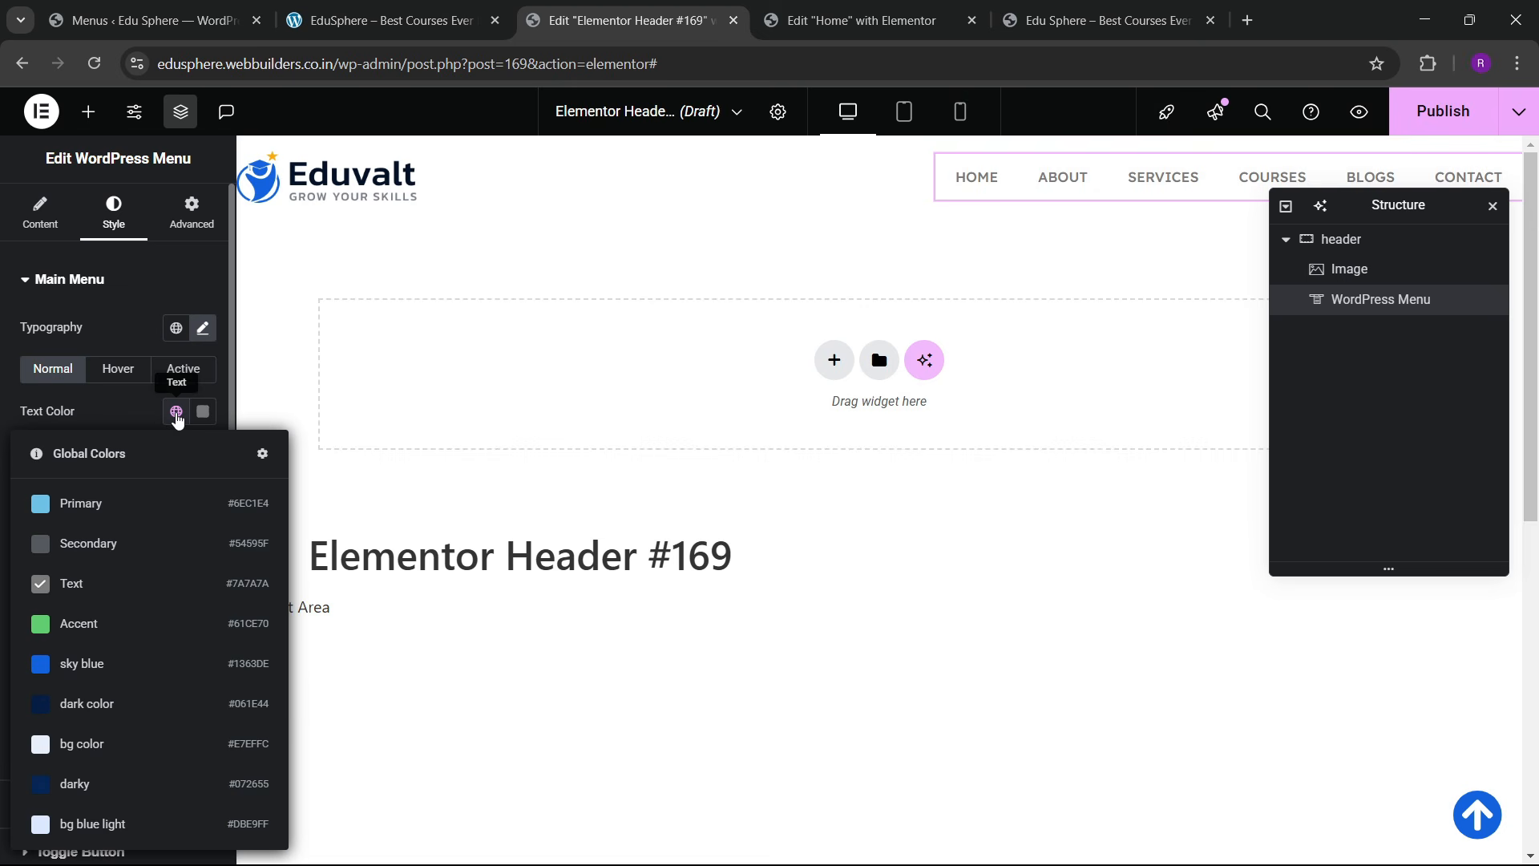
{"action": "left_click", "coordinate": [98, 789]}
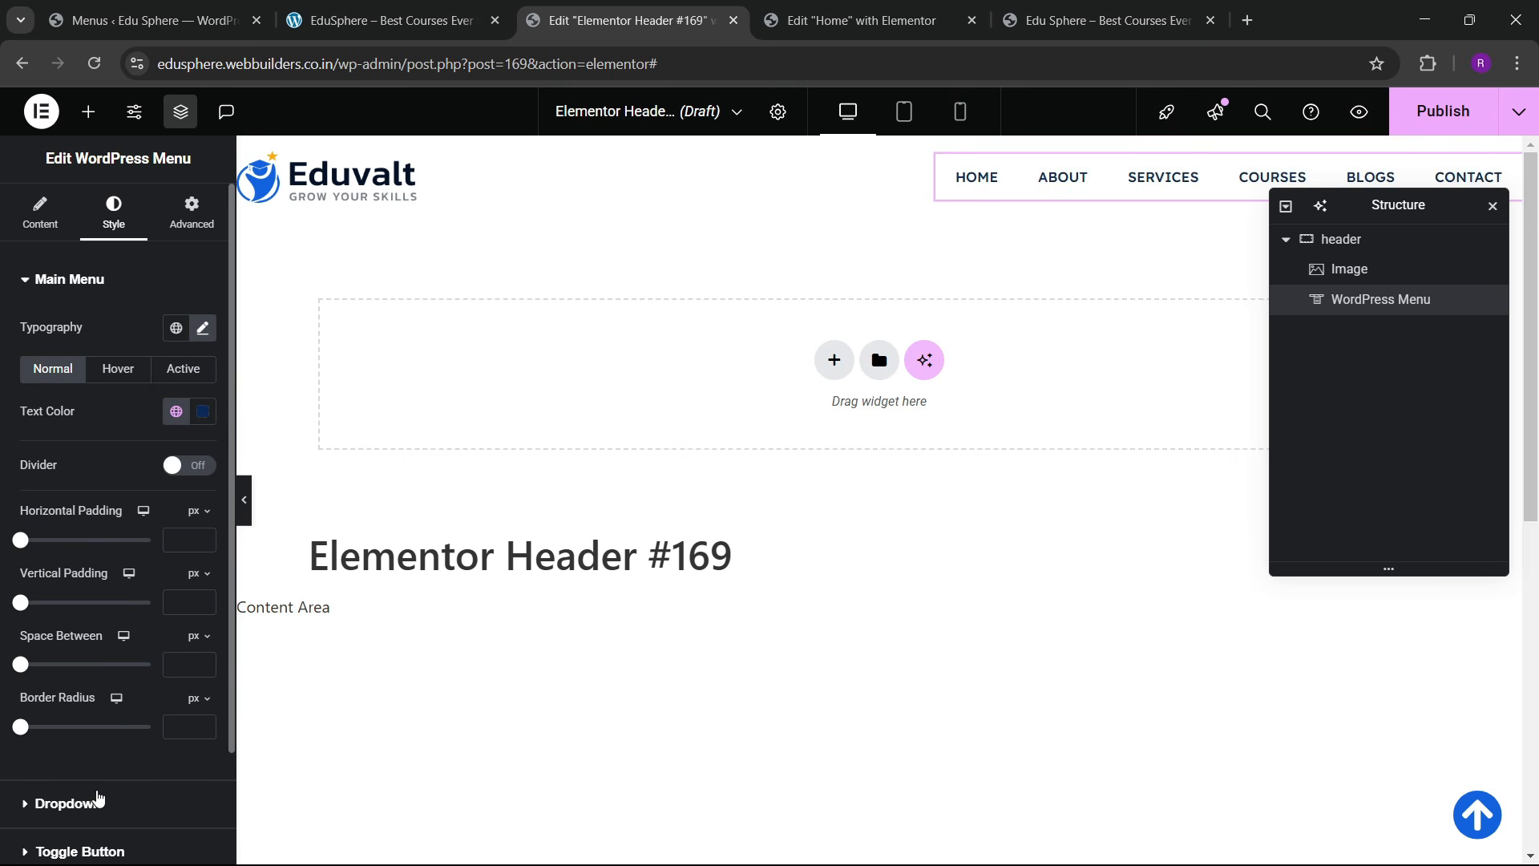
{"action": "left_click", "coordinate": [122, 373]}
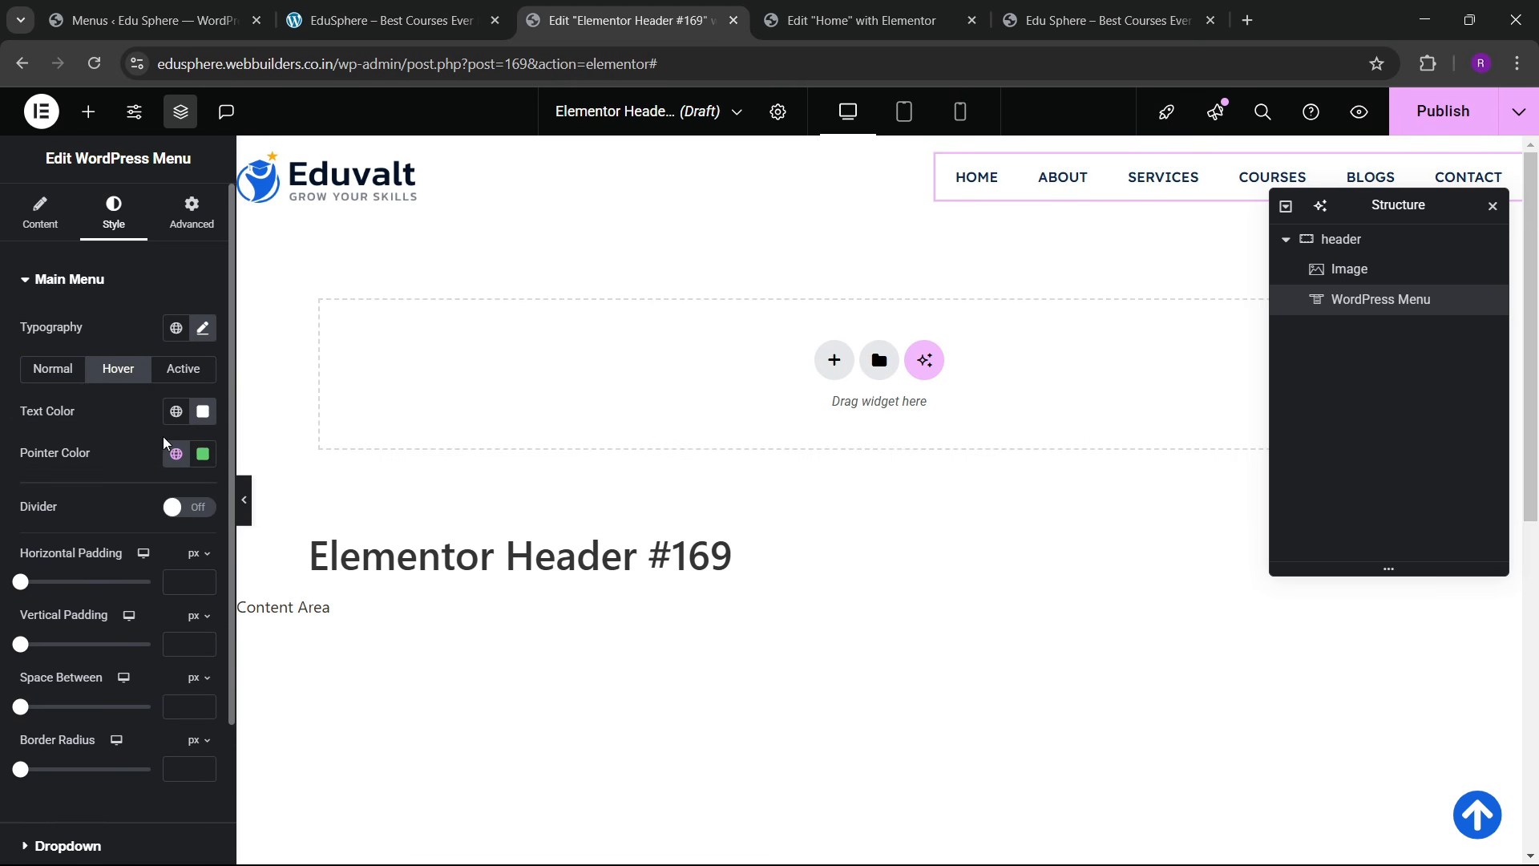
{"action": "left_click", "coordinate": [175, 451]}
{"action": "left_click", "coordinate": [110, 710]}
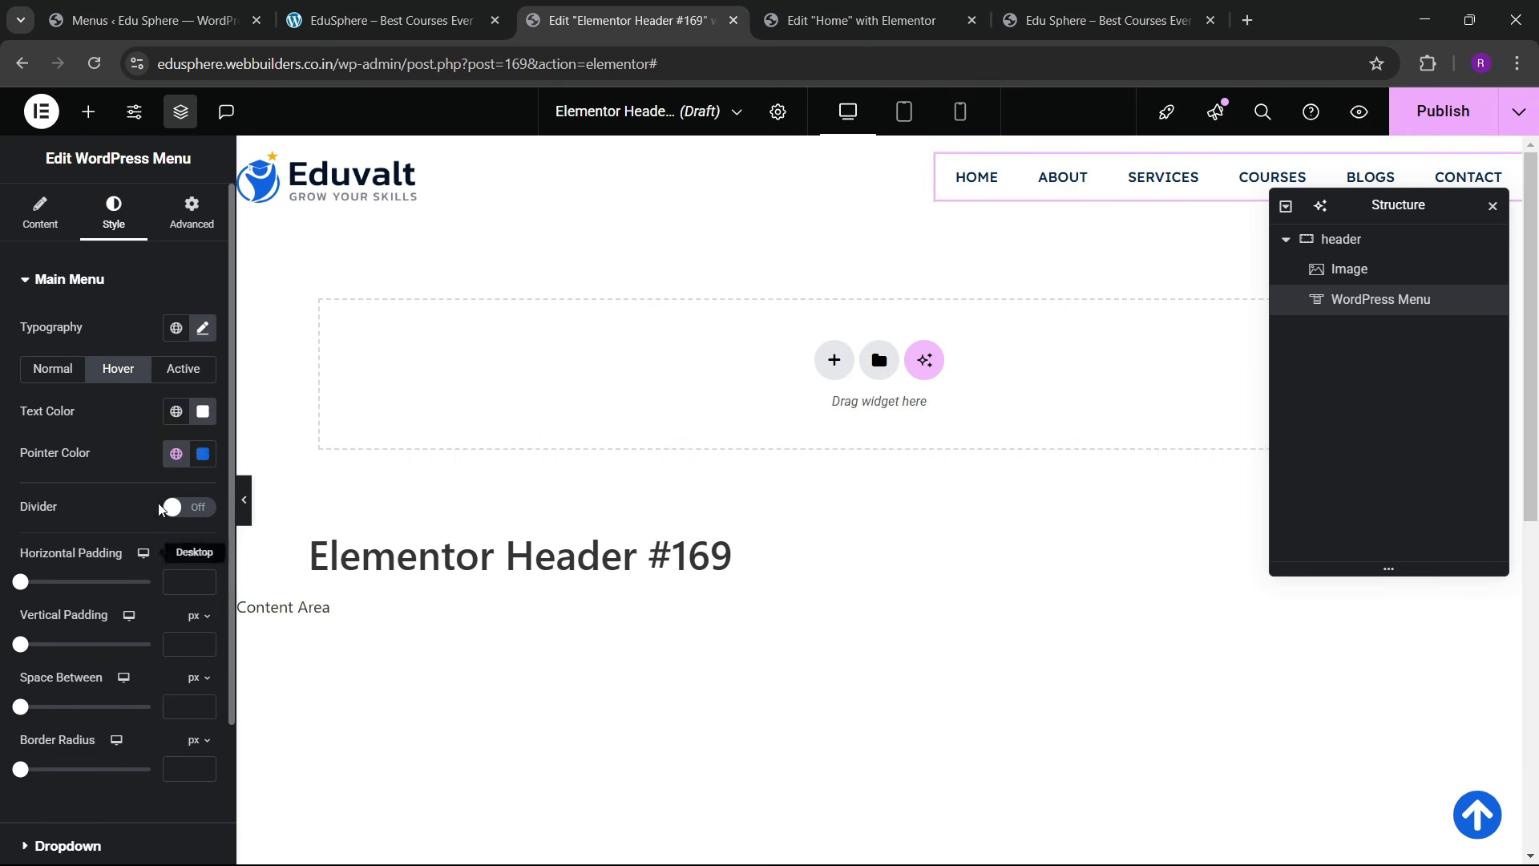
{"action": "left_click", "coordinate": [183, 368]}
{"action": "left_click", "coordinate": [175, 453]}
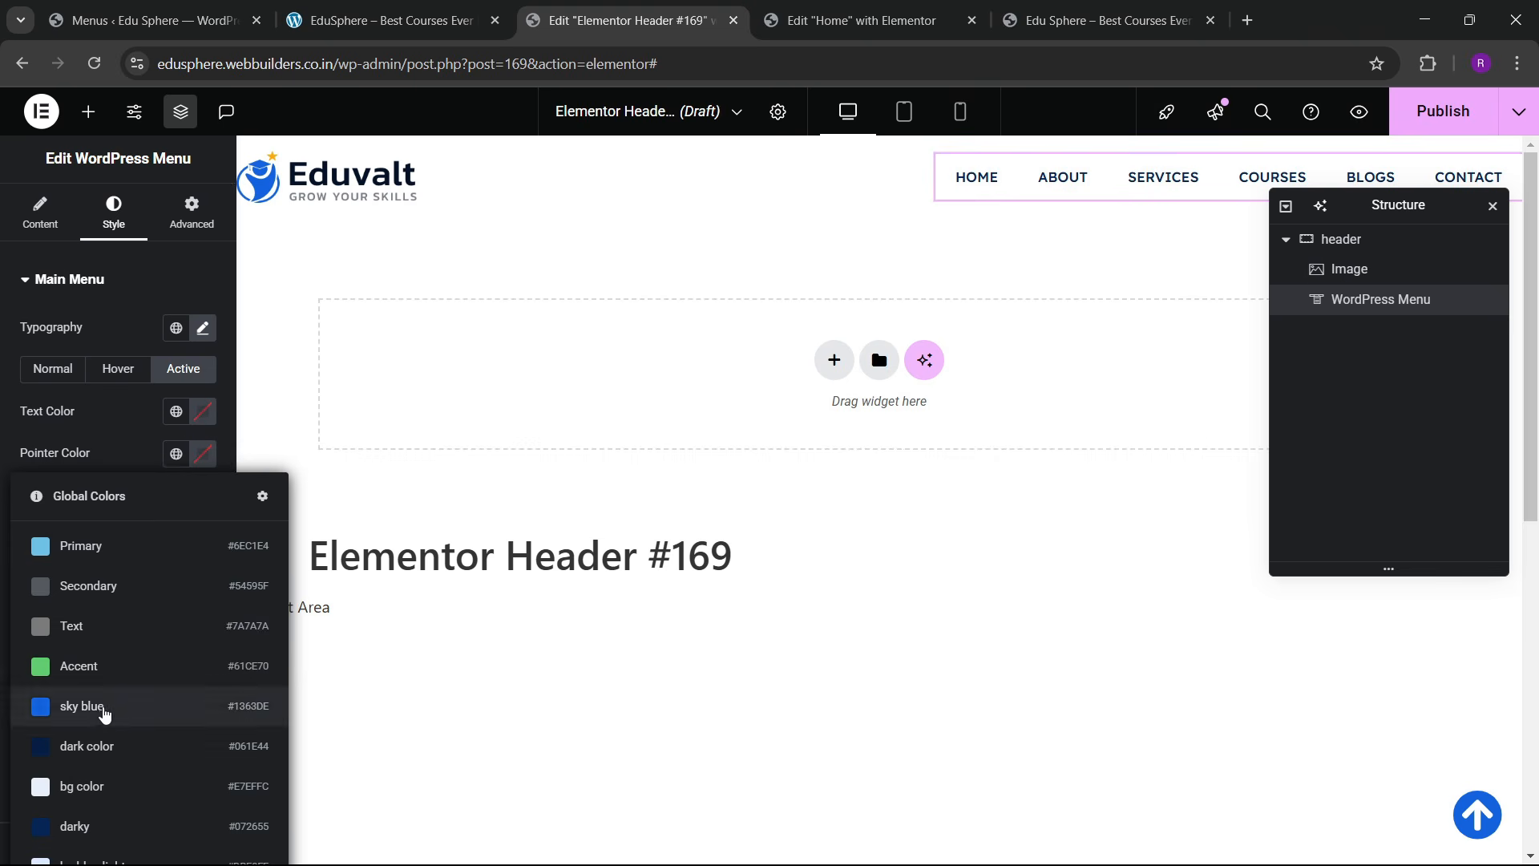
{"action": "left_click", "coordinate": [110, 706]}
{"action": "left_click", "coordinate": [203, 411]}
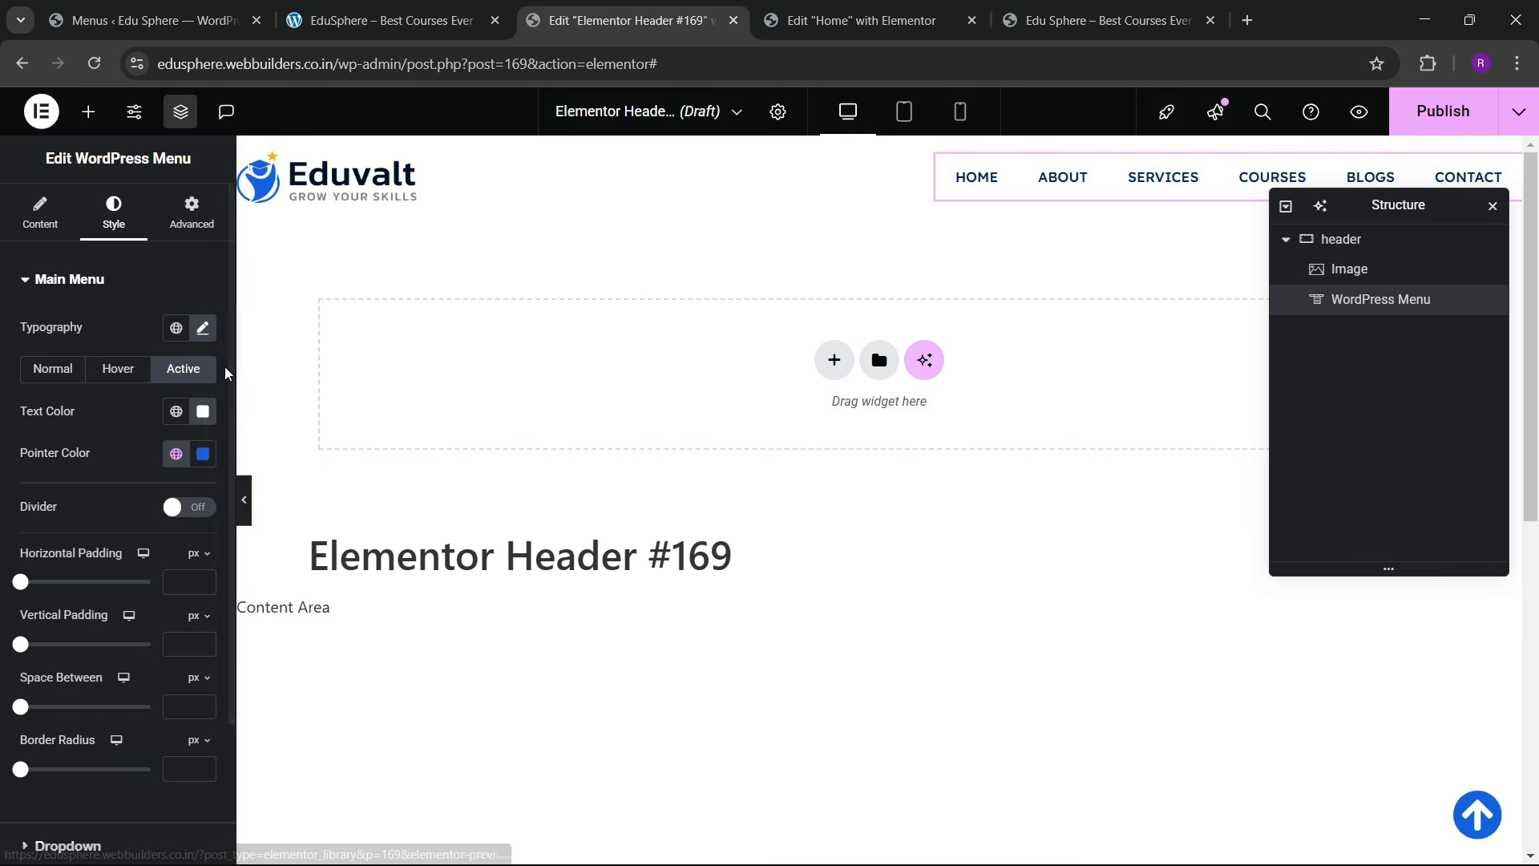
Step: Recheck the menu font size, leaving it at 14 px
{"action": "left_click", "coordinate": [203, 328]}
{"action": "left_click", "coordinate": [191, 489]}
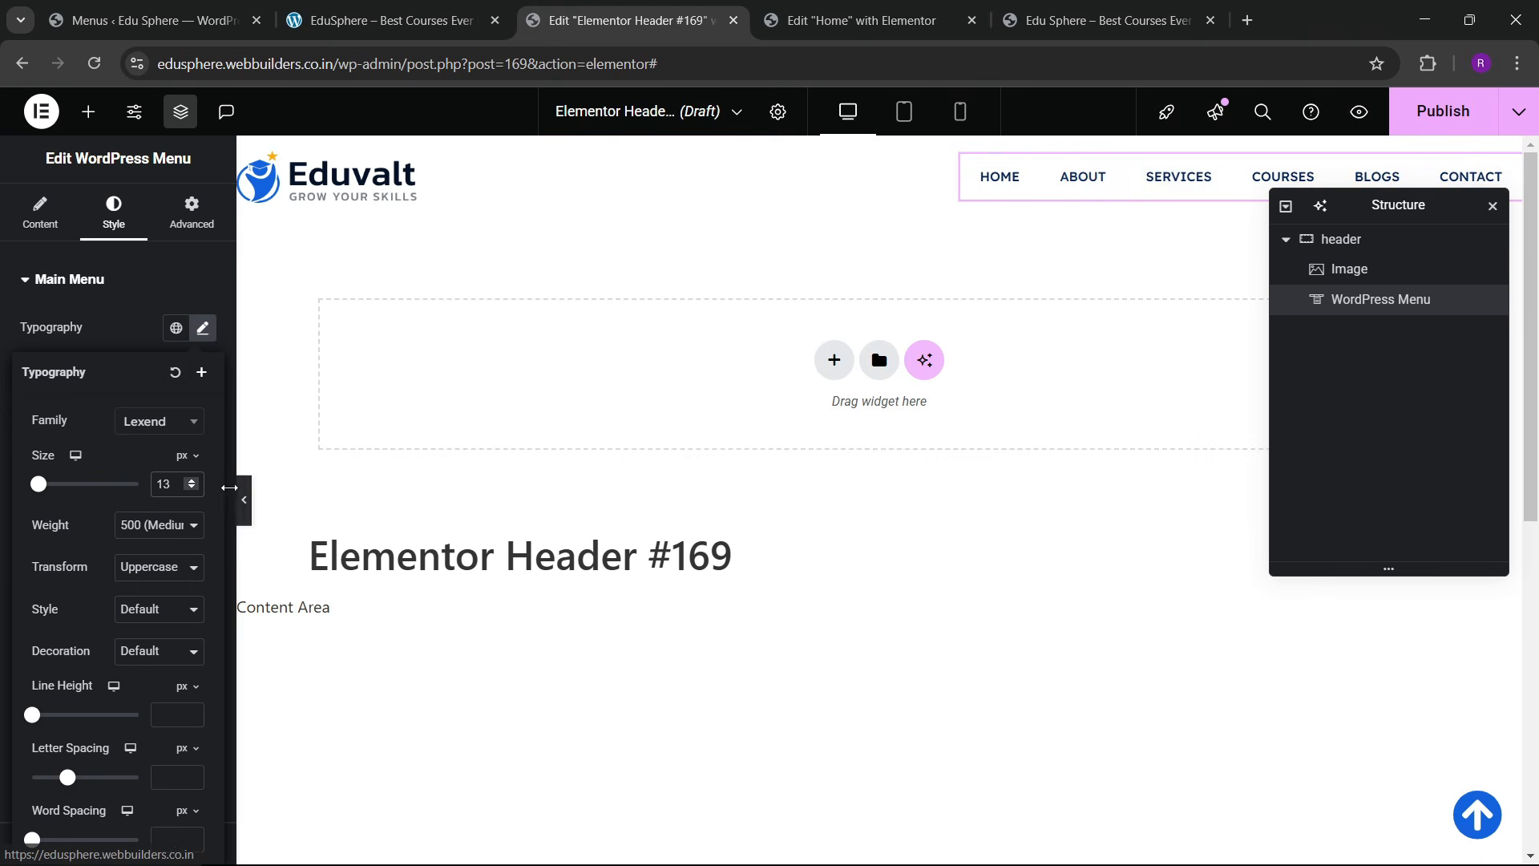
{"action": "left_click", "coordinate": [191, 480]}
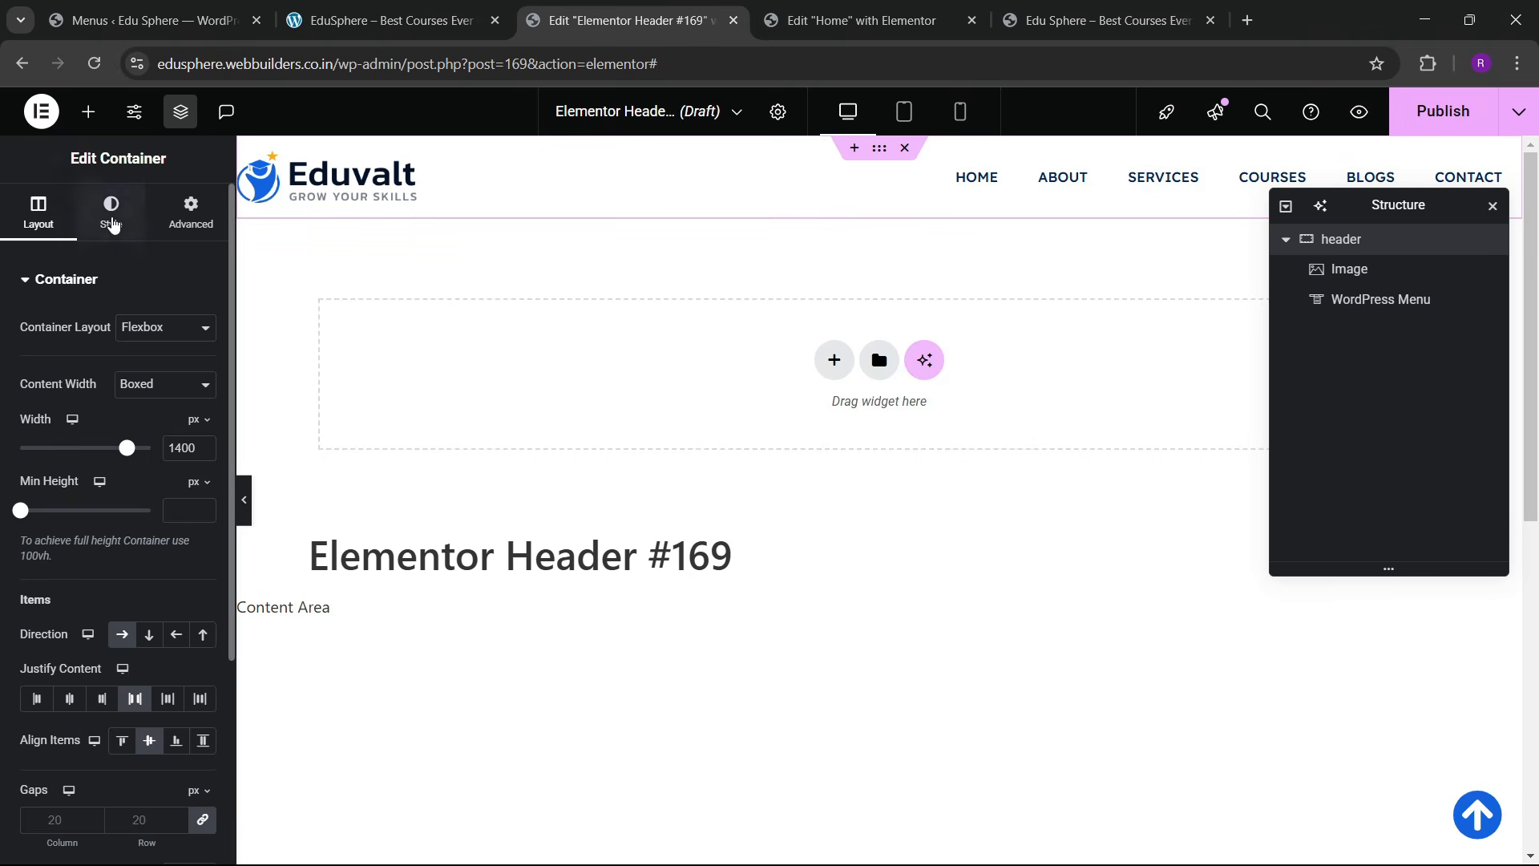
{"action": "left_click", "coordinate": [112, 215]}
Step: Give the header a classic white background and a box shadow
{"action": "left_click", "coordinate": [131, 370]}
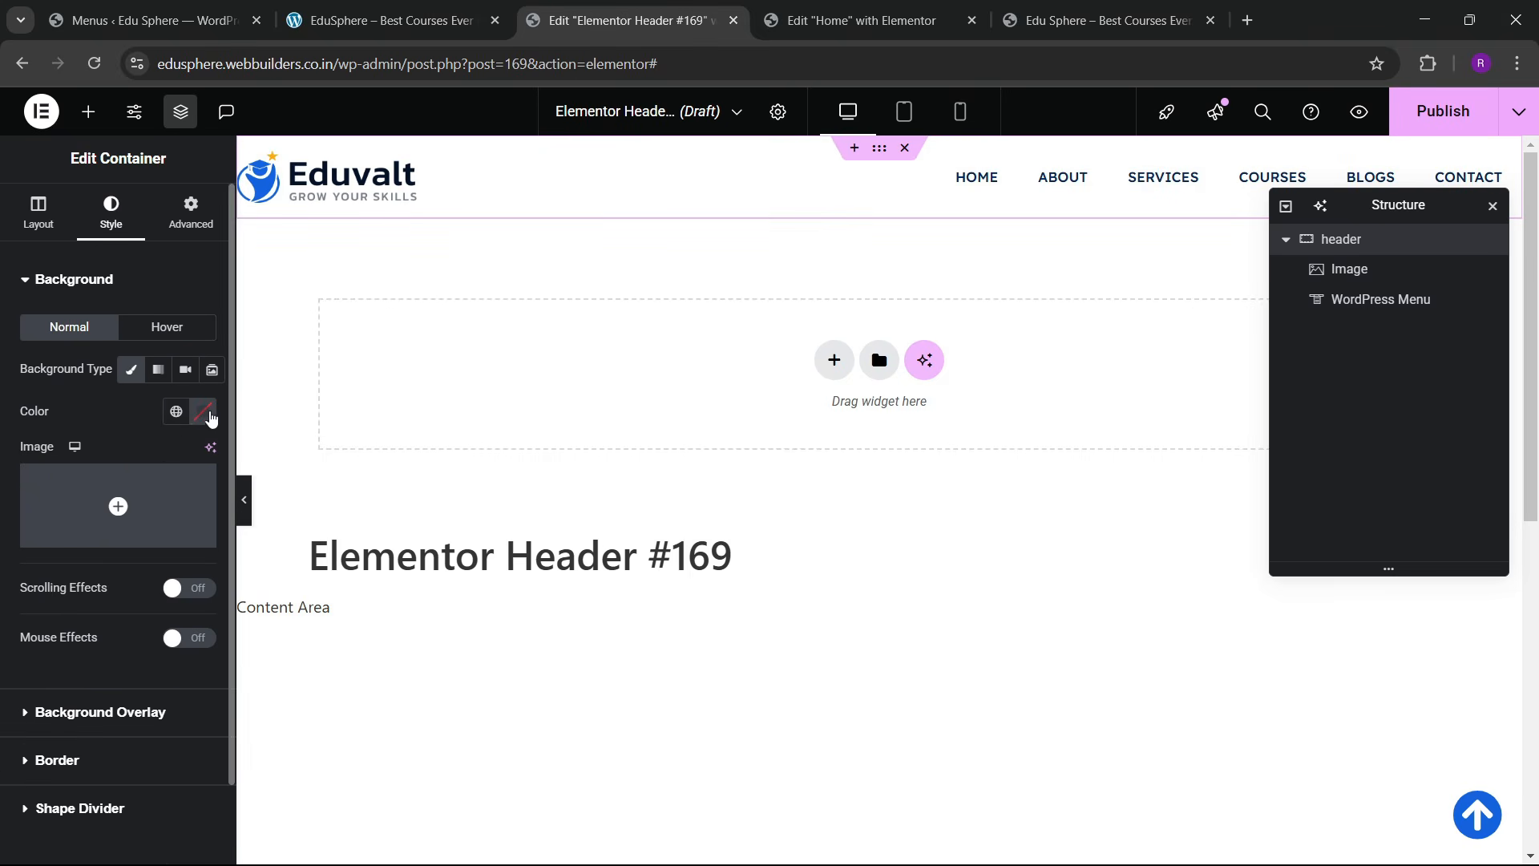
{"action": "left_click", "coordinate": [206, 413]}
{"action": "left_click_drag", "start_coordinate": [117, 509], "coordinate": [58, 430]}
{"action": "left_click", "coordinate": [59, 433]}
{"action": "left_click", "coordinate": [75, 761]}
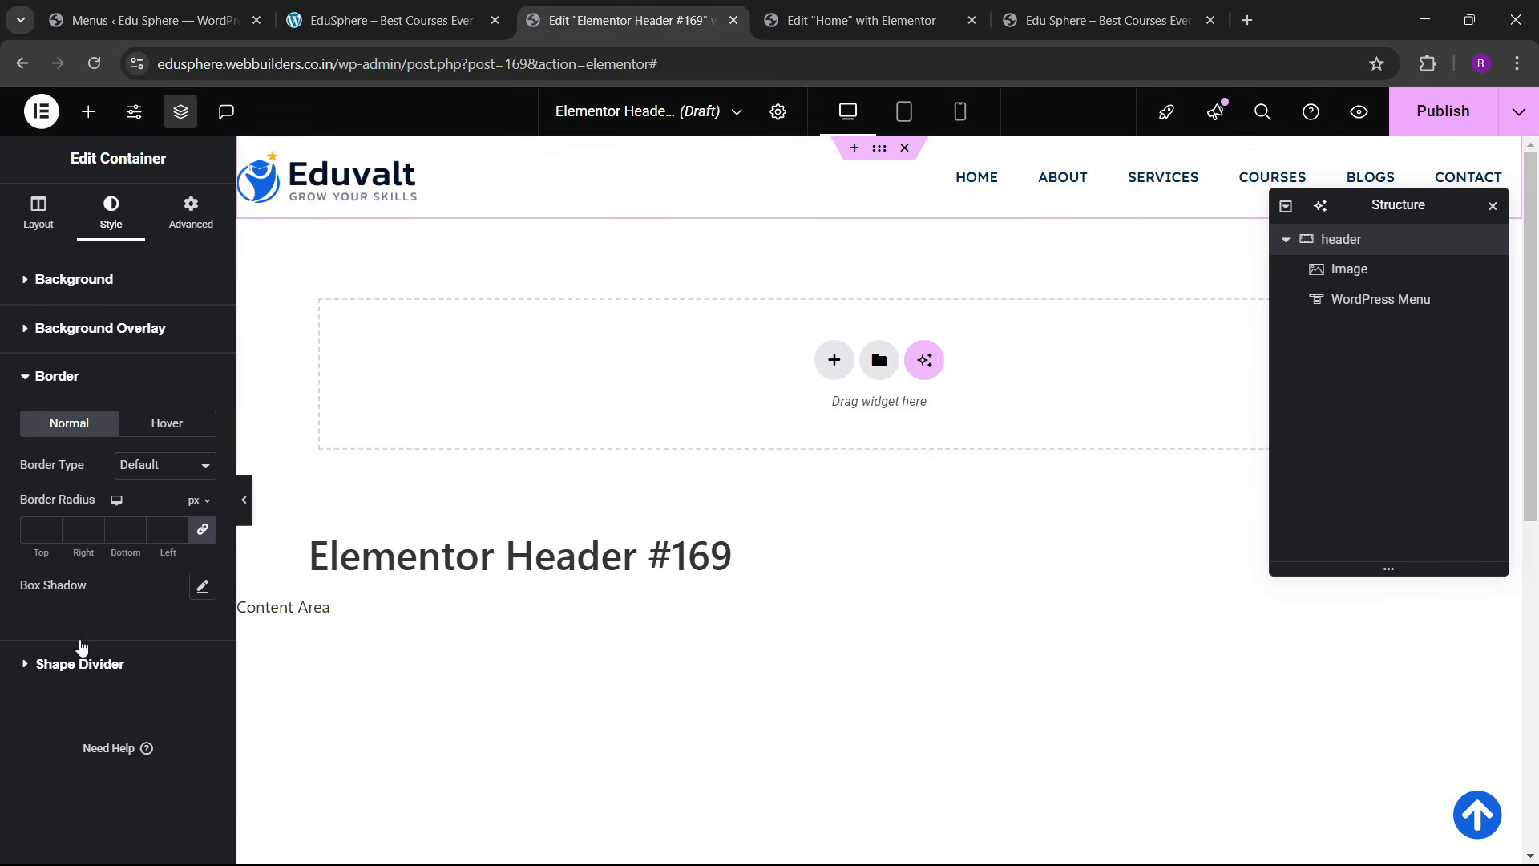
{"action": "left_click", "coordinate": [202, 593]}
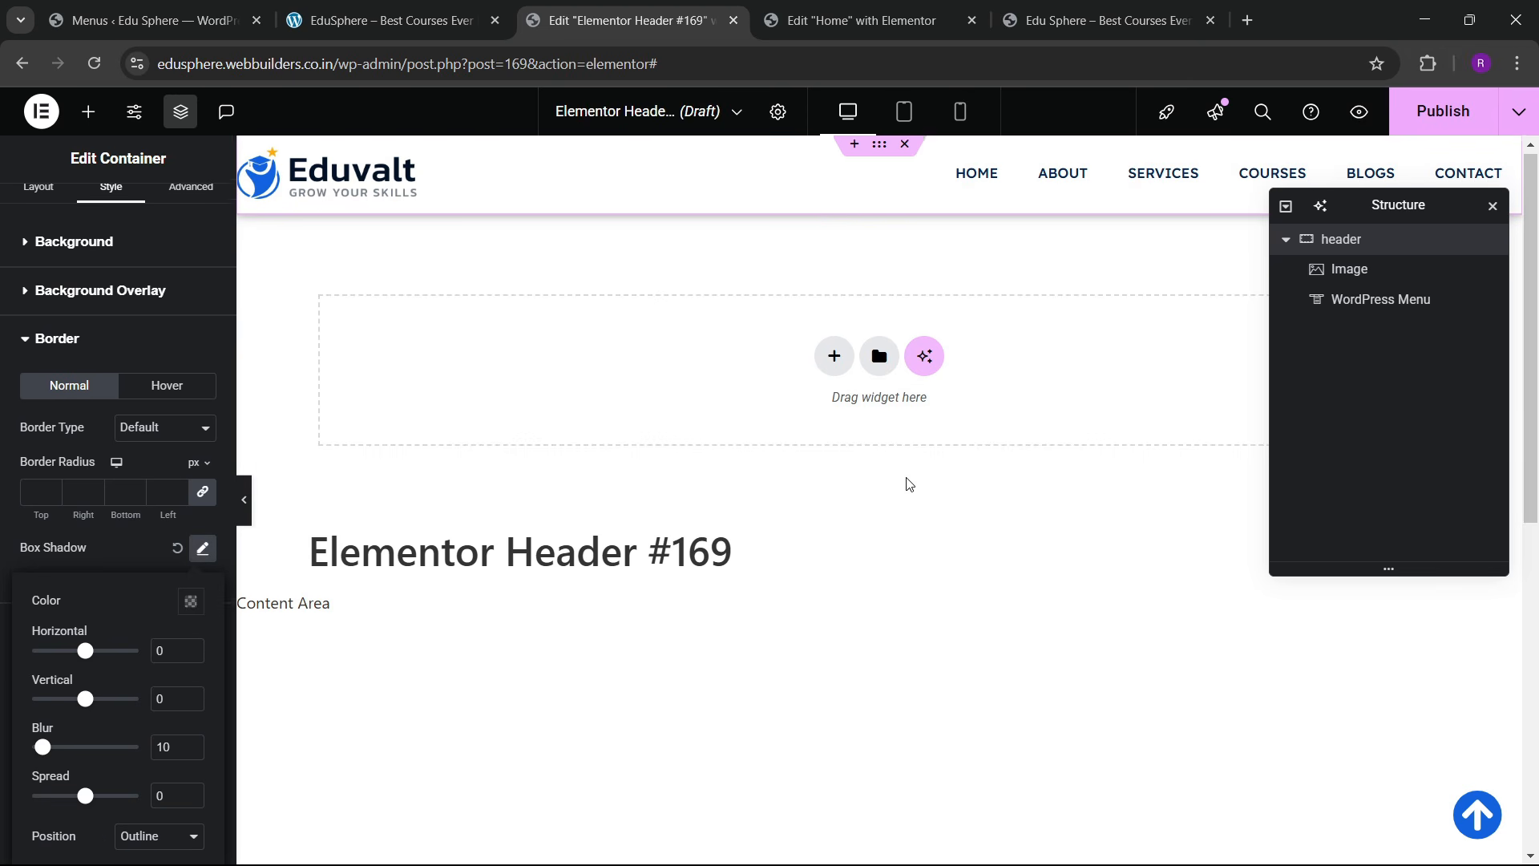
{"action": "scroll", "coordinate": [907, 481], "scroll_direction": "down", "scroll_amount": 5}
{"action": "scroll", "coordinate": [80, 304], "scroll_direction": "up", "scroll_amount": 1}
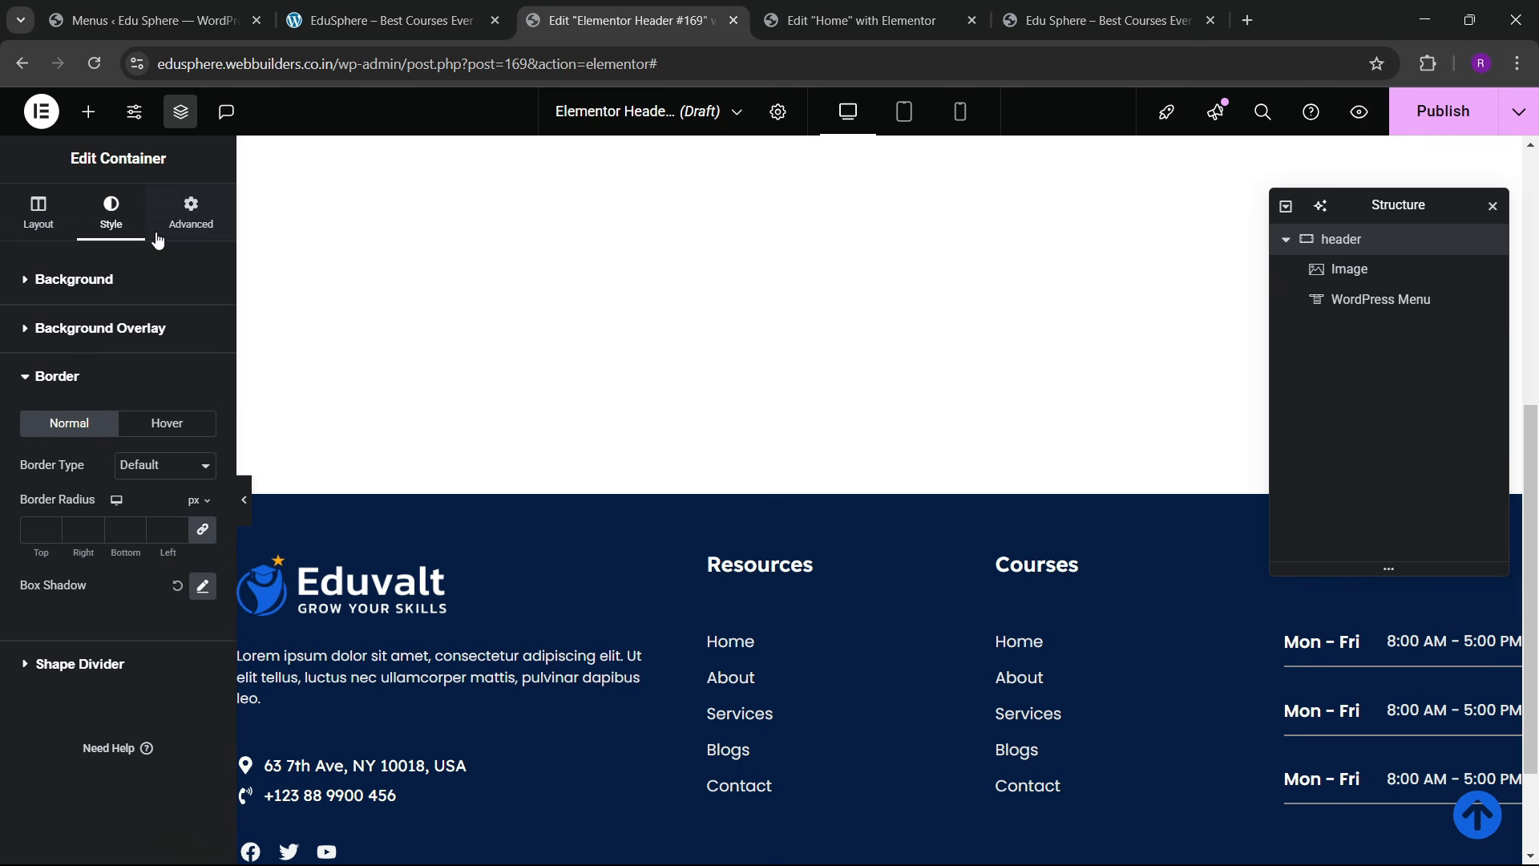
Step: Make the header sticky to the top and add a display condition when publishing
{"action": "left_click", "coordinate": [189, 211]}
{"action": "scroll", "coordinate": [103, 462], "scroll_direction": "down", "scroll_amount": 5}
{"action": "left_click", "coordinate": [72, 533]}
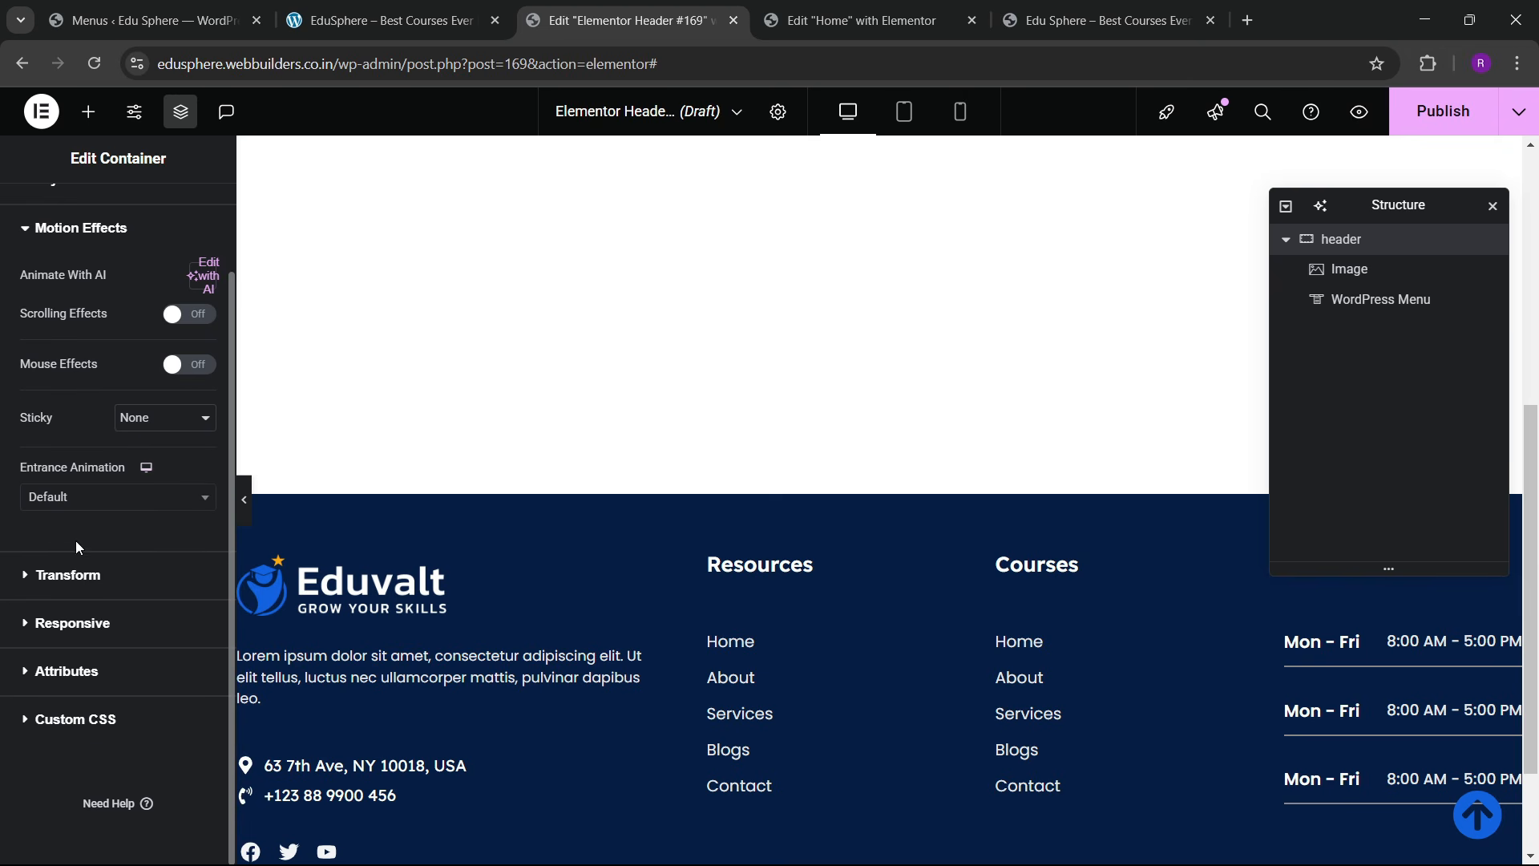
{"action": "left_click", "coordinate": [154, 425]}
{"action": "left_click", "coordinate": [151, 470]}
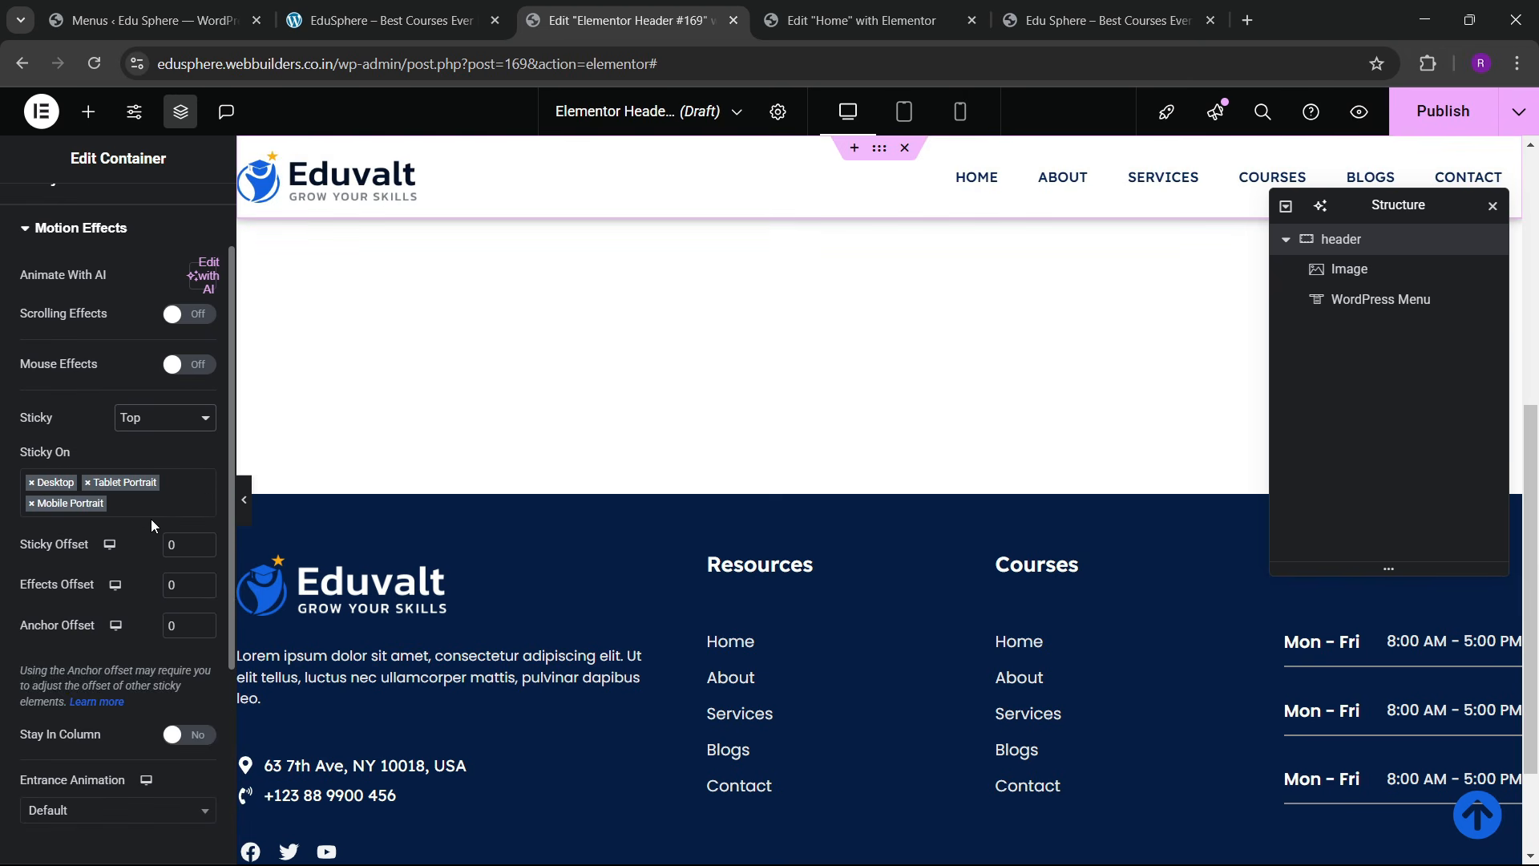
{"action": "scroll", "coordinate": [935, 433], "scroll_direction": "up", "scroll_amount": 1}
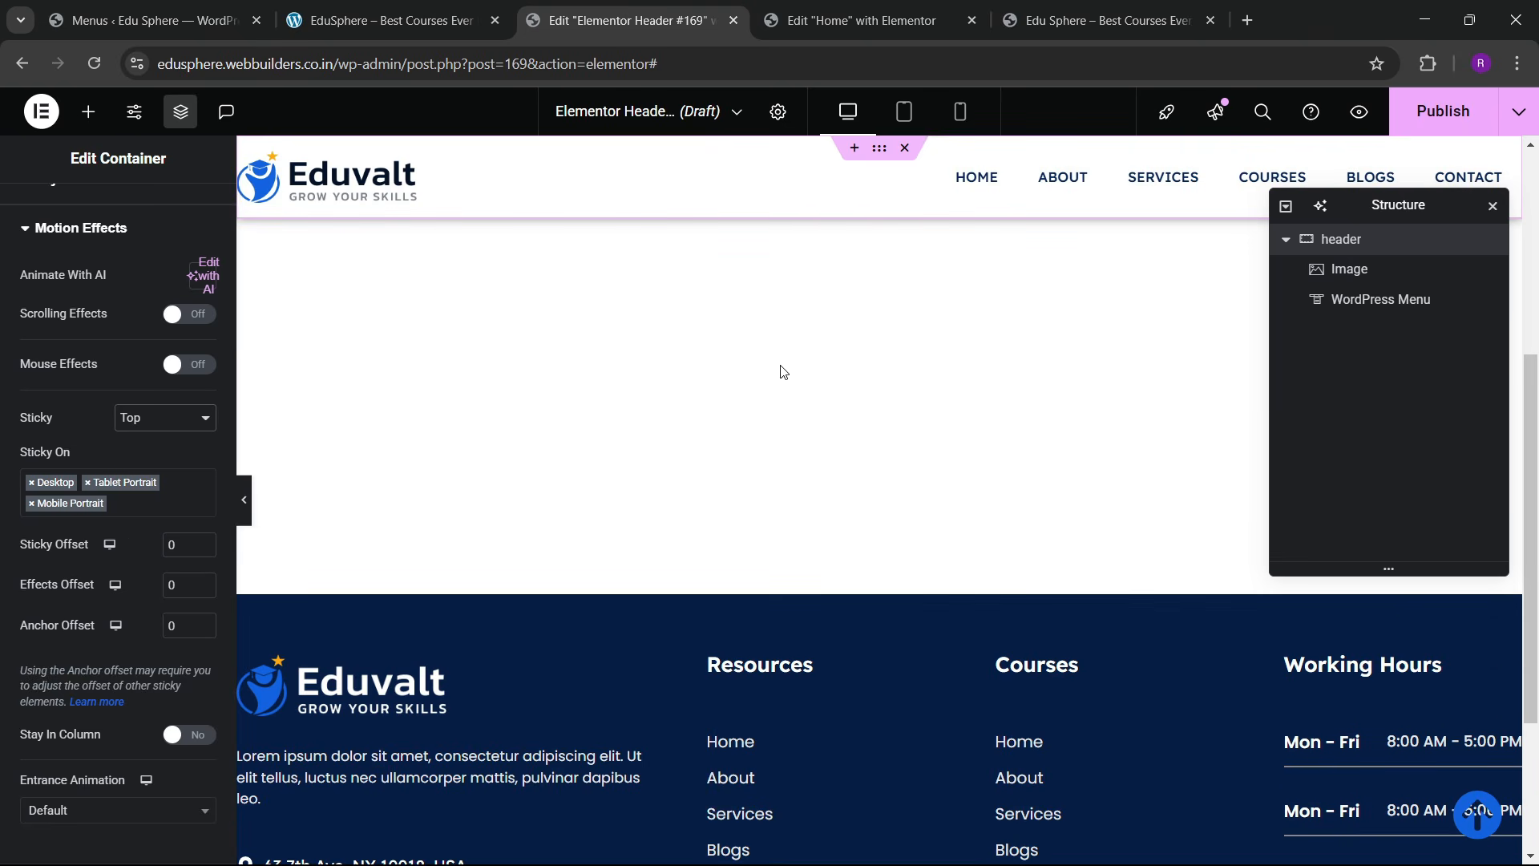
{"action": "left_click", "coordinate": [1423, 116]}
{"action": "left_click", "coordinate": [736, 577]}
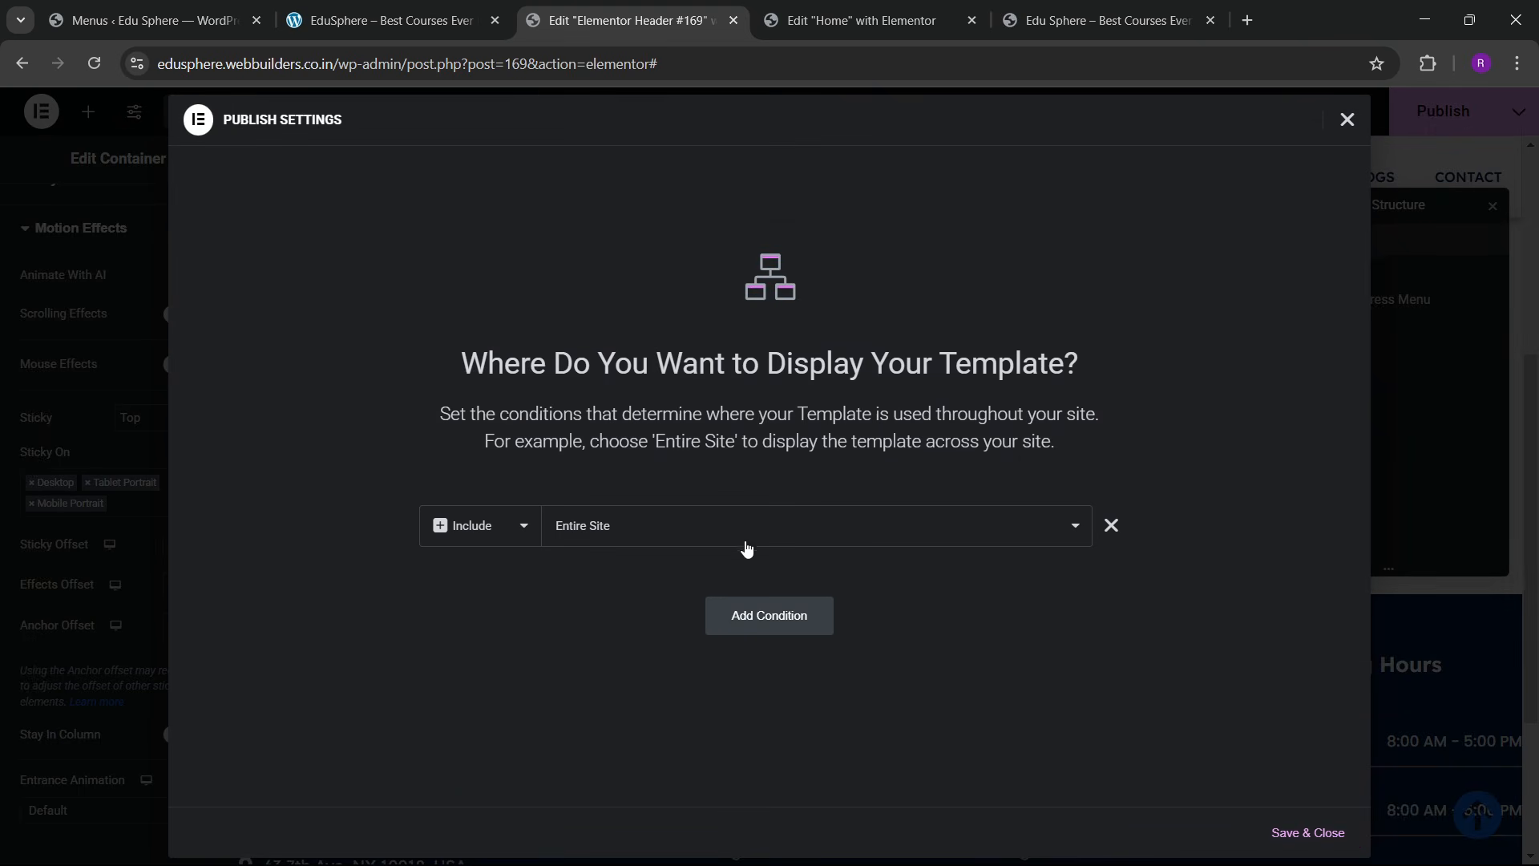
Step: Publish with the Entire Site condition and confirm the header stays pinned on the reloaded live site
{"action": "left_click", "coordinate": [1313, 838]}
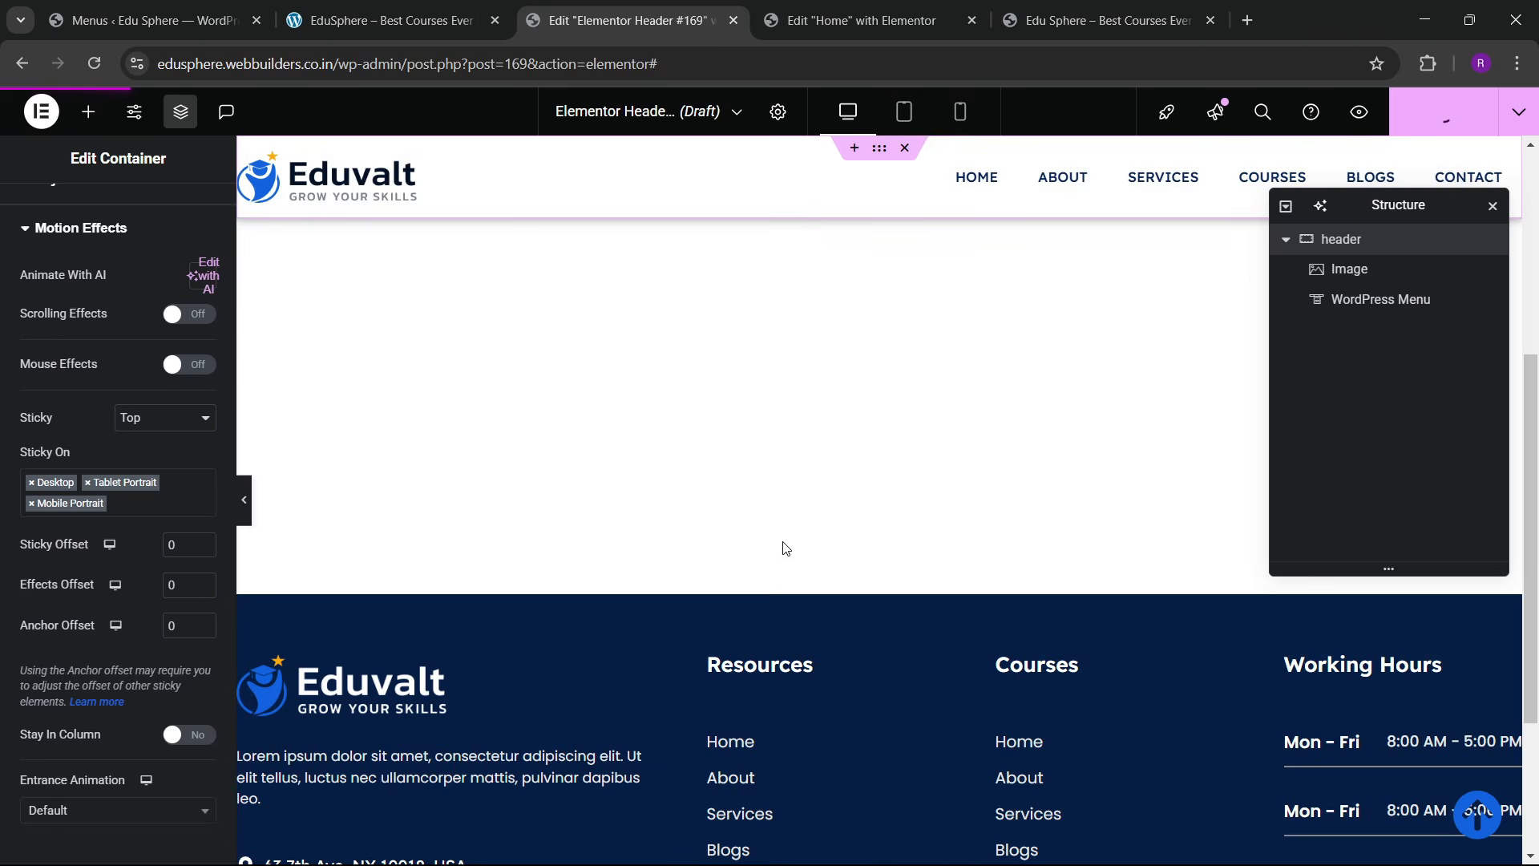
{"action": "left_click", "coordinate": [1106, 20]}
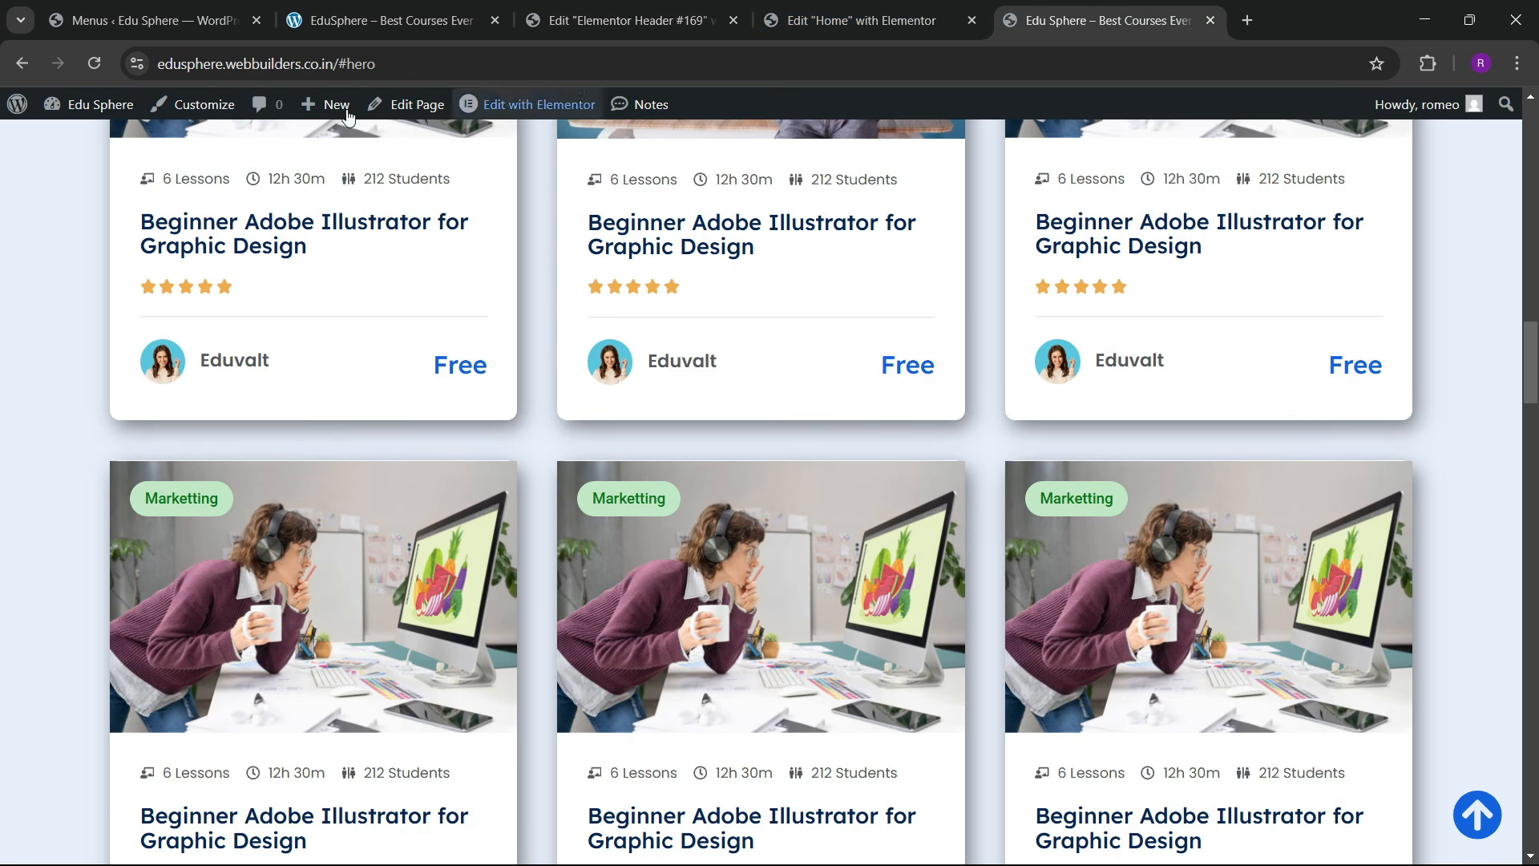
{"action": "left_click", "coordinate": [109, 64]}
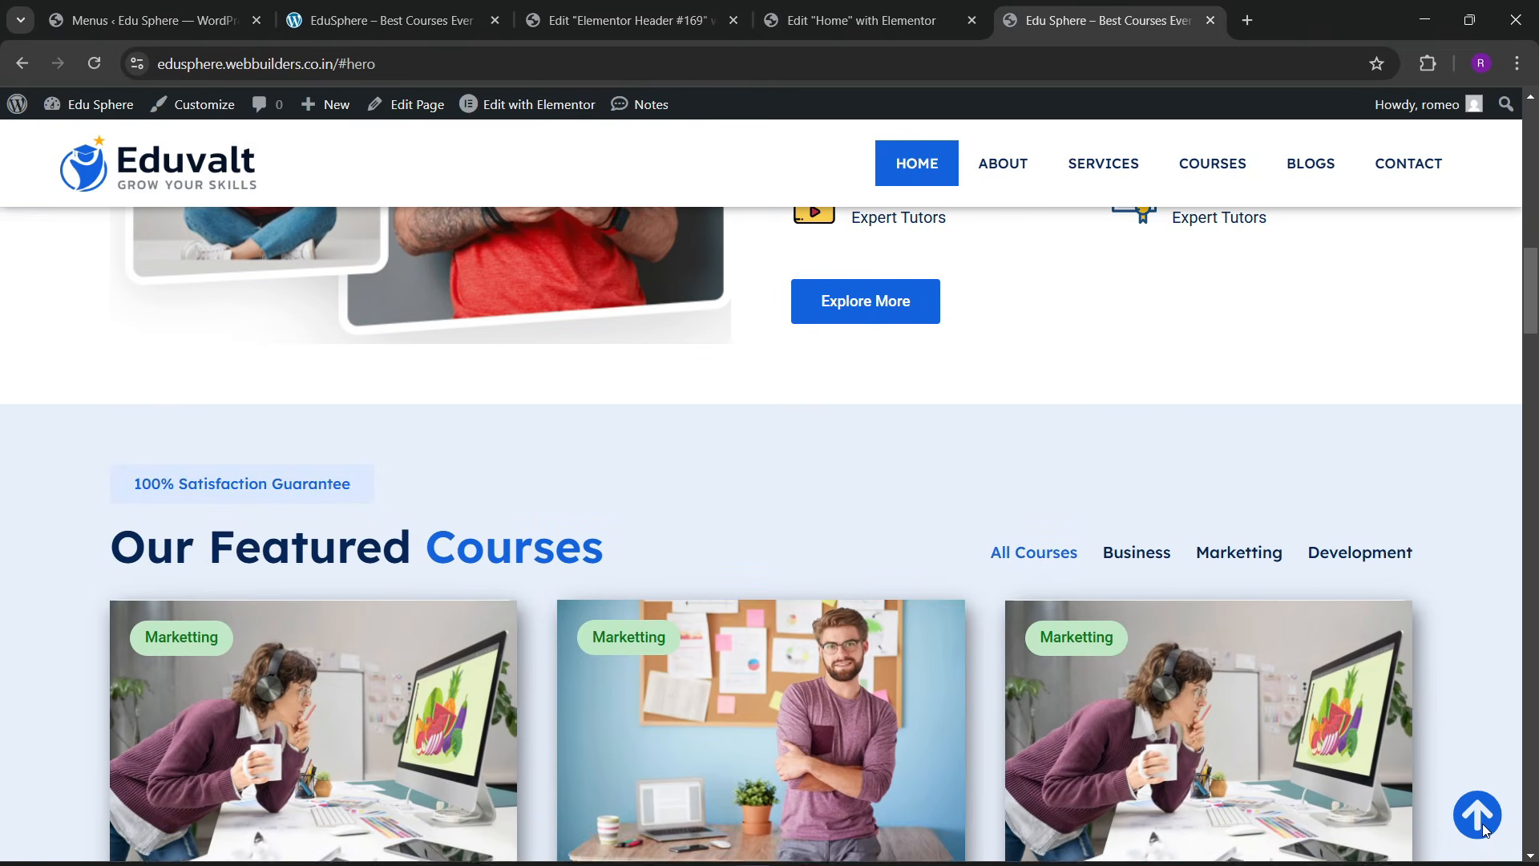
{"action": "scroll", "coordinate": [1272, 664], "scroll_direction": "down", "scroll_amount": 9}
{"action": "left_click_drag", "start_coordinate": [1532, 393], "coordinate": [1501, 147]}
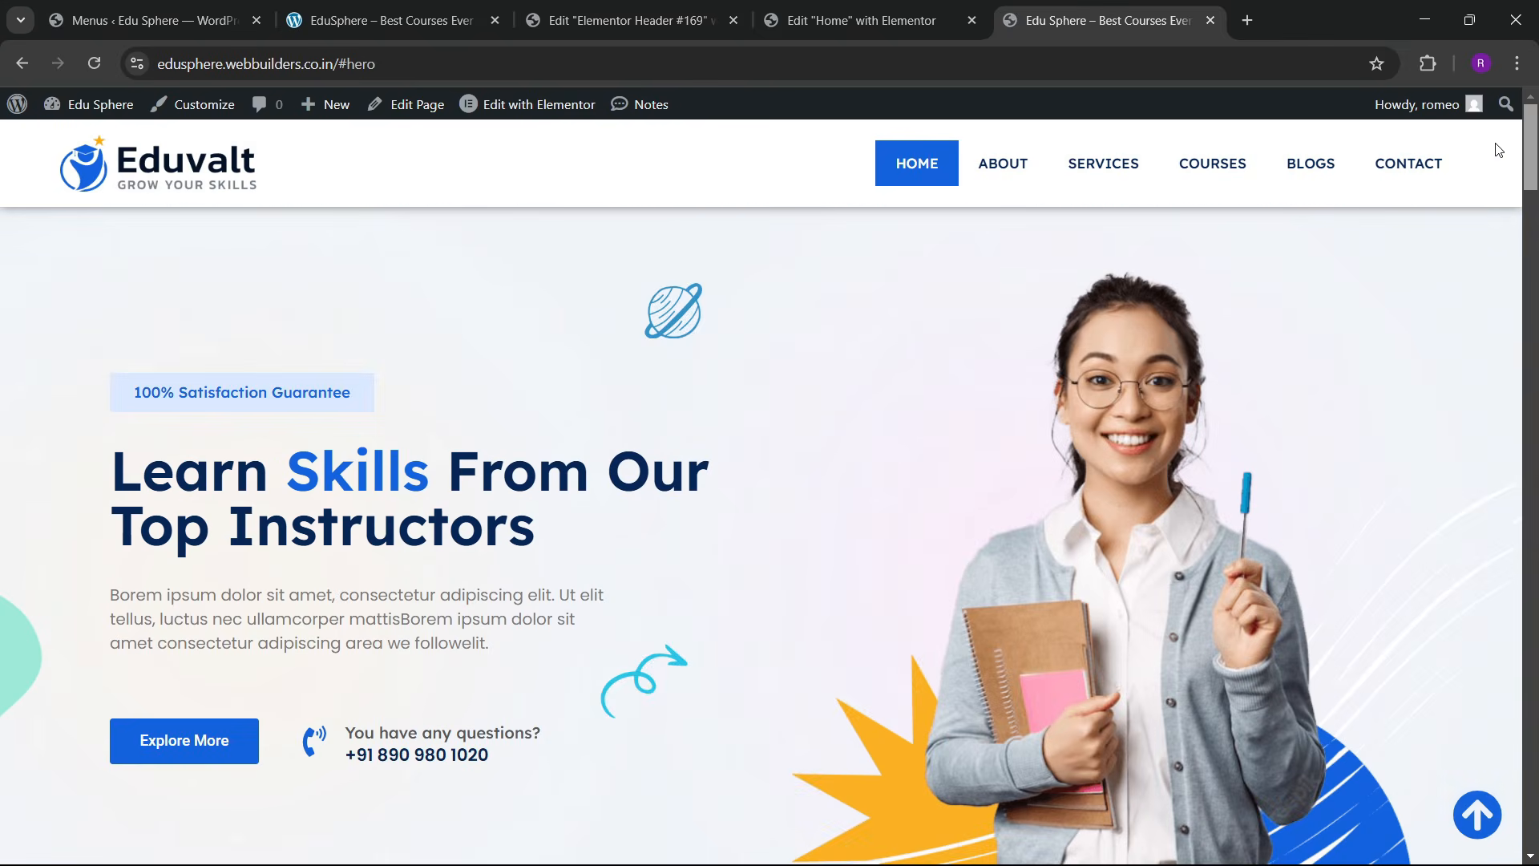
{"action": "scroll", "coordinate": [732, 244], "scroll_direction": "down", "scroll_amount": 6}
{"action": "scroll", "coordinate": [663, 533], "scroll_direction": "down", "scroll_amount": 14}
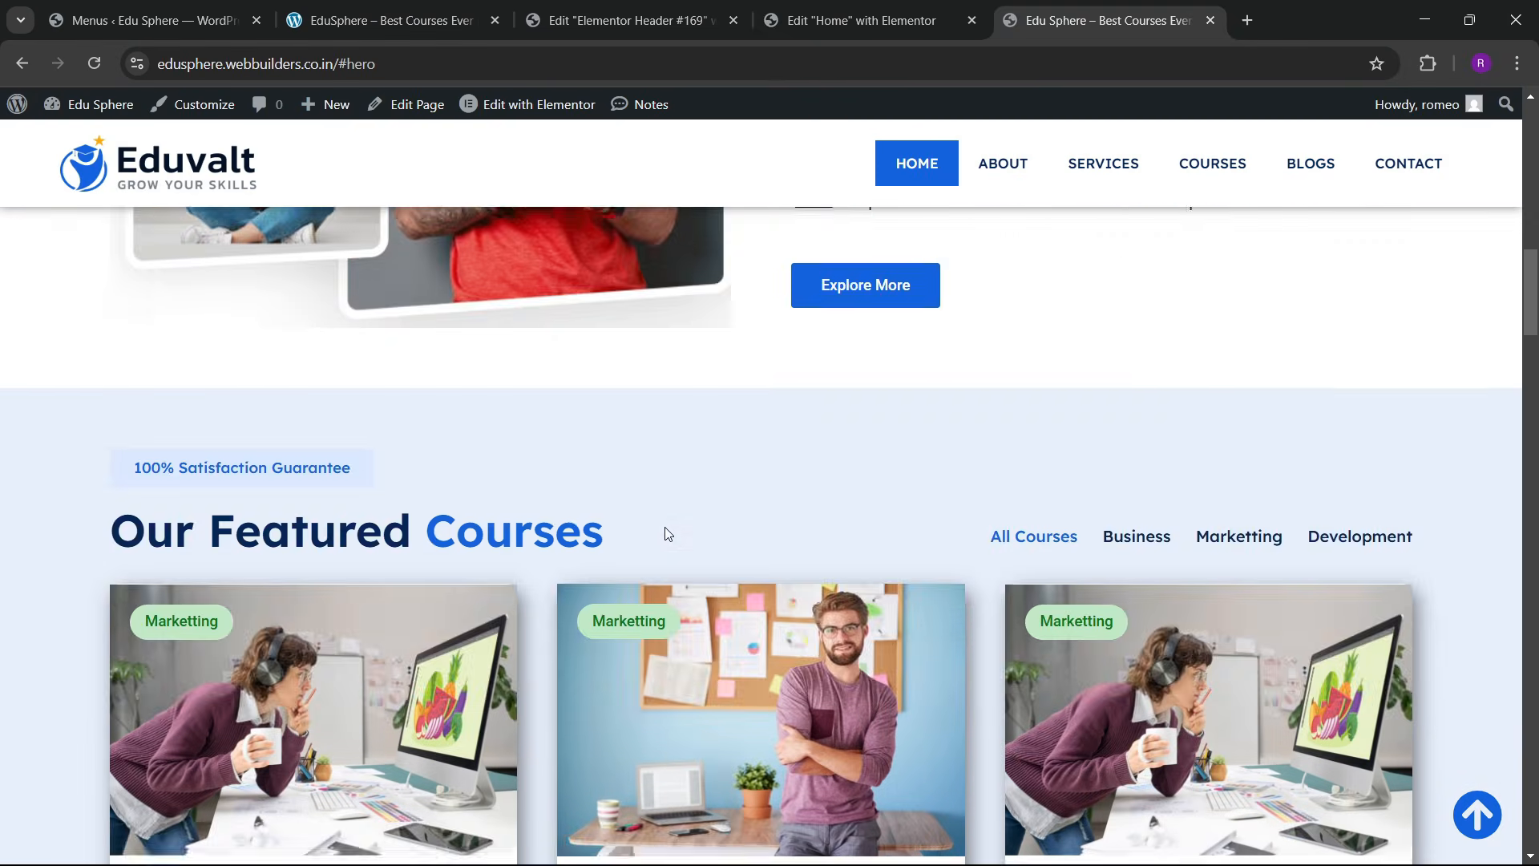
{"action": "scroll", "coordinate": [676, 526], "scroll_direction": "up", "scroll_amount": 15}
{"action": "scroll", "coordinate": [642, 494], "scroll_direction": "up", "scroll_amount": 5}
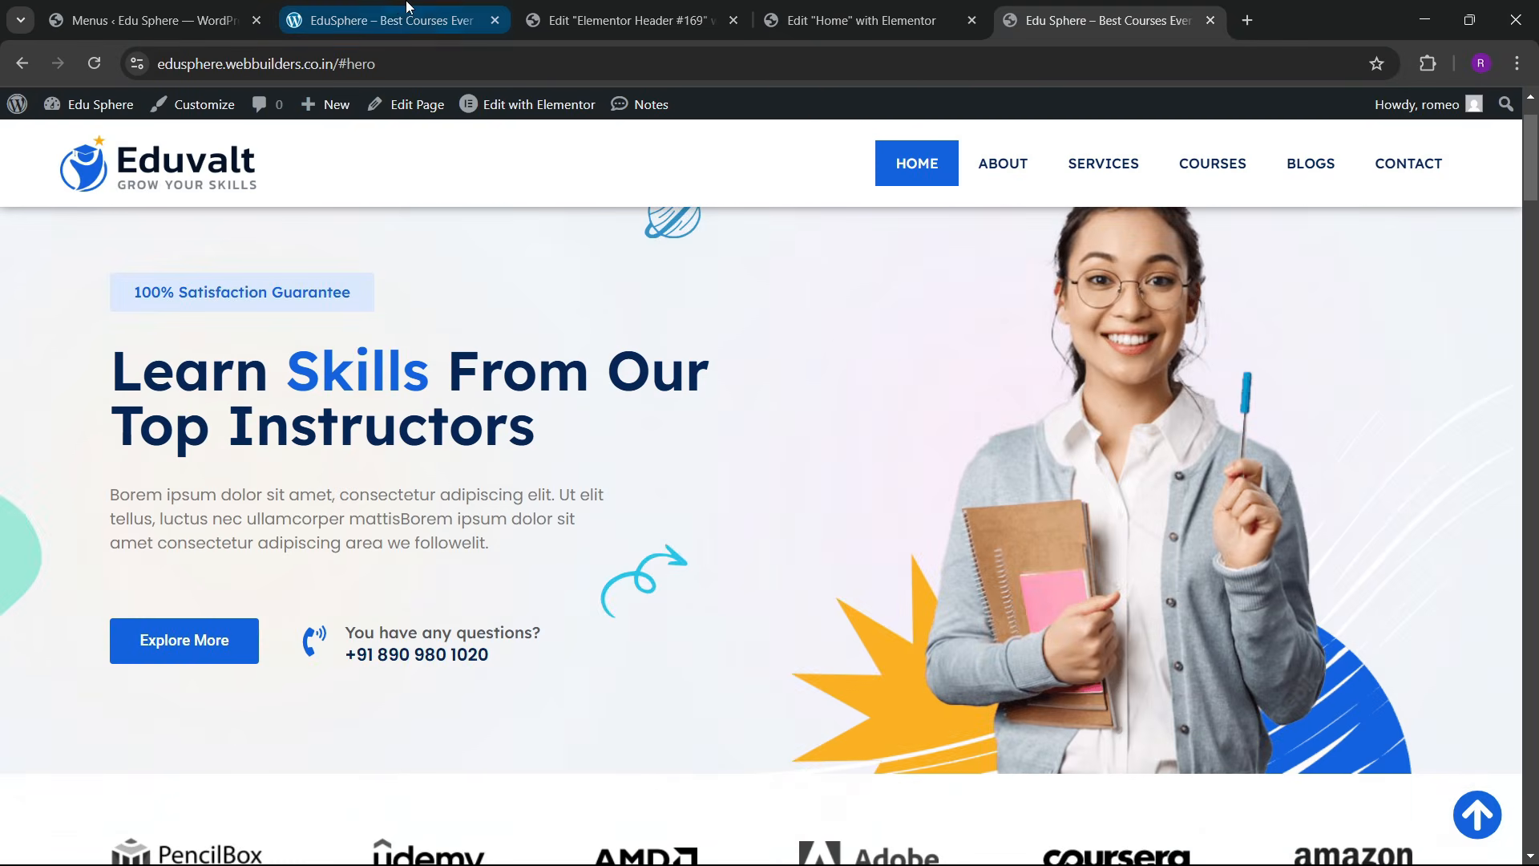
Step: Go through the local site and Edit Home tabs back to the Header #169 editor
{"action": "left_click", "coordinate": [385, 20]}
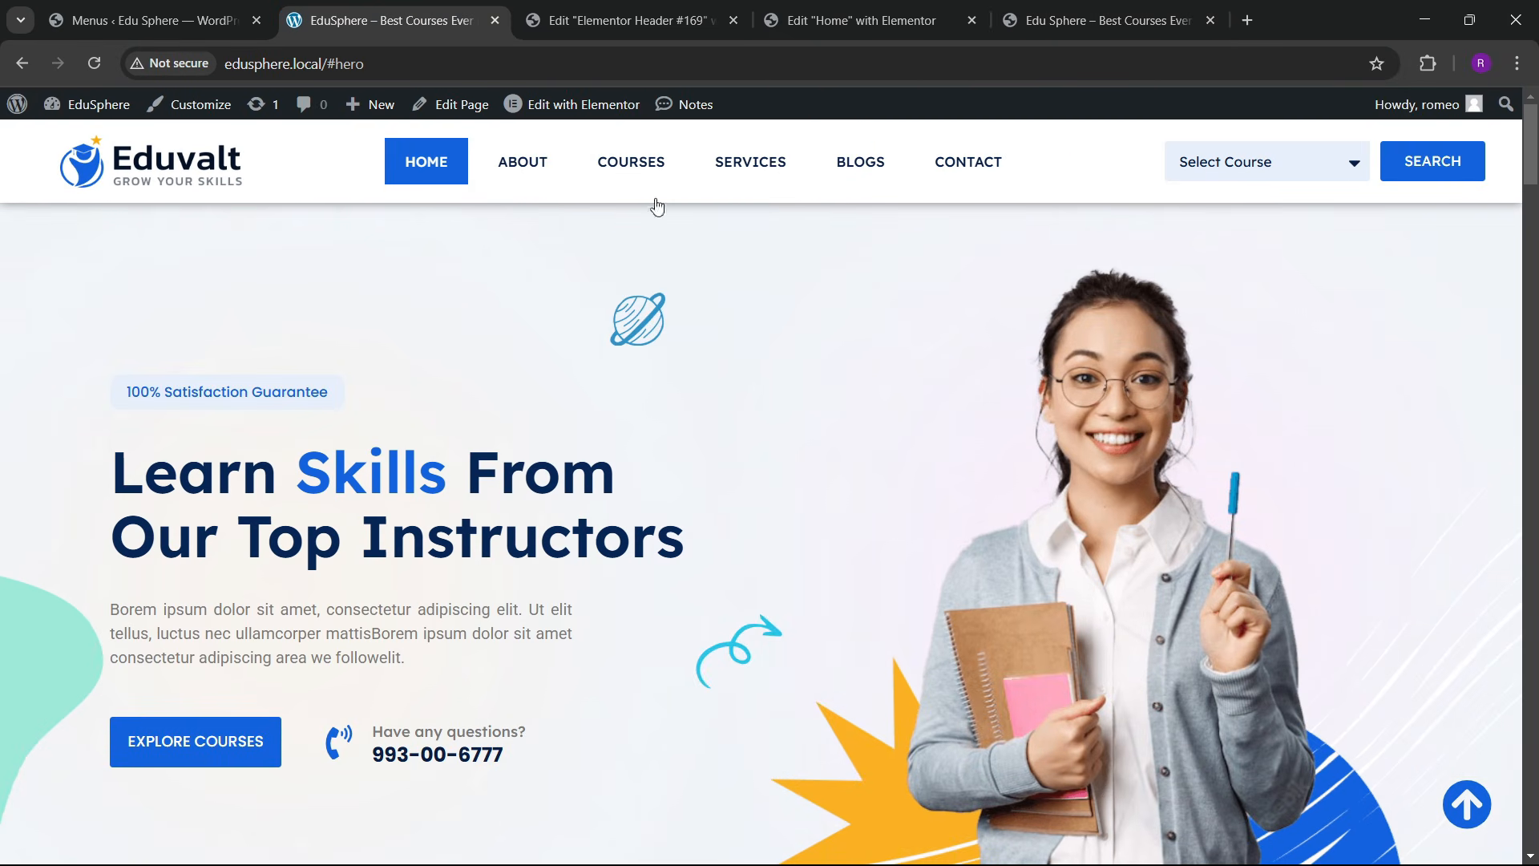
{"action": "left_click", "coordinate": [833, 16]}
{"action": "left_click", "coordinate": [686, 8]}
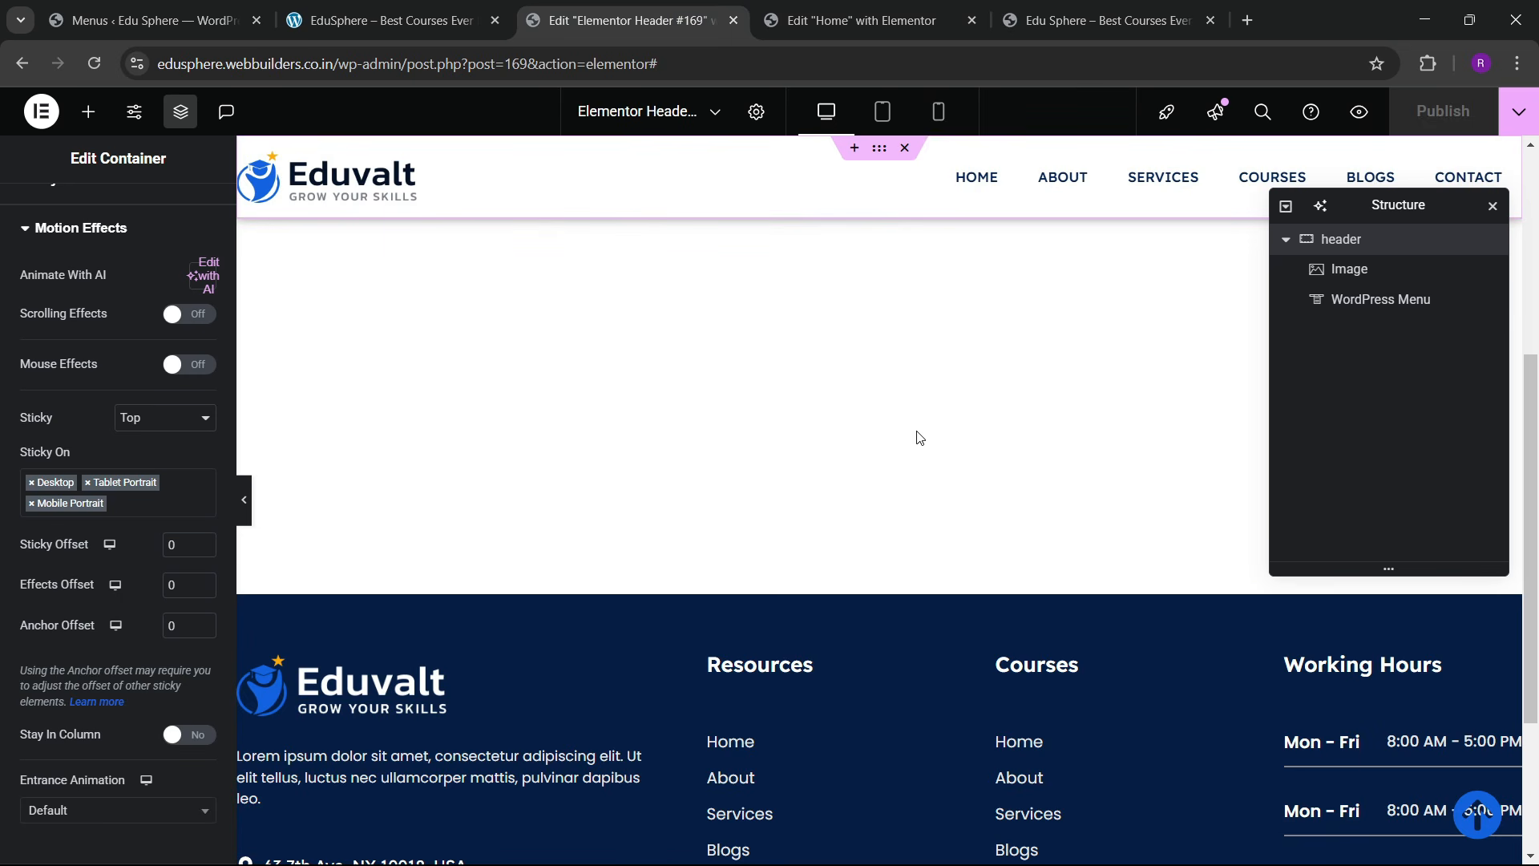
Step: Add a Form widget to the header, positioned after the navigation menu
{"action": "left_click", "coordinate": [89, 111]}
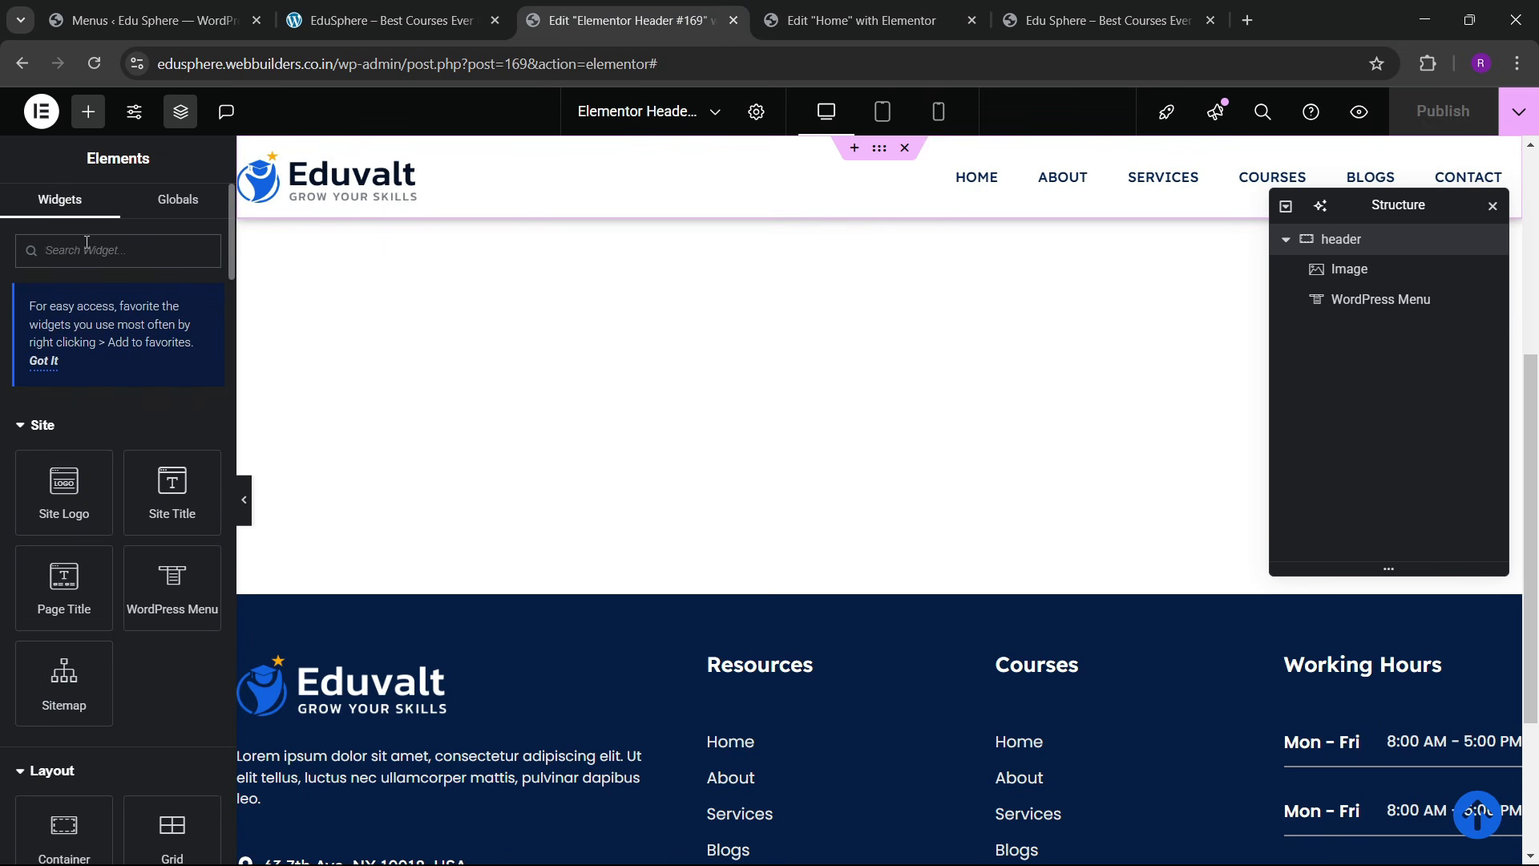
{"action": "type", "text": "form"}
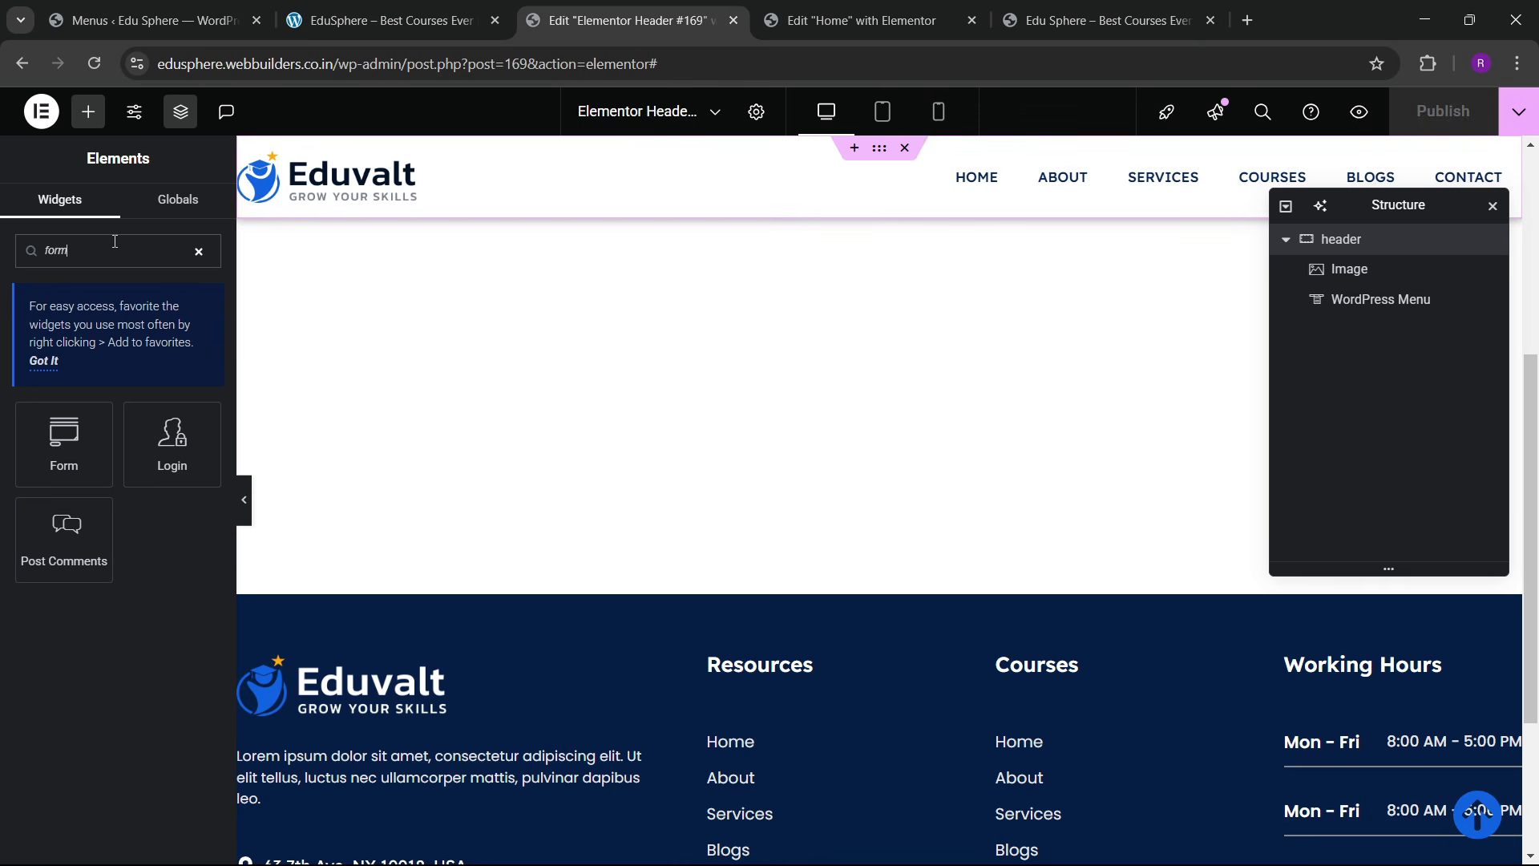
{"action": "left_click_drag", "start_coordinate": [88, 445], "coordinate": [1228, 185]}
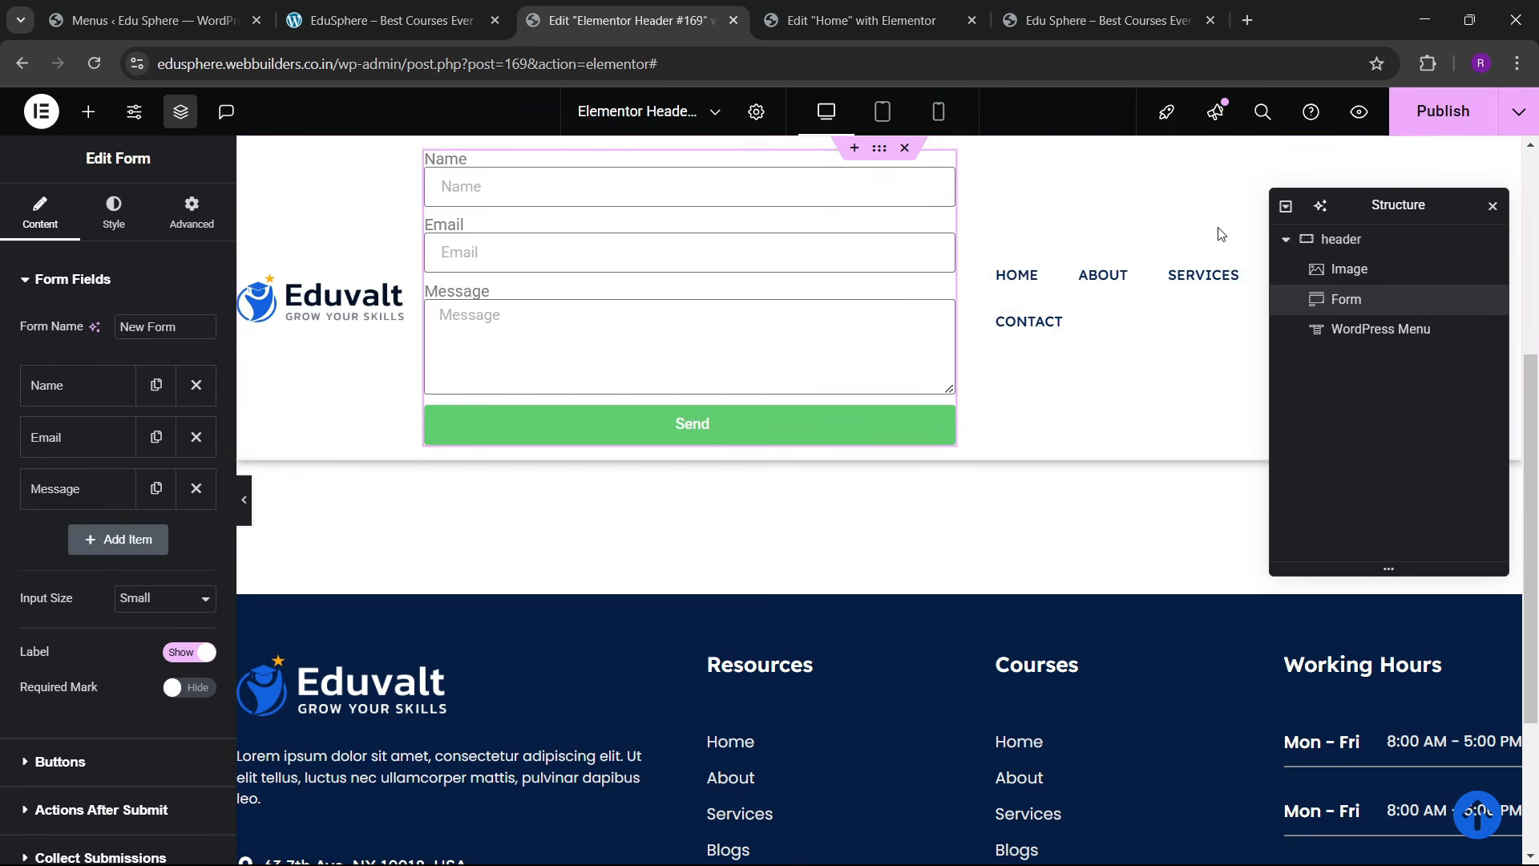
{"action": "left_click_drag", "start_coordinate": [1303, 303], "coordinate": [1382, 345]}
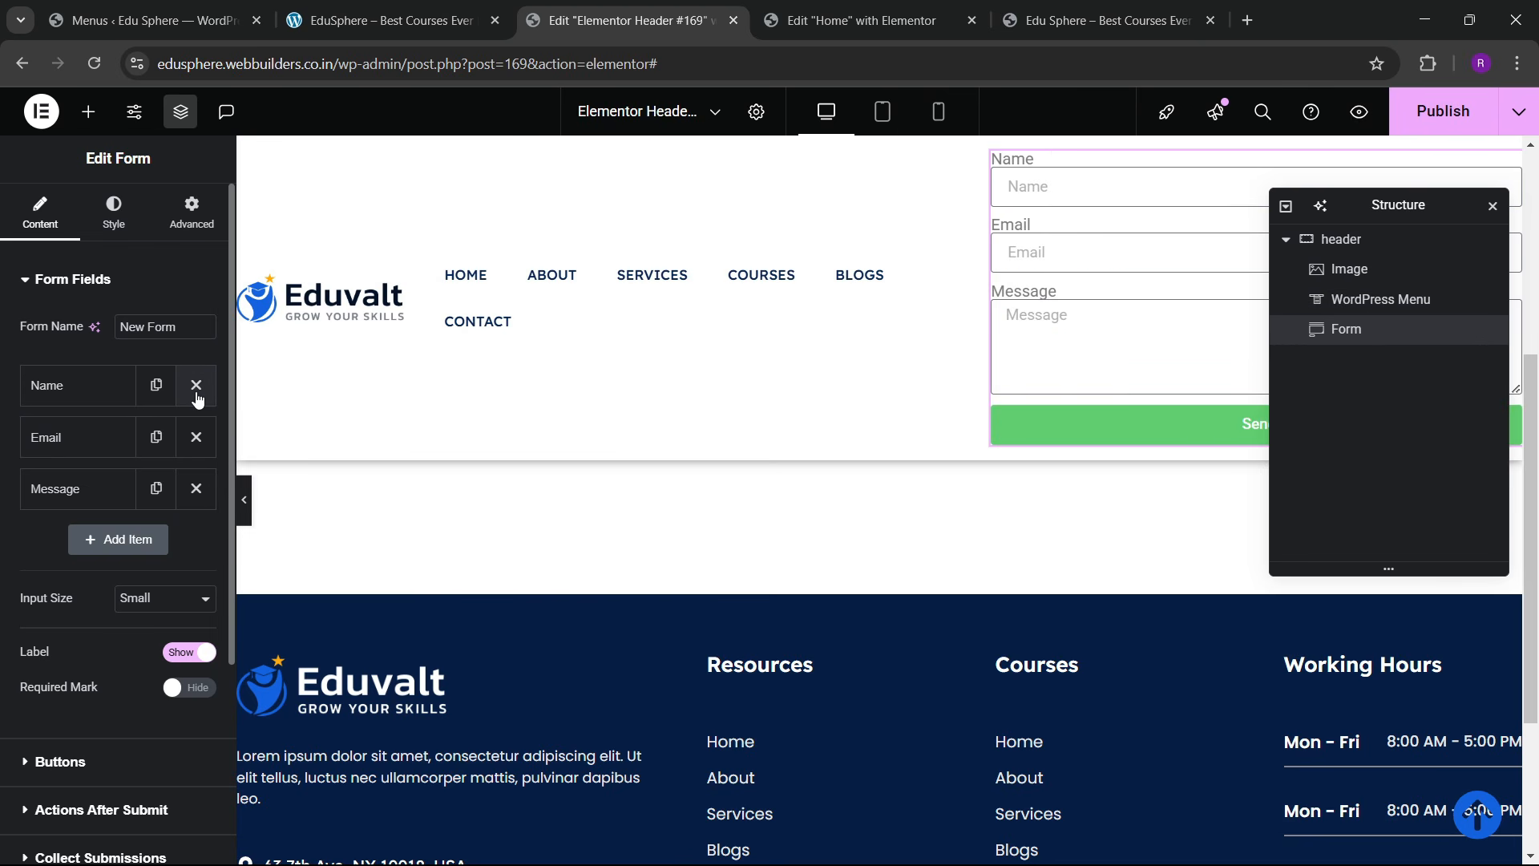
Step: Remove the Email and Message fields and make the Name field a Select with a courses placeholder
{"action": "left_click", "coordinate": [196, 436]}
{"action": "left_click", "coordinate": [196, 437]}
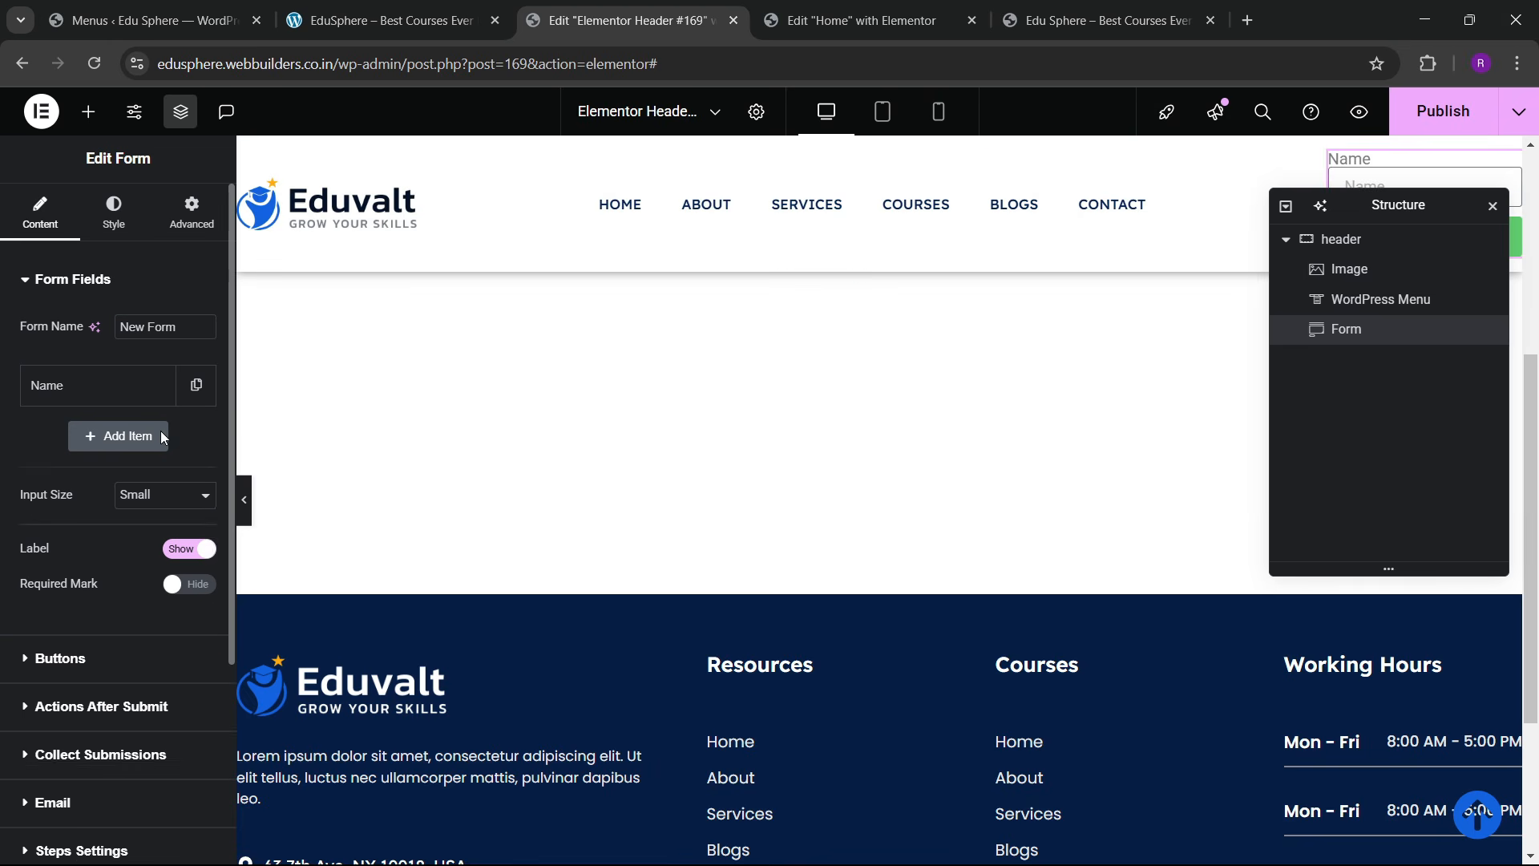
{"action": "left_click", "coordinate": [121, 387]}
{"action": "left_click_drag", "start_coordinate": [153, 538], "coordinate": [83, 550]}
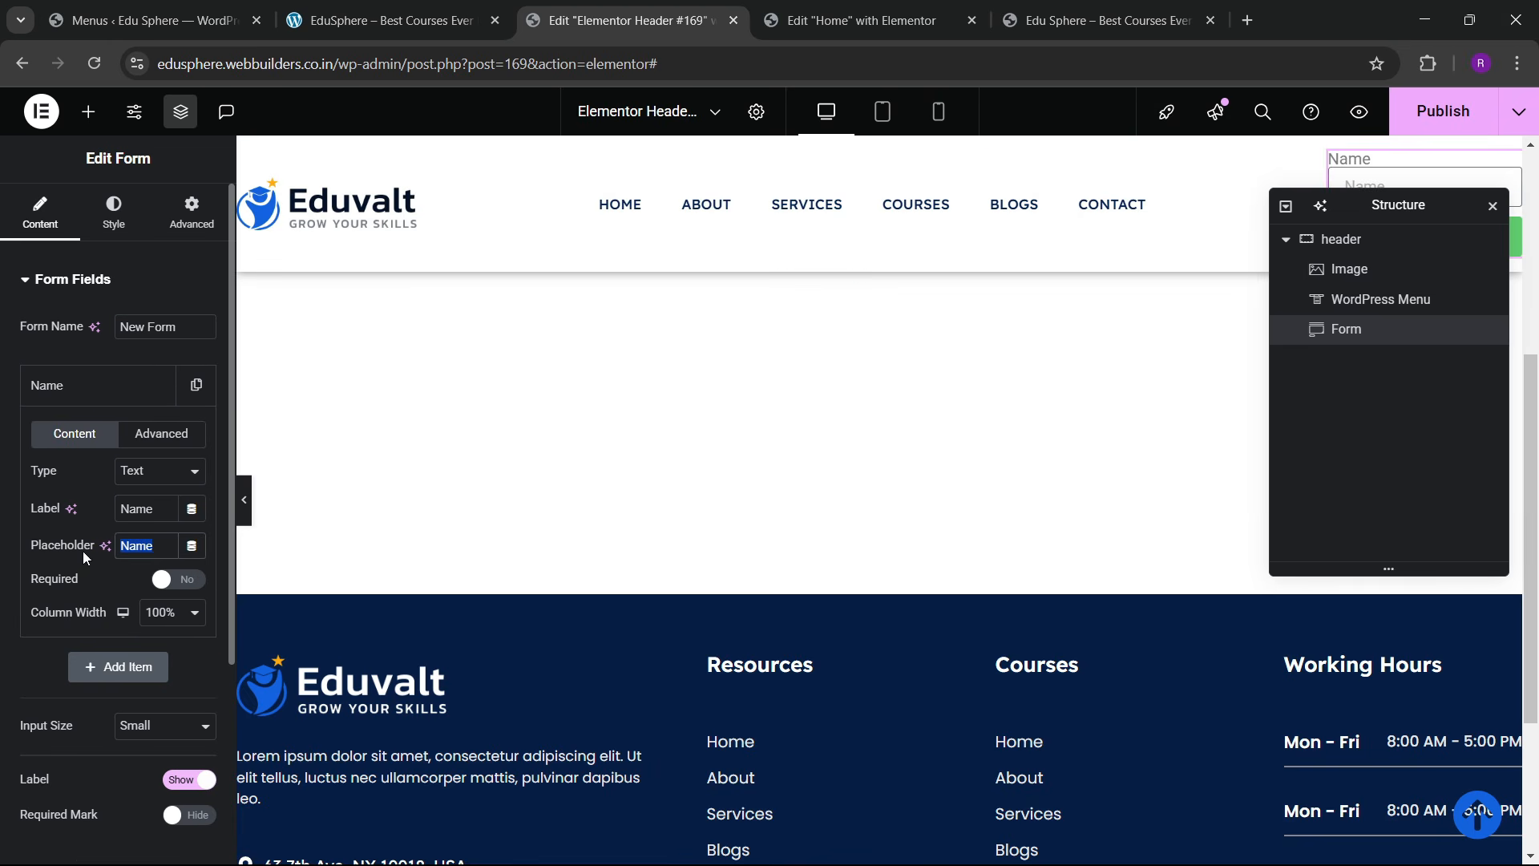
{"action": "type", "text": "Select cours"}
{"action": "key", "text": "BackSpace"}
{"action": "key", "text": "BackSpace"}
{"action": "key", "text": "BackSpace"}
{"action": "key", "text": "BackSpace"}
{"action": "key", "text": "BackSpace"}
{"action": "type", "text": "Courses"}
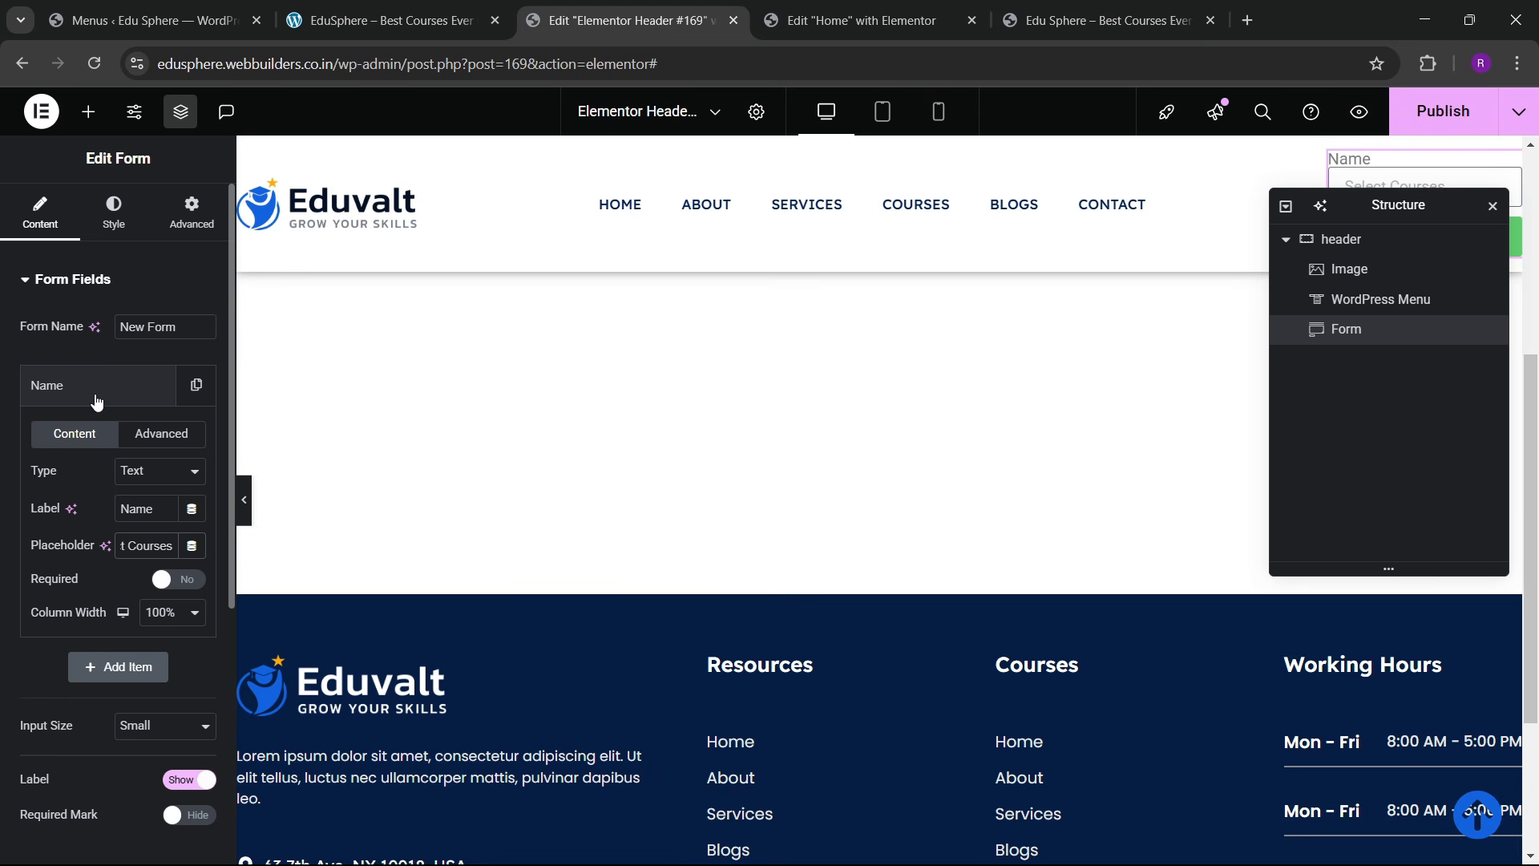
{"action": "left_click", "coordinate": [132, 471]}
{"action": "left_click", "coordinate": [146, 156]}
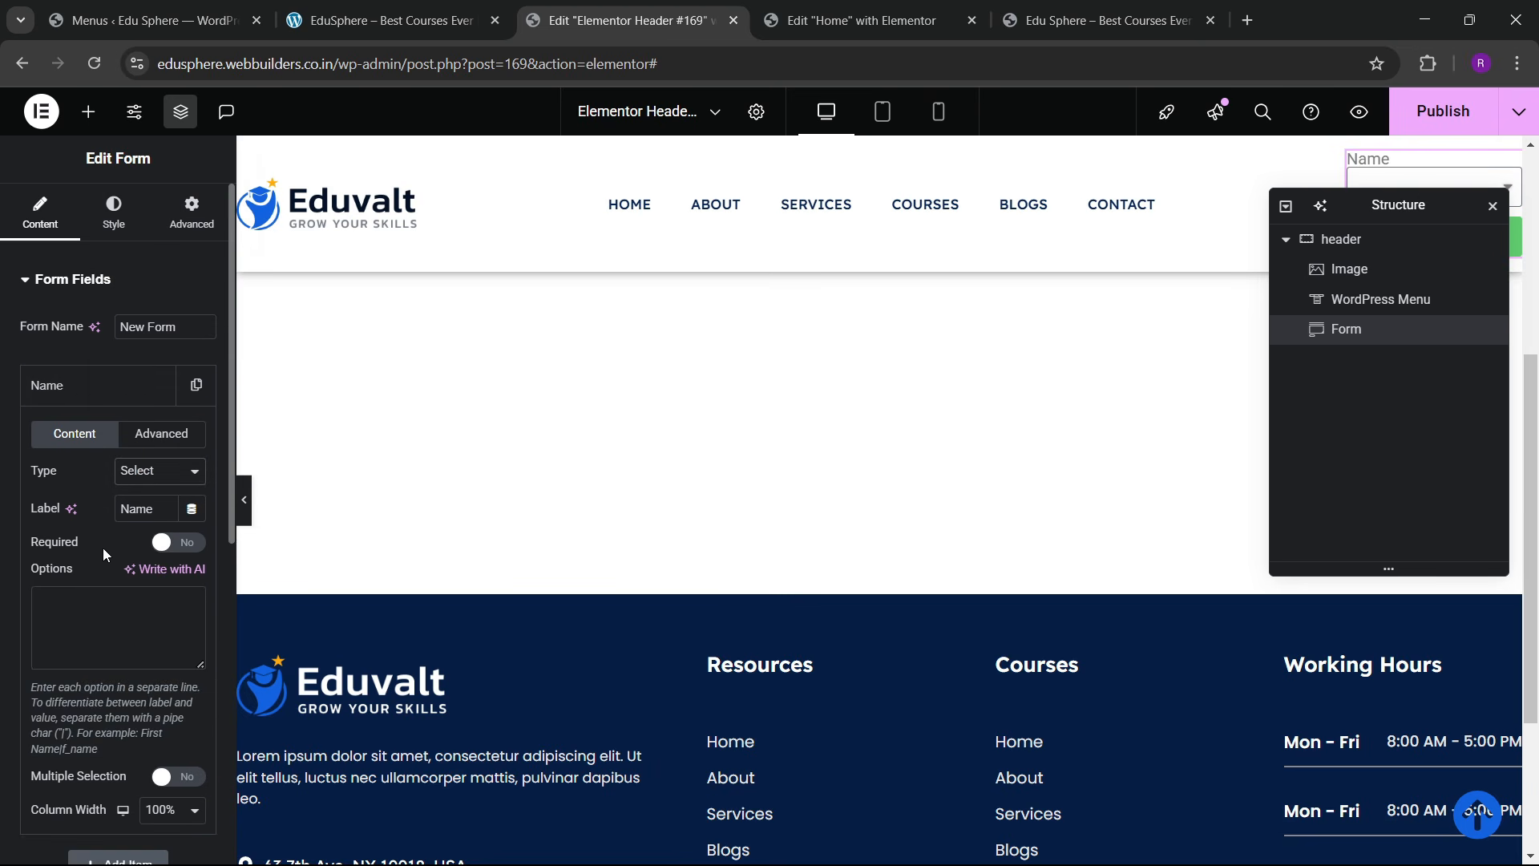
{"action": "left_click", "coordinate": [72, 386]}
{"action": "left_click", "coordinate": [72, 385]}
Step: Set the field's column width to 70% and the Send button's column width to 30%
{"action": "scroll", "coordinate": [132, 609], "scroll_direction": "down", "scroll_amount": 4}
{"action": "left_click", "coordinate": [165, 510]}
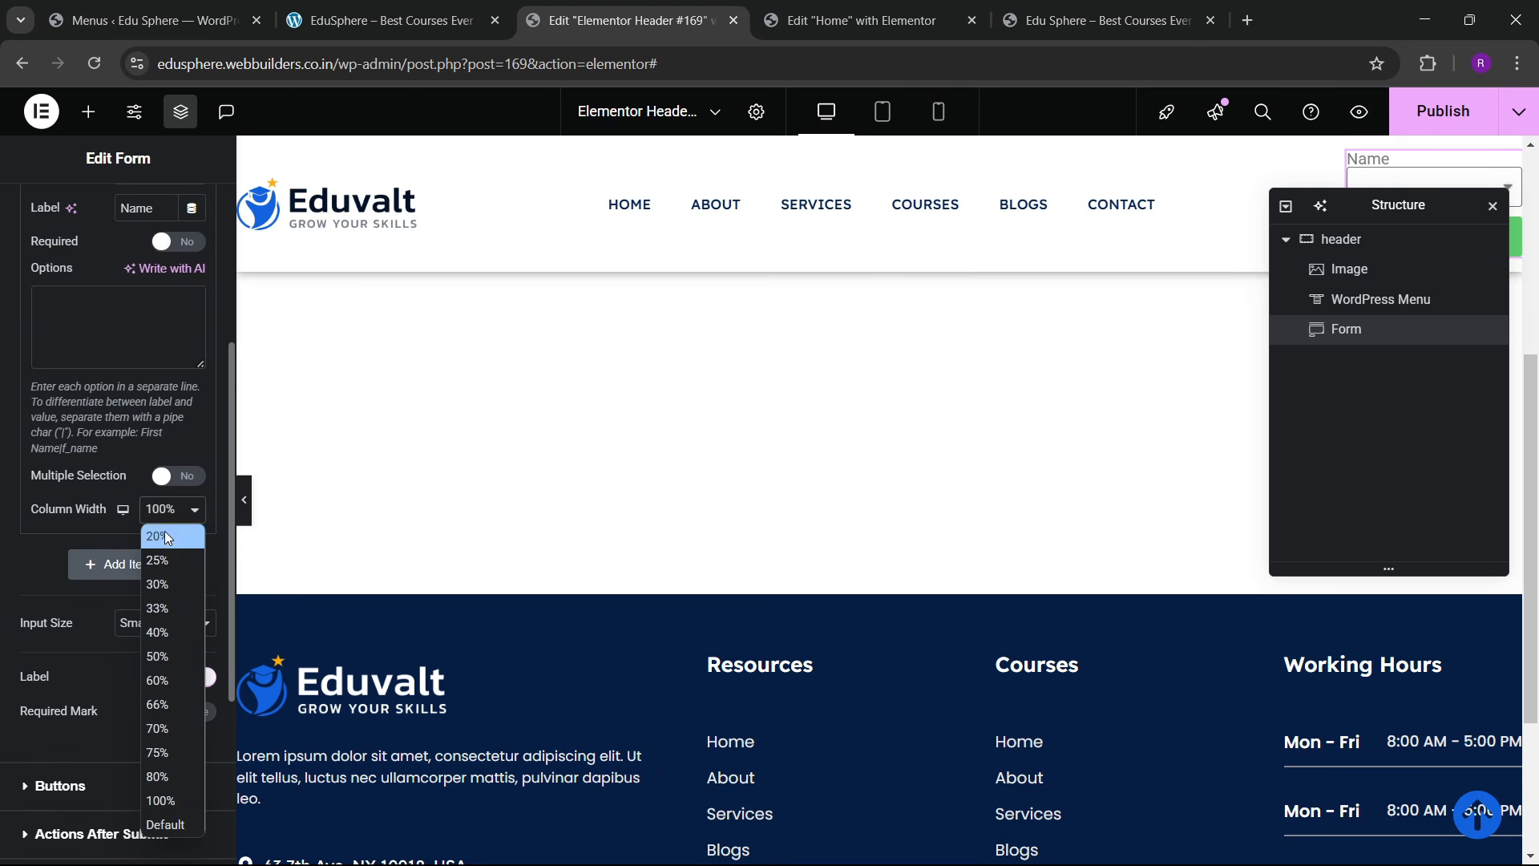
{"action": "left_click", "coordinate": [164, 730]}
{"action": "scroll", "coordinate": [104, 552], "scroll_direction": "down", "scroll_amount": 3}
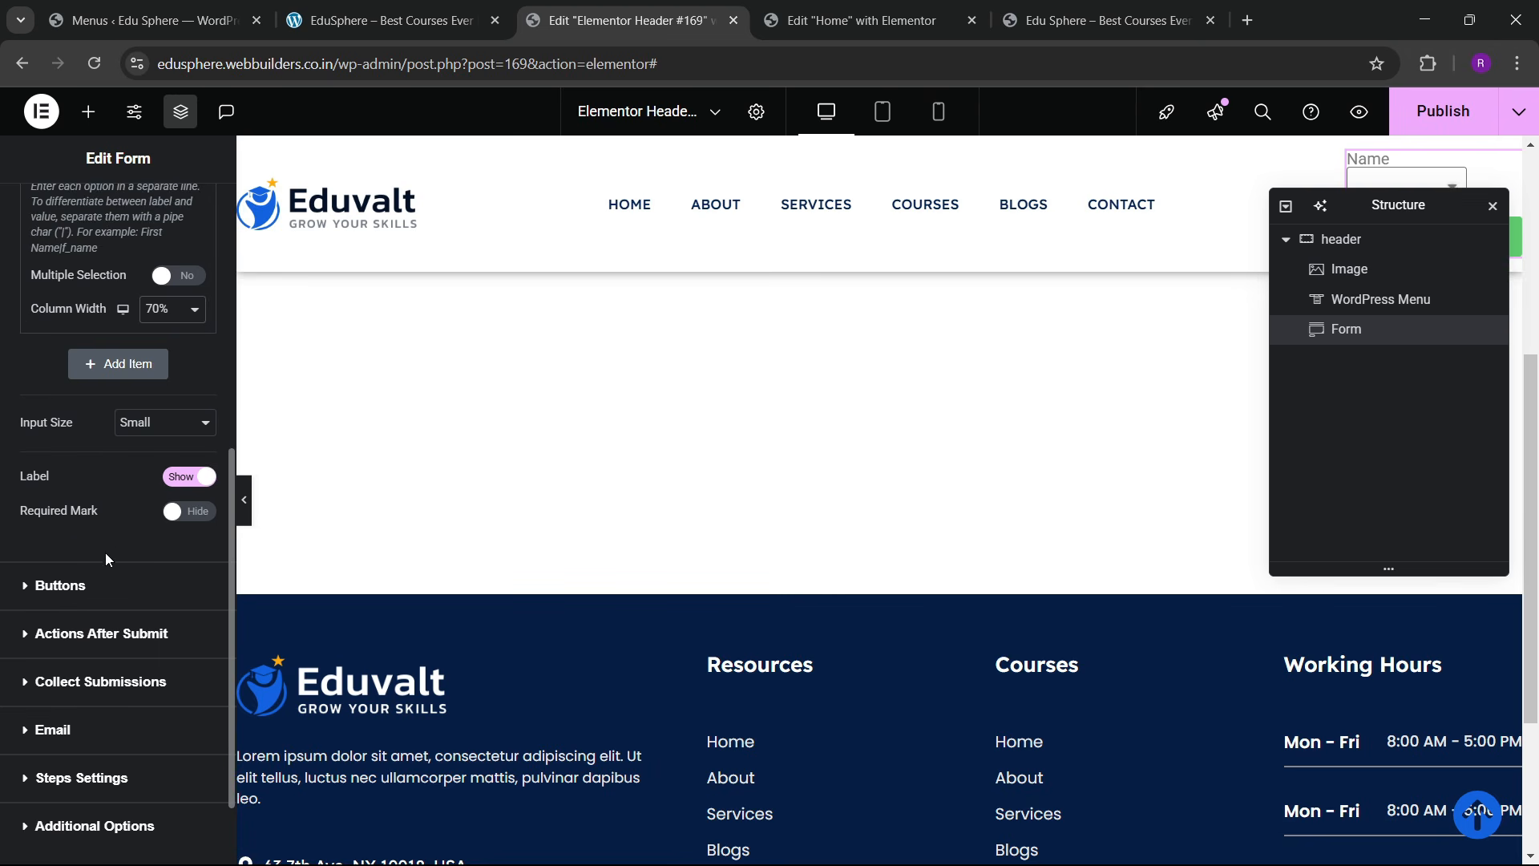
{"action": "left_click", "coordinate": [56, 589]}
{"action": "scroll", "coordinate": [153, 687], "scroll_direction": "down", "scroll_amount": 3}
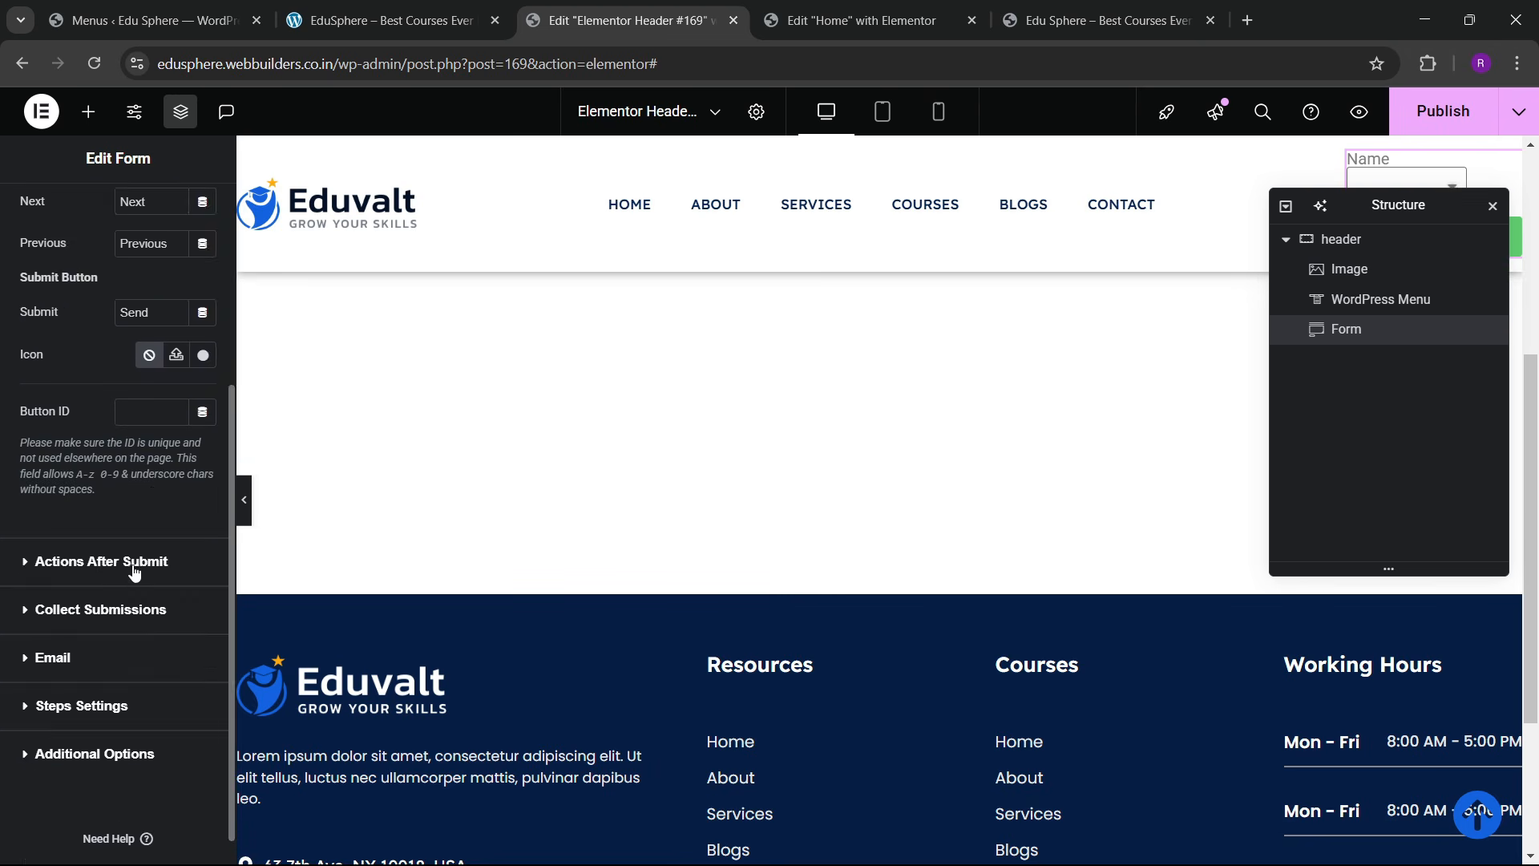
{"action": "scroll", "coordinate": [140, 436], "scroll_direction": "up", "scroll_amount": 3}
{"action": "left_click", "coordinate": [160, 425]}
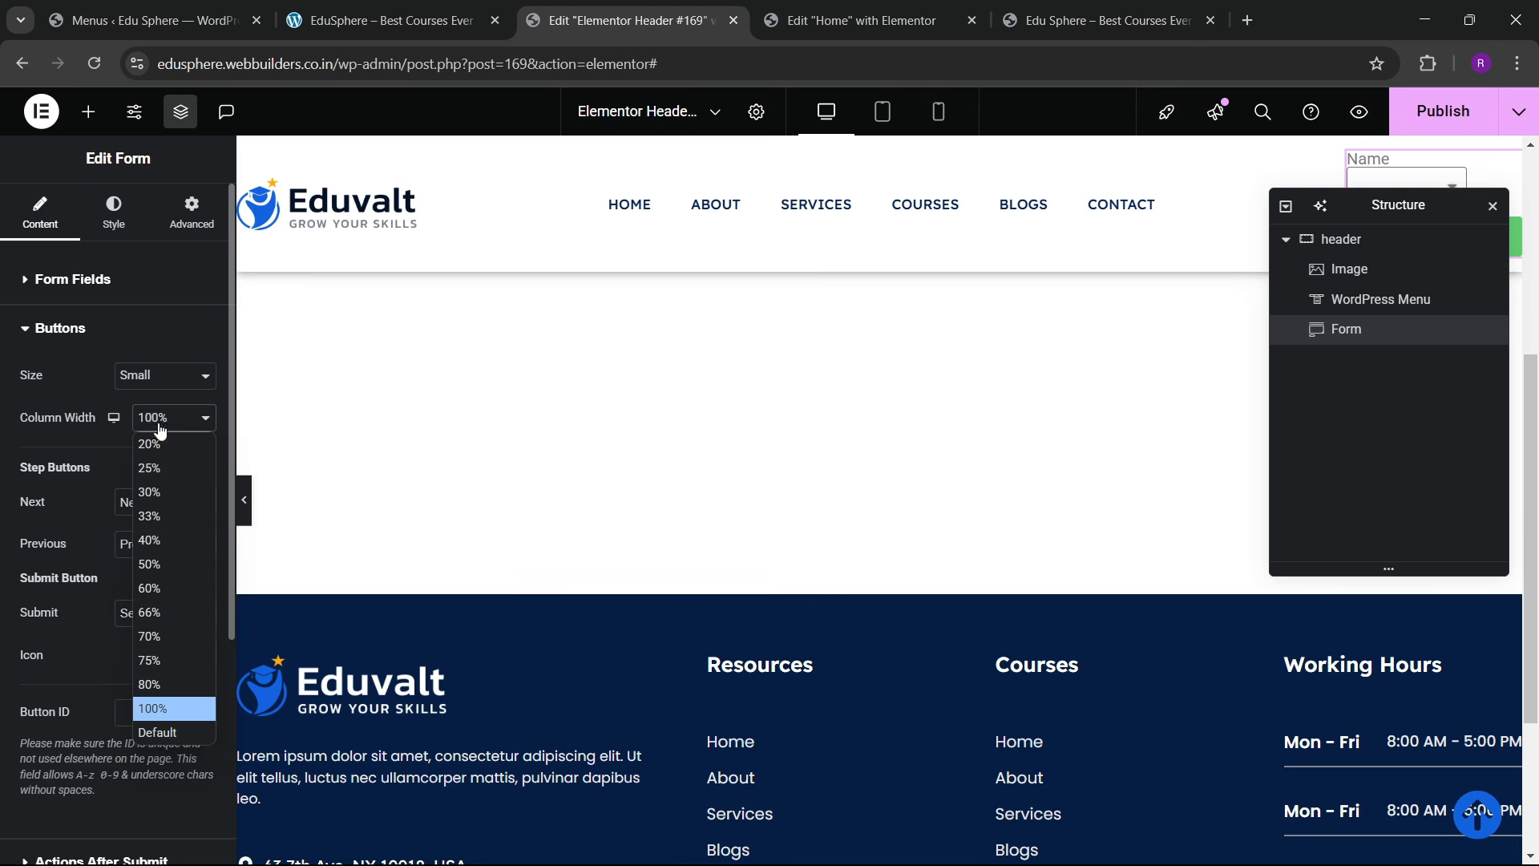
{"action": "left_click", "coordinate": [166, 493]}
{"action": "left_click_drag", "start_coordinate": [1373, 207], "coordinate": [873, 288]}
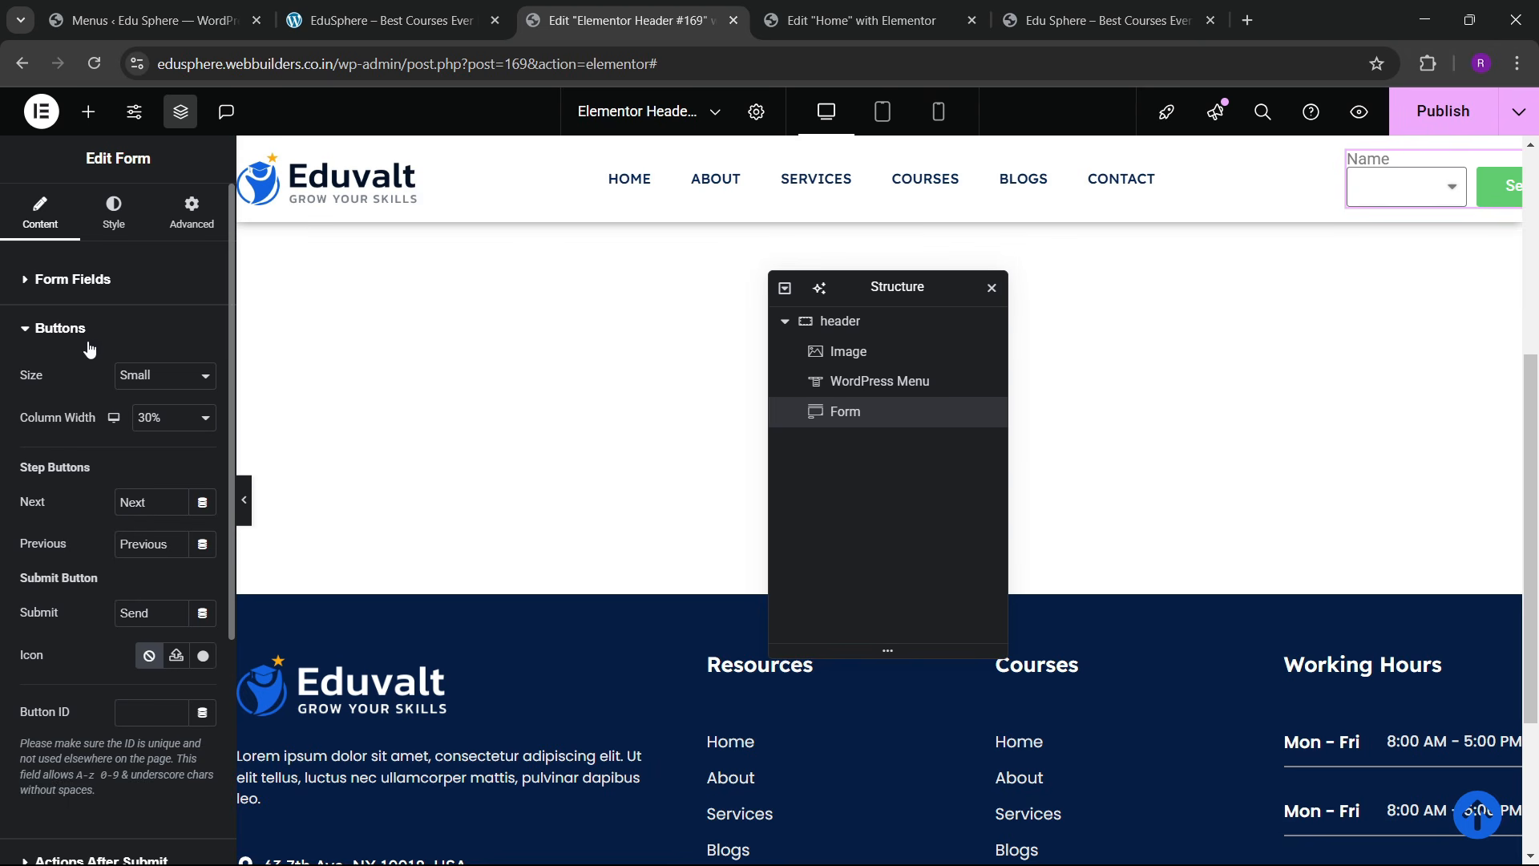
{"action": "left_click", "coordinate": [52, 279]}
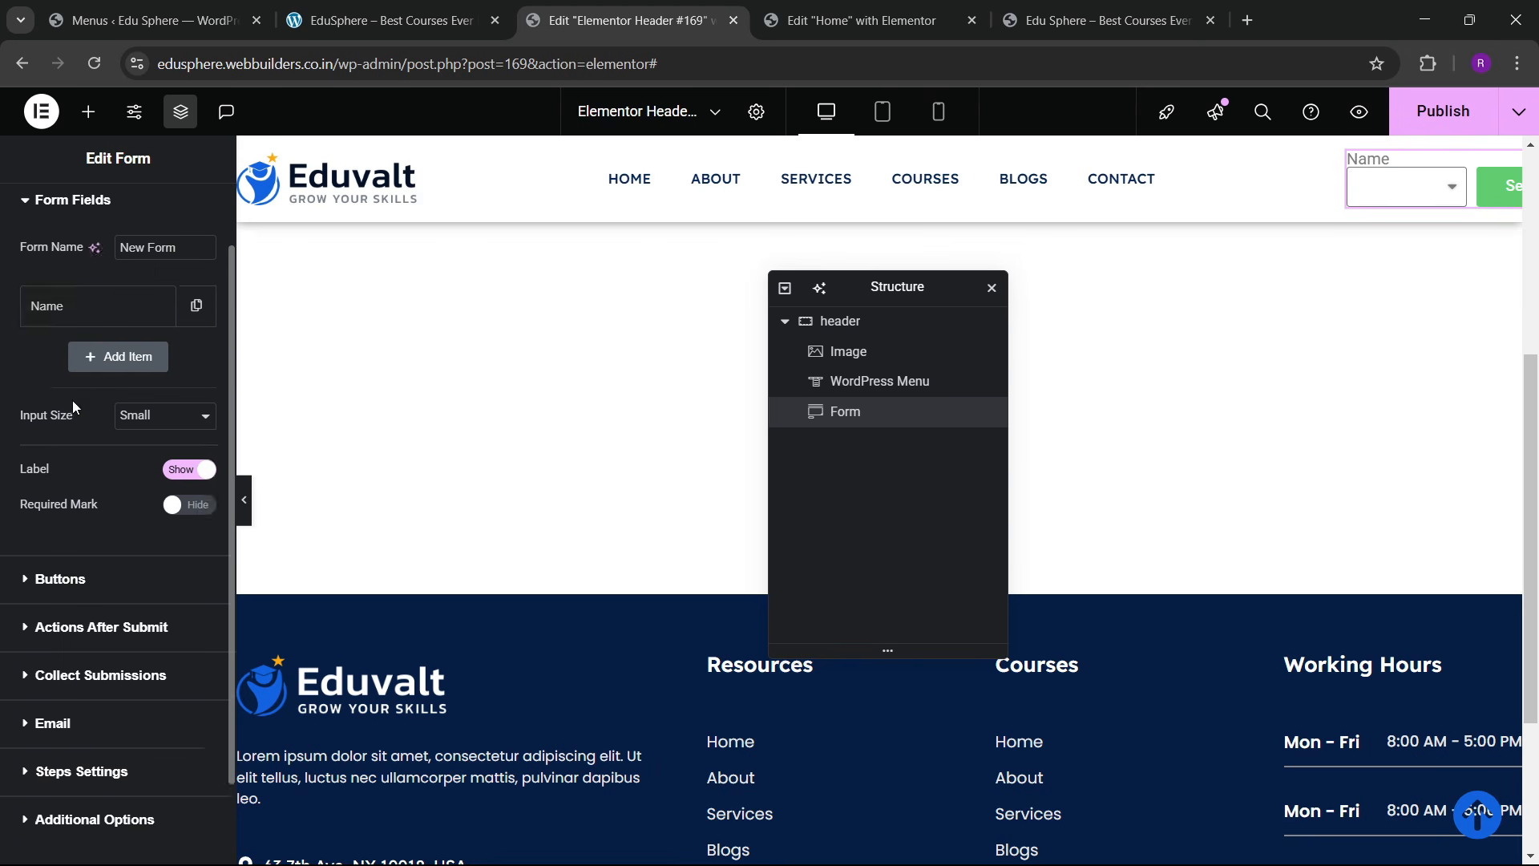
{"action": "left_click", "coordinate": [73, 403]}
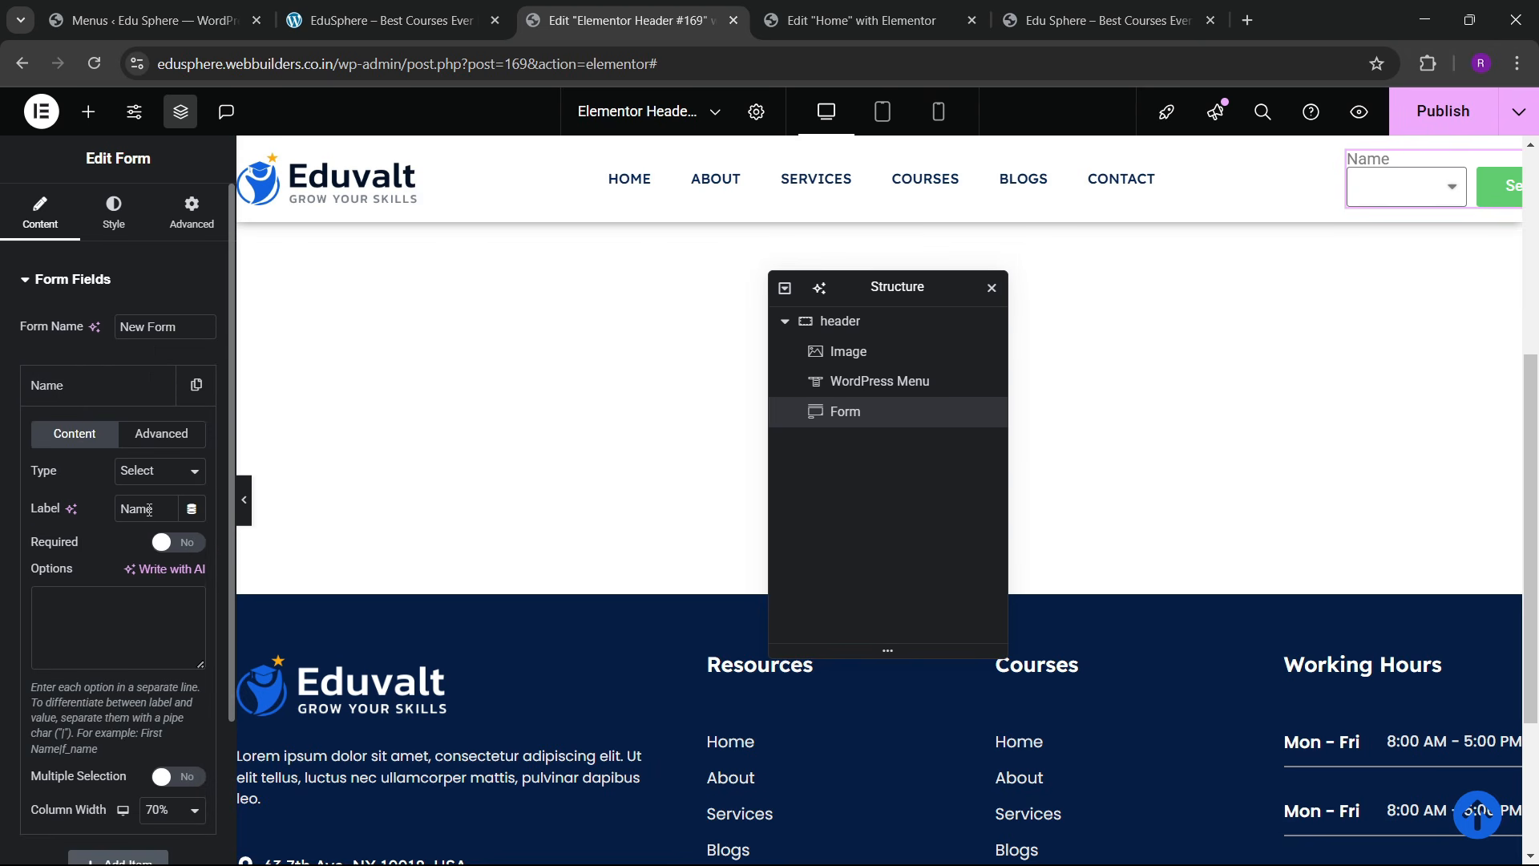
Step: Label the dropdown field 'Courses' and list options: Choose Courses, Web Development, Marketting, Android Development, SEO & courses, UI/UX Des
{"action": "left_click_drag", "start_coordinate": [149, 510], "coordinate": [50, 518]}
{"action": "type", "text": "Courses"}
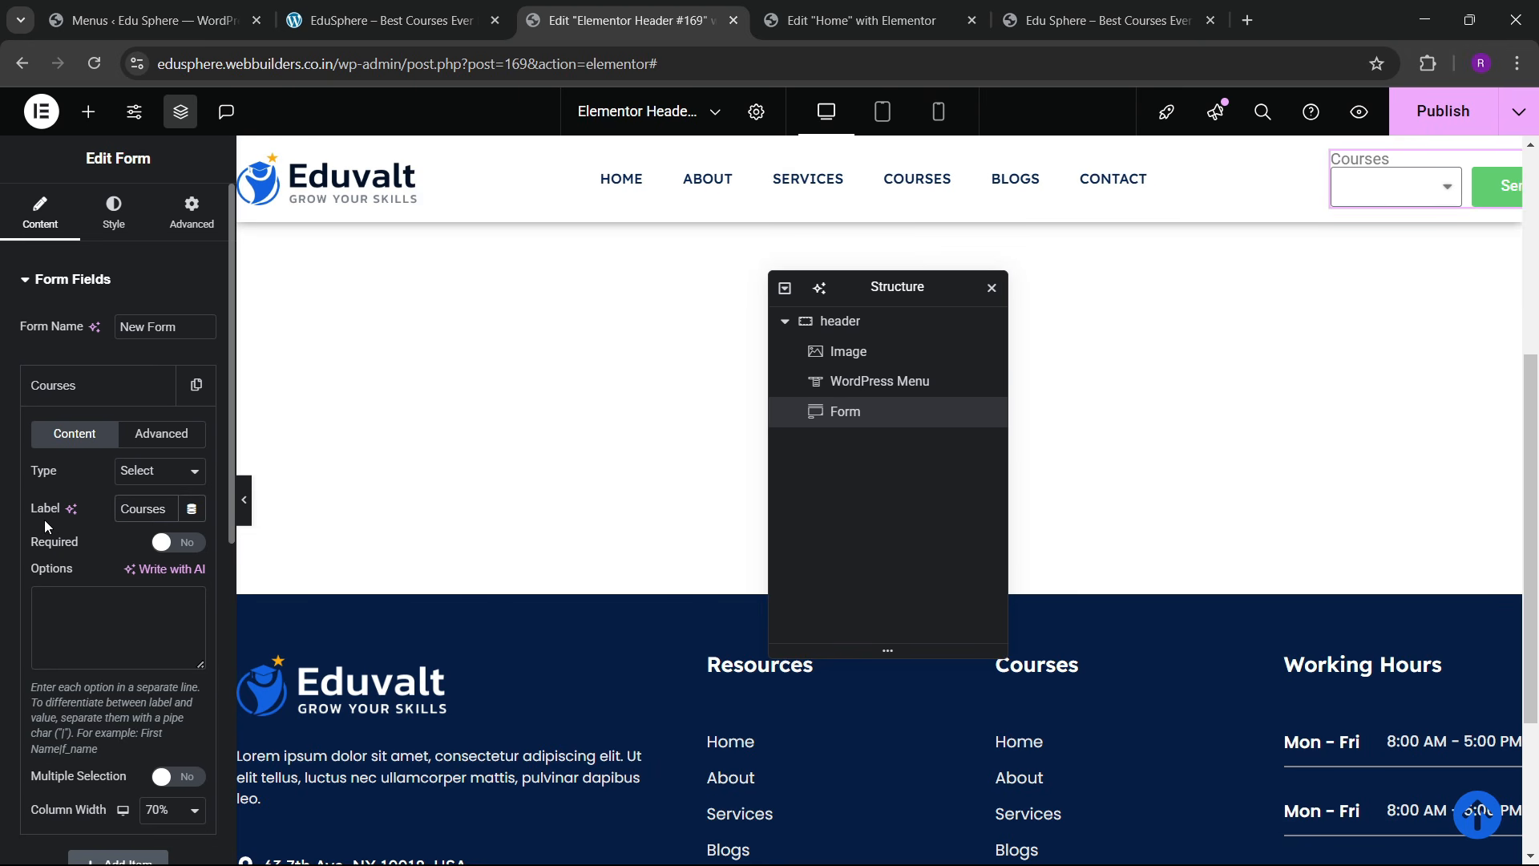
{"action": "left_click", "coordinate": [65, 621]}
{"action": "type", "text": "Choose "}
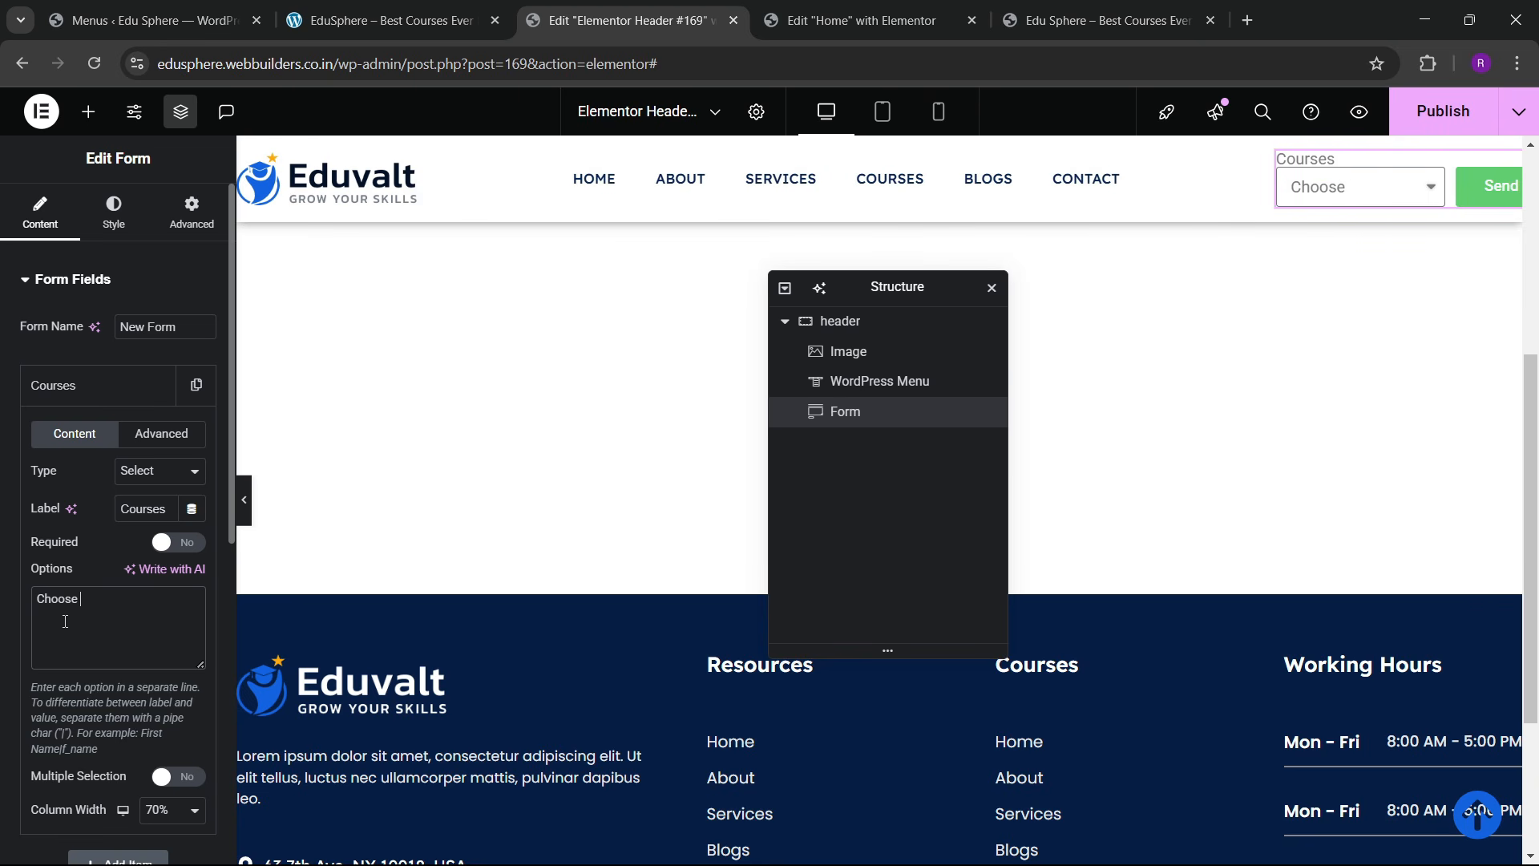
{"action": "type", "text": "Courses "}
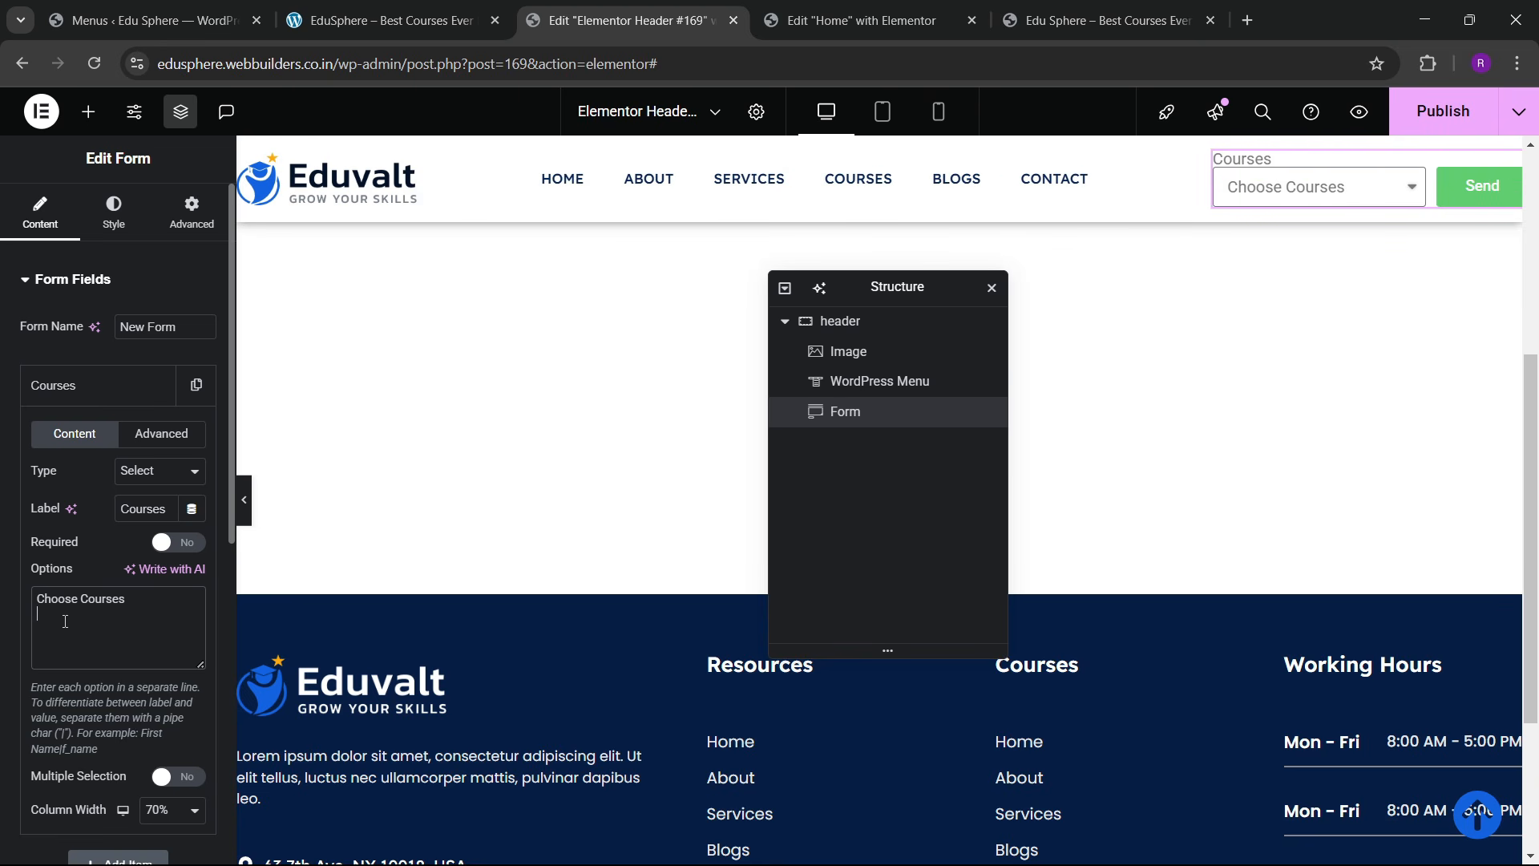
{"action": "type", "text": "Web Development "}
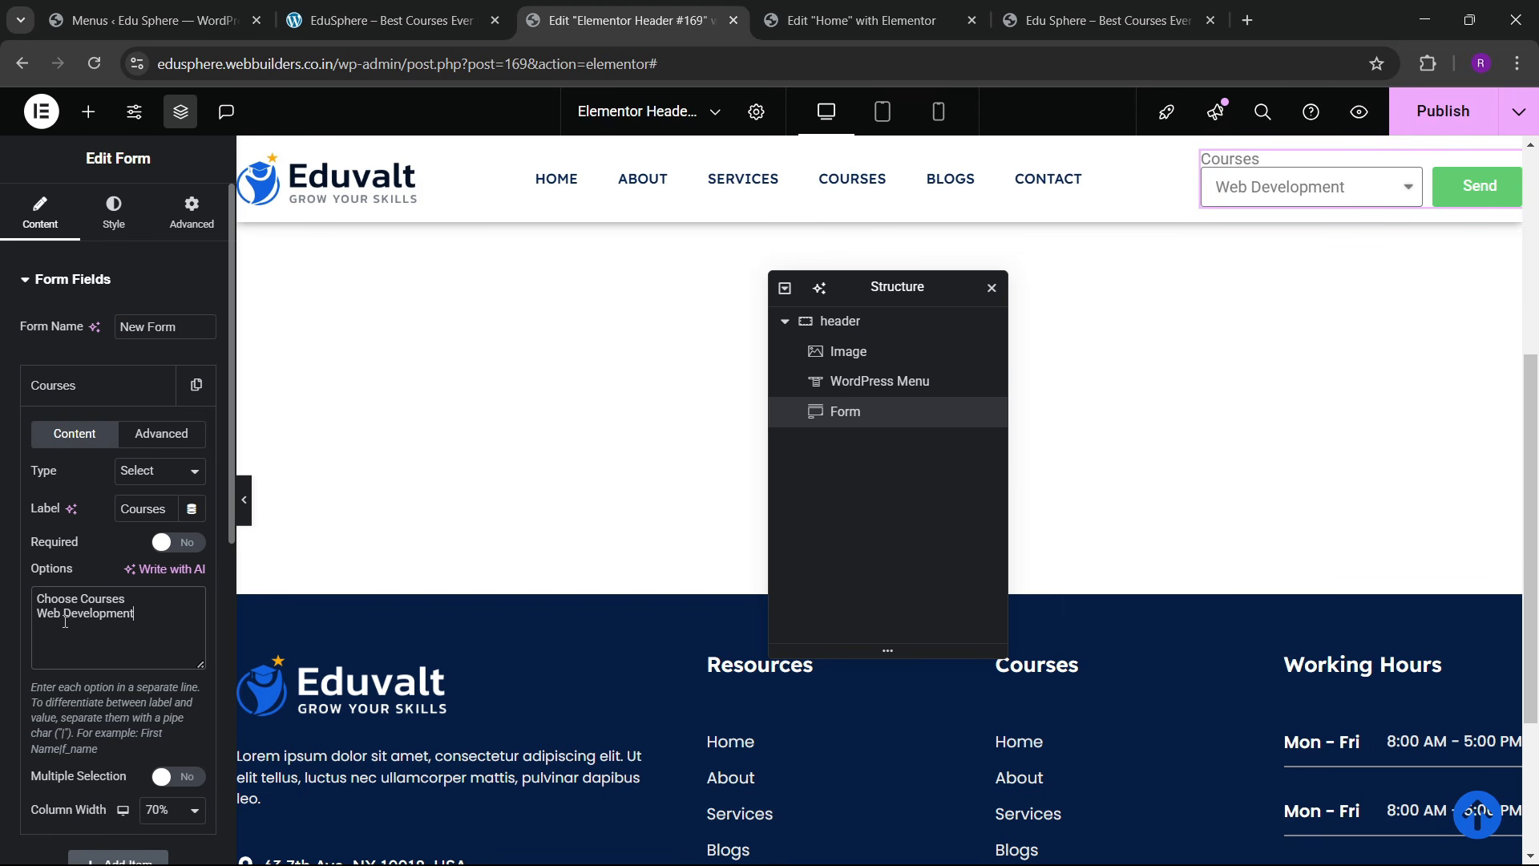
{"action": "type", "text": "Marketting"}
{"action": "key", "text": "Return"}
{"action": "type", "text": "and"}
{"action": "key", "text": "BackSpace"}
{"action": "key", "text": "BackSpace"}
{"action": "type", "text": "And"}
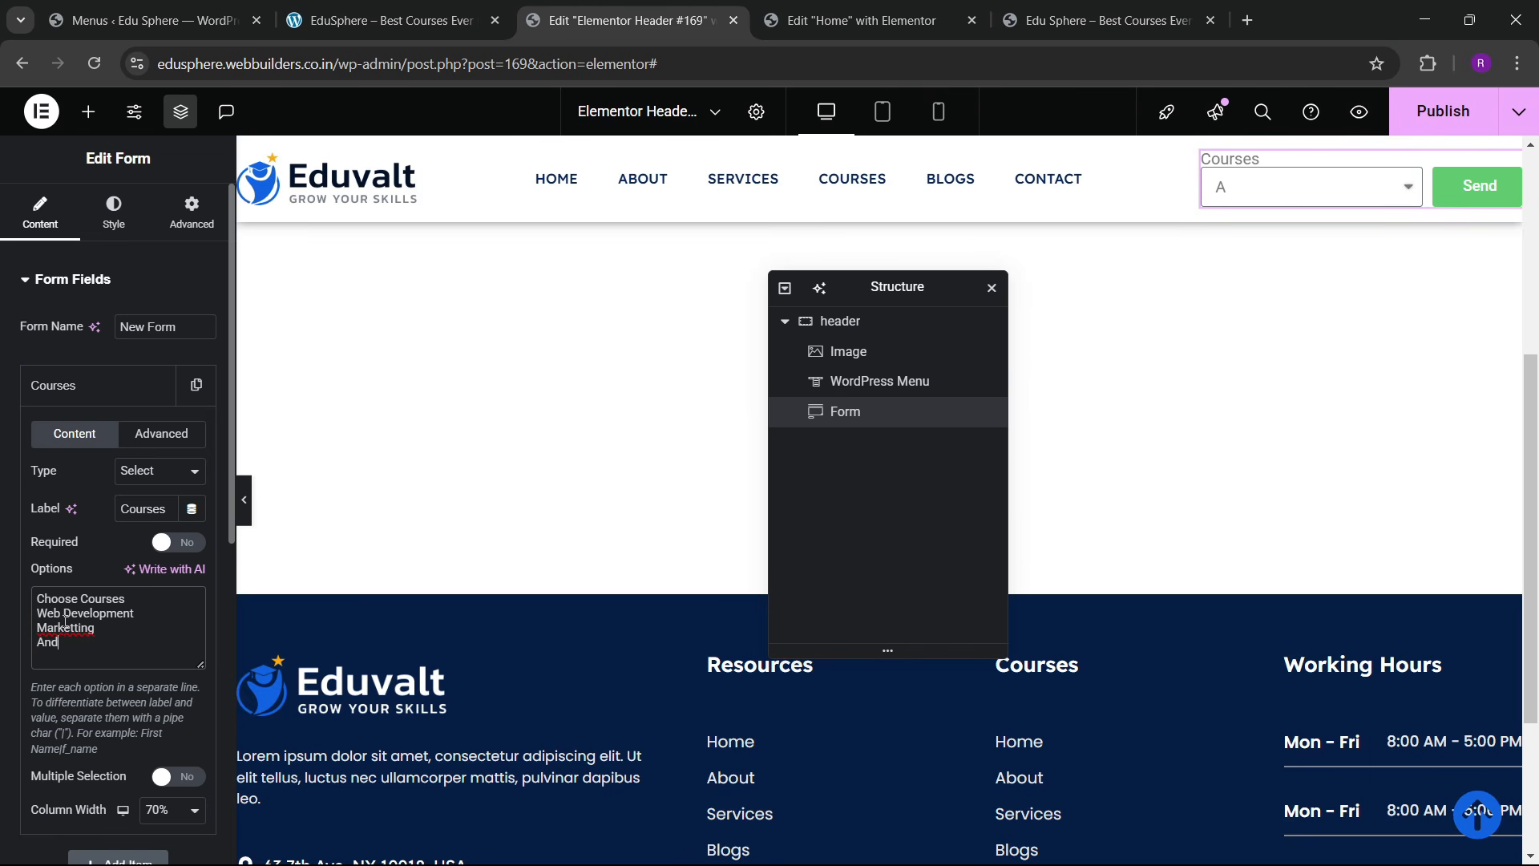
{"action": "type", "text": "roid Developm"}
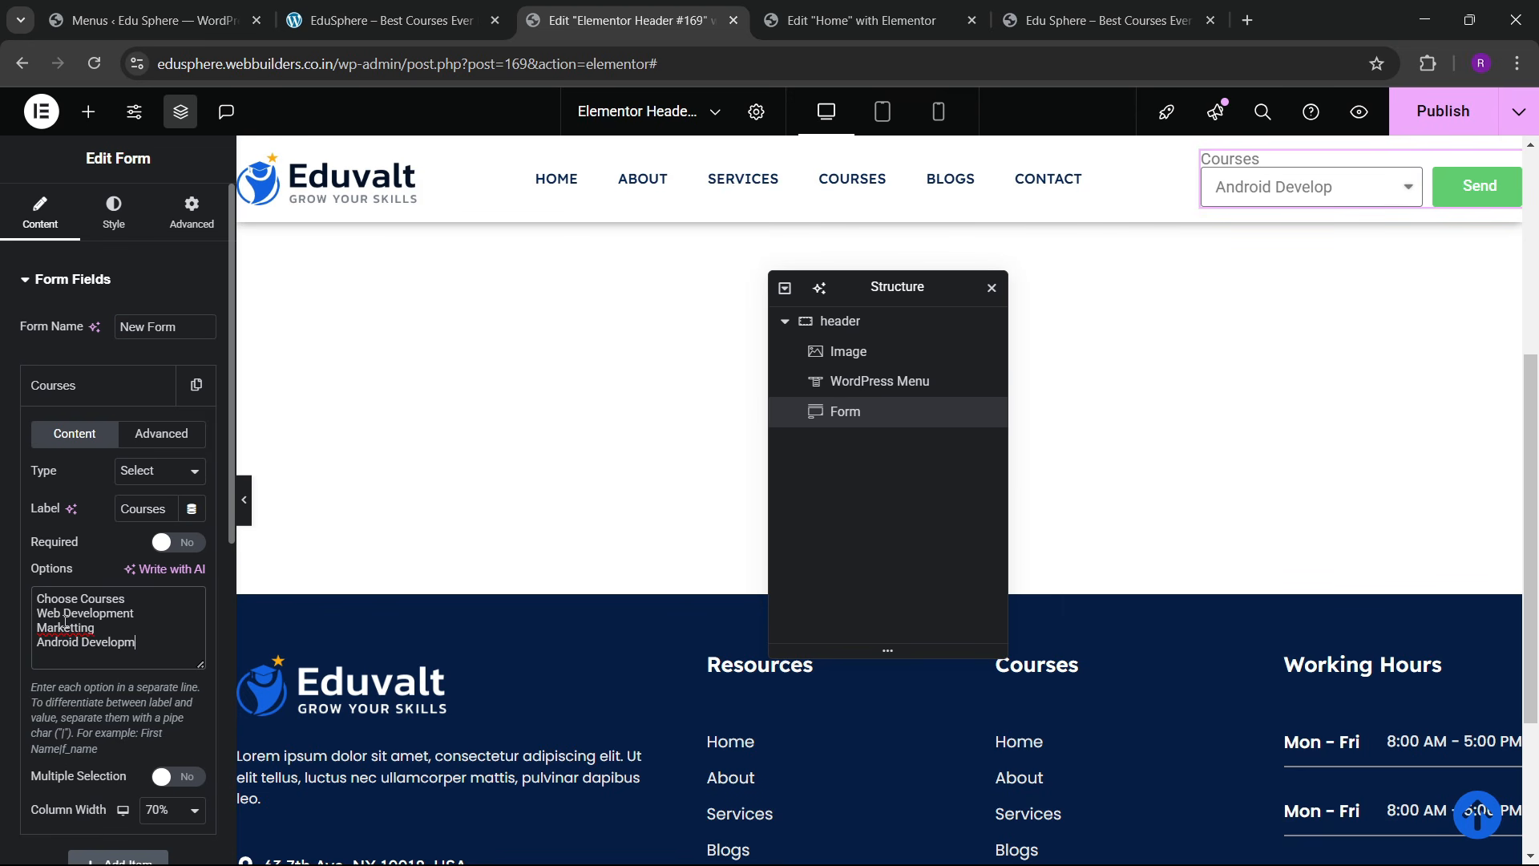
{"action": "type", "text": "ent SEO & course"}
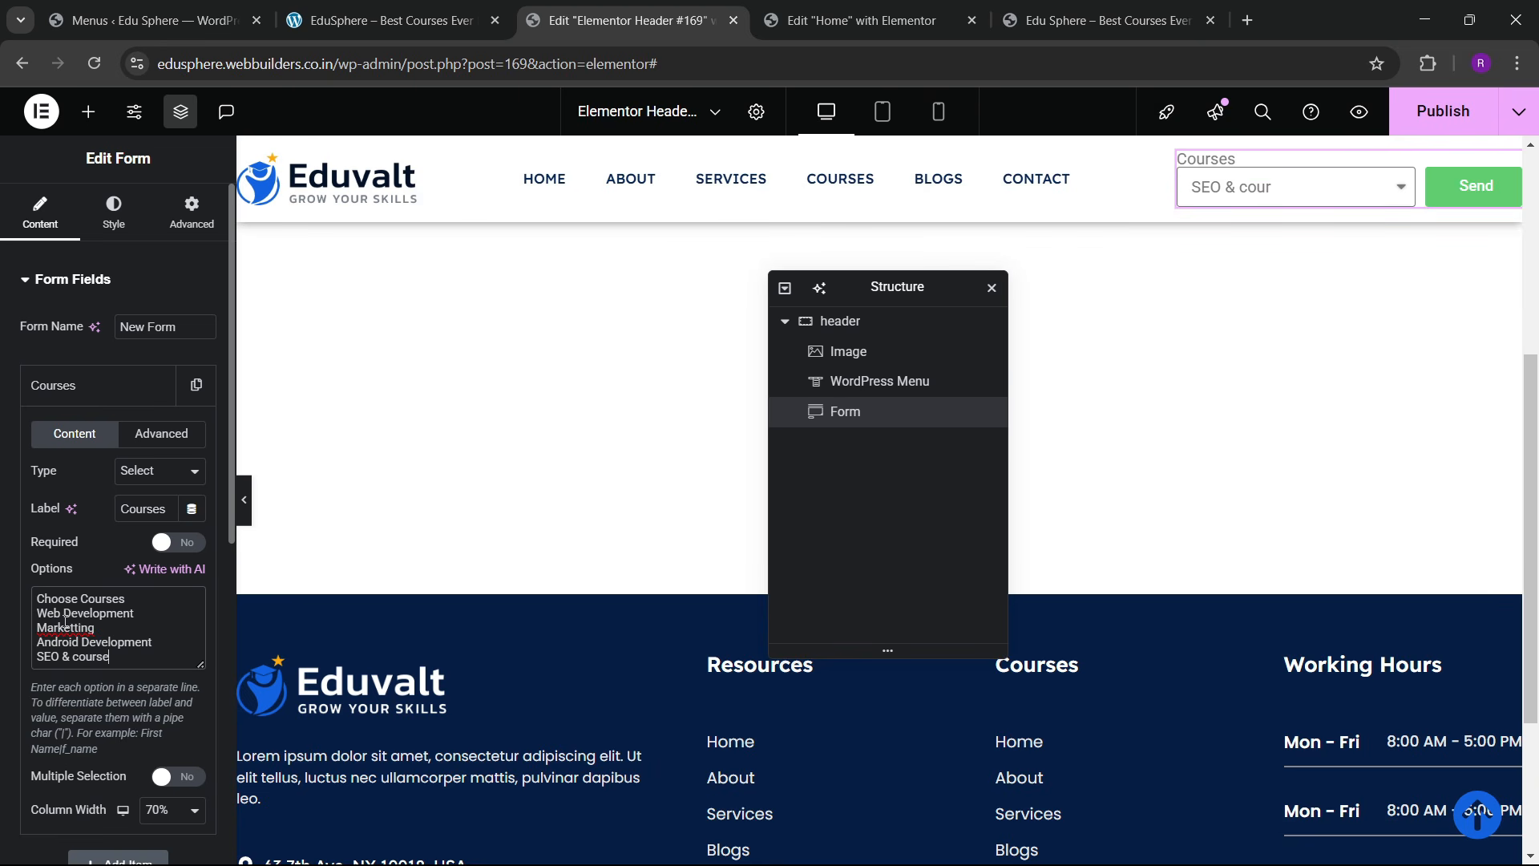
{"action": "type", "text": "s"}
{"action": "key", "text": "Return"}
{"action": "type", "text": "UI"}
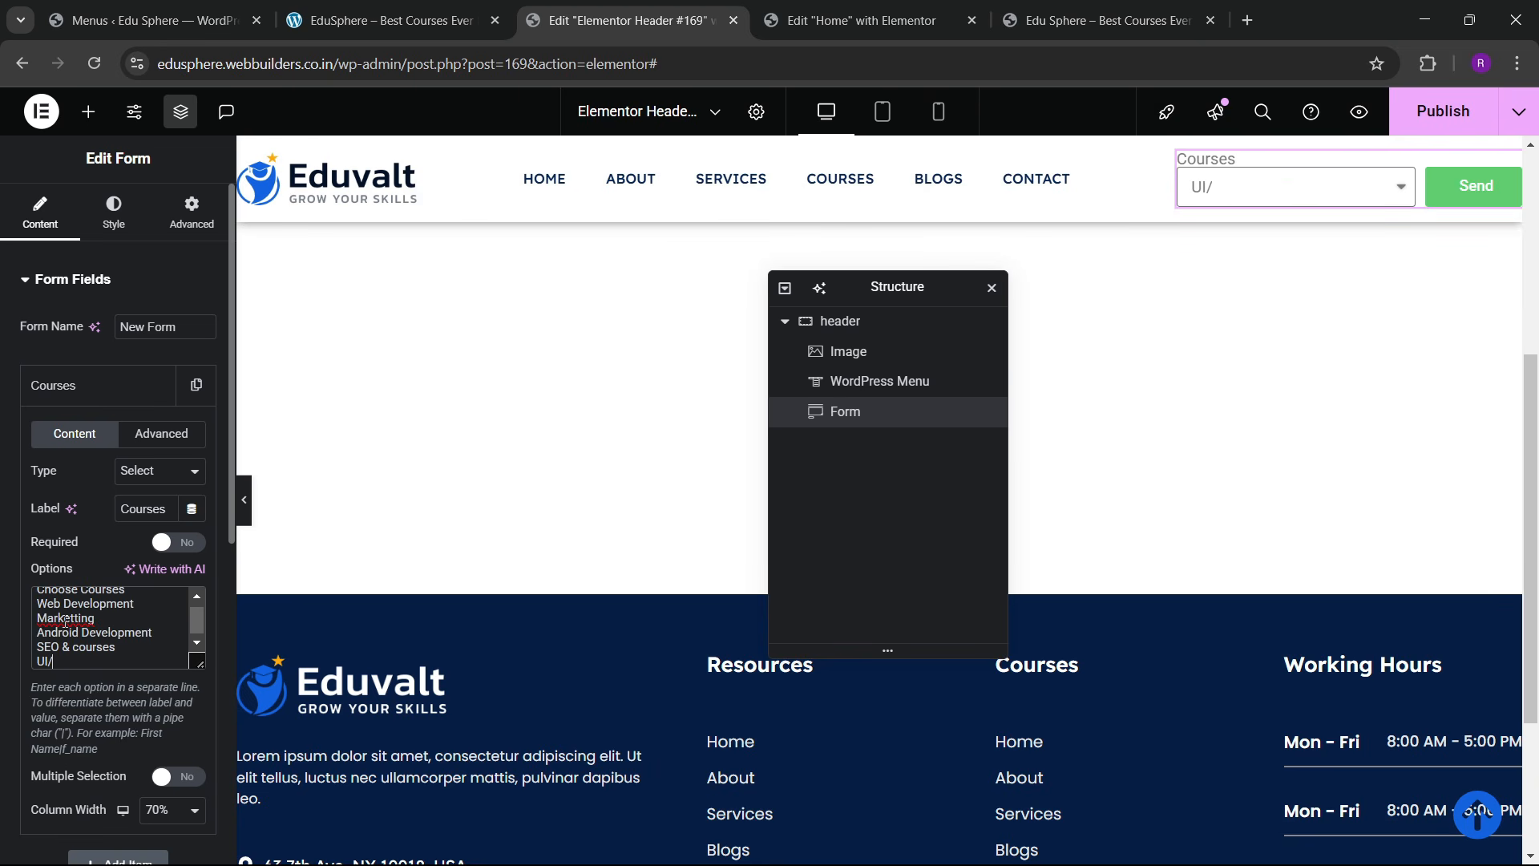
{"action": "type", "text": "/UX Design"}
Step: Hide the Courses field label and preview the course options in the header dropdown
{"action": "left_click", "coordinate": [84, 388]}
{"action": "left_click", "coordinate": [178, 550]}
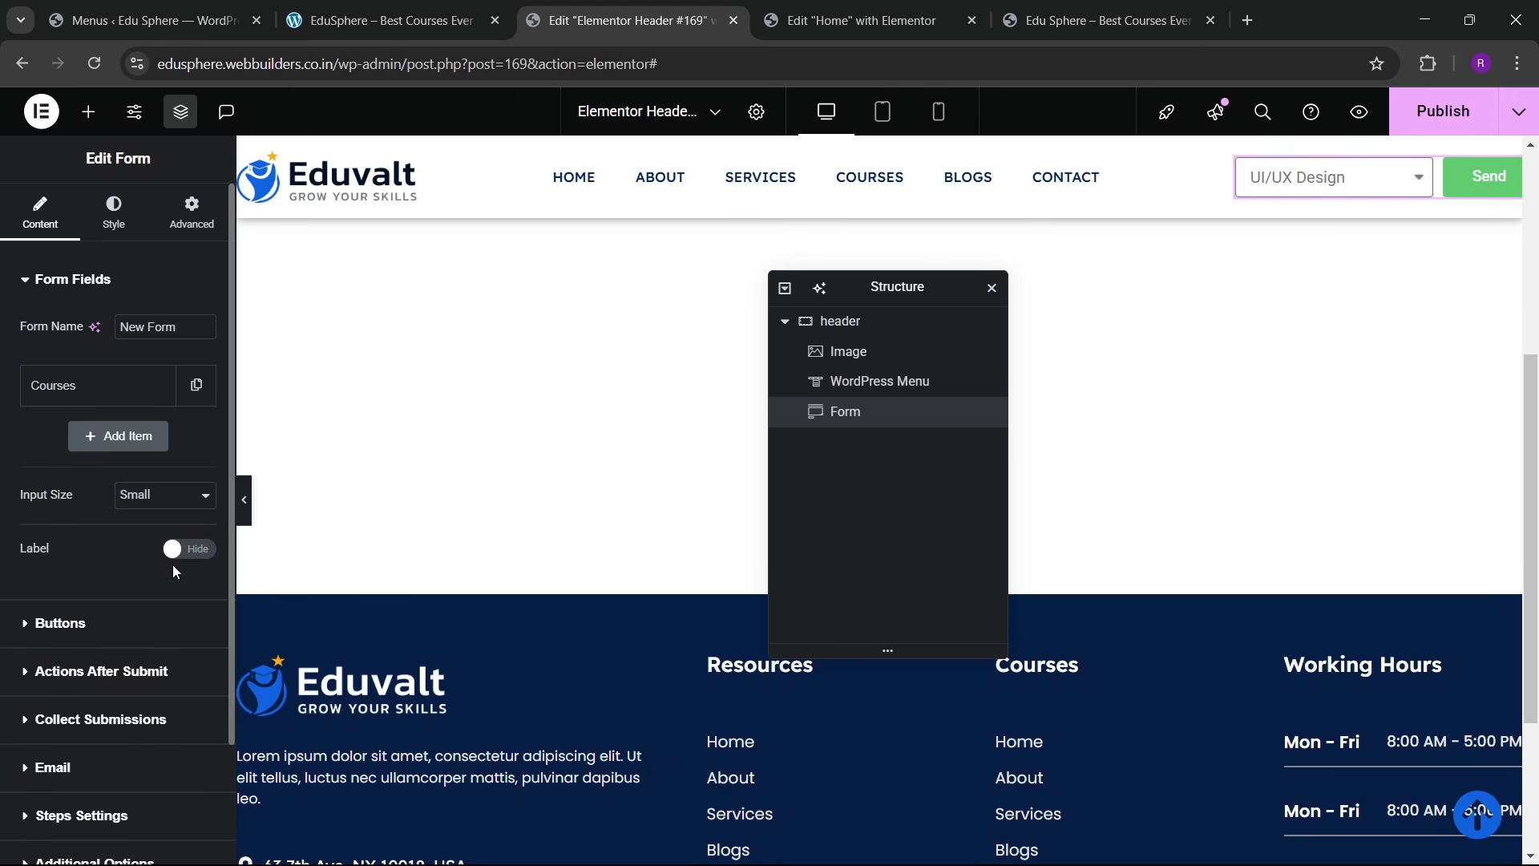
{"action": "left_click", "coordinate": [1346, 180]}
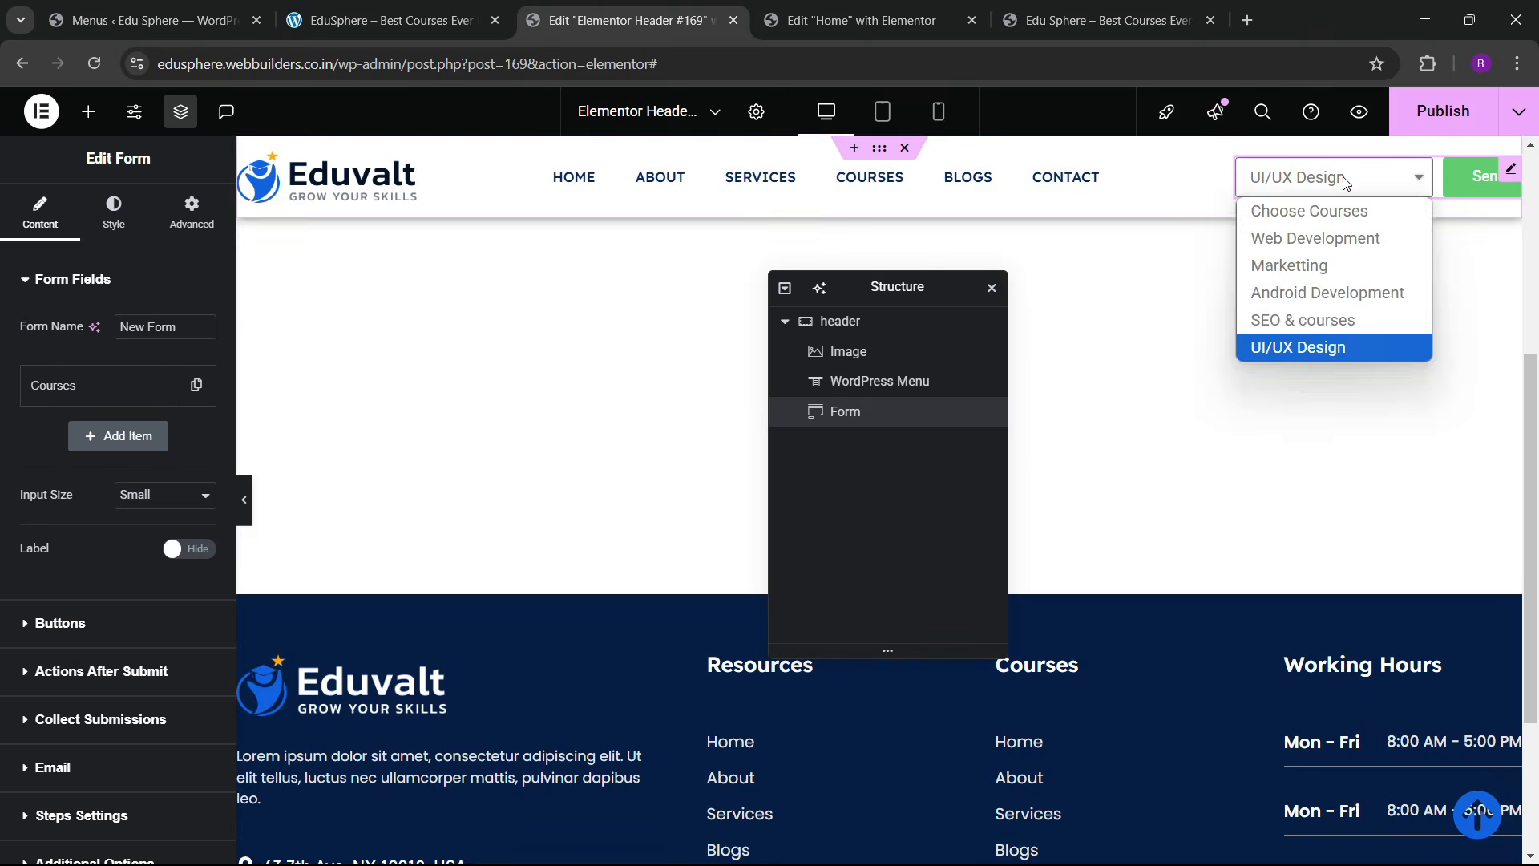
{"action": "left_click", "coordinate": [1345, 184]}
Step: Replace the form button text with SUBMIT and glance at the live site
{"action": "scroll", "coordinate": [74, 491], "scroll_direction": "down", "scroll_amount": 2}
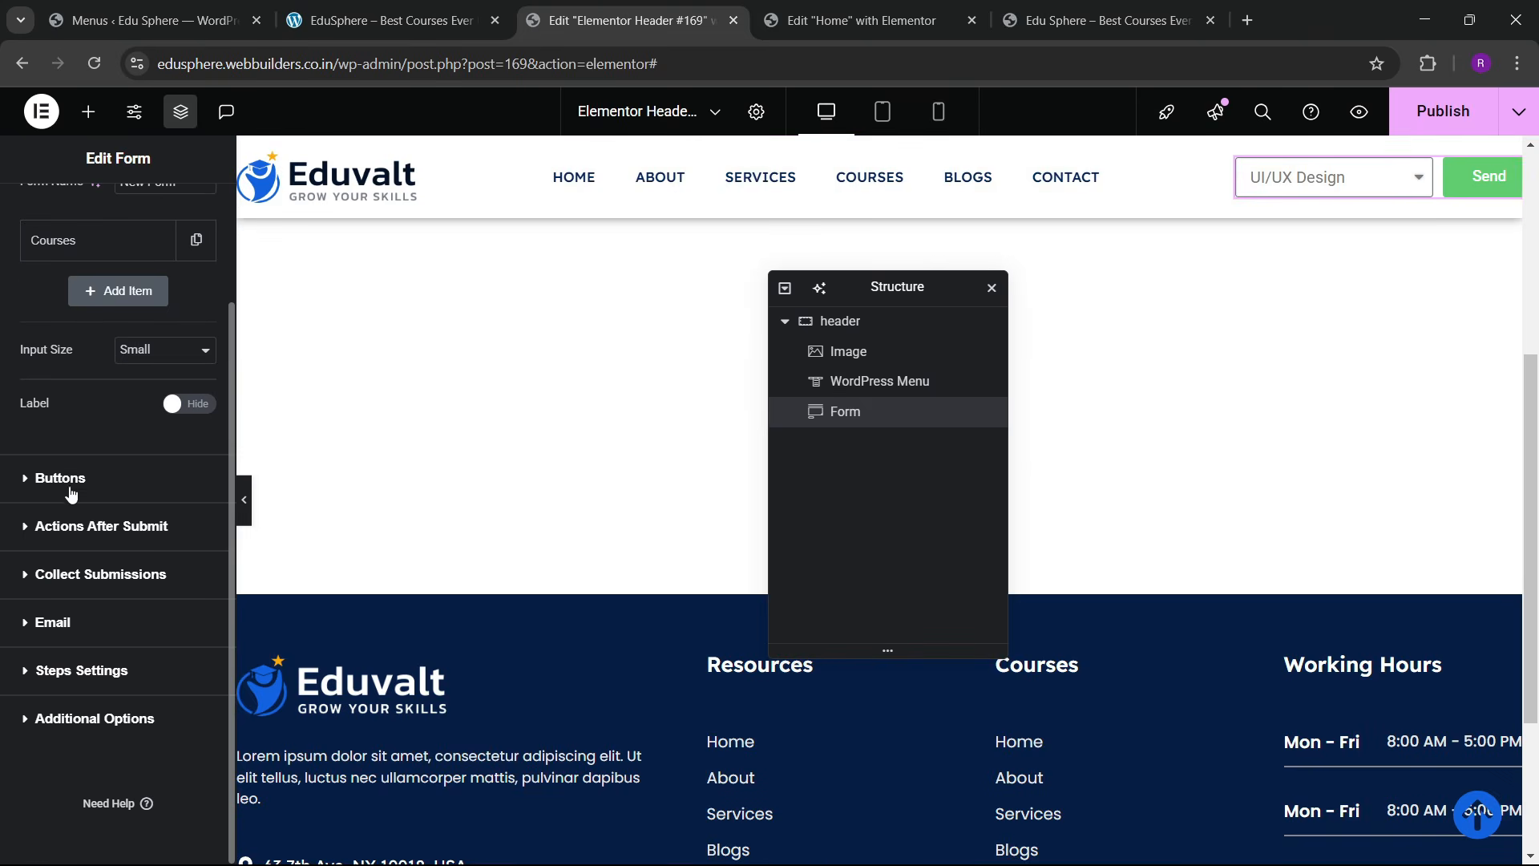
{"action": "left_click", "coordinate": [70, 485]}
{"action": "double_click", "coordinate": [141, 314]}
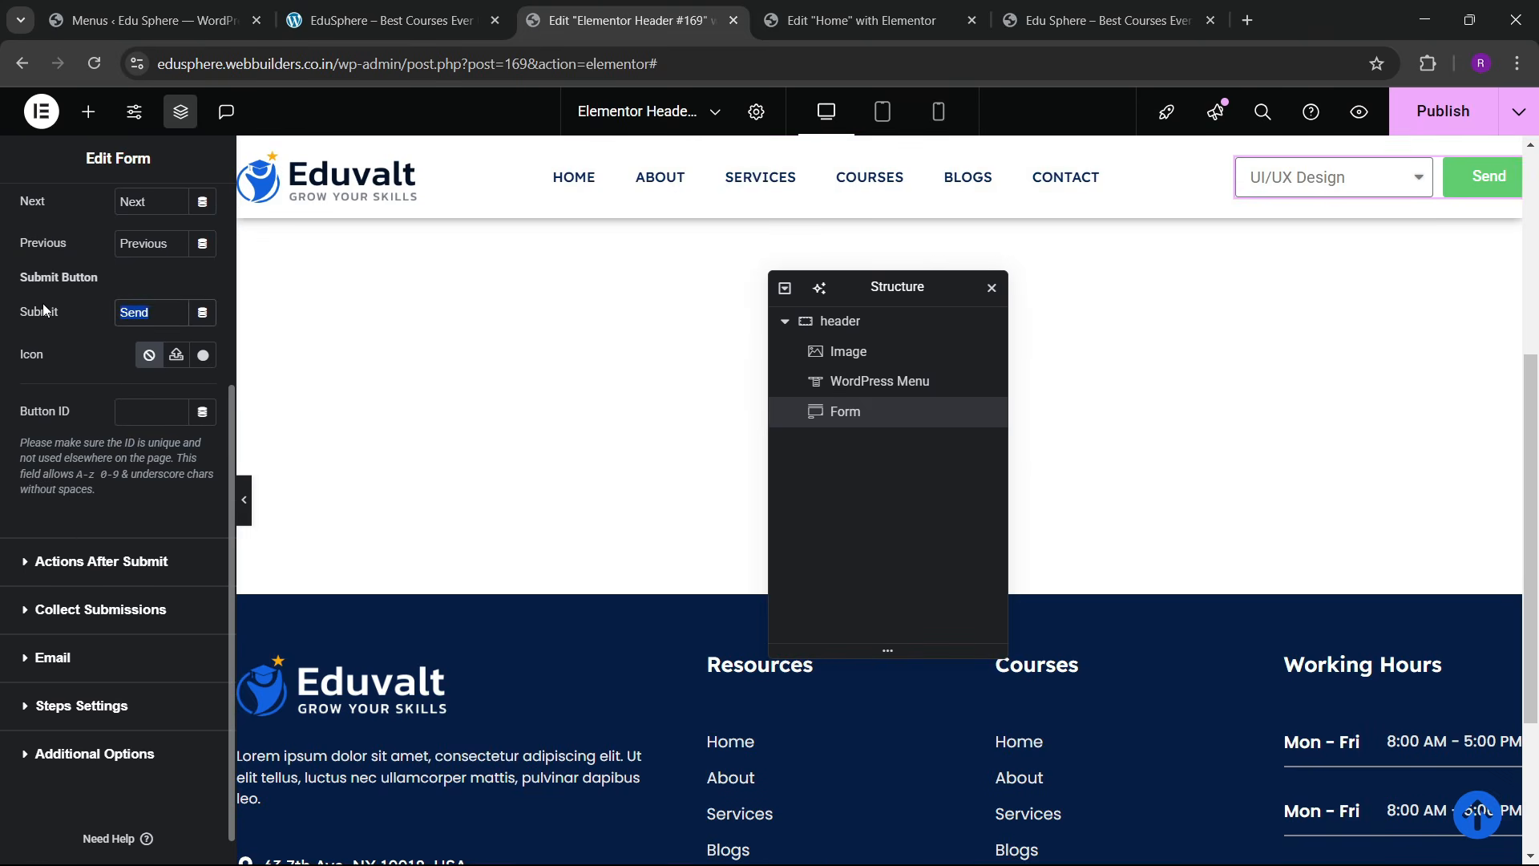
{"action": "type", "text": "SUBMIT"}
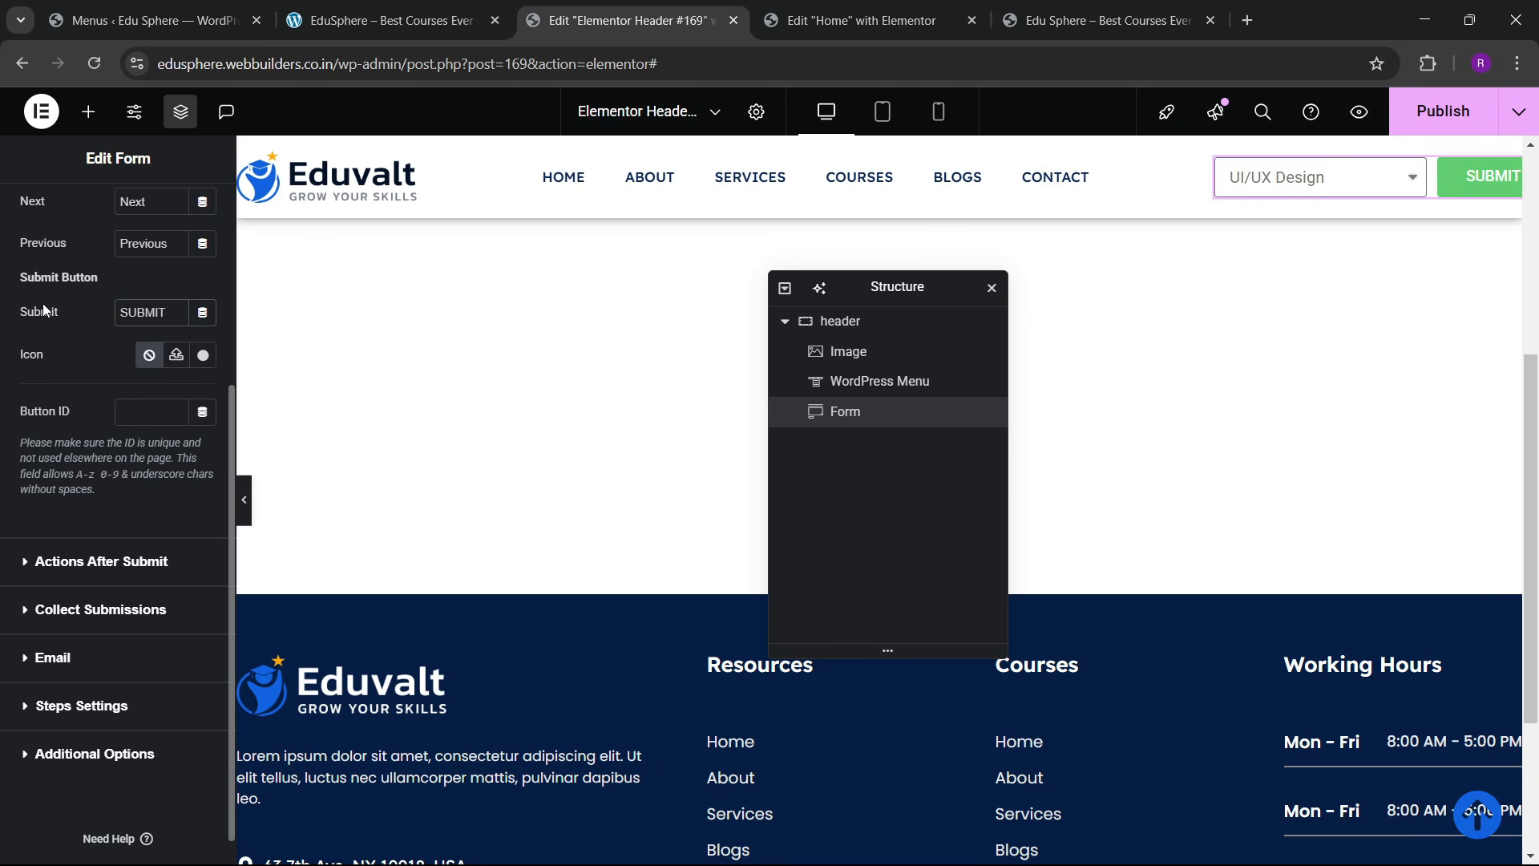
{"action": "scroll", "coordinate": [80, 321], "scroll_direction": "up", "scroll_amount": 4}
{"action": "left_click", "coordinate": [339, 8]}
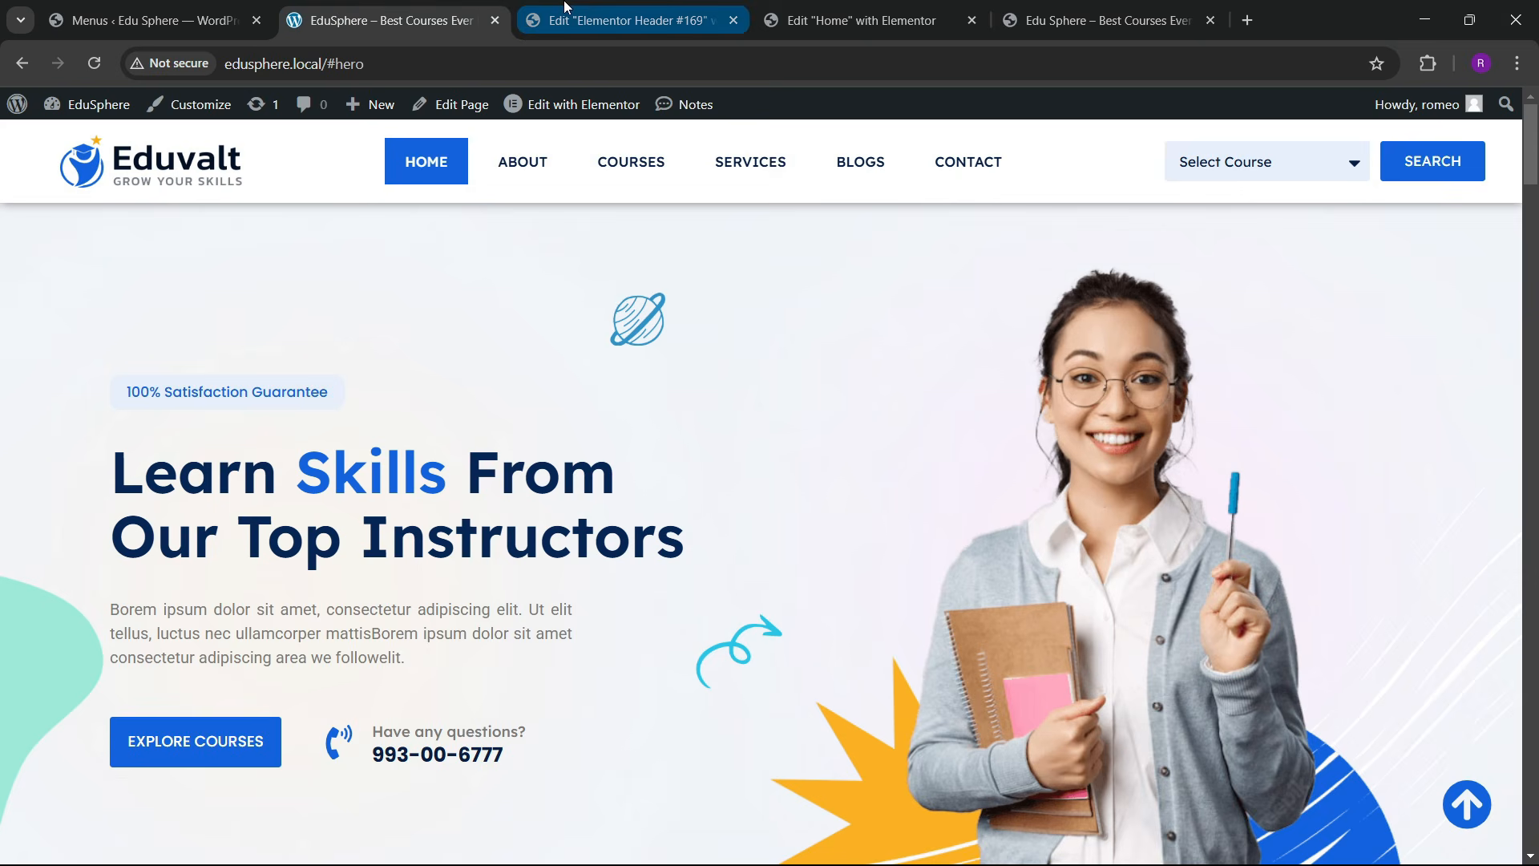
{"action": "left_click", "coordinate": [617, 20]}
Step: Set the course field's border width to 0 and give it a light lavender global background
{"action": "left_click", "coordinate": [103, 229]}
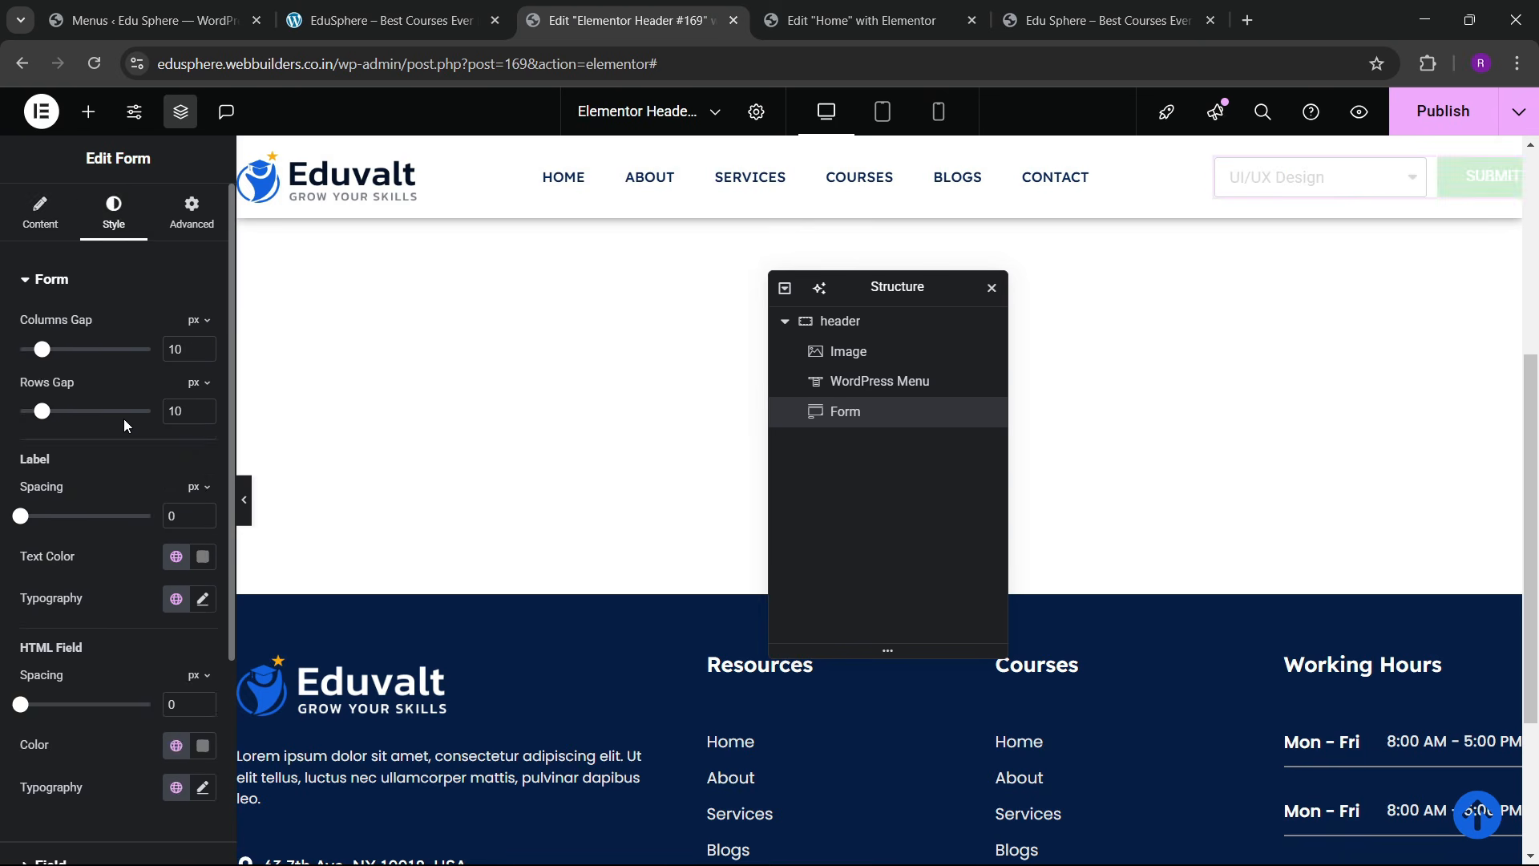
{"action": "scroll", "coordinate": [94, 433], "scroll_direction": "down", "scroll_amount": 4}
{"action": "left_click", "coordinate": [50, 570]}
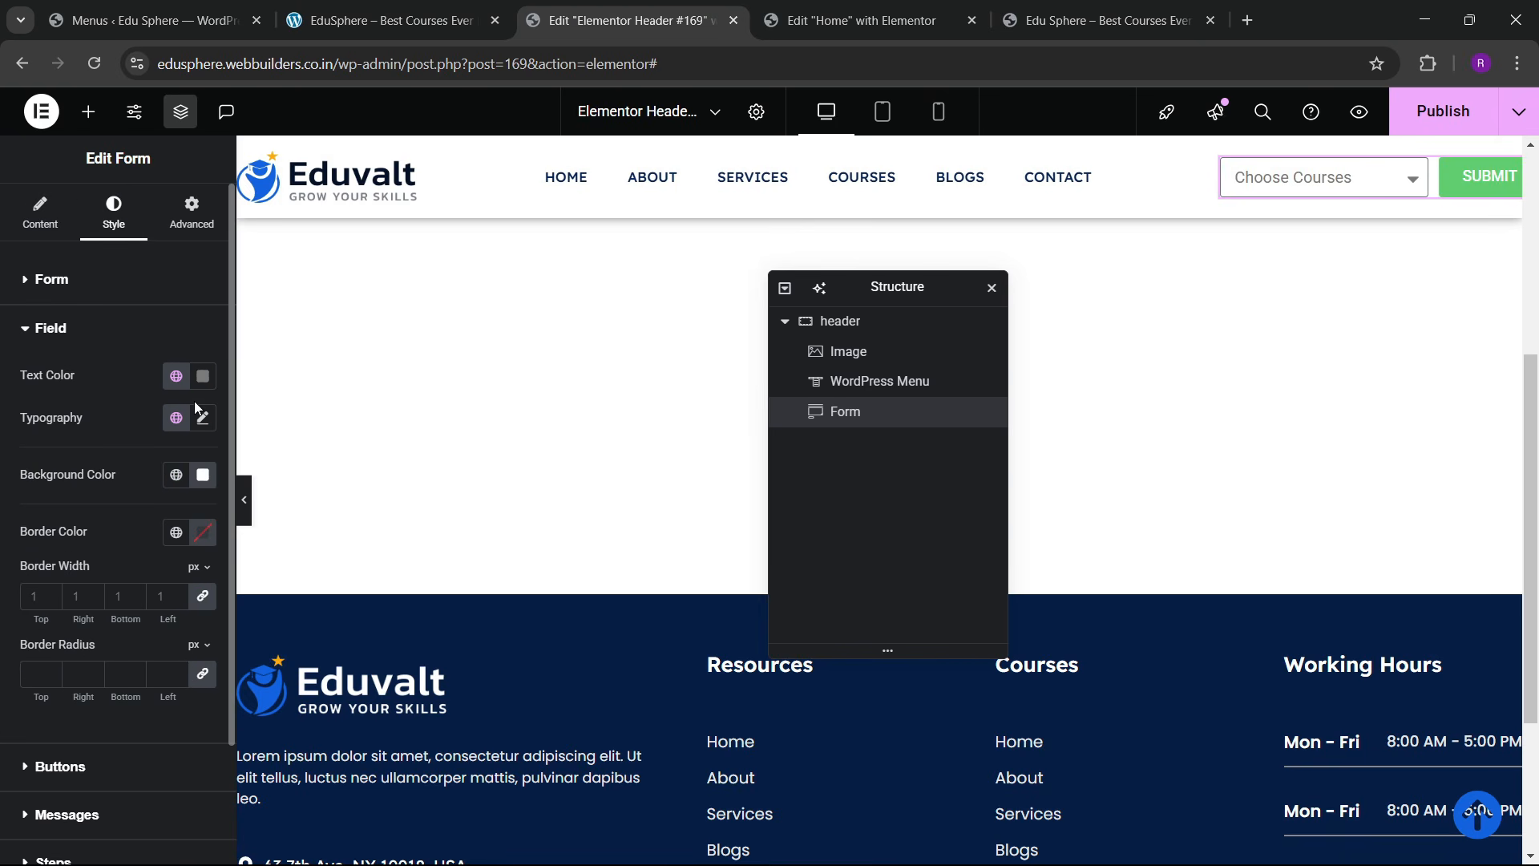
{"action": "left_click", "coordinate": [31, 593]}
{"action": "type", "text": "0"}
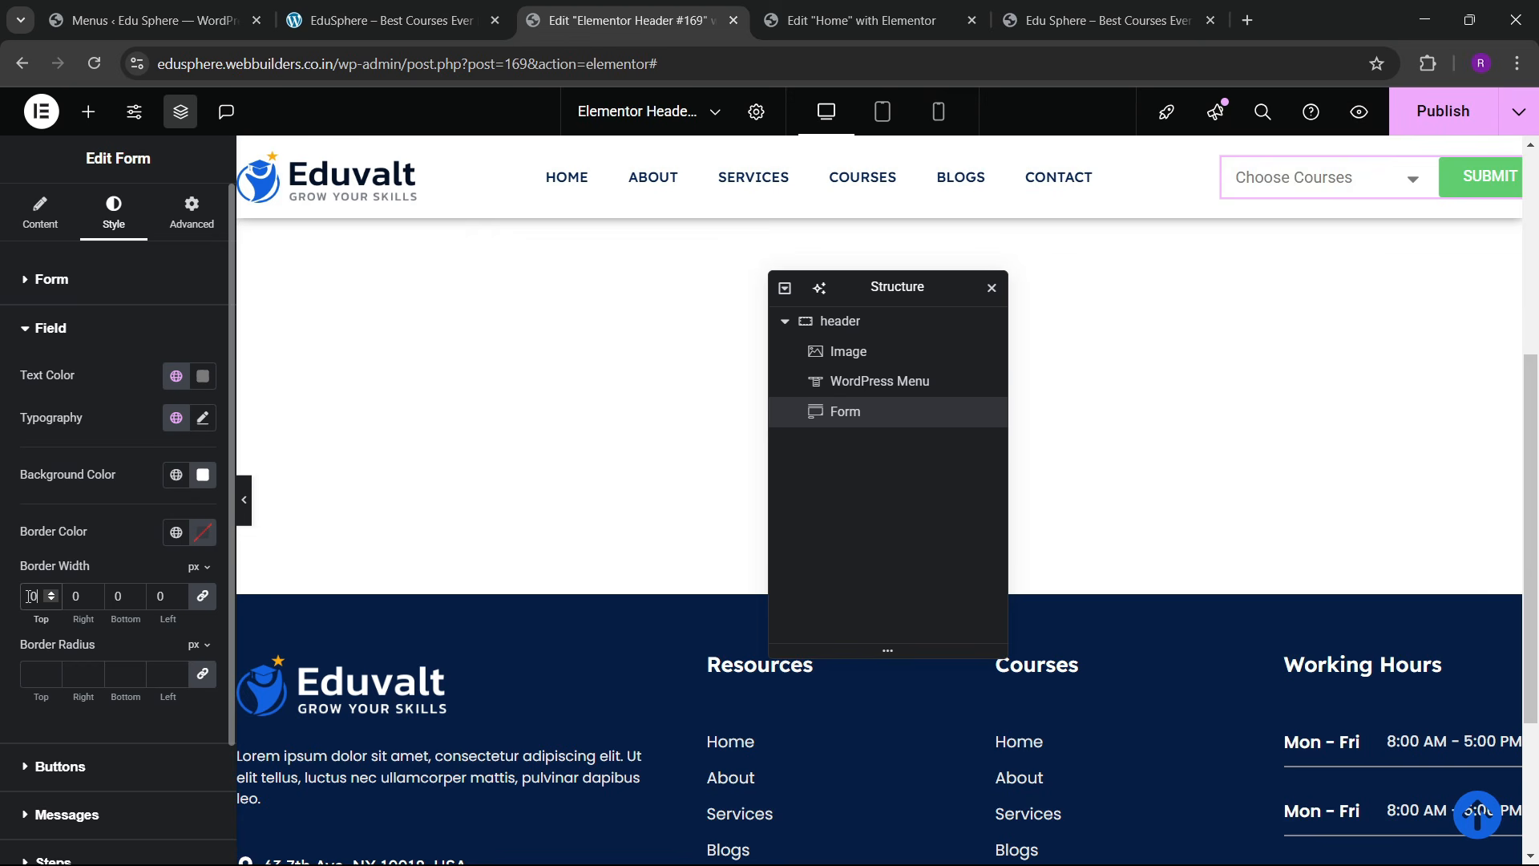
{"action": "left_click", "coordinate": [168, 480]}
{"action": "scroll", "coordinate": [135, 438], "scroll_direction": "down", "scroll_amount": 2}
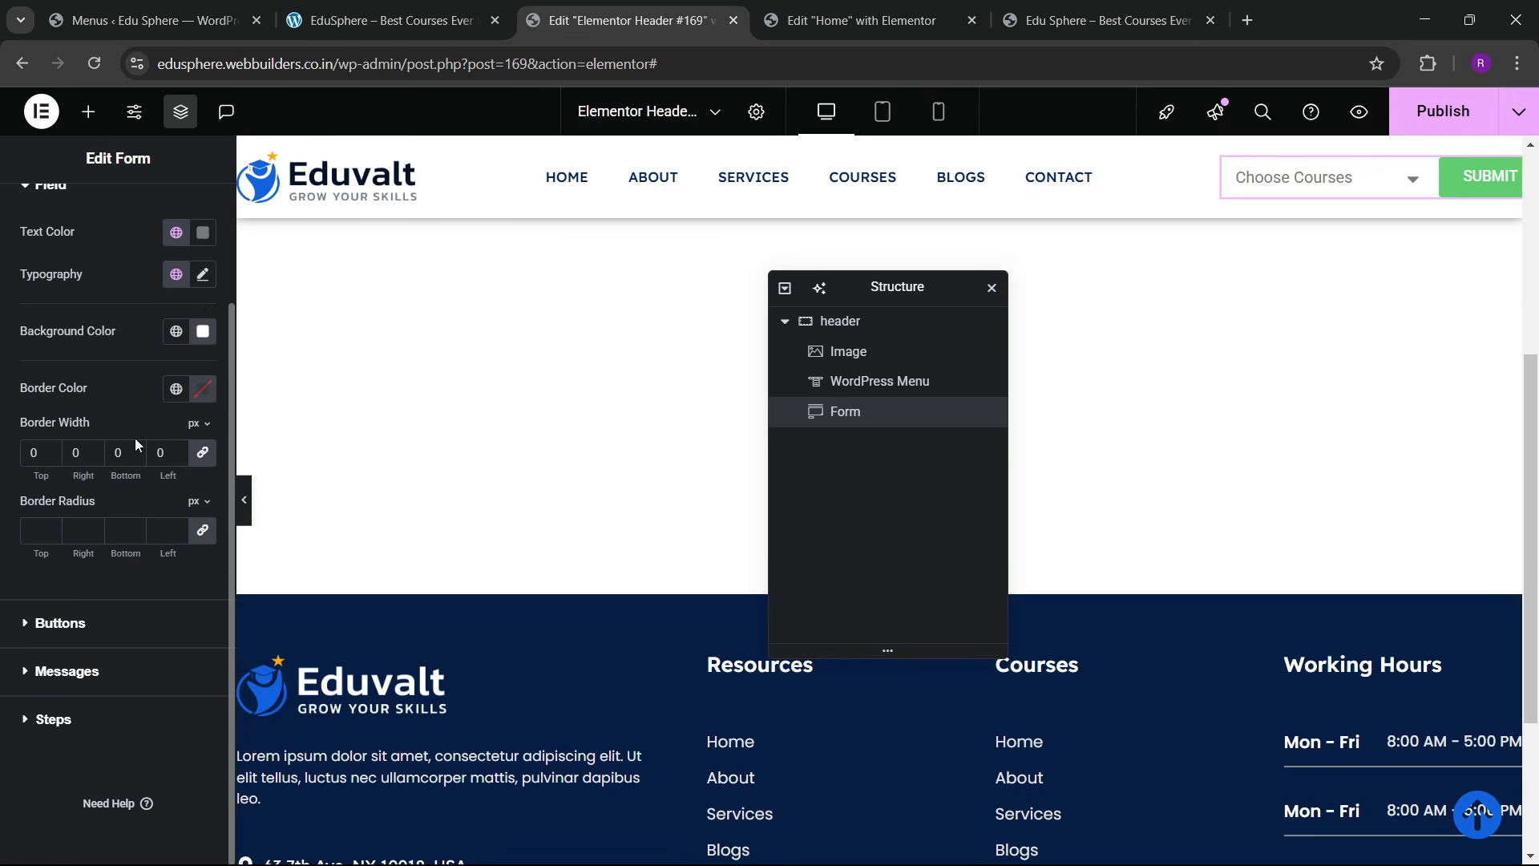
{"action": "left_click", "coordinate": [177, 331]}
{"action": "left_click", "coordinate": [103, 736]}
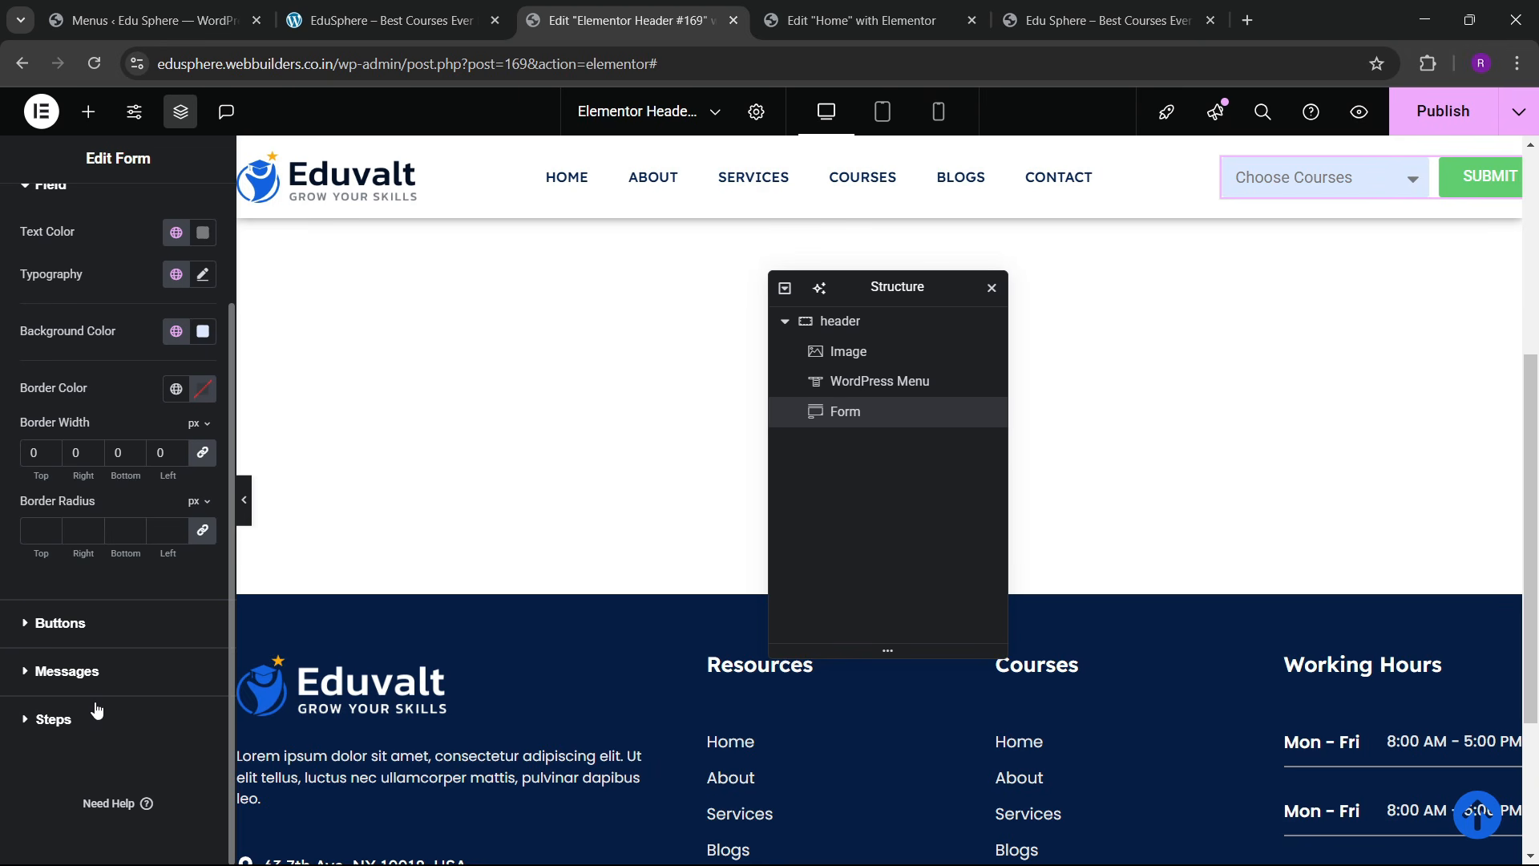
Step: Make the field text black in Lexend at size 13, then preview the course dropdown
{"action": "scroll", "coordinate": [120, 433], "scroll_direction": "up", "scroll_amount": 2}
{"action": "left_click", "coordinate": [203, 376]}
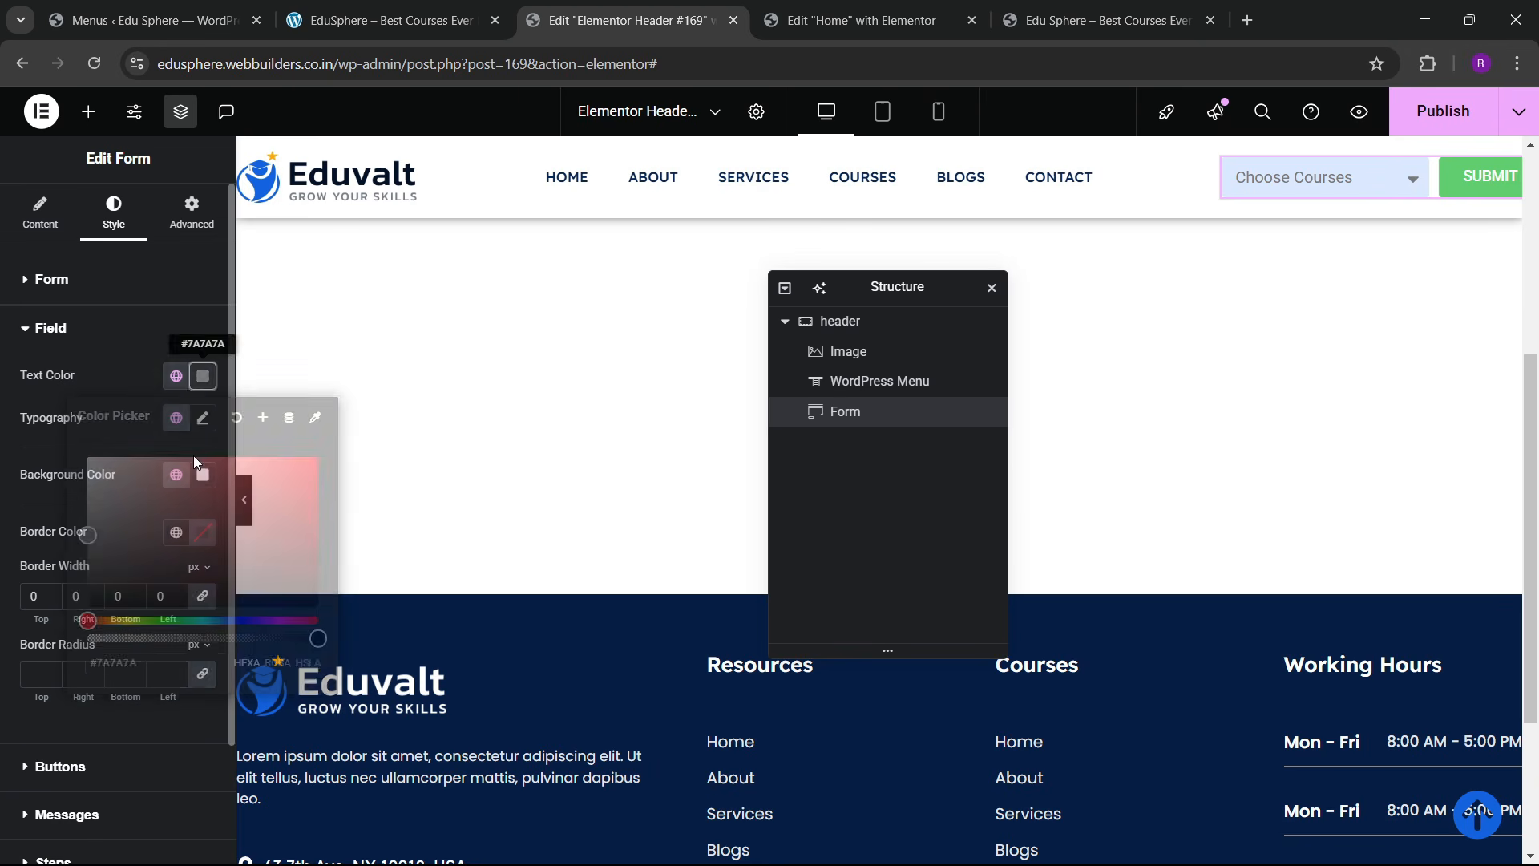
{"action": "left_click", "coordinate": [86, 608]}
{"action": "left_click", "coordinate": [47, 522]}
{"action": "left_click", "coordinate": [203, 418]}
{"action": "left_click", "coordinate": [159, 511]}
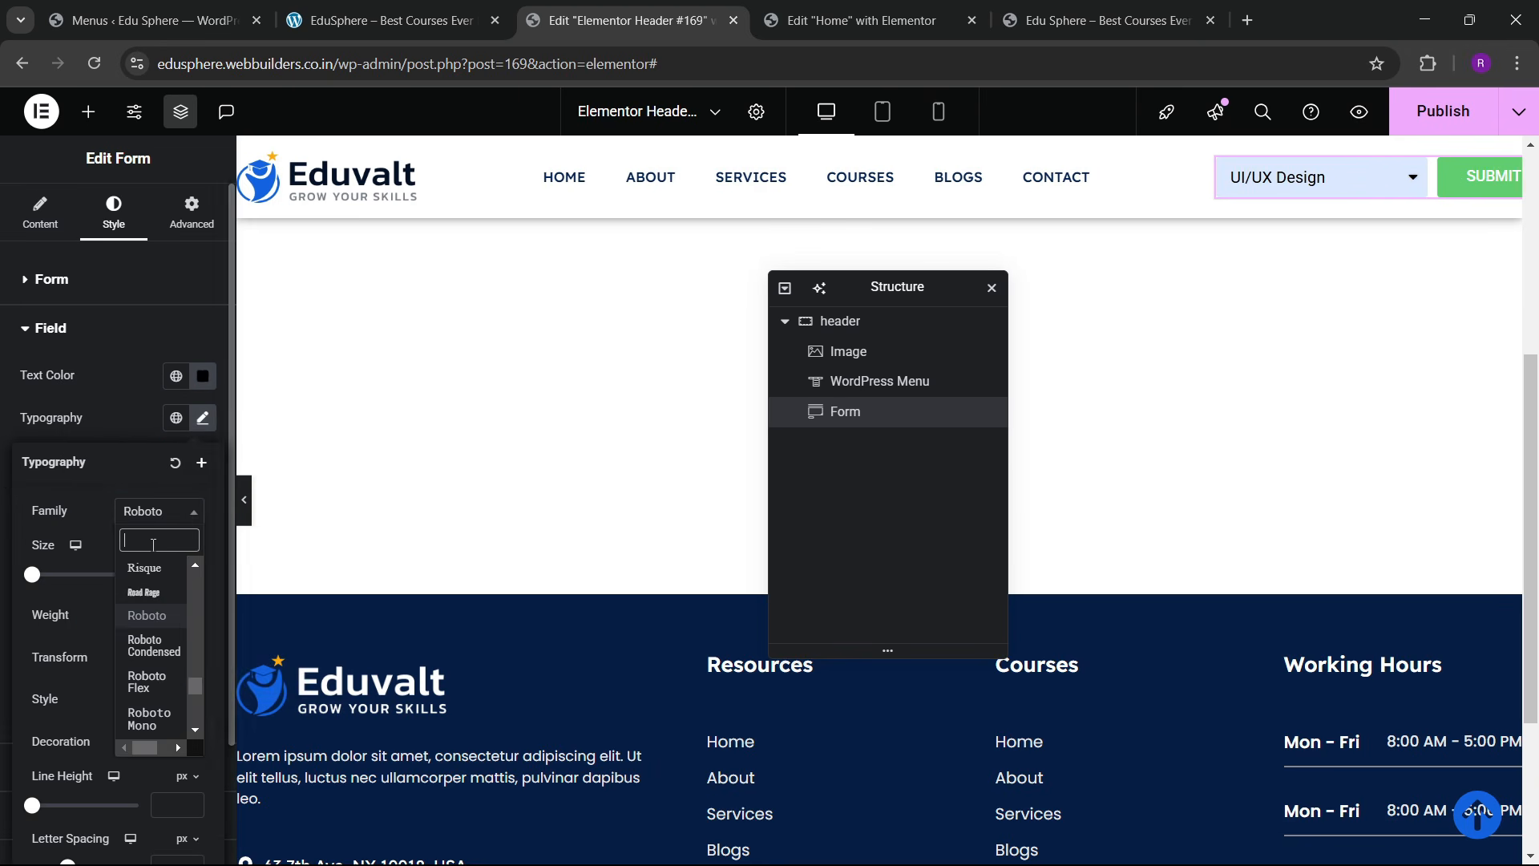
{"action": "type", "text": "lexend"}
{"action": "key", "text": "Return"}
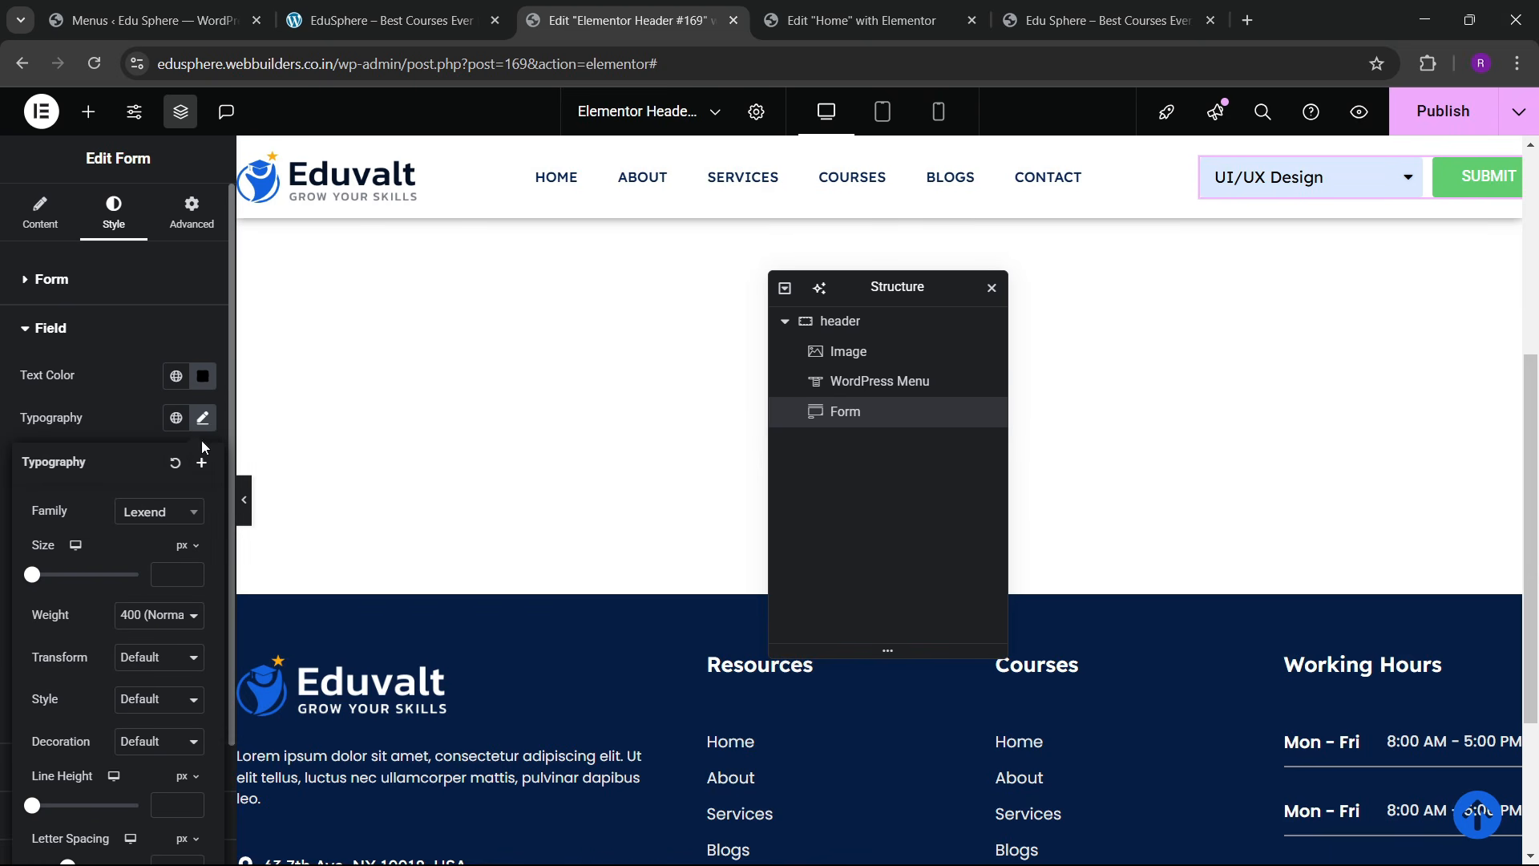
{"action": "left_click", "coordinate": [191, 574]}
{"action": "type", "text": "13"}
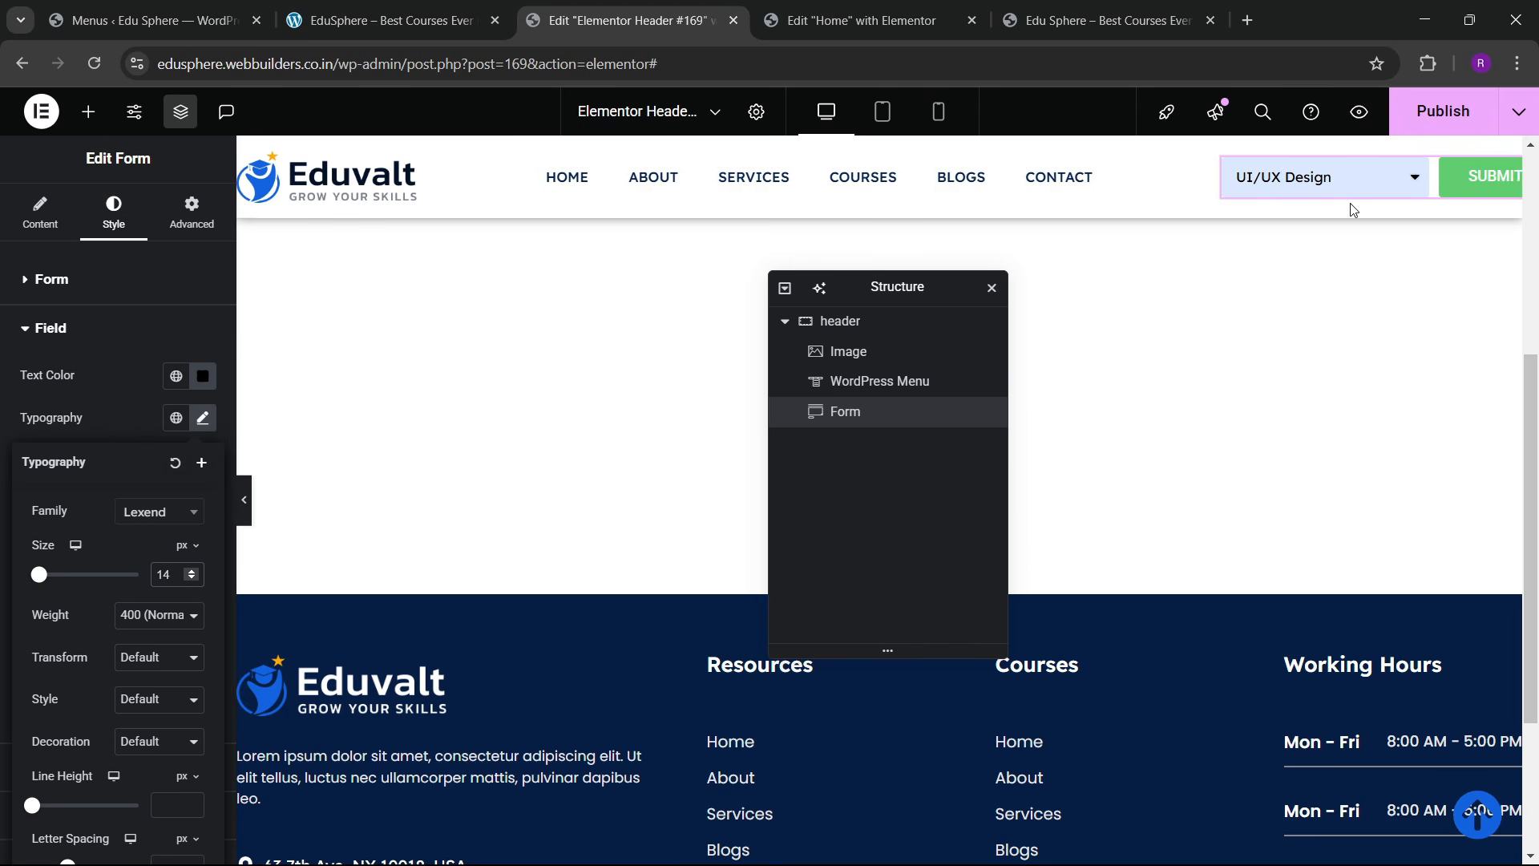
{"action": "left_click", "coordinate": [1326, 185]}
{"action": "left_click", "coordinate": [1326, 186]}
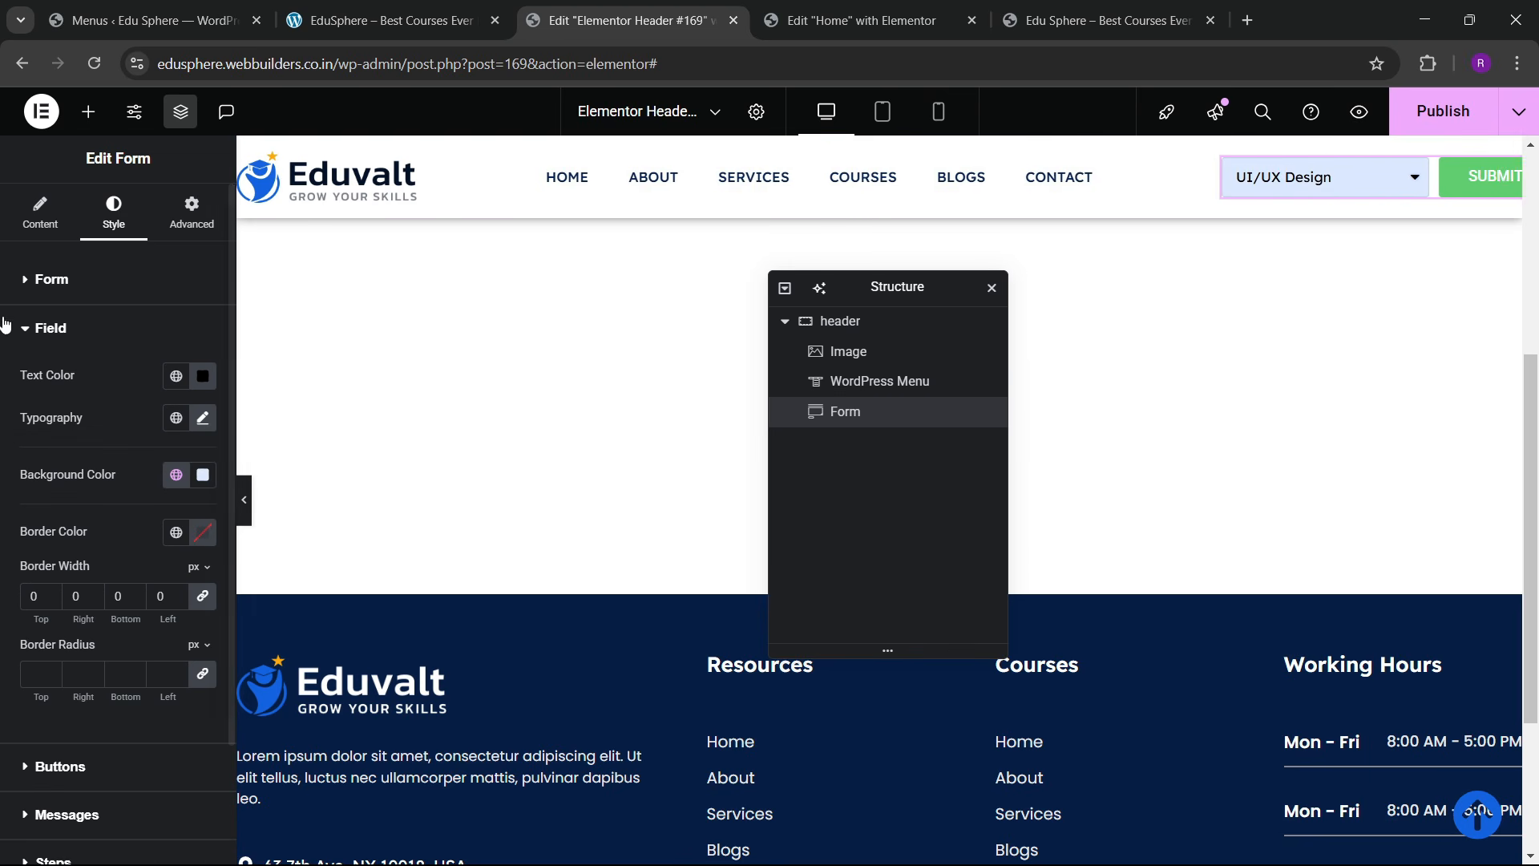
Step: Give the SUBMIT button the global sky blue background colour
{"action": "scroll", "coordinate": [74, 585], "scroll_direction": "down", "scroll_amount": 2}
{"action": "left_click", "coordinate": [60, 623]}
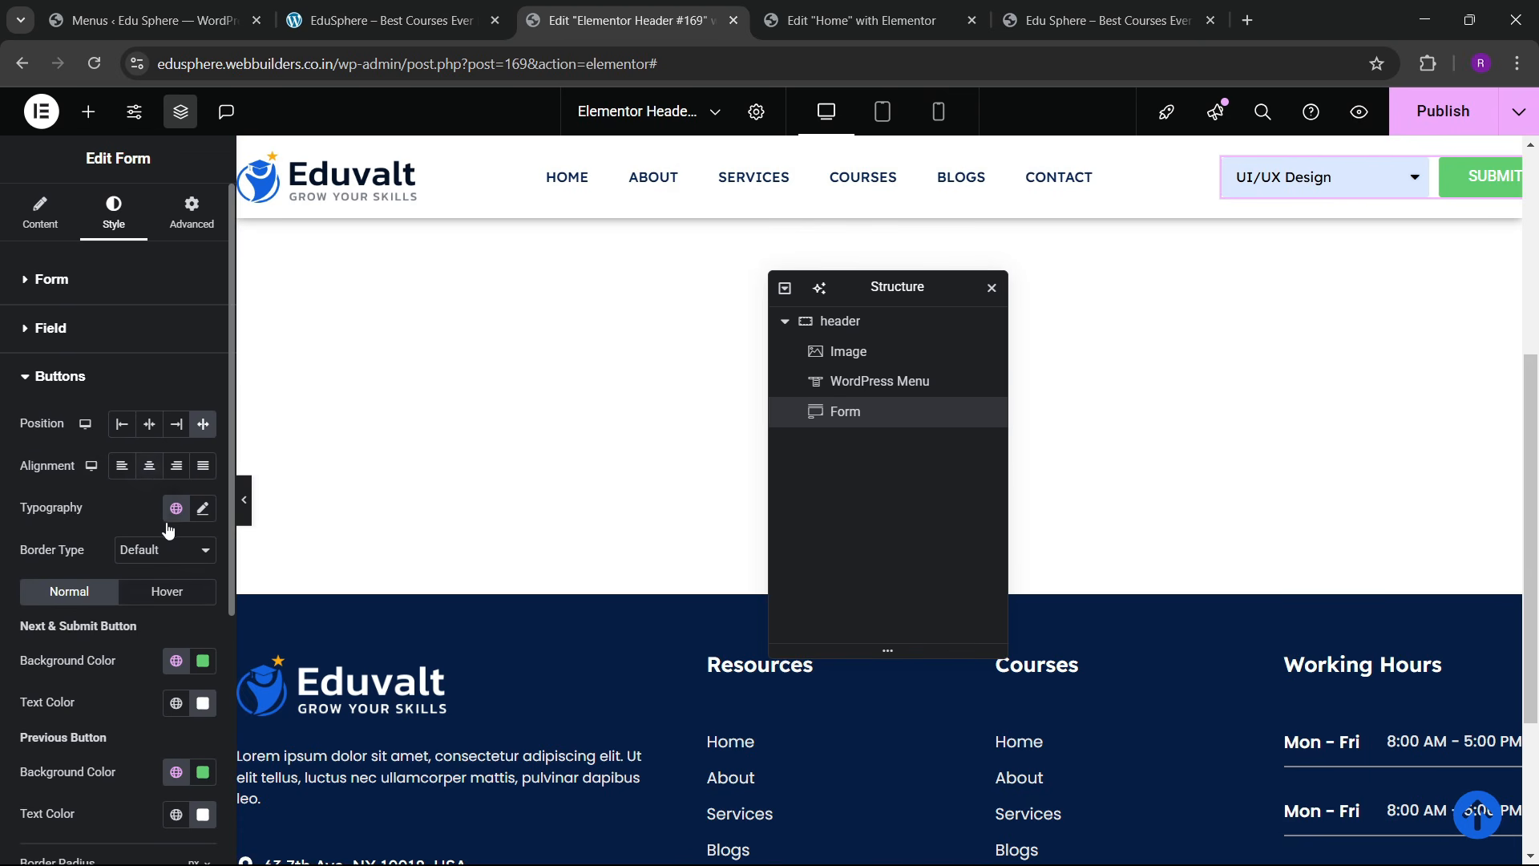
{"action": "scroll", "coordinate": [168, 630], "scroll_direction": "down", "scroll_amount": 3}
{"action": "left_click", "coordinate": [177, 462]}
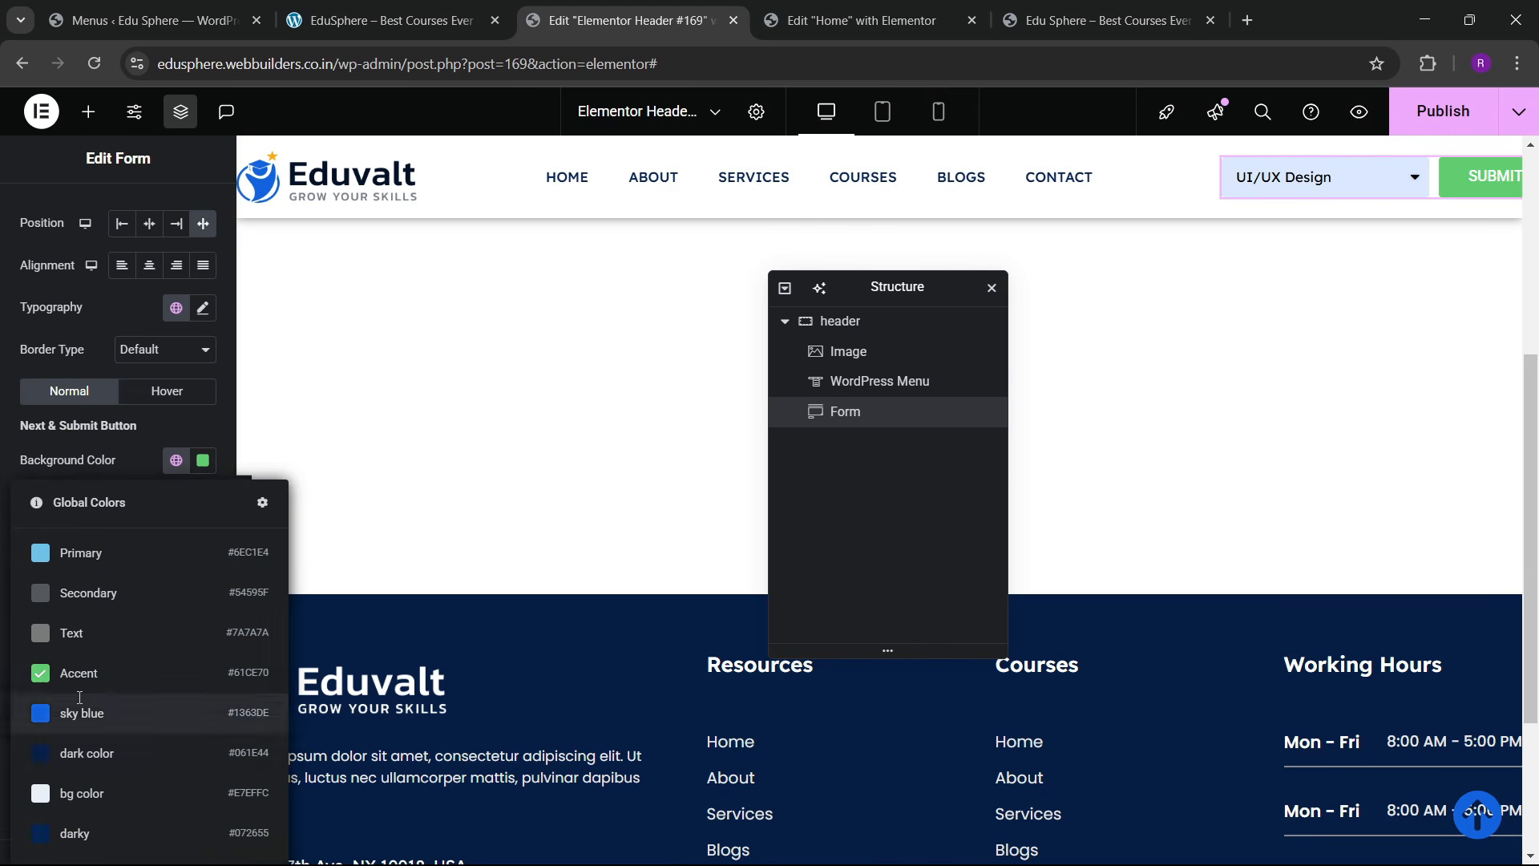
{"action": "left_click", "coordinate": [144, 714]}
Step: Set the button typography to Lexend at 13 px
{"action": "left_click", "coordinate": [203, 308]}
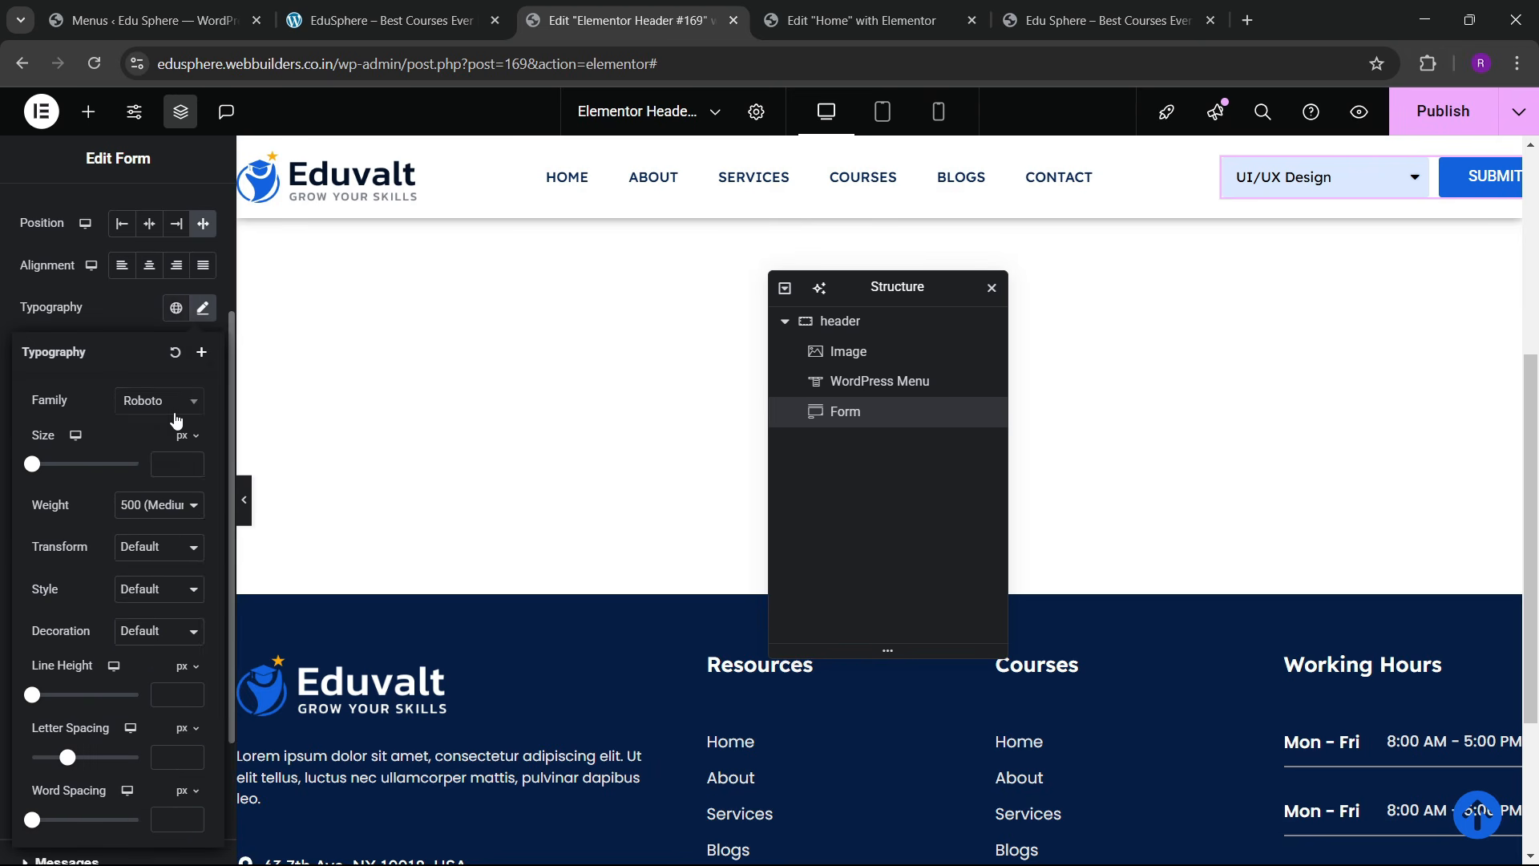
{"action": "left_click", "coordinate": [164, 401]}
{"action": "type", "text": "lexend"}
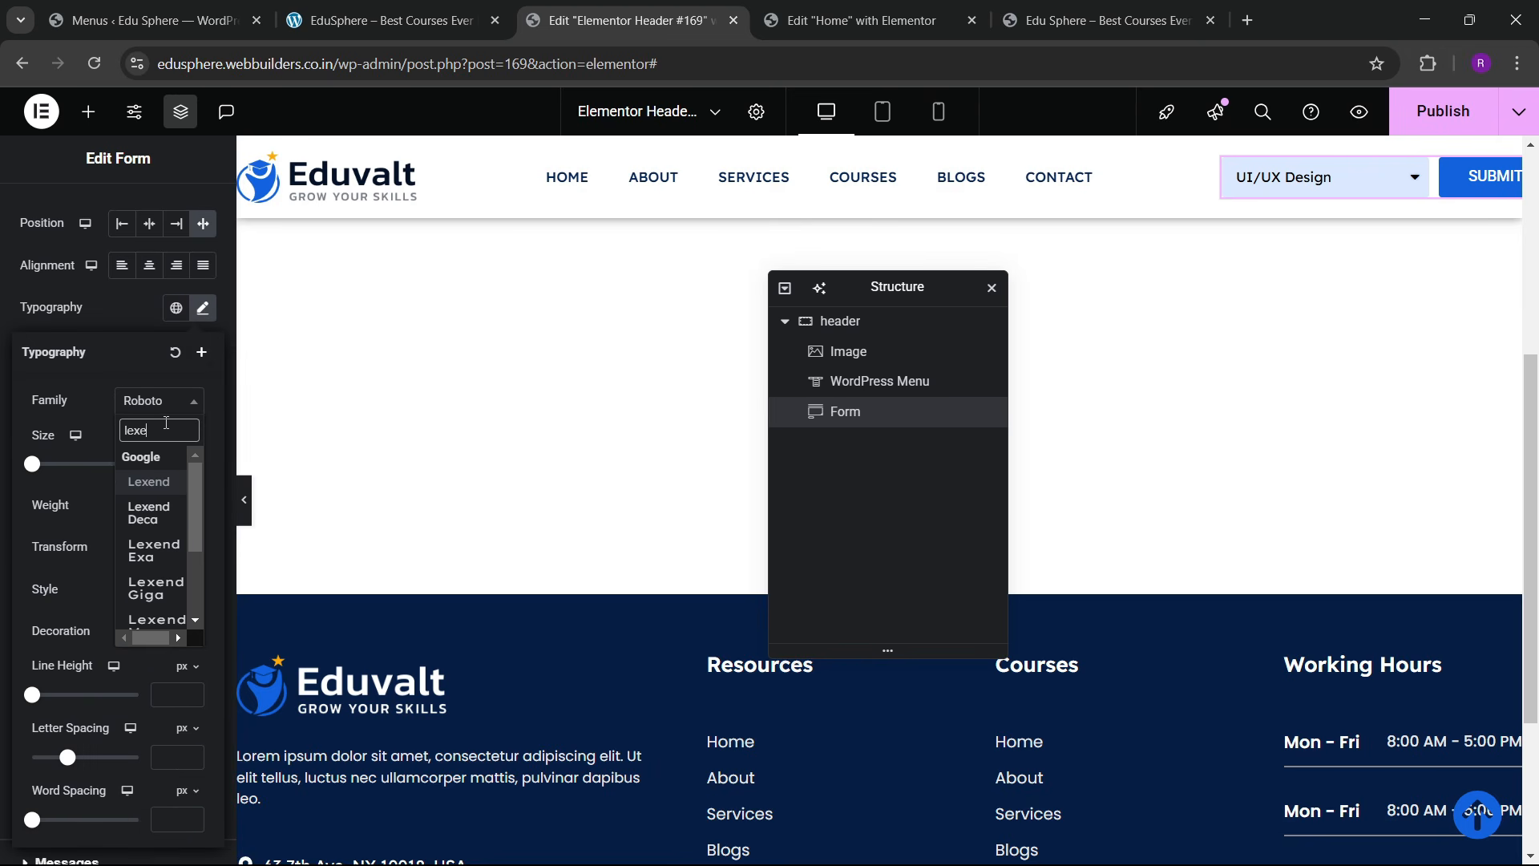
{"action": "key", "text": "Return"}
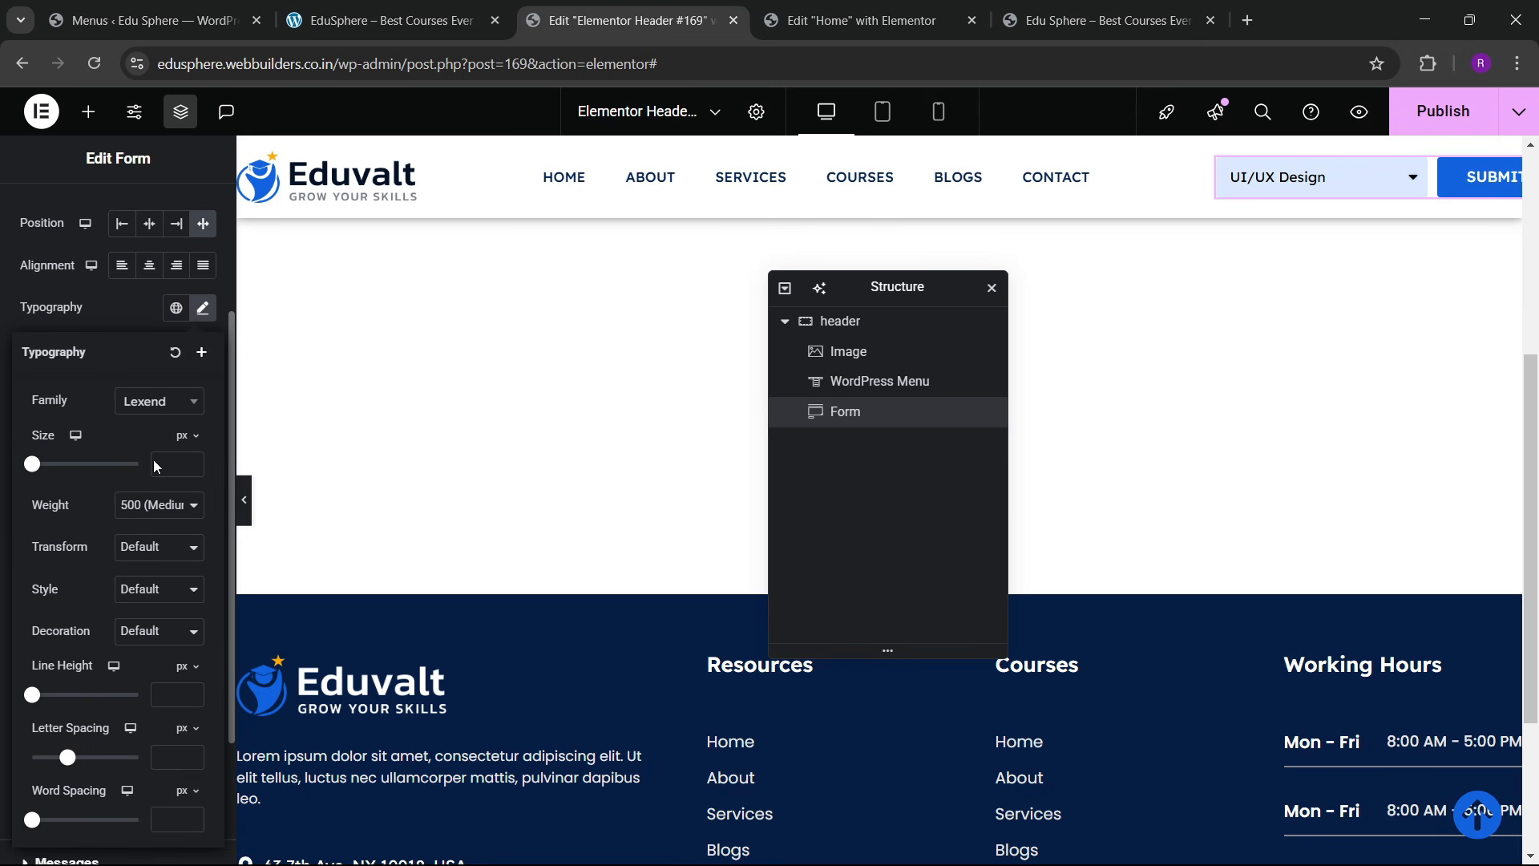
{"action": "left_click", "coordinate": [181, 462]}
{"action": "type", "text": "9"}
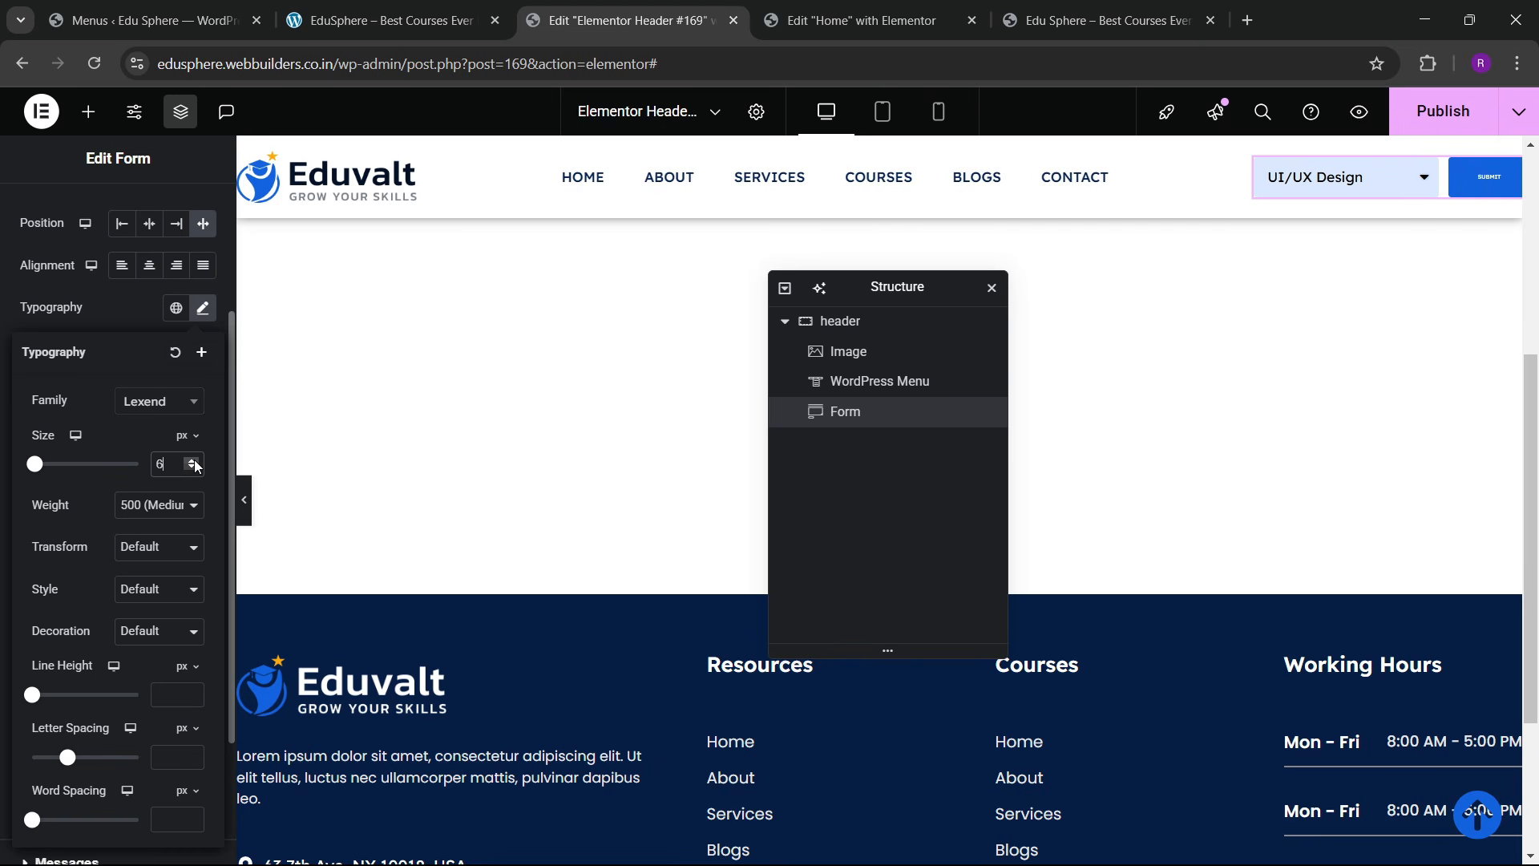
{"action": "left_click", "coordinate": [193, 461]}
{"action": "left_click", "coordinate": [193, 461]}
{"action": "left_click", "coordinate": [192, 461]}
{"action": "left_click", "coordinate": [192, 461]}
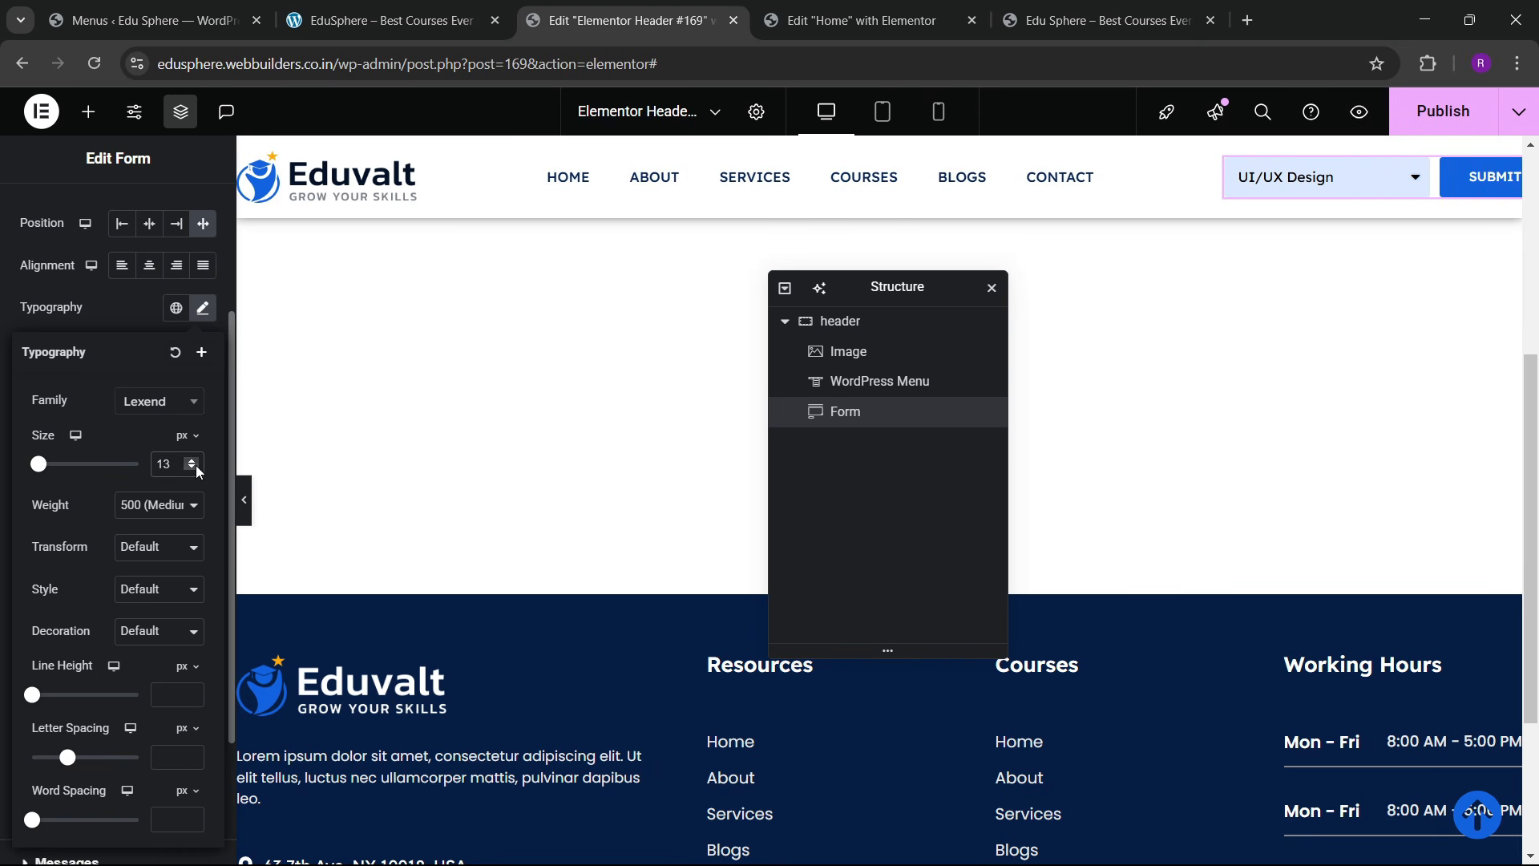
{"action": "scroll", "coordinate": [117, 303], "scroll_direction": "up", "scroll_amount": 3}
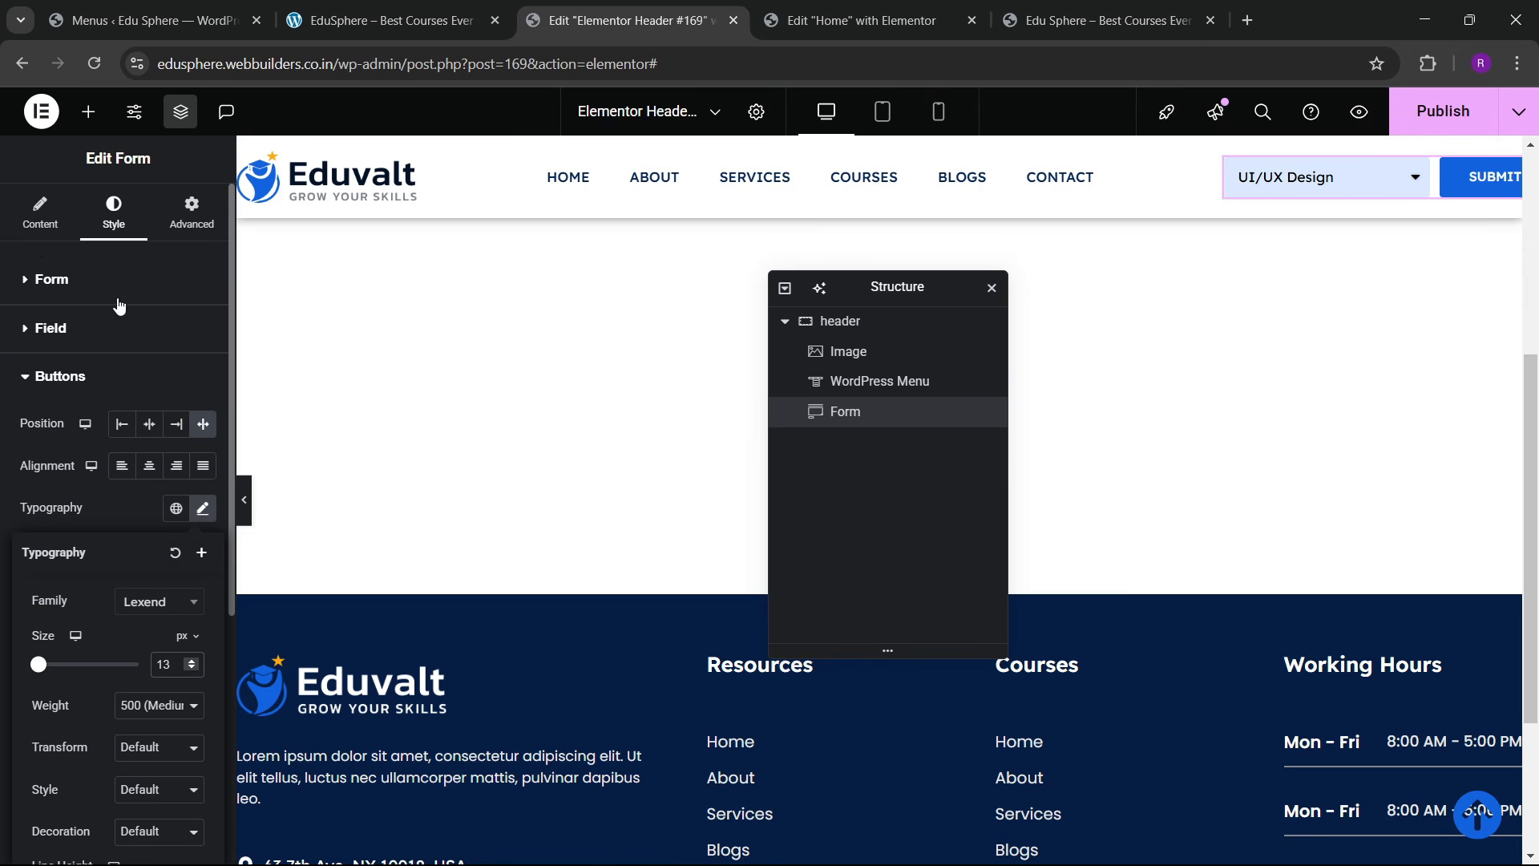
{"action": "left_click", "coordinate": [35, 247]}
Step: Change the form button text from SUBMIT to SEARCH and preview the header
{"action": "left_click", "coordinate": [40, 213]}
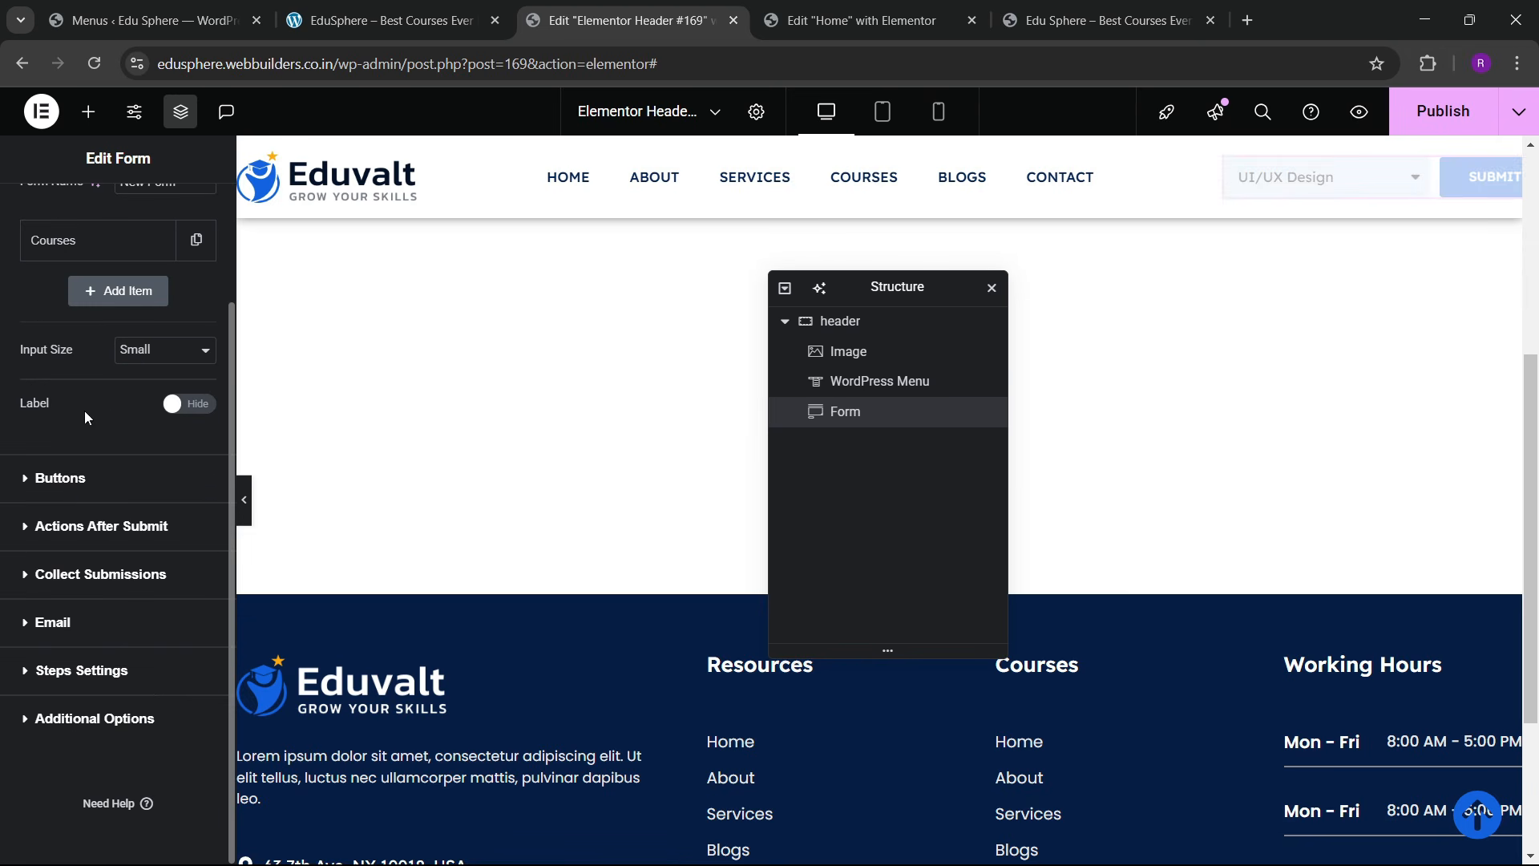
{"action": "left_click", "coordinate": [61, 478]}
{"action": "left_click_drag", "start_coordinate": [168, 622], "coordinate": [4, 503]}
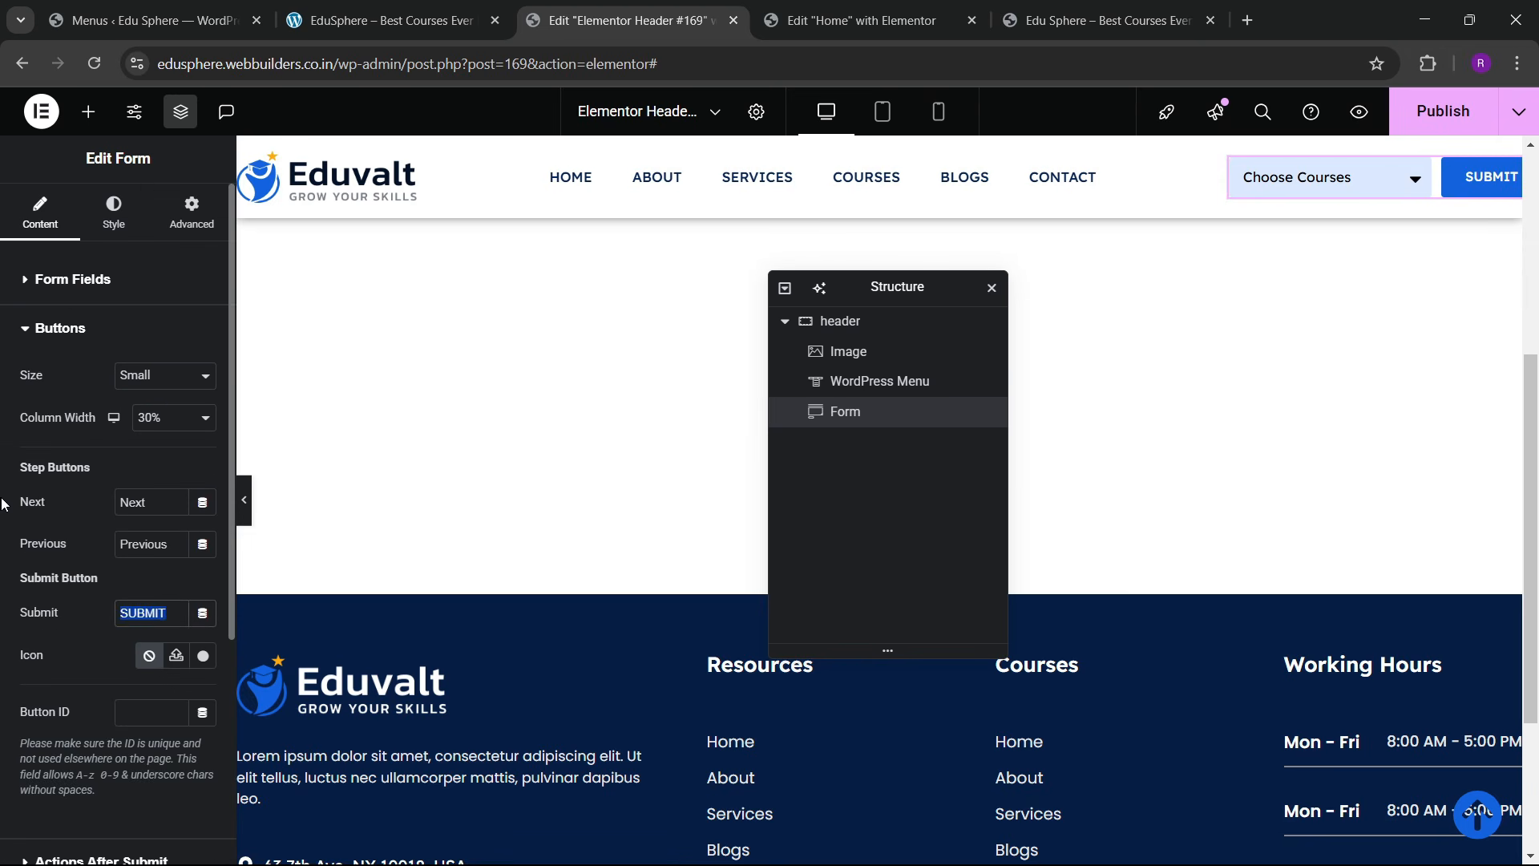
{"action": "type", "text": "SEARCH"}
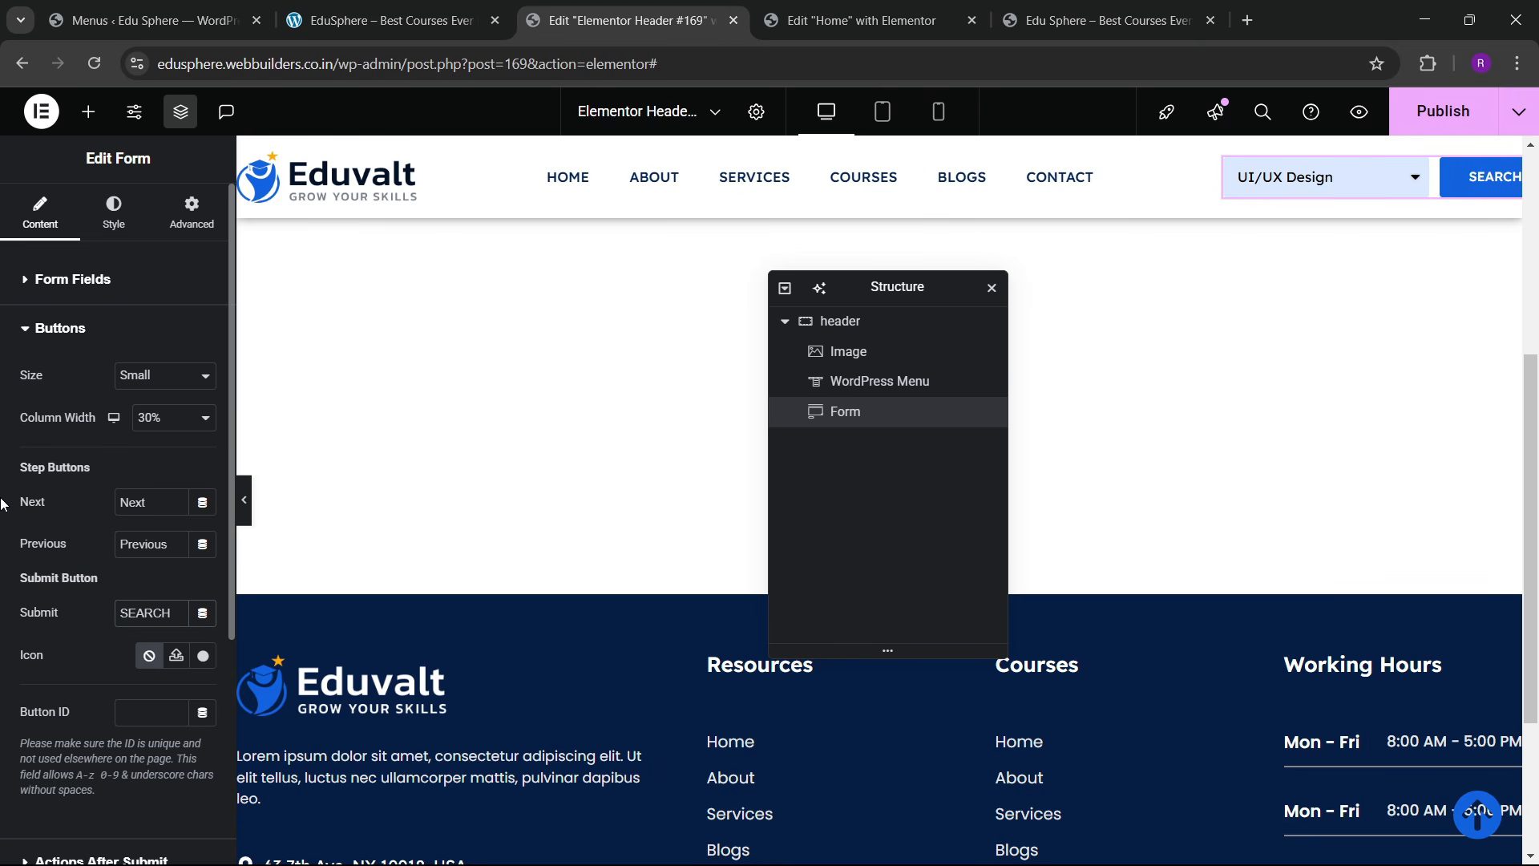
{"action": "left_click", "coordinate": [244, 500]}
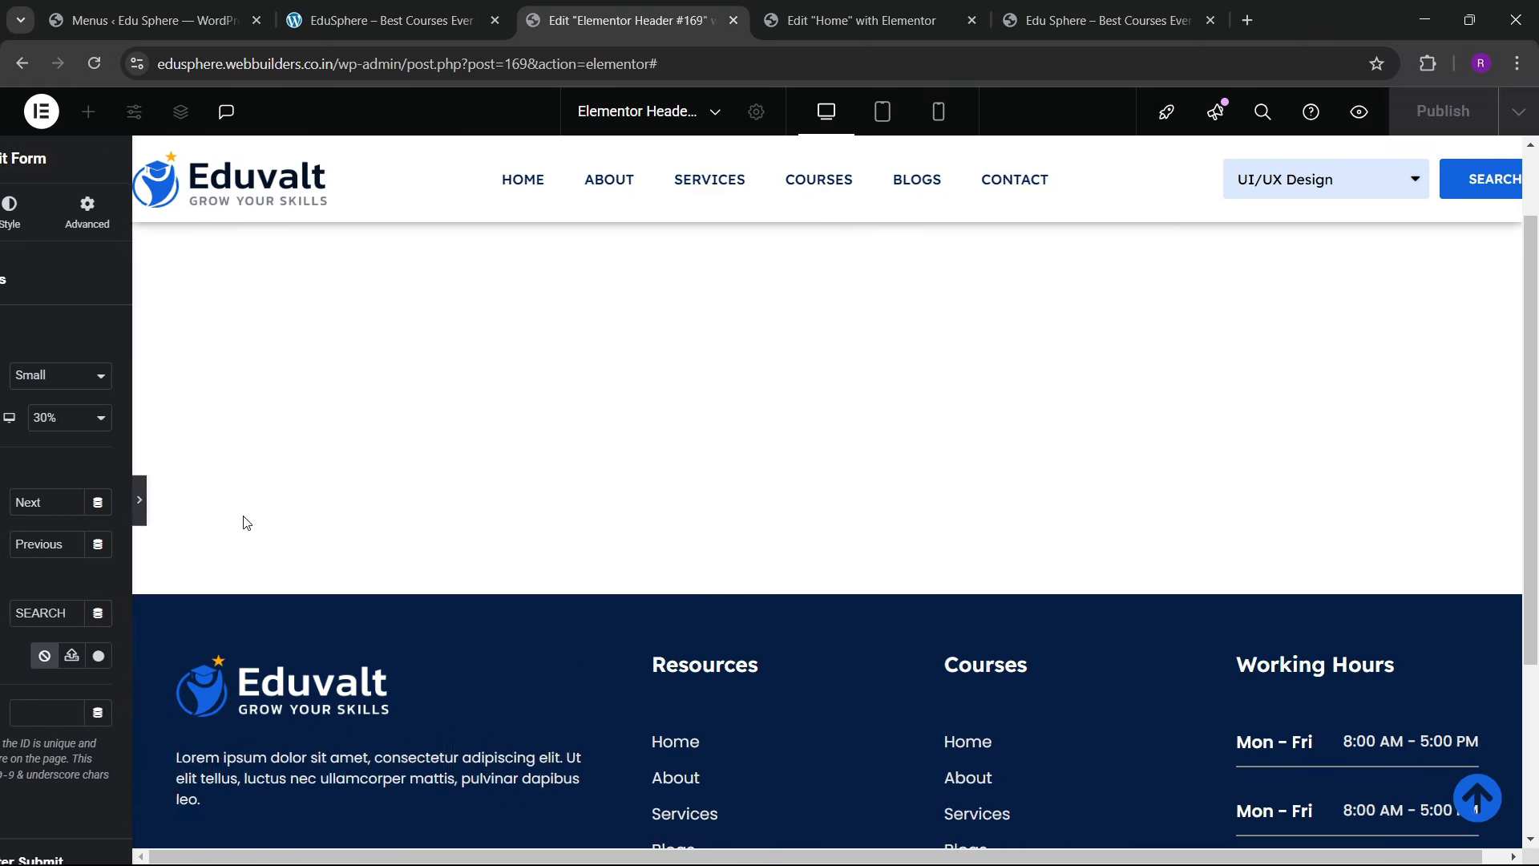
{"action": "left_click", "coordinate": [5, 517]}
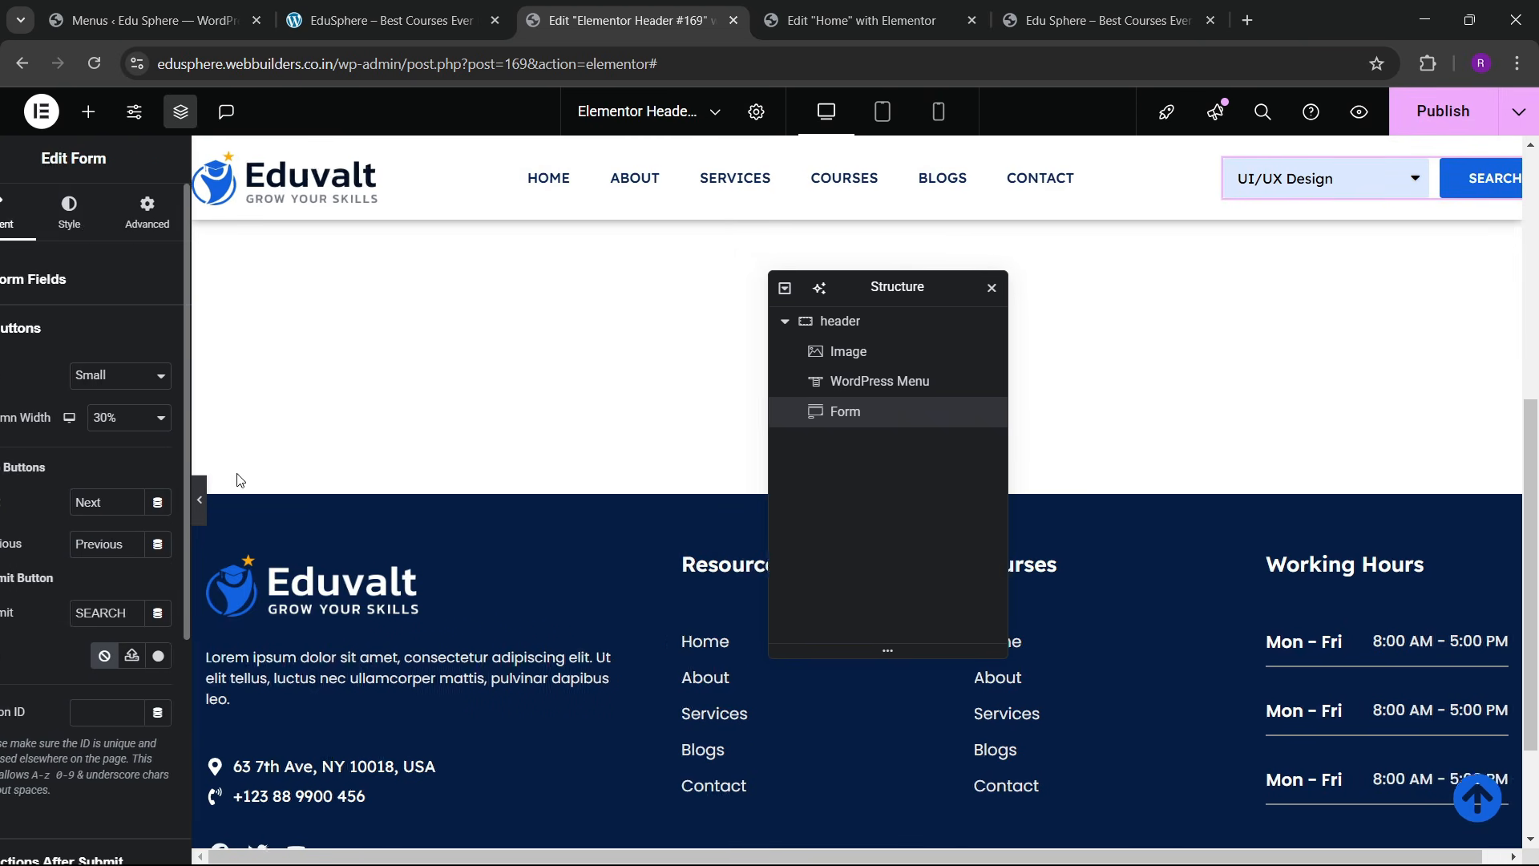
Step: Give the button a global dark color hover background with the Grow animation, then publish the header
{"action": "left_click", "coordinate": [130, 227]}
{"action": "scroll", "coordinate": [97, 477], "scroll_direction": "down", "scroll_amount": 1}
{"action": "scroll", "coordinate": [94, 479], "scroll_direction": "down", "scroll_amount": 2}
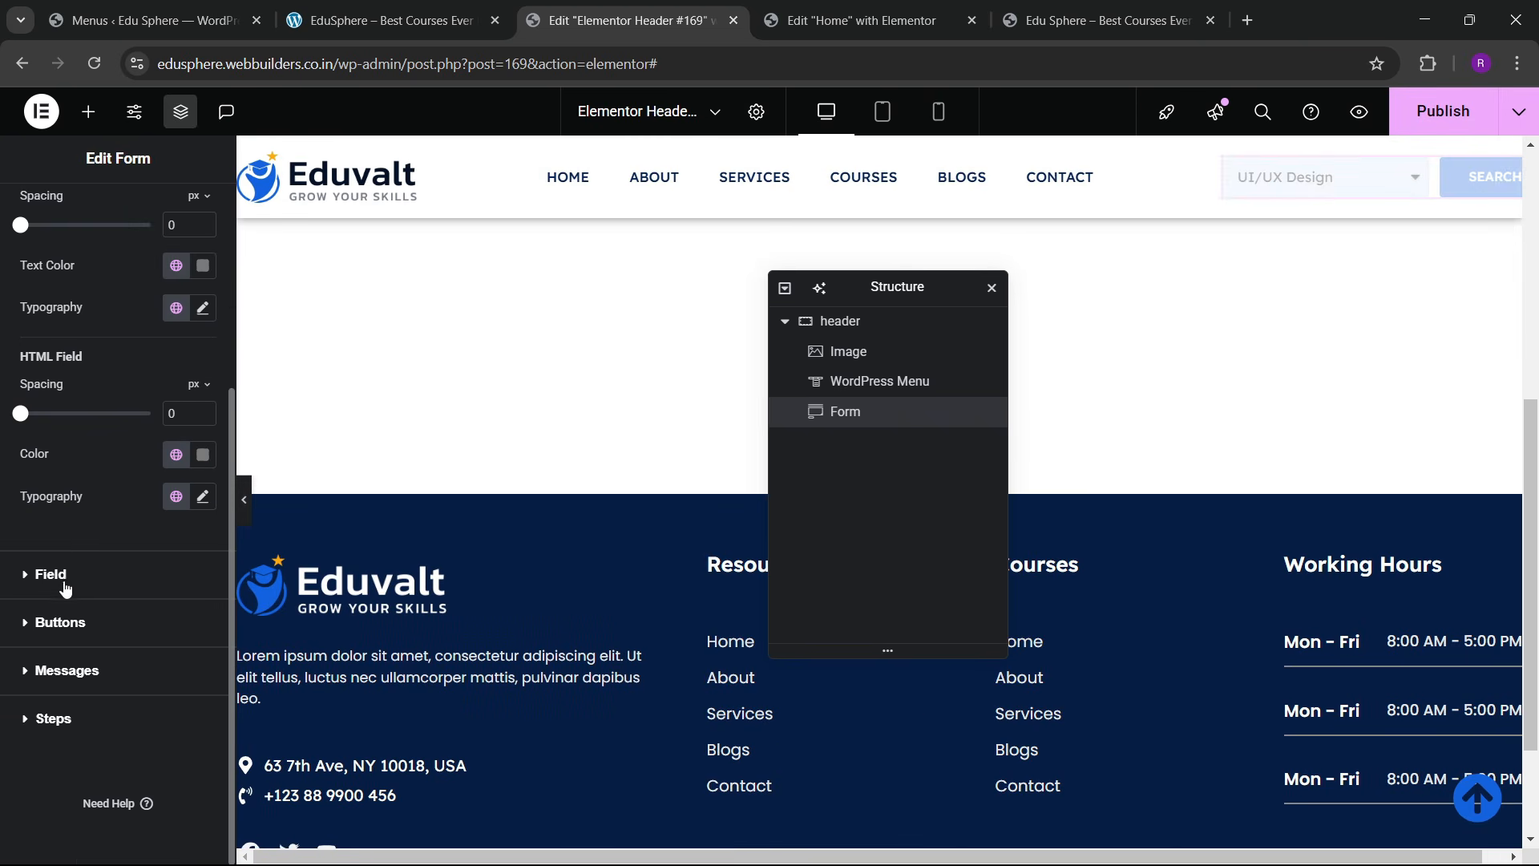
{"action": "left_click", "coordinate": [61, 621]}
{"action": "scroll", "coordinate": [127, 502], "scroll_direction": "down", "scroll_amount": 2}
{"action": "left_click", "coordinate": [164, 391]}
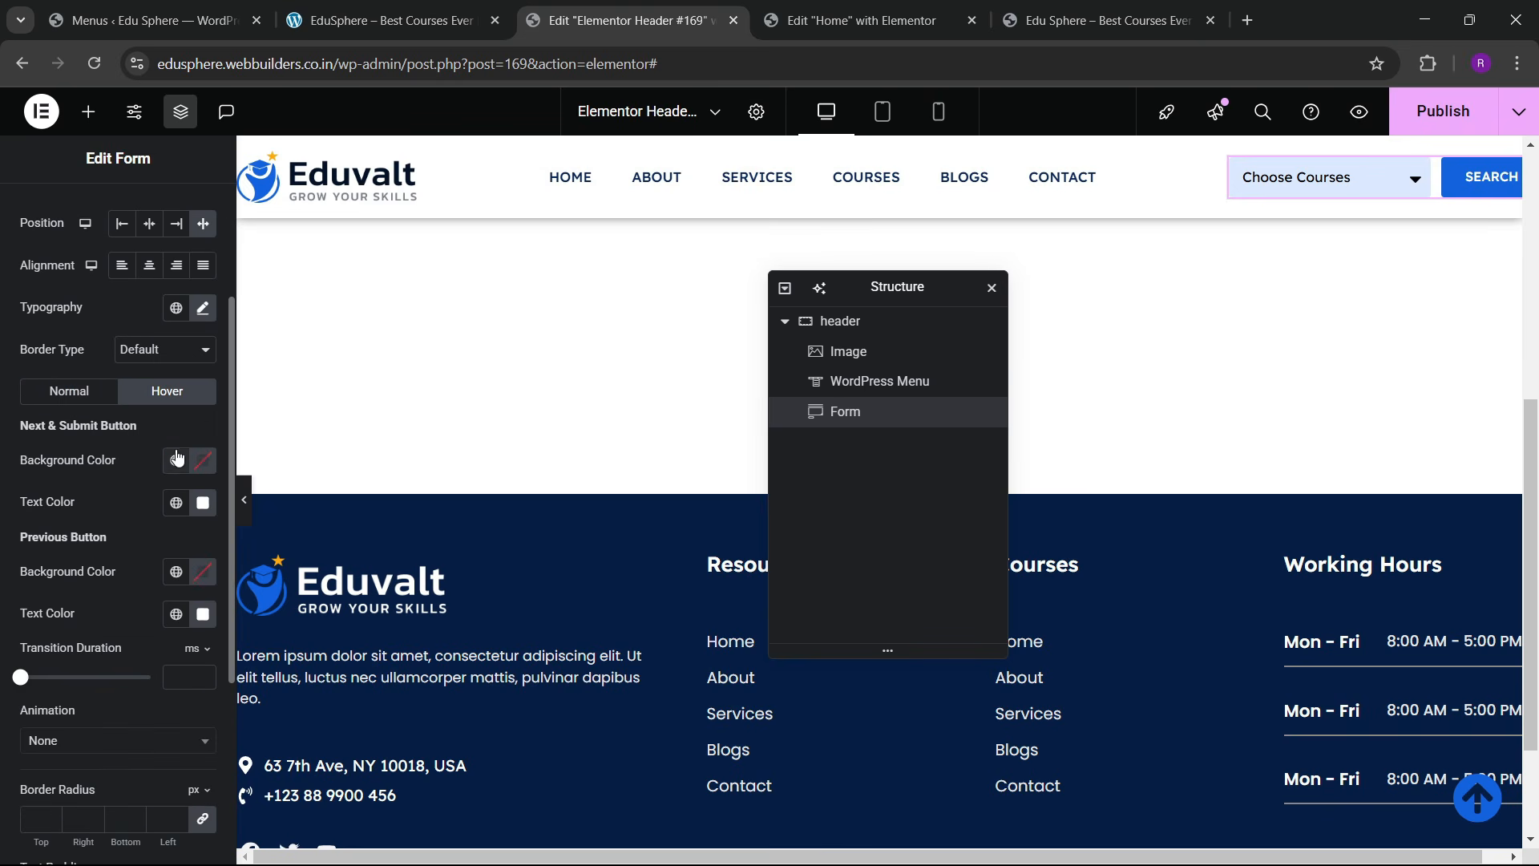
{"action": "left_click", "coordinate": [176, 460]}
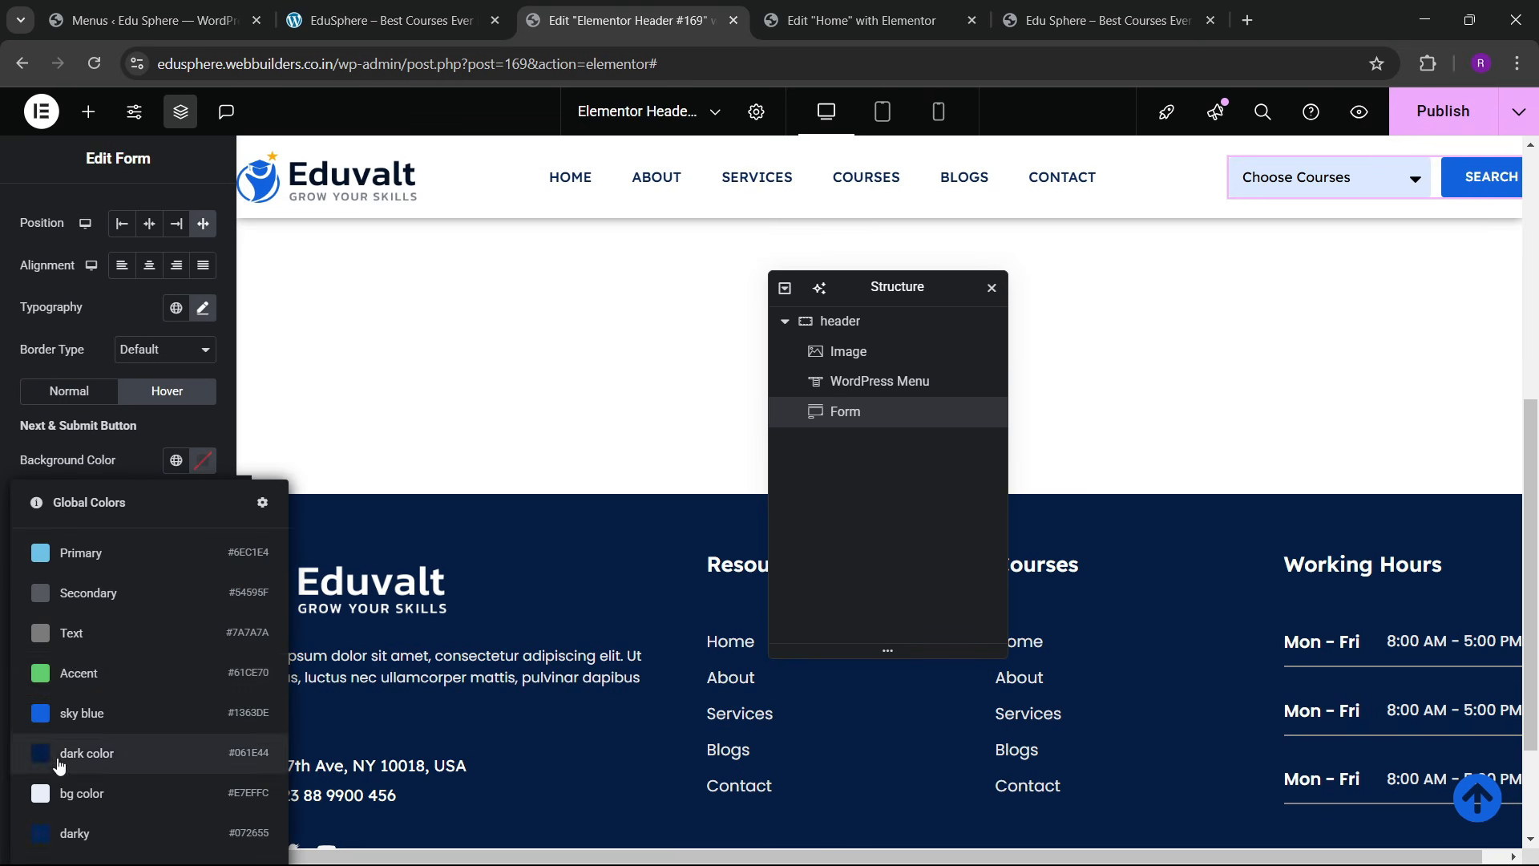
{"action": "left_click", "coordinate": [84, 753]}
{"action": "scroll", "coordinate": [36, 696], "scroll_direction": "down", "scroll_amount": 3}
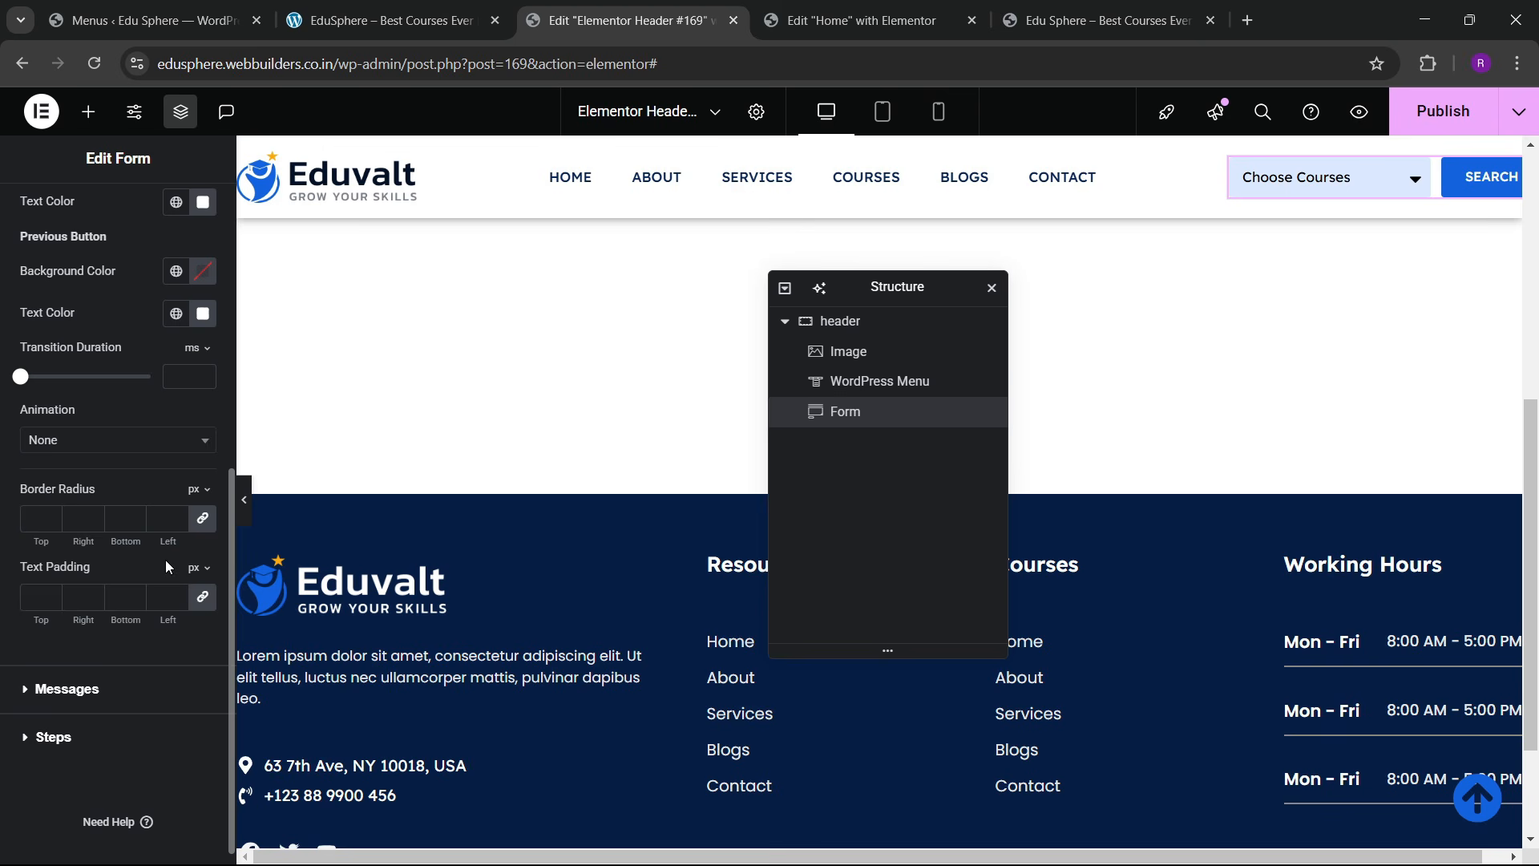
{"action": "left_click", "coordinate": [72, 439]}
{"action": "left_click", "coordinate": [60, 496]}
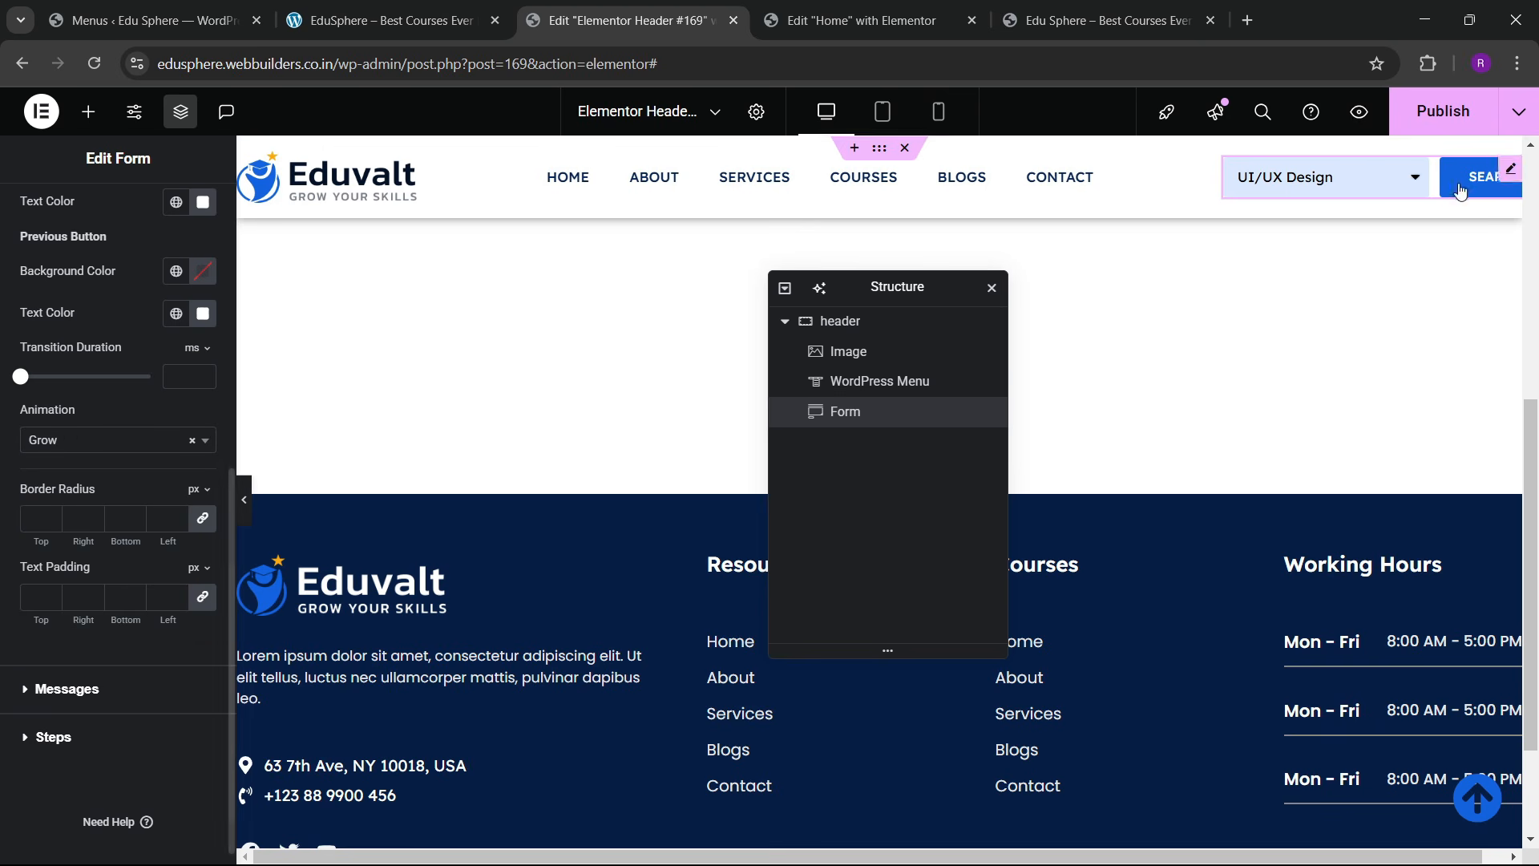
{"action": "left_click", "coordinate": [1415, 112]}
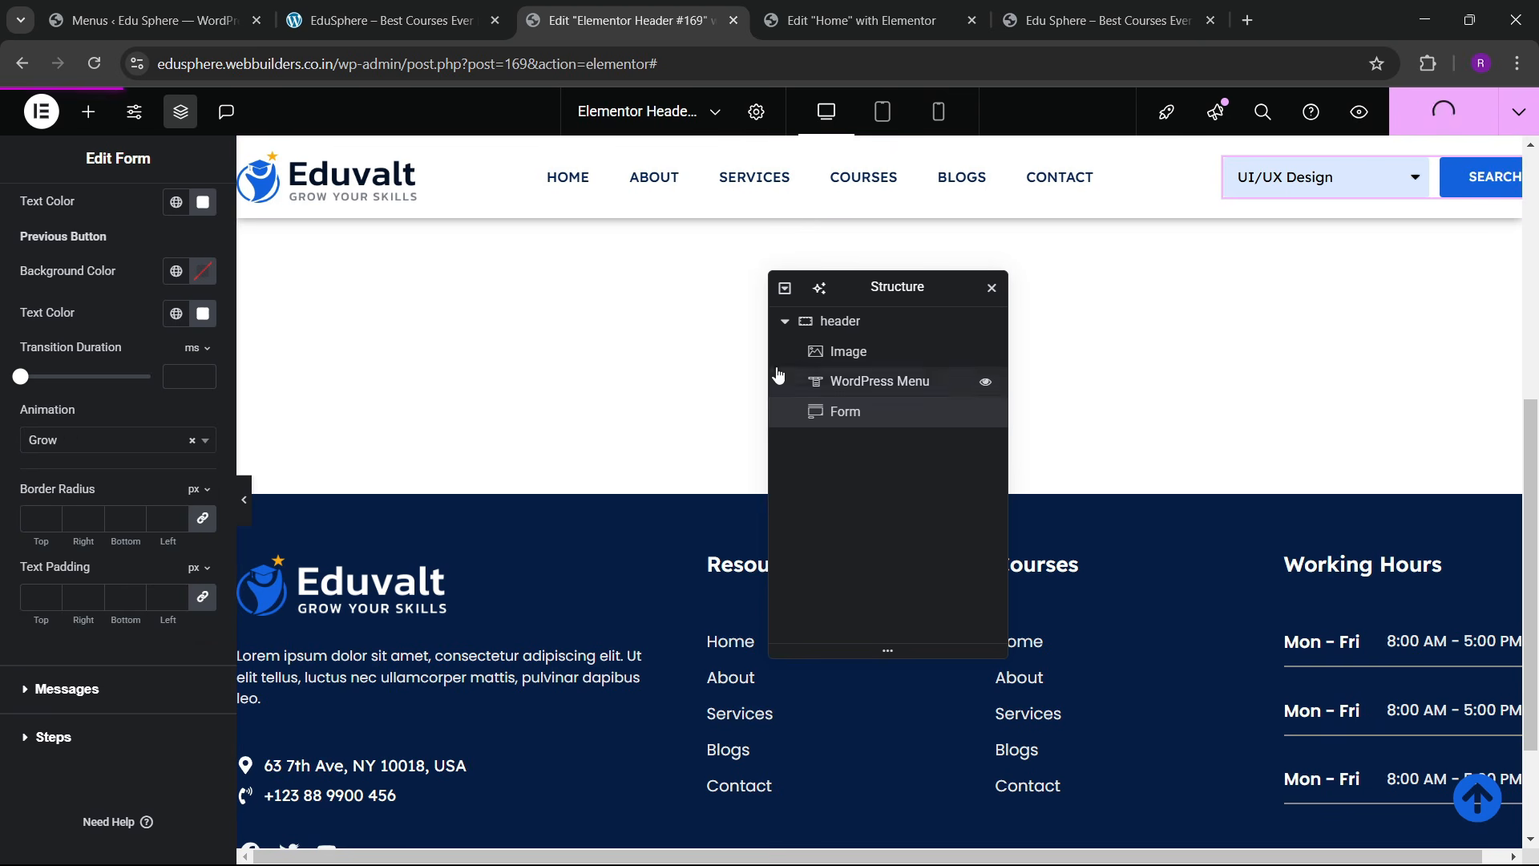
Step: Reload the live home page, try the Choose Courses dropdown, then return to the header template editor
{"action": "left_click", "coordinate": [1103, 8]}
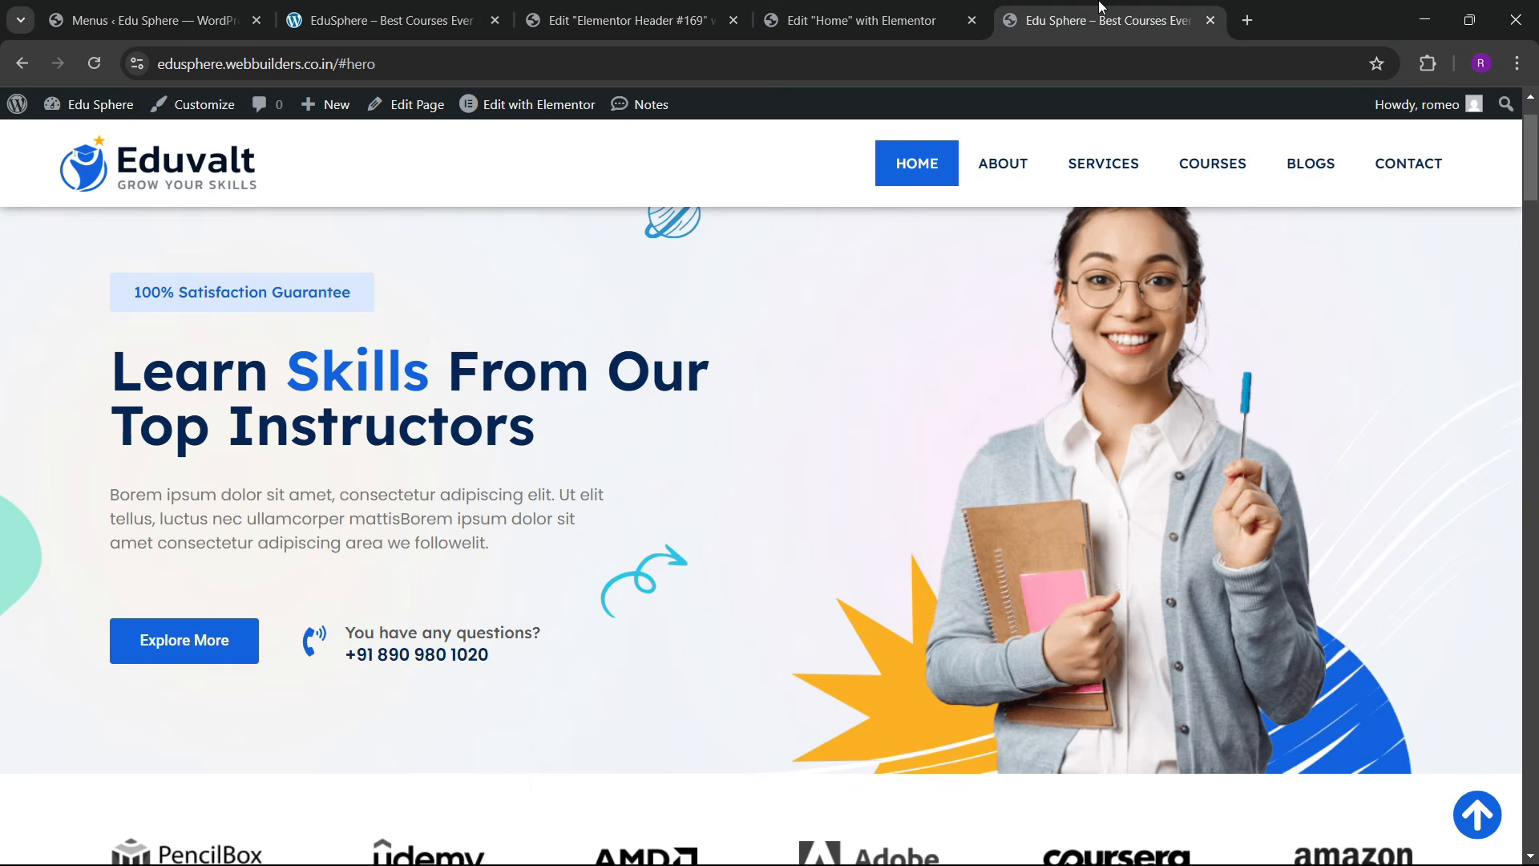
{"action": "key", "text": "F5"}
{"action": "scroll", "coordinate": [787, 487], "scroll_direction": "down", "scroll_amount": 10}
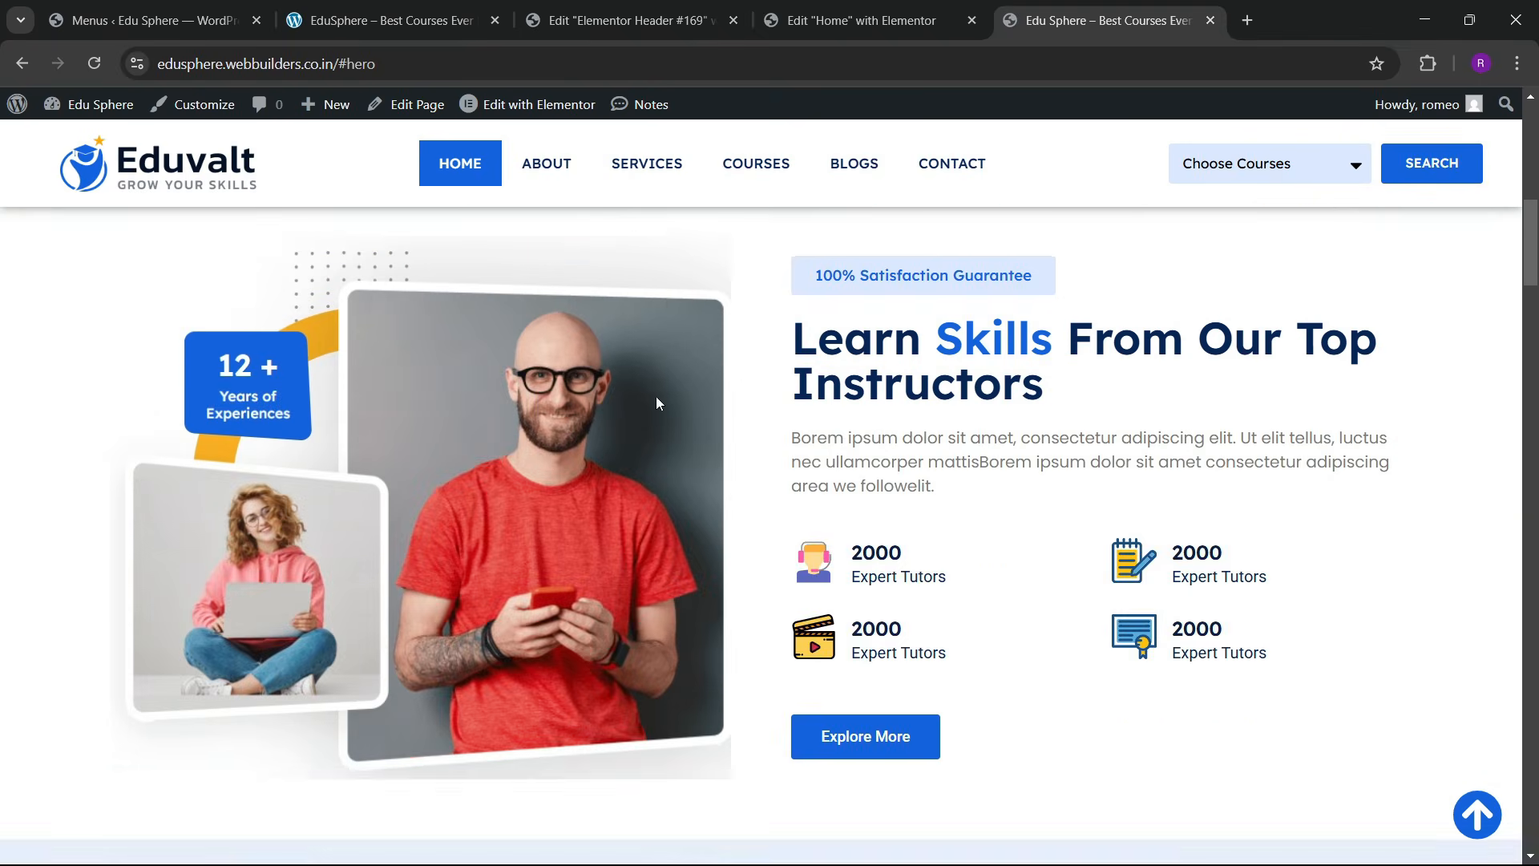
{"action": "scroll", "coordinate": [655, 396], "scroll_direction": "up", "scroll_amount": 5}
{"action": "left_click", "coordinate": [1220, 170]}
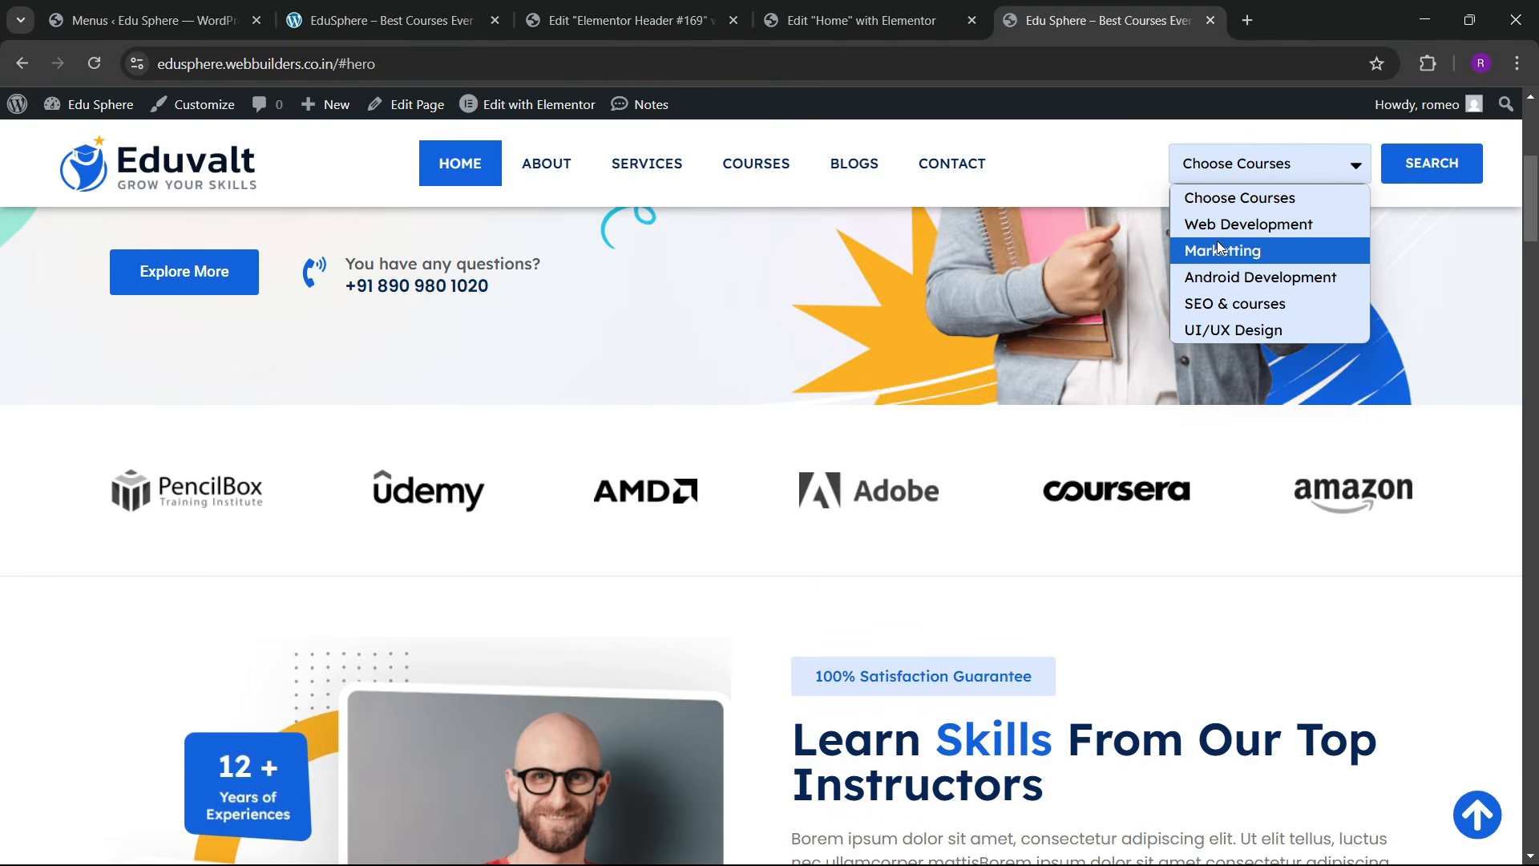
{"action": "left_click", "coordinate": [1239, 197]}
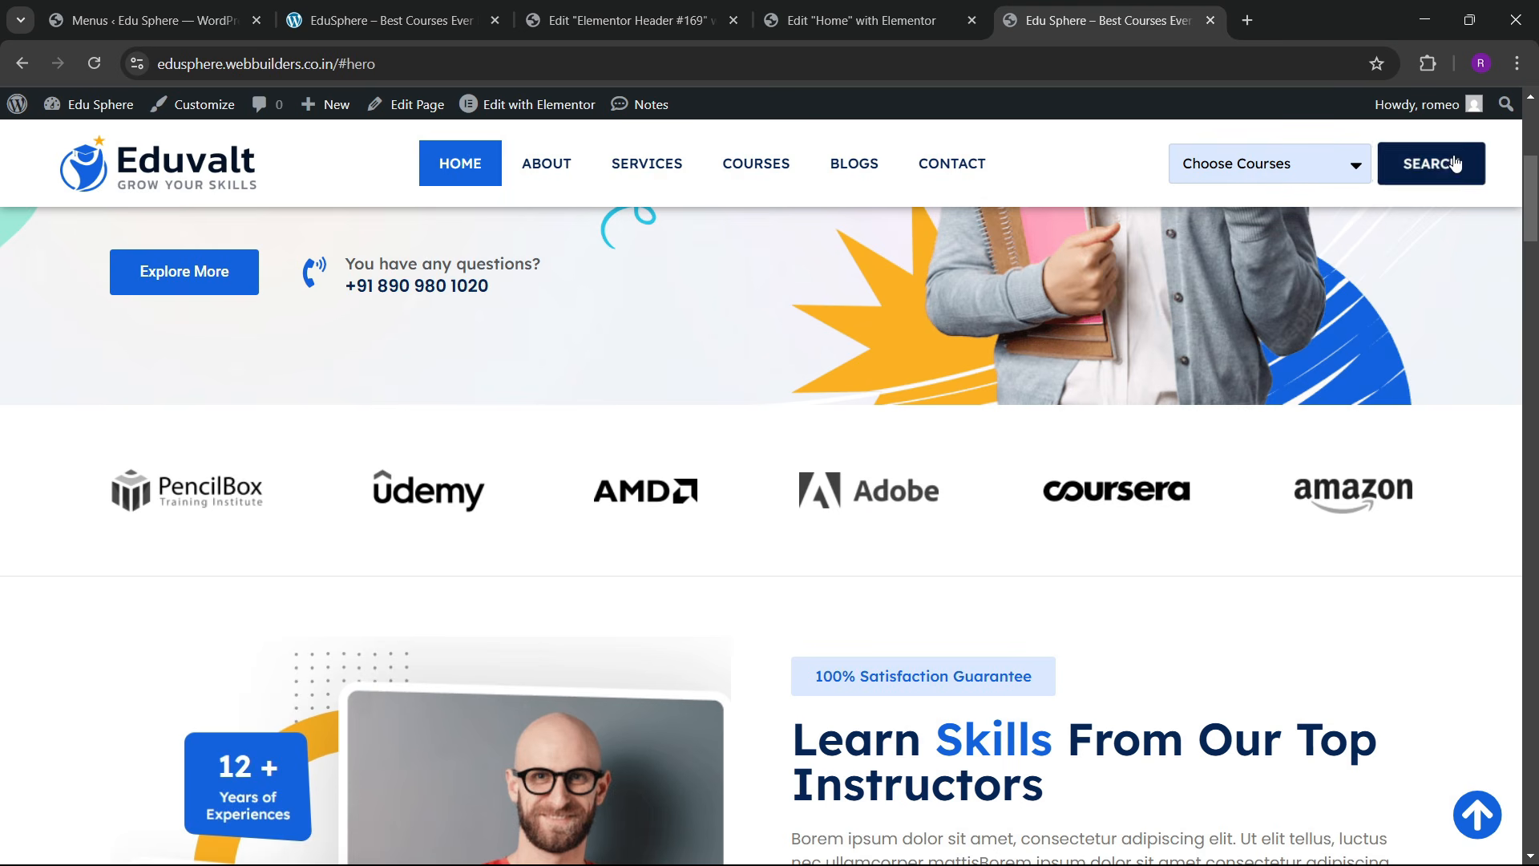
{"action": "scroll", "coordinate": [517, 160], "scroll_direction": "up", "scroll_amount": 5}
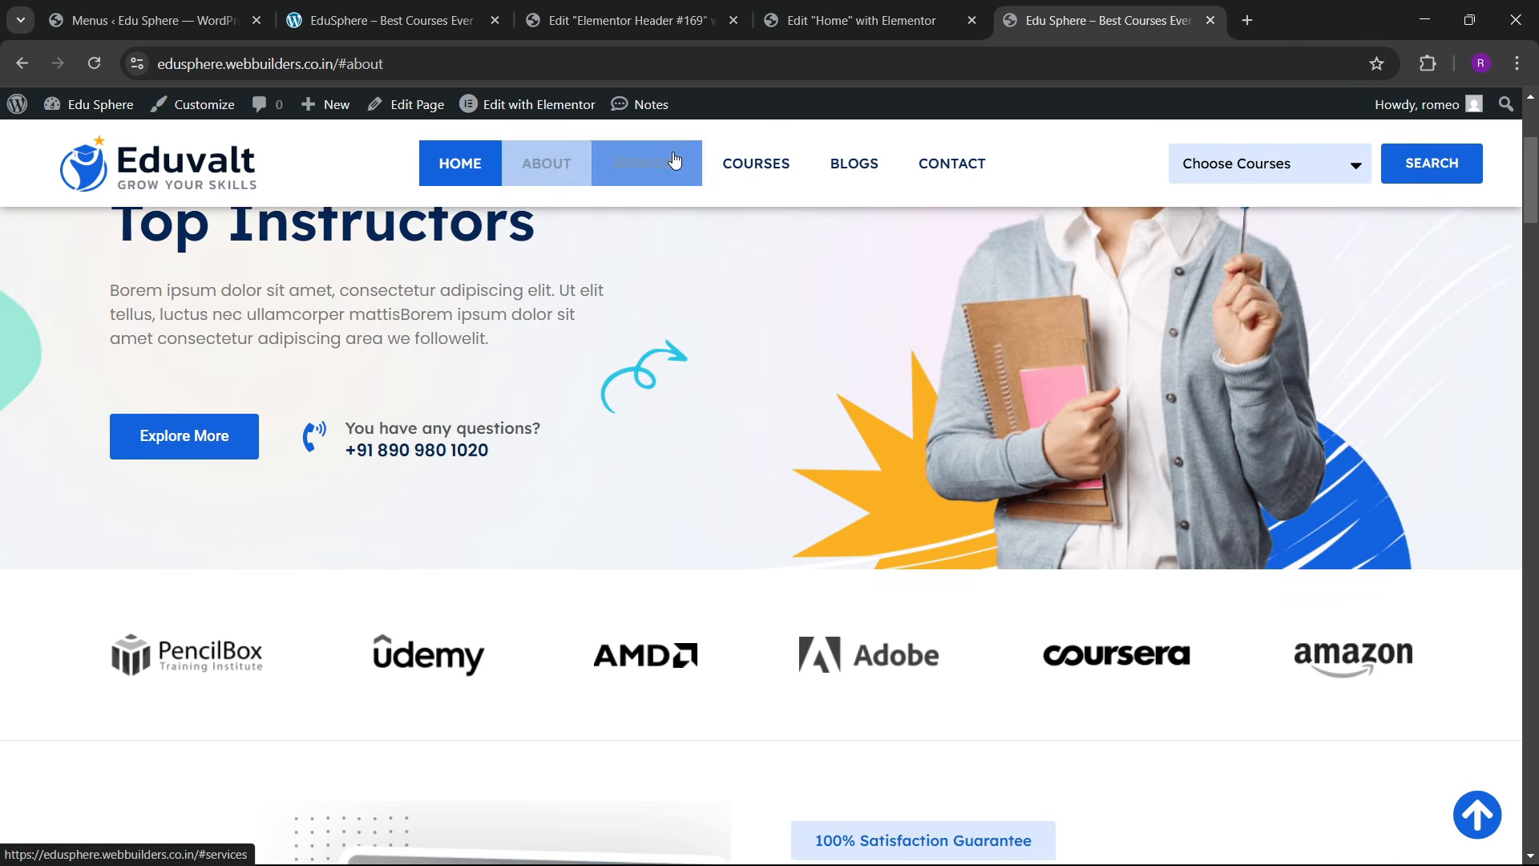
{"action": "left_click", "coordinate": [857, 20]}
{"action": "left_click", "coordinate": [629, 20]}
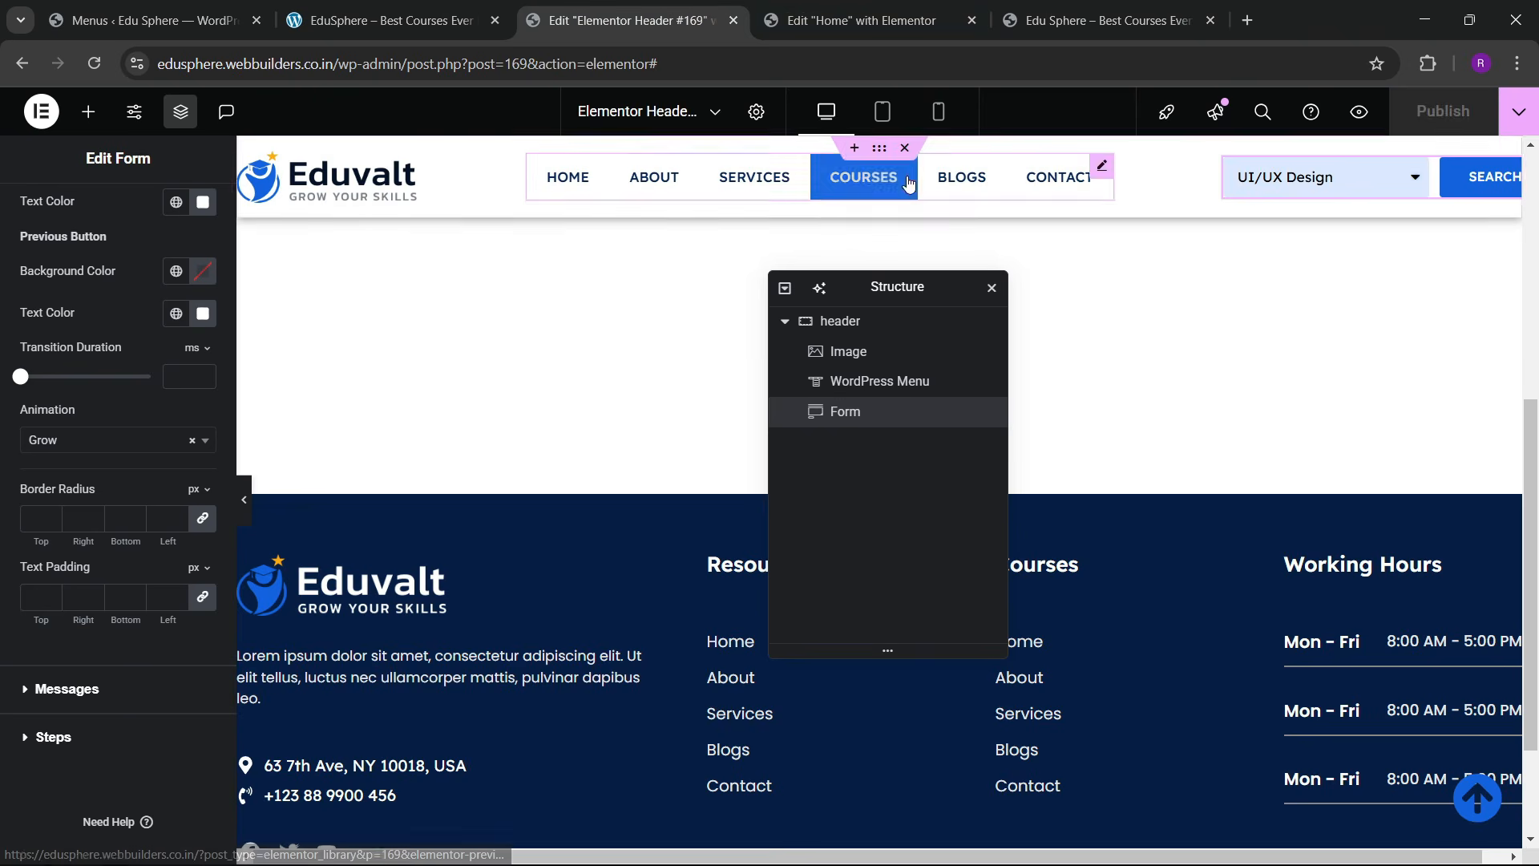
Step: Set the header menu's Space Between to 10 px and check it on the live site
{"action": "left_click", "coordinate": [864, 177]}
{"action": "scroll", "coordinate": [108, 479], "scroll_direction": "down", "scroll_amount": 2}
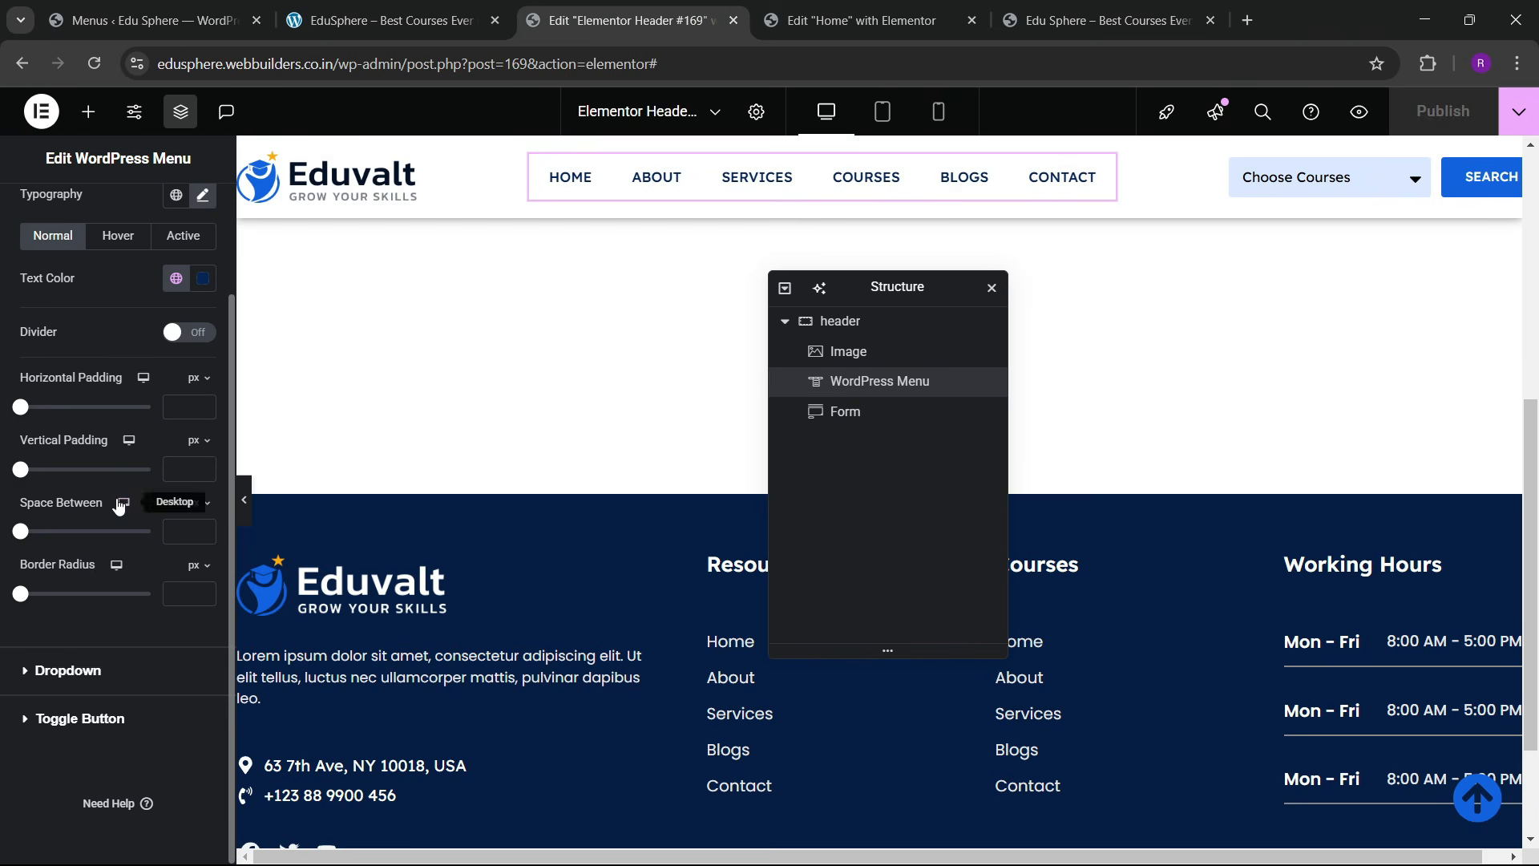
{"action": "left_click", "coordinate": [173, 532]}
{"action": "type", "text": "10"}
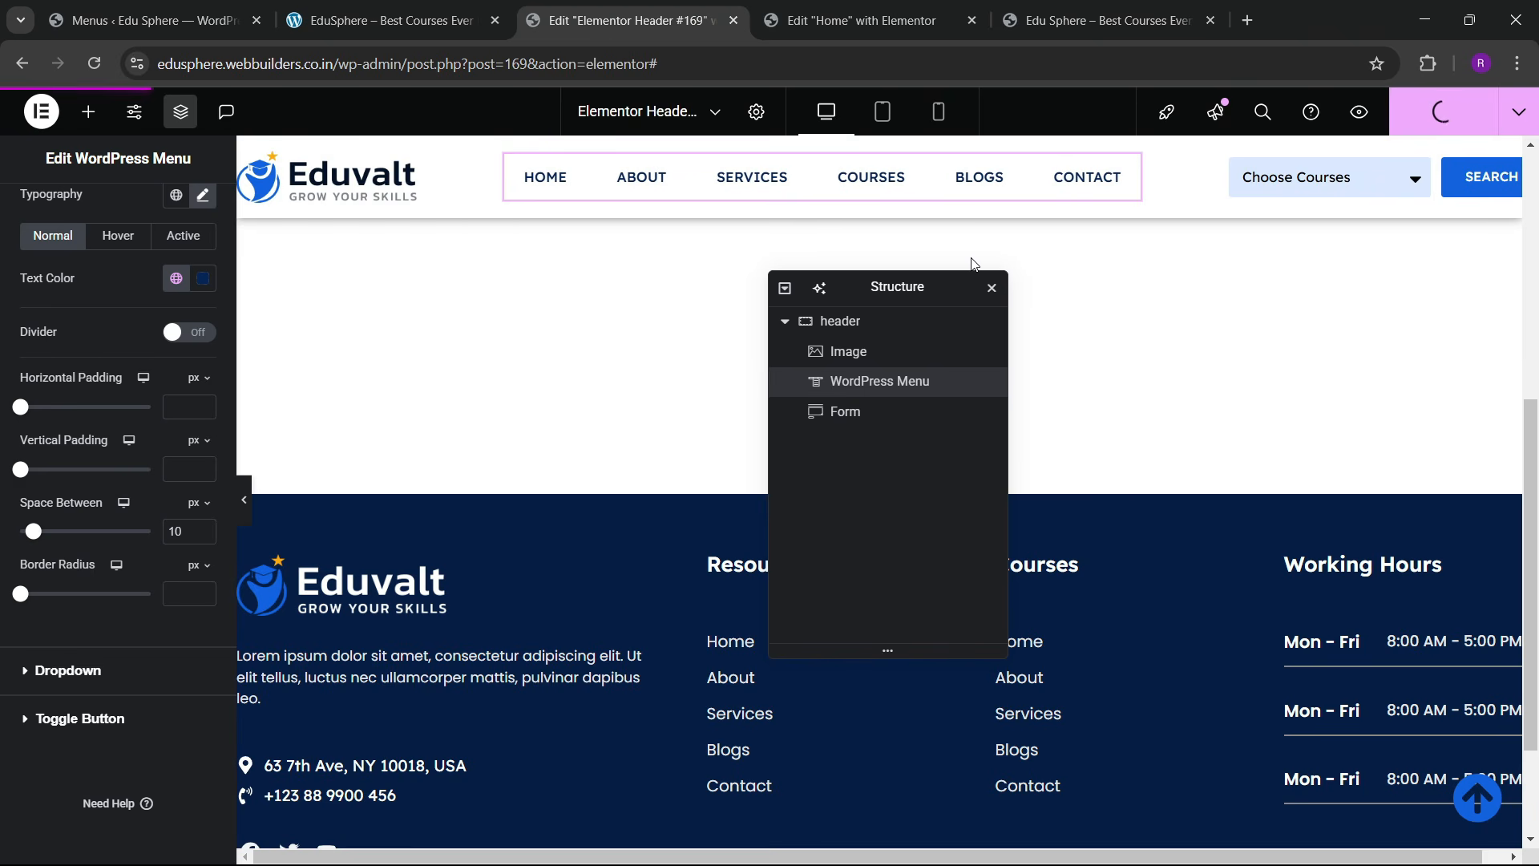
{"action": "left_click", "coordinate": [1106, 21]}
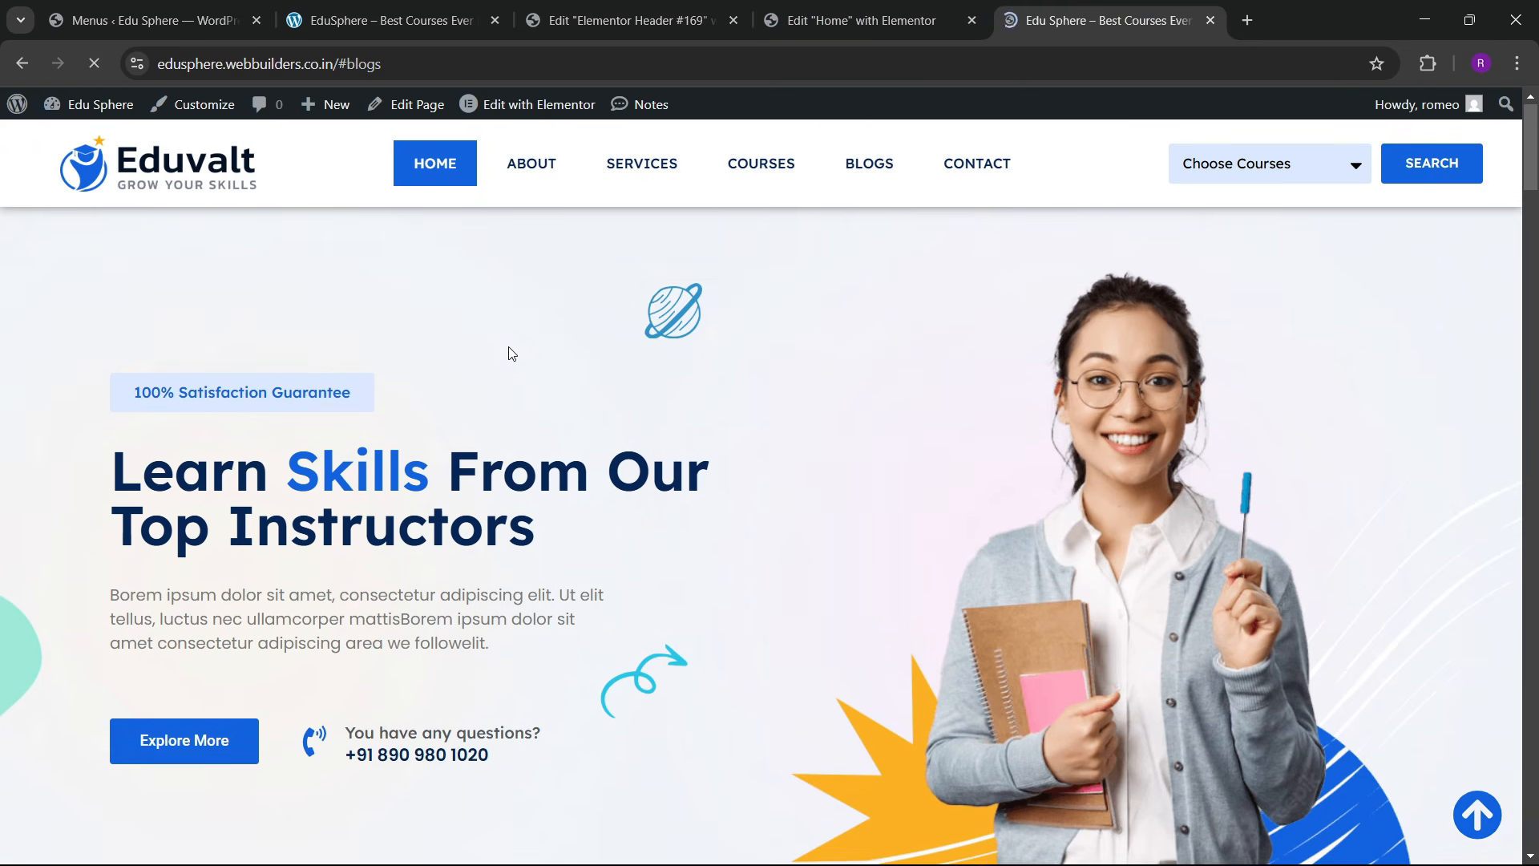
Step: Scroll the live page to the footer and use the back-to-top arrow, confirming the header stays pinned
{"action": "scroll", "coordinate": [557, 403], "scroll_direction": "down", "scroll_amount": 20}
{"action": "scroll", "coordinate": [559, 406], "scroll_direction": "down", "scroll_amount": 20}
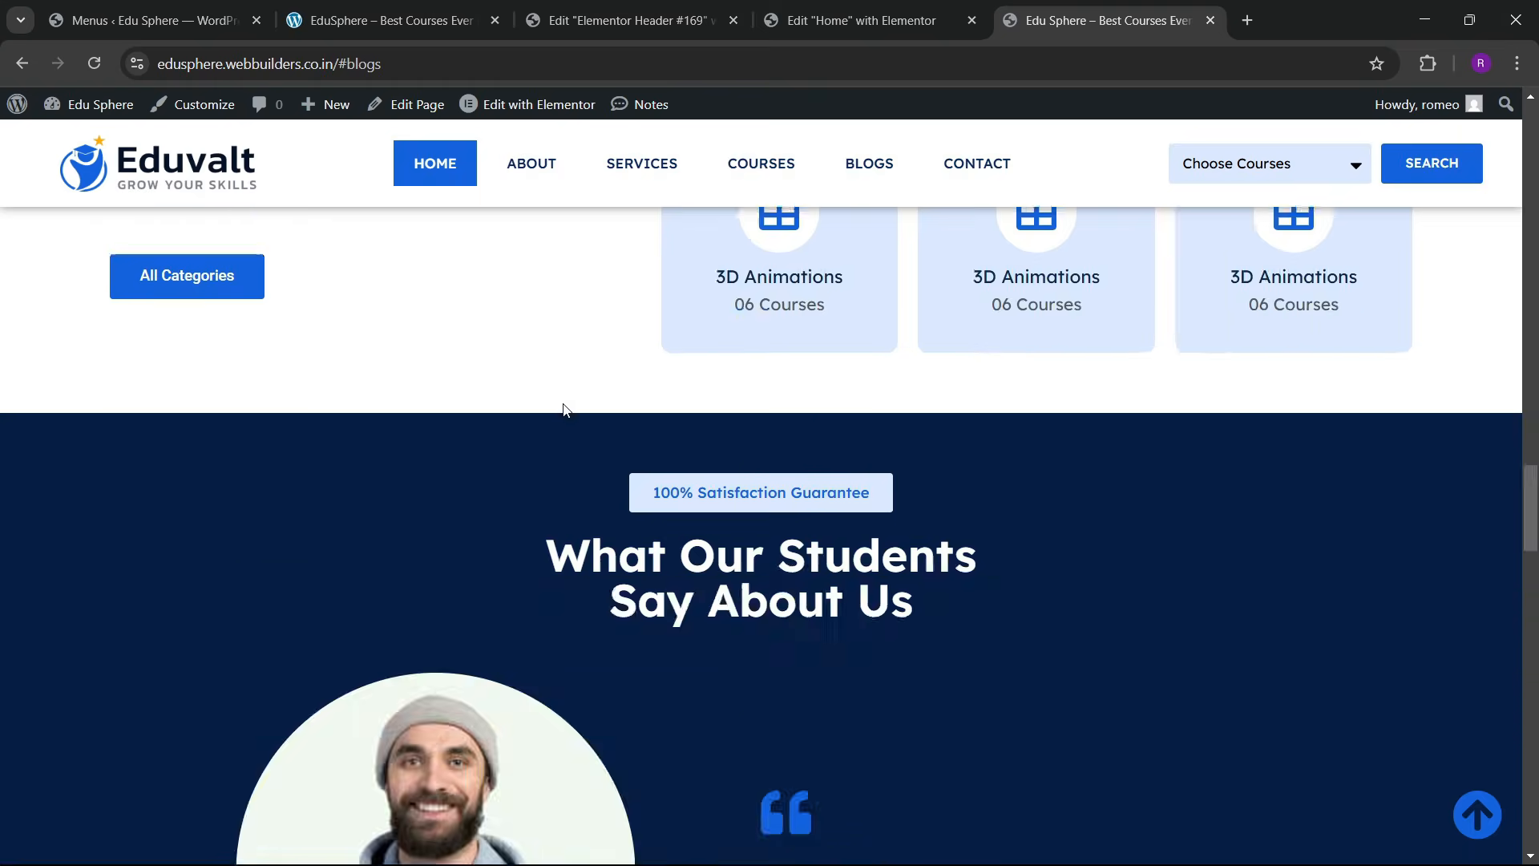
{"action": "scroll", "coordinate": [570, 411], "scroll_direction": "down", "scroll_amount": 1}
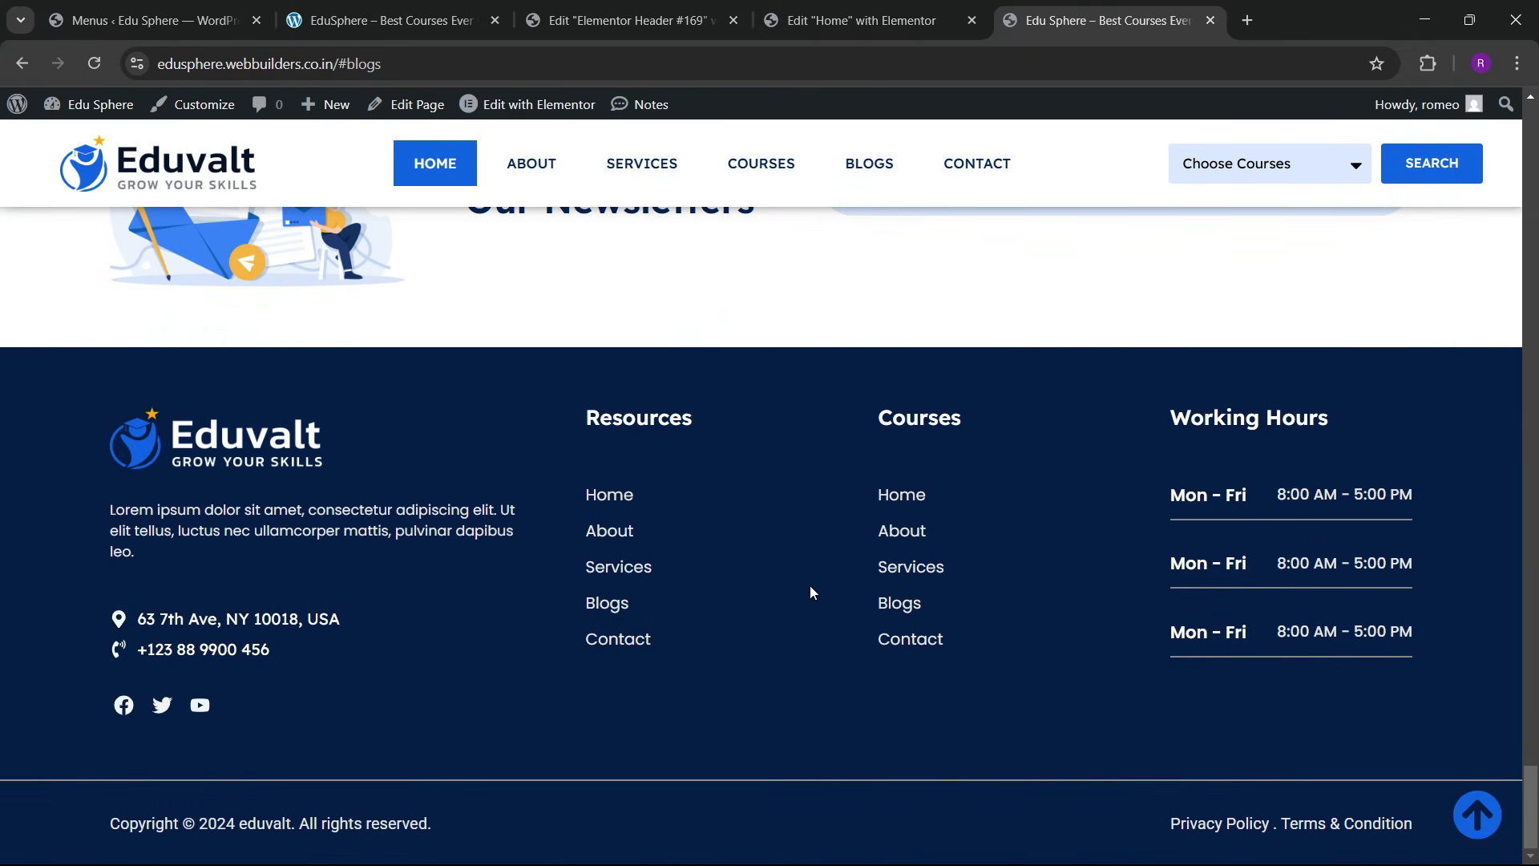
{"action": "left_click", "coordinate": [1477, 813]}
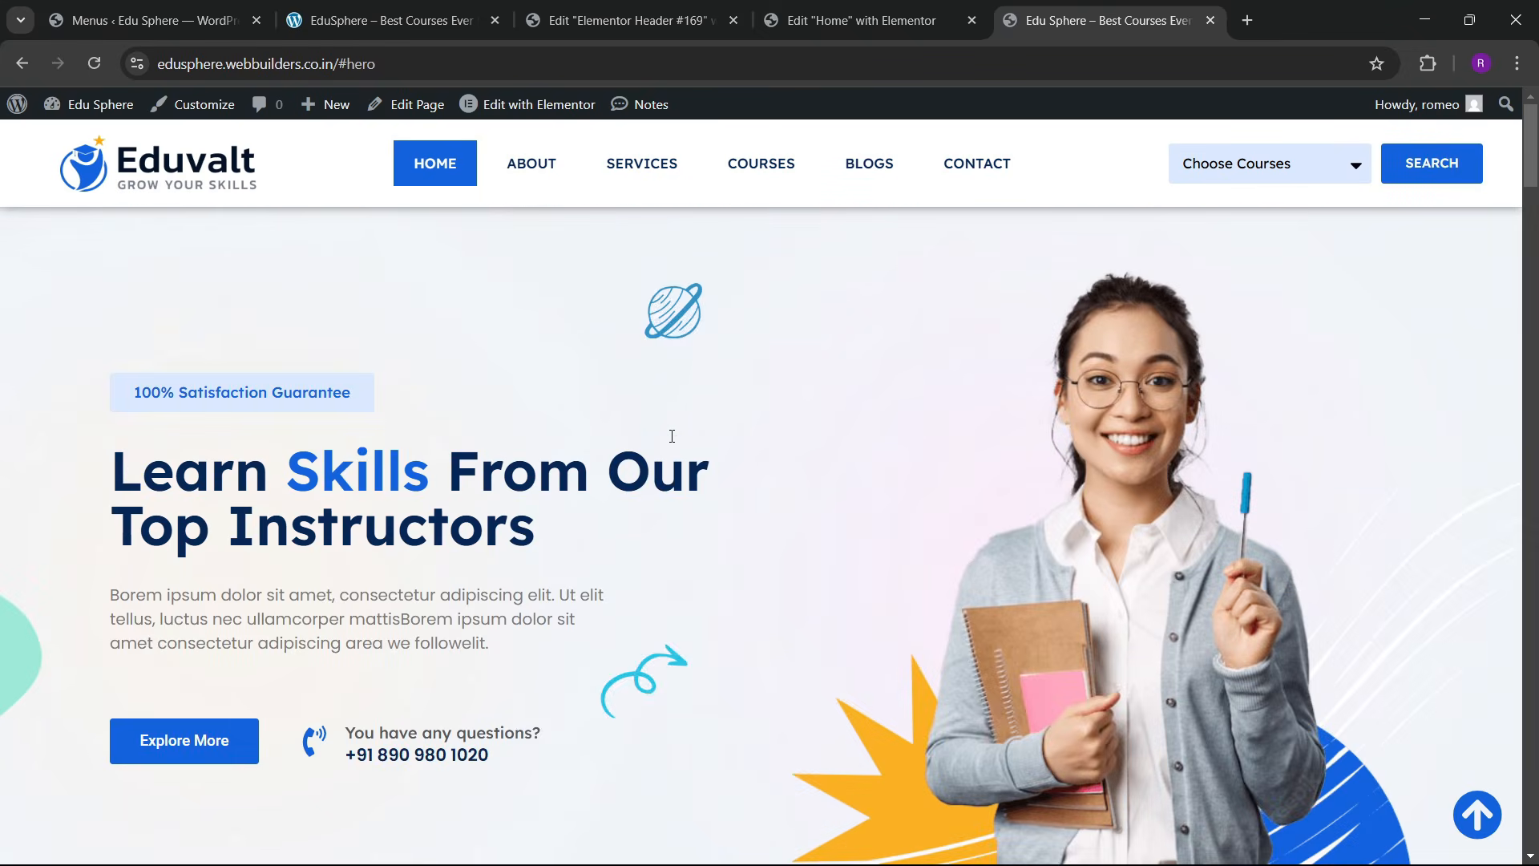
{"action": "scroll", "coordinate": [657, 485], "scroll_direction": "down", "scroll_amount": 7}
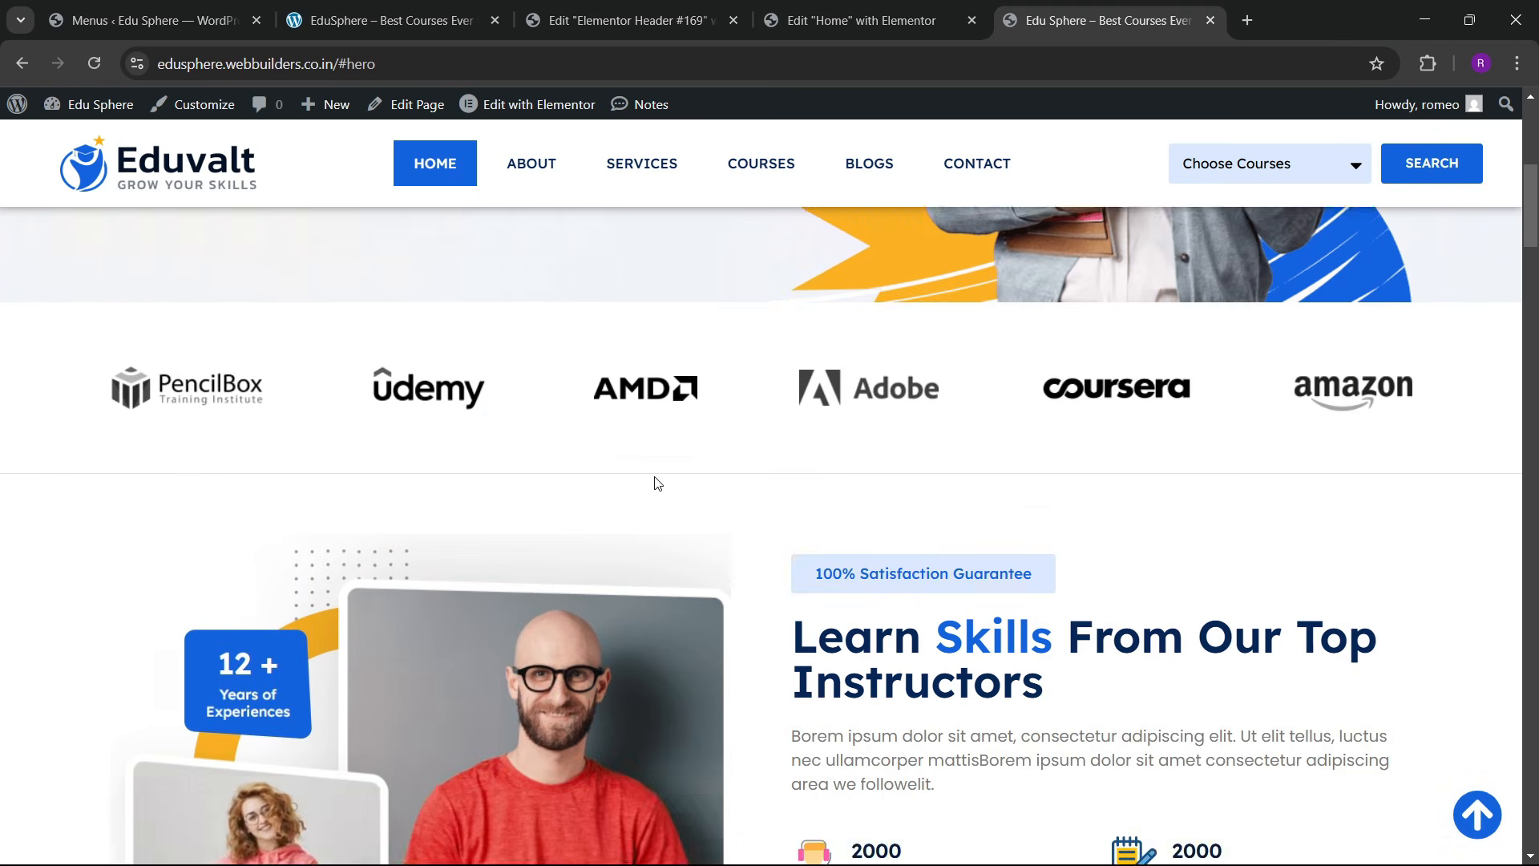
{"action": "scroll", "coordinate": [656, 481], "scroll_direction": "up", "scroll_amount": 3}
{"action": "scroll", "coordinate": [650, 461], "scroll_direction": "up", "scroll_amount": 2}
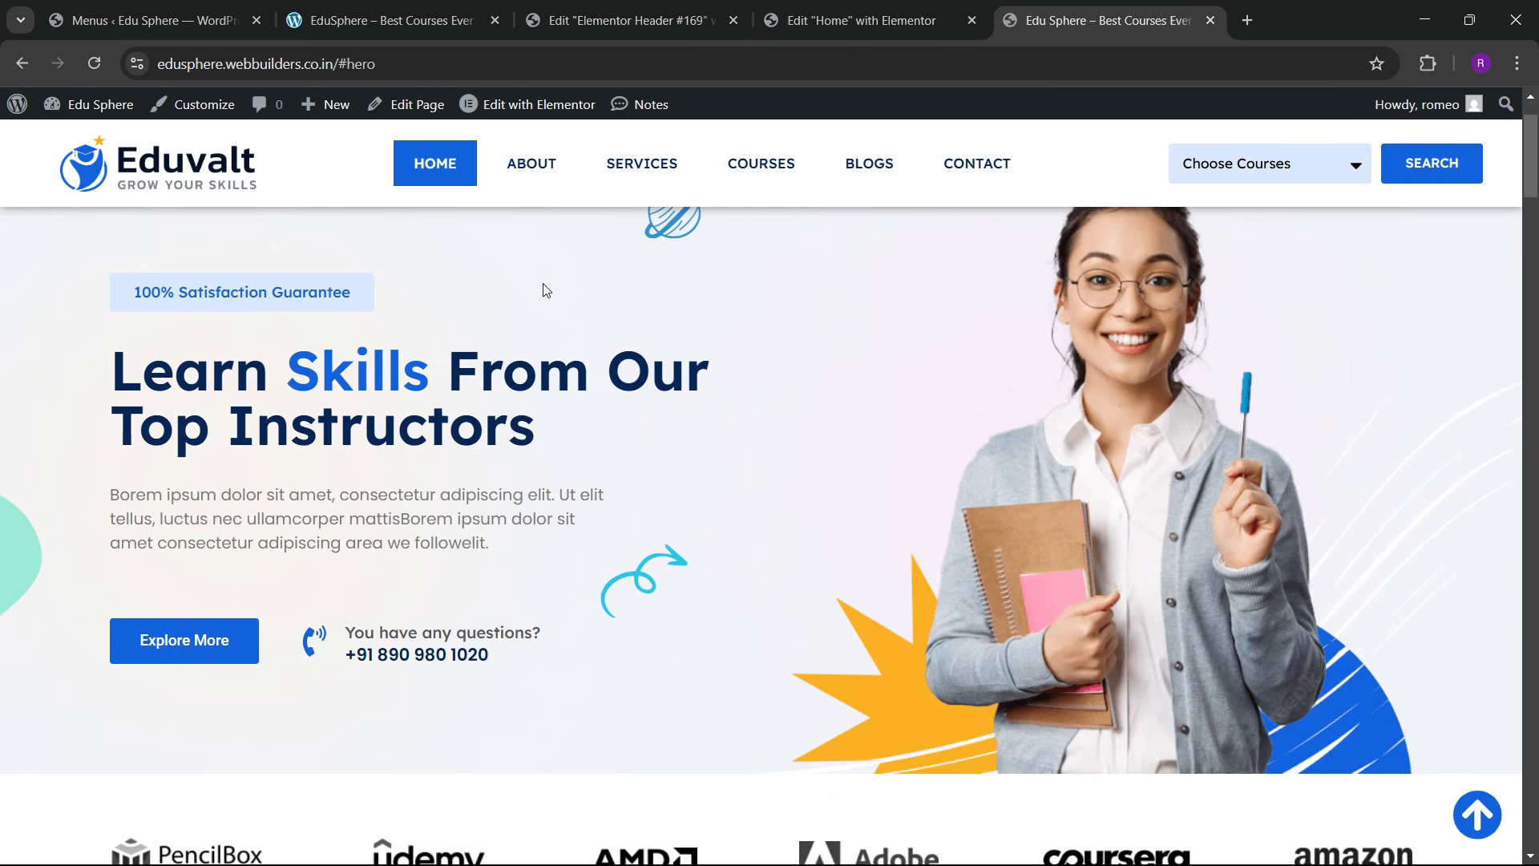
Step: Test the SERVICES, COURSES, BLOGS and CONTACT nav links, then return to the Home page editor
{"action": "left_click", "coordinate": [655, 168]}
{"action": "left_click", "coordinate": [761, 164]}
{"action": "left_click", "coordinate": [869, 165]}
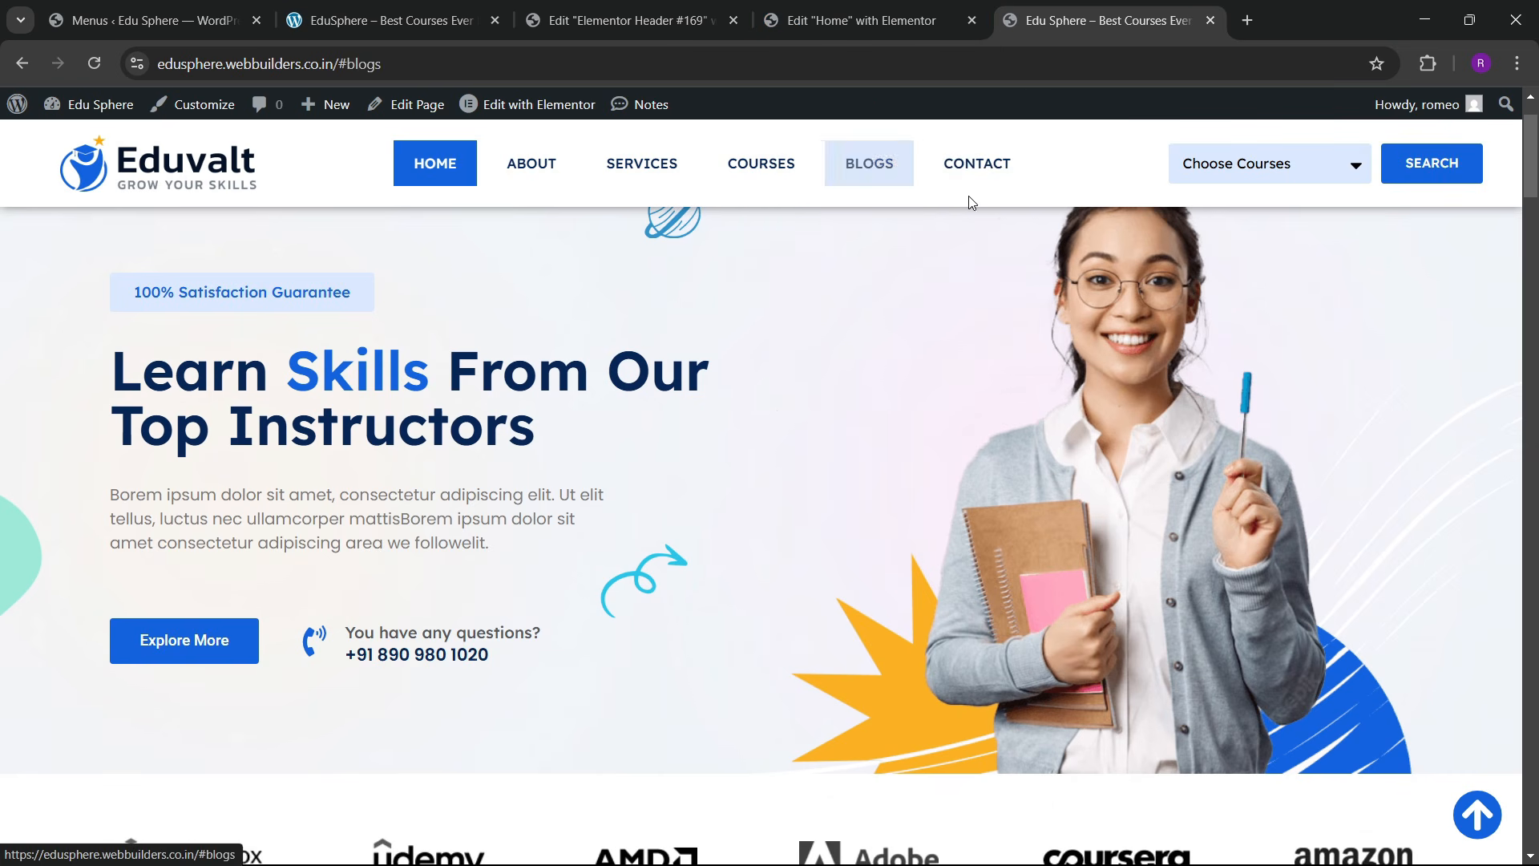
{"action": "left_click", "coordinate": [972, 165]}
{"action": "left_click", "coordinate": [890, 21]}
Step: Set the hero section's CSS ID to hero
{"action": "scroll", "coordinate": [835, 463], "scroll_direction": "up", "scroll_amount": 8}
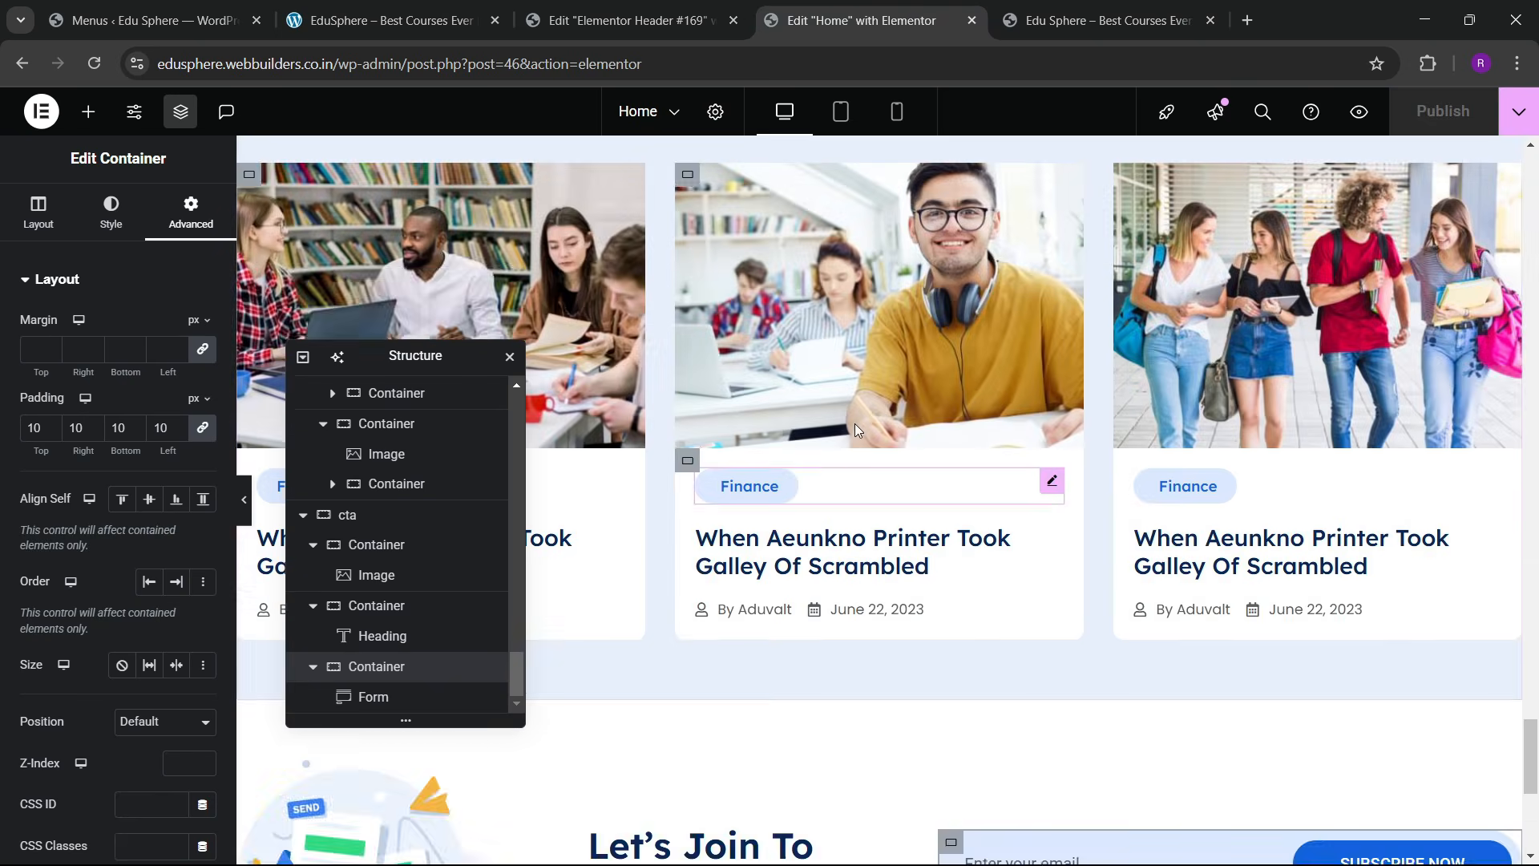
{"action": "left_click_drag", "start_coordinate": [1537, 748], "coordinate": [1523, 163]}
{"action": "scroll", "coordinate": [888, 491], "scroll_direction": "down", "scroll_amount": 8}
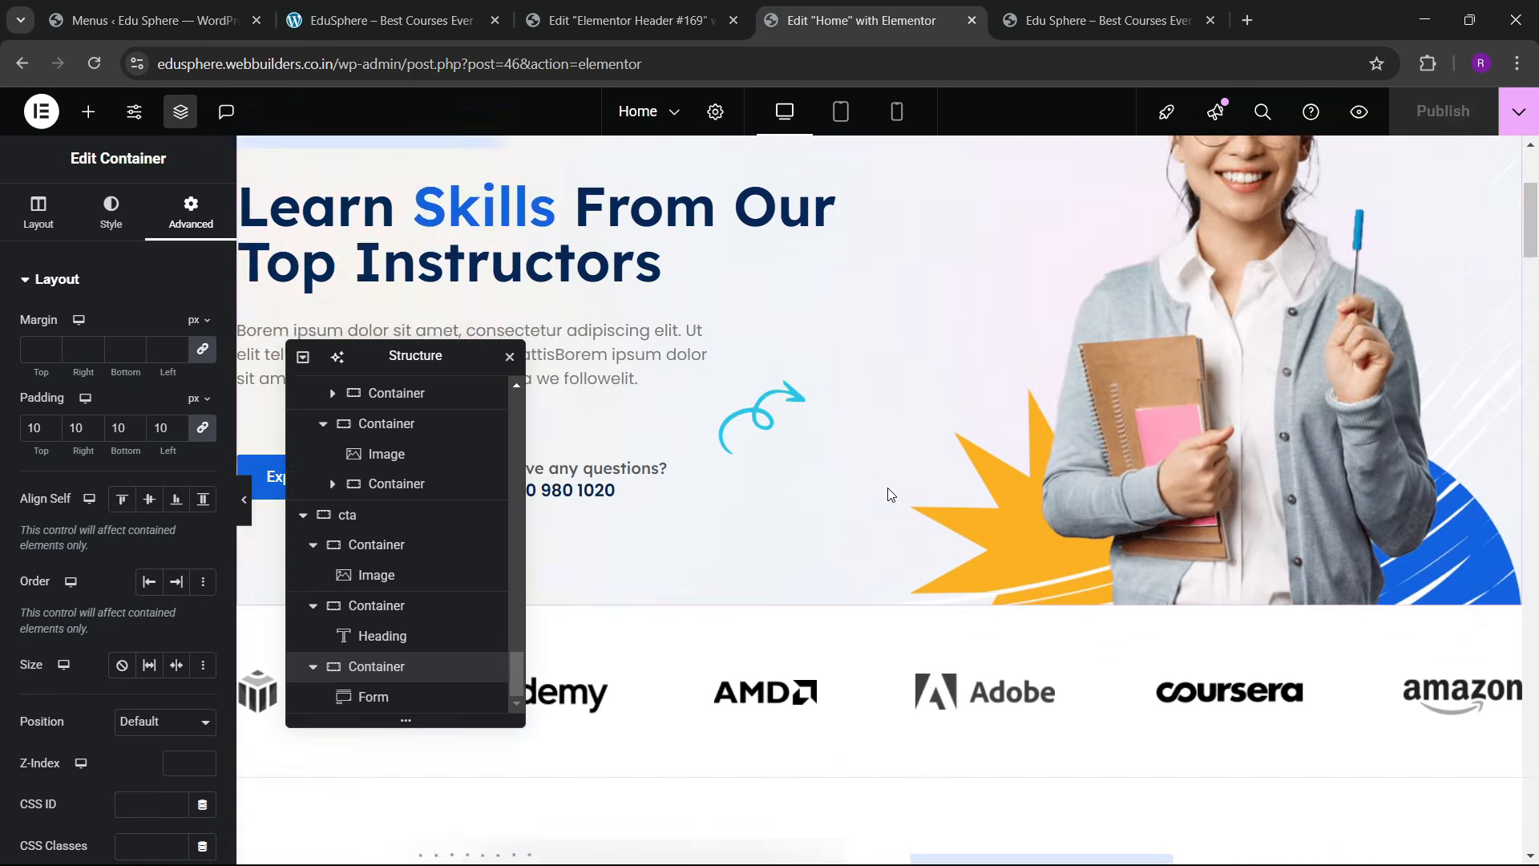
{"action": "scroll", "coordinate": [882, 491], "scroll_direction": "up", "scroll_amount": 8}
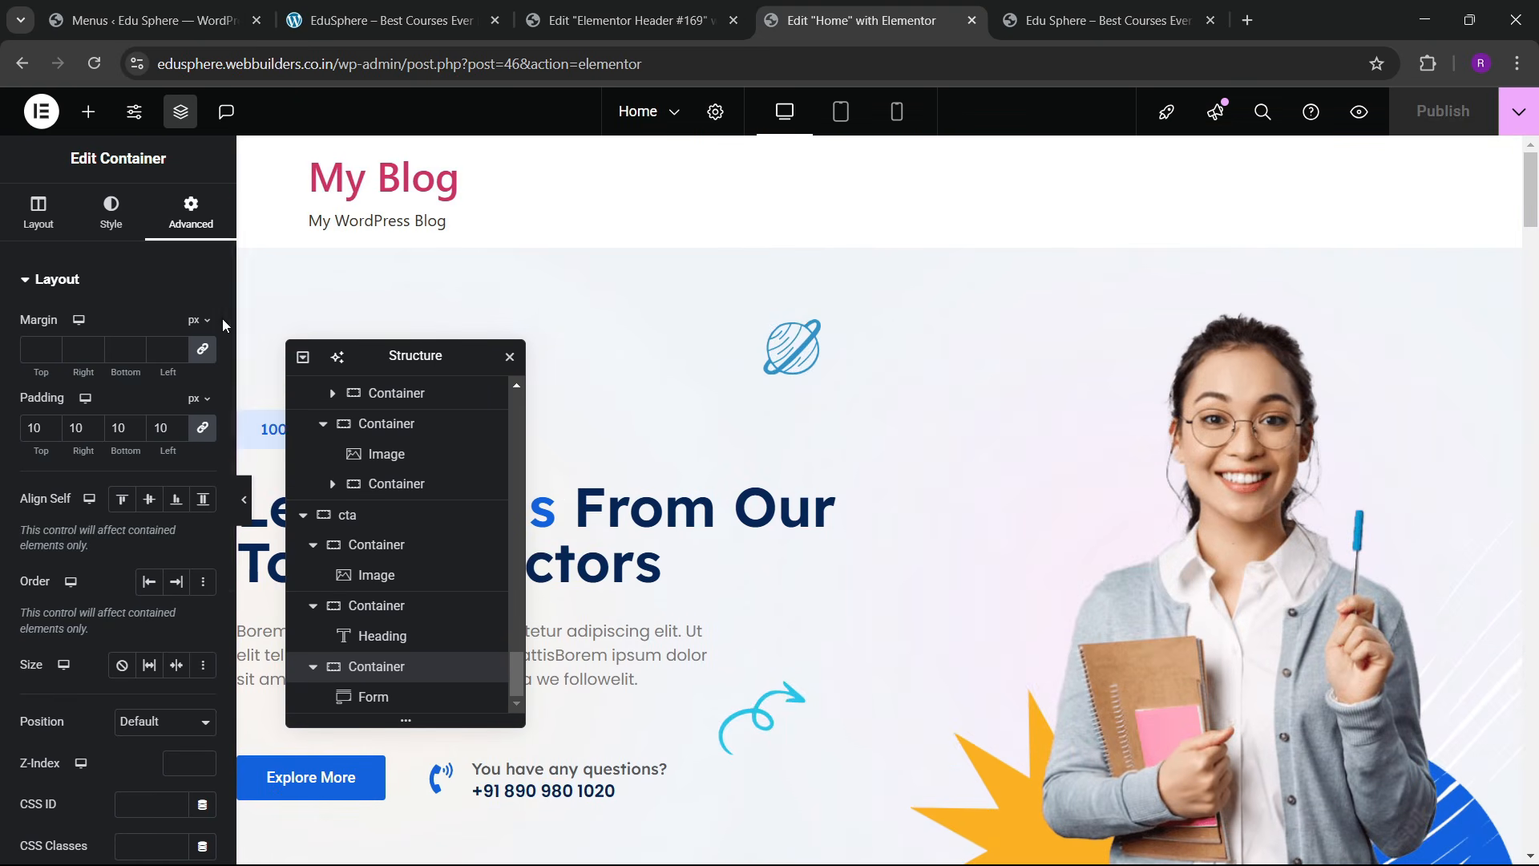
{"action": "scroll", "coordinate": [125, 499], "scroll_direction": "down", "scroll_amount": 3}
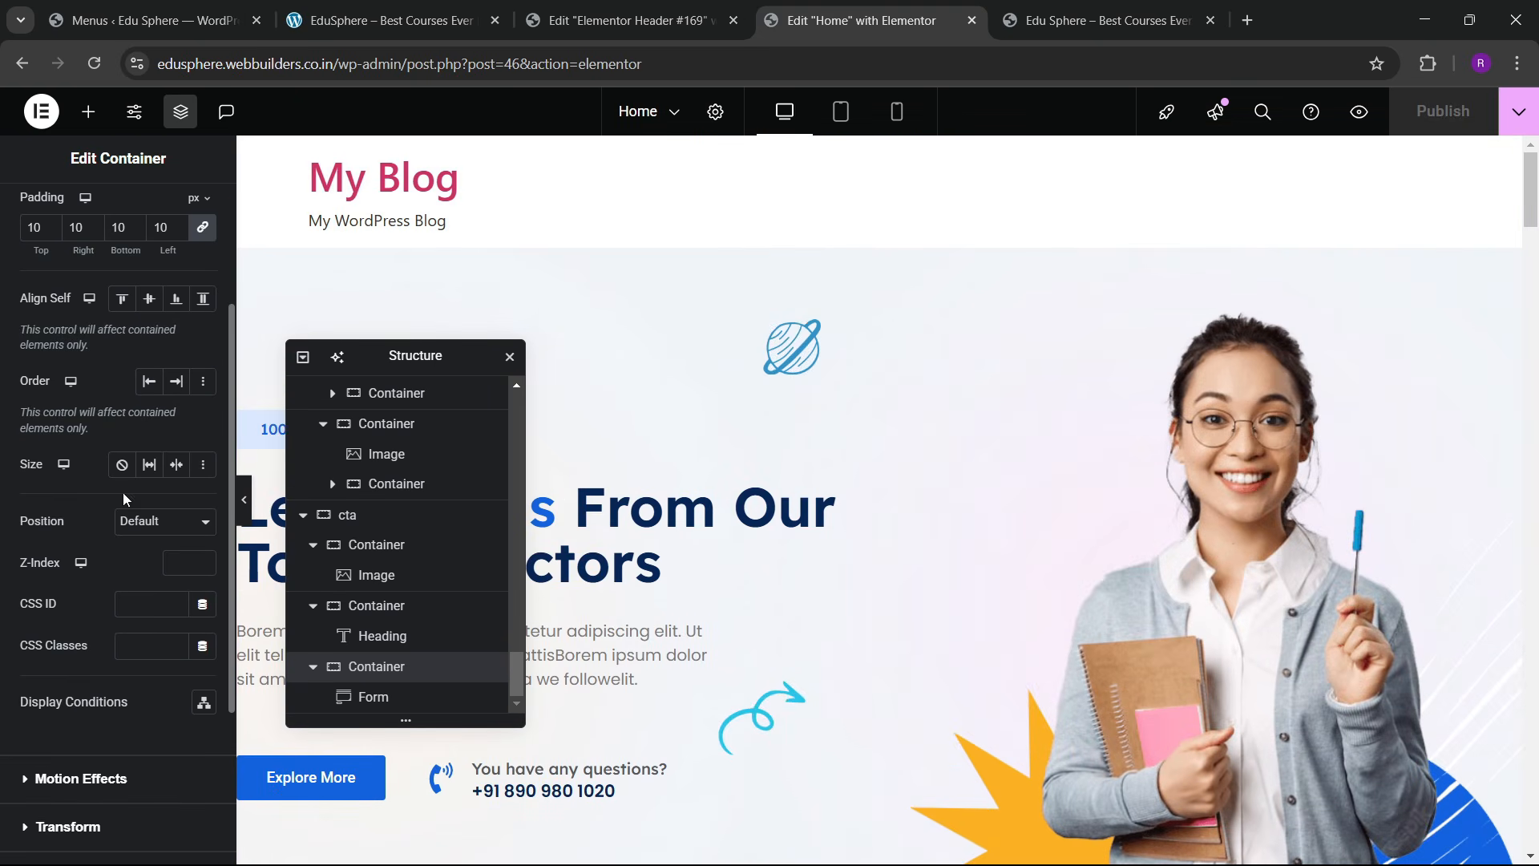
{"action": "left_click", "coordinate": [156, 602]}
{"action": "type", "text": "hero"}
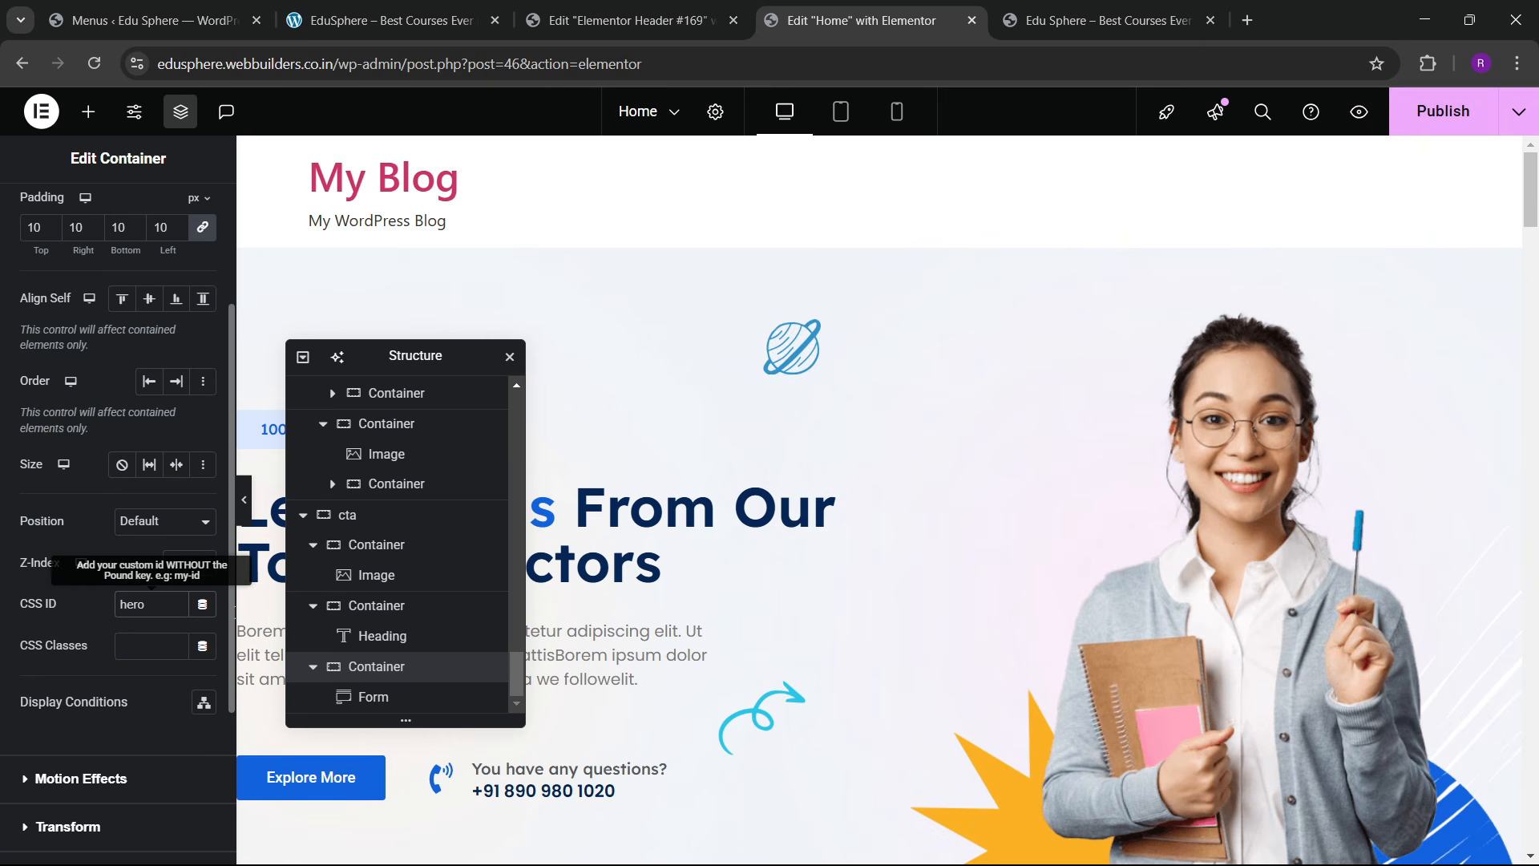
Step: Open the about section's CSS ID field, then select the courses section
{"action": "scroll", "coordinate": [879, 289], "scroll_direction": "down", "scroll_amount": 9}
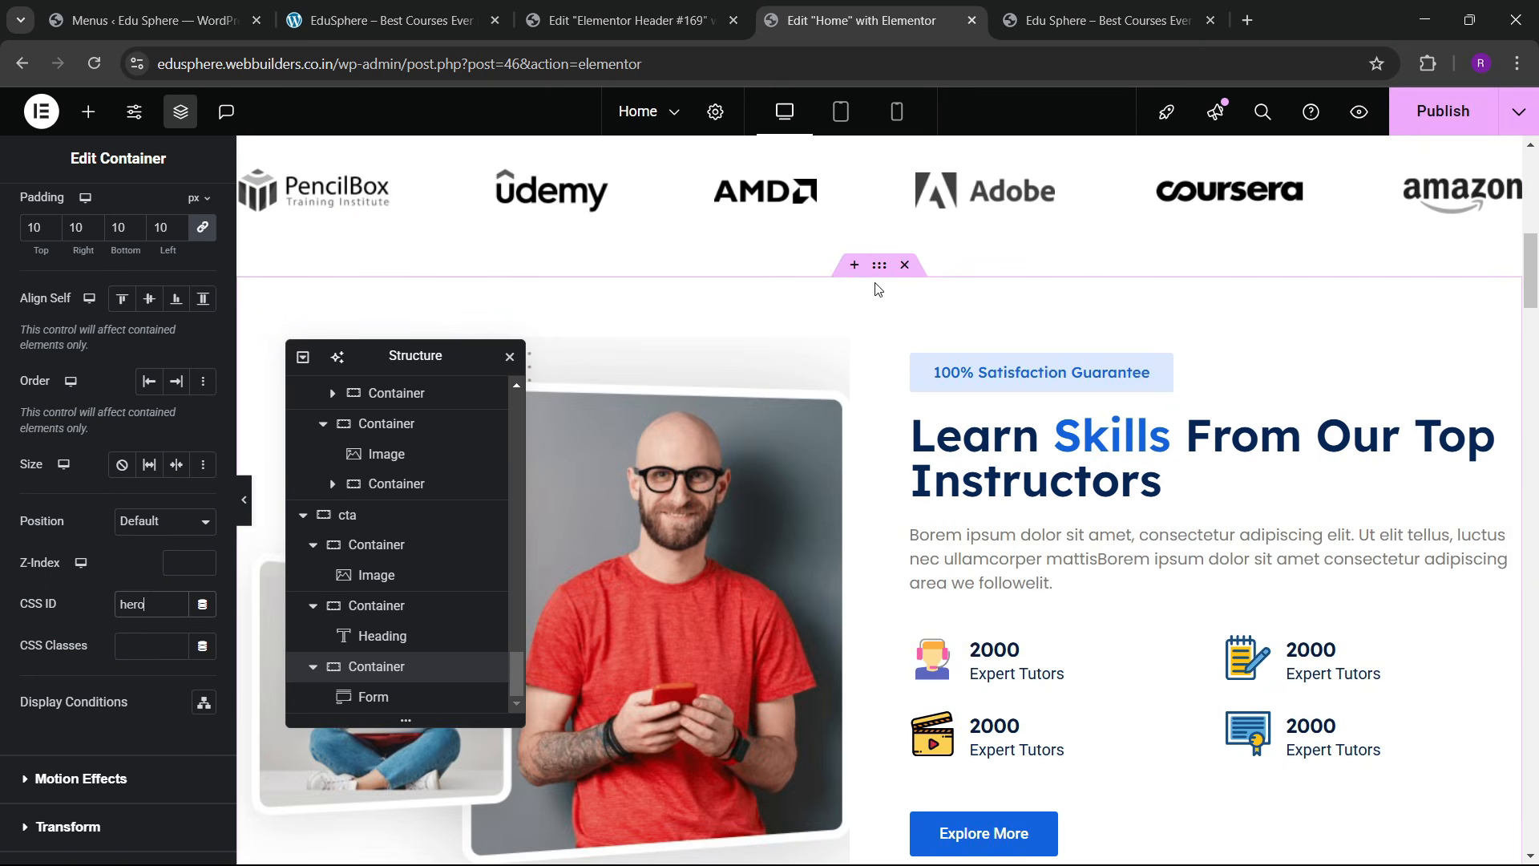
{"action": "left_click", "coordinate": [266, 280]}
{"action": "left_click", "coordinate": [192, 206]}
{"action": "scroll", "coordinate": [121, 401], "scroll_direction": "down", "scroll_amount": 5}
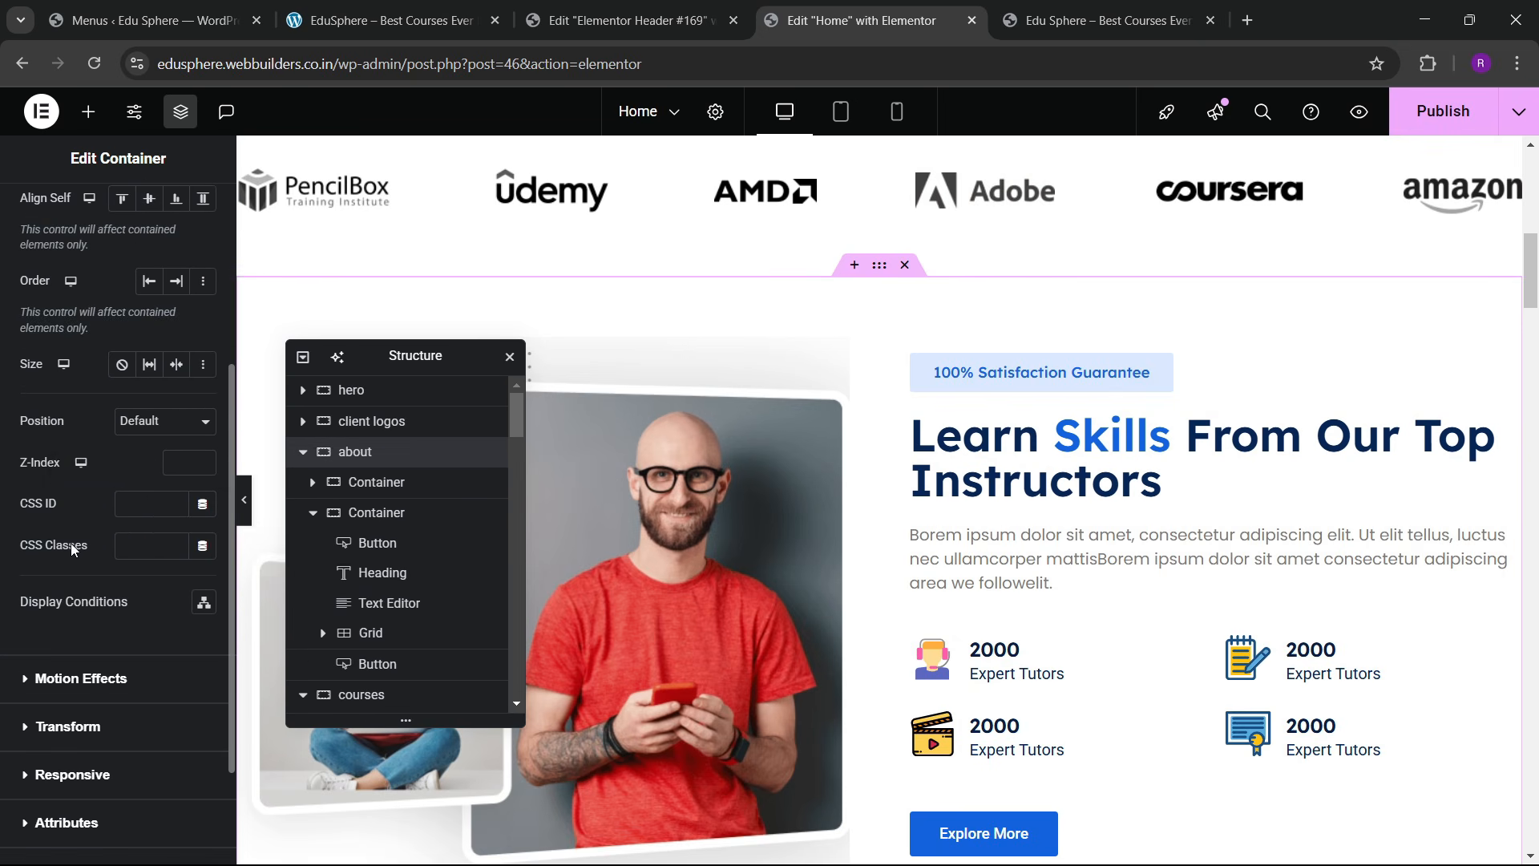
{"action": "left_click", "coordinate": [139, 497]}
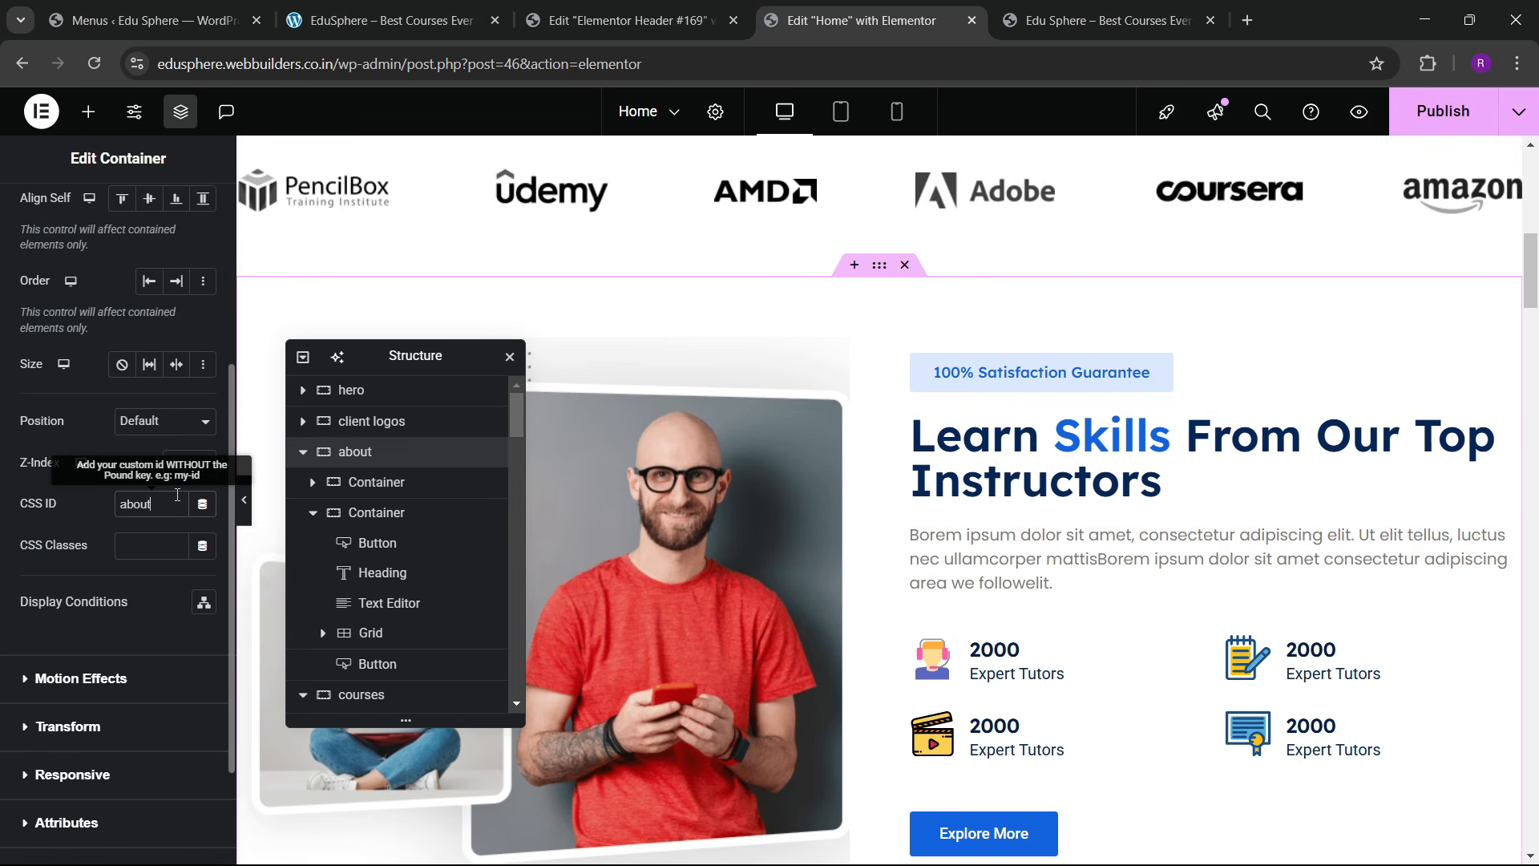
{"action": "scroll", "coordinate": [874, 481], "scroll_direction": "down", "scroll_amount": 10}
{"action": "scroll", "coordinate": [874, 449], "scroll_direction": "up", "scroll_amount": 4}
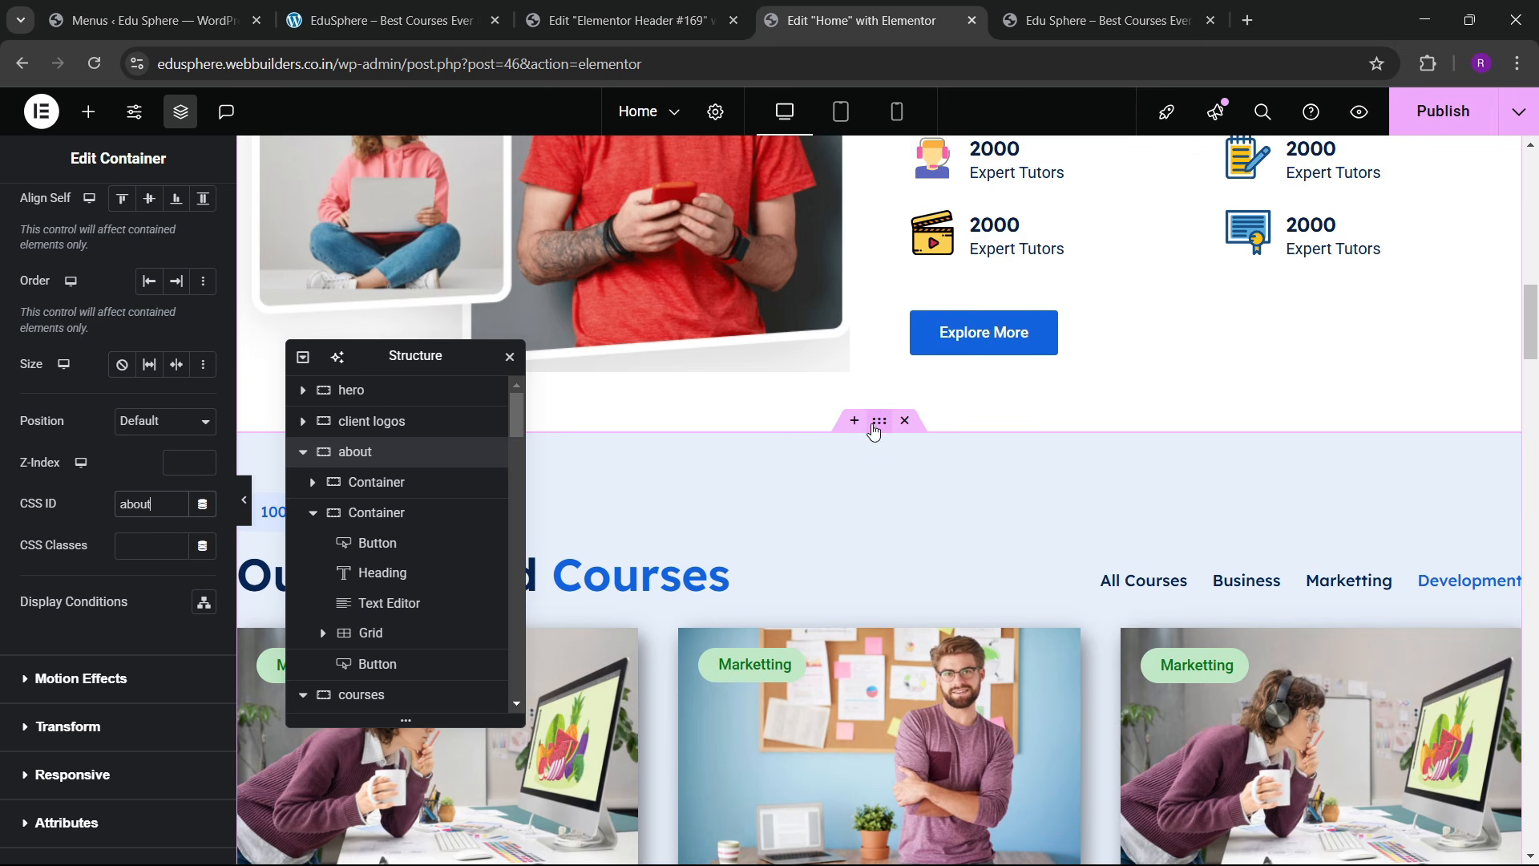
{"action": "left_click", "coordinate": [183, 215]}
{"action": "scroll", "coordinate": [102, 513], "scroll_direction": "down", "scroll_amount": 4}
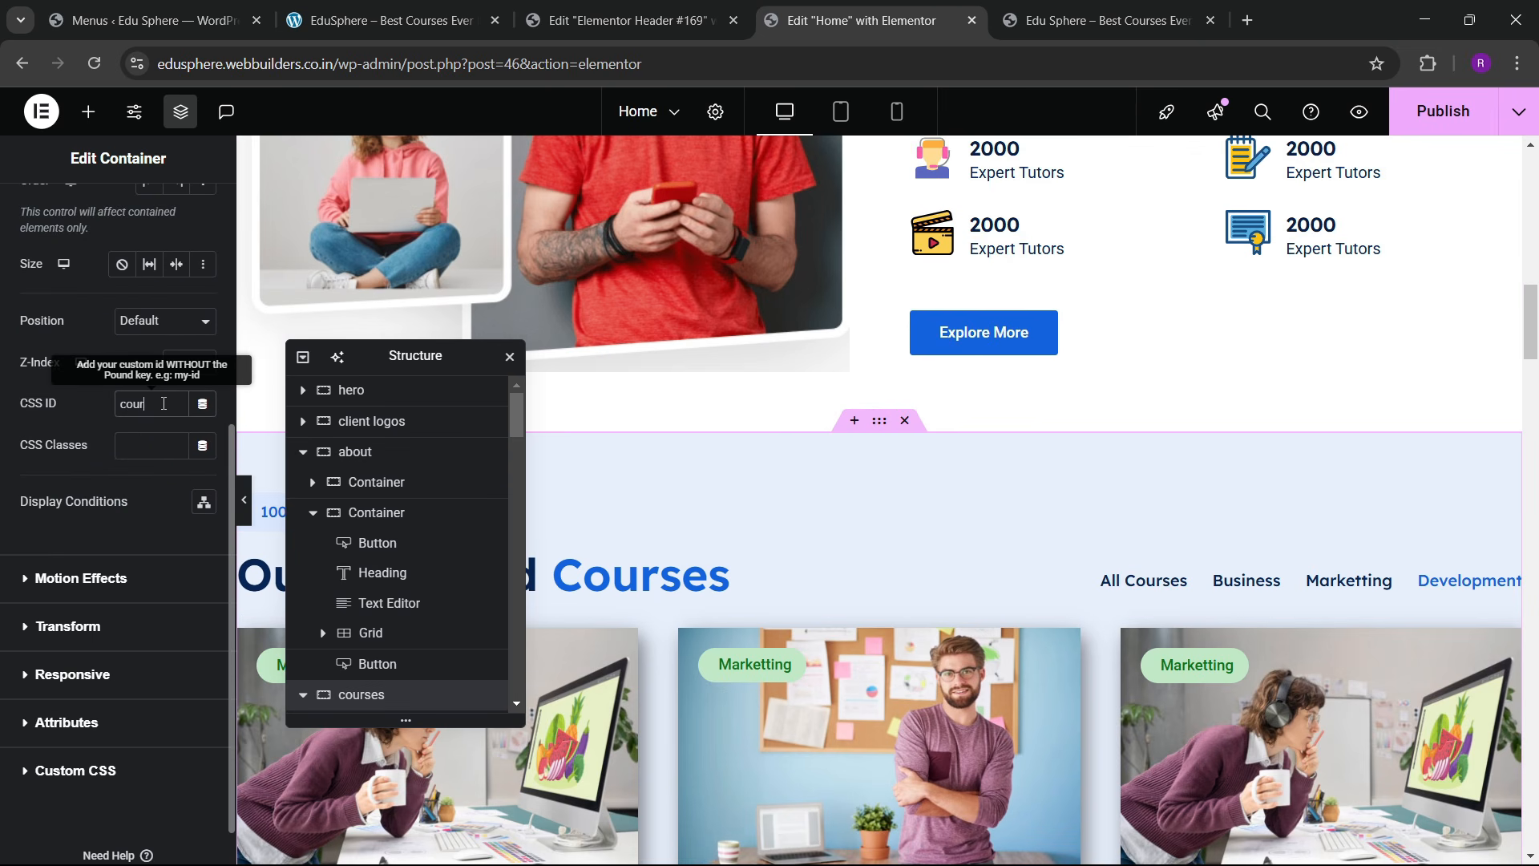
{"action": "scroll", "coordinate": [1115, 430], "scroll_direction": "down", "scroll_amount": 10}
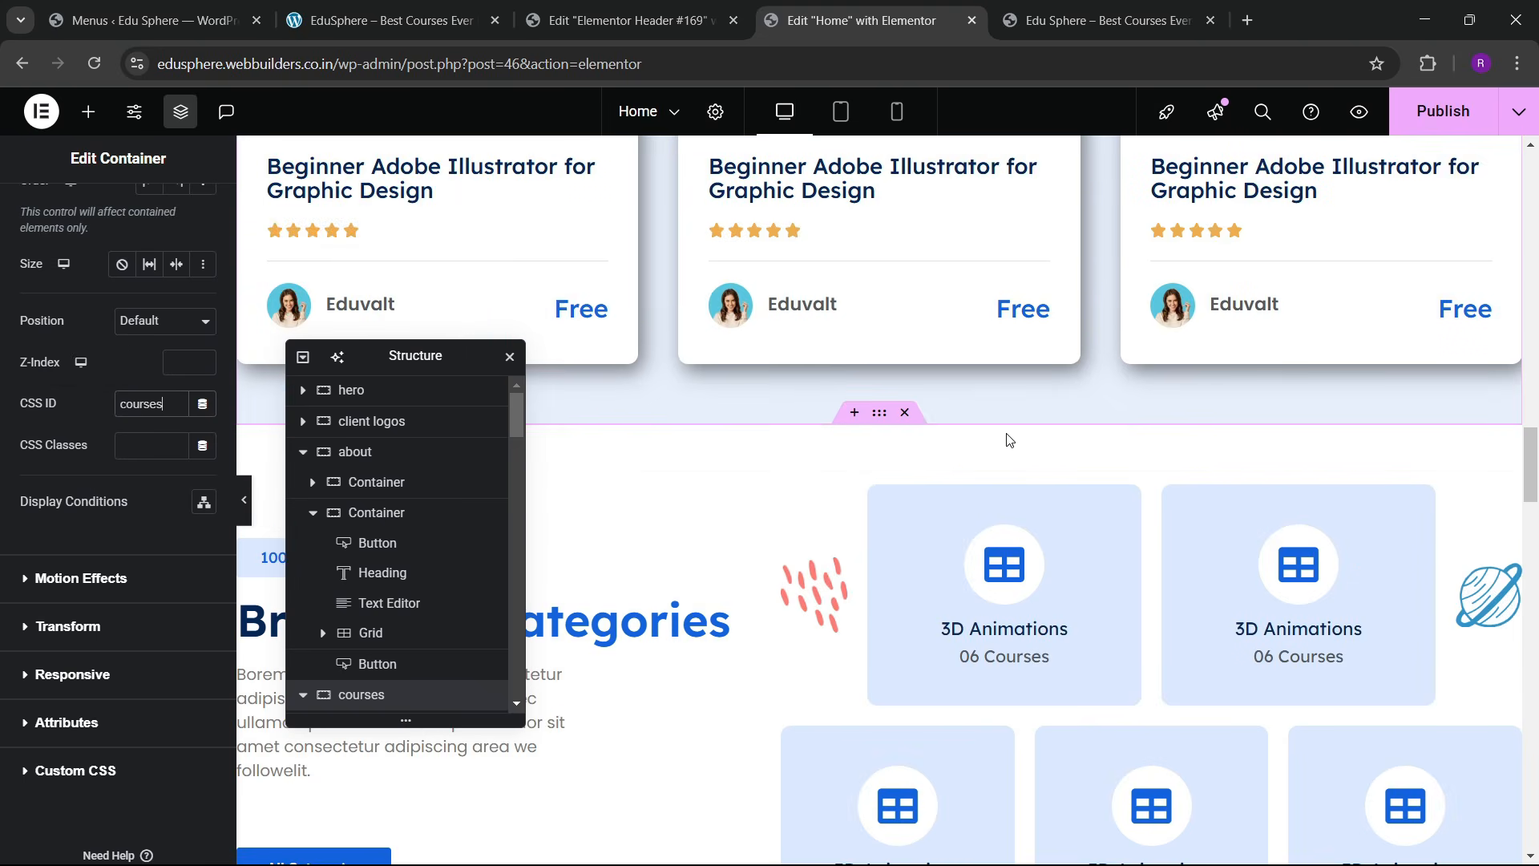
{"action": "scroll", "coordinate": [1009, 439], "scroll_direction": "down", "scroll_amount": 1}
Step: Set the services section container's CSS ID to services
{"action": "left_click", "coordinate": [879, 314]}
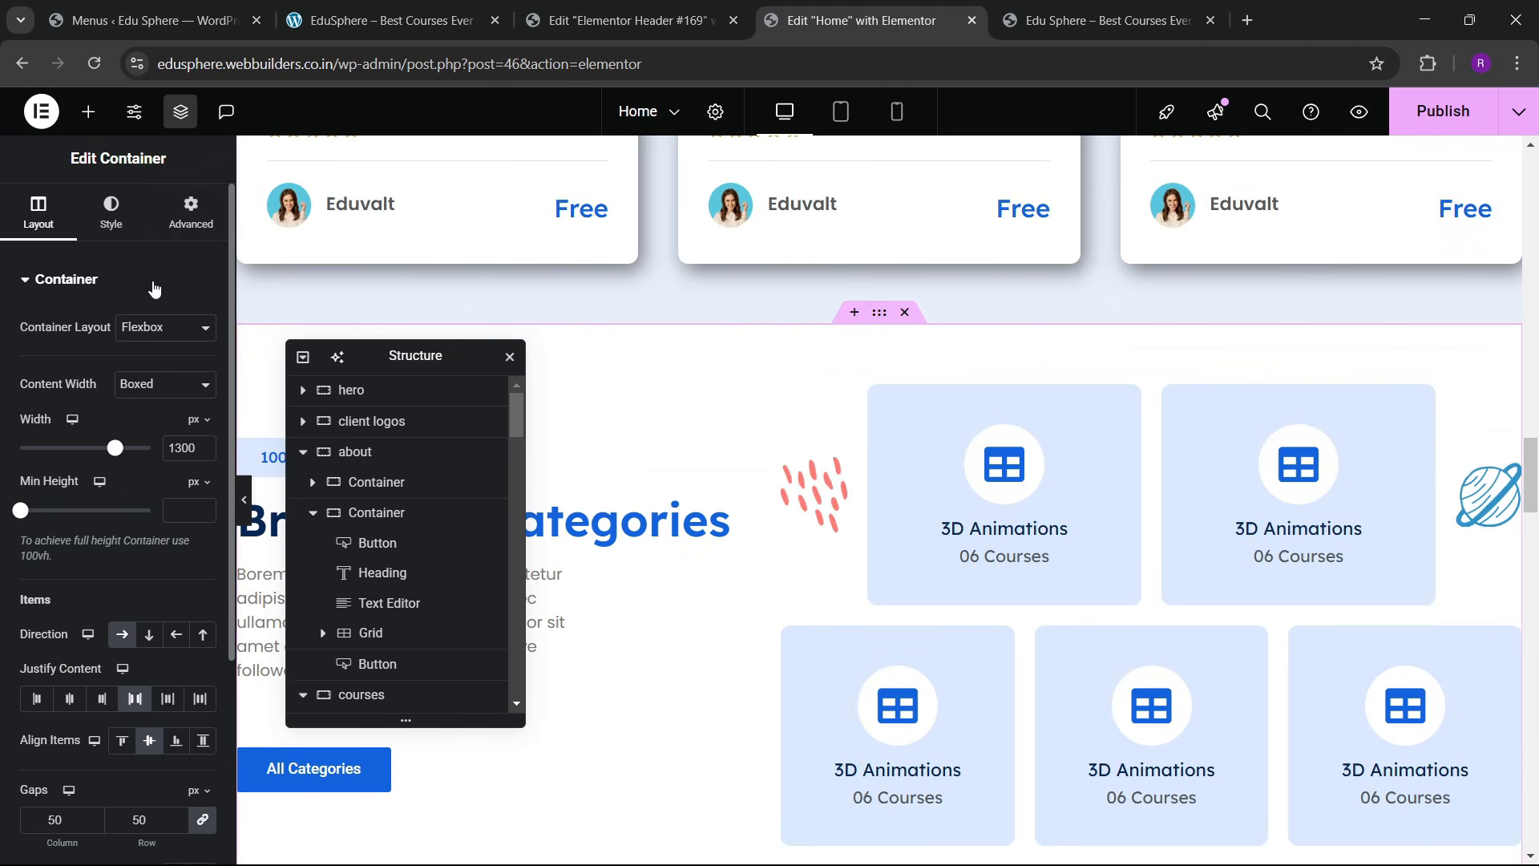
{"action": "left_click", "coordinate": [138, 403]}
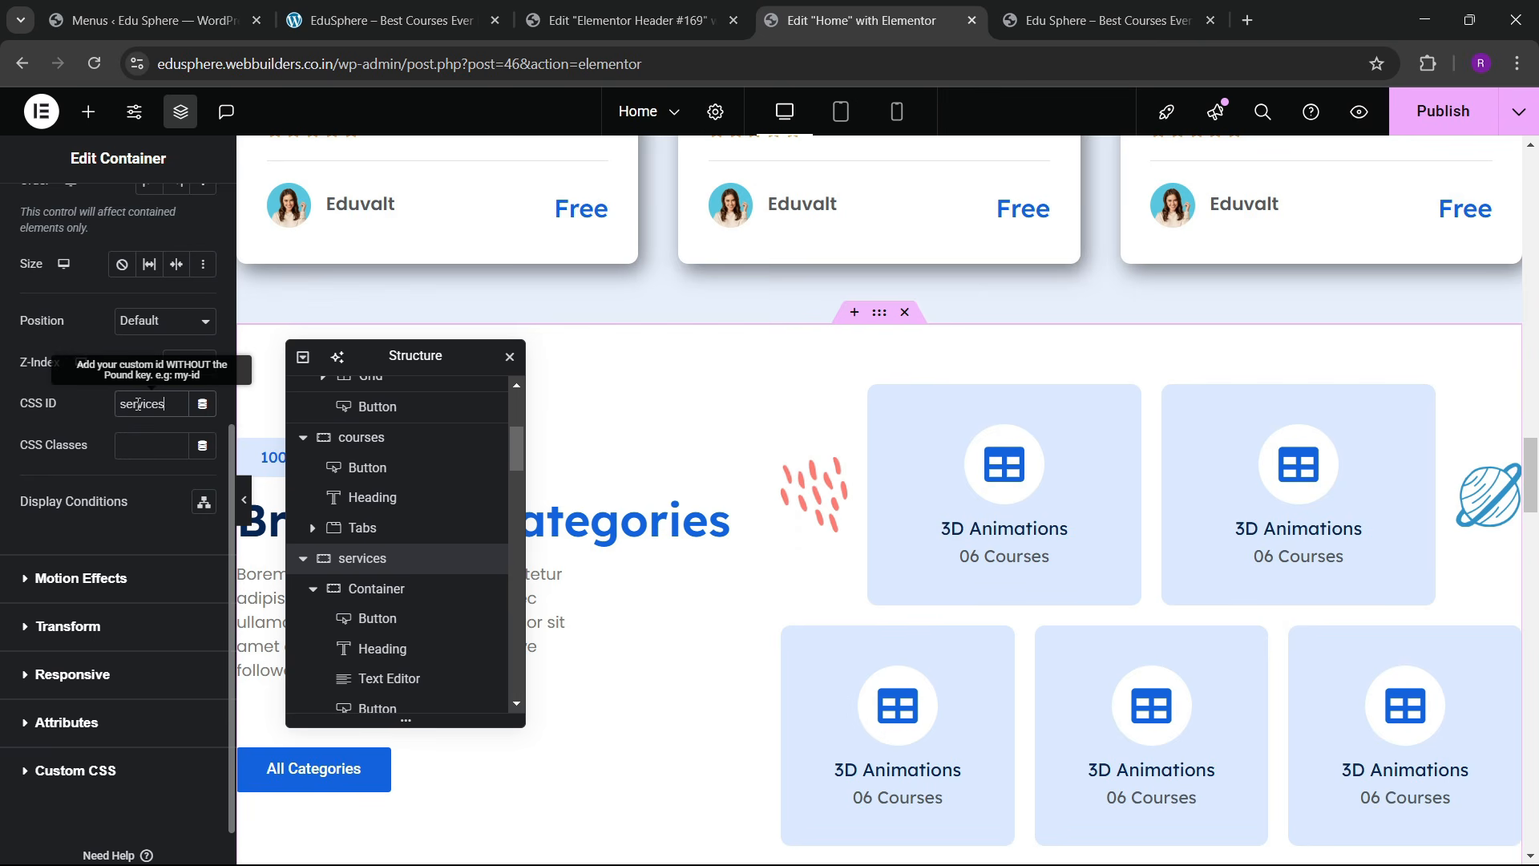
{"action": "type", "text": "services"}
{"action": "scroll", "coordinate": [979, 457], "scroll_direction": "down", "scroll_amount": 10}
{"action": "scroll", "coordinate": [890, 321], "scroll_direction": "up", "scroll_amount": 4}
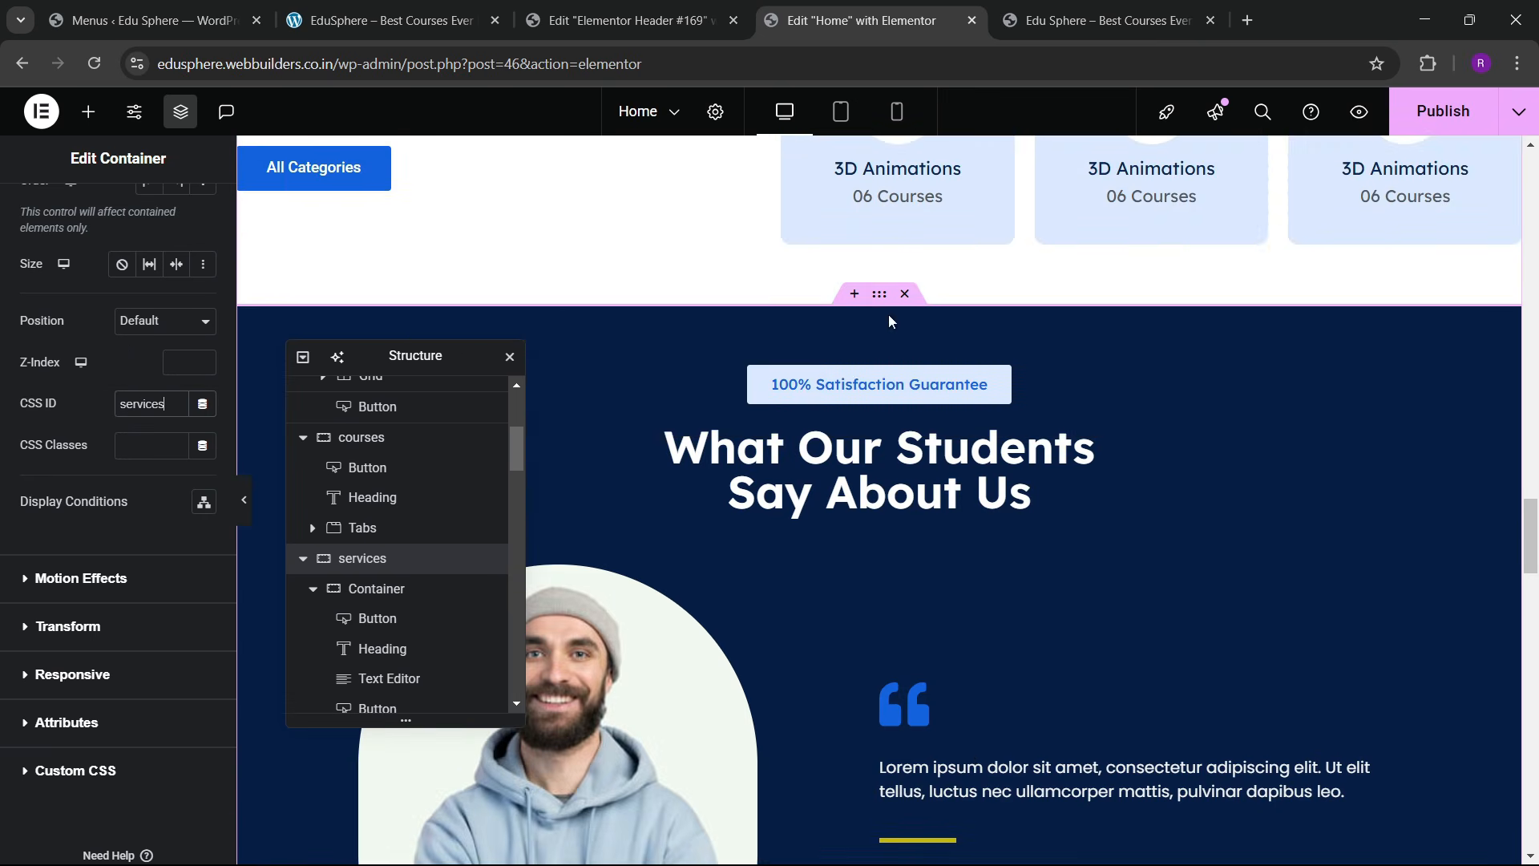
{"action": "scroll", "coordinate": [890, 321], "scroll_direction": "down", "scroll_amount": 10}
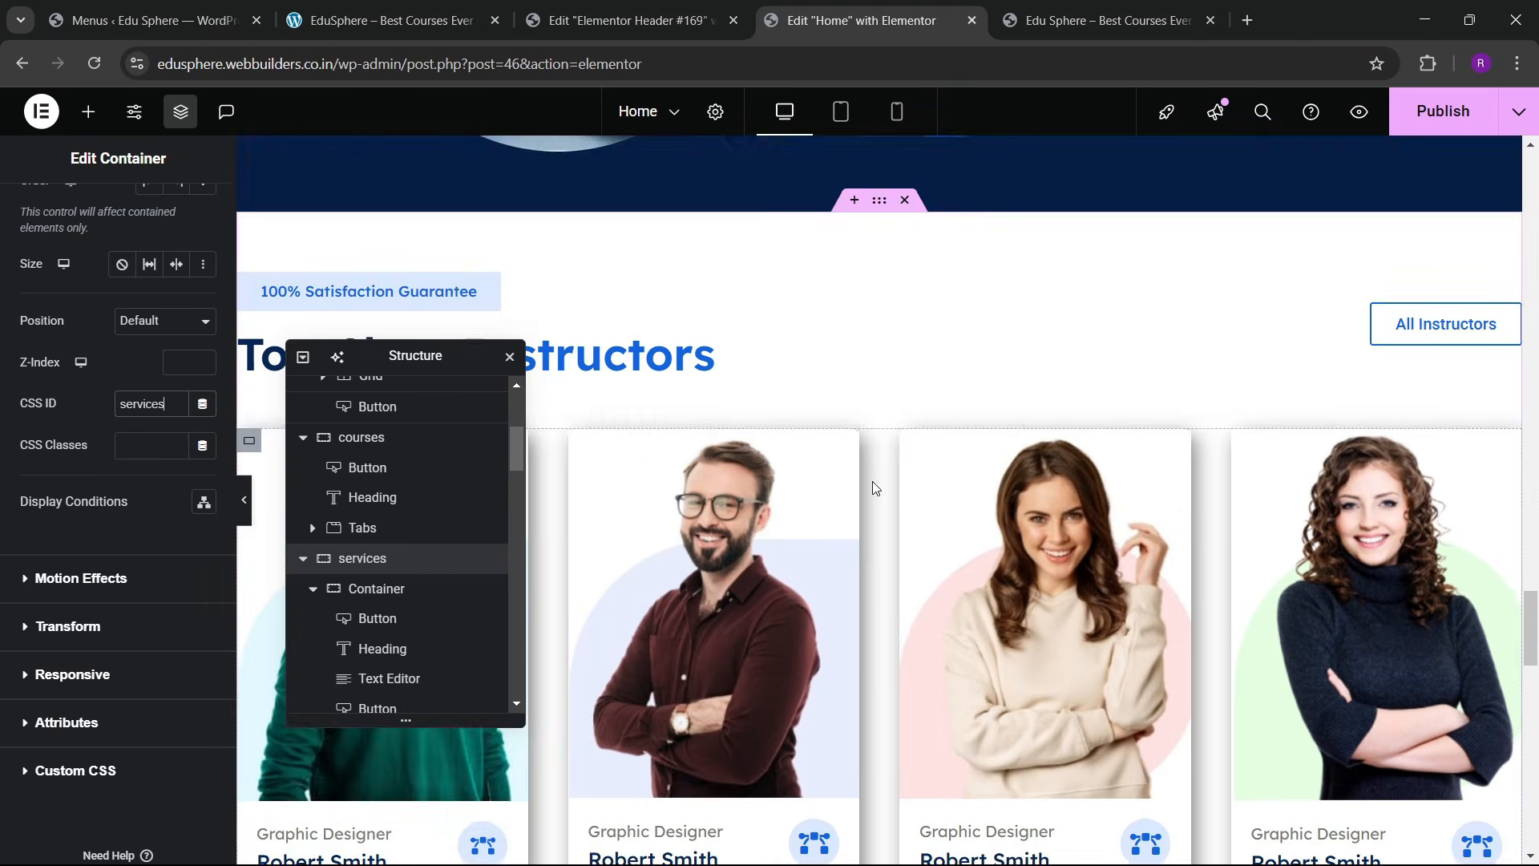
{"action": "scroll", "coordinate": [874, 486], "scroll_direction": "down", "scroll_amount": 10}
{"action": "scroll", "coordinate": [869, 503], "scroll_direction": "up", "scroll_amount": 1}
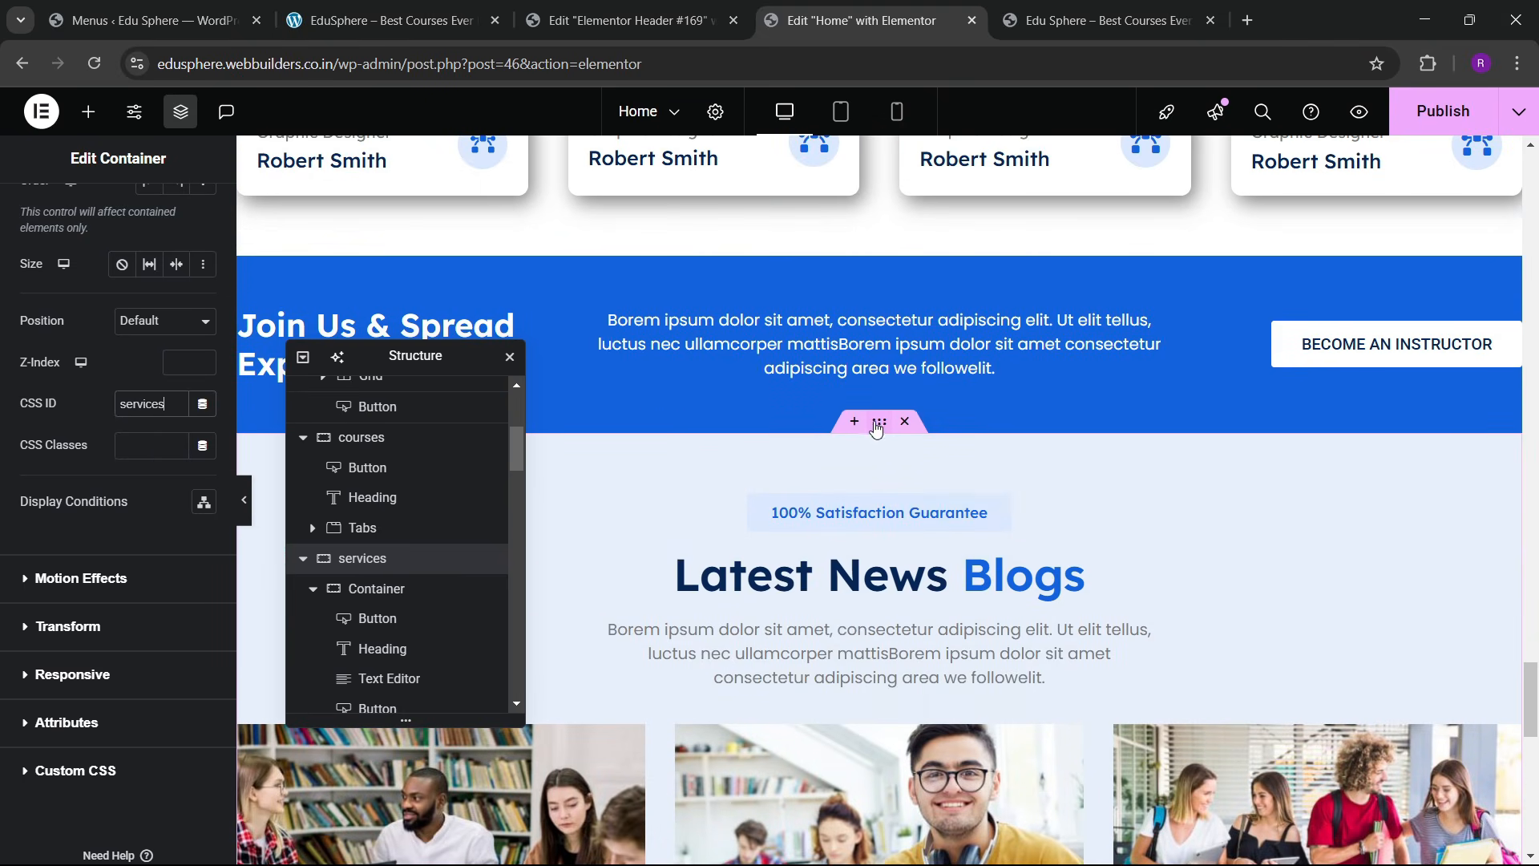
Step: Set the blogs section container's CSS ID to blogs
{"action": "left_click", "coordinate": [173, 230]}
{"action": "scroll", "coordinate": [71, 495], "scroll_direction": "down", "scroll_amount": 5}
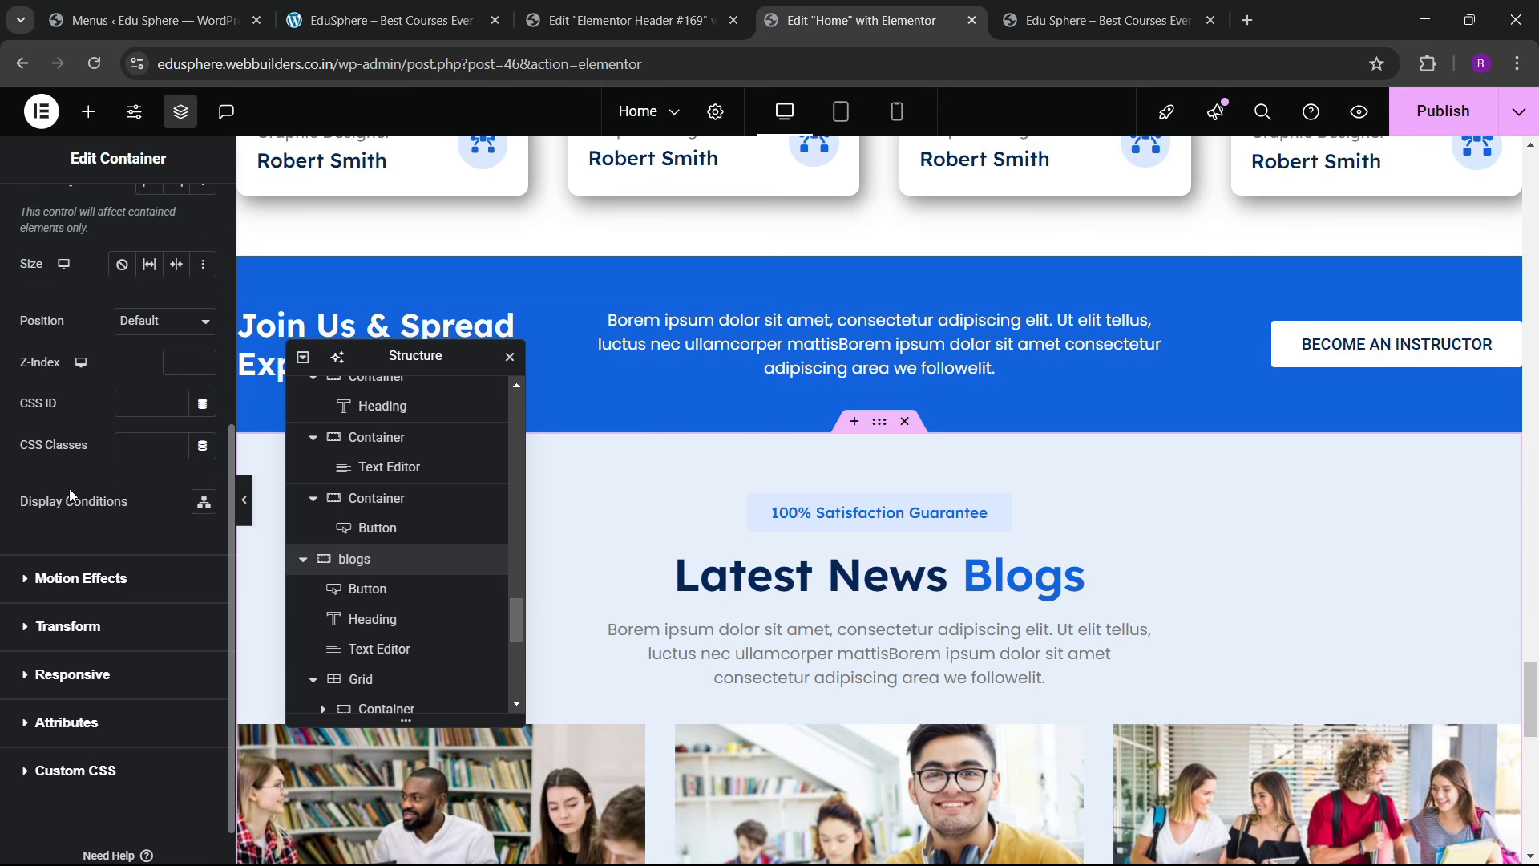
{"action": "left_click", "coordinate": [146, 407]}
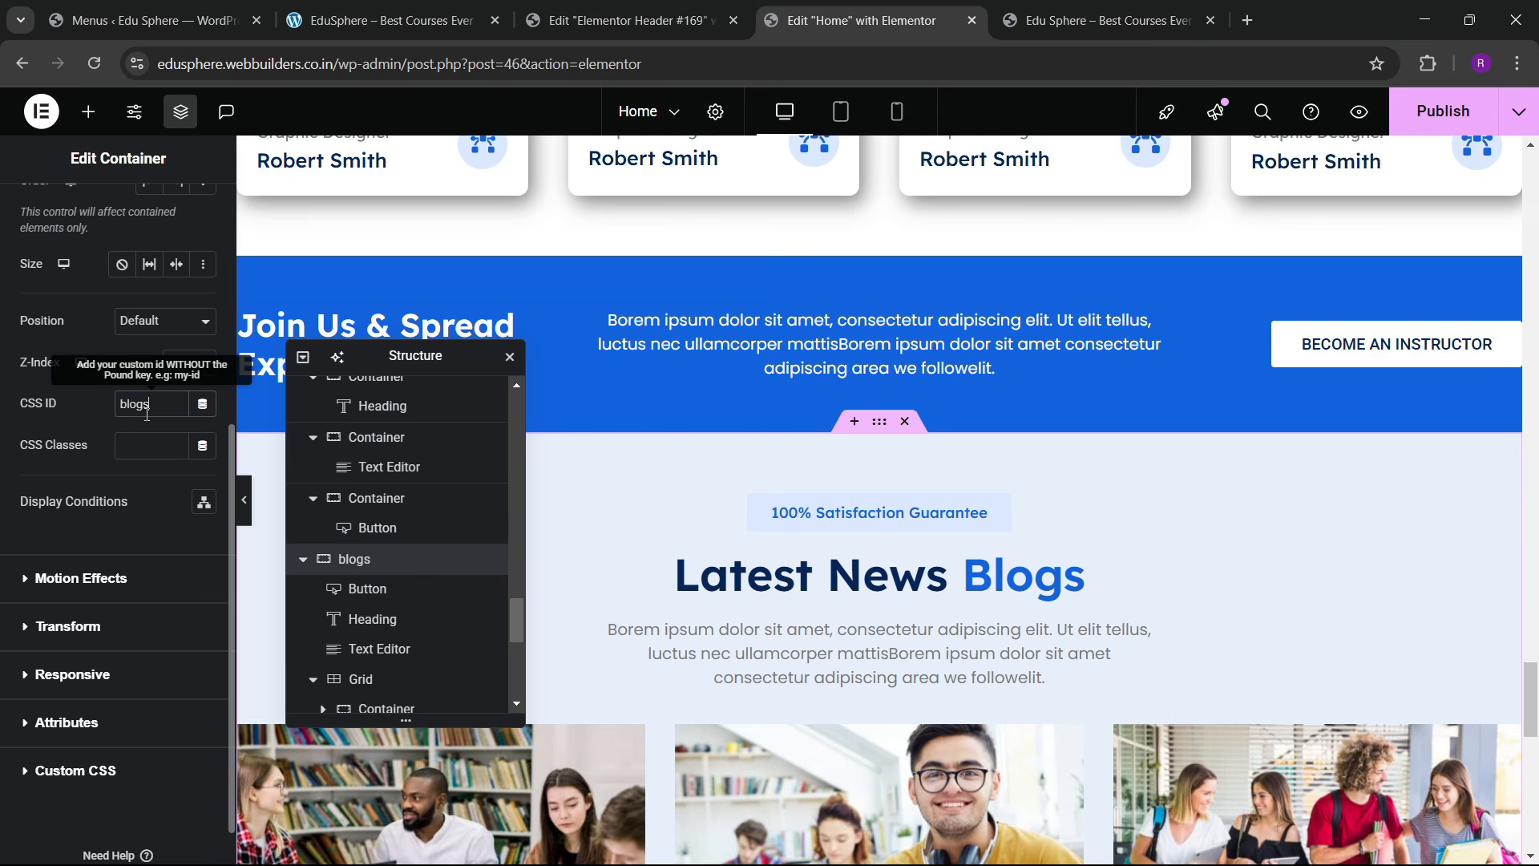
{"action": "type", "text": "blogs"}
{"action": "scroll", "coordinate": [825, 497], "scroll_direction": "down", "scroll_amount": 12}
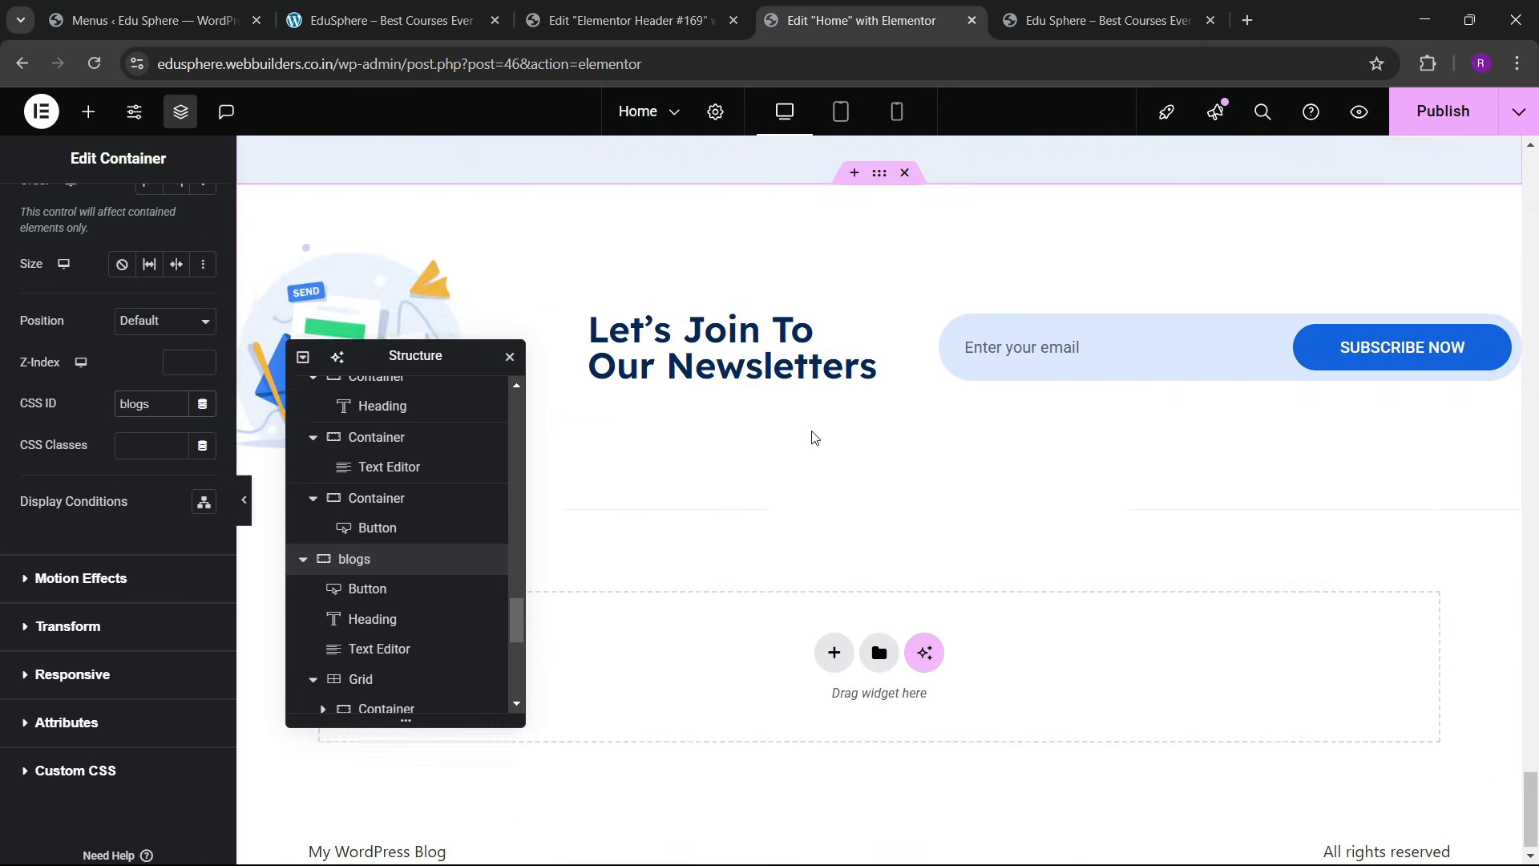
{"action": "scroll", "coordinate": [814, 437], "scroll_direction": "up", "scroll_amount": 1}
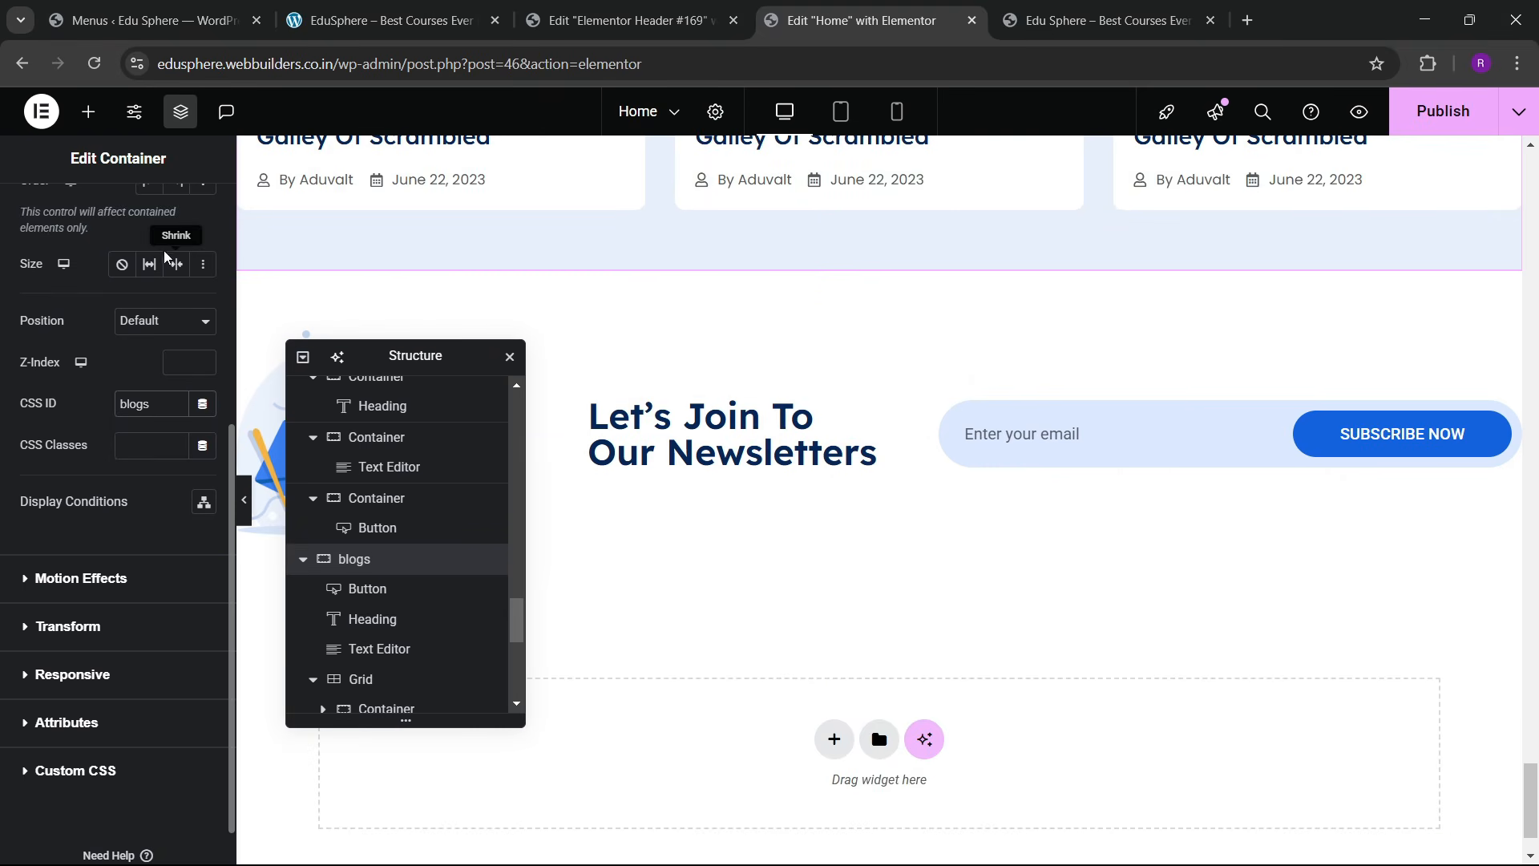
{"action": "scroll", "coordinate": [166, 256], "scroll_direction": "up", "scroll_amount": 5}
{"action": "scroll", "coordinate": [75, 449], "scroll_direction": "down", "scroll_amount": 5}
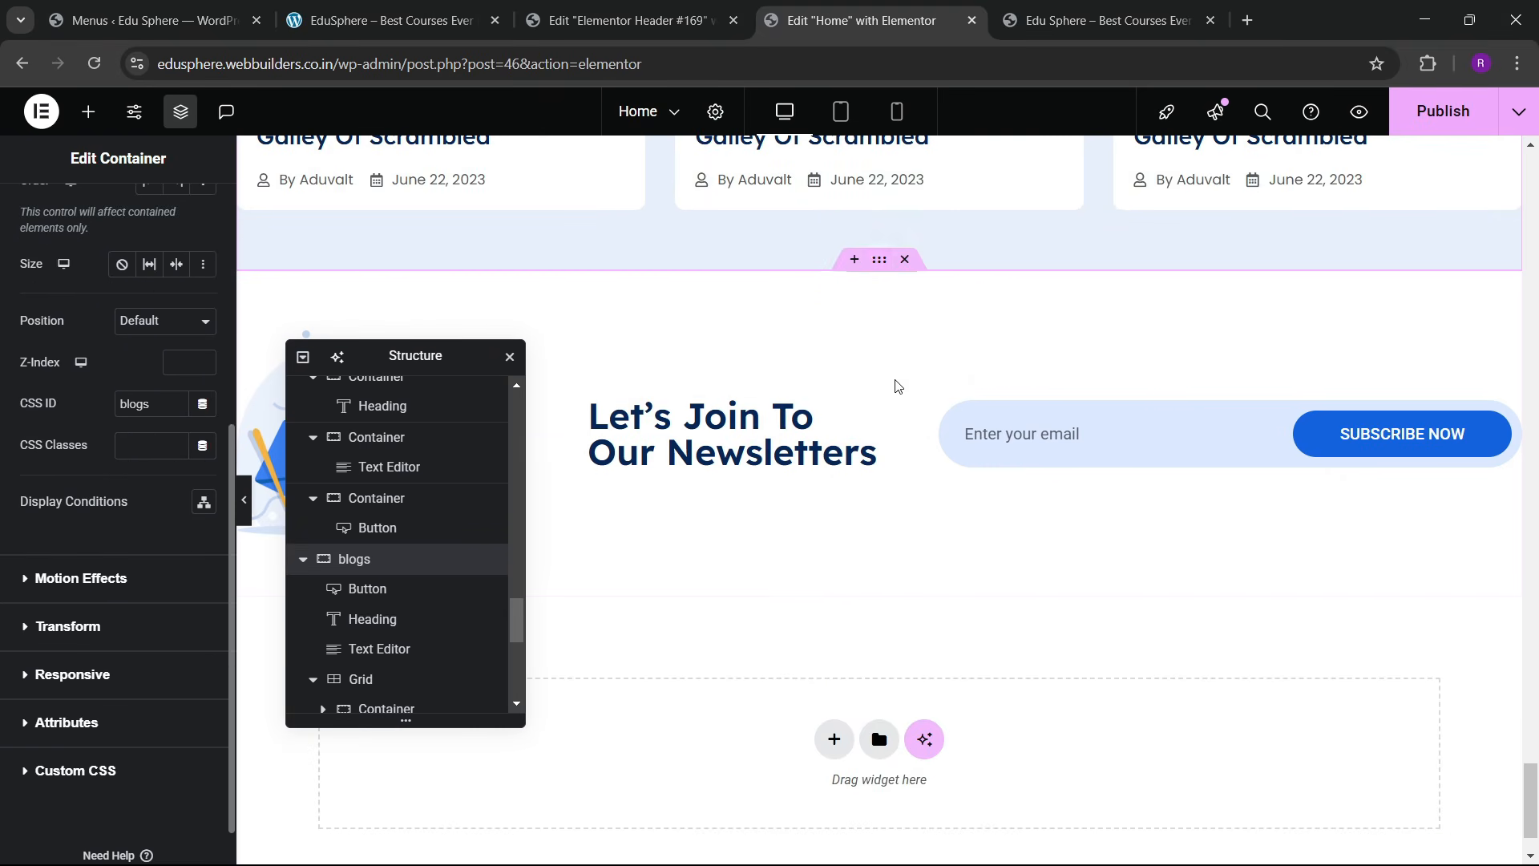
Step: Open the newsletter section's advanced settings and publish the Home page
{"action": "left_click", "coordinate": [880, 259]}
{"action": "left_click", "coordinate": [166, 235]}
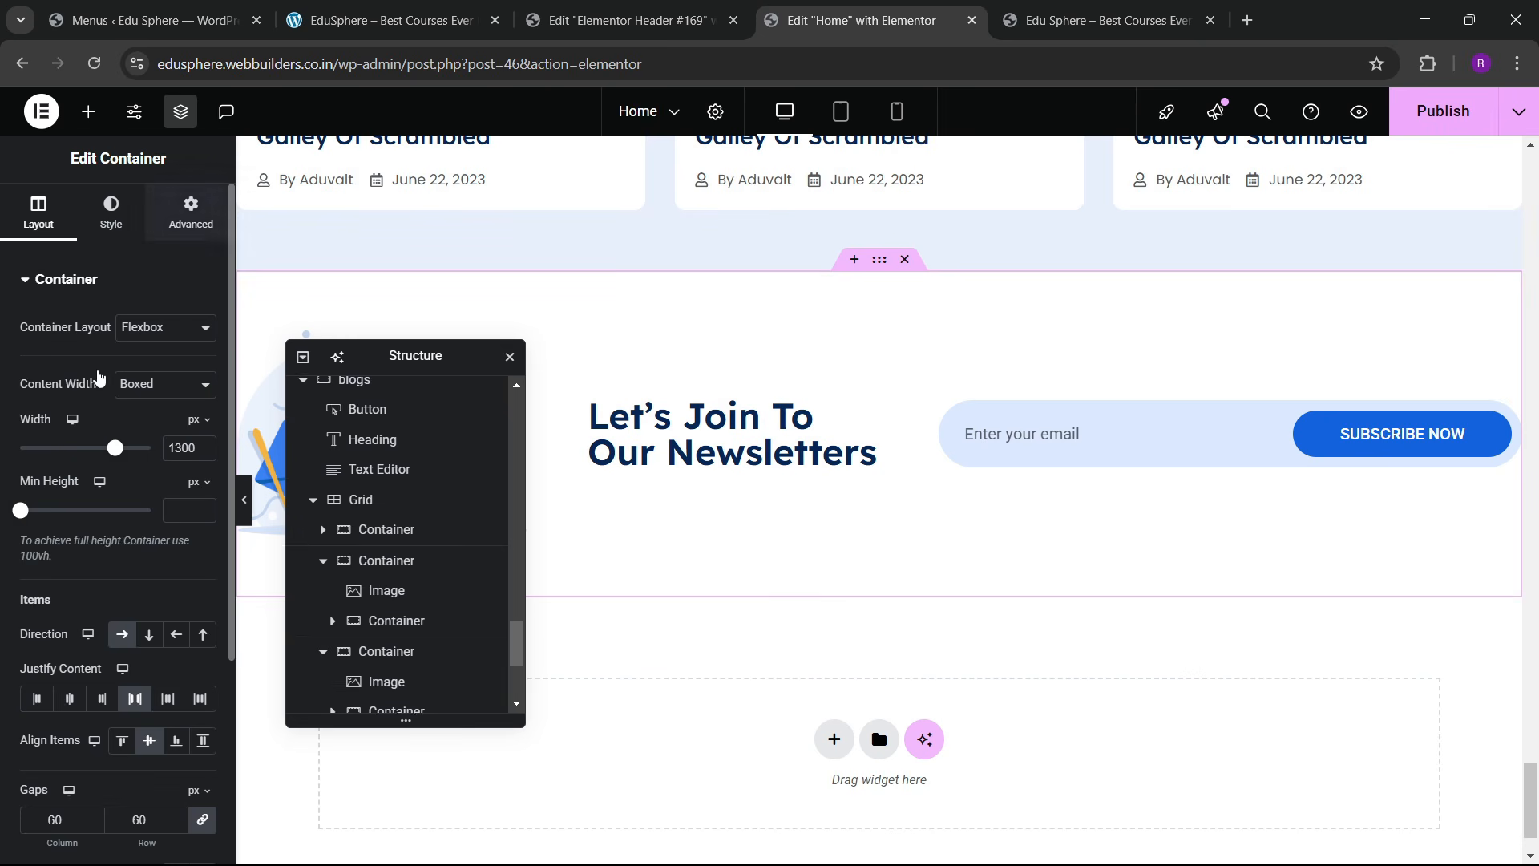
{"action": "scroll", "coordinate": [98, 413], "scroll_direction": "down", "scroll_amount": 5}
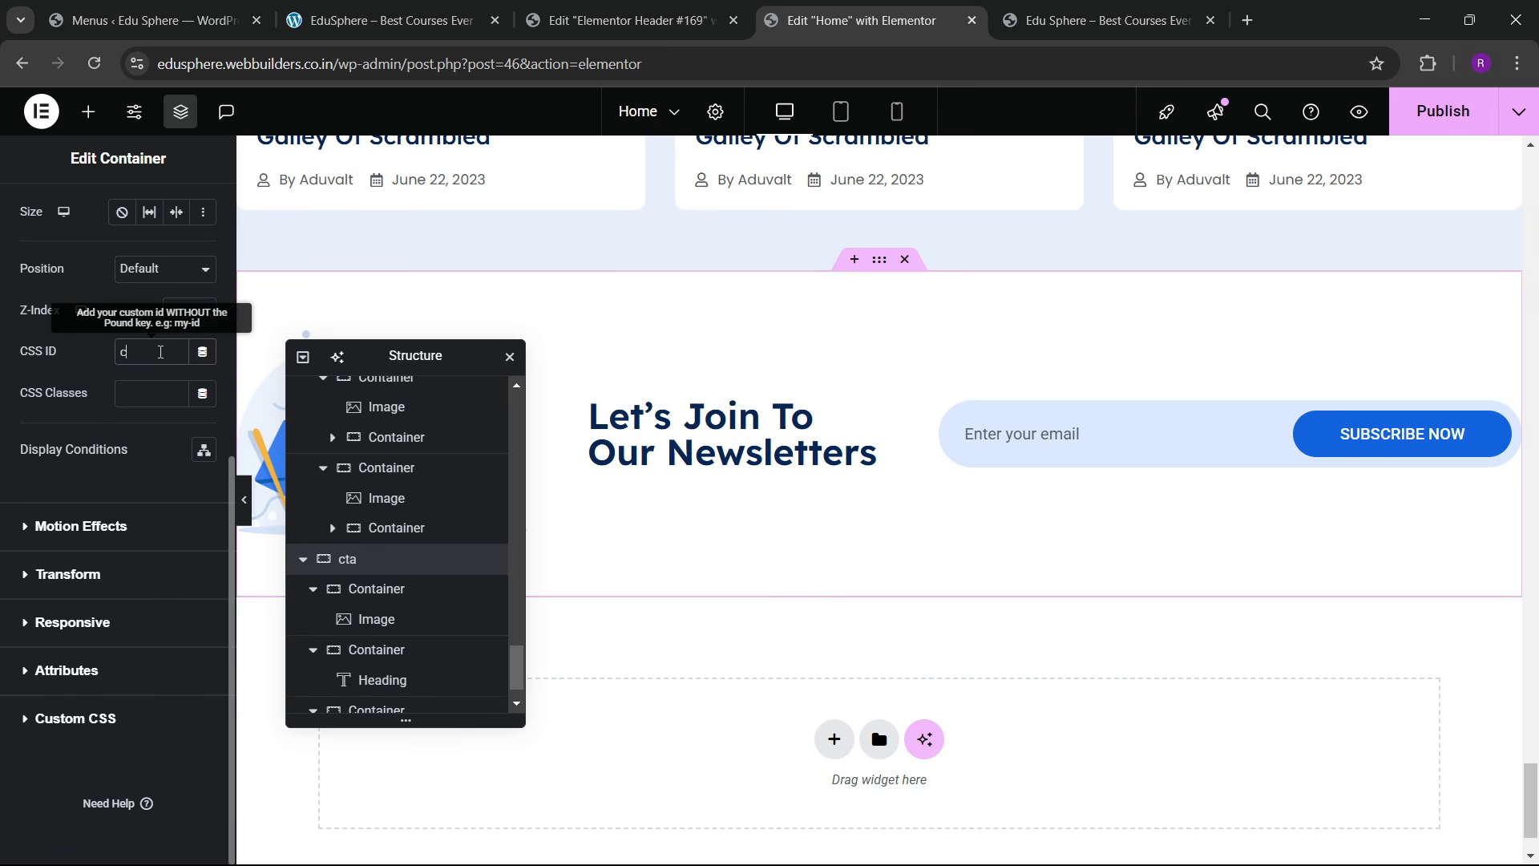
{"action": "scroll", "coordinate": [834, 471], "scroll_direction": "down", "scroll_amount": 1}
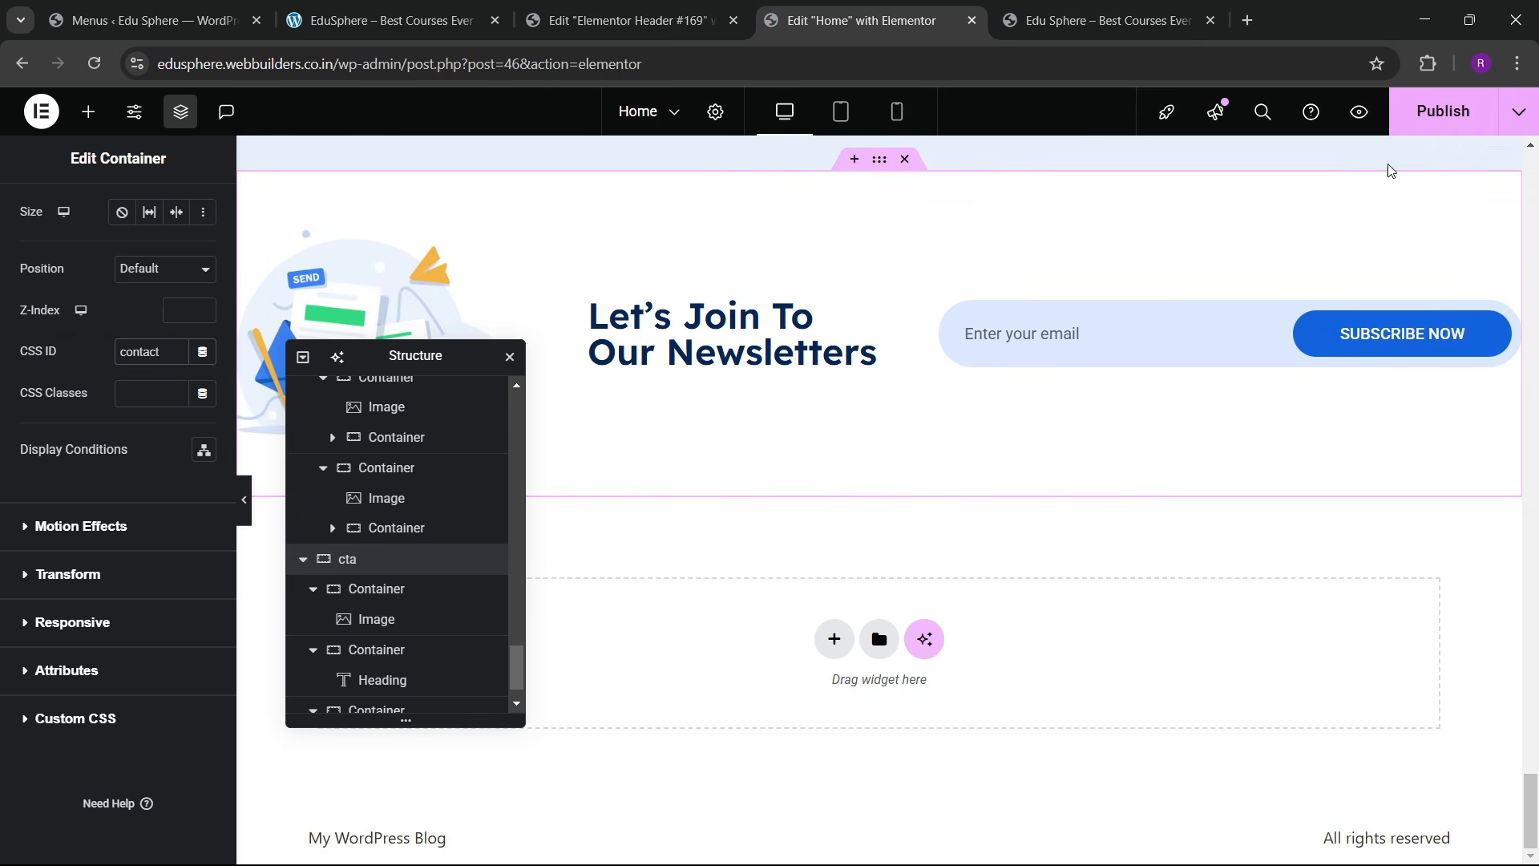
{"action": "left_click", "coordinate": [1435, 112]}
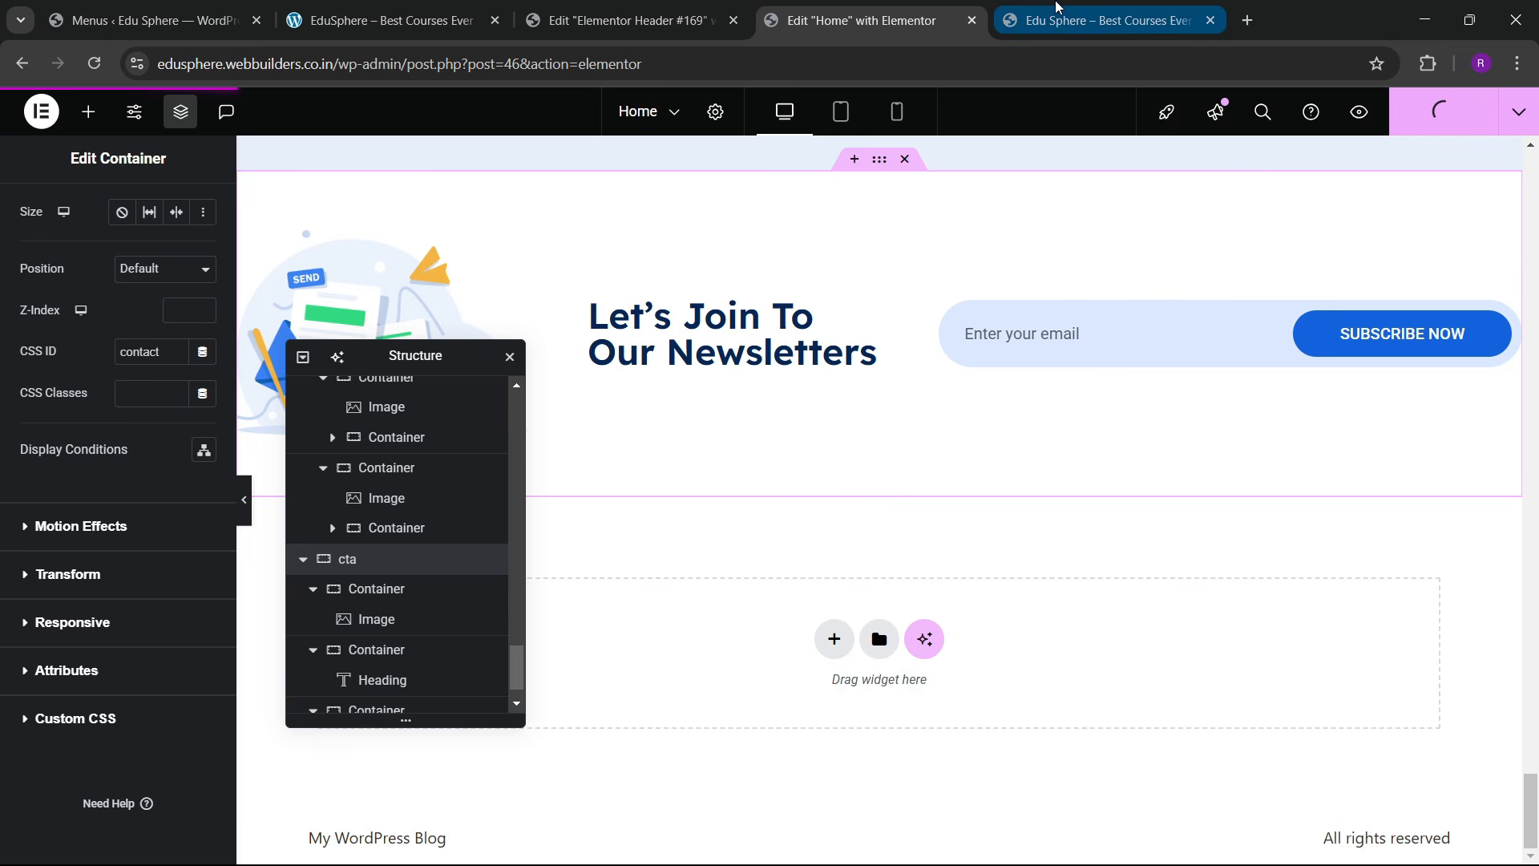
Step: Reload the live Eduvalt site and test the About, Services, Courses, Blogs and Contact menu links
{"action": "left_click", "coordinate": [1059, 8]}
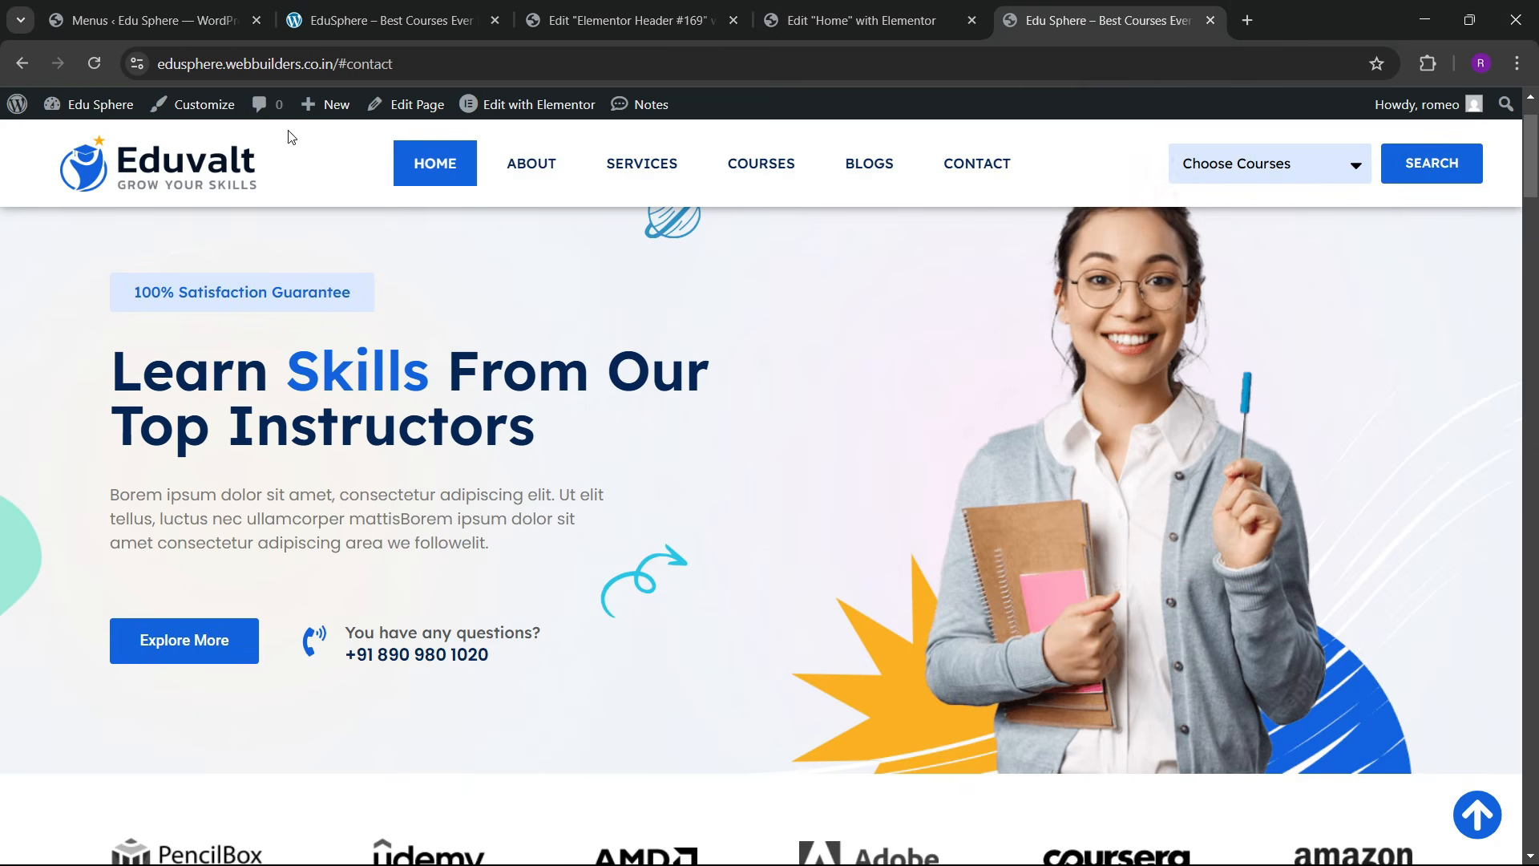
{"action": "left_click", "coordinate": [94, 64]}
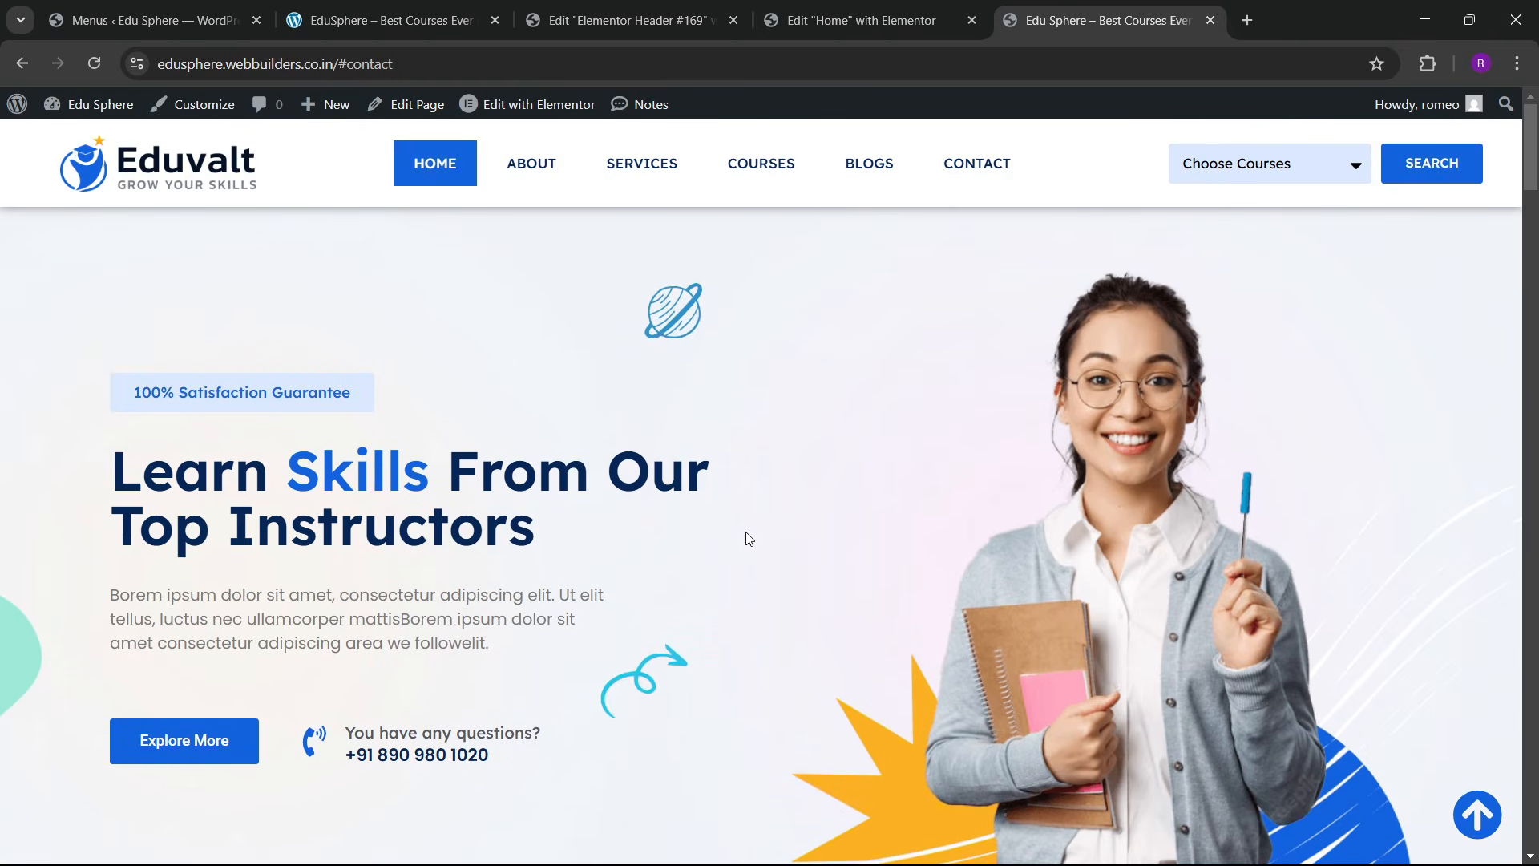
{"action": "left_click", "coordinate": [533, 166]}
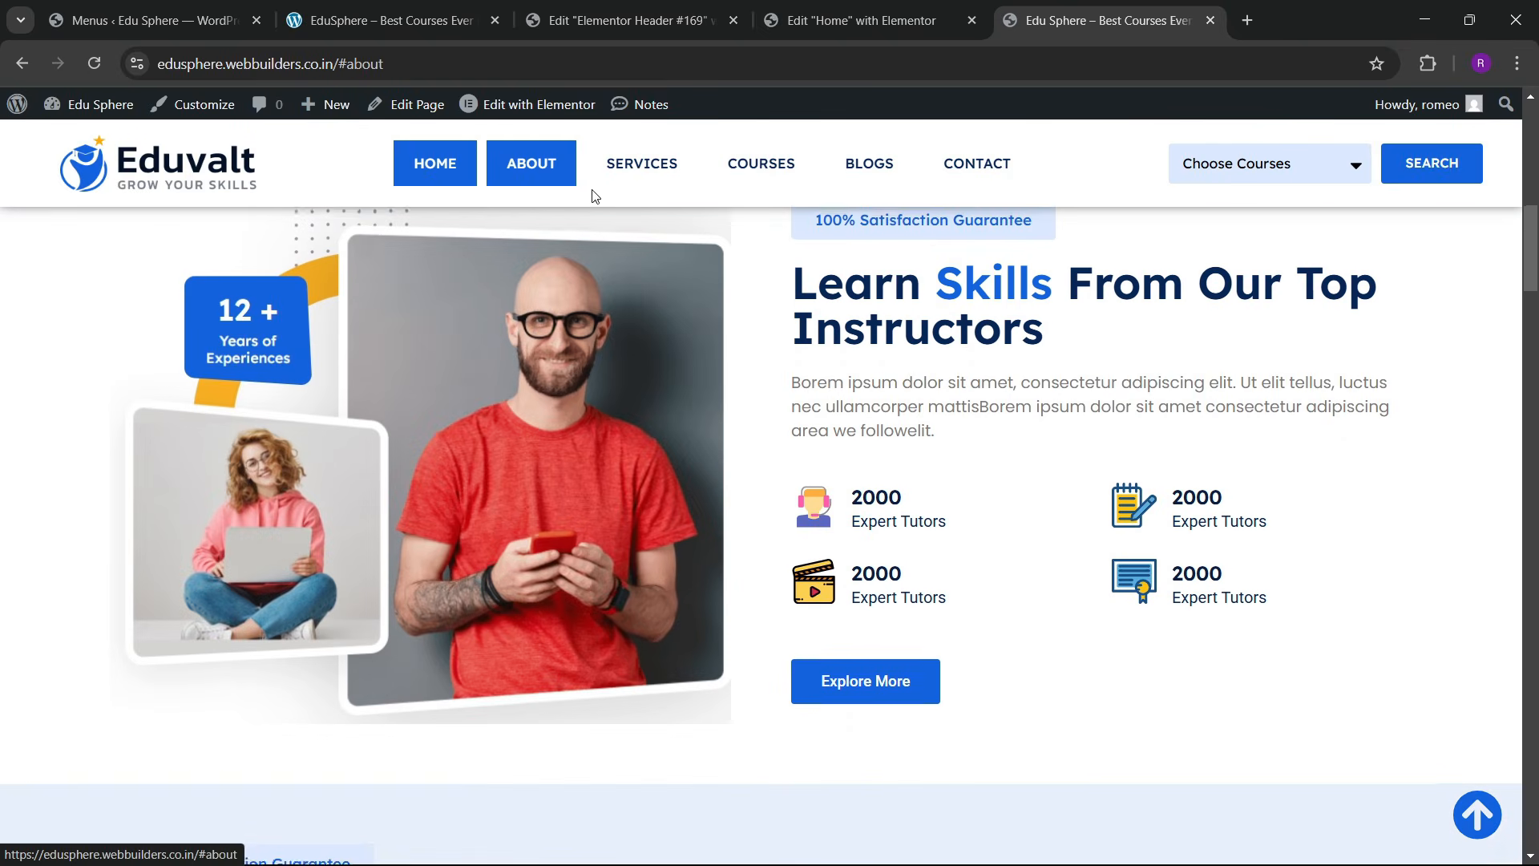
{"action": "left_click", "coordinate": [639, 166]}
{"action": "left_click", "coordinate": [761, 168]}
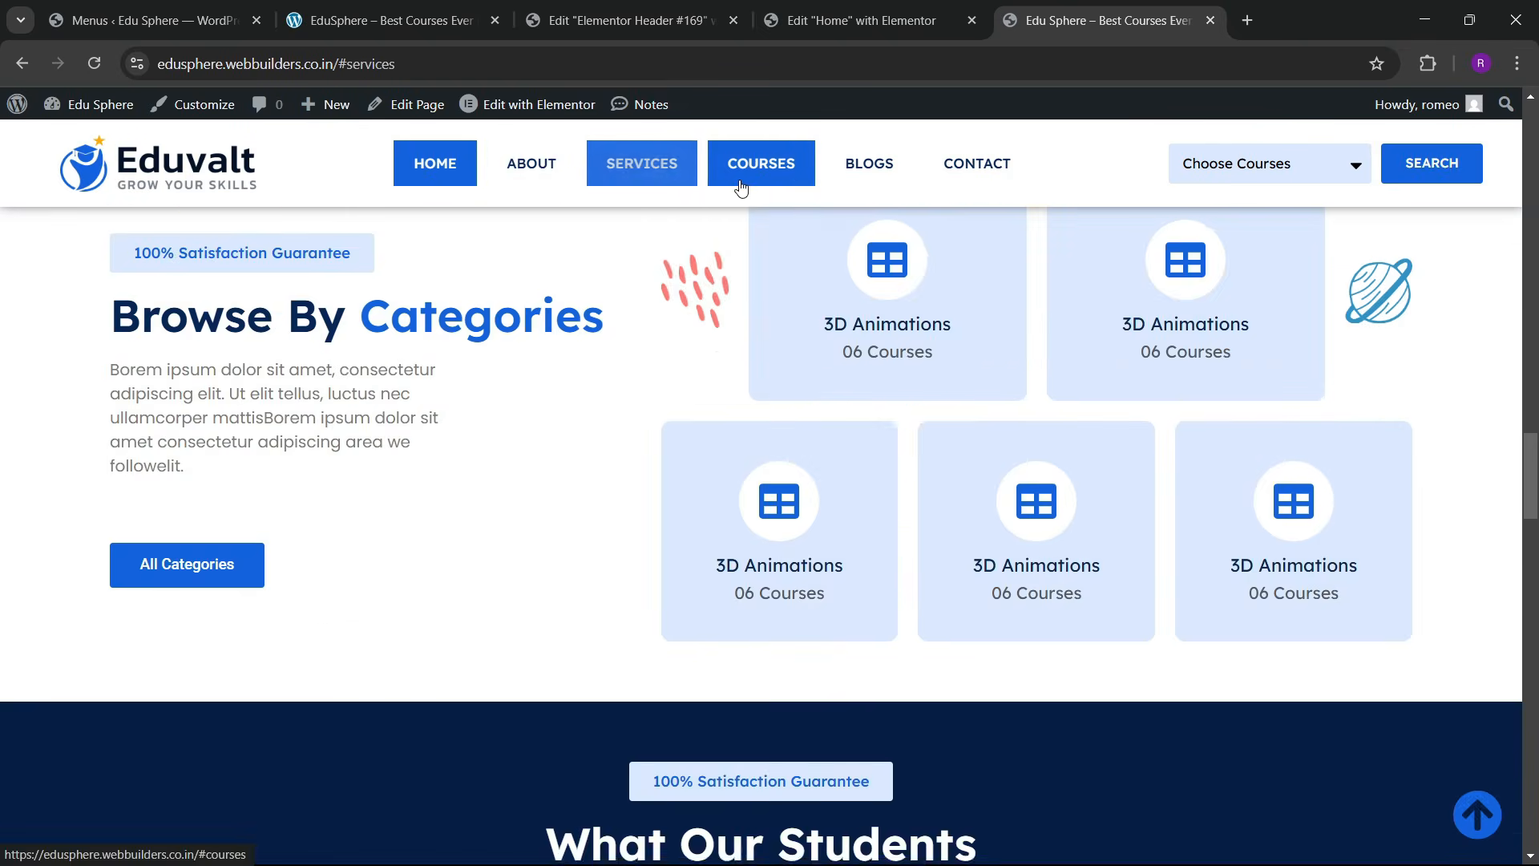
{"action": "left_click", "coordinate": [862, 165]}
{"action": "left_click", "coordinate": [952, 164]}
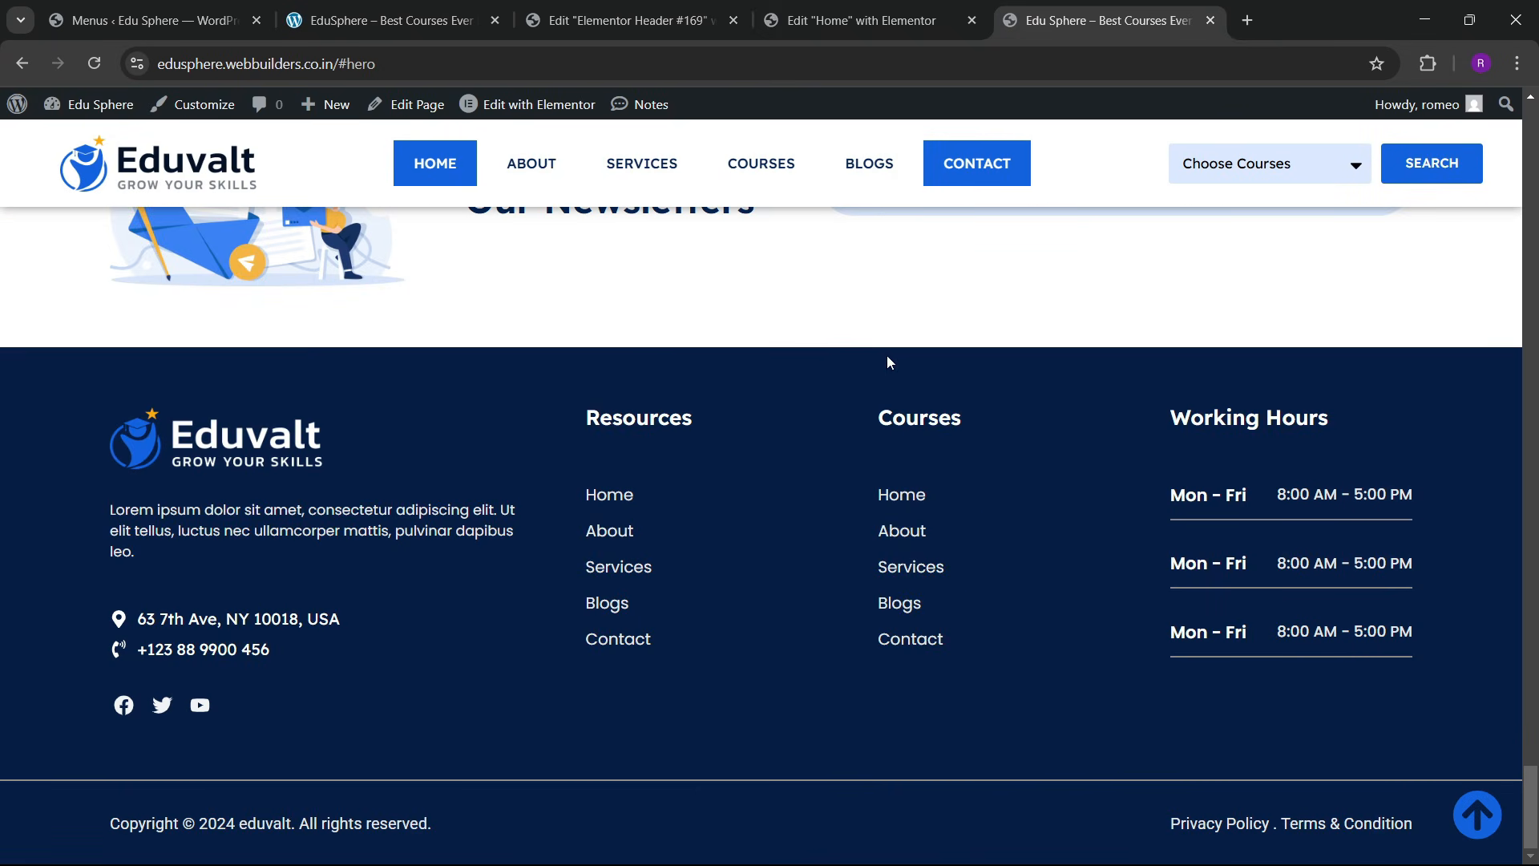
Step: Reload the local EduSphere site for comparison, then close the Elementor Header #169 editor
{"action": "left_click", "coordinate": [377, 20]}
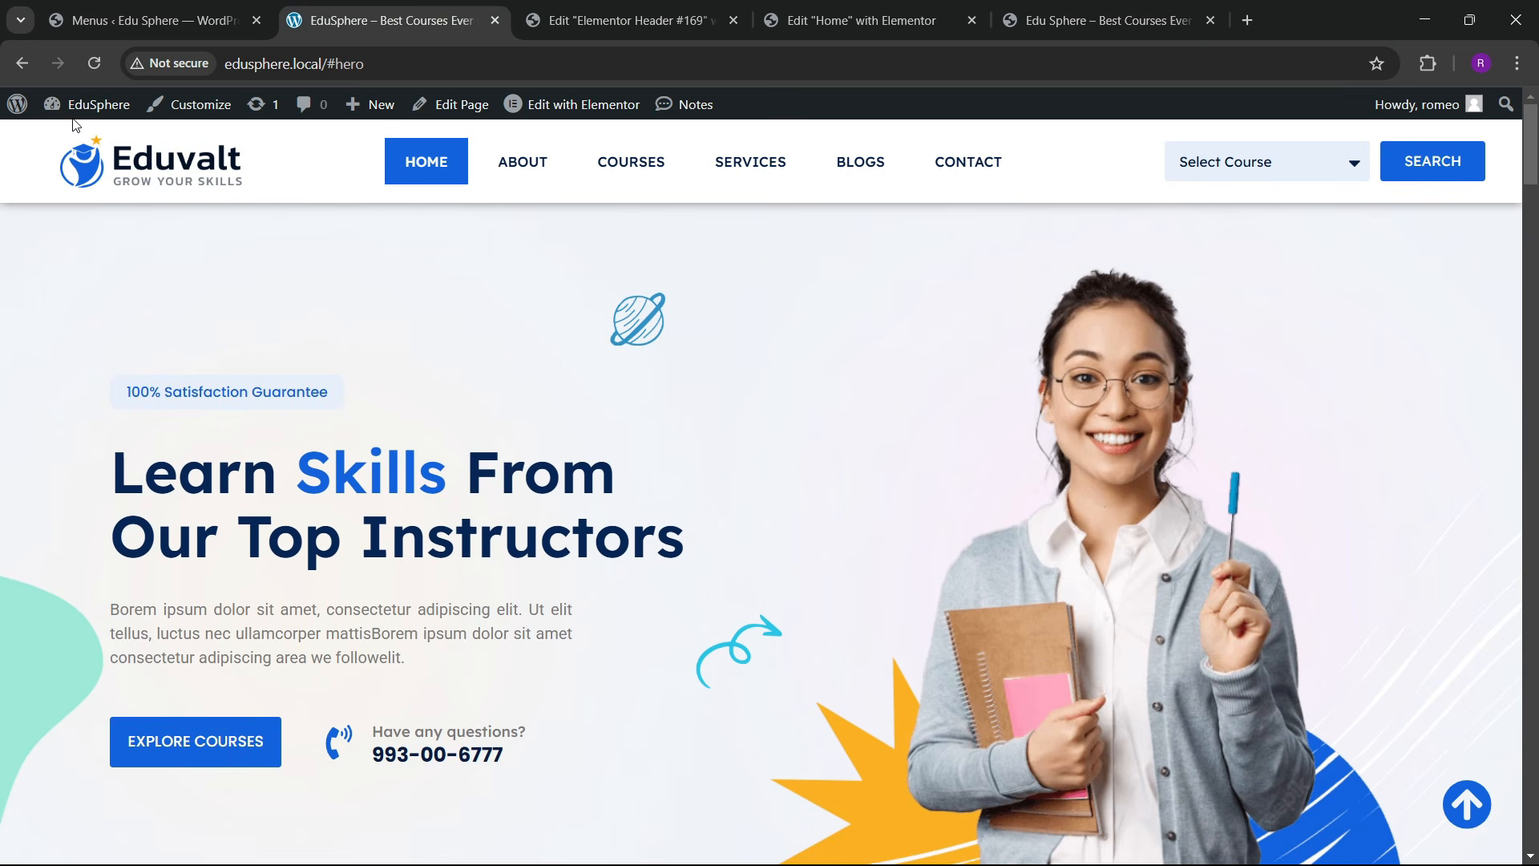
{"action": "left_click", "coordinate": [109, 64]}
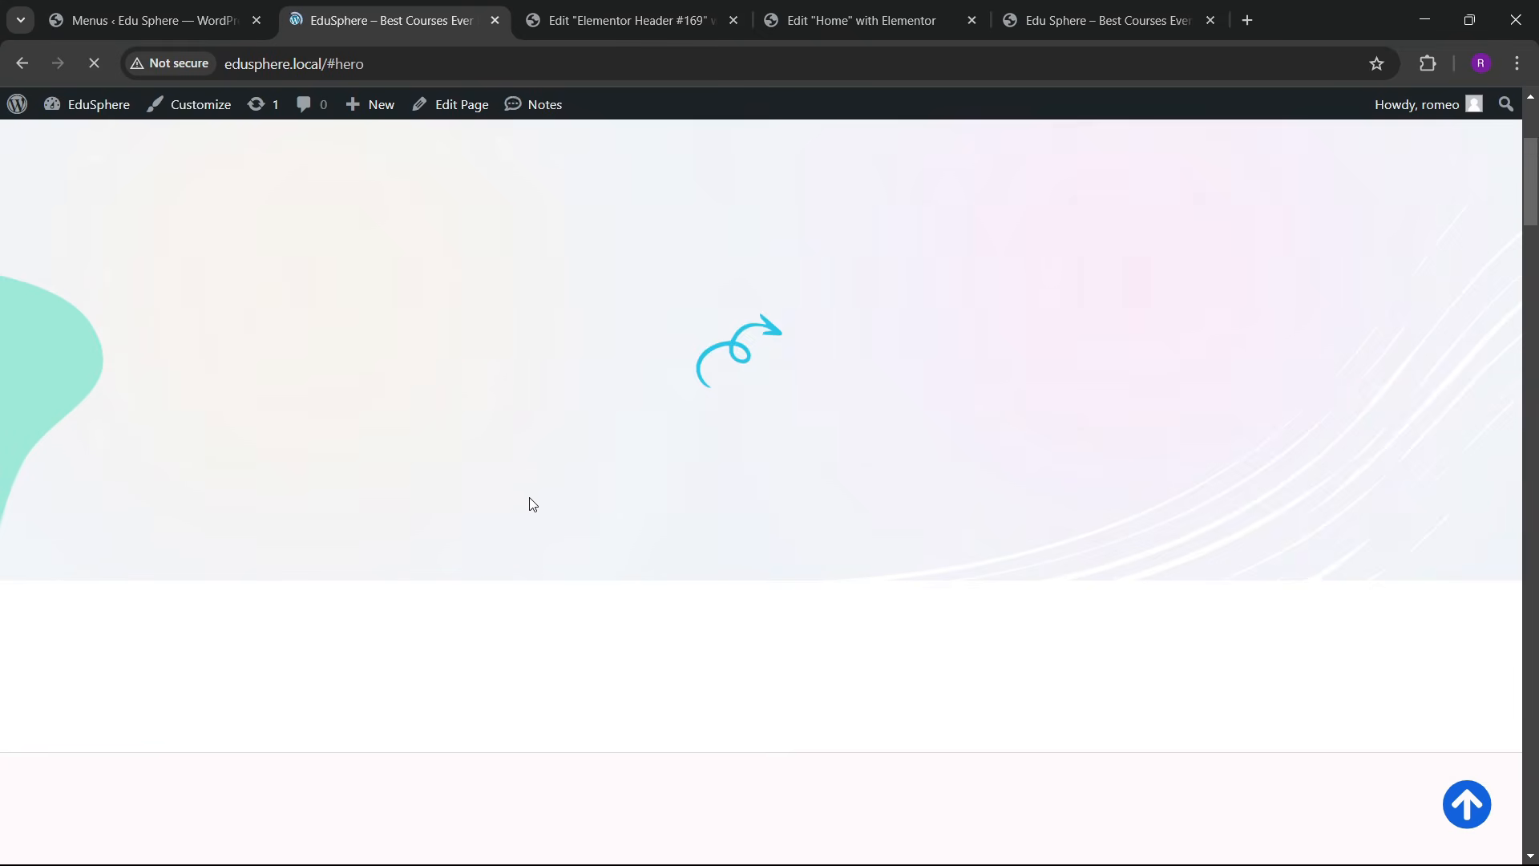
{"action": "left_click", "coordinate": [720, 22]}
{"action": "left_click", "coordinate": [733, 20]}
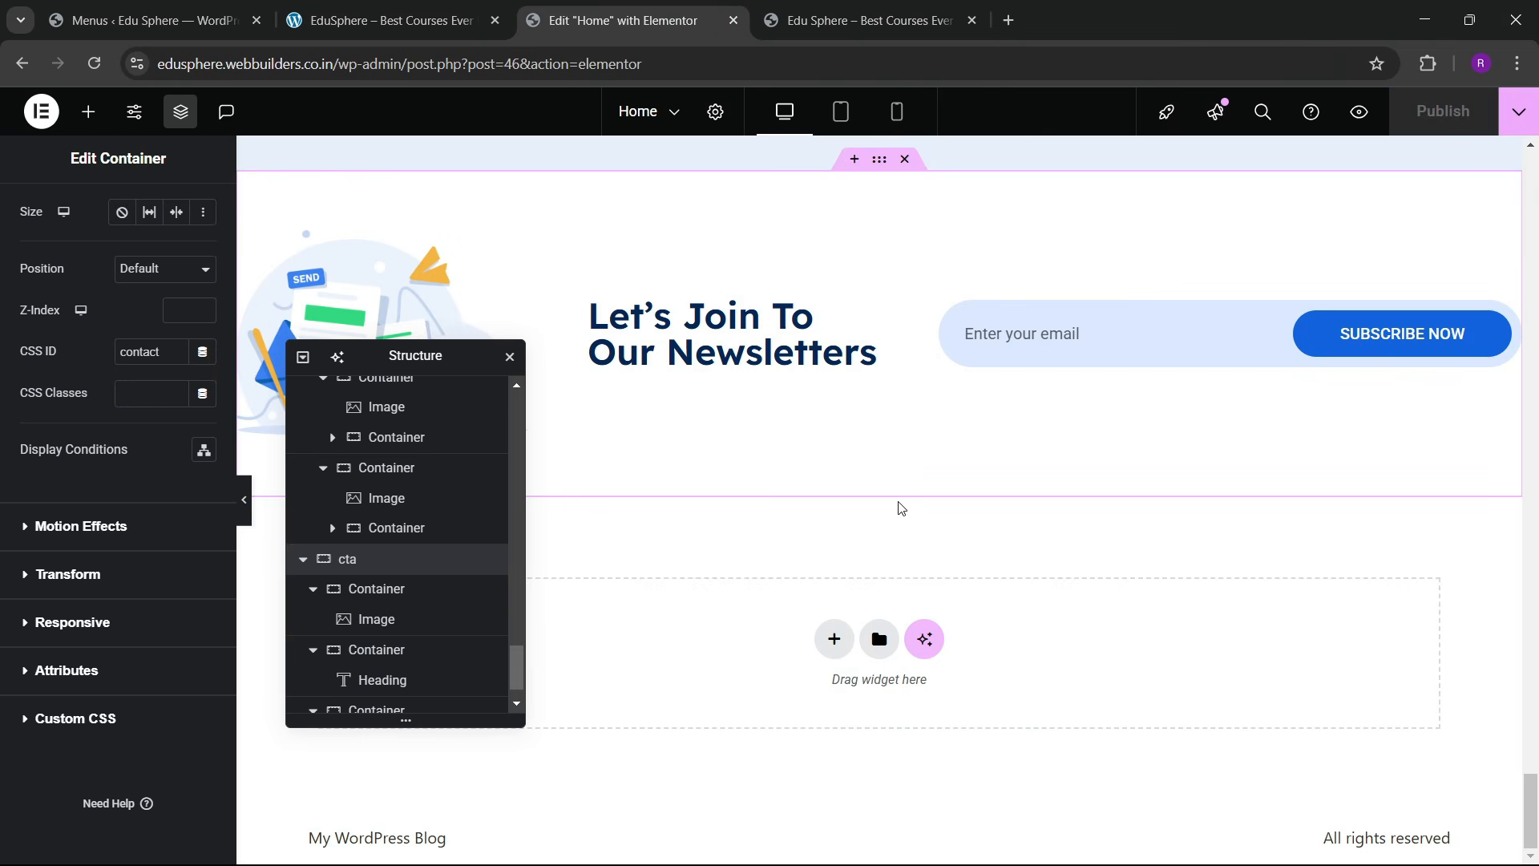
Step: Give the 100% Satisfaction Guarantee badge a Zoom In entrance with a 200 ms delay
{"action": "scroll", "coordinate": [883, 465], "scroll_direction": "up", "scroll_amount": 10}
{"action": "left_click_drag", "start_coordinate": [1530, 714], "coordinate": [1535, 140]}
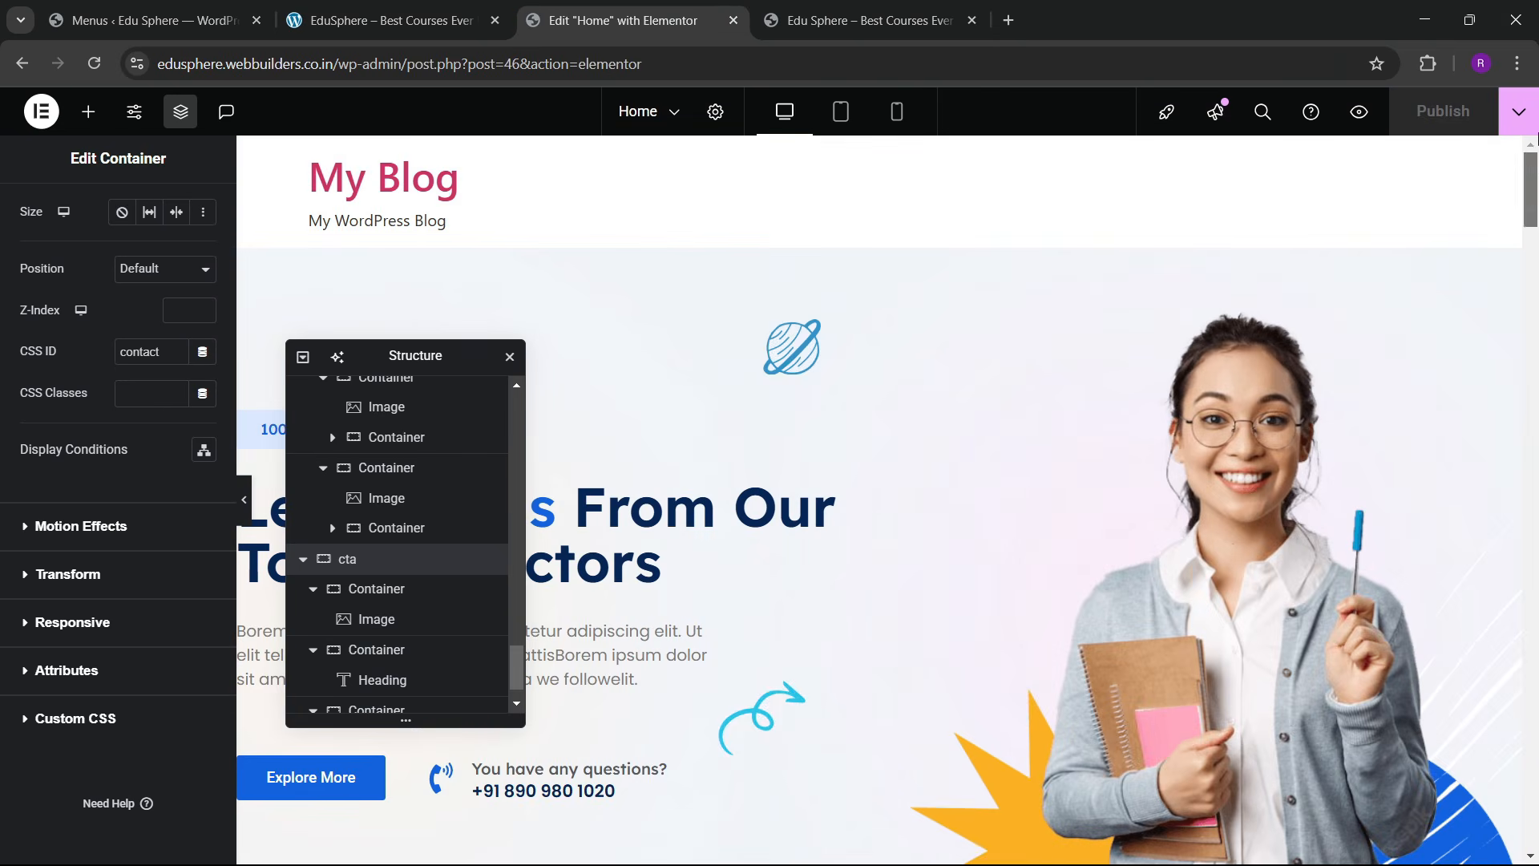
{"action": "left_click_drag", "start_coordinate": [388, 355], "coordinate": [1133, 293]}
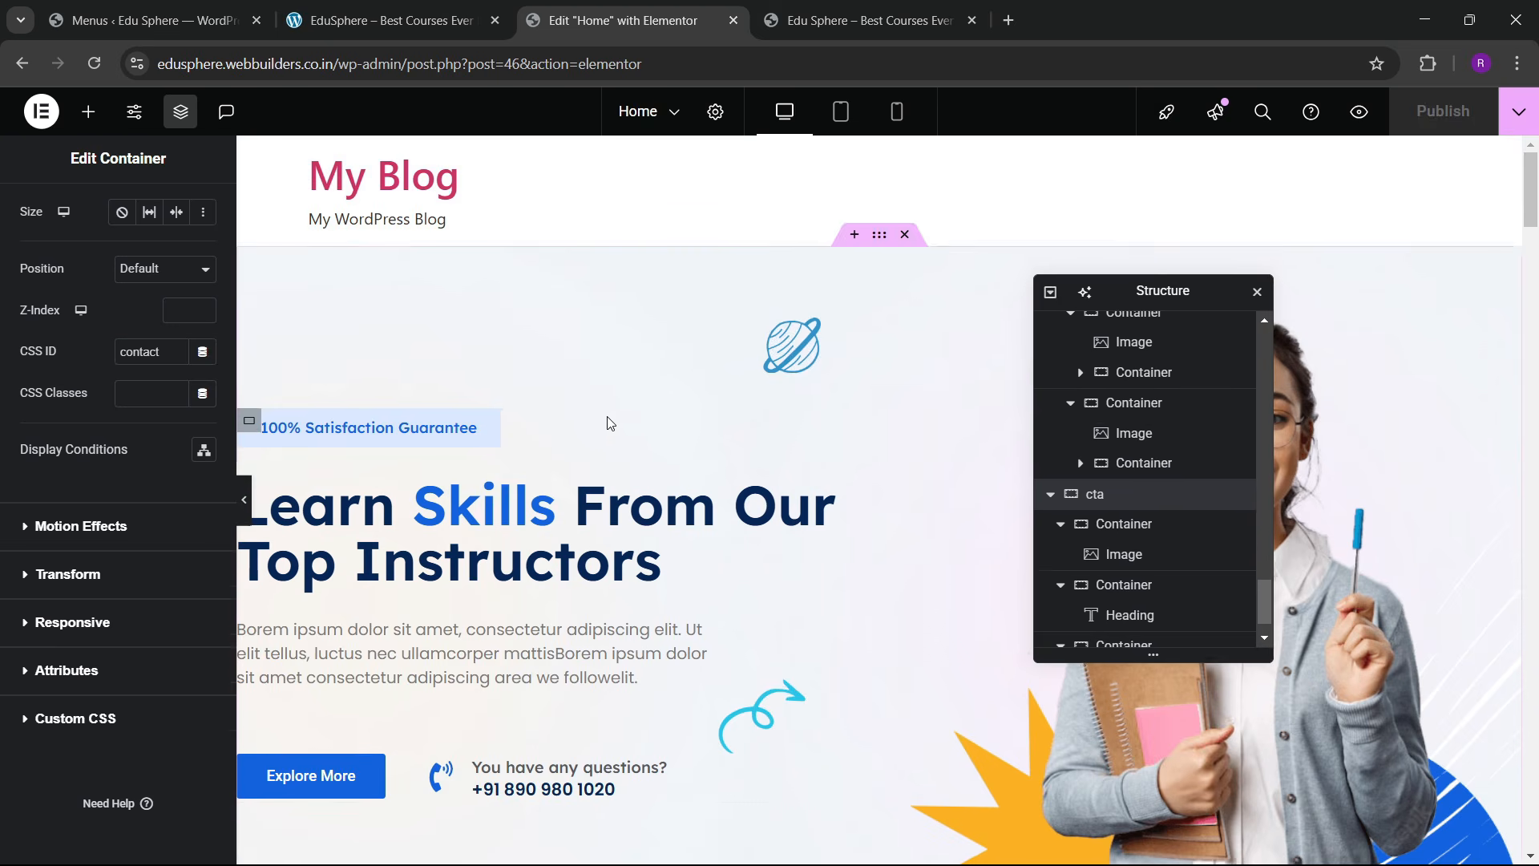
{"action": "scroll", "coordinate": [522, 369], "scroll_direction": "down", "scroll_amount": 1}
{"action": "left_click", "coordinate": [475, 334]}
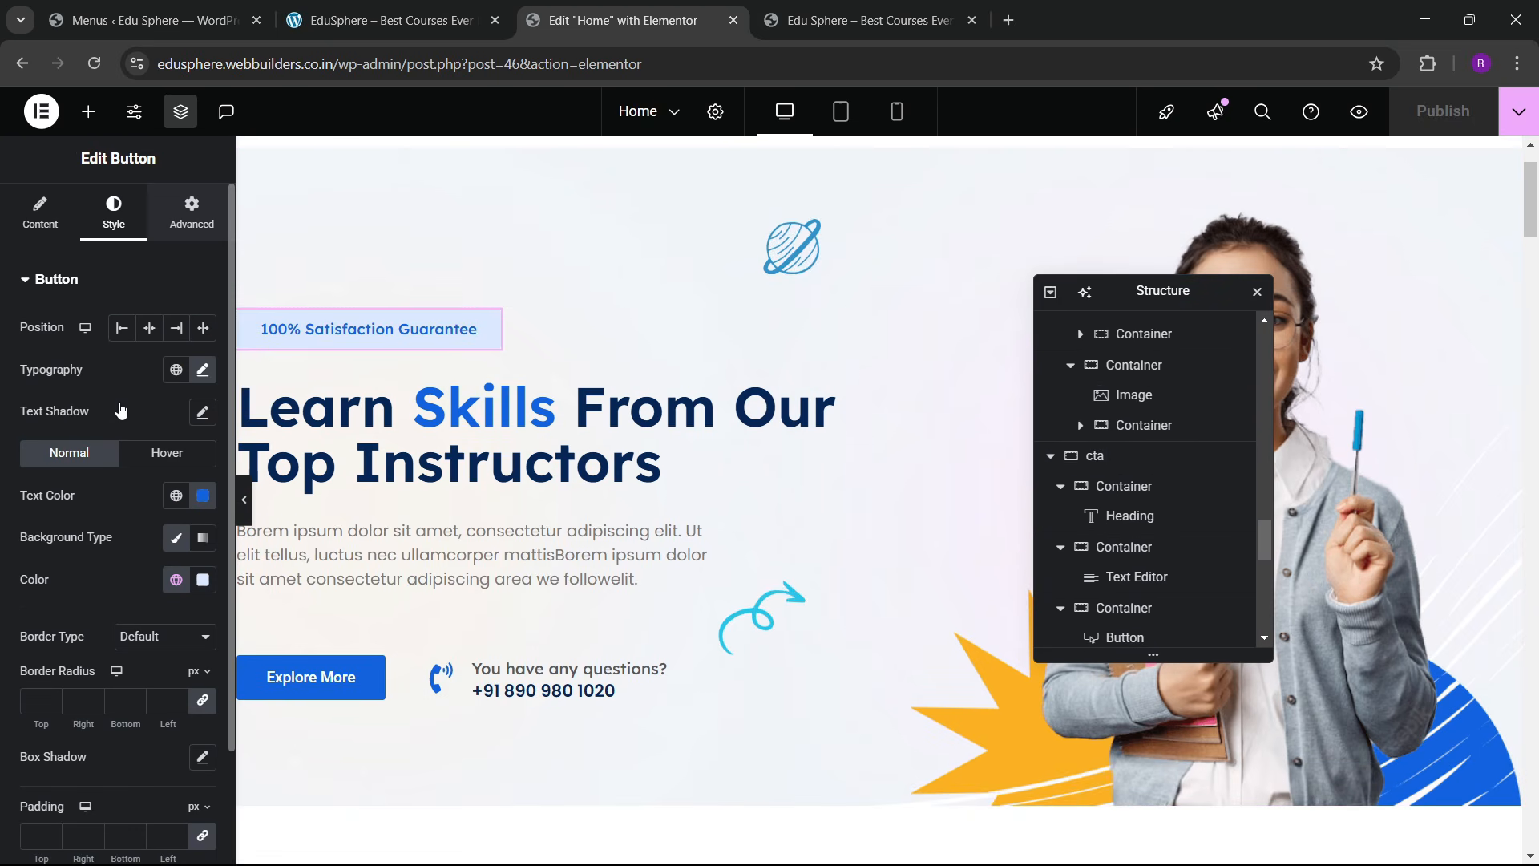
{"action": "left_click", "coordinate": [197, 192]}
{"action": "scroll", "coordinate": [56, 482], "scroll_direction": "down", "scroll_amount": 6}
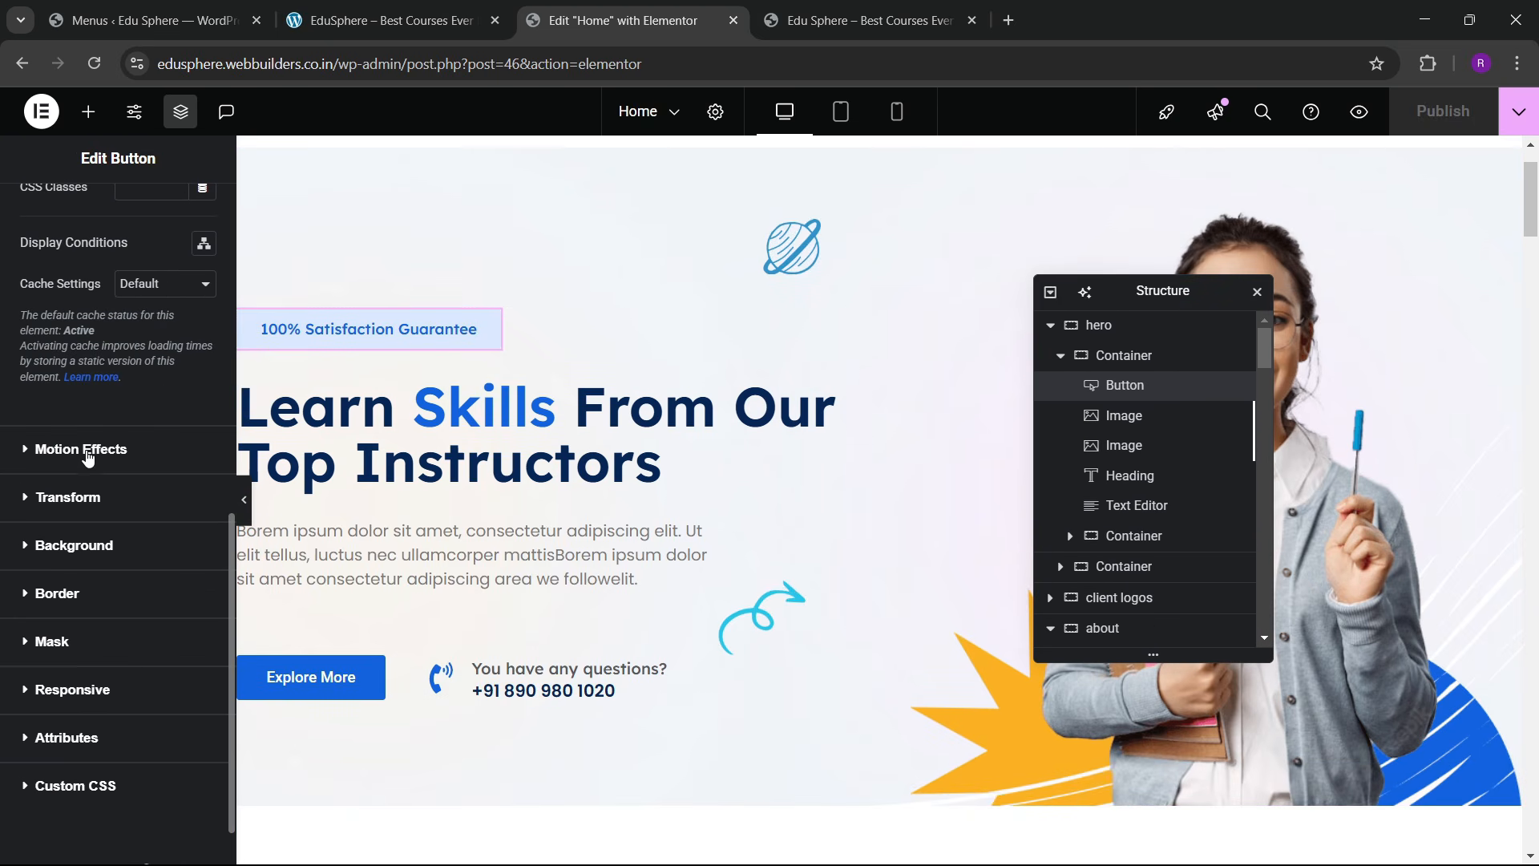
{"action": "scroll", "coordinate": [72, 473], "scroll_direction": "down", "scroll_amount": 1}
{"action": "left_click", "coordinate": [94, 387]}
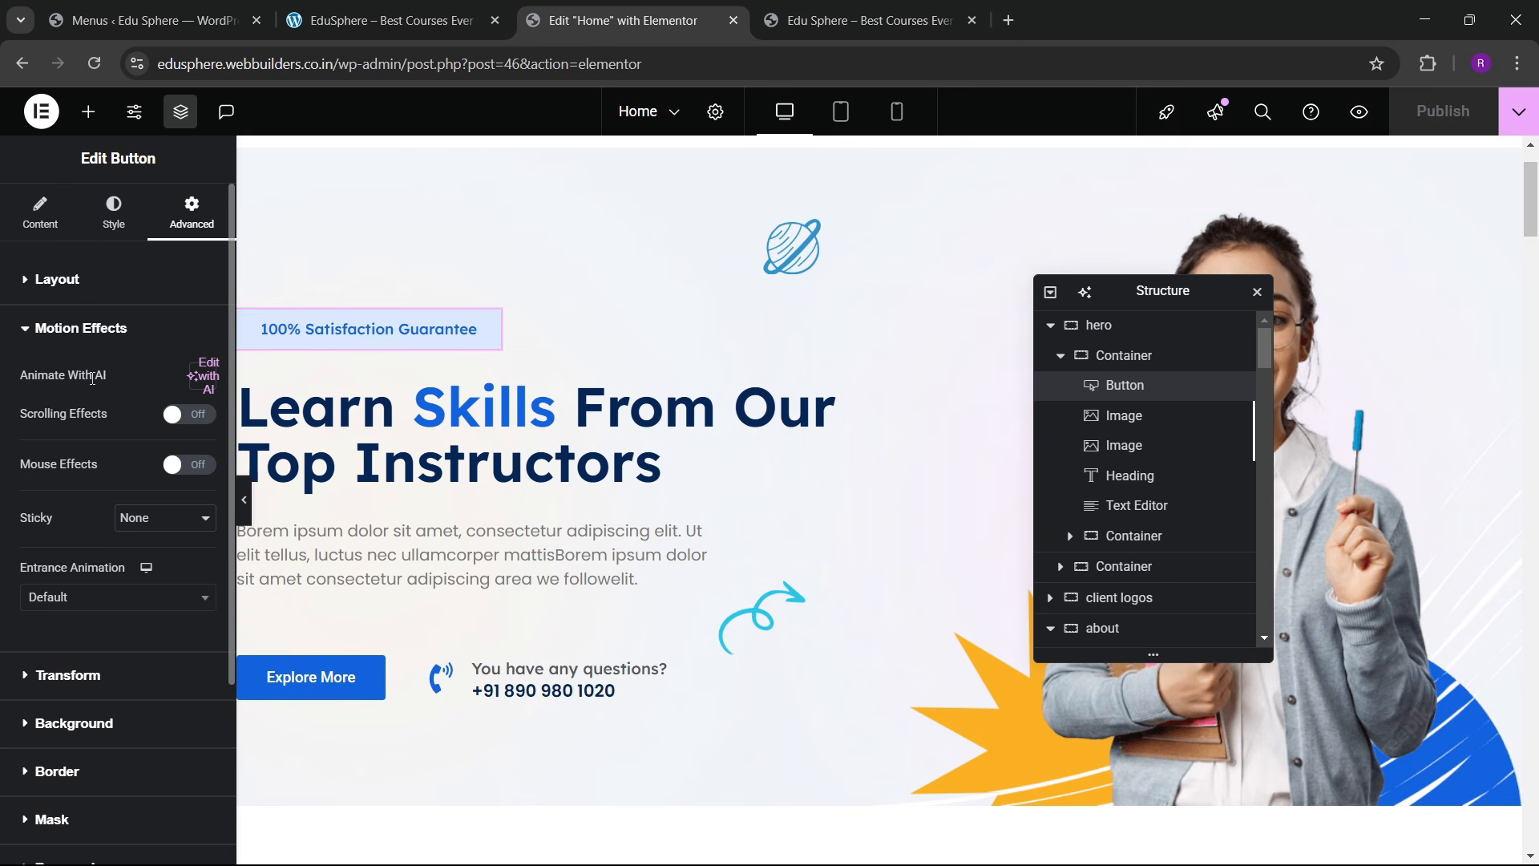
{"action": "left_click", "coordinate": [73, 601]}
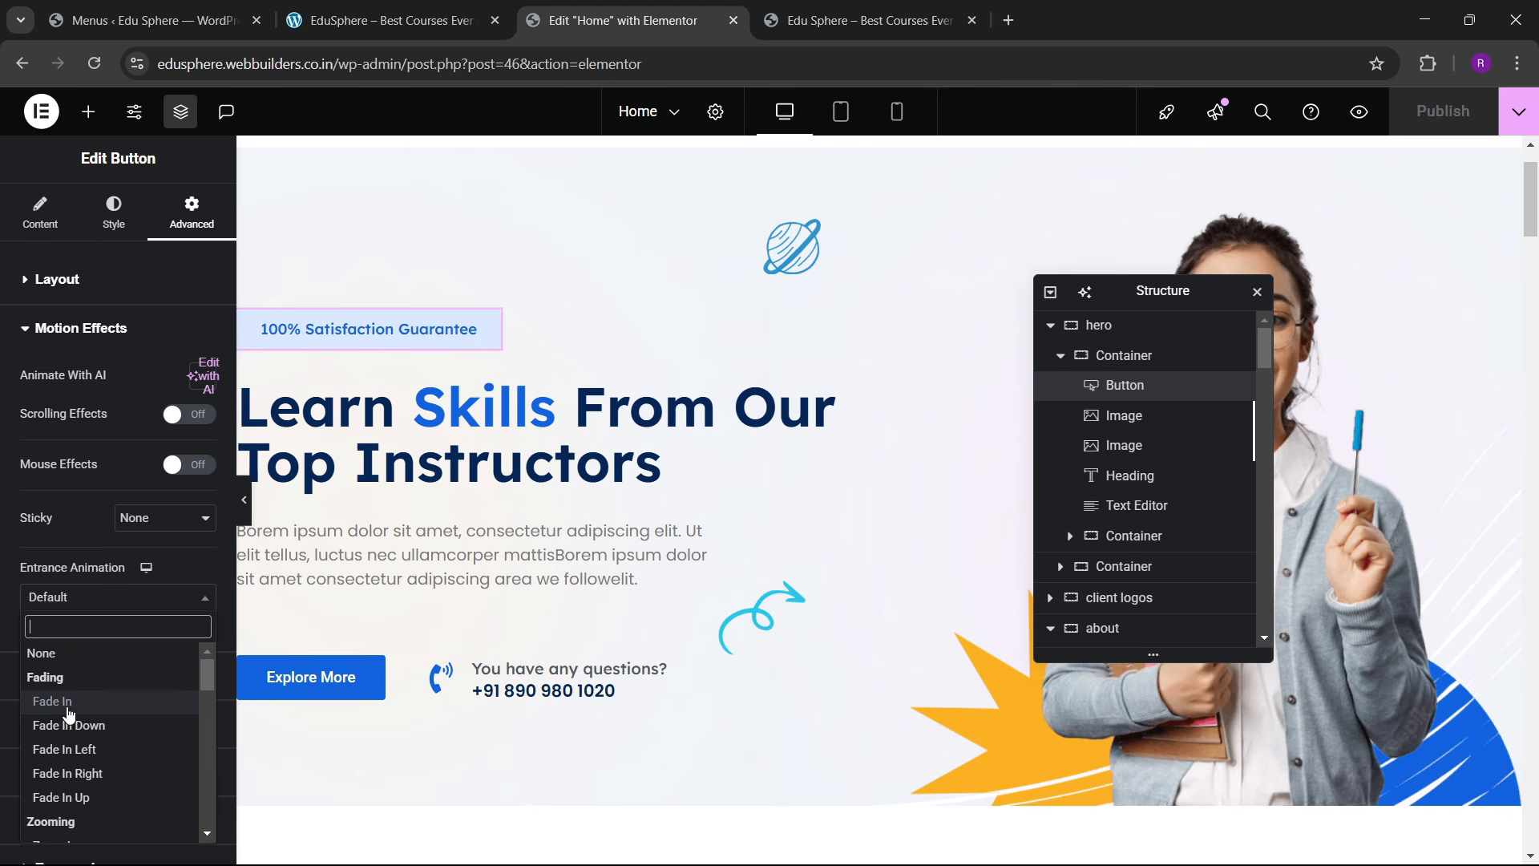
{"action": "scroll", "coordinate": [76, 726], "scroll_direction": "down", "scroll_amount": 1}
{"action": "scroll", "coordinate": [80, 728], "scroll_direction": "up", "scroll_amount": 2}
{"action": "scroll", "coordinate": [83, 705], "scroll_direction": "down", "scroll_amount": 3}
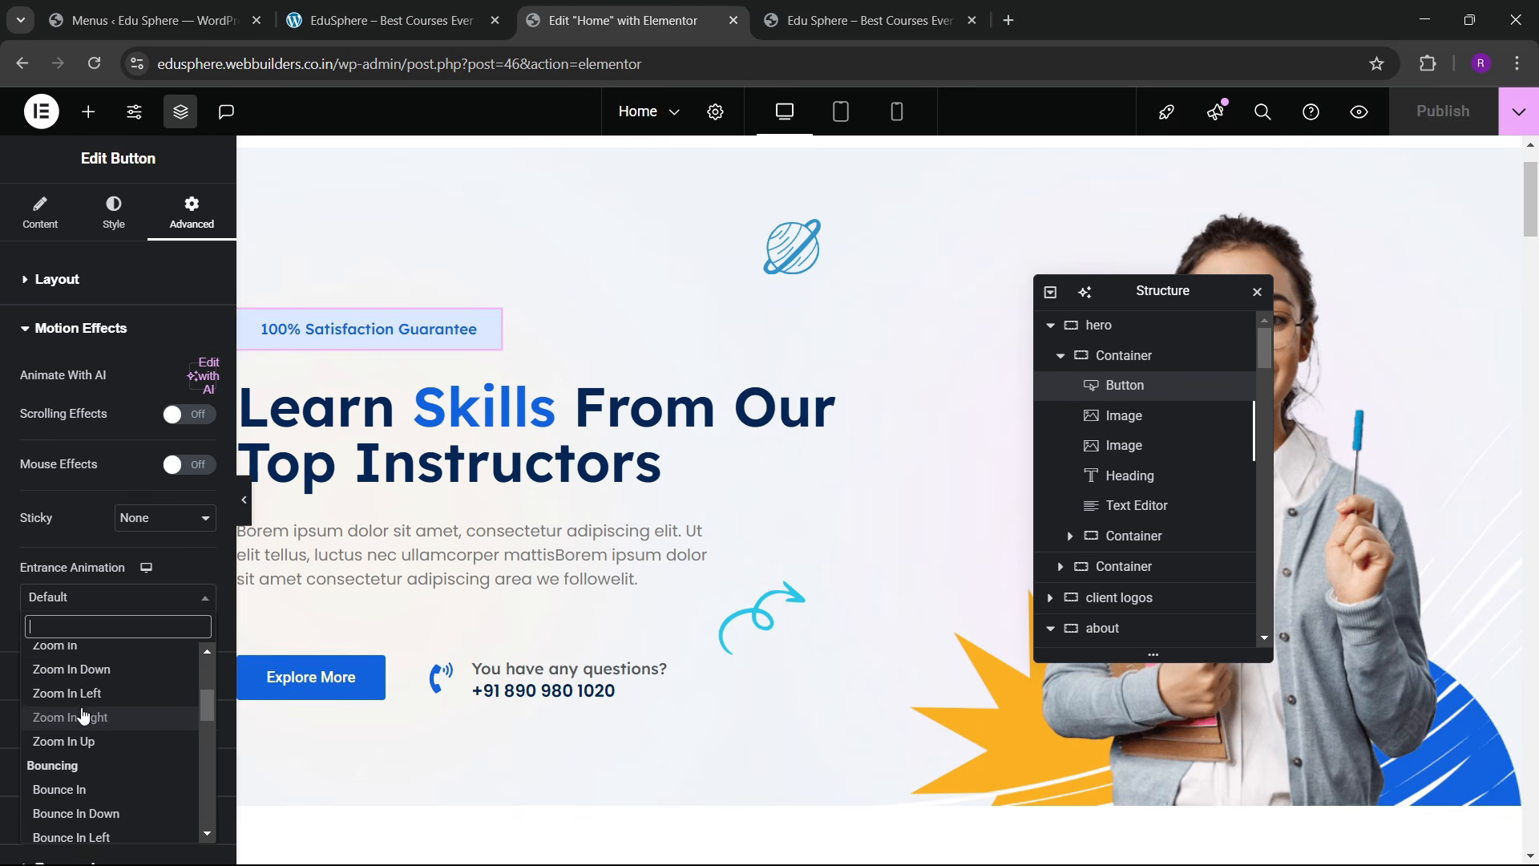
{"action": "left_click", "coordinate": [87, 646]}
{"action": "scroll", "coordinate": [131, 629], "scroll_direction": "down", "scroll_amount": 2}
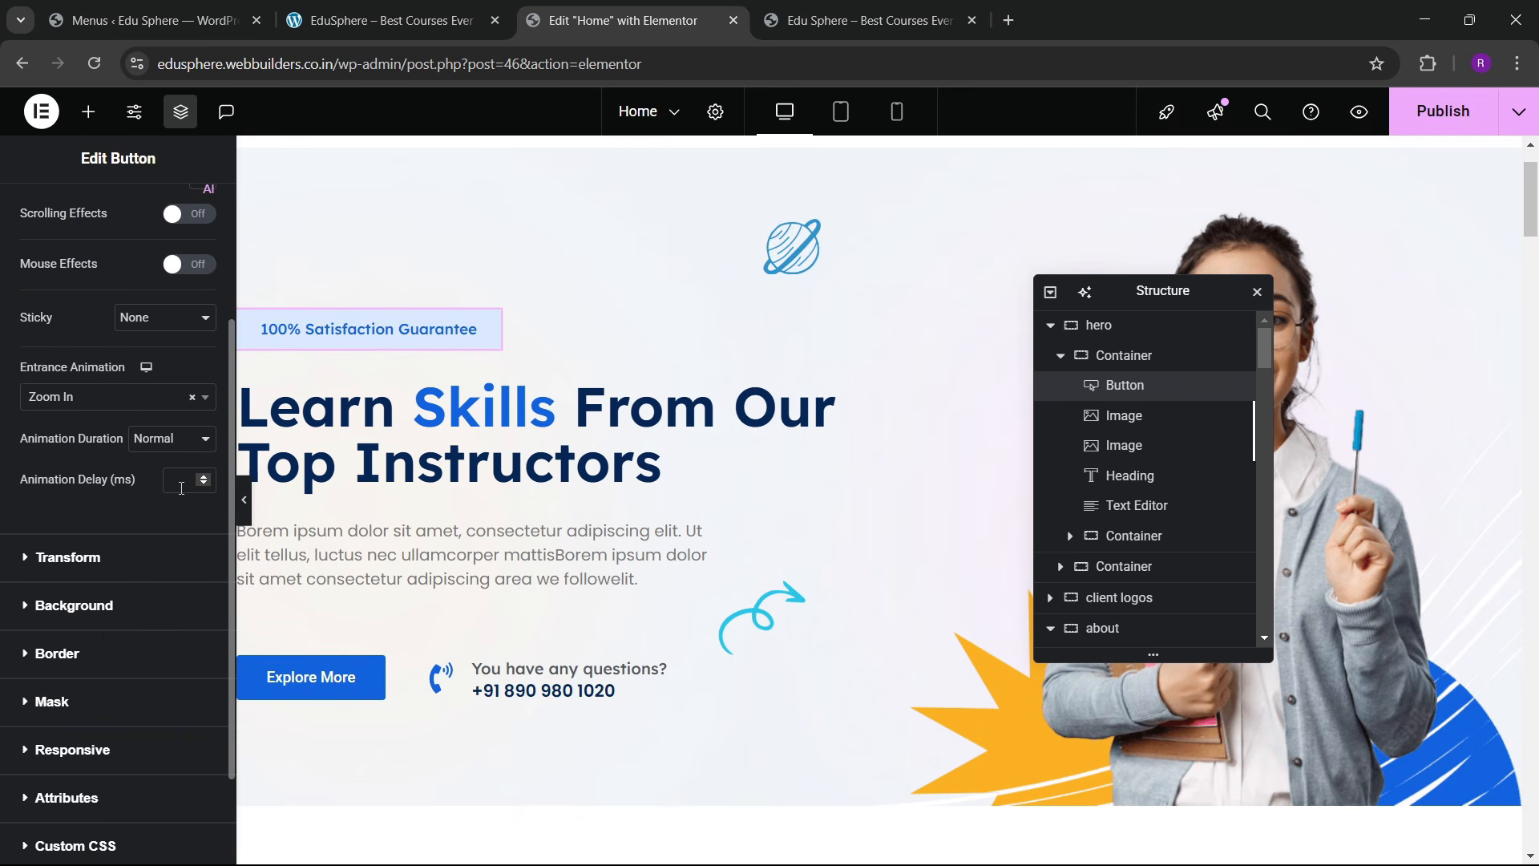
{"action": "type", "text": "200"}
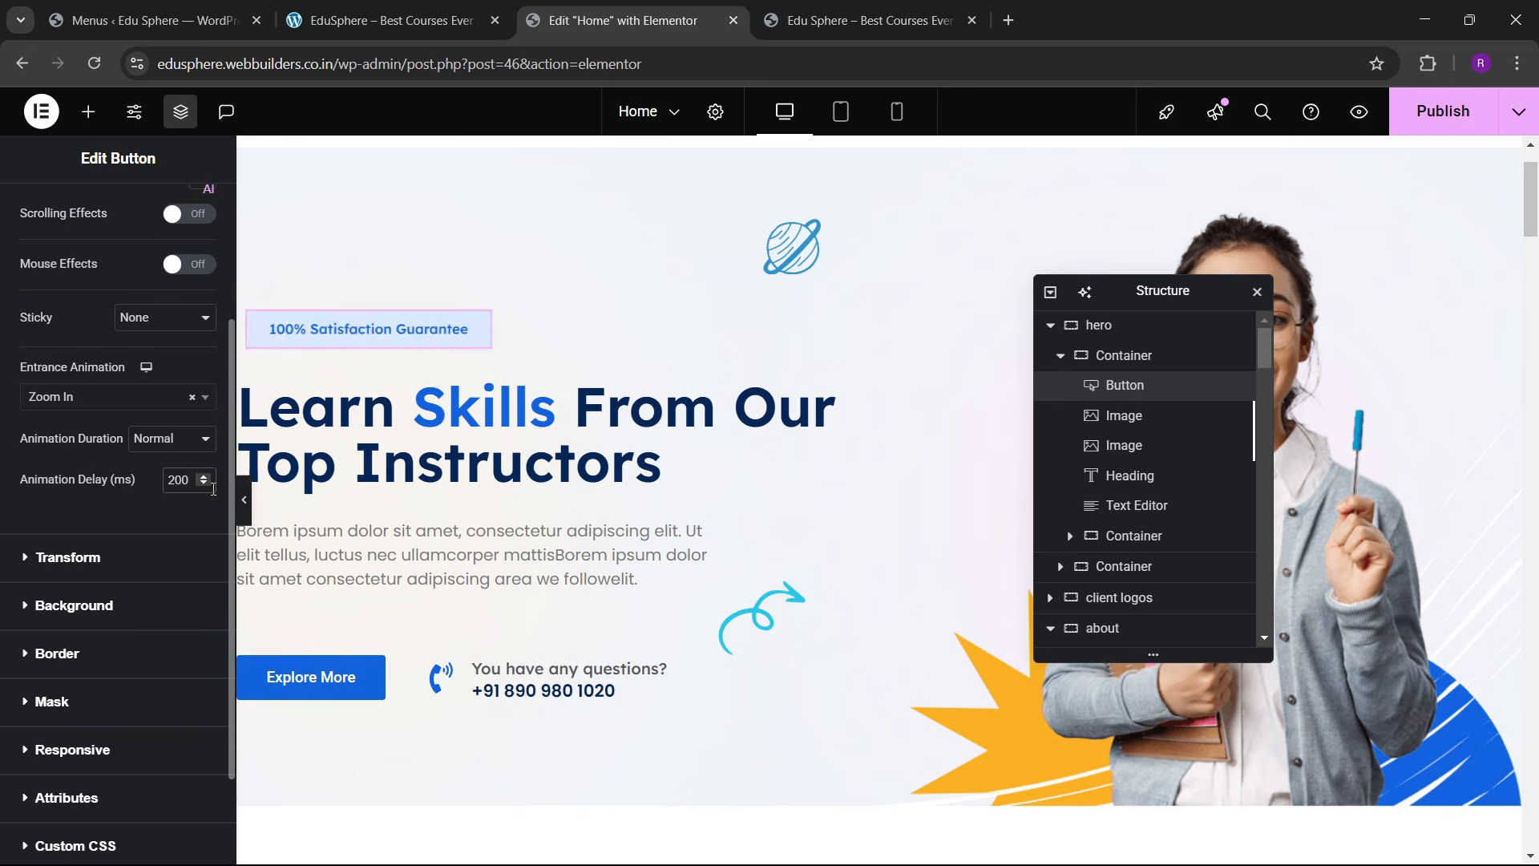
Step: Give the hero heading a Zoom In entrance animation with a 400 ms delay
{"action": "left_click", "coordinate": [836, 393]}
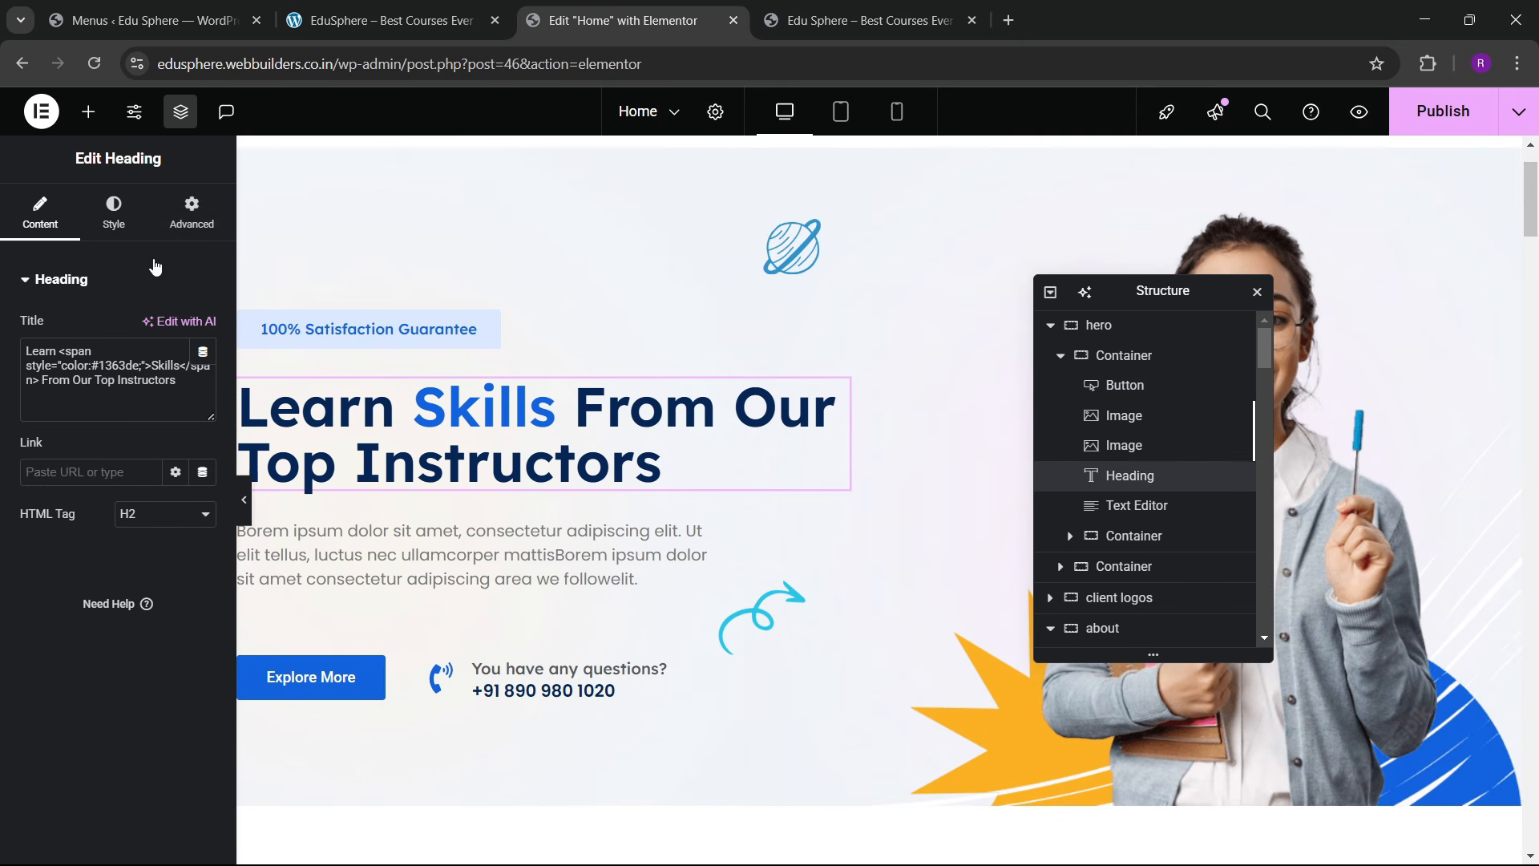
{"action": "scroll", "coordinate": [98, 433], "scroll_direction": "down", "scroll_amount": 4}
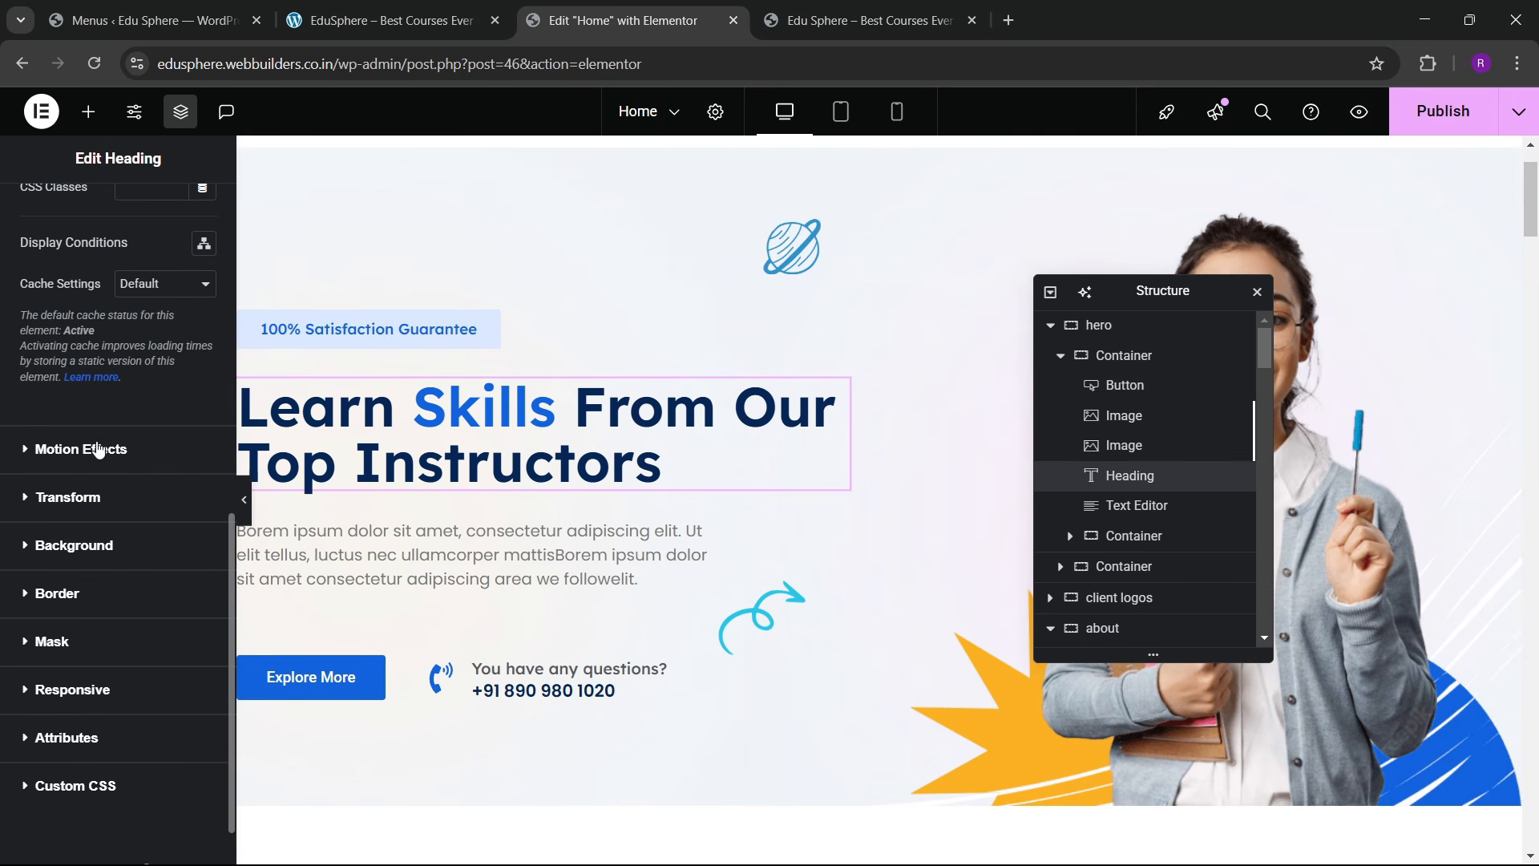
{"action": "left_click", "coordinate": [71, 468]}
{"action": "left_click", "coordinate": [77, 595]}
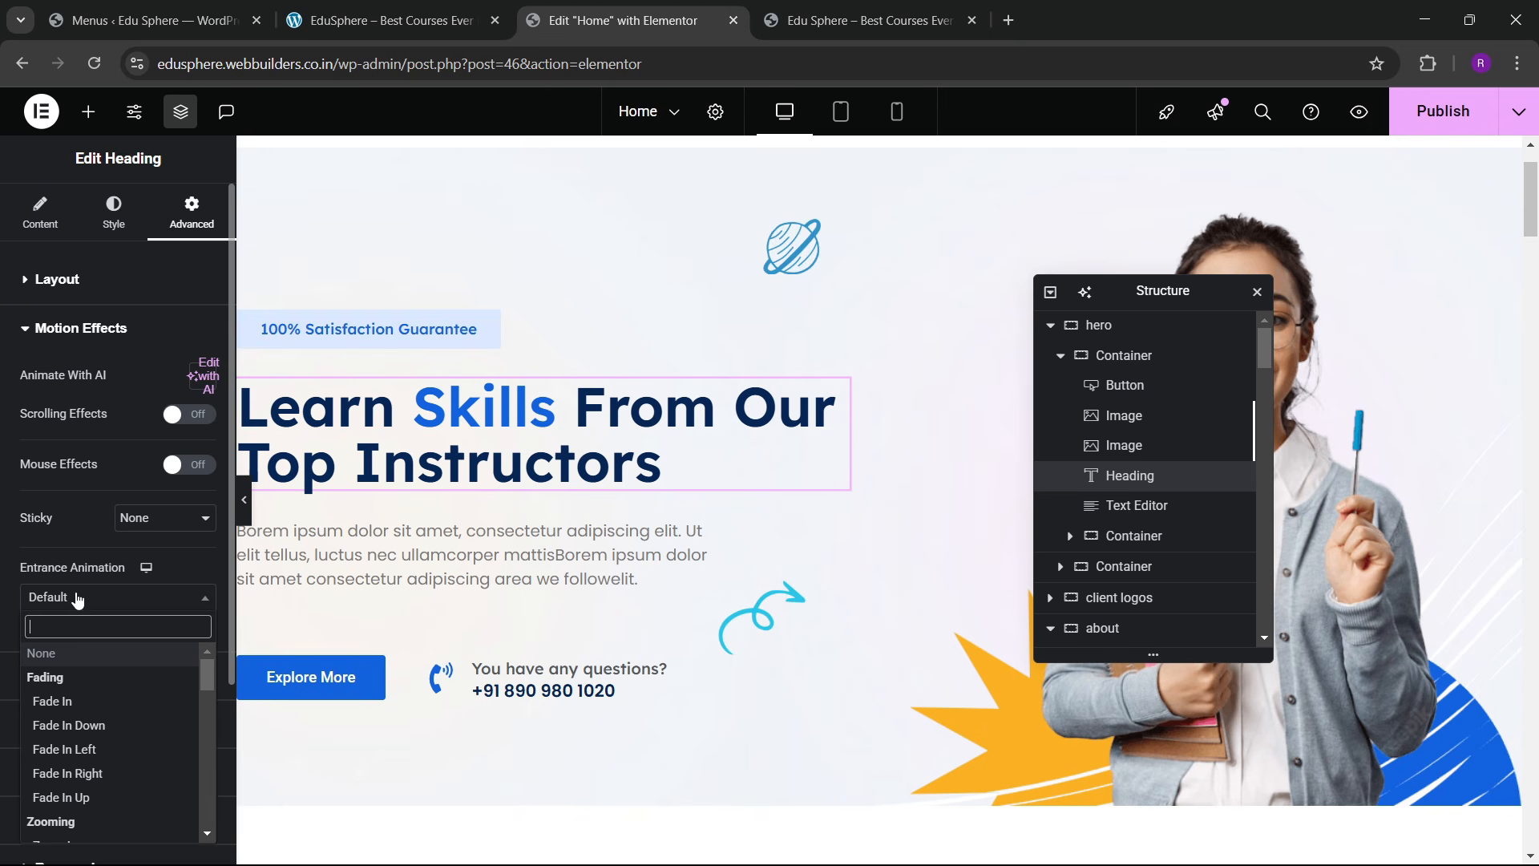
{"action": "scroll", "coordinate": [99, 549], "scroll_direction": "down", "scroll_amount": 3}
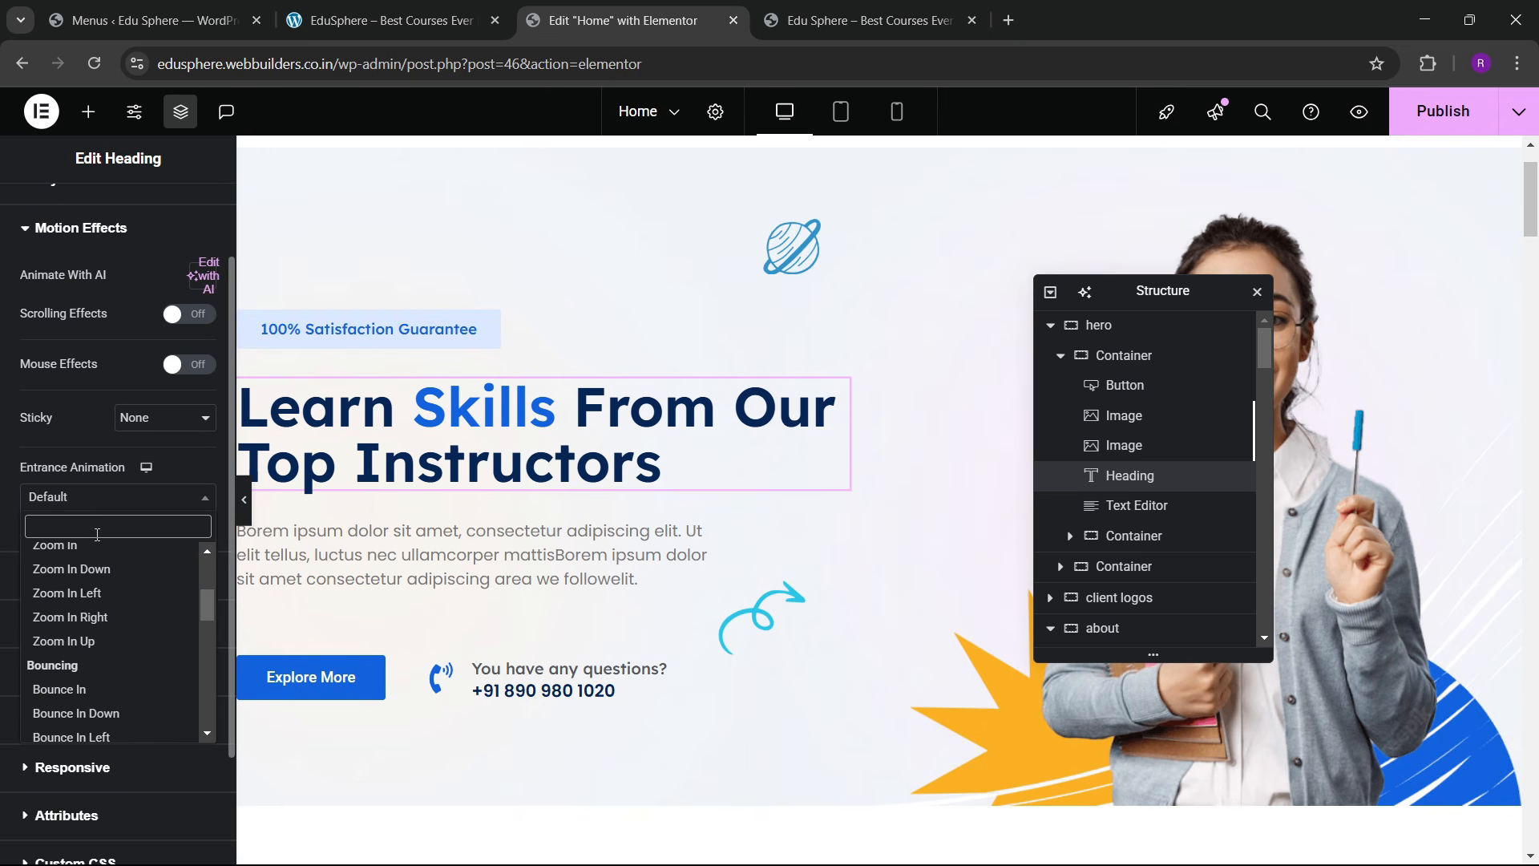
{"action": "type", "text": "zo"}
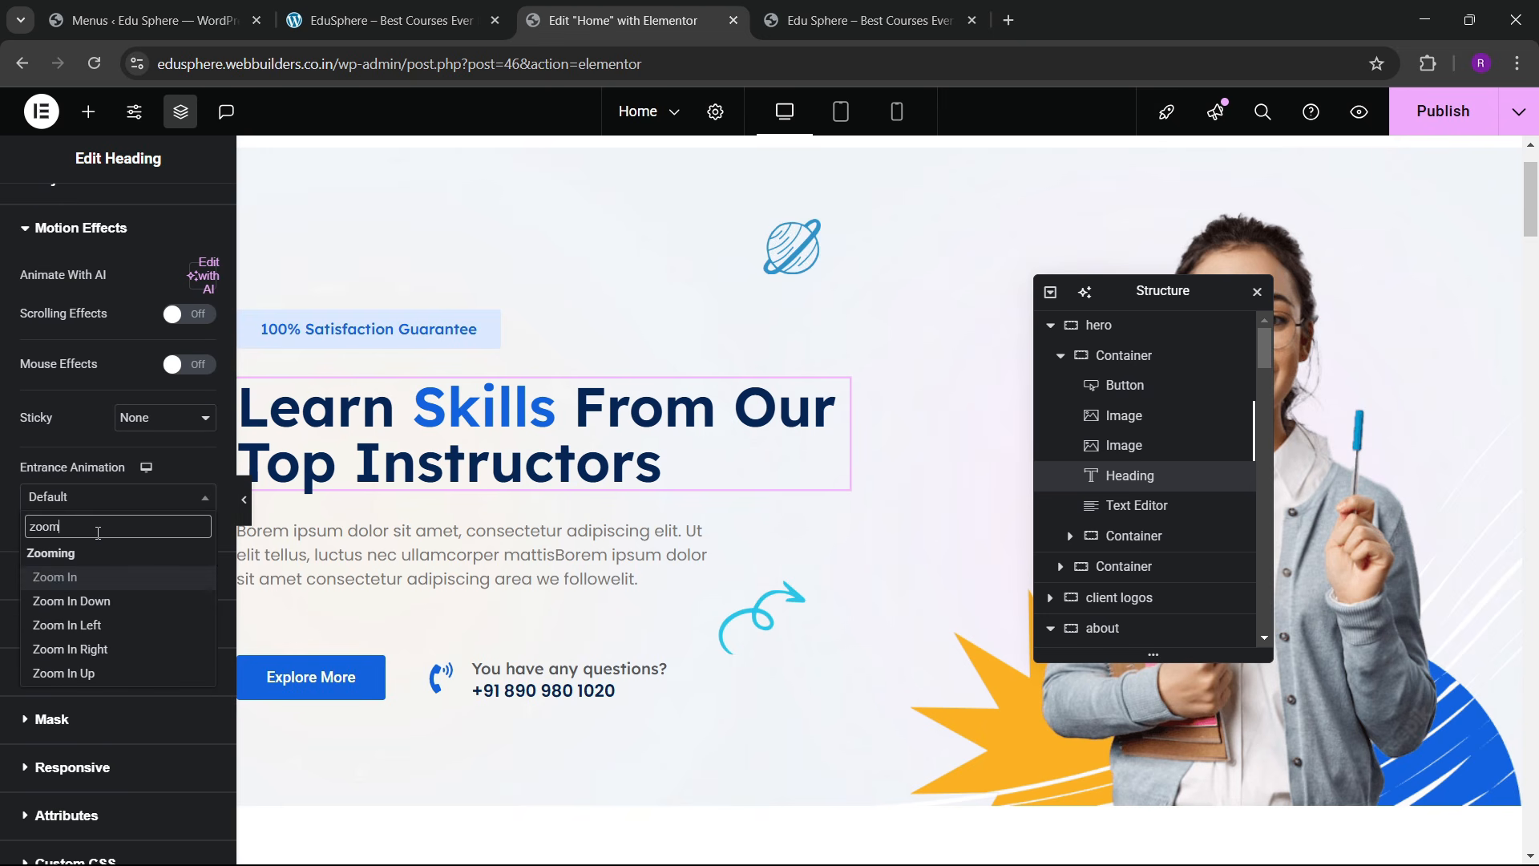
{"action": "type", "text": "om"}
{"action": "left_click", "coordinate": [166, 579]}
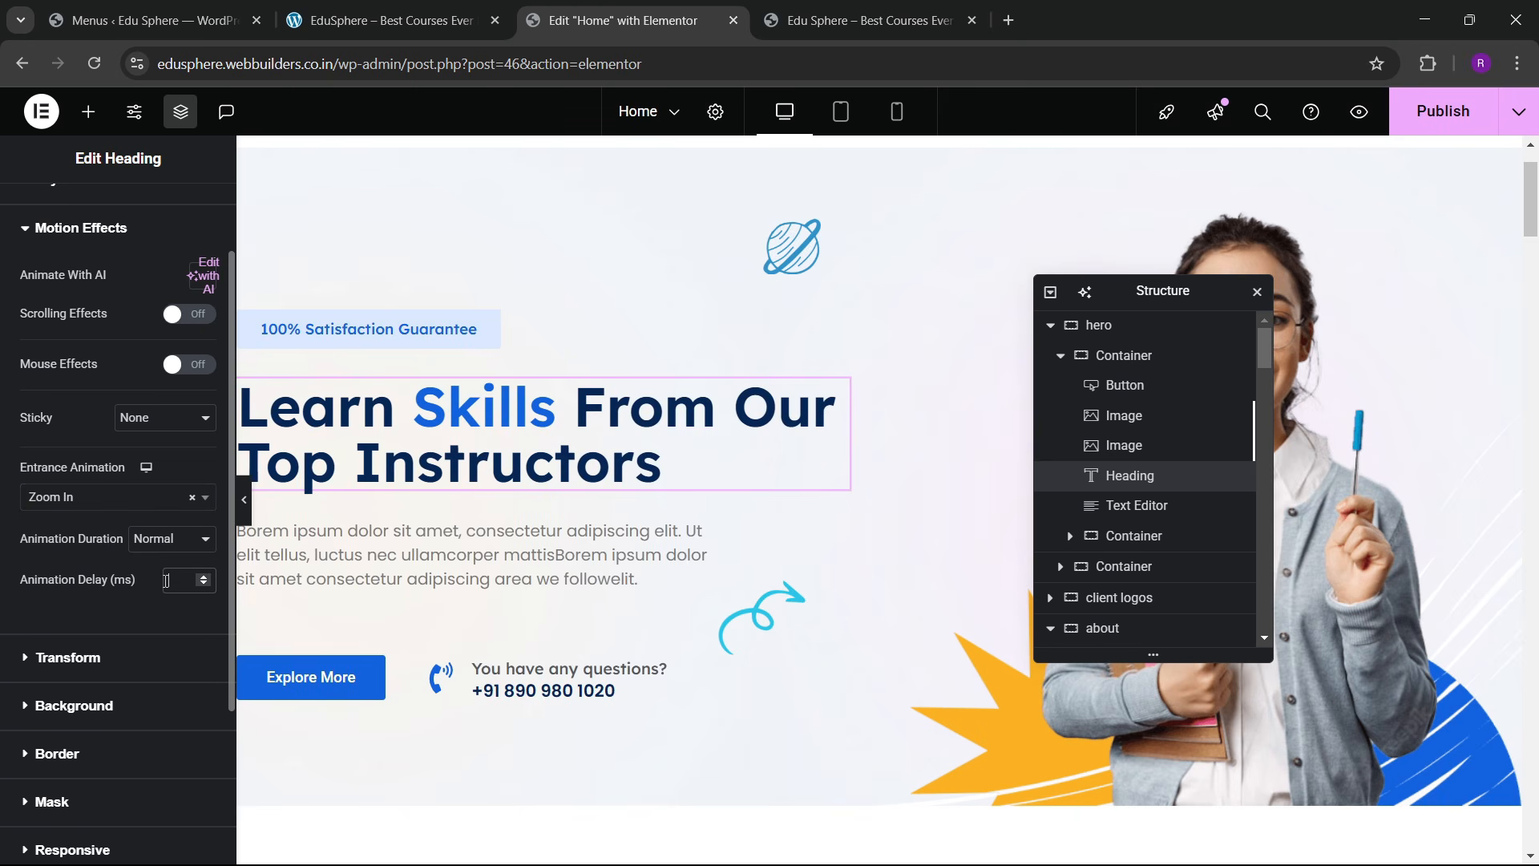
{"action": "type", "text": "400"}
{"action": "scroll", "coordinate": [698, 362], "scroll_direction": "down", "scroll_amount": 3}
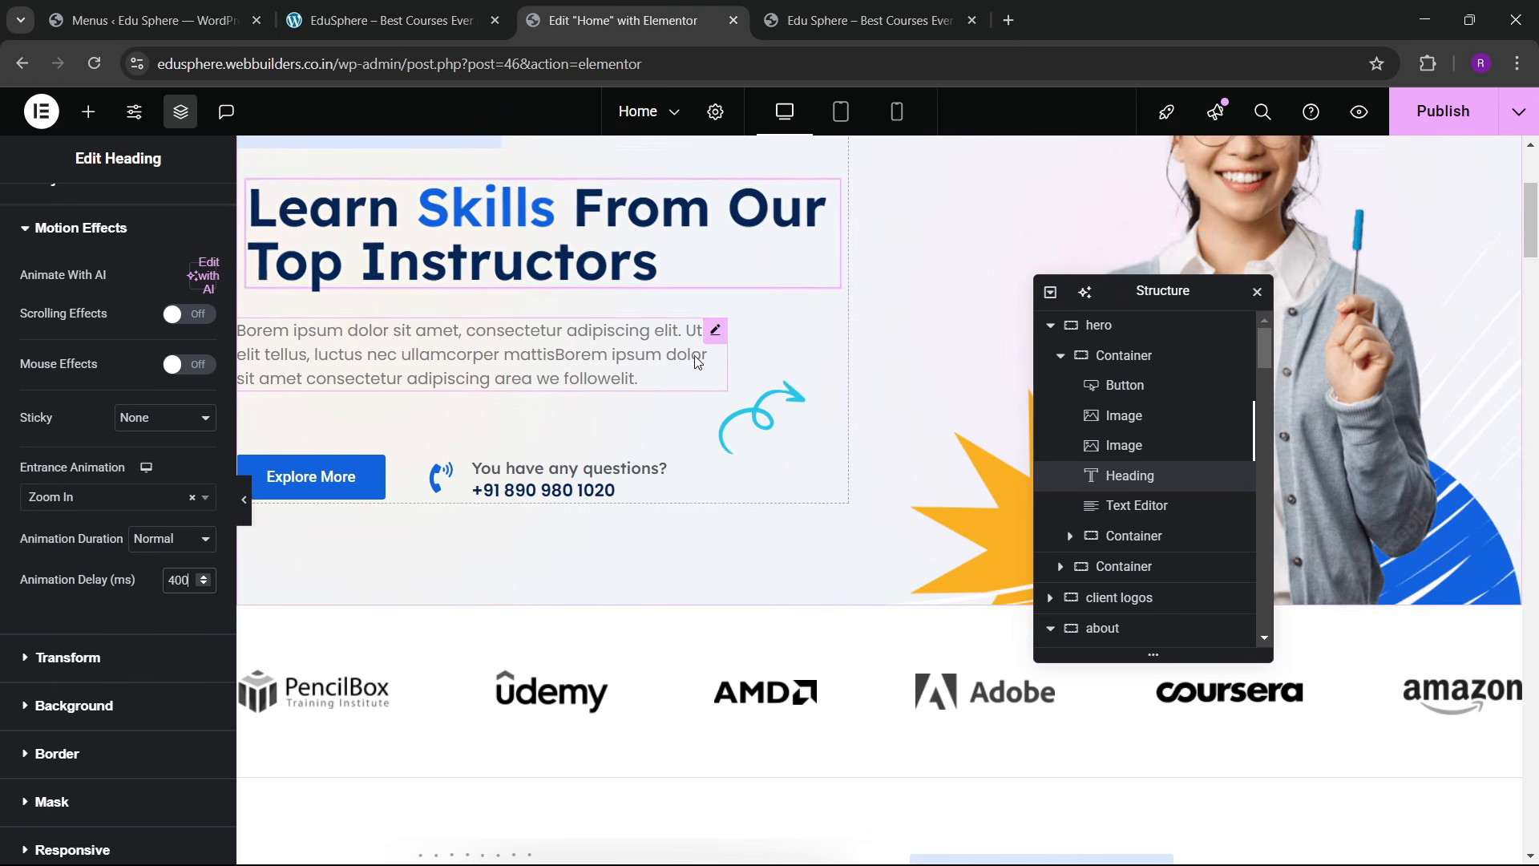
Step: Make the hero paragraph Slide In Up on entrance with a 600 ms delay
{"action": "left_click", "coordinate": [698, 362]}
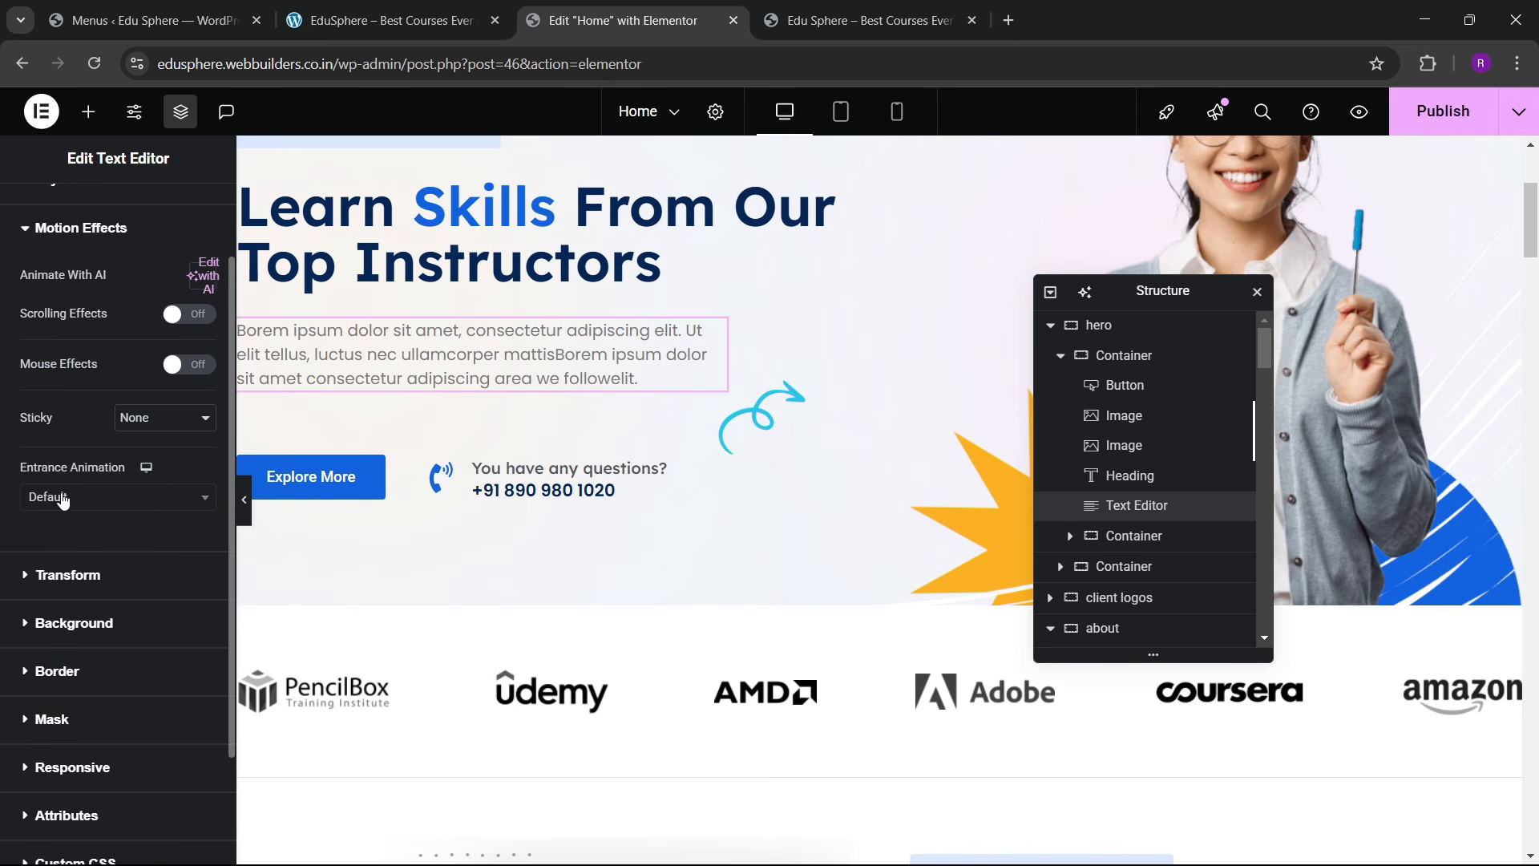
{"action": "left_click", "coordinate": [63, 498]}
{"action": "type", "text": "sl"}
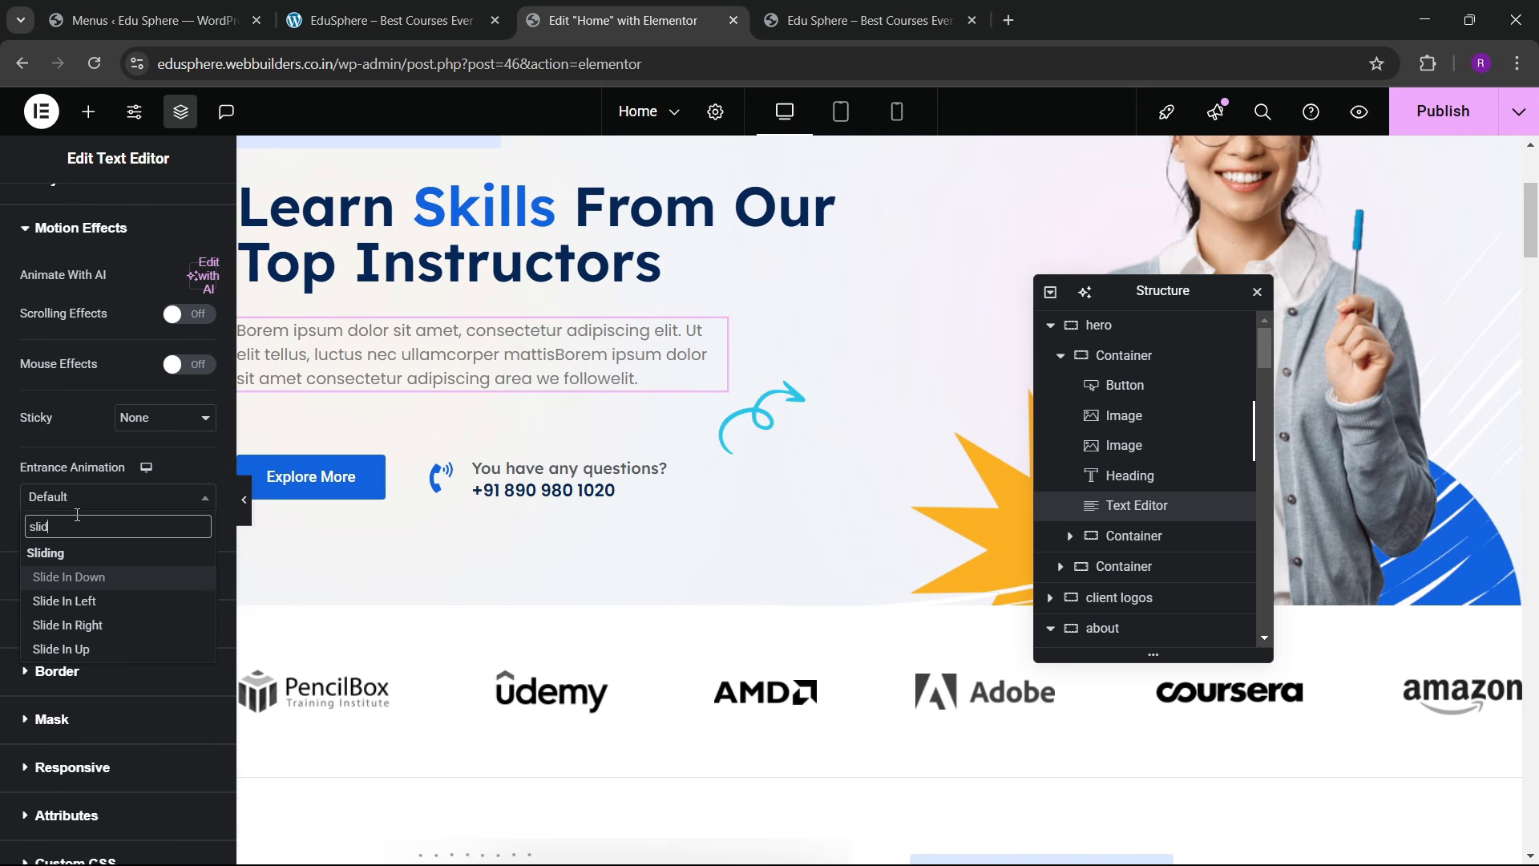
{"action": "type", "text": "id"}
{"action": "key", "text": "Down"}
{"action": "key", "text": "Down"}
{"action": "key", "text": "Down"}
{"action": "key", "text": "Return"}
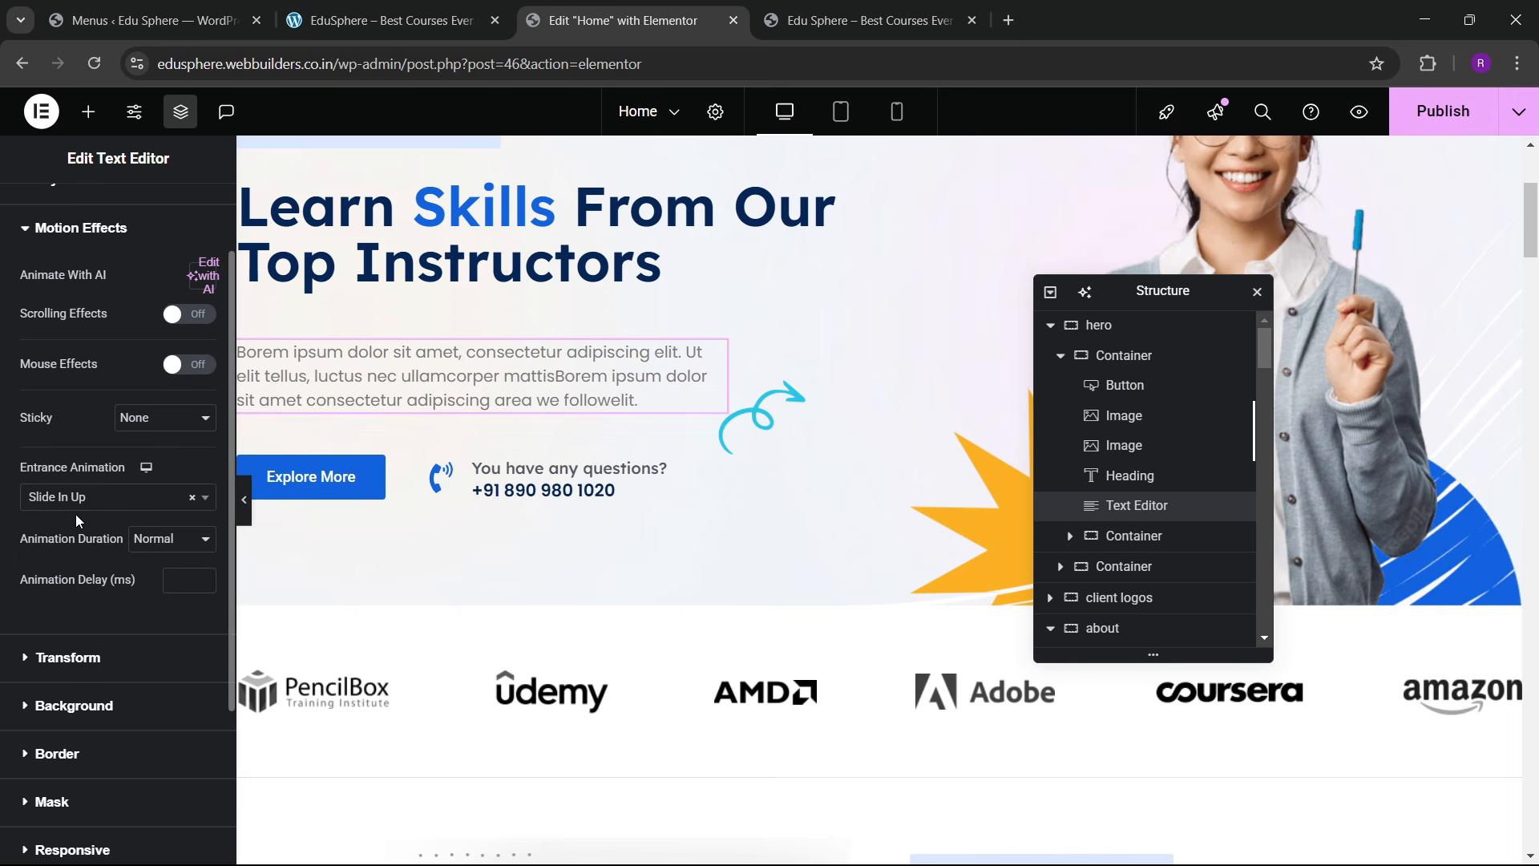
{"action": "left_click", "coordinate": [185, 577]}
{"action": "type", "text": "600"}
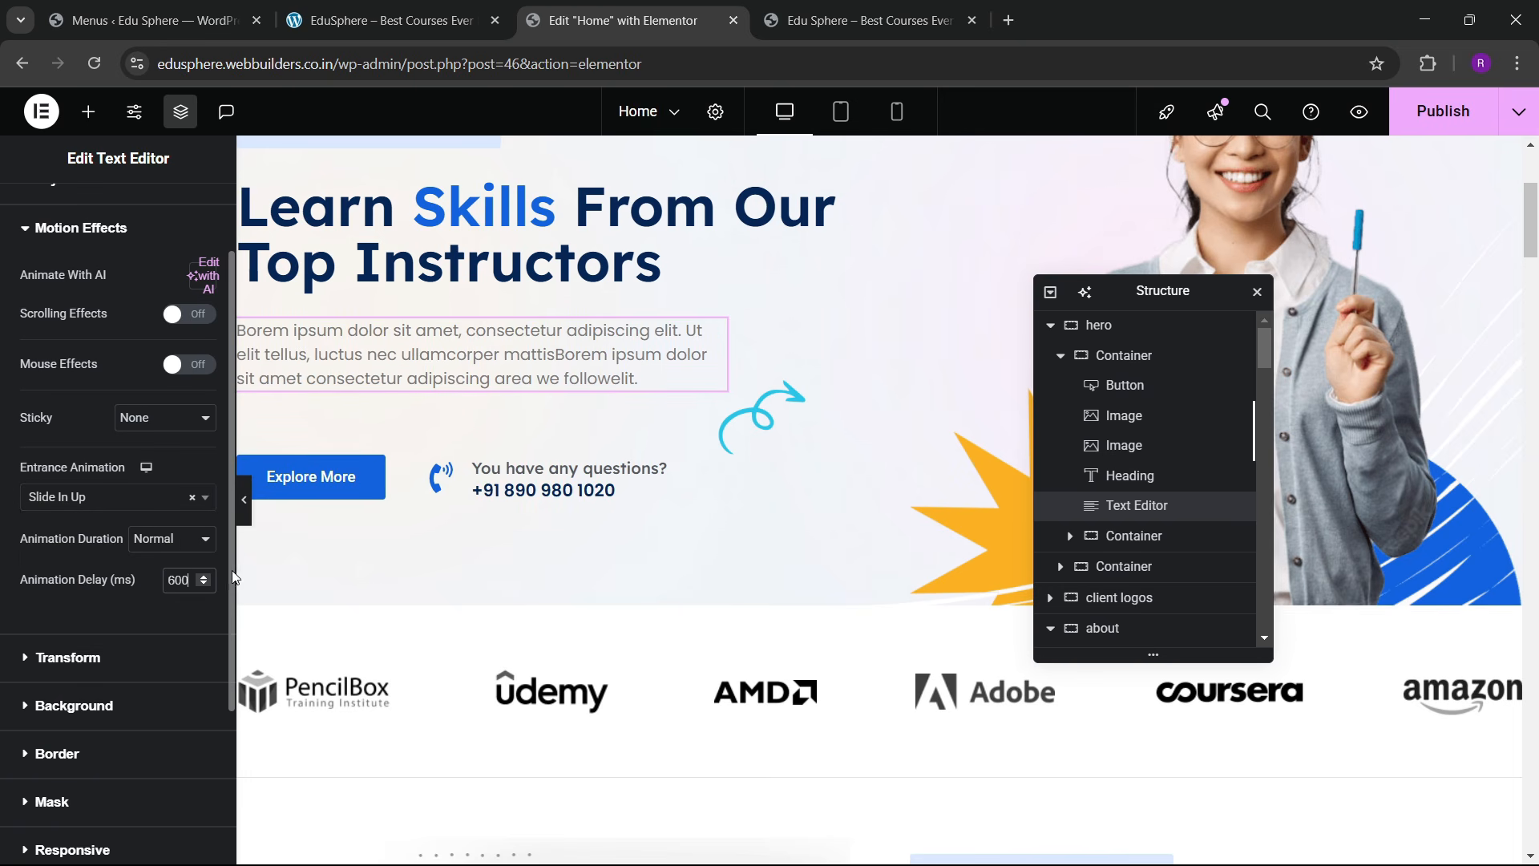
{"action": "scroll", "coordinate": [370, 491], "scroll_direction": "down", "scroll_amount": 1}
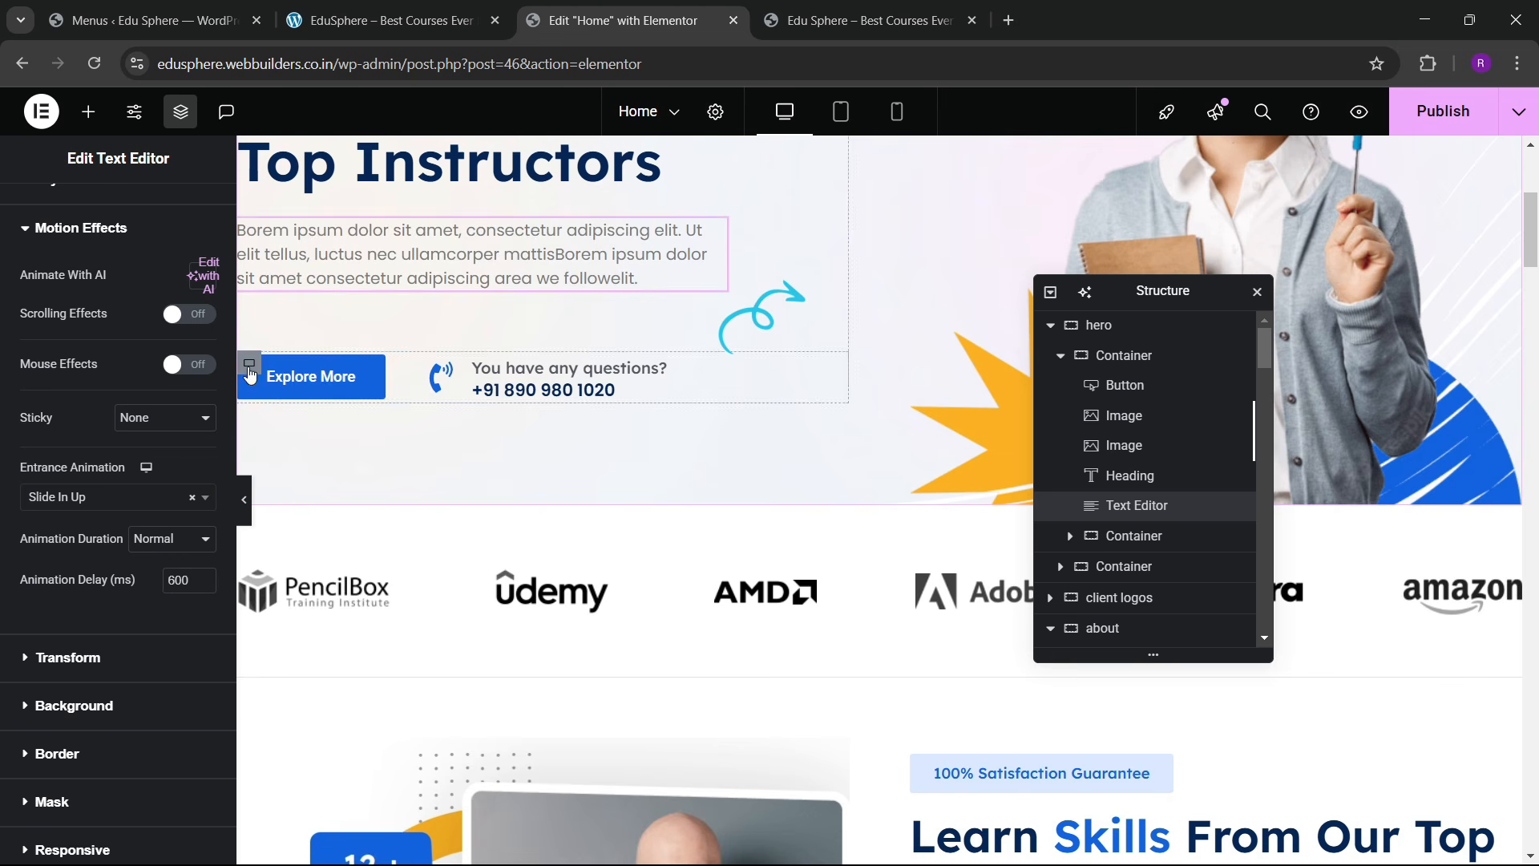
Step: Make the Explore More and phone row Slide In Up with an 800 ms delay
{"action": "left_click", "coordinate": [249, 362]}
{"action": "scroll", "coordinate": [133, 395], "scroll_direction": "down", "scroll_amount": 5}
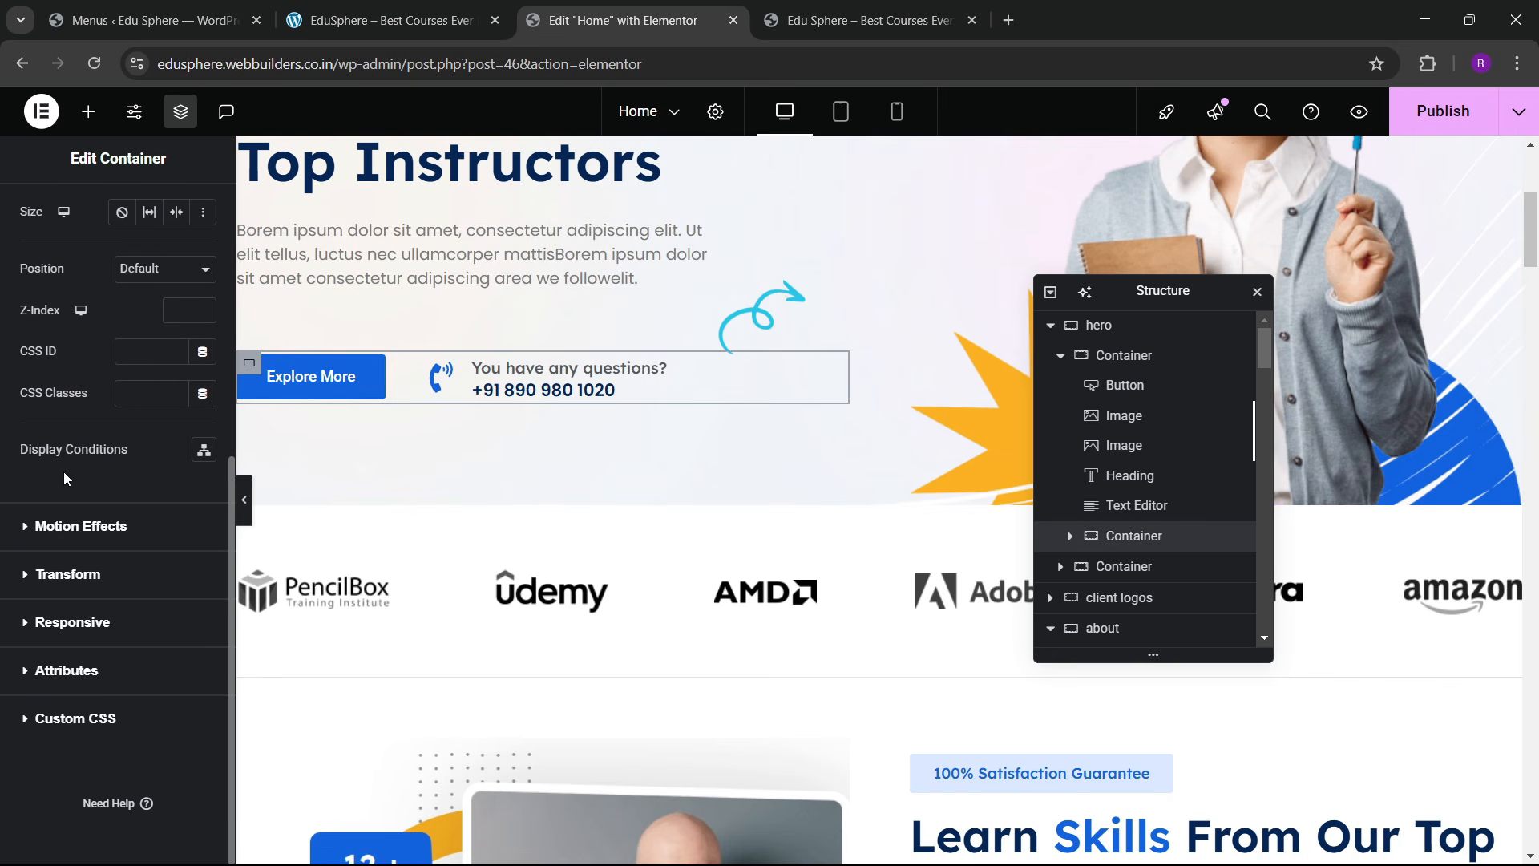
{"action": "left_click", "coordinate": [56, 539]}
{"action": "left_click", "coordinate": [61, 506]}
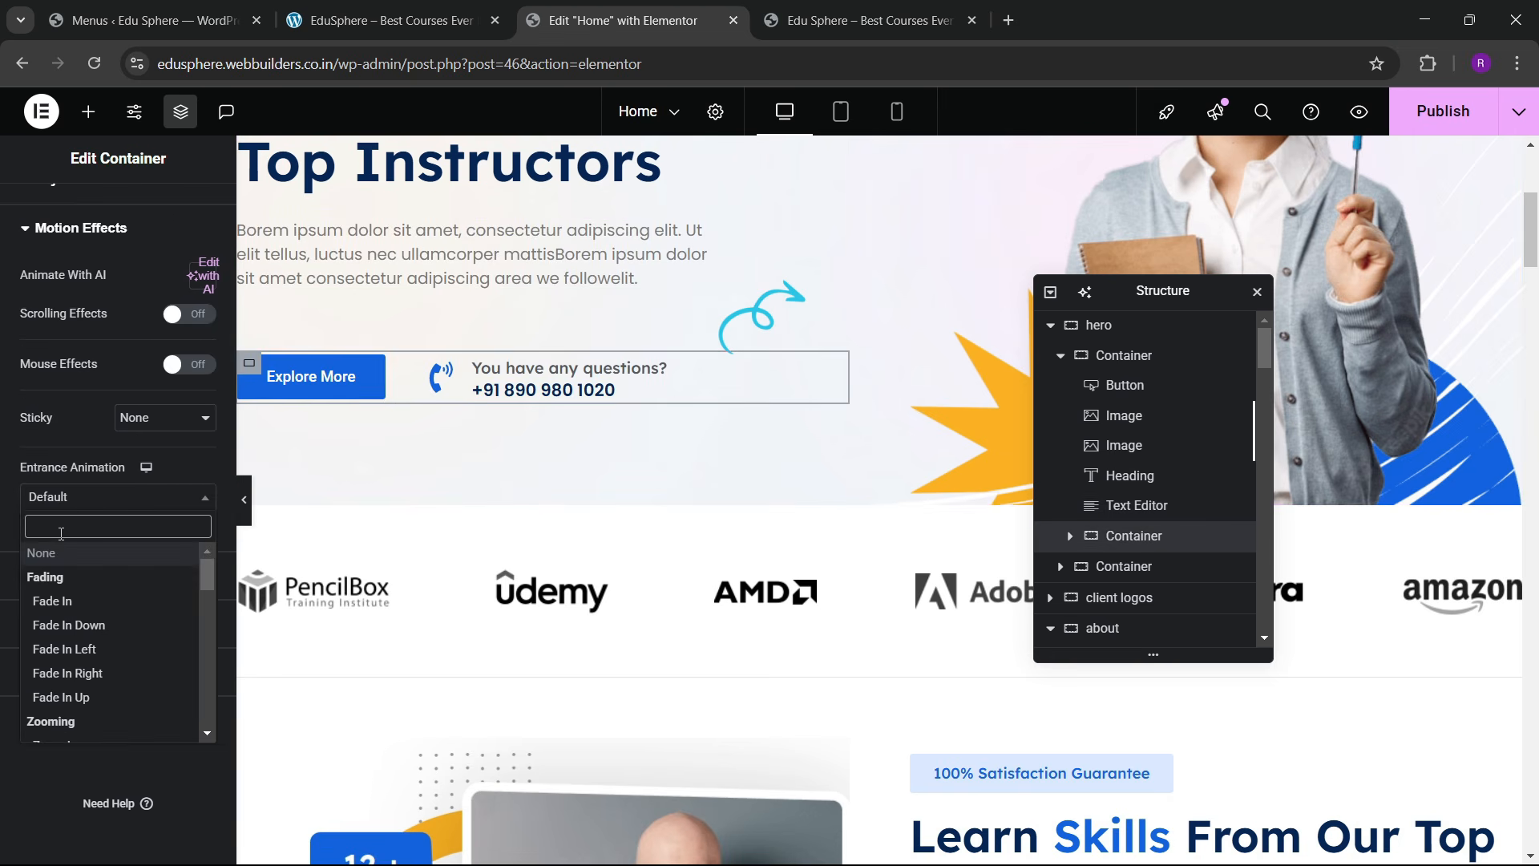
{"action": "type", "text": "slid"}
{"action": "key", "text": "Down"}
{"action": "key", "text": "Down"}
{"action": "key", "text": "Down"}
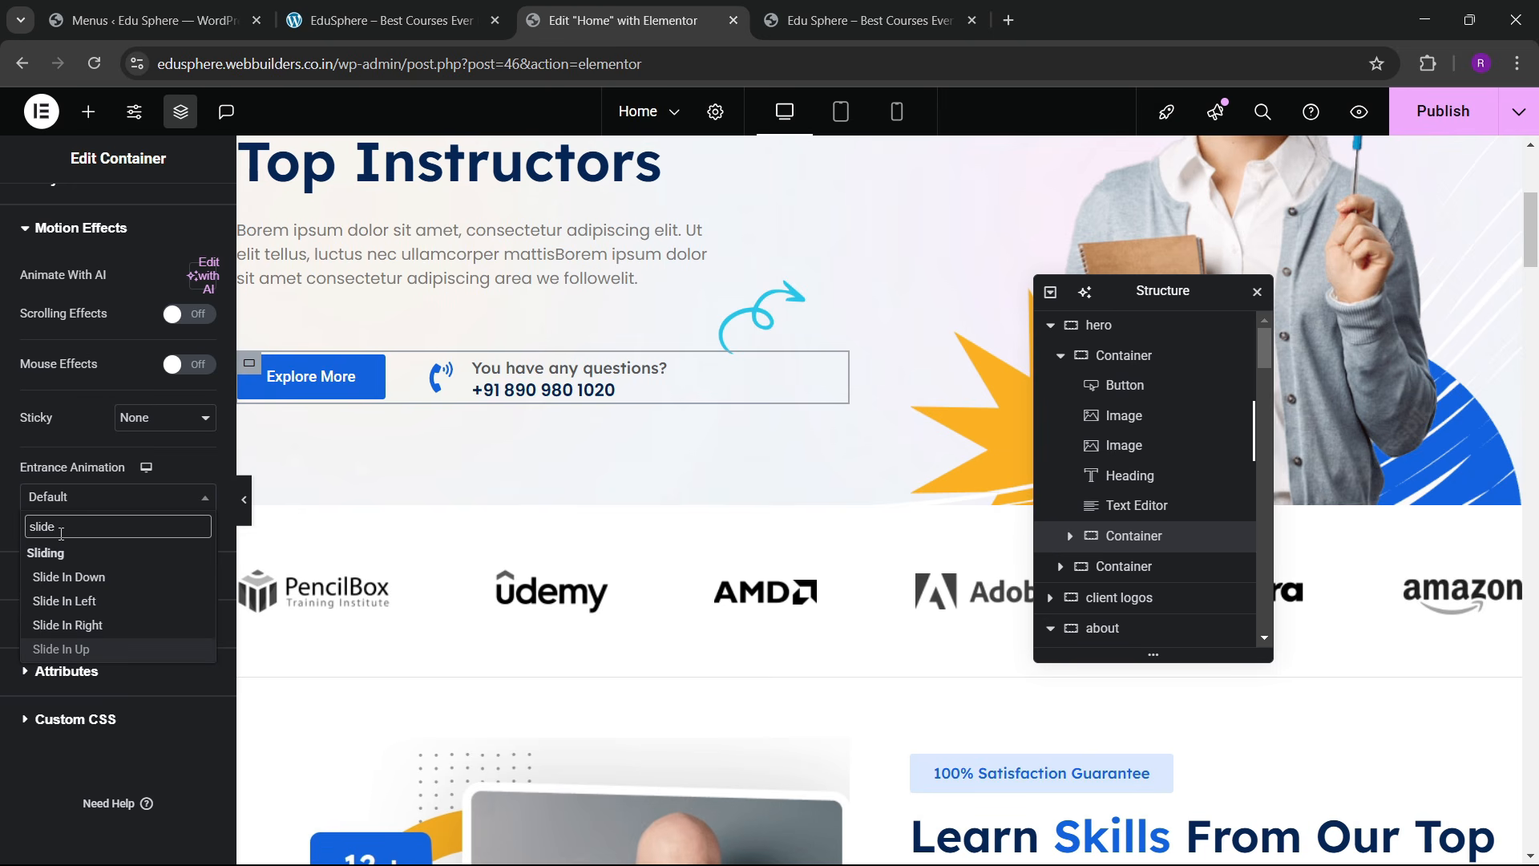
{"action": "key", "text": "Return"}
{"action": "left_click", "coordinate": [183, 578]}
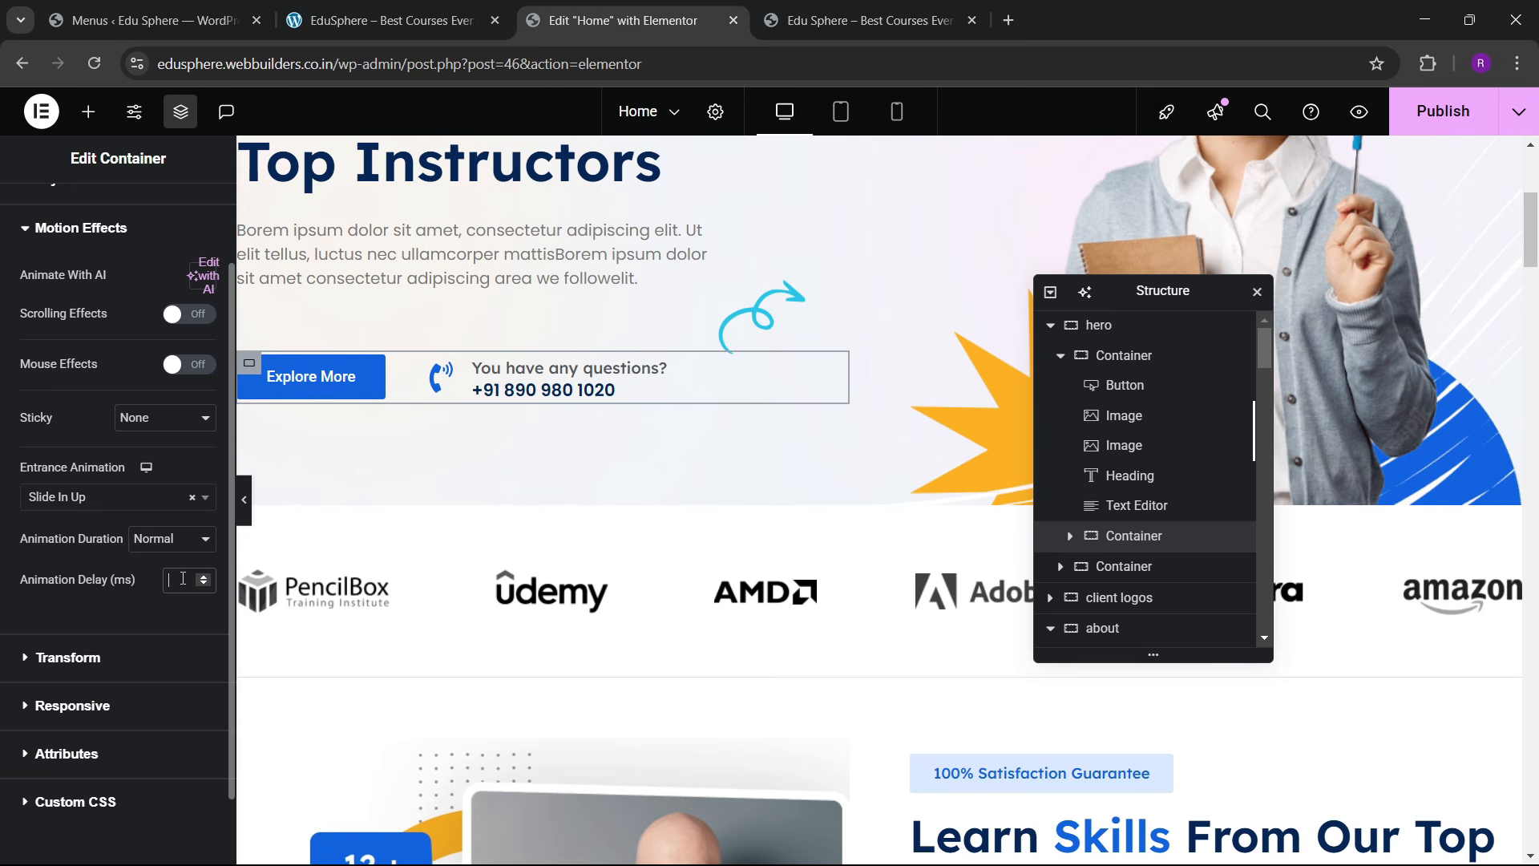
{"action": "type", "text": "600"}
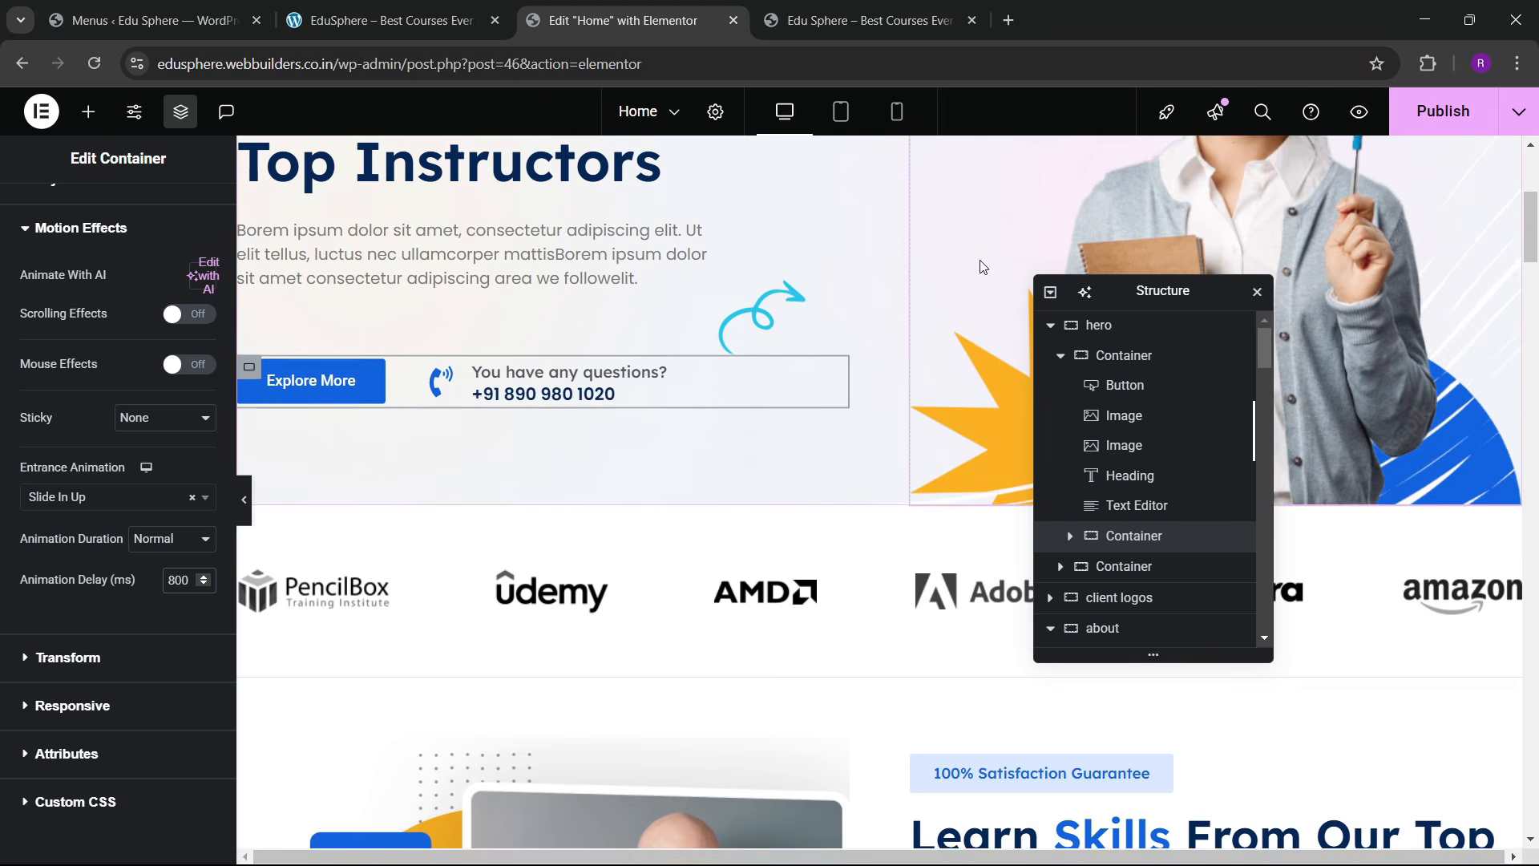
{"action": "left_click", "coordinate": [980, 266]}
Step: Give the hero photo a Zoom In entrance animation, entering 40 as its delay
{"action": "left_click", "coordinate": [191, 212]}
{"action": "scroll", "coordinate": [84, 461], "scroll_direction": "down", "scroll_amount": 9}
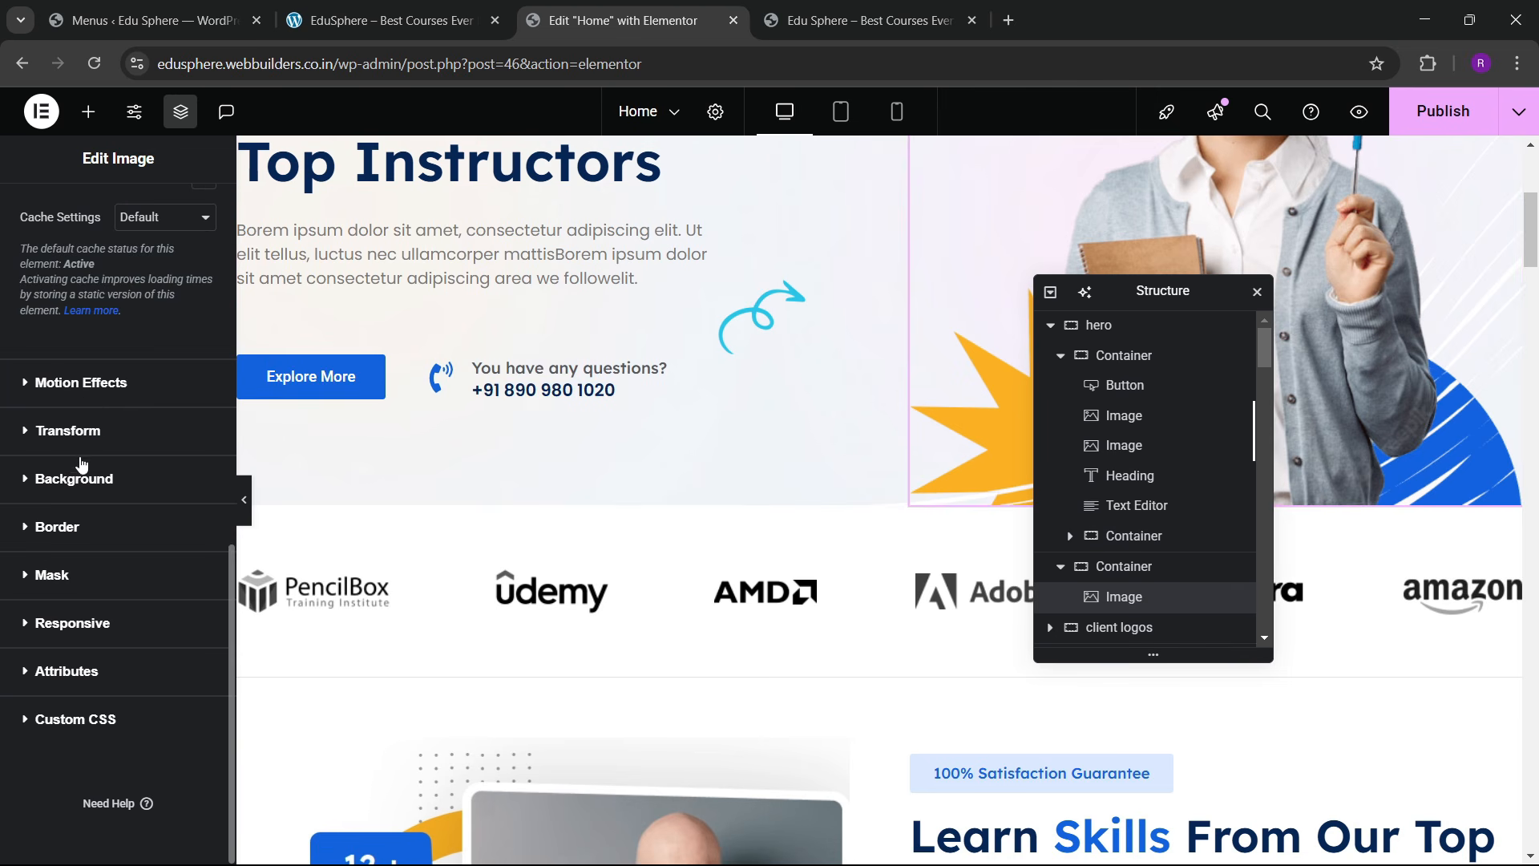
{"action": "left_click", "coordinate": [83, 392]}
{"action": "left_click", "coordinate": [70, 396]}
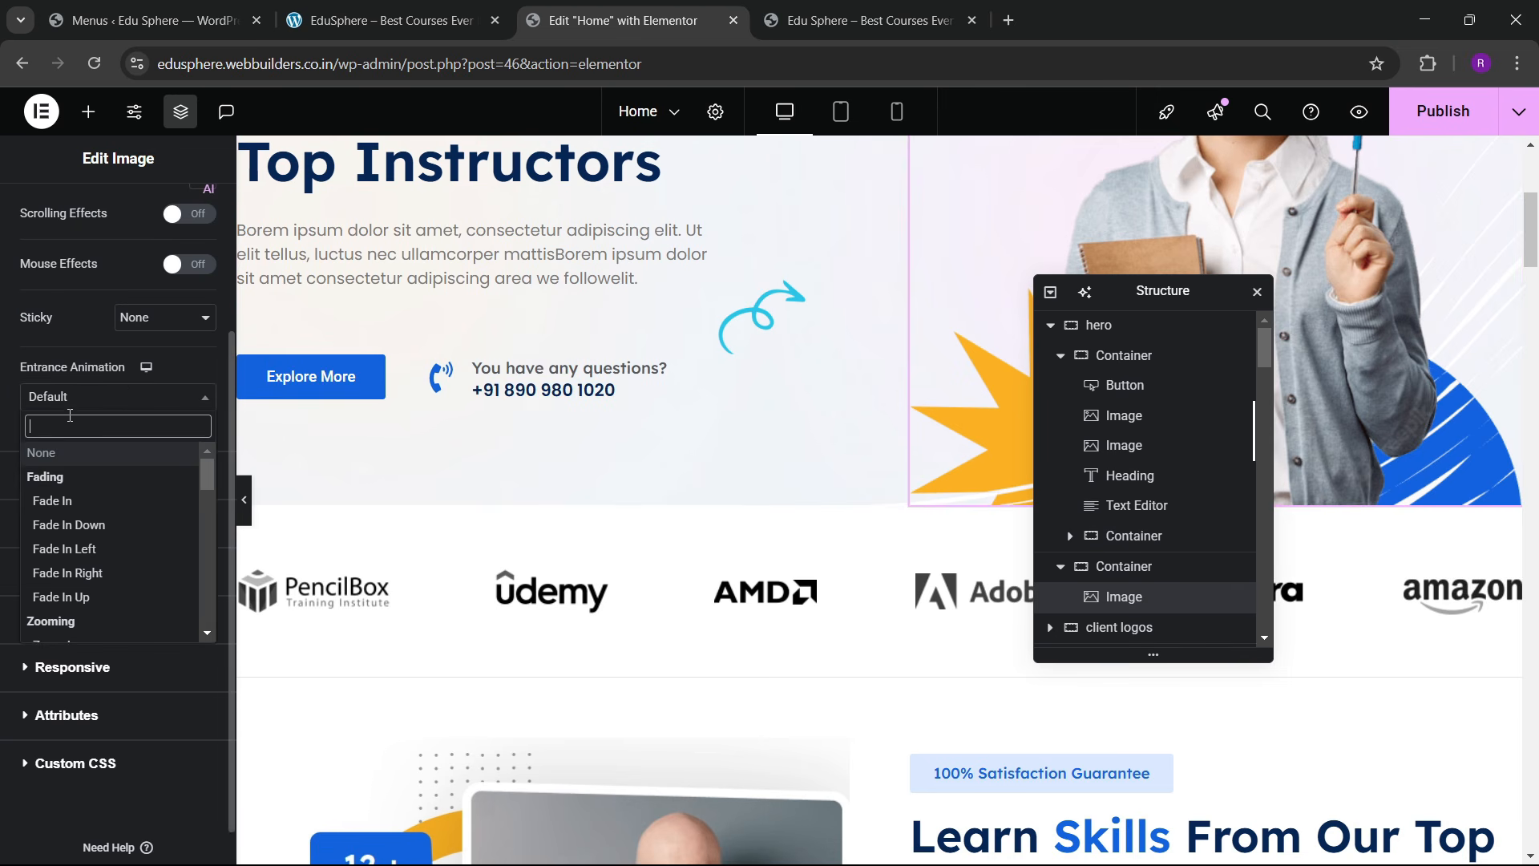
{"action": "type", "text": "zoomk"}
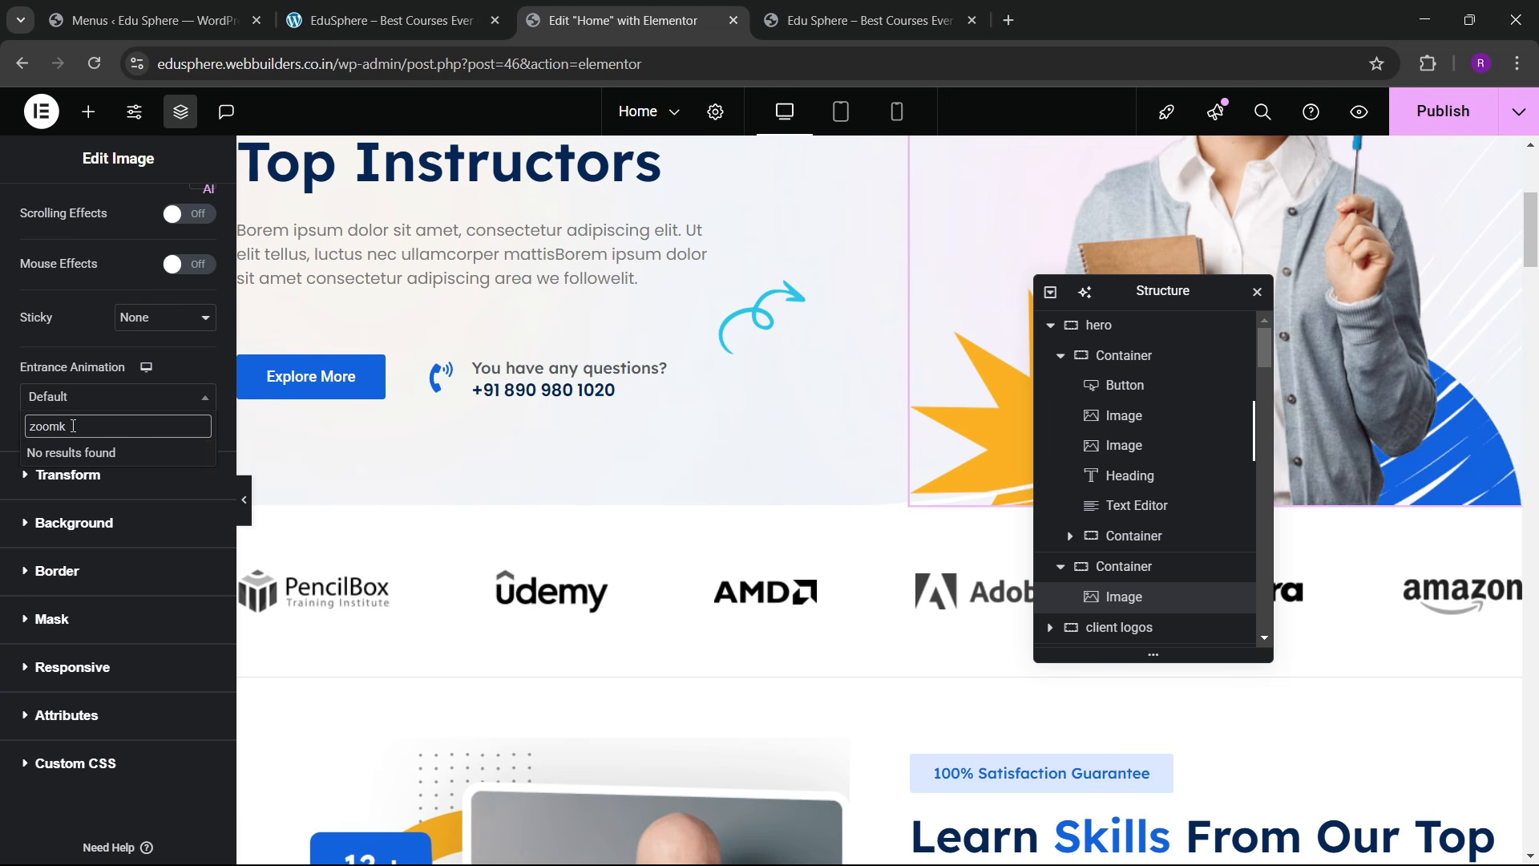
{"action": "key", "text": "BackSpace"}
{"action": "key", "text": "Return"}
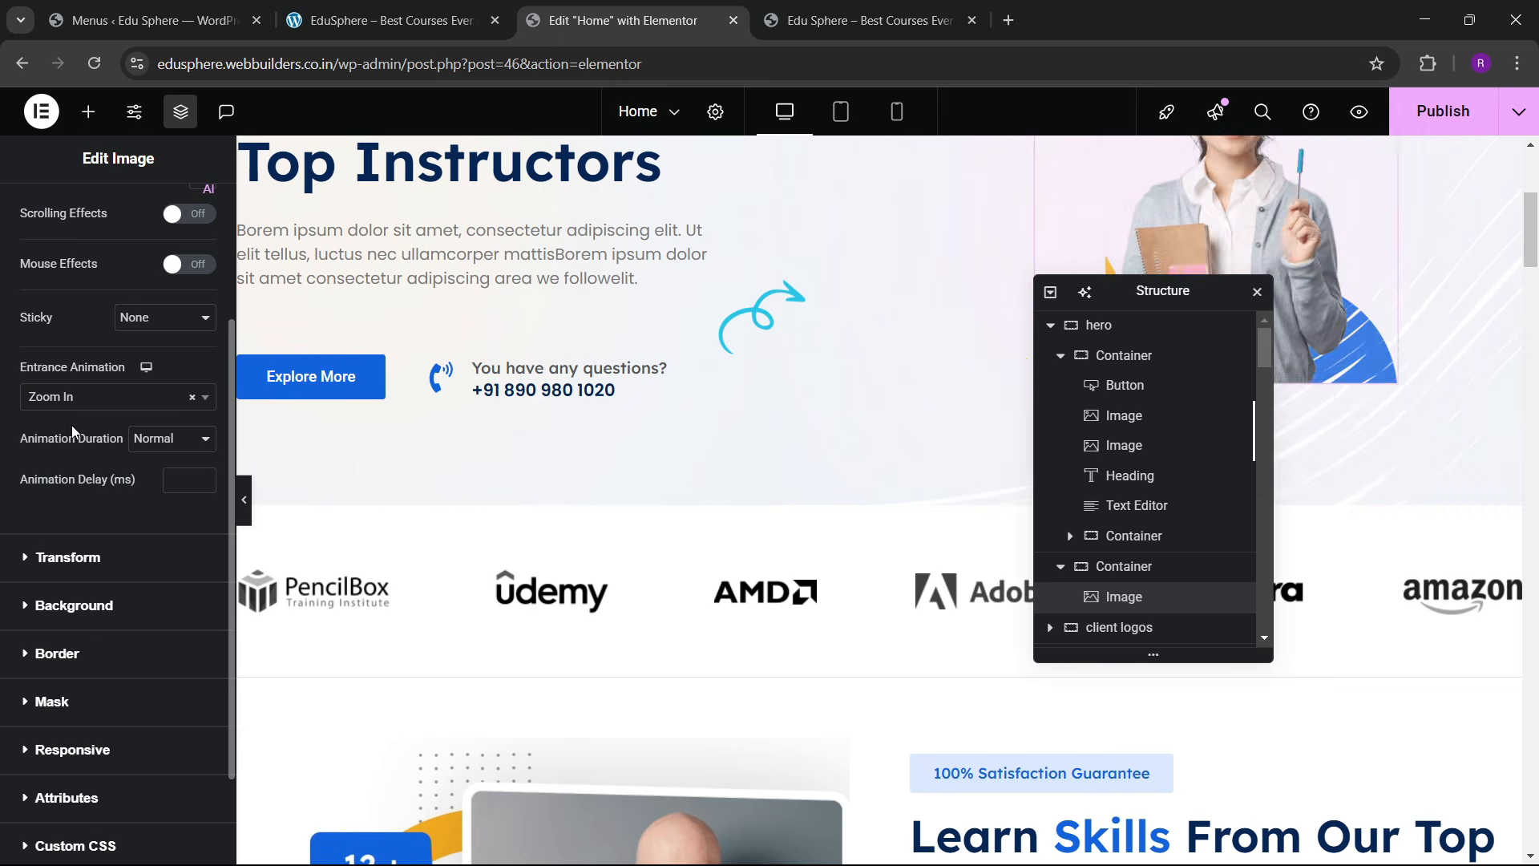
{"action": "left_click", "coordinate": [173, 481]}
{"action": "type", "text": "40"}
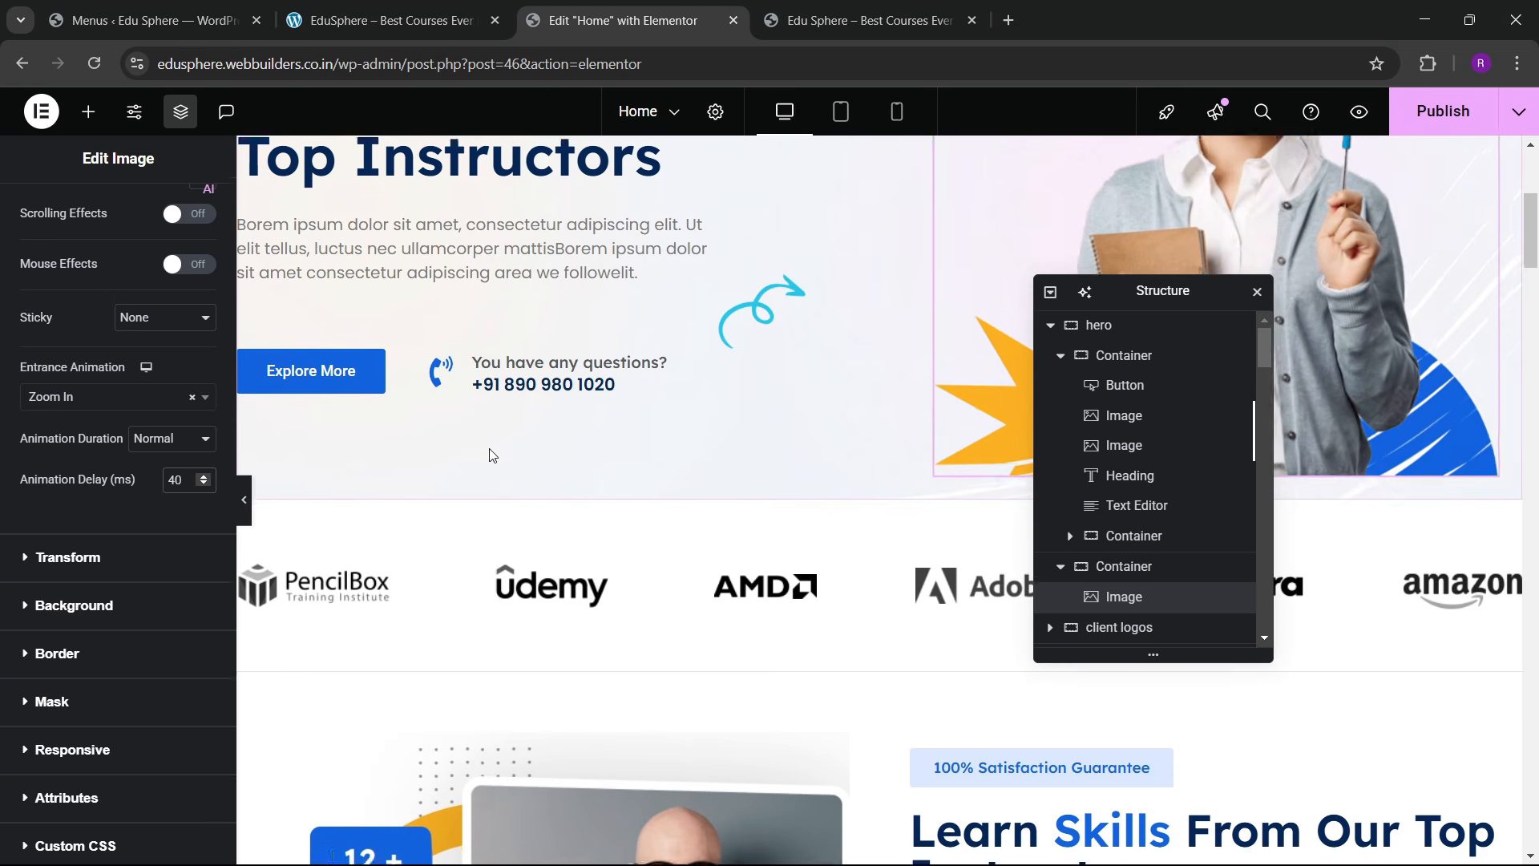
{"action": "scroll", "coordinate": [268, 491], "scroll_direction": "down", "scroll_amount": 4}
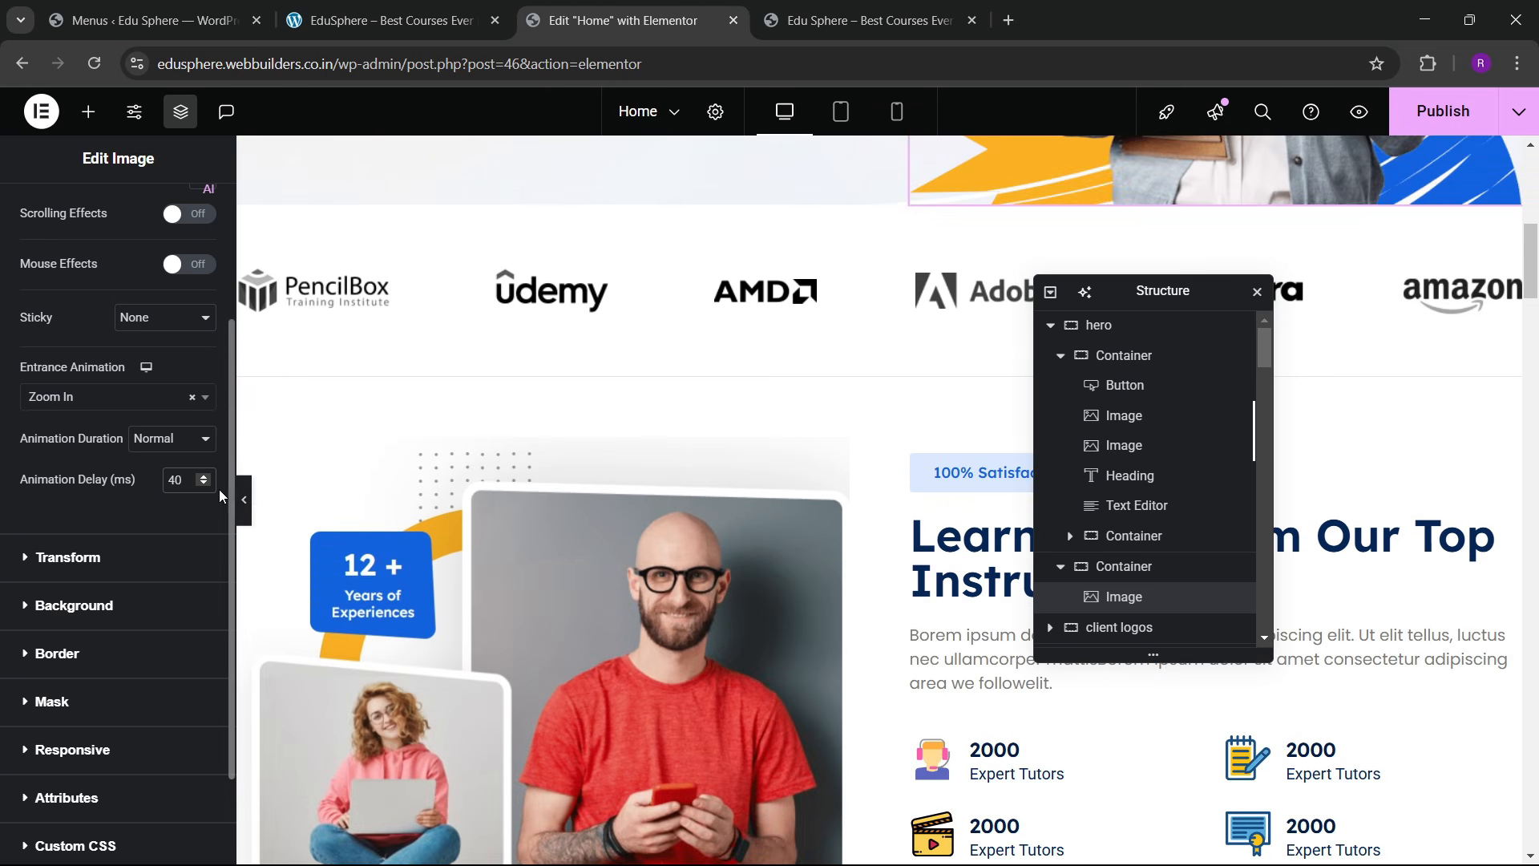
{"action": "scroll", "coordinate": [417, 473], "scroll_direction": "up", "scroll_amount": 1}
Step: Make the PencilBox client logo zoom in on entrance with a 200 ms delay
{"action": "left_click", "coordinate": [362, 391]}
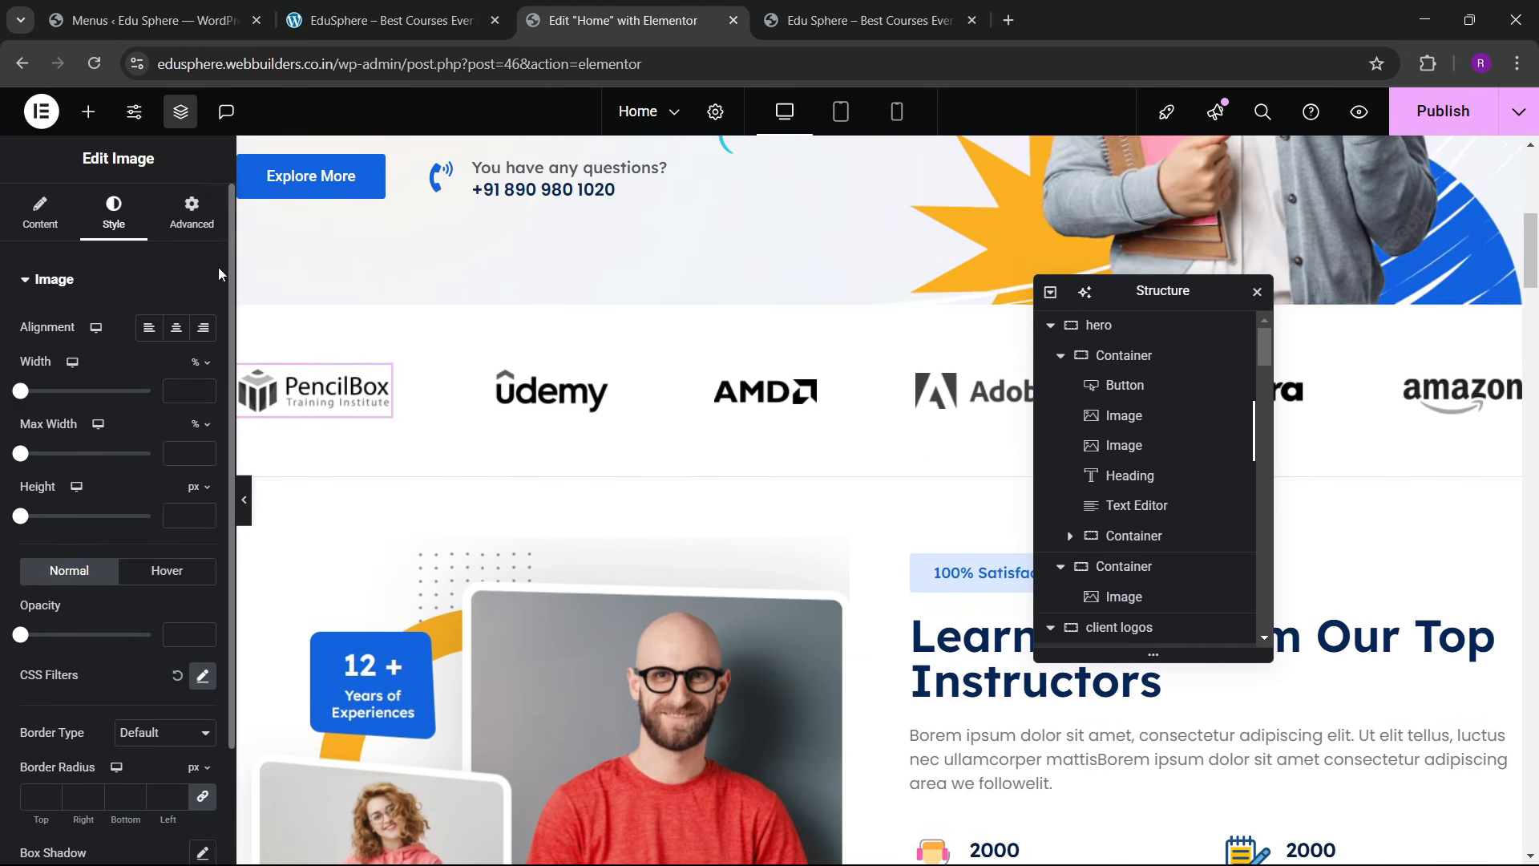
{"action": "left_click", "coordinate": [192, 217]}
{"action": "scroll", "coordinate": [78, 435], "scroll_direction": "down", "scroll_amount": 5}
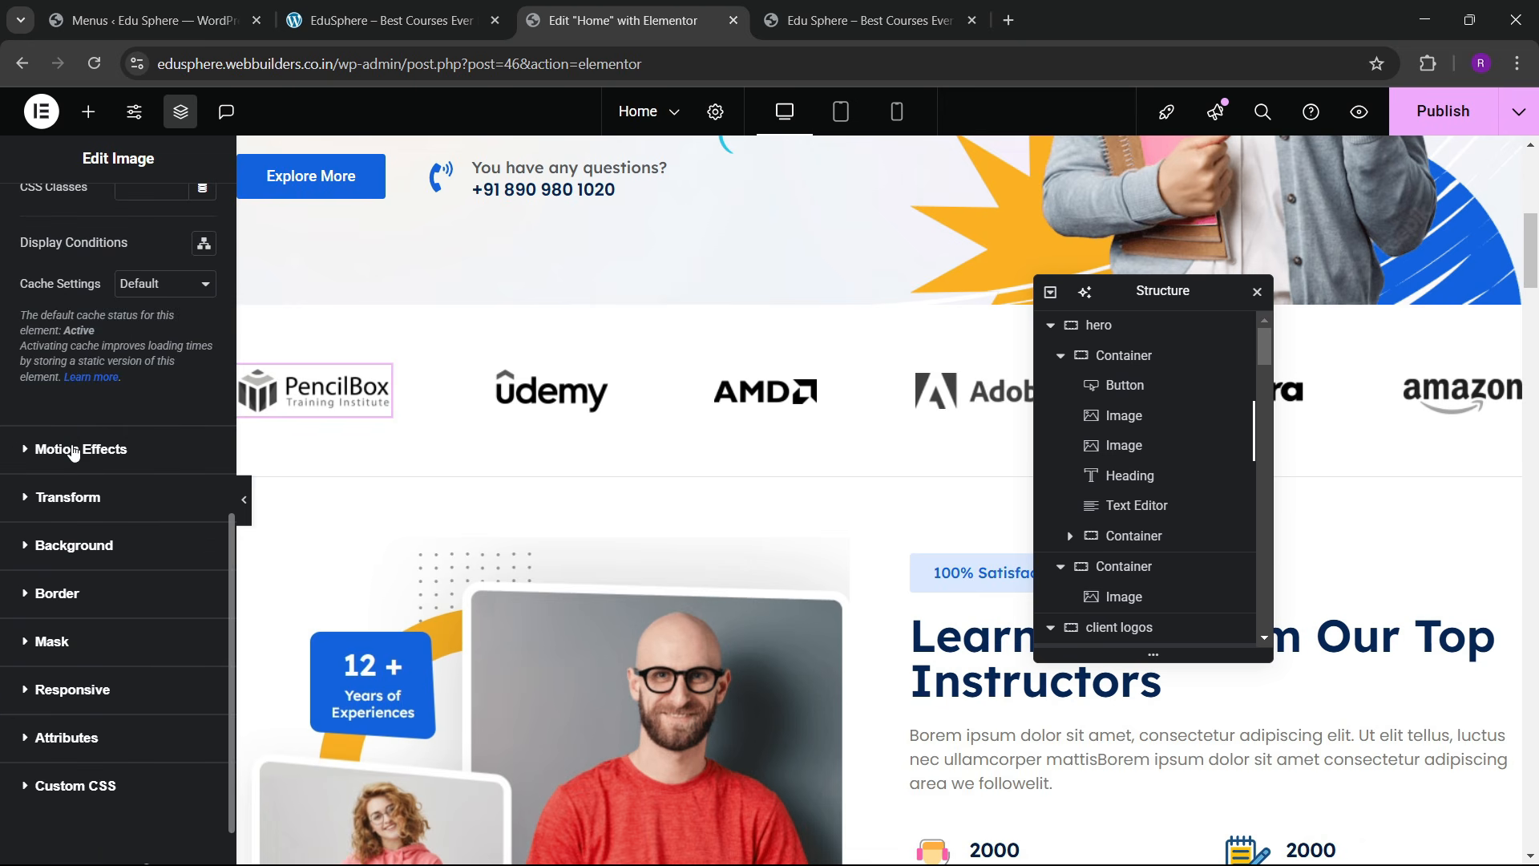
{"action": "left_click", "coordinate": [73, 449]}
{"action": "left_click", "coordinate": [58, 398]}
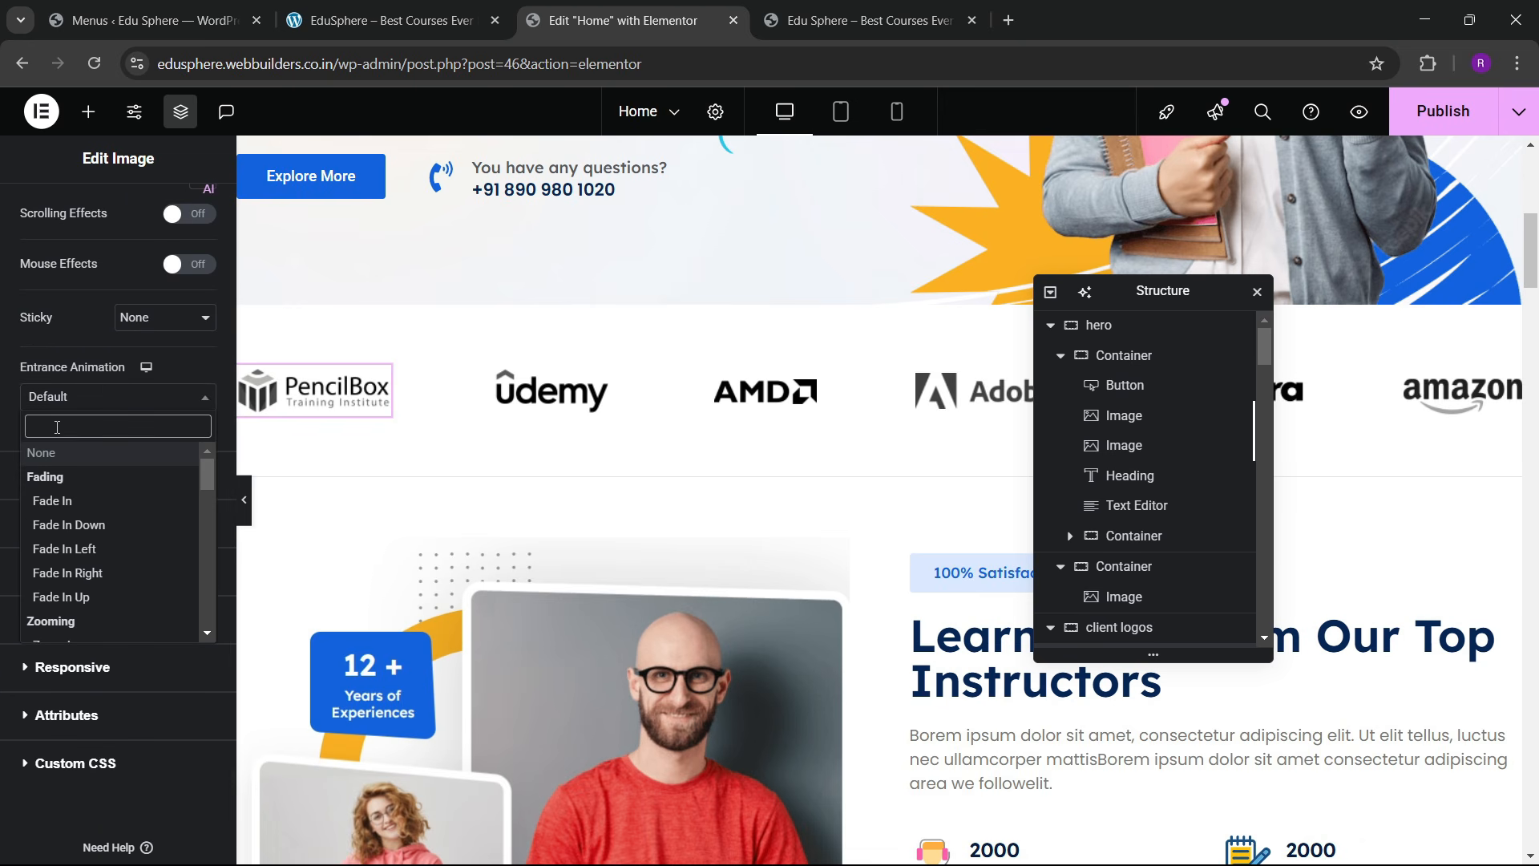
{"action": "type", "text": "zoom"}
{"action": "left_click", "coordinate": [55, 476]}
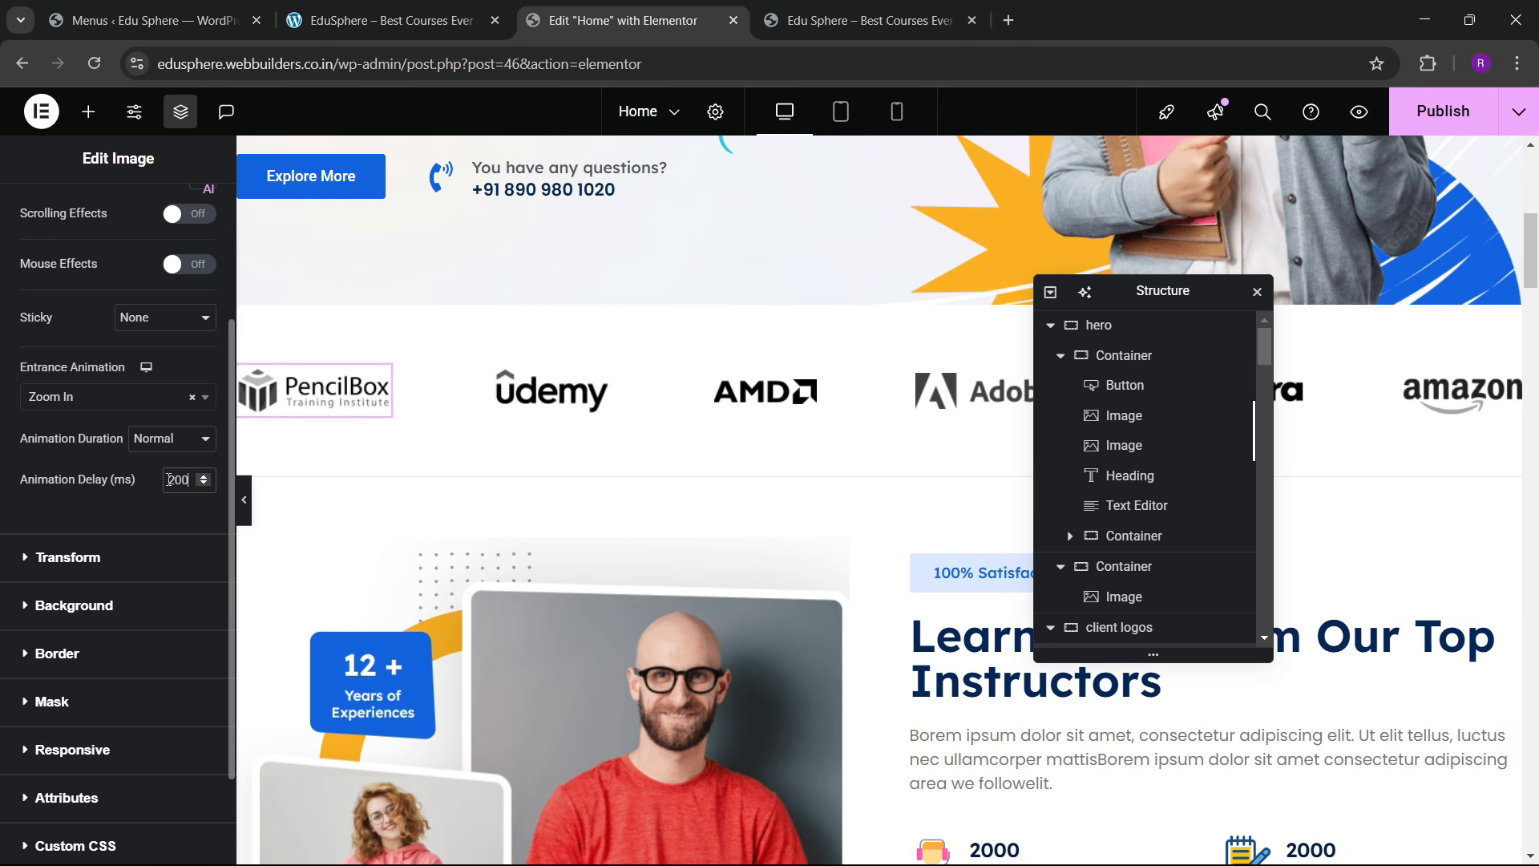
{"action": "left_click", "coordinate": [551, 391]}
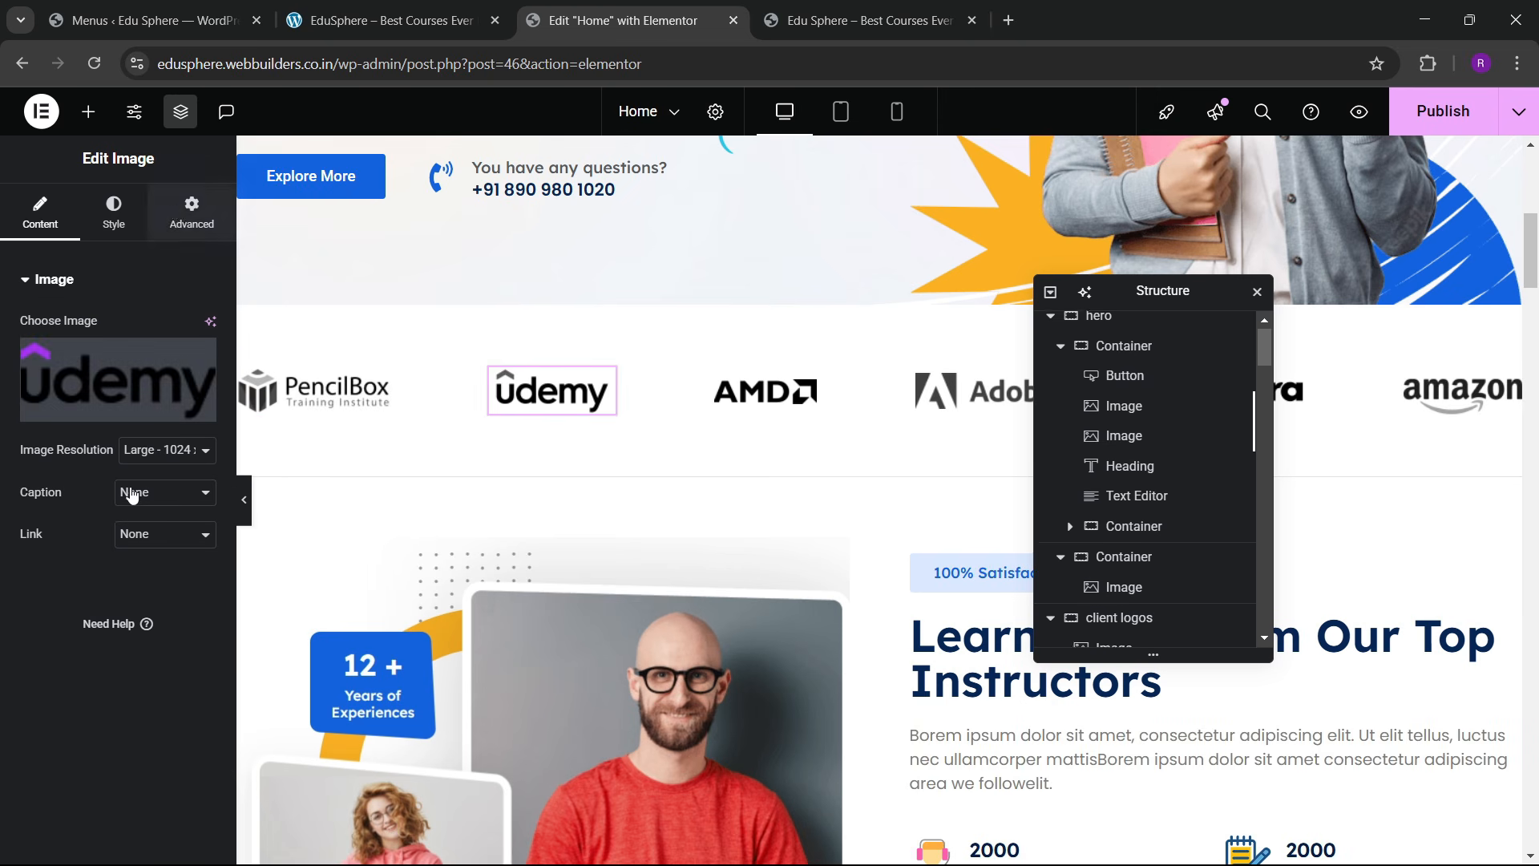
Step: Make the Udemy logo zoom in on entrance with a 400 ms delay
{"action": "left_click", "coordinate": [192, 213]}
{"action": "scroll", "coordinate": [132, 495], "scroll_direction": "down", "scroll_amount": 7}
{"action": "left_click", "coordinate": [75, 451]}
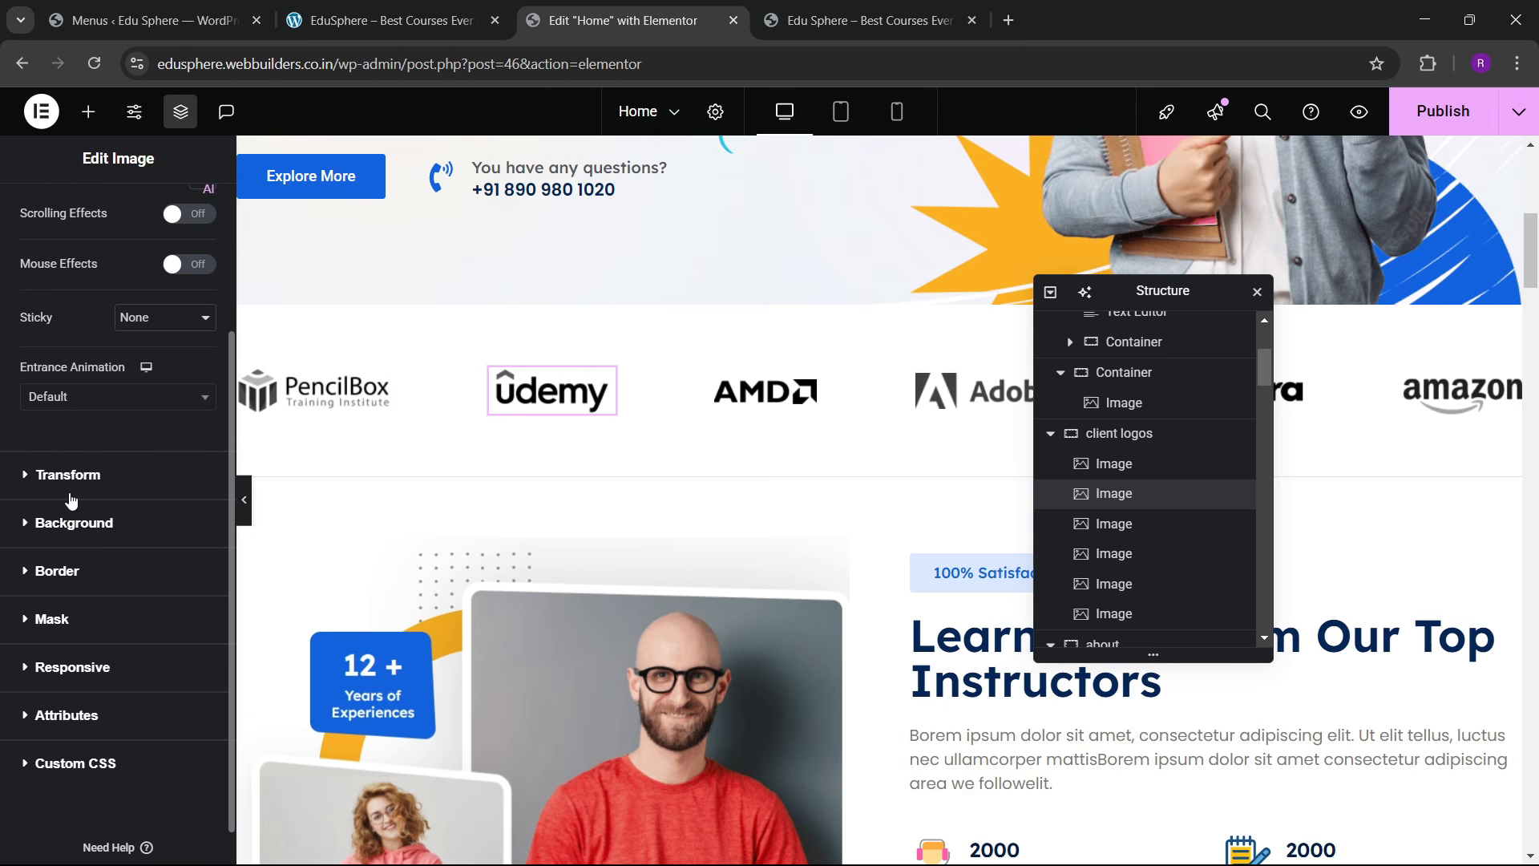
{"action": "left_click", "coordinate": [73, 399]}
{"action": "type", "text": "zoom"}
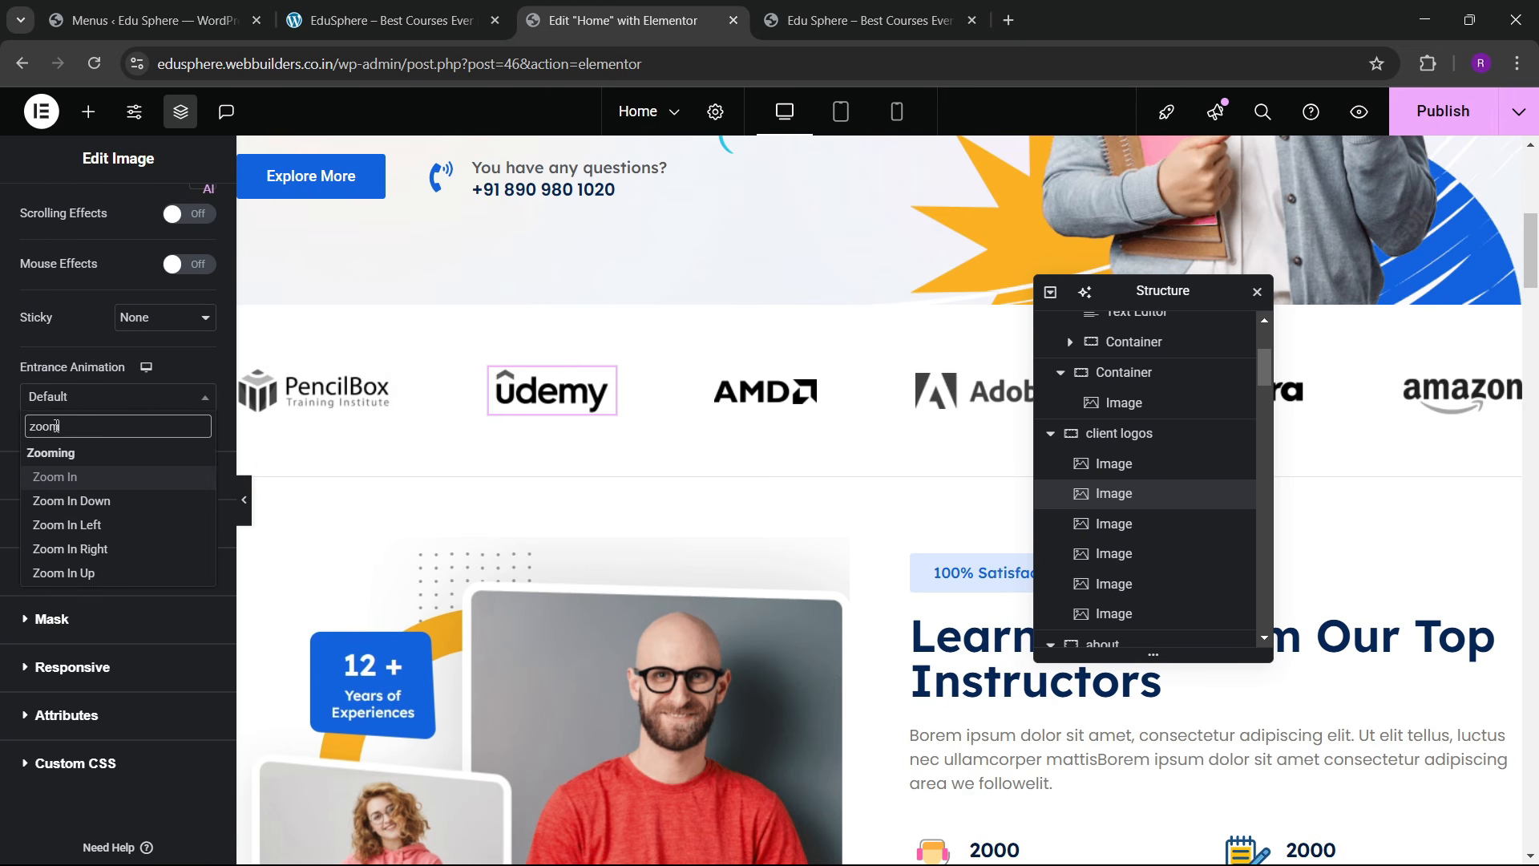
{"action": "key", "text": "Return"}
{"action": "left_click", "coordinate": [174, 481]}
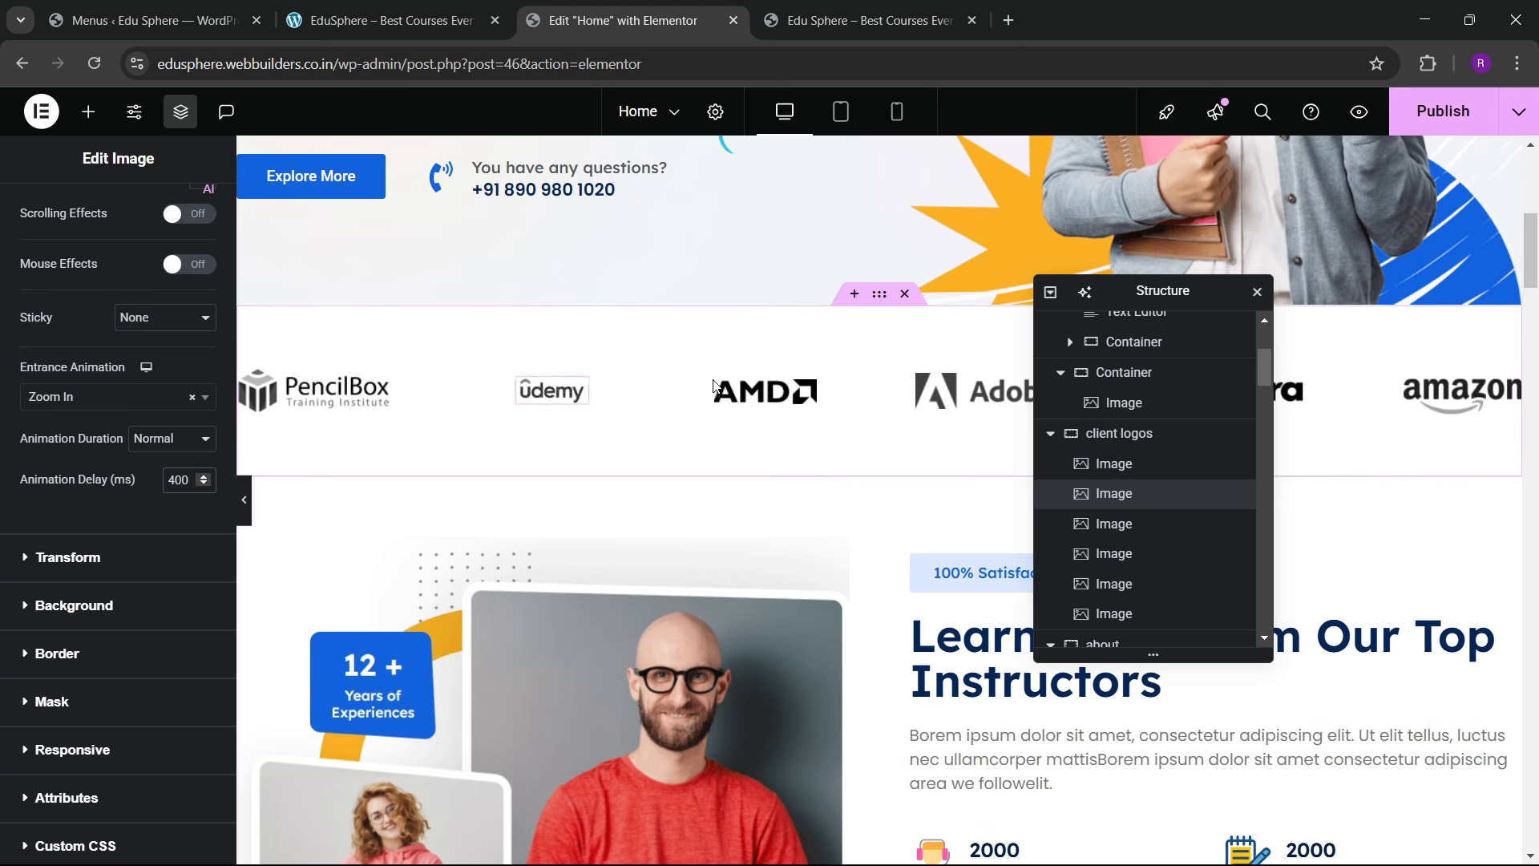
Step: Make the AMD logo zoom in on entrance with a 600 ms delay
{"action": "left_click", "coordinate": [766, 391]}
{"action": "left_click", "coordinate": [191, 212]}
{"action": "scroll", "coordinate": [118, 420], "scroll_direction": "down", "scroll_amount": 5}
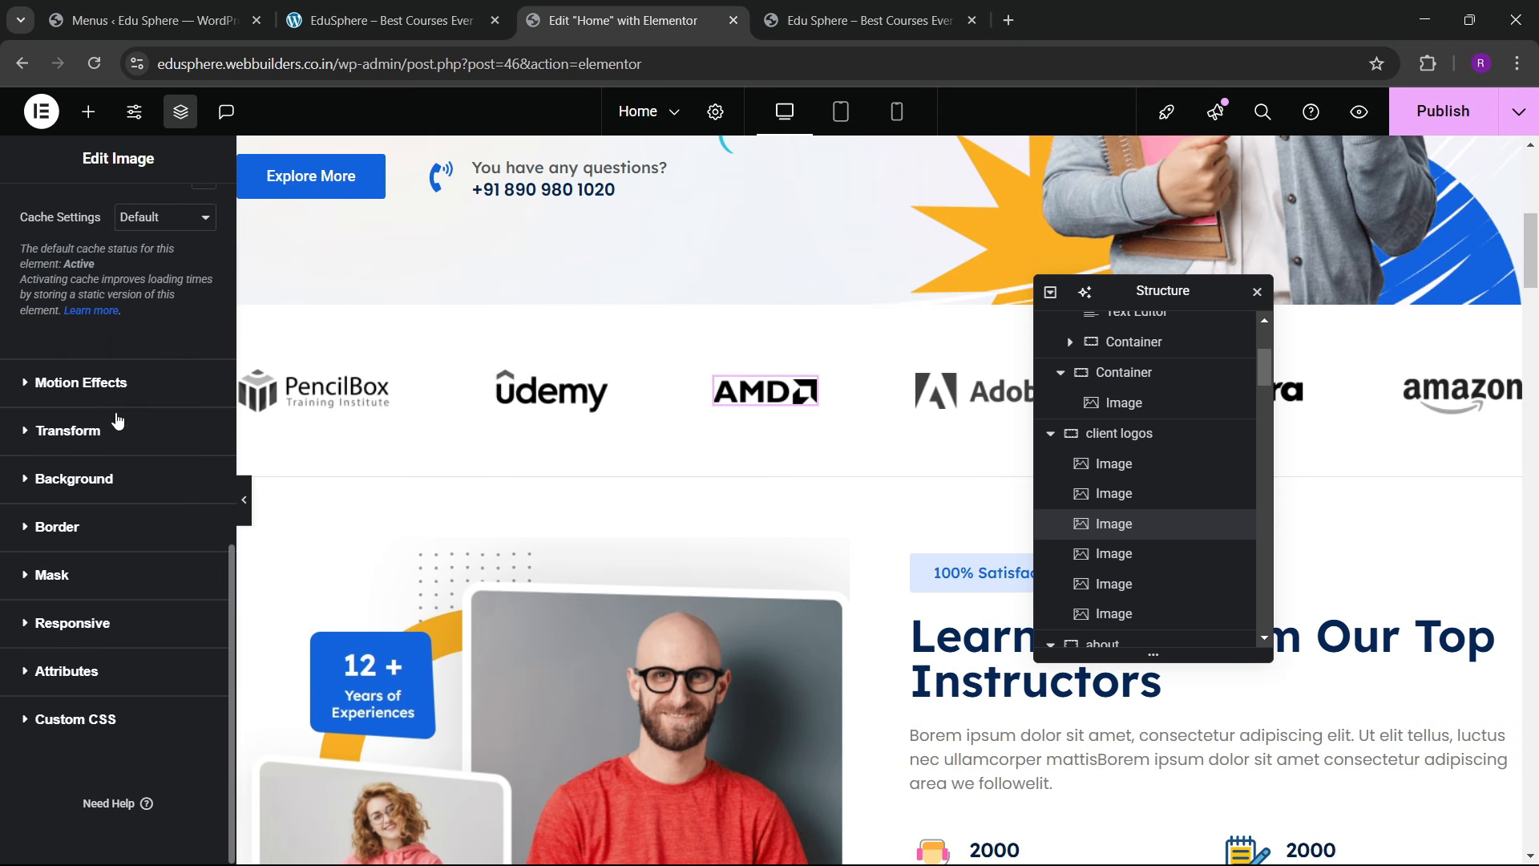
{"action": "left_click", "coordinate": [84, 383]}
{"action": "left_click", "coordinate": [66, 397]}
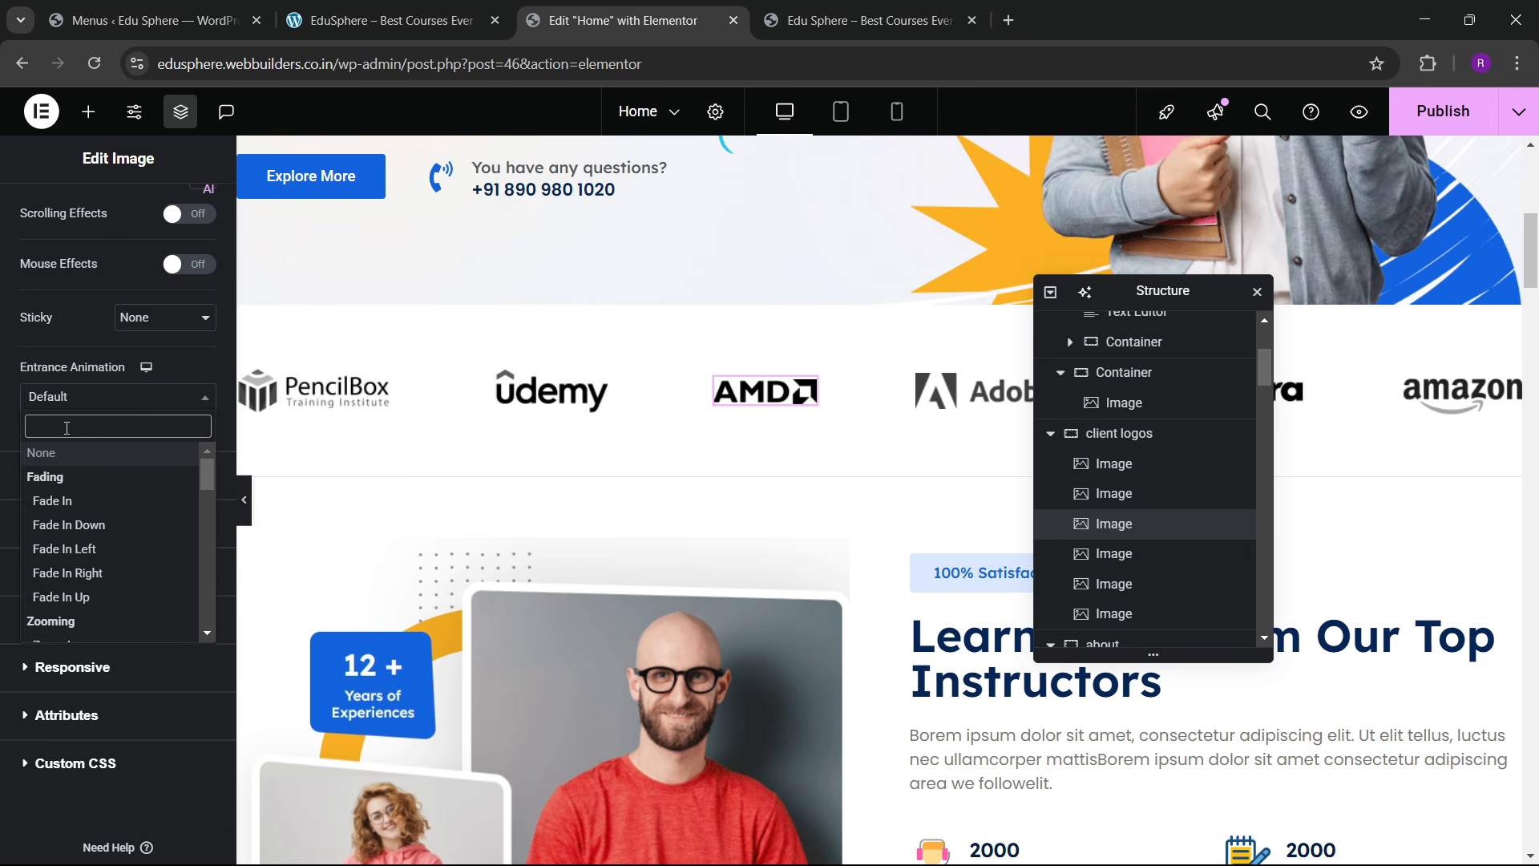
{"action": "type", "text": "zoom"}
{"action": "left_click", "coordinate": [64, 477]}
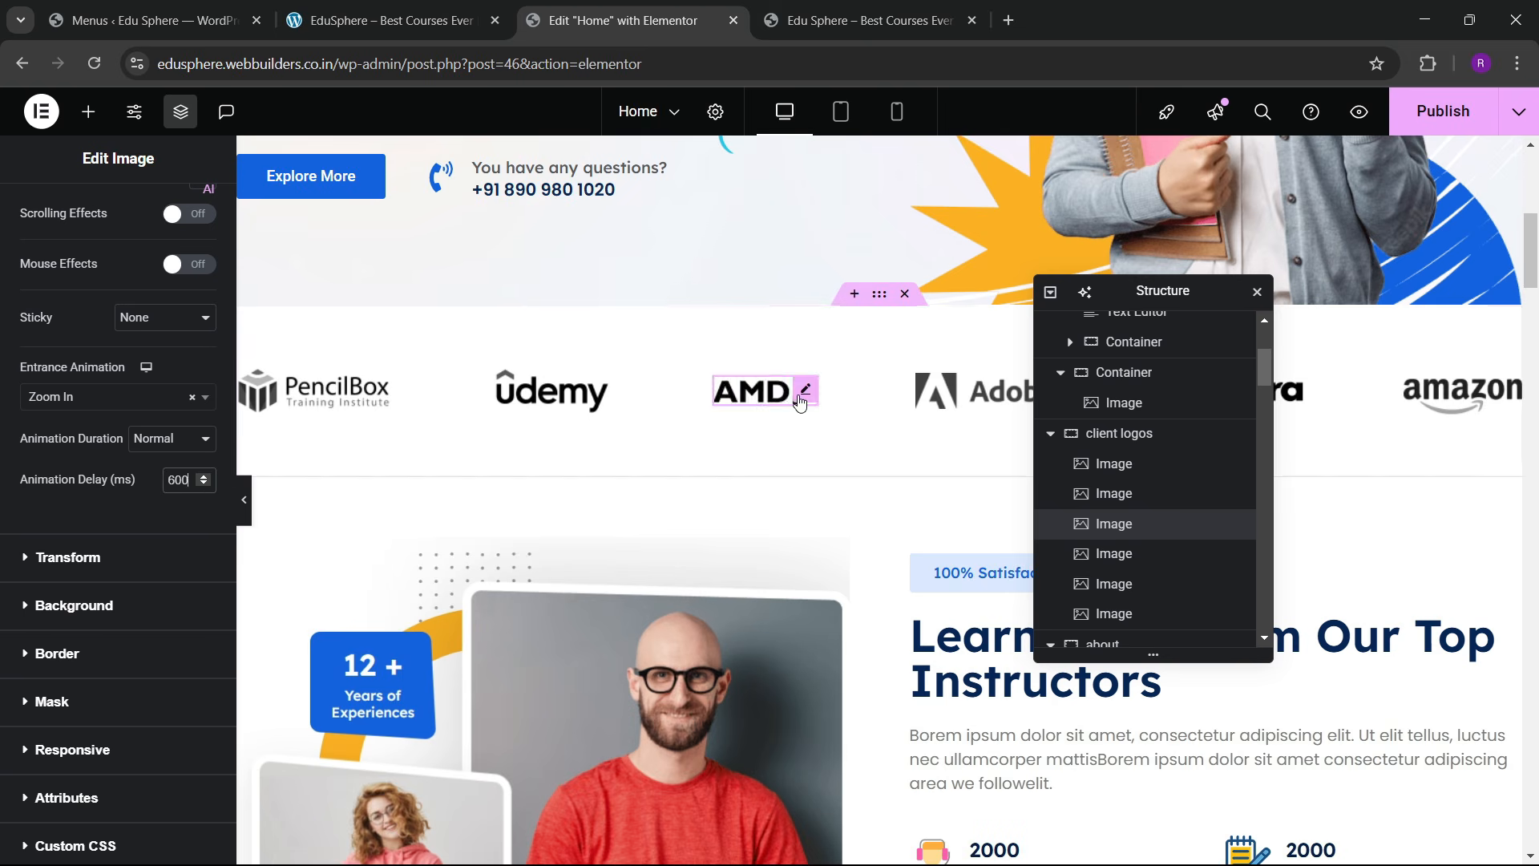
Step: Make the Adobe logo zoom in on entrance with a 1000 ms delay
{"action": "left_click", "coordinate": [974, 391]}
{"action": "left_click", "coordinate": [192, 213]}
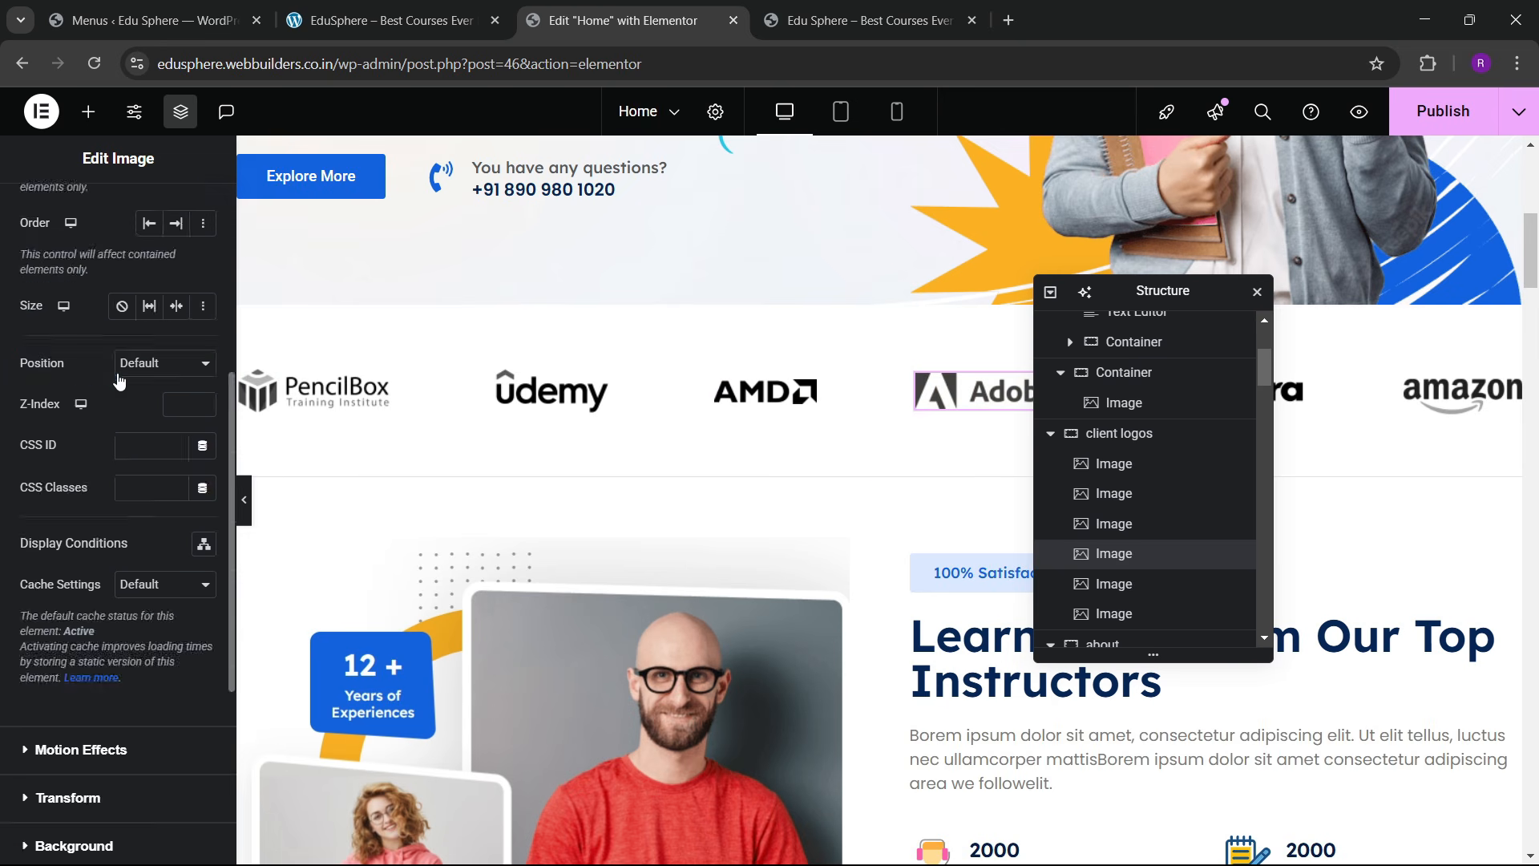
{"action": "scroll", "coordinate": [89, 385], "scroll_direction": "down", "scroll_amount": 5}
{"action": "left_click", "coordinate": [65, 449]}
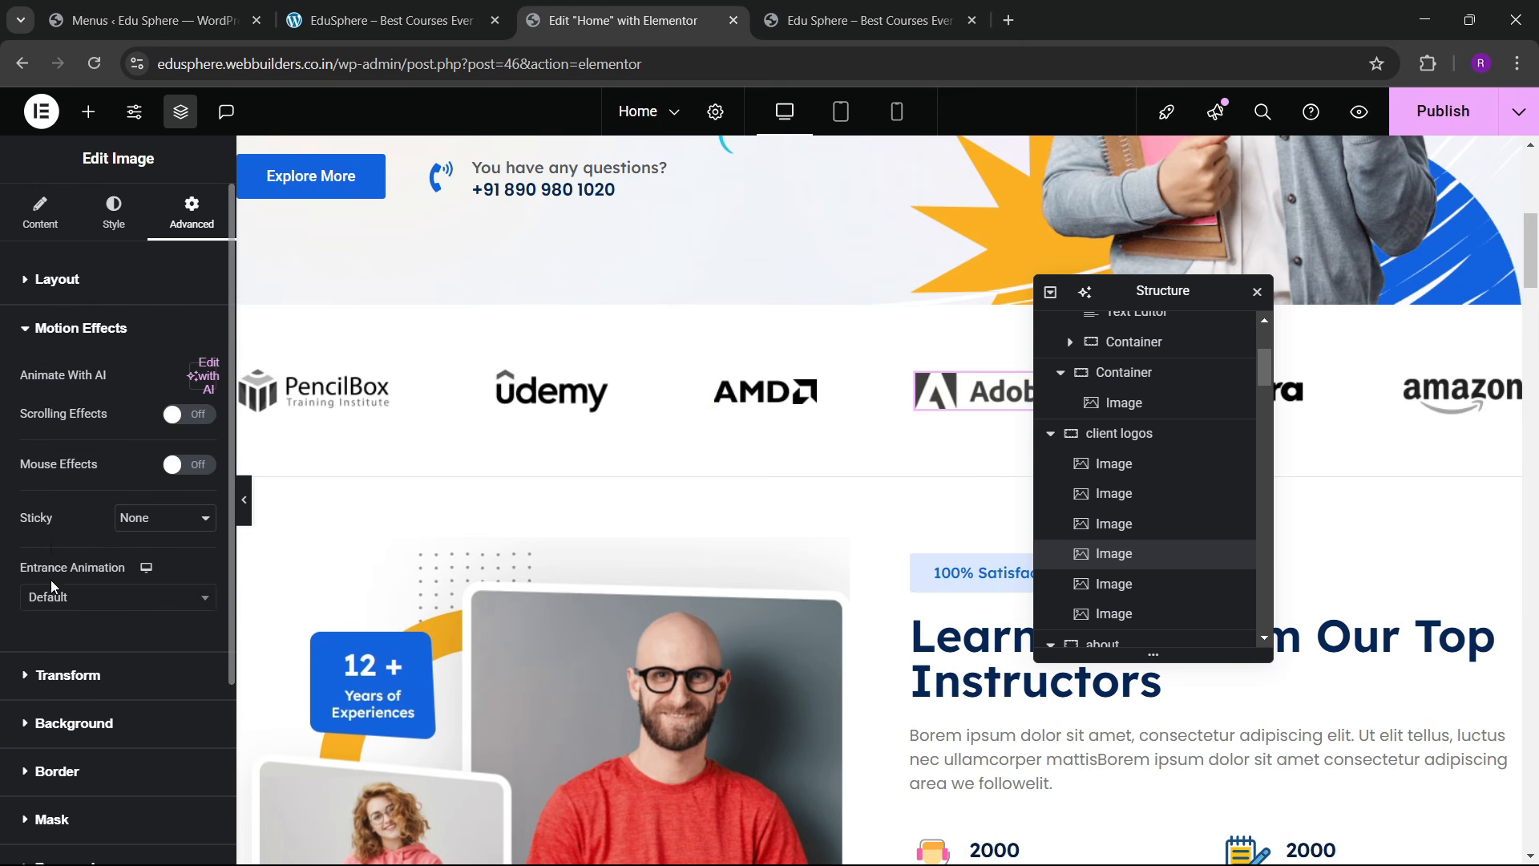
{"action": "left_click", "coordinate": [52, 601]}
{"action": "type", "text": "zo"}
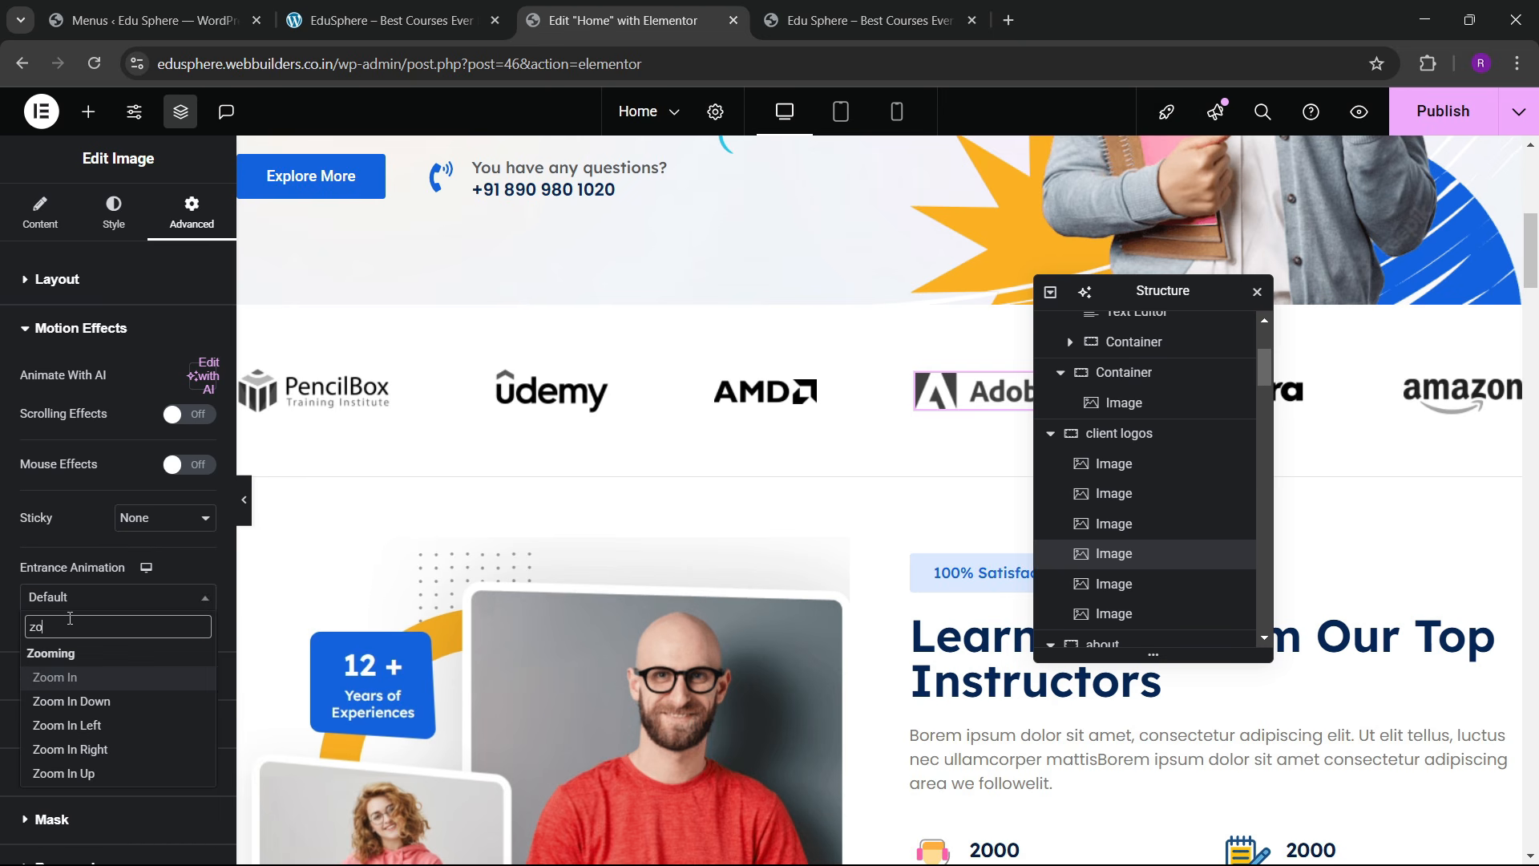
{"action": "type", "text": "om"}
{"action": "left_click", "coordinate": [182, 677]}
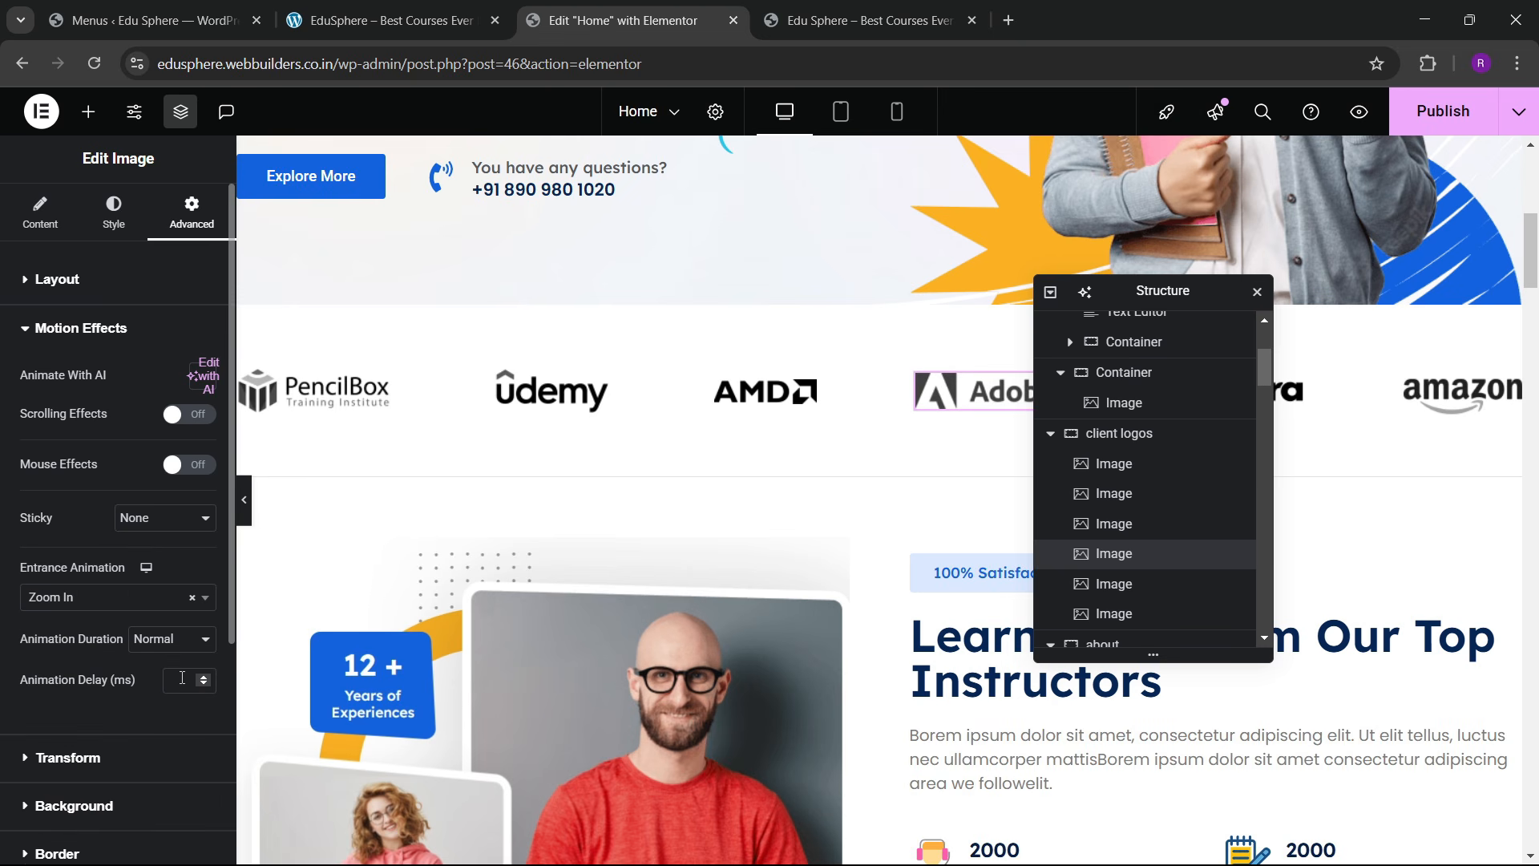
{"action": "type", "text": "1000"}
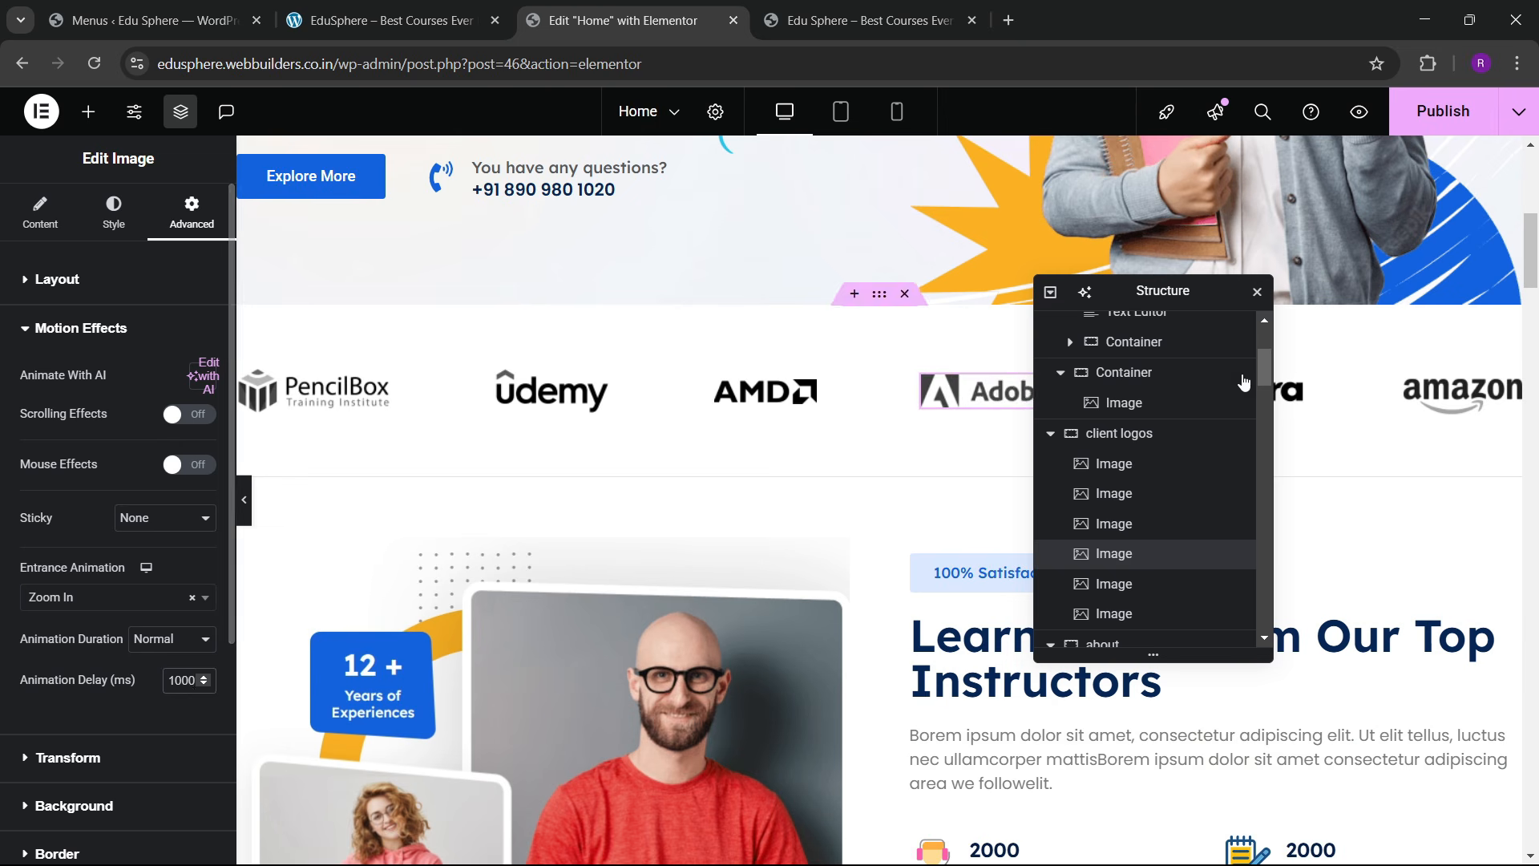
Step: Make the Coursera logo zoom in on entrance with a 1200 ms delay
{"action": "left_click_drag", "start_coordinate": [1185, 305], "coordinate": [806, 354]}
{"action": "left_click", "coordinate": [1229, 390]}
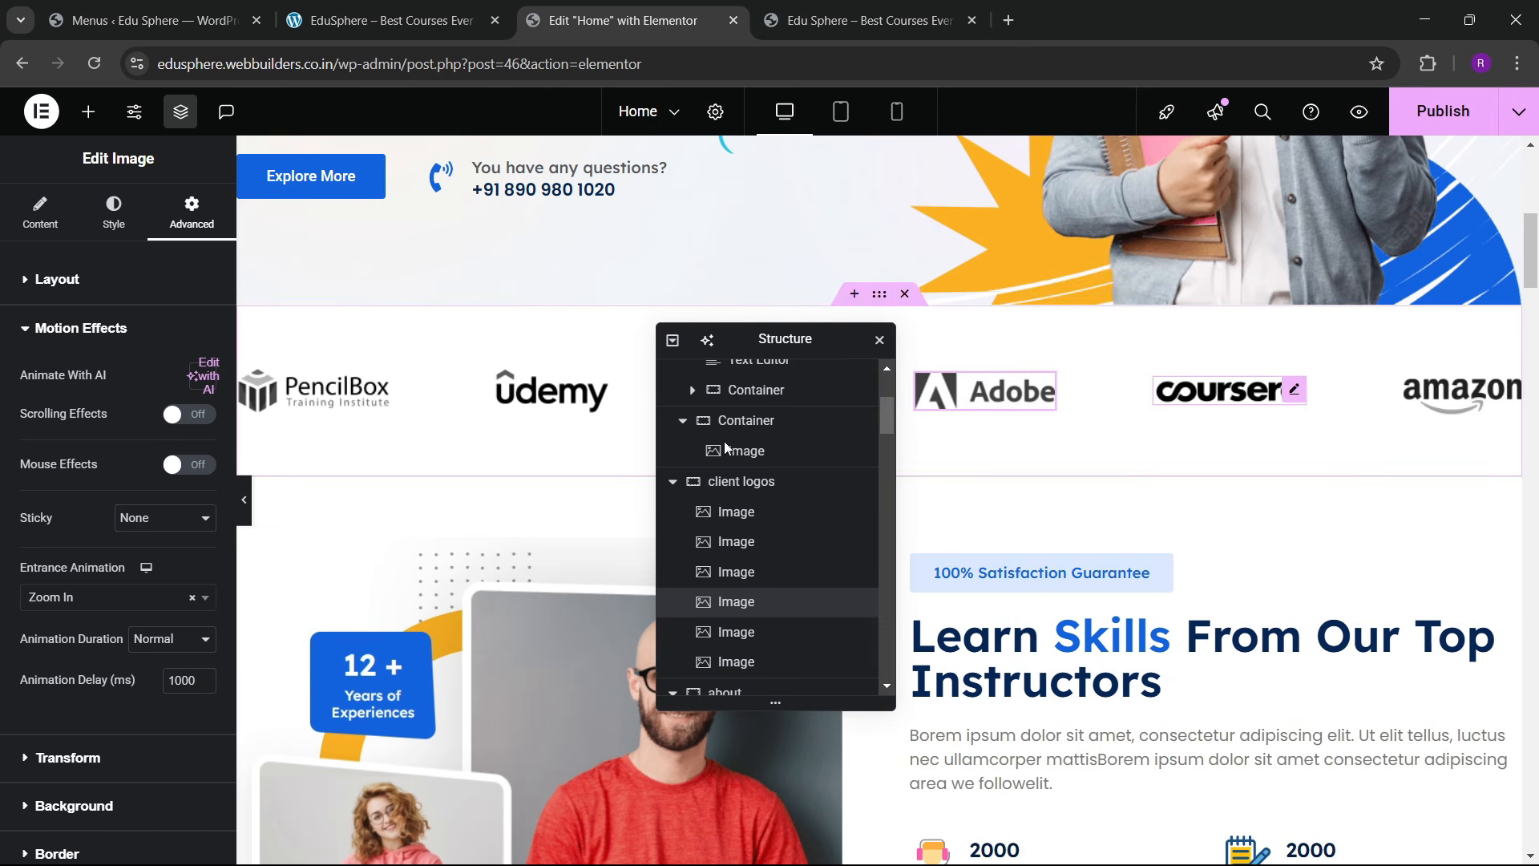
{"action": "left_click", "coordinate": [192, 213]}
{"action": "scroll", "coordinate": [112, 427], "scroll_direction": "down", "scroll_amount": 8}
{"action": "left_click", "coordinate": [85, 385]}
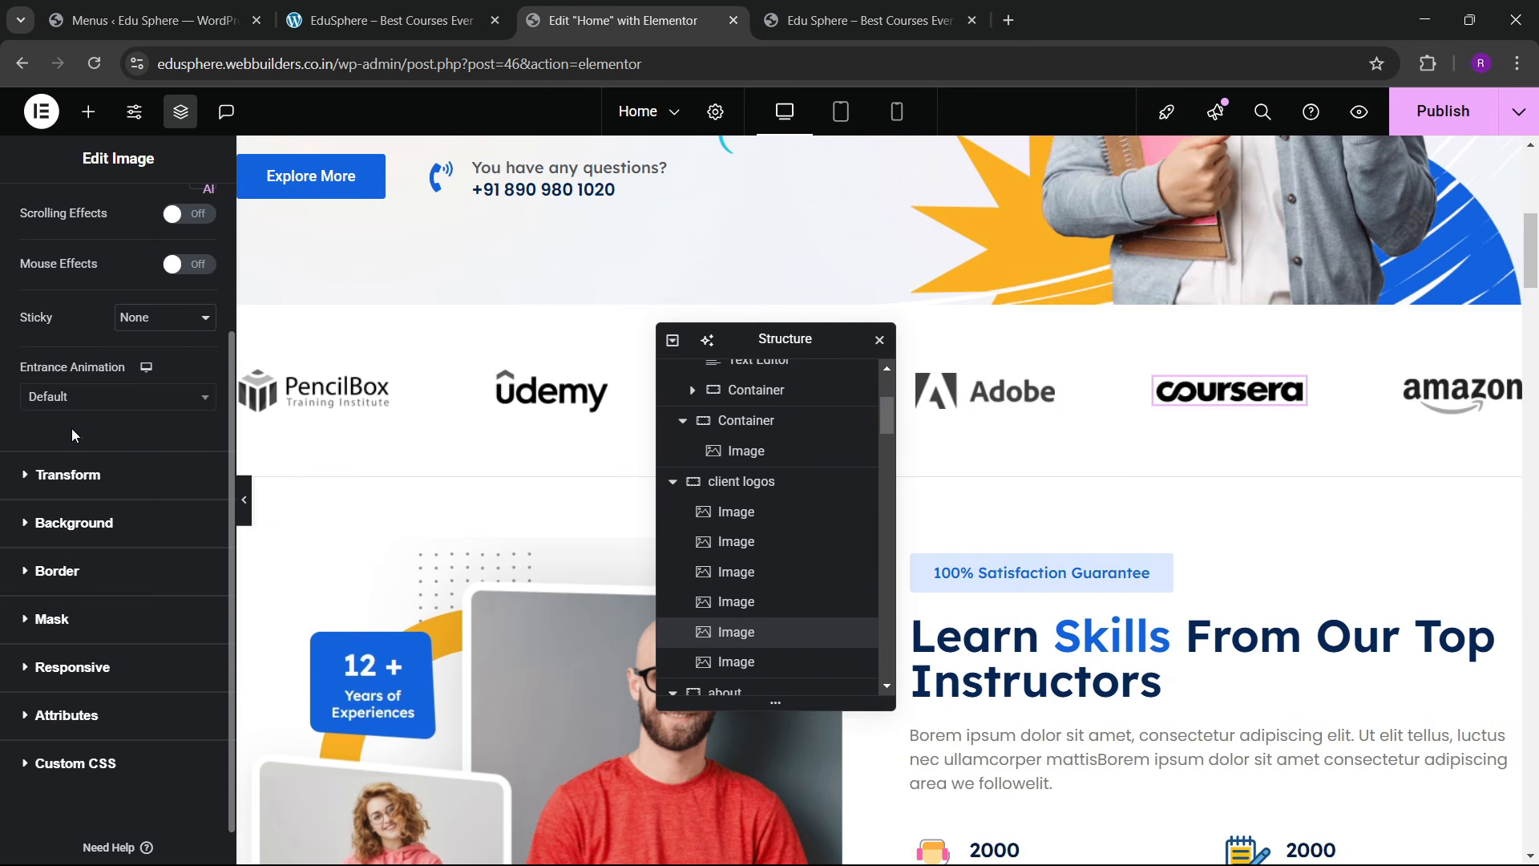
{"action": "left_click", "coordinate": [85, 411]}
{"action": "type", "text": "z"}
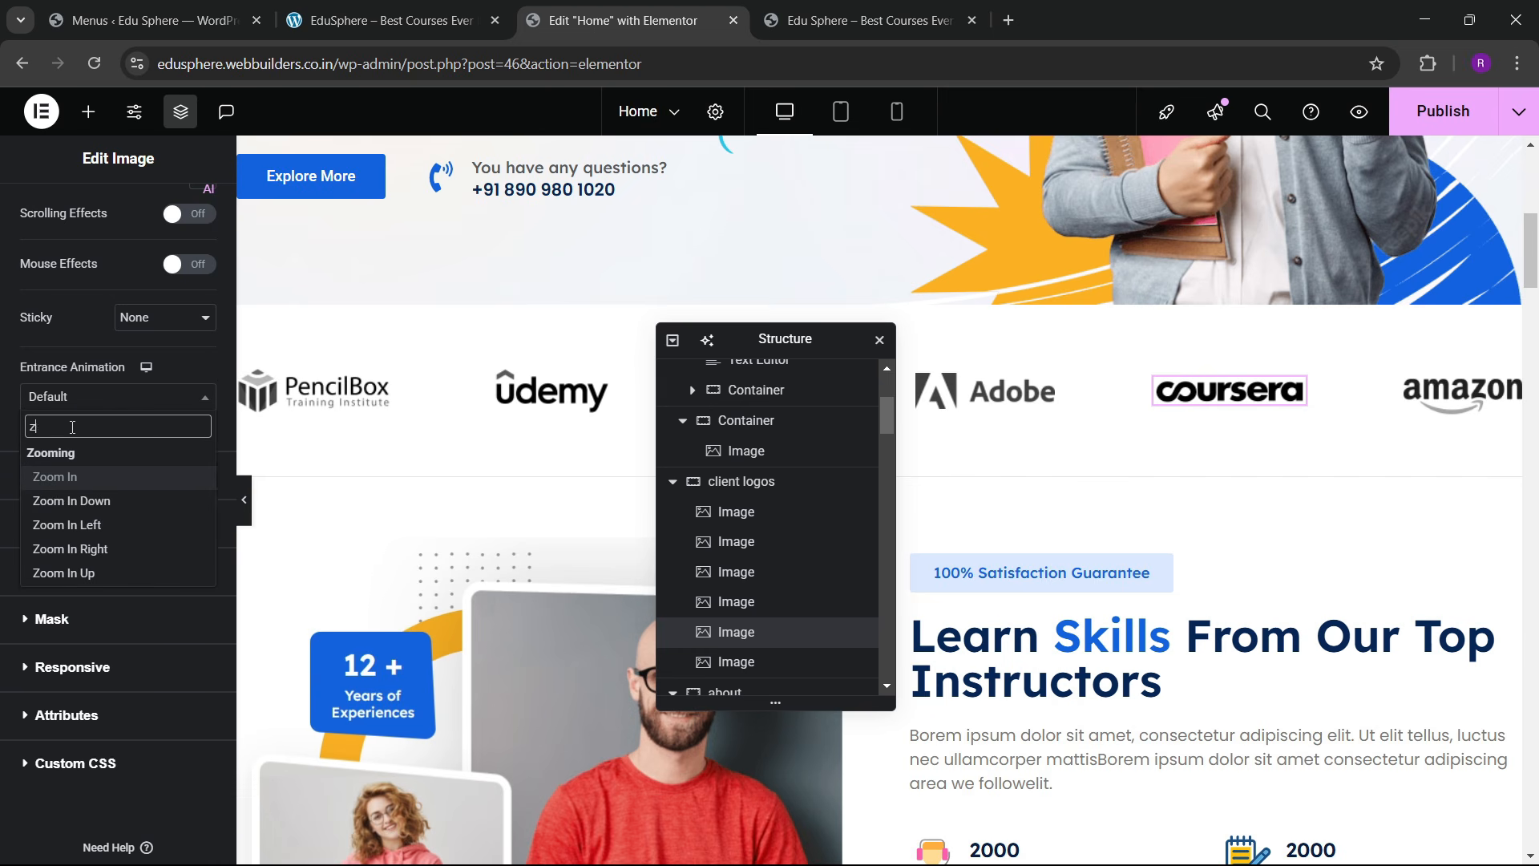
{"action": "type", "text": "oom"}
{"action": "key", "text": "Return"}
{"action": "left_click", "coordinate": [178, 481]}
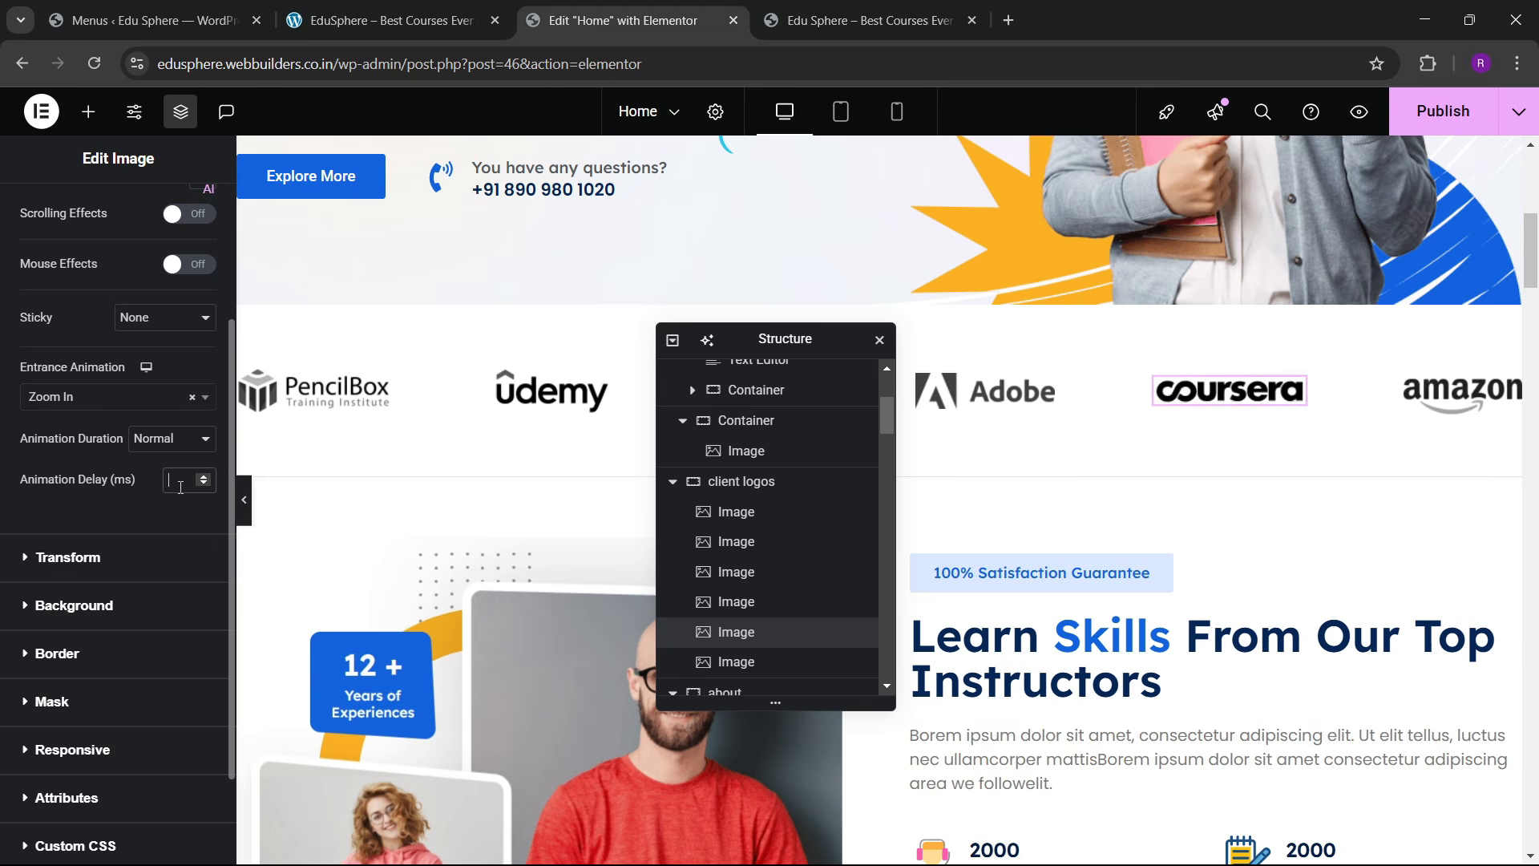
{"action": "type", "text": "1200"}
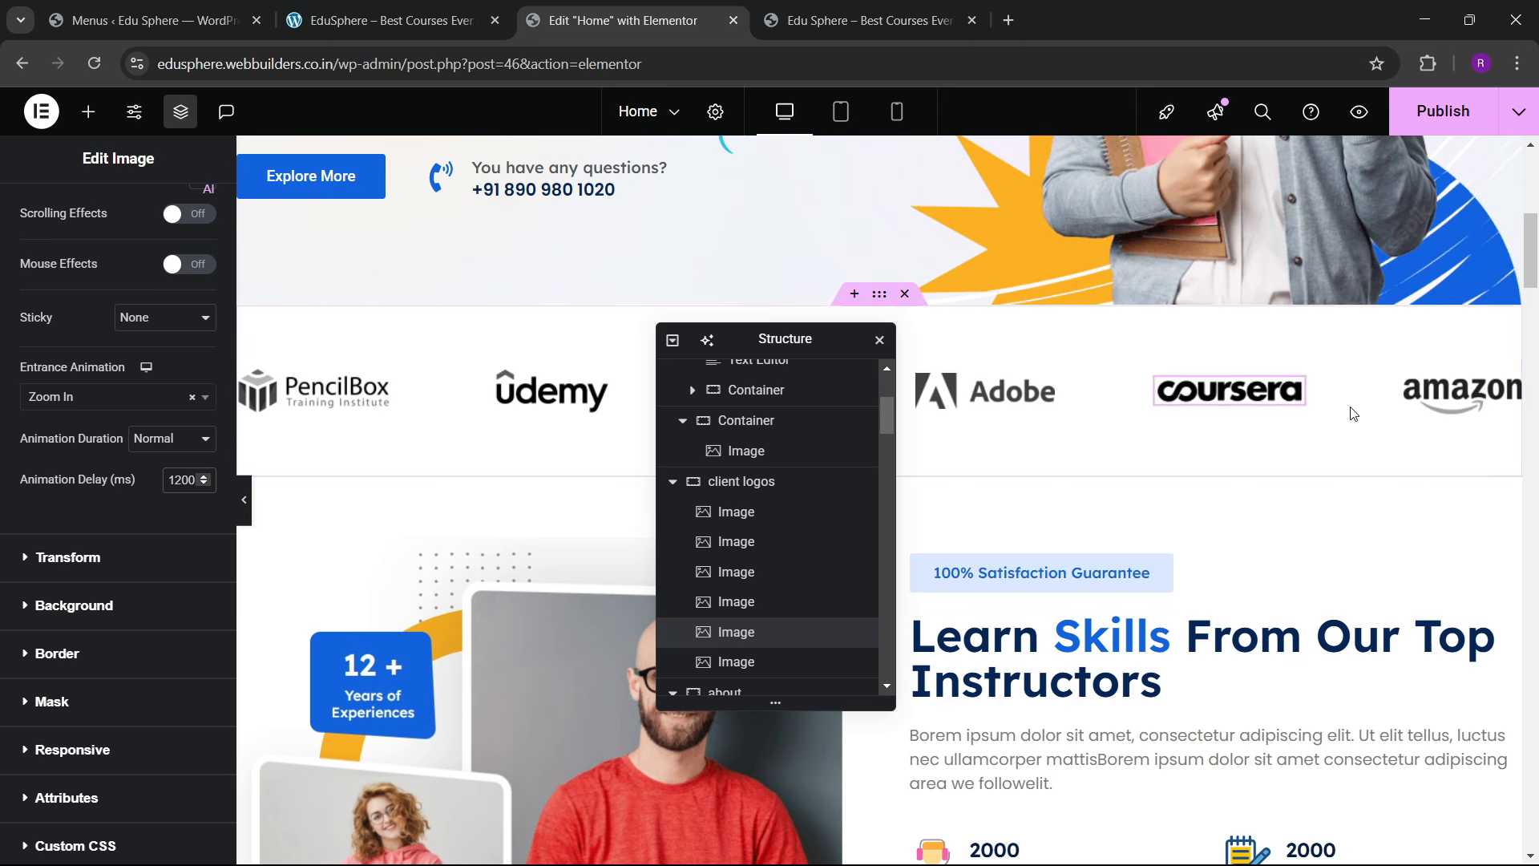
Step: Make the amazon logo zoom in on entrance with a 1400 ms delay
{"action": "left_click", "coordinate": [1460, 391]}
{"action": "left_click", "coordinate": [191, 213]}
{"action": "scroll", "coordinate": [84, 405], "scroll_direction": "down", "scroll_amount": 5}
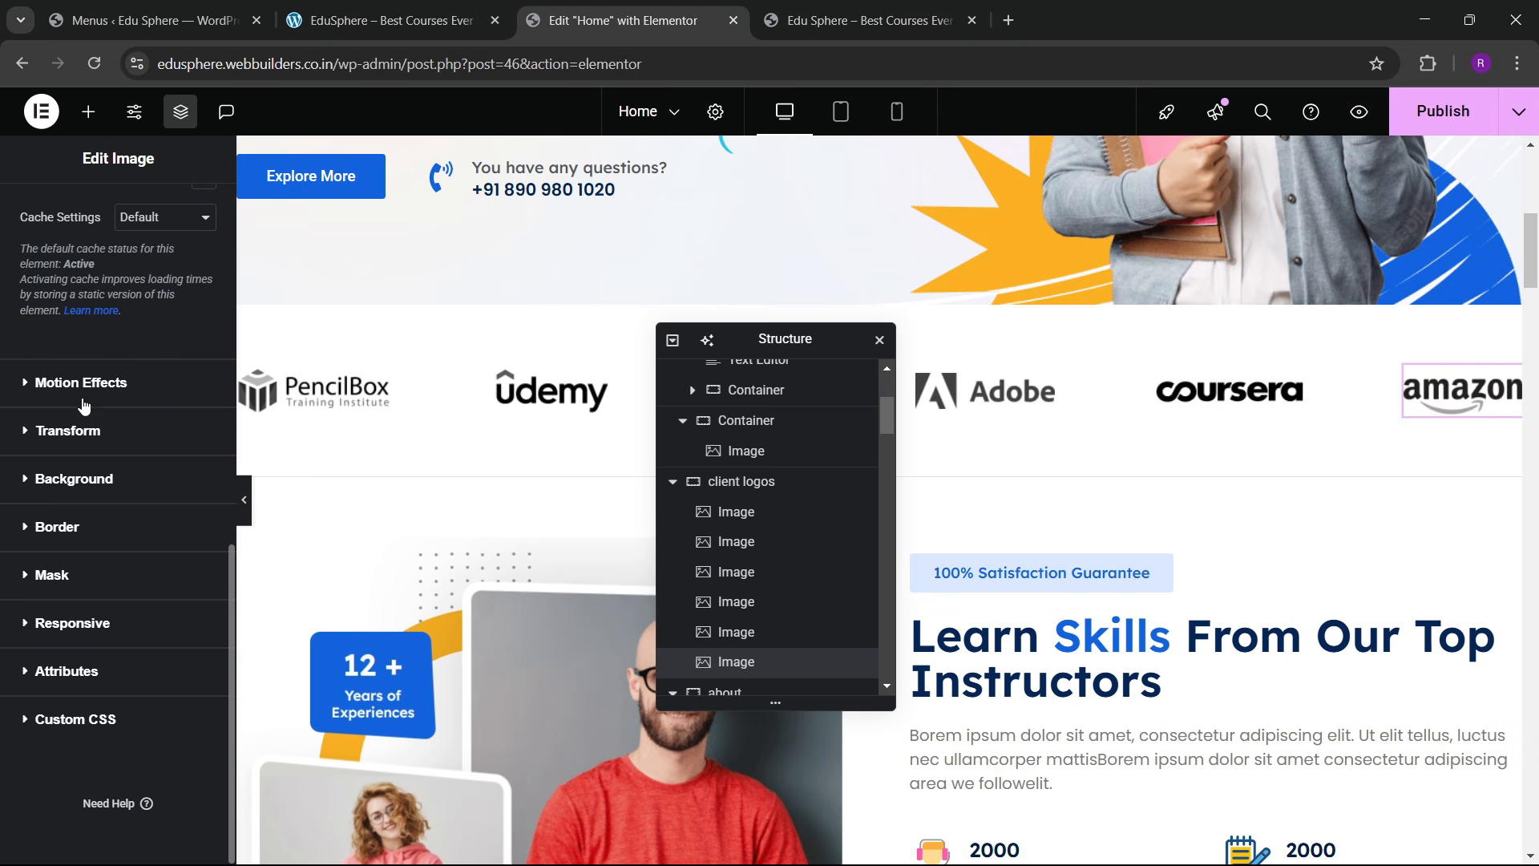
{"action": "left_click", "coordinate": [88, 386]}
{"action": "left_click", "coordinate": [82, 401]}
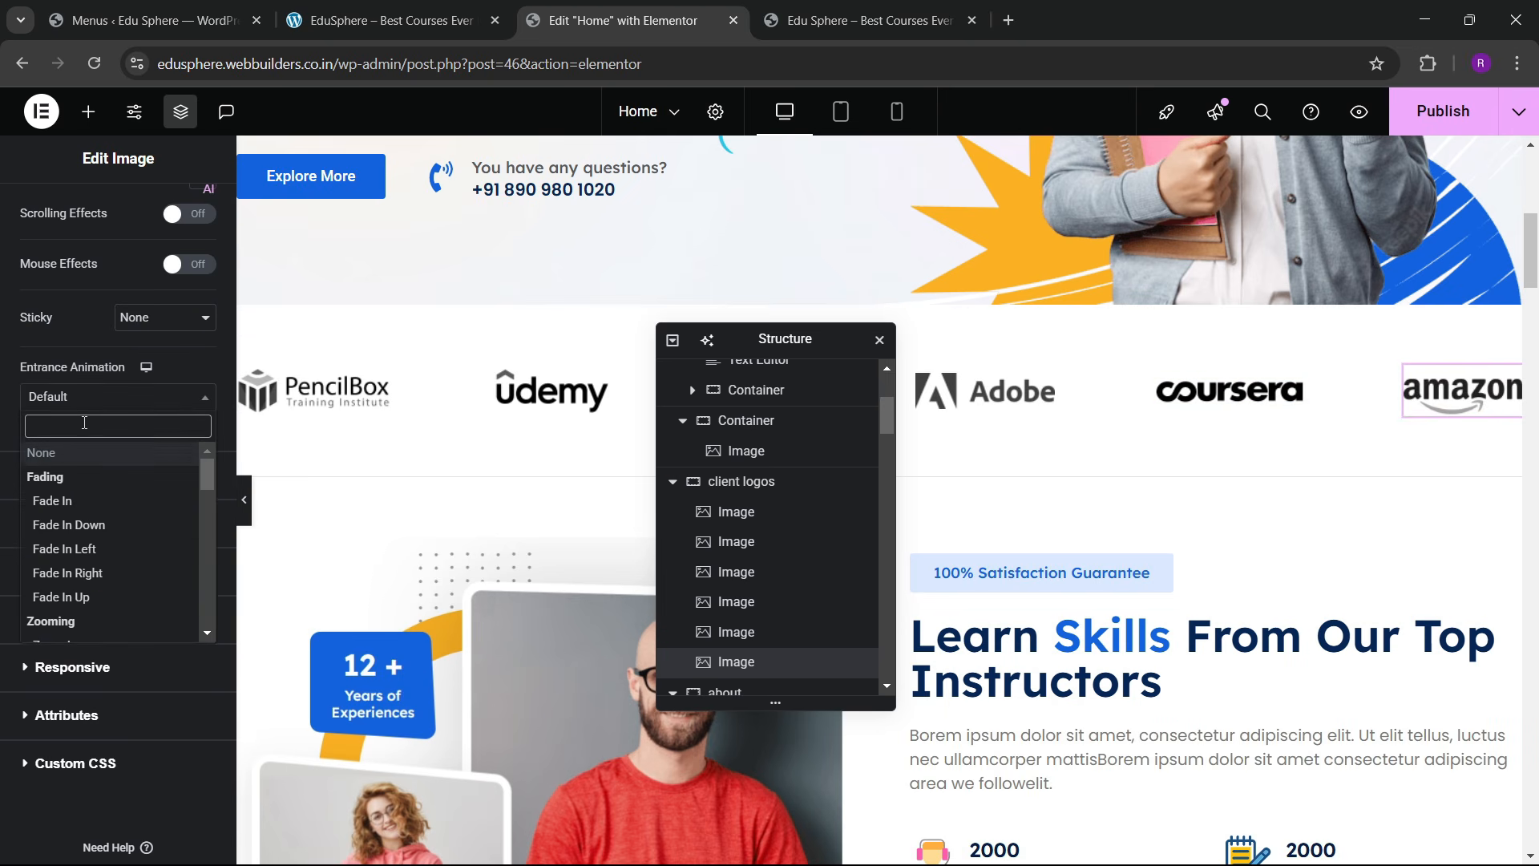
{"action": "type", "text": "zoom"}
{"action": "key", "text": "Return"}
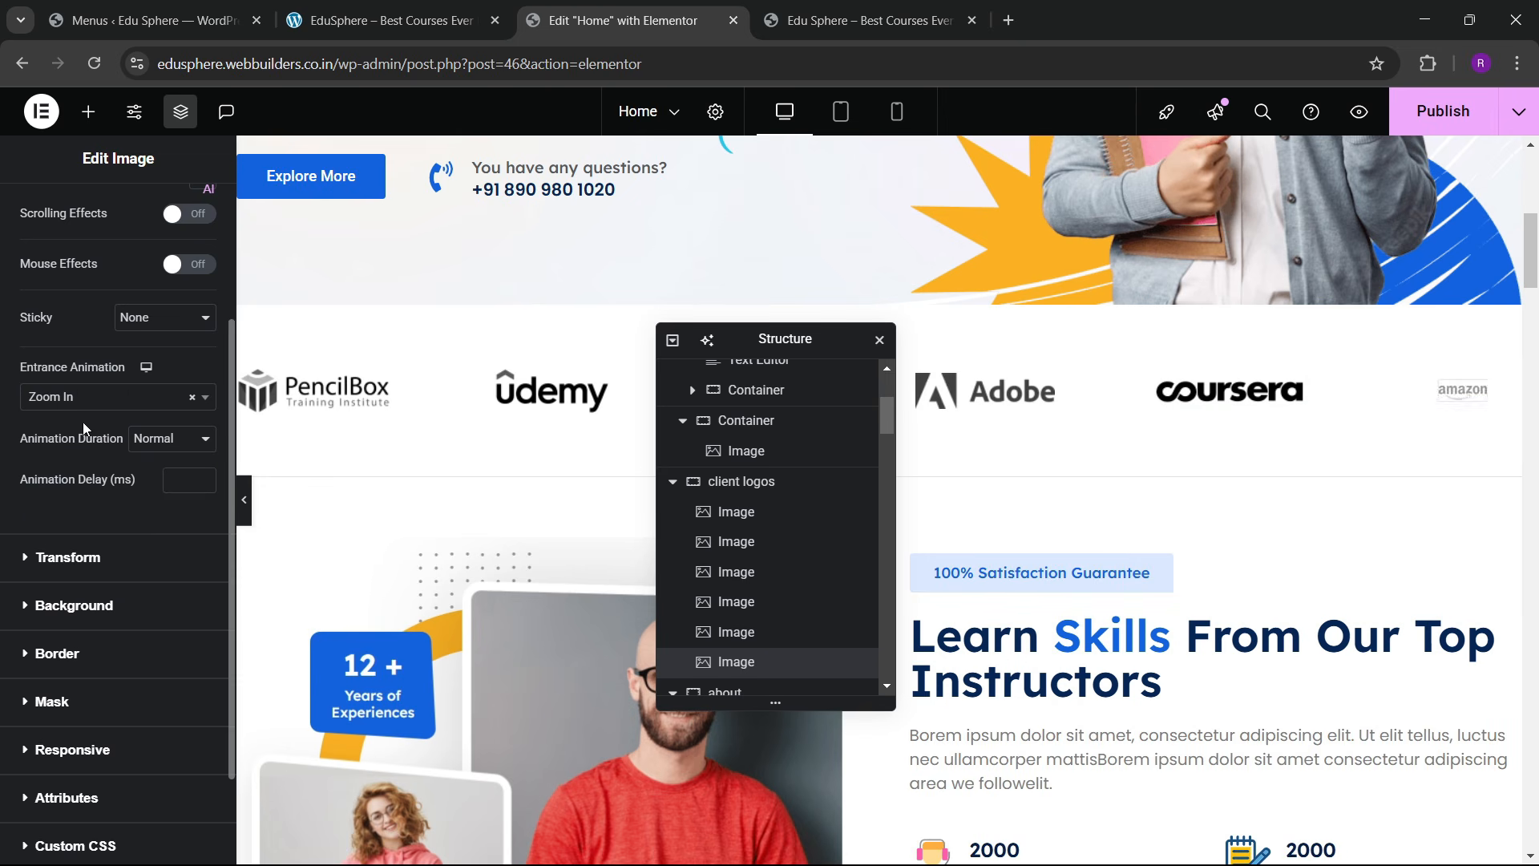
{"action": "left_click", "coordinate": [173, 479]}
{"action": "type", "text": "1400"}
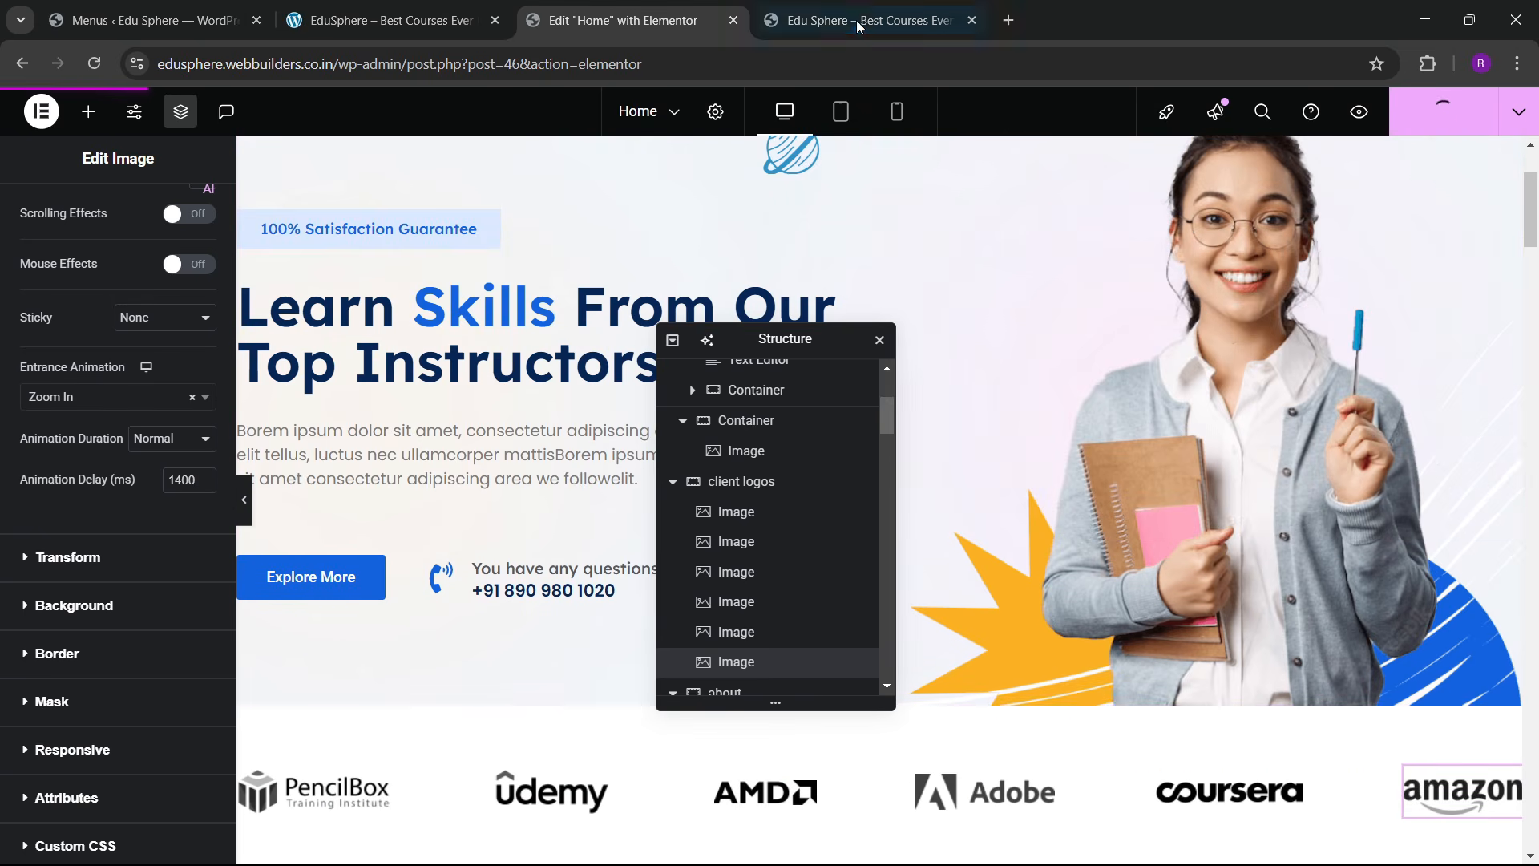
Step: Switch to the live Edu Sphere site tab in Chrome
{"action": "mouse_move", "coordinate": [861, 11]}
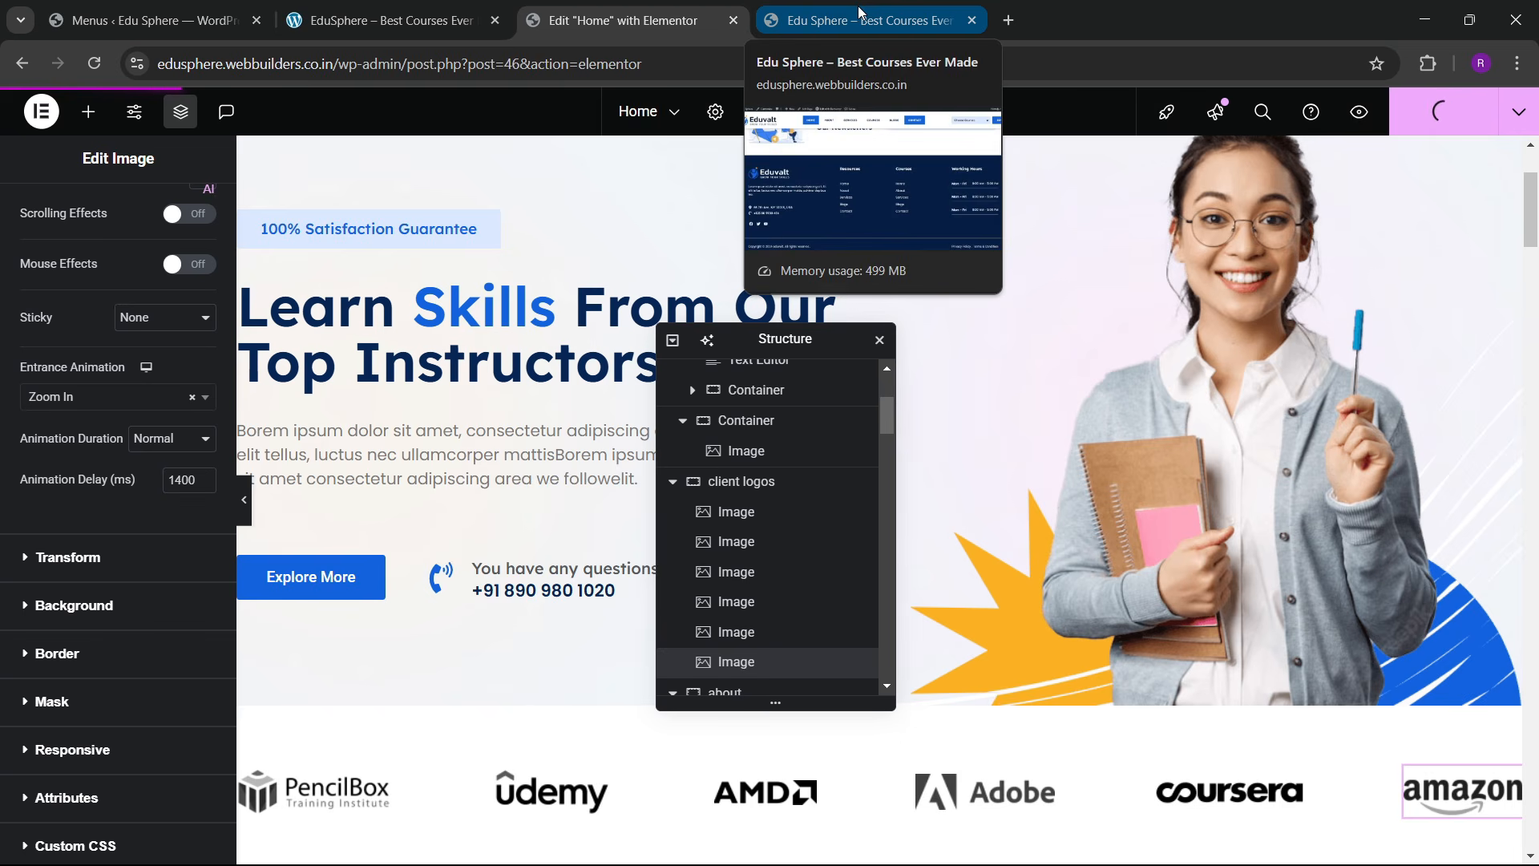
{"action": "left_click", "coordinate": [861, 11]}
Step: Return the live homepage to its hero section and reload it to replay the entrance animations
{"action": "scroll", "coordinate": [1531, 729], "scroll_direction": "up", "scroll_amount": 10}
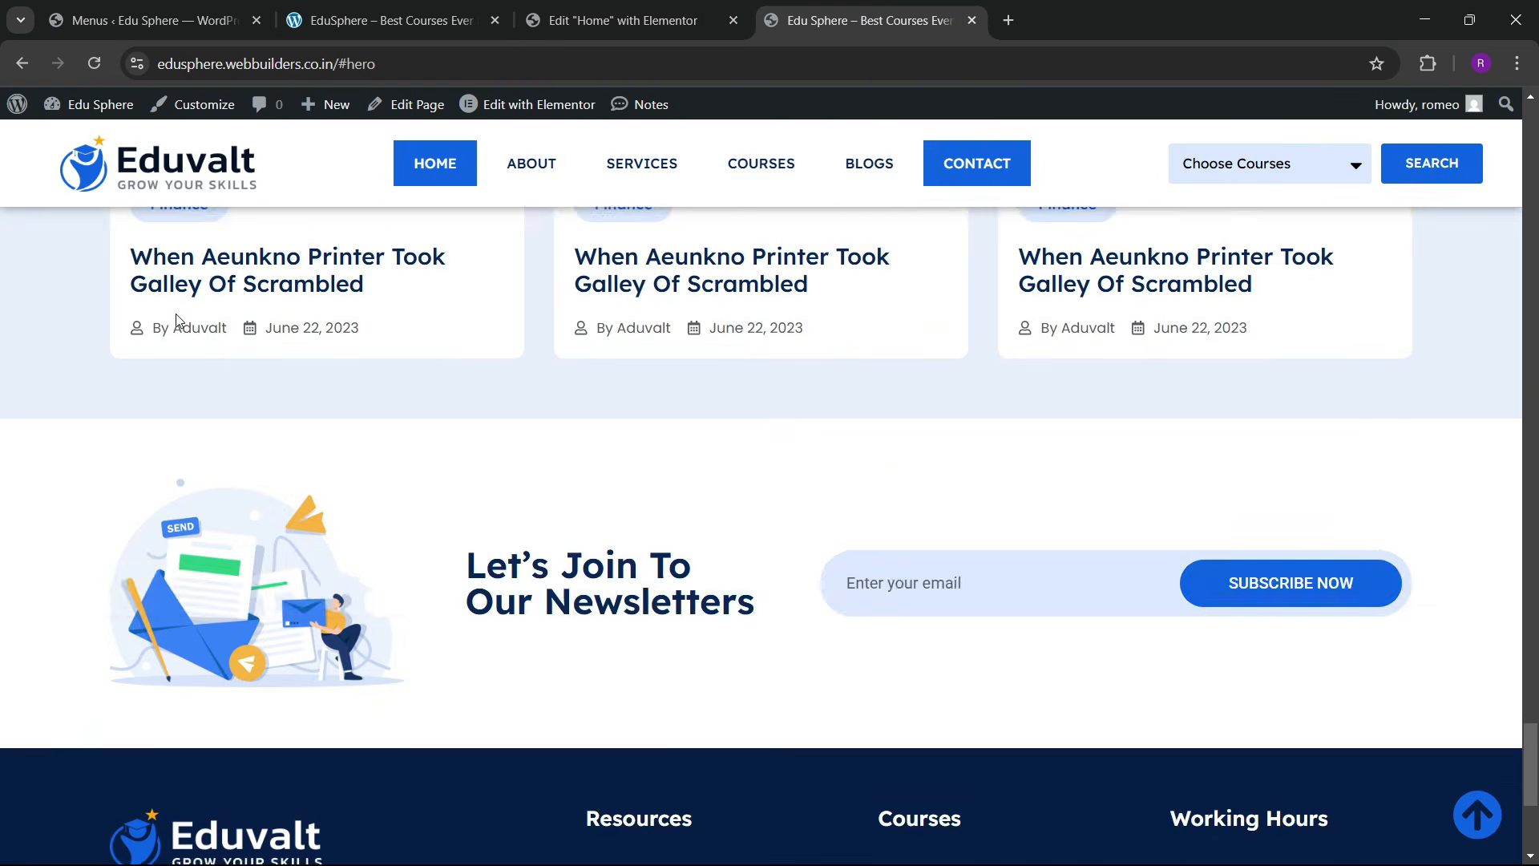
{"action": "scroll", "coordinate": [1497, 818], "scroll_direction": "down", "scroll_amount": 6}
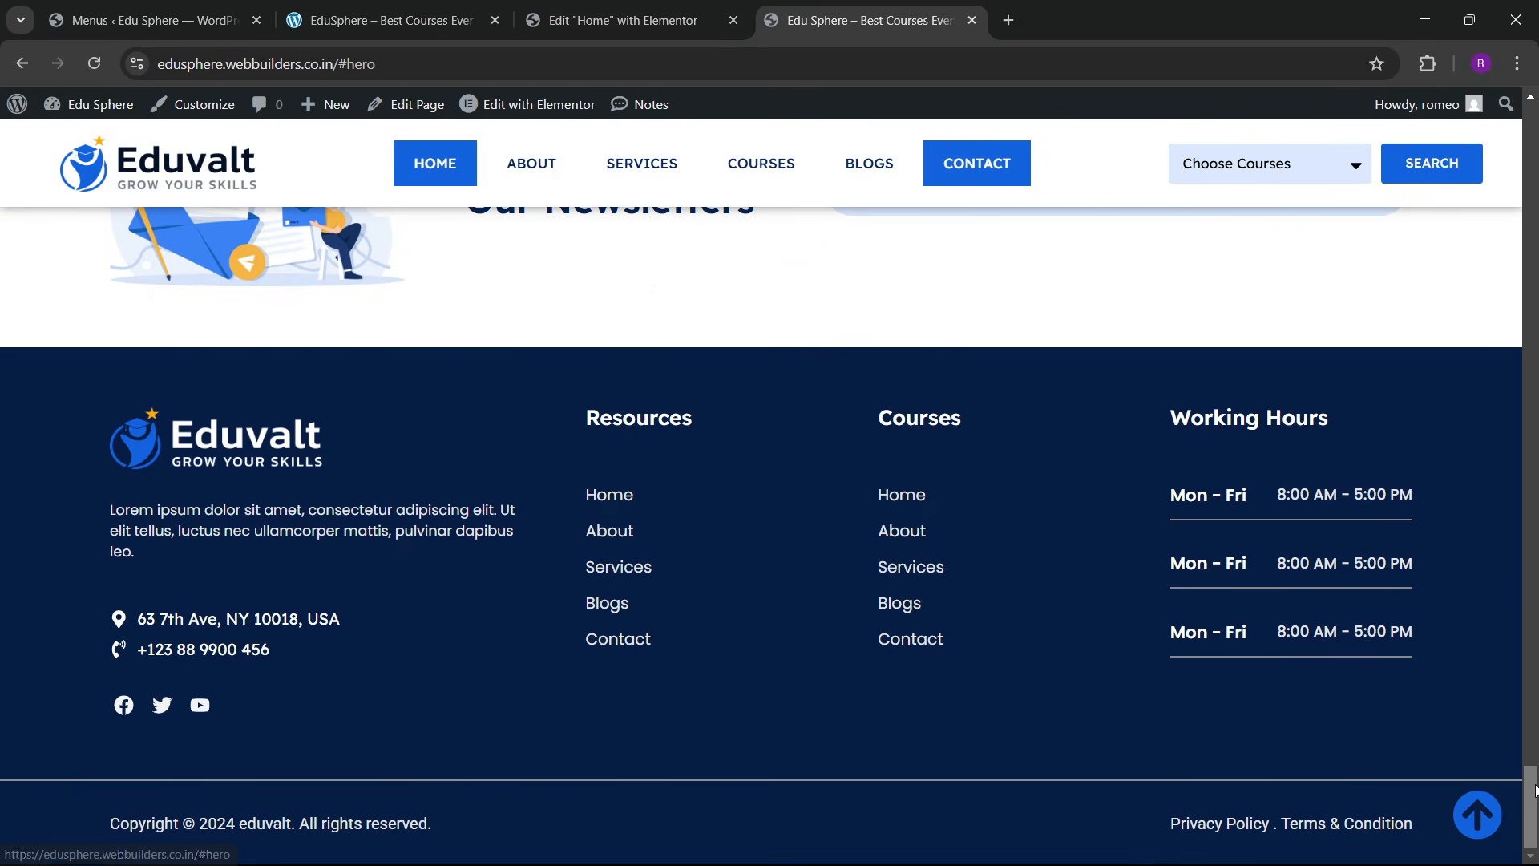
{"action": "left_click", "coordinate": [1496, 817]}
{"action": "left_click", "coordinate": [94, 63]}
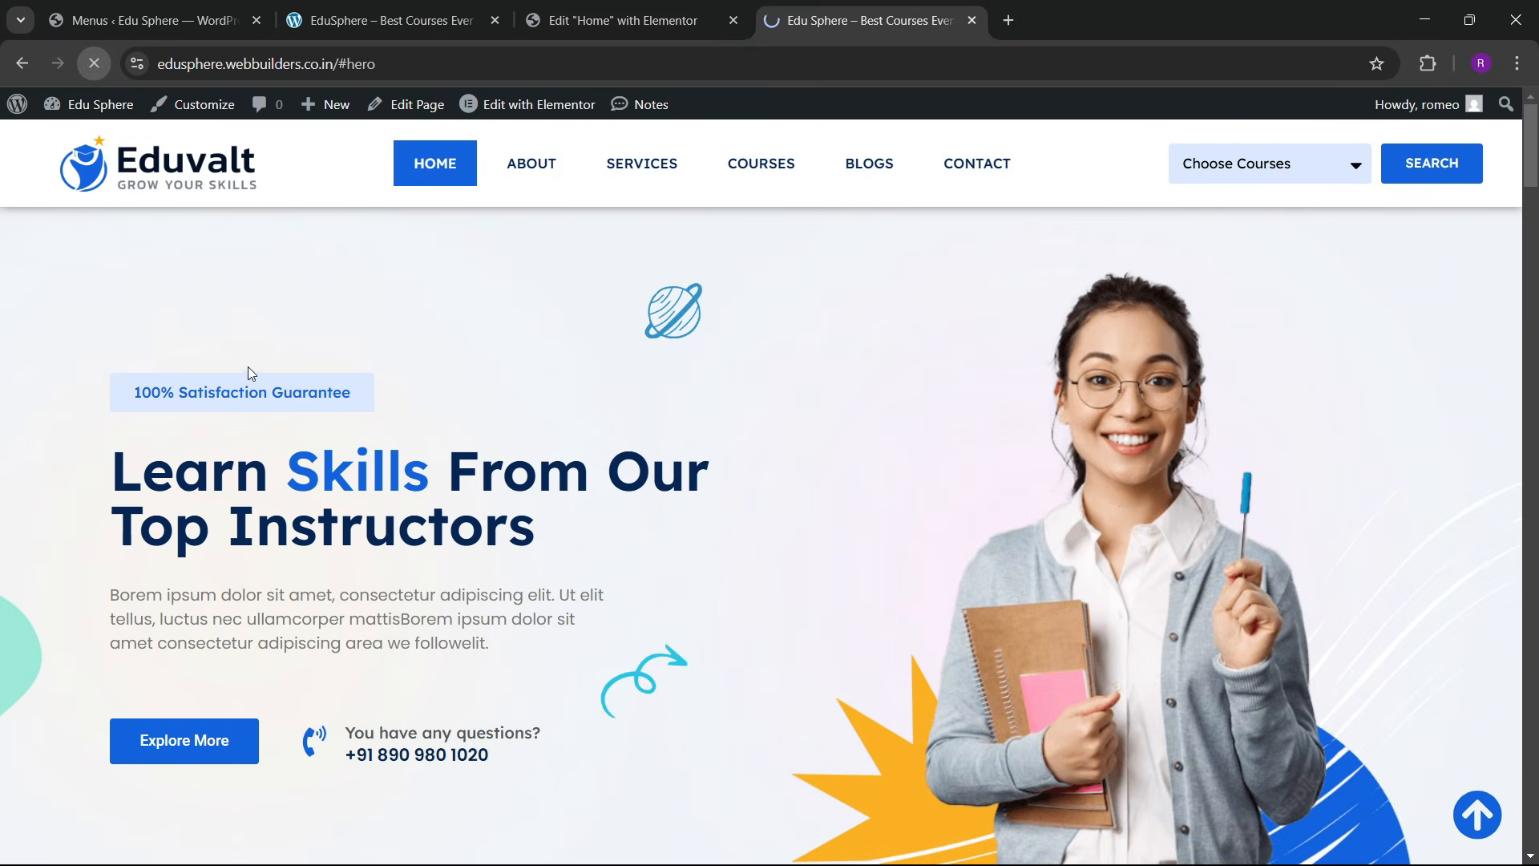
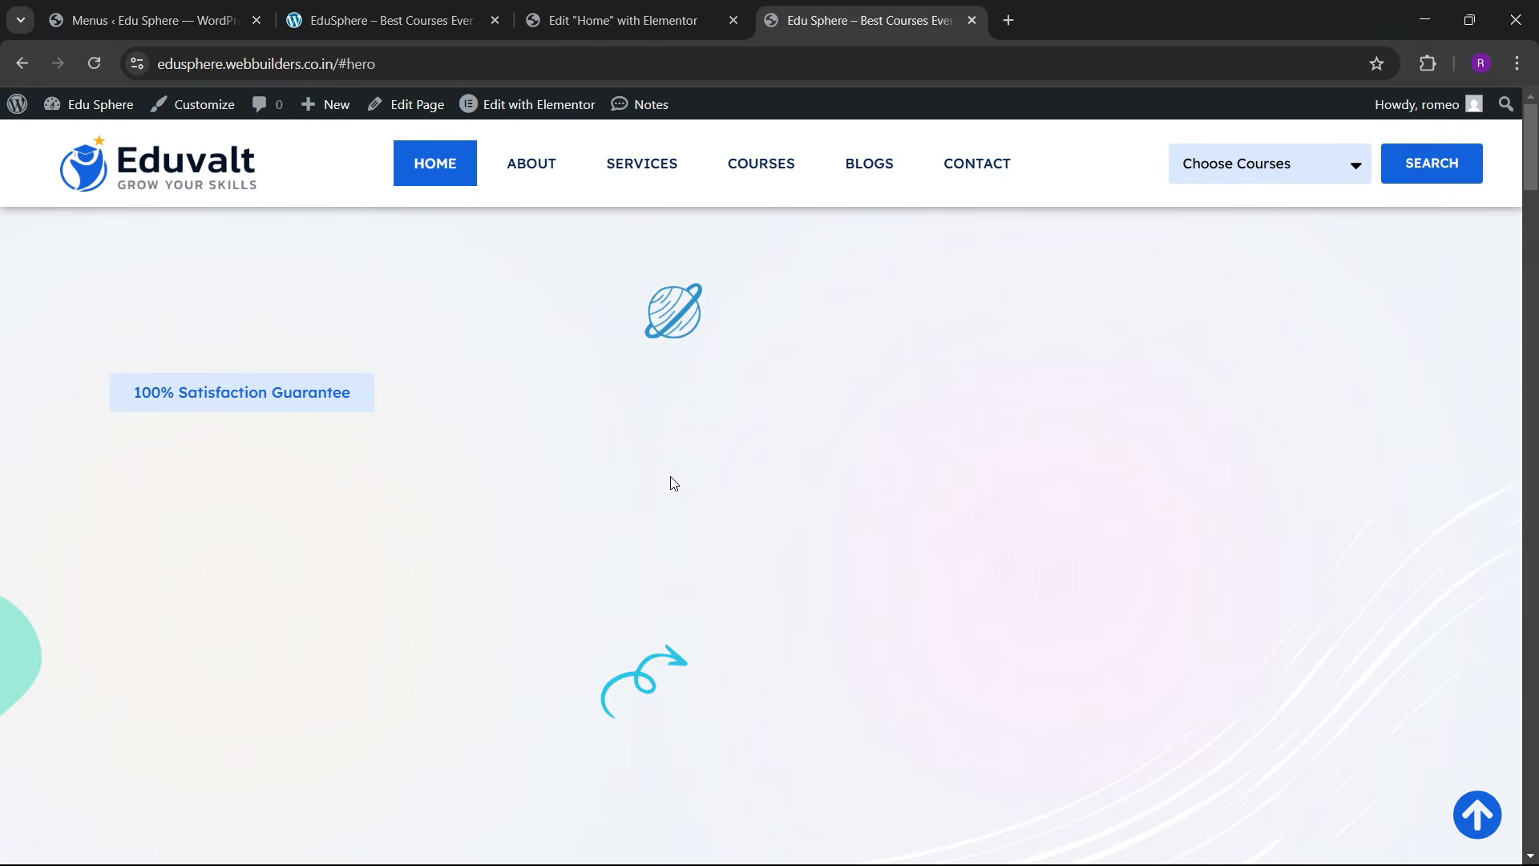
Step: Scroll the live home page down to the footer, then return to the Home page editor
{"action": "scroll", "coordinate": [384, 503], "scroll_direction": "down", "scroll_amount": 3}
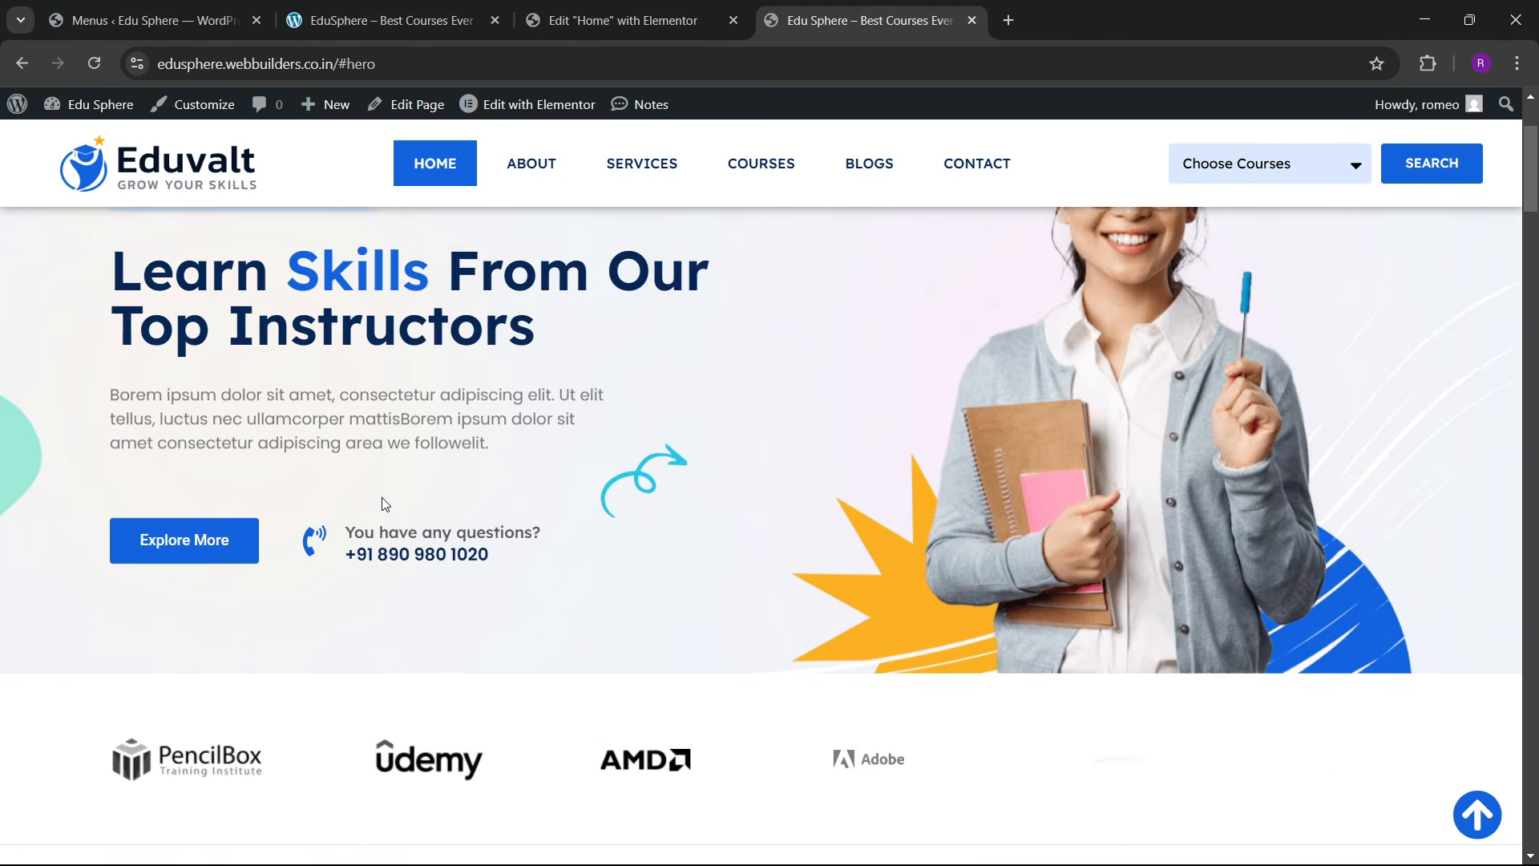
{"action": "scroll", "coordinate": [385, 504], "scroll_direction": "down", "scroll_amount": 4}
{"action": "scroll", "coordinate": [385, 504], "scroll_direction": "down", "scroll_amount": 3}
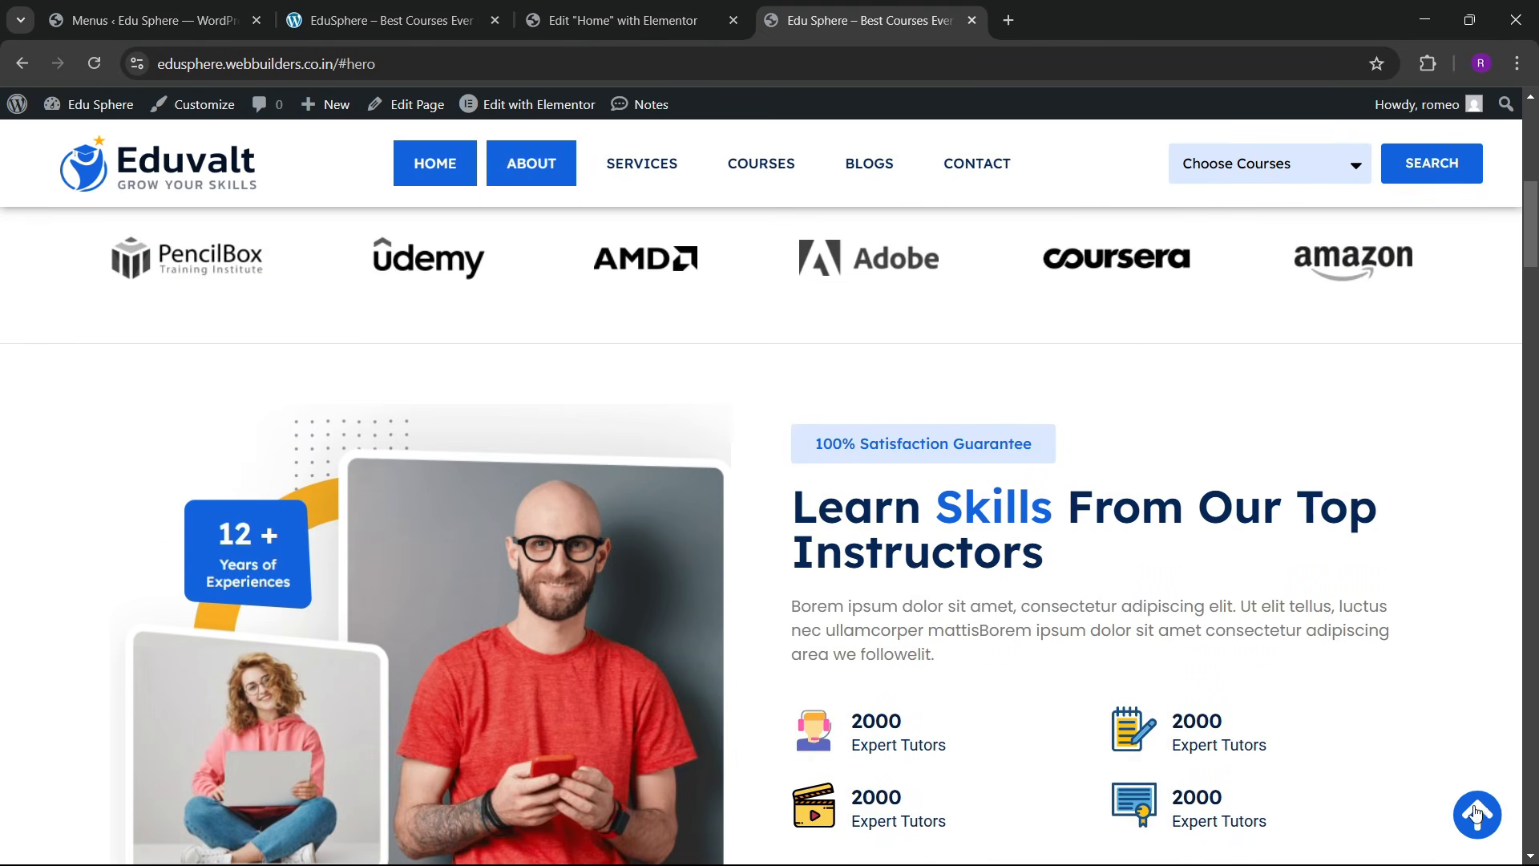
{"action": "scroll", "coordinate": [1477, 814], "scroll_direction": "down", "scroll_amount": 10}
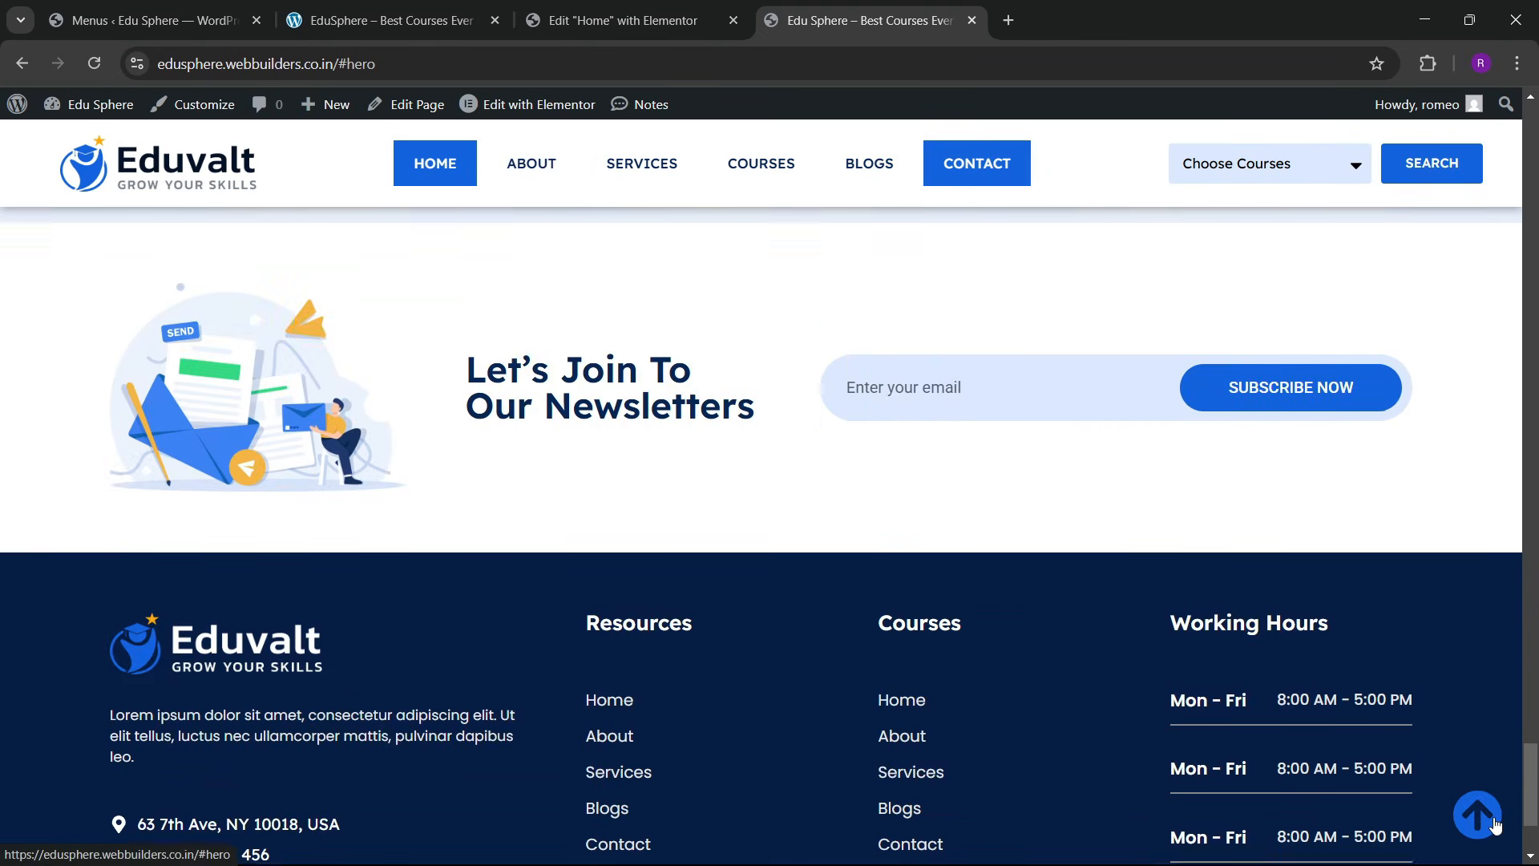
{"action": "scroll", "coordinate": [1483, 824], "scroll_direction": "down", "scroll_amount": 2}
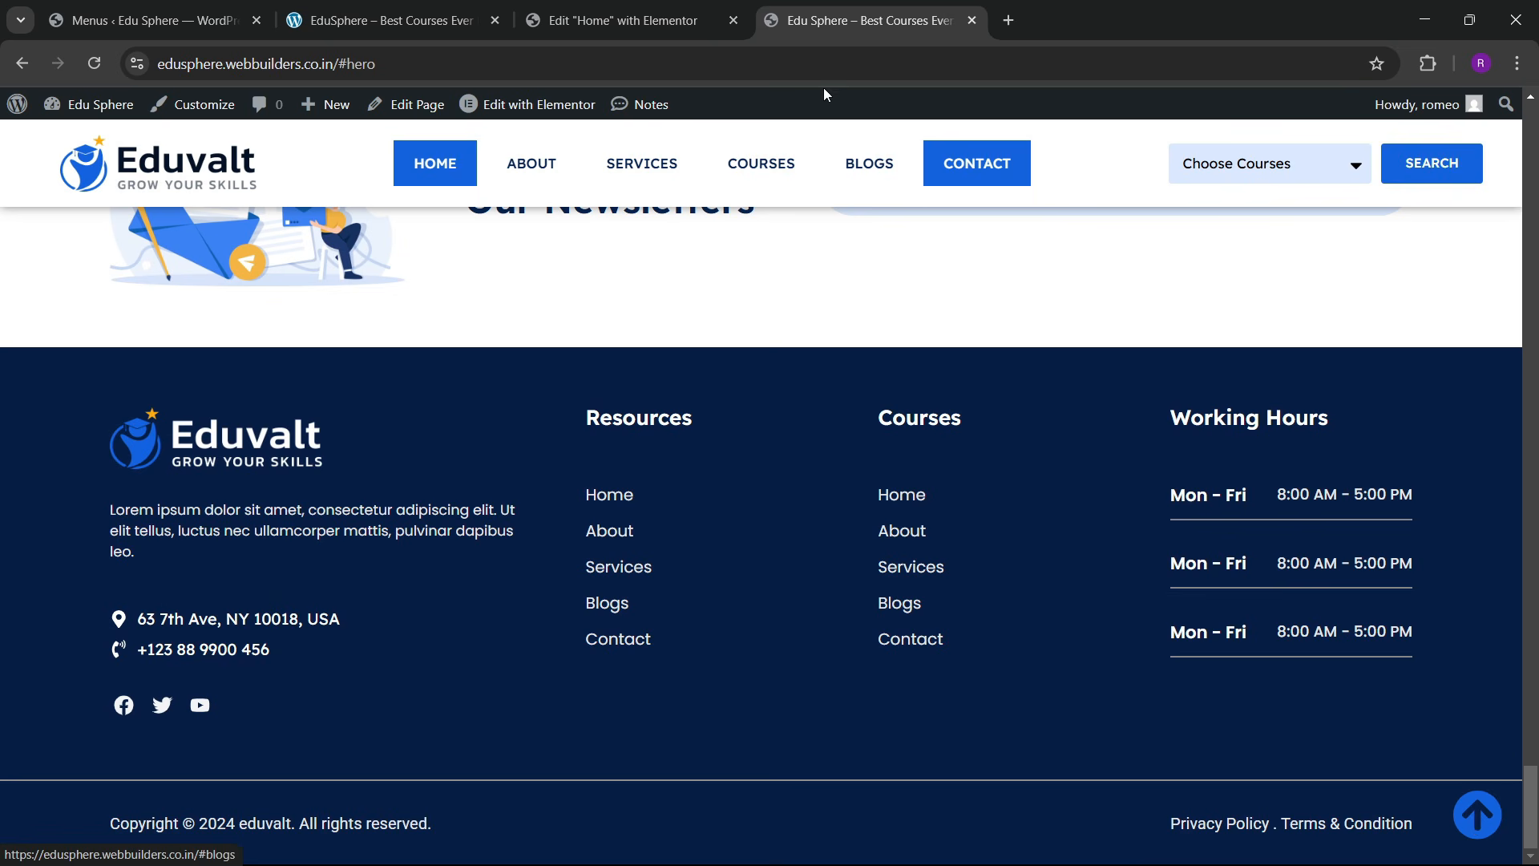
{"action": "left_click", "coordinate": [622, 20]}
{"action": "scroll", "coordinate": [1104, 409], "scroll_direction": "up", "scroll_amount": 3}
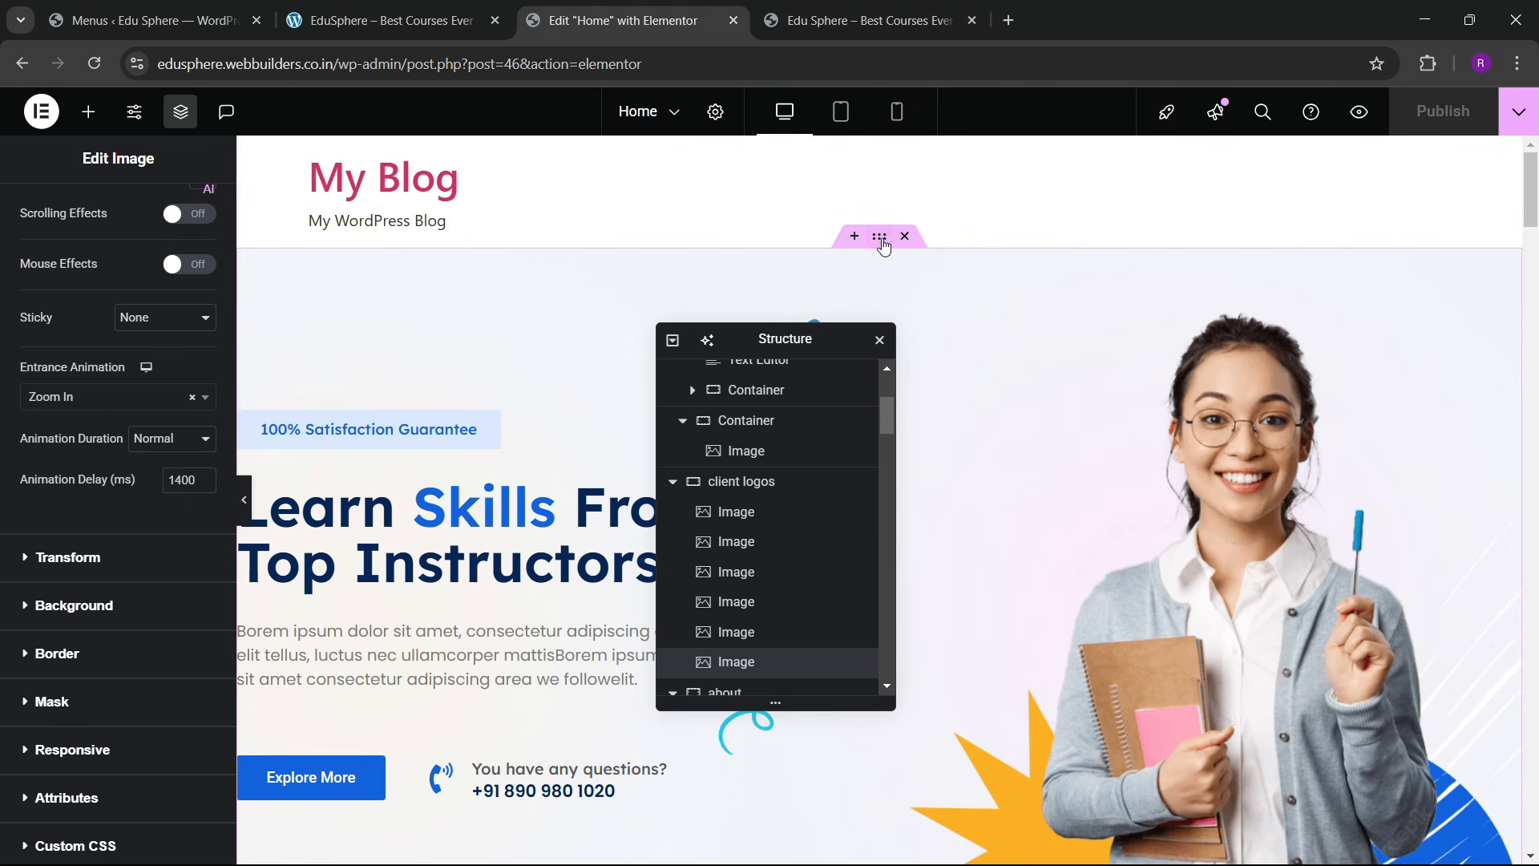
Step: Give the hero container the CSS ID 'hero', publish, and switch to the live site
{"action": "left_click", "coordinate": [882, 246]}
{"action": "left_click", "coordinate": [192, 210]}
{"action": "scroll", "coordinate": [144, 511], "scroll_direction": "down", "scroll_amount": 3}
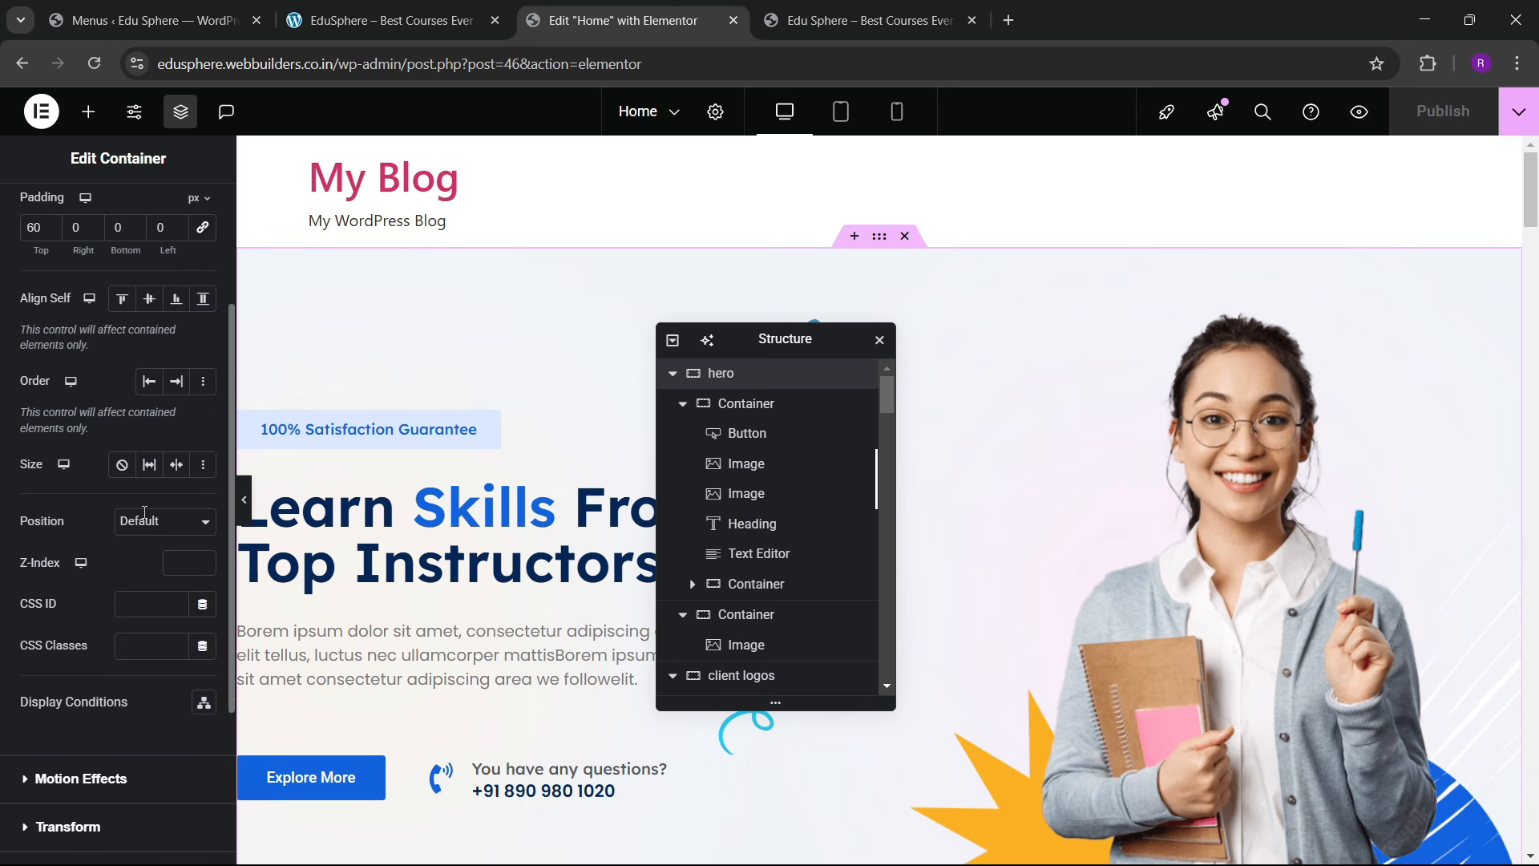
{"action": "scroll", "coordinate": [144, 511], "scroll_direction": "down", "scroll_amount": 2}
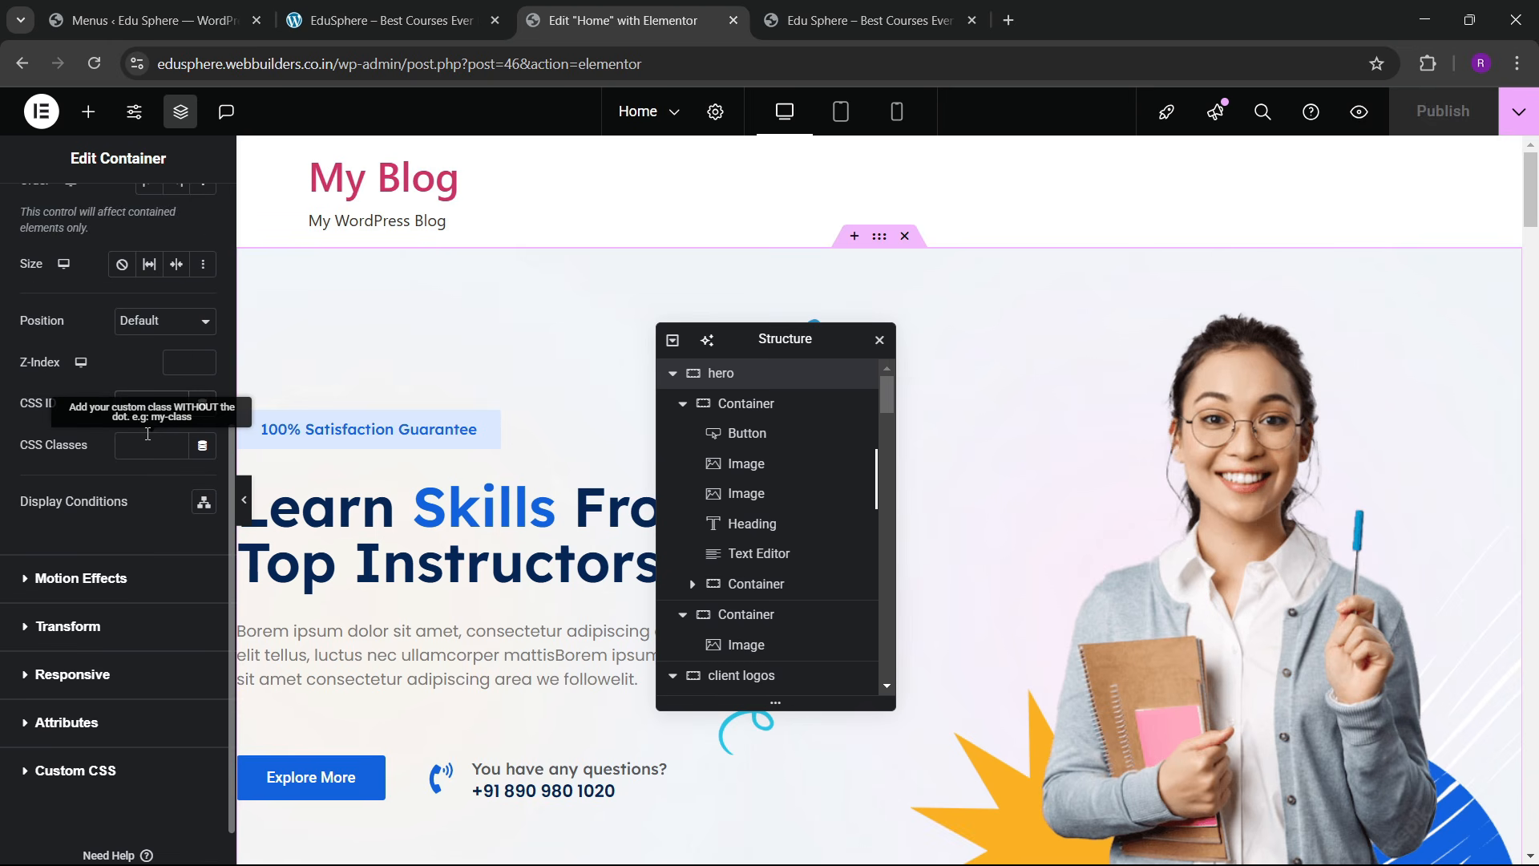
{"action": "type", "text": "hero"}
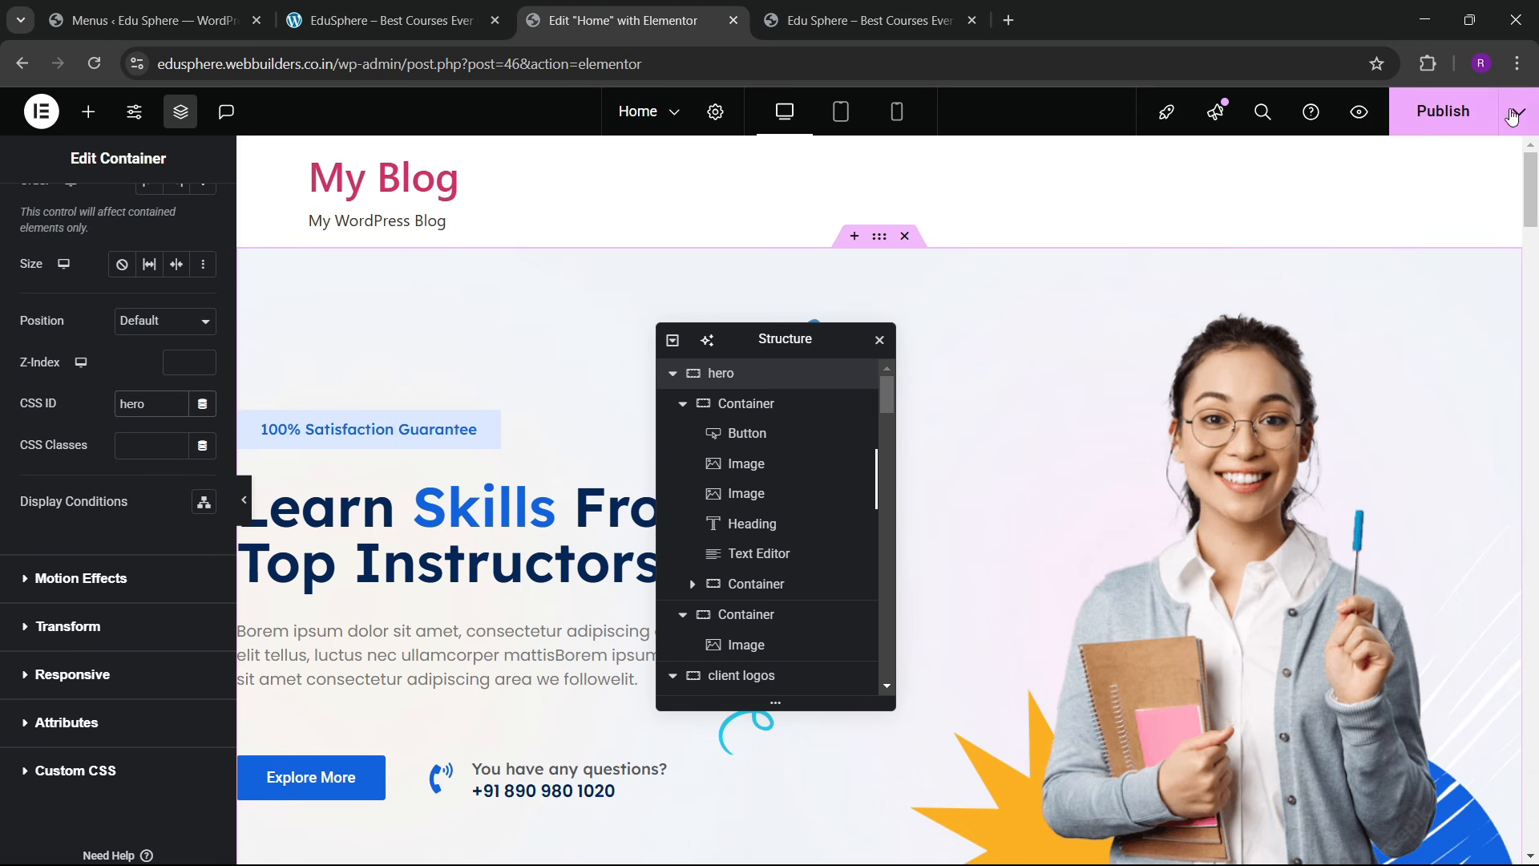
{"action": "left_click", "coordinate": [1435, 116]}
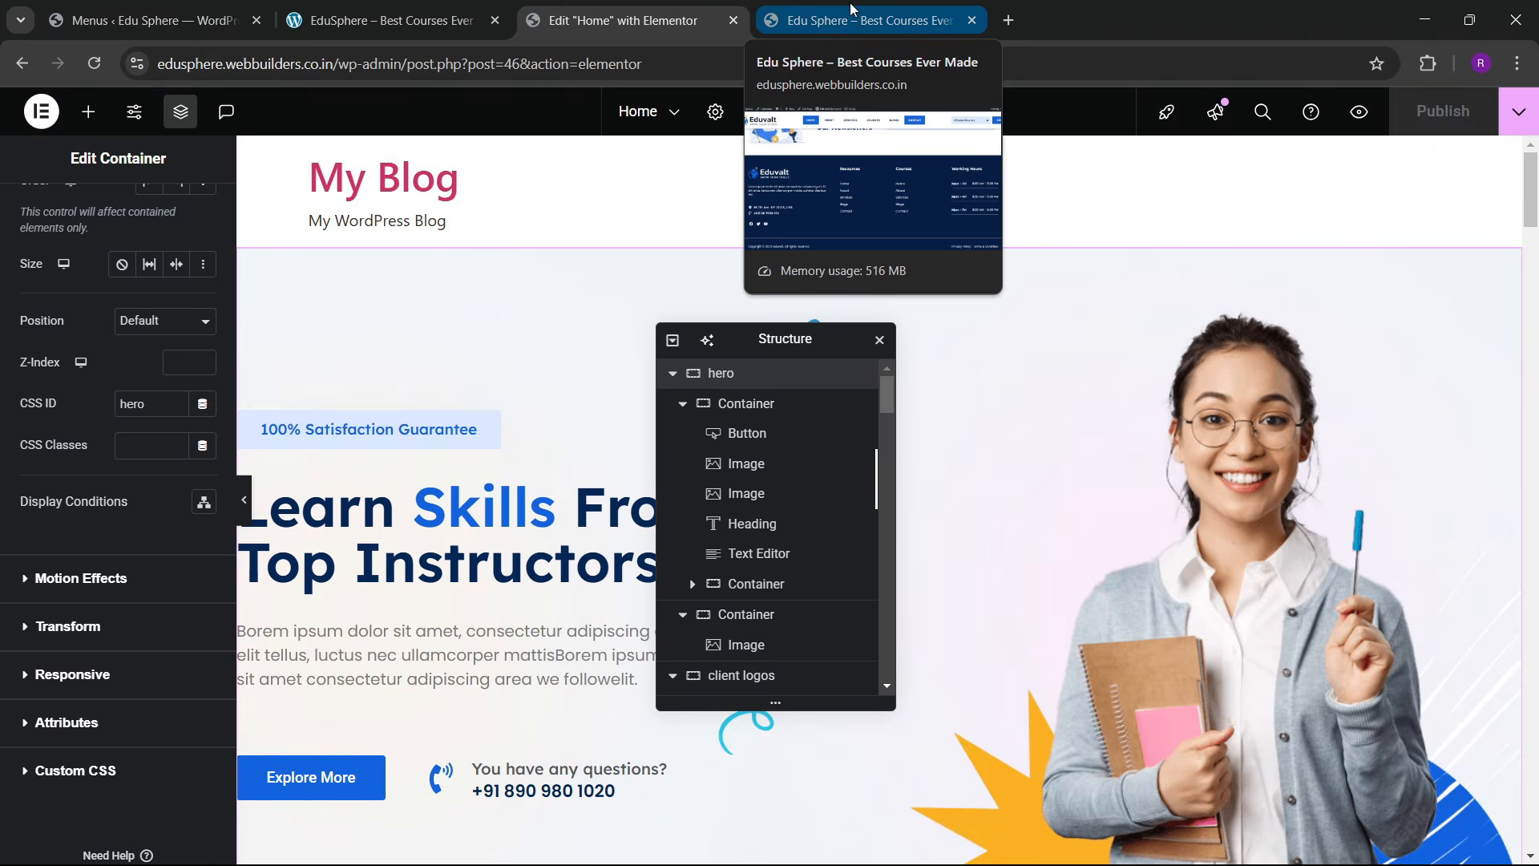
{"action": "left_click", "coordinate": [851, 10]}
Step: Reload the live page and review it to the footer, using the back-to-top arrow, then return to the editor
{"action": "left_click", "coordinate": [94, 63]}
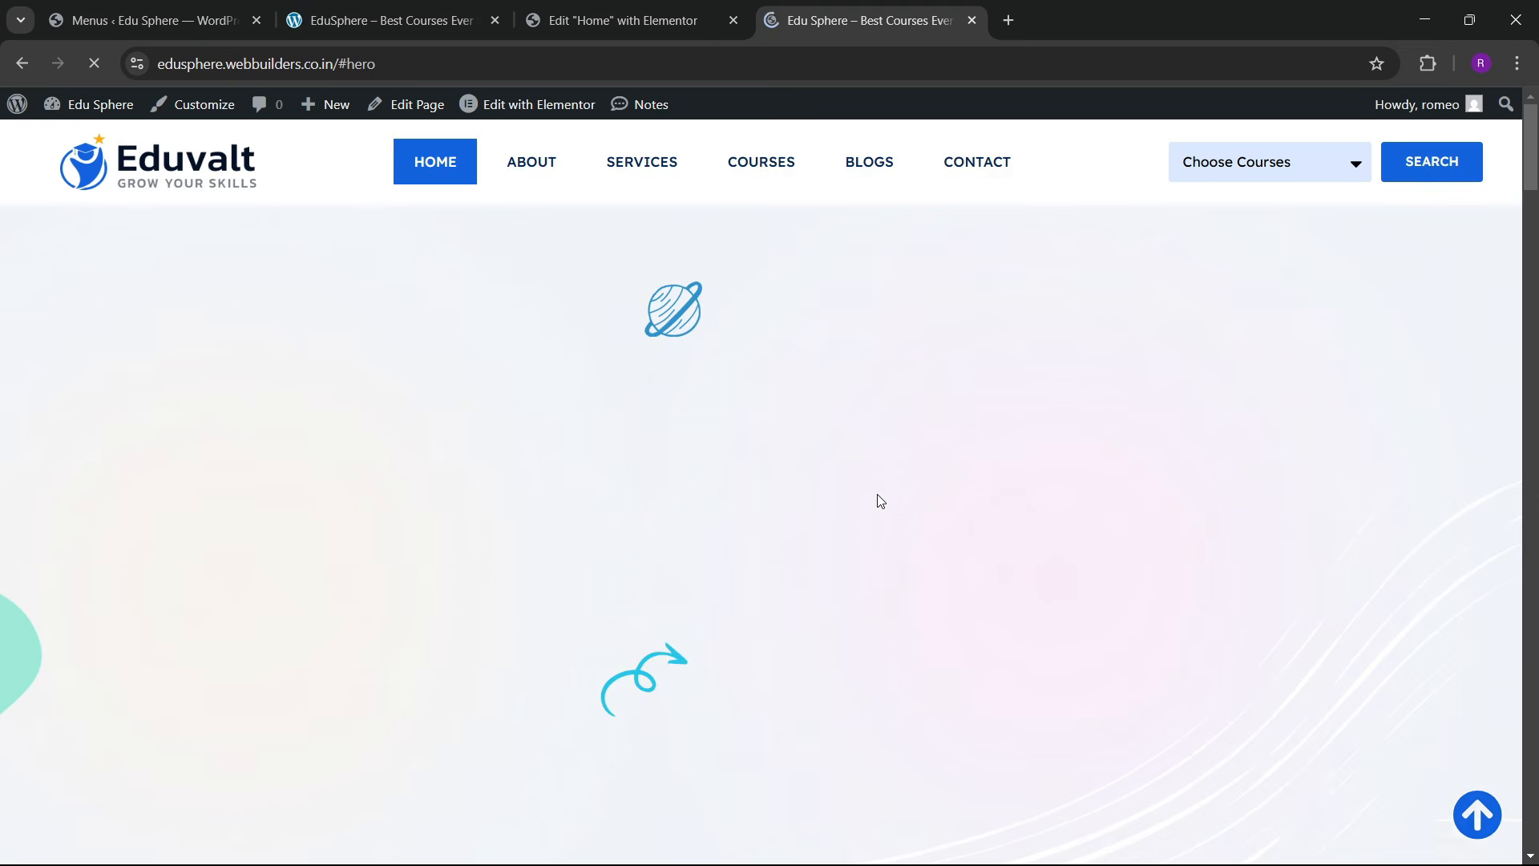
{"action": "scroll", "coordinate": [922, 517], "scroll_direction": "down", "scroll_amount": 15}
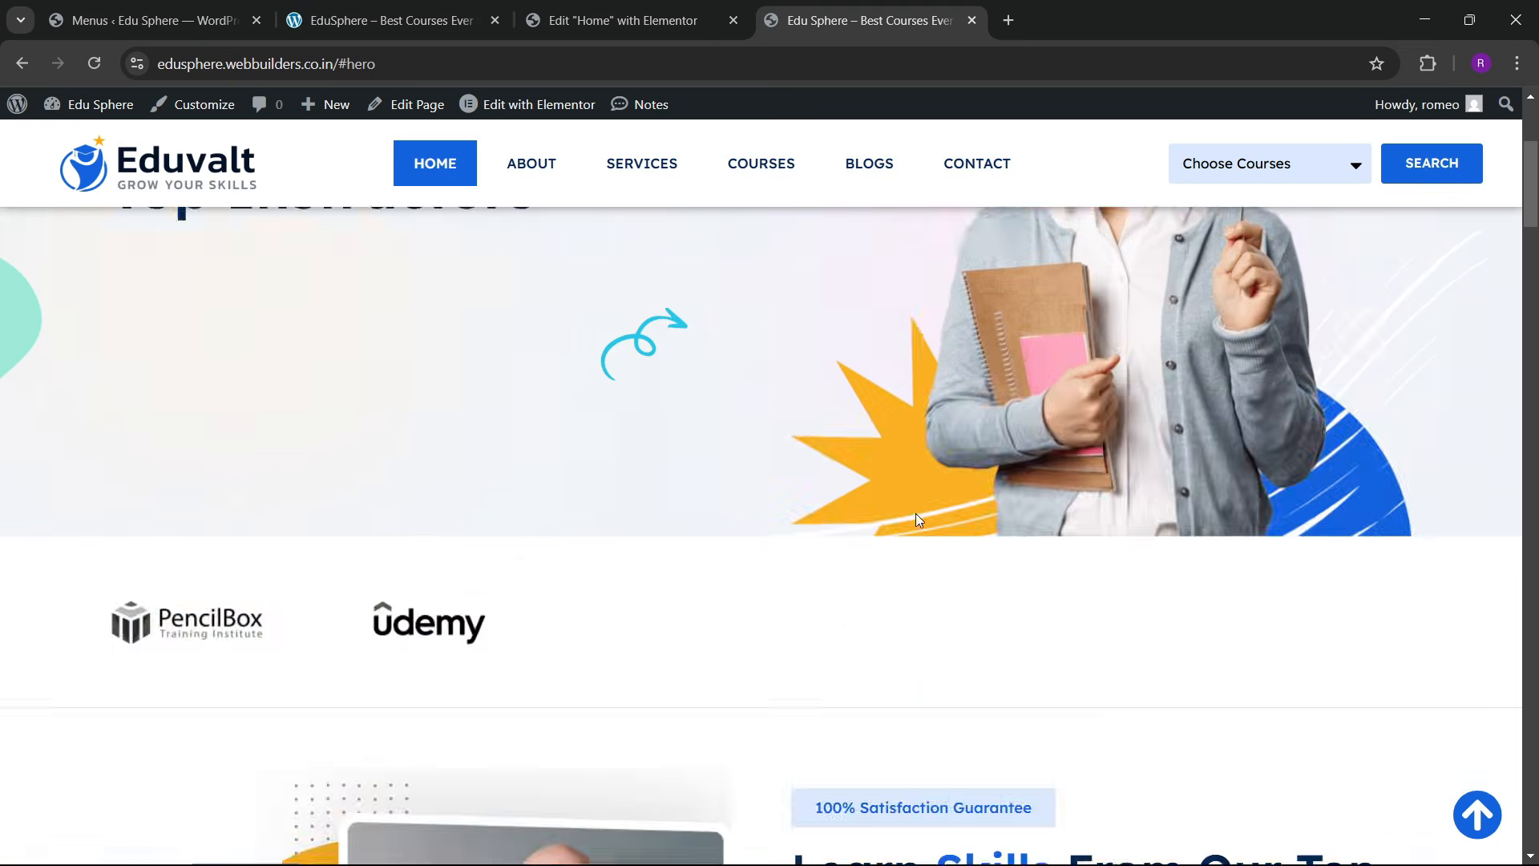
{"action": "scroll", "coordinate": [922, 522], "scroll_direction": "down", "scroll_amount": 10}
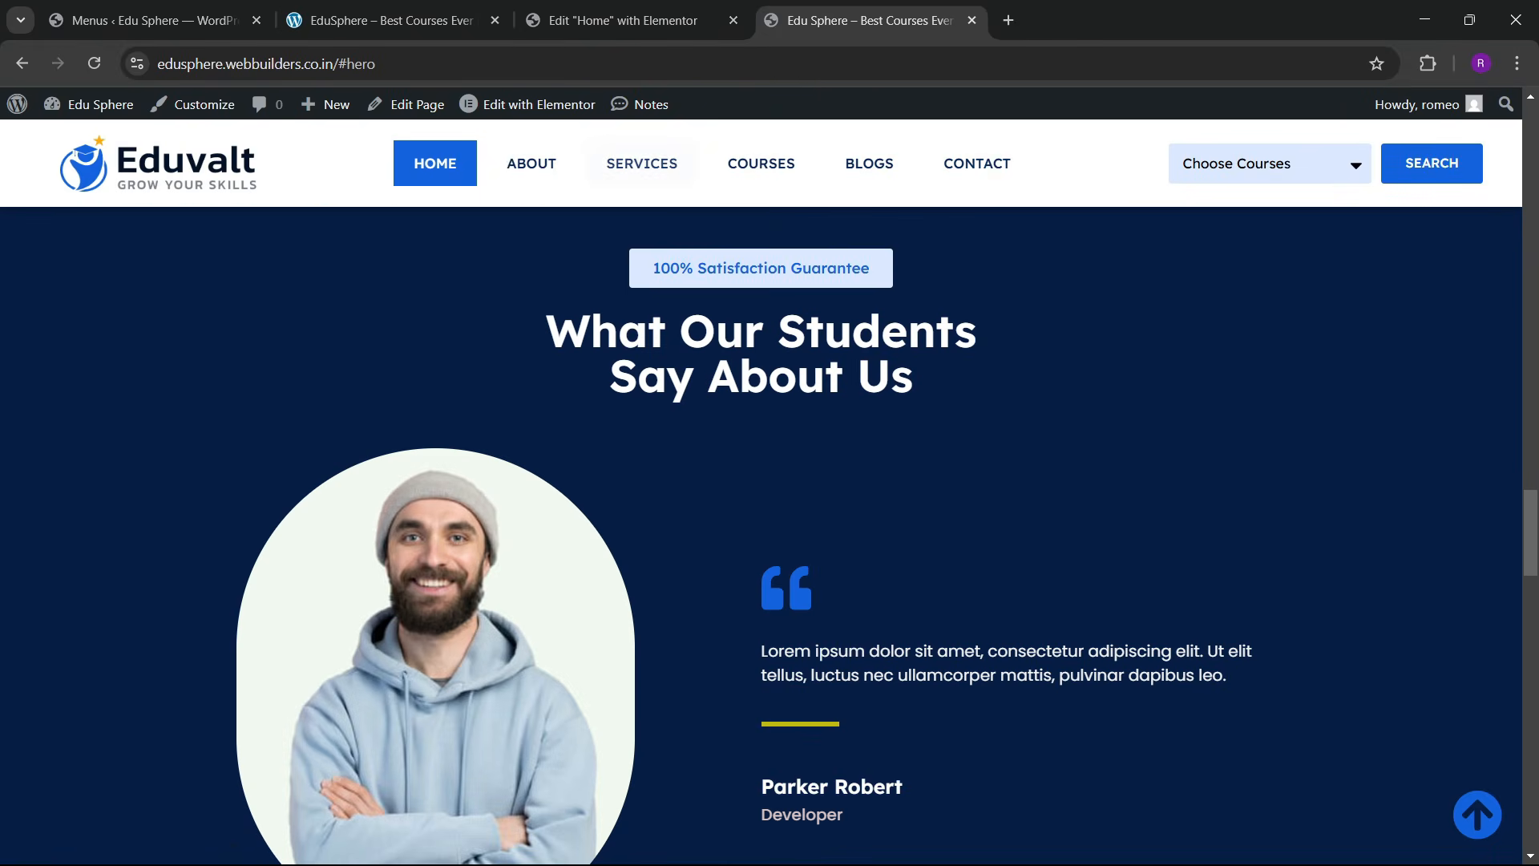
{"action": "left_click", "coordinate": [1455, 812]}
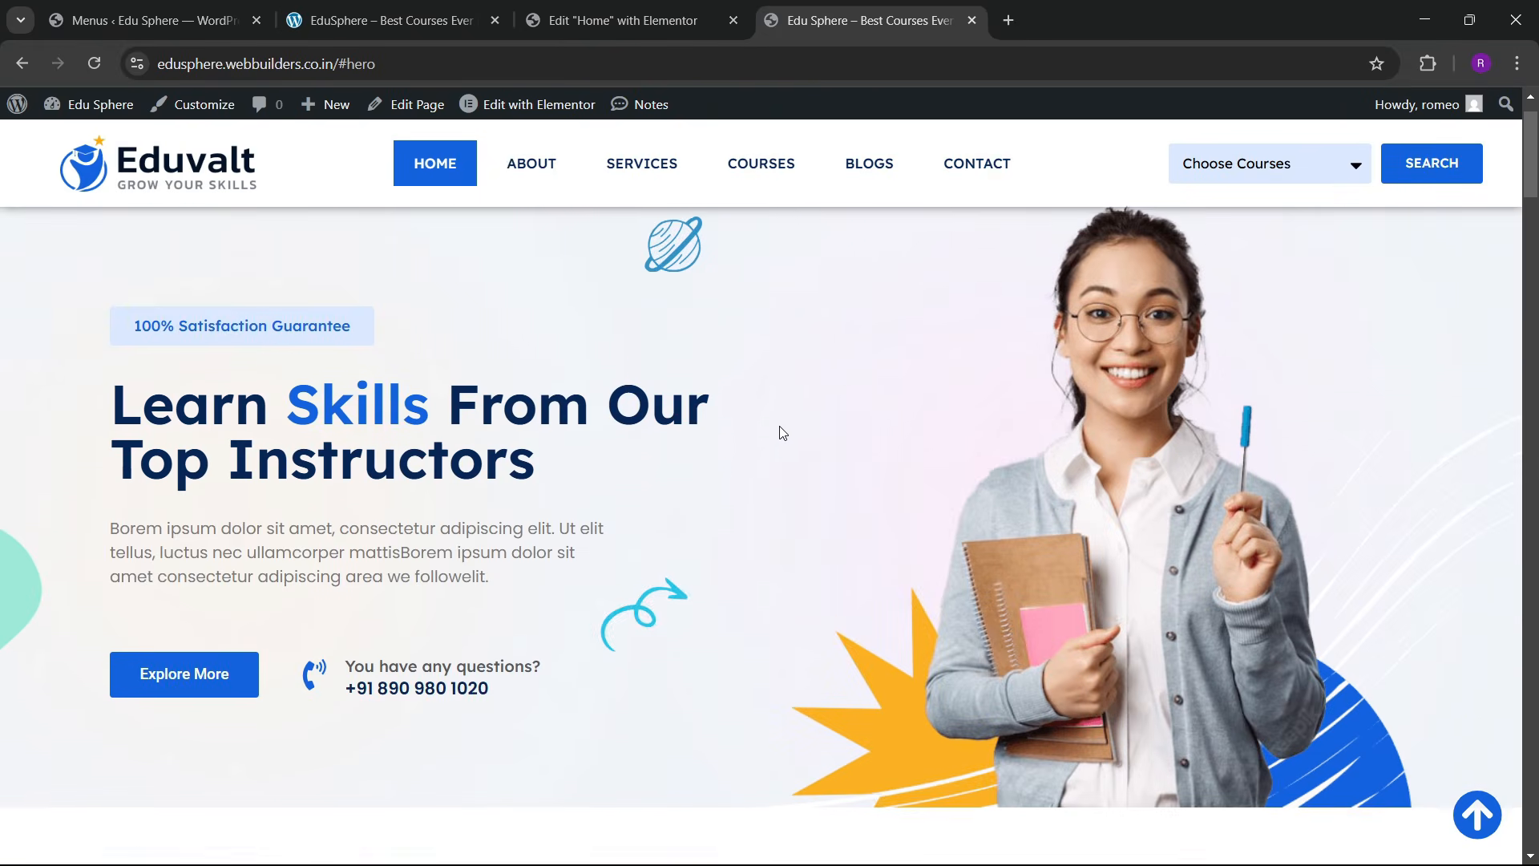
{"action": "scroll", "coordinate": [609, 417], "scroll_direction": "down", "scroll_amount": 15}
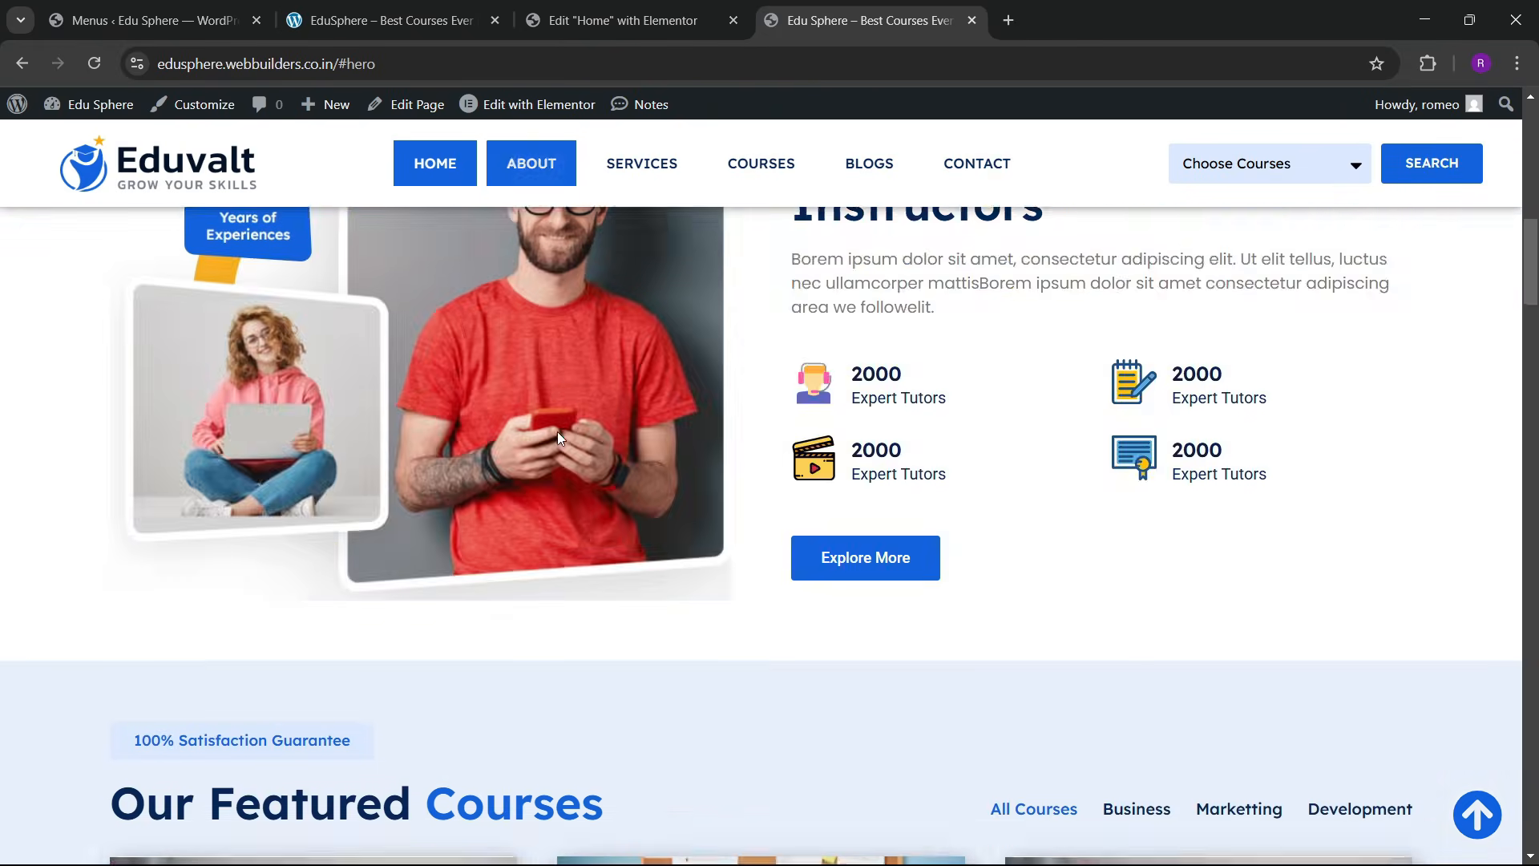
{"action": "scroll", "coordinate": [561, 449], "scroll_direction": "down", "scroll_amount": 20}
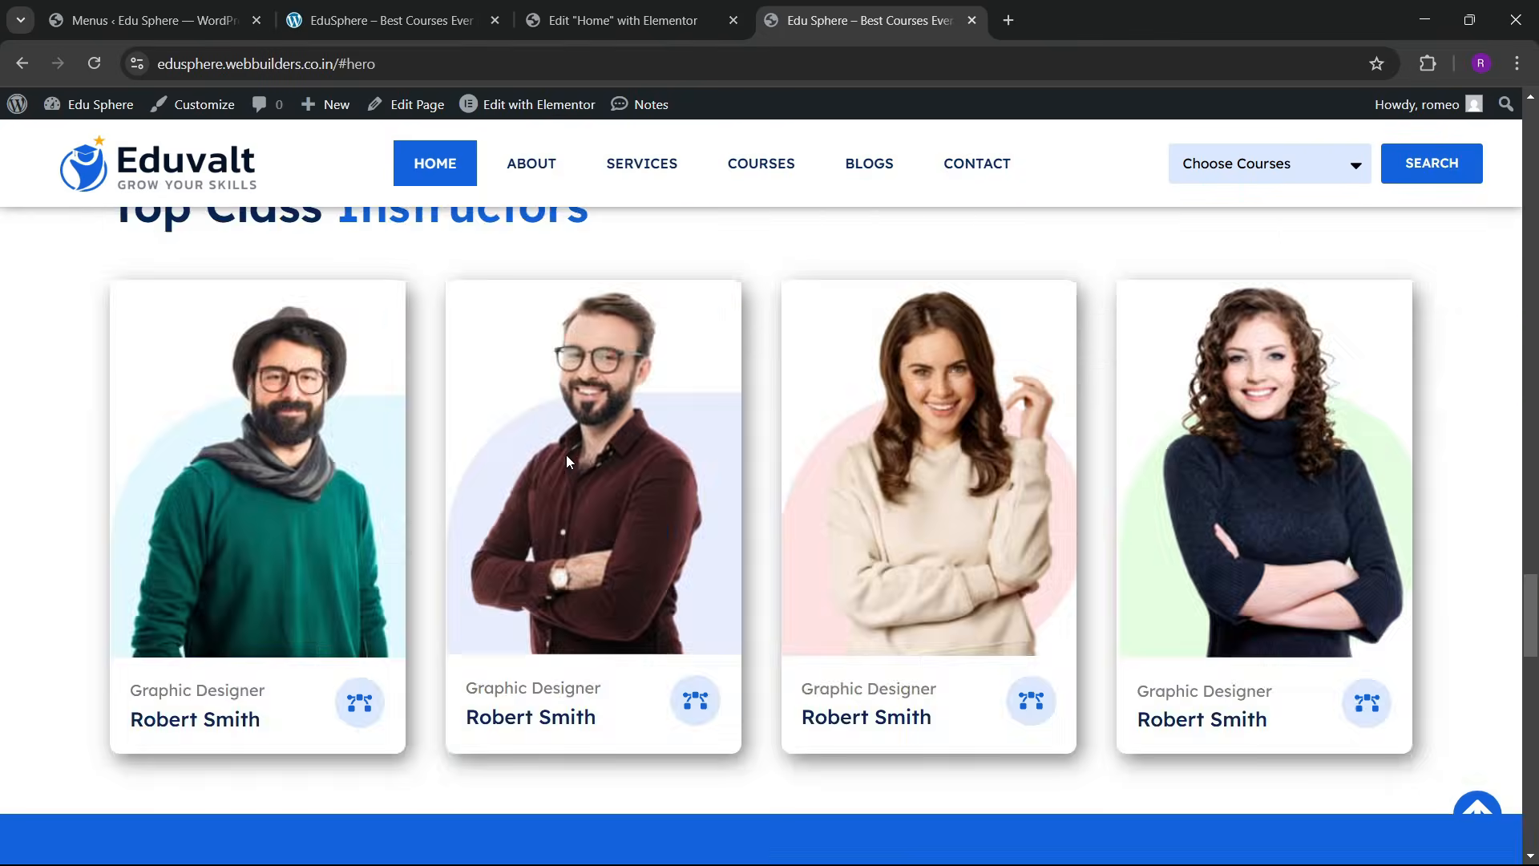
{"action": "scroll", "coordinate": [573, 468], "scroll_direction": "down", "scroll_amount": 3}
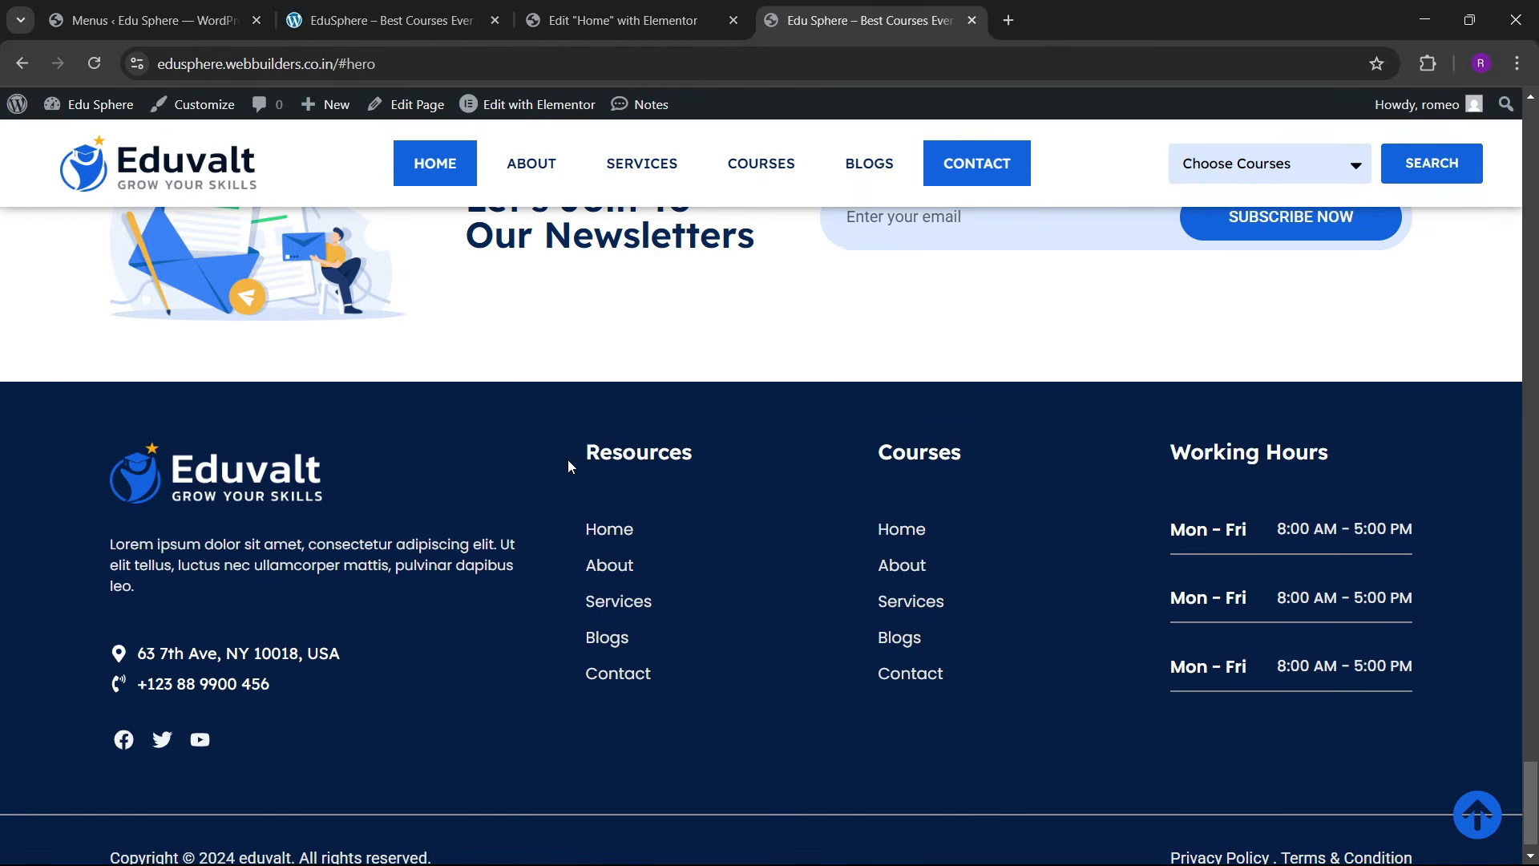
{"action": "left_click", "coordinate": [675, 11]}
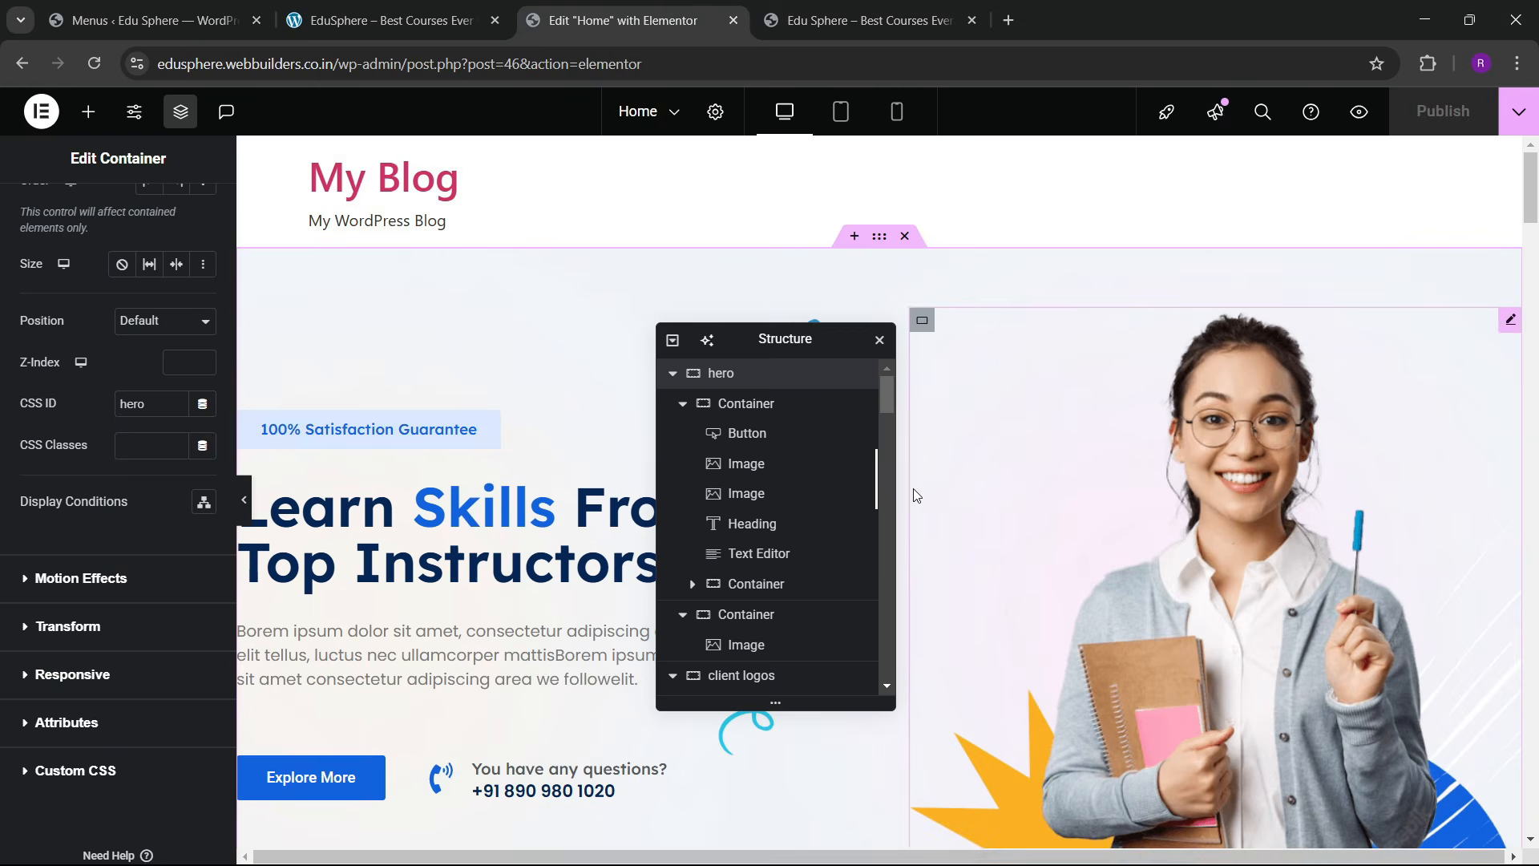
Step: Close the Home editor and open the header template in Elementor in a new tab
{"action": "left_click", "coordinate": [733, 20]}
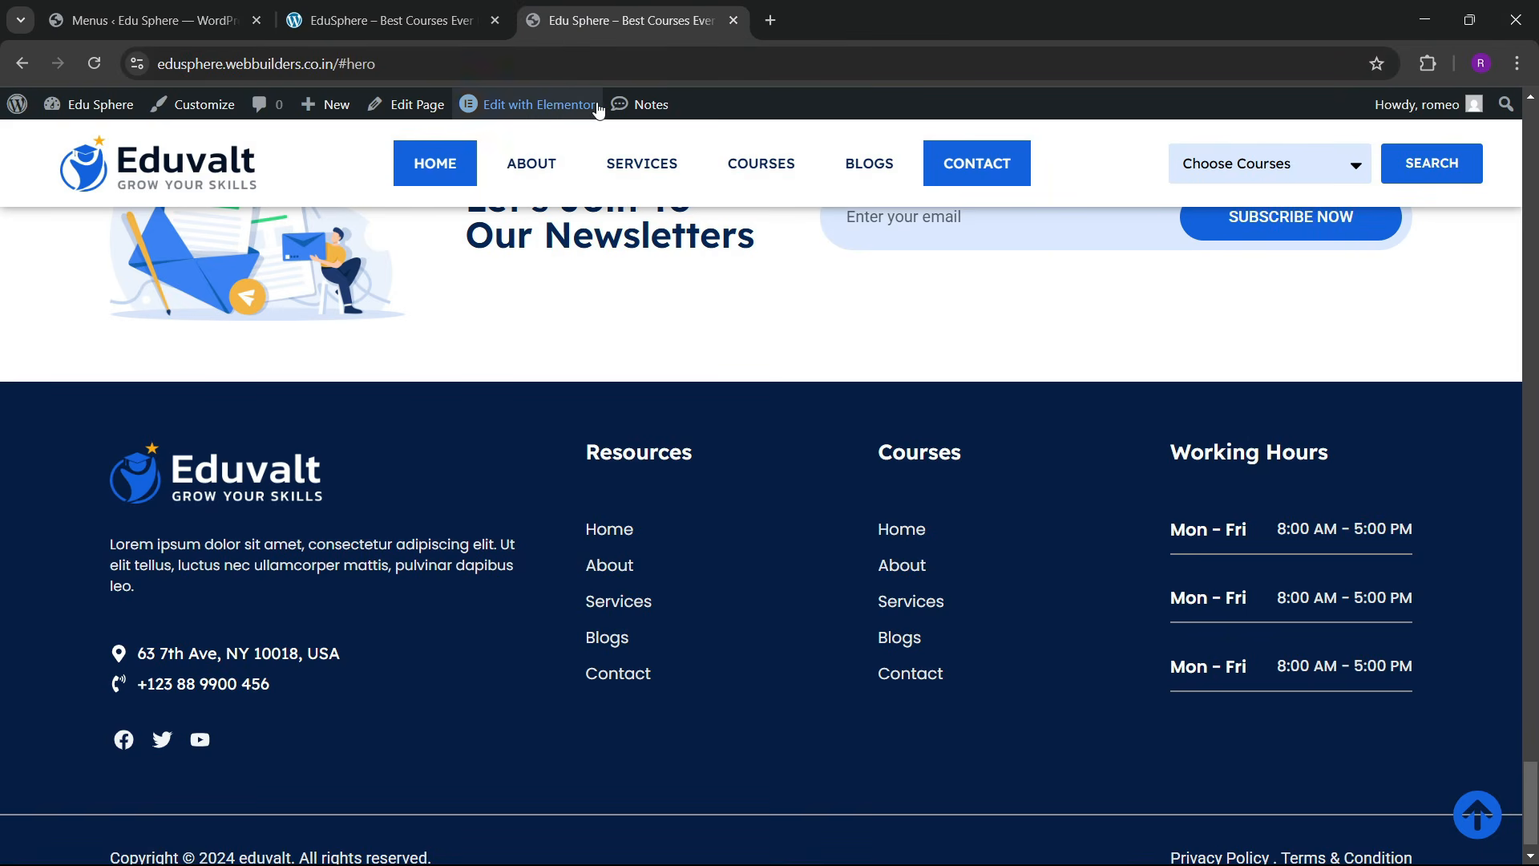
{"action": "right_click", "coordinate": [559, 107]}
{"action": "left_click", "coordinate": [609, 128]}
{"action": "left_click", "coordinate": [817, 8]}
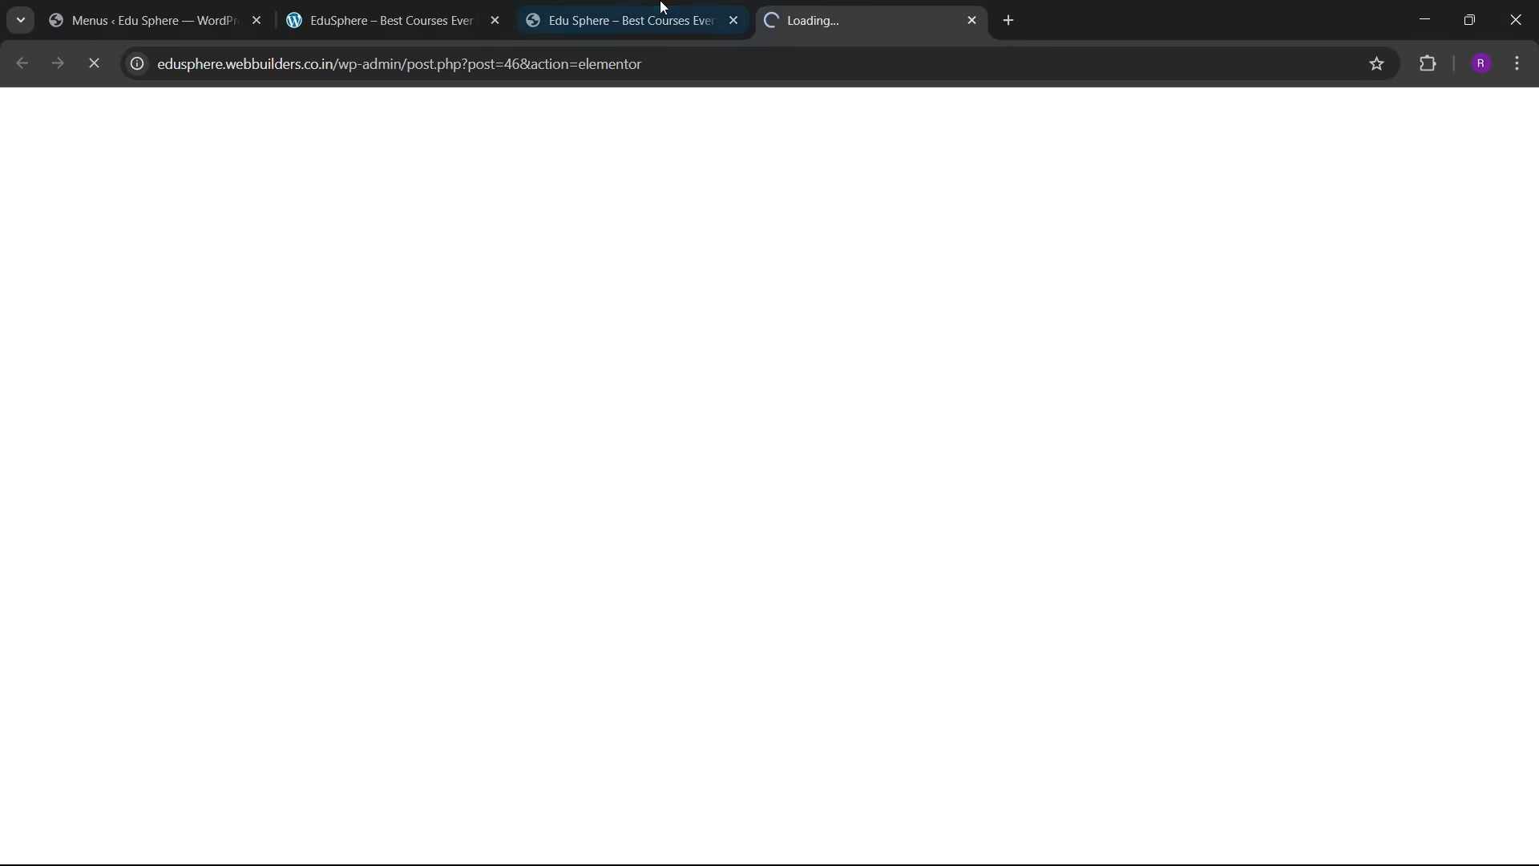
{"action": "left_click", "coordinate": [746, 10]}
{"action": "left_click", "coordinate": [824, 10]}
{"action": "left_click", "coordinate": [697, 10]}
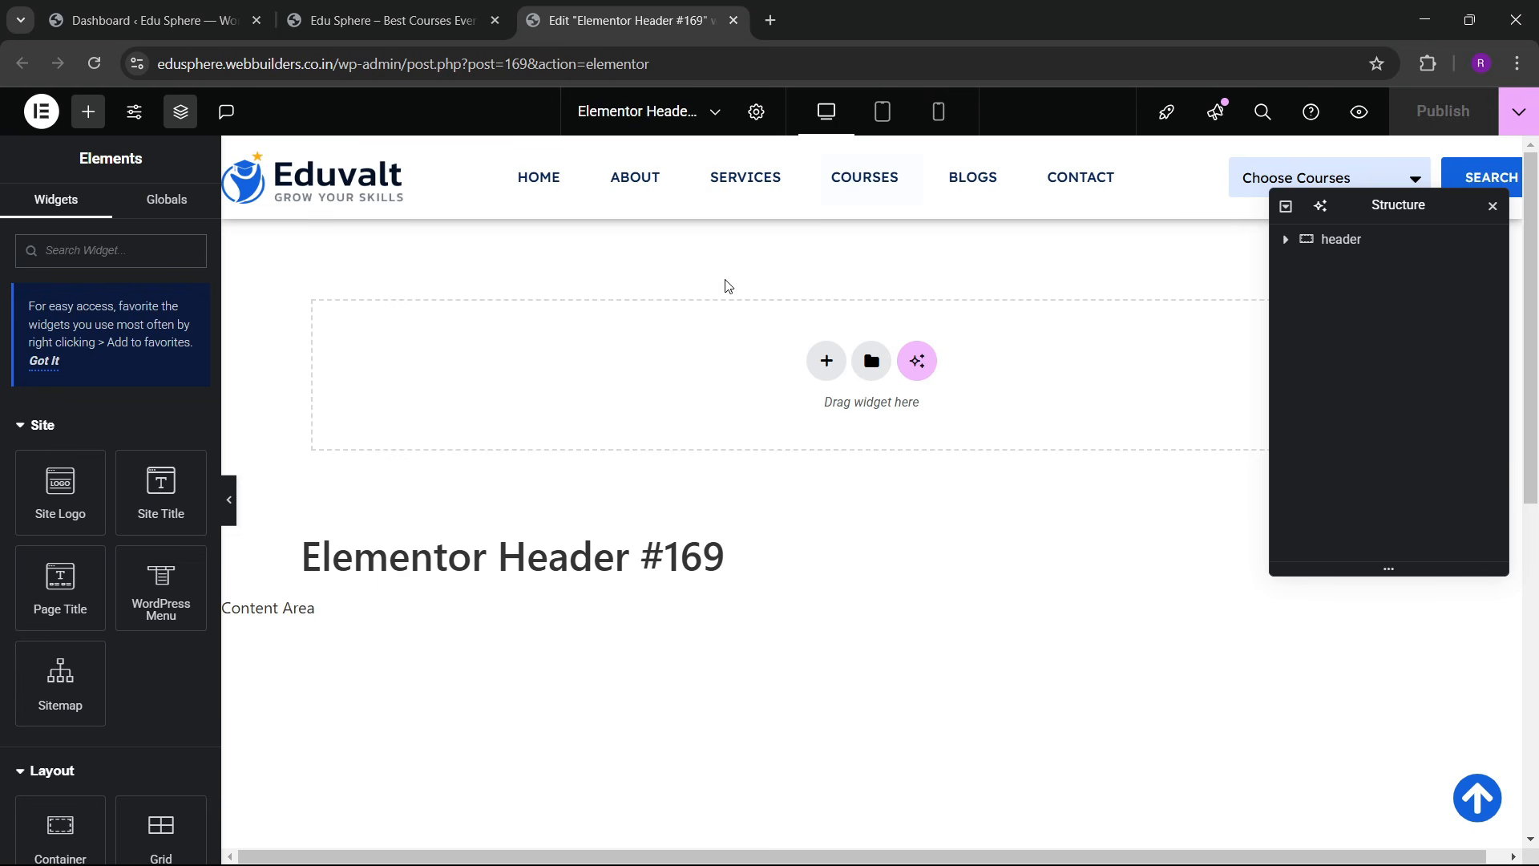
{"action": "left_click", "coordinate": [453, 7]}
{"action": "left_click", "coordinate": [536, 7]}
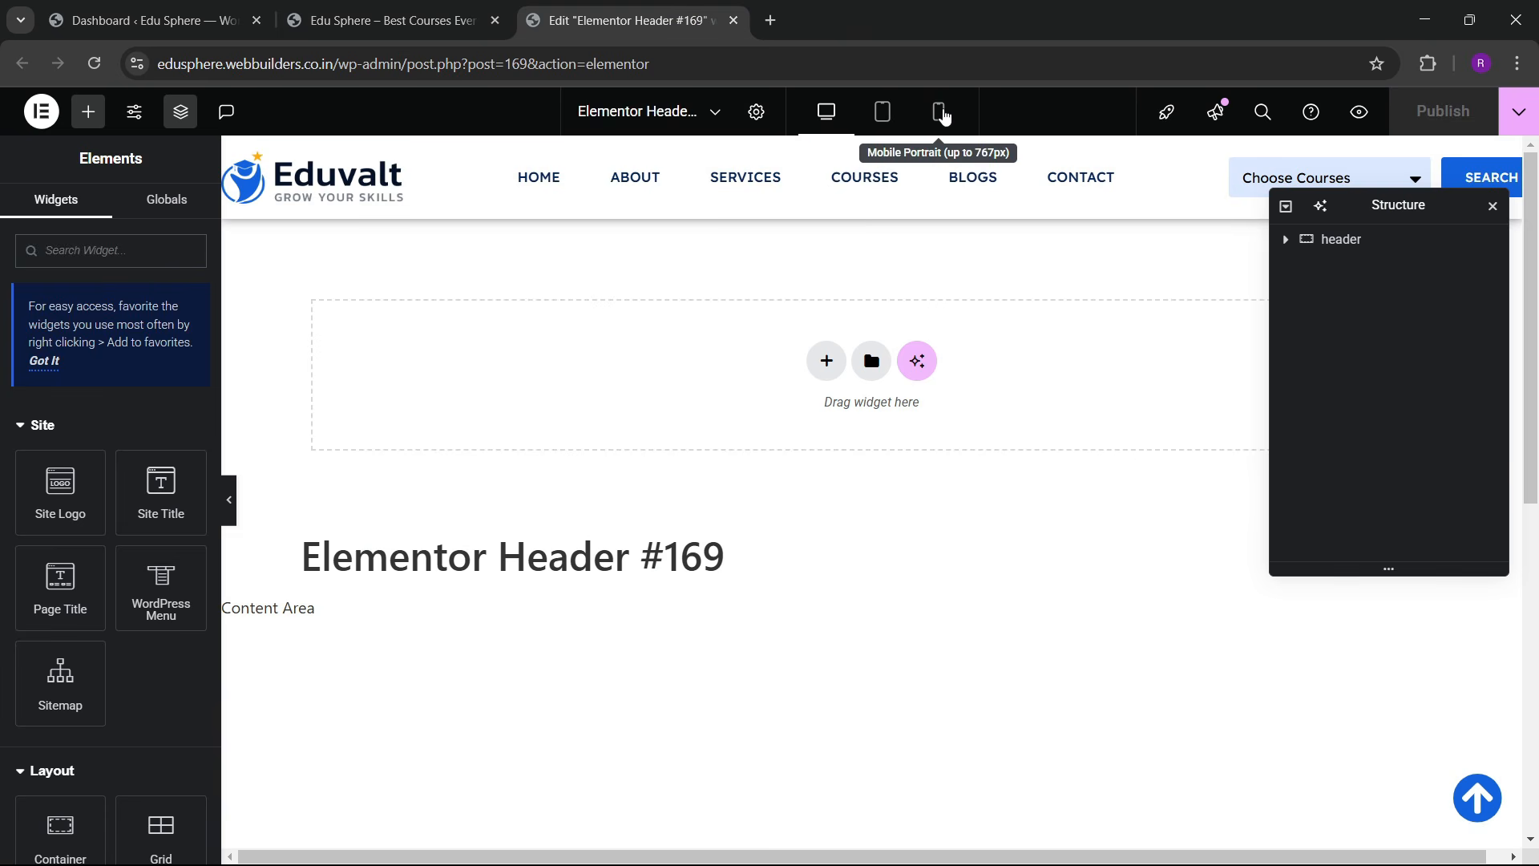
Step: In mobile preview, hide the header's course search form on mobile portrait
{"action": "left_click", "coordinate": [941, 119]}
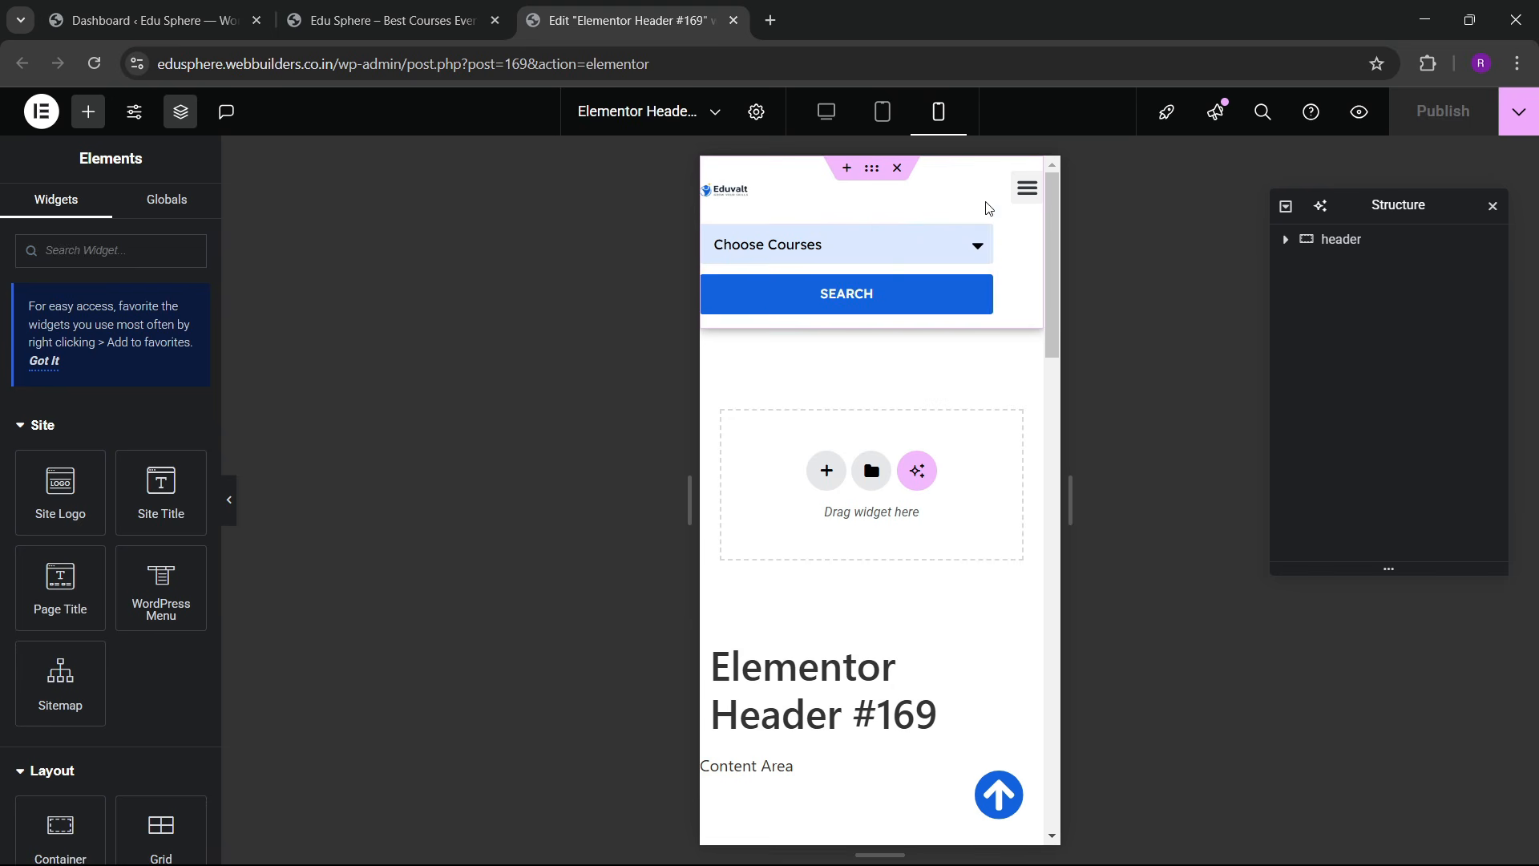
{"action": "left_click", "coordinate": [981, 238]}
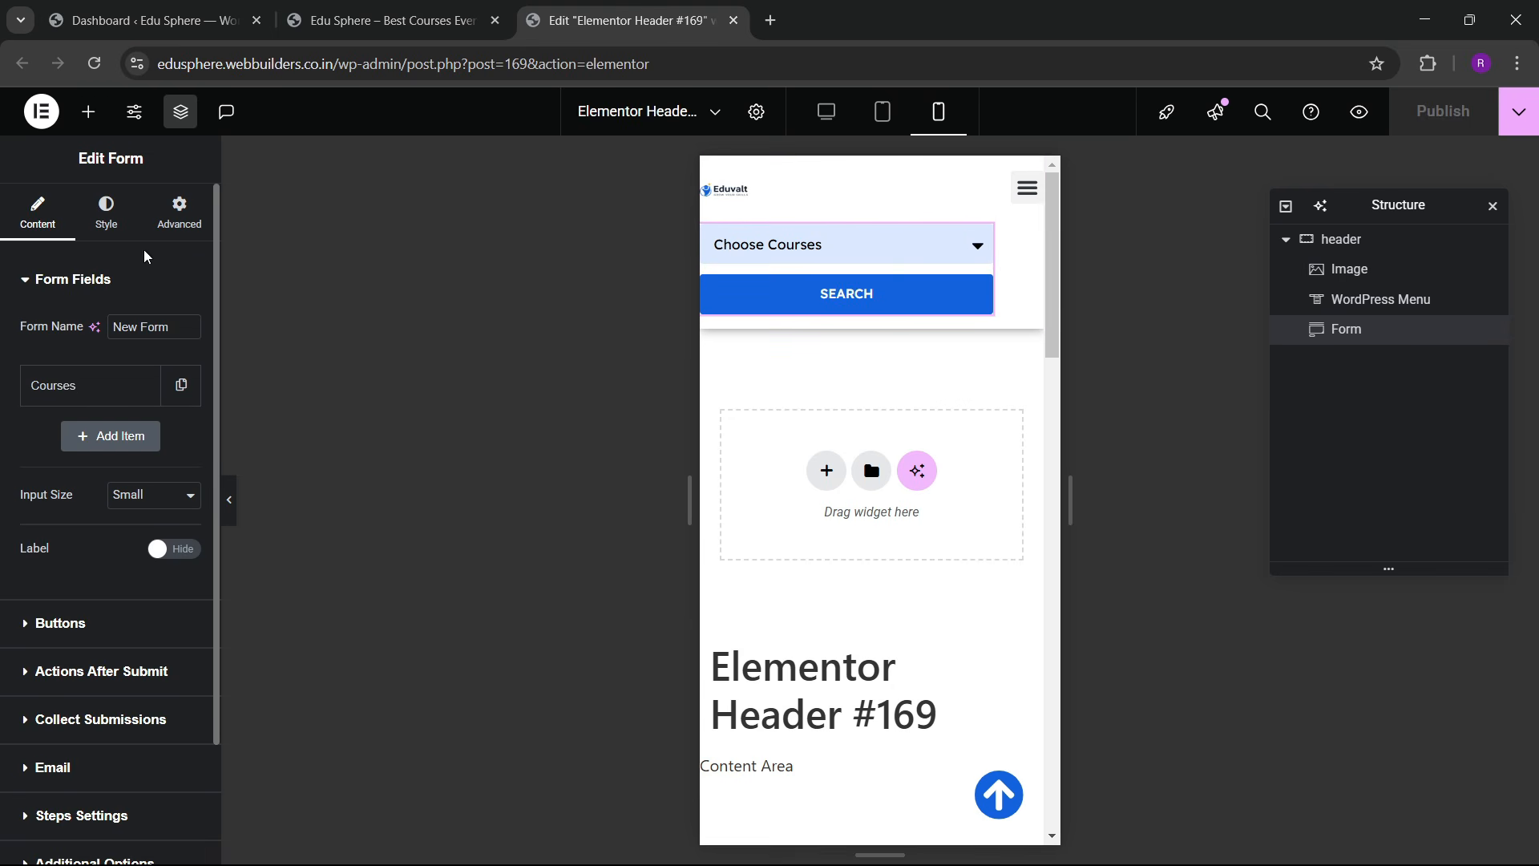
{"action": "left_click", "coordinate": [179, 213]}
{"action": "scroll", "coordinate": [120, 481], "scroll_direction": "down", "scroll_amount": 5}
{"action": "scroll", "coordinate": [96, 545], "scroll_direction": "down", "scroll_amount": 3}
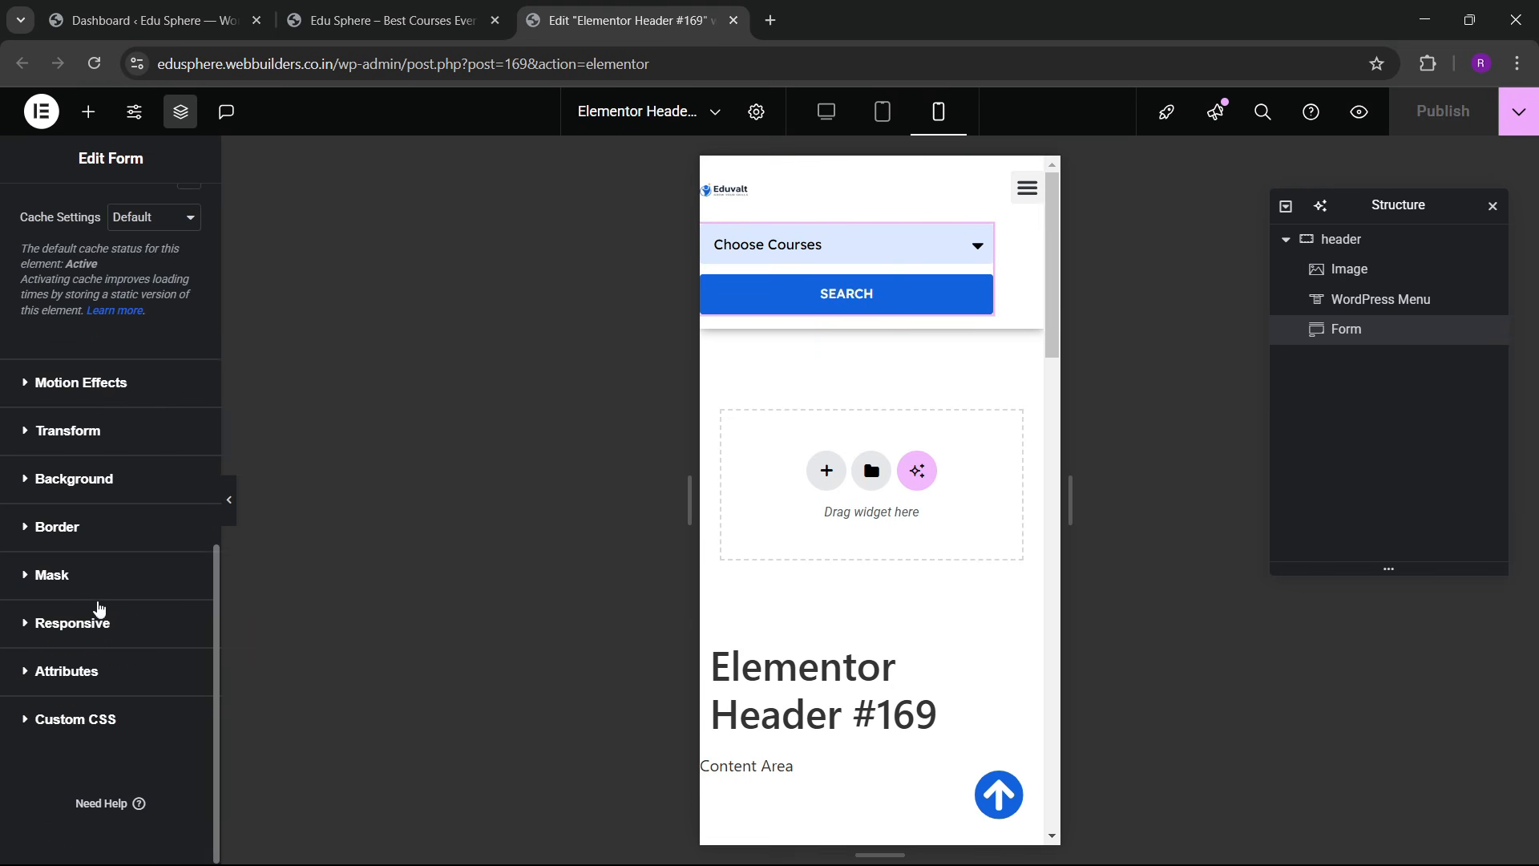
{"action": "left_click", "coordinate": [96, 613]}
{"action": "scroll", "coordinate": [173, 607], "scroll_direction": "down", "scroll_amount": 2}
{"action": "left_click", "coordinate": [171, 594]}
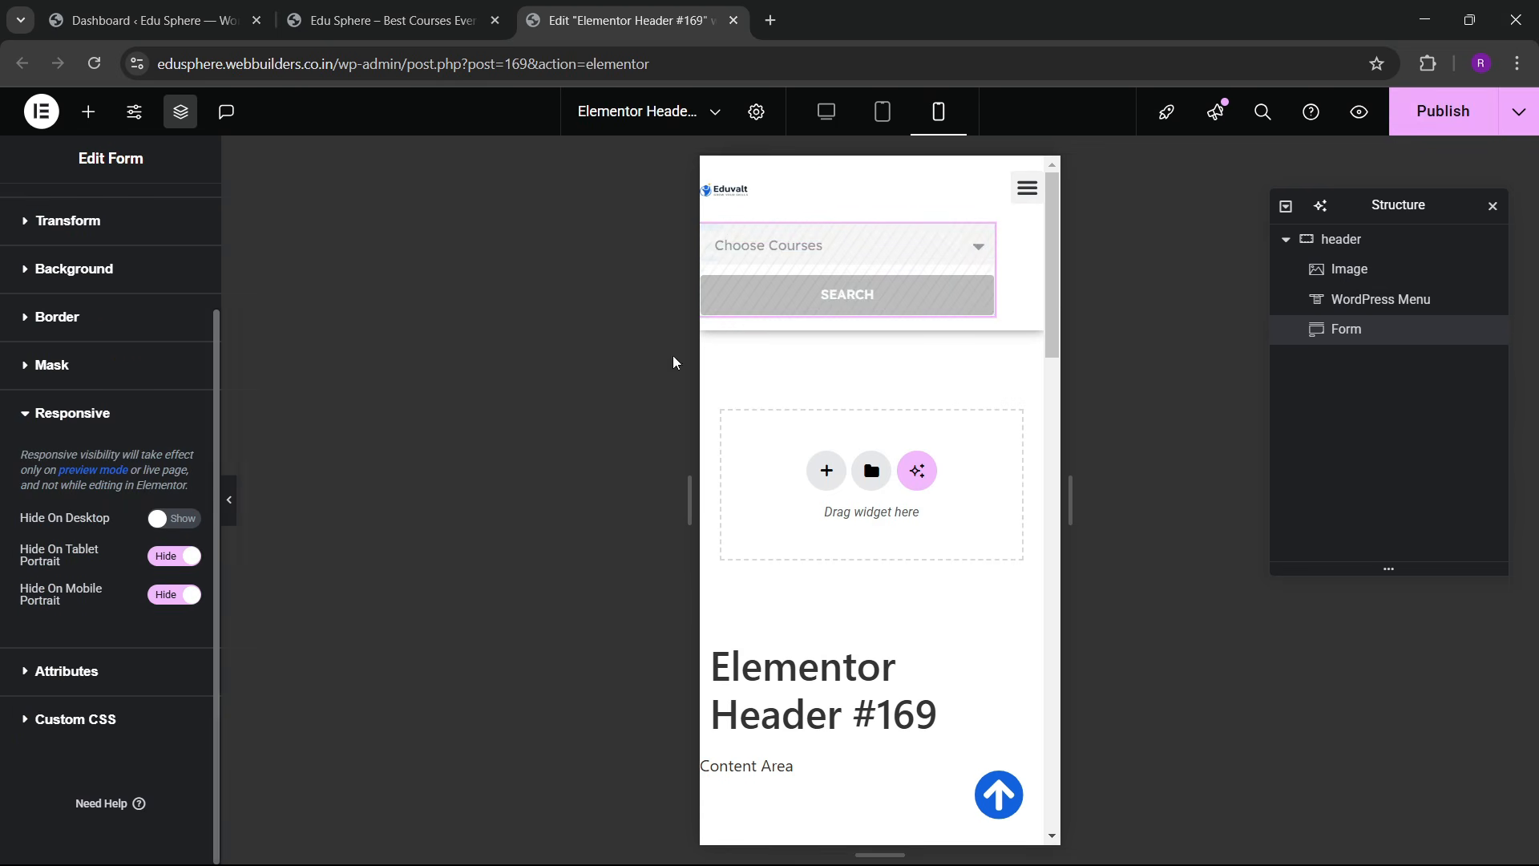
Step: Widen the Eduvalt logo to 171 px and give the header container 10 px padding
{"action": "left_click", "coordinate": [738, 190]}
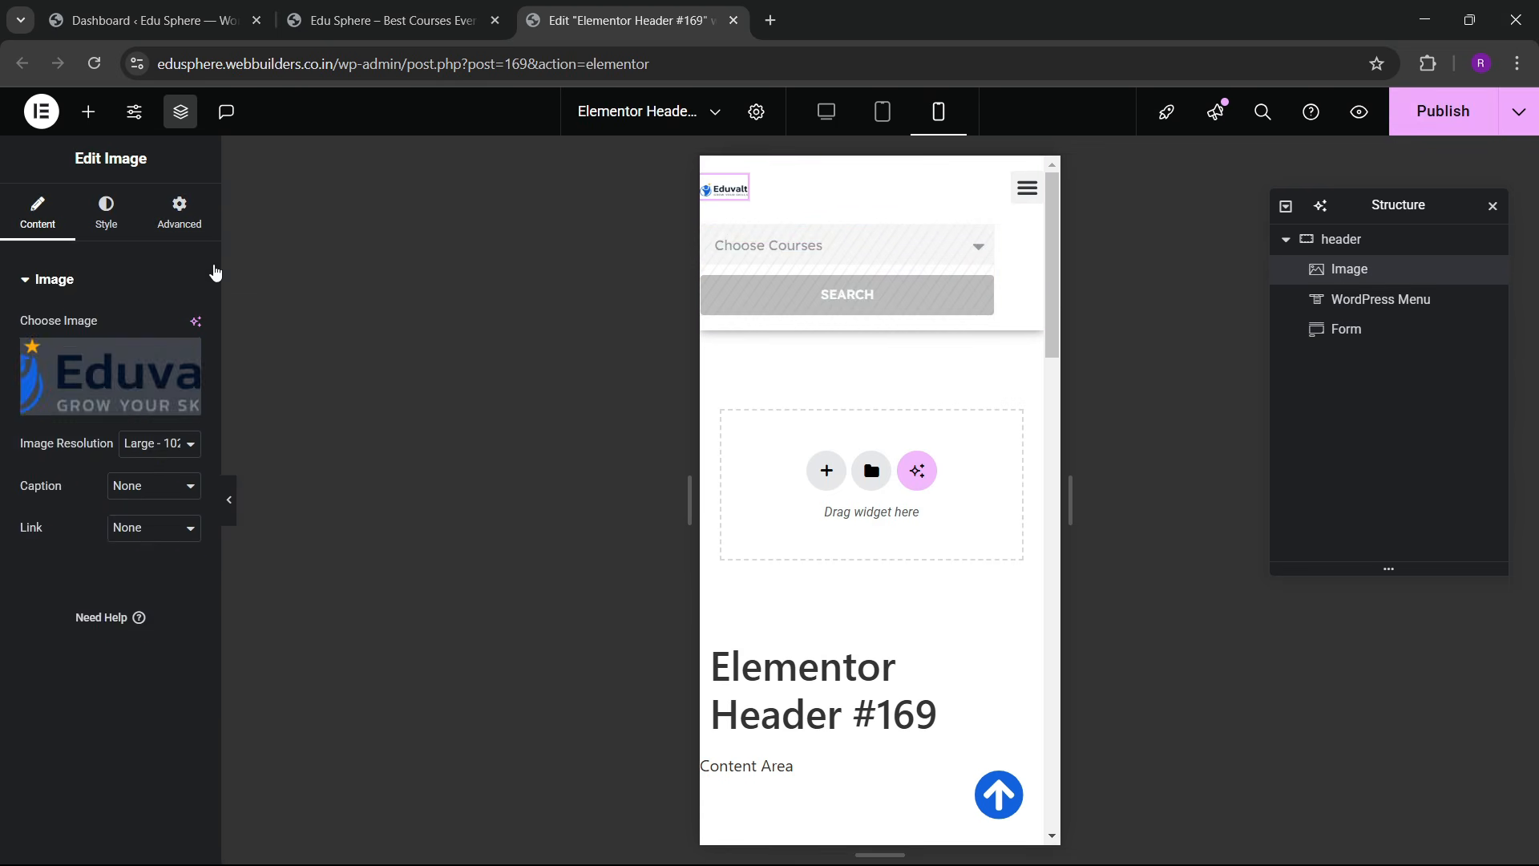
{"action": "left_click", "coordinate": [180, 212]}
{"action": "mouse_move", "coordinate": [20, 553]}
{"action": "left_mouse_down"}
{"action": "mouse_move", "coordinate": [43, 555]}
{"action": "mouse_move", "coordinate": [36, 572]}
{"action": "left_mouse_up"}
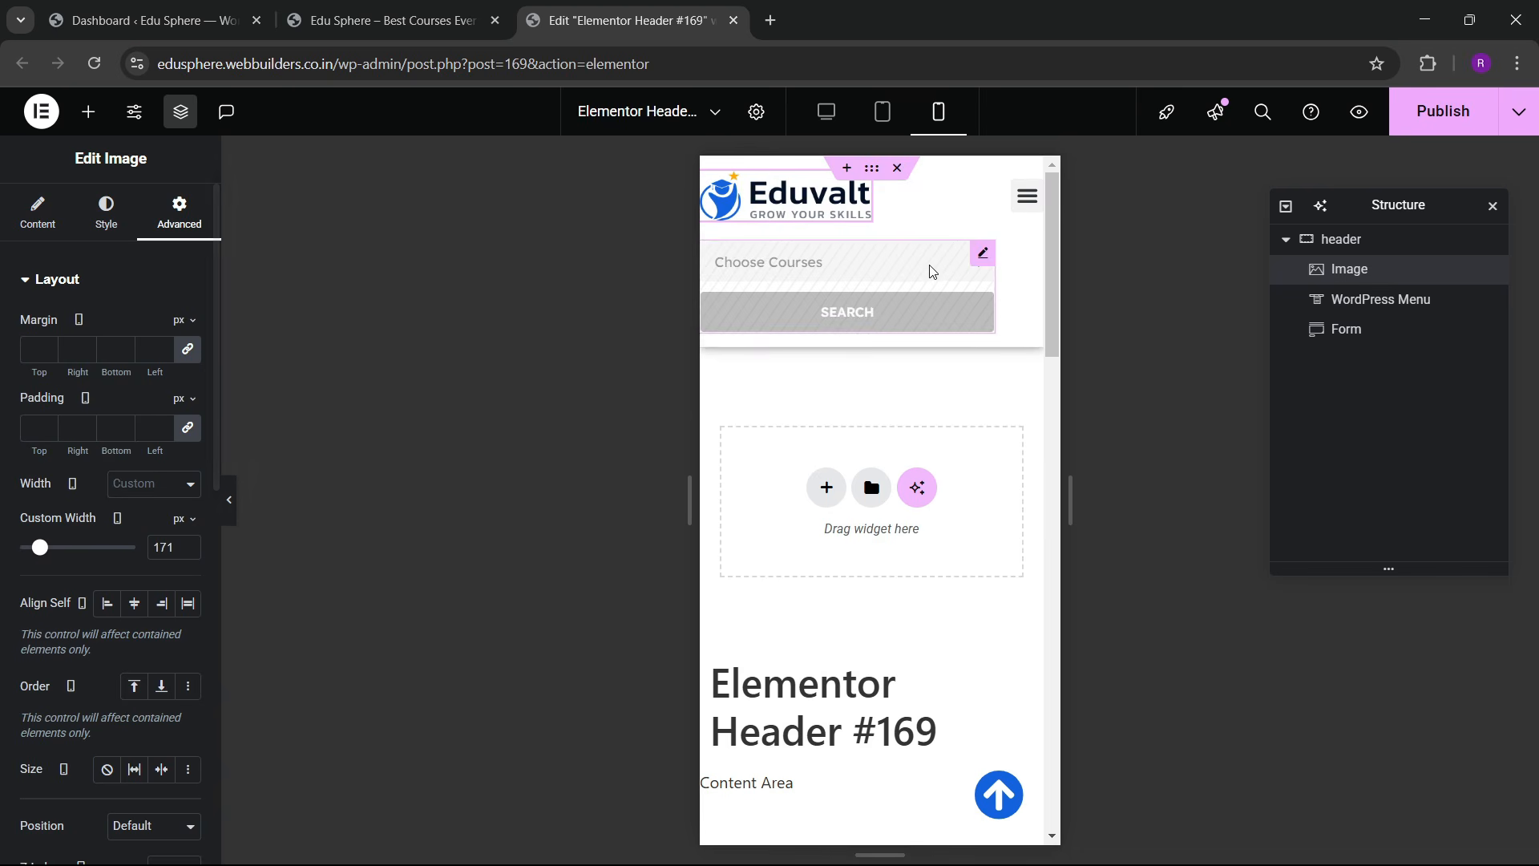
{"action": "left_click", "coordinate": [1355, 239]}
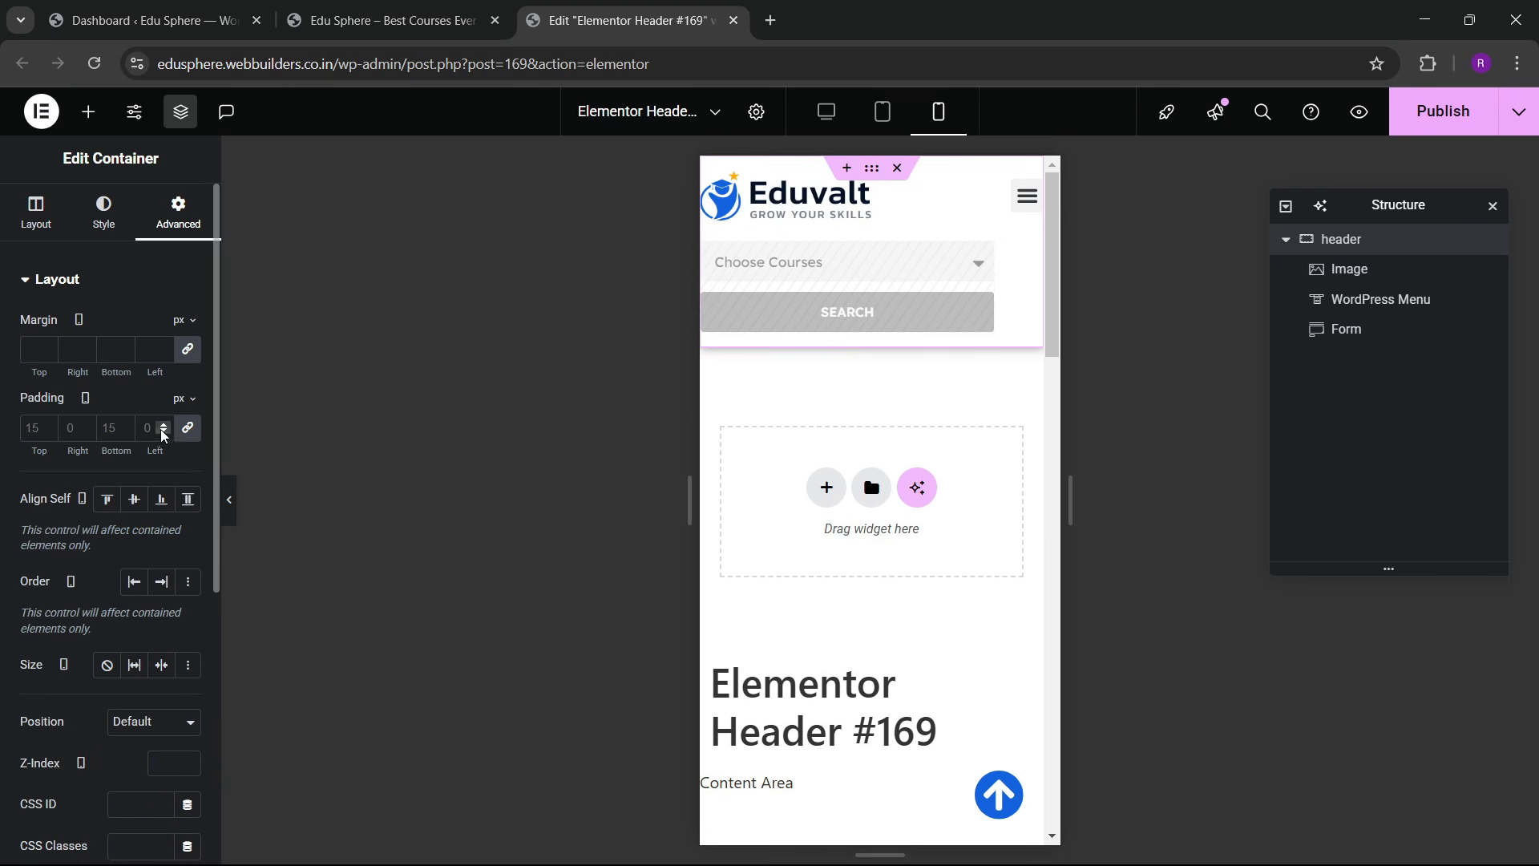
{"action": "left_click", "coordinate": [34, 427]}
{"action": "type", "text": "10"}
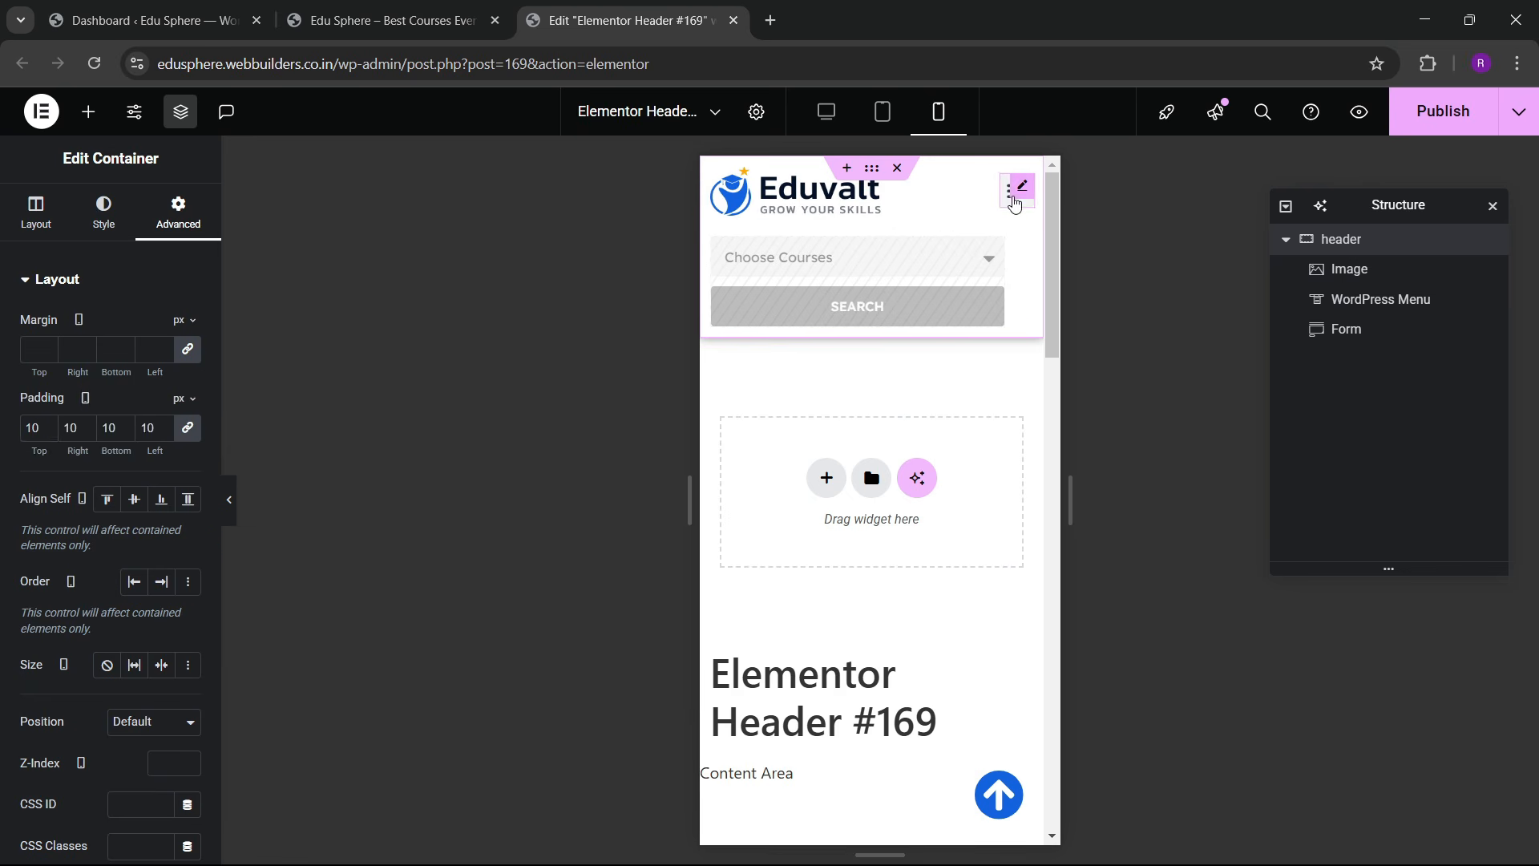
Step: Make the mobile menu toggle button sky blue with a white icon
{"action": "left_click", "coordinate": [1014, 202]}
{"action": "left_click", "coordinate": [1012, 201]}
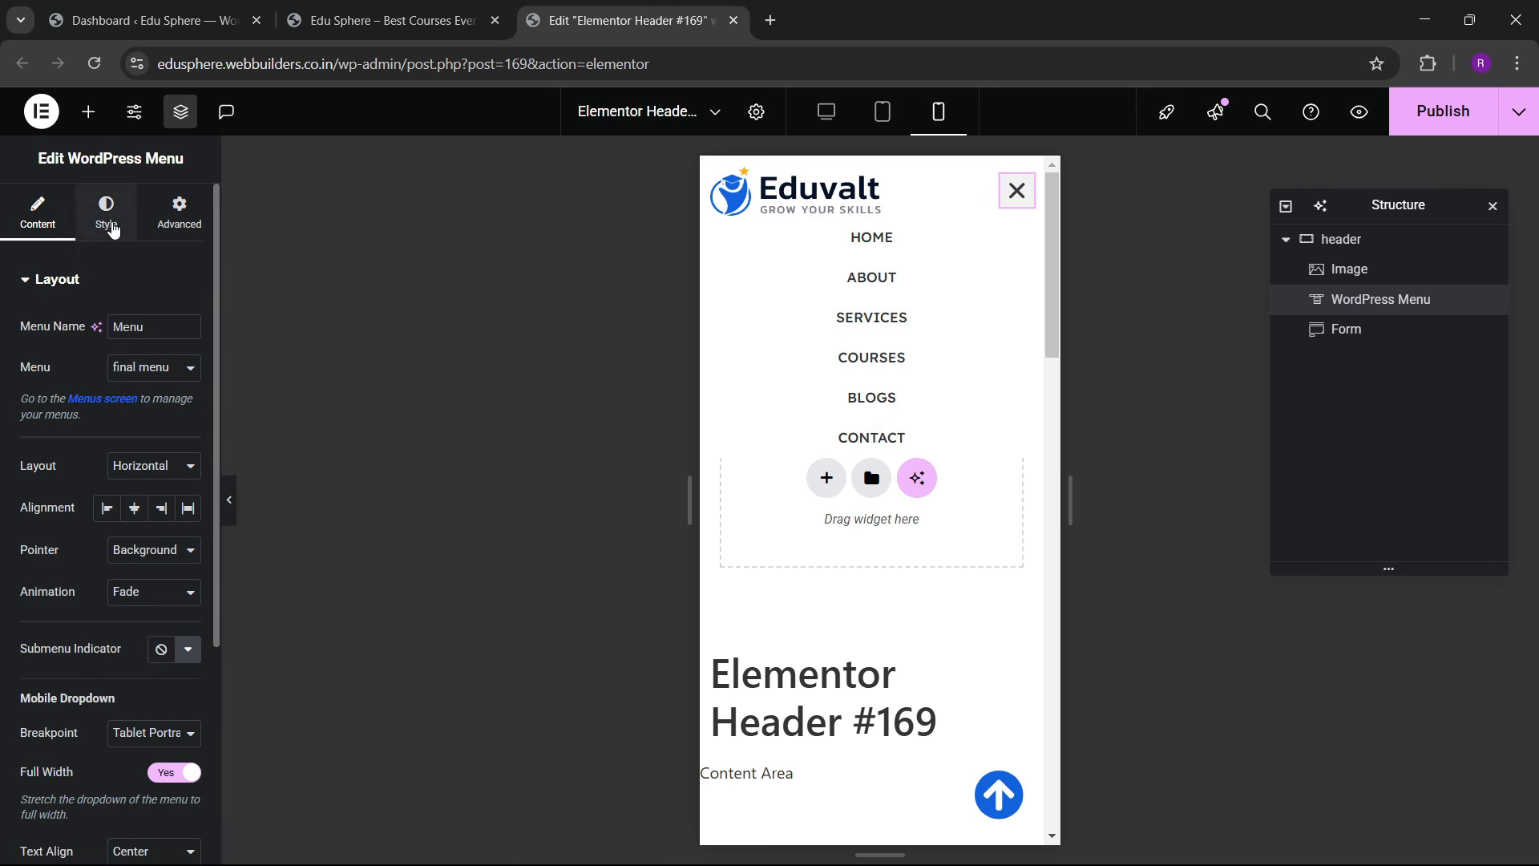
{"action": "left_click", "coordinate": [113, 228]}
{"action": "scroll", "coordinate": [89, 425], "scroll_direction": "down", "scroll_amount": 3}
{"action": "left_click", "coordinate": [90, 712]}
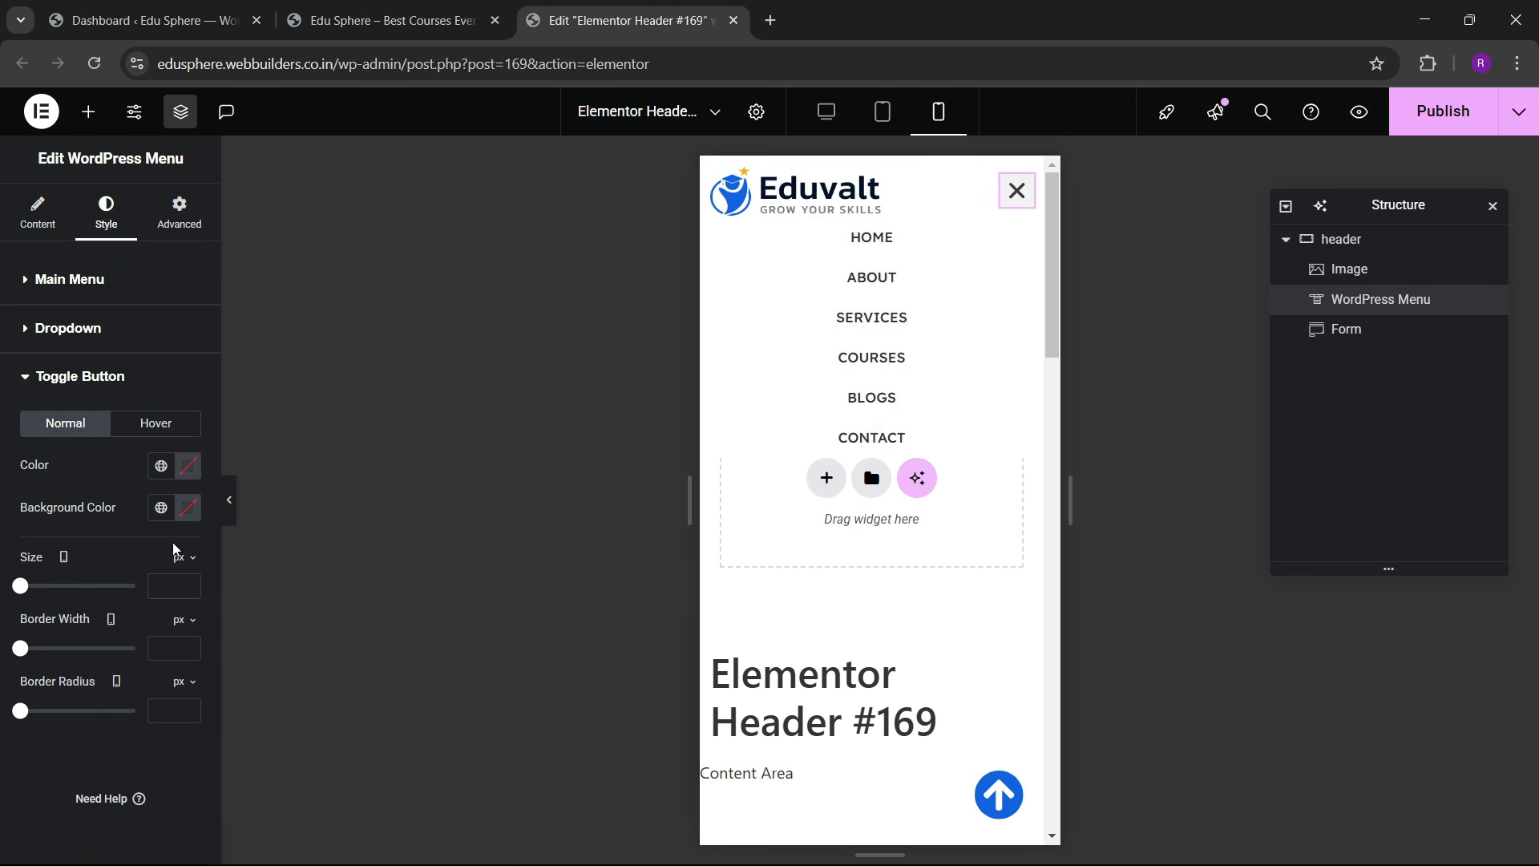
{"action": "left_click", "coordinate": [162, 507]}
{"action": "left_click", "coordinate": [100, 303]}
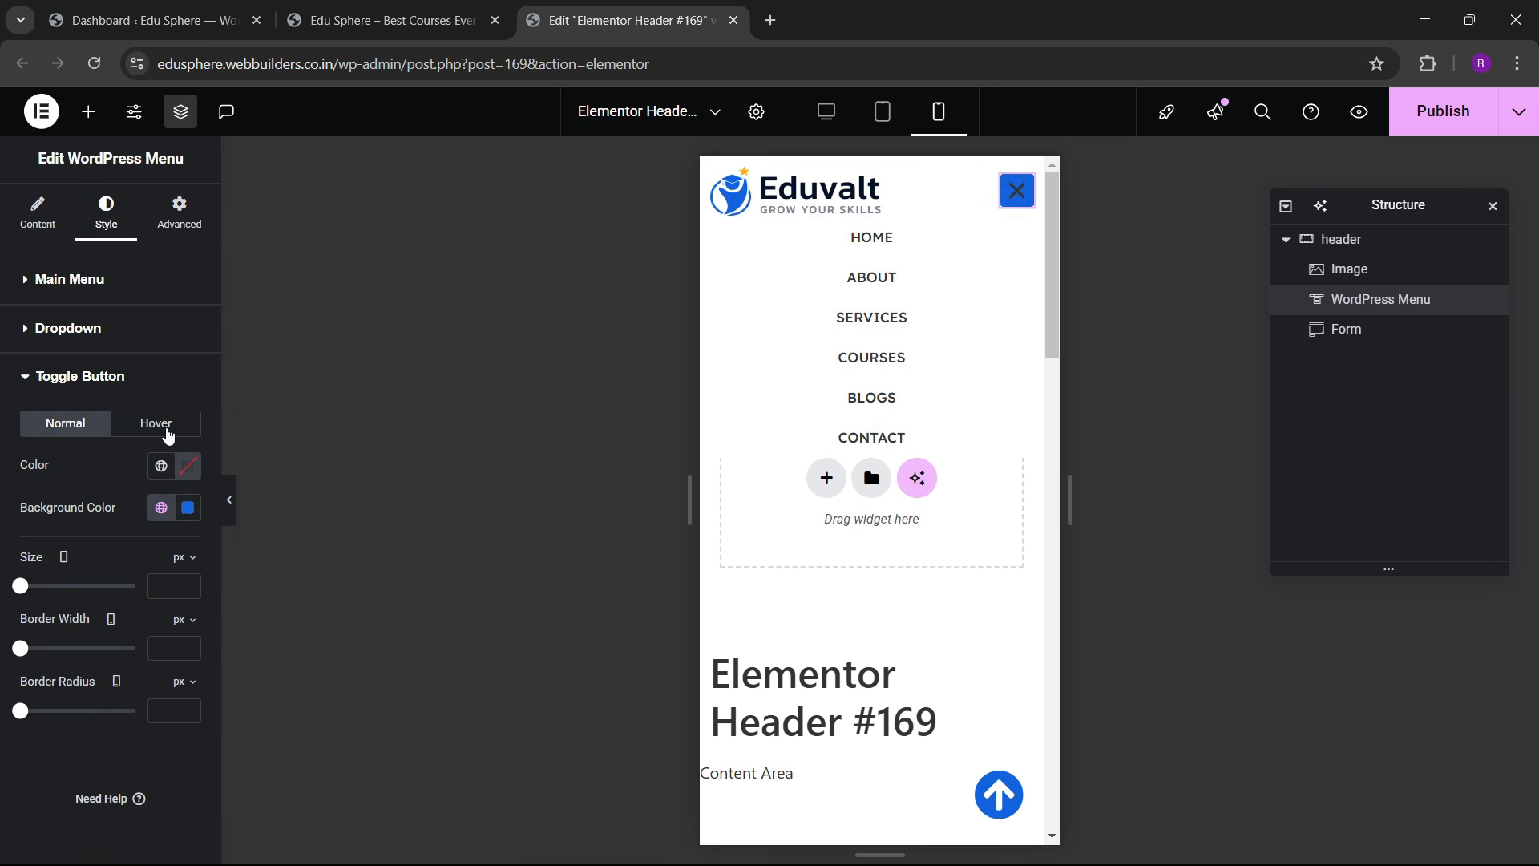
{"action": "left_click", "coordinate": [190, 471]}
{"action": "left_click", "coordinate": [69, 542]}
{"action": "left_click", "coordinate": [143, 357]}
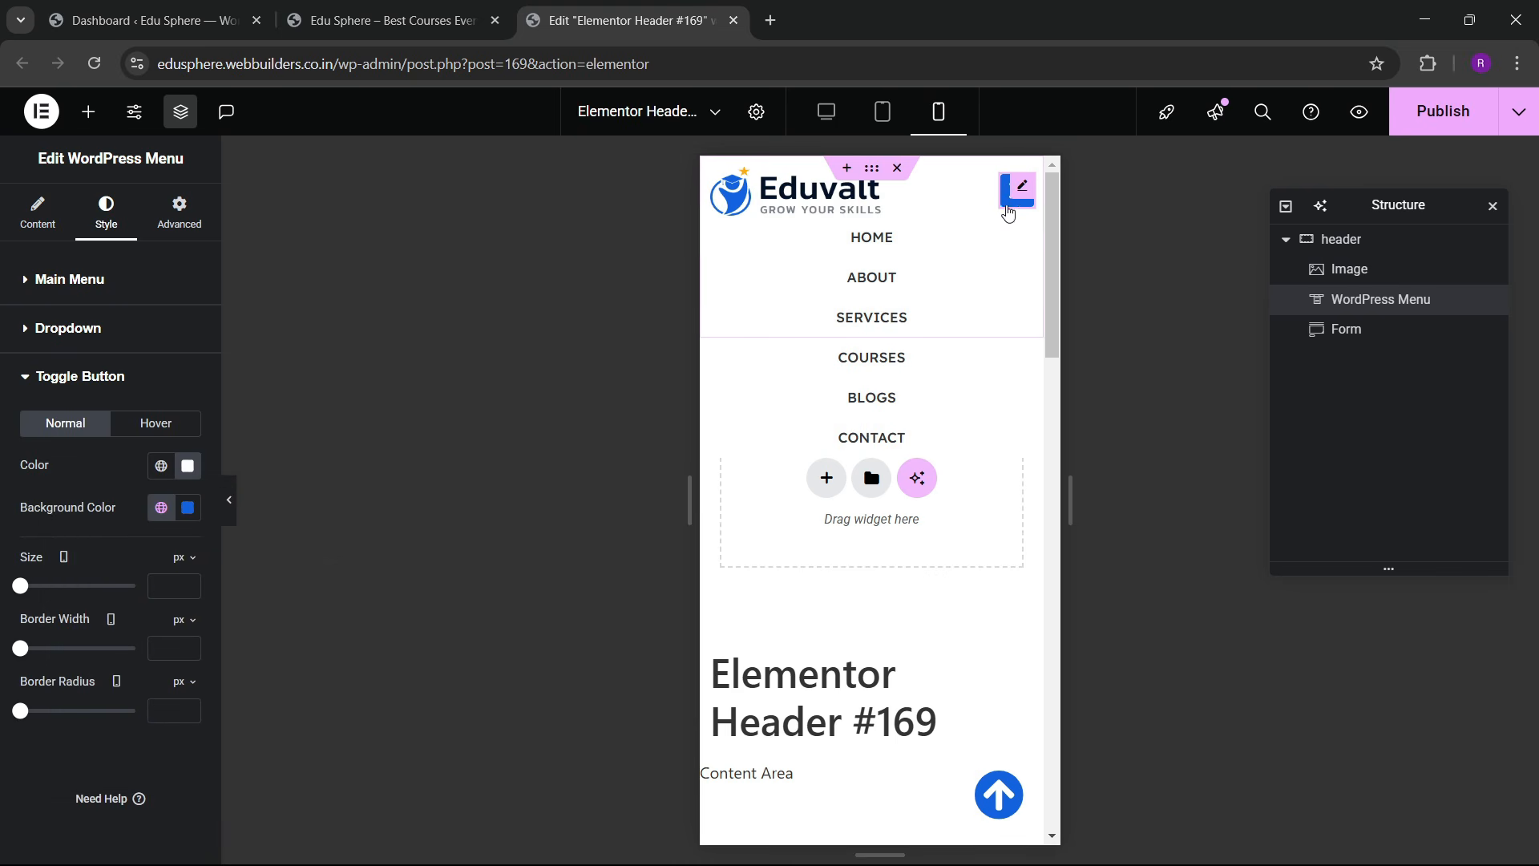
Step: Give hovered and active dropdown items a sky blue background with white active text, then publish
{"action": "left_click", "coordinate": [83, 330]}
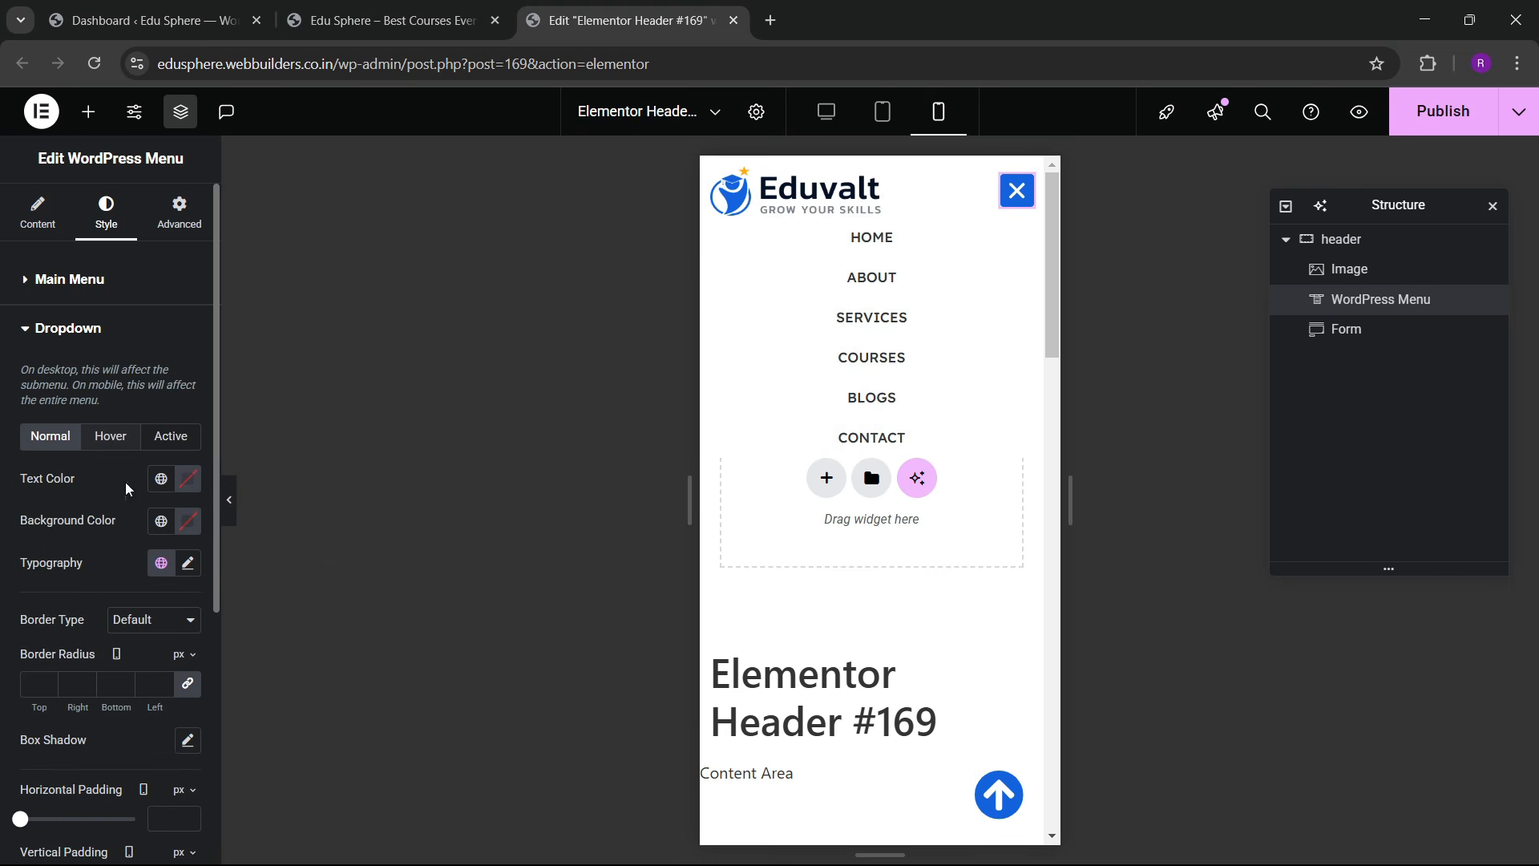
{"action": "left_click", "coordinate": [113, 447]}
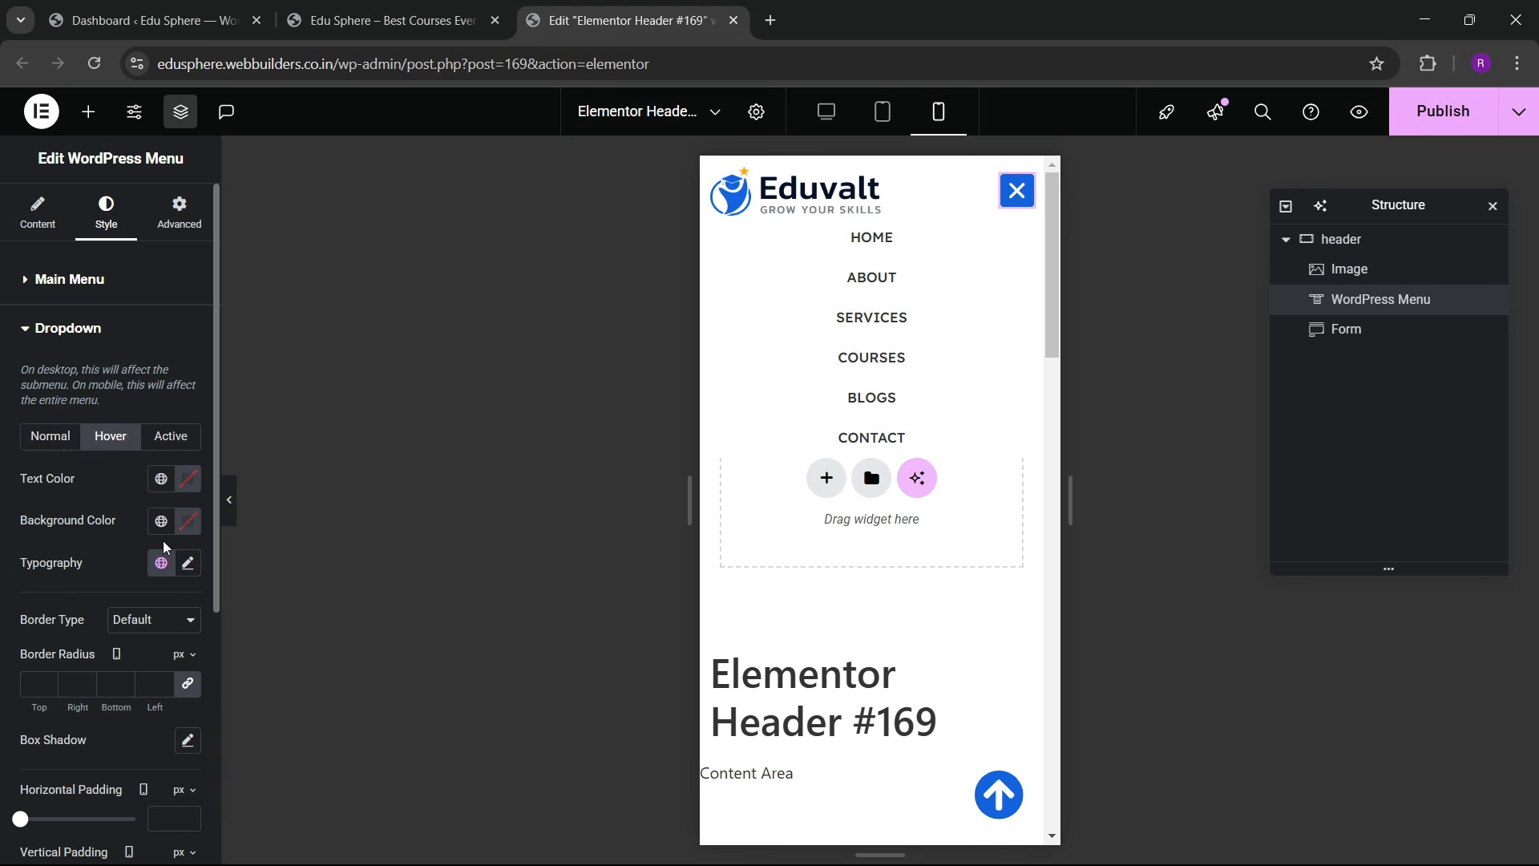
{"action": "left_click", "coordinate": [162, 522]}
{"action": "left_click", "coordinate": [104, 312]}
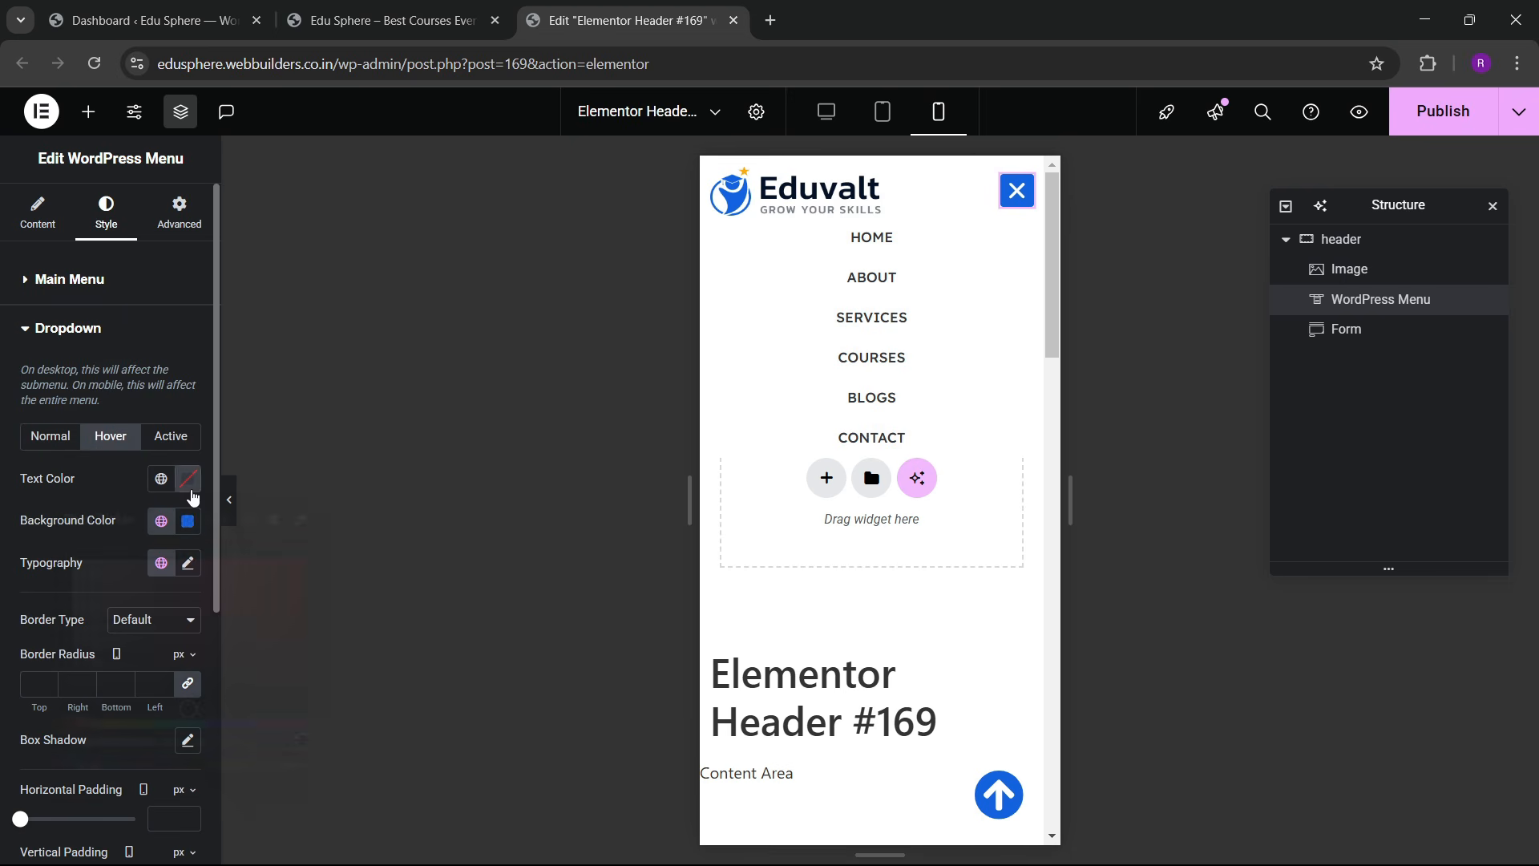
{"action": "left_click", "coordinate": [190, 479]}
{"action": "left_click", "coordinate": [190, 480]}
{"action": "left_click", "coordinate": [171, 436]}
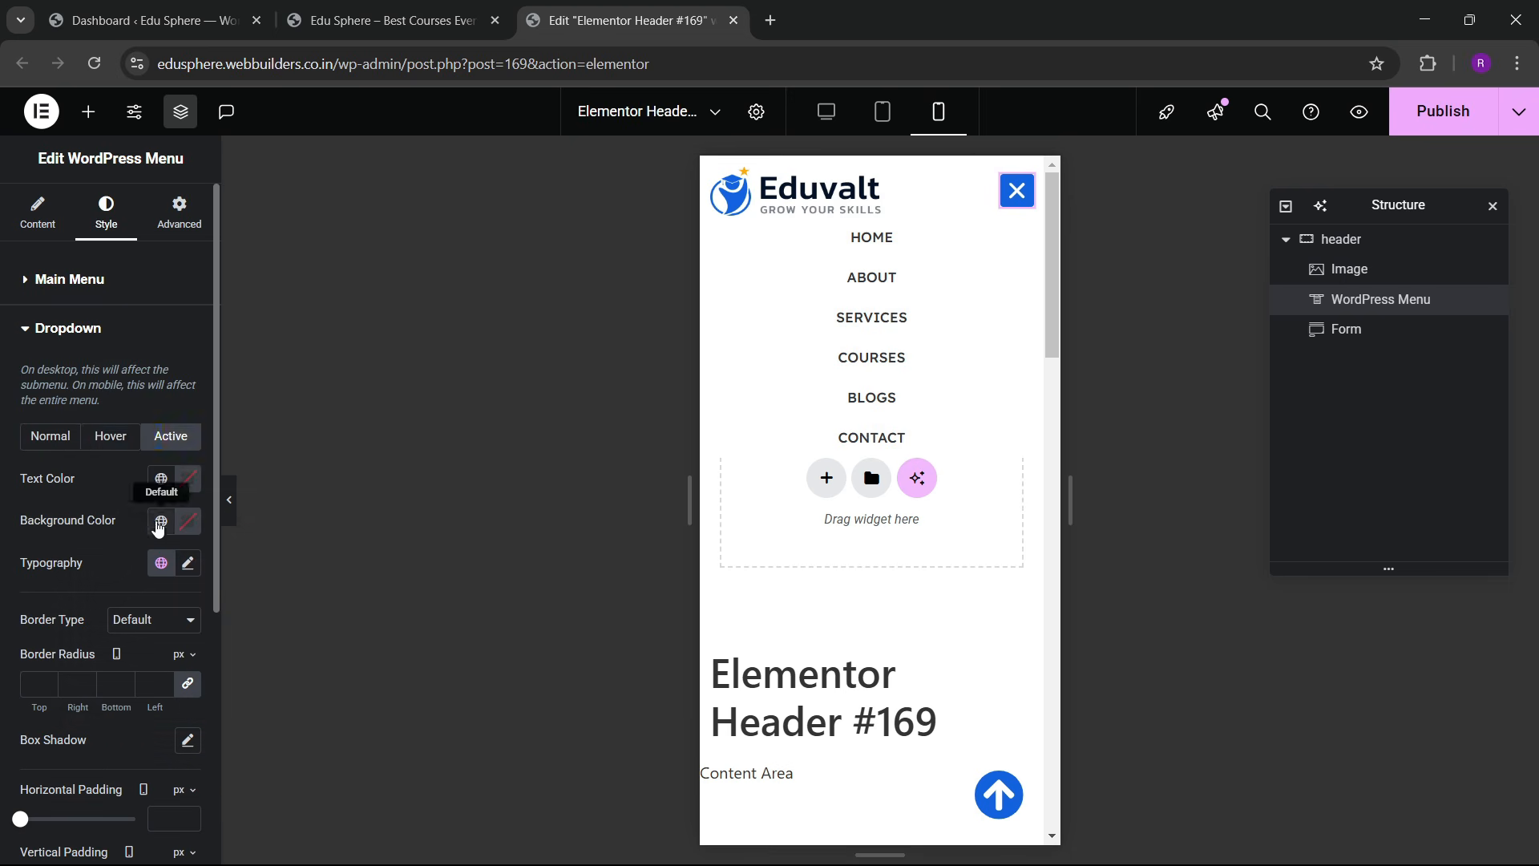
{"action": "left_click", "coordinate": [160, 522]}
{"action": "left_click", "coordinate": [110, 357]}
{"action": "left_click", "coordinate": [188, 478]}
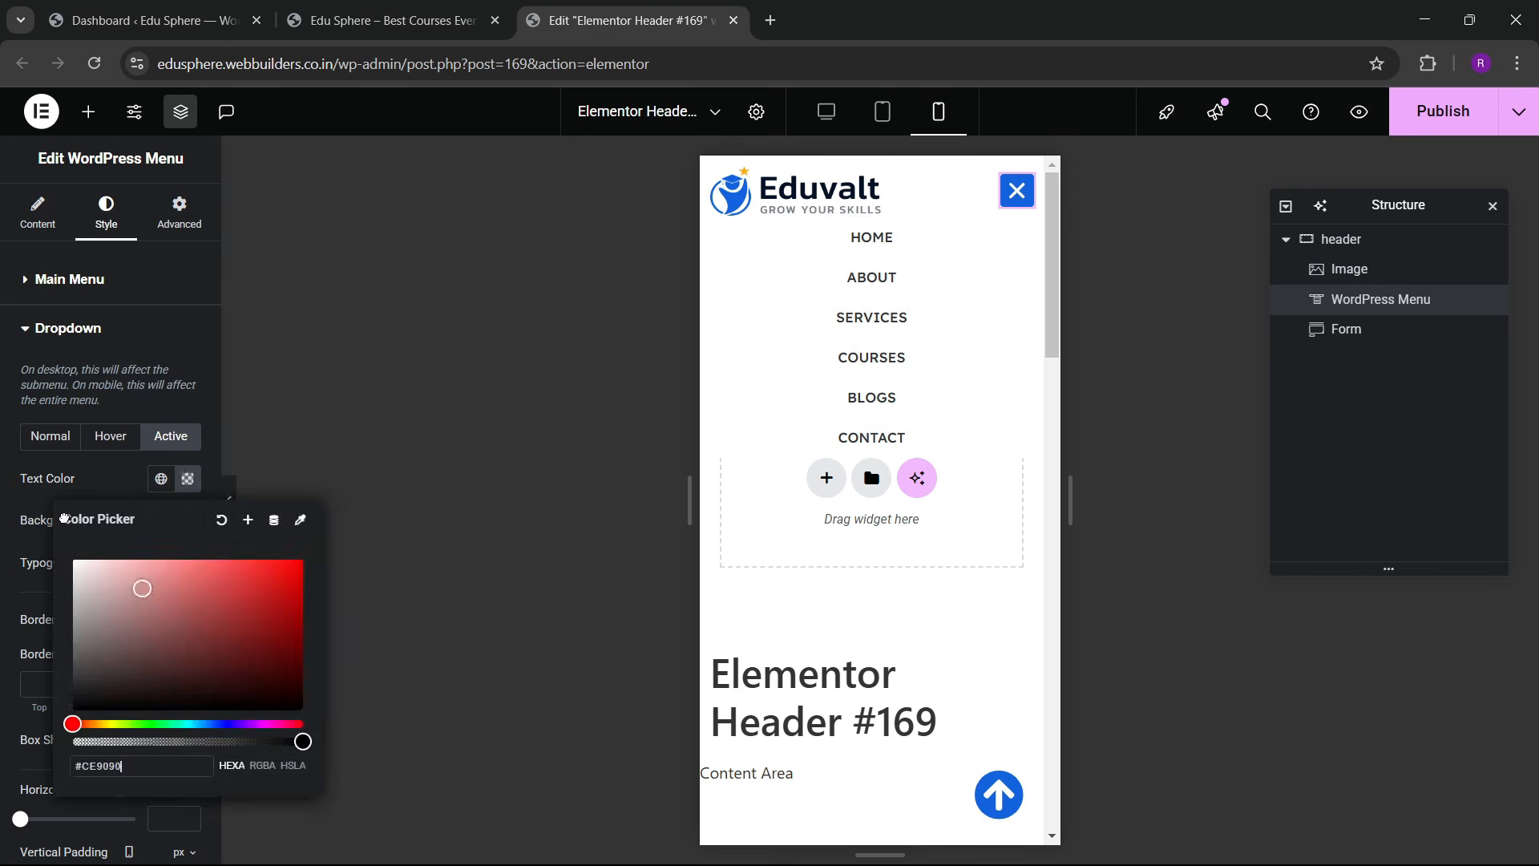
{"action": "left_click_drag", "start_coordinate": [142, 588], "coordinate": [64, 519]}
{"action": "left_click", "coordinate": [150, 495]}
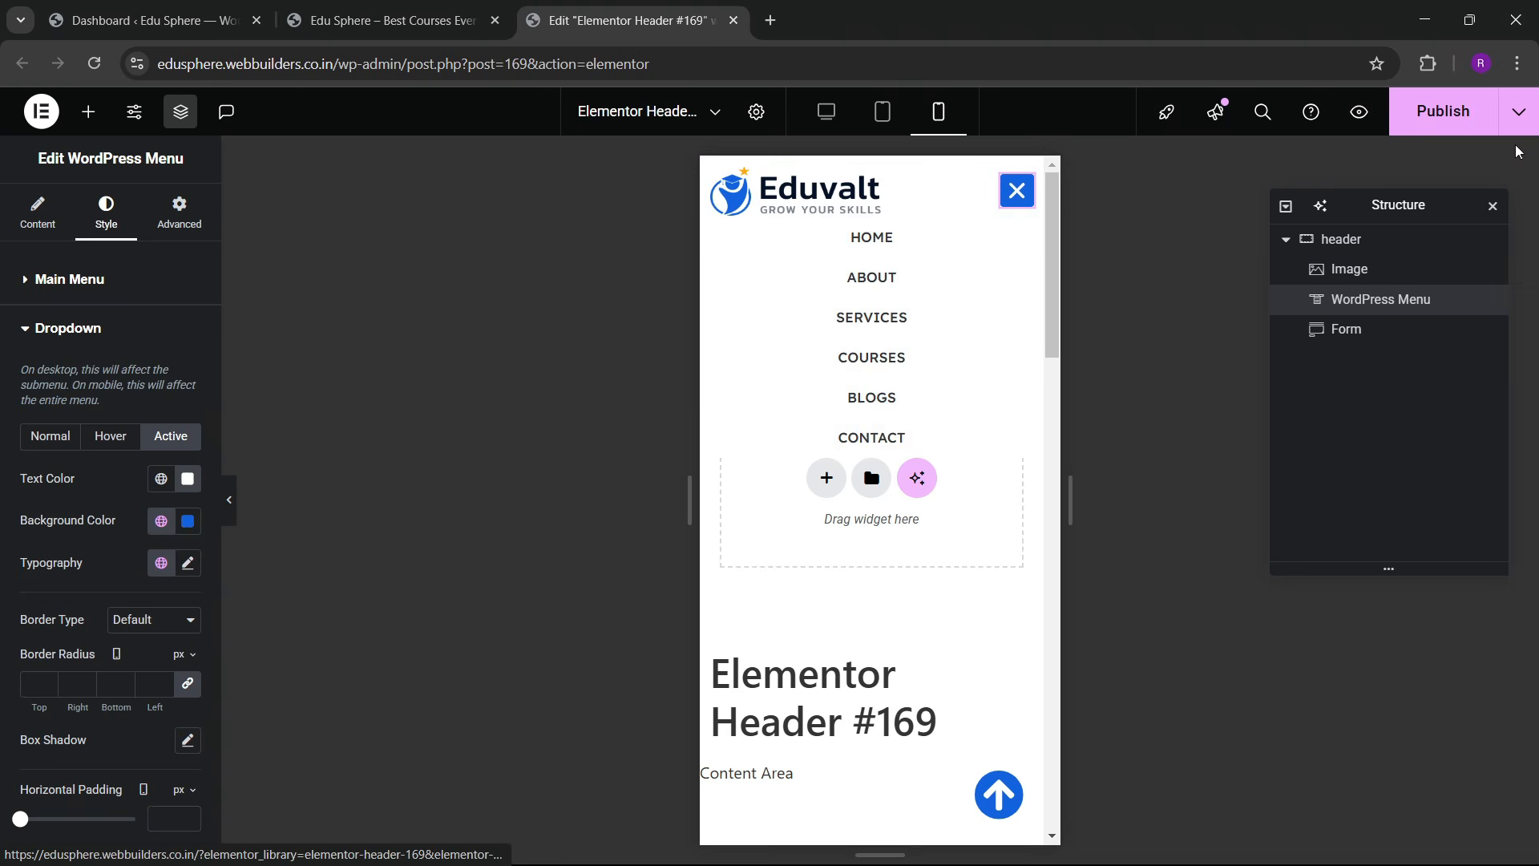
{"action": "left_click", "coordinate": [1413, 119]}
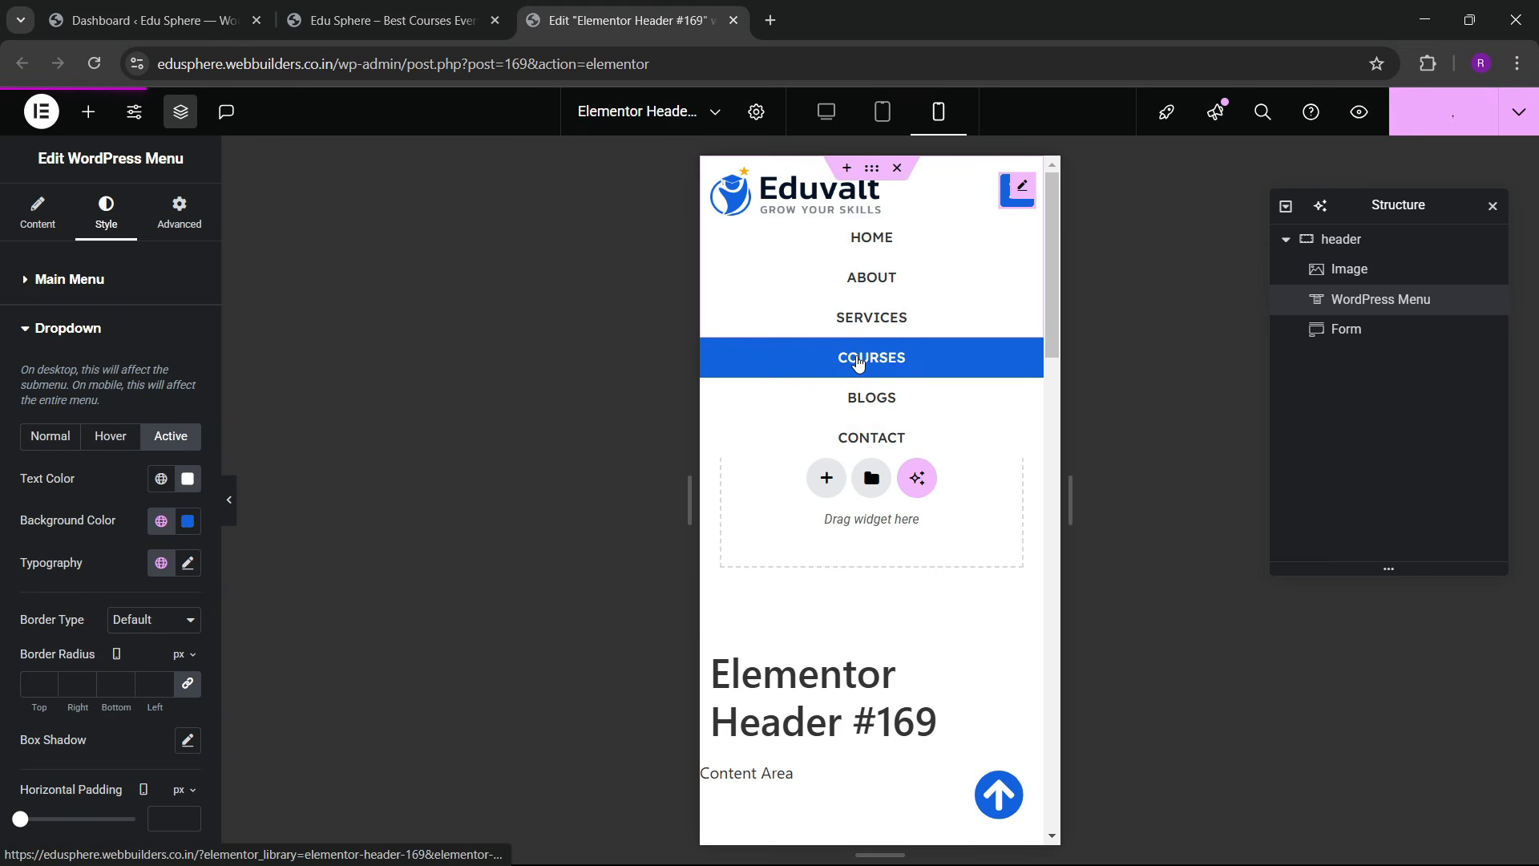
Step: Close the header editor and open the footer template in Elementor in a new tab
{"action": "left_click", "coordinate": [733, 20]}
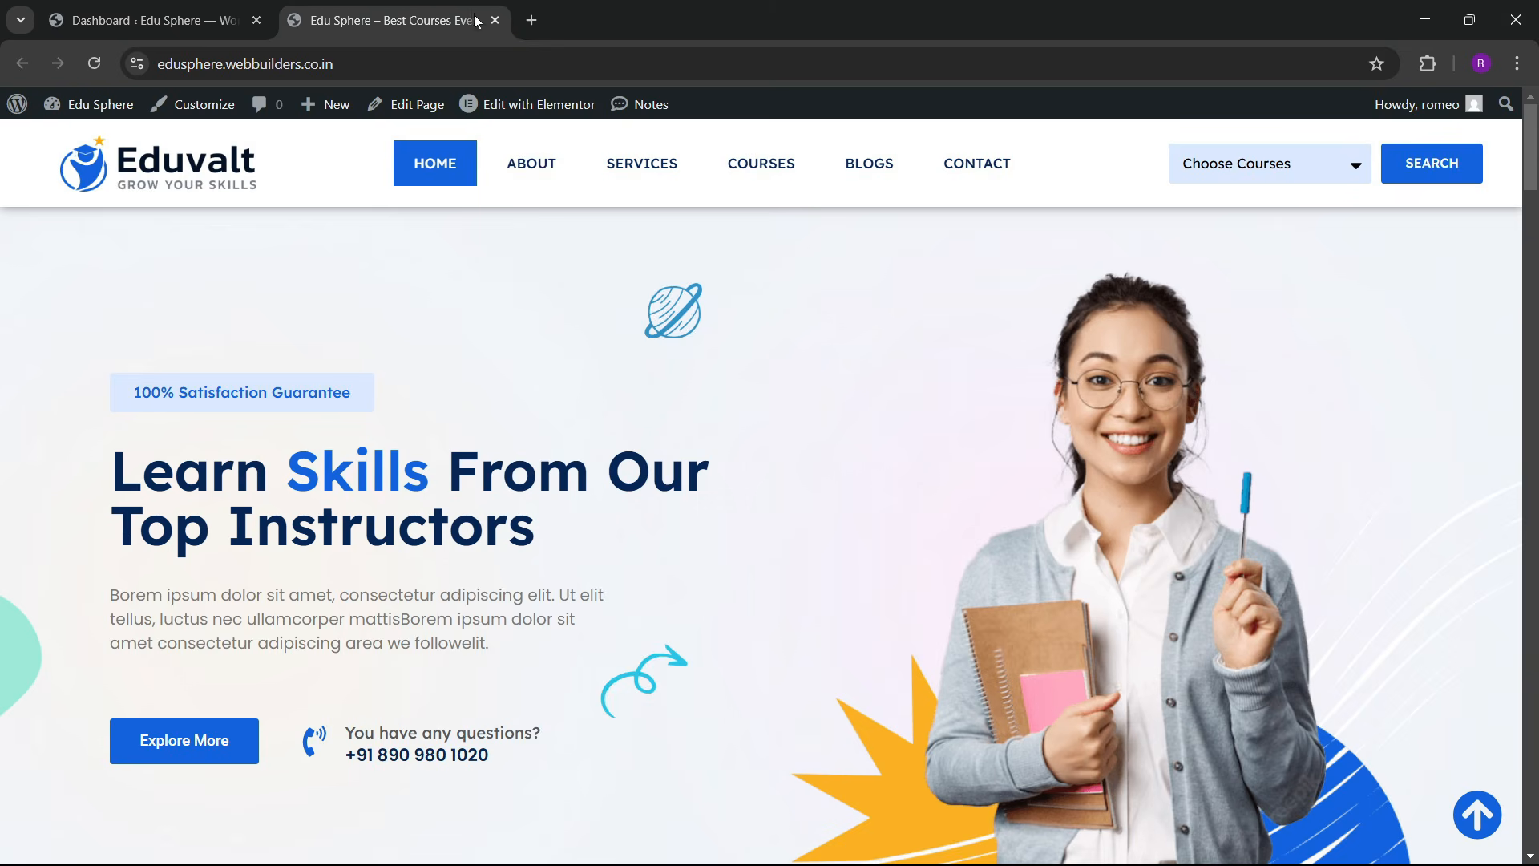
{"action": "mouse_move", "coordinate": [531, 105]}
{"action": "right_click", "coordinate": [523, 152]}
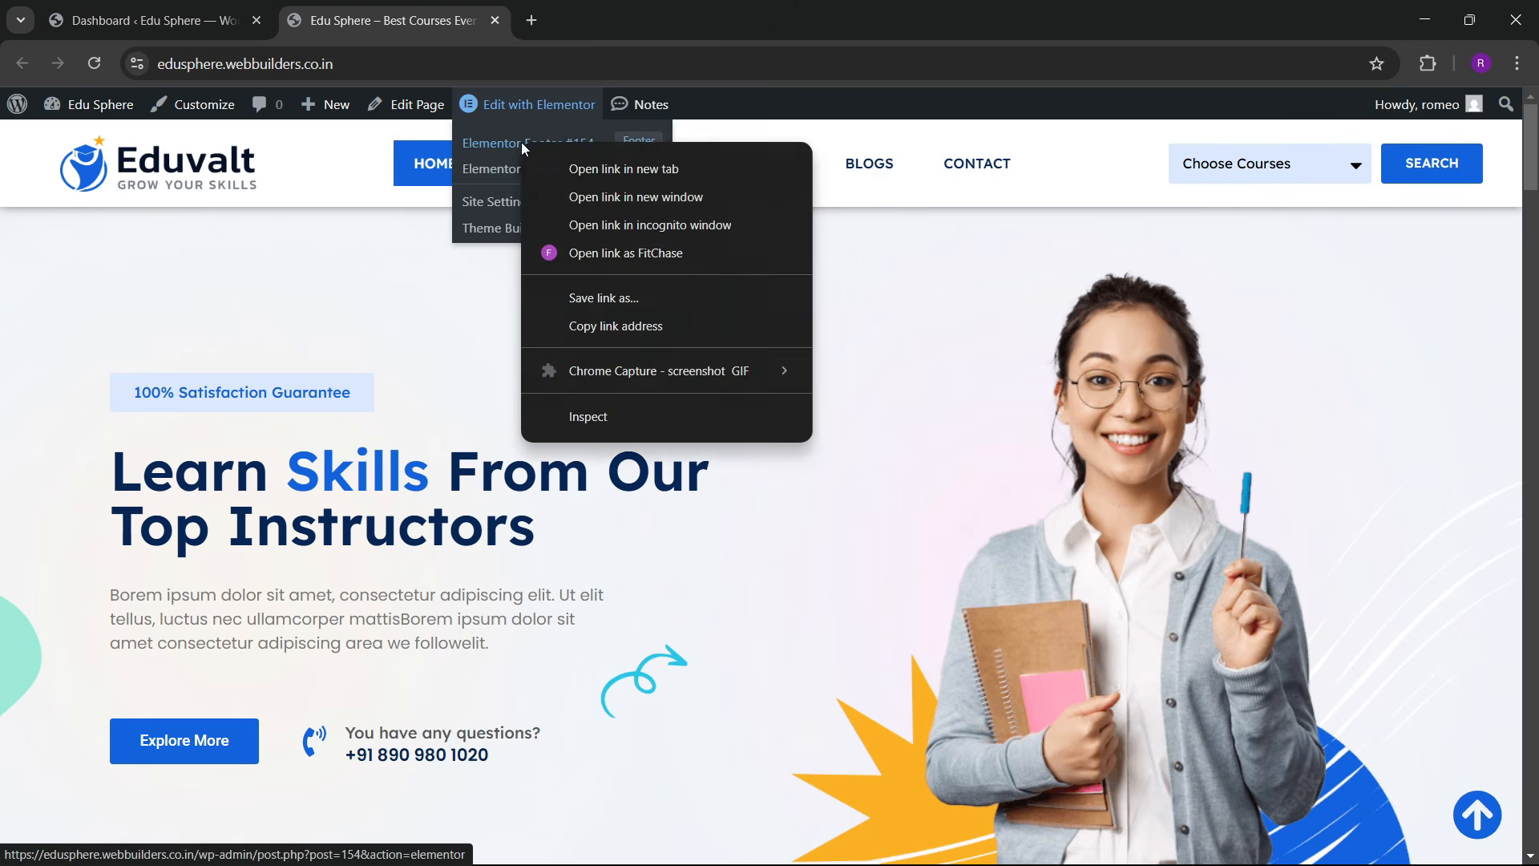
{"action": "left_click", "coordinate": [565, 166]}
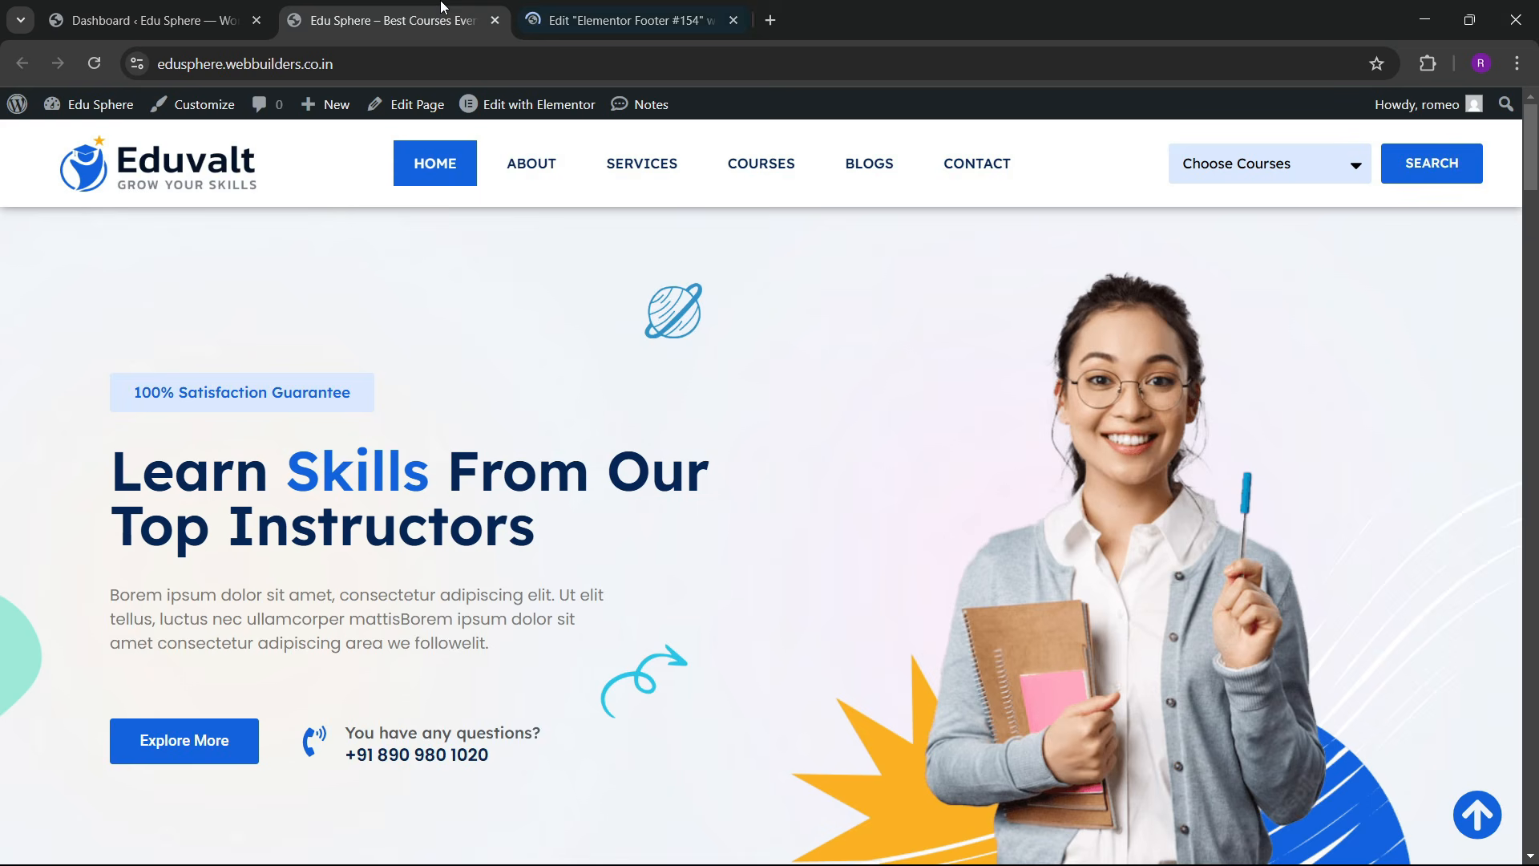
{"action": "left_click", "coordinate": [593, 14]}
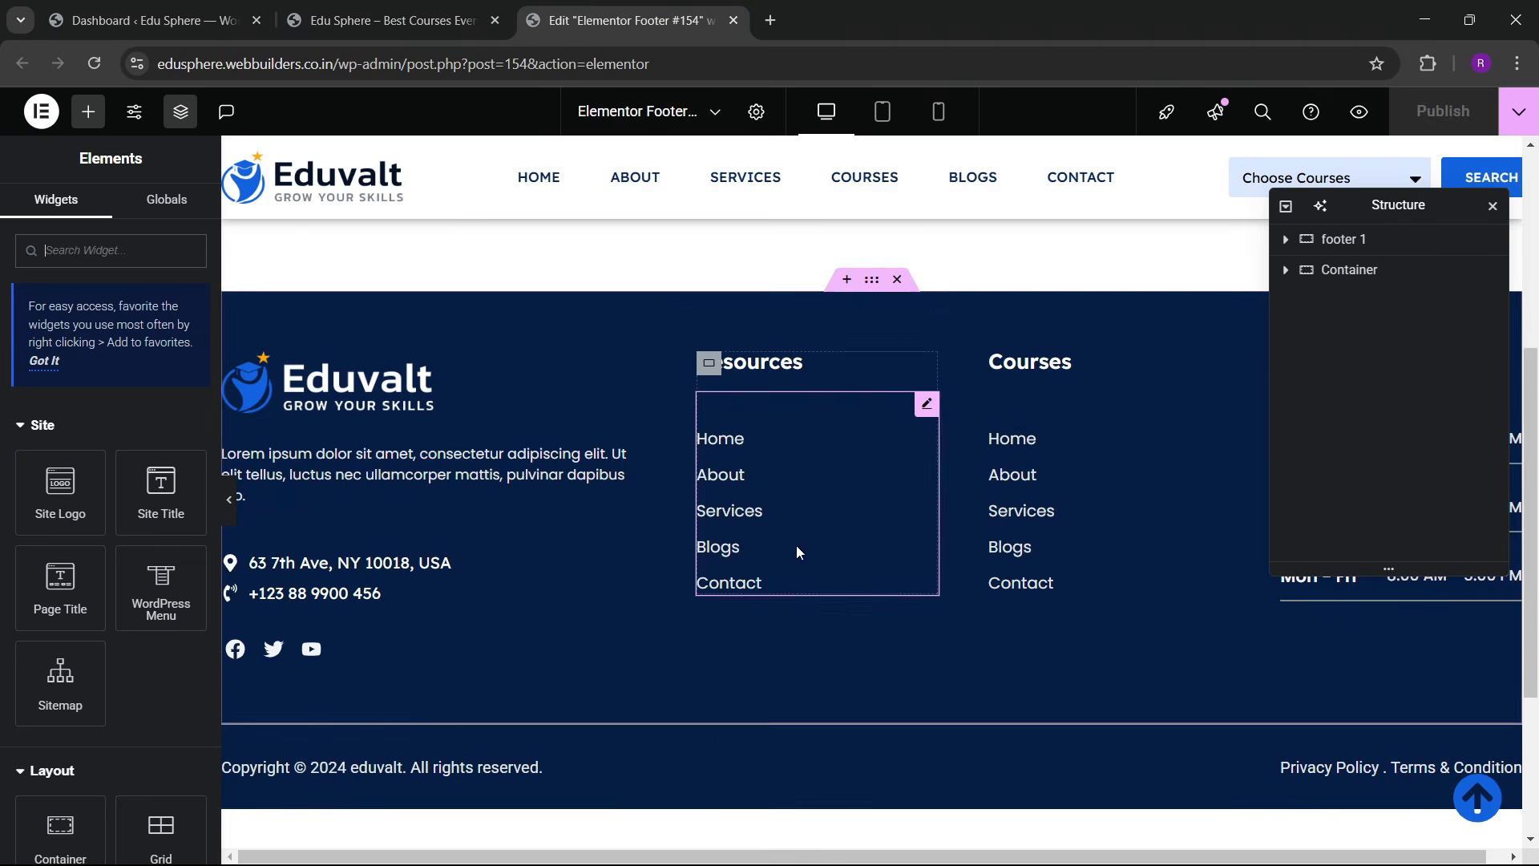
Step: In mobile preview, set the footer main container padding to 60/20/60/20
{"action": "left_click", "coordinate": [938, 111]}
{"action": "left_click", "coordinate": [871, 300]}
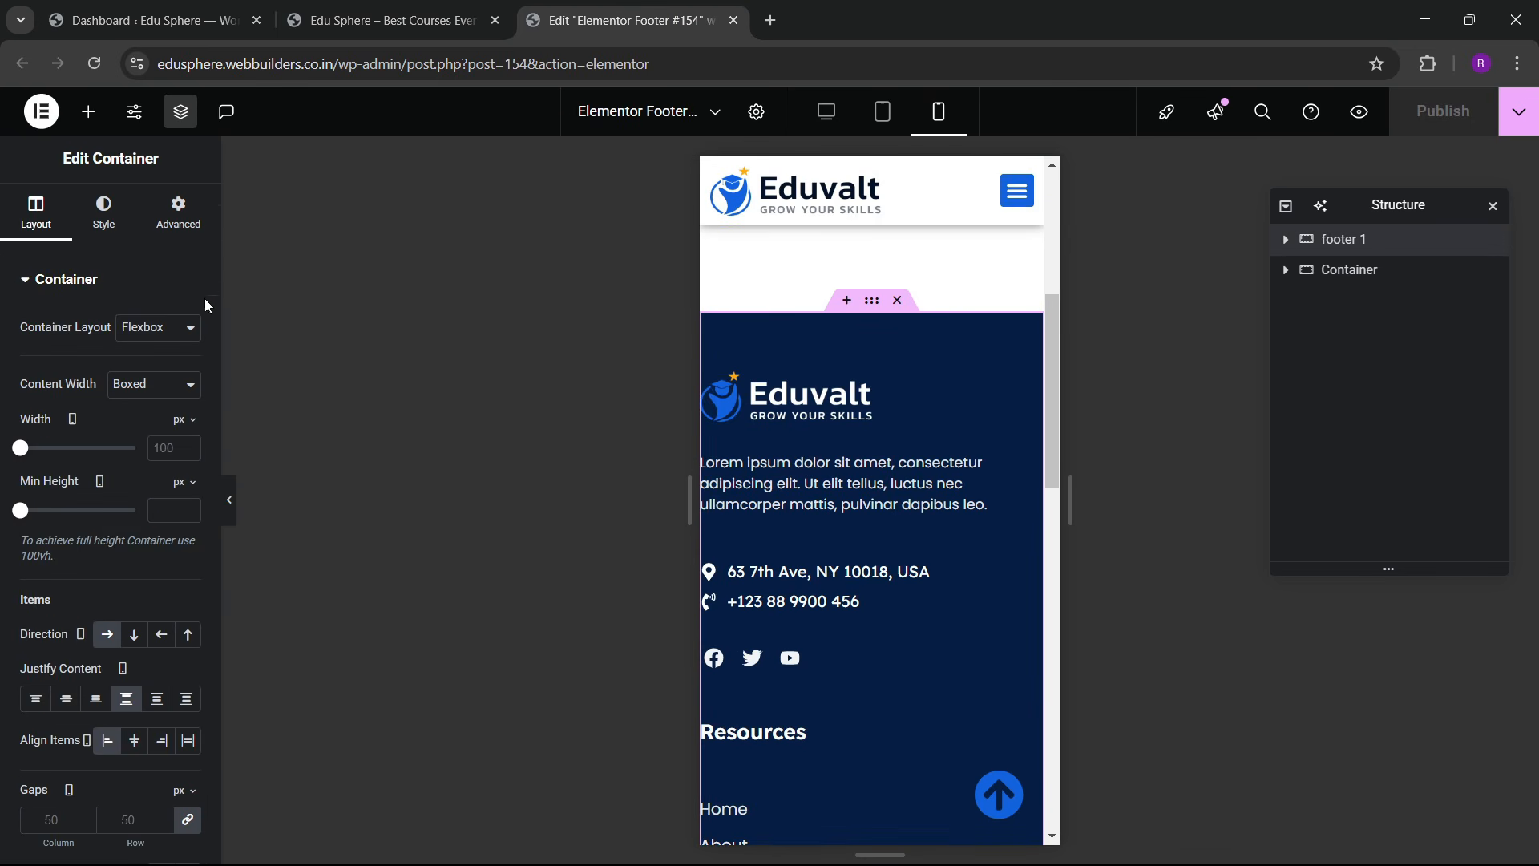
{"action": "left_click", "coordinate": [178, 211]}
{"action": "left_click", "coordinate": [189, 430]}
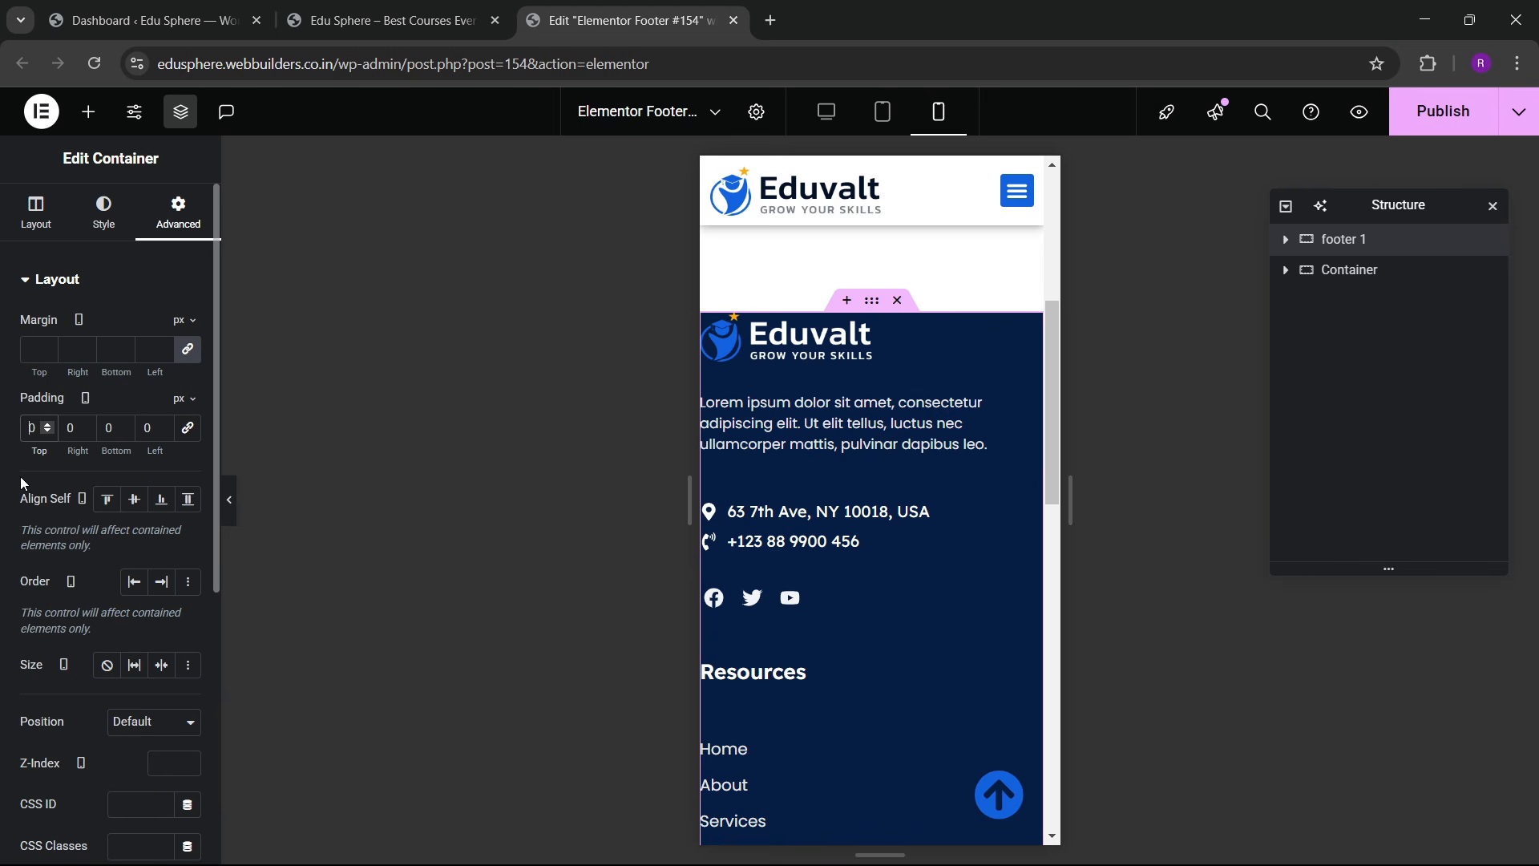
{"action": "type", "text": "60"}
{"action": "key", "text": "Tab"}
{"action": "type", "text": "20"}
{"action": "key", "text": "Tab"}
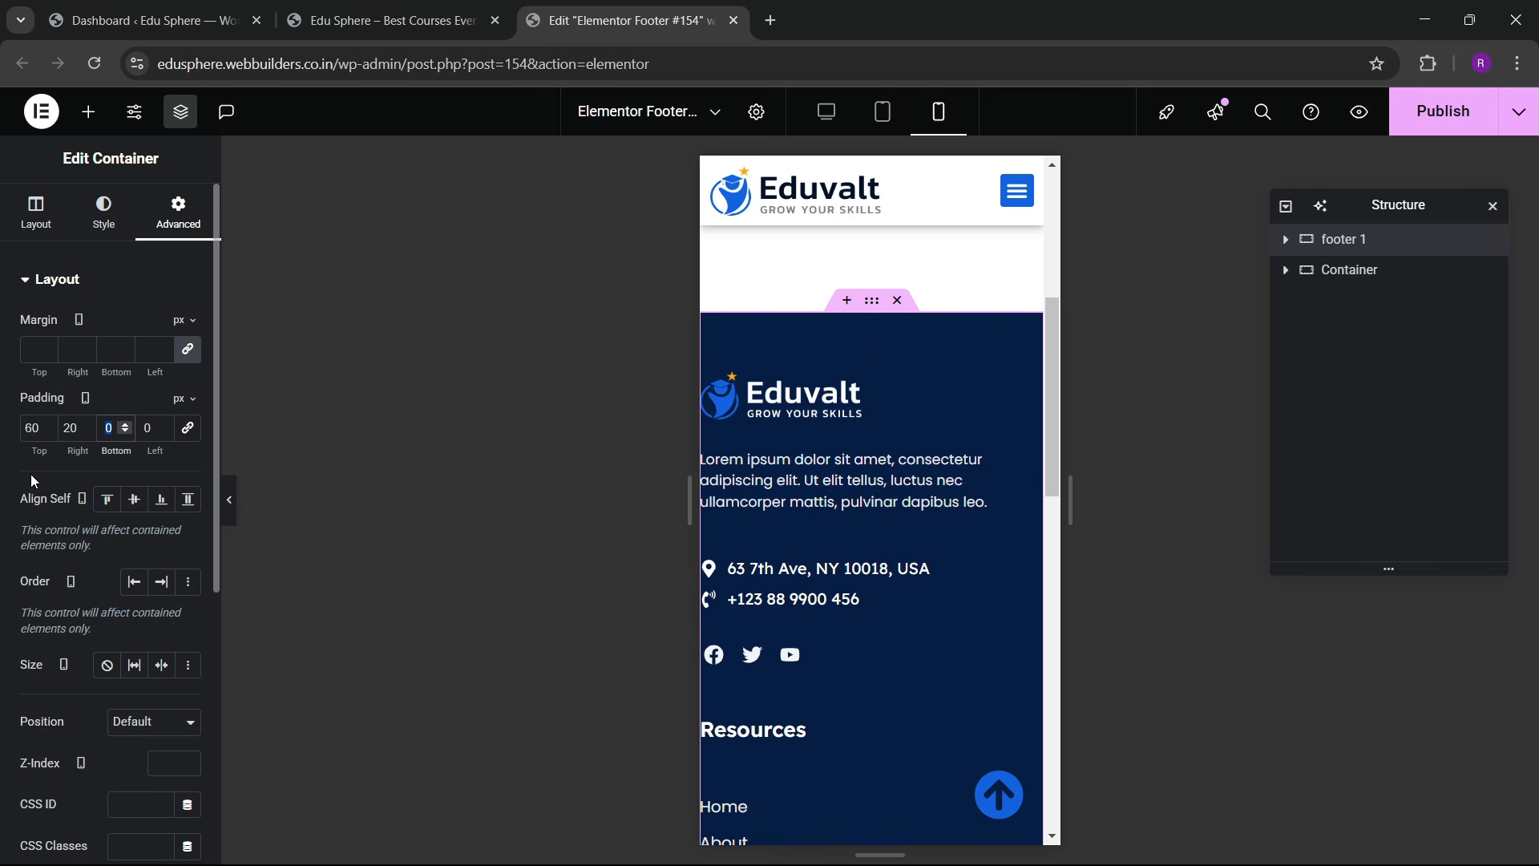
{"action": "type", "text": "60"}
{"action": "key", "text": "Tab"}
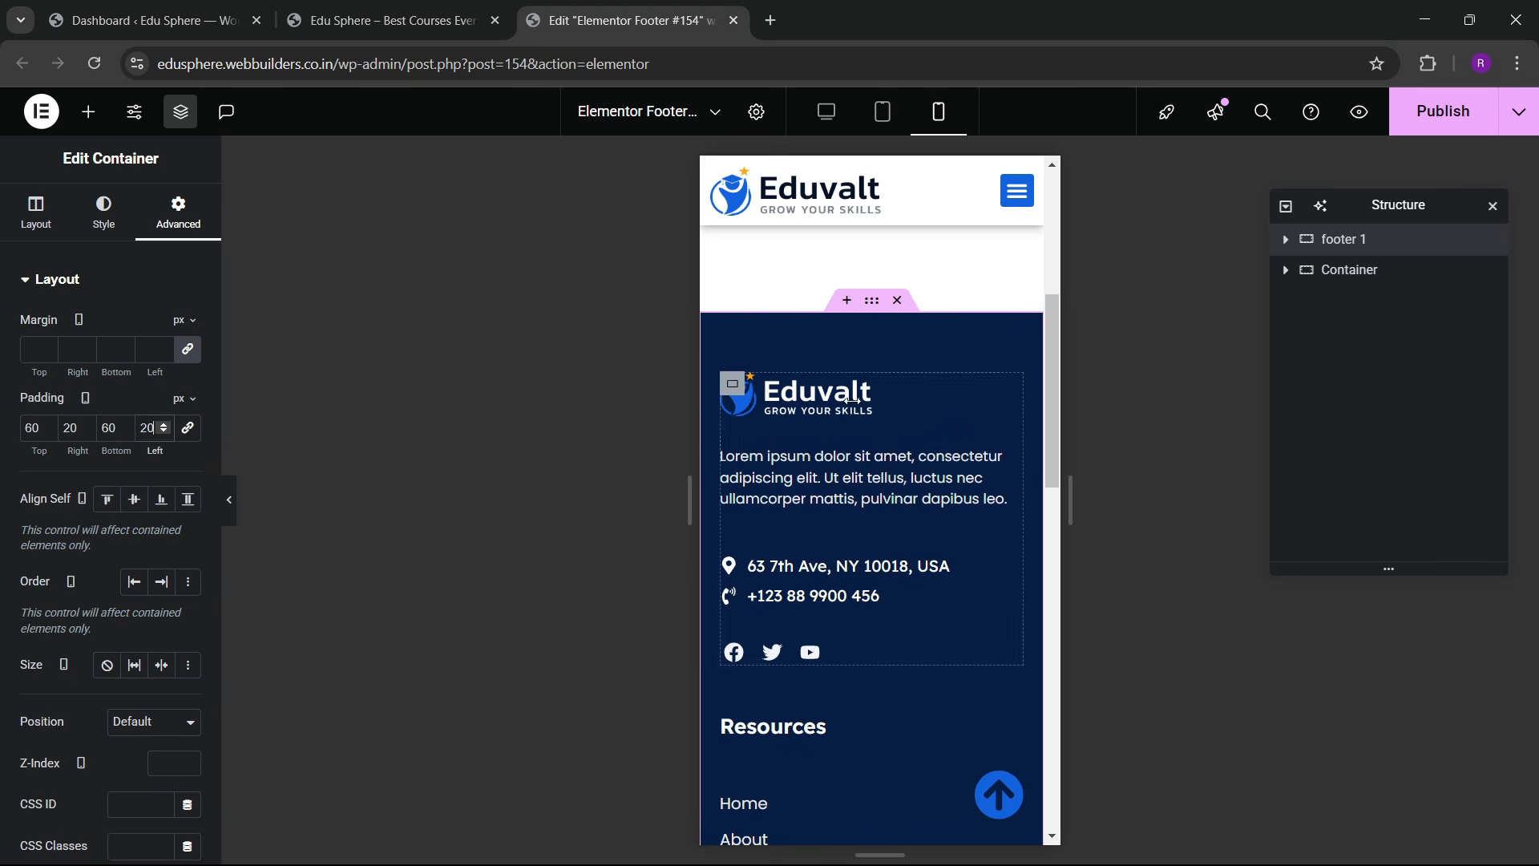
Step: Try a custom width of 60 on the footer logo, then revert it
{"action": "left_click", "coordinate": [794, 394]}
{"action": "left_click", "coordinate": [180, 212]}
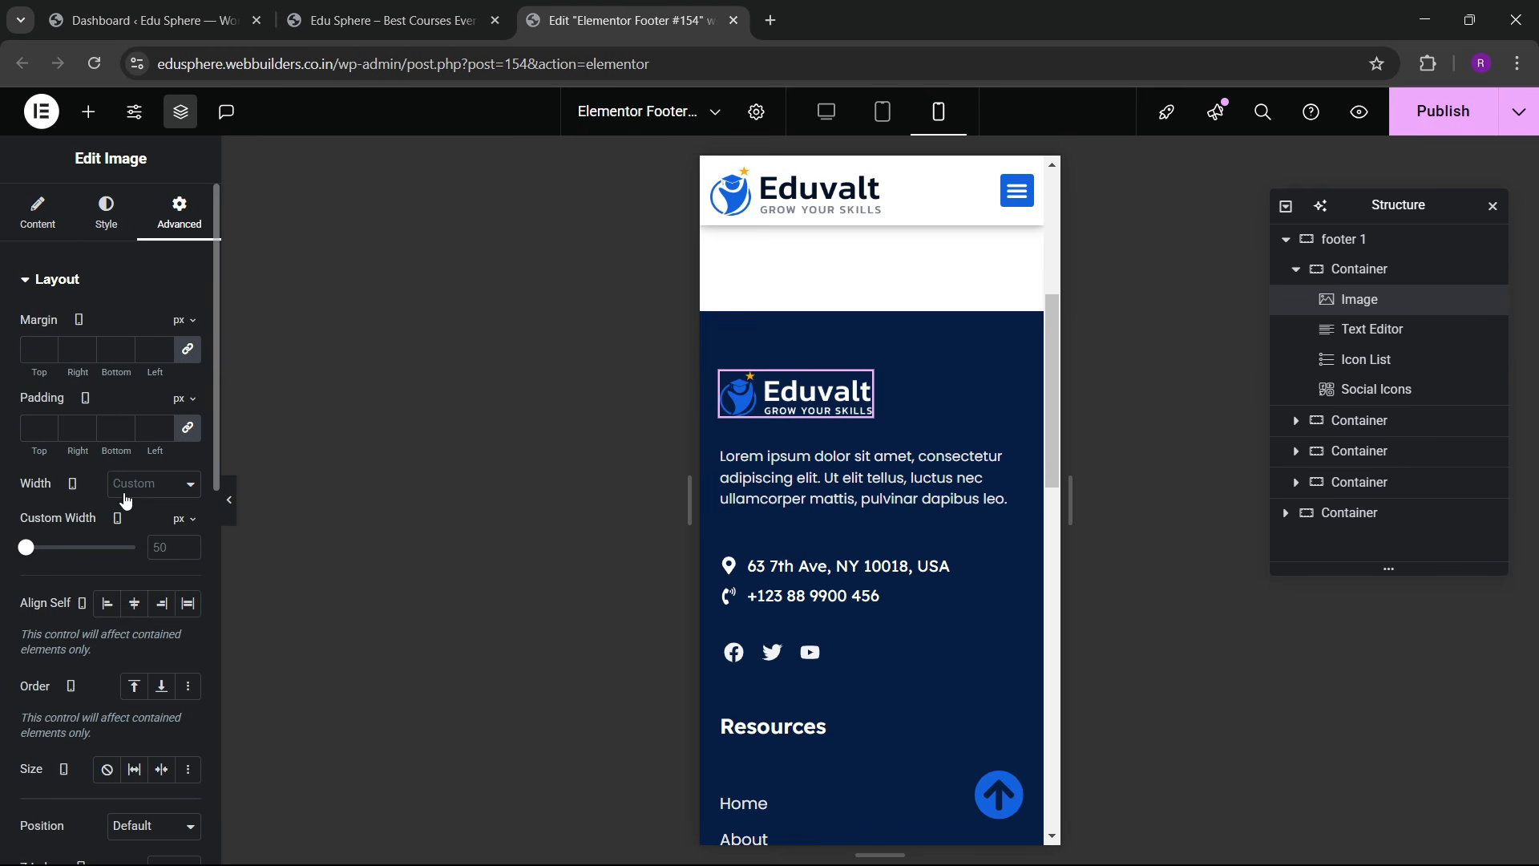
{"action": "left_click", "coordinate": [162, 551]}
{"action": "type", "text": "60"}
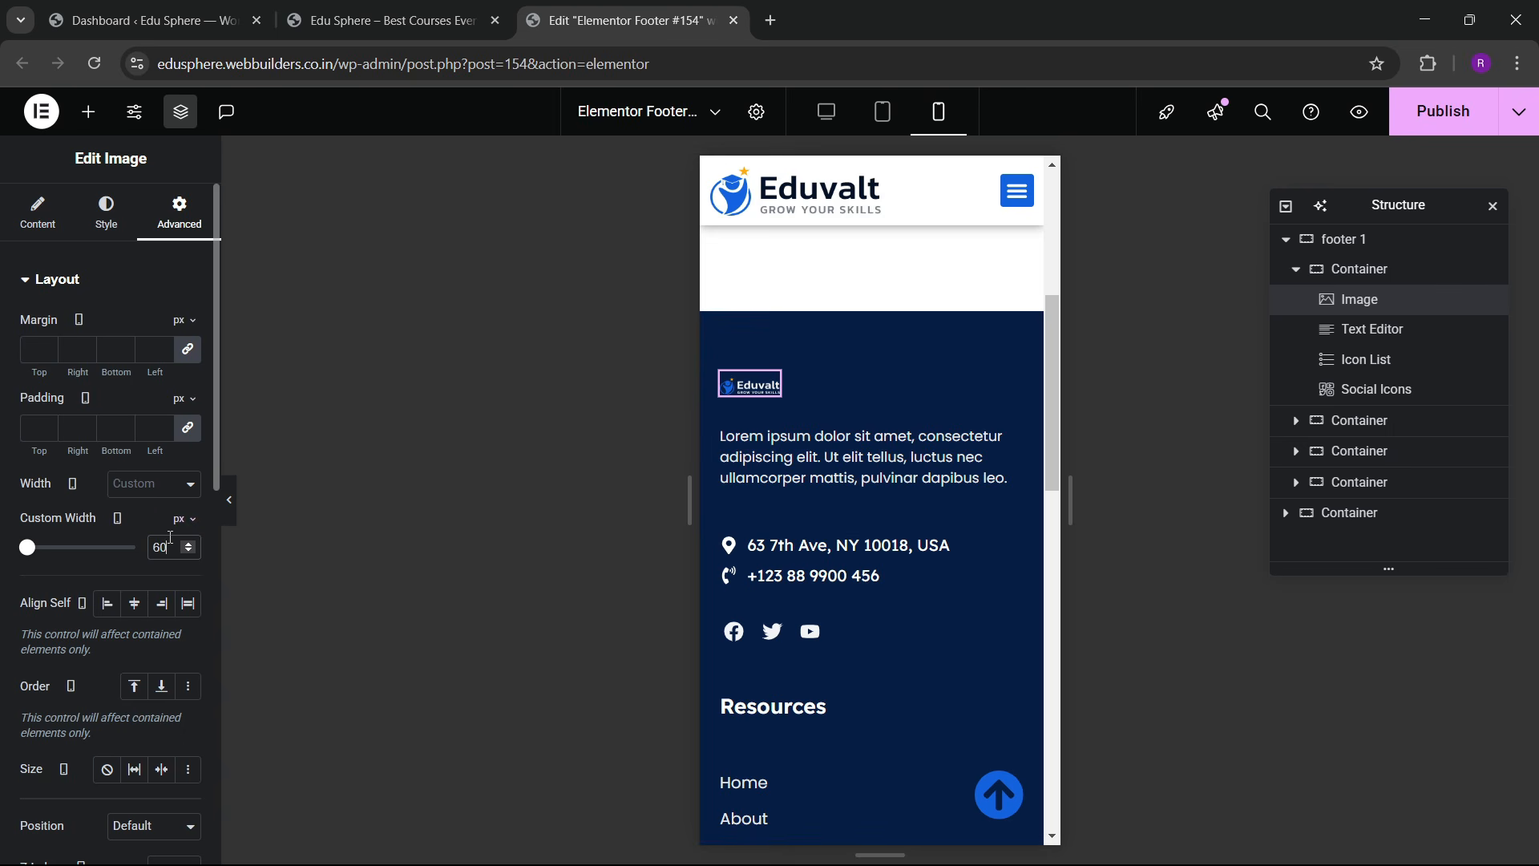
{"action": "key", "text": "BackSpace"}
{"action": "key", "text": "BackSpace"}
Step: Give the copyright bar 20 px padding all round and publish the footer
{"action": "scroll", "coordinate": [877, 453], "scroll_direction": "down", "scroll_amount": 6}
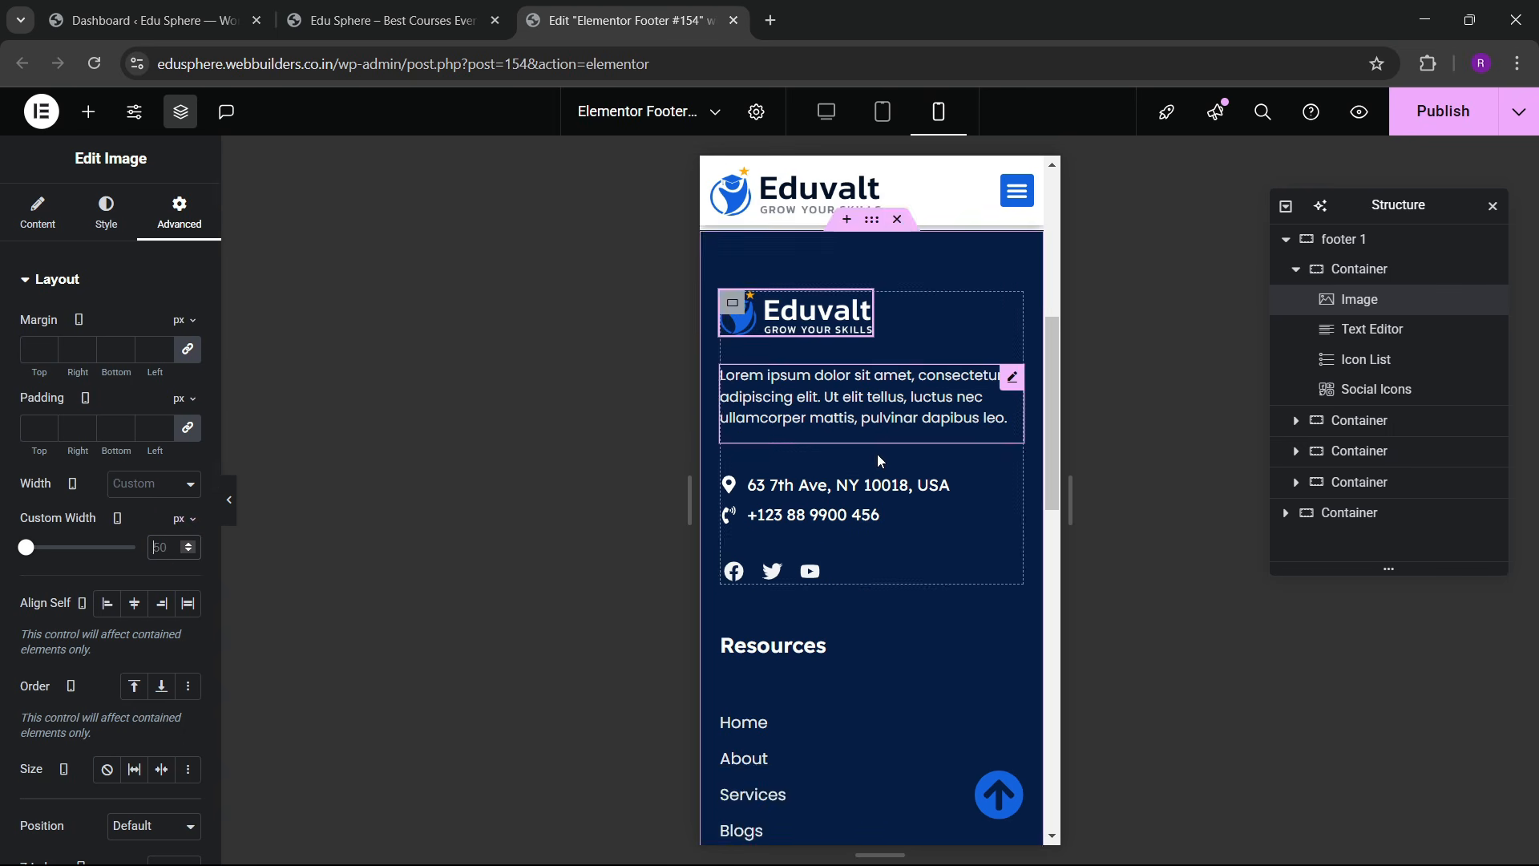
{"action": "scroll", "coordinate": [849, 450], "scroll_direction": "down", "scroll_amount": 5}
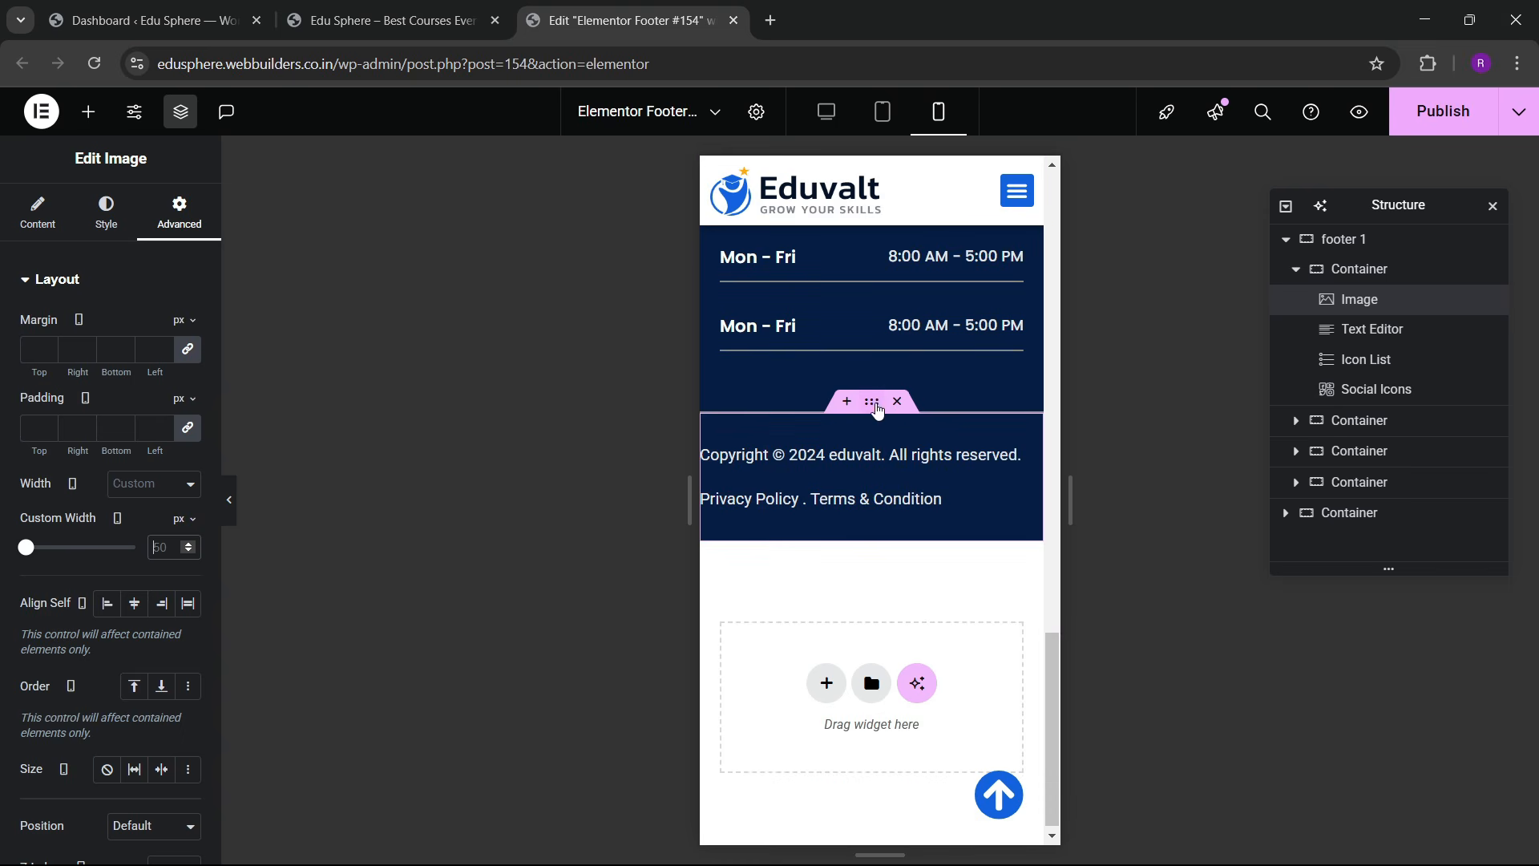
{"action": "left_click", "coordinate": [877, 409]}
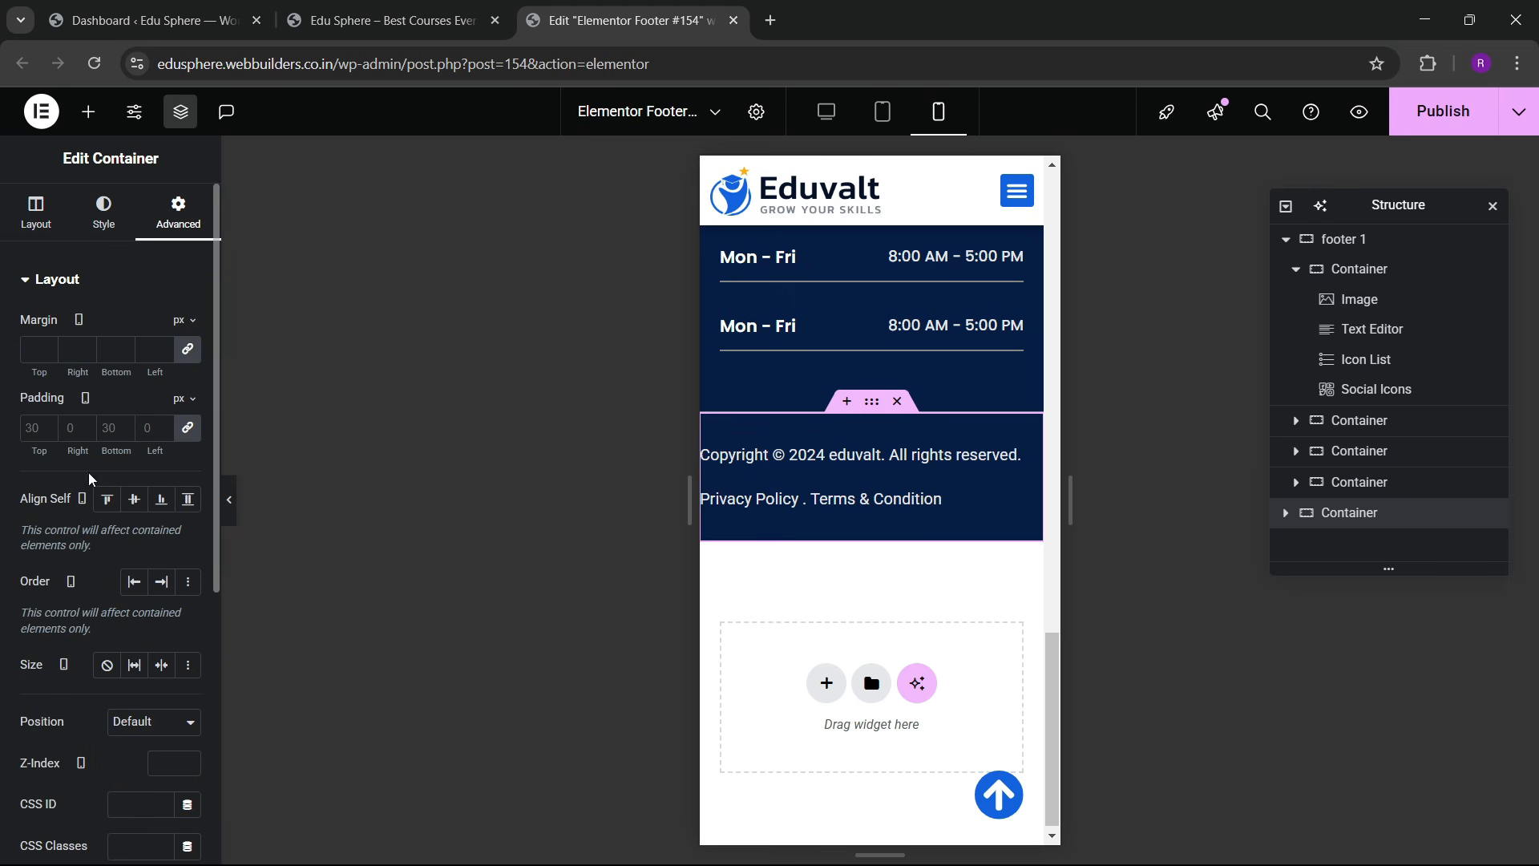
{"action": "type", "text": "20"}
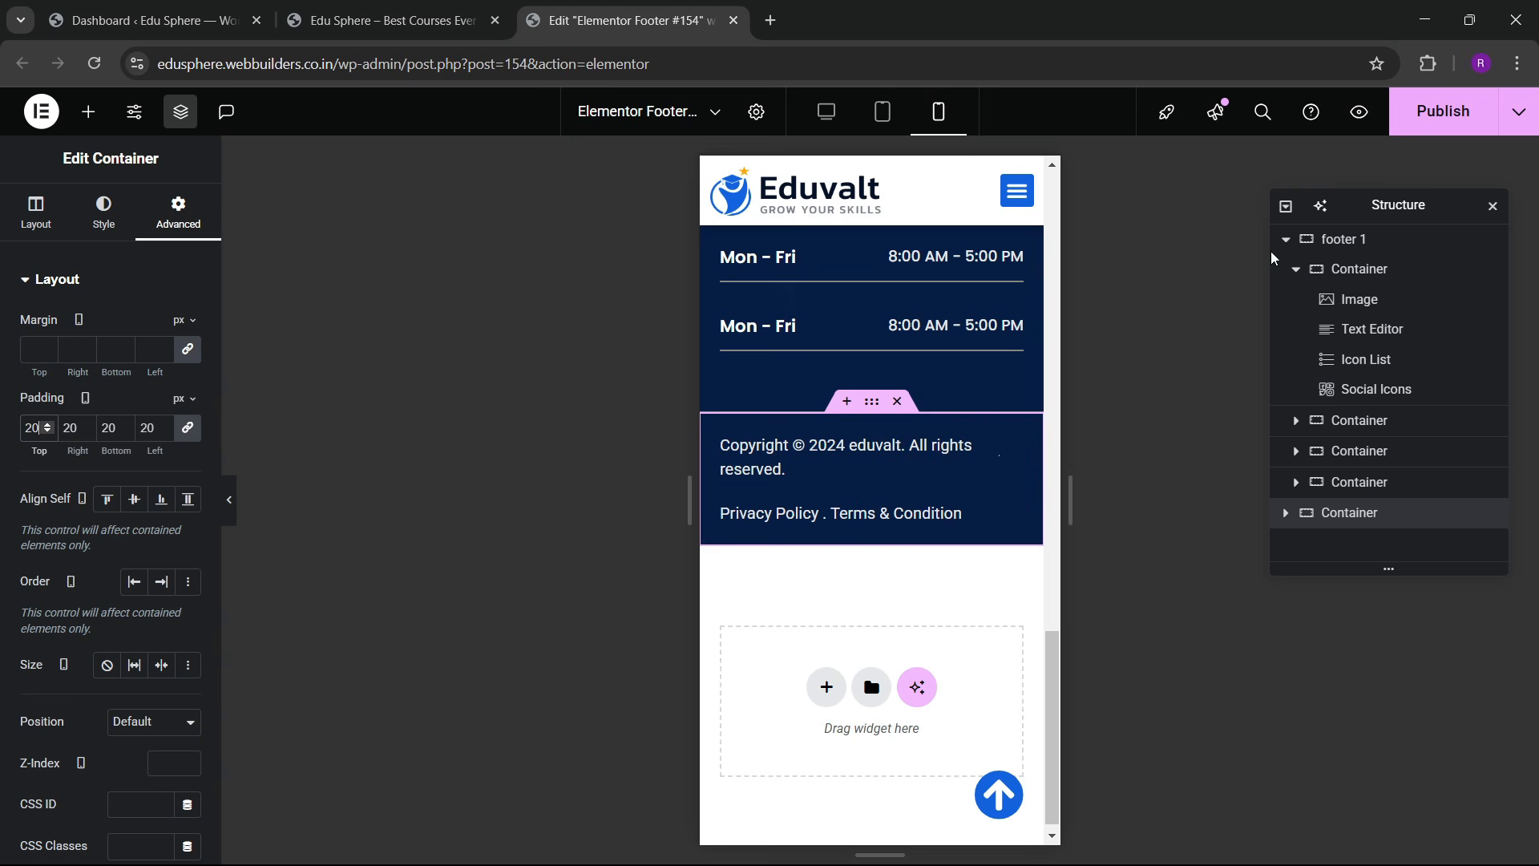
{"action": "left_click", "coordinate": [1443, 112]}
{"action": "scroll", "coordinate": [986, 399], "scroll_direction": "up", "scroll_amount": 3}
{"action": "scroll", "coordinate": [849, 407], "scroll_direction": "up", "scroll_amount": 10}
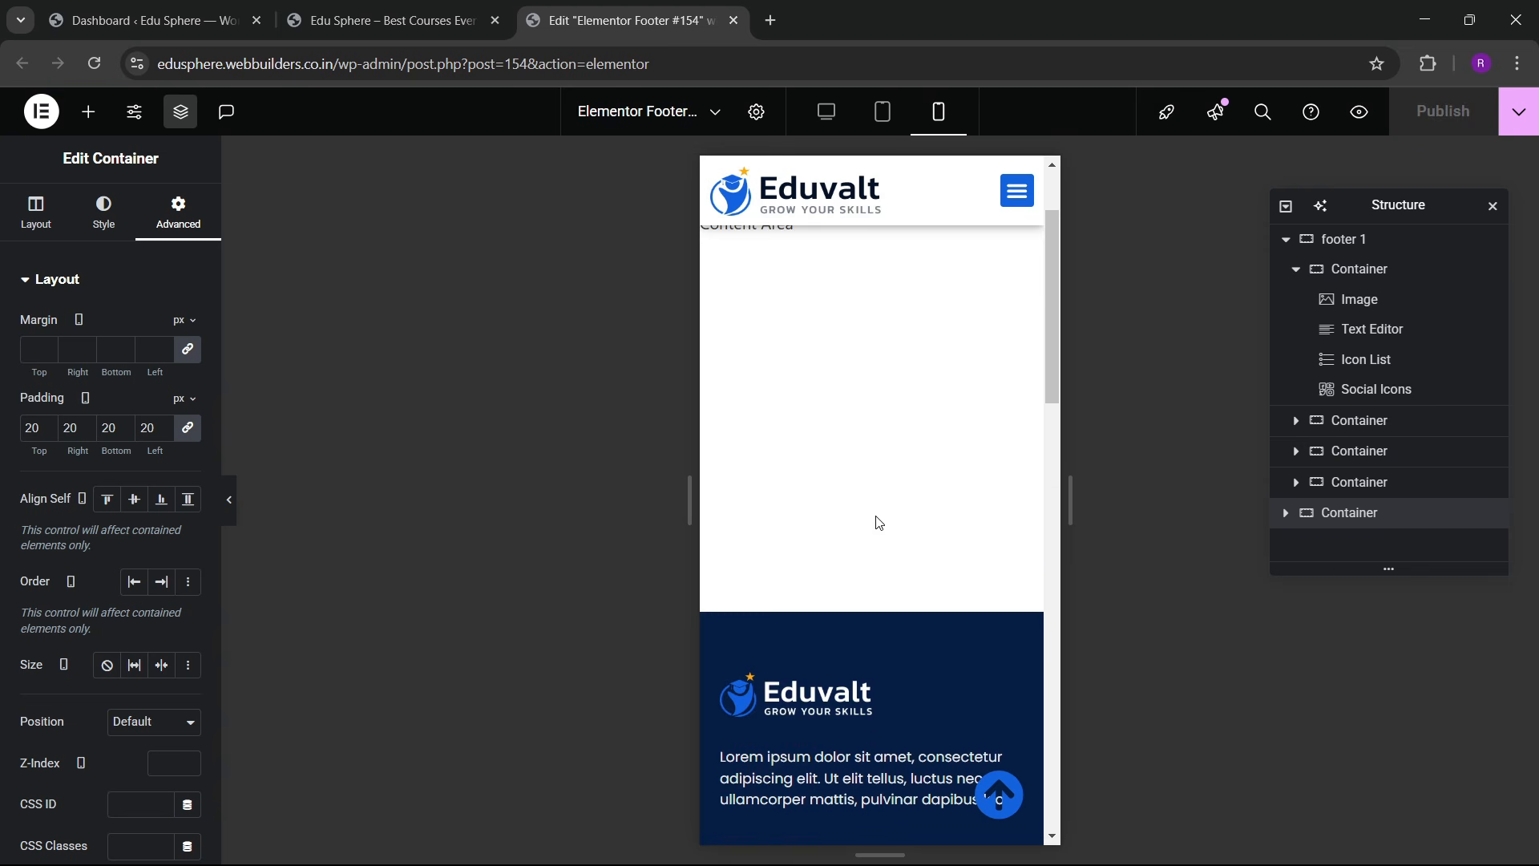
{"action": "scroll", "coordinate": [878, 523], "scroll_direction": "down", "scroll_amount": 3}
{"action": "scroll", "coordinate": [868, 498], "scroll_direction": "up", "scroll_amount": 3}
{"action": "scroll", "coordinate": [859, 478], "scroll_direction": "down", "scroll_amount": 5}
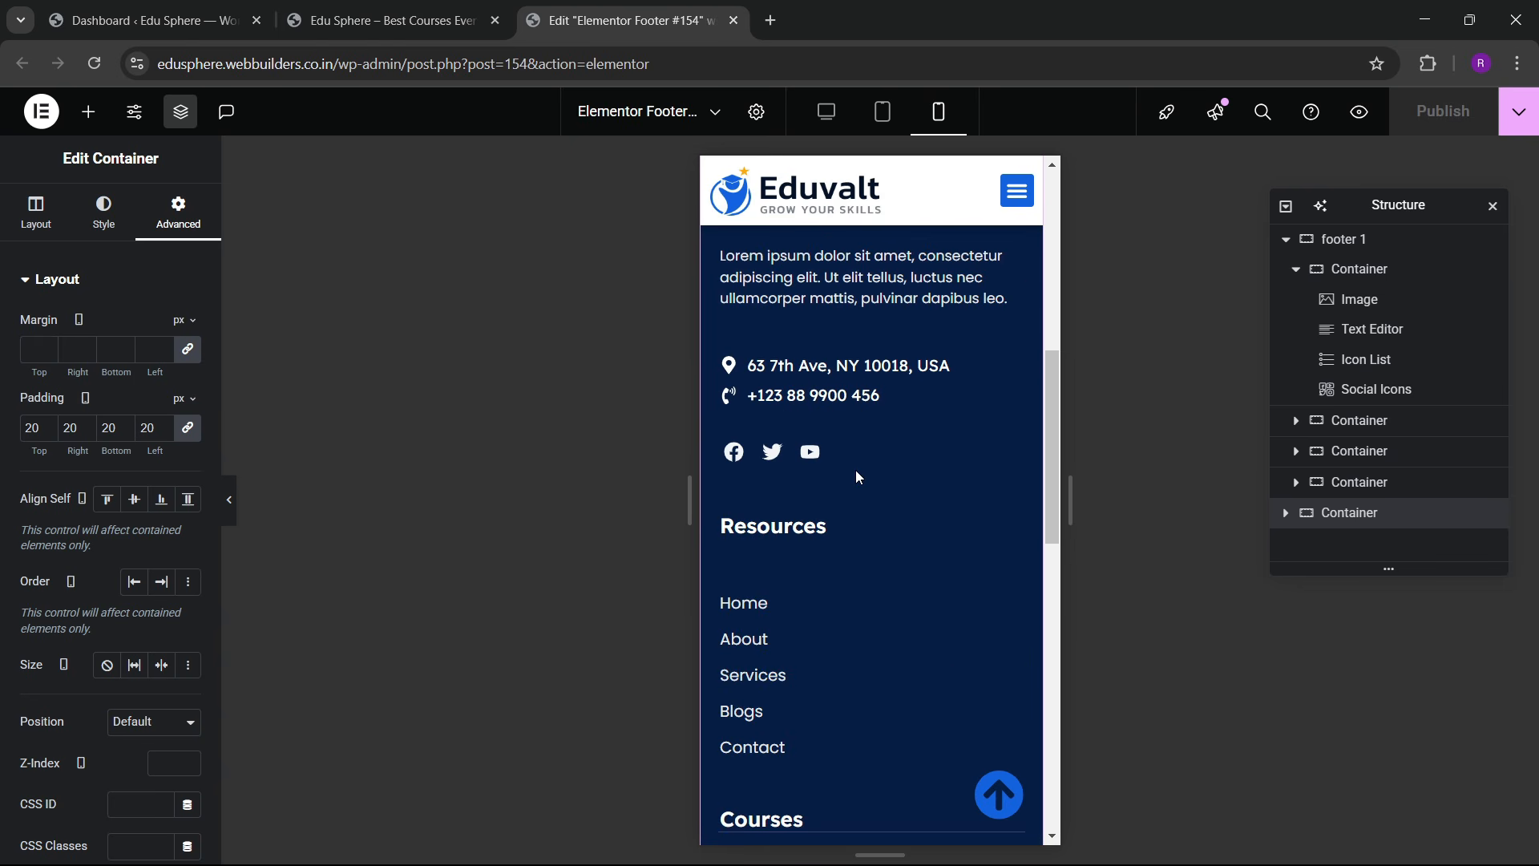
{"action": "scroll", "coordinate": [826, 613], "scroll_direction": "down", "scroll_amount": 3}
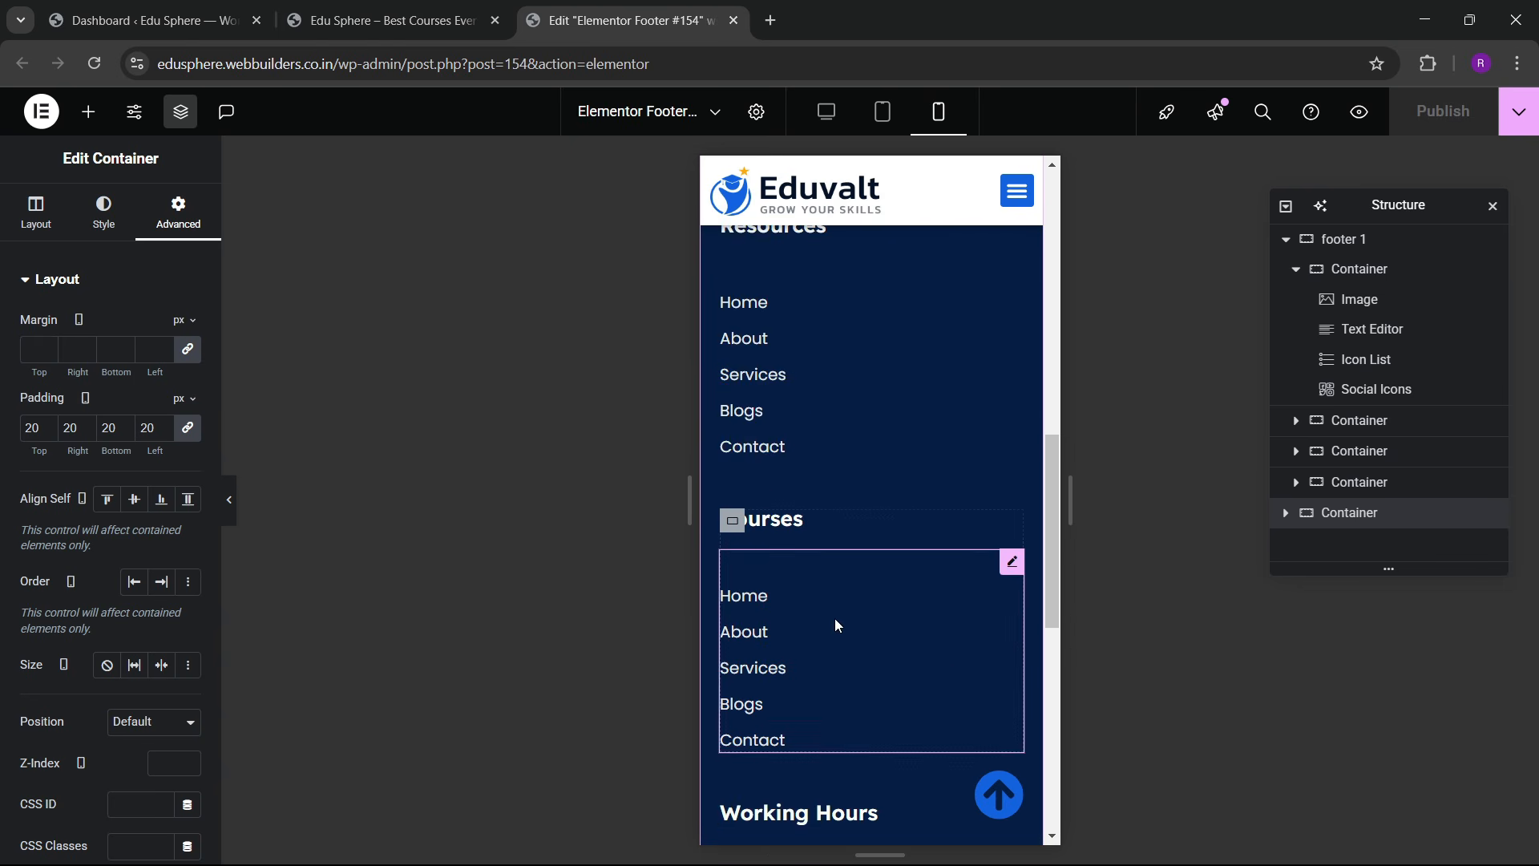
{"action": "scroll", "coordinate": [838, 609], "scroll_direction": "up", "scroll_amount": 7}
{"action": "scroll", "coordinate": [837, 593], "scroll_direction": "up", "scroll_amount": 3}
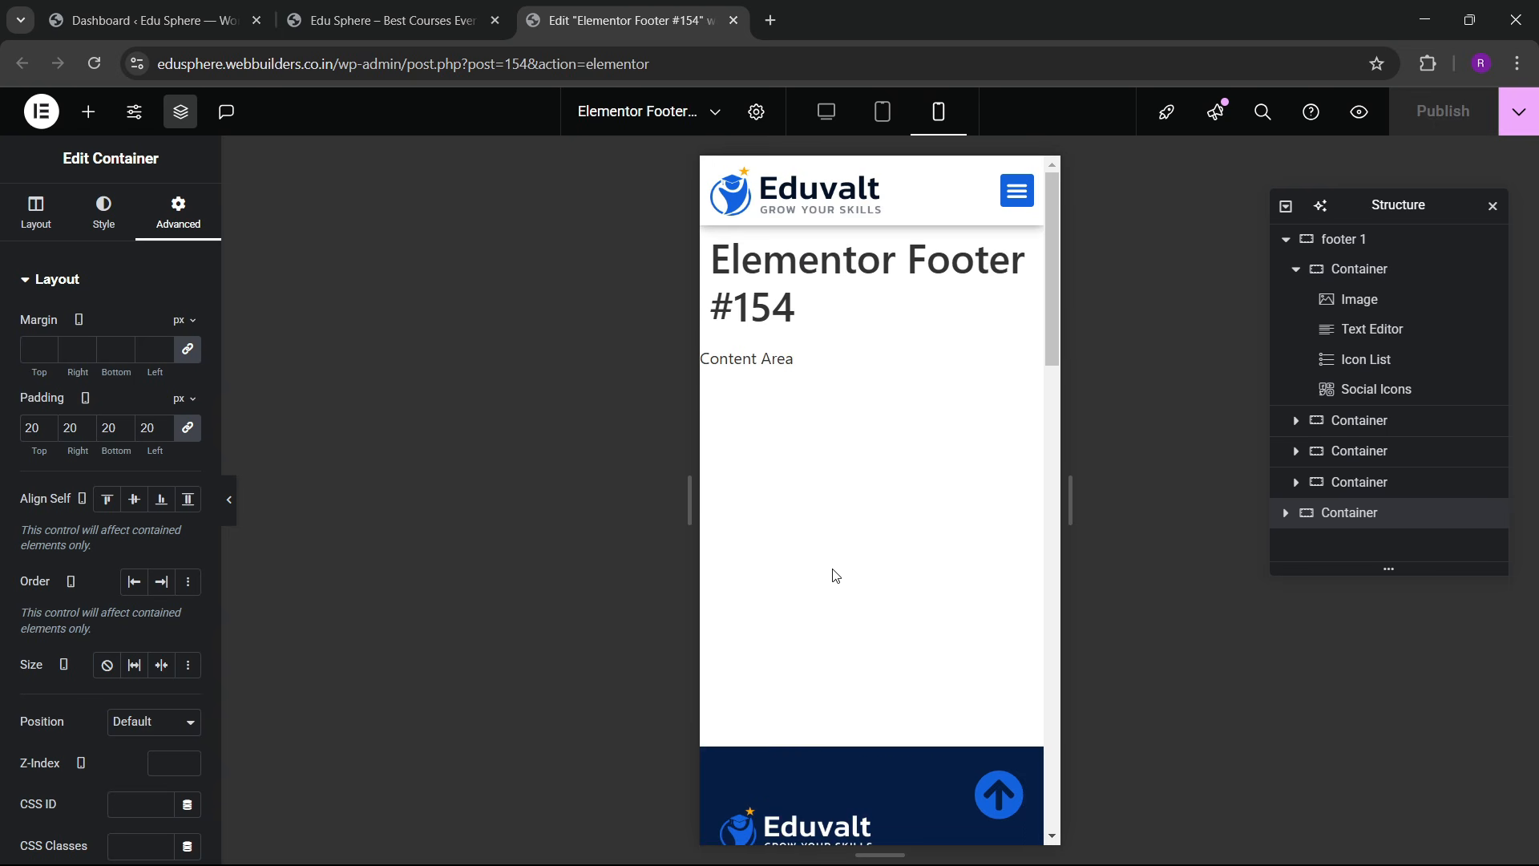
Step: Close the footer editor and open the Home page in Elementor in a new tab
{"action": "left_click", "coordinate": [734, 20]}
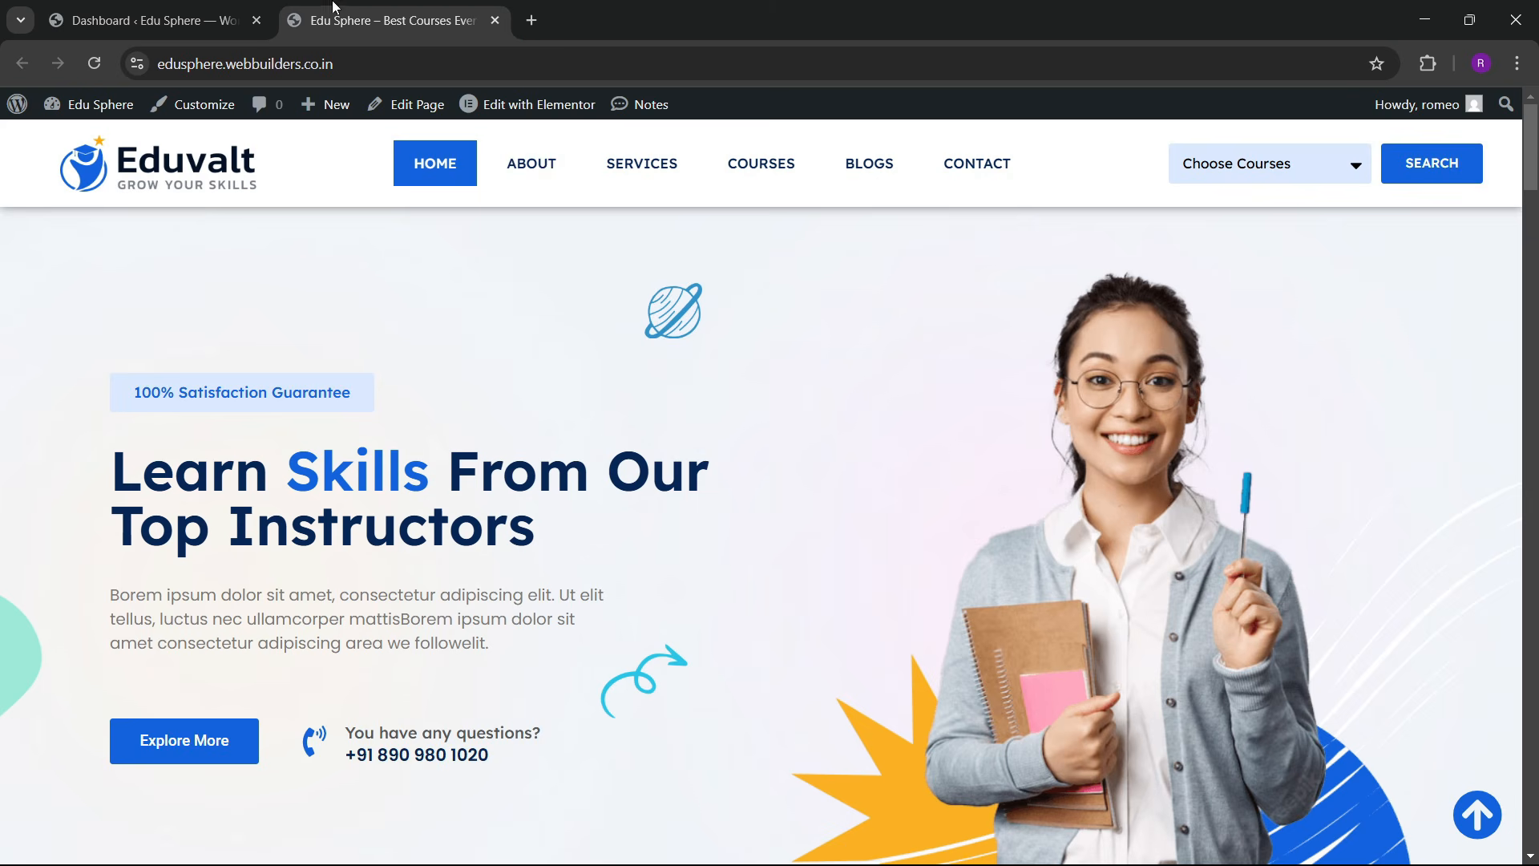
{"action": "right_click", "coordinate": [553, 119]}
{"action": "left_click", "coordinate": [625, 131]}
{"action": "left_click", "coordinate": [581, 12]}
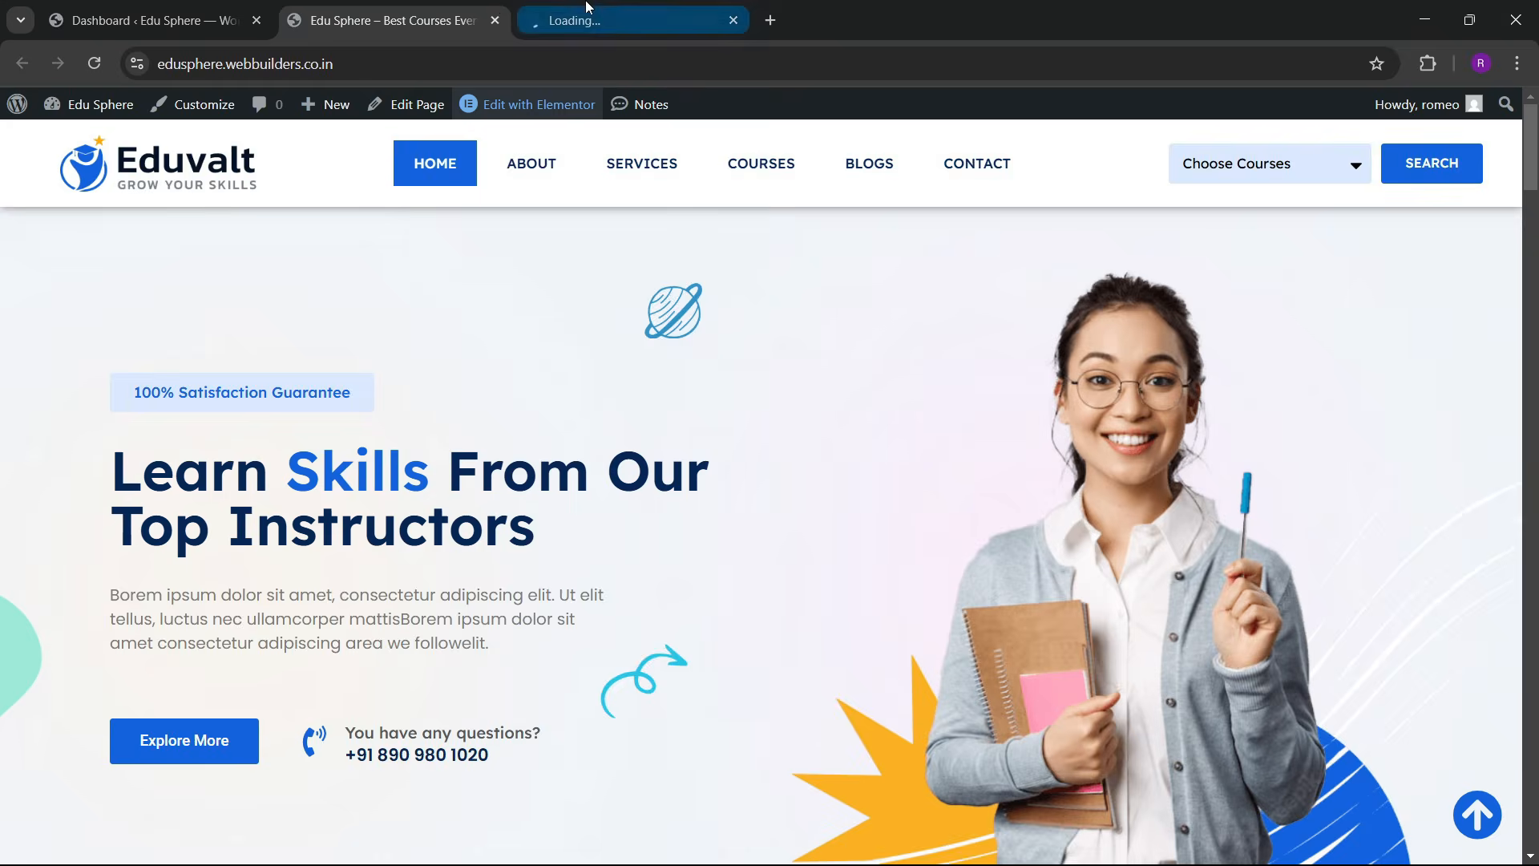
Step: Scroll through the live Edu Sphere site, then bring the Home page editor to the front
{"action": "left_click", "coordinate": [474, 15]}
{"action": "scroll", "coordinate": [569, 360], "scroll_direction": "down", "scroll_amount": 16}
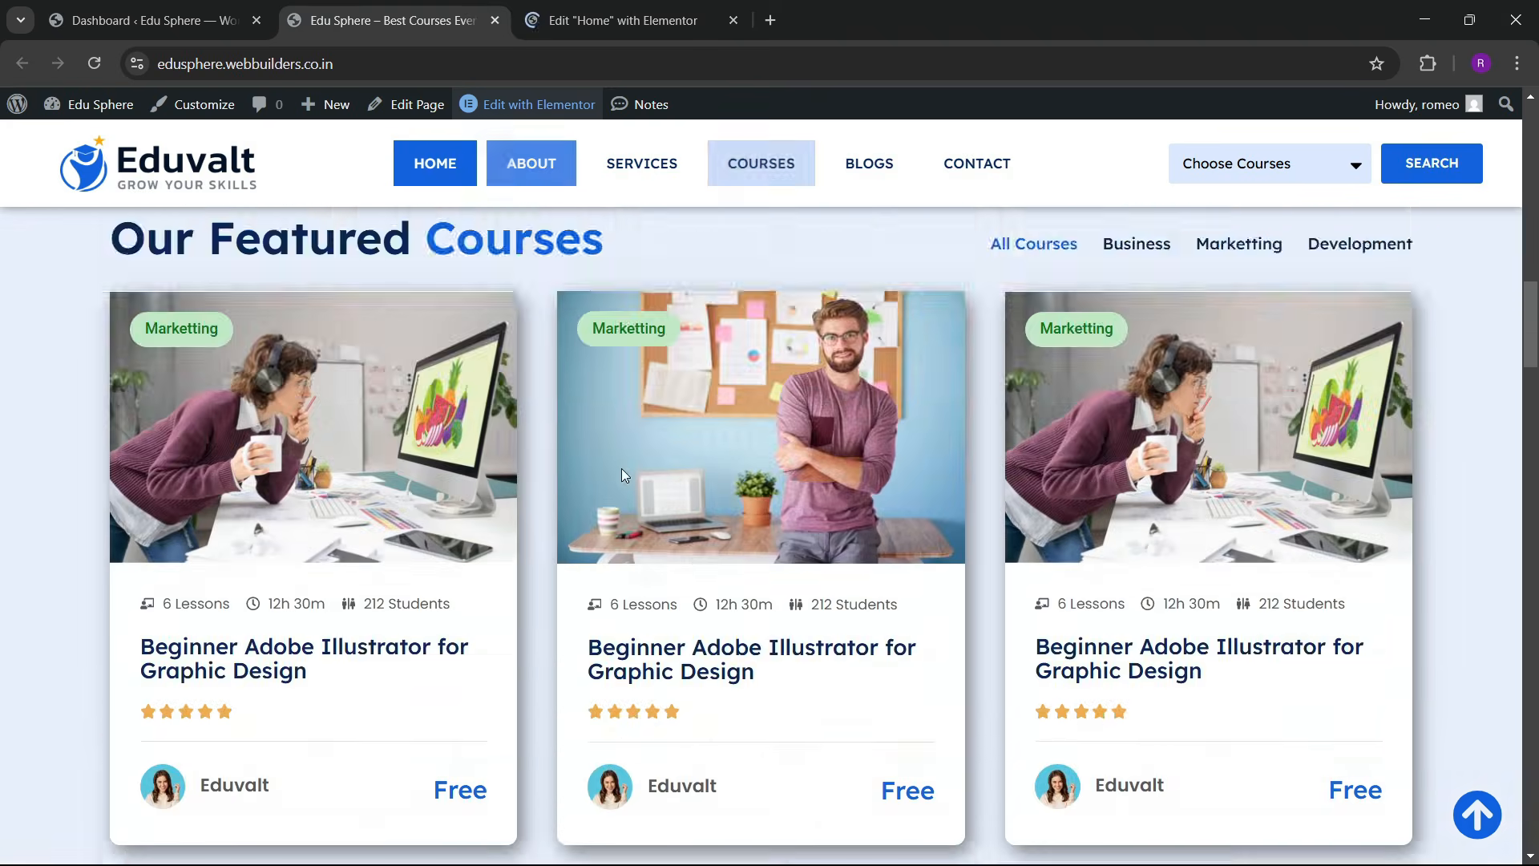
{"action": "scroll", "coordinate": [622, 473], "scroll_direction": "down", "scroll_amount": 20}
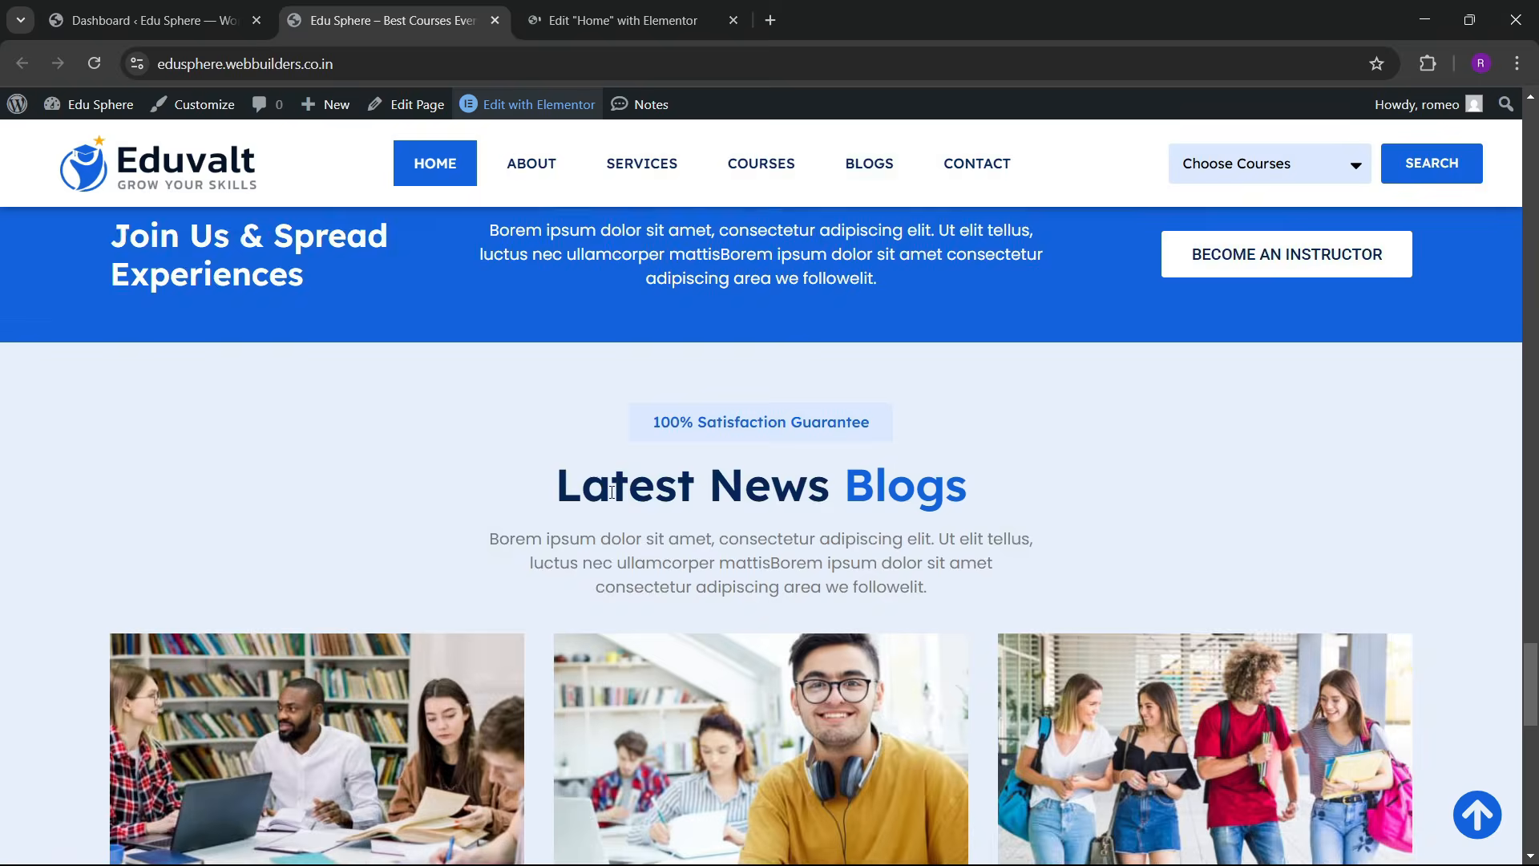
{"action": "scroll", "coordinate": [618, 494], "scroll_direction": "down", "scroll_amount": 10}
{"action": "left_click", "coordinate": [625, 20]}
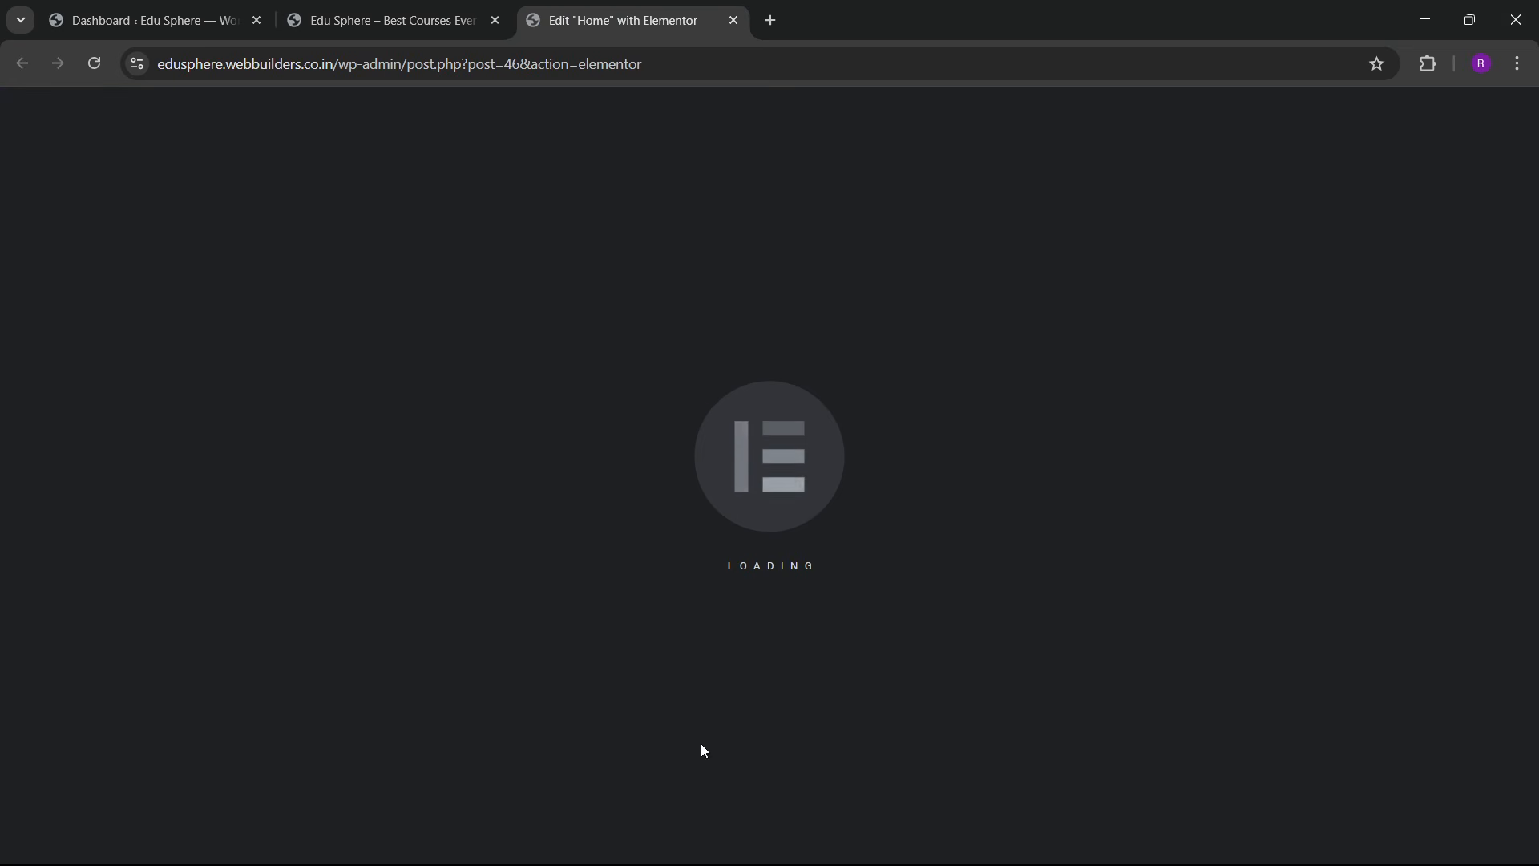
{"action": "left_click", "coordinate": [443, 8]}
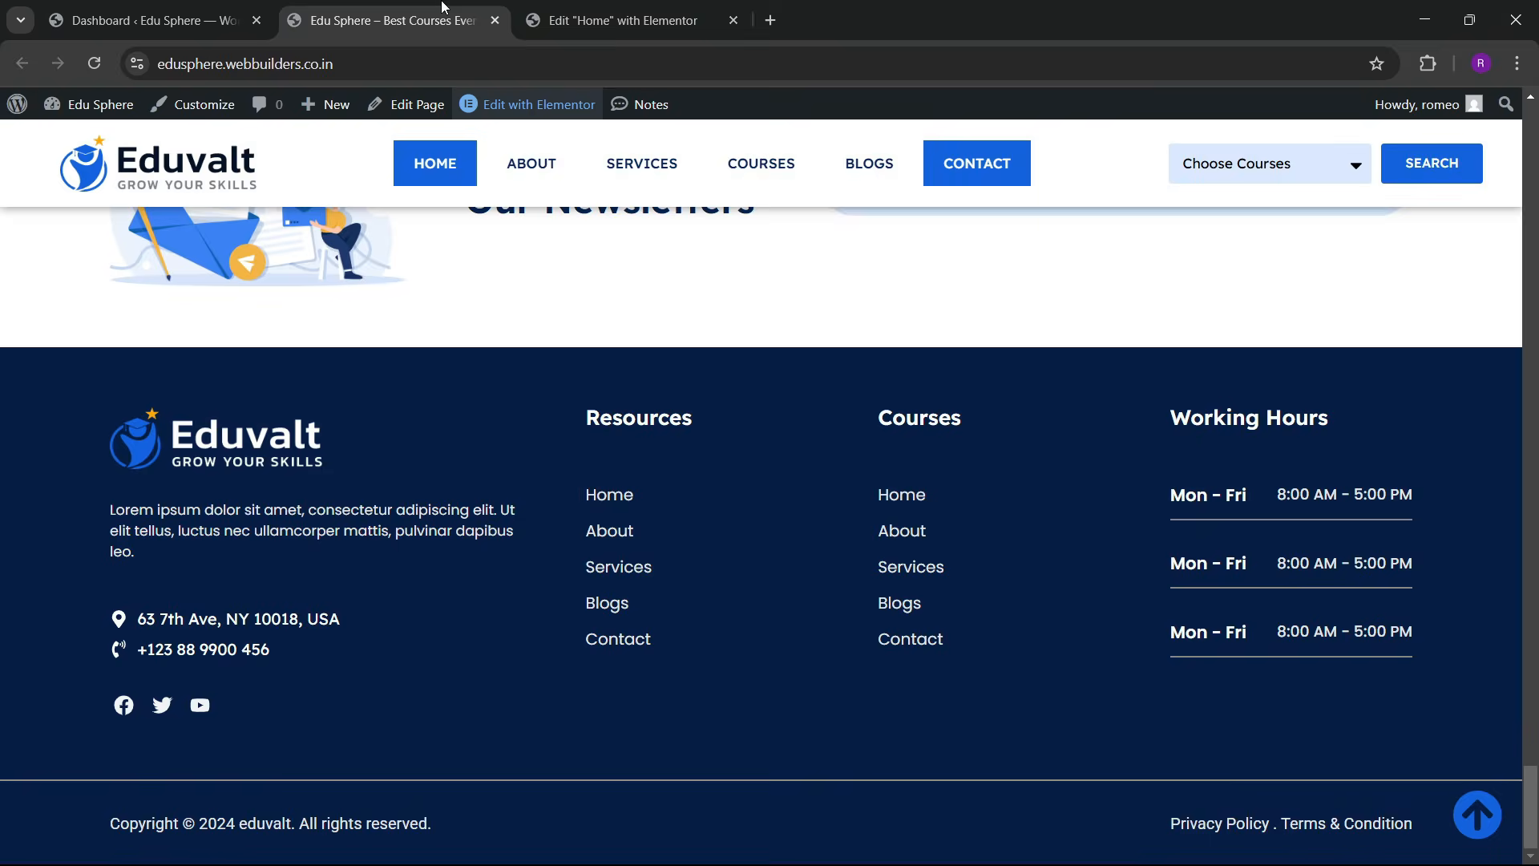
{"action": "left_click", "coordinate": [617, 20]}
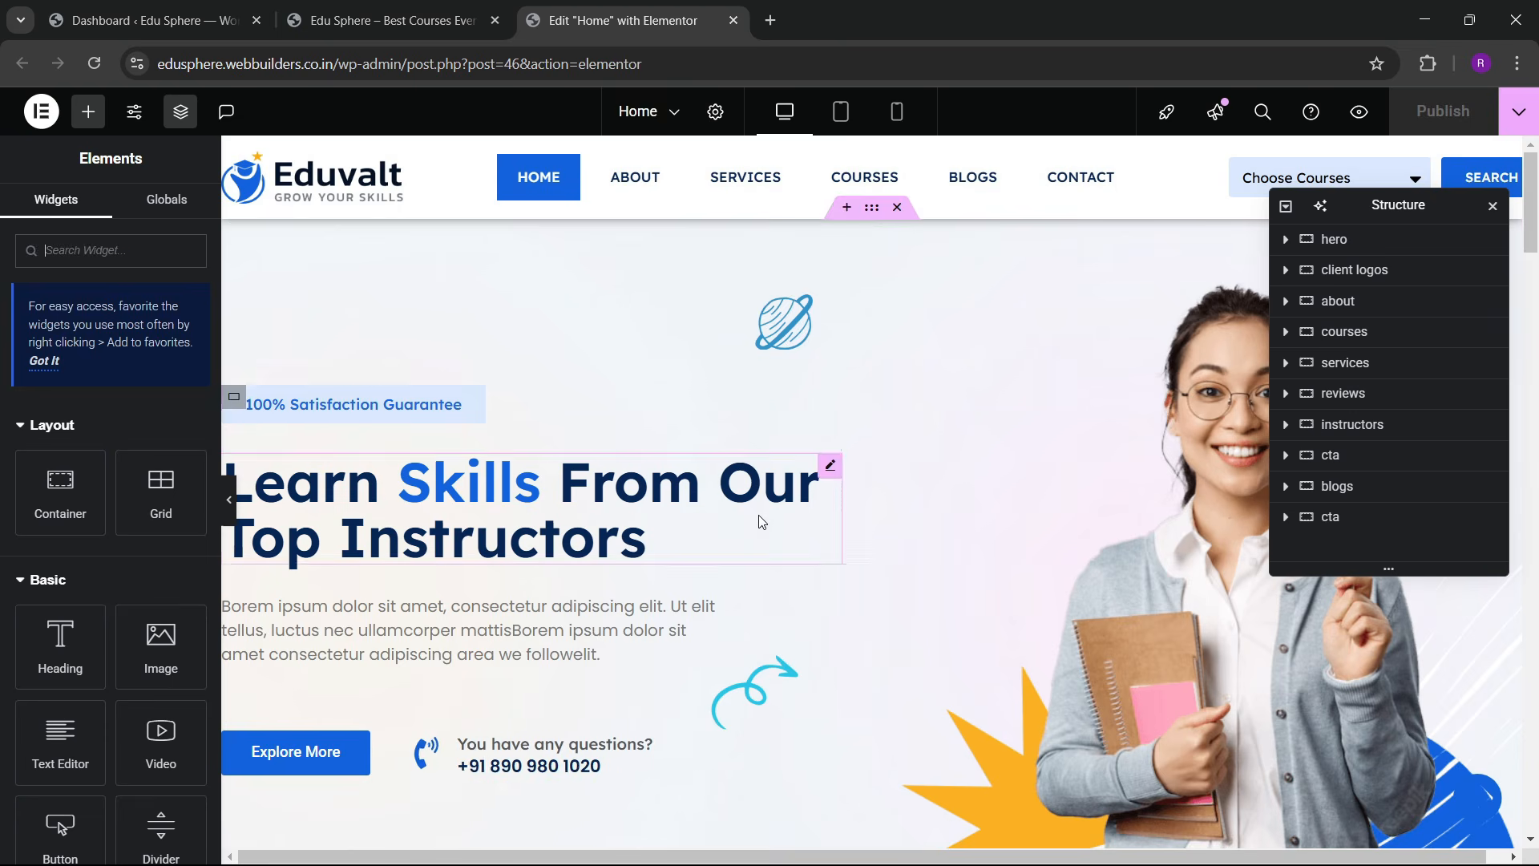
Step: In mobile preview, give the hero container 60 px top and 20 px side padding
{"action": "left_click", "coordinate": [897, 111]}
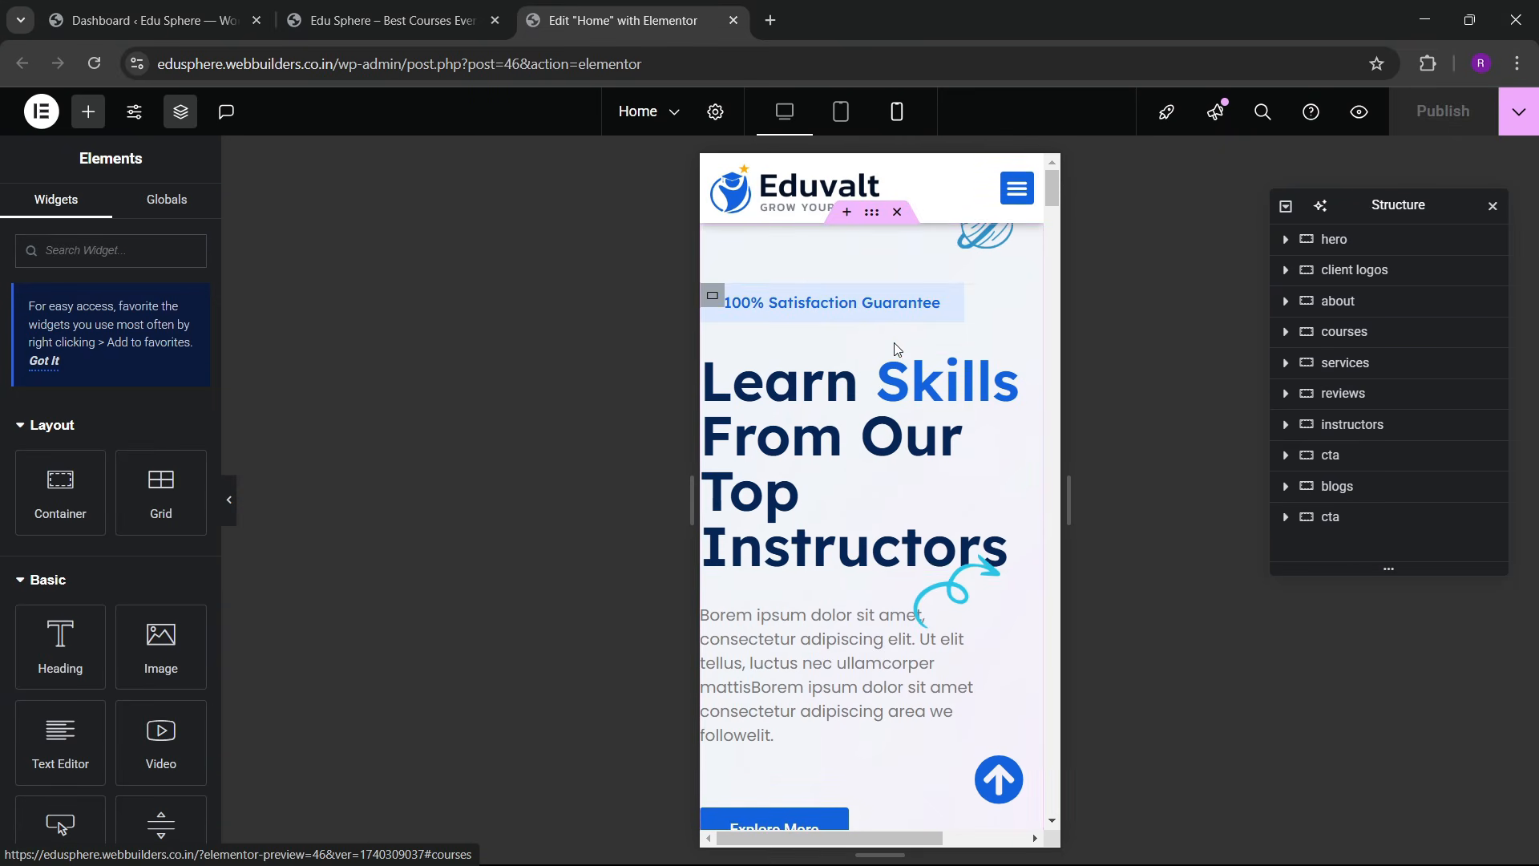
{"action": "left_click", "coordinate": [1334, 238]}
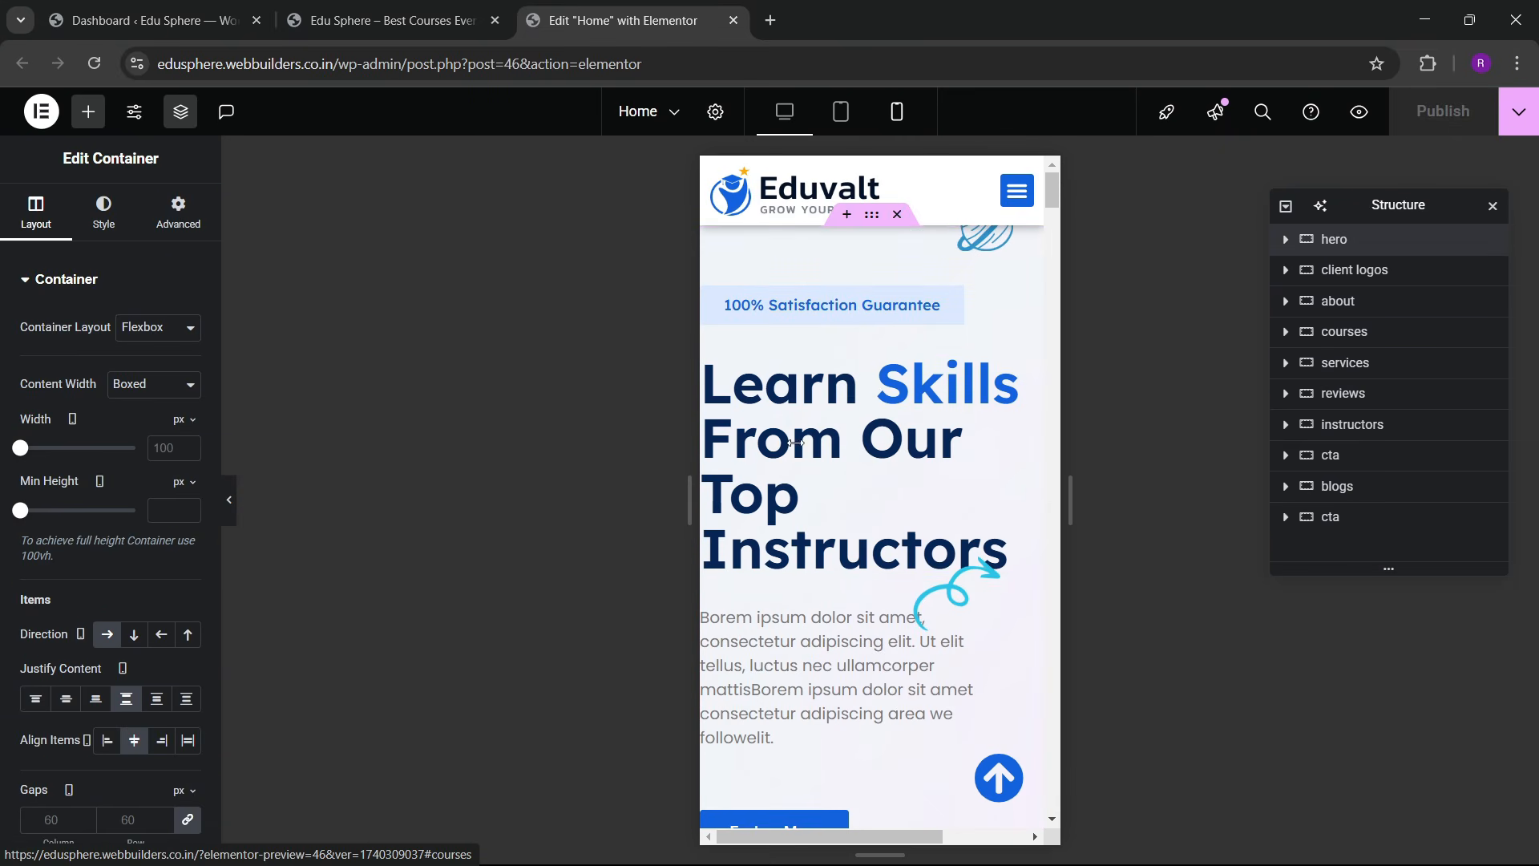
{"action": "left_click", "coordinate": [176, 218]}
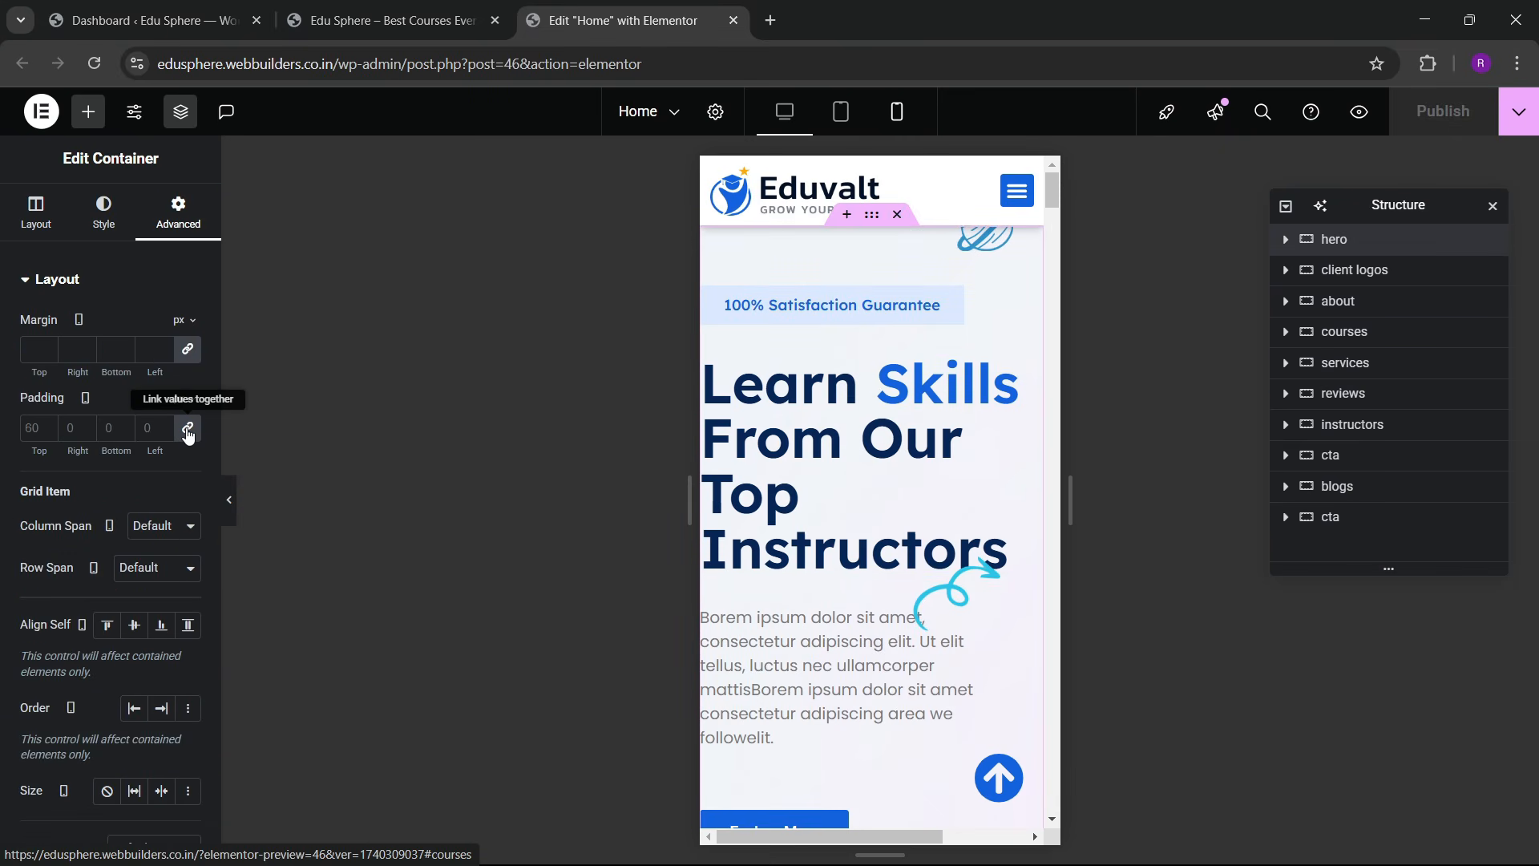
{"action": "left_click", "coordinate": [189, 435]}
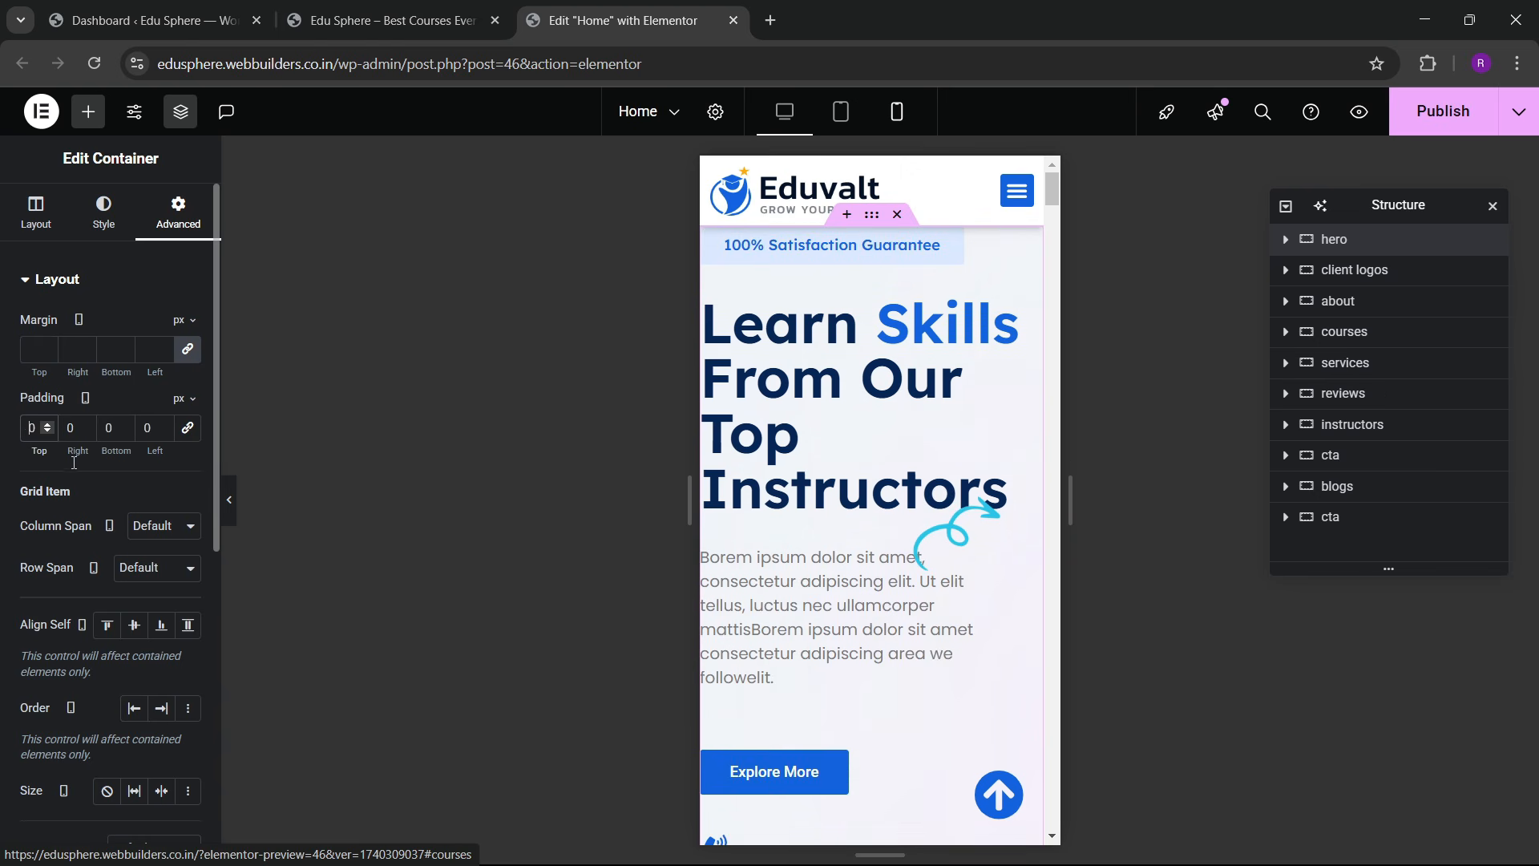
{"action": "type", "text": "6"}
{"action": "type", "text": "2"}
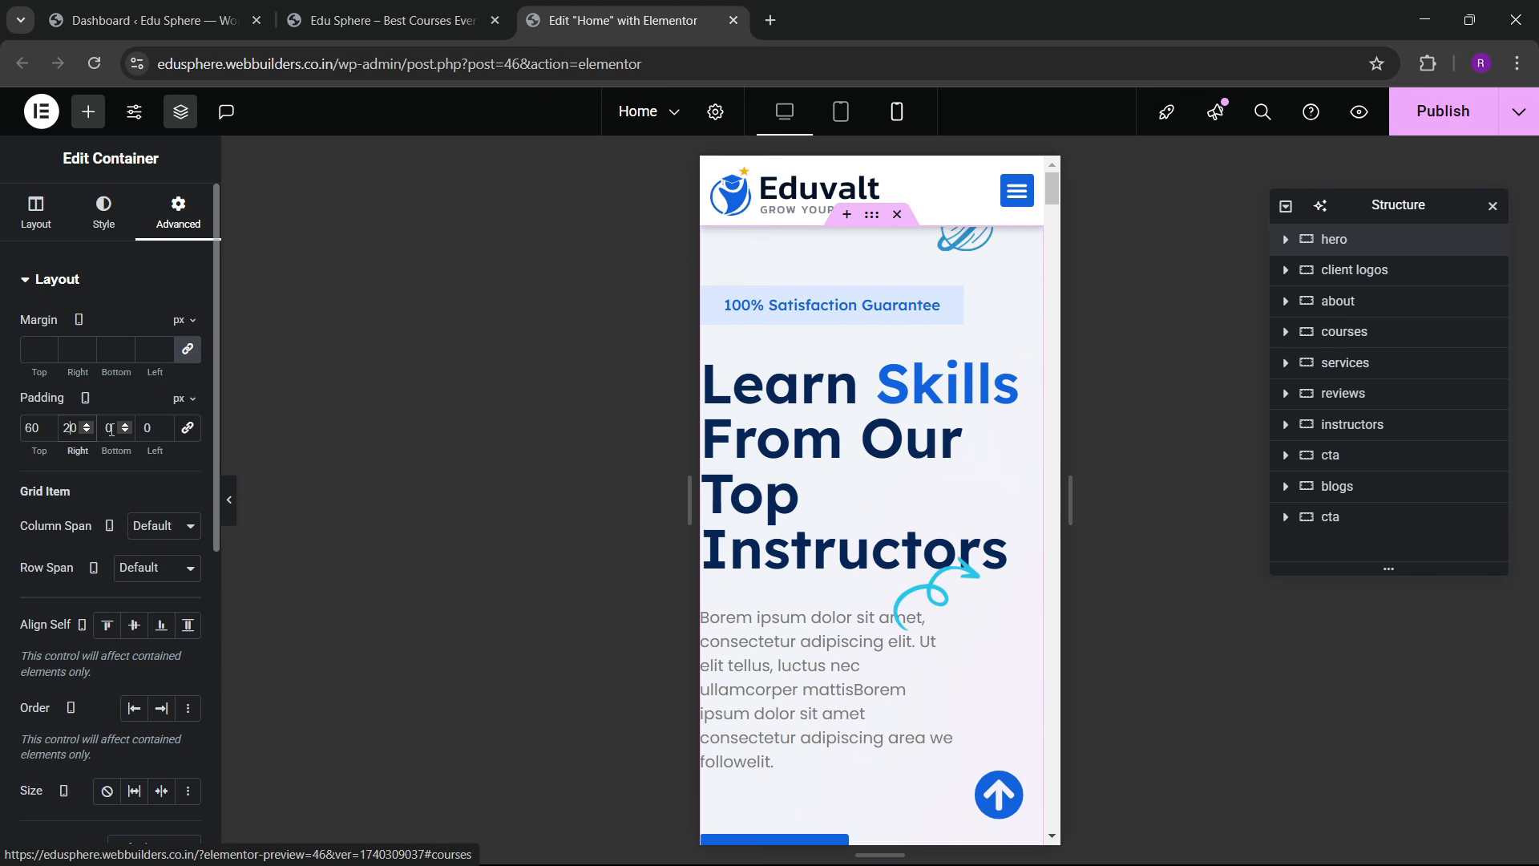
{"action": "key", "text": "Tab"}
{"action": "type", "text": "2"}
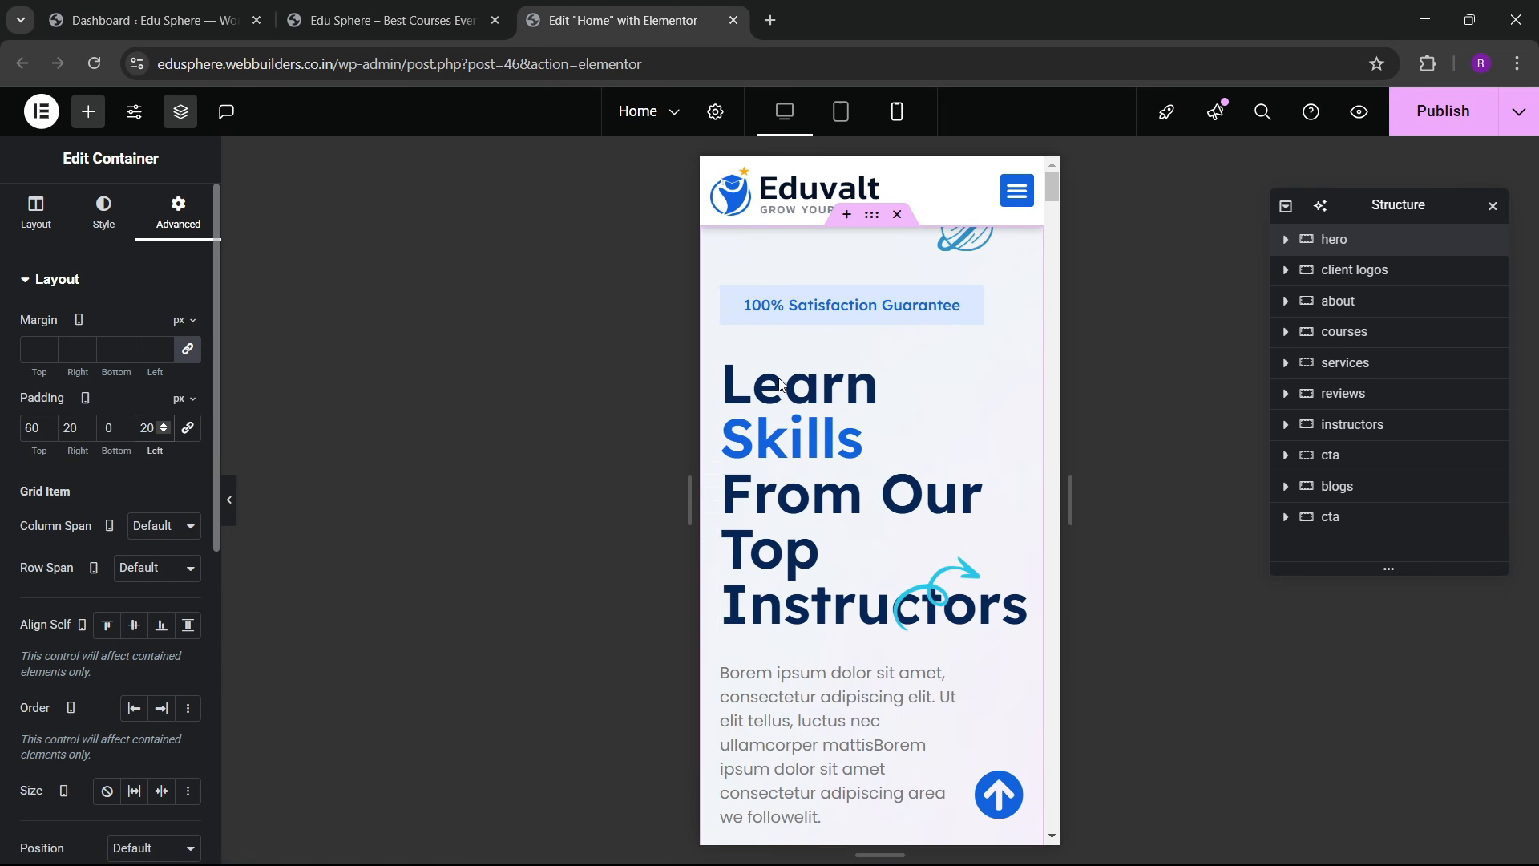
Step: Hide the hero's decorative arrow image on tablet and mobile
{"action": "scroll", "coordinate": [877, 537], "scroll_direction": "down", "scroll_amount": 2}
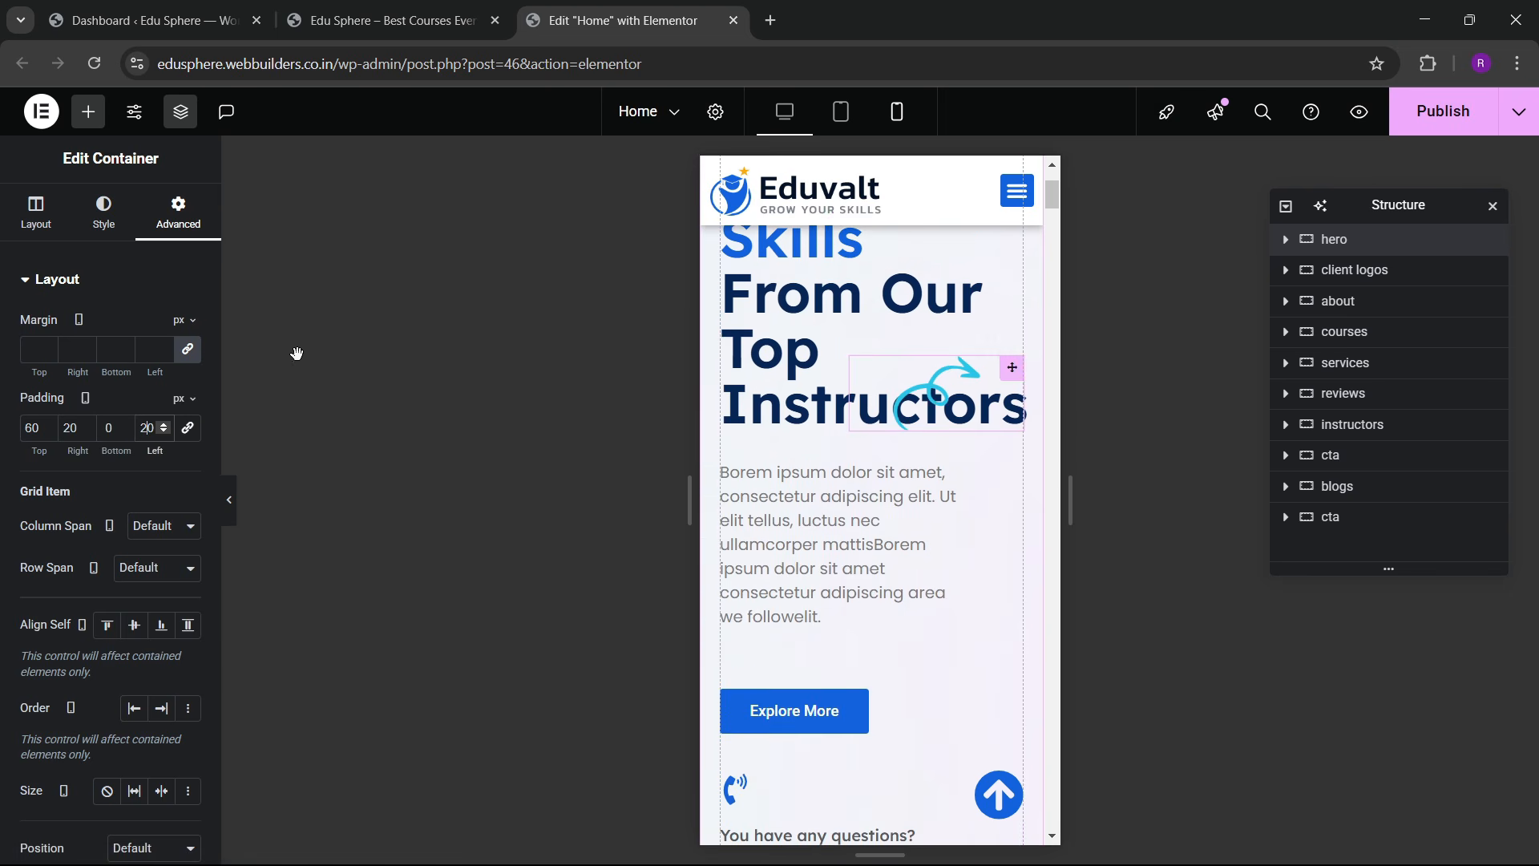
{"action": "scroll", "coordinate": [105, 421], "scroll_direction": "down", "scroll_amount": 1}
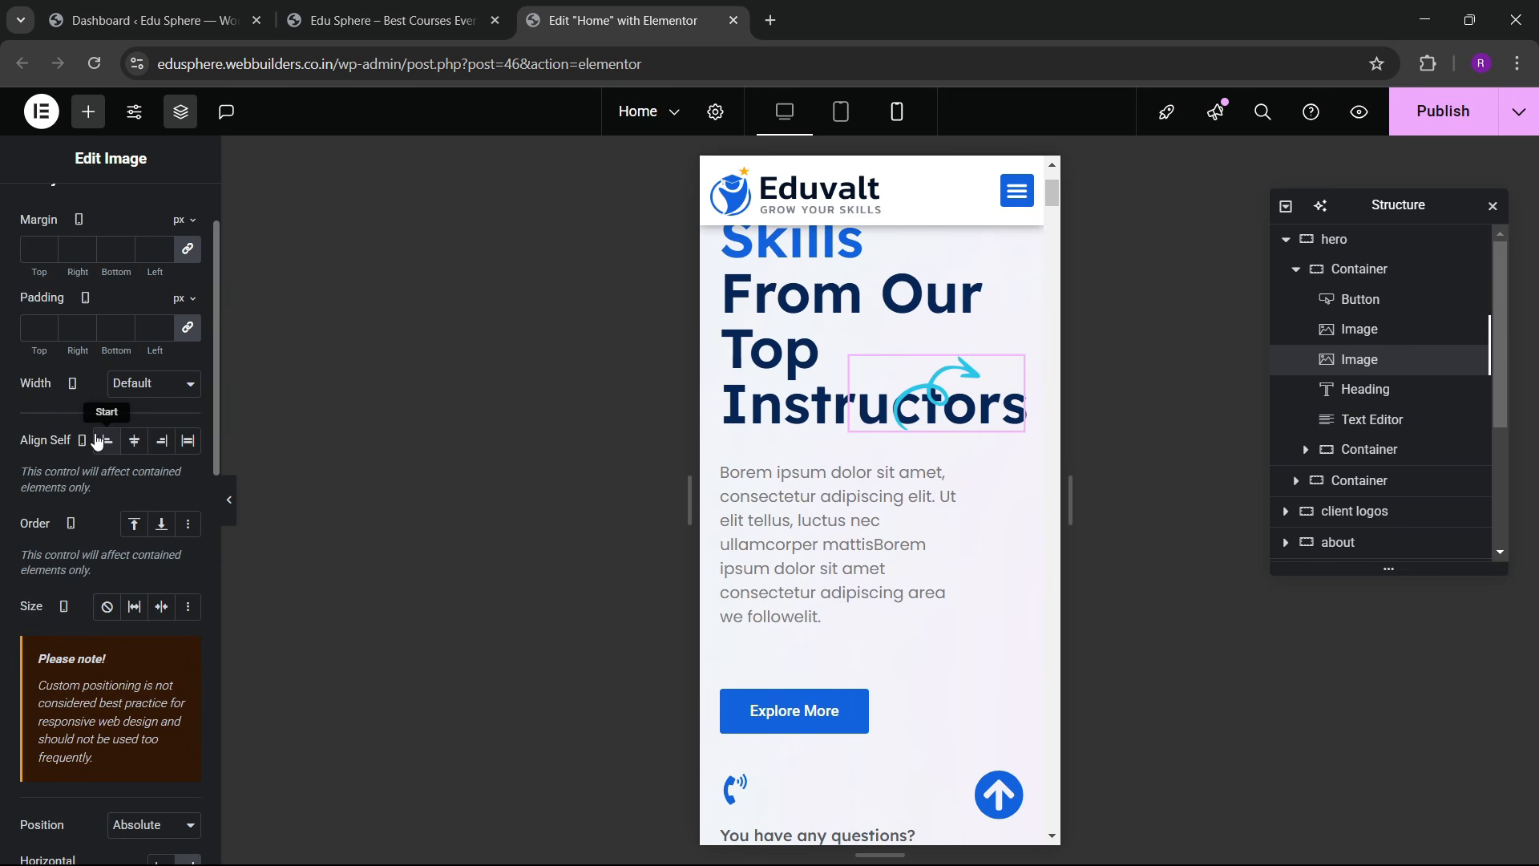
{"action": "scroll", "coordinate": [74, 451], "scroll_direction": "down", "scroll_amount": 3}
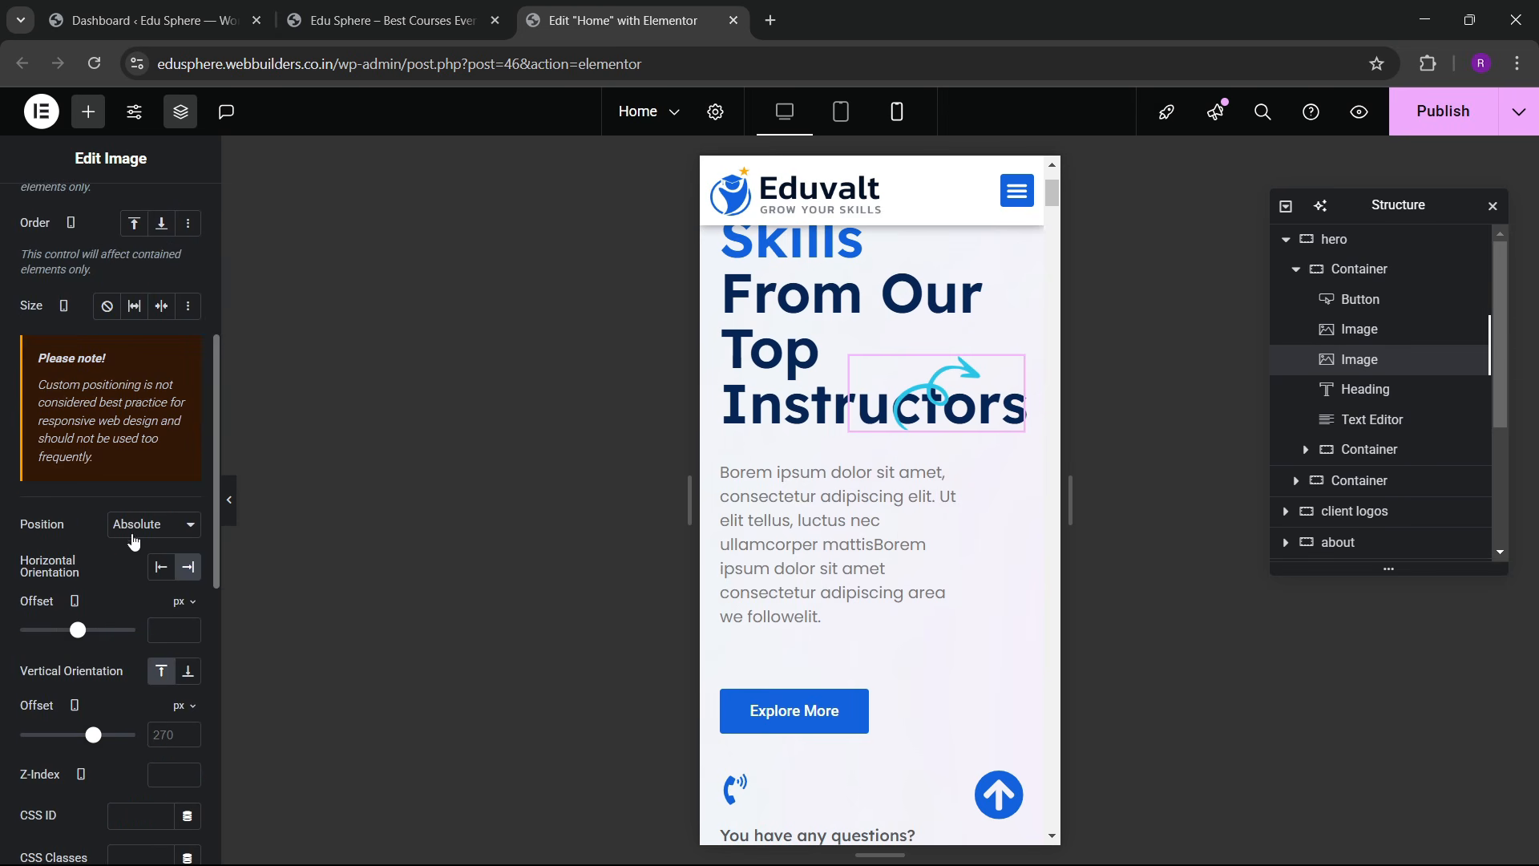
{"action": "scroll", "coordinate": [104, 561], "scroll_direction": "down", "scroll_amount": 7}
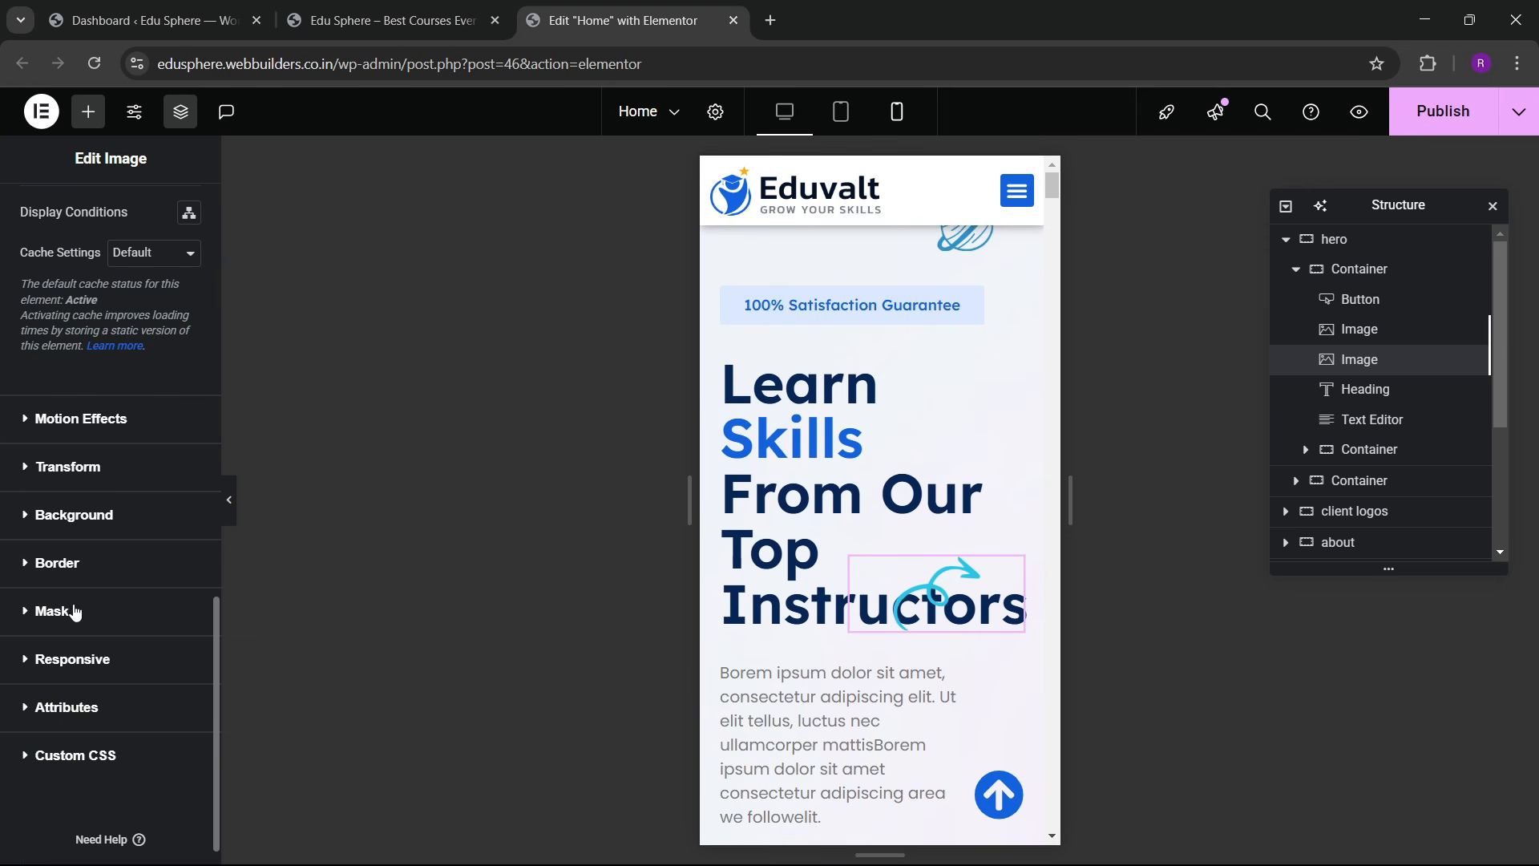
{"action": "left_click", "coordinate": [80, 659]}
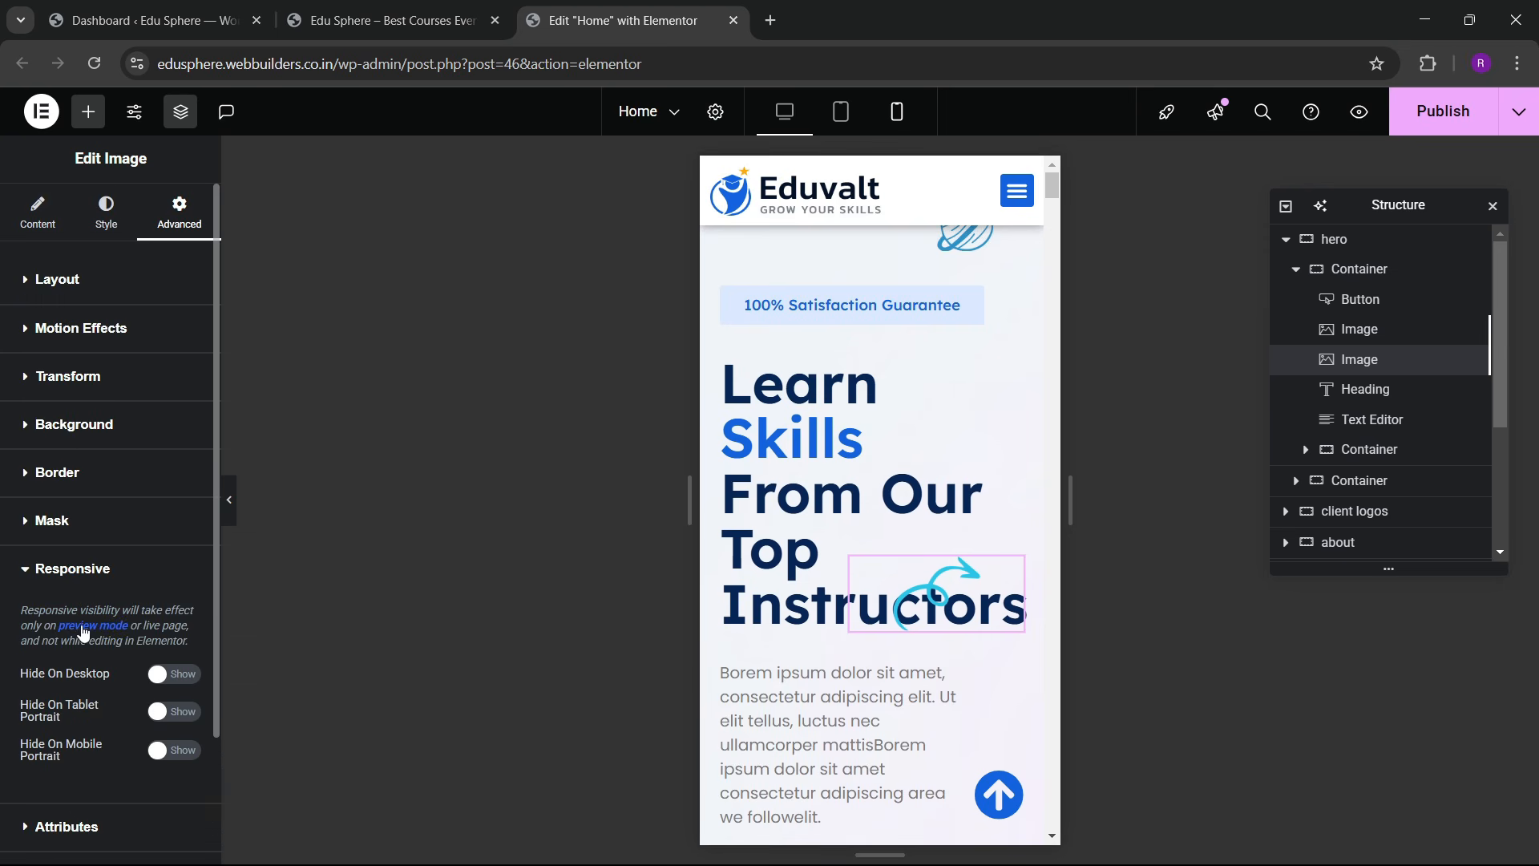
{"action": "scroll", "coordinate": [132, 659], "scroll_direction": "down", "scroll_amount": 2}
{"action": "left_click", "coordinate": [172, 557]}
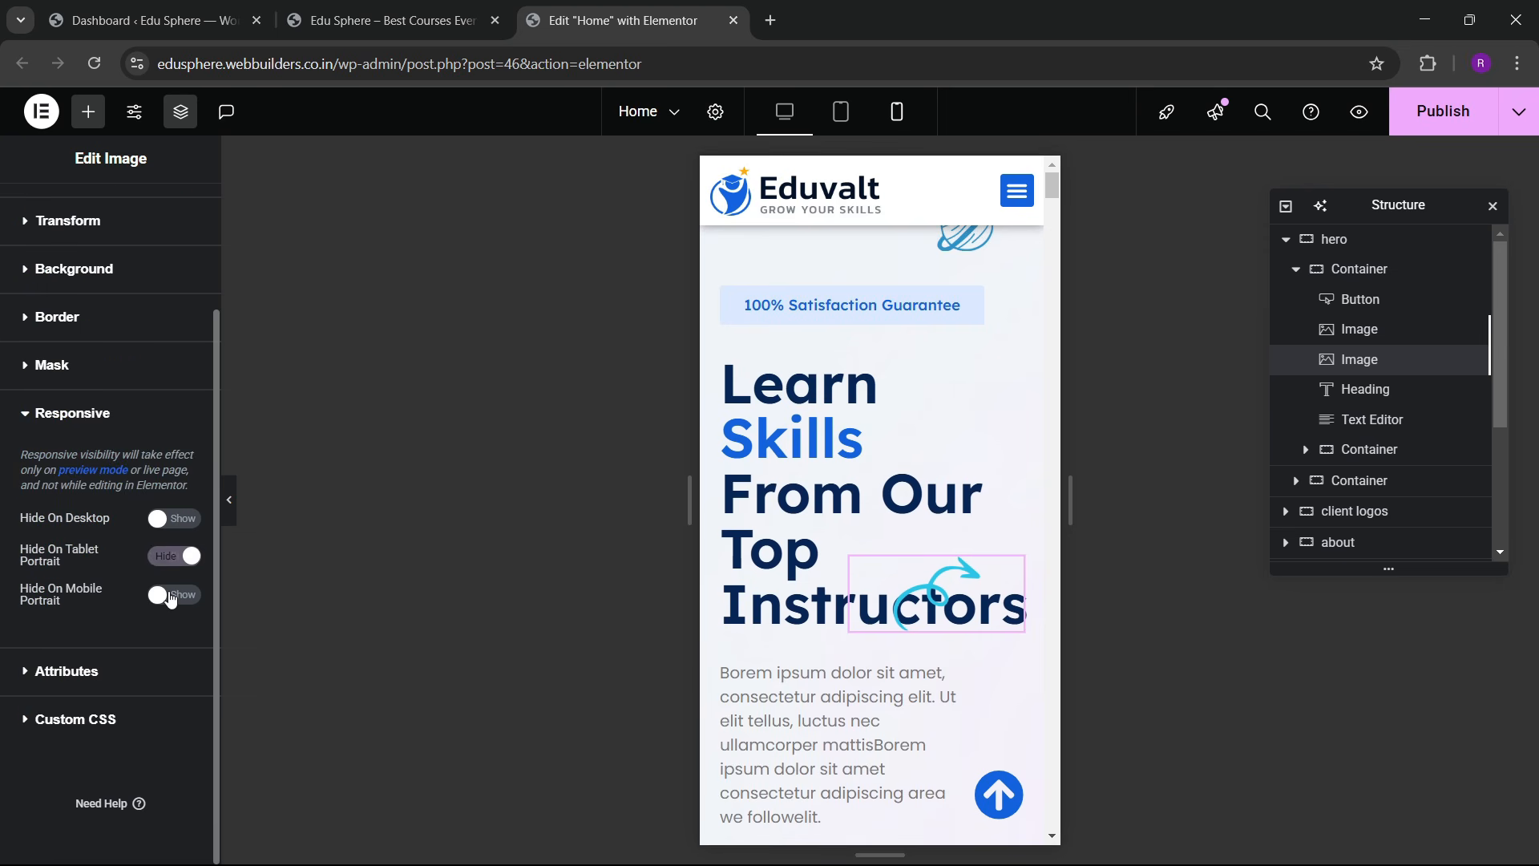
{"action": "left_click", "coordinate": [165, 598]}
{"action": "scroll", "coordinate": [854, 548], "scroll_direction": "down", "scroll_amount": 4}
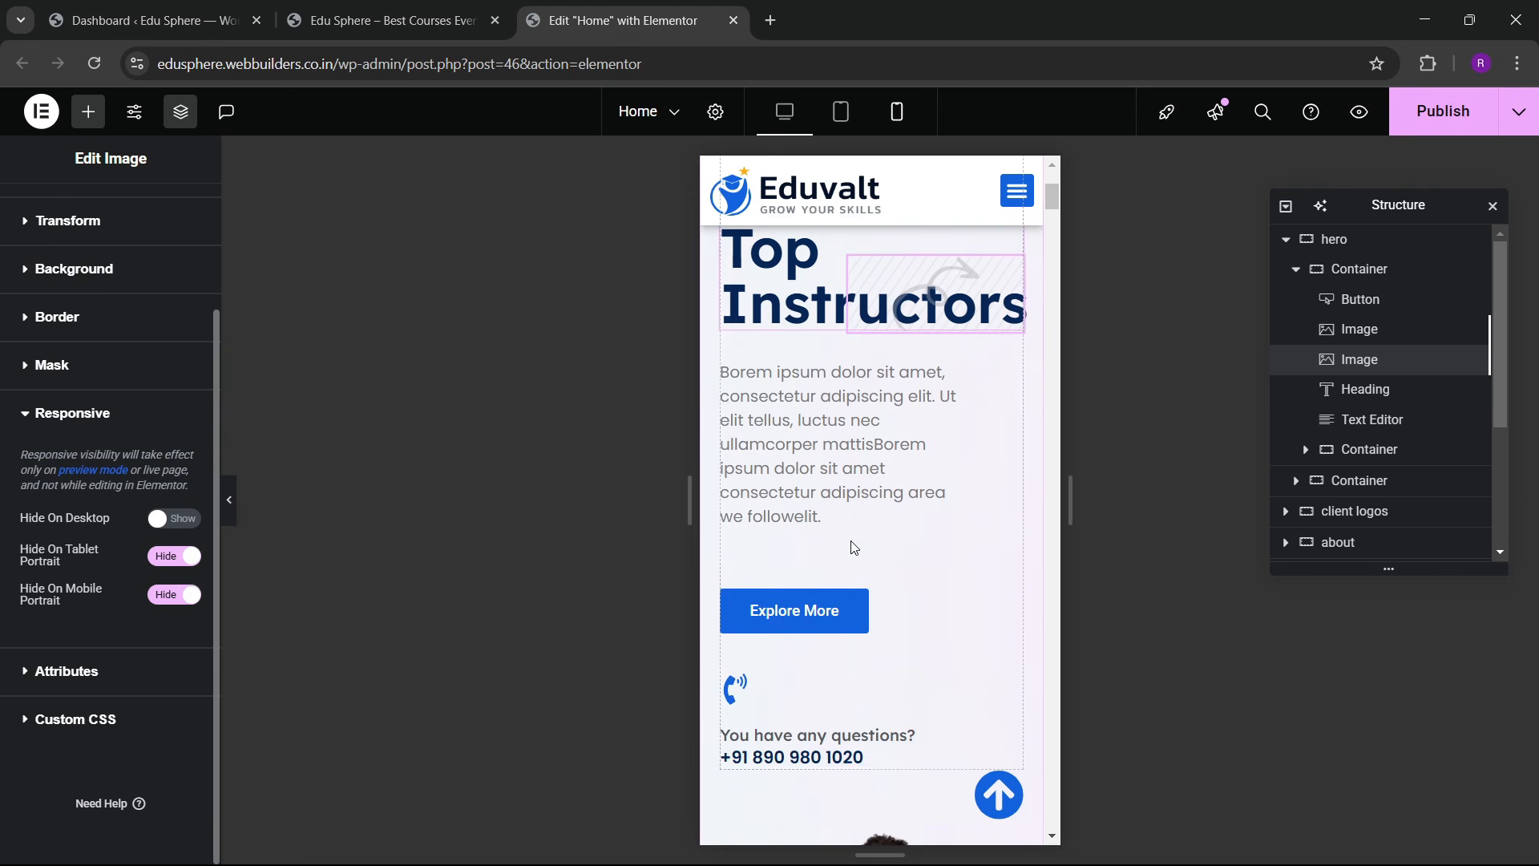
Step: Check the hero paragraph's width options in its Advanced settings
{"action": "left_click", "coordinate": [952, 385]}
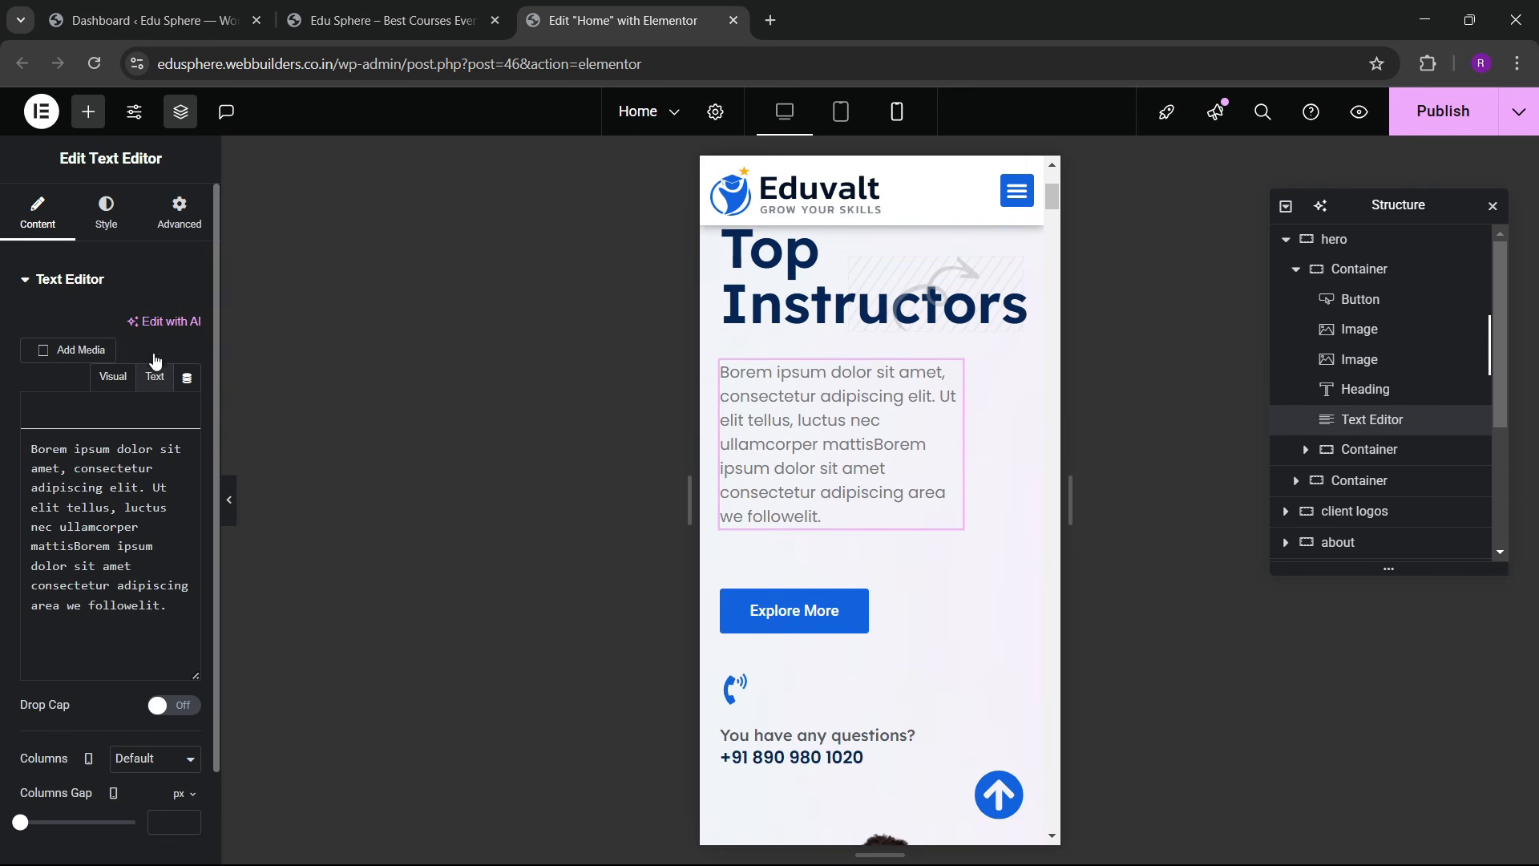
{"action": "left_click", "coordinate": [178, 214]}
{"action": "left_click", "coordinate": [137, 489]}
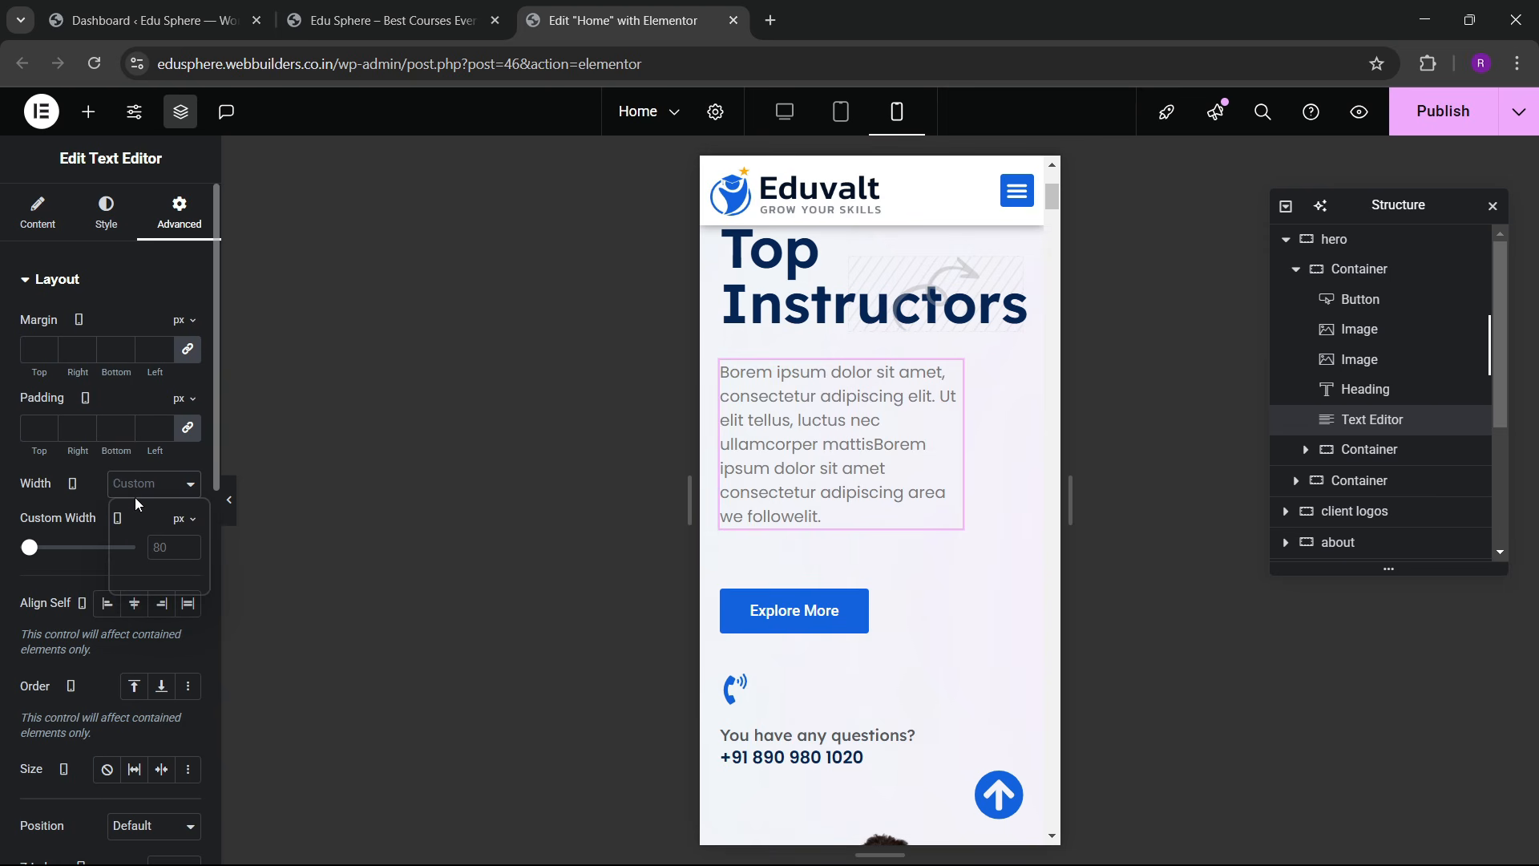
{"action": "left_click", "coordinate": [140, 493]}
{"action": "left_click", "coordinate": [140, 493]}
{"action": "left_click", "coordinate": [150, 491]}
{"action": "left_click", "coordinate": [150, 490]}
{"action": "scroll", "coordinate": [866, 497], "scroll_direction": "down", "scroll_amount": 10}
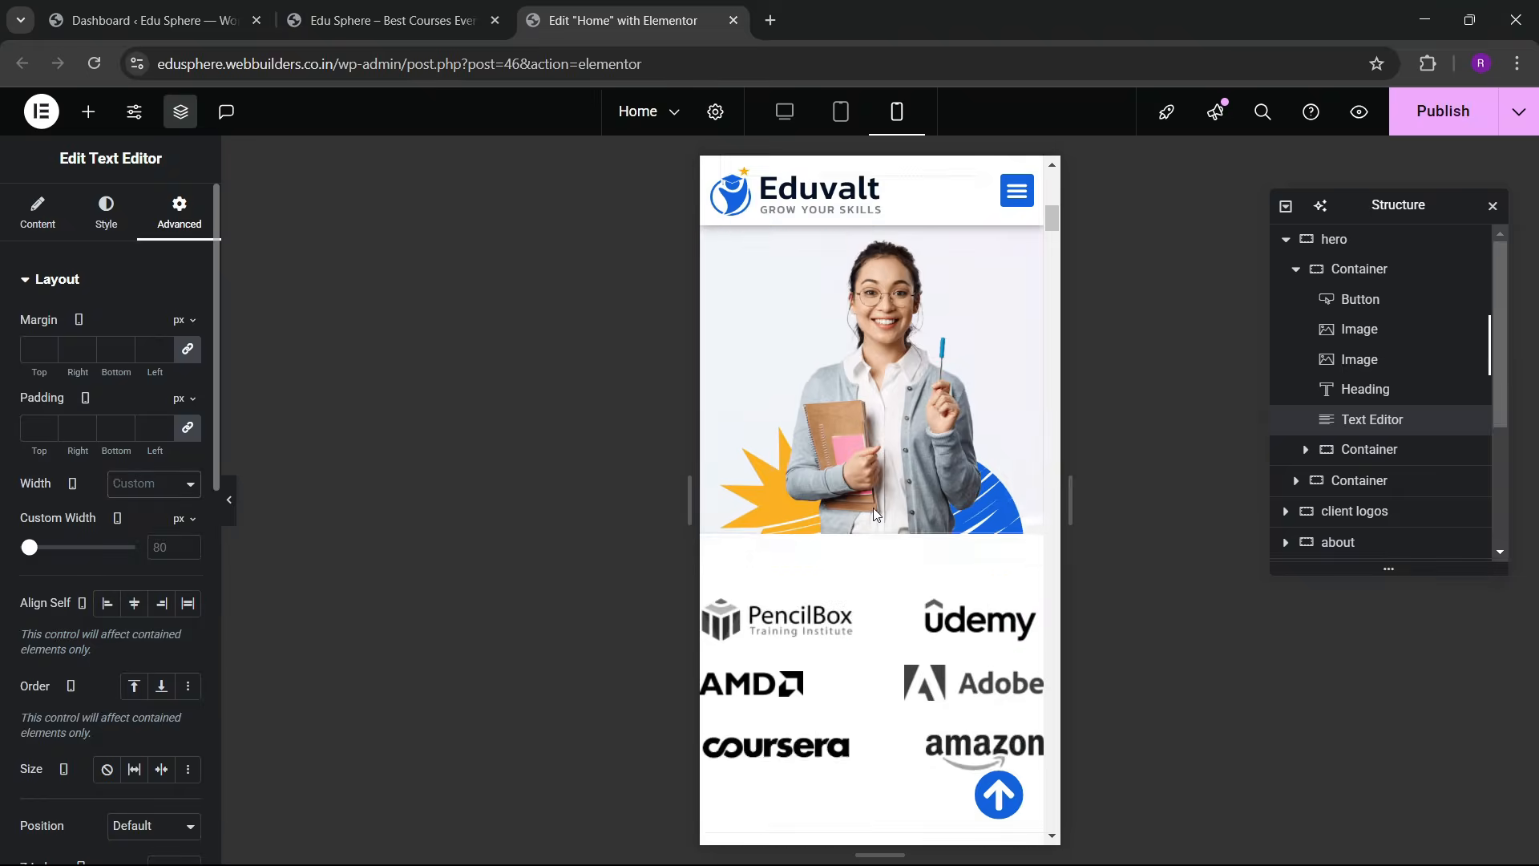
{"action": "scroll", "coordinate": [861, 522], "scroll_direction": "up", "scroll_amount": 8}
{"action": "scroll", "coordinate": [860, 520], "scroll_direction": "up", "scroll_amount": 2}
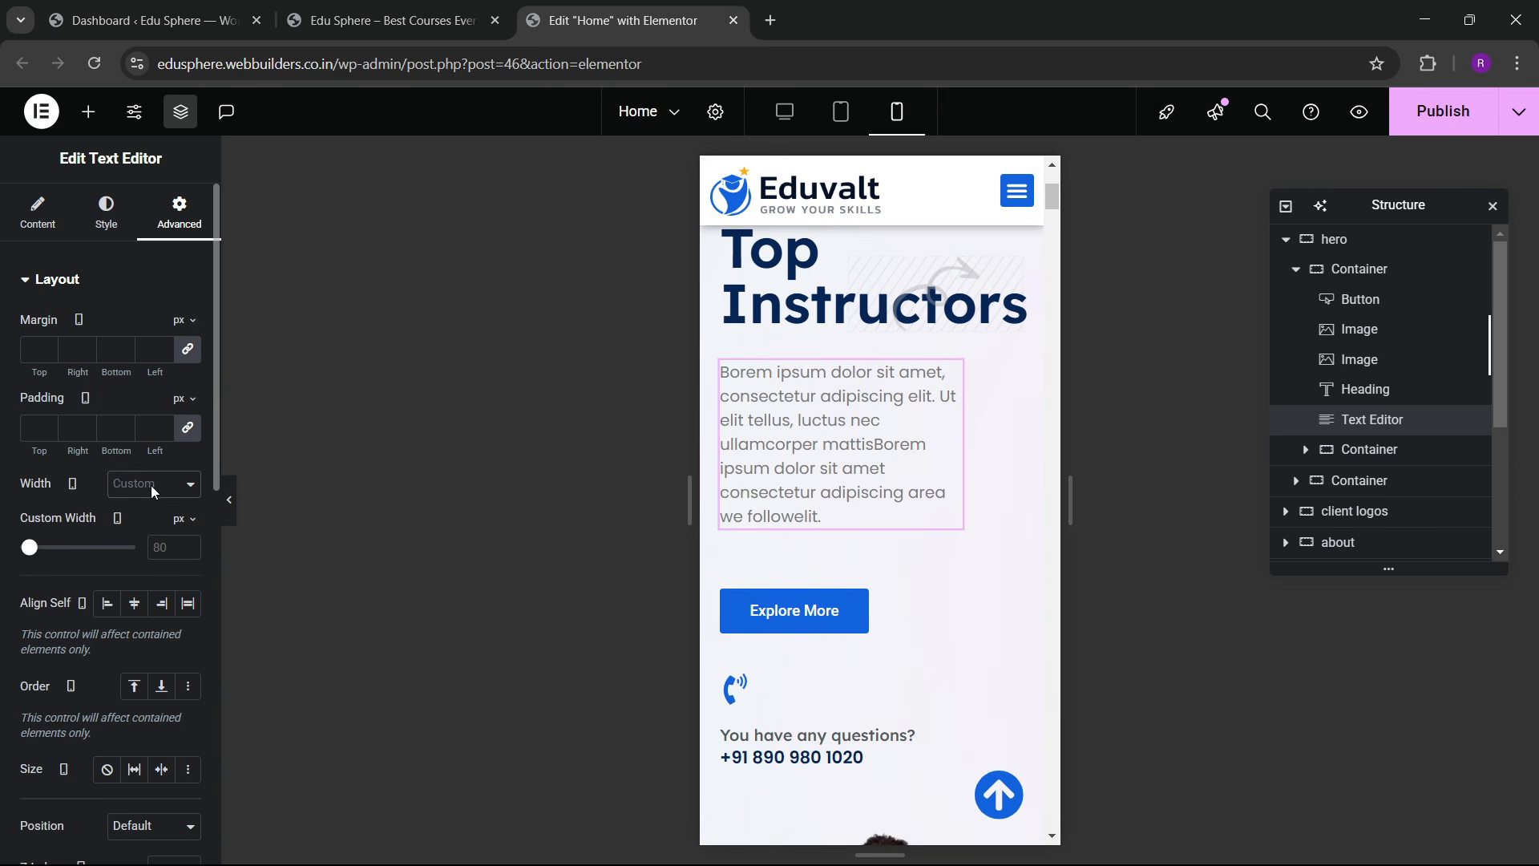
{"action": "left_click", "coordinate": [144, 493]}
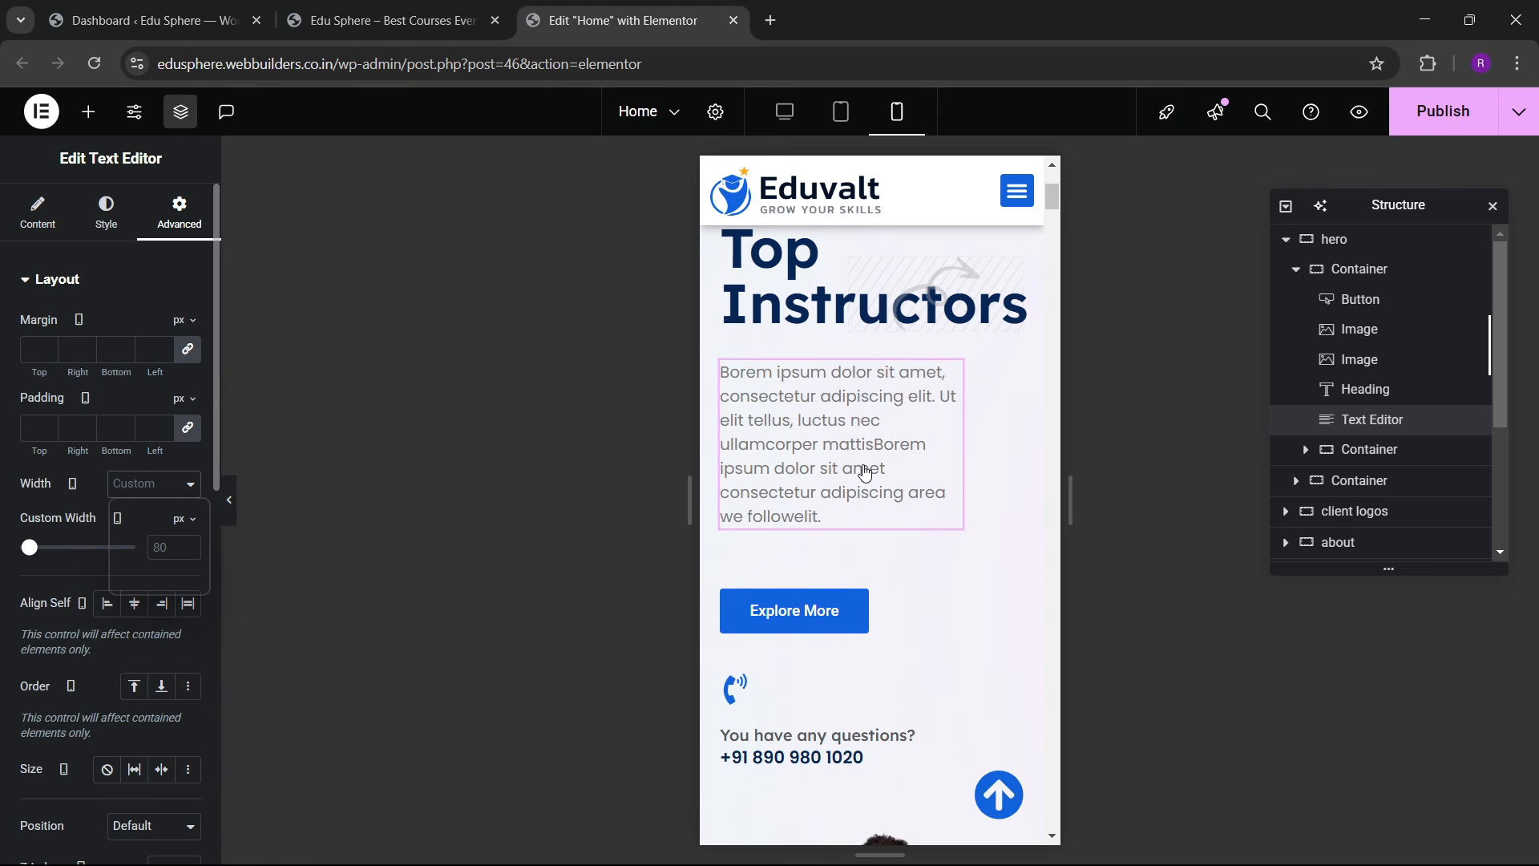
{"action": "scroll", "coordinate": [862, 465], "scroll_direction": "up", "scroll_amount": 5}
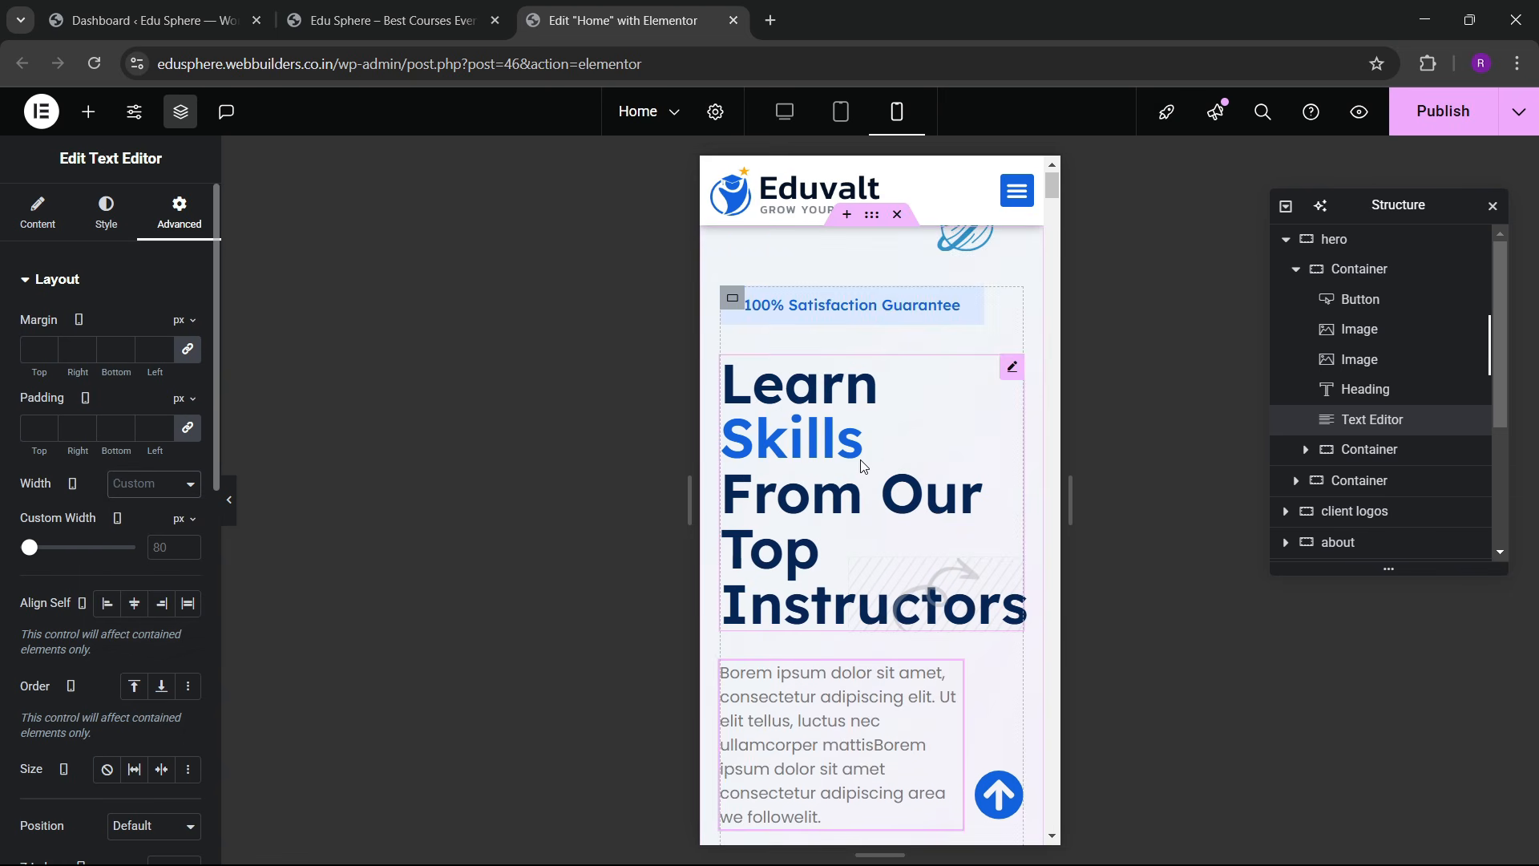
Step: Hide the planet image at the hero top on tablet and mobile
{"action": "left_click", "coordinate": [963, 235]}
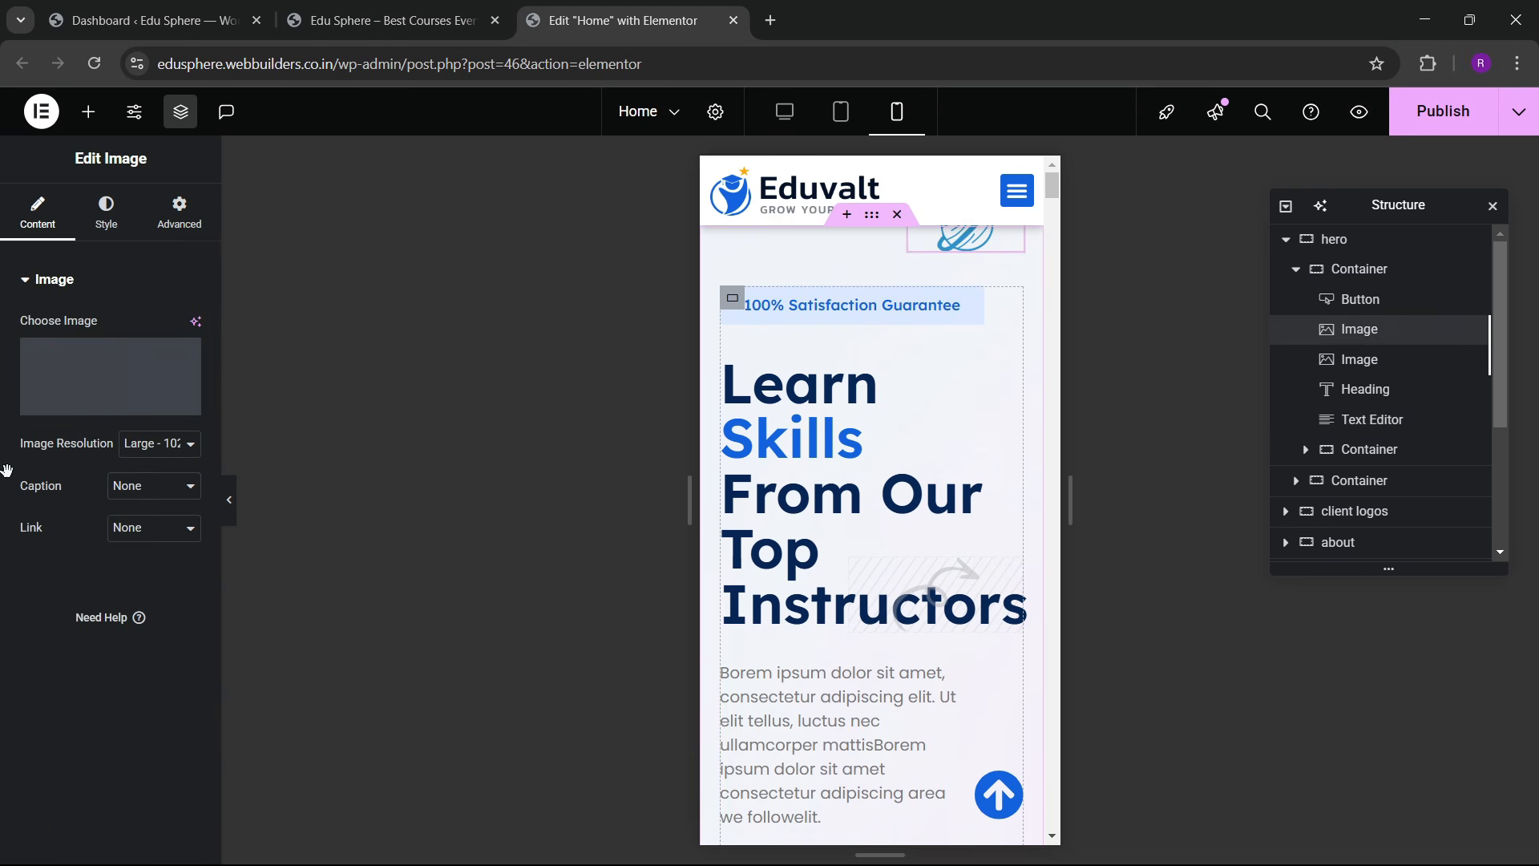
{"action": "left_click", "coordinate": [172, 234]}
{"action": "scroll", "coordinate": [76, 491], "scroll_direction": "down", "scroll_amount": 5}
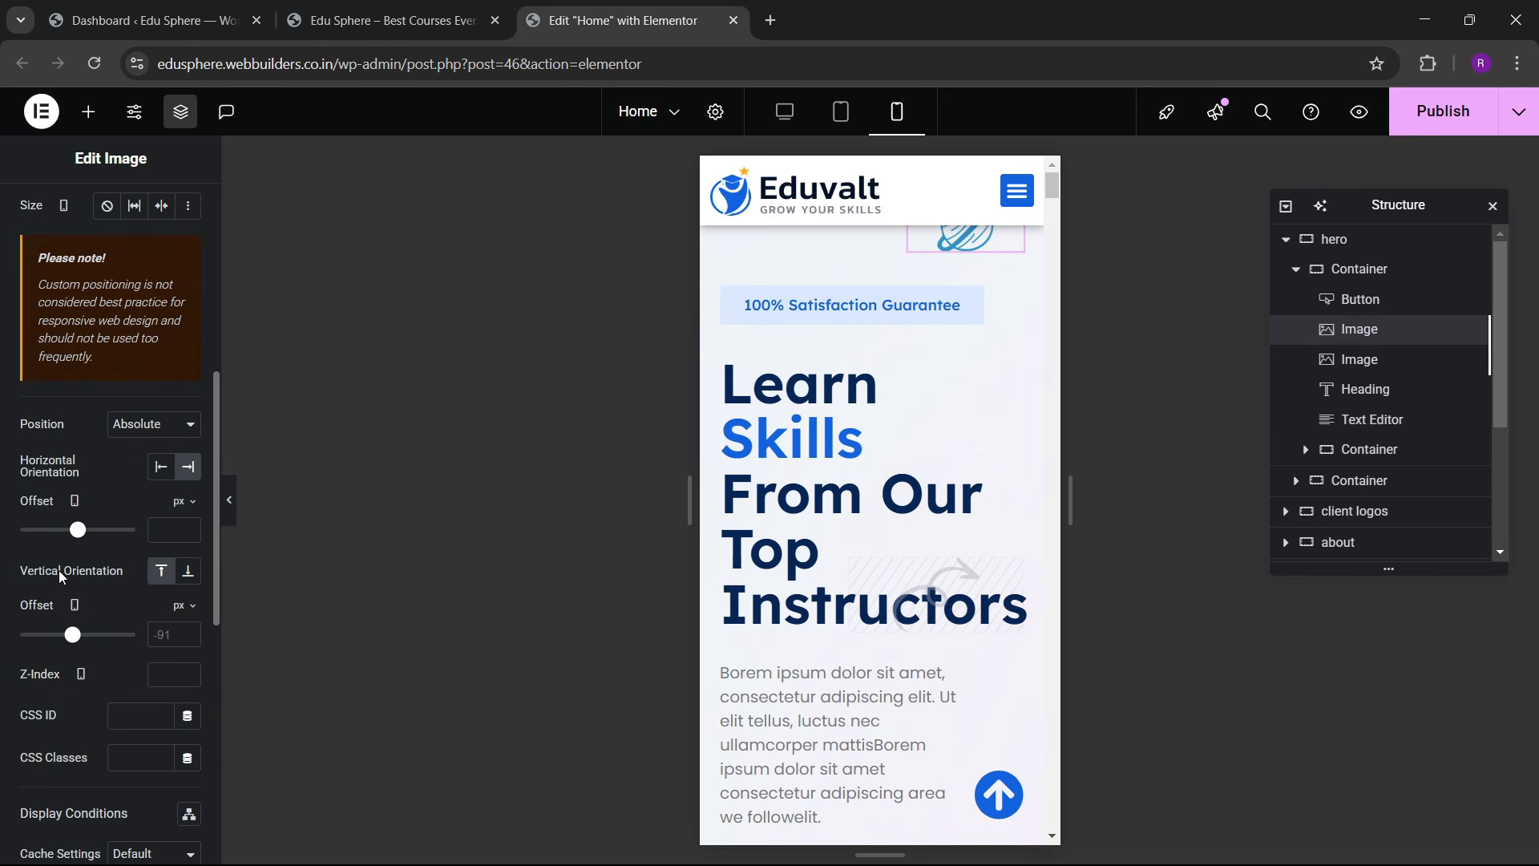
{"action": "scroll", "coordinate": [60, 575], "scroll_direction": "down", "scroll_amount": 8}
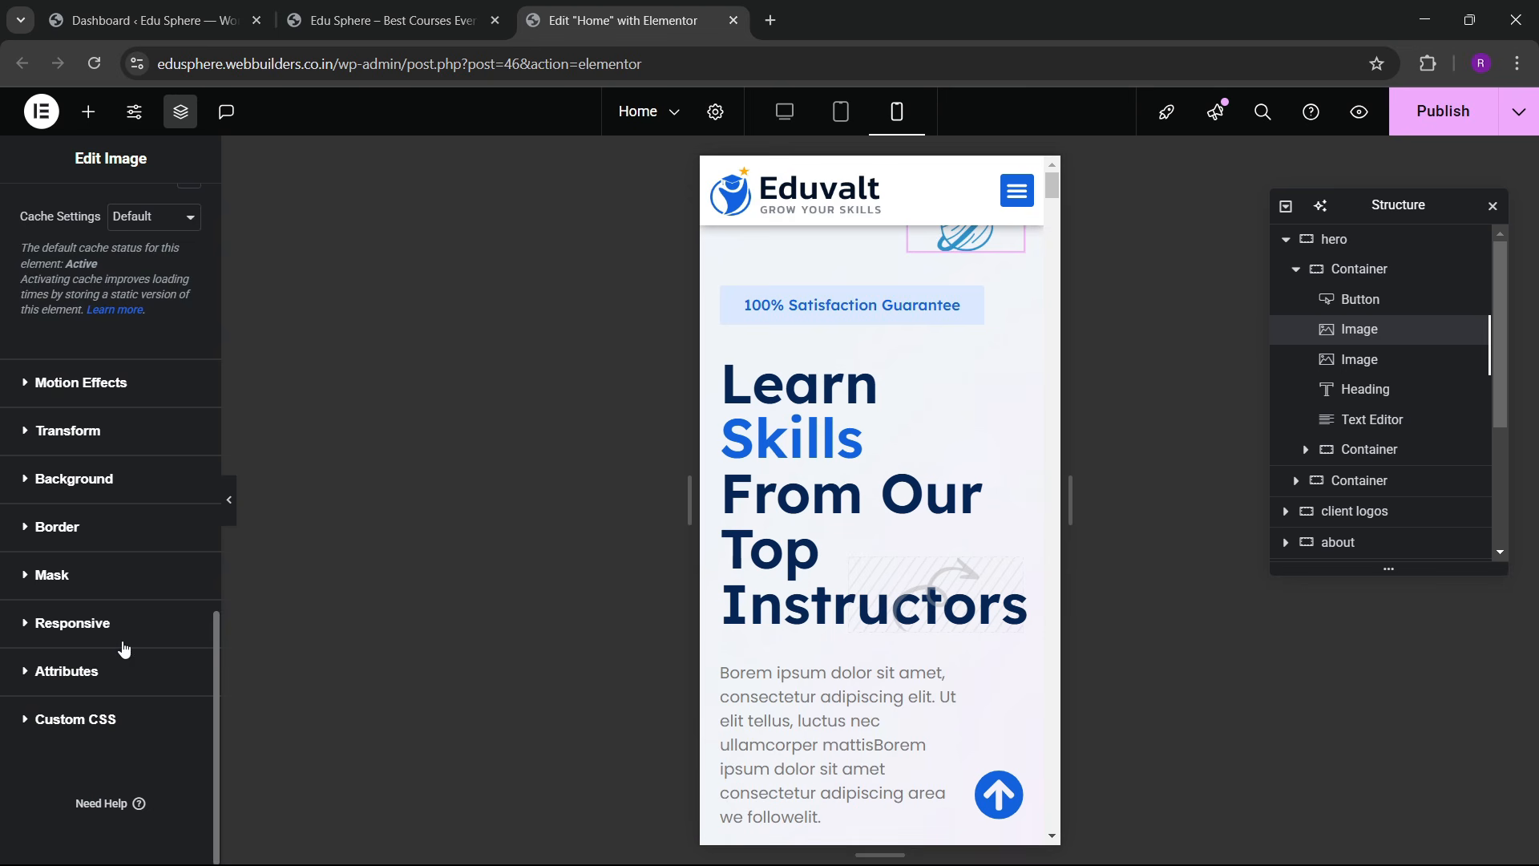
{"action": "left_click", "coordinate": [73, 623]}
{"action": "left_click", "coordinate": [174, 555]}
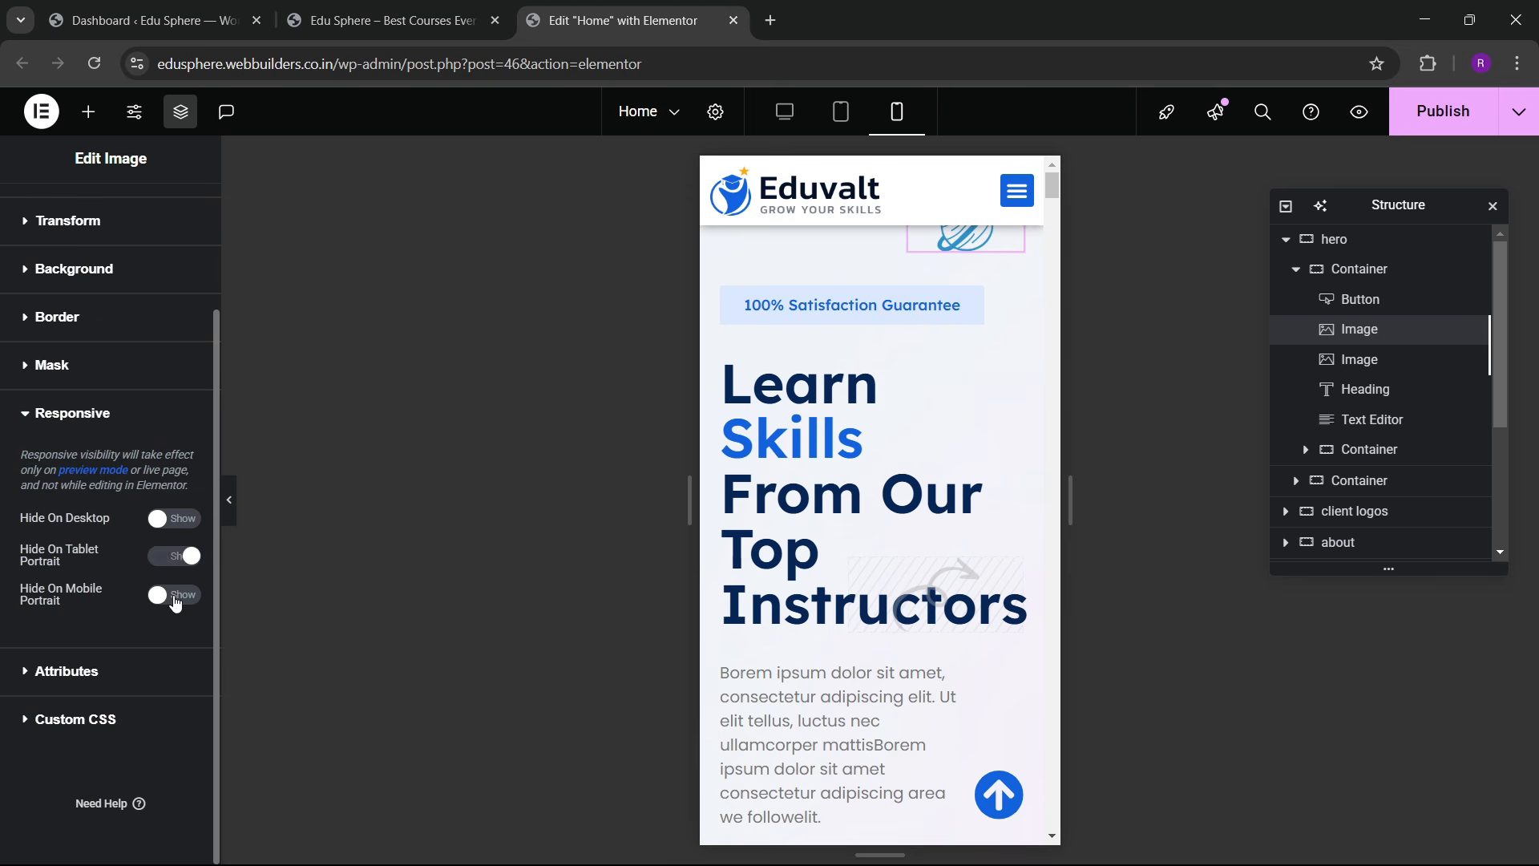
{"action": "left_click", "coordinate": [176, 603]}
{"action": "scroll", "coordinate": [894, 469], "scroll_direction": "down", "scroll_amount": 3}
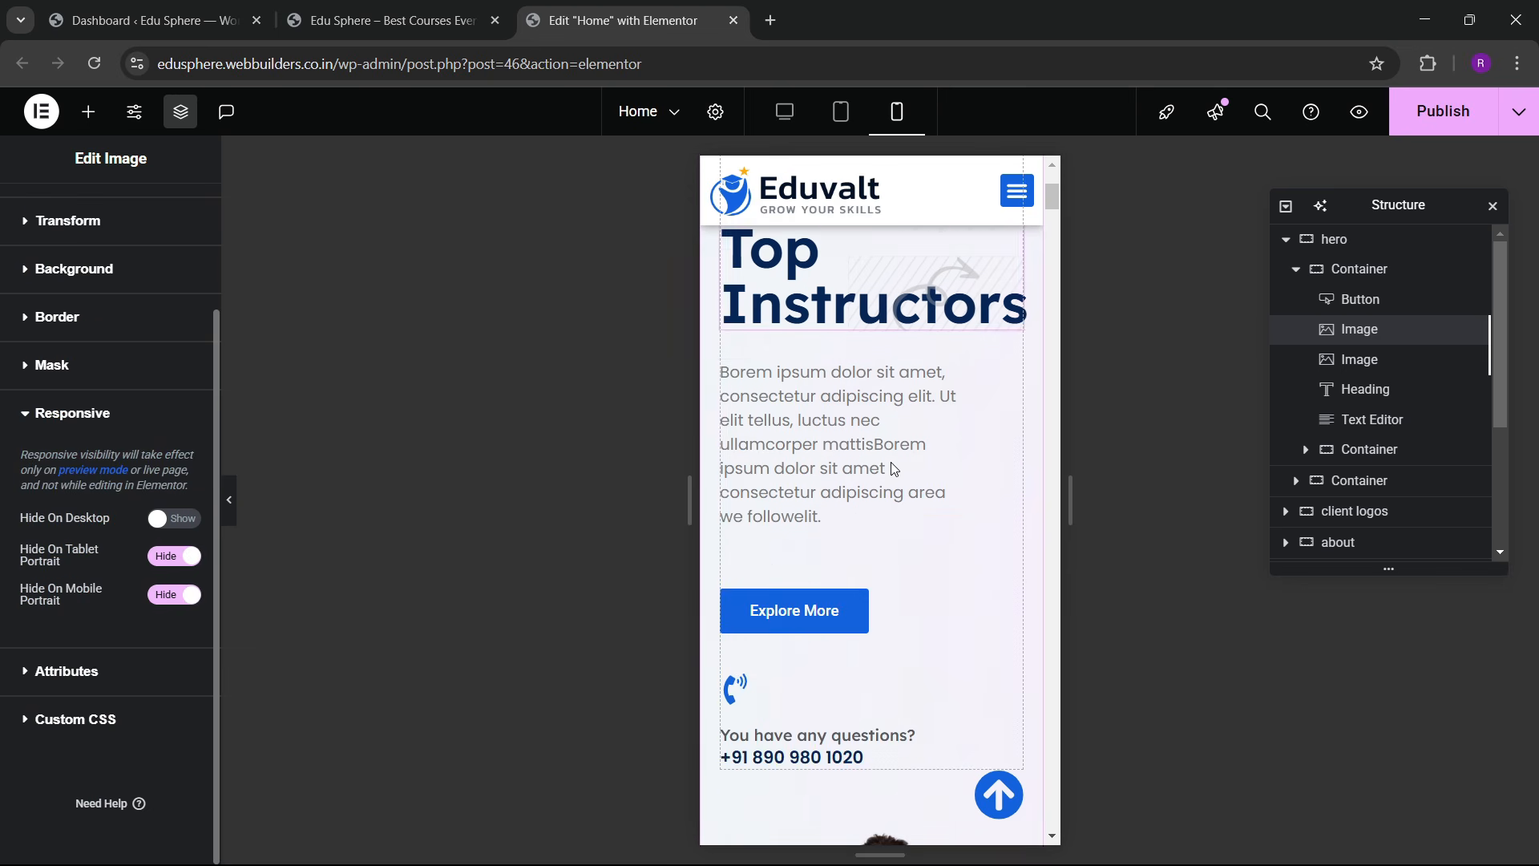
Step: Reopen the hero paragraph's width options for another look
{"action": "left_click", "coordinate": [161, 218]}
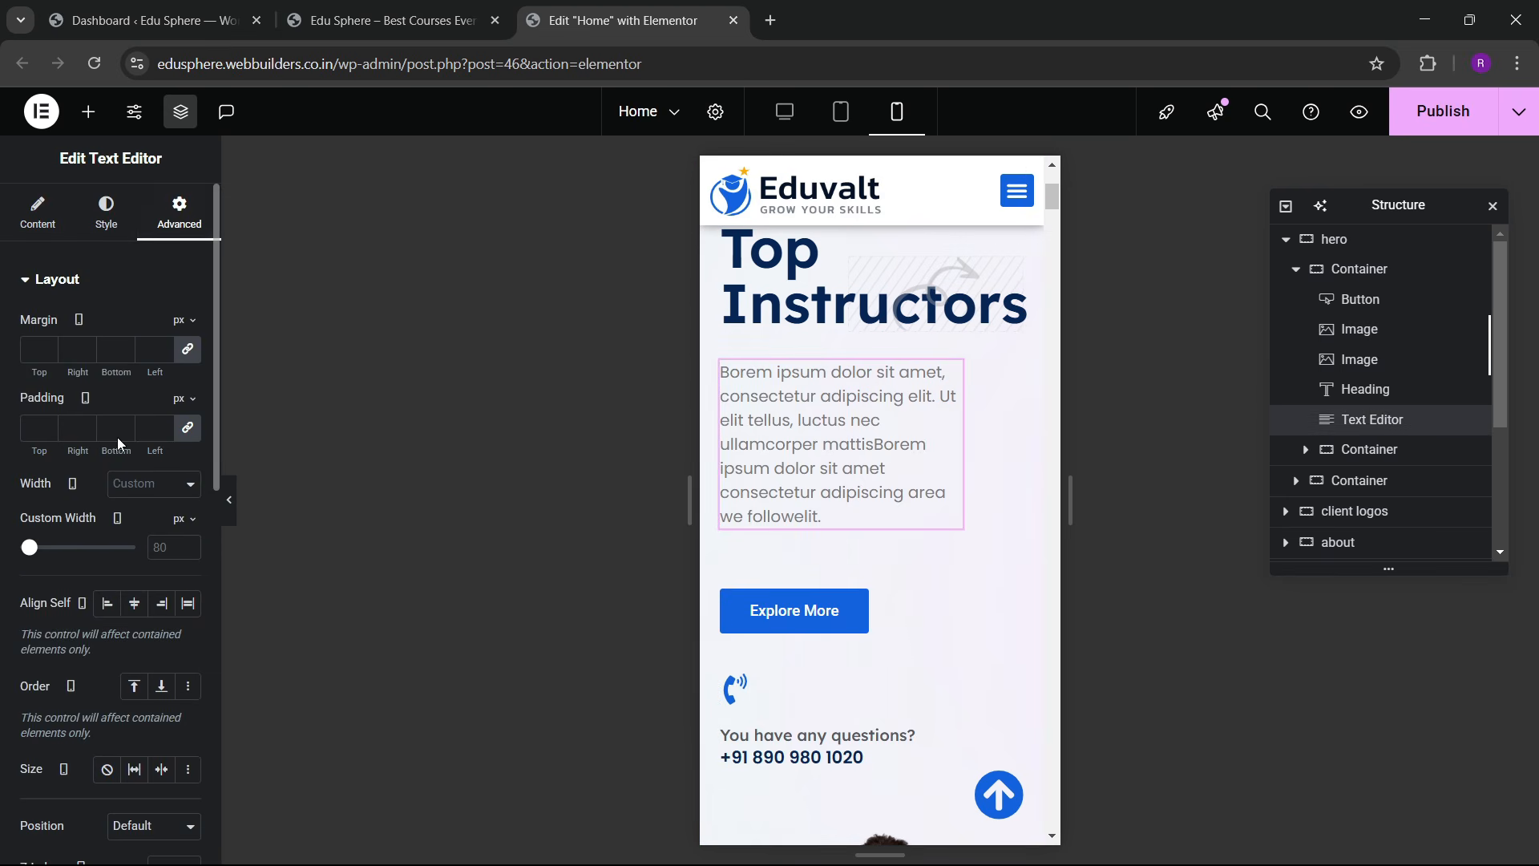
{"action": "left_click", "coordinate": [139, 489]}
{"action": "scroll", "coordinate": [848, 497], "scroll_direction": "down", "scroll_amount": 5}
{"action": "scroll", "coordinate": [846, 489], "scroll_direction": "up", "scroll_amount": 3}
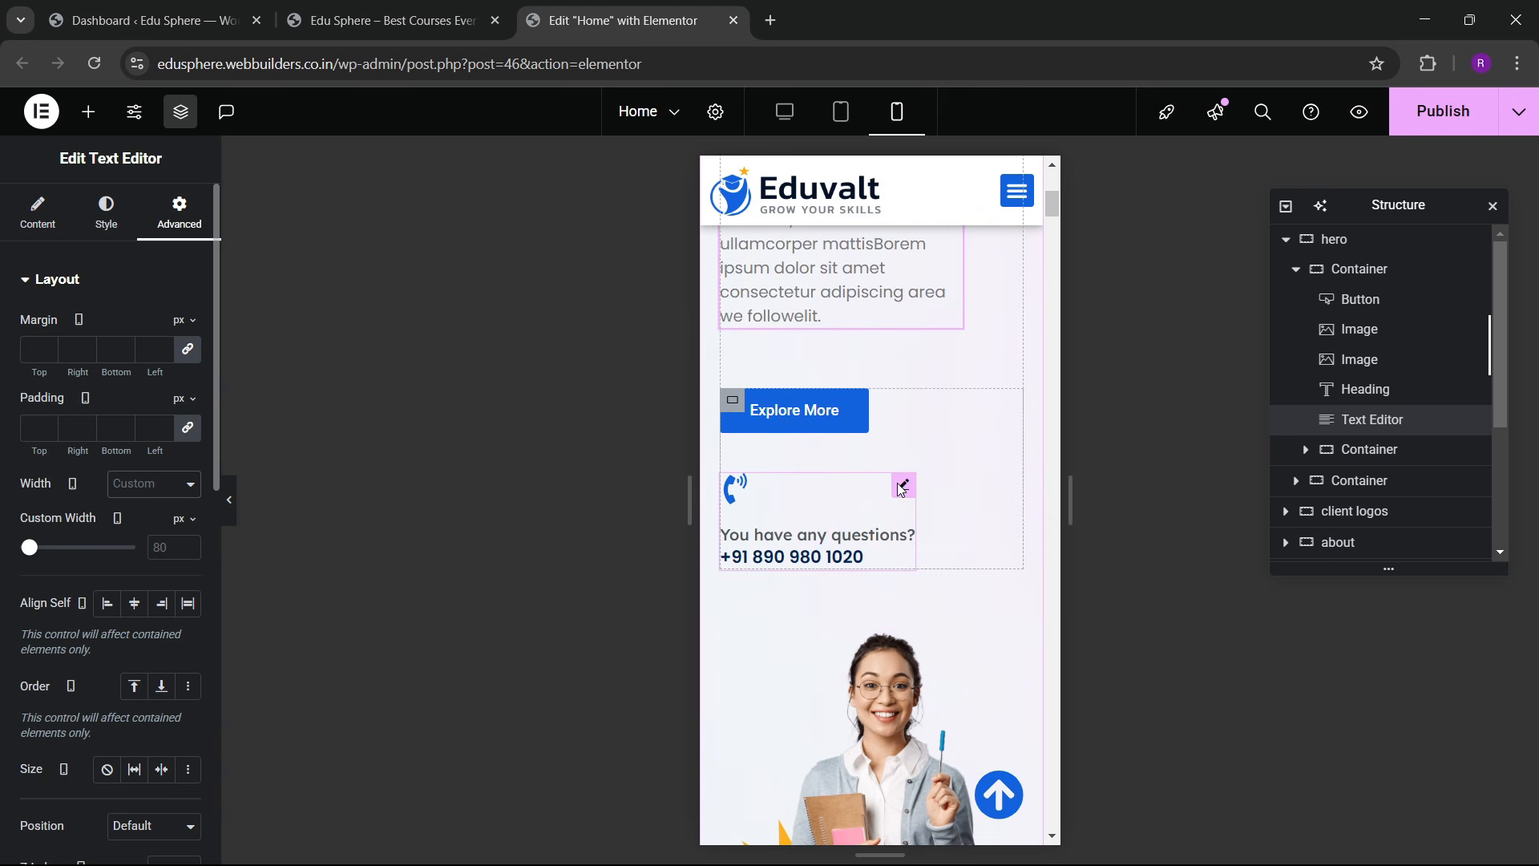
Step: Set the phone contact box to icon position Left, vertical alignment Middle, alignment Left
{"action": "left_click", "coordinate": [902, 486]}
{"action": "left_click", "coordinate": [105, 213]}
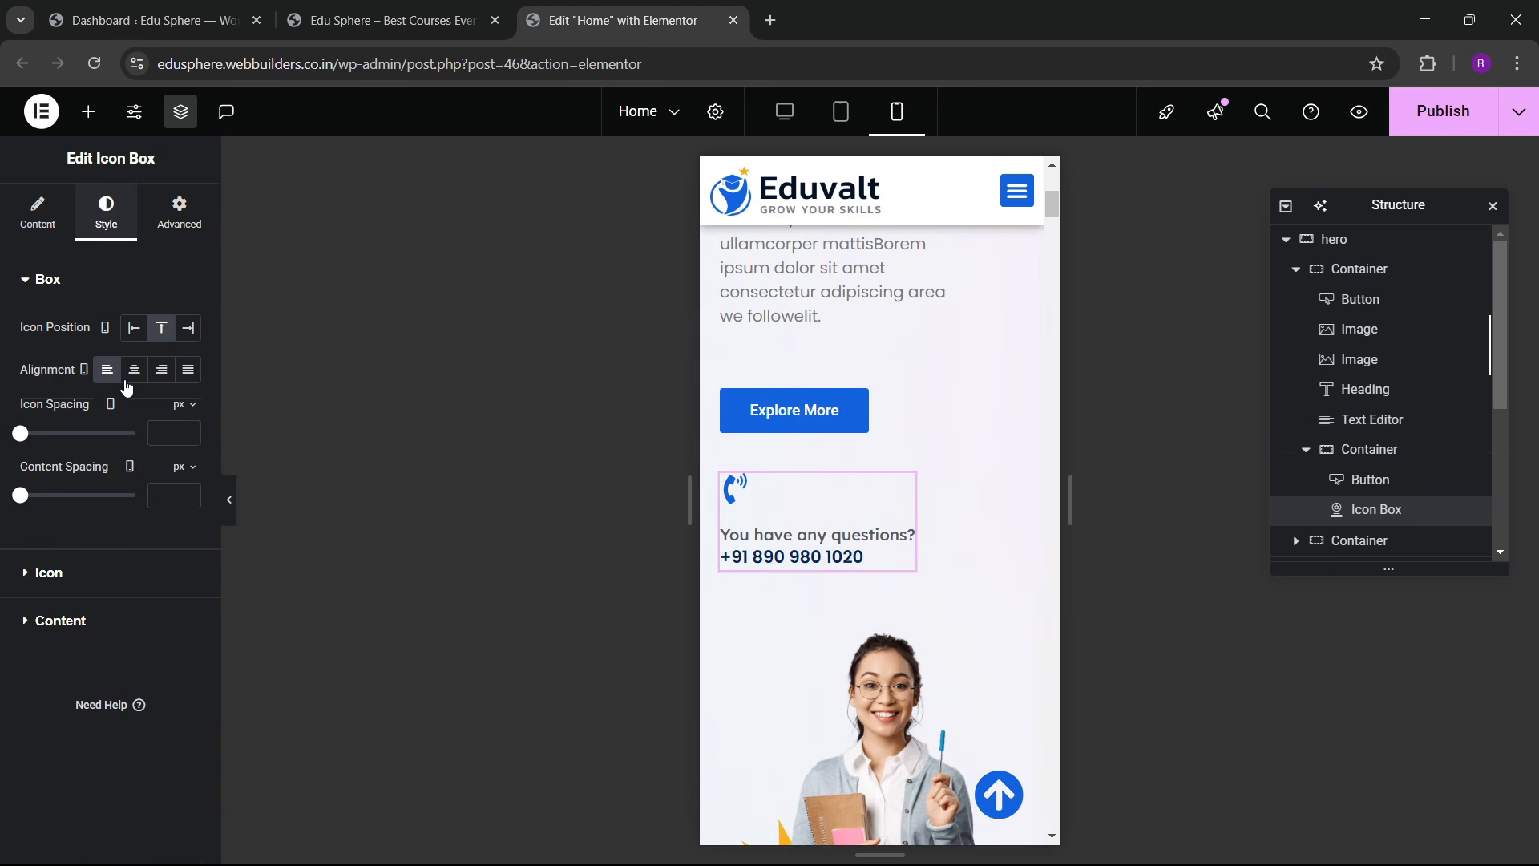
{"action": "left_click", "coordinate": [134, 328]}
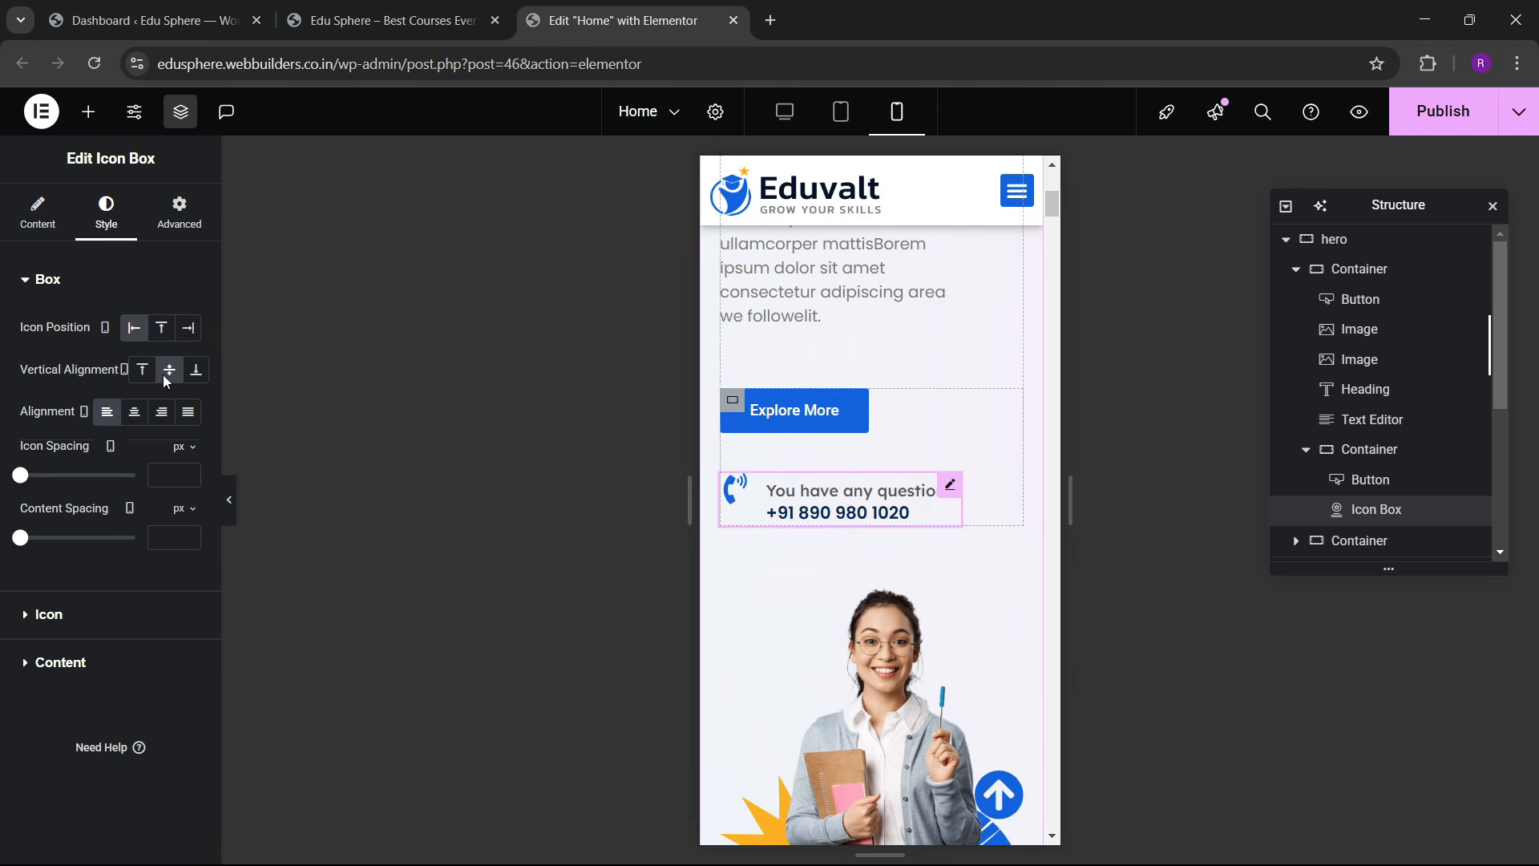
{"action": "left_click", "coordinate": [134, 412]}
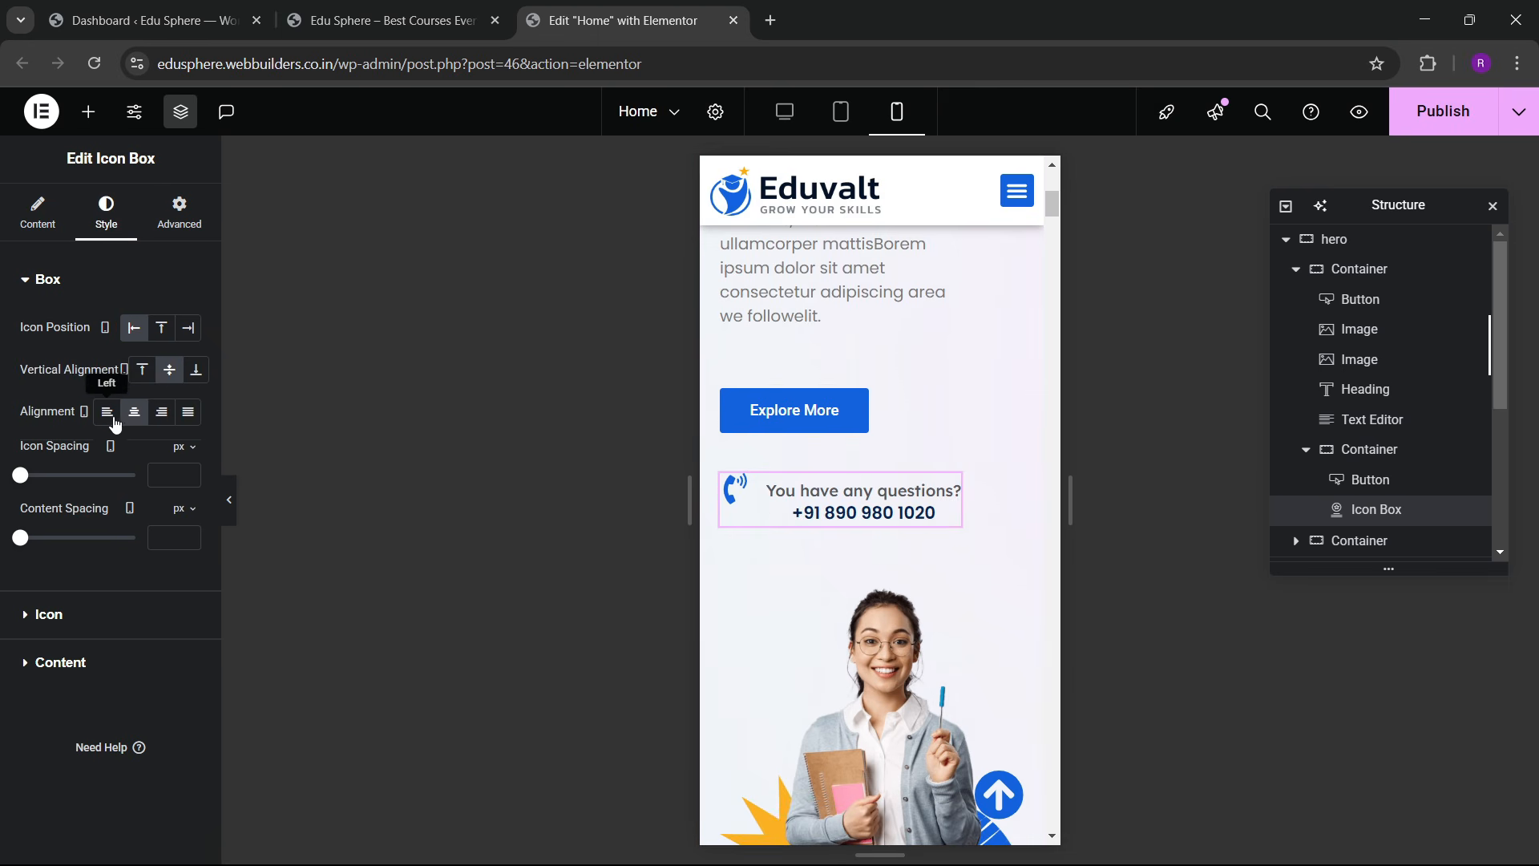
{"action": "left_click", "coordinate": [106, 411]}
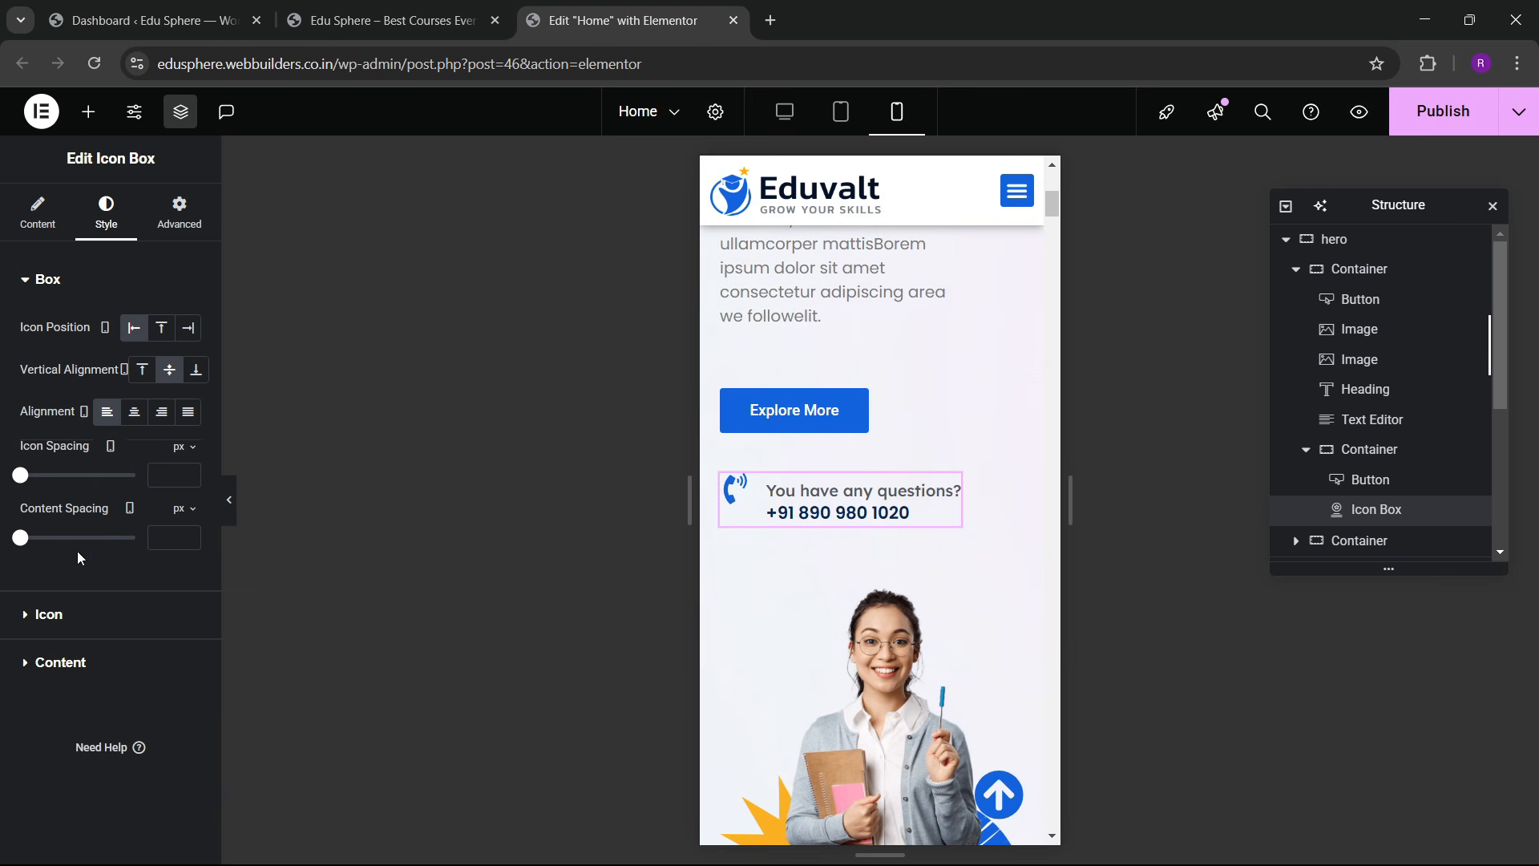
{"action": "scroll", "coordinate": [853, 505], "scroll_direction": "down", "scroll_amount": 10}
{"action": "scroll", "coordinate": [854, 497], "scroll_direction": "up", "scroll_amount": 4}
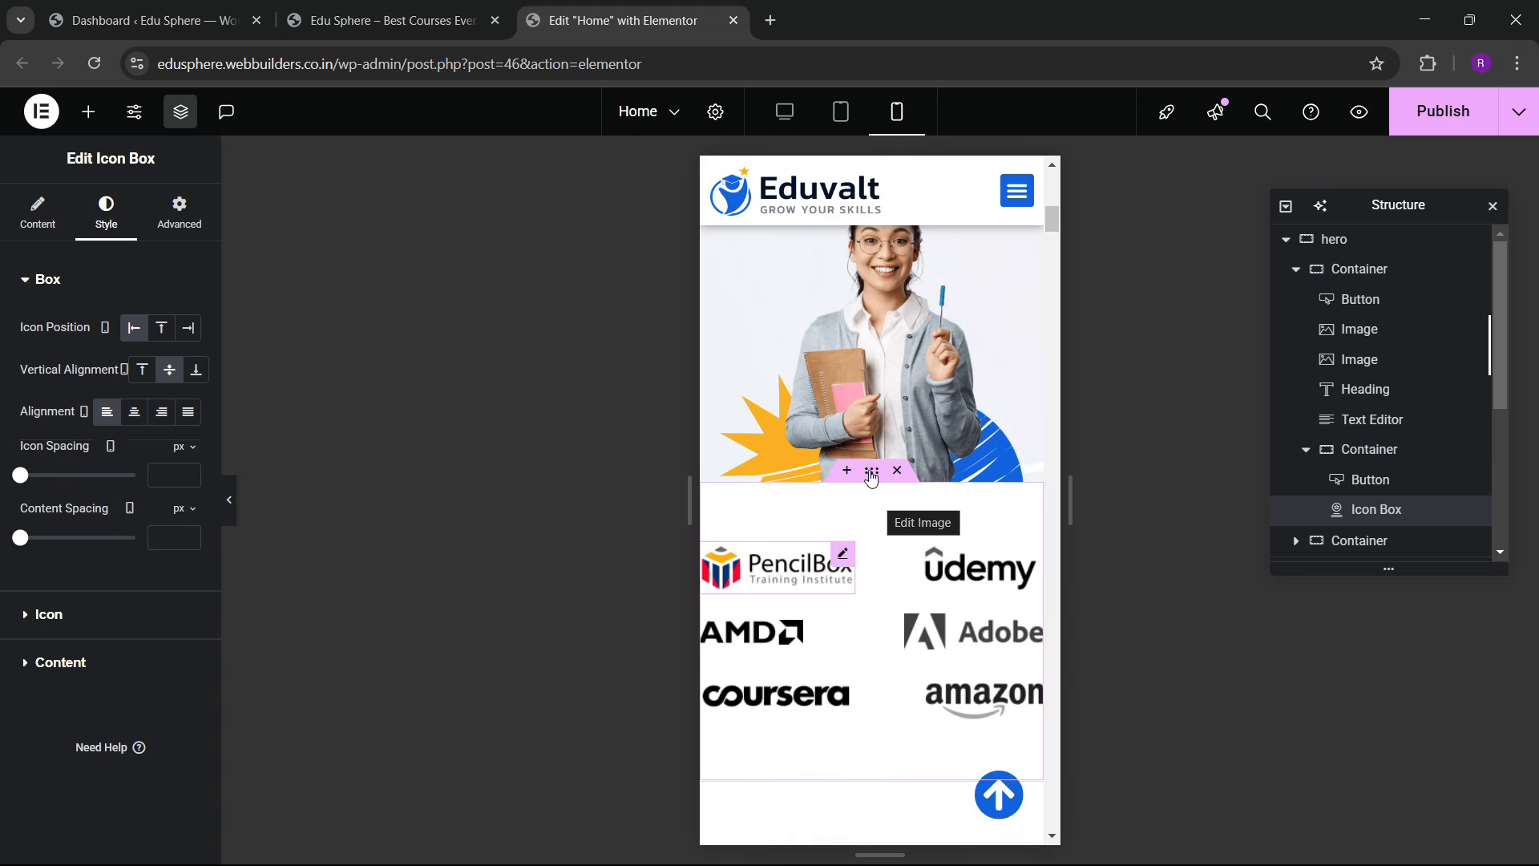
Step: Give the partner logos section unlinked mobile padding of 60/20/60/20 px
{"action": "left_click", "coordinate": [882, 513]}
{"action": "left_click", "coordinate": [162, 224]}
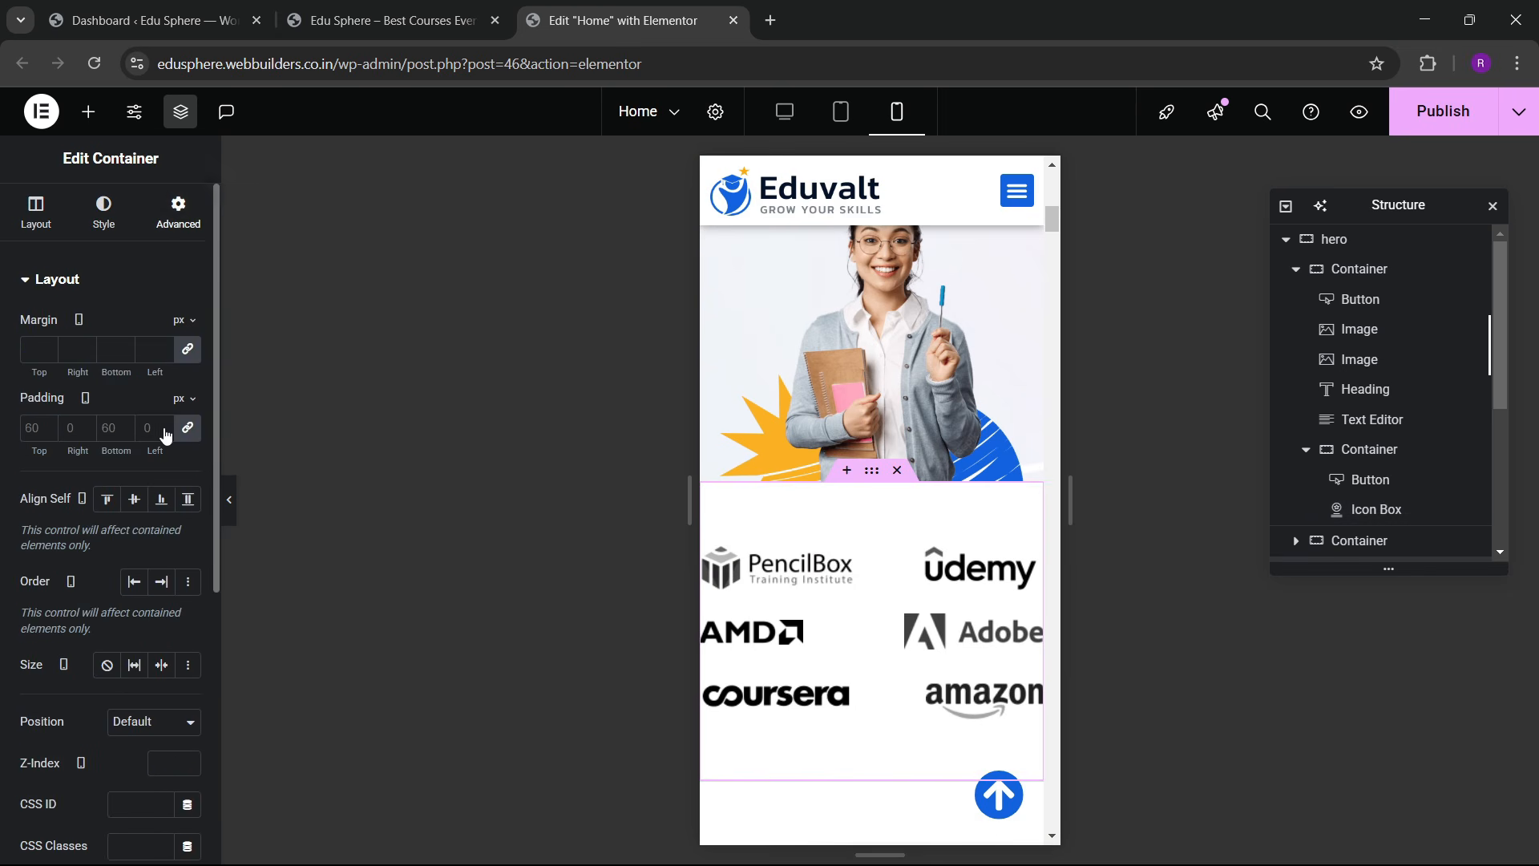
{"action": "left_click", "coordinate": [36, 428]}
{"action": "type", "text": "0"}
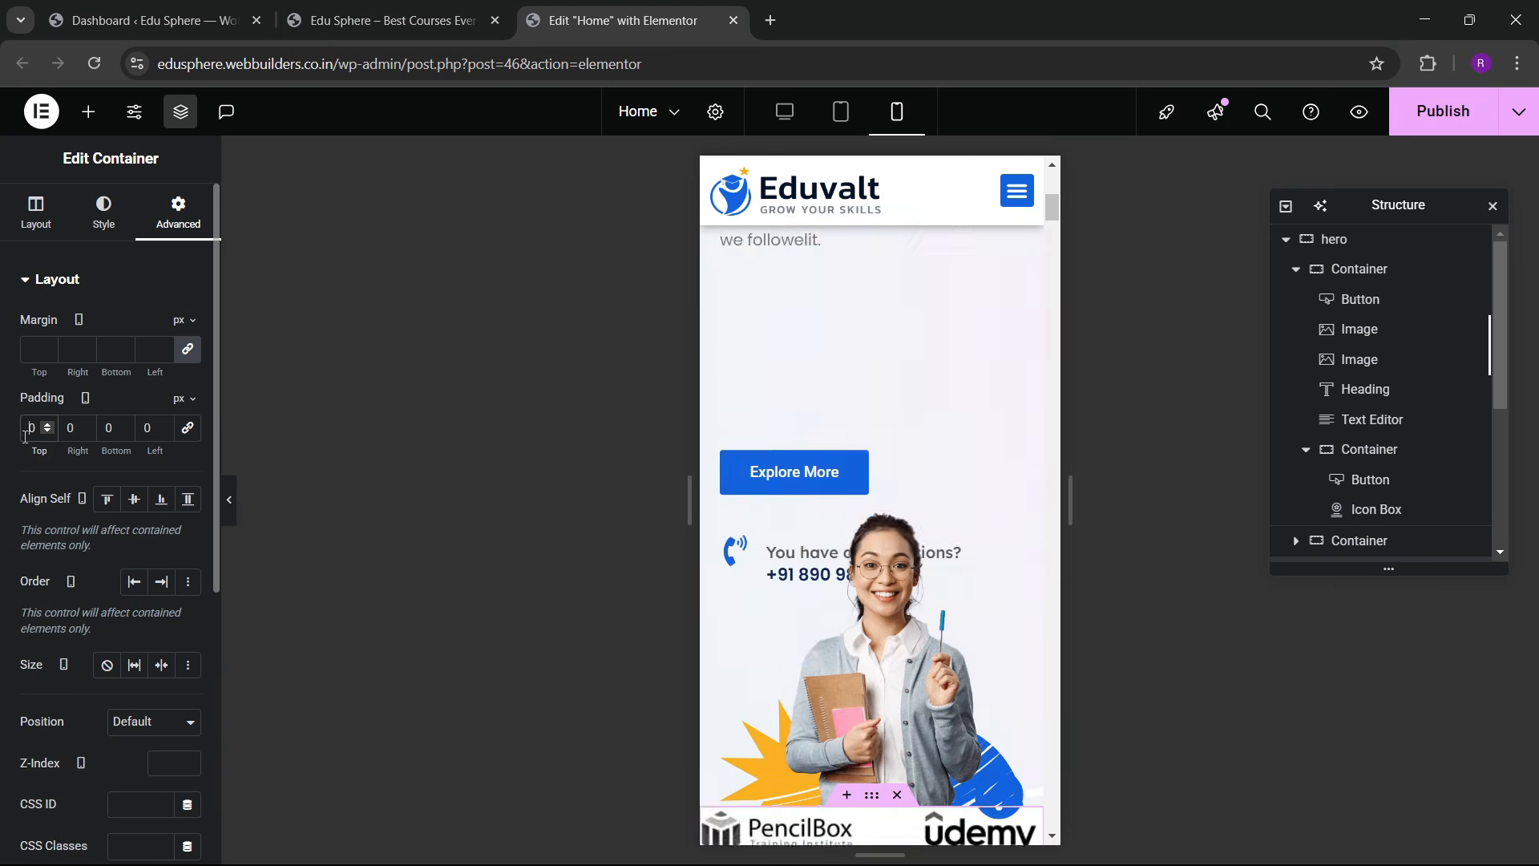
{"action": "type", "text": "6"}
{"action": "key", "text": "Tab"}
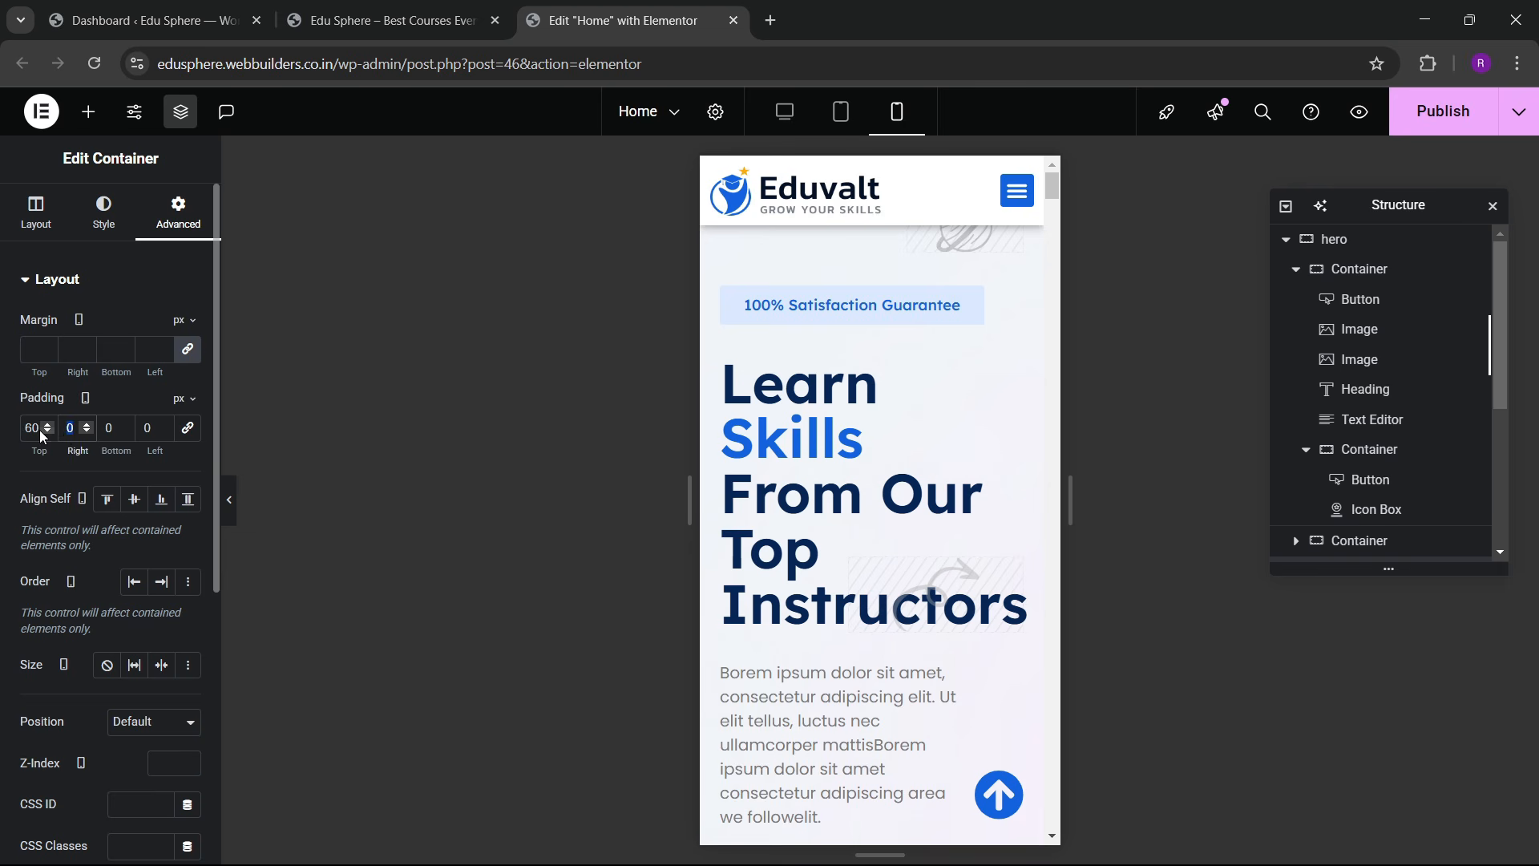
{"action": "left_click", "coordinate": [73, 435]}
{"action": "type", "text": "2"}
{"action": "key", "text": "Tab"}
{"action": "type", "text": "6"}
{"action": "key", "text": "Tab"}
{"action": "type", "text": "2"}
{"action": "scroll", "coordinate": [887, 522], "scroll_direction": "down", "scroll_amount": 5}
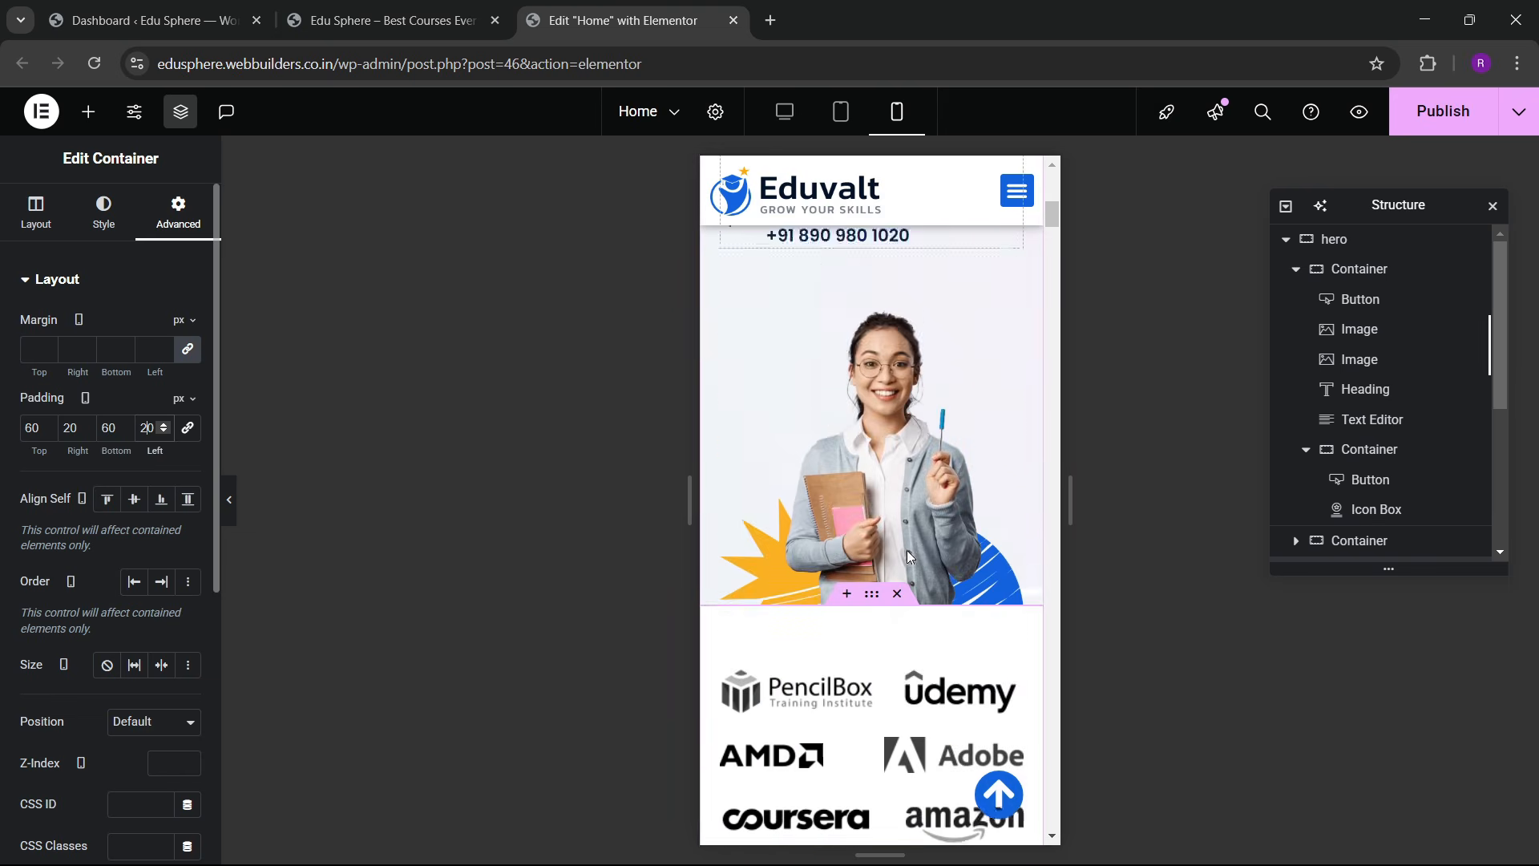
{"action": "scroll", "coordinate": [908, 556], "scroll_direction": "down", "scroll_amount": 10}
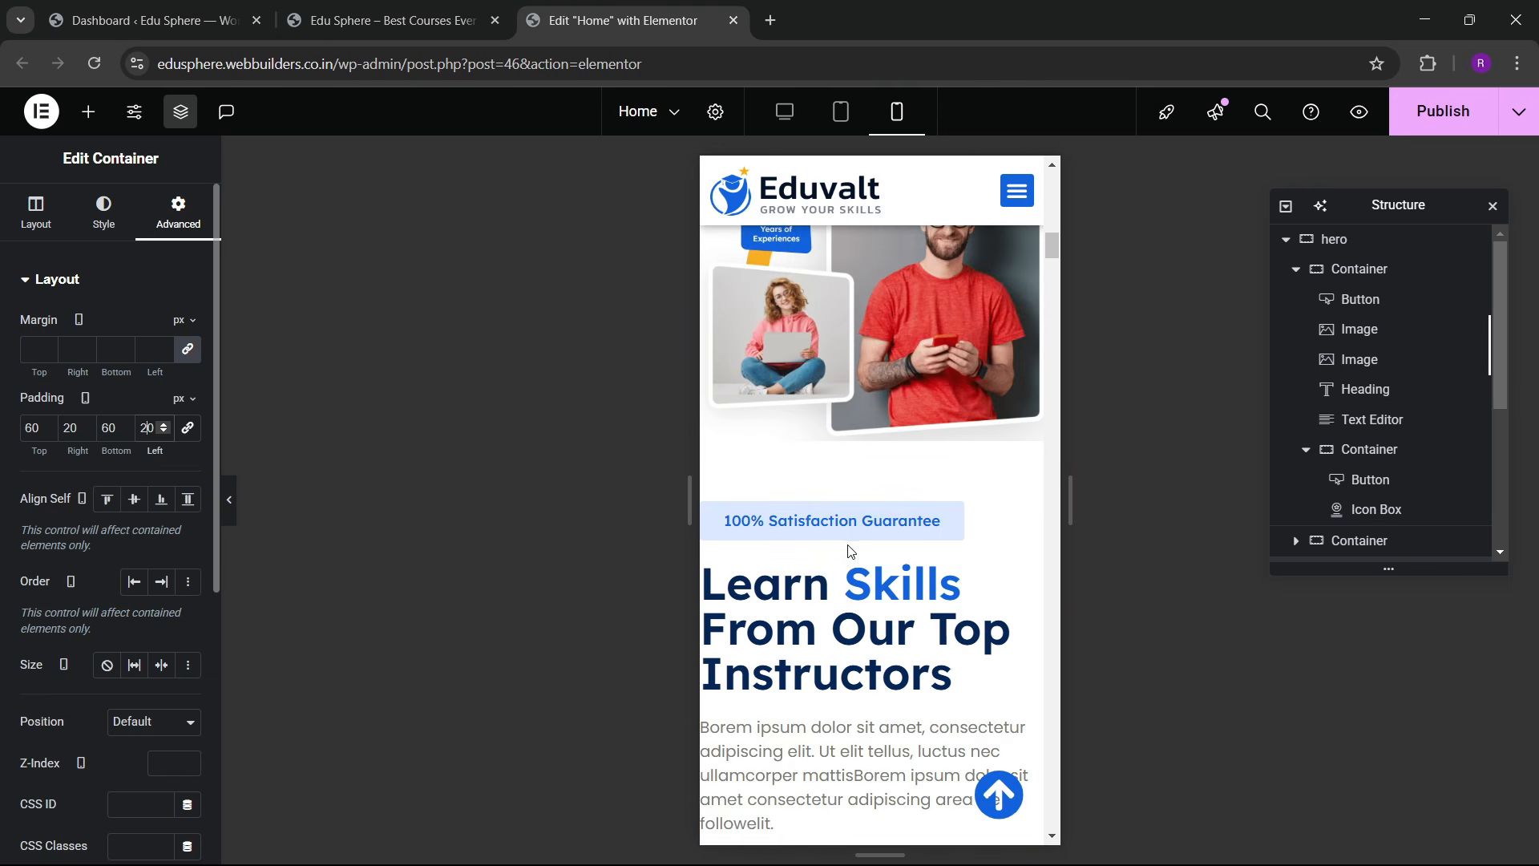
{"action": "scroll", "coordinate": [851, 551], "scroll_direction": "up", "scroll_amount": 5}
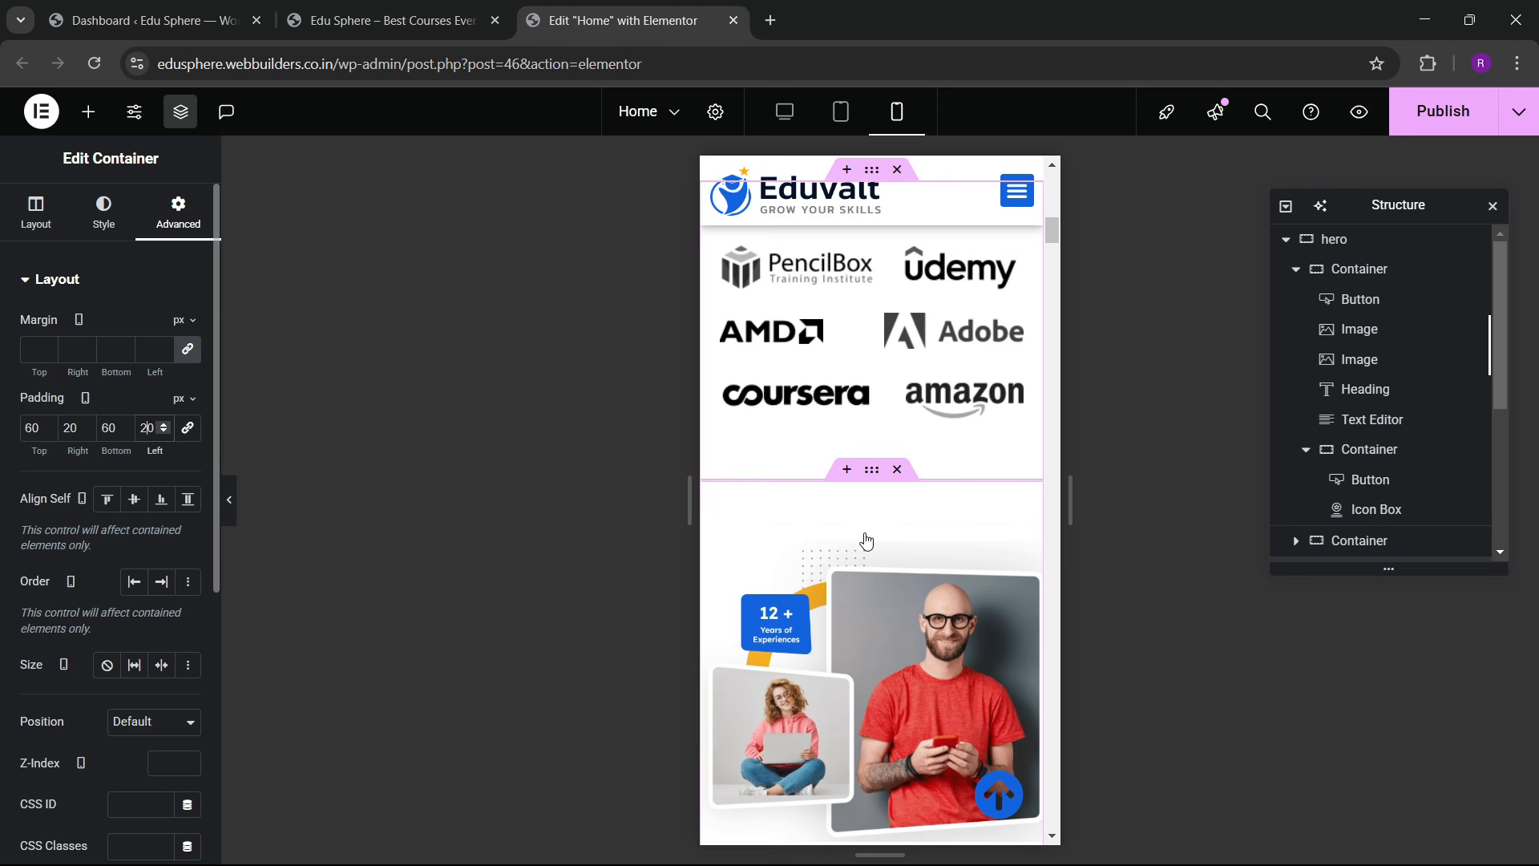
Step: Select the about section with the instructor images and review it
{"action": "left_click", "coordinate": [865, 541]}
{"action": "scroll", "coordinate": [841, 594], "scroll_direction": "down", "scroll_amount": 18}
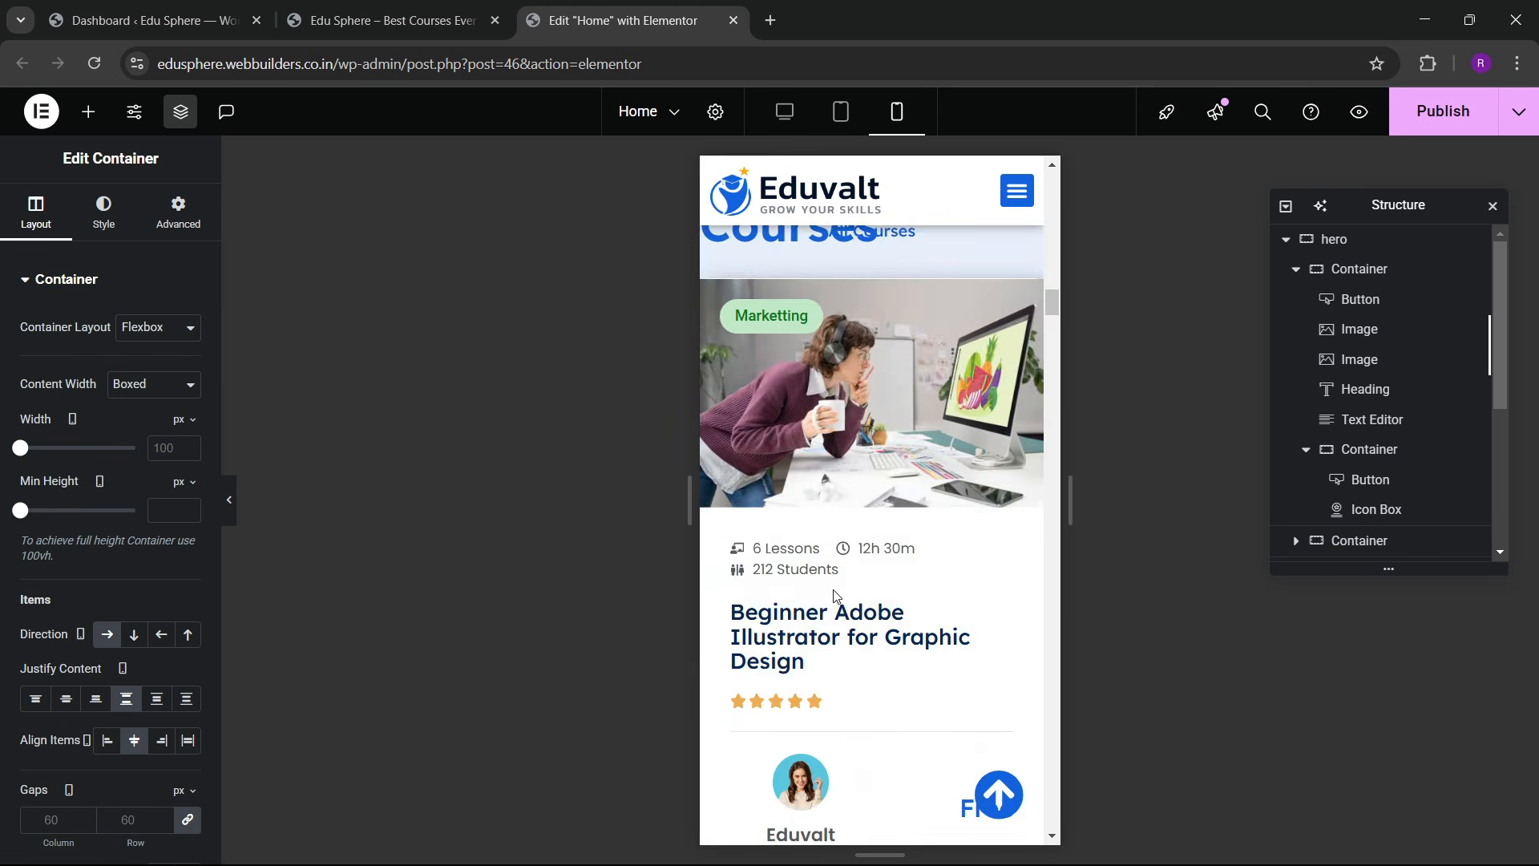
{"action": "scroll", "coordinate": [837, 599], "scroll_direction": "down", "scroll_amount": 3}
{"action": "scroll", "coordinate": [840, 590], "scroll_direction": "up", "scroll_amount": 15}
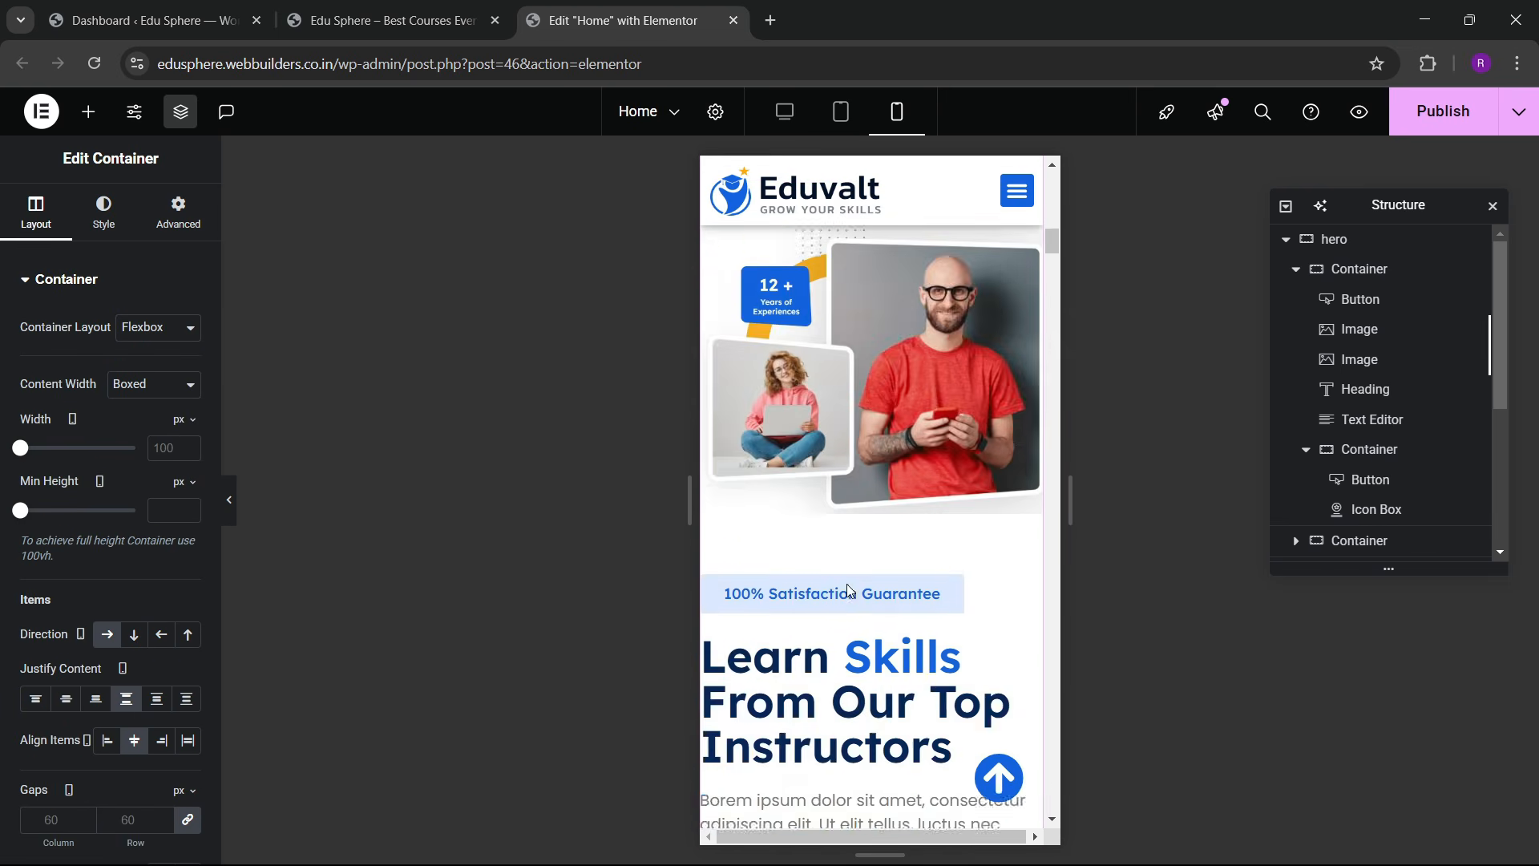
{"action": "scroll", "coordinate": [850, 591], "scroll_direction": "up", "scroll_amount": 6}
{"action": "scroll", "coordinate": [853, 593], "scroll_direction": "down", "scroll_amount": 7}
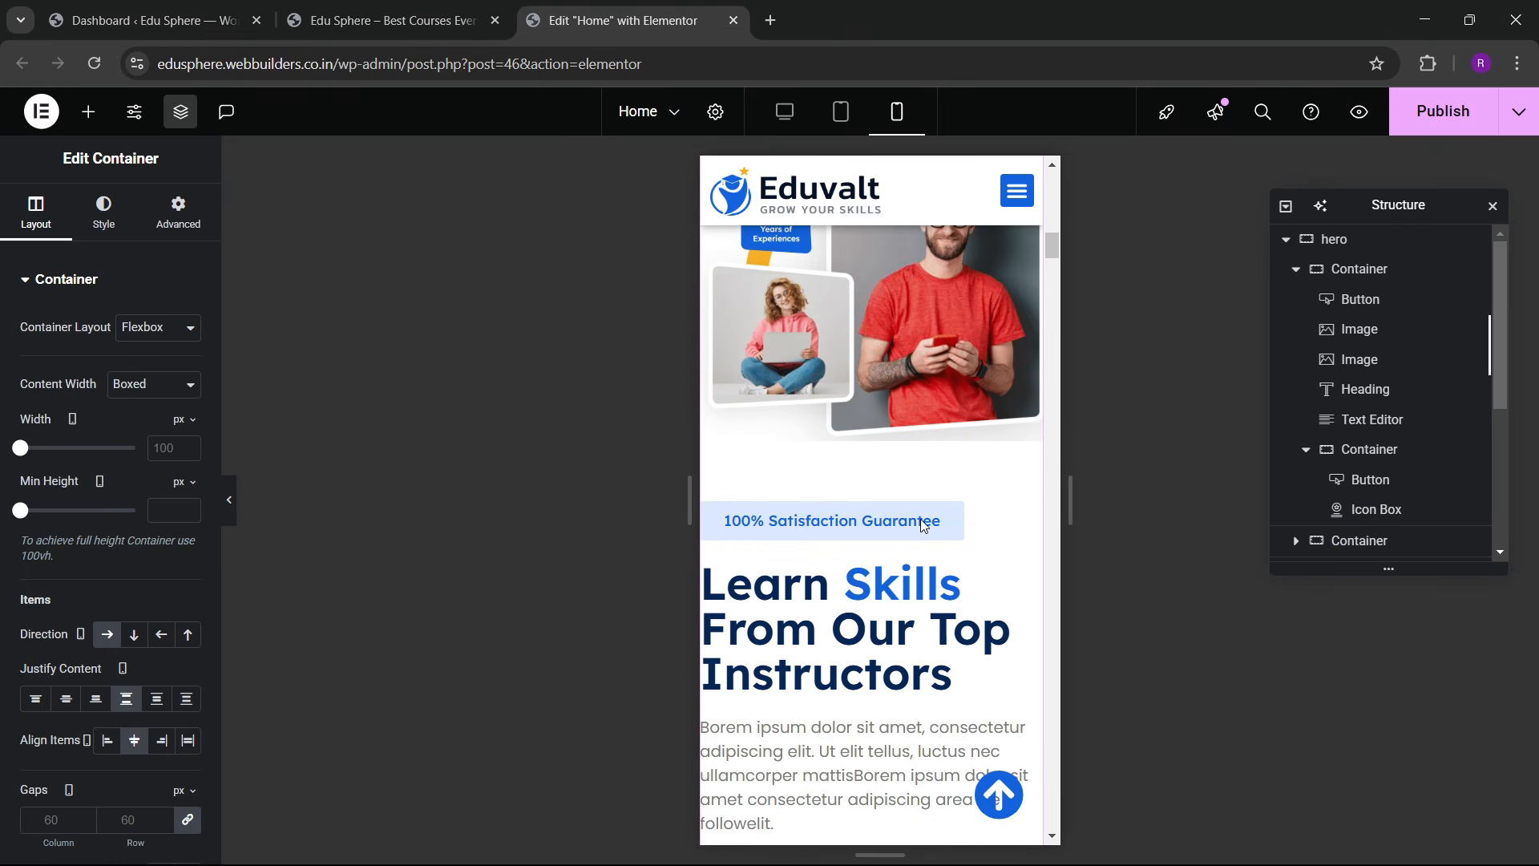
{"action": "scroll", "coordinate": [898, 509], "scroll_direction": "up", "scroll_amount": 7}
{"action": "scroll", "coordinate": [837, 441], "scroll_direction": "down", "scroll_amount": 4}
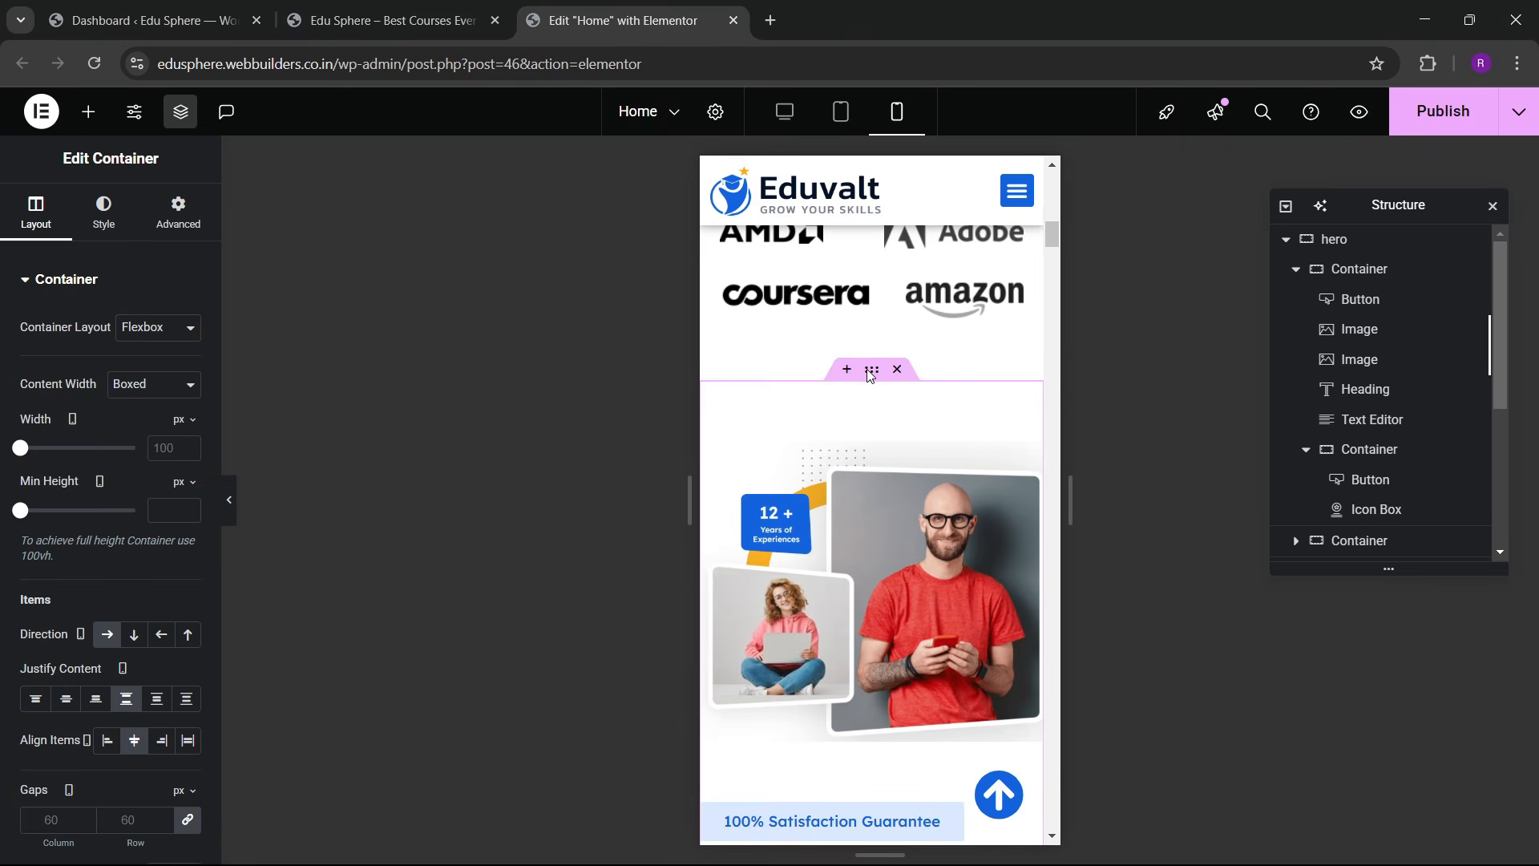
Step: Set the about section's unlinked mobile padding to 60/20/60/20 px
{"action": "left_click", "coordinate": [171, 232]}
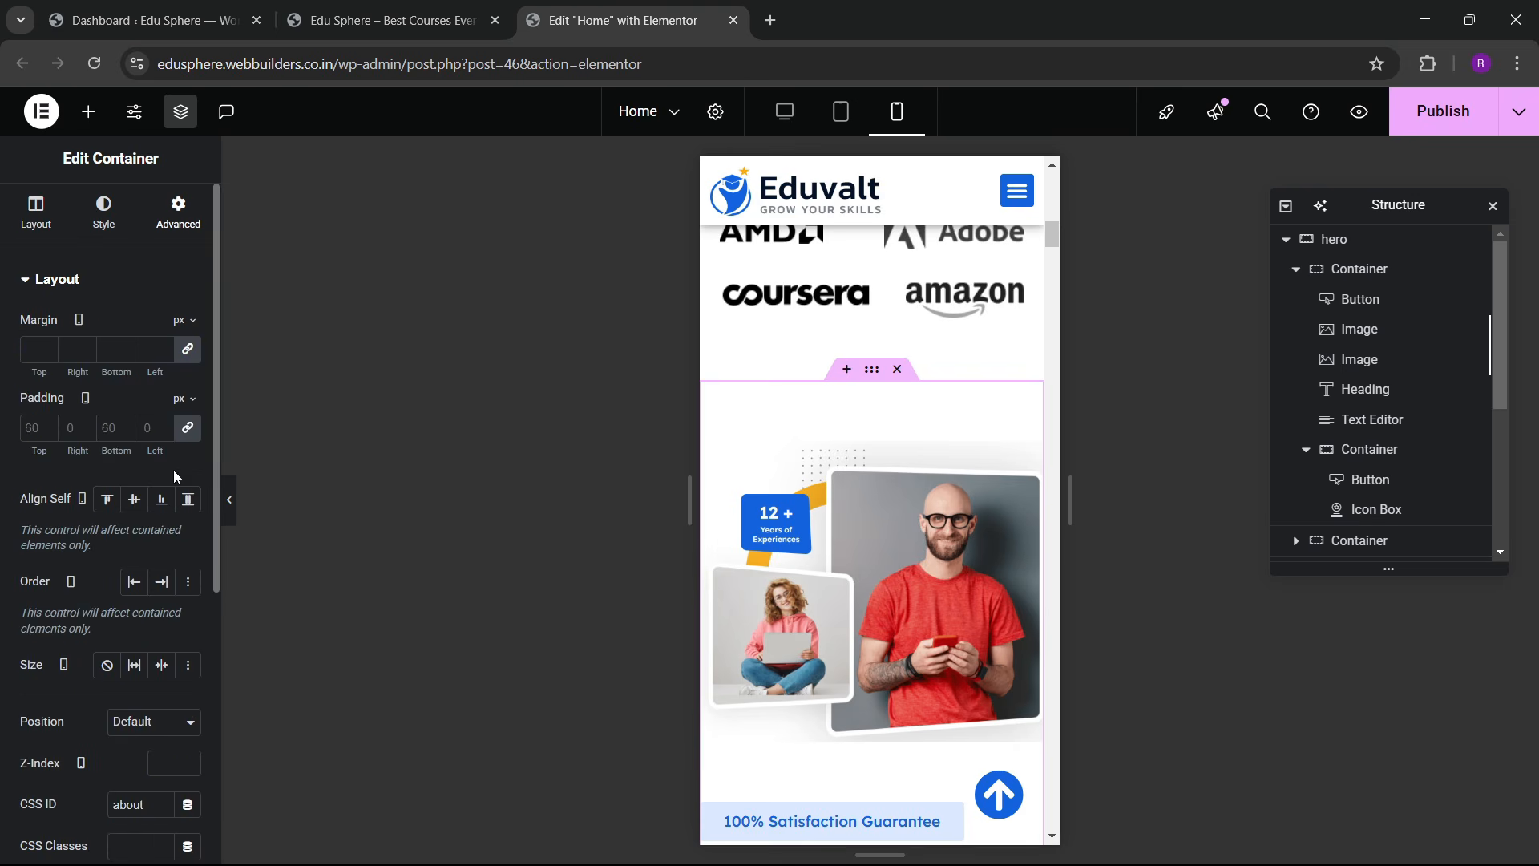
{"action": "left_click", "coordinate": [189, 431]}
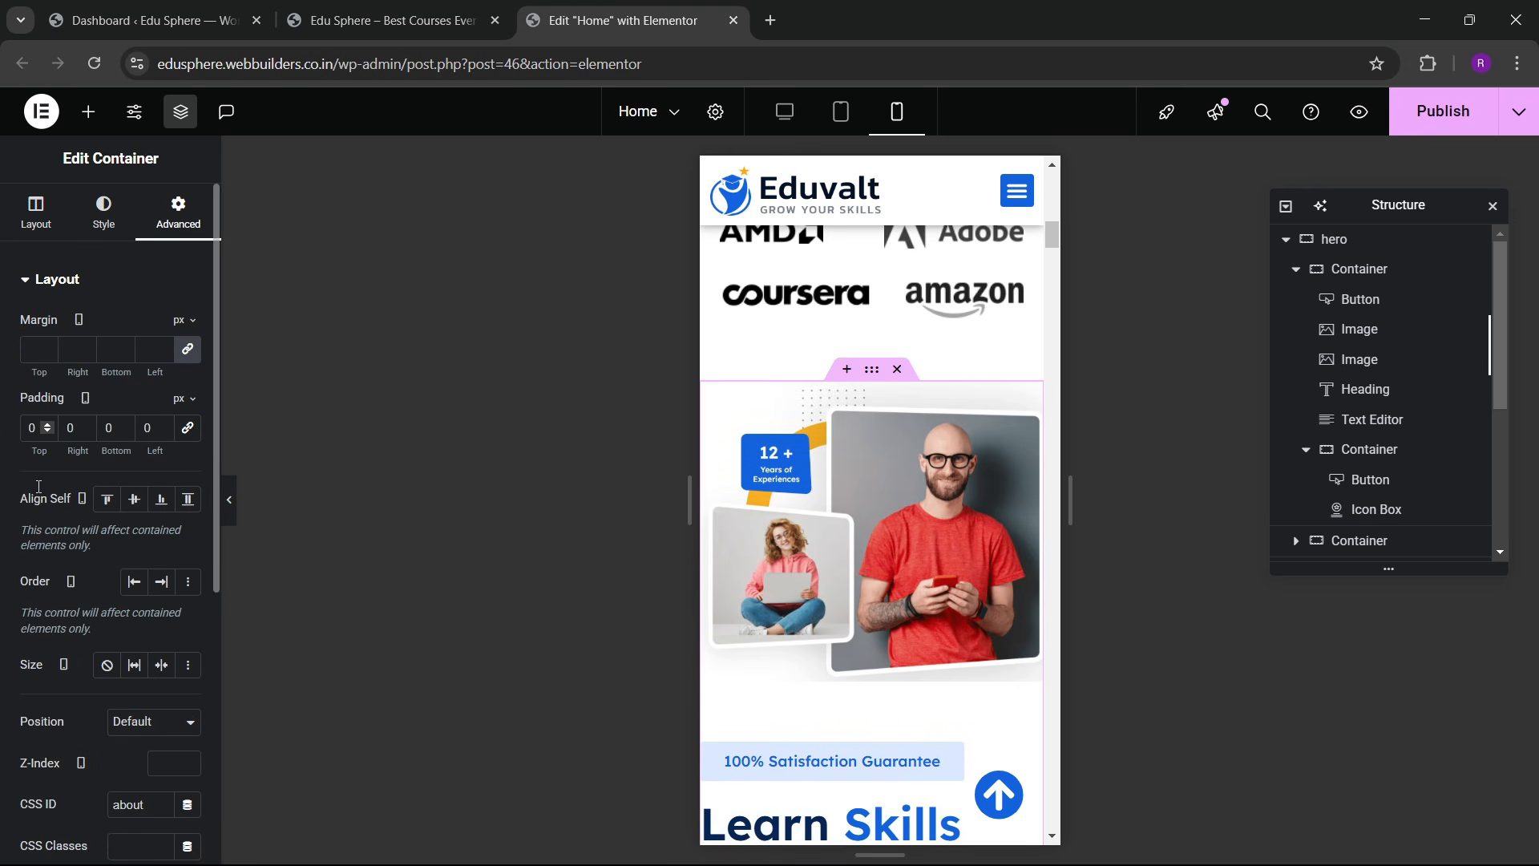
{"action": "type", "text": "6"}
{"action": "key", "text": "Tab"}
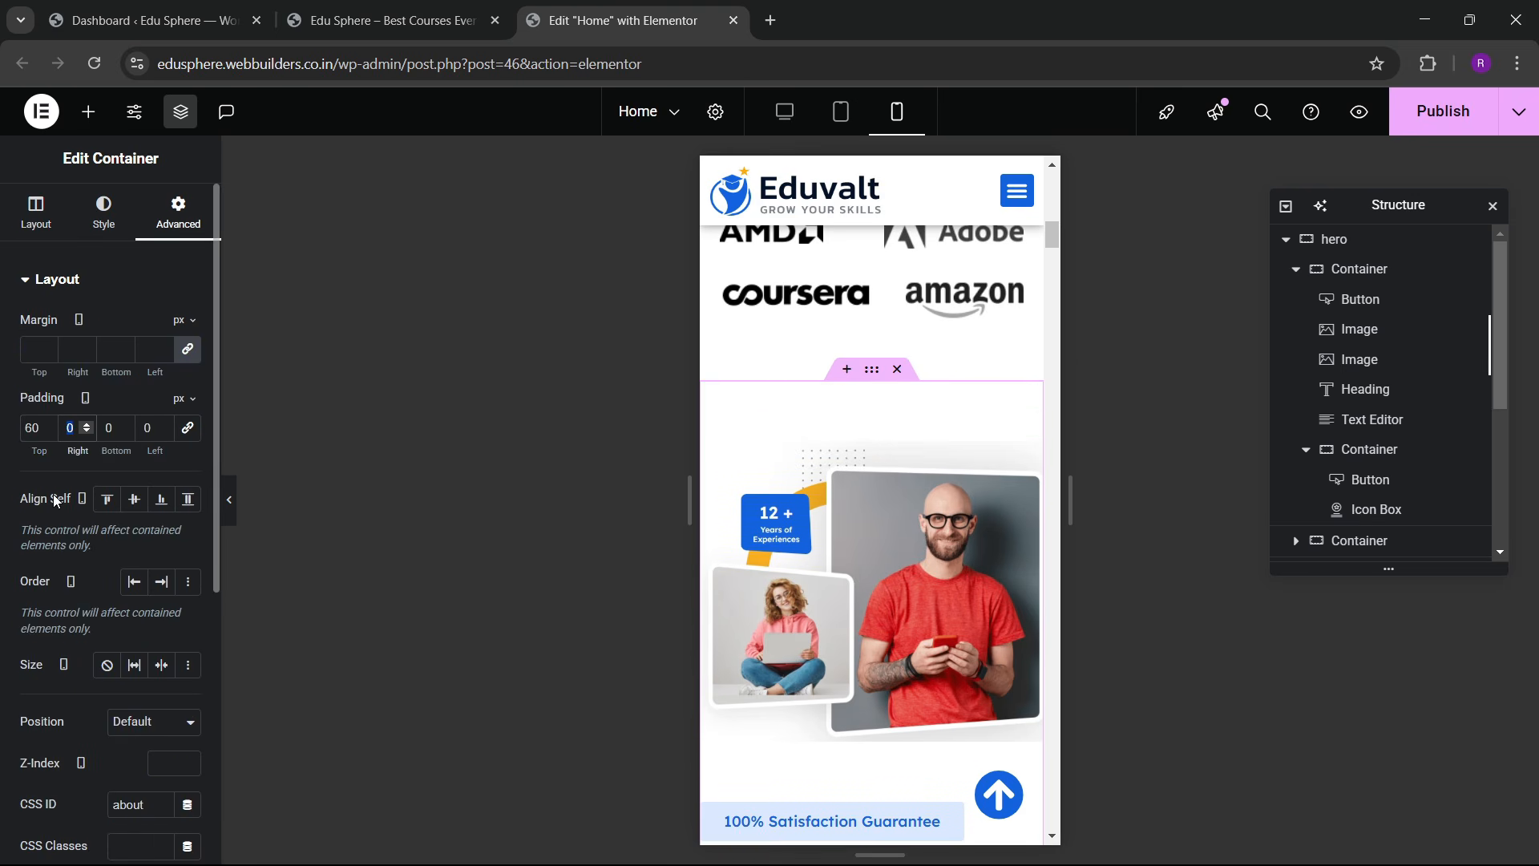
{"action": "type", "text": "20"}
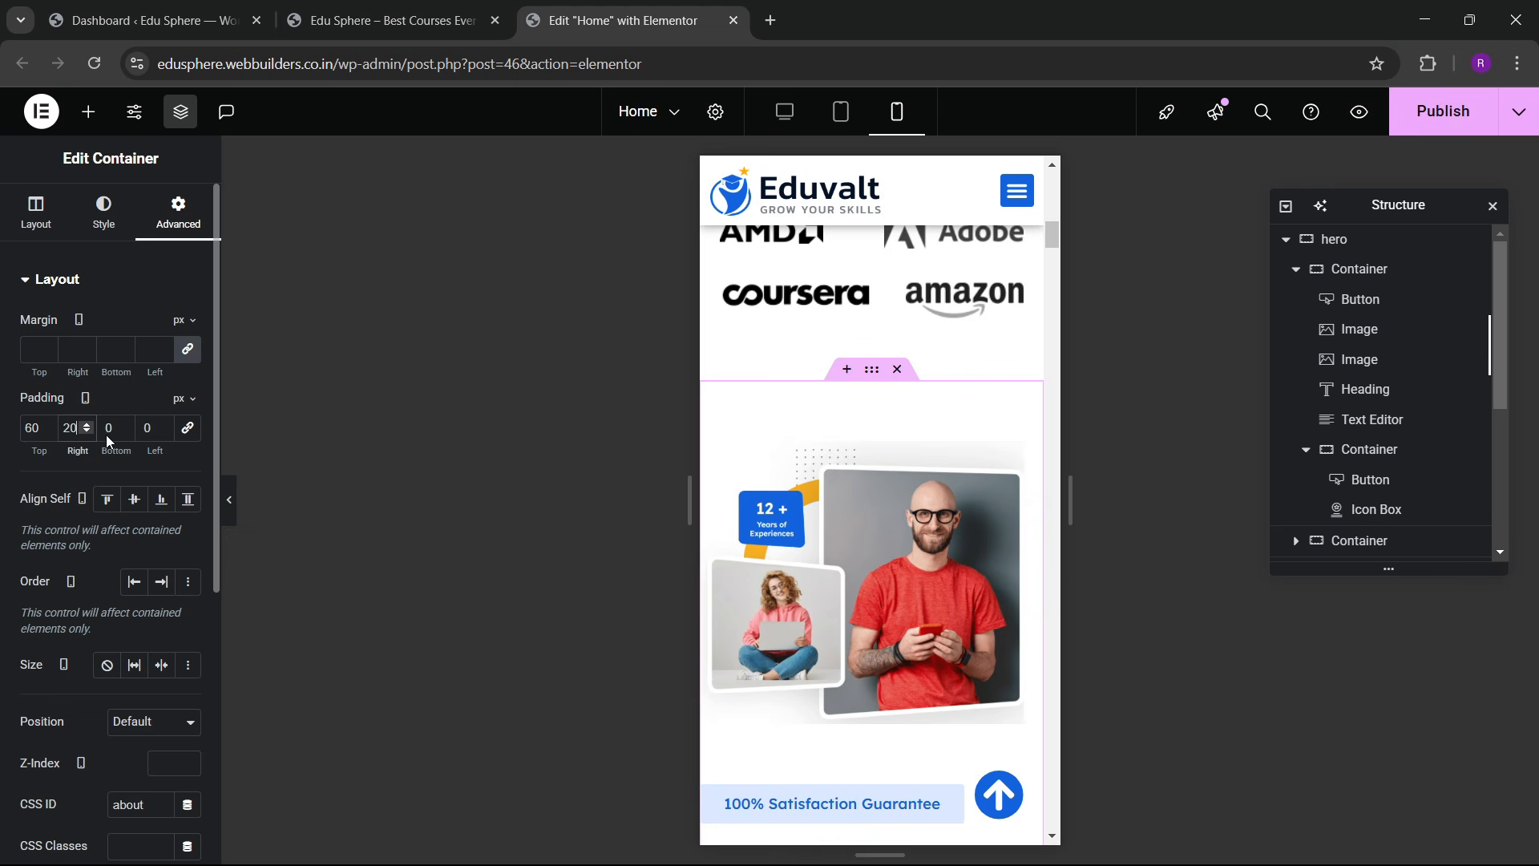
{"action": "type", "text": "60"}
{"action": "key", "text": "Tab"}
{"action": "type", "text": "20"}
{"action": "scroll", "coordinate": [807, 545], "scroll_direction": "down", "scroll_amount": 10}
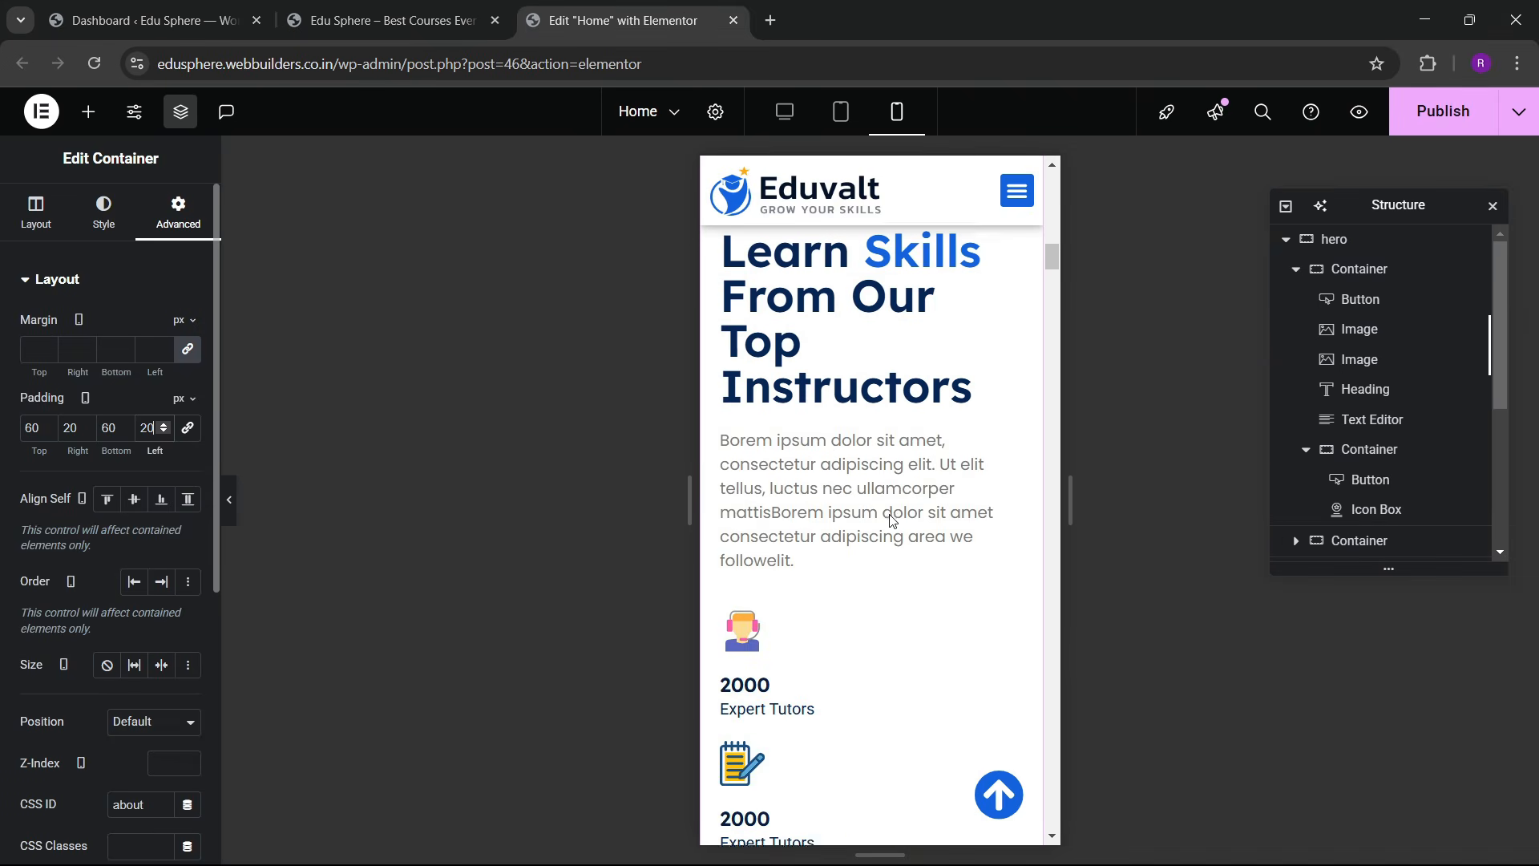
{"action": "scroll", "coordinate": [762, 508], "scroll_direction": "up", "scroll_amount": 3}
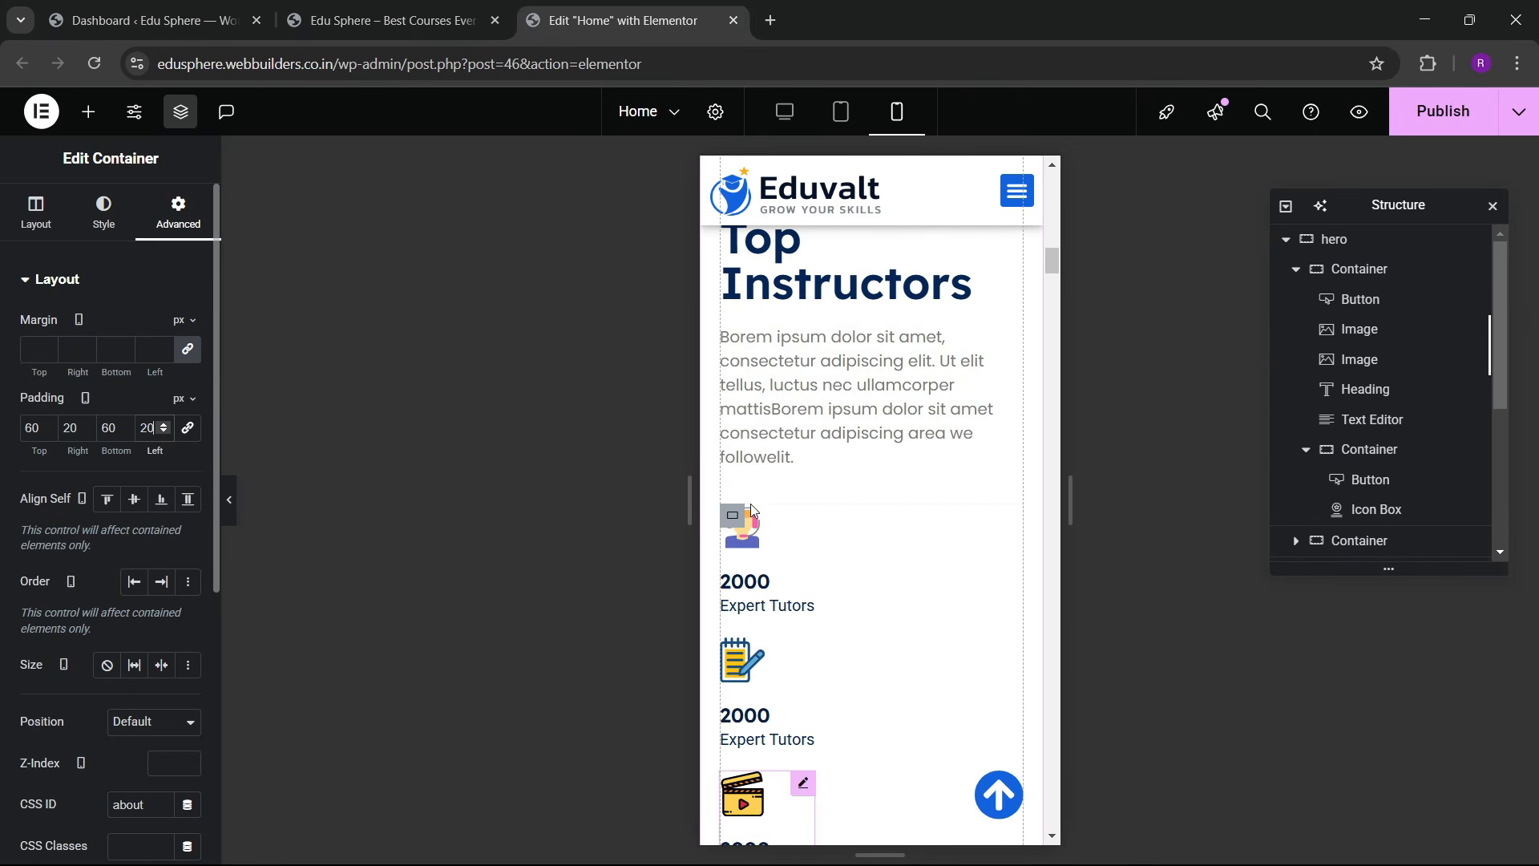
Step: Set the Expert Tutors stats grid to 2 columns on mobile
{"action": "left_click", "coordinate": [801, 517]}
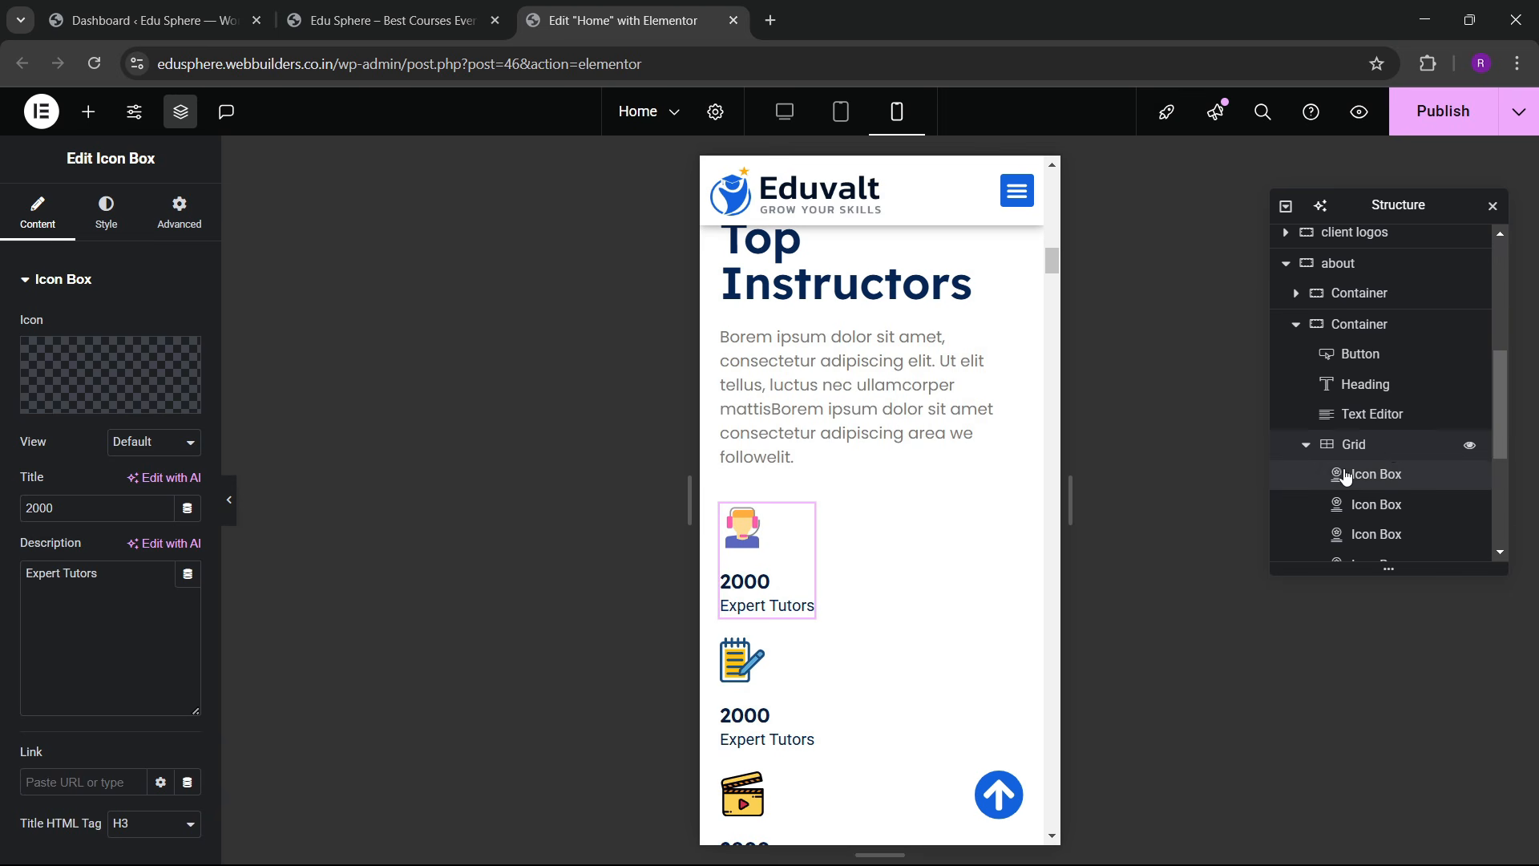
{"action": "scroll", "coordinate": [1371, 456], "scroll_direction": "down", "scroll_amount": 1}
{"action": "scroll", "coordinate": [1363, 456], "scroll_direction": "down", "scroll_amount": 2}
{"action": "left_click", "coordinate": [1362, 452]}
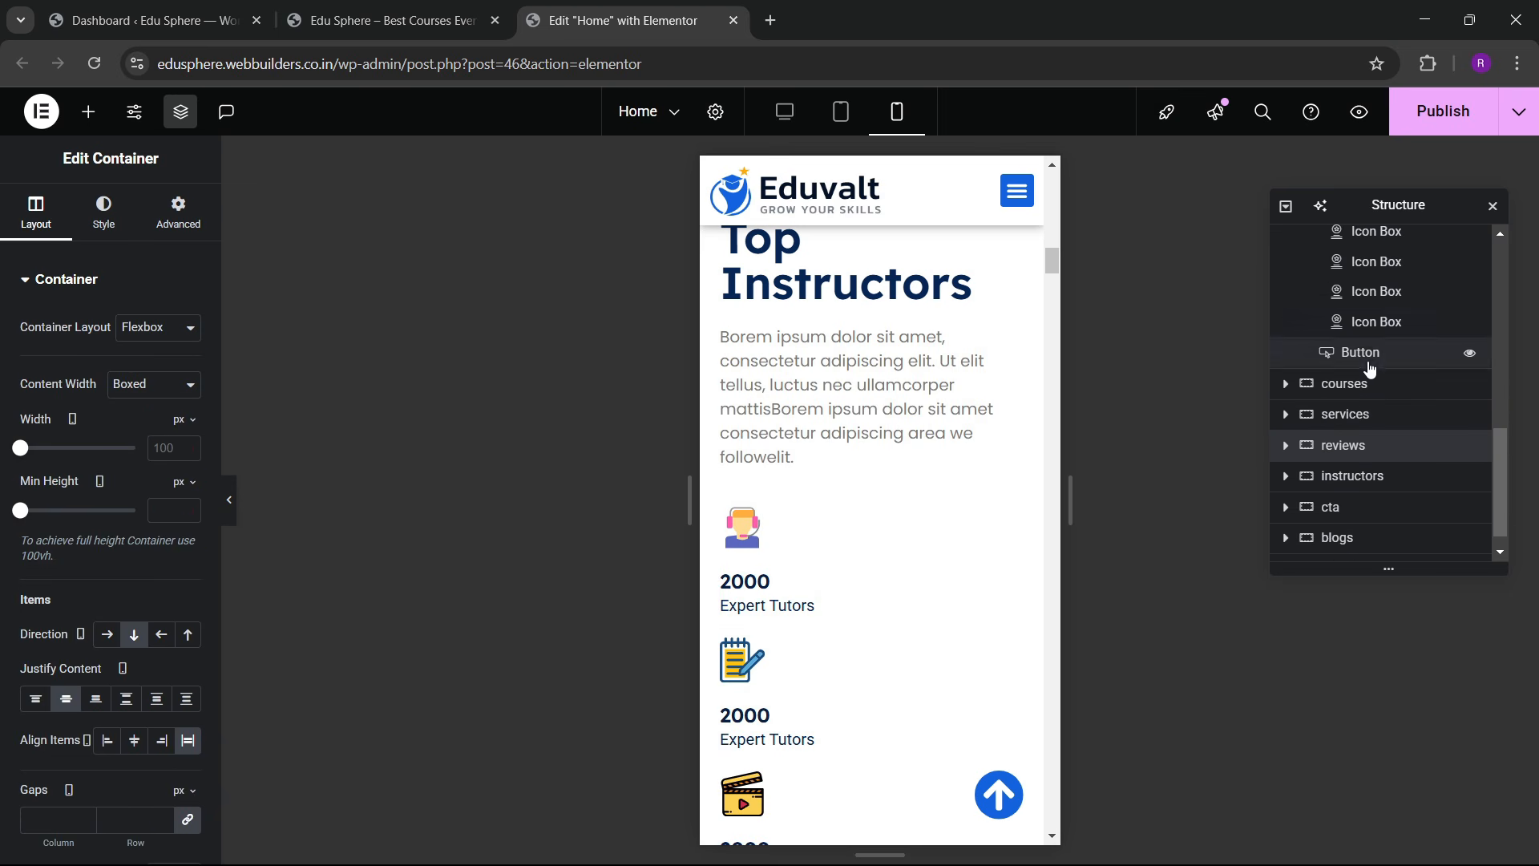
{"action": "scroll", "coordinate": [1376, 429], "scroll_direction": "up", "scroll_amount": 3}
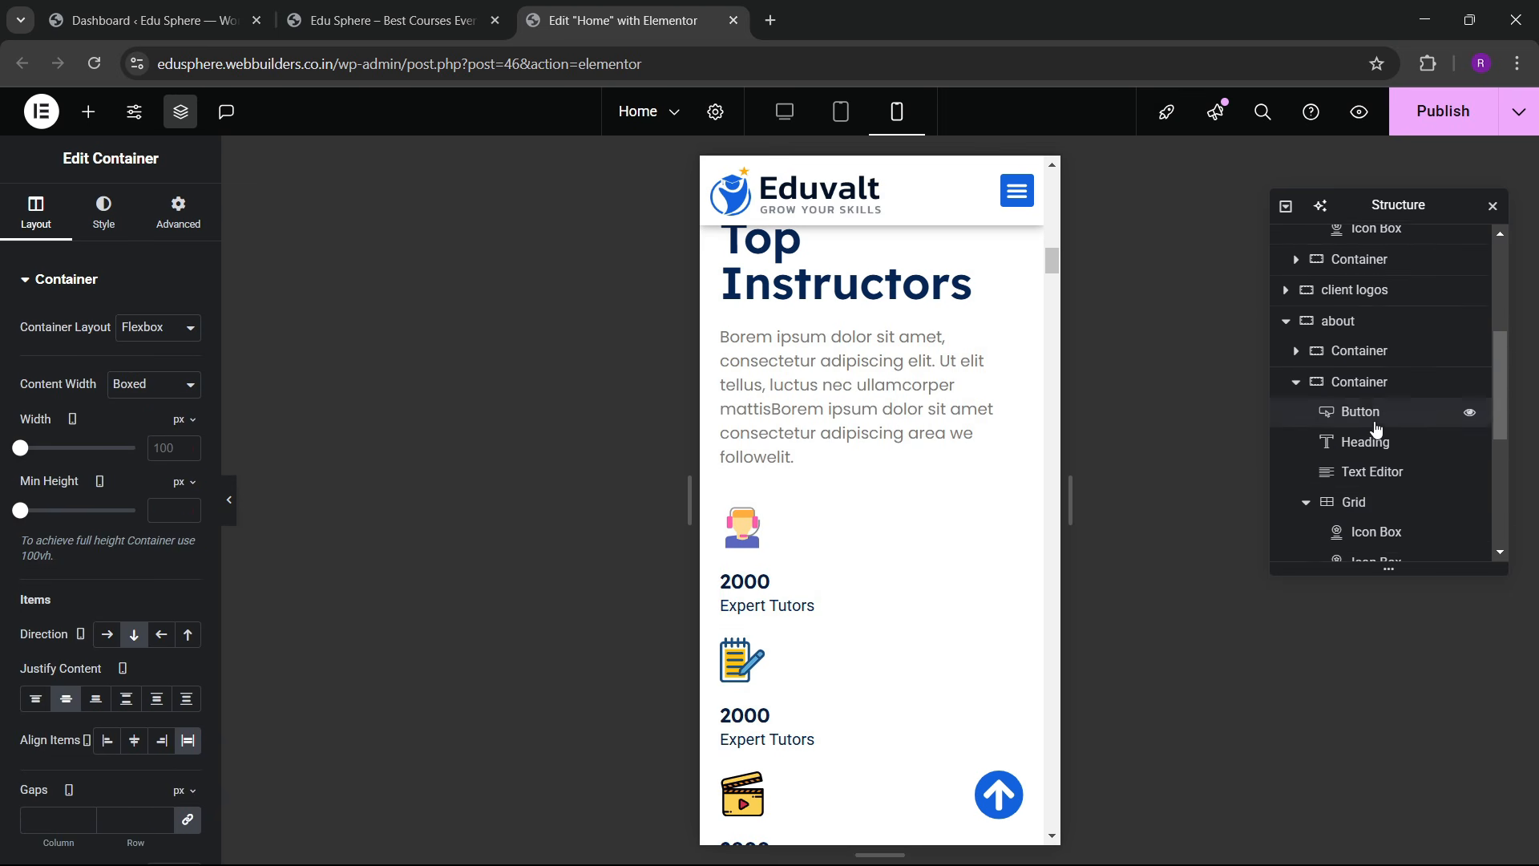
{"action": "left_click", "coordinate": [1355, 505]}
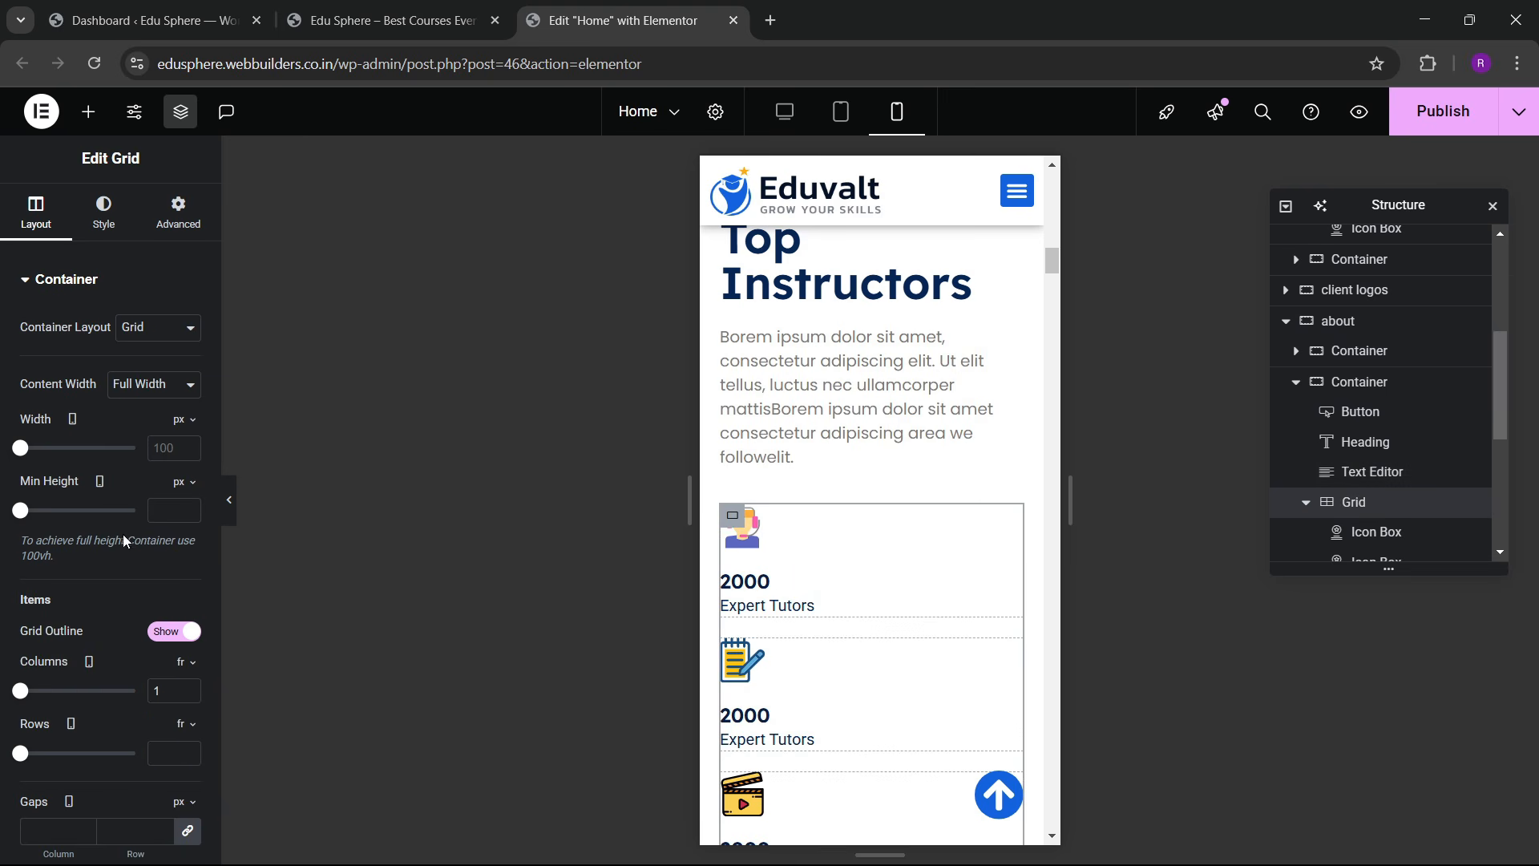
{"action": "scroll", "coordinate": [181, 579], "scroll_direction": "down", "scroll_amount": 4}
{"action": "left_click", "coordinate": [190, 388]}
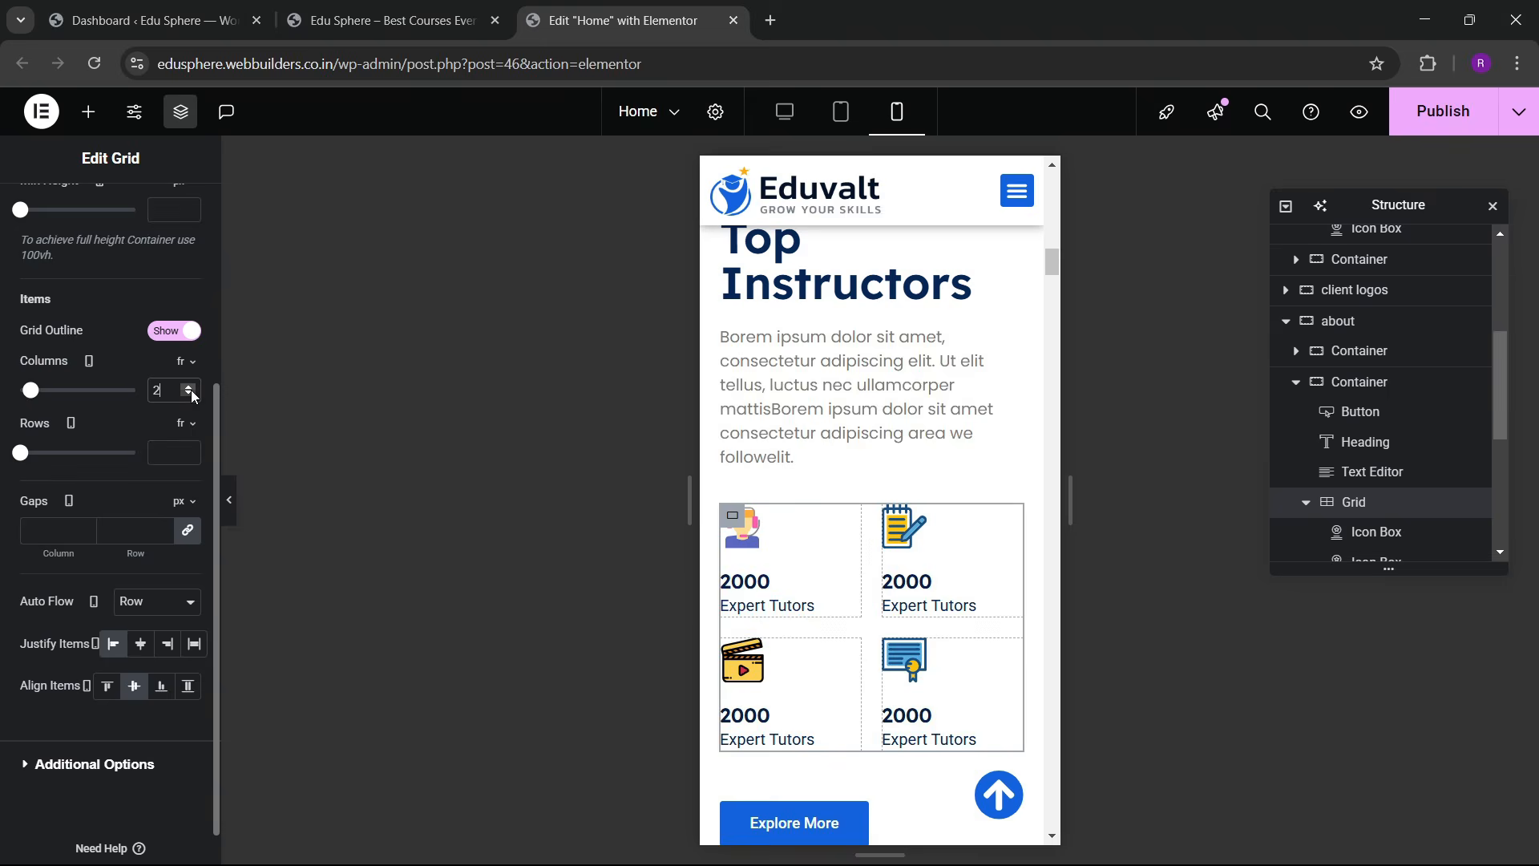
{"action": "scroll", "coordinate": [916, 607], "scroll_direction": "down", "scroll_amount": 8}
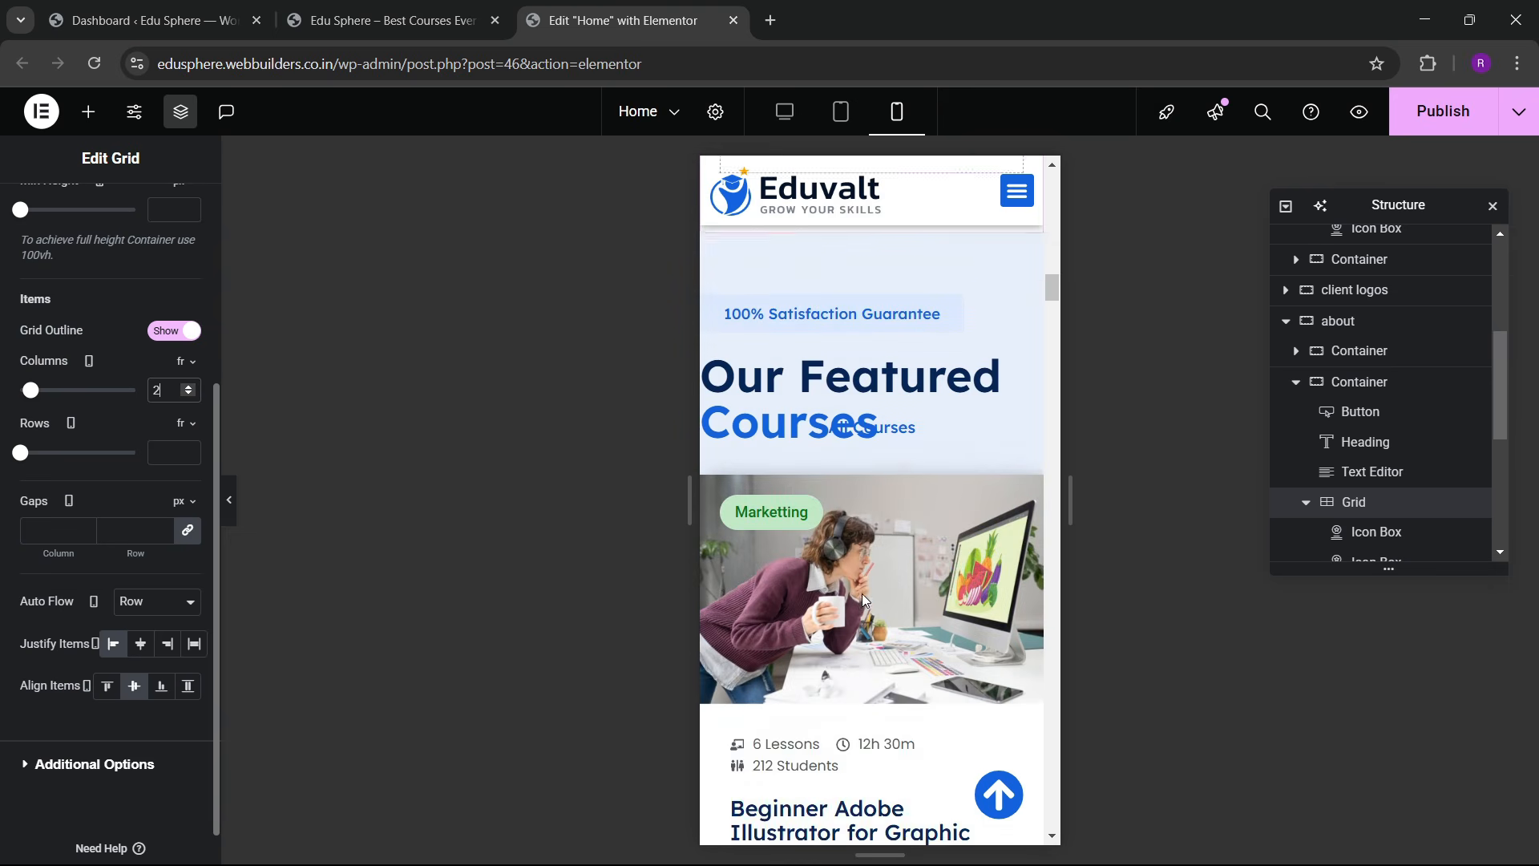
{"action": "scroll", "coordinate": [866, 465], "scroll_direction": "up", "scroll_amount": 2}
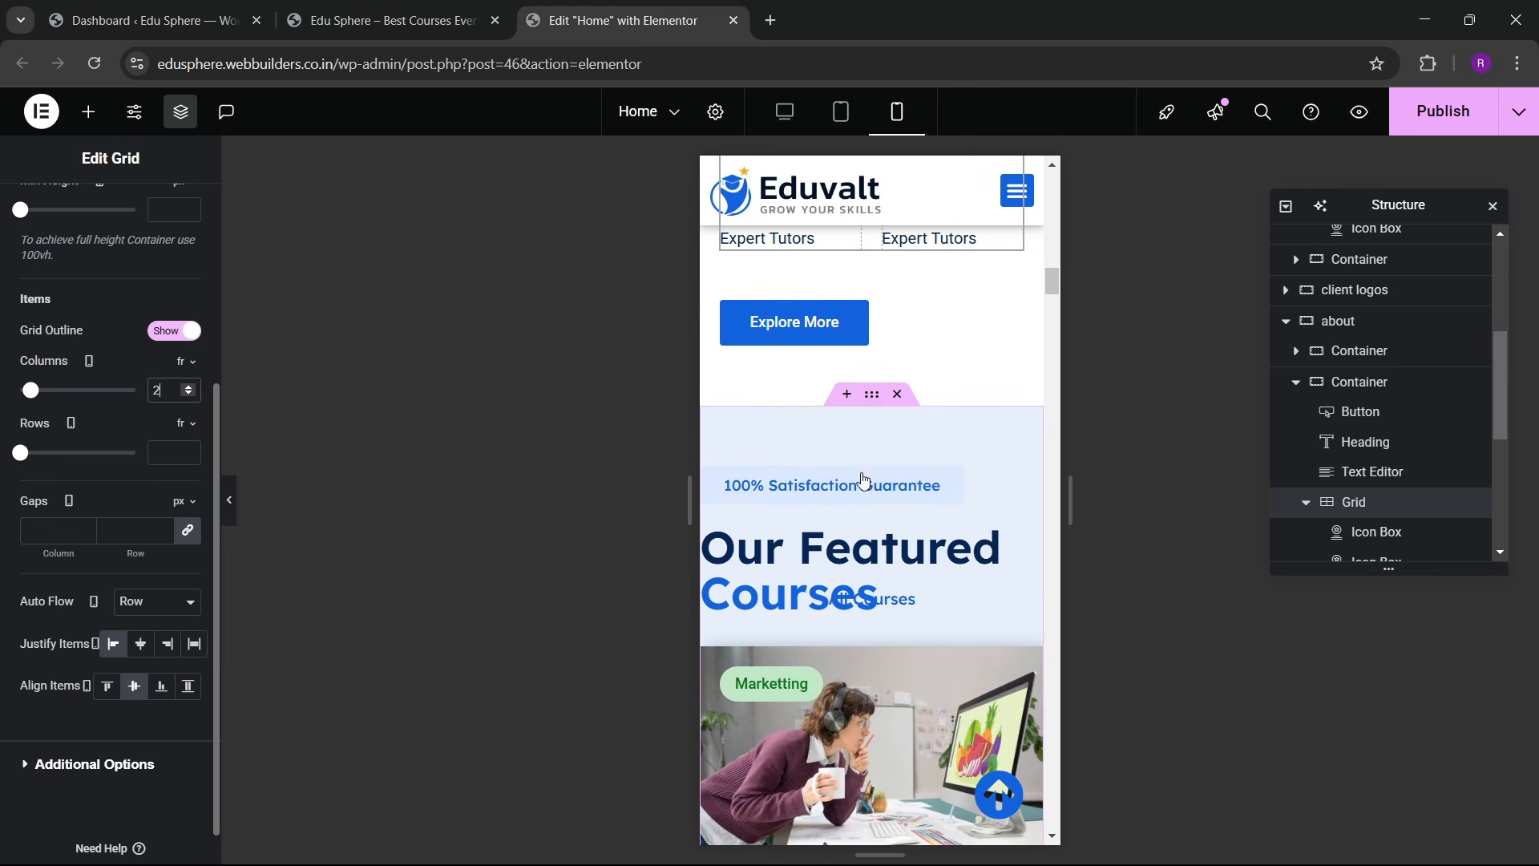
Step: Pad the Featured Courses section 60/20/60/20 px on mobile and expand it in Navigator
{"action": "left_click", "coordinate": [863, 481]}
{"action": "left_click", "coordinate": [180, 218]}
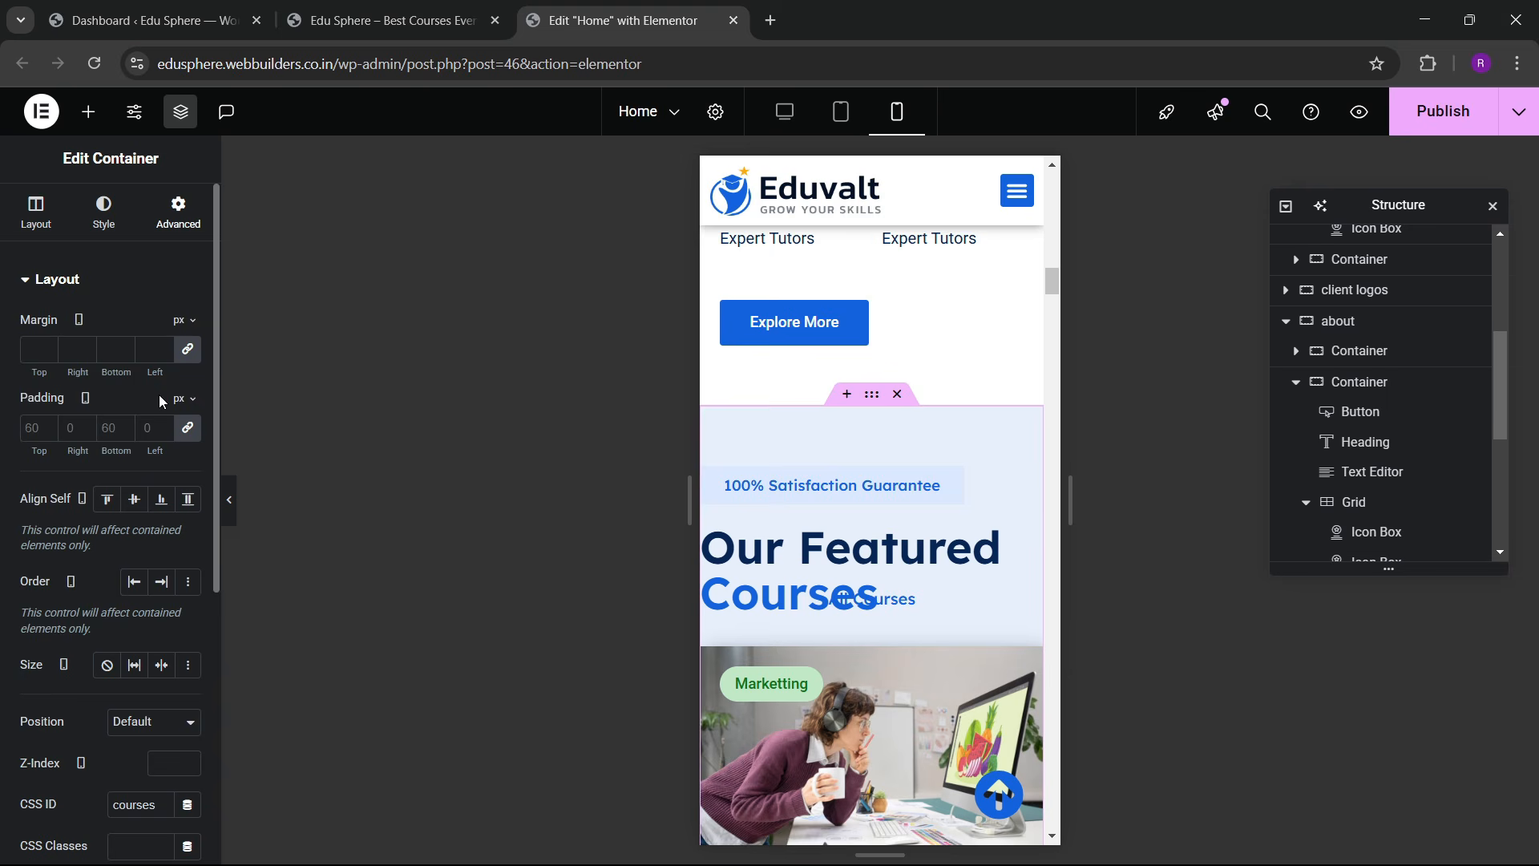
{"action": "left_click", "coordinate": [187, 428]}
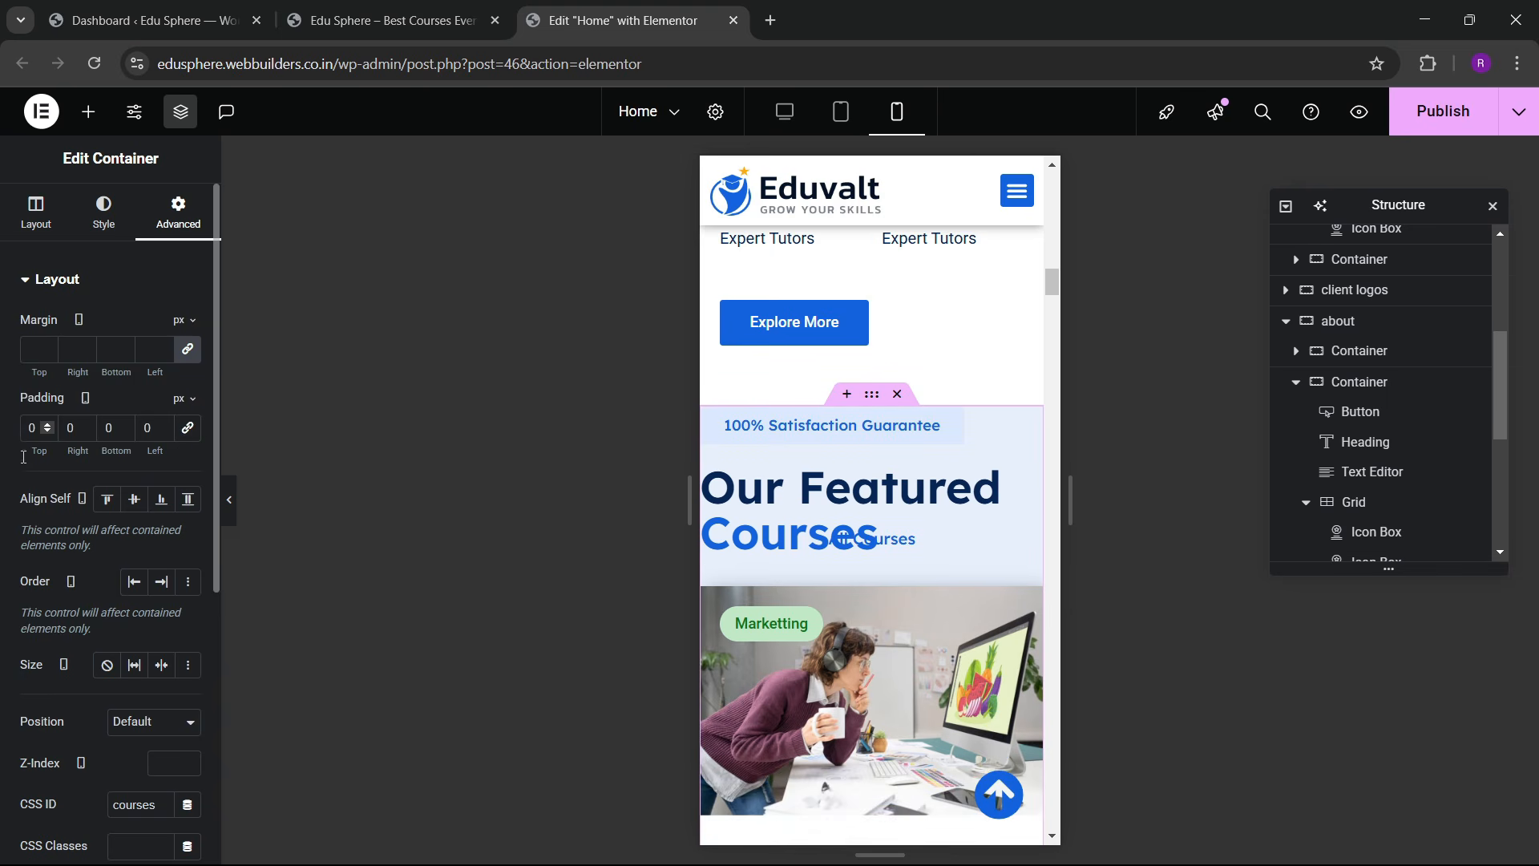
{"action": "type", "text": "6"}
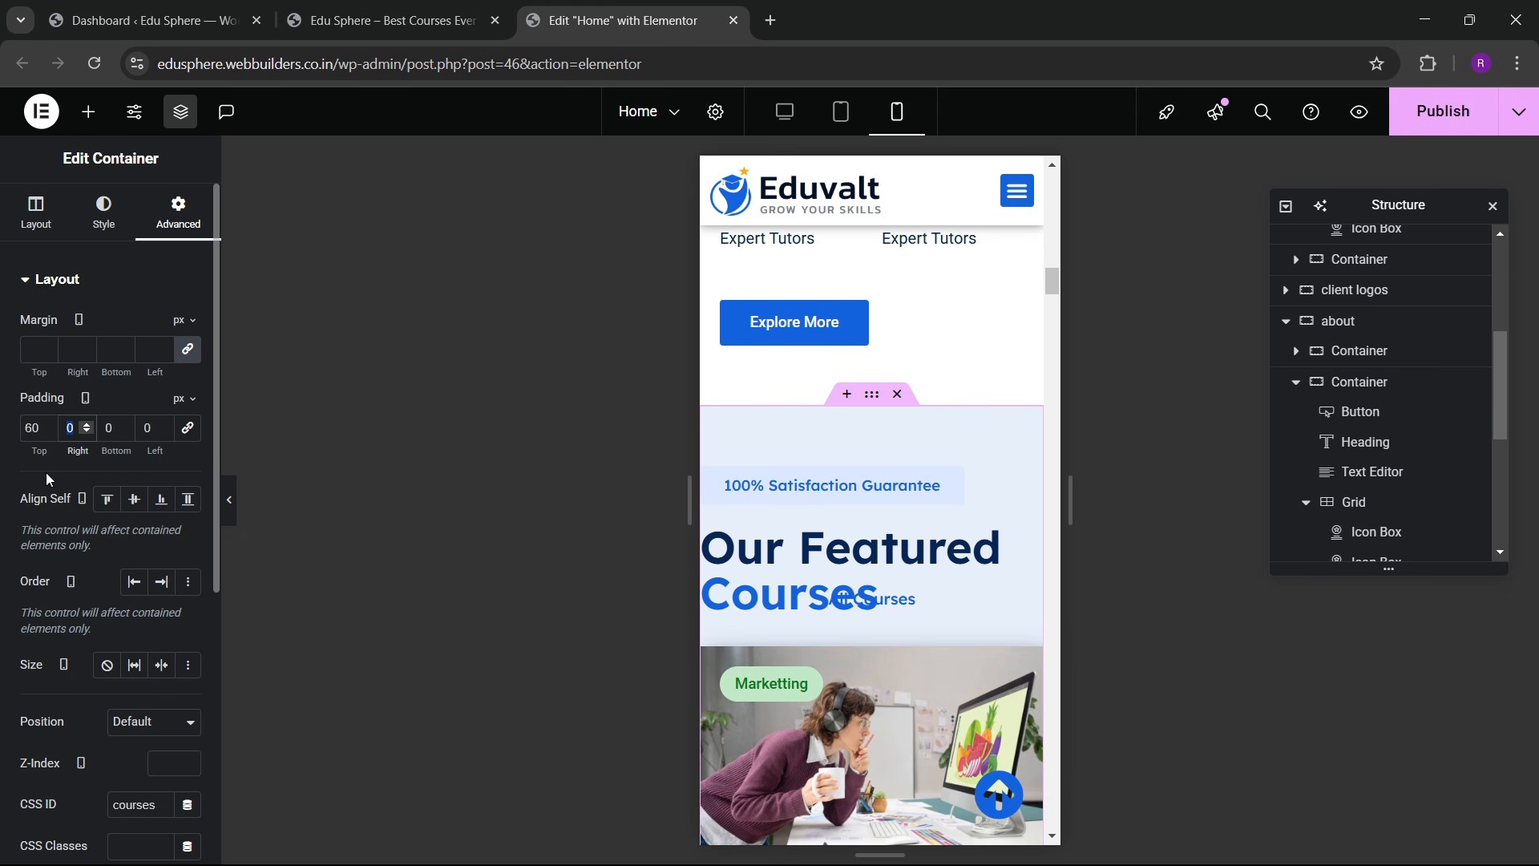
{"action": "type", "text": "20"}
{"action": "key", "text": "Tab"}
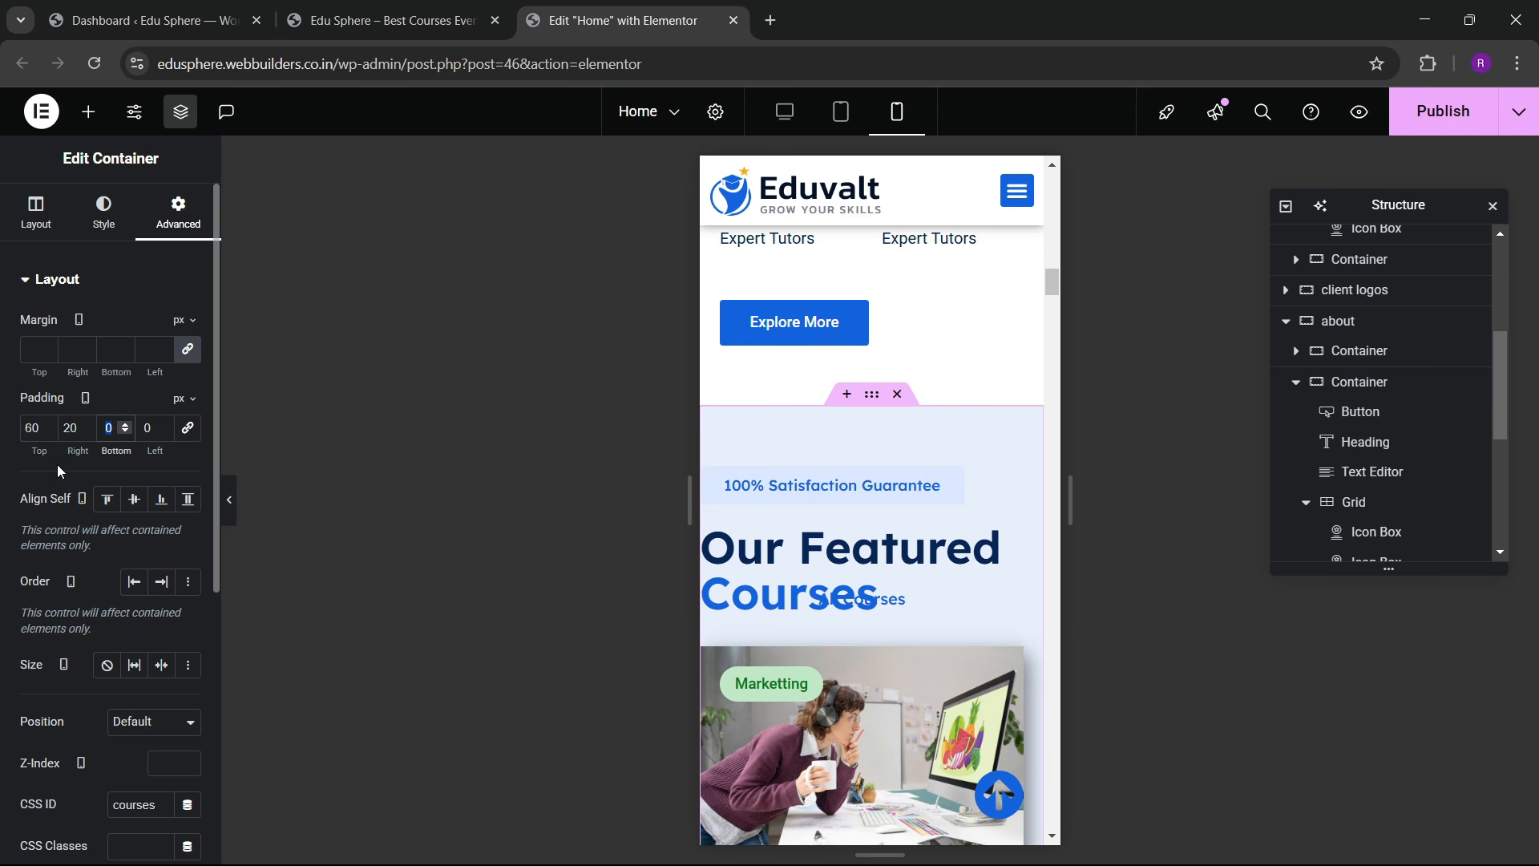
{"action": "type", "text": "60"}
{"action": "key", "text": "Tab"}
{"action": "type", "text": "20"}
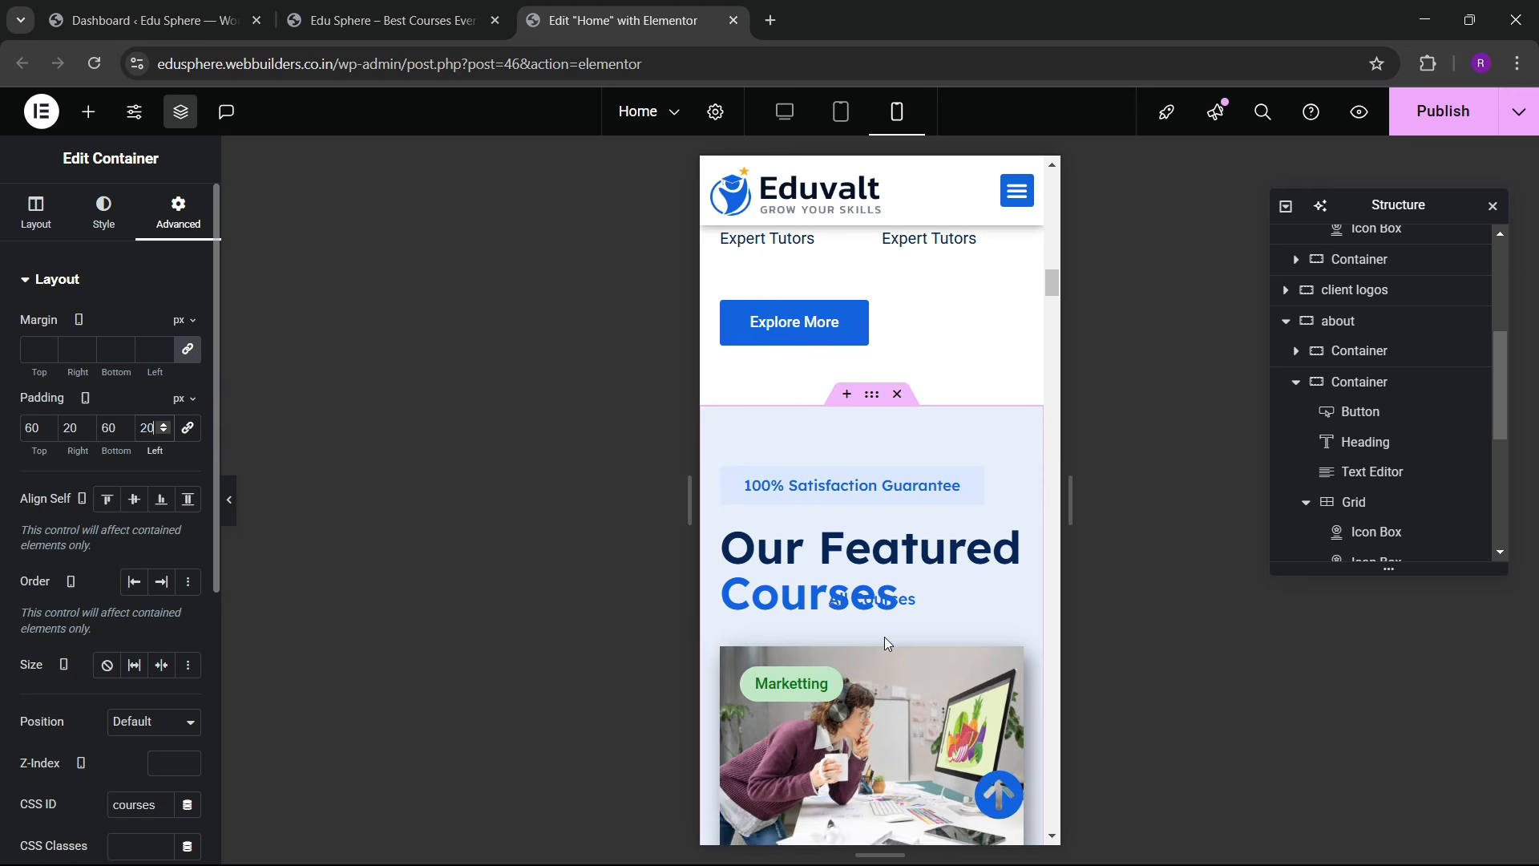
{"action": "scroll", "coordinate": [883, 637], "scroll_direction": "down", "scroll_amount": 5}
{"action": "scroll", "coordinate": [856, 522], "scroll_direction": "up", "scroll_amount": 3}
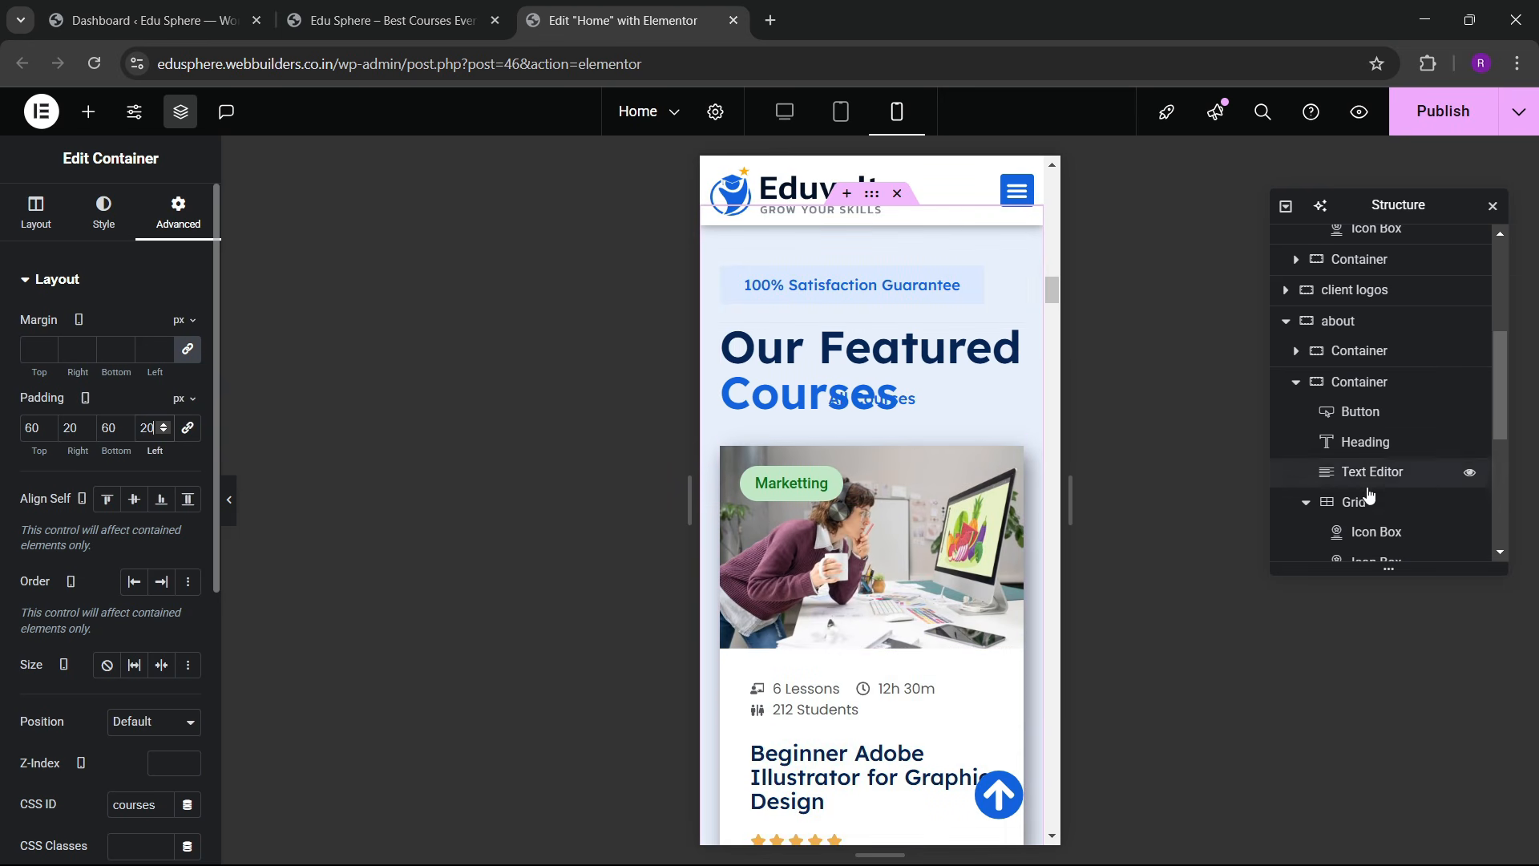
{"action": "scroll", "coordinate": [1370, 495], "scroll_direction": "down", "scroll_amount": 4}
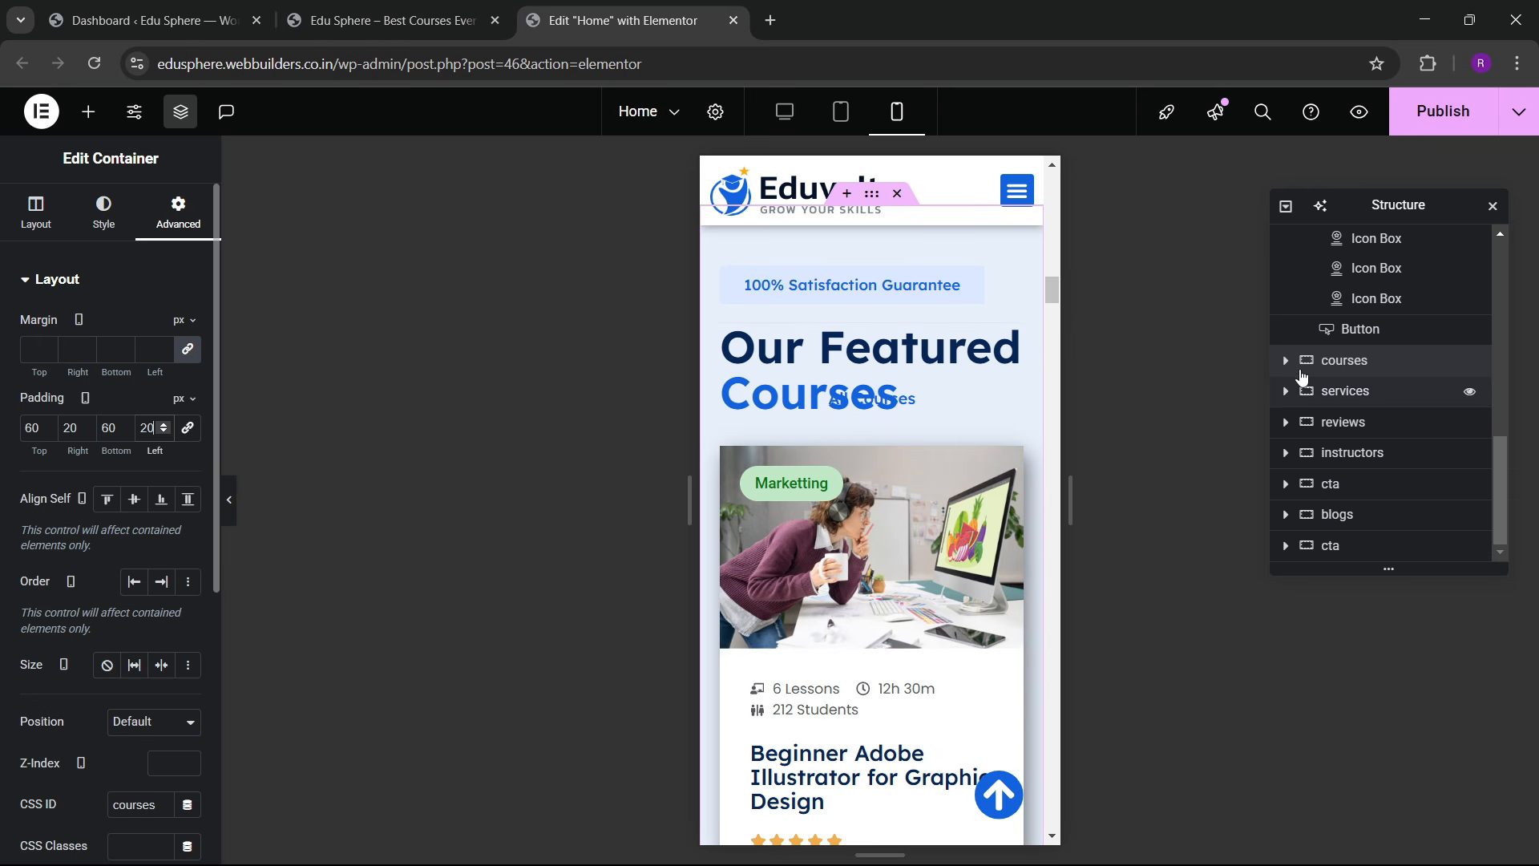
{"action": "left_click", "coordinate": [1286, 362]}
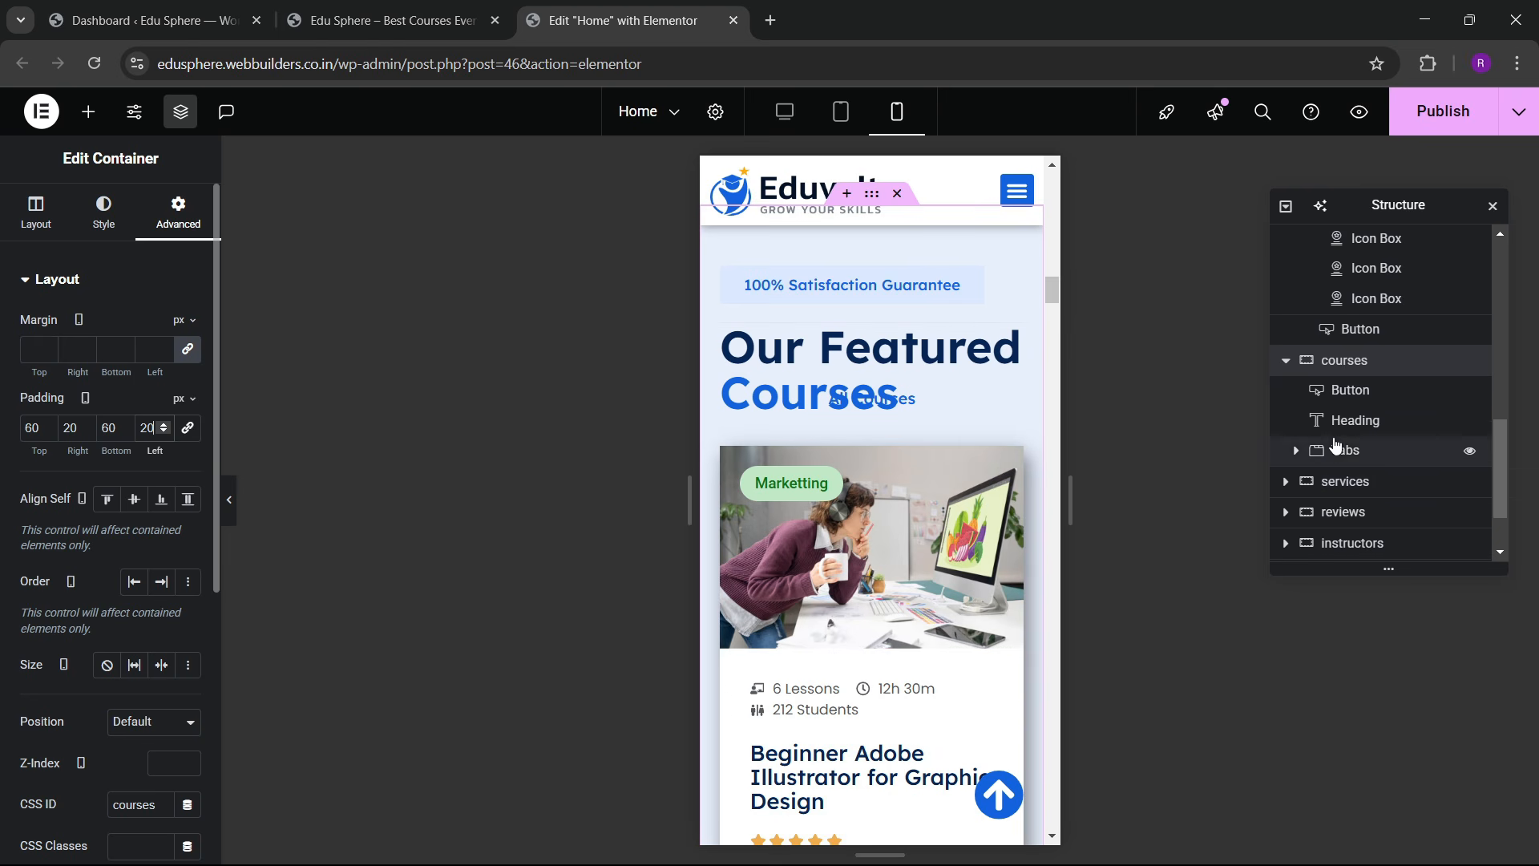
Step: Set the course tabs widget's margin to 0 on mobile
{"action": "left_click", "coordinate": [1340, 453]}
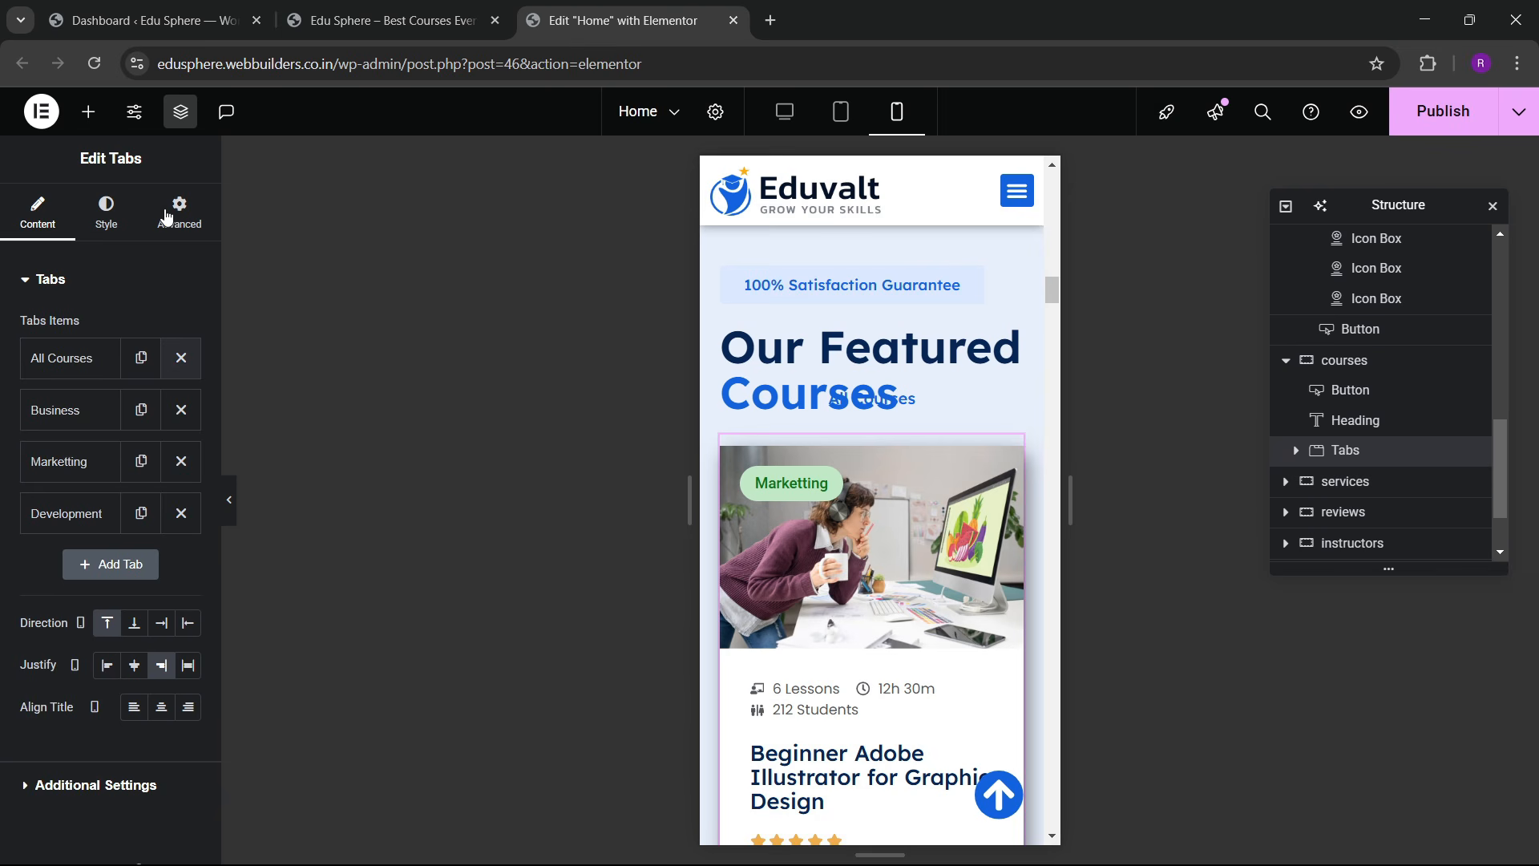
{"action": "left_click", "coordinate": [38, 355]}
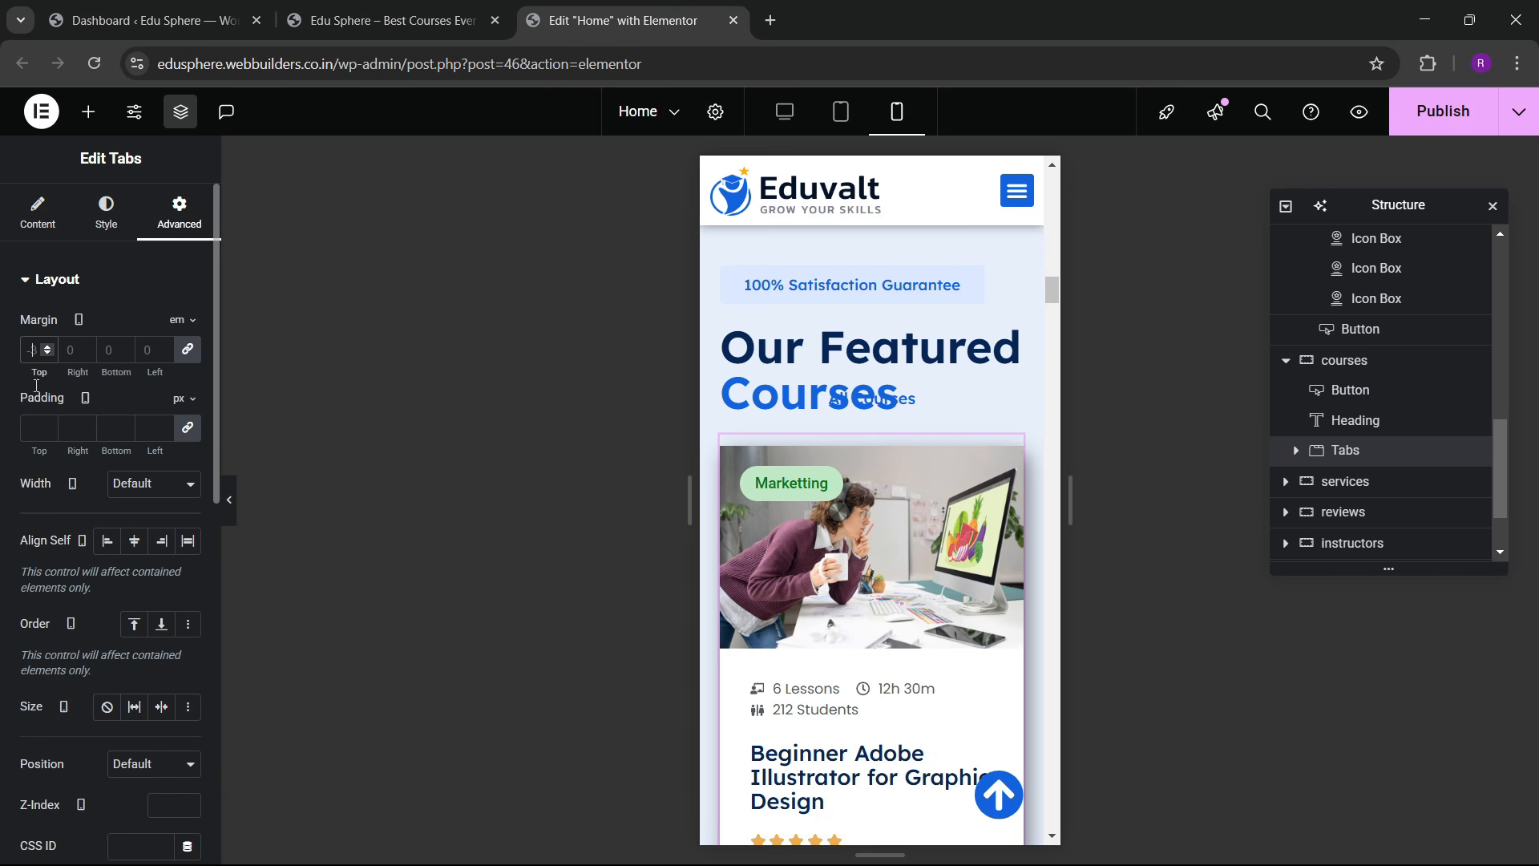
{"action": "type", "text": "0"}
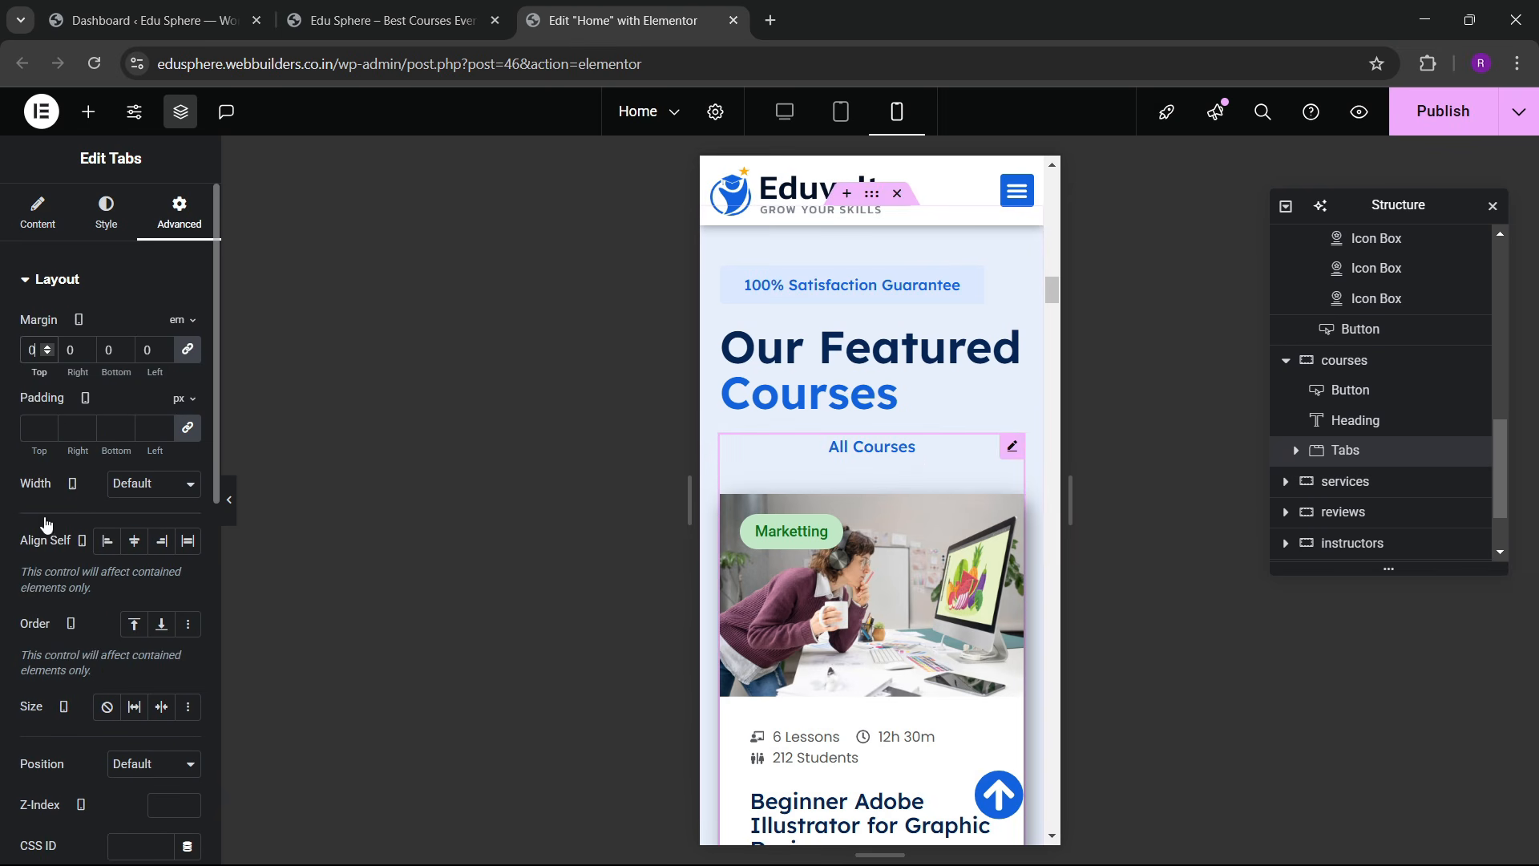
{"action": "scroll", "coordinate": [49, 417], "scroll_direction": "down", "scroll_amount": 4}
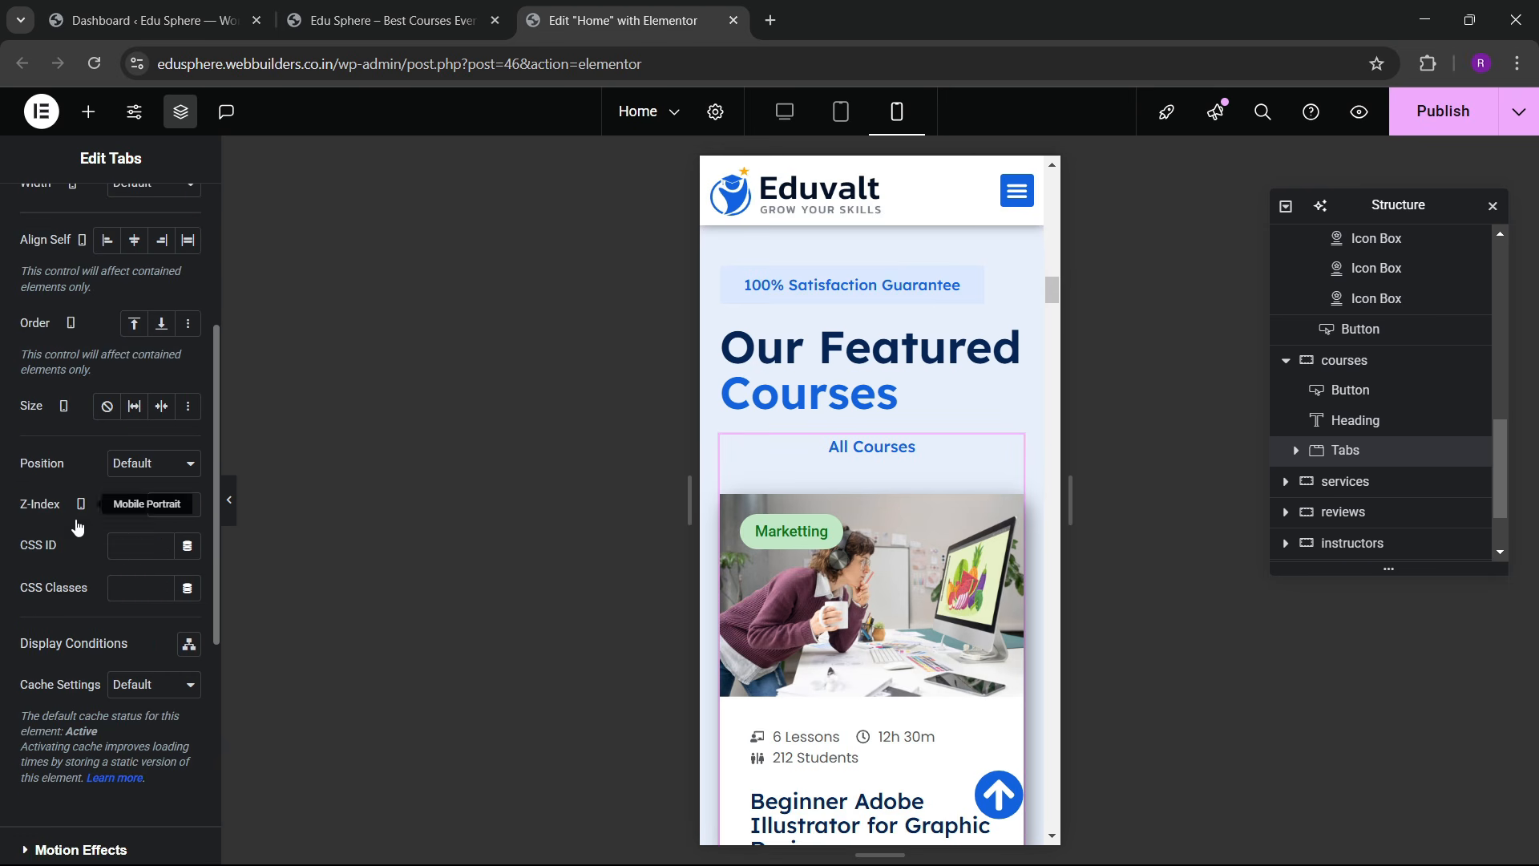
{"action": "scroll", "coordinate": [56, 473], "scroll_direction": "up", "scroll_amount": 4}
Step: Enable horizontal scroll for the course tabs with breakpoint None
{"action": "left_click", "coordinate": [52, 231]}
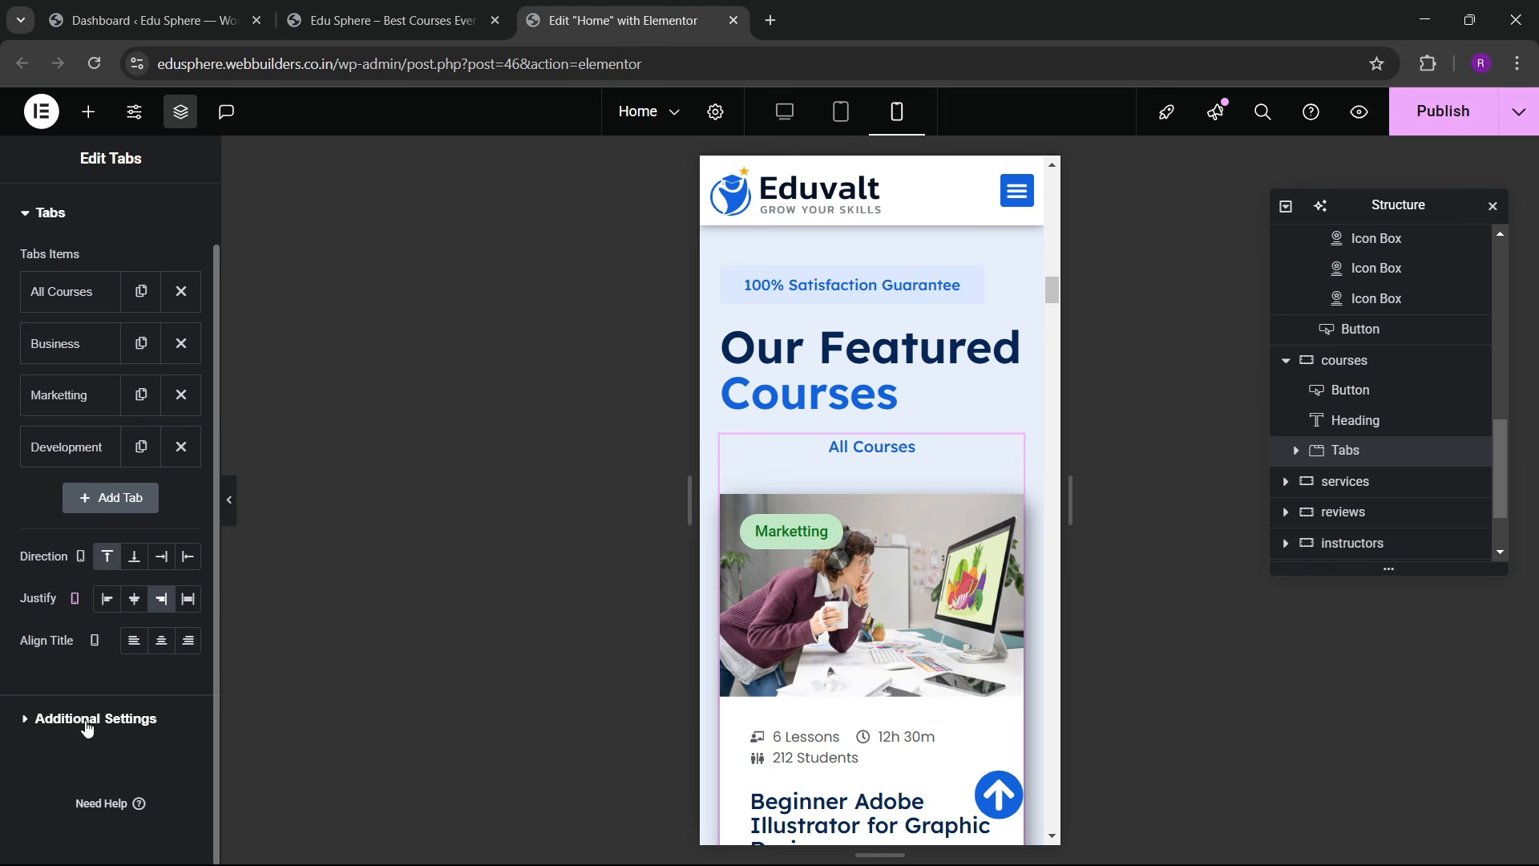
{"action": "left_click", "coordinate": [87, 697]}
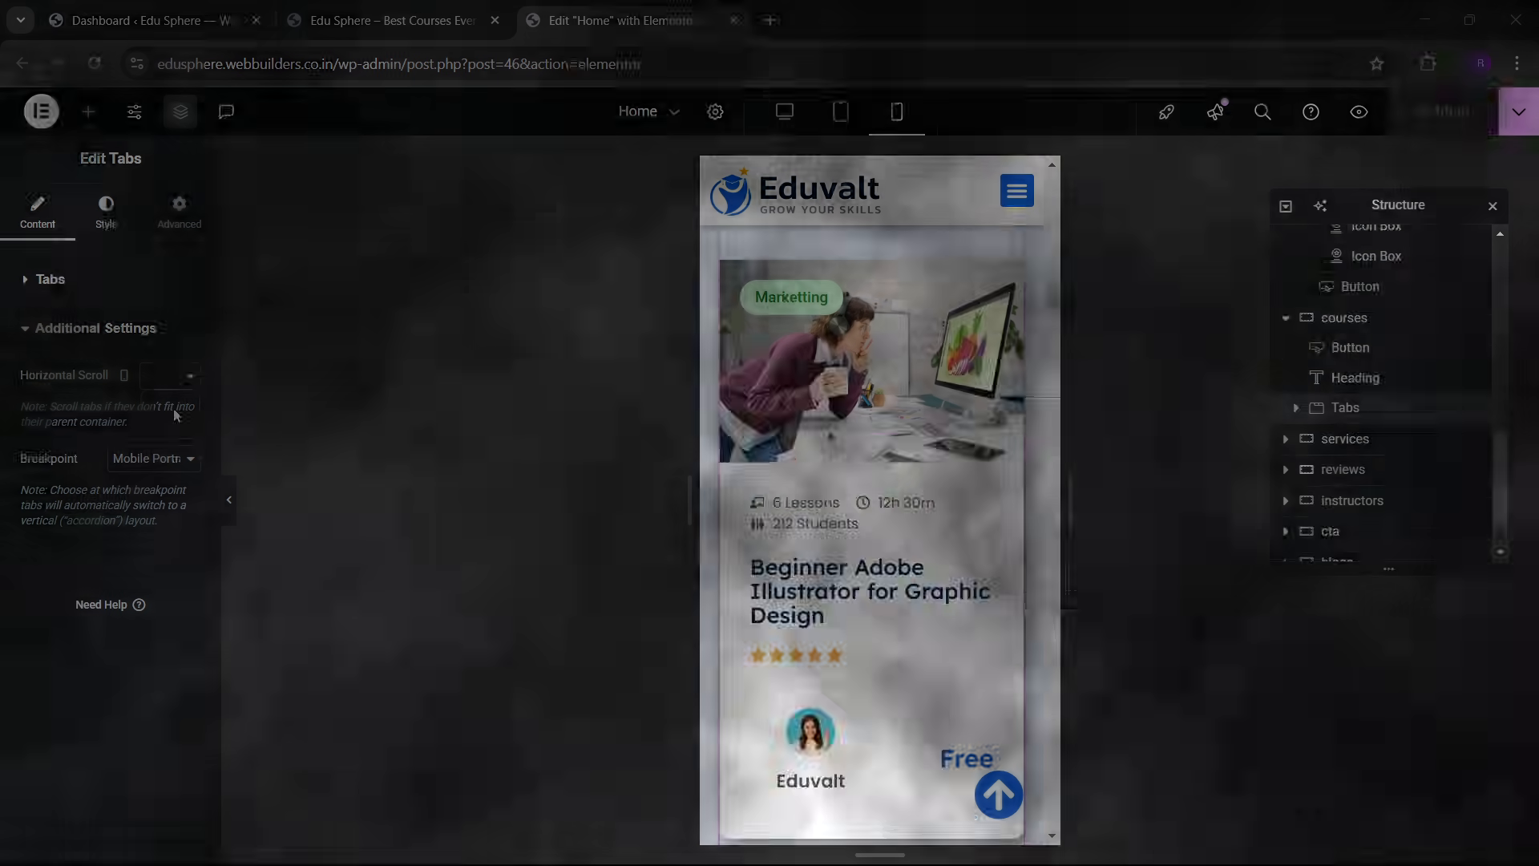
{"action": "left_click", "coordinate": [182, 380]}
{"action": "left_click", "coordinate": [167, 429]}
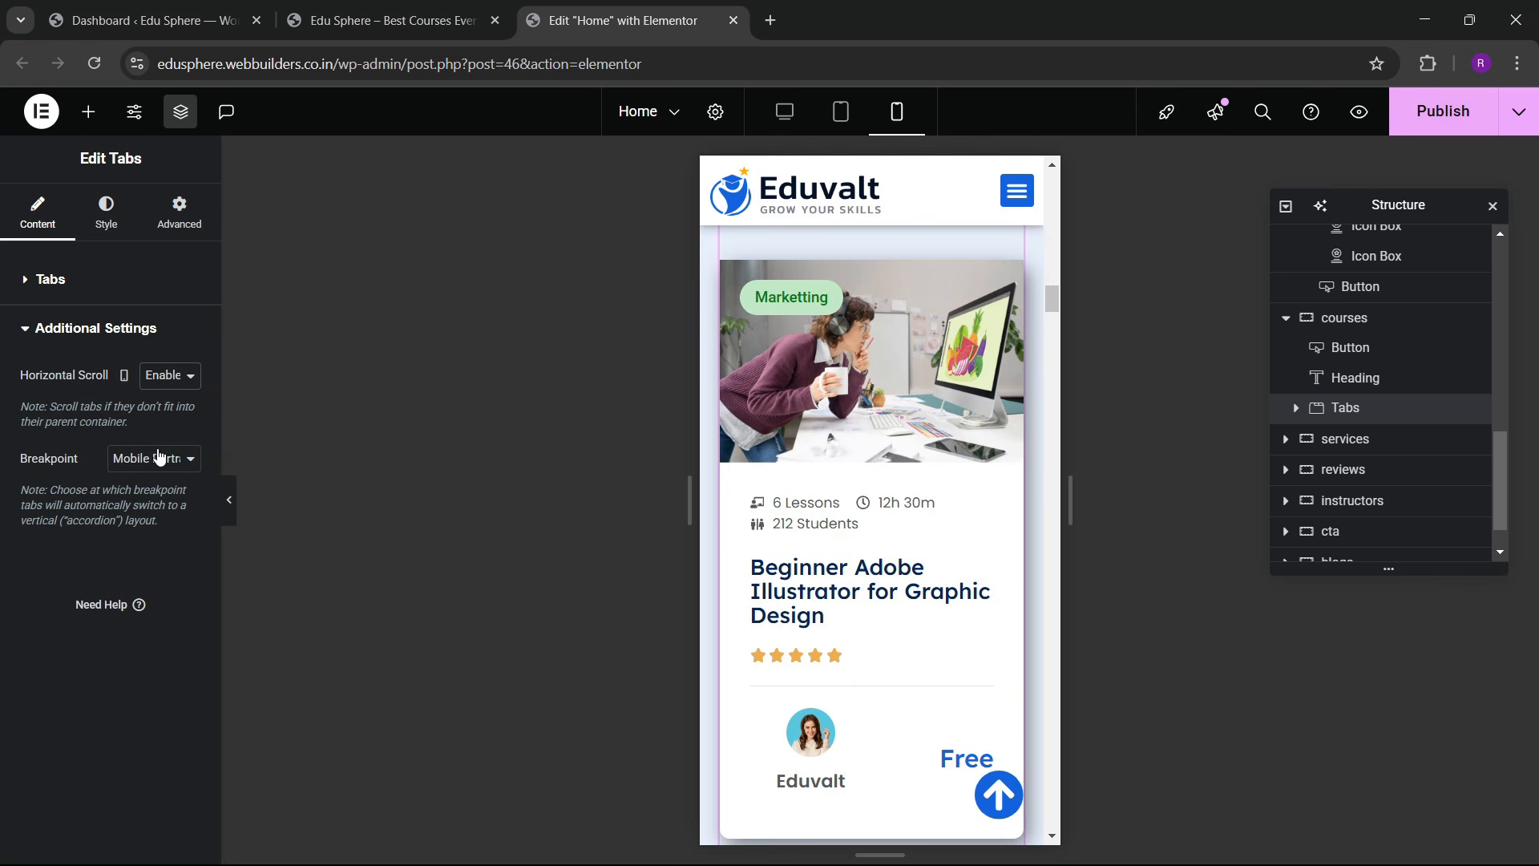
{"action": "left_click", "coordinate": [156, 458]}
{"action": "left_click", "coordinate": [157, 484]}
{"action": "scroll", "coordinate": [874, 473], "scroll_direction": "up", "scroll_amount": 3}
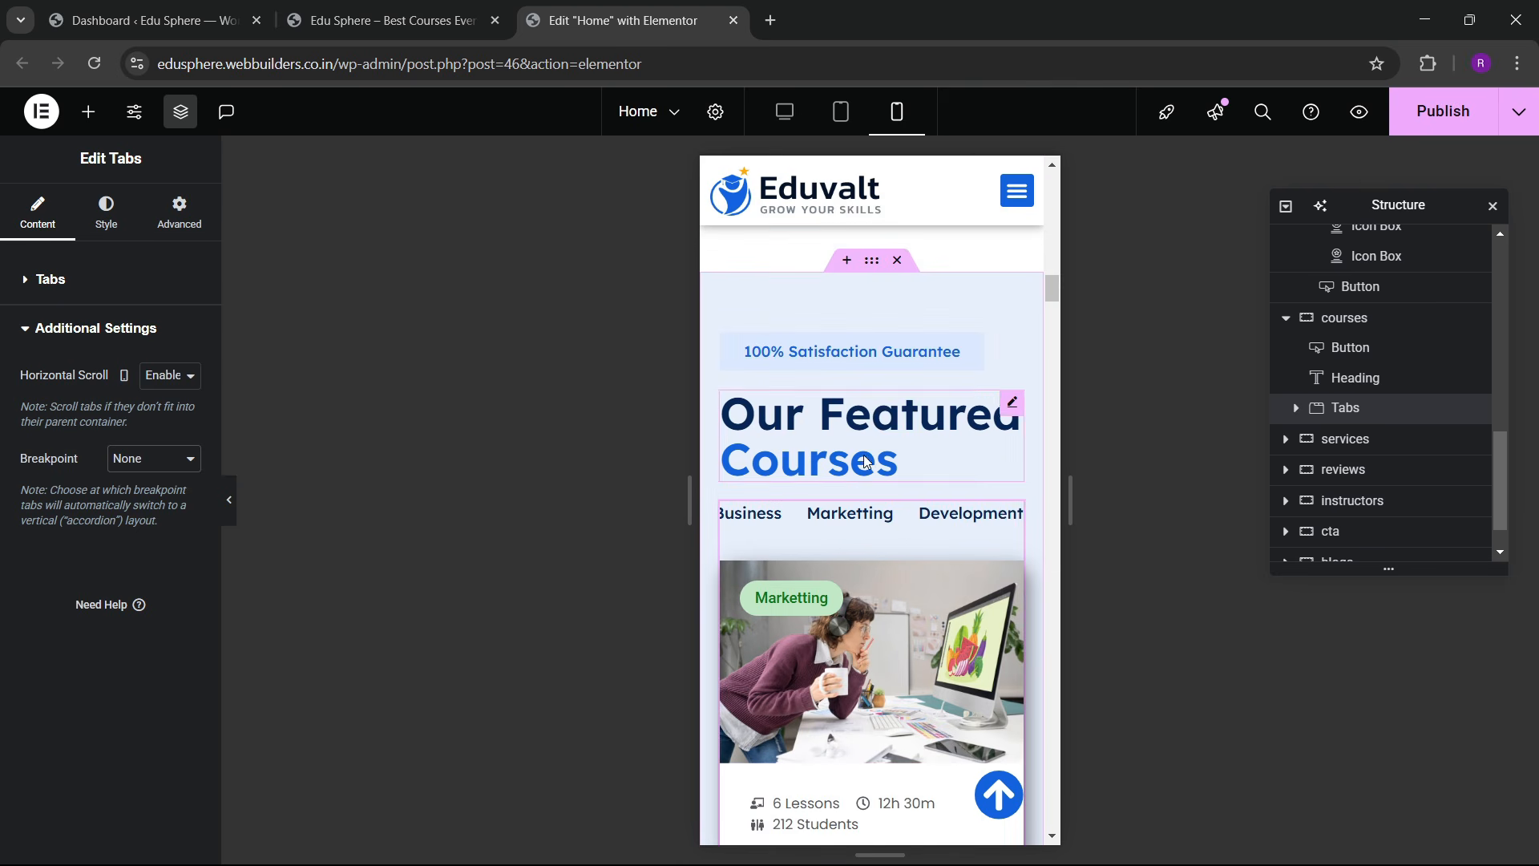
{"action": "scroll", "coordinate": [833, 533], "scroll_direction": "down", "scroll_amount": 5}
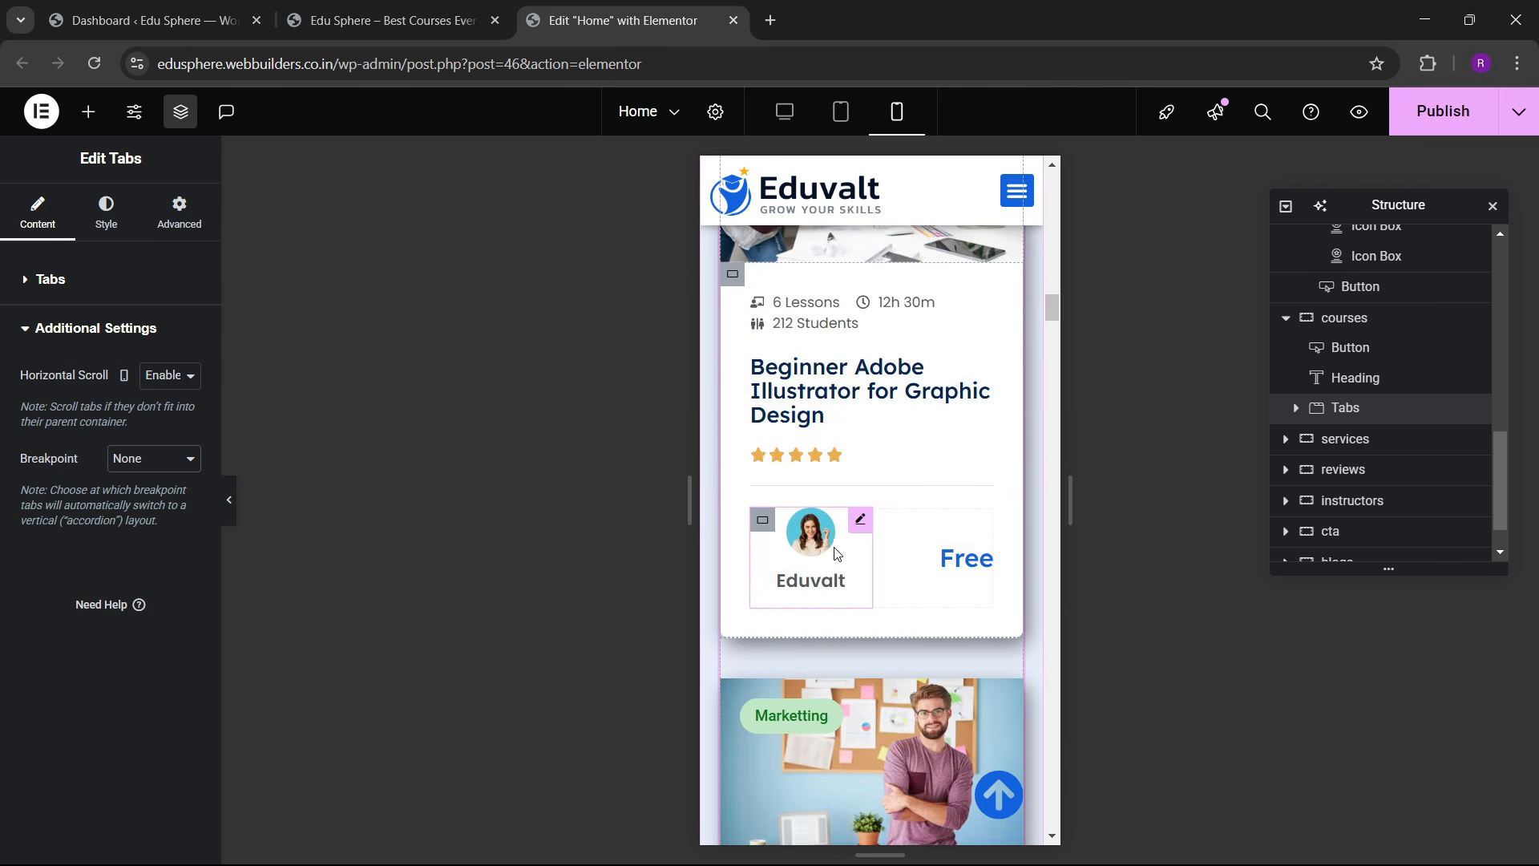
{"action": "scroll", "coordinate": [834, 544], "scroll_direction": "up", "scroll_amount": 2}
{"action": "scroll", "coordinate": [785, 481], "scroll_direction": "down", "scroll_amount": 3}
{"action": "scroll", "coordinate": [802, 497], "scroll_direction": "down", "scroll_amount": 5}
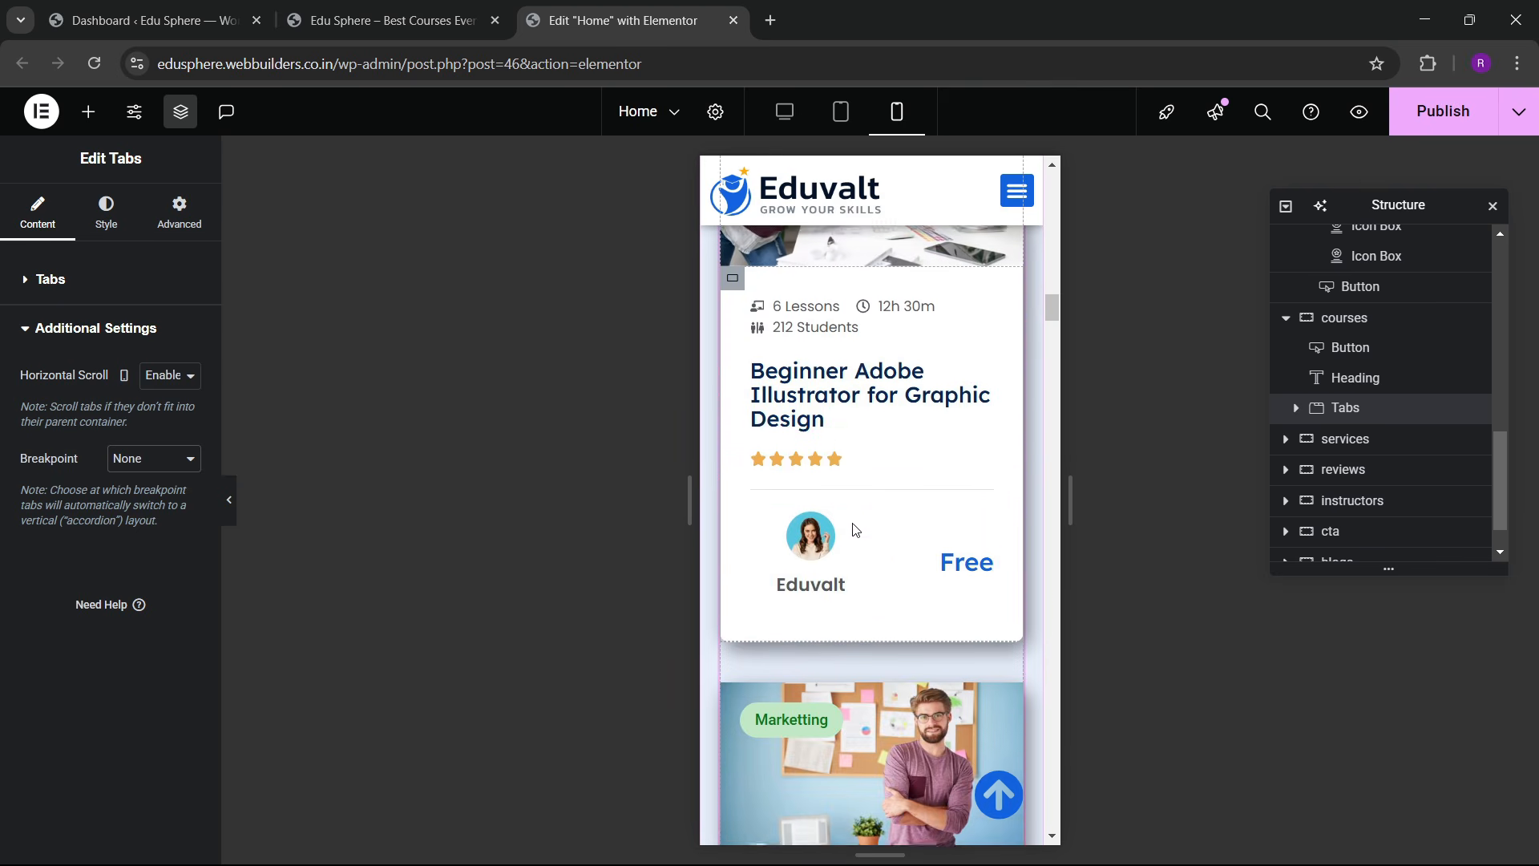
{"action": "scroll", "coordinate": [844, 574], "scroll_direction": "down", "scroll_amount": 5}
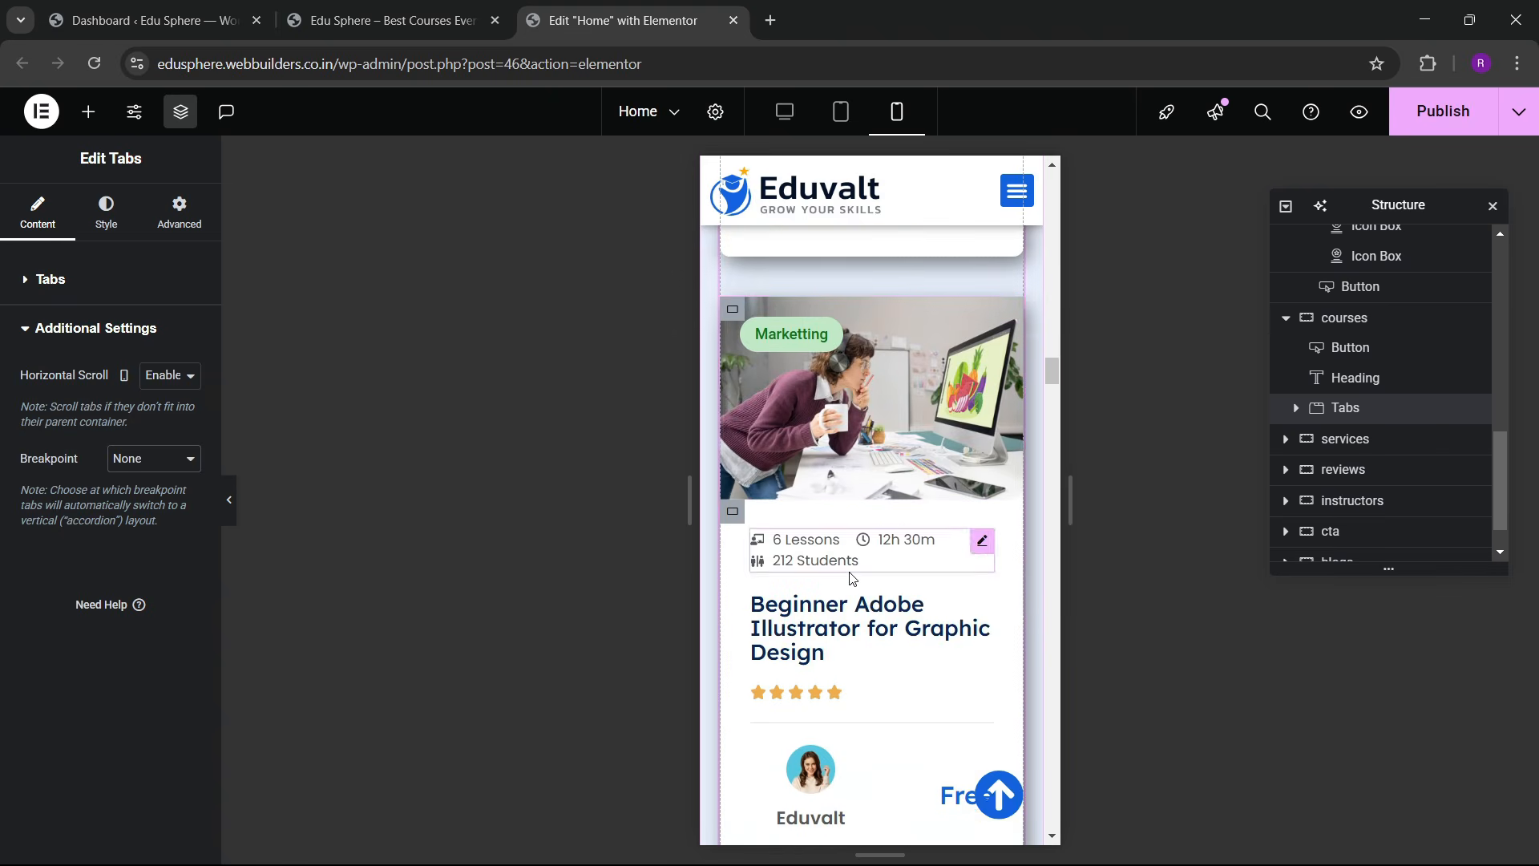
{"action": "scroll", "coordinate": [844, 527], "scroll_direction": "up", "scroll_amount": 4}
{"action": "scroll", "coordinate": [844, 529], "scroll_direction": "down", "scroll_amount": 10}
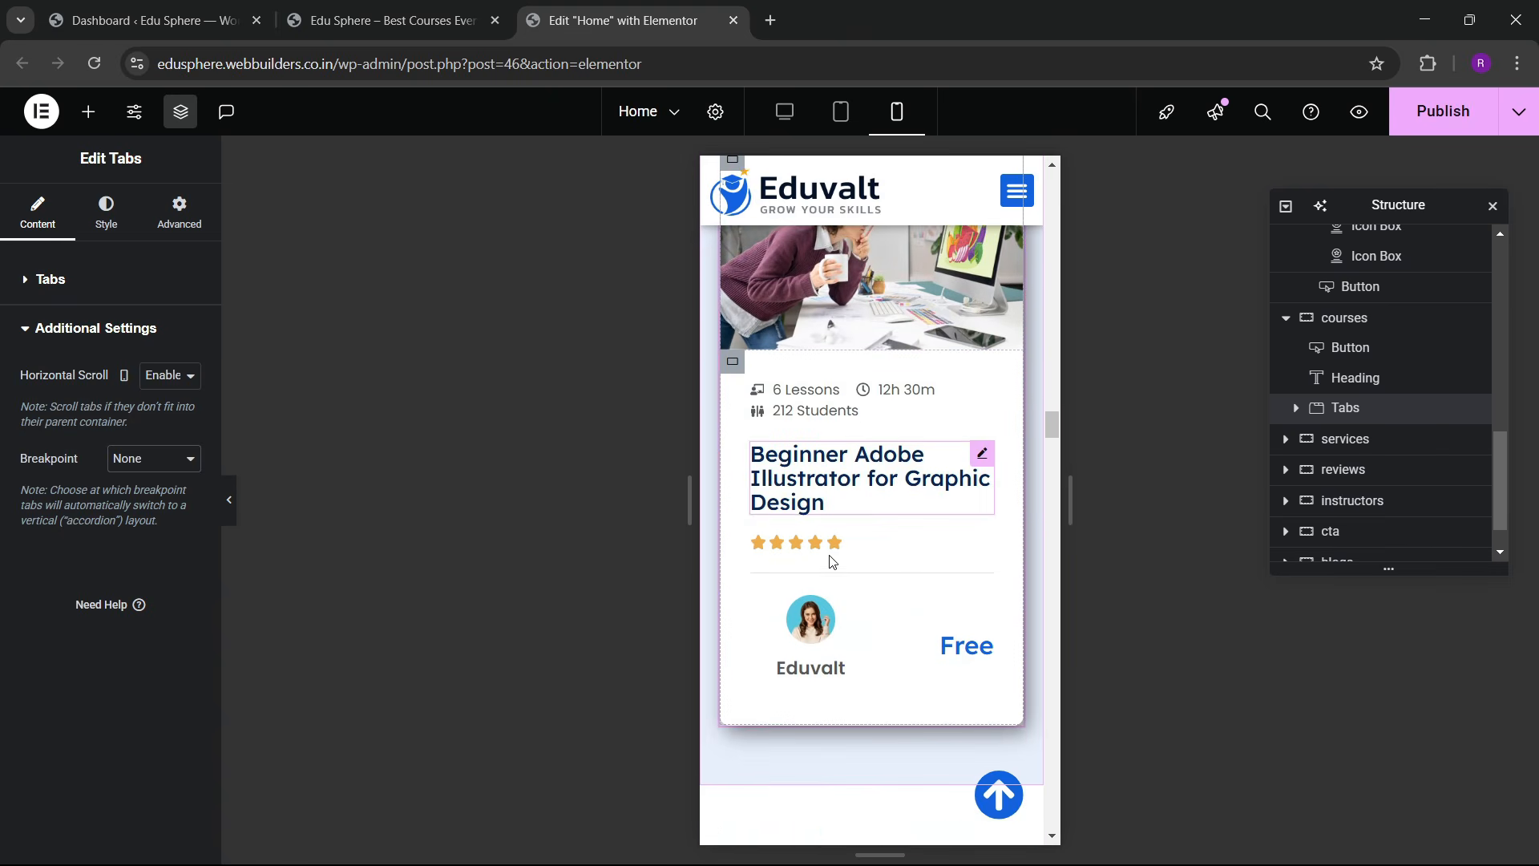
{"action": "scroll", "coordinate": [846, 537], "scroll_direction": "up", "scroll_amount": 3}
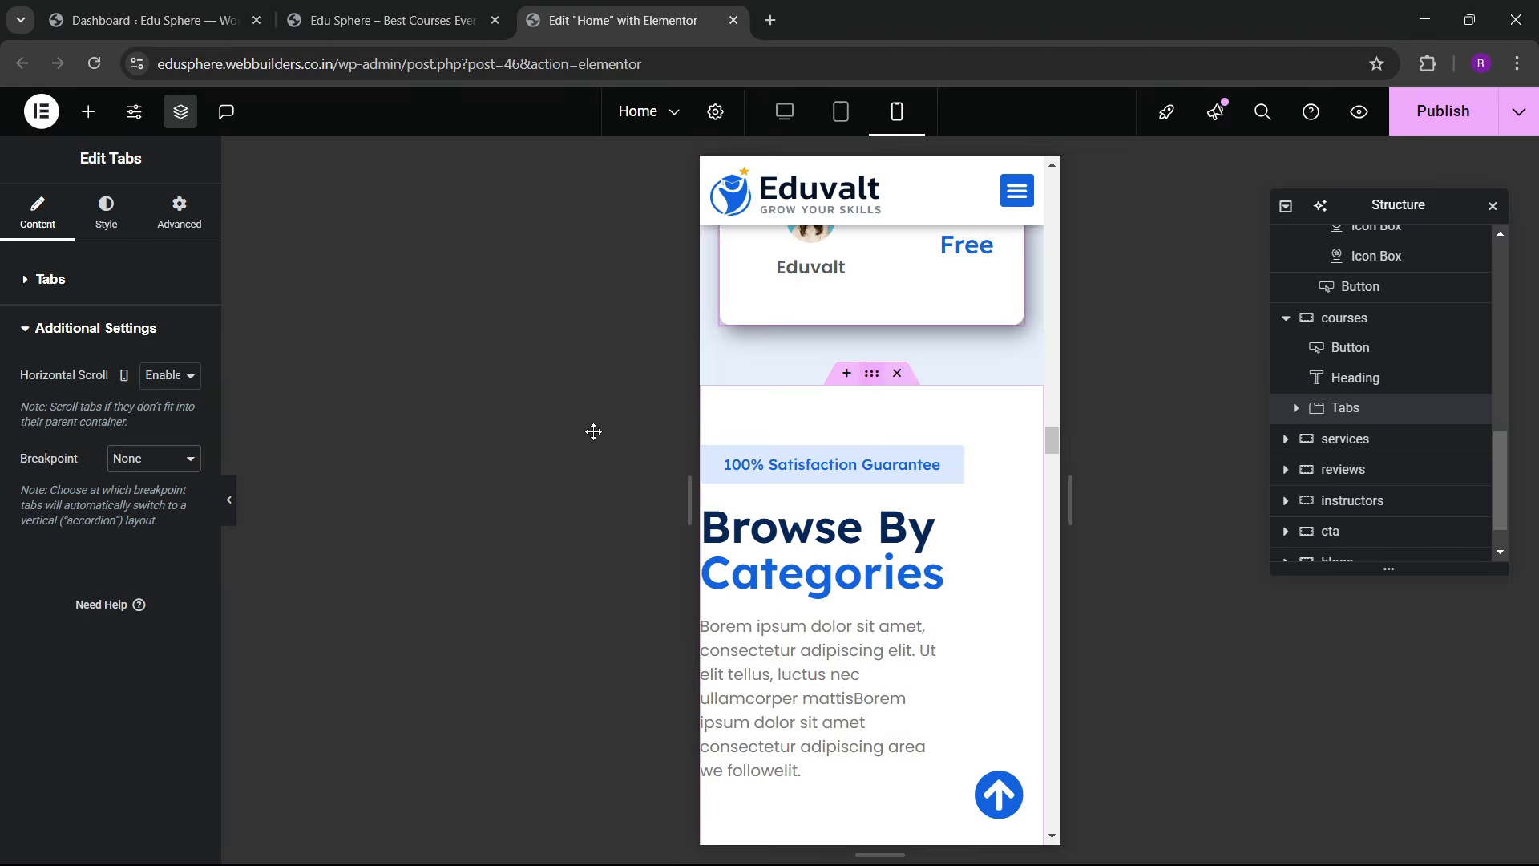
Step: Give the Browse By Categories section unlinked mobile padding of 60/20/60/20 px
{"action": "left_click", "coordinate": [190, 225]}
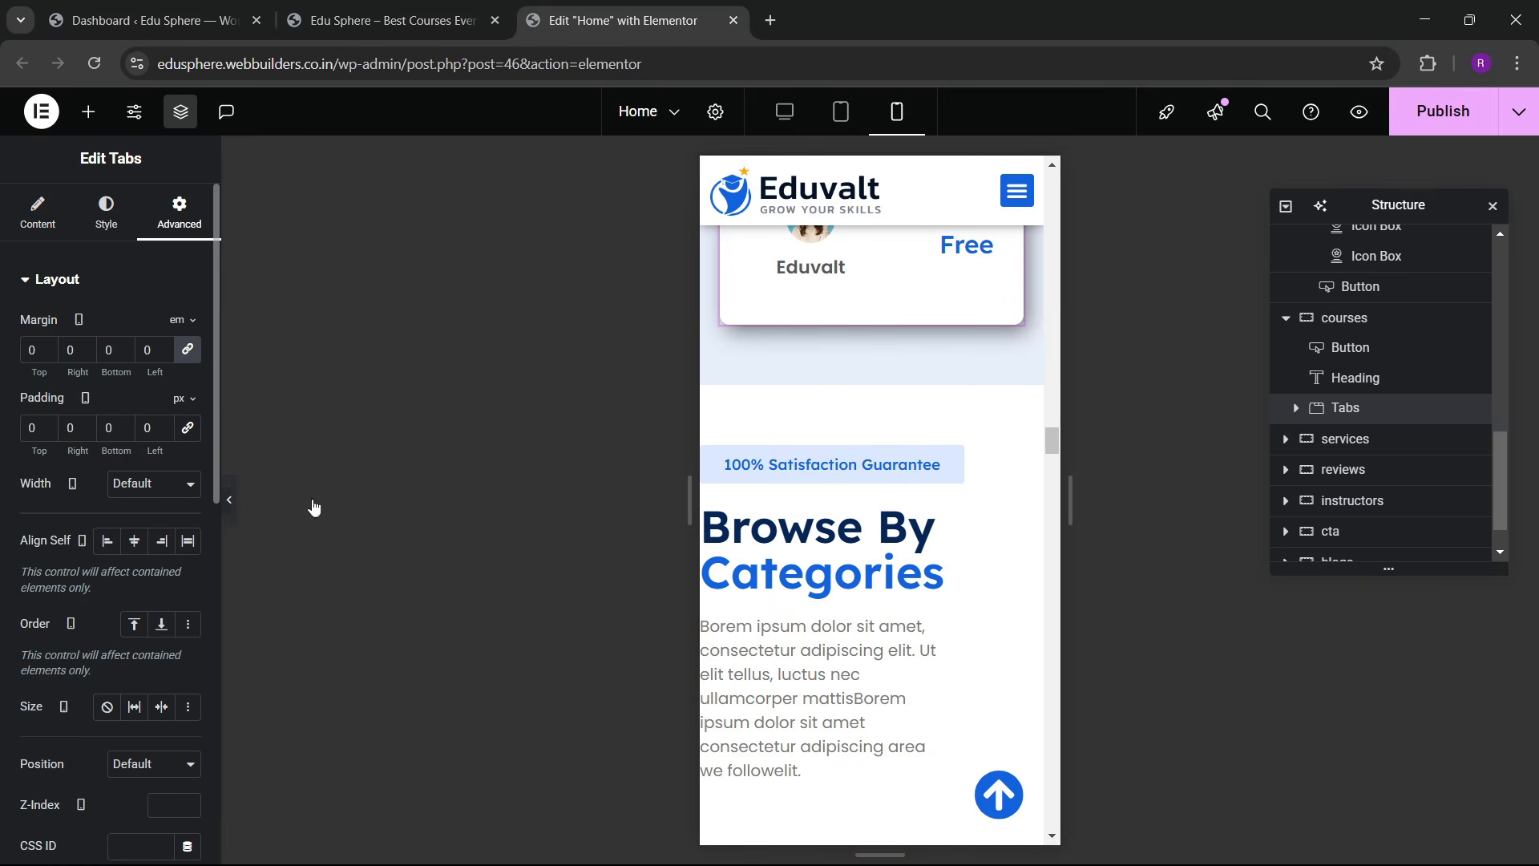
{"action": "left_click", "coordinate": [848, 414]}
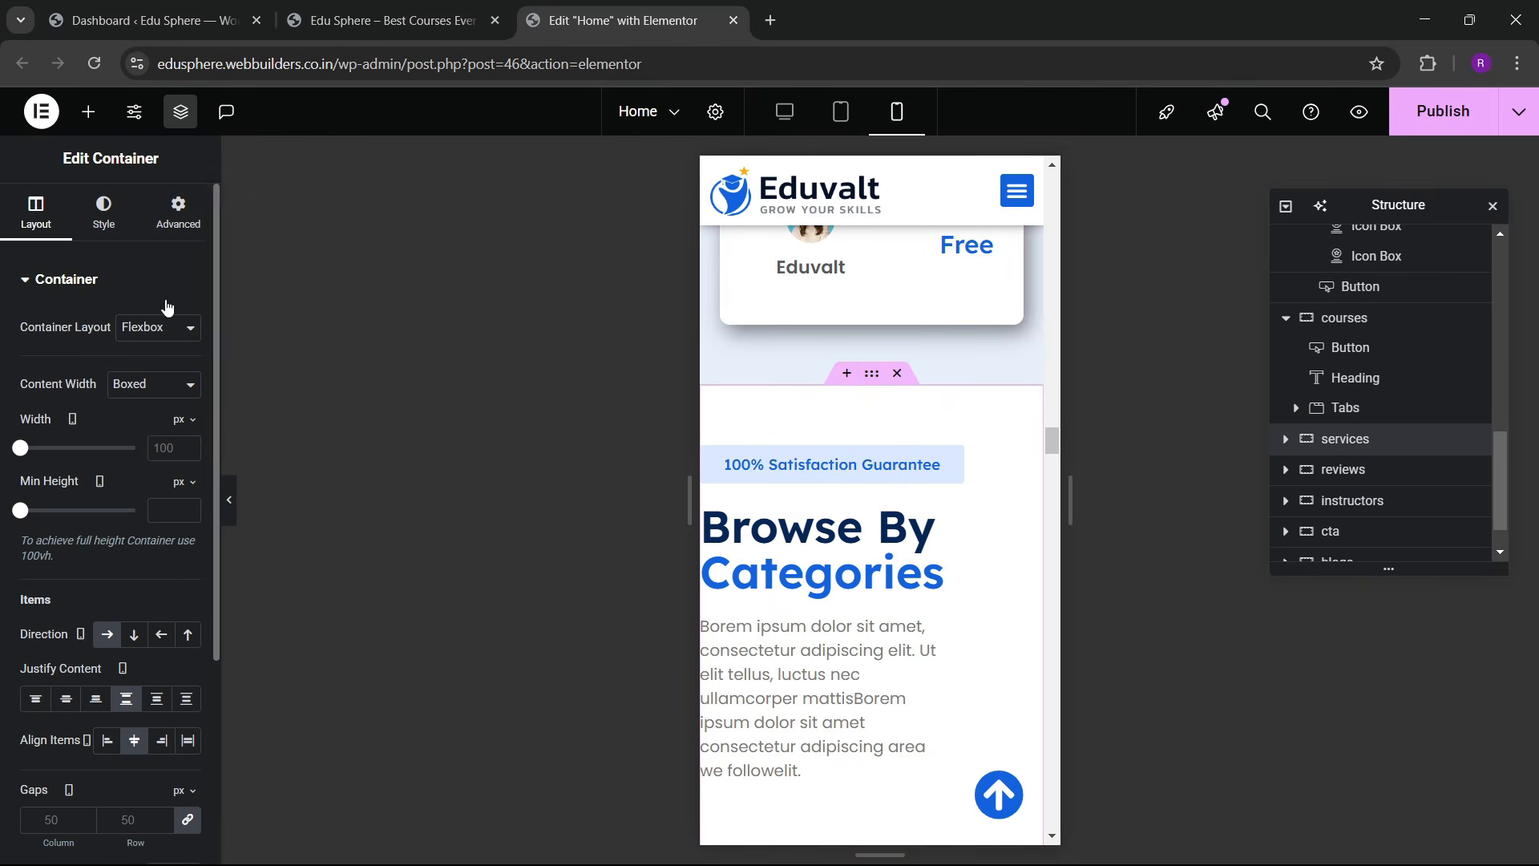
{"action": "left_click", "coordinate": [174, 222]}
{"action": "left_click", "coordinate": [187, 430]}
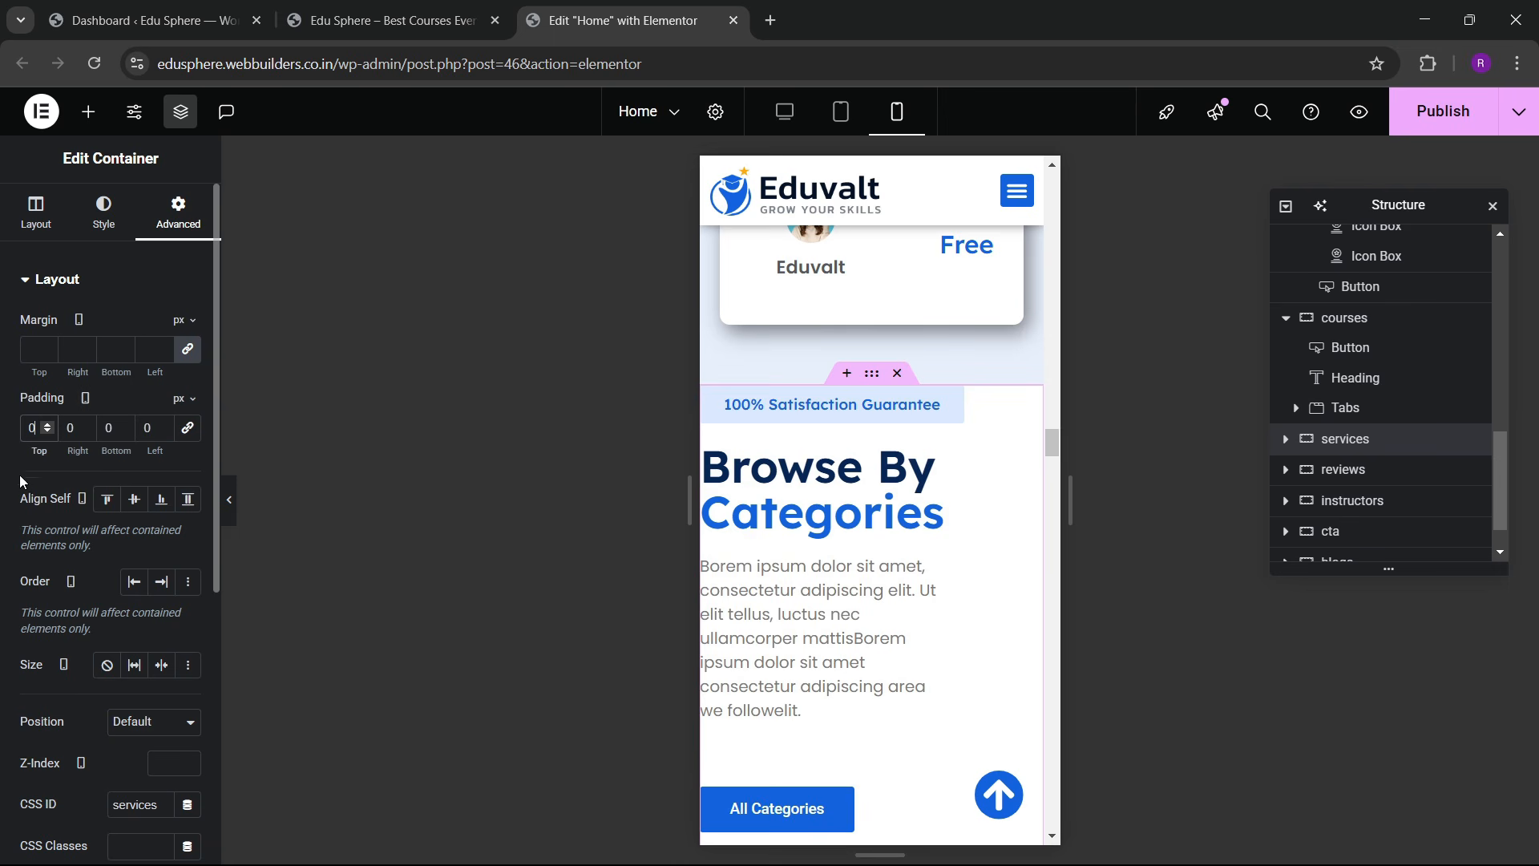
{"action": "type", "text": "6"}
{"action": "key", "text": "Tab"}
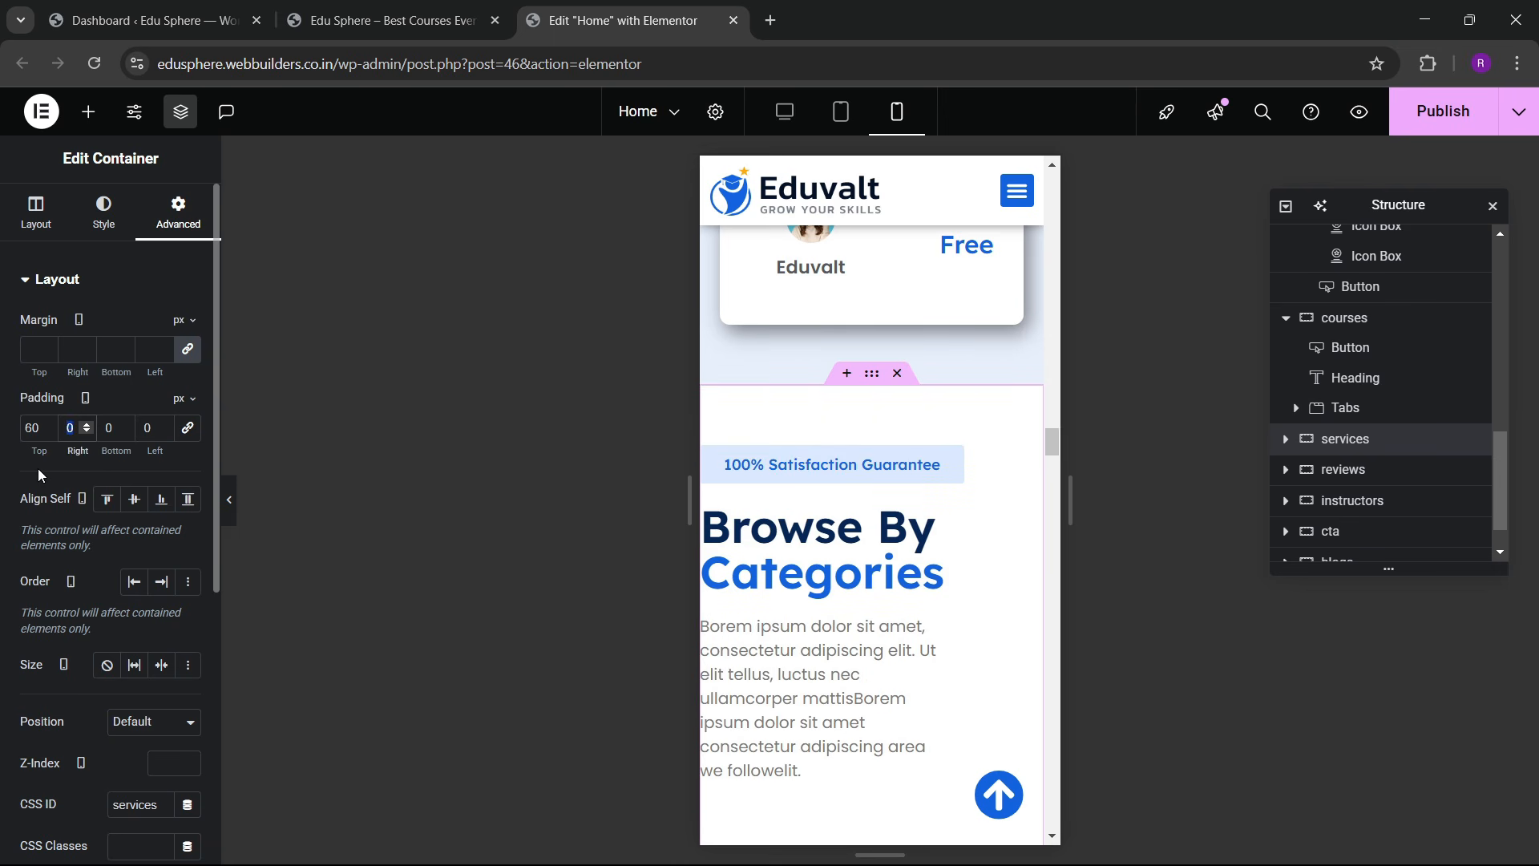
{"action": "type", "text": "20"}
{"action": "key", "text": "Tab"}
{"action": "type", "text": "60"}
{"action": "key", "text": "Tab"}
{"action": "type", "text": "20"}
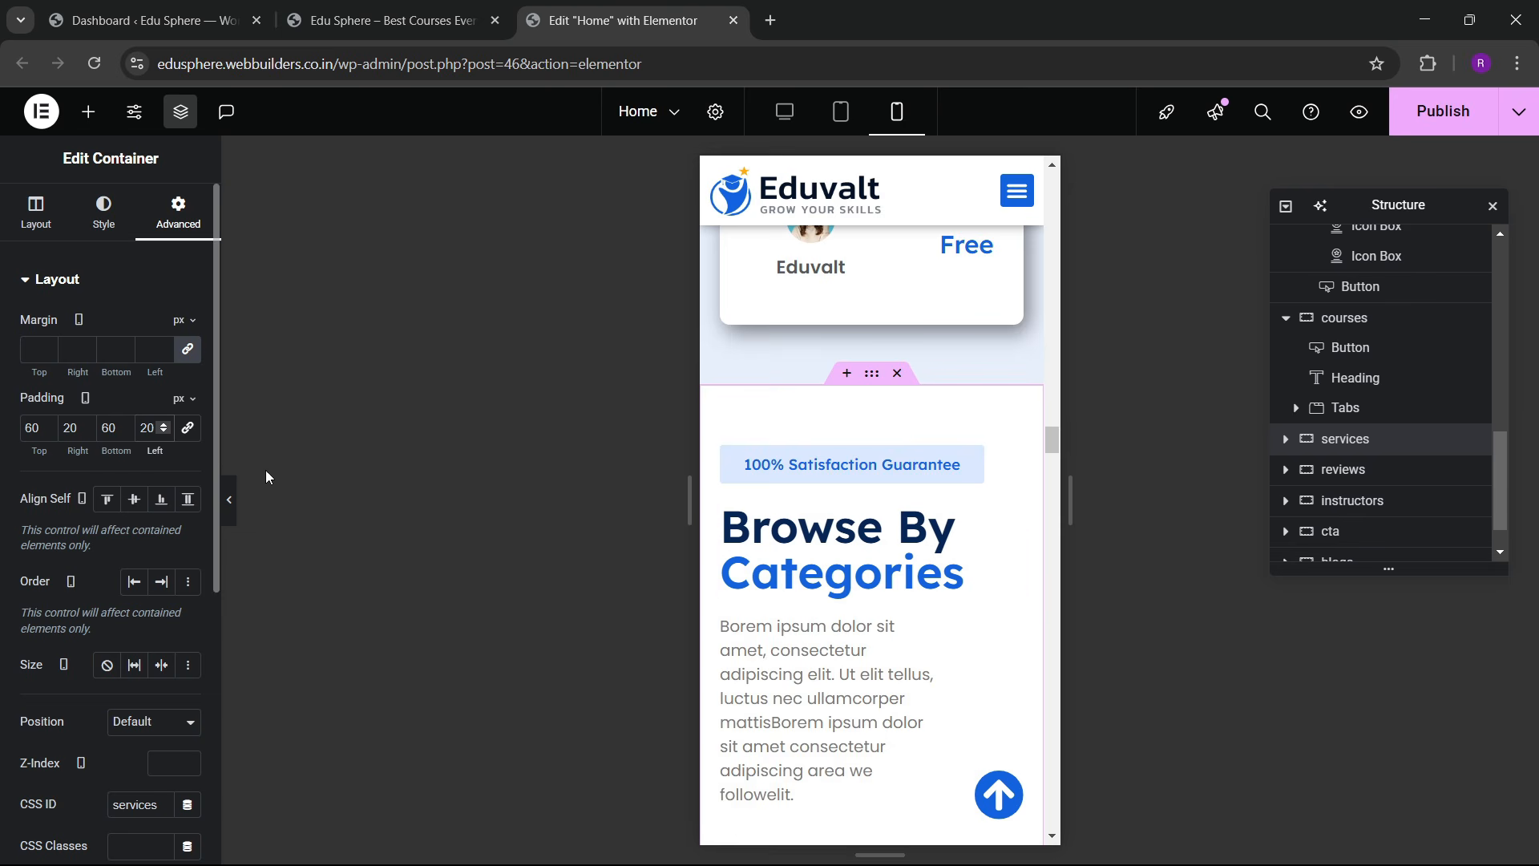
{"action": "scroll", "coordinate": [917, 382], "scroll_direction": "down", "scroll_amount": 4}
Step: Make the categories description text Full Width (100%)
{"action": "left_click", "coordinate": [903, 342]}
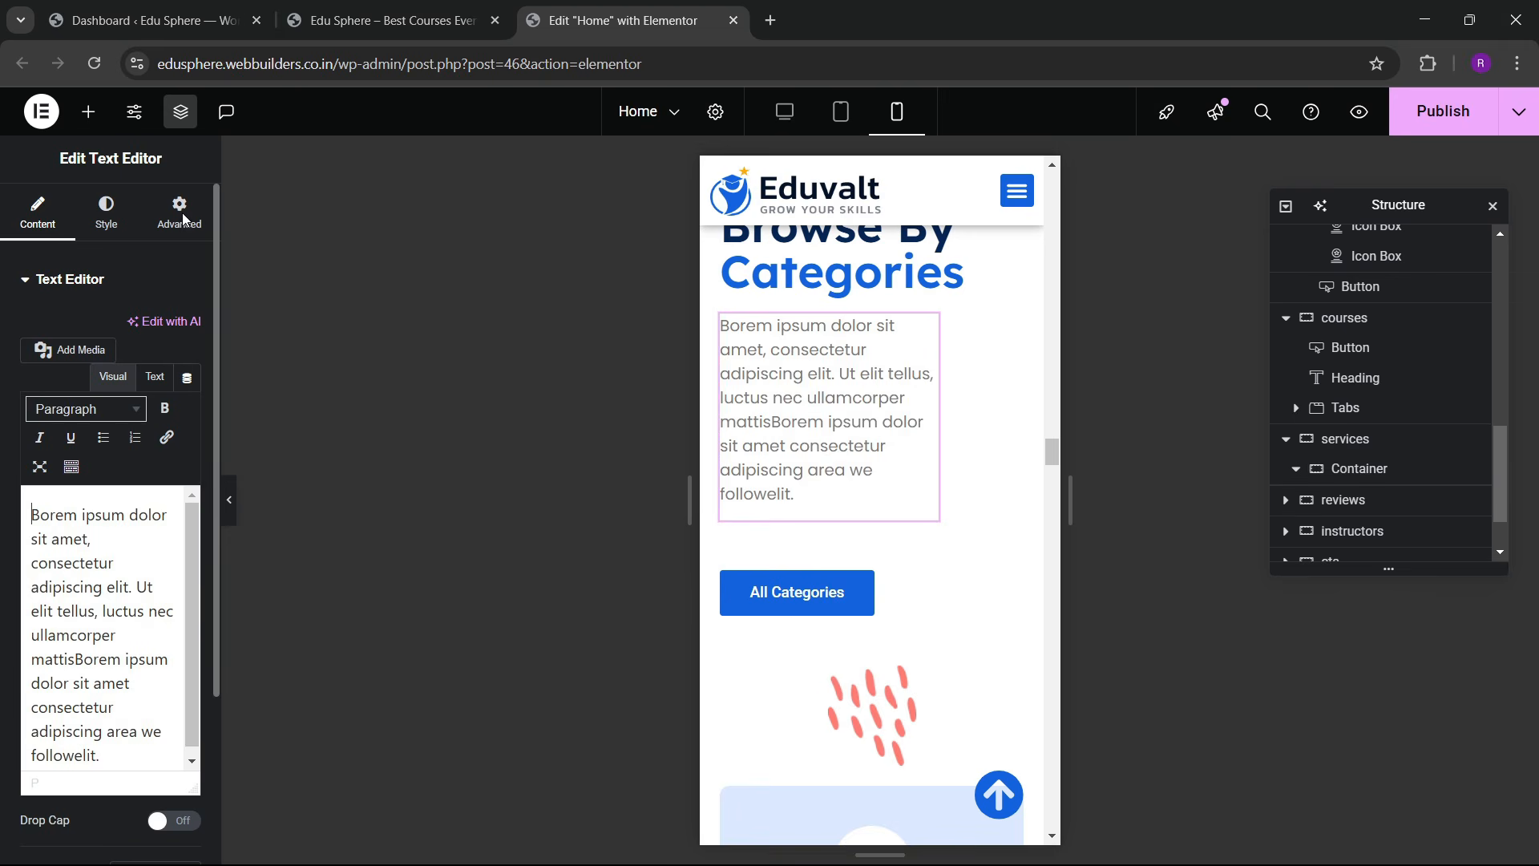
{"action": "left_click", "coordinate": [179, 213]}
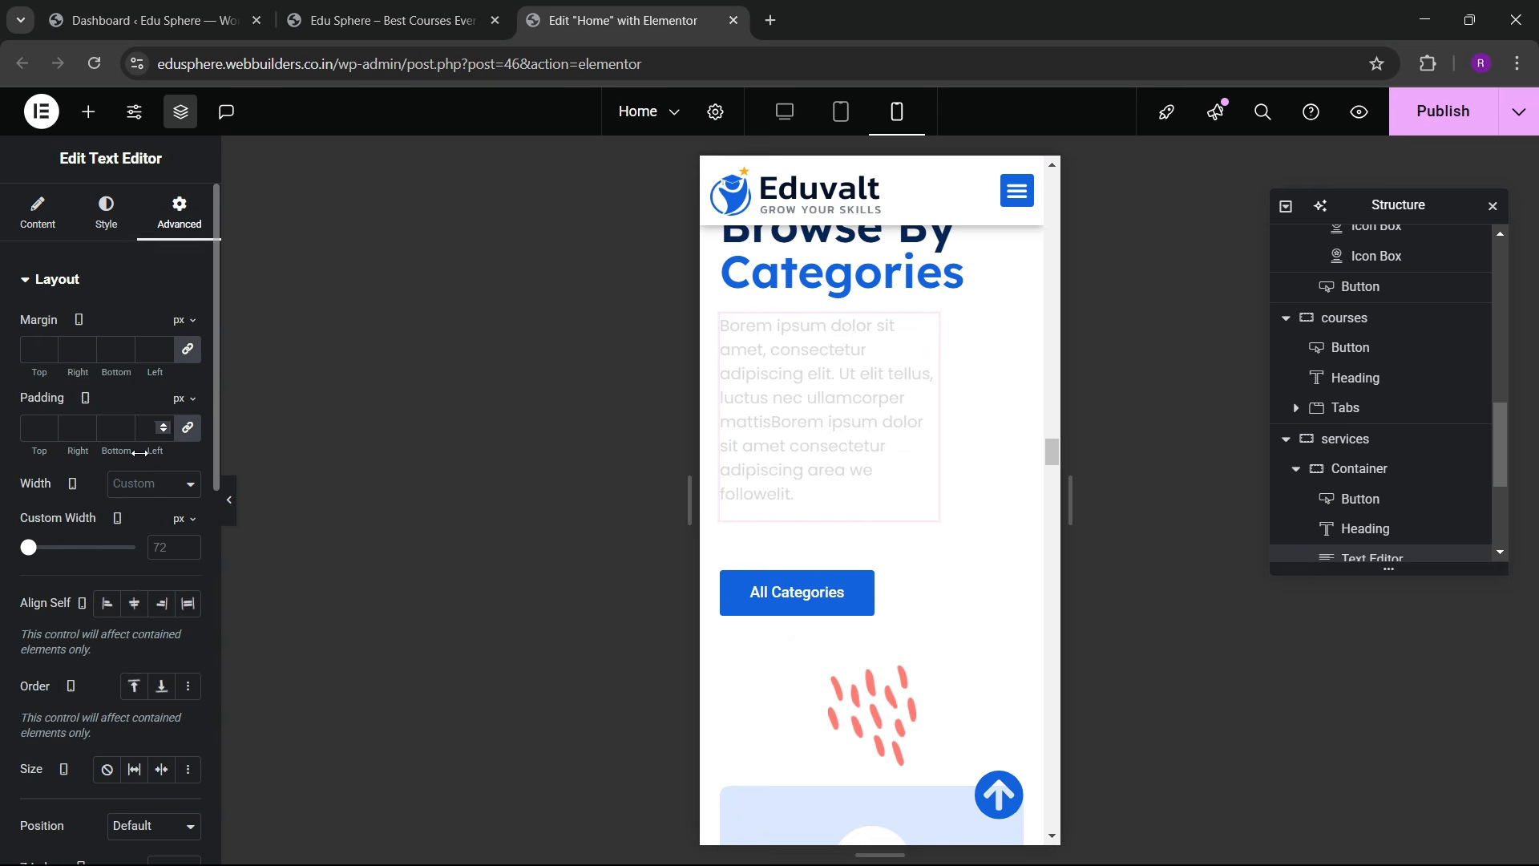
{"action": "left_click", "coordinate": [145, 533]}
{"action": "scroll", "coordinate": [824, 487], "scroll_direction": "down", "scroll_amount": 8}
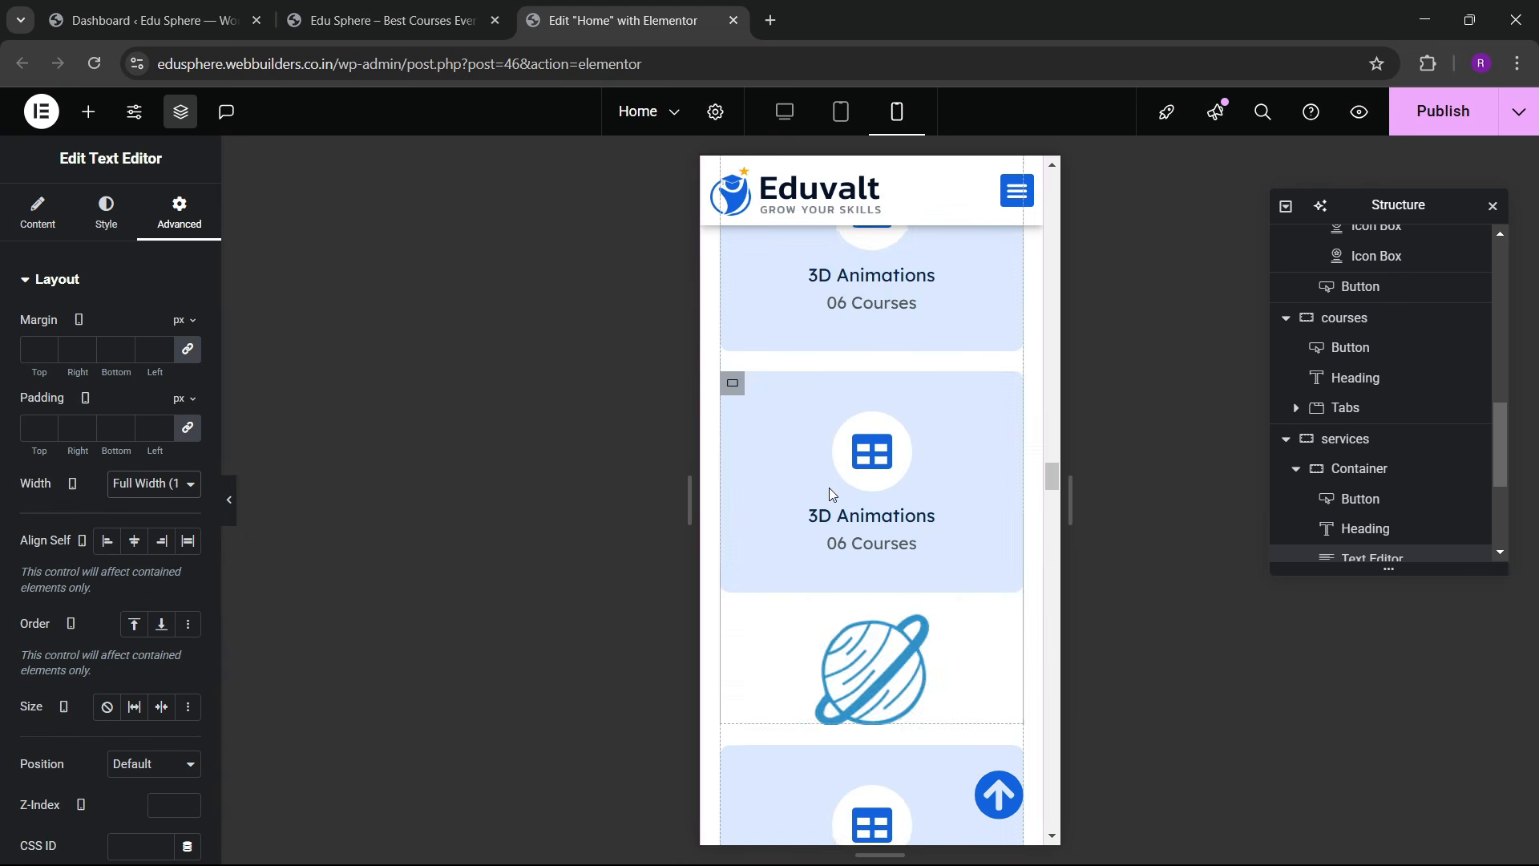
{"action": "scroll", "coordinate": [824, 487], "scroll_direction": "down", "scroll_amount": 10}
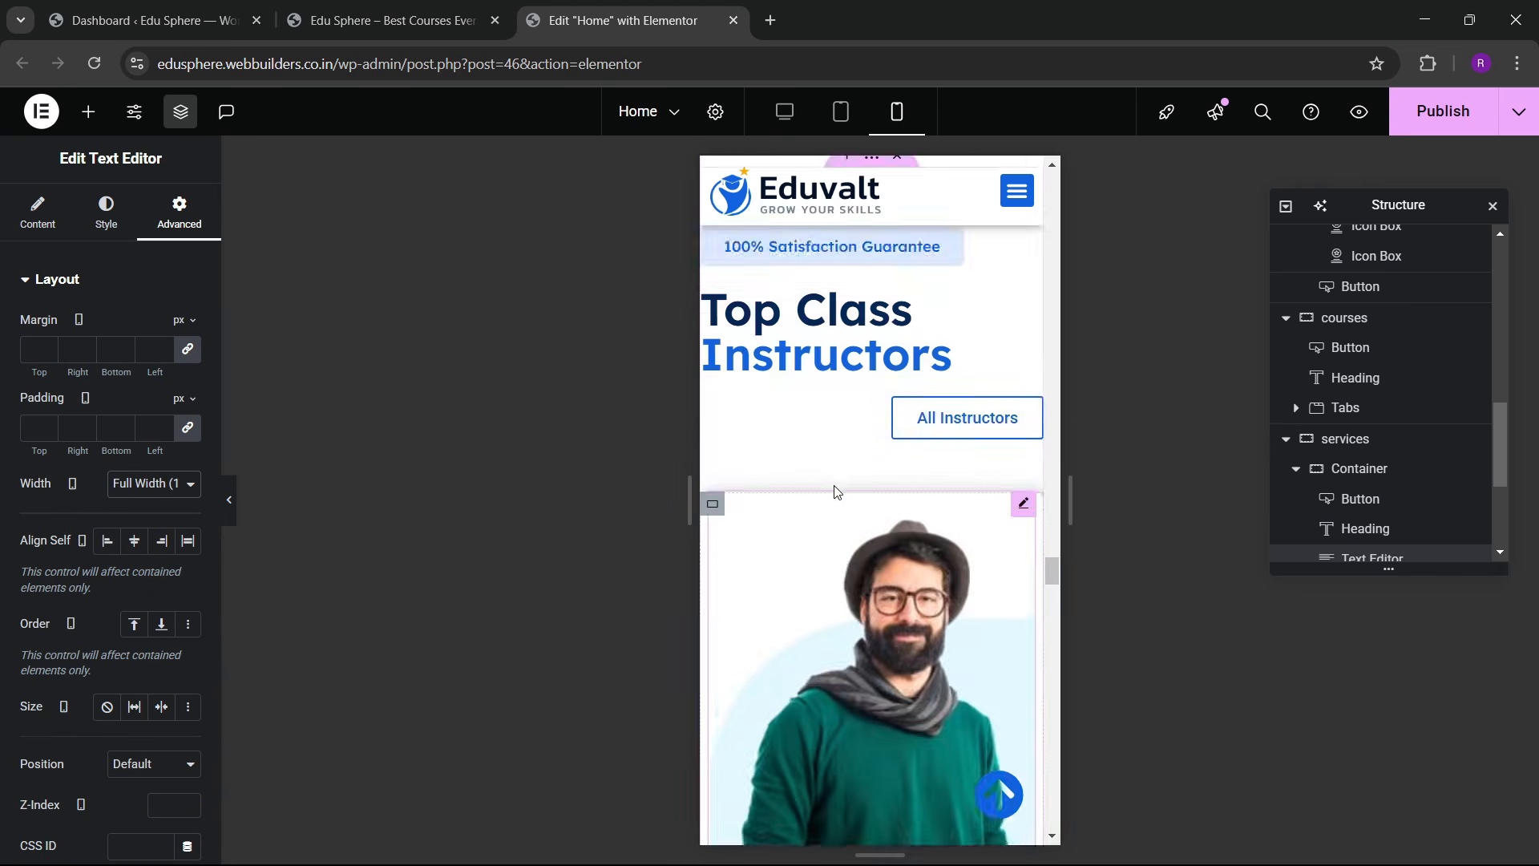
{"action": "scroll", "coordinate": [819, 460], "scroll_direction": "up", "scroll_amount": 5}
{"action": "scroll", "coordinate": [819, 460], "scroll_direction": "up", "scroll_amount": 5}
Step: Set the What Our Students Say section's mobile padding to 60 / 20 / 20 px
{"action": "left_click", "coordinate": [872, 300]}
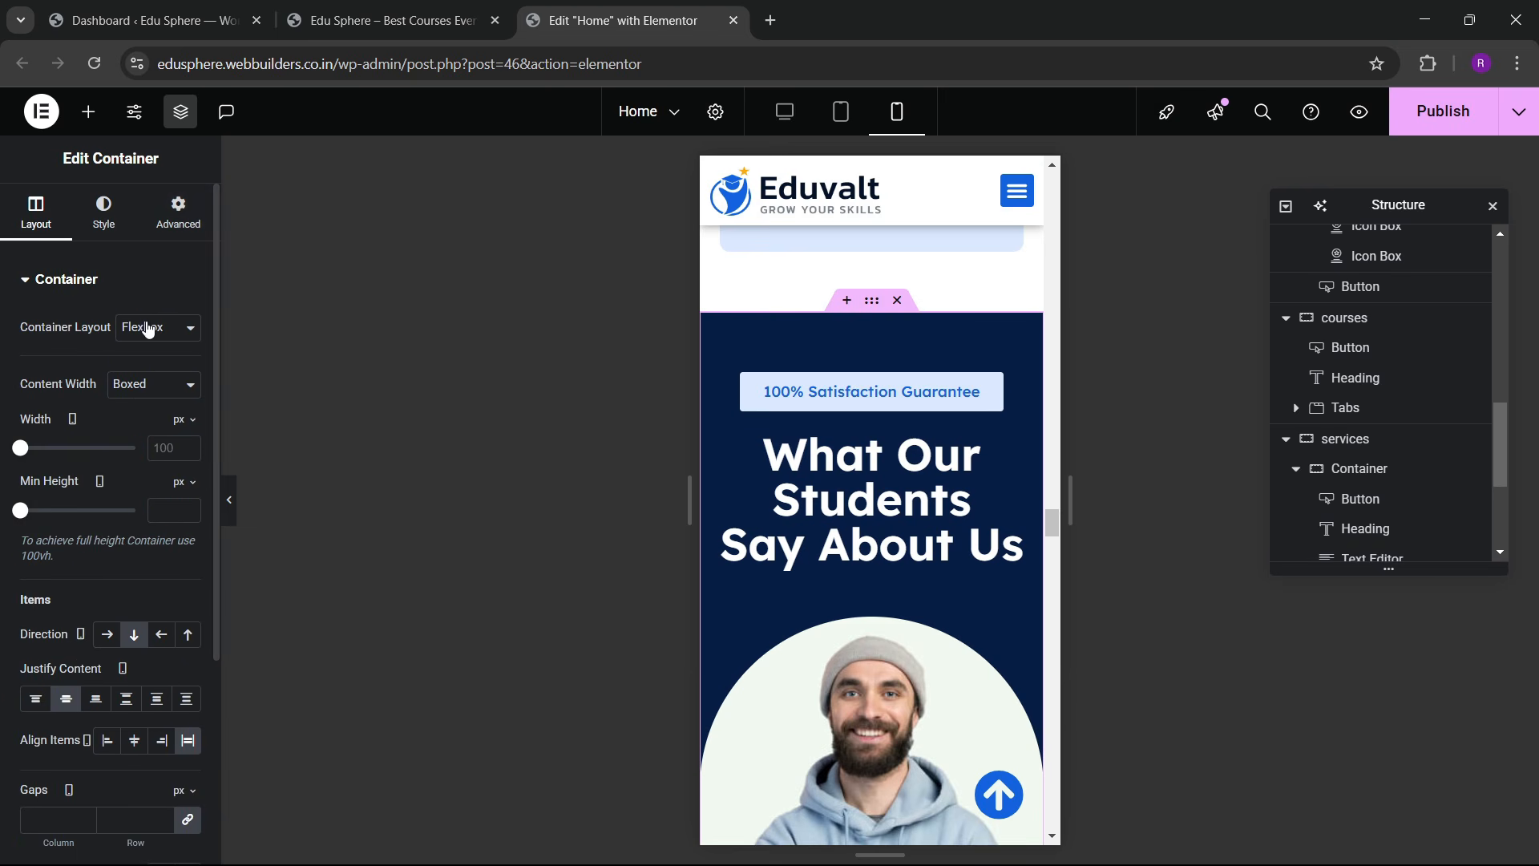
{"action": "left_click", "coordinate": [178, 212]}
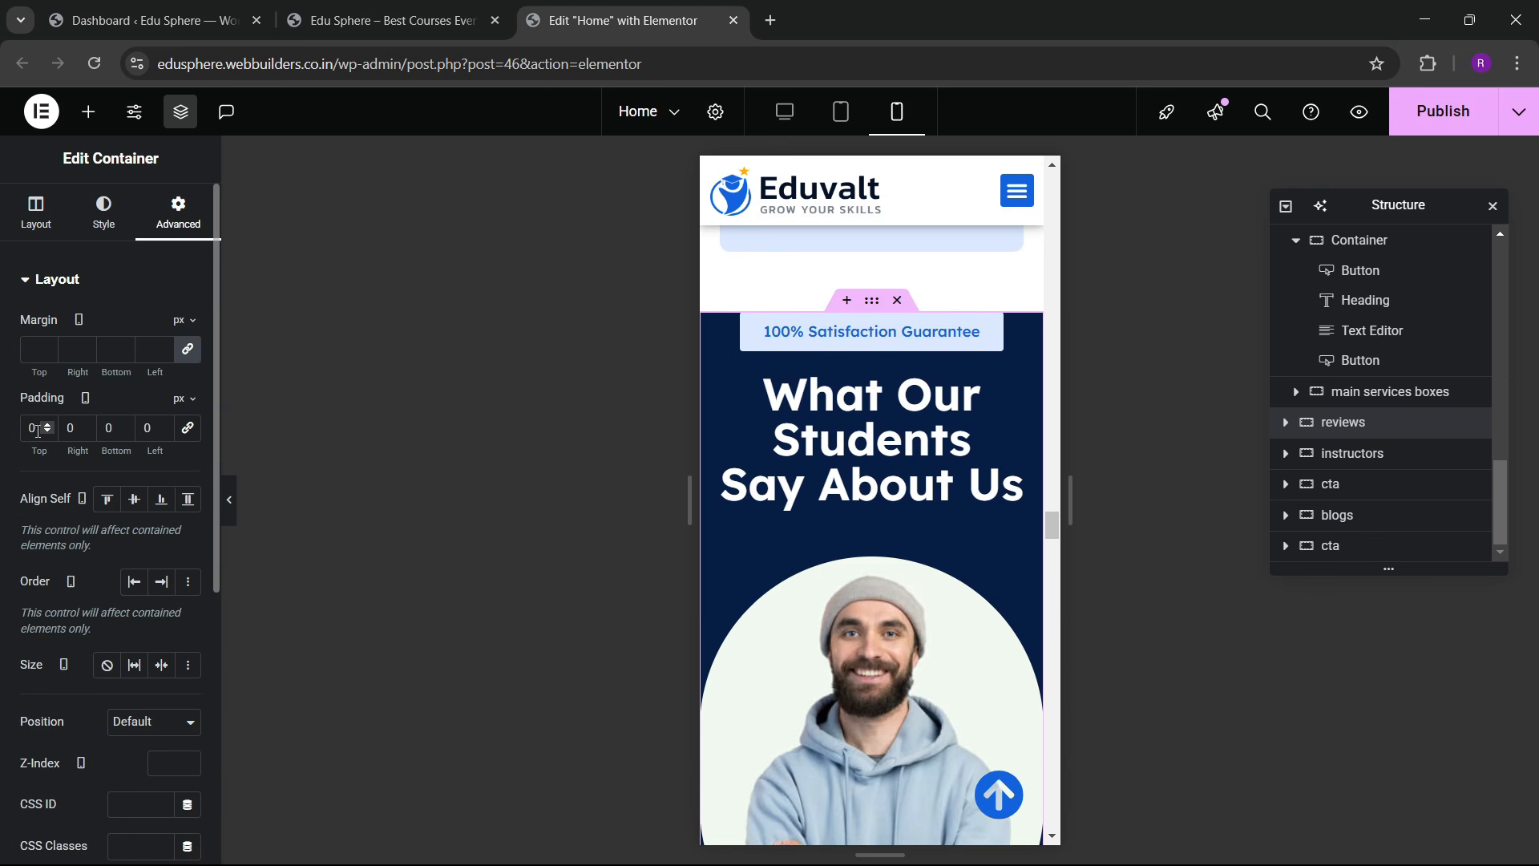
{"action": "type", "text": "60"}
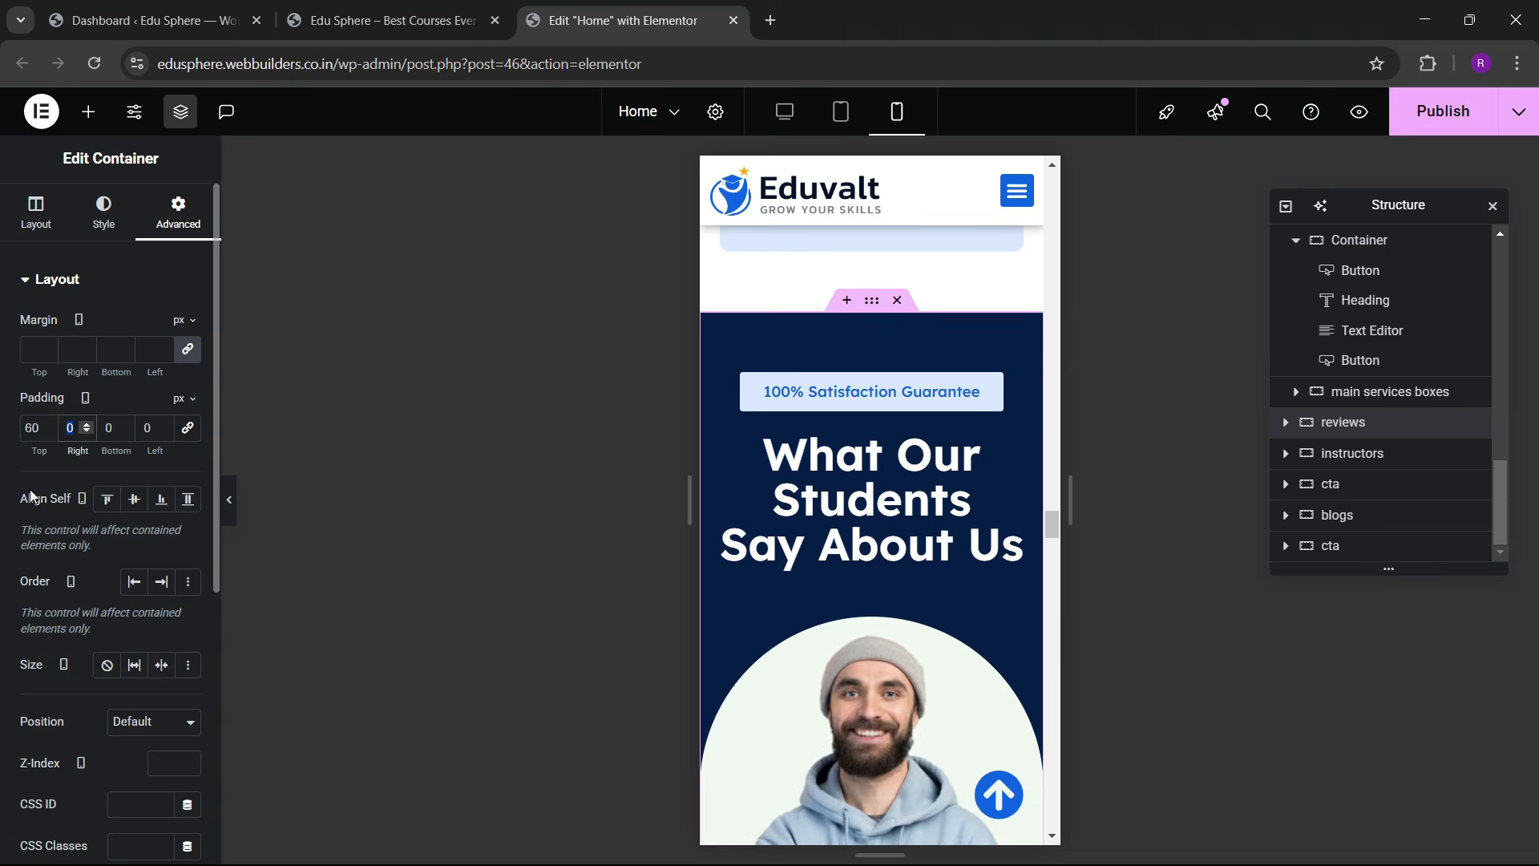
{"action": "key", "text": "Tab"}
{"action": "type", "text": "20"}
{"action": "key", "text": "Tab"}
{"action": "type", "text": "20"}
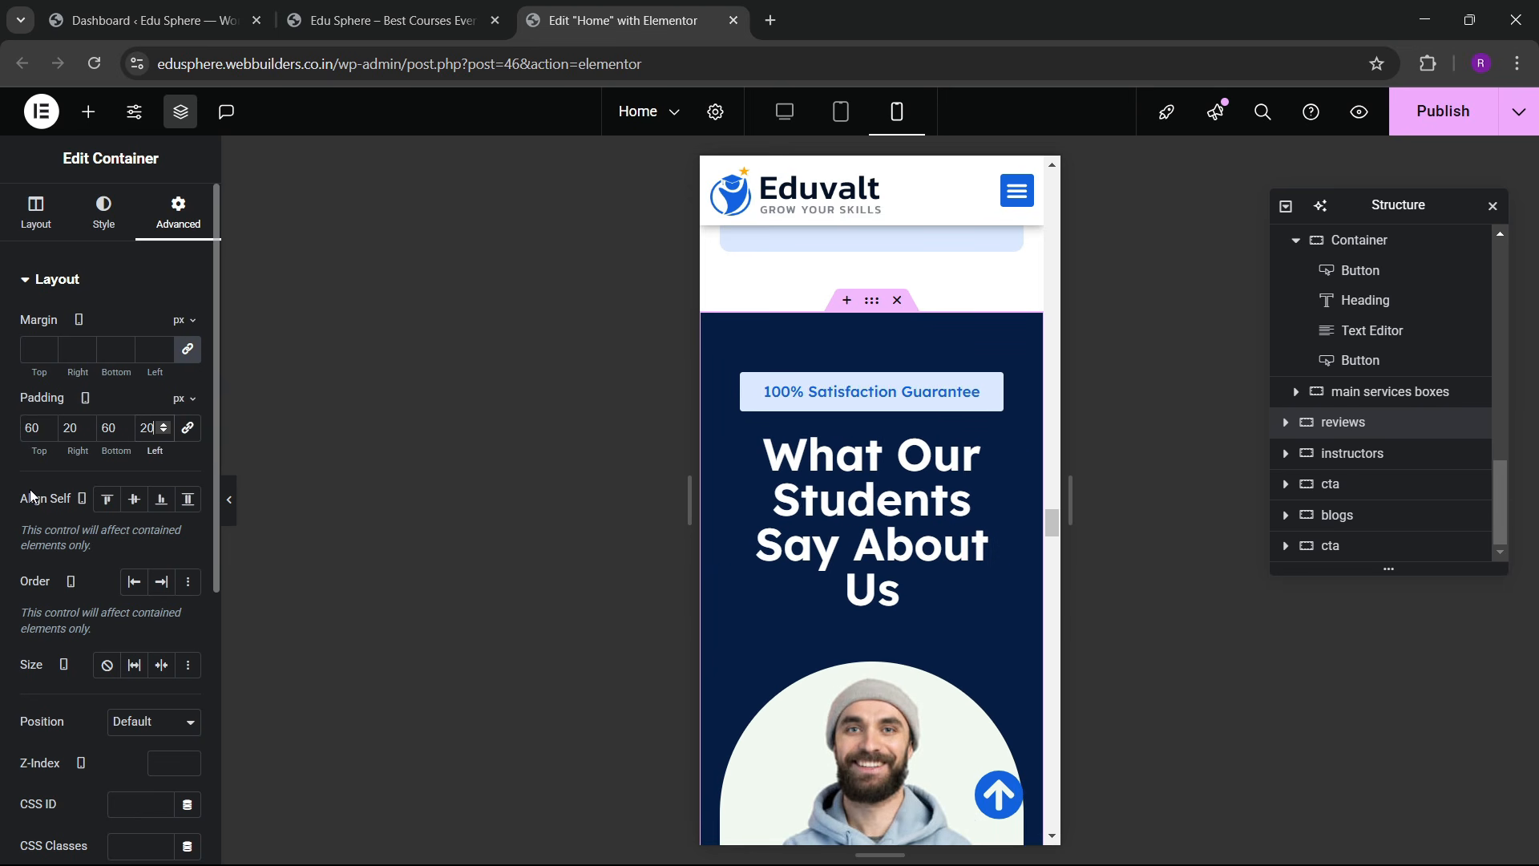
{"action": "scroll", "coordinate": [872, 494], "scroll_direction": "down", "scroll_amount": 6}
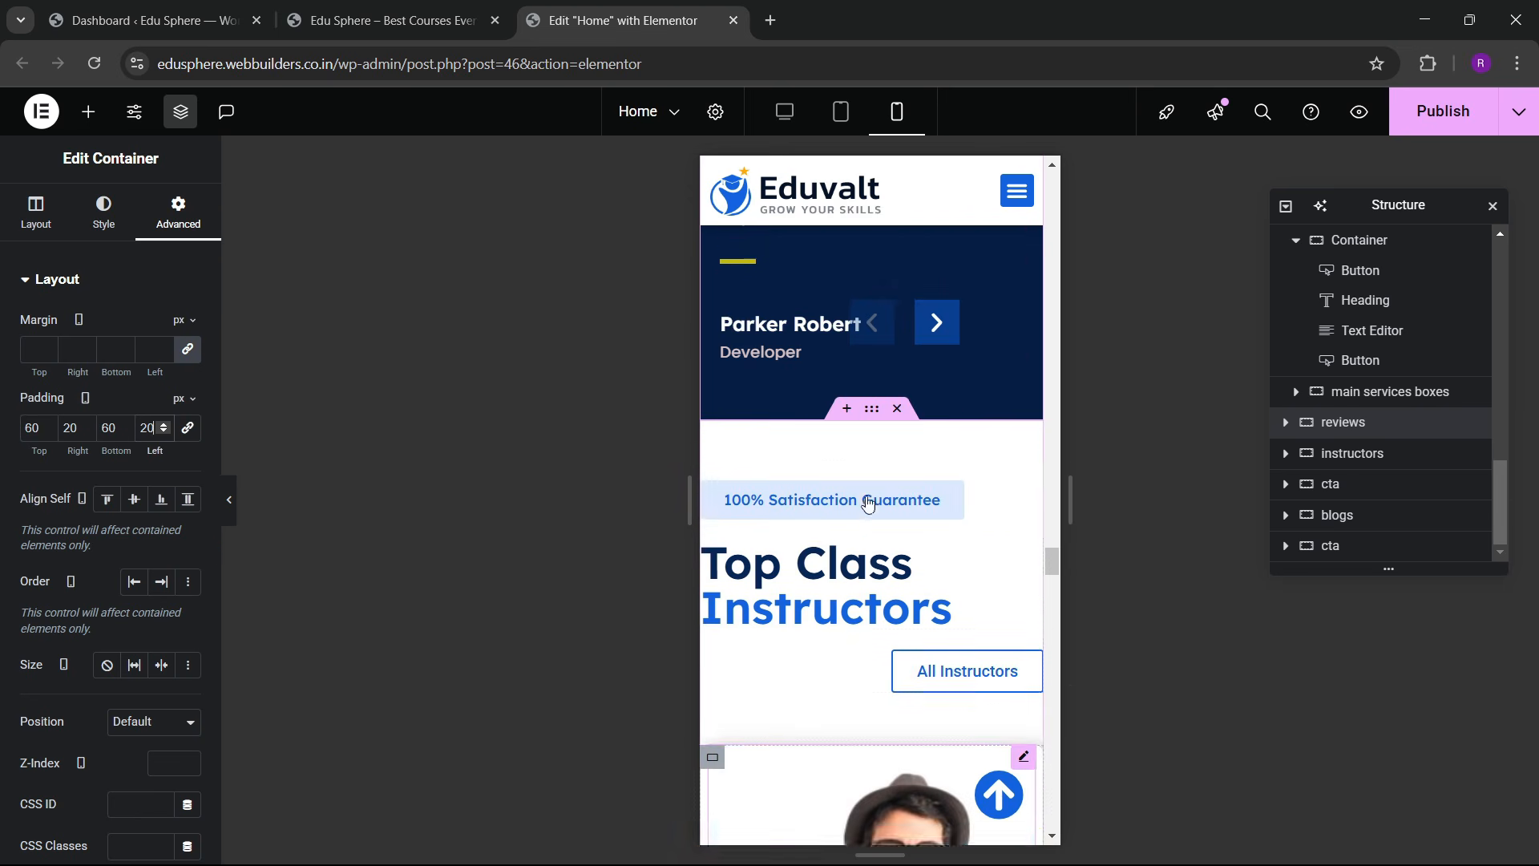
Step: Set the Top Class Instructors section's mobile padding to 60/20/60/20 px
{"action": "left_click", "coordinate": [865, 443]}
{"action": "left_click", "coordinate": [179, 216]}
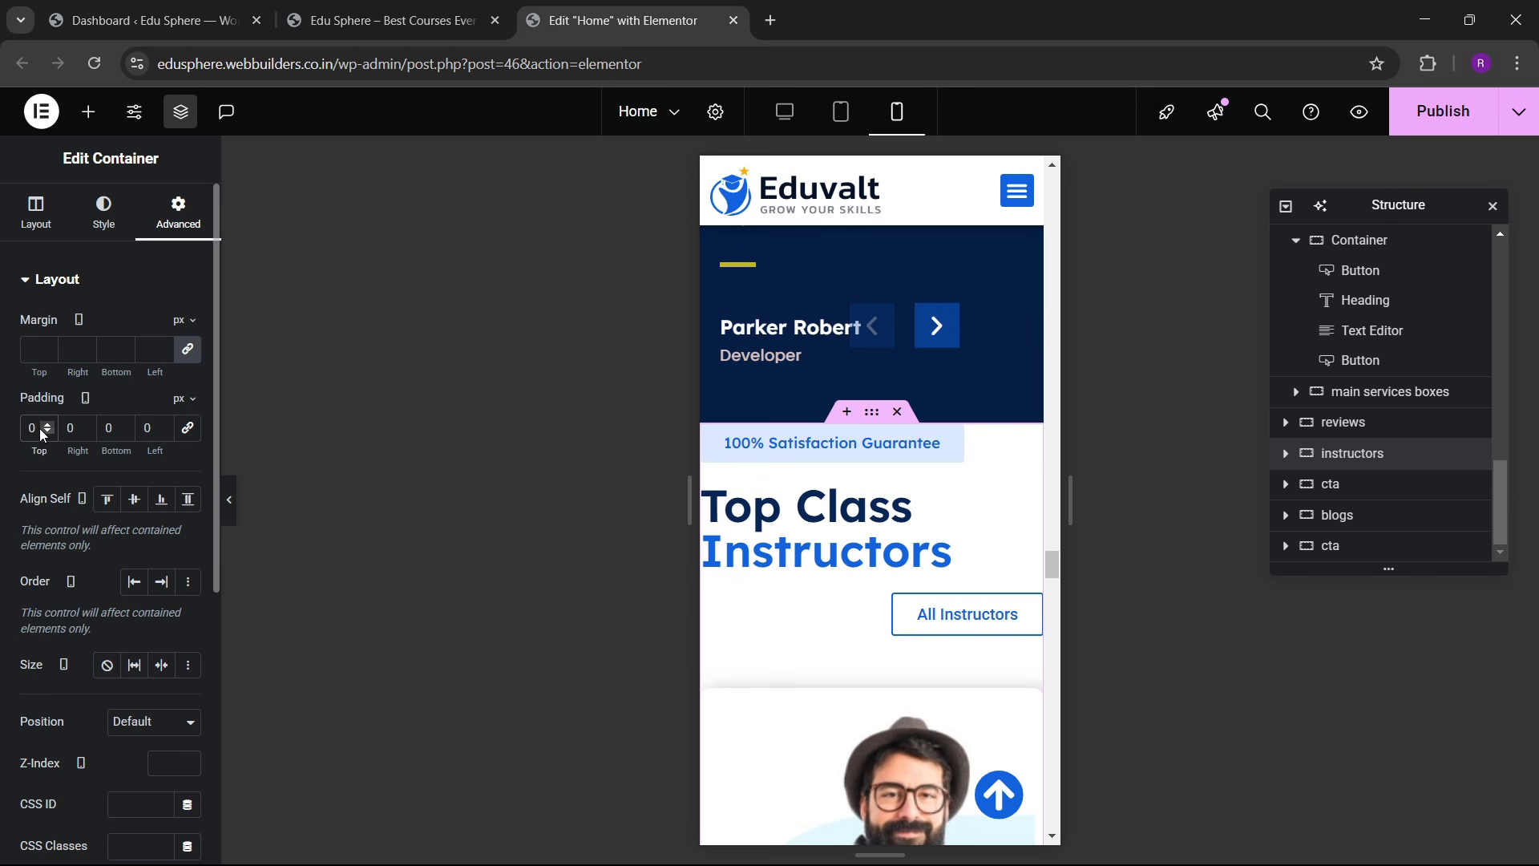
{"action": "type", "text": "6"}
{"action": "key", "text": "Tab"}
{"action": "type", "text": "20"}
{"action": "key", "text": "Tab"}
{"action": "type", "text": "60"}
{"action": "key", "text": "Tab"}
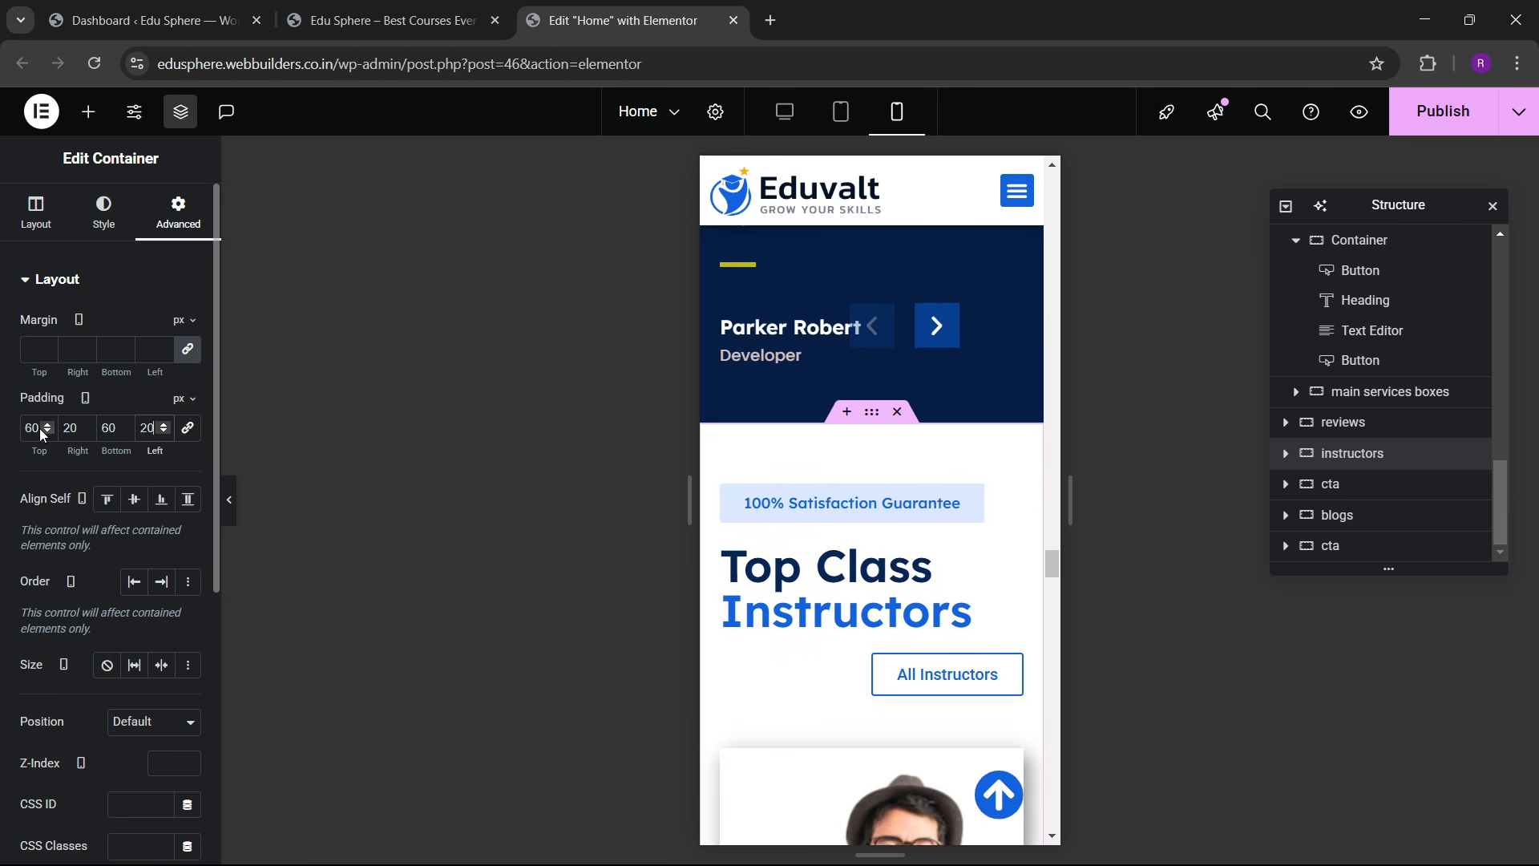
{"action": "type", "text": "20"}
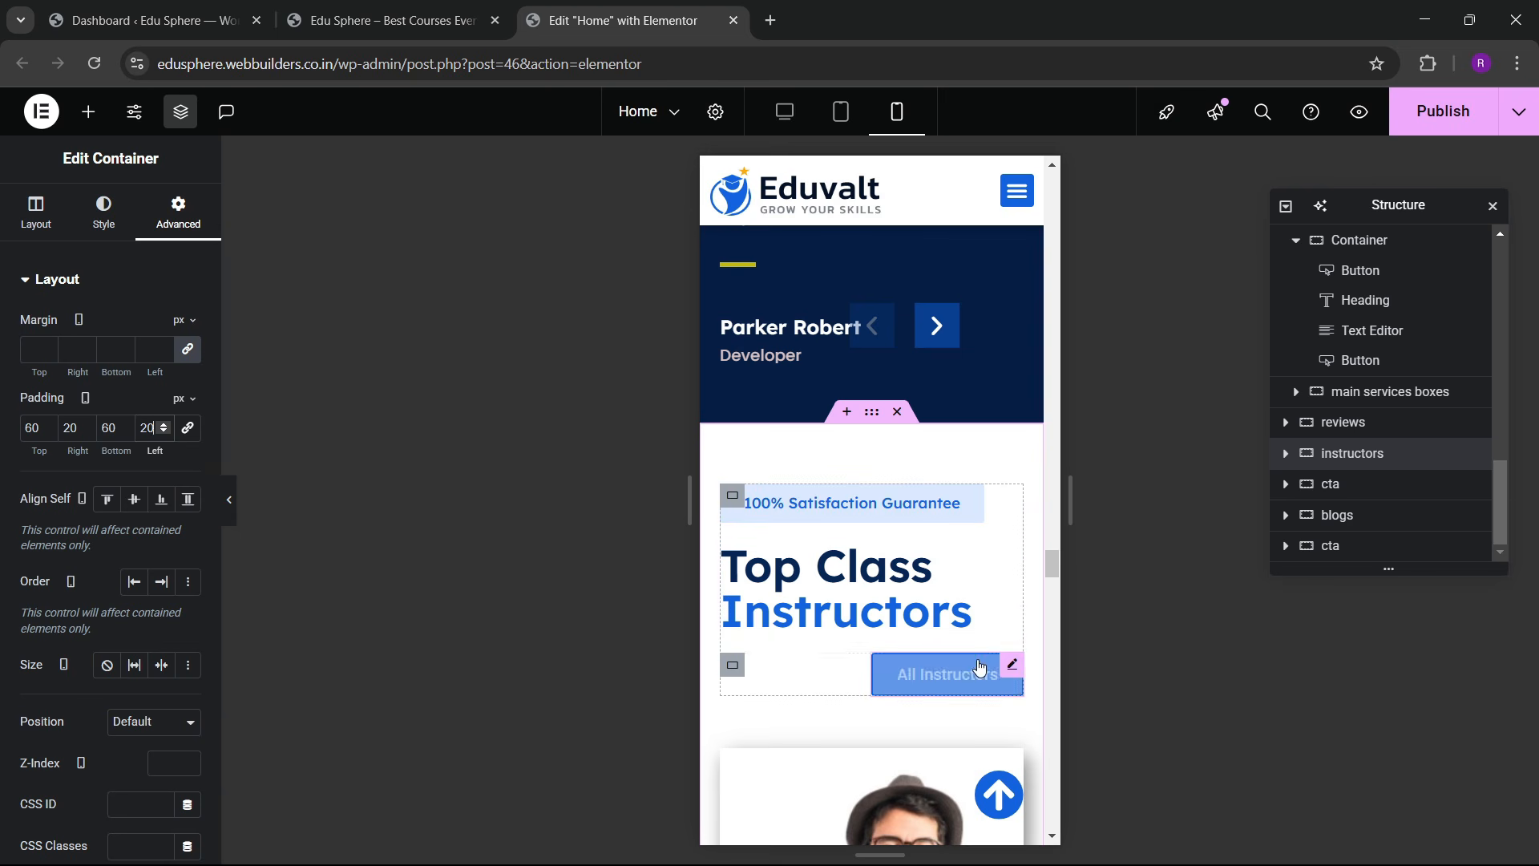
Step: Centre the All Instructors button by setting its container's Align Items to Center
{"action": "left_click", "coordinate": [1006, 666]}
{"action": "left_click", "coordinate": [106, 212]}
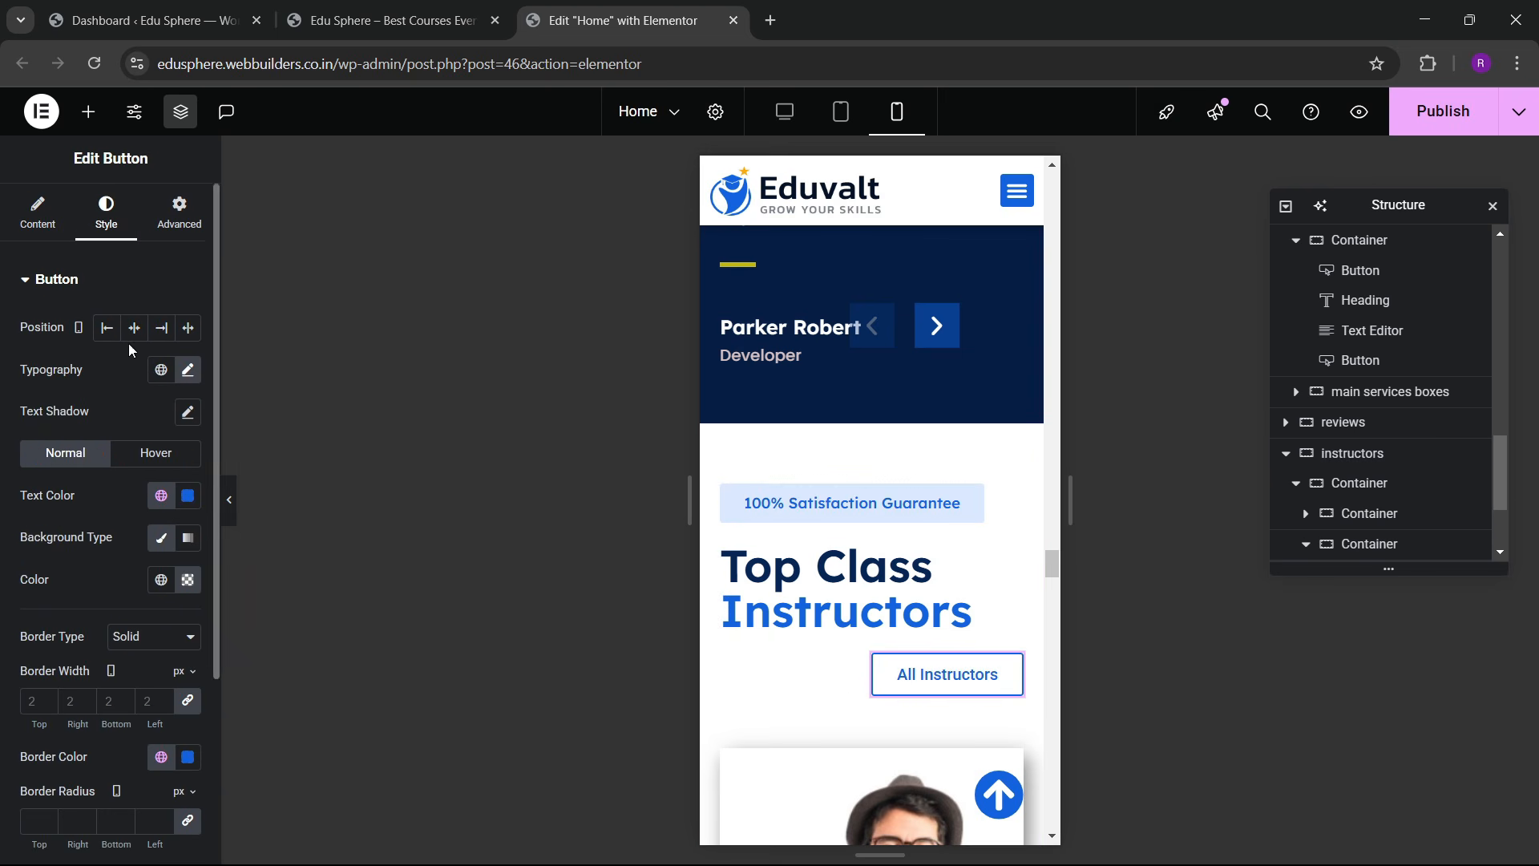
{"action": "left_click", "coordinate": [733, 665]}
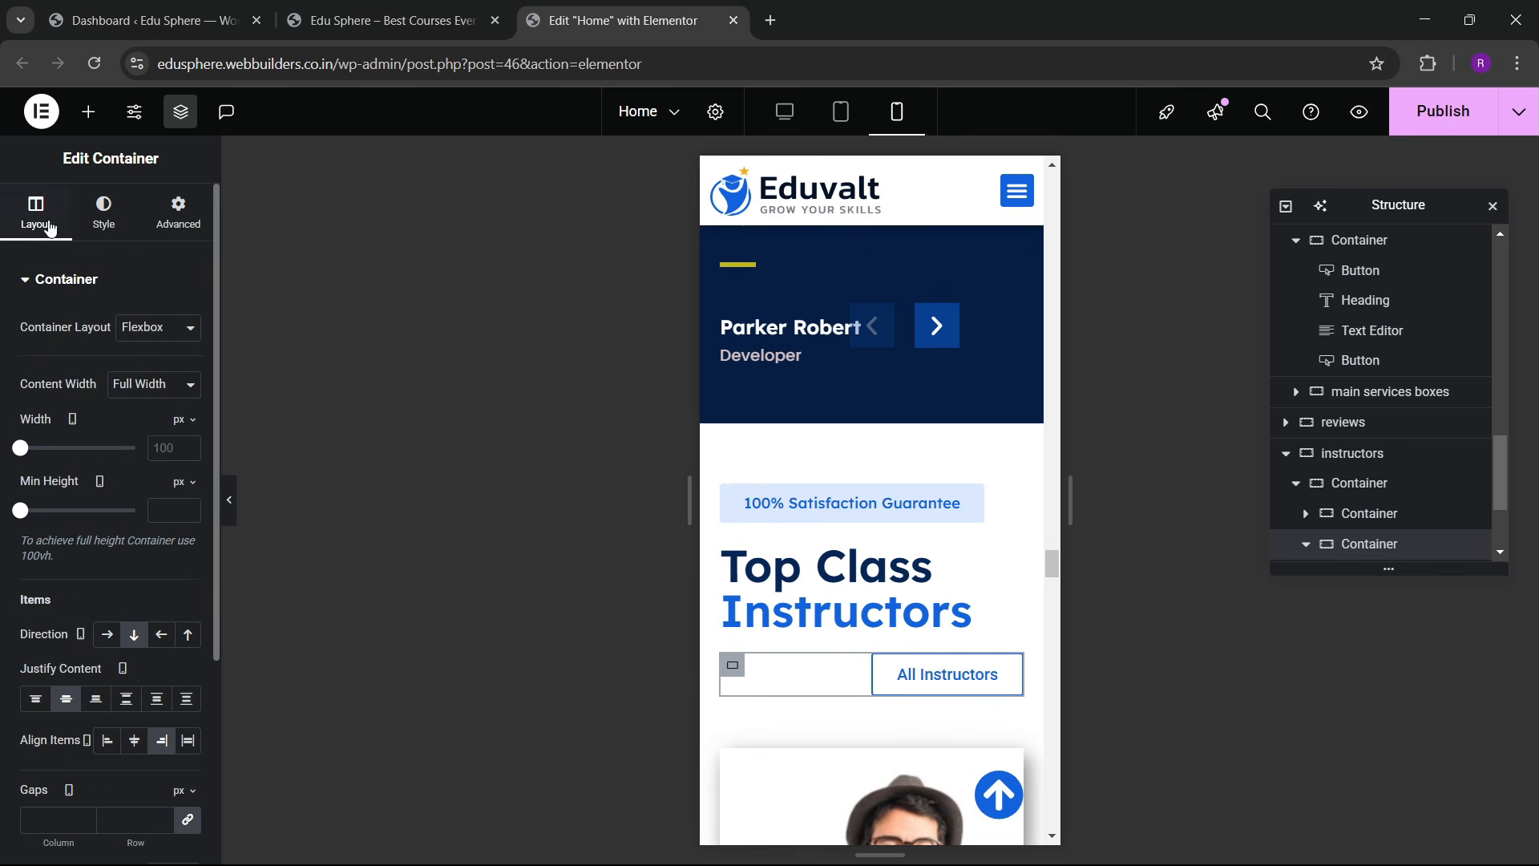
{"action": "scroll", "coordinate": [108, 449], "scroll_direction": "down", "scroll_amount": 3}
{"action": "left_click", "coordinate": [139, 547]}
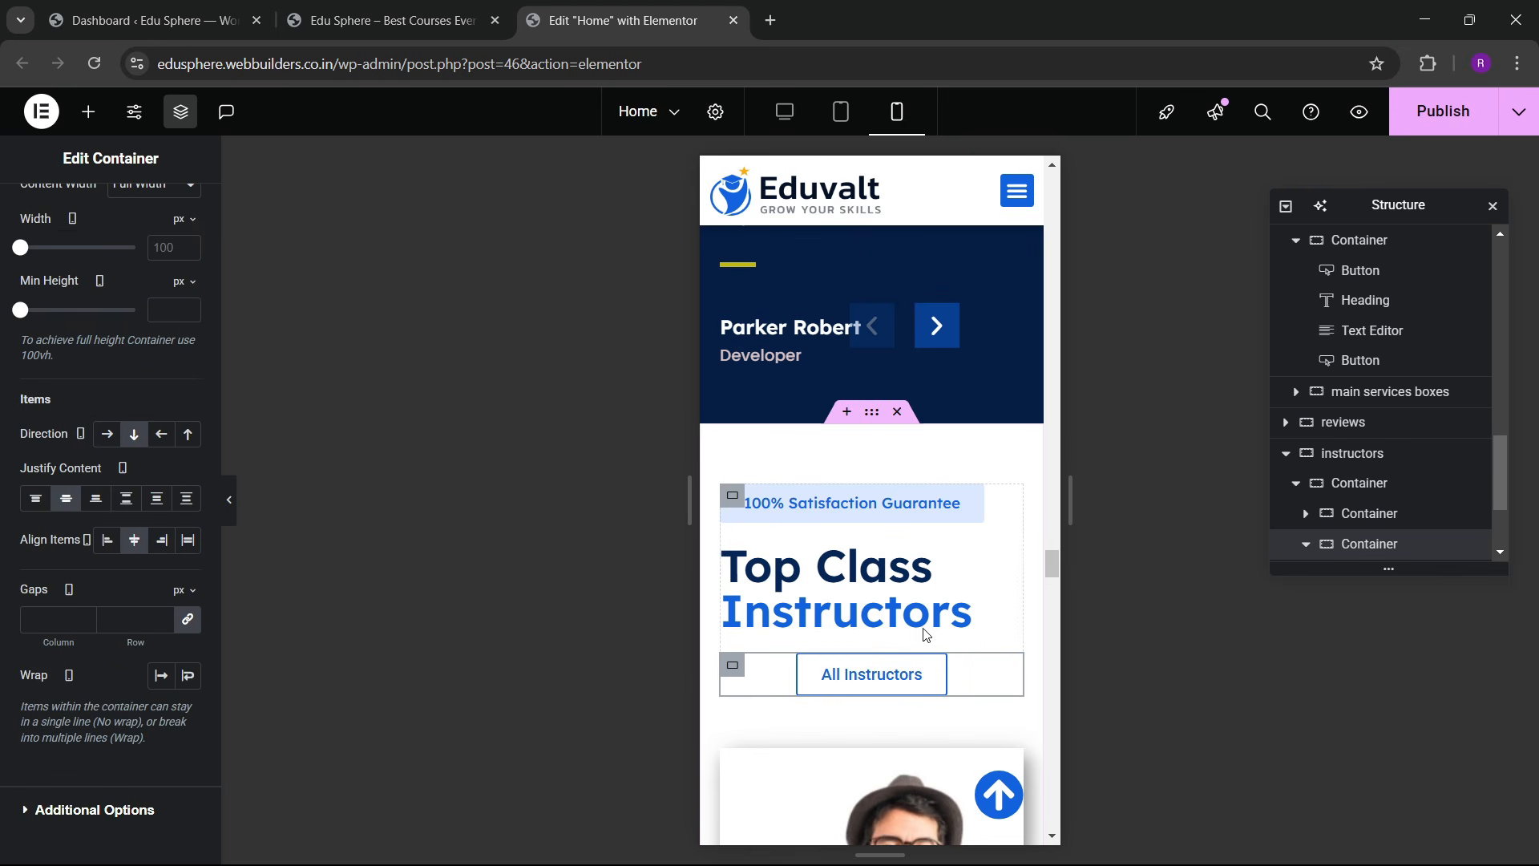
Step: Set the Top Class Instructors heading's Alignment to Center
{"action": "left_click", "coordinate": [1012, 556]}
{"action": "left_click", "coordinate": [105, 212]}
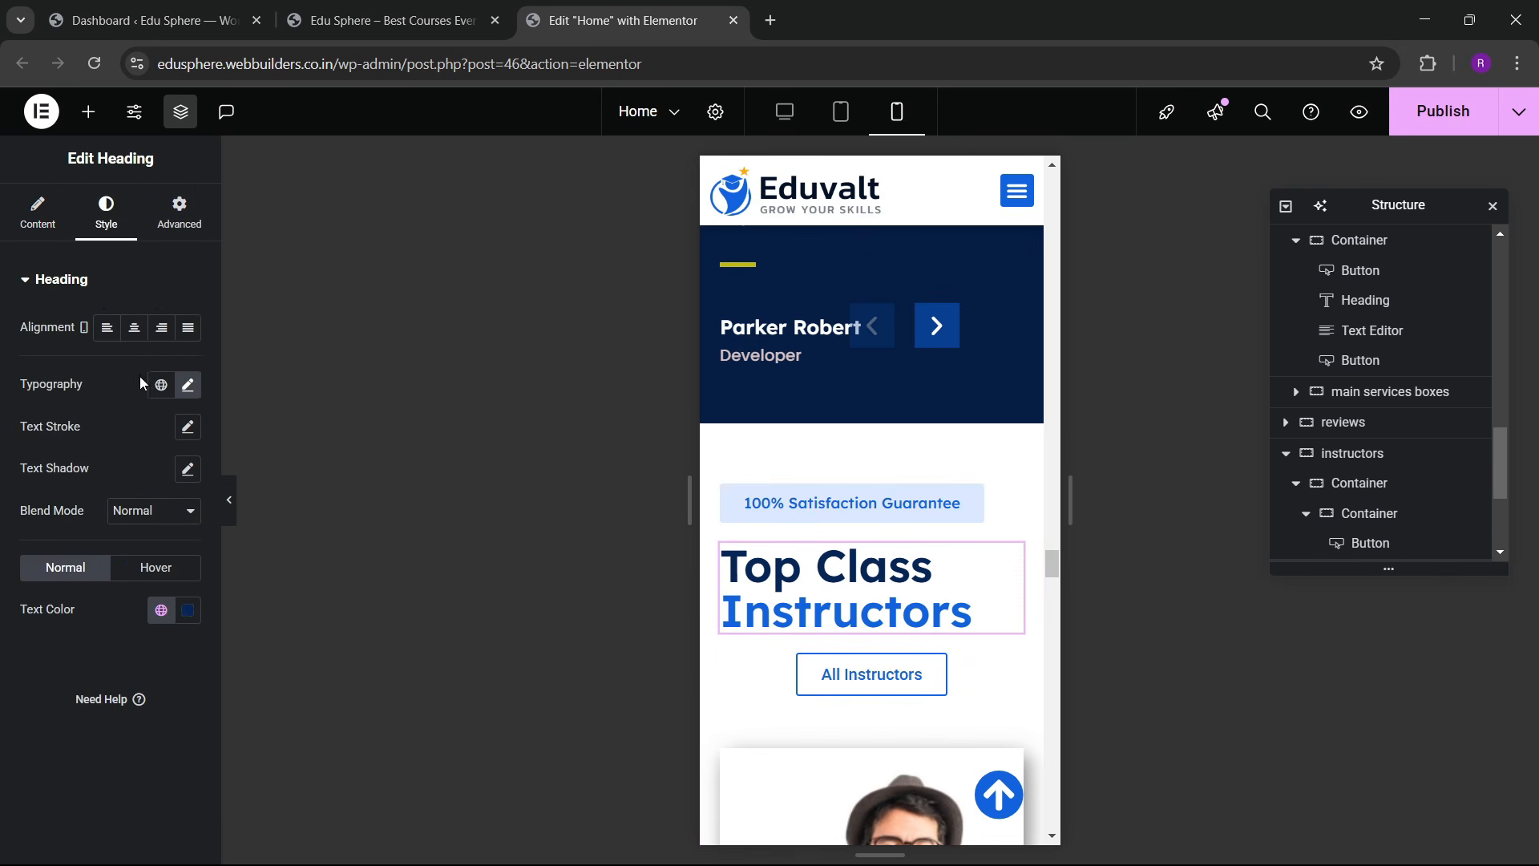
{"action": "left_click", "coordinate": [134, 327]}
{"action": "scroll", "coordinate": [888, 555], "scroll_direction": "down", "scroll_amount": 3}
{"action": "scroll", "coordinate": [883, 554], "scroll_direction": "down", "scroll_amount": 7}
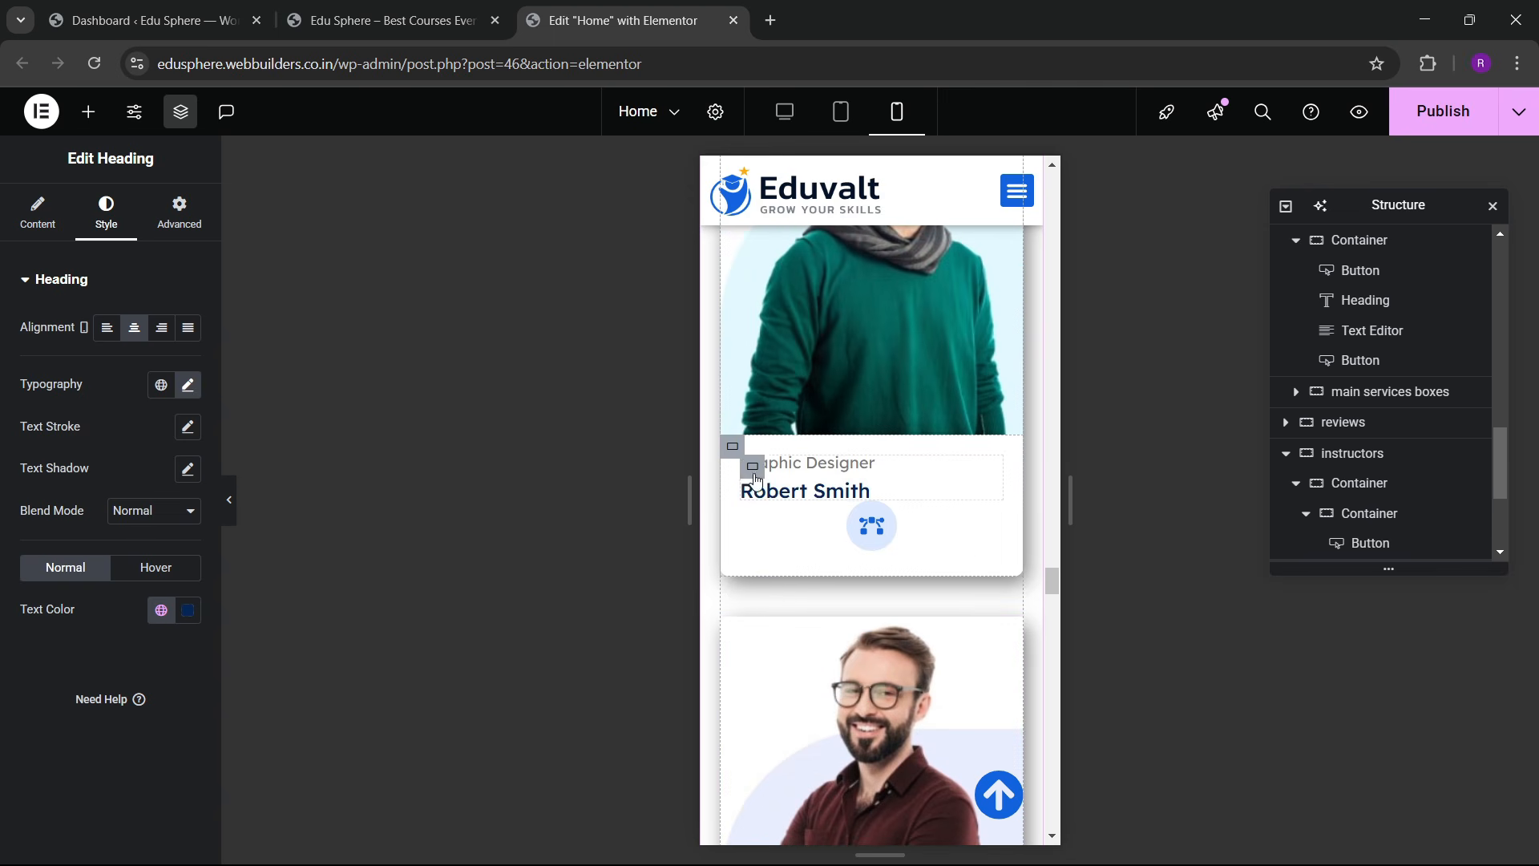
Step: Make Robert Smith's role-and-name container 60% wide and the icon block 40% wide
{"action": "left_click", "coordinate": [753, 473]}
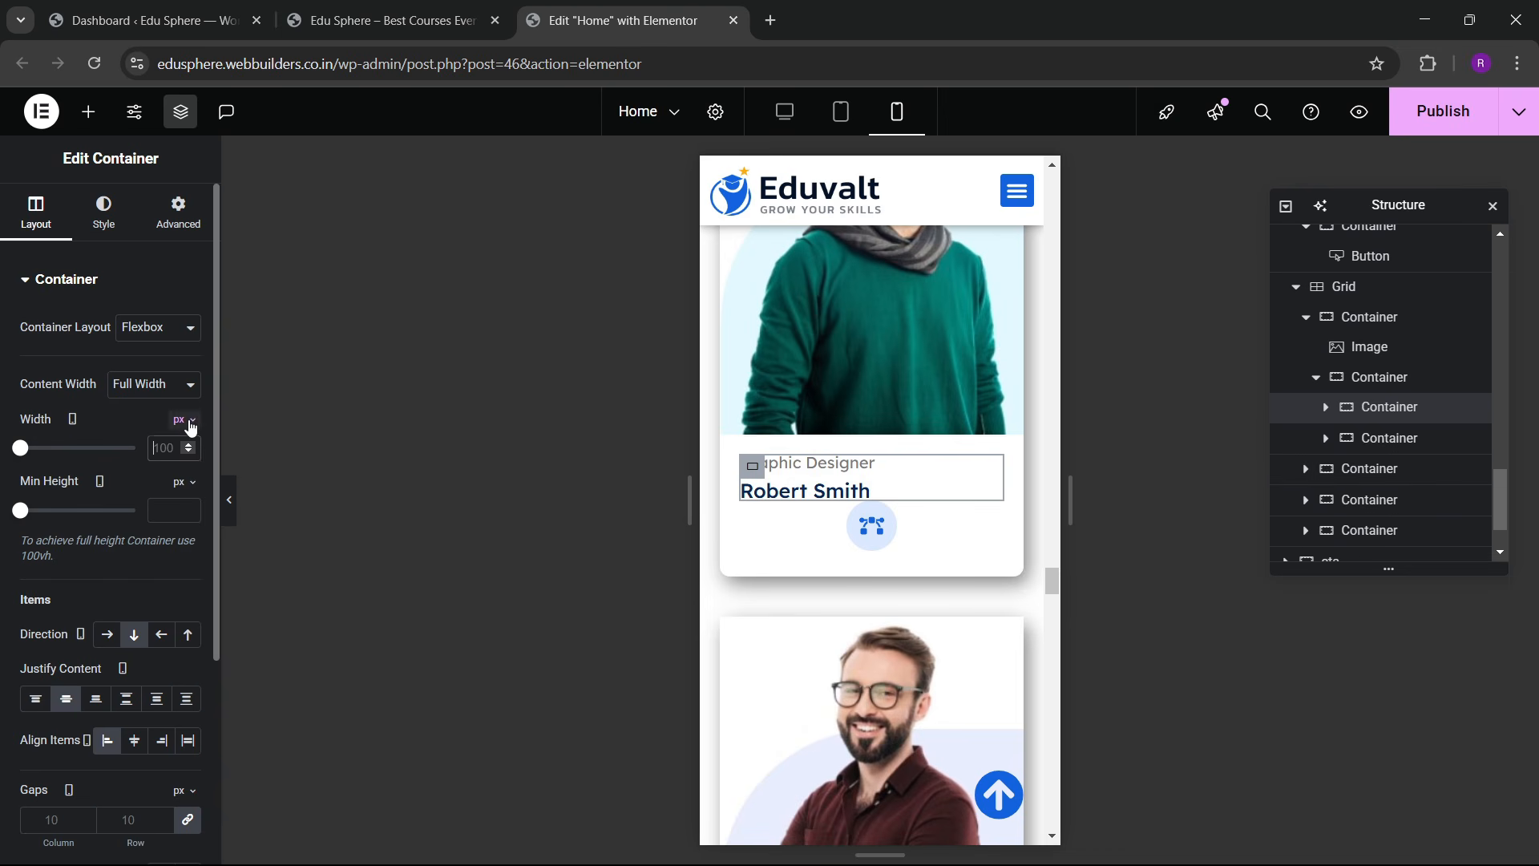
{"action": "left_click", "coordinate": [183, 462]}
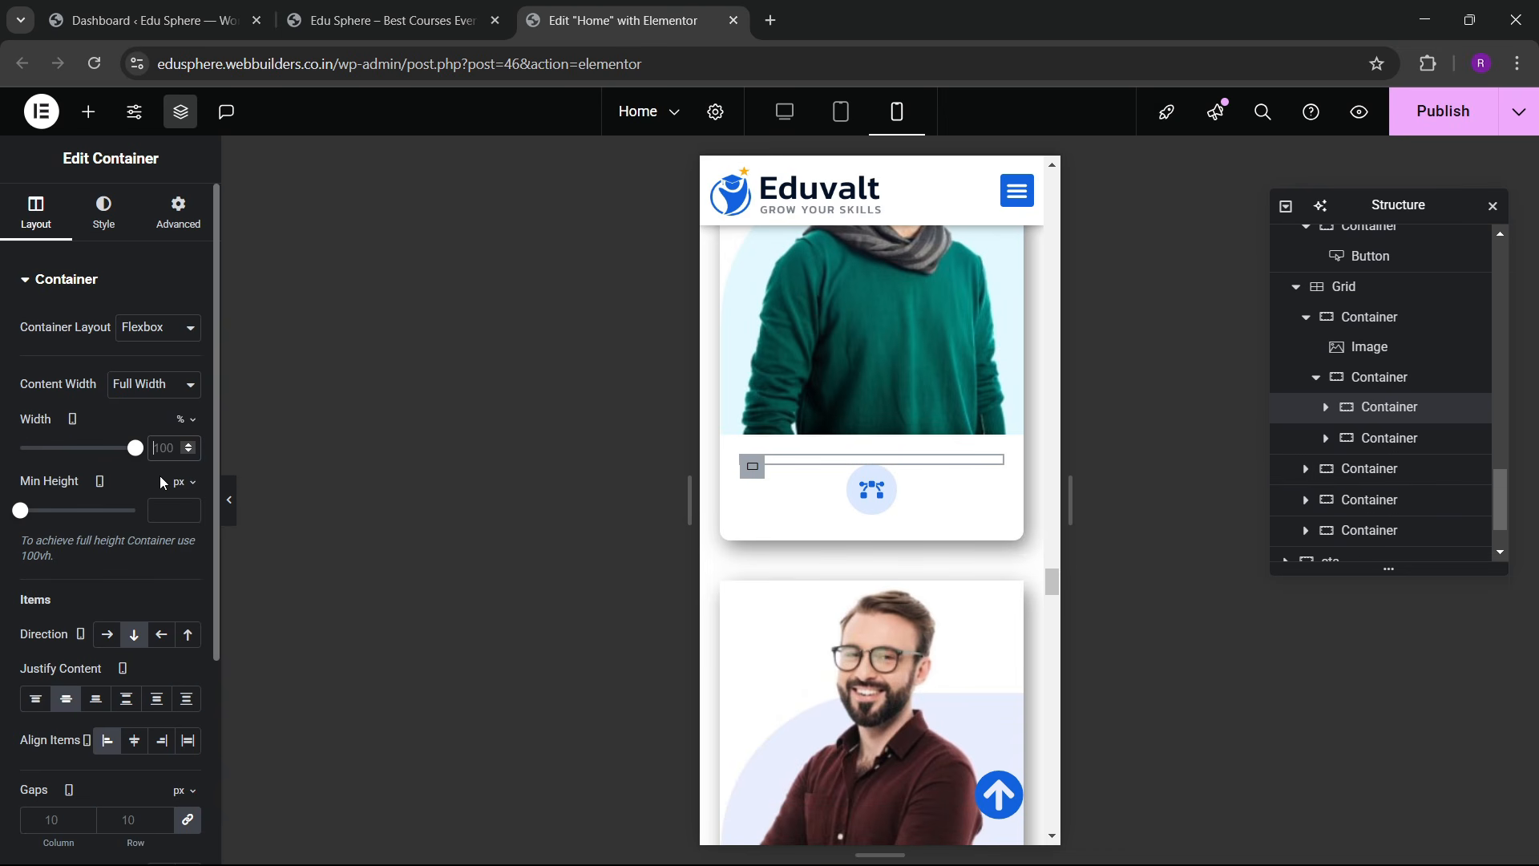
{"action": "type", "text": "60"}
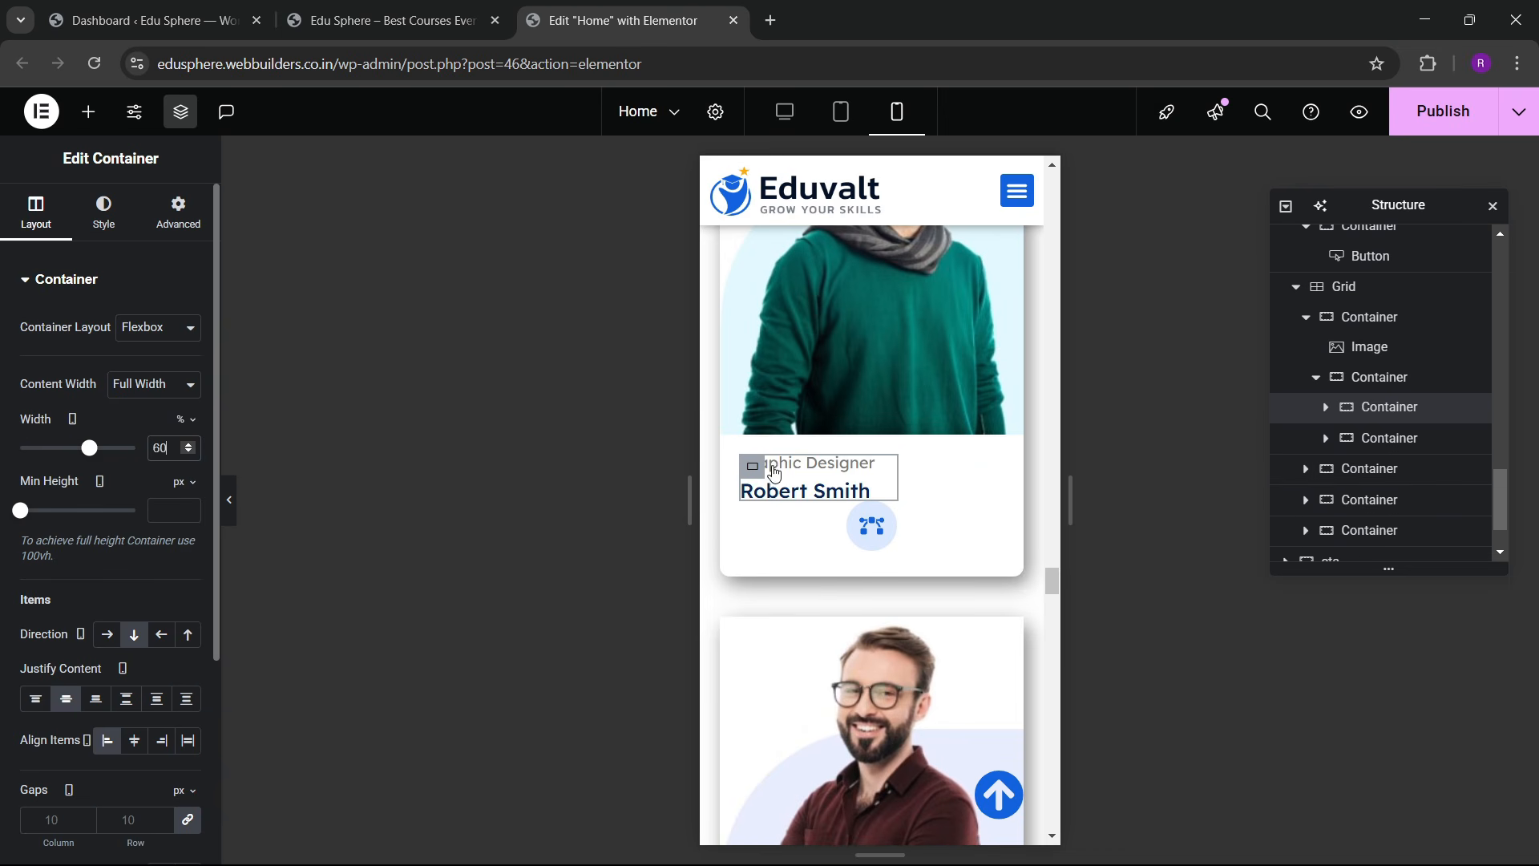
{"action": "left_click", "coordinate": [753, 514]}
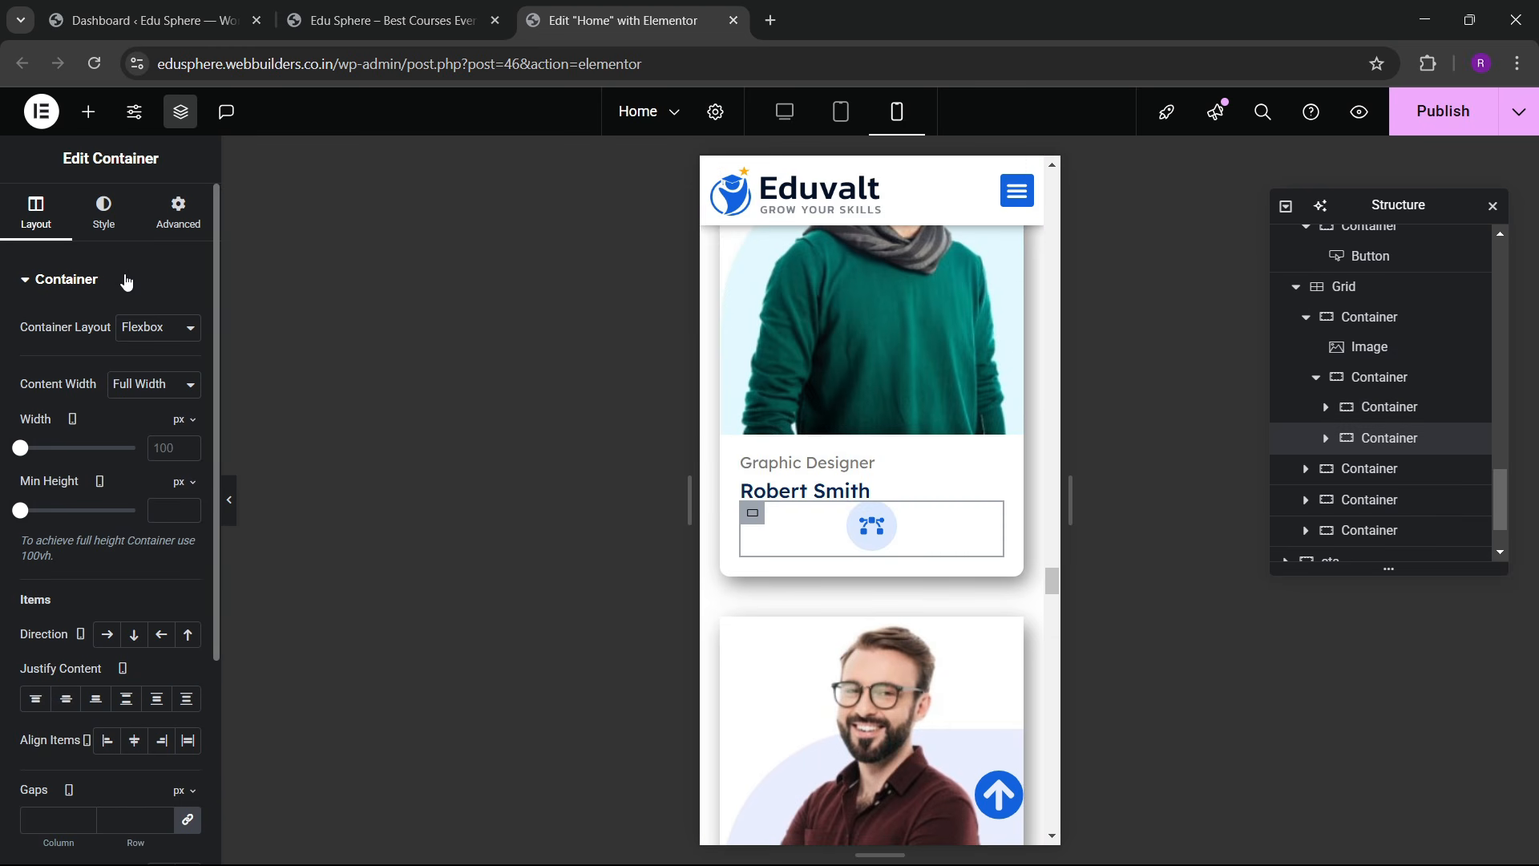
{"action": "left_click", "coordinate": [180, 451]}
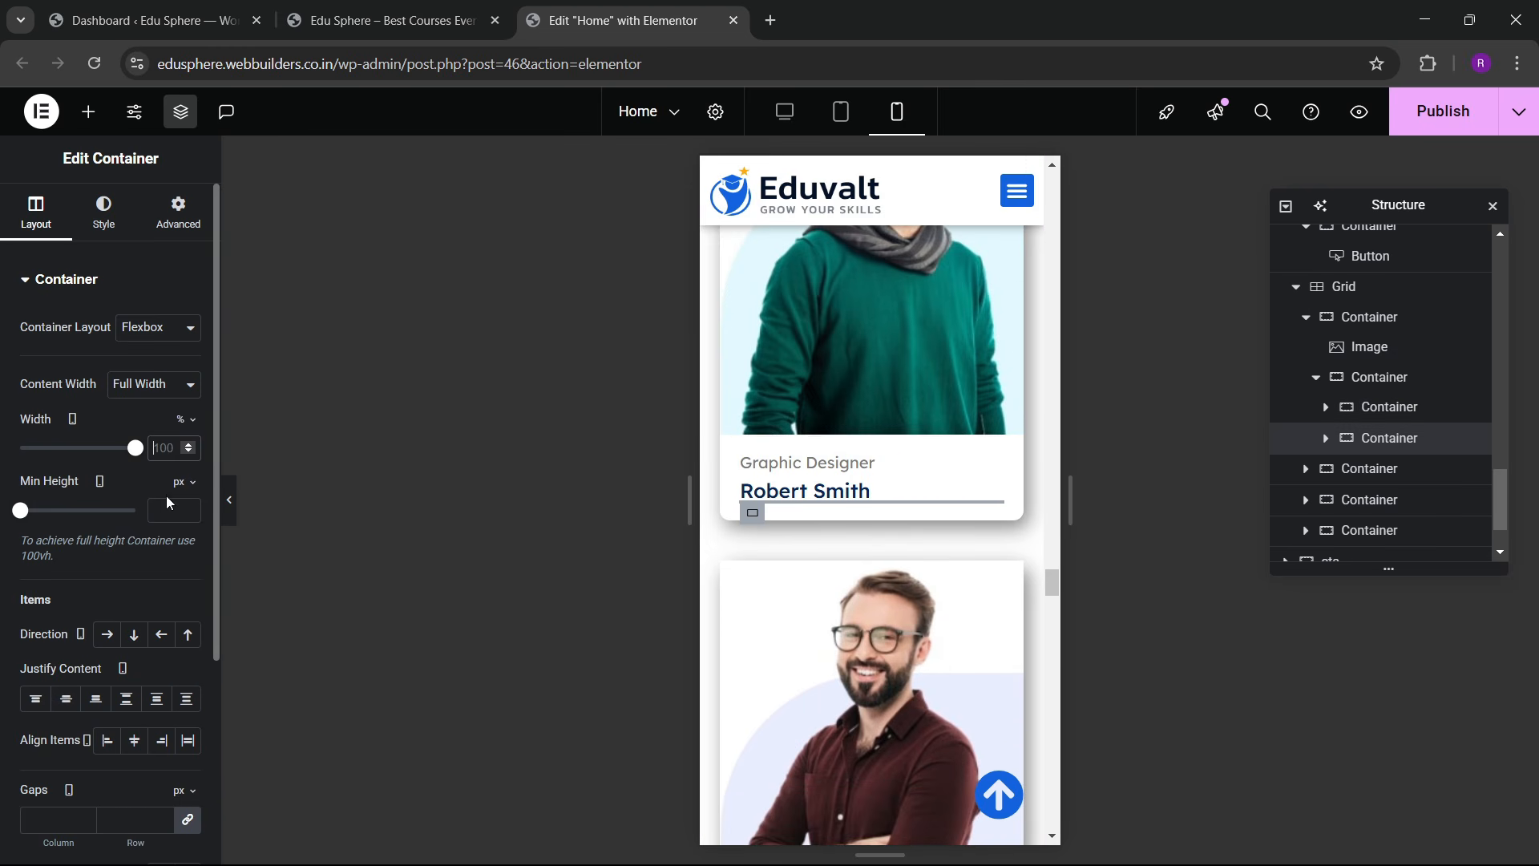
{"action": "type", "text": "40"}
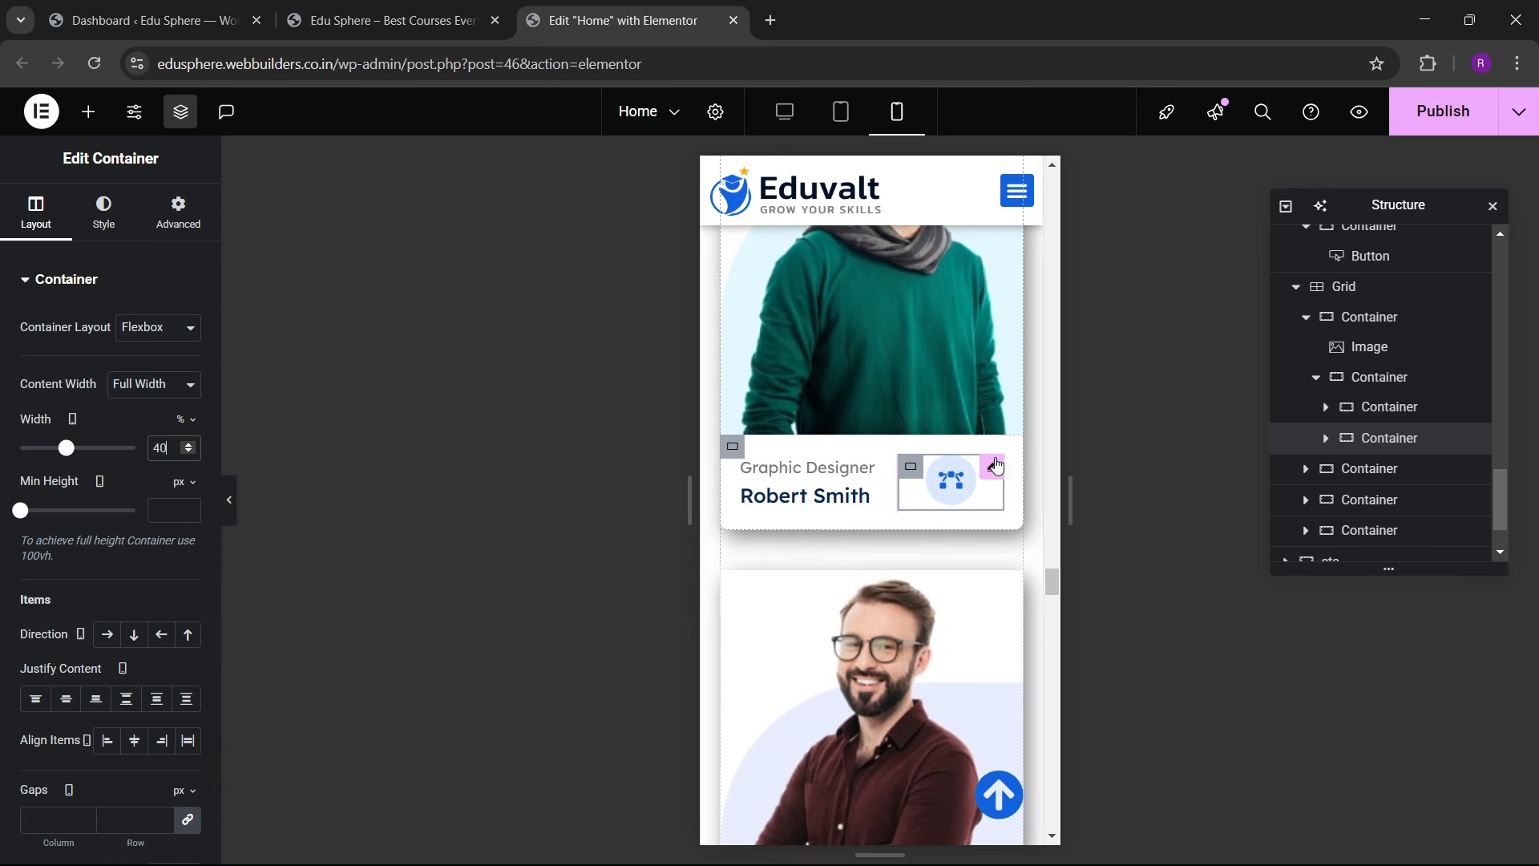
{"action": "scroll", "coordinate": [765, 484], "scroll_direction": "down", "scroll_amount": 9}
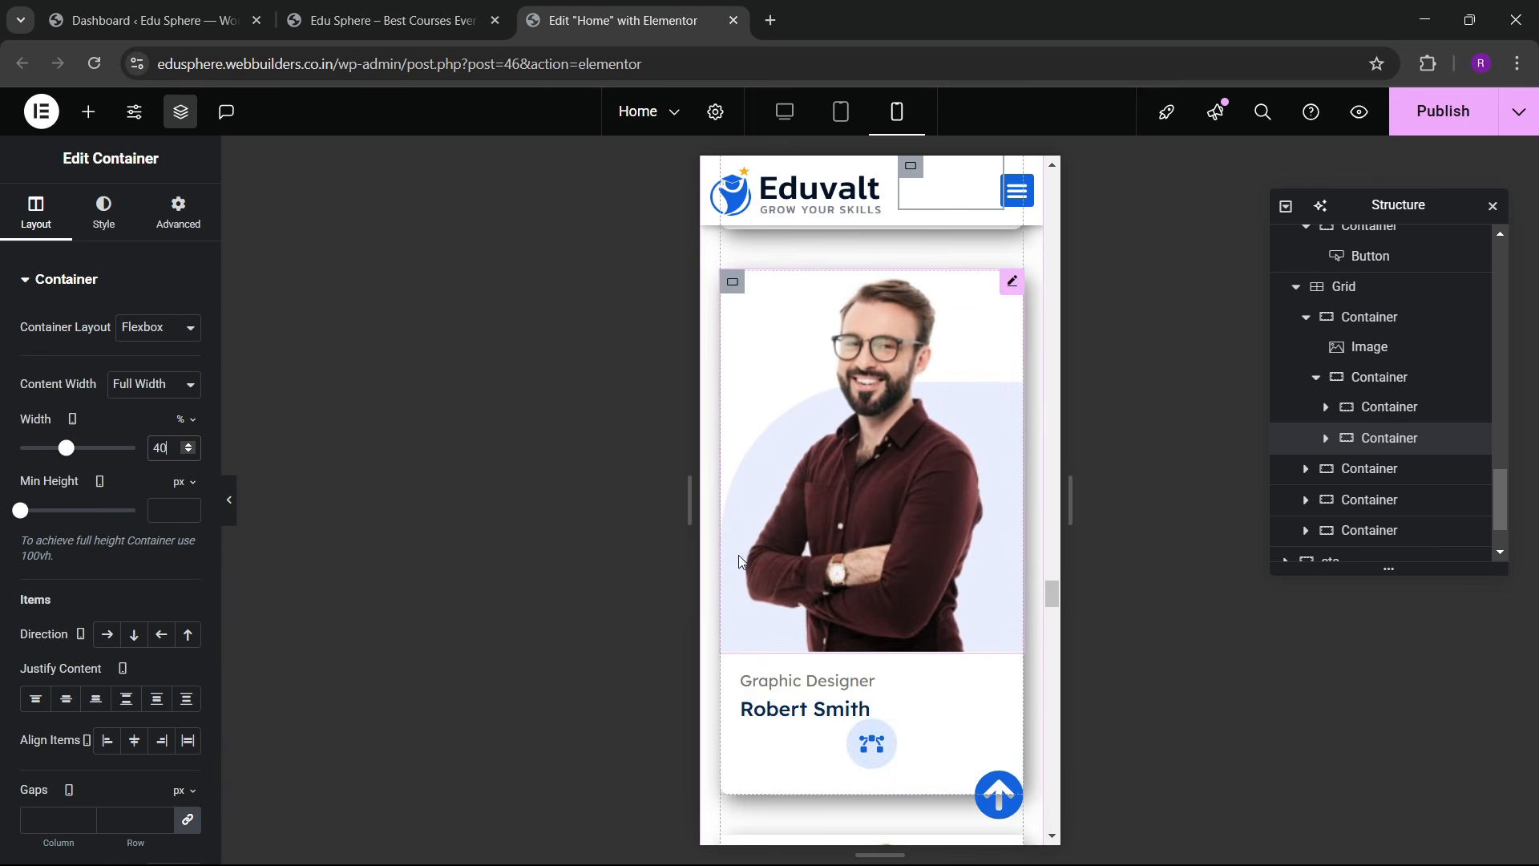
{"action": "scroll", "coordinate": [859, 607], "scroll_direction": "down", "scroll_amount": 20}
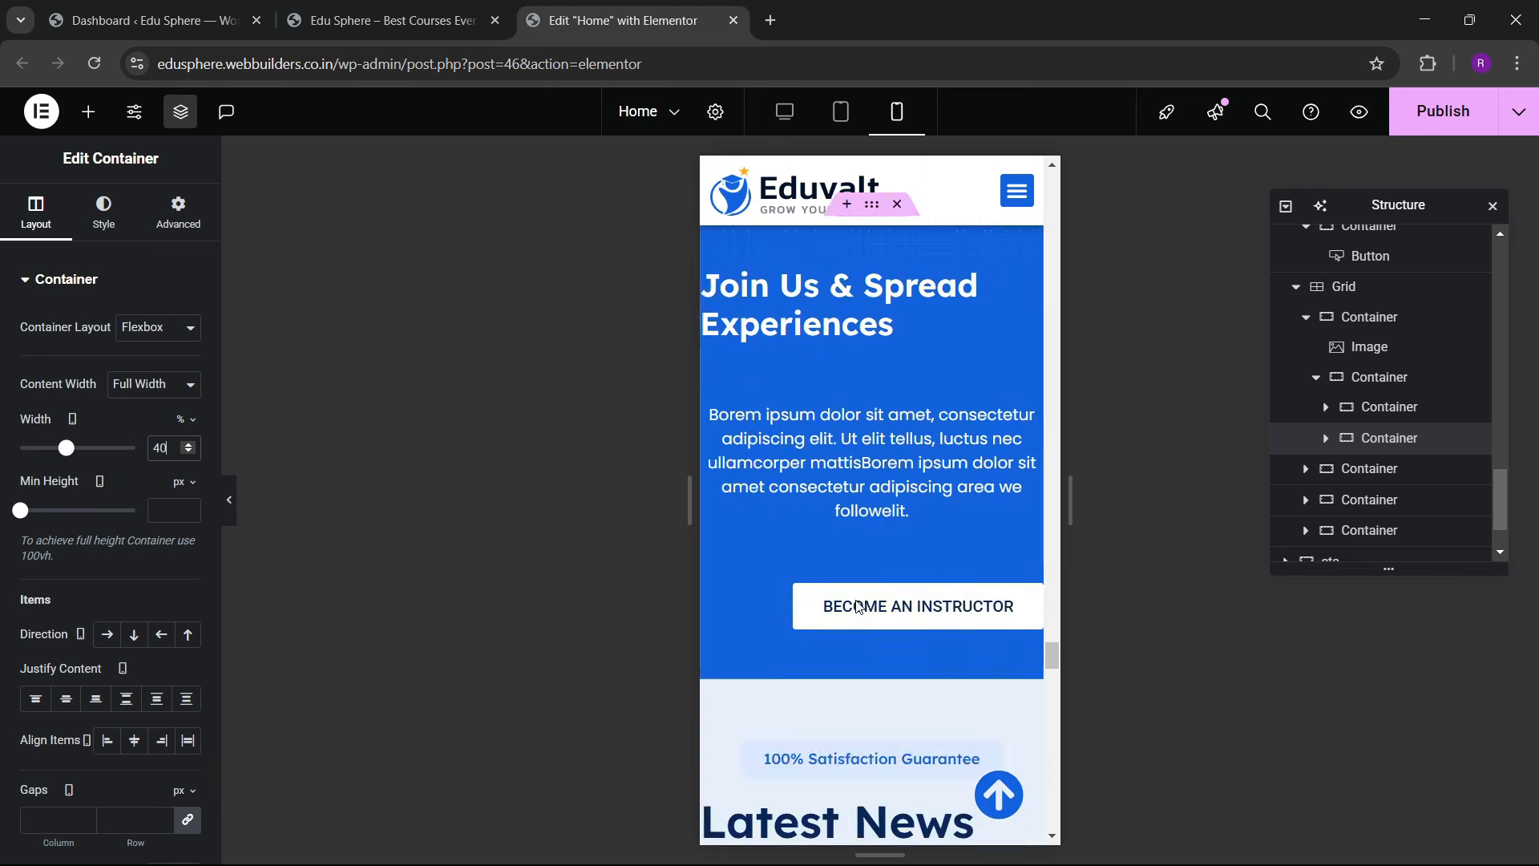
{"action": "scroll", "coordinate": [834, 565], "scroll_direction": "down", "scroll_amount": 5}
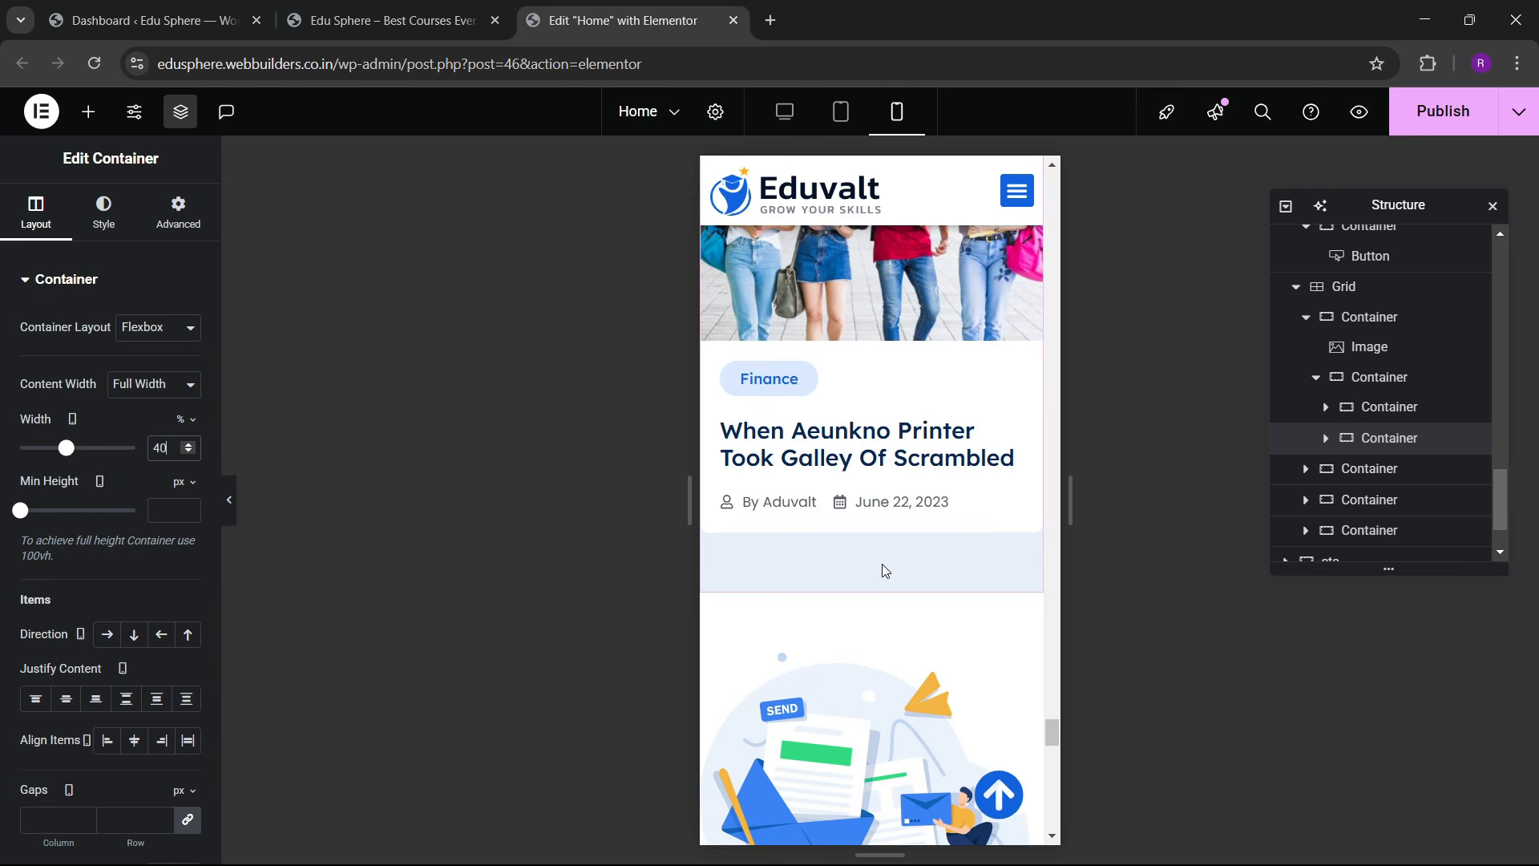
{"action": "scroll", "coordinate": [881, 641], "scroll_direction": "down", "scroll_amount": 10}
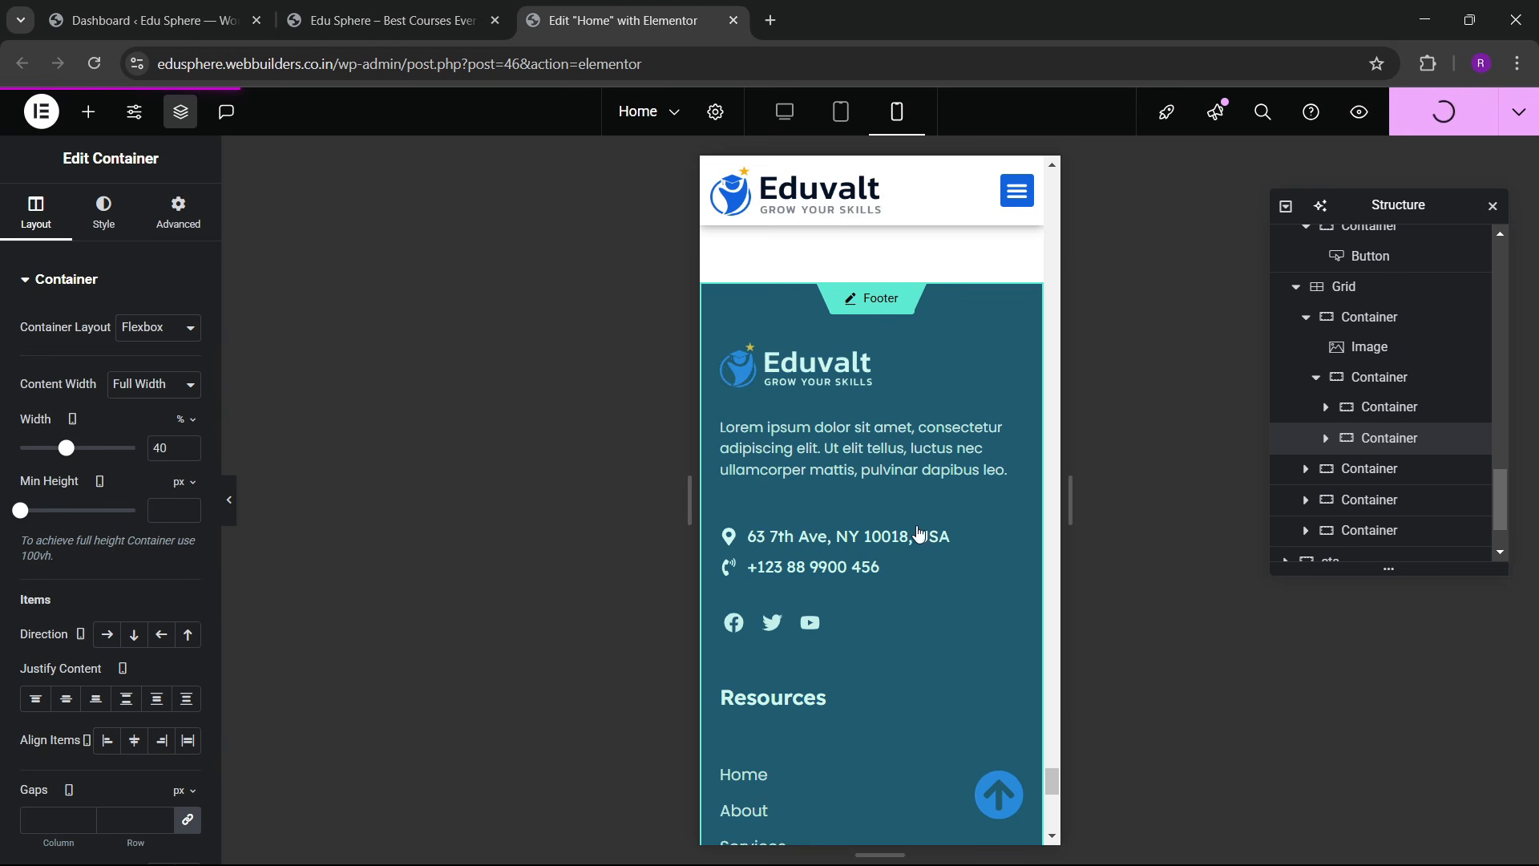
Step: Reload the live Edu Sphere site and close the Elementor editor tab
{"action": "scroll", "coordinate": [919, 533], "scroll_direction": "up", "scroll_amount": 12}
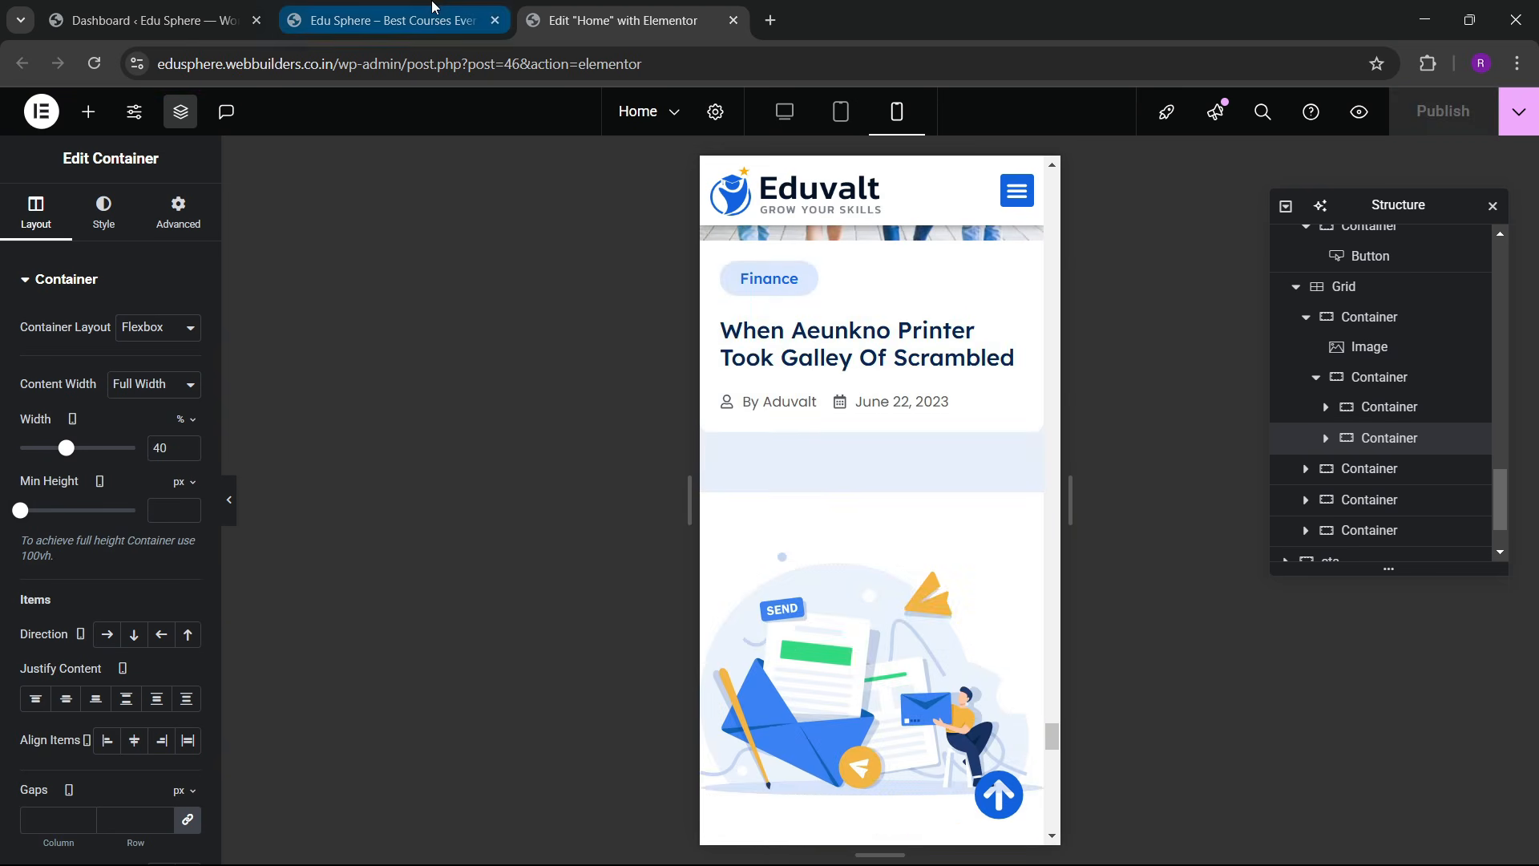
{"action": "left_click", "coordinate": [433, 8]}
{"action": "left_click", "coordinate": [89, 81]}
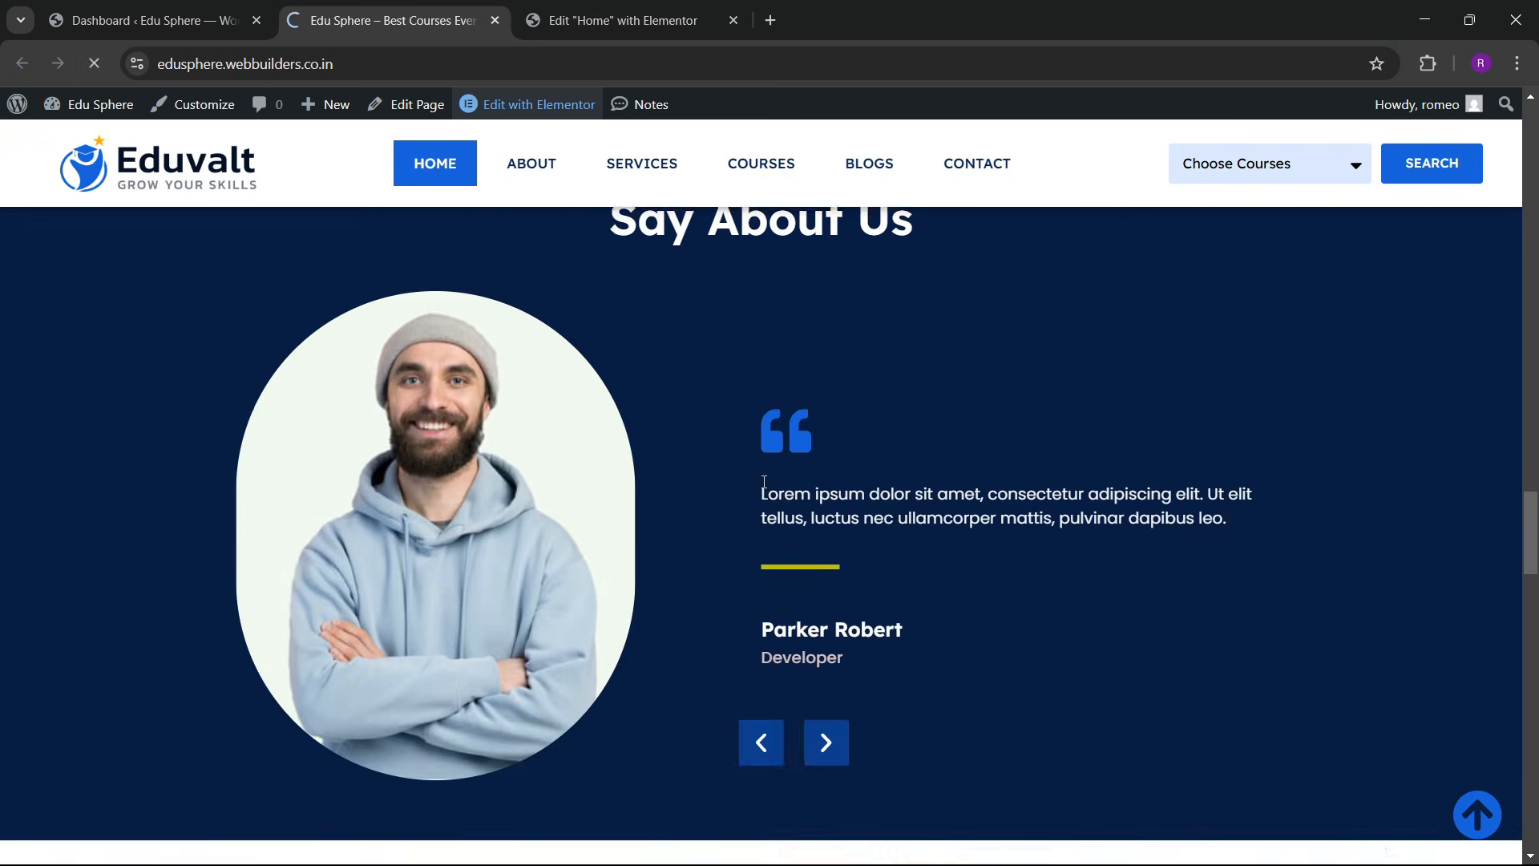
{"action": "left_click", "coordinate": [647, 9]}
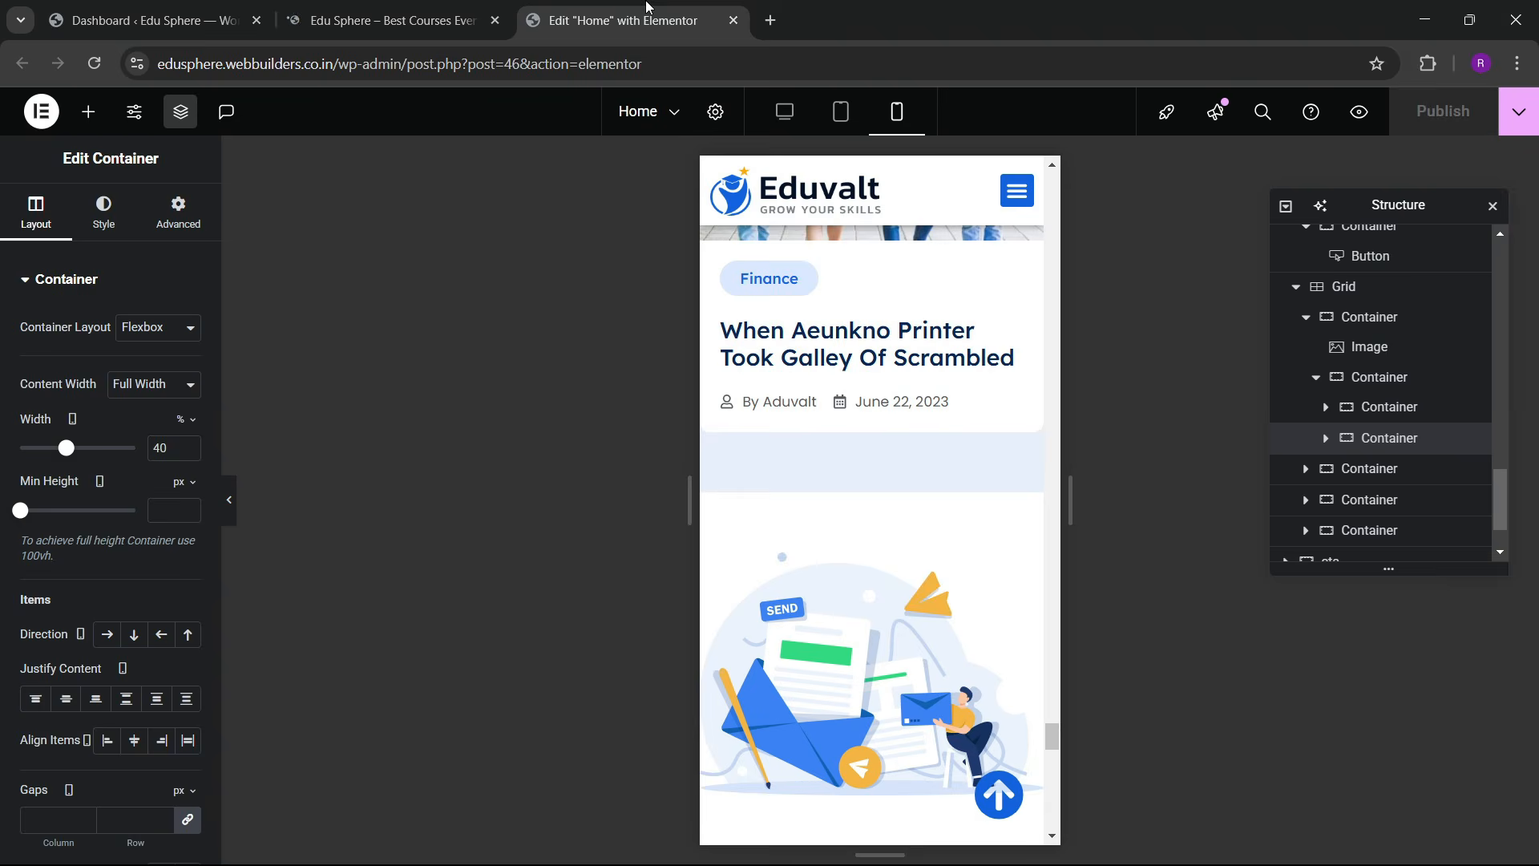
{"action": "left_click", "coordinate": [733, 20]}
Step: Preview the live page at mobile width in developer tools and test the mobile navigation menu
{"action": "scroll", "coordinate": [646, 471], "scroll_direction": "up", "scroll_amount": 15}
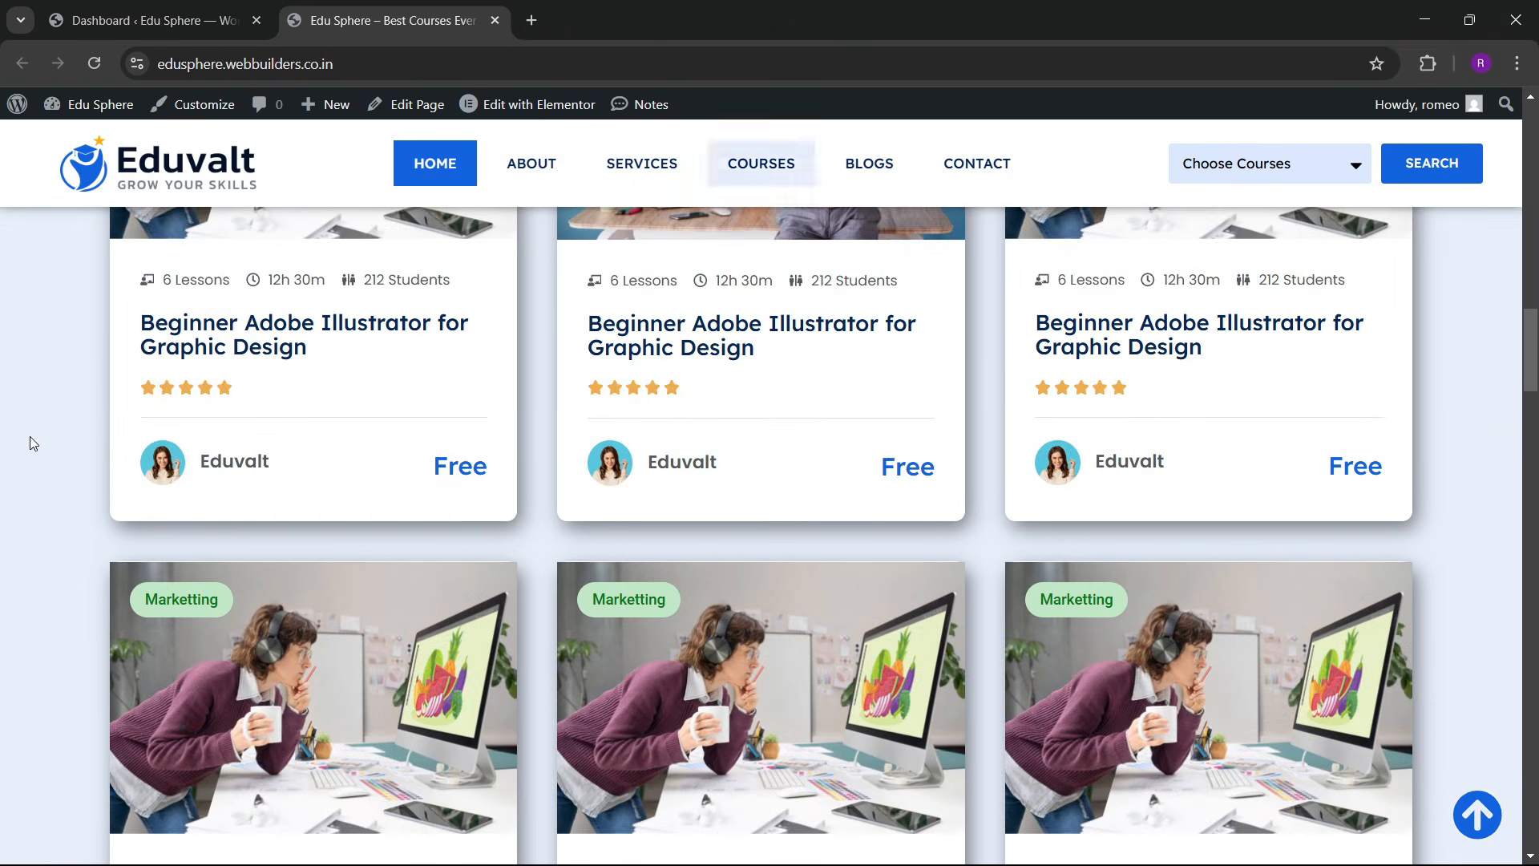
{"action": "right_click", "coordinate": [75, 455]}
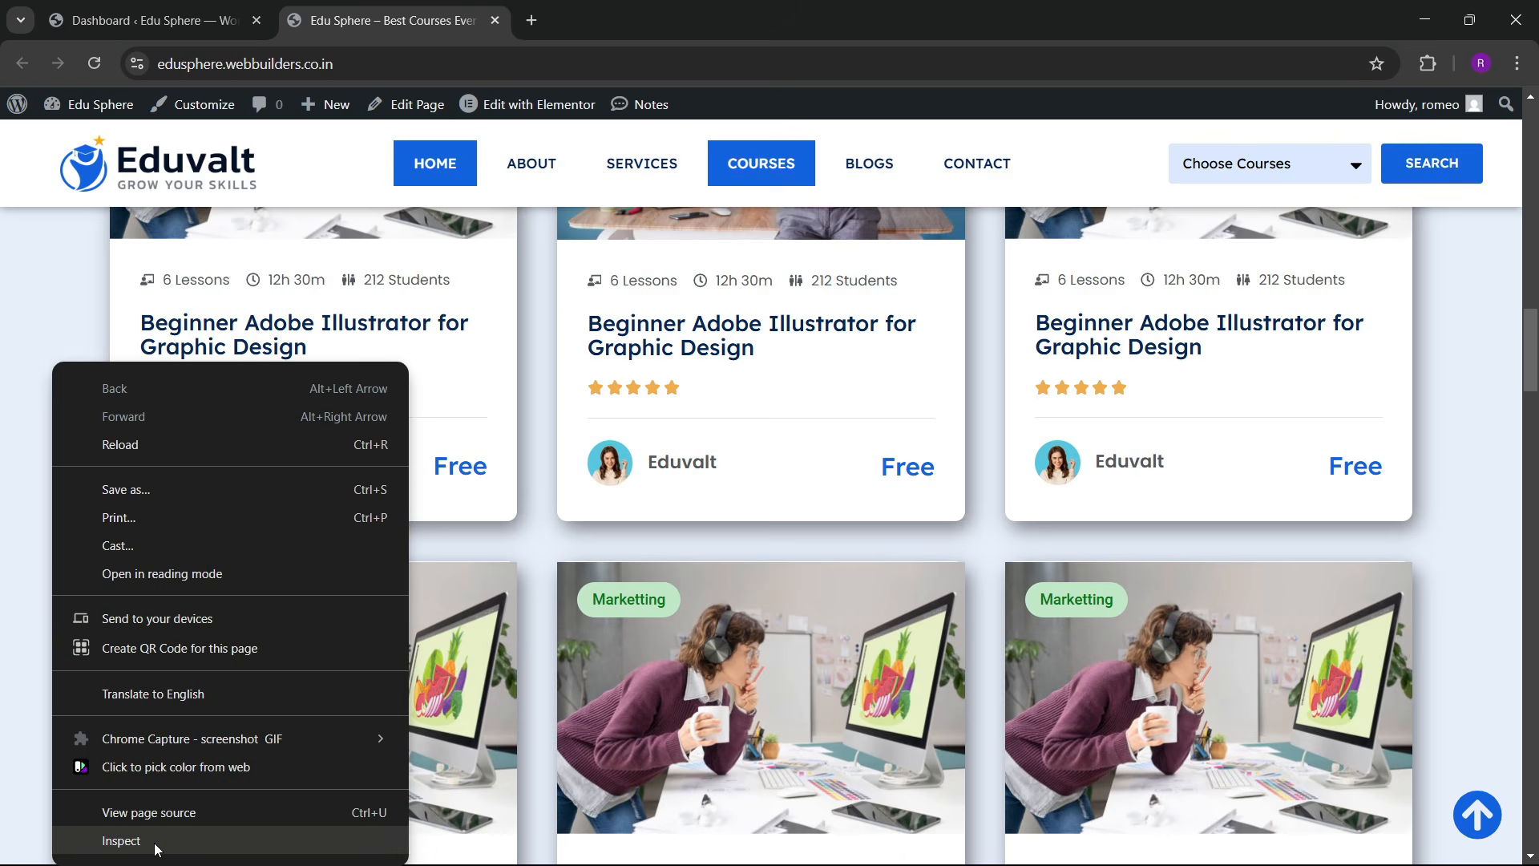
{"action": "left_click", "coordinate": [152, 841]}
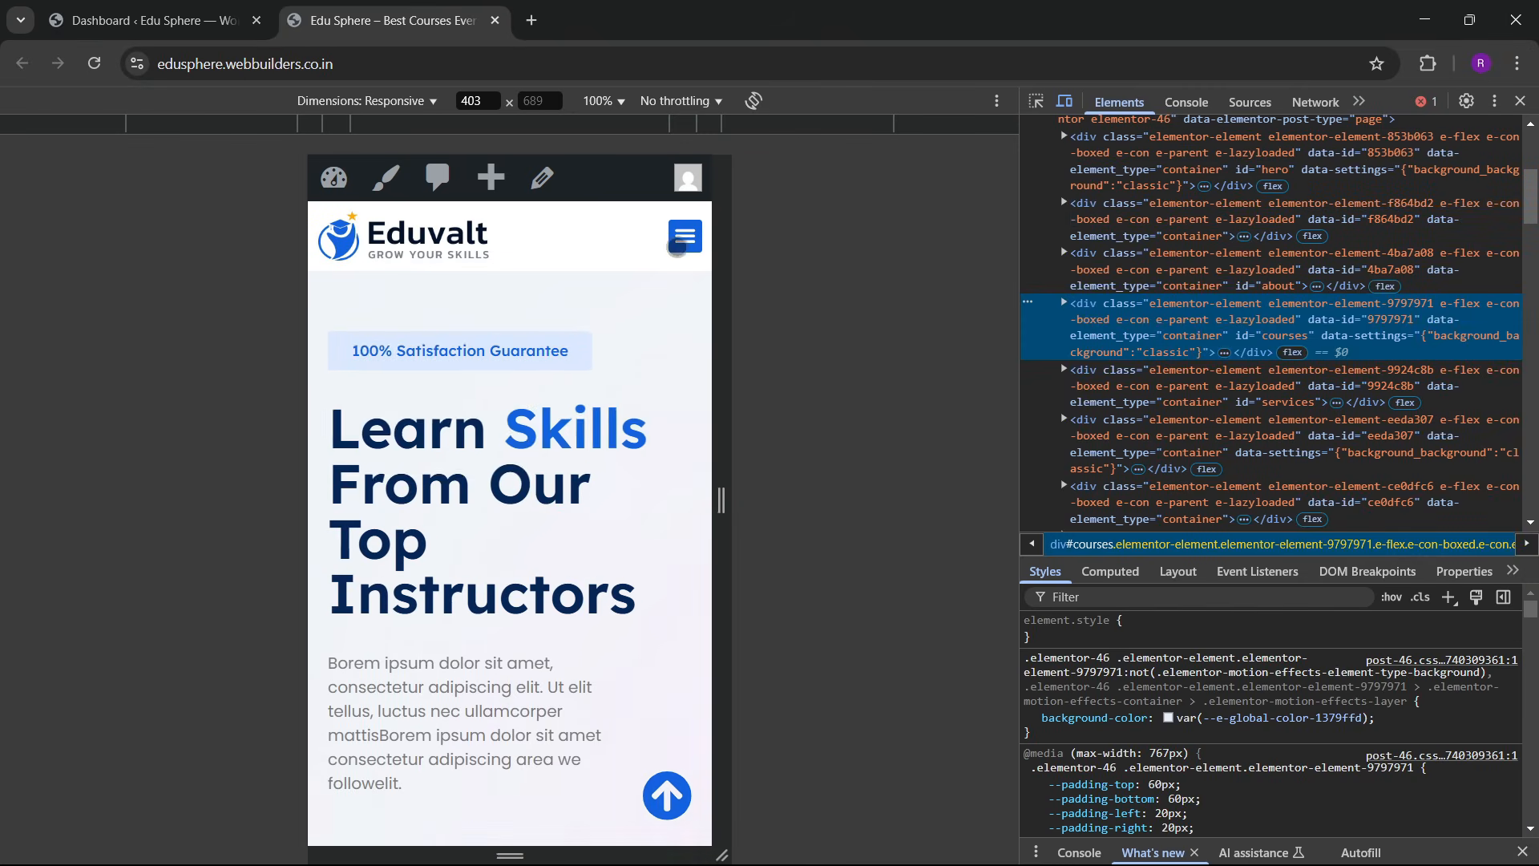
{"action": "left_click", "coordinate": [680, 241]}
{"action": "left_click", "coordinate": [663, 261]}
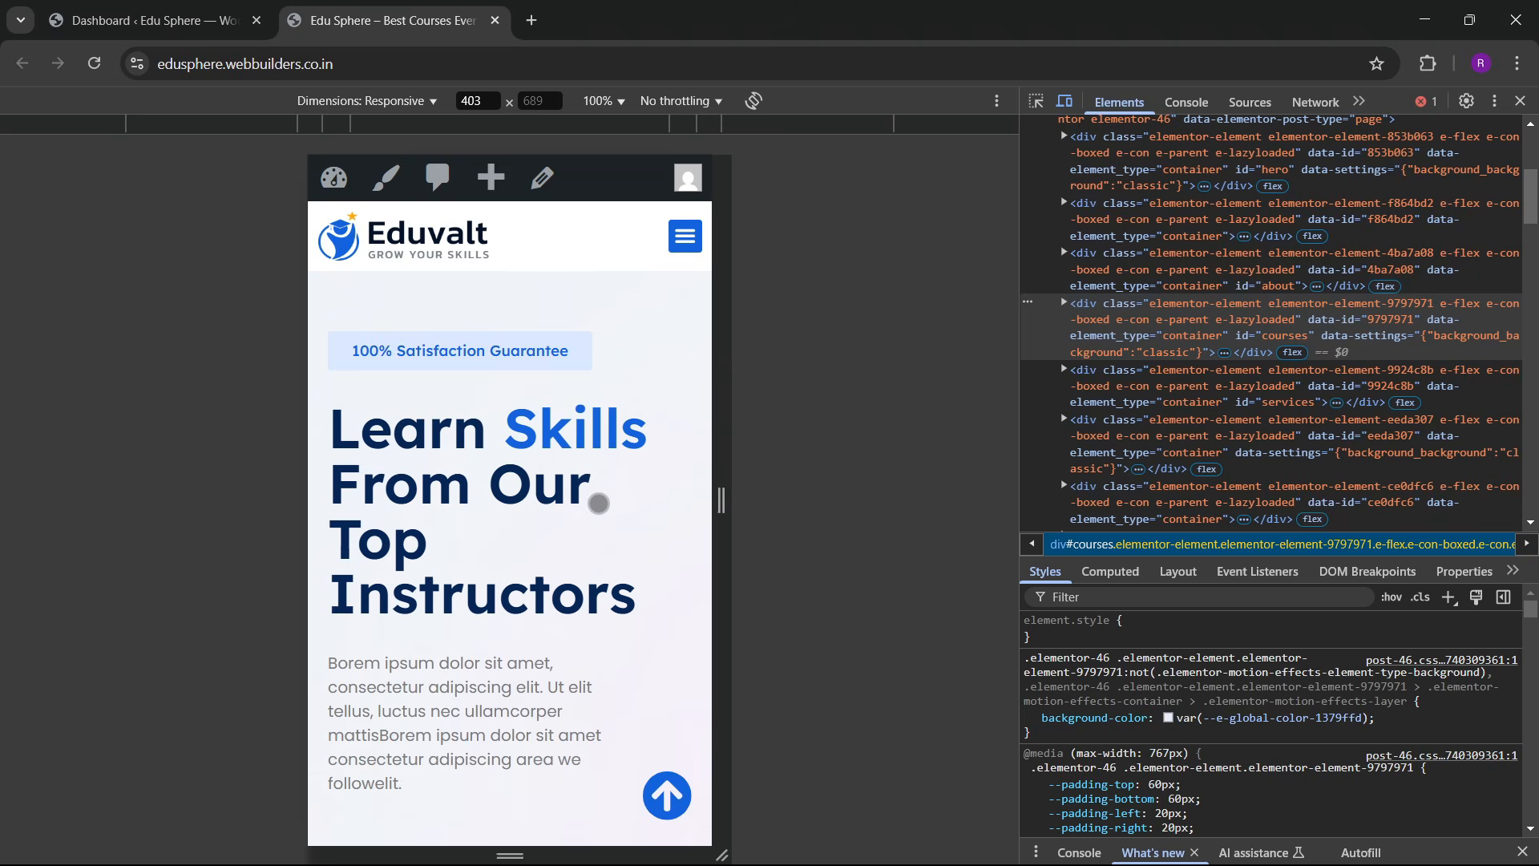
Step: Close developer tools and scroll through the desktop home page to check its sections
{"action": "left_click", "coordinate": [1520, 101]}
{"action": "scroll", "coordinate": [749, 569], "scroll_direction": "down", "scroll_amount": 3}
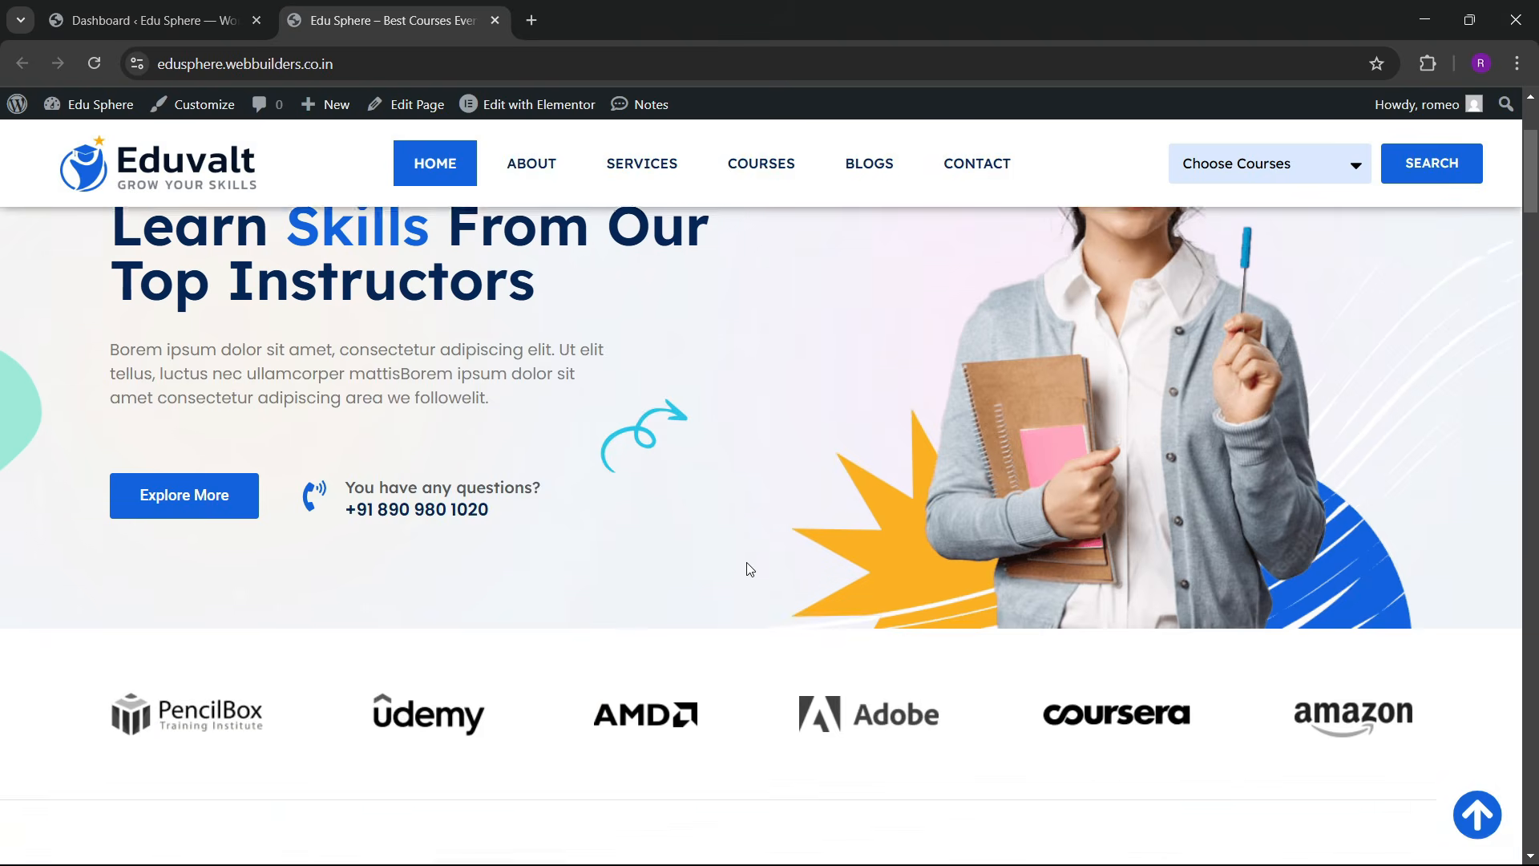
{"action": "scroll", "coordinate": [750, 569], "scroll_direction": "down", "scroll_amount": 10}
{"action": "scroll", "coordinate": [756, 579], "scroll_direction": "up", "scroll_amount": 5}
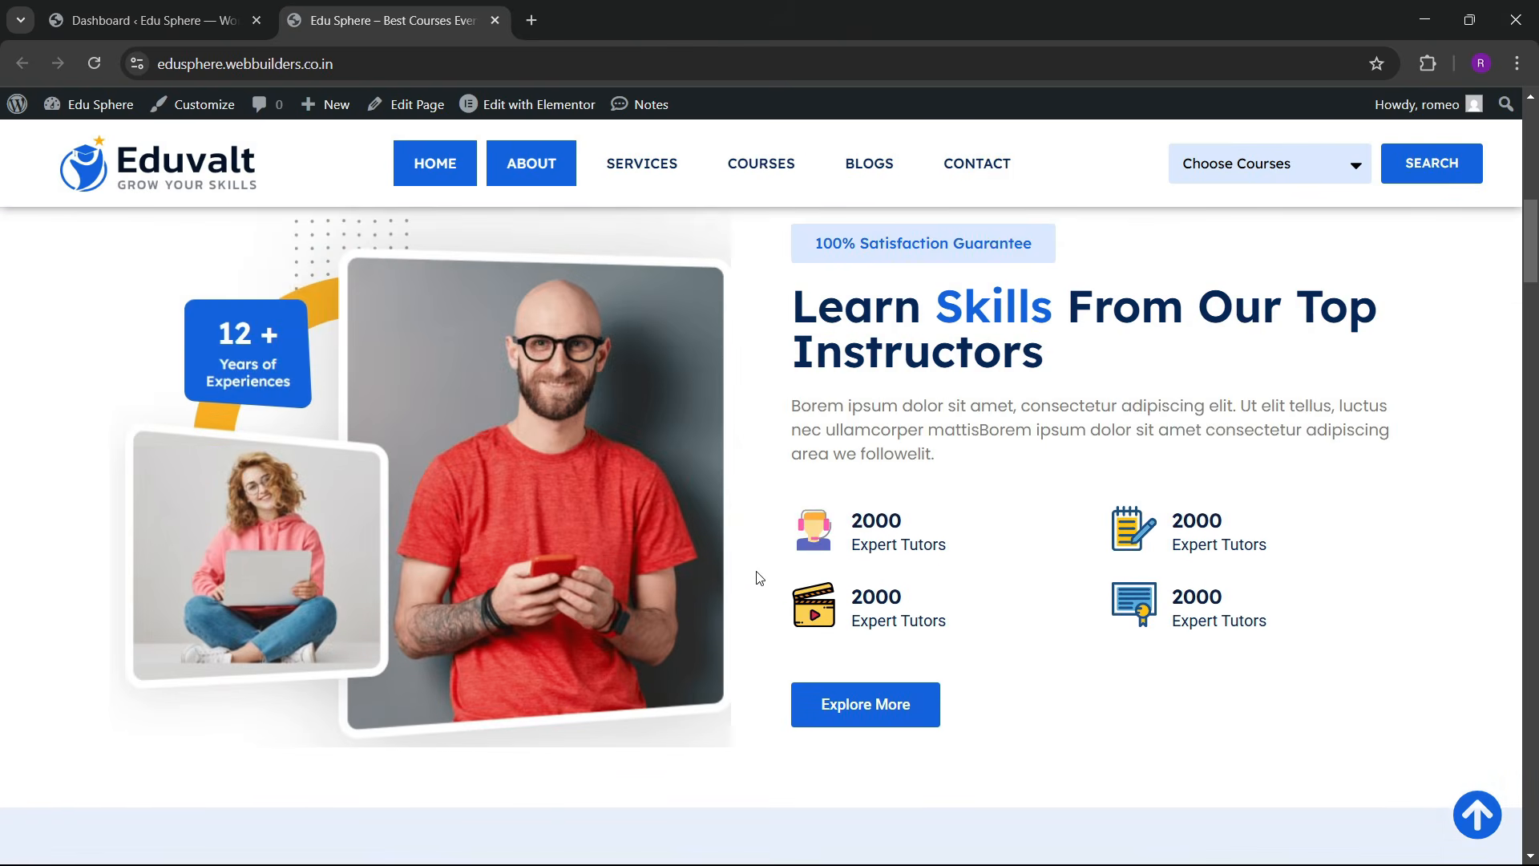
{"action": "scroll", "coordinate": [760, 578], "scroll_direction": "up", "scroll_amount": 6}
{"action": "scroll", "coordinate": [757, 582], "scroll_direction": "down", "scroll_amount": 10}
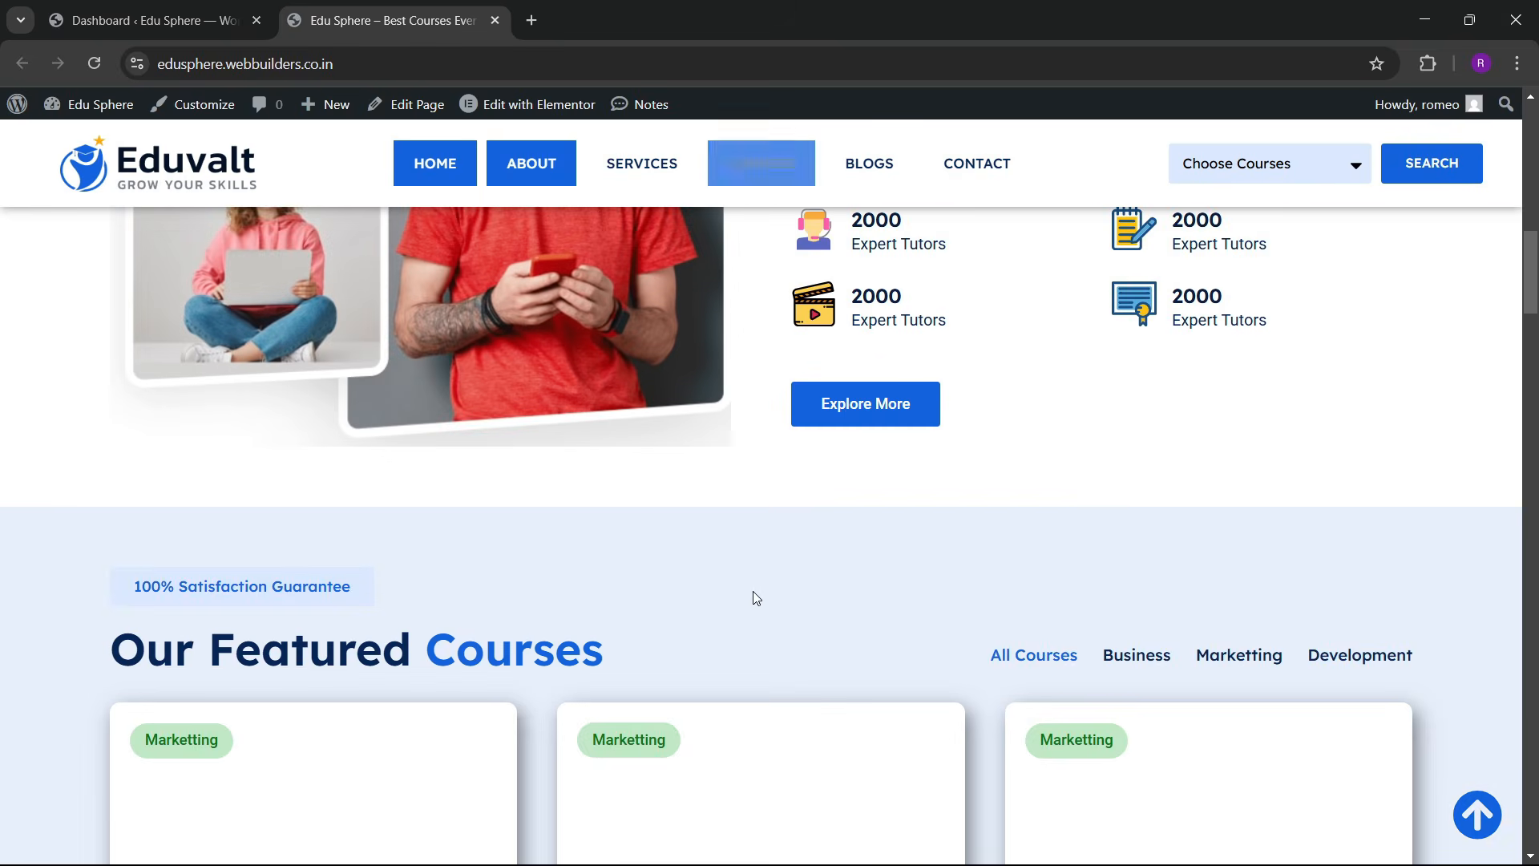
{"action": "scroll", "coordinate": [746, 570], "scroll_direction": "up", "scroll_amount": 10}
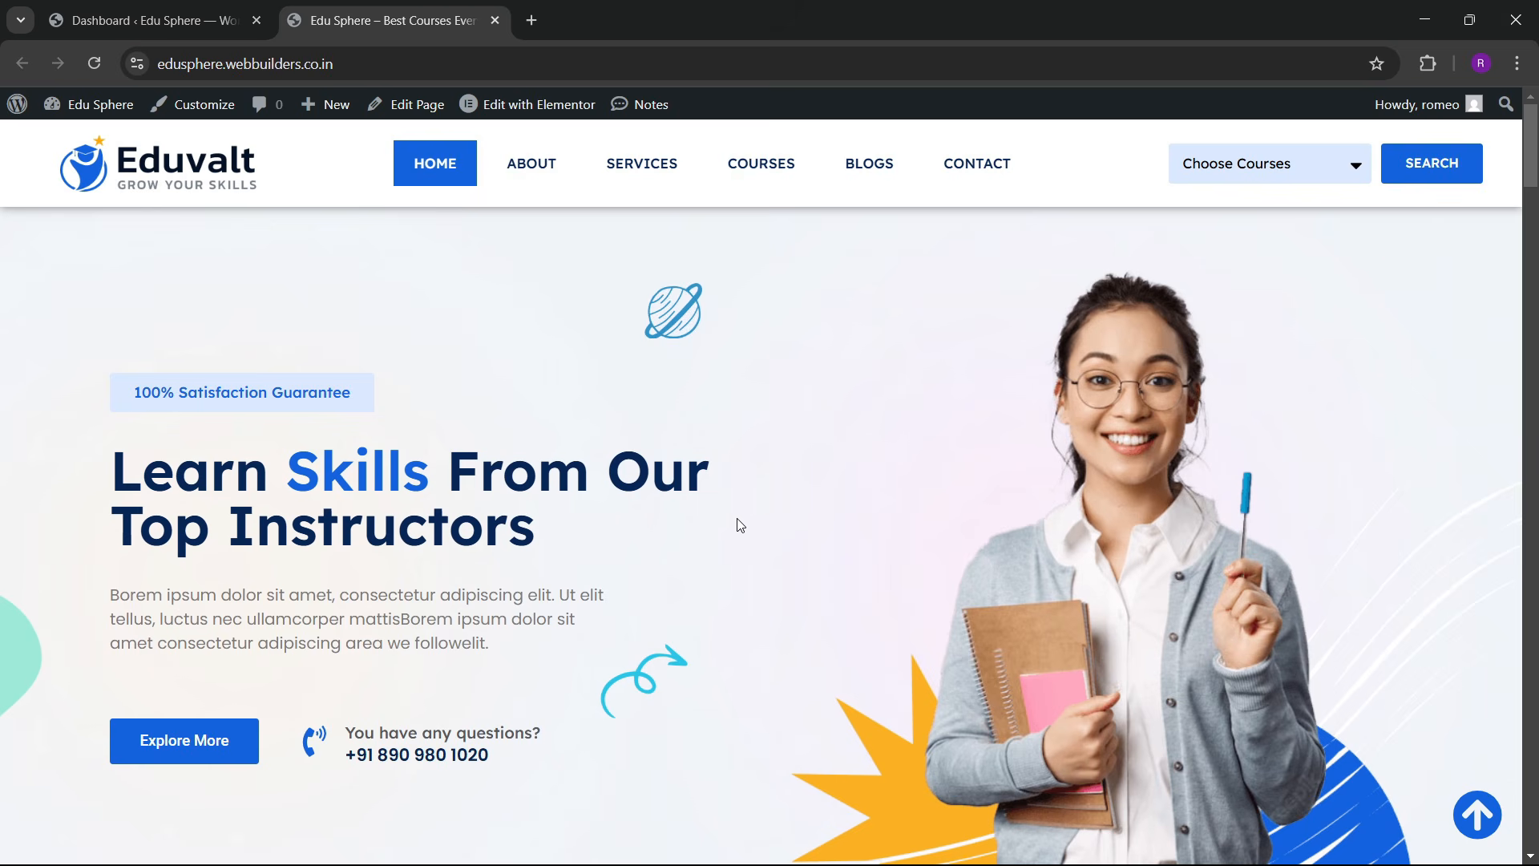
{"action": "scroll", "coordinate": [747, 526], "scroll_direction": "down", "scroll_amount": 10}
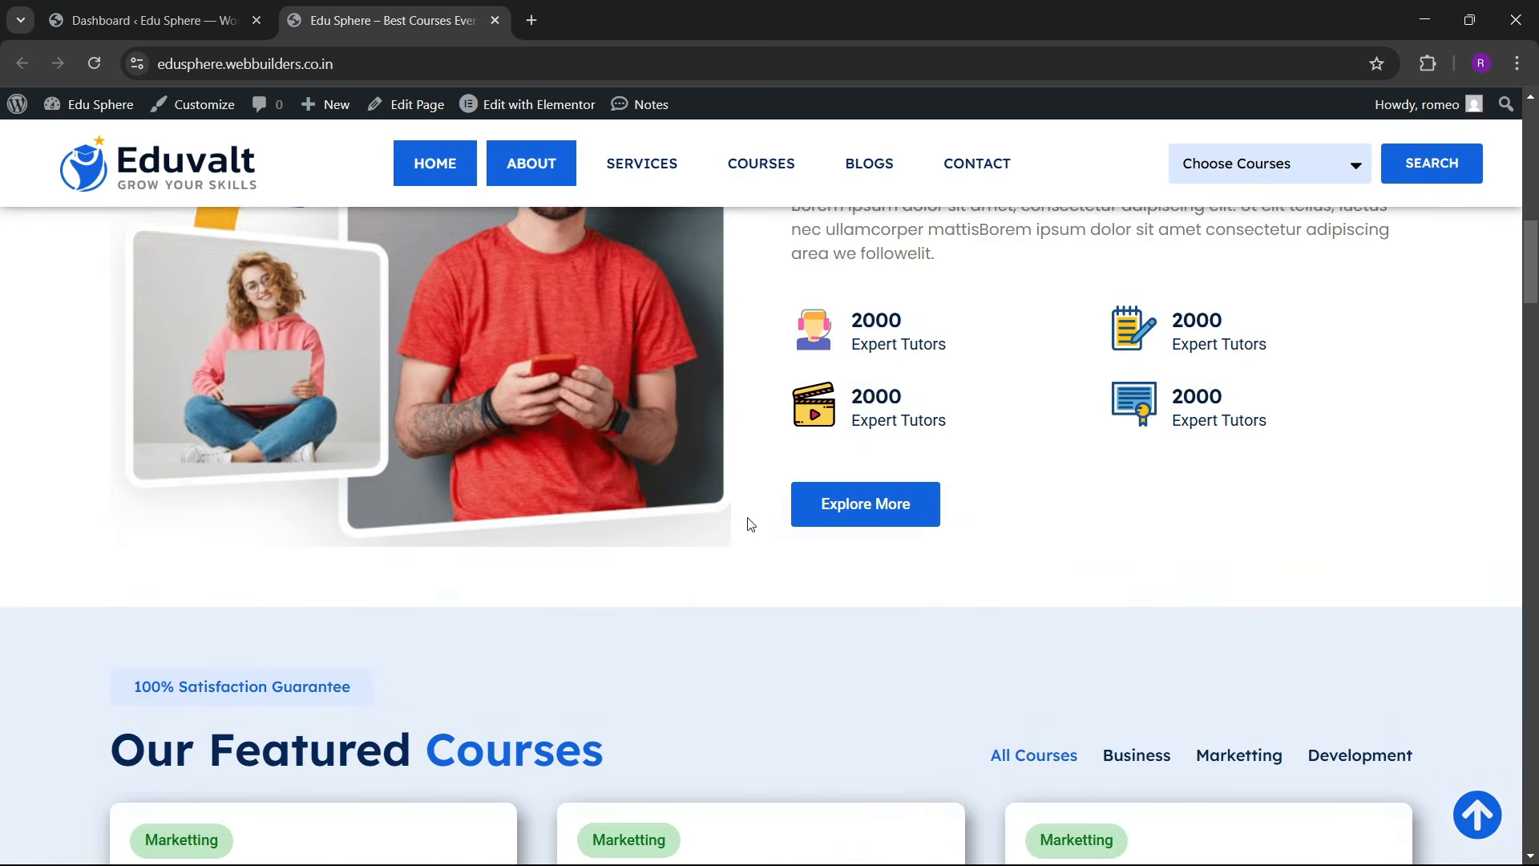
{"action": "scroll", "coordinate": [750, 519], "scroll_direction": "down", "scroll_amount": 5}
{"action": "scroll", "coordinate": [752, 513], "scroll_direction": "up", "scroll_amount": 5}
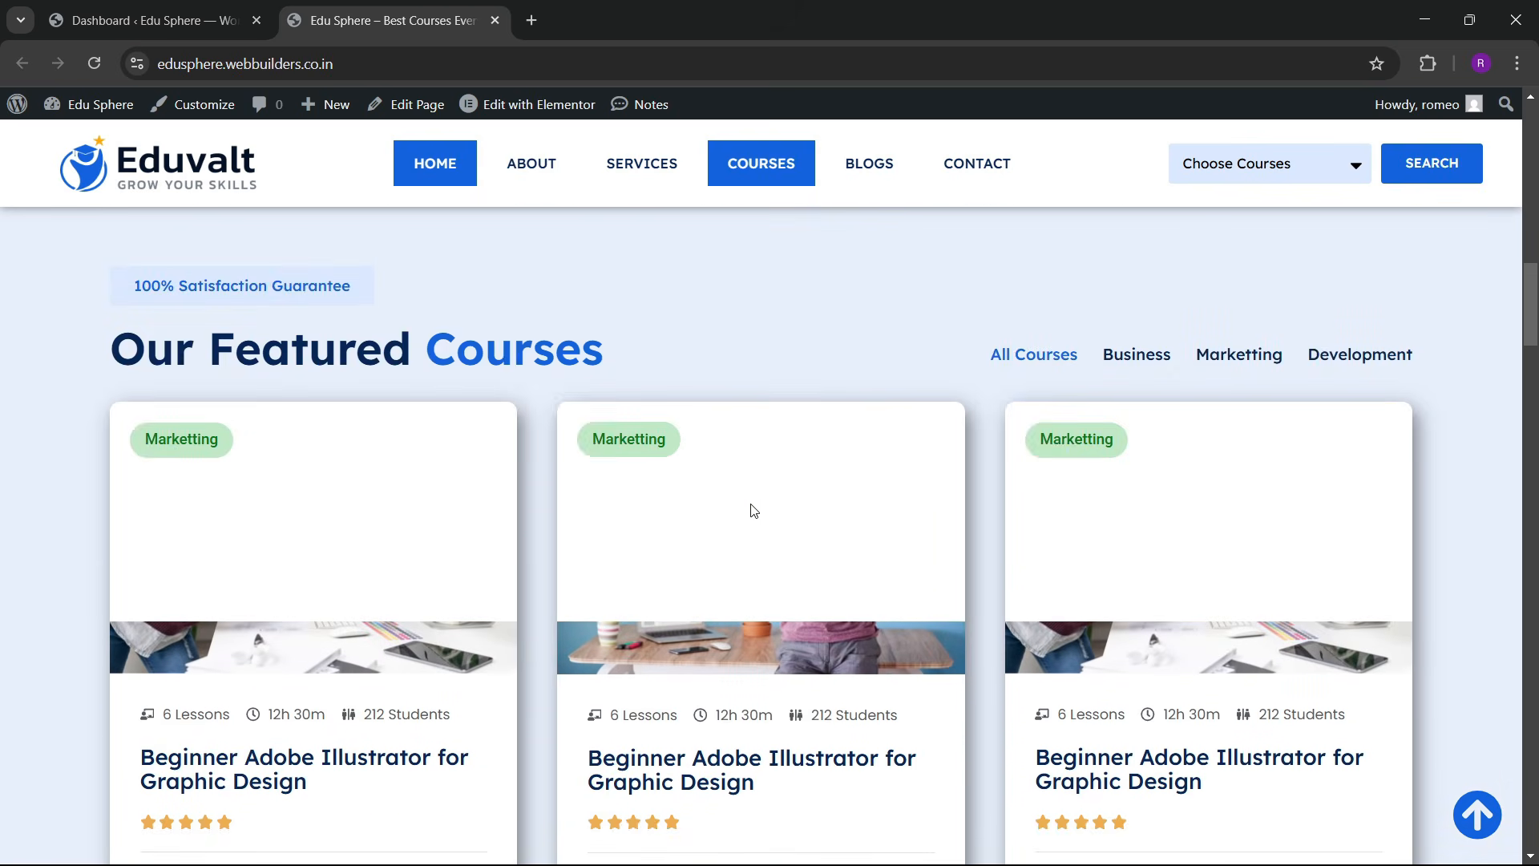
{"action": "scroll", "coordinate": [752, 513], "scroll_direction": "down", "scroll_amount": 15}
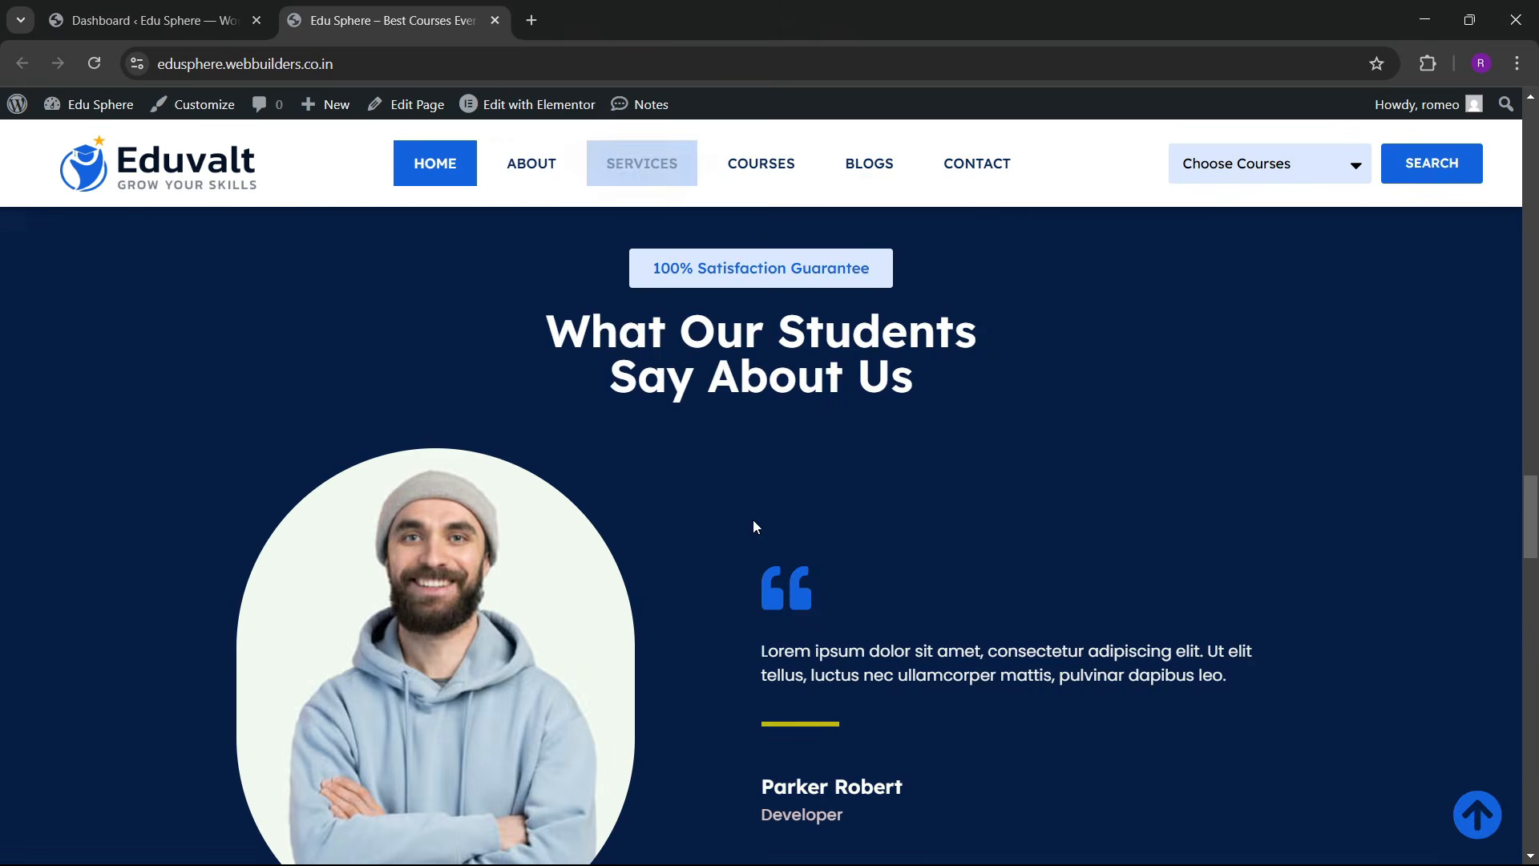
{"action": "scroll", "coordinate": [752, 526], "scroll_direction": "up", "scroll_amount": 20}
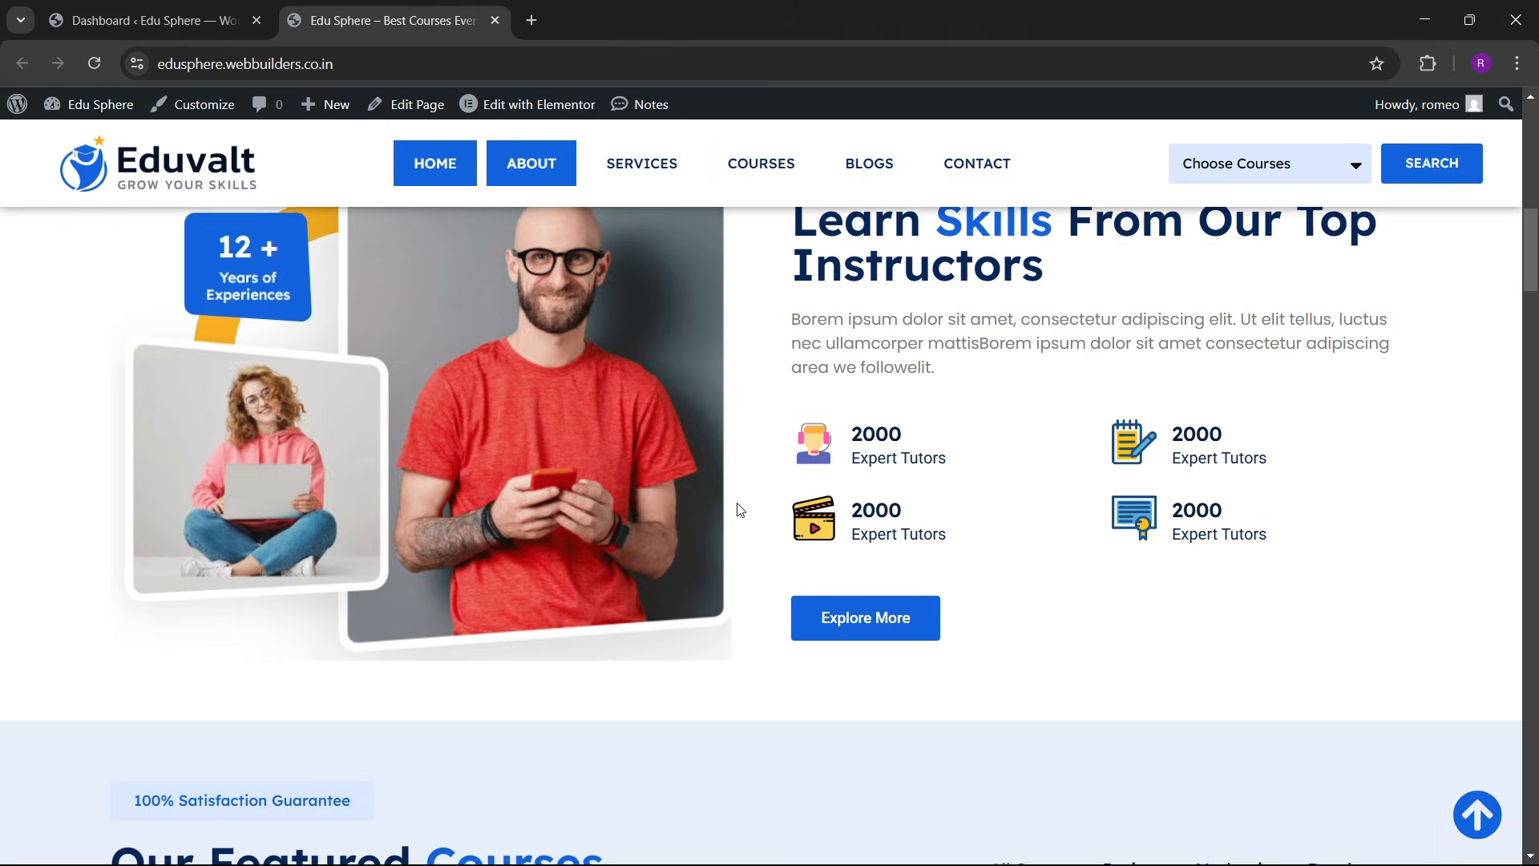